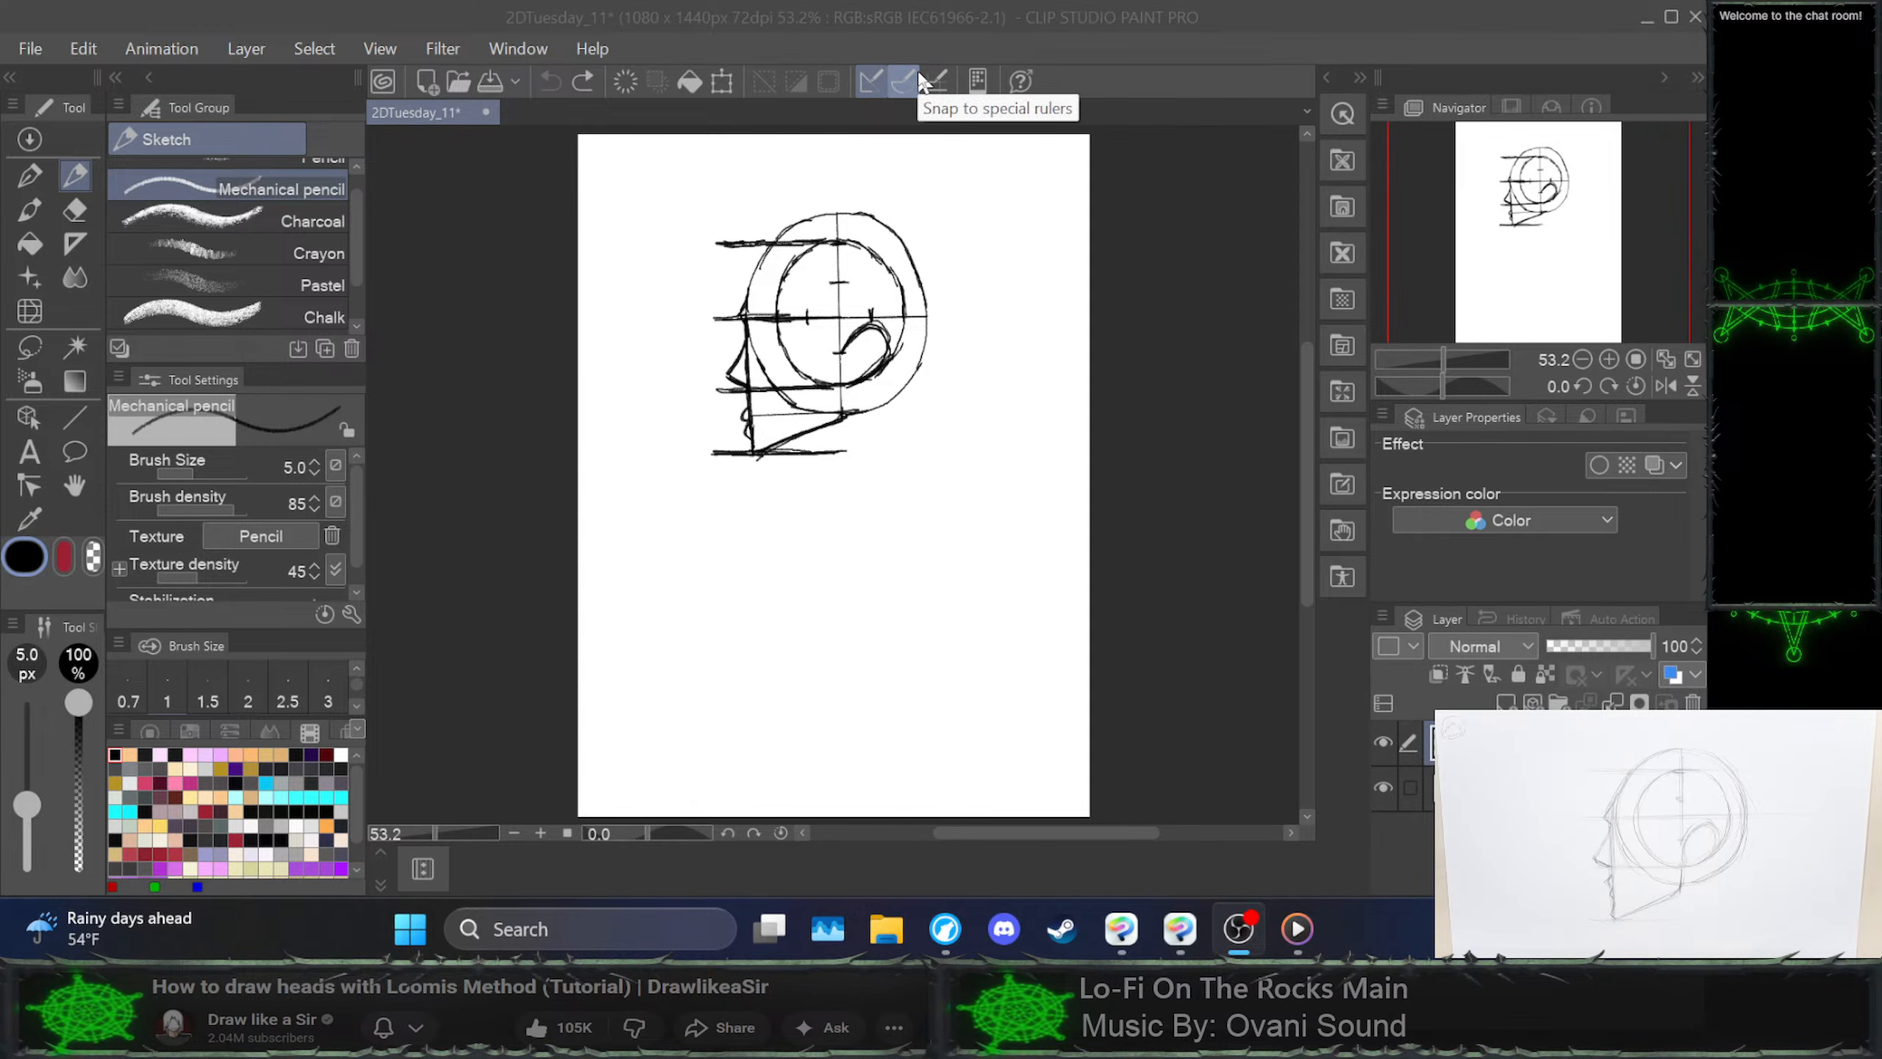
pyautogui.click(746, 414)
pyautogui.moveTo(746, 400); pyautogui.dragTo(757, 449)
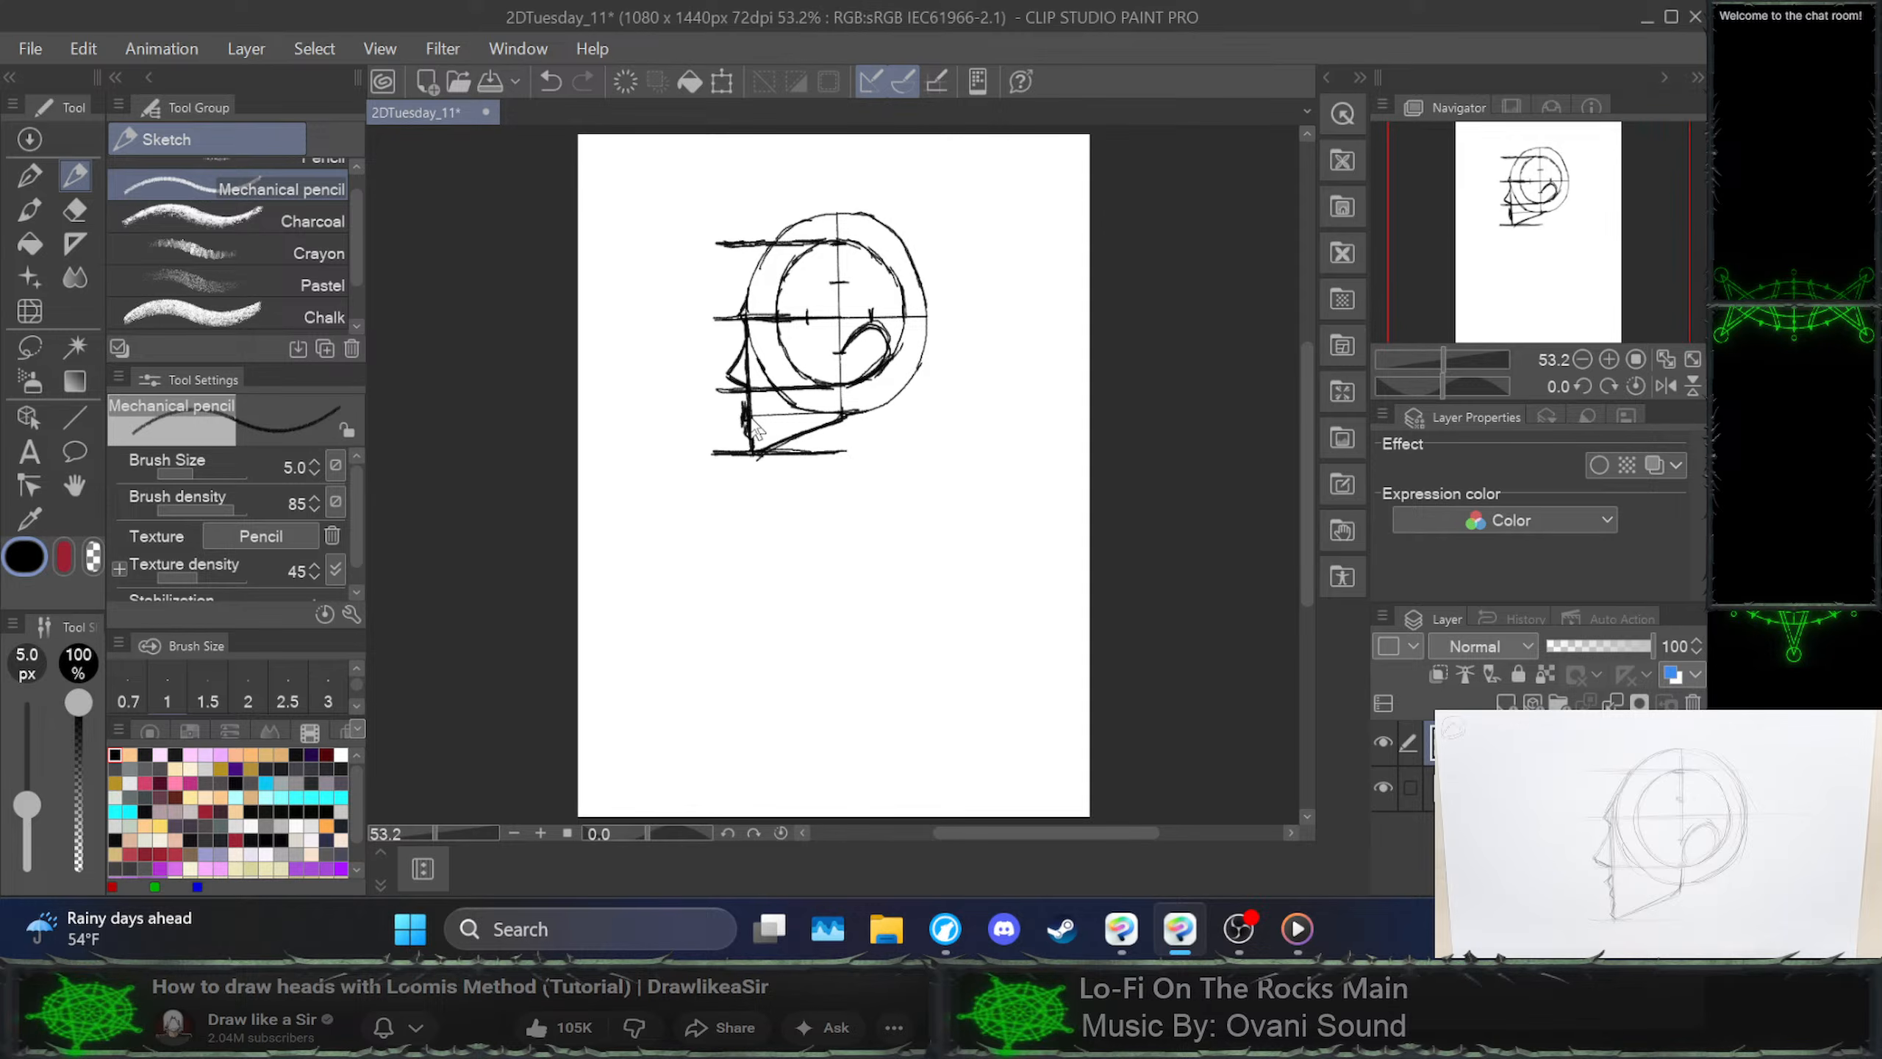
pyautogui.hotkey('ctrl', 'z')
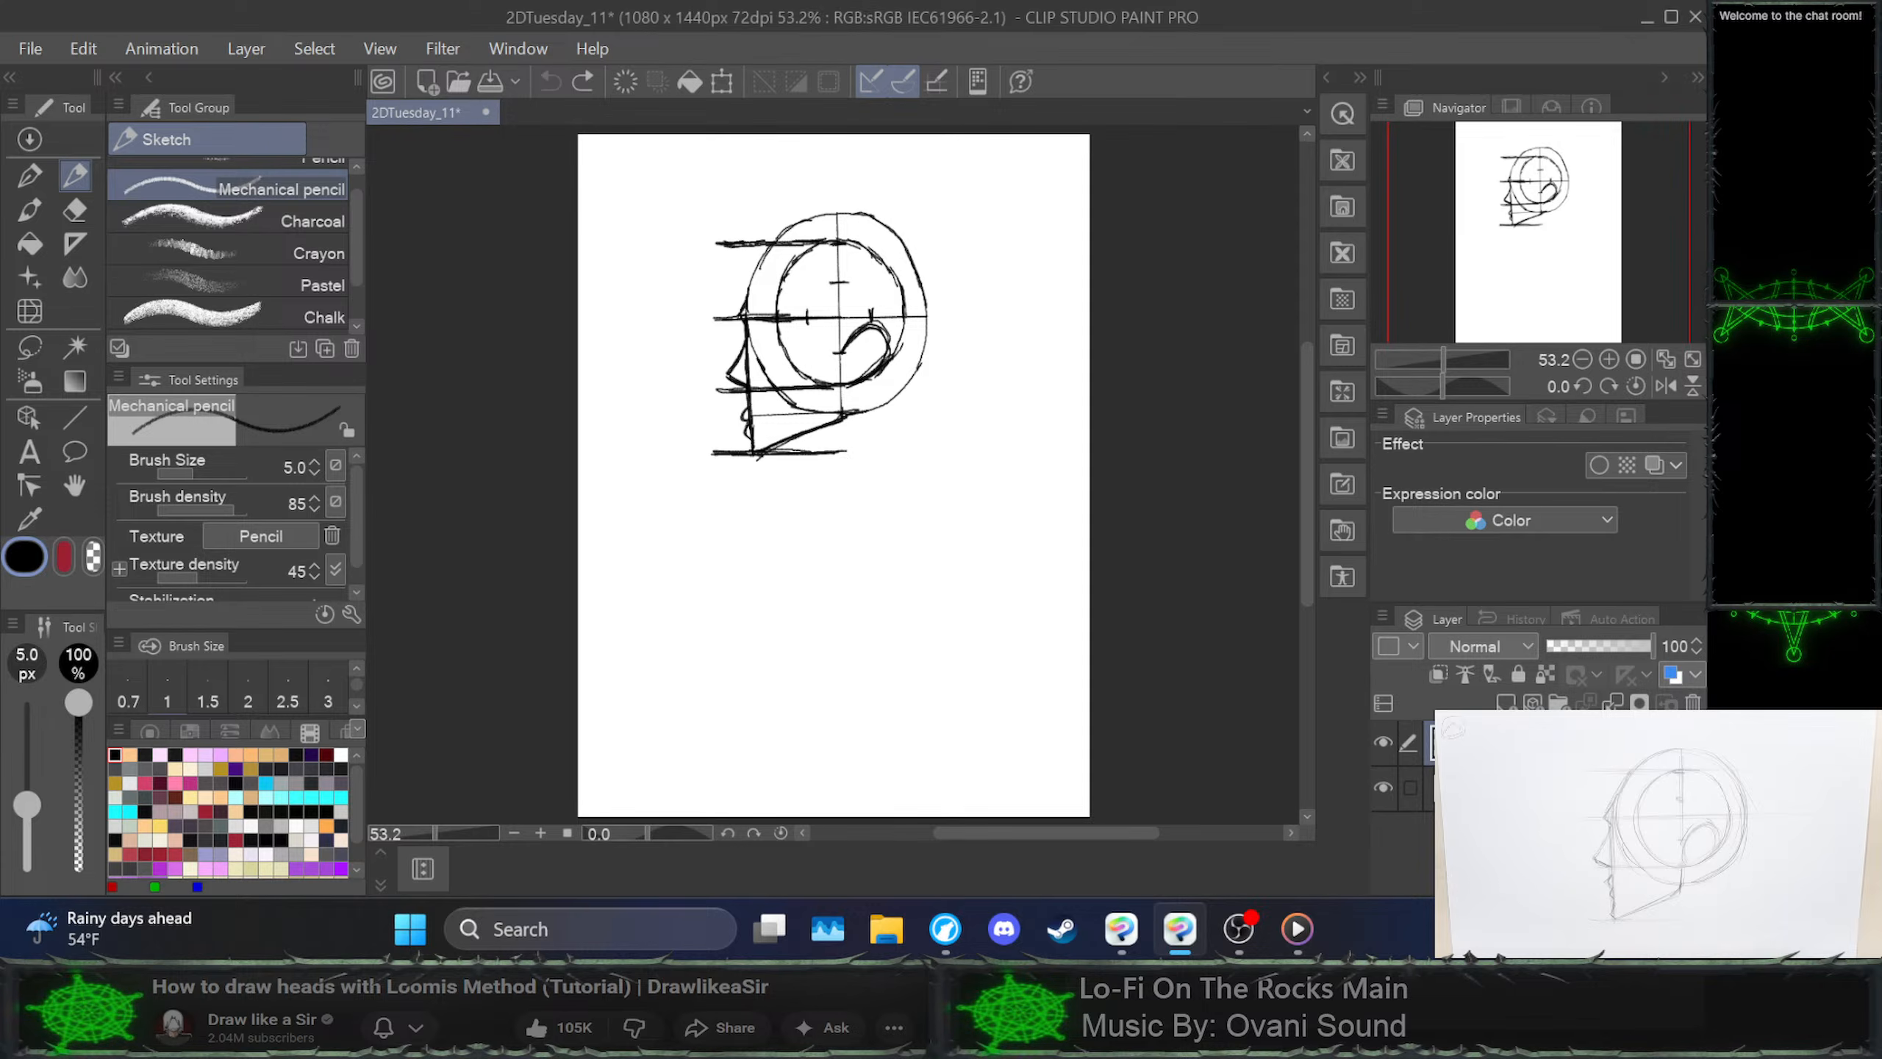
# Play the reference video briefly, pause it at the jaw stage, and sketch short strokes along the chin guideline
pyautogui.click(1657, 830)
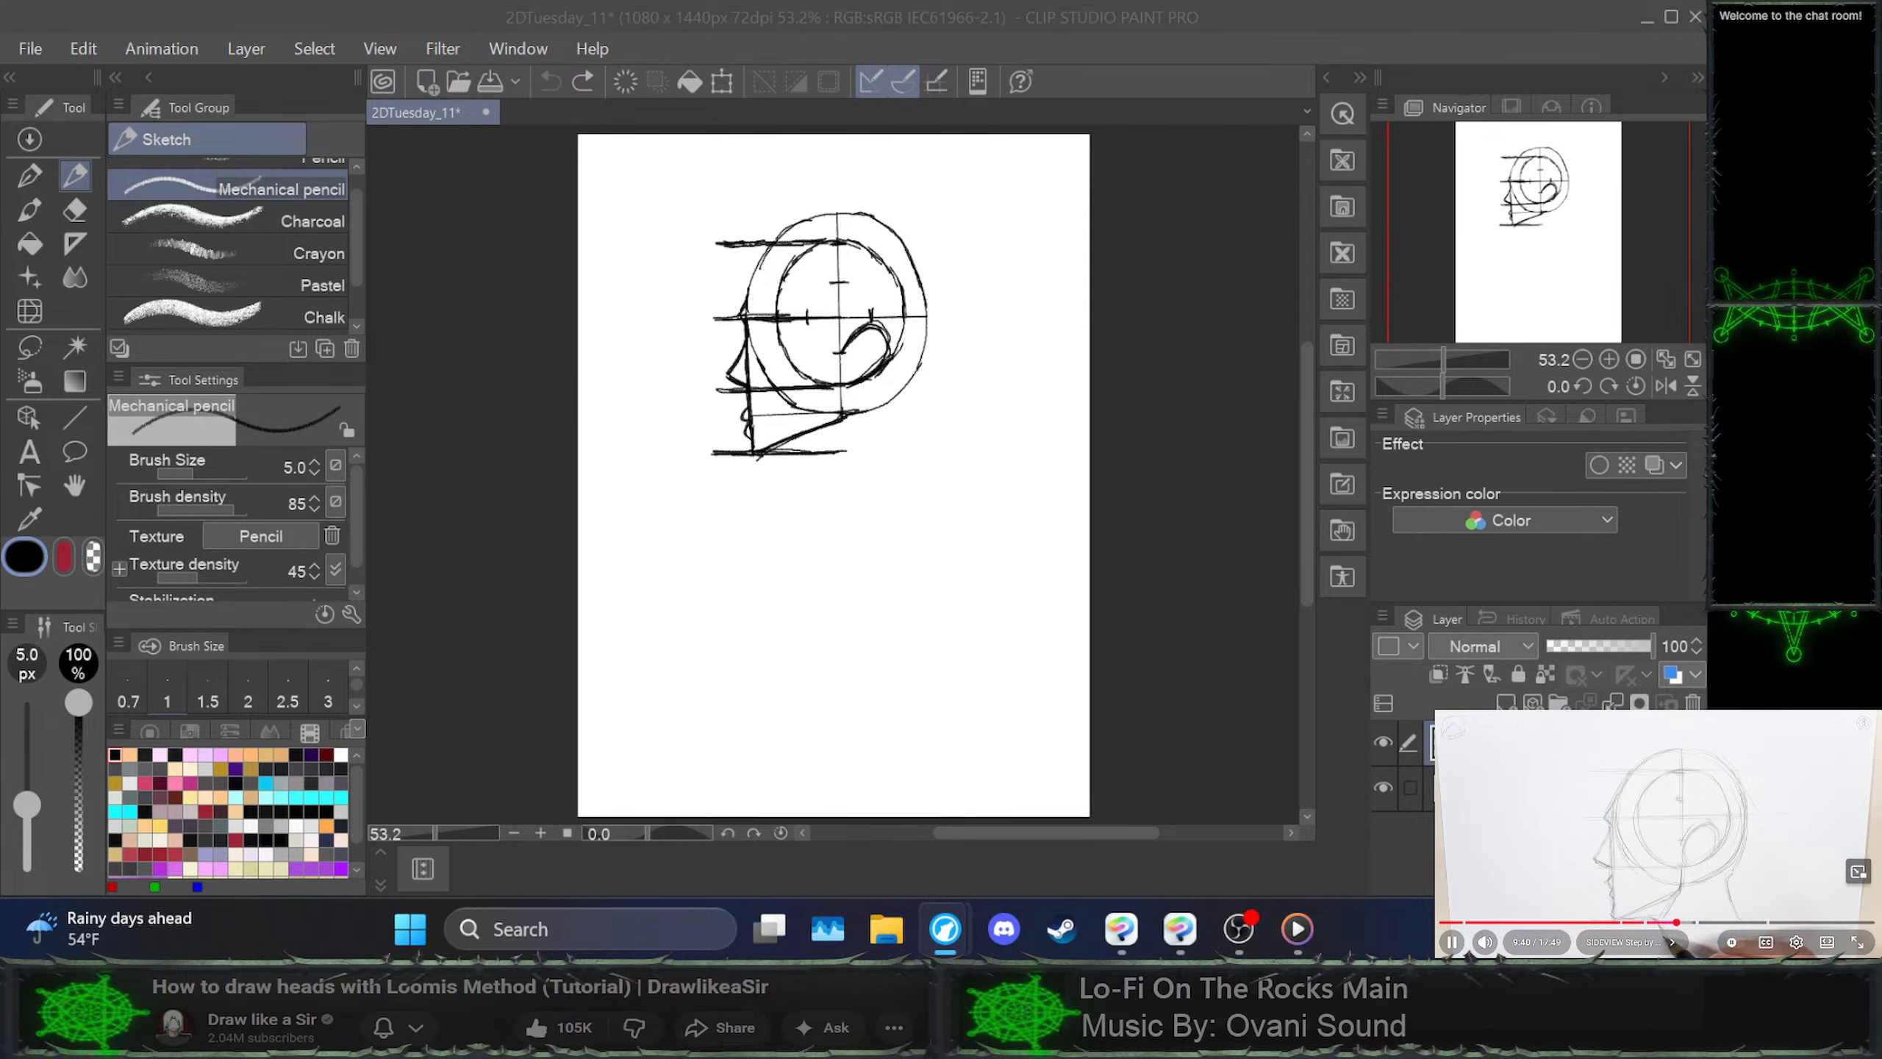
pyautogui.press('space')
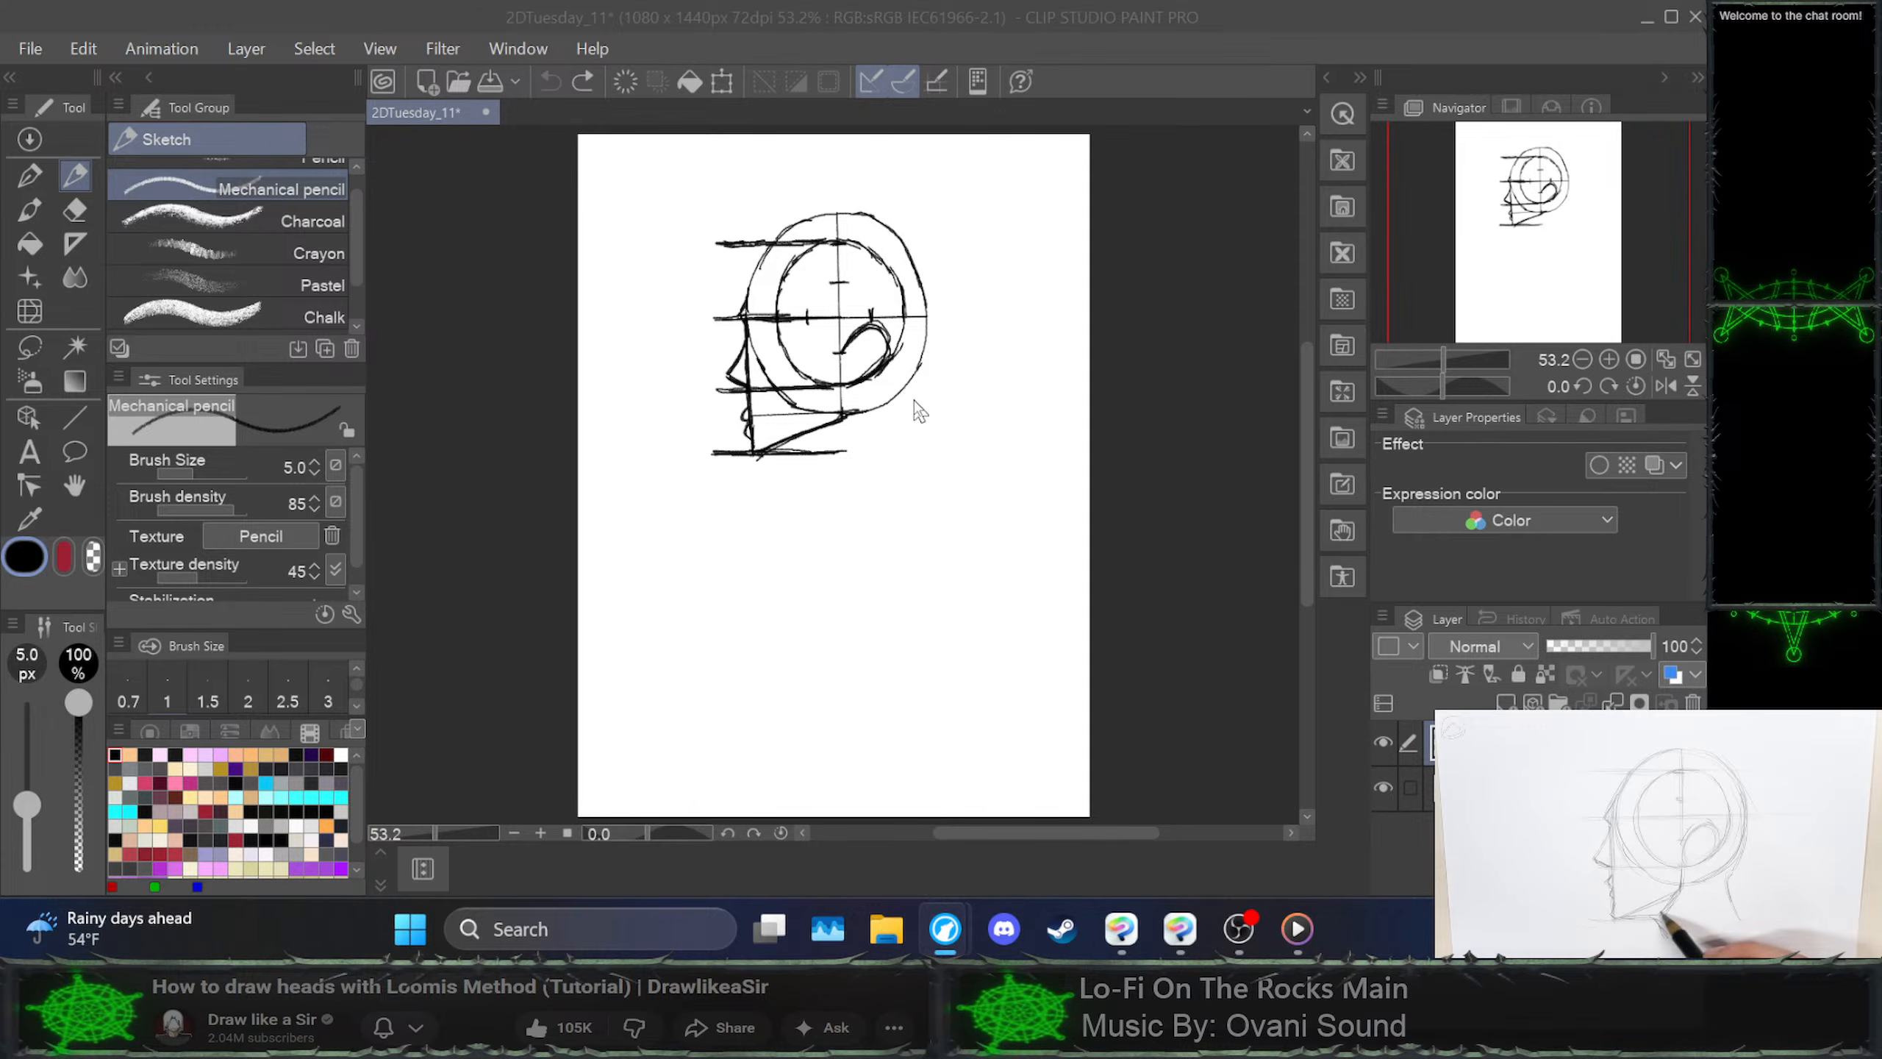
pyautogui.click(783, 466)
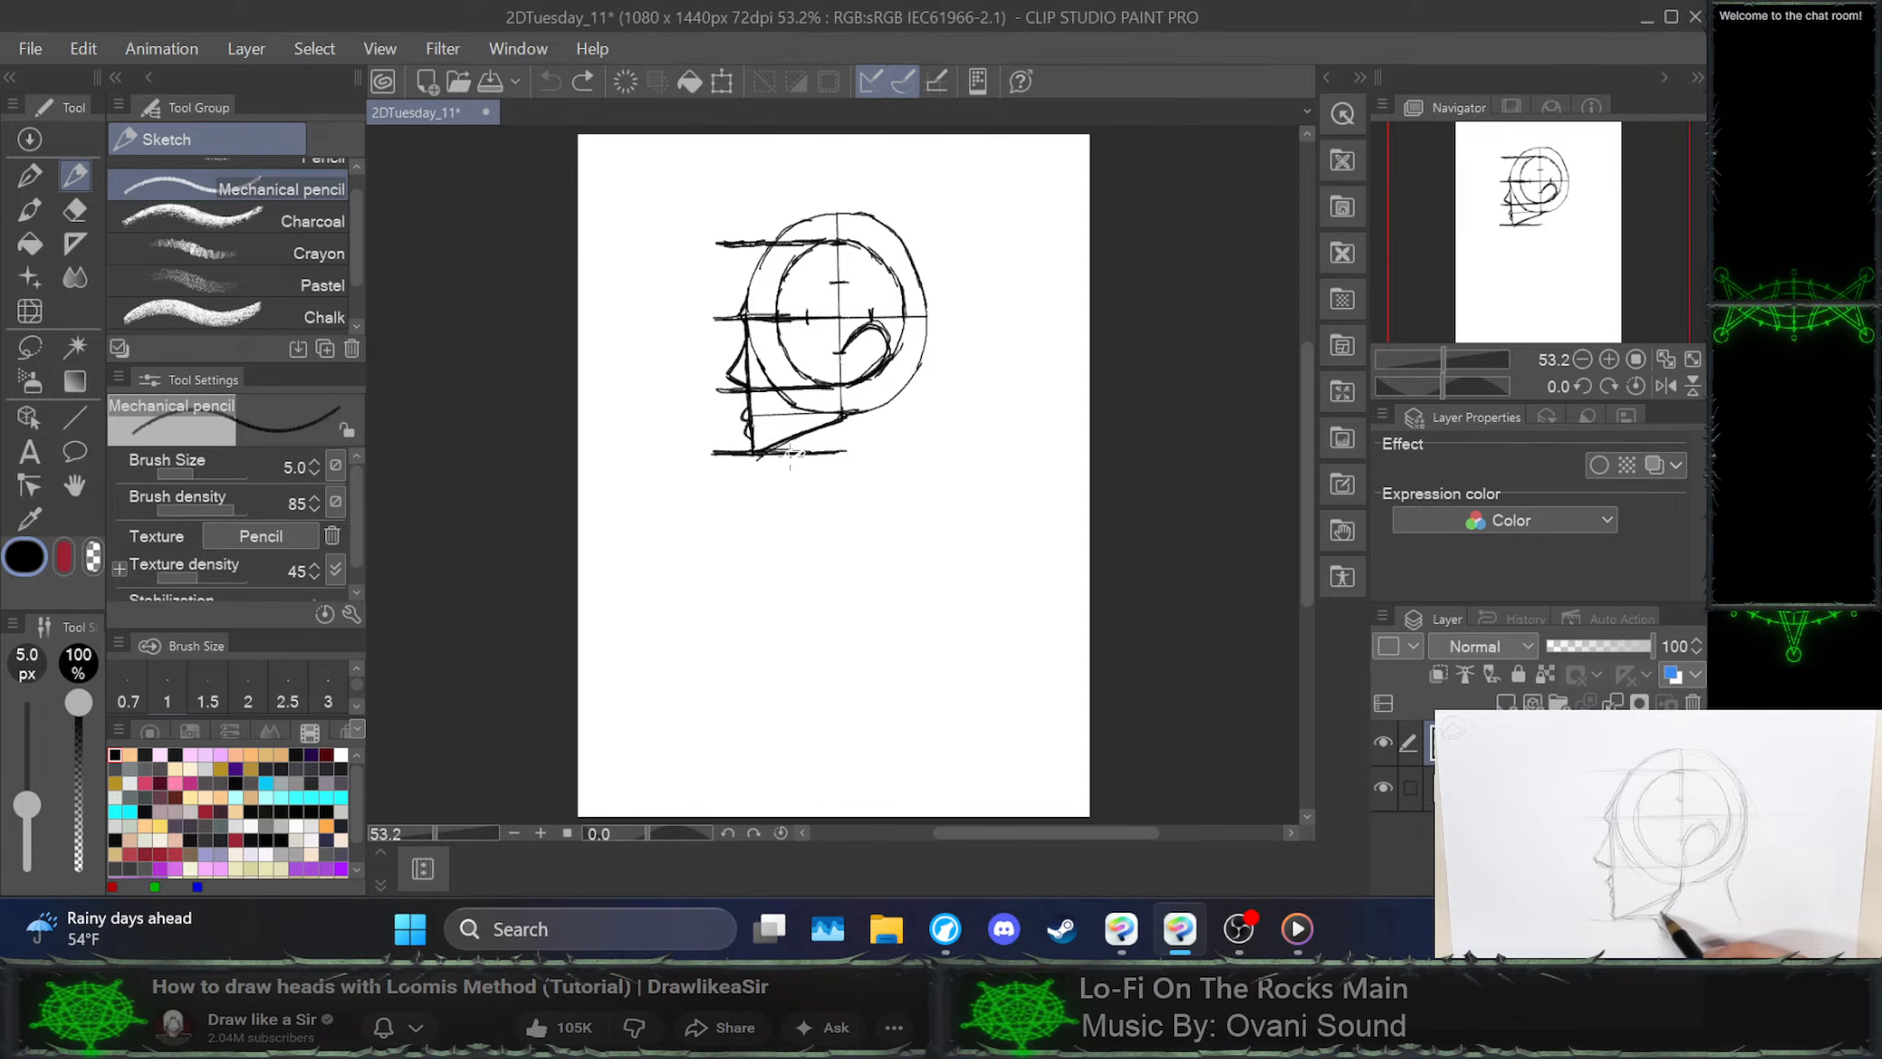
pyautogui.moveTo(812, 457); pyautogui.dragTo(821, 456)
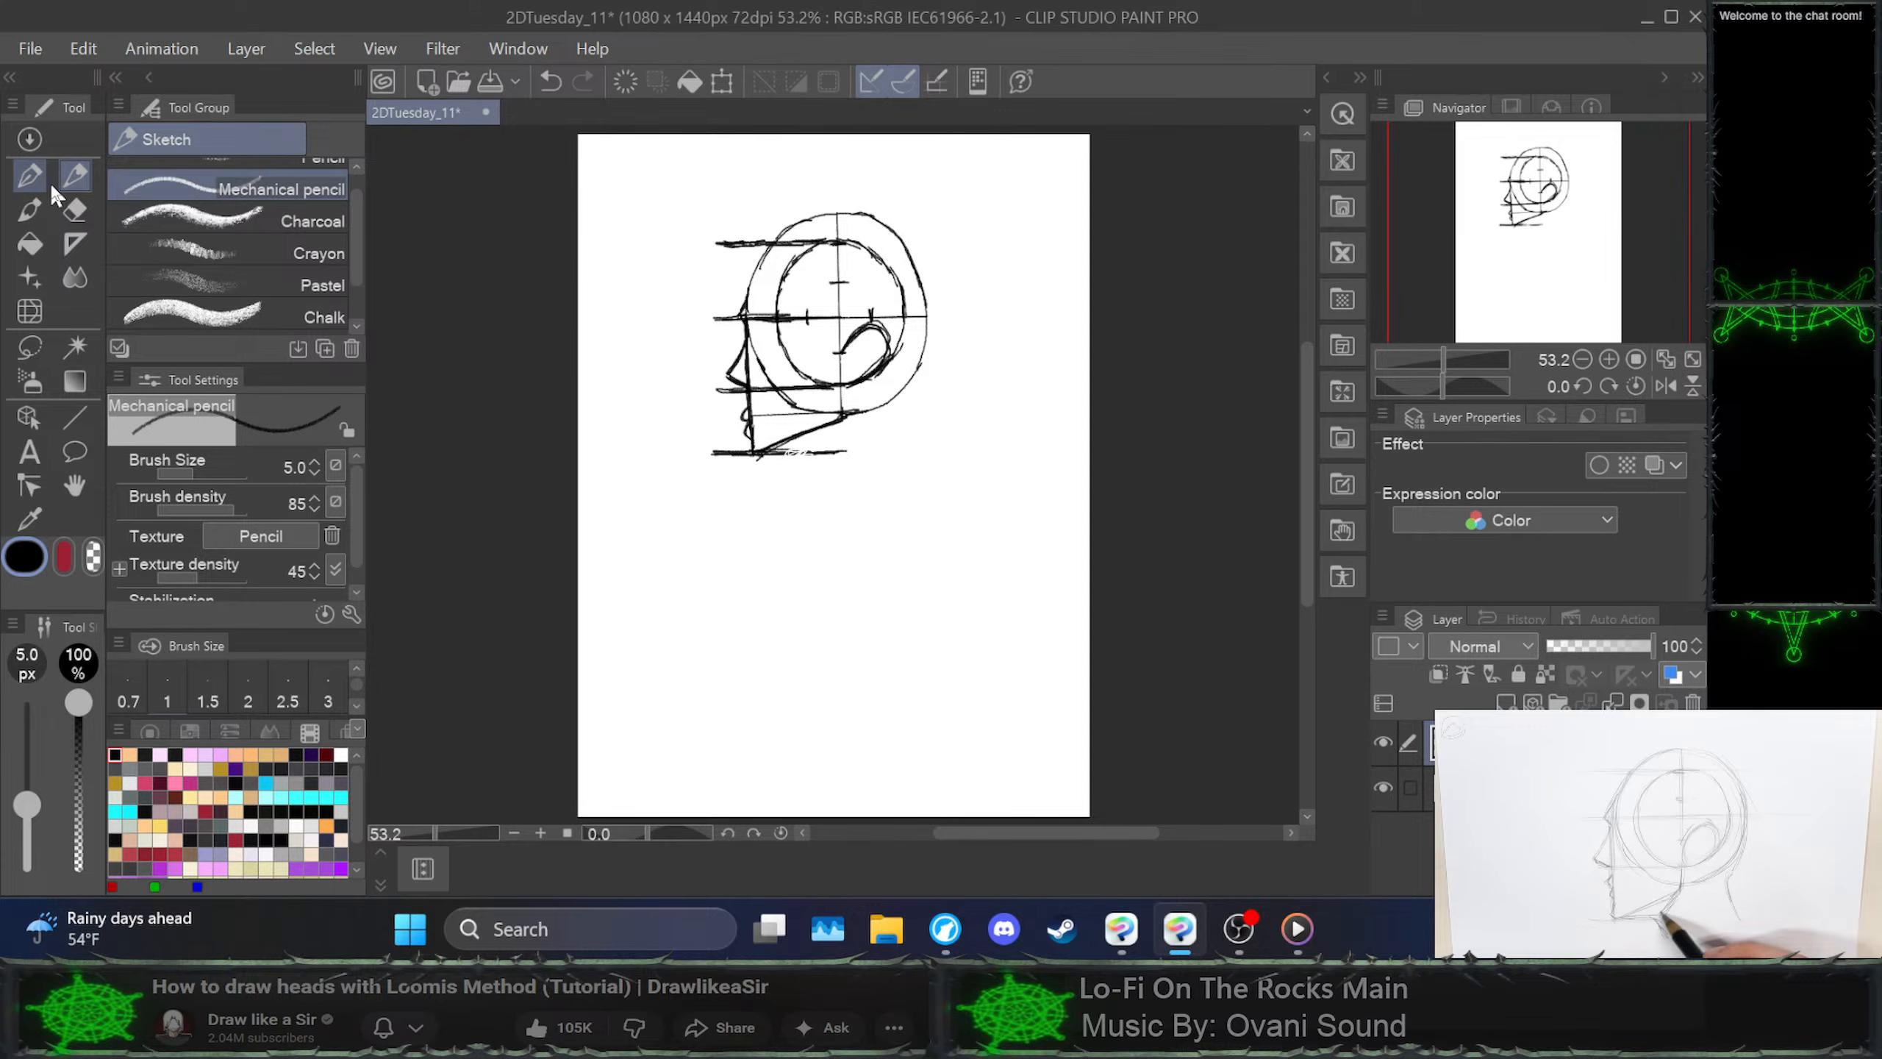
# Erase the horizontal chin guideline below the face with the Hard eraser at brush size 12
pyautogui.click(78, 210)
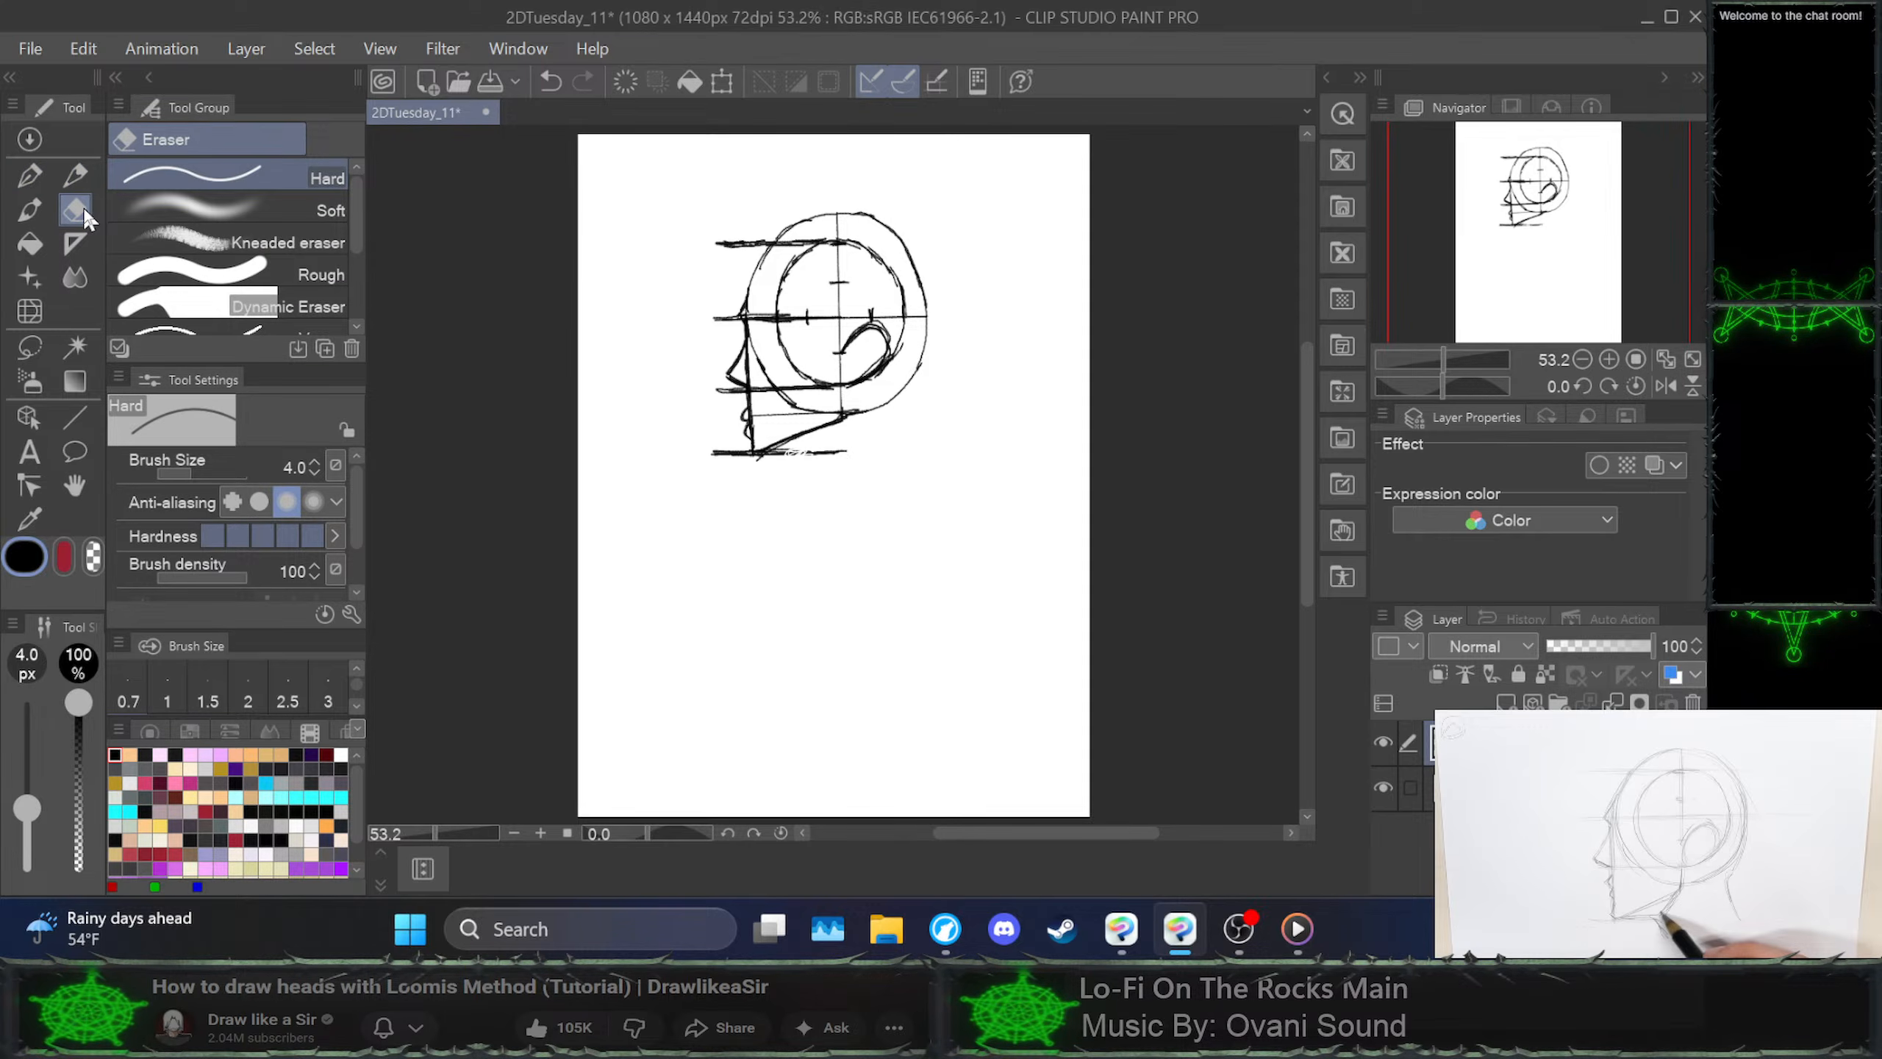
pyautogui.click(319, 460)
pyautogui.click(319, 458)
pyautogui.click(319, 458)
pyautogui.click(319, 458)
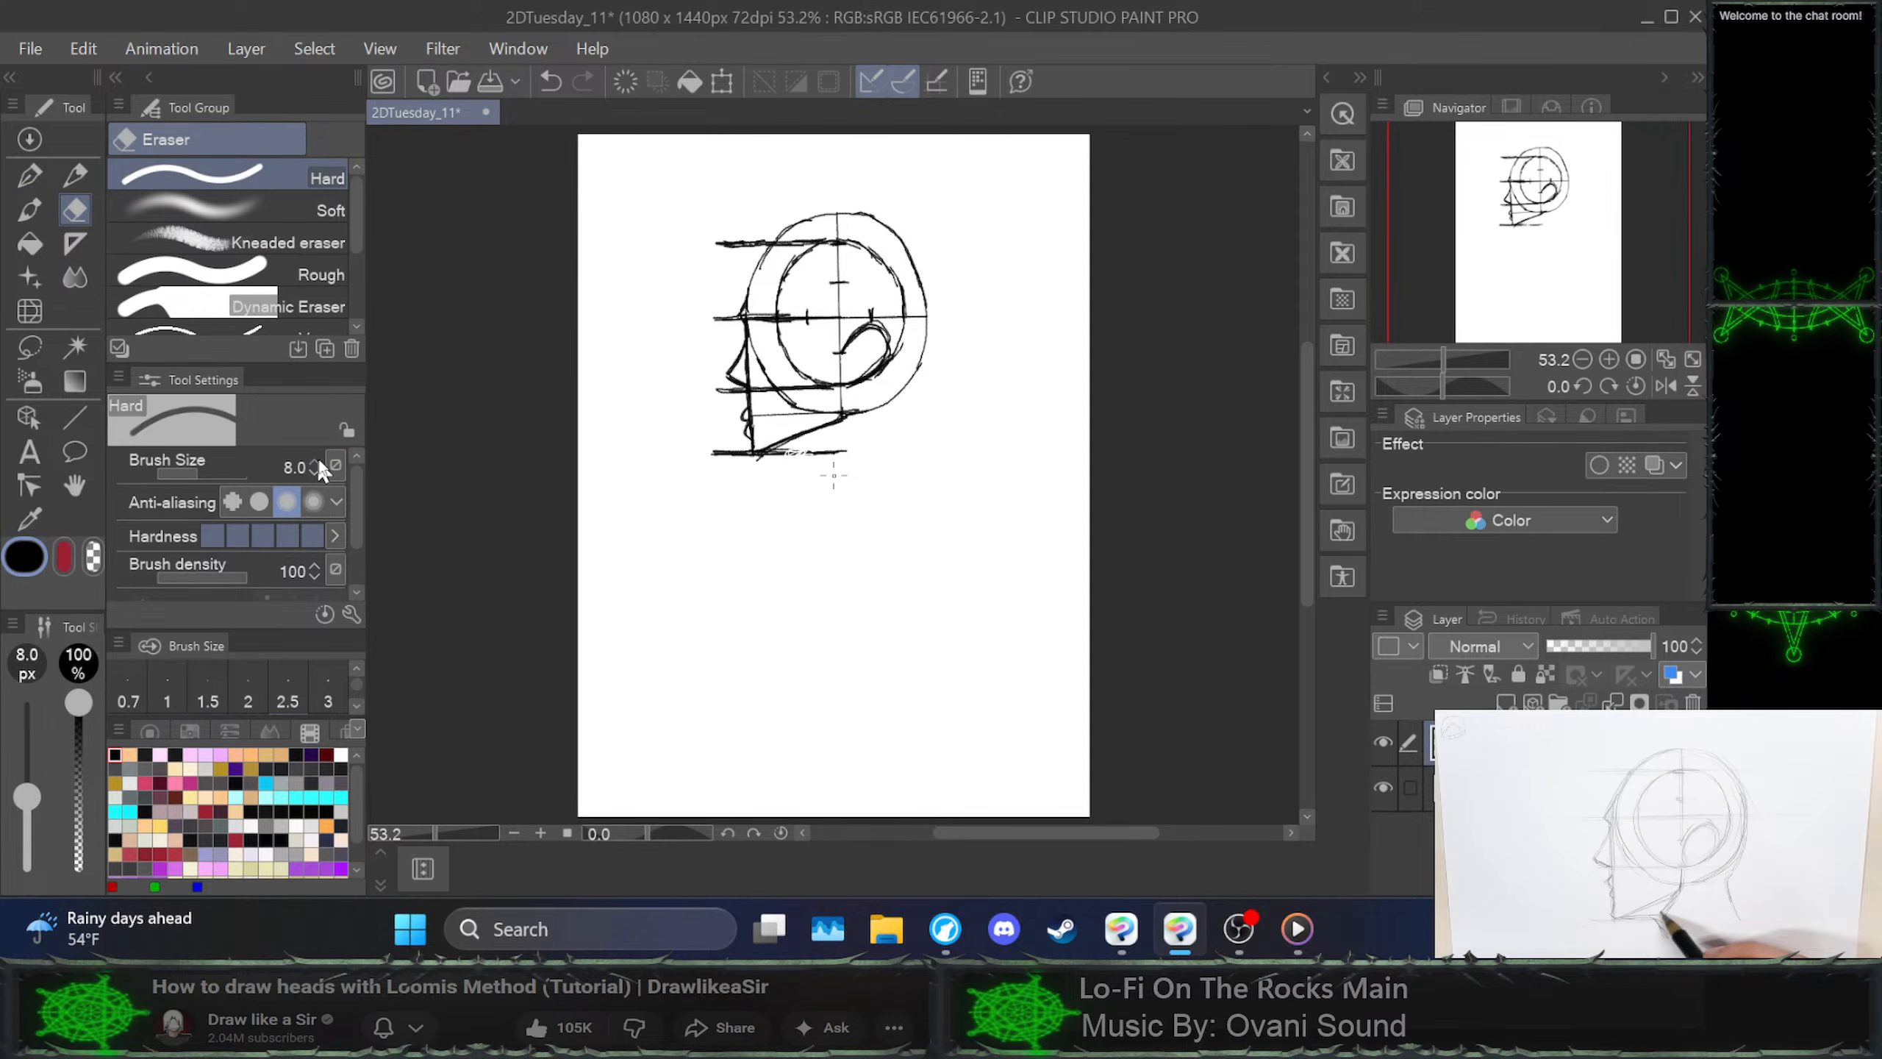
pyautogui.click(320, 457)
pyautogui.click(320, 457)
pyautogui.click(319, 458)
pyautogui.click(319, 458)
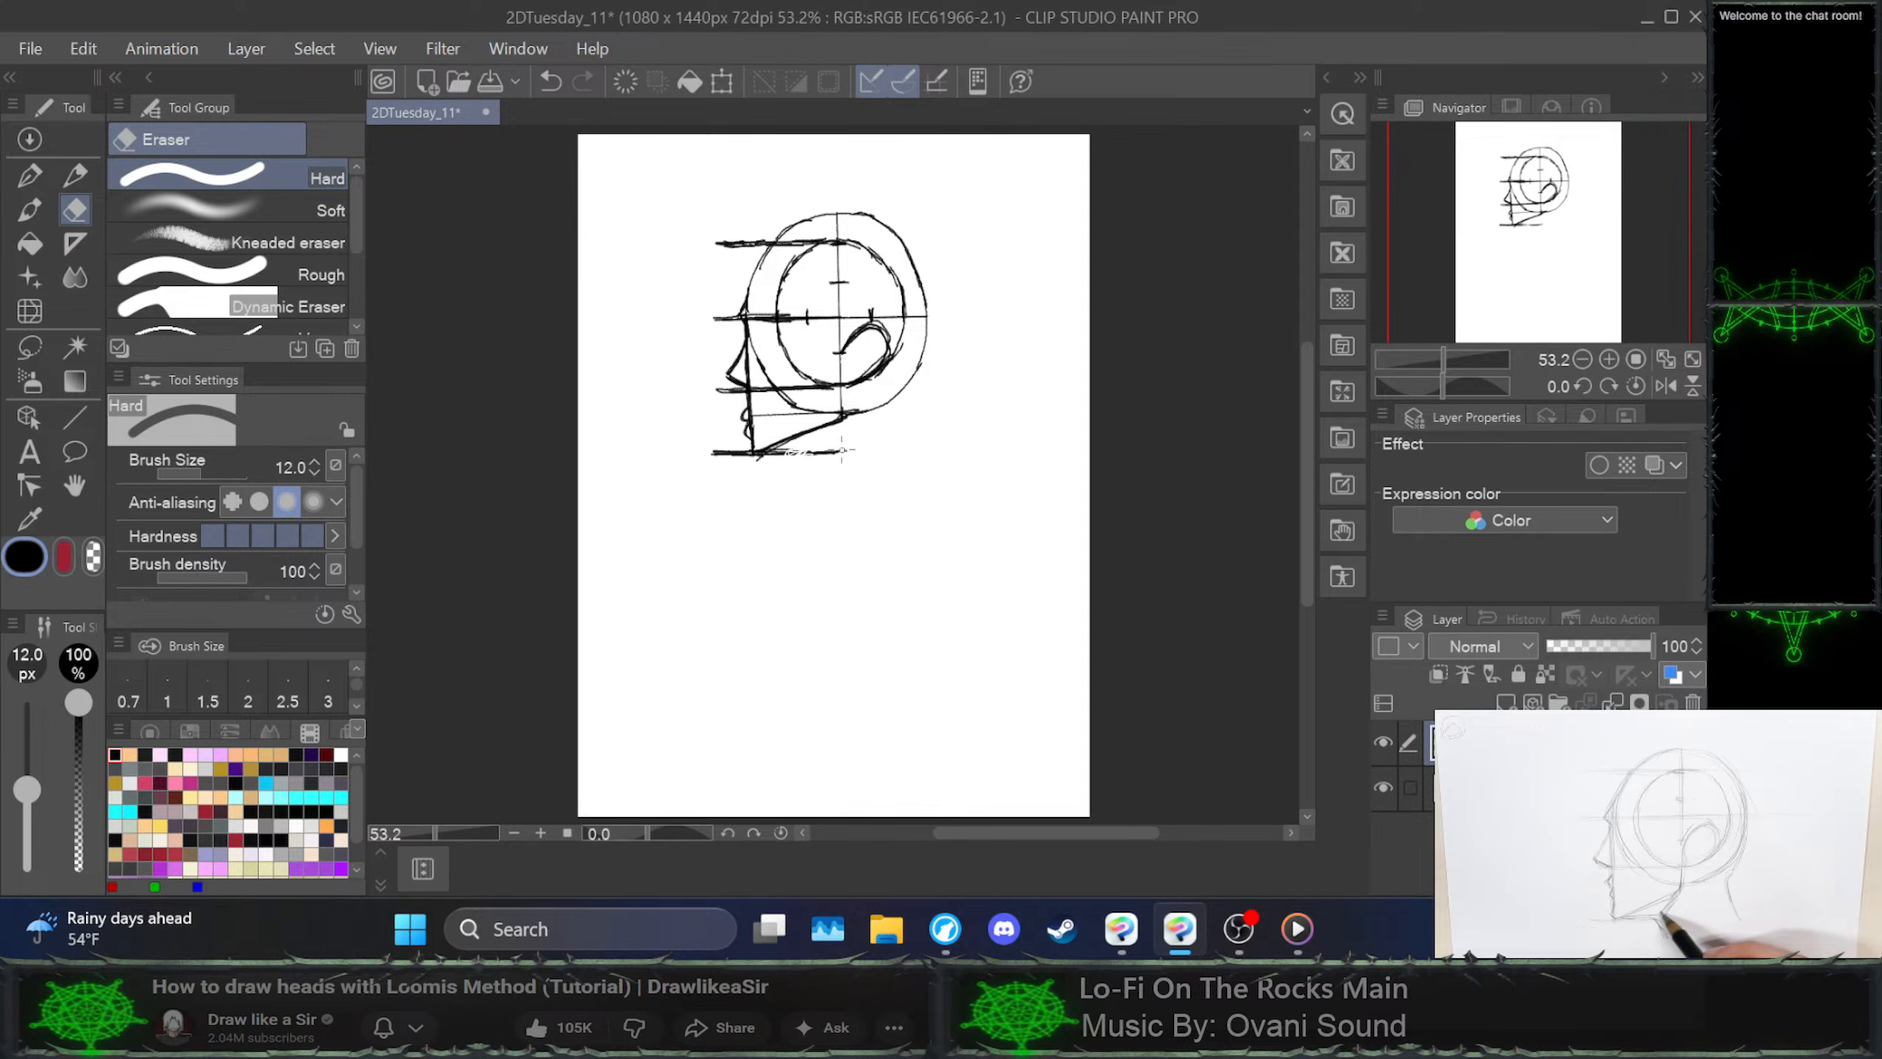
pyautogui.moveTo(842, 449)
pyautogui.mouseDown()
pyautogui.moveTo(744, 467)
pyautogui.moveTo(708, 443)
pyautogui.mouseUp()
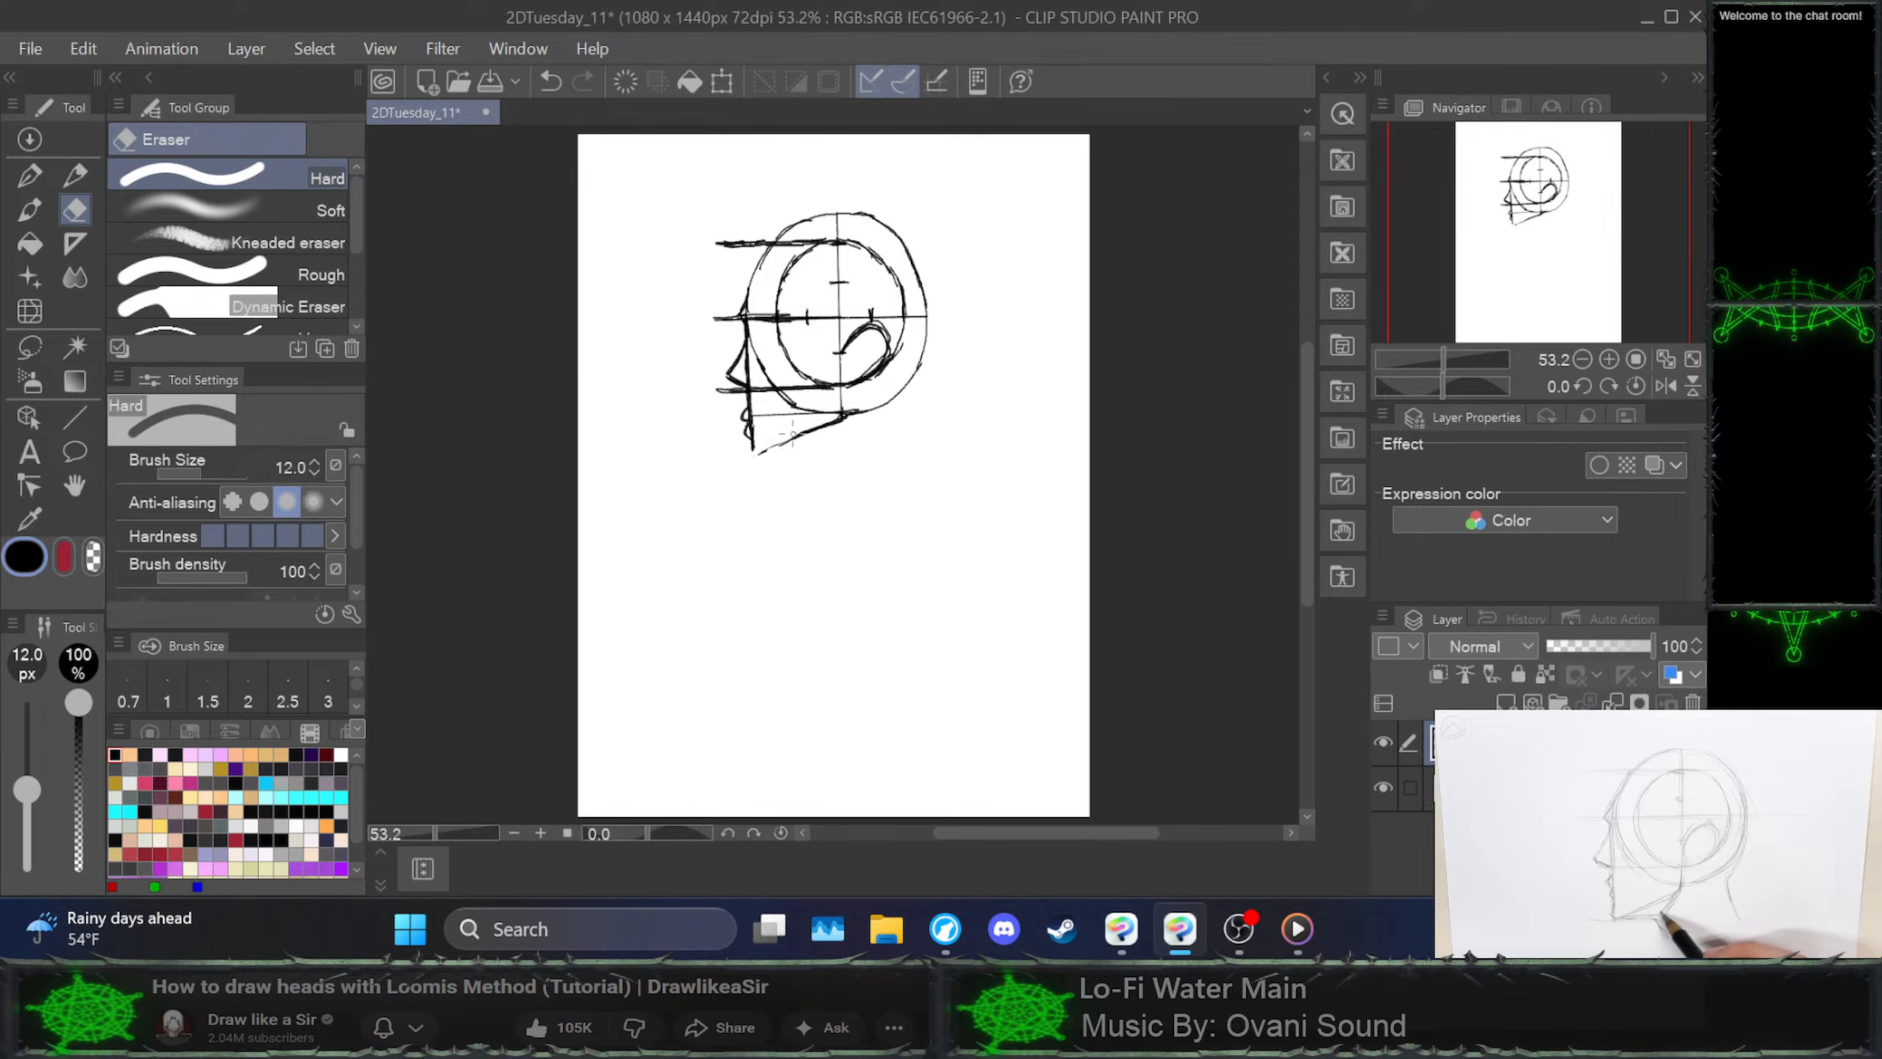
# Redraw the erased stretch of the slanted jaw line from the chin with the Mechanical pencil
pyautogui.click(75, 176)
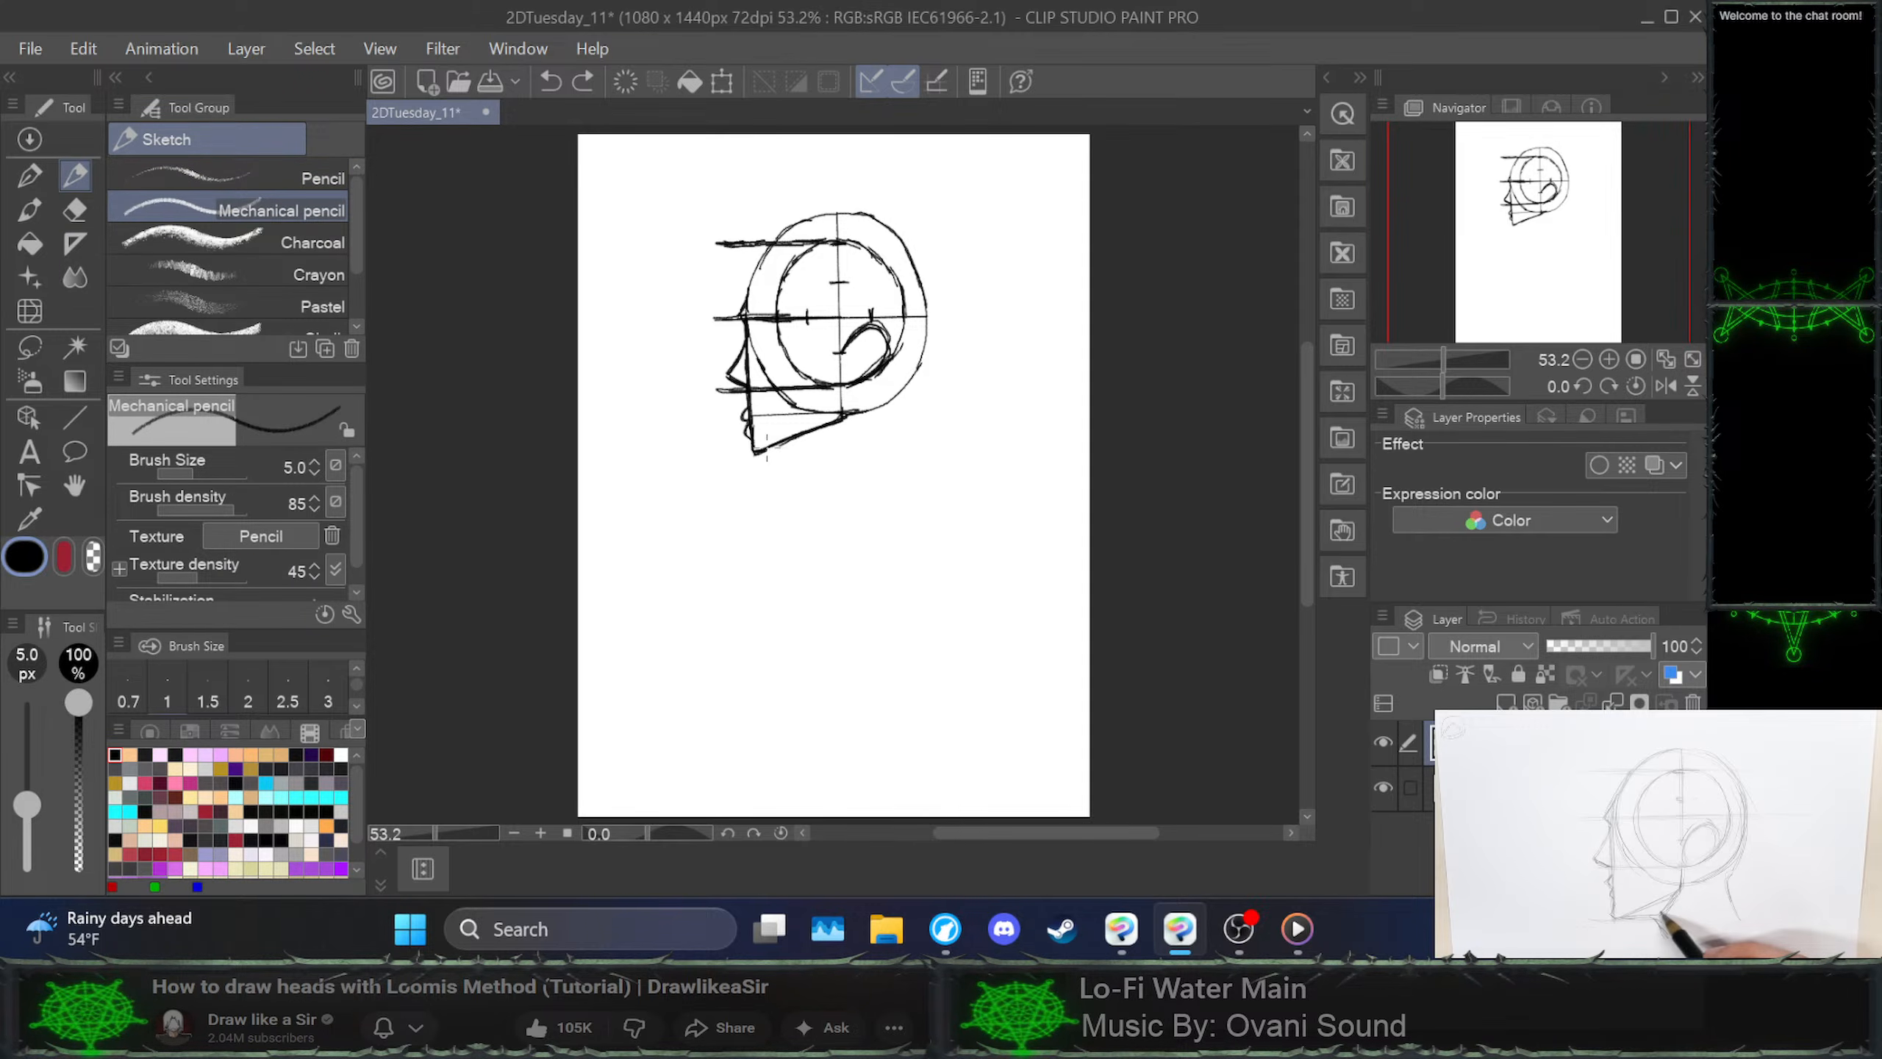
pyautogui.moveTo(783, 438); pyautogui.dragTo(781, 445)
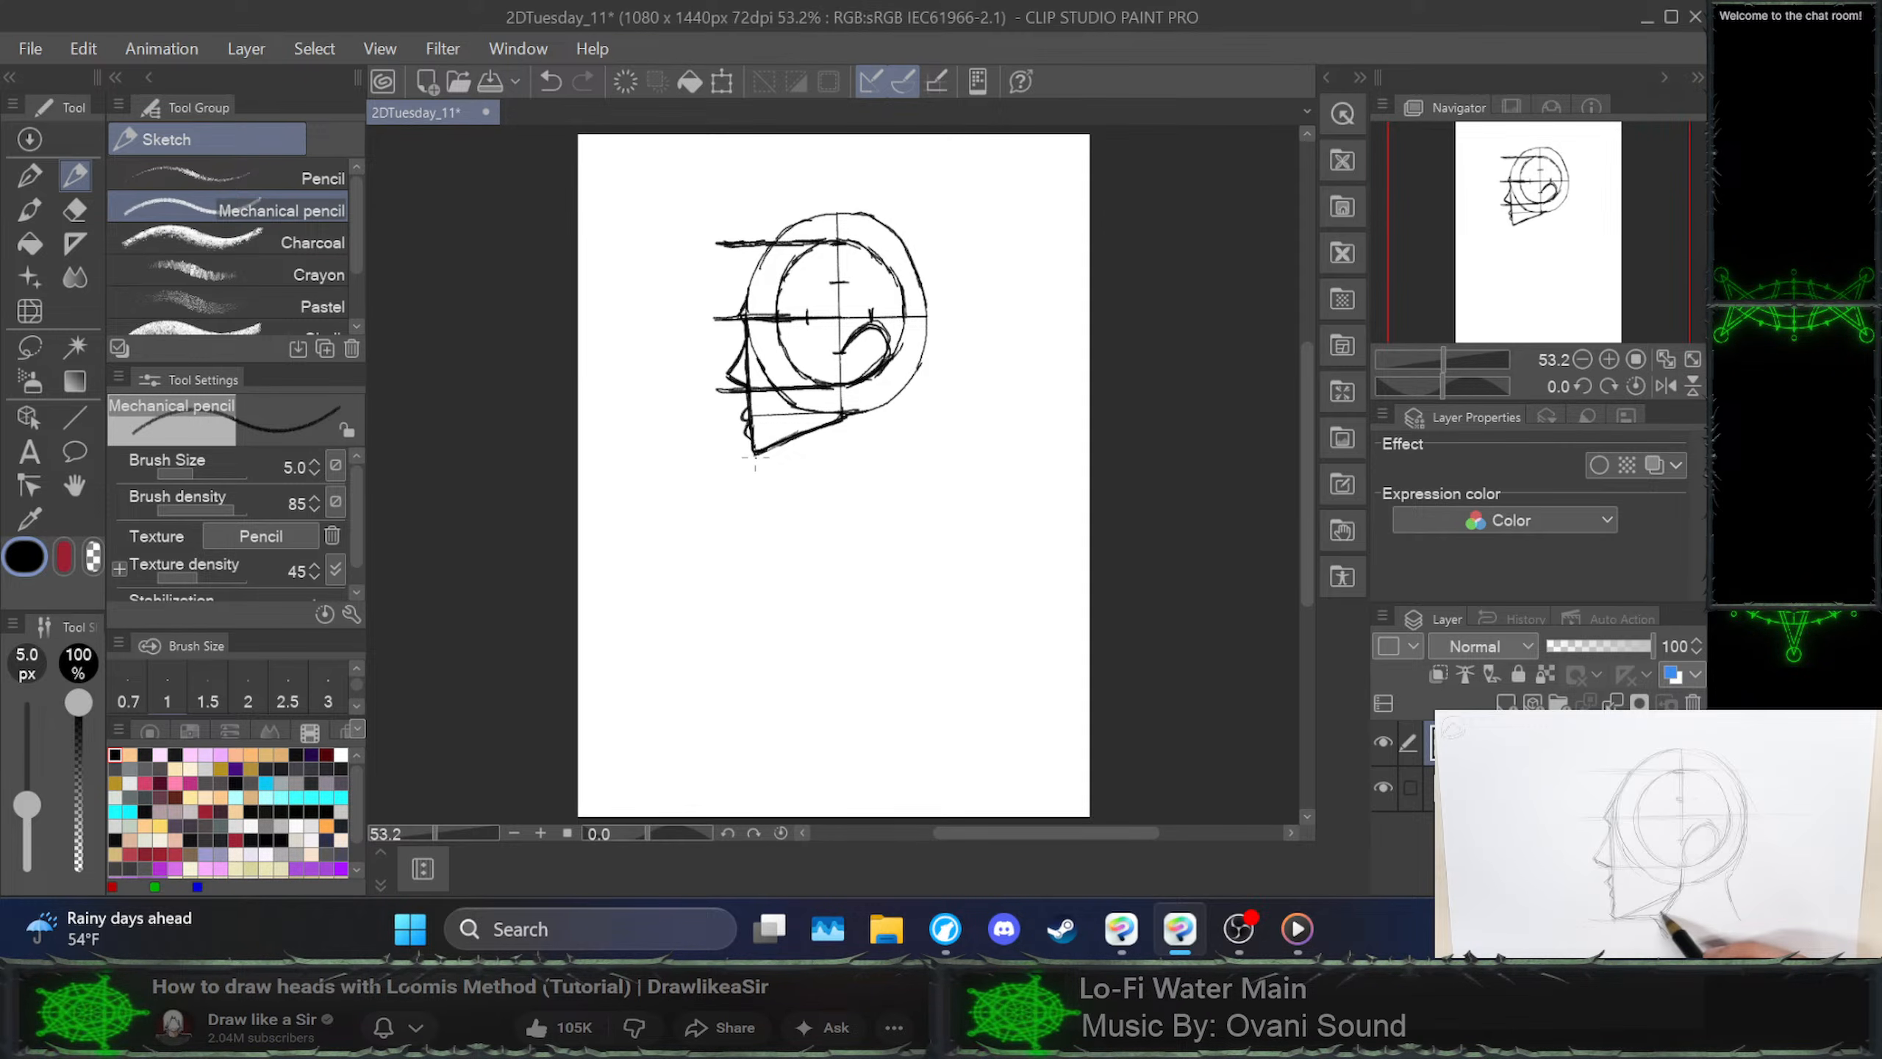
pyautogui.hotkey('ctrl', 'z')
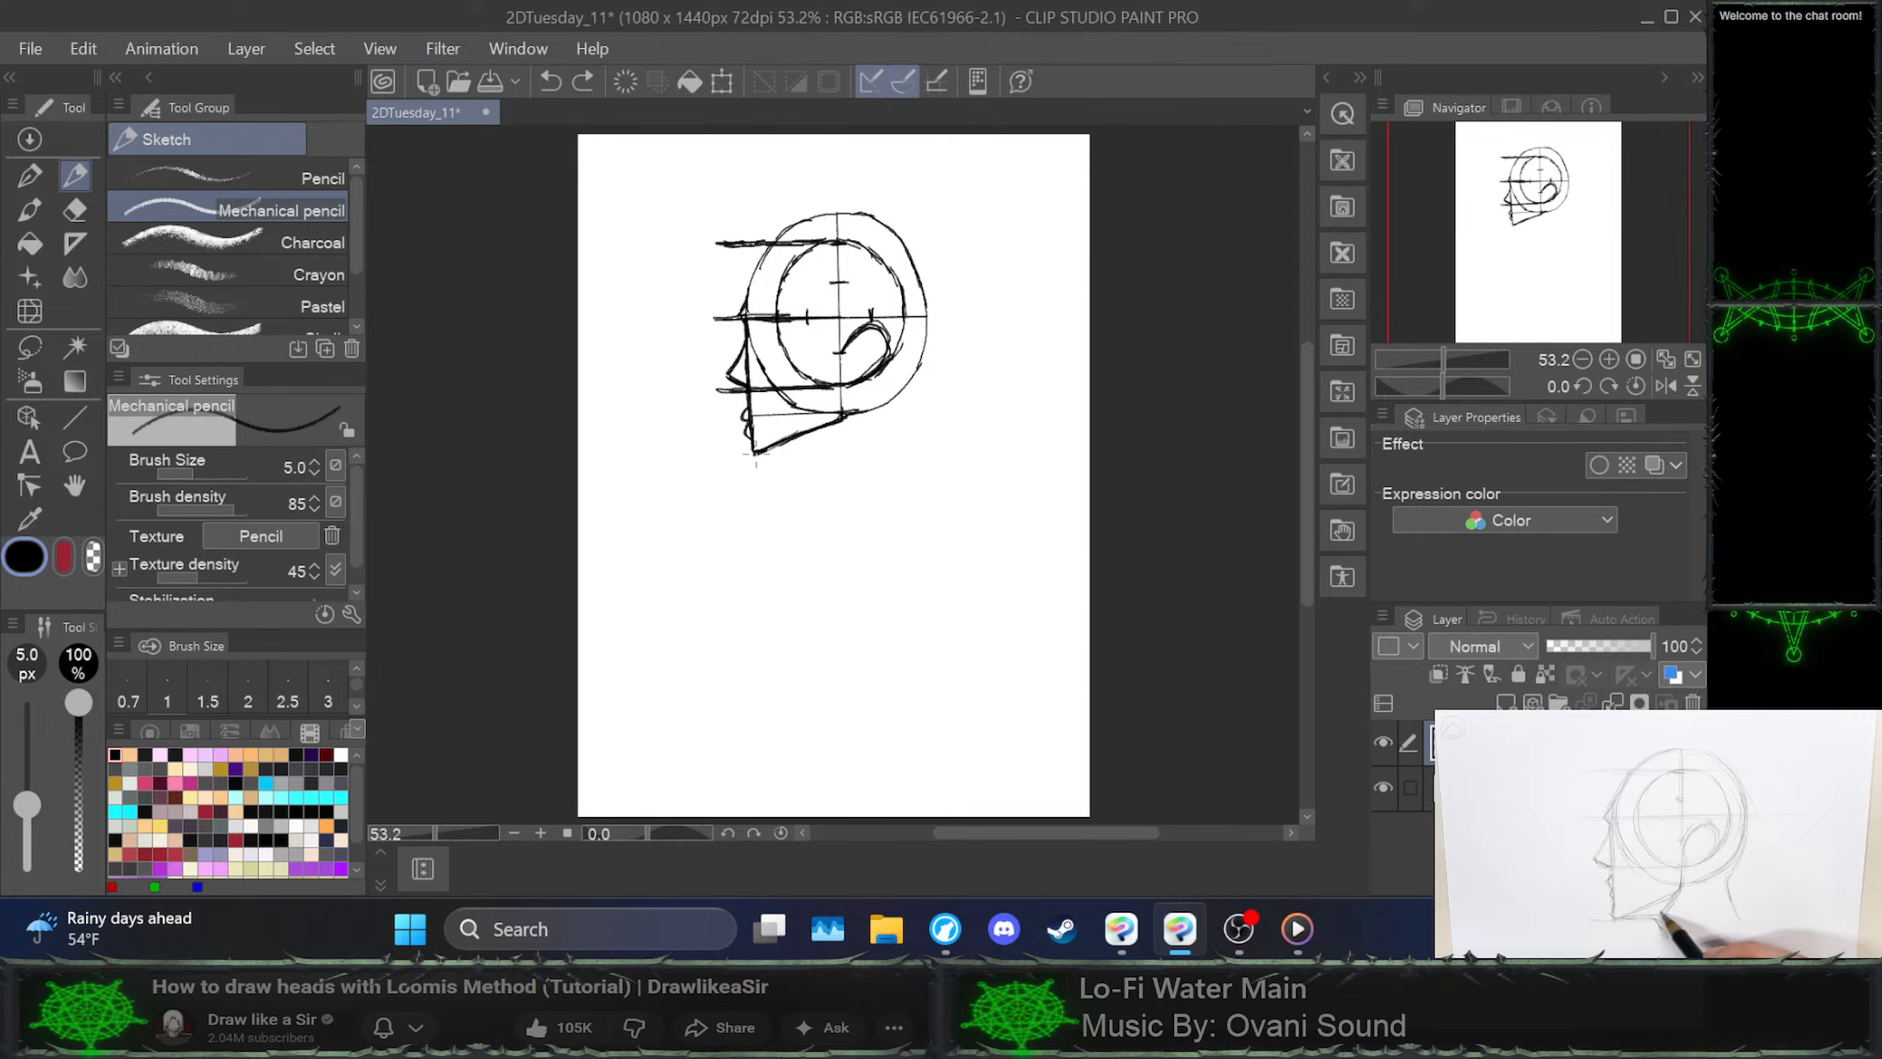
pyautogui.moveTo(759, 451); pyautogui.dragTo(825, 444)
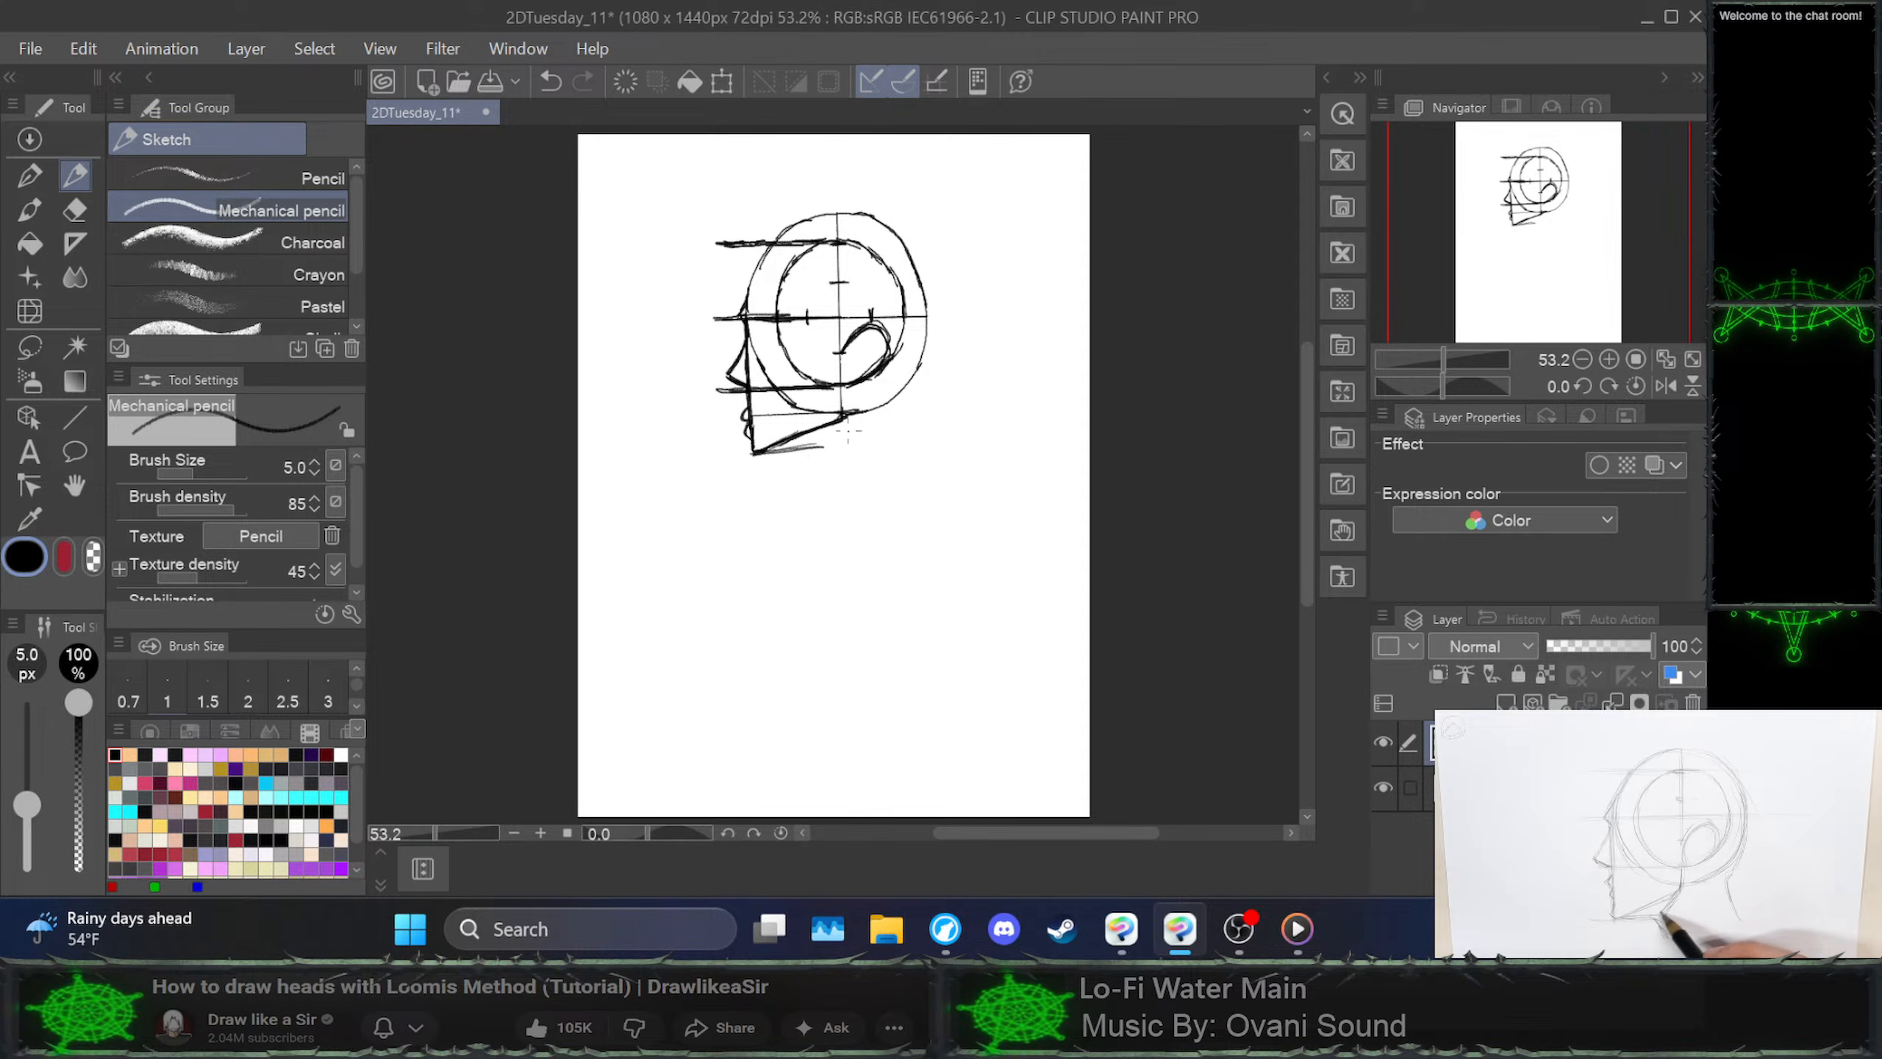
pyautogui.moveTo(841, 421); pyautogui.dragTo(821, 449)
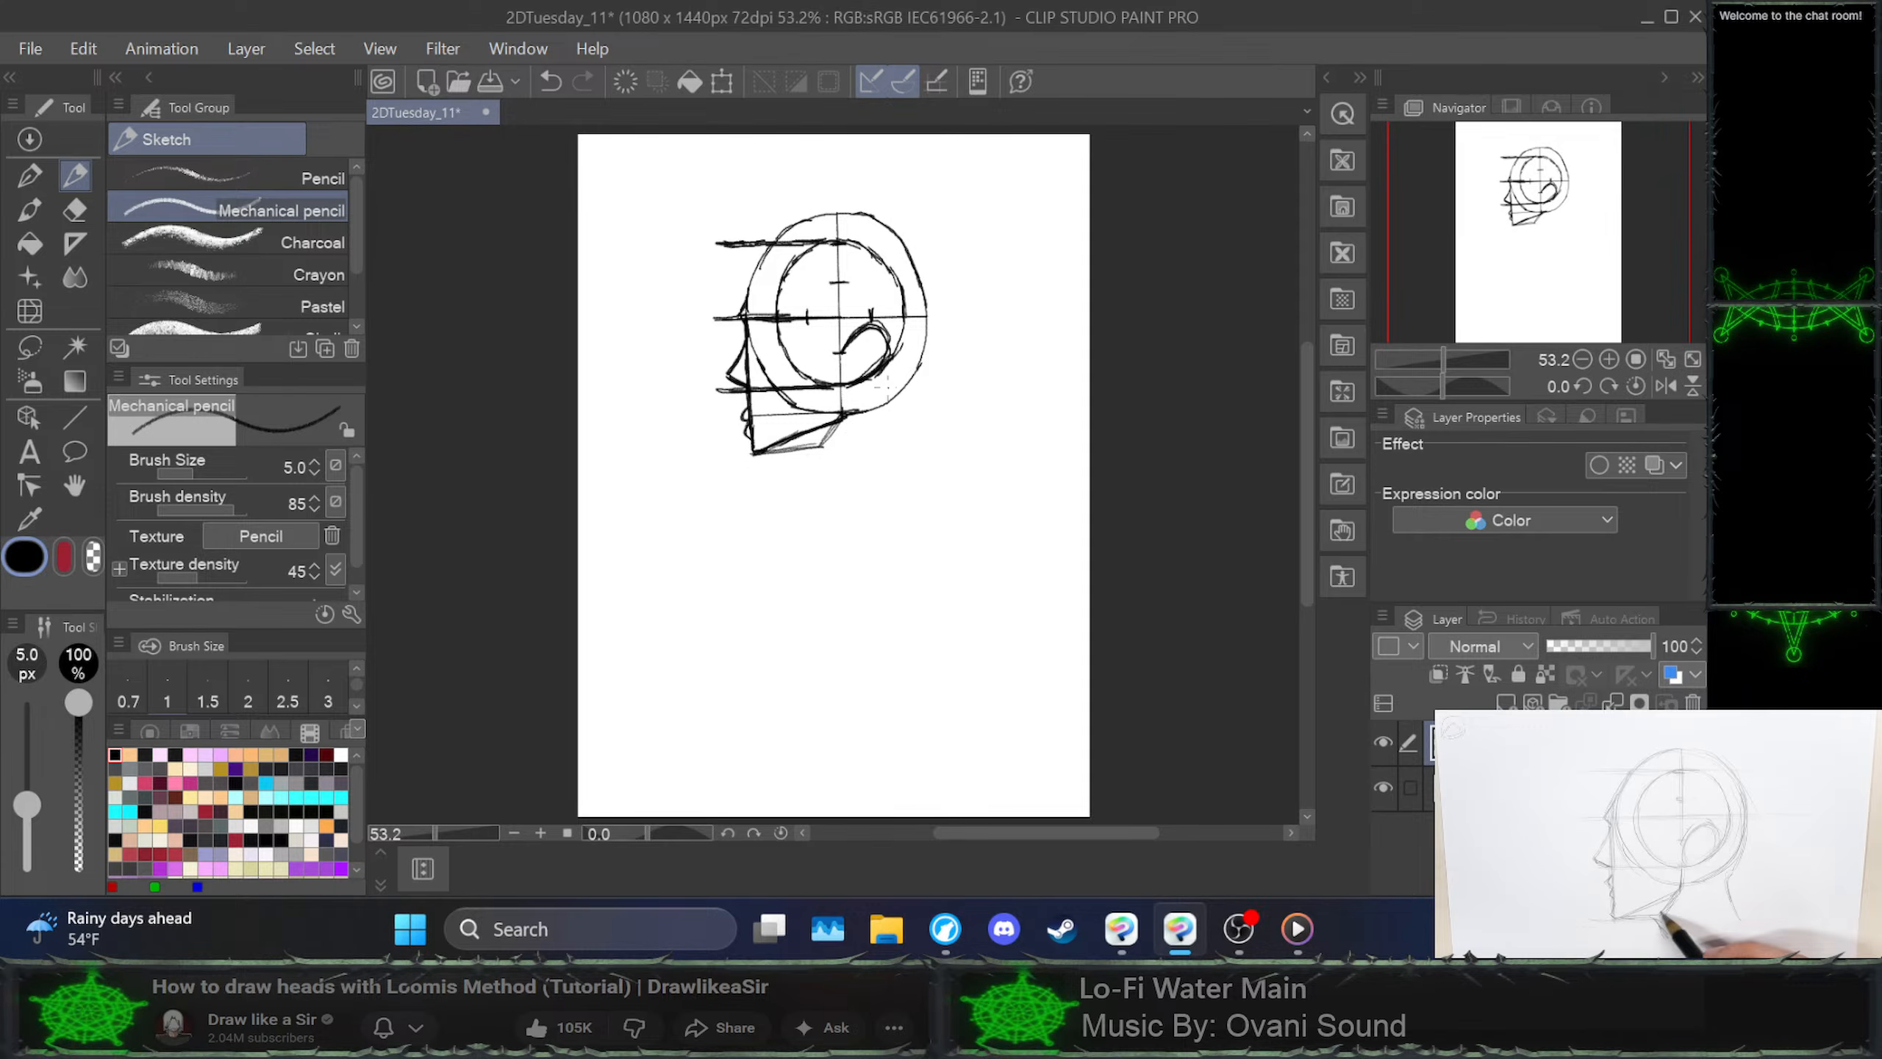
pyautogui.hotkey('ctrl', 'z')
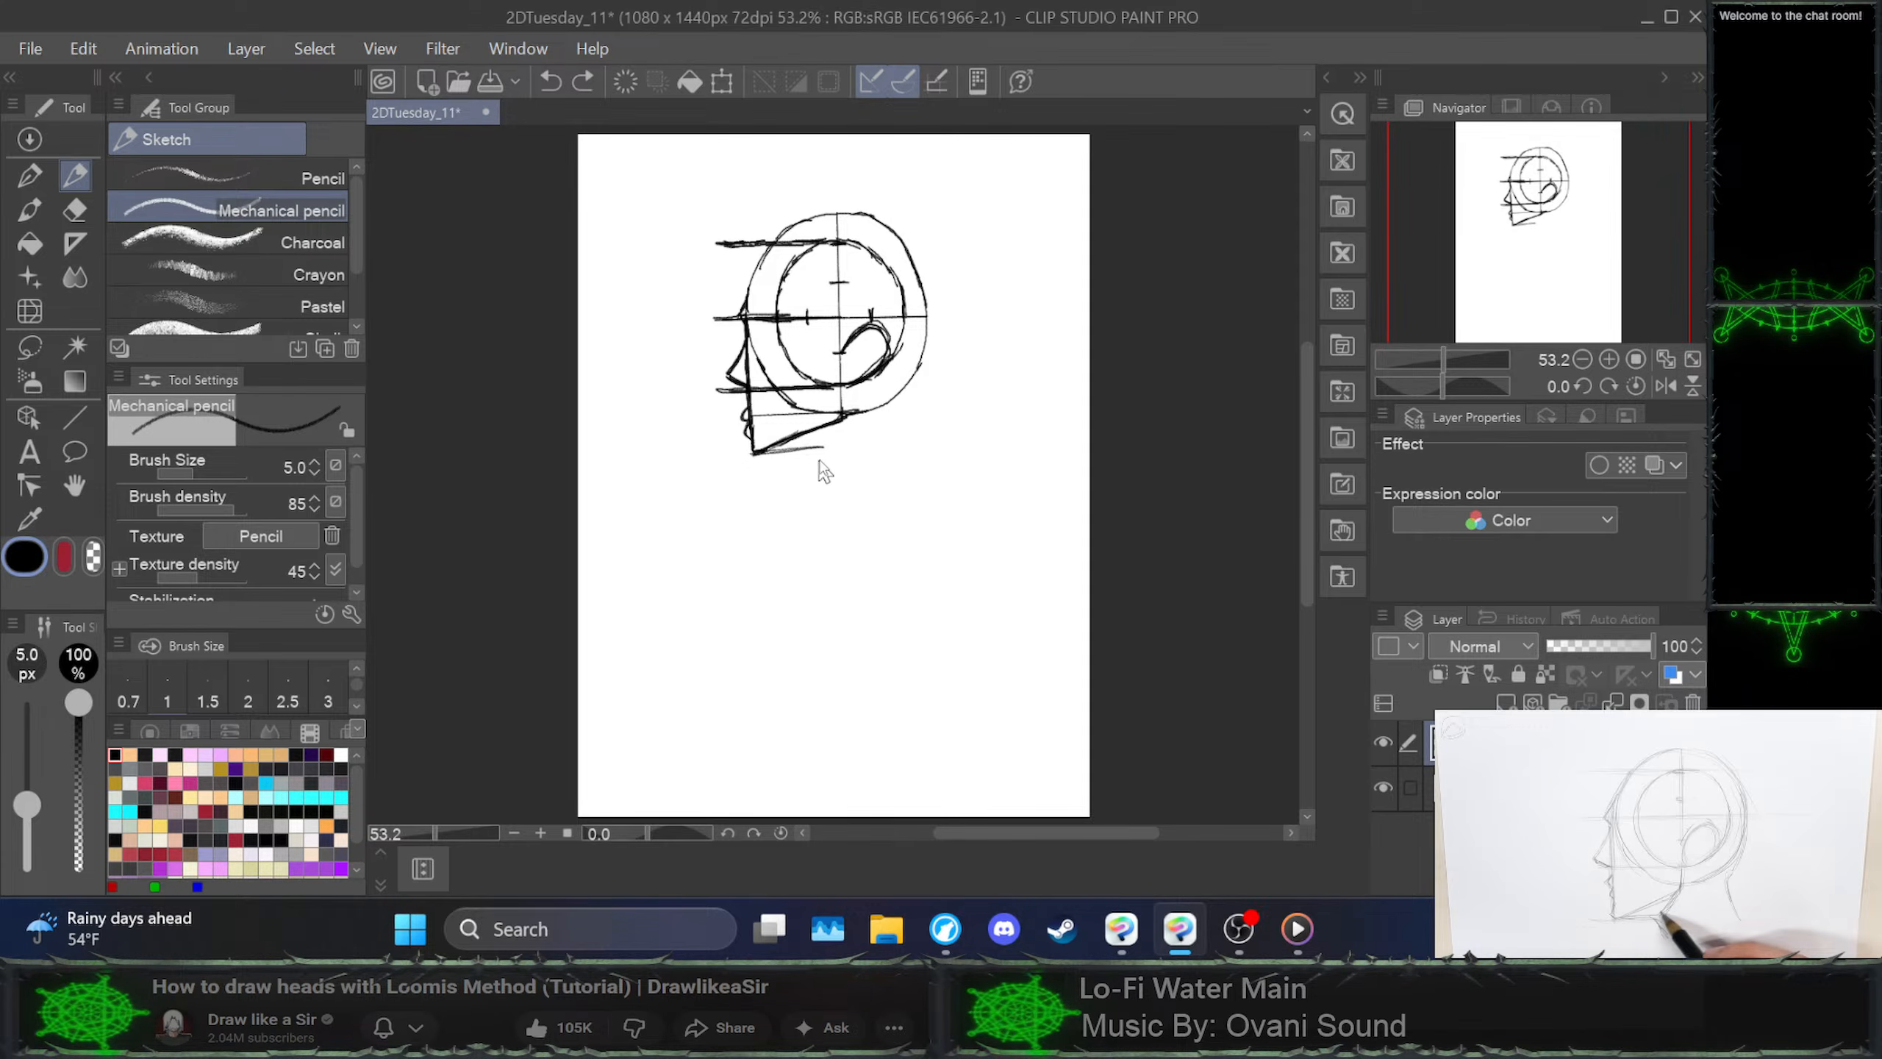
pyautogui.hotkey('ctrl', 'z')
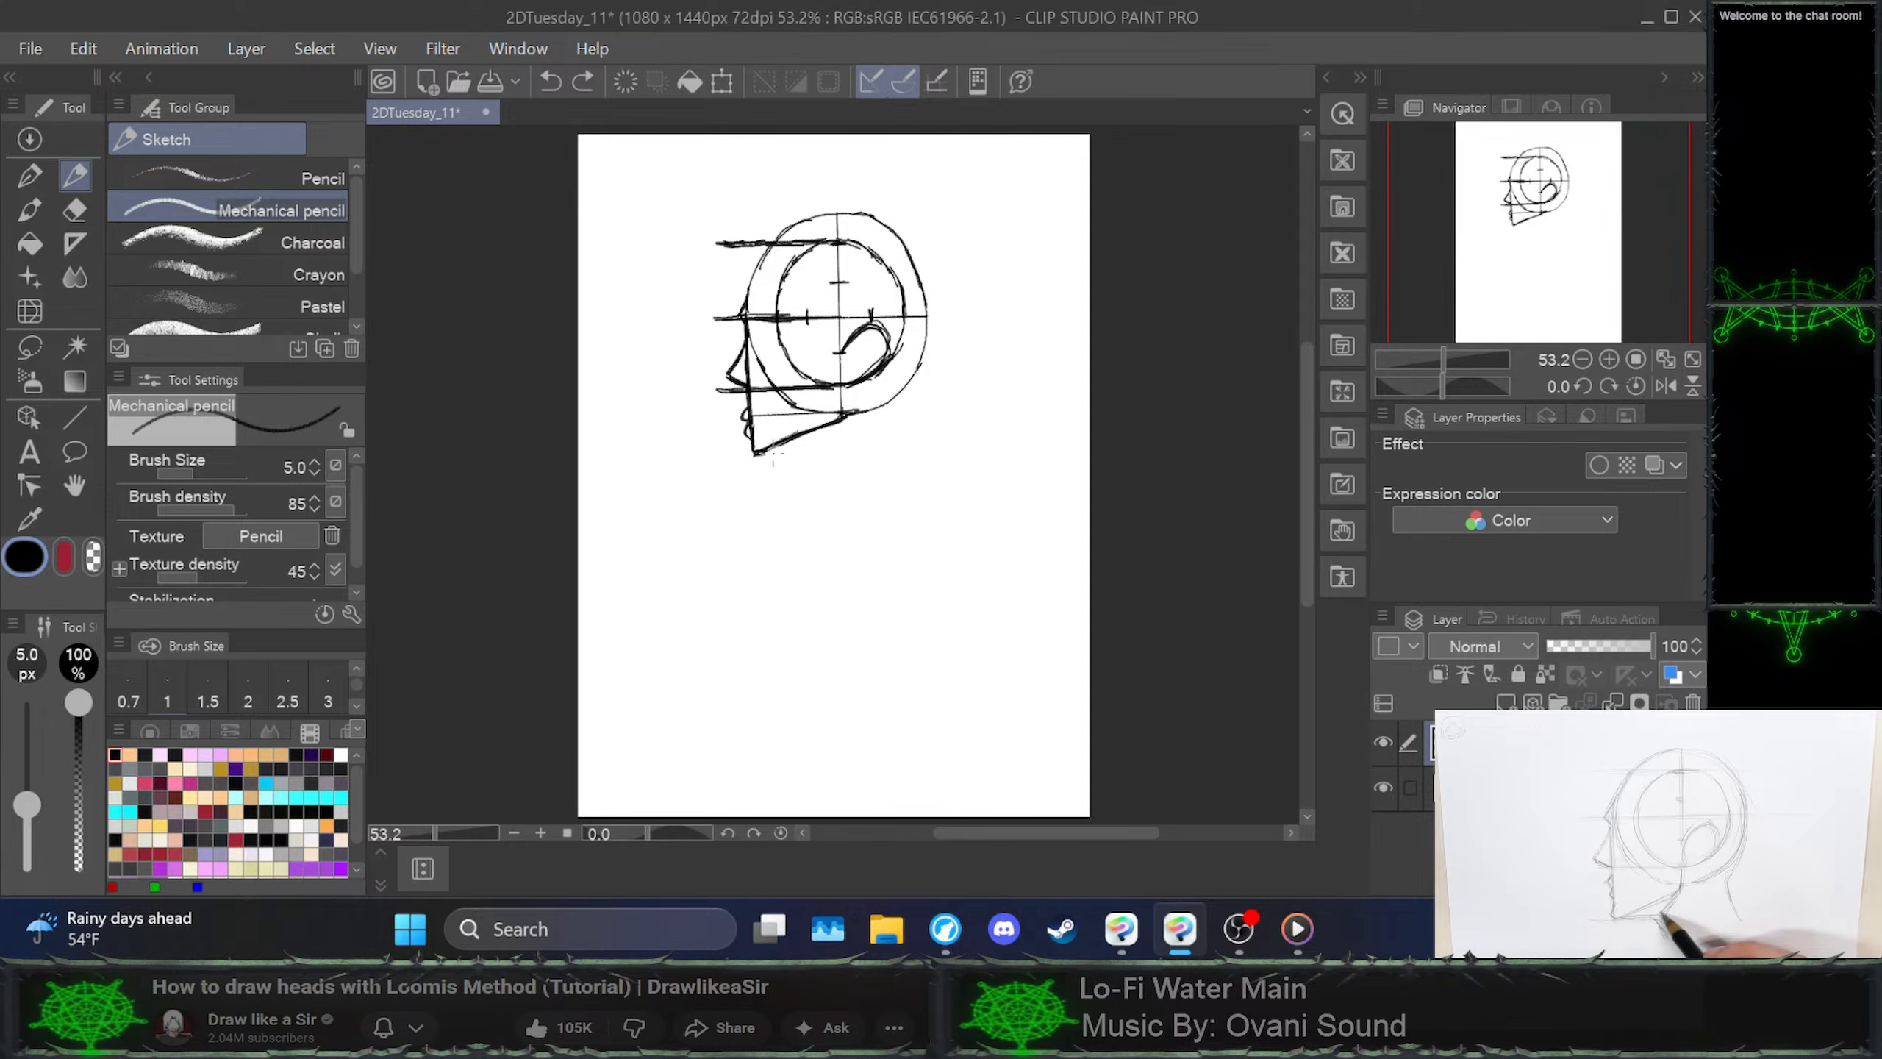
# Sketch the underside of the jaw from the chin to the jaw corner and add a short front neck line
pyautogui.moveTo(756, 453)
pyautogui.mouseDown()
pyautogui.moveTo(818, 447)
pyautogui.moveTo(801, 448)
pyautogui.mouseUp()
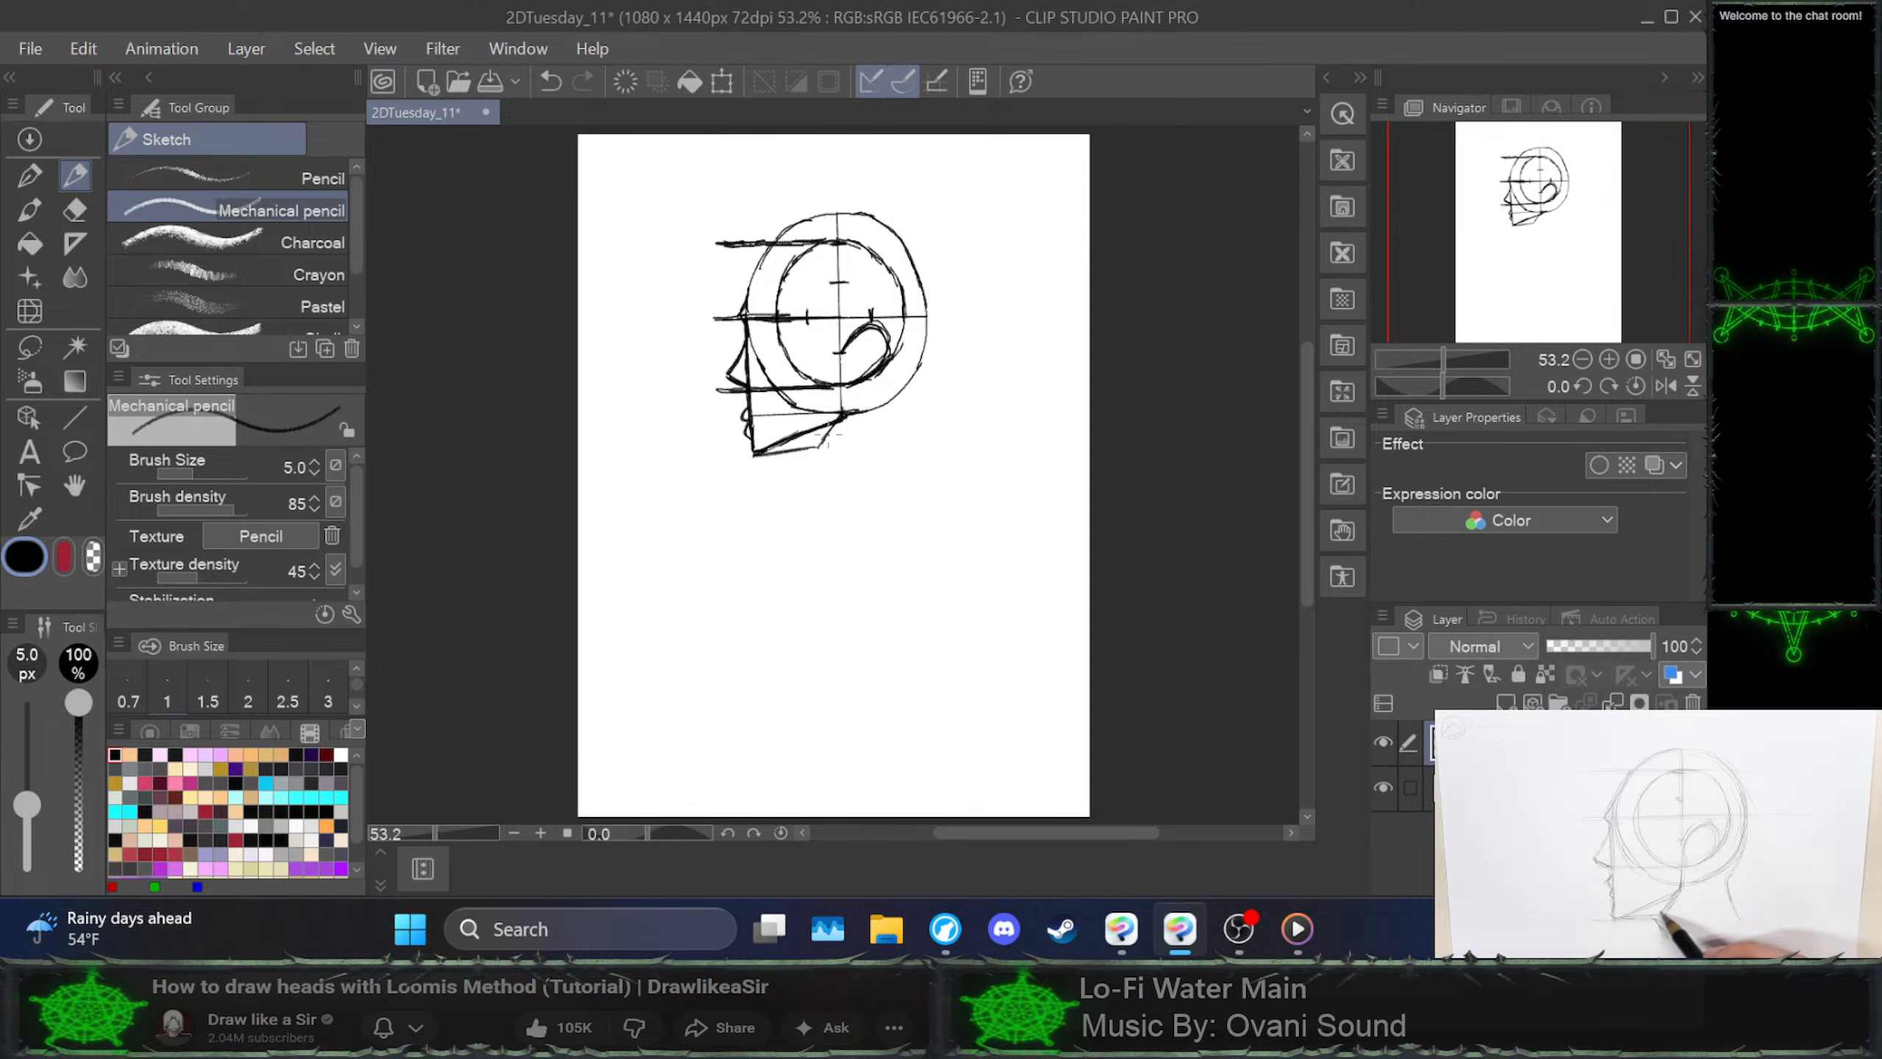
pyautogui.moveTo(766, 455); pyautogui.dragTo(832, 431)
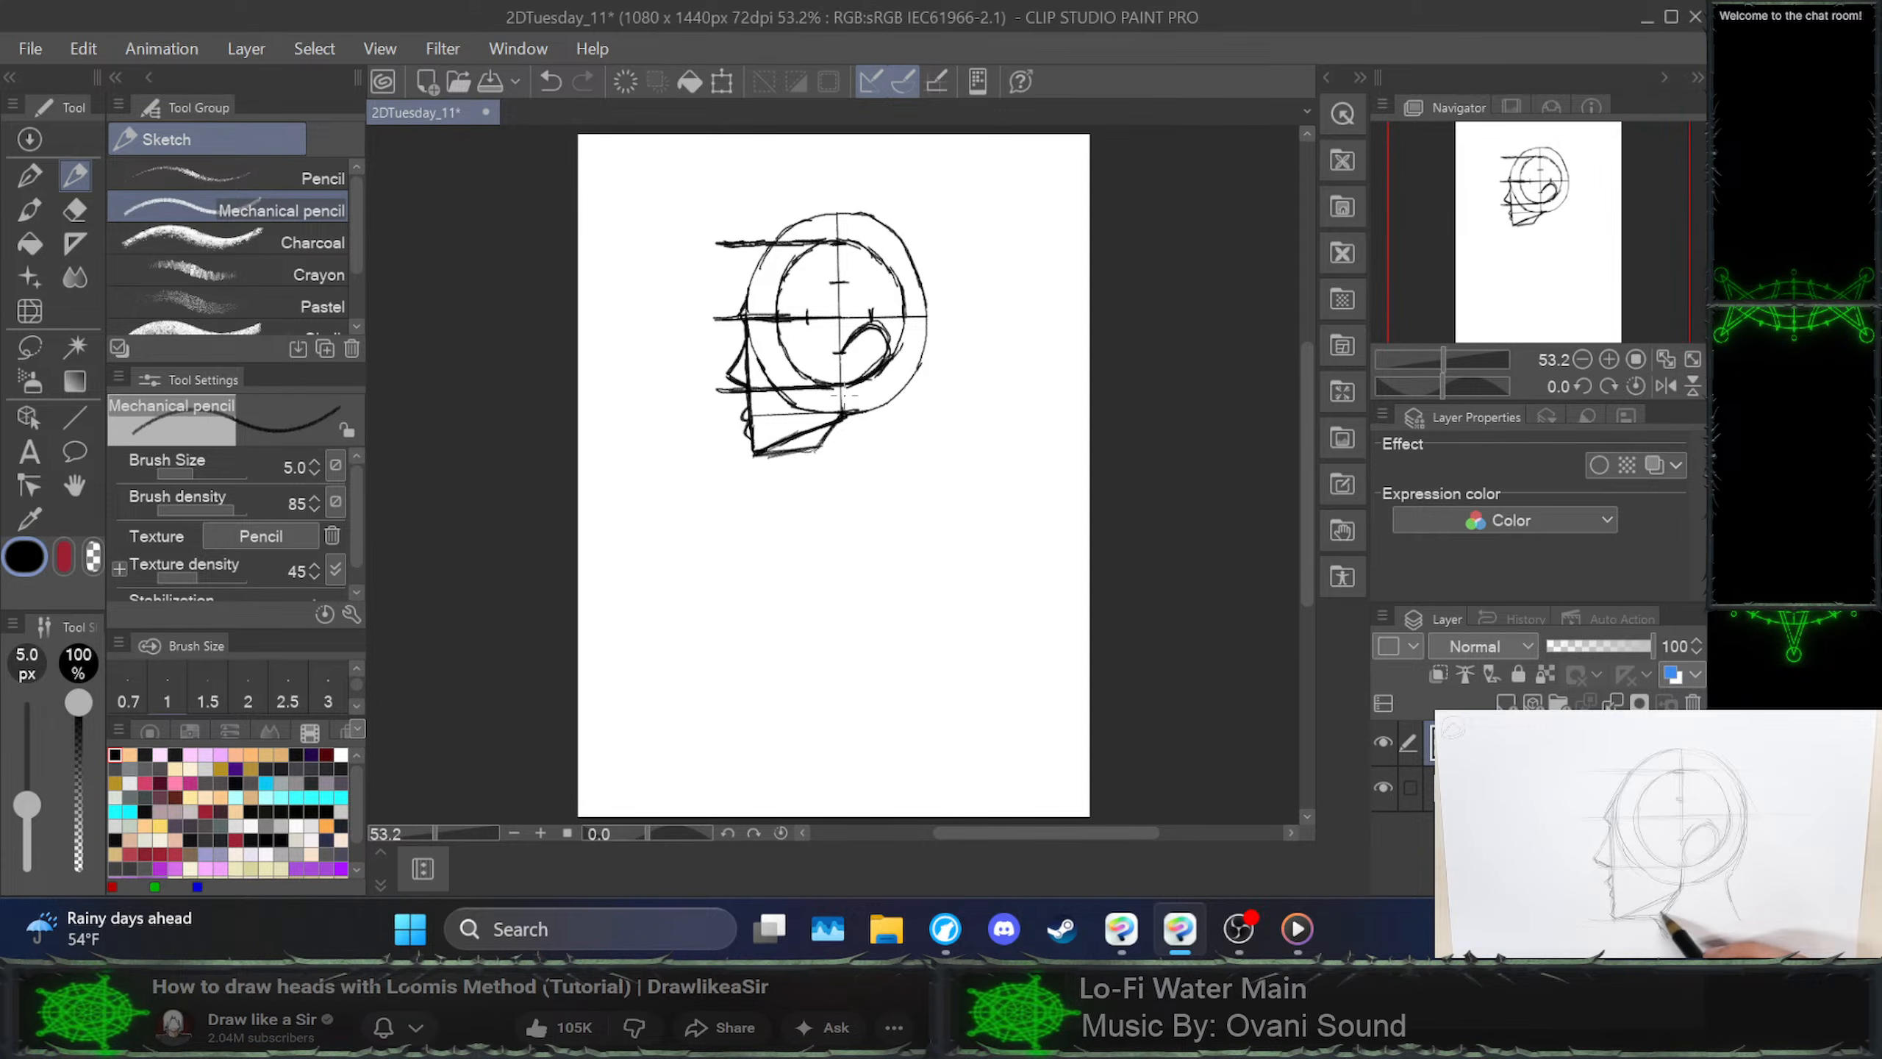
pyautogui.moveTo(806, 453); pyautogui.dragTo(815, 480)
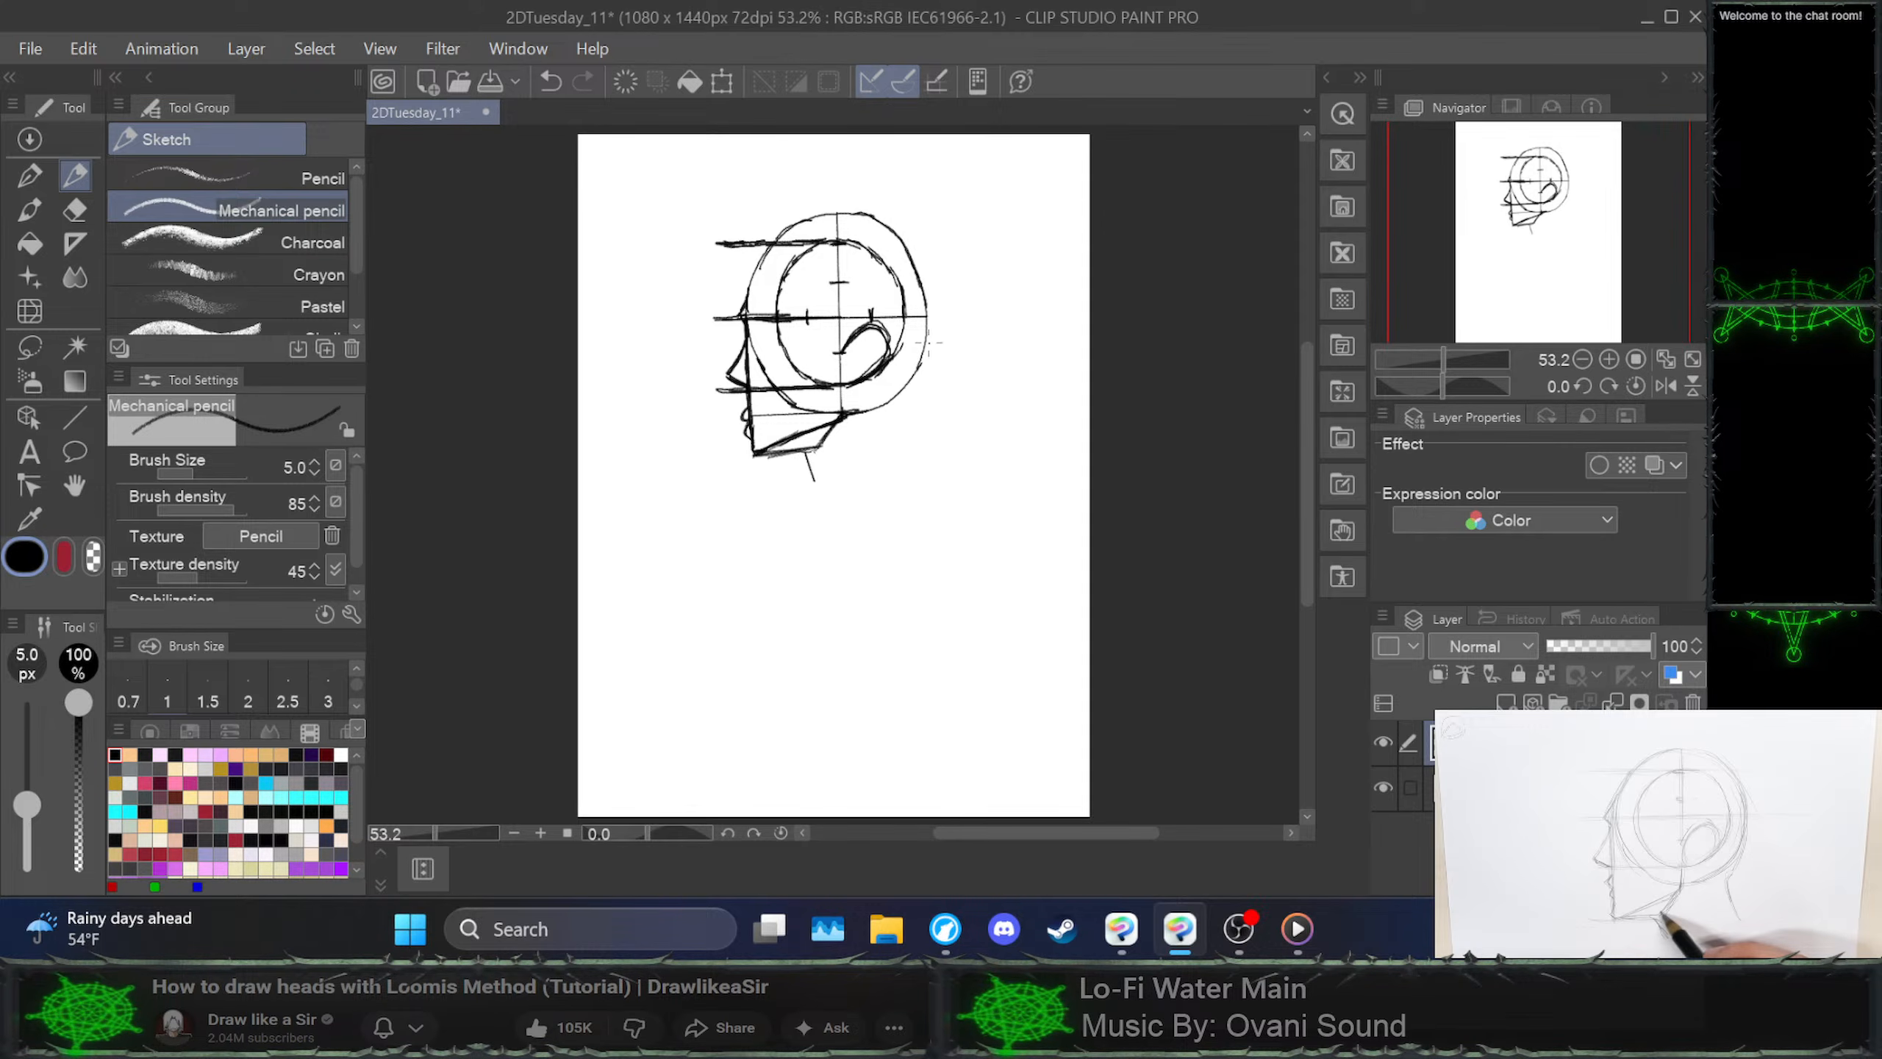
# Strengthen the back of the skull just outside the outer circle and draw a short back-of-neck line below it
pyautogui.moveTo(922, 360)
pyautogui.mouseDown()
pyautogui.moveTo(891, 409)
pyautogui.moveTo(927, 350)
pyautogui.moveTo(916, 261)
pyautogui.mouseUp()
pyautogui.hotkey('ctrl', 'z')
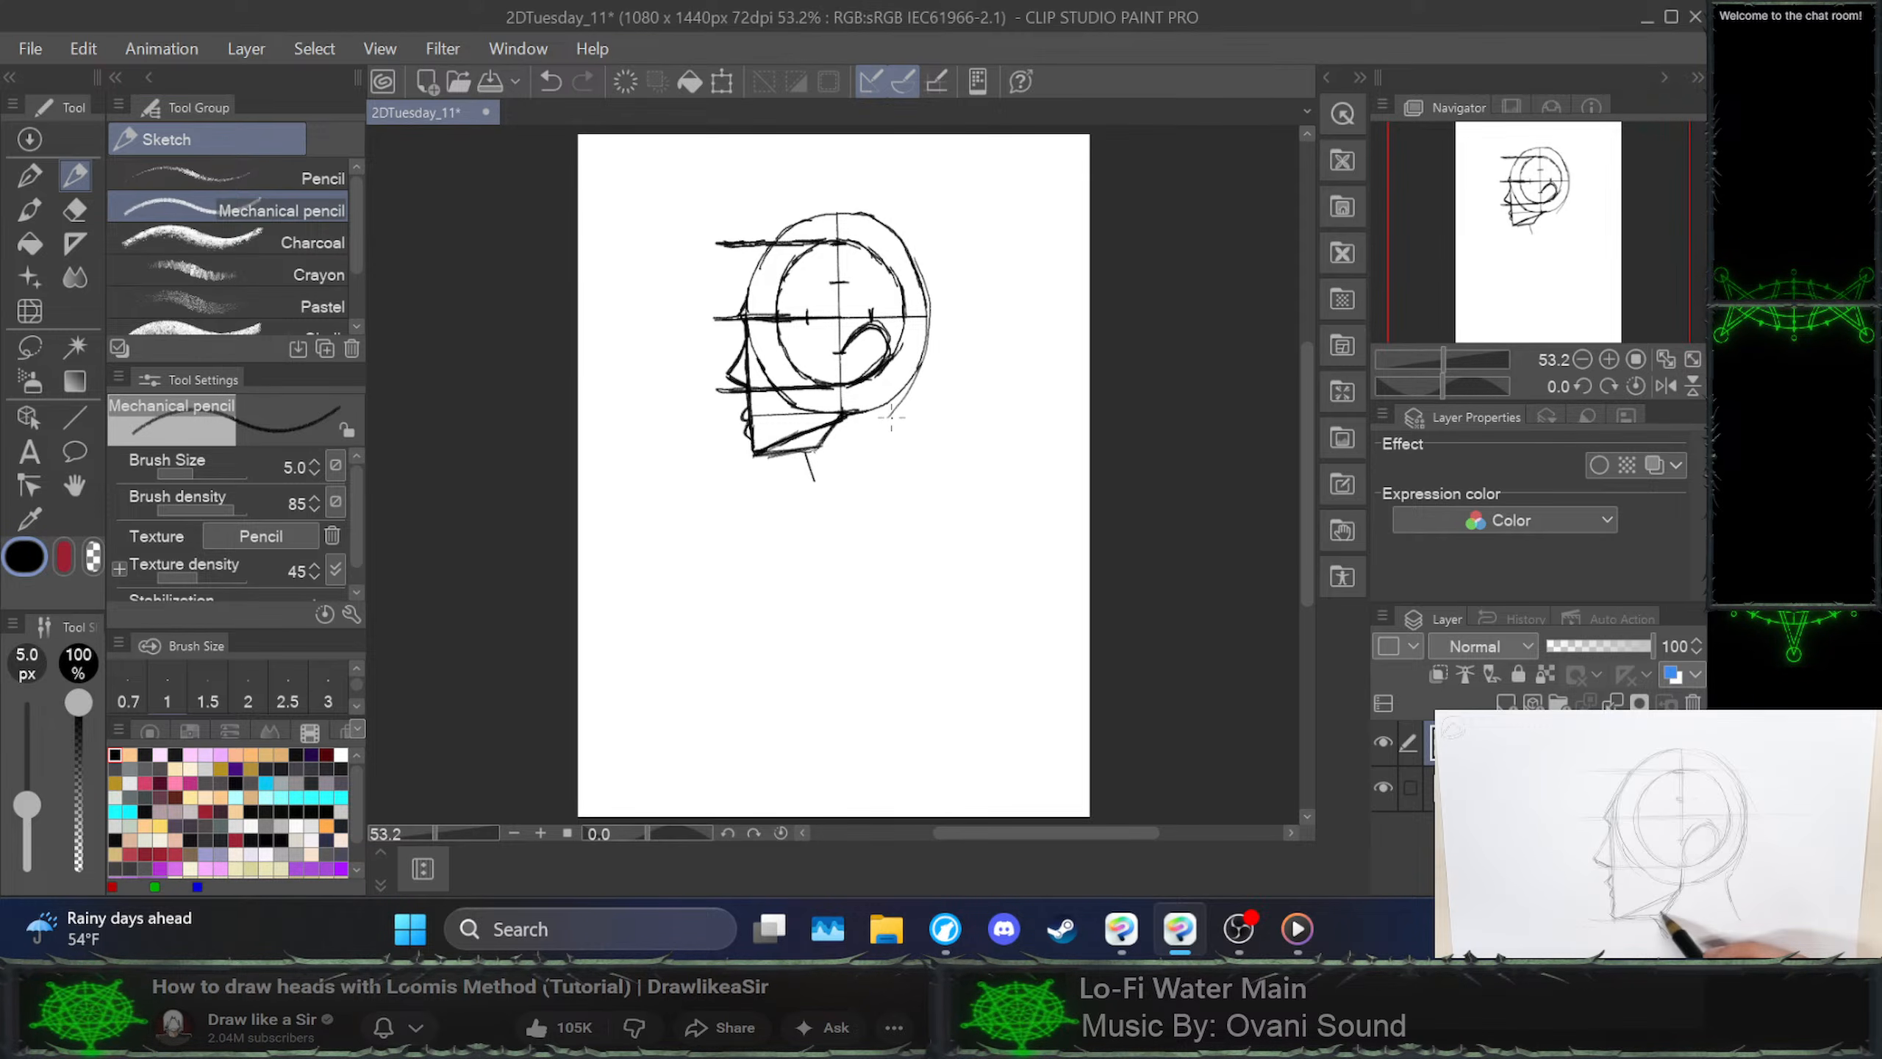
pyautogui.moveTo(890, 417); pyautogui.dragTo(900, 450)
pyautogui.moveTo(896, 415)
pyautogui.mouseDown()
pyautogui.moveTo(934, 326)
pyautogui.moveTo(923, 263)
pyautogui.moveTo(935, 323)
pyautogui.mouseUp()
pyautogui.hotkey('ctrl', 'z')
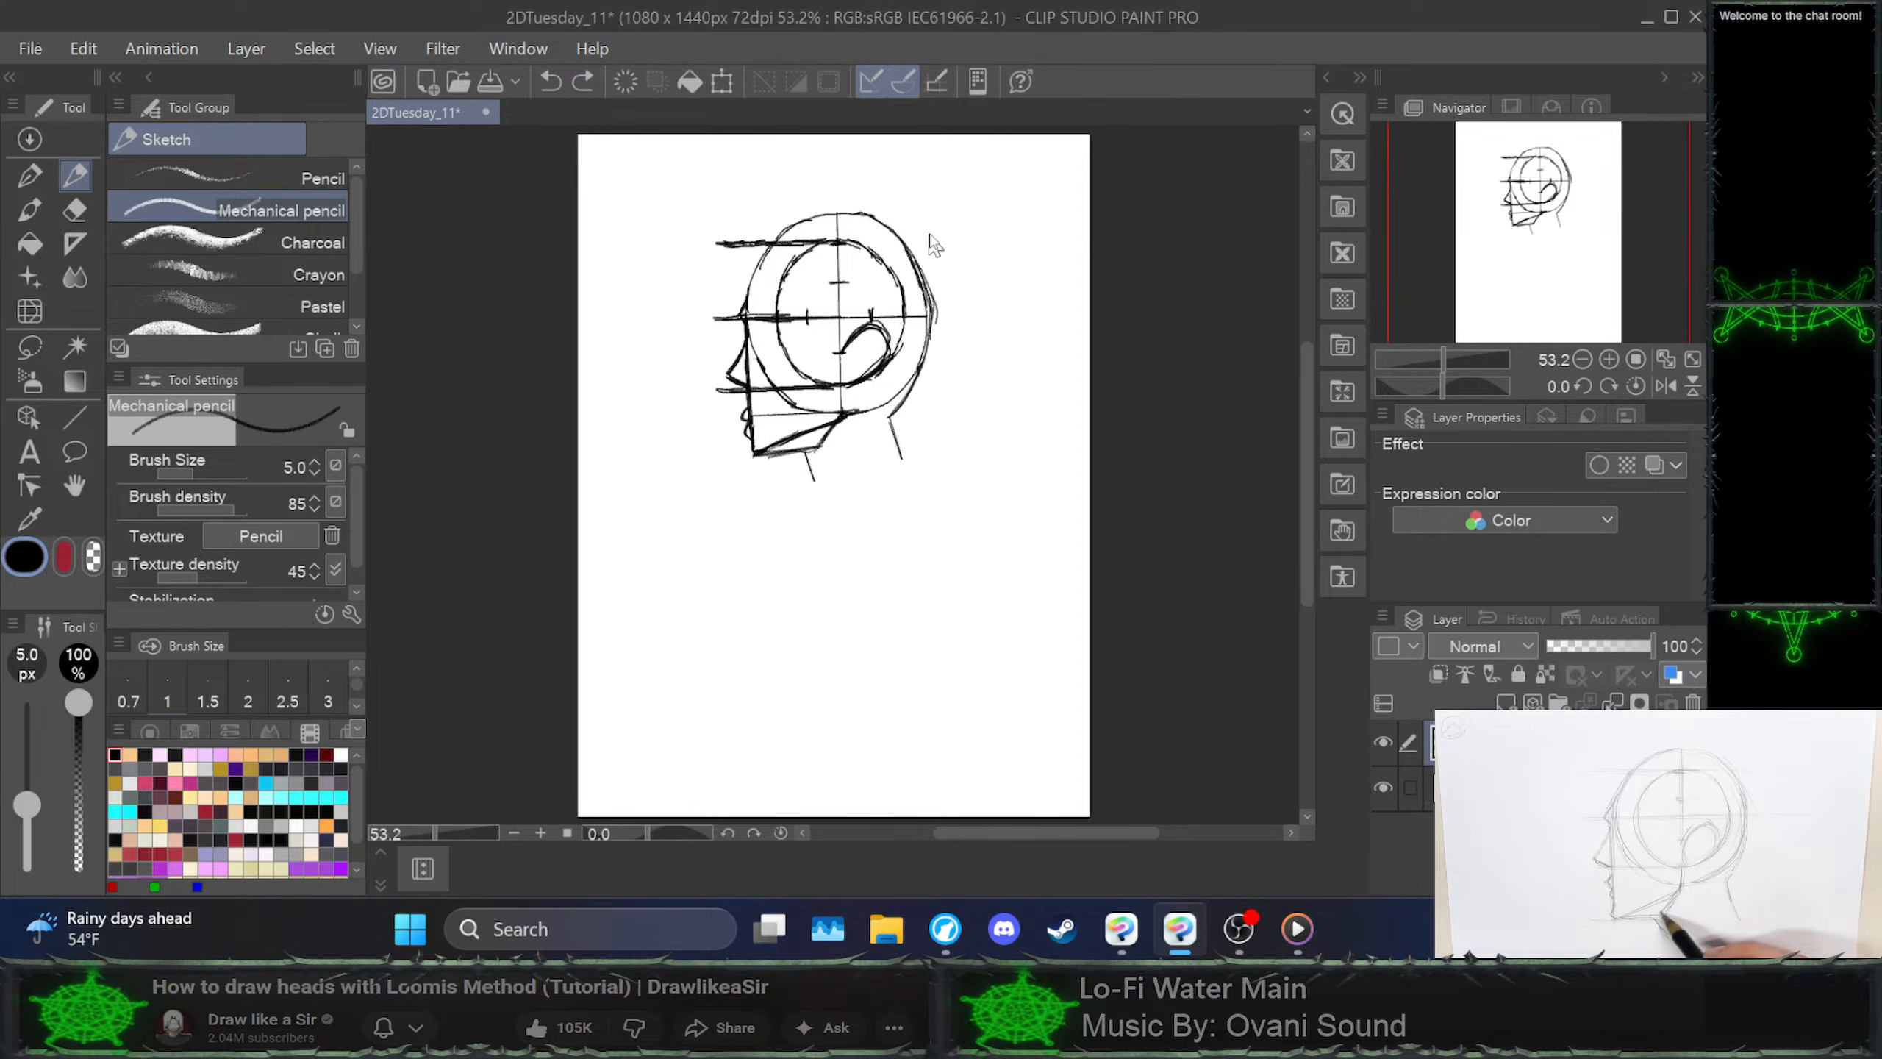
pyautogui.hotkey('ctrl', 'z')
pyautogui.moveTo(914, 255)
pyautogui.mouseDown()
pyautogui.moveTo(931, 325)
pyautogui.moveTo(882, 417)
pyautogui.moveTo(904, 462)
pyautogui.moveTo(787, 449)
pyautogui.mouseUp()
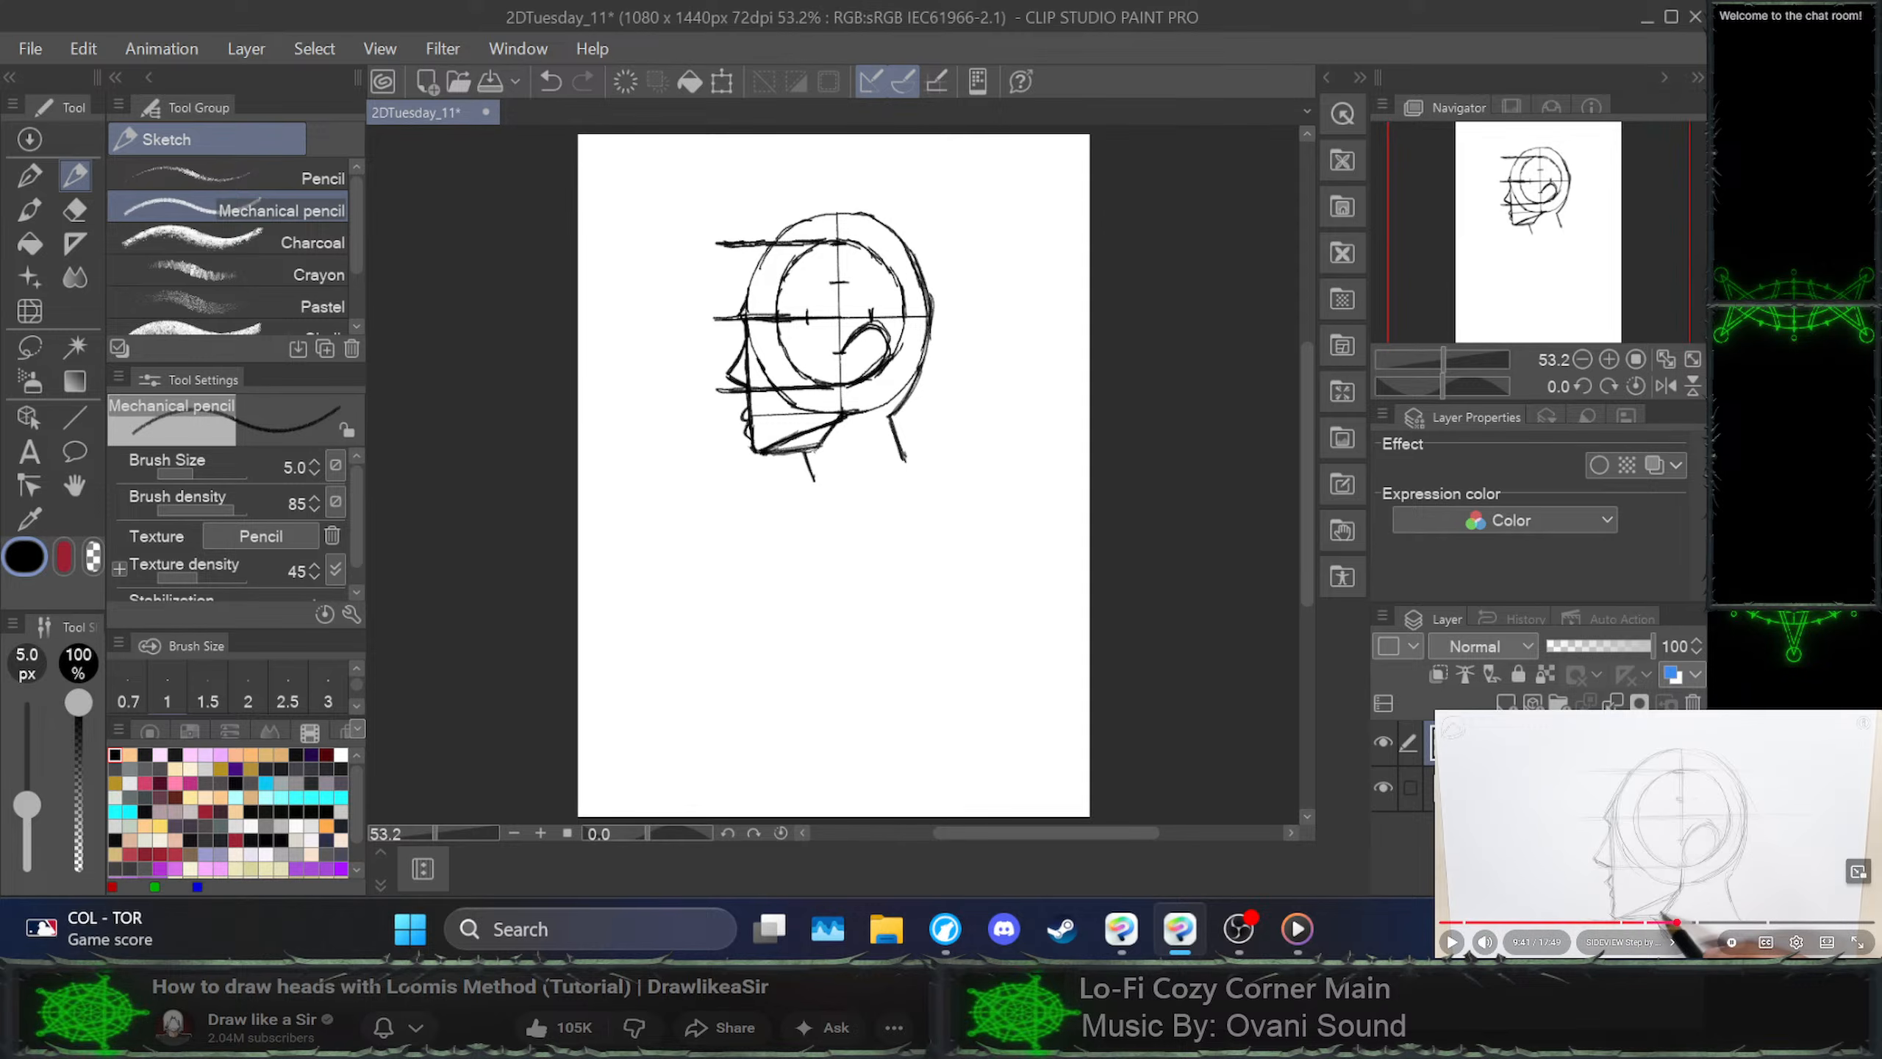
# Play the reference video to the eye stage and sketch a small triangular profile eye just below the brow line
pyautogui.click(1657, 832)
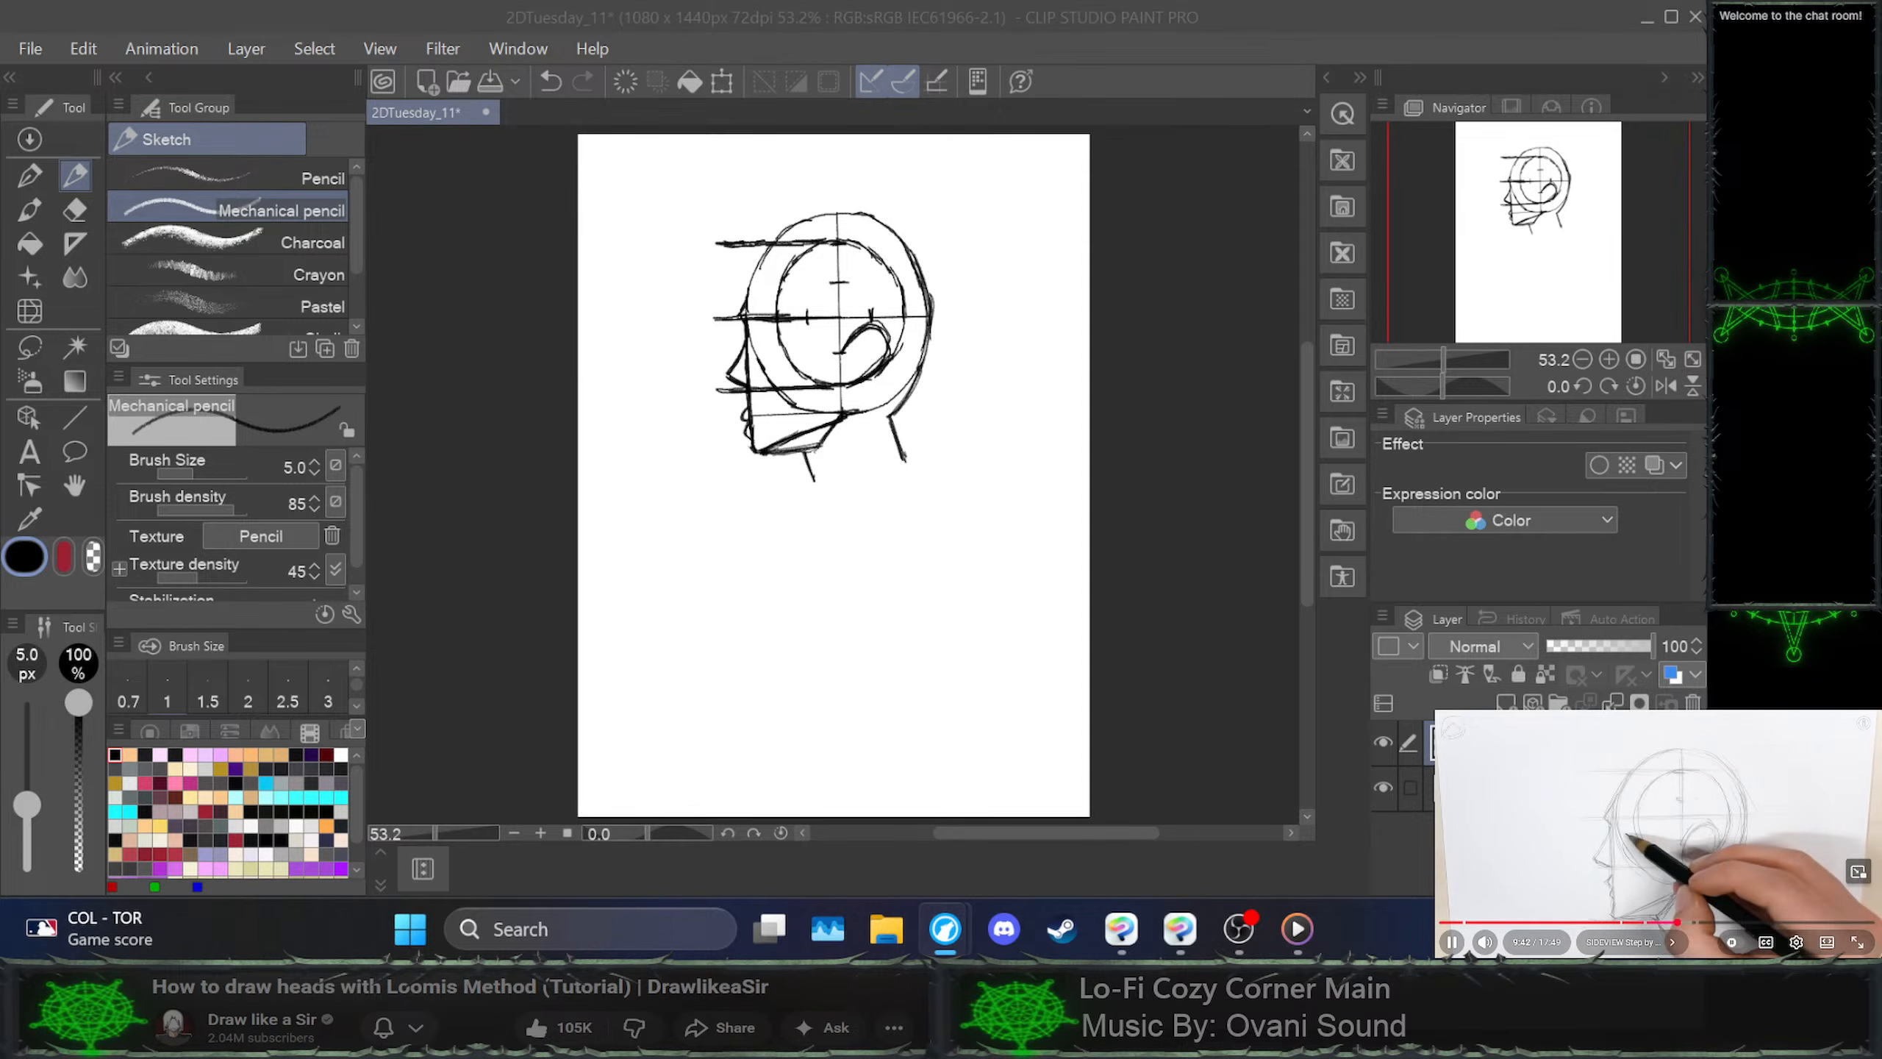
pyautogui.press('space')
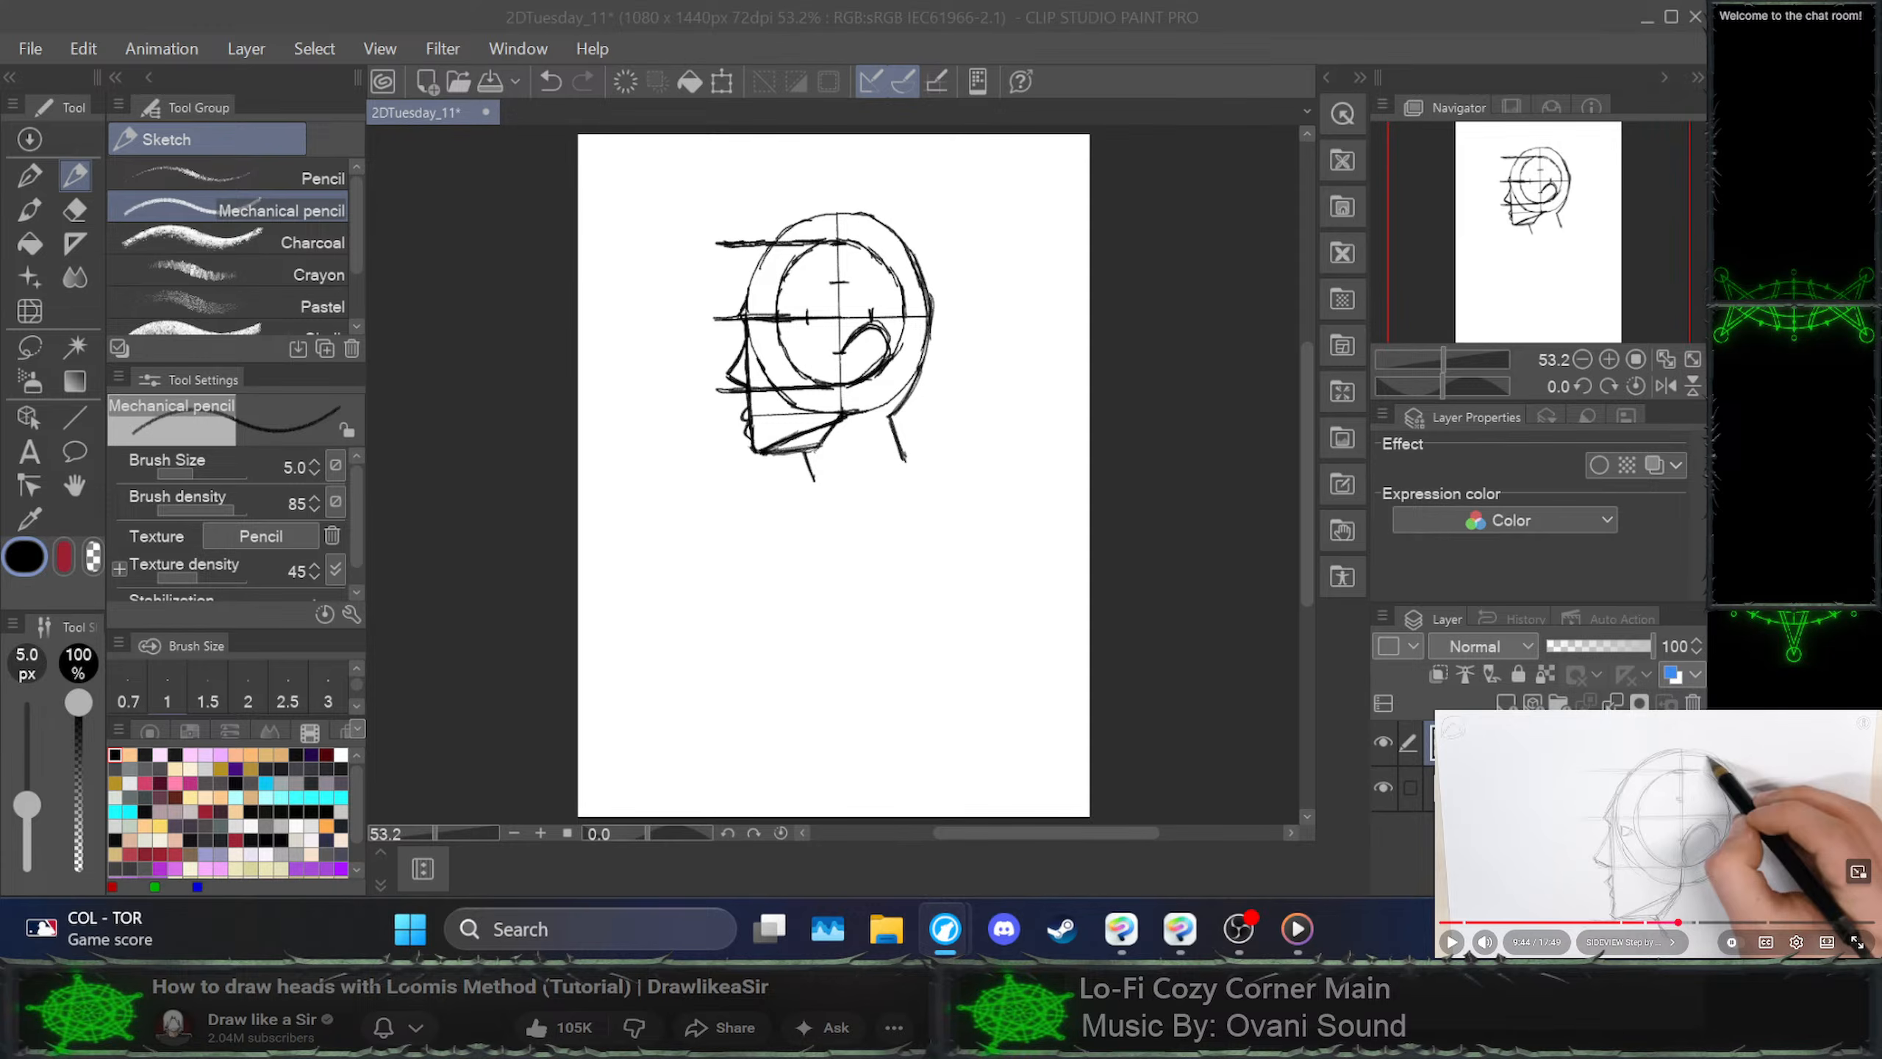
pyautogui.click(755, 326)
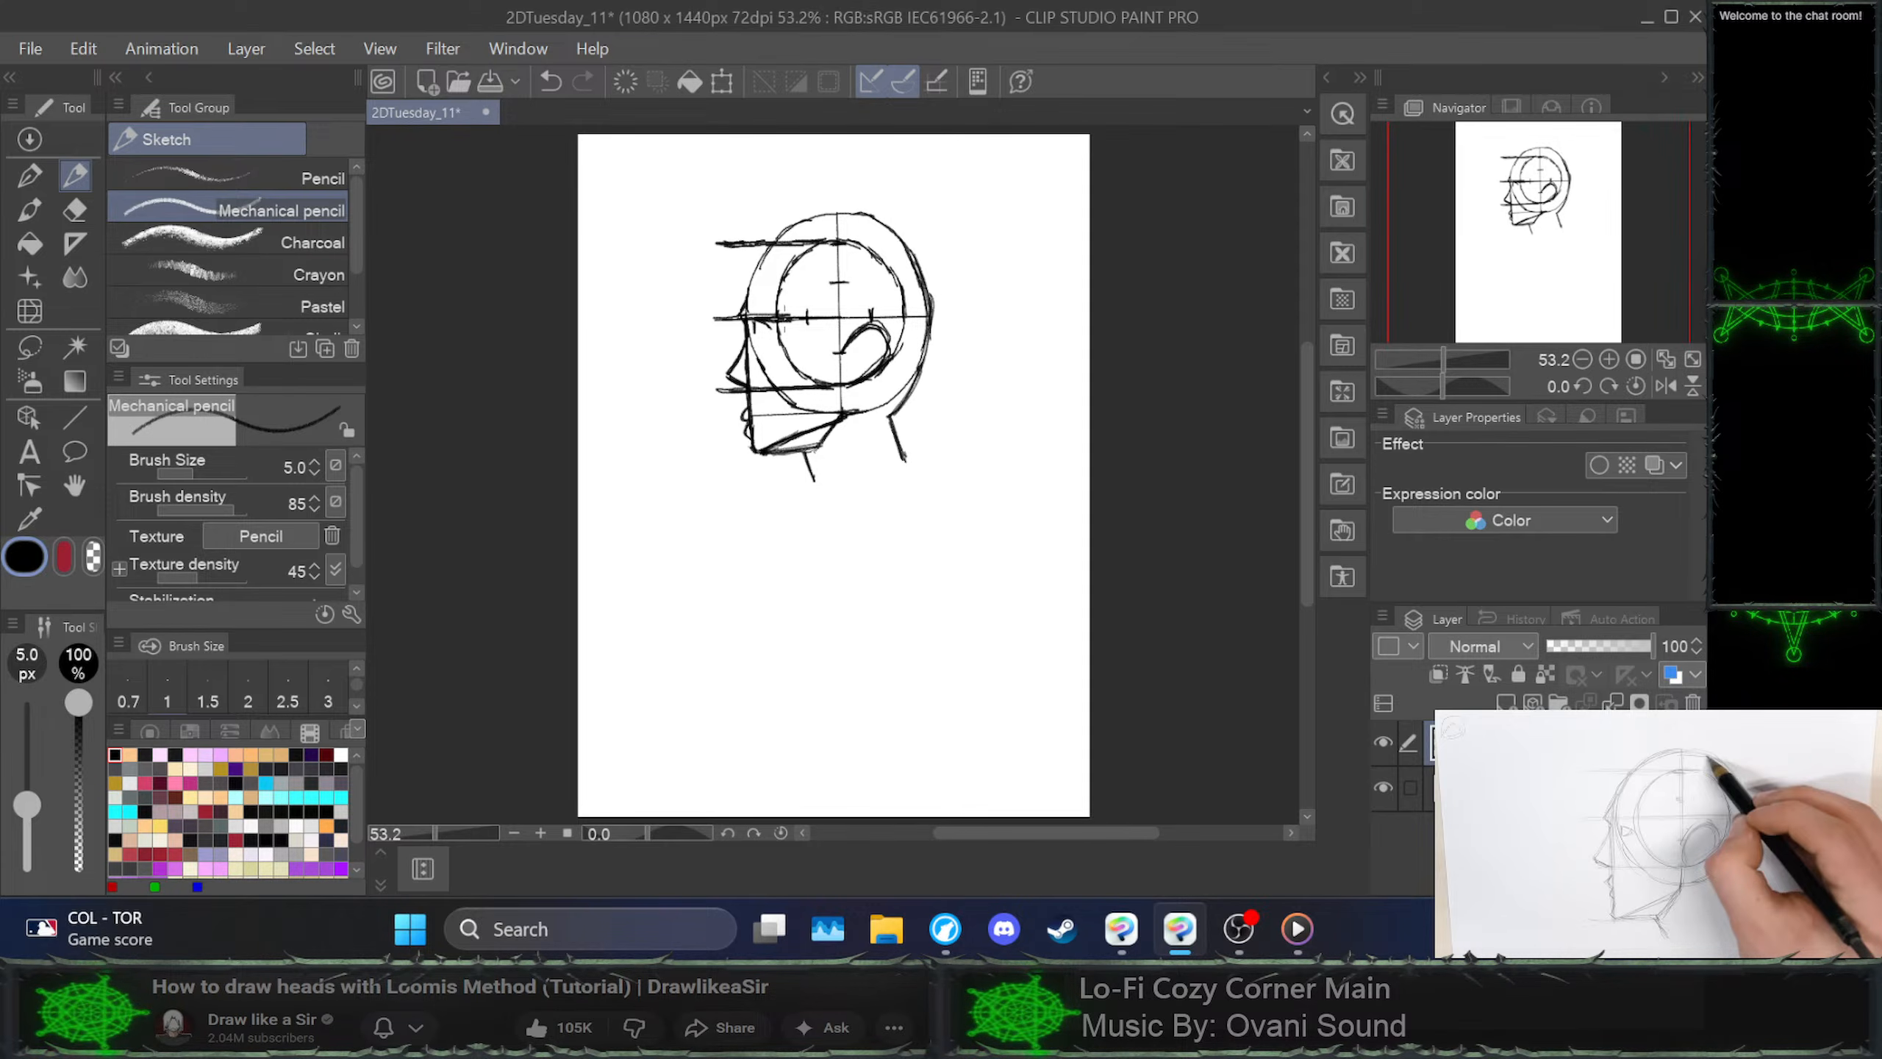
pyautogui.hotkey('ctrl', 'z')
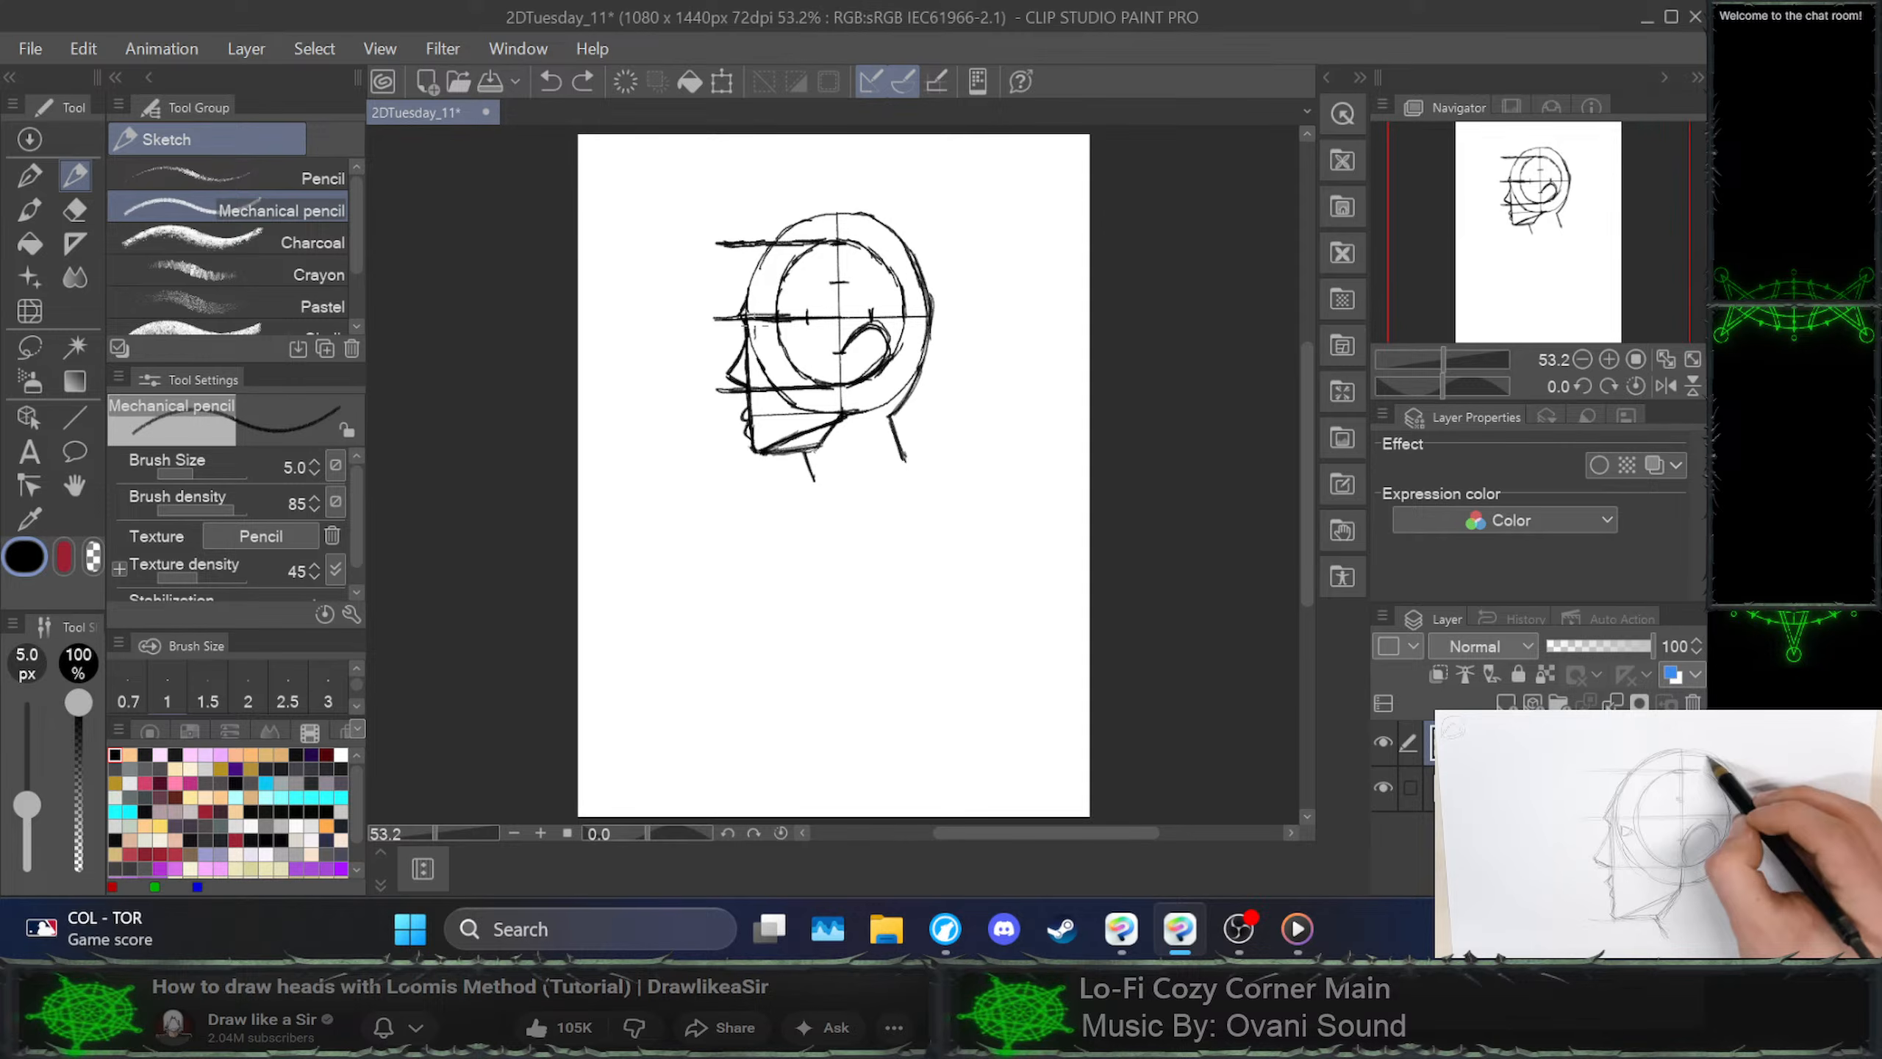
pyautogui.moveTo(755, 334); pyautogui.dragTo(756, 327)
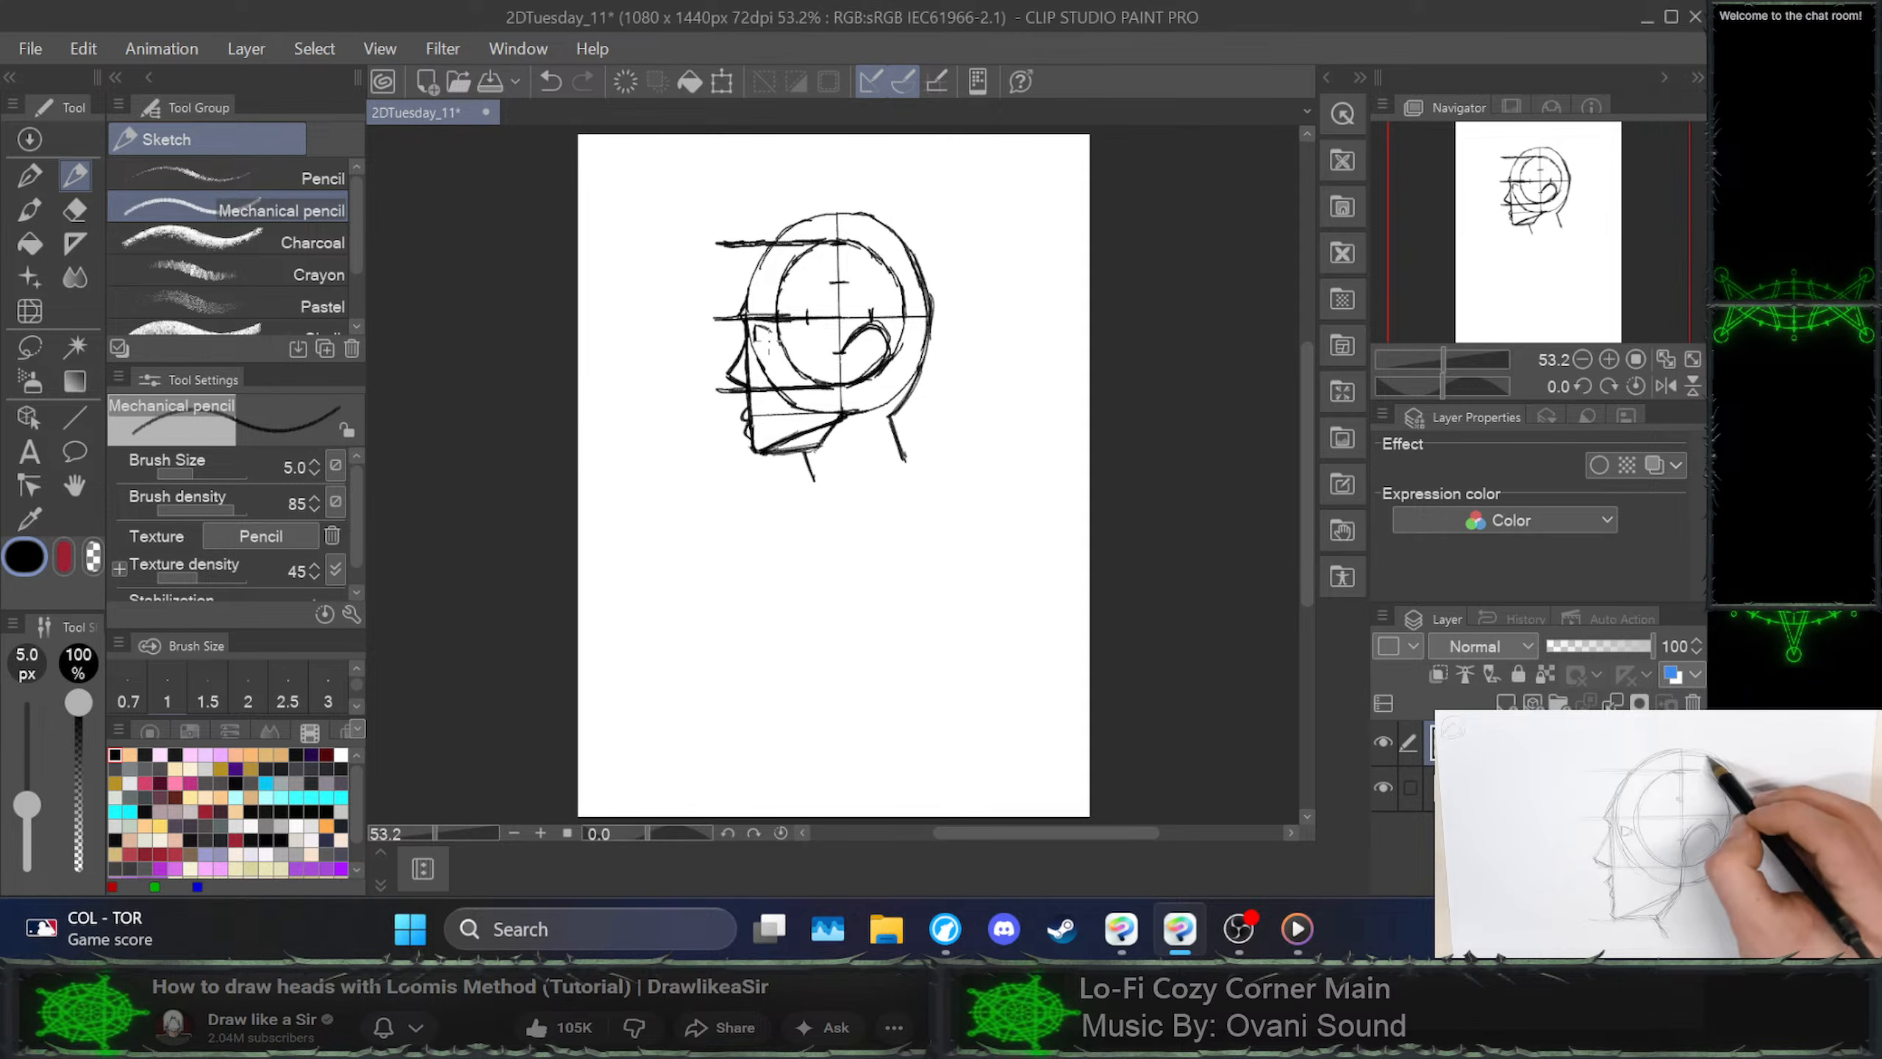
pyautogui.hotkey('ctrl', 'z')
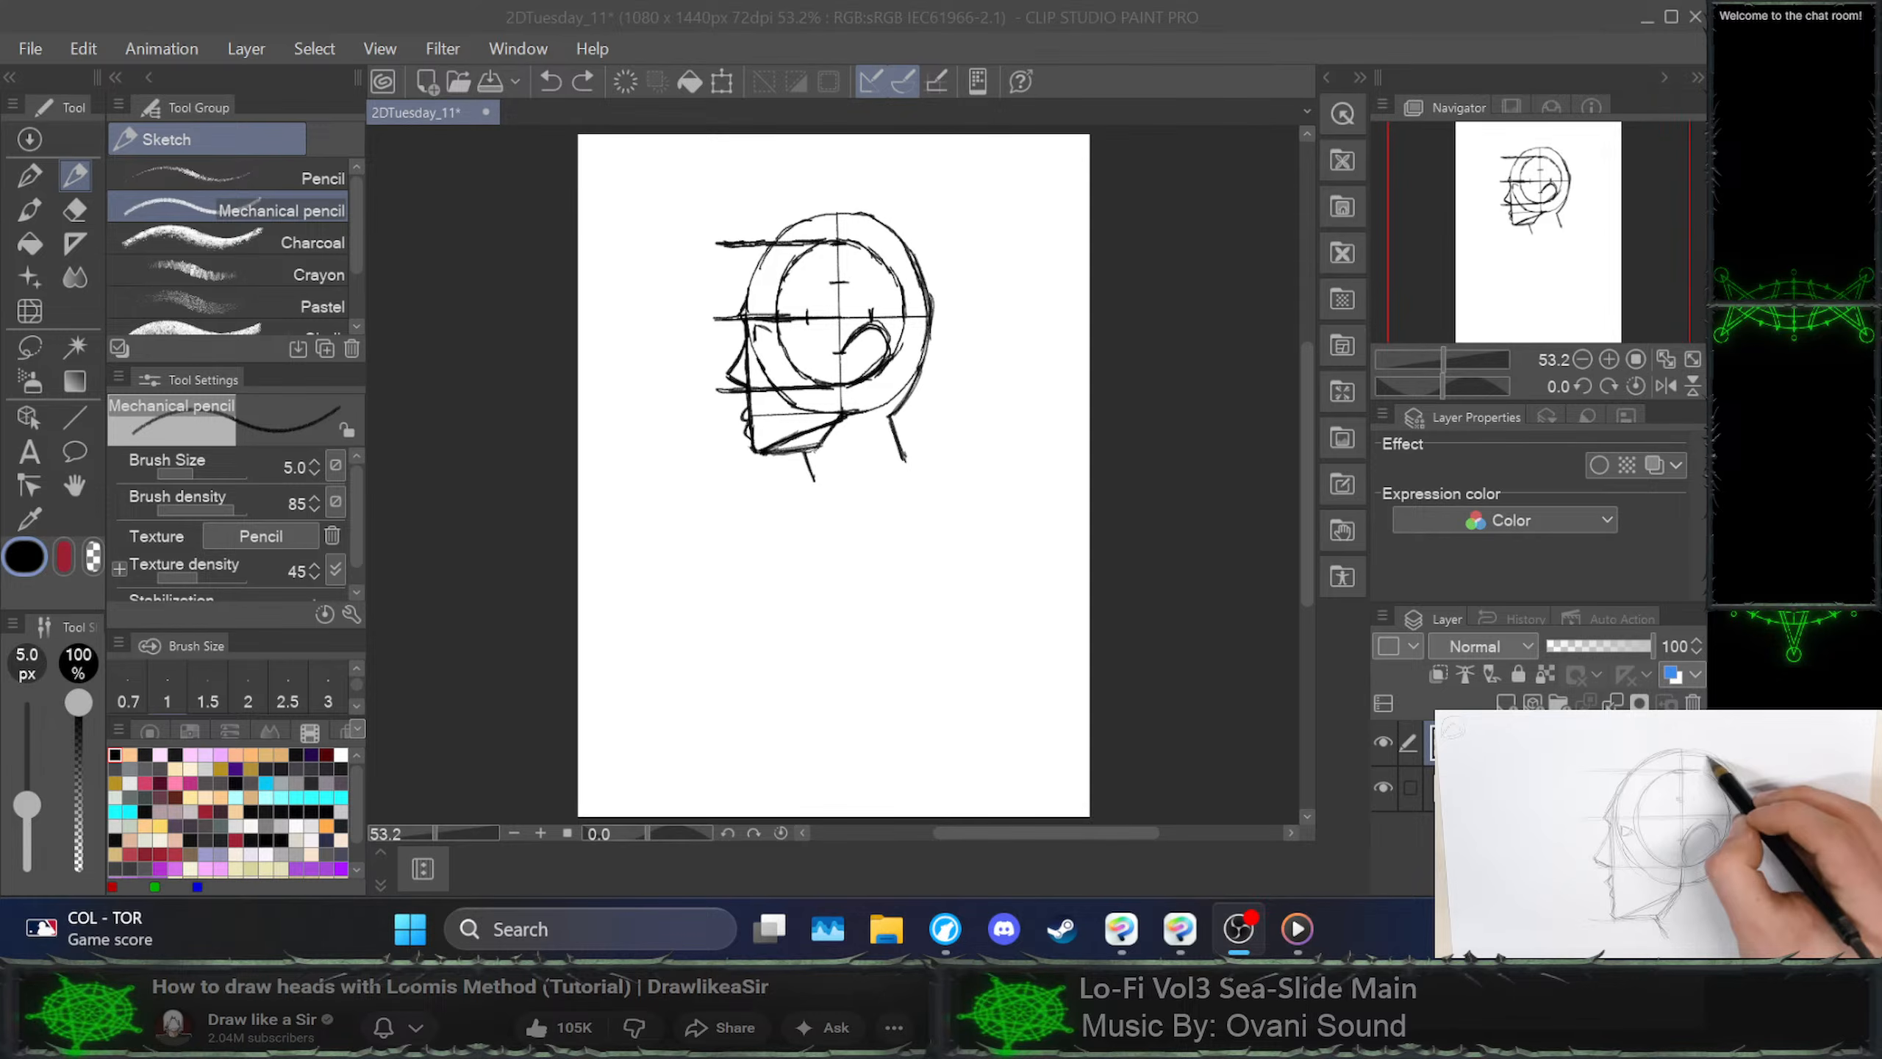
pyautogui.moveTo(756, 342); pyautogui.dragTo(770, 337)
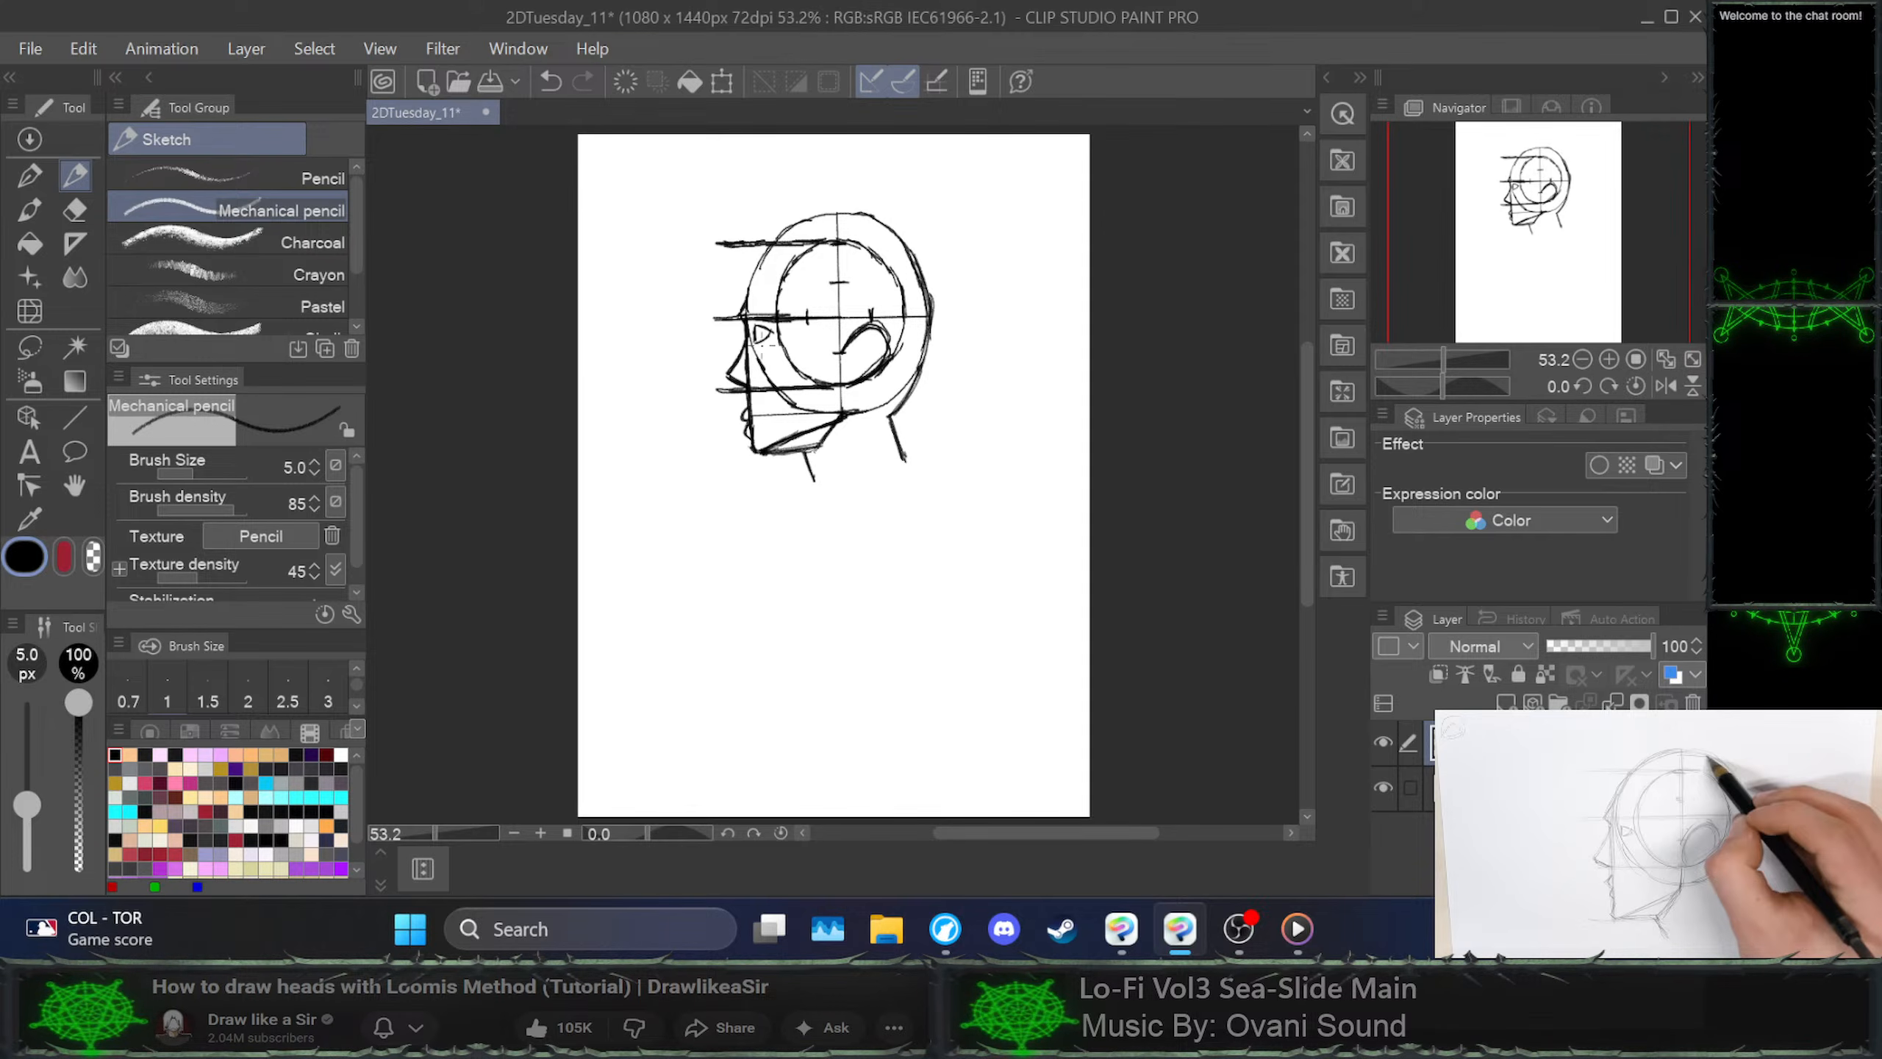
pyautogui.moveTo(758, 332); pyautogui.dragTo(772, 338)
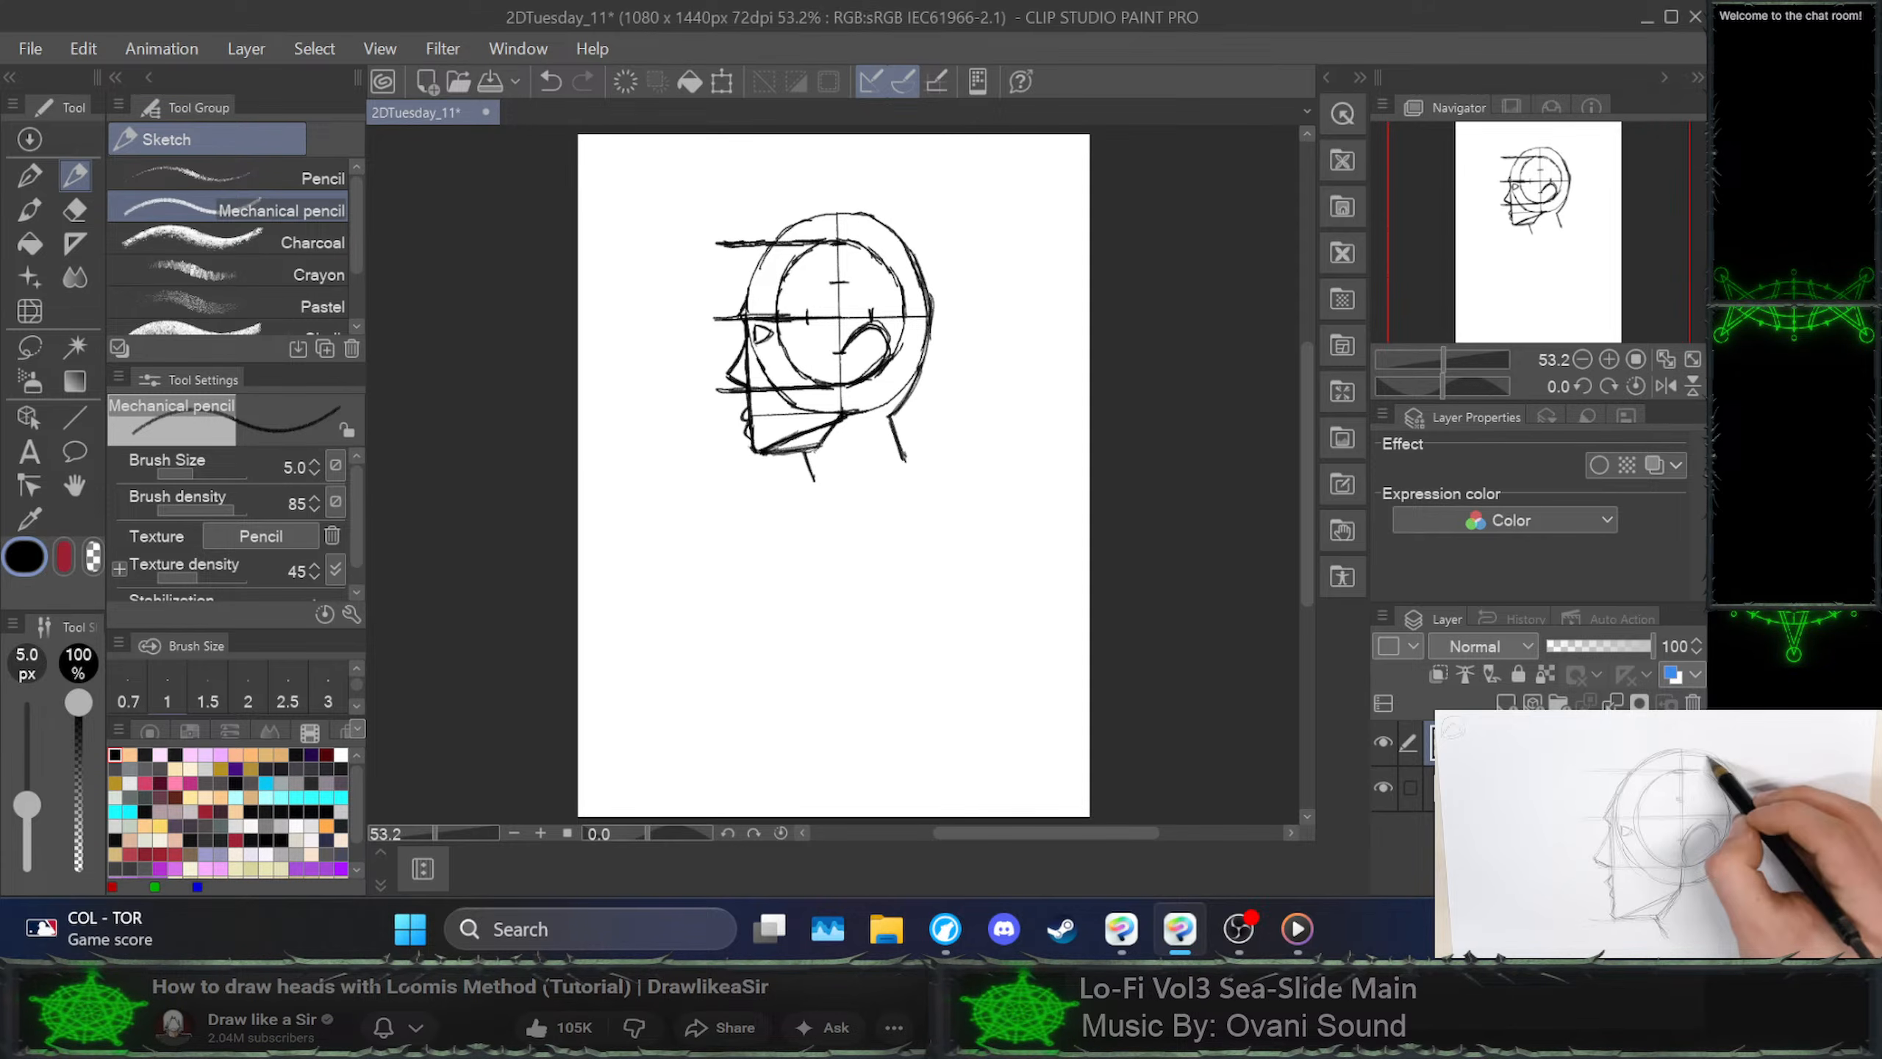
# Play the reference video to the ear stage, pause it, and sketch the inner contour inside the ear curve
pyautogui.click(1658, 834)
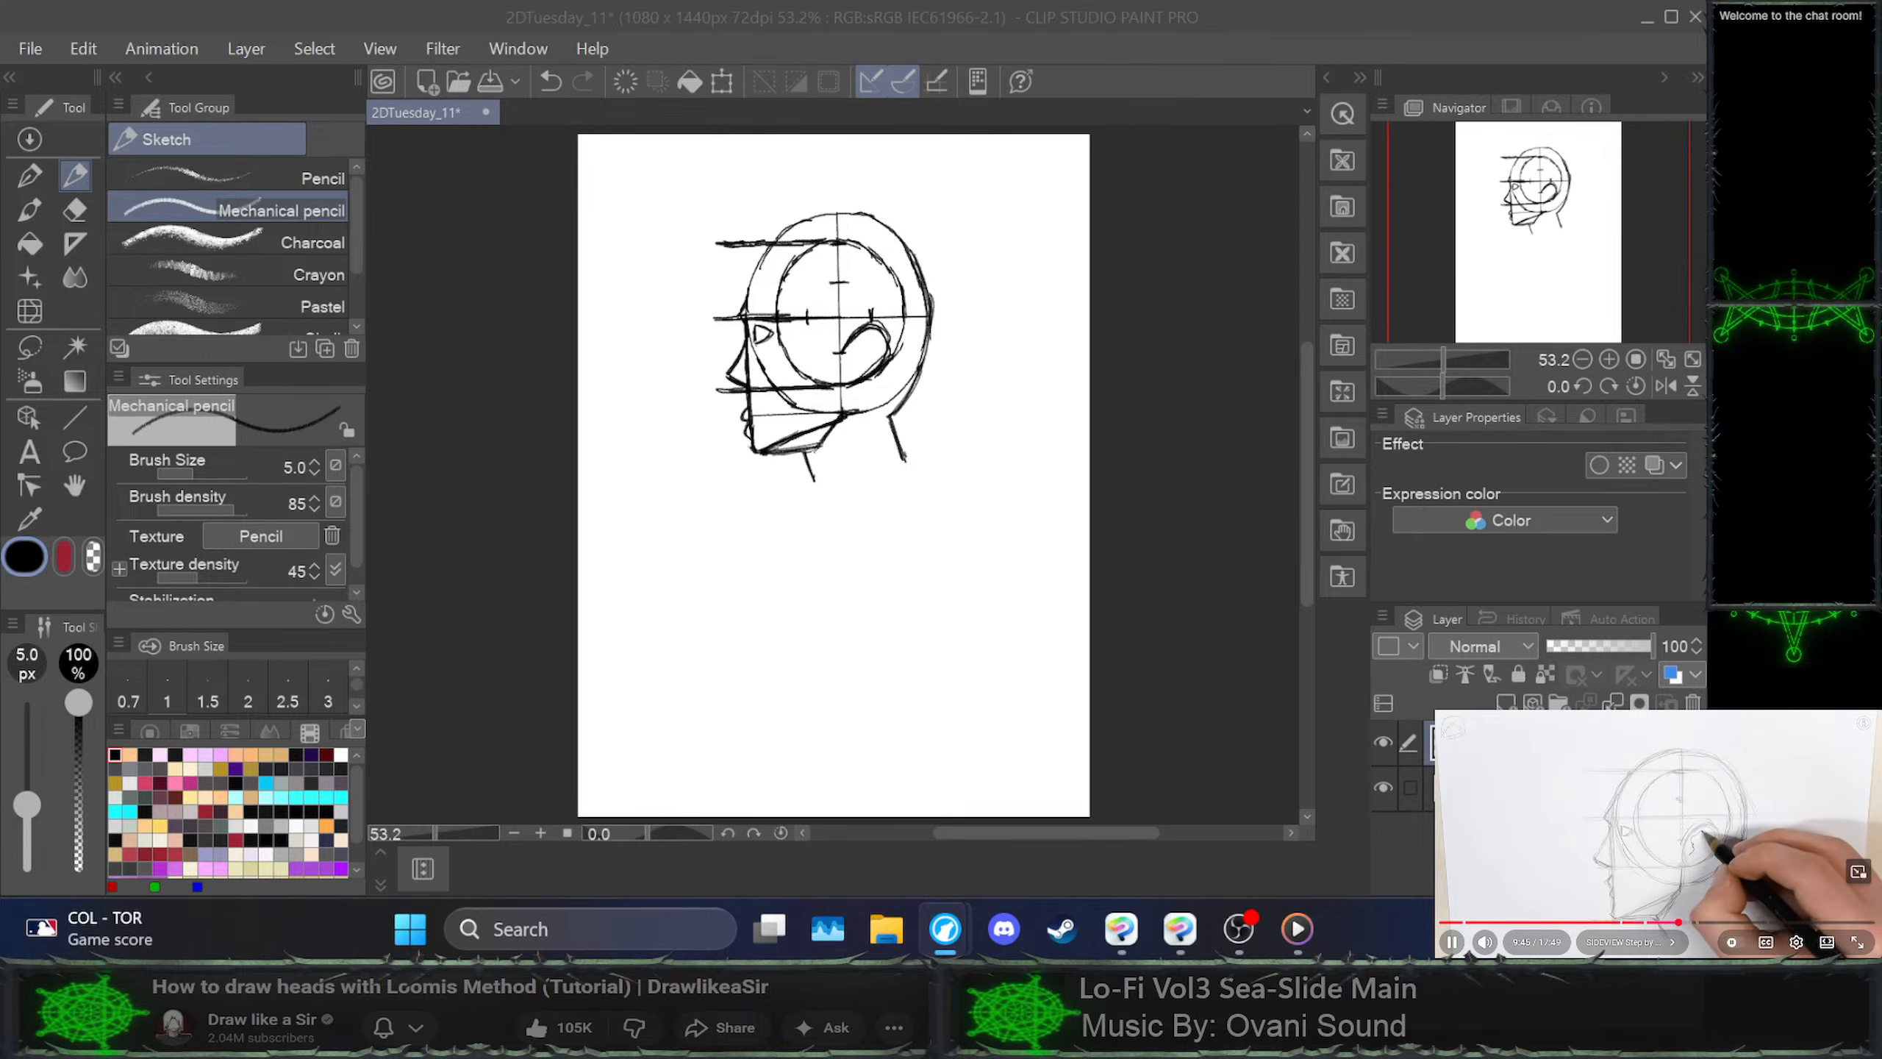
pyautogui.click(1658, 834)
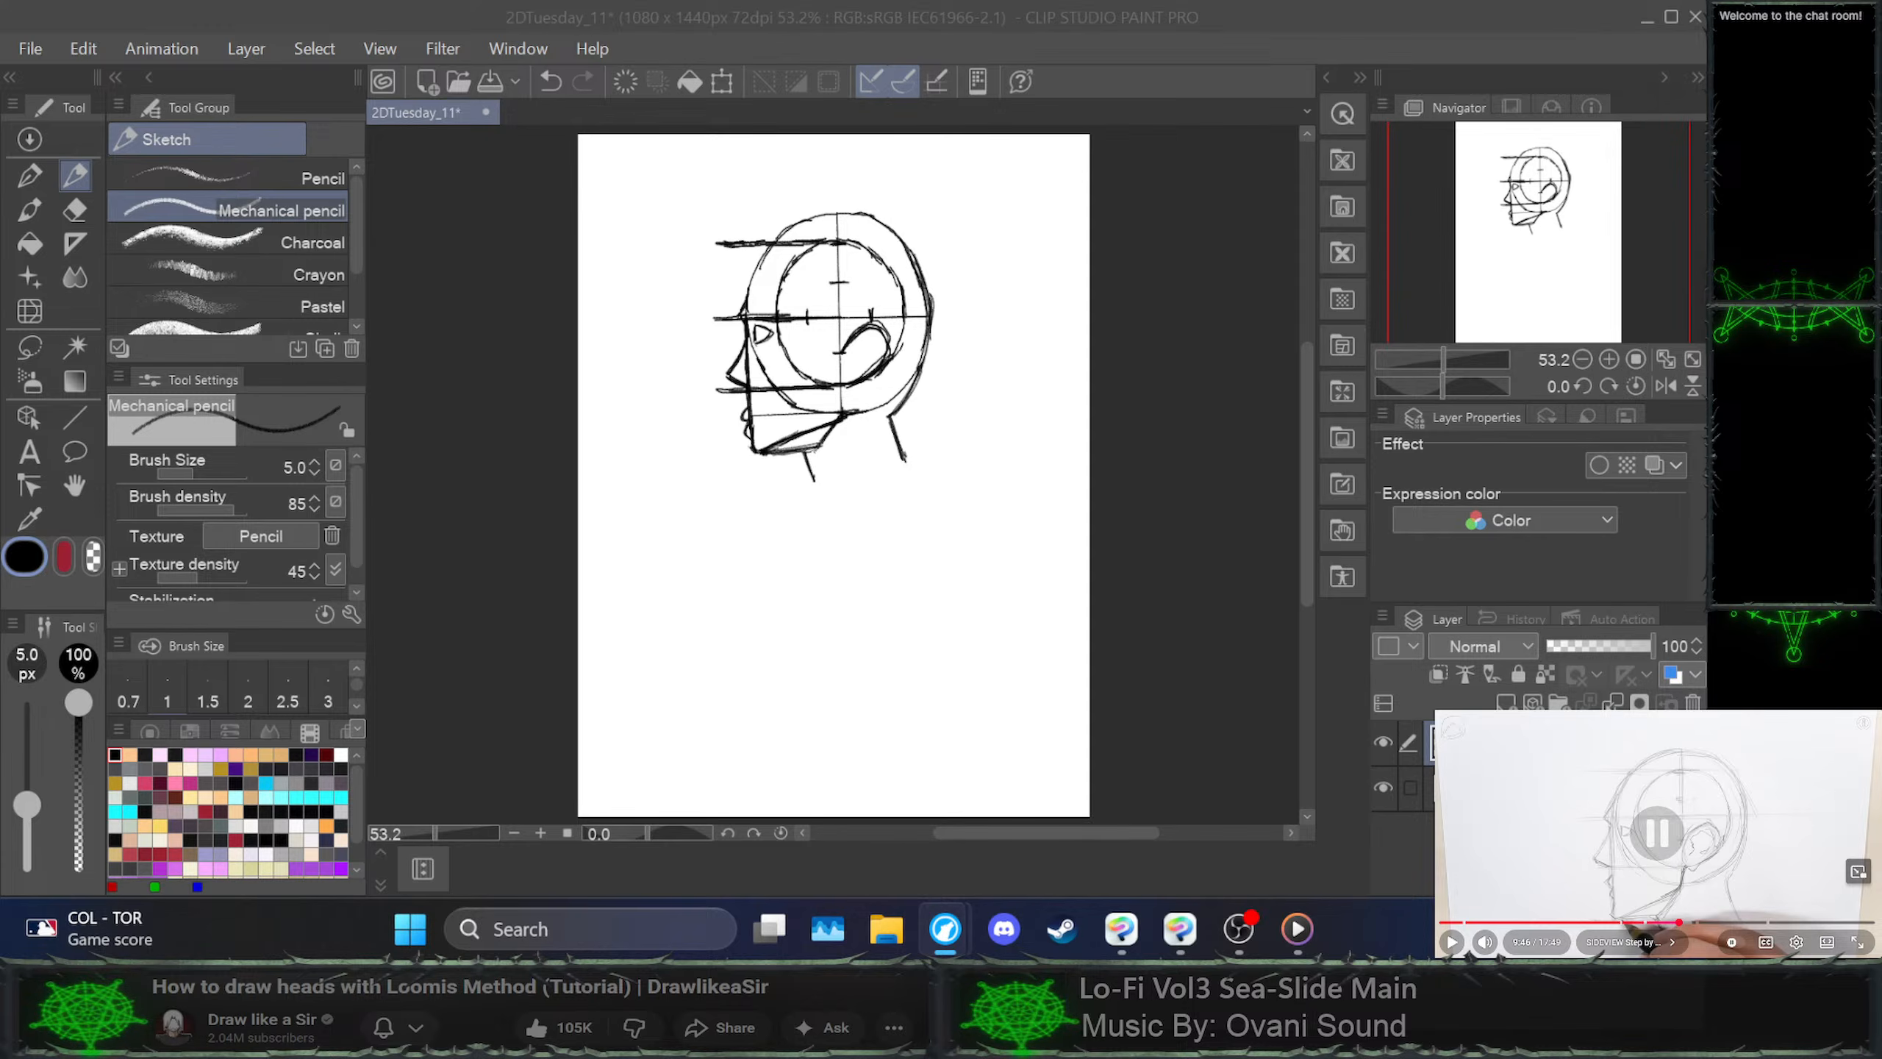
pyautogui.click(852, 365)
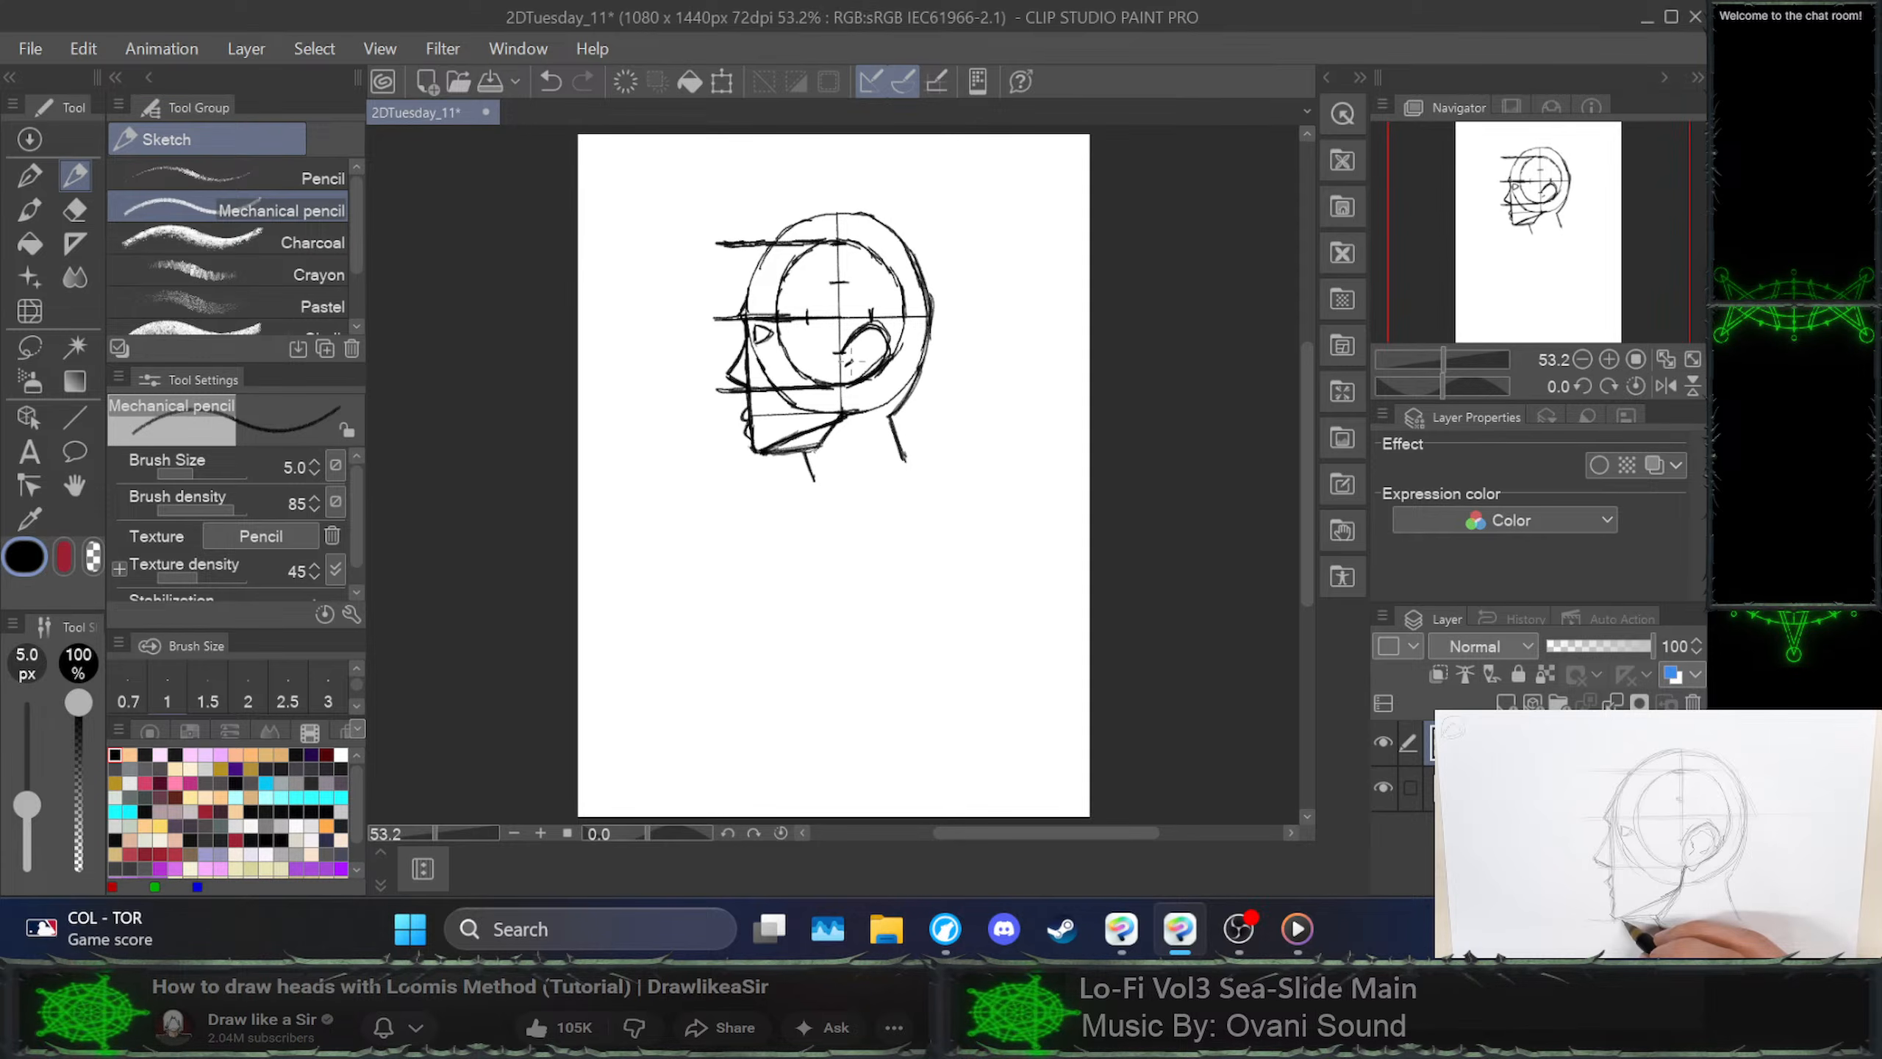
pyautogui.moveTo(848, 352)
pyautogui.mouseDown()
pyautogui.moveTo(889, 348)
pyautogui.moveTo(873, 363)
pyautogui.moveTo(853, 343)
pyautogui.moveTo(881, 340)
pyautogui.moveTo(871, 365)
pyautogui.moveTo(878, 340)
pyautogui.moveTo(889, 363)
pyautogui.moveTo(866, 340)
pyautogui.moveTo(881, 343)
pyautogui.mouseUp()
# Play the reference video to the cheekbone stage, pause it, and sketch the cheekbone line from the ear's front down to the chin
pyautogui.click(1657, 833)
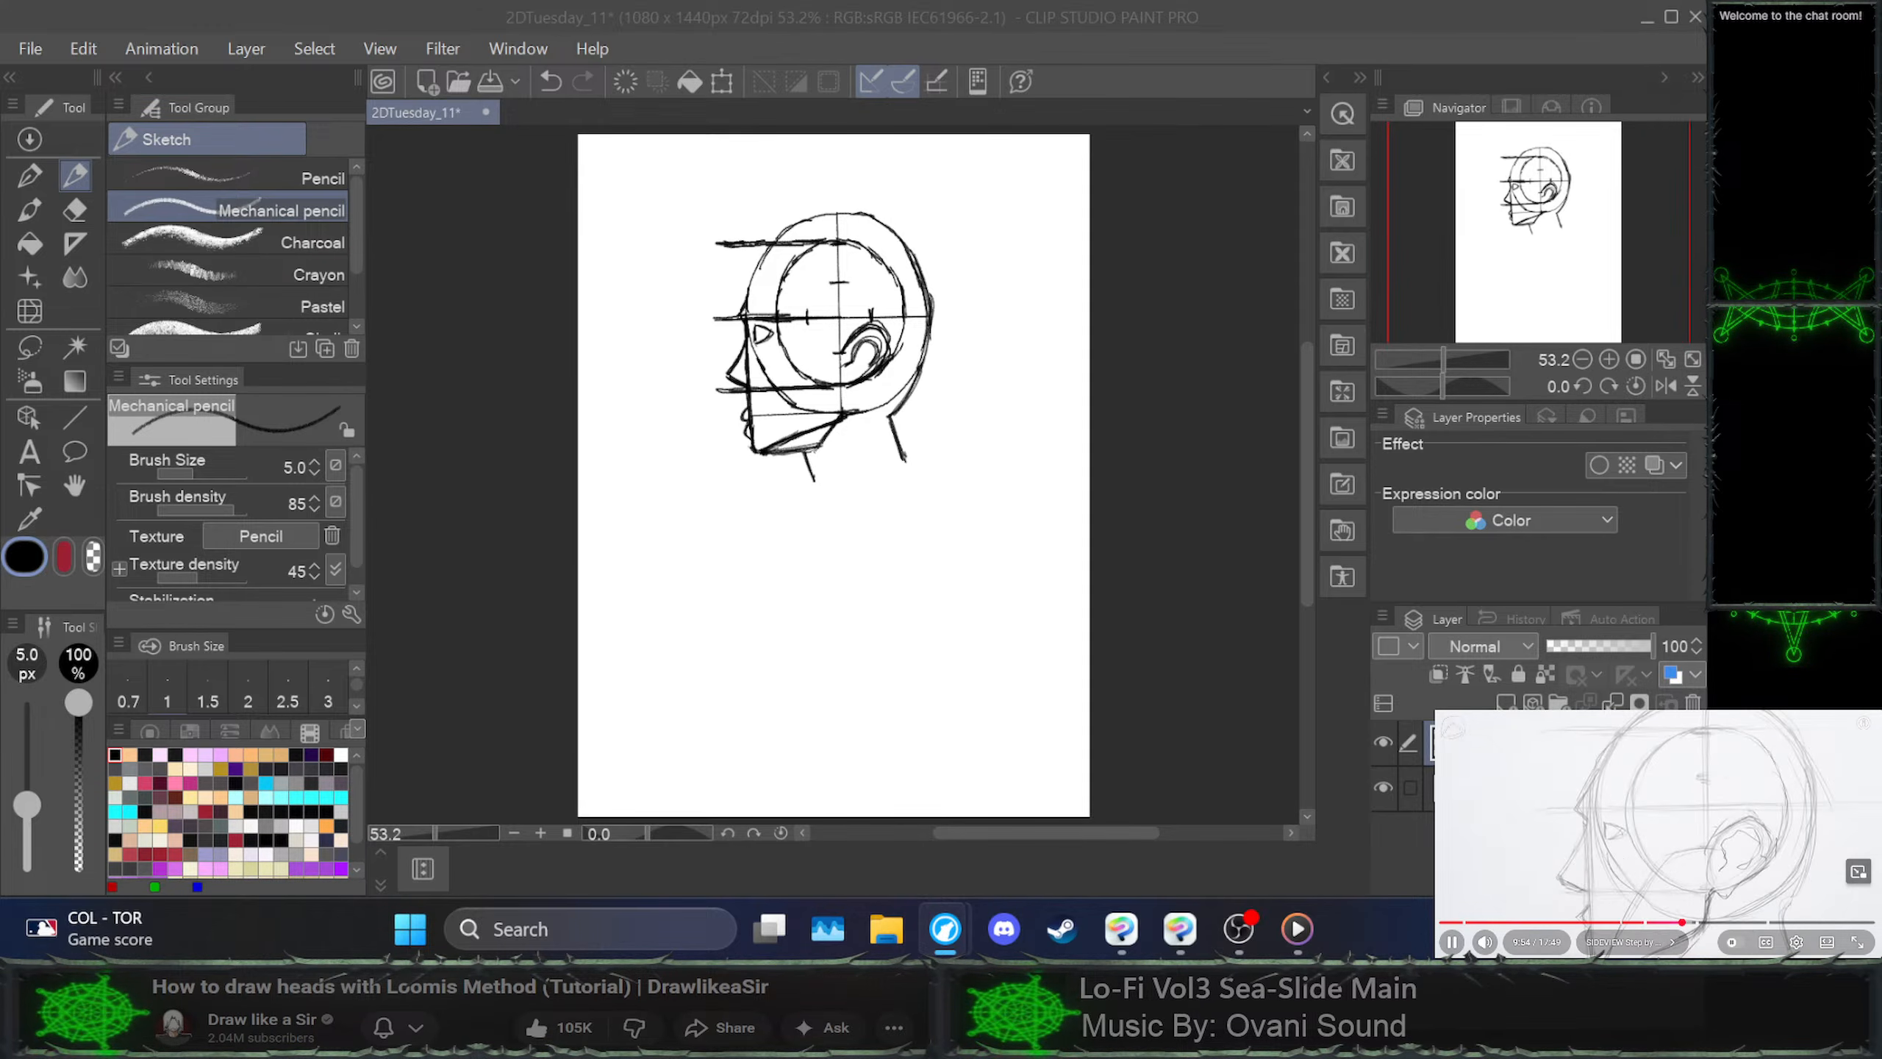
pyautogui.press('space')
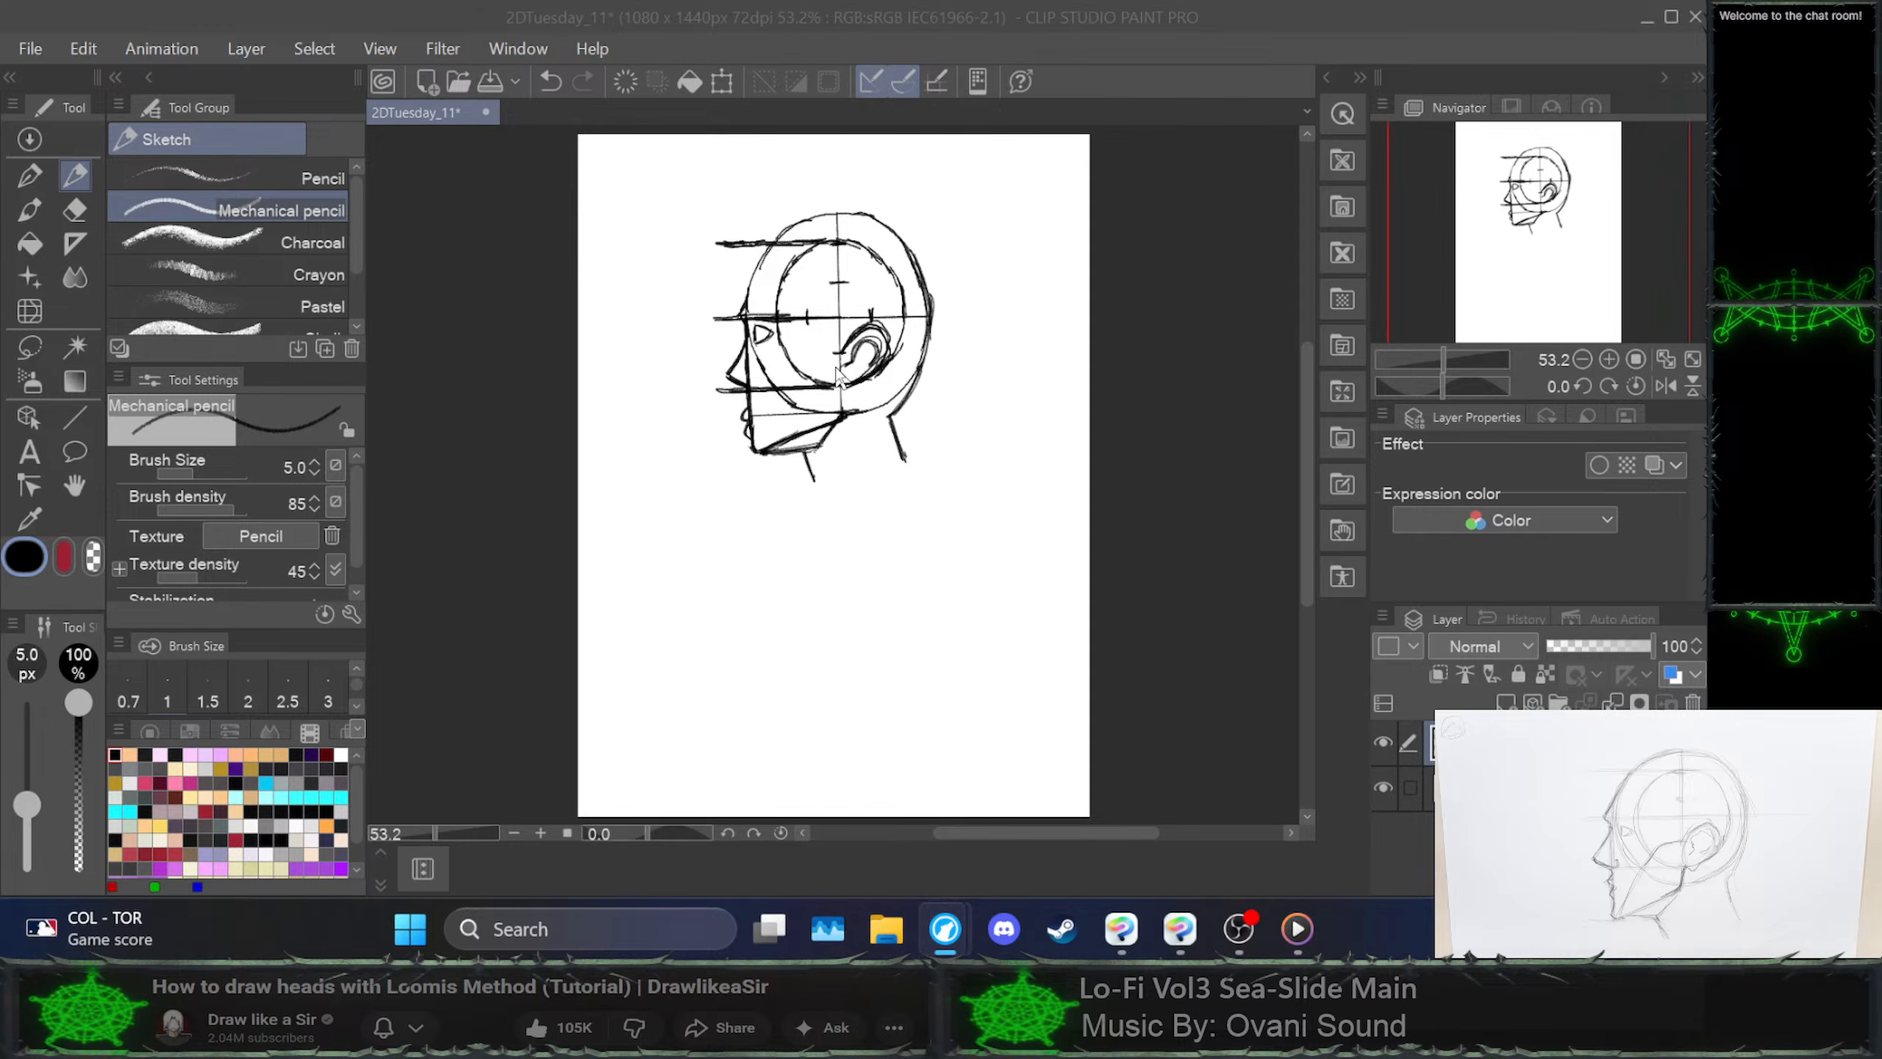
pyautogui.click(811, 356)
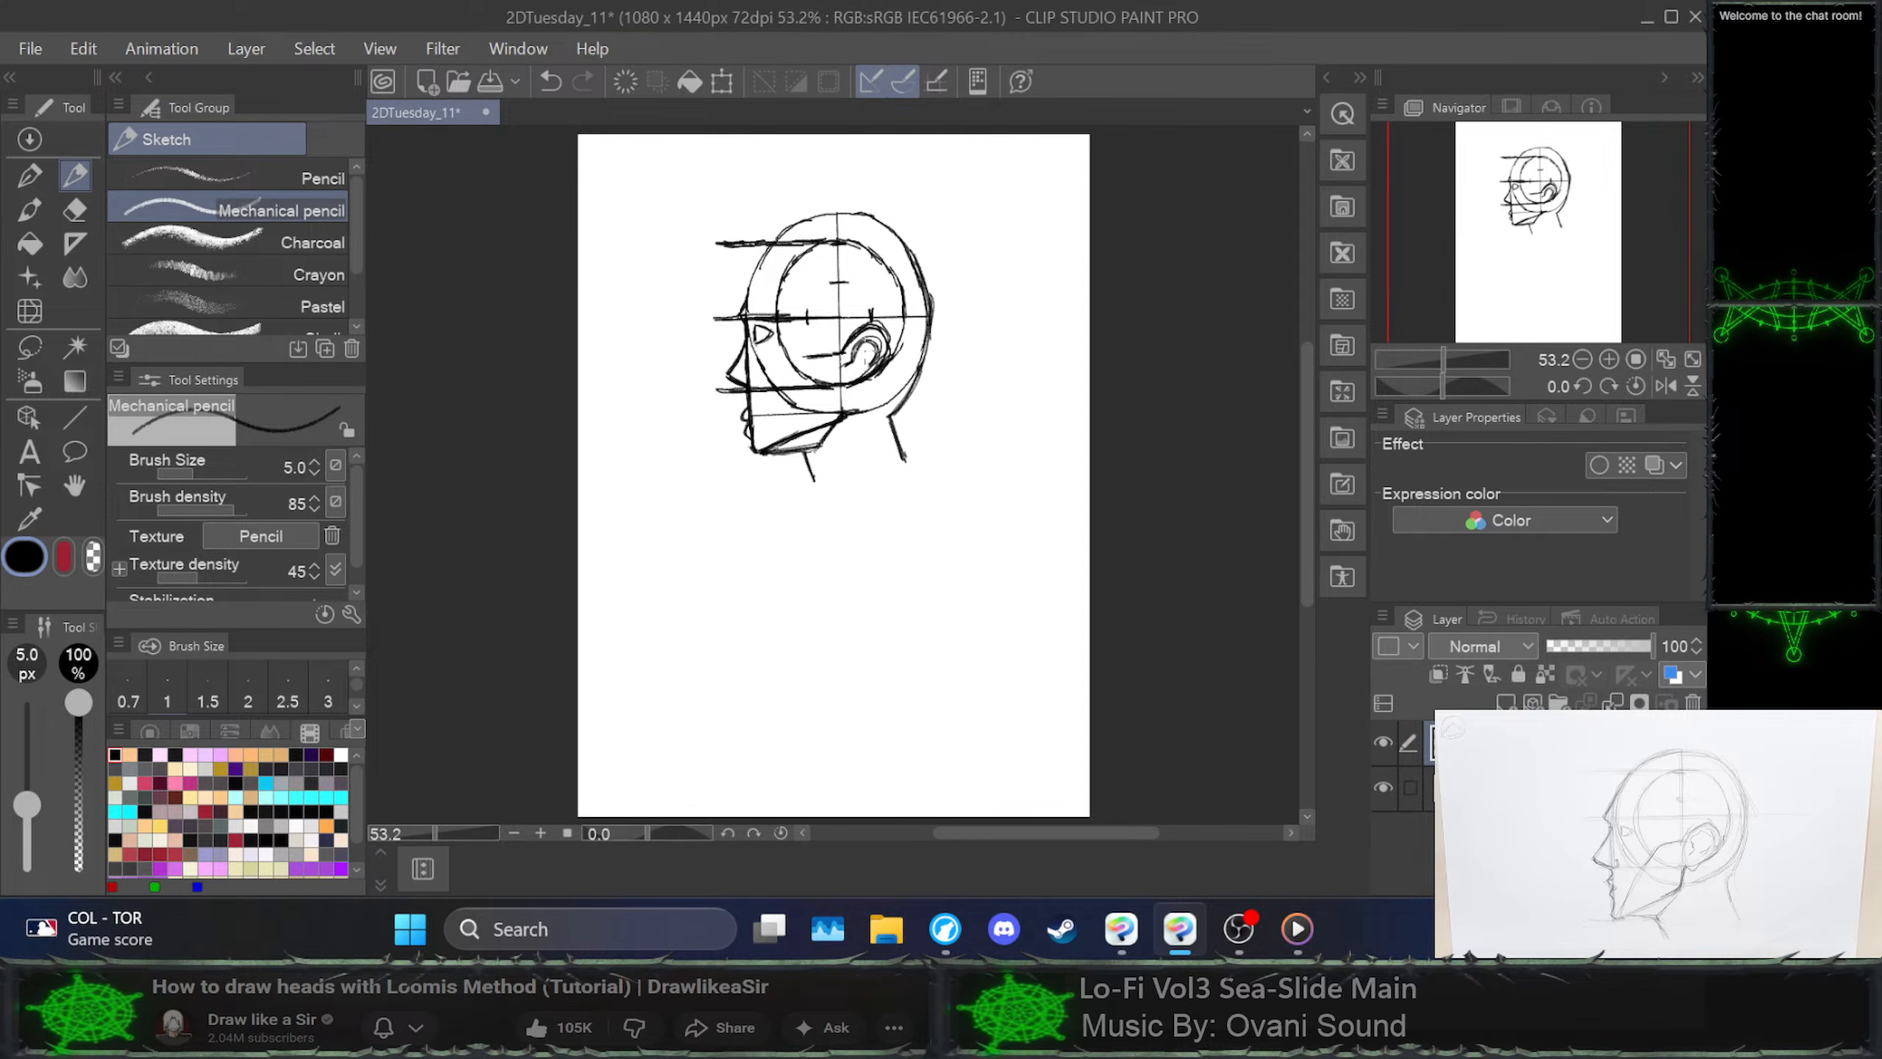
pyautogui.moveTo(799, 361)
pyautogui.mouseDown()
pyautogui.moveTo(755, 456)
pyautogui.moveTo(796, 366)
pyautogui.mouseUp()
pyautogui.moveTo(760, 445); pyautogui.dragTo(797, 380)
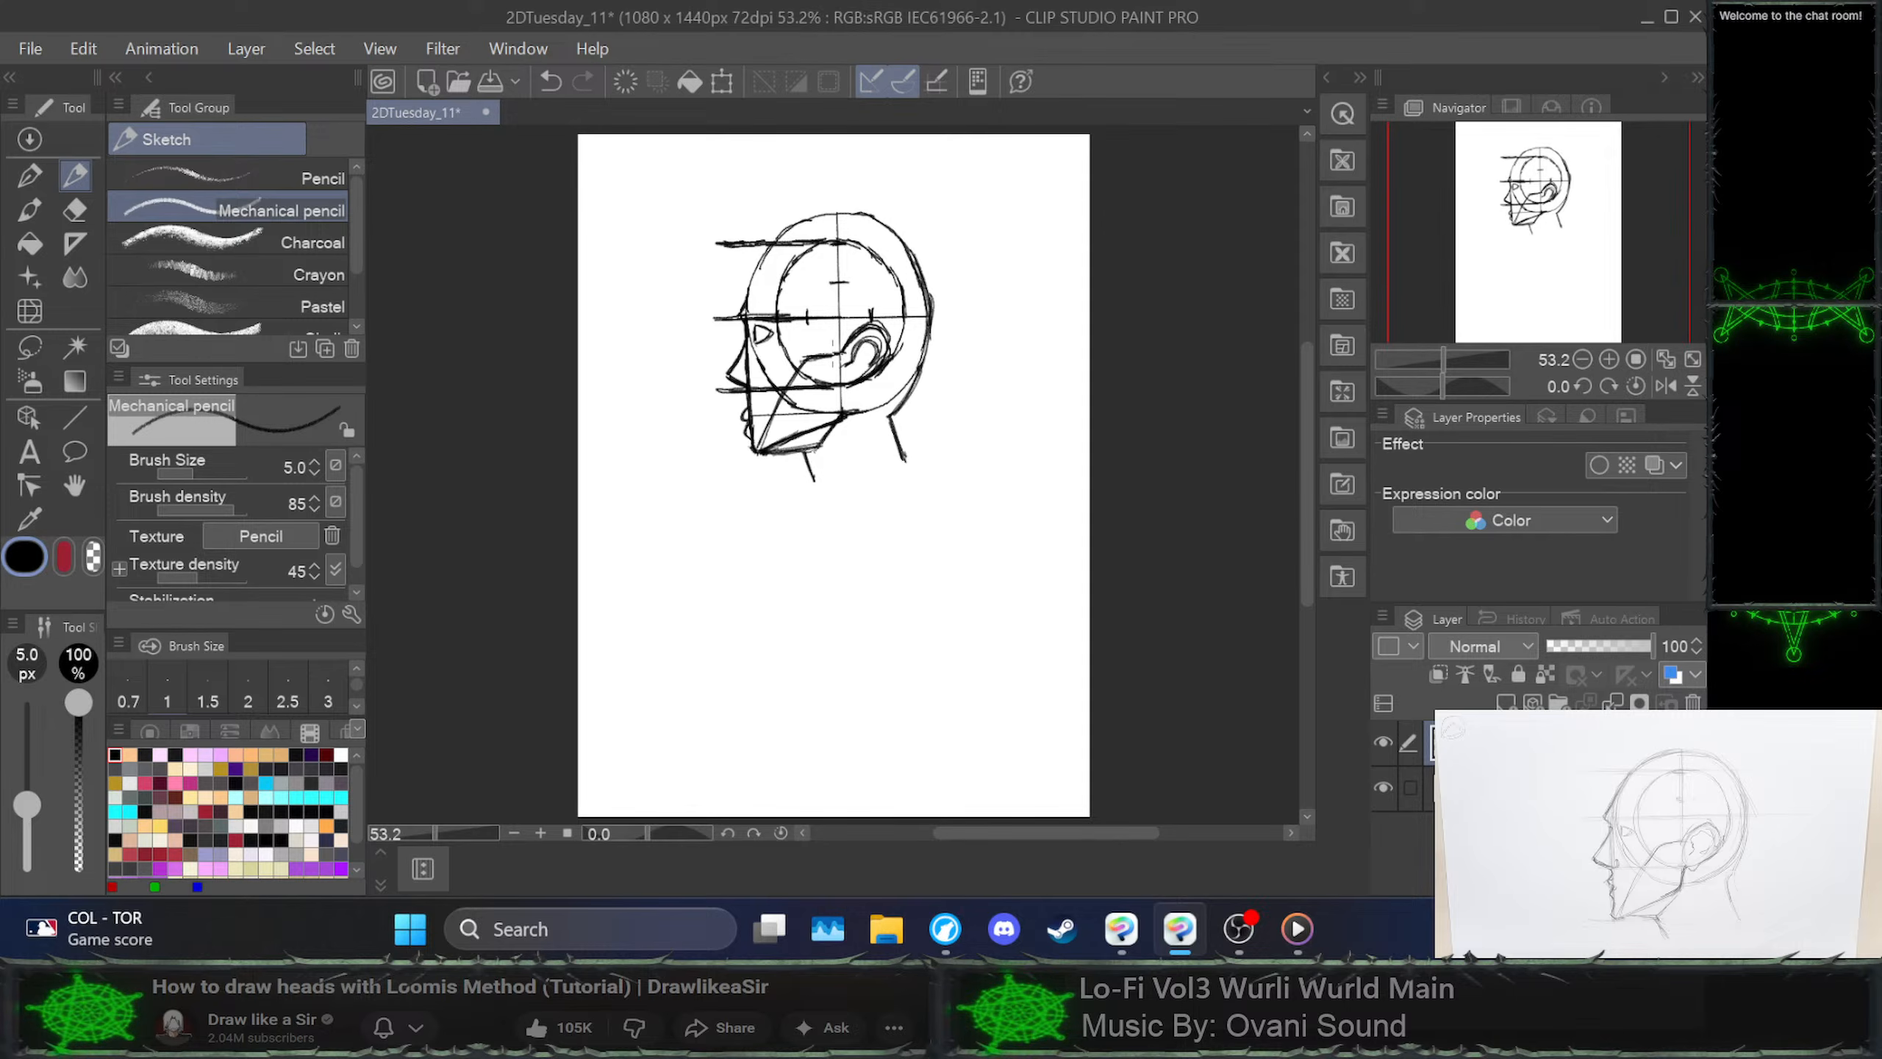
pyautogui.moveTo(798, 372)
pyautogui.mouseDown()
pyautogui.moveTo(758, 454)
pyautogui.moveTo(783, 390)
pyautogui.mouseUp()
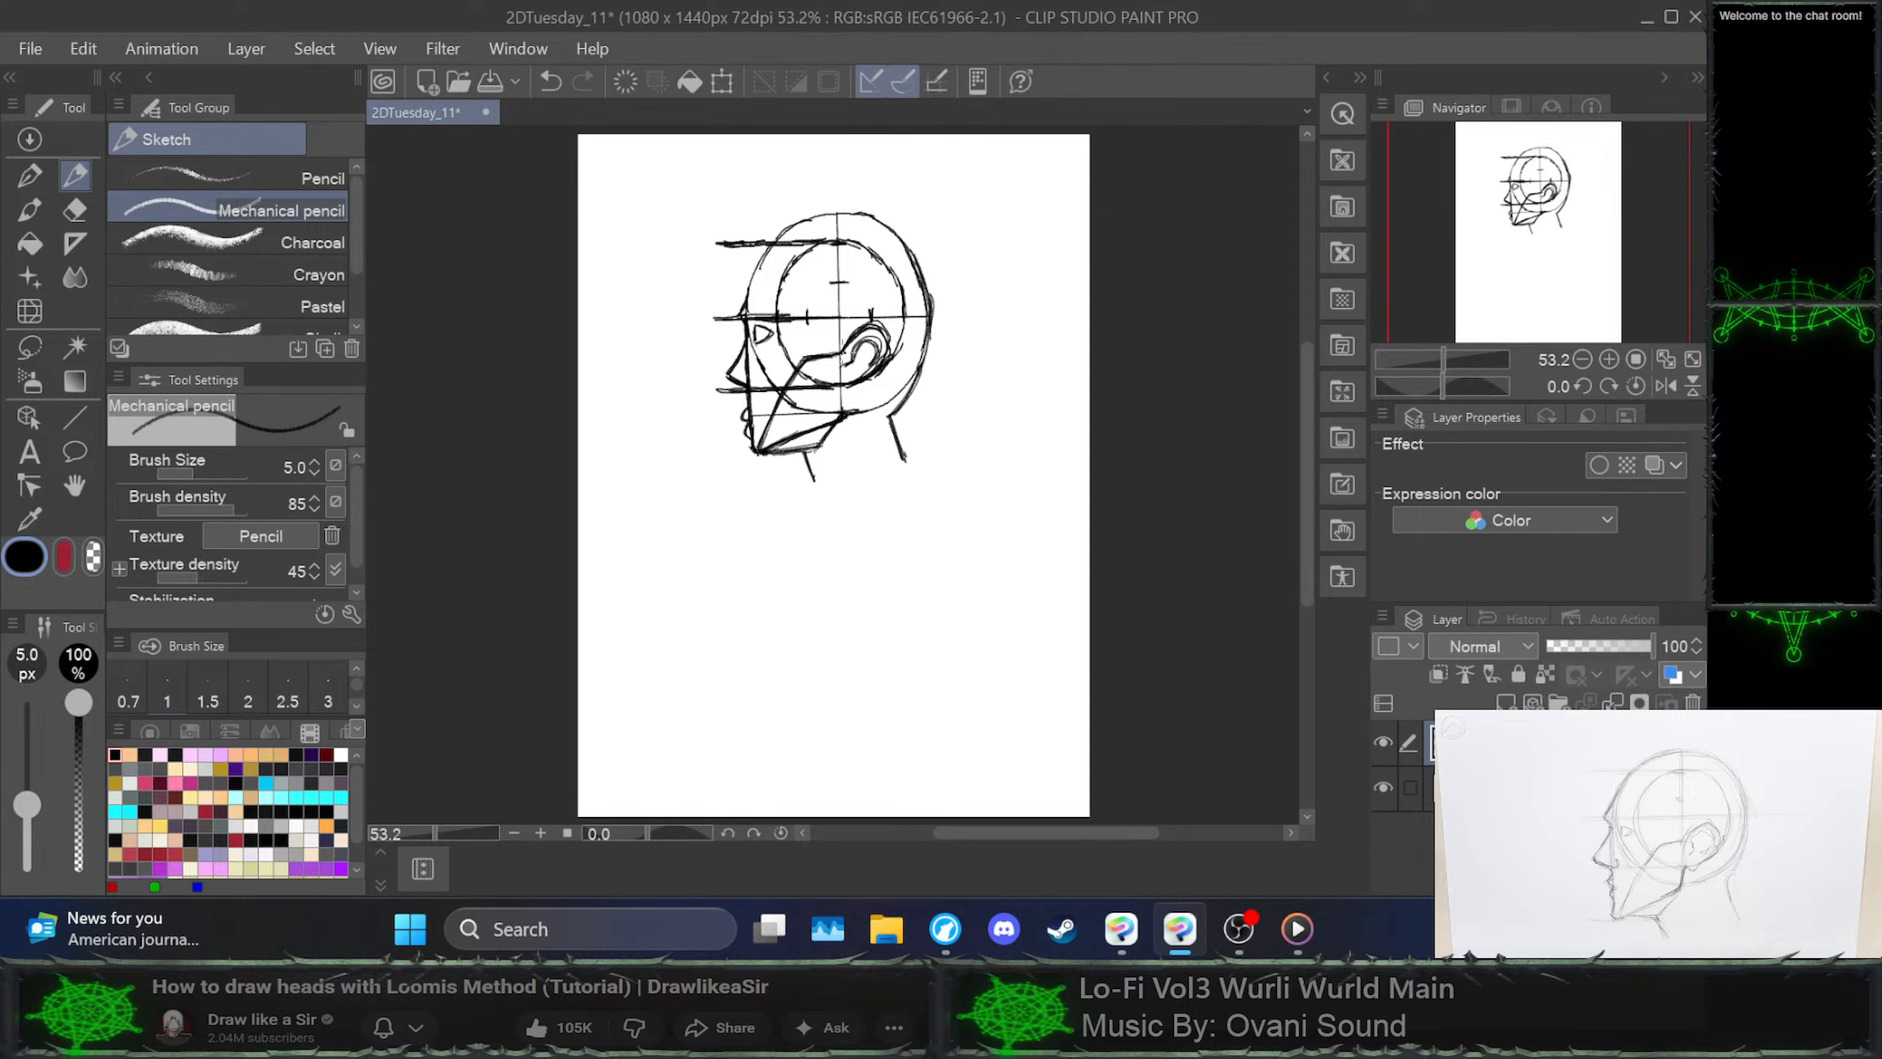
# Try a short stroke in front of the ear and several small nostril curves behind the nose, undoing each one
pyautogui.moveTo(837, 338); pyautogui.dragTo(842, 369)
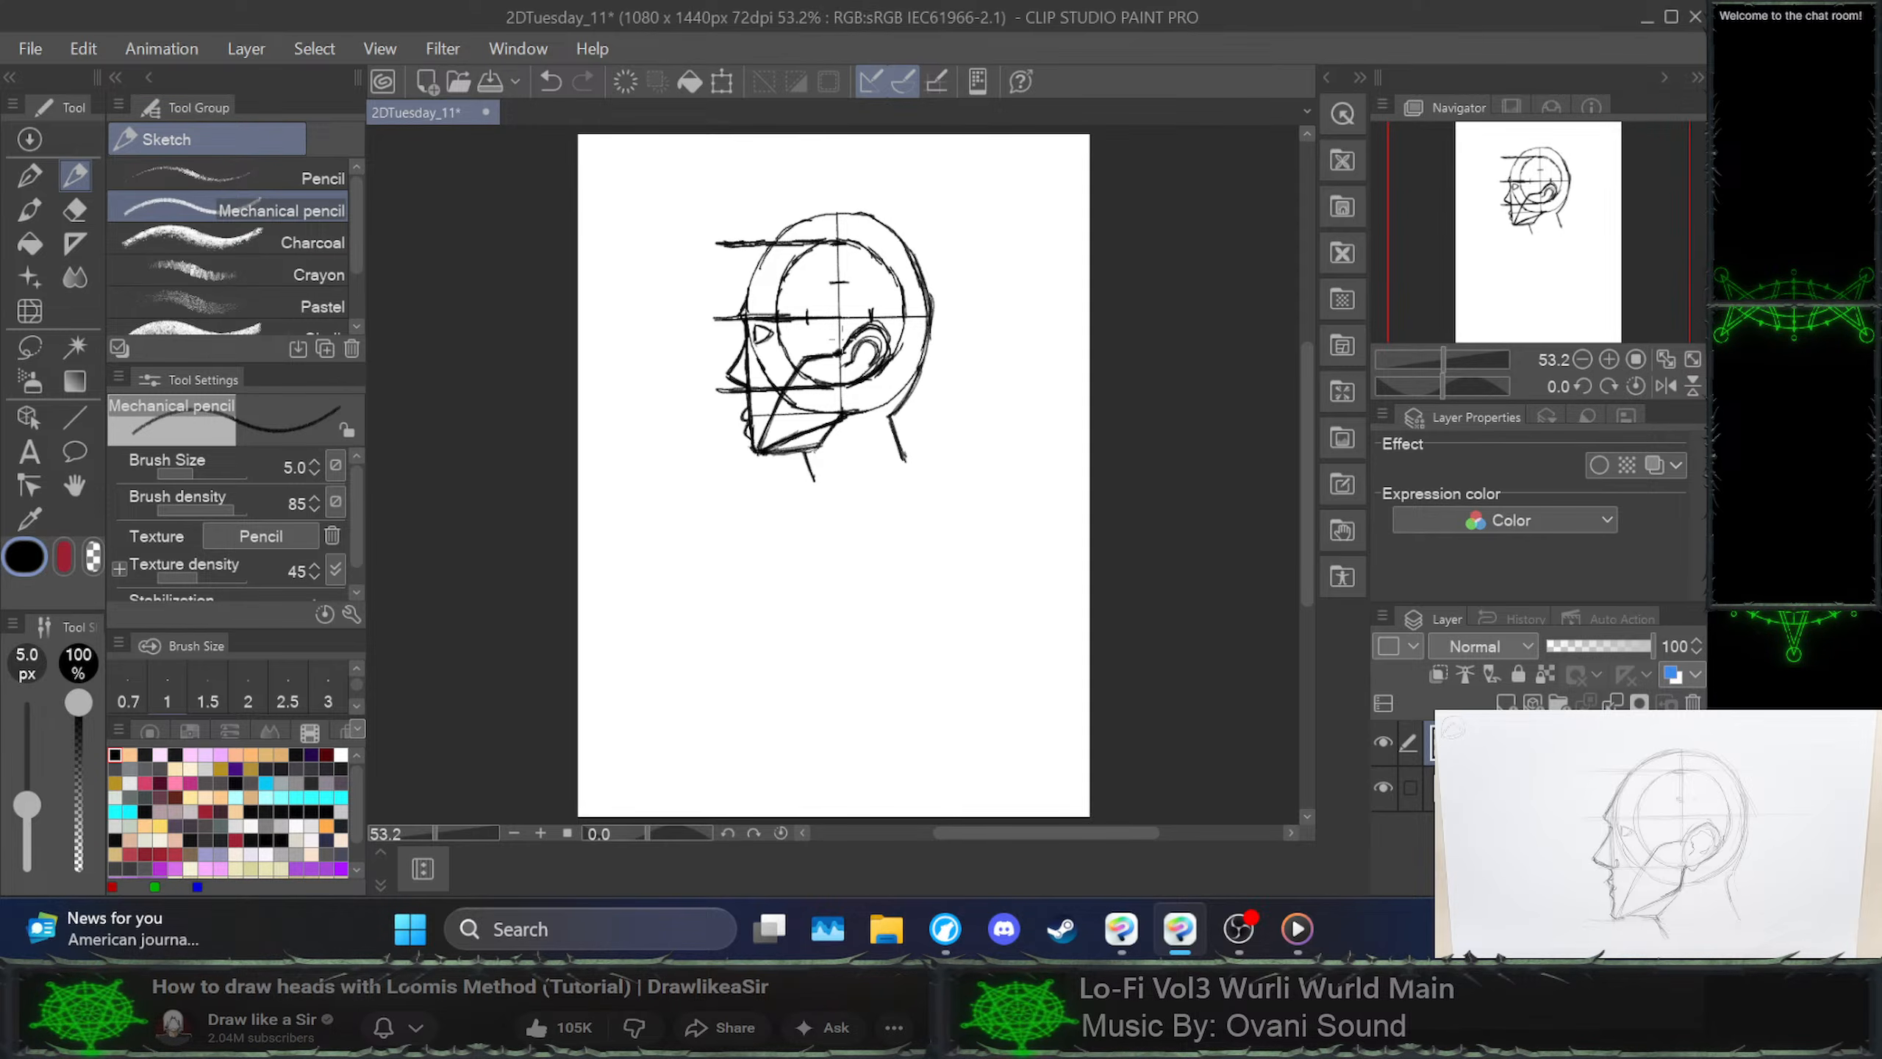
pyautogui.hotkey('ctrl', 'z')
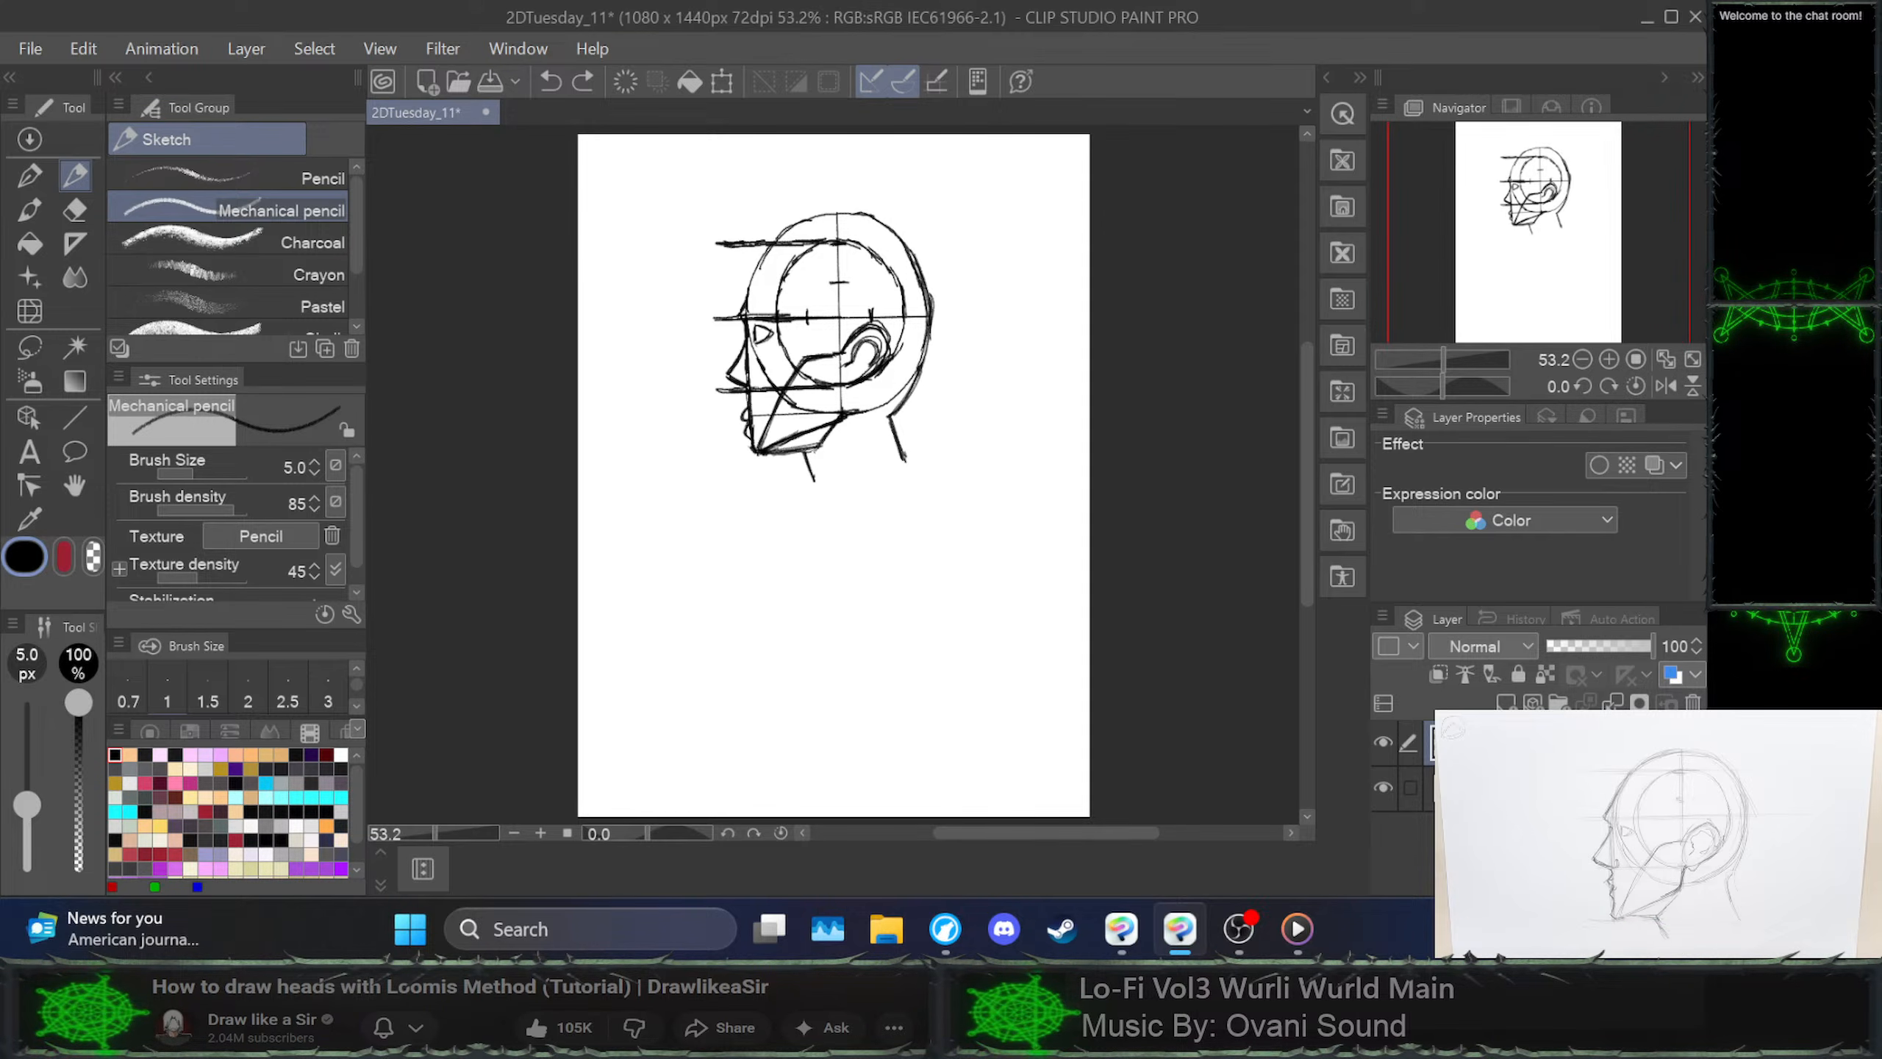
pyautogui.moveTo(753, 379); pyautogui.dragTo(759, 385)
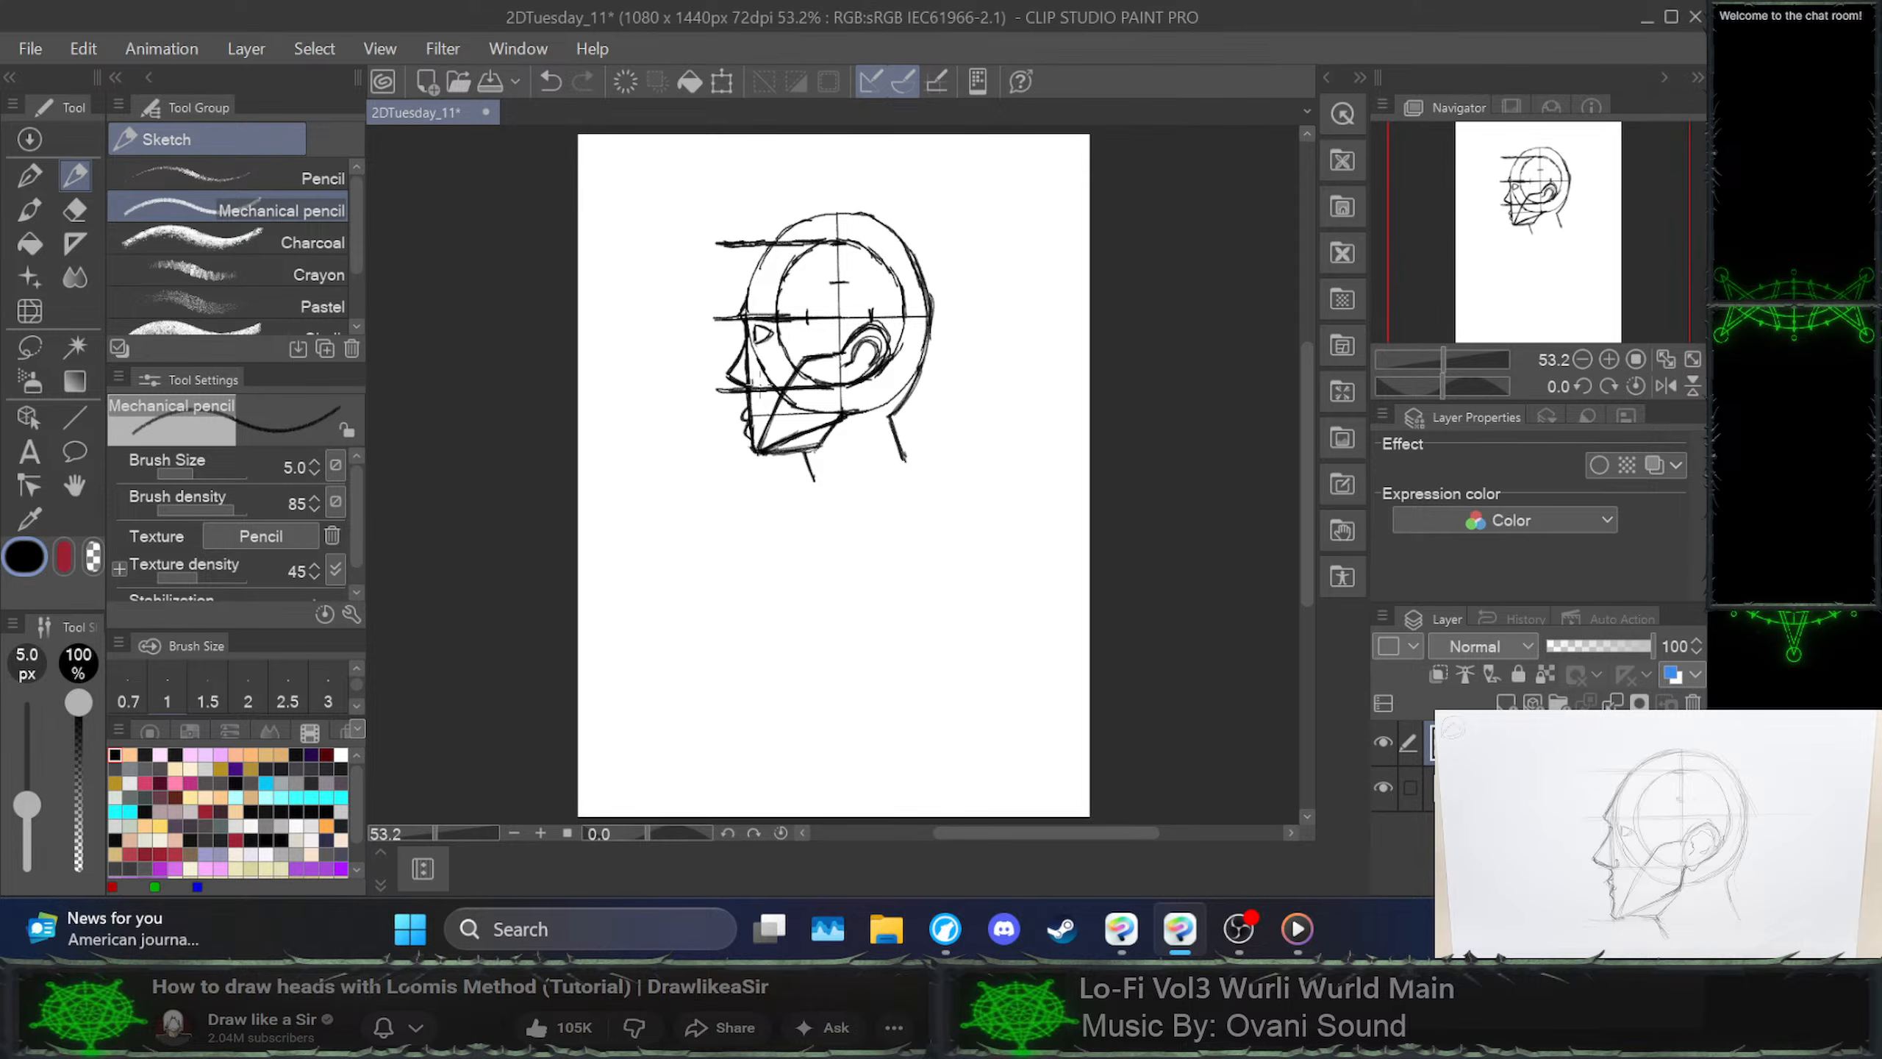
pyautogui.hotkey('ctrl', 'z')
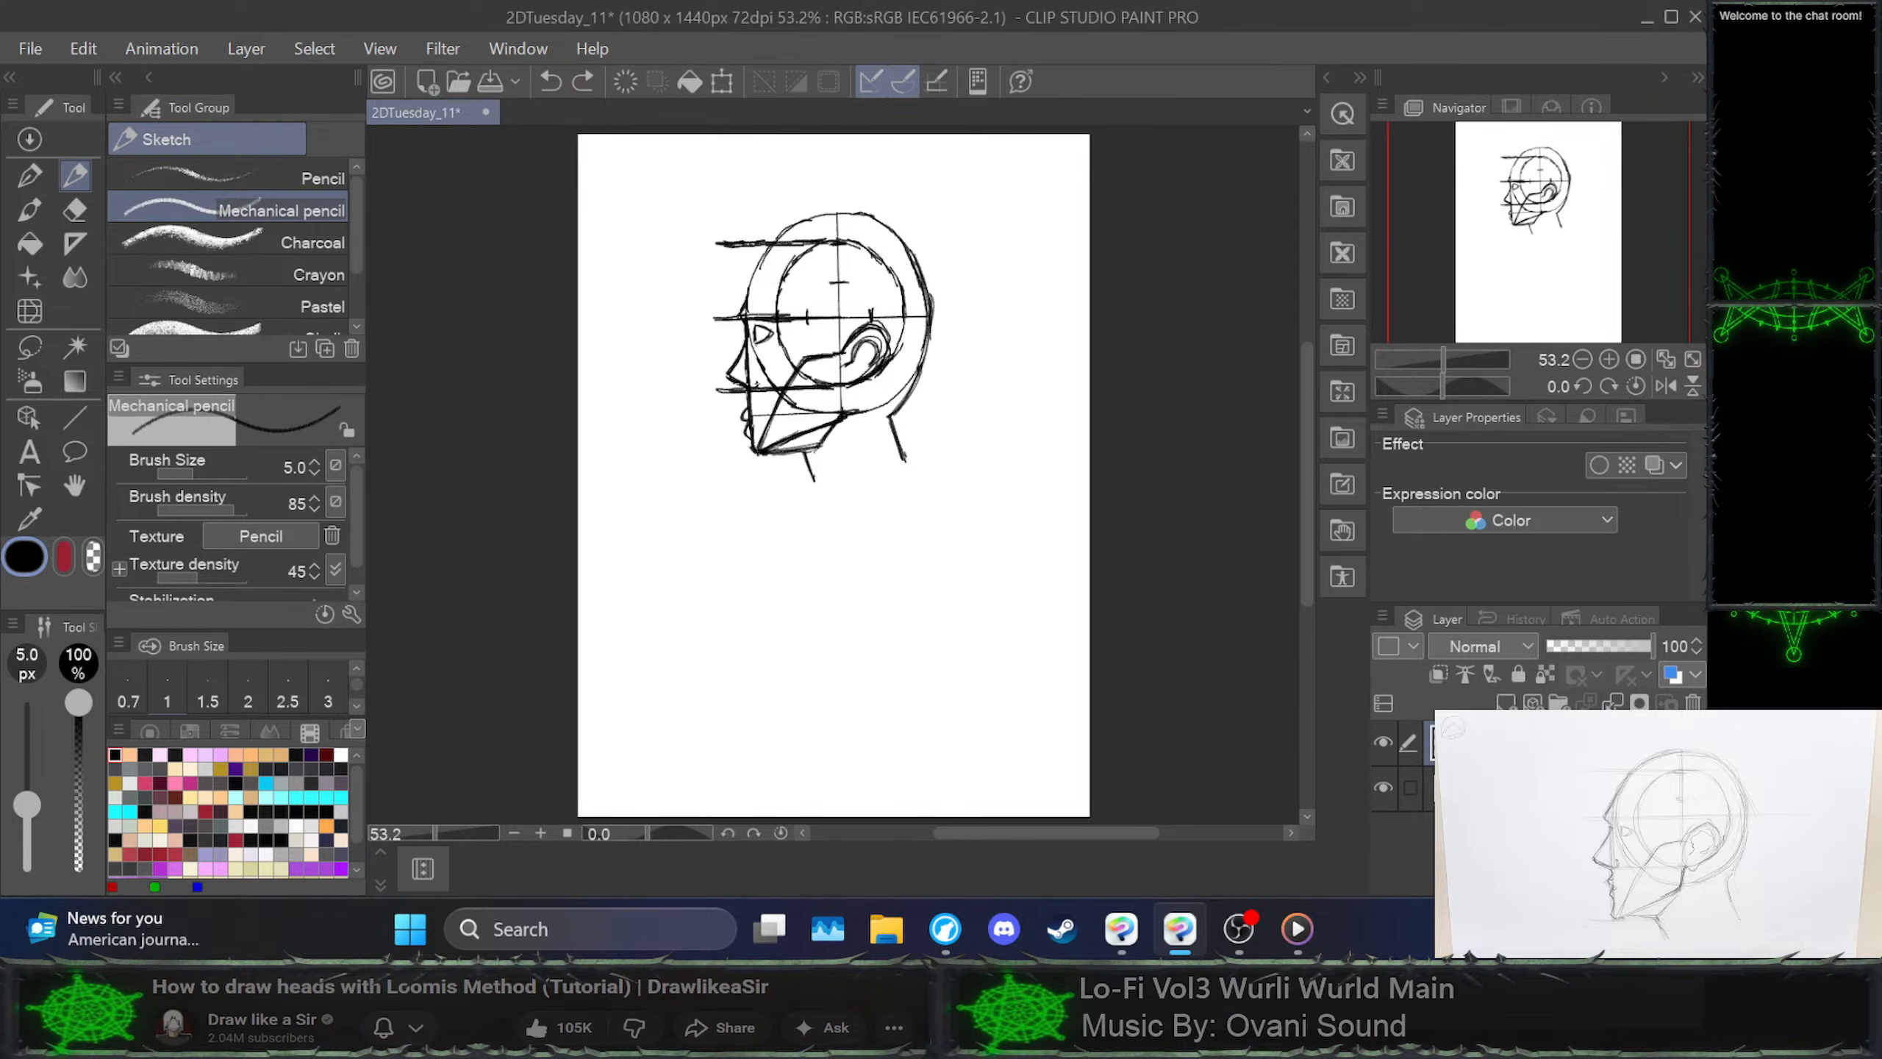
pyautogui.moveTo(748, 383); pyautogui.dragTo(757, 387)
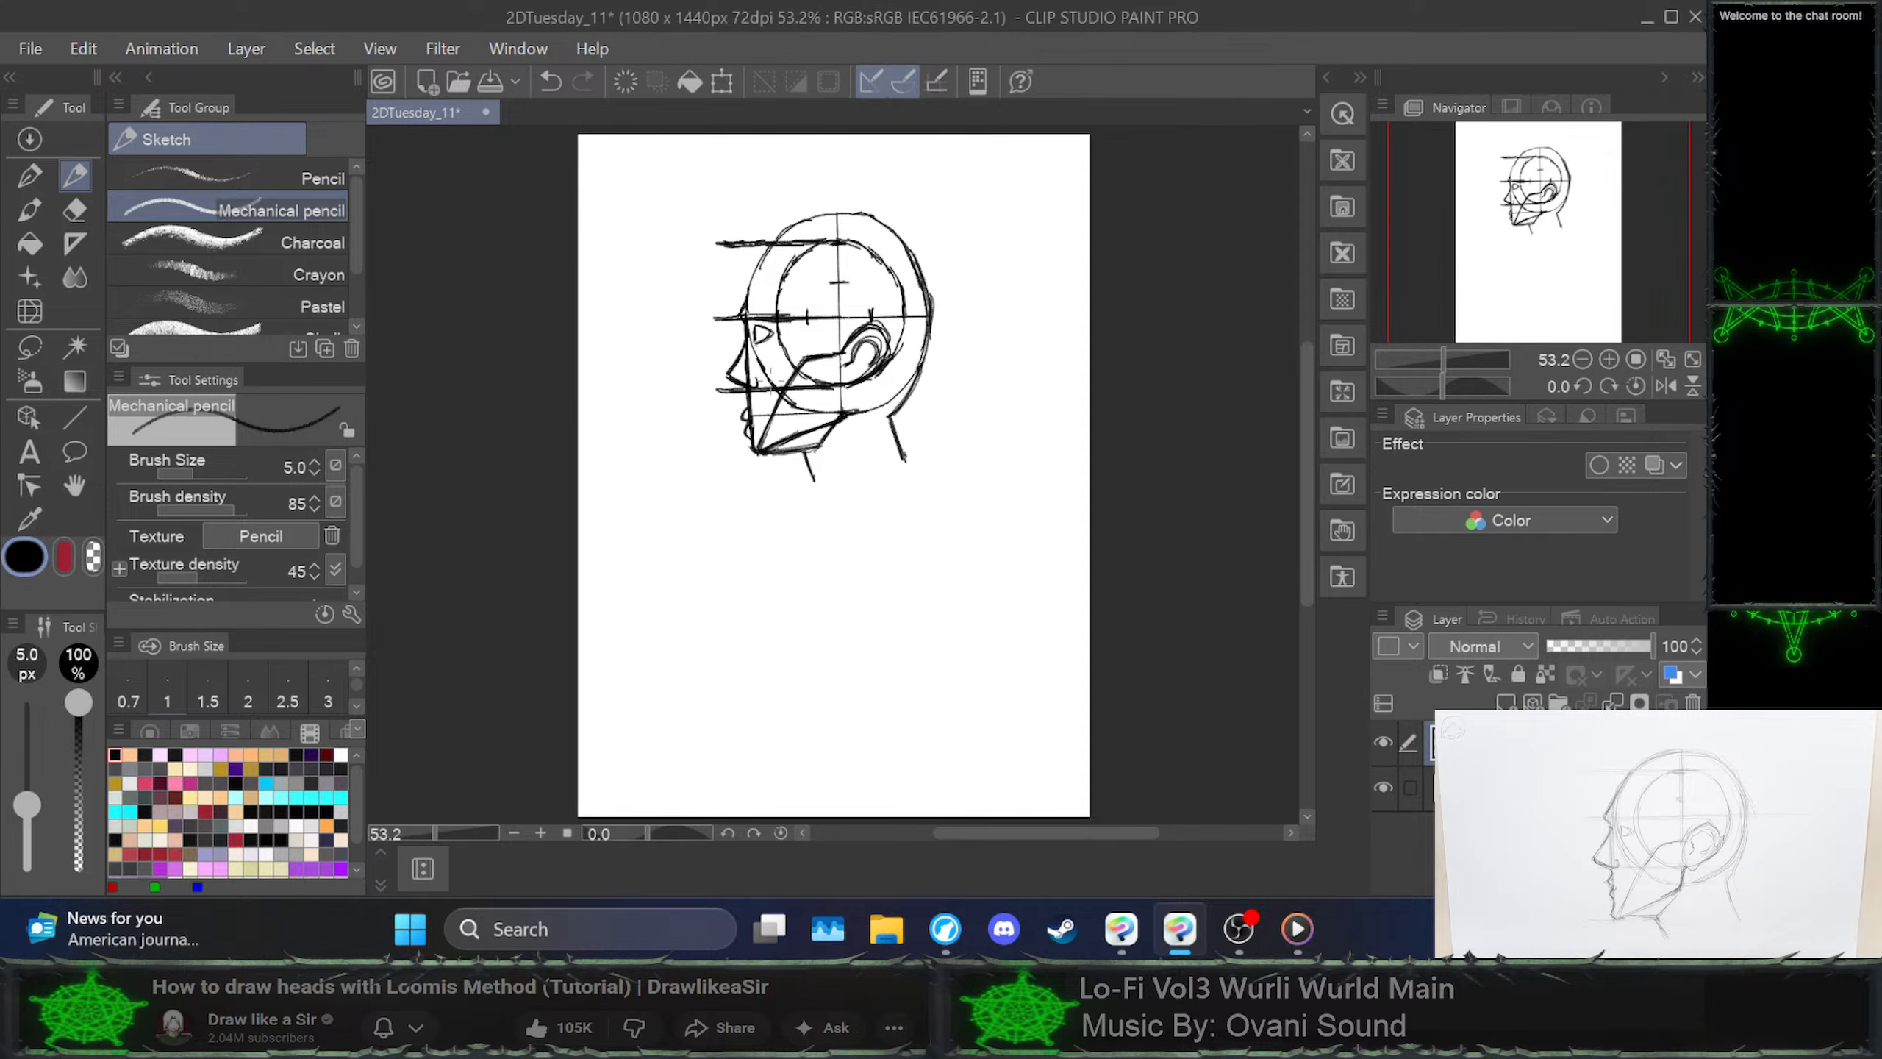
pyautogui.hotkey('ctrl', 'z')
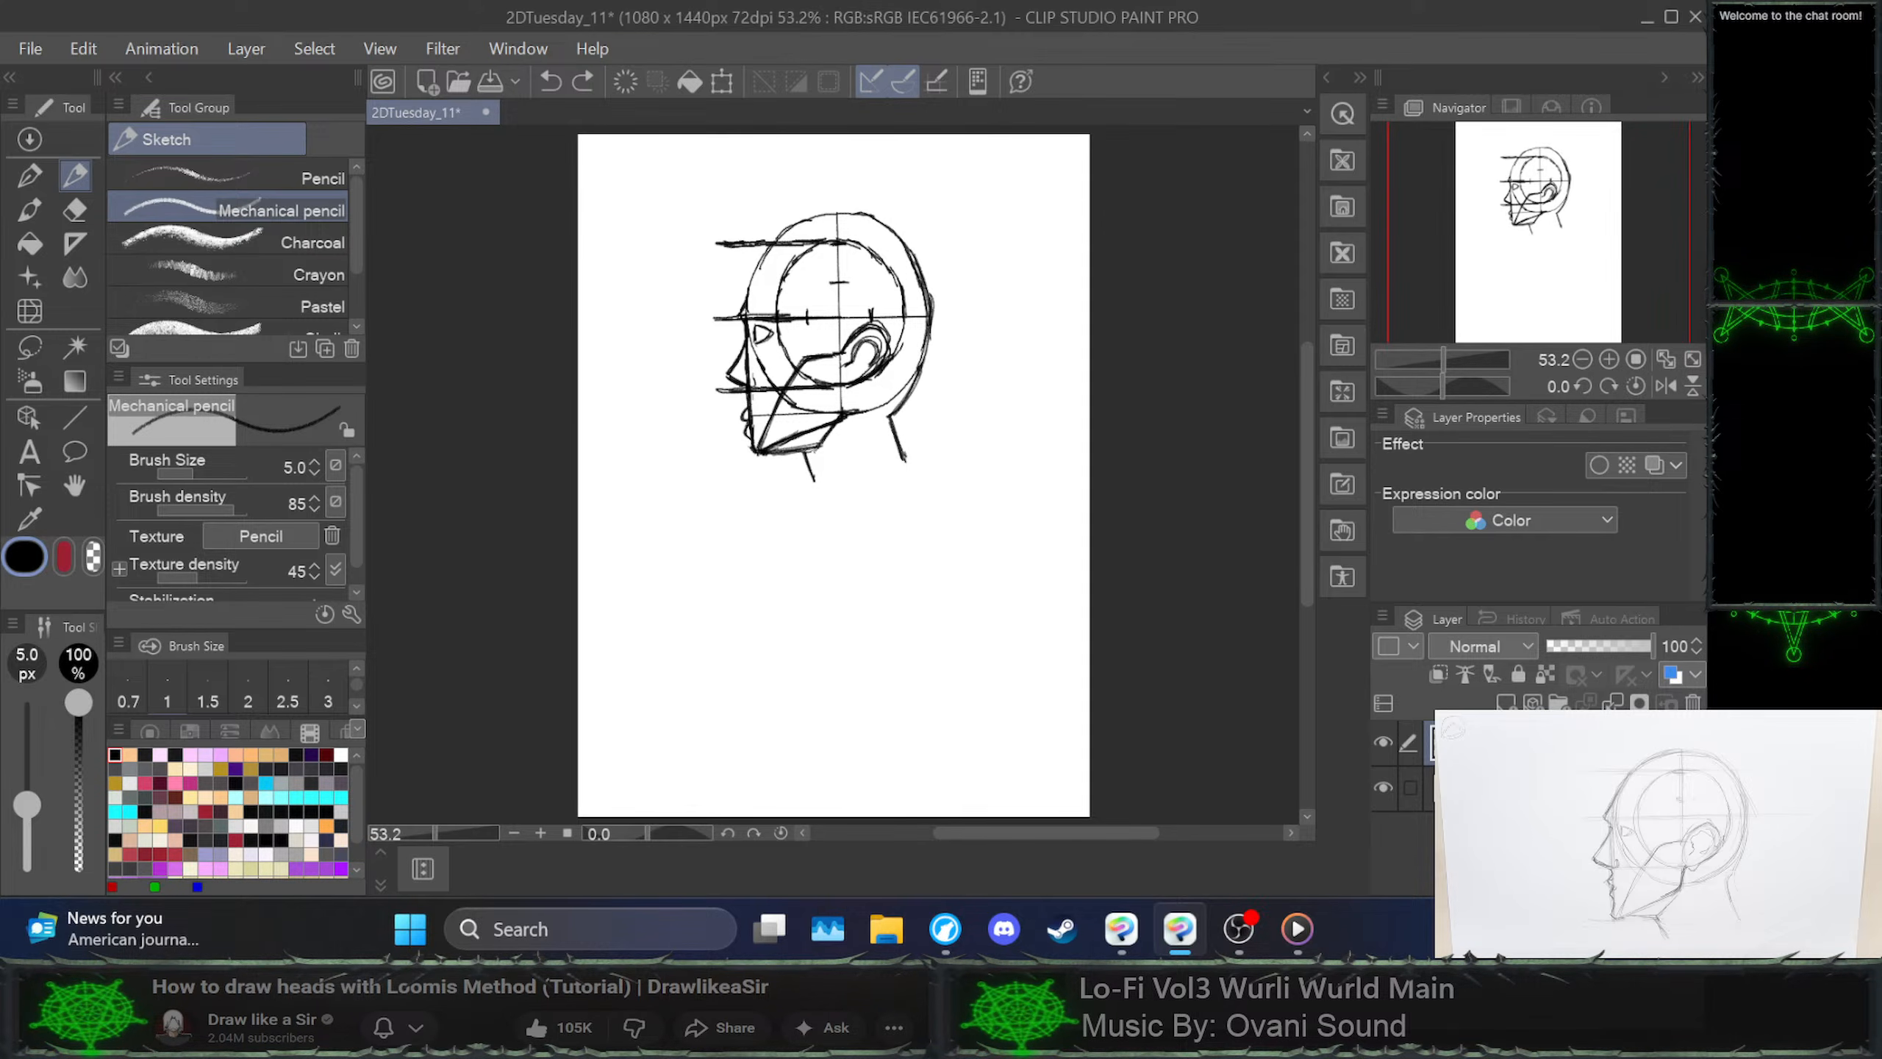
pyautogui.moveTo(755, 378); pyautogui.dragTo(756, 376)
pyautogui.hotkey('ctrl', 'z')
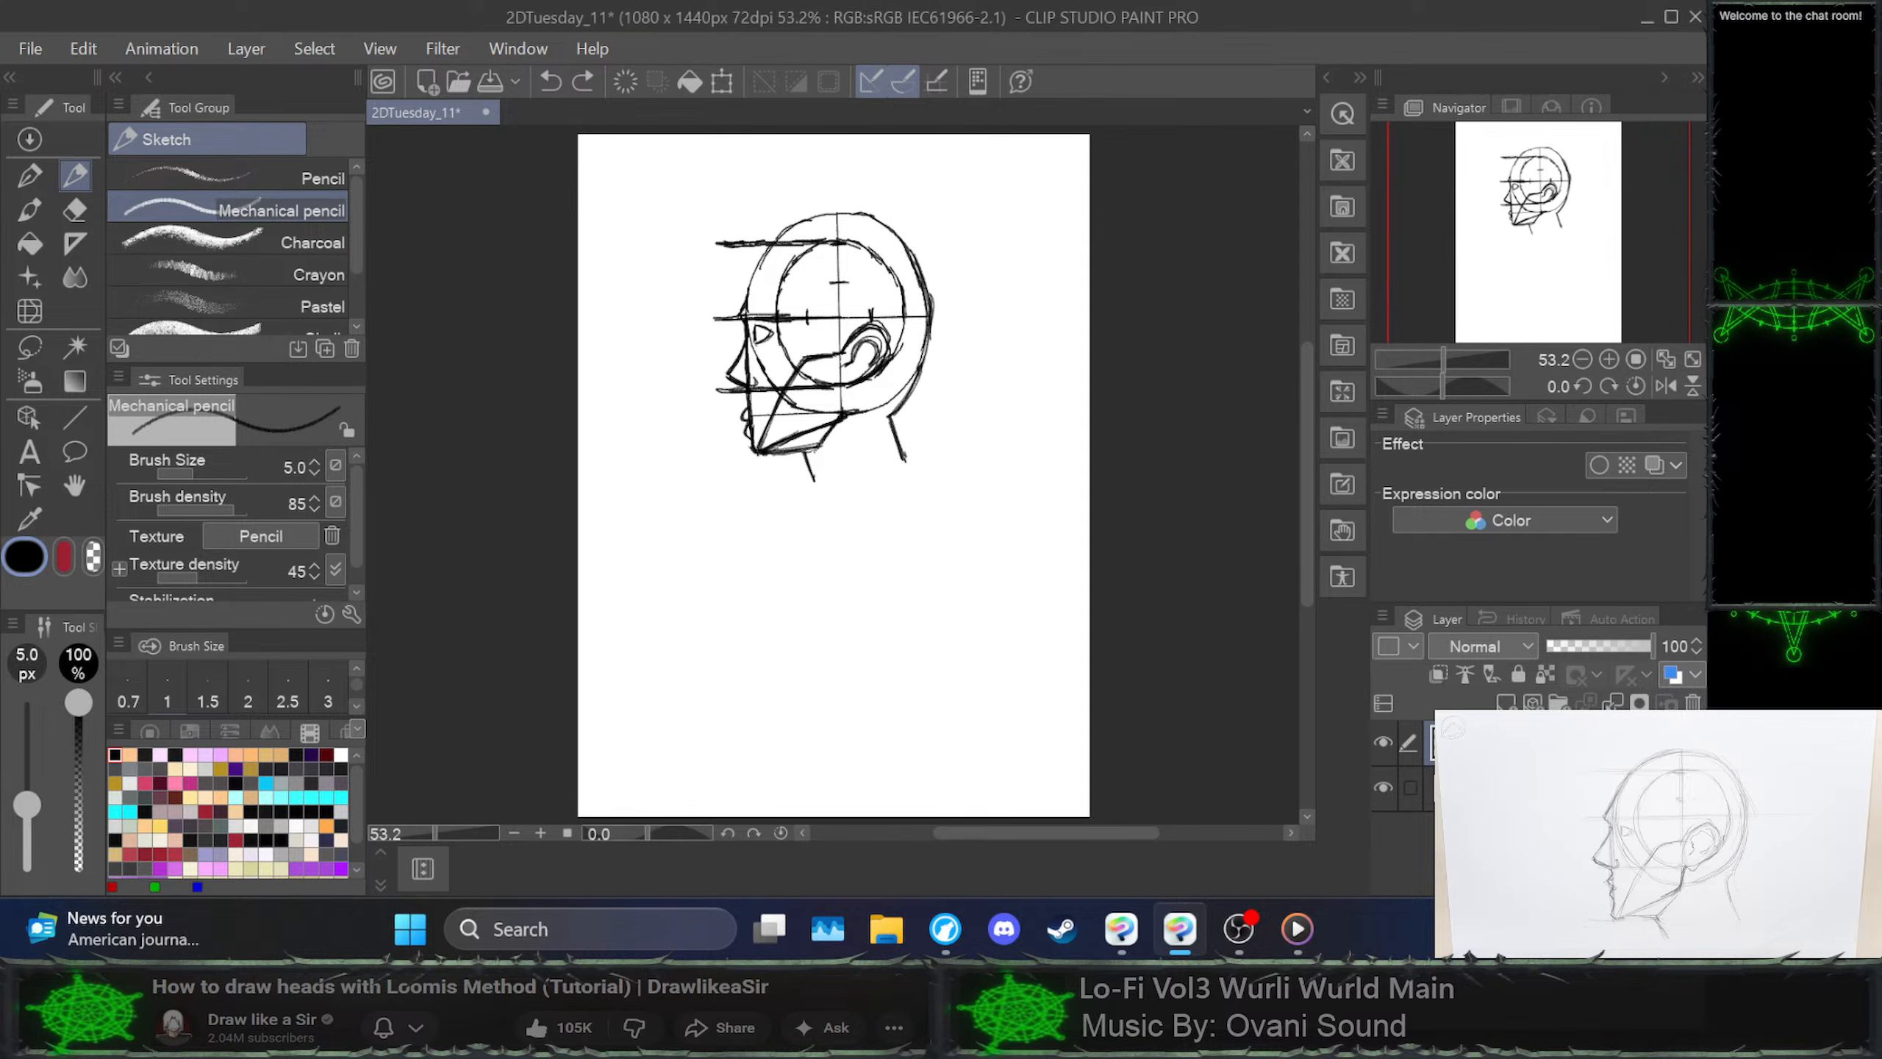
pyautogui.moveTo(753, 380); pyautogui.dragTo(756, 376)
pyautogui.hotkey('ctrl', 'z')
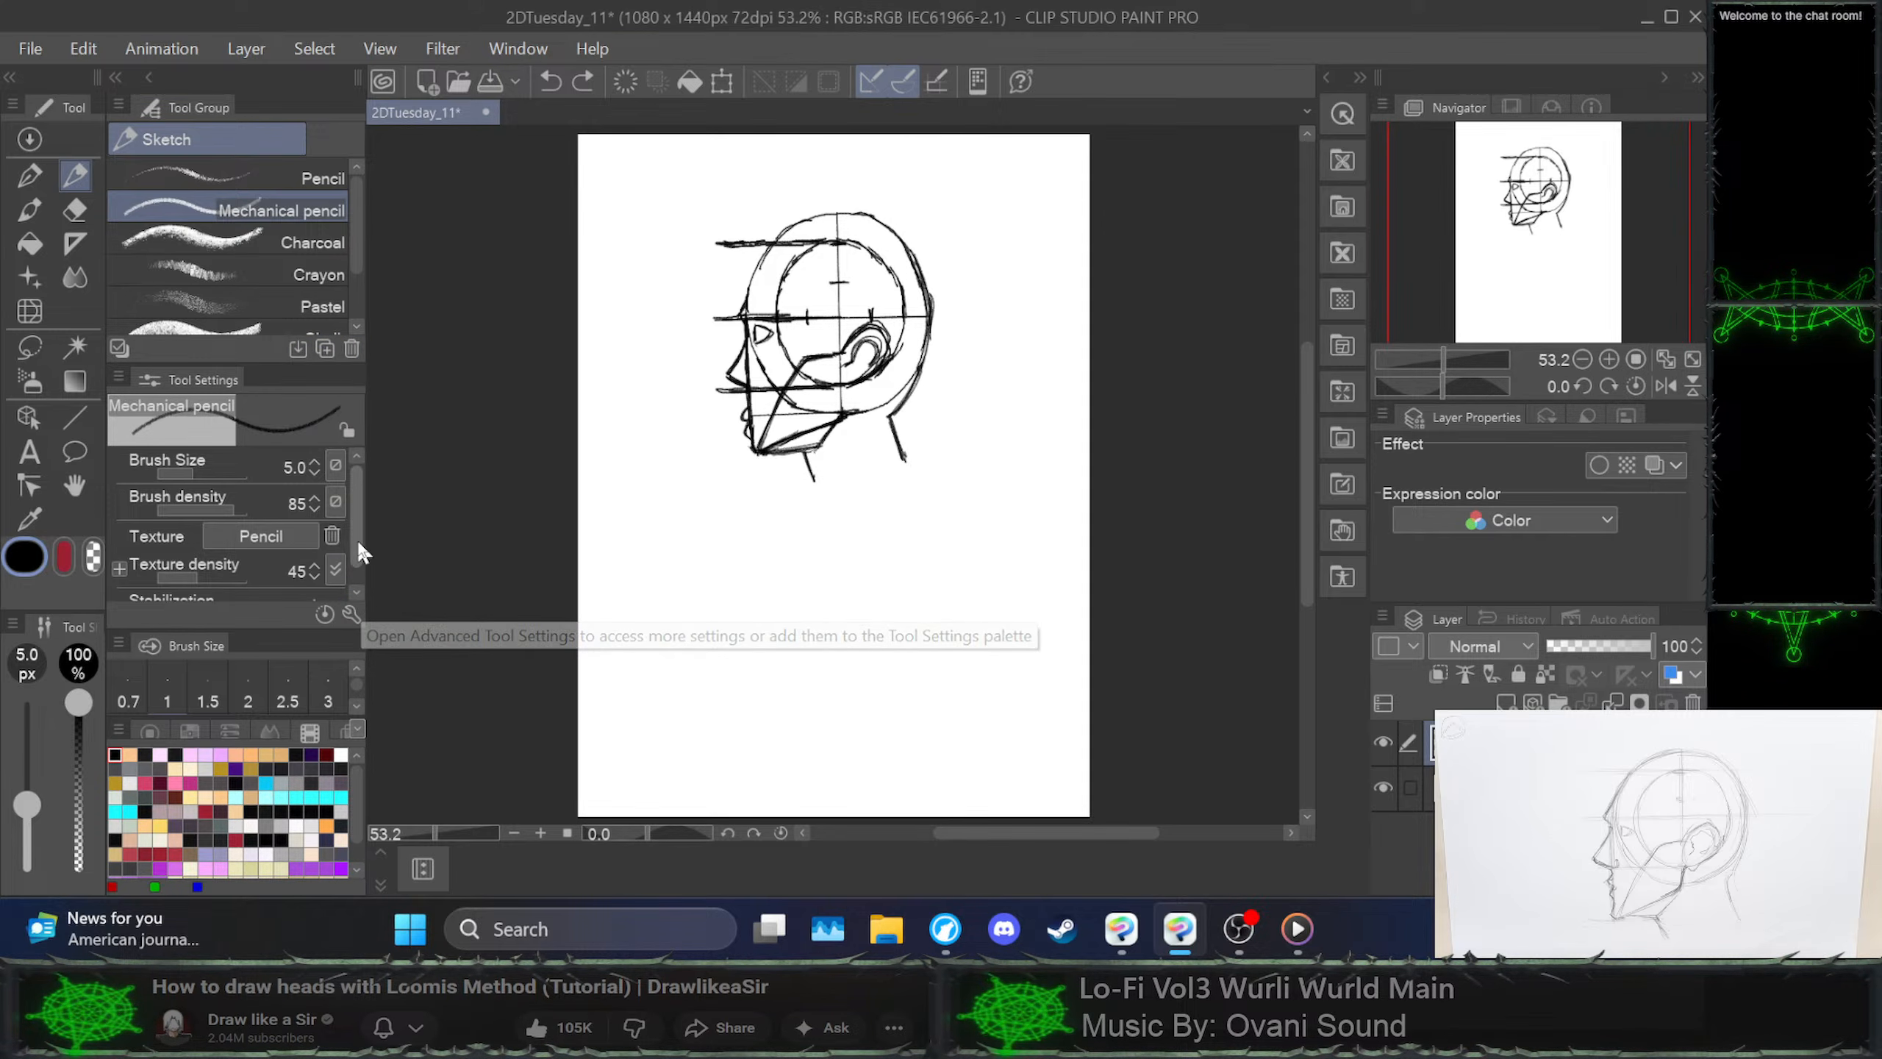
# Restore the Mechanical pencil's default settings with a brush density of 87, and test it with a scribble that is then undone
pyautogui.scroll(-1, 348, 563)
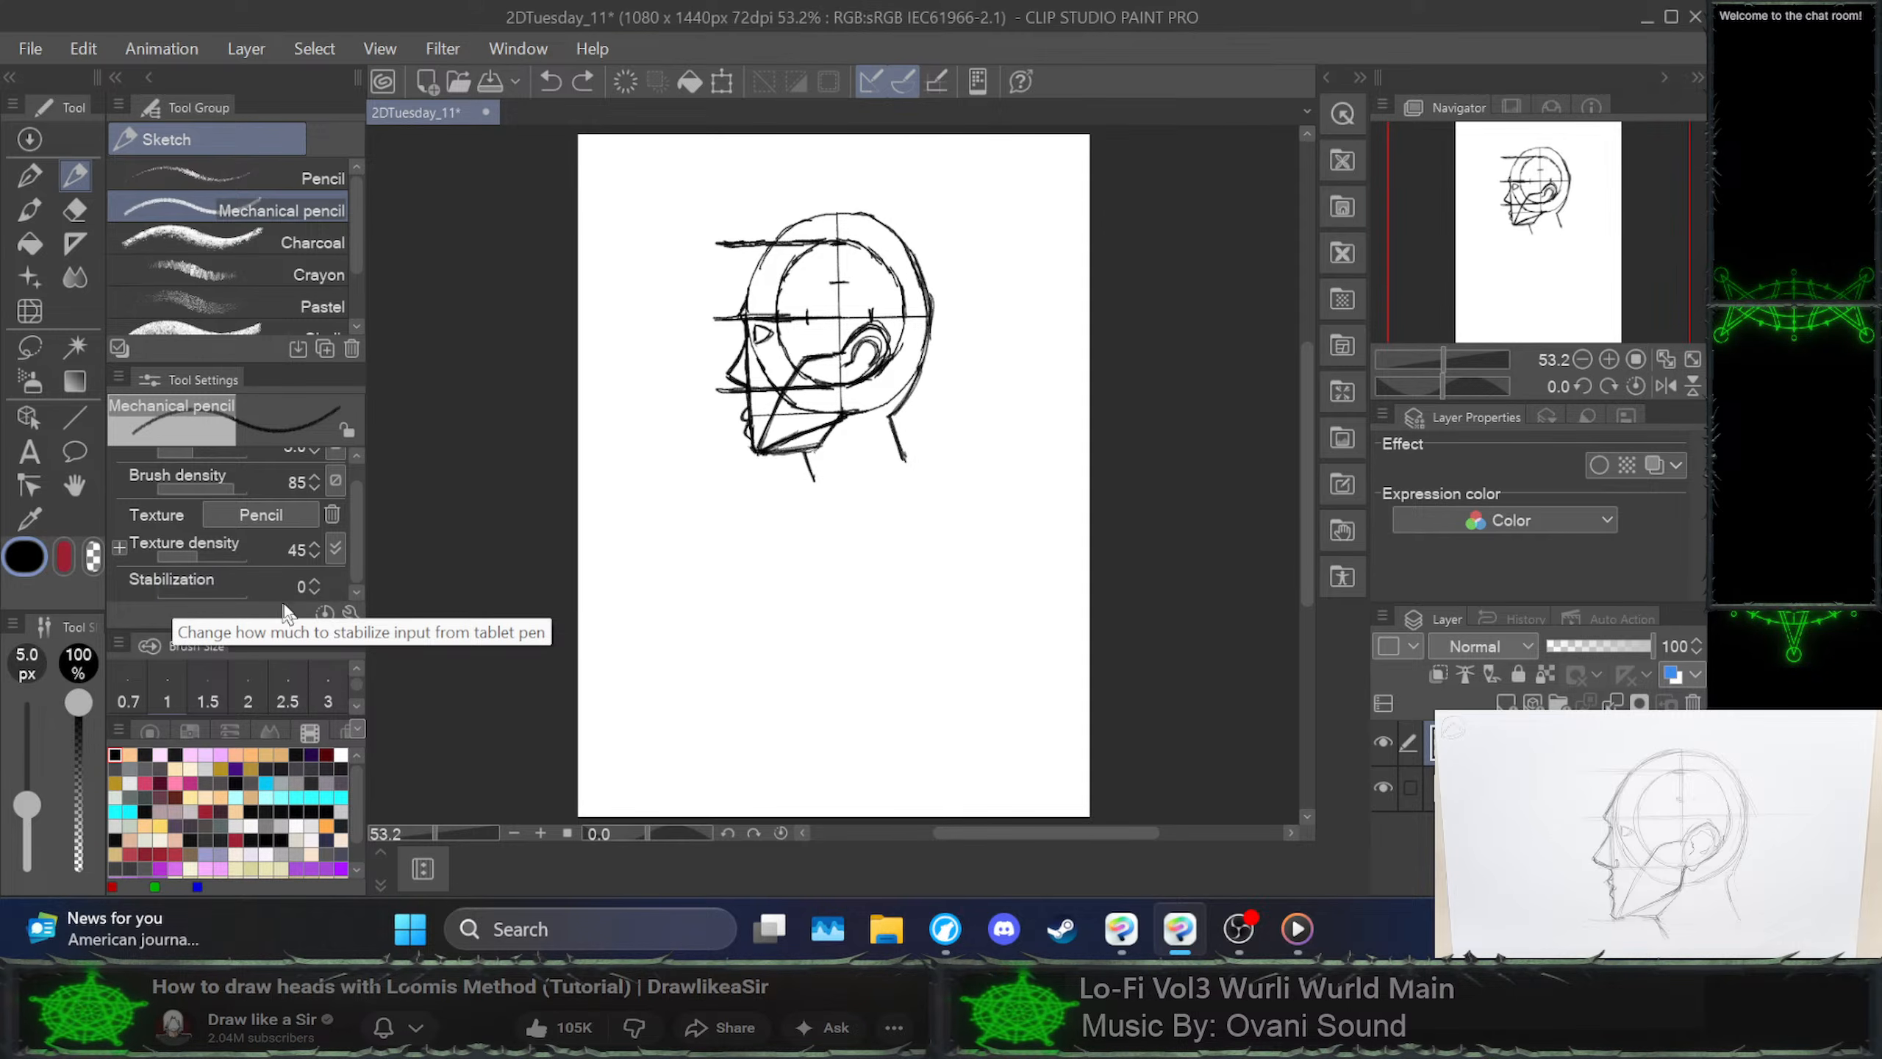
pyautogui.click(326, 613)
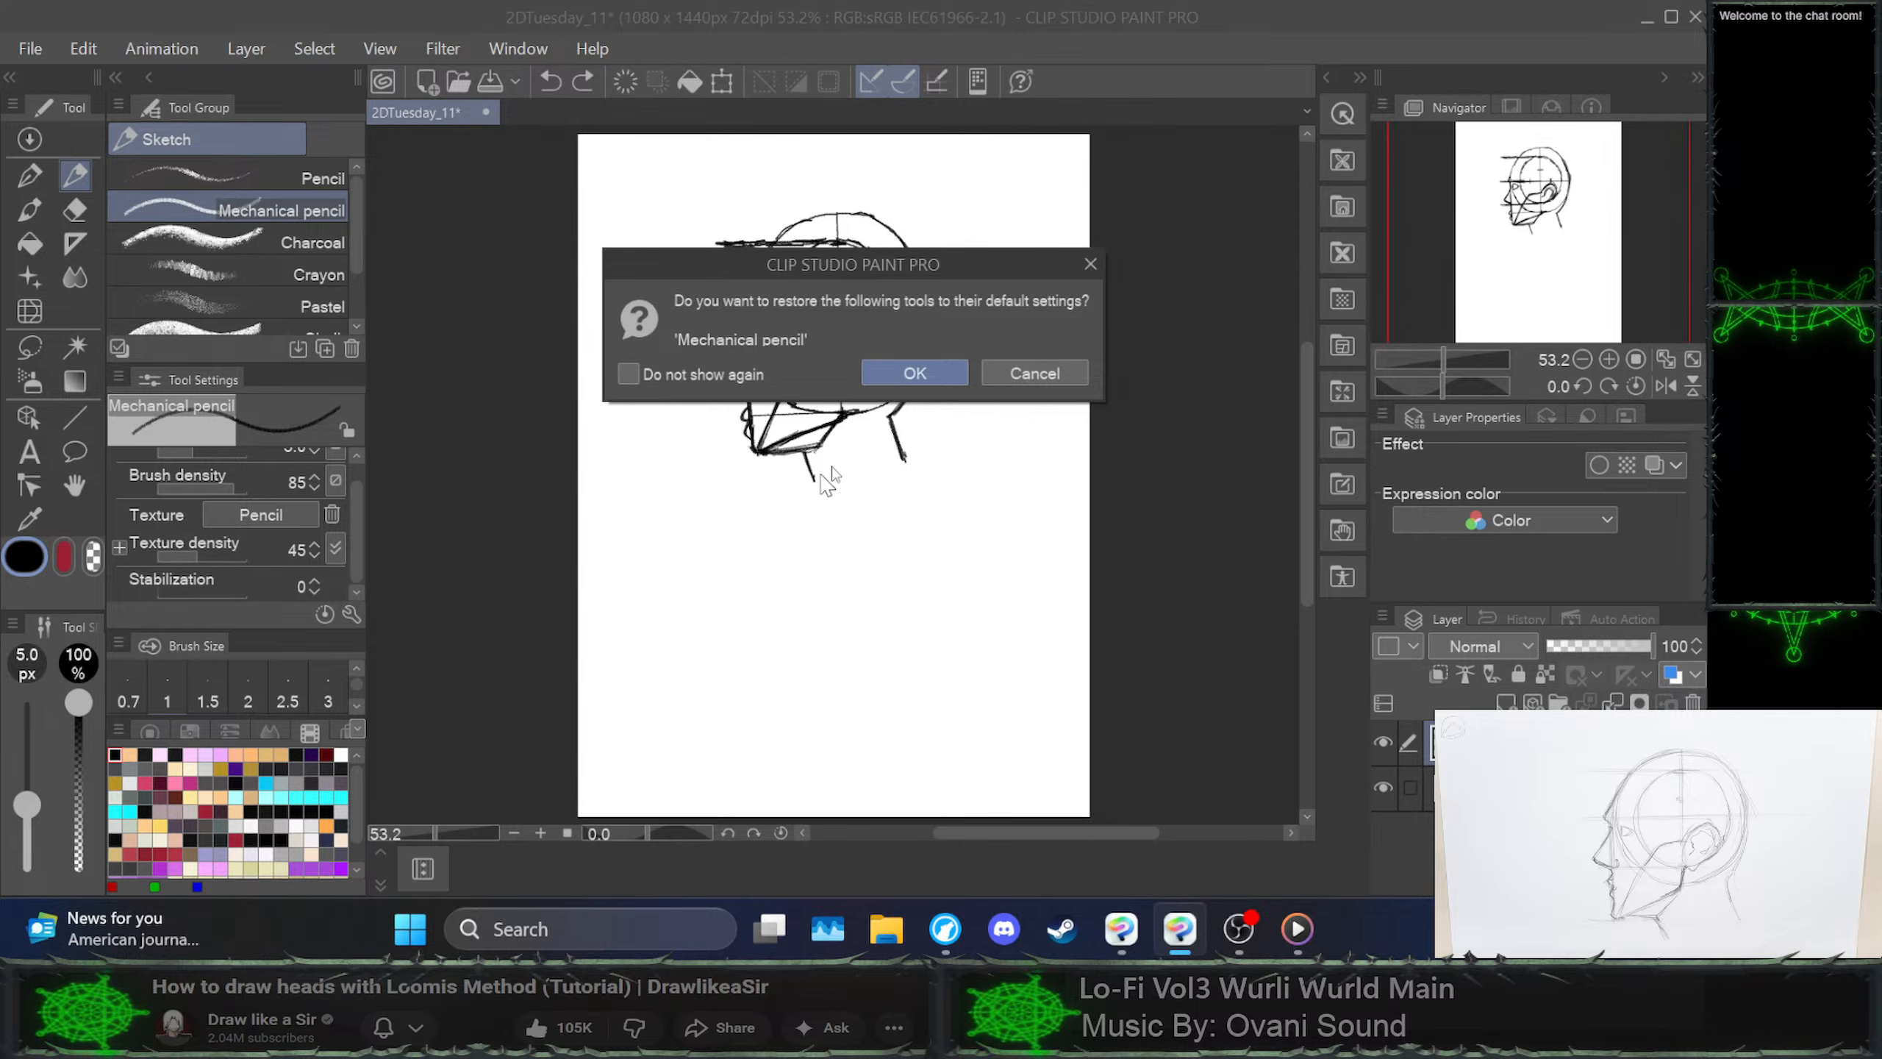
pyautogui.click(874, 372)
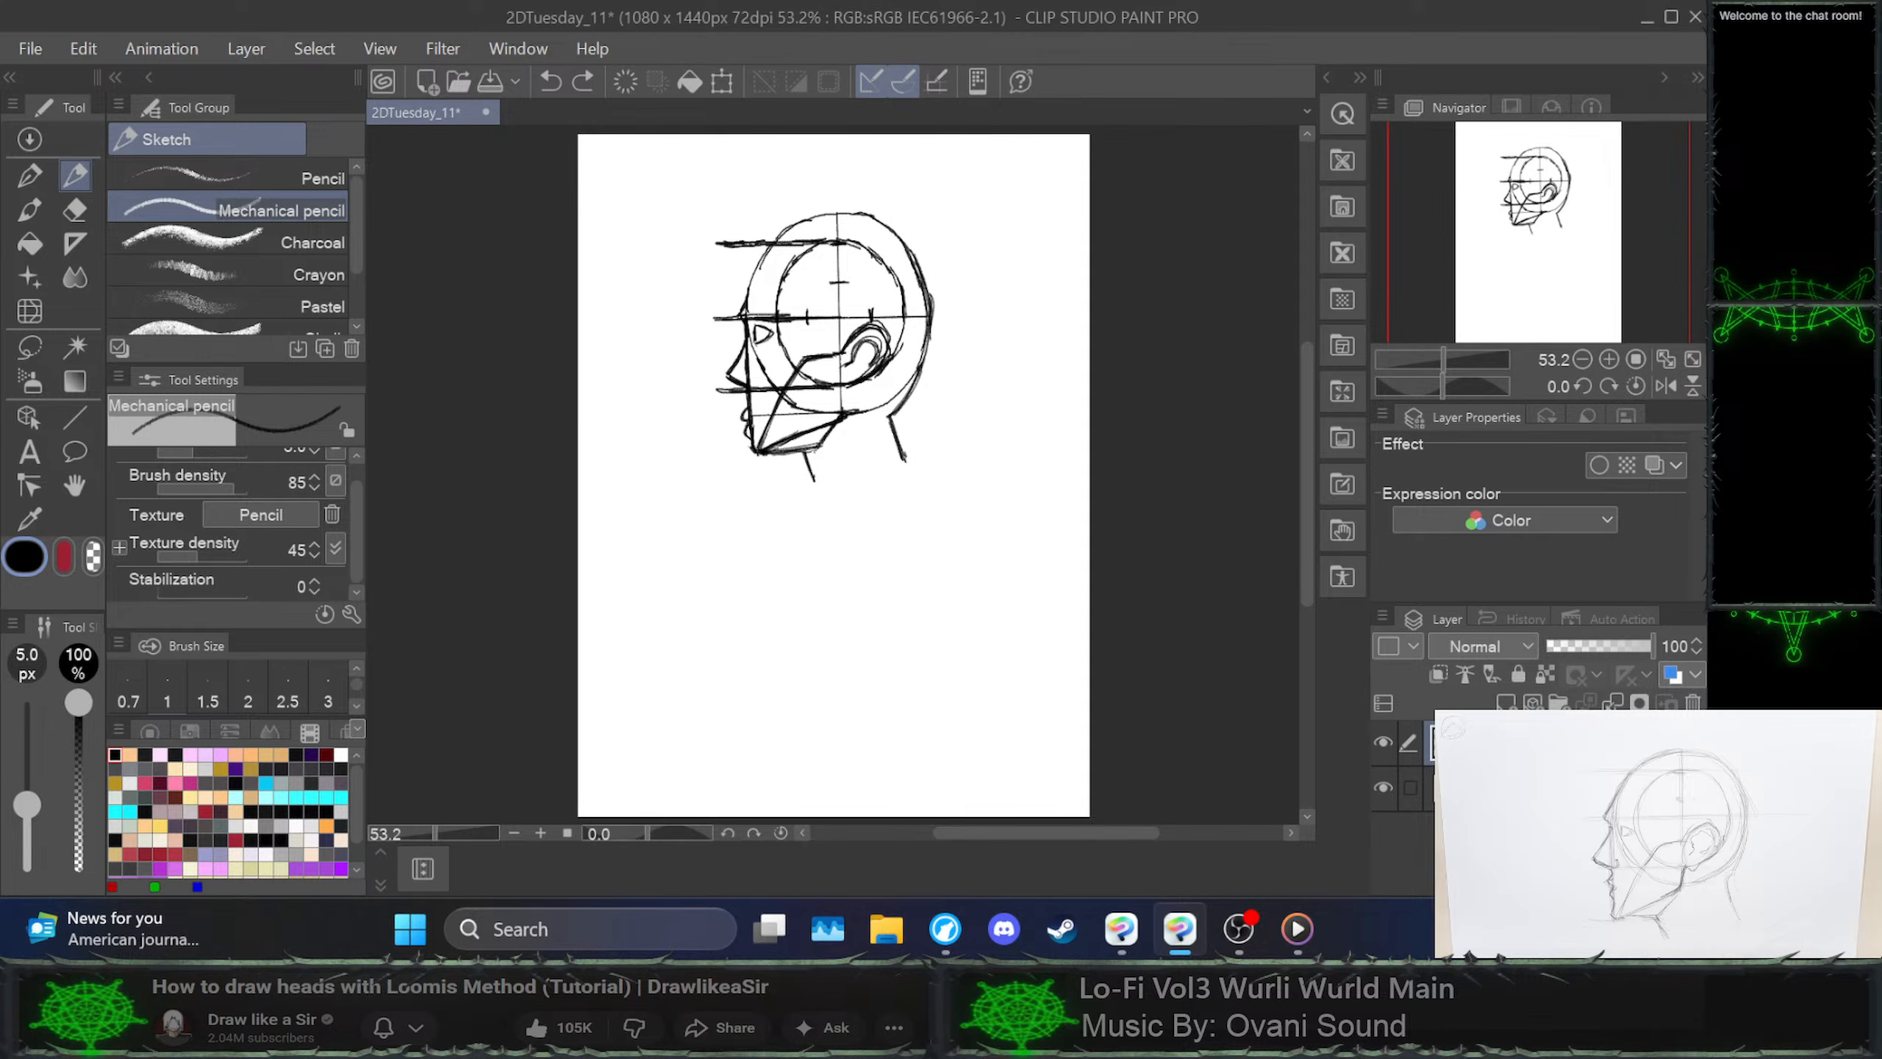
pyautogui.click(325, 616)
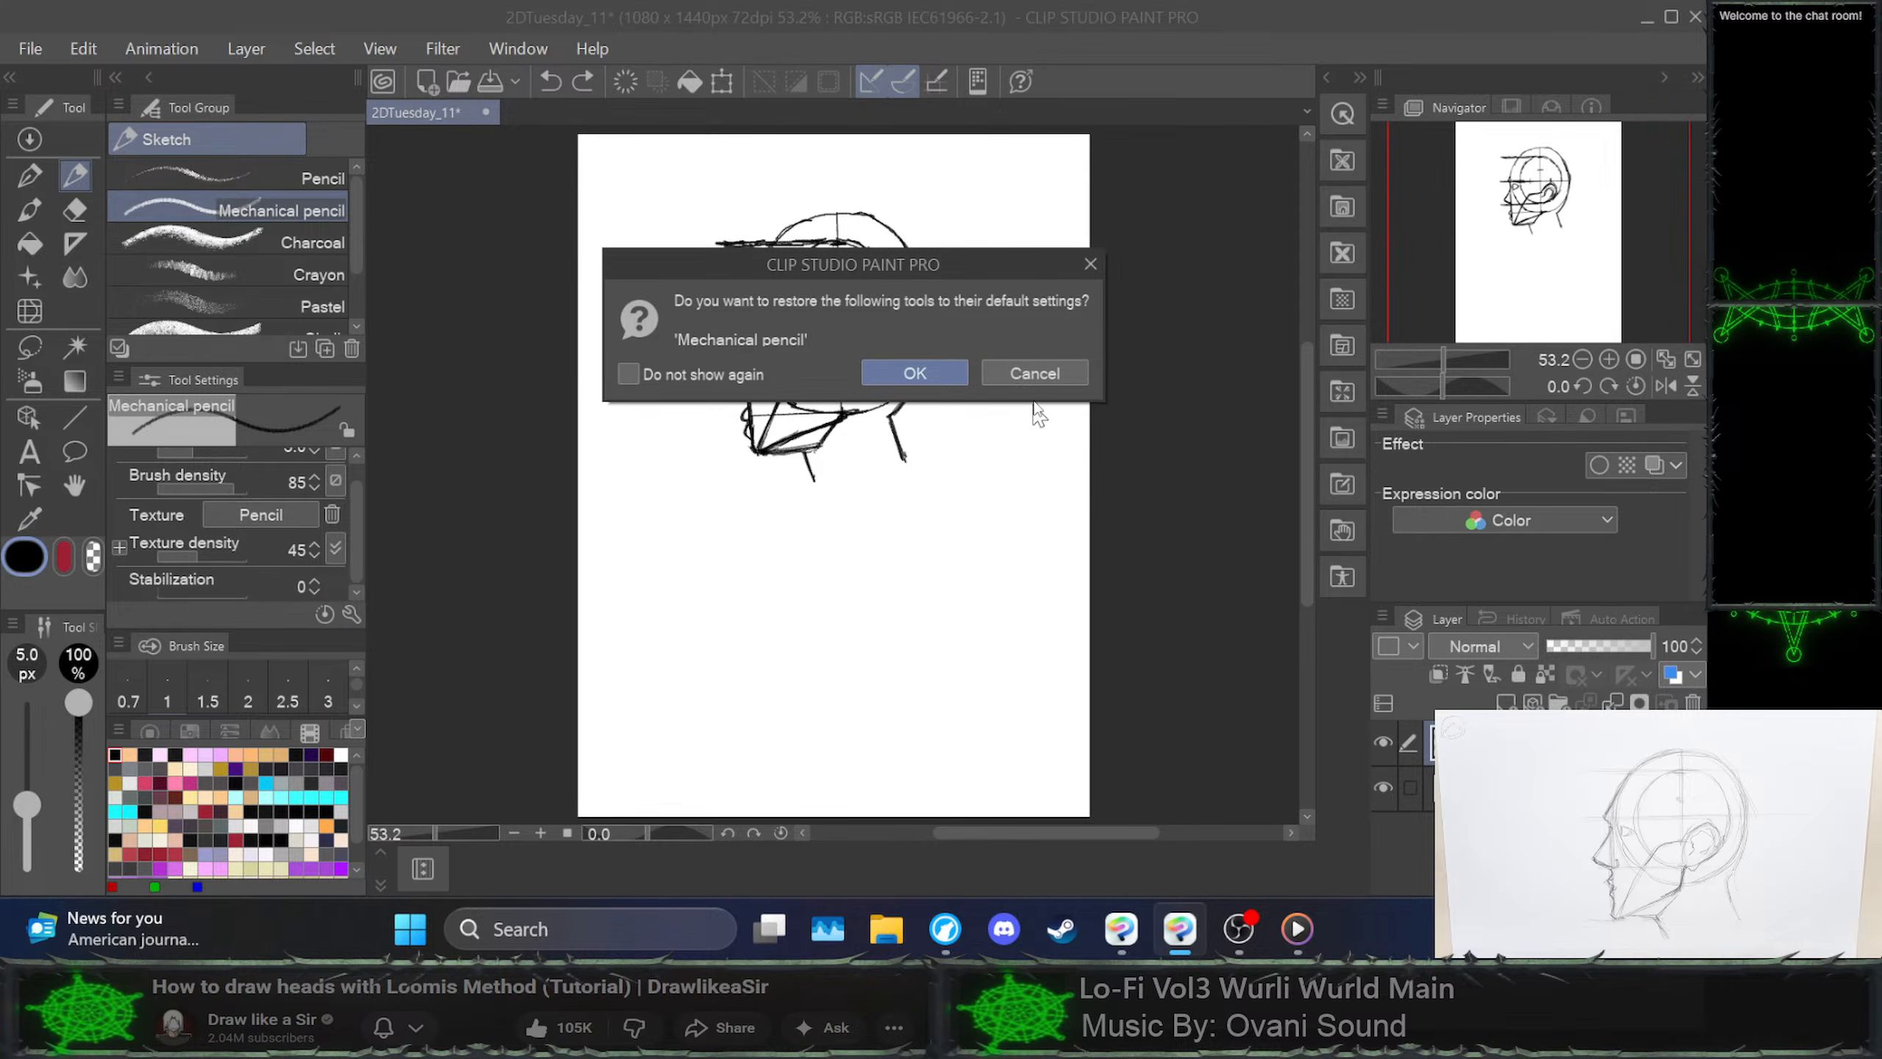
pyautogui.click(1036, 376)
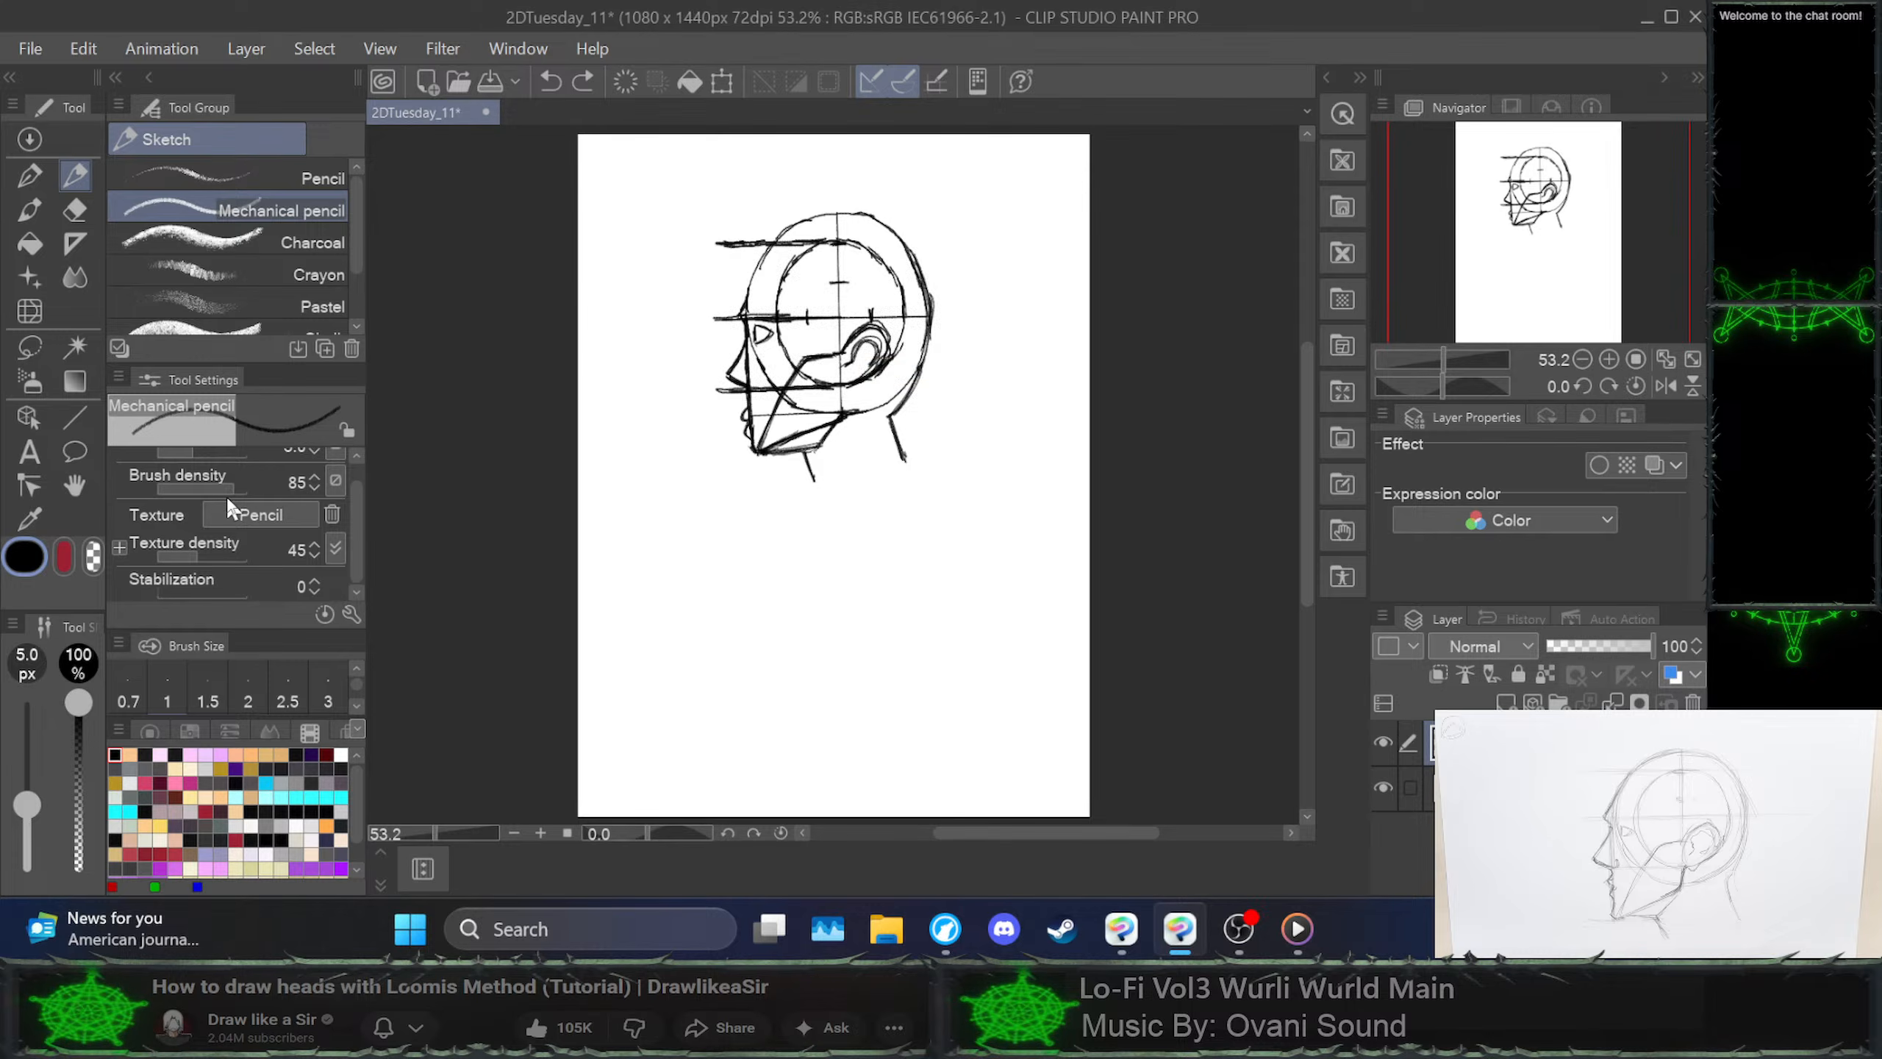
pyautogui.scroll(3, 226, 497)
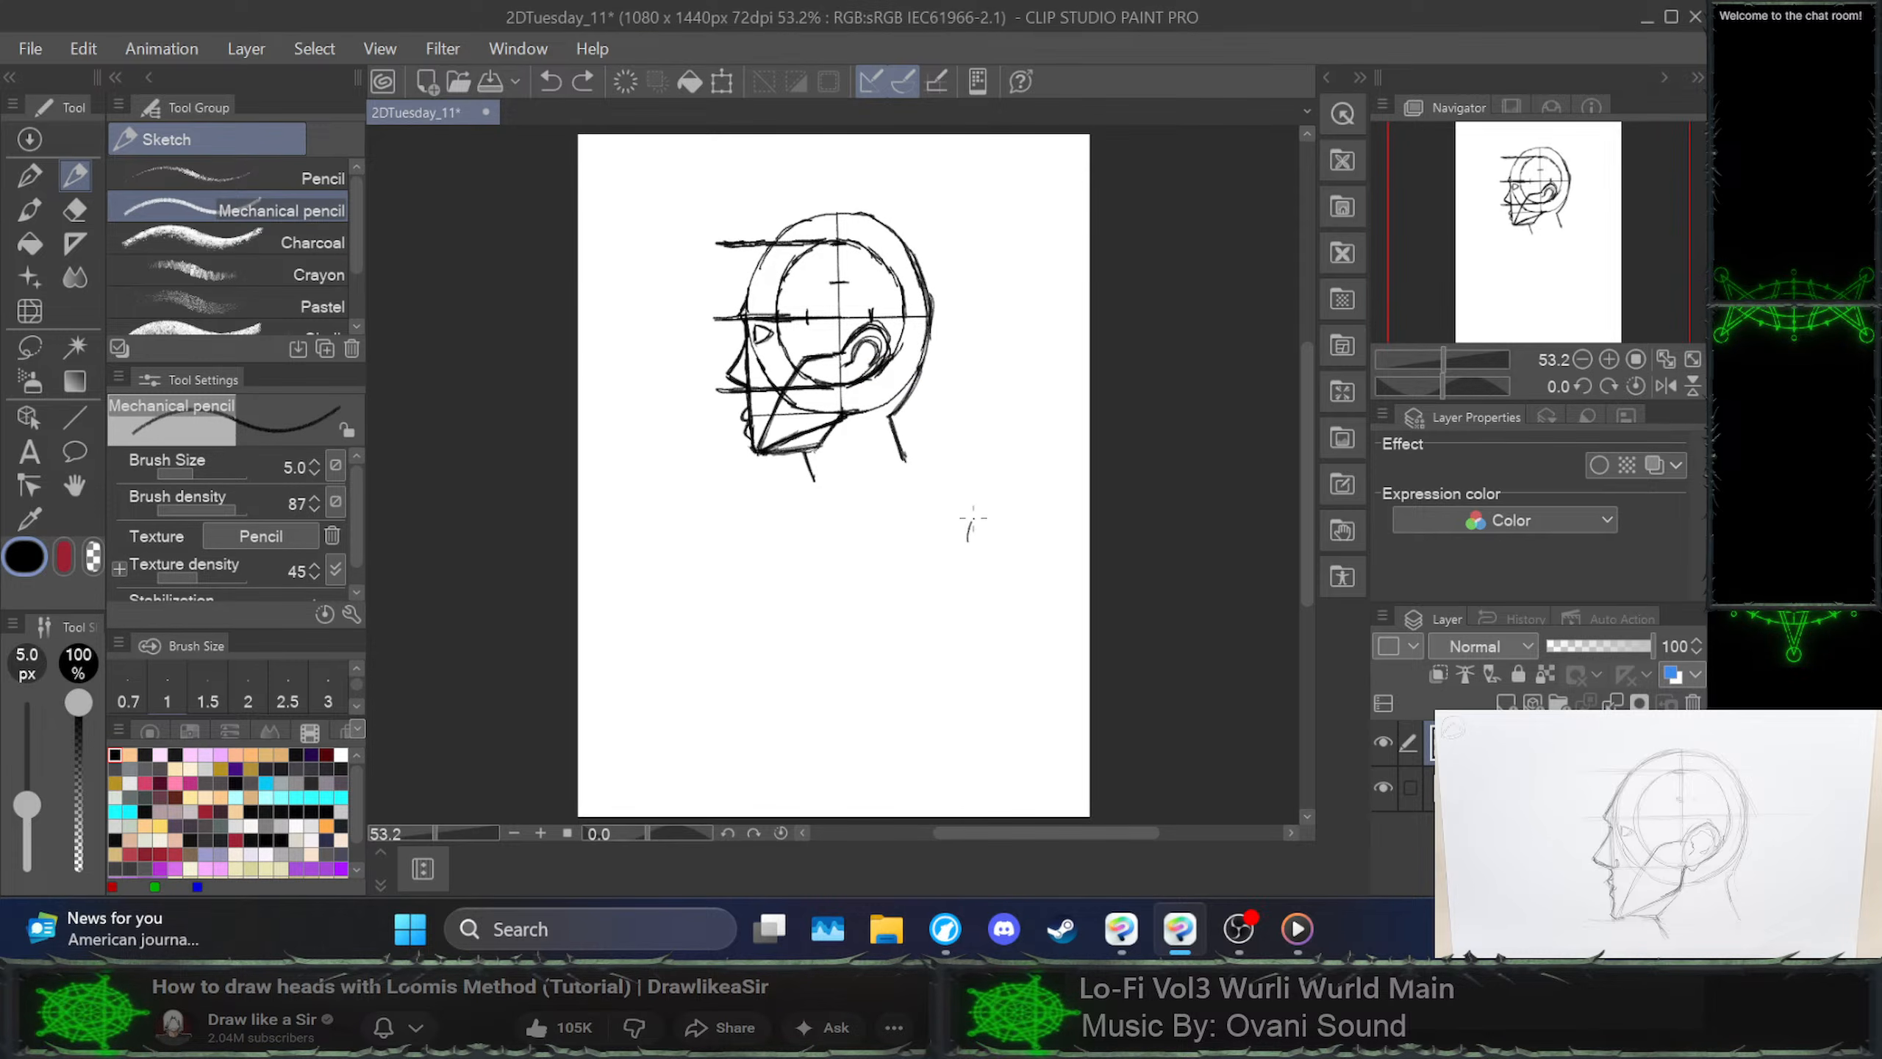
pyautogui.moveTo(966, 517)
pyautogui.mouseDown()
pyautogui.moveTo(982, 594)
pyautogui.moveTo(1054, 561)
pyautogui.mouseUp()
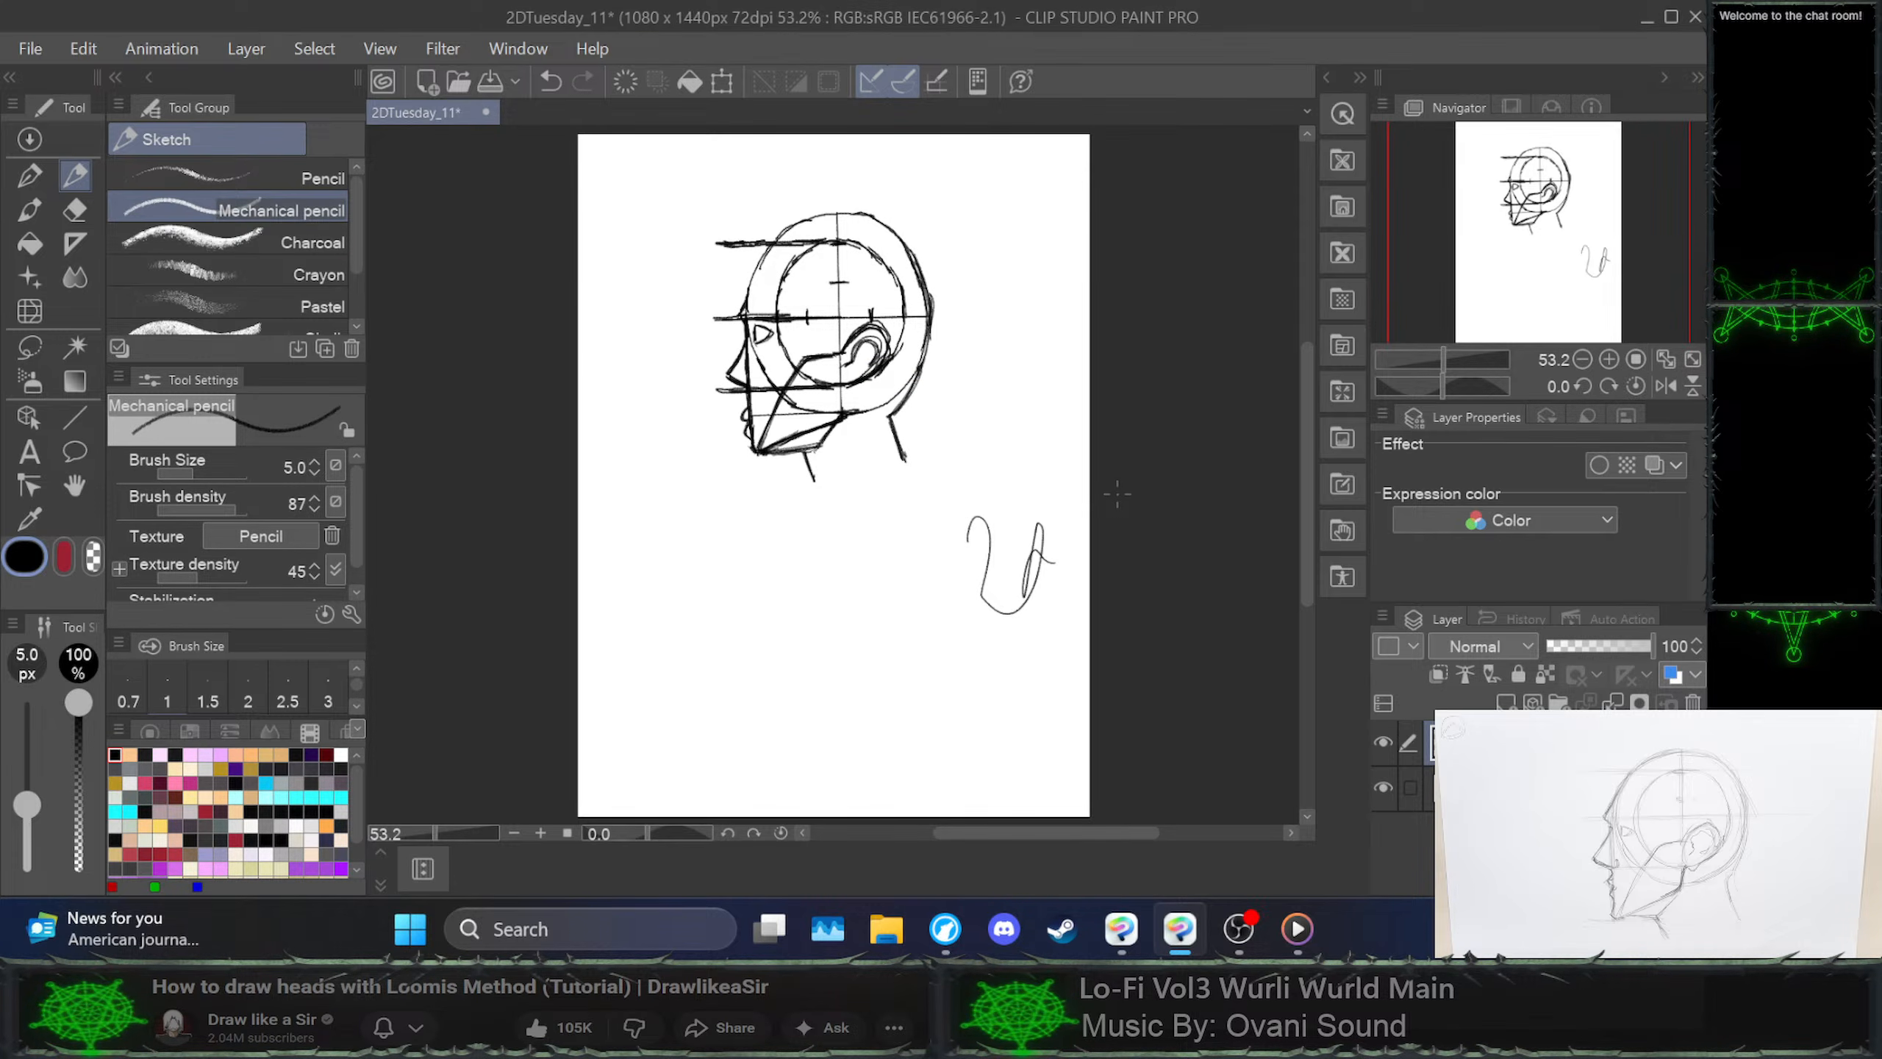
pyautogui.hotkey('ctrl', 'z')
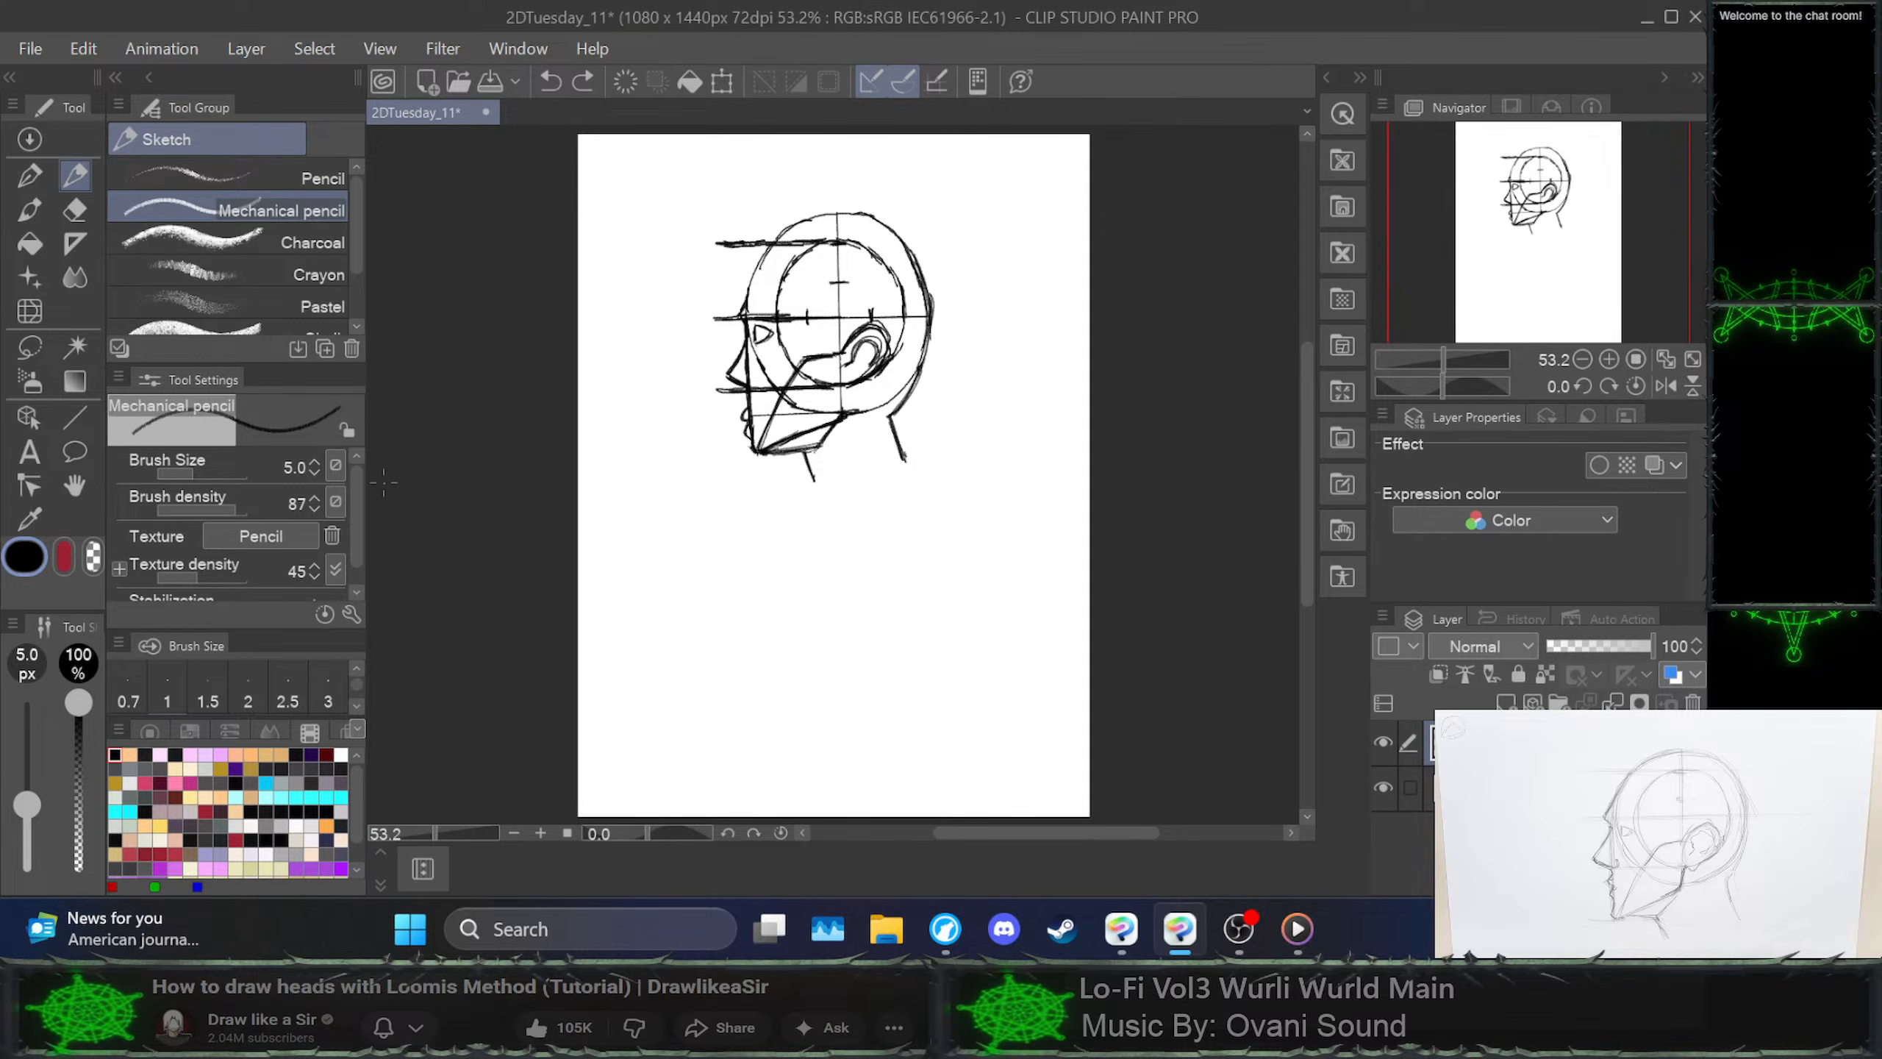
# Turn off Adjust by speed in the Mechanical pencil's advanced correction settings and save all settings as default
pyautogui.scroll(-1, 172, 549)
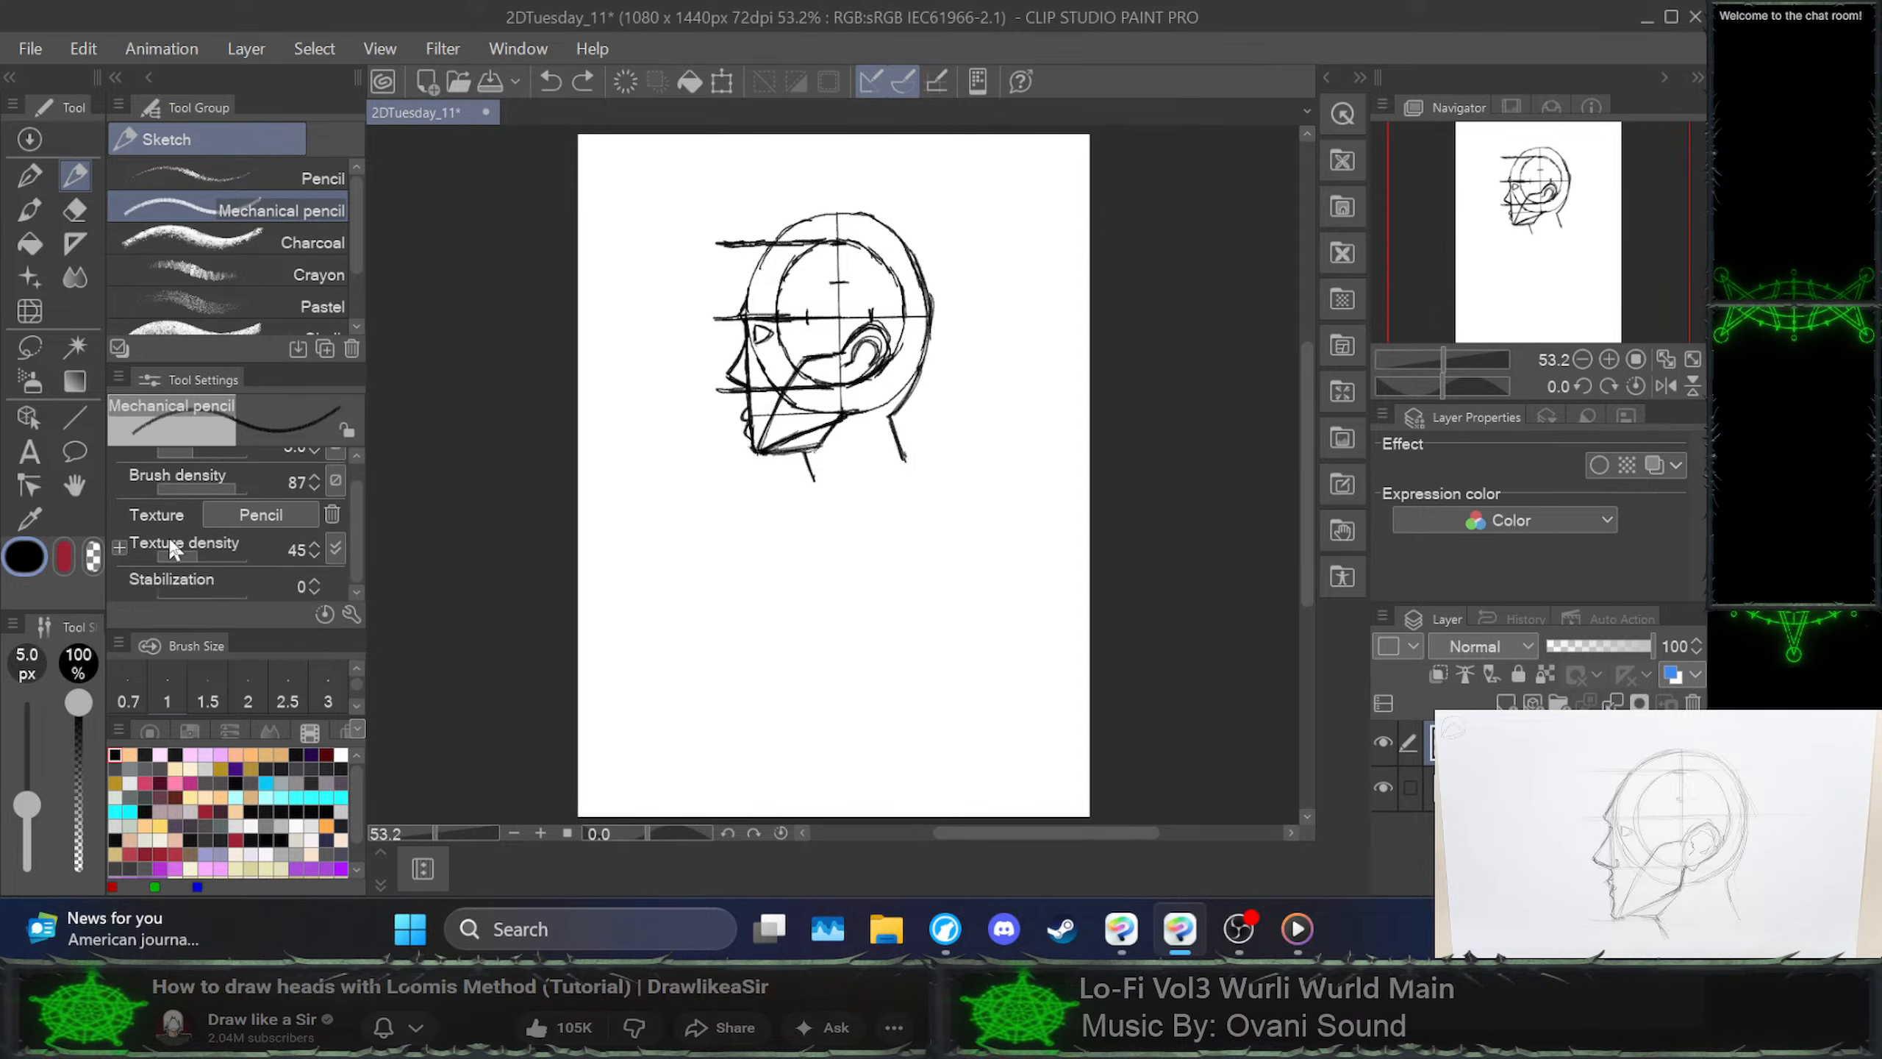
pyautogui.click(351, 613)
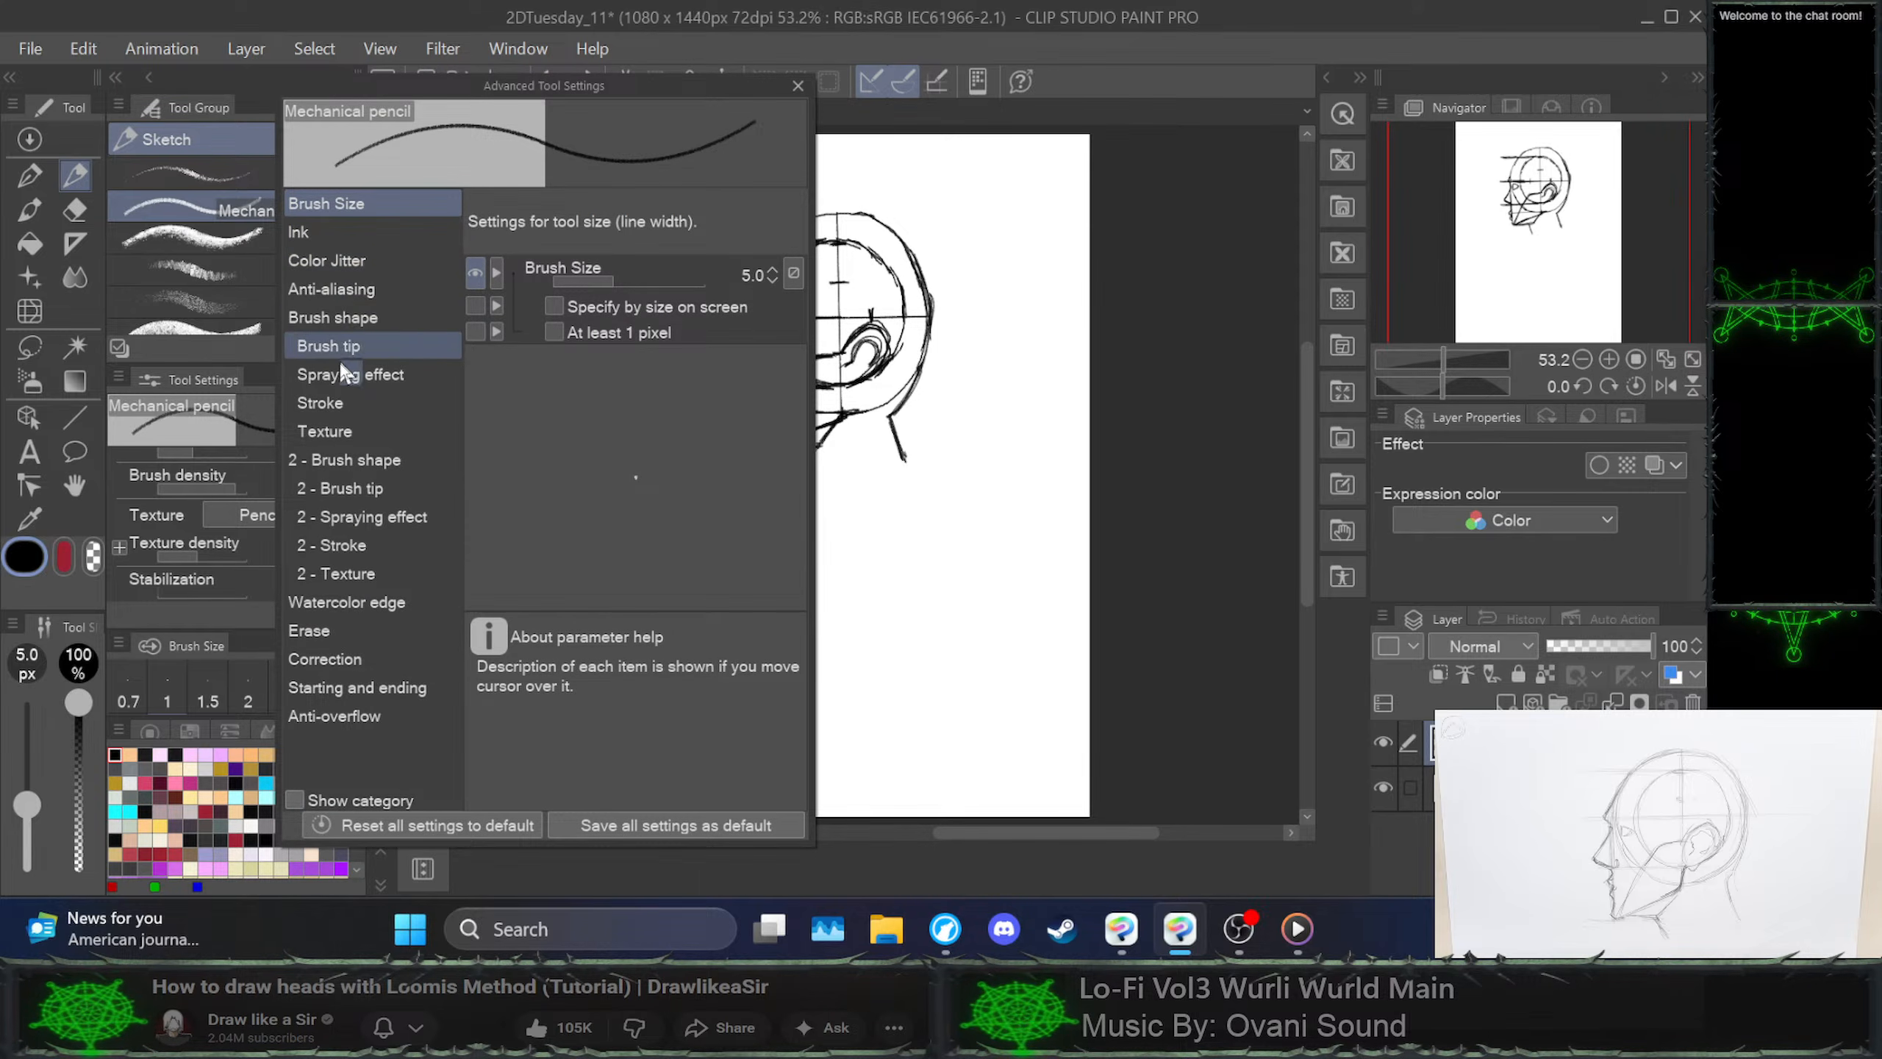
pyautogui.click(352, 659)
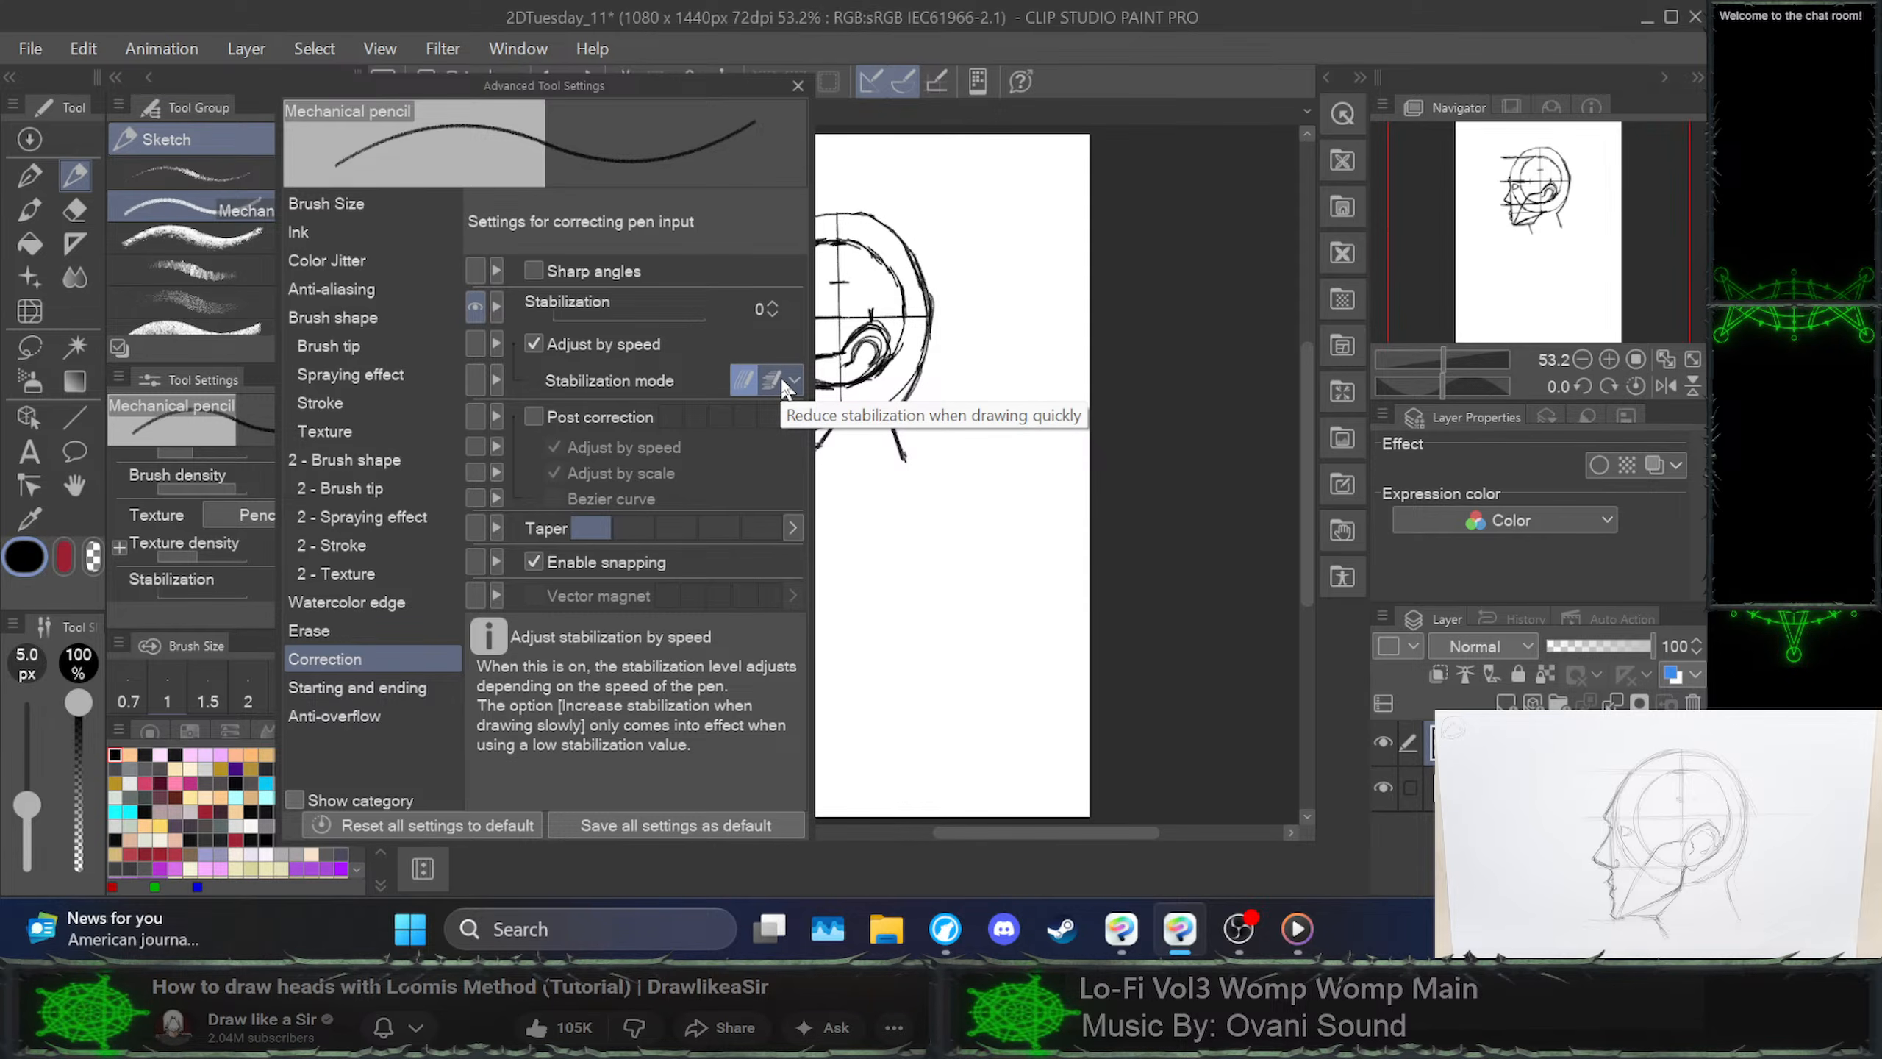
pyautogui.click(534, 343)
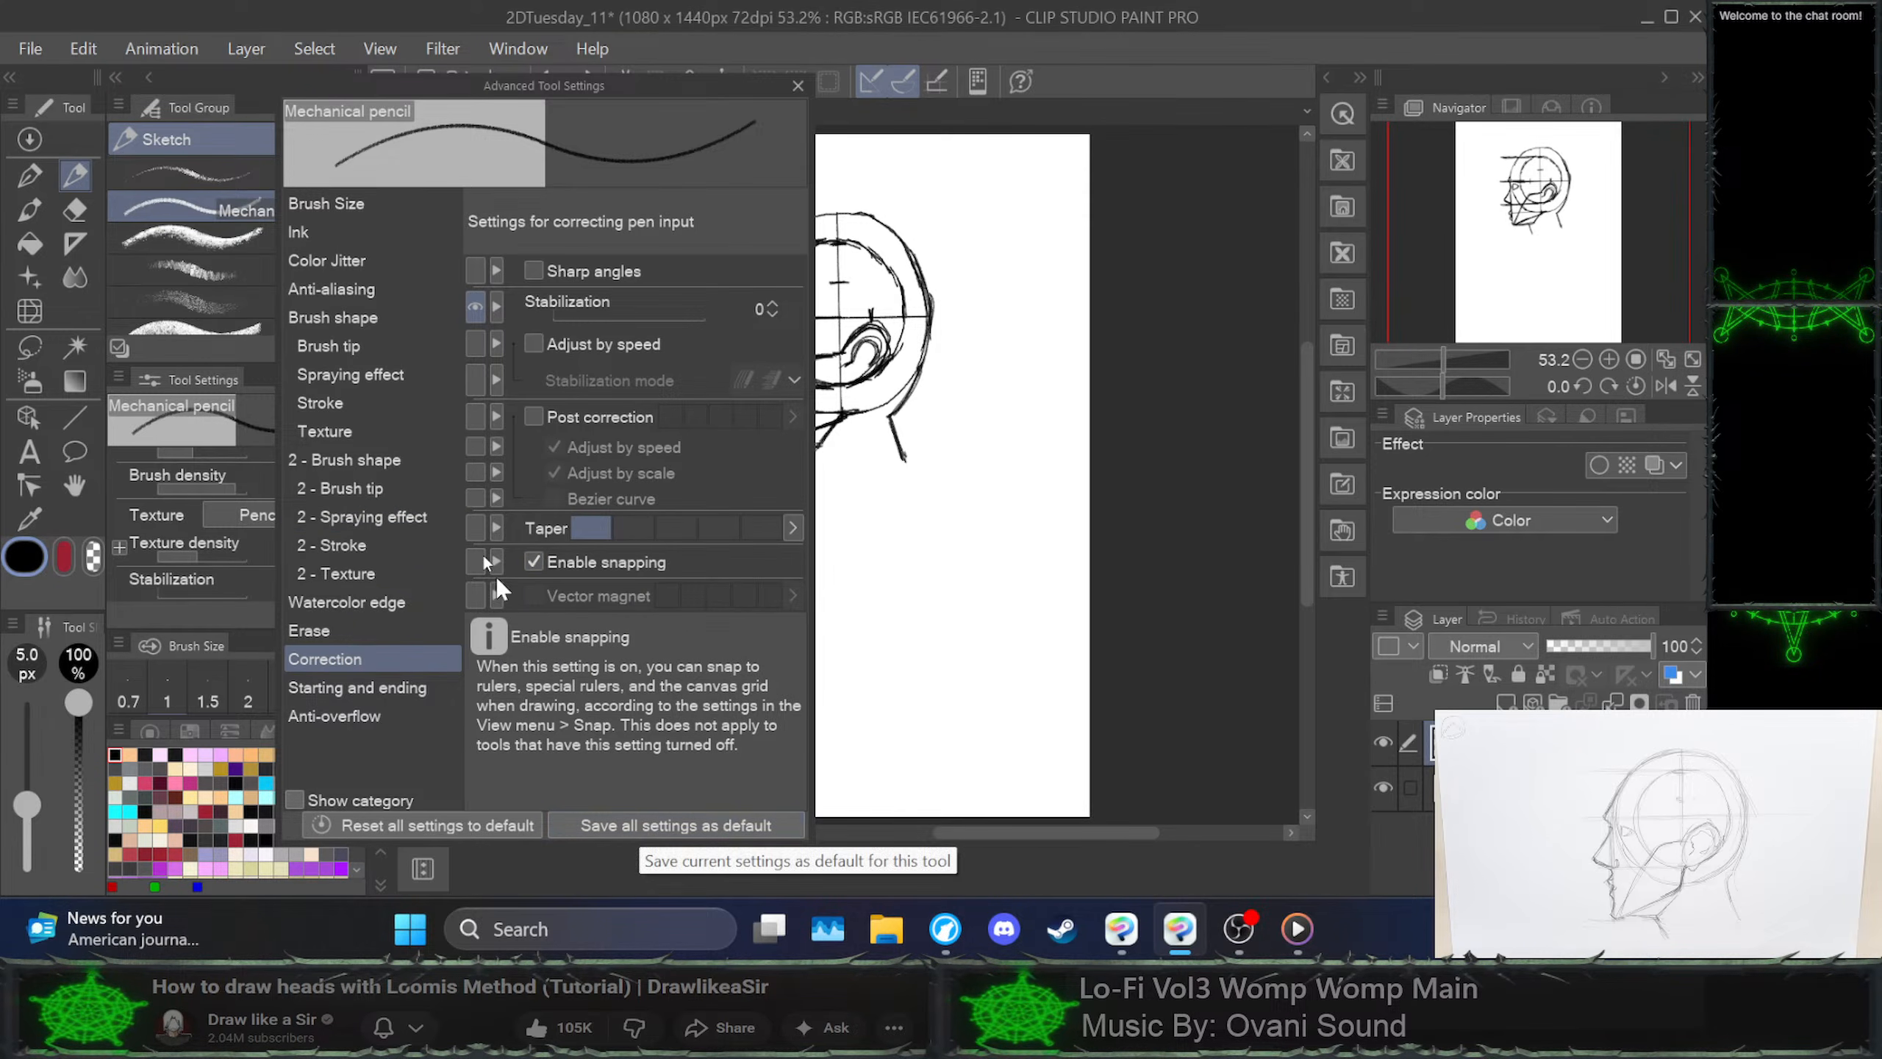
pyautogui.click(652, 825)
pyautogui.click(1111, 378)
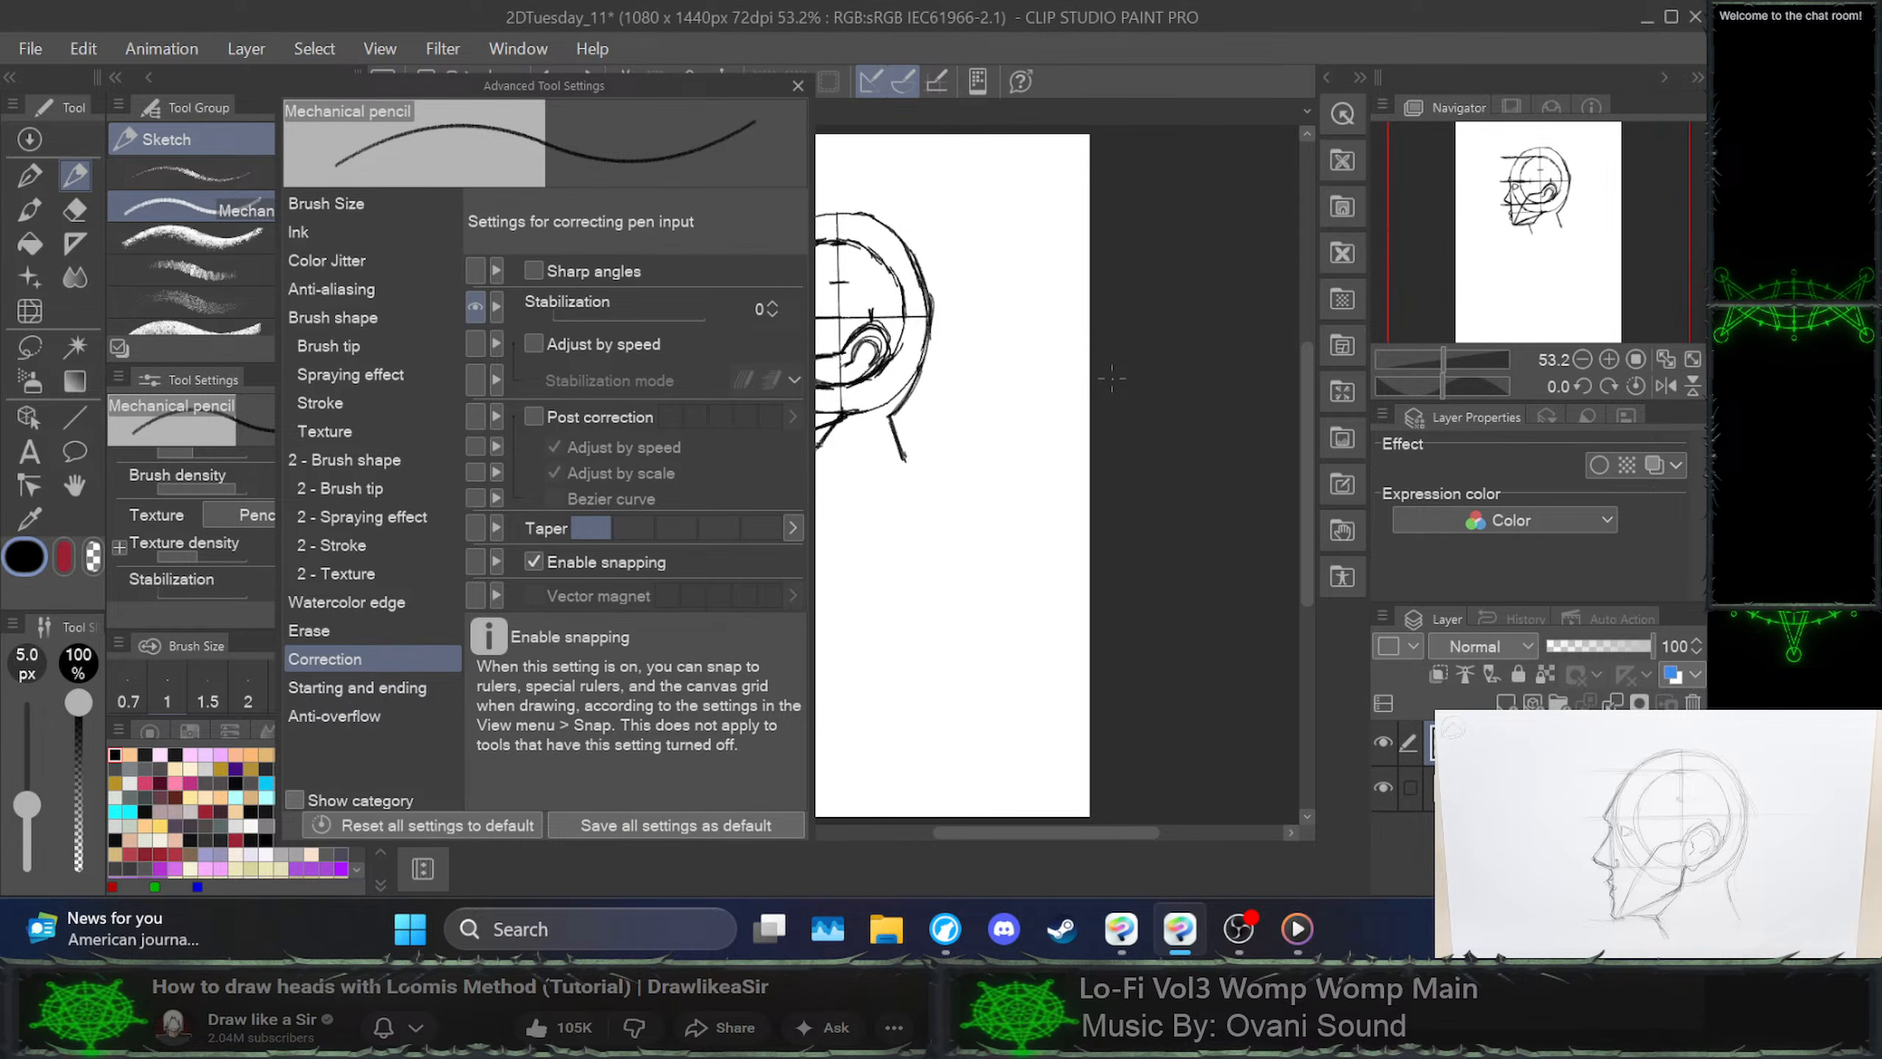
pyautogui.click(797, 86)
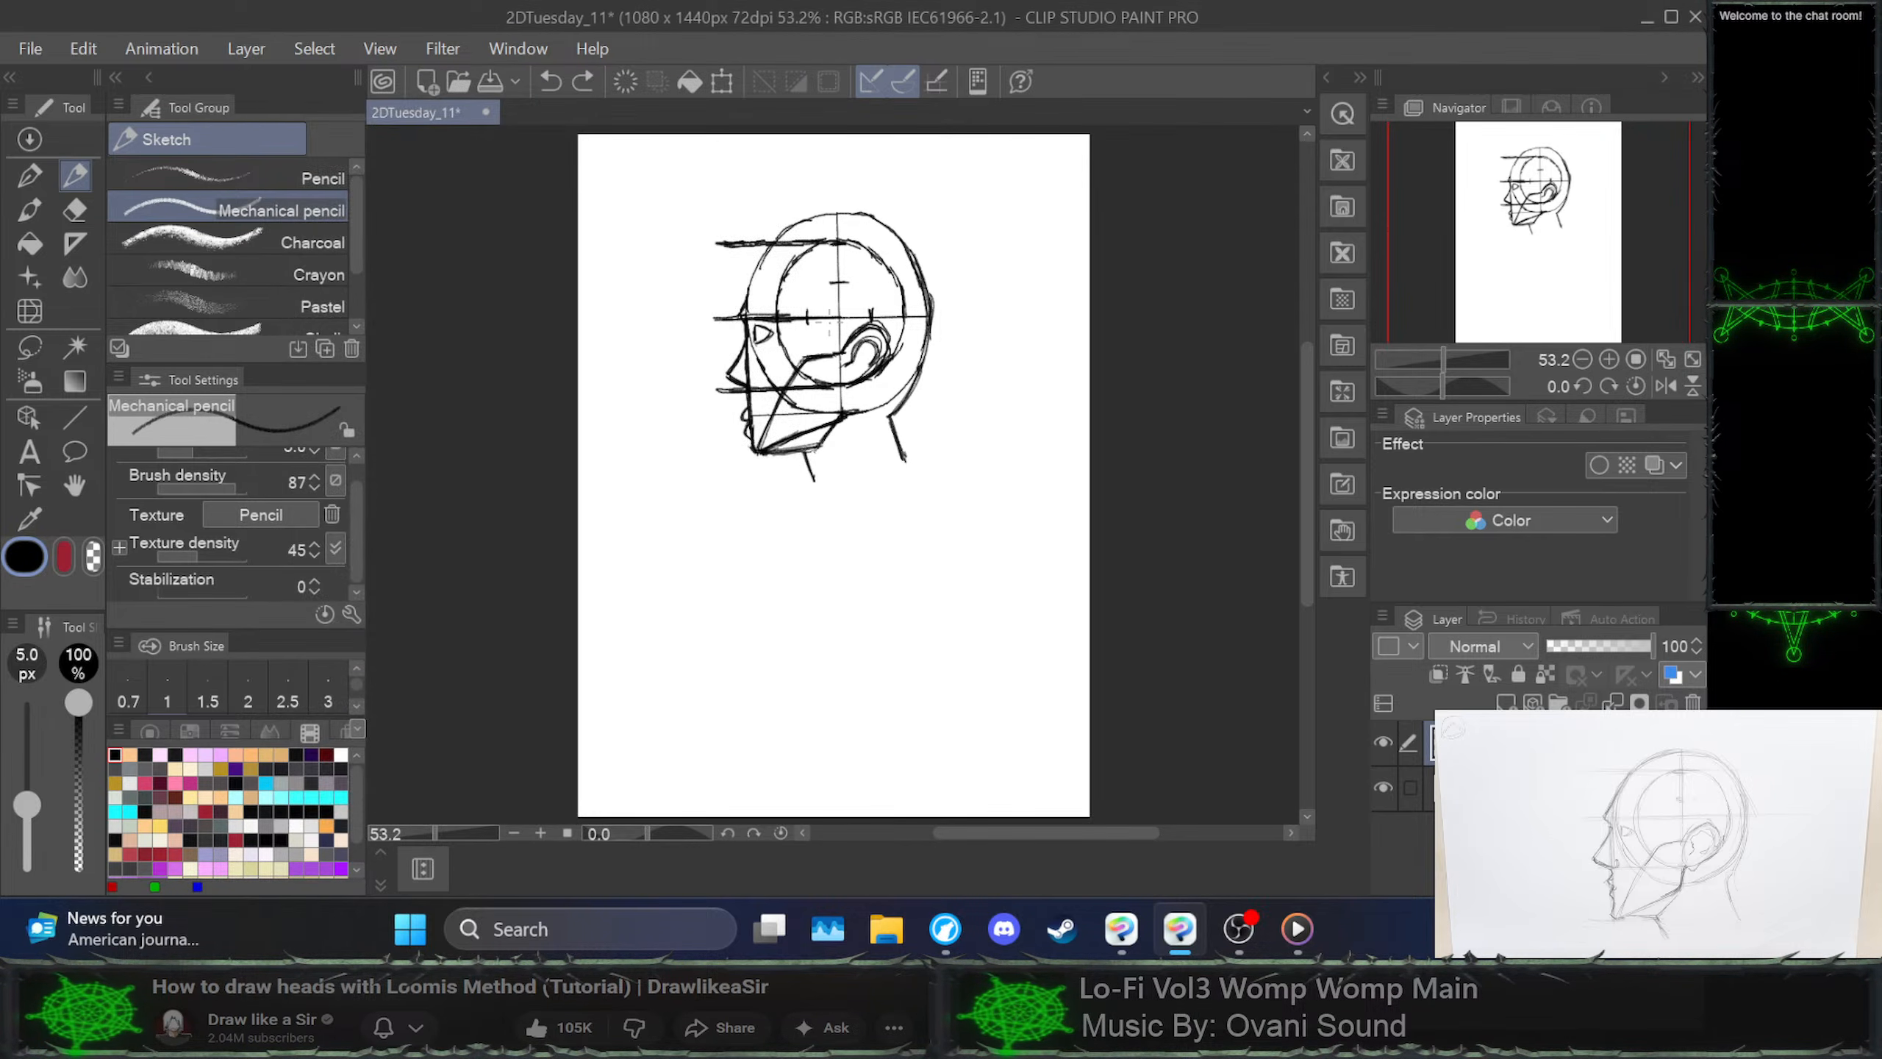
# Test the pencil with several small scribbles on the blank canvas beside the neck and undo them all
pyautogui.moveTo(970, 482)
pyautogui.mouseDown()
pyautogui.moveTo(1036, 443)
pyautogui.moveTo(1056, 453)
pyautogui.moveTo(1048, 499)
pyautogui.mouseUp()
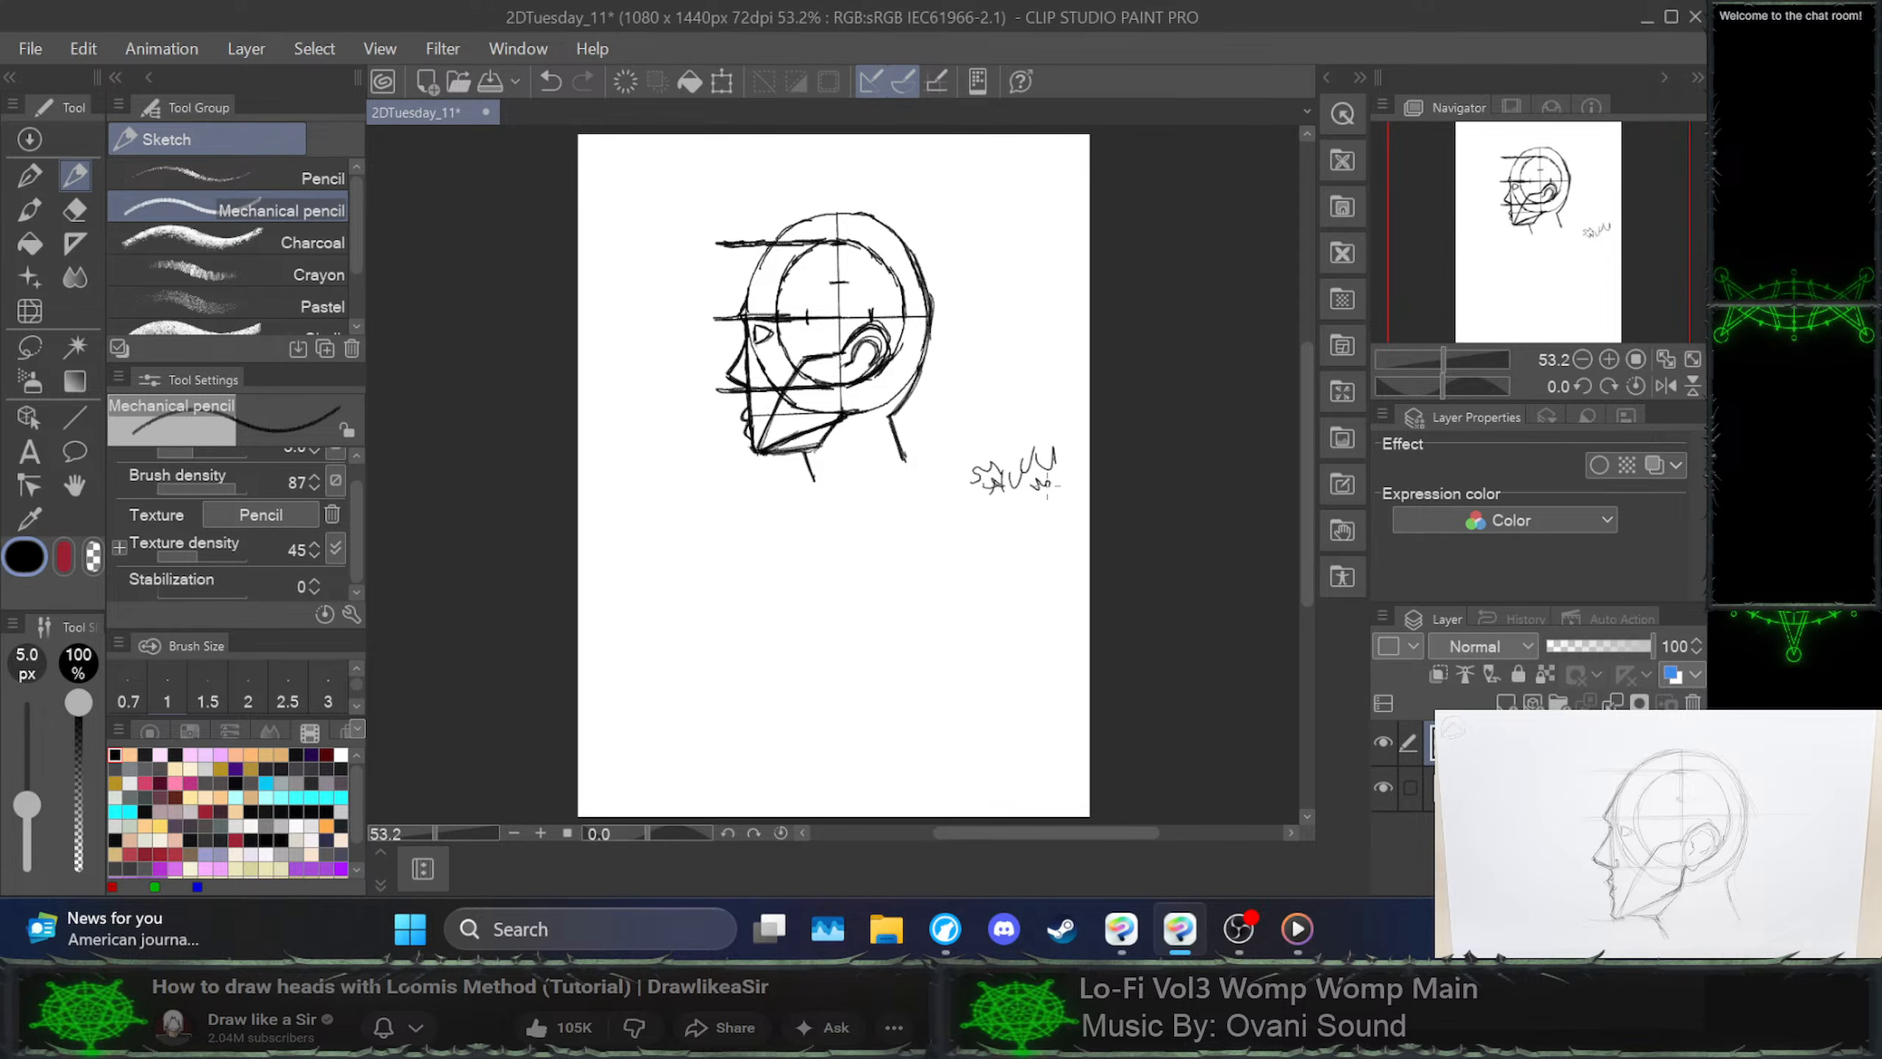
pyautogui.hotkey('ctrl', 'z')
pyautogui.hotkey('ctrl', 'z')
pyautogui.hotkey('ctrl', 'z')
pyautogui.hotkey('ctrl', 'z')
pyautogui.hotkey('ctrl', 'z')
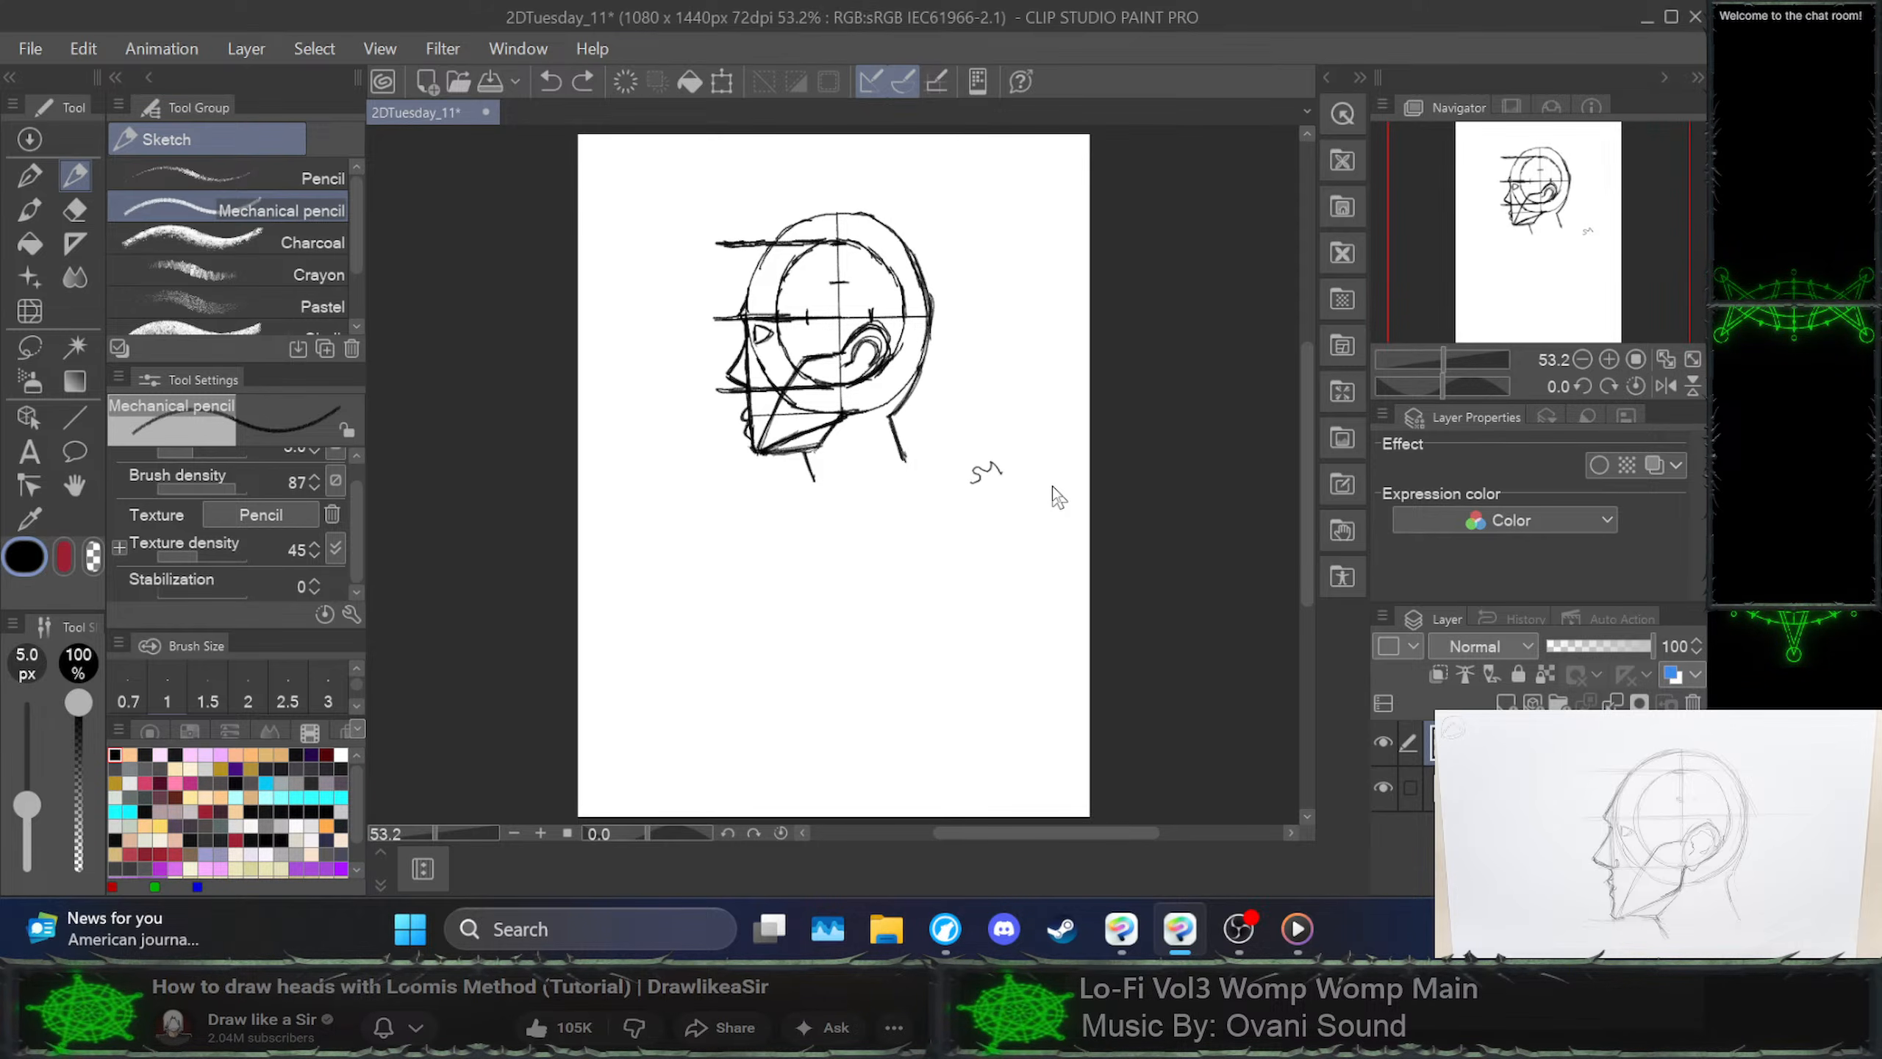
pyautogui.hotkey('ctrl', 'z')
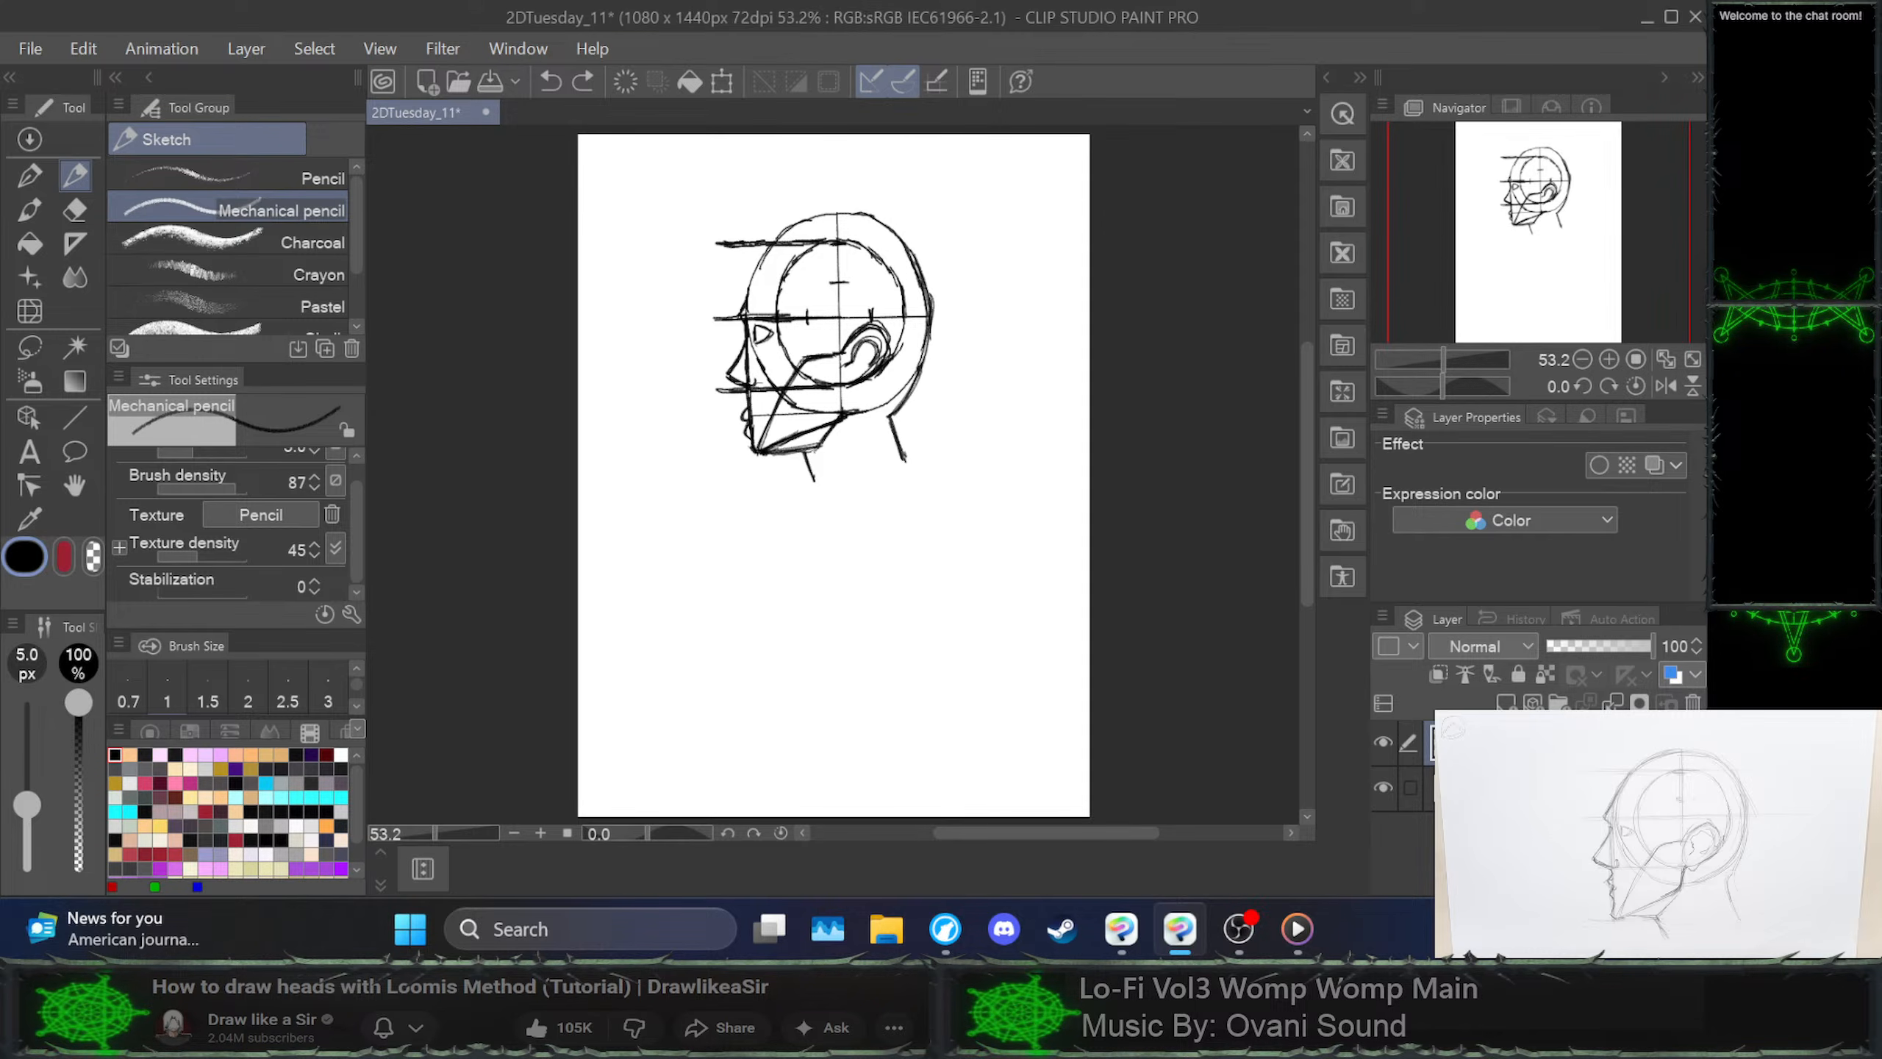
# Sketch a small nostril curve behind the nose tip, and play the reference video on to the start of the next head drawing
pyautogui.click(761, 383)
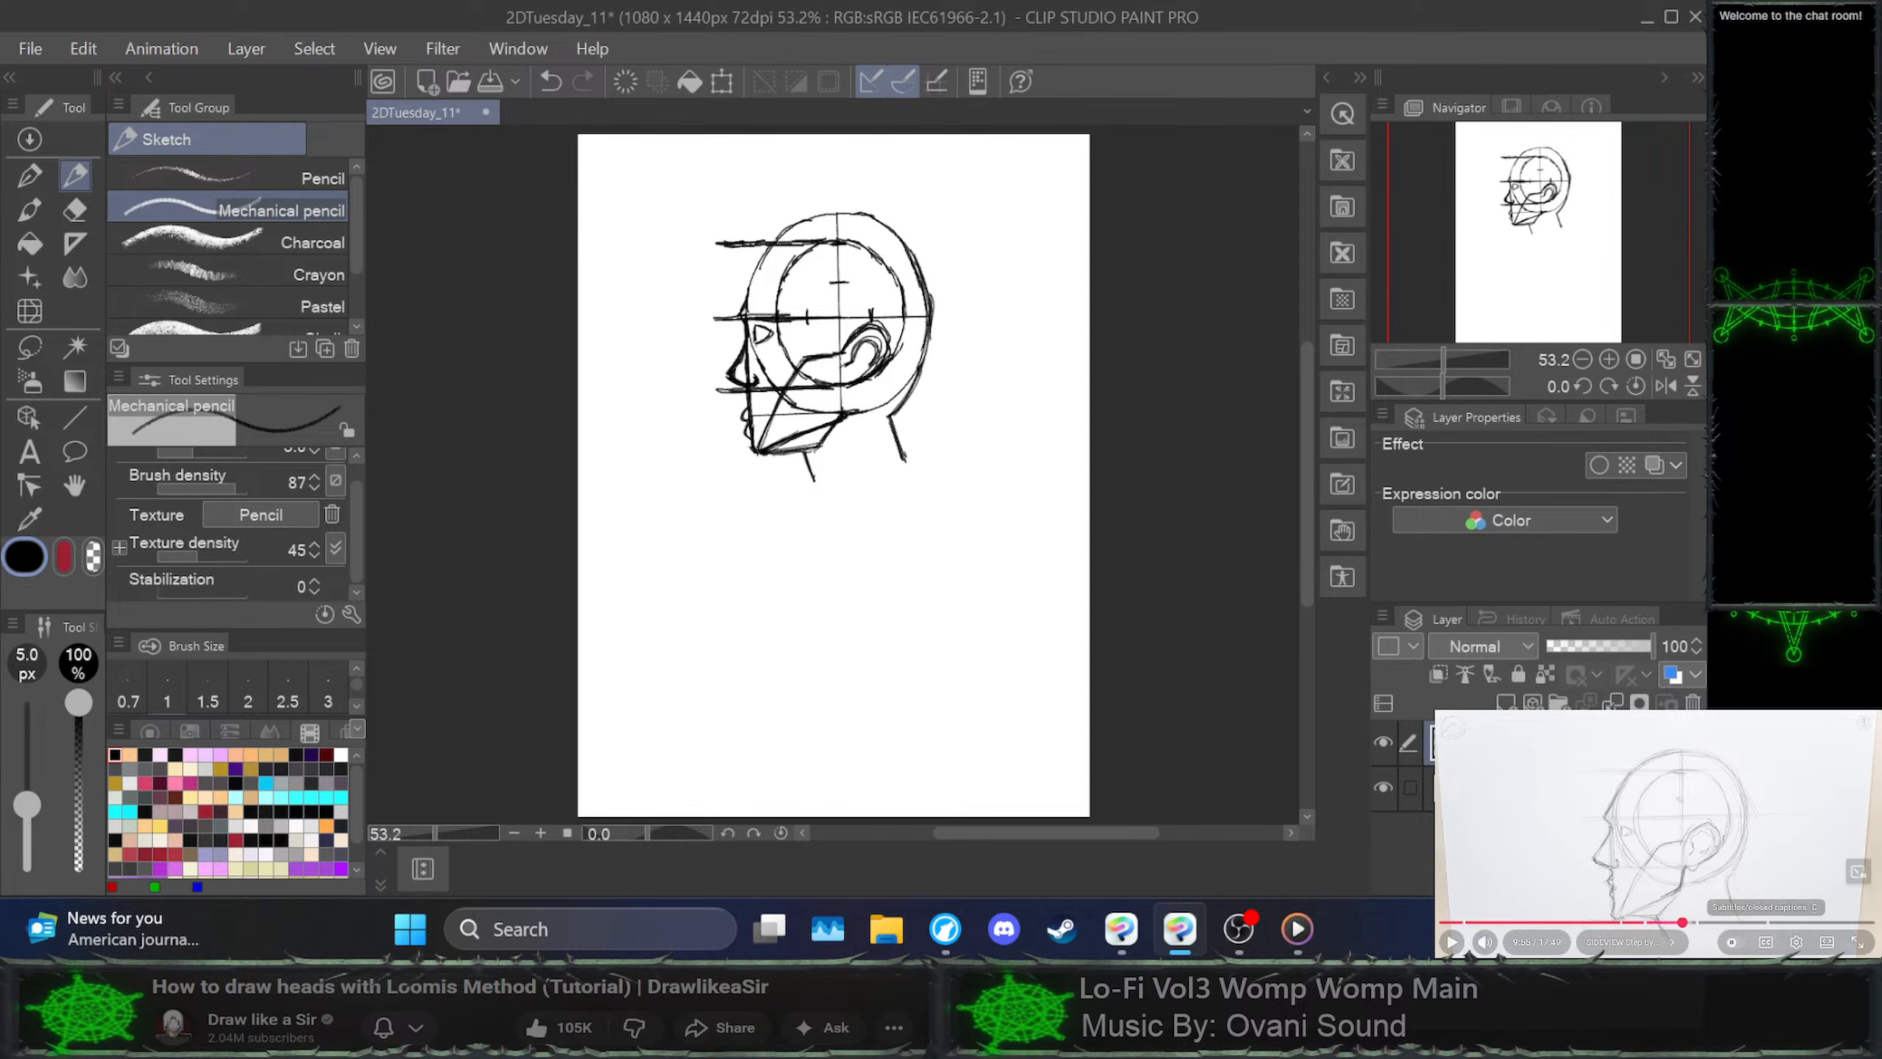
pyautogui.hotkey('alt', 'Tab')
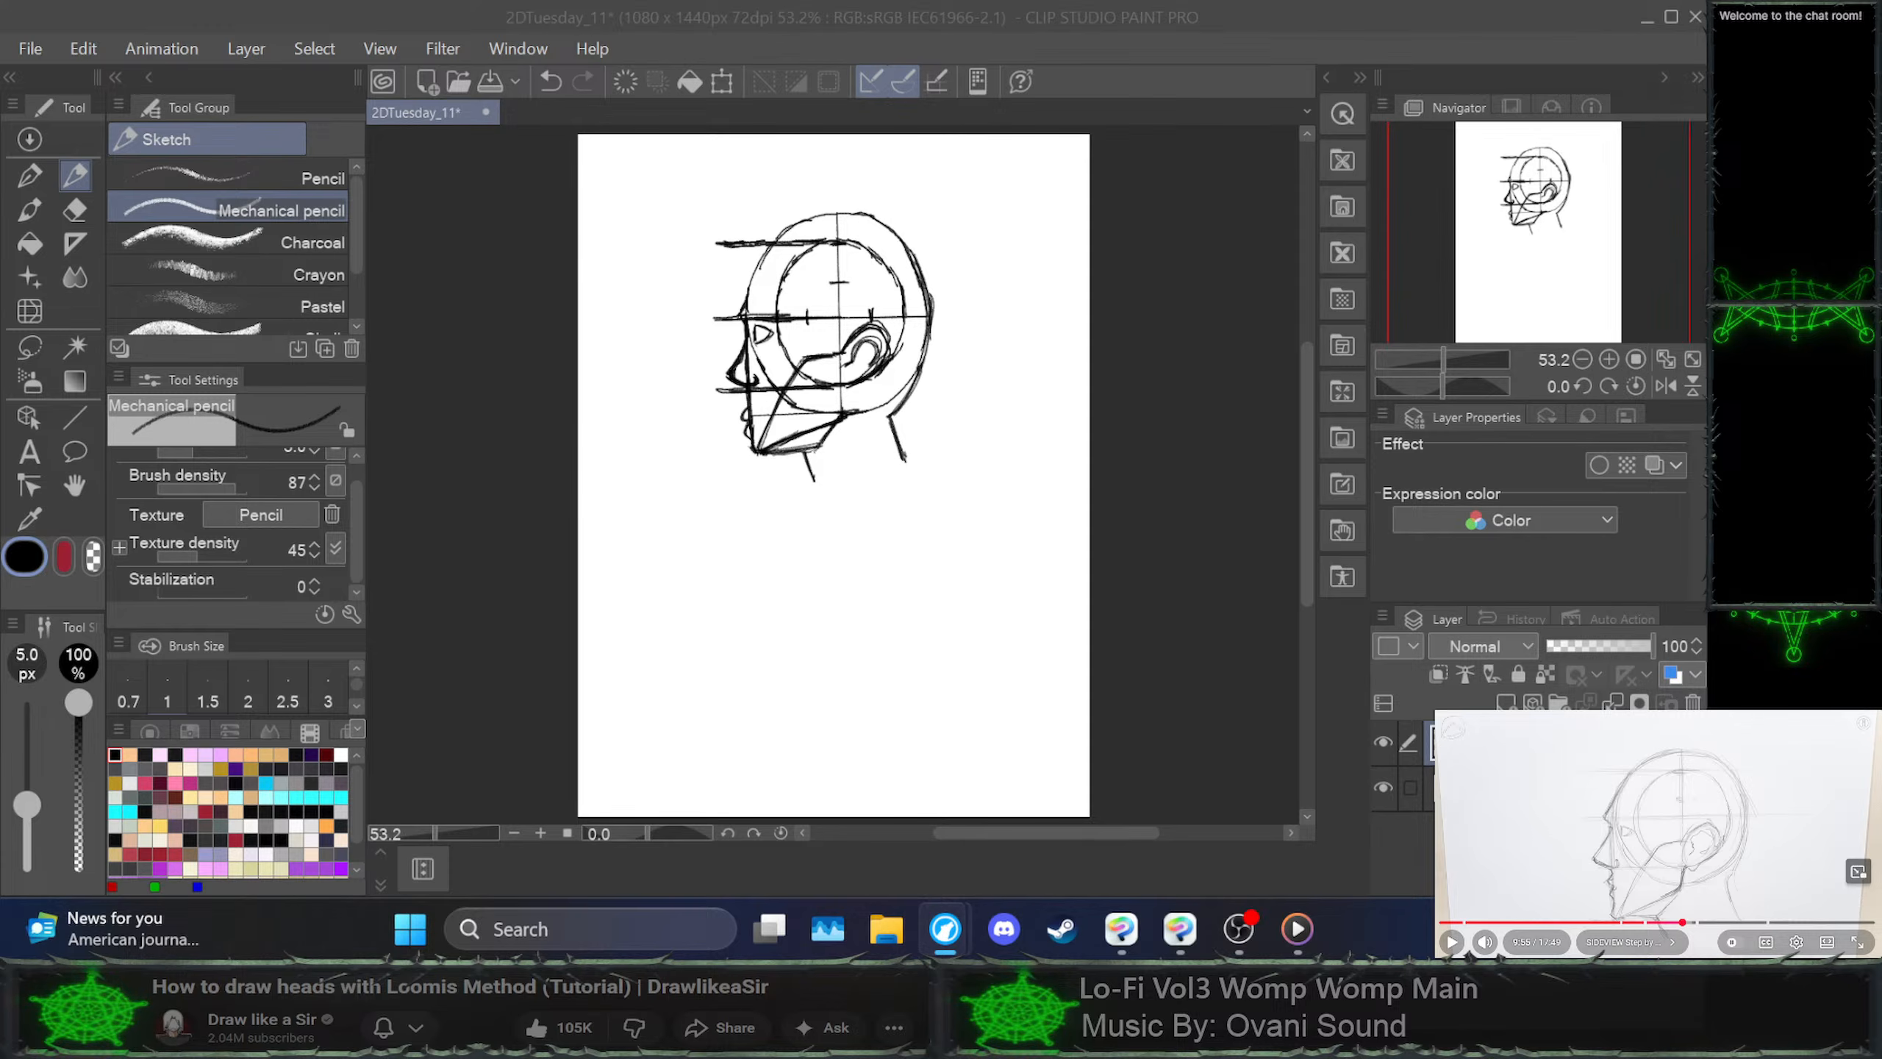
pyautogui.press('space')
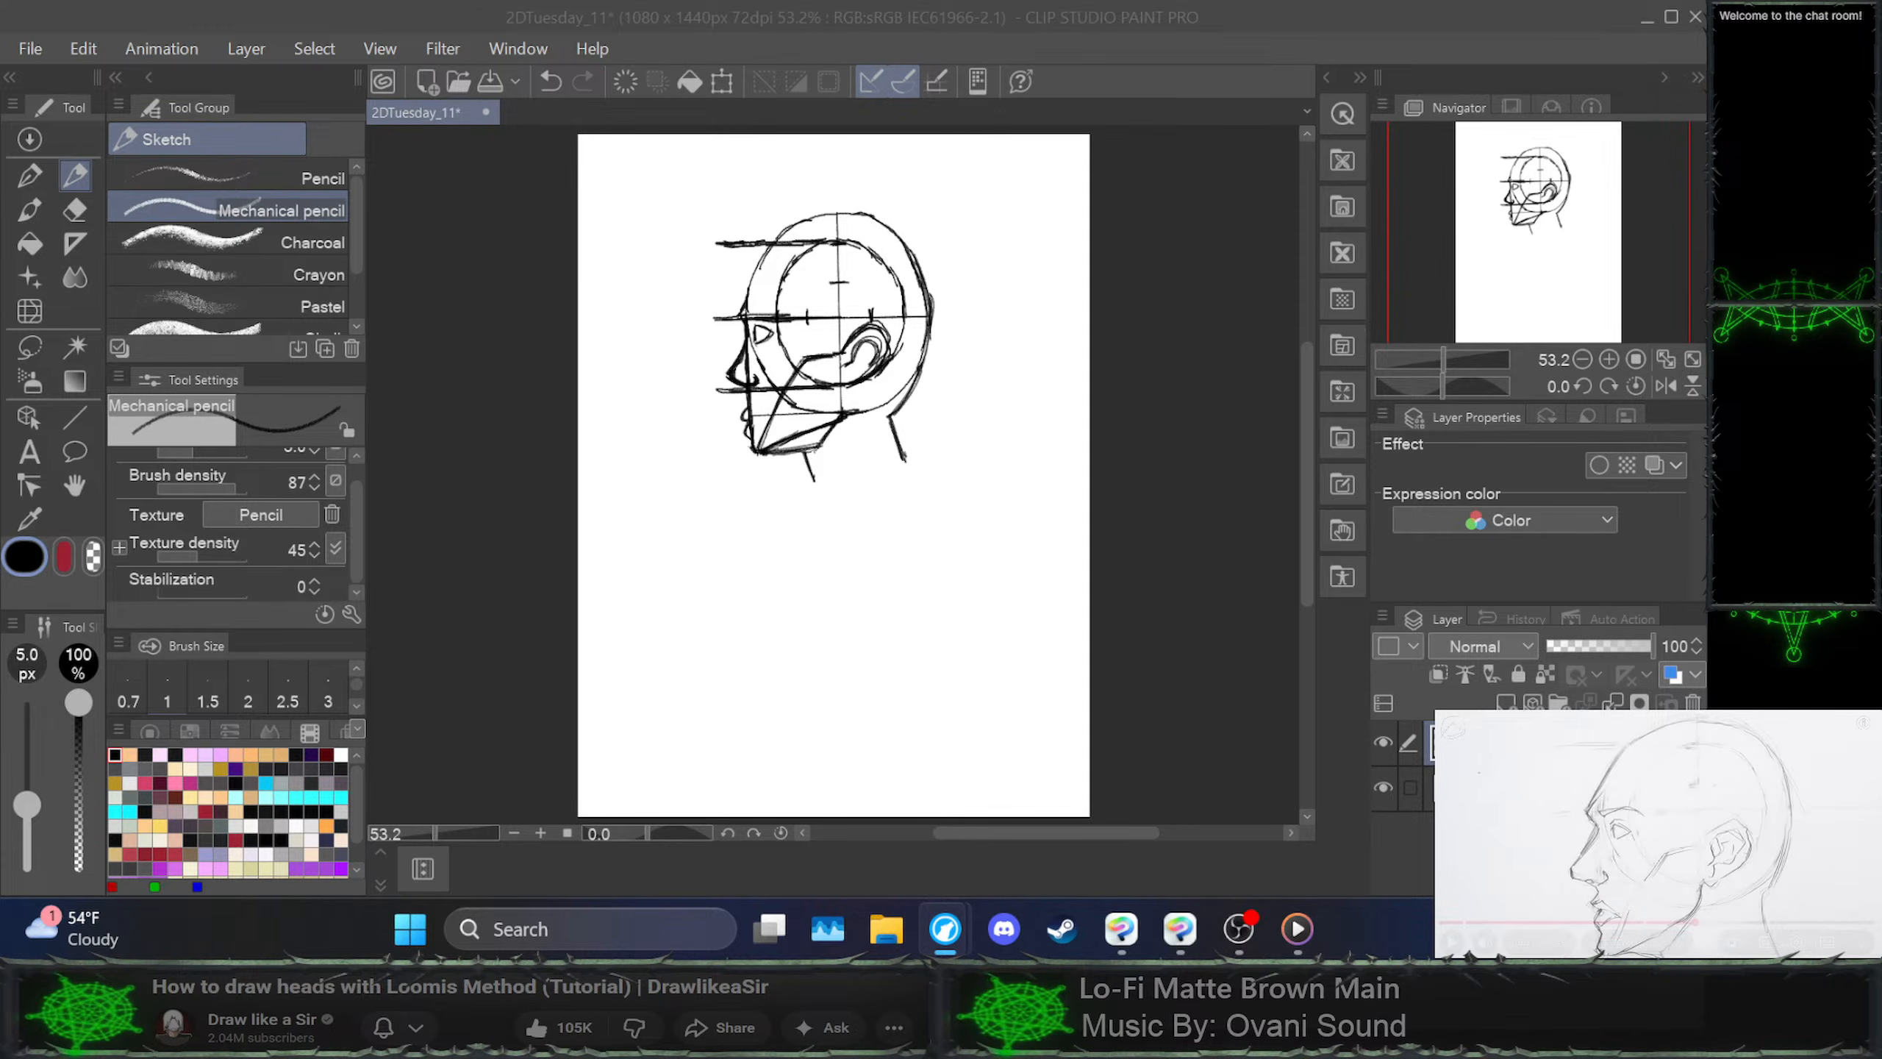
pyautogui.press('space')
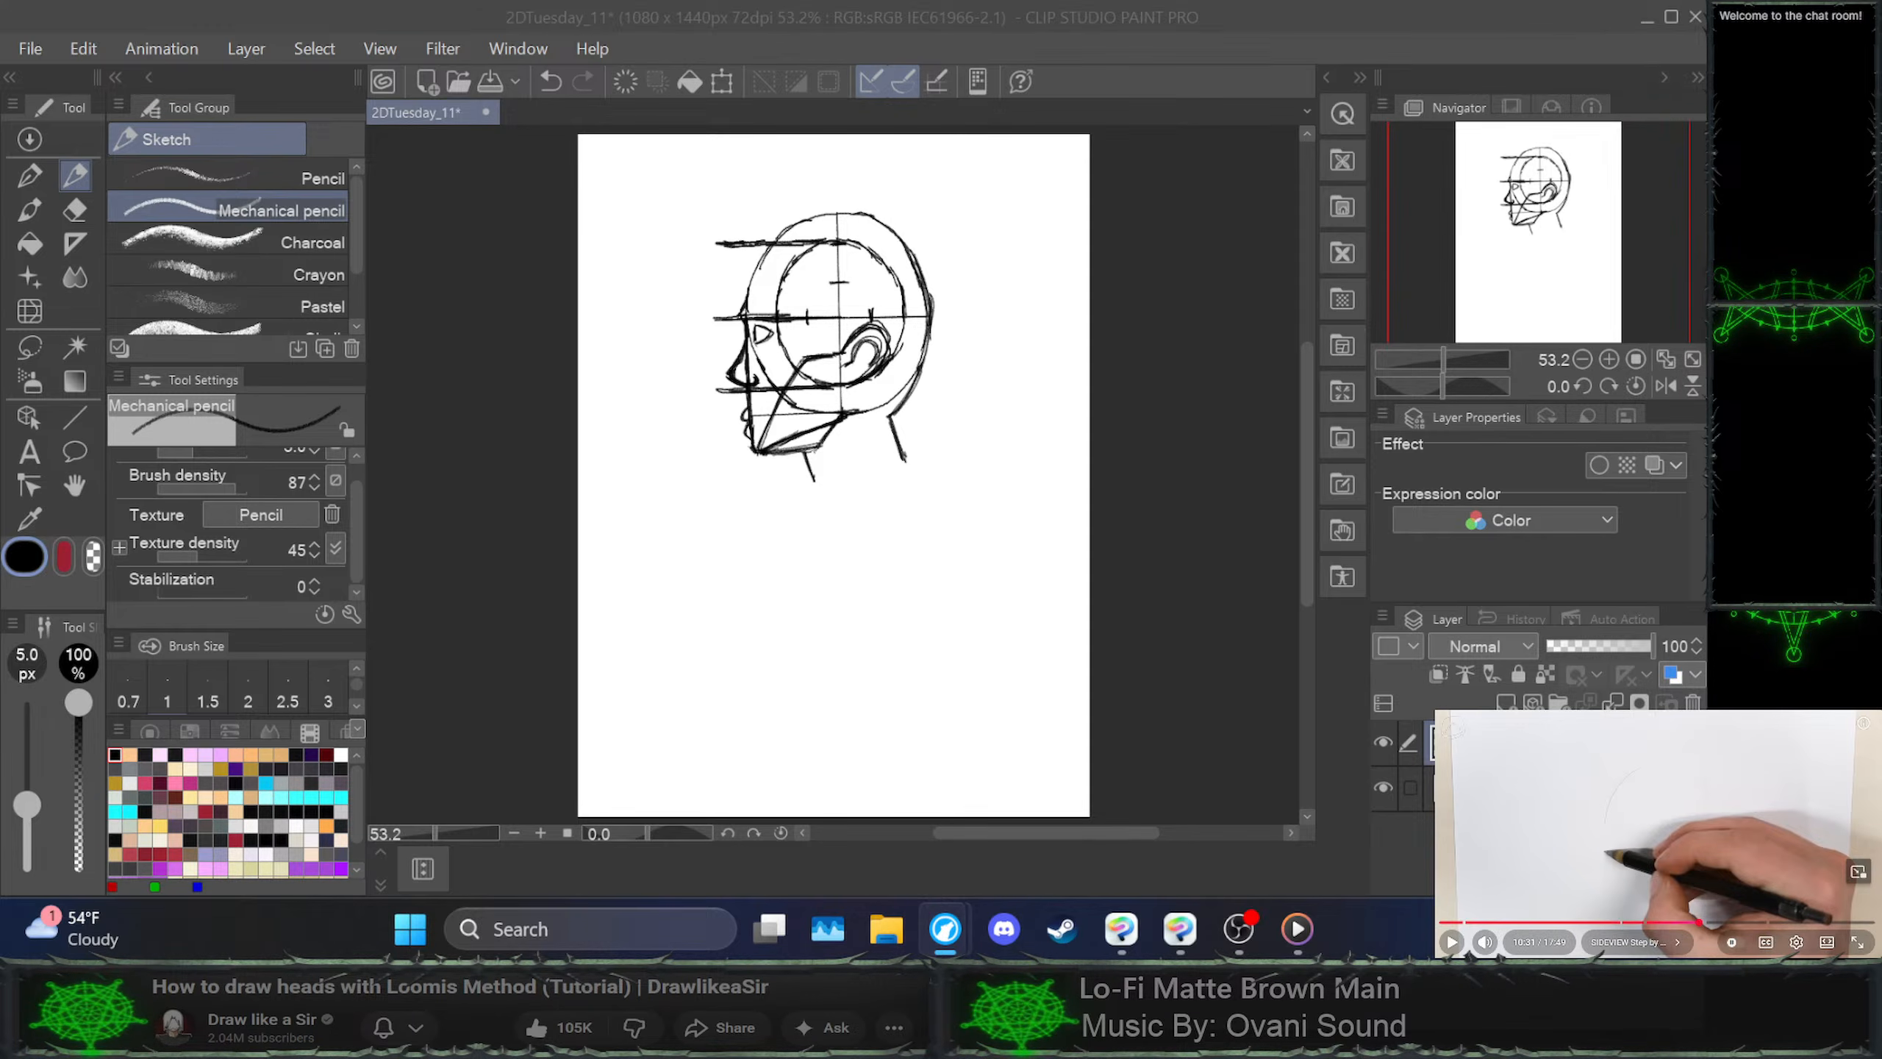
pyautogui.press('space')
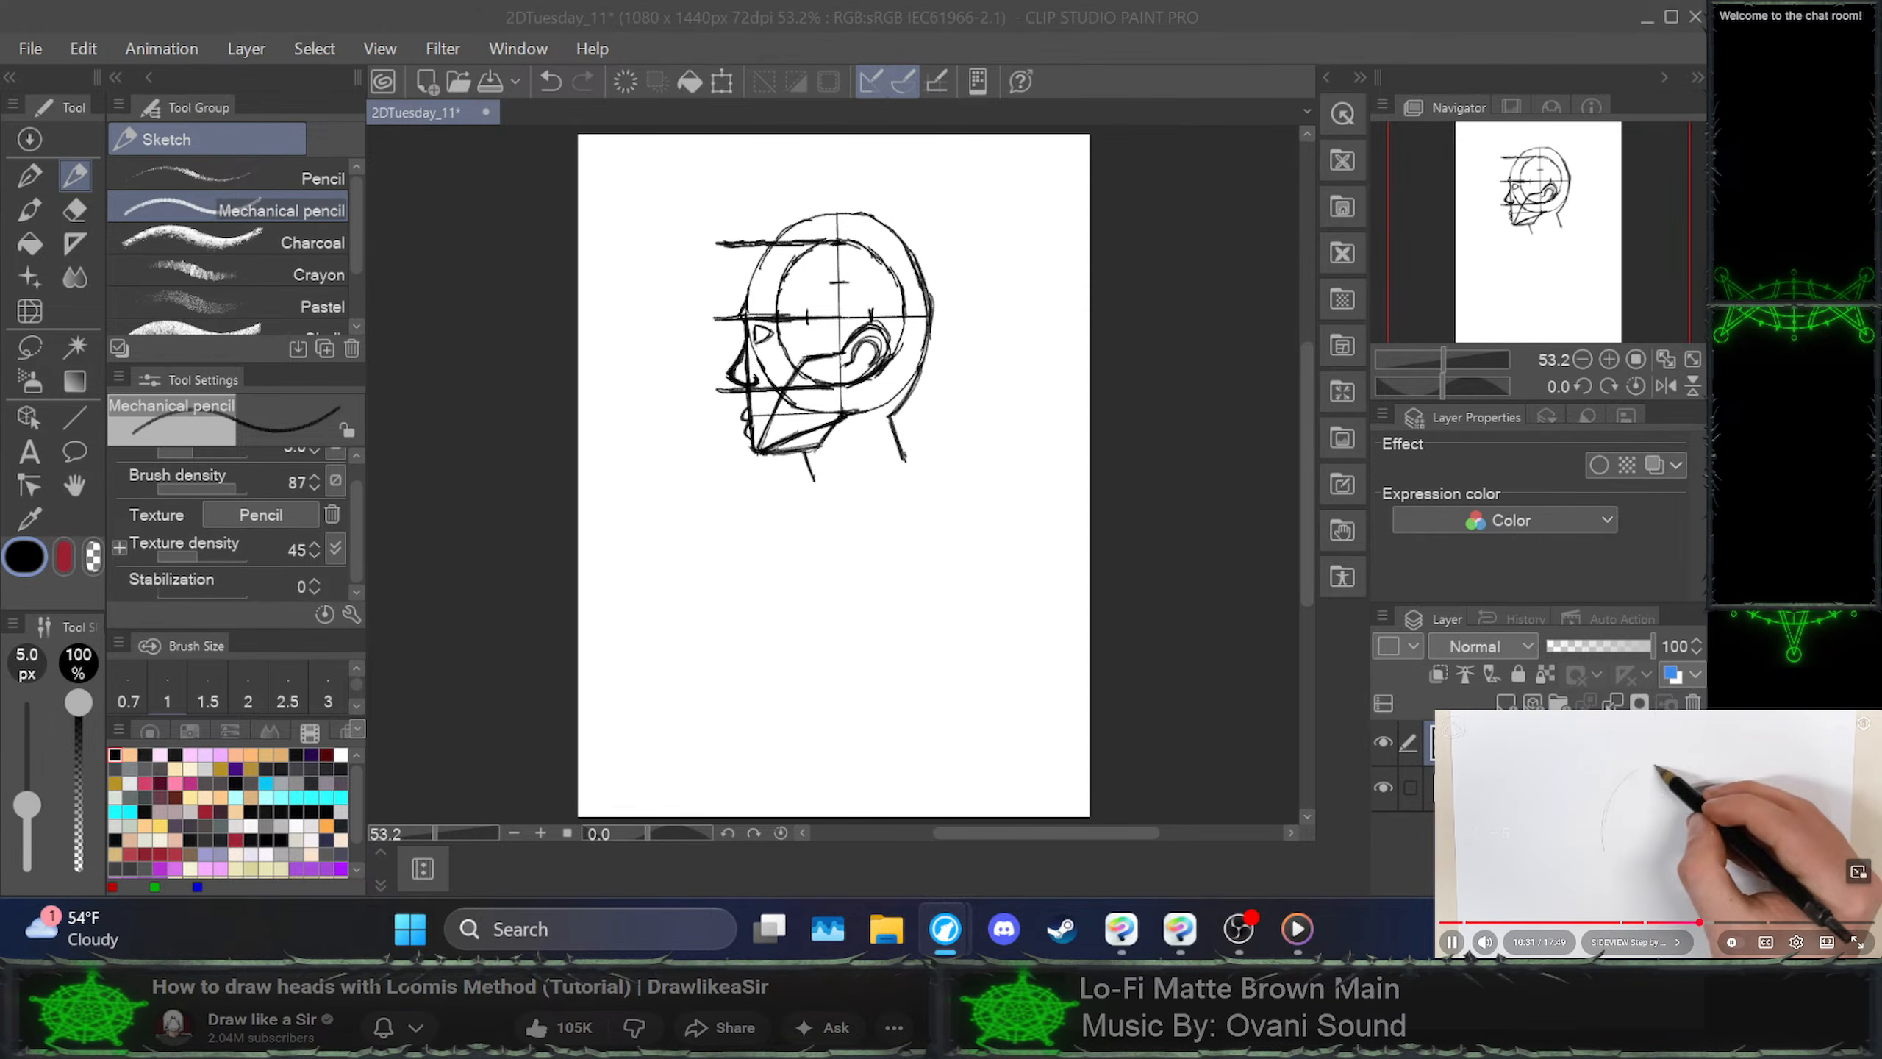
# Rewind and pause the reference video at the new head's first stroke, add a new vector layer and hide the profile head's layer
pyautogui.press('j')
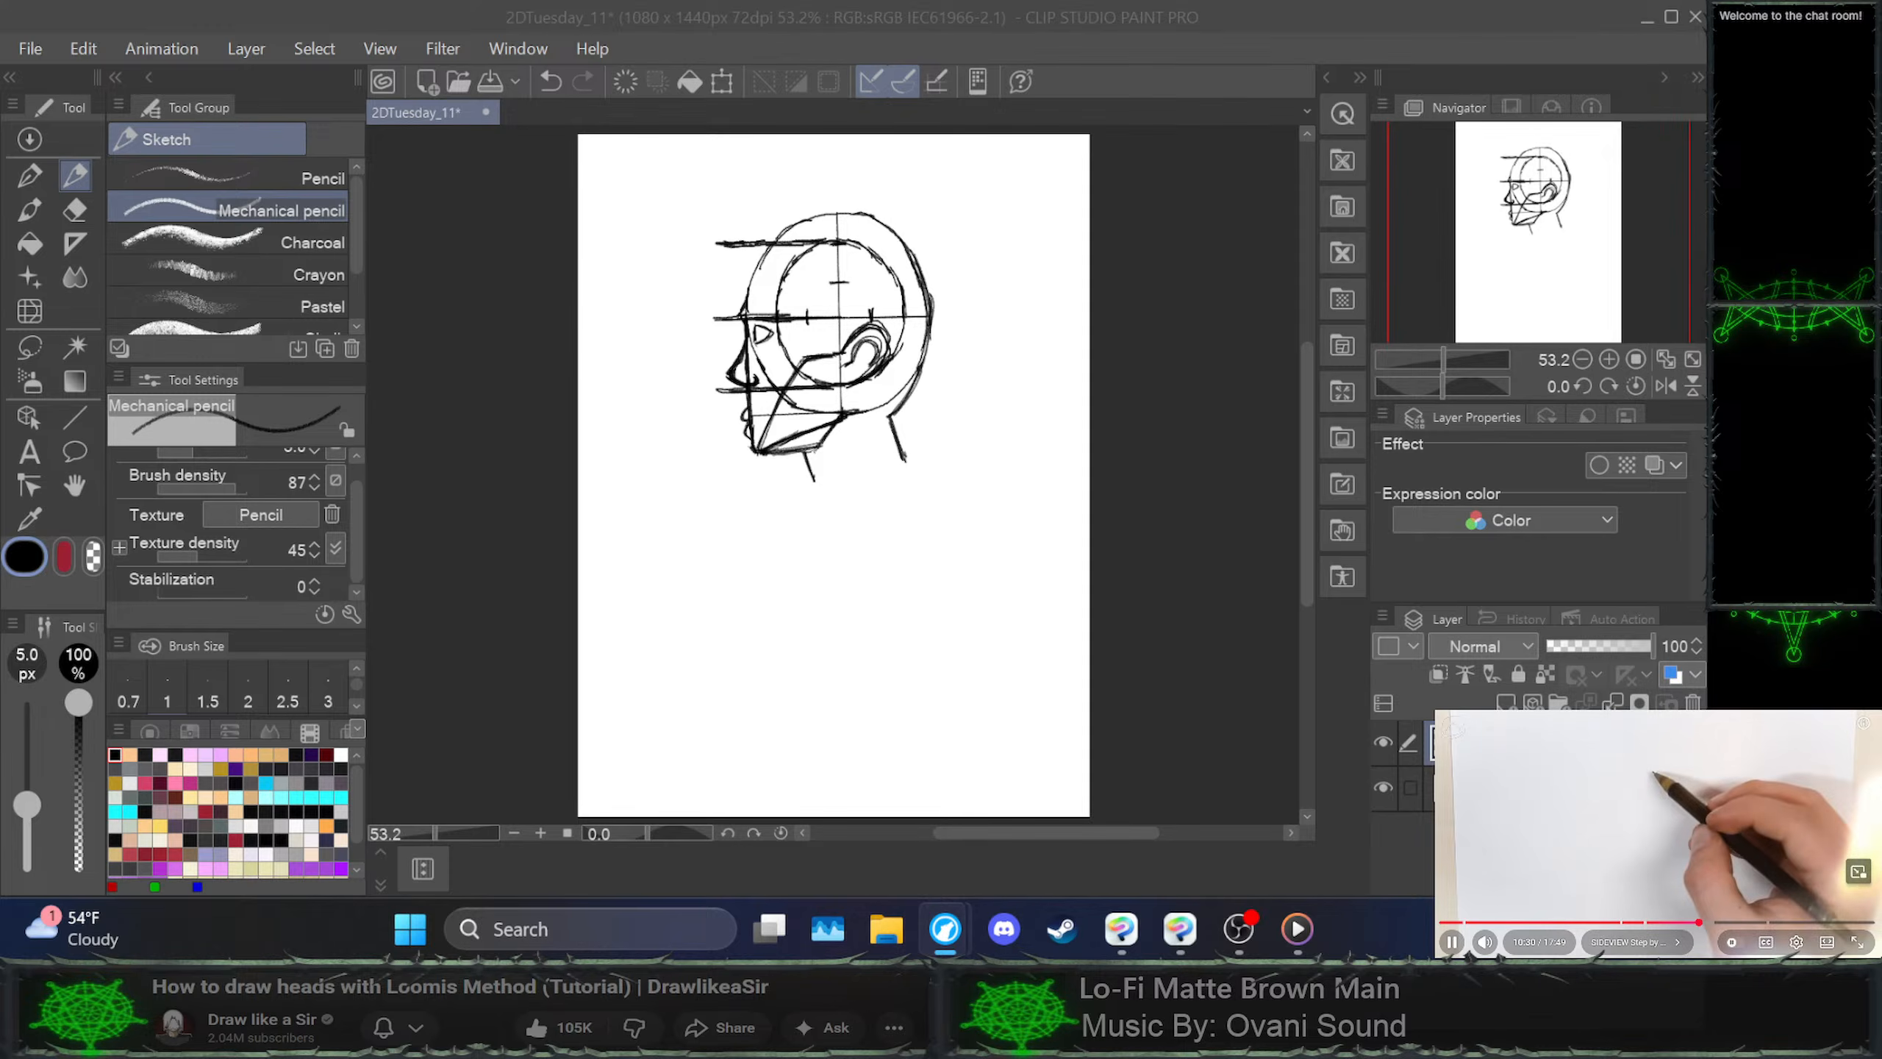
pyautogui.press('k')
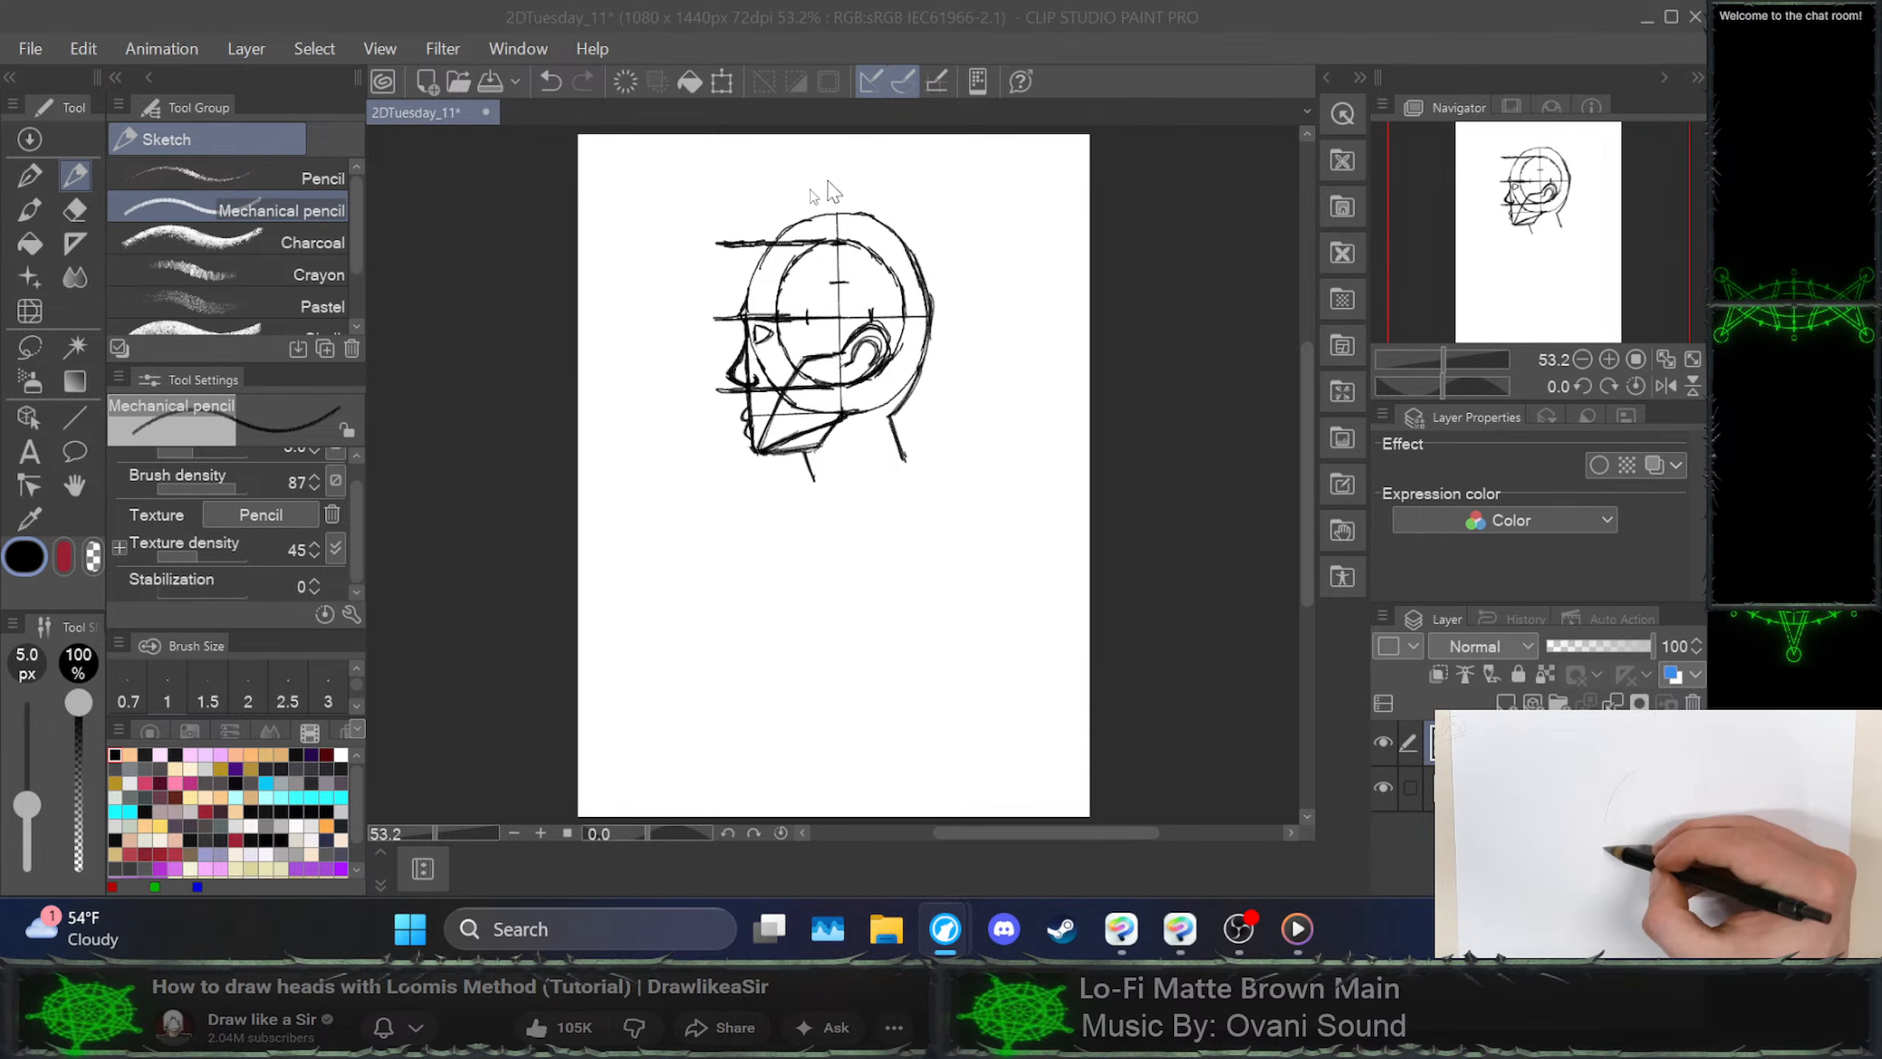
pyautogui.hotkey('alt', 'Tab')
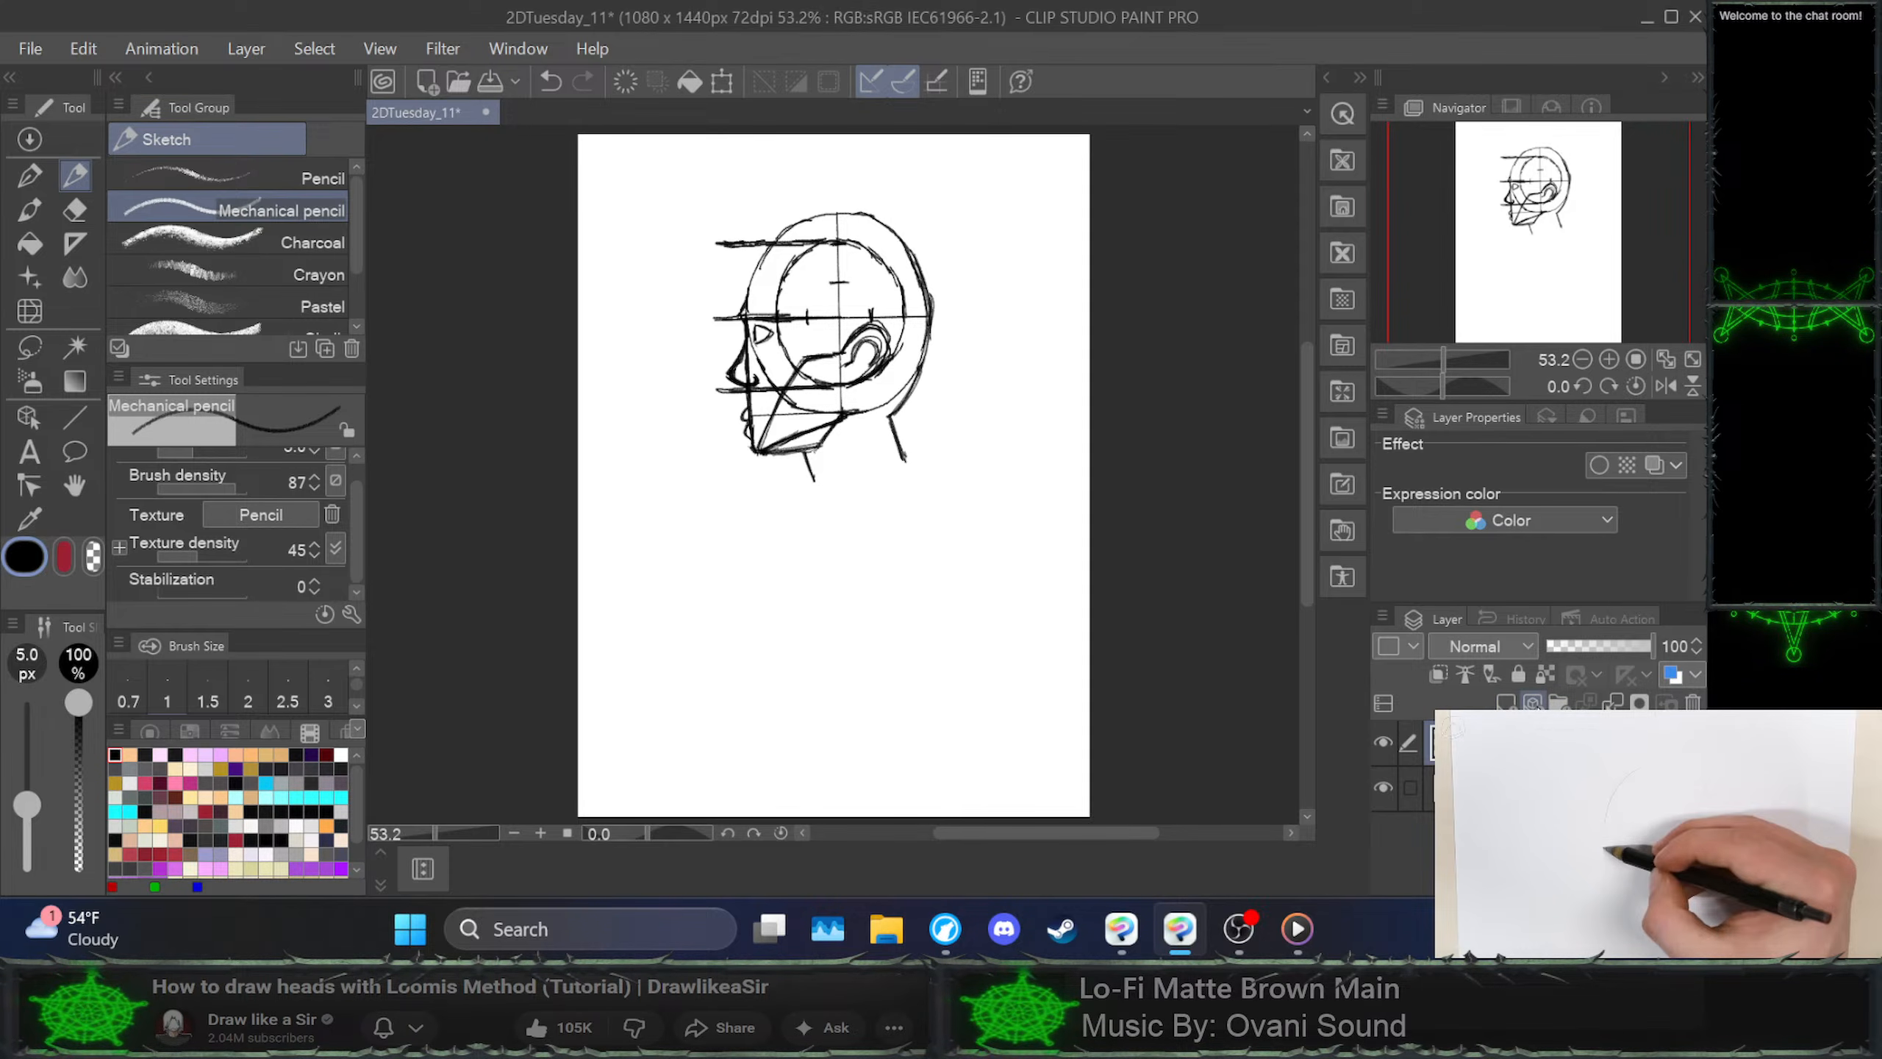
pyautogui.click(1532, 702)
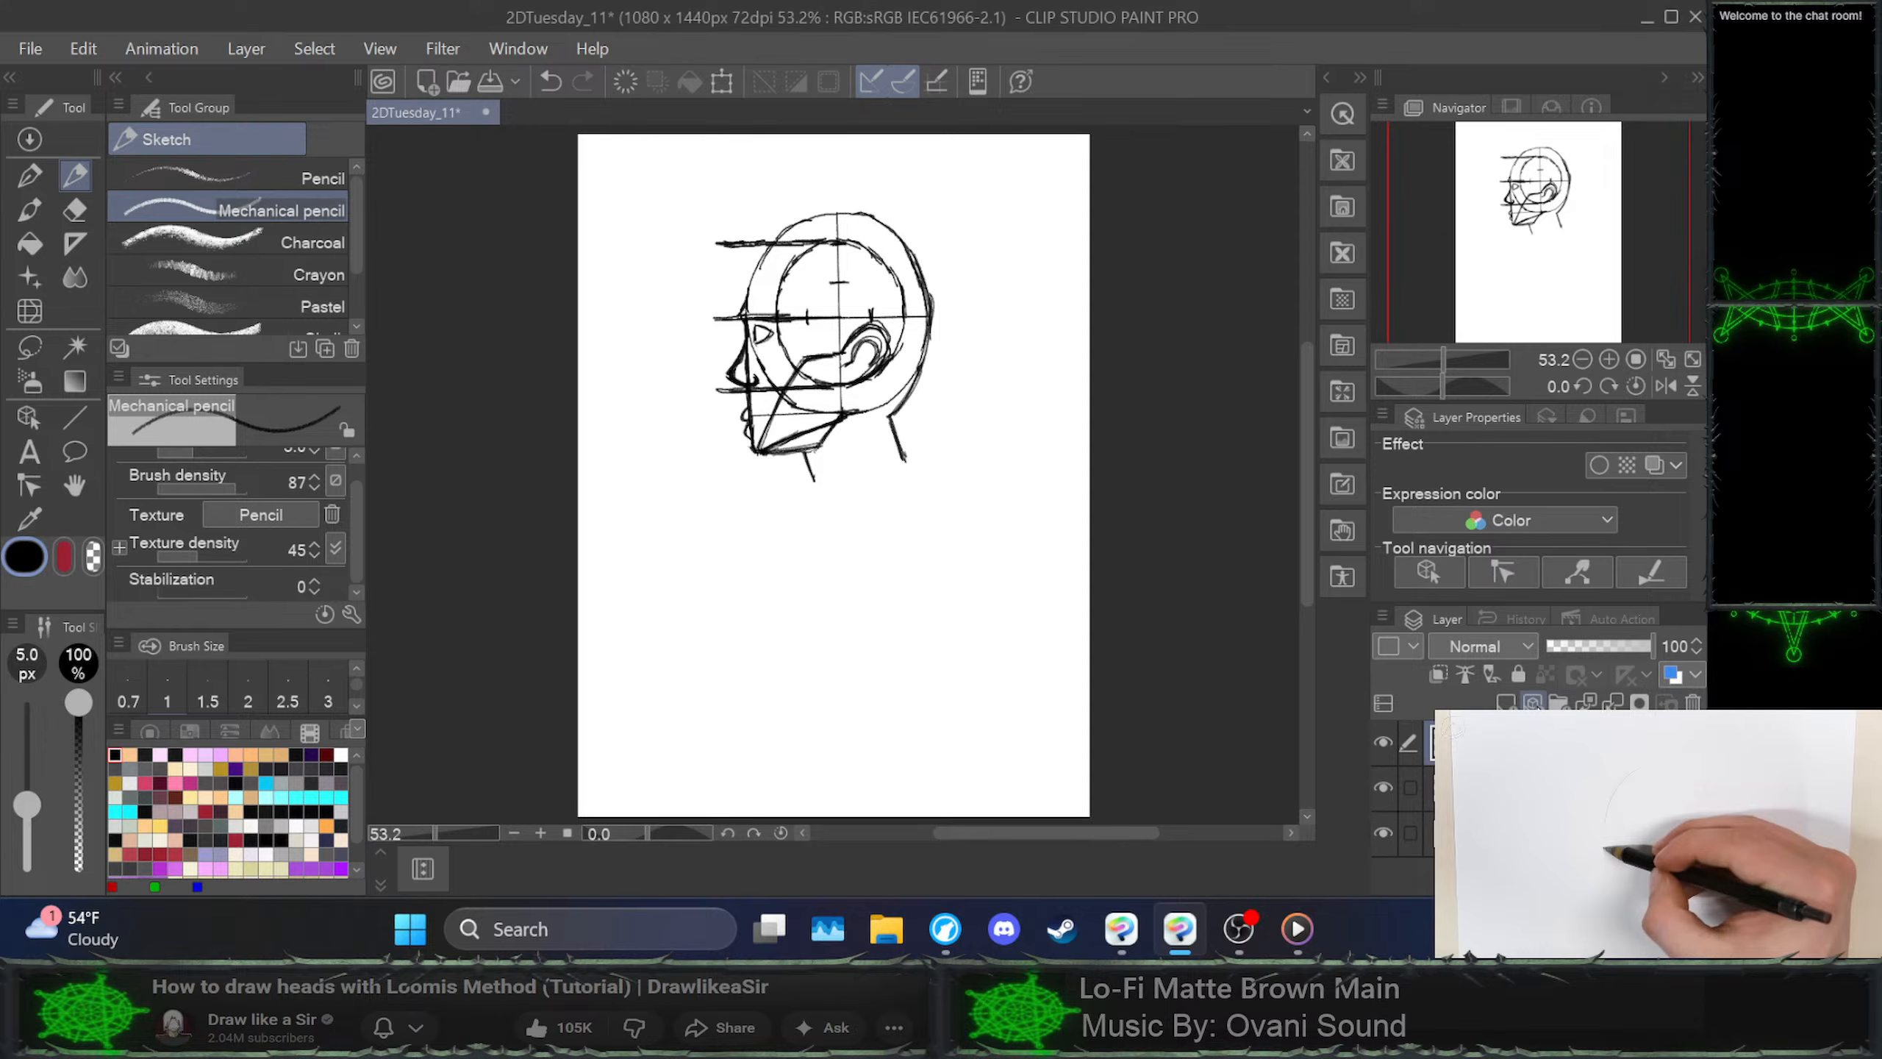
pyautogui.click(1383, 787)
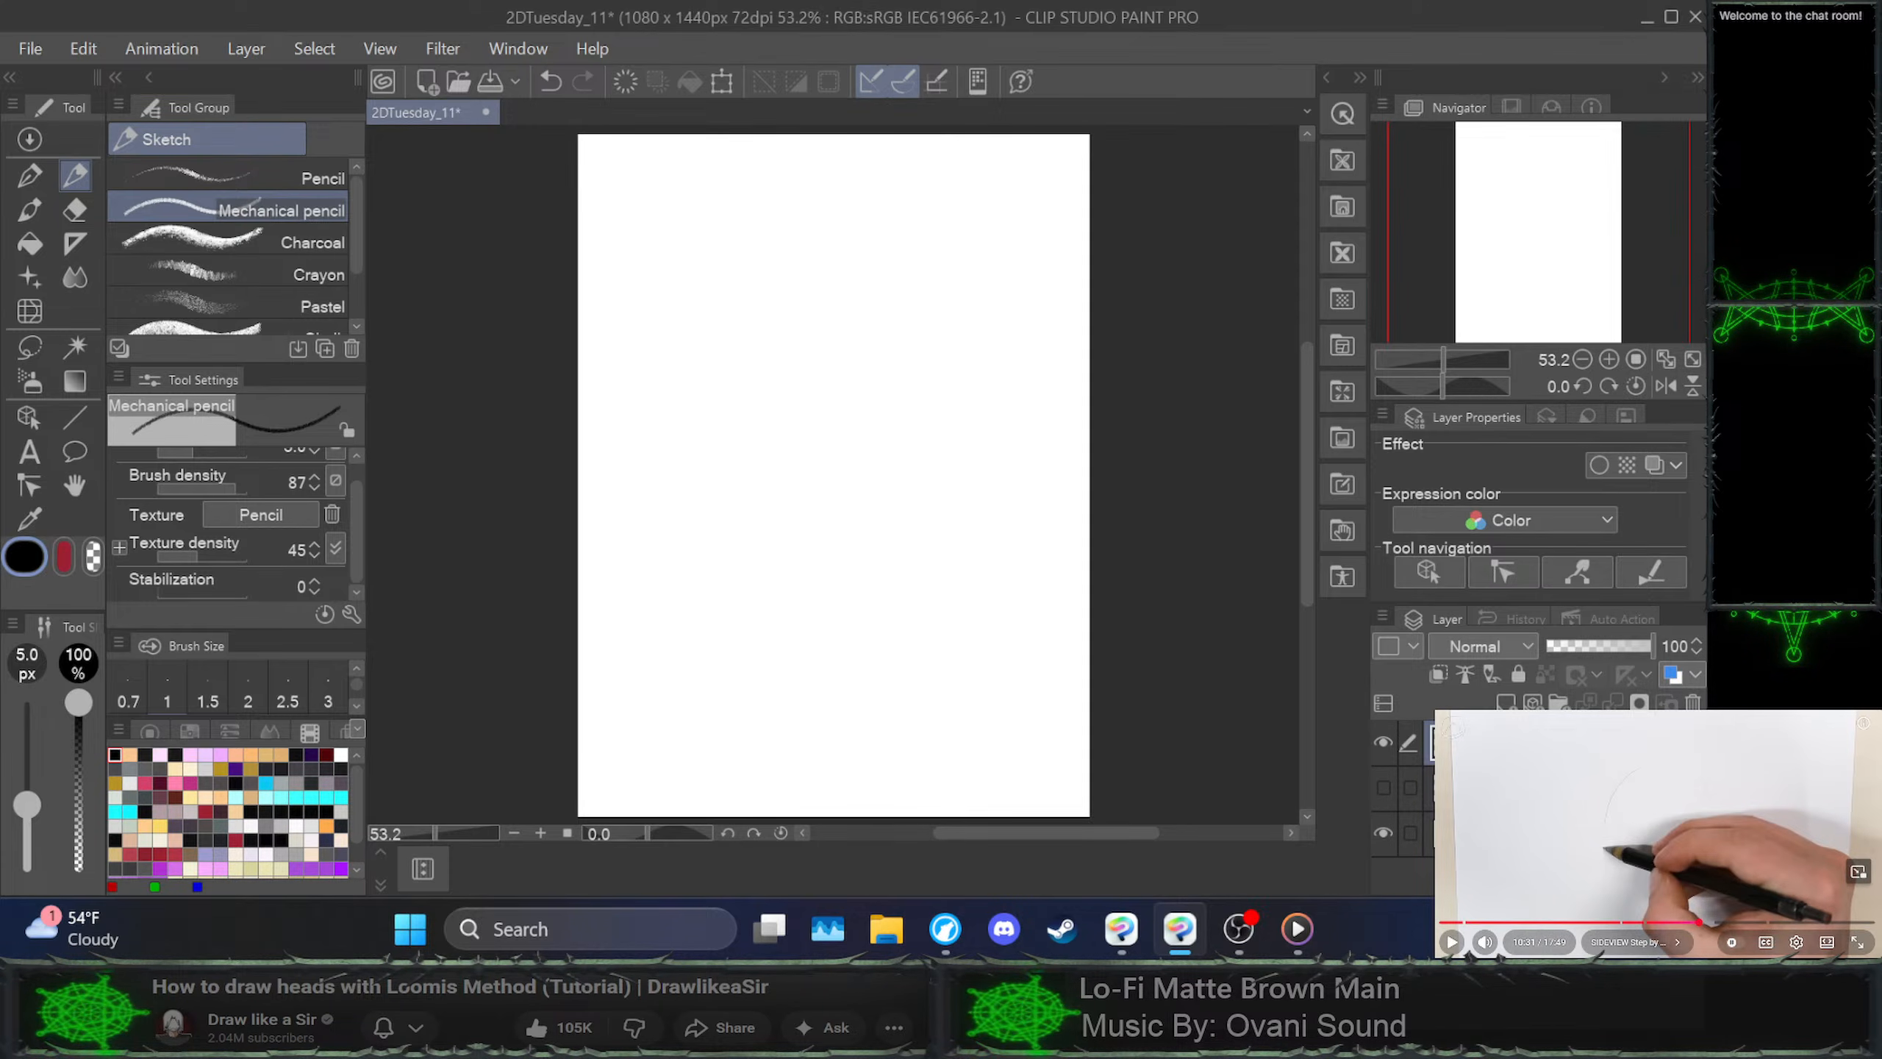
# Play the reference video on to the oval with crossing centre lines, and sketch a large oval in the upper middle of the canvas
pyautogui.click(1657, 833)
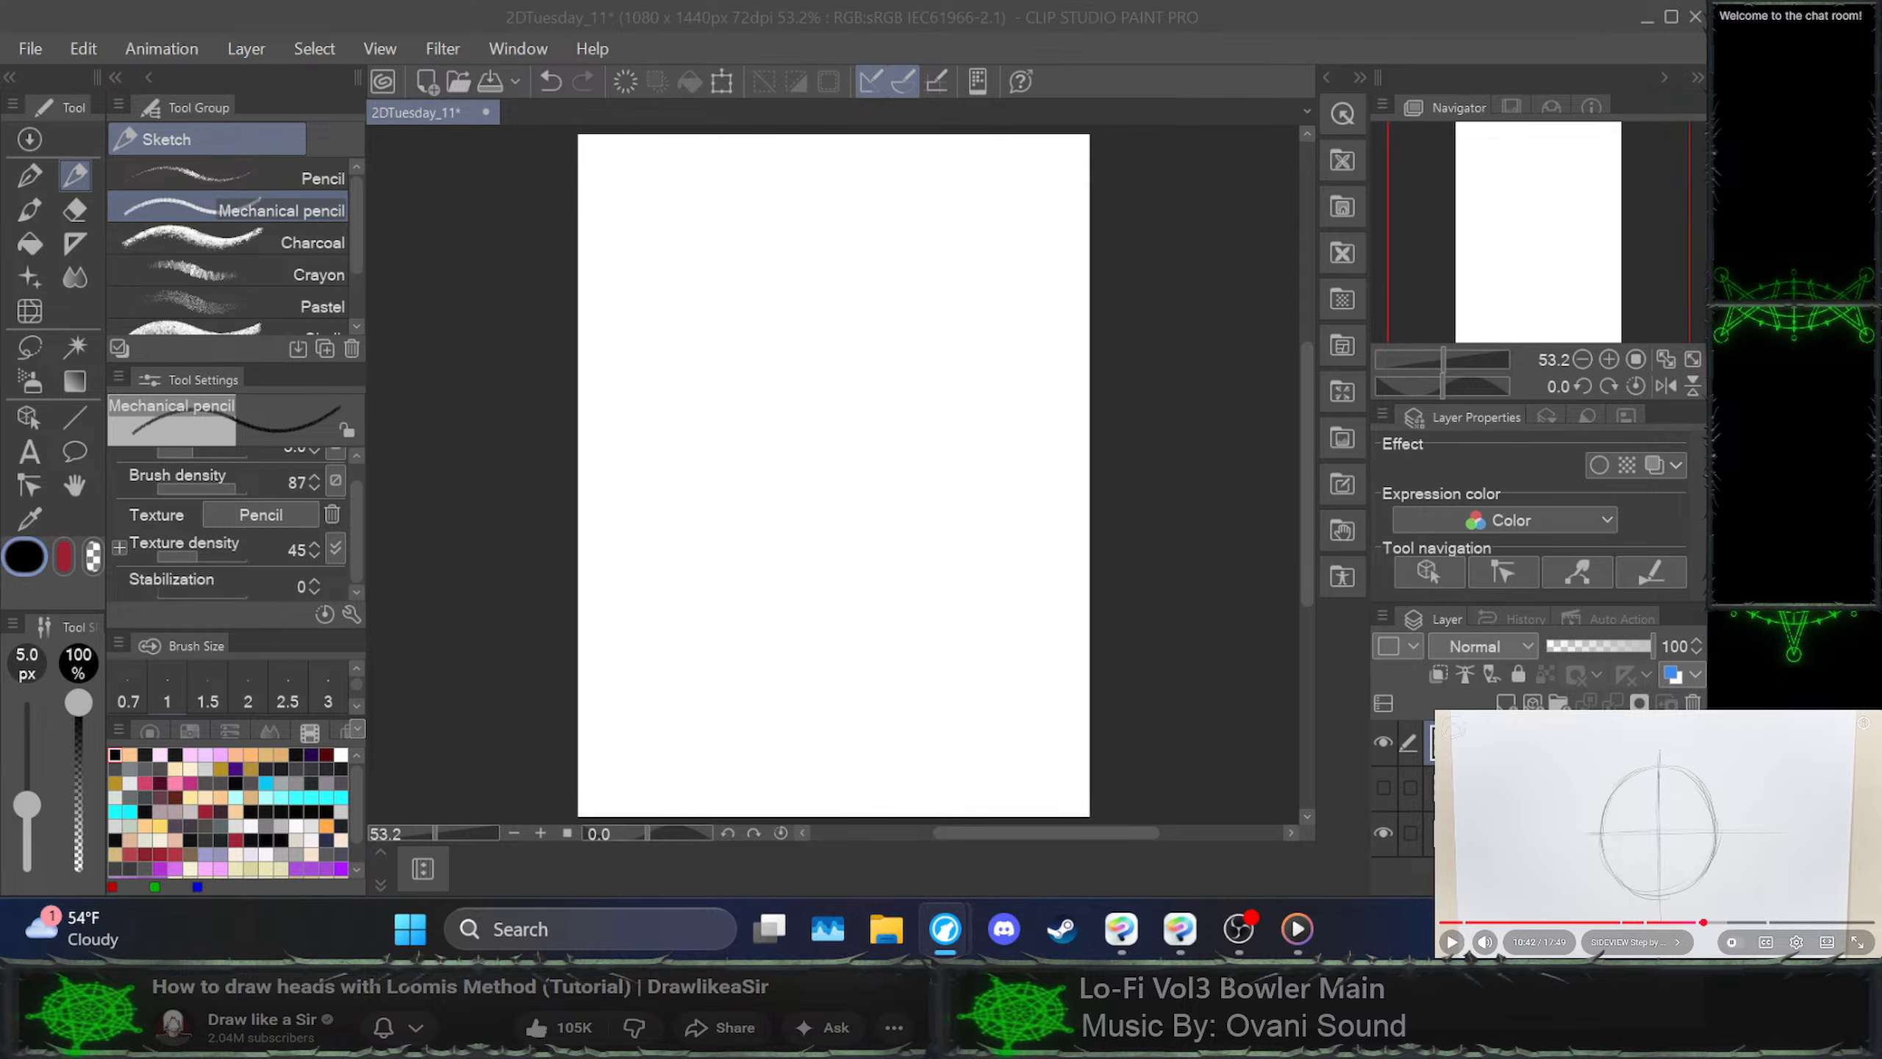
pyautogui.click(807, 285)
pyautogui.moveTo(788, 293); pyautogui.dragTo(811, 279)
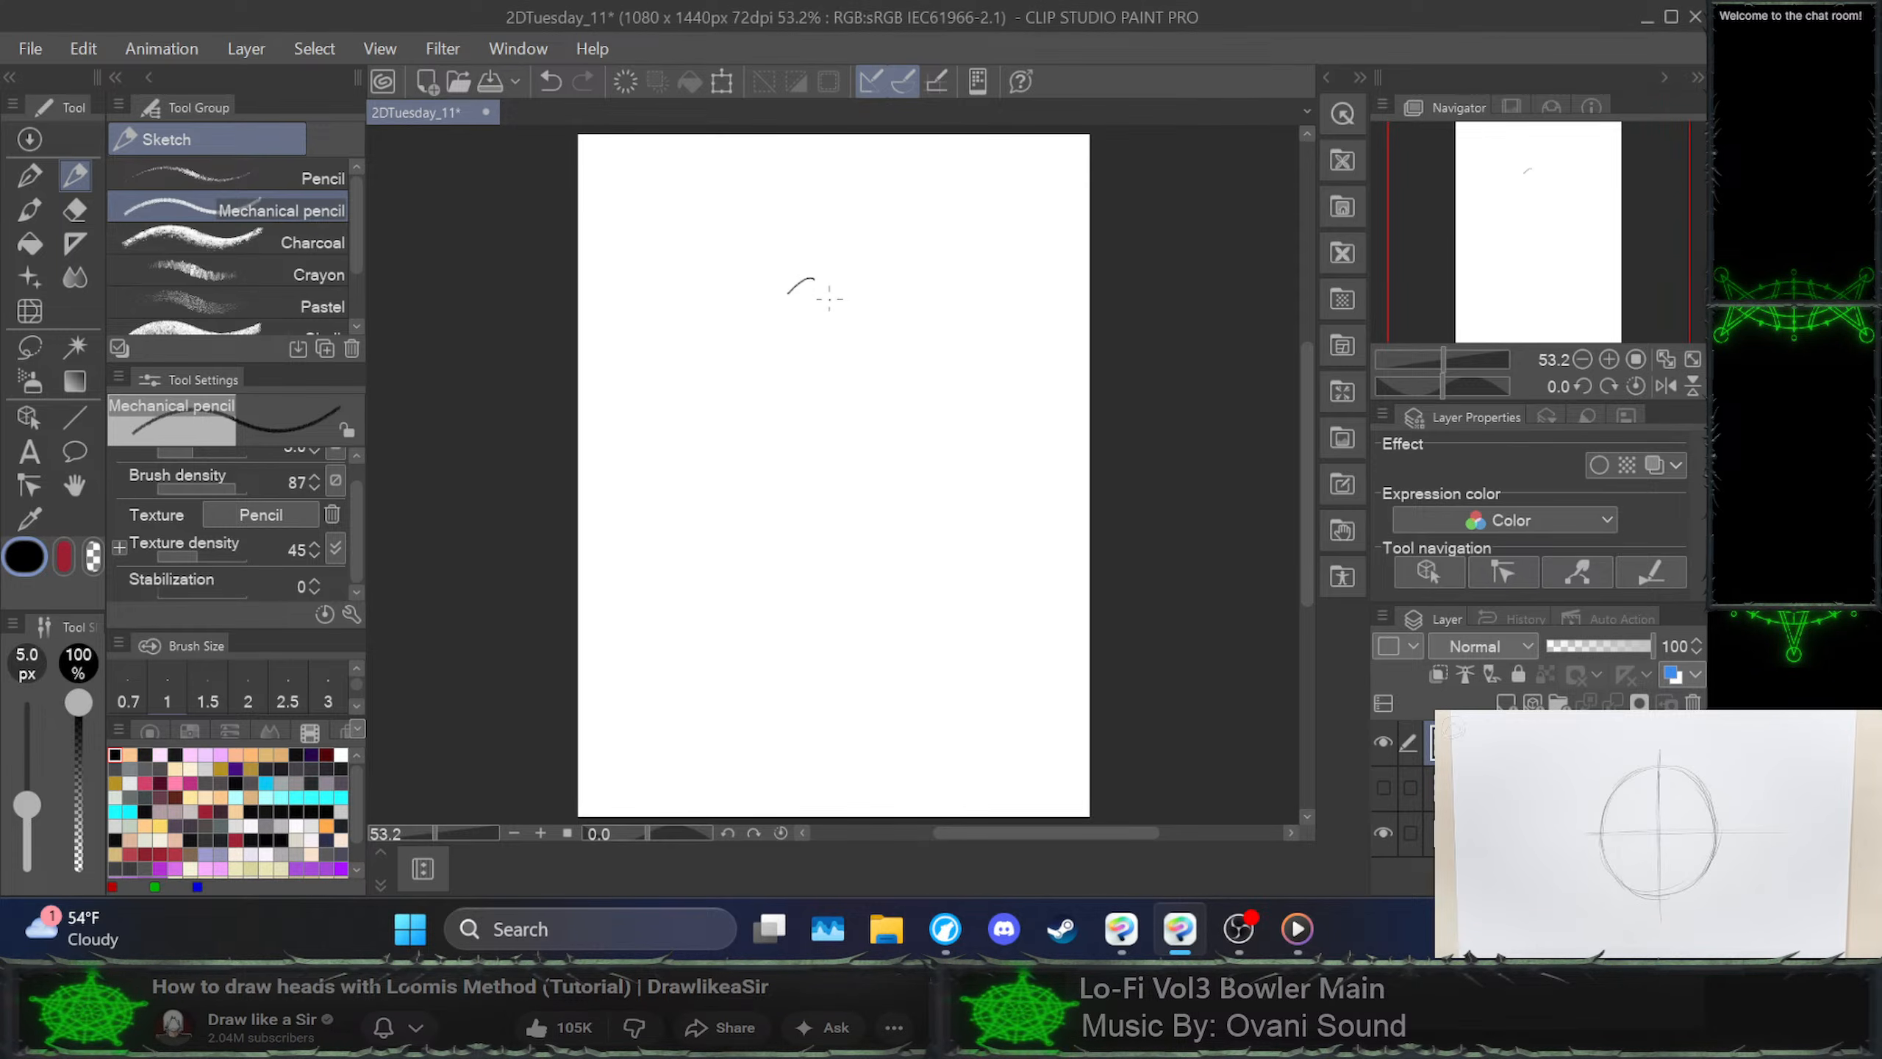
pyautogui.hotkey('ctrl', 'z')
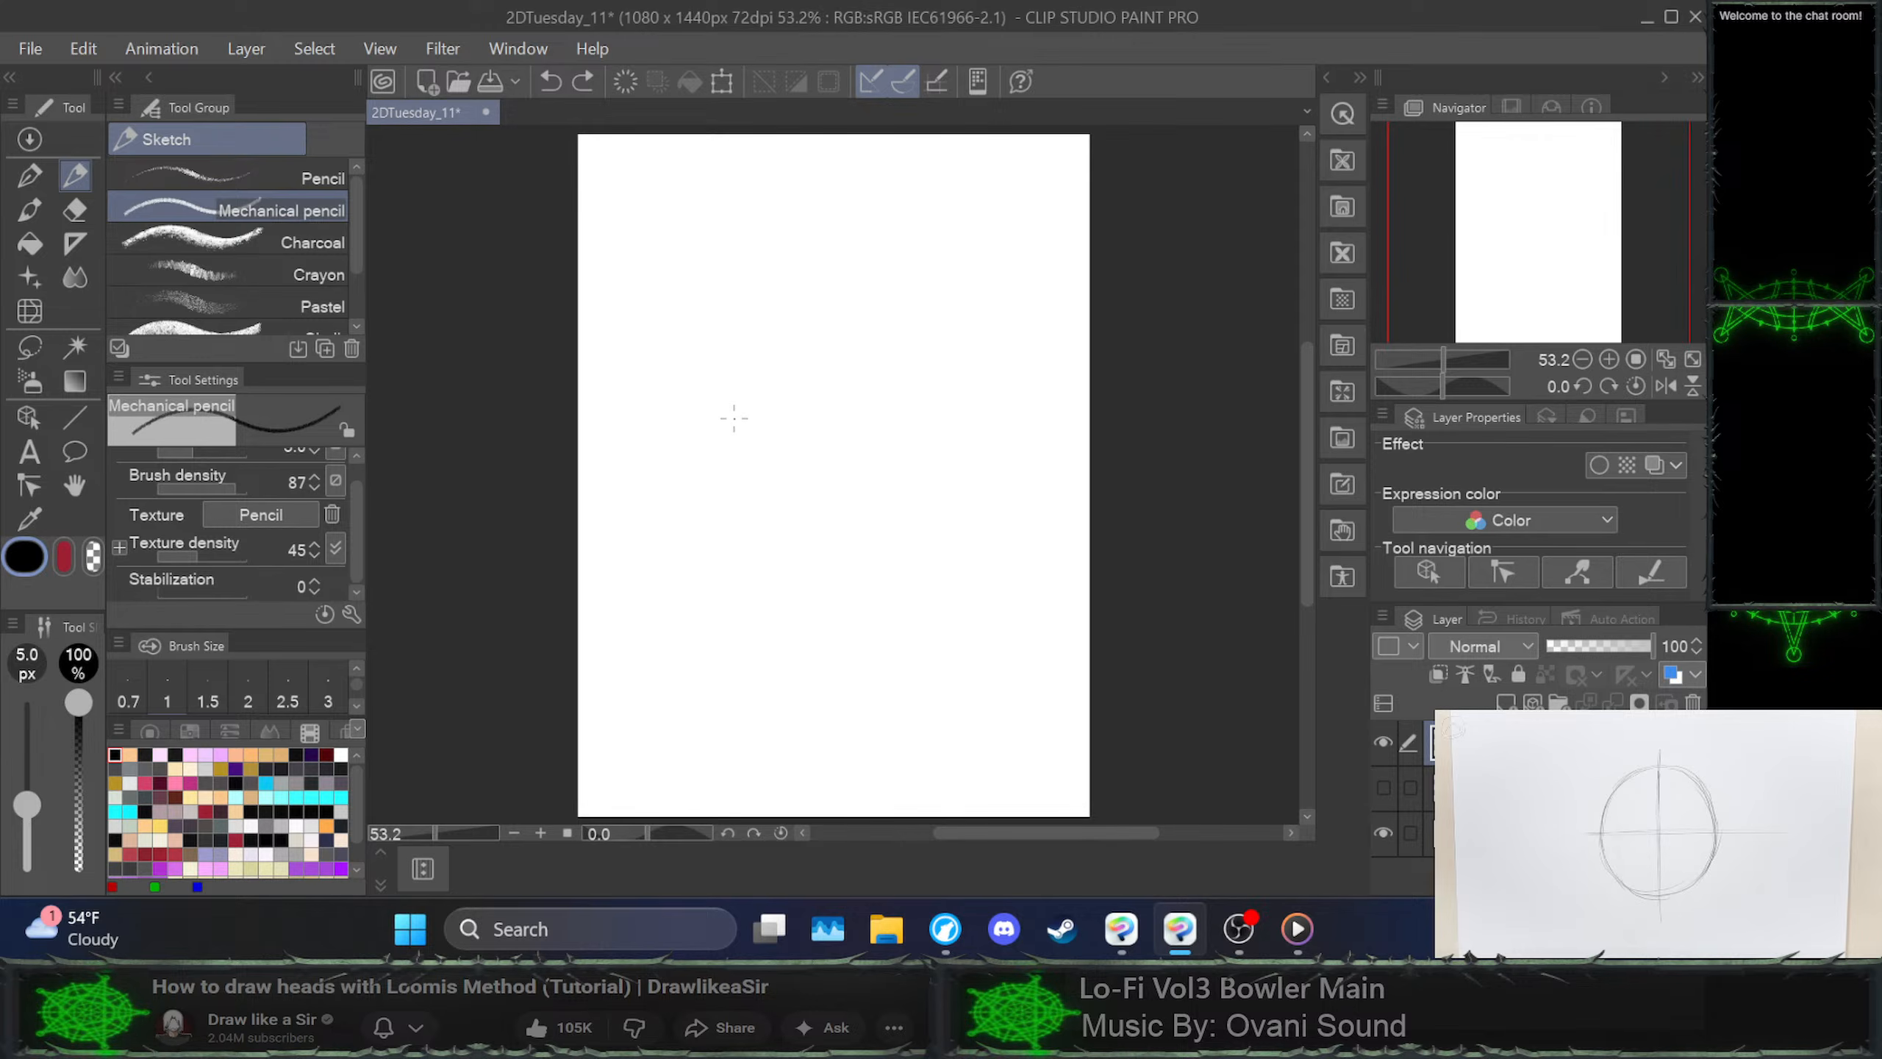
pyautogui.moveTo(735, 405); pyautogui.dragTo(803, 324)
pyautogui.hotkey('ctrl', 'z')
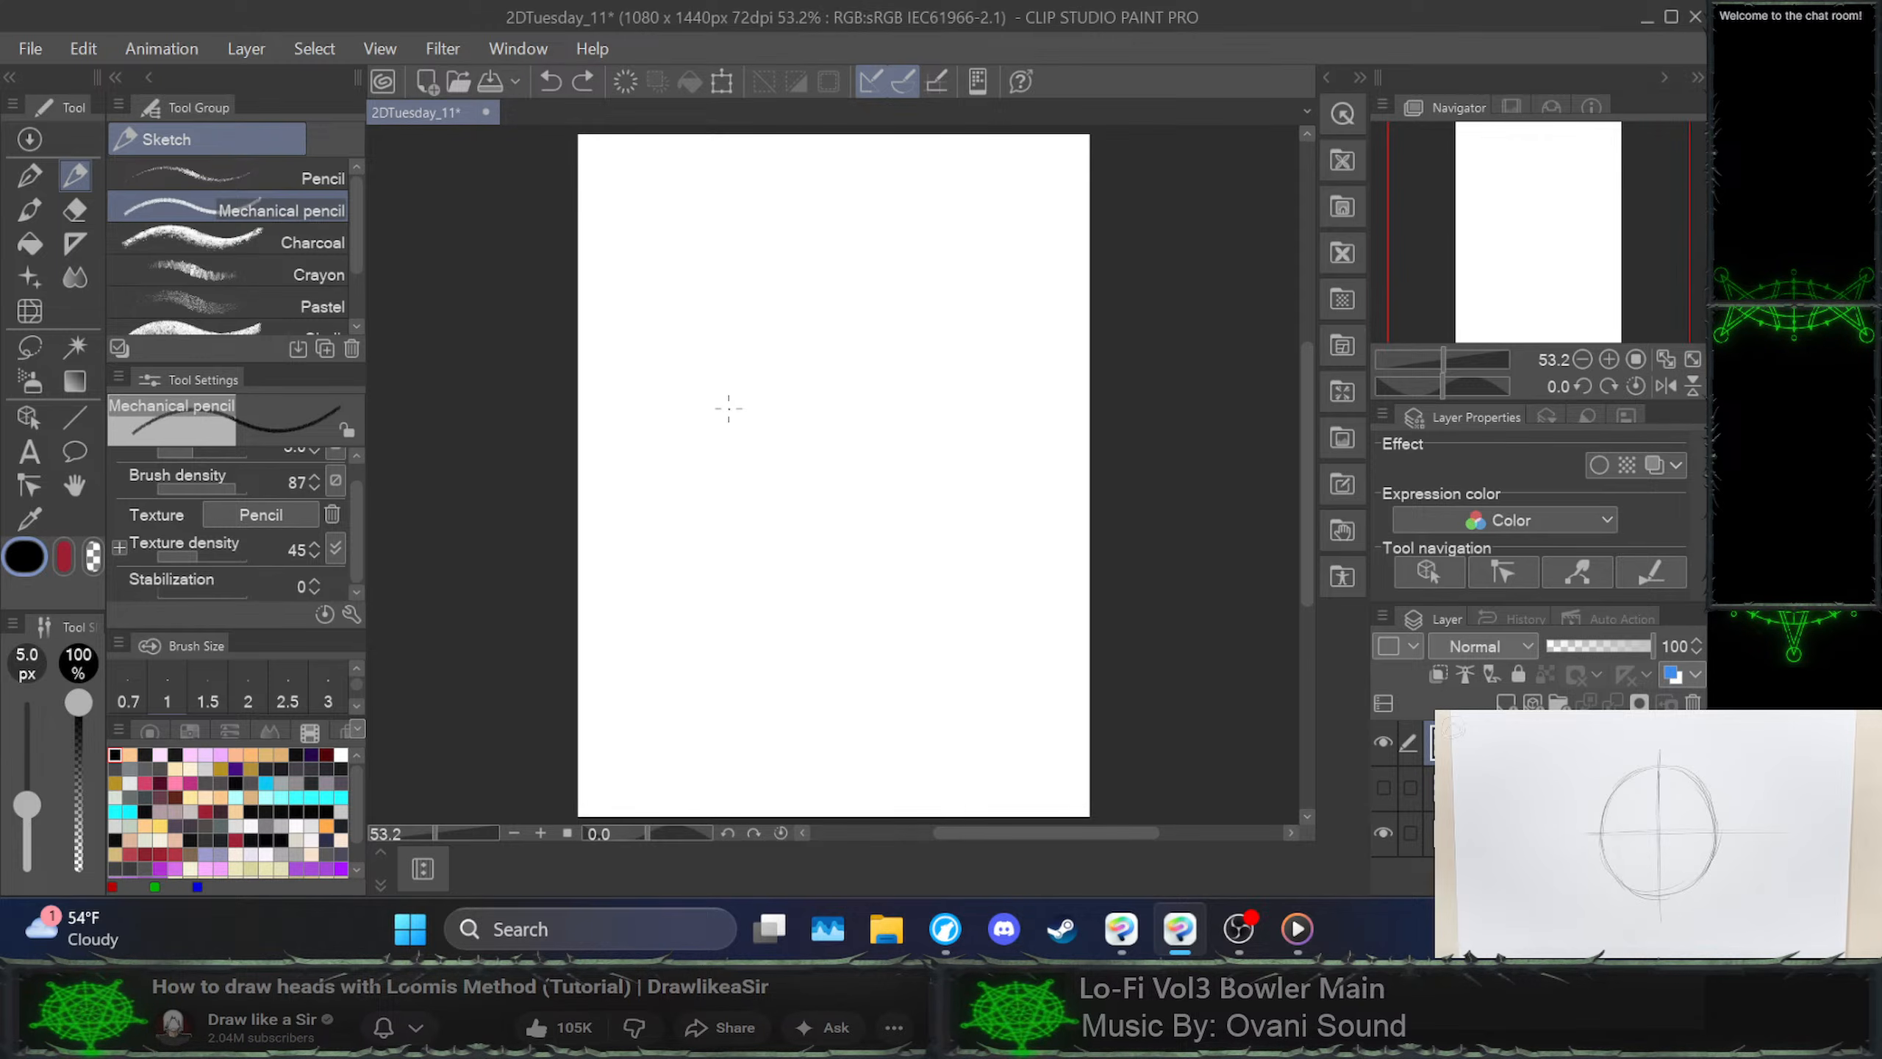
pyautogui.moveTo(727, 409)
pyautogui.mouseDown()
pyautogui.moveTo(738, 361)
pyautogui.moveTo(793, 315)
pyautogui.moveTo(861, 314)
pyautogui.moveTo(920, 365)
pyautogui.moveTo(940, 435)
pyautogui.moveTo(909, 520)
pyautogui.moveTo(837, 555)
pyautogui.moveTo(768, 548)
pyautogui.moveTo(733, 506)
pyautogui.moveTo(726, 389)
pyautogui.mouseUp()
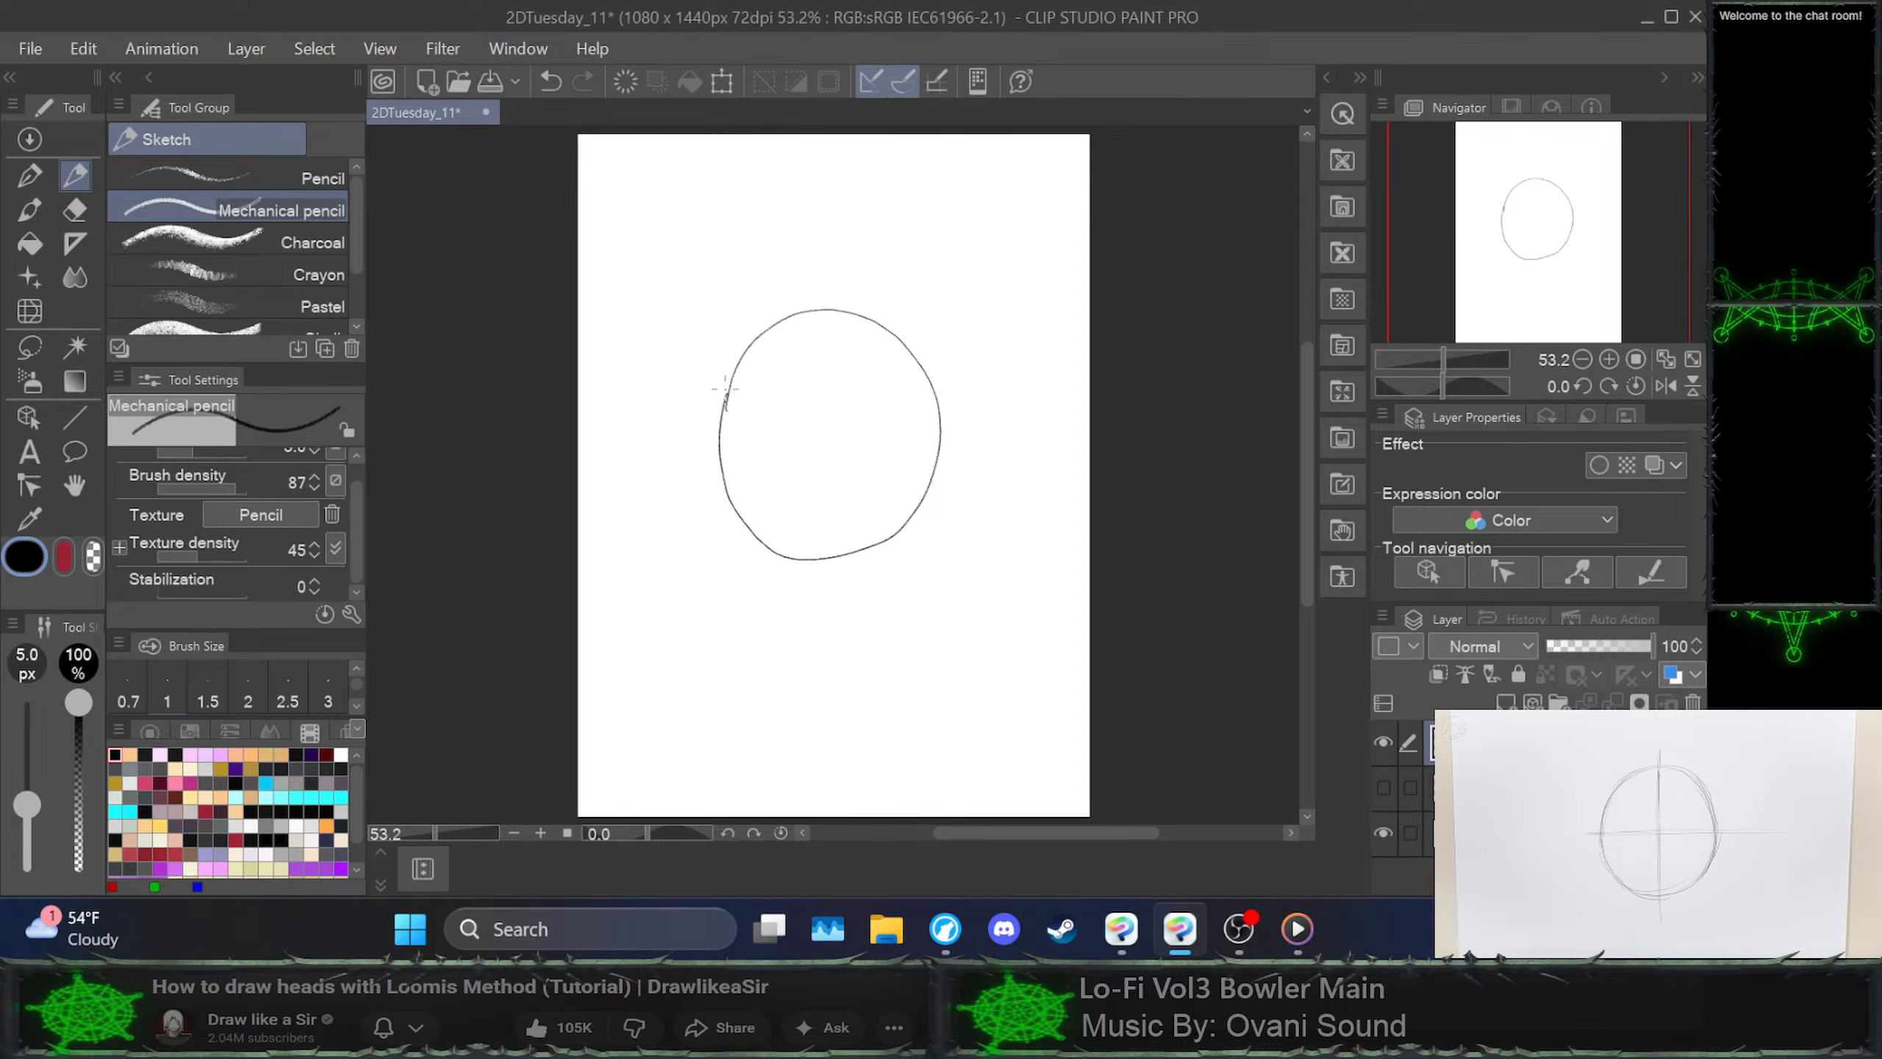
pyautogui.moveTo(789, 317)
pyautogui.mouseDown()
pyautogui.moveTo(730, 406)
pyautogui.moveTo(771, 336)
pyautogui.moveTo(734, 369)
pyautogui.moveTo(722, 451)
pyautogui.moveTo(722, 418)
pyautogui.moveTo(753, 539)
pyautogui.moveTo(798, 552)
pyautogui.mouseUp()
pyautogui.hotkey('ctrl', 'z')
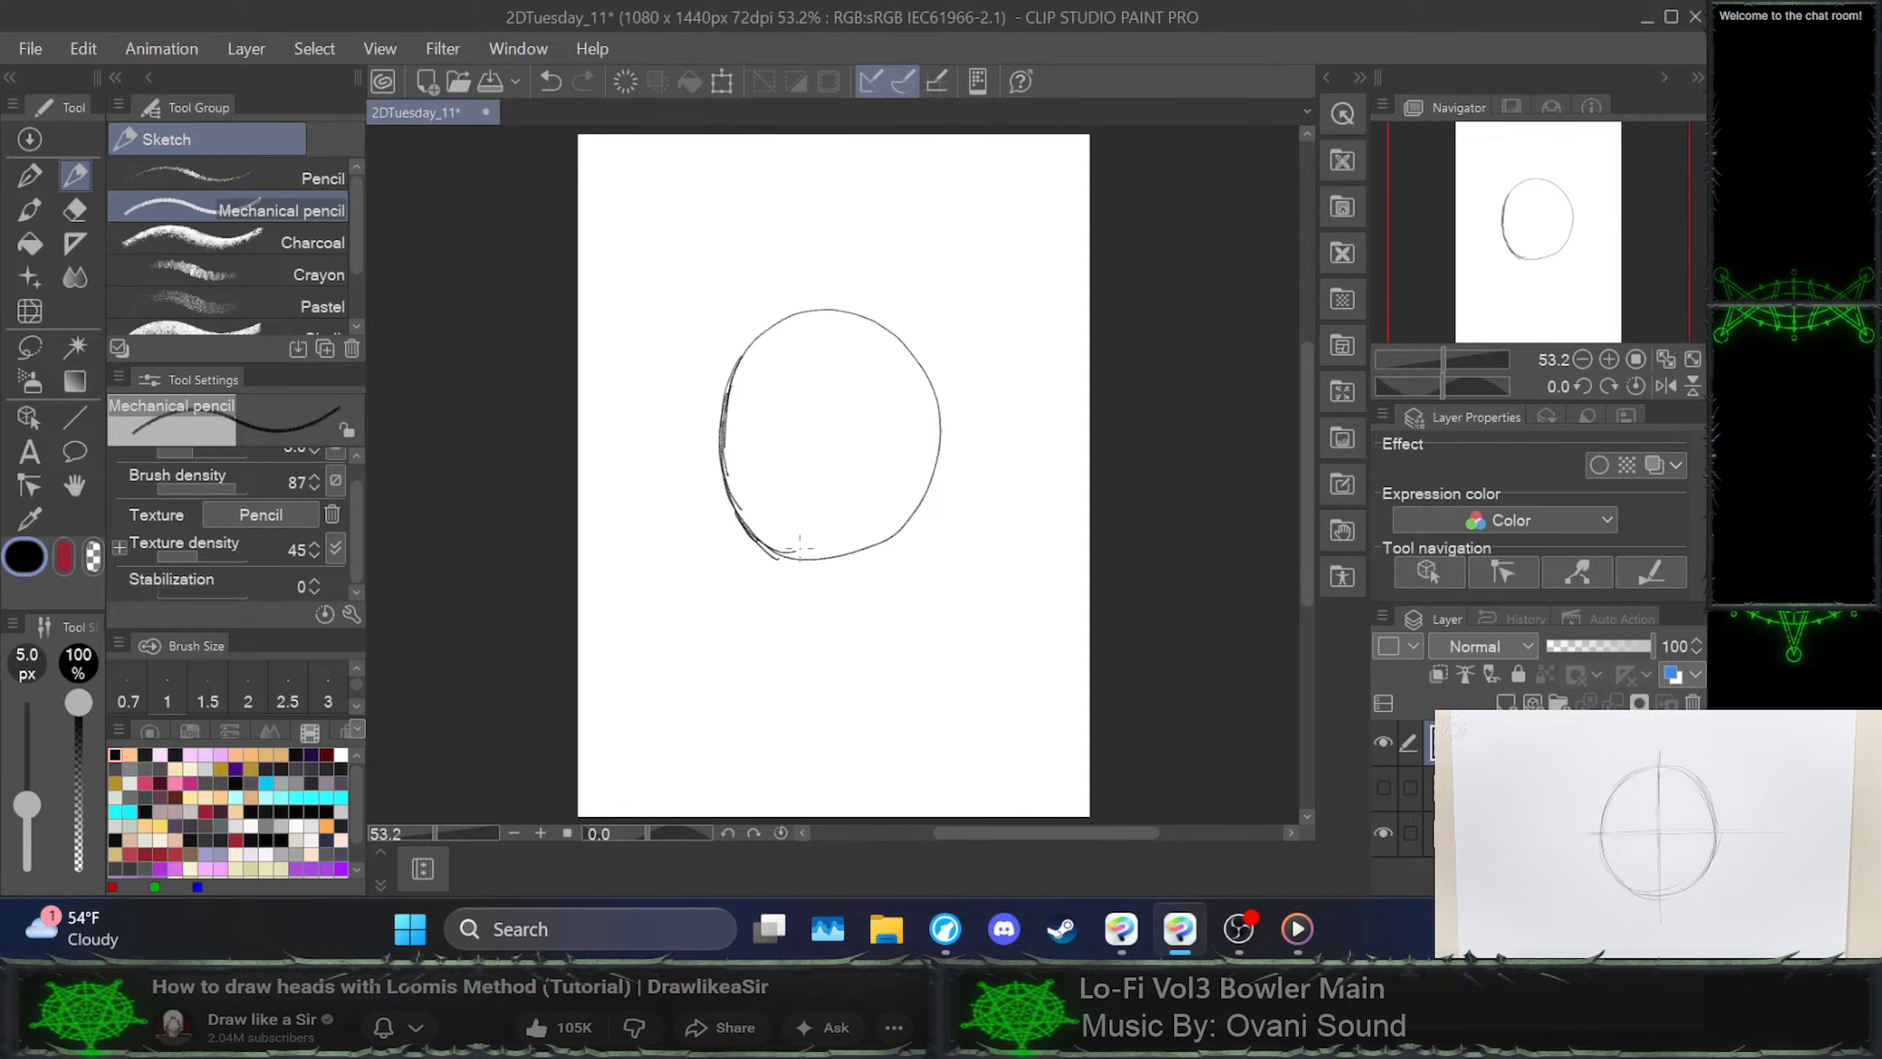
pyautogui.hotkey('ctrl', 'z')
pyautogui.hotkey('ctrl', 'z')
pyautogui.hotkey('ctrl', 'z')
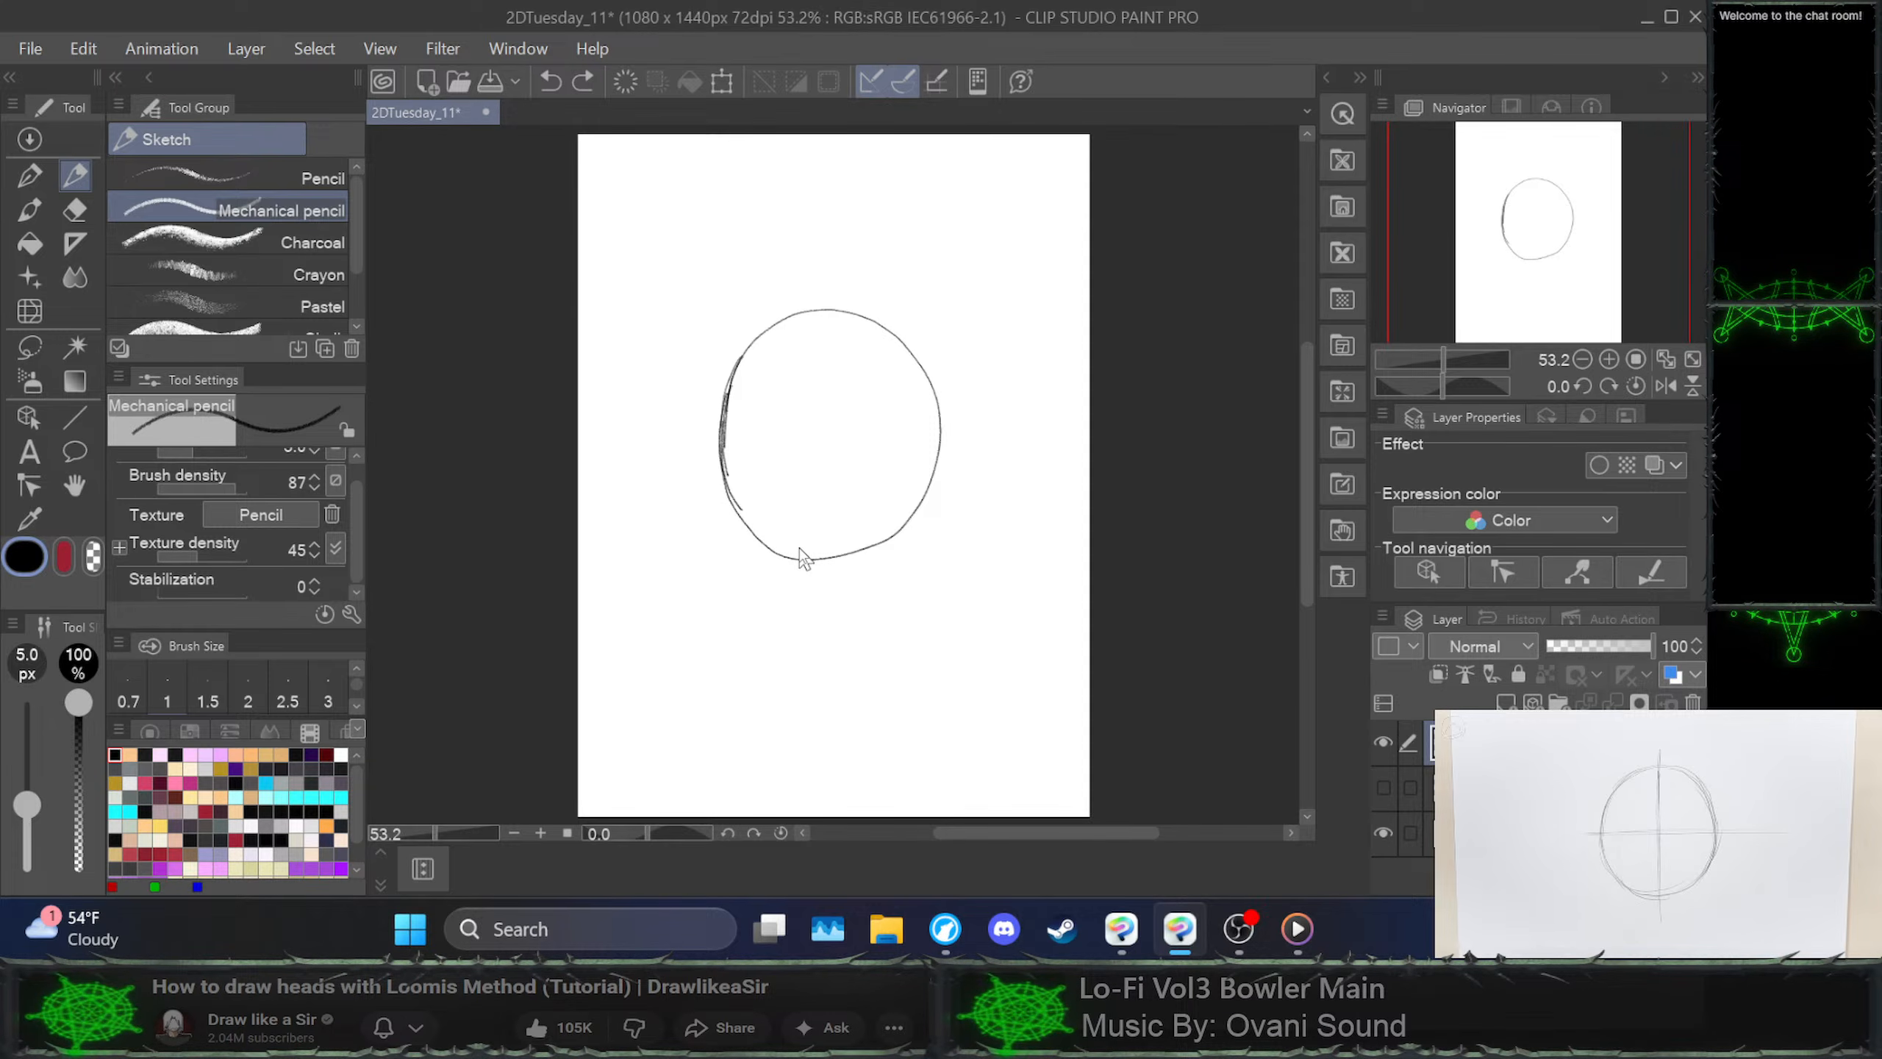
pyautogui.hotkey('ctrl', 'z')
pyautogui.hotkey('ctrl', 'z')
pyautogui.hotkey('ctrl', 'z')
pyautogui.hotkey('ctrl', 'z')
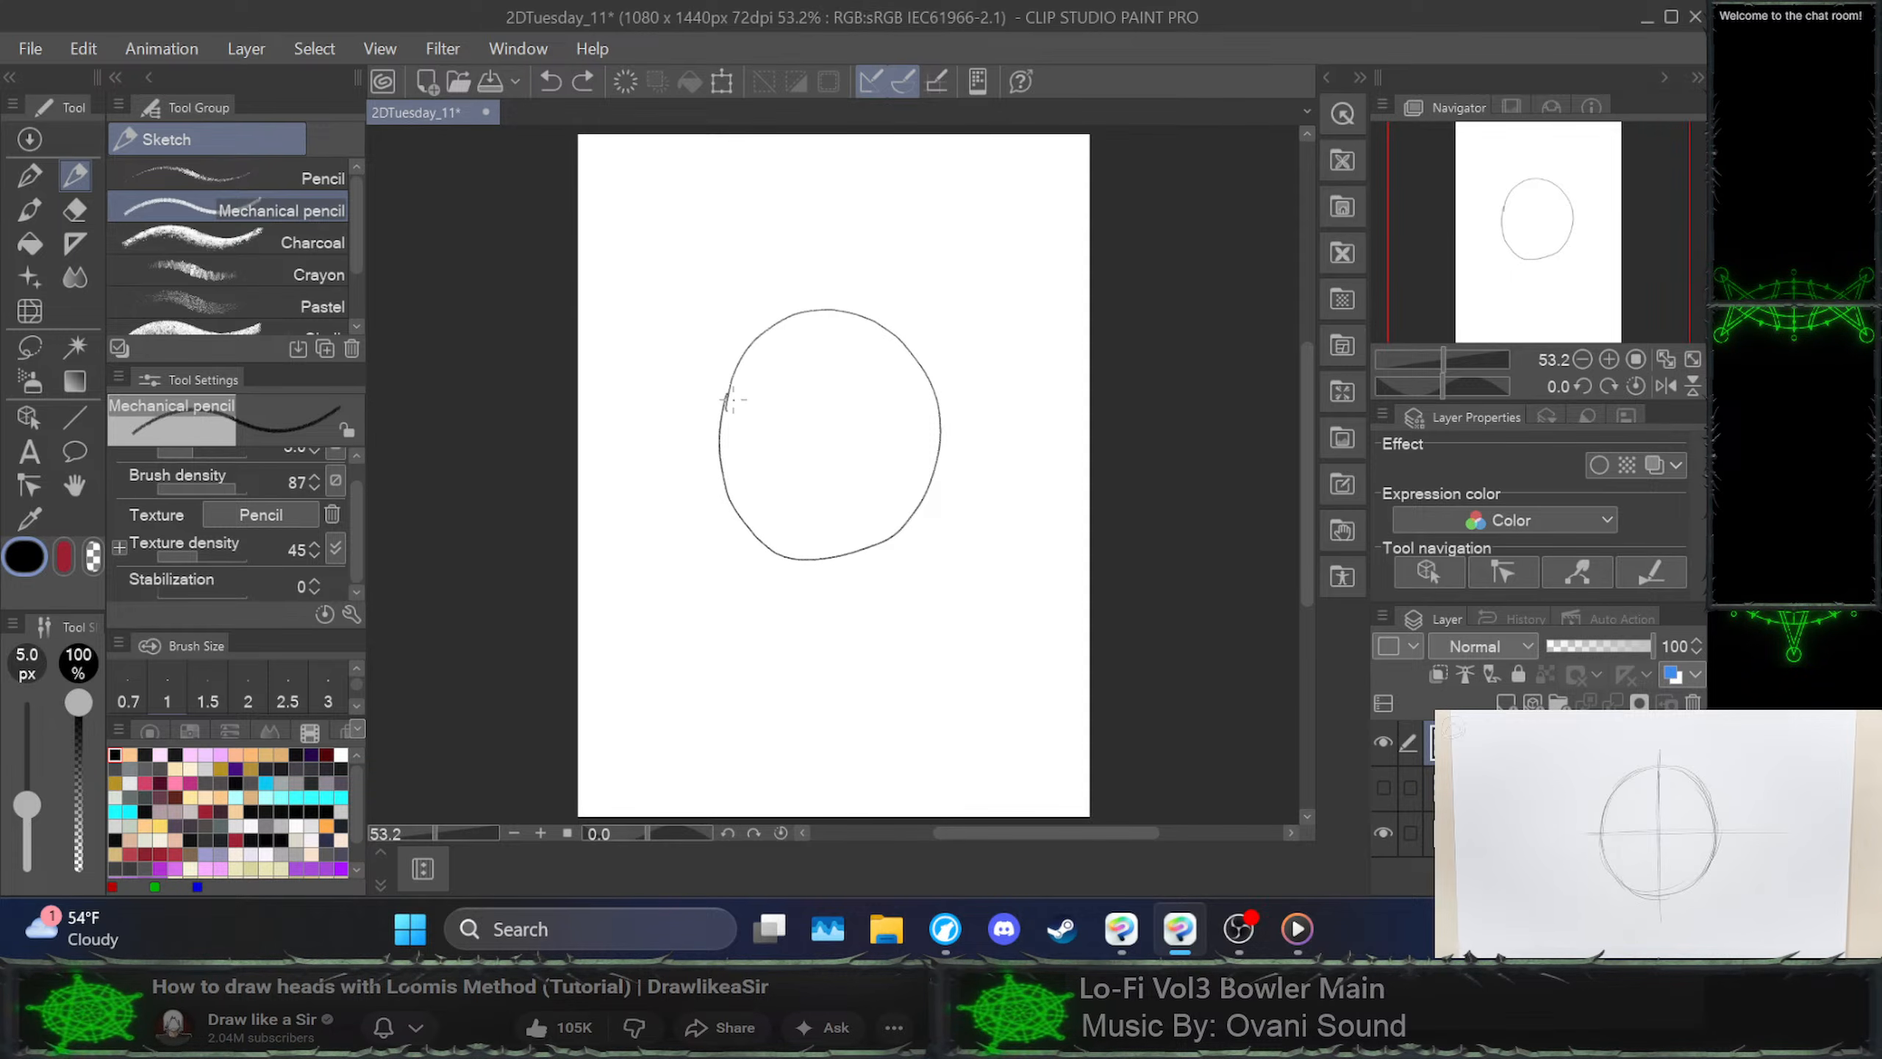
# Retrace the oval several times with overlapping loose strokes to build up its outline
pyautogui.moveTo(726, 408)
pyautogui.mouseDown()
pyautogui.moveTo(761, 334)
pyautogui.moveTo(817, 311)
pyautogui.moveTo(881, 327)
pyautogui.moveTo(935, 387)
pyautogui.moveTo(934, 455)
pyautogui.moveTo(902, 522)
pyautogui.moveTo(837, 557)
pyautogui.moveTo(763, 547)
pyautogui.moveTo(723, 424)
pyautogui.moveTo(742, 367)
pyautogui.moveTo(807, 328)
pyautogui.moveTo(888, 327)
pyautogui.mouseUp()
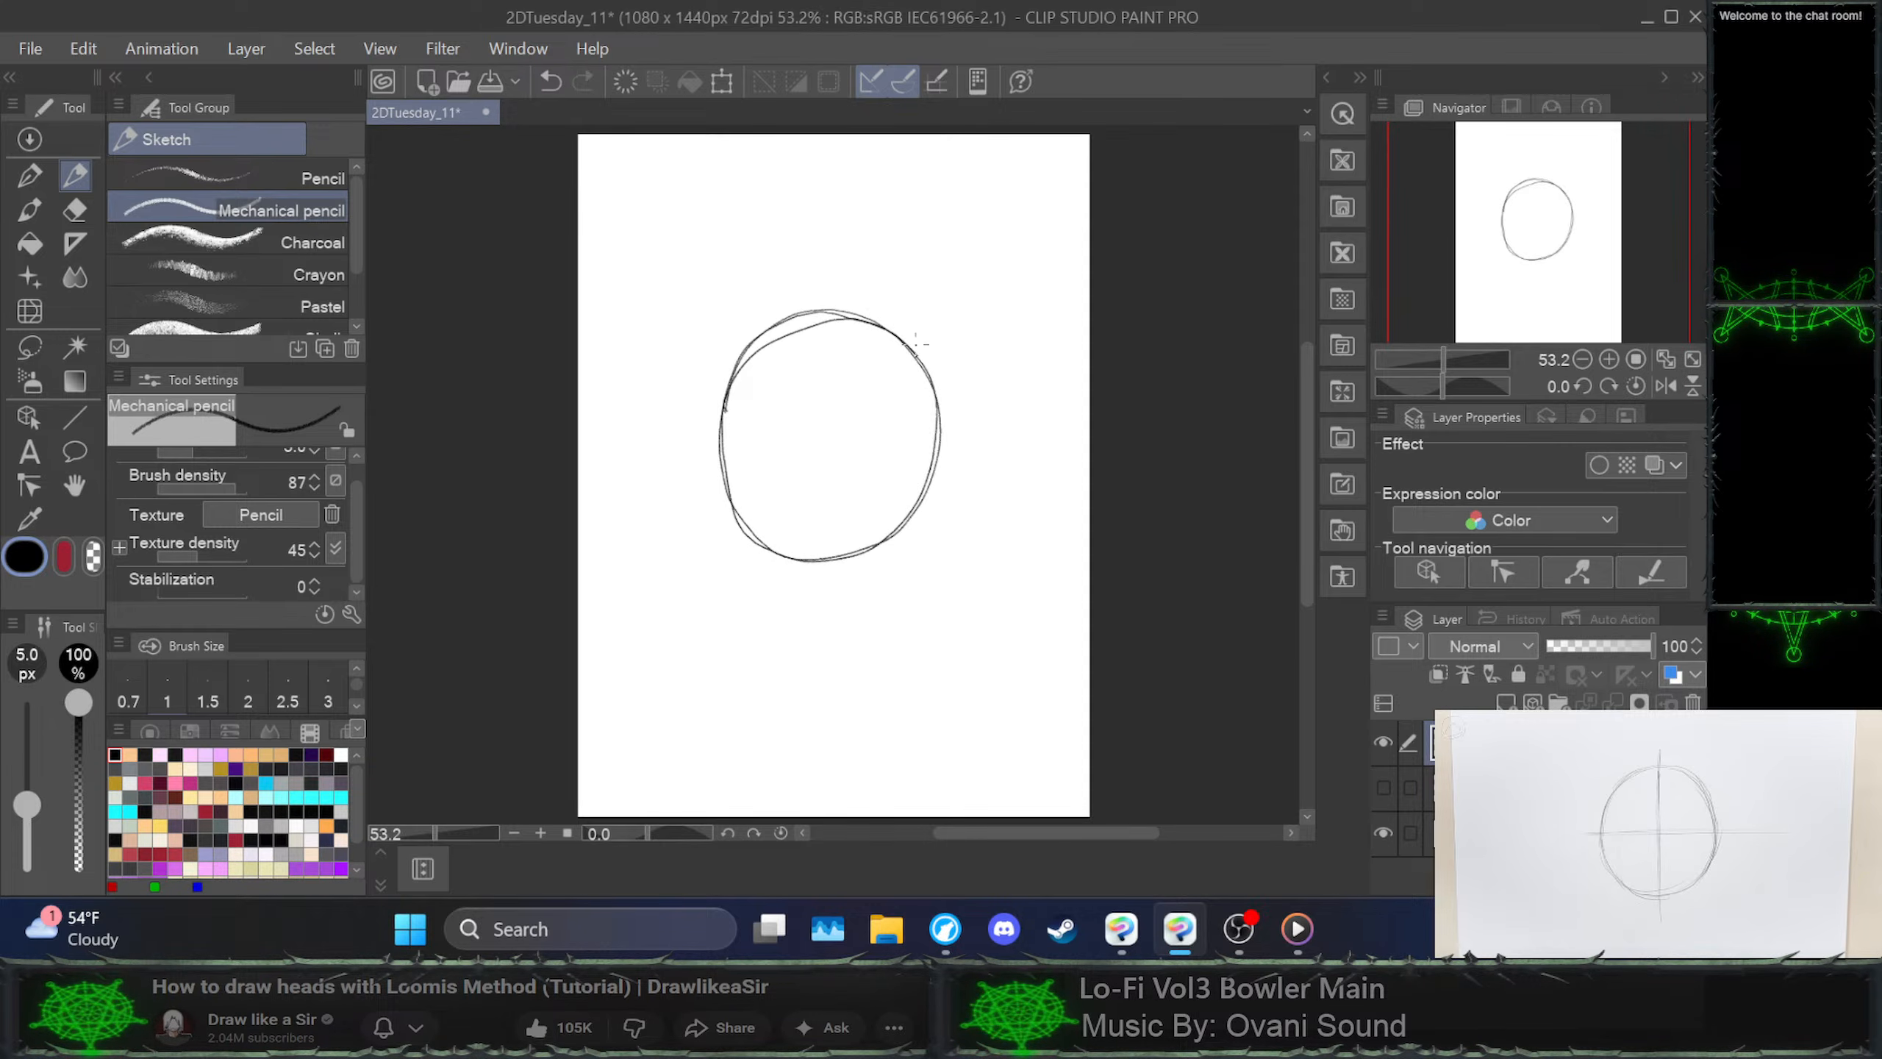
pyautogui.hotkey('ctrl', 'z')
pyautogui.moveTo(726, 400)
pyautogui.mouseDown()
pyautogui.moveTo(736, 356)
pyautogui.moveTo(778, 322)
pyautogui.moveTo(844, 309)
pyautogui.moveTo(893, 328)
pyautogui.moveTo(934, 430)
pyautogui.moveTo(877, 537)
pyautogui.moveTo(813, 556)
pyautogui.moveTo(752, 539)
pyautogui.moveTo(723, 469)
pyautogui.moveTo(746, 351)
pyautogui.moveTo(786, 323)
pyautogui.moveTo(887, 327)
pyautogui.moveTo(934, 414)
pyautogui.moveTo(934, 475)
pyautogui.moveTo(903, 520)
pyautogui.moveTo(836, 555)
pyautogui.moveTo(775, 546)
pyautogui.moveTo(735, 494)
pyautogui.moveTo(719, 414)
pyautogui.moveTo(738, 364)
pyautogui.moveTo(721, 445)
pyautogui.moveTo(774, 550)
pyautogui.moveTo(873, 549)
pyautogui.moveTo(922, 514)
pyautogui.moveTo(936, 457)
pyautogui.moveTo(896, 346)
pyautogui.moveTo(841, 321)
pyautogui.moveTo(761, 338)
pyautogui.moveTo(722, 395)
pyautogui.mouseUp()
pyautogui.hotkey('ctrl', 'z')
pyautogui.moveTo(832, 318)
pyautogui.mouseDown()
pyautogui.moveTo(739, 357)
pyautogui.moveTo(720, 427)
pyautogui.moveTo(736, 489)
pyautogui.moveTo(788, 550)
pyautogui.moveTo(865, 552)
pyautogui.mouseUp()
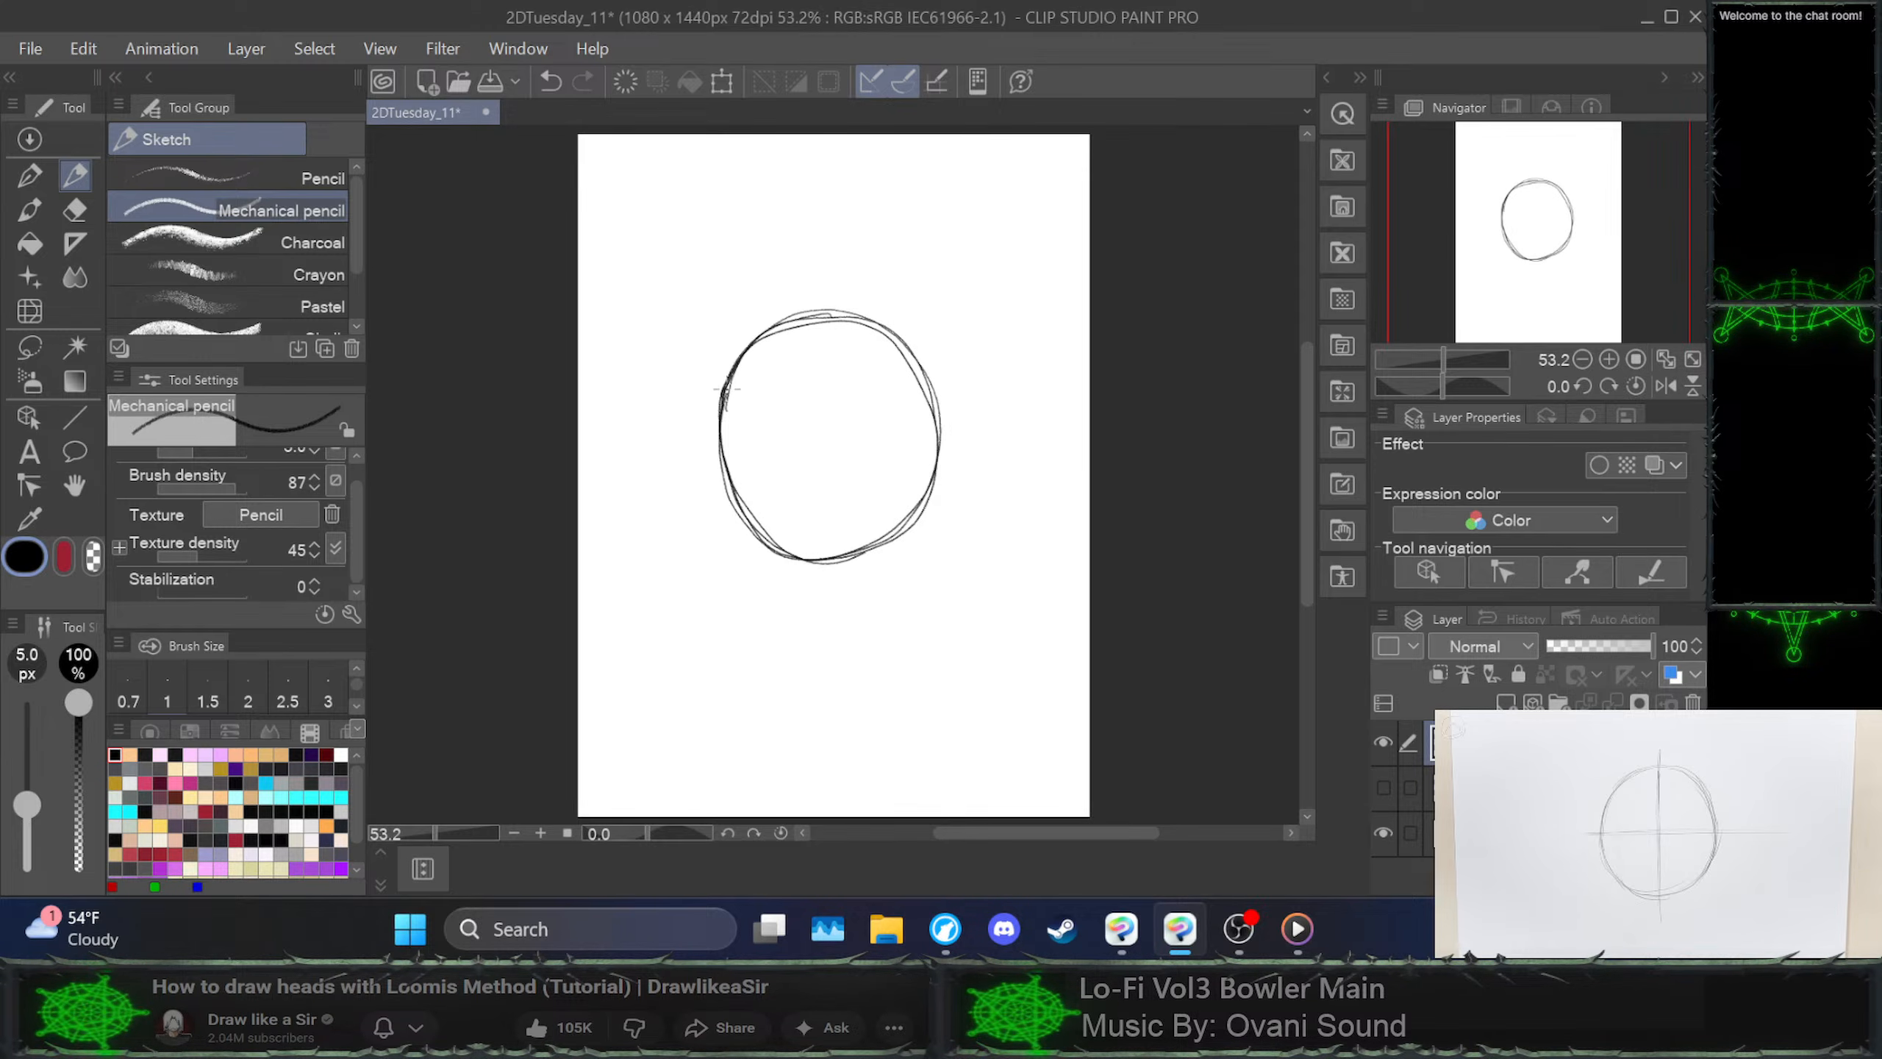
pyautogui.moveTo(727, 388)
pyautogui.mouseDown()
pyautogui.moveTo(740, 497)
pyautogui.moveTo(782, 538)
pyautogui.moveTo(846, 567)
pyautogui.moveTo(912, 546)
pyautogui.moveTo(940, 486)
pyautogui.moveTo(938, 412)
pyautogui.moveTo(901, 351)
pyautogui.moveTo(836, 327)
pyautogui.moveTo(768, 347)
pyautogui.moveTo(721, 413)
pyautogui.moveTo(735, 501)
pyautogui.moveTo(798, 557)
pyautogui.moveTo(886, 557)
pyautogui.moveTo(930, 482)
pyautogui.moveTo(928, 401)
pyautogui.moveTo(880, 327)
pyautogui.moveTo(802, 317)
pyautogui.moveTo(729, 388)
pyautogui.moveTo(726, 482)
pyautogui.moveTo(783, 563)
pyautogui.moveTo(869, 564)
pyautogui.moveTo(932, 494)
pyautogui.moveTo(932, 383)
pyautogui.moveTo(866, 317)
pyautogui.moveTo(775, 347)
pyautogui.moveTo(737, 447)
pyautogui.moveTo(775, 531)
pyautogui.moveTo(869, 541)
pyautogui.moveTo(935, 500)
pyautogui.mouseUp()
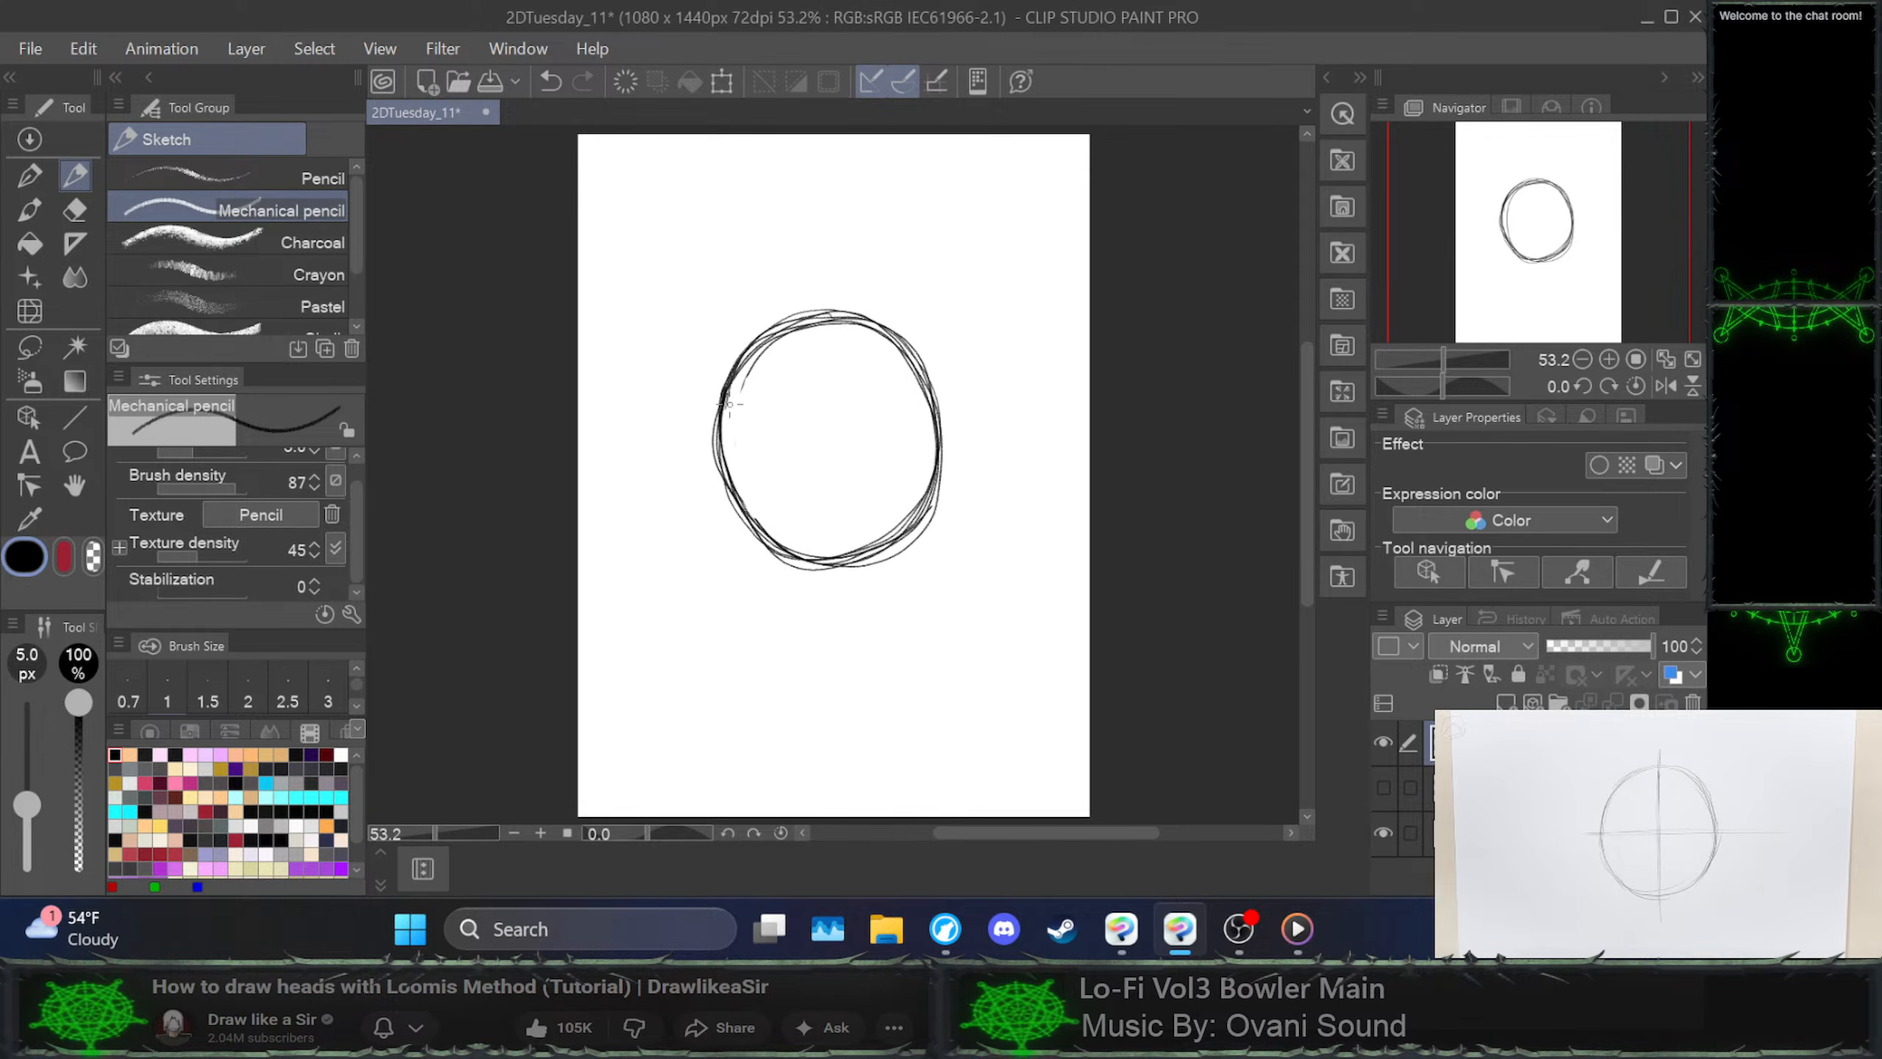
pyautogui.moveTo(730, 404); pyautogui.dragTo(771, 348)
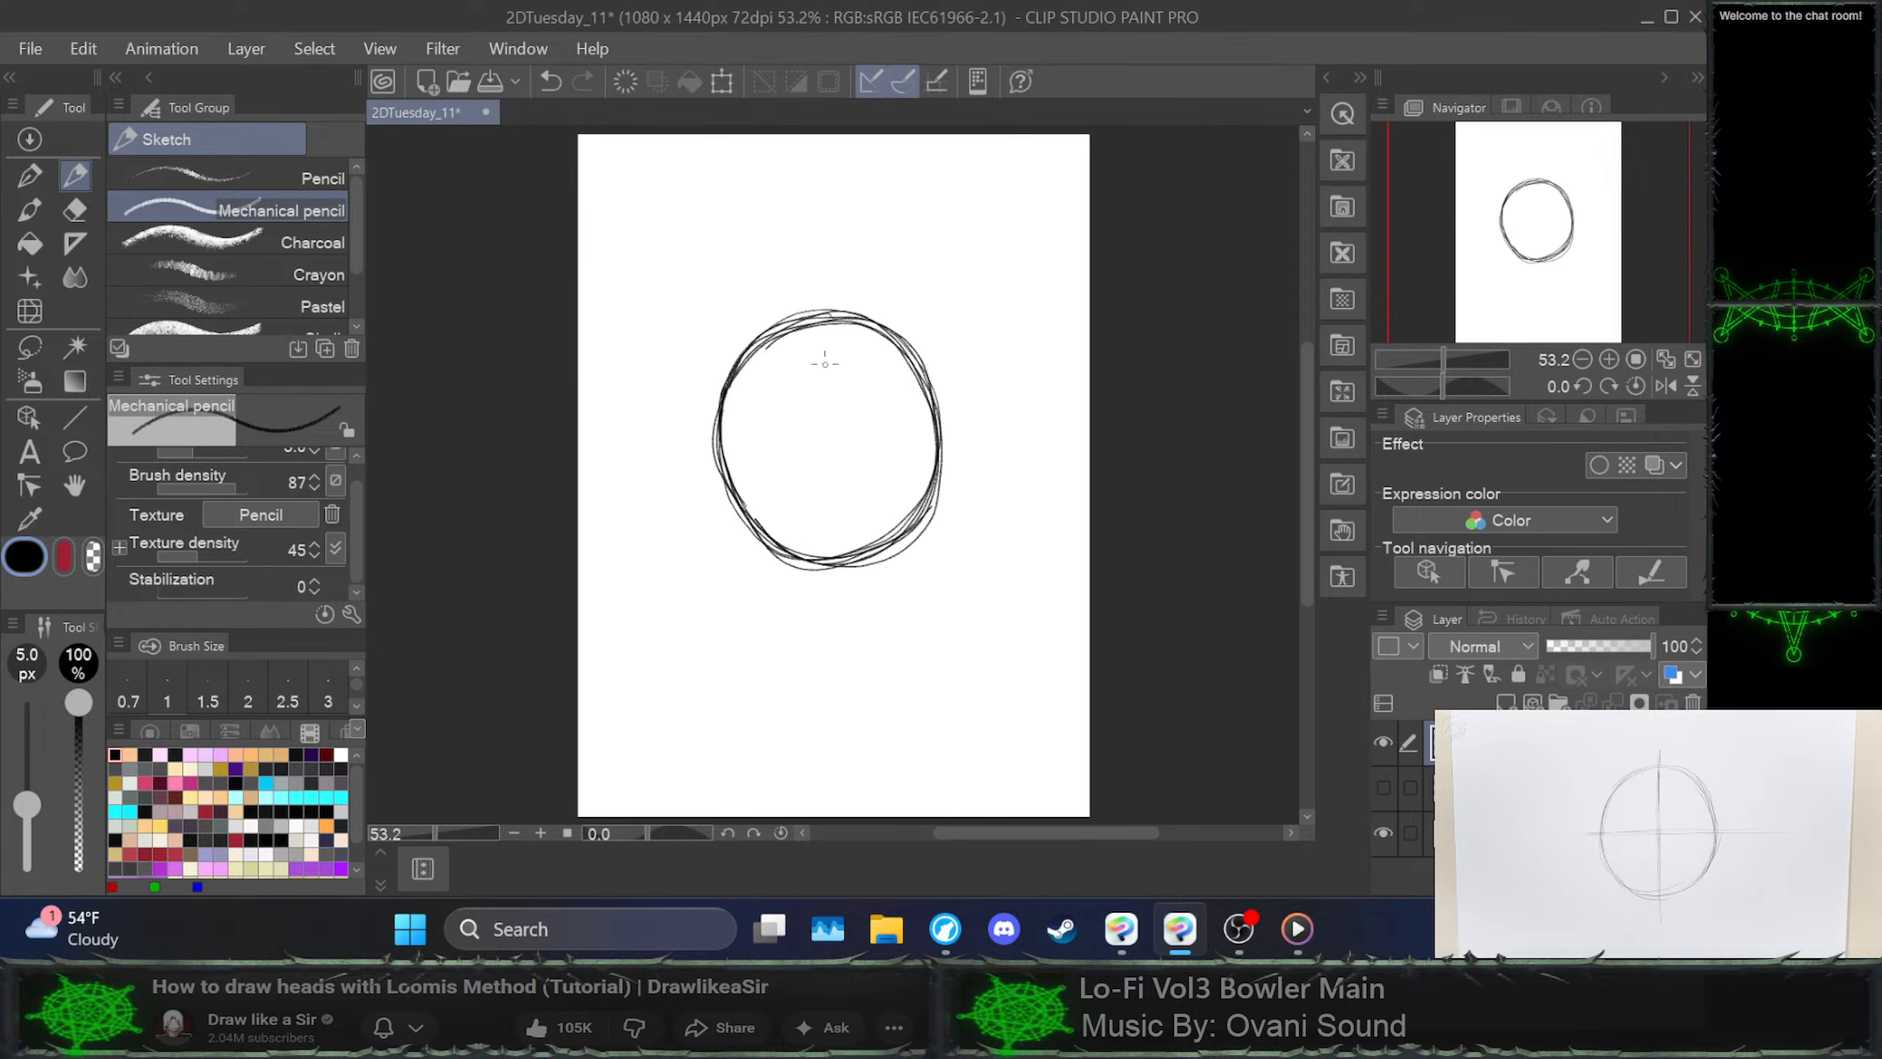
# Erase the stray outer lines around the oval's lower edge and sides, and the extra inner lines along its top
pyautogui.moveTo(874, 561)
pyautogui.mouseDown()
pyautogui.moveTo(934, 532)
pyautogui.moveTo(808, 565)
pyautogui.moveTo(789, 535)
pyautogui.mouseUp()
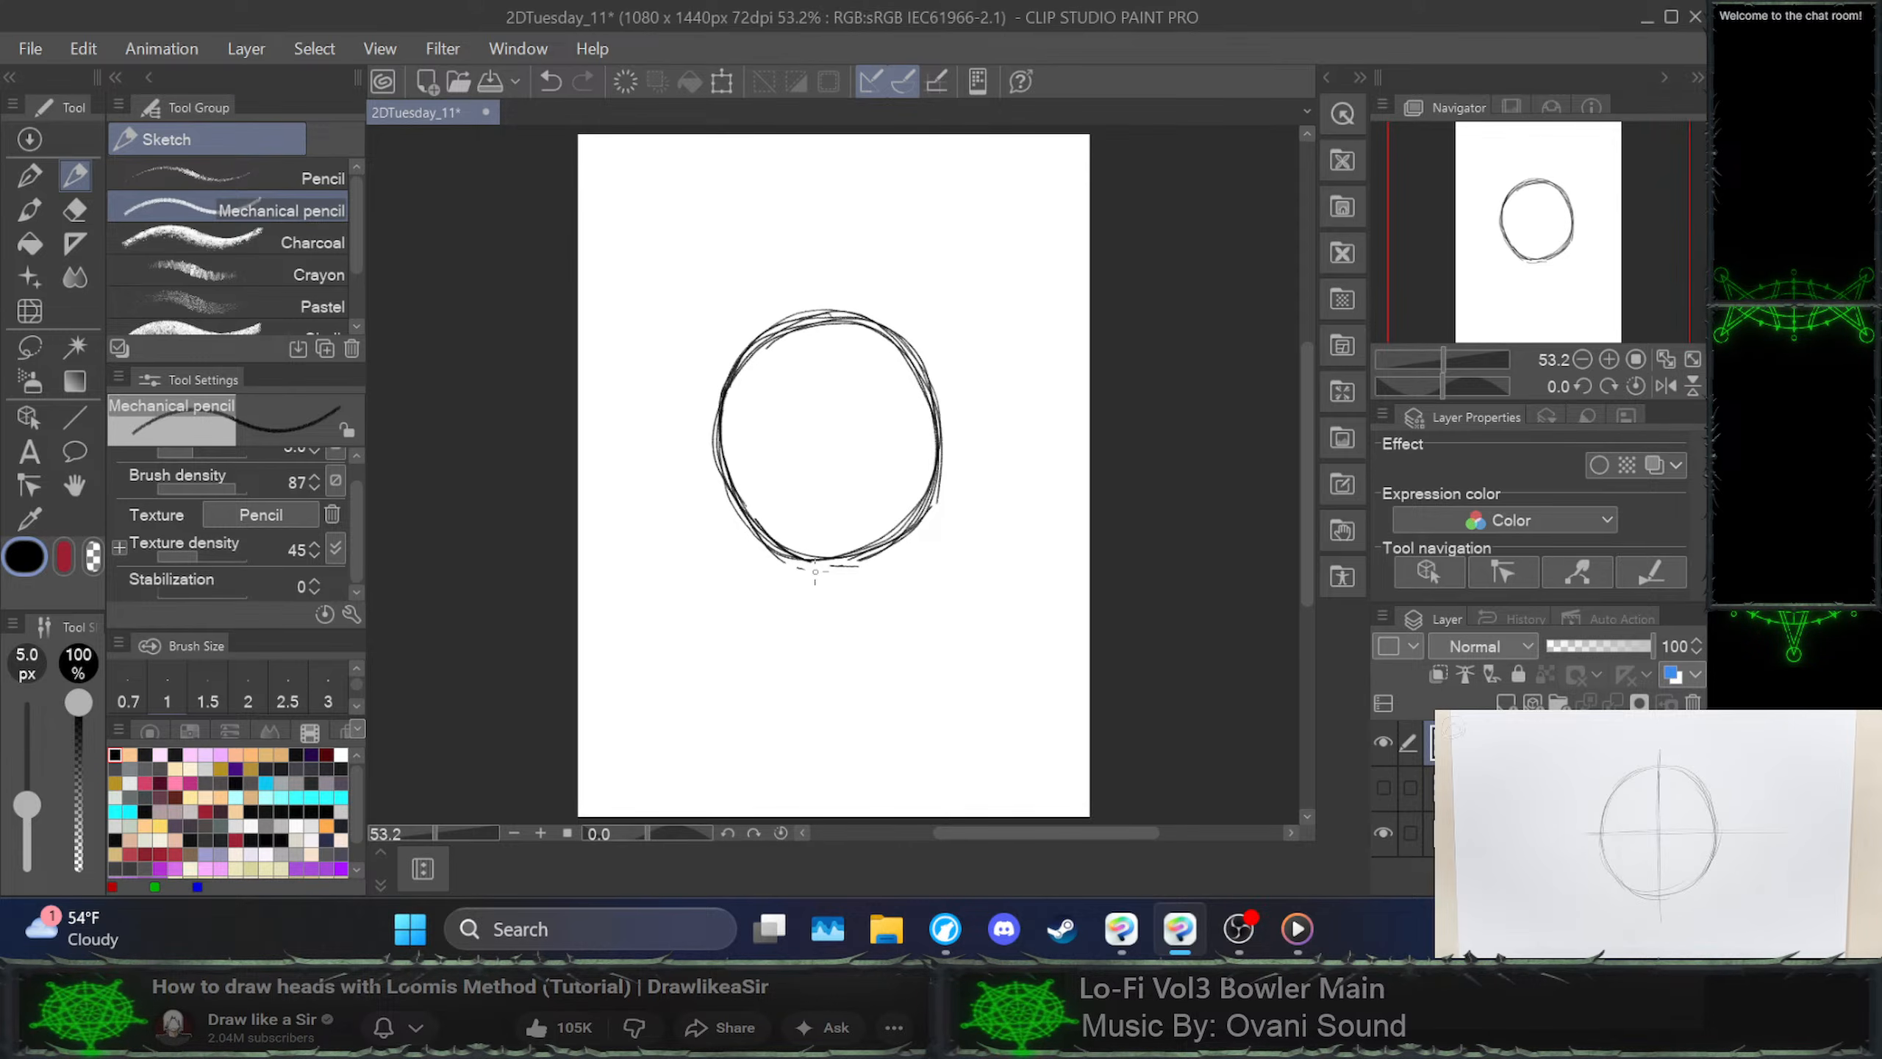
pyautogui.moveTo(812, 569)
pyautogui.mouseDown()
pyautogui.moveTo(854, 568)
pyautogui.moveTo(785, 566)
pyautogui.moveTo(722, 508)
pyautogui.moveTo(782, 568)
pyautogui.moveTo(723, 475)
pyautogui.moveTo(775, 564)
pyautogui.moveTo(714, 404)
pyautogui.moveTo(724, 367)
pyautogui.mouseUp()
pyautogui.moveTo(872, 550)
pyautogui.mouseDown()
pyautogui.moveTo(953, 499)
pyautogui.moveTo(873, 557)
pyautogui.moveTo(963, 468)
pyautogui.moveTo(848, 573)
pyautogui.moveTo(945, 496)
pyautogui.mouseUp()
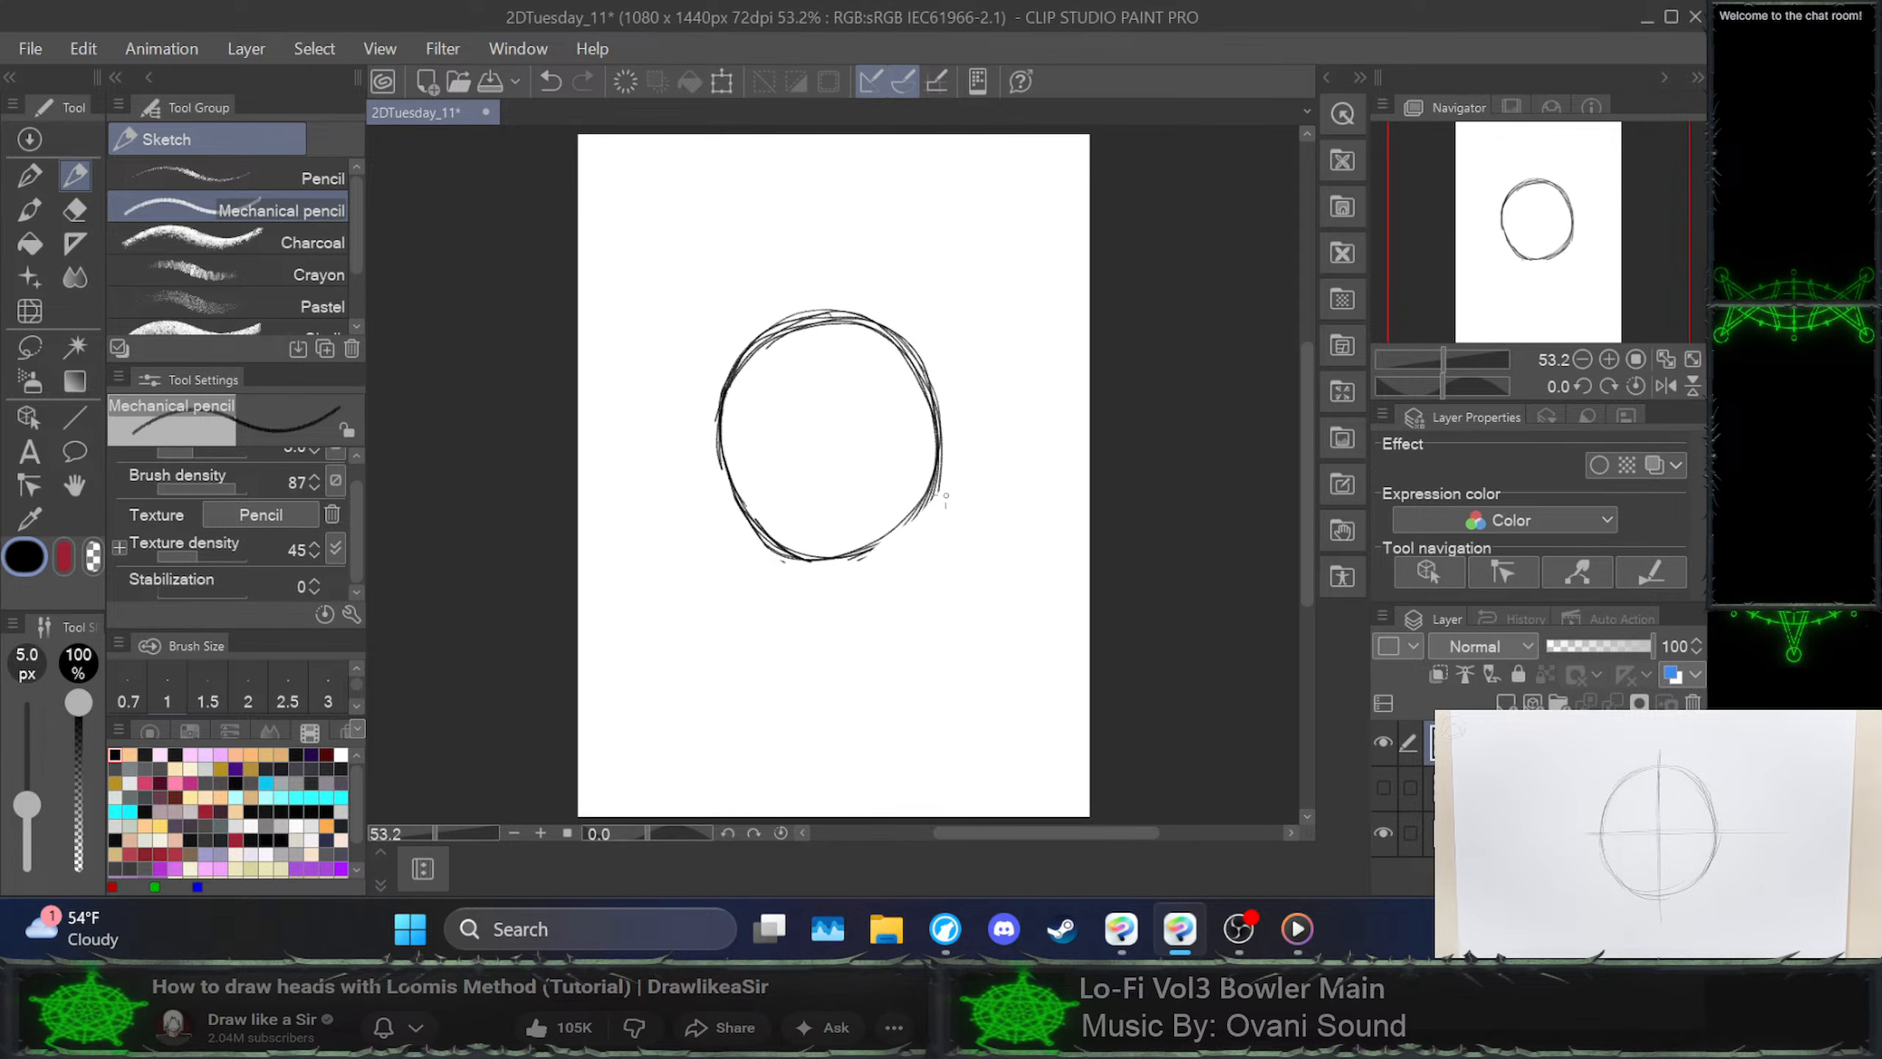
pyautogui.moveTo(844, 565); pyautogui.dragTo(763, 549)
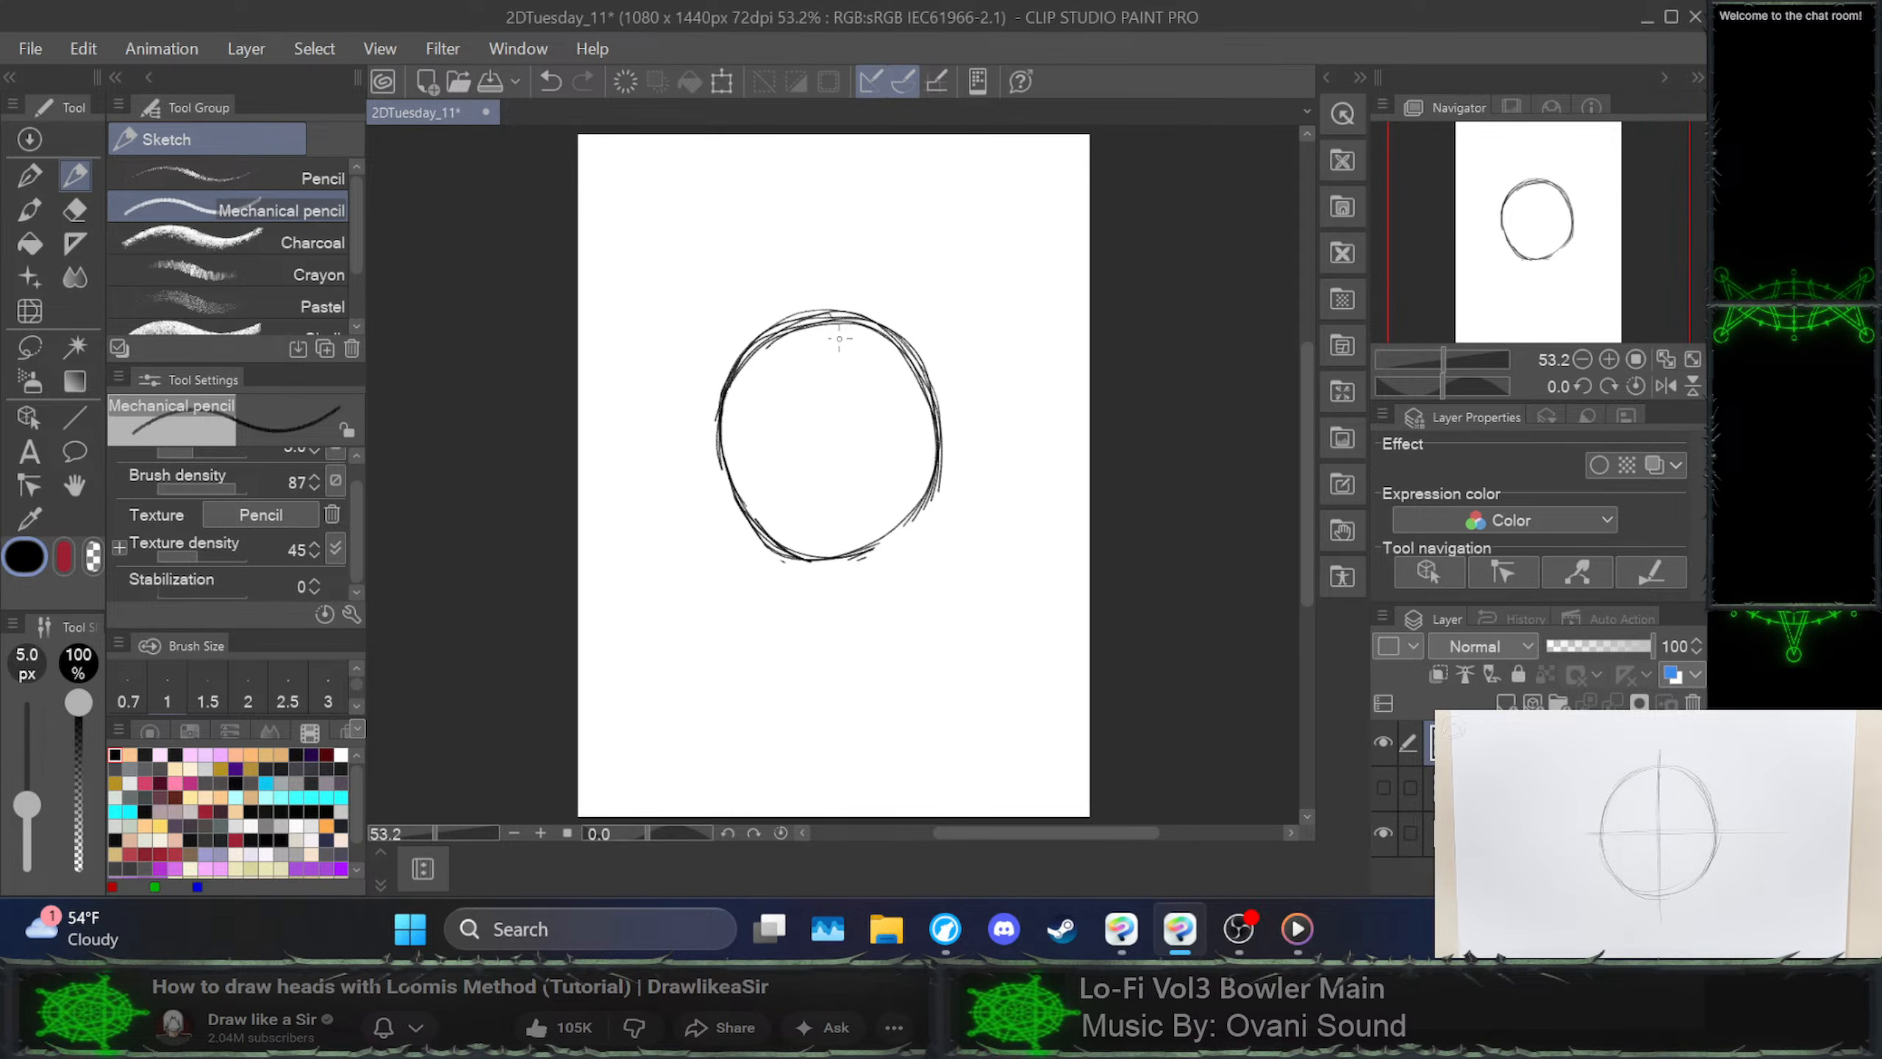
pyautogui.moveTo(840, 339)
pyautogui.mouseDown()
pyautogui.moveTo(800, 326)
pyautogui.moveTo(739, 386)
pyautogui.mouseUp()
pyautogui.moveTo(852, 334)
pyautogui.mouseDown()
pyautogui.moveTo(765, 358)
pyautogui.moveTo(745, 424)
pyautogui.moveTo(754, 353)
pyautogui.moveTo(738, 382)
pyautogui.moveTo(780, 341)
pyautogui.moveTo(879, 313)
pyautogui.moveTo(839, 320)
pyautogui.moveTo(920, 381)
pyautogui.moveTo(750, 378)
pyautogui.moveTo(787, 339)
pyautogui.moveTo(877, 344)
pyautogui.moveTo(810, 319)
pyautogui.moveTo(753, 350)
pyautogui.moveTo(739, 388)
pyautogui.mouseUp()
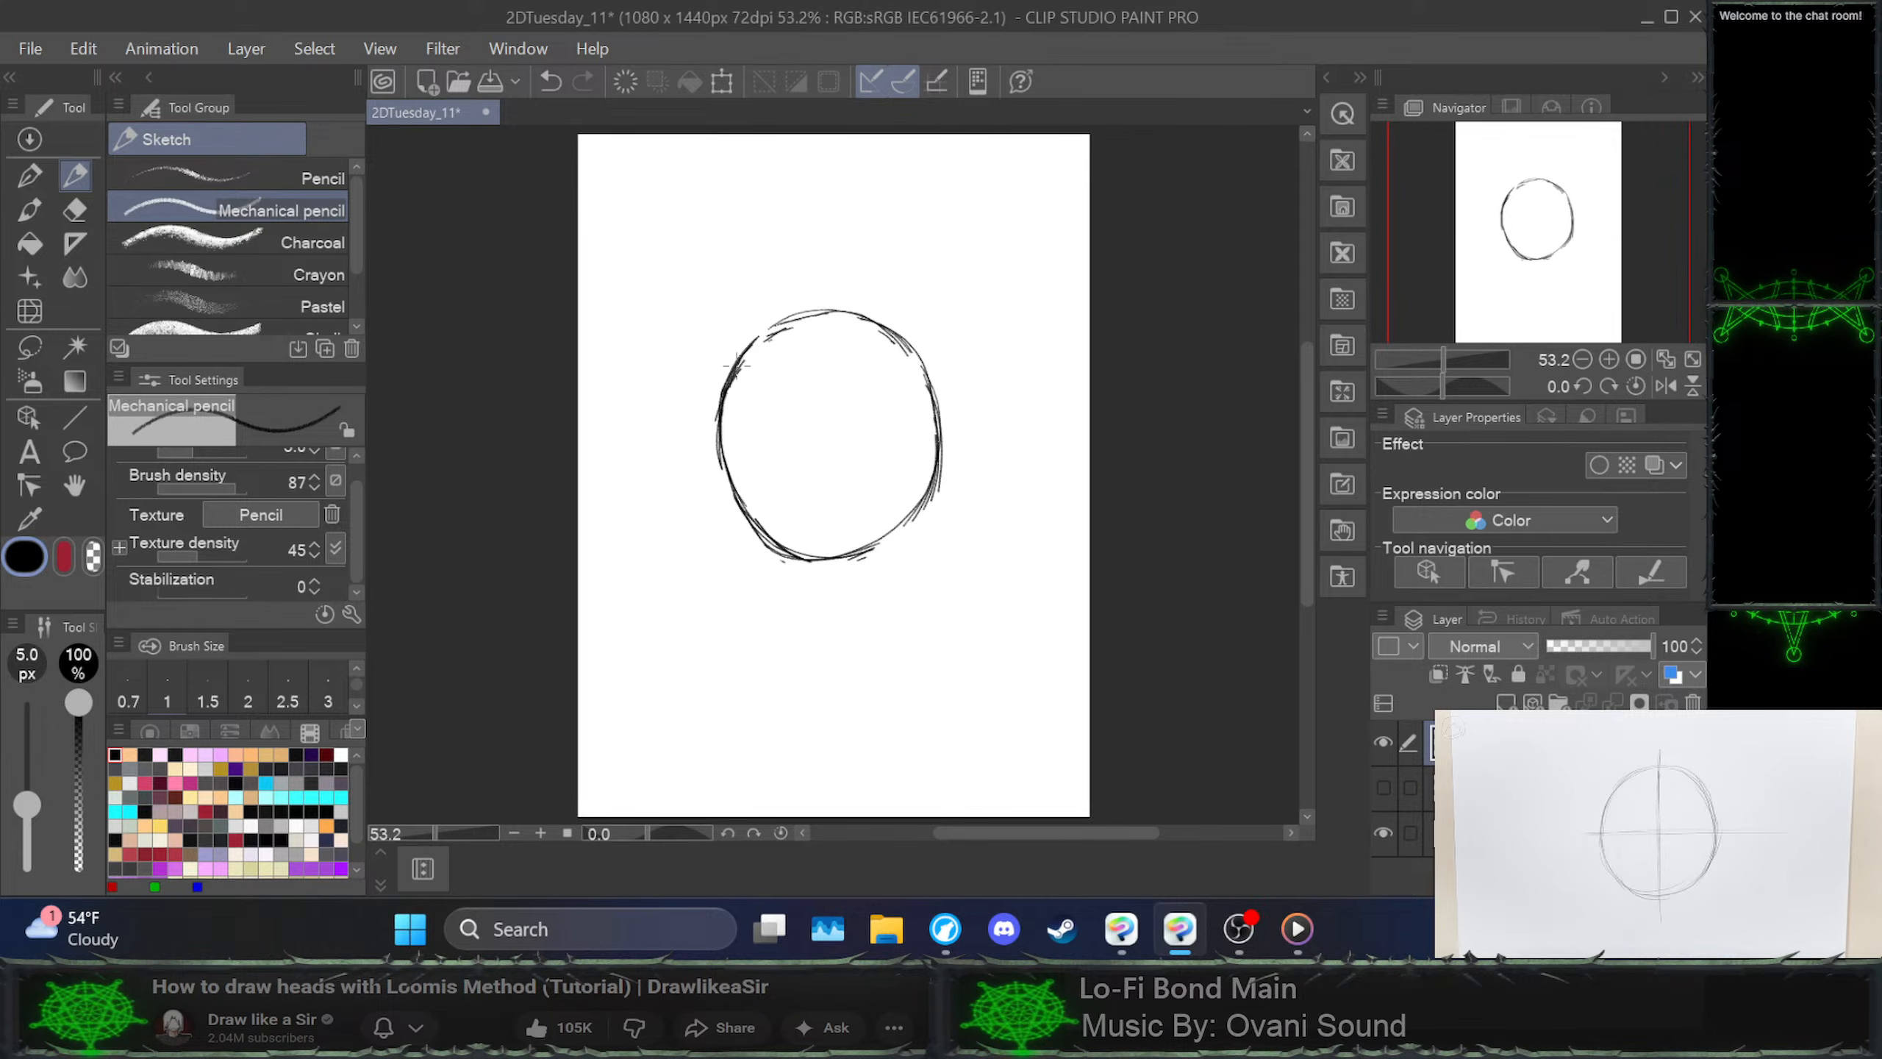
# Reinforce the oval's upper curves, side and bottom edge with short strokes, and trim the stray lines outside its lower curve
pyautogui.moveTo(749, 342)
pyautogui.mouseDown()
pyautogui.moveTo(791, 314)
pyautogui.moveTo(909, 313)
pyautogui.moveTo(883, 345)
pyautogui.moveTo(928, 375)
pyautogui.moveTo(919, 346)
pyautogui.moveTo(937, 418)
pyautogui.mouseUp()
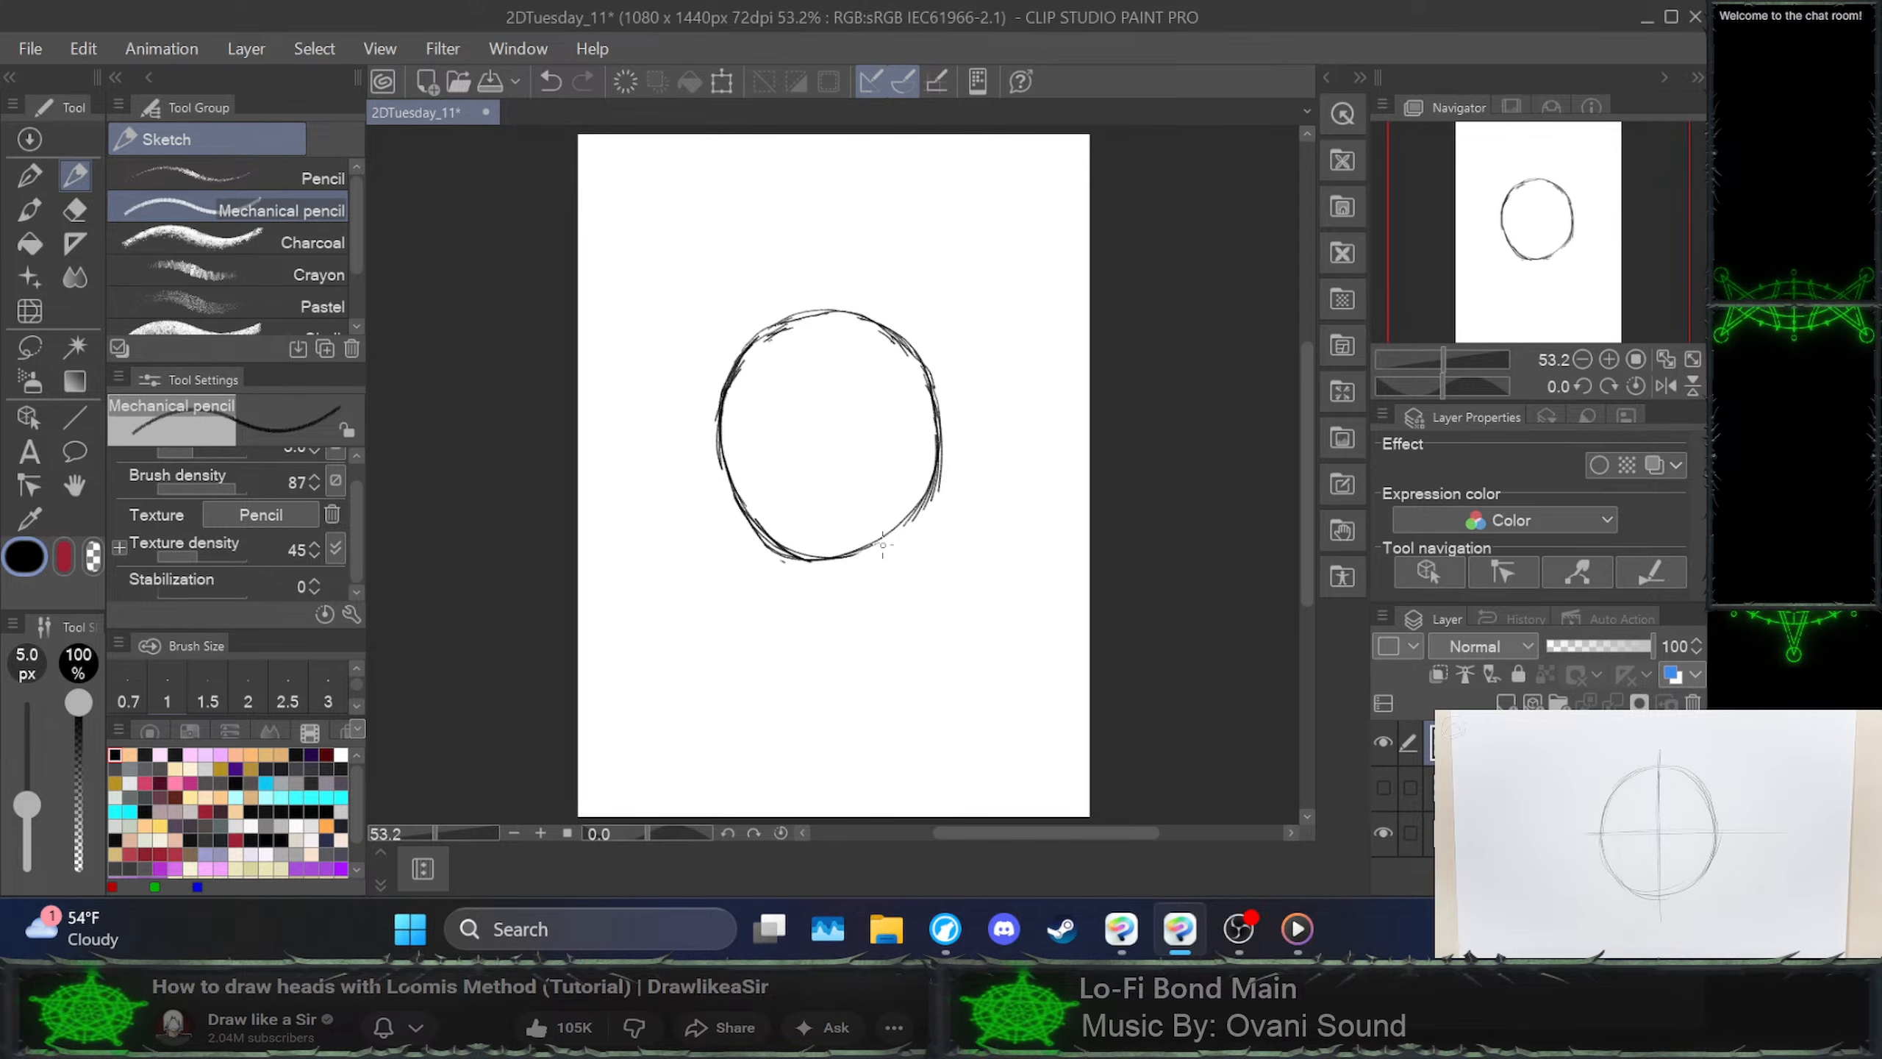
pyautogui.moveTo(929, 510); pyautogui.dragTo(945, 467)
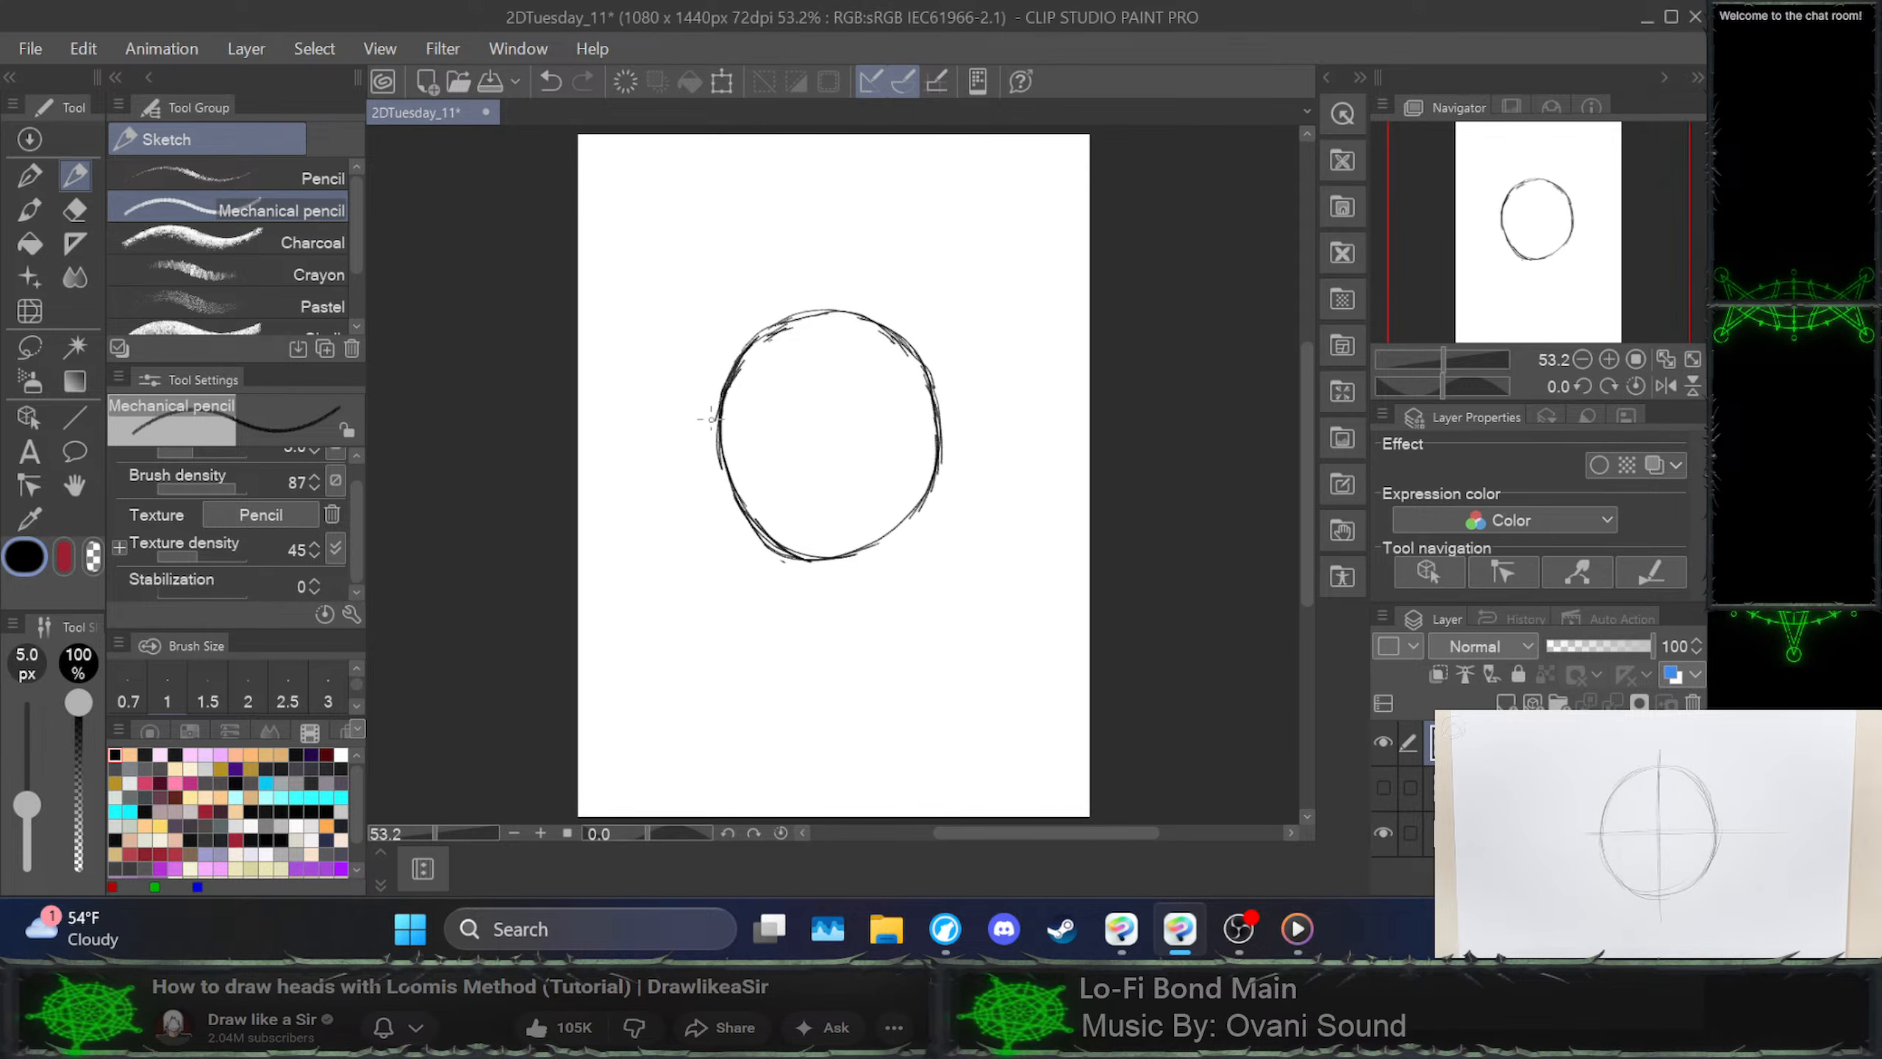
pyautogui.moveTo(712, 400)
pyautogui.mouseDown()
pyautogui.moveTo(722, 392)
pyautogui.moveTo(742, 509)
pyautogui.moveTo(848, 569)
pyautogui.moveTo(934, 502)
pyautogui.moveTo(936, 431)
pyautogui.moveTo(934, 512)
pyautogui.moveTo(898, 544)
pyautogui.moveTo(843, 561)
pyautogui.moveTo(783, 548)
pyautogui.moveTo(757, 504)
pyautogui.mouseUp()
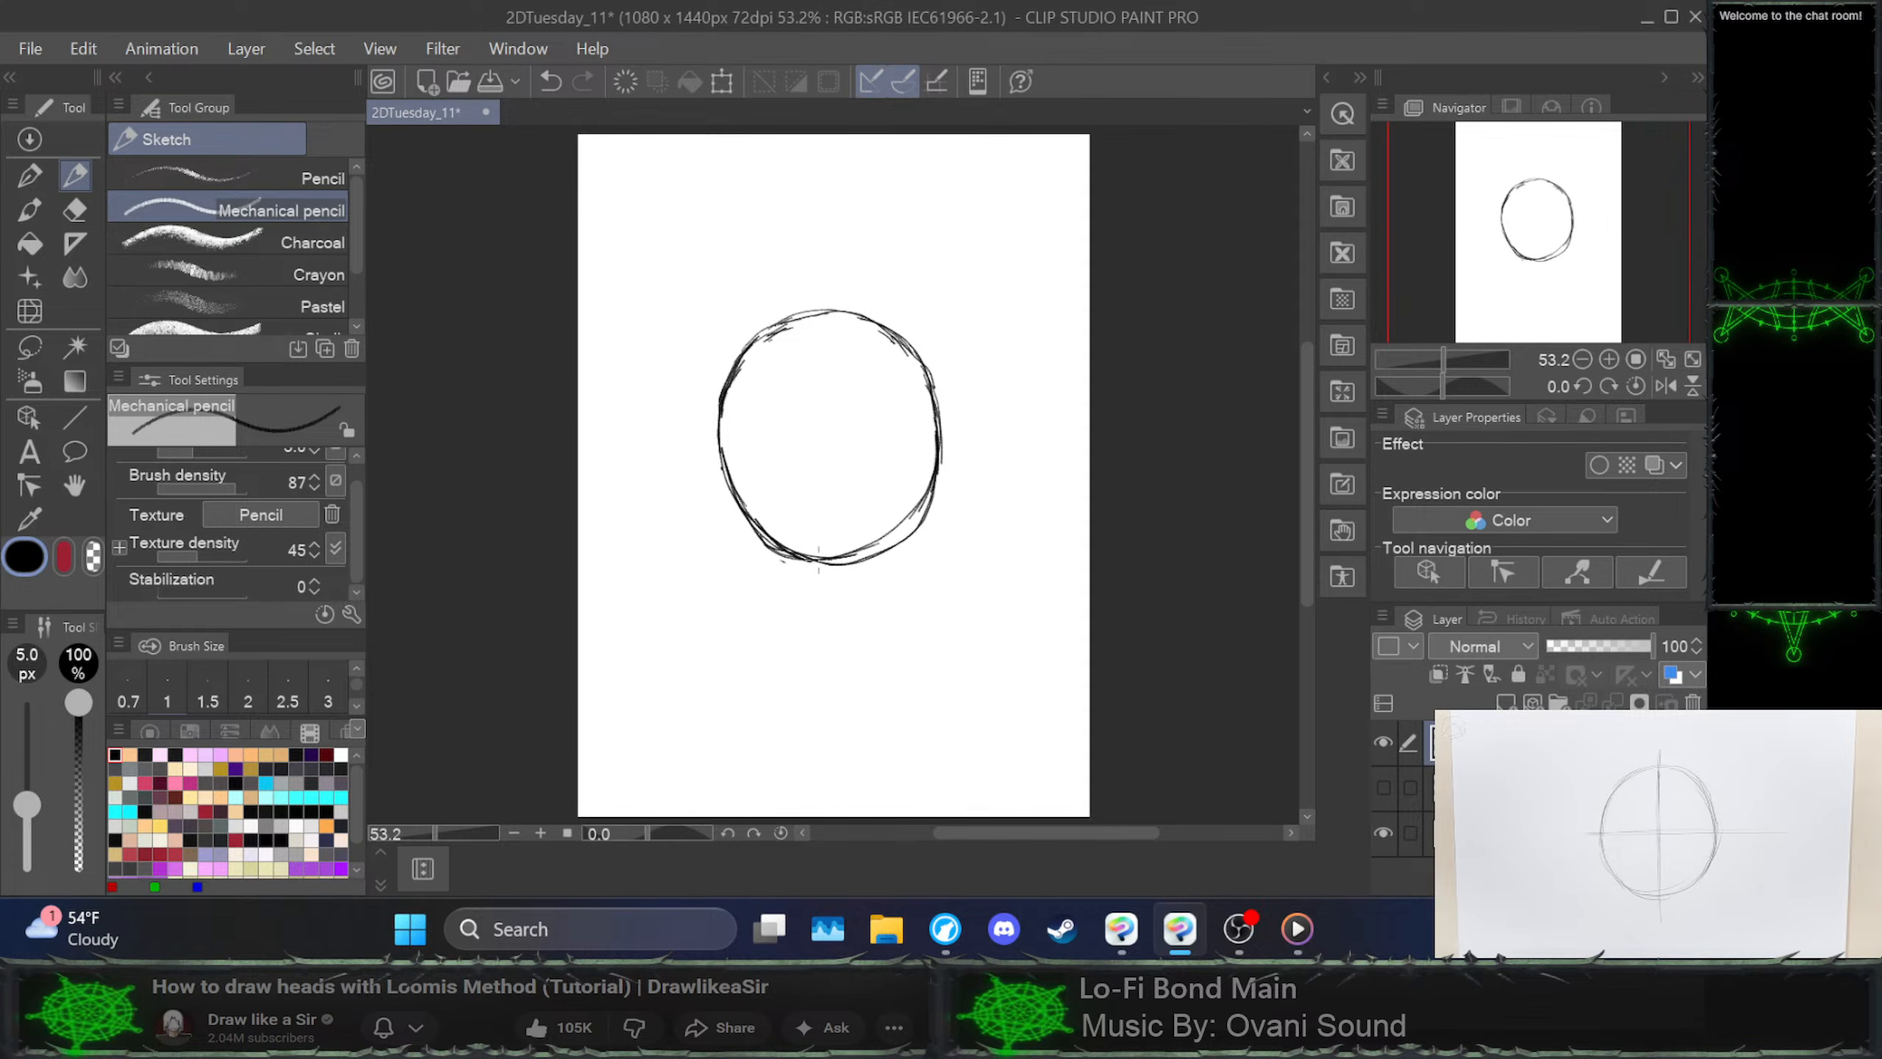
pyautogui.hotkey('ctrl', 'z')
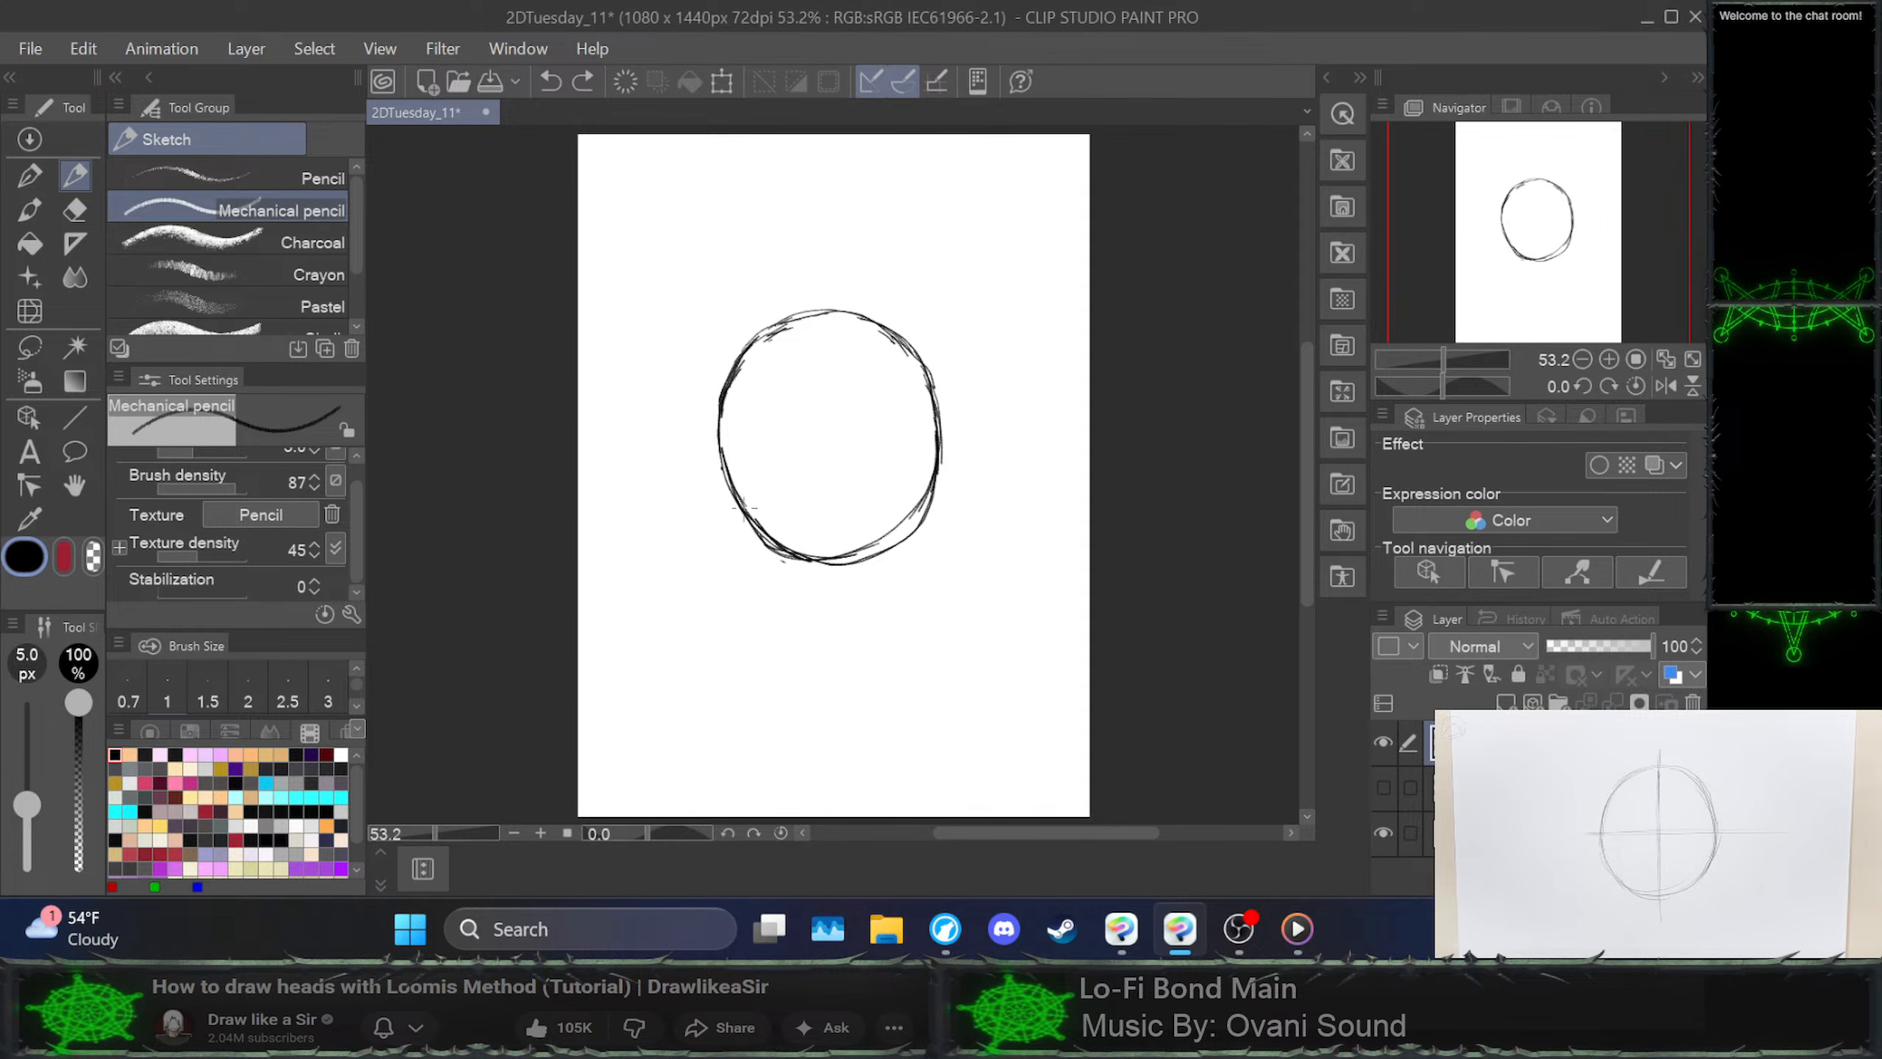
pyautogui.moveTo(771, 554)
pyautogui.mouseDown()
pyautogui.moveTo(895, 540)
pyautogui.moveTo(926, 497)
pyautogui.mouseUp()
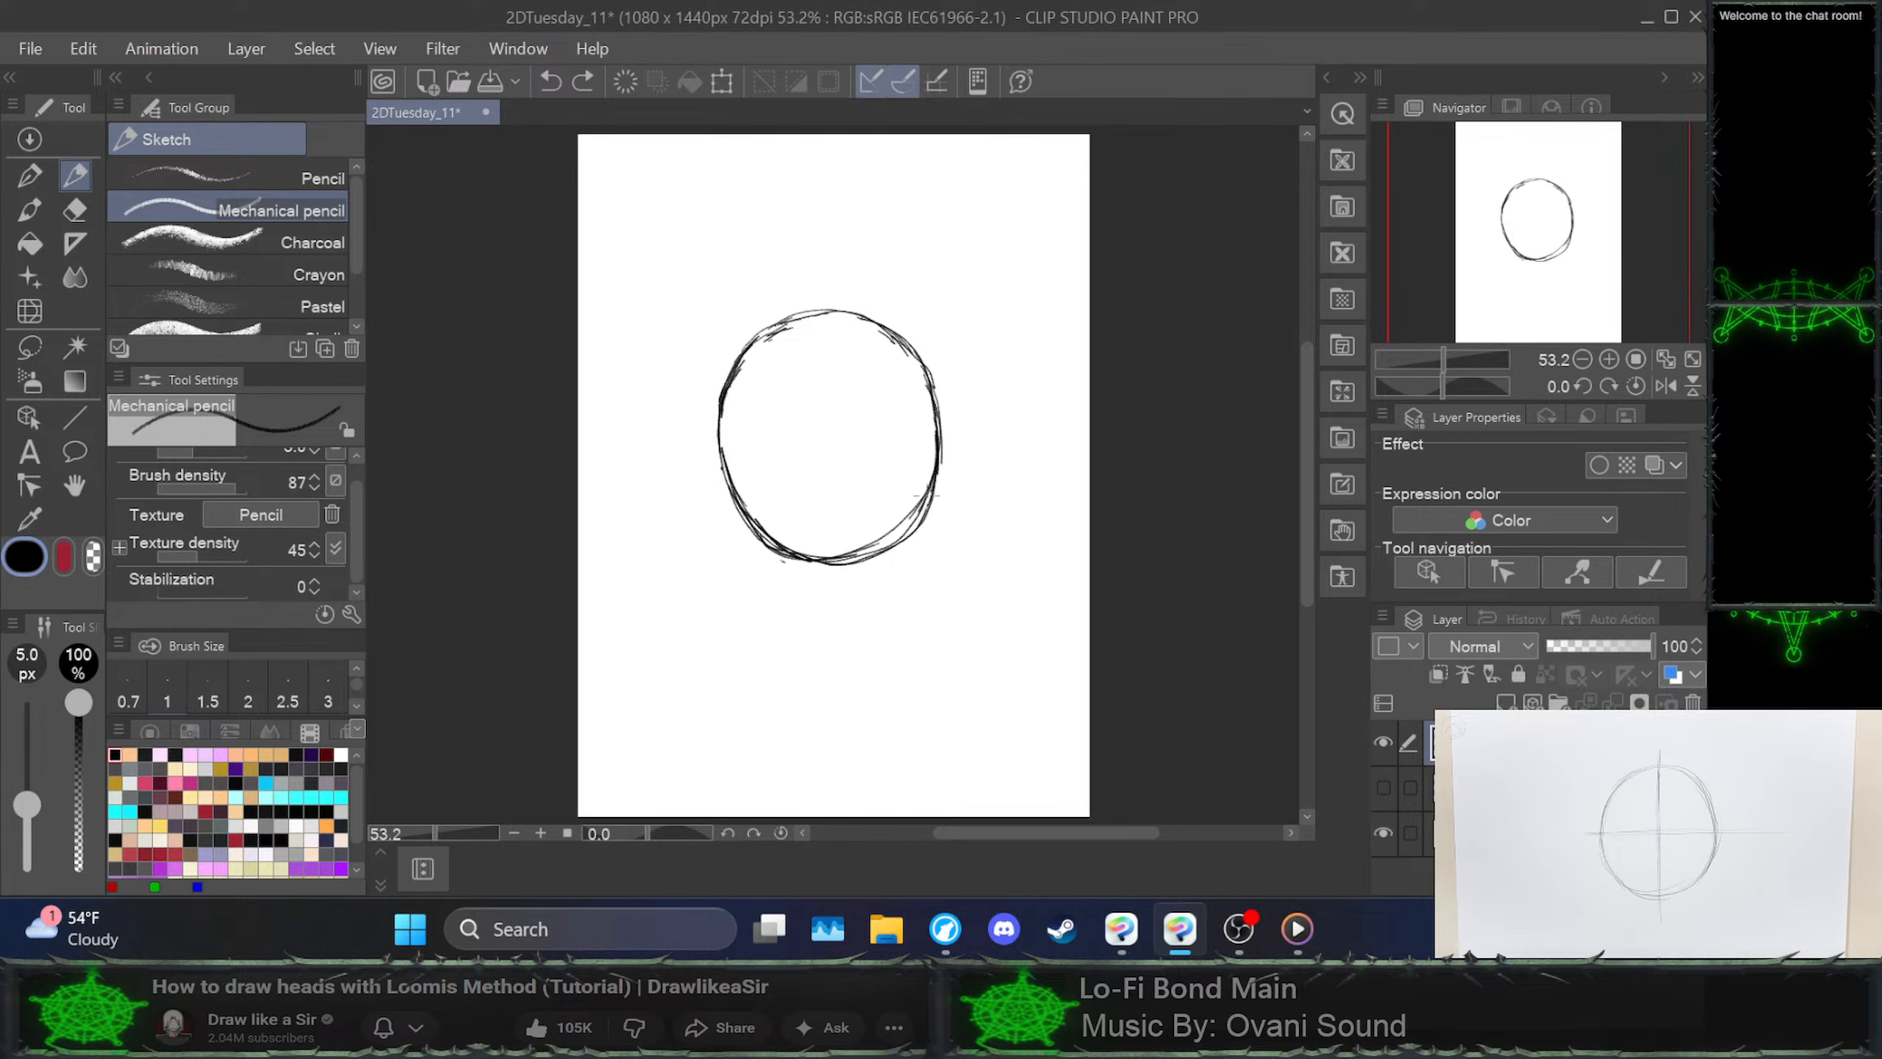
# Clean up the leftover inner and outer lines along the oval's top and lower curves for a tidier outline
pyautogui.moveTo(852, 545)
pyautogui.mouseDown()
pyautogui.moveTo(931, 478)
pyautogui.moveTo(909, 517)
pyautogui.mouseUp()
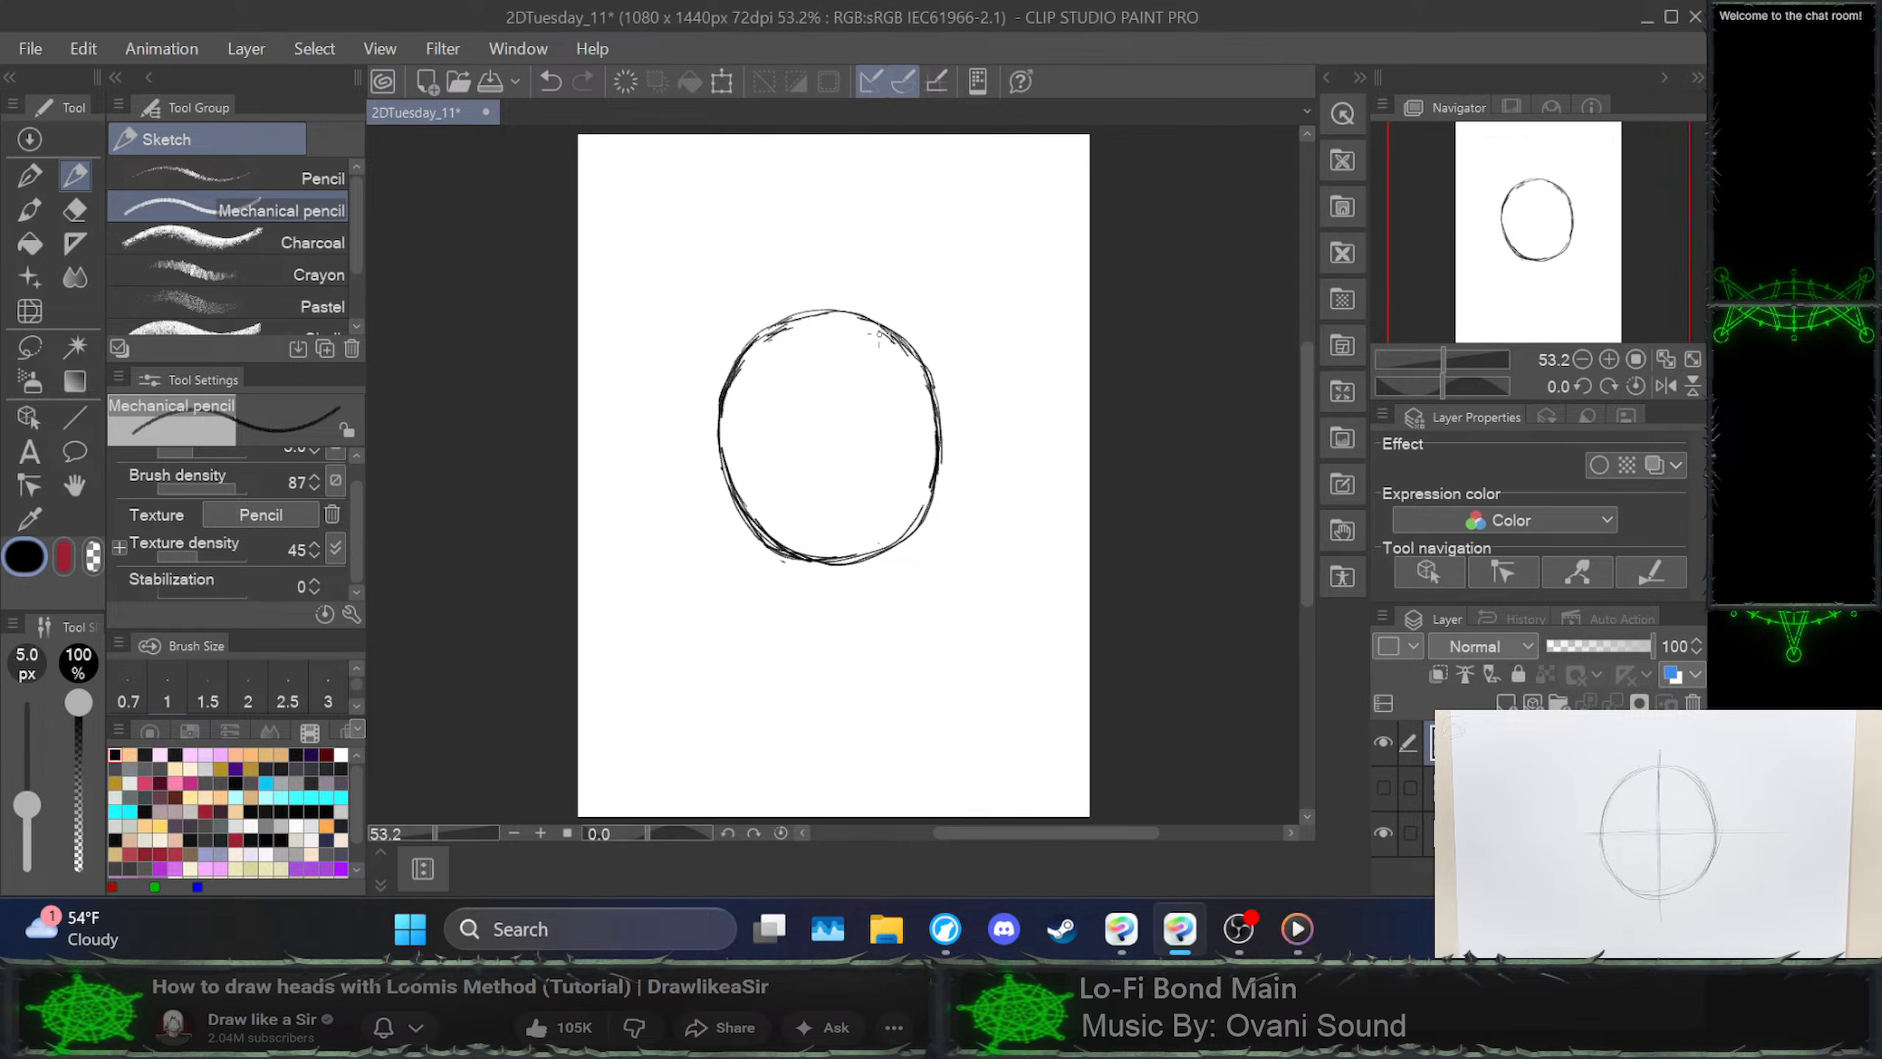
pyautogui.moveTo(879, 333); pyautogui.dragTo(904, 348)
pyautogui.moveTo(765, 342); pyautogui.dragTo(796, 325)
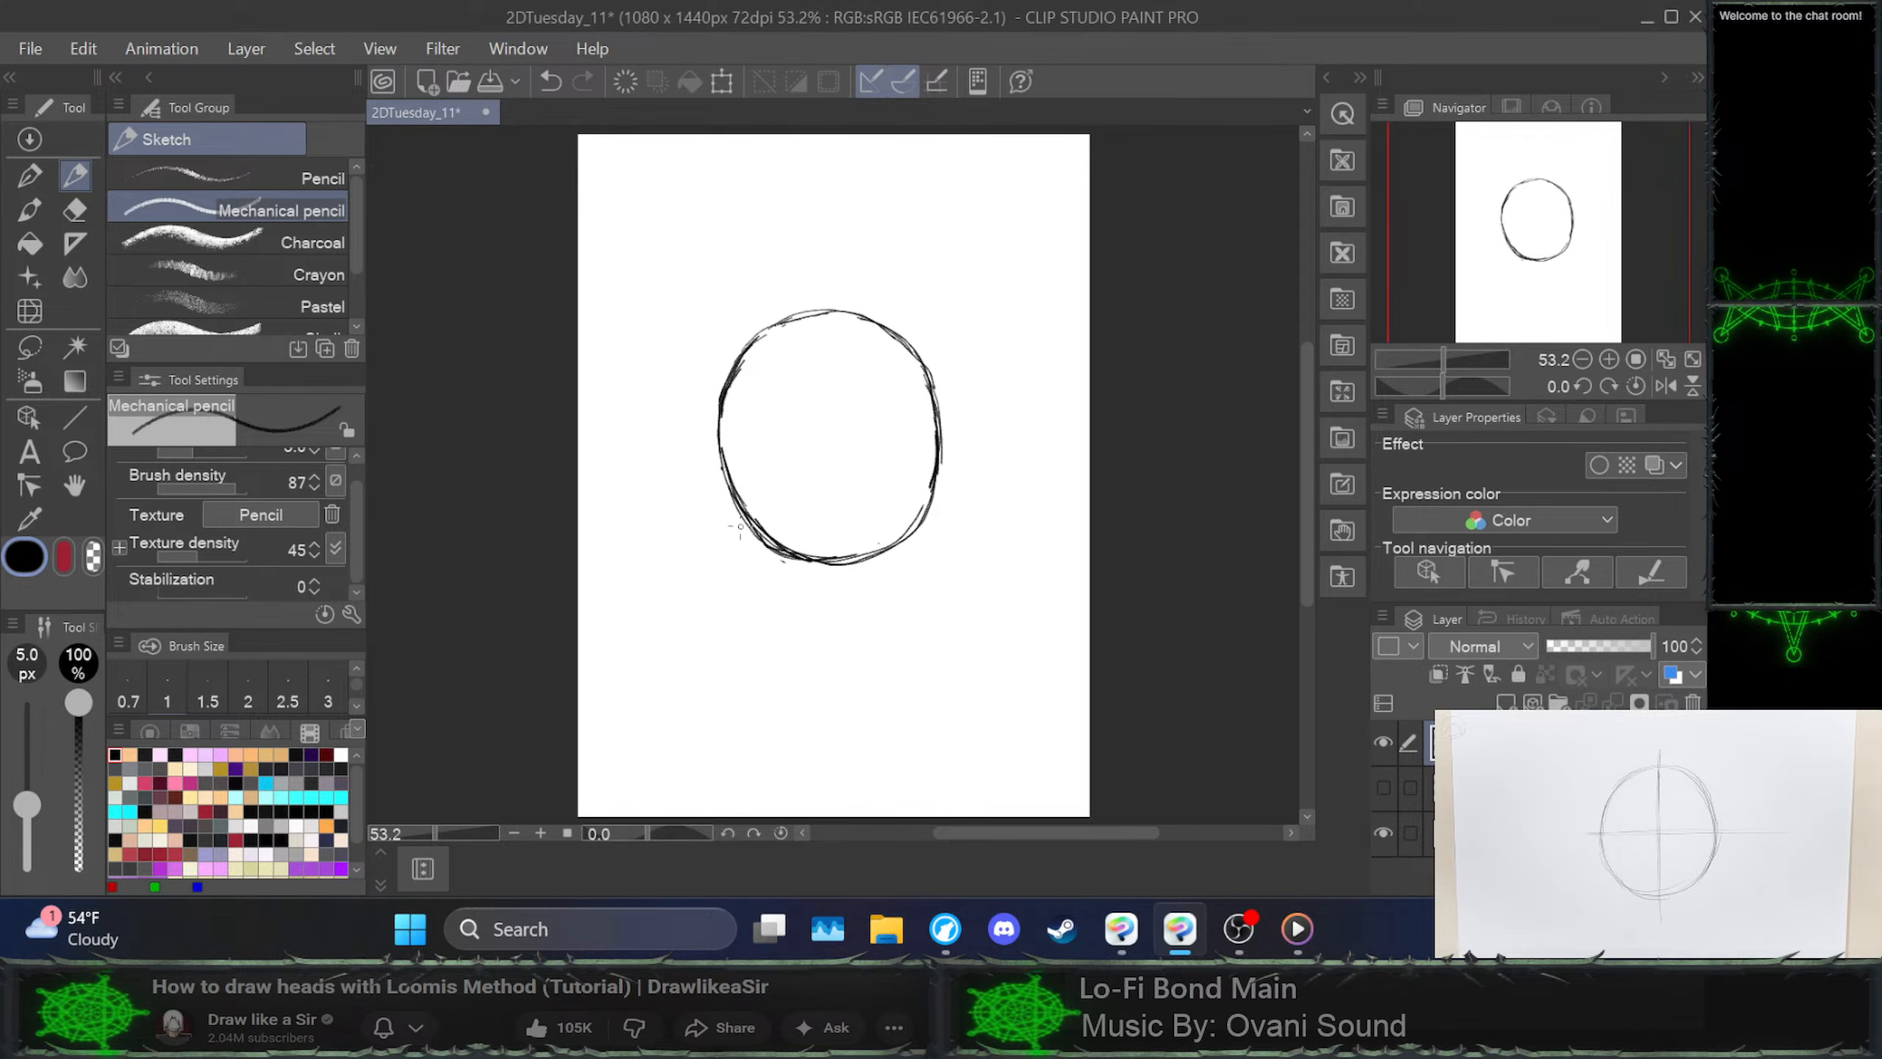
pyautogui.moveTo(740, 527)
pyautogui.mouseDown()
pyautogui.moveTo(782, 559)
pyautogui.moveTo(768, 547)
pyautogui.mouseUp()
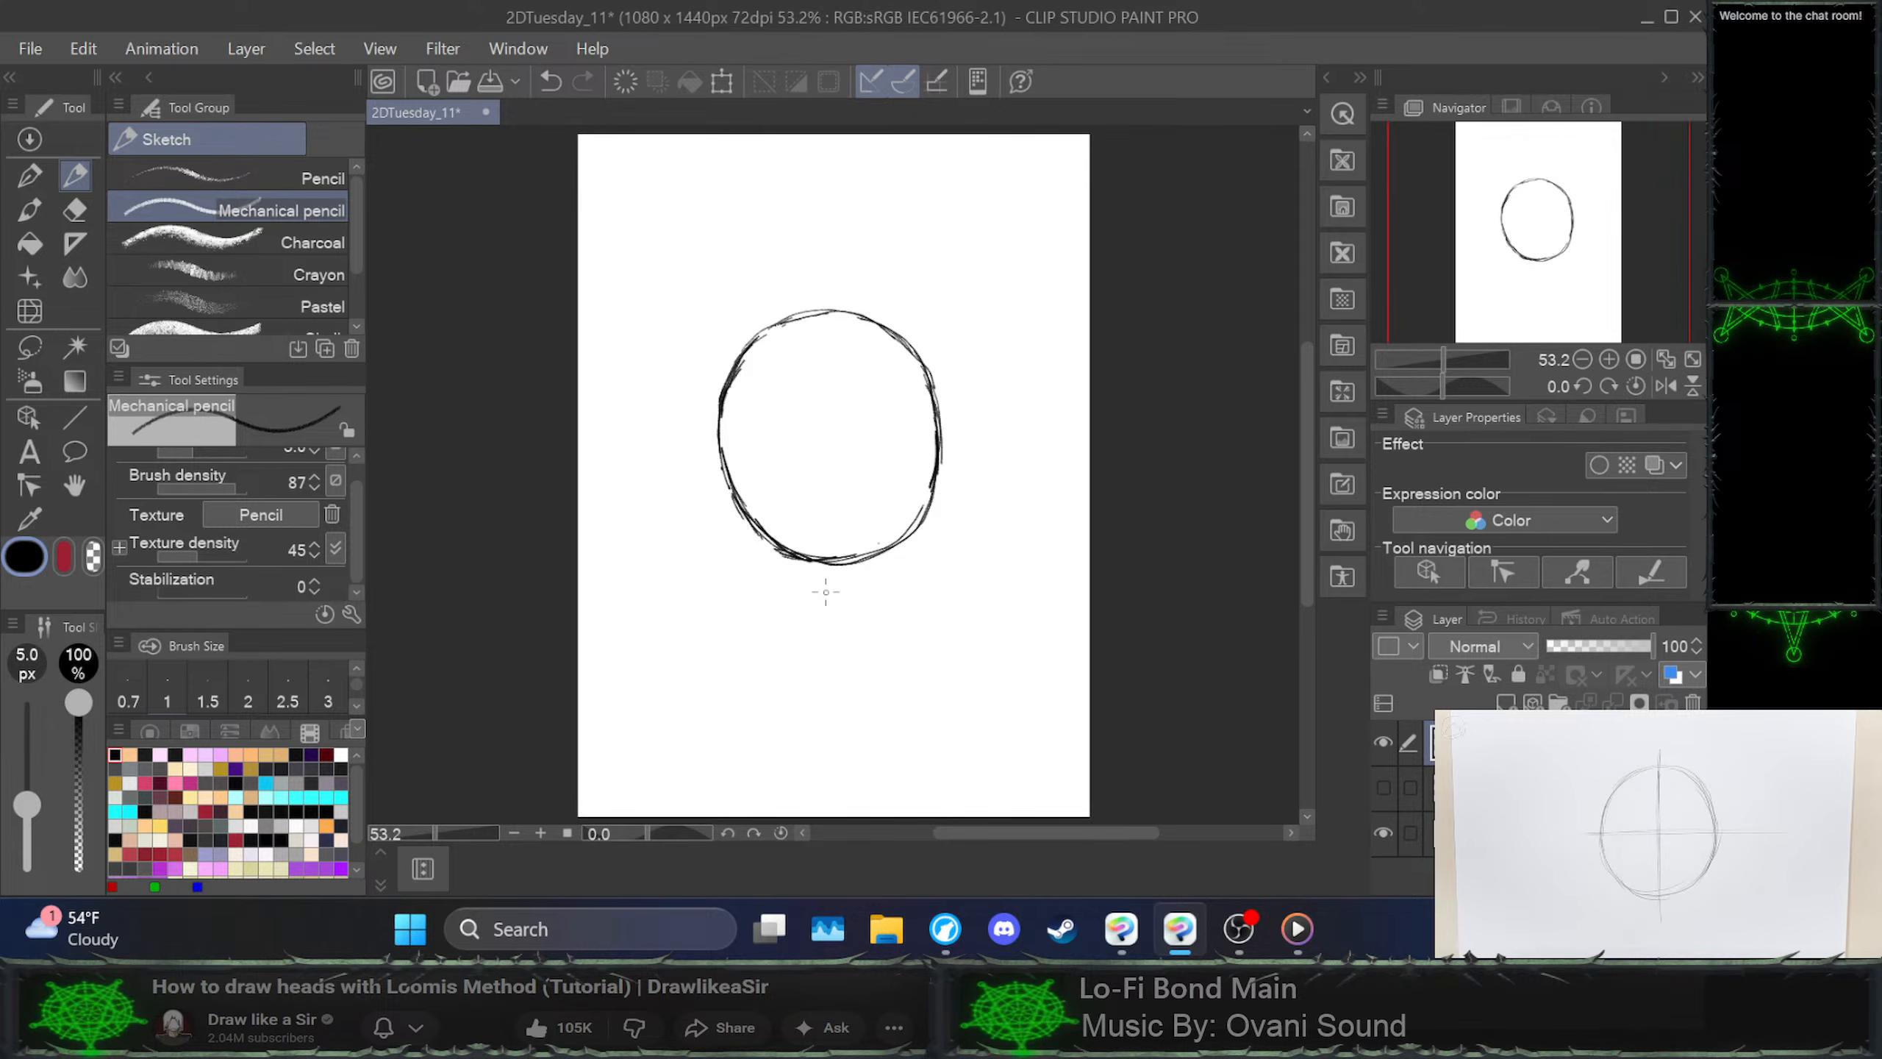
pyautogui.moveTo(933, 485); pyautogui.dragTo(921, 522)
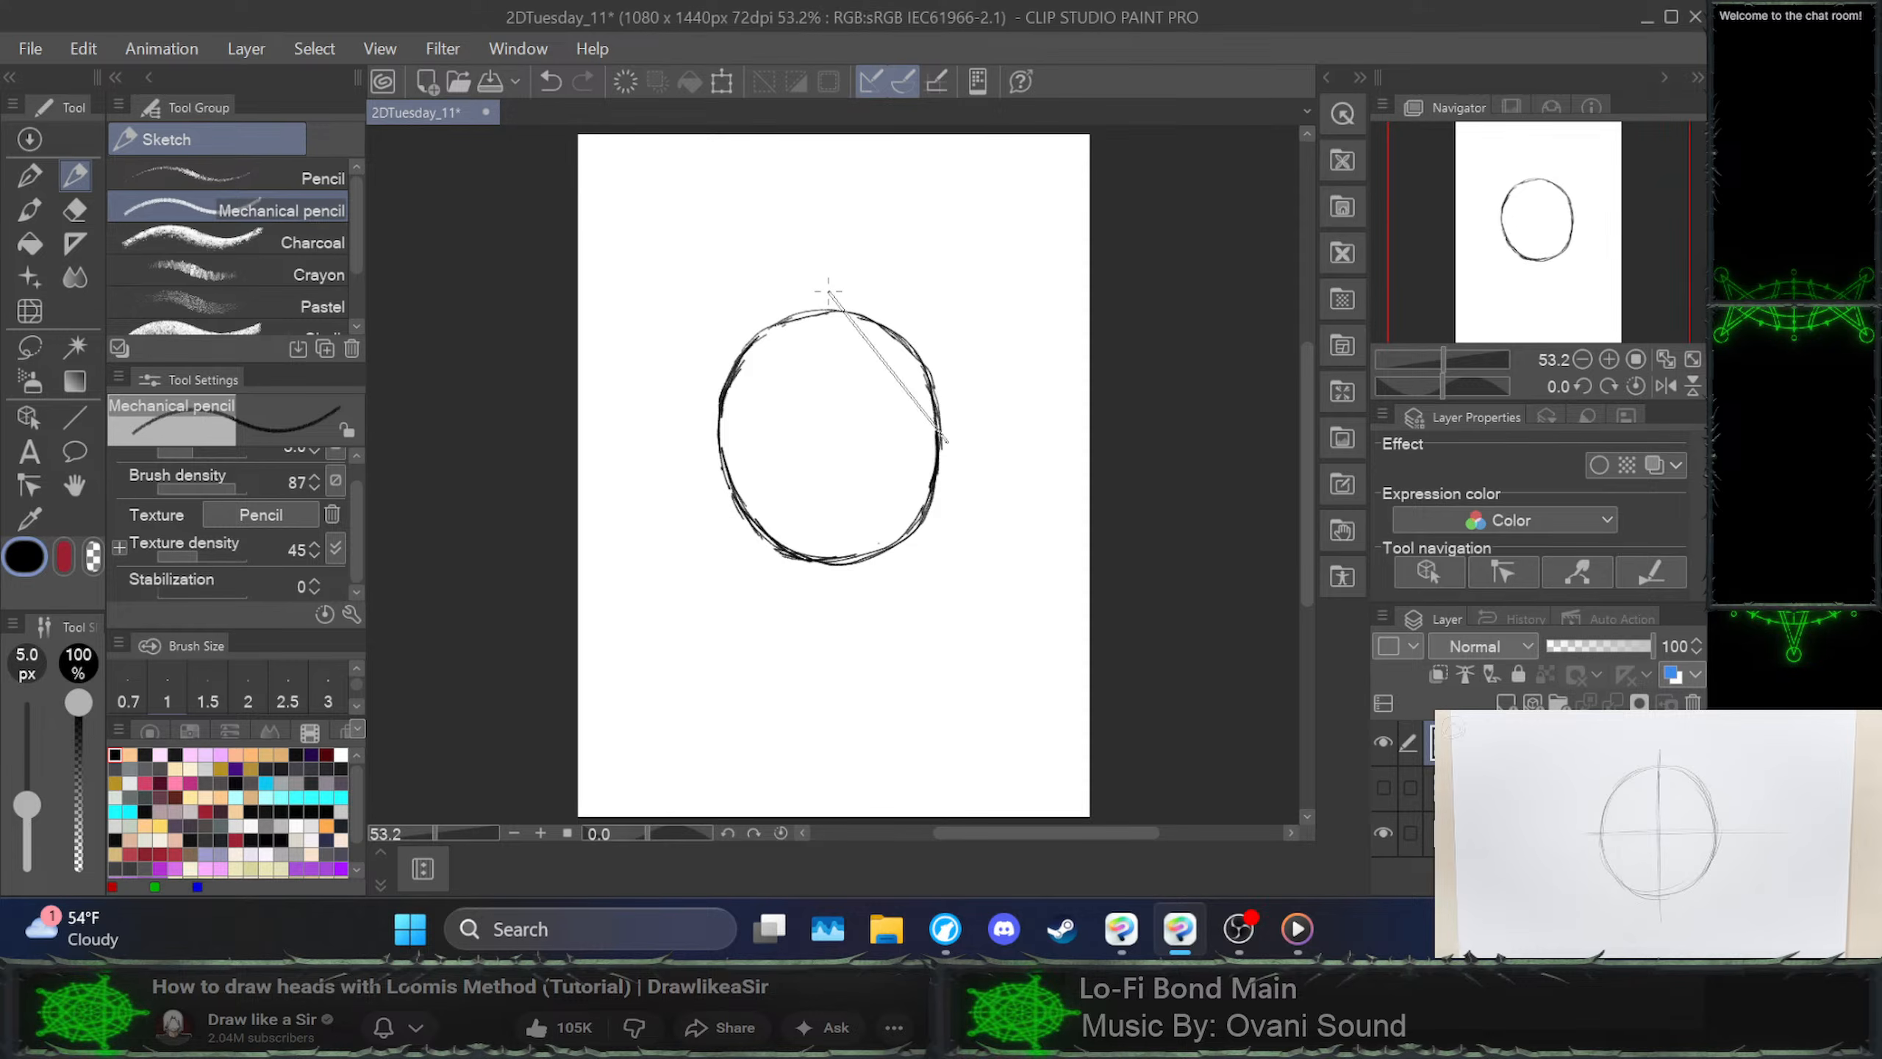
# Draw straight vertical and horizontal centre lines crossing through the oval and extending slightly past its outline
pyautogui.moveTo(829, 290); pyautogui.dragTo(831, 609)
pyautogui.moveTo(685, 443); pyautogui.dragTo(975, 442)
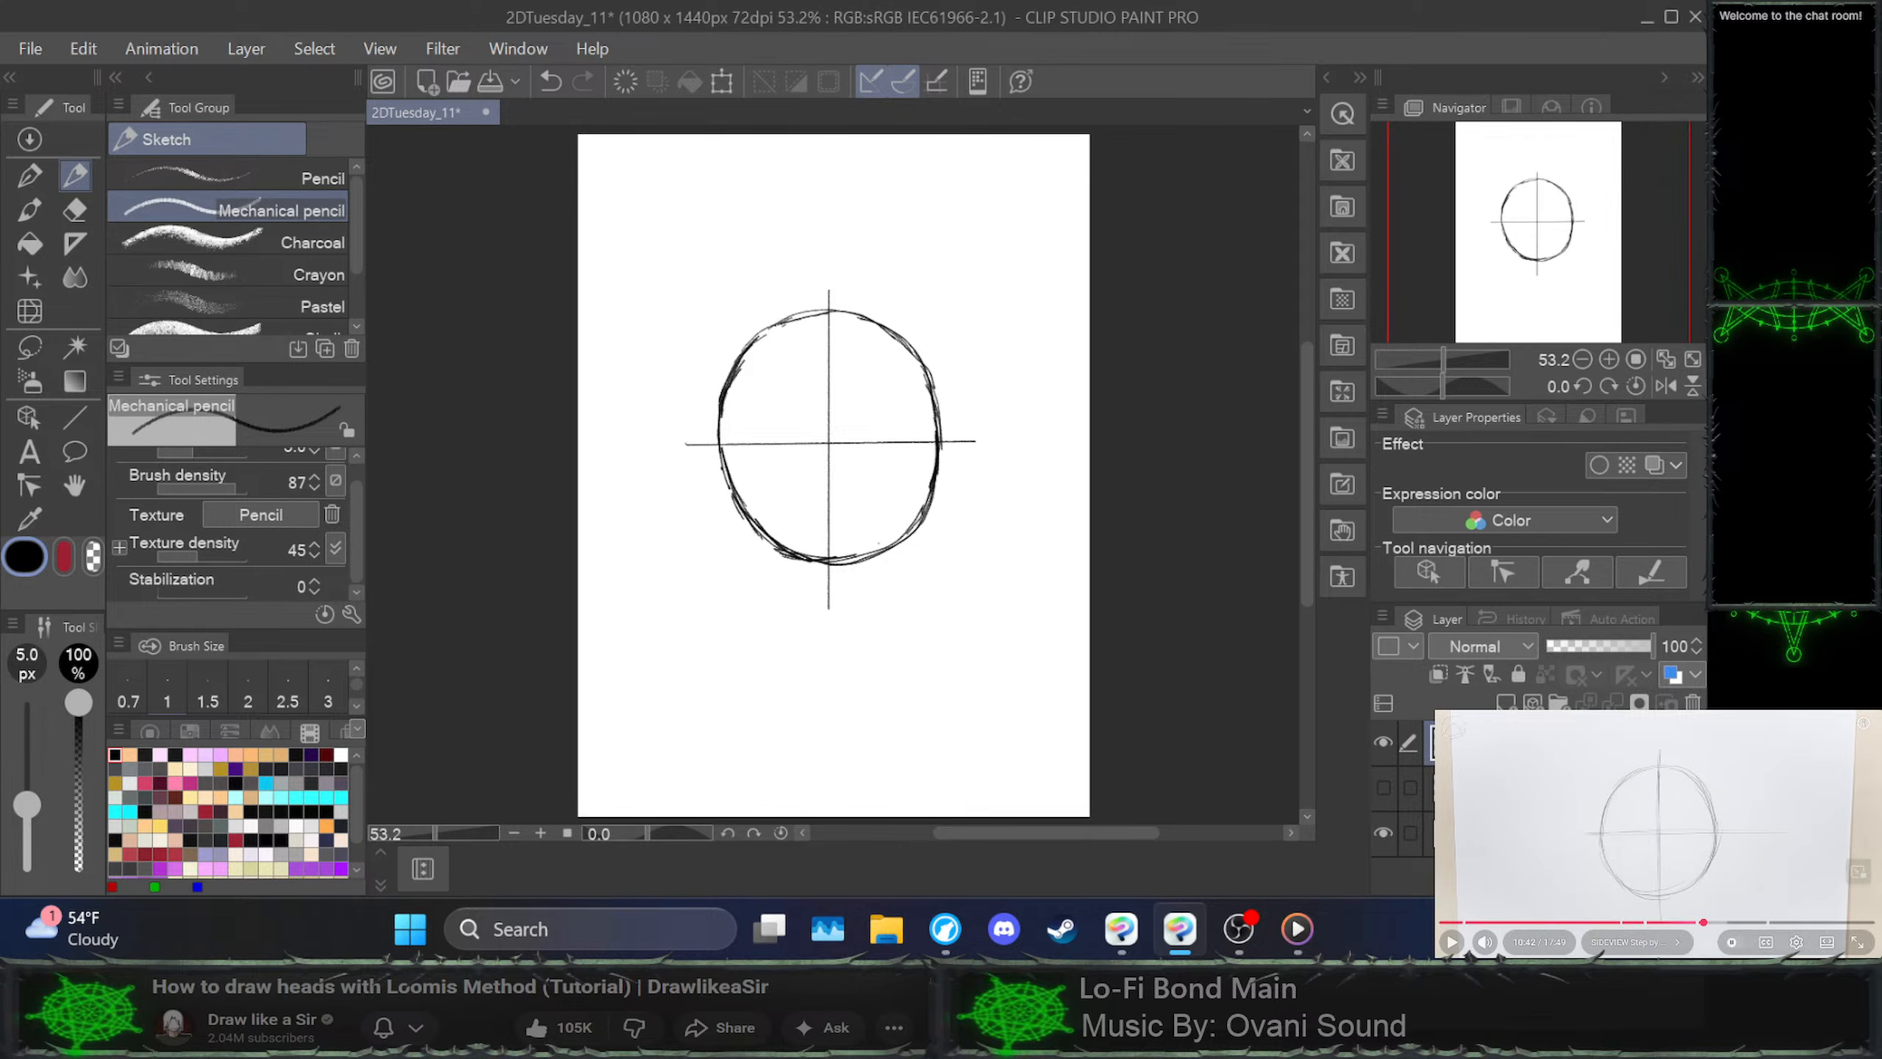
# Play the reference video through its next stage, and sketch two short horizontal tick marks on the vertical centre line above the crossing
pyautogui.click(1657, 834)
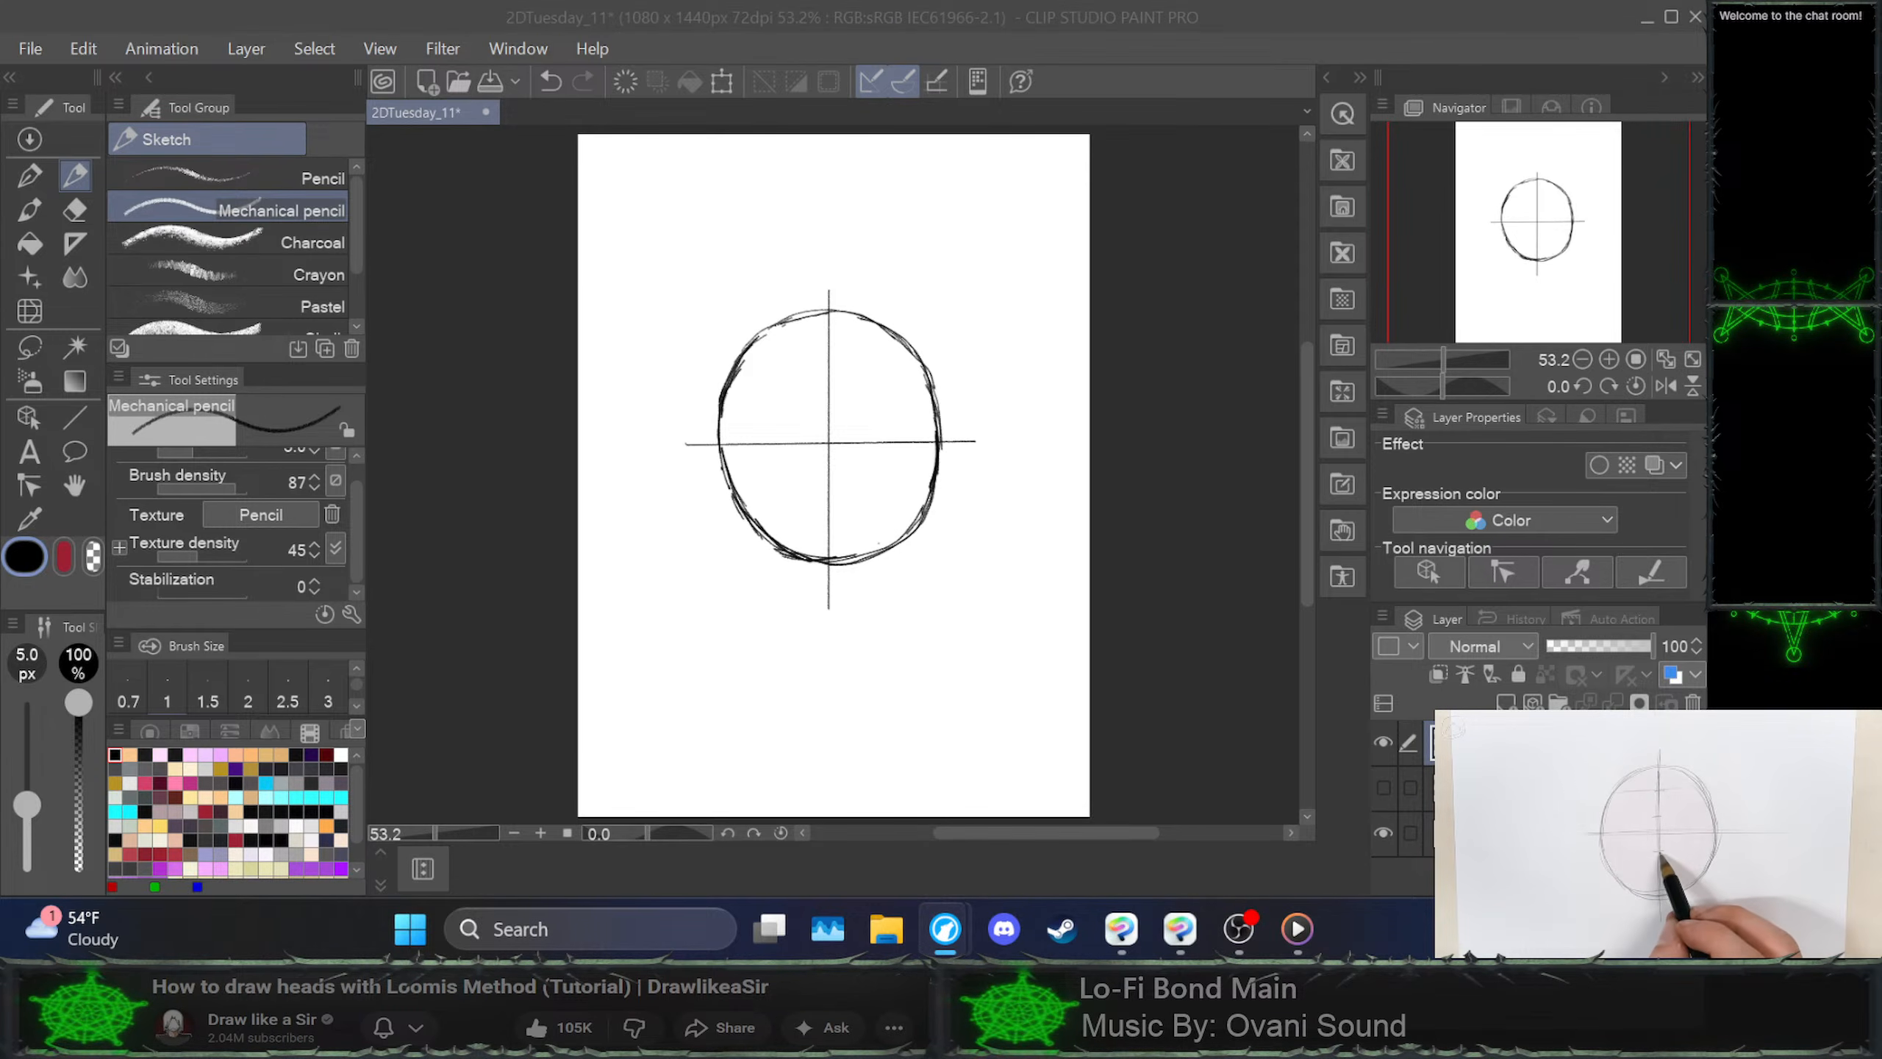
pyautogui.click(1657, 834)
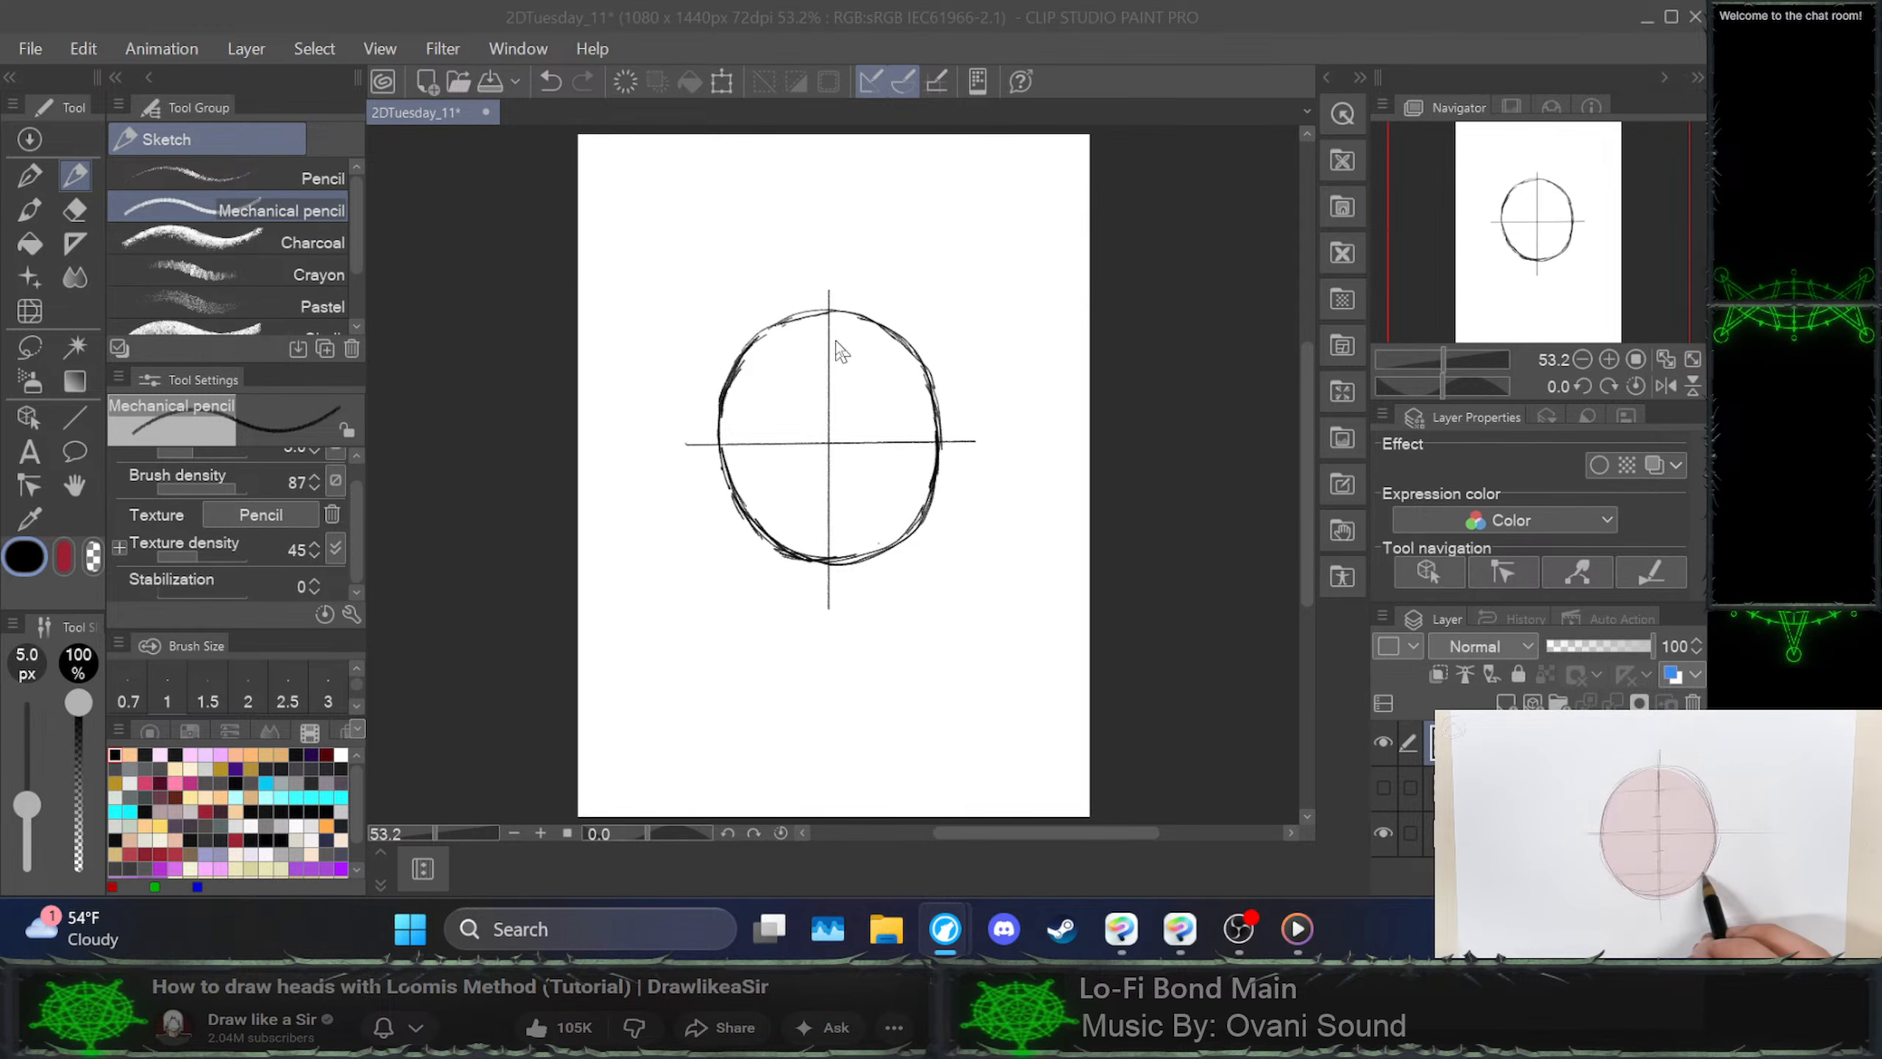
pyautogui.click(820, 358)
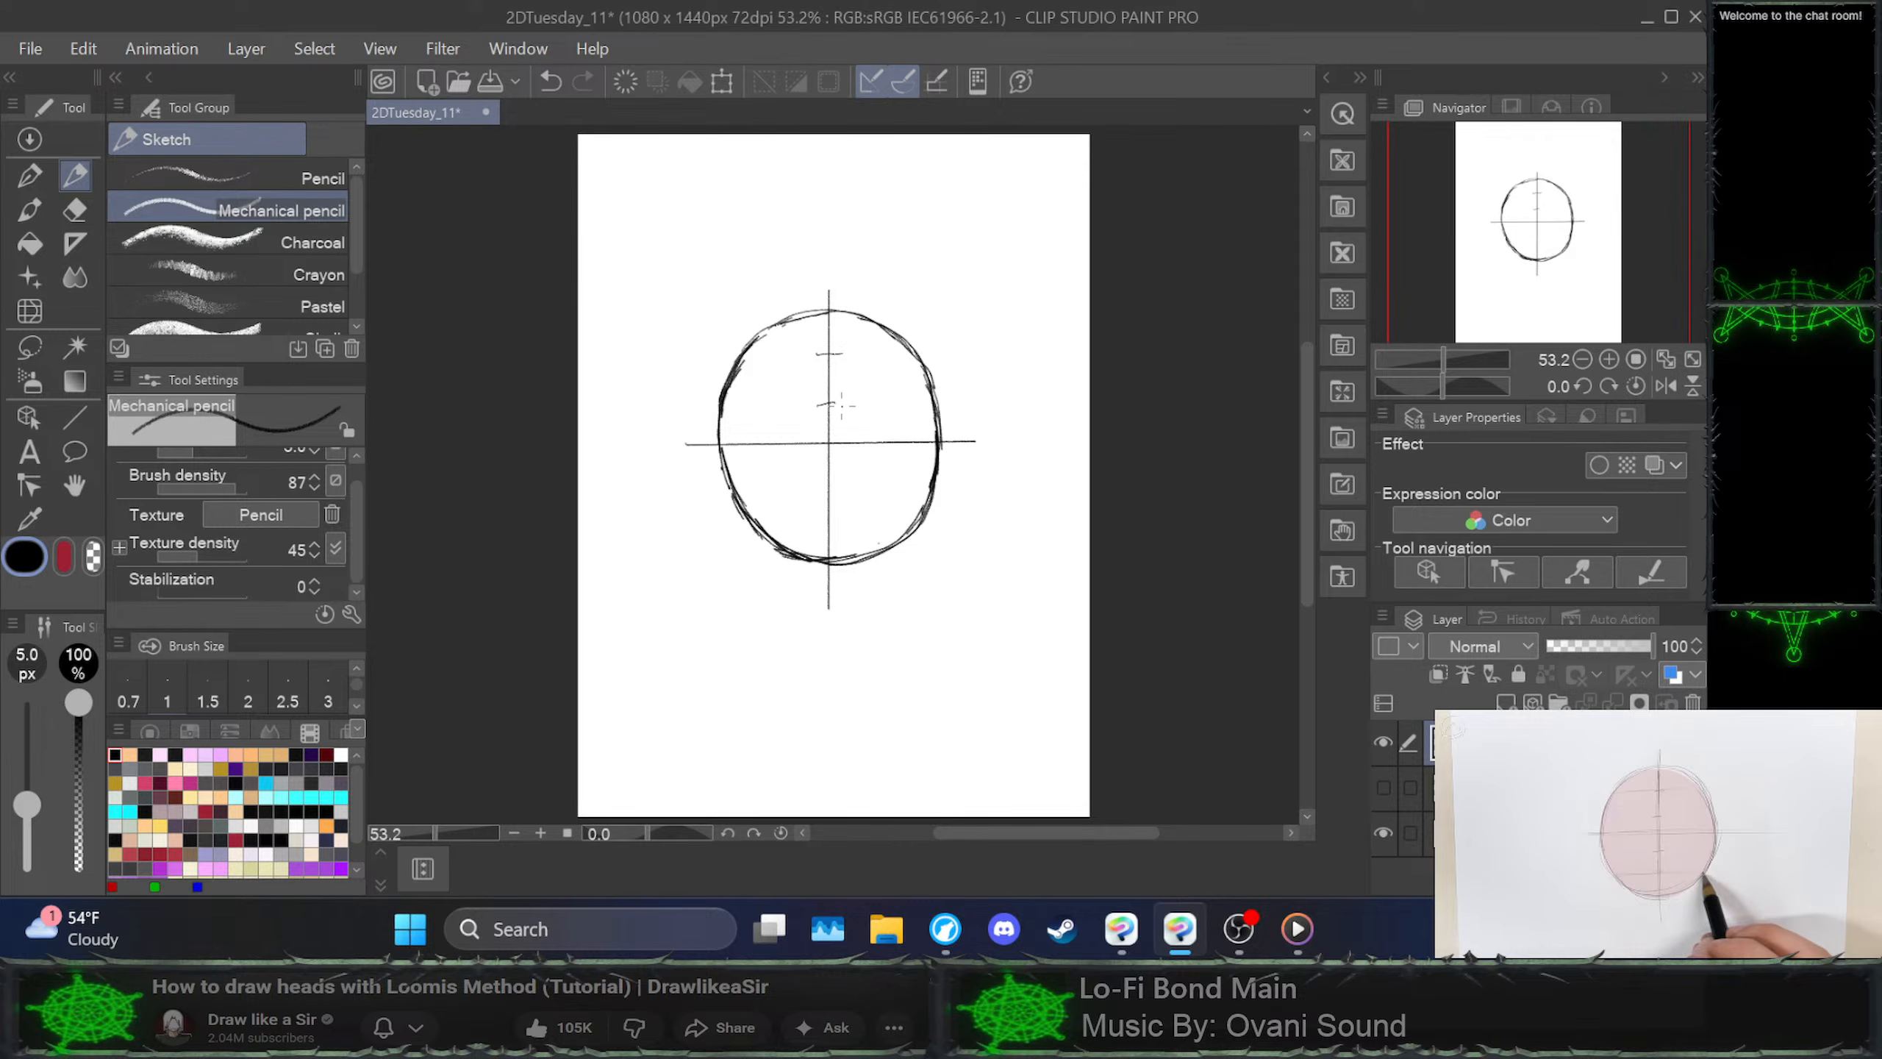
pyautogui.hotkey('ctrl', 'z')
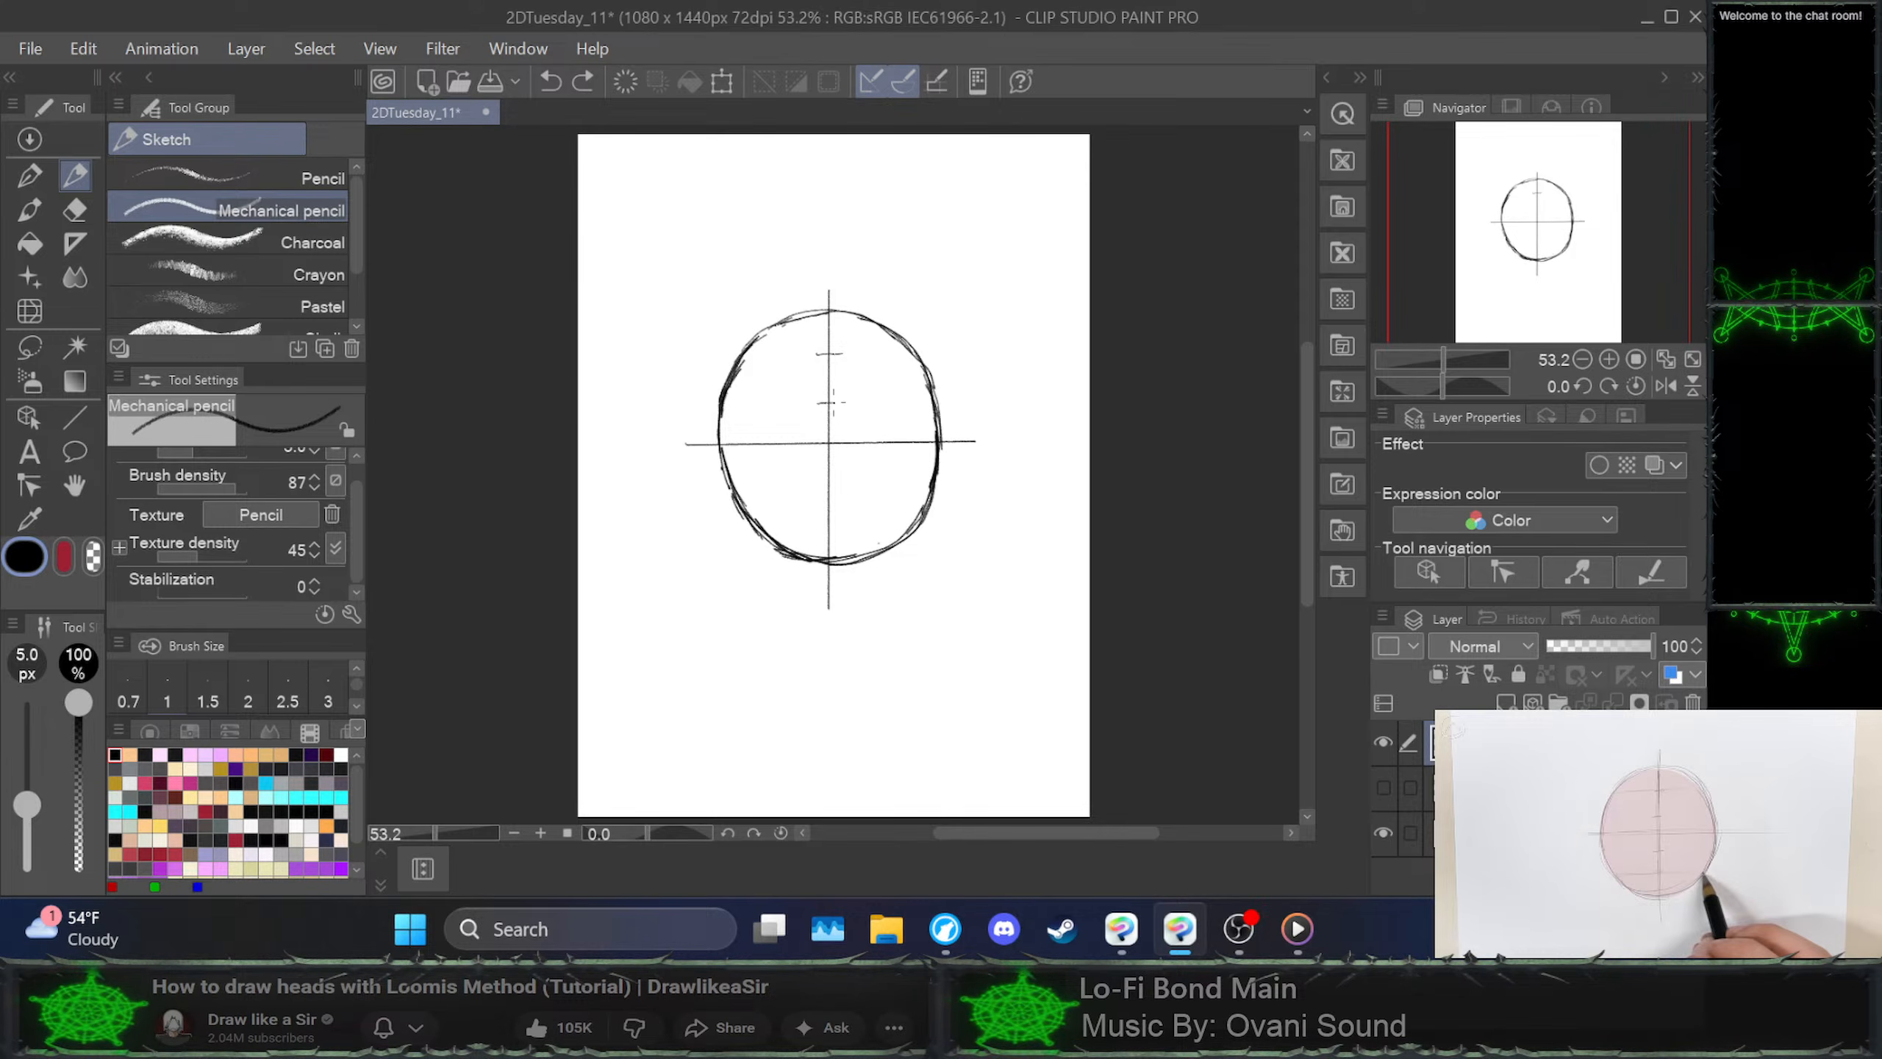
pyautogui.moveTo(833, 402); pyautogui.dragTo(843, 399)
pyautogui.hotkey('ctrl', 'z')
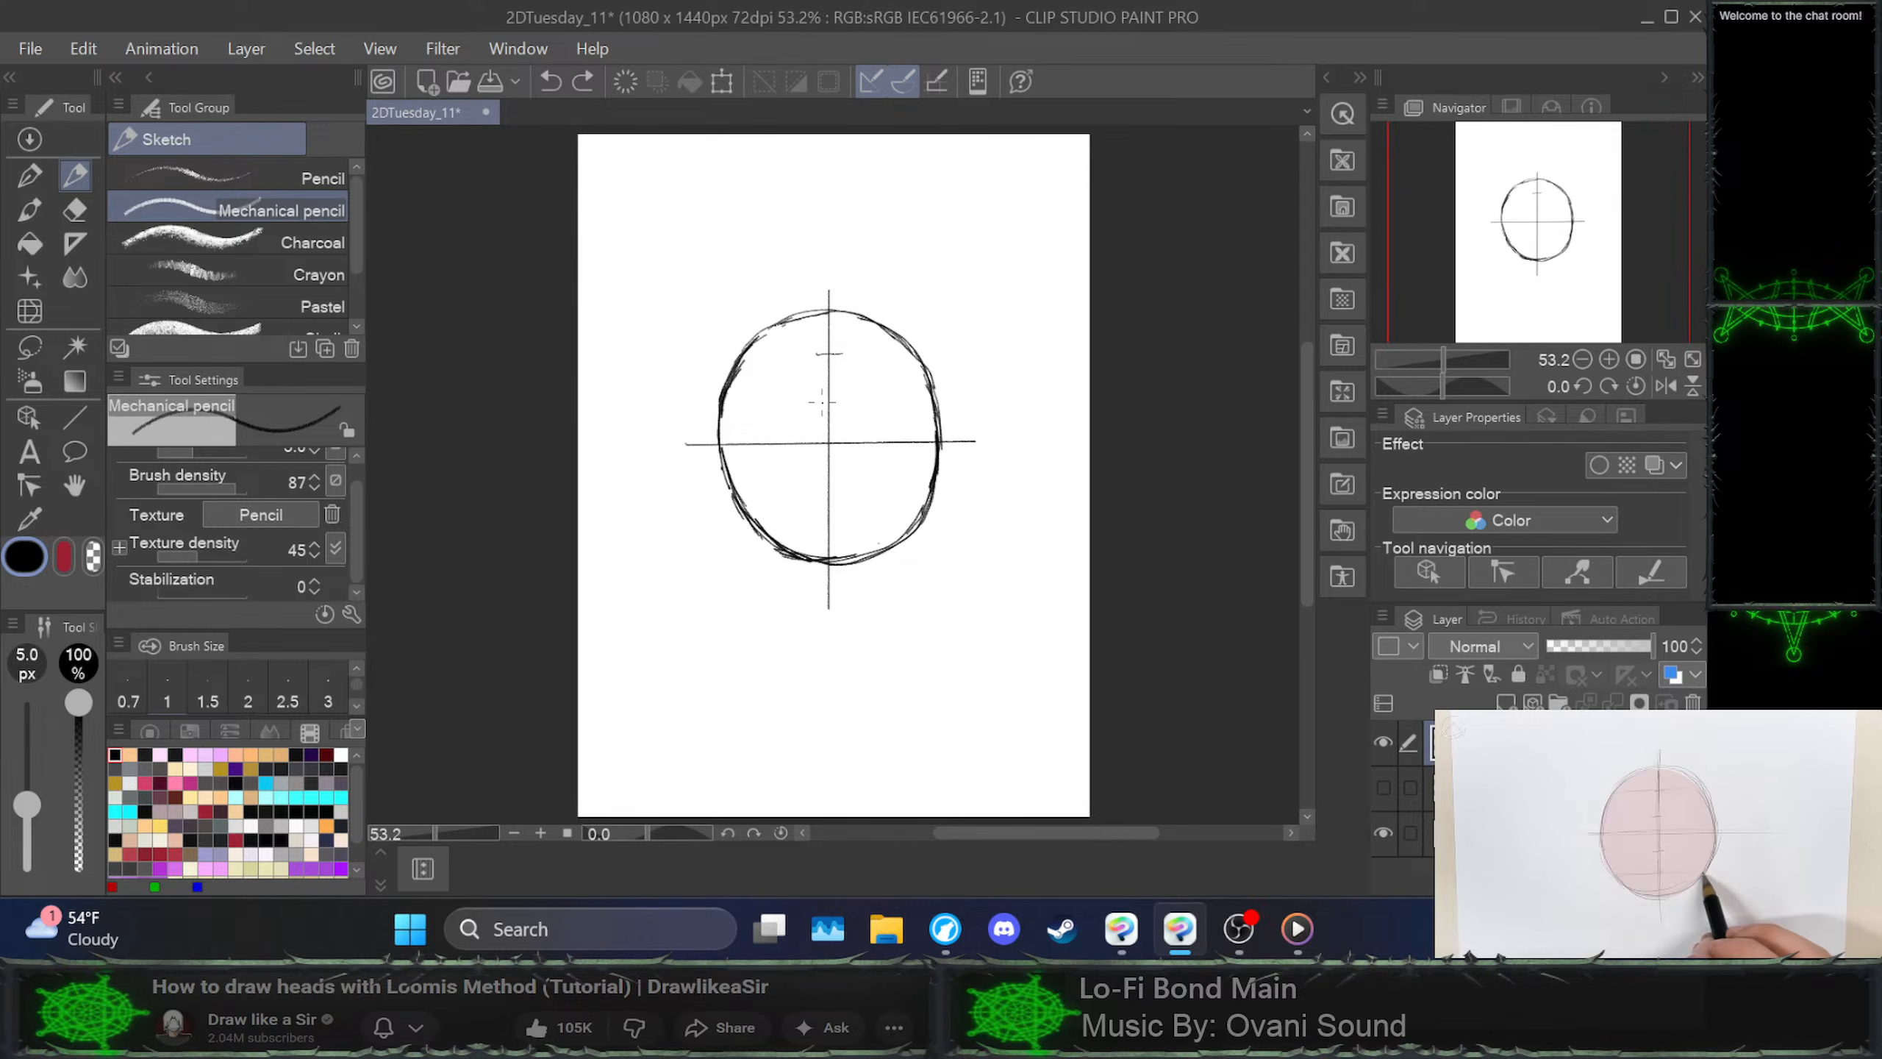
pyautogui.moveTo(820, 405); pyautogui.dragTo(845, 409)
# Try to darken the two tick marks above the crossing, and undo those strokes and marks
pyautogui.moveTo(1032, 549)
pyautogui.mouseDown()
pyautogui.moveTo(1017, 578)
pyautogui.moveTo(1039, 586)
pyautogui.mouseUp()
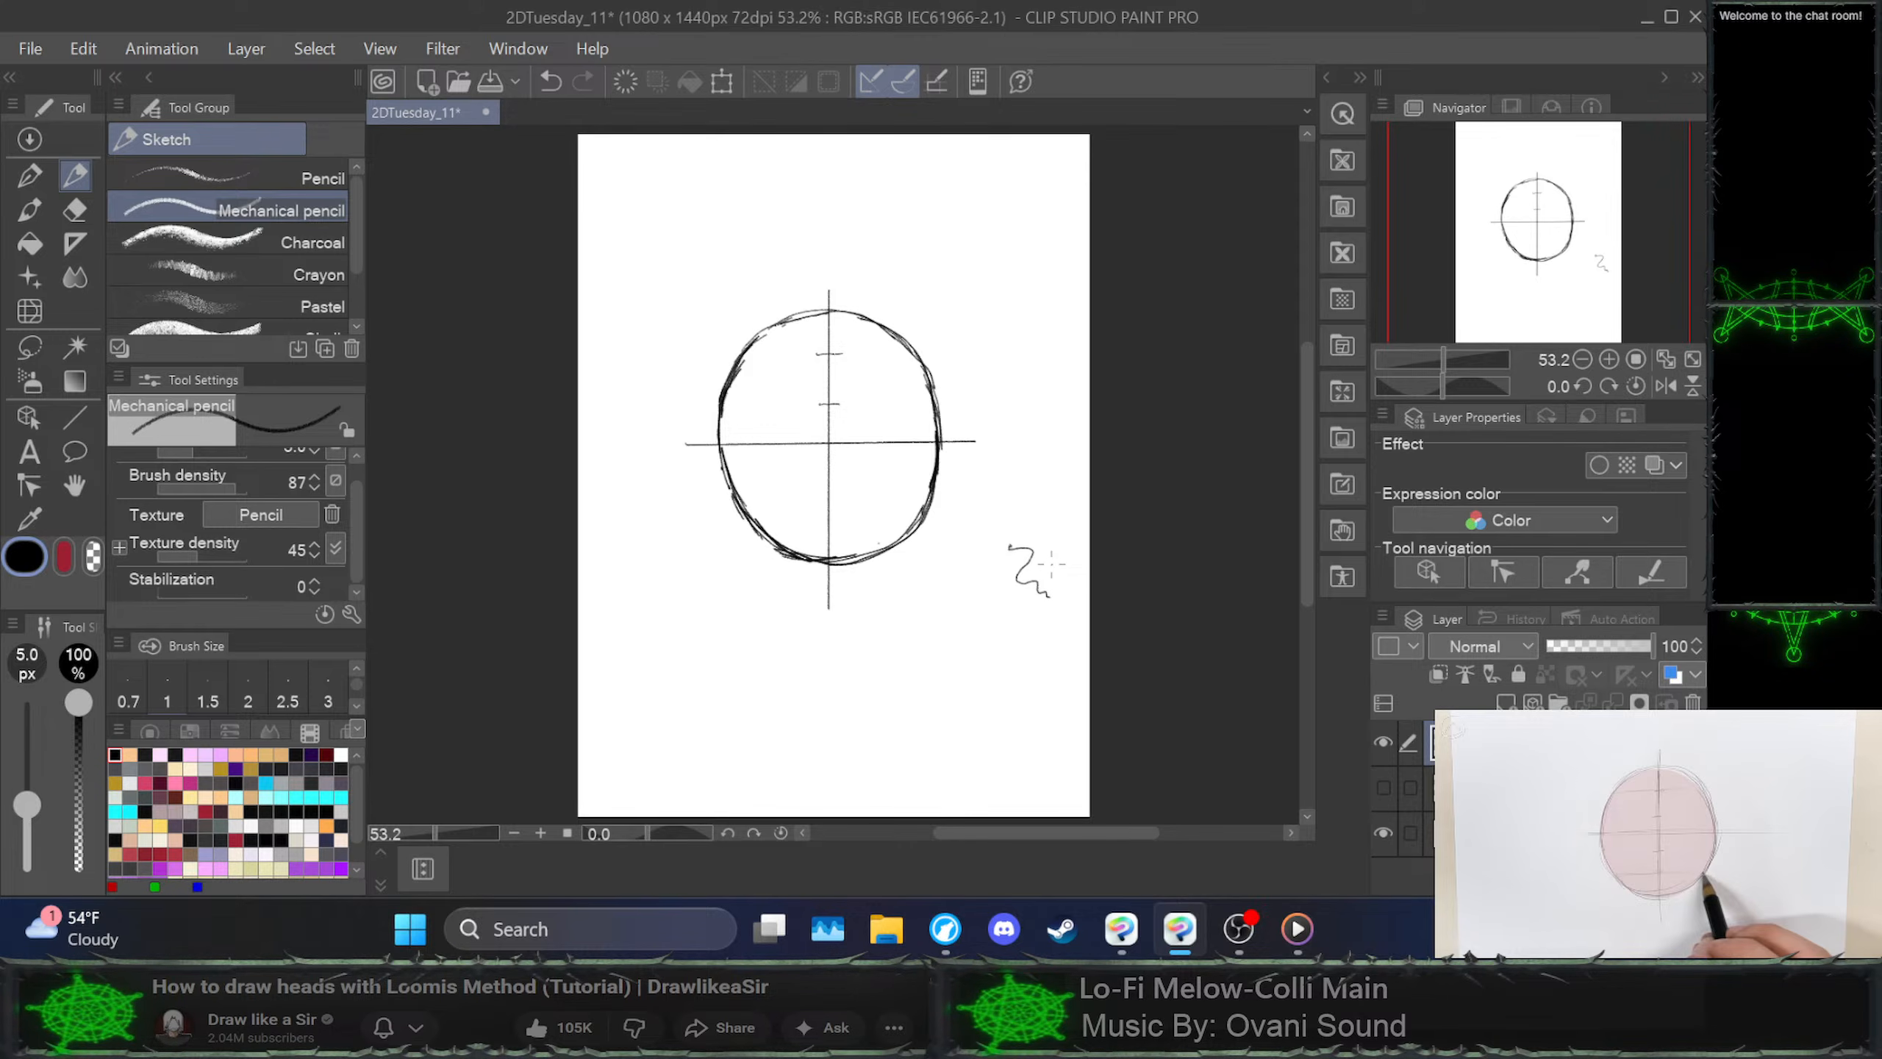
pyautogui.hotkey('ctrl', 'z')
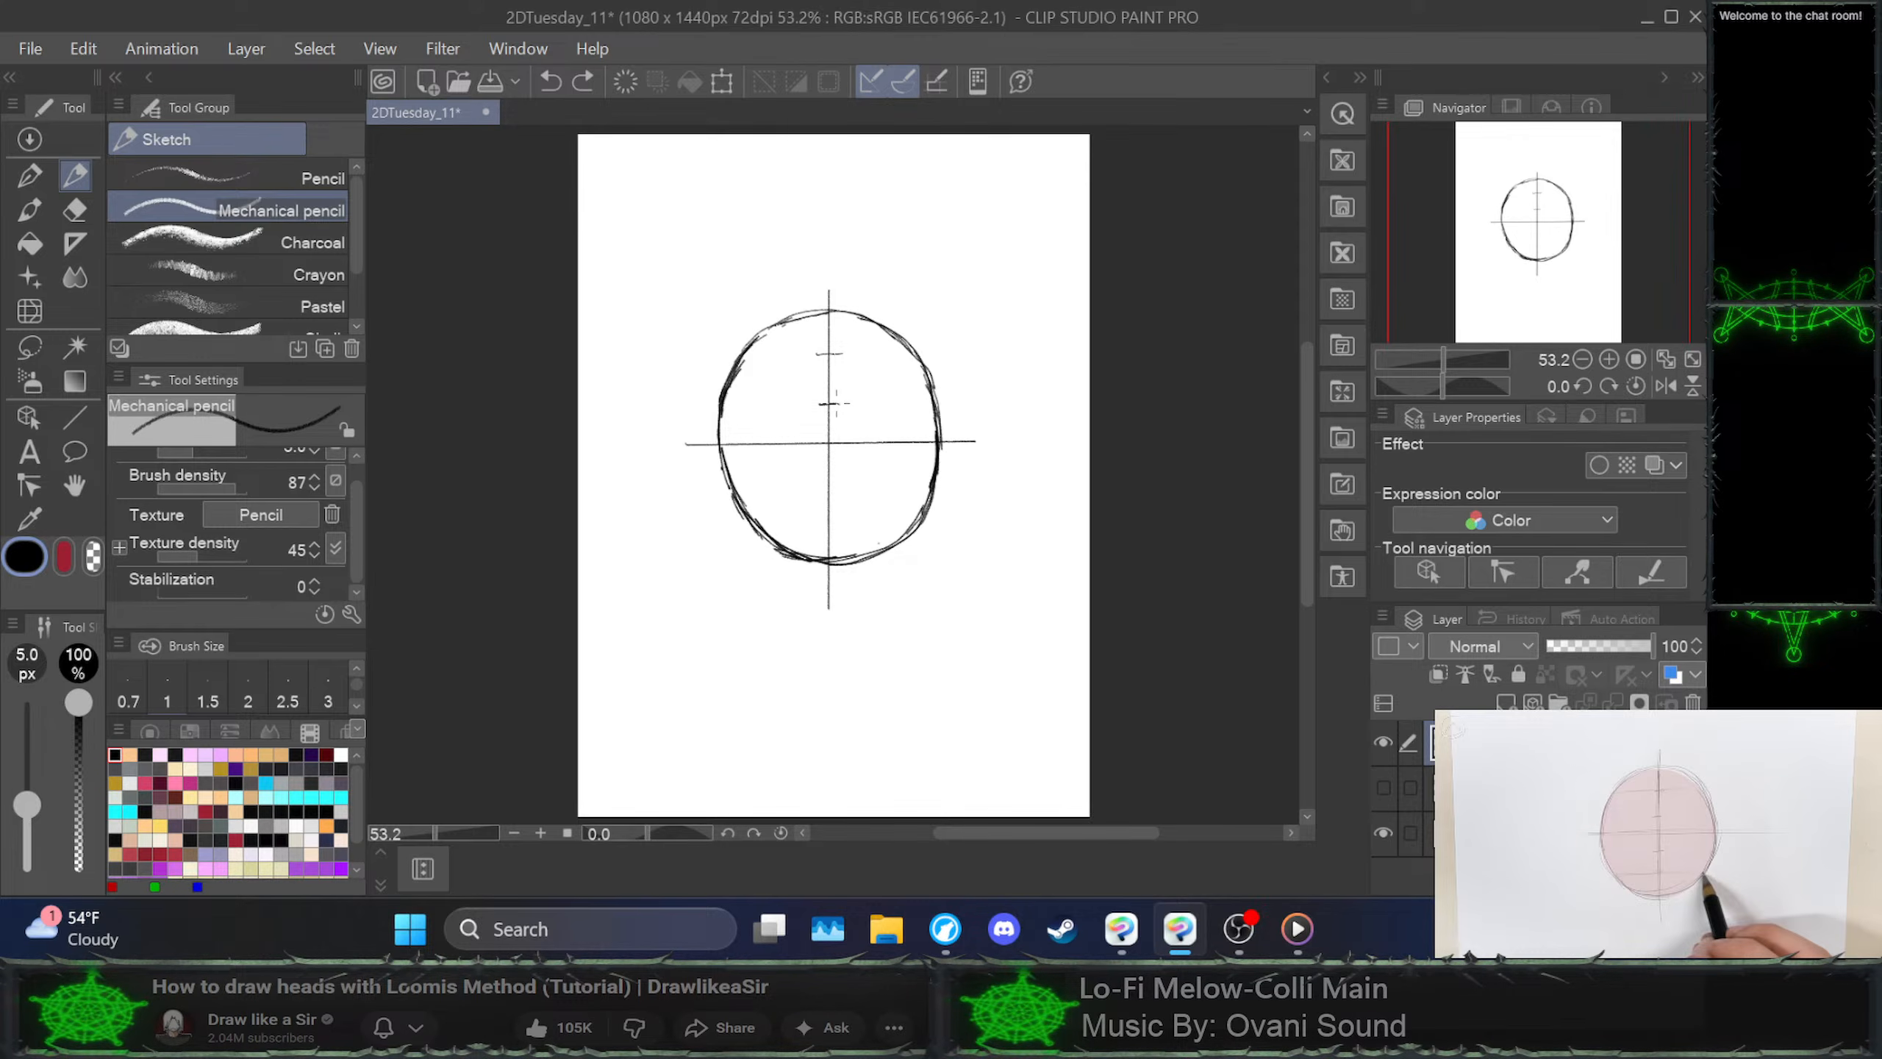
pyautogui.moveTo(837, 404); pyautogui.dragTo(840, 404)
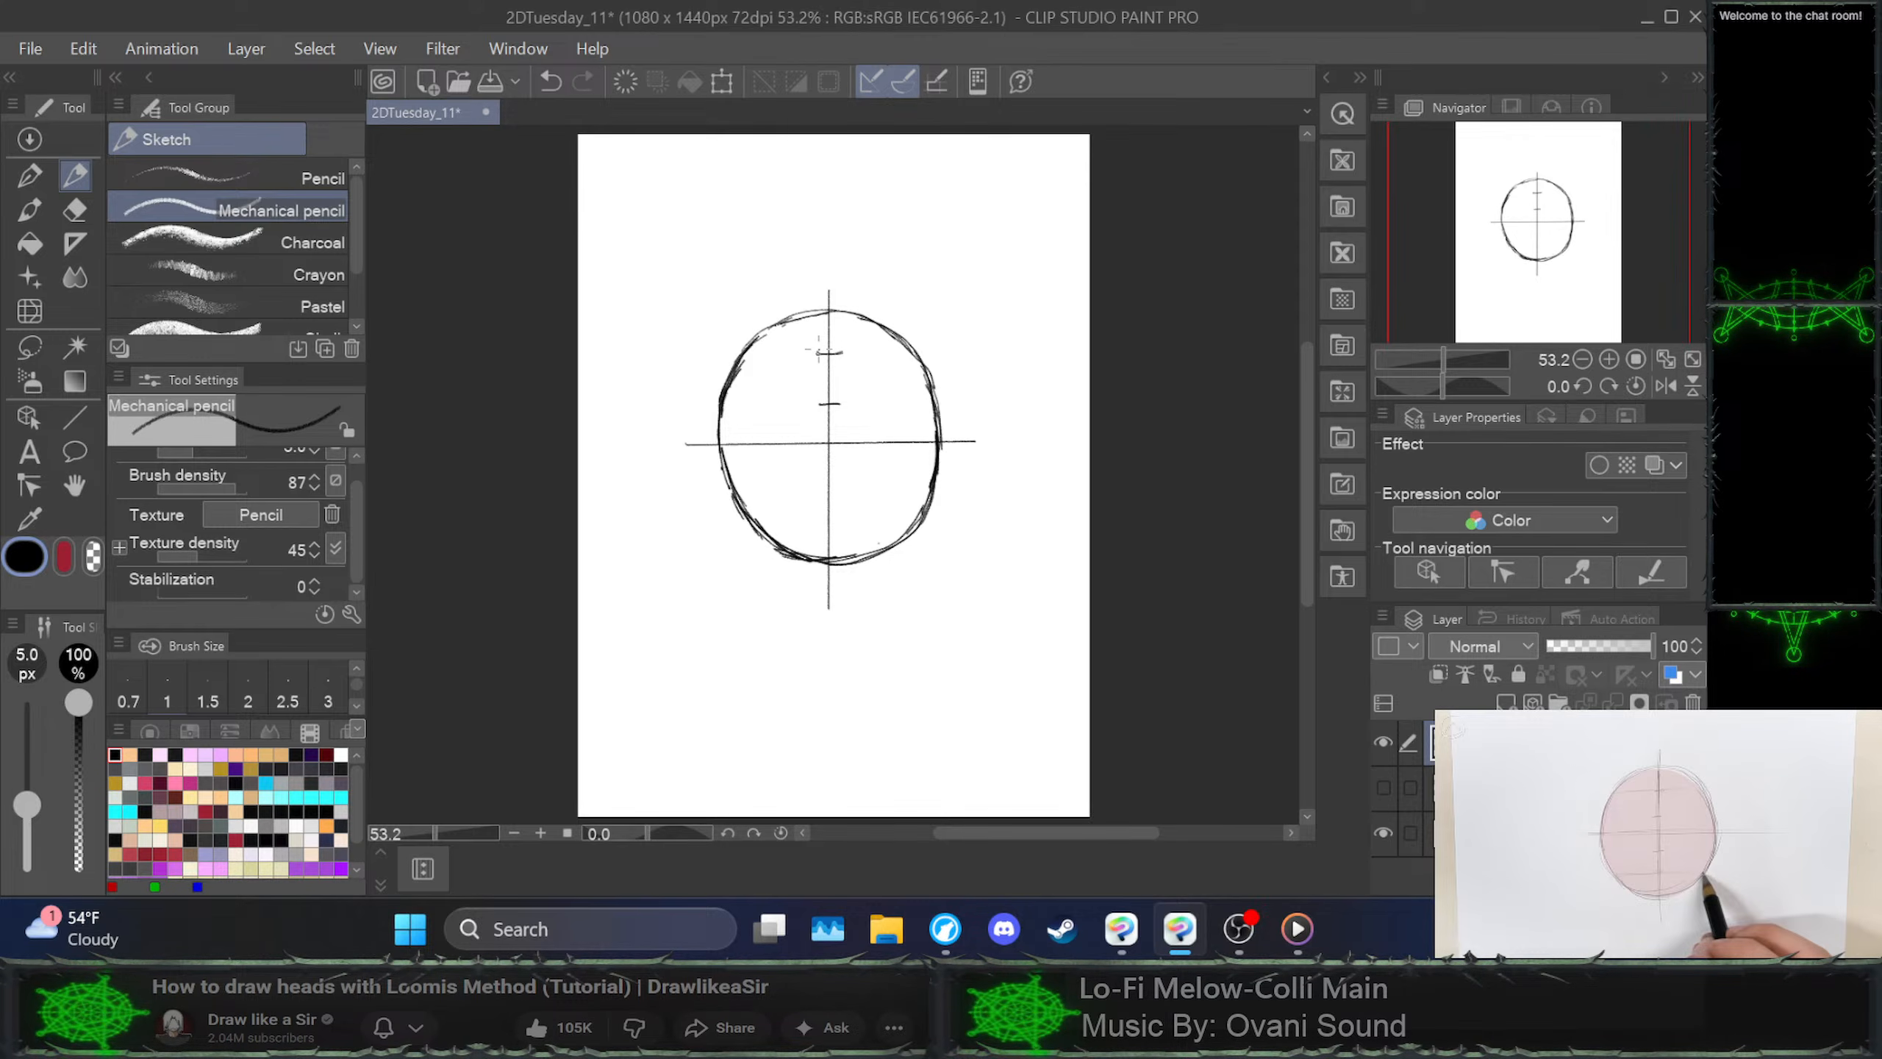
pyautogui.moveTo(816, 353); pyautogui.dragTo(840, 351)
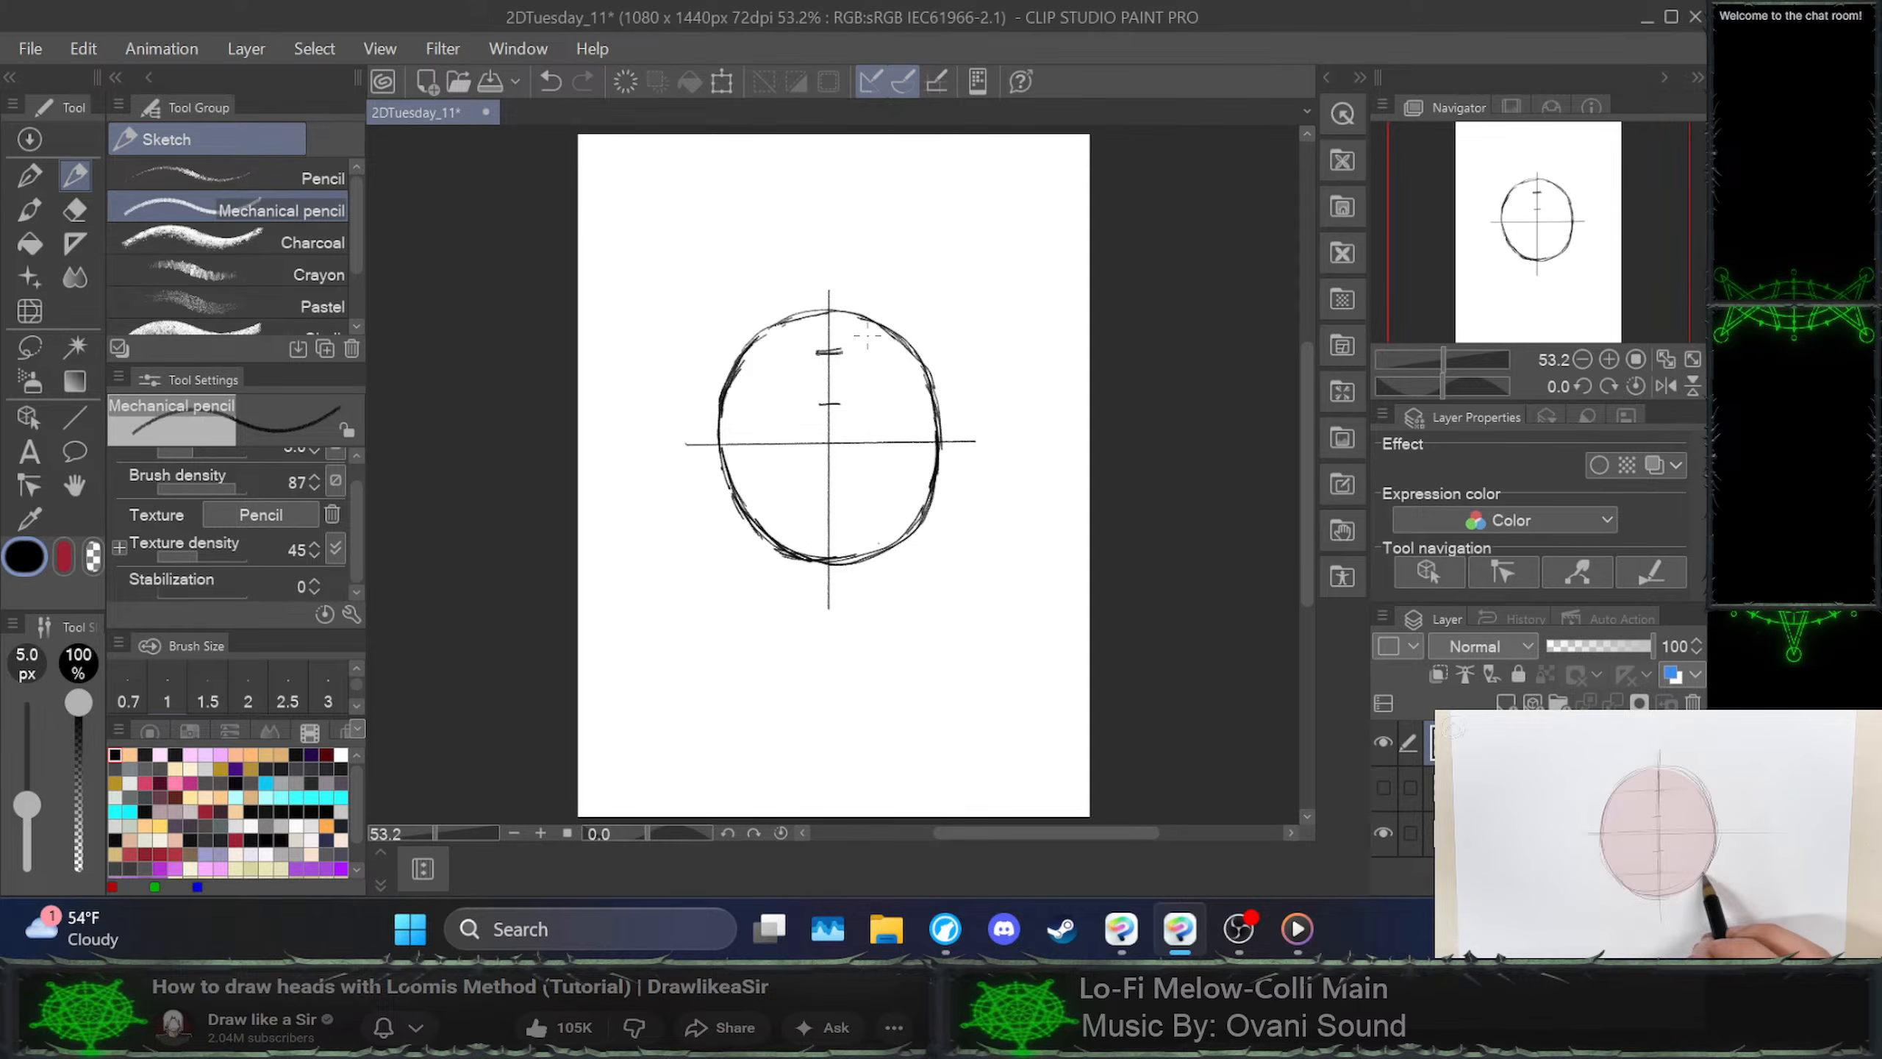
pyautogui.hotkey('ctrl', 'z')
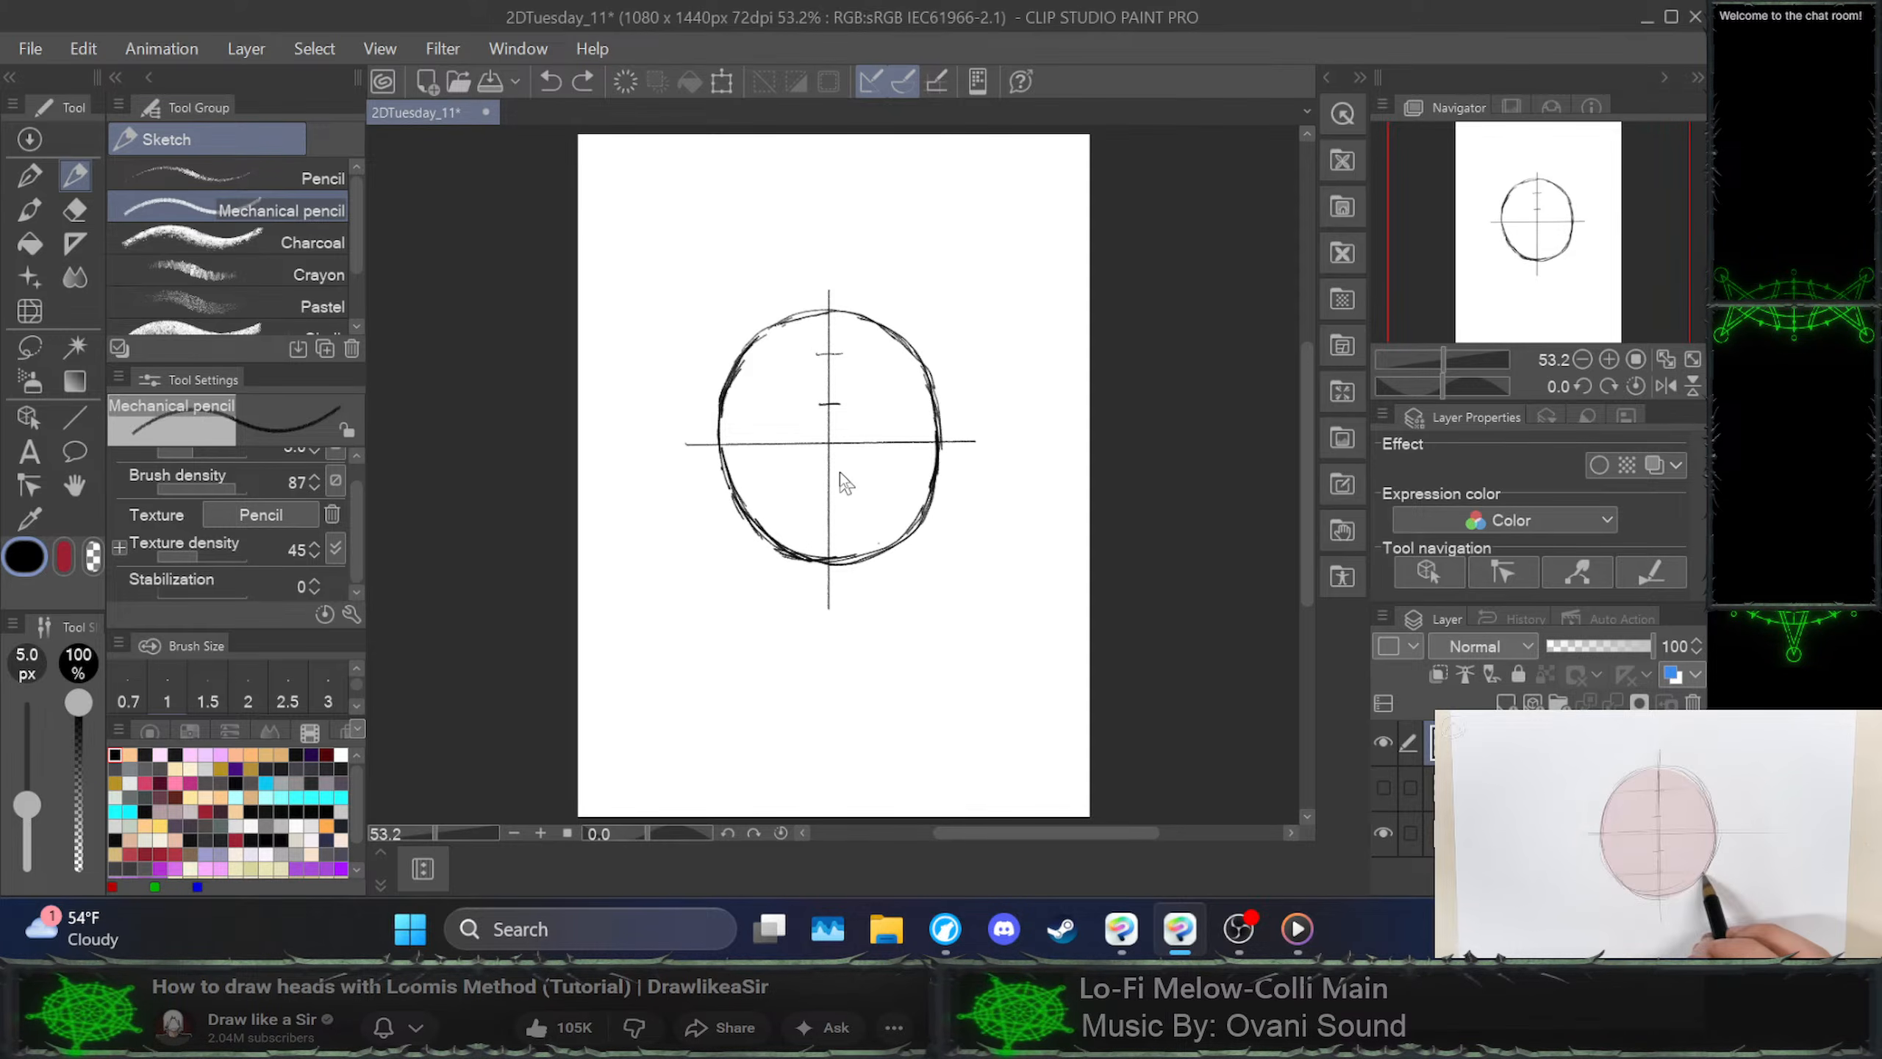
pyautogui.moveTo(818, 351); pyautogui.dragTo(838, 349)
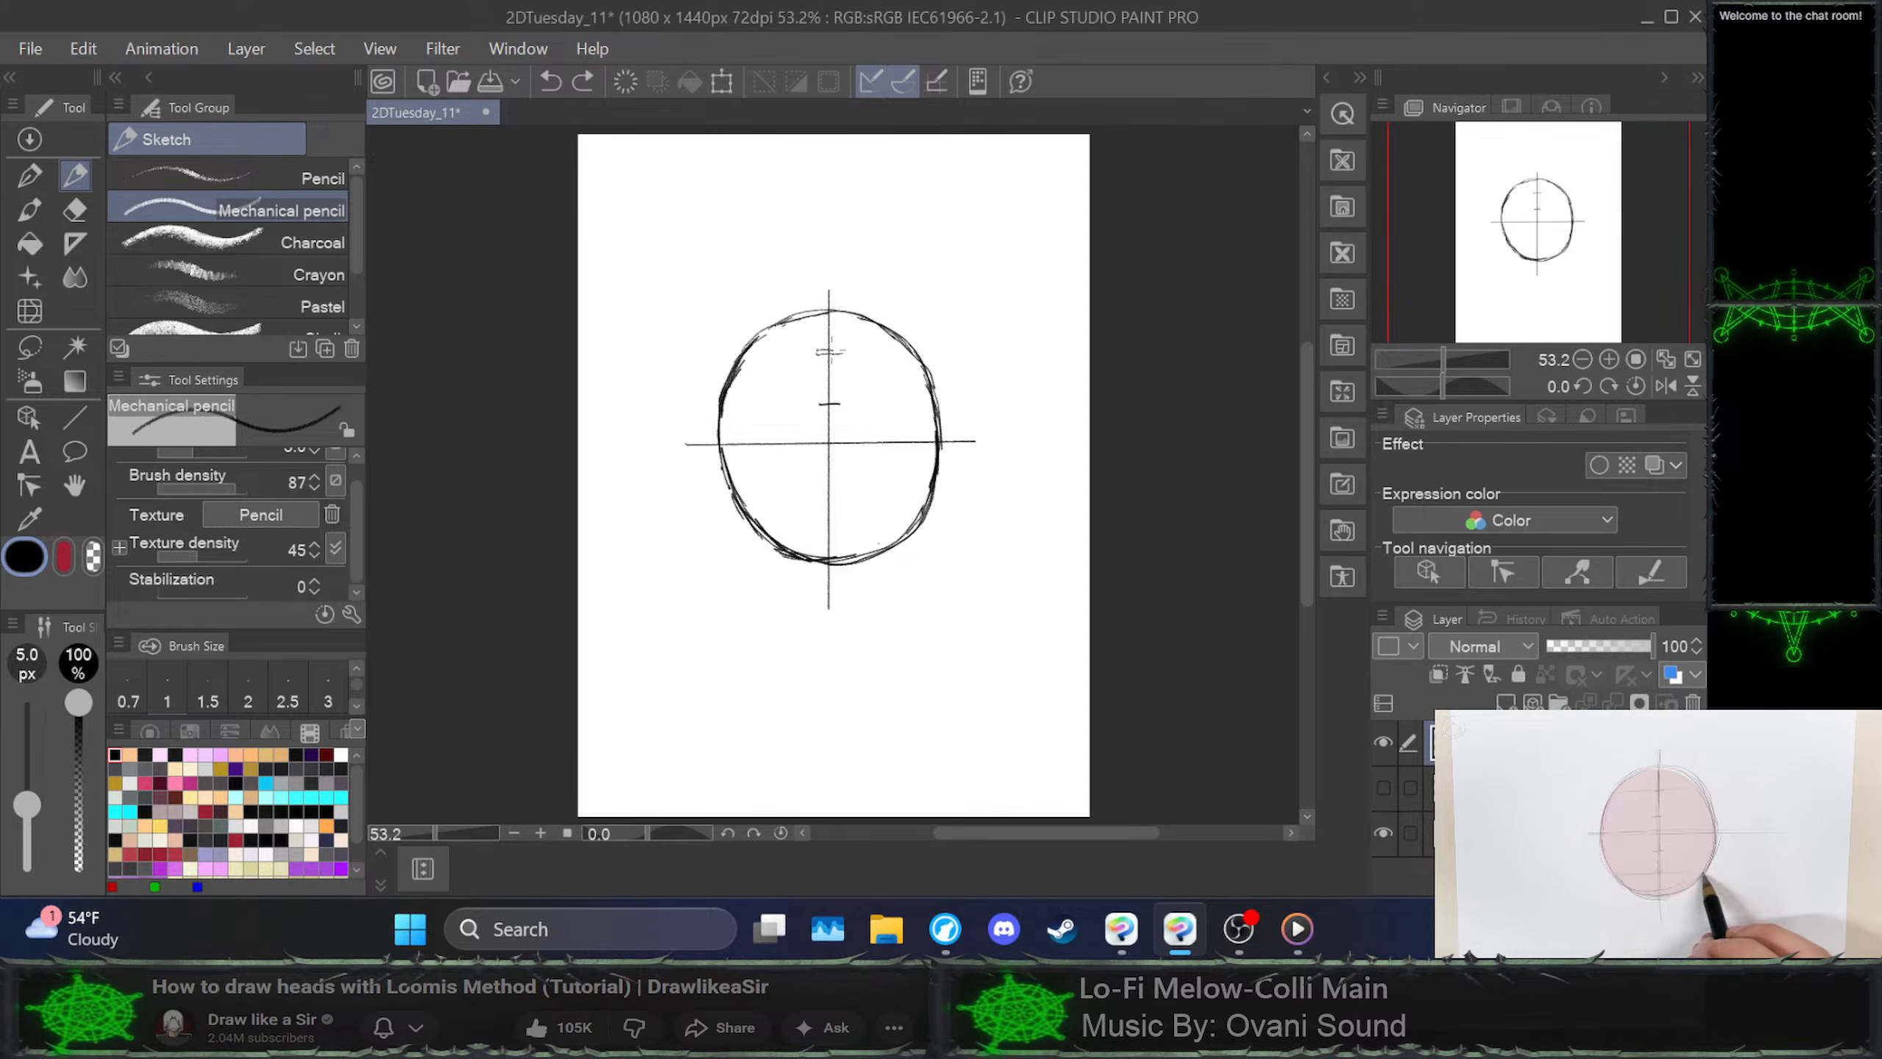
pyautogui.hotkey('ctrl', 'z')
pyautogui.hotkey('ctrl', 'z')
pyautogui.hotkey('ctrl', 'z')
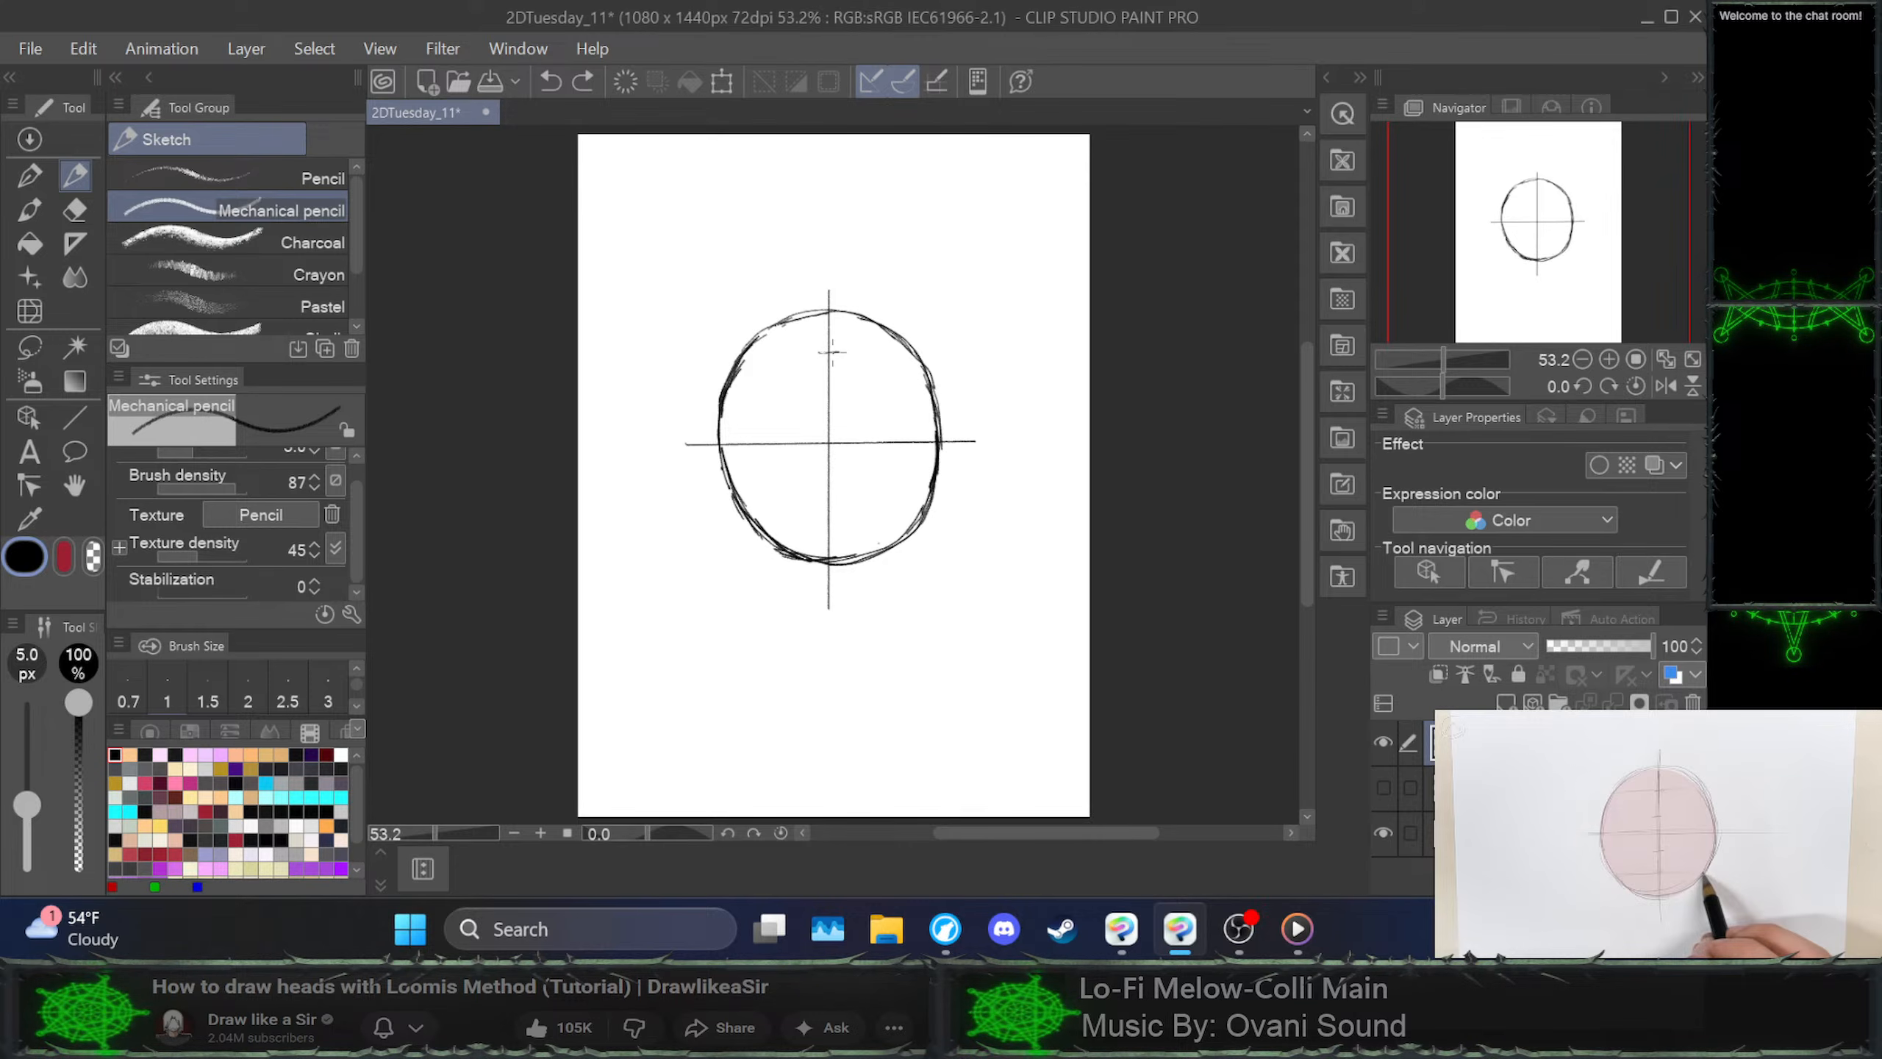
# Divide the vertical centre line inside the oval with two short ticks above and two below the crossing, evenly spaced
pyautogui.moveTo(818, 353); pyautogui.dragTo(840, 351)
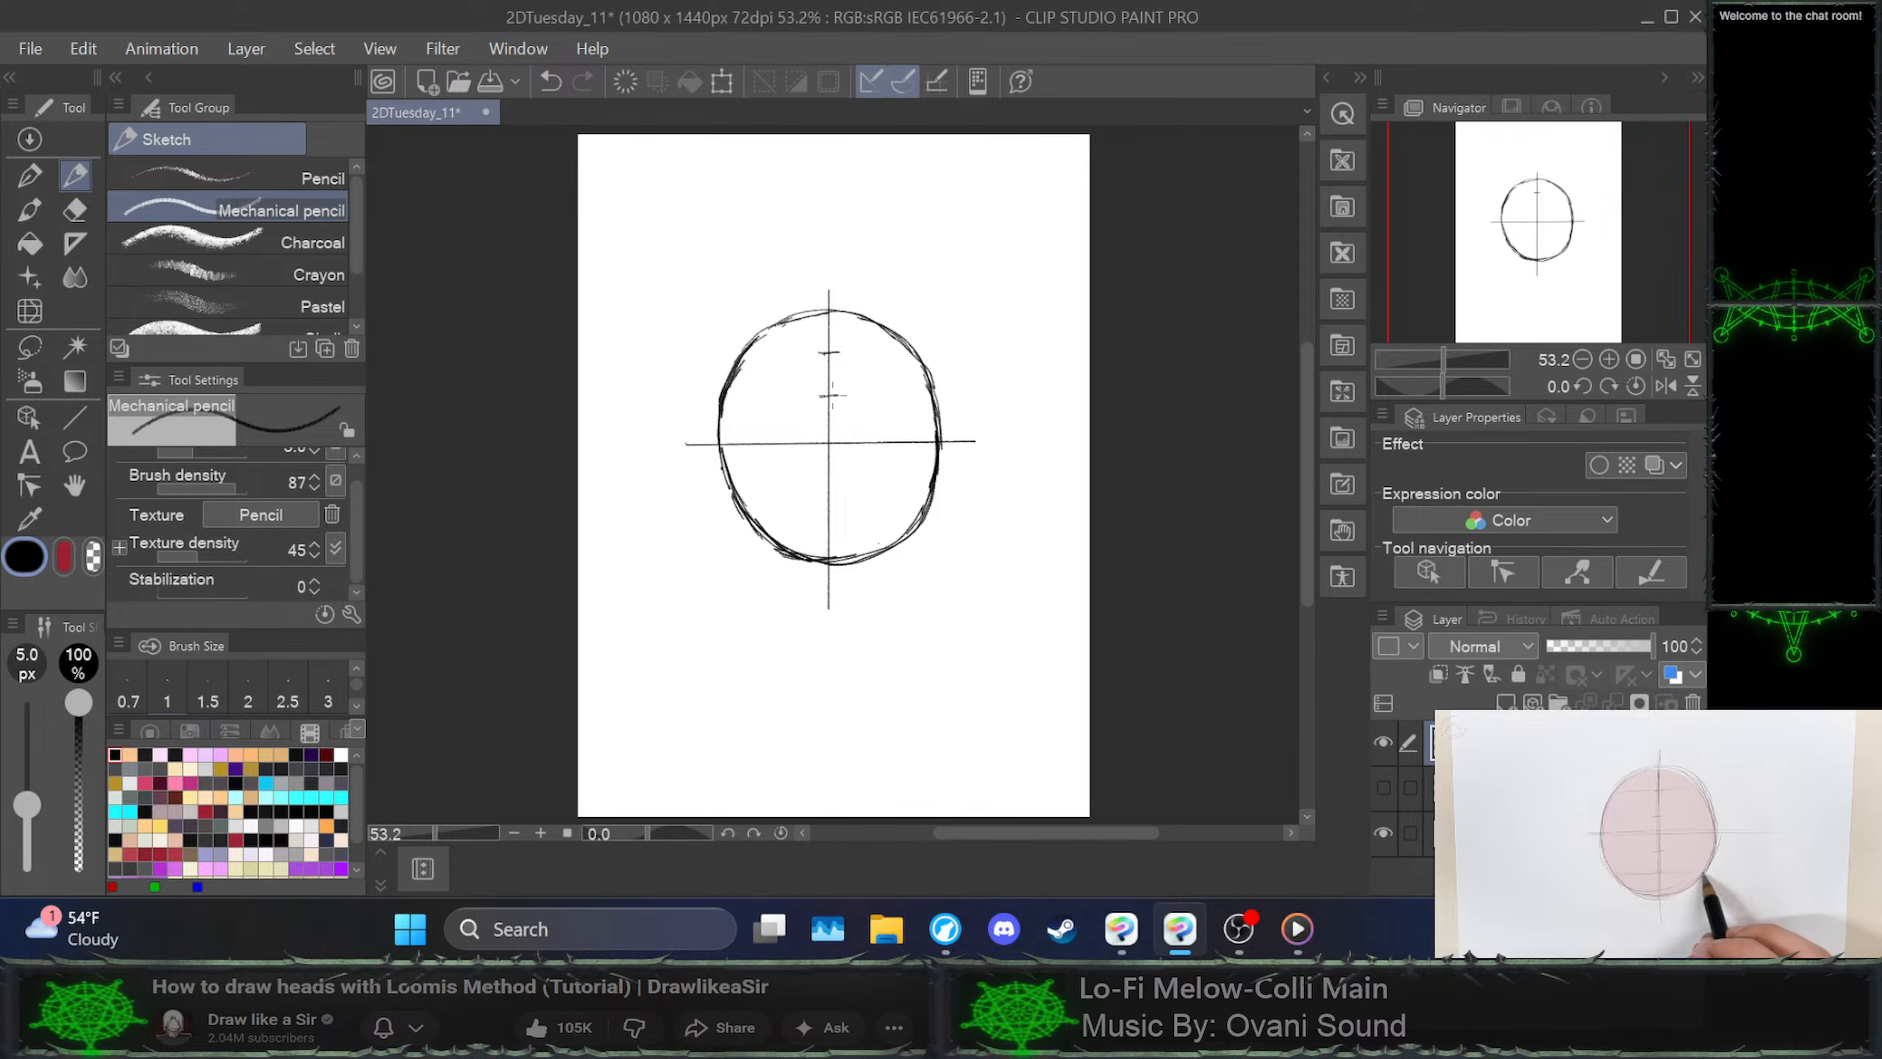
pyautogui.hotkey('ctrl', 'z')
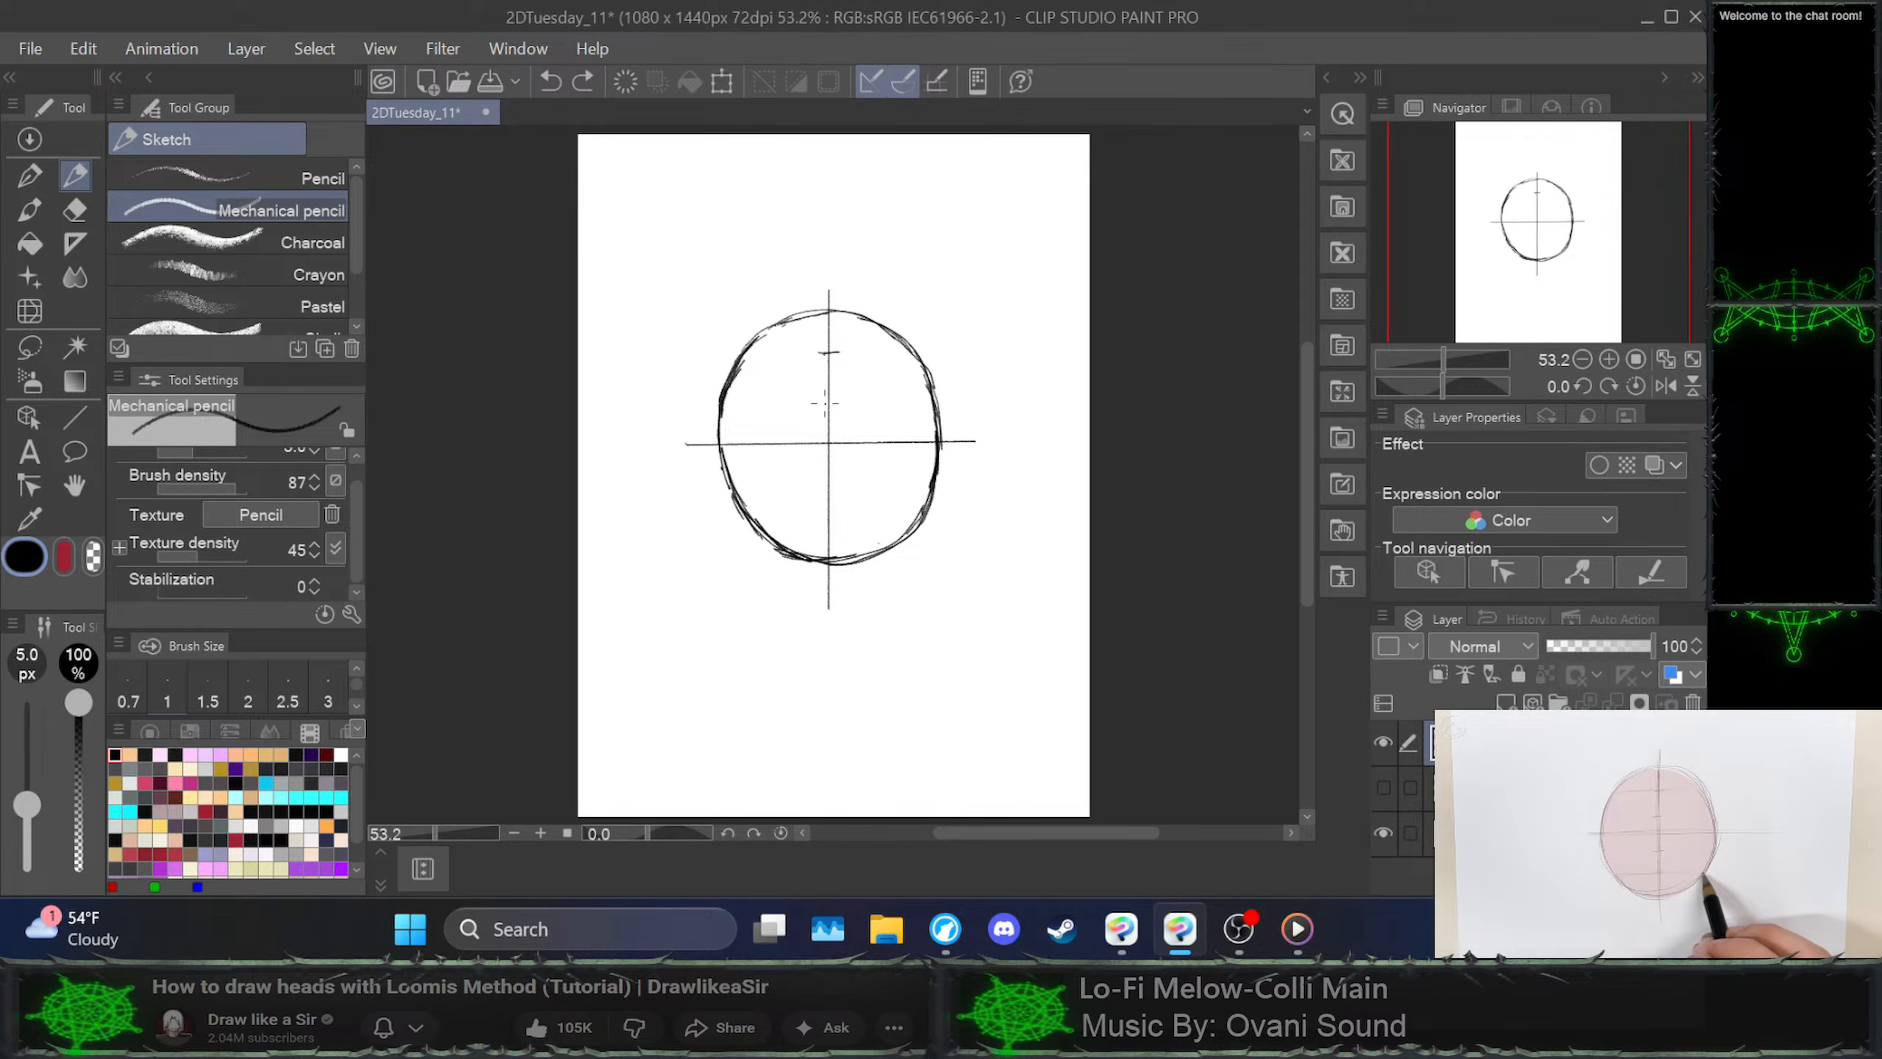
pyautogui.moveTo(820, 400); pyautogui.dragTo(835, 405)
pyautogui.hotkey('ctrl', 'z')
pyautogui.hotkey('ctrl', 'z')
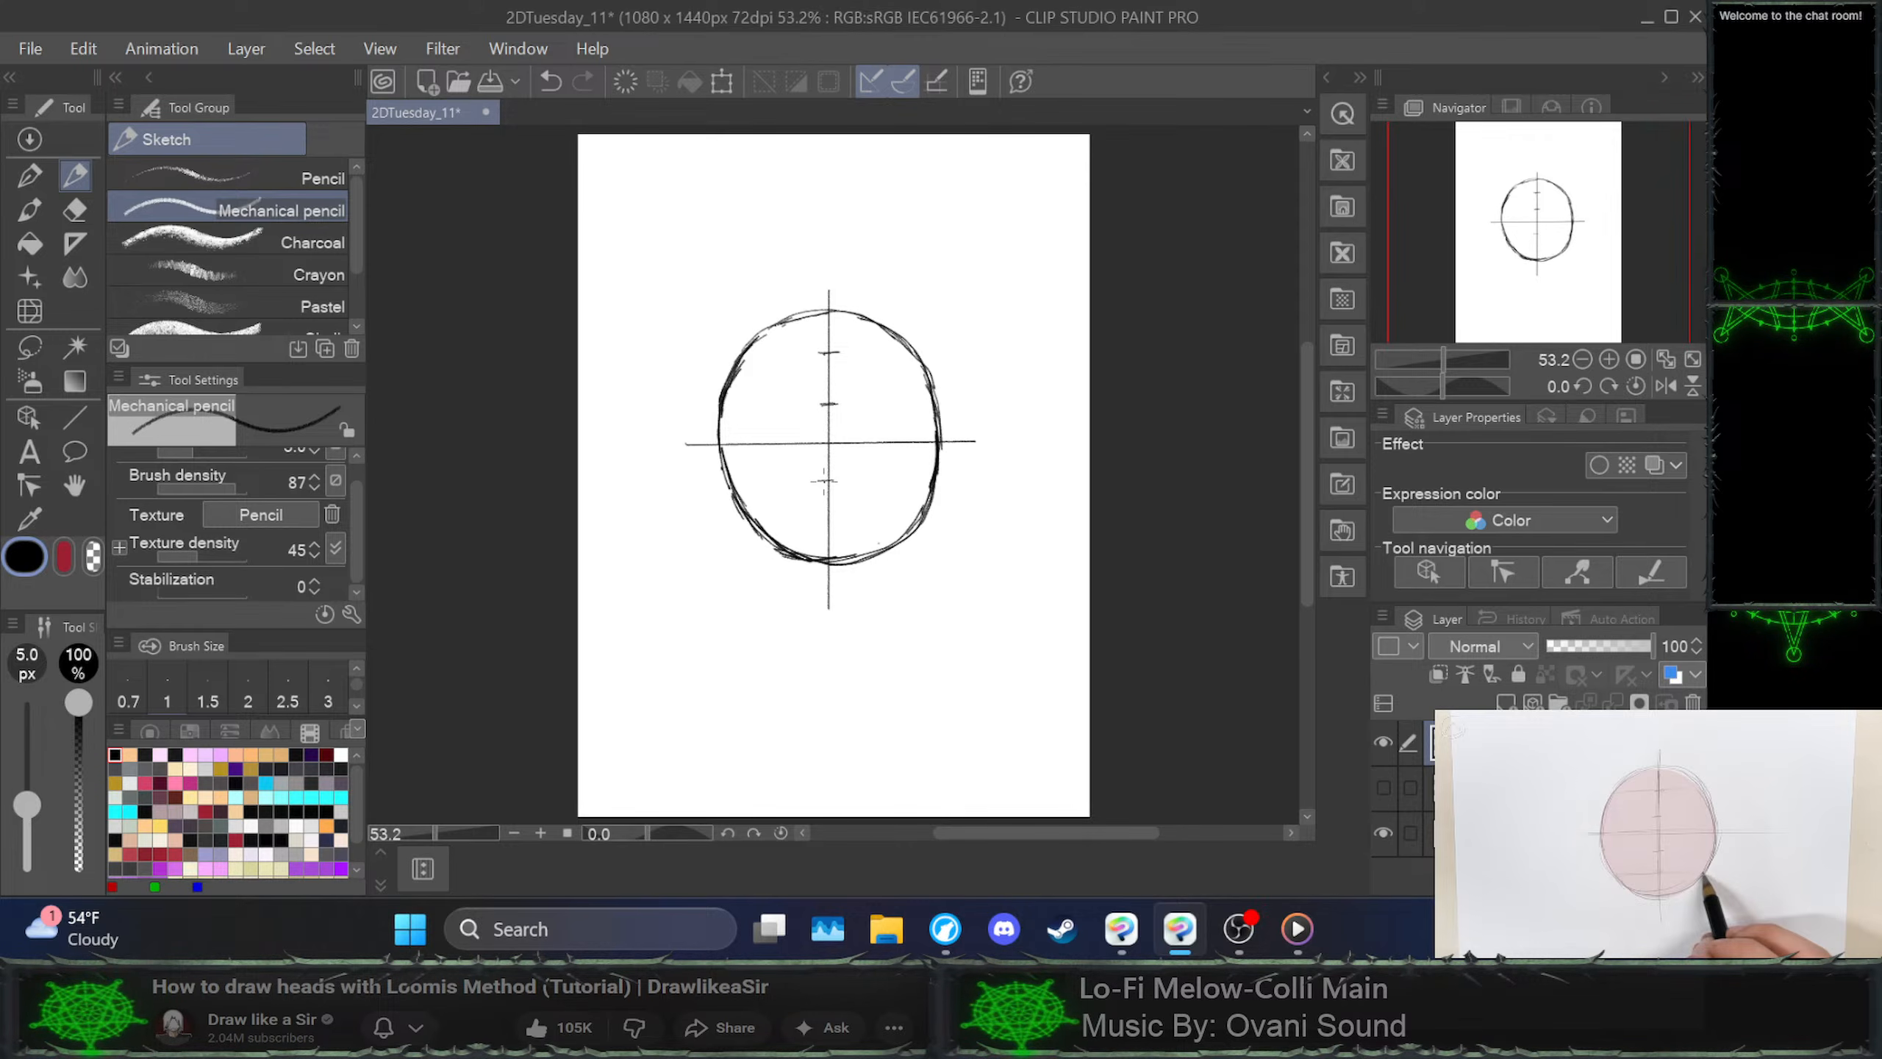
pyautogui.moveTo(817, 481)
pyautogui.mouseDown()
pyautogui.moveTo(837, 481)
pyautogui.moveTo(836, 527)
pyautogui.mouseUp()
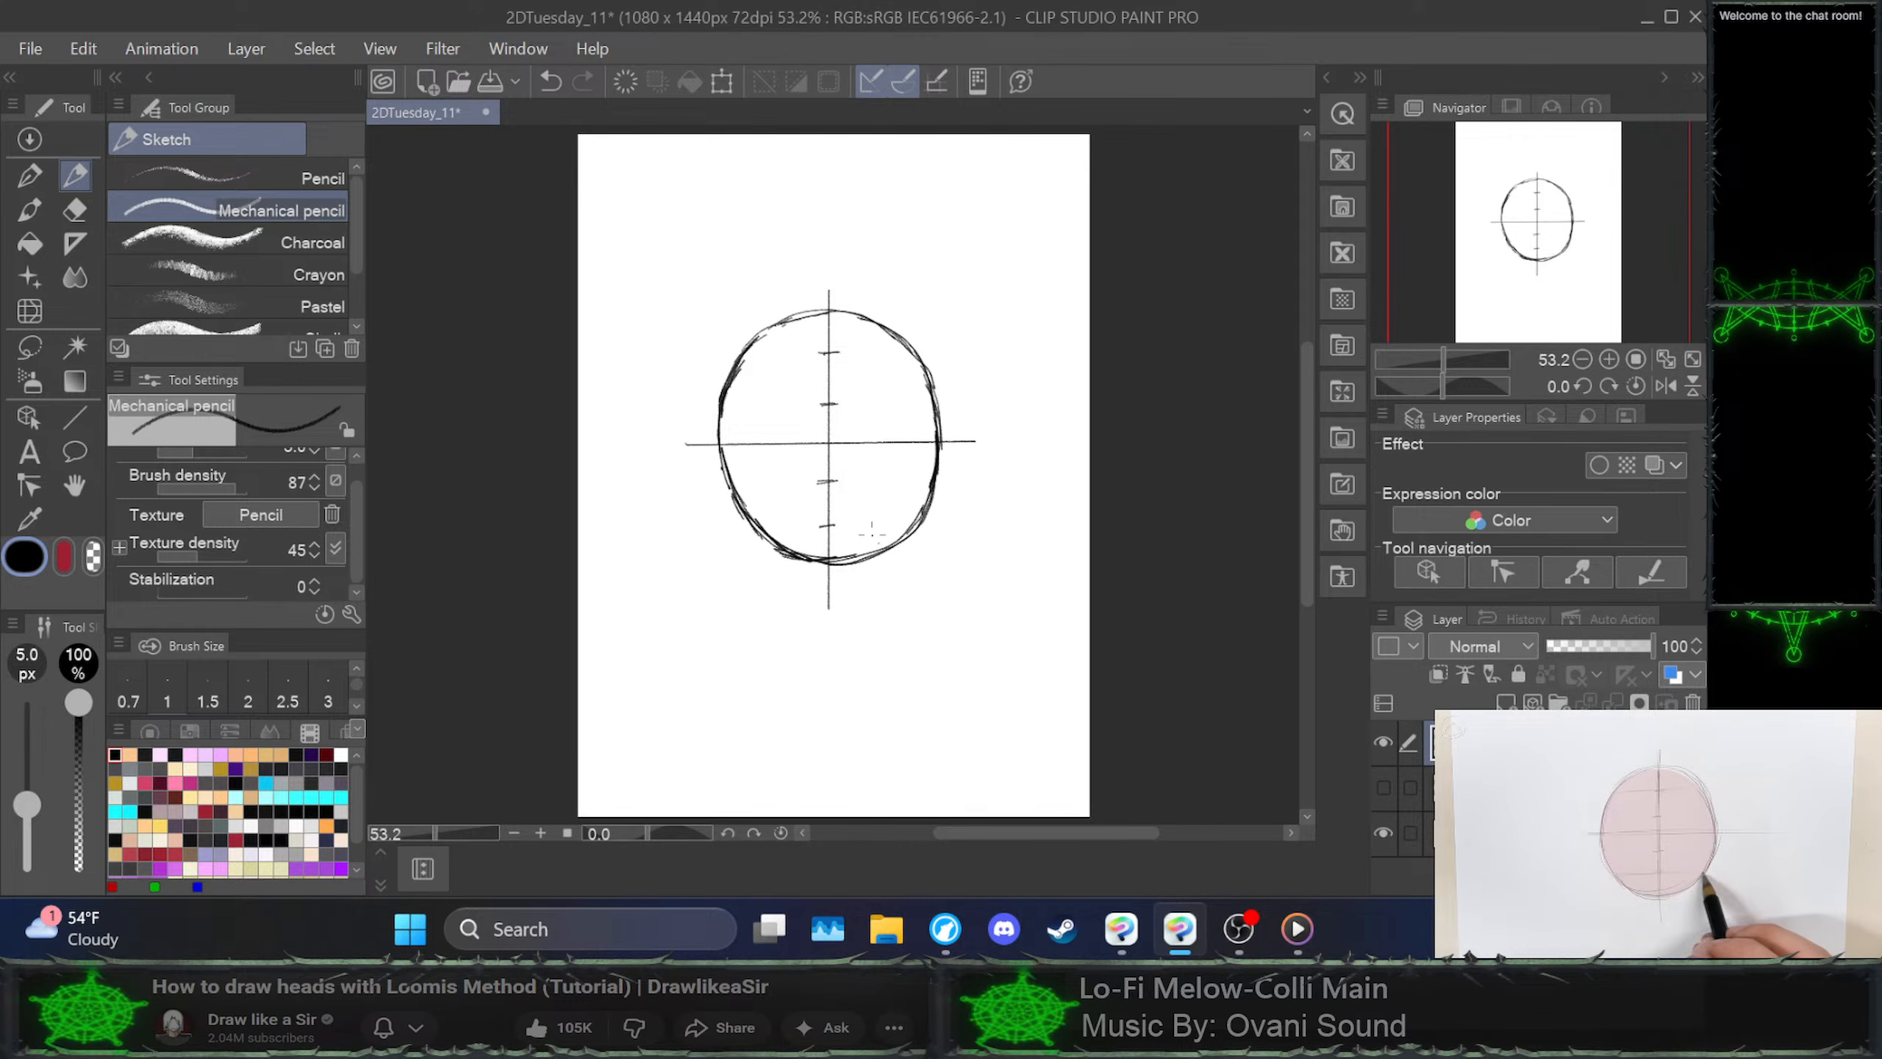
pyautogui.hotkey('ctrl', 'z')
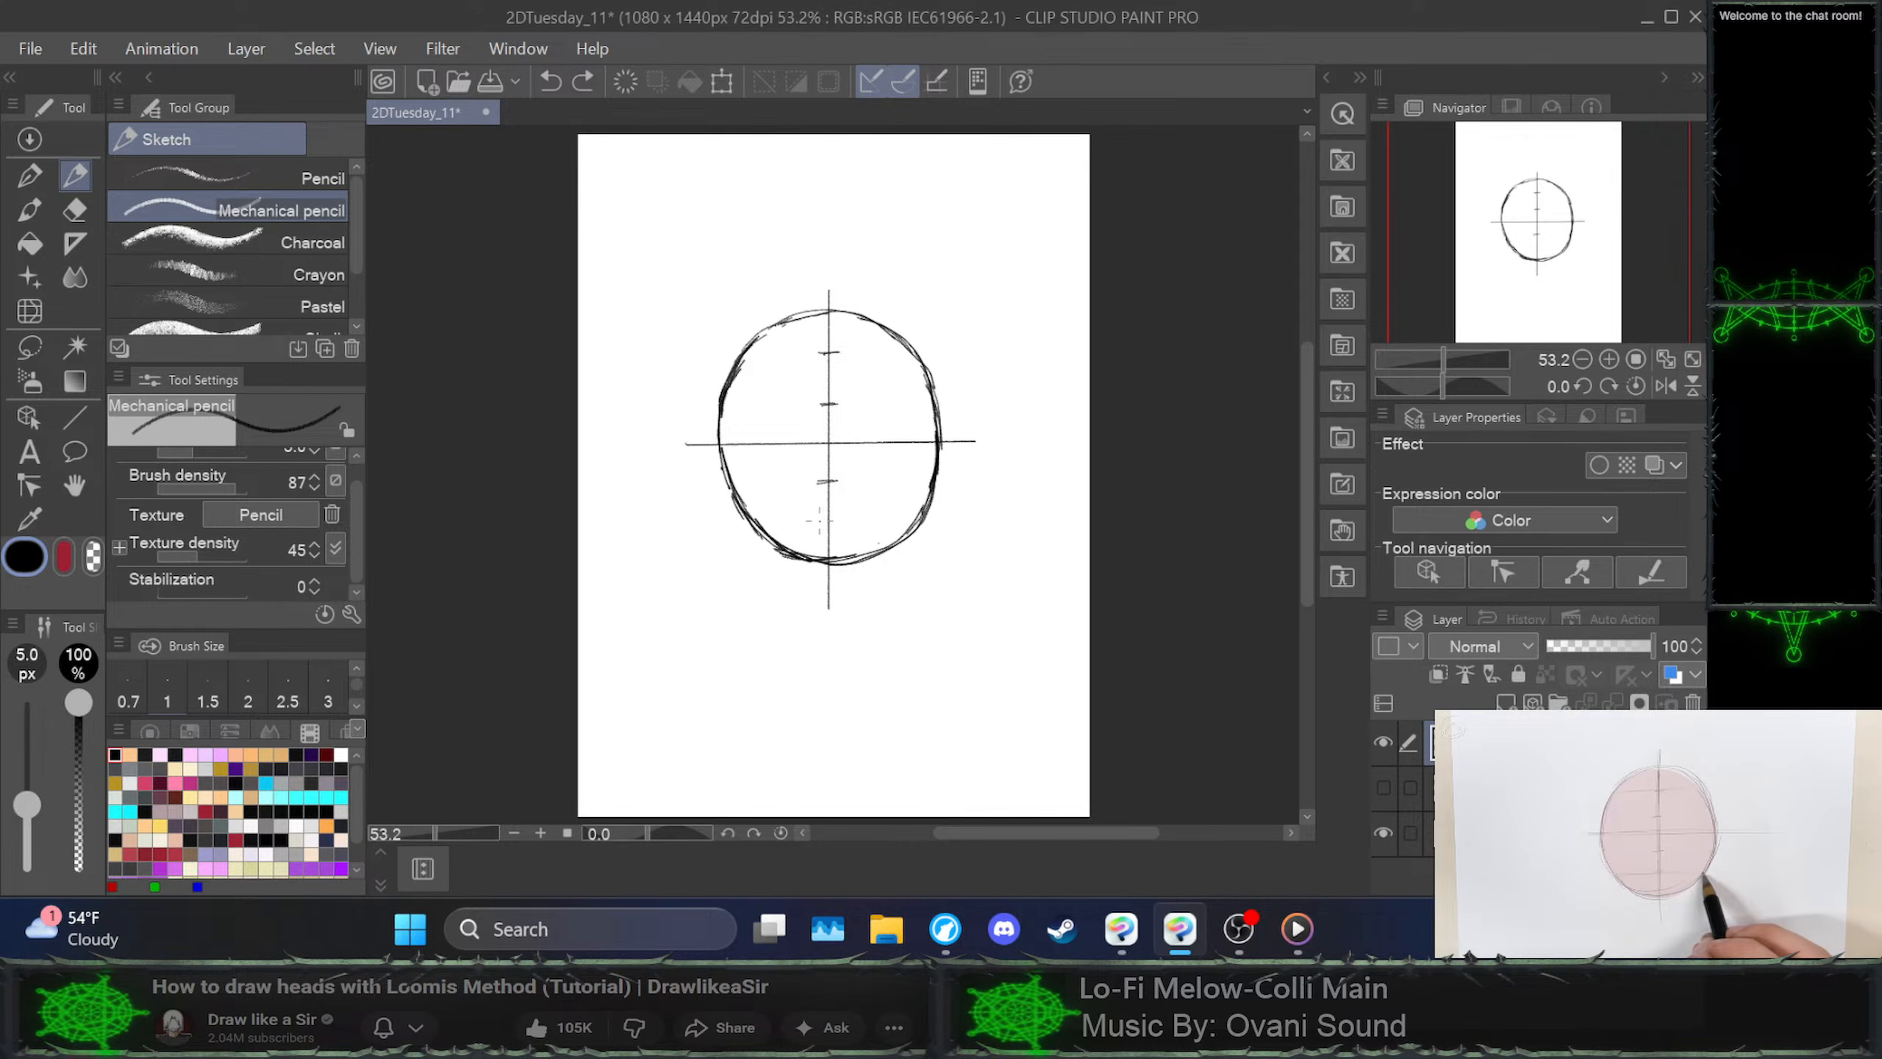
pyautogui.moveTo(819, 519); pyautogui.dragTo(837, 519)
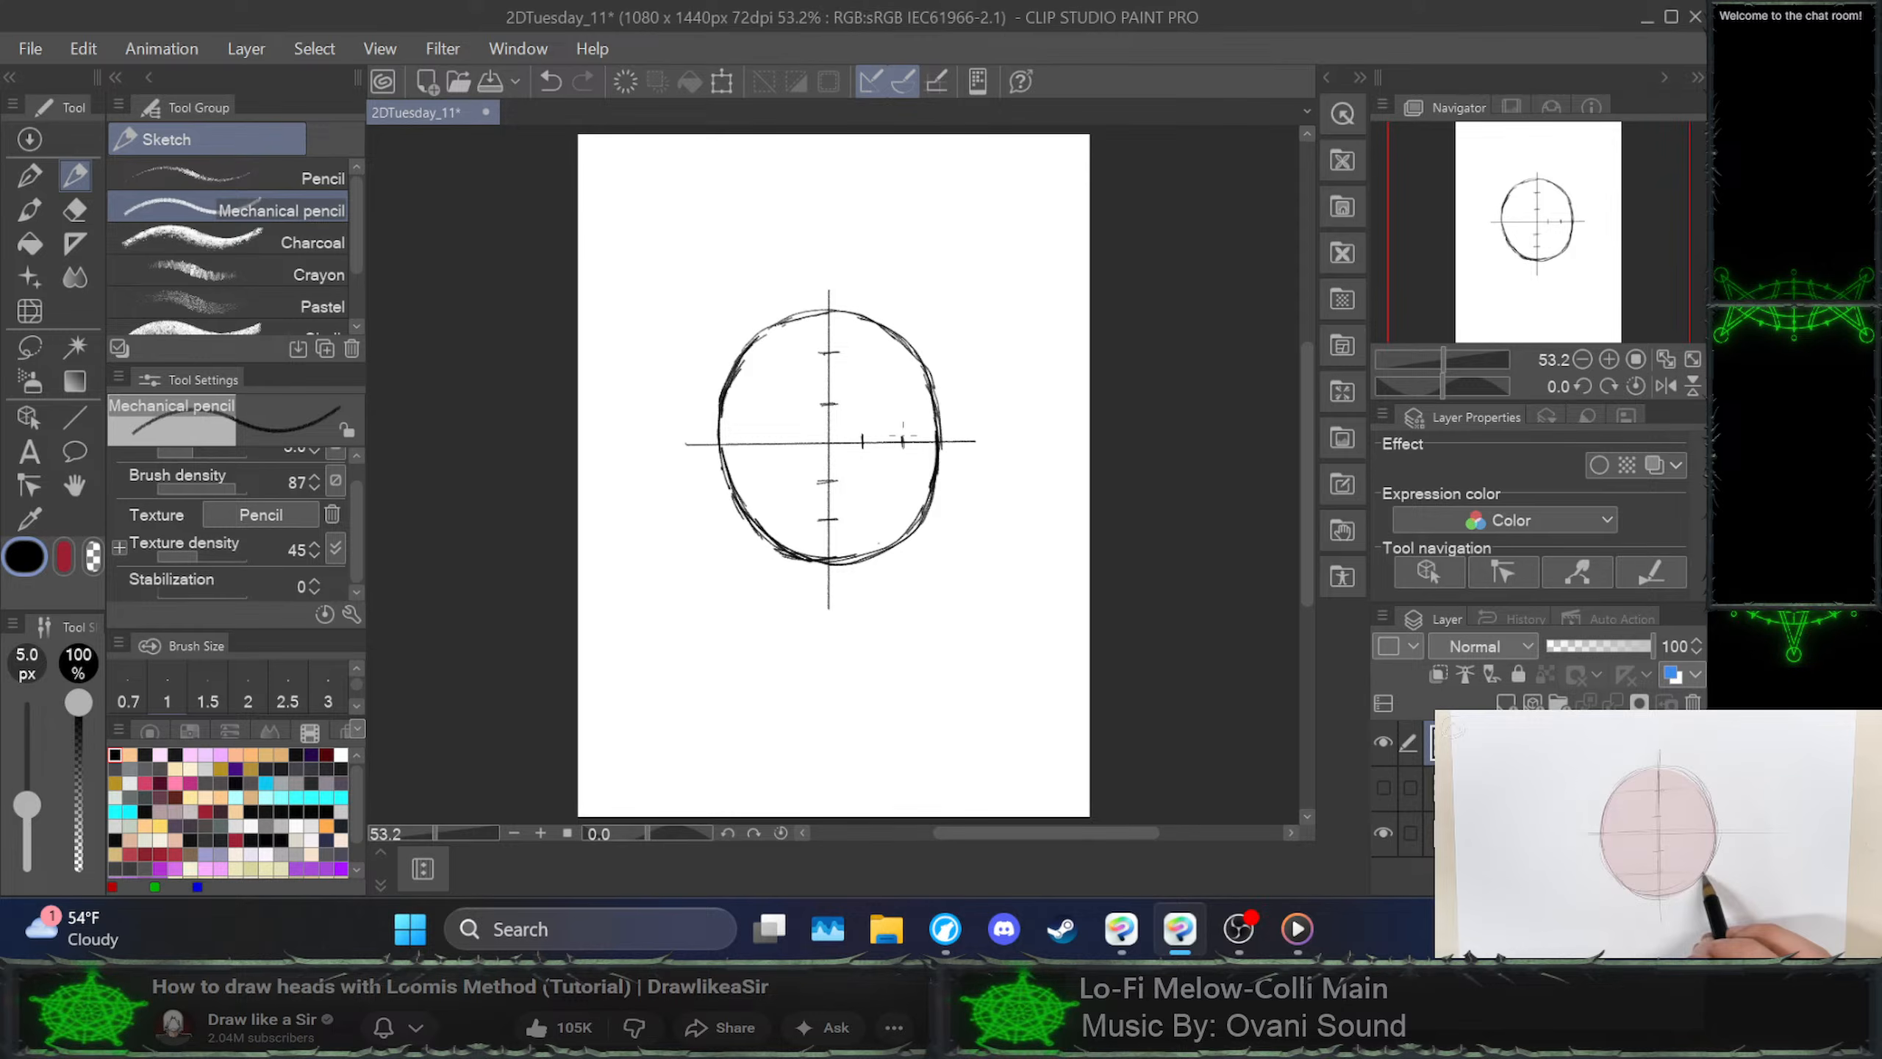
# Redo the two ticks right of centre on the horizontal line, and add two matching ticks on its left half
pyautogui.hotkey('ctrl', 'z')
pyautogui.hotkey('ctrl', 'z')
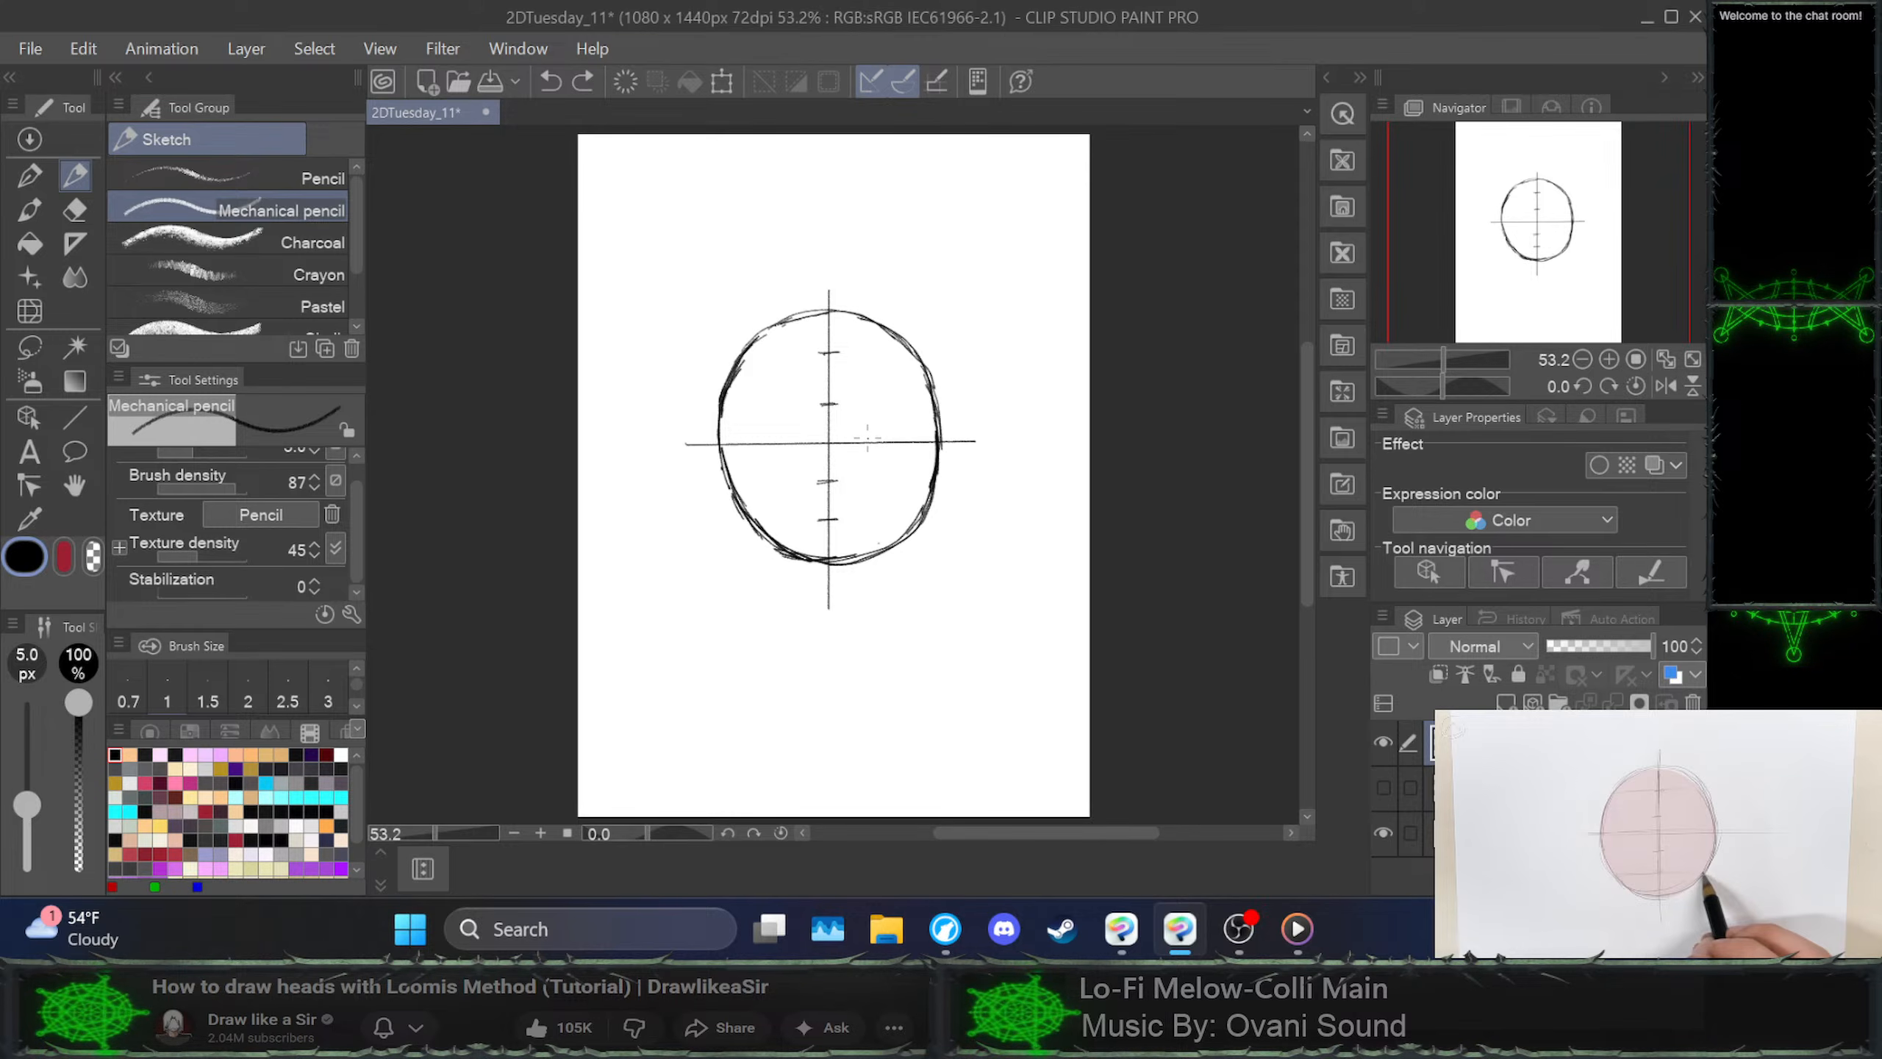
pyautogui.moveTo(869, 436); pyautogui.dragTo(901, 452)
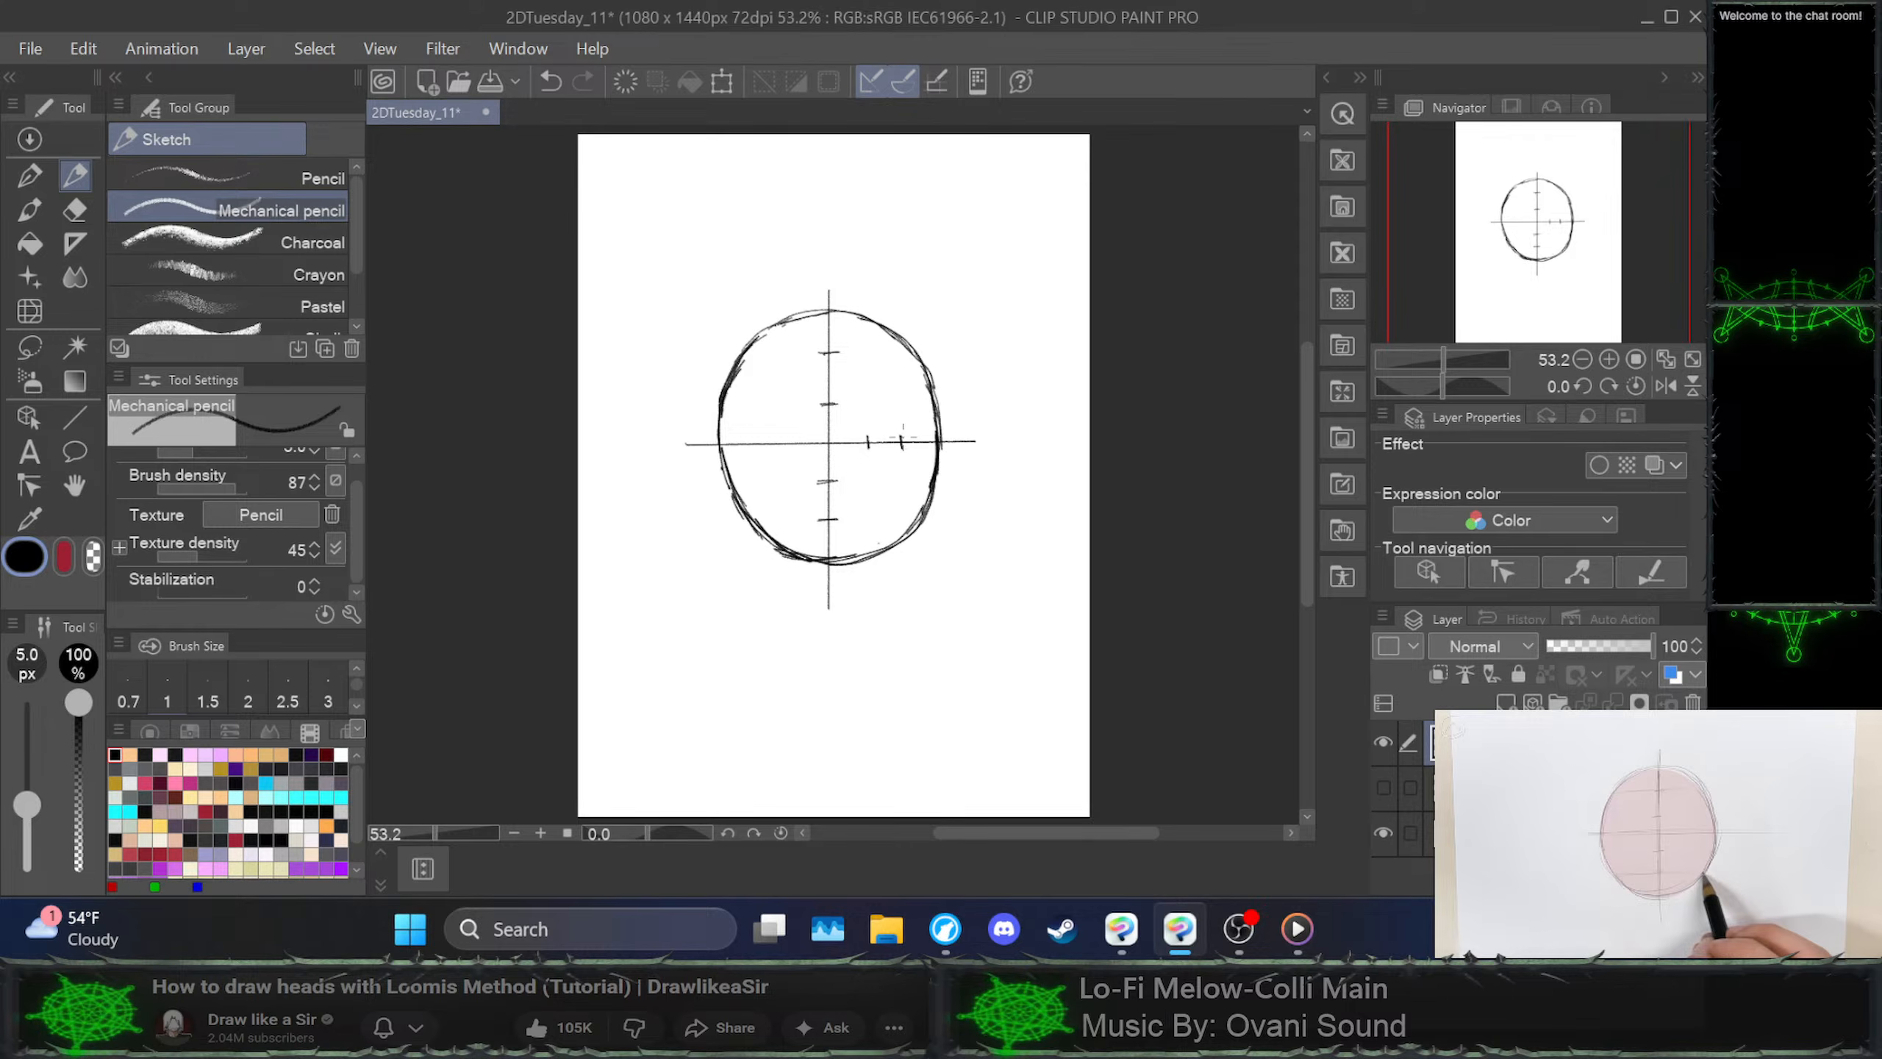
pyautogui.moveTo(785, 428); pyautogui.dragTo(785, 462)
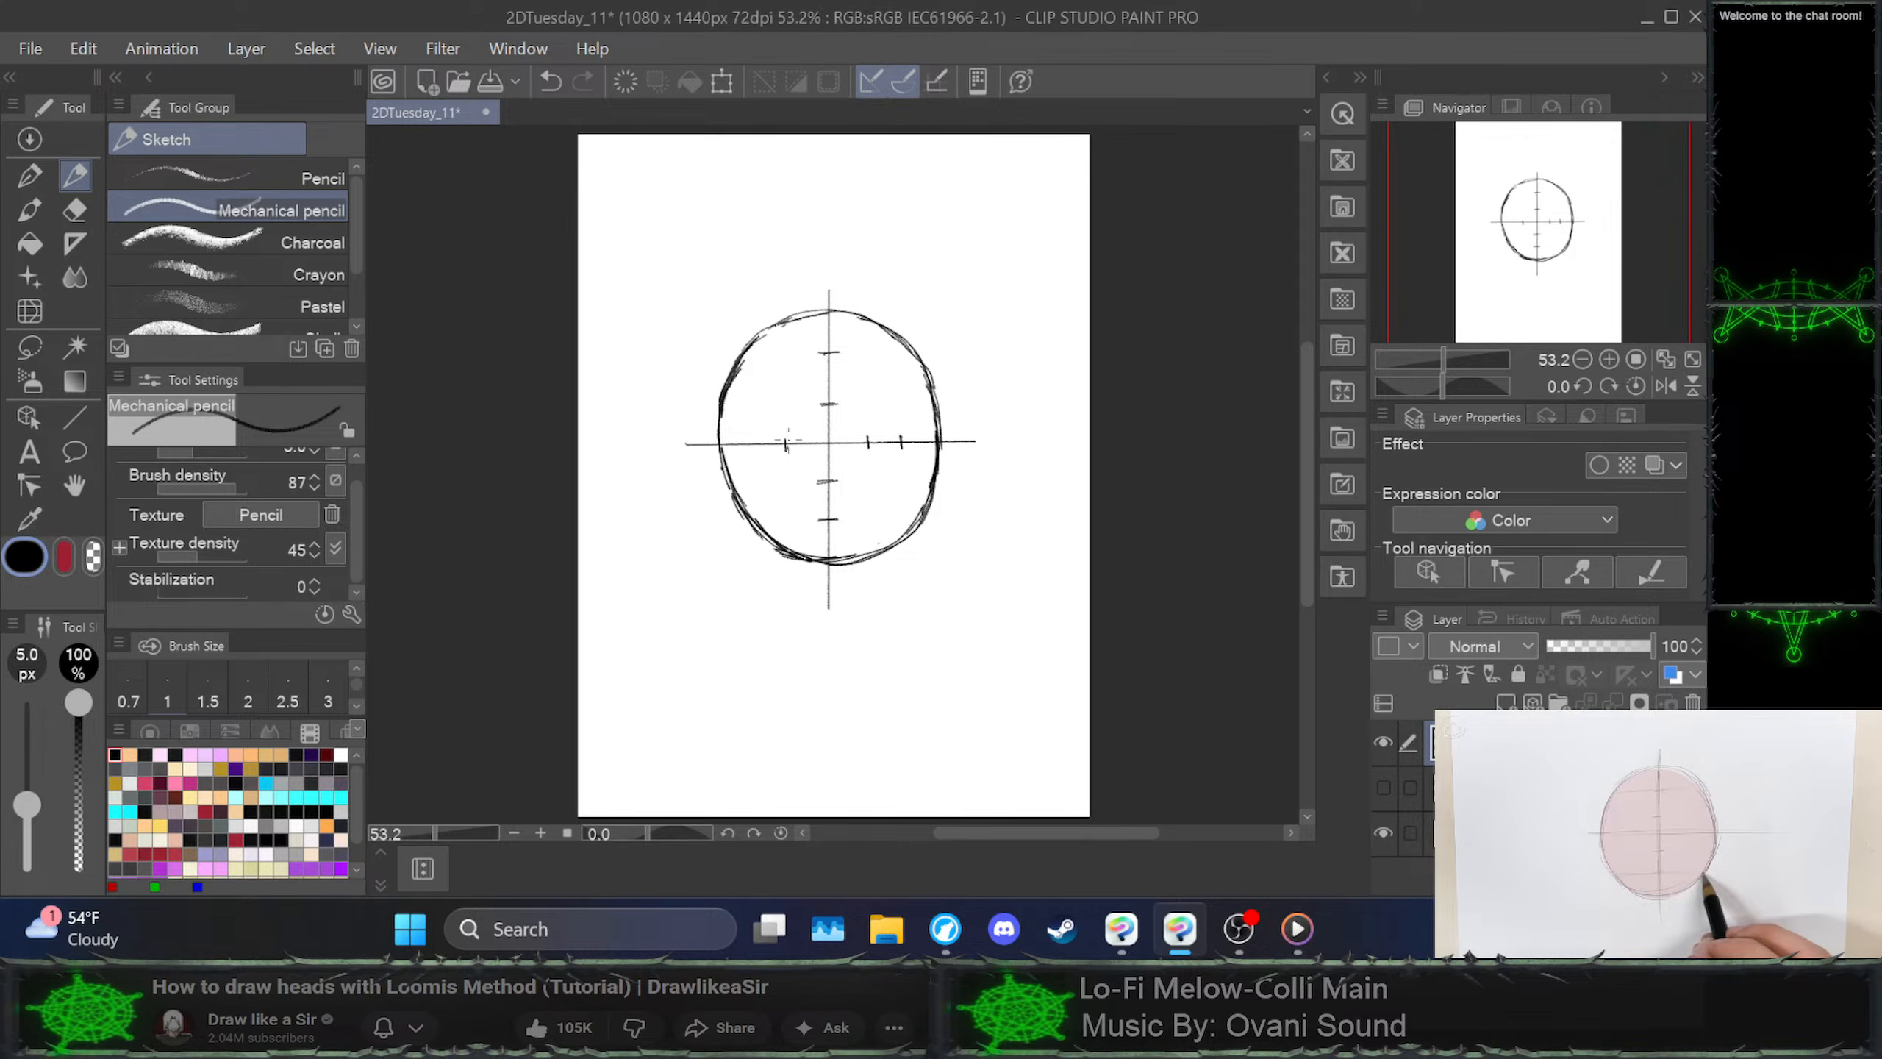
pyautogui.hotkey('ctrl', 'z')
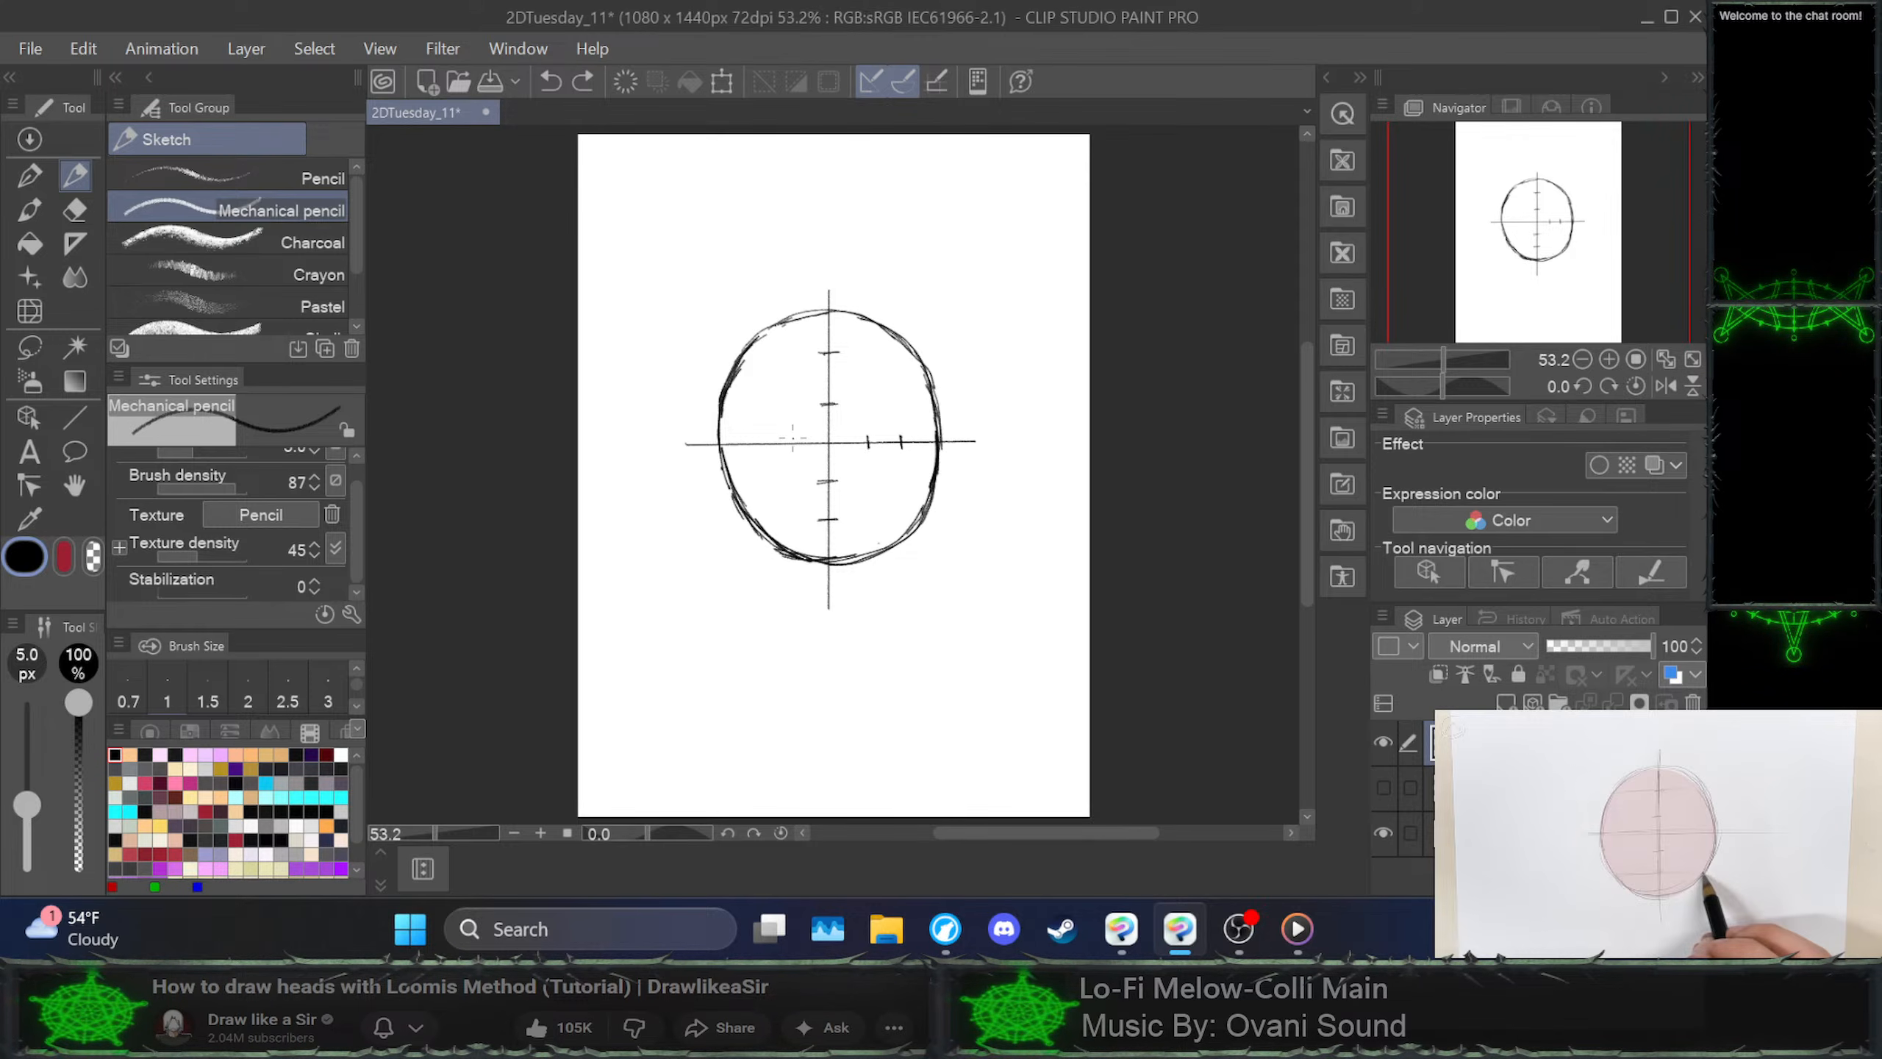
pyautogui.moveTo(794, 436); pyautogui.dragTo(794, 453)
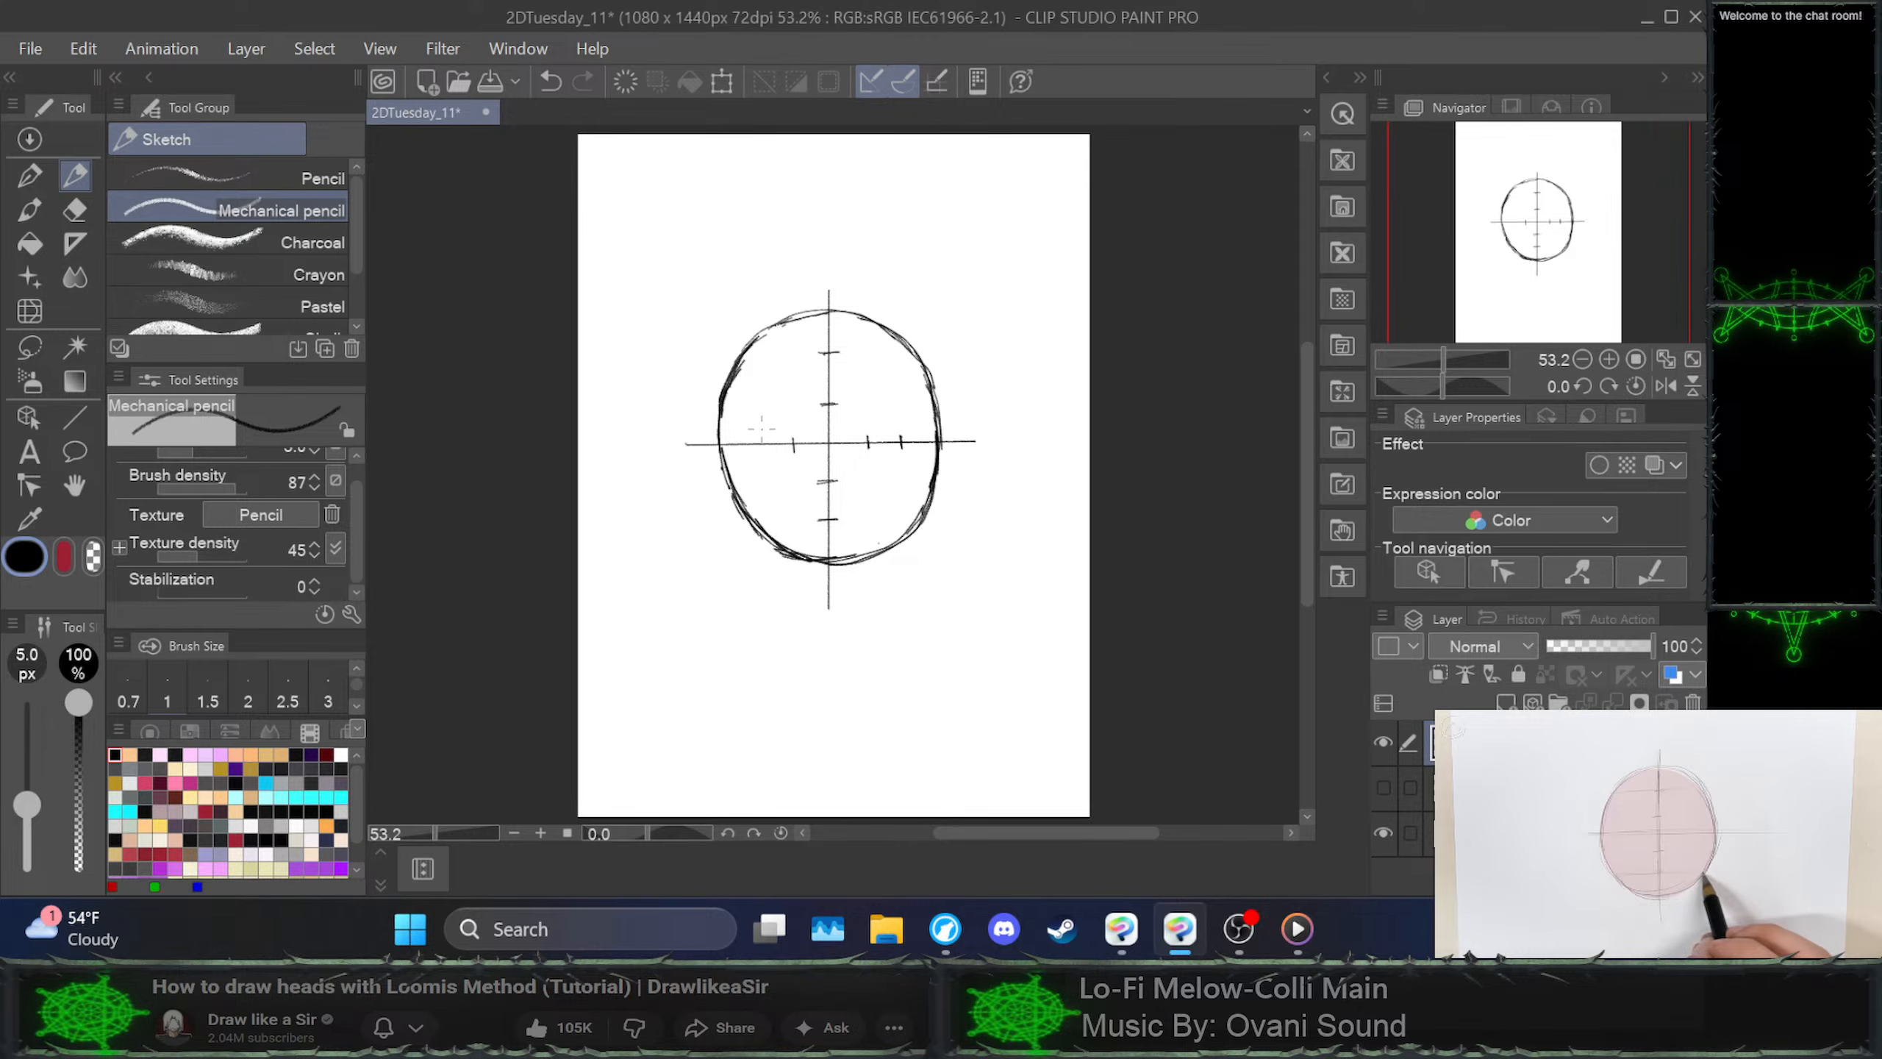
pyautogui.moveTo(752, 436); pyautogui.dragTo(752, 452)
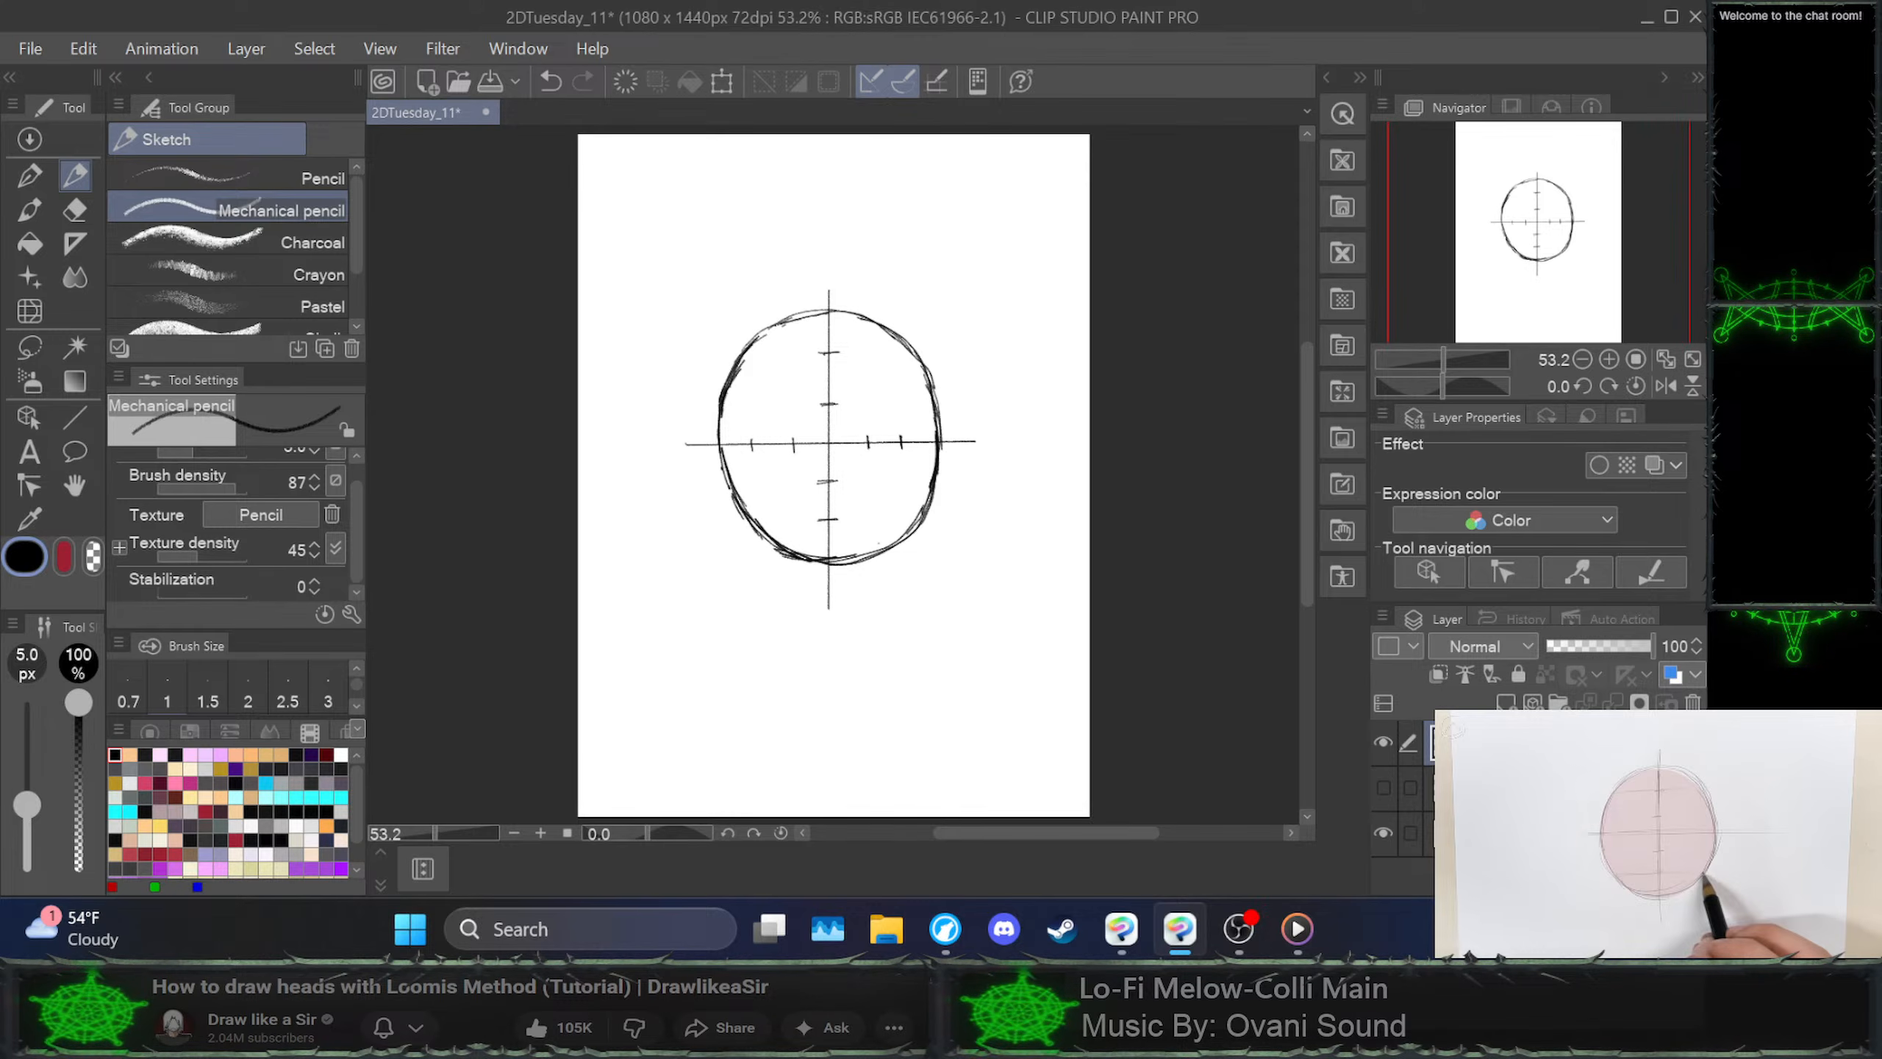
# Play the next part of the reference video, and draw a level line across the oval through the uppermost tick
pyautogui.click(1657, 834)
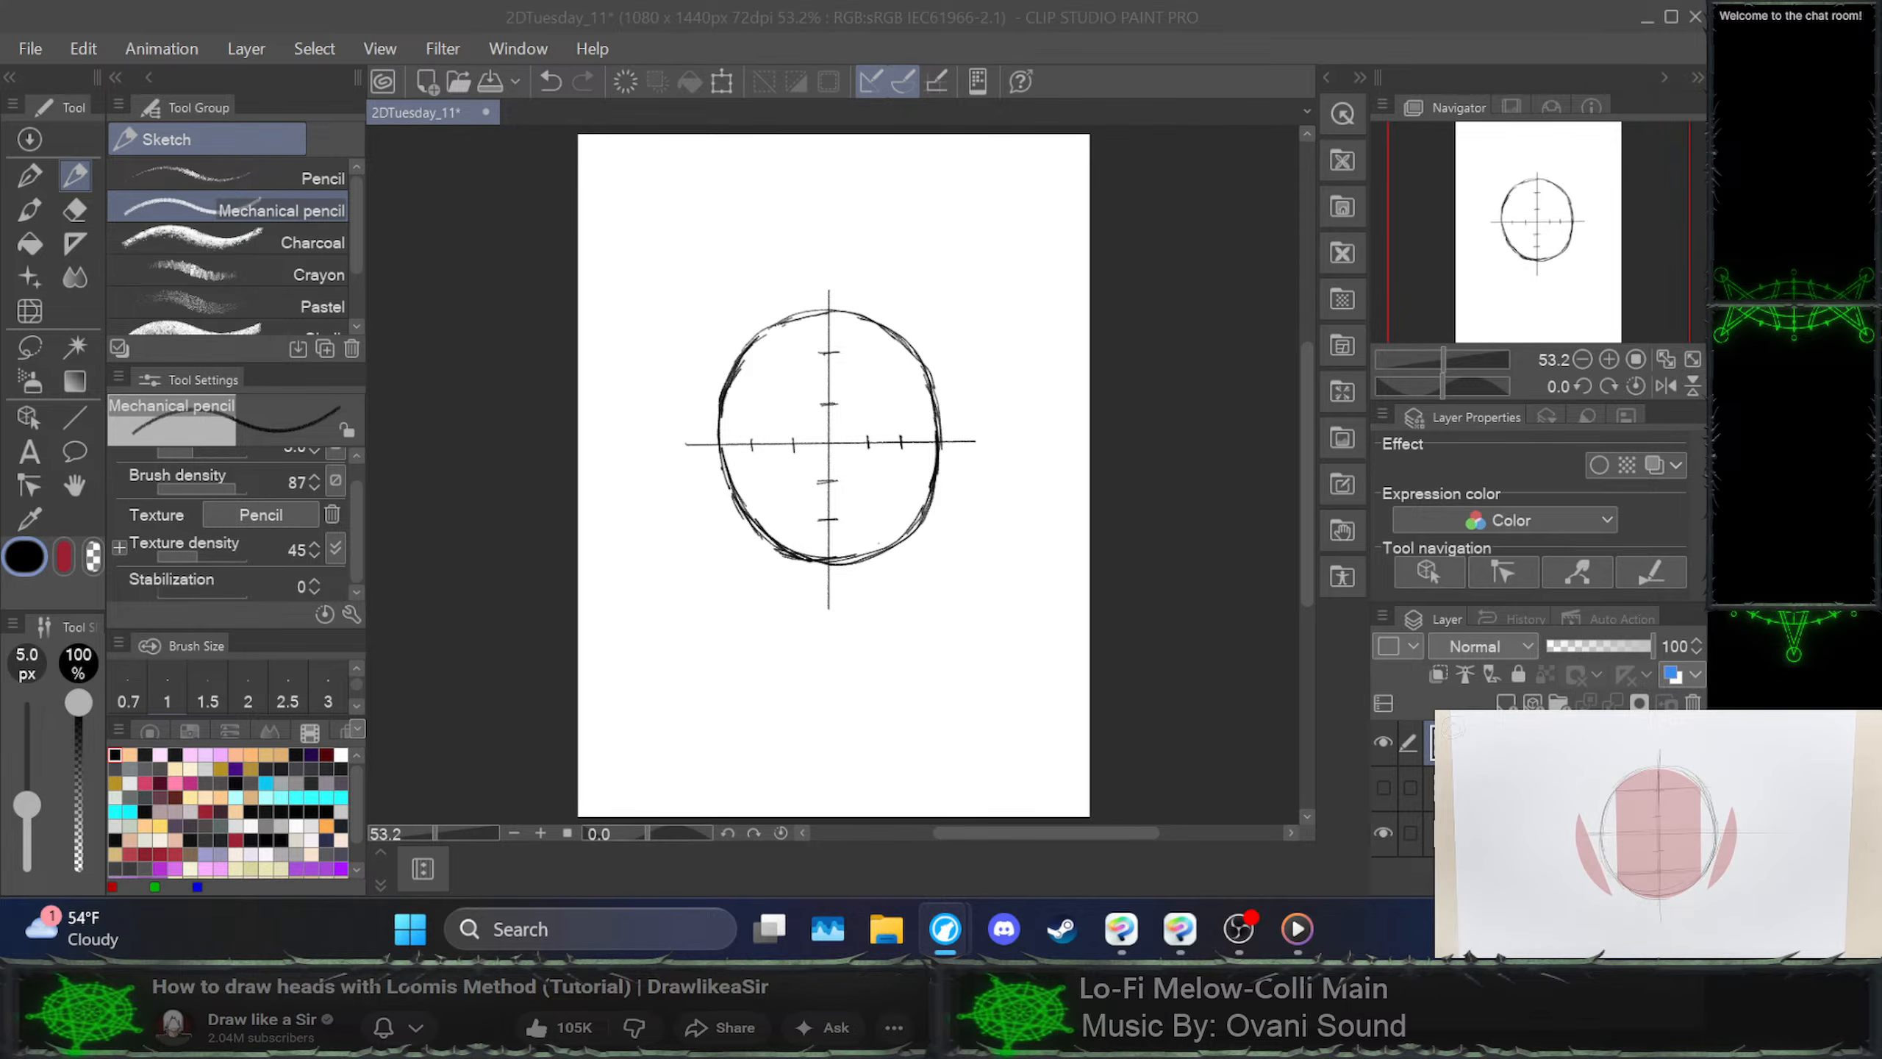
pyautogui.press('space')
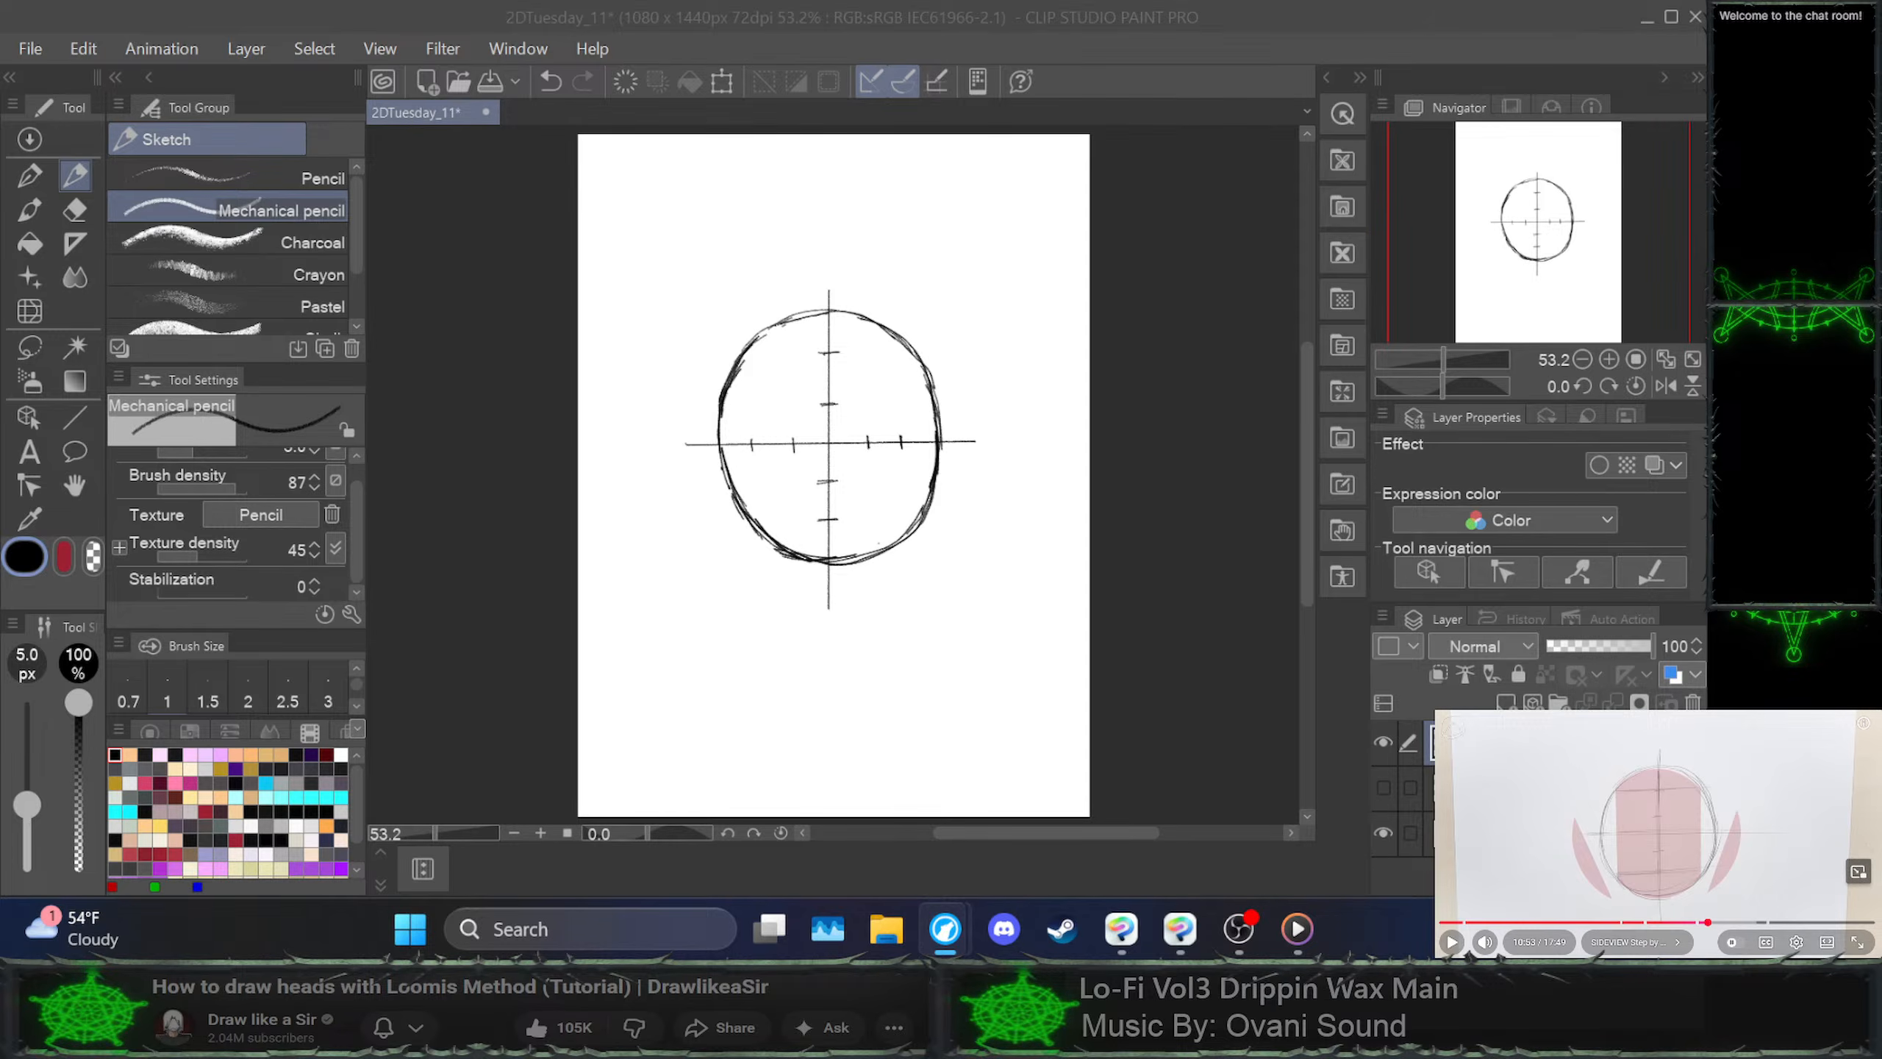
pyautogui.click(745, 368)
pyautogui.moveTo(741, 360); pyautogui.dragTo(904, 349)
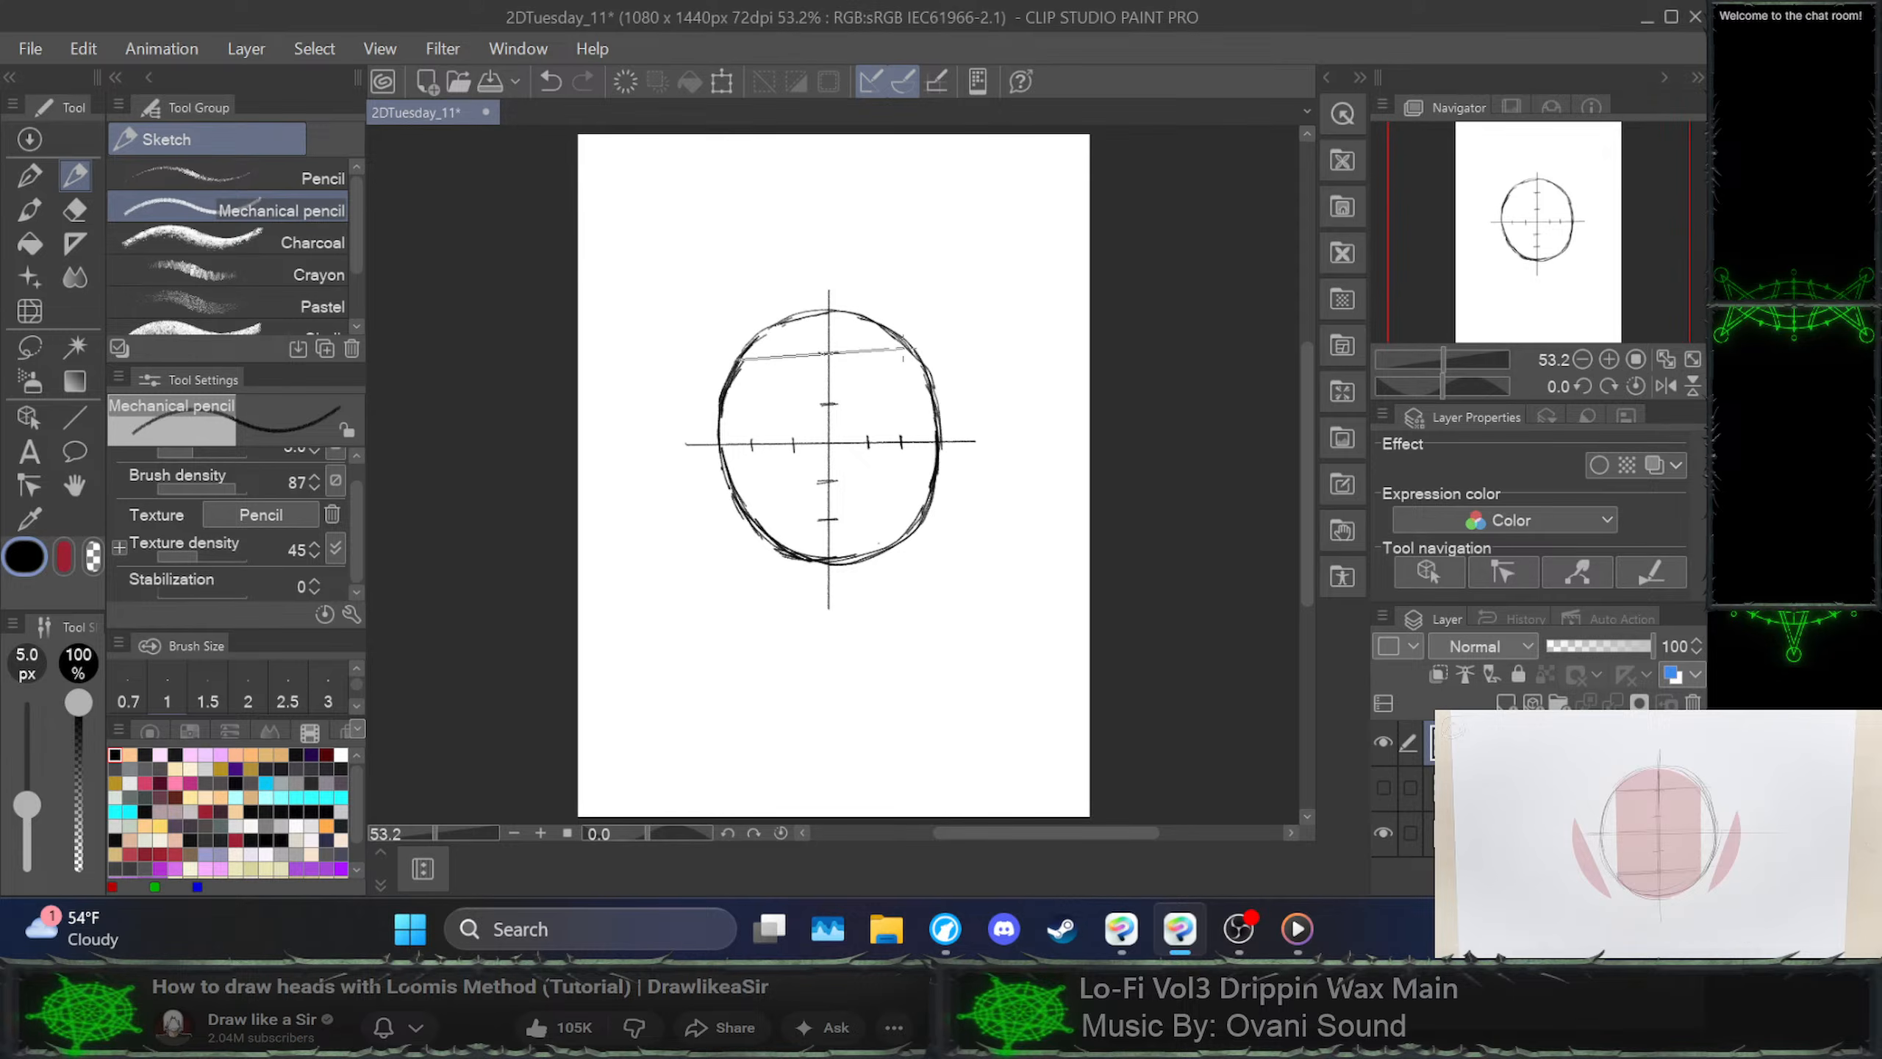
pyautogui.hotkey('ctrl', 'z')
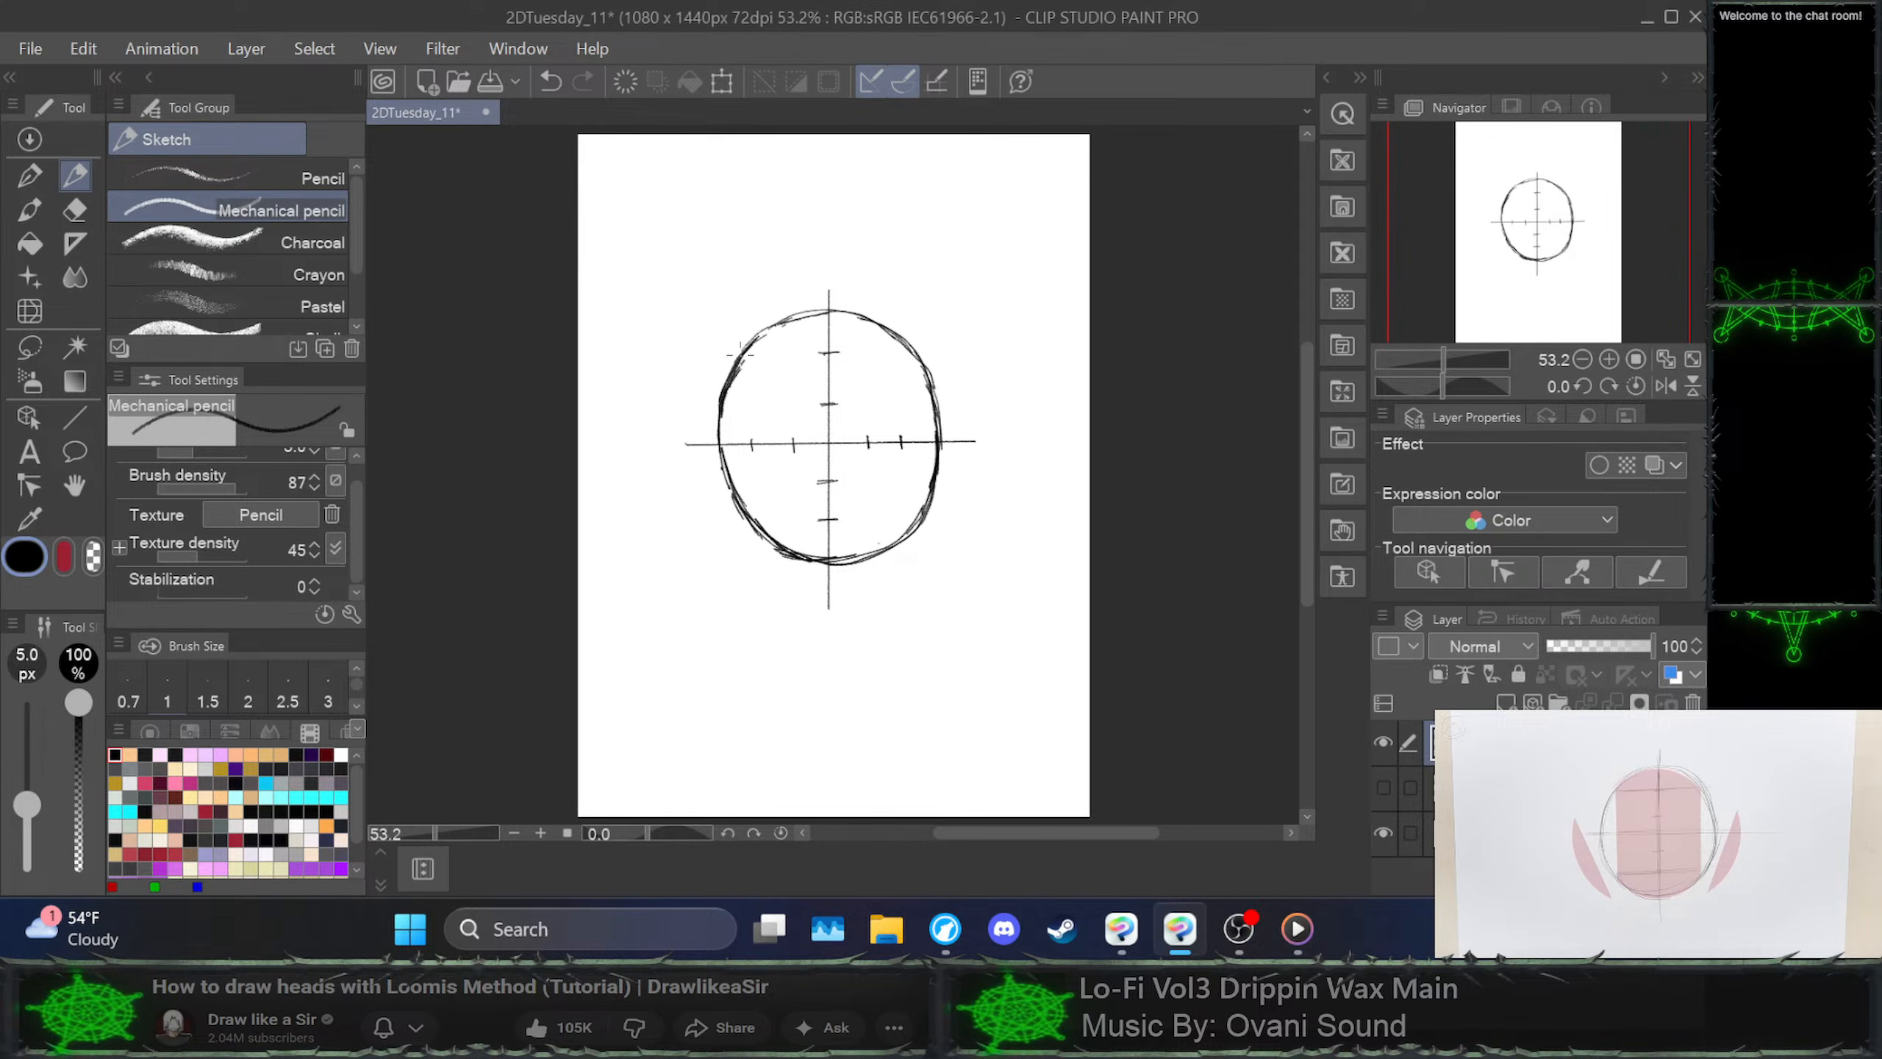
pyautogui.click(741, 355)
pyautogui.keyDown('shift'); pyautogui.click(911, 353); pyautogui.keyUp('shift')
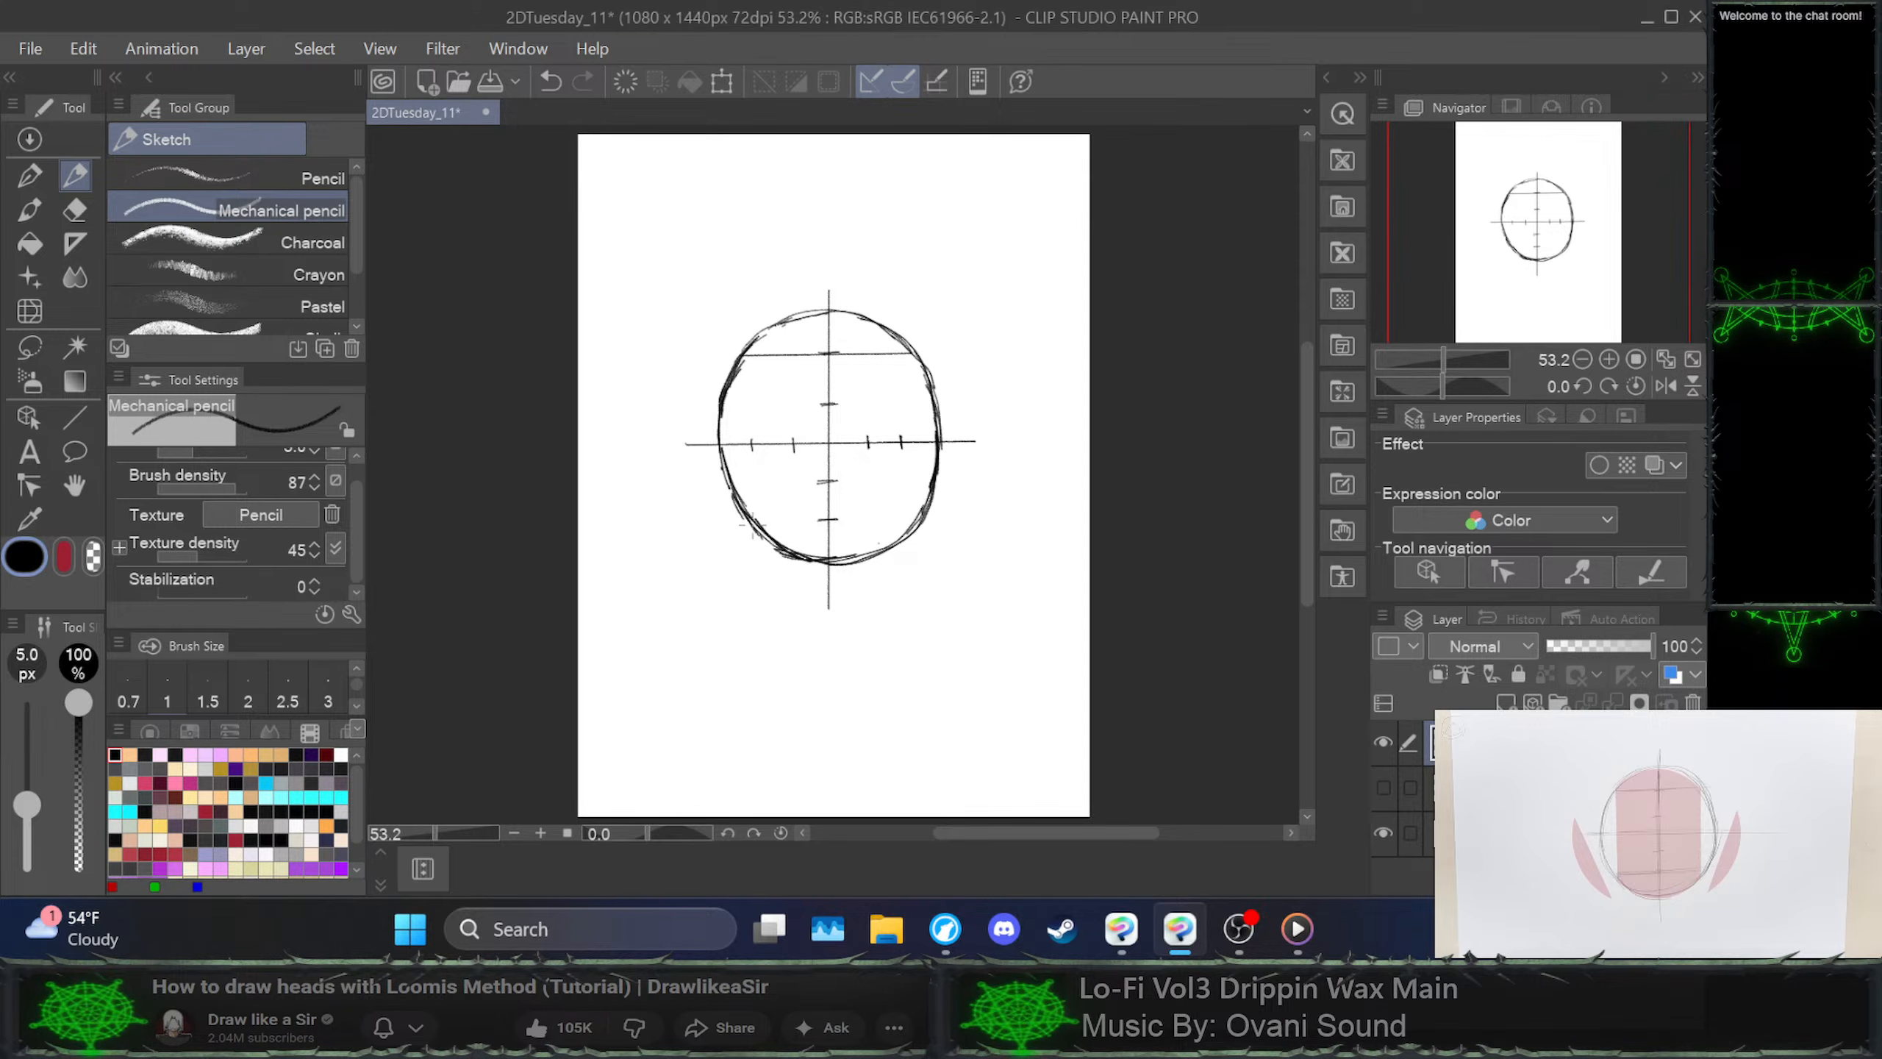
# Try to draw a level line across the oval through the lowest tick in one stroke, and undo each attempt
pyautogui.moveTo(741, 524); pyautogui.dragTo(928, 514)
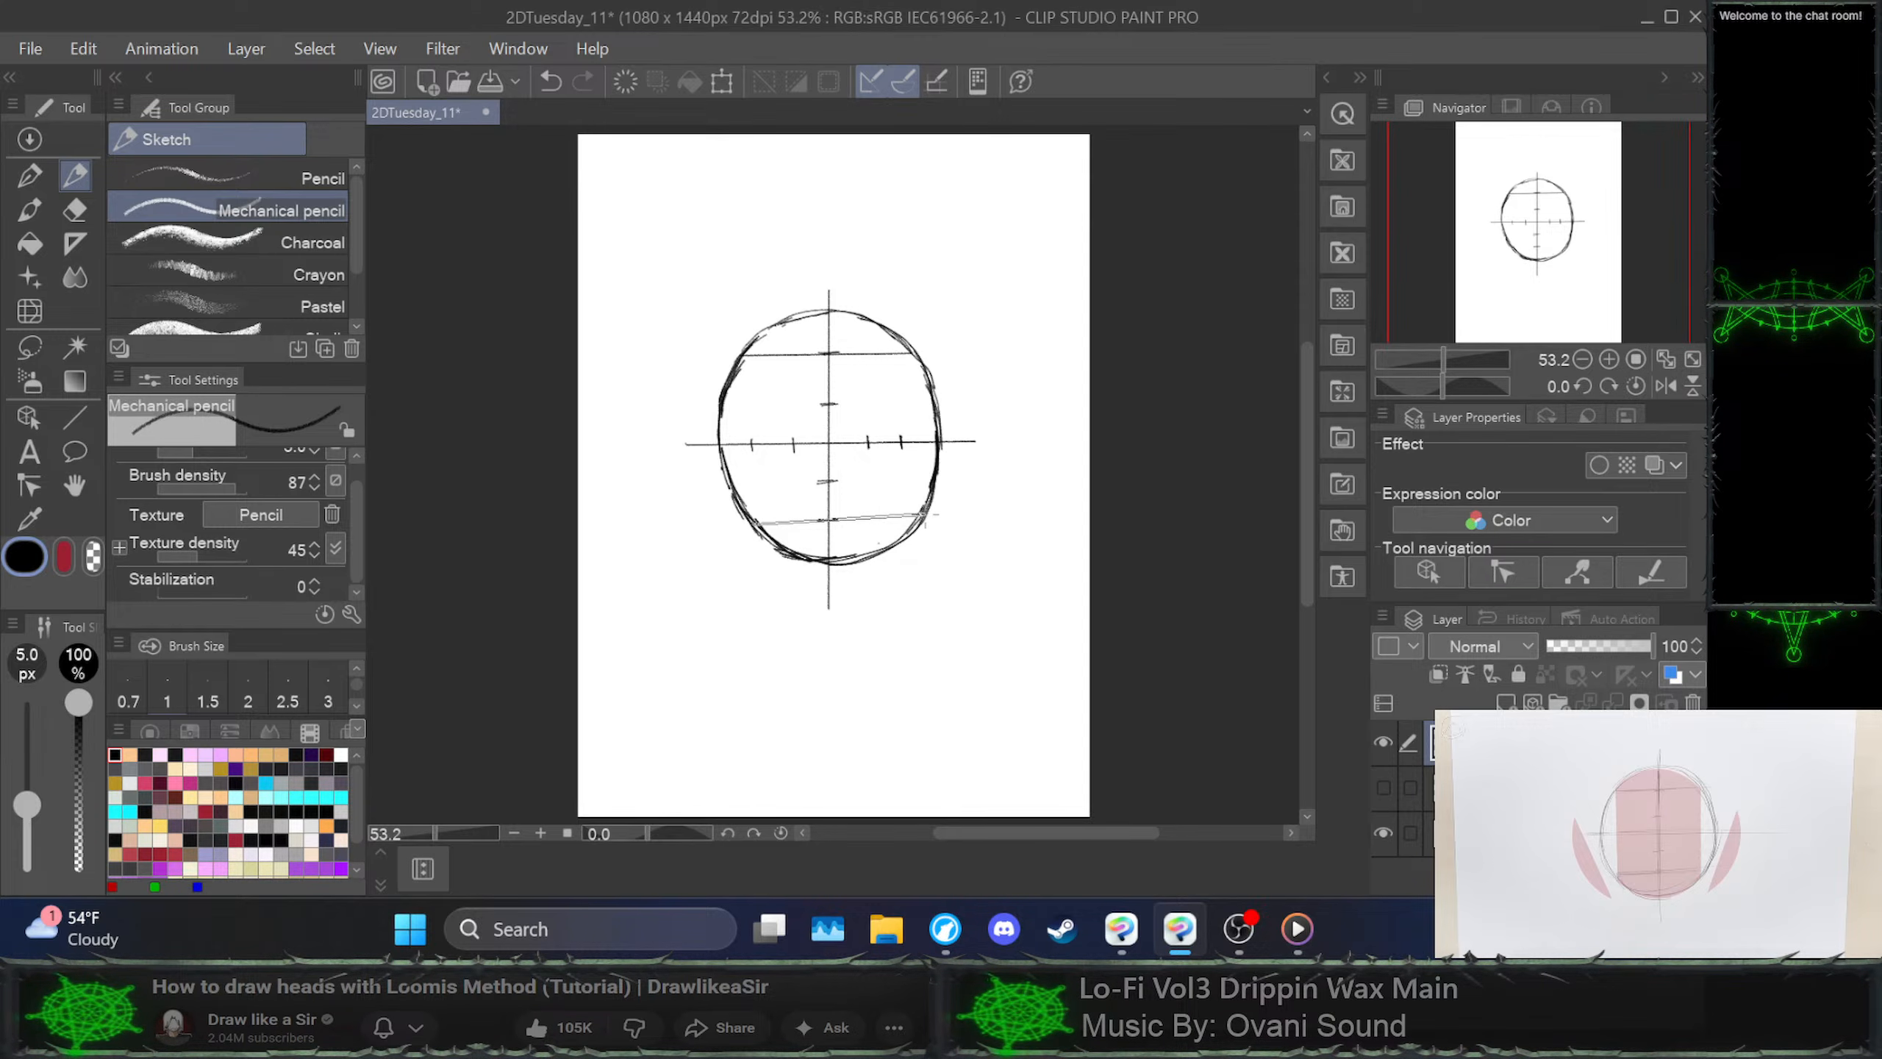
pyautogui.hotkey('ctrl', 'z')
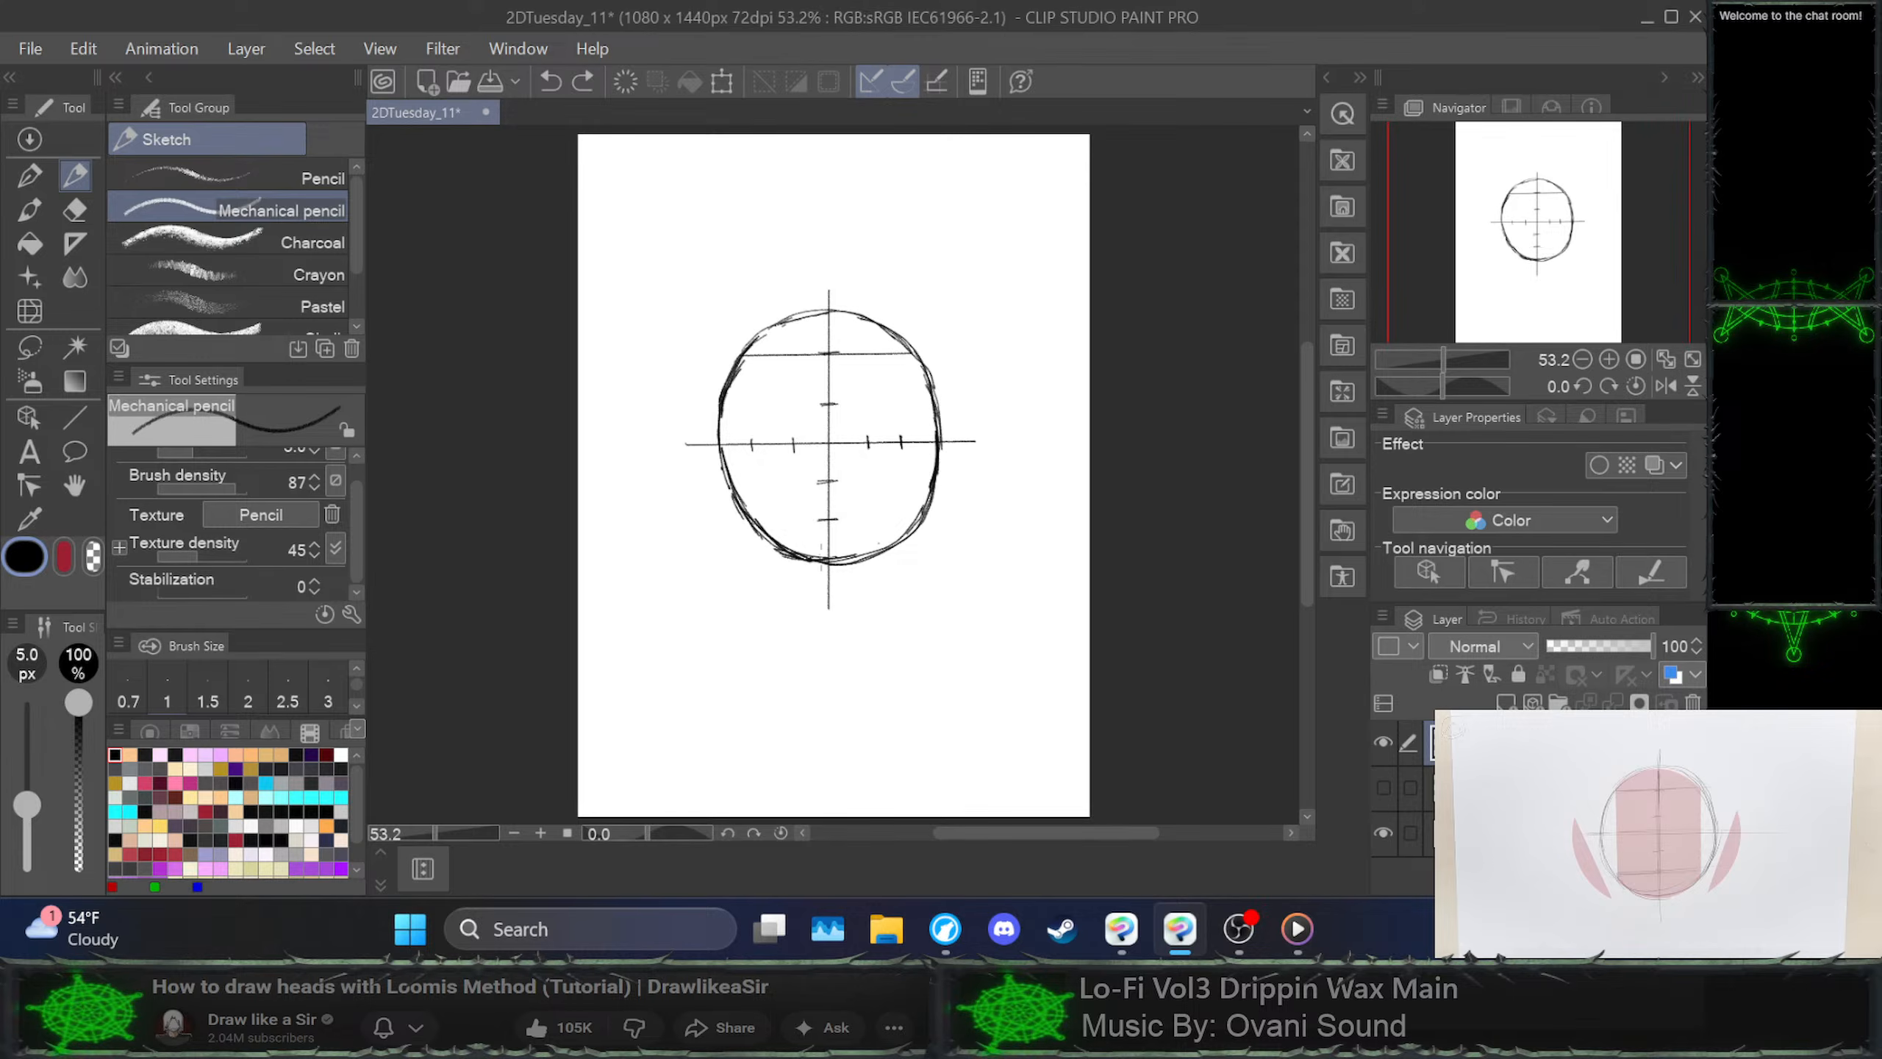
pyautogui.moveTo(744, 518); pyautogui.dragTo(928, 517)
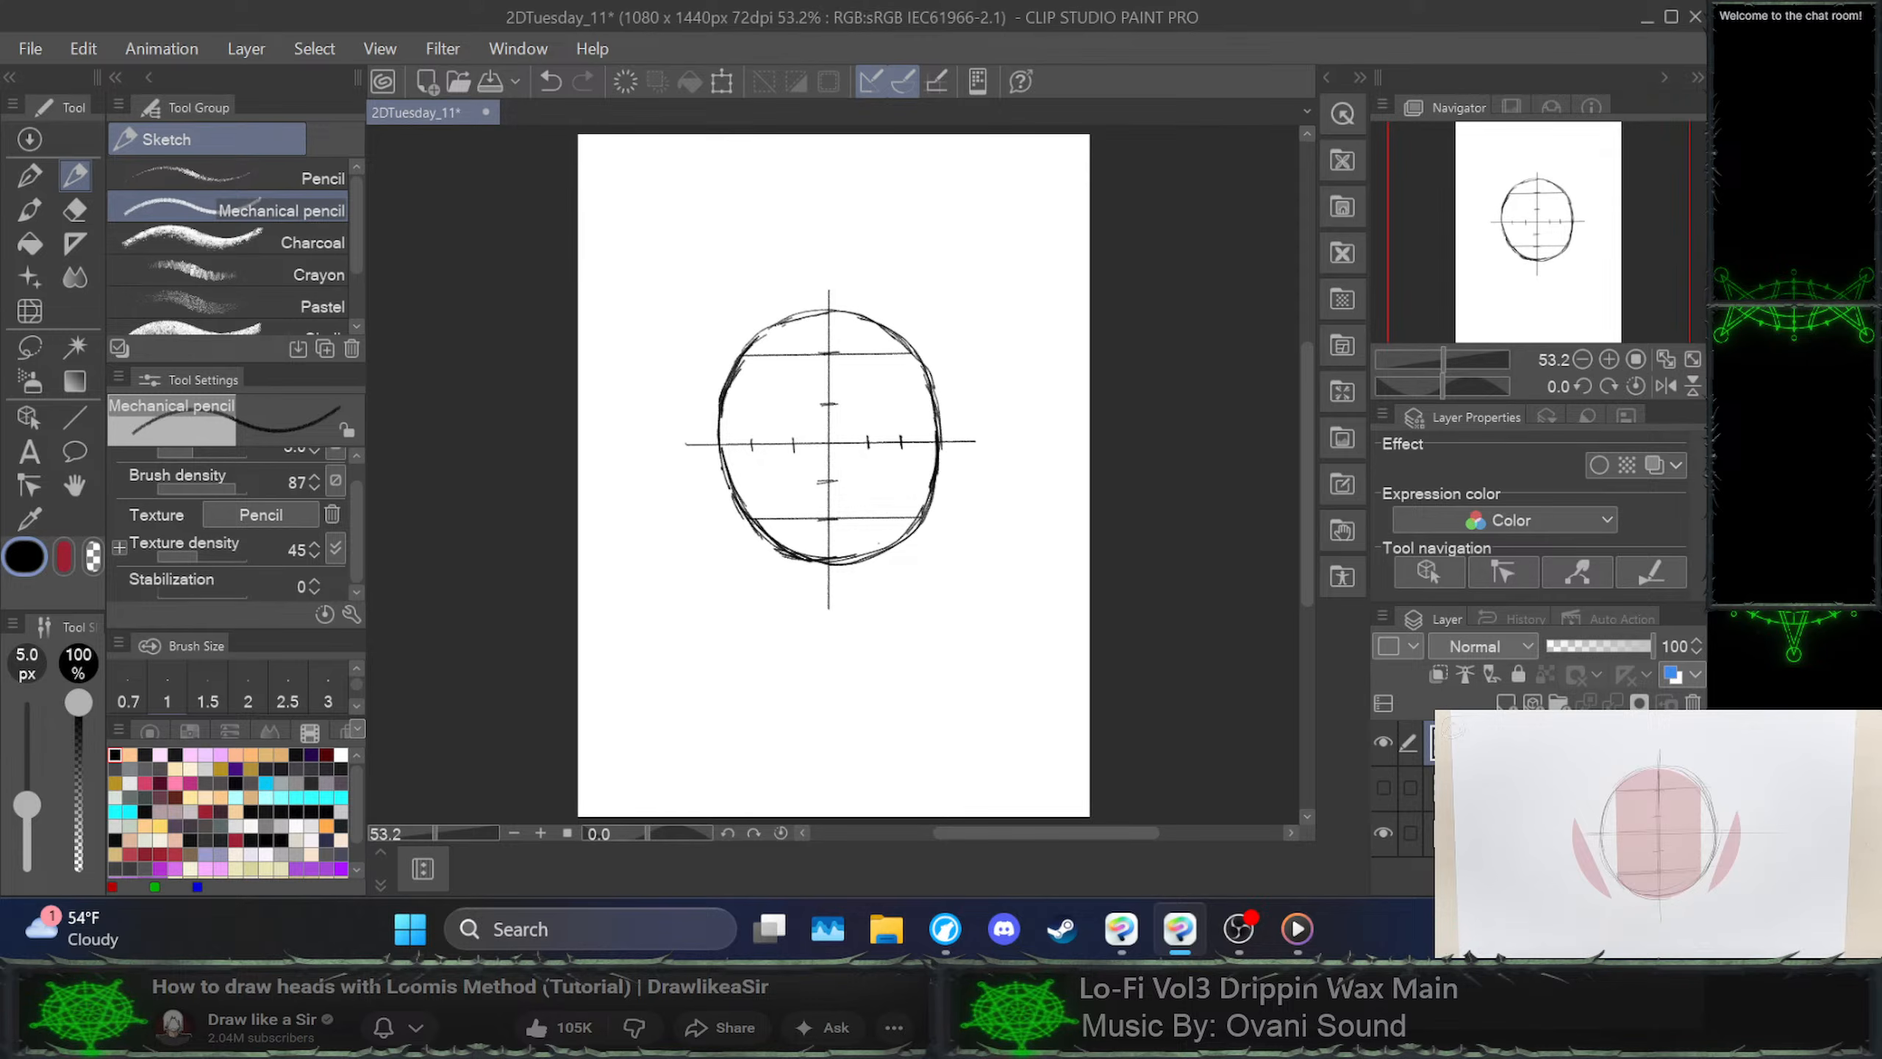
pyautogui.hotkey('ctrl', 'z')
pyautogui.moveTo(750, 524); pyautogui.dragTo(927, 518)
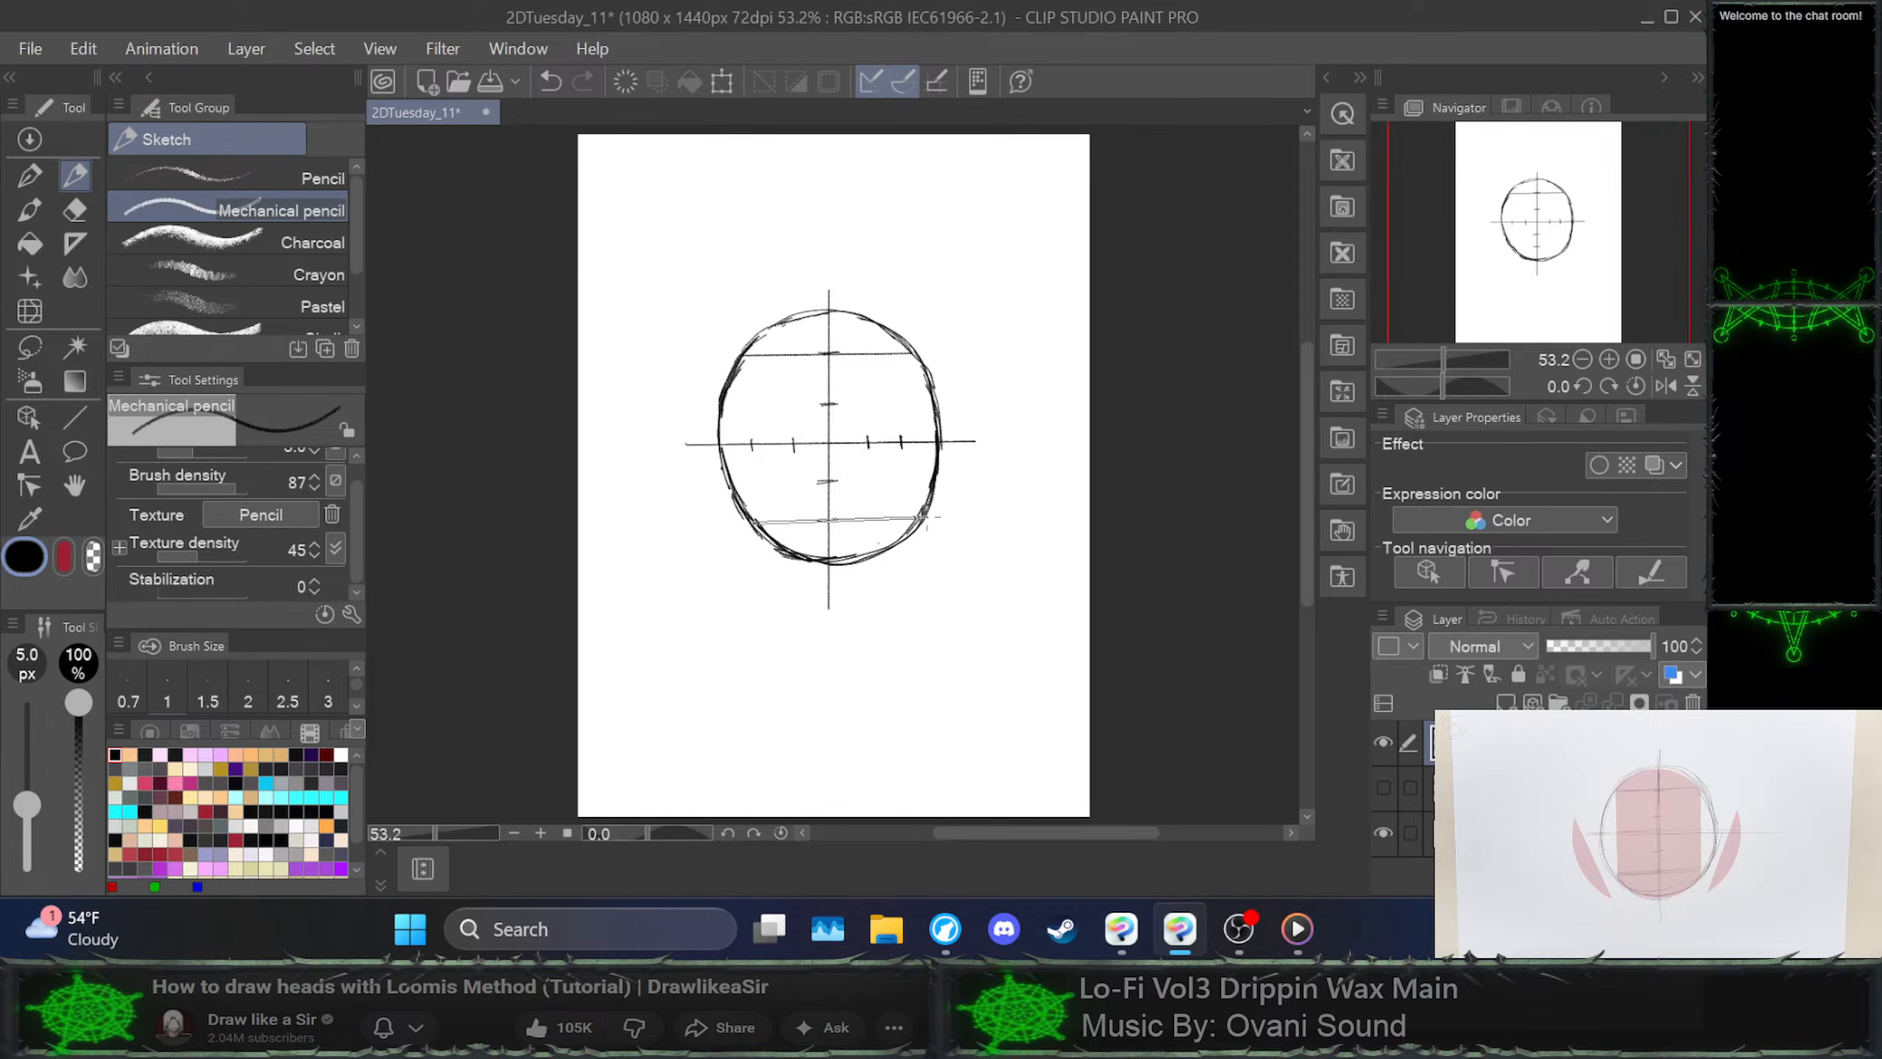
pyautogui.hotkey('ctrl', 'z')
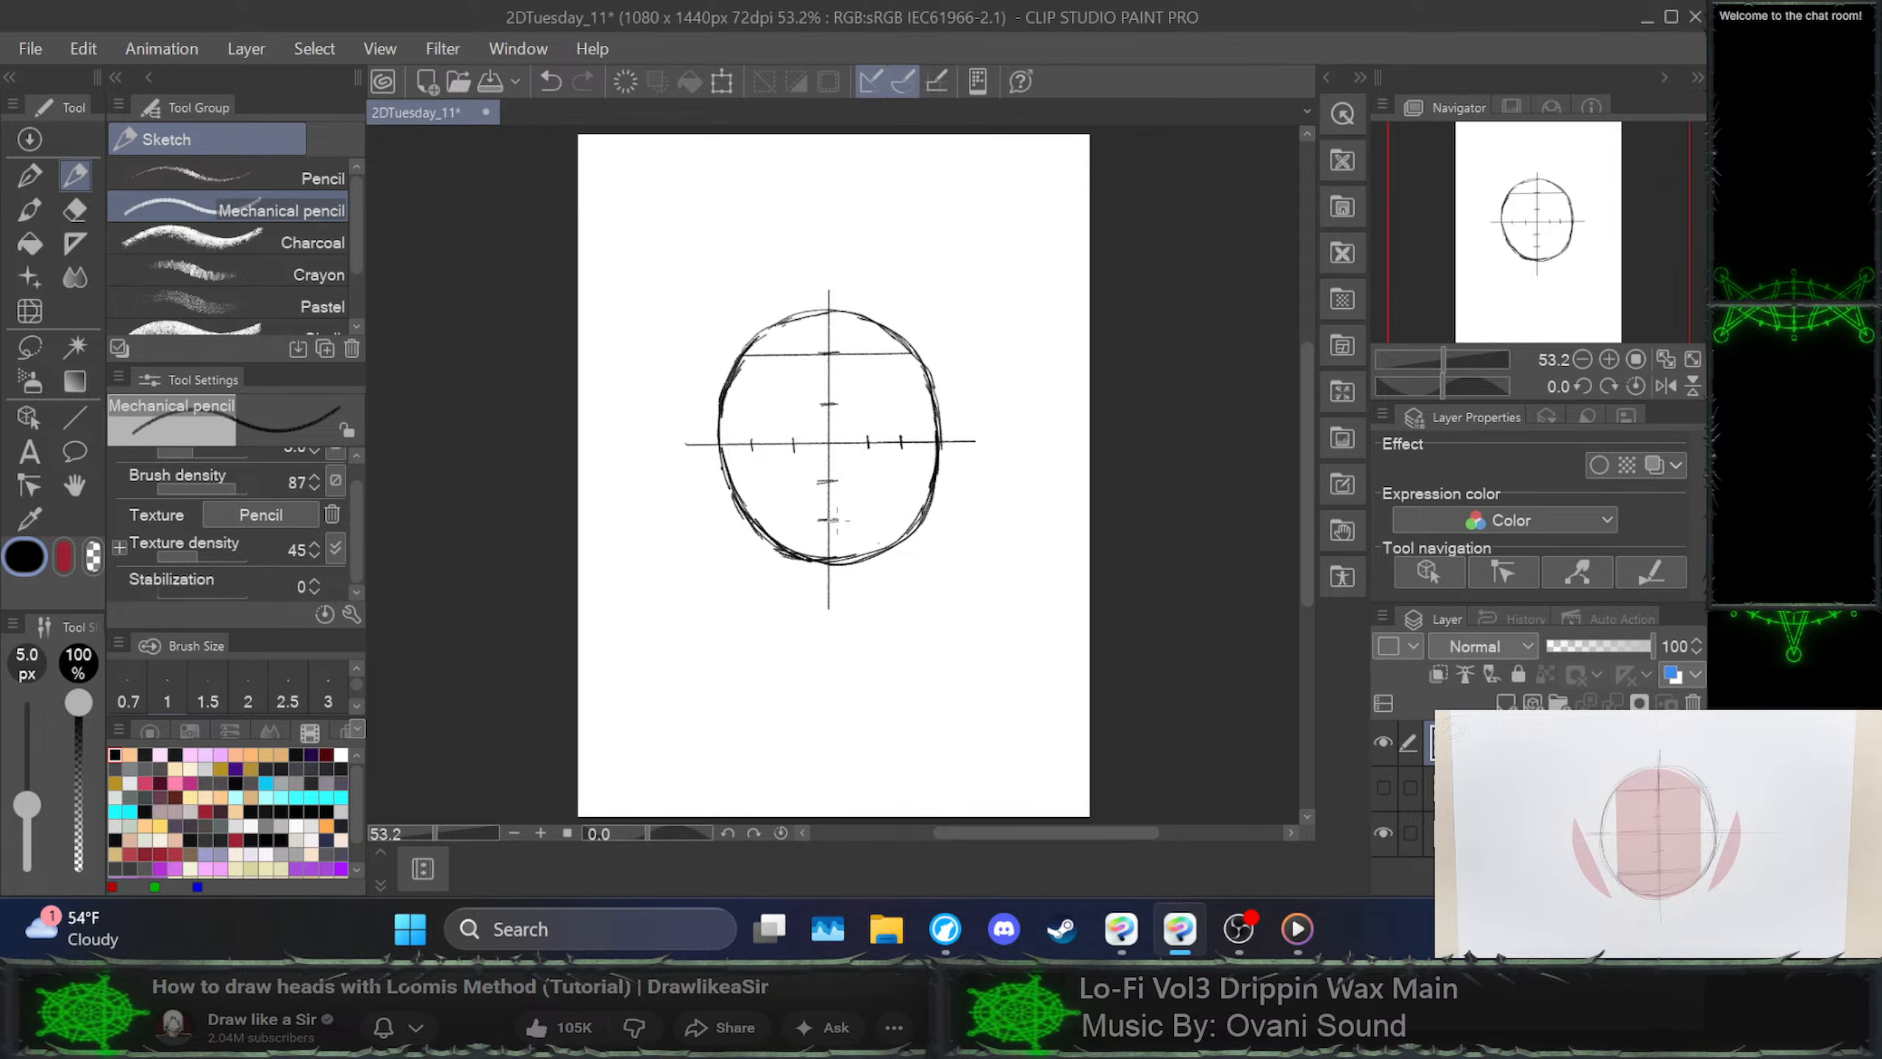
# Draw a level line across the oval through the lowest tick, as two halves running outward from the vertical centre line
pyautogui.moveTo(838, 519); pyautogui.dragTo(926, 520)
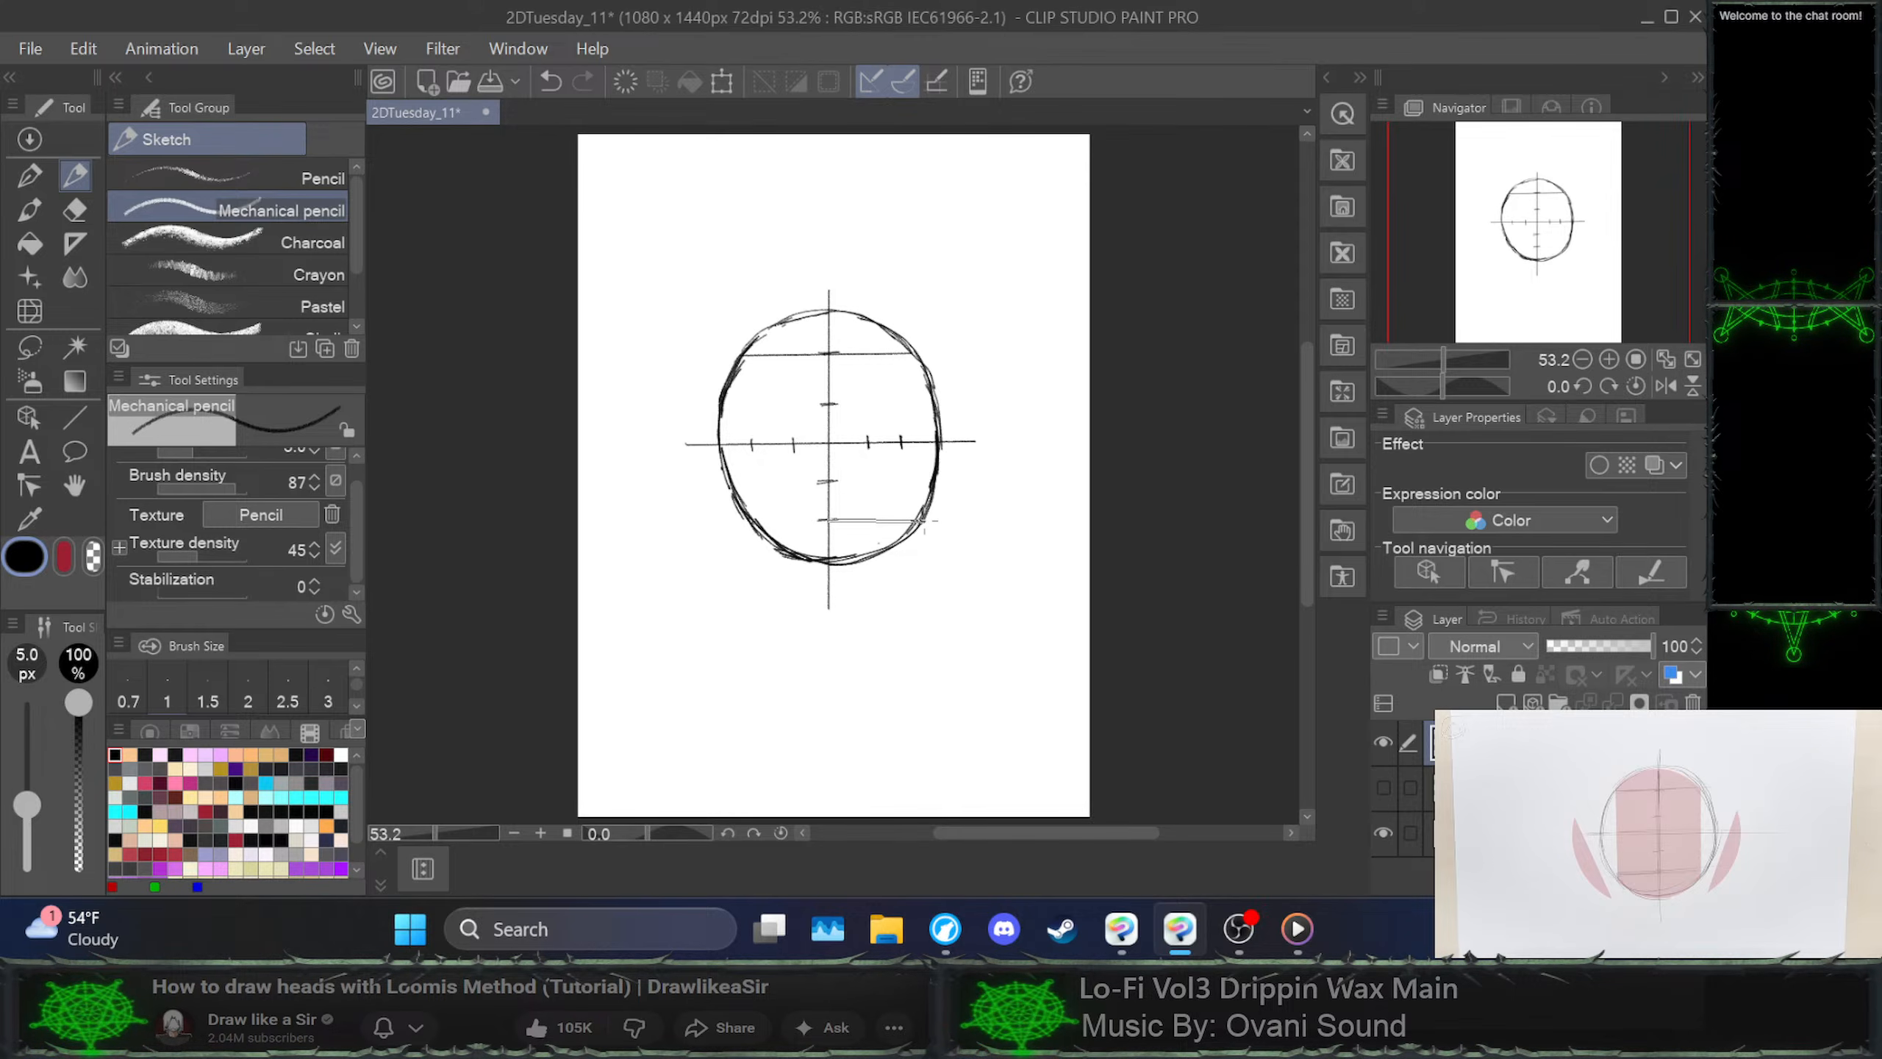
pyautogui.keyDown('shift'); pyautogui.click(924, 520); pyautogui.keyUp('shift')
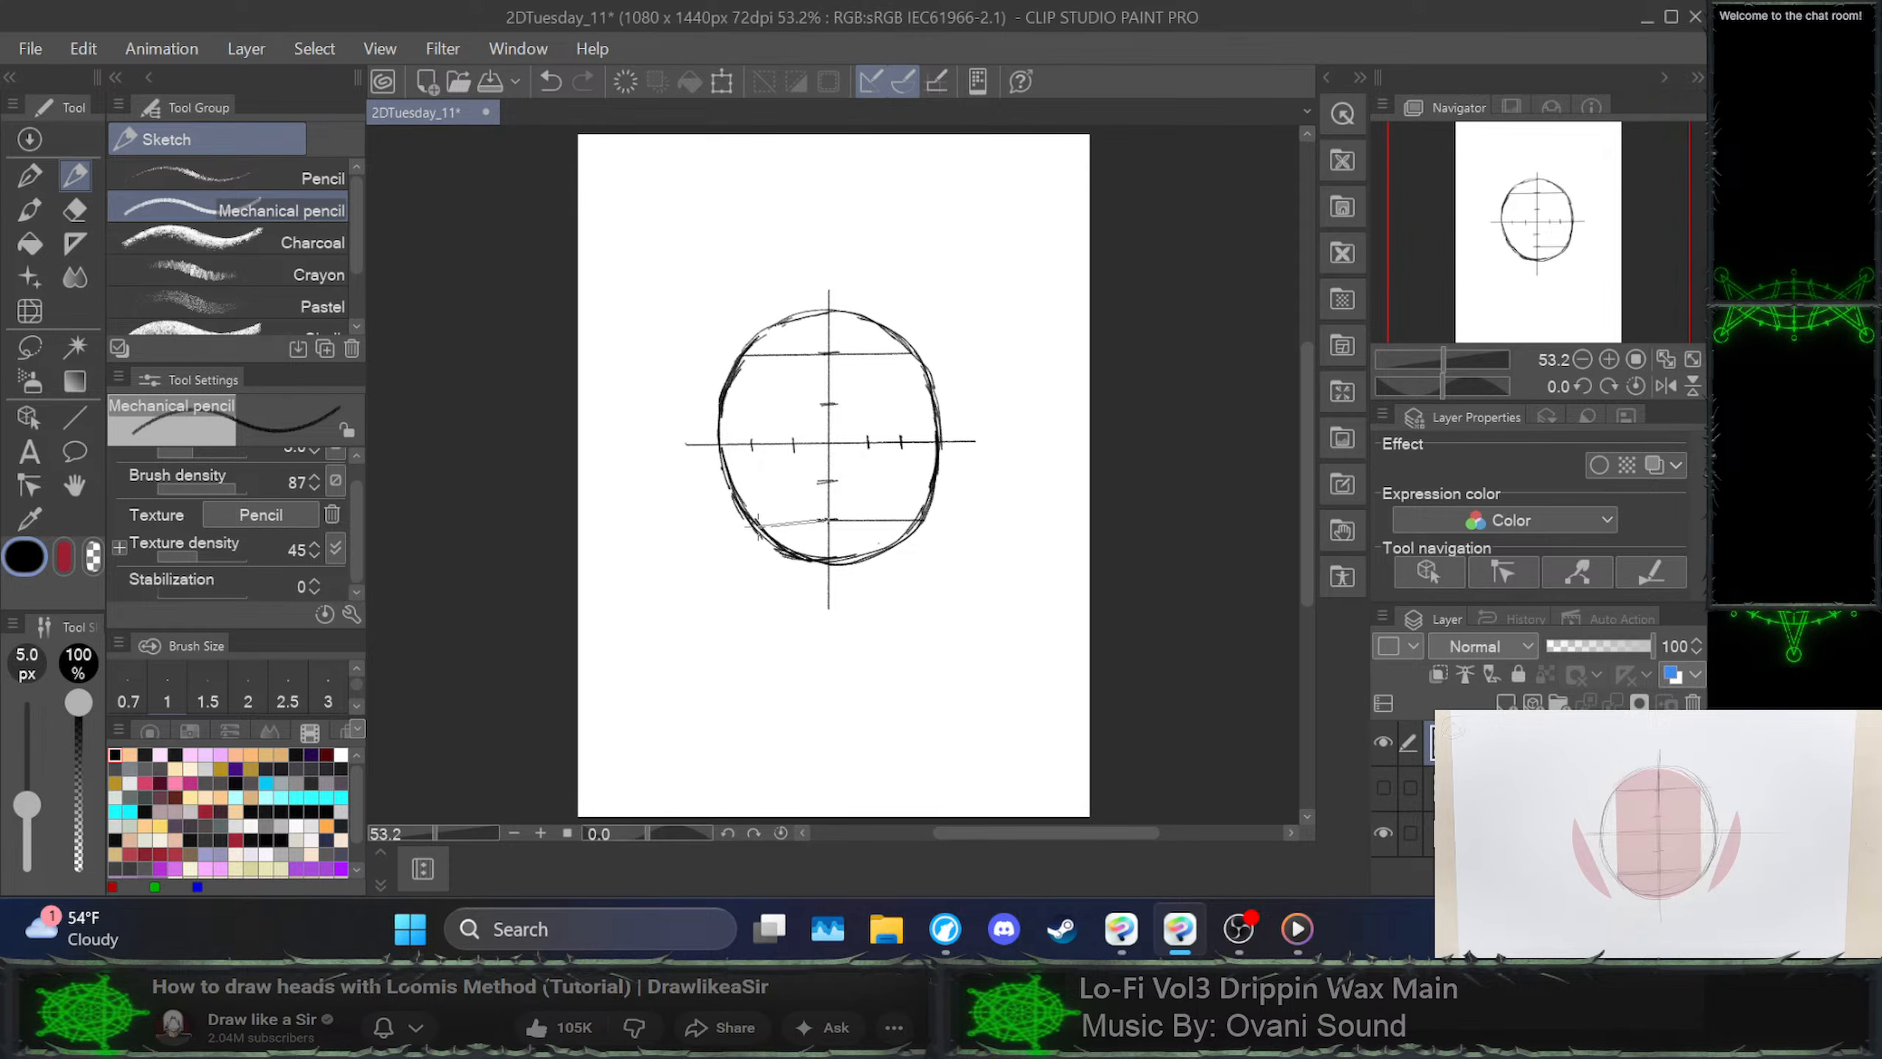
pyautogui.keyDown('shift'); pyautogui.click(757, 521); pyautogui.keyUp('shift')
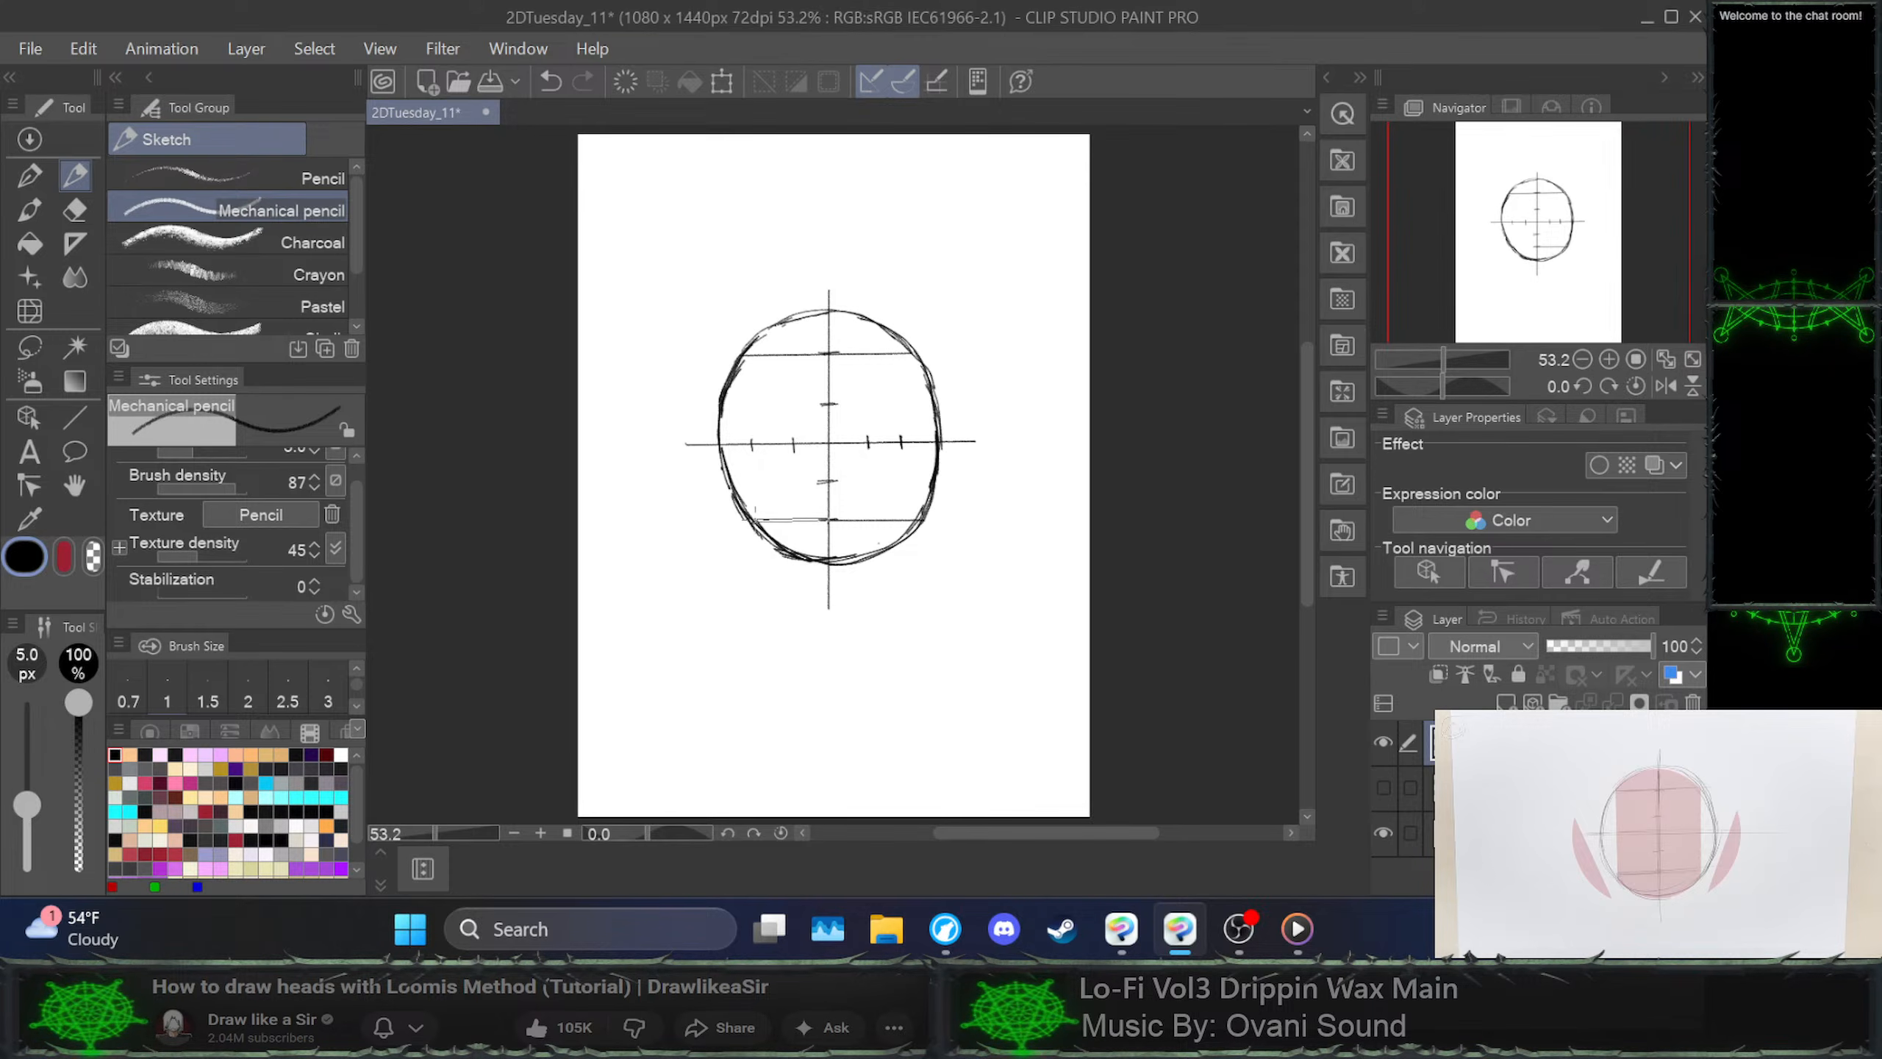
pyautogui.keyDown('shift'); pyautogui.click(755, 520); pyautogui.keyUp('shift')
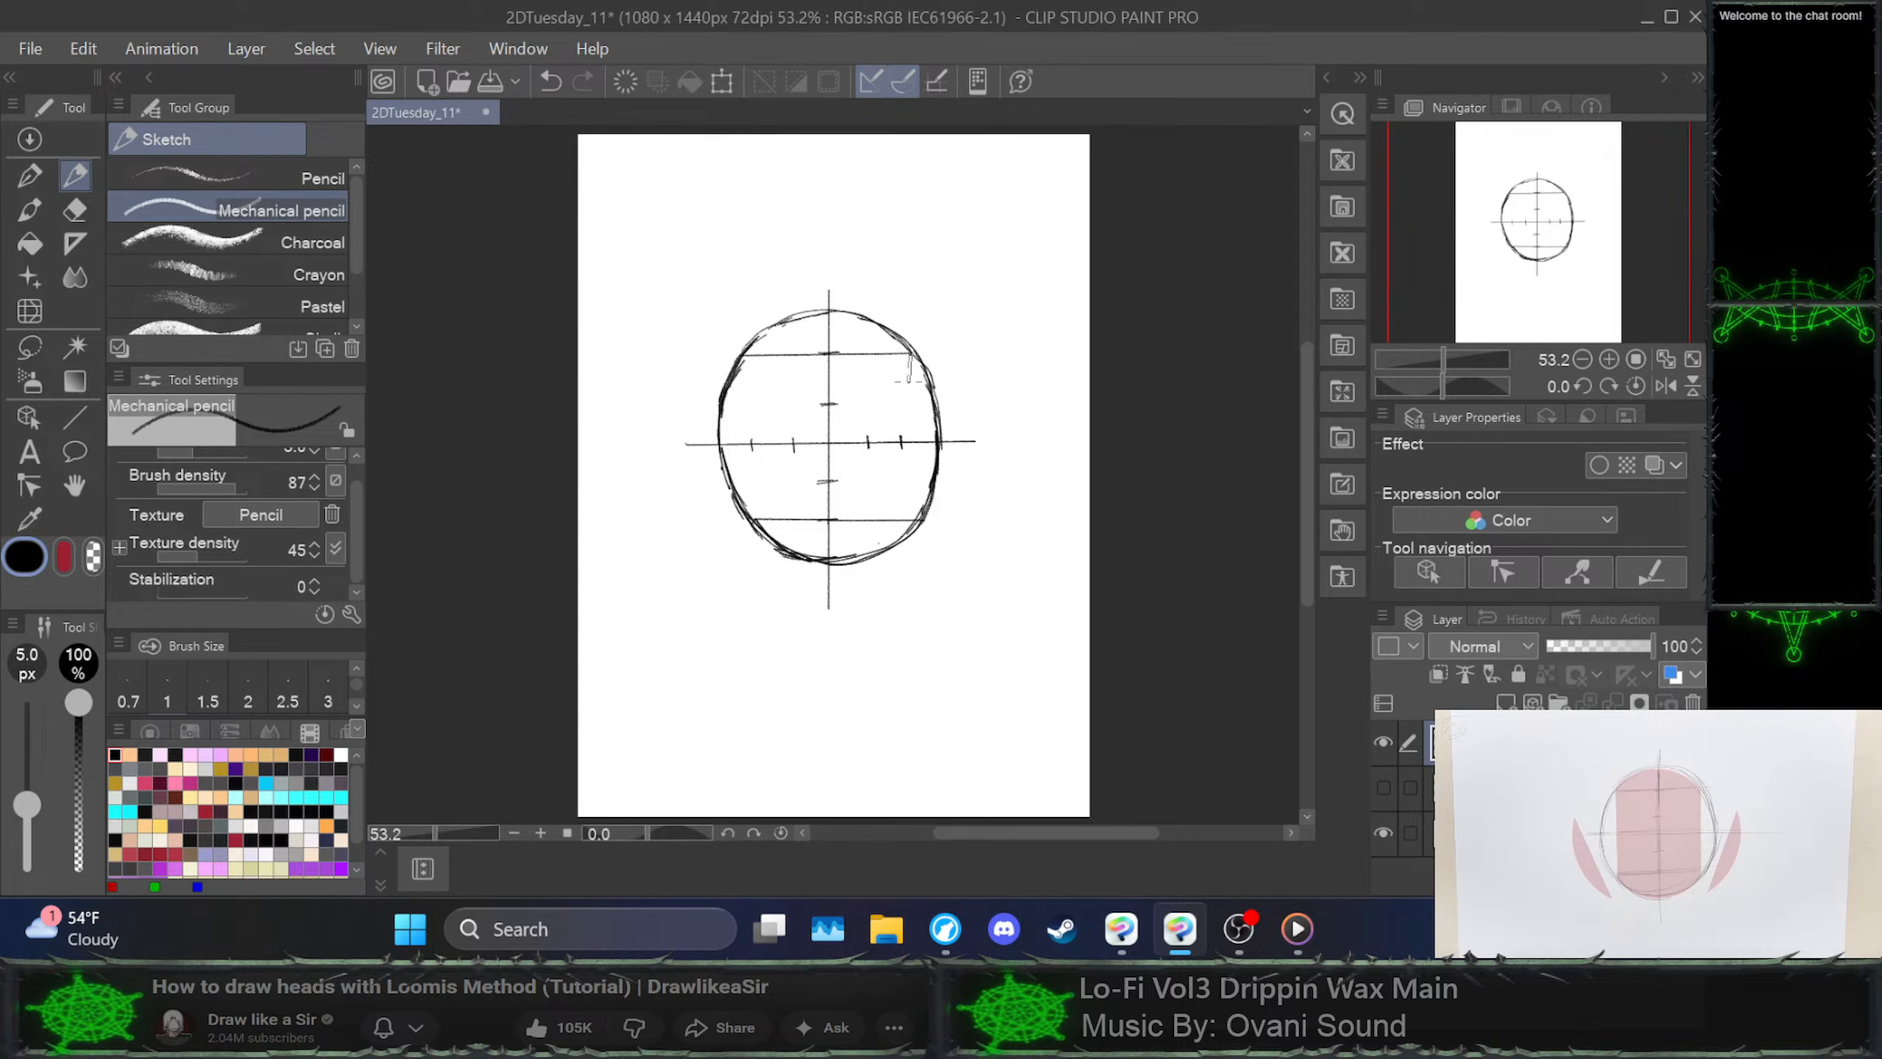
# Join the ends of the upper and lower level lines with a straight vertical on each side, forming a box inside the oval
pyautogui.keyDown('shift'); pyautogui.click(919, 522); pyautogui.keyUp('shift')
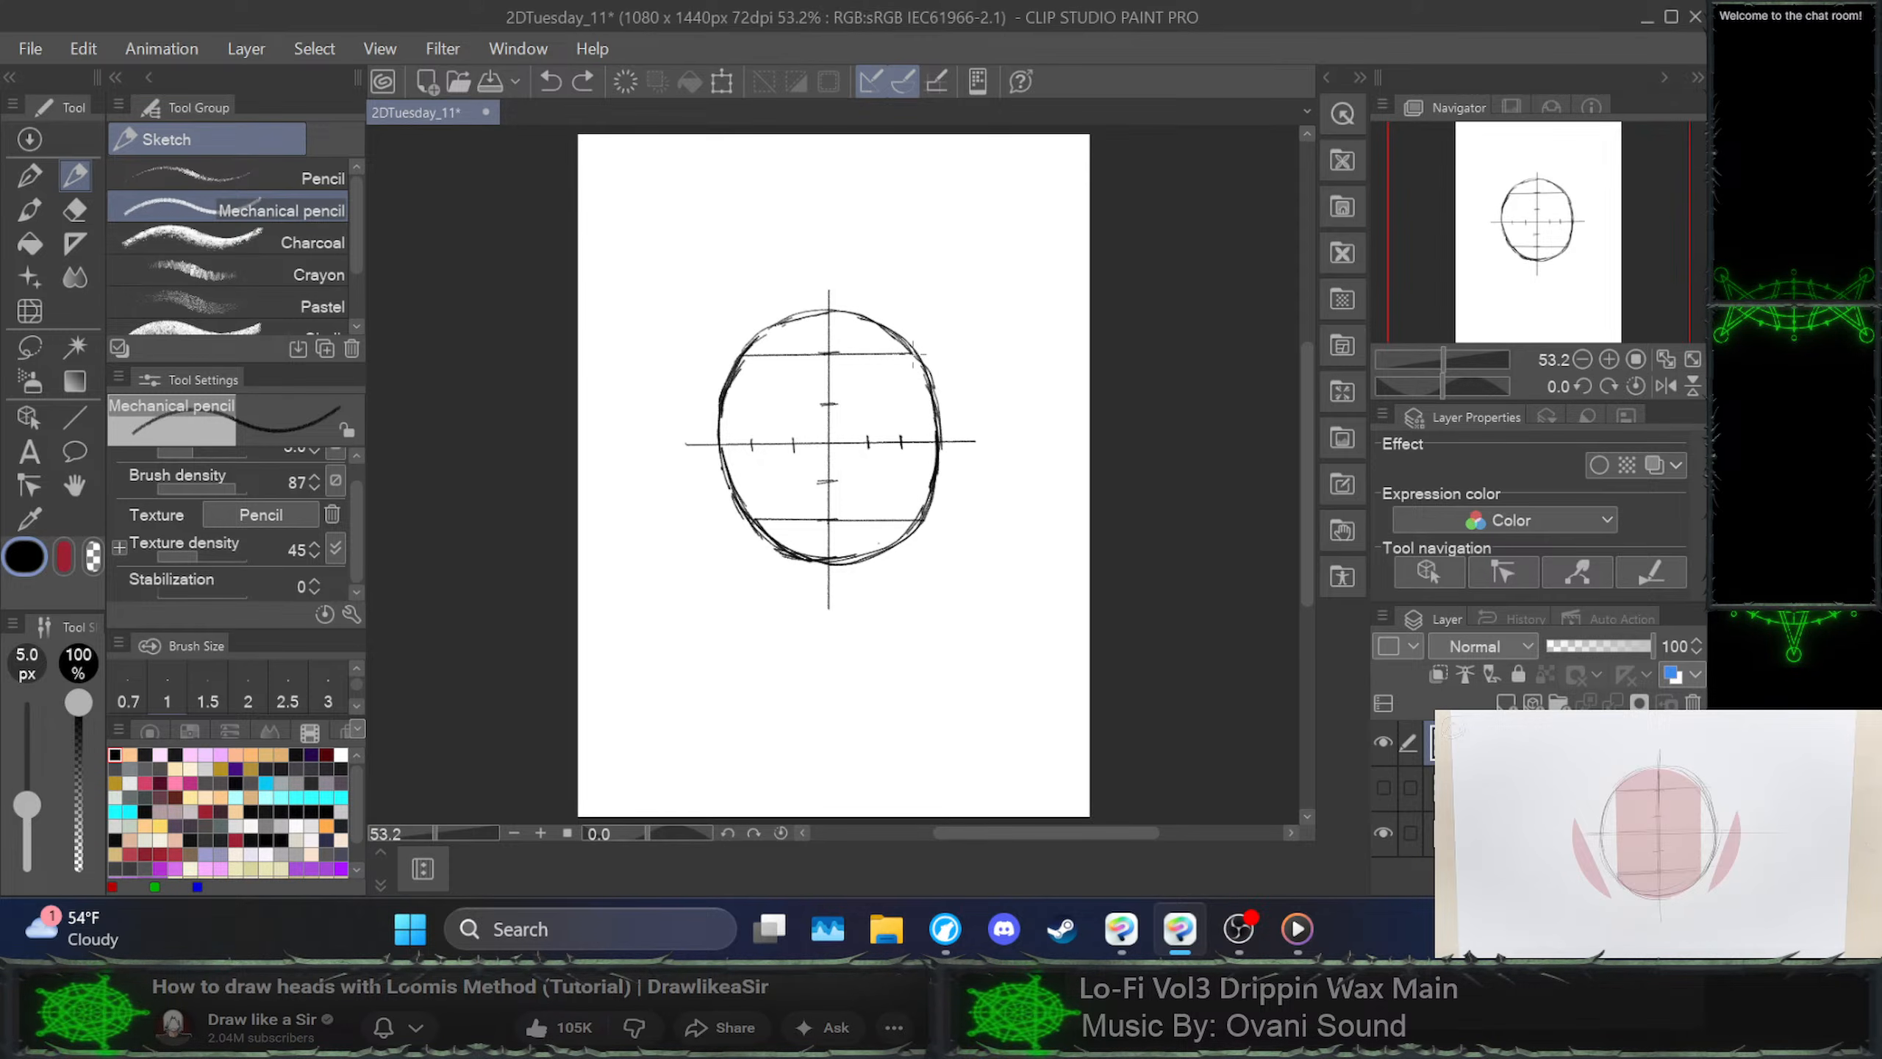
pyautogui.moveTo(915, 351); pyautogui.dragTo(917, 522)
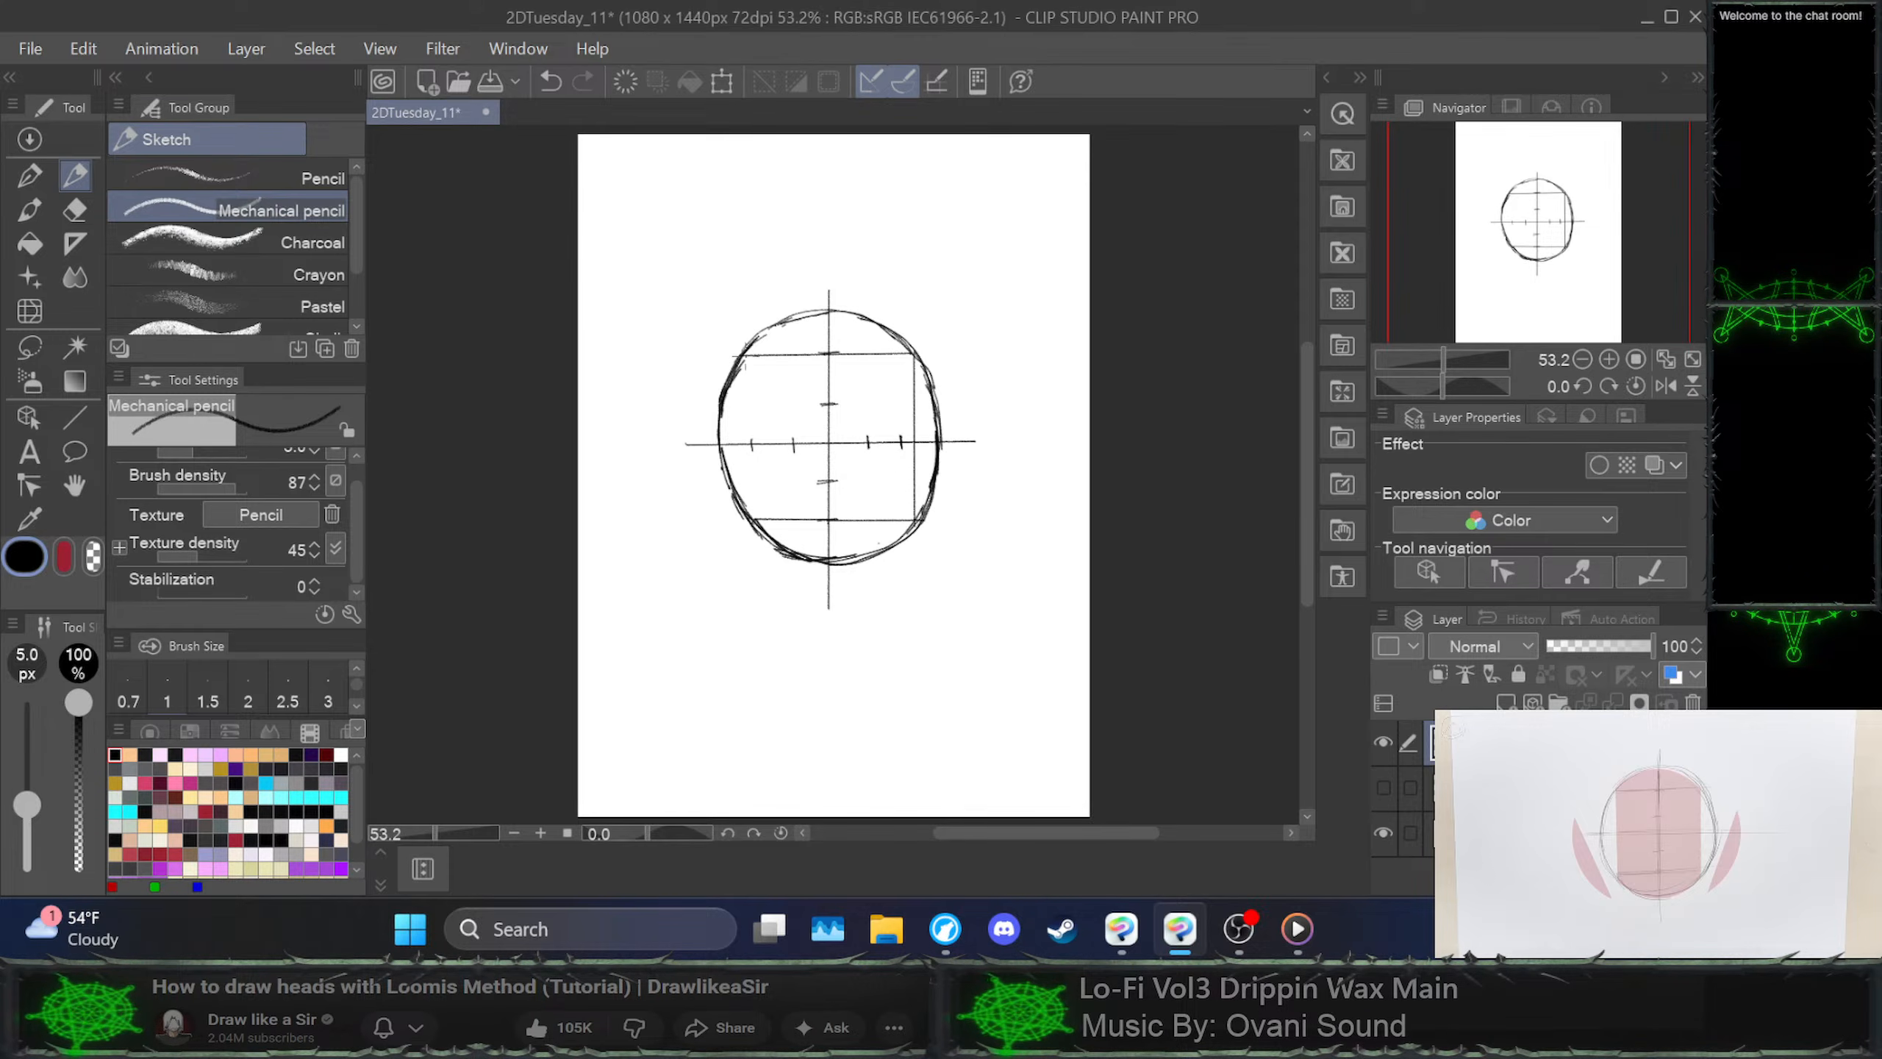
pyautogui.moveTo(747, 353); pyautogui.dragTo(749, 528)
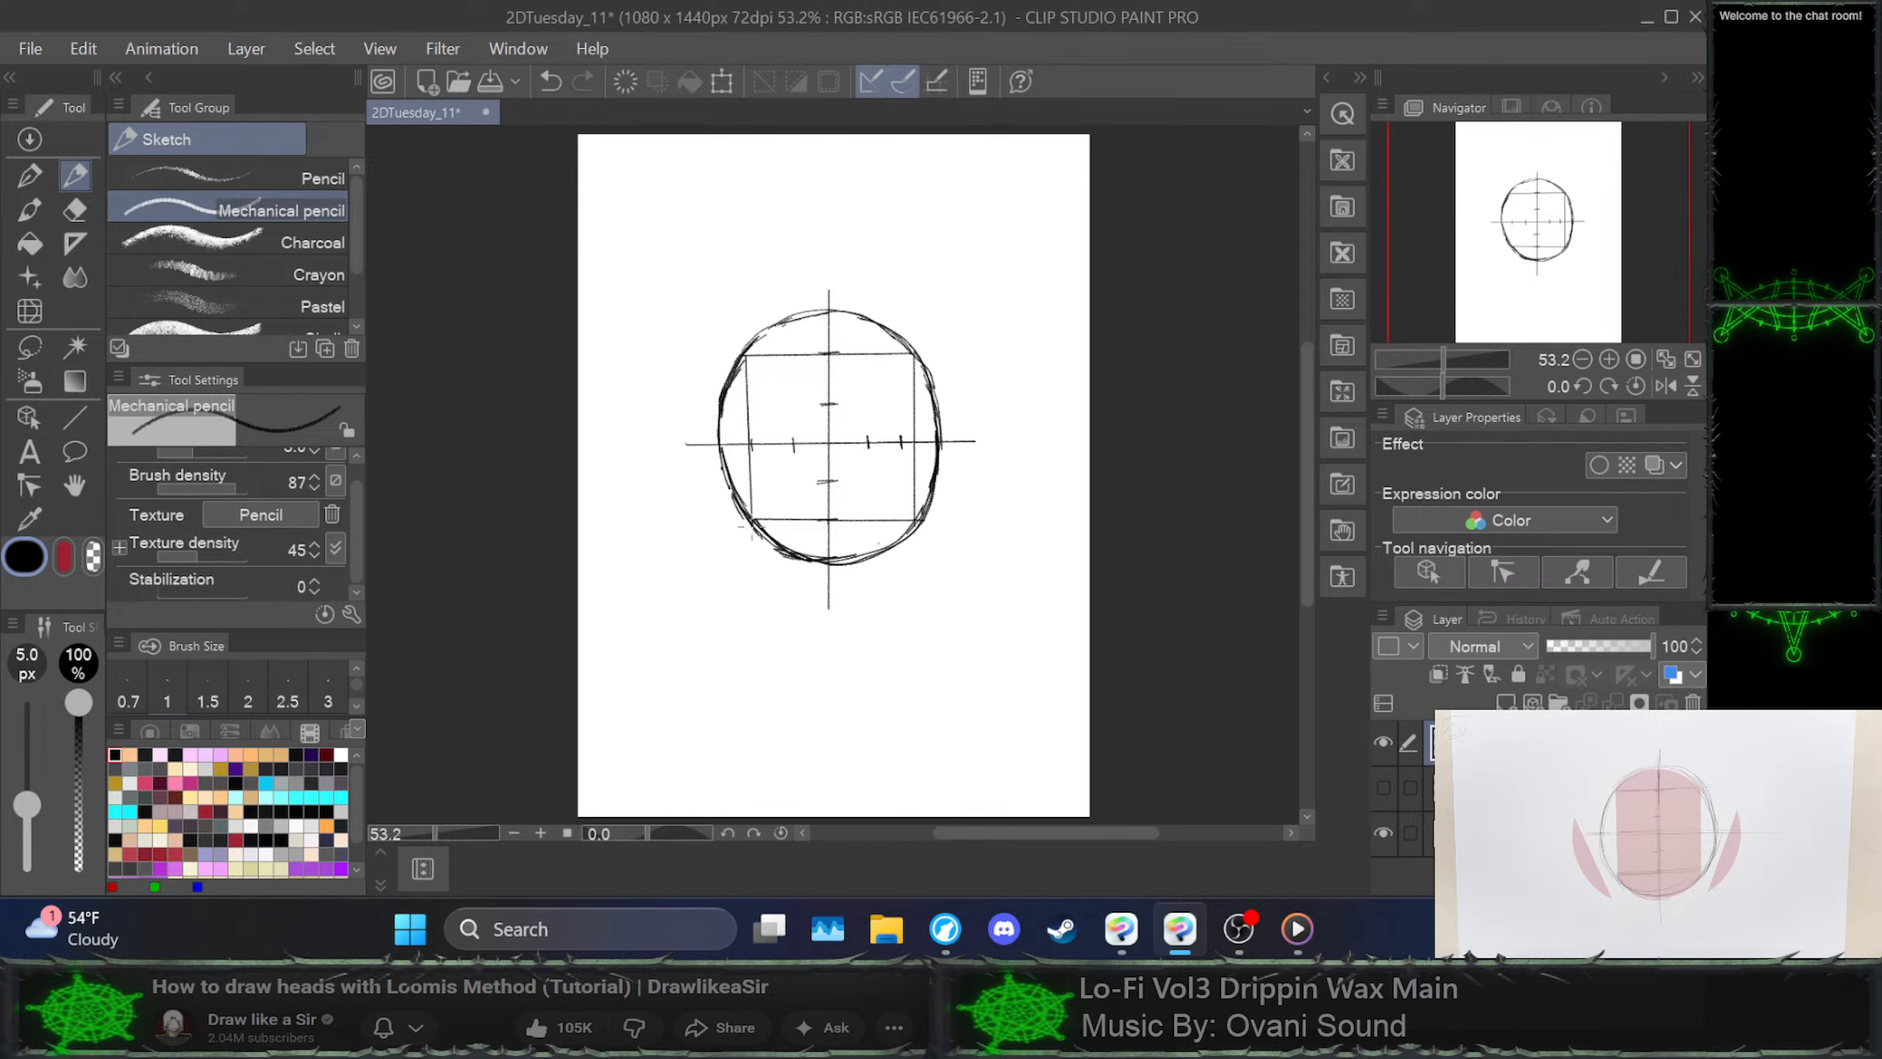
pyautogui.hotkey('ctrl', 'z')
pyautogui.moveTo(747, 354); pyautogui.dragTo(750, 520)
pyautogui.moveTo(750, 520); pyautogui.dragTo(753, 349)
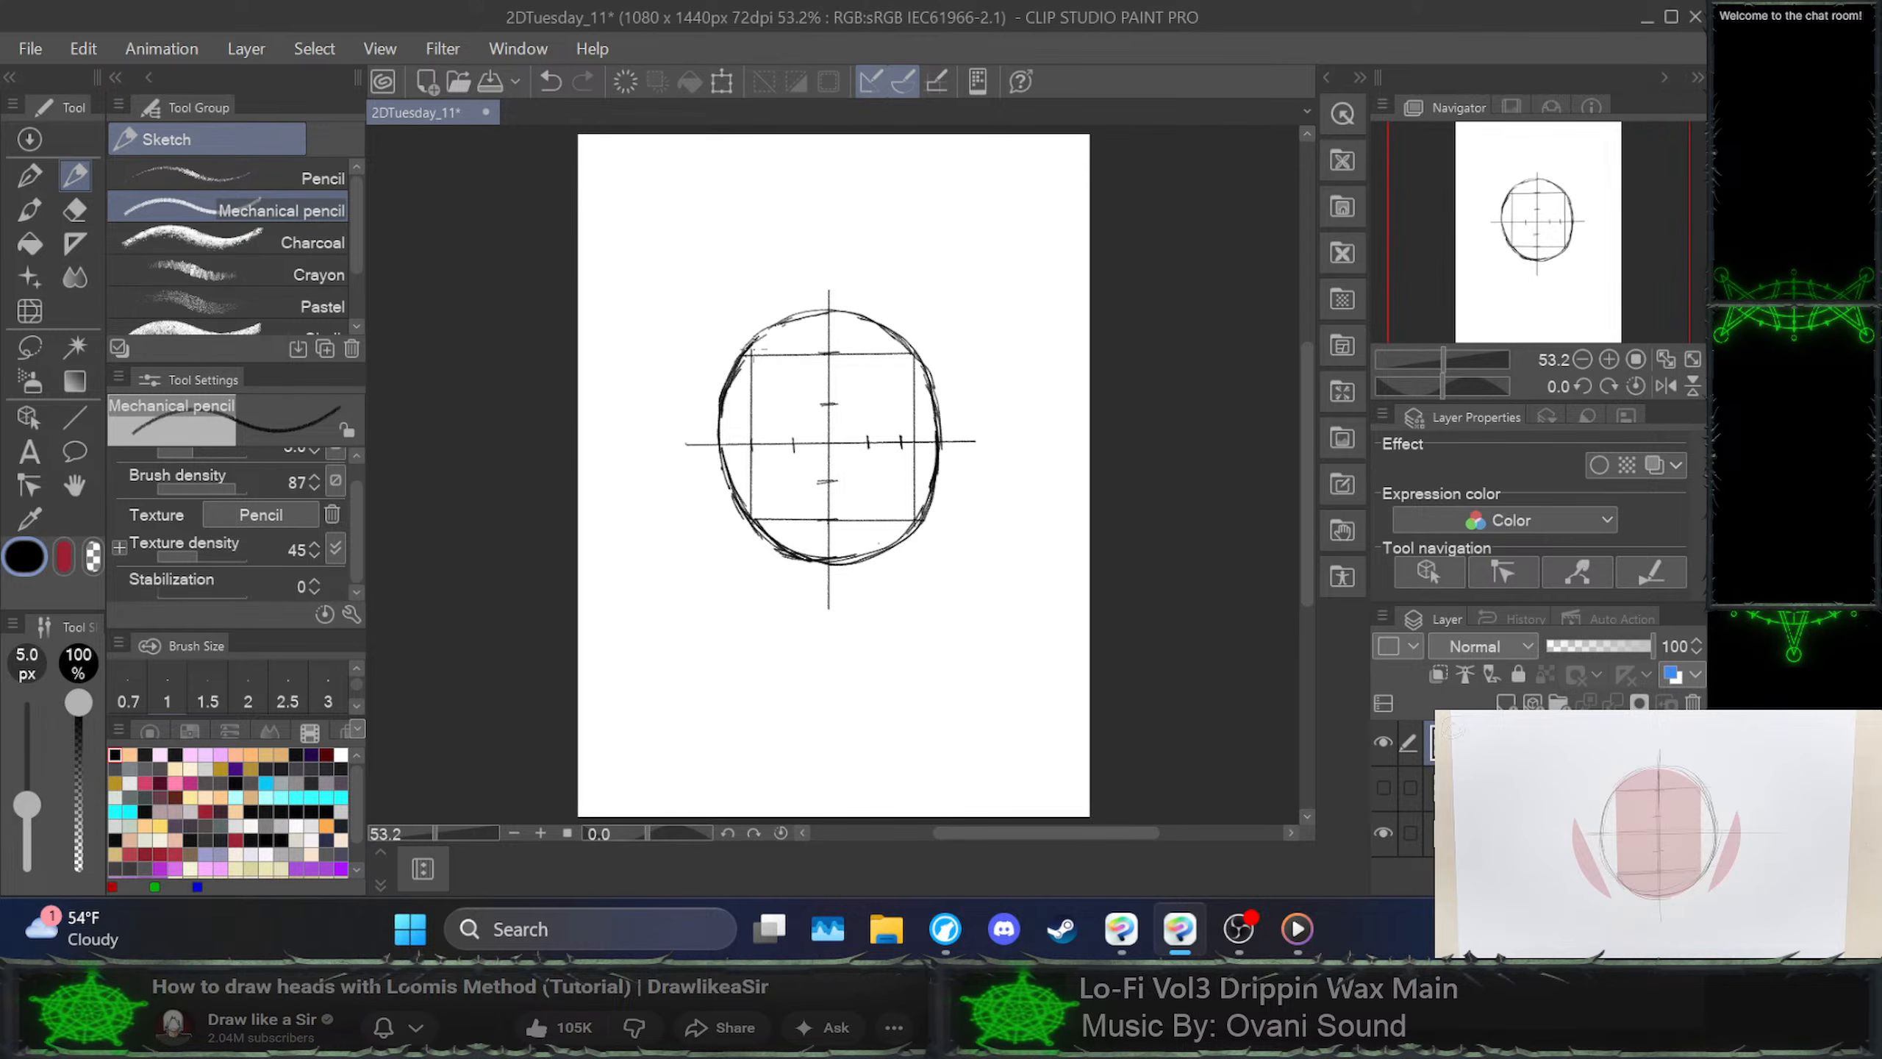
# Play the next part of the reference video, and erase the oval's arc outside the box's right side
pyautogui.click(1657, 833)
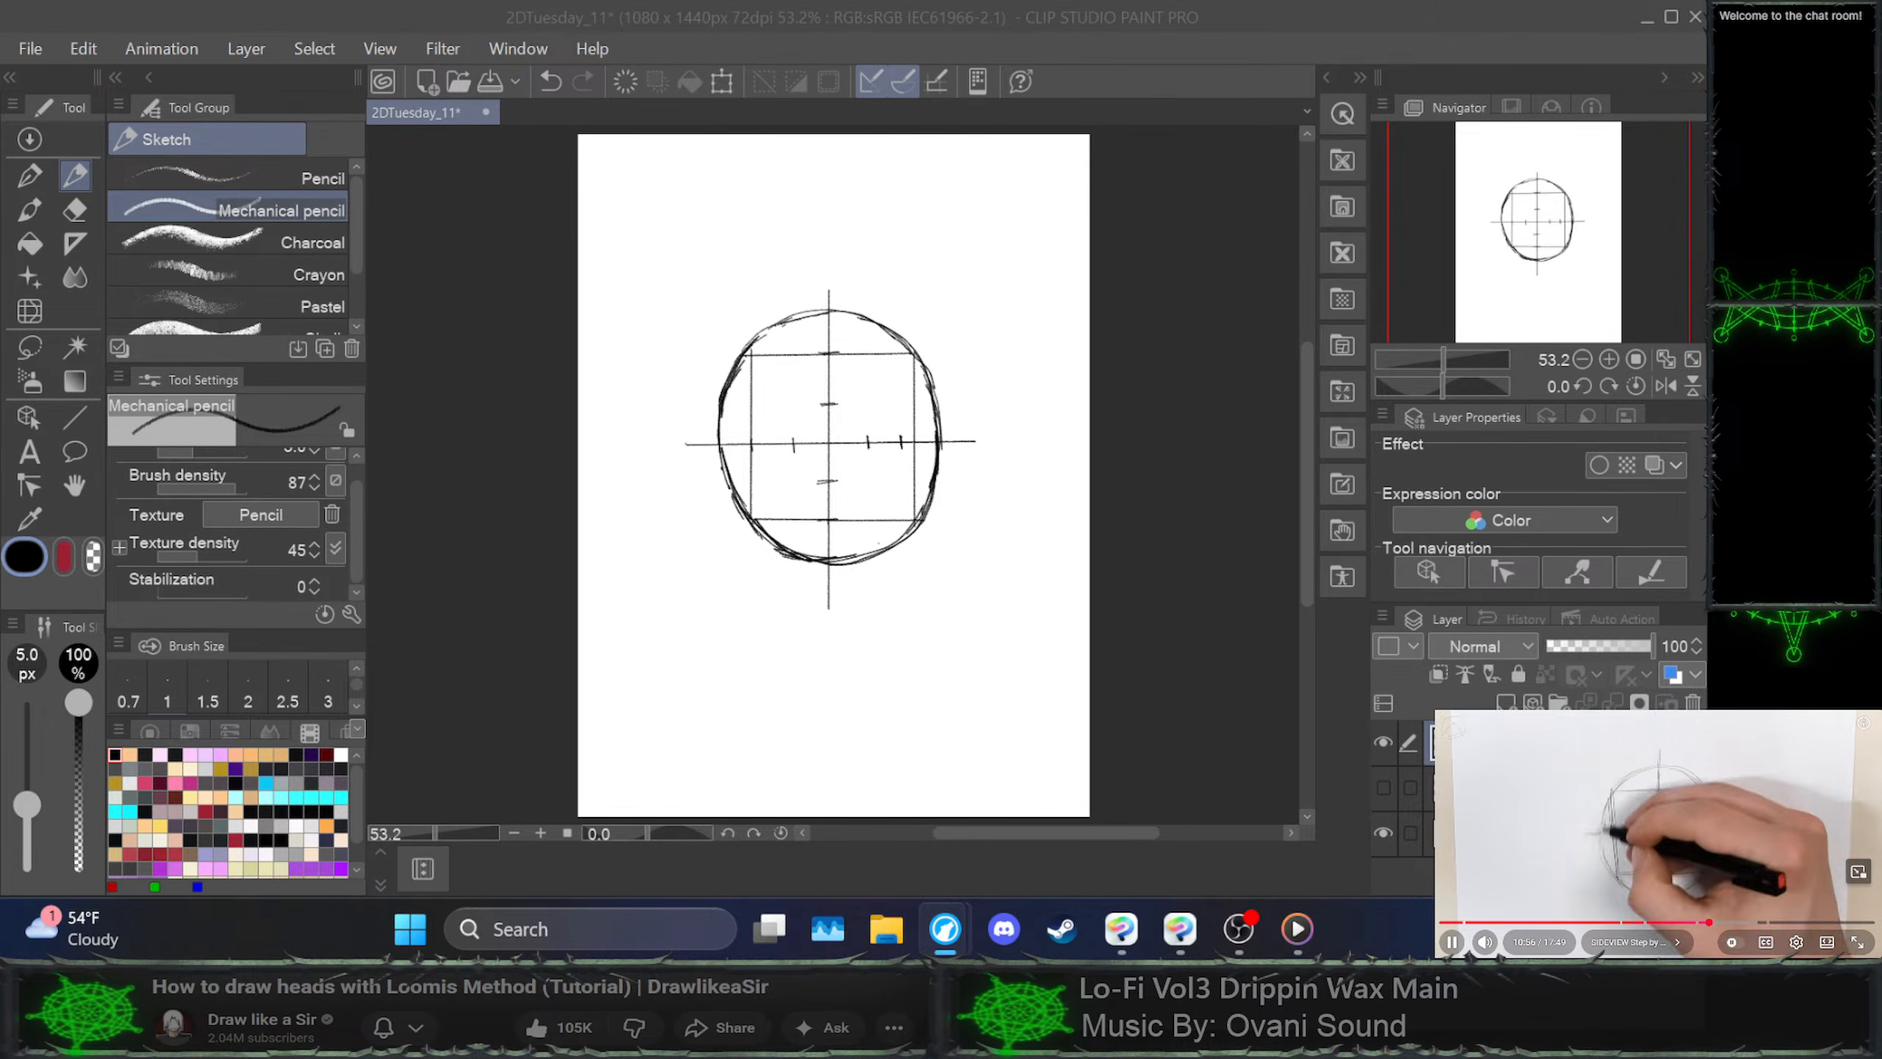
pyautogui.press('space')
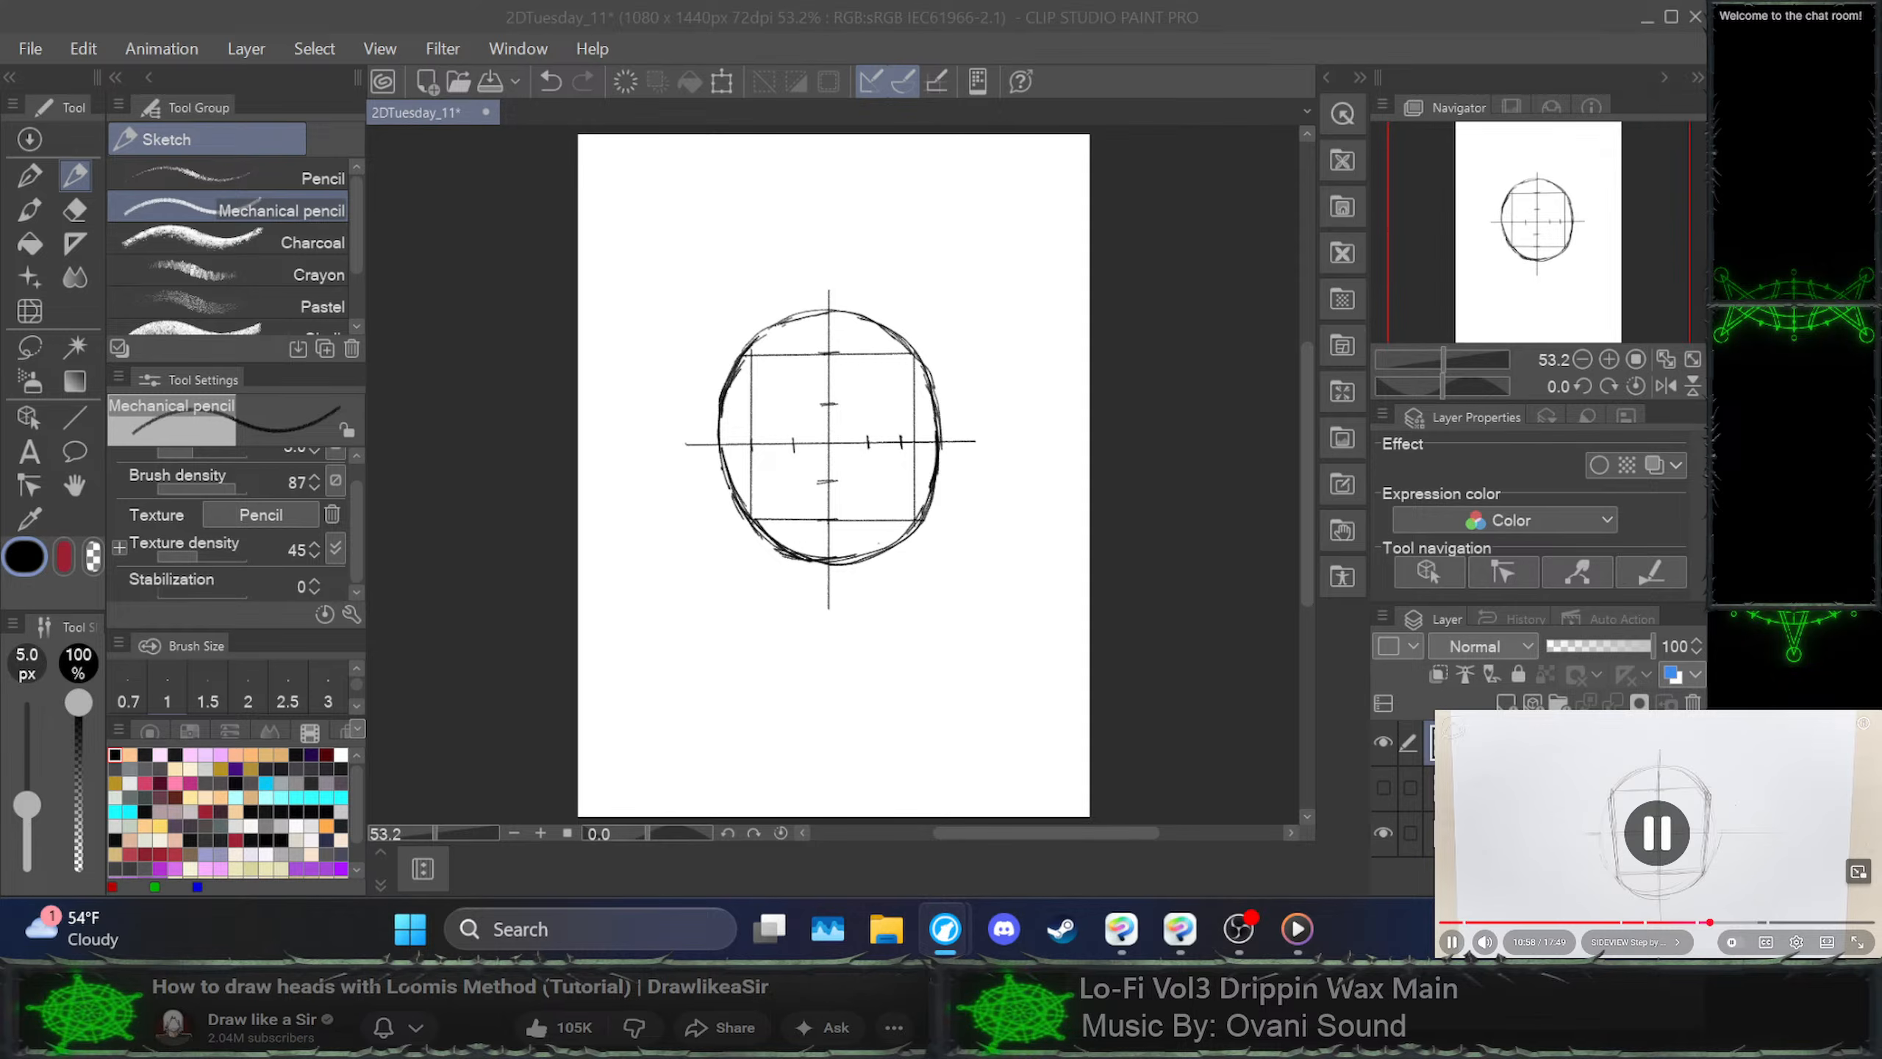
pyautogui.click(935, 371)
pyautogui.moveTo(933, 396)
pyautogui.mouseDown()
pyautogui.moveTo(923, 350)
pyautogui.moveTo(939, 410)
pyautogui.moveTo(924, 527)
pyautogui.mouseUp()
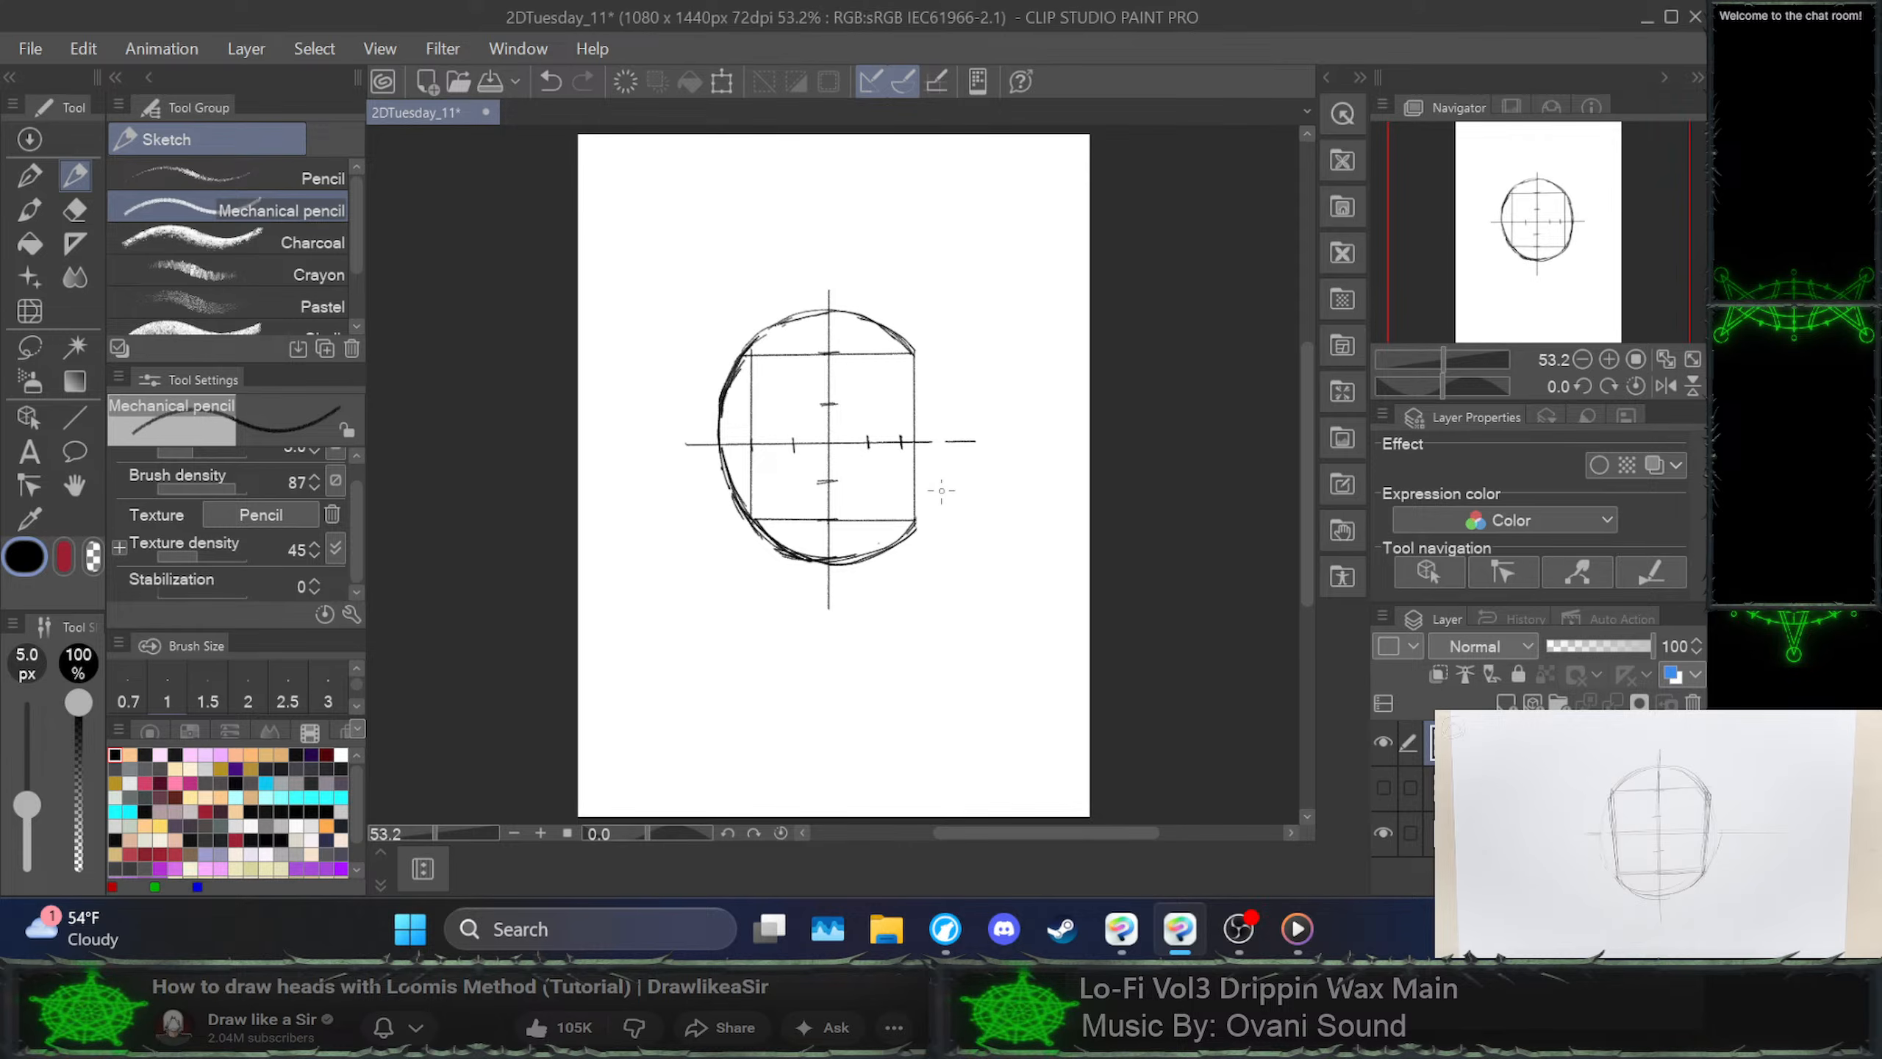
pyautogui.hotkey('ctrl', 'z')
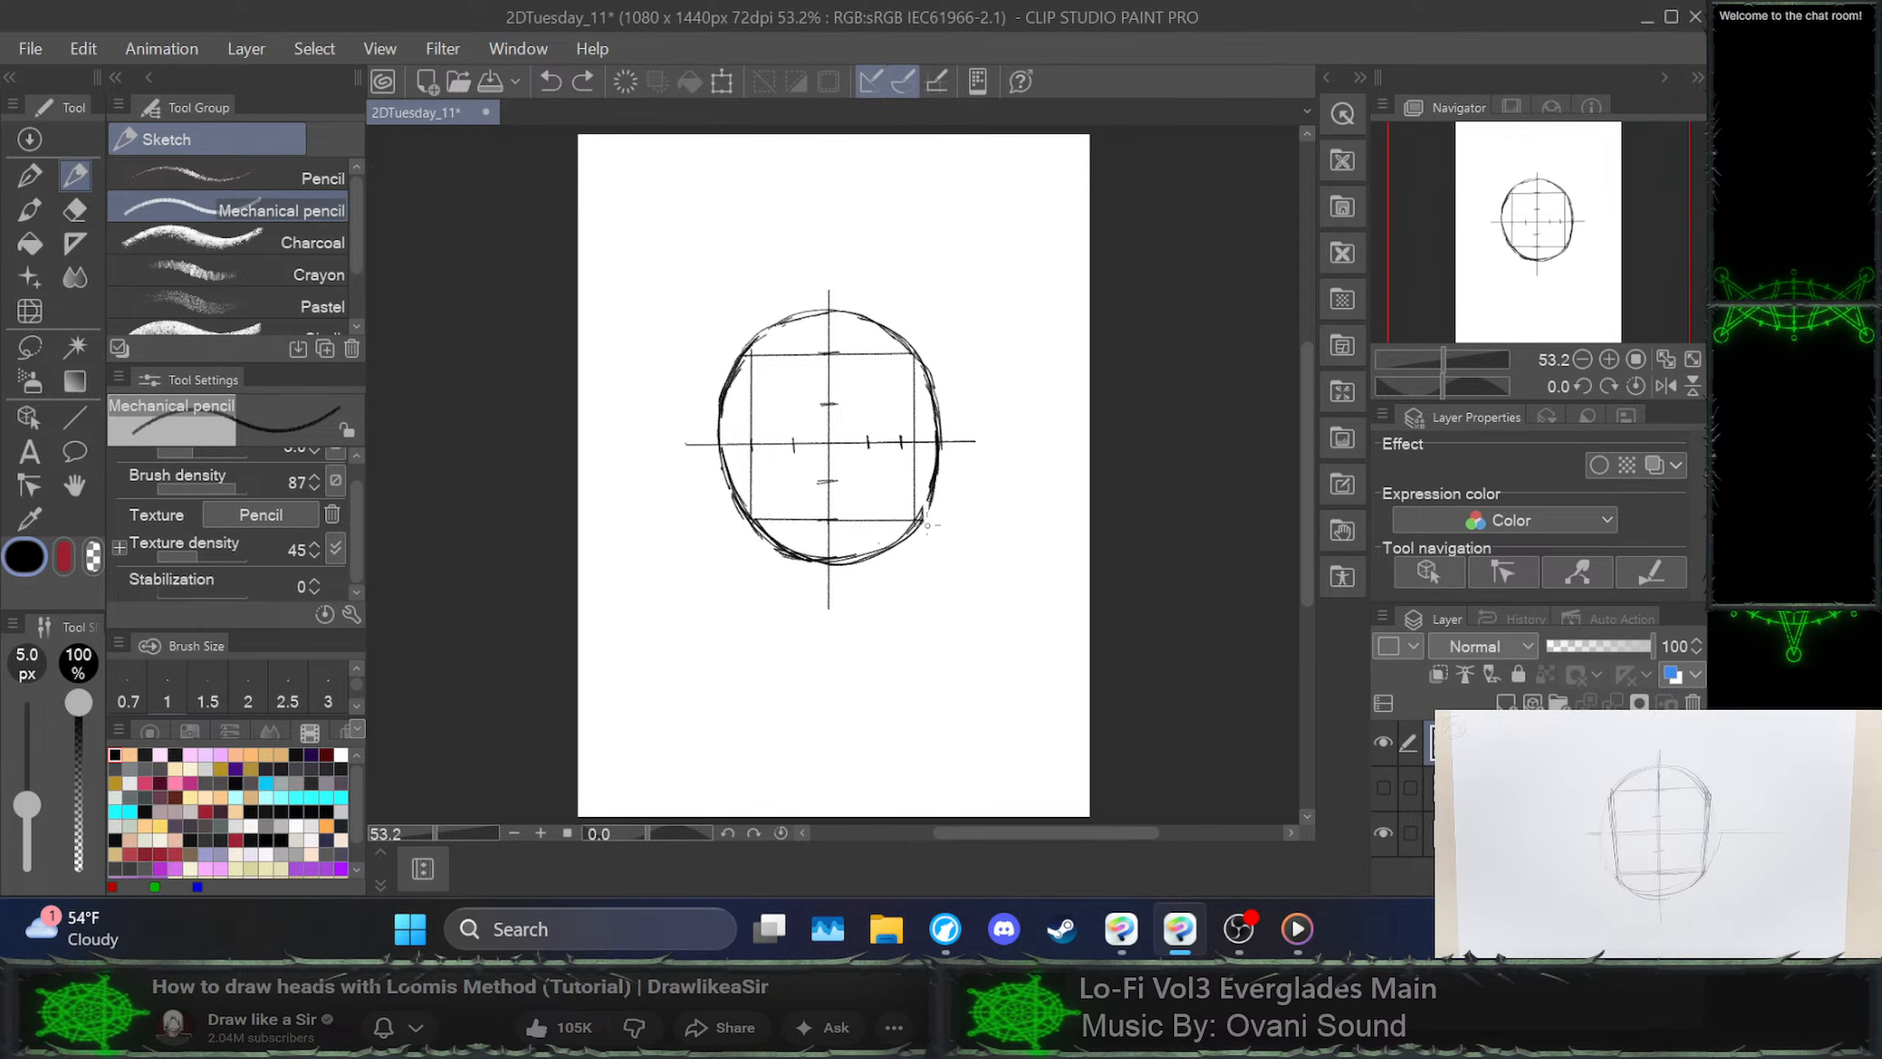
pyautogui.moveTo(923, 516)
pyautogui.mouseDown()
pyautogui.moveTo(939, 417)
pyautogui.moveTo(938, 442)
pyautogui.moveTo(925, 344)
pyautogui.mouseUp()
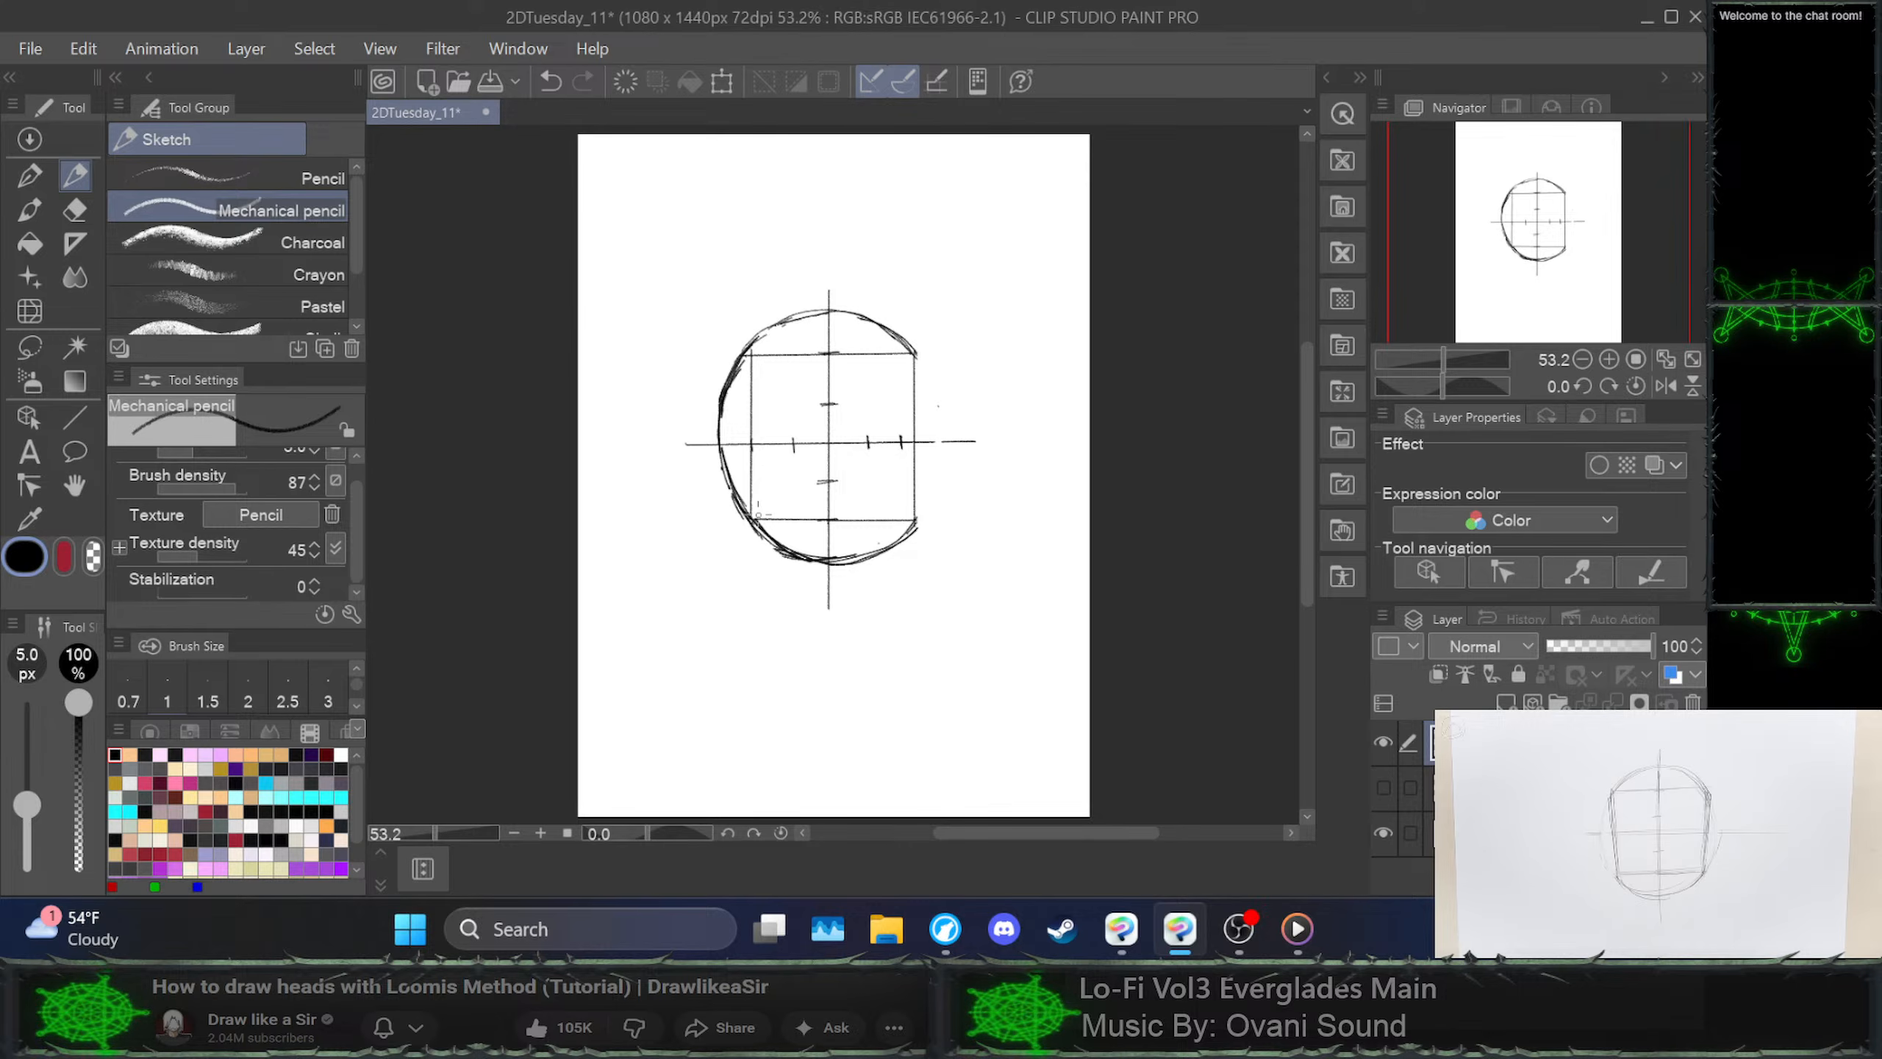
# Erase the oval's arc outside the box's left side, undoing the pass that cuts into the box and redoing it cleanly
pyautogui.moveTo(760, 515)
pyautogui.mouseDown()
pyautogui.moveTo(732, 473)
pyautogui.moveTo(737, 511)
pyautogui.moveTo(720, 415)
pyautogui.moveTo(717, 447)
pyautogui.moveTo(721, 467)
pyautogui.moveTo(748, 320)
pyautogui.mouseUp()
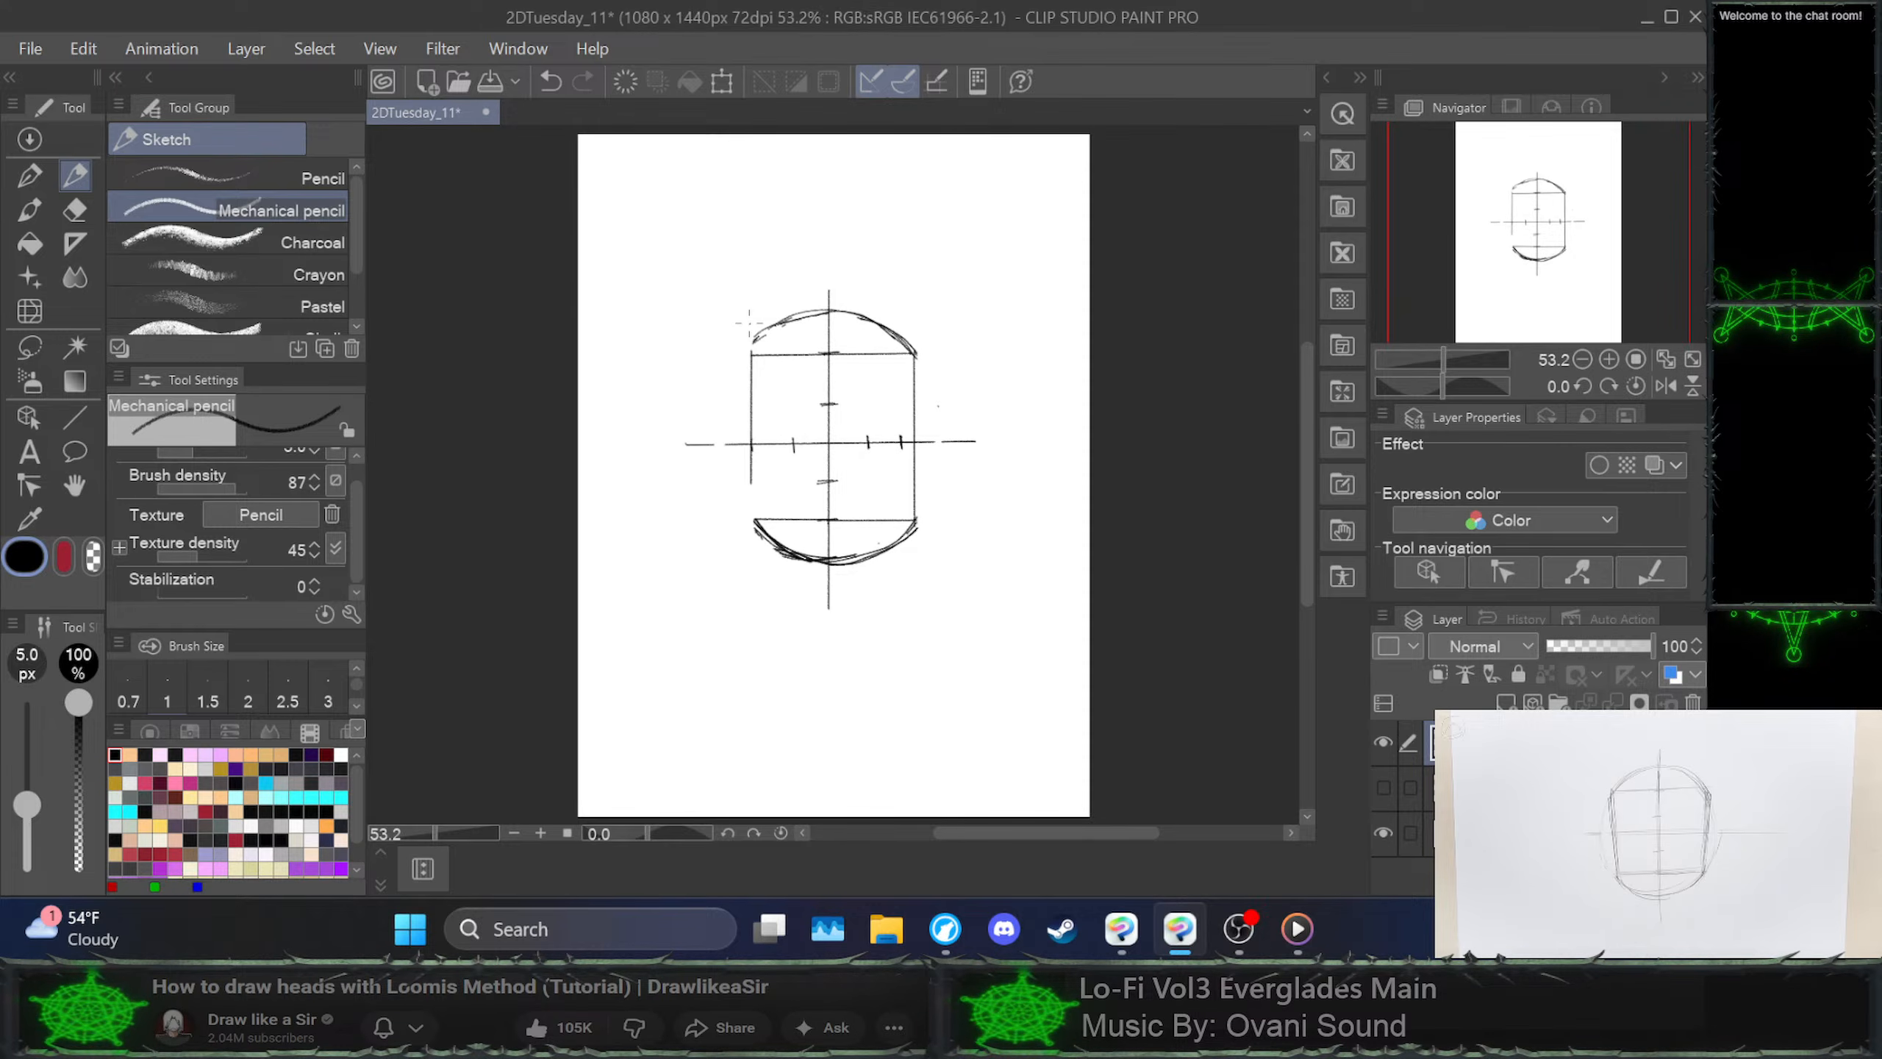
pyautogui.hotkey('ctrl', 'z')
pyautogui.hotkey('ctrl', 'z')
pyautogui.hotkey('ctrl', 'z')
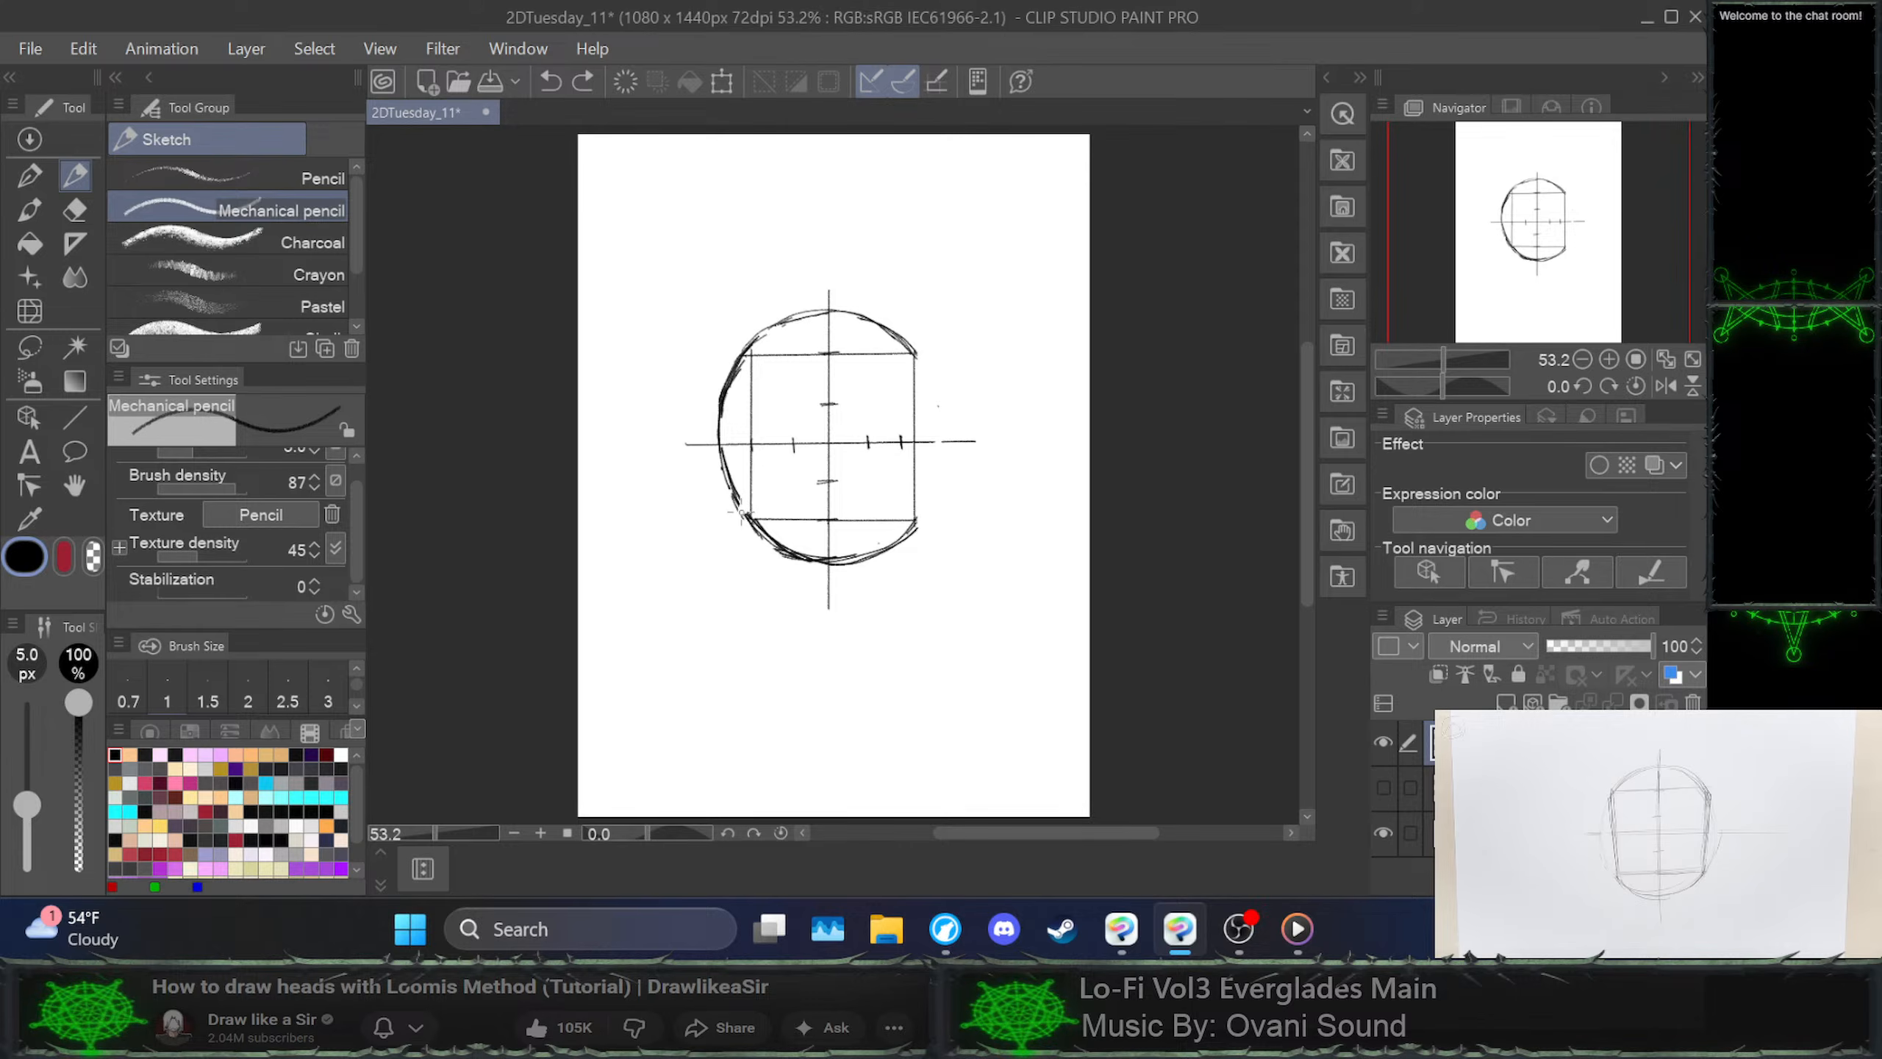
pyautogui.moveTo(740, 513)
pyautogui.mouseDown()
pyautogui.moveTo(719, 417)
pyautogui.moveTo(744, 339)
pyautogui.mouseUp()
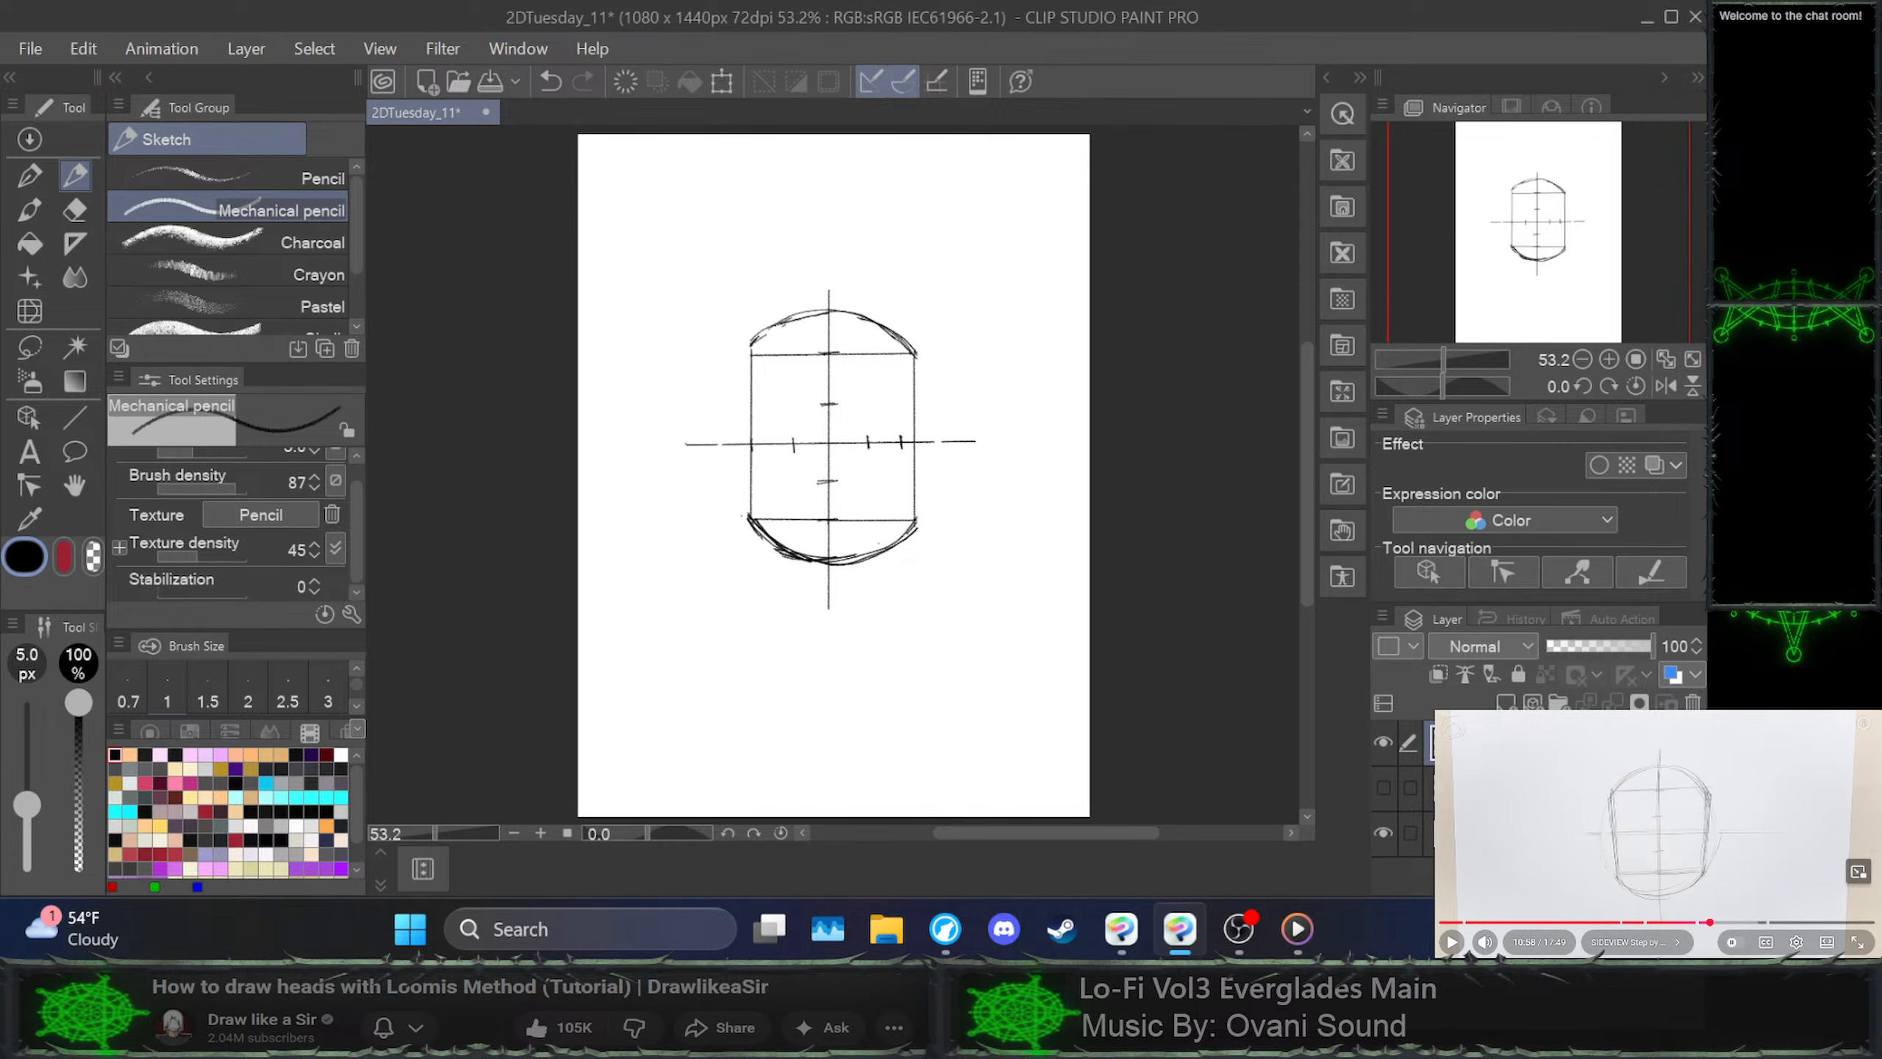
# Play the reference video up to the chin placement, and mark a short chin tick just above the vertical centre line's lower end
pyautogui.click(1657, 832)
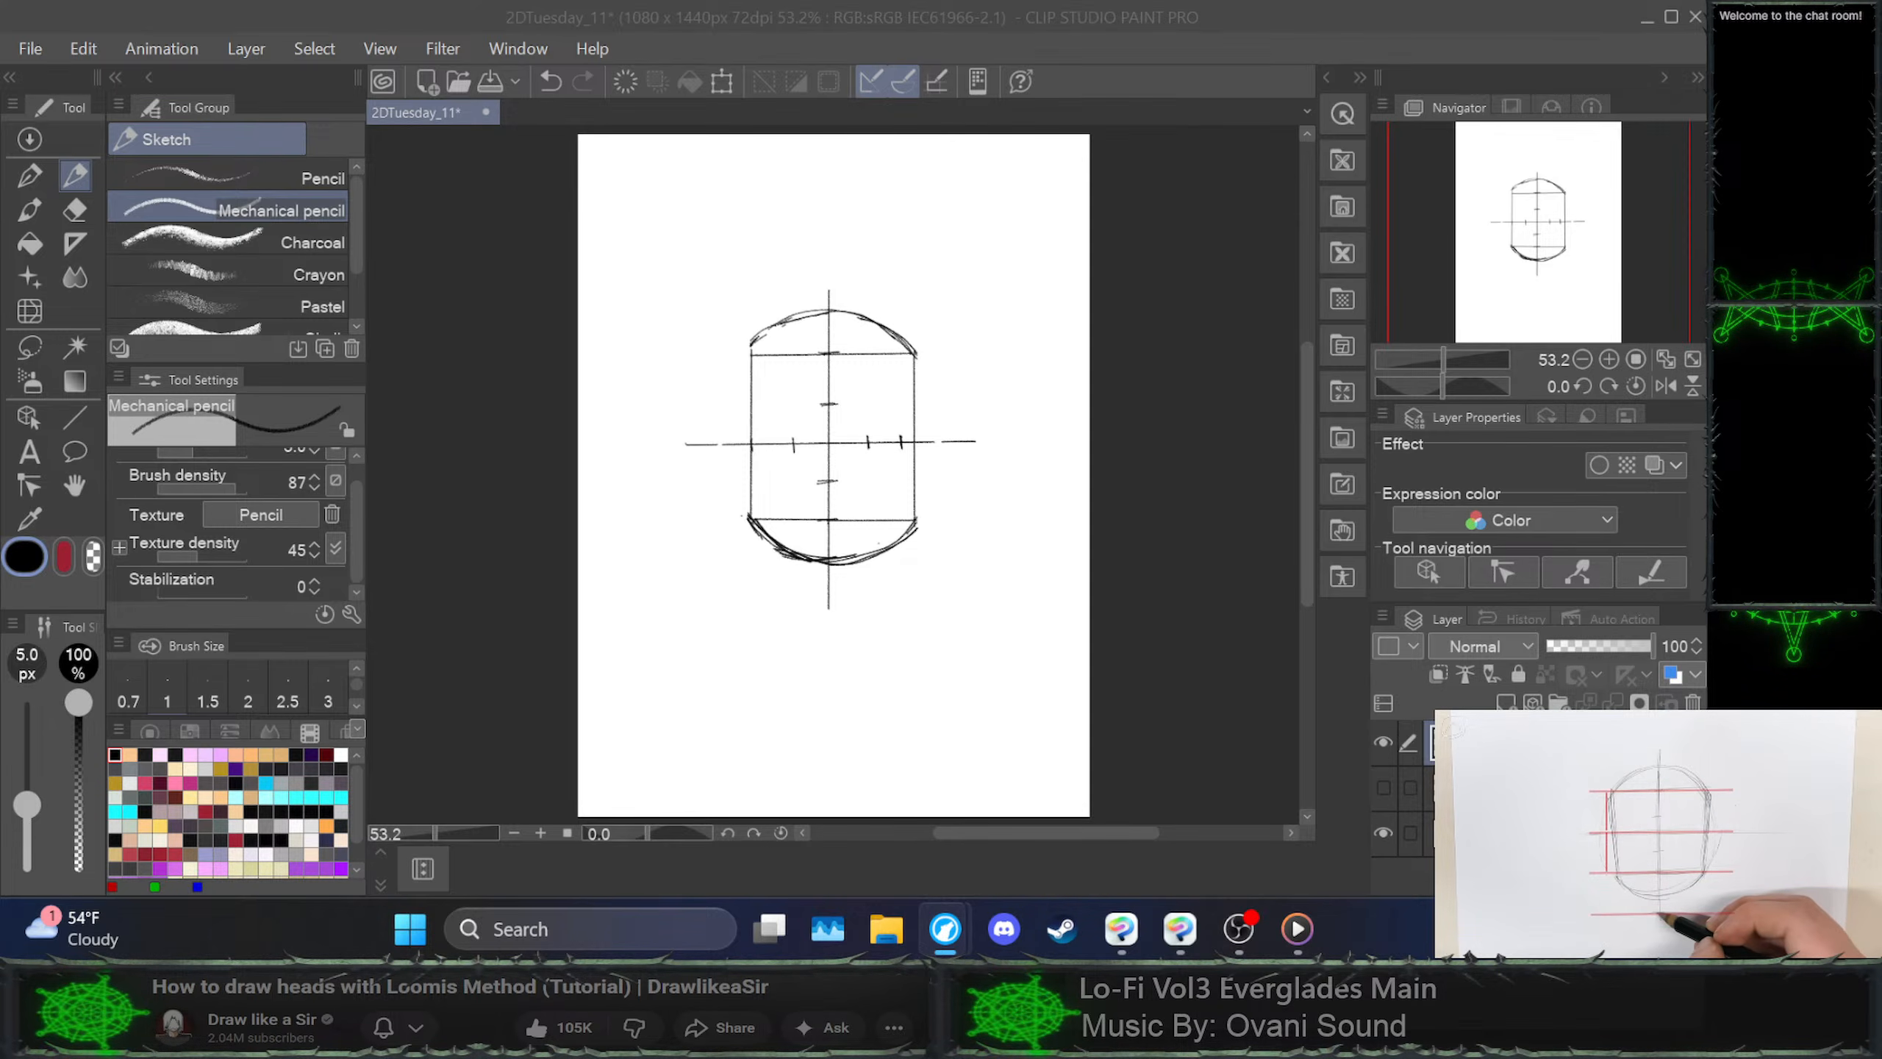
pyautogui.press('space')
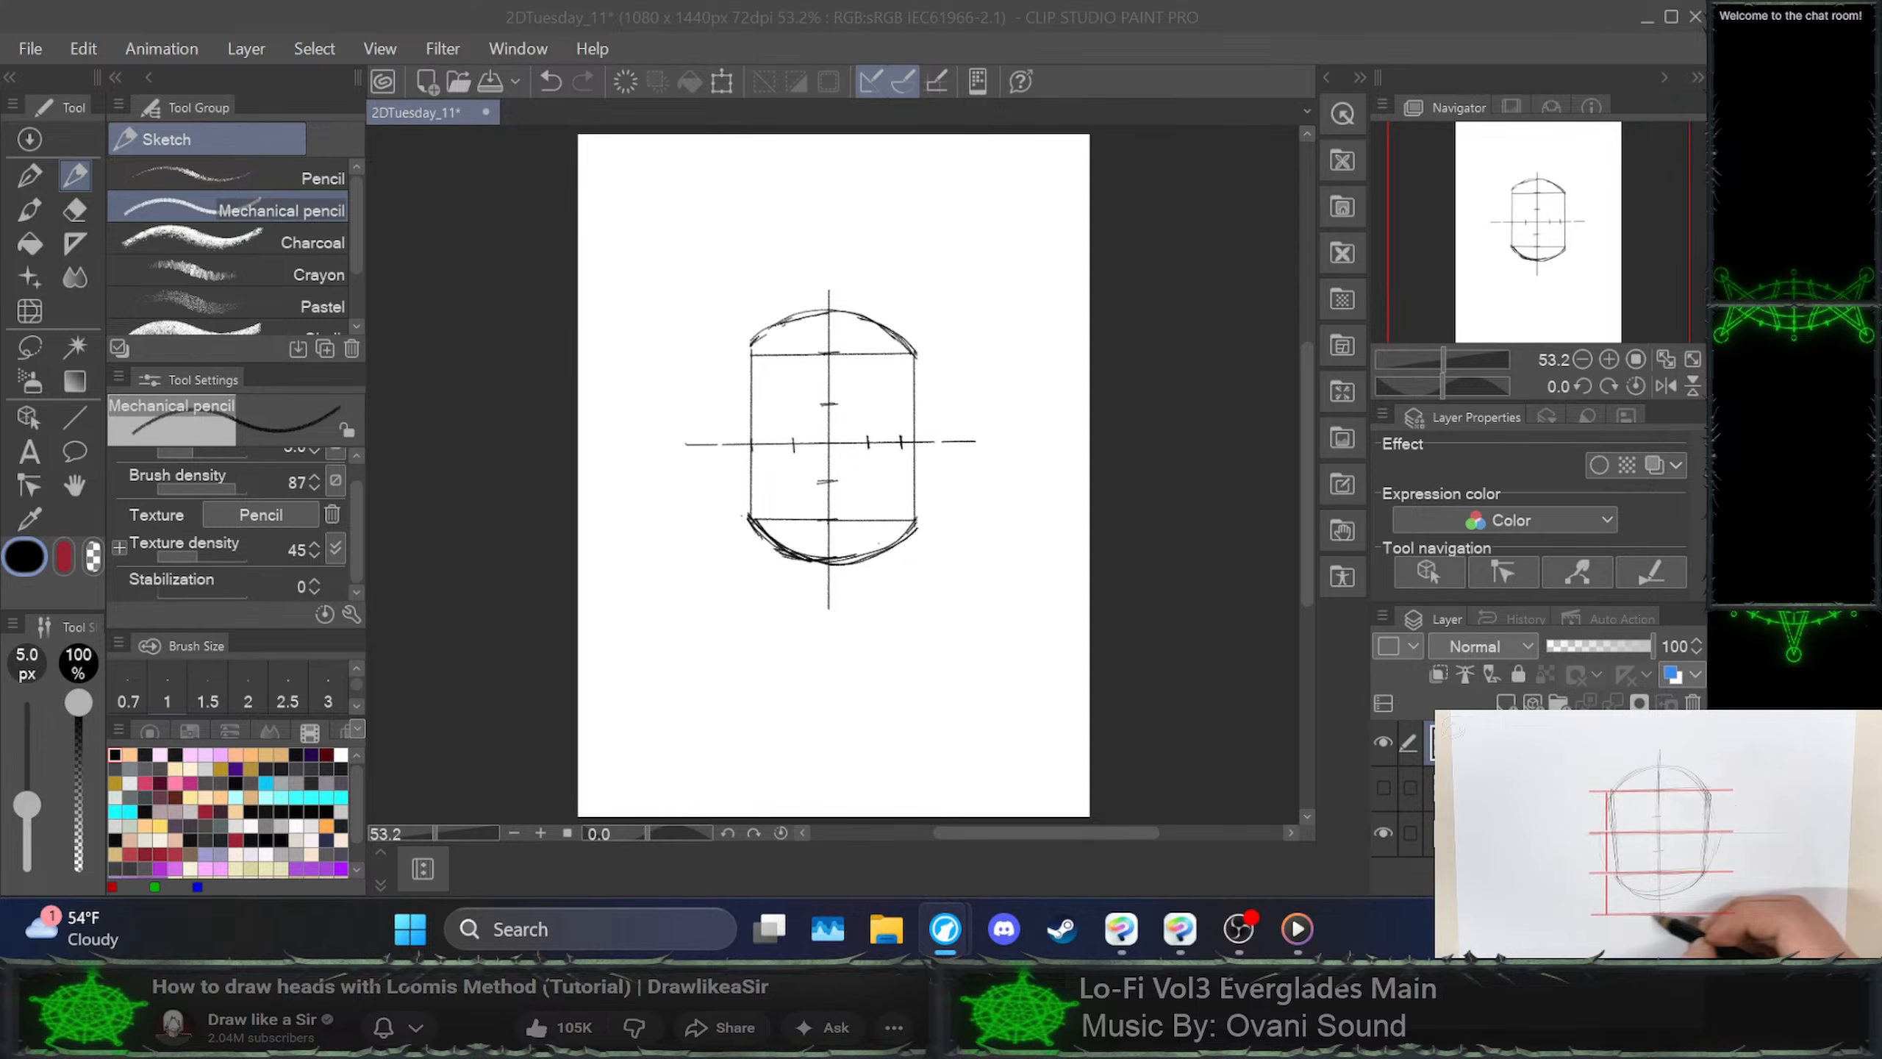
pyautogui.click(831, 348)
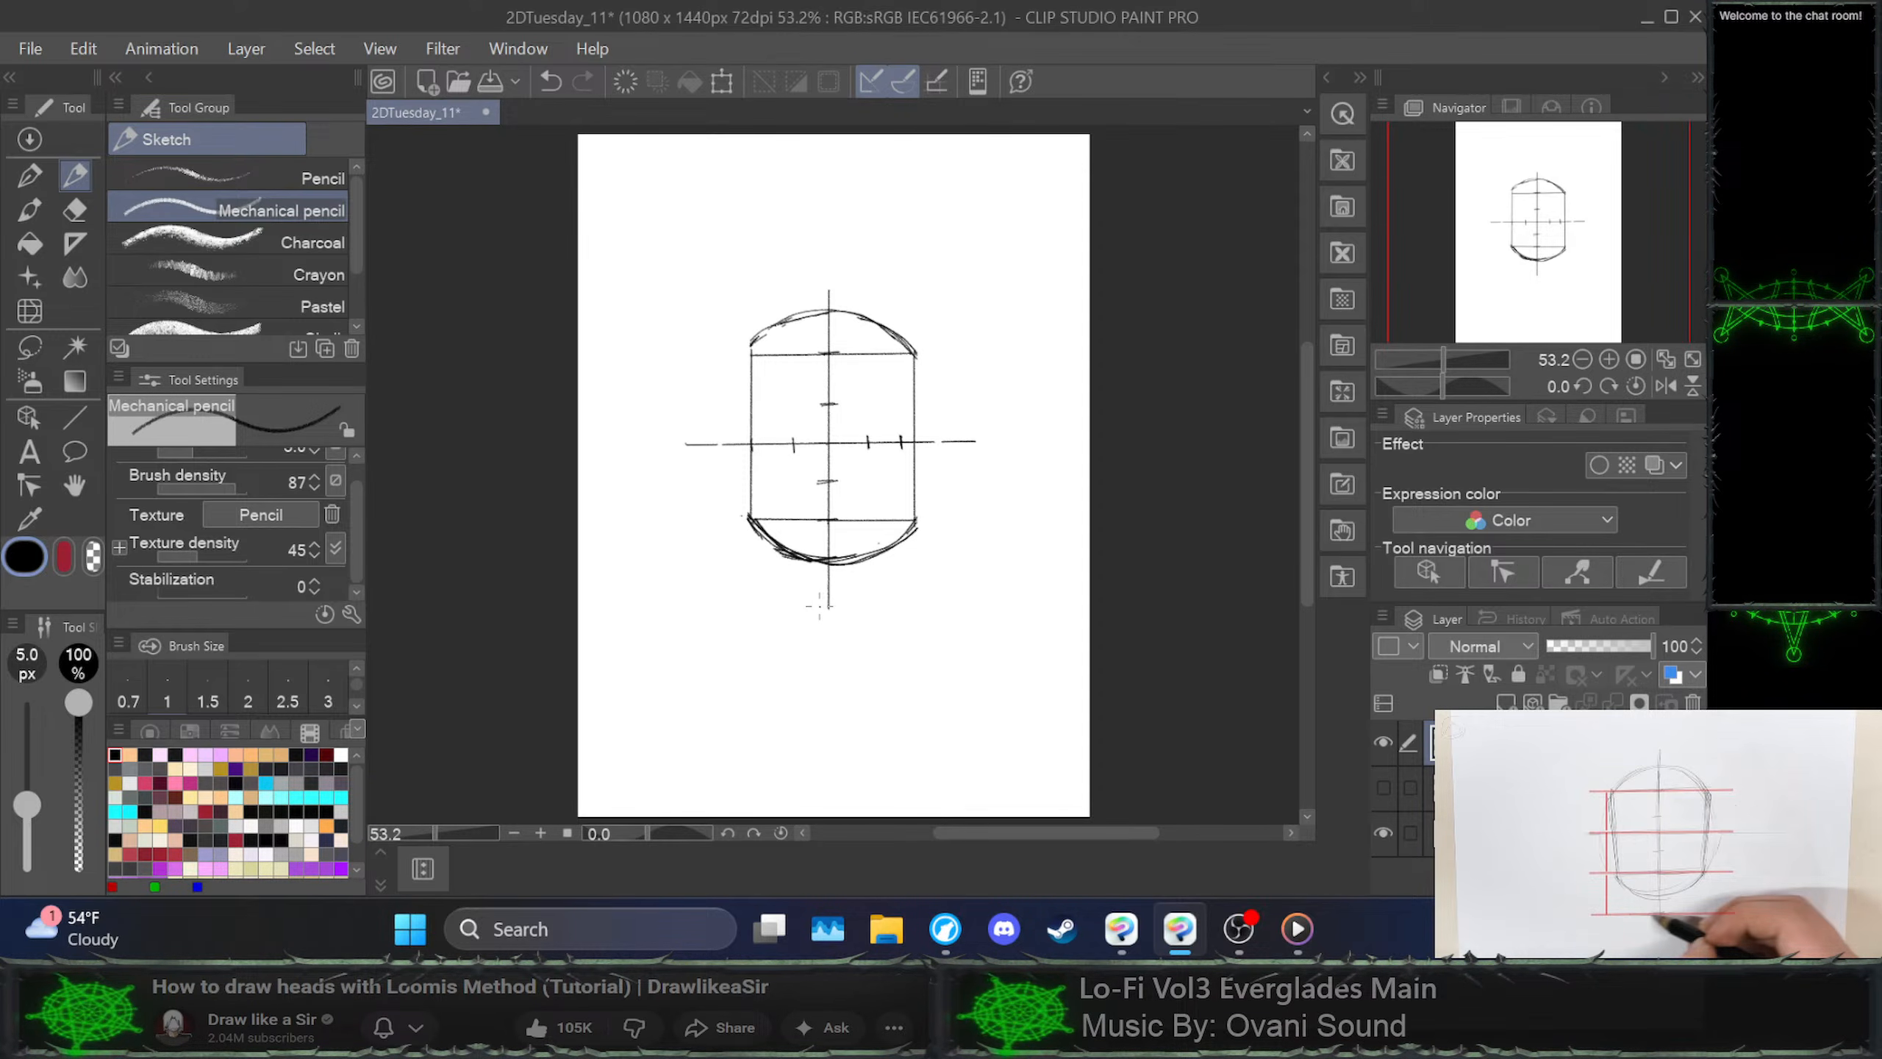
pyautogui.moveTo(813, 605); pyautogui.dragTo(839, 605)
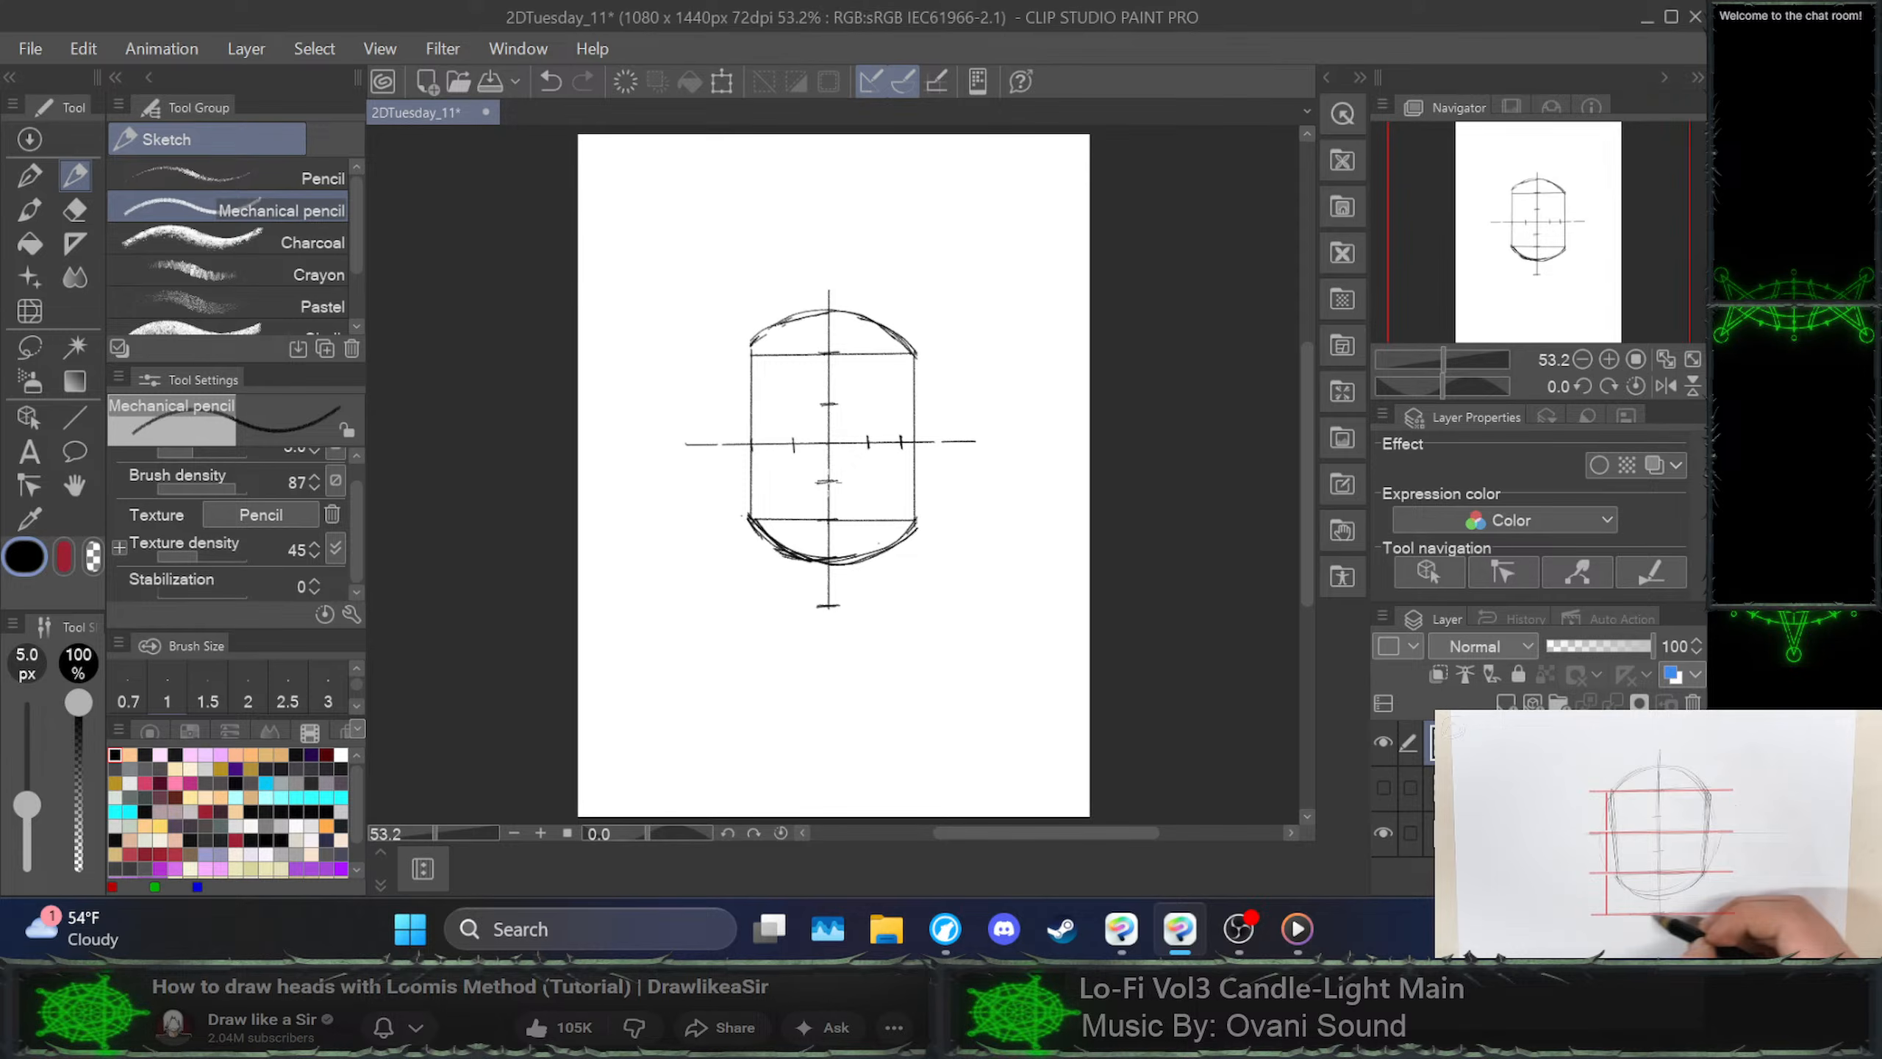
pyautogui.hotkey('ctrl', 'z')
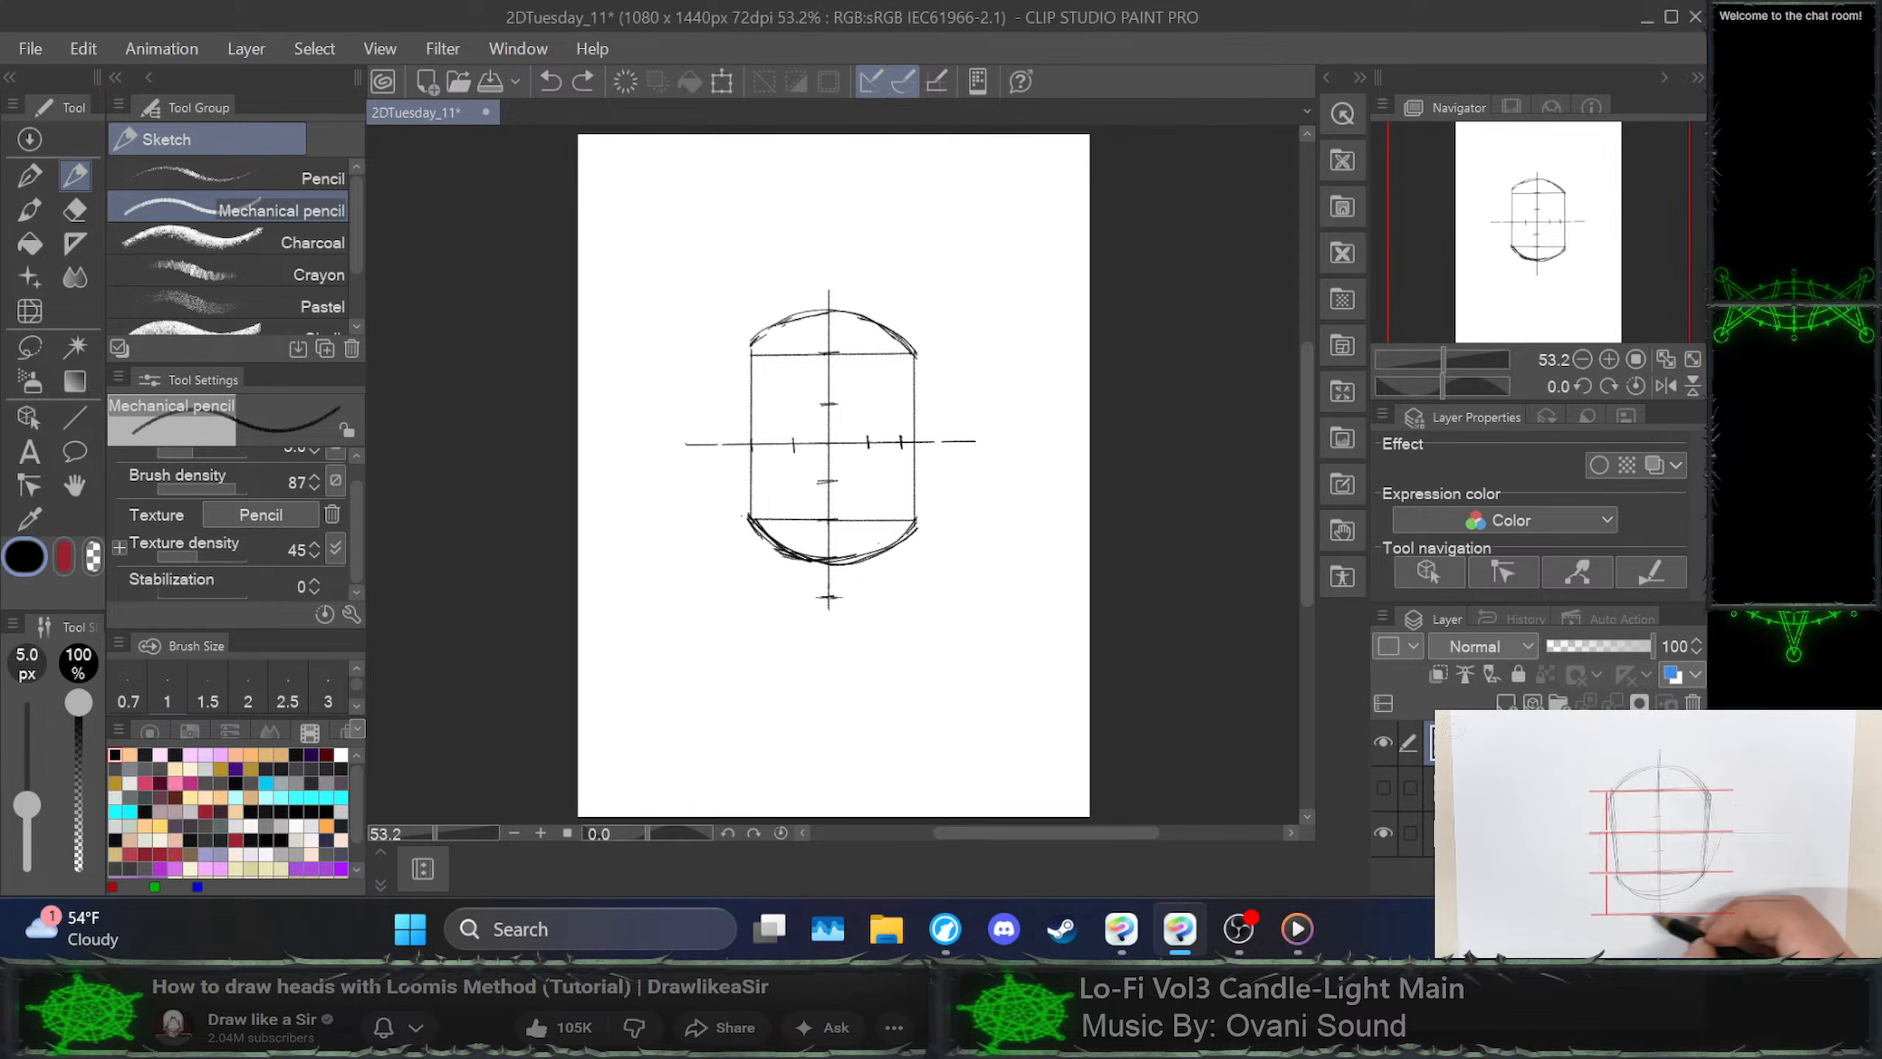
pyautogui.moveTo(821, 597); pyautogui.dragTo(835, 596)
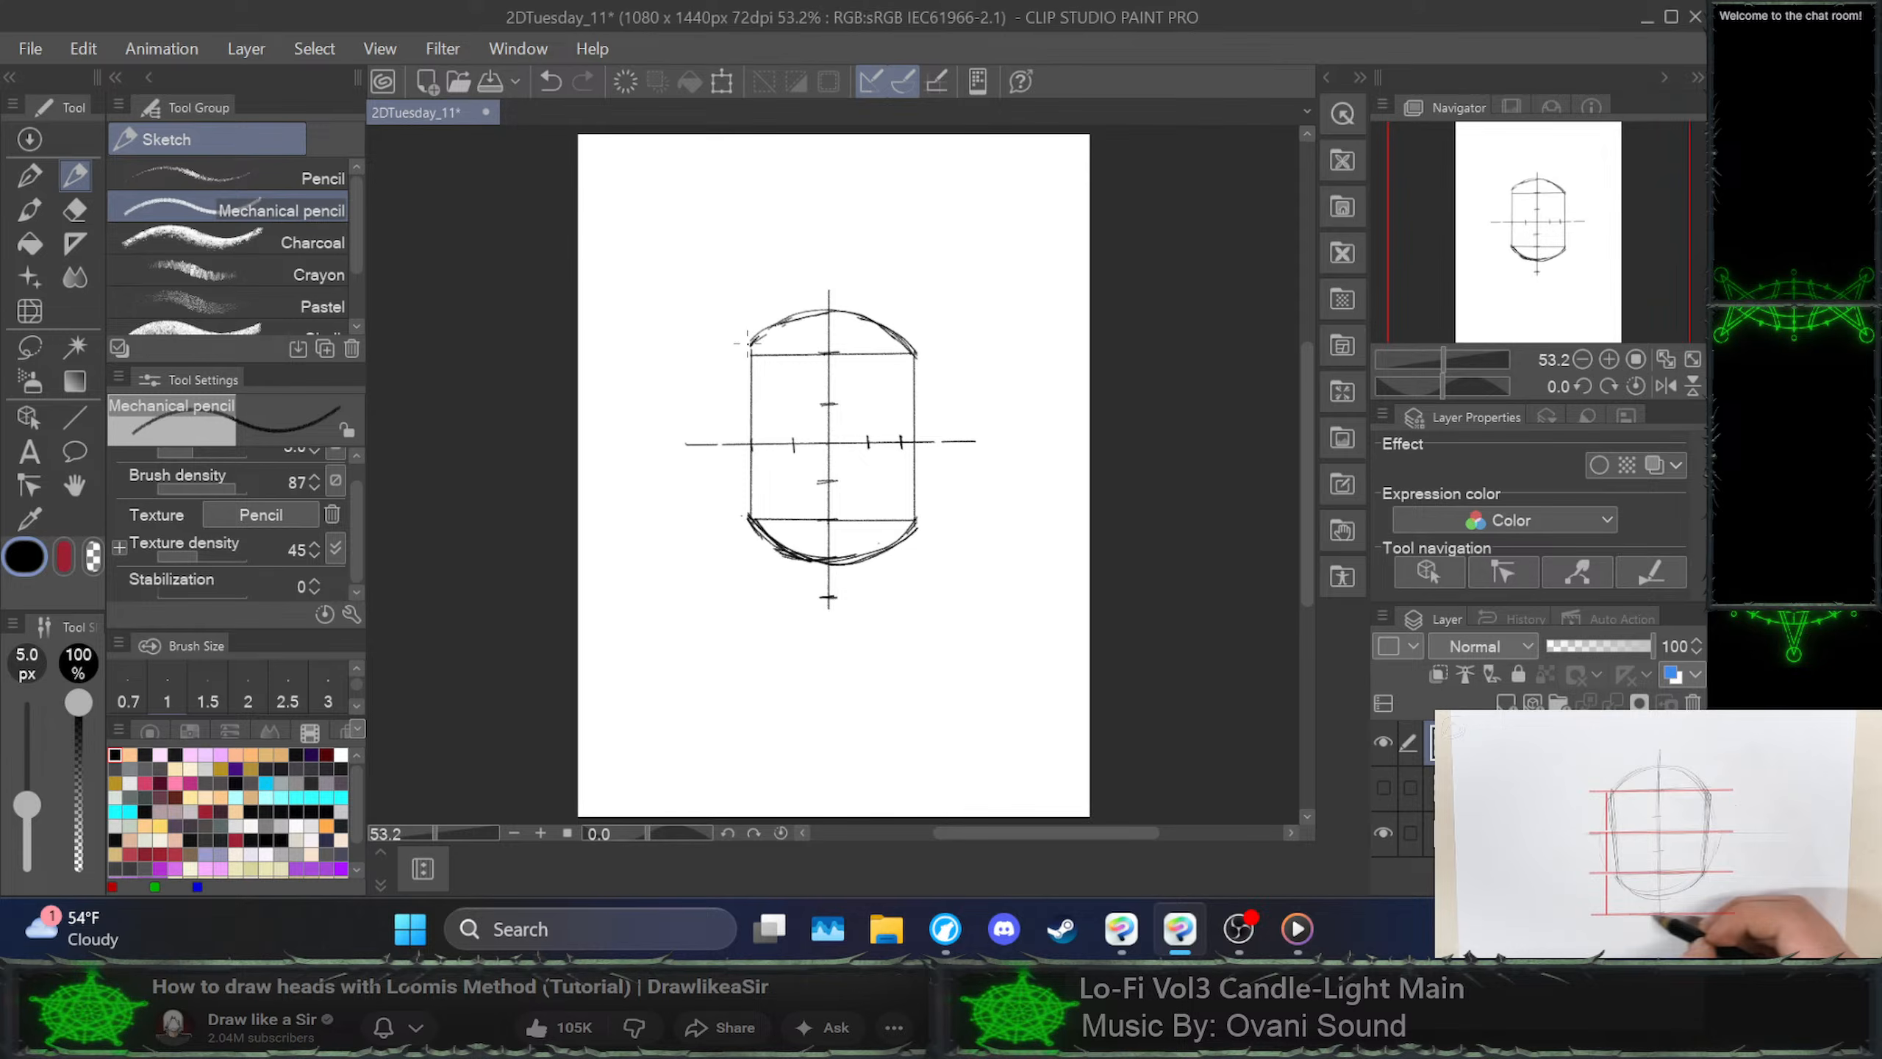
# Close the small gap at the box's upper-left corner, and play the reference video through the drawing of the jaw
pyautogui.moveTo(750, 341); pyautogui.dragTo(750, 355)
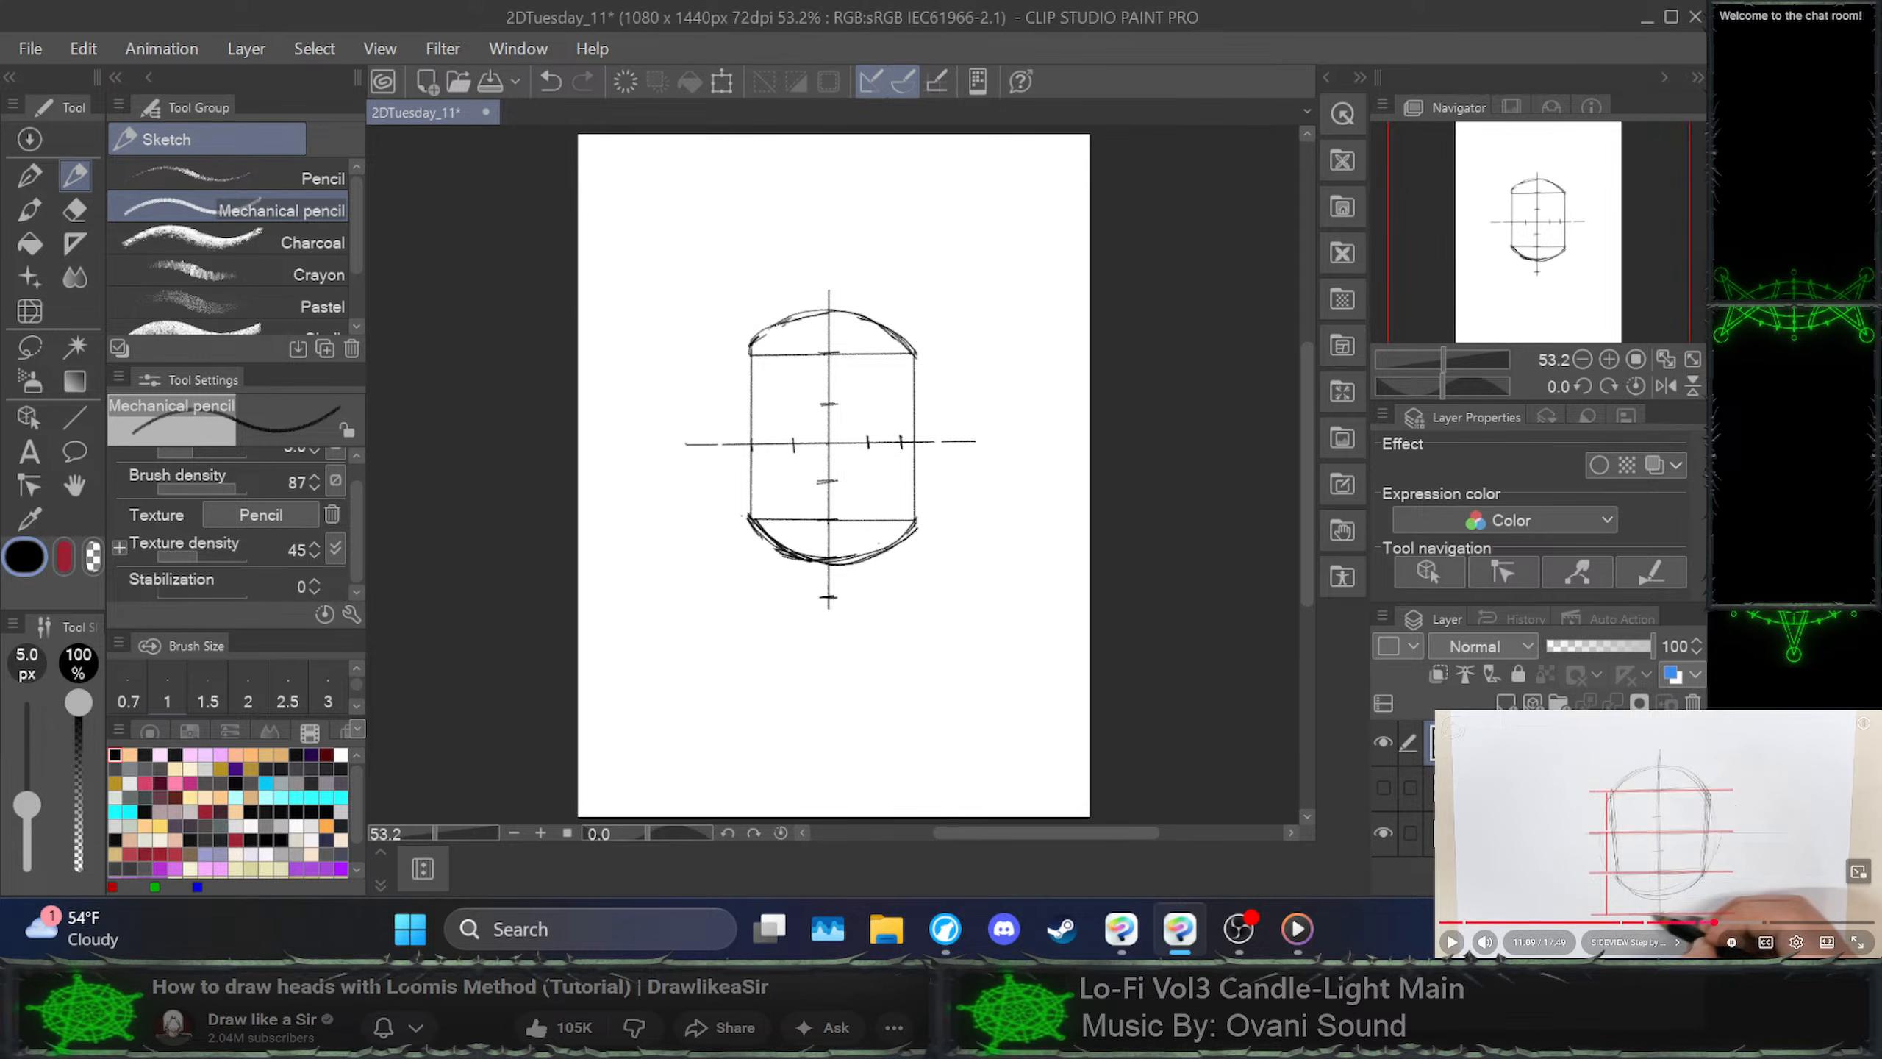
pyautogui.click(1658, 834)
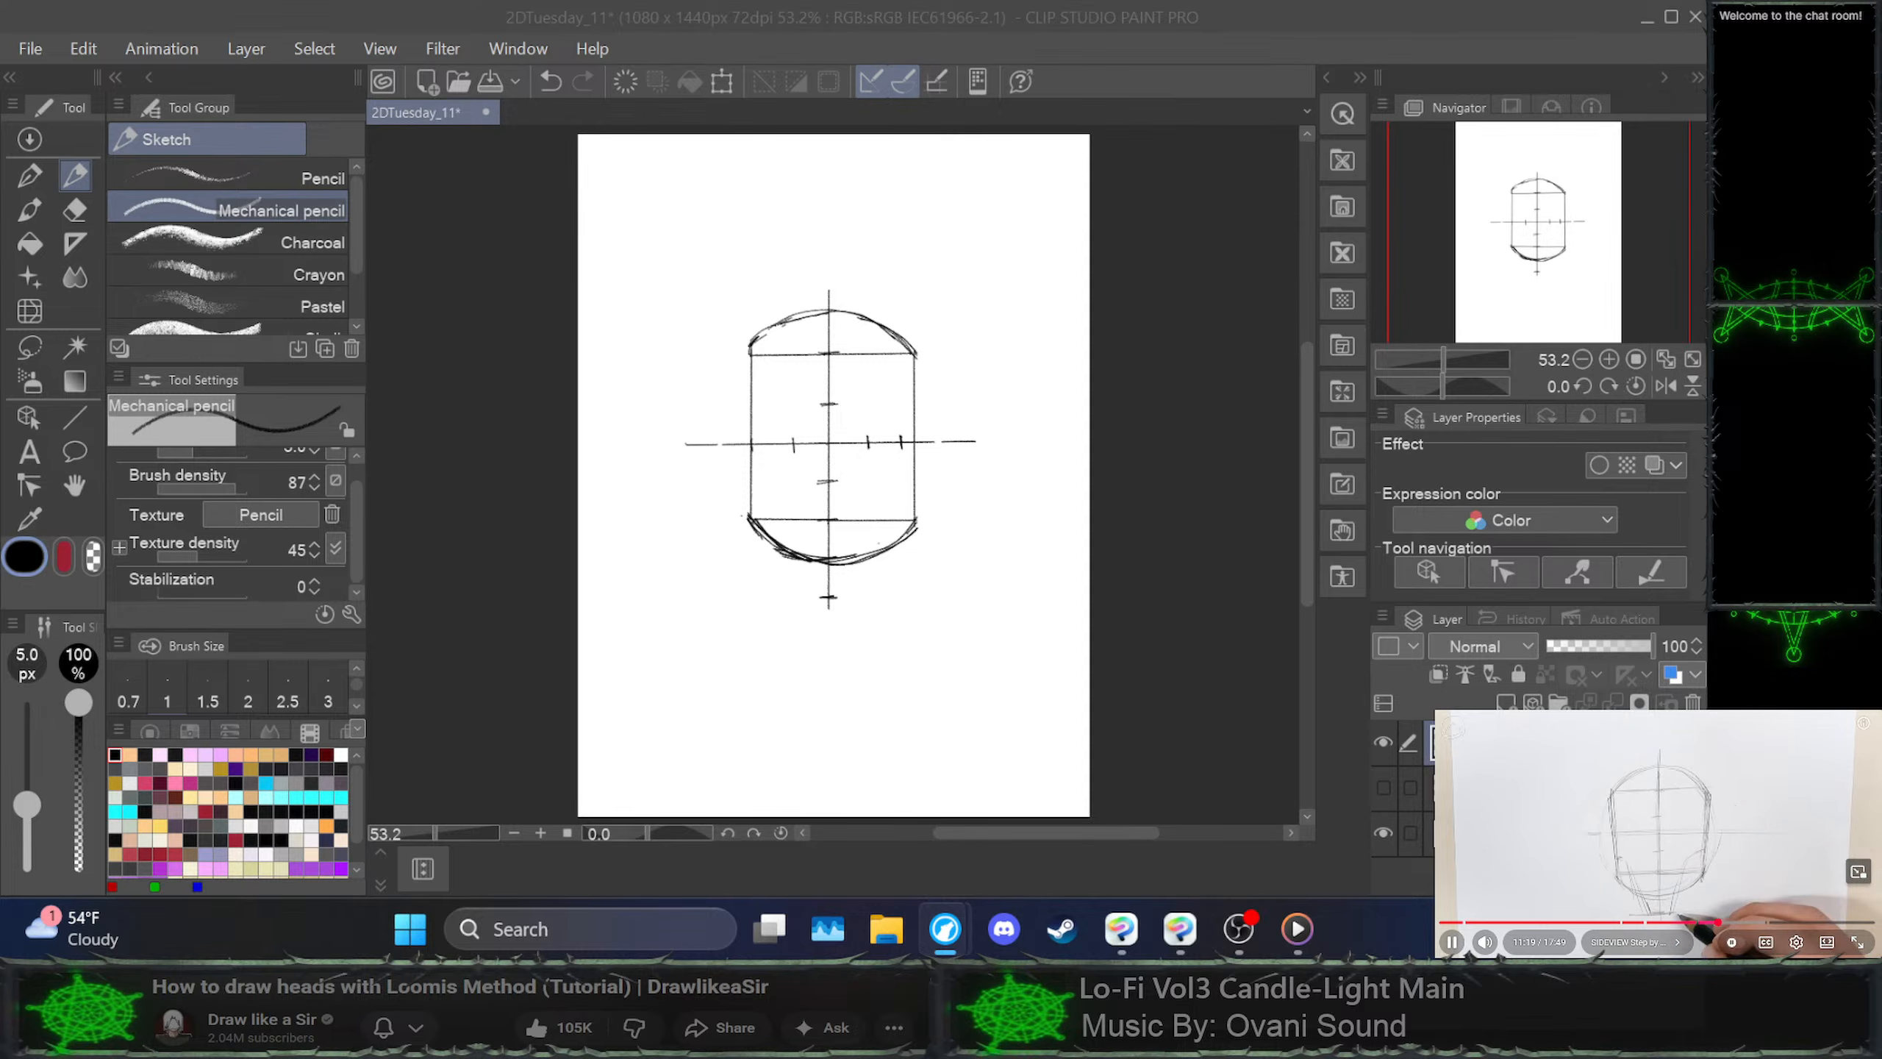
pyautogui.press('space')
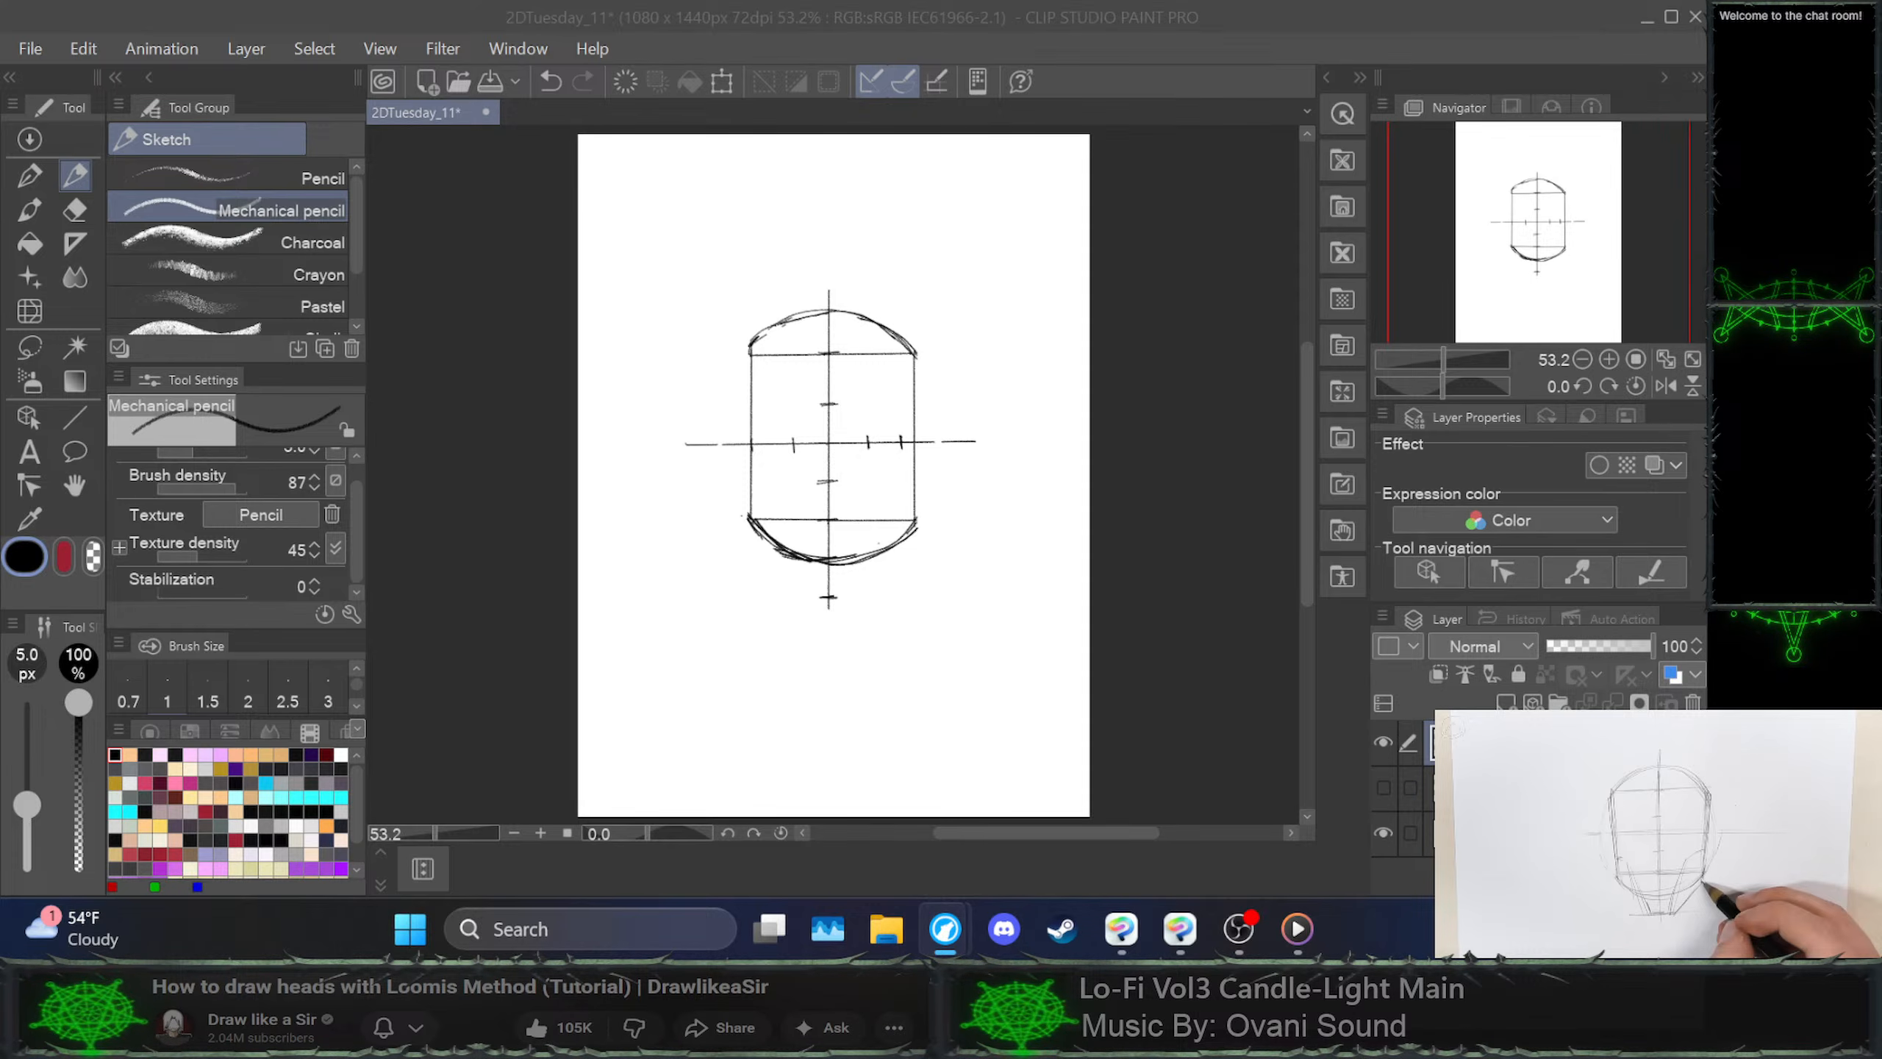
pyautogui.press('space')
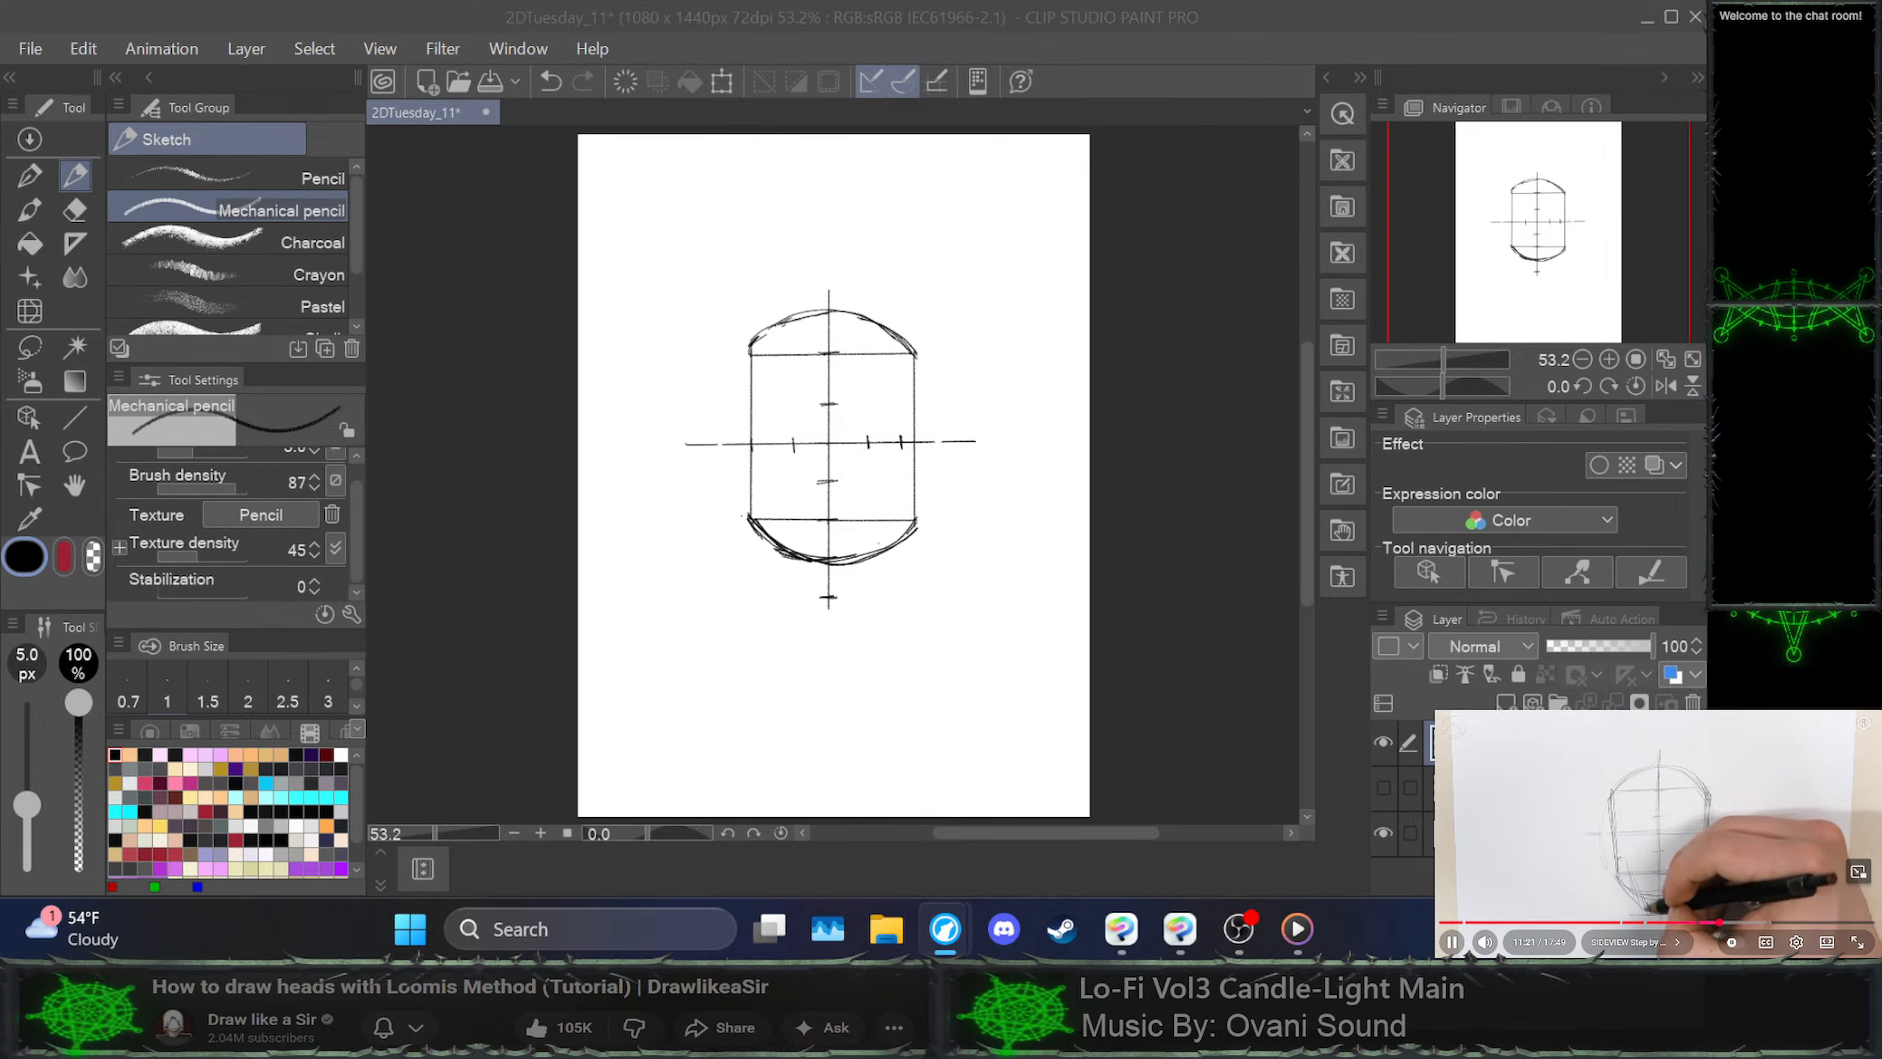
pyautogui.press('space')
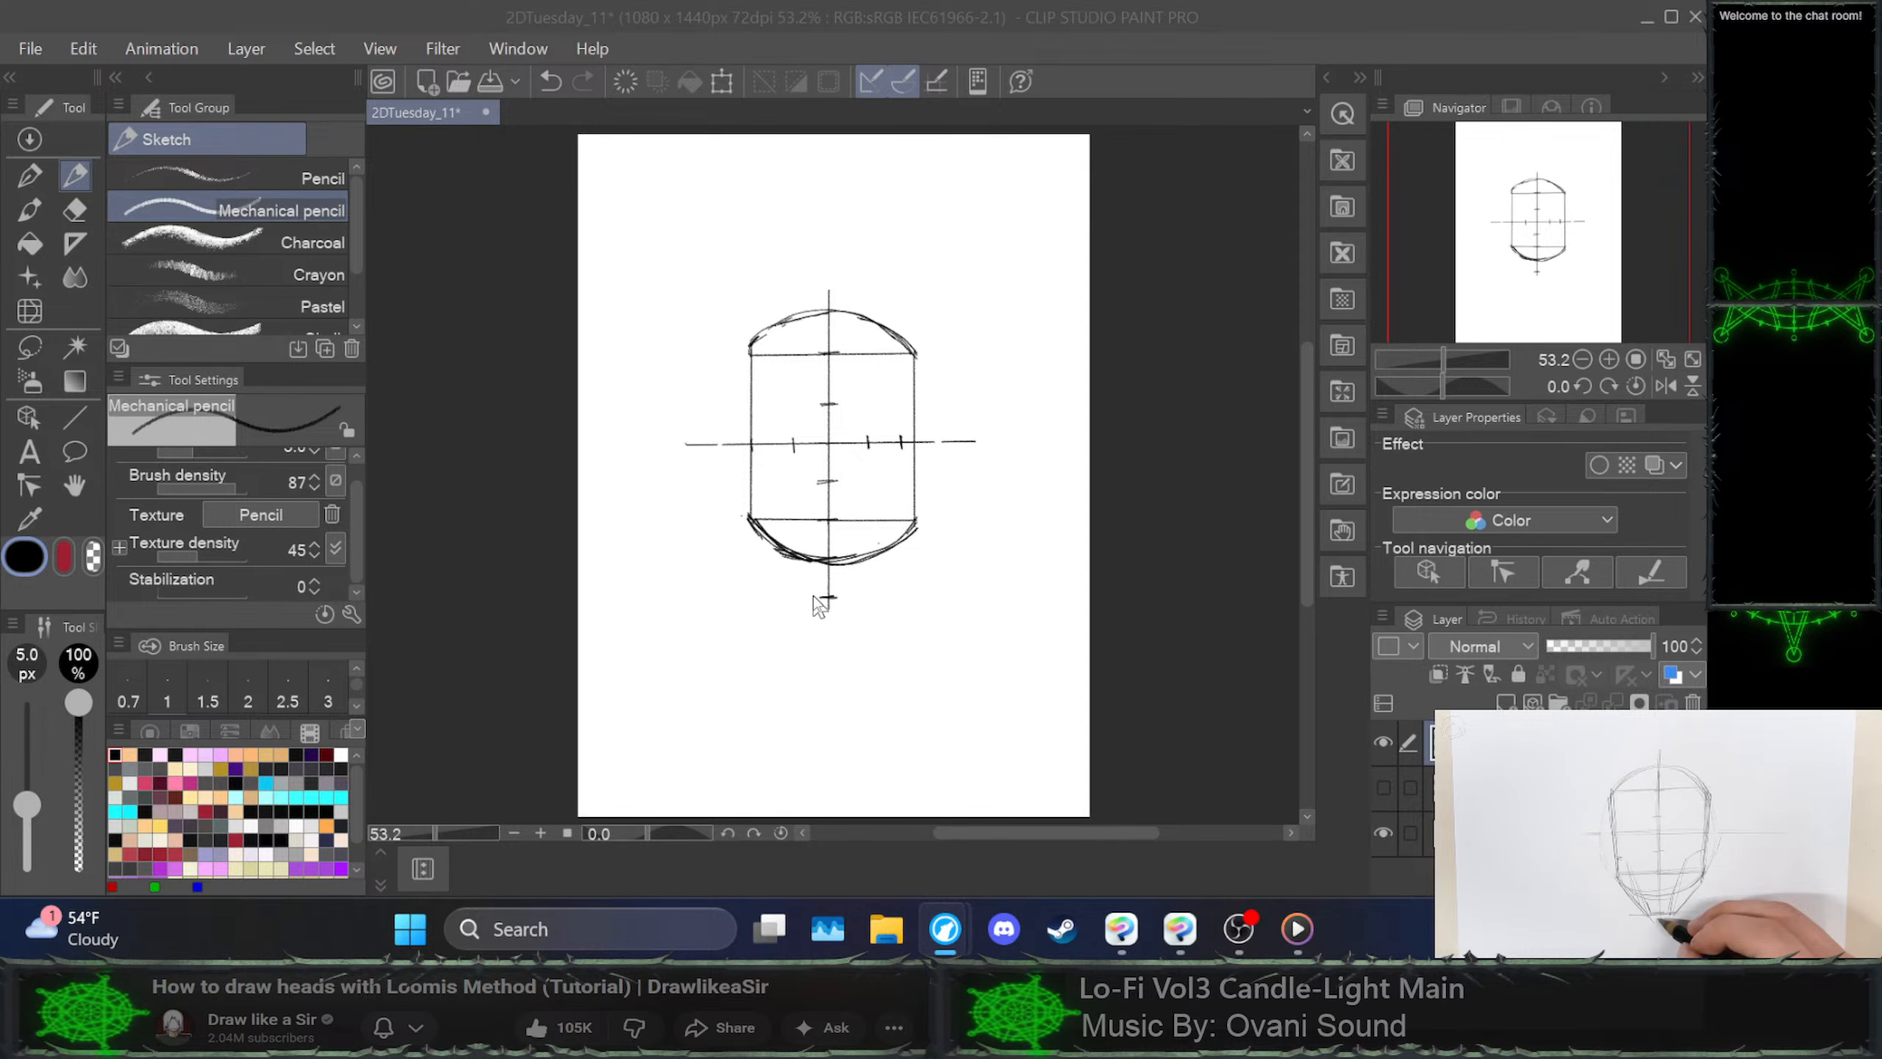
# Widen and darken the chin tick into a short chin line, and draw a slanted jaw line from its right end to the box's lower-right corner
pyautogui.click(813, 603)
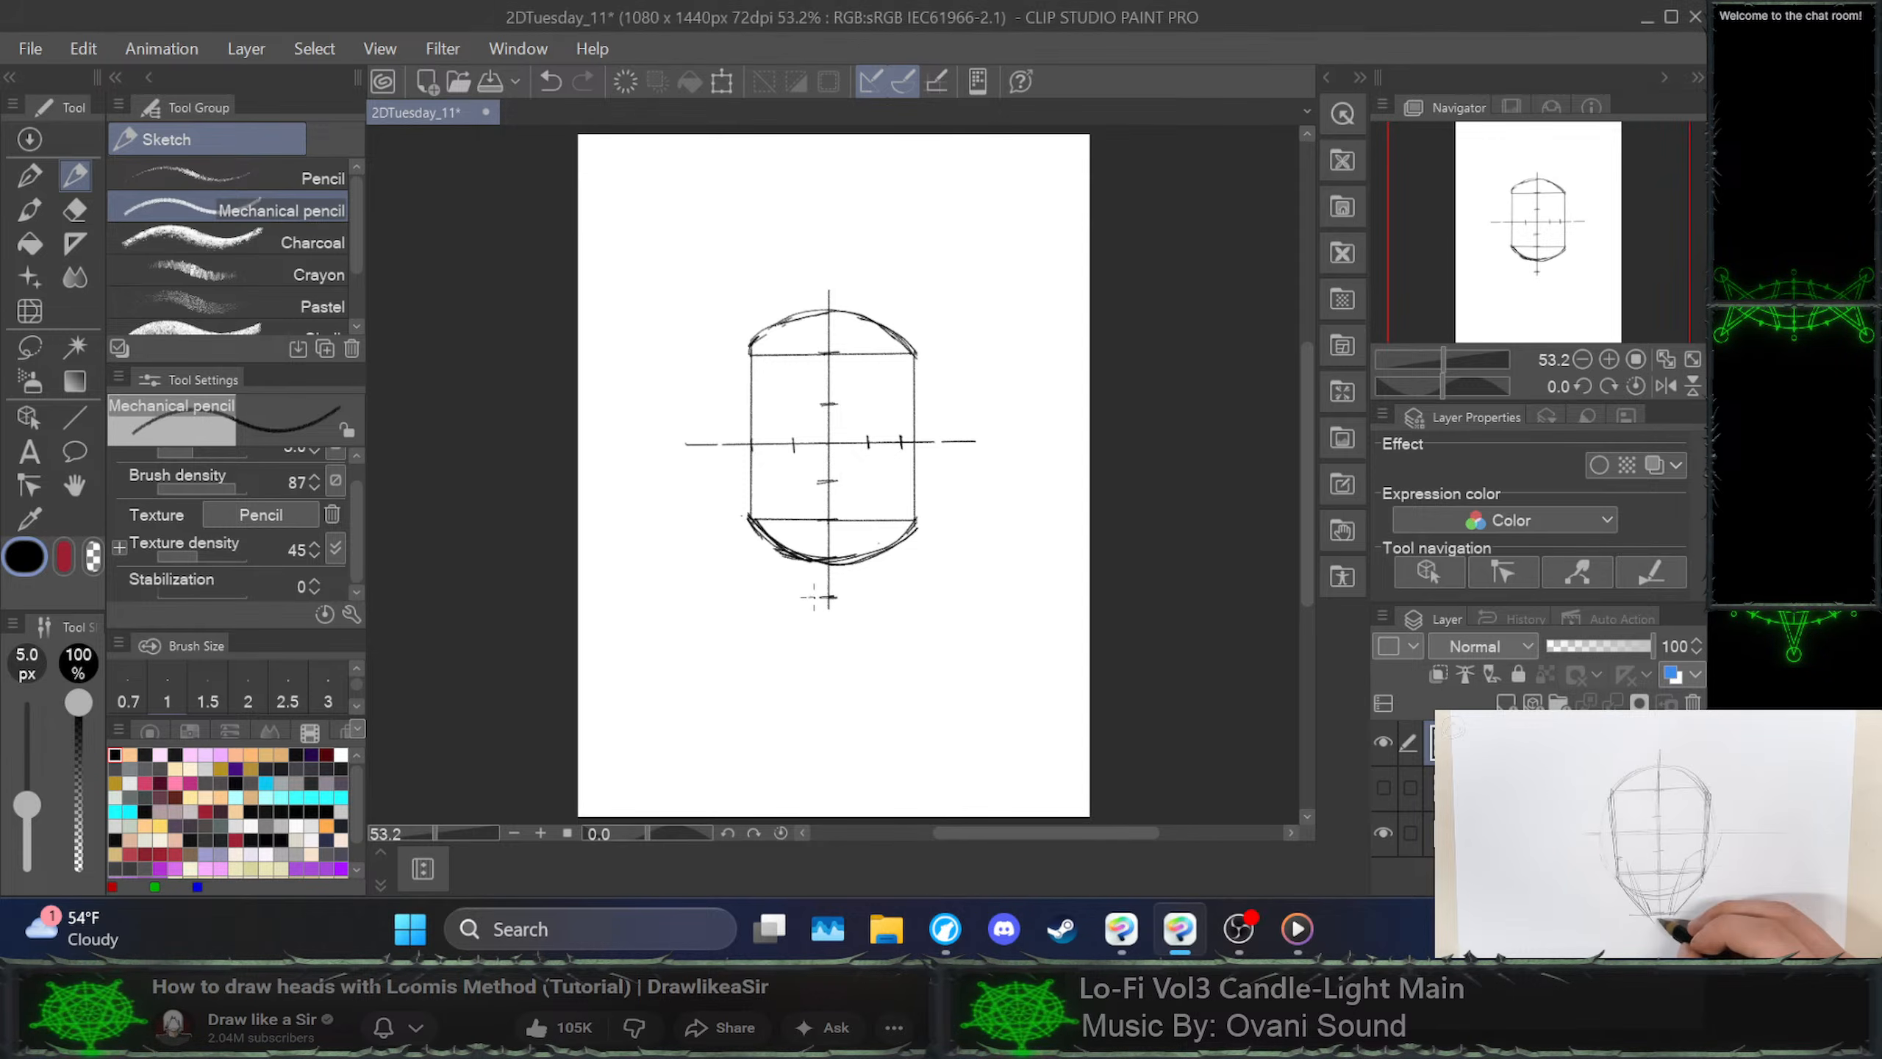
pyautogui.moveTo(811, 598)
pyautogui.mouseDown()
pyautogui.moveTo(848, 596)
pyautogui.moveTo(819, 601)
pyautogui.mouseUp()
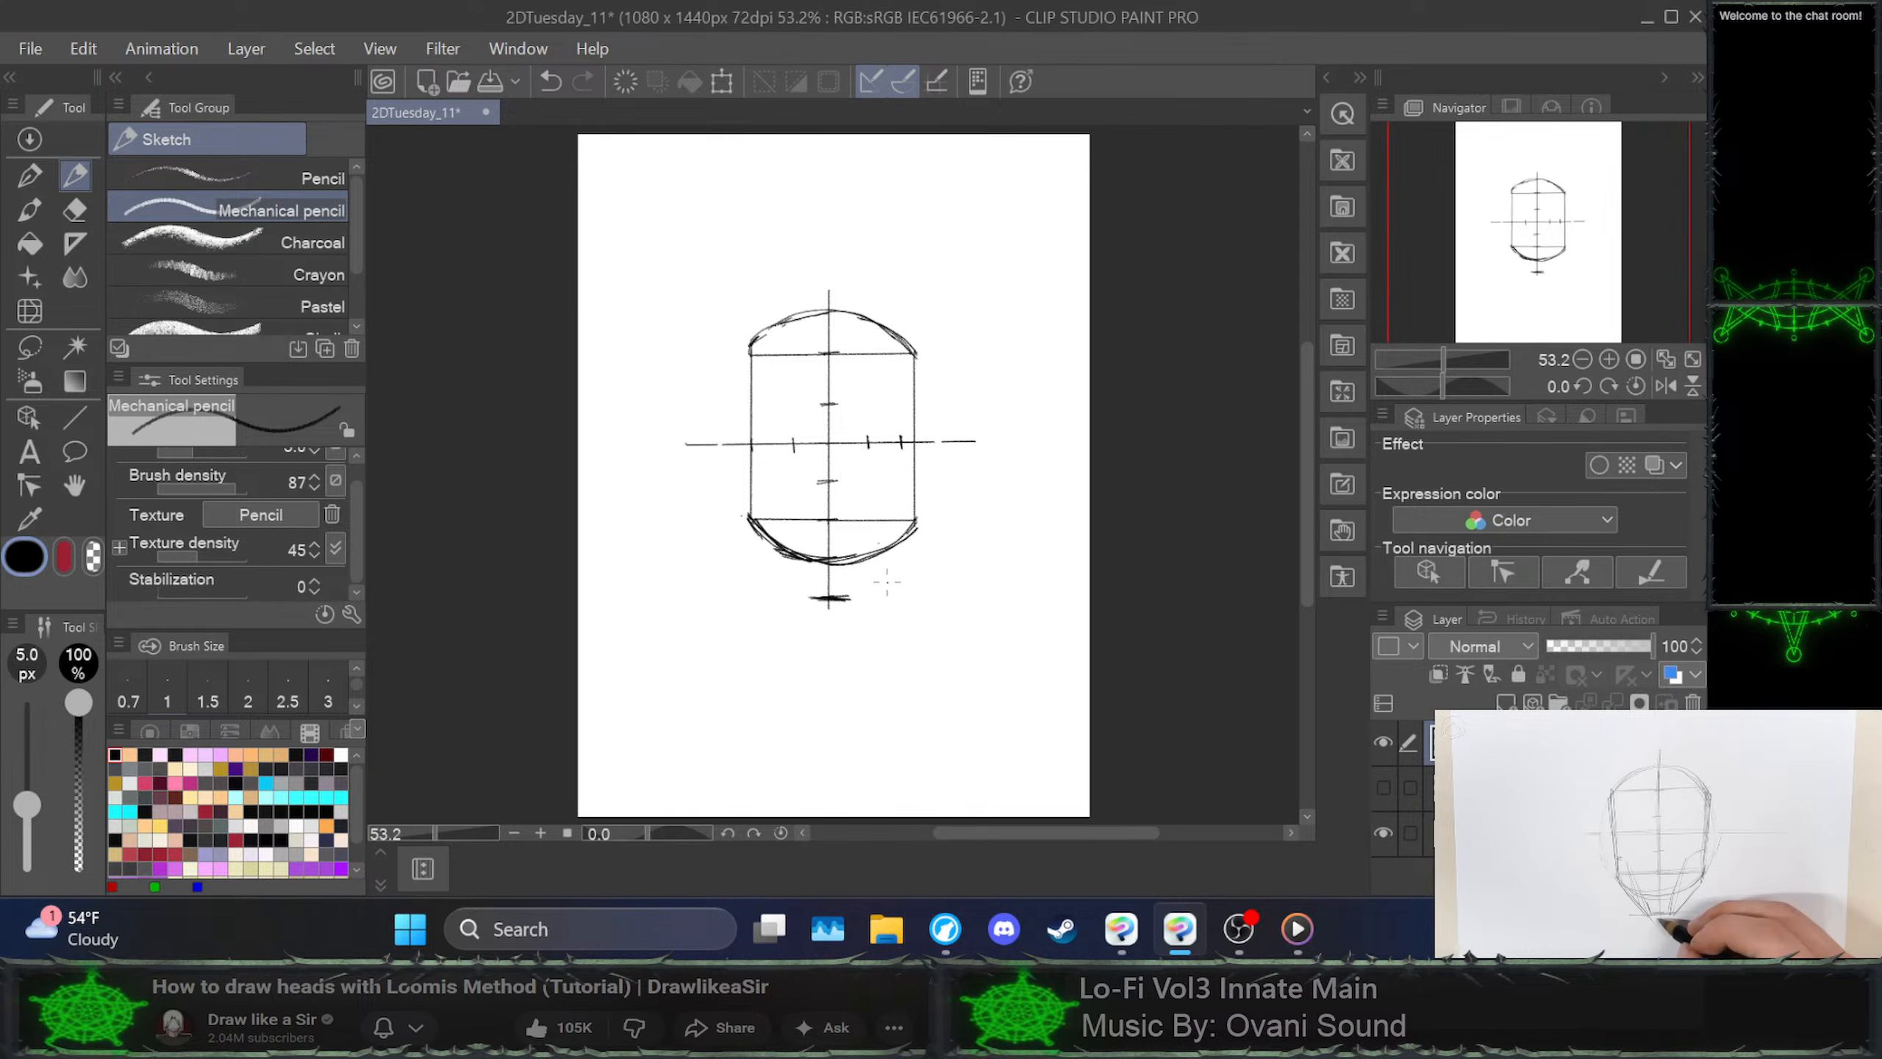
pyautogui.moveTo(854, 595); pyautogui.dragTo(906, 542)
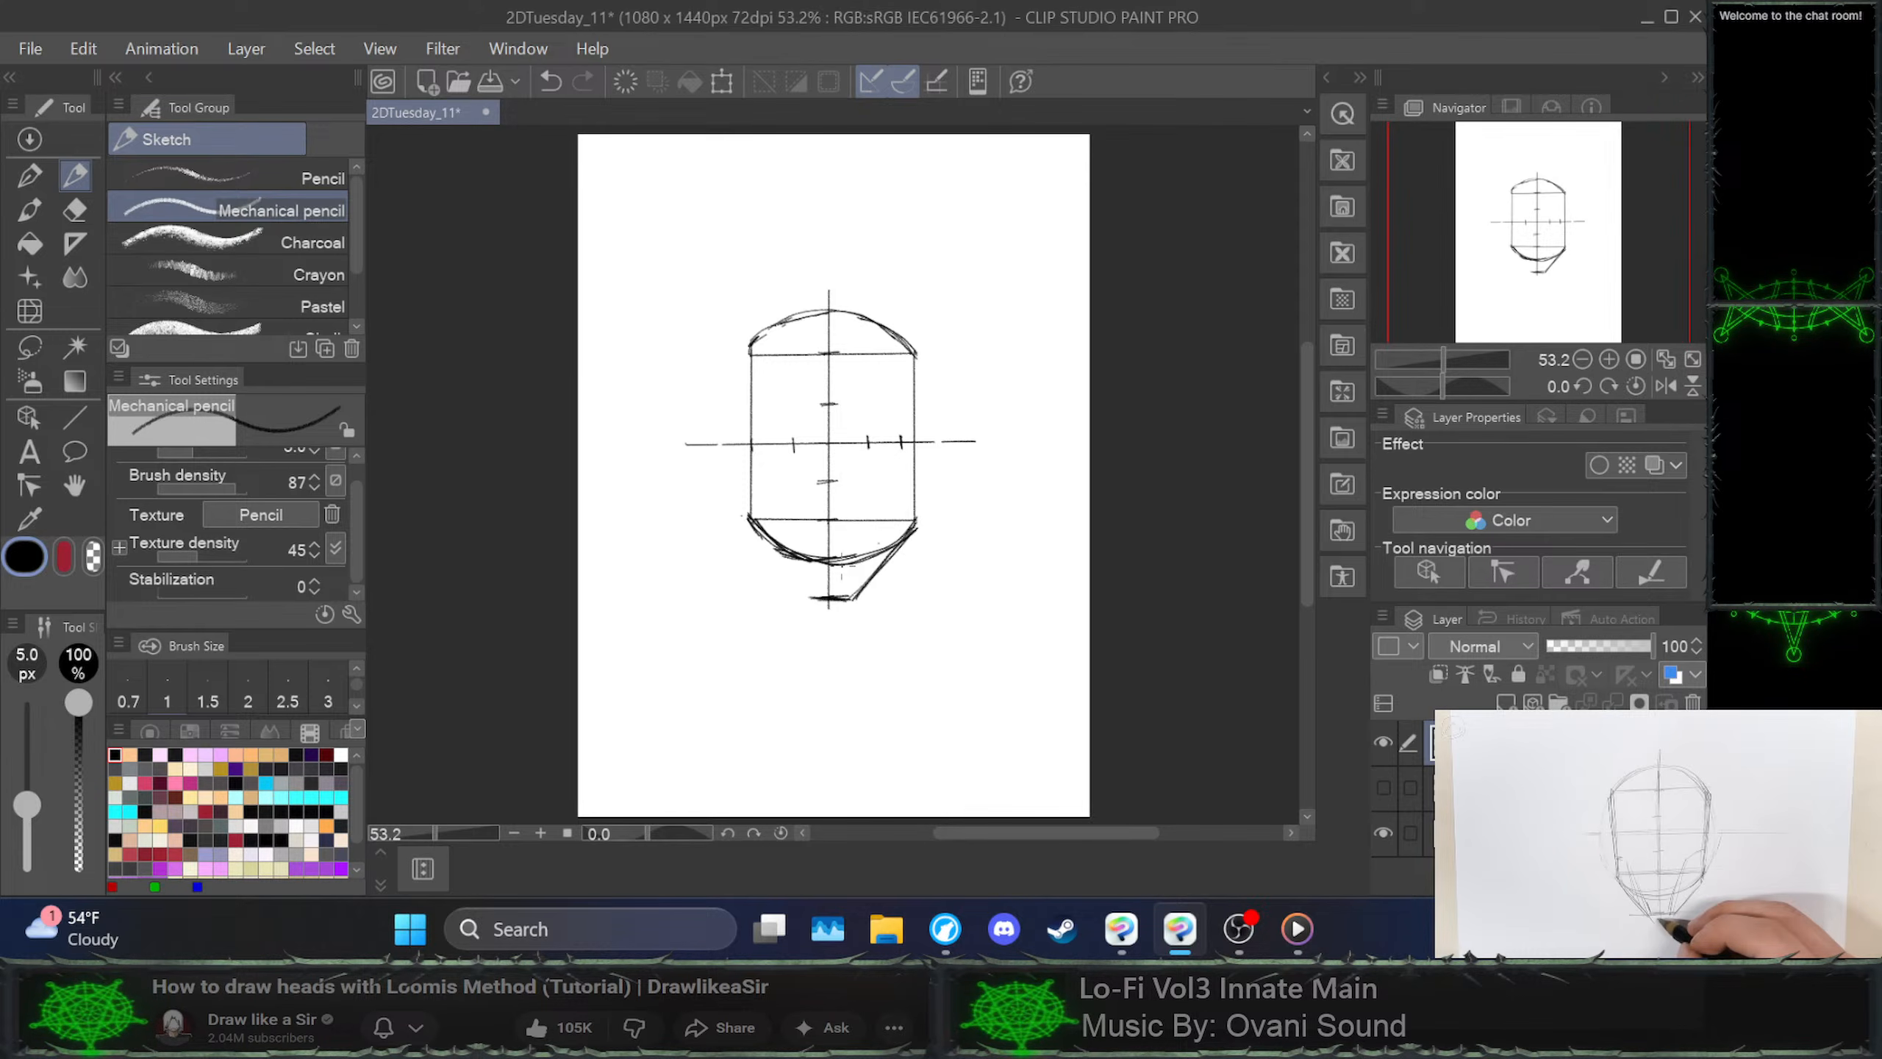
# Try a left jaw line and a darker right one, and undo the strokes back to the short chin line without jaw lines
pyautogui.moveTo(745, 519); pyautogui.dragTo(788, 590)
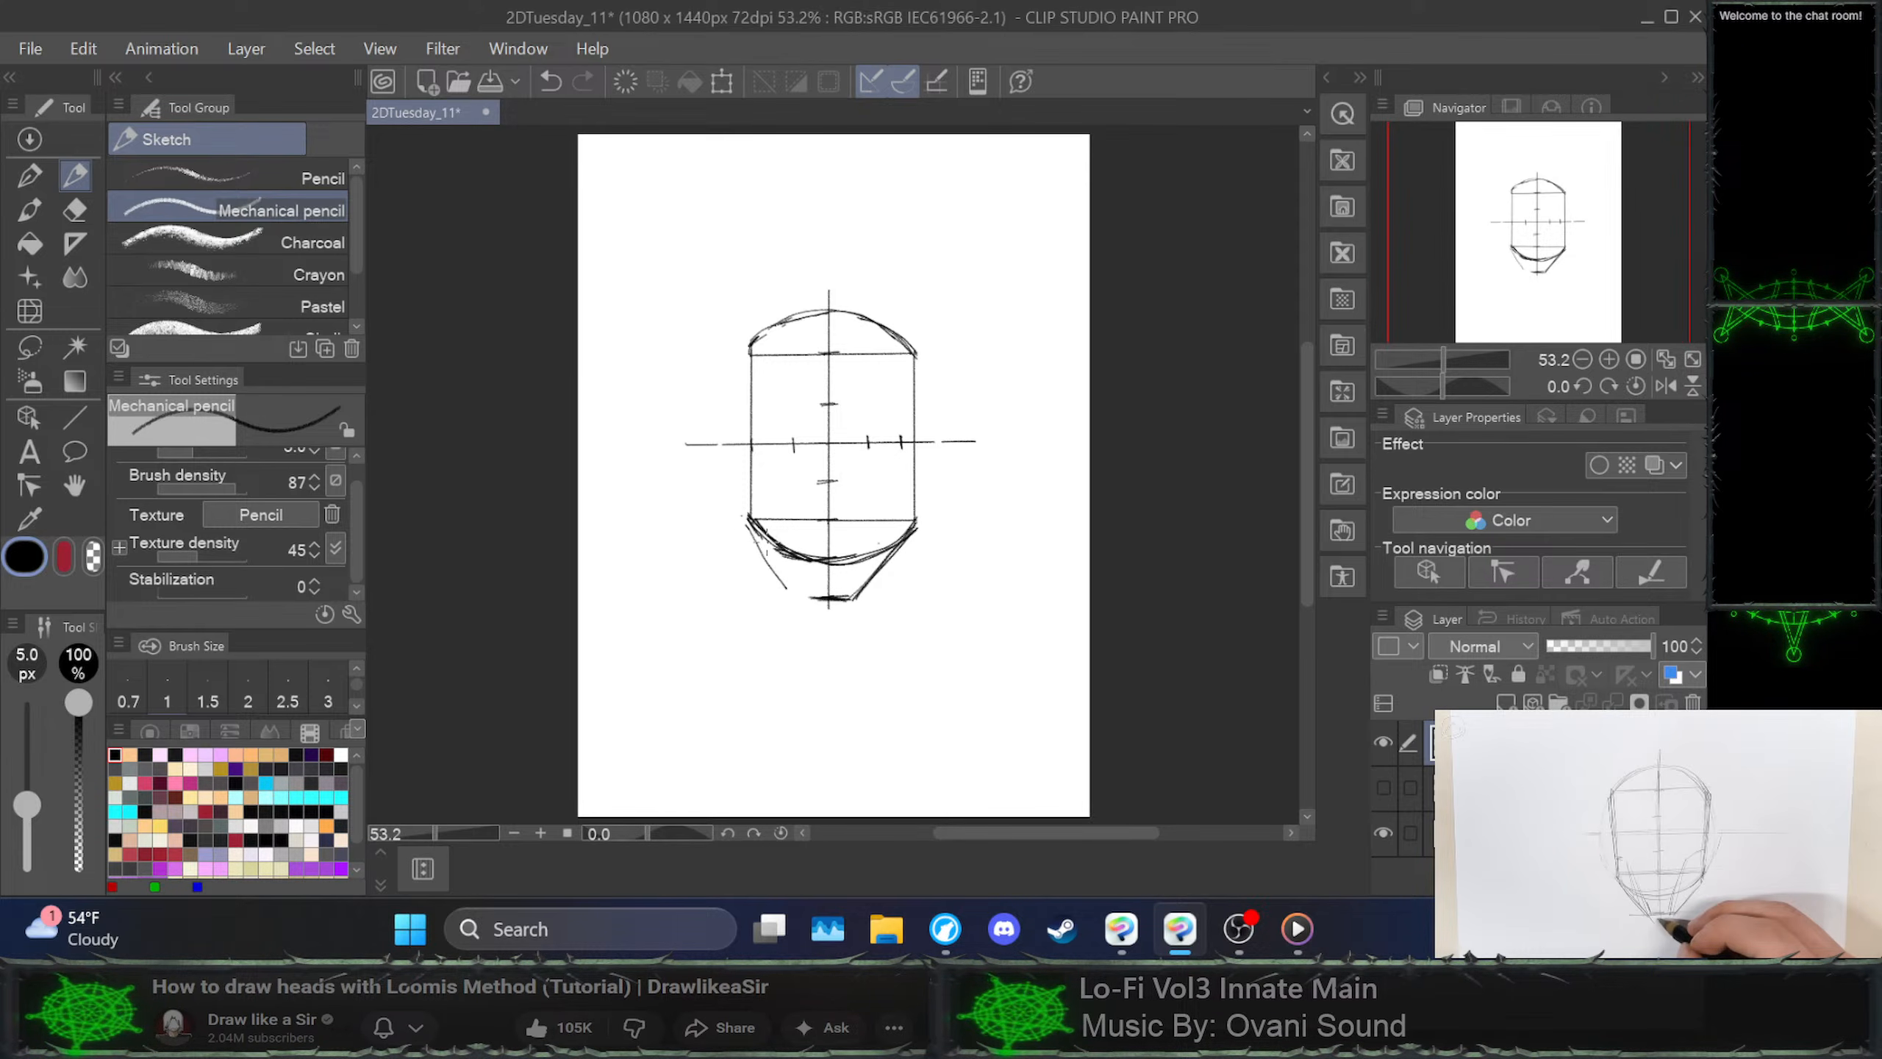
pyautogui.hotkey('ctrl', 'z')
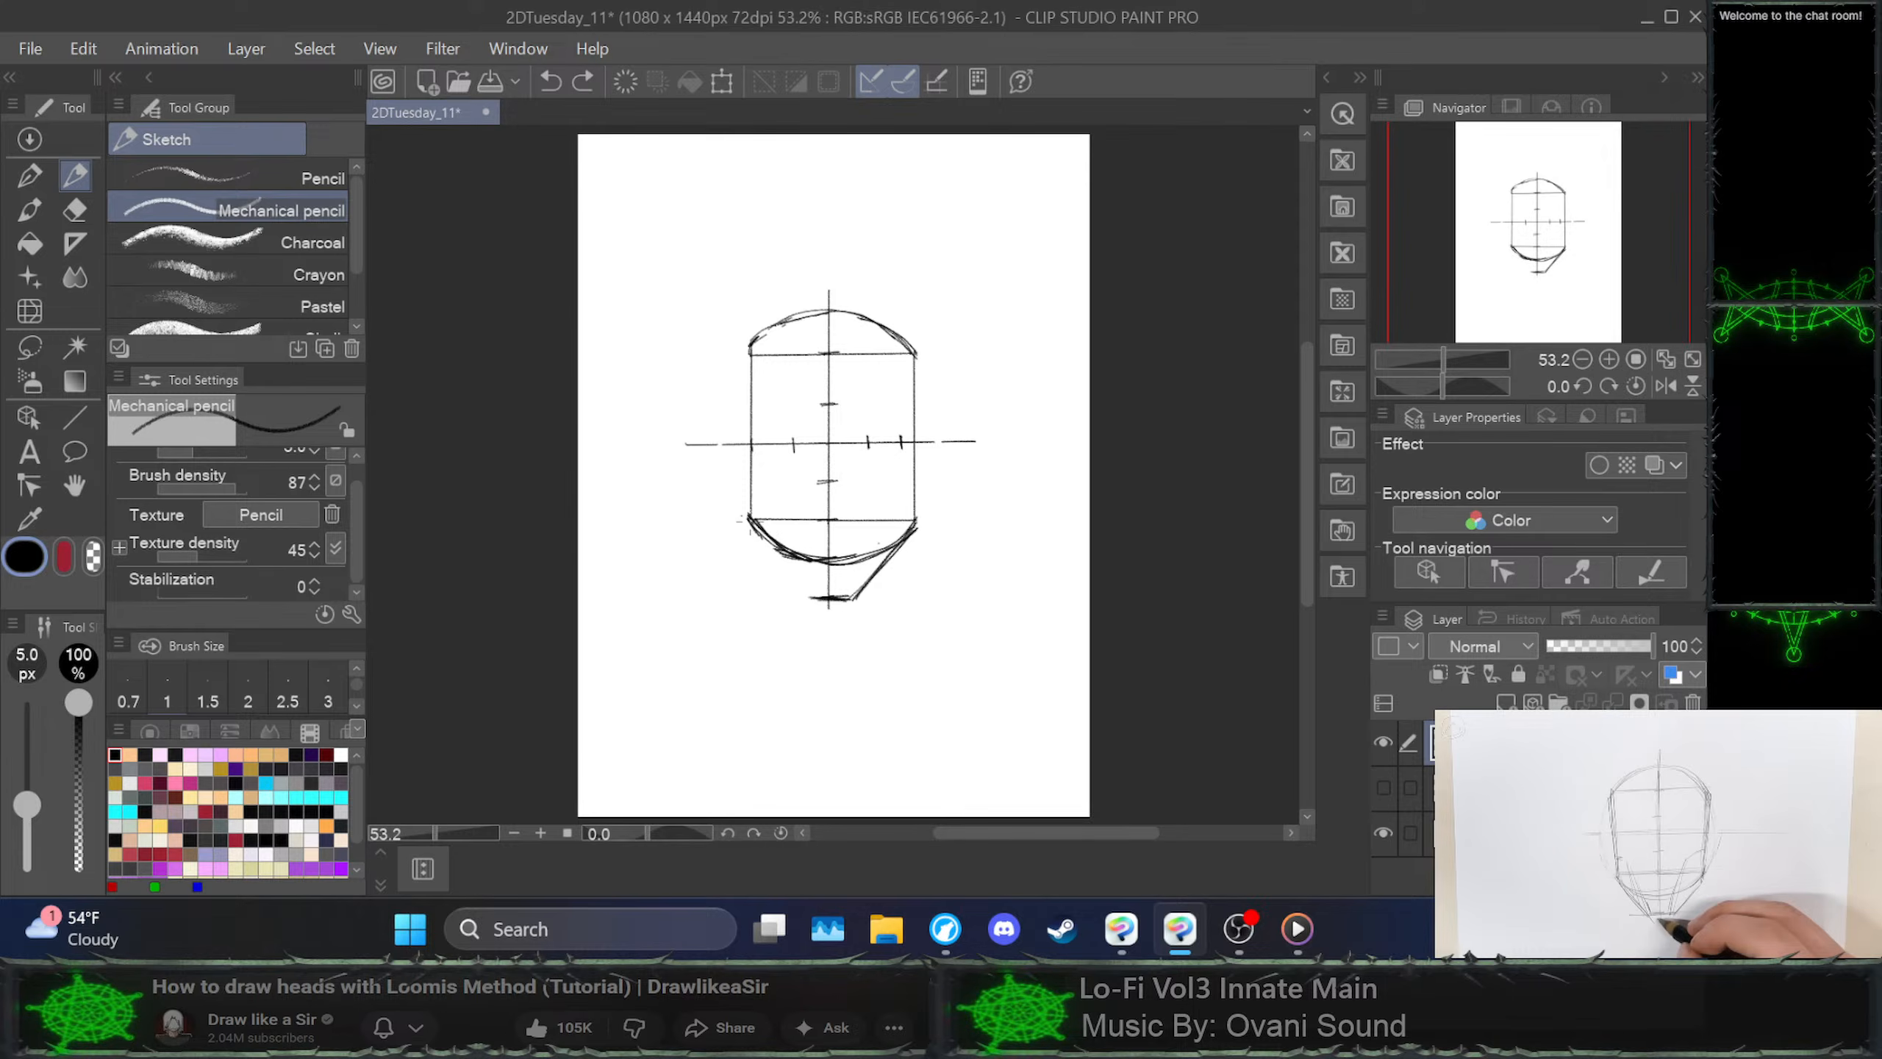
pyautogui.moveTo(750, 522); pyautogui.dragTo(815, 605)
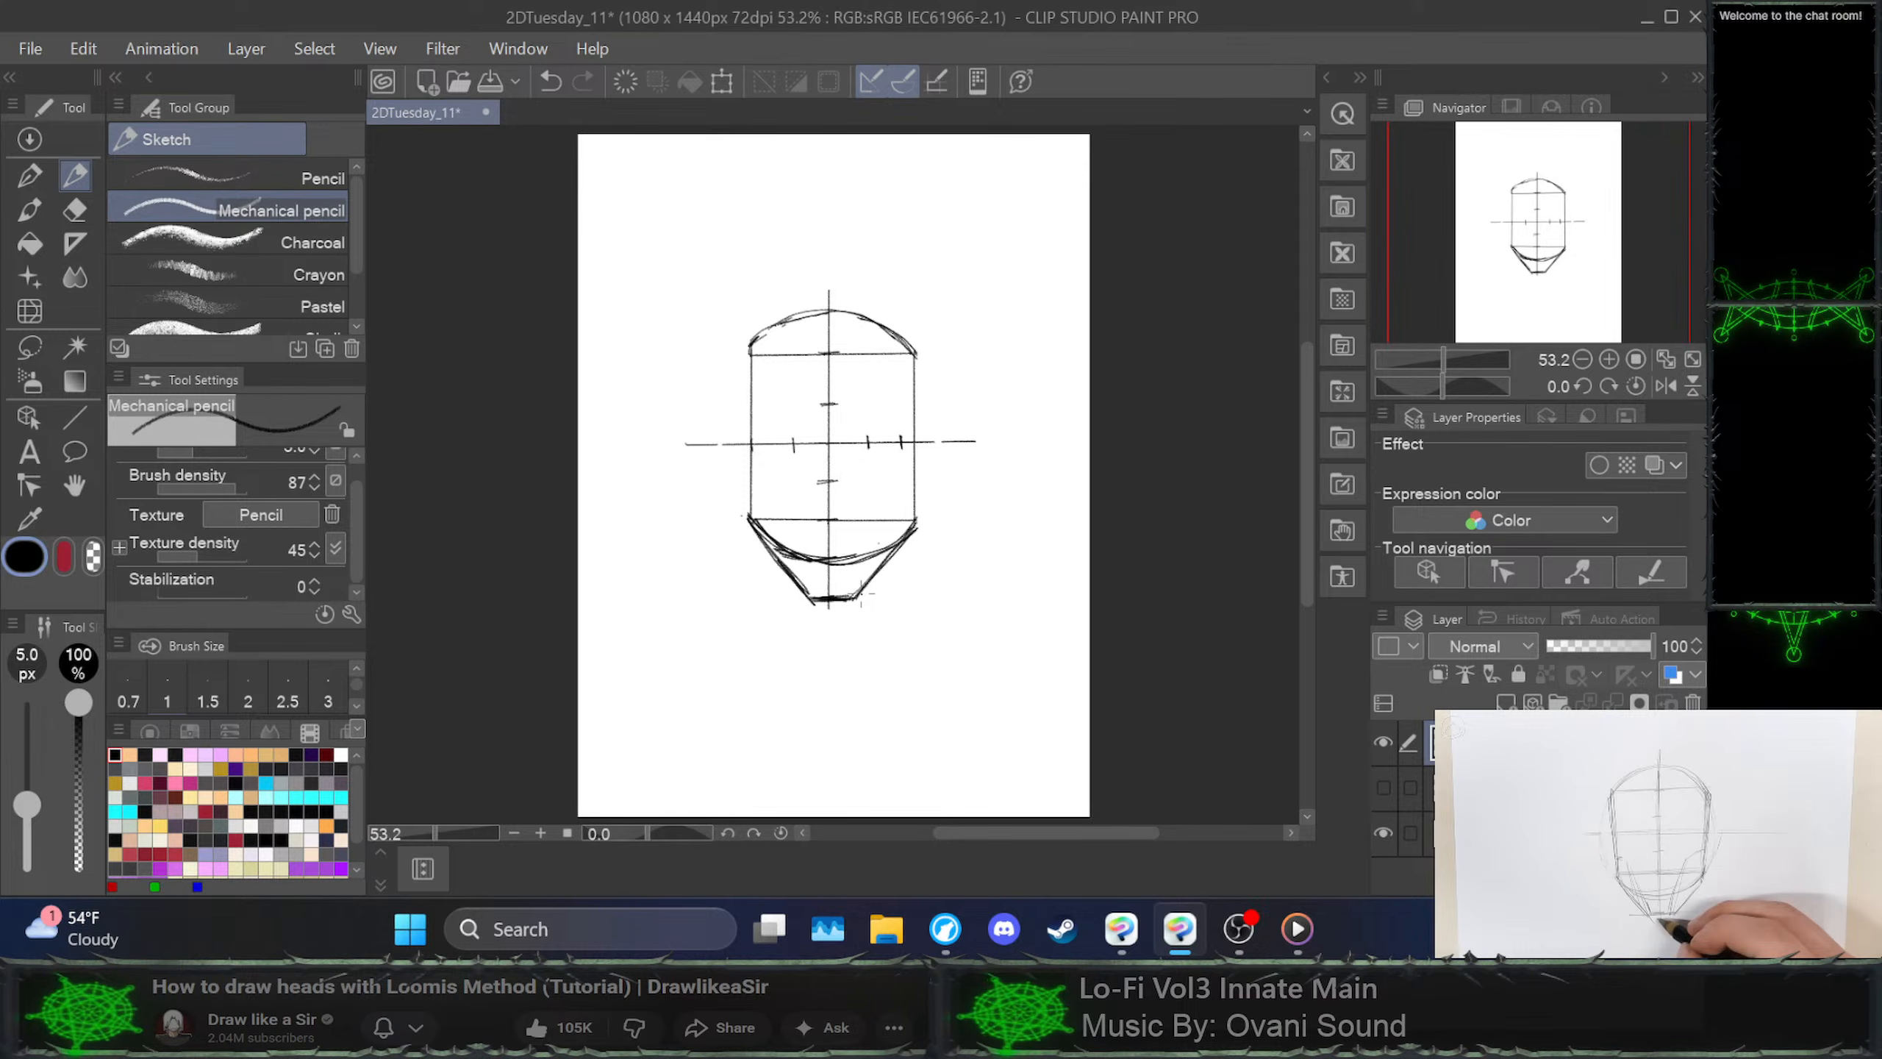
pyautogui.moveTo(868, 593); pyautogui.dragTo(916, 522)
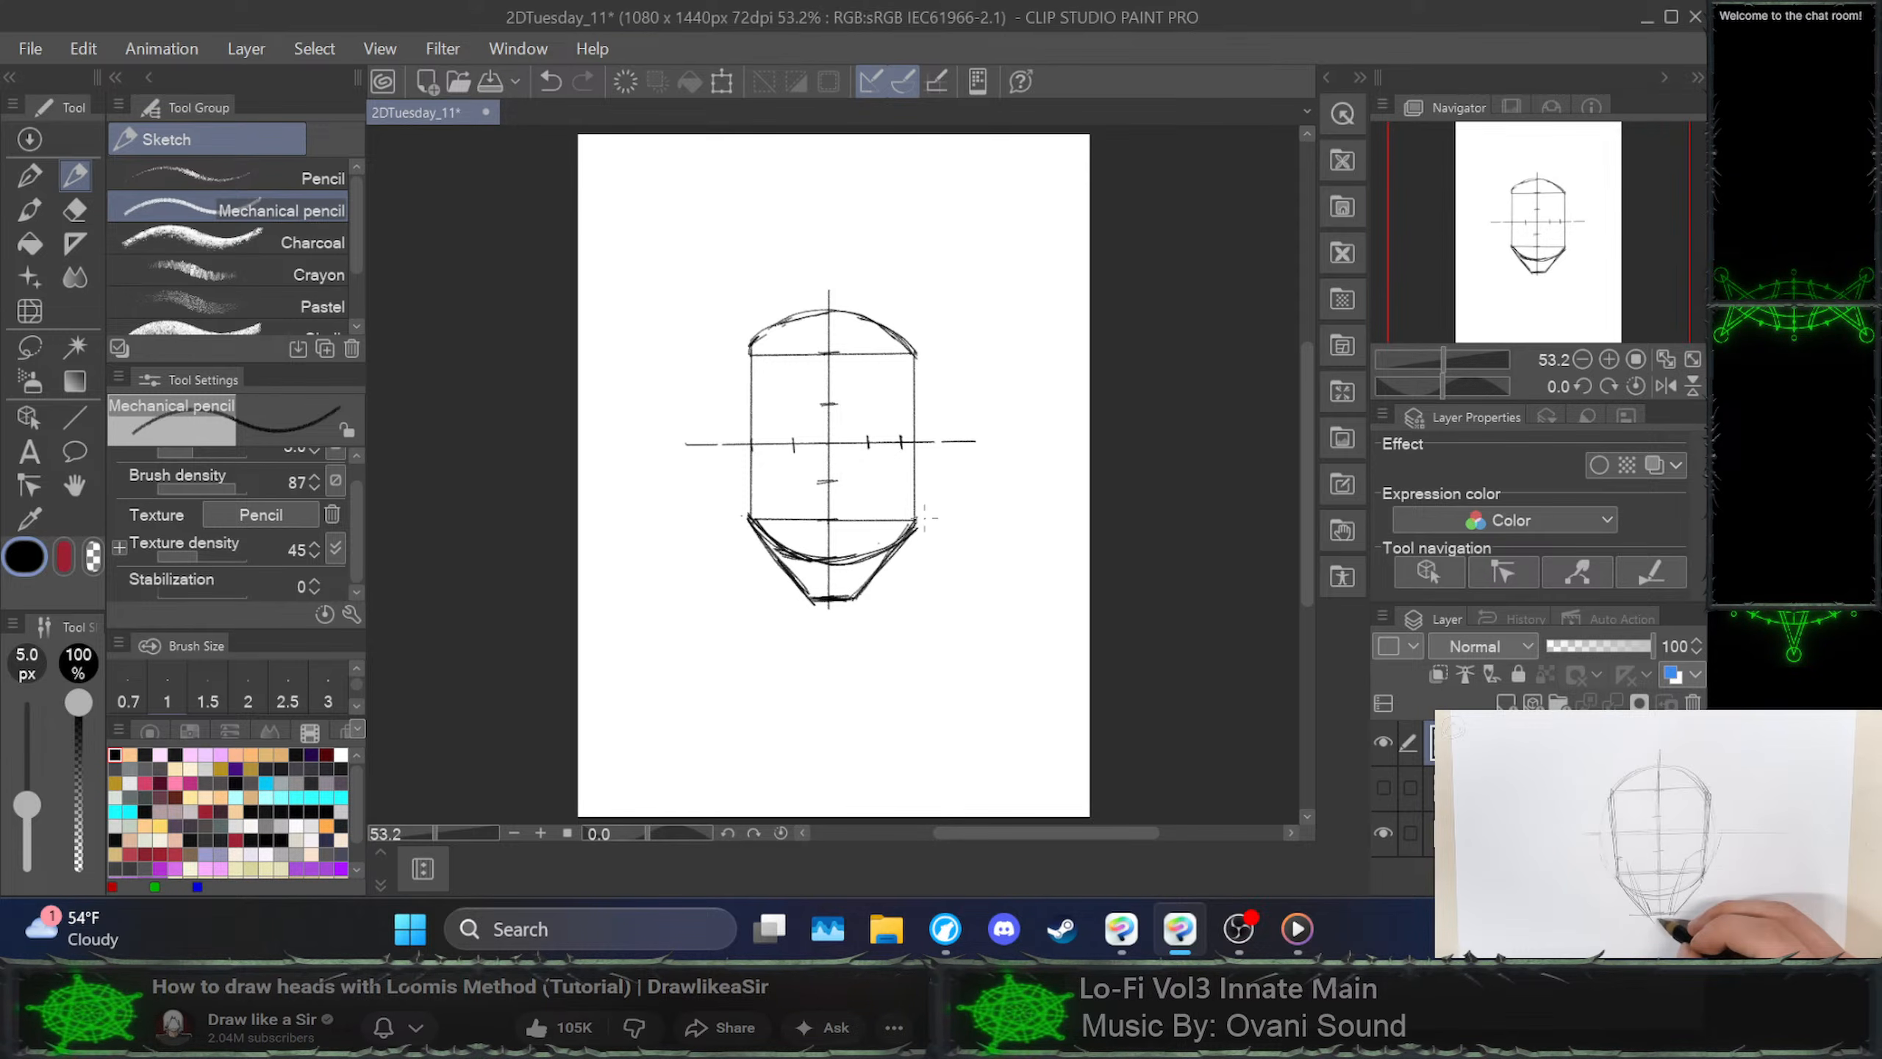
pyautogui.hotkey('ctrl', 'z')
pyautogui.hotkey('ctrl', 'z')
pyautogui.hotkey('ctrl', 'z')
pyautogui.hotkey('ctrl', 'z')
pyautogui.hotkey('ctrl', 'z')
pyautogui.hotkey('ctrl', 'z')
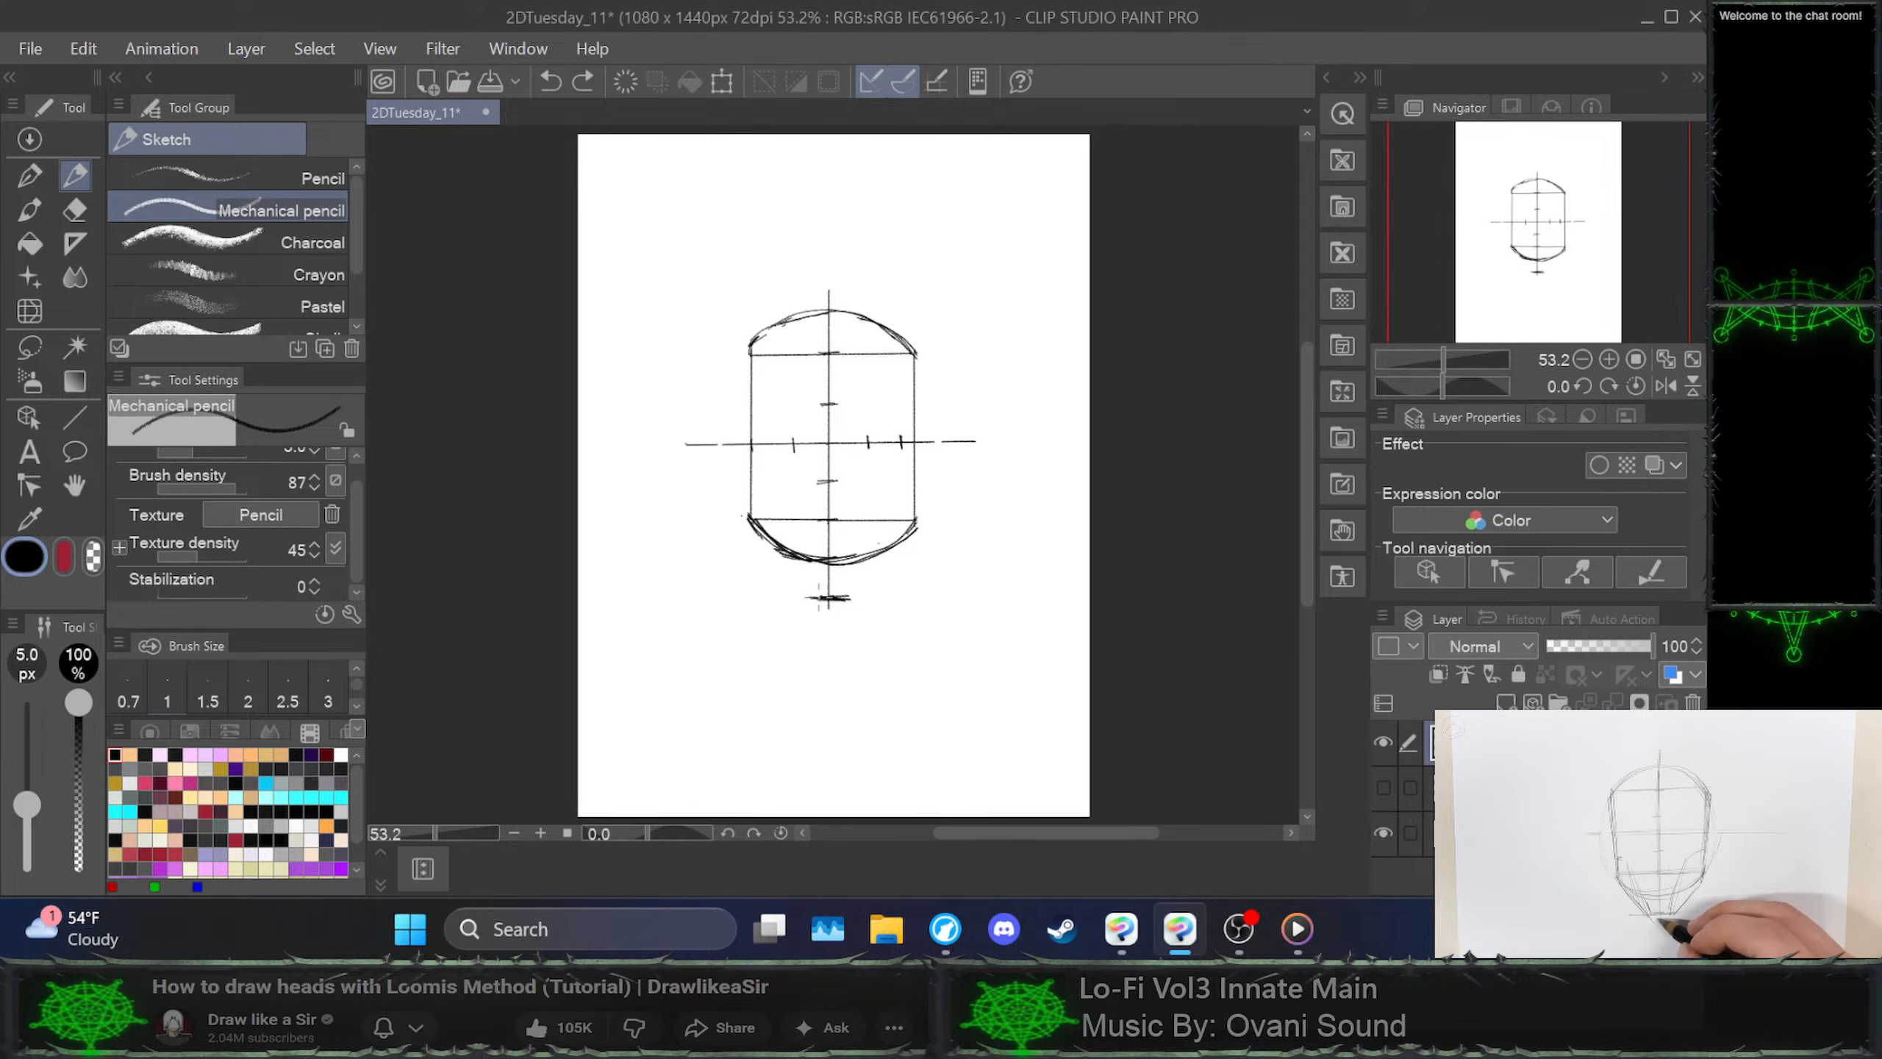
# Widen and darken the chin line, and draw slanted jaw lines from its ends to the box's lower-right and lower-left corners
pyautogui.moveTo(798, 598); pyautogui.dragTo(842, 598)
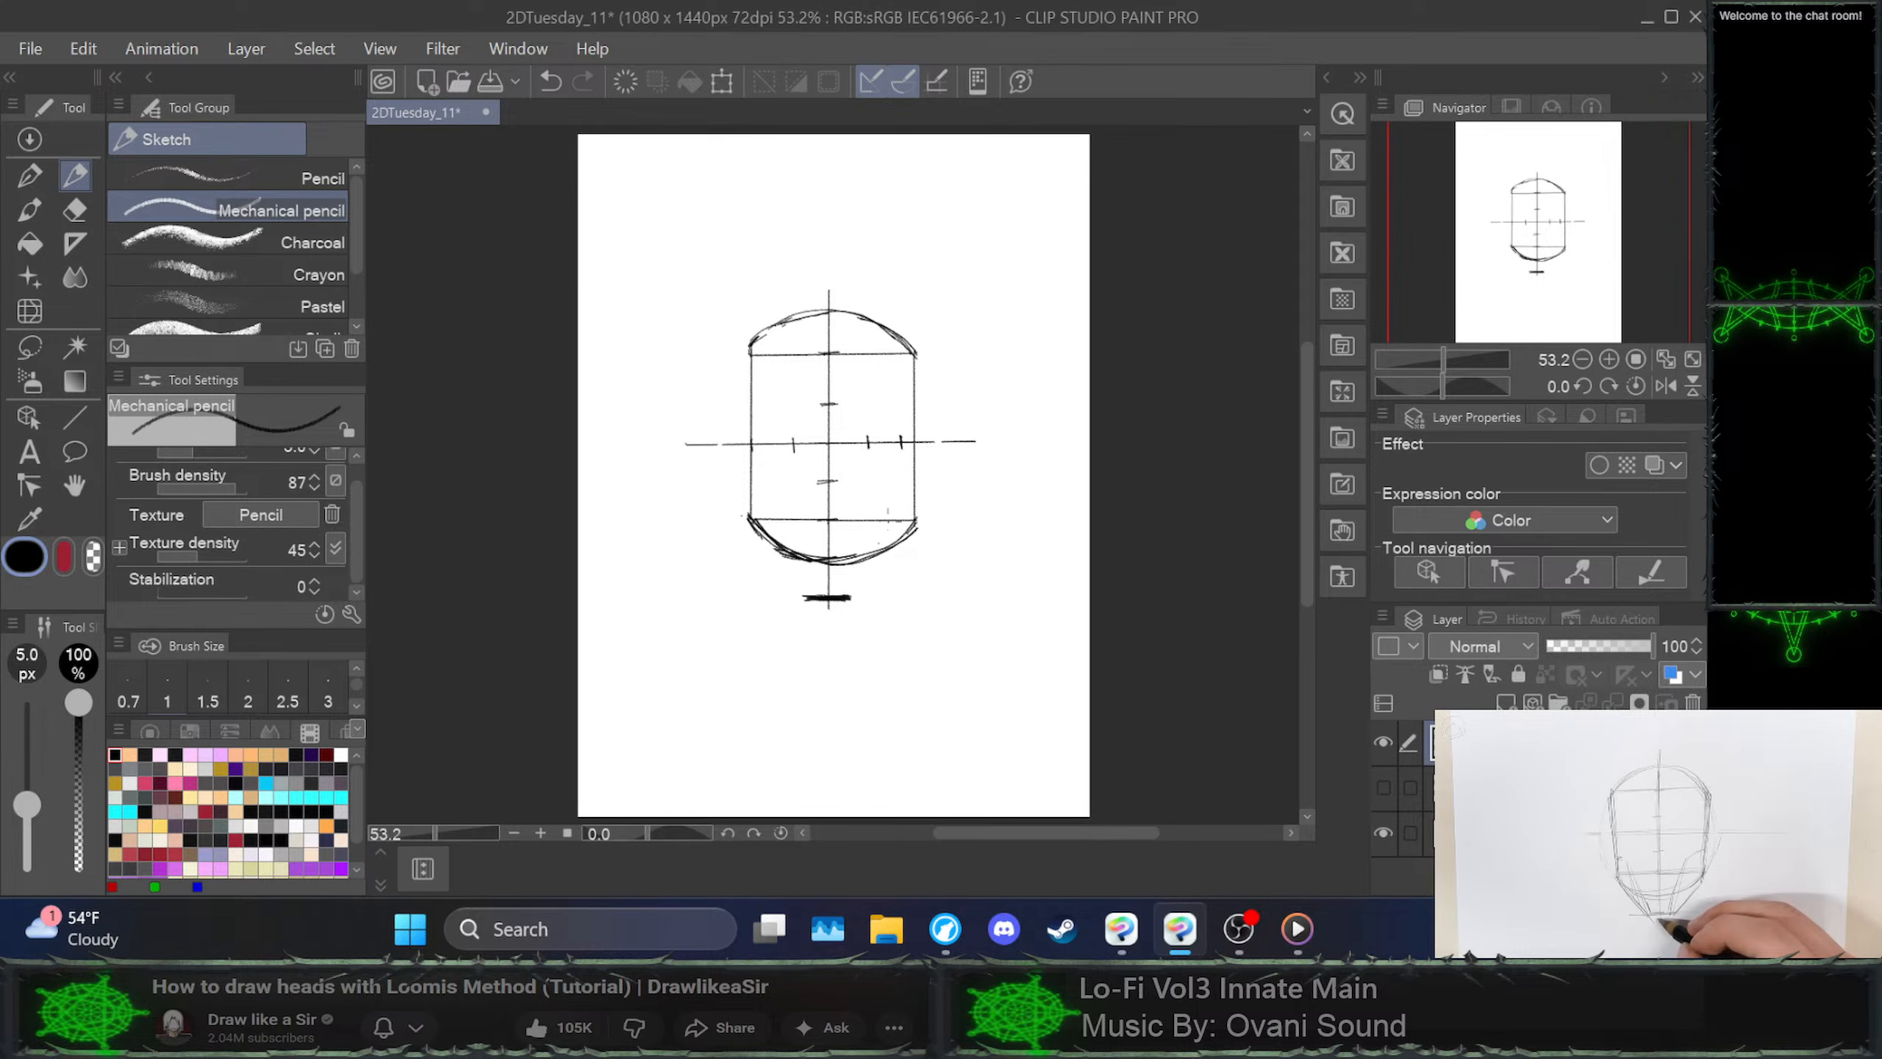
pyautogui.moveTo(850, 597); pyautogui.dragTo(918, 535)
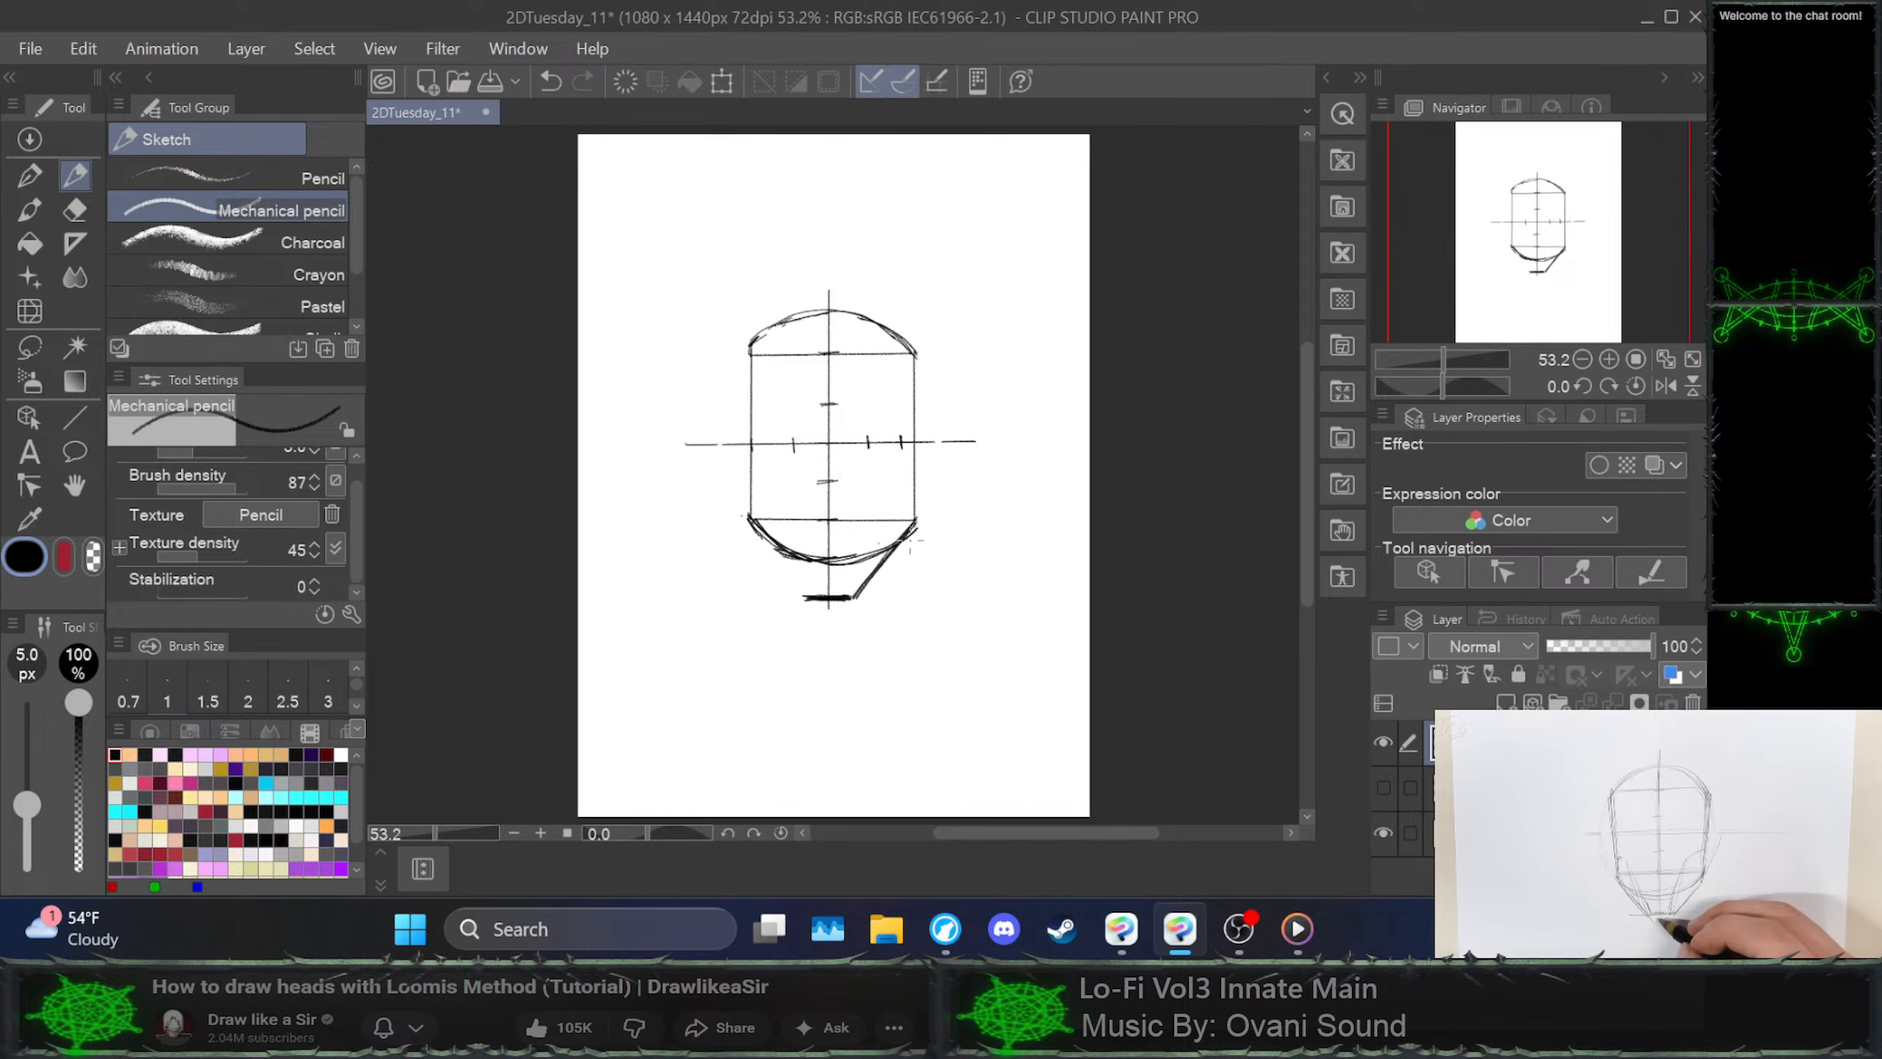
pyautogui.moveTo(747, 519)
pyautogui.mouseDown()
pyautogui.moveTo(799, 596)
pyautogui.moveTo(759, 525)
pyautogui.moveTo(801, 600)
pyautogui.moveTo(759, 532)
pyautogui.mouseUp()
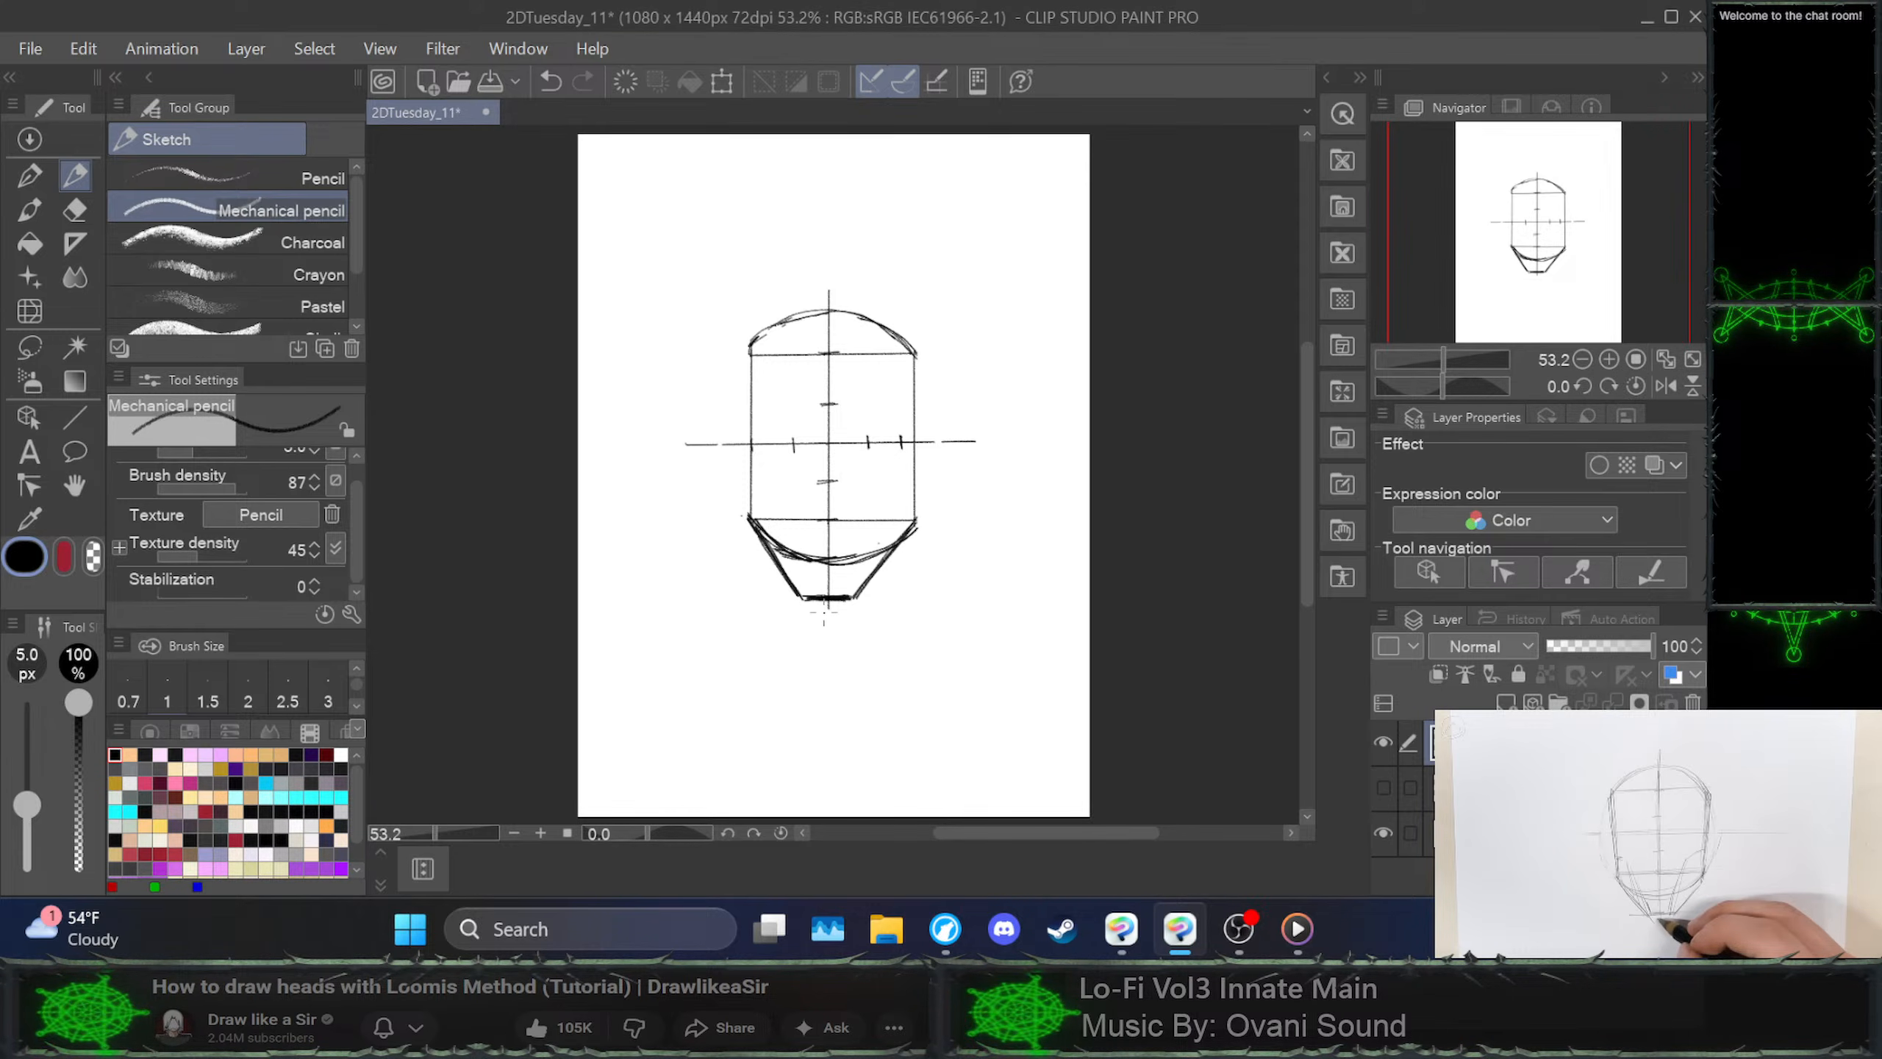
pyautogui.hotkey('ctrl', 'z')
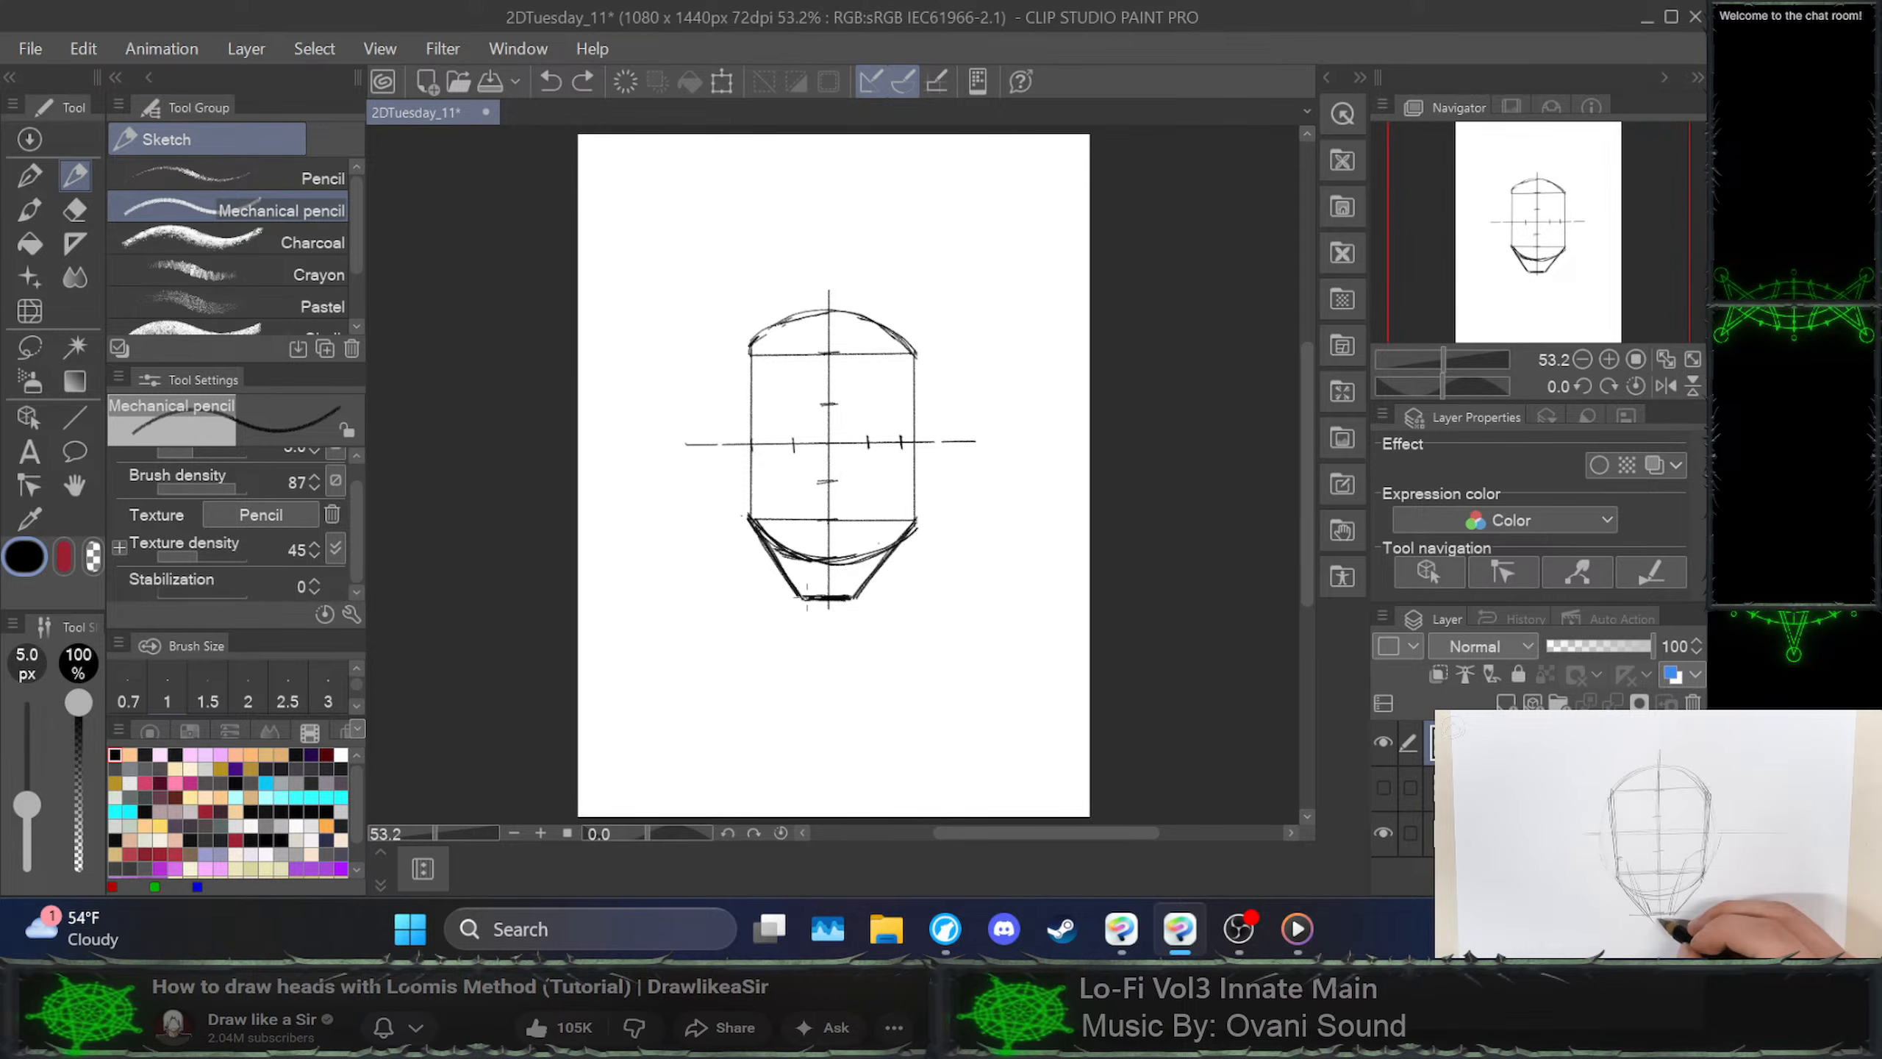
pyautogui.moveTo(843, 599); pyautogui.dragTo(853, 599)
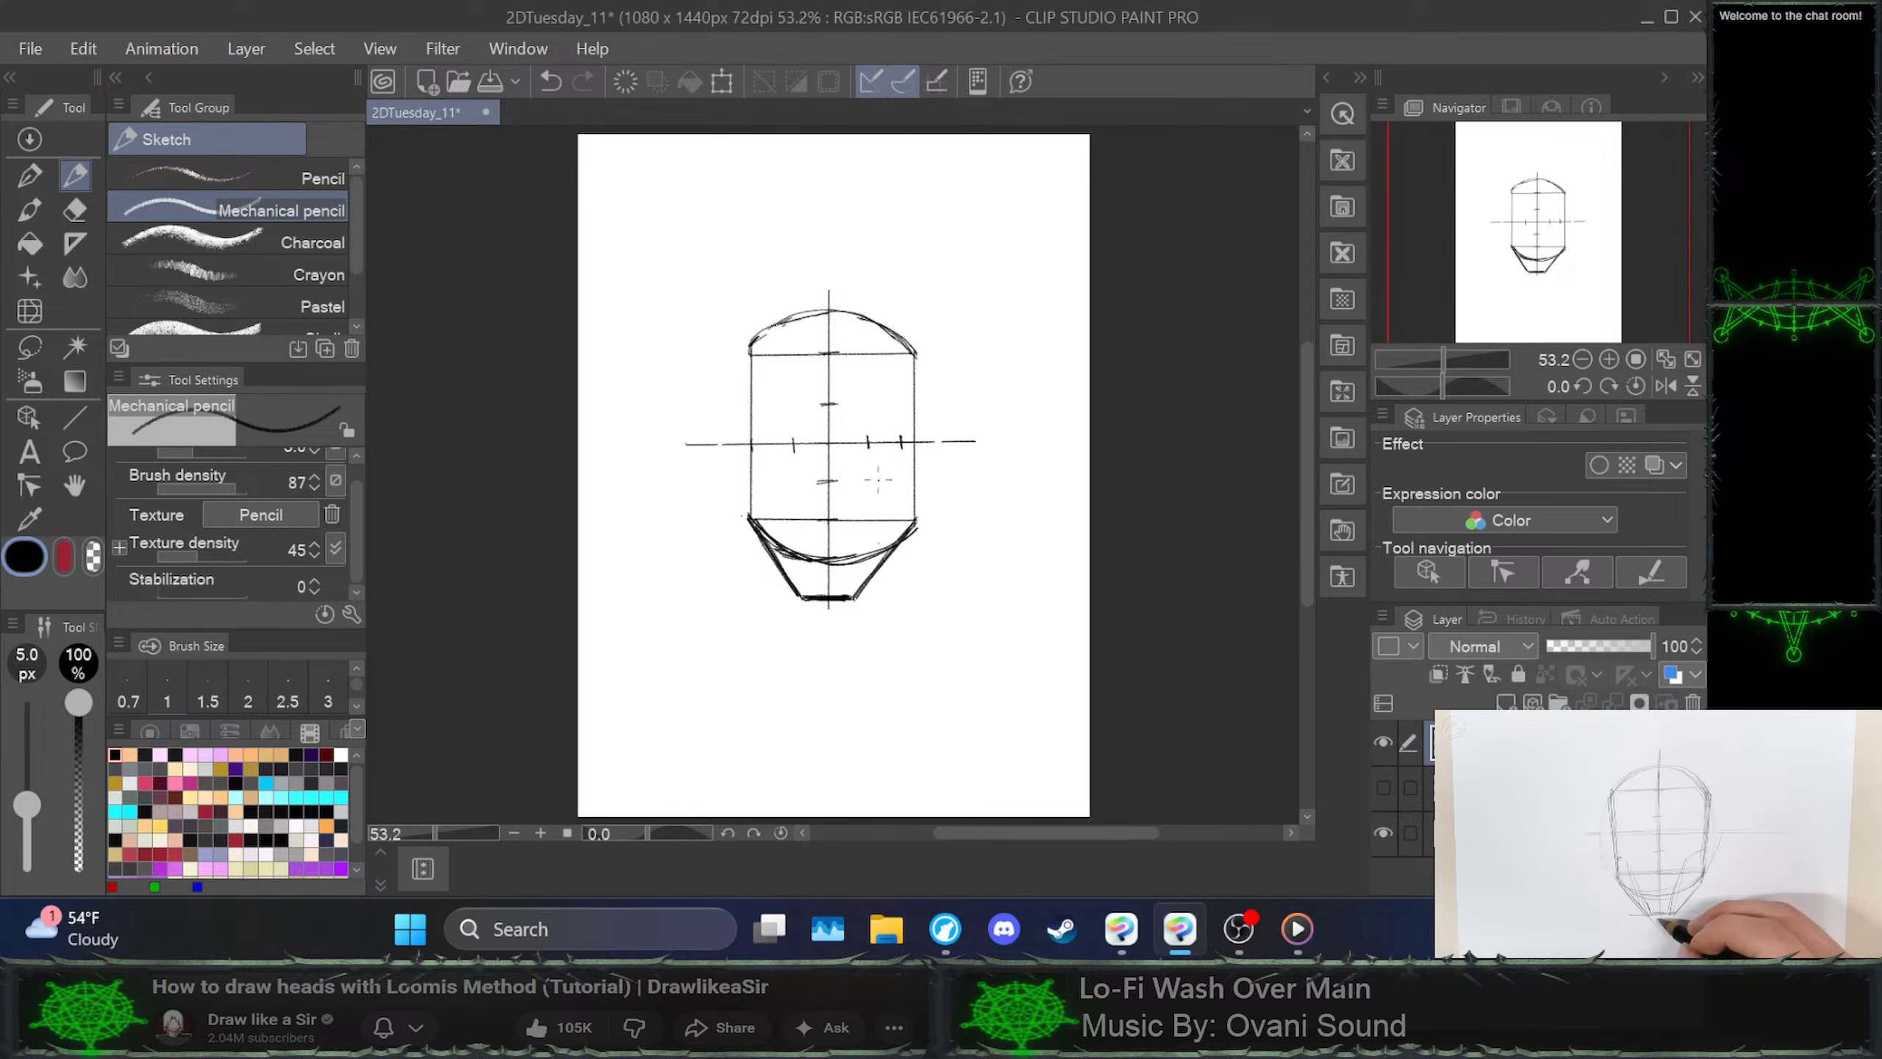
# Draw the right cheek plane line, curving inward from the box's right side below the brow line and running down to the chin line
pyautogui.moveTo(827, 481); pyautogui.dragTo(831, 480)
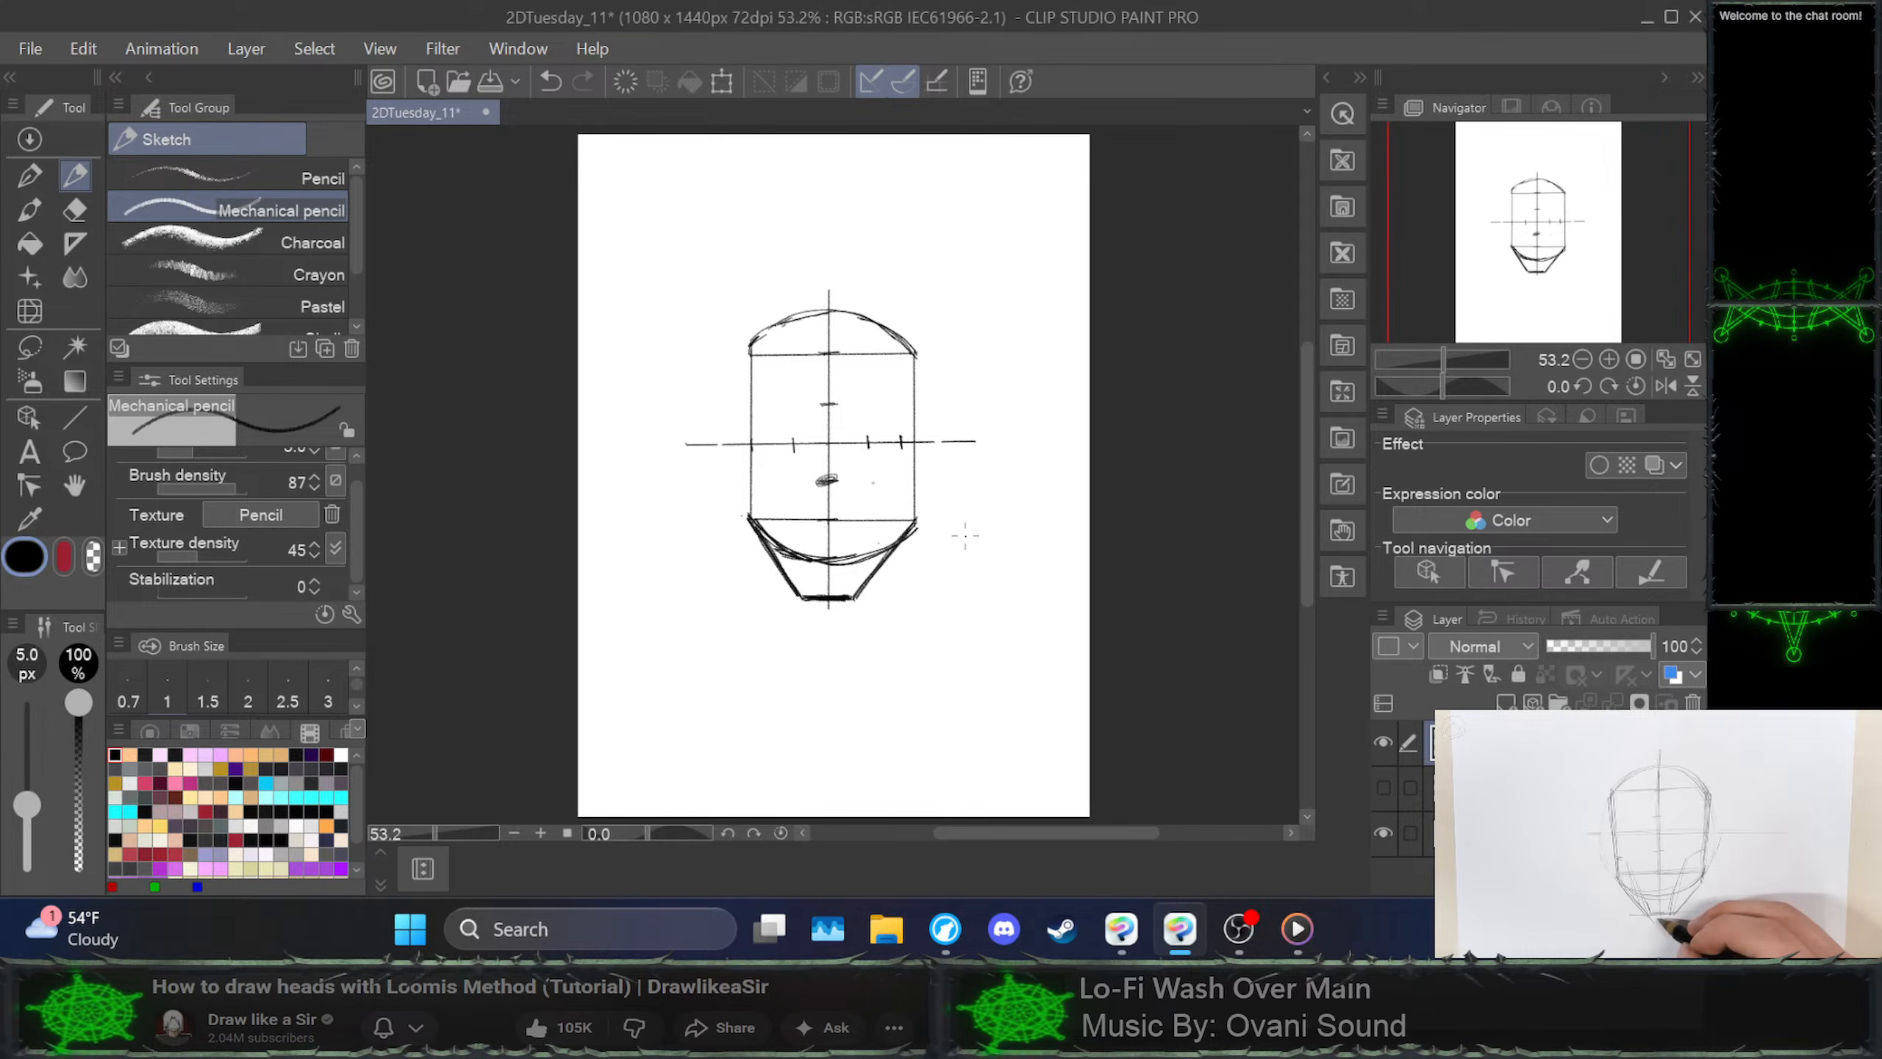
pyautogui.hotkey('ctrl', 'z')
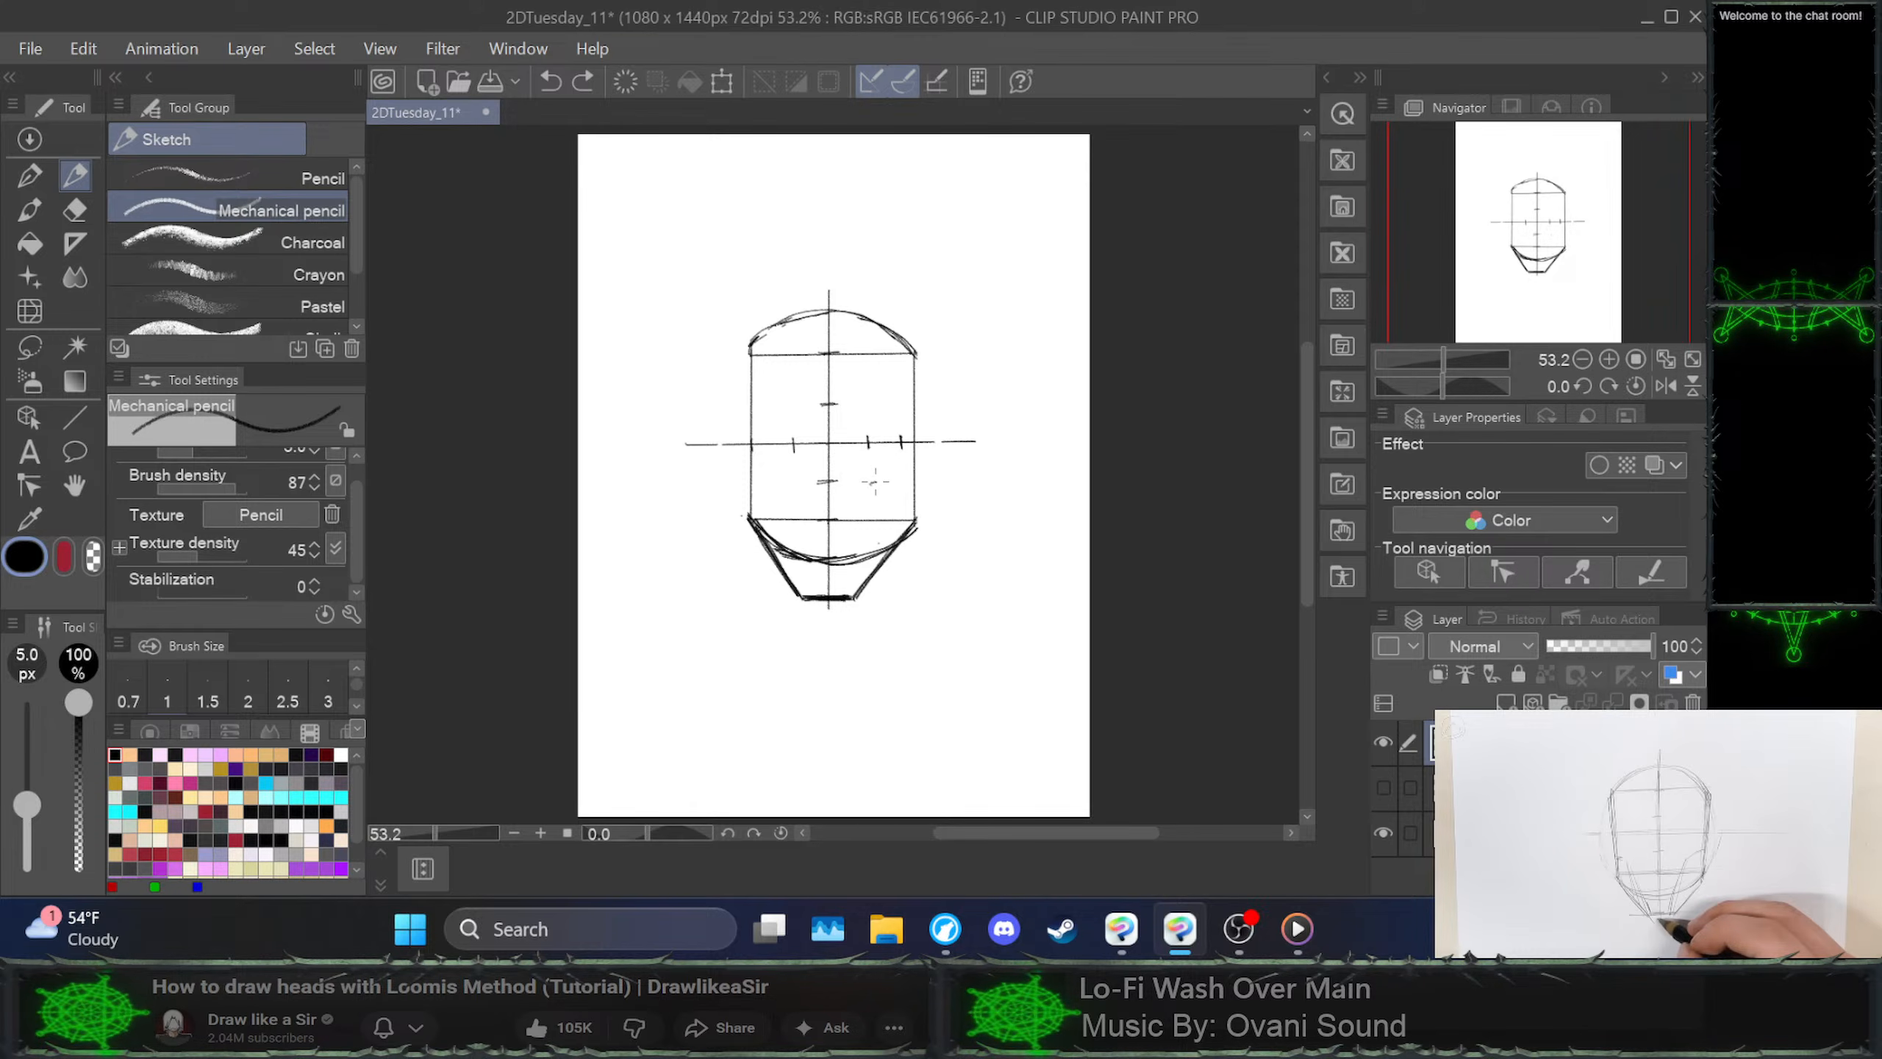
pyautogui.moveTo(898, 472)
pyautogui.mouseDown()
pyautogui.moveTo(910, 504)
pyautogui.moveTo(871, 486)
pyautogui.mouseUp()
pyautogui.hotkey('ctrl', 'z')
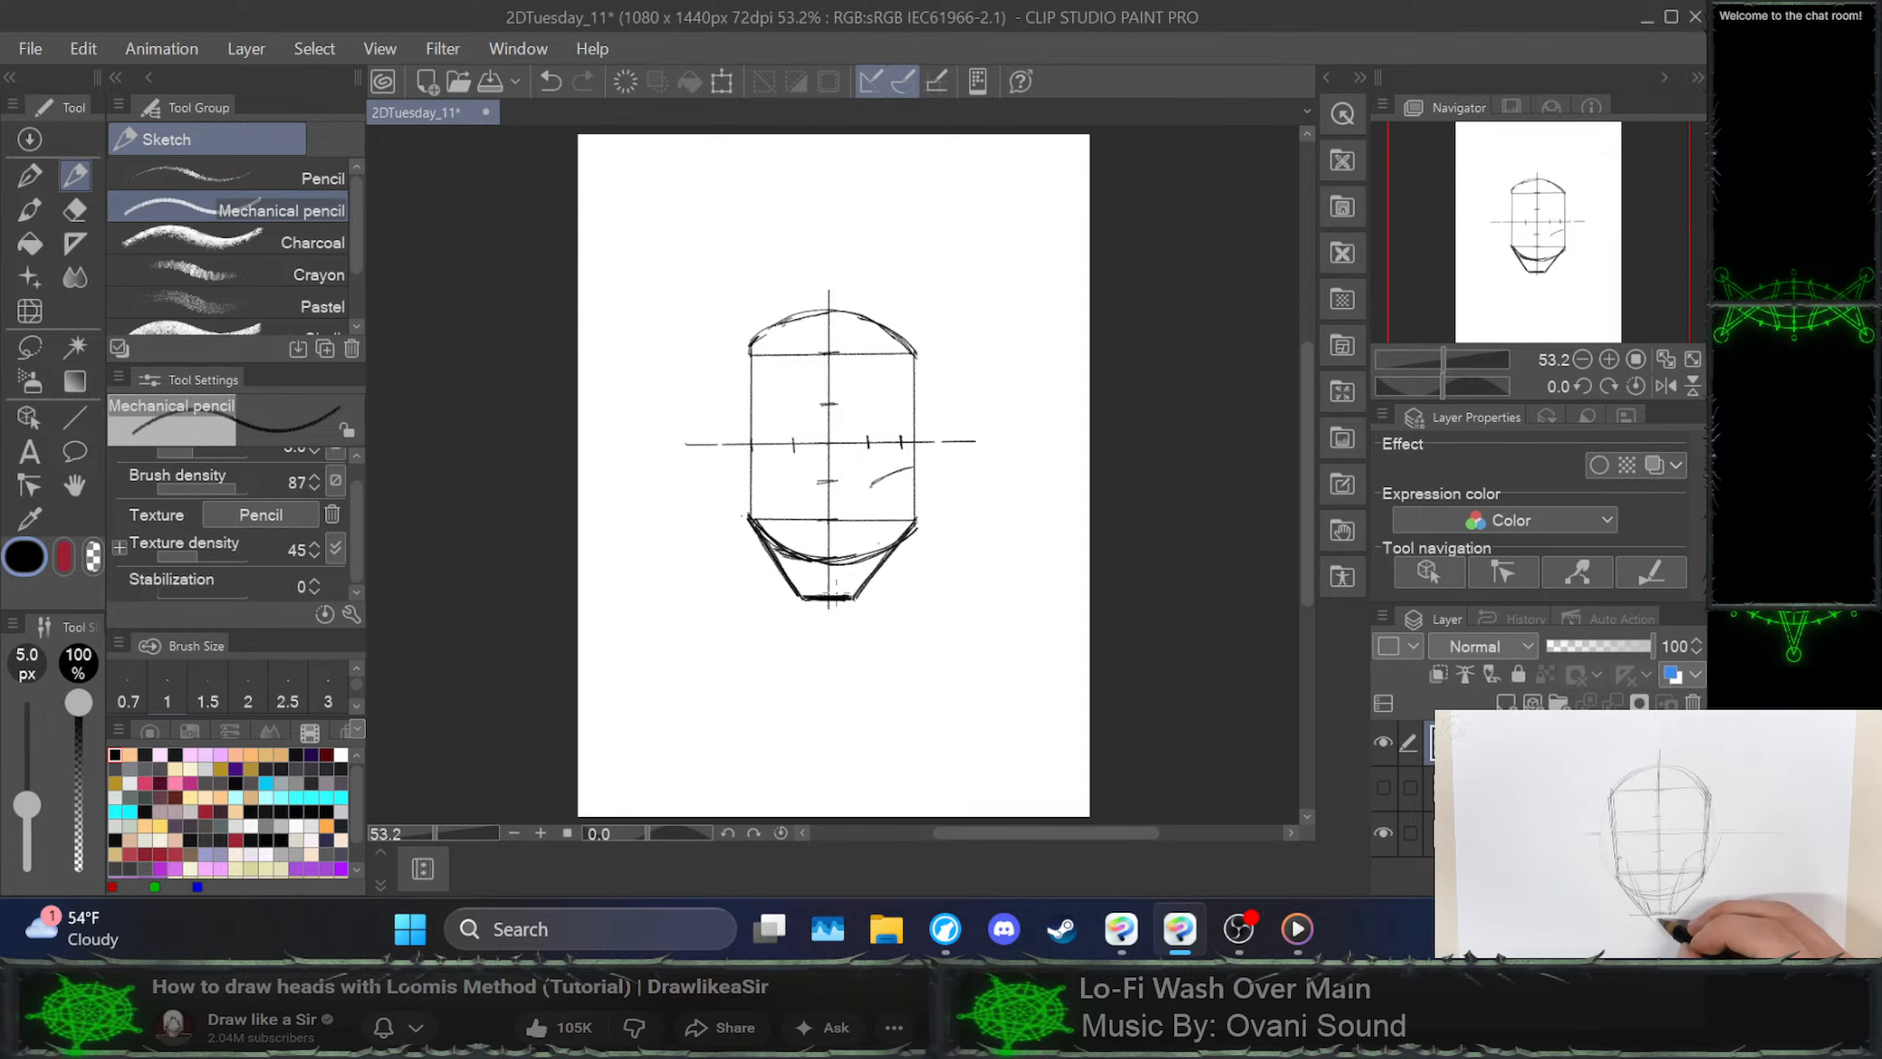
pyautogui.moveTo(836, 599); pyautogui.dragTo(882, 485)
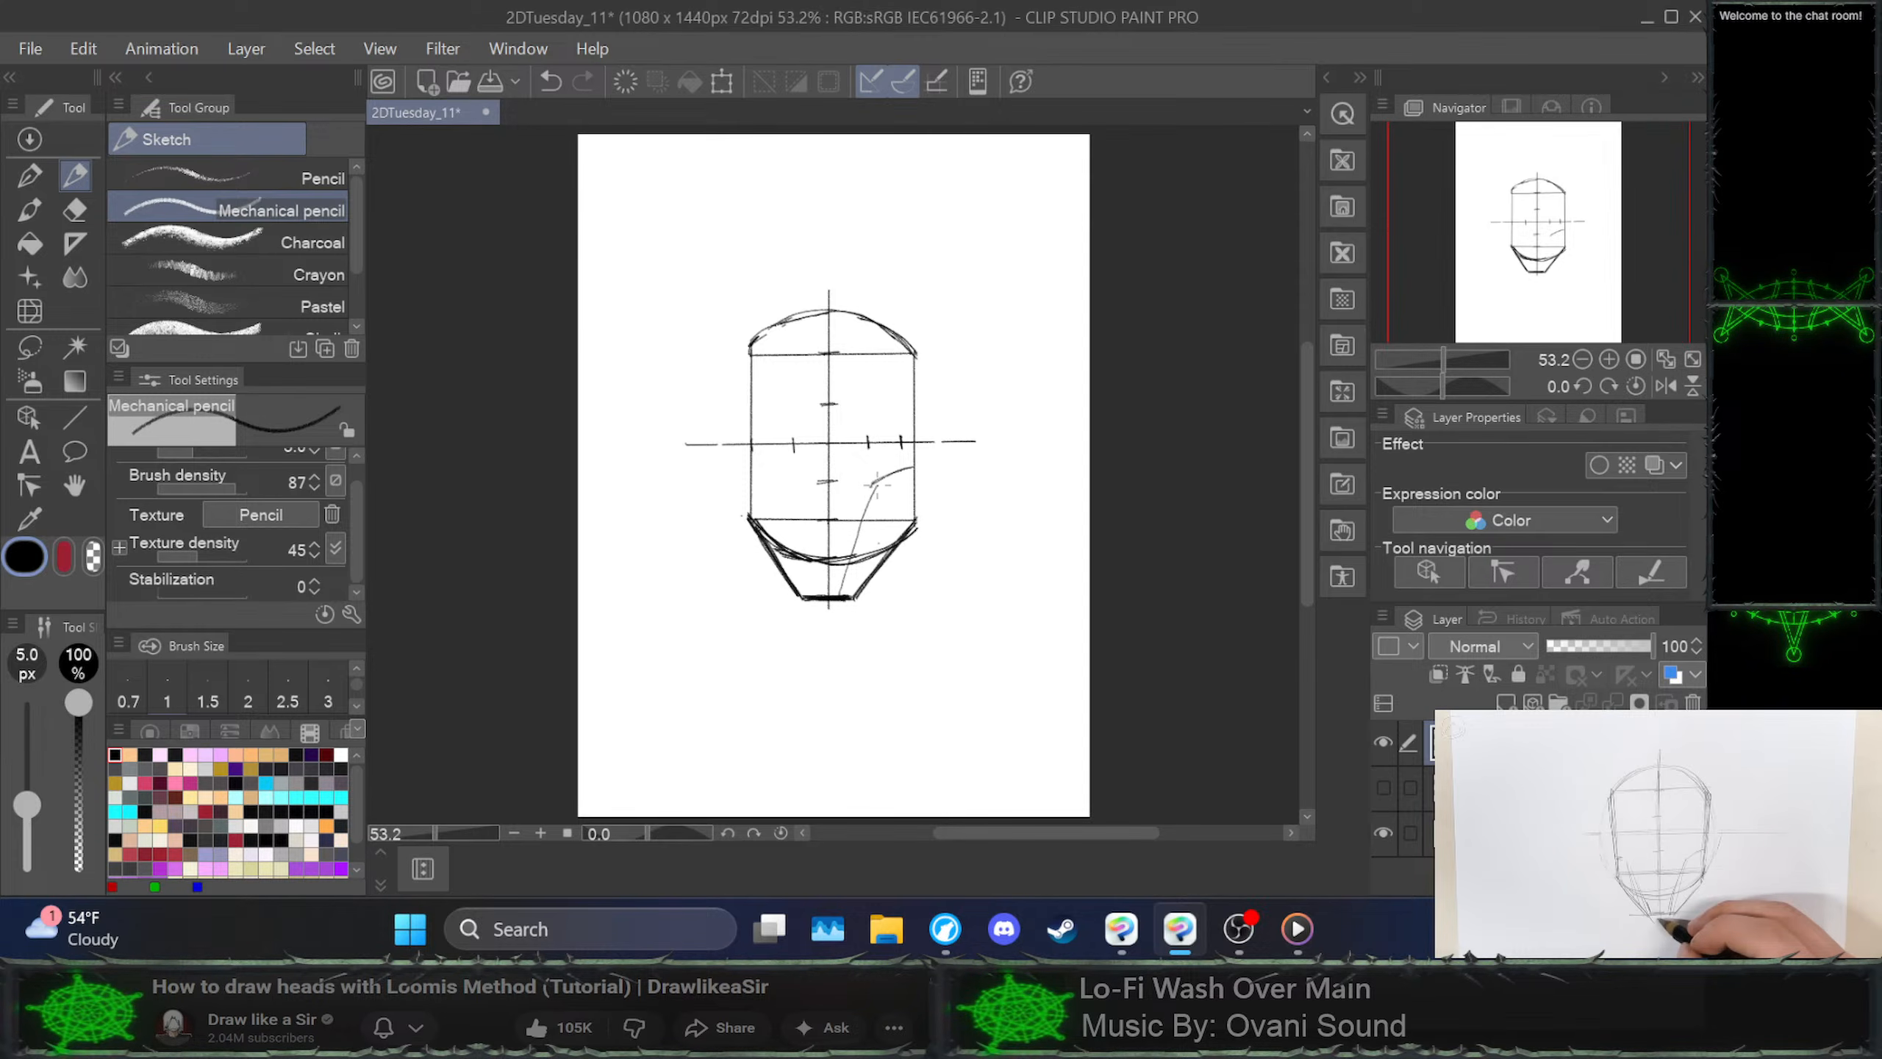
pyautogui.hotkey('ctrl', 'z')
pyautogui.moveTo(847, 590)
pyautogui.mouseDown()
pyautogui.moveTo(874, 485)
pyautogui.moveTo(844, 594)
pyautogui.mouseUp()
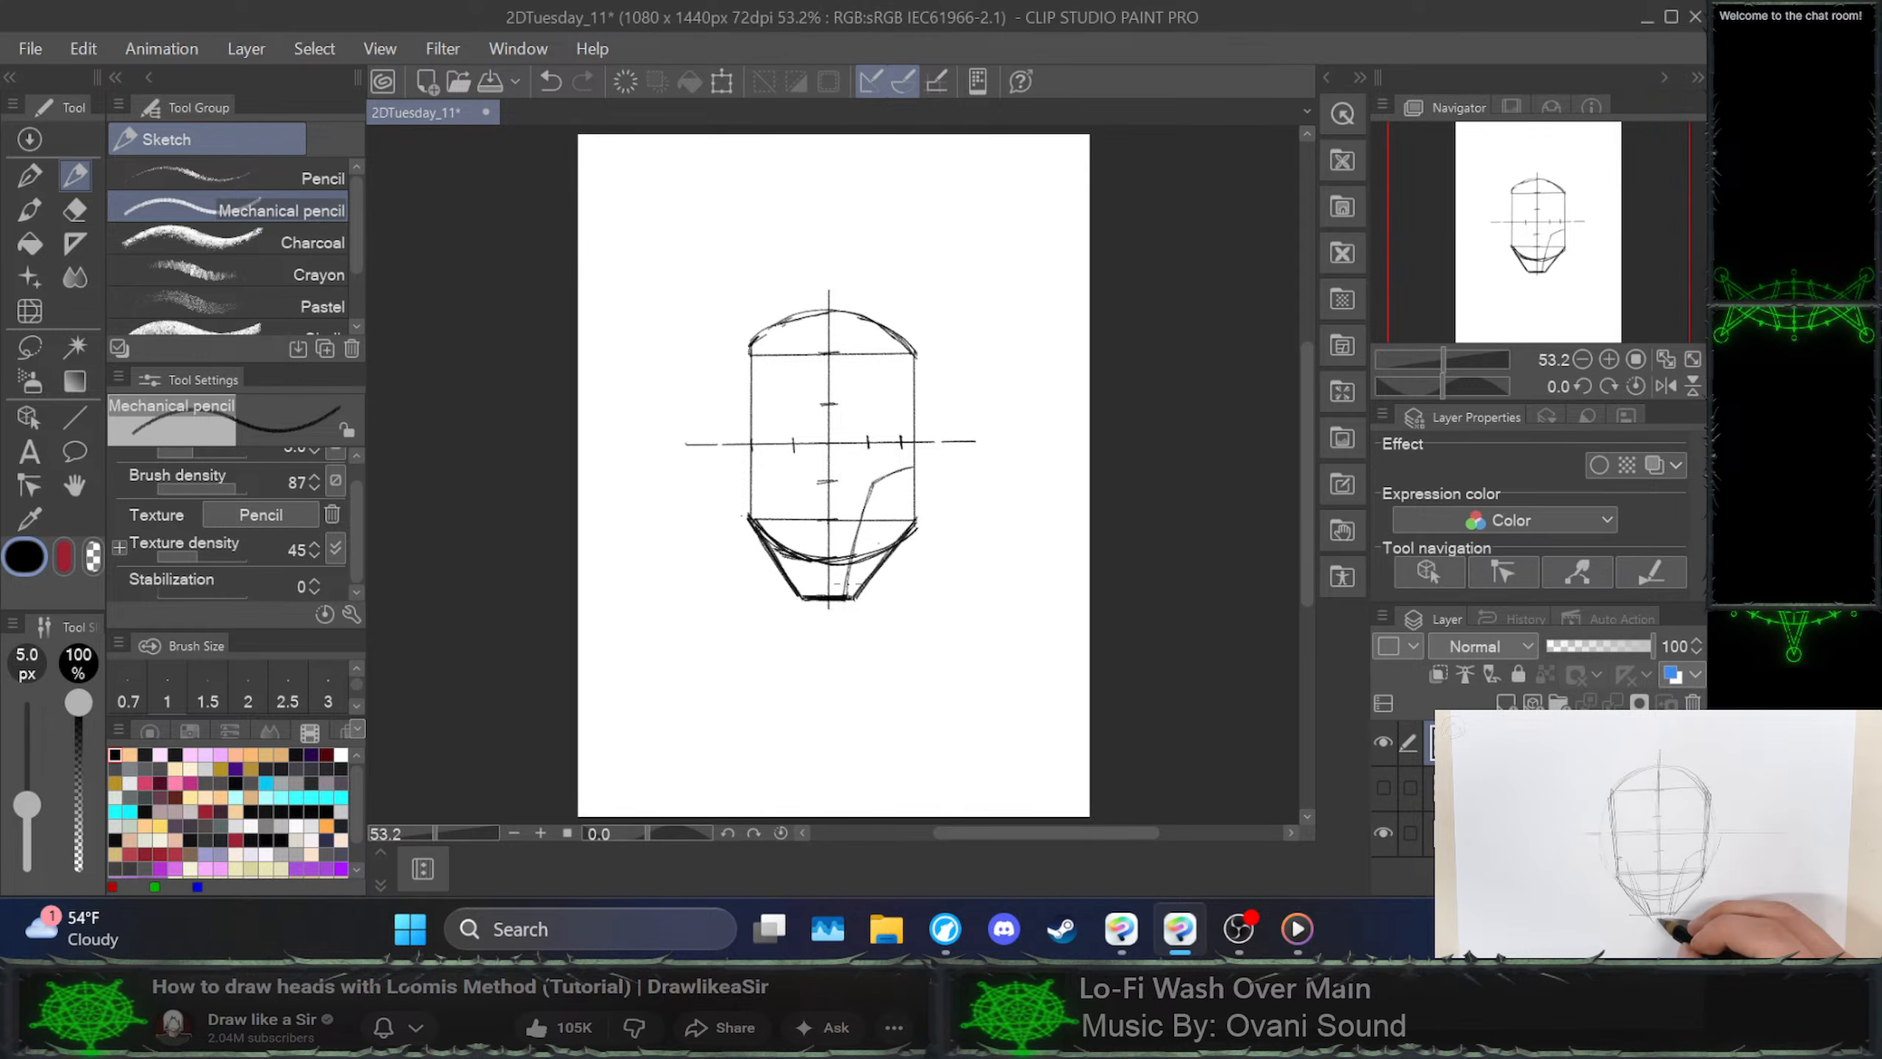
pyautogui.hotkey('ctrl', 'z')
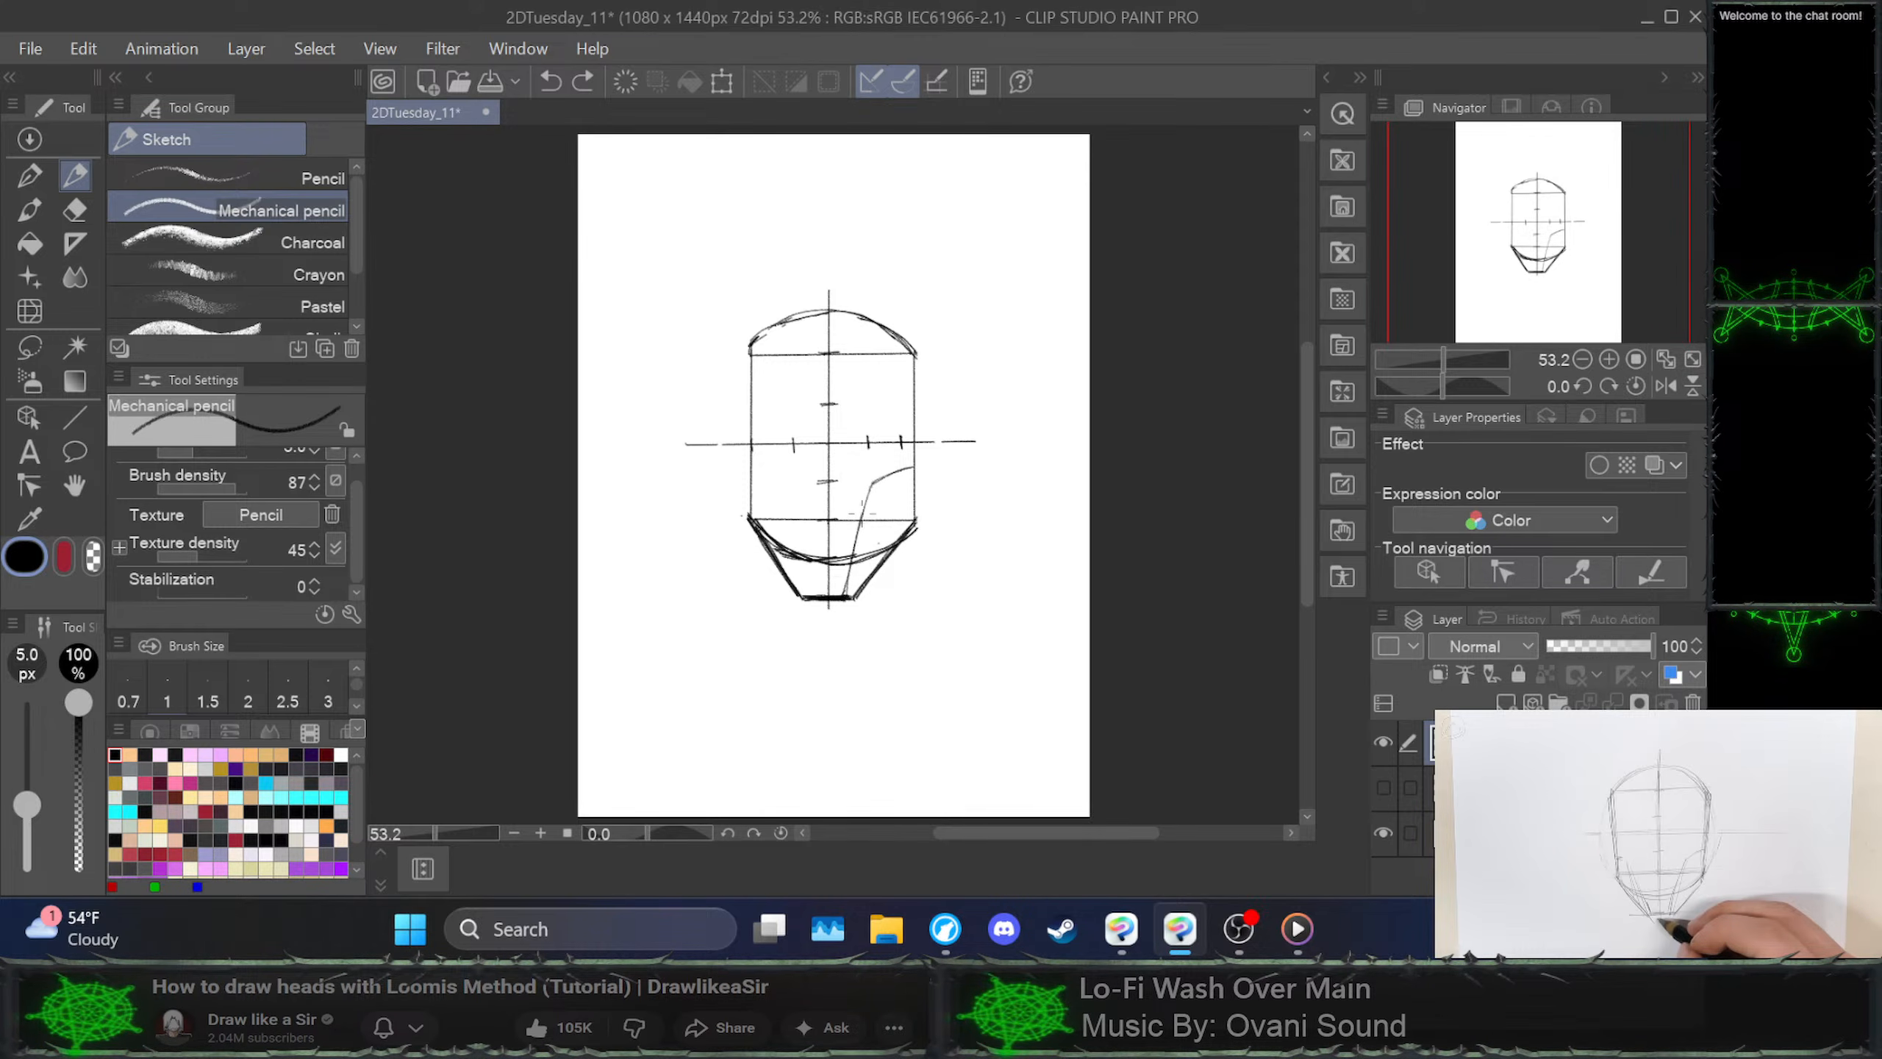
pyautogui.moveTo(862, 513); pyautogui.dragTo(910, 467)
pyautogui.hotkey('ctrl', 'z')
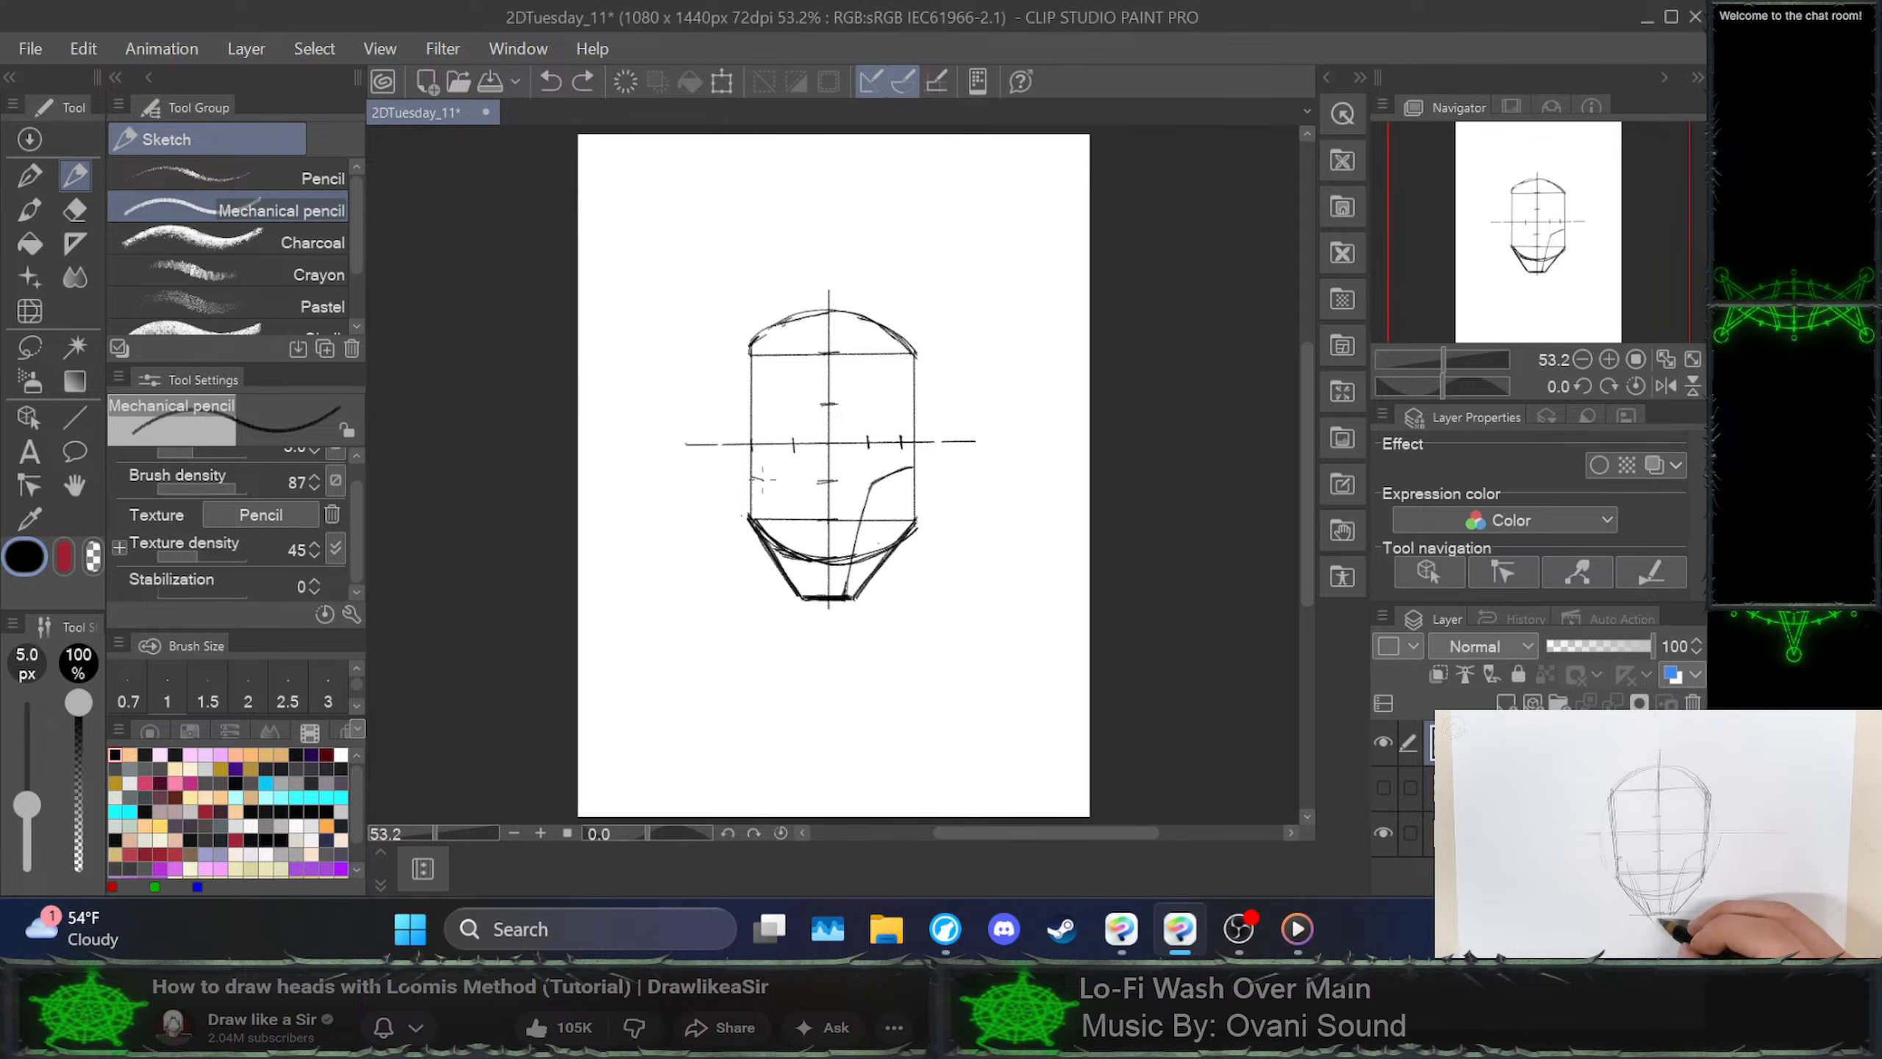
# Draw the mirrored left cheek plane line from the box's left side down to the chin line, darkening its lower part
pyautogui.moveTo(757, 476); pyautogui.dragTo(751, 474)
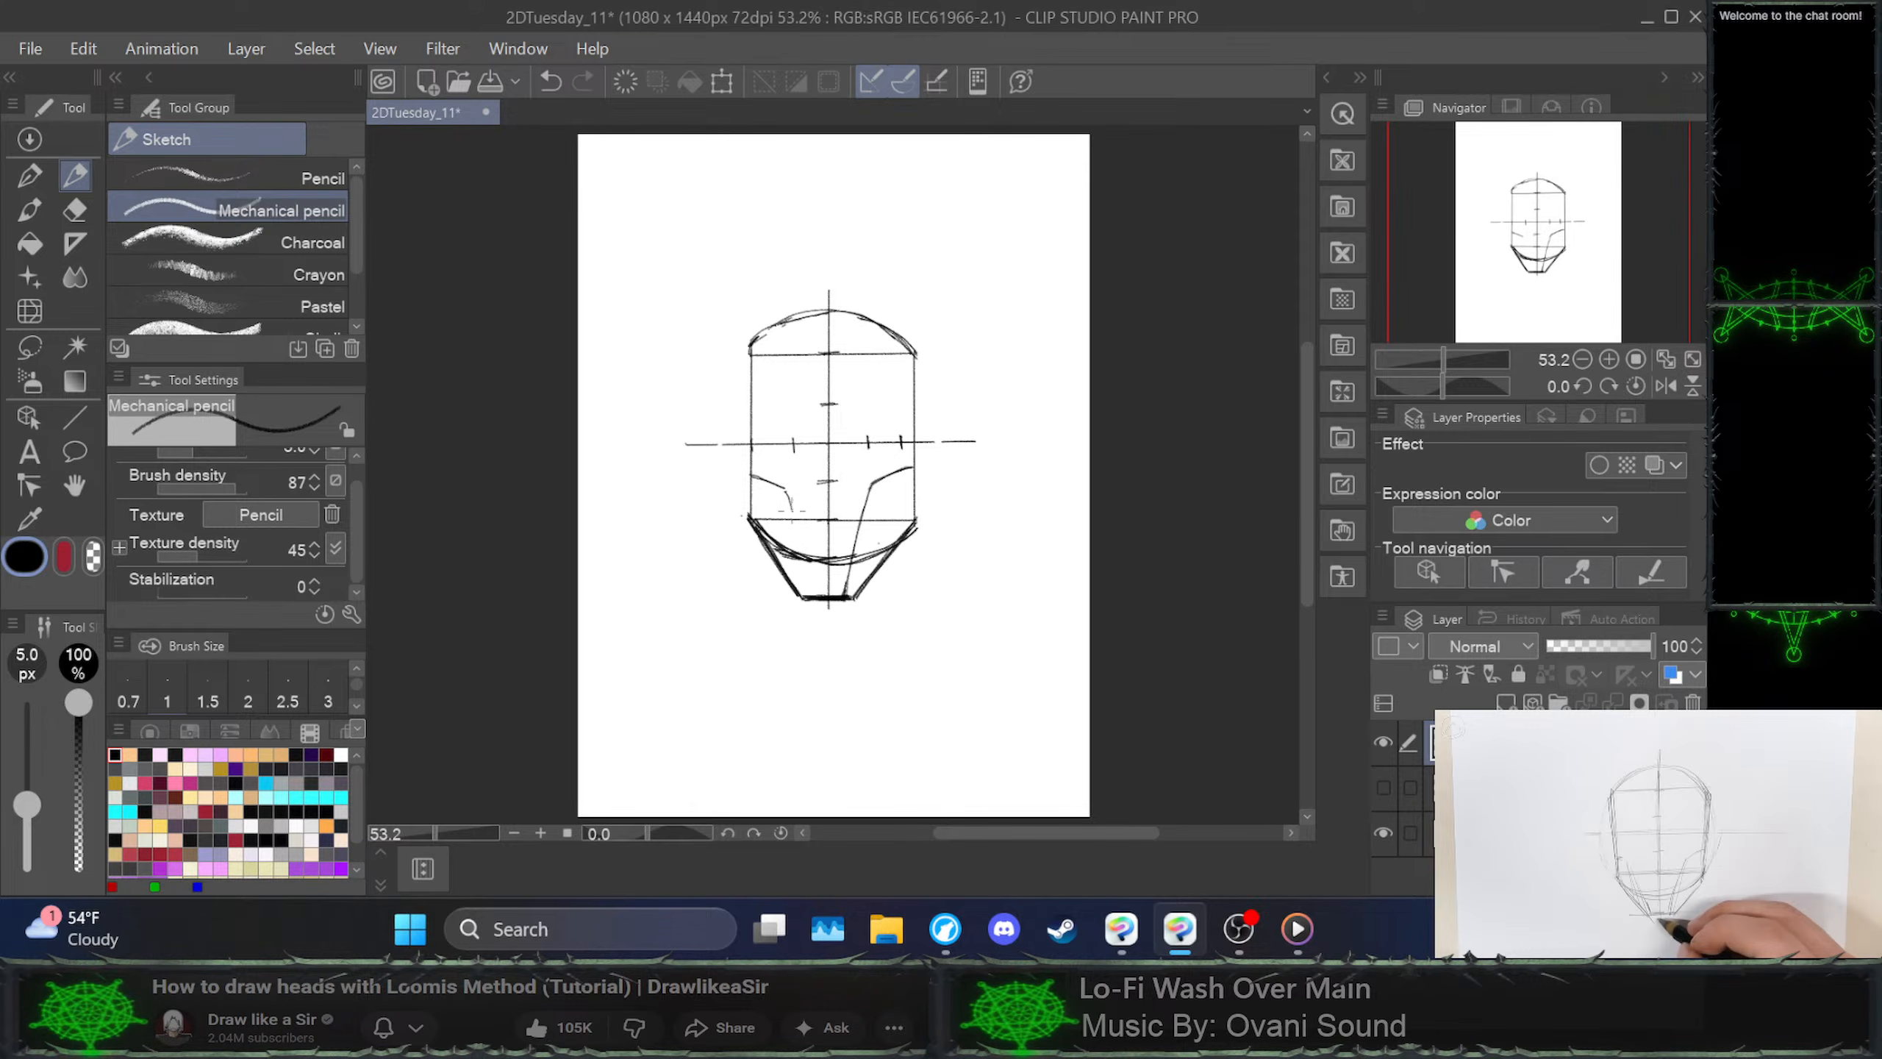
pyautogui.moveTo(791, 517); pyautogui.dragTo(809, 599)
pyautogui.moveTo(799, 546); pyautogui.dragTo(805, 569)
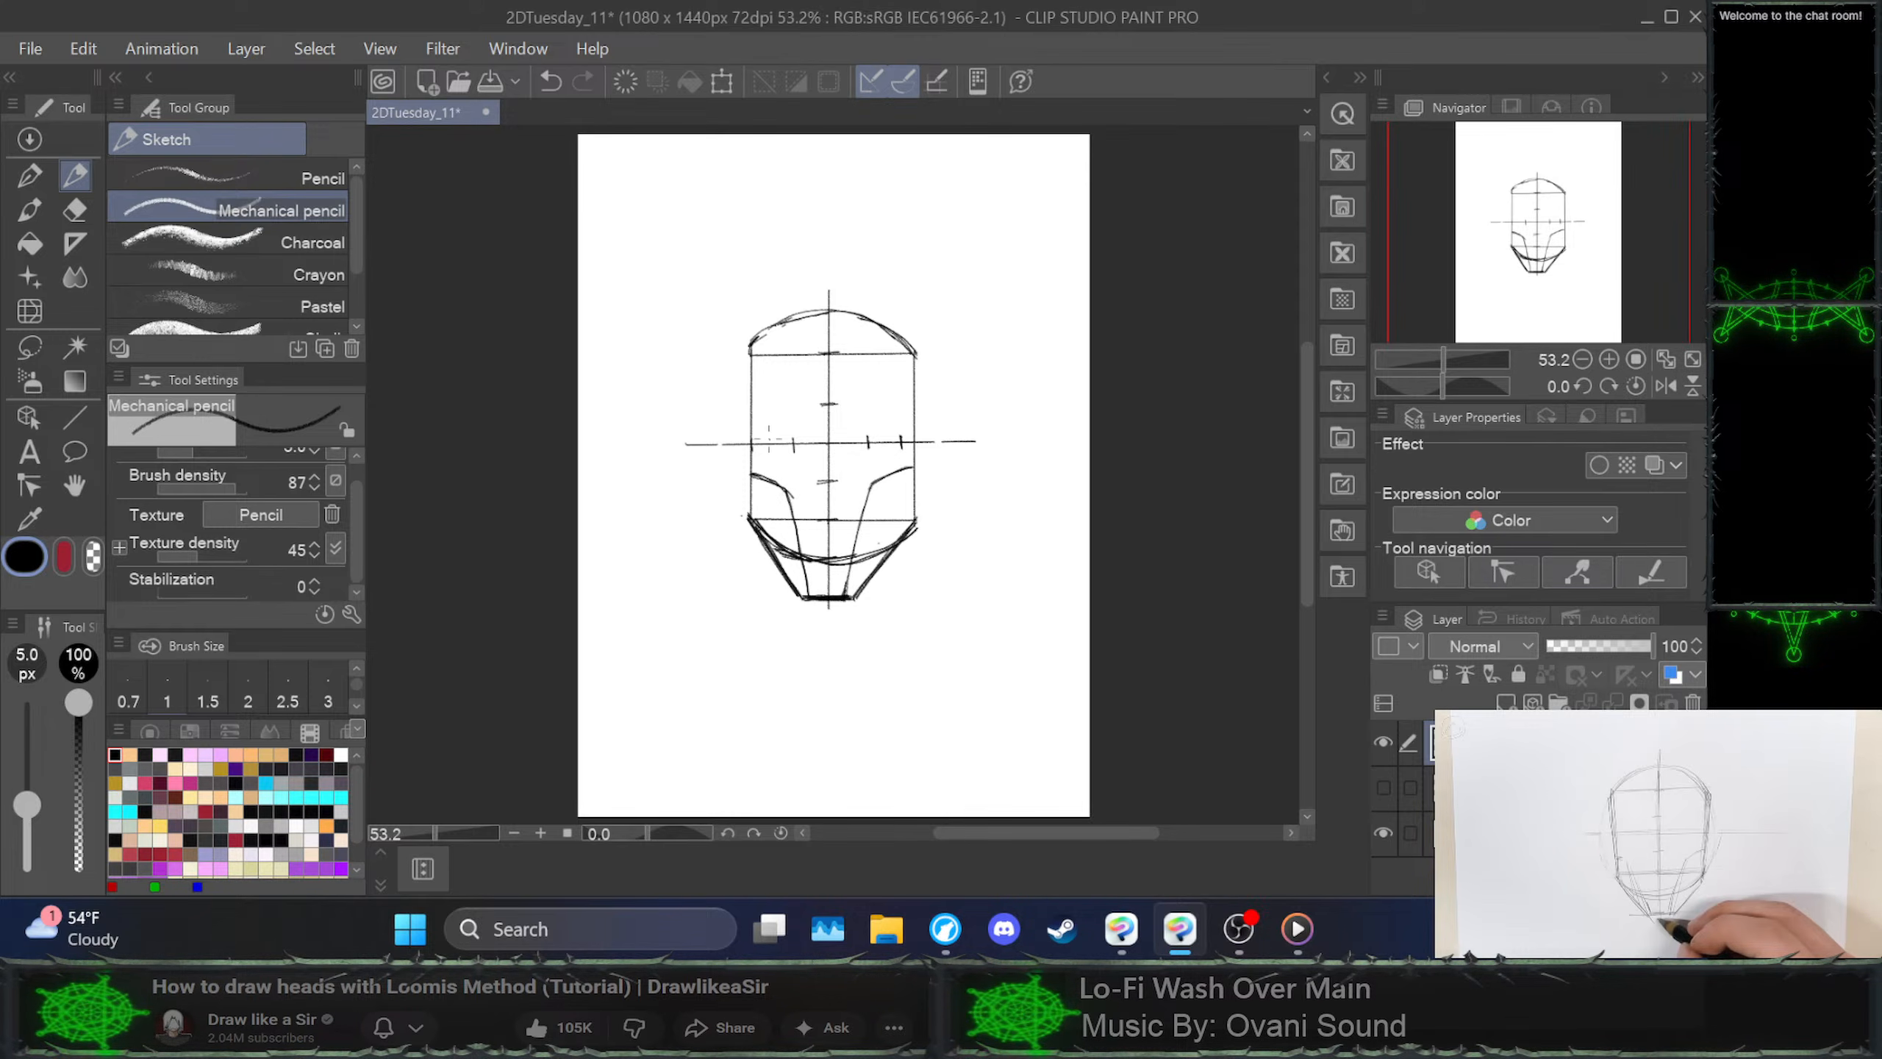
pyautogui.moveTo(794, 518); pyautogui.dragTo(810, 586)
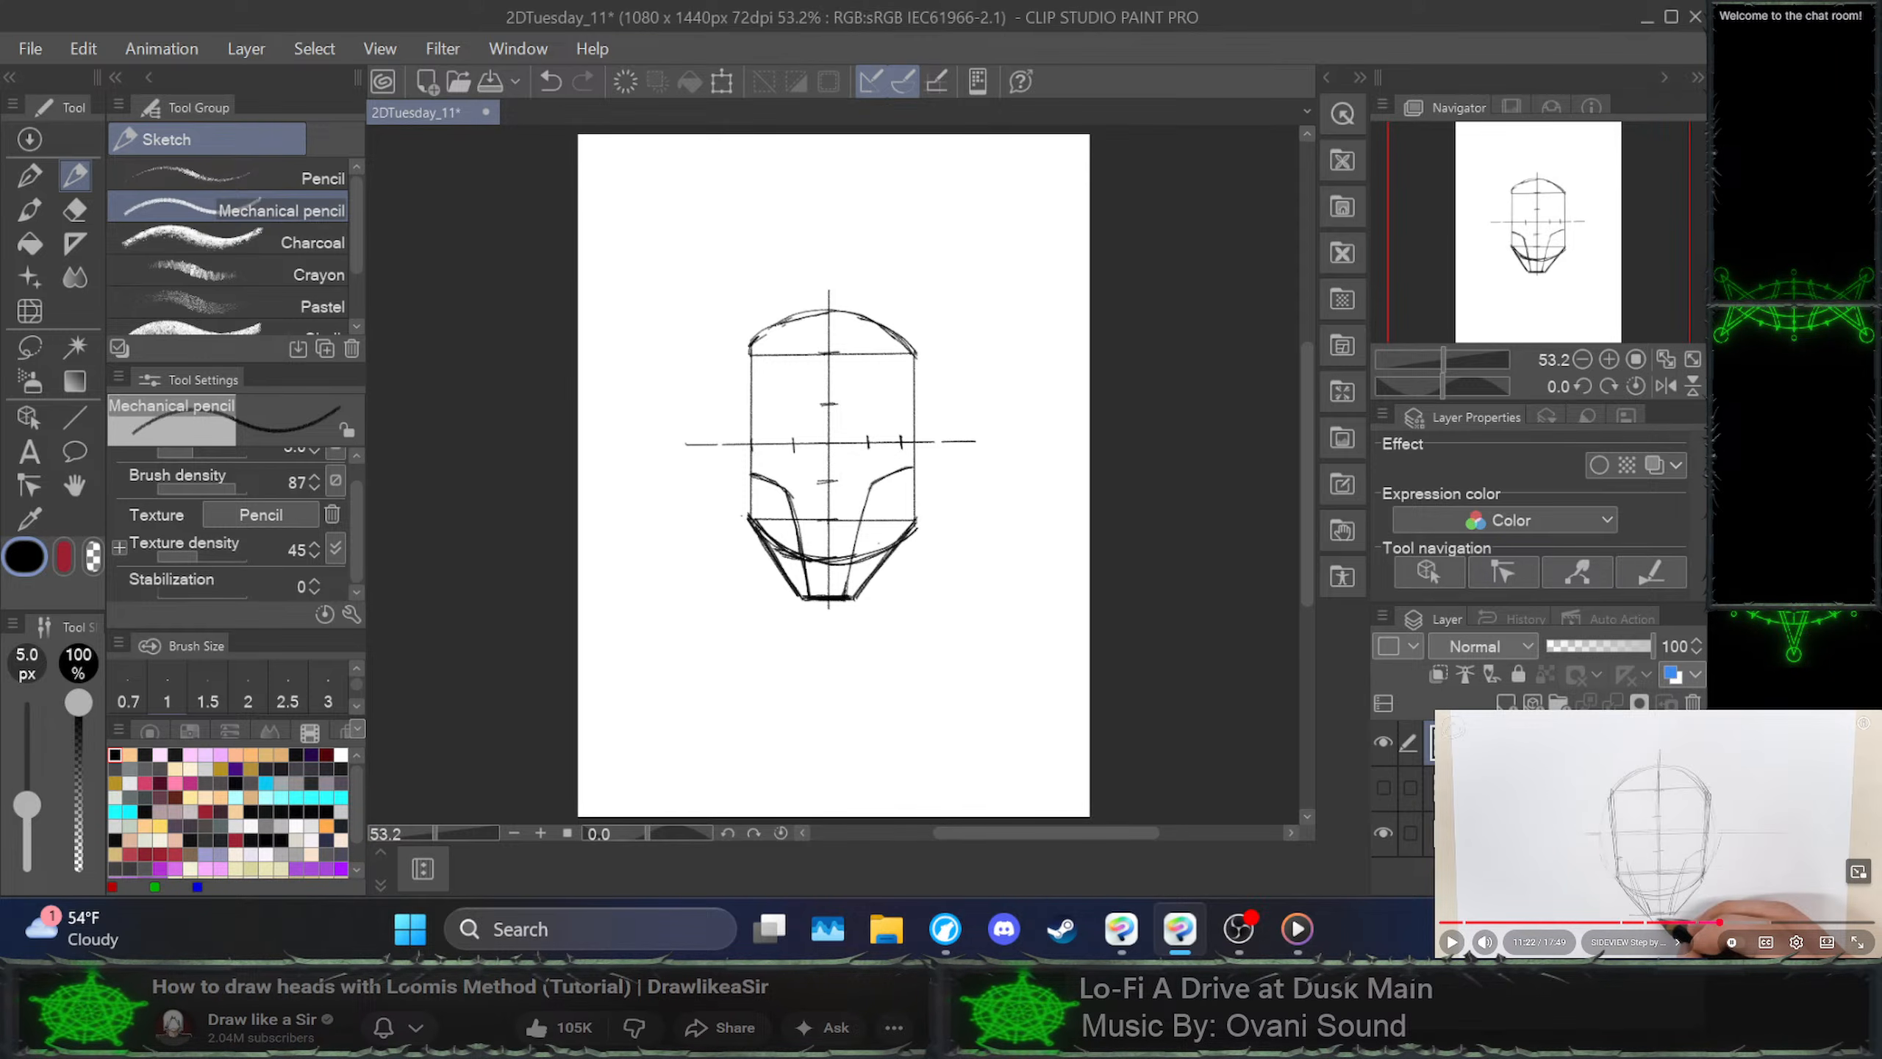
# Play the reference video through the eye placement, and draw a short horizontal eye guide just below the brow line between the inner ticks
pyautogui.click(1658, 834)
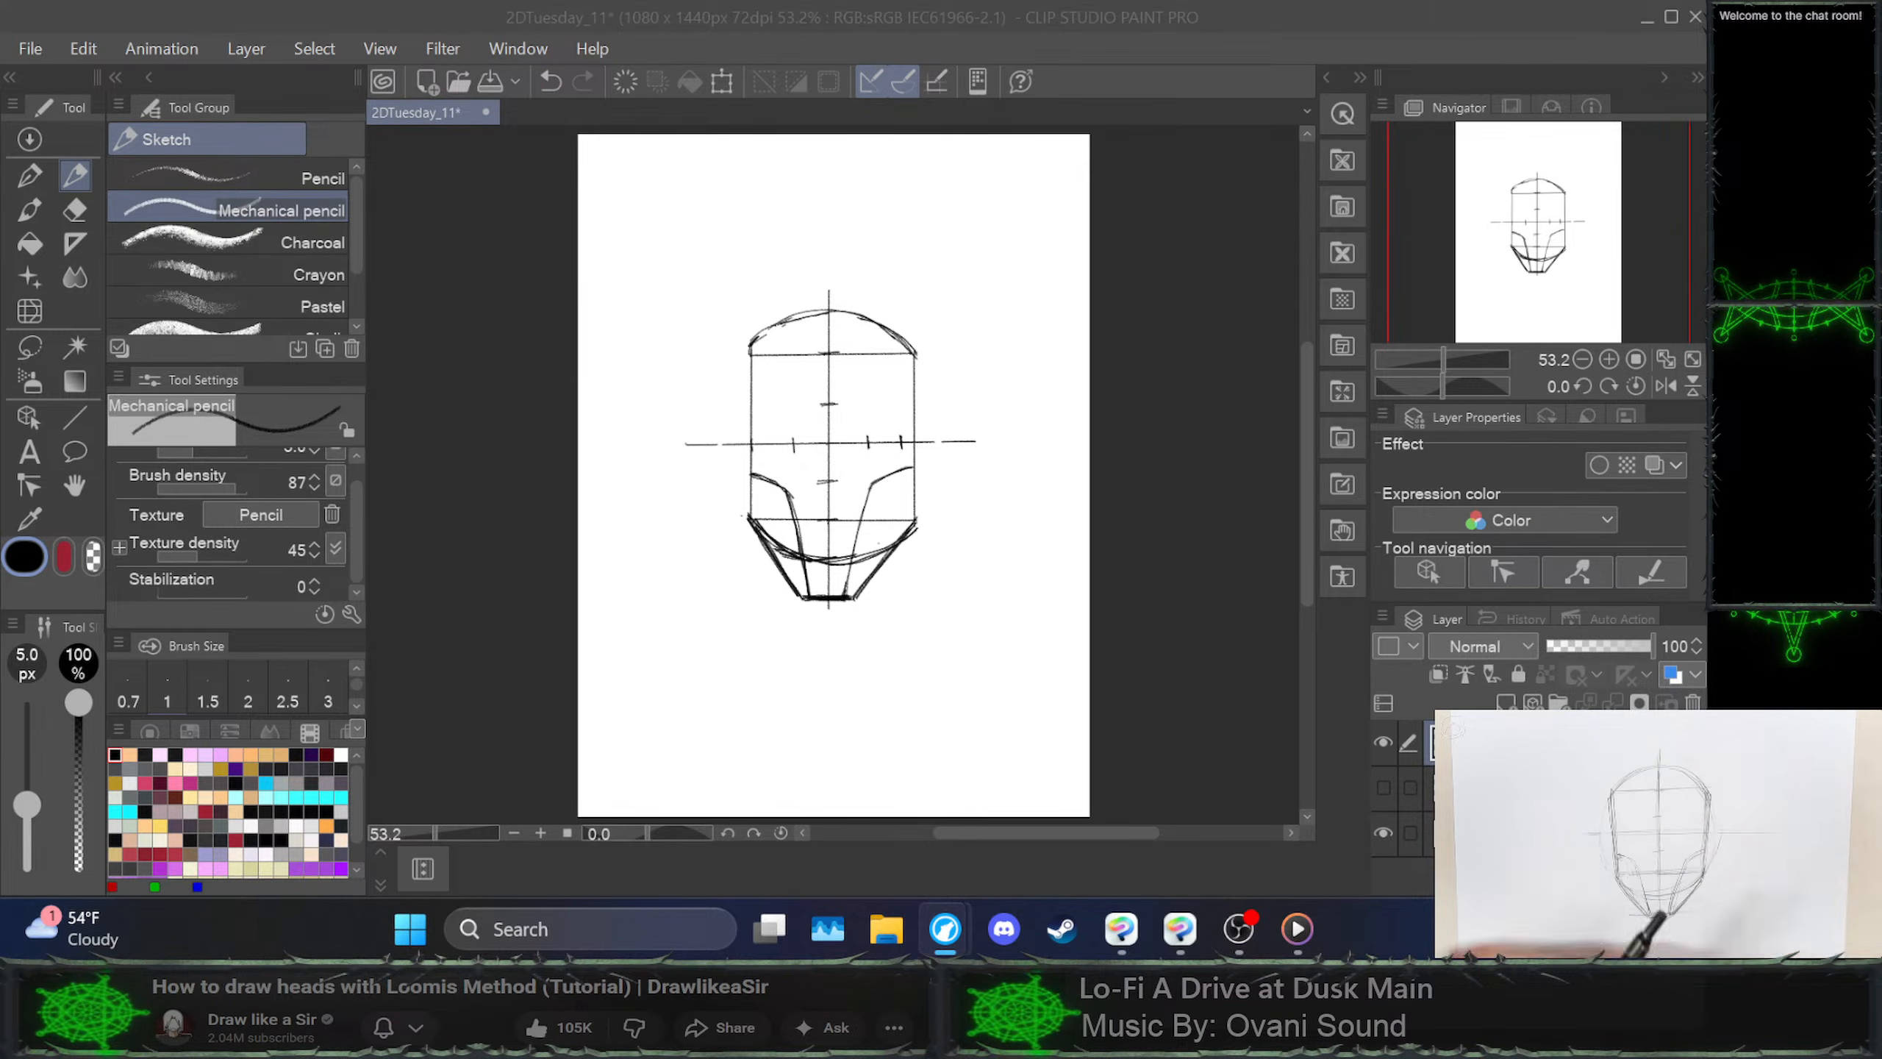
pyautogui.press('space')
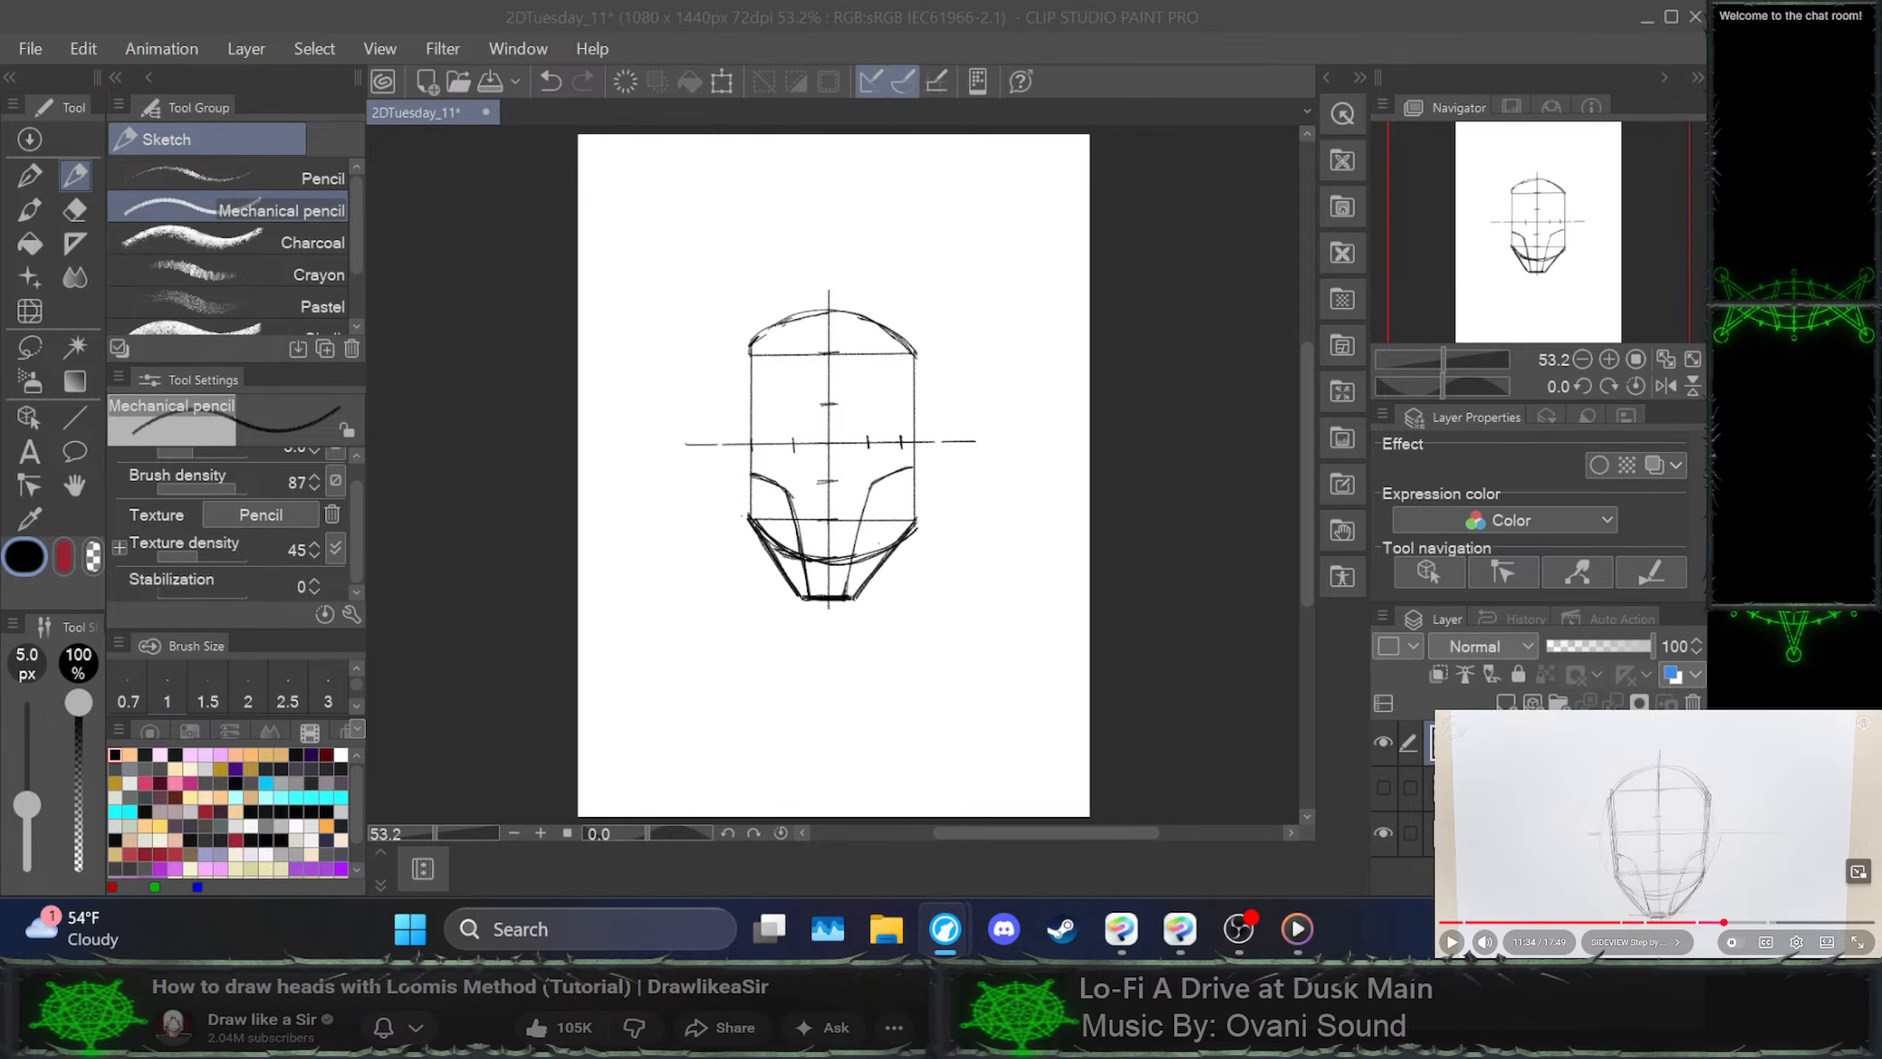
pyautogui.press('space')
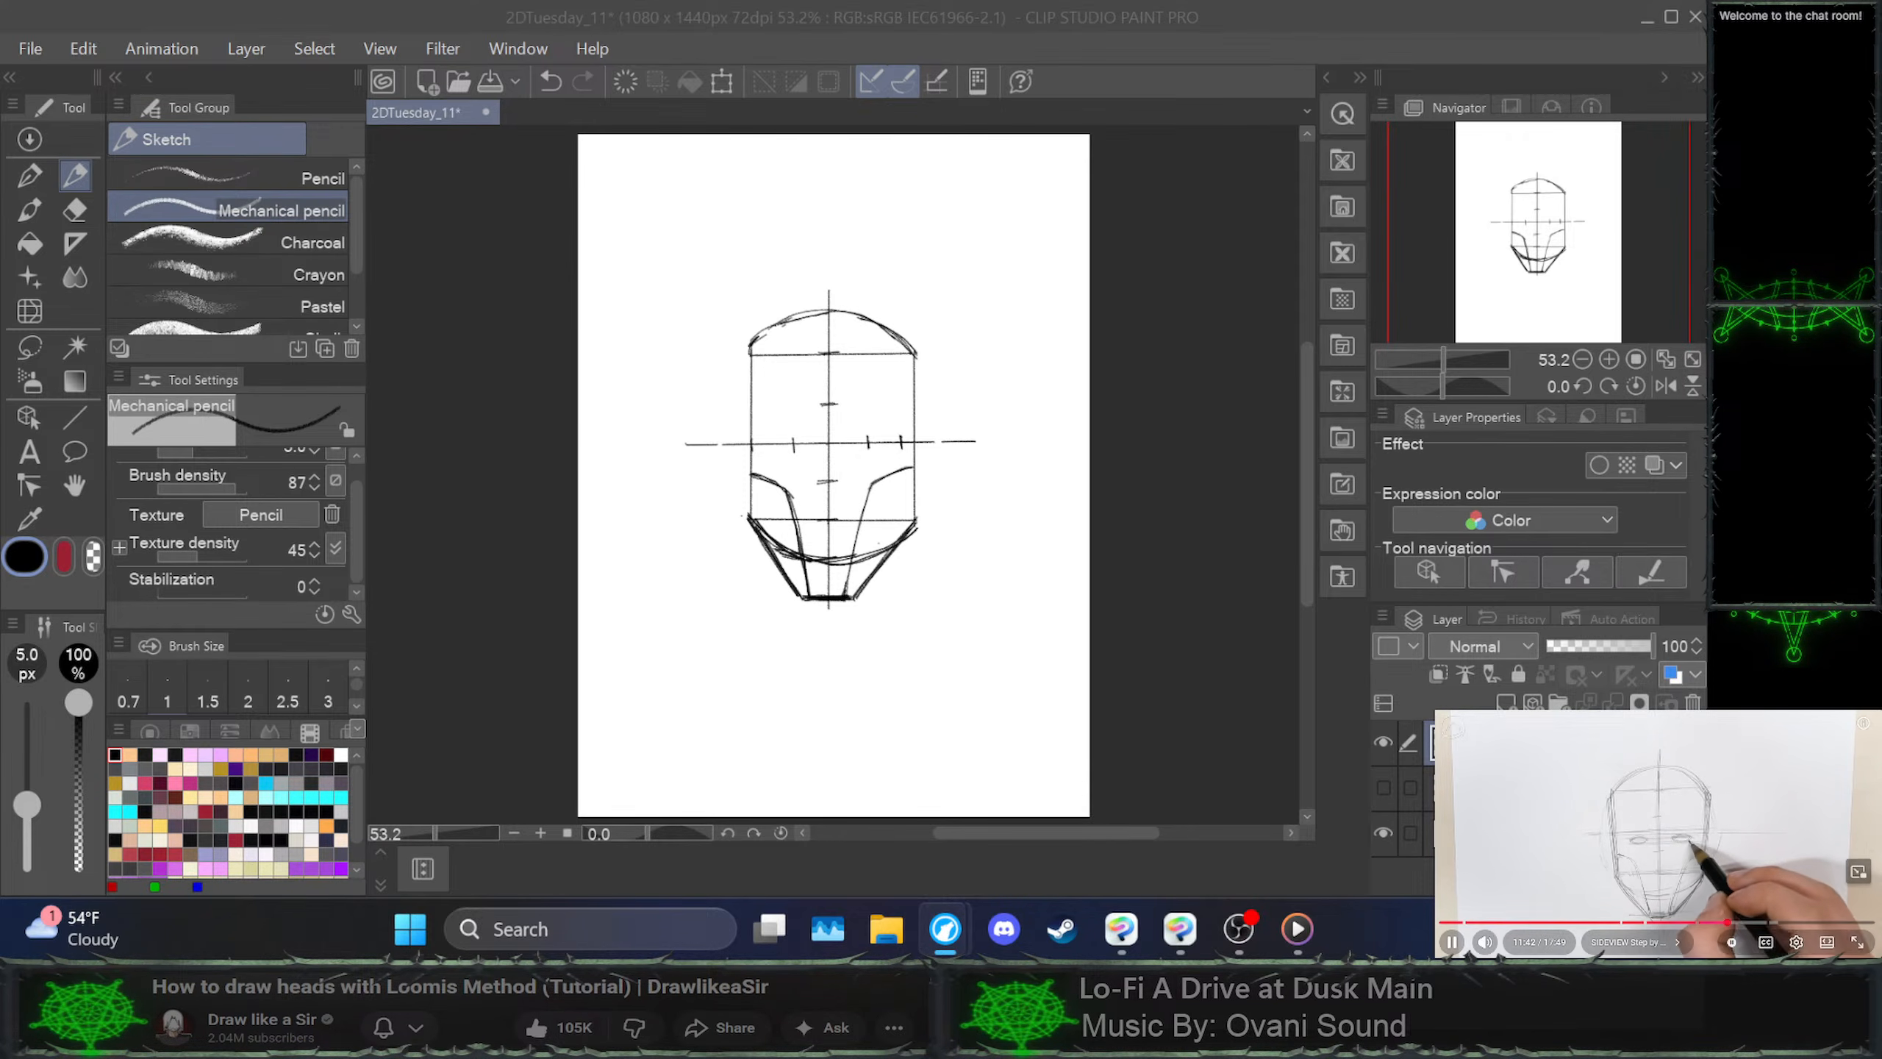
pyautogui.press('space')
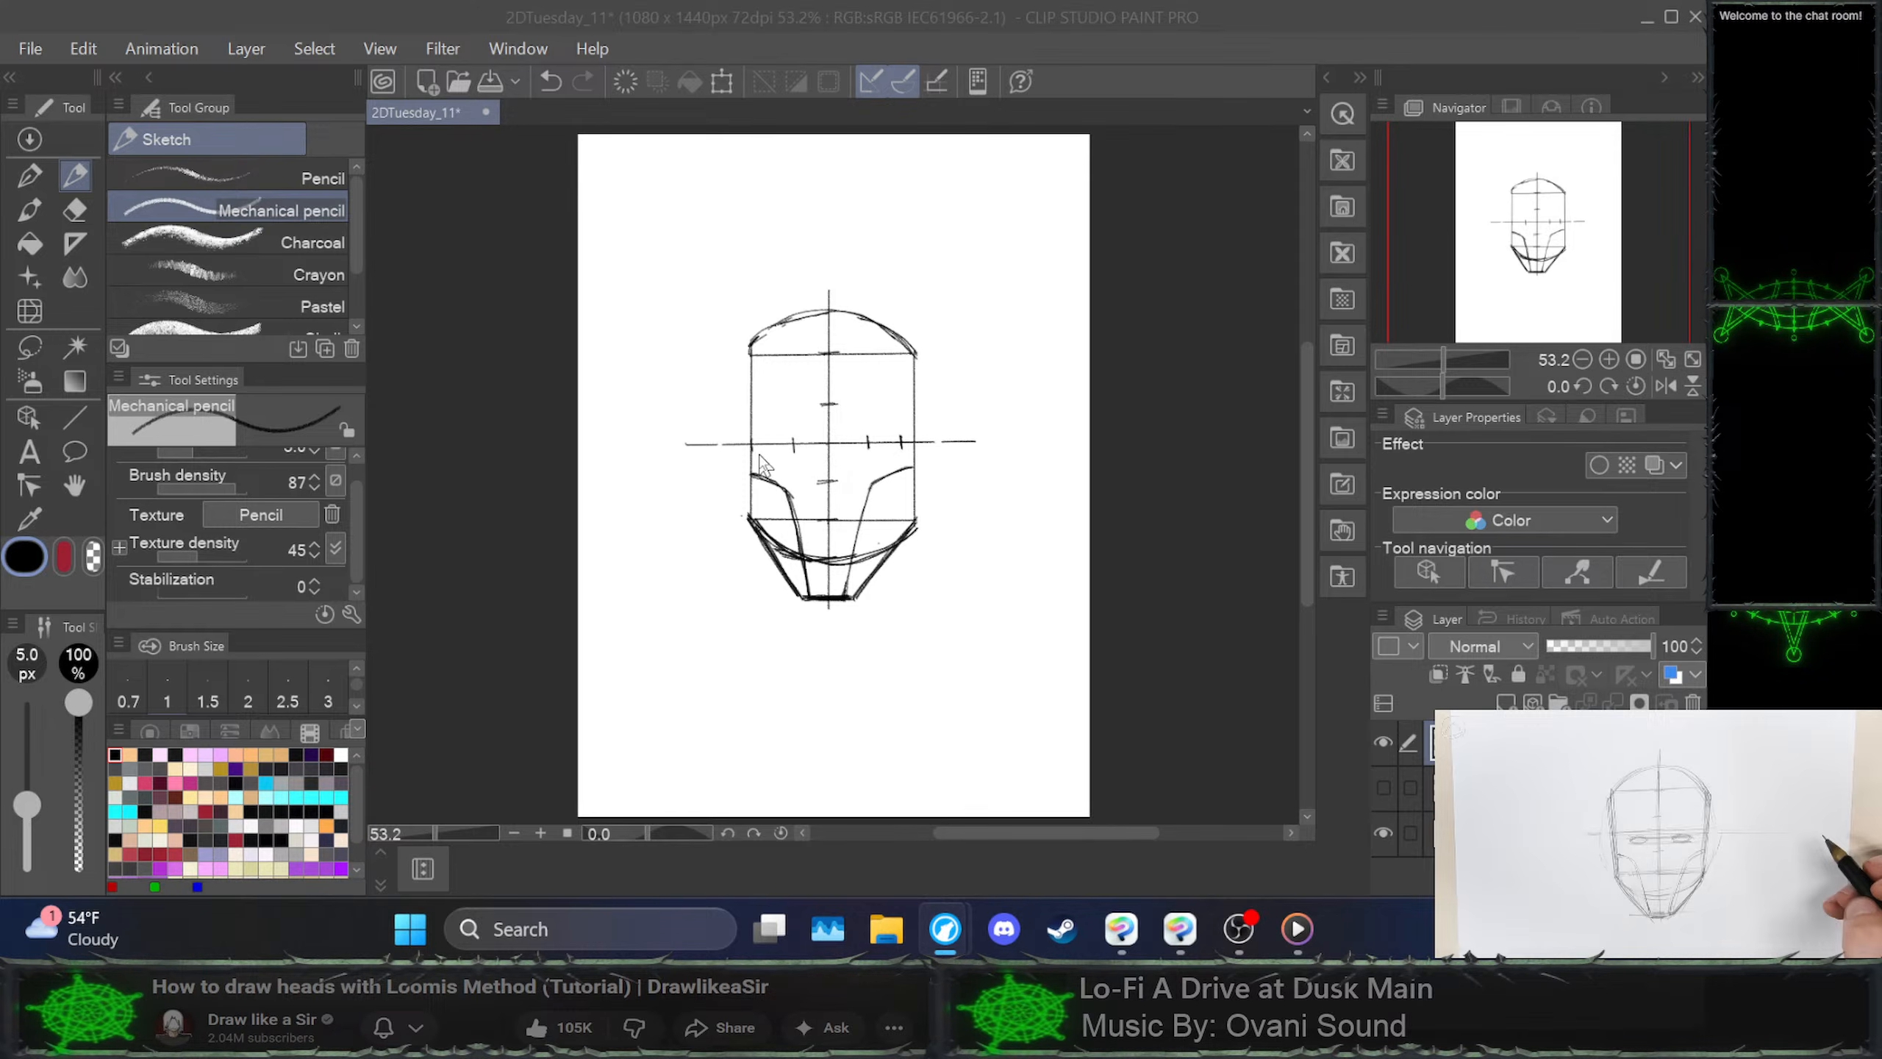
pyautogui.moveTo(792, 437); pyautogui.dragTo(793, 452)
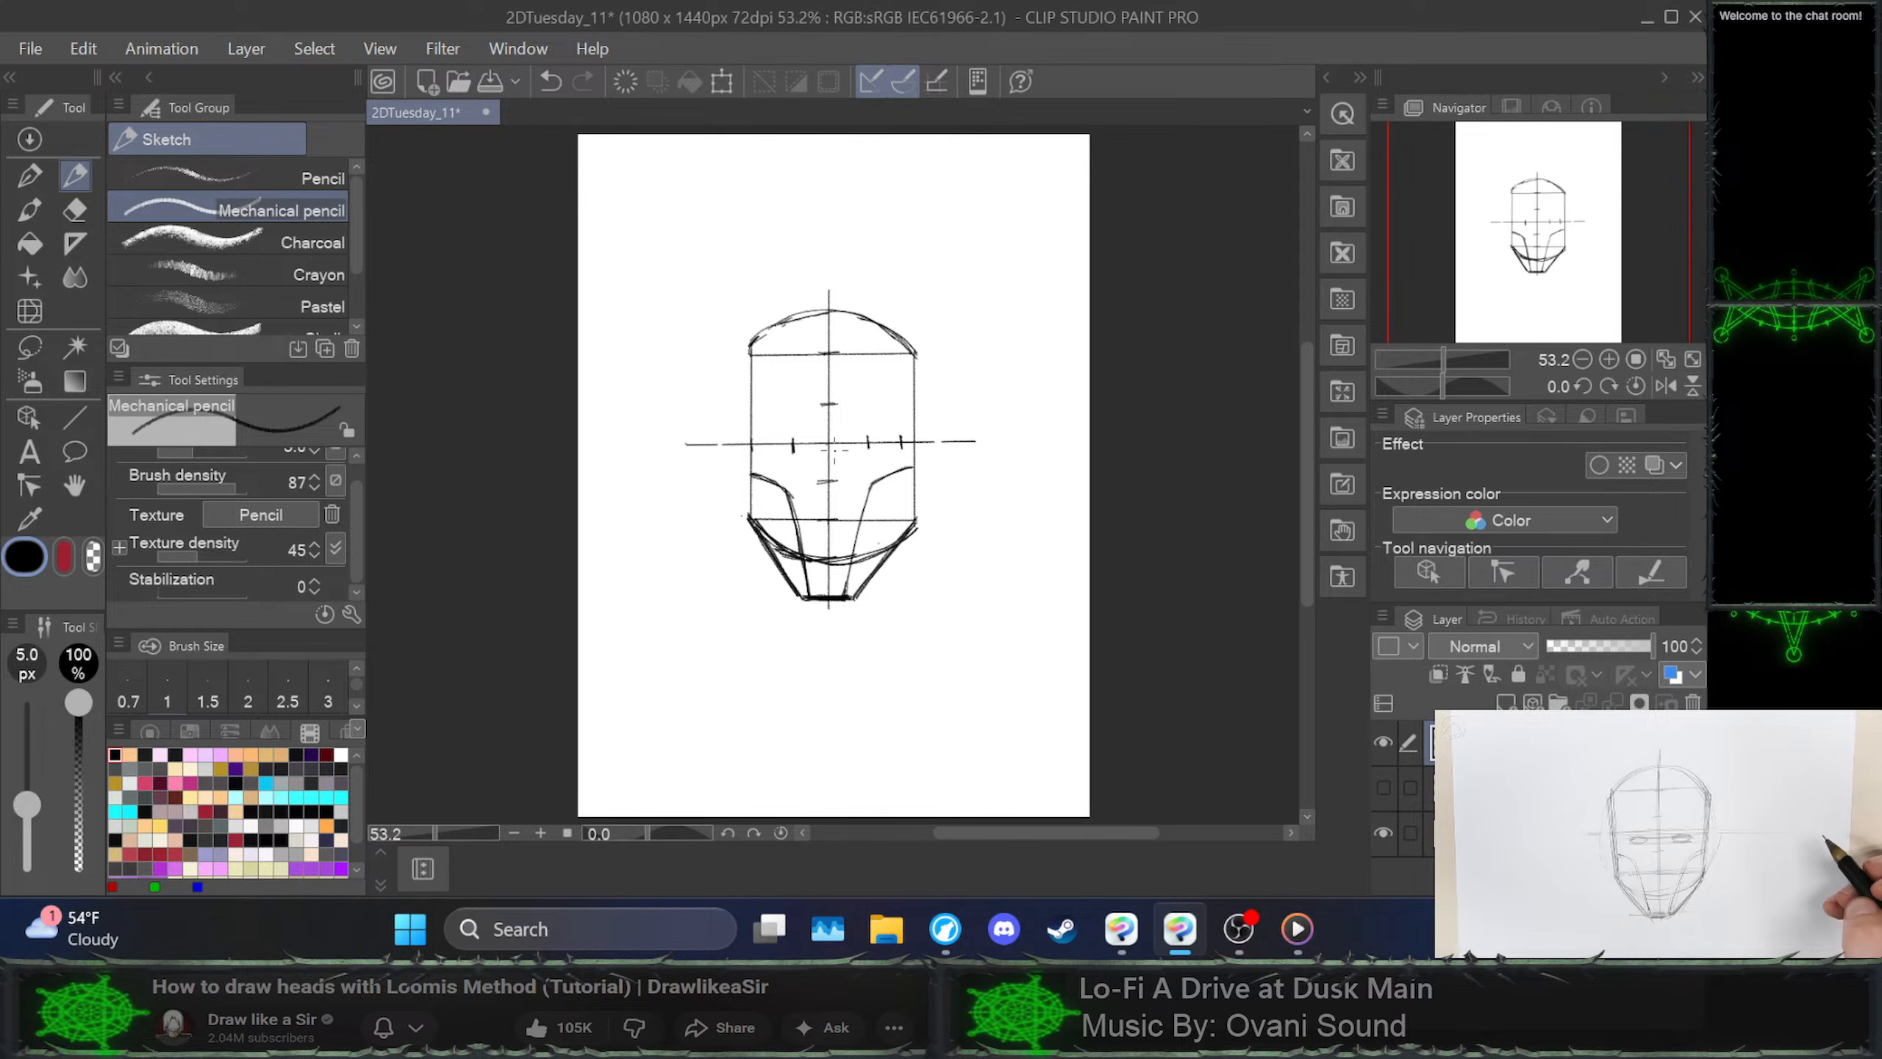
pyautogui.moveTo(791, 450); pyautogui.dragTo(872, 452)
pyautogui.keyDown('shift'); pyautogui.click(870, 452); pyautogui.keyUp('shift')
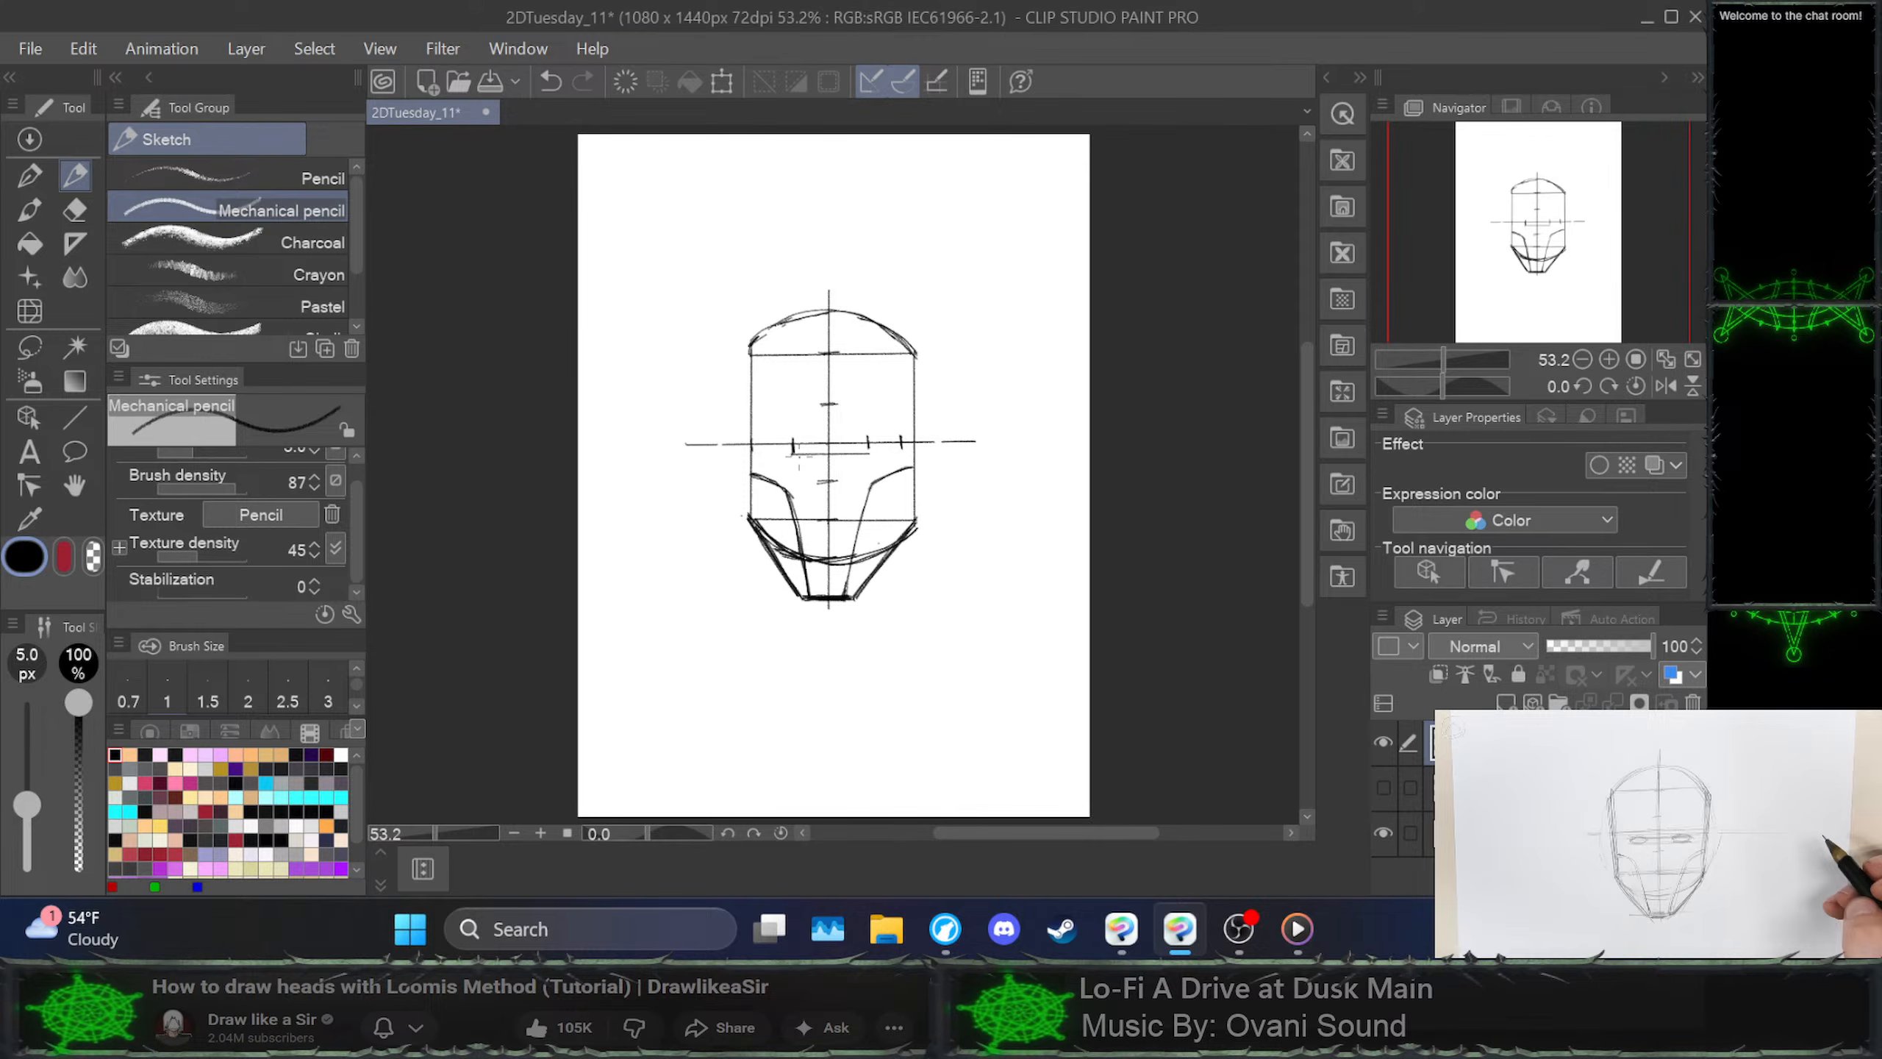
# Draw a small flat eye oval under each end of the short guide line, redoing unsatisfactory strokes
pyautogui.moveTo(805, 452); pyautogui.dragTo(784, 461)
pyautogui.hotkey('ctrl', 'z')
pyautogui.hotkey('ctrl', 'z')
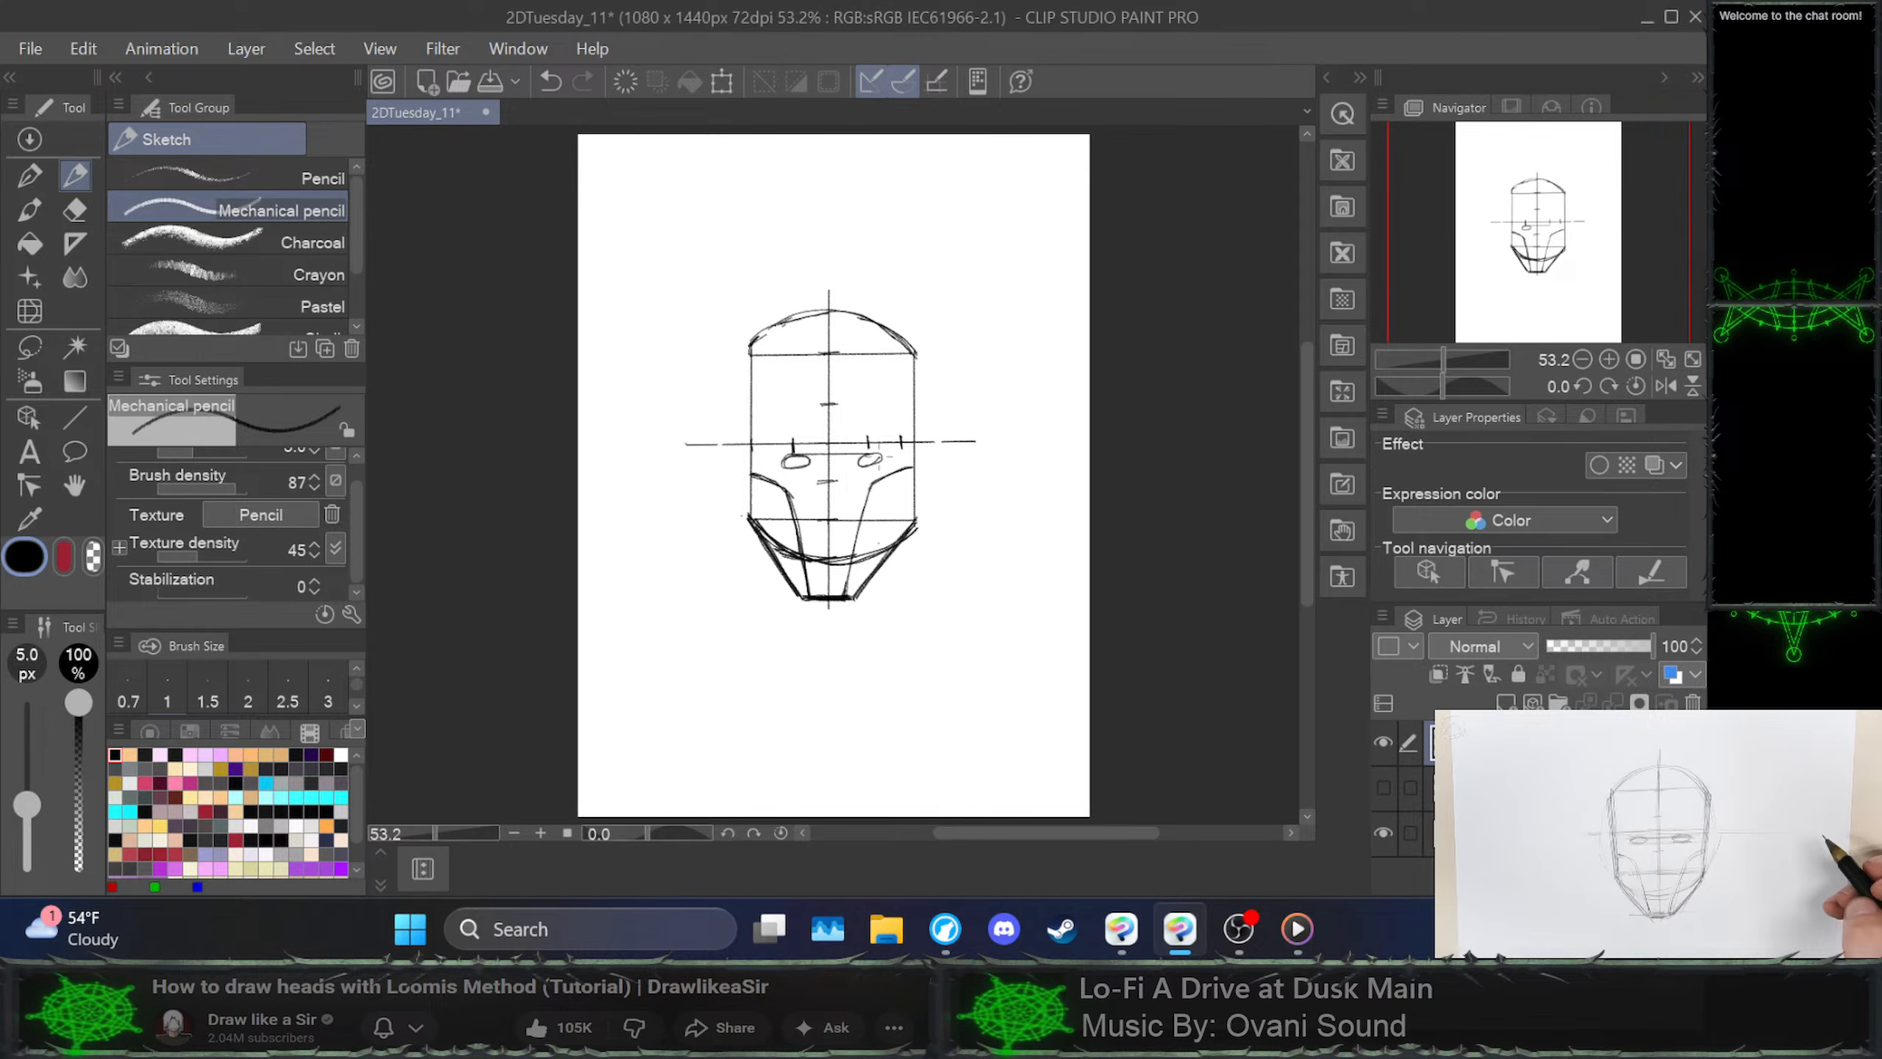
# Redraw the right eye oval wider and darker with the Mechanical pencil, and reinforce the outline of the left eye oval
pyautogui.hotkey('ctrl', 'space')
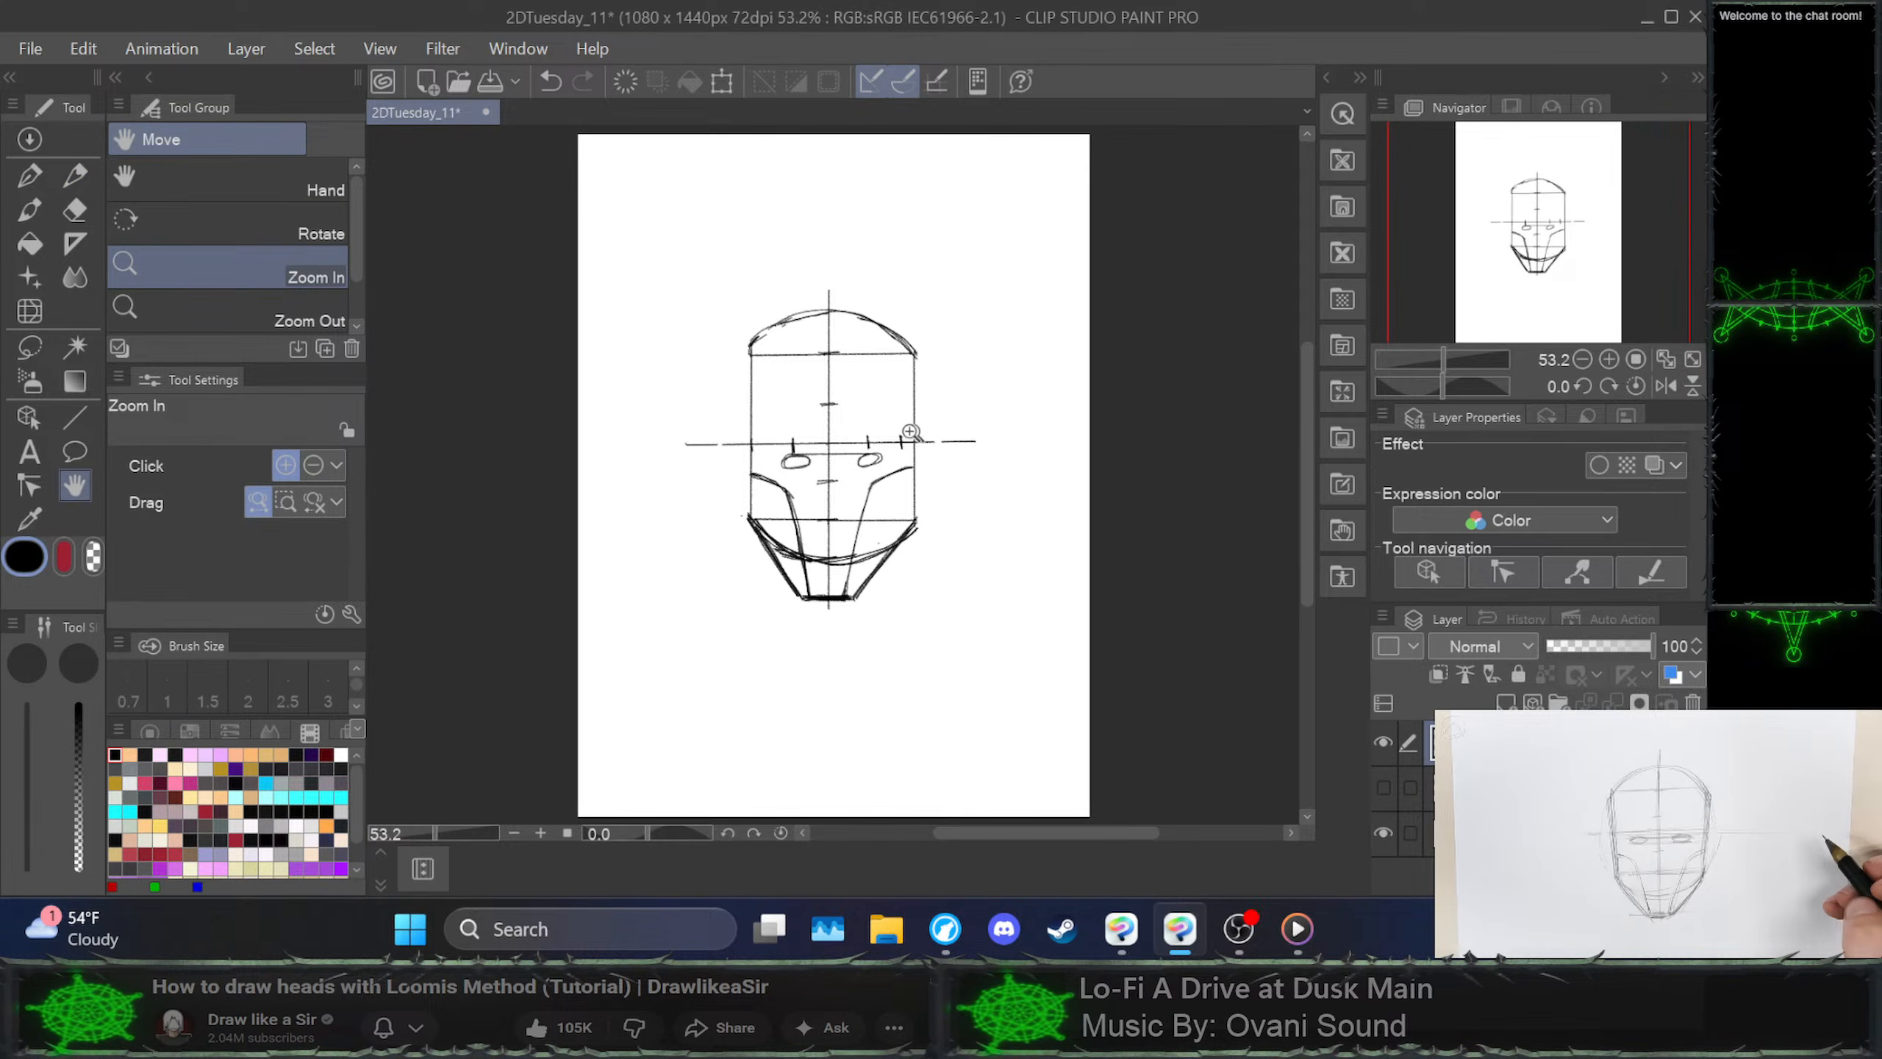
pyautogui.click(75, 176)
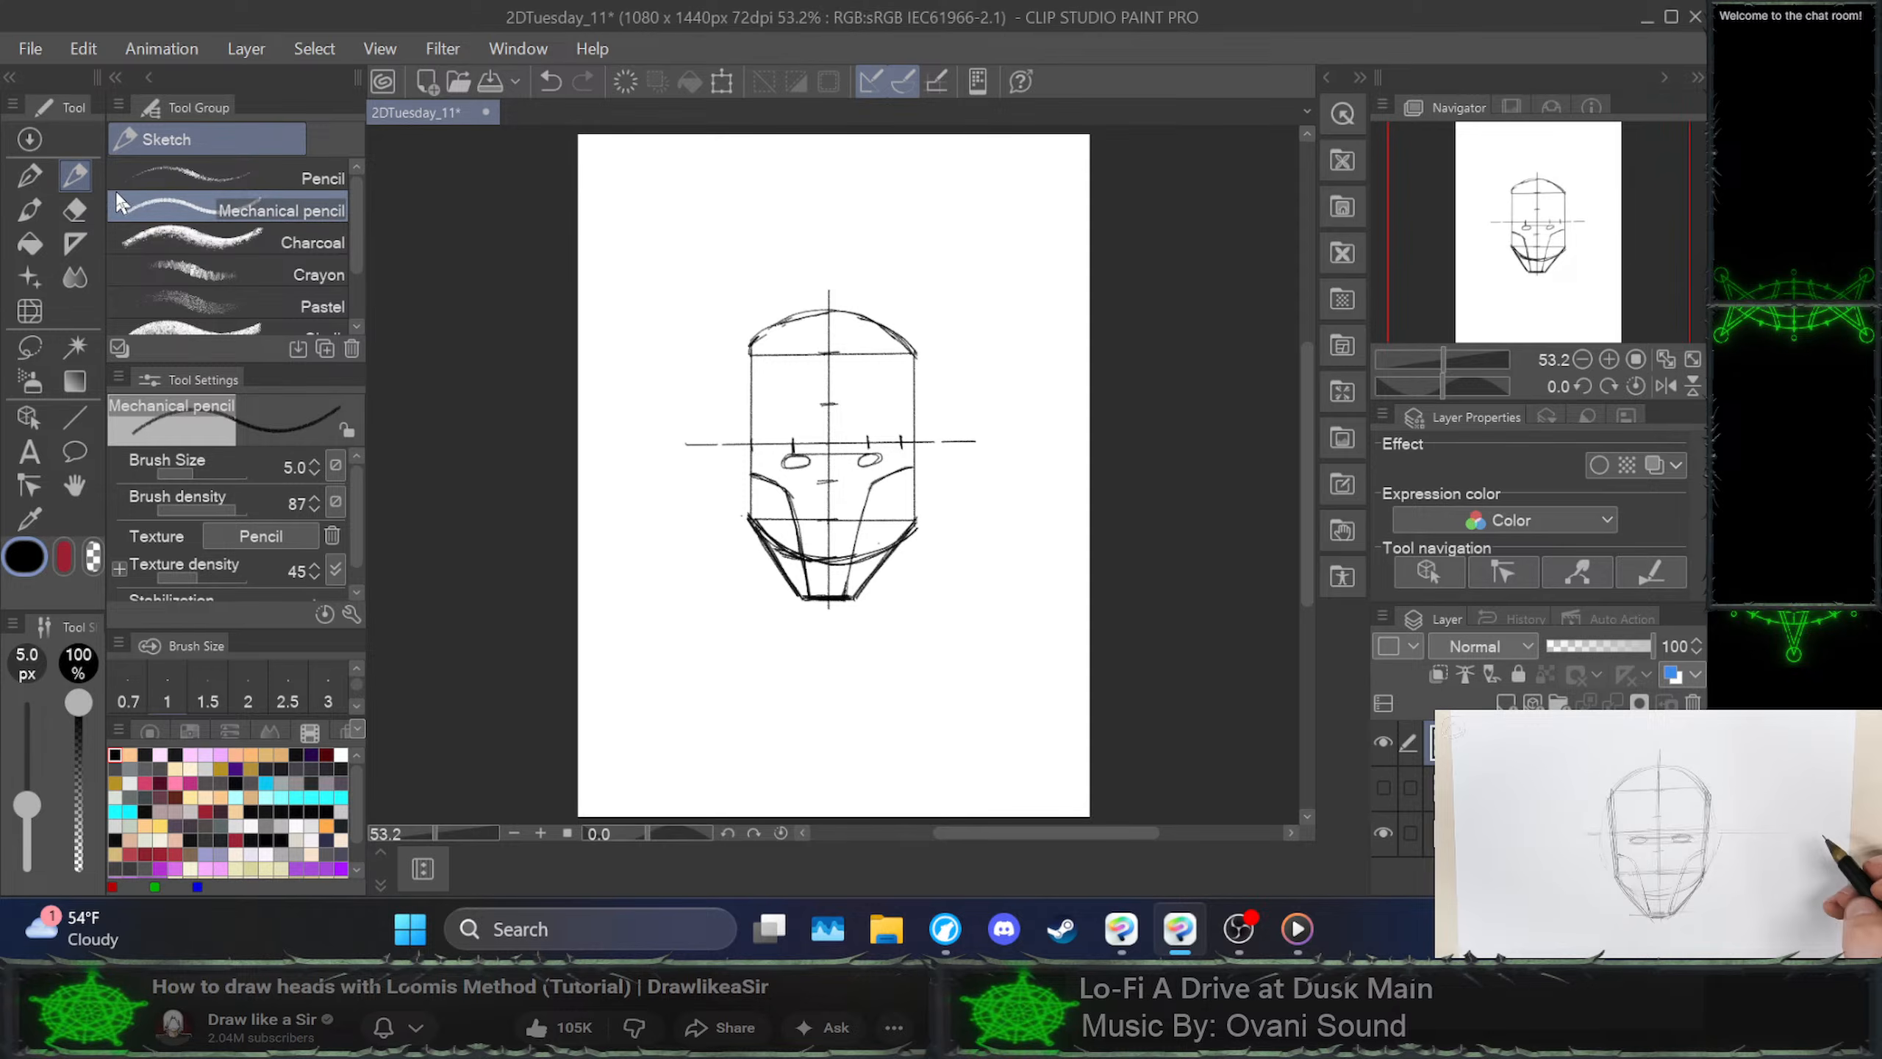
pyautogui.hotkey('ctrl', 'z')
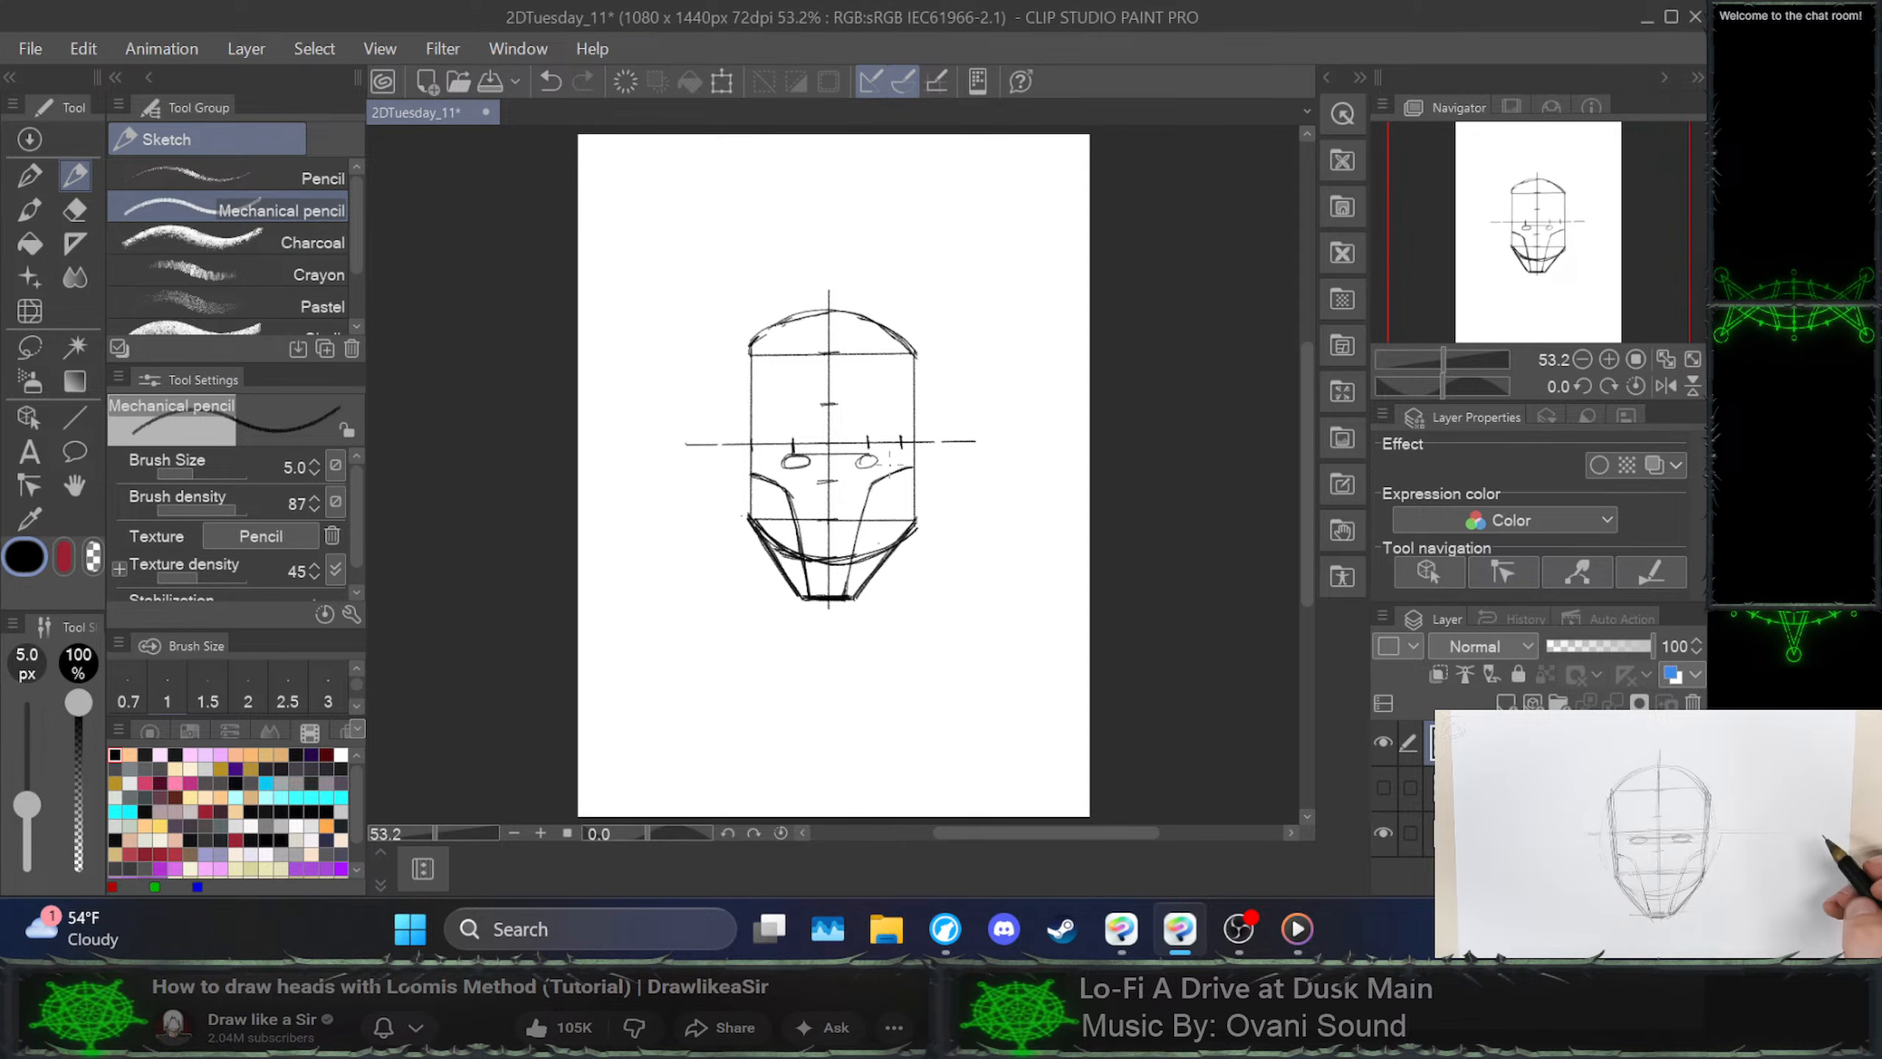
pyautogui.hotkey('ctrl', 'z')
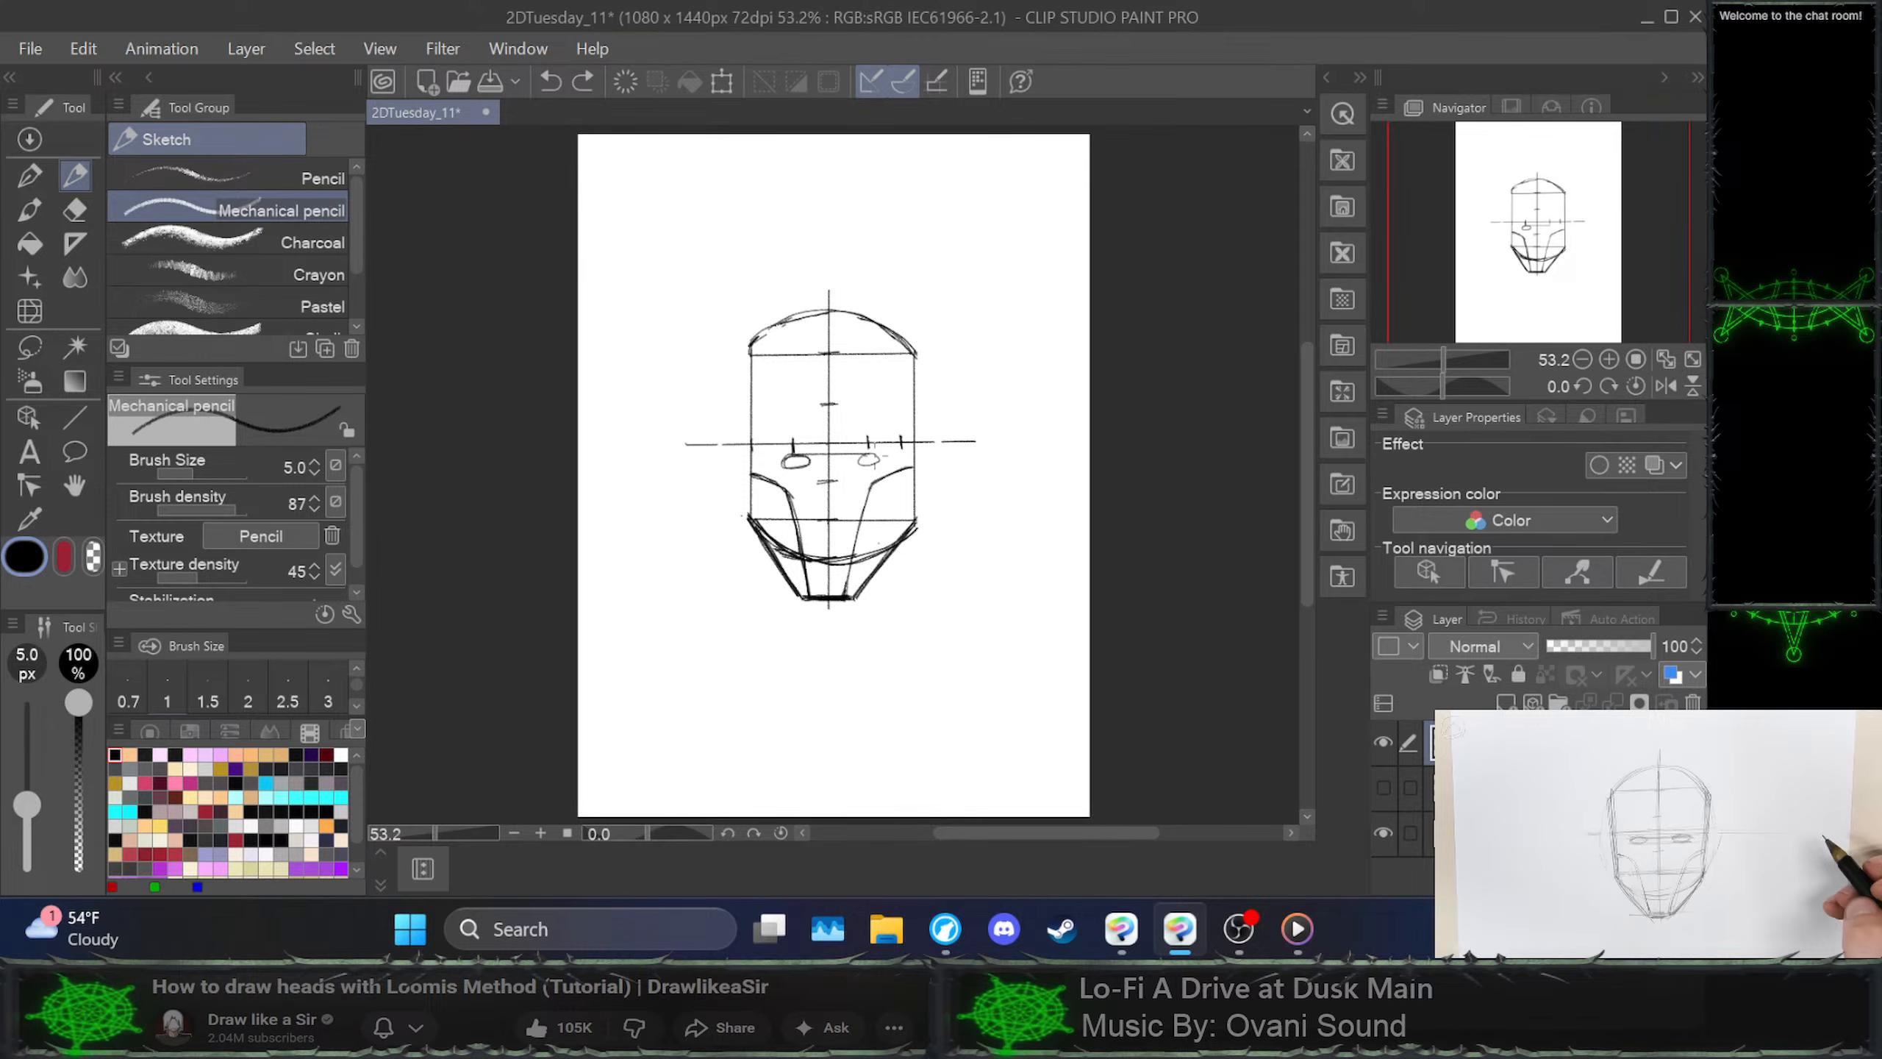
pyautogui.moveTo(875, 461); pyautogui.dragTo(874, 455)
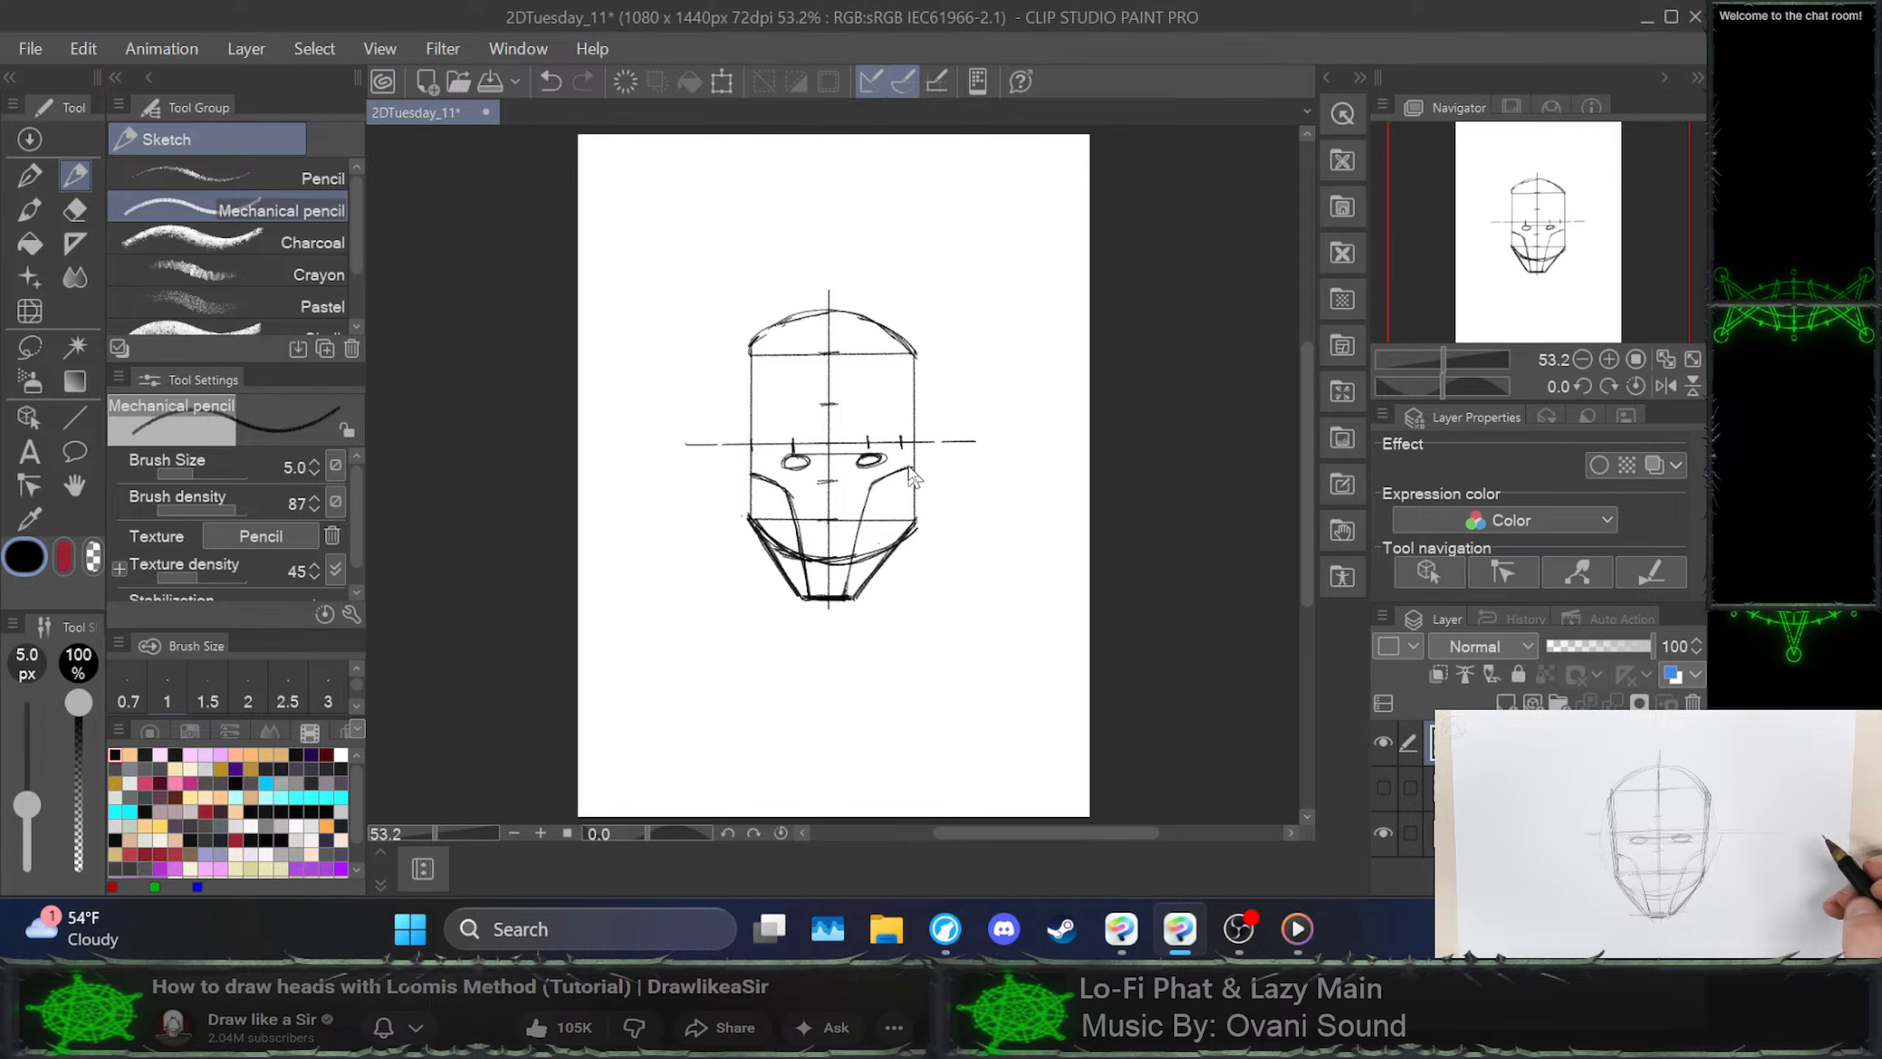
pyautogui.hotkey('ctrl', 'z')
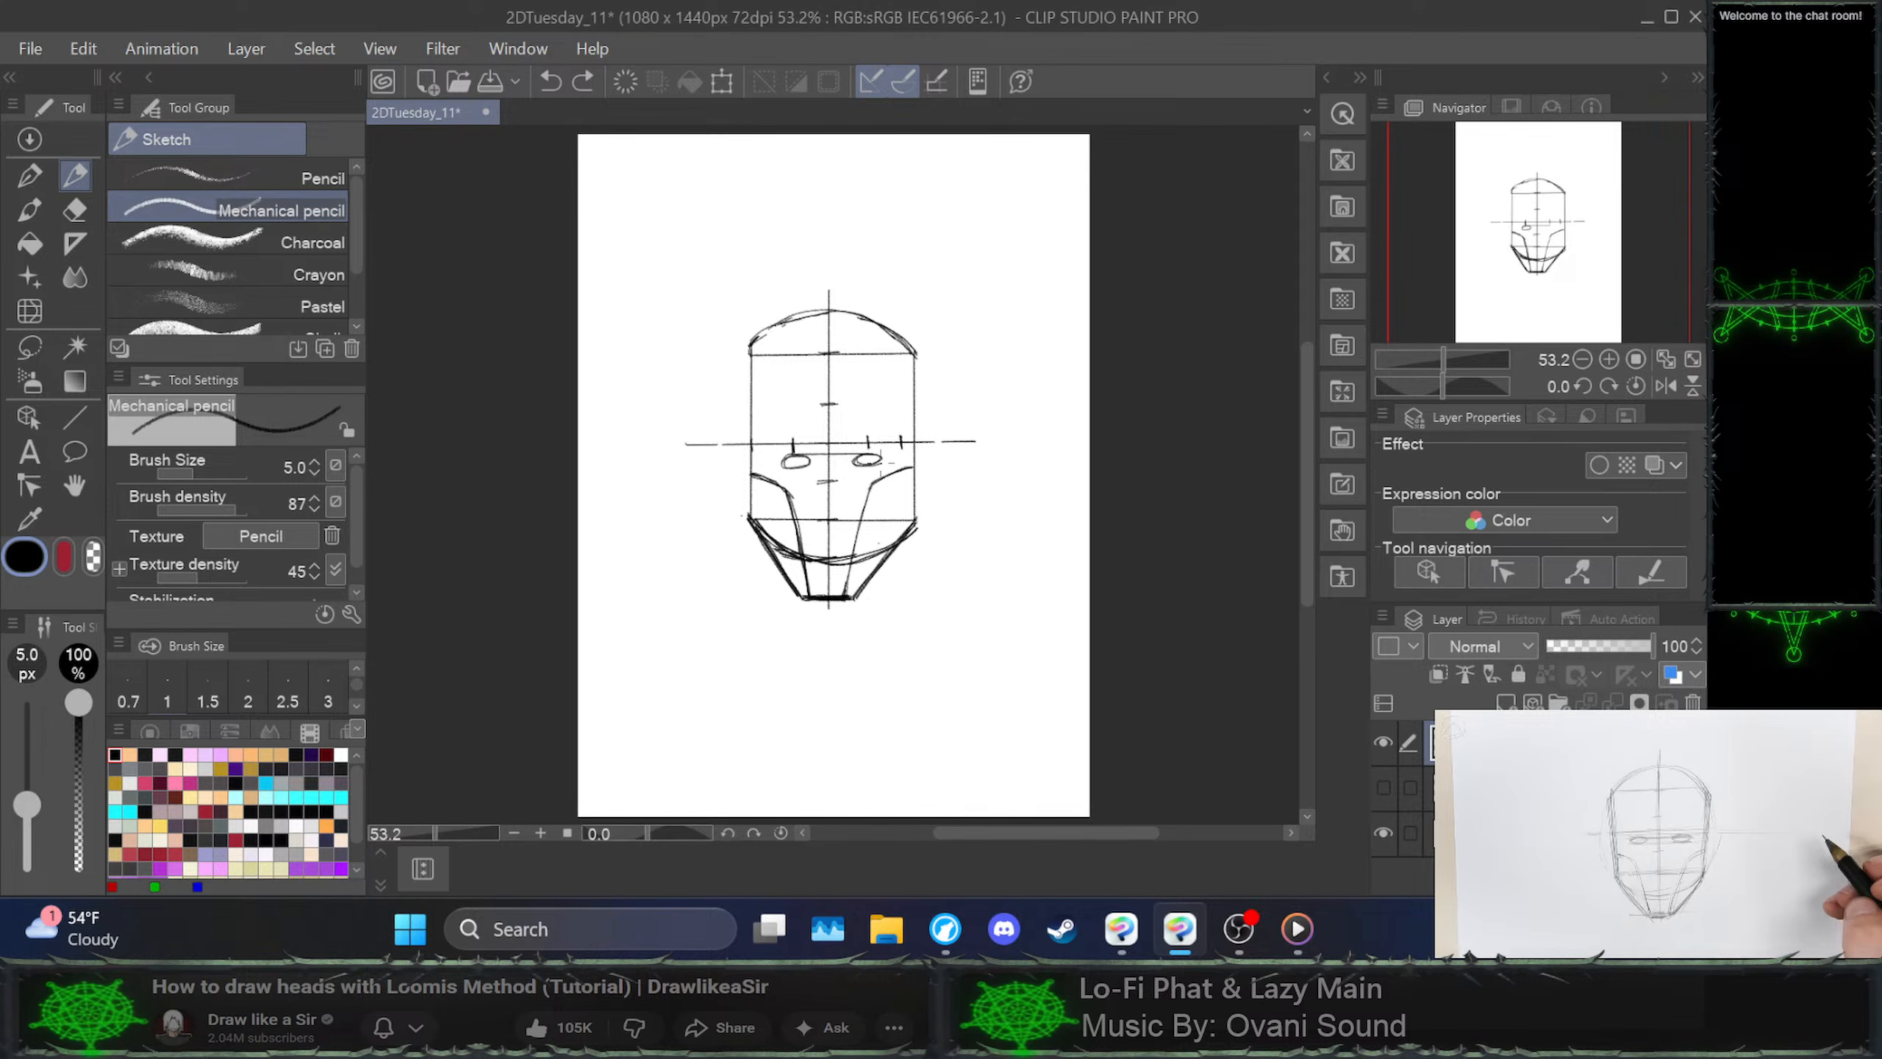
pyautogui.moveTo(880, 462); pyautogui.dragTo(881, 457)
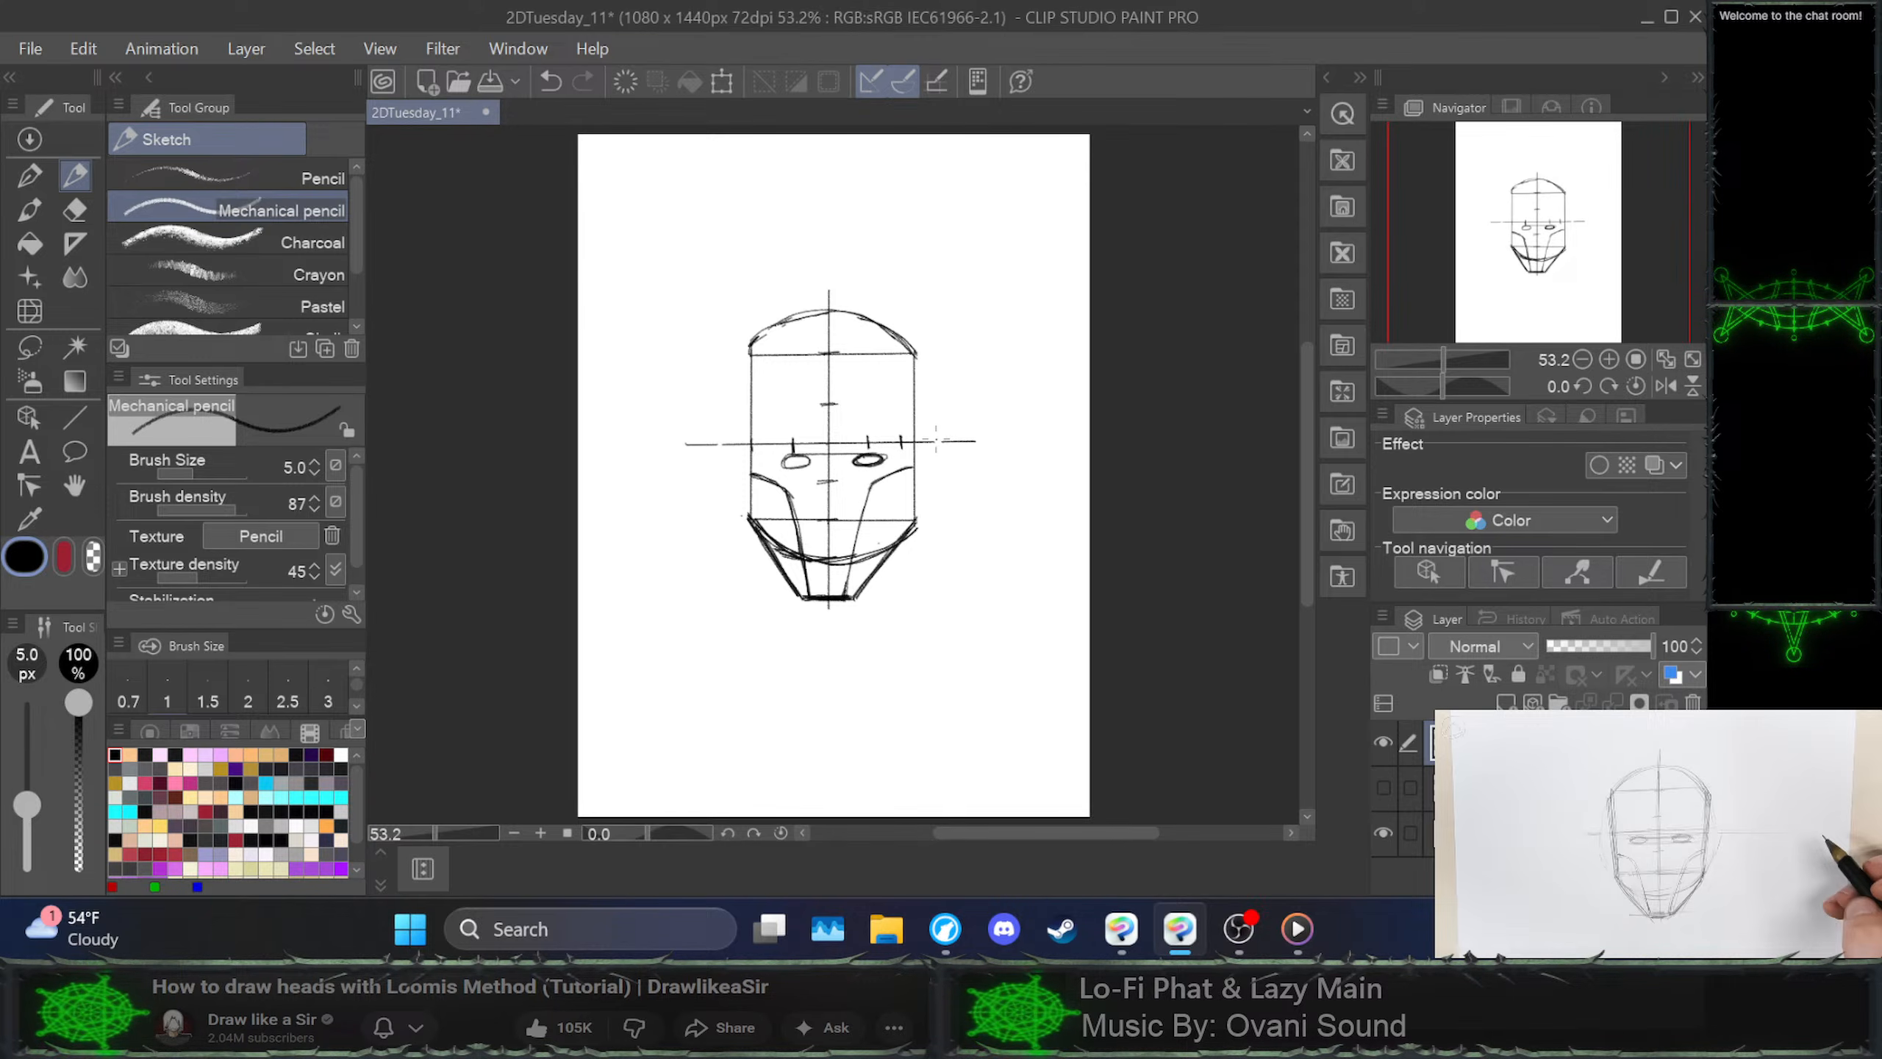
pyautogui.moveTo(808, 457); pyautogui.dragTo(781, 462)
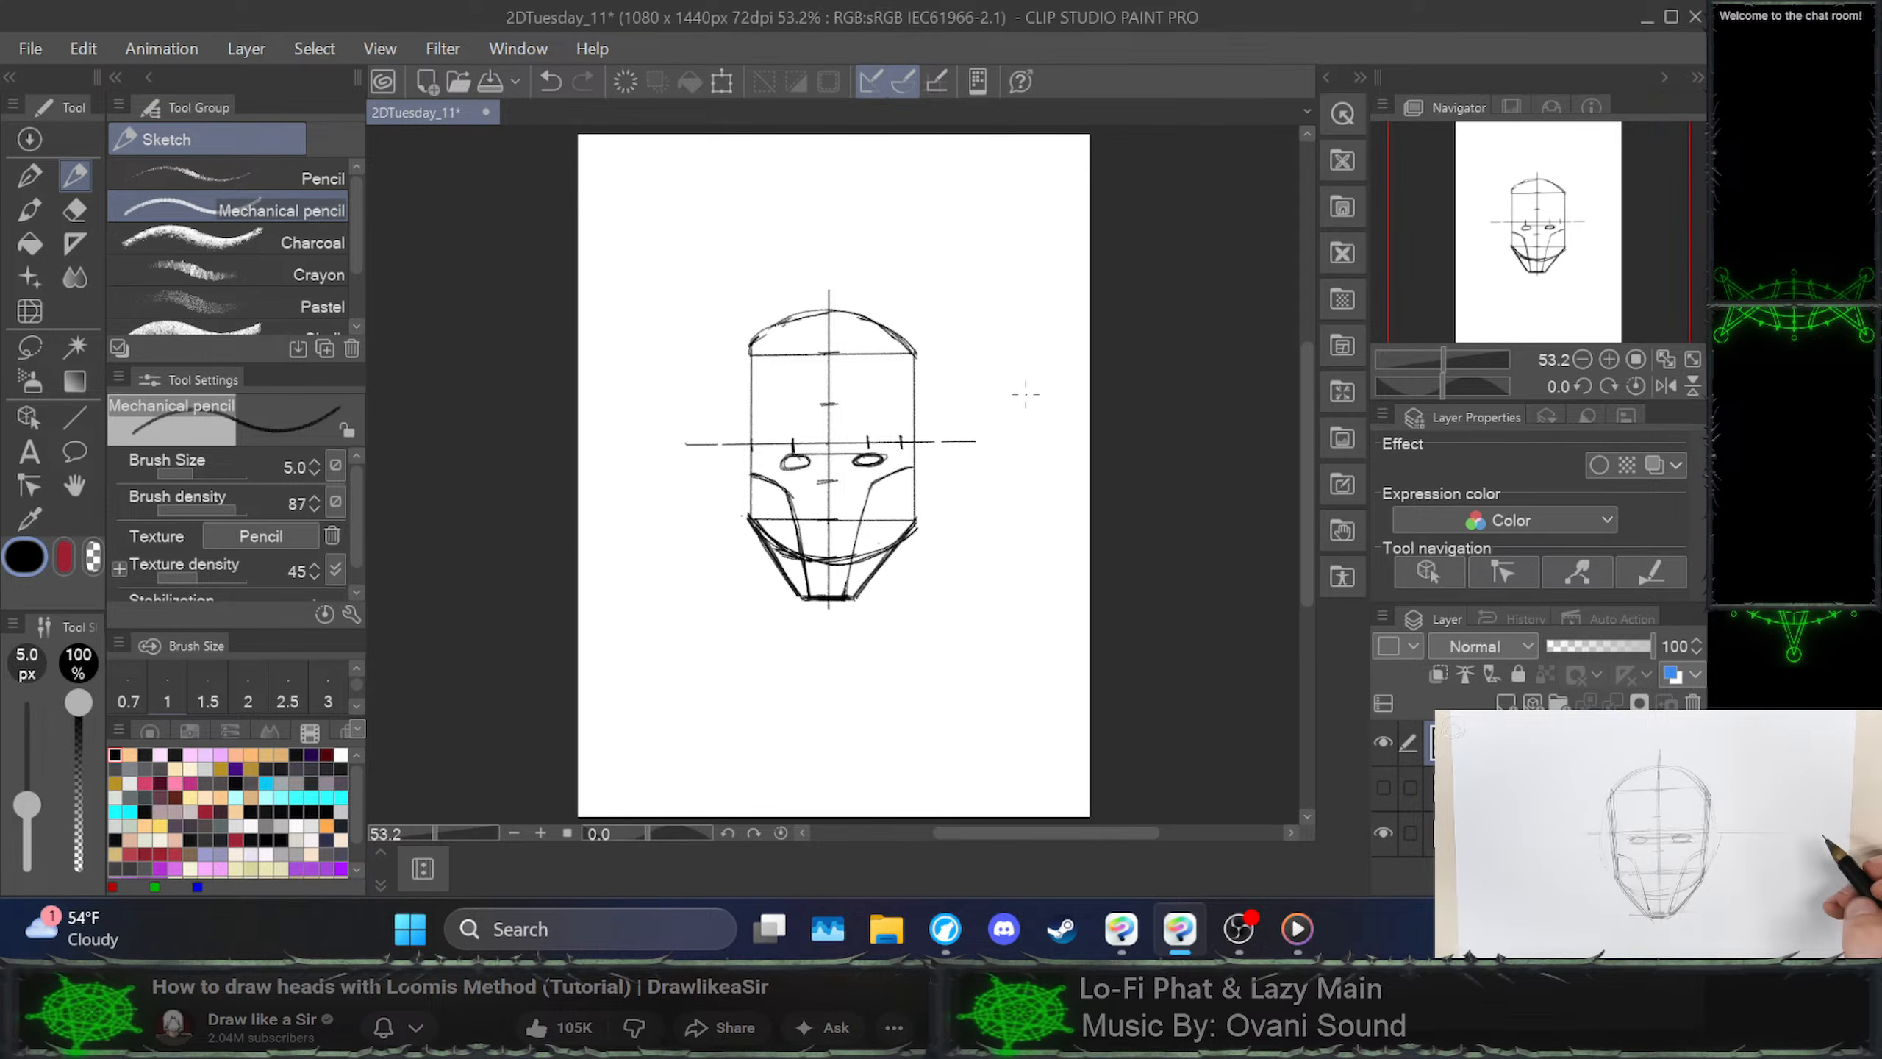
# Undo both eye ovals and redraw the left eye as a thin flat oval under the left end of the guide line
pyautogui.hotkey('ctrl', 'z')
pyautogui.hotkey('ctrl', 'z')
pyautogui.hotkey('ctrl', 'z')
pyautogui.hotkey('ctrl', 'z')
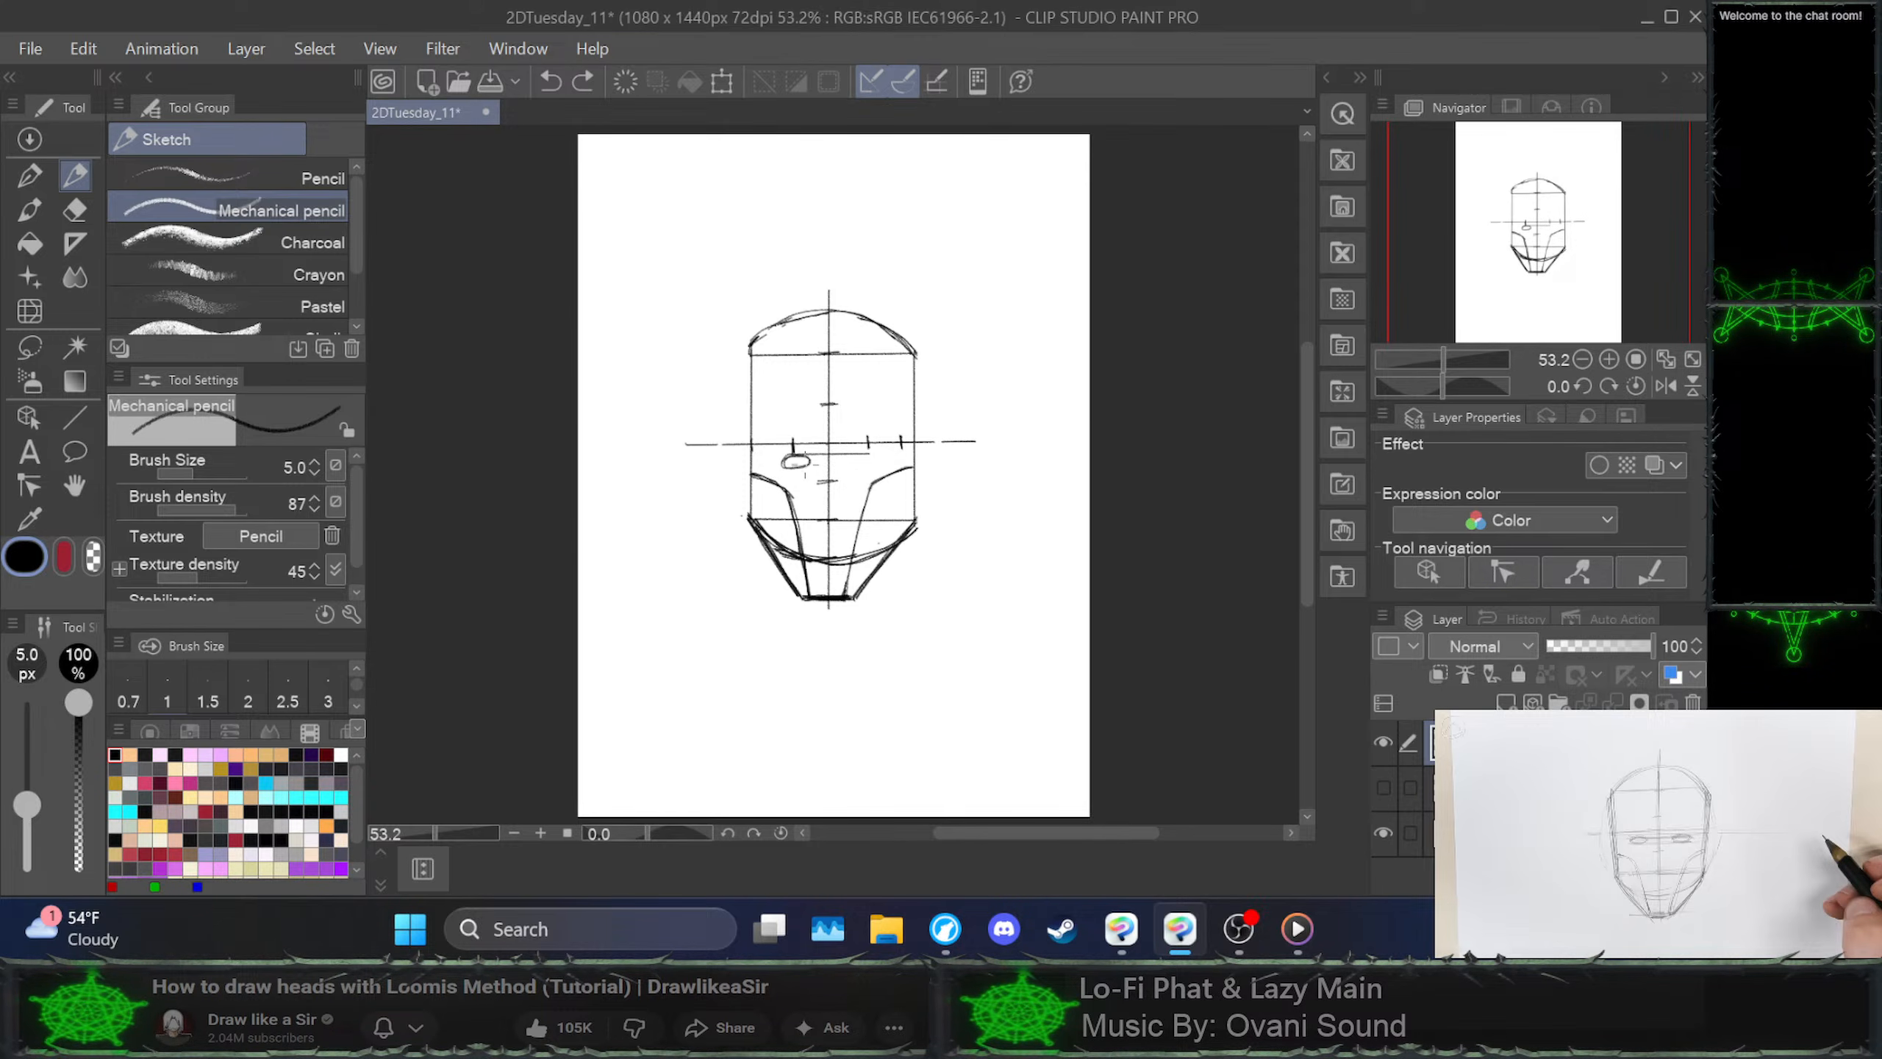
pyautogui.hotkey('ctrl', 'z')
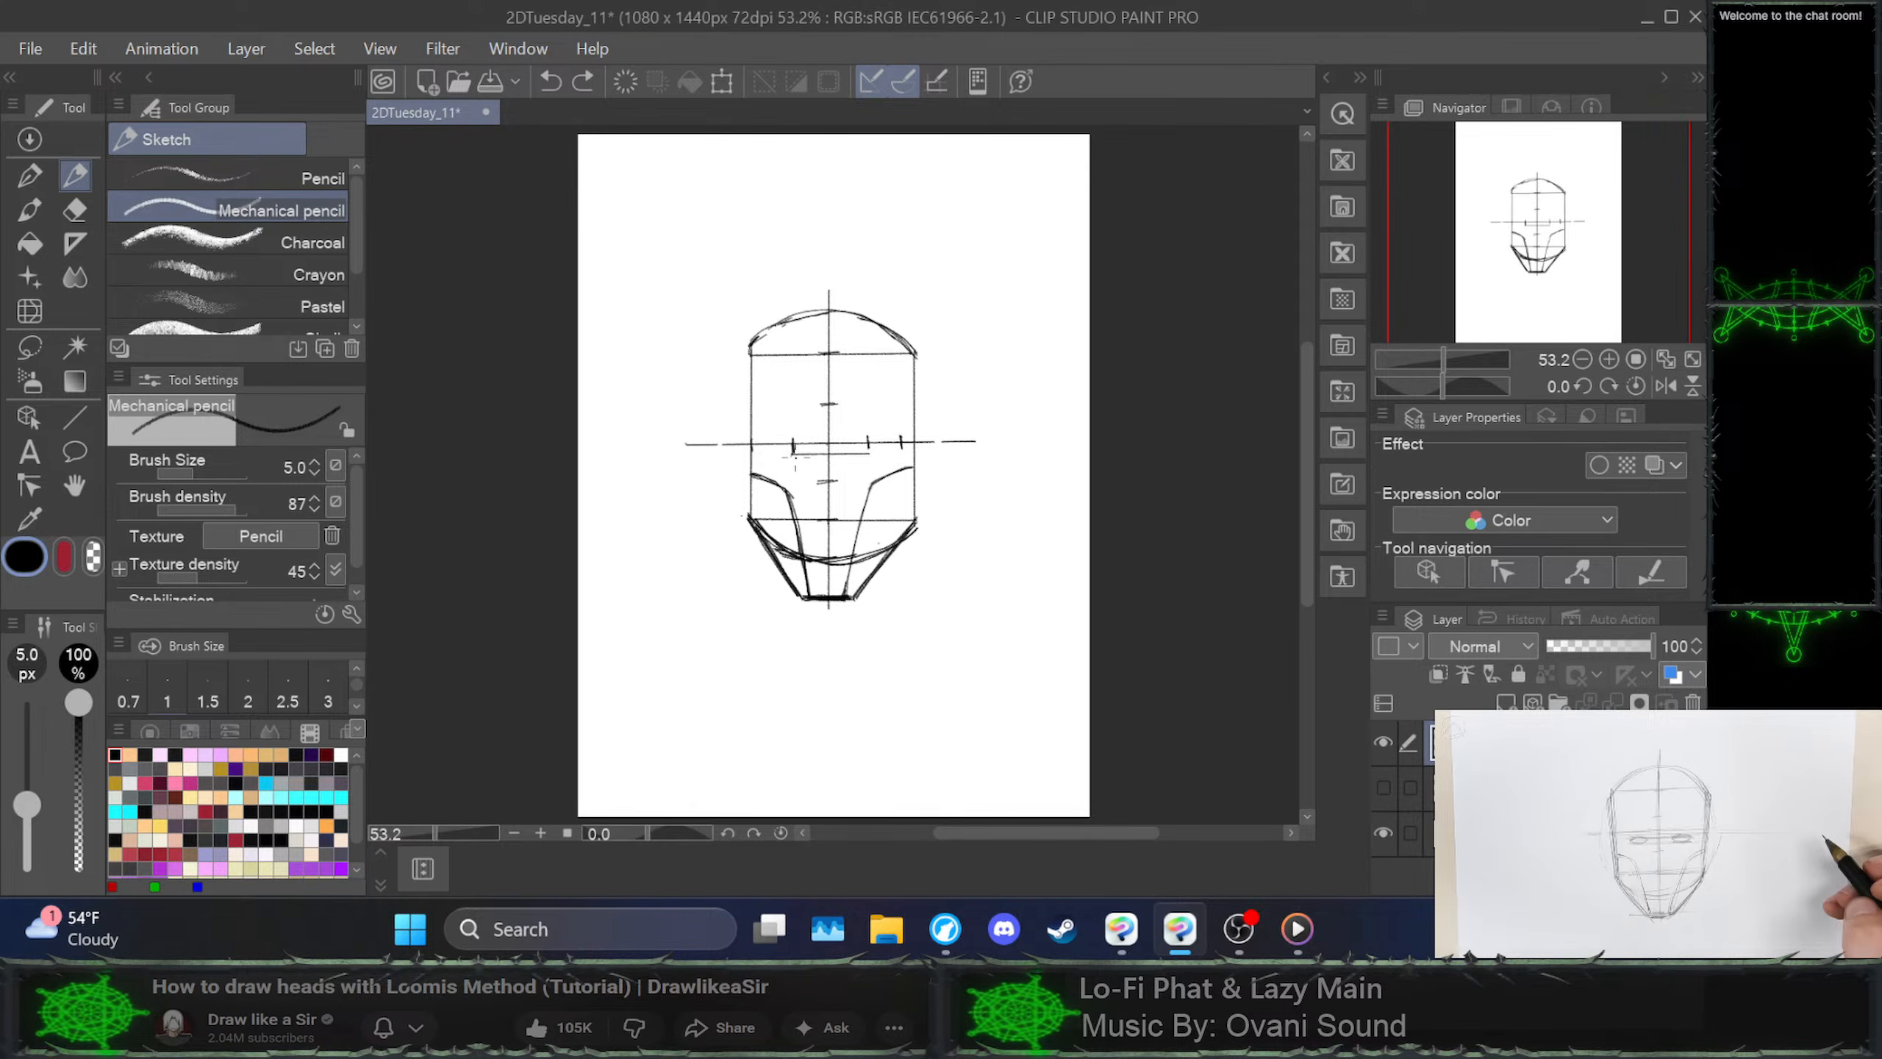
pyautogui.moveTo(794, 457); pyautogui.dragTo(815, 461)
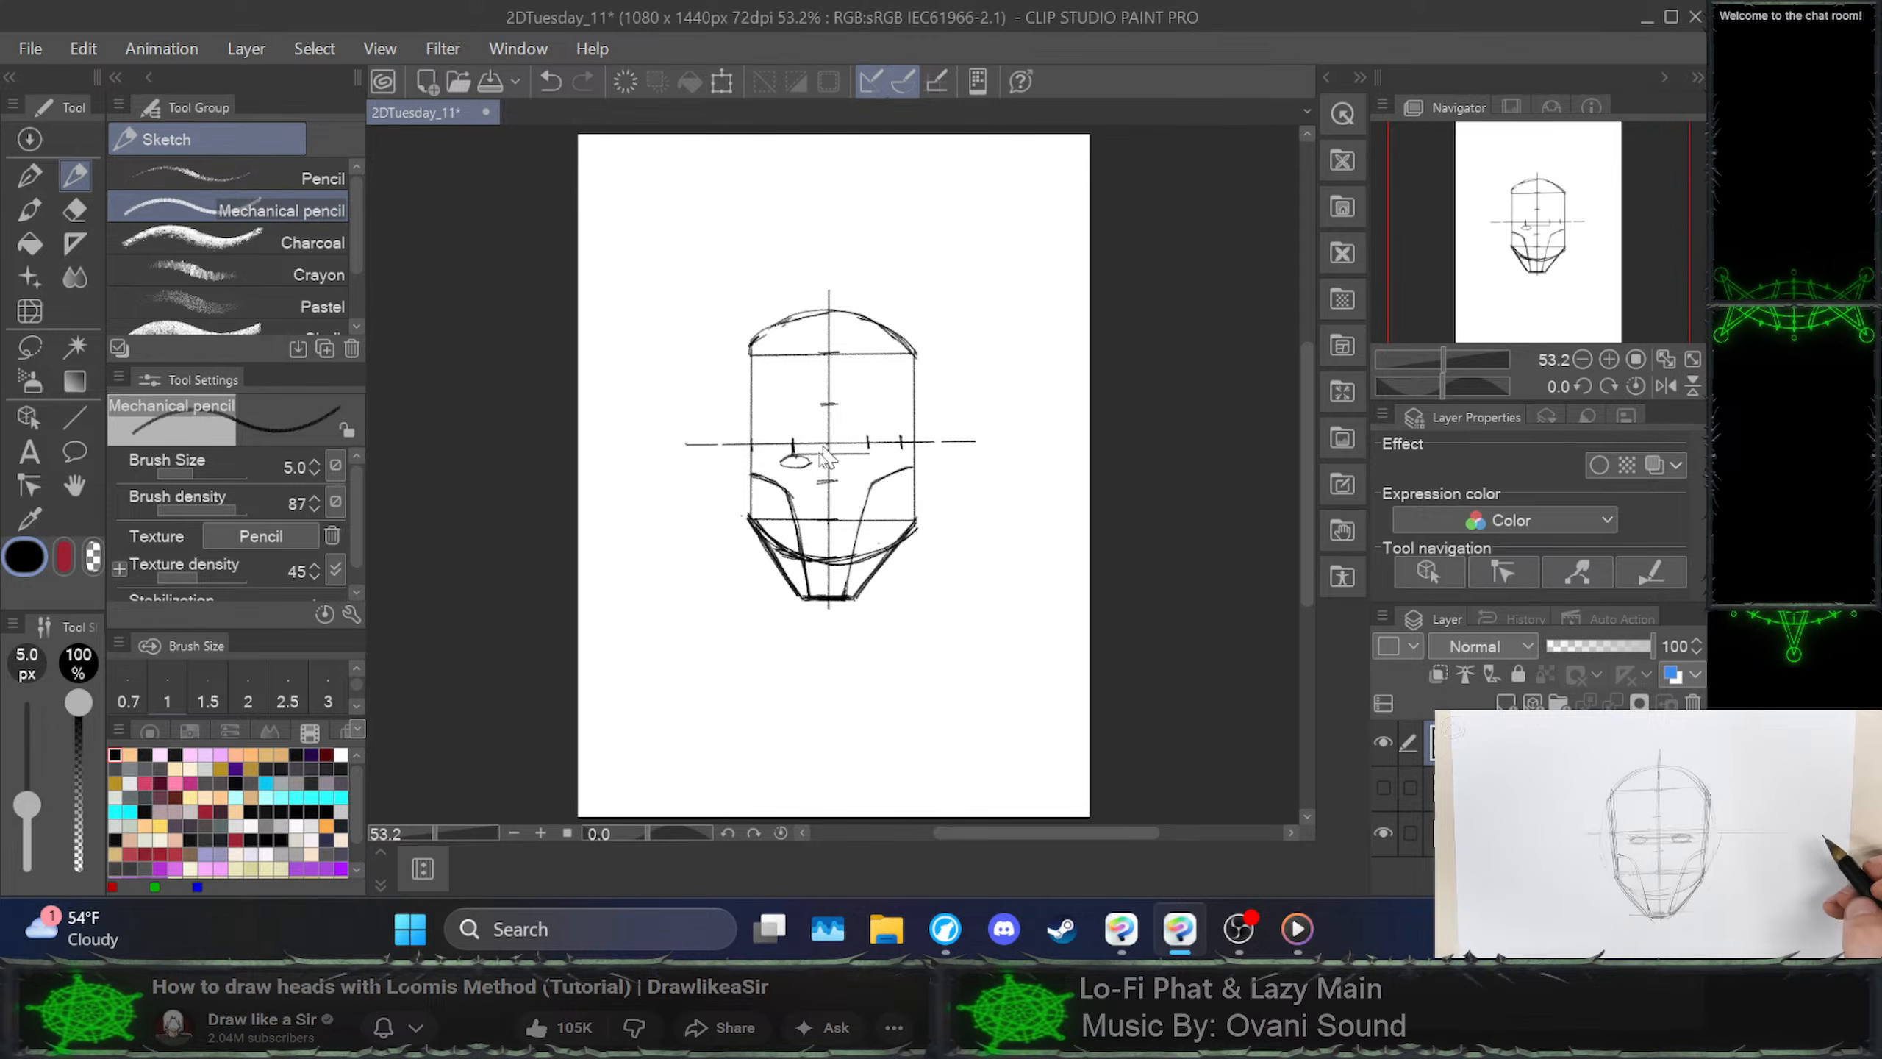
pyautogui.hotkey('ctrl', 'z')
pyautogui.moveTo(777, 459)
pyautogui.mouseDown()
pyautogui.moveTo(817, 458)
pyautogui.moveTo(791, 475)
pyautogui.mouseUp()
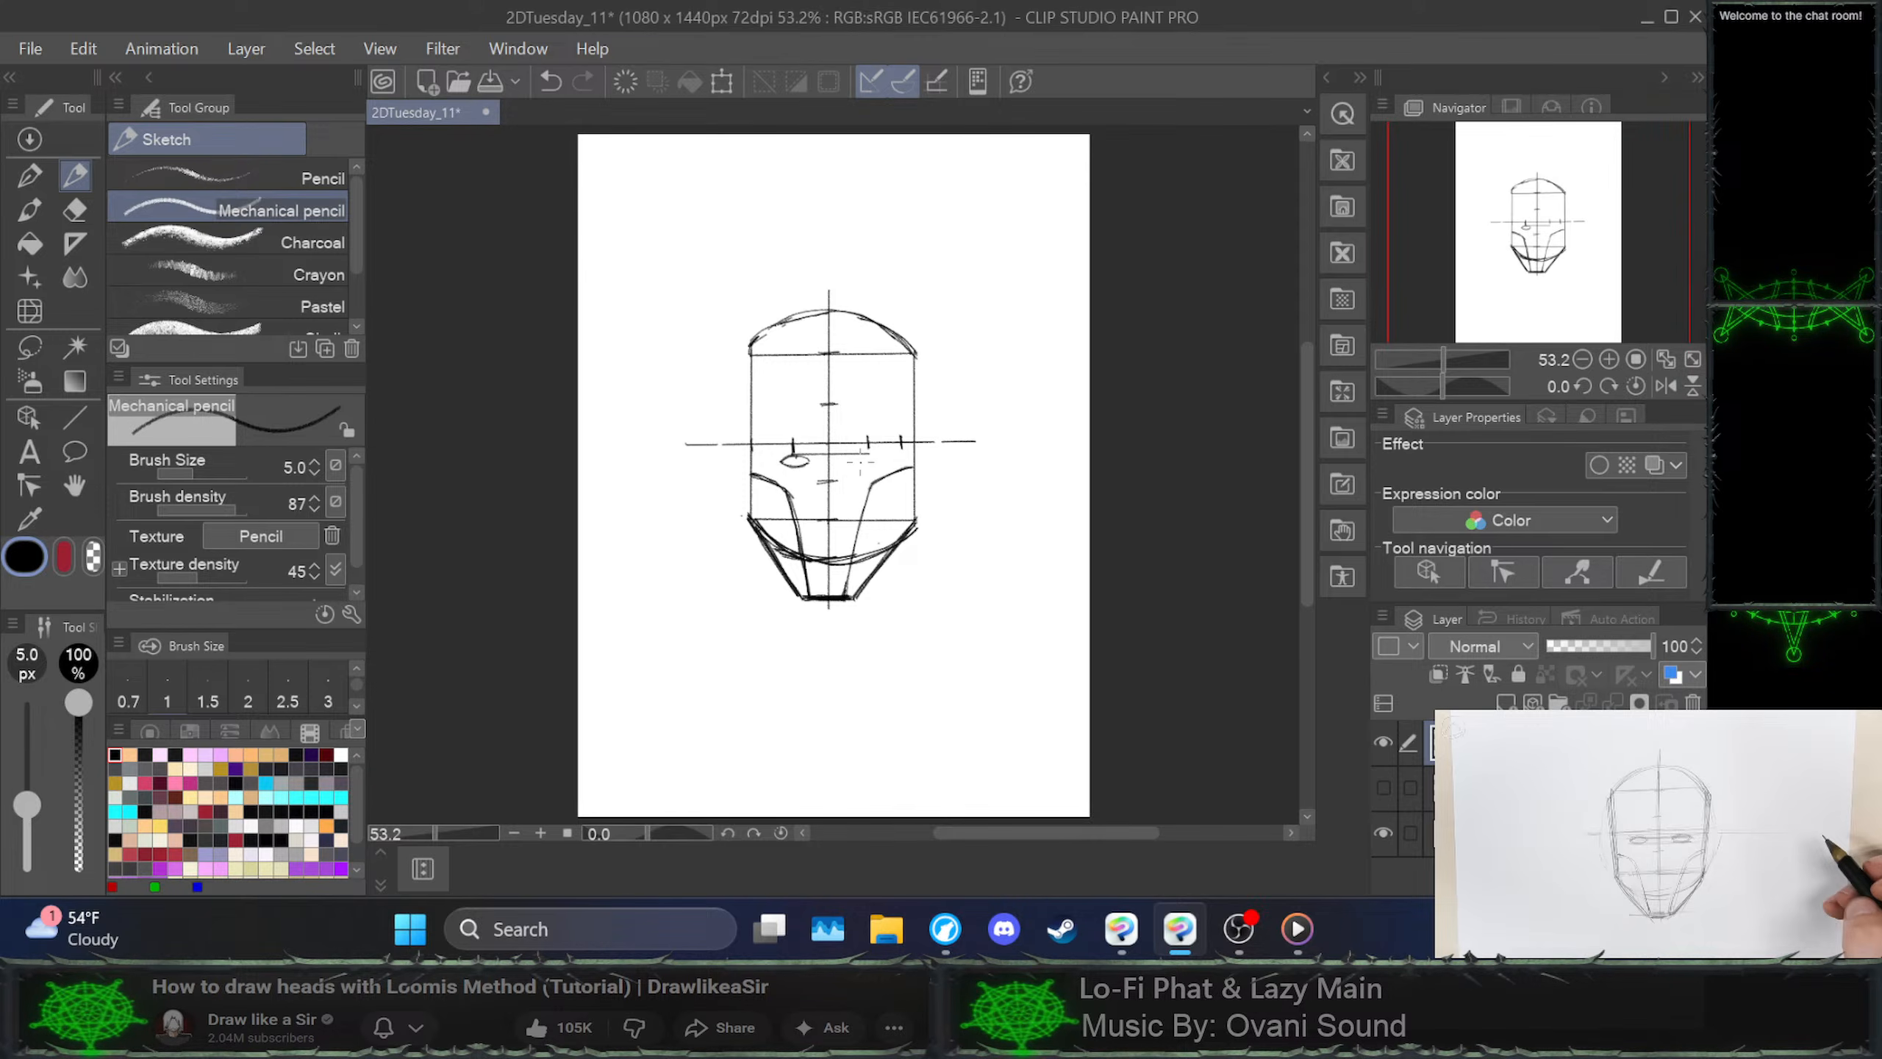
pyautogui.moveTo(860, 464); pyautogui.dragTo(881, 459)
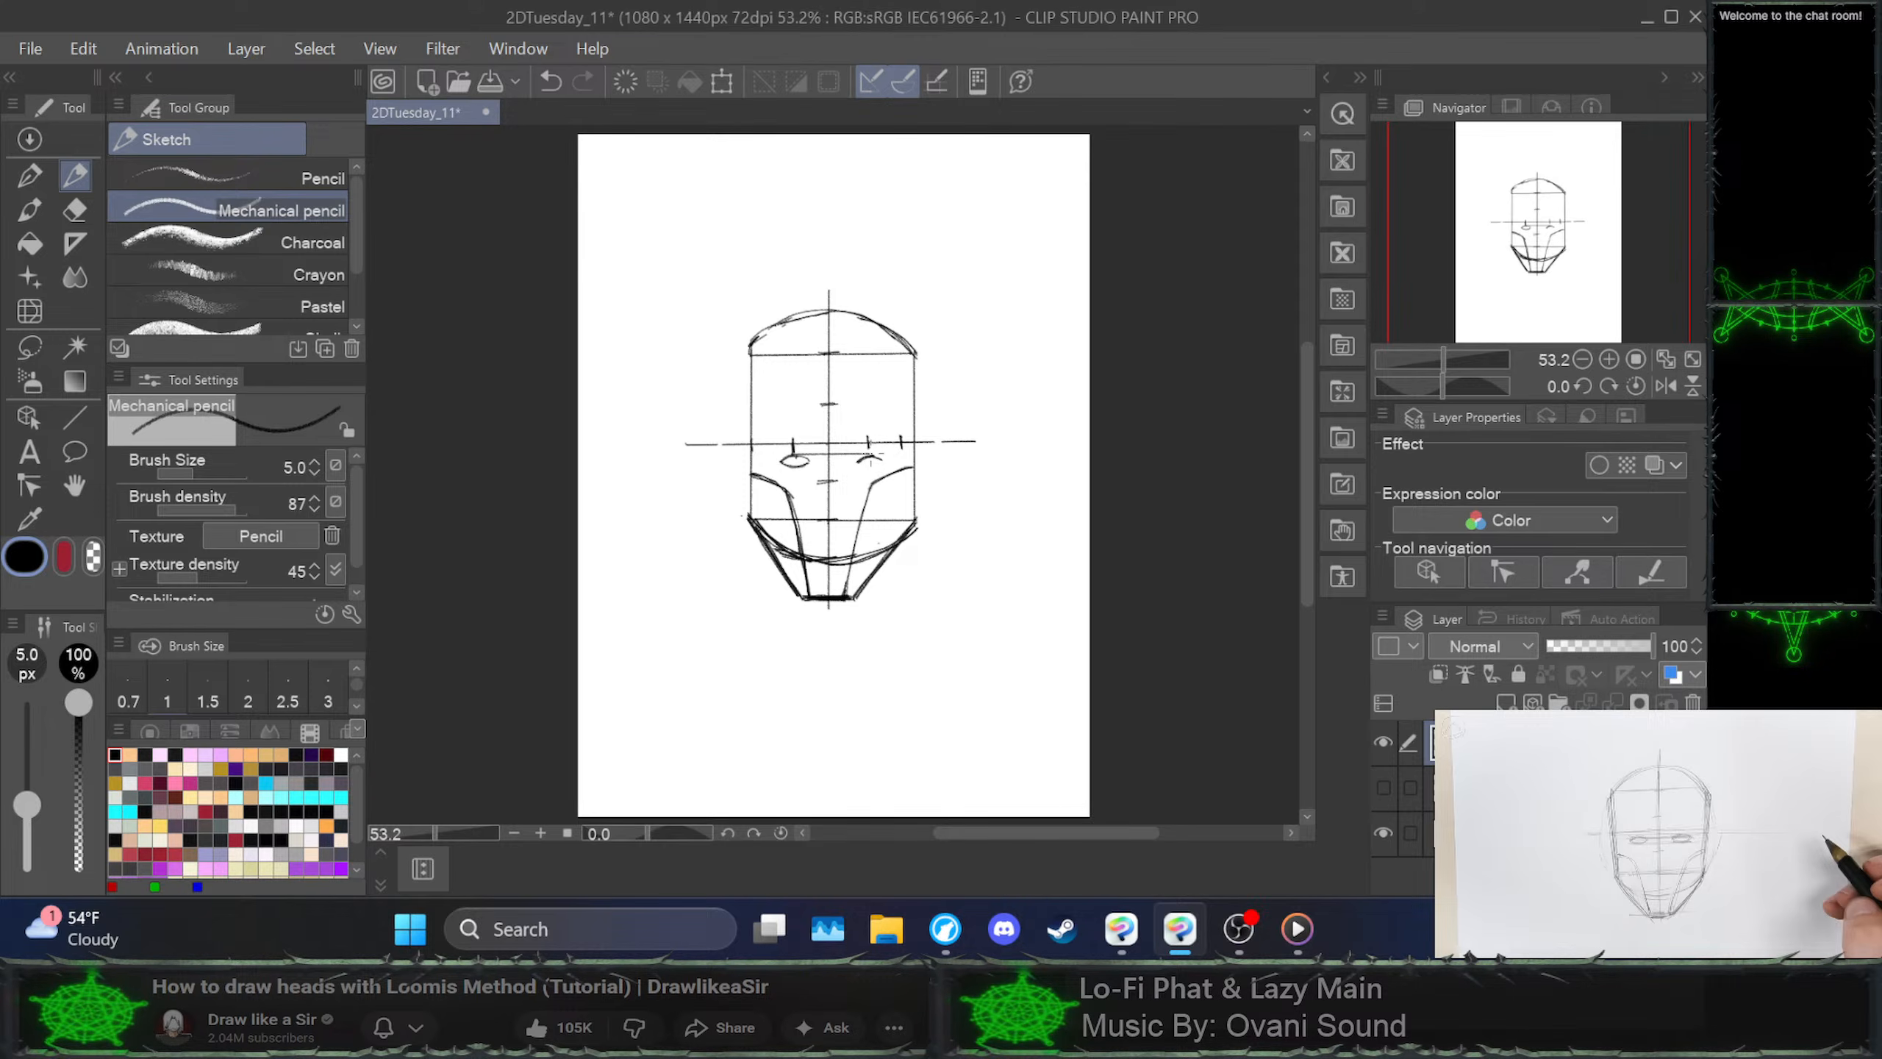
pyautogui.hotkey('ctrl', 'z')
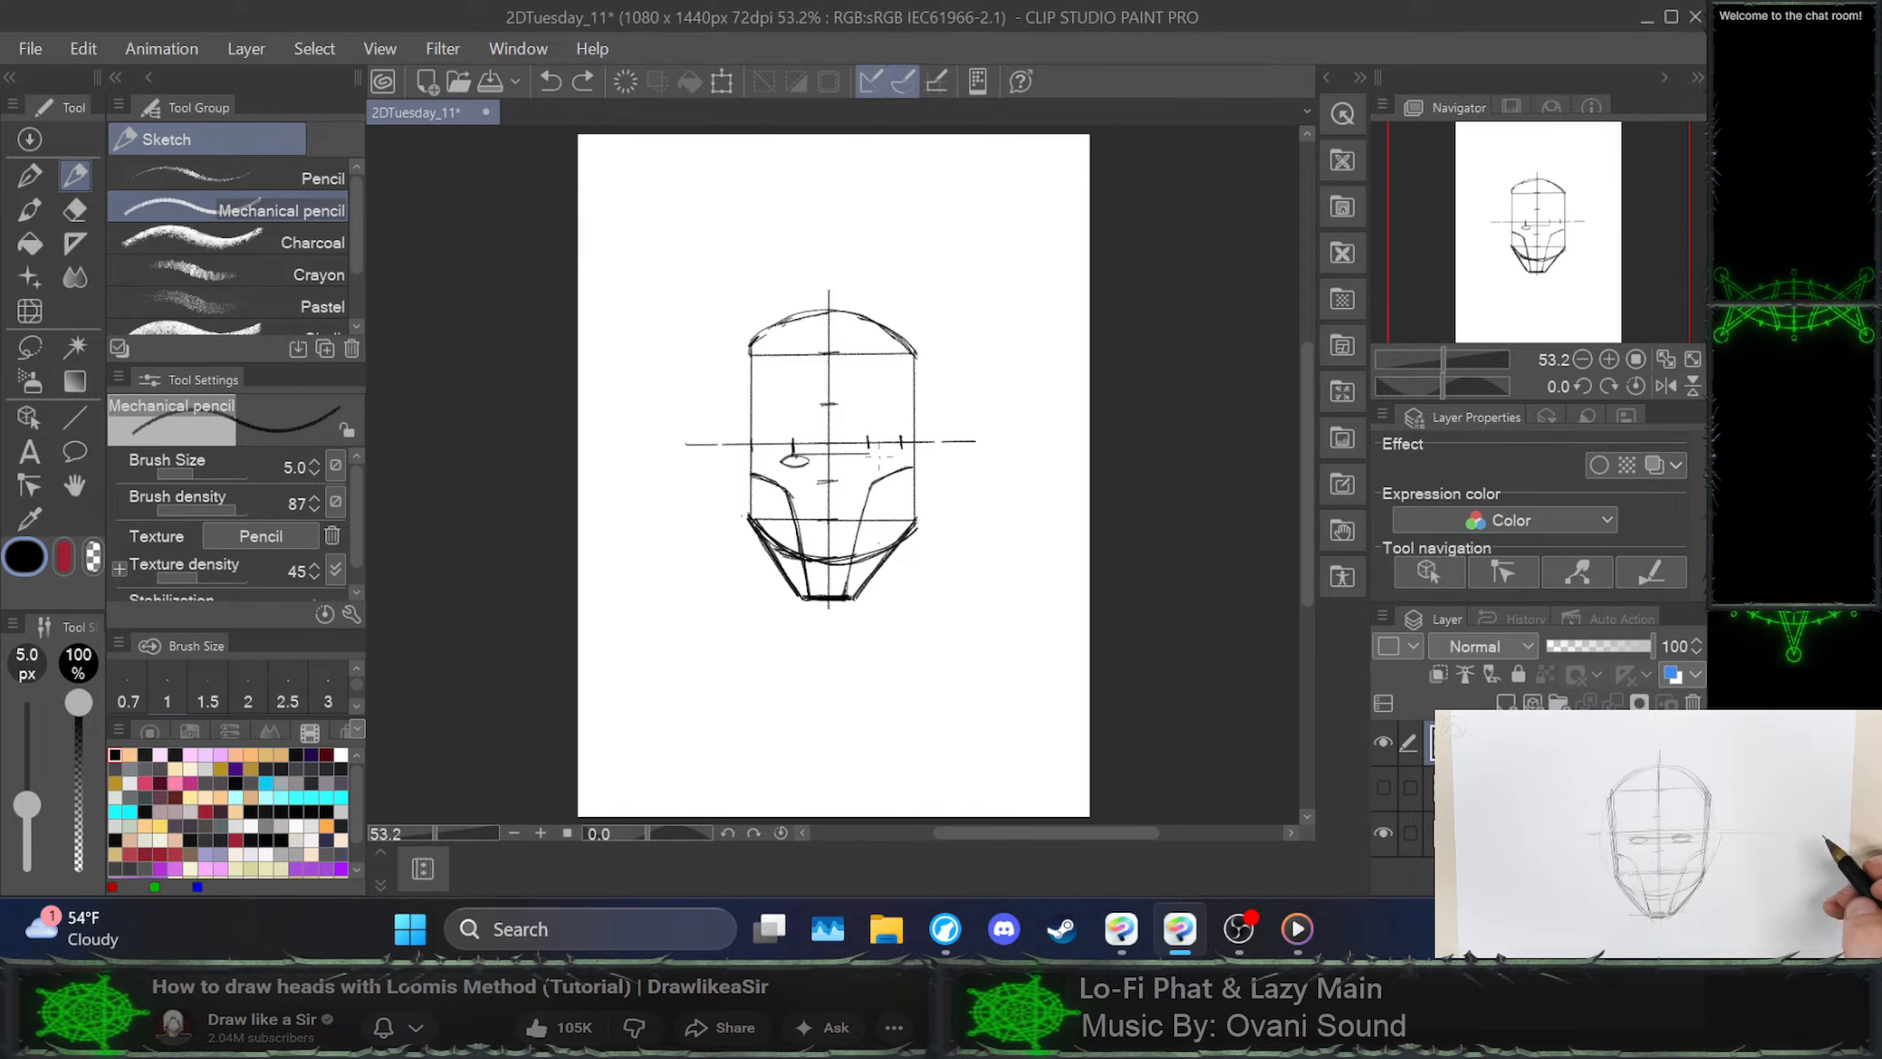
pyautogui.moveTo(862, 465); pyautogui.dragTo(879, 448)
pyautogui.hotkey('ctrl', 'z')
pyautogui.hotkey('ctrl', 'z')
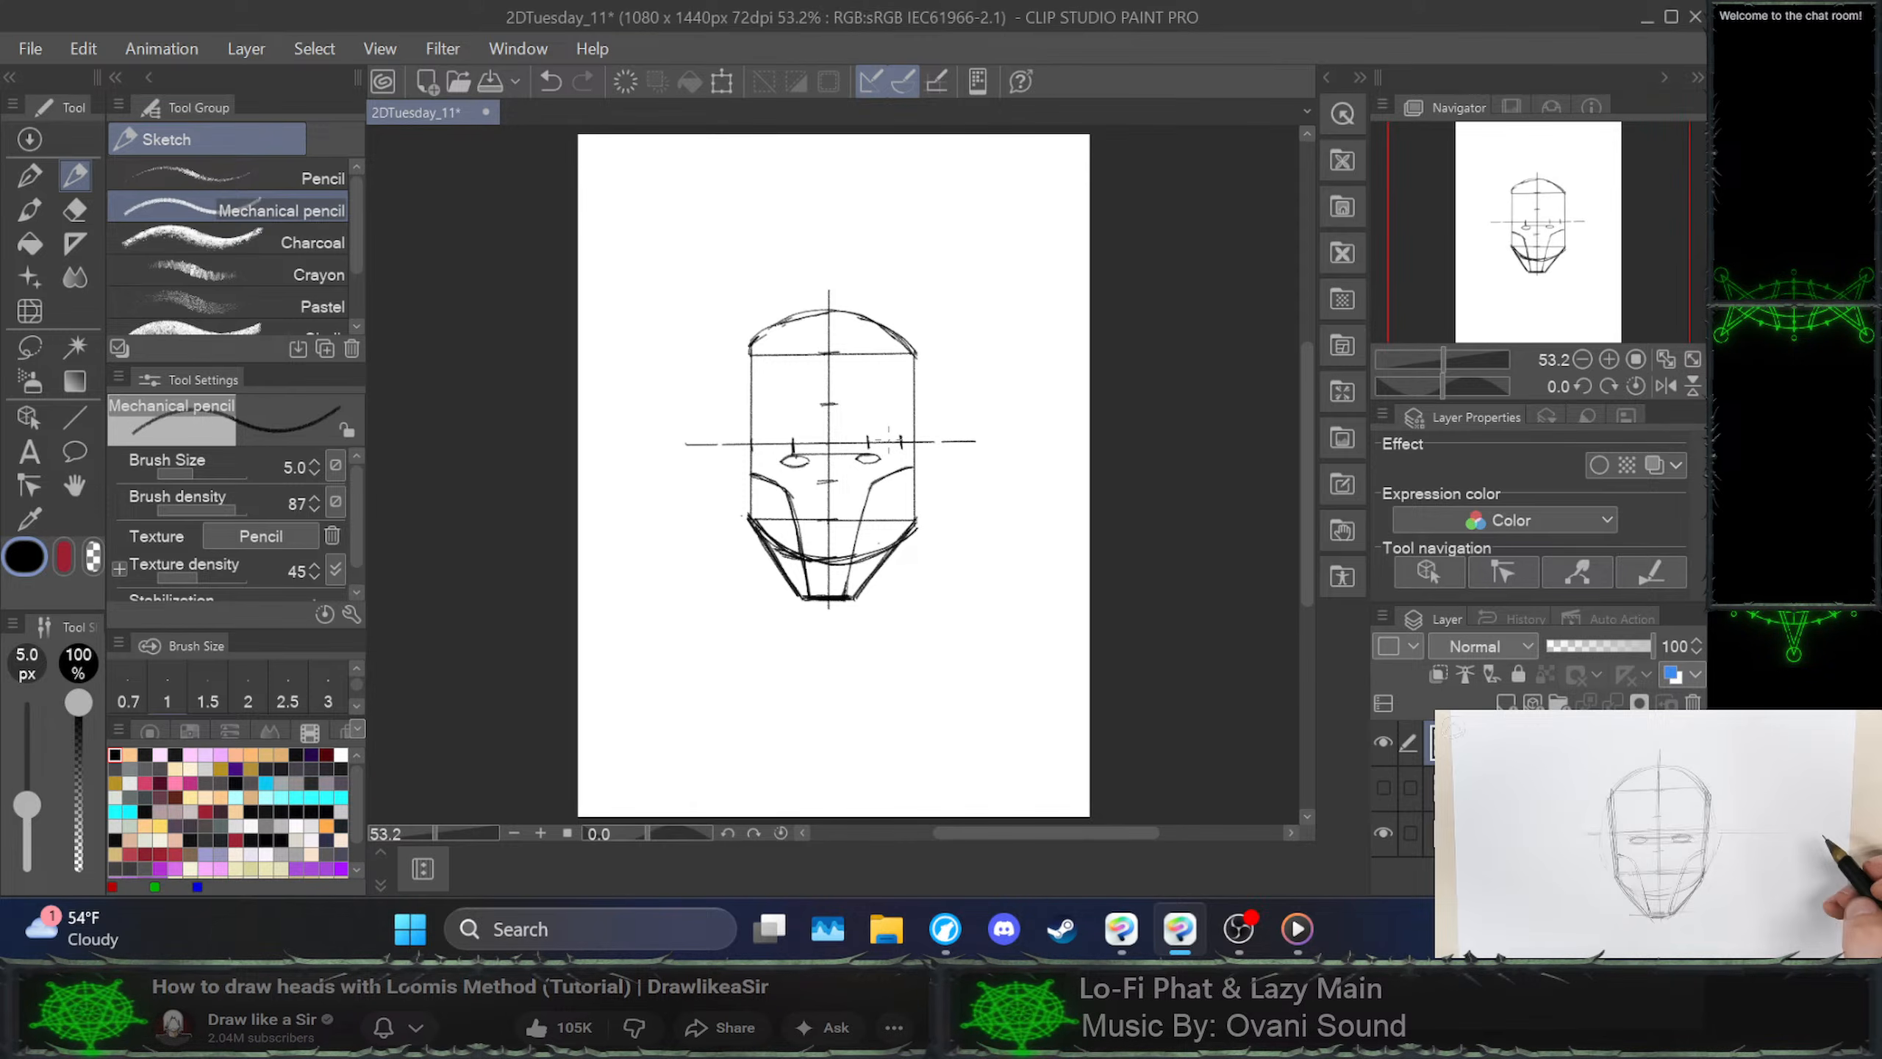
pyautogui.hotkey('ctrl', 'z')
pyautogui.hotkey('ctrl', 'z')
pyautogui.hotkey('ctrl', 'z')
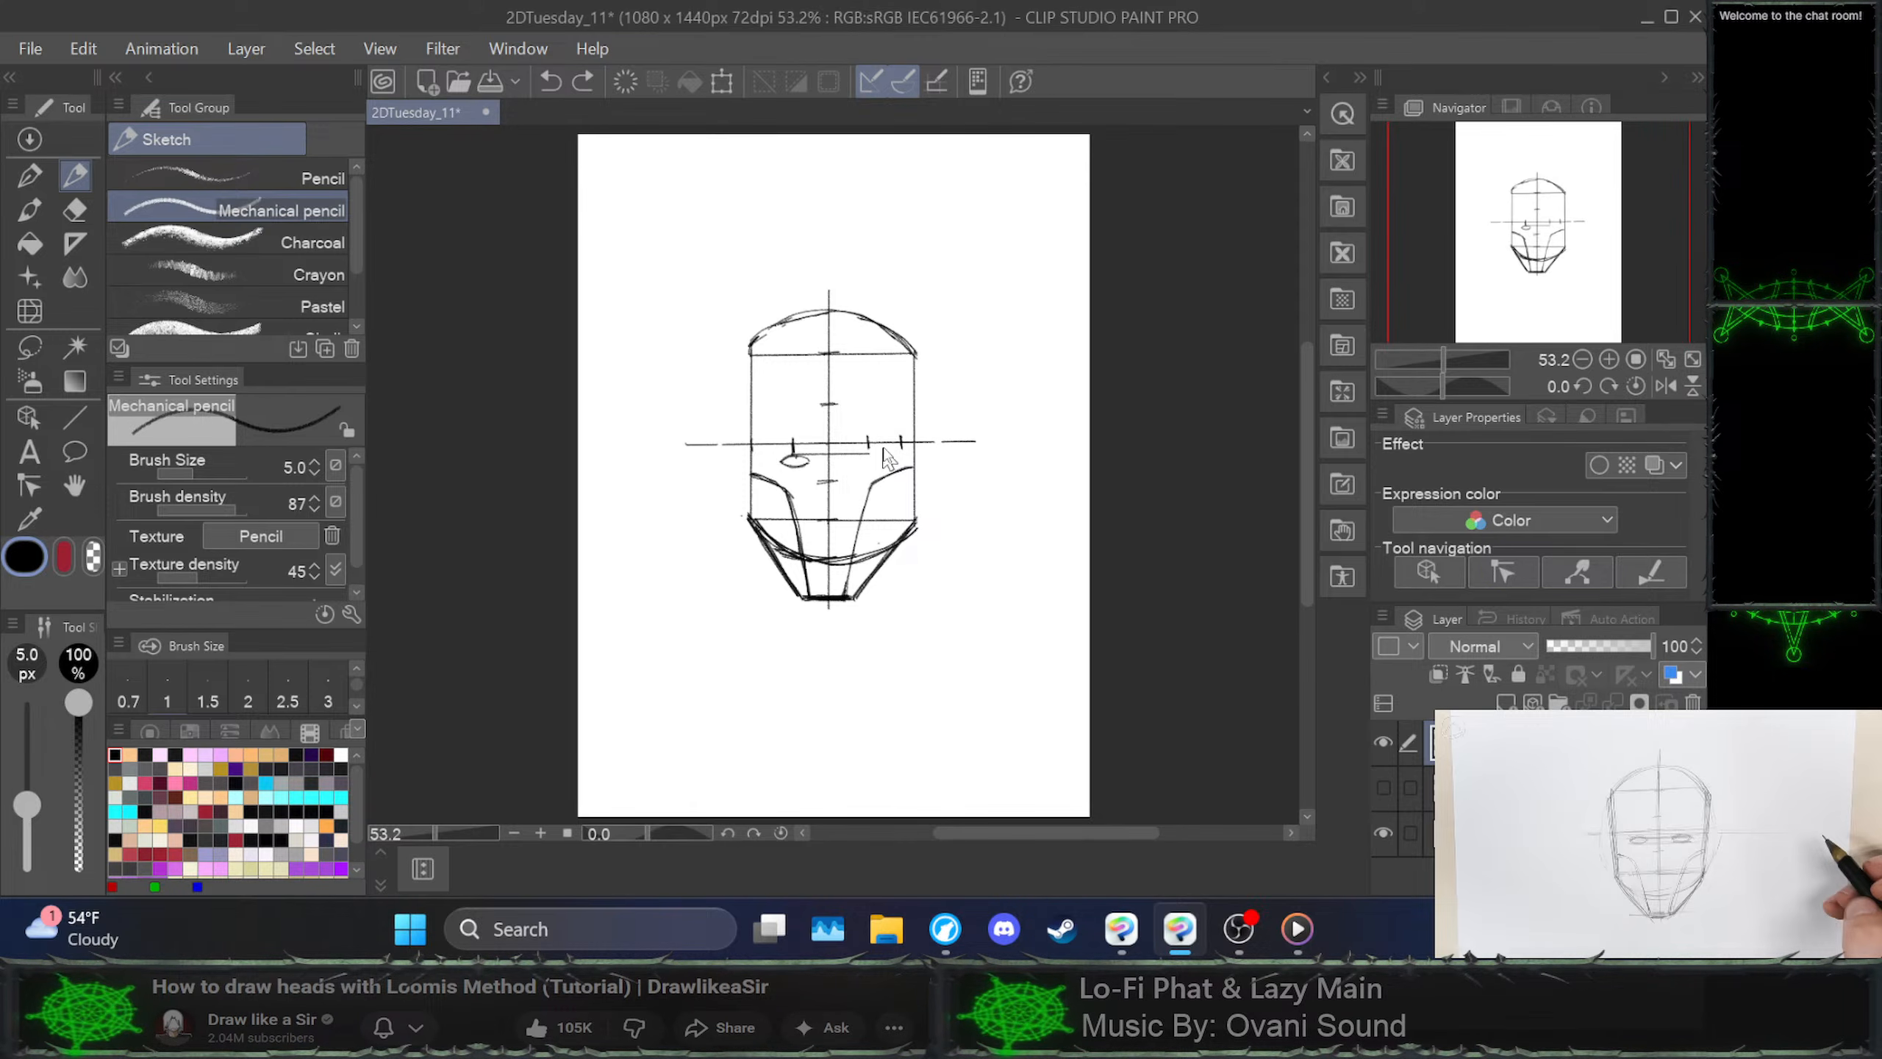
pyautogui.moveTo(859, 456); pyautogui.dragTo(877, 455)
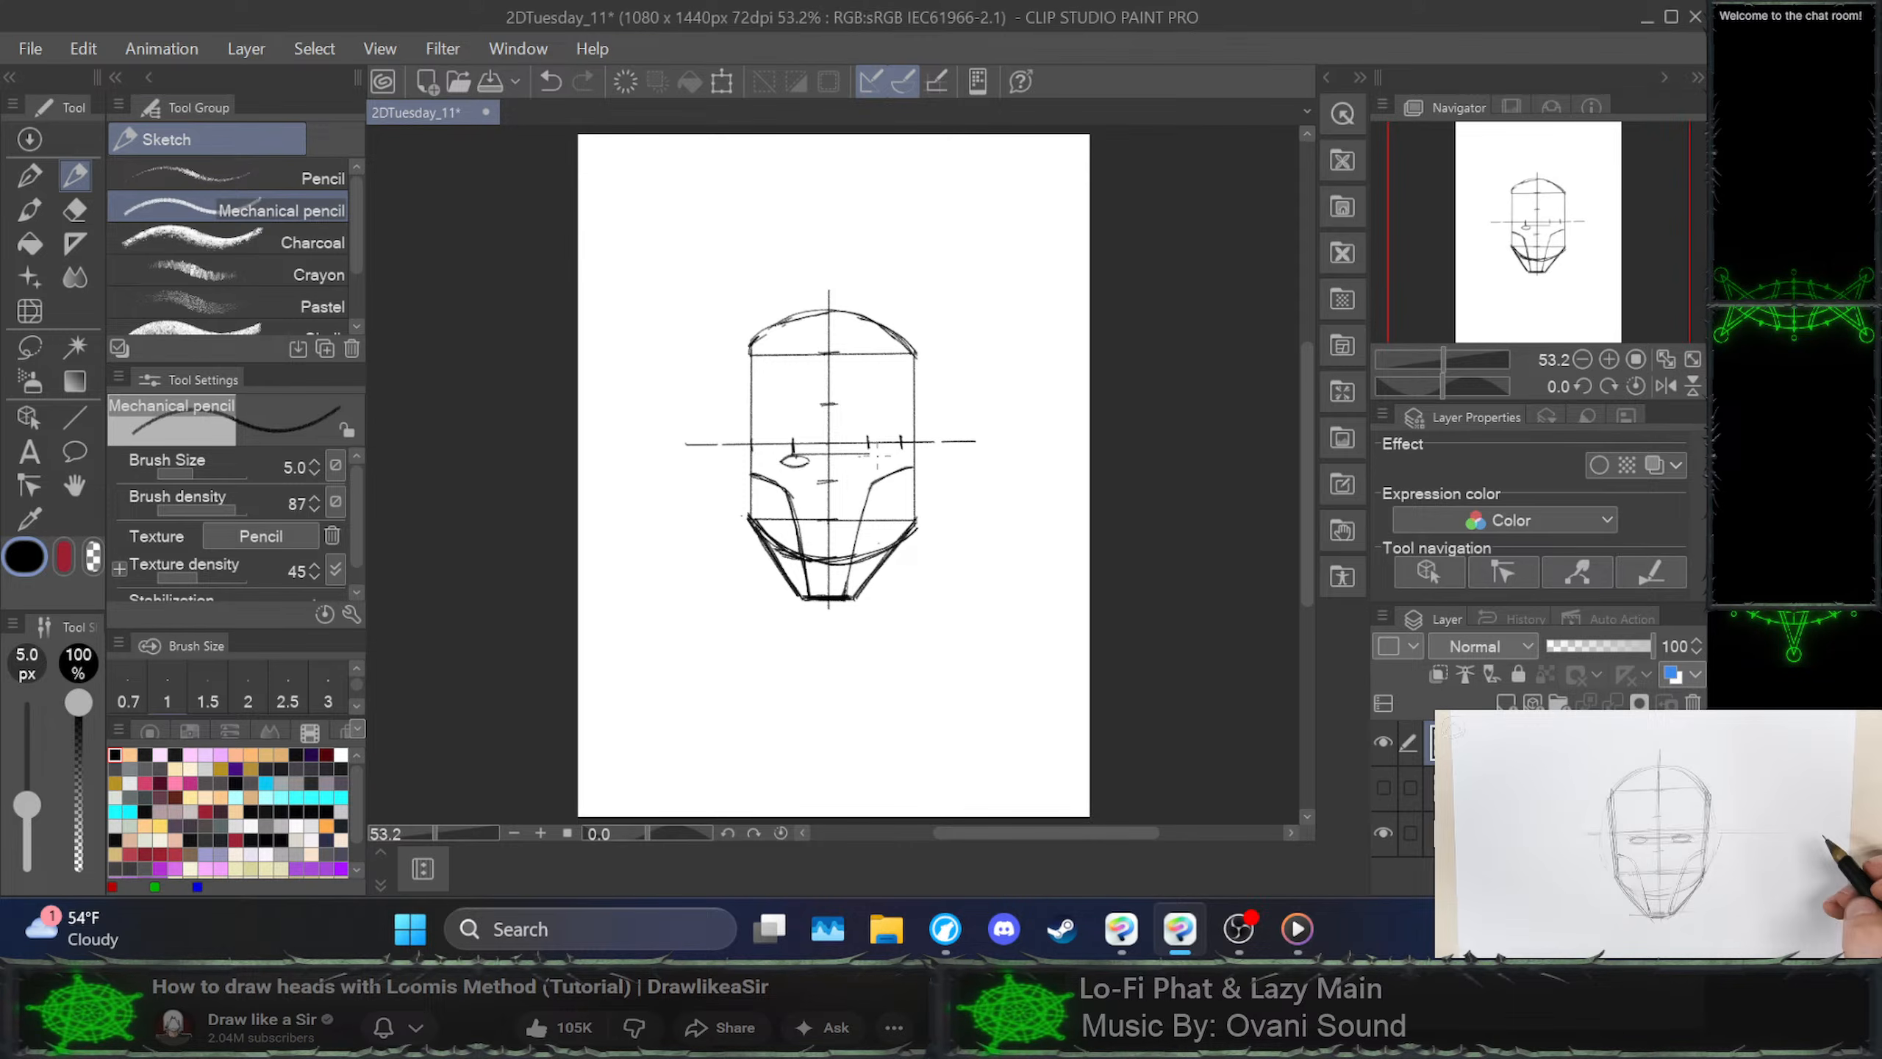
pyautogui.hotkey('ctrl', 'z')
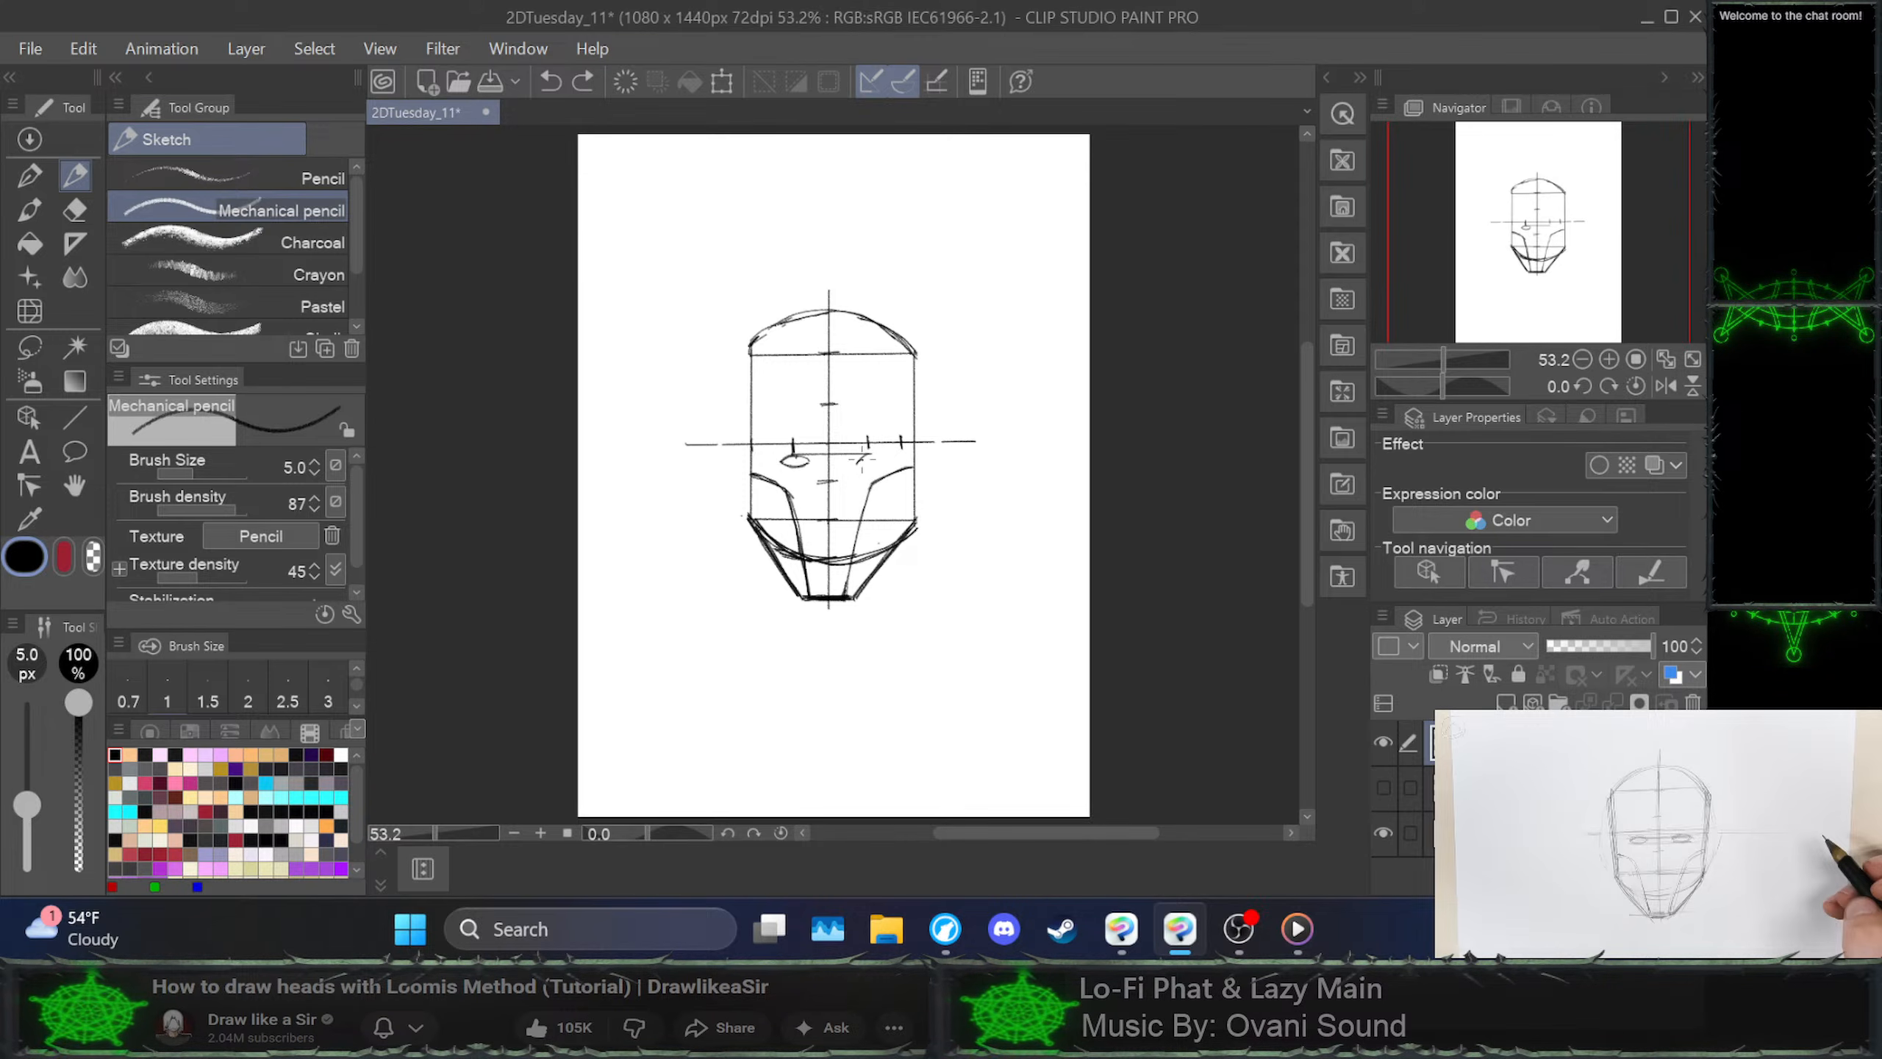
pyautogui.hotkey('ctrl', 'z')
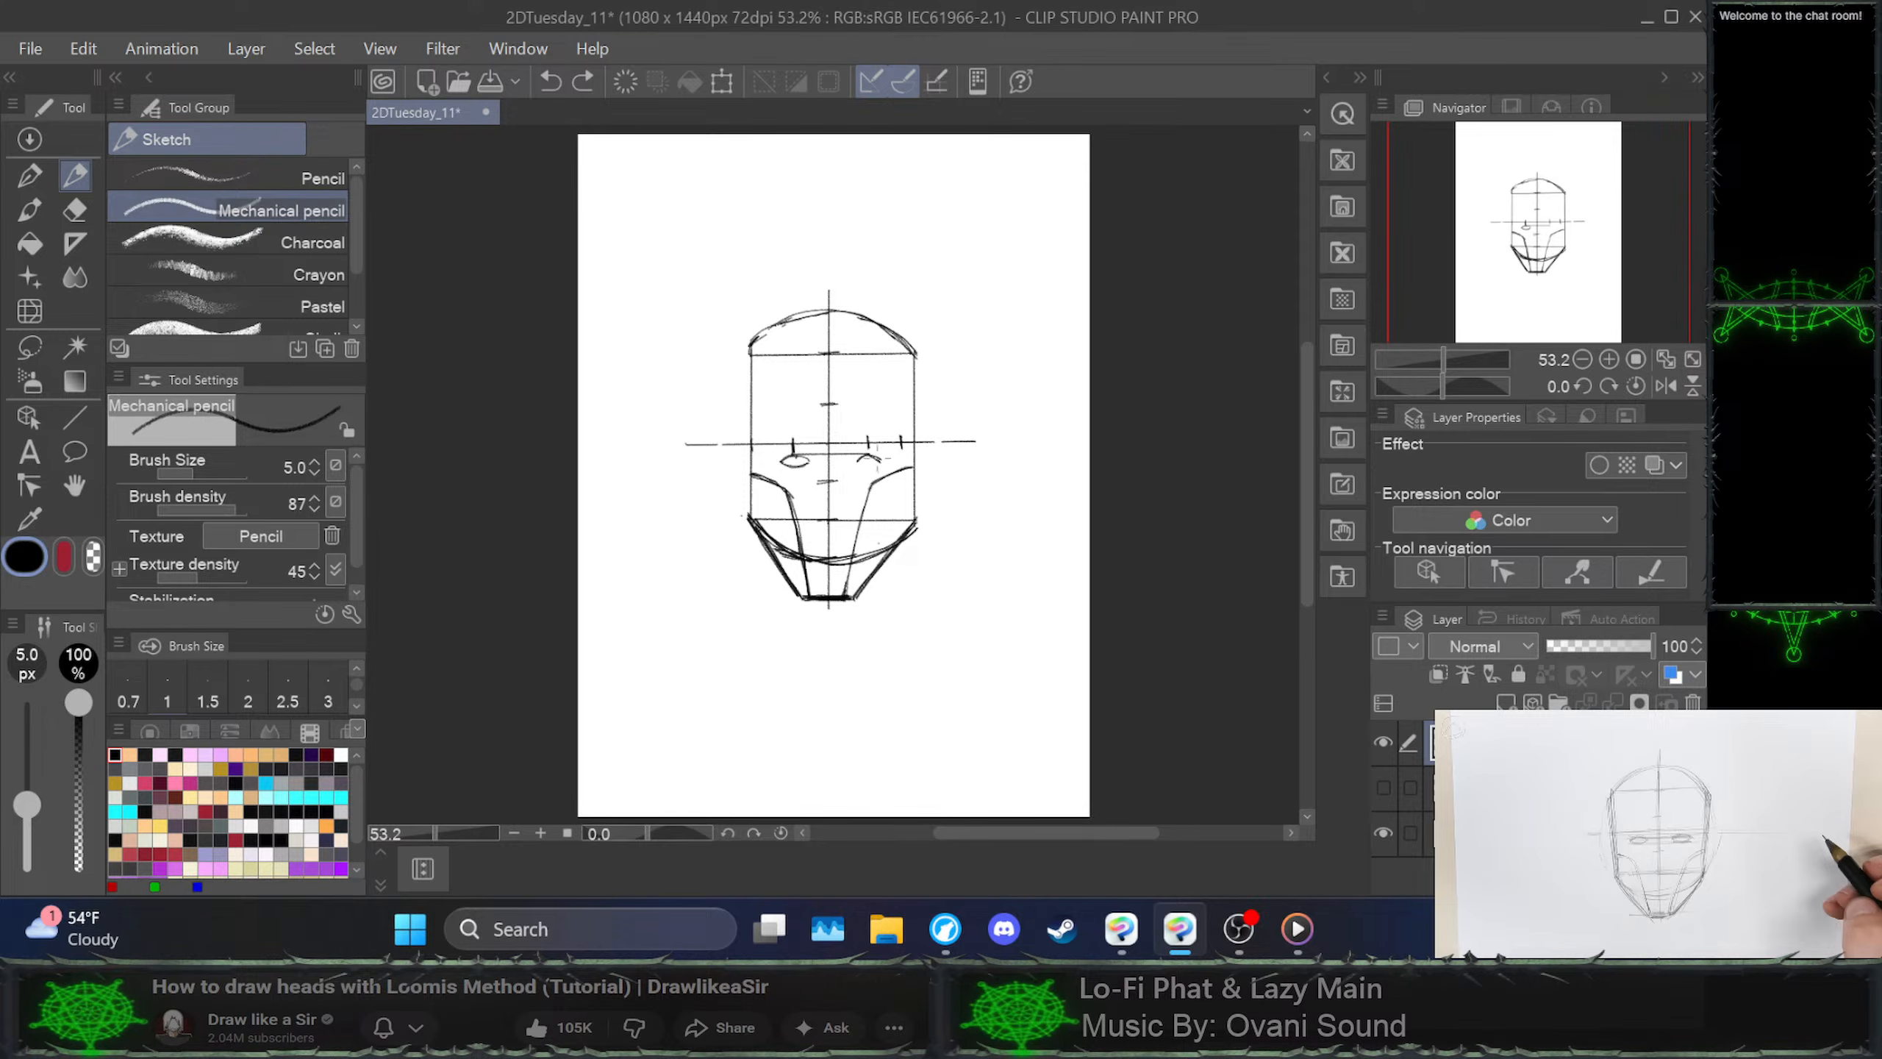
pyautogui.moveTo(874, 457); pyautogui.dragTo(889, 458)
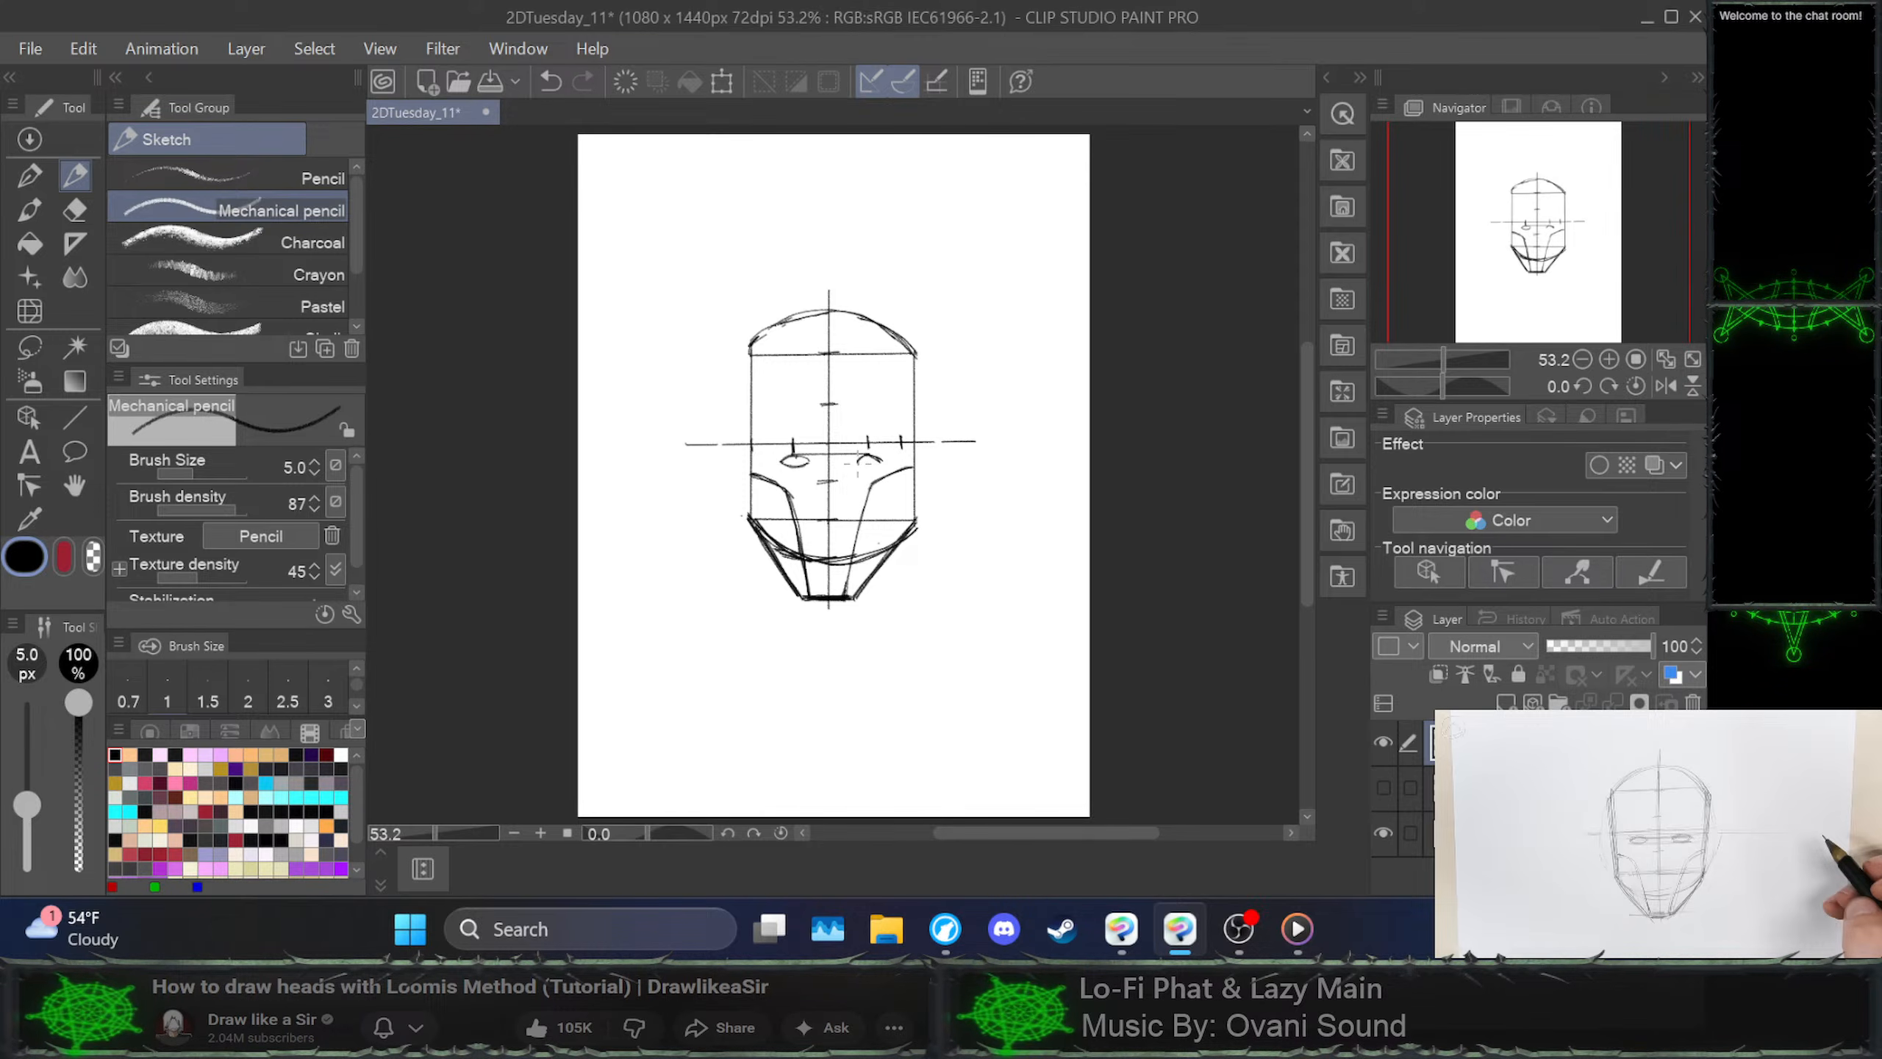
pyautogui.hotkey('ctrl', 'z')
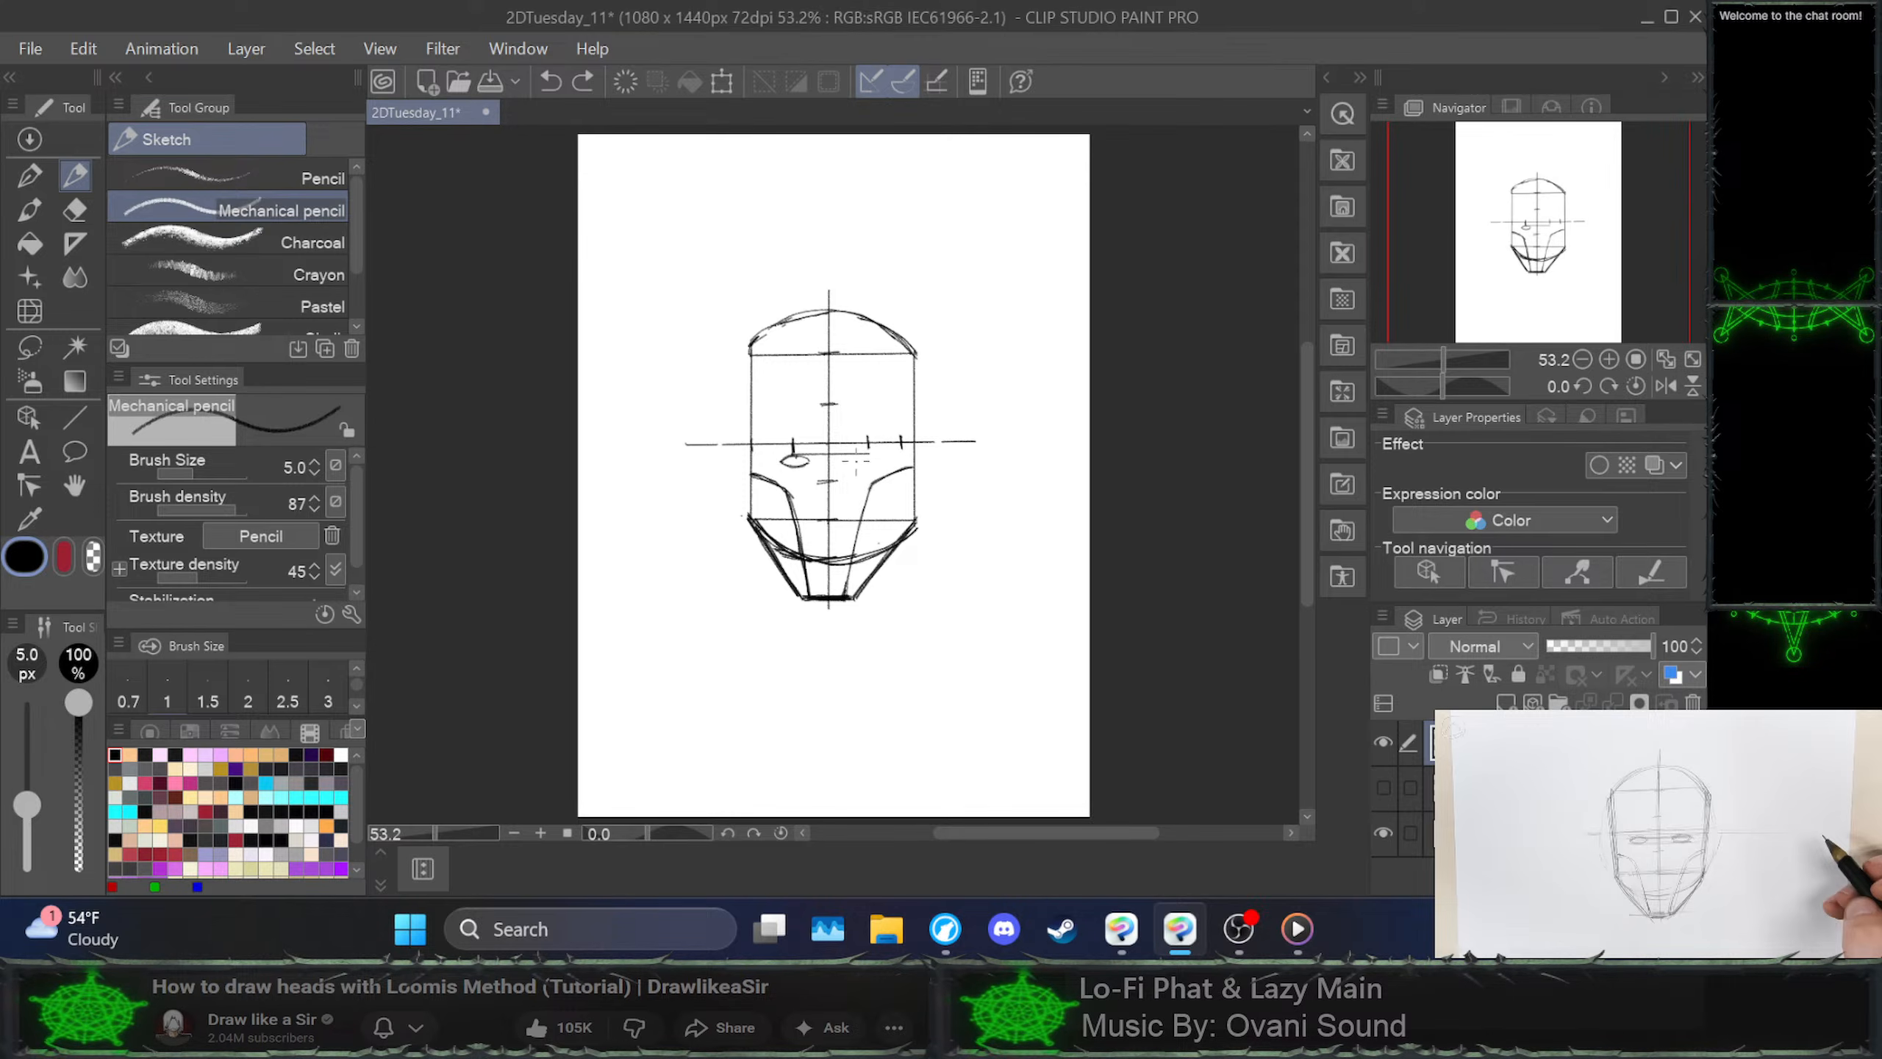
pyautogui.moveTo(873, 457); pyautogui.dragTo(888, 459)
pyautogui.hotkey('ctrl', 'z')
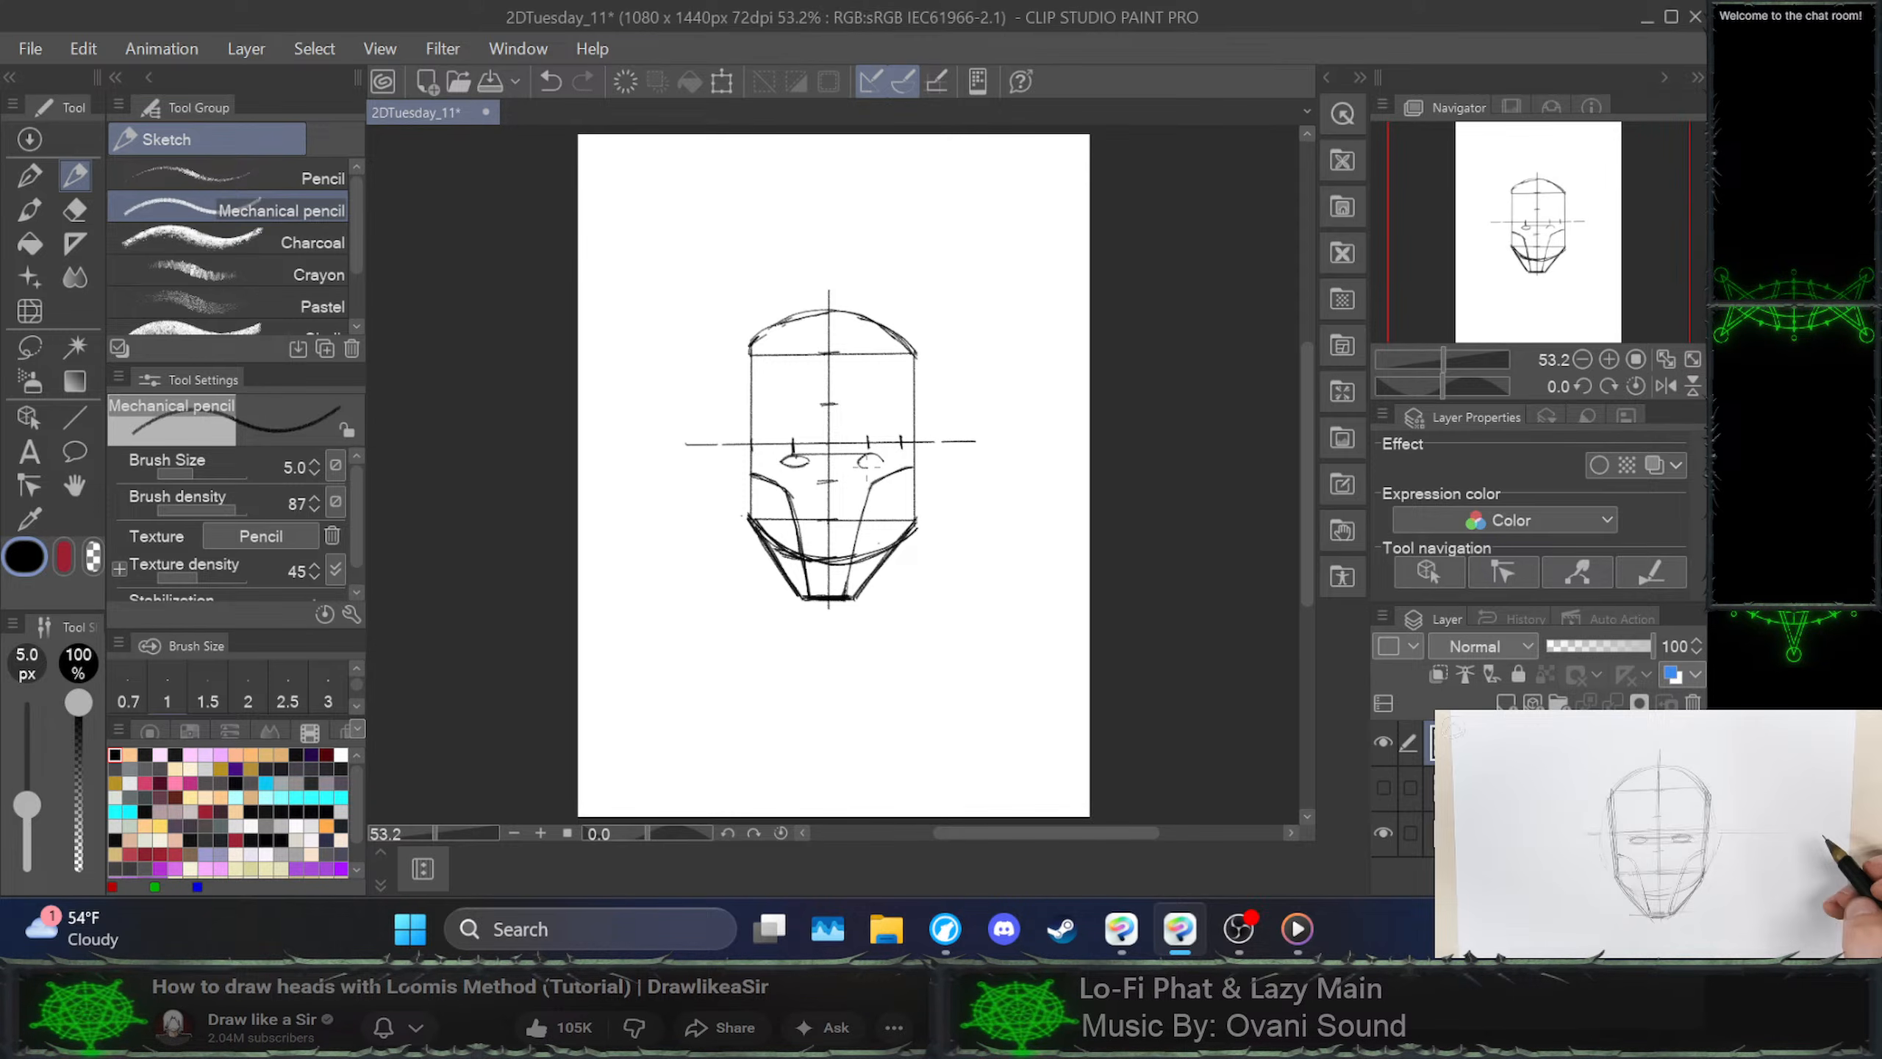
pyautogui.hotkey('ctrl', 'z')
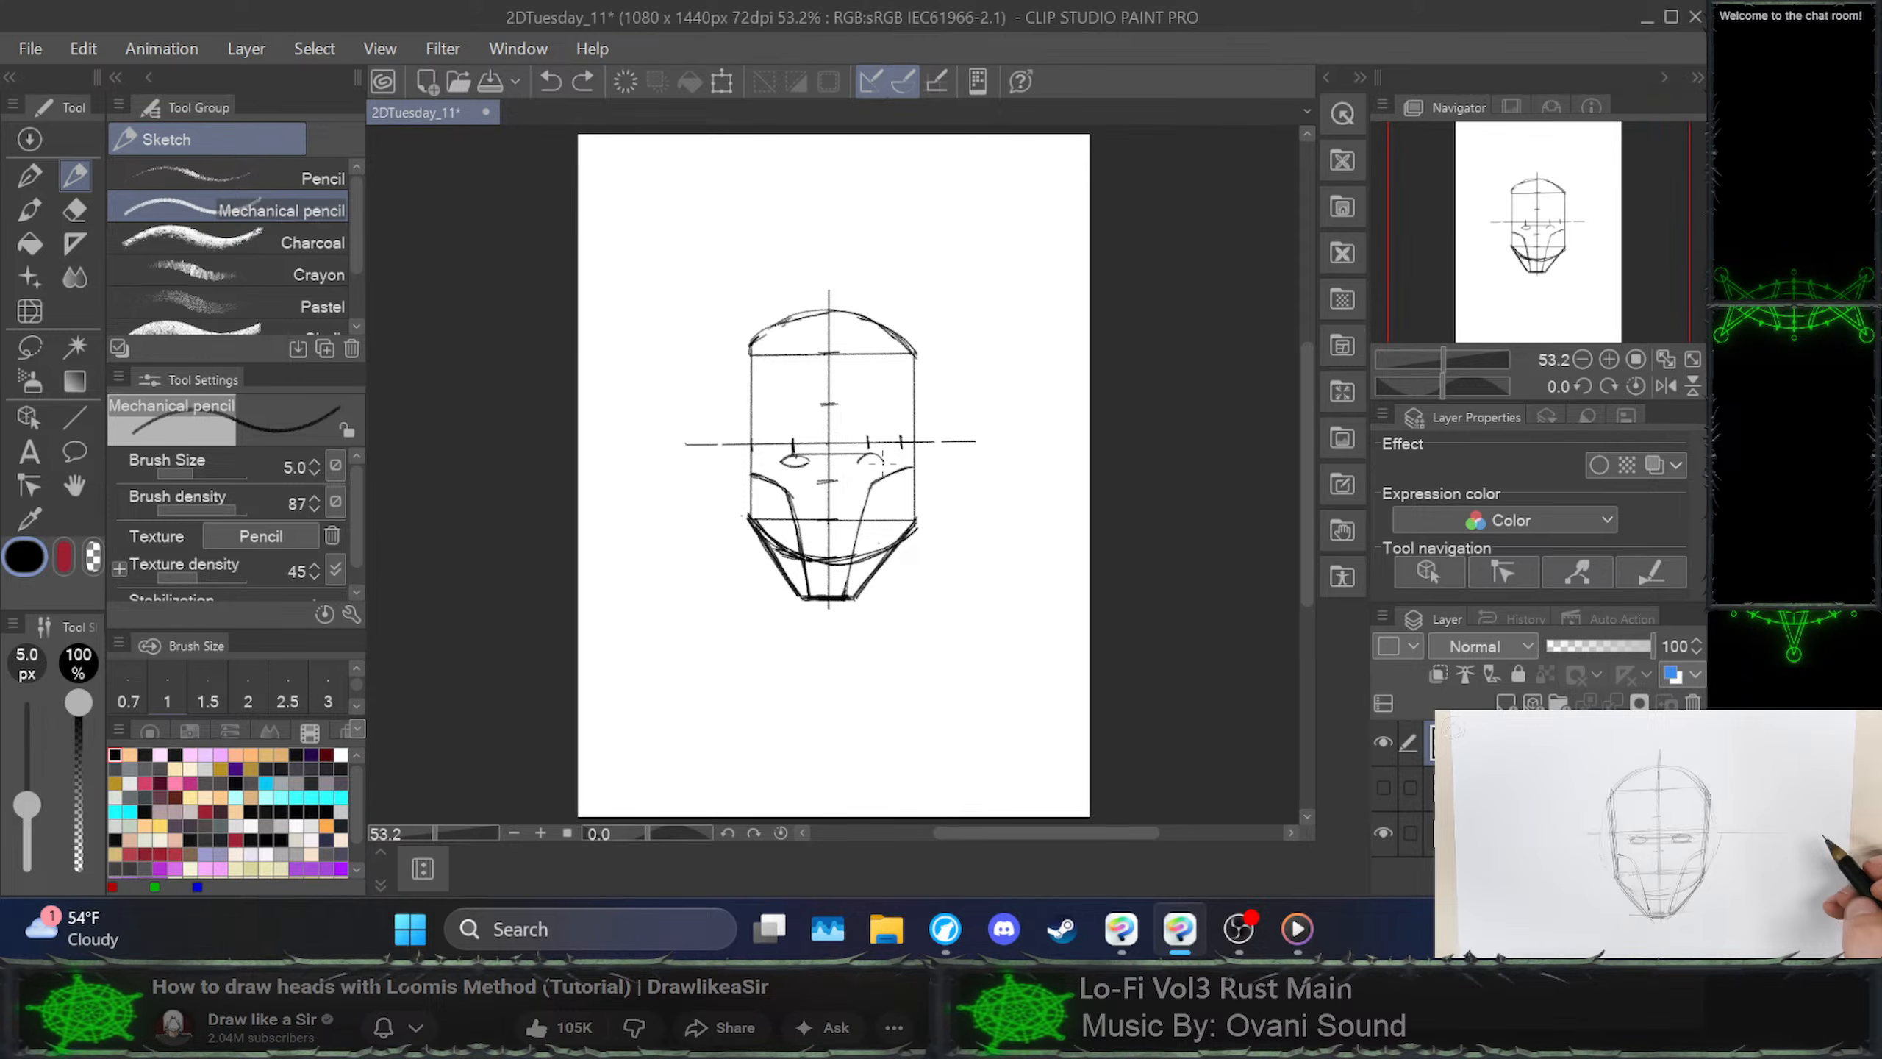
pyautogui.moveTo(859, 461); pyautogui.dragTo(883, 460)
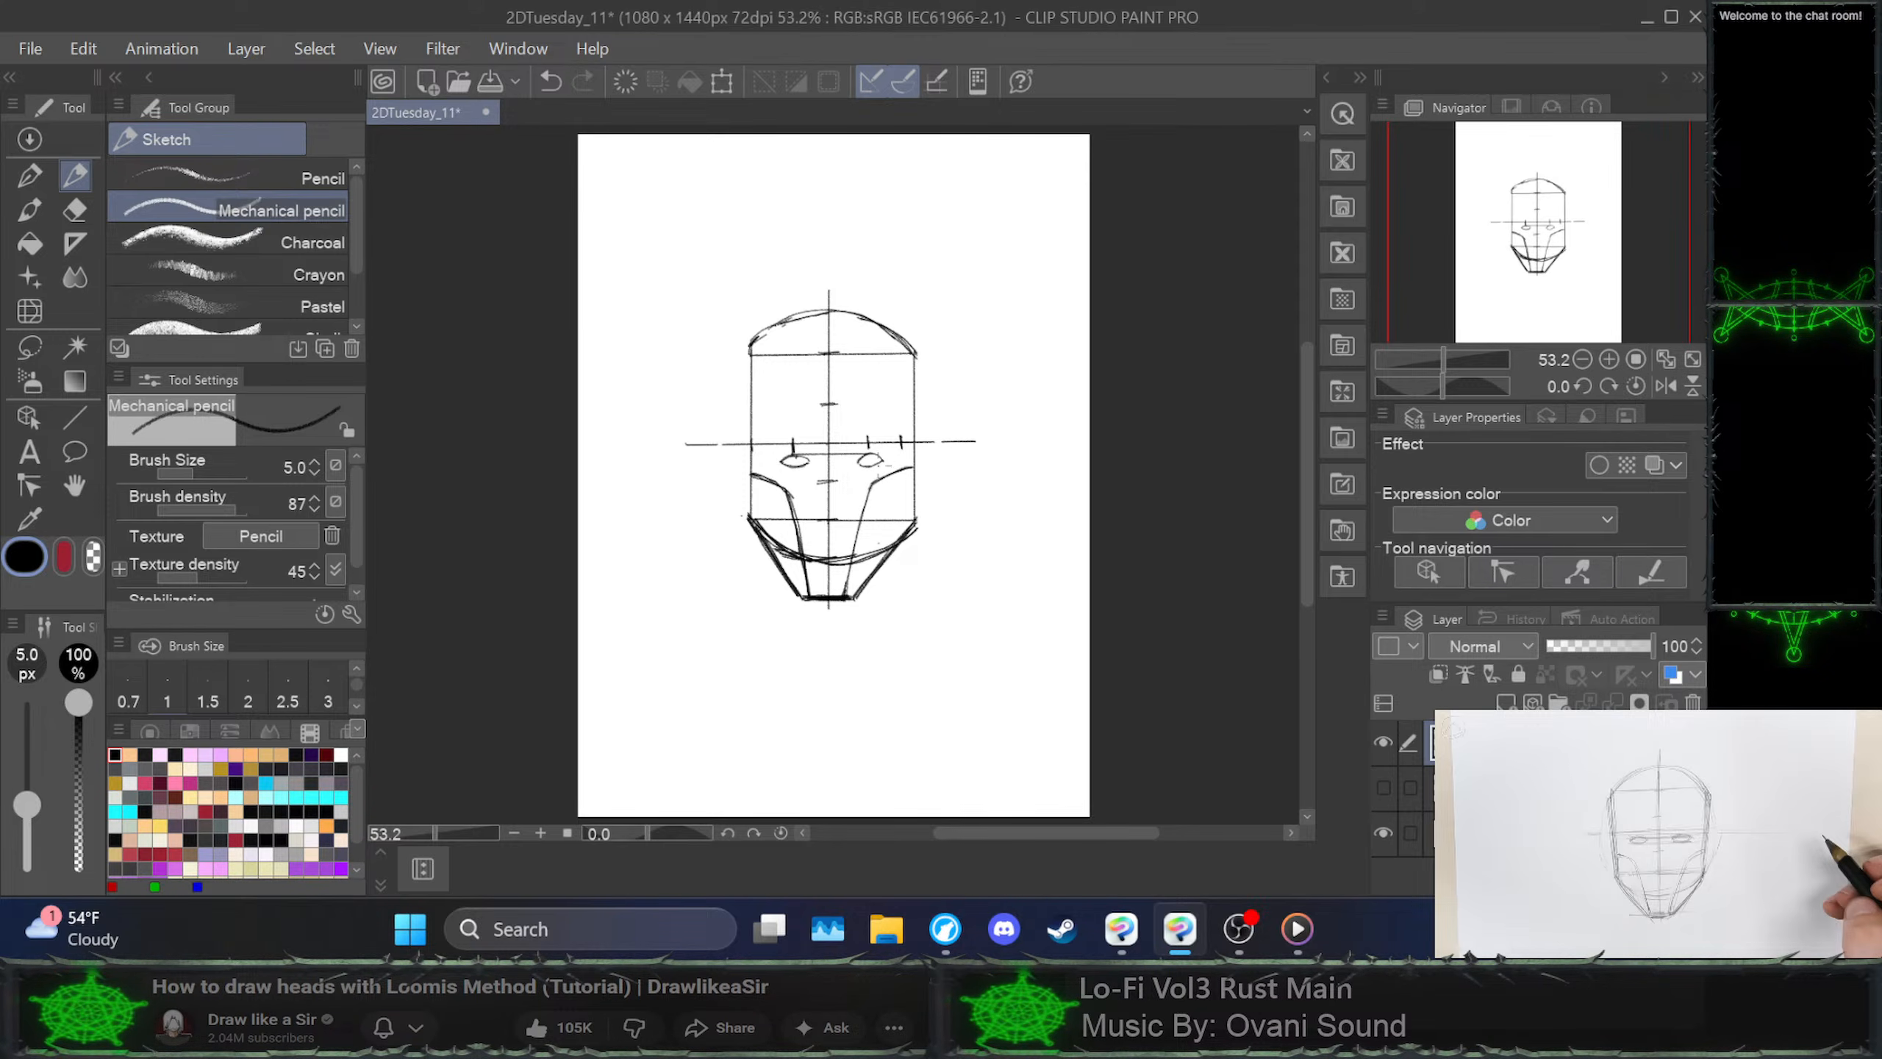
pyautogui.hotkey('ctrl', 'z')
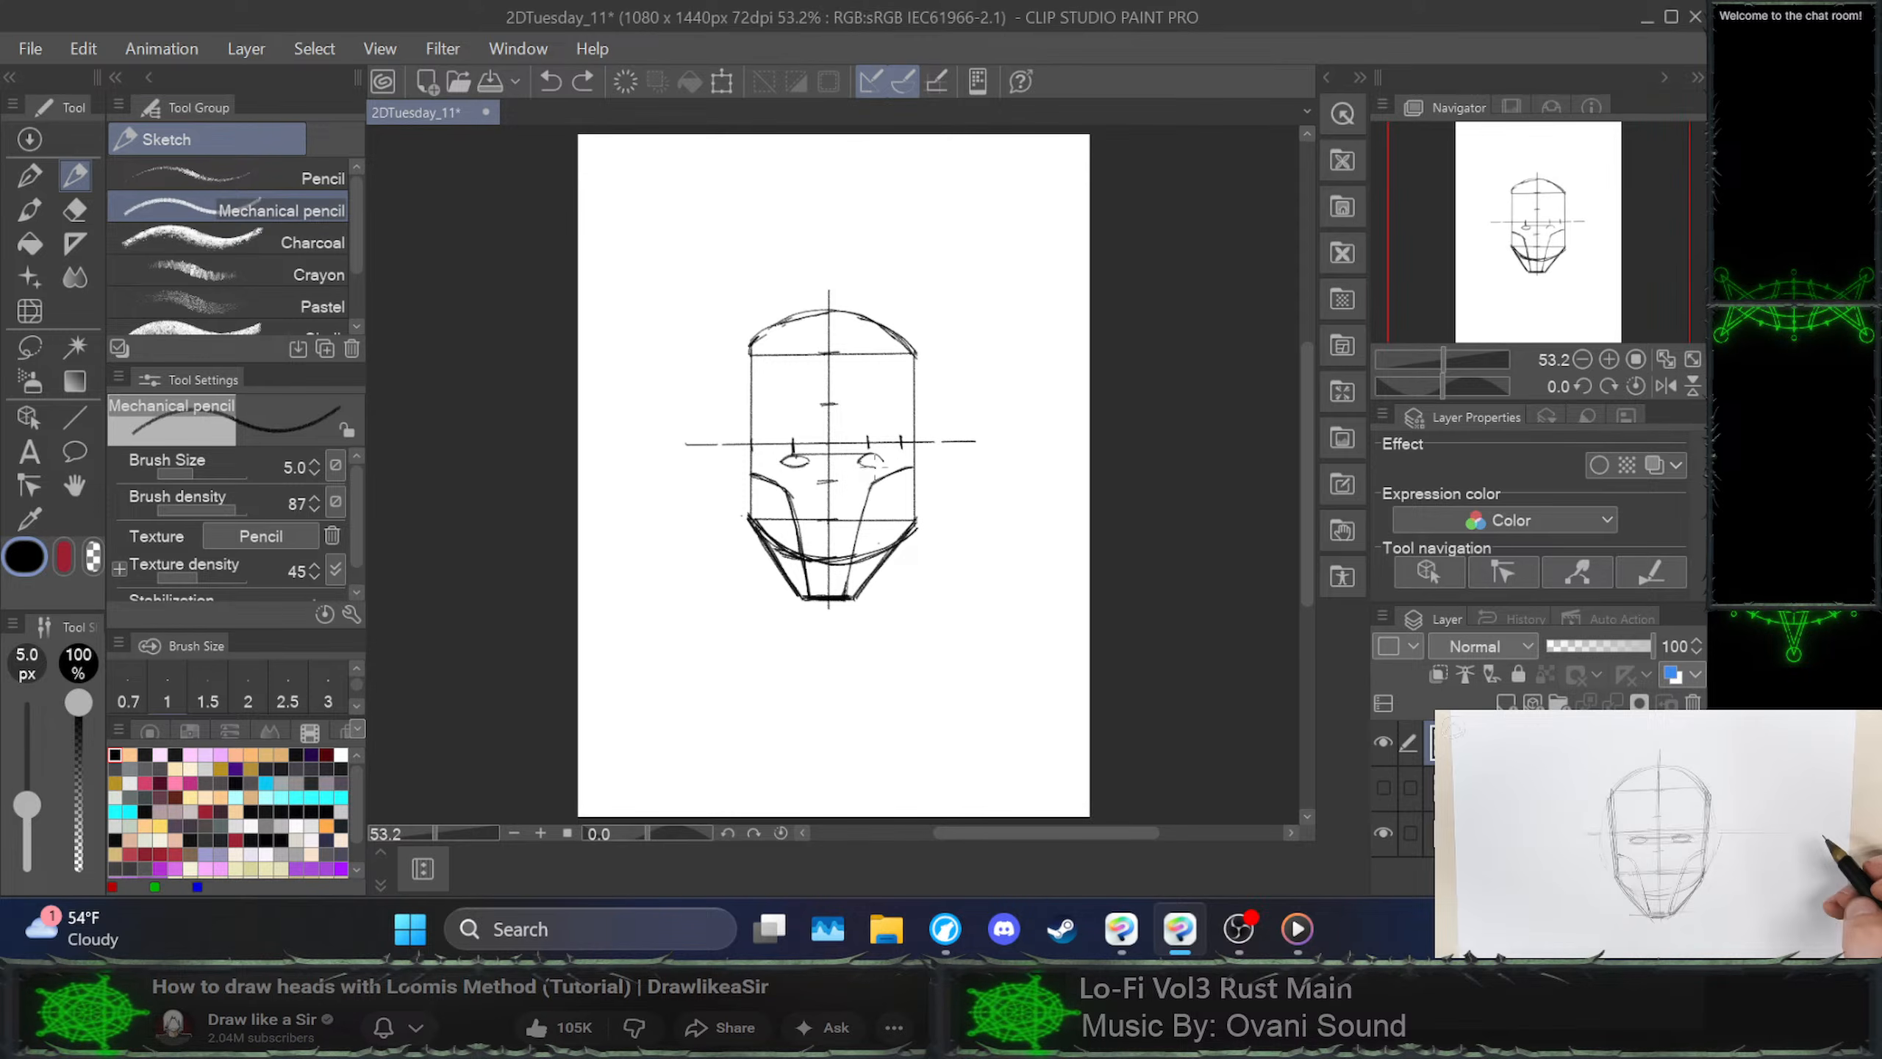
pyautogui.moveTo(883, 461); pyautogui.dragTo(885, 460)
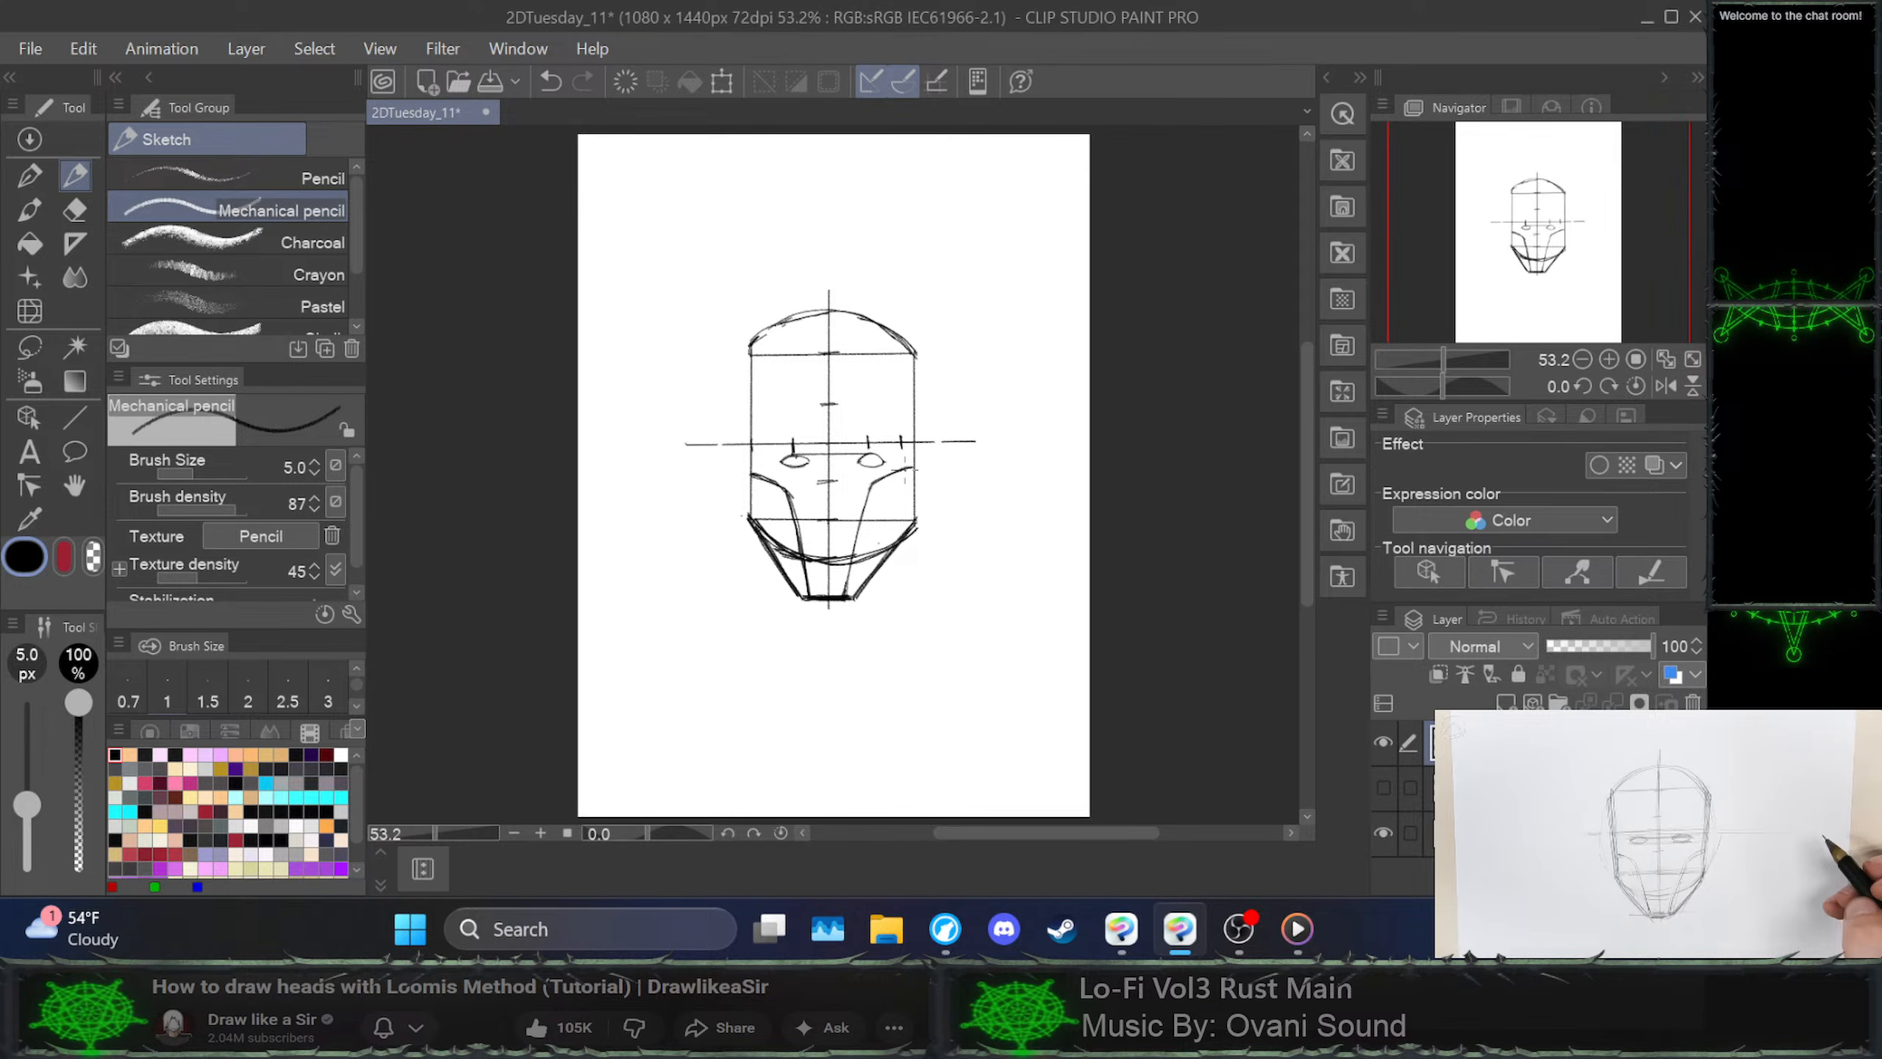
pyautogui.hotkey('ctrl', 'z')
pyautogui.hotkey('ctrl', 'z')
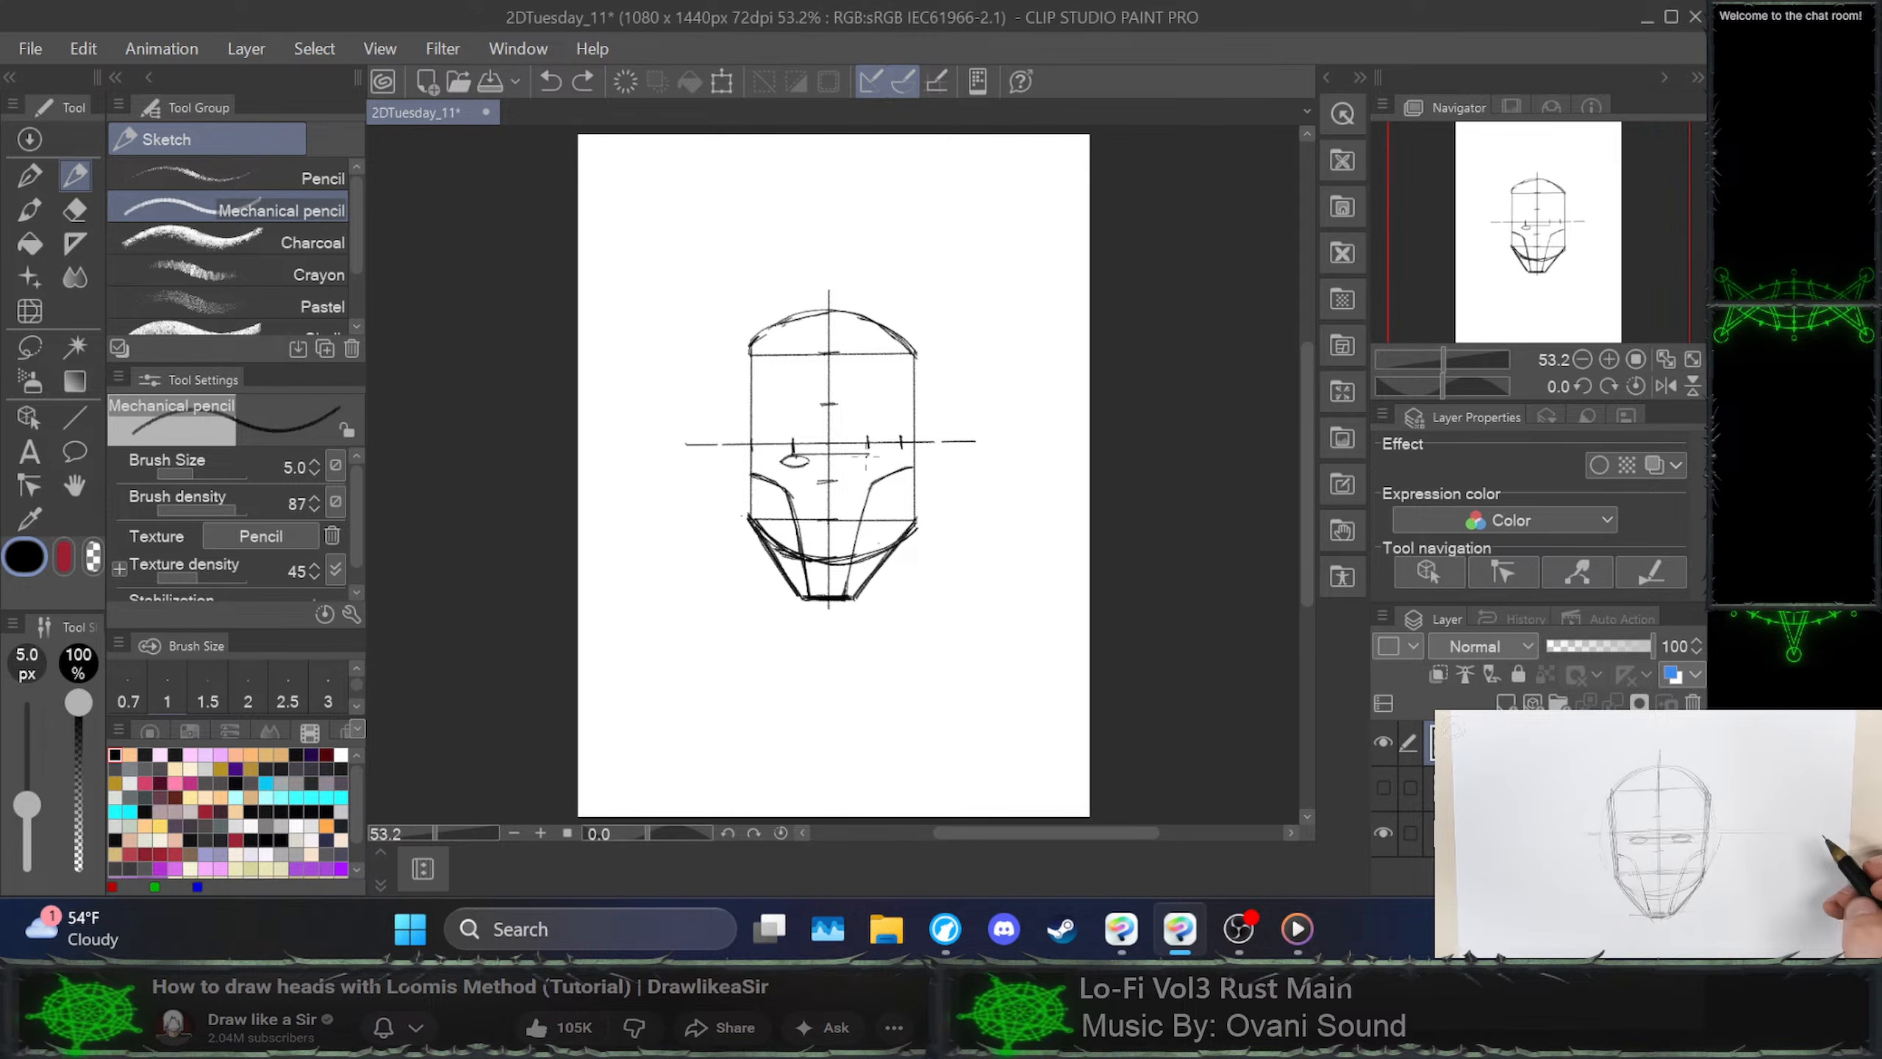
# Draw the right eye as a small flat oval below the brow line, level with the left eye and matching its size
pyautogui.moveTo(882, 458); pyautogui.dragTo(878, 460)
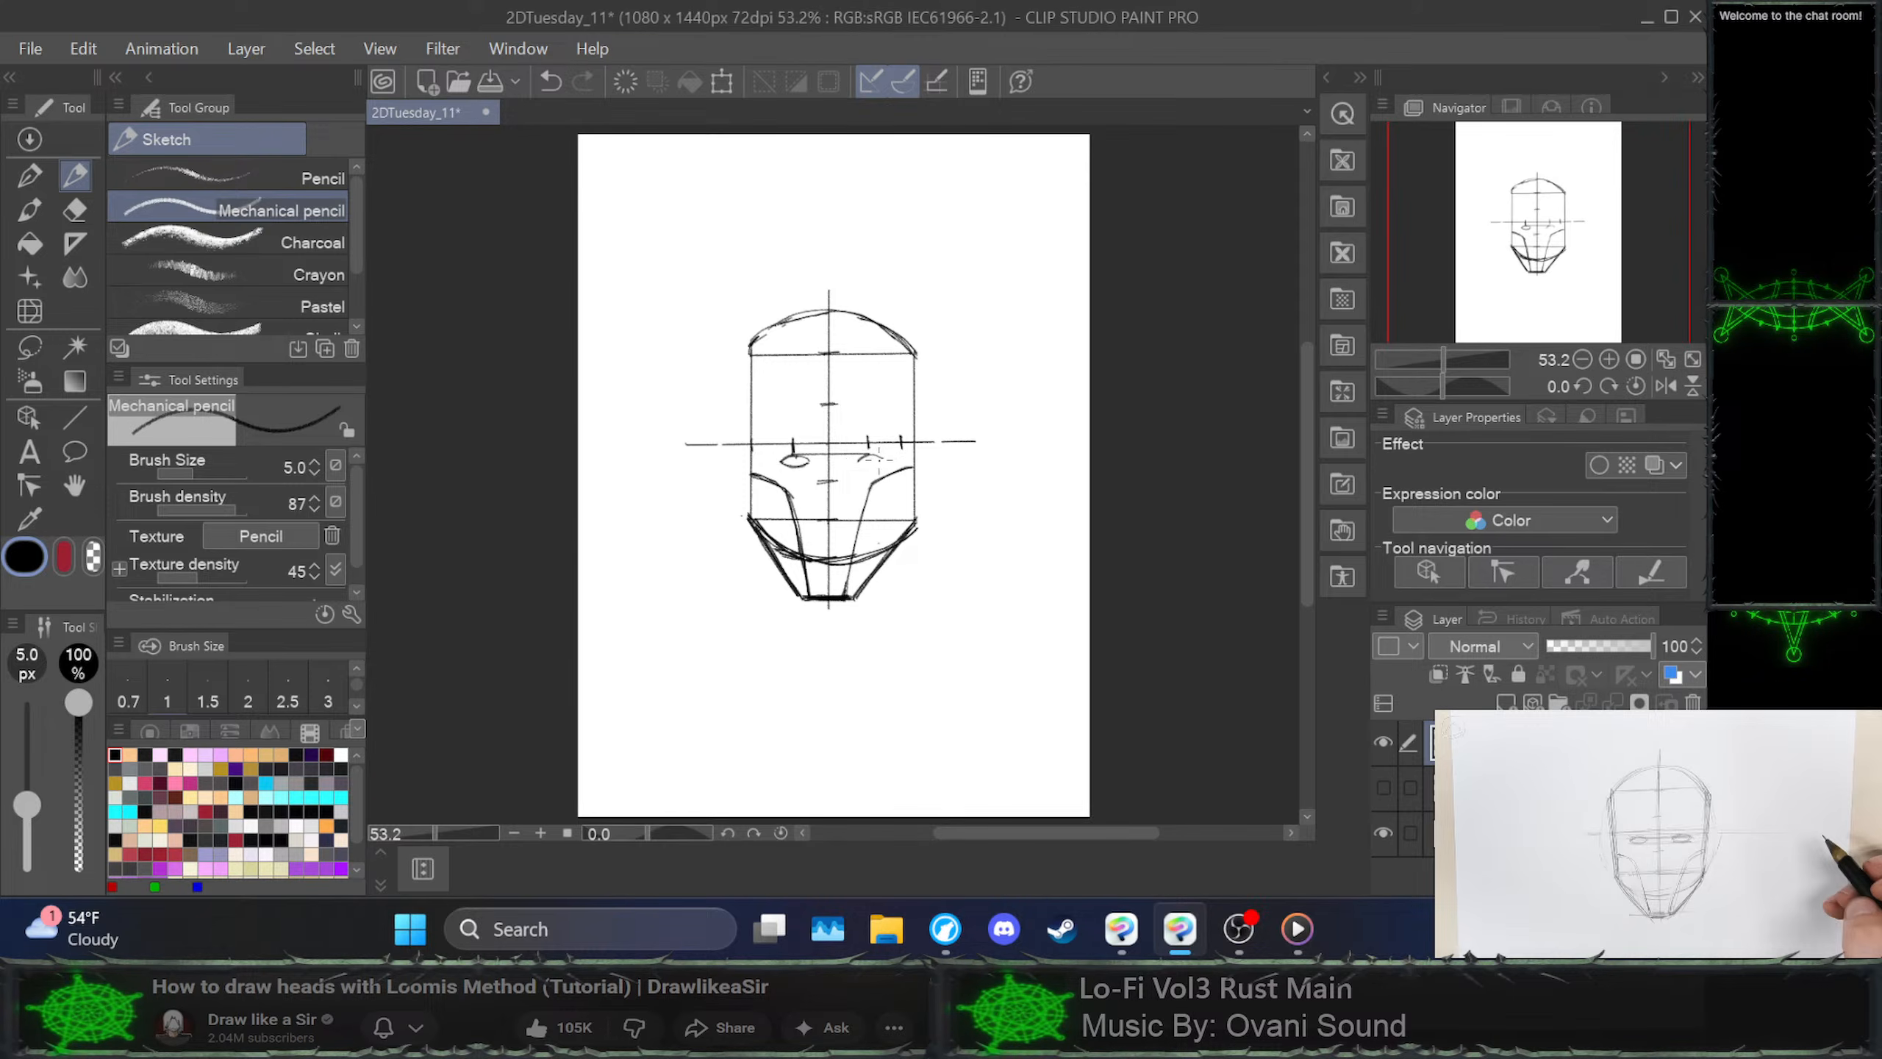
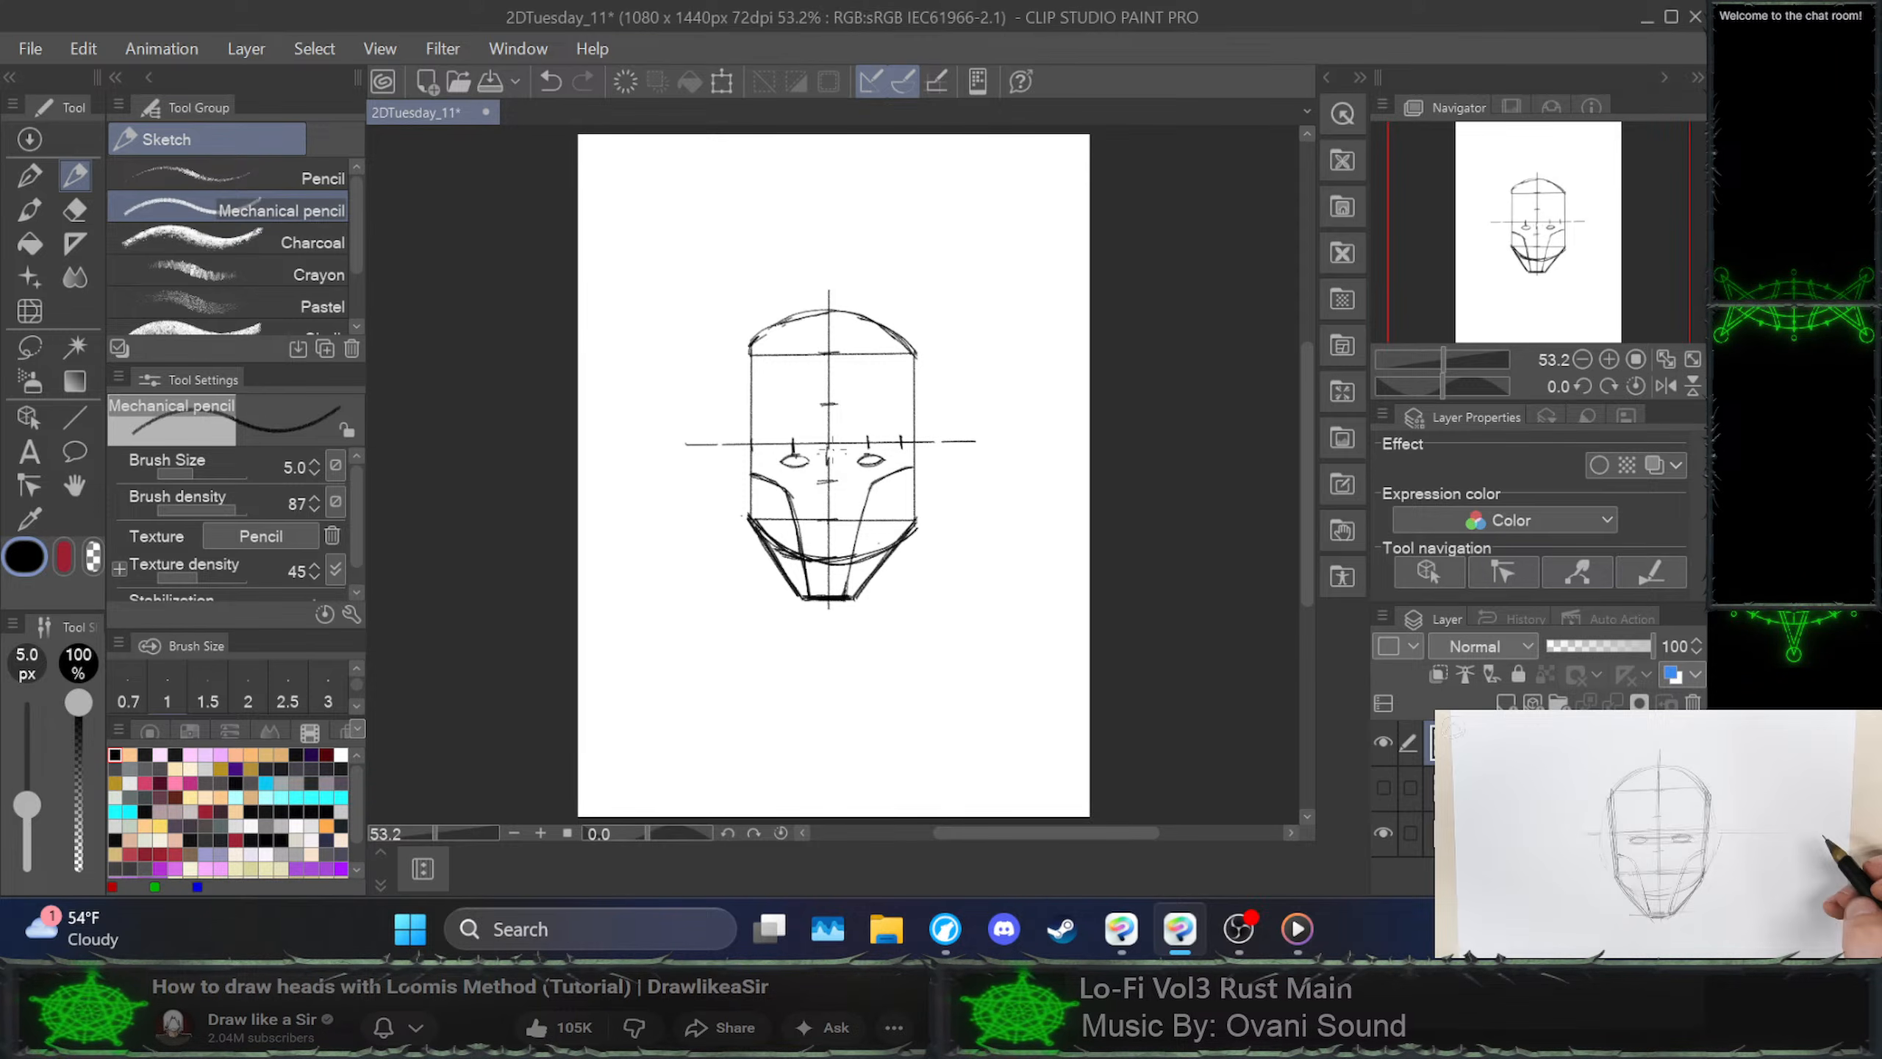
pyautogui.hotkey('ctrl', 'z')
pyautogui.moveTo(830, 444); pyautogui.dragTo(829, 463)
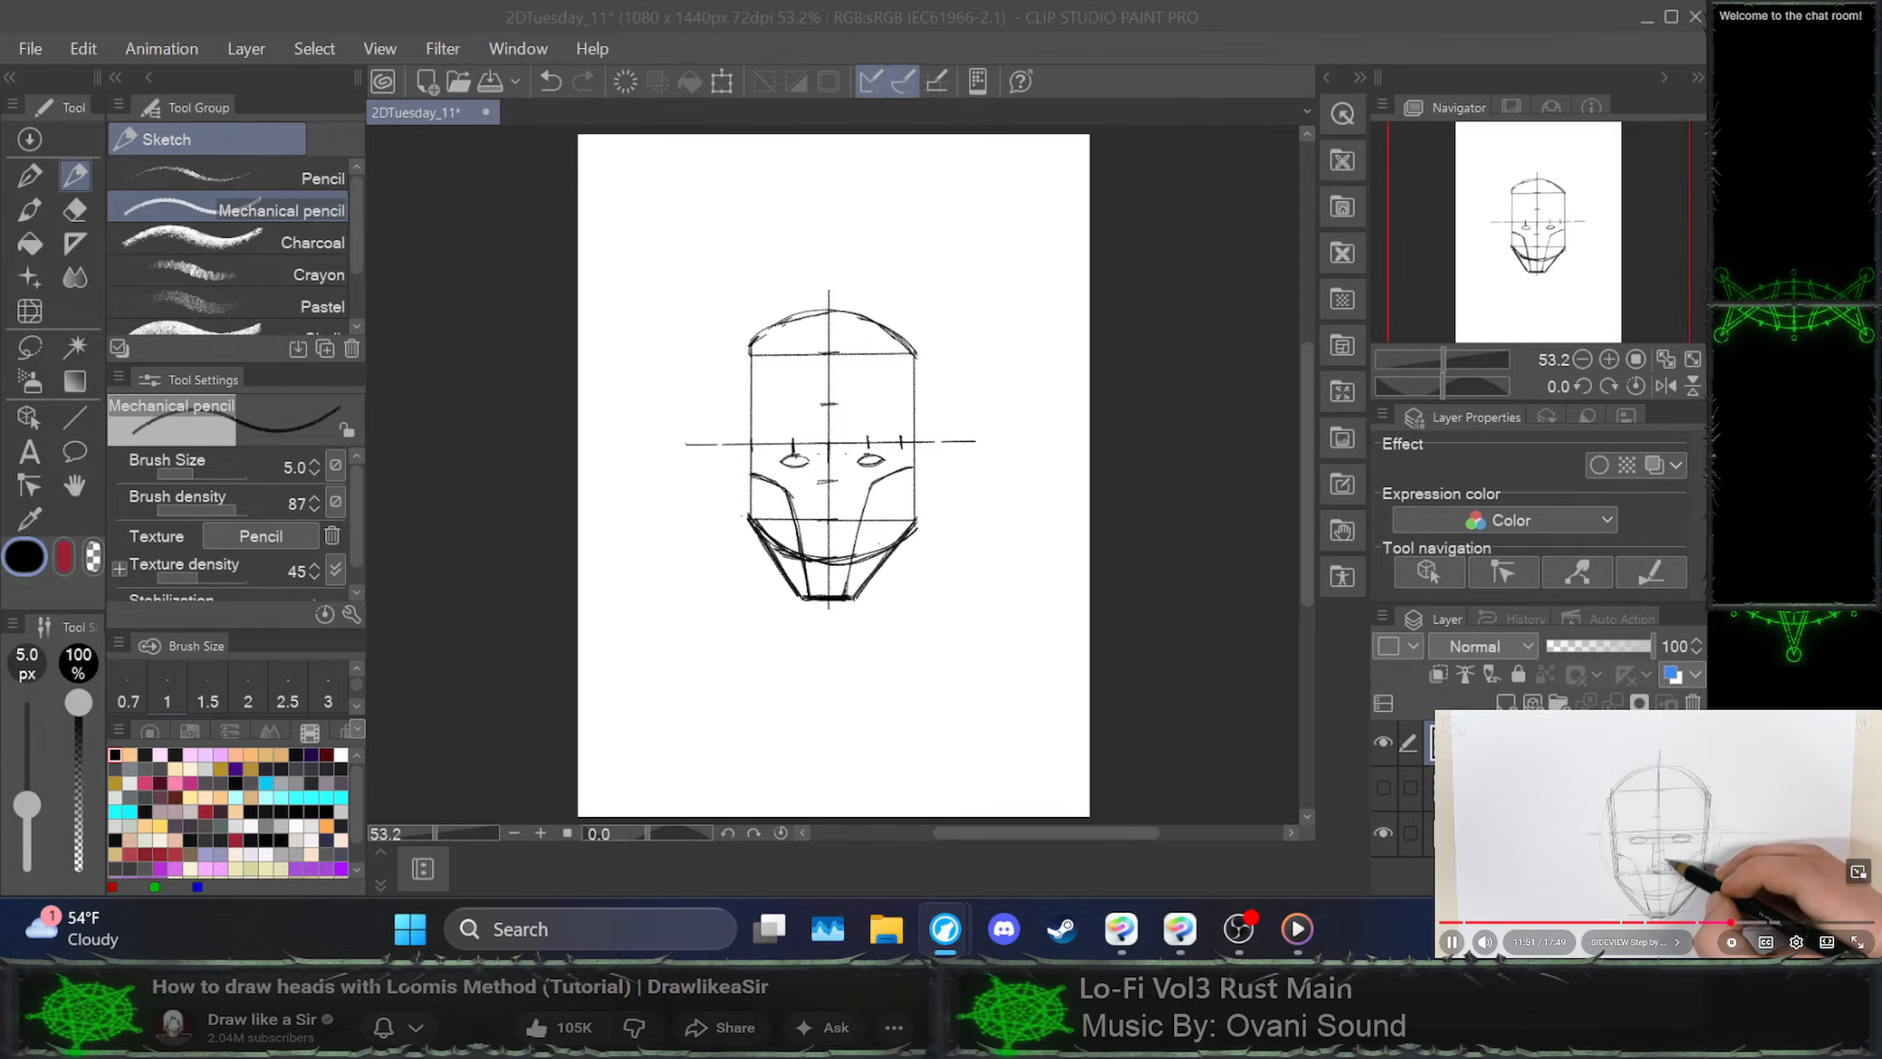
# Play the reference video through the nose construction, pausing and rewinding to study how the nose ball and nostrils are placed
pyautogui.press('space')
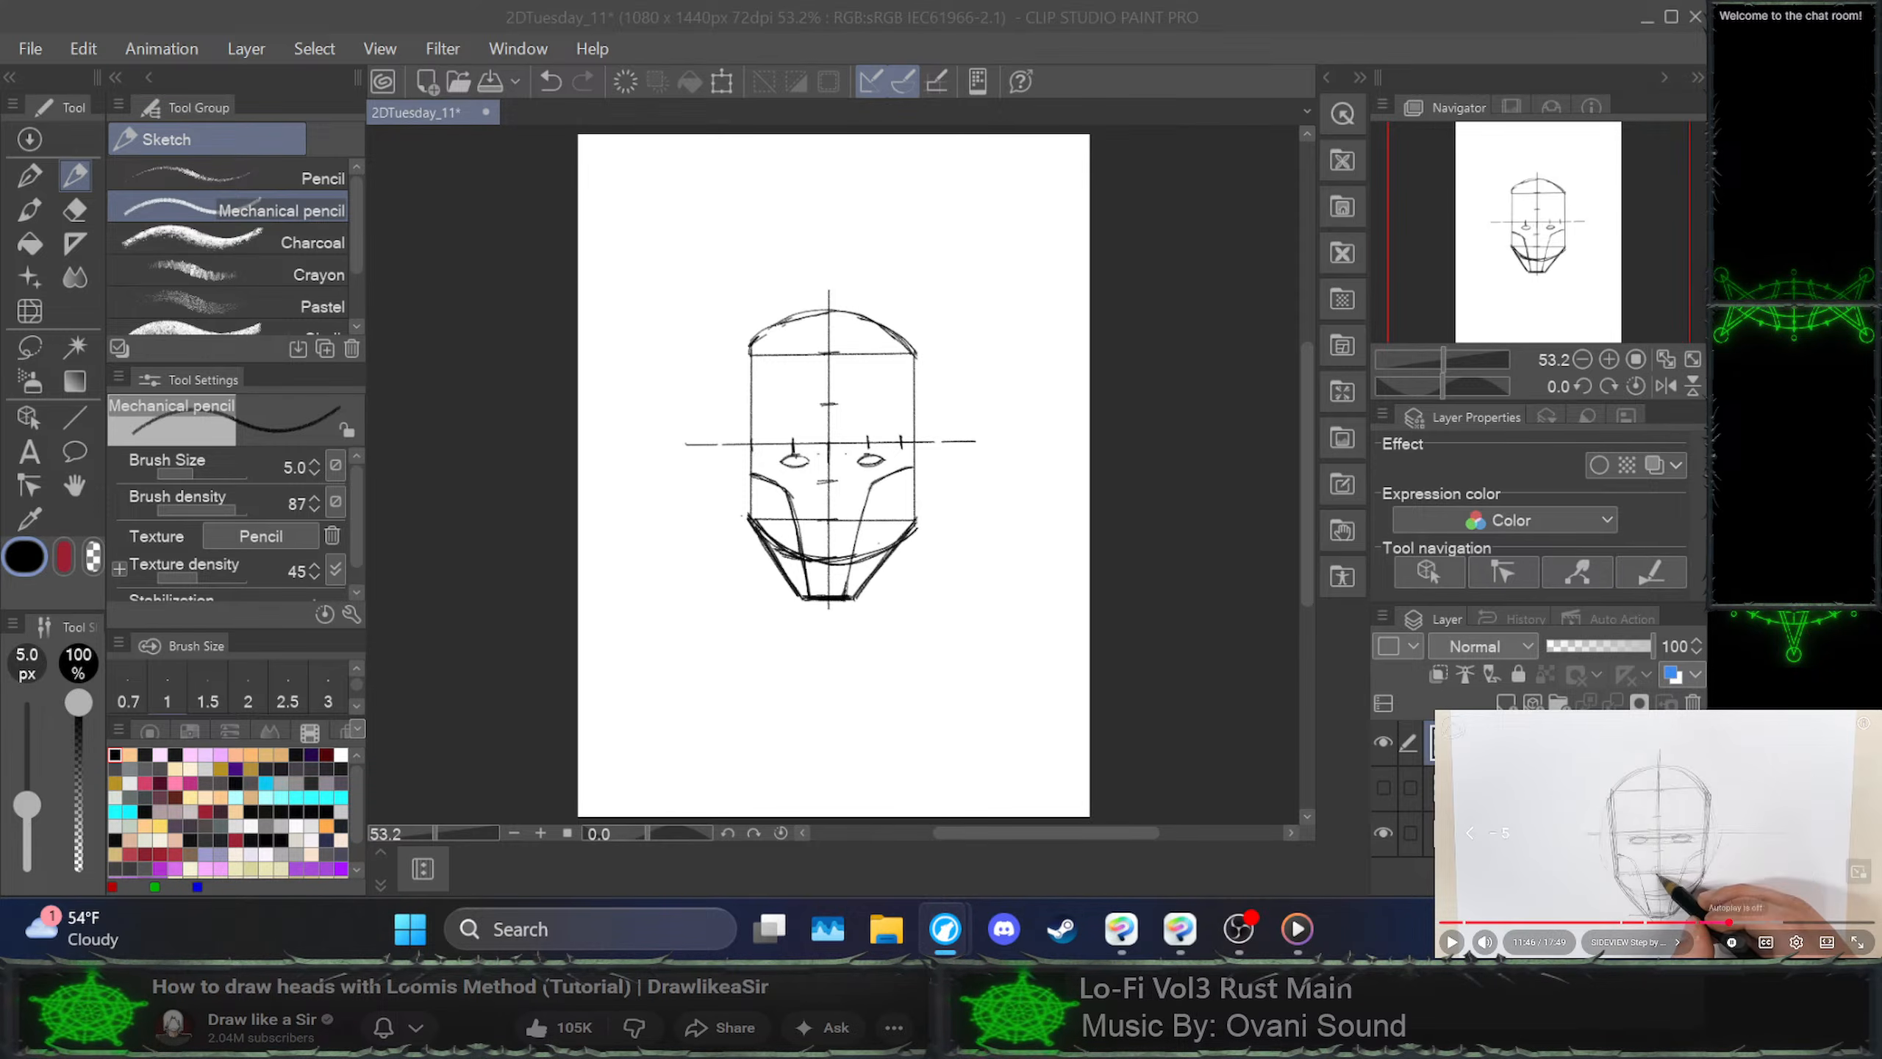
pyautogui.press('space')
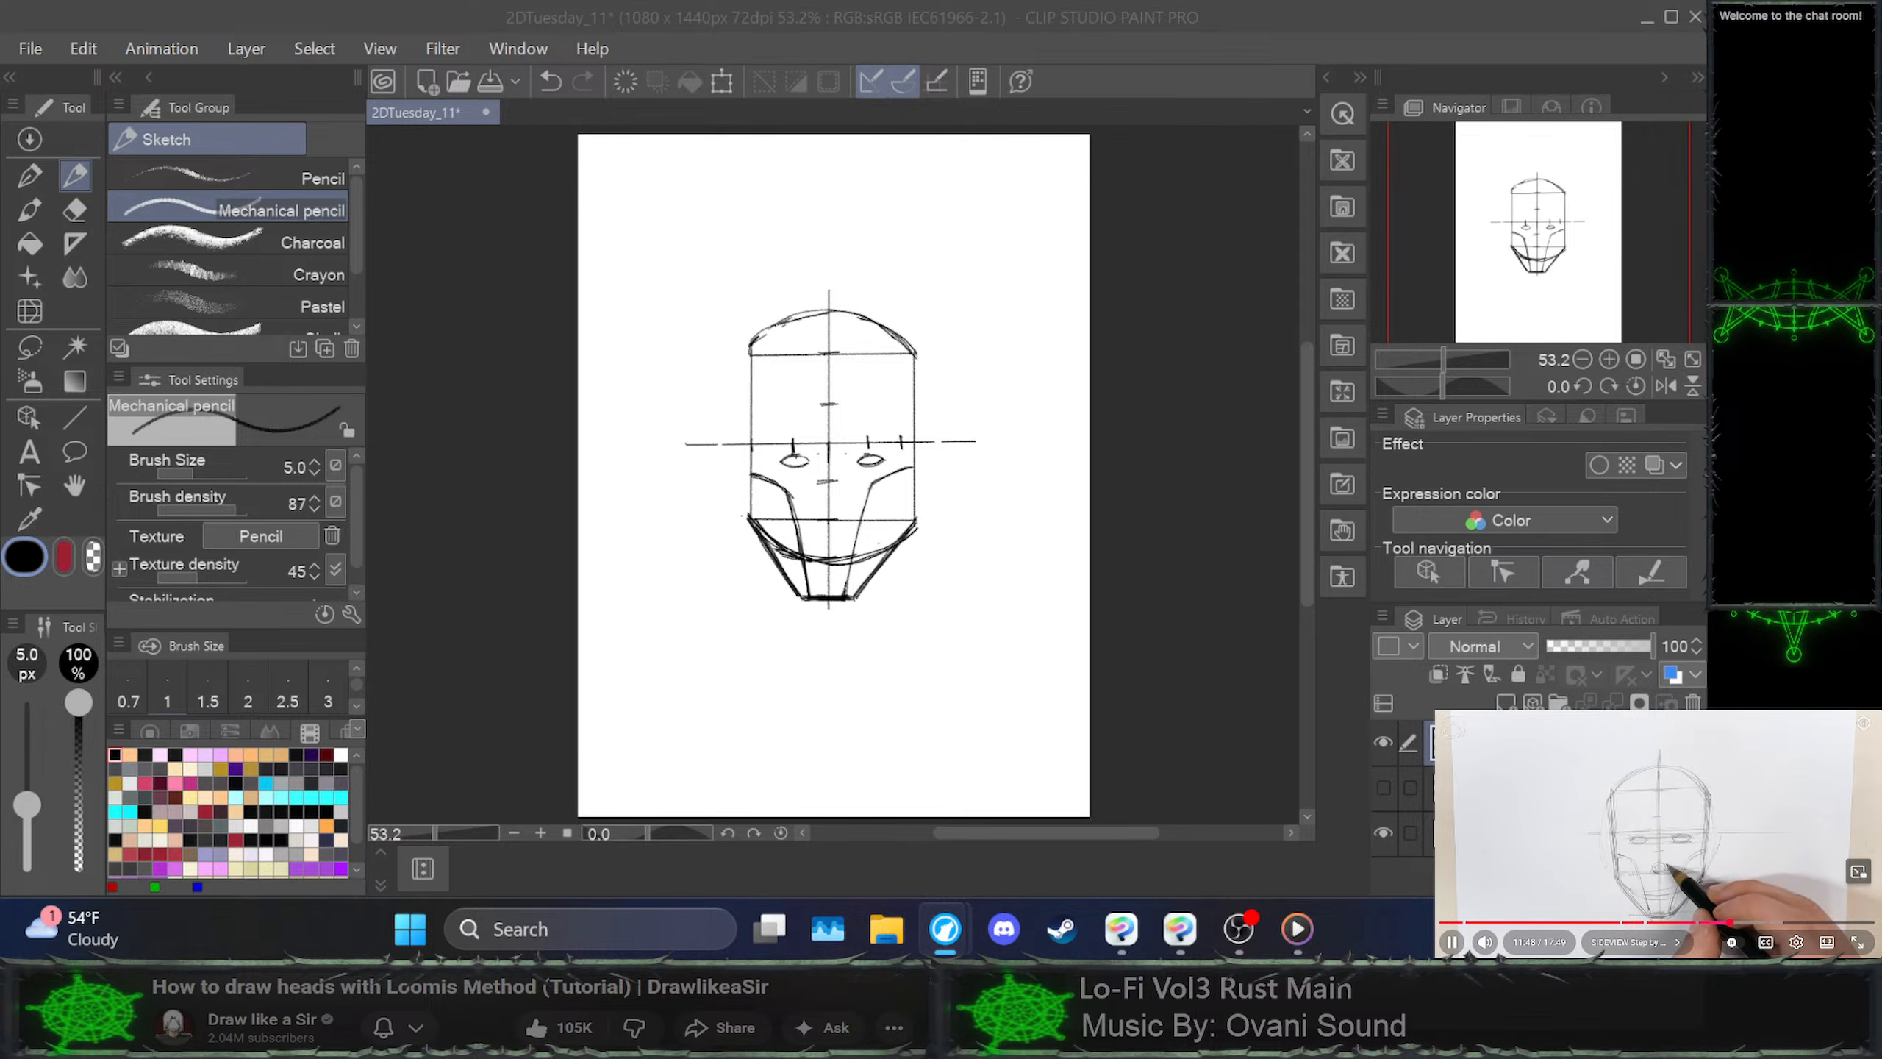
pyautogui.press('space')
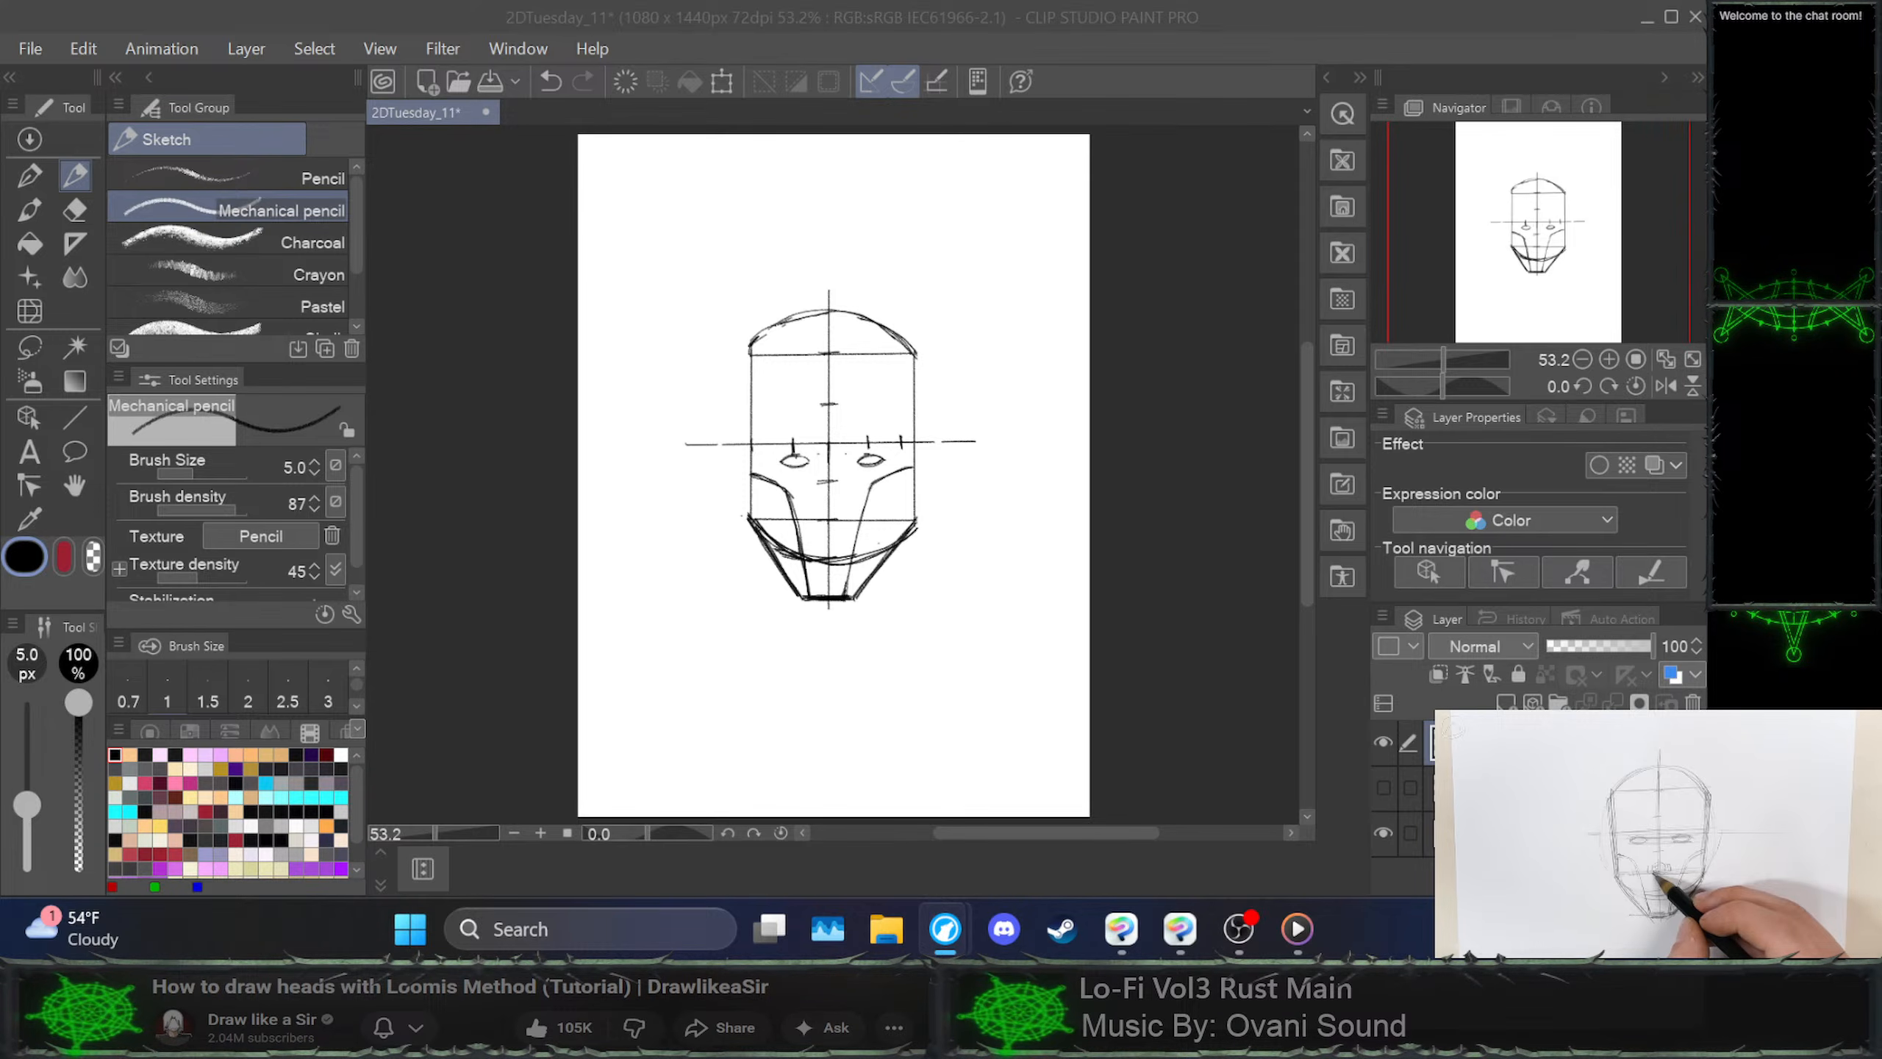
pyautogui.press('space')
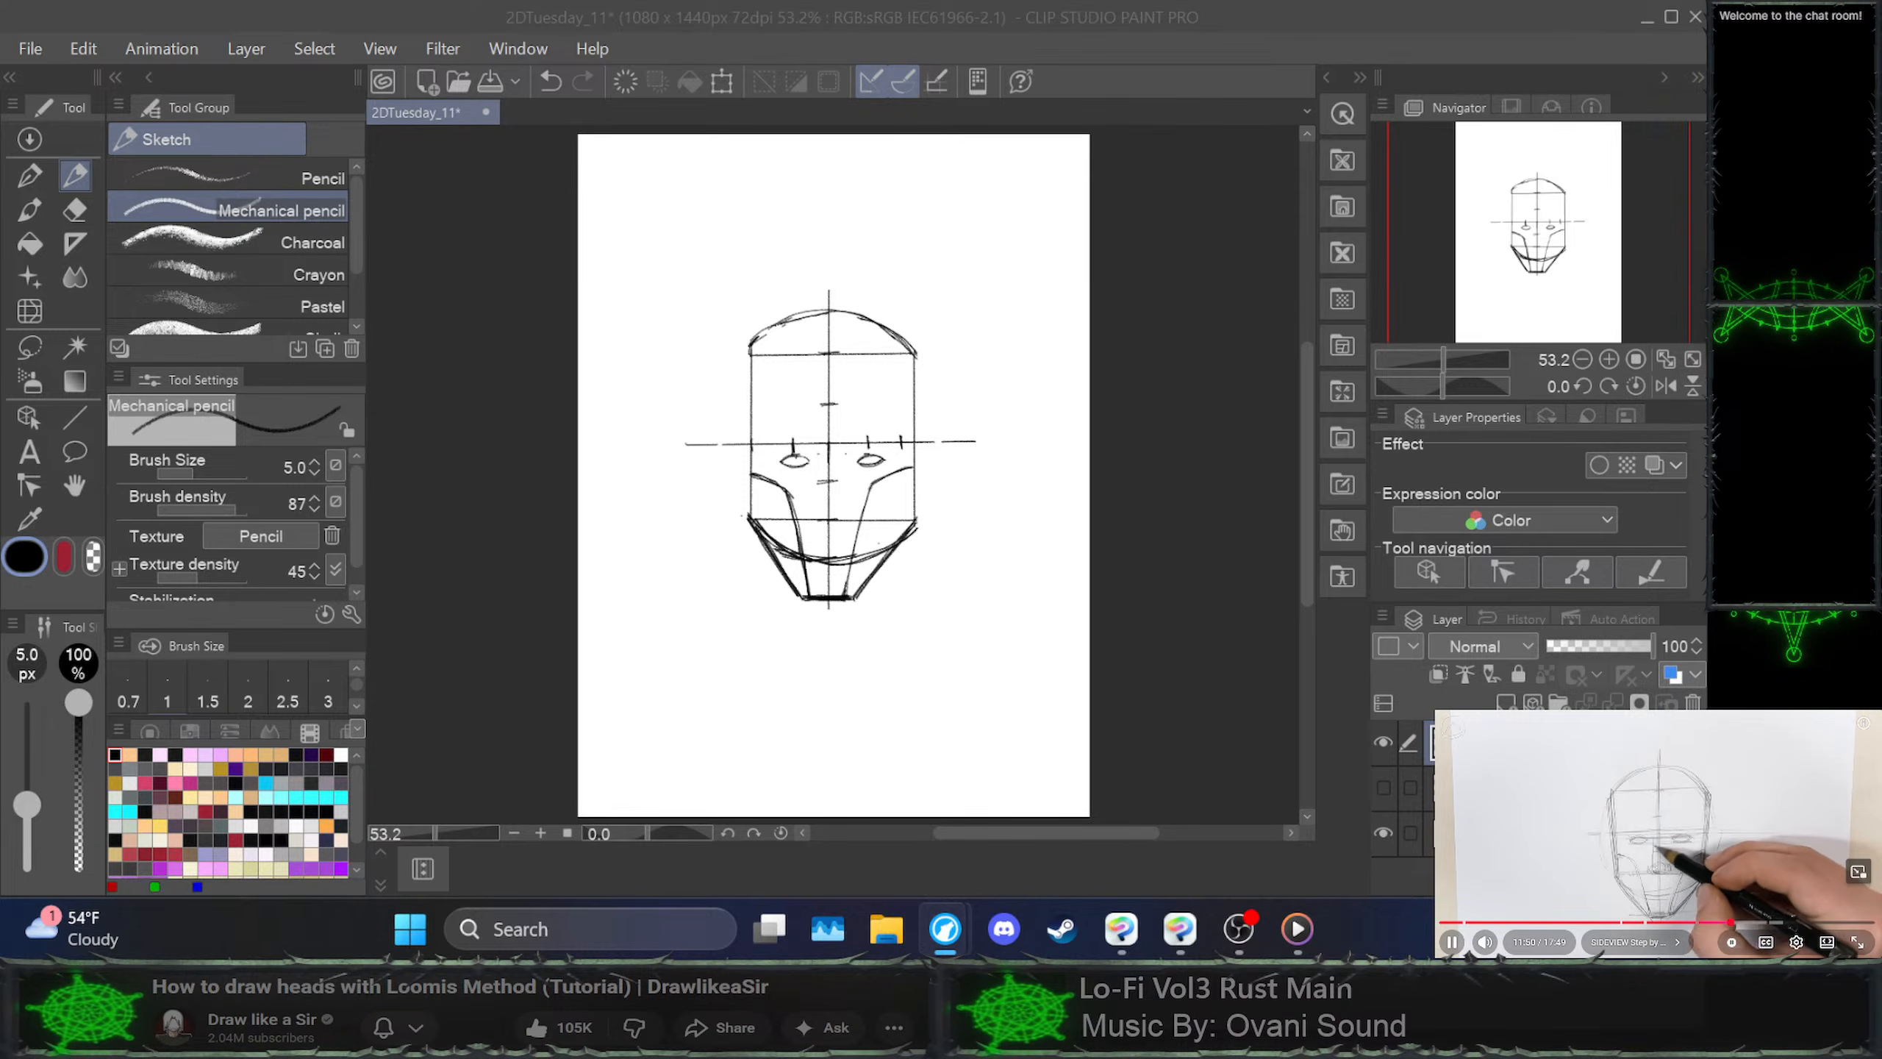
pyautogui.press('space')
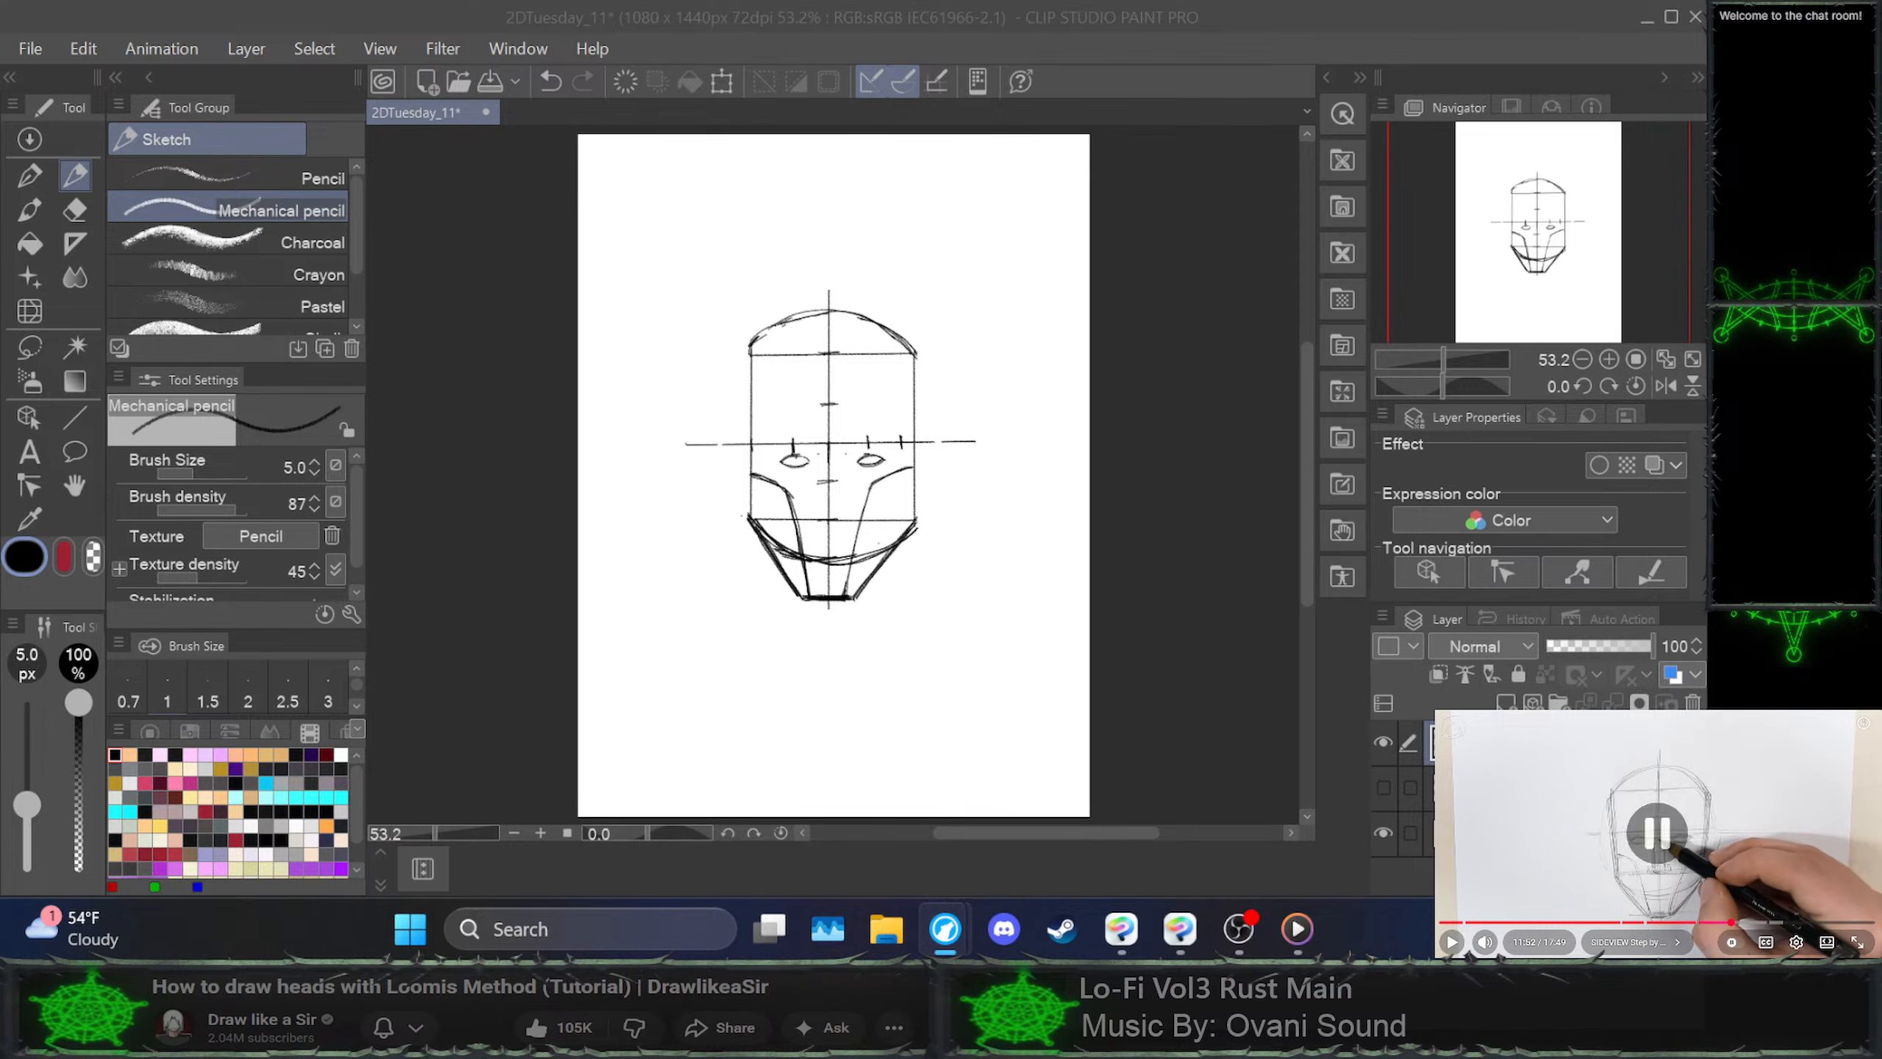
pyautogui.press('space')
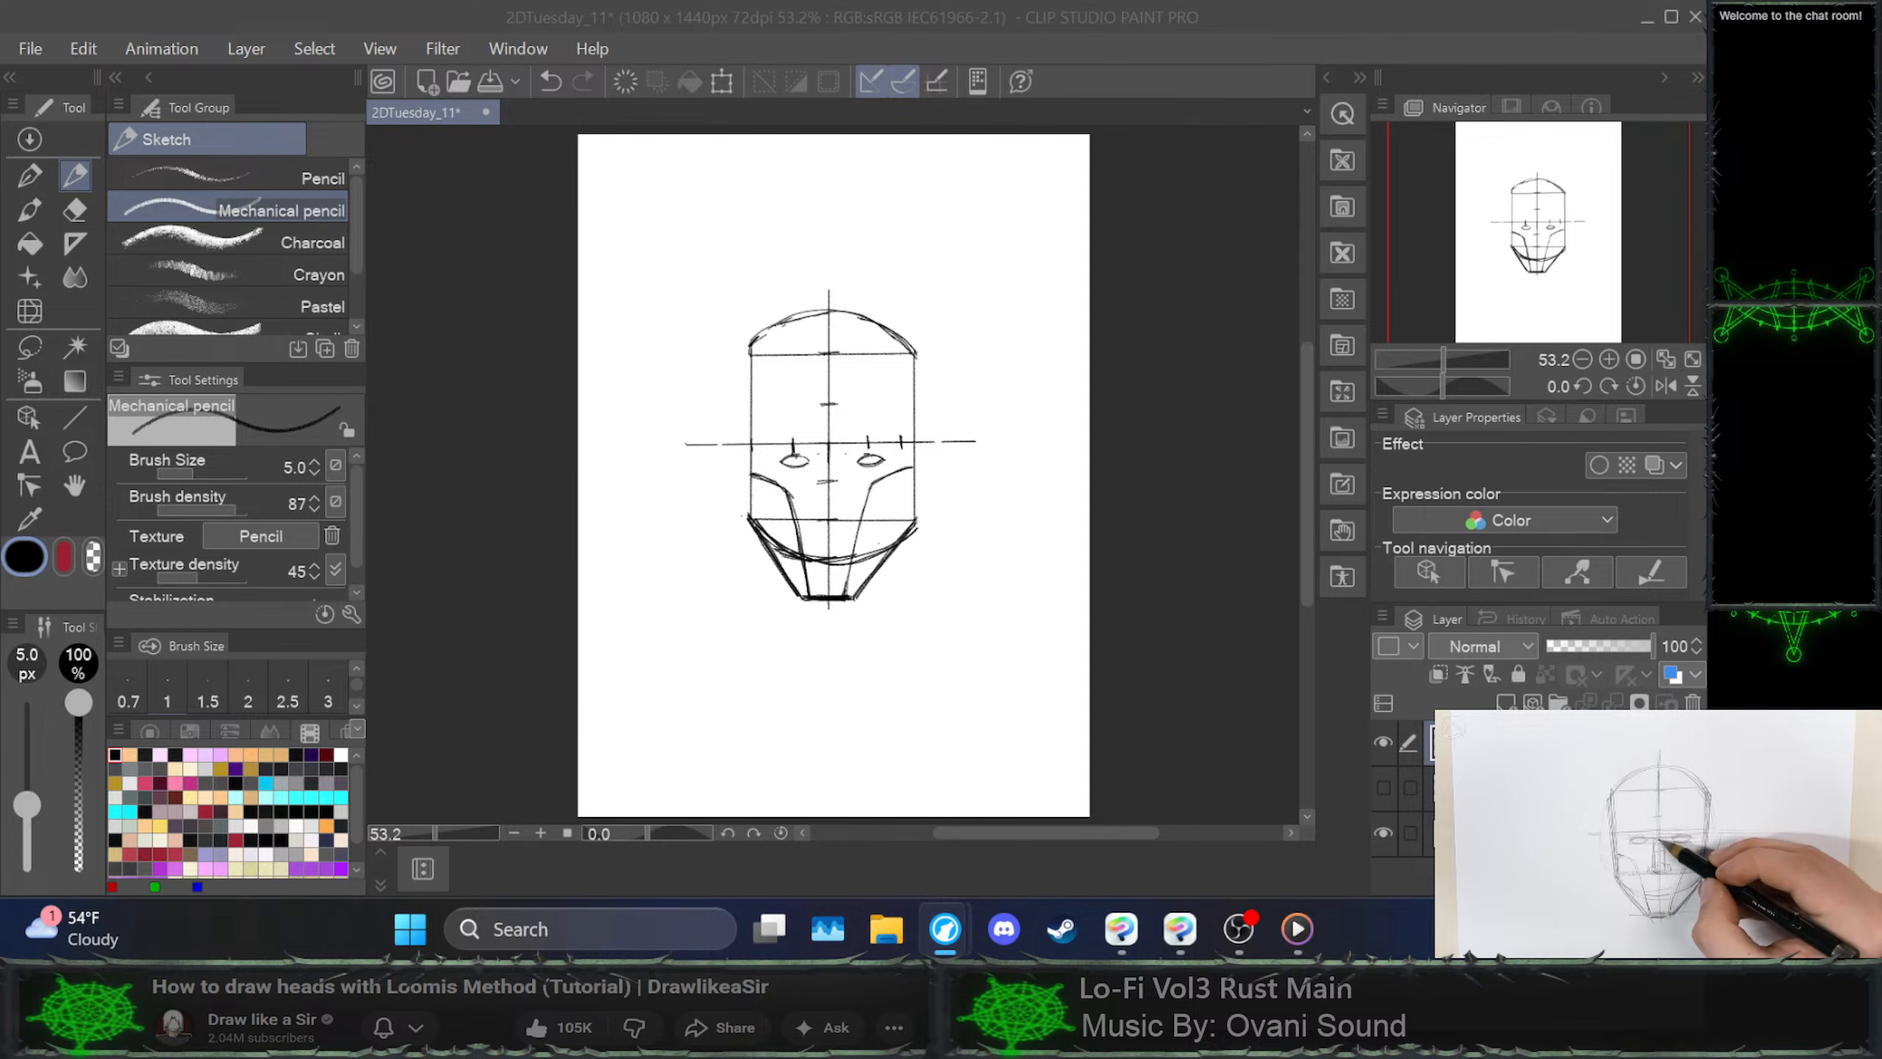
pyautogui.press('Left')
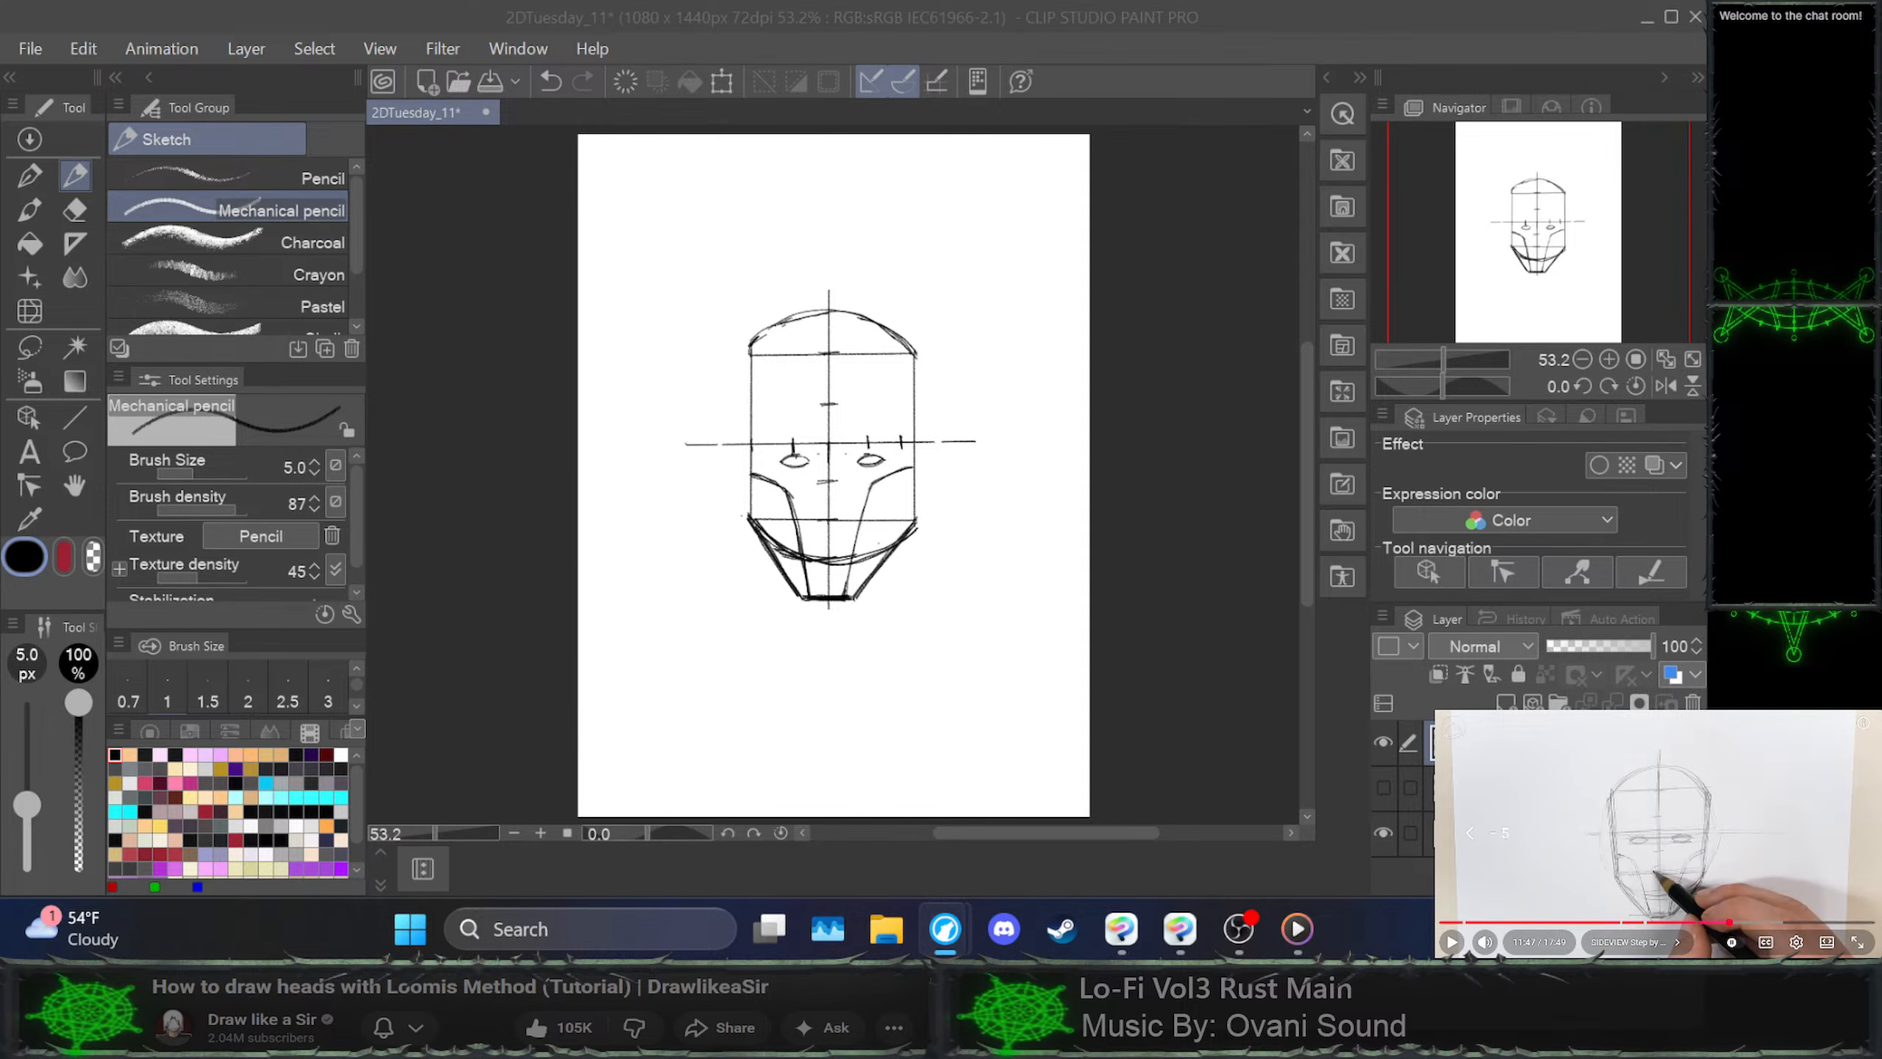
pyautogui.press('space')
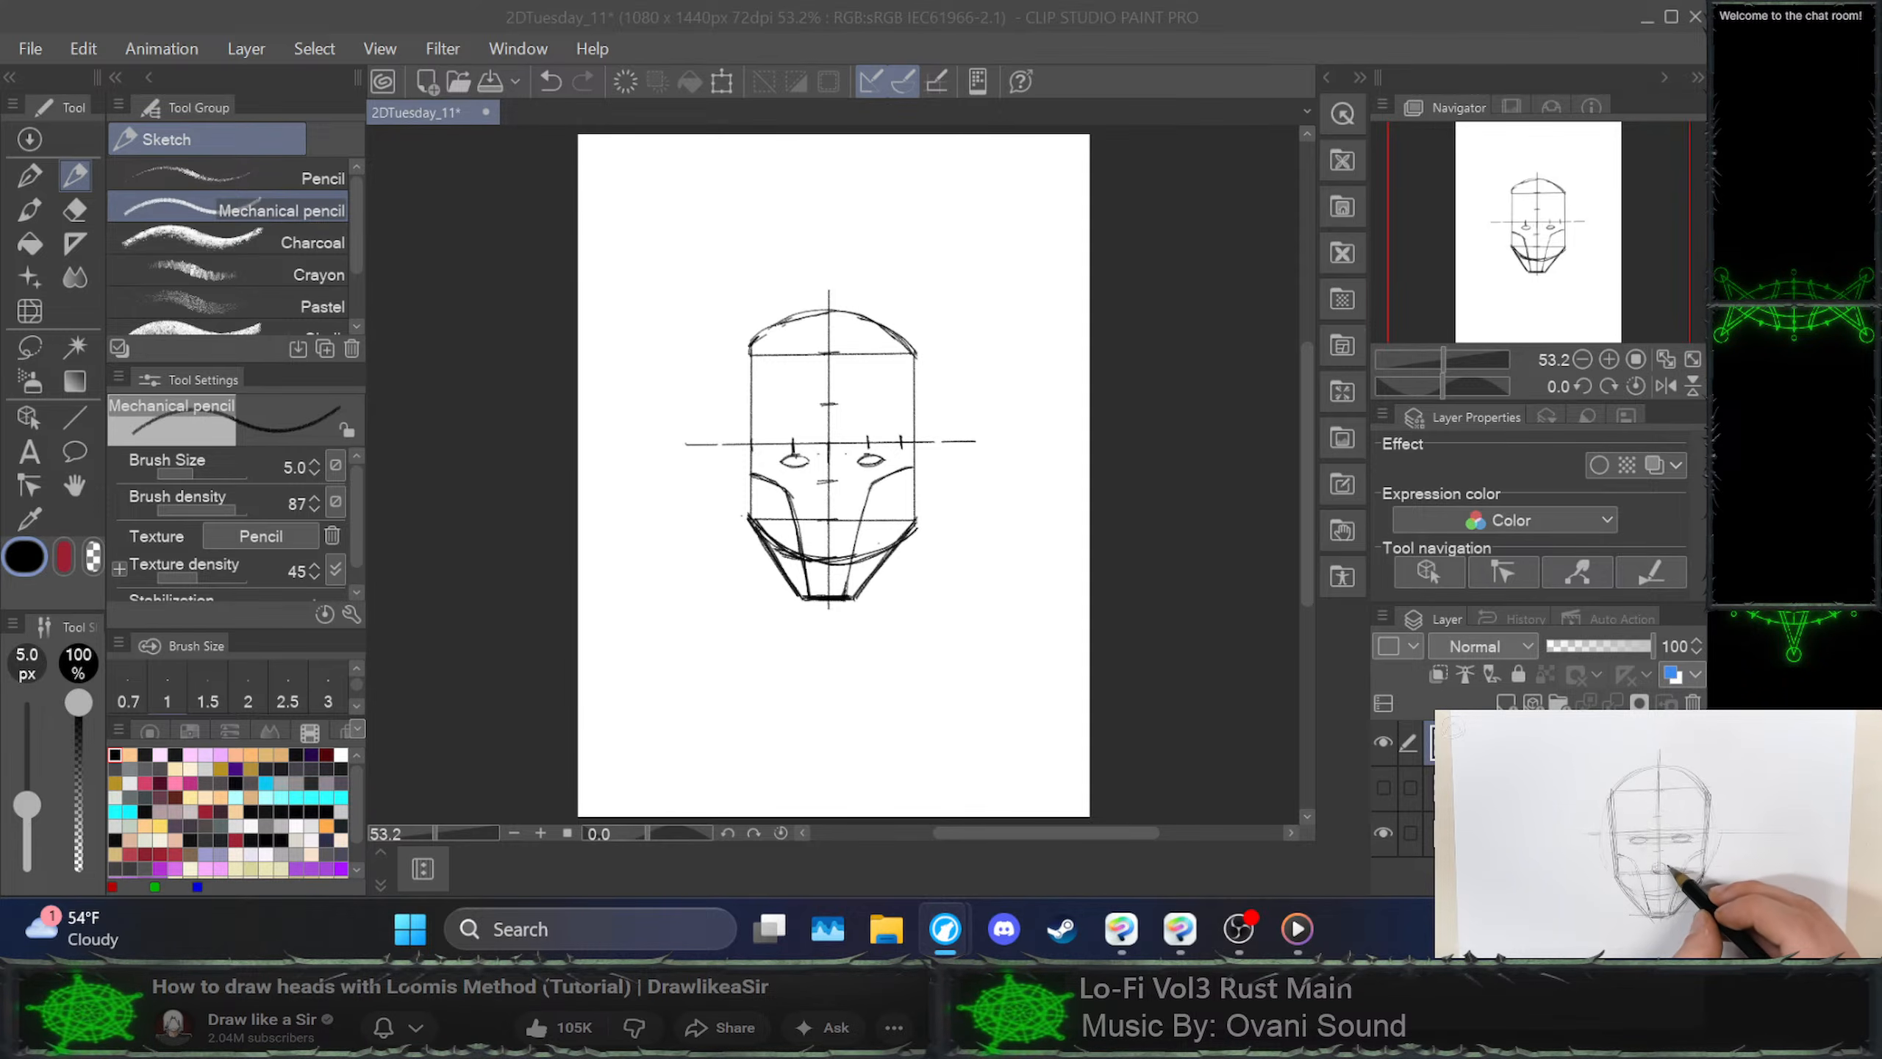
pyautogui.press('space')
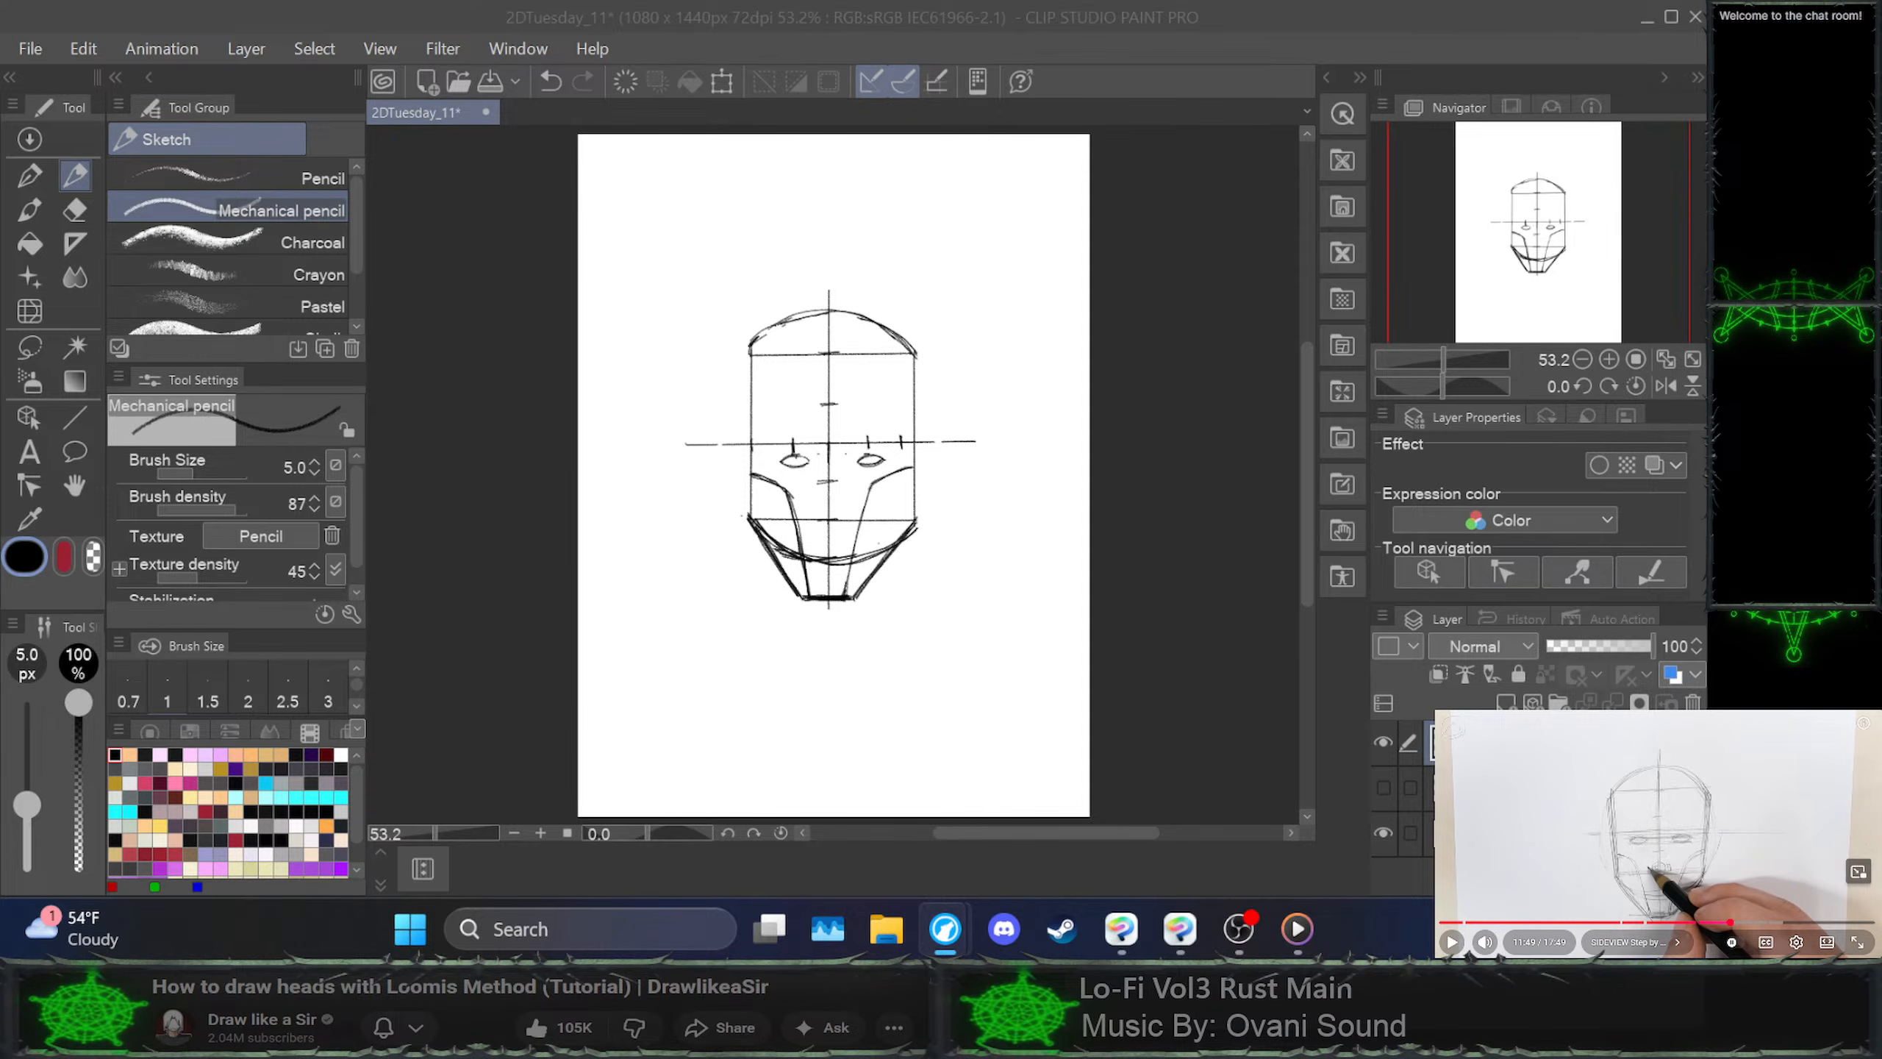
# Draw a small nose circle on the centre line at the box's bottom edge, add a small nostril shape on each side, and resume the reference video
pyautogui.click(835, 512)
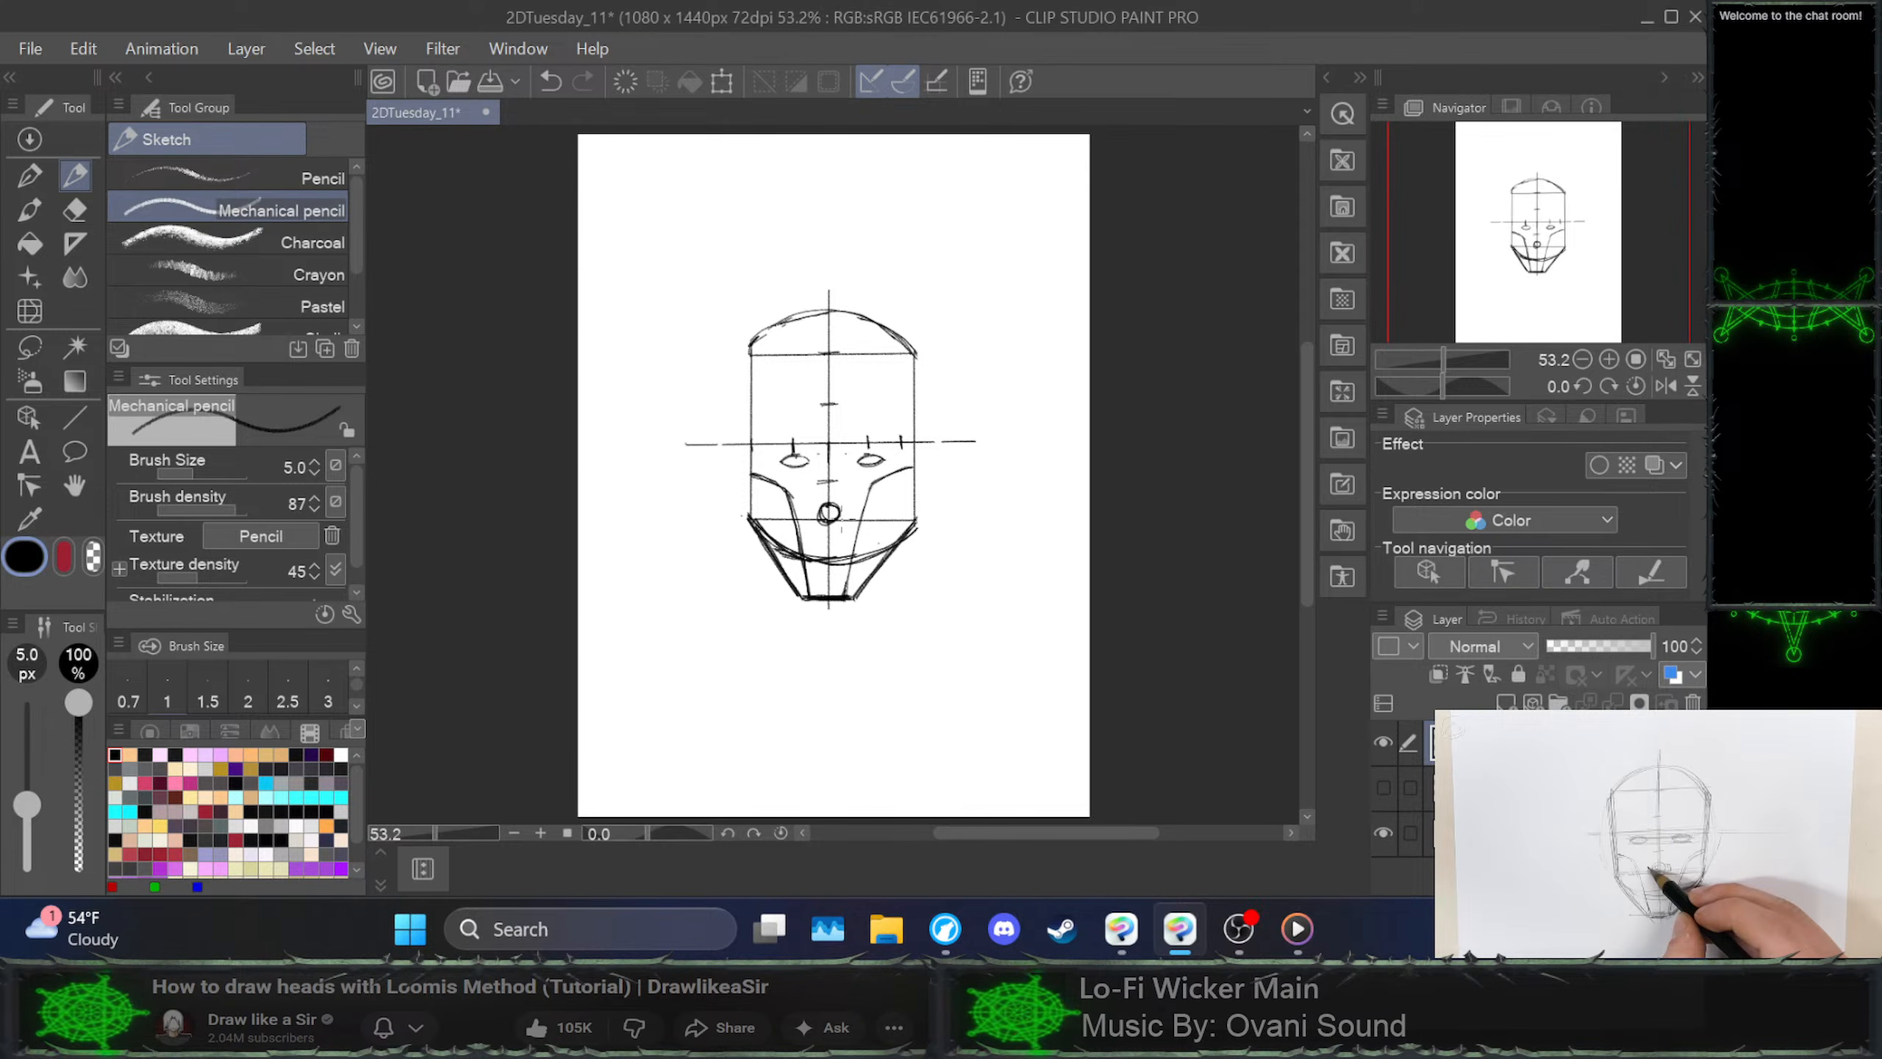
pyautogui.hotkey('ctrl', 'z')
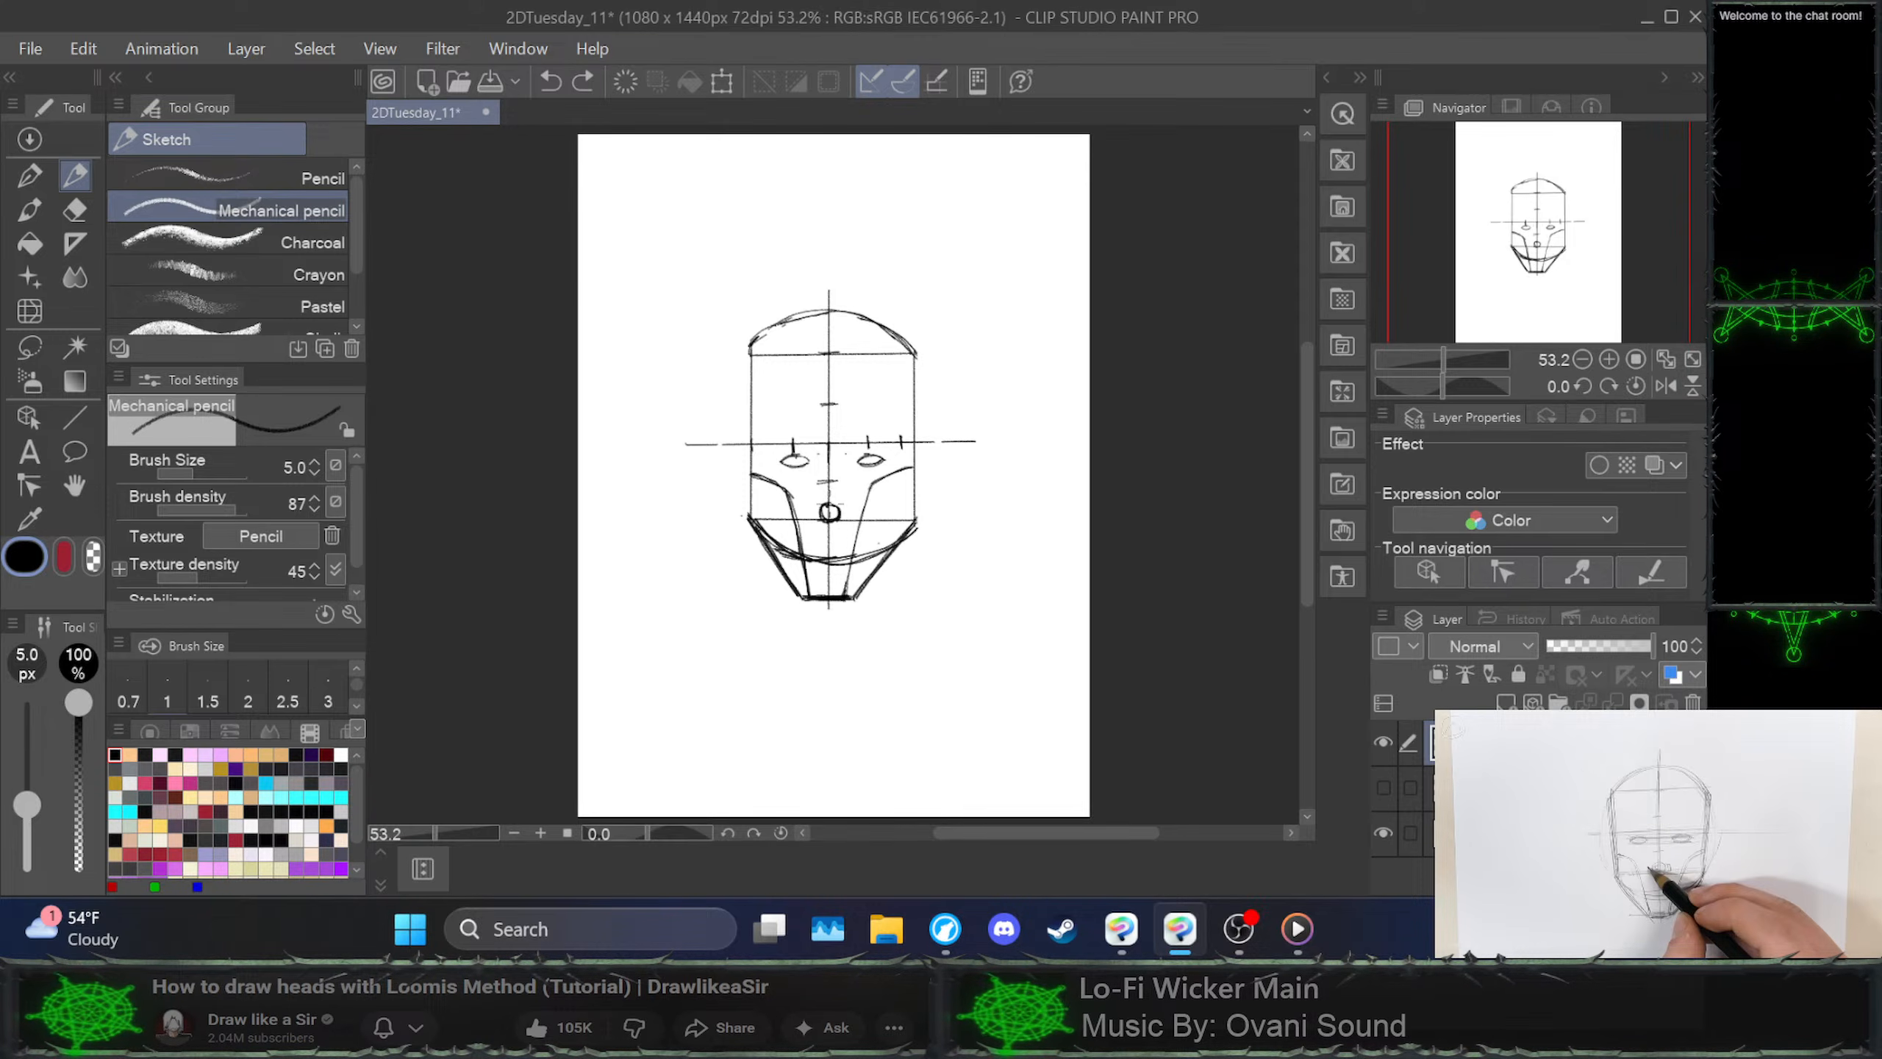
pyautogui.moveTo(829, 504); pyautogui.dragTo(849, 524)
pyautogui.hotkey('ctrl', 'z')
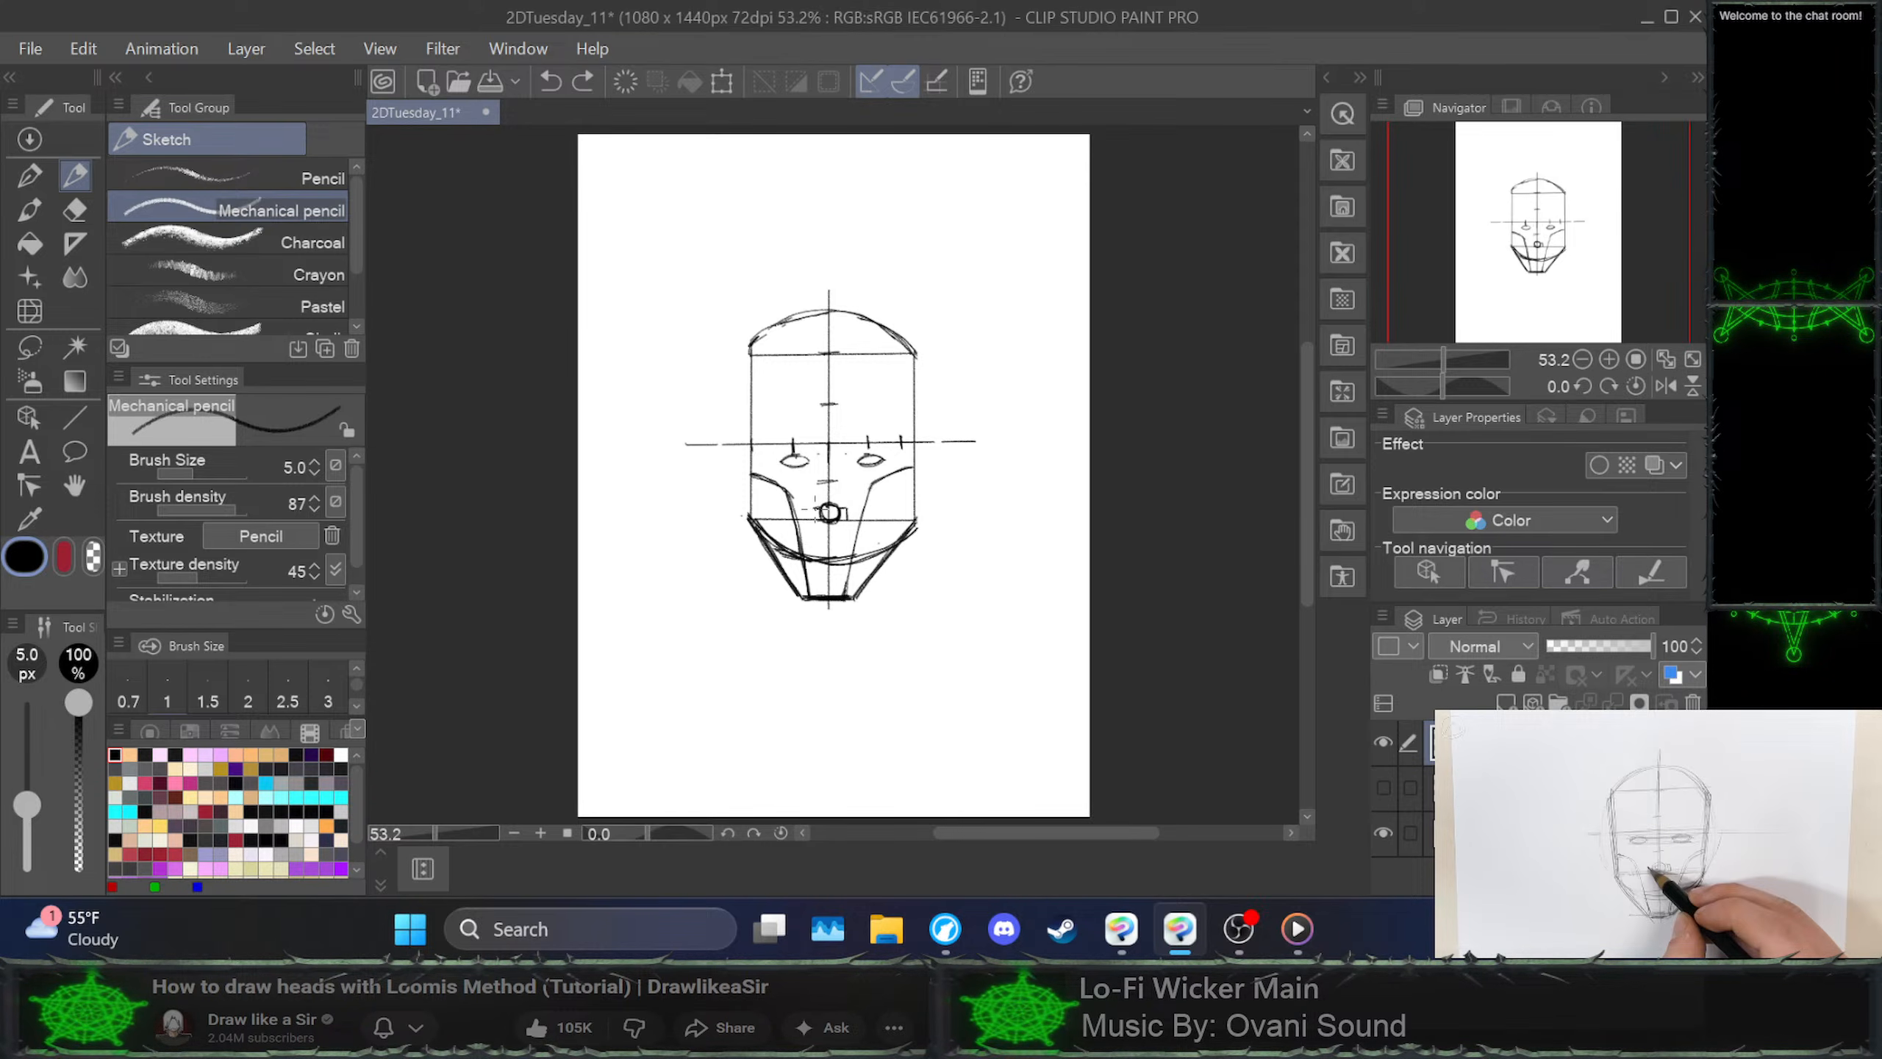
pyautogui.click(815, 509)
pyautogui.click(1657, 834)
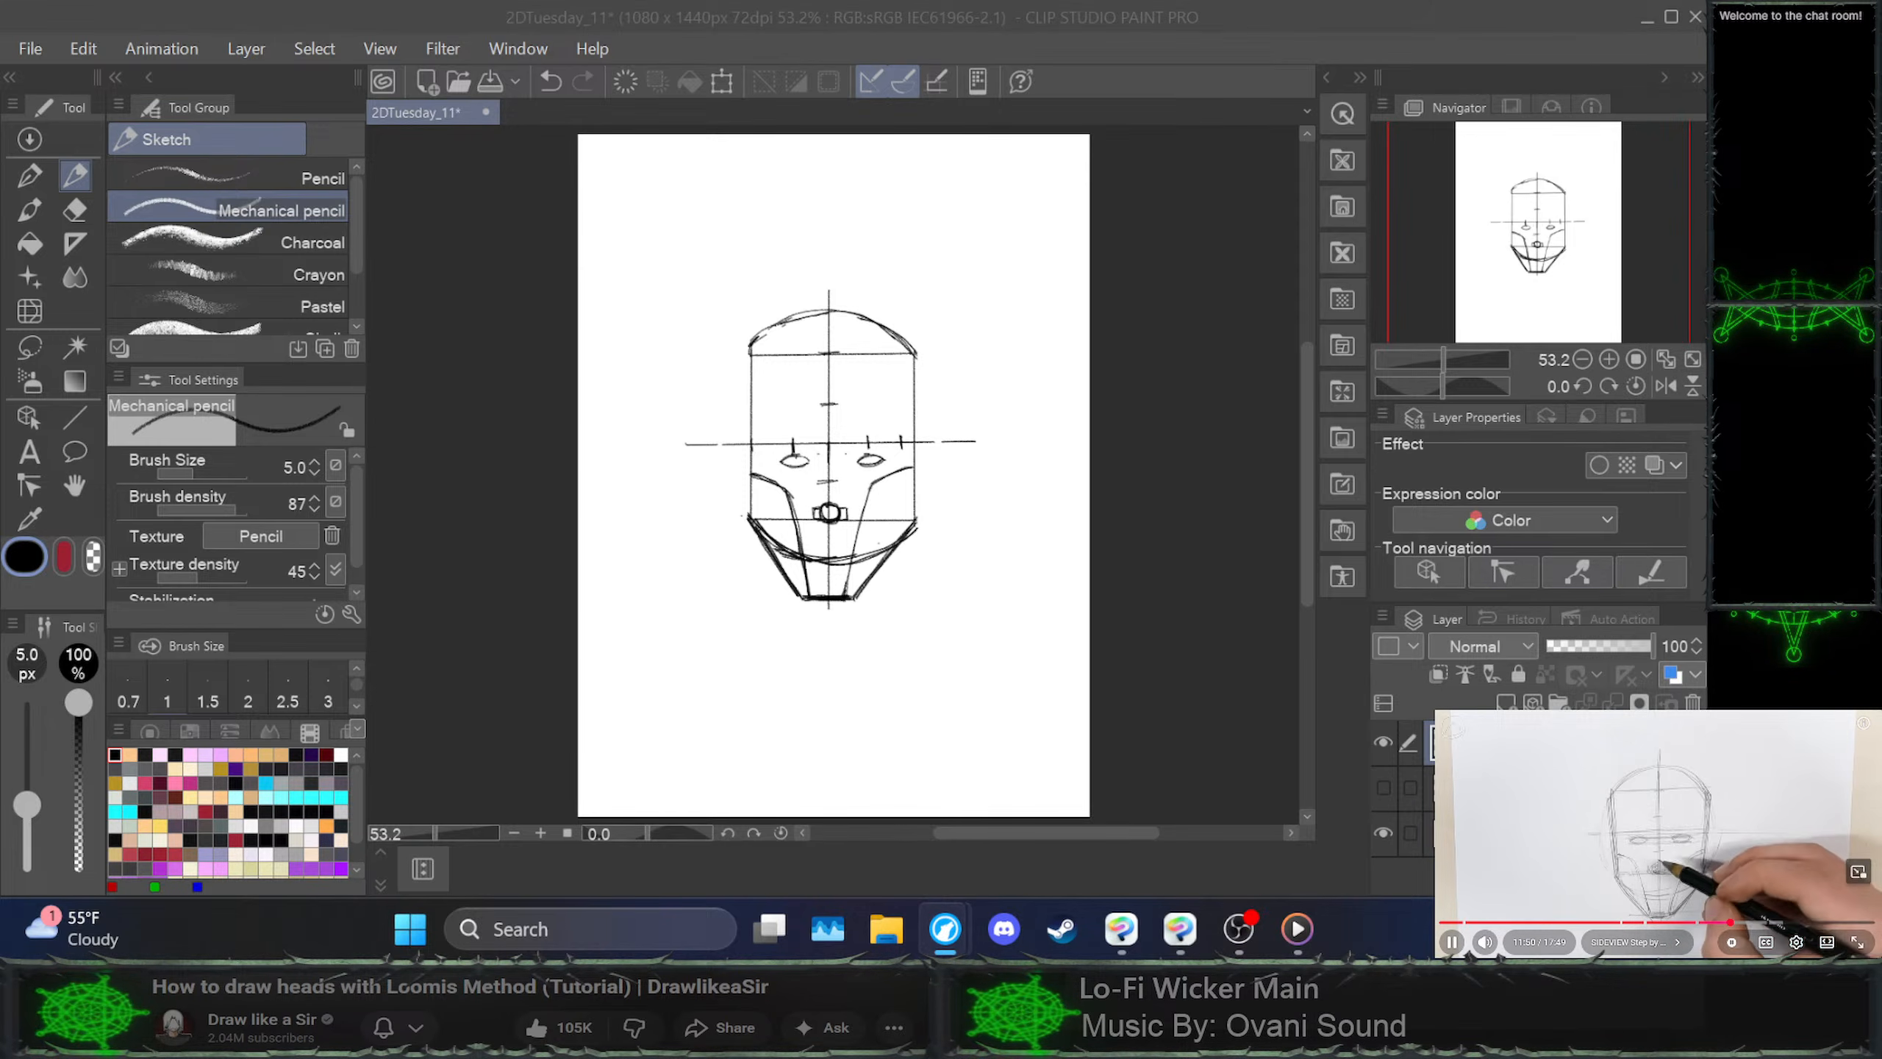
# Pause the reference video and undo the nostril shapes on both sides of the nose circle
pyautogui.press('space')
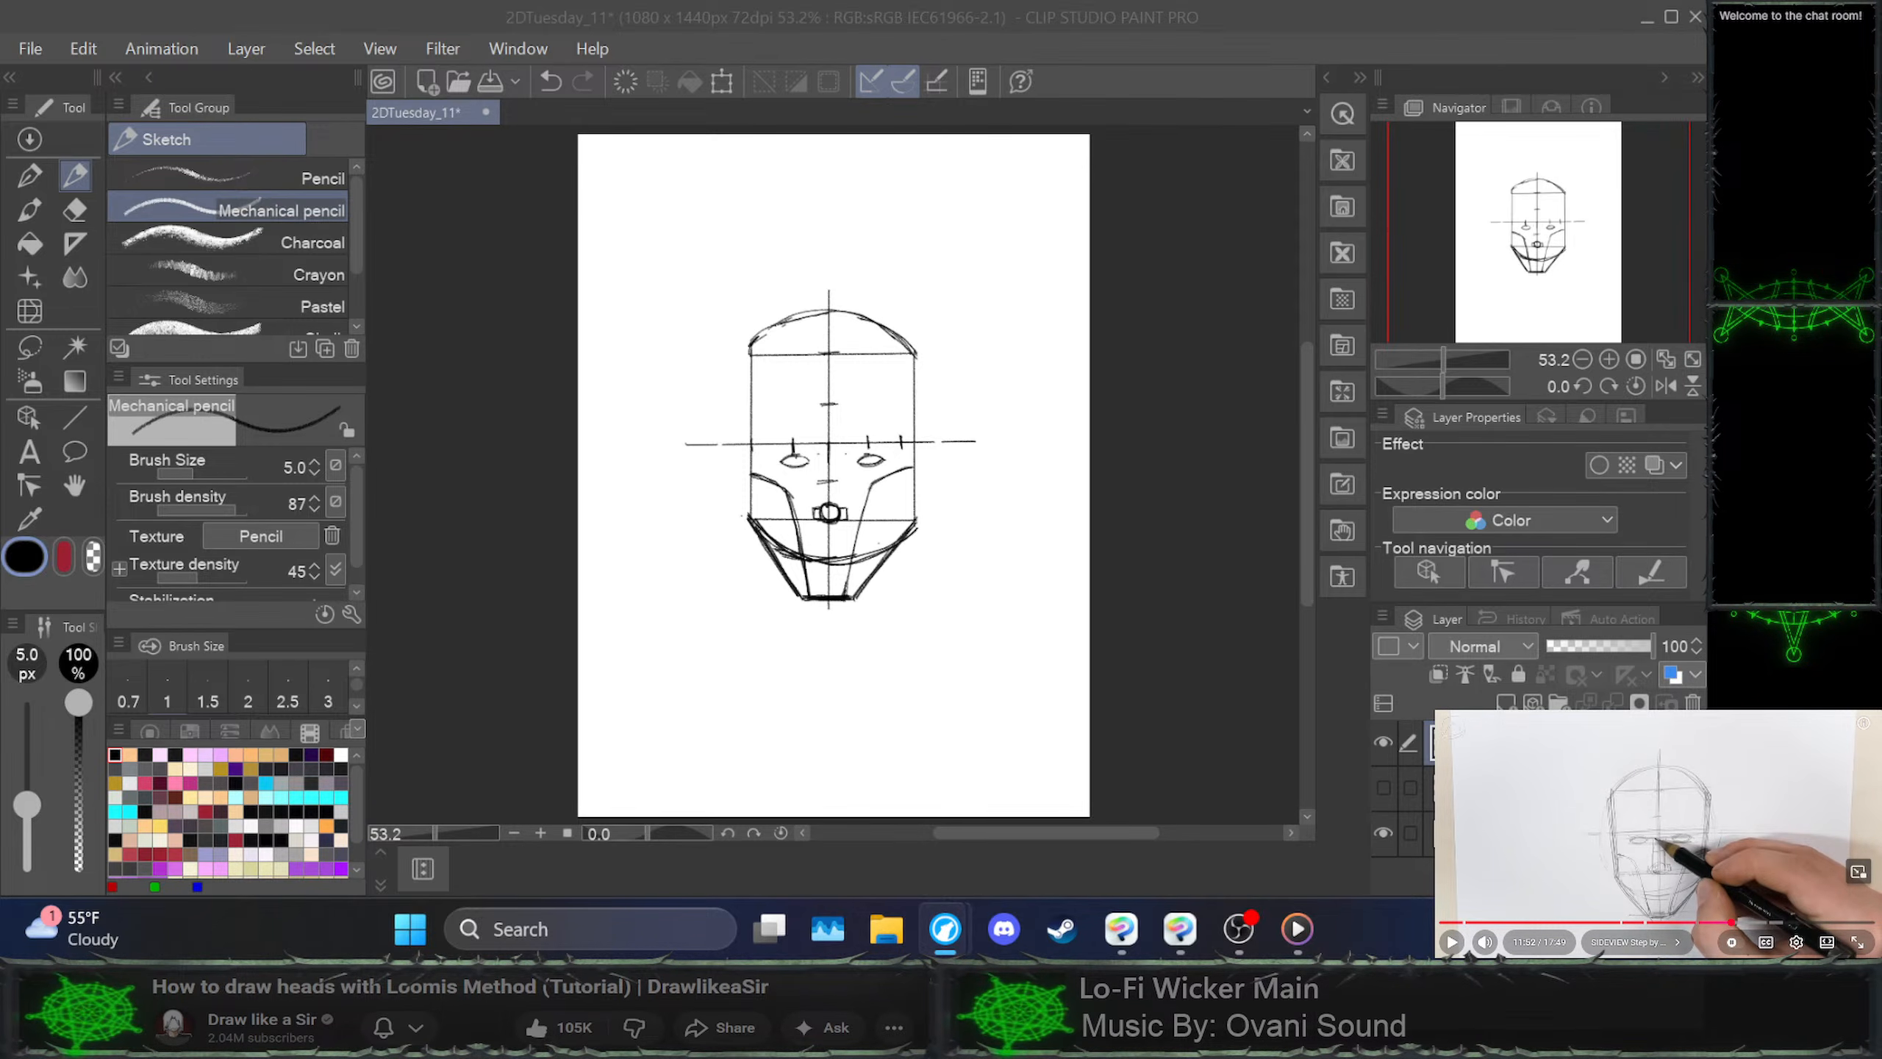
pyautogui.click(852, 515)
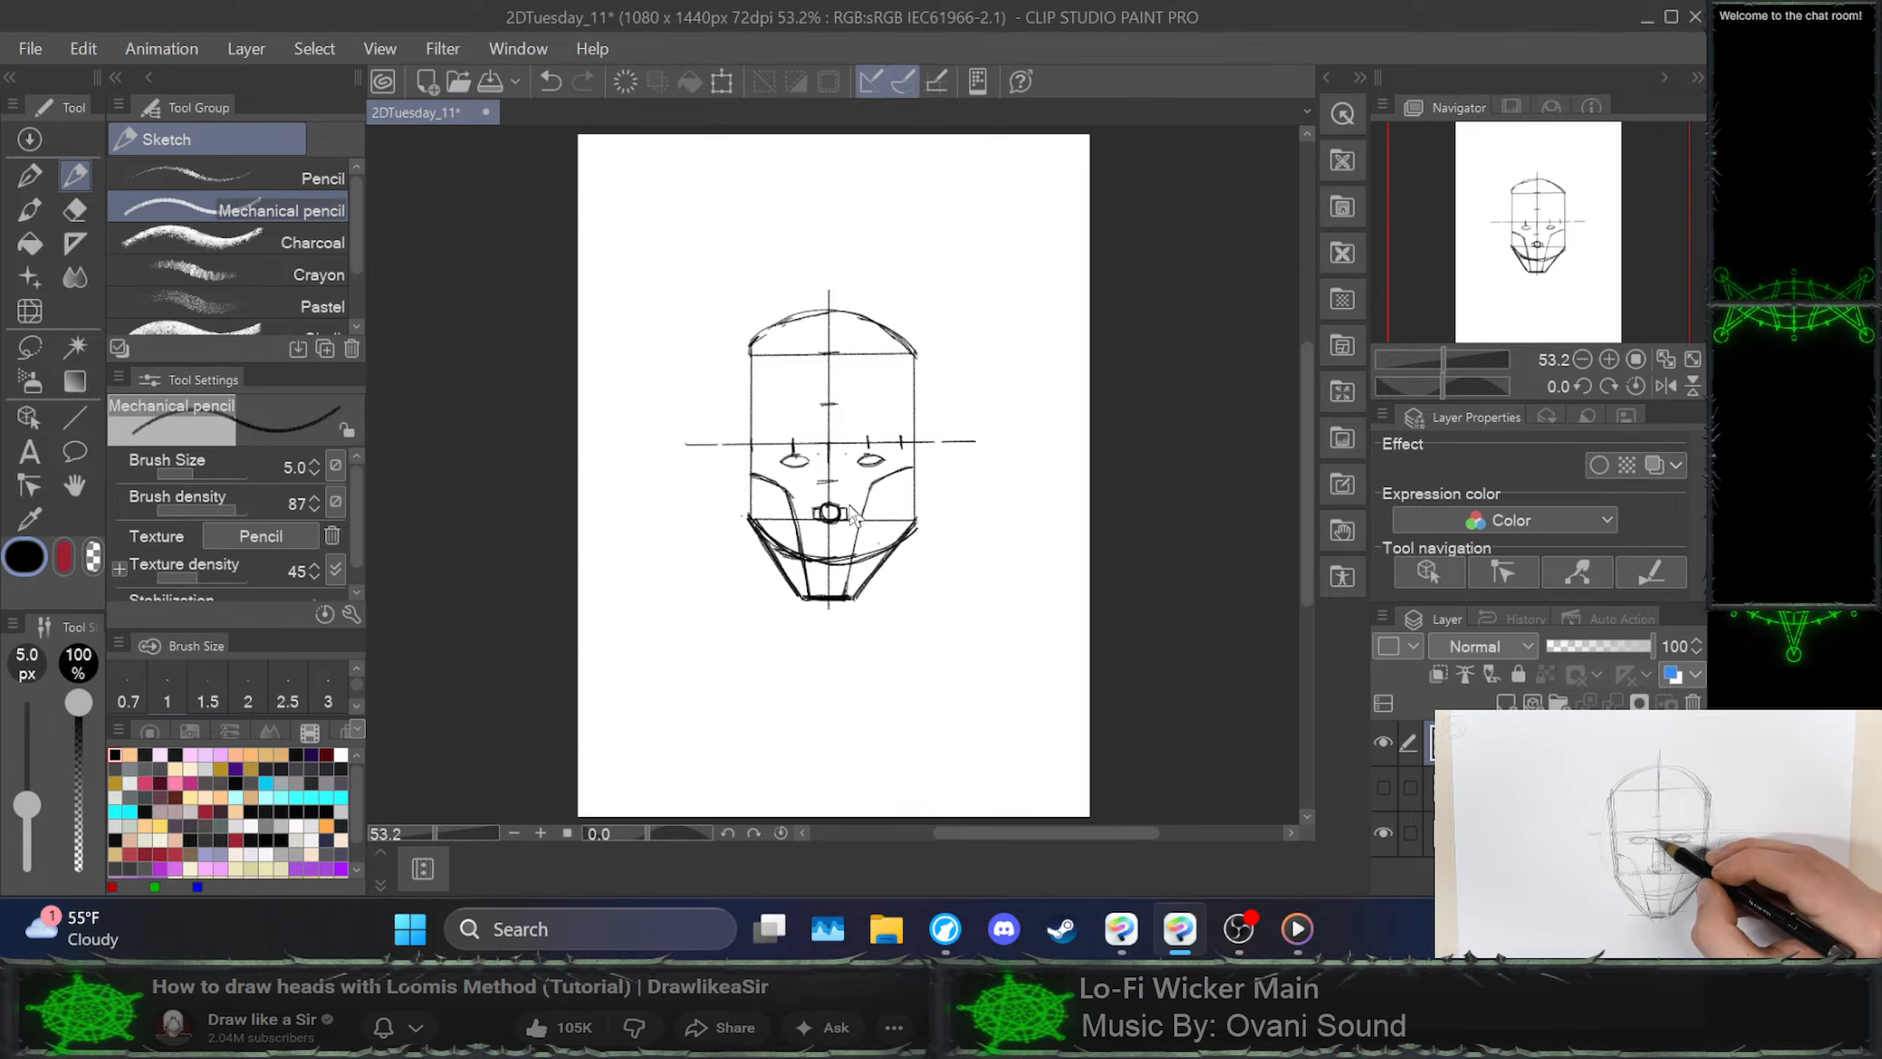
pyautogui.hotkey('ctrl', 'z')
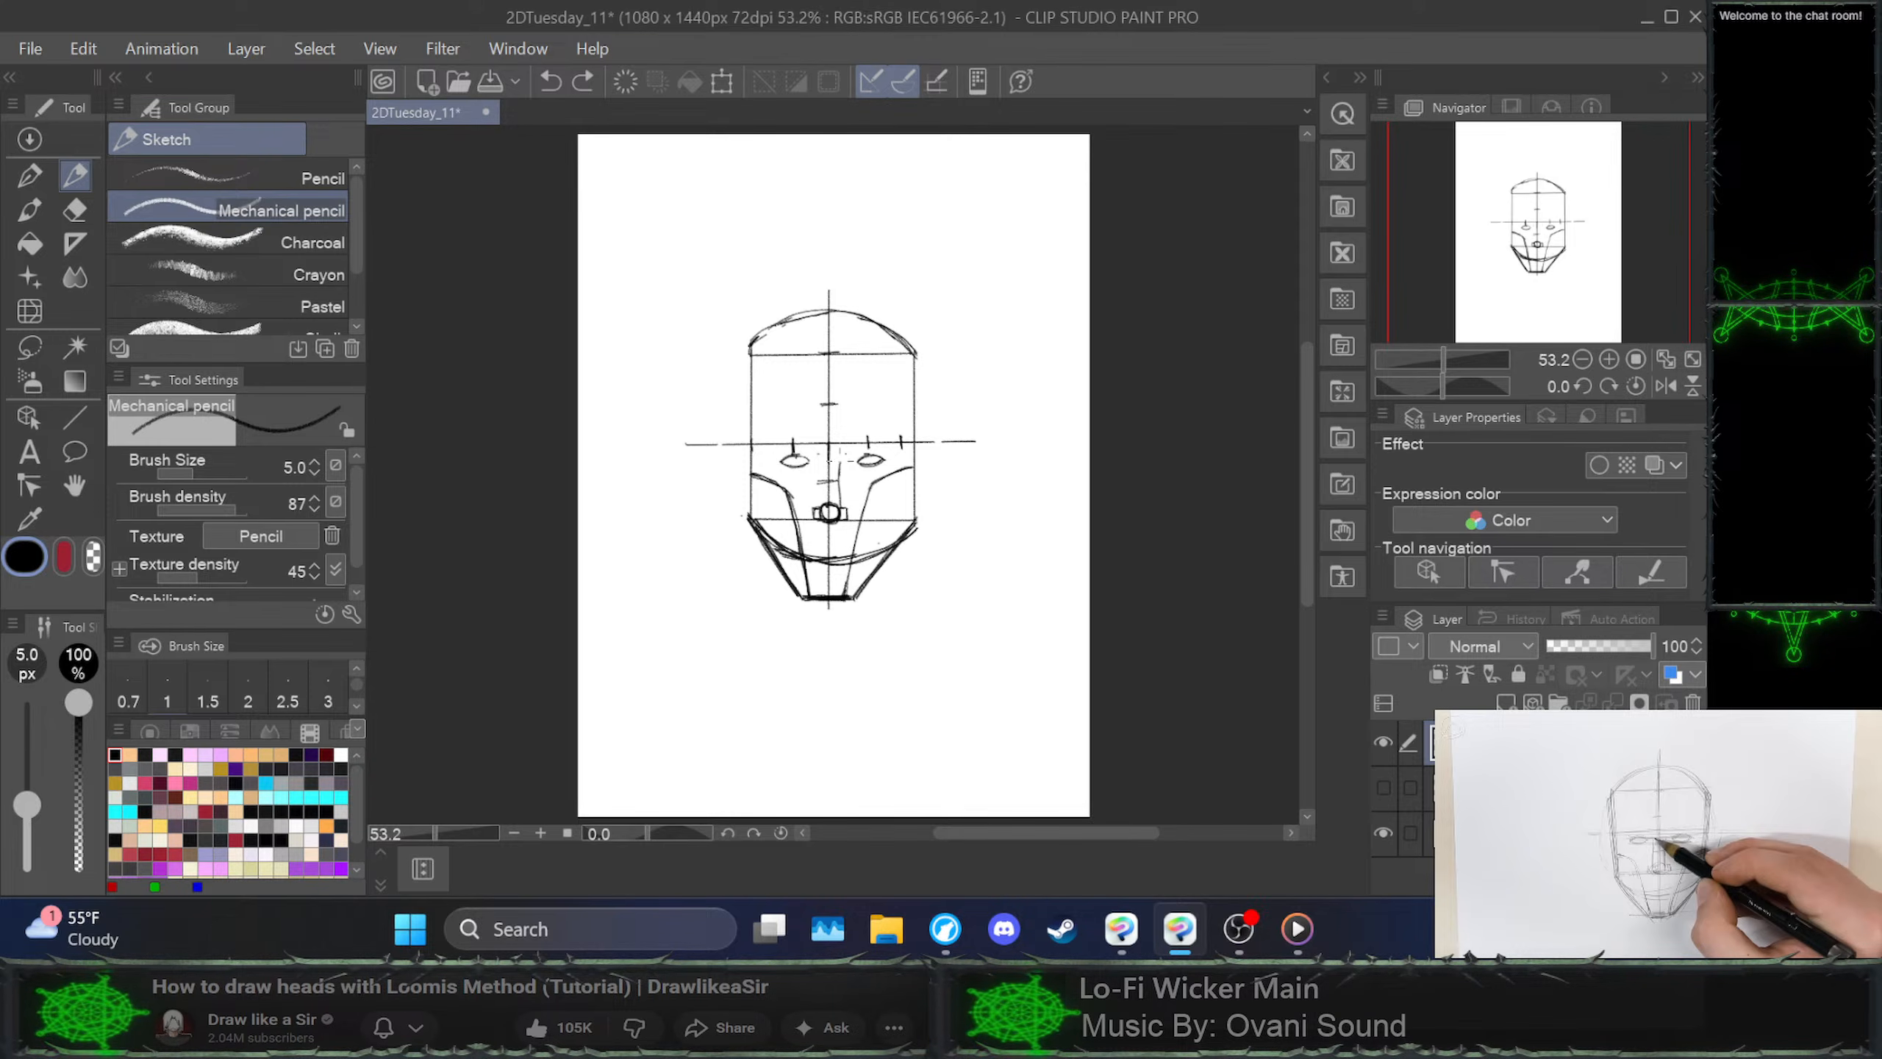
pyautogui.moveTo(841, 445); pyautogui.dragTo(838, 470)
pyautogui.hotkey('ctrl', 'z')
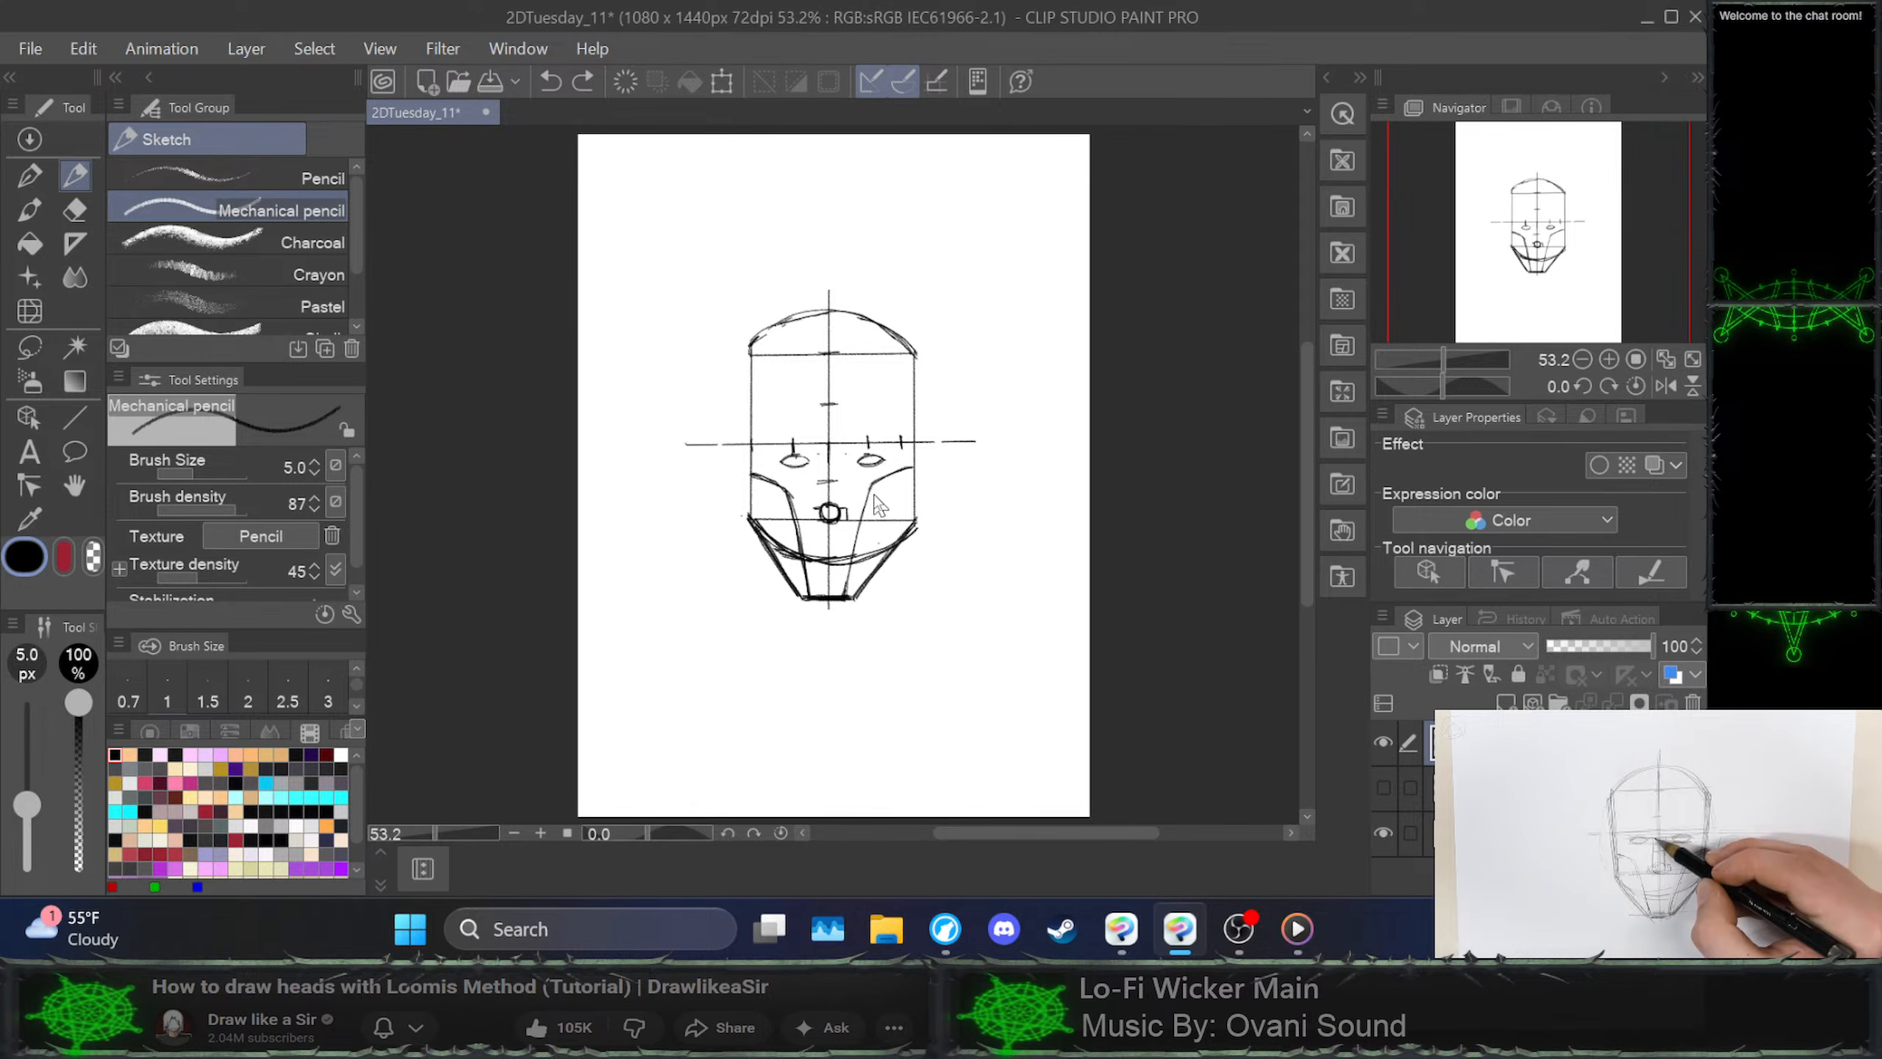
pyautogui.hotkey('ctrl', 'z')
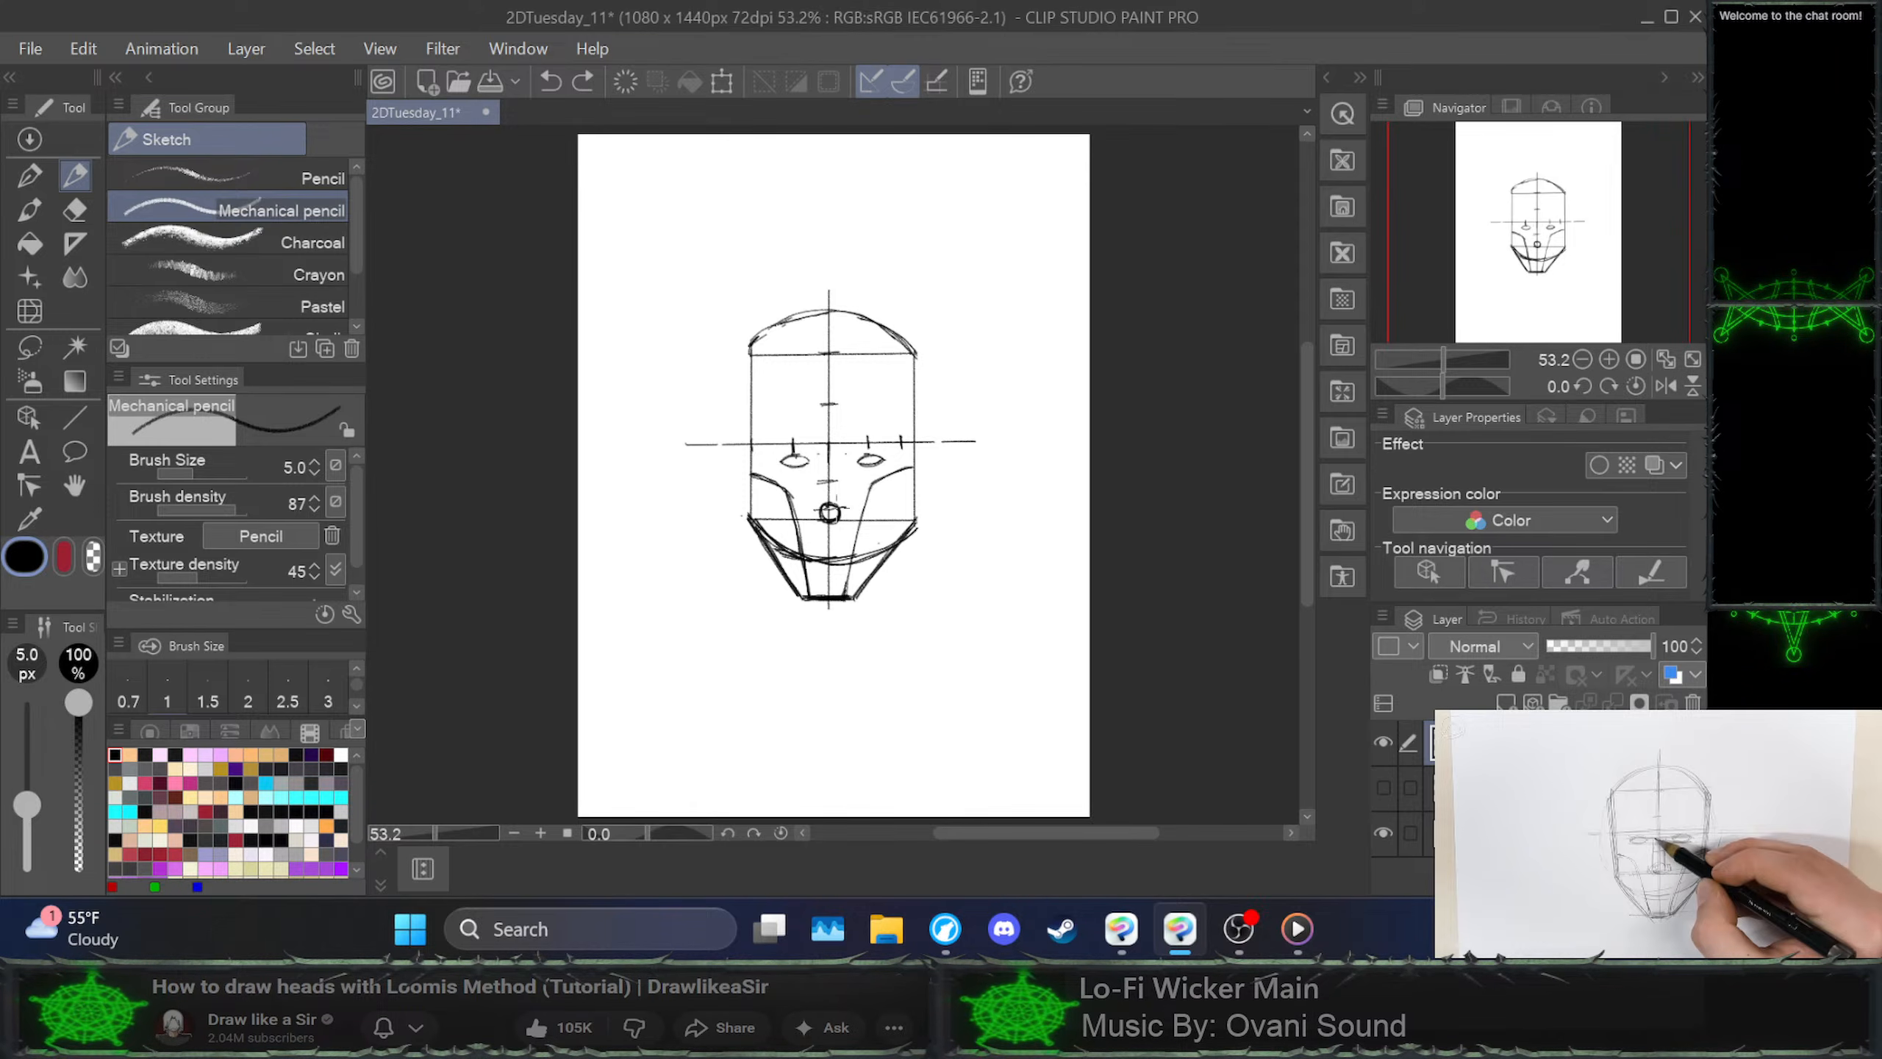
pyautogui.click(835, 509)
pyautogui.hotkey('ctrl', 'z')
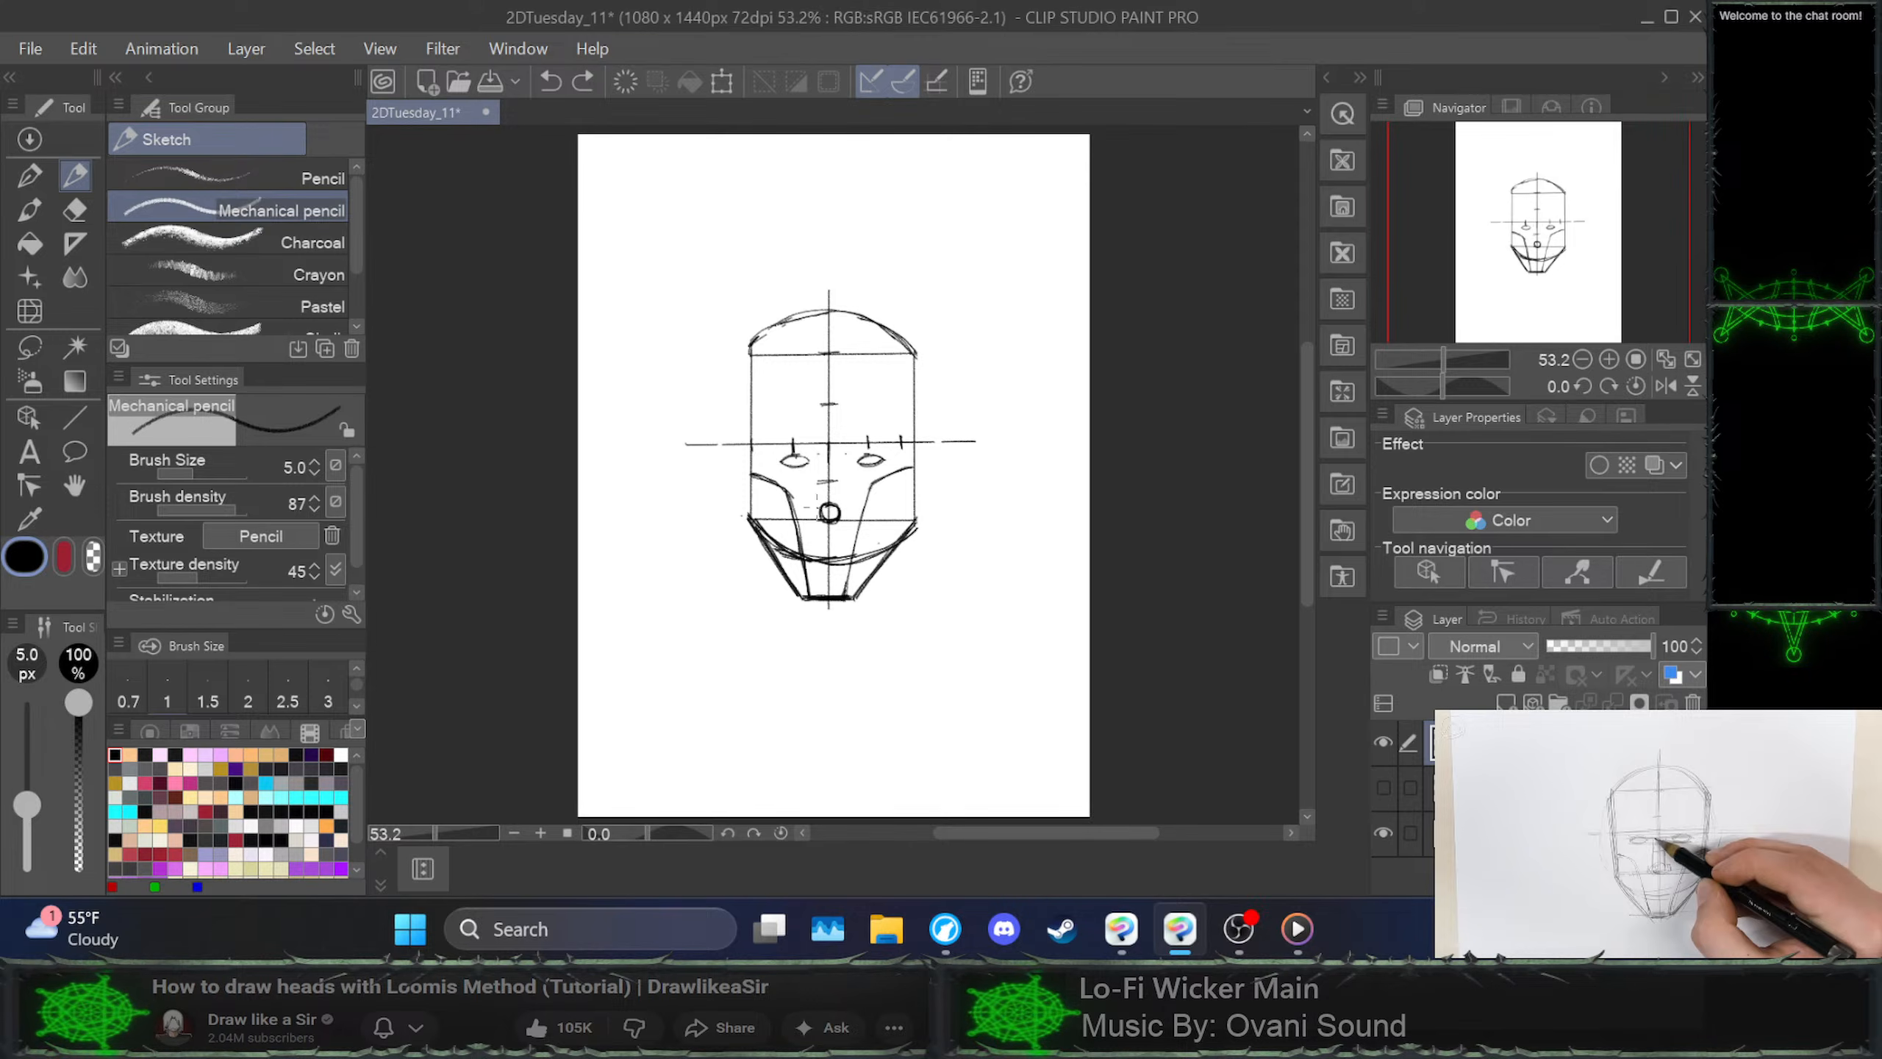
# Redraw the nostrils as small boxes beside the nose circle and add two near-vertical bridge lines up towards the brow line
pyautogui.click(830, 512)
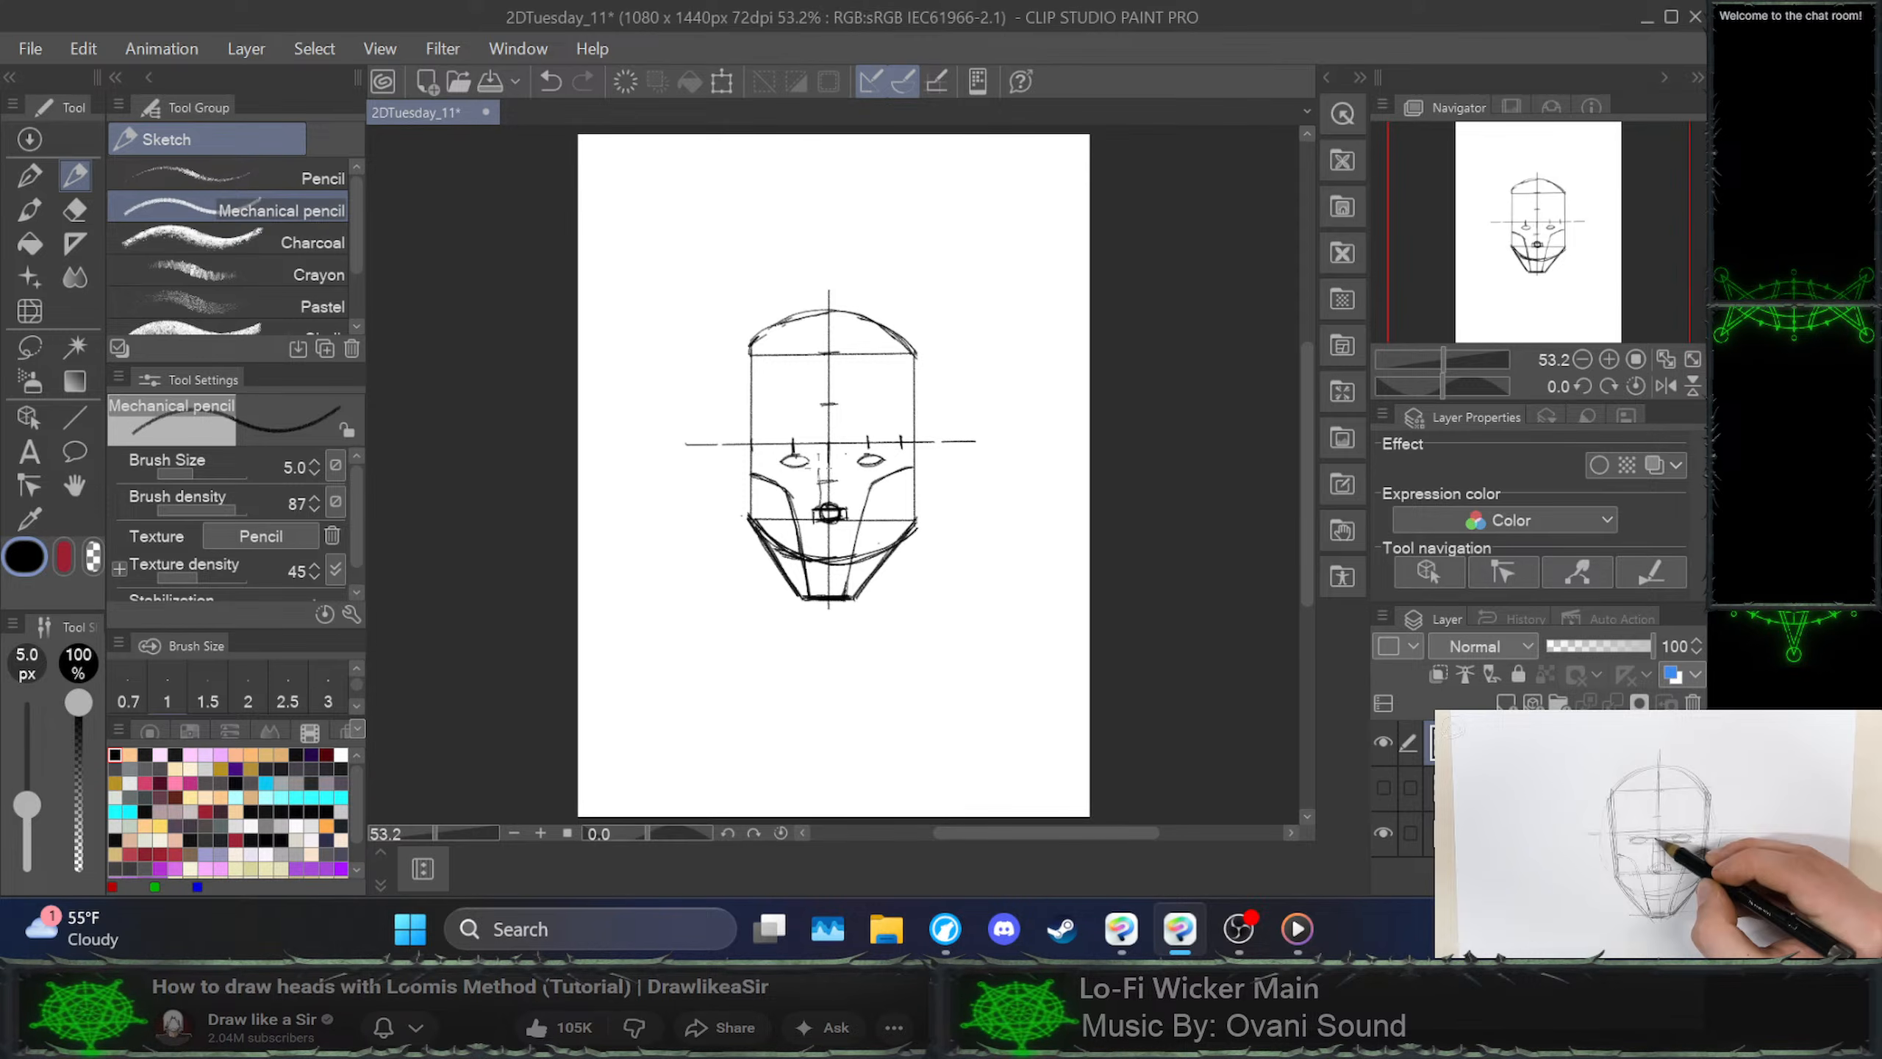
pyautogui.hotkey('ctrl', 'z')
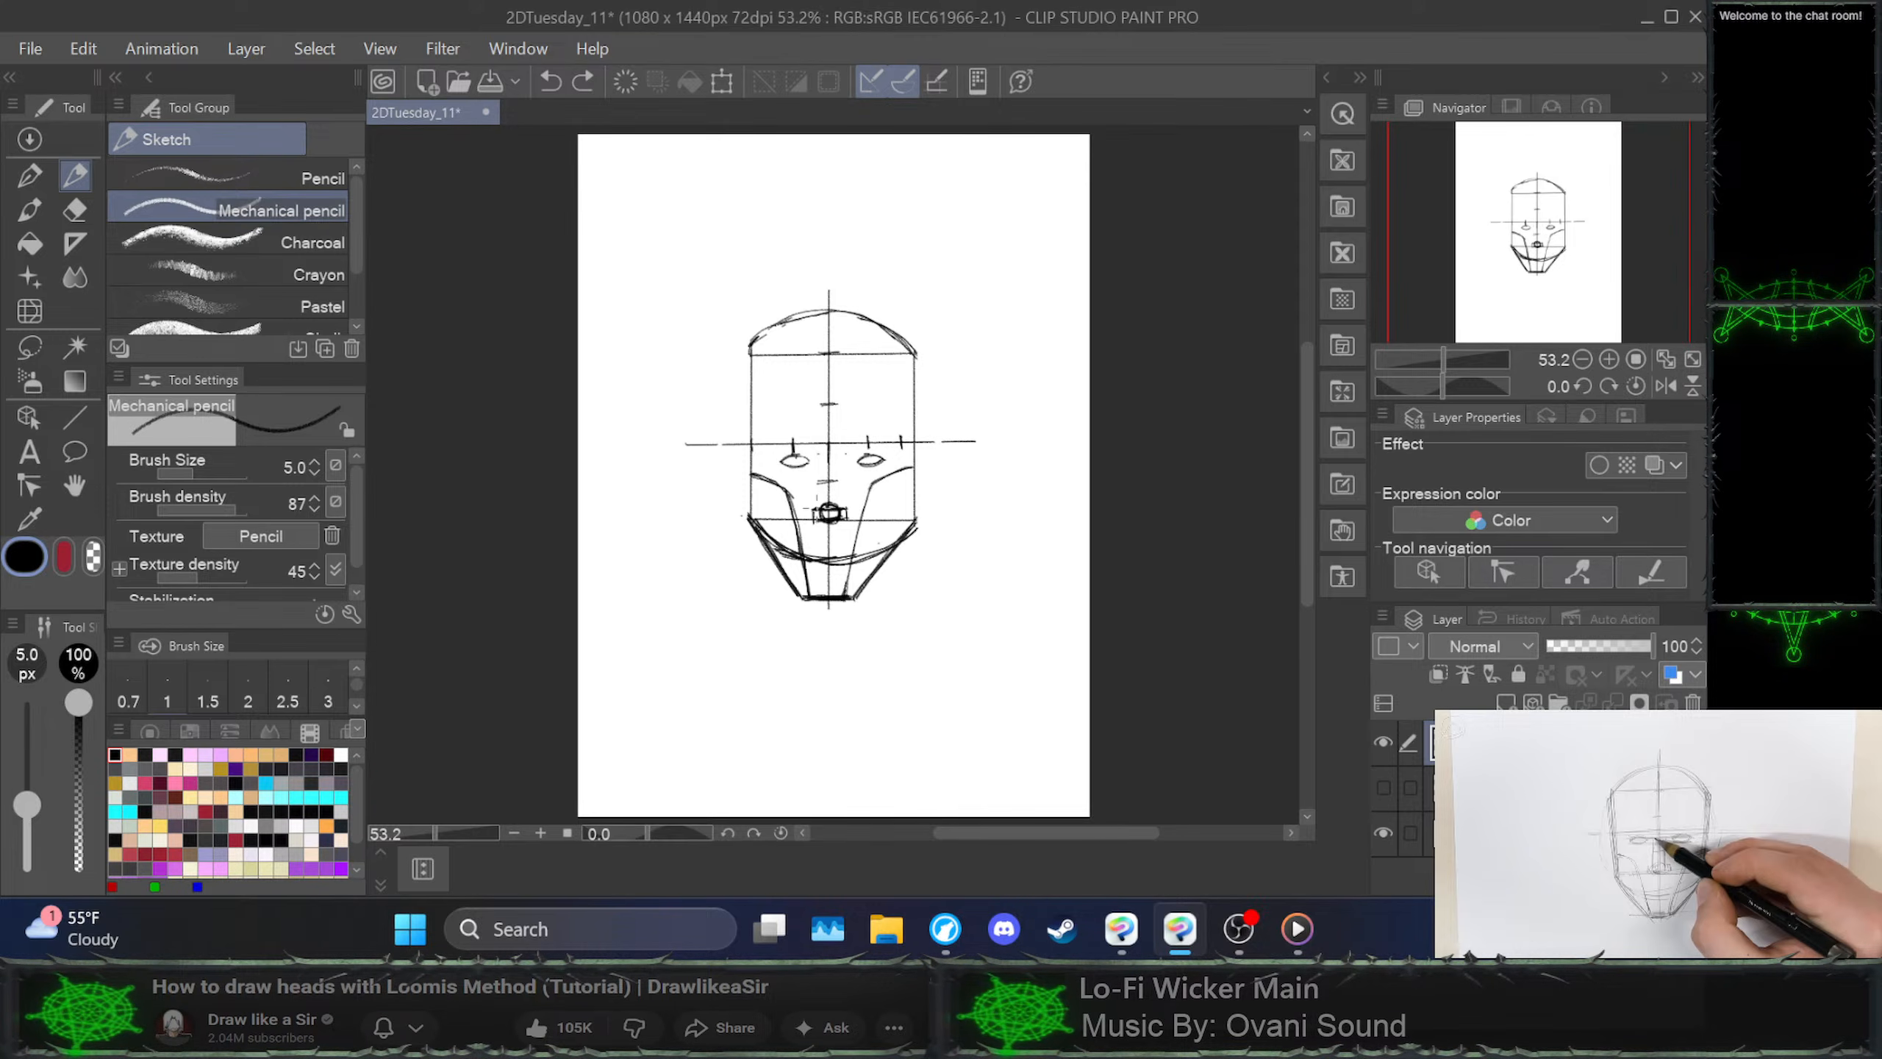
pyautogui.moveTo(823, 443)
pyautogui.mouseDown()
pyautogui.moveTo(838, 506)
pyautogui.moveTo(838, 451)
pyautogui.mouseUp()
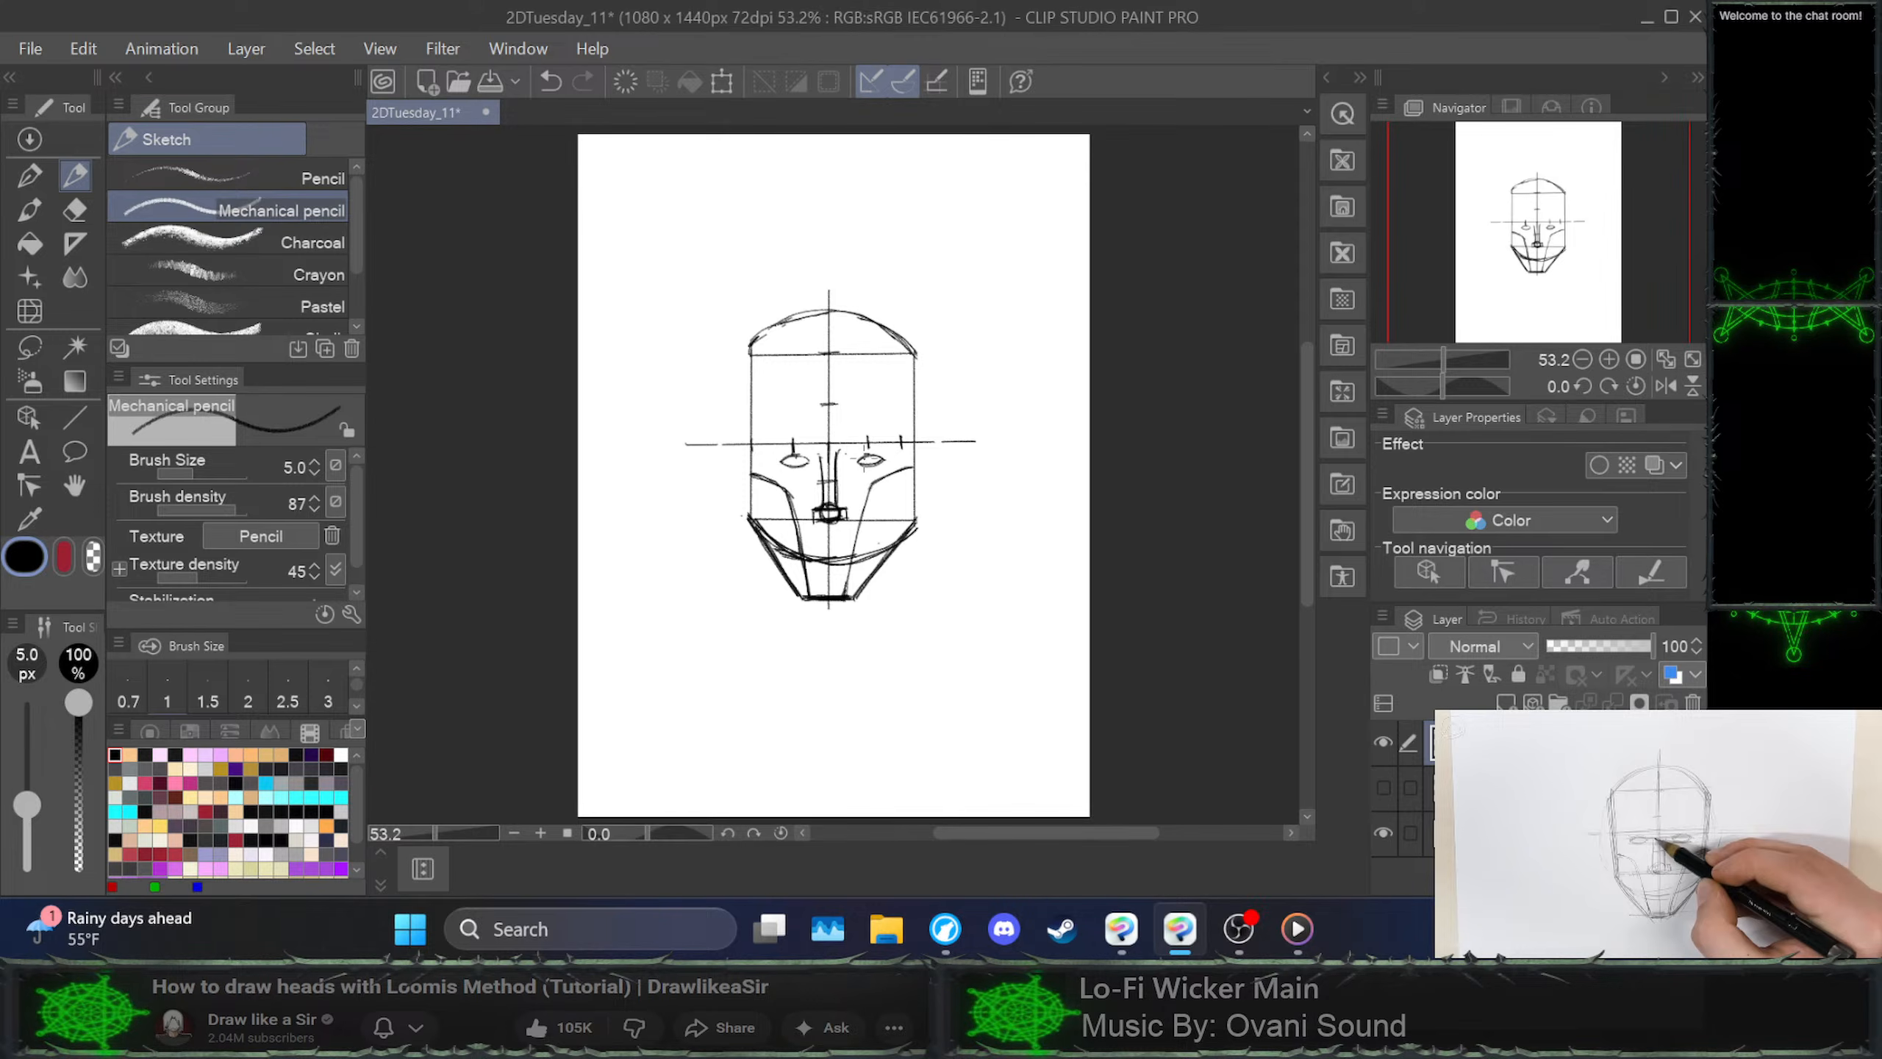
# Undo the right eye oval and the guide mark above it on the brow line
pyautogui.moveTo(866, 454); pyautogui.dragTo(873, 474)
pyautogui.hotkey('ctrl', 'z')
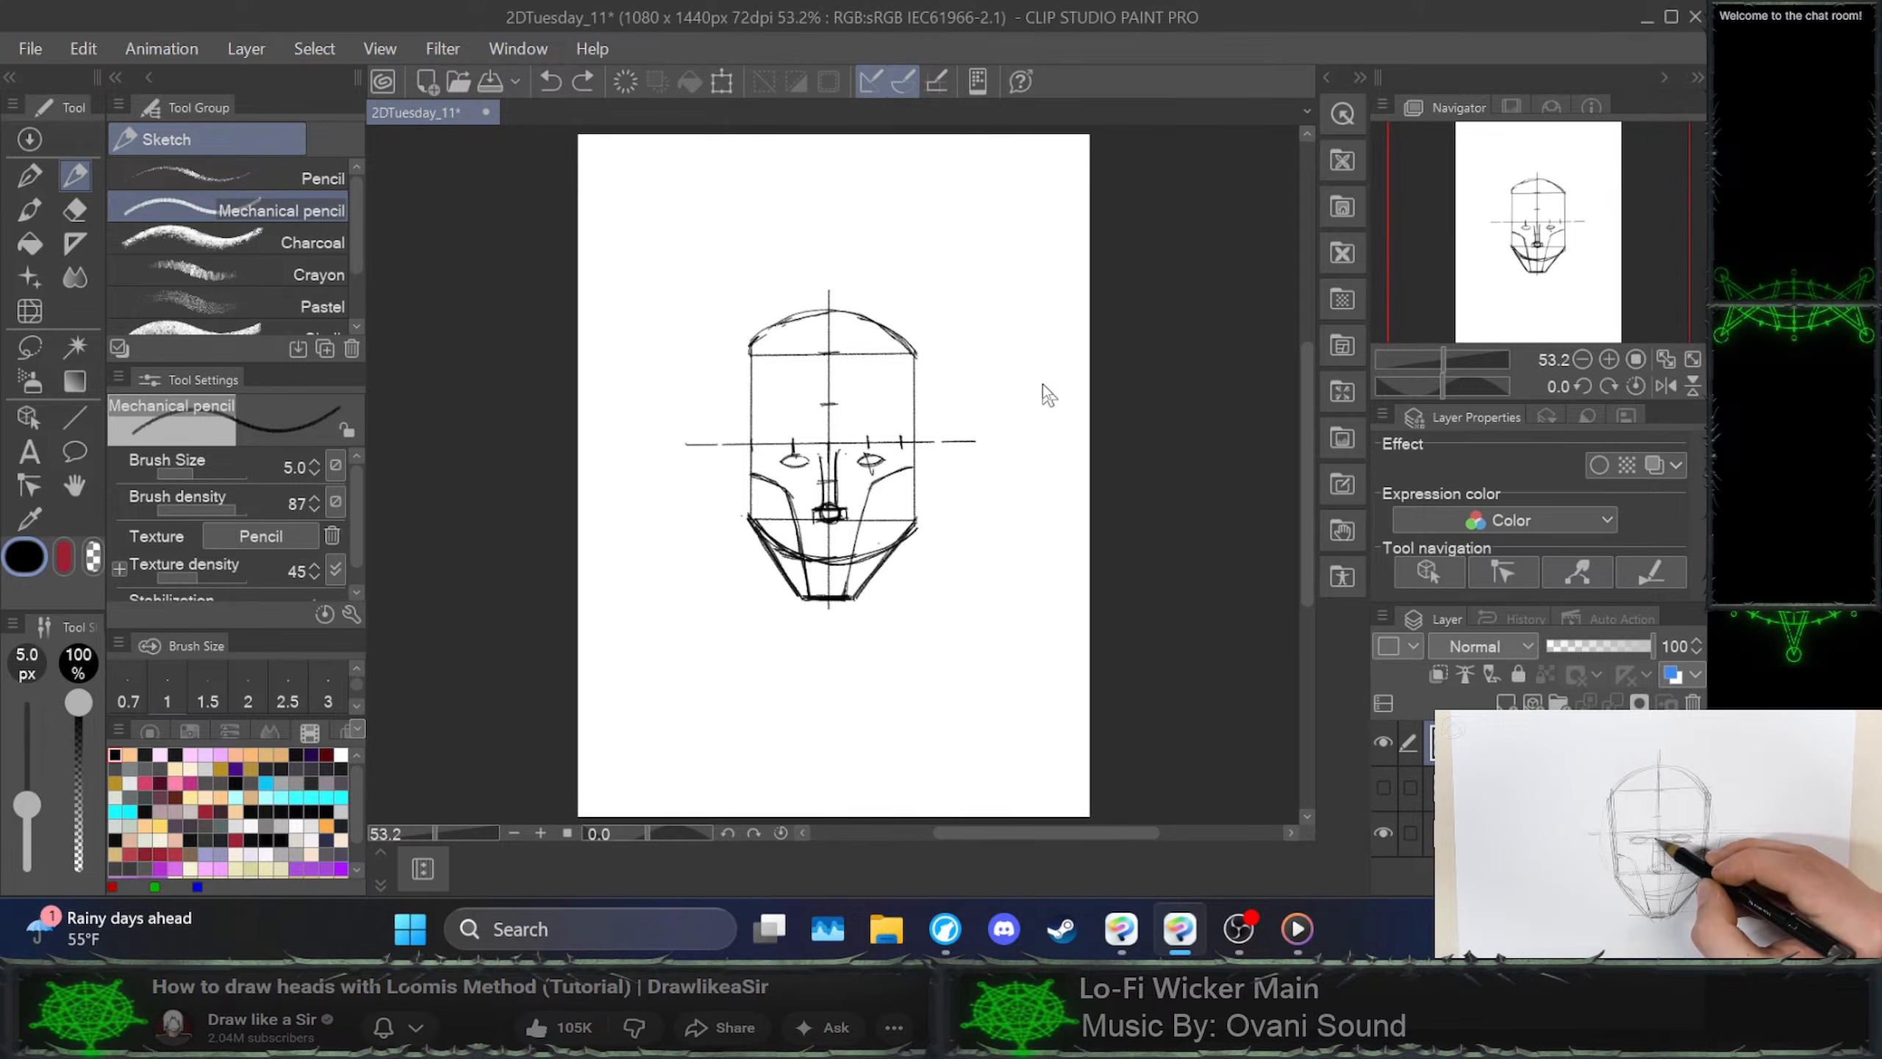
pyautogui.hotkey('ctrl', 'z')
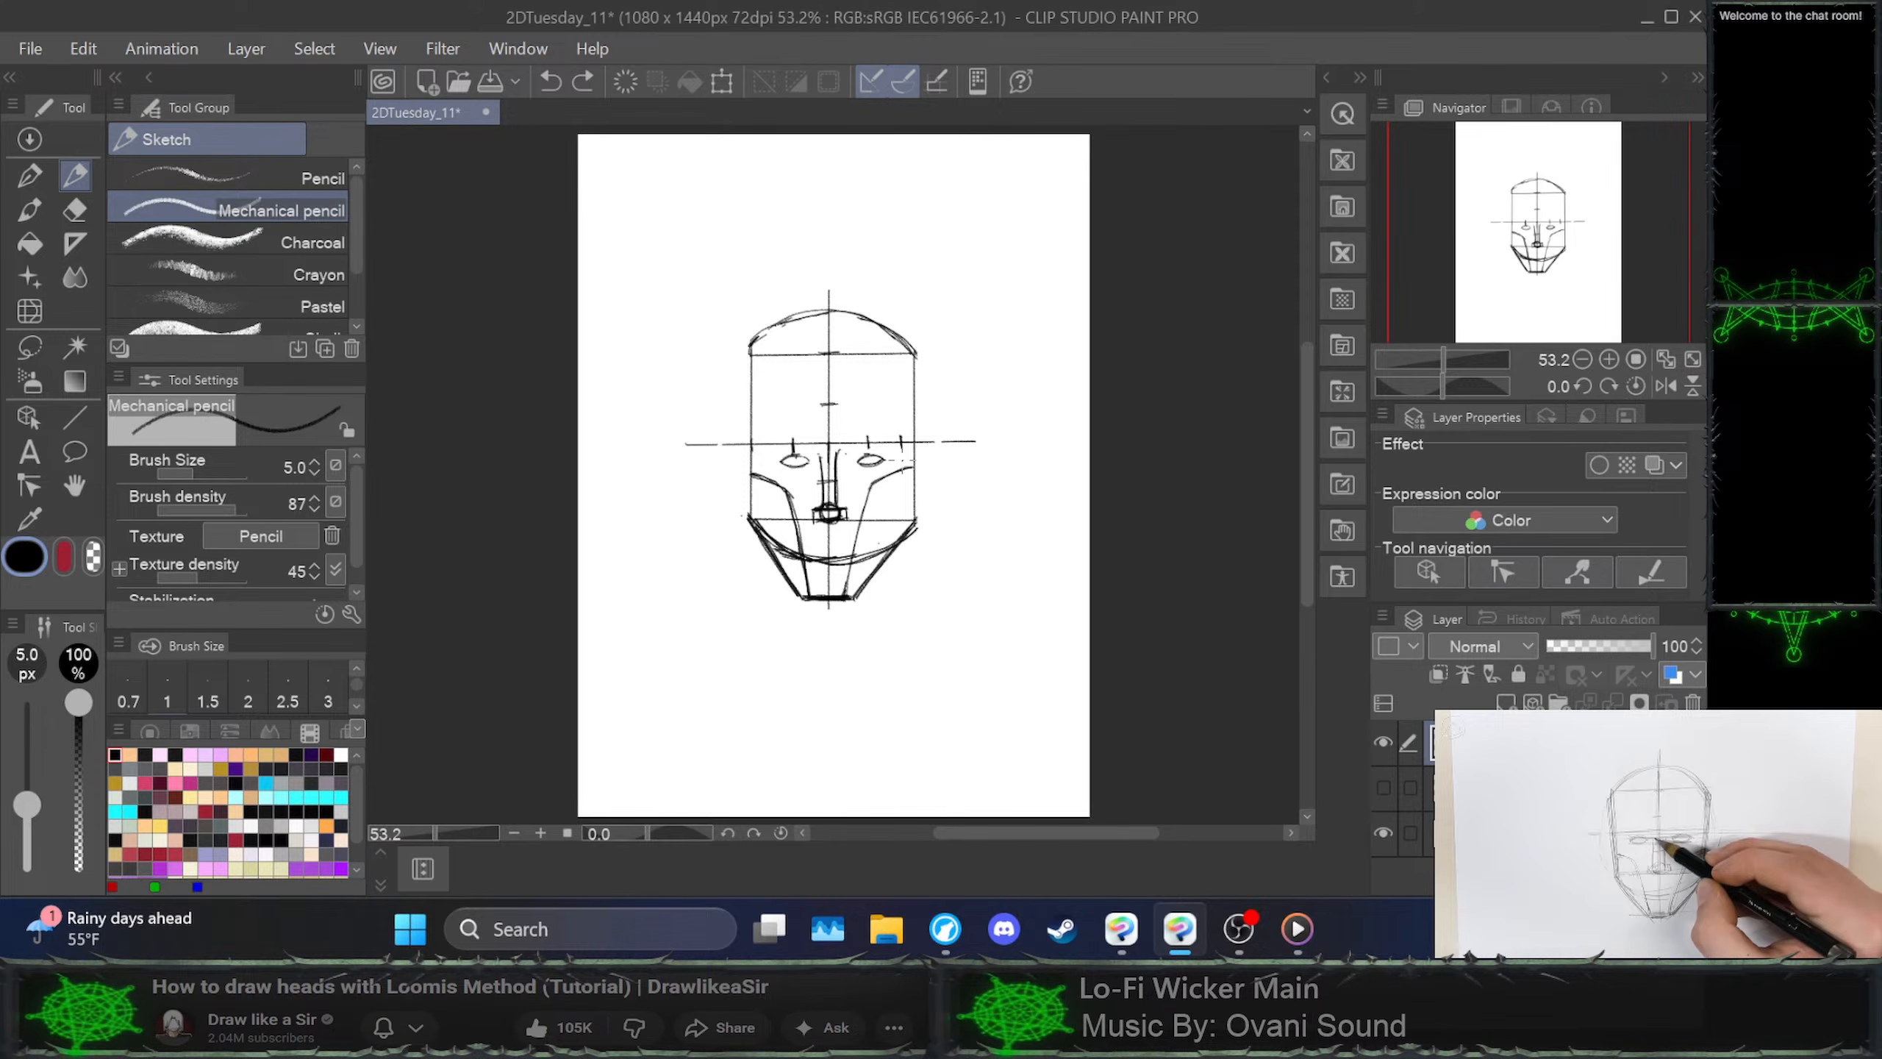
pyautogui.hotkey('ctrl', 'z')
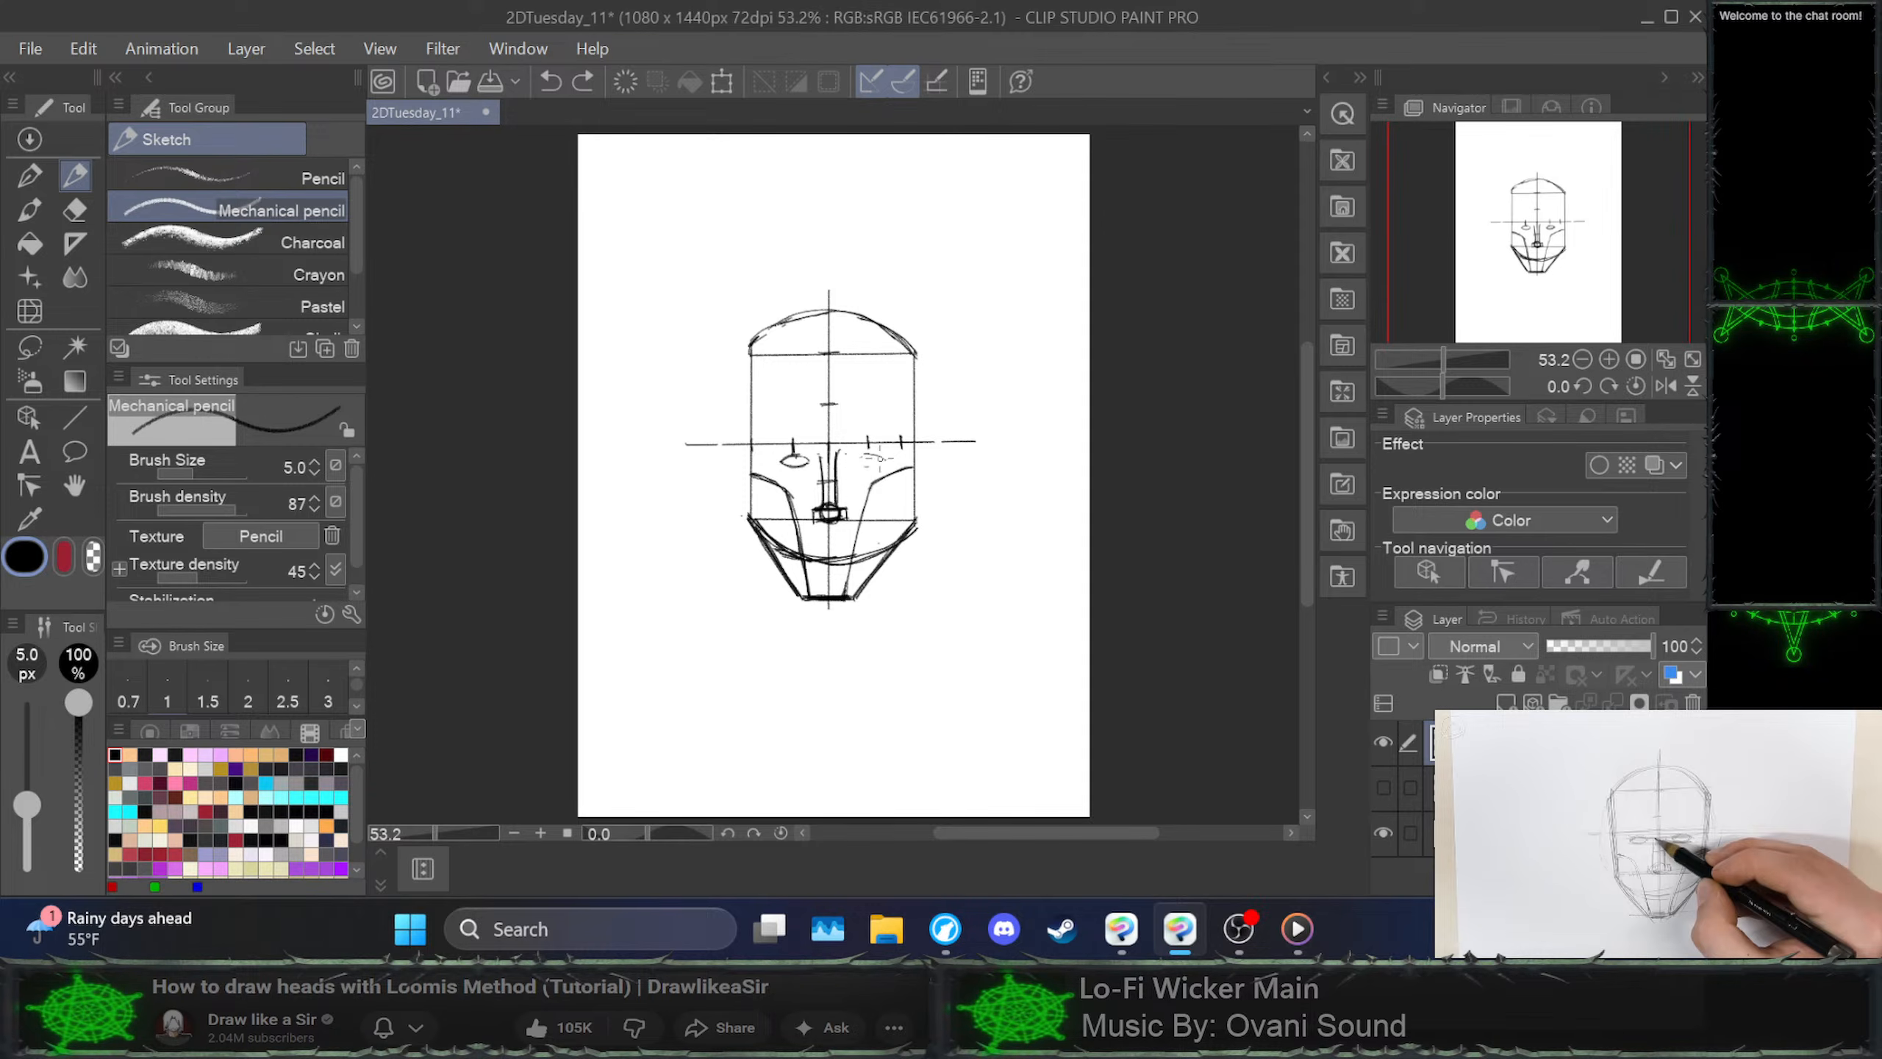
pyautogui.click(854, 460)
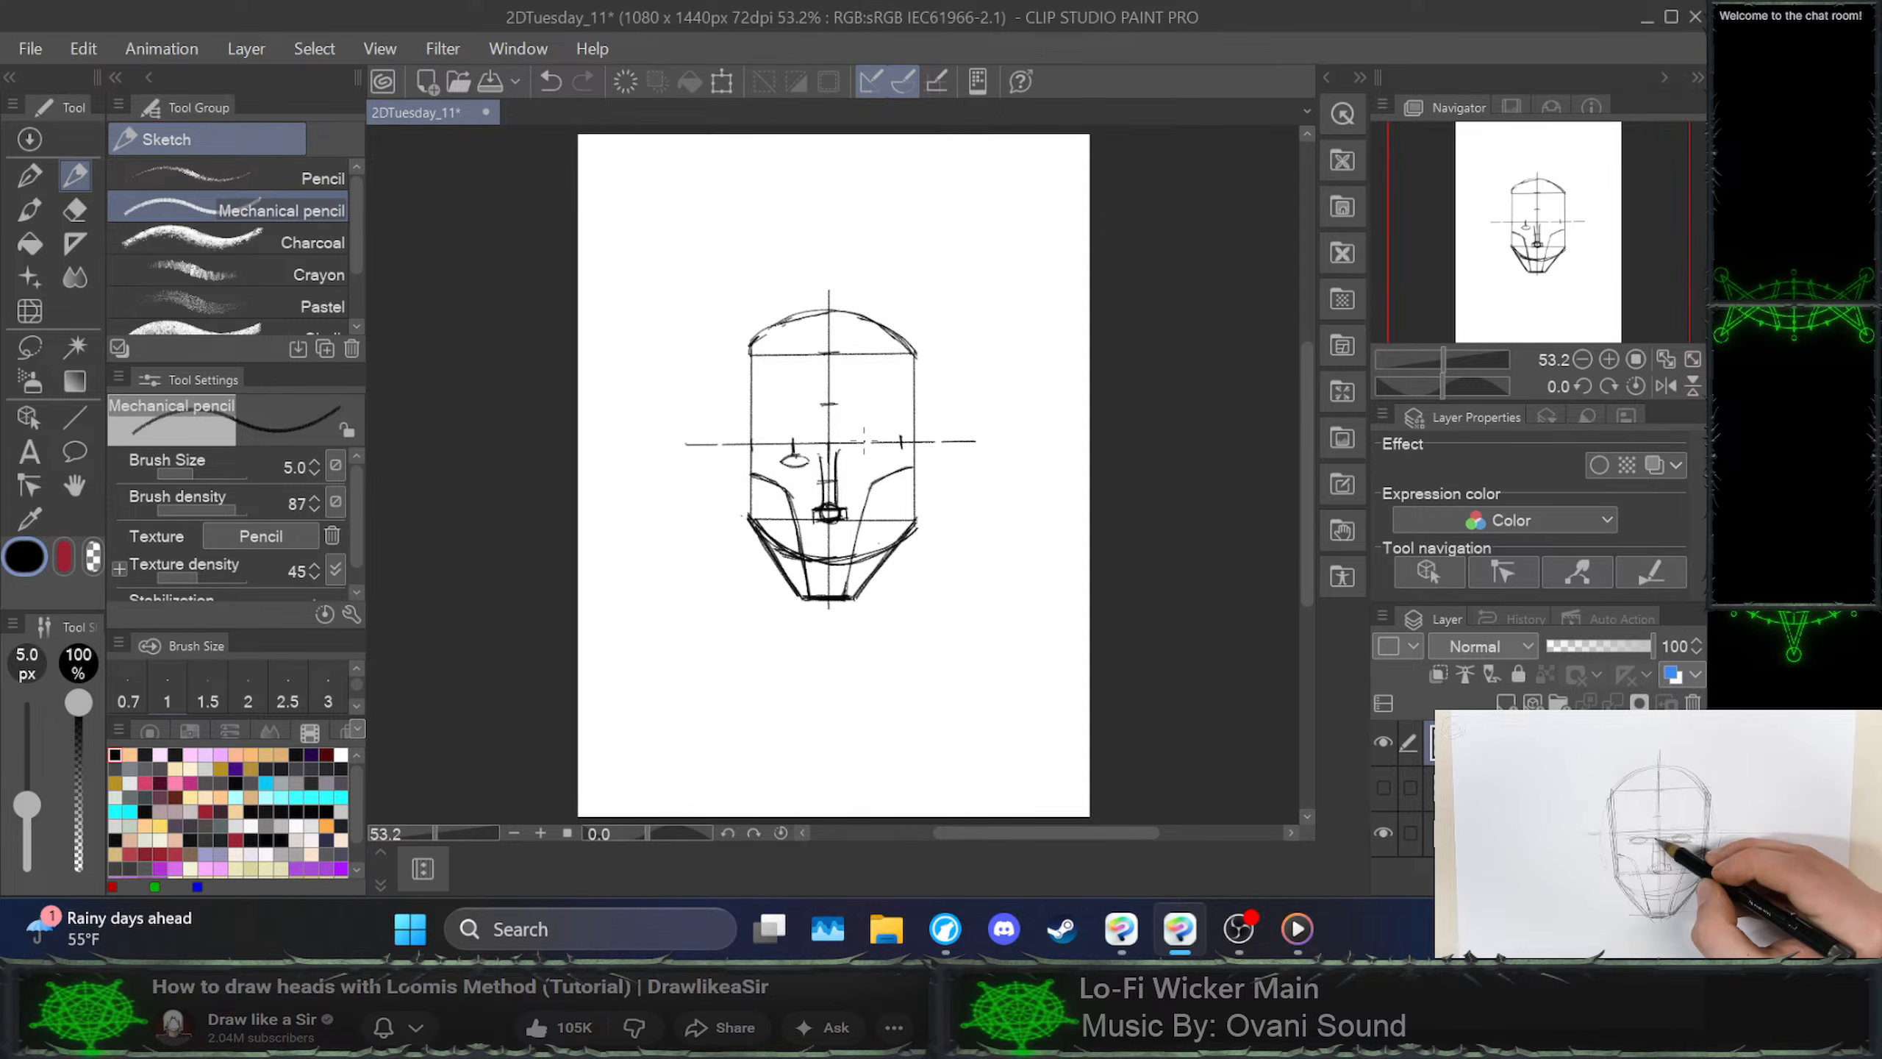
# Redraw the right eye's guide mark on the brow line closer to the nose, with a small flat oval beneath it
pyautogui.moveTo(860, 433); pyautogui.dragTo(871, 454)
pyautogui.hotkey('ctrl', 'z')
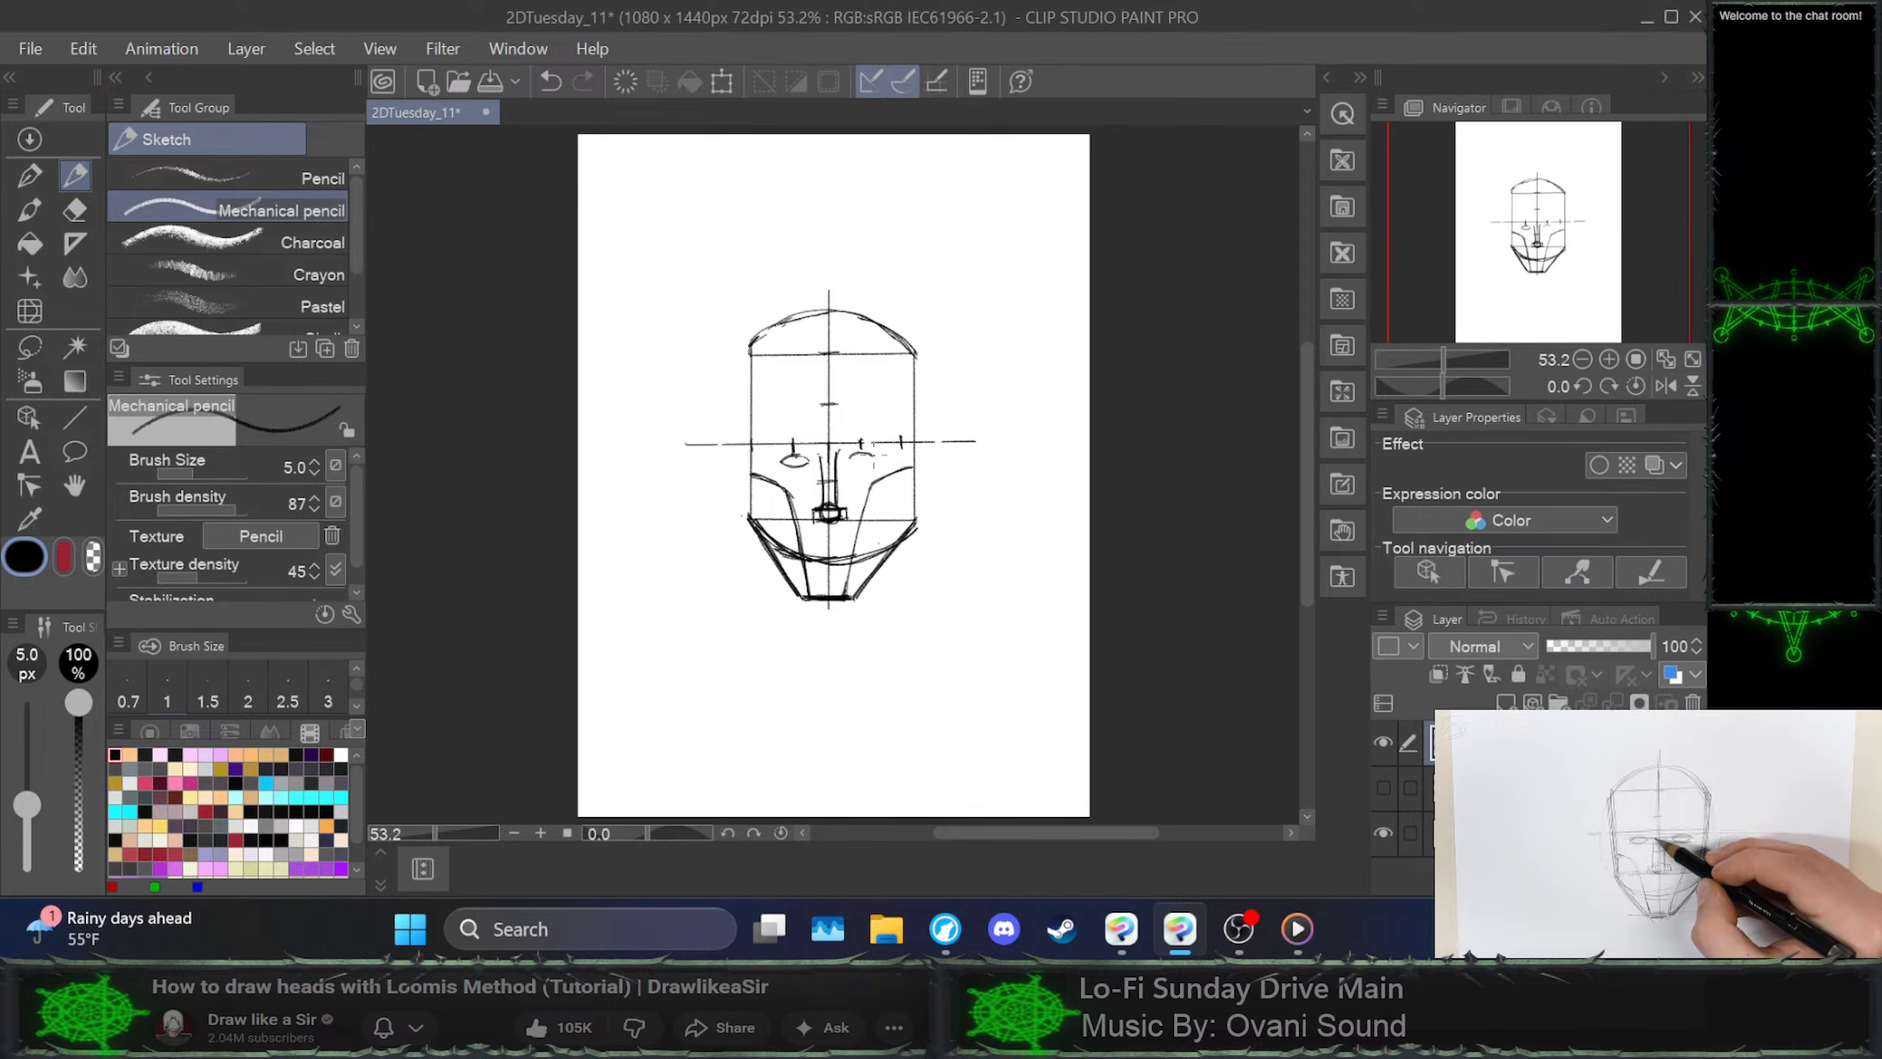
pyautogui.moveTo(853, 458); pyautogui.dragTo(885, 462)
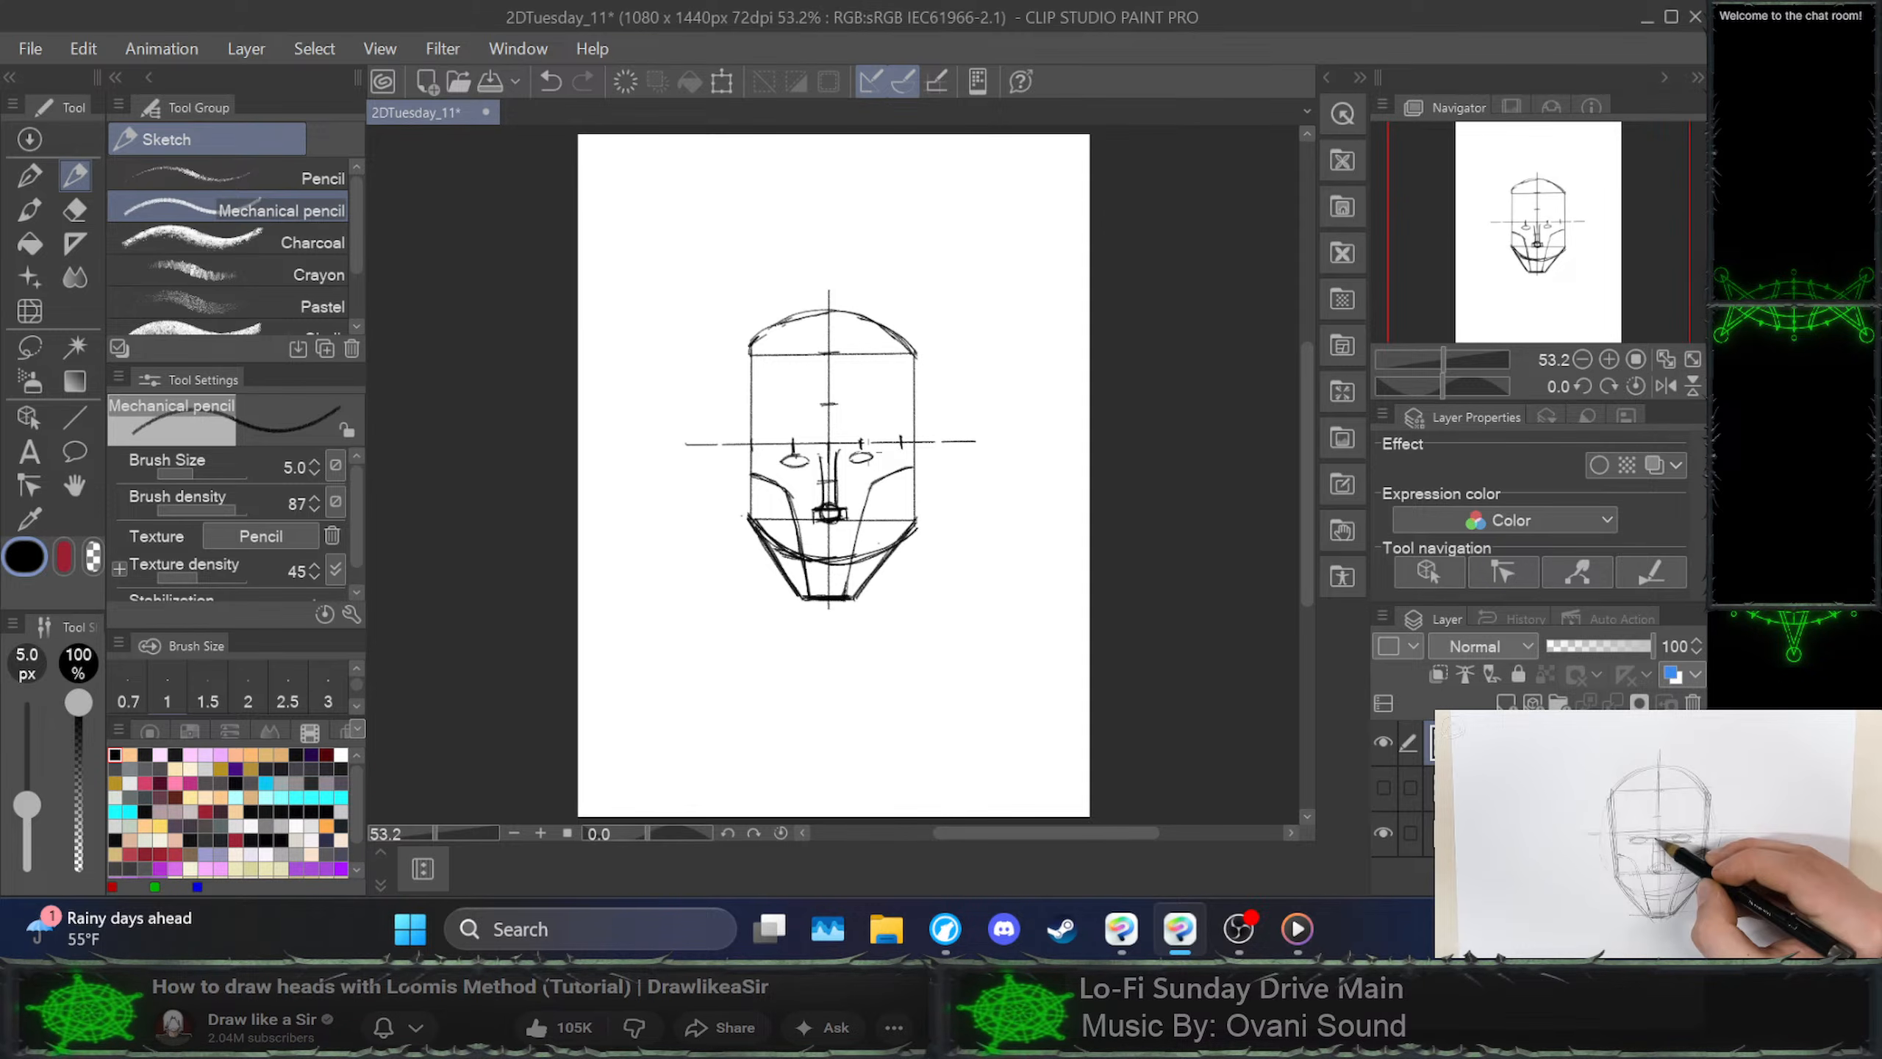
# Play the reference video from the finished nose on to the ear placement, pausing to study how the ears are positioned
pyautogui.click(1658, 833)
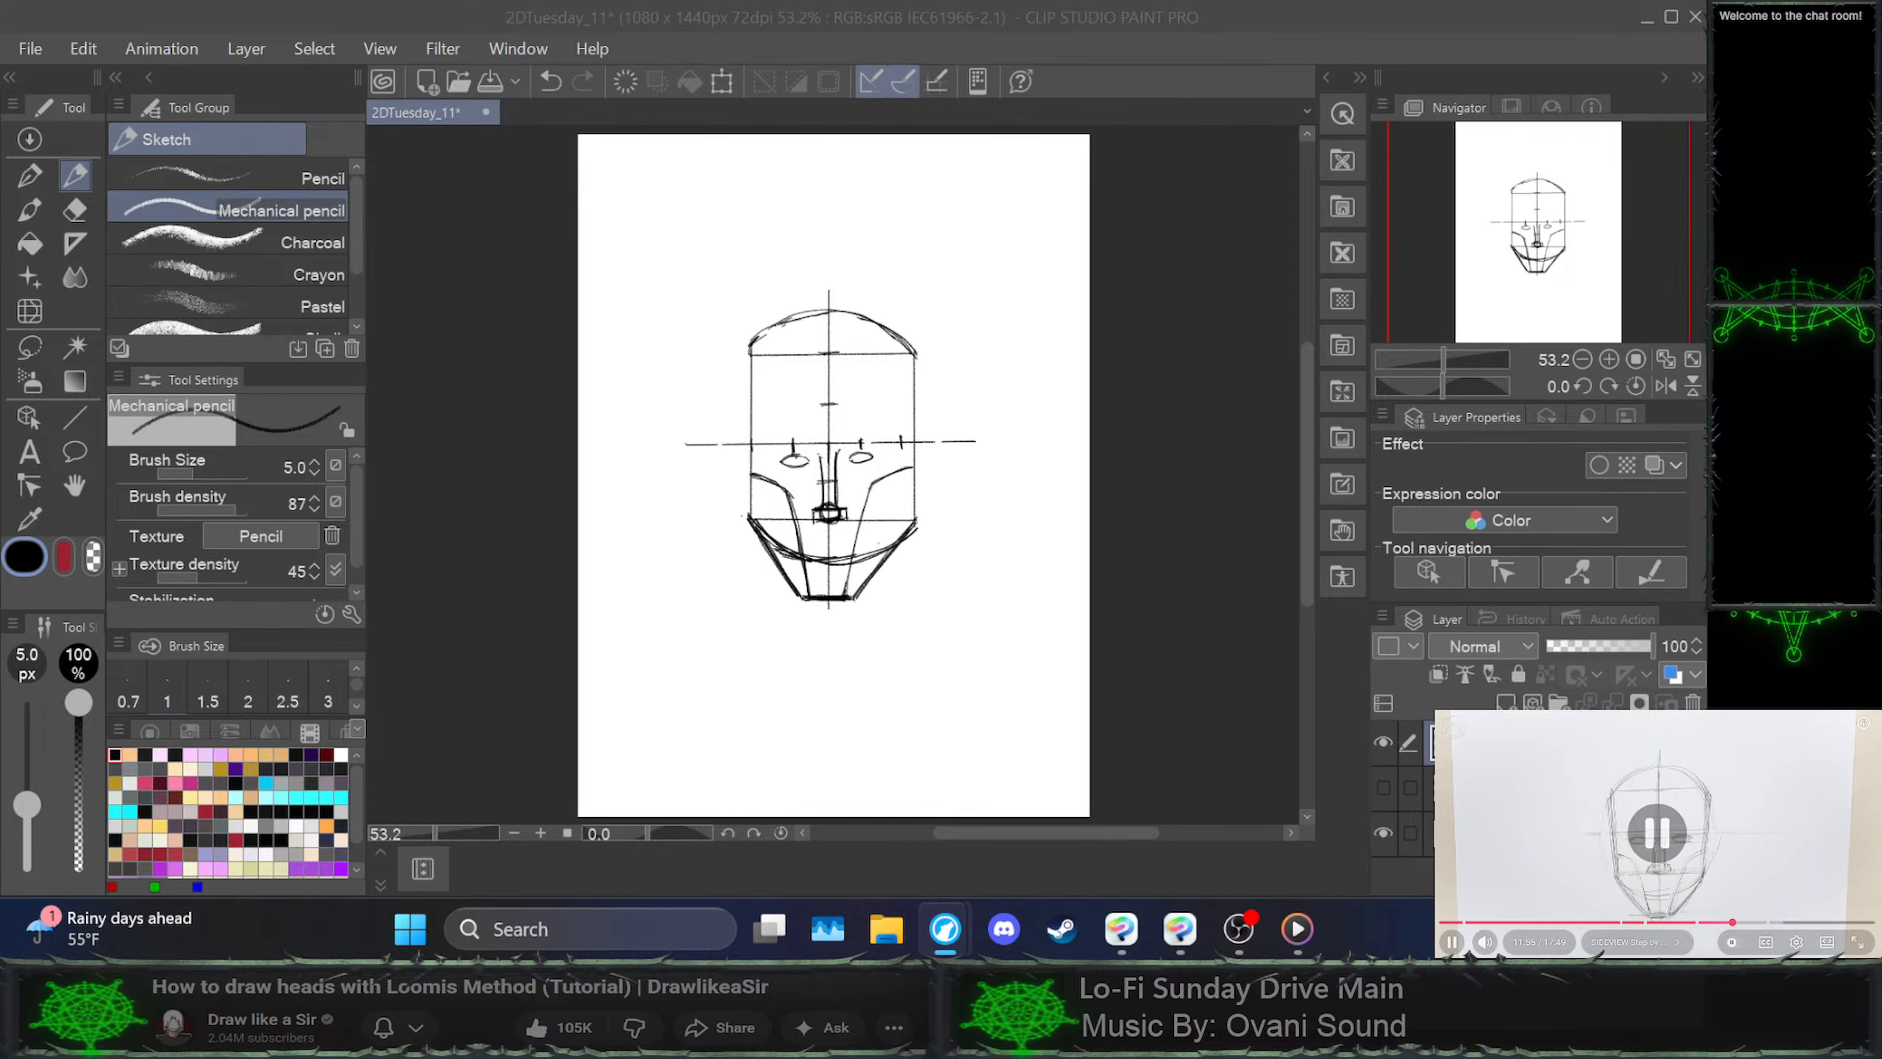
pyautogui.click(845, 480)
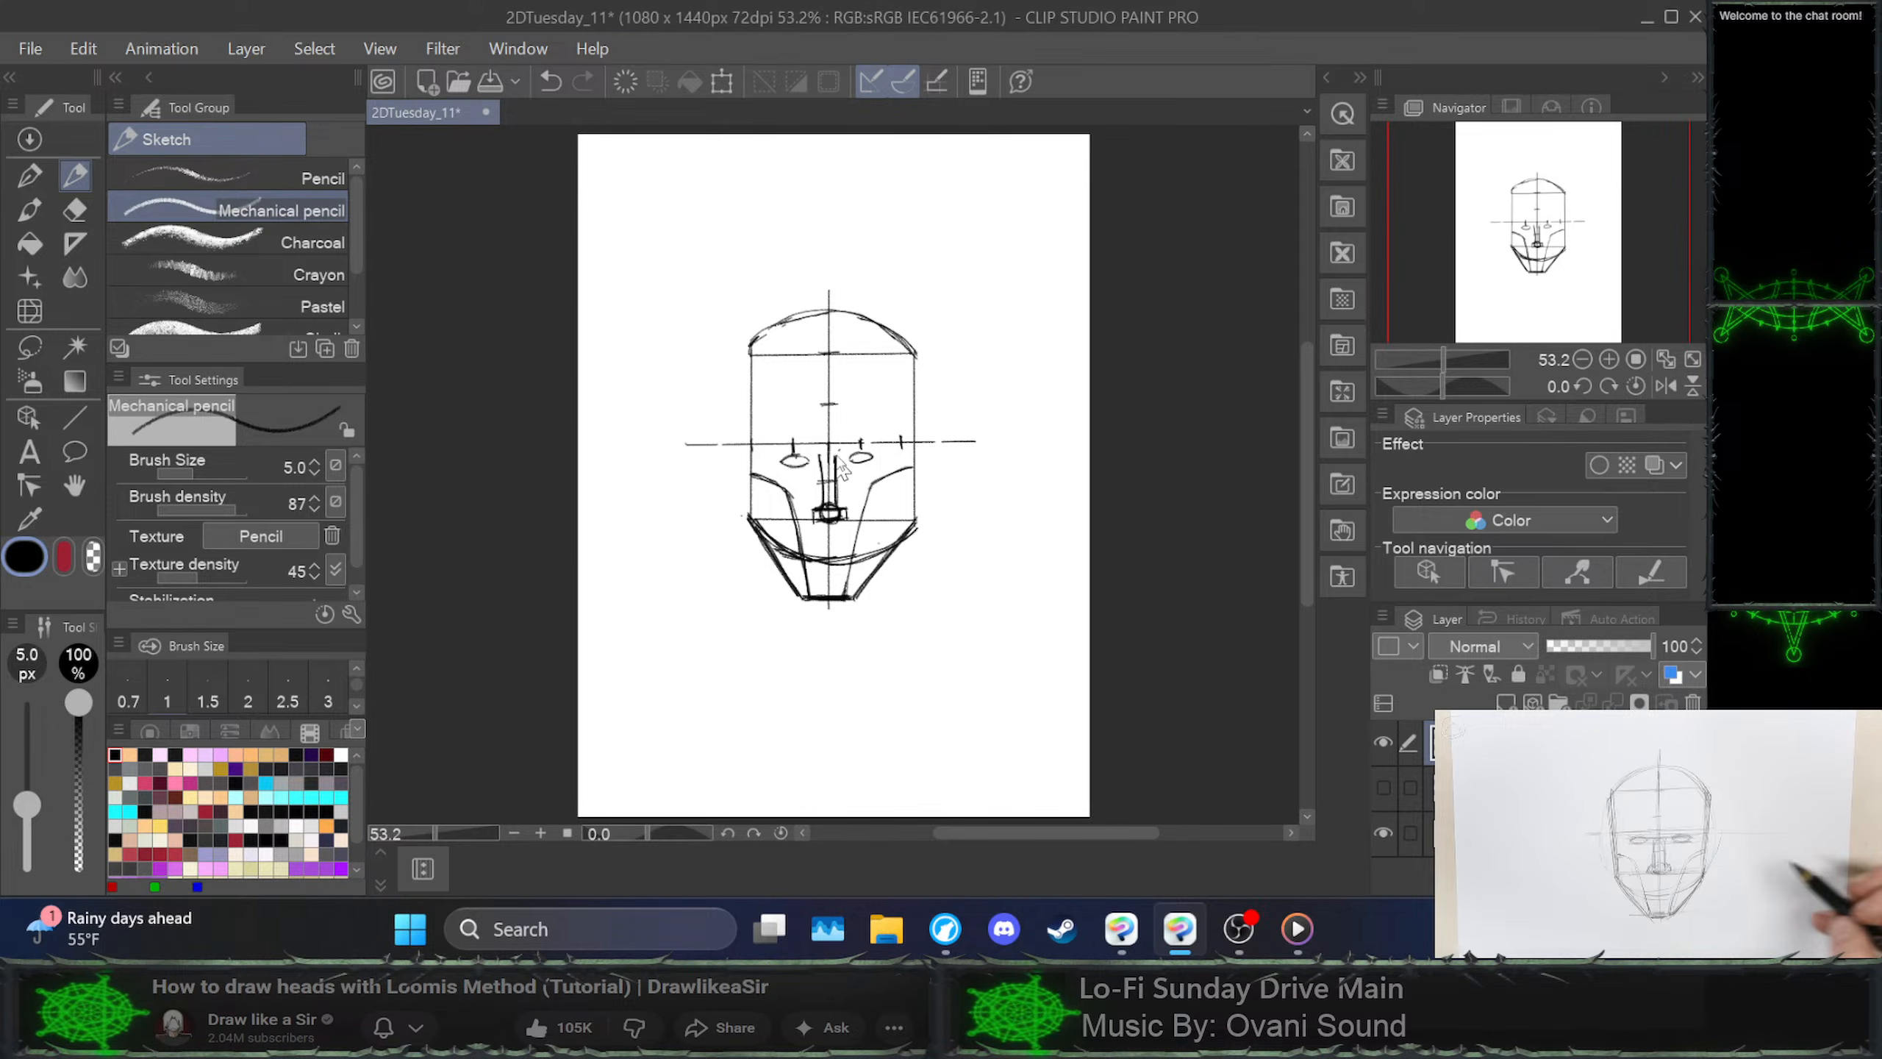
pyautogui.hotkey('ctrl', 'z')
pyautogui.hotkey('ctrl', 'y')
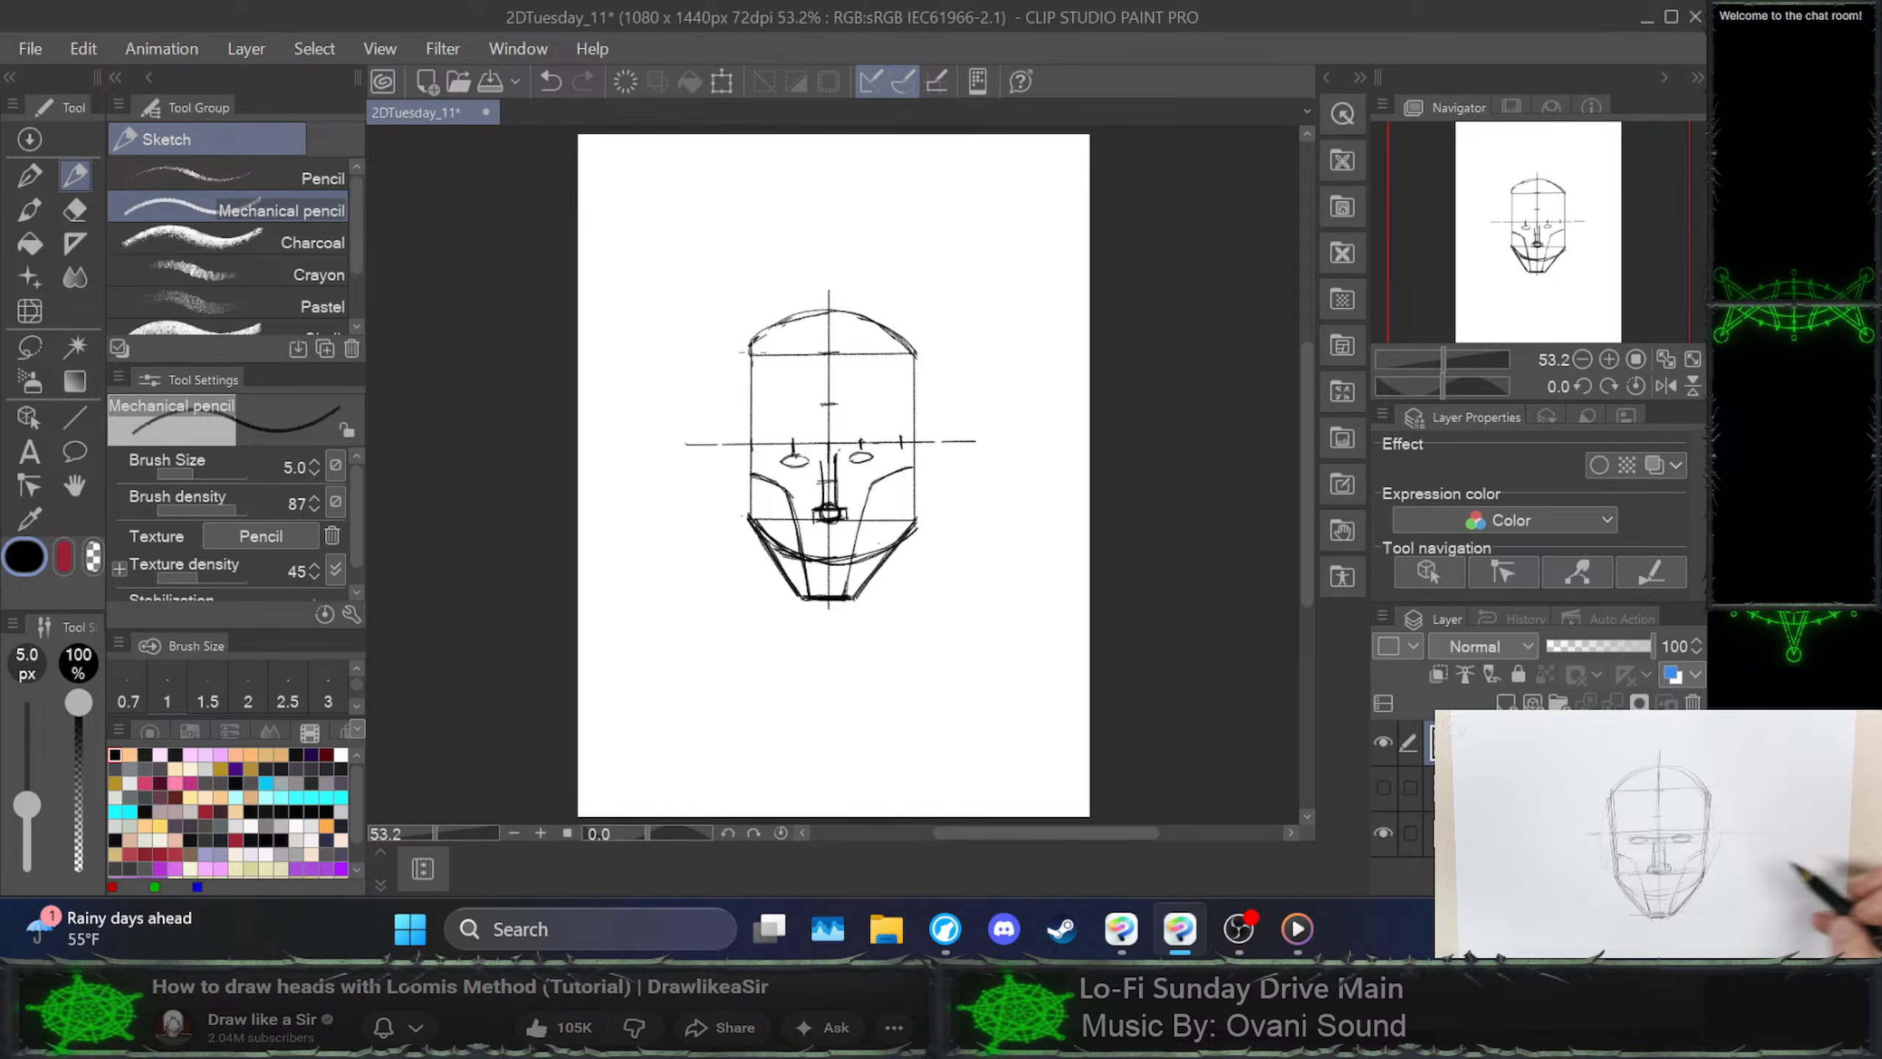
pyautogui.click(1659, 833)
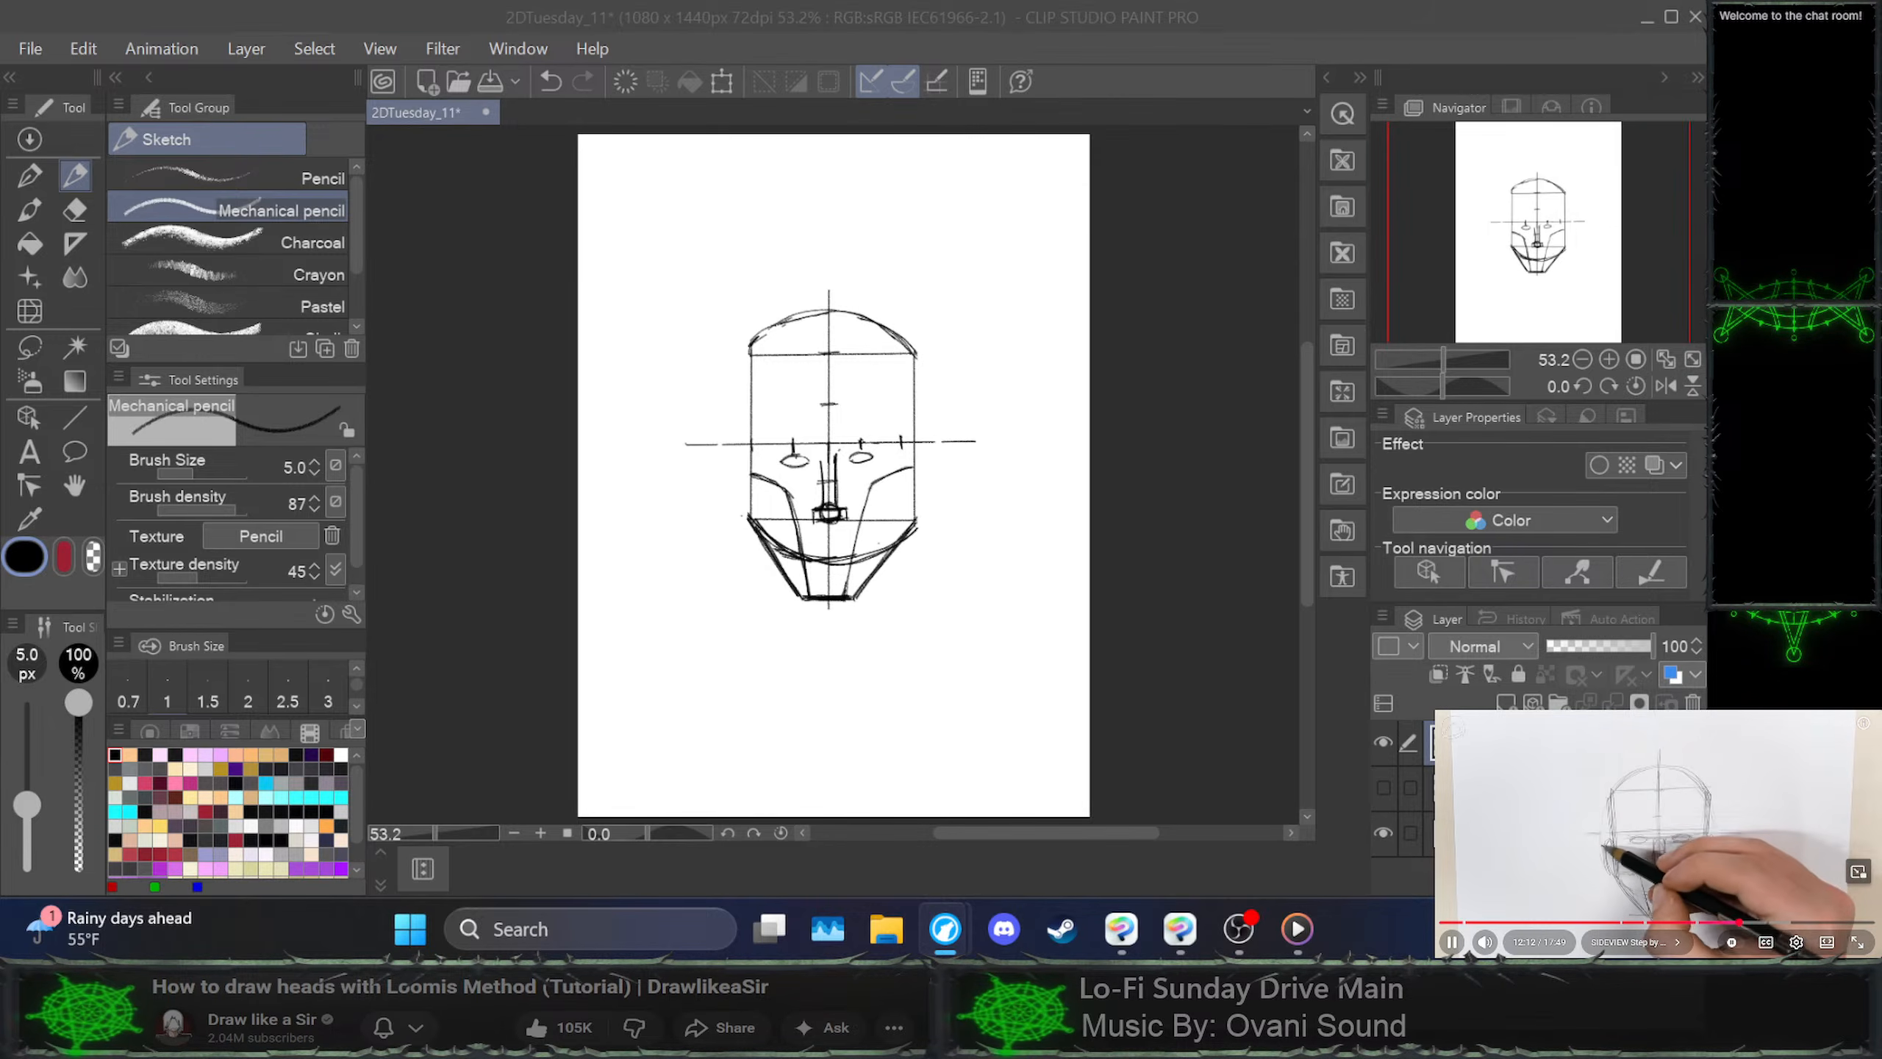
pyautogui.press('space')
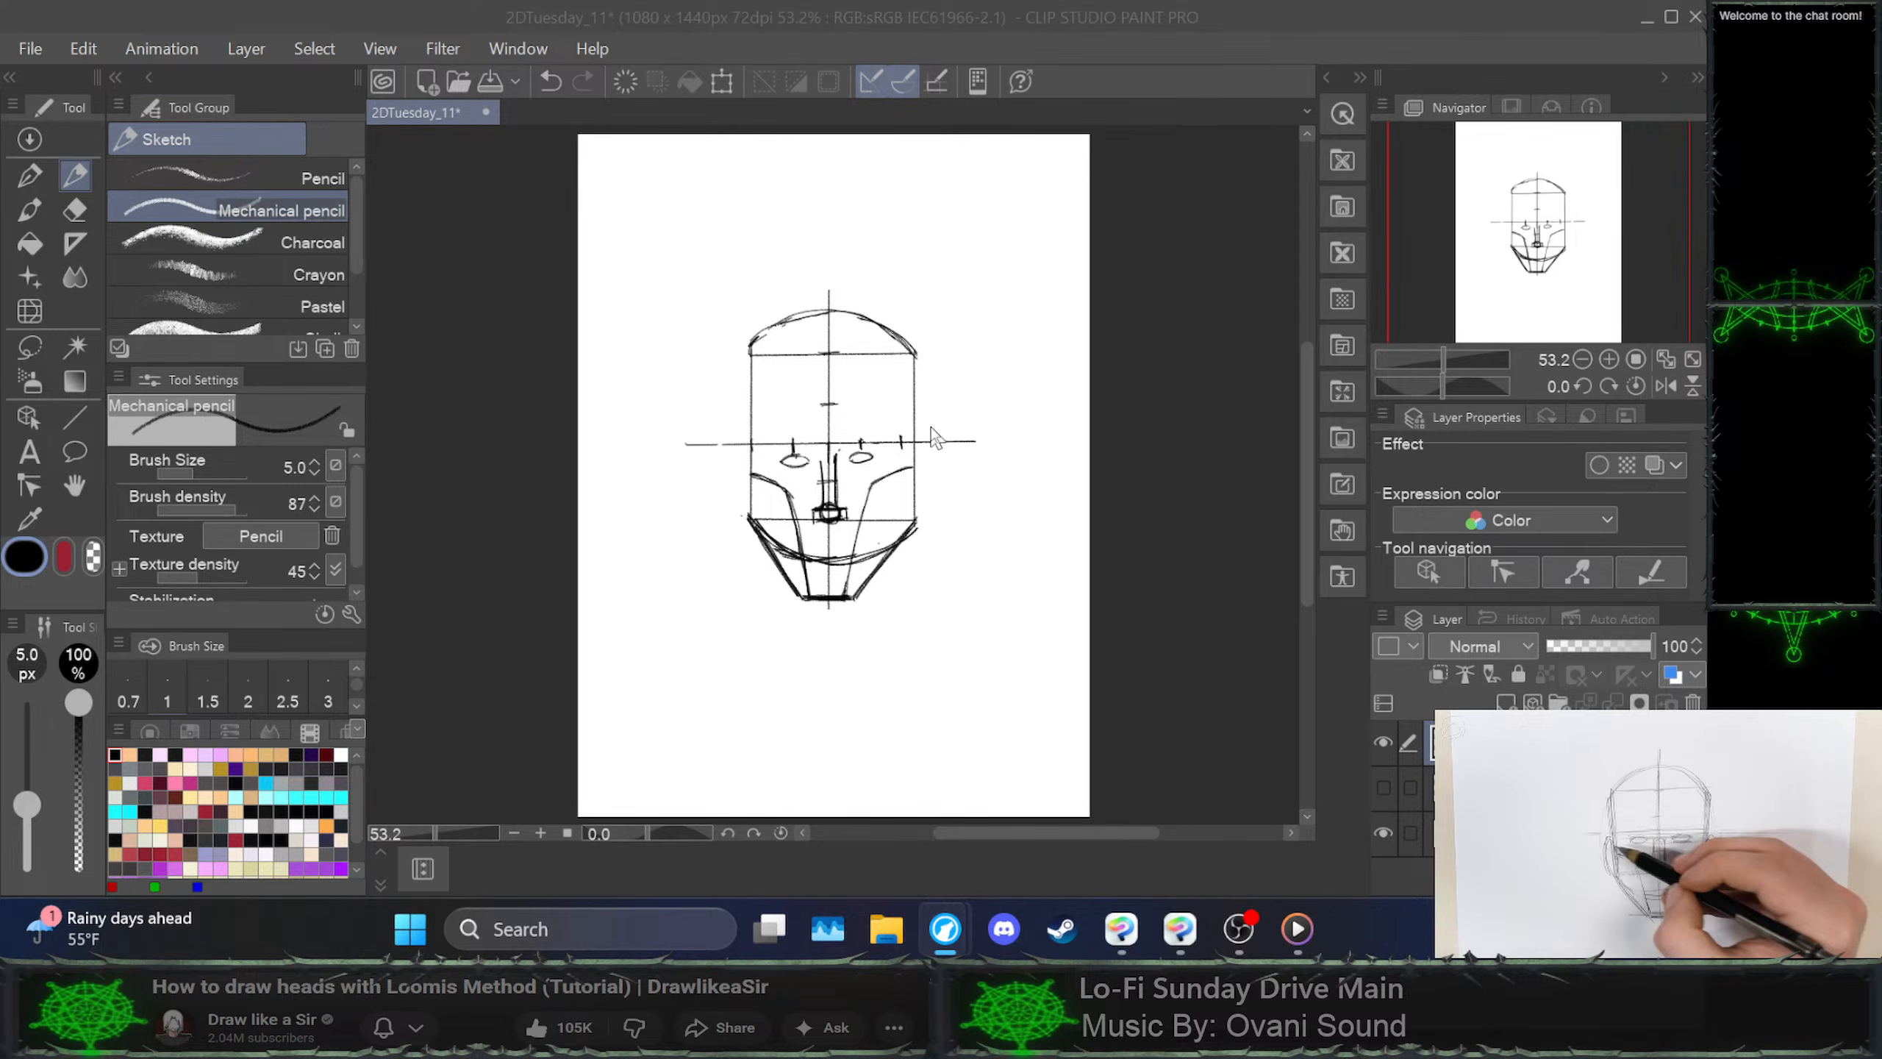
pyautogui.click(919, 455)
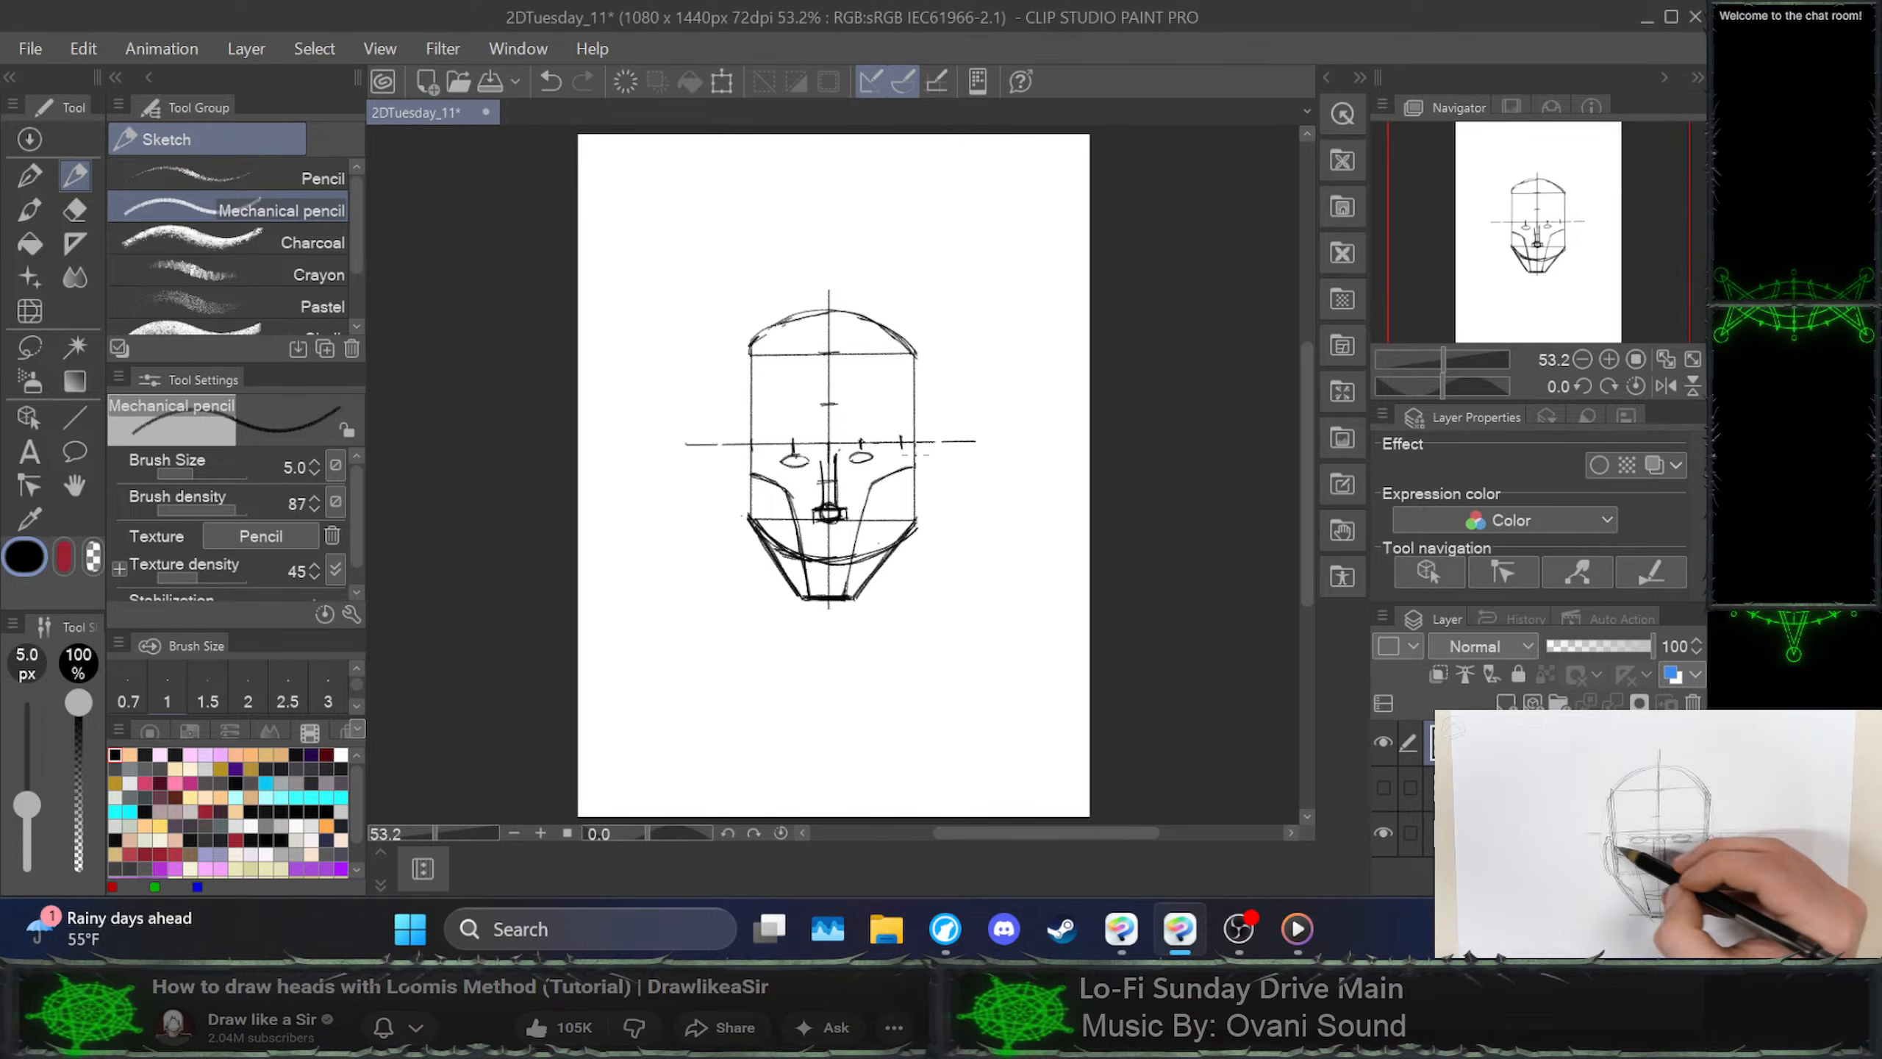
pyautogui.moveTo(919, 447)
pyautogui.mouseDown()
pyautogui.moveTo(936, 452)
pyautogui.moveTo(918, 530)
pyautogui.mouseUp()
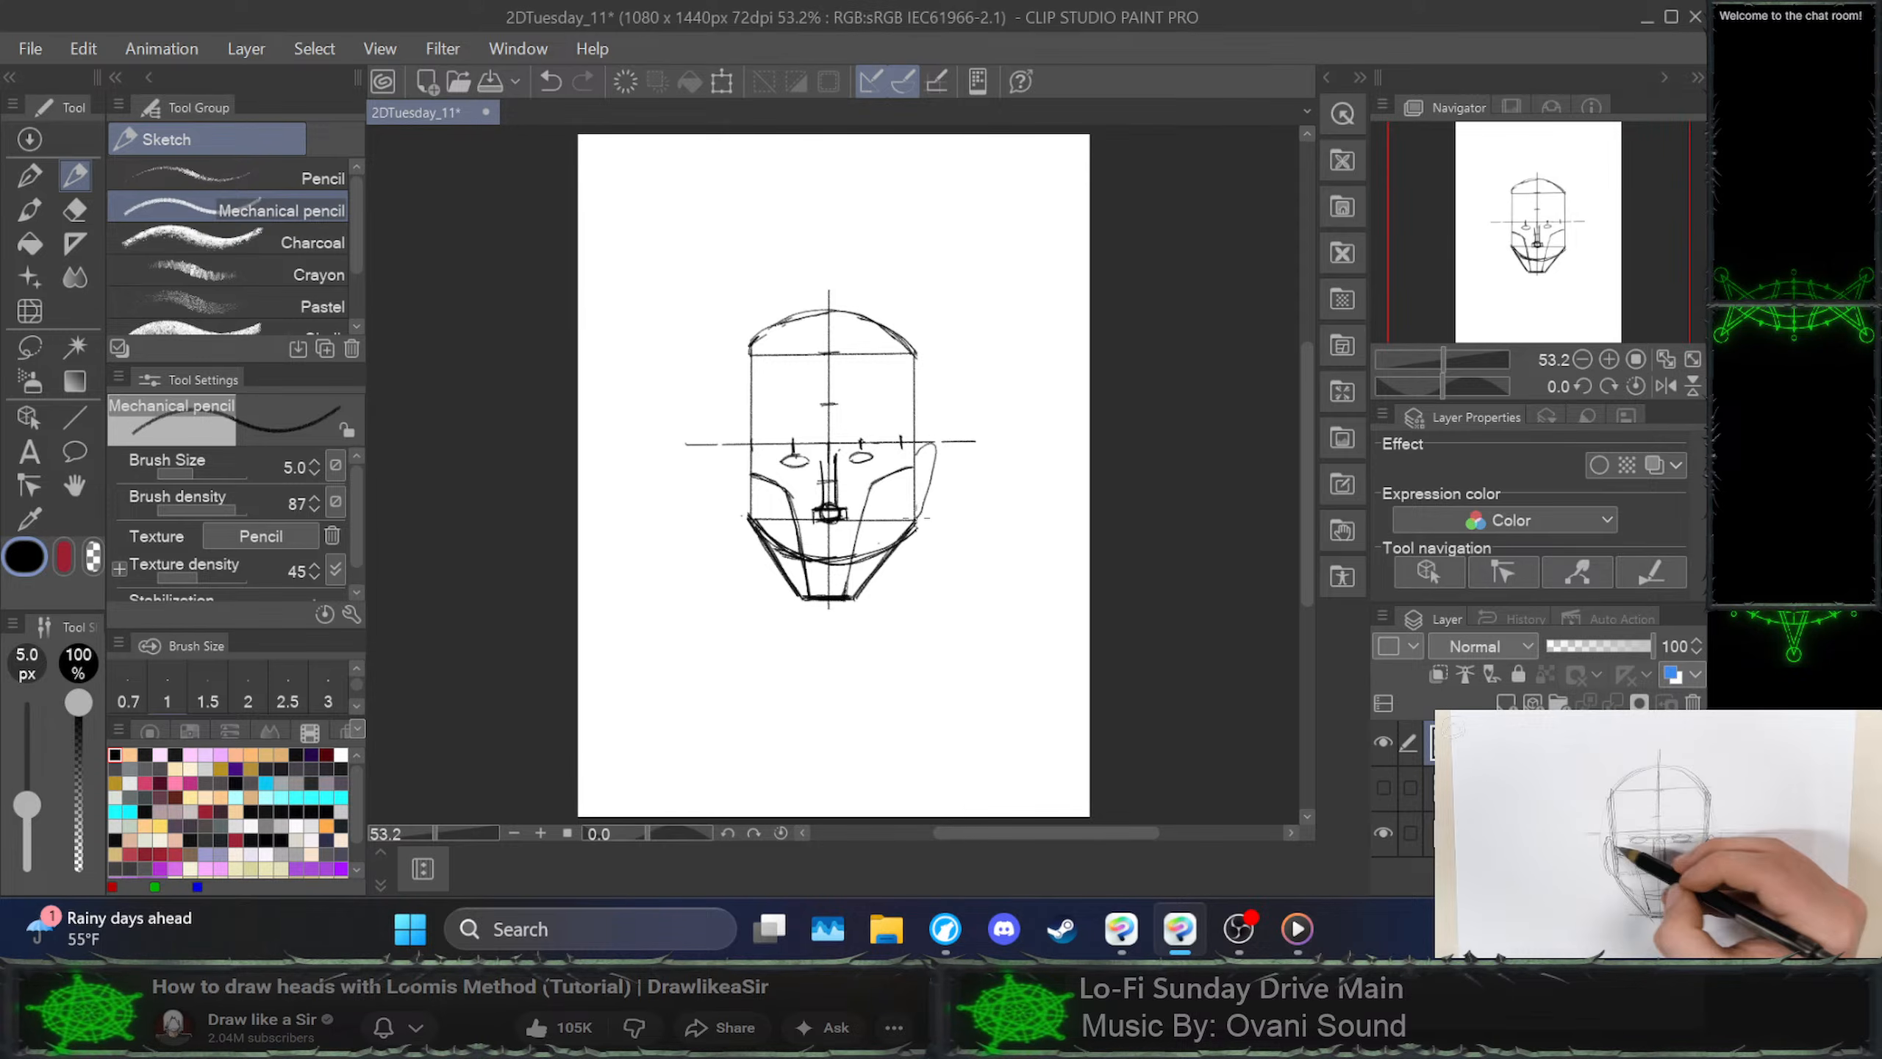
pyautogui.hotkey('ctrl', 'z')
pyautogui.hotkey('ctrl', 'x')
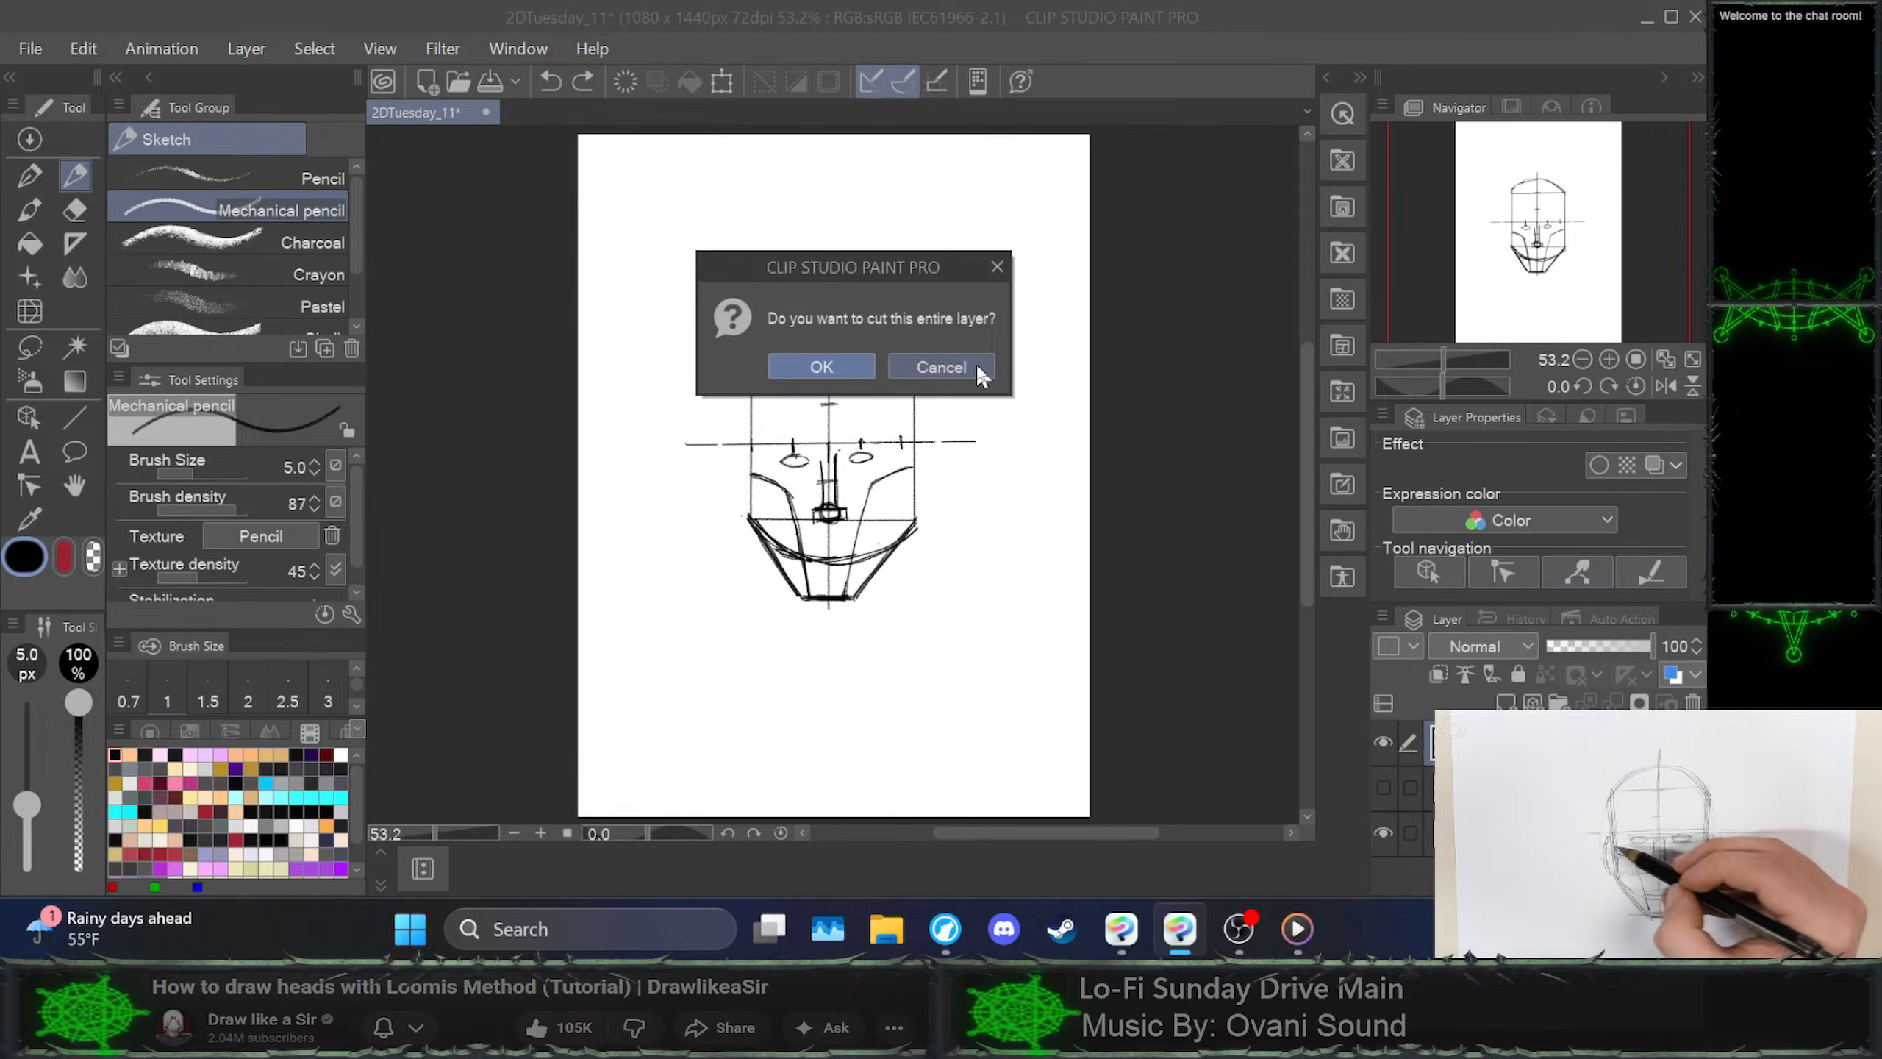
pyautogui.click(939, 366)
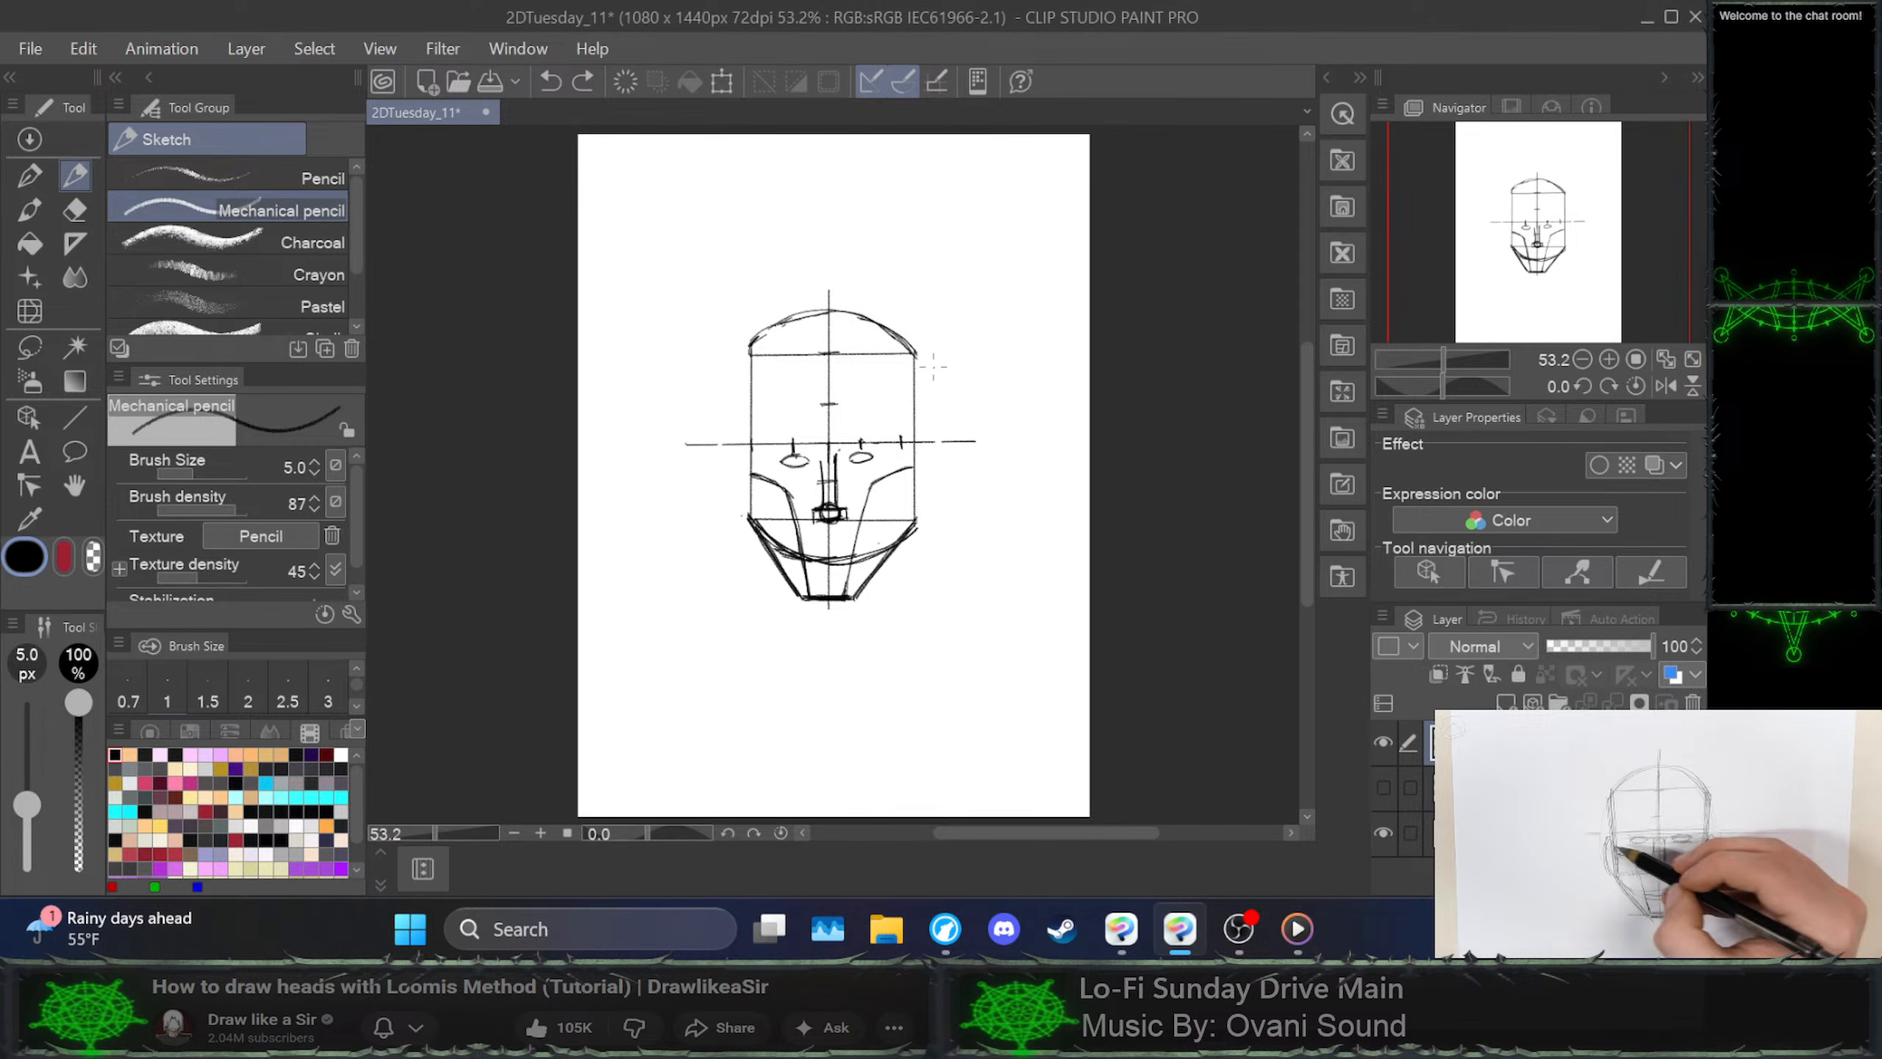
# Draw a narrow curved ear on each side of the head from the brow line to the nose level, and check the reference video
pyautogui.moveTo(914, 458)
pyautogui.mouseDown()
pyautogui.moveTo(918, 522)
pyautogui.moveTo(930, 456)
pyautogui.mouseUp()
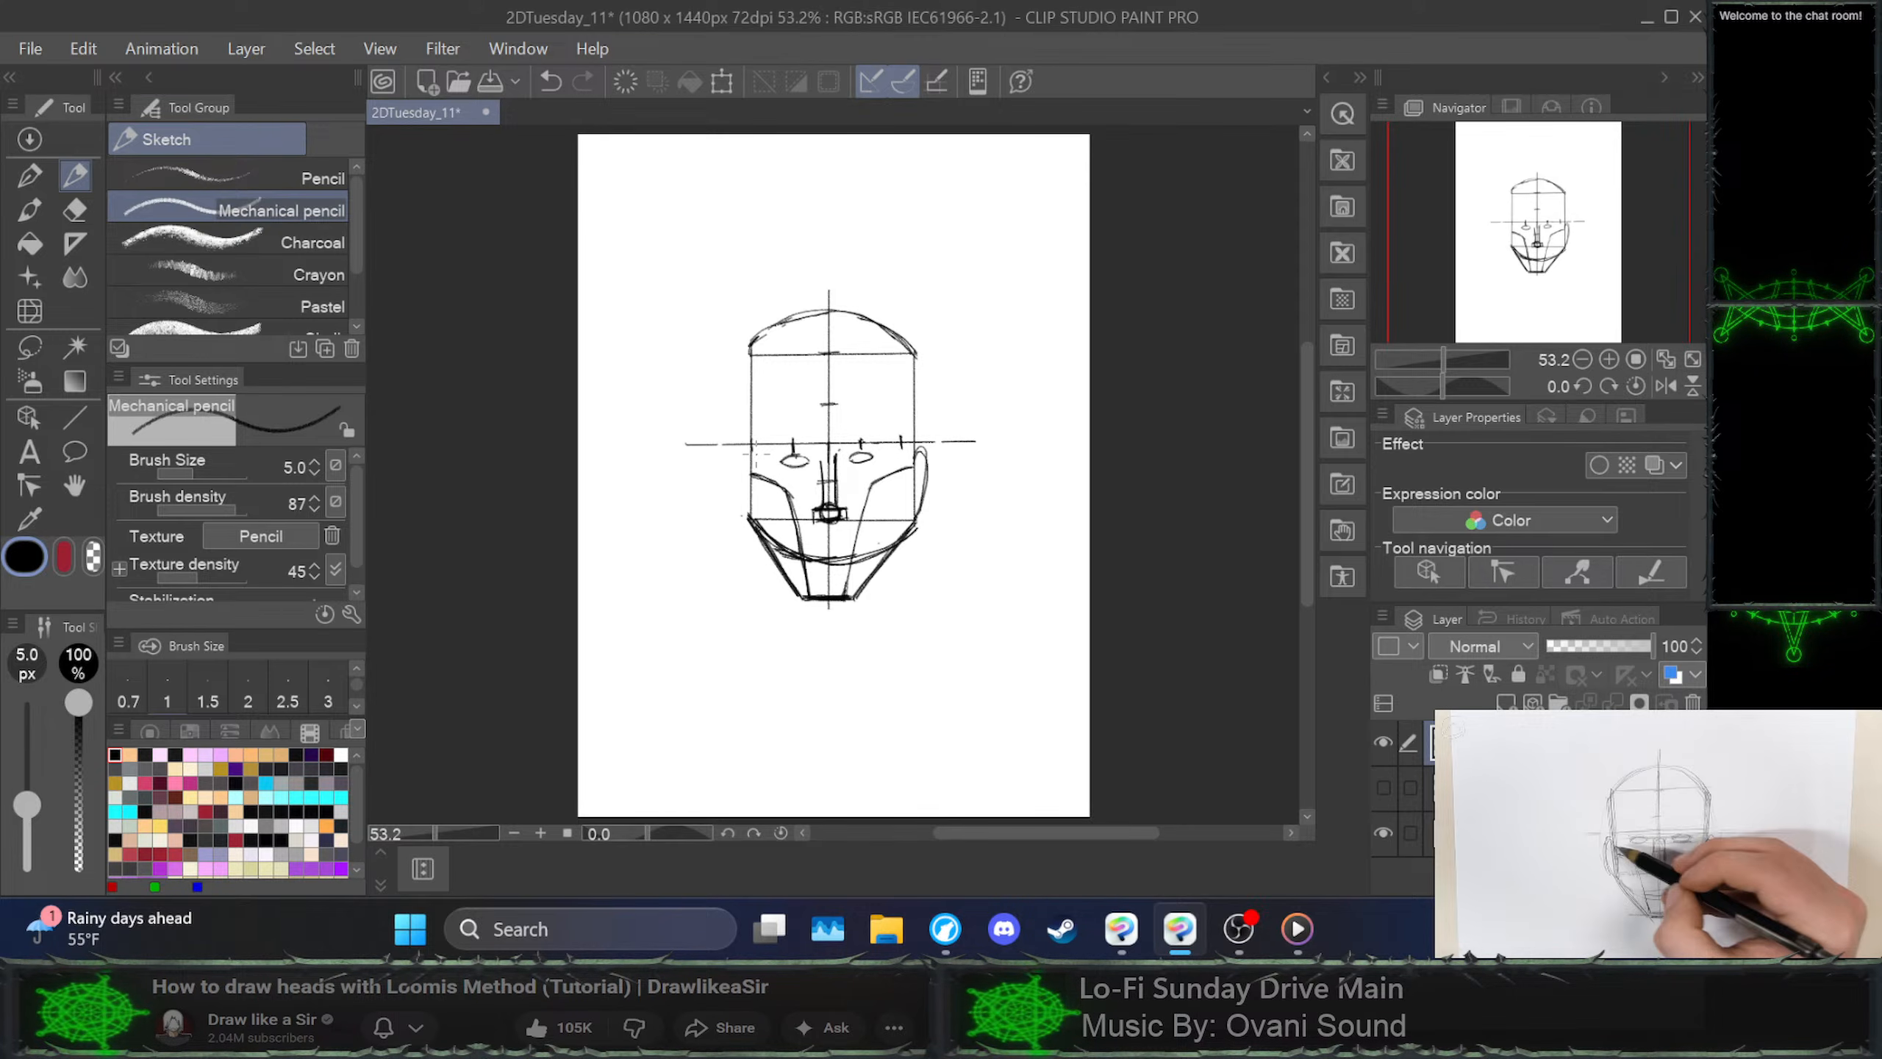
pyautogui.moveTo(750, 455); pyautogui.dragTo(748, 518)
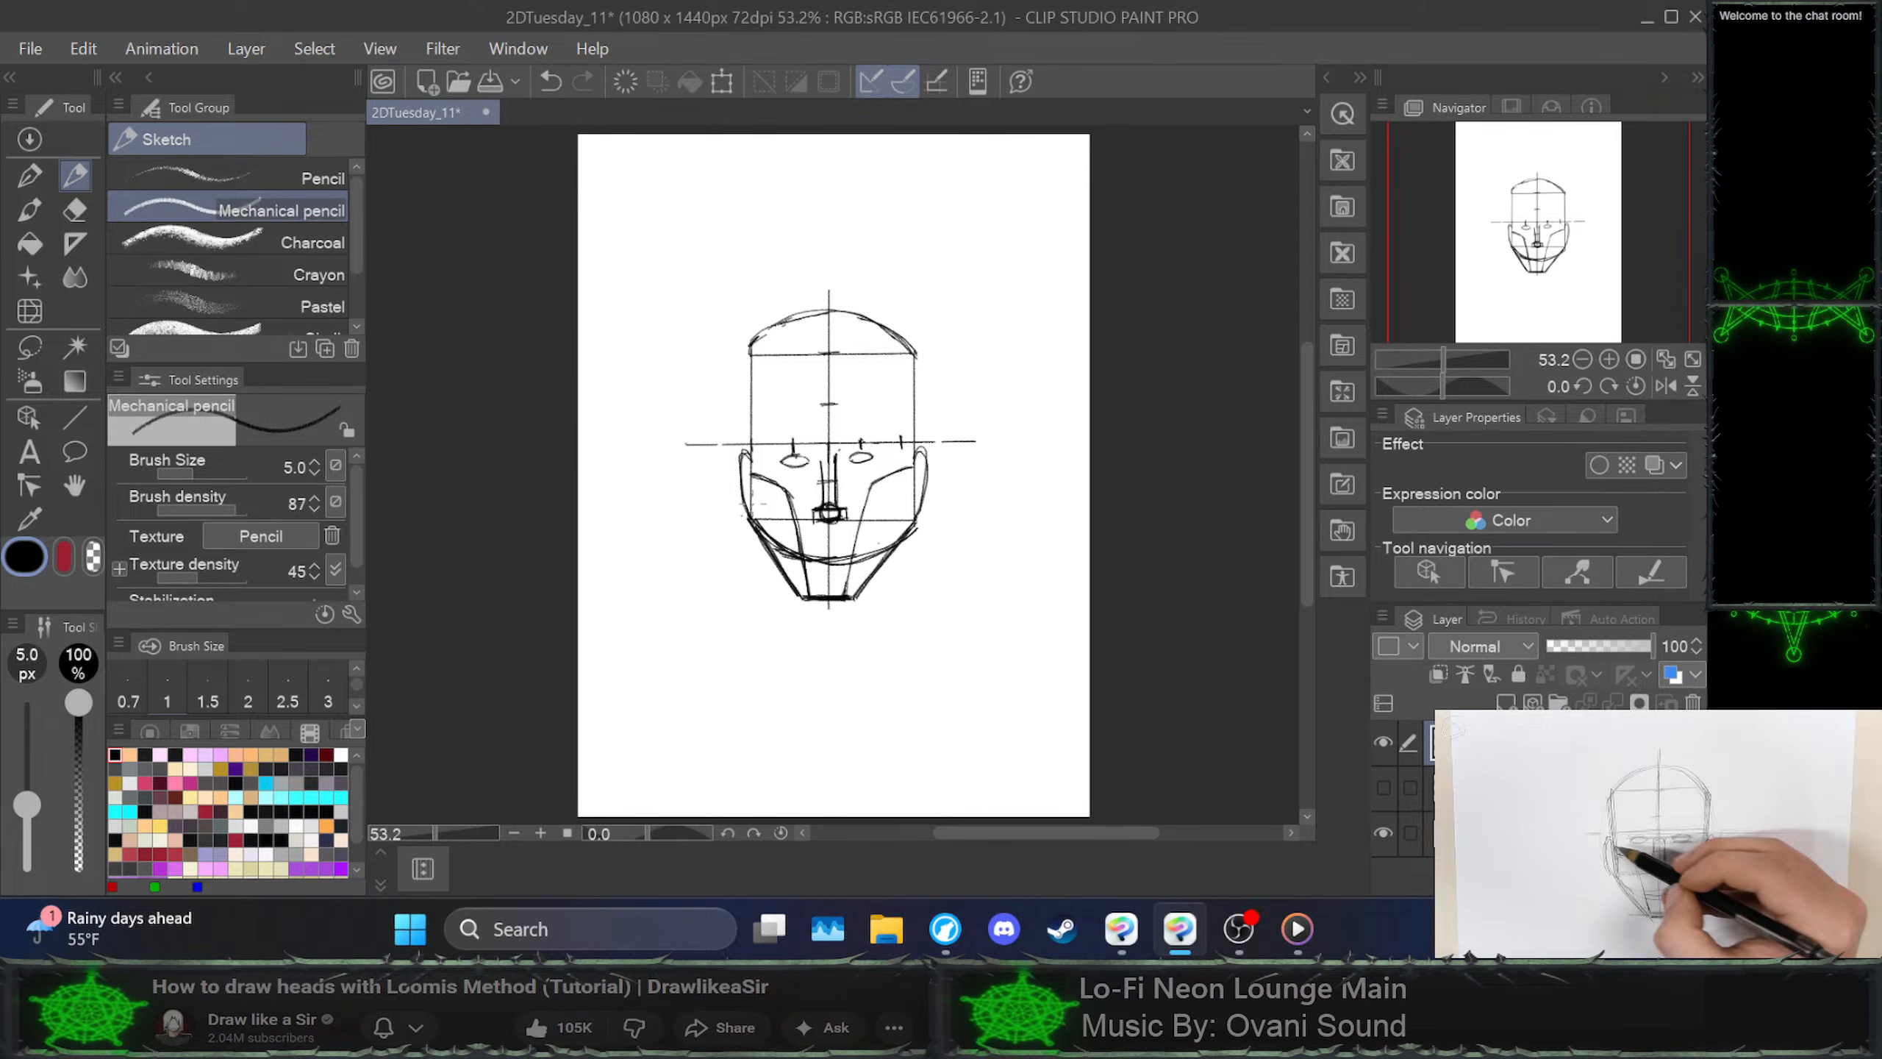
pyautogui.click(1657, 833)
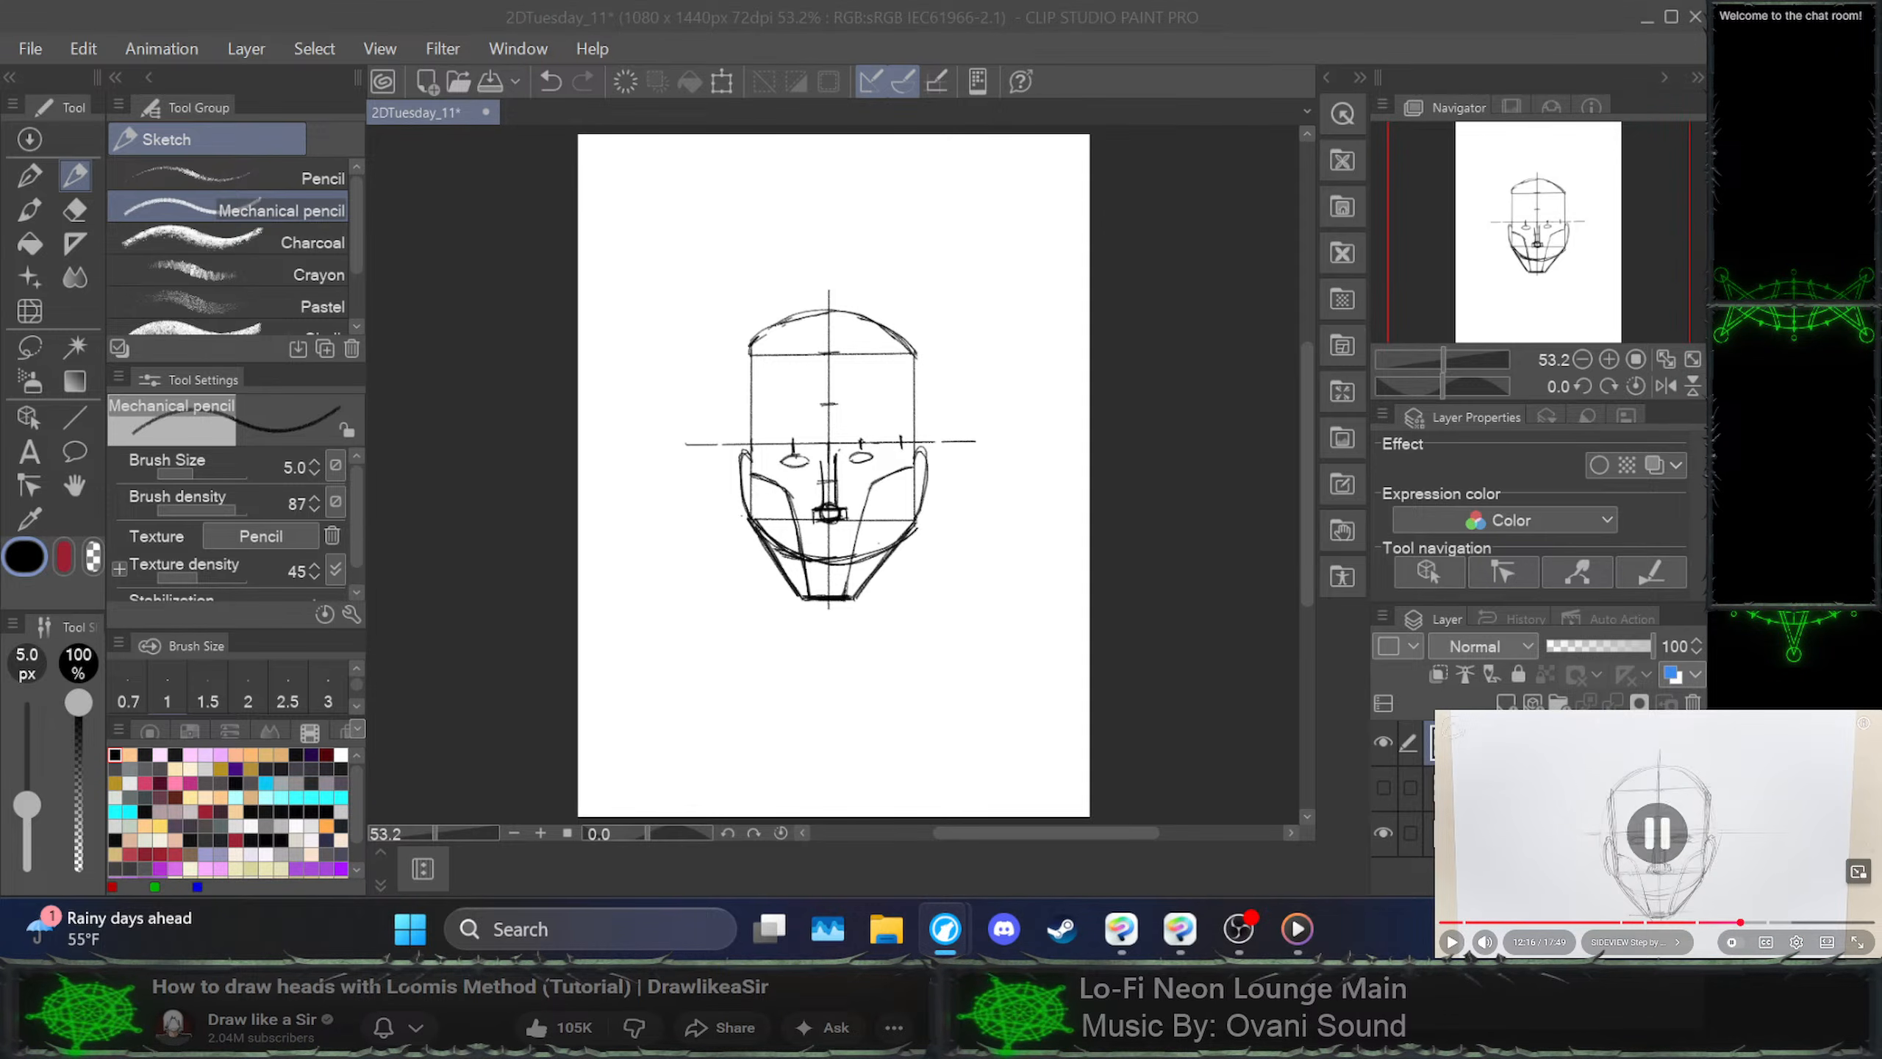
# Go over the outer curves of both ears to widen and darken their outlines
pyautogui.click(923, 515)
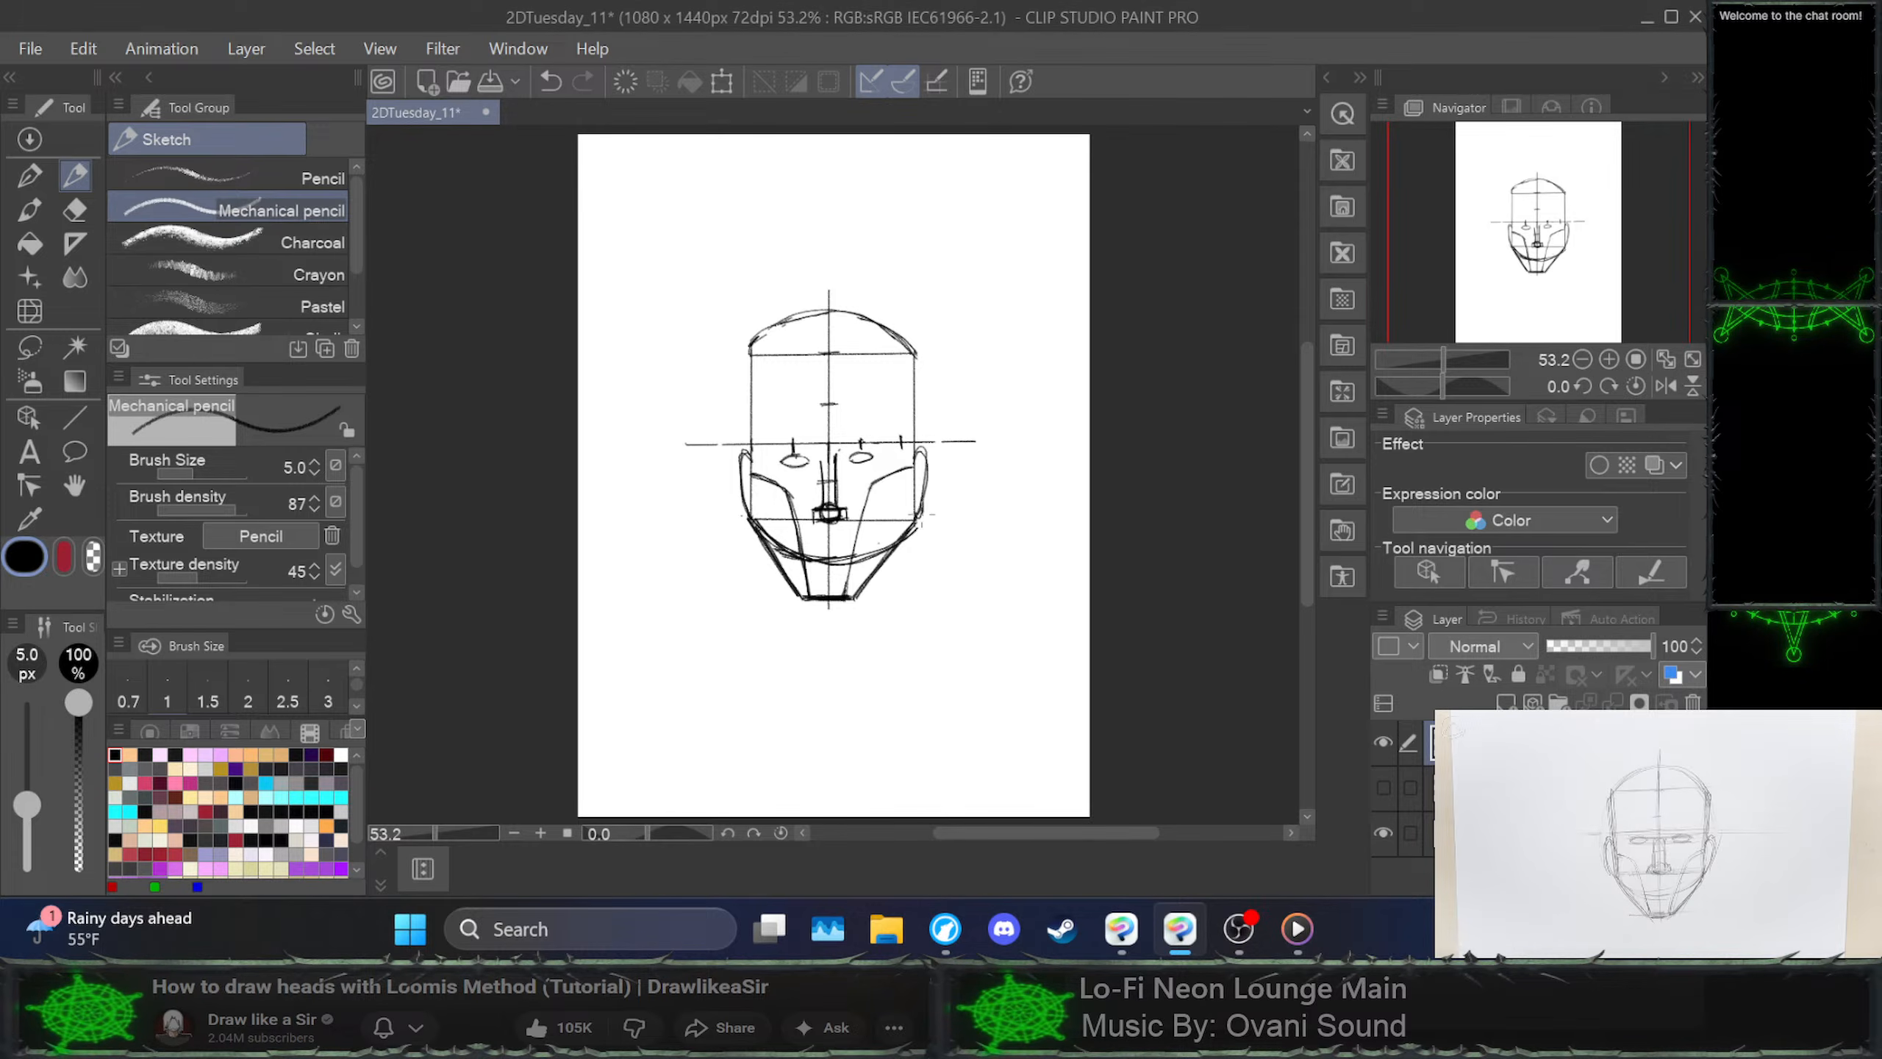
pyautogui.moveTo(919, 526); pyautogui.dragTo(928, 496)
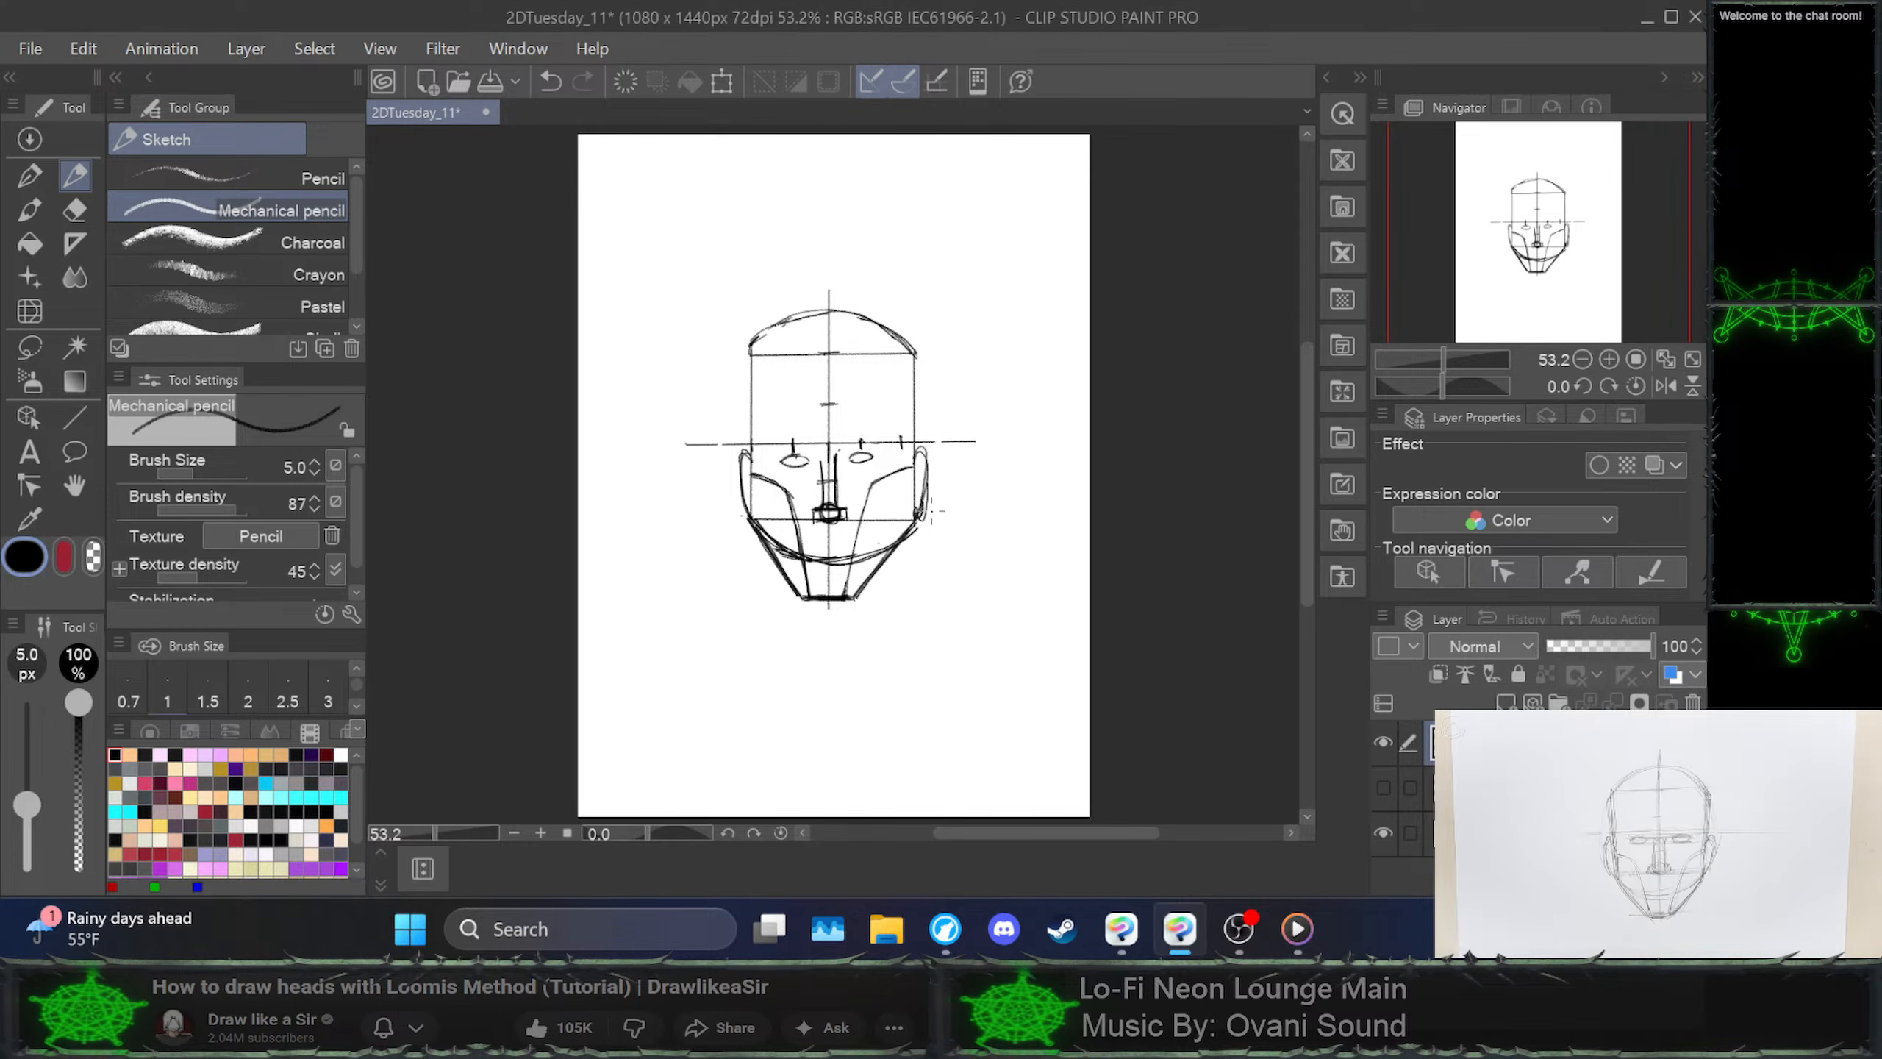
pyautogui.hotkey('ctrl', 'z')
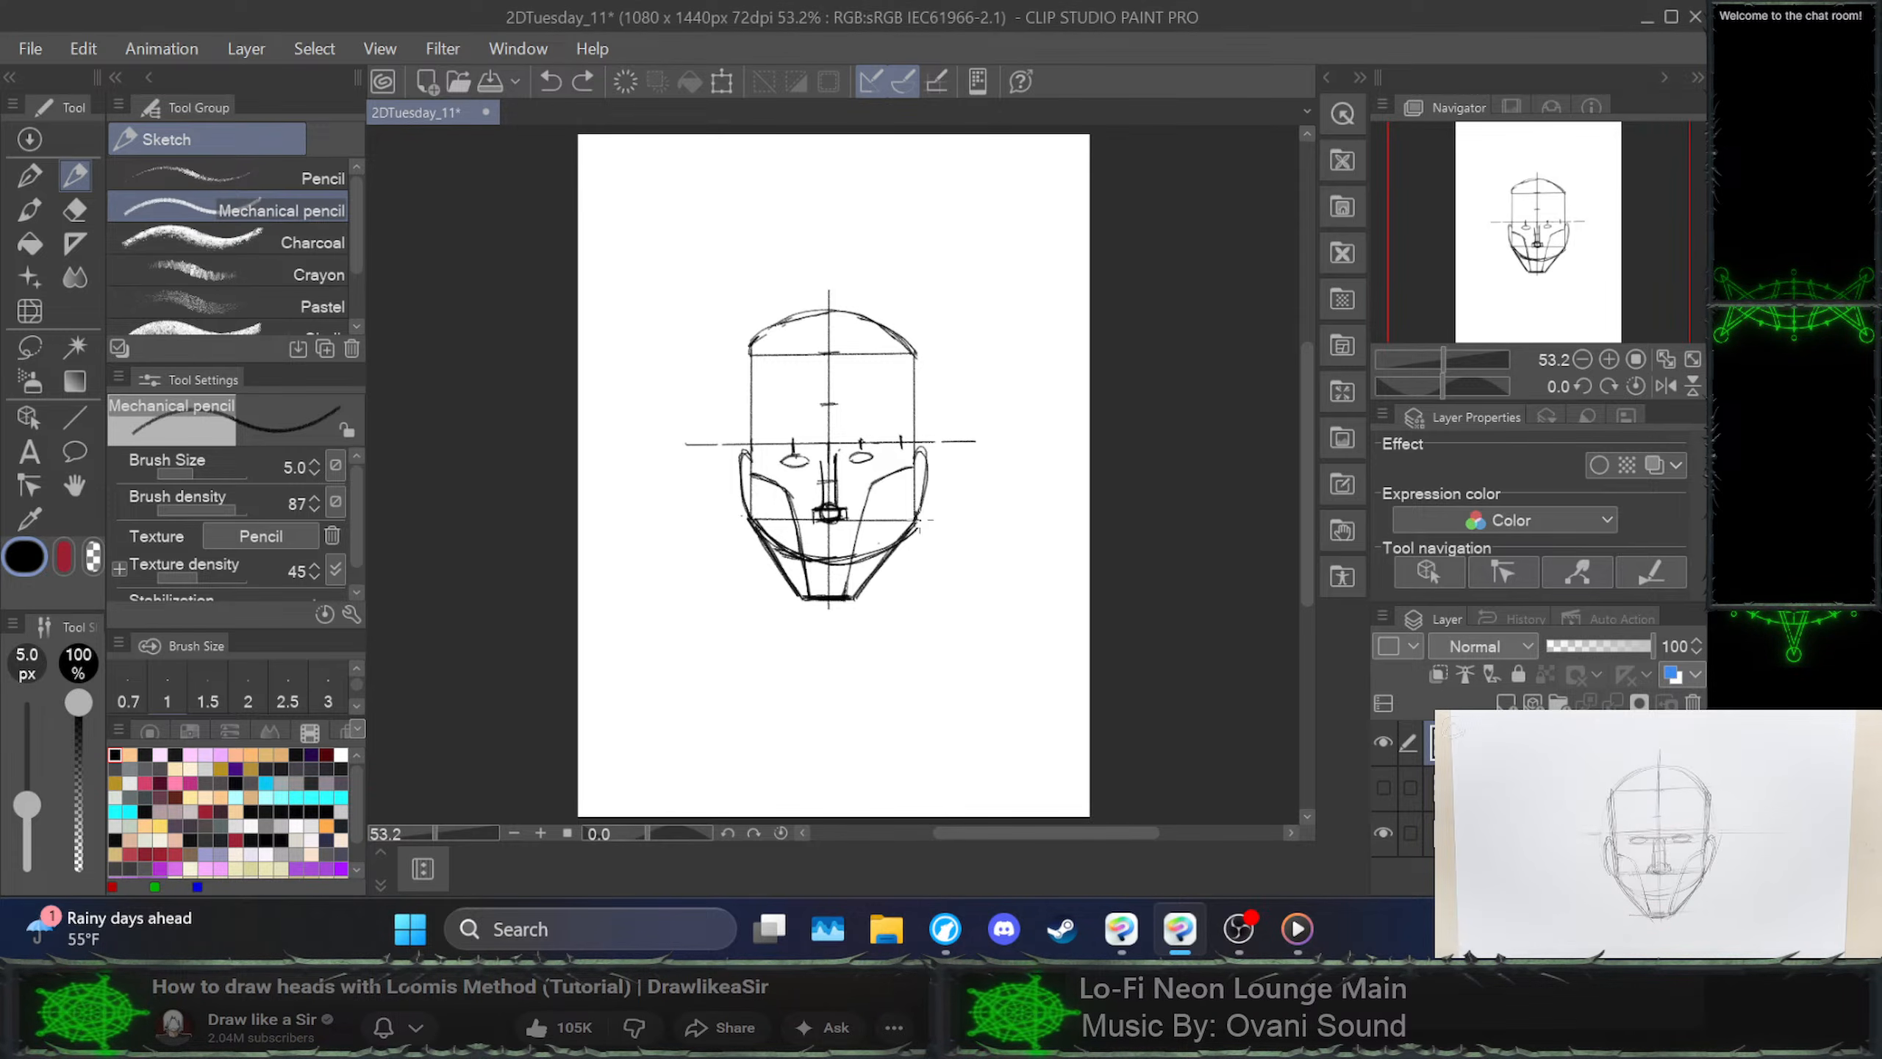
pyautogui.moveTo(923, 508)
pyautogui.mouseDown()
pyautogui.moveTo(912, 522)
pyautogui.moveTo(918, 445)
pyautogui.moveTo(913, 477)
pyautogui.mouseUp()
pyautogui.hotkey('ctrl', 'z')
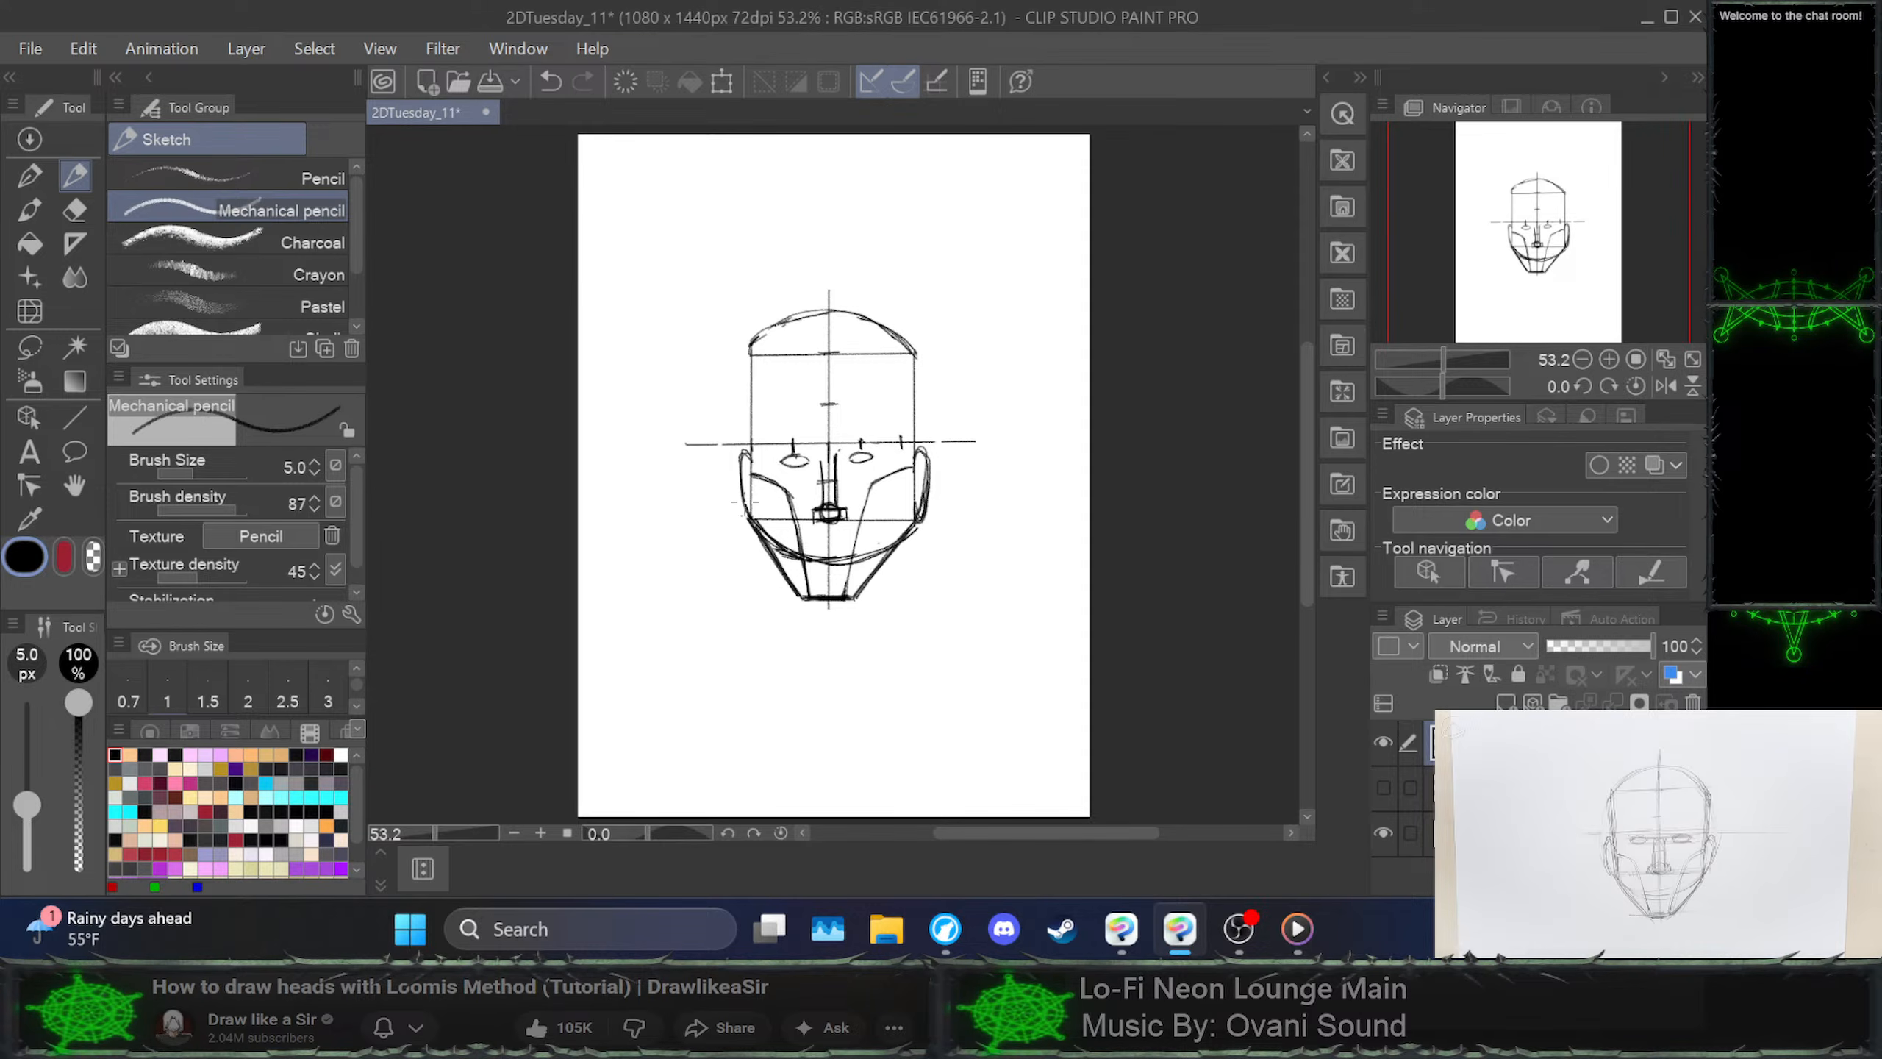
pyautogui.moveTo(745, 452)
pyautogui.mouseDown()
pyautogui.moveTo(744, 523)
pyautogui.moveTo(730, 470)
pyautogui.moveTo(758, 465)
pyautogui.moveTo(731, 459)
pyautogui.moveTo(744, 526)
pyautogui.moveTo(740, 459)
pyautogui.mouseUp()
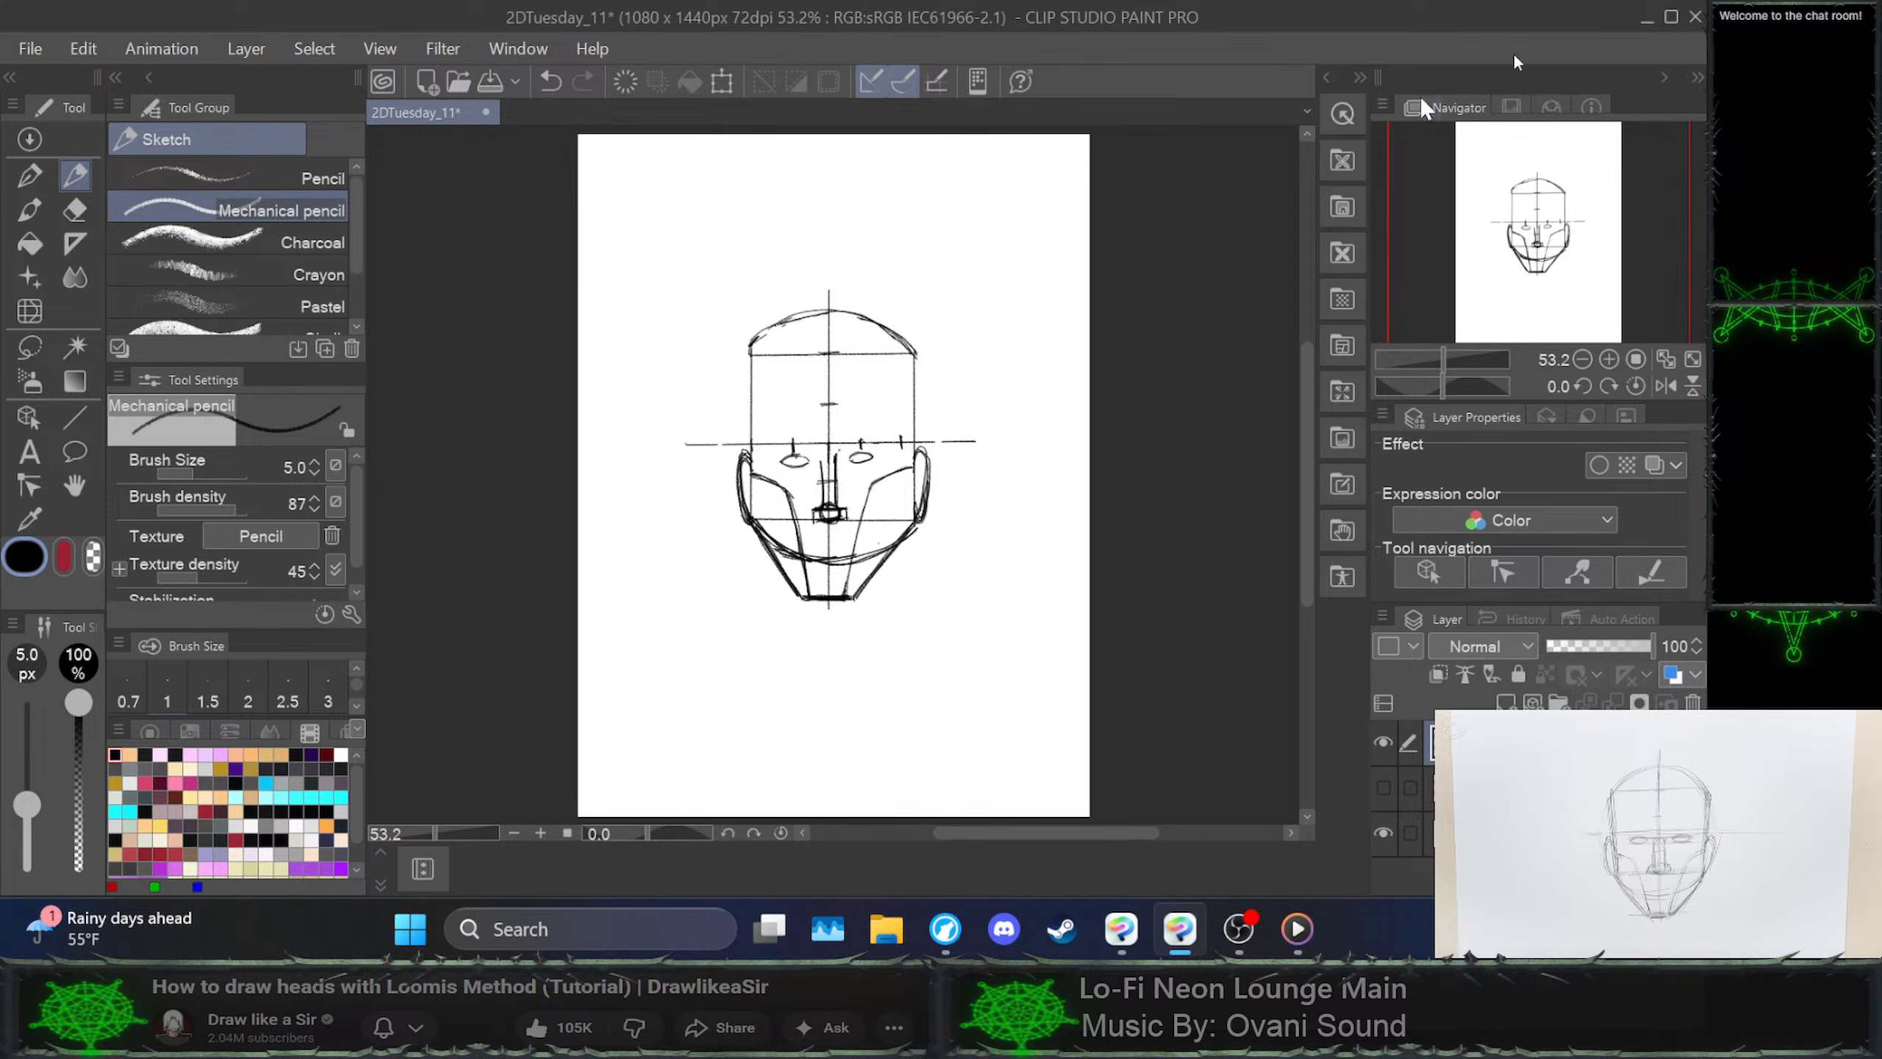
# Check the reference video's hairline, then draw a rounded hairline from the brow line up both temples and across the forehead top
pyautogui.click(1657, 832)
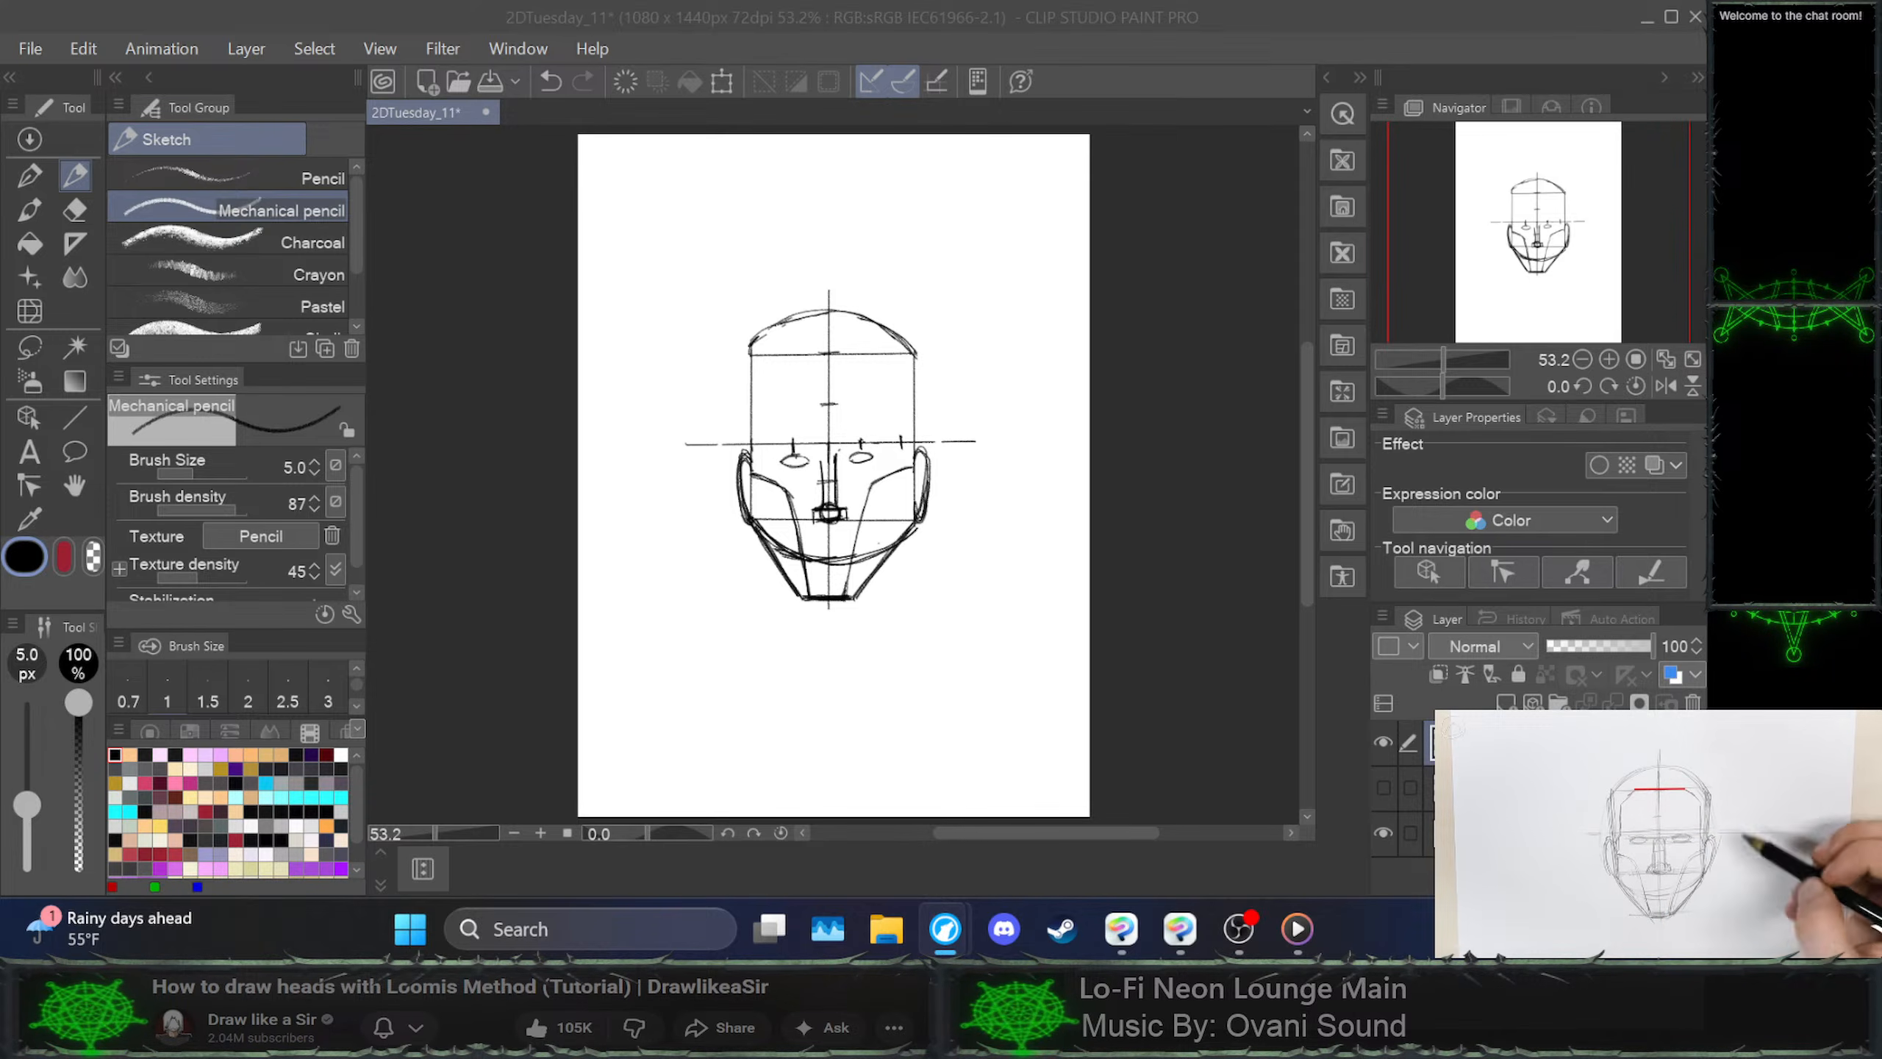
pyautogui.press('space')
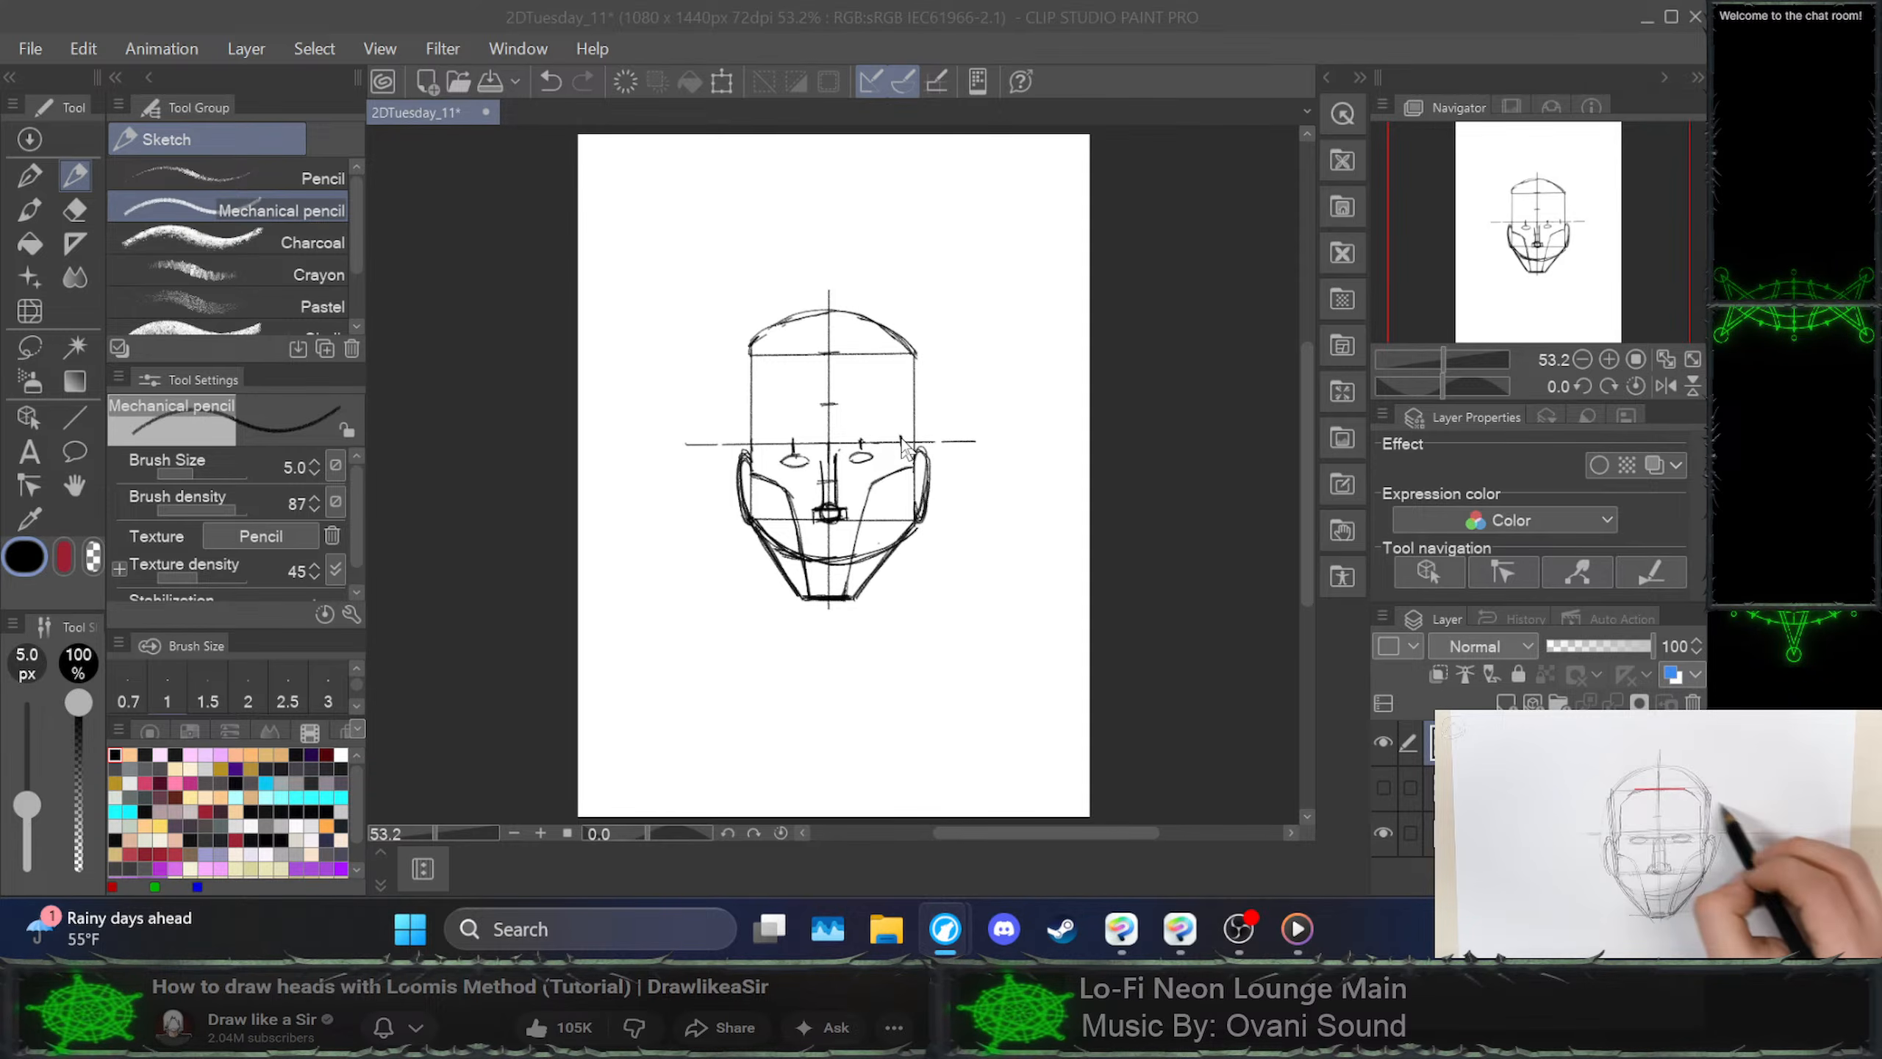
pyautogui.click(910, 370)
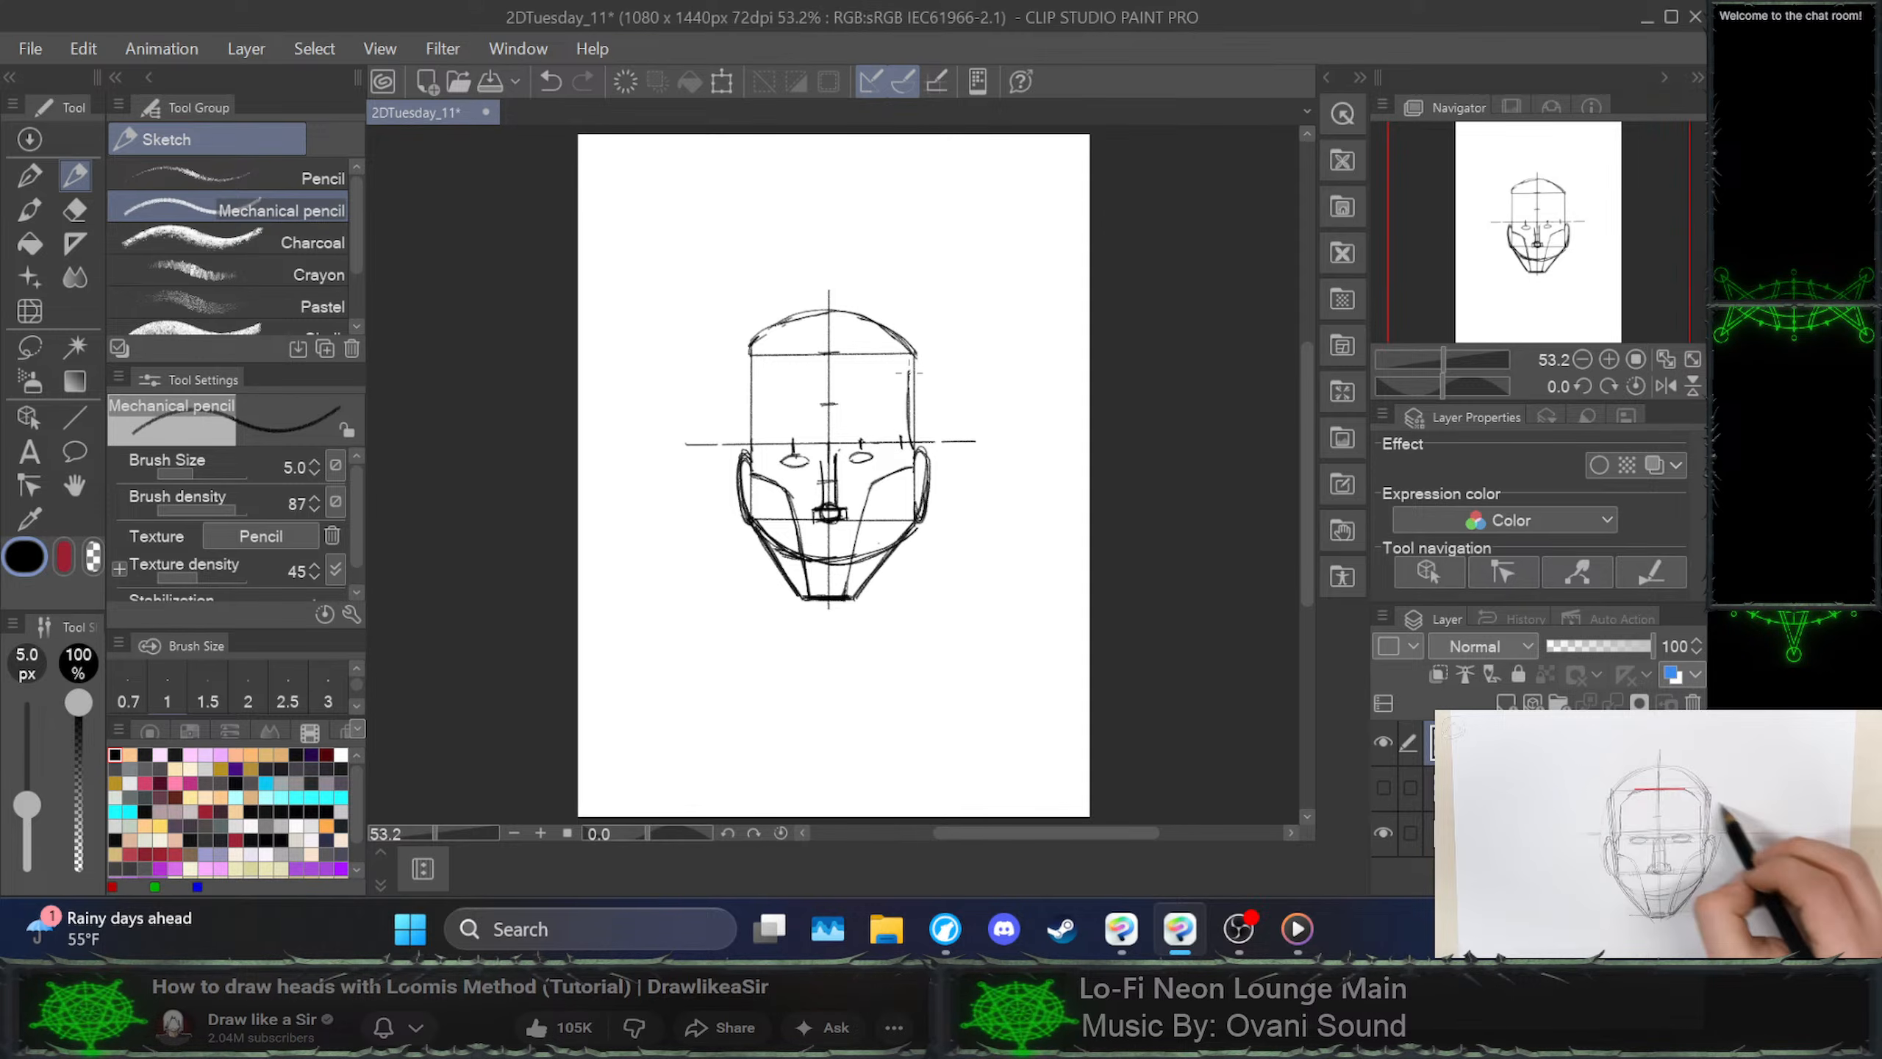
pyautogui.moveTo(911, 372)
pyautogui.mouseDown()
pyautogui.moveTo(910, 411)
pyautogui.moveTo(885, 353)
pyautogui.mouseUp()
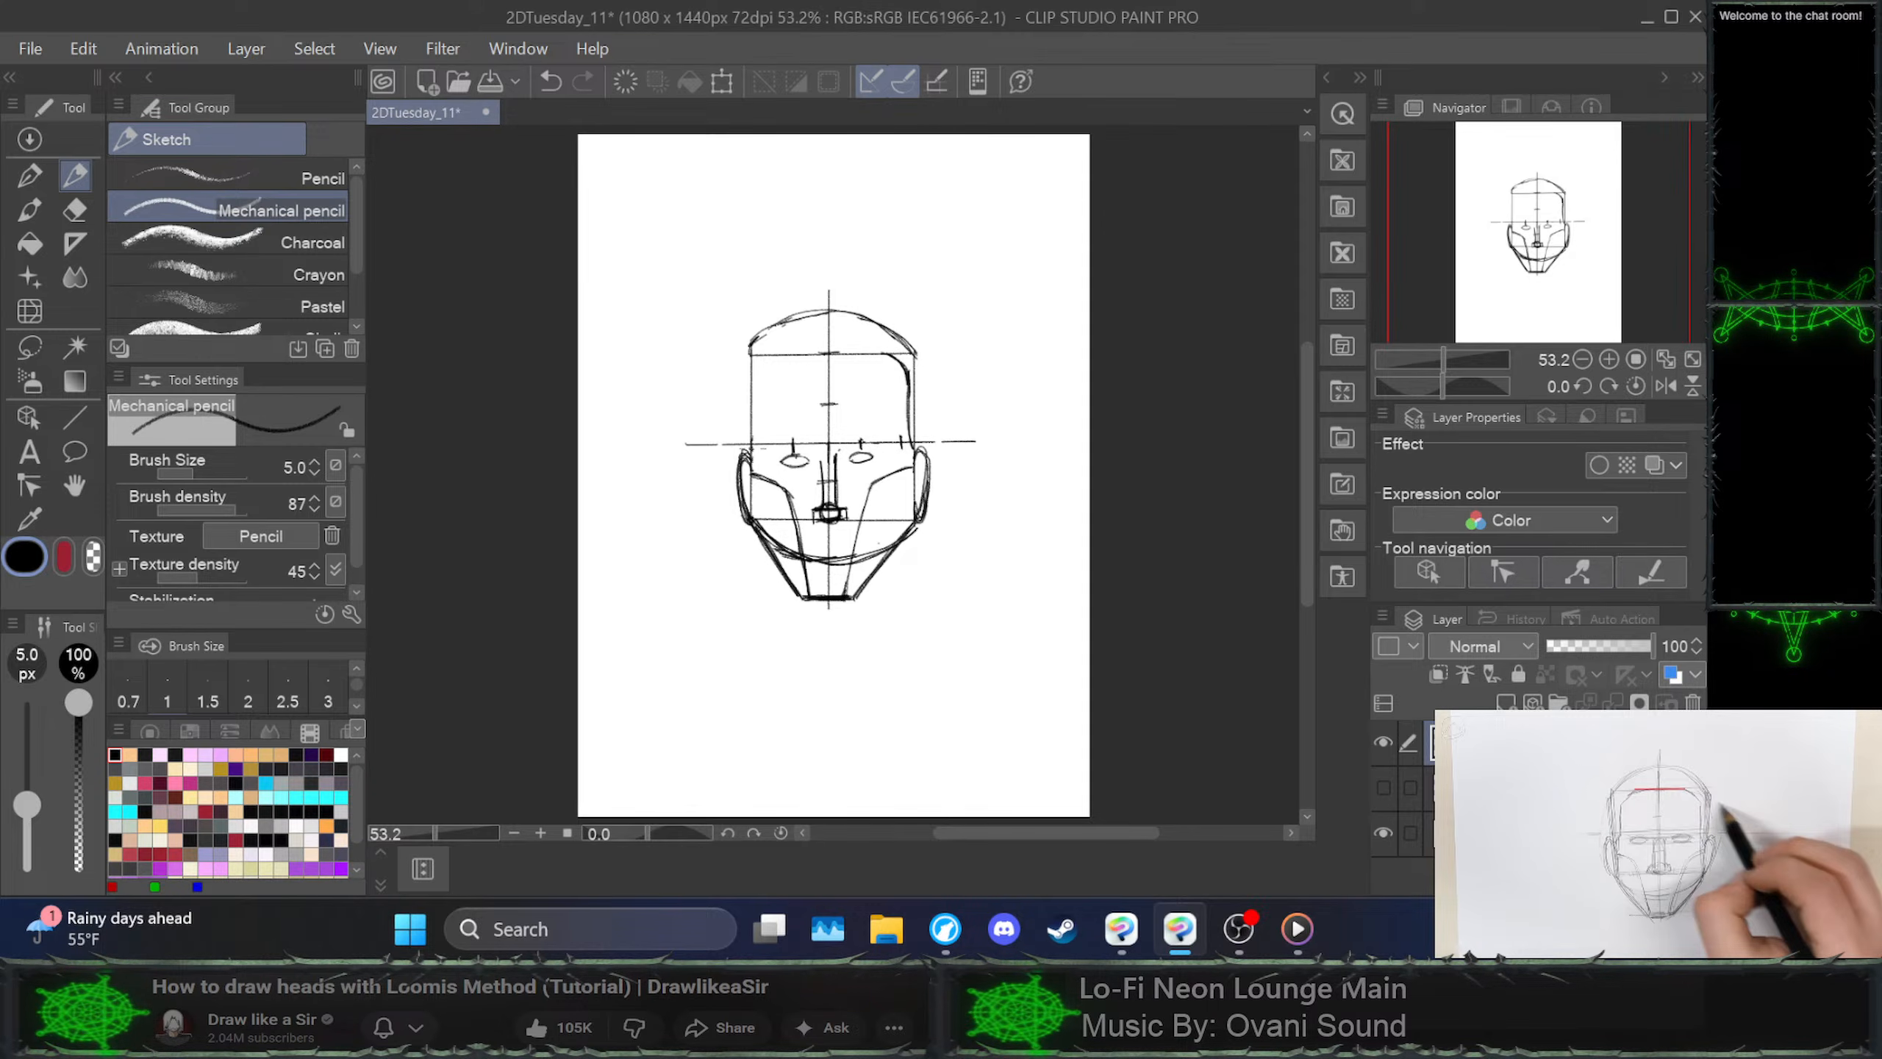
pyautogui.moveTo(754, 430)
pyautogui.mouseDown()
pyautogui.moveTo(753, 450)
pyautogui.moveTo(779, 354)
pyautogui.mouseUp()
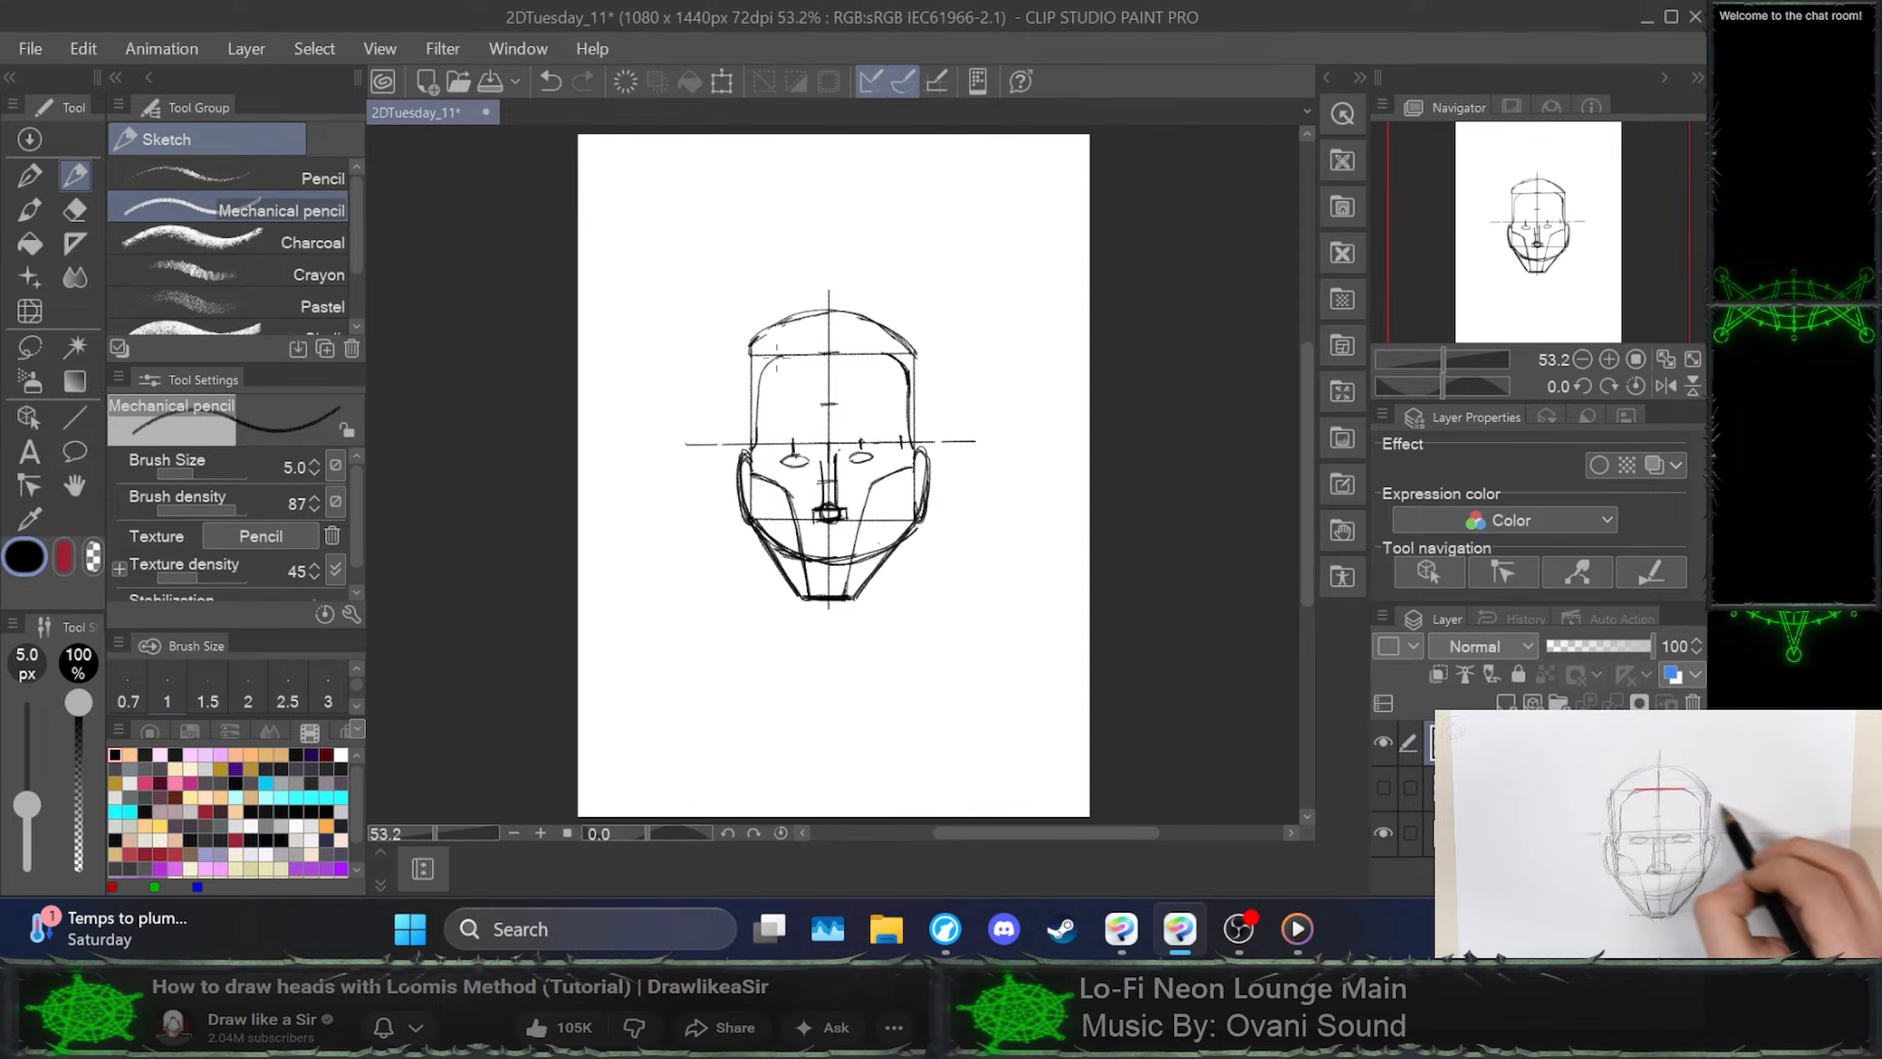
pyautogui.moveTo(763, 369)
pyautogui.mouseDown()
pyautogui.moveTo(756, 405)
pyautogui.moveTo(782, 355)
pyautogui.moveTo(878, 358)
pyautogui.mouseUp()
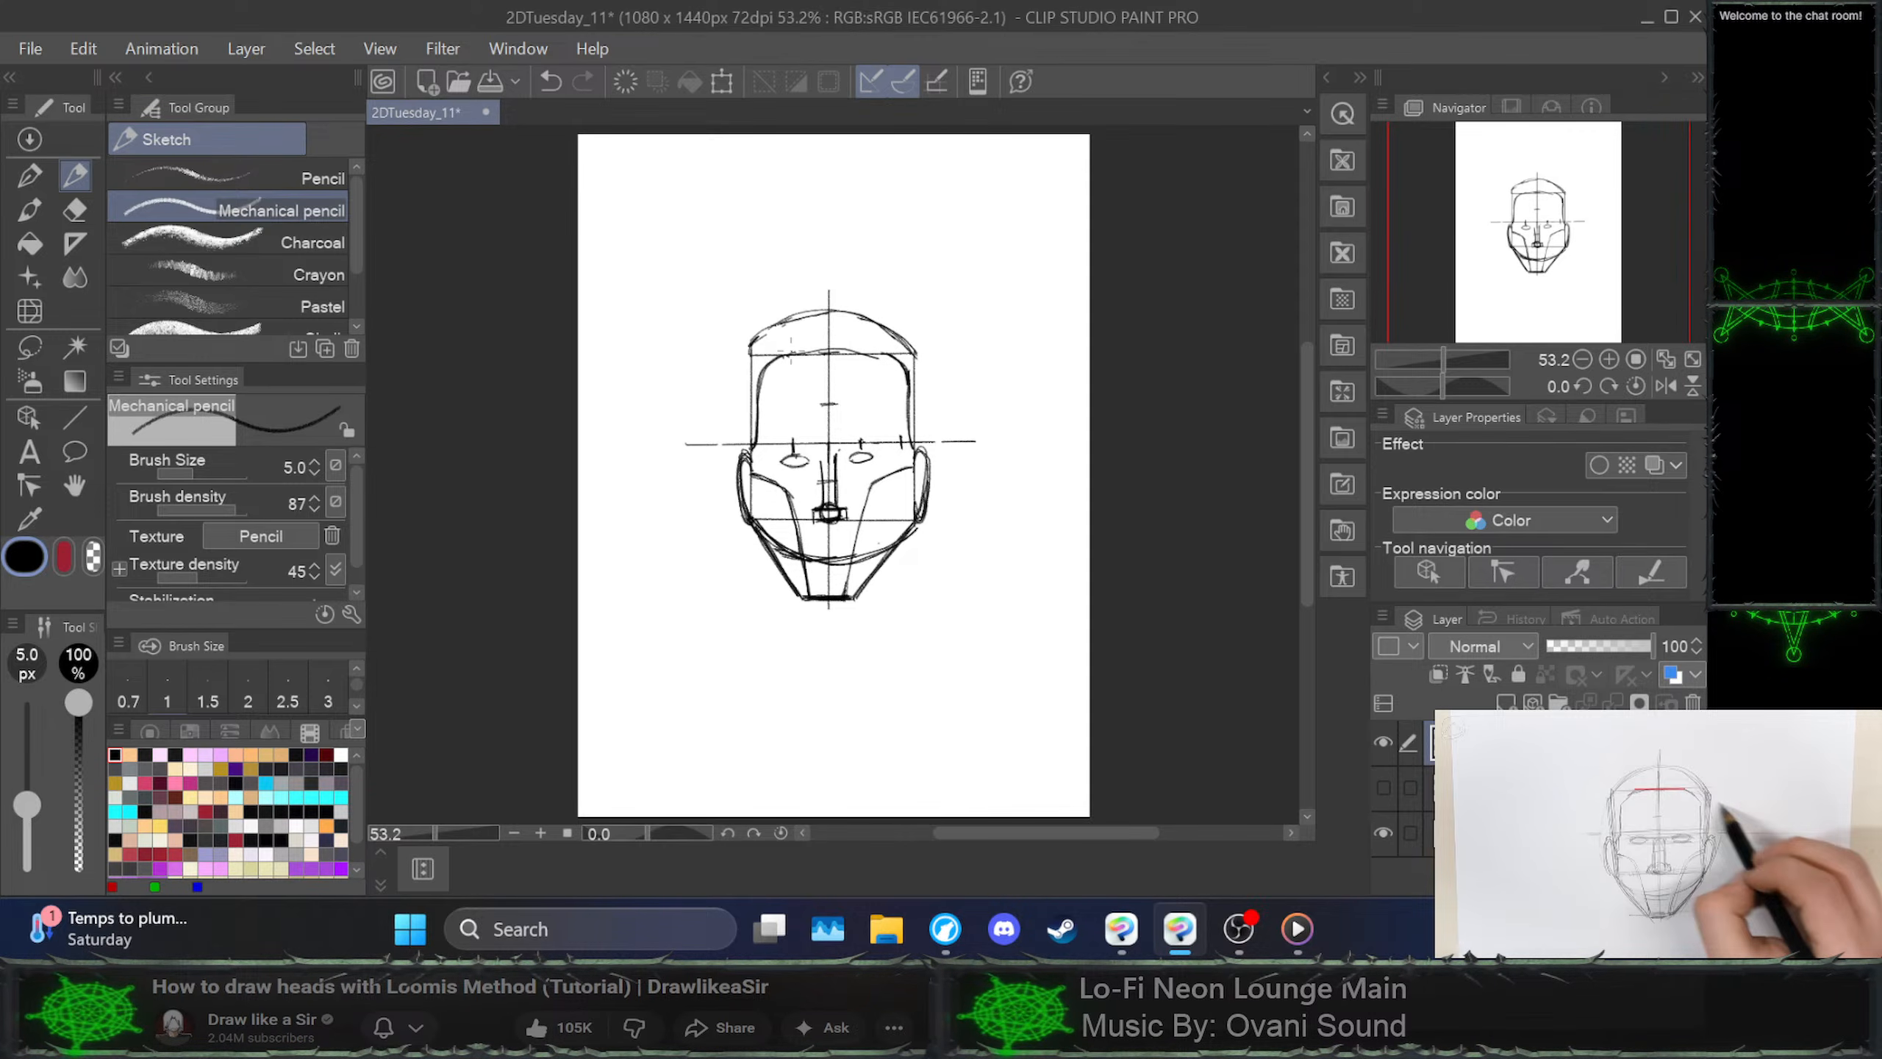
pyautogui.hotkey('ctrl', 'z')
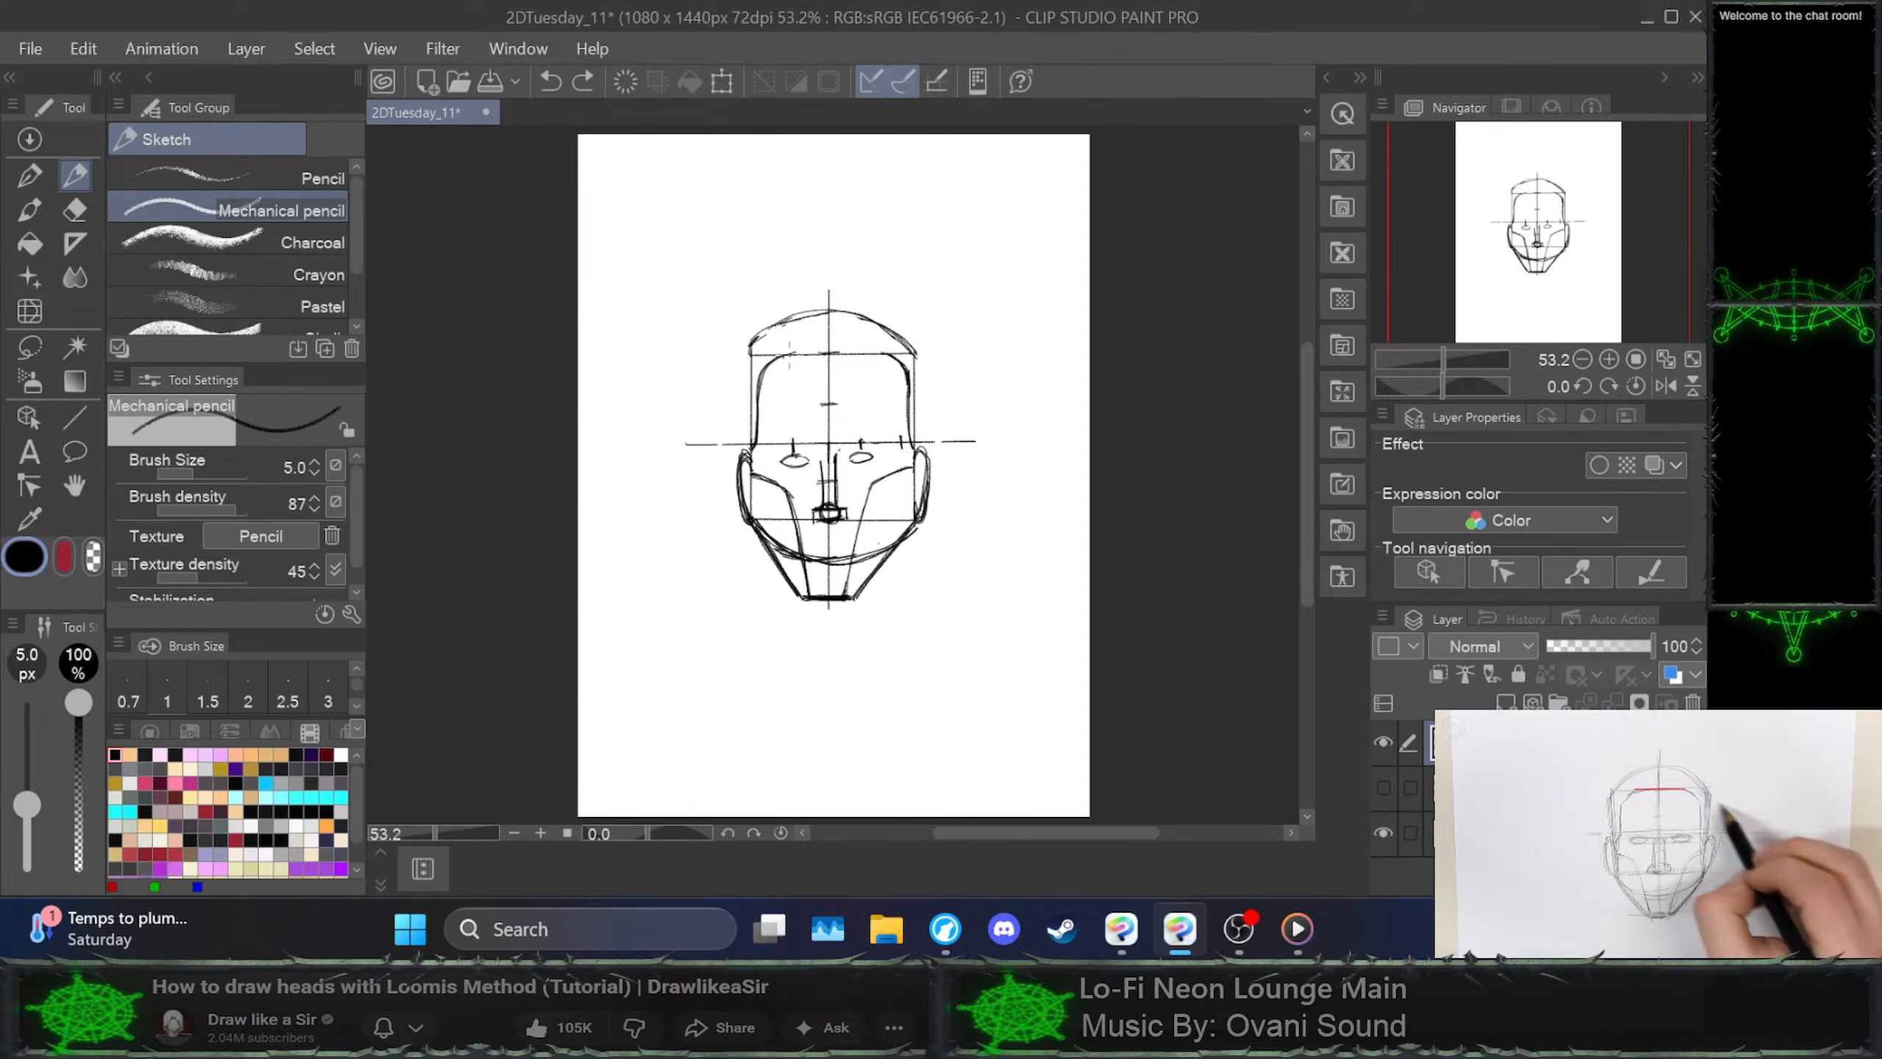
pyautogui.moveTo(796, 354)
pyautogui.mouseDown()
pyautogui.moveTo(841, 347)
pyautogui.moveTo(804, 358)
pyautogui.moveTo(889, 353)
pyautogui.mouseUp()
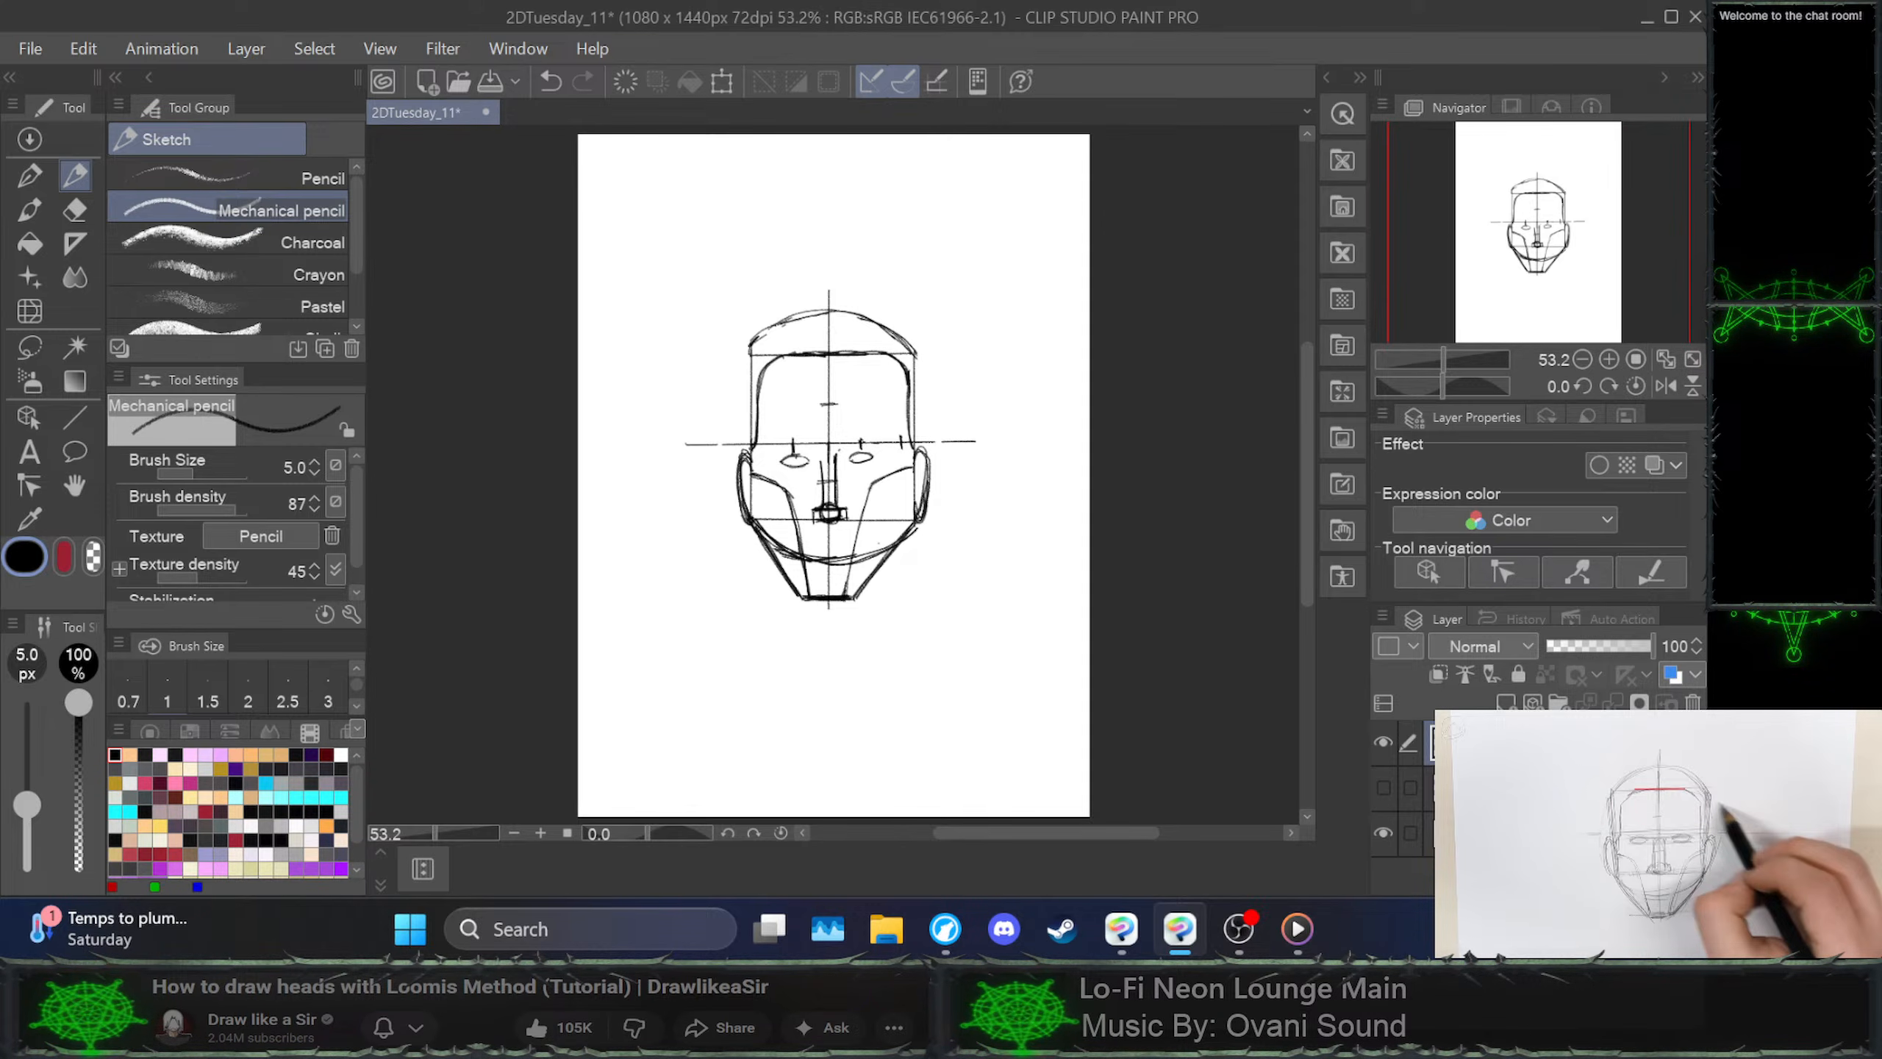
# Follow the reference video to the mouth placement and draw a small flat mouth beneath the nose, on the centre line within the jaw
pyautogui.hotkey('alt', 'Tab')
pyautogui.press('space')
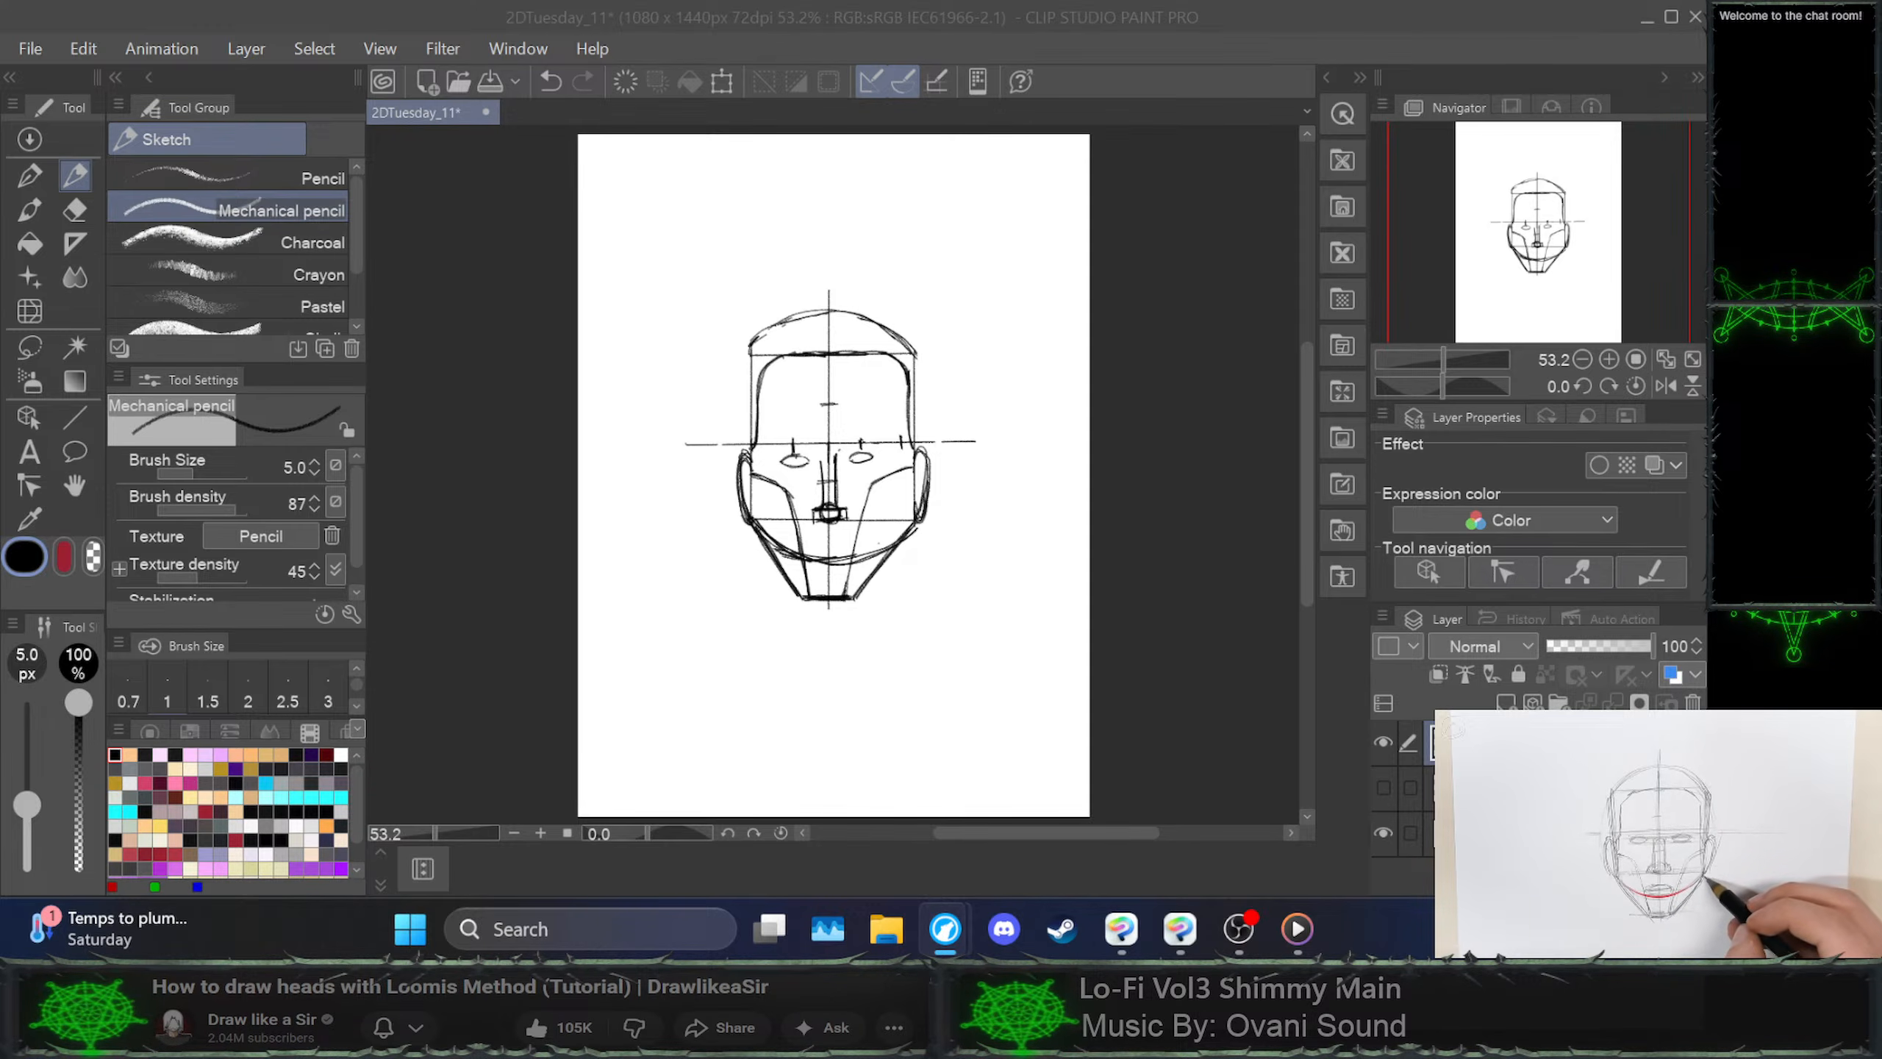
pyautogui.press('space')
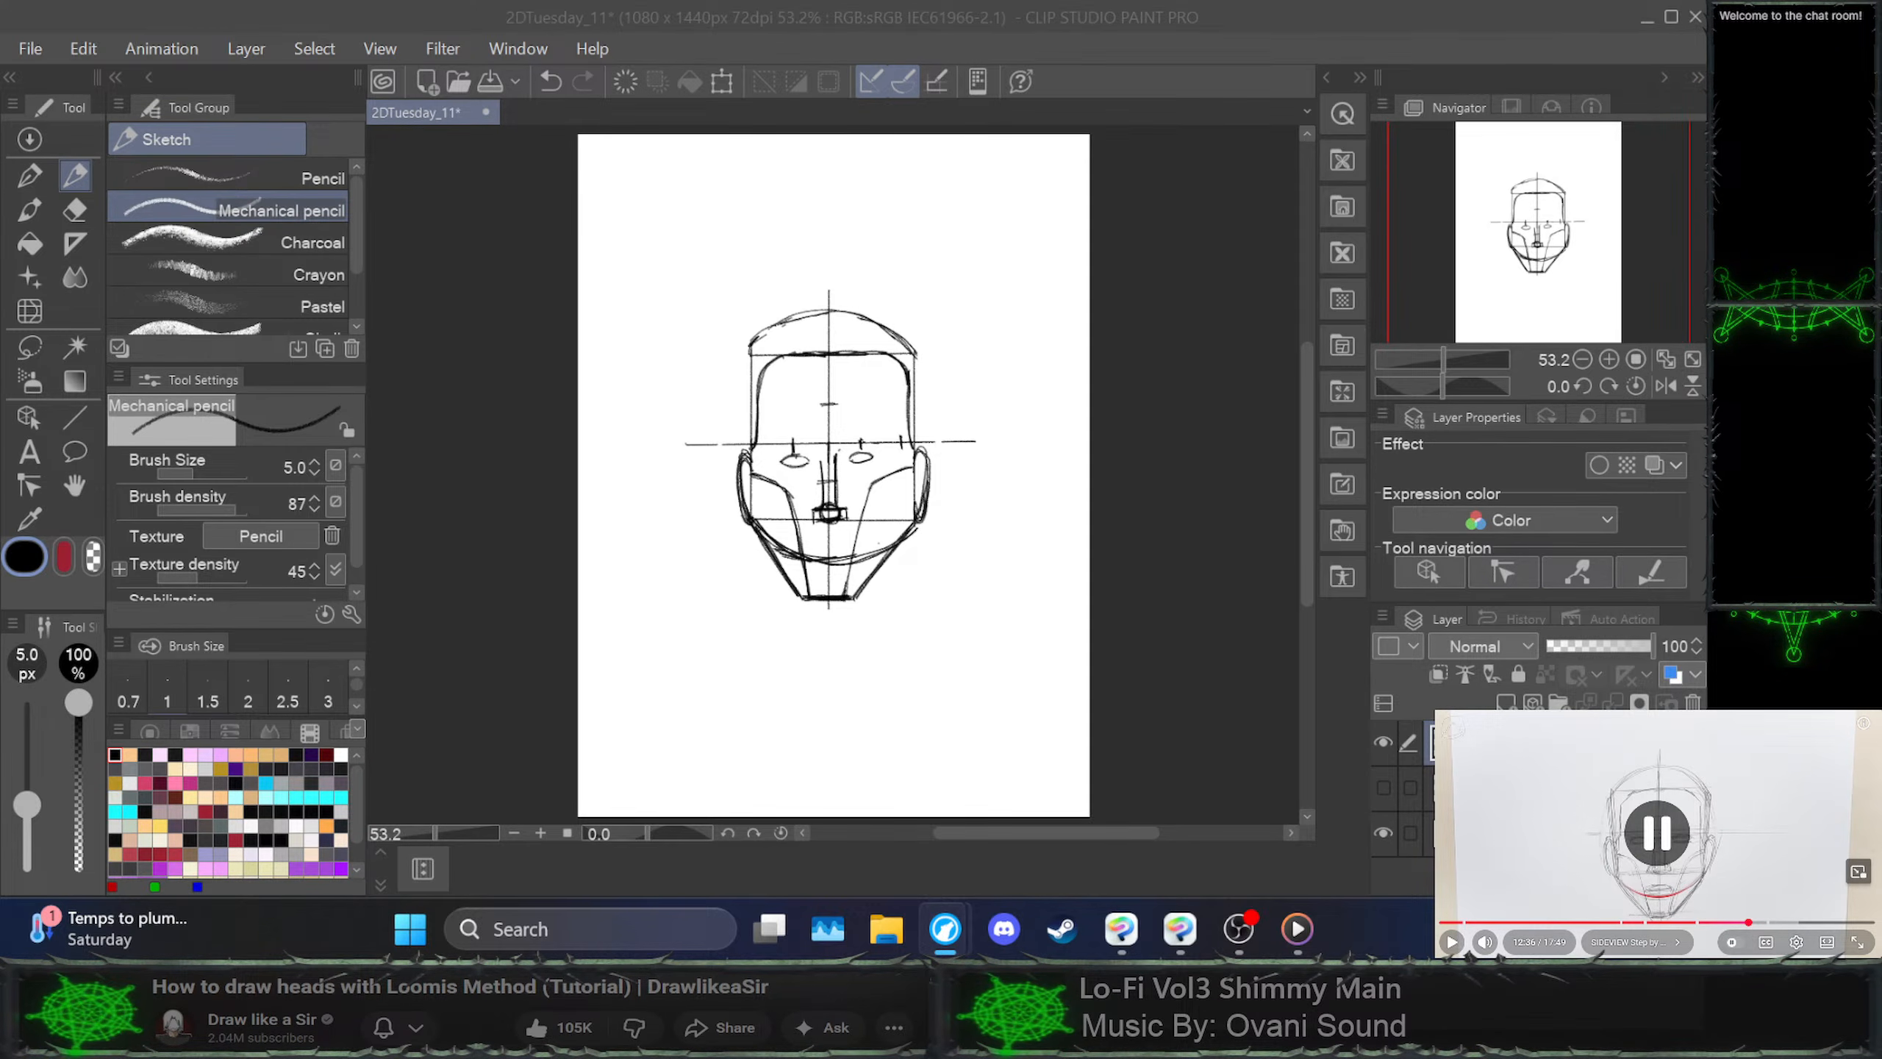
pyautogui.click(819, 569)
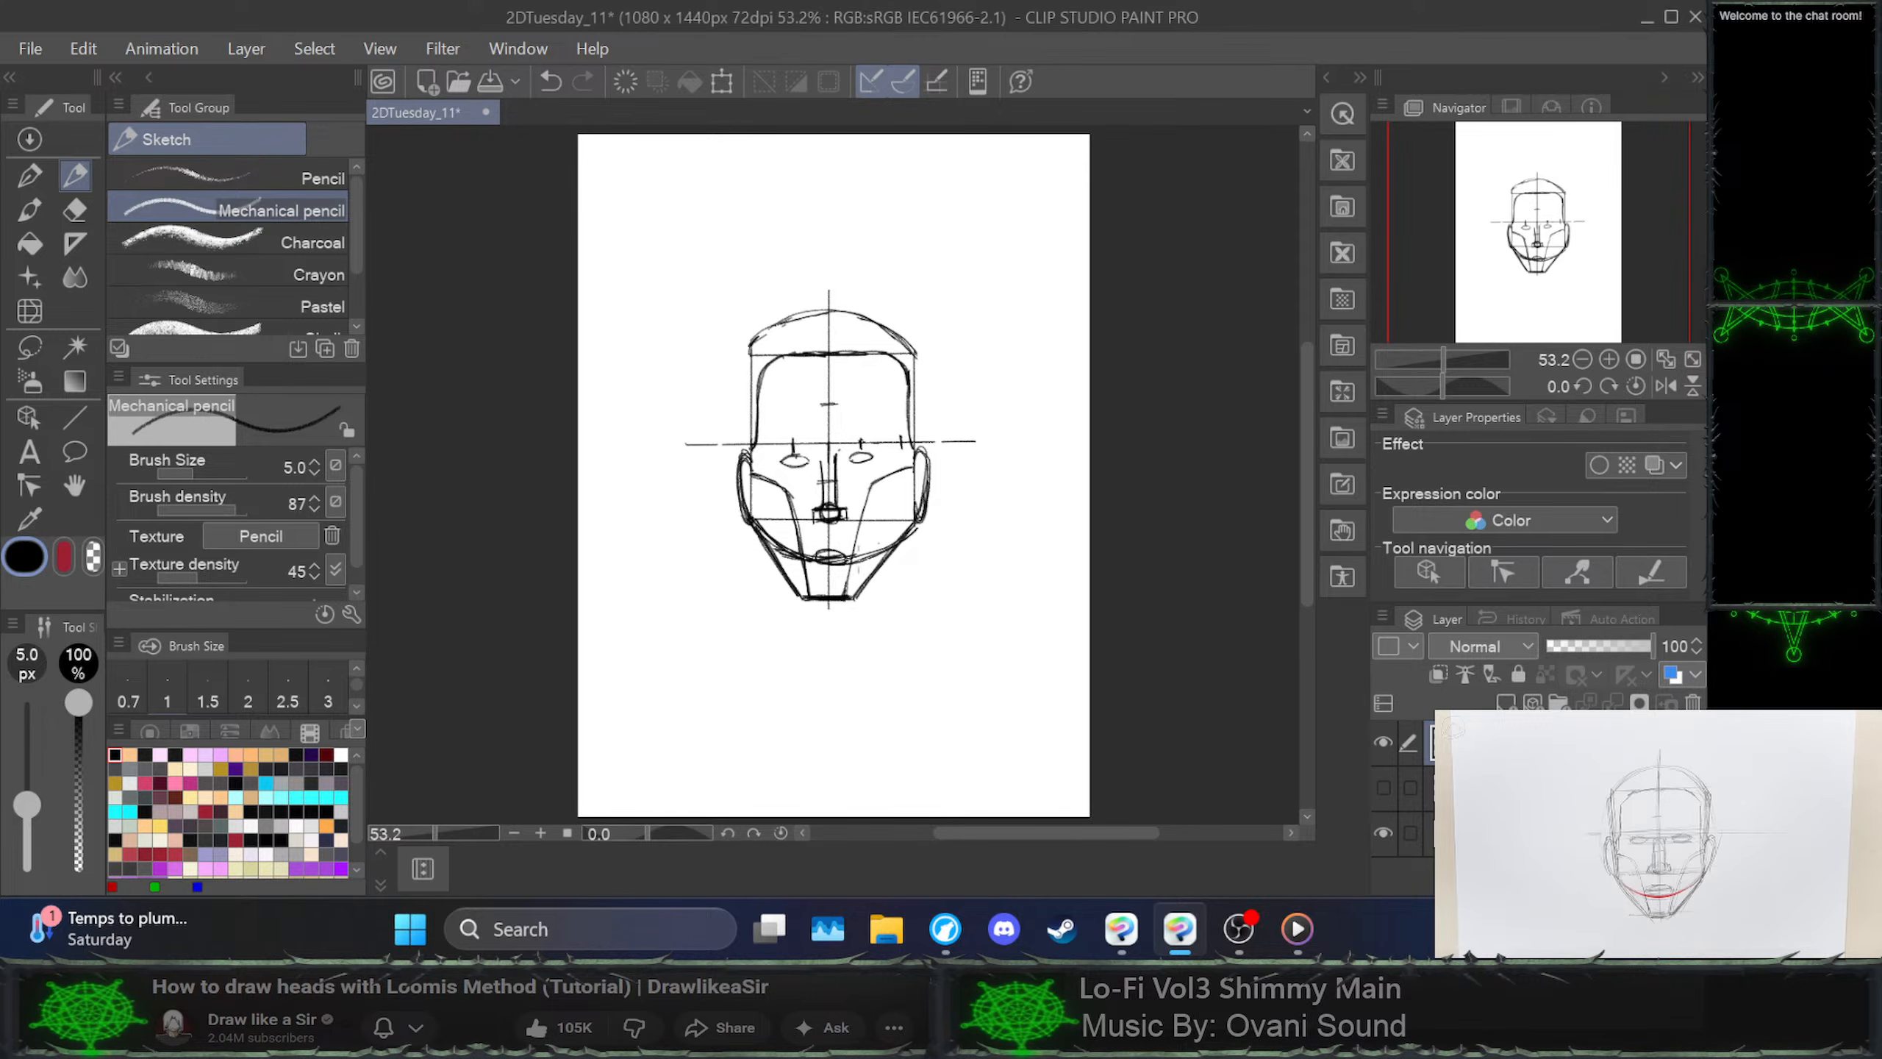
pyautogui.hotkey('ctrl', 'z')
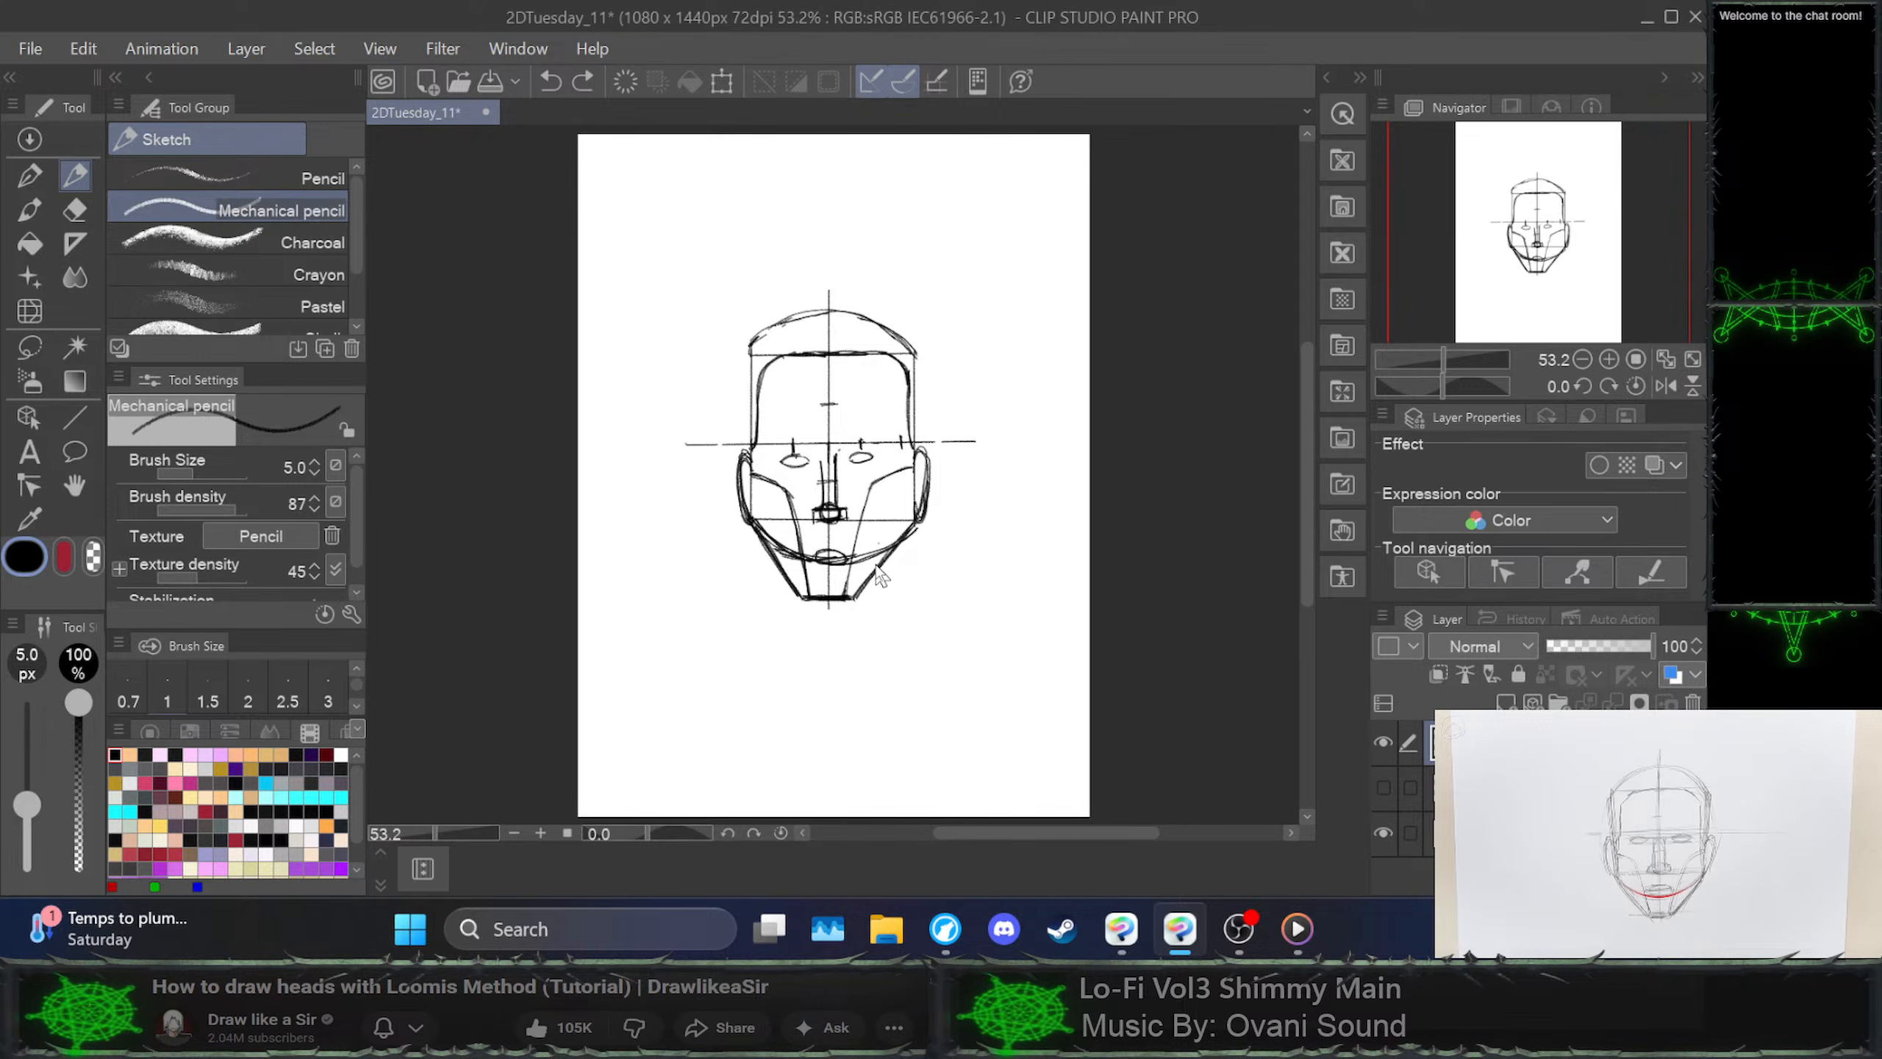
pyautogui.hotkey('ctrl', 'z')
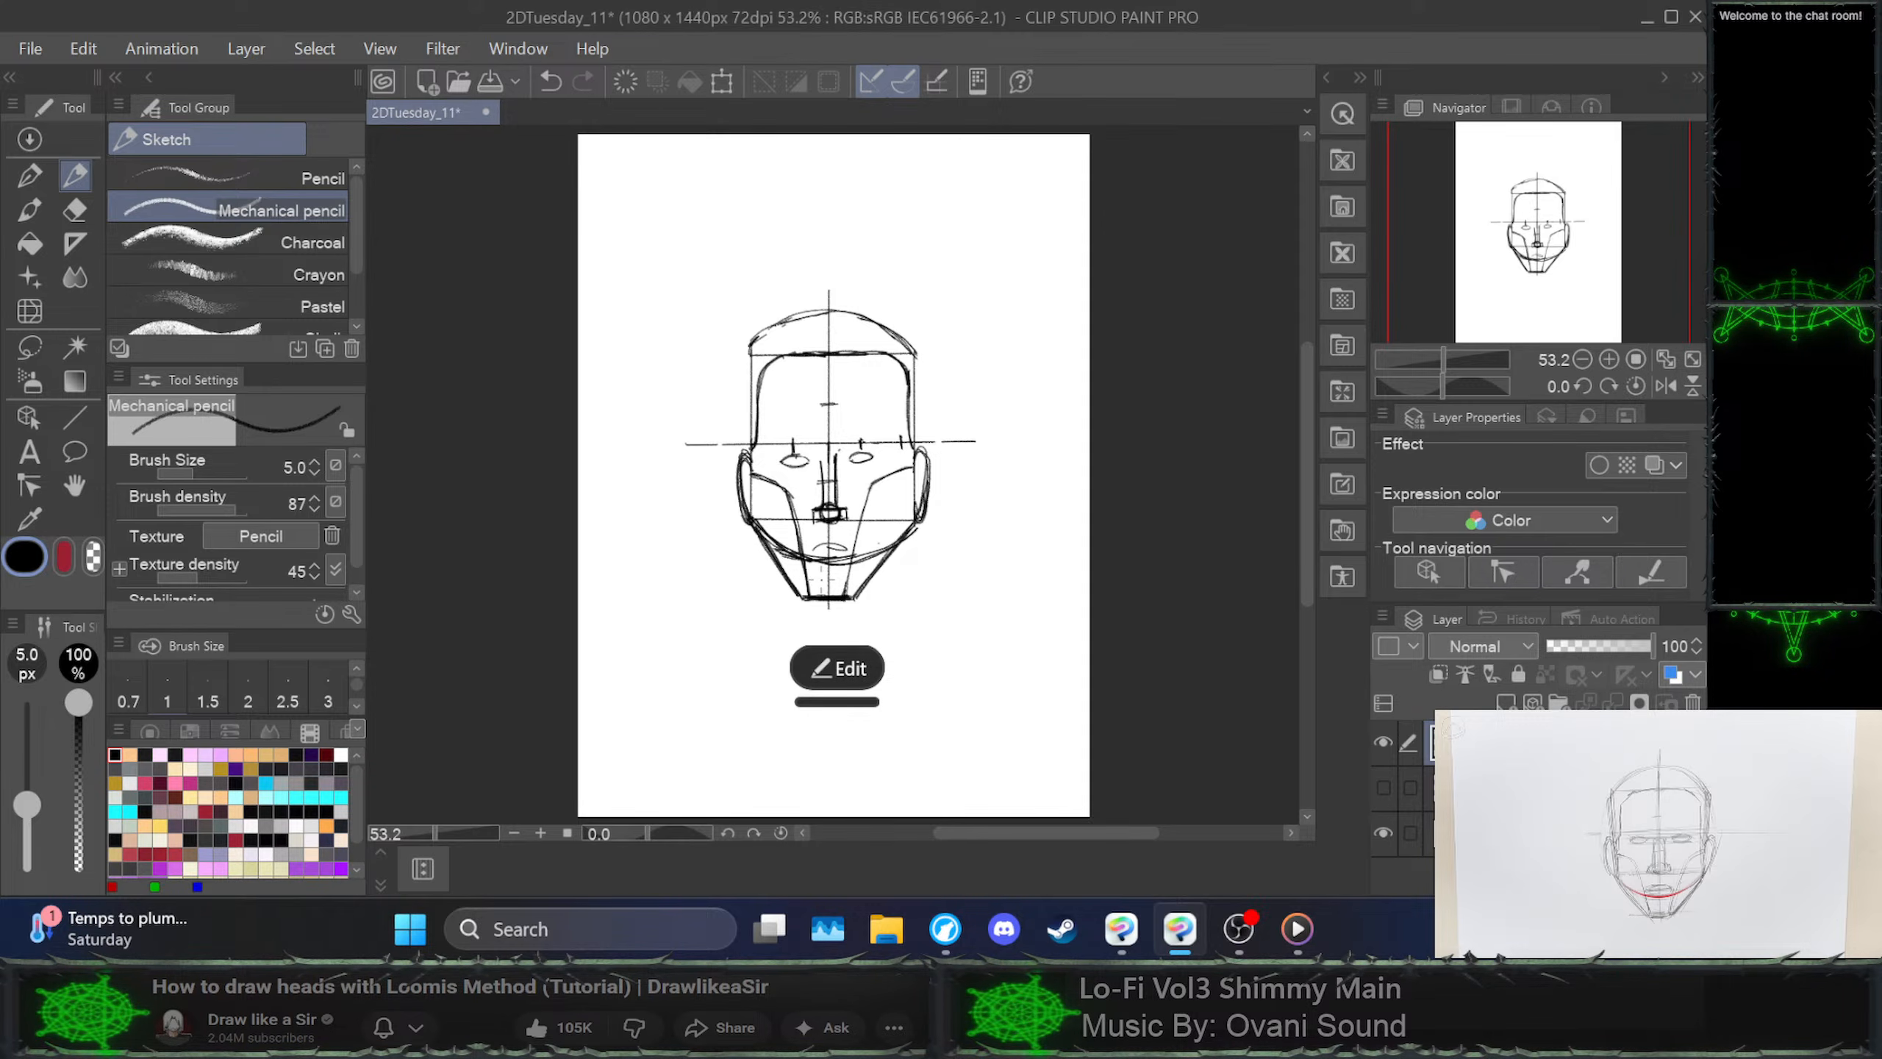
pyautogui.hotkey('ctrl', 'z')
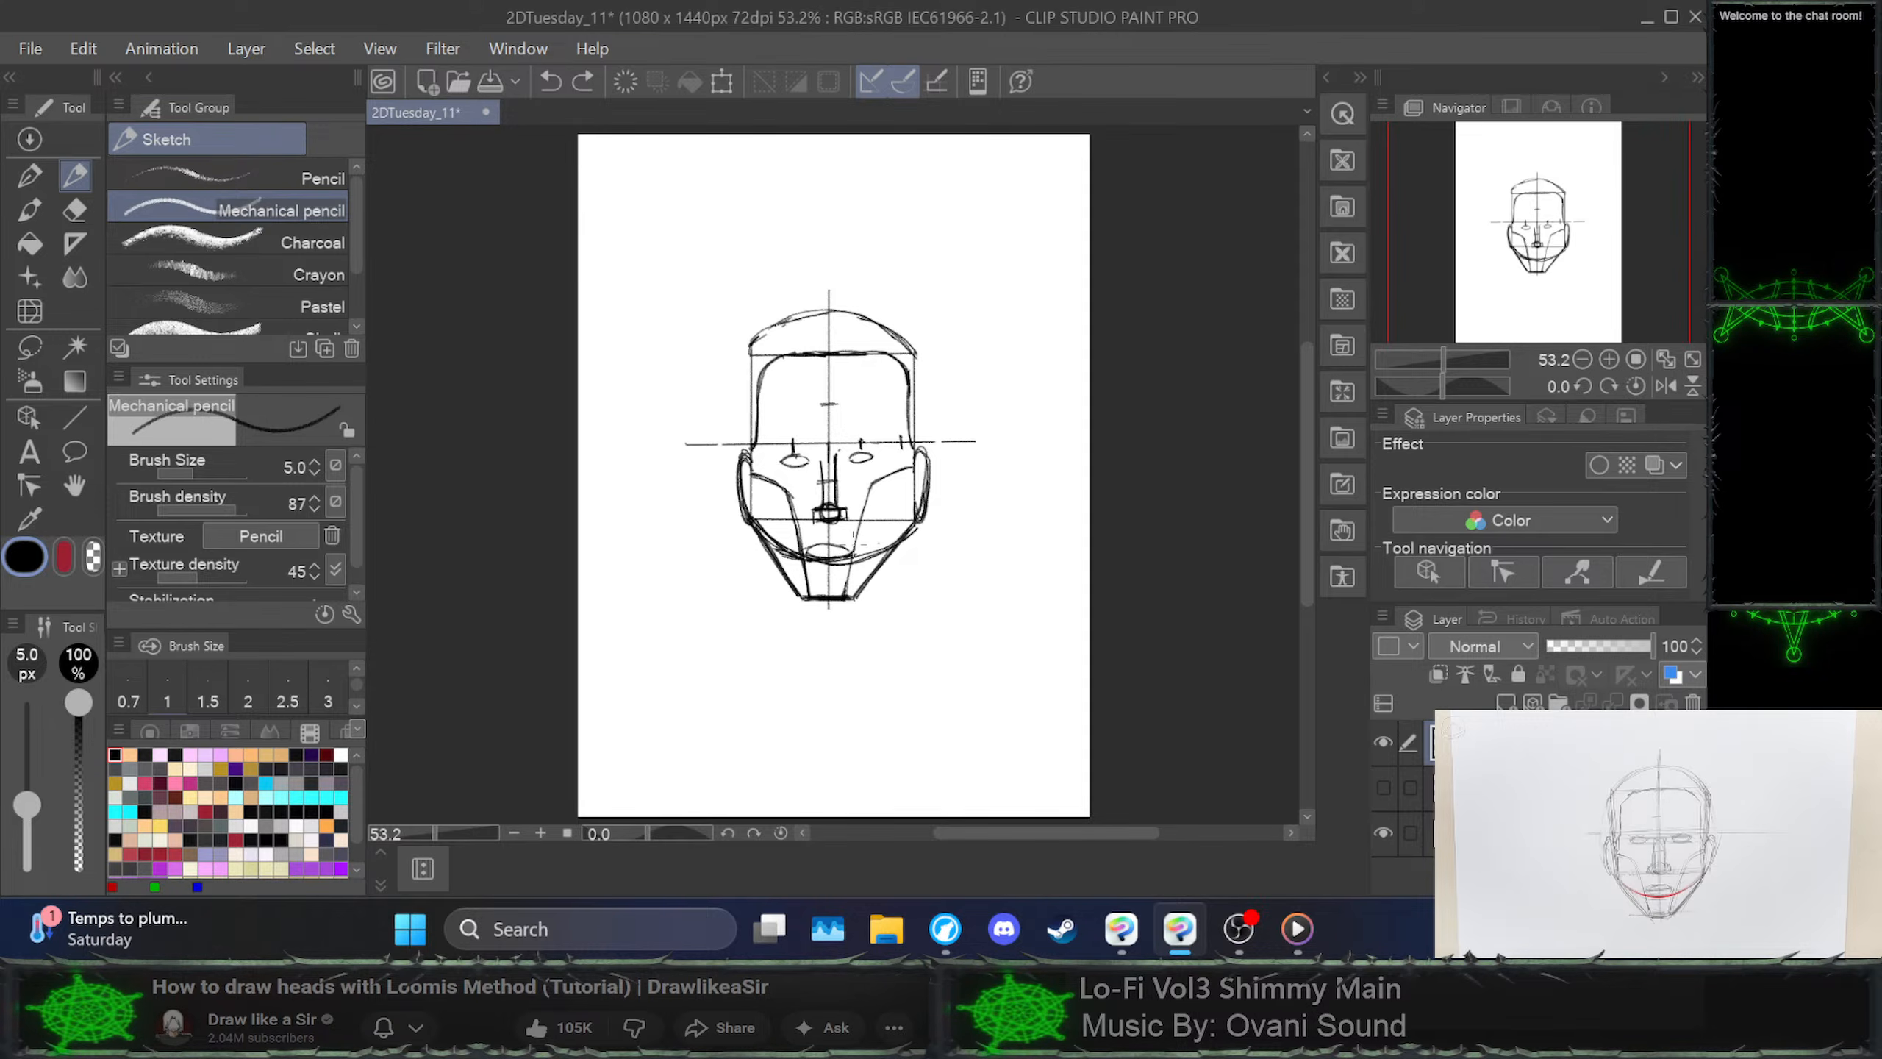
pyautogui.moveTo(853, 545)
pyautogui.mouseDown()
pyautogui.moveTo(831, 544)
pyautogui.moveTo(850, 551)
pyautogui.mouseUp()
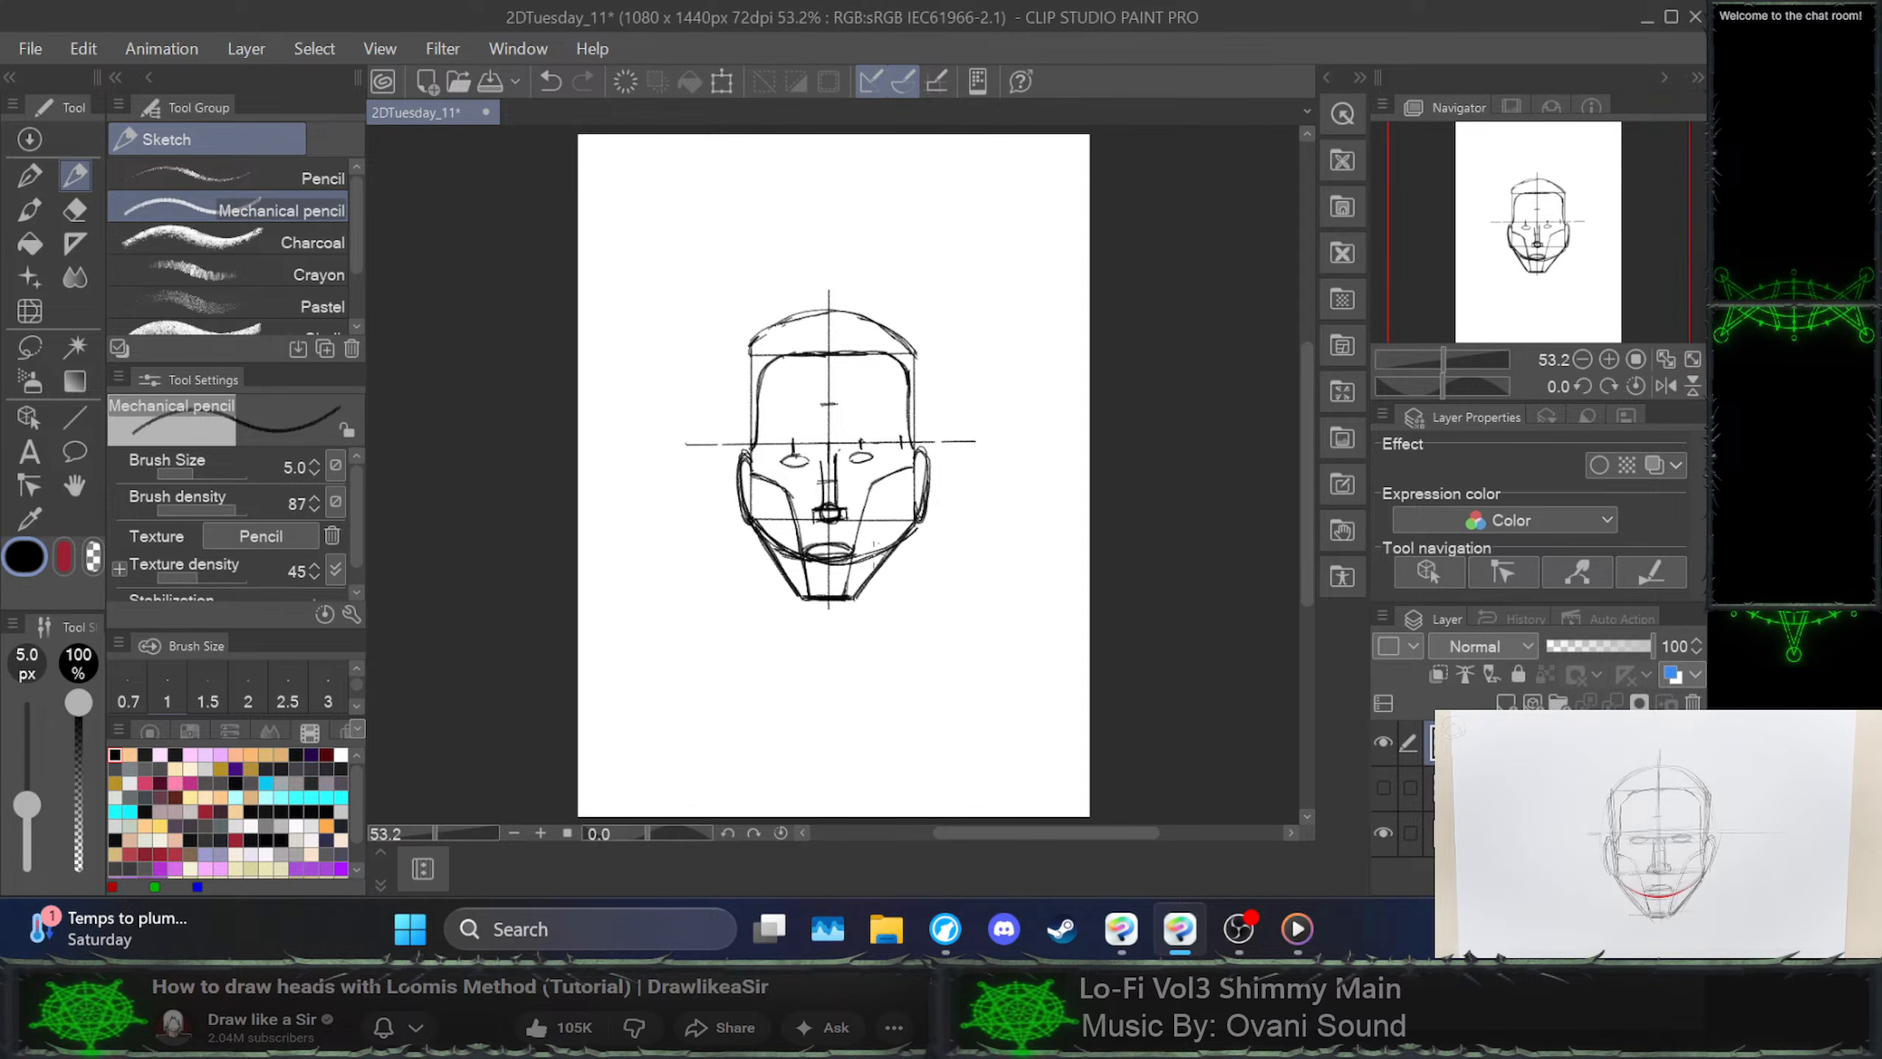
pyautogui.hotkey('ctrl', 'z')
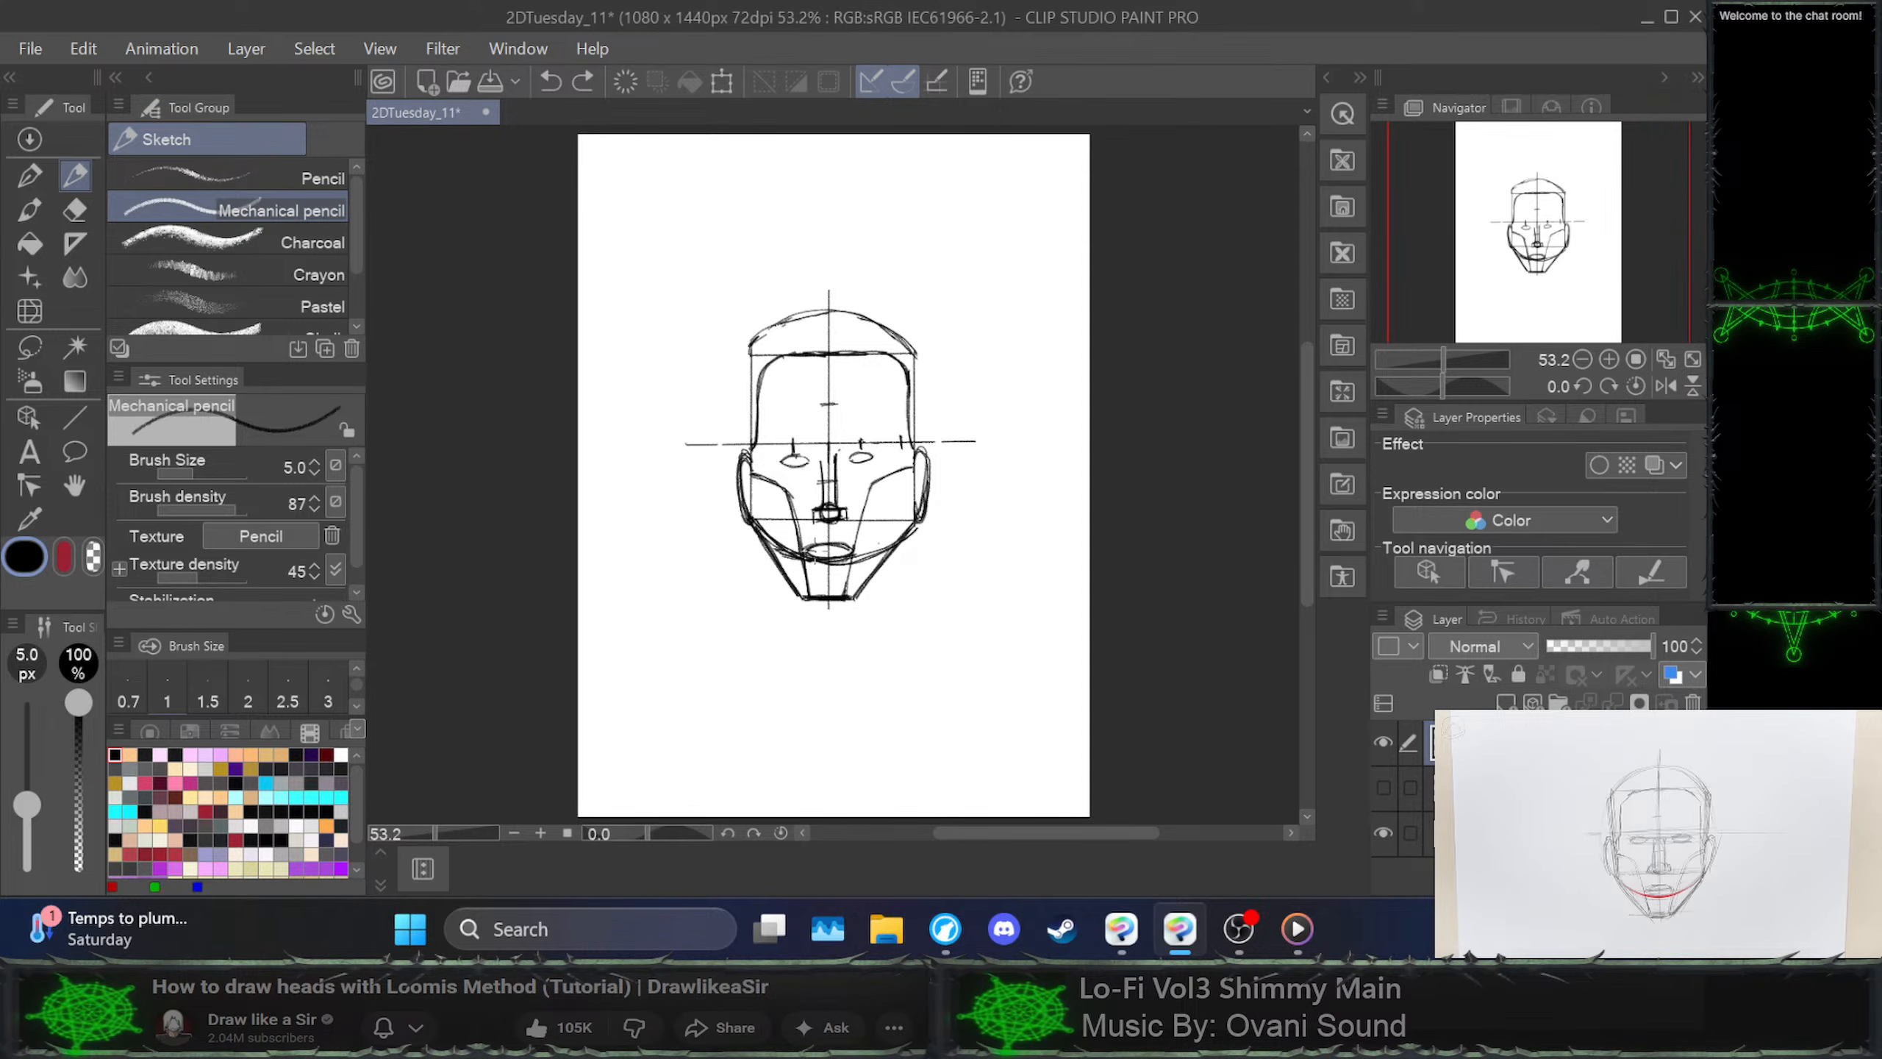
pyautogui.moveTo(828, 551)
pyautogui.mouseDown()
pyautogui.moveTo(853, 549)
pyautogui.moveTo(835, 555)
pyautogui.mouseUp()
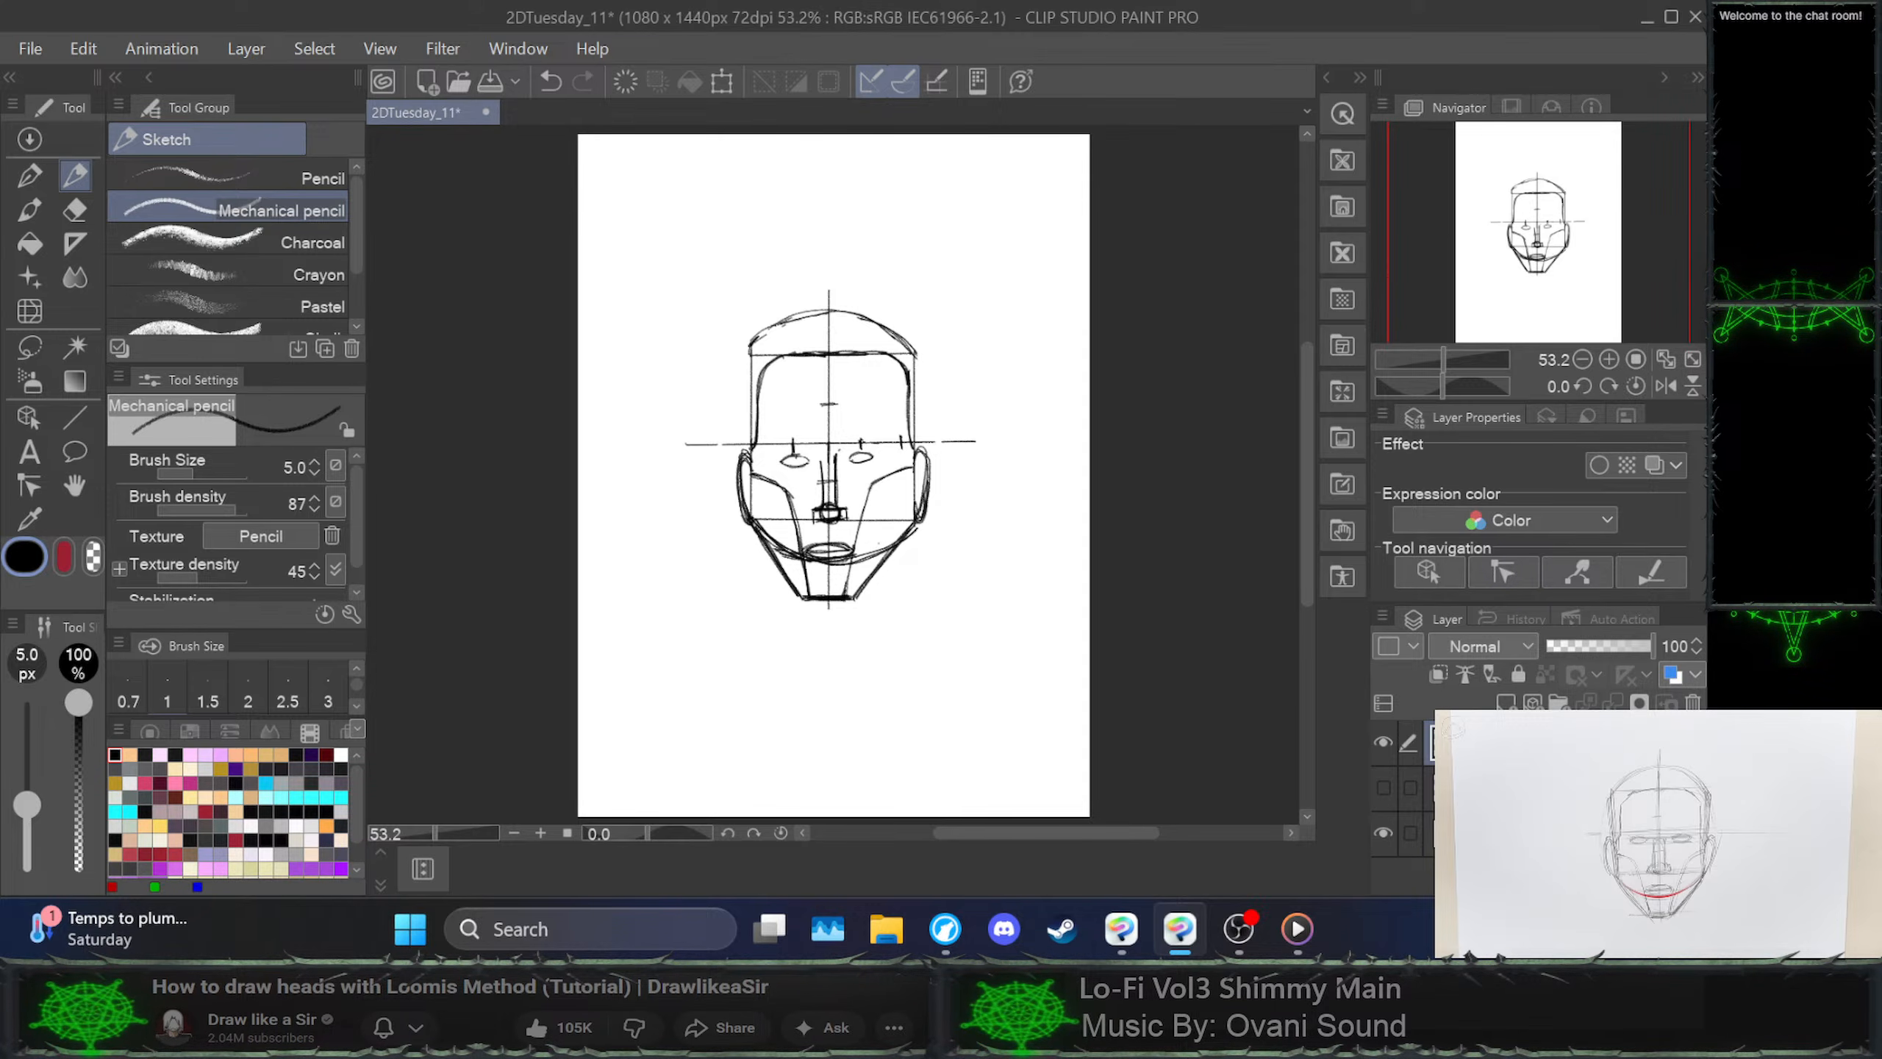
# Play the reference video onward to the refined outline and create a new vector layer named Front2
pyautogui.click(1657, 834)
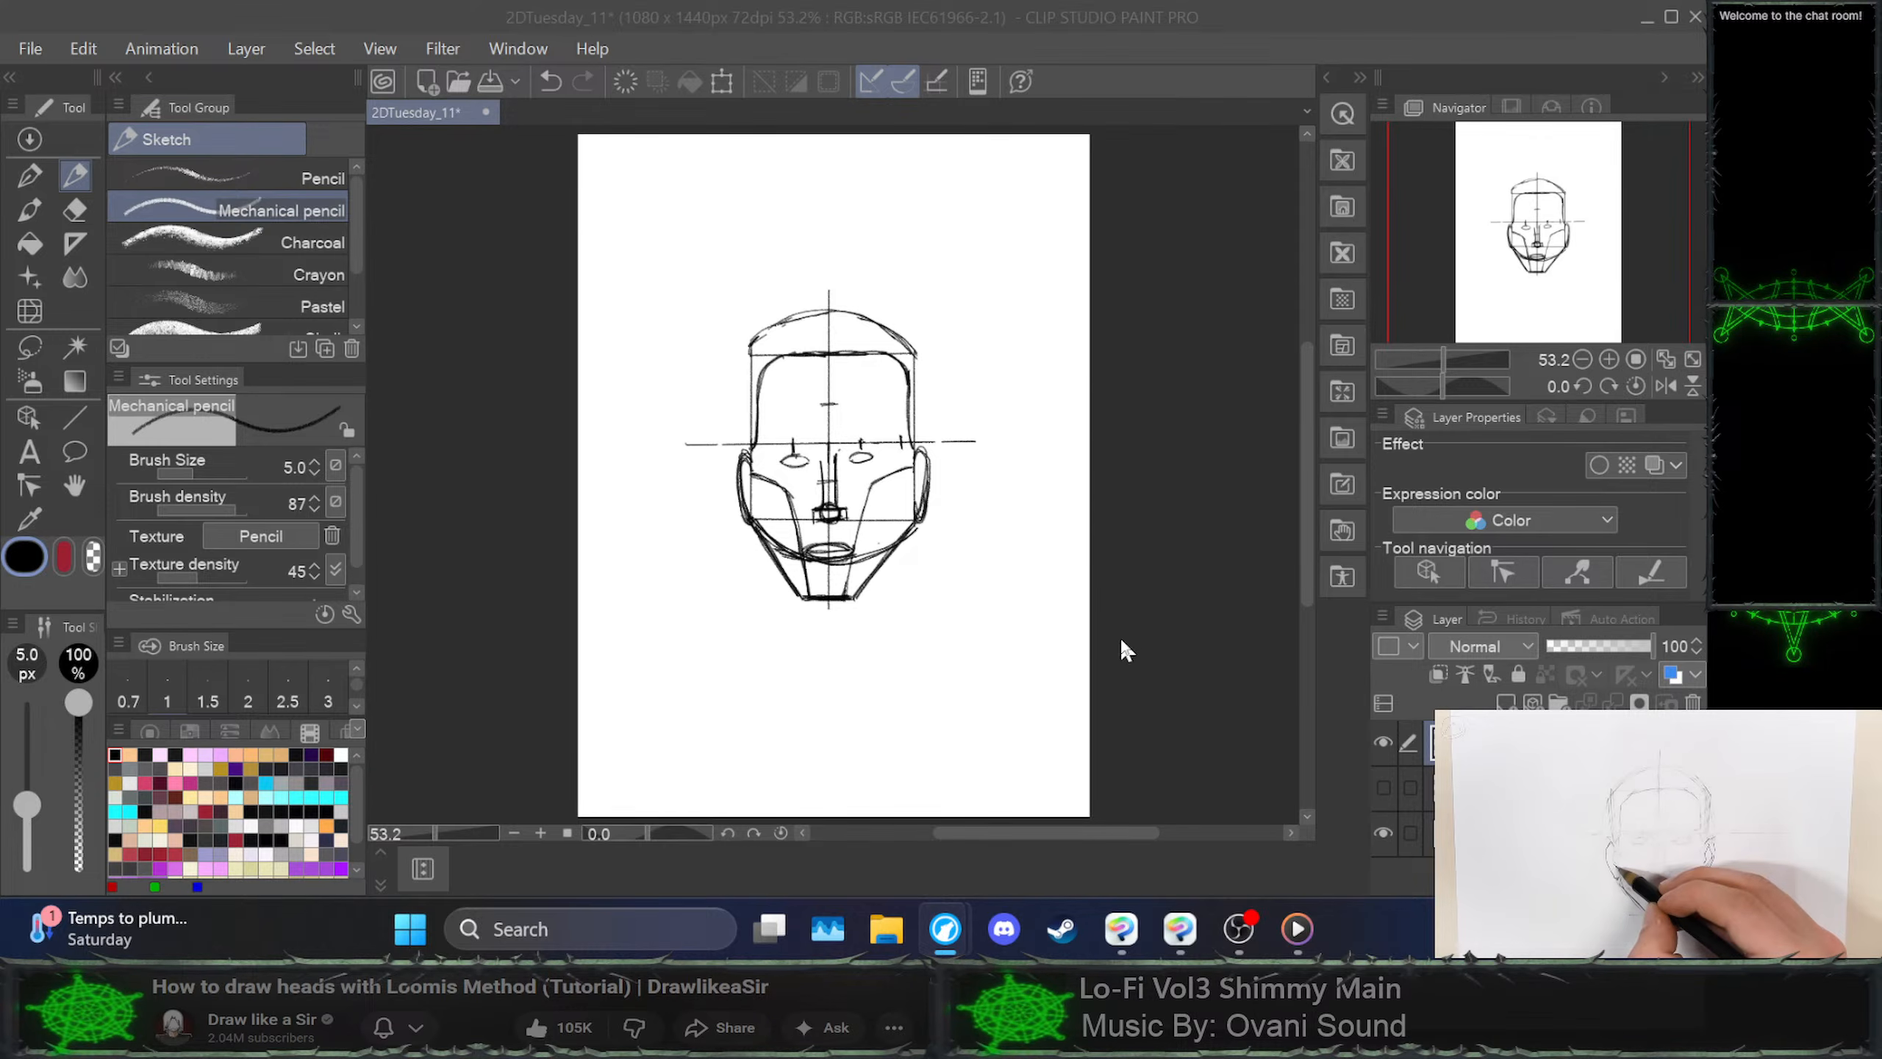
pyautogui.rightClick(1475, 745)
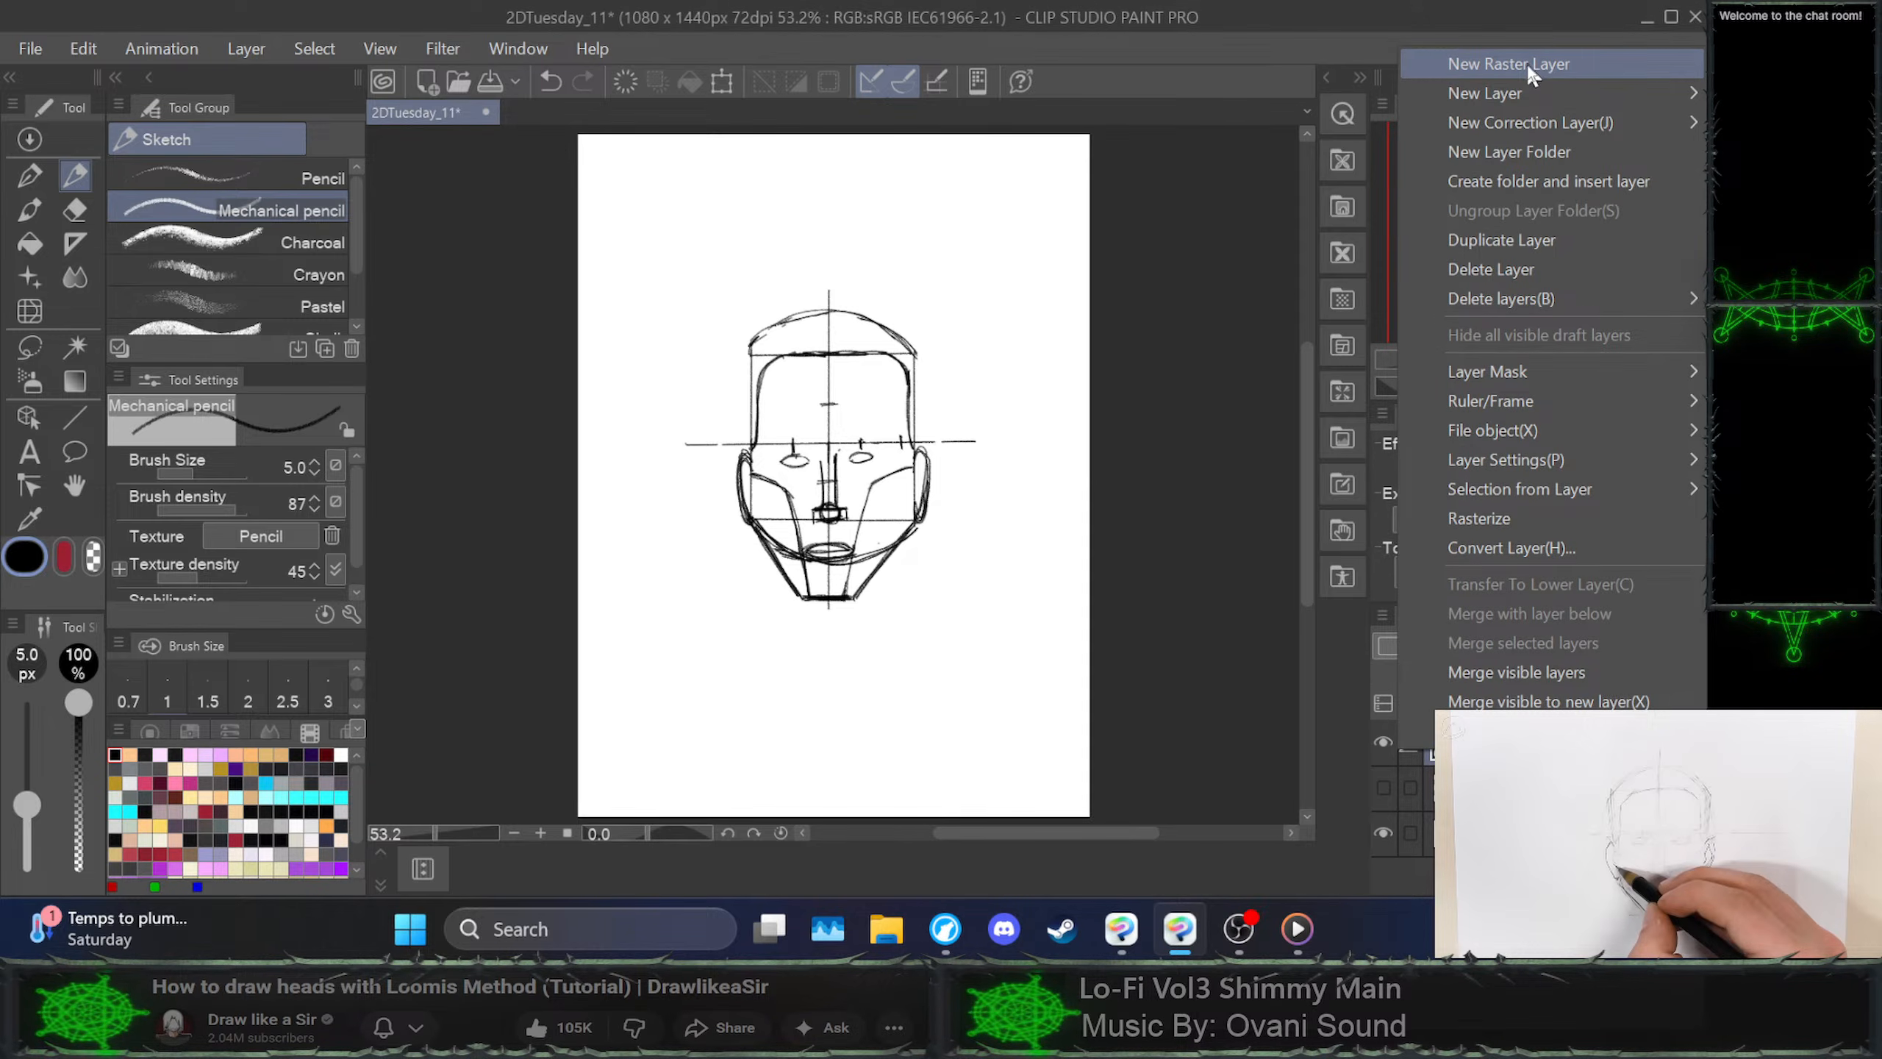
pyautogui.moveTo(1513, 94)
pyautogui.click(1252, 120)
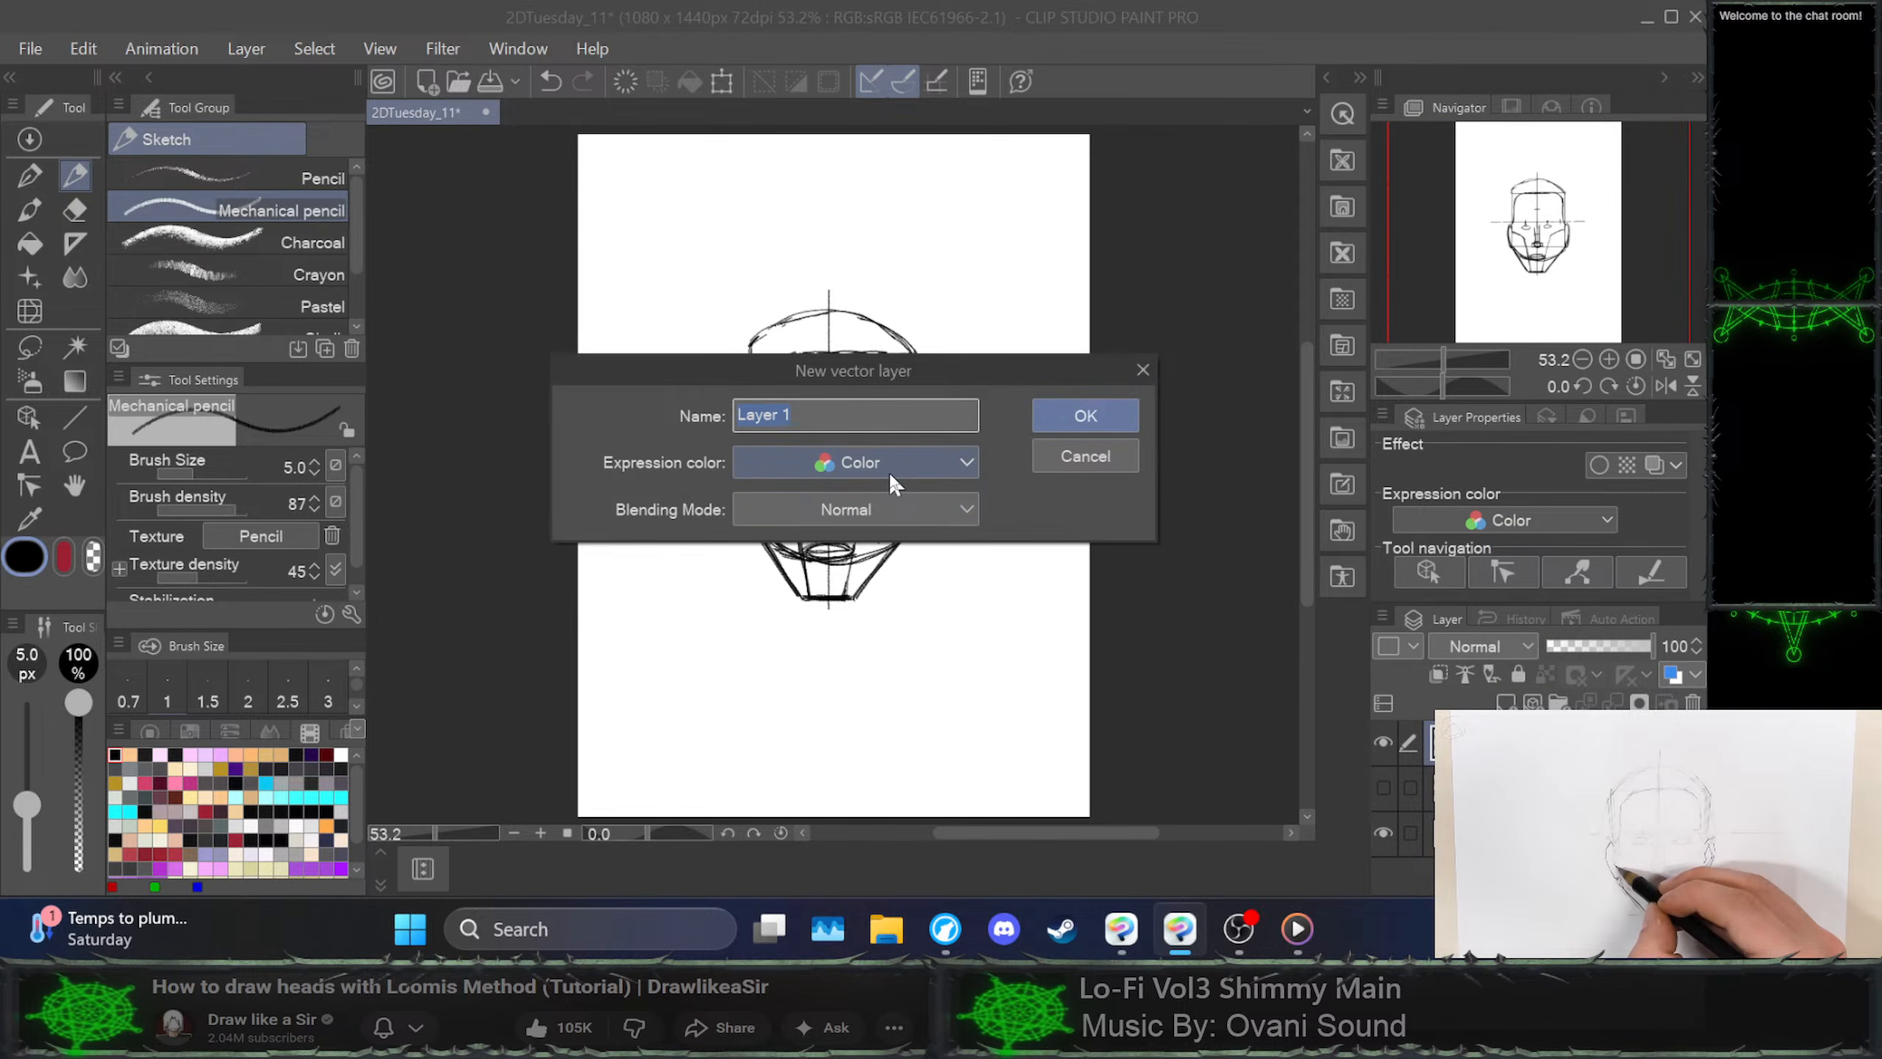
pyautogui.write('Front2')
pyautogui.press('Return')
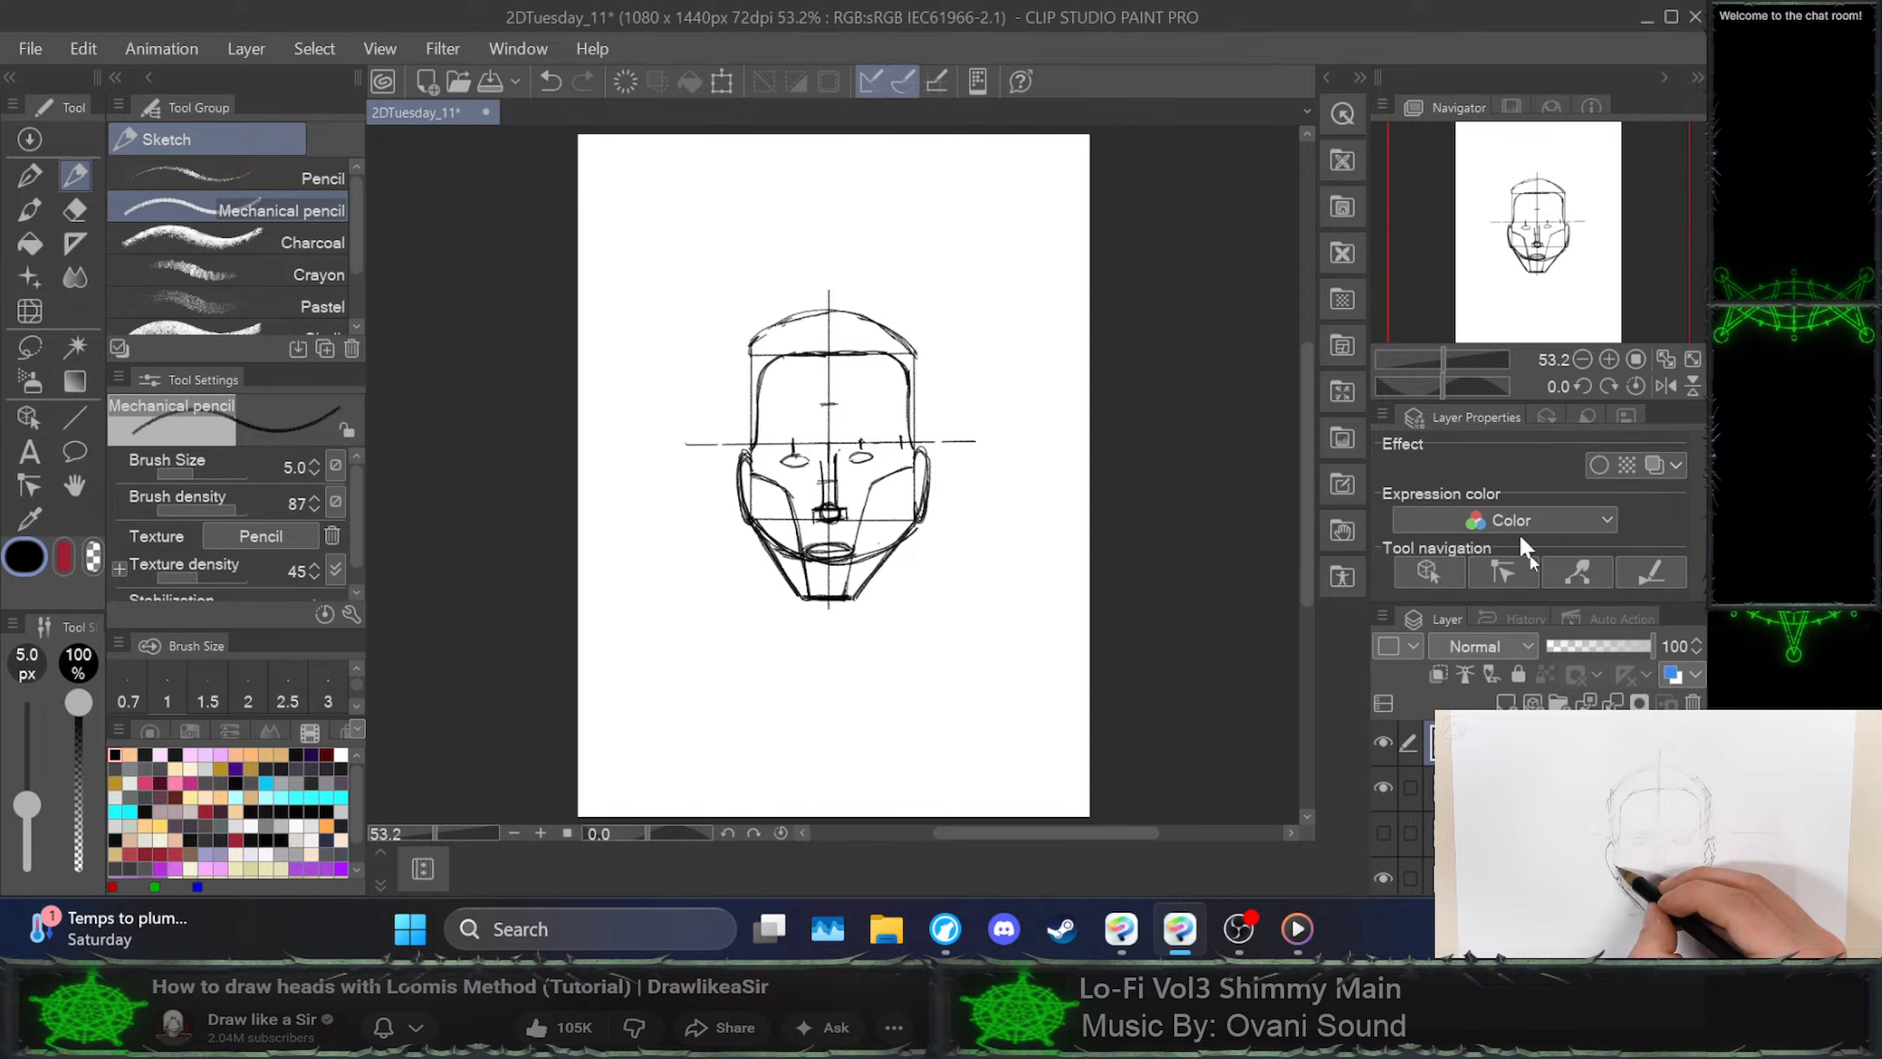
# Lower the opacity of the head construction layer so it serves as a faint guide, and make Front2 the active layer
pyautogui.click(1452, 787)
pyautogui.click(1593, 643)
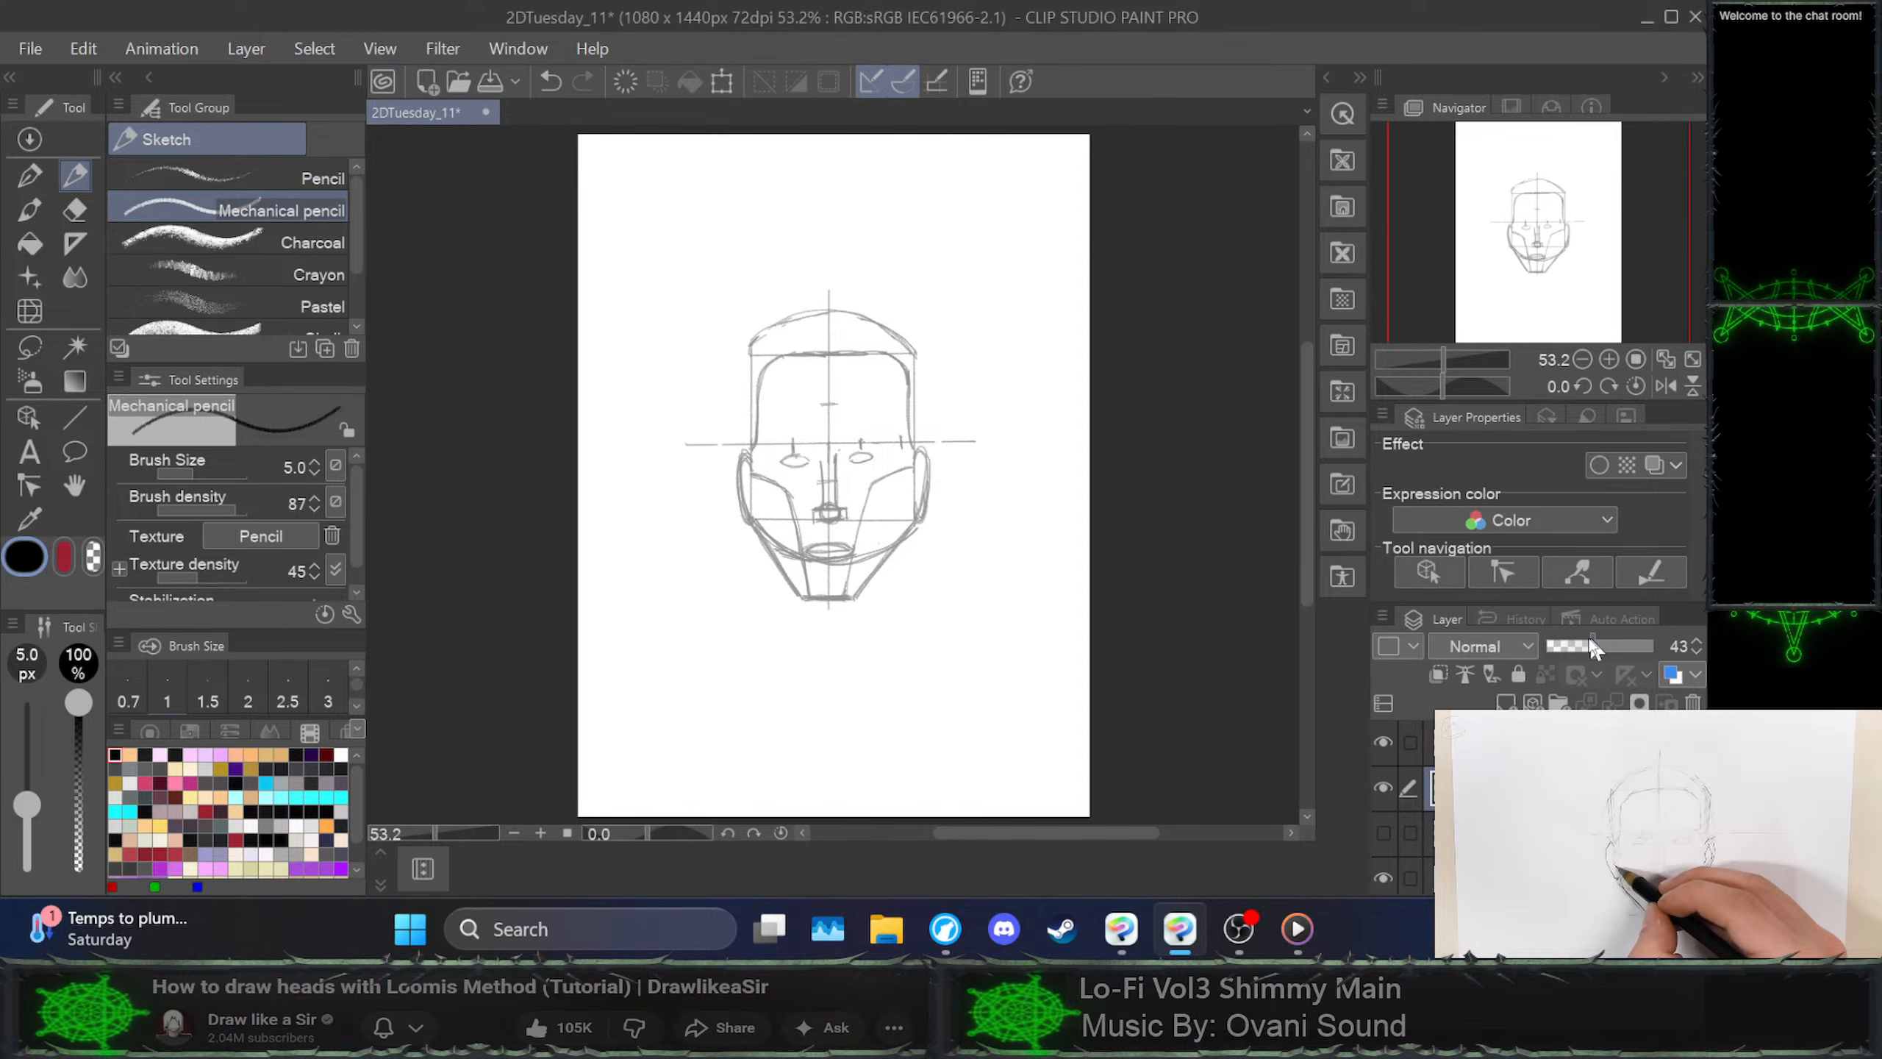
pyautogui.moveTo(1594, 642); pyautogui.dragTo(1584, 643)
pyautogui.click(1452, 742)
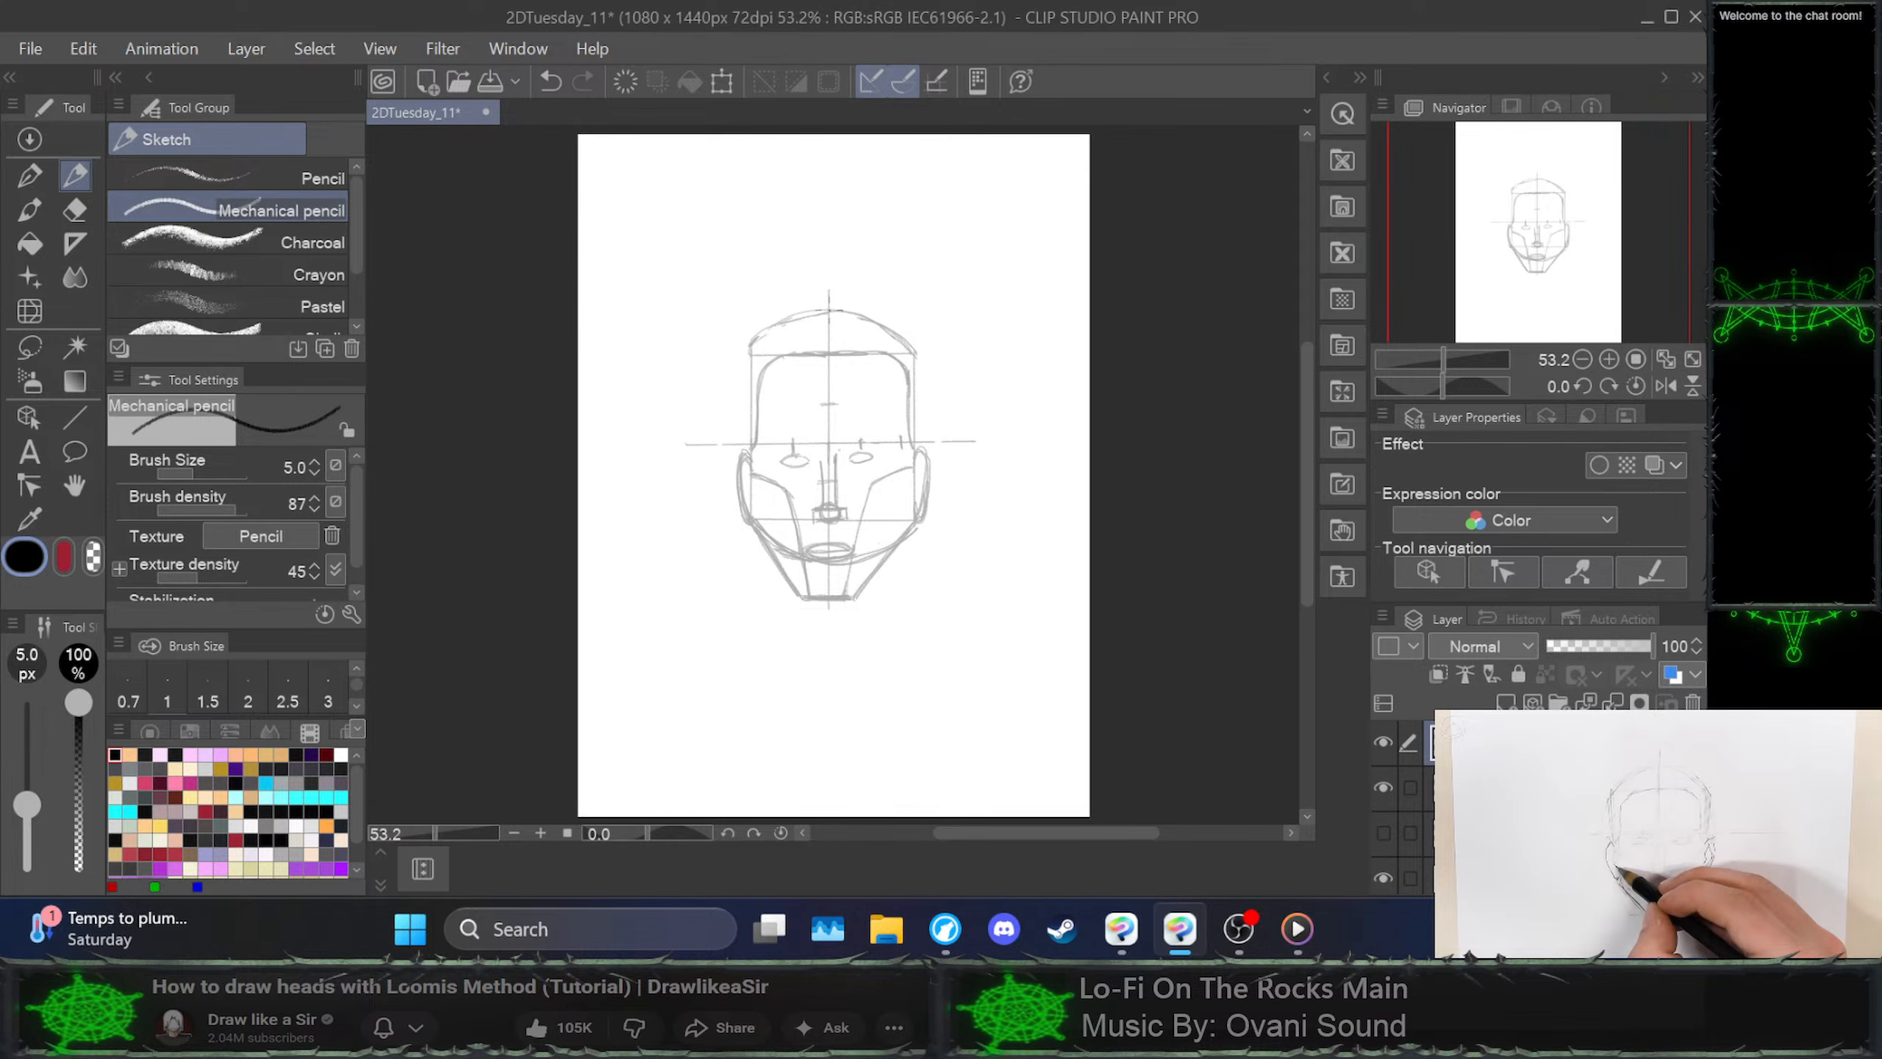
# Ink the left half of the crown on Front2 with the 4 px G-pen, from the centre line to the temple
pyautogui.moveTo(829, 303); pyautogui.dragTo(750, 343)
pyautogui.hotkey('ctrl', 'z')
pyautogui.click(28, 178)
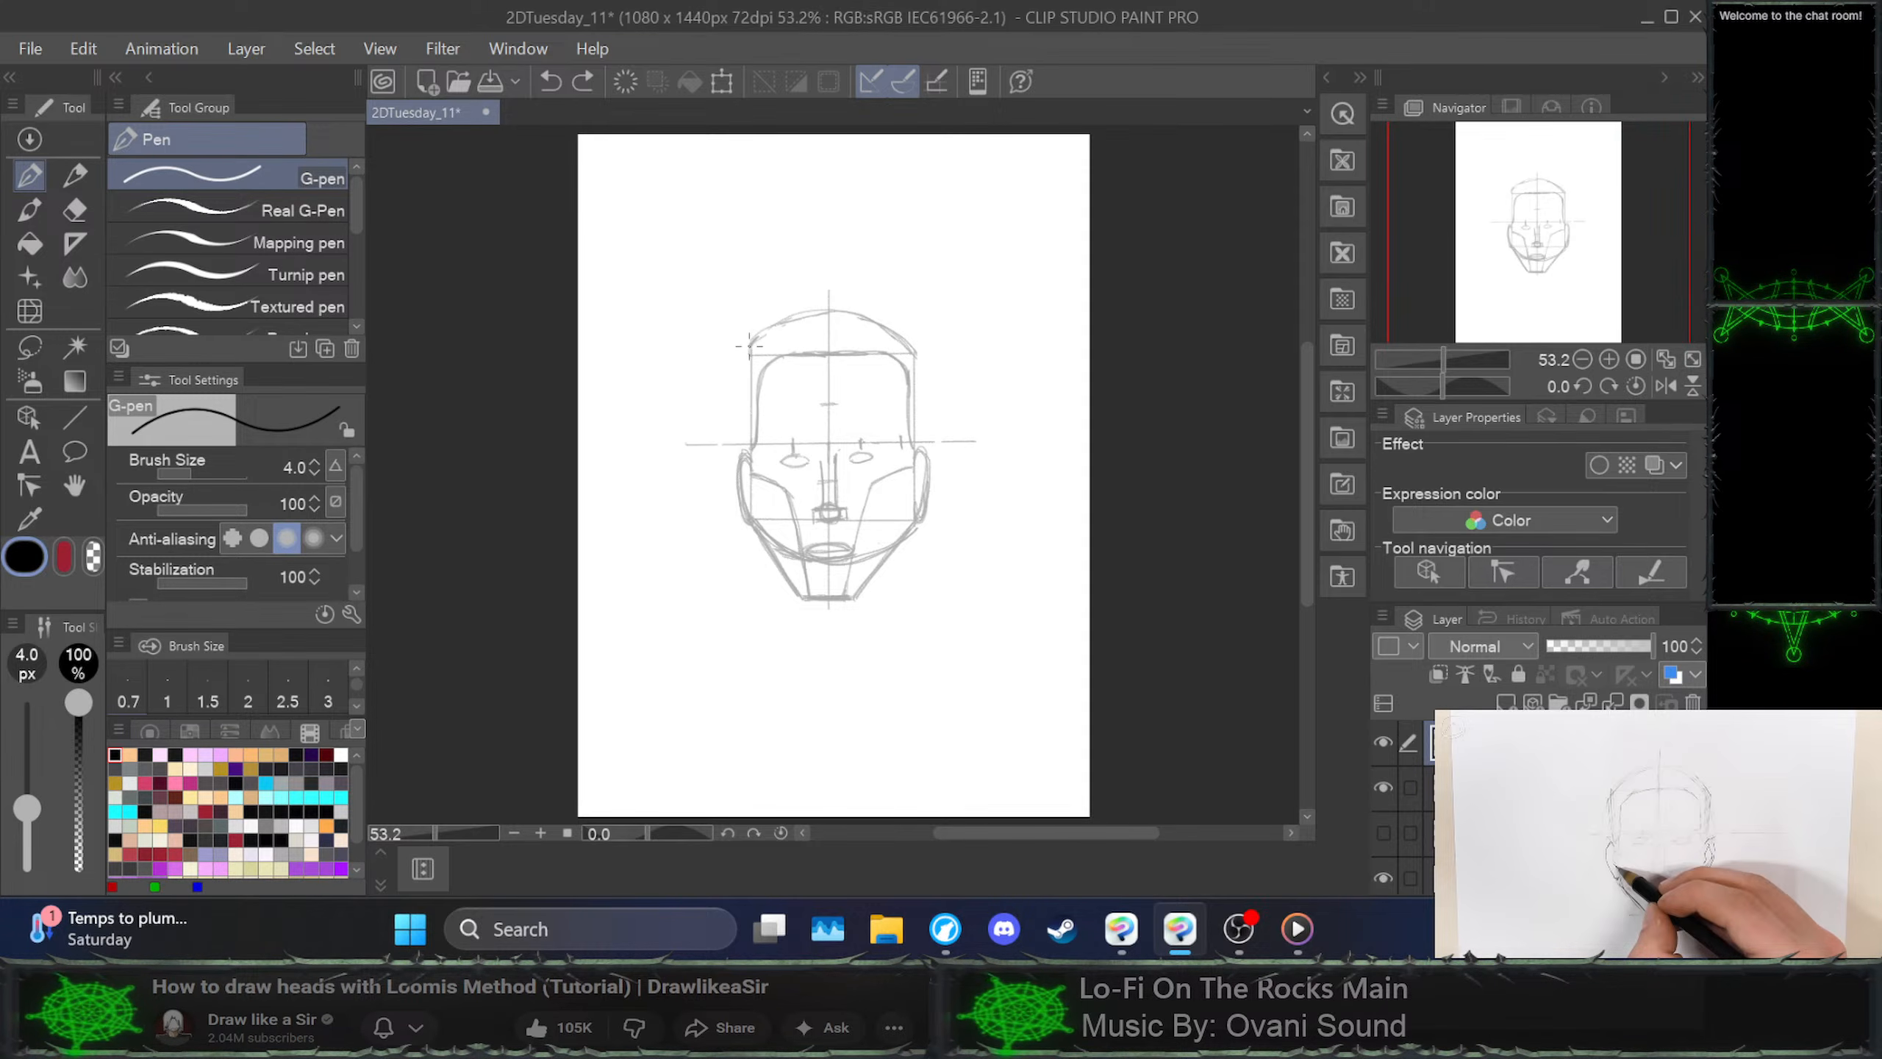
pyautogui.moveTo(749, 342); pyautogui.dragTo(780, 323)
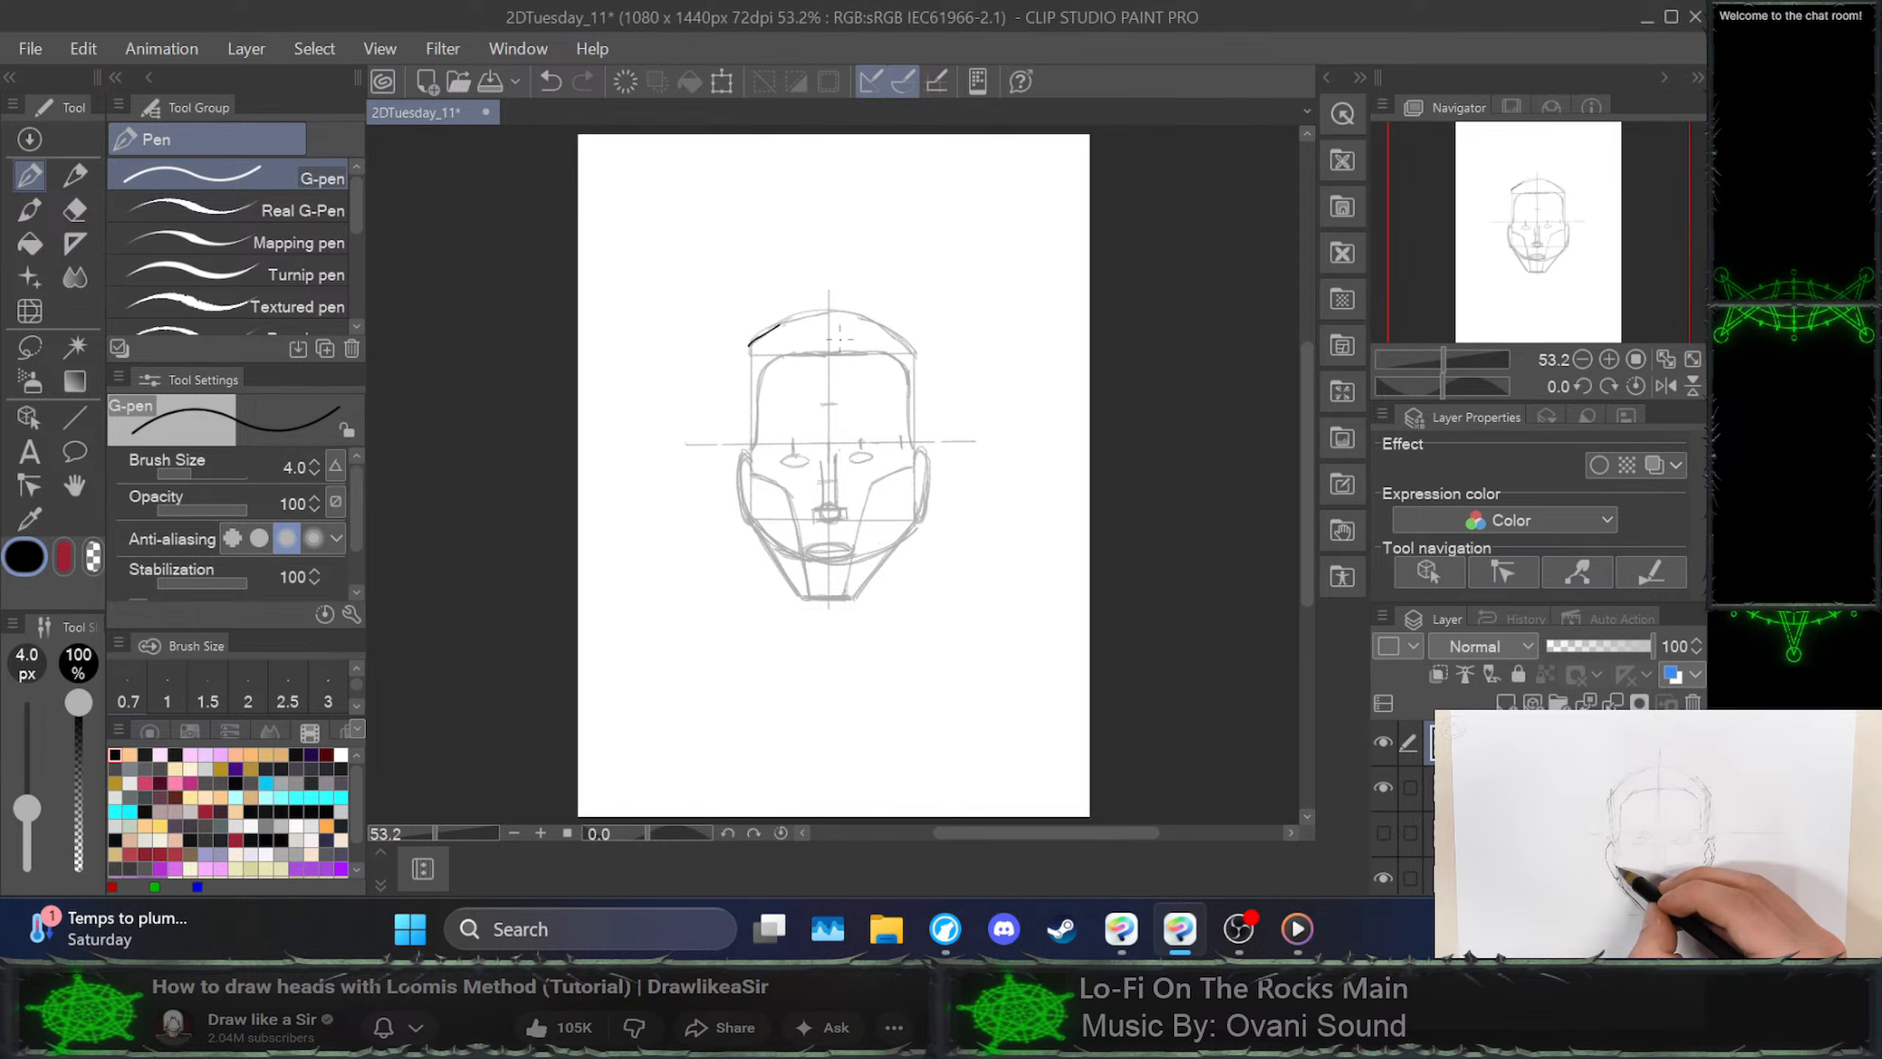
pyautogui.hotkey('ctrl', 'z')
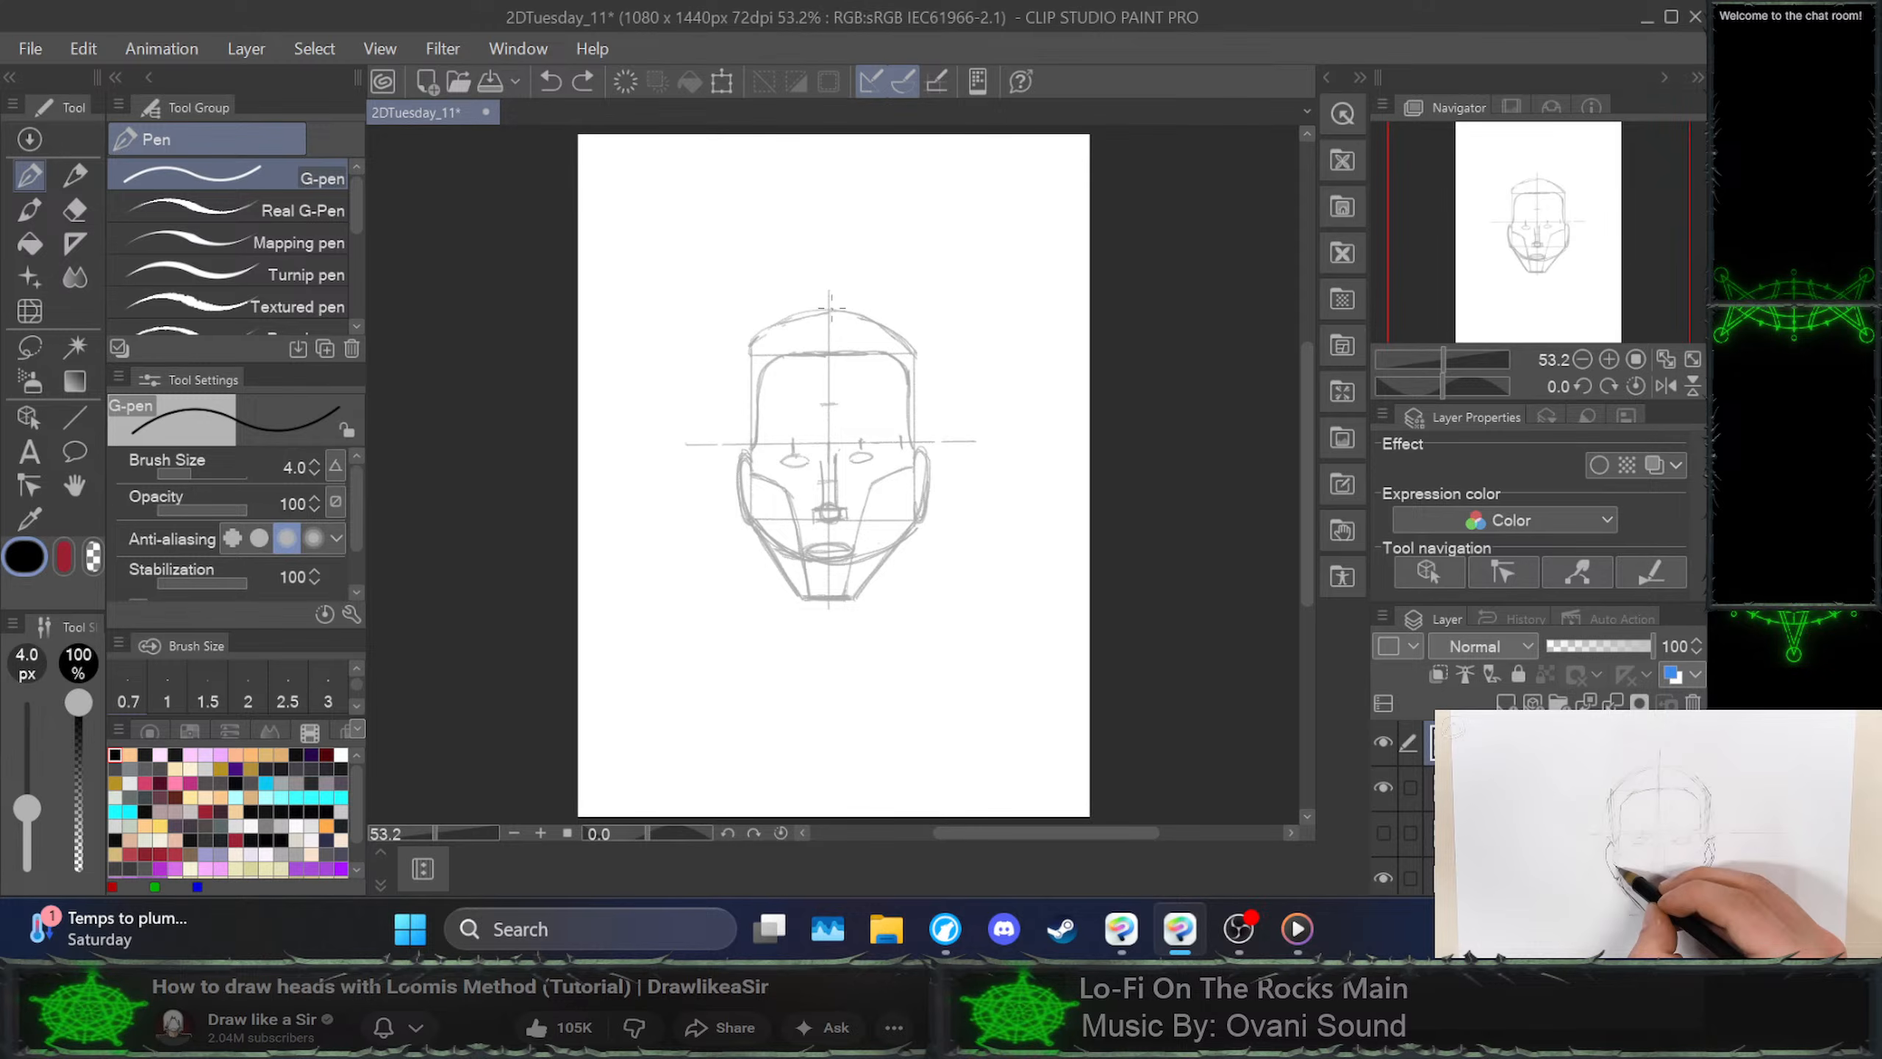
pyautogui.moveTo(830, 306)
pyautogui.mouseDown()
pyautogui.moveTo(747, 353)
pyautogui.moveTo(741, 544)
pyautogui.mouseUp()
pyautogui.hotkey('ctrl', 'z')
pyautogui.hotkey('ctrl', 'z')
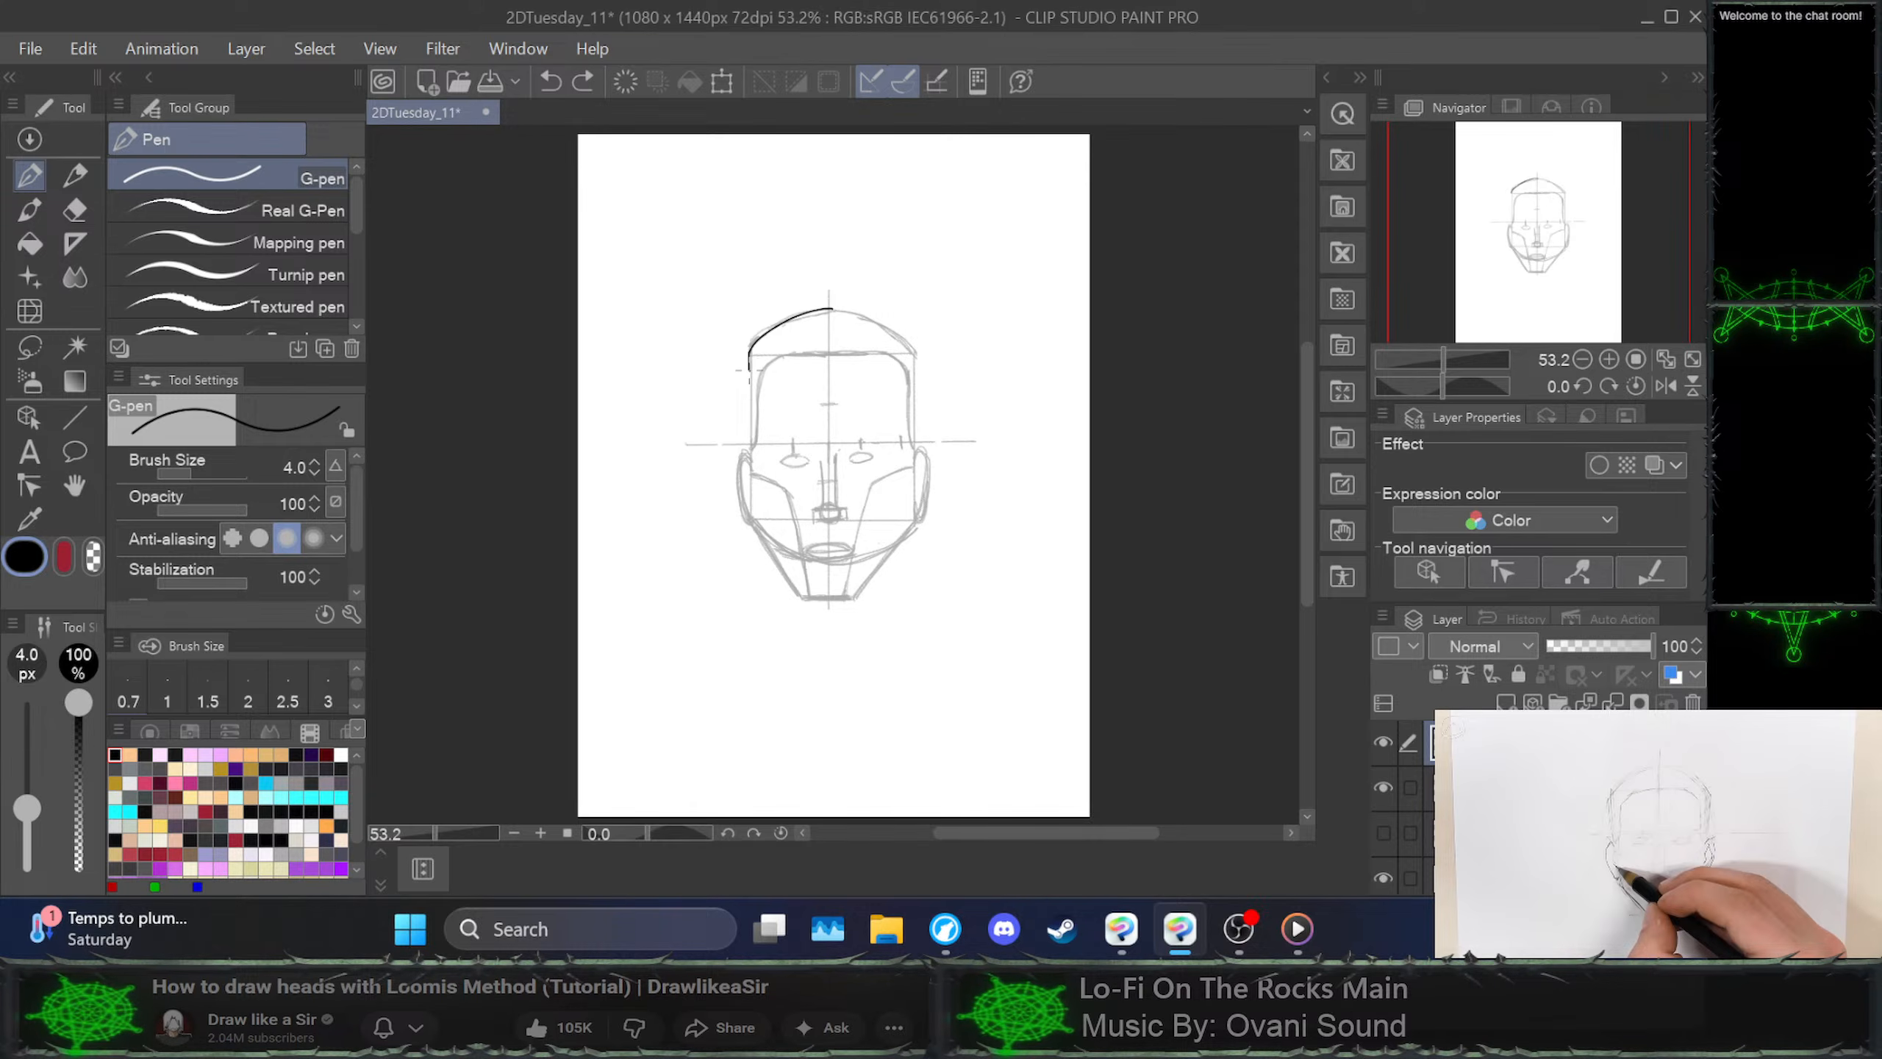
pyautogui.hotkey('ctrl', 'z')
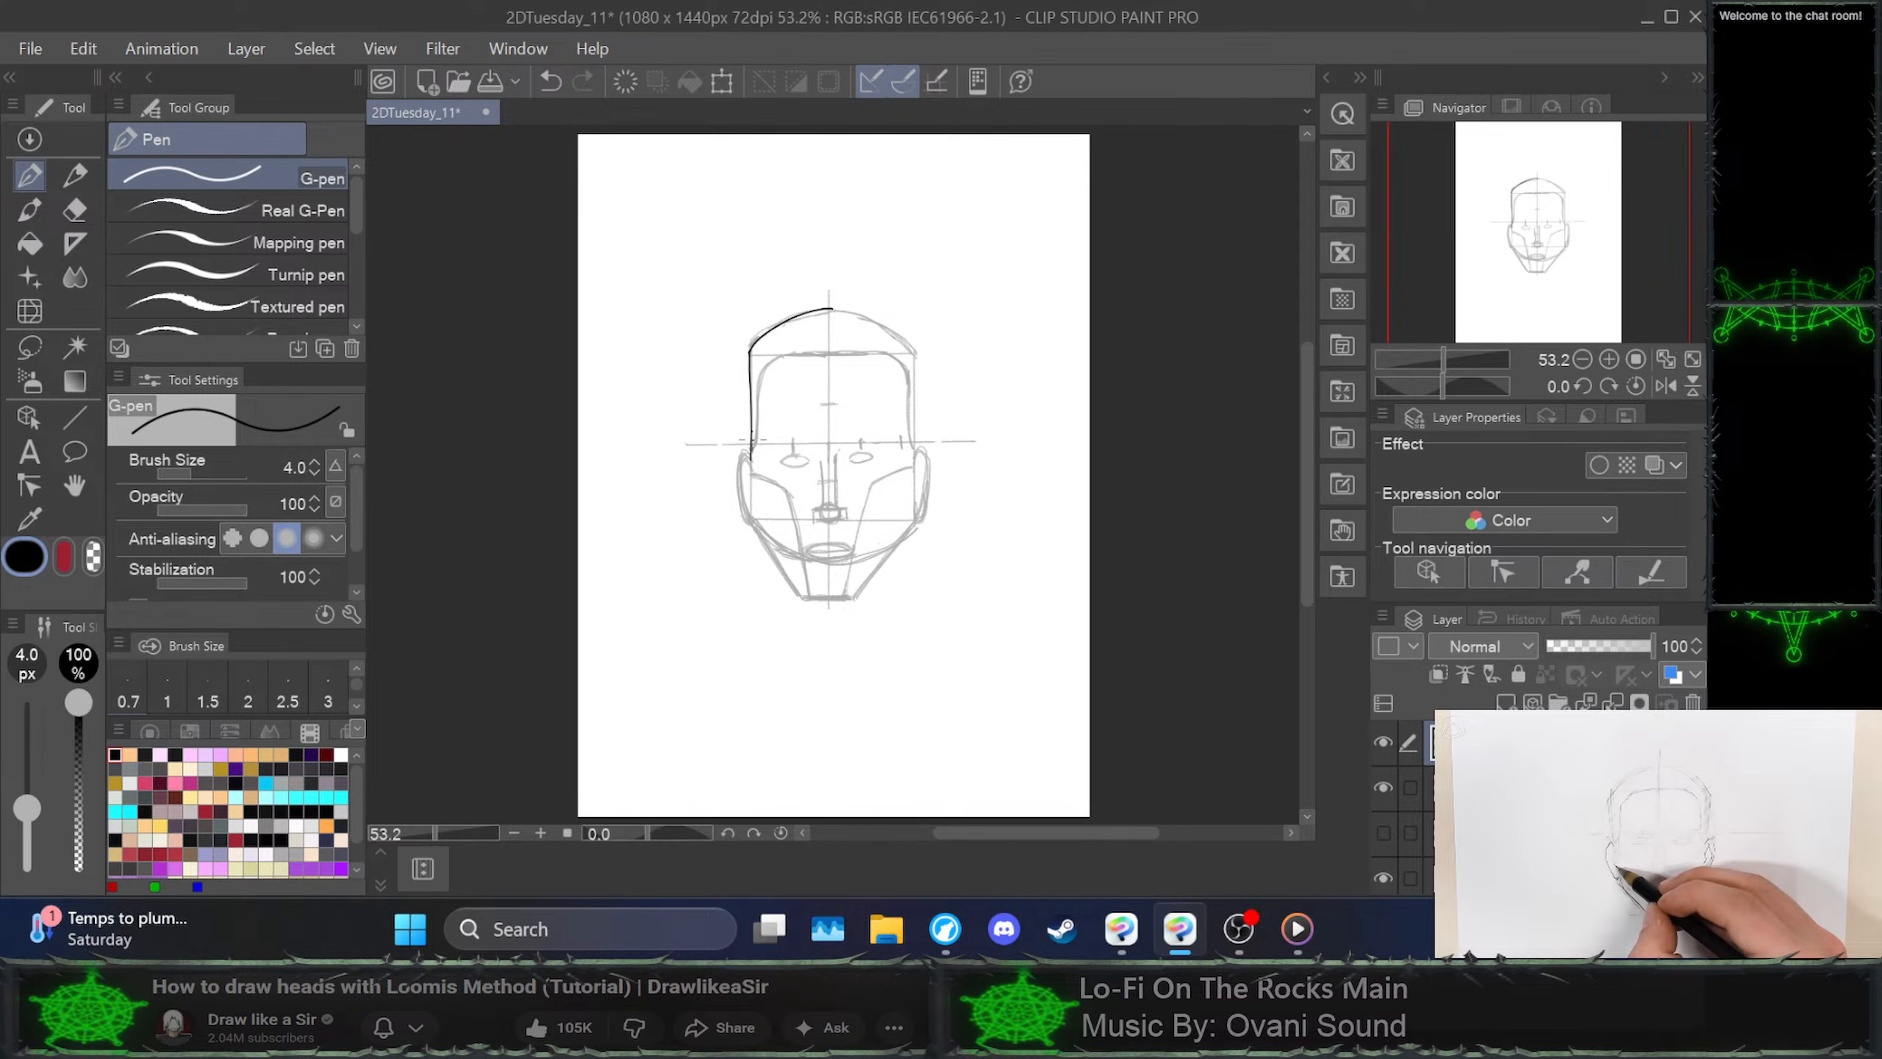
pyautogui.hotkey('ctrl', 'z')
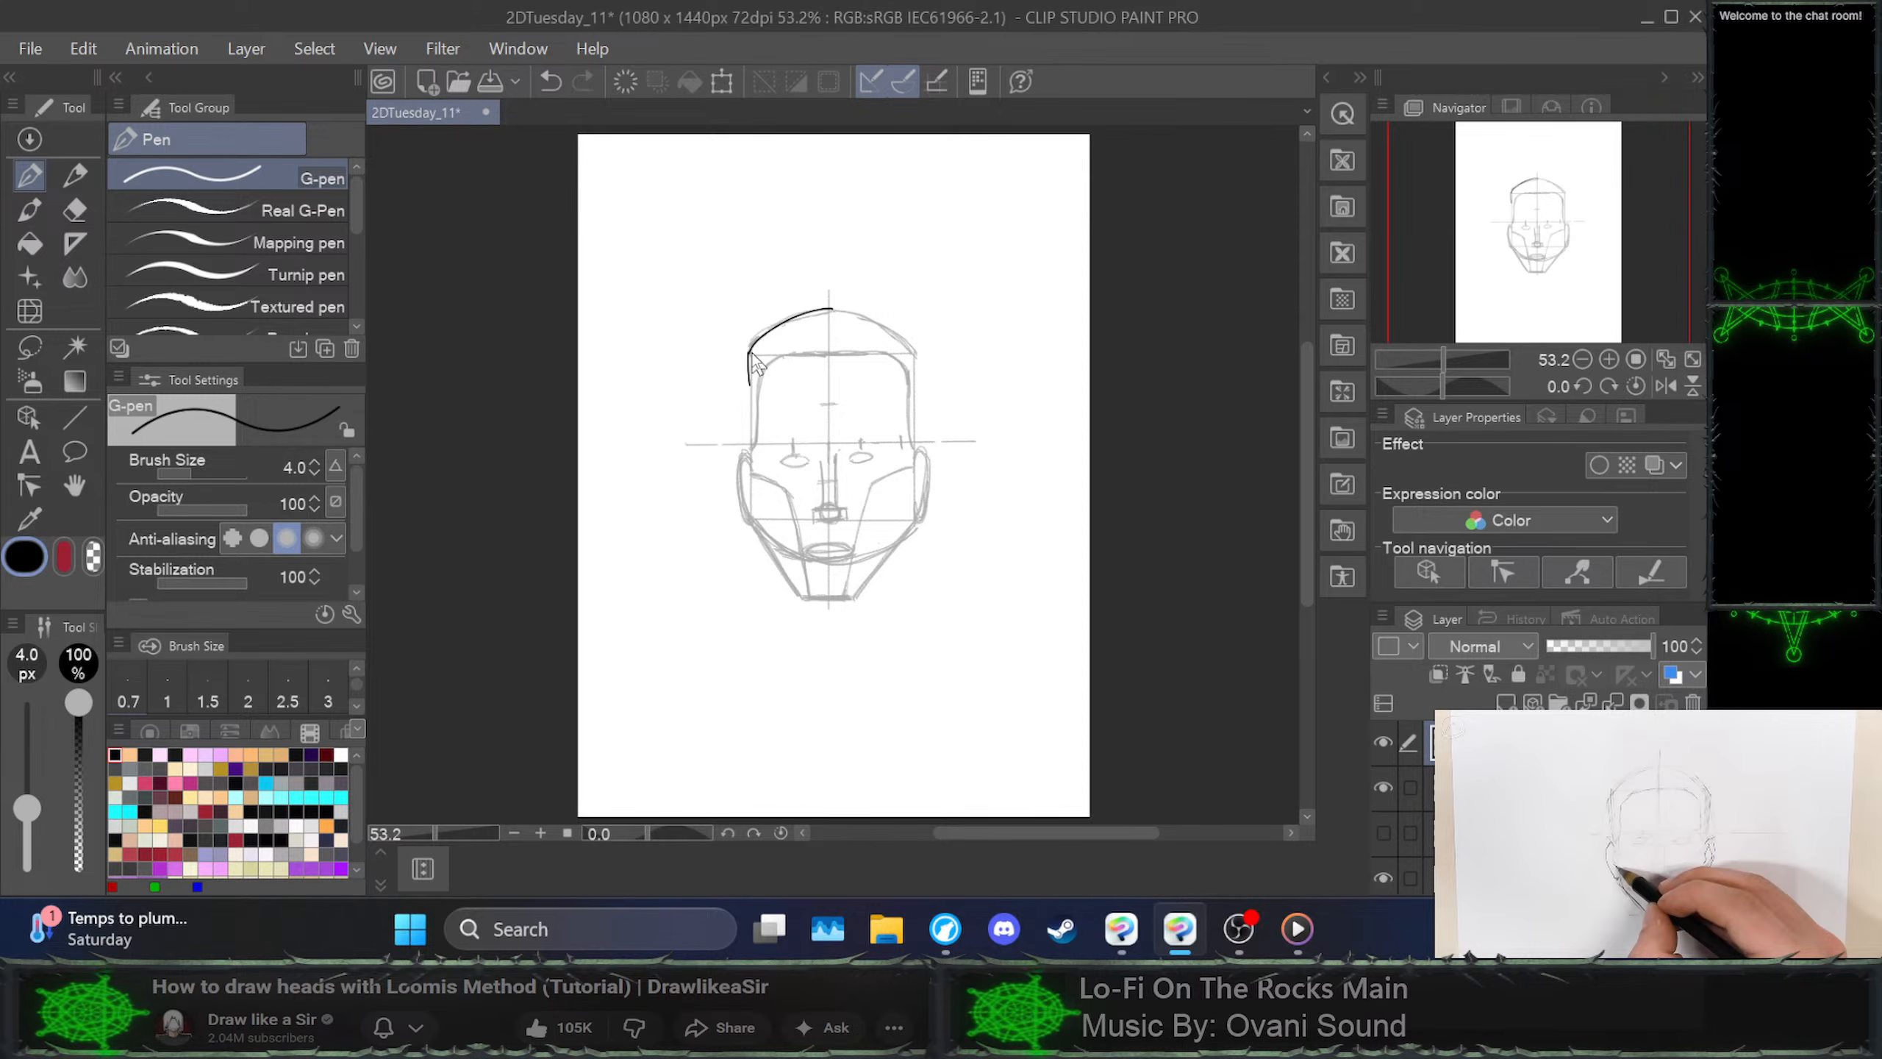
pyautogui.hotkey('ctrl', 'z')
pyautogui.moveTo(749, 372)
pyautogui.mouseDown()
pyautogui.moveTo(751, 438)
pyautogui.moveTo(750, 365)
pyautogui.moveTo(768, 617)
pyautogui.moveTo(739, 646)
pyautogui.mouseUp()
pyautogui.hotkey('ctrl', 'z')
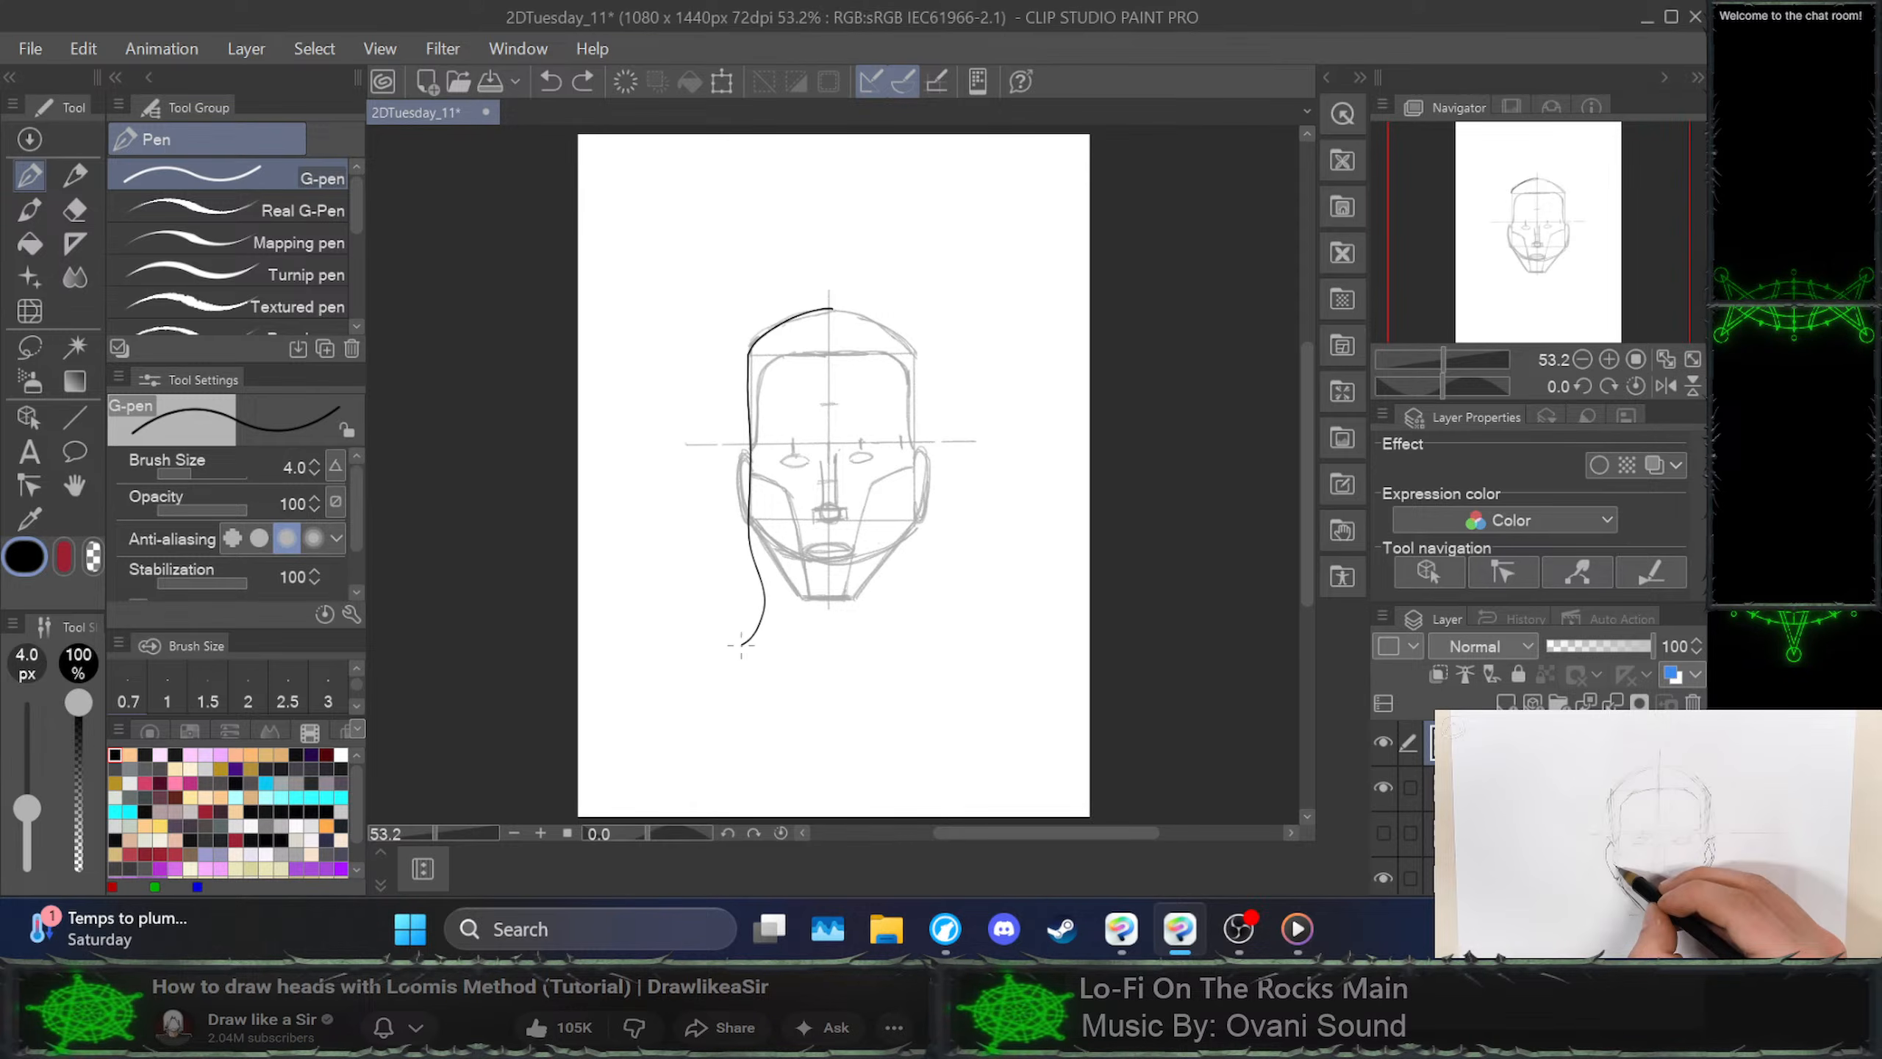
pyautogui.hotkey('ctrl', 'z')
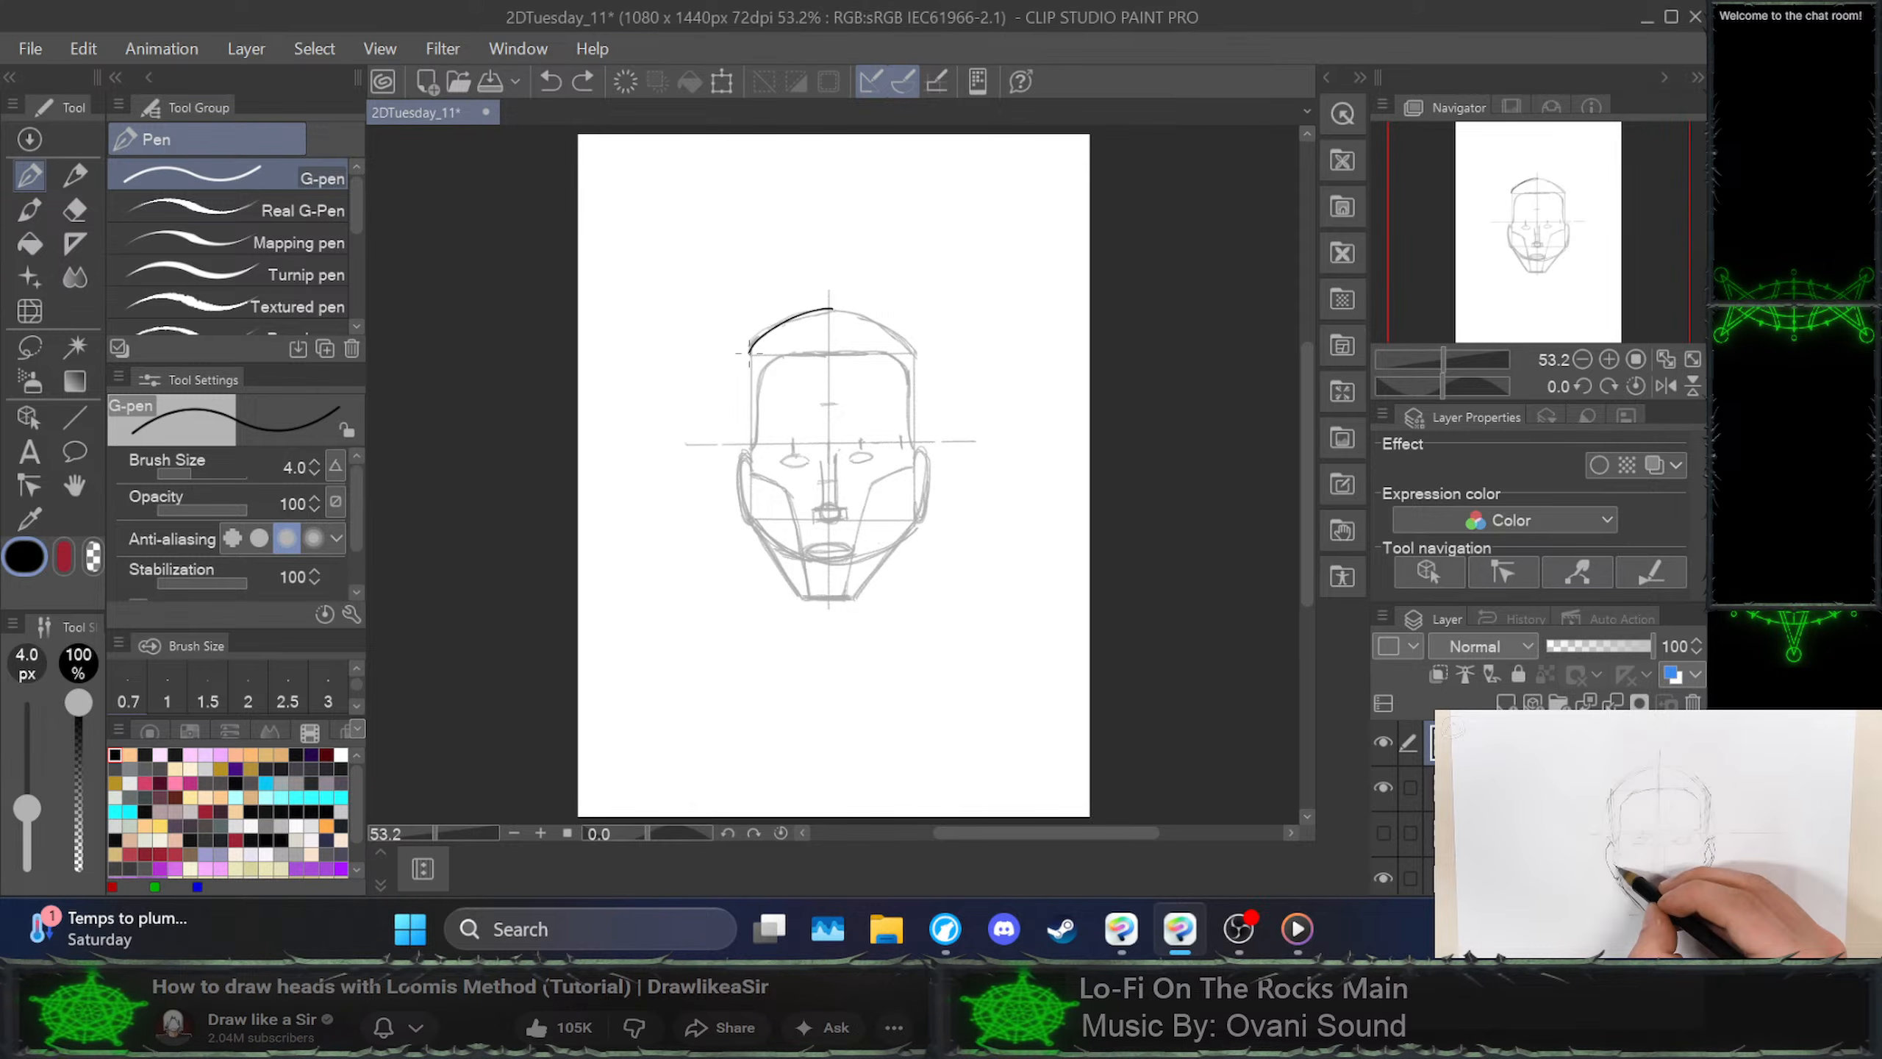
pyautogui.moveTo(749, 353); pyautogui.dragTo(750, 380)
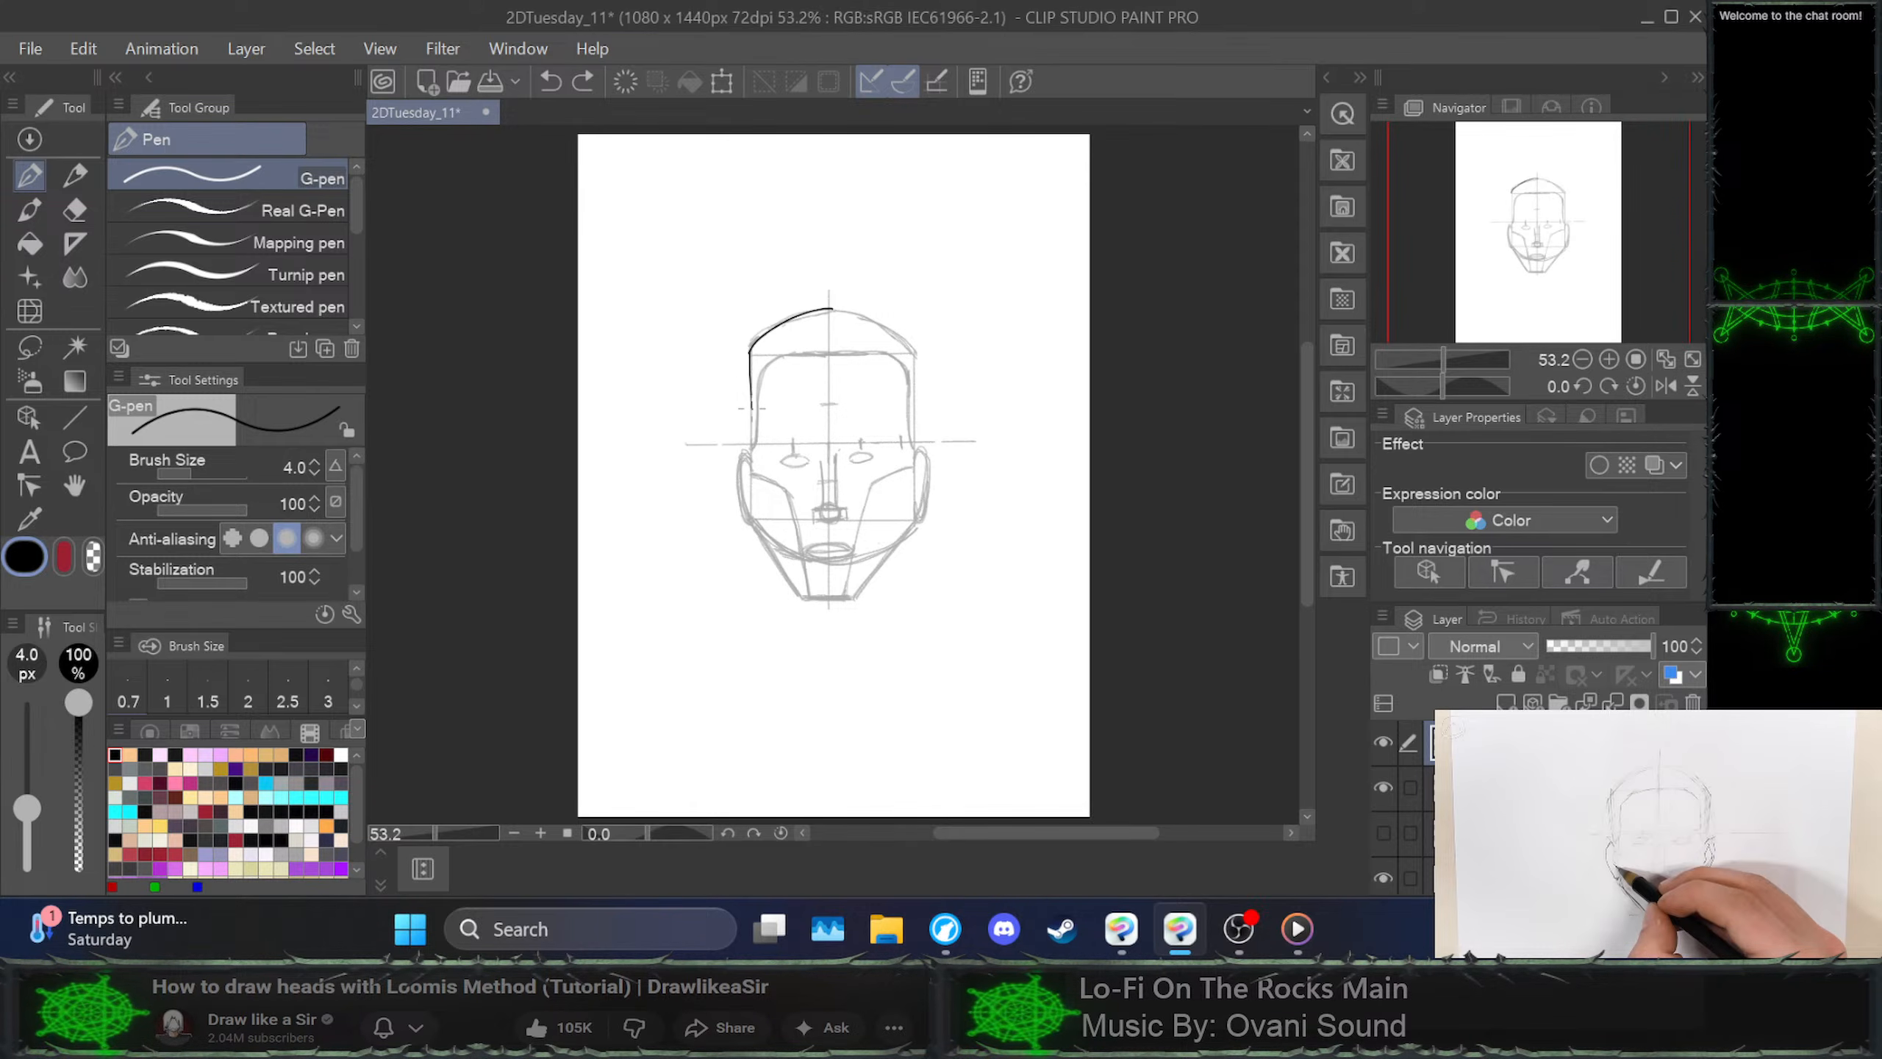
pyautogui.moveTo(751, 468); pyautogui.dragTo(747, 522)
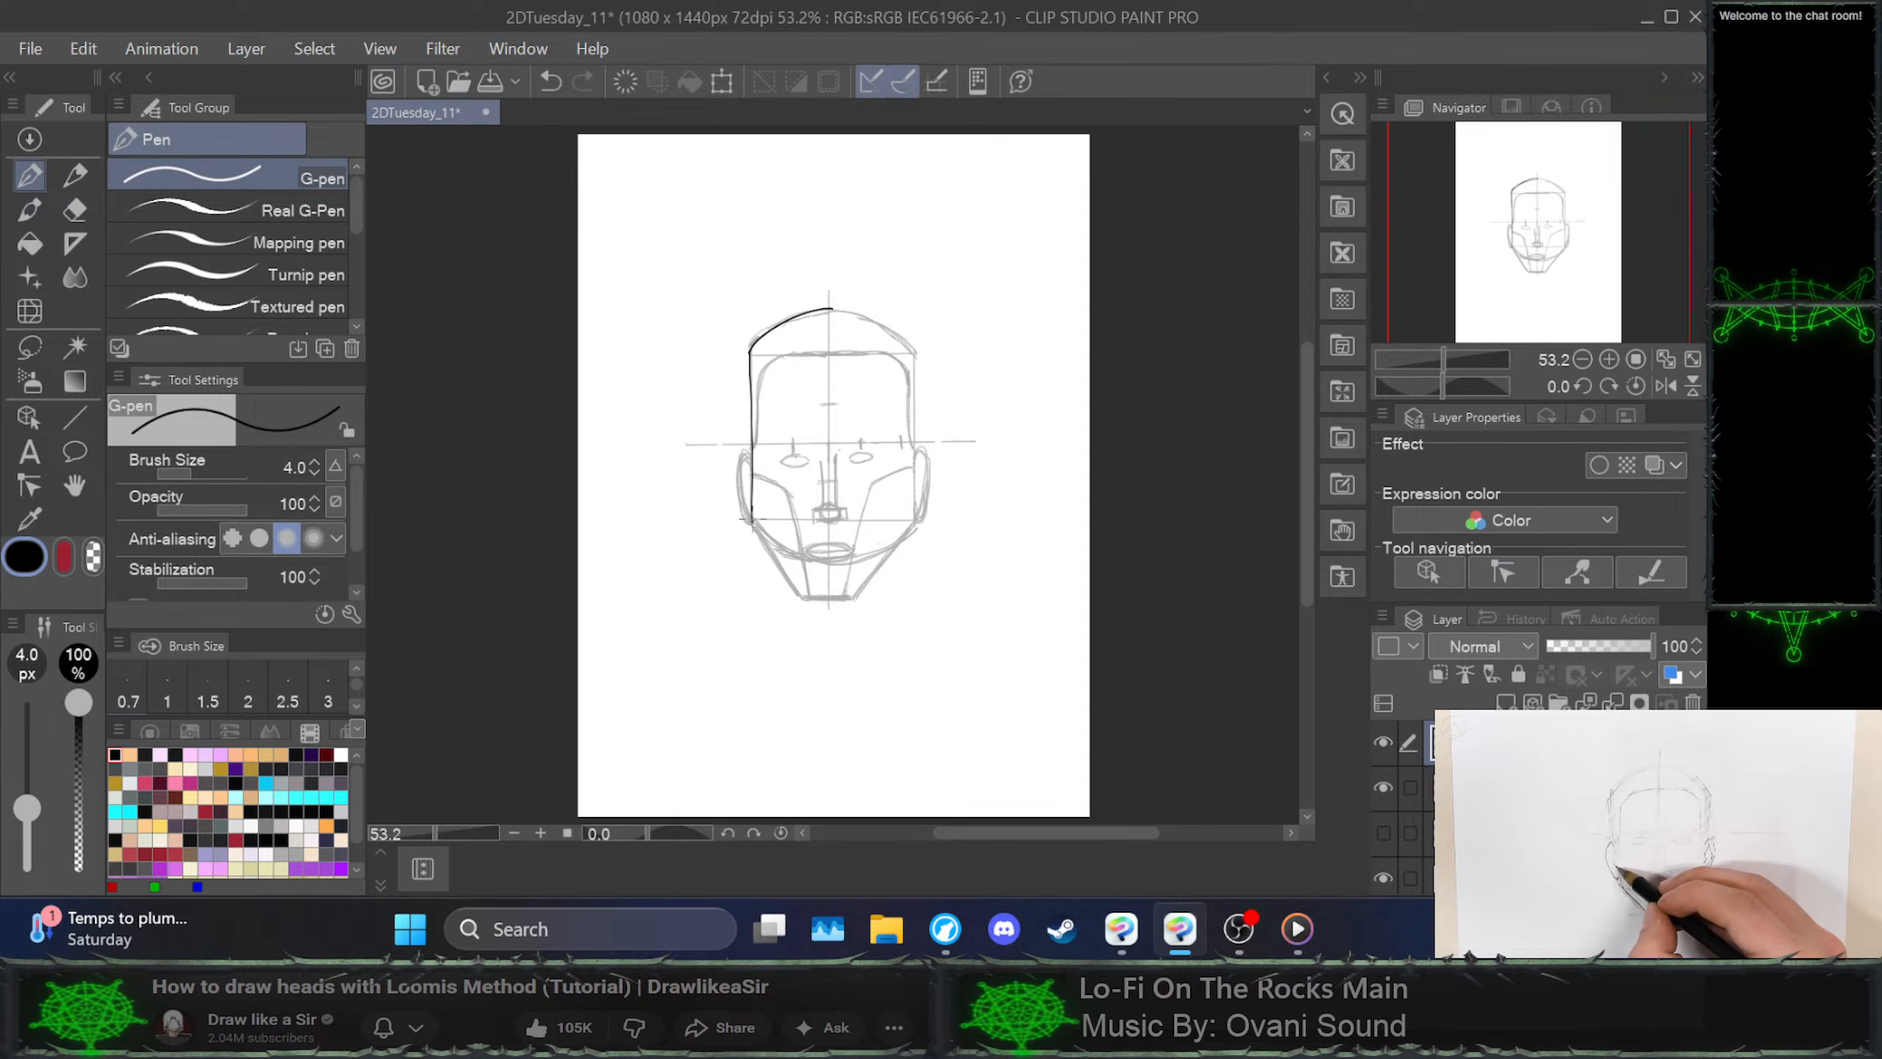
pyautogui.hotkey('ctrl', 'z')
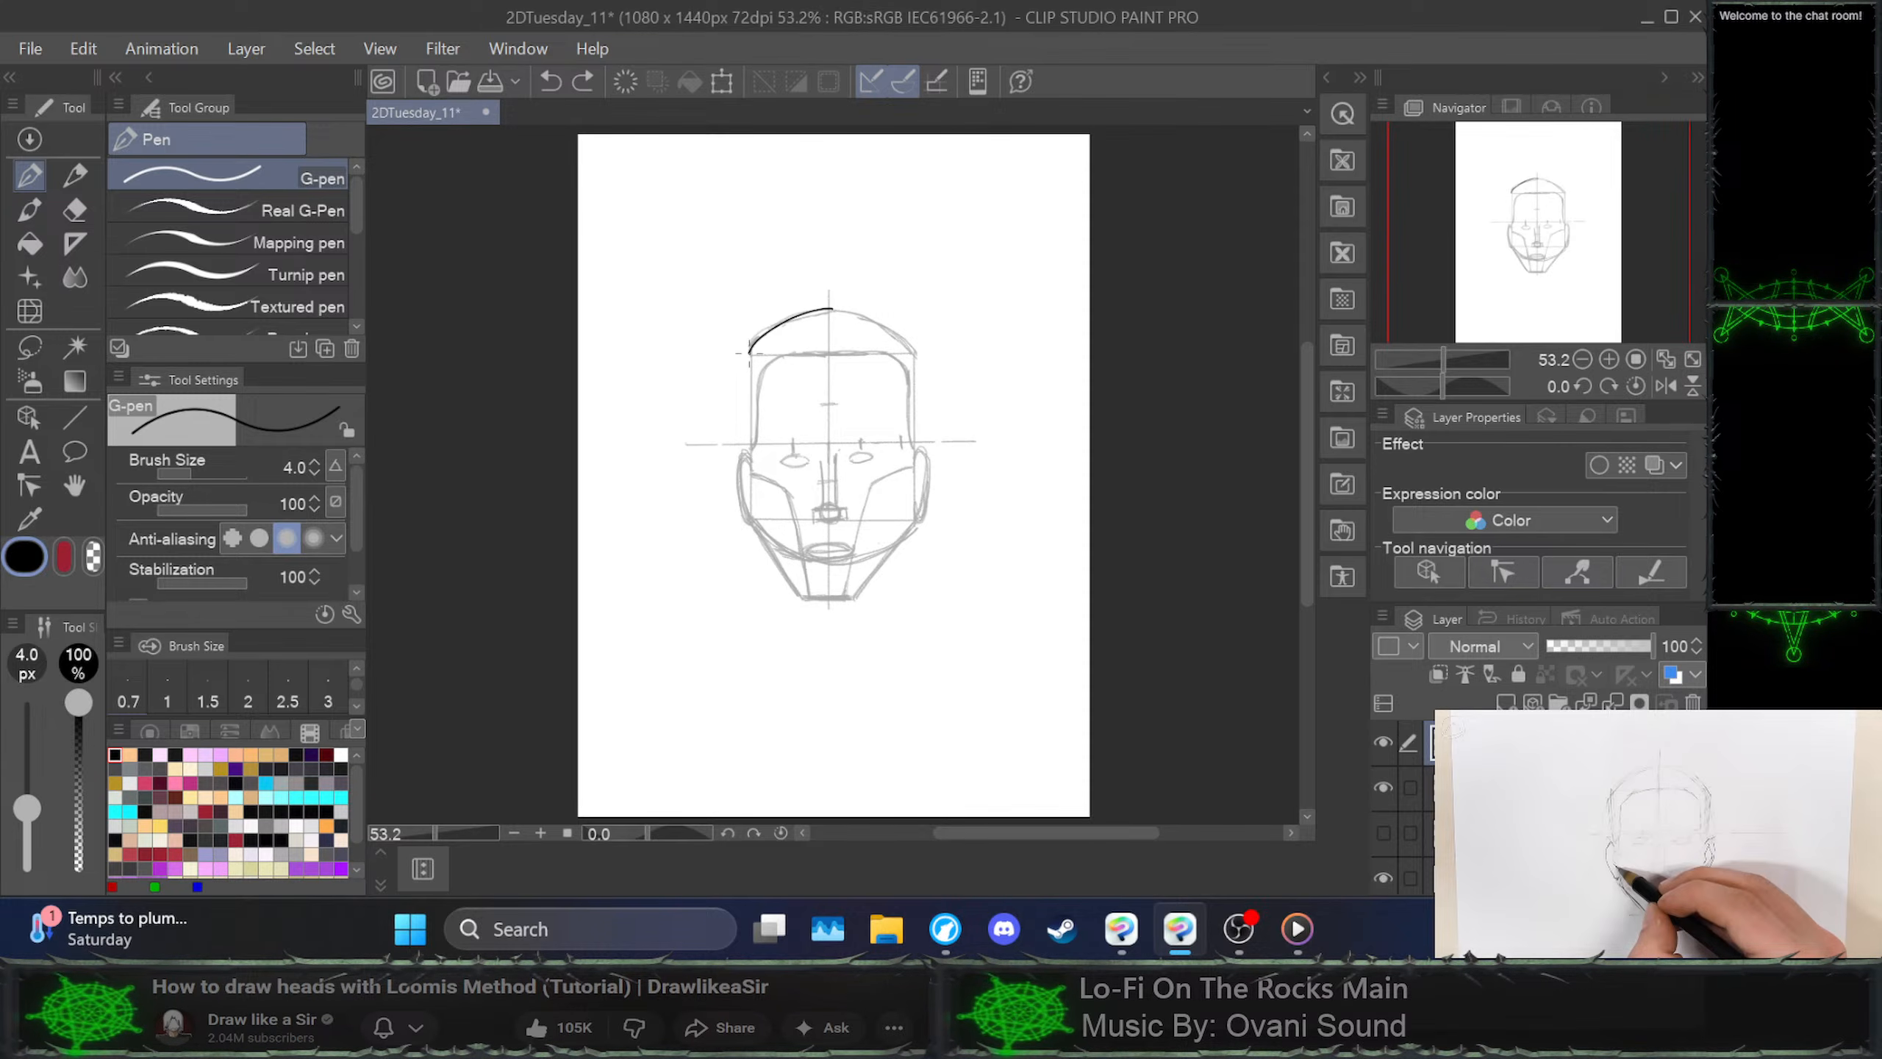
# Ink the left side of the head from the temple to the ear's base, adding the left ear's outline and the jaw line to the chin
pyautogui.moveTo(748, 364); pyautogui.dragTo(749, 385)
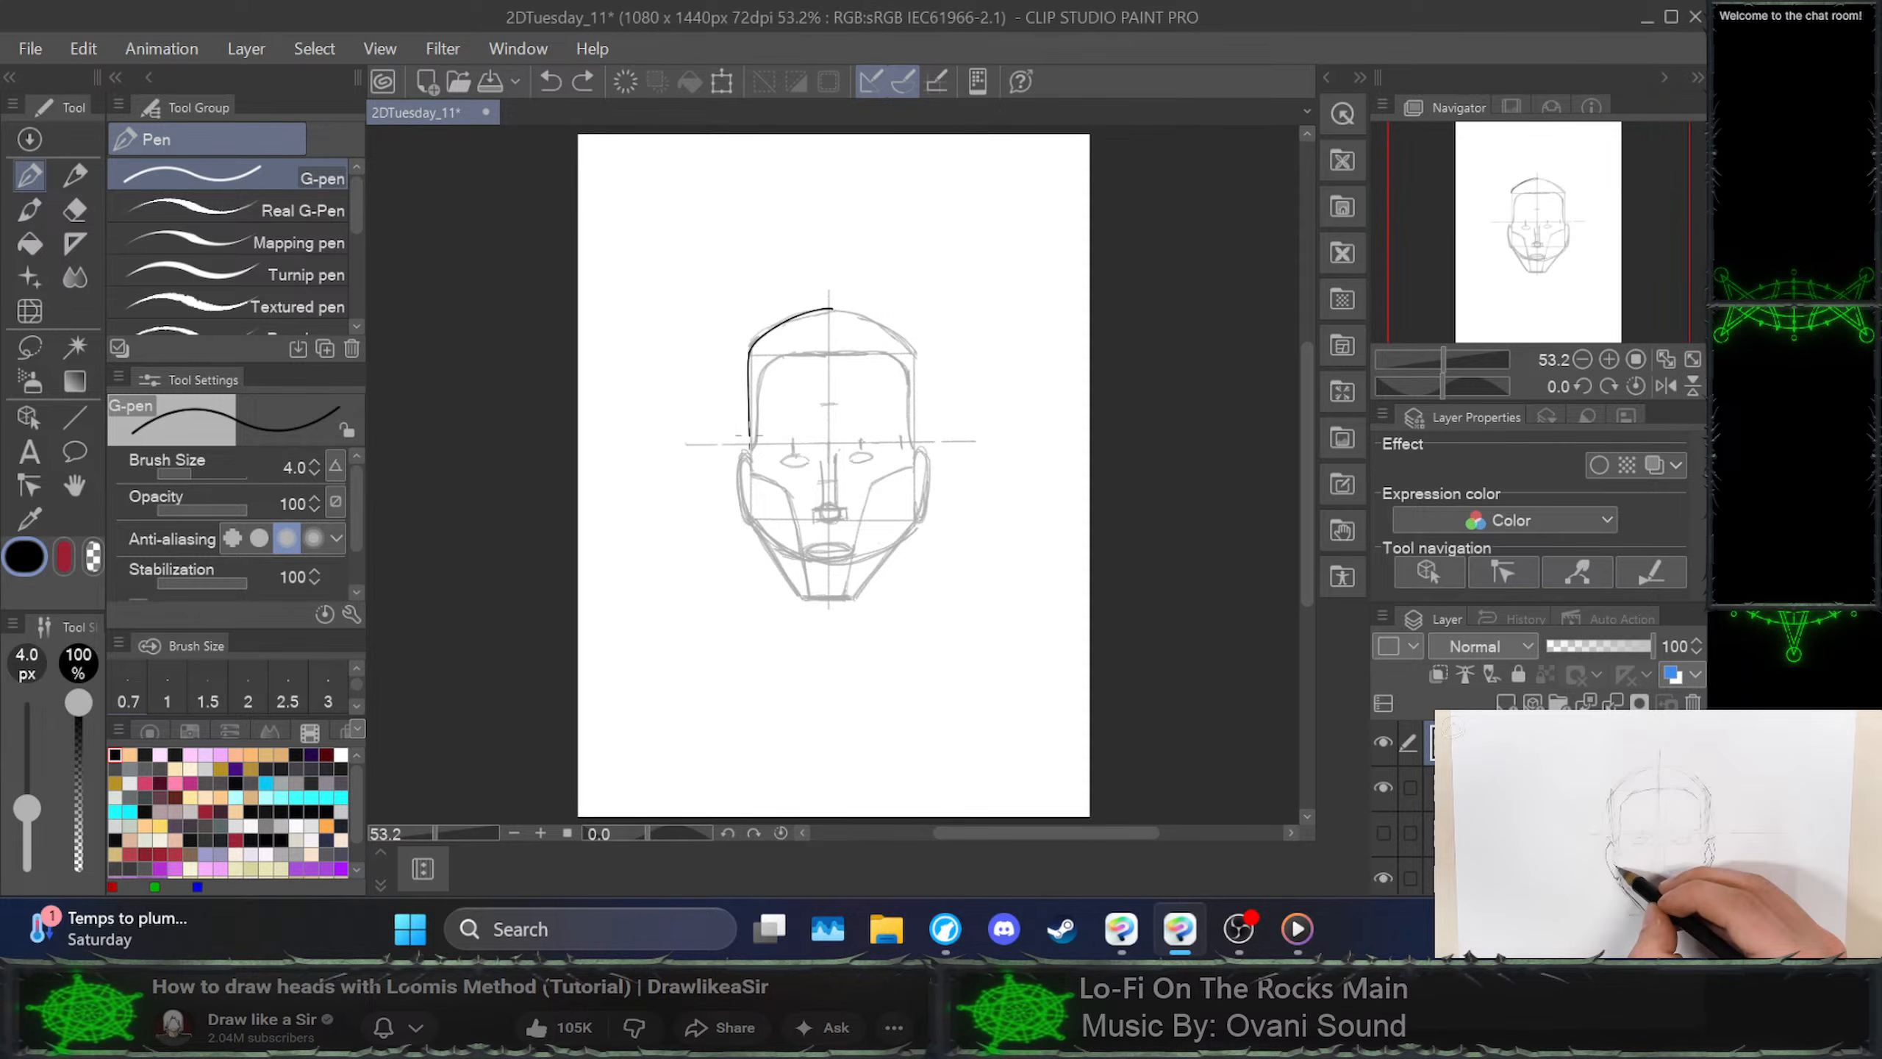
pyautogui.moveTo(750, 523); pyautogui.dragTo(749, 527)
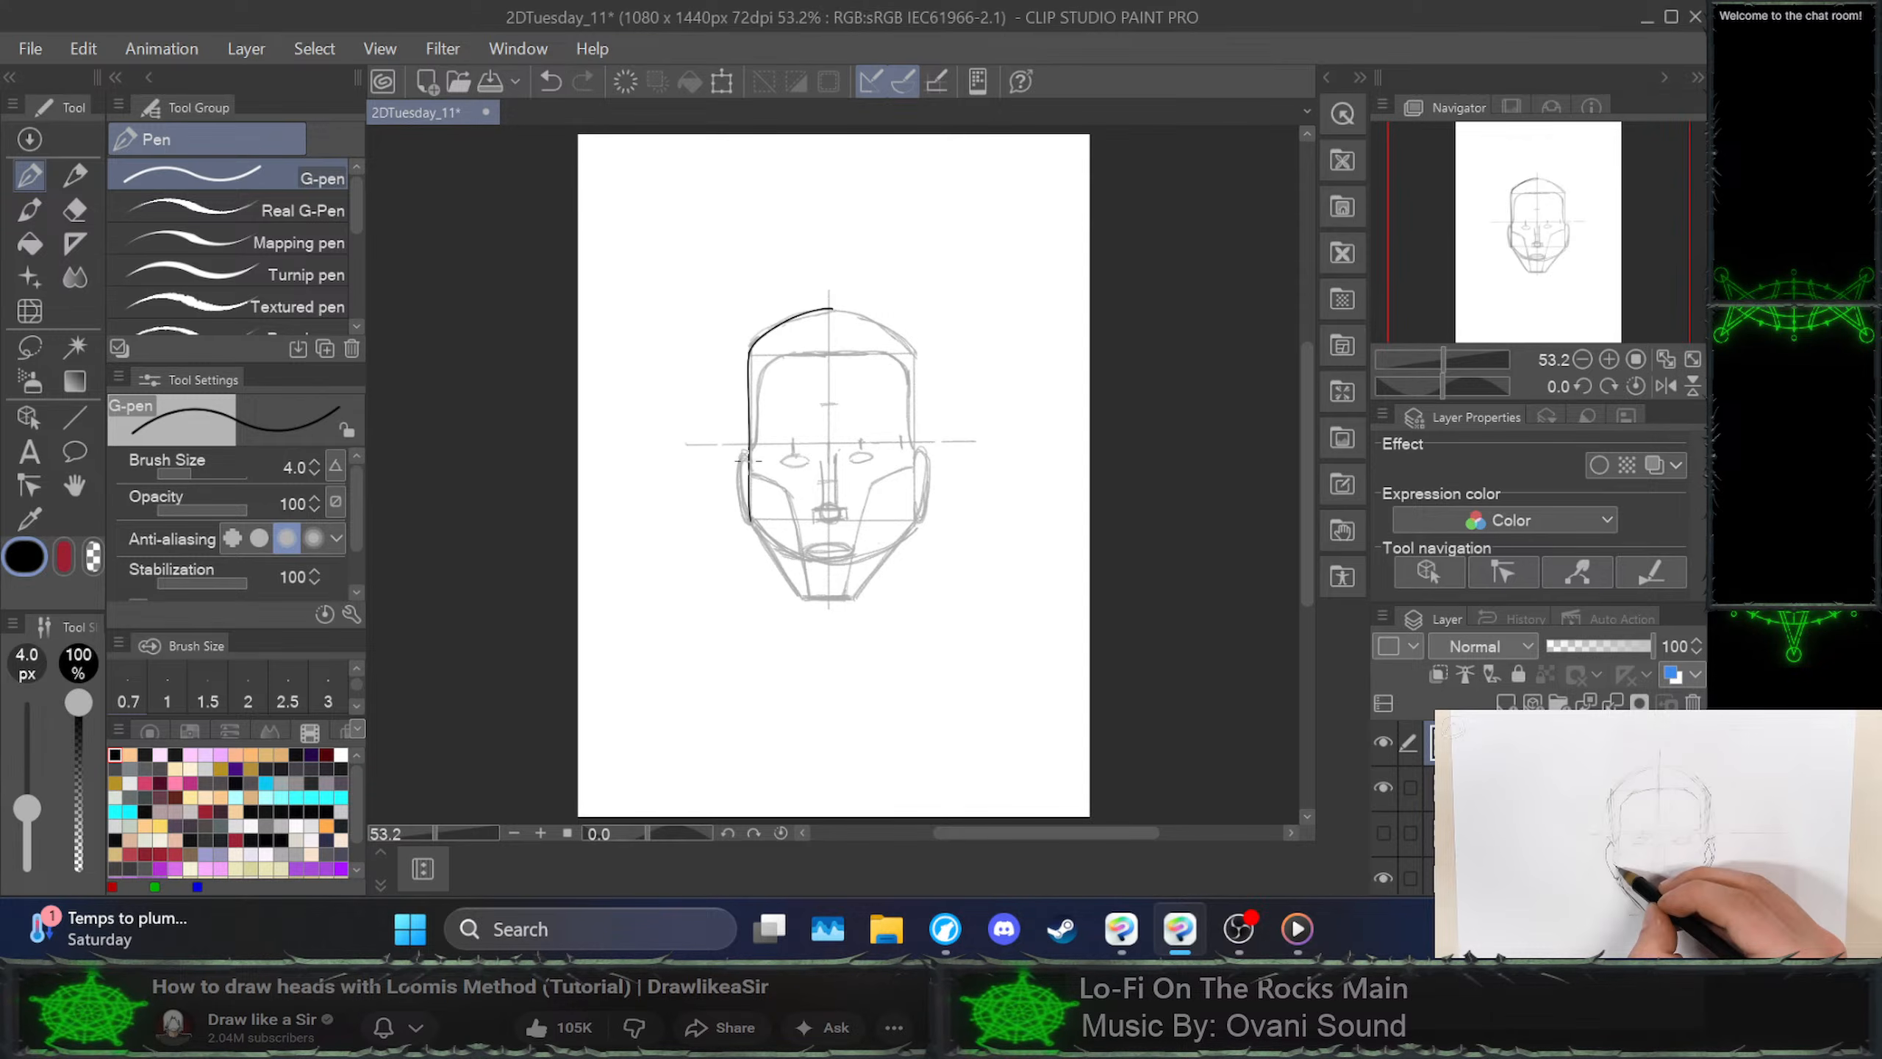
pyautogui.moveTo(743, 453)
pyautogui.mouseDown()
pyautogui.moveTo(741, 515)
pyautogui.moveTo(794, 596)
pyautogui.mouseUp()
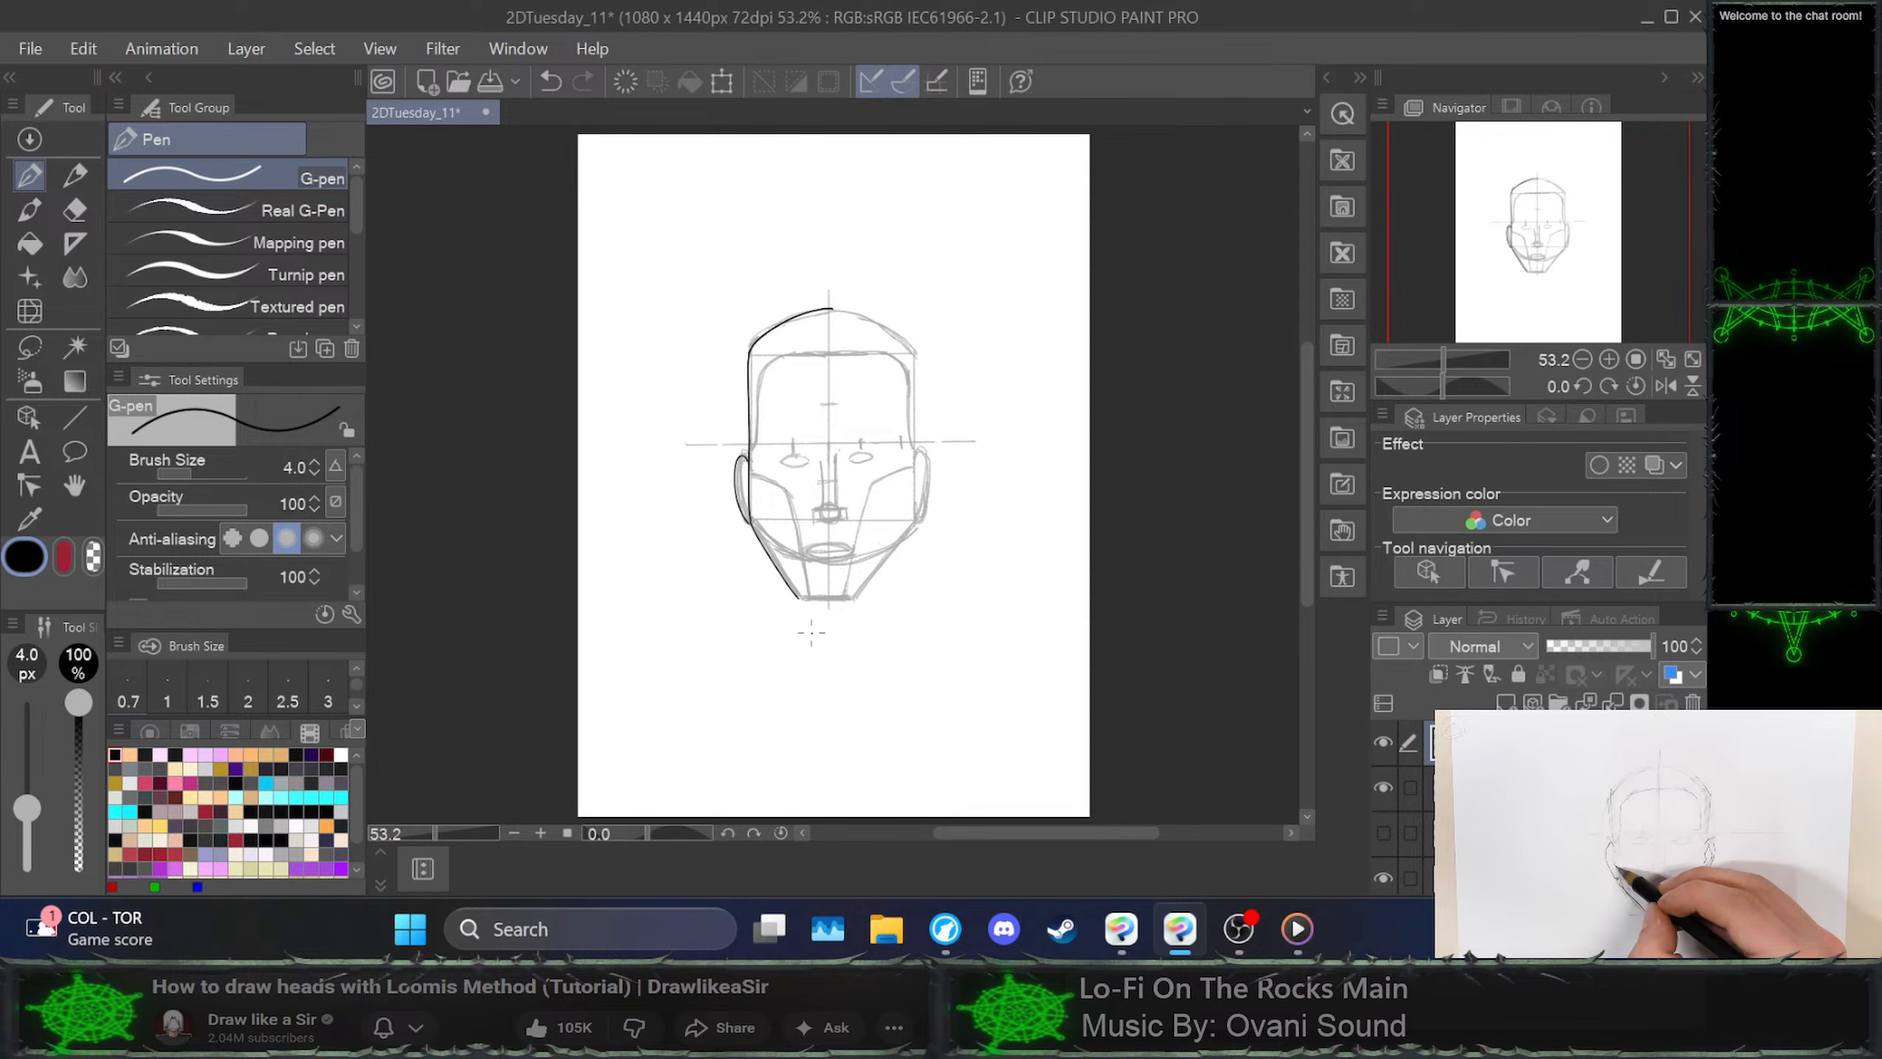
# Ink the right jaw line over the sketch, from the chin's right corner up to the base of the right ear
pyautogui.moveTo(797, 599)
pyautogui.mouseDown()
pyautogui.moveTo(859, 599)
pyautogui.moveTo(916, 523)
pyautogui.mouseUp()
pyautogui.hotkey('ctrl', 'z')
pyautogui.hotkey('ctrl', 'z')
pyautogui.hotkey('ctrl', 'z')
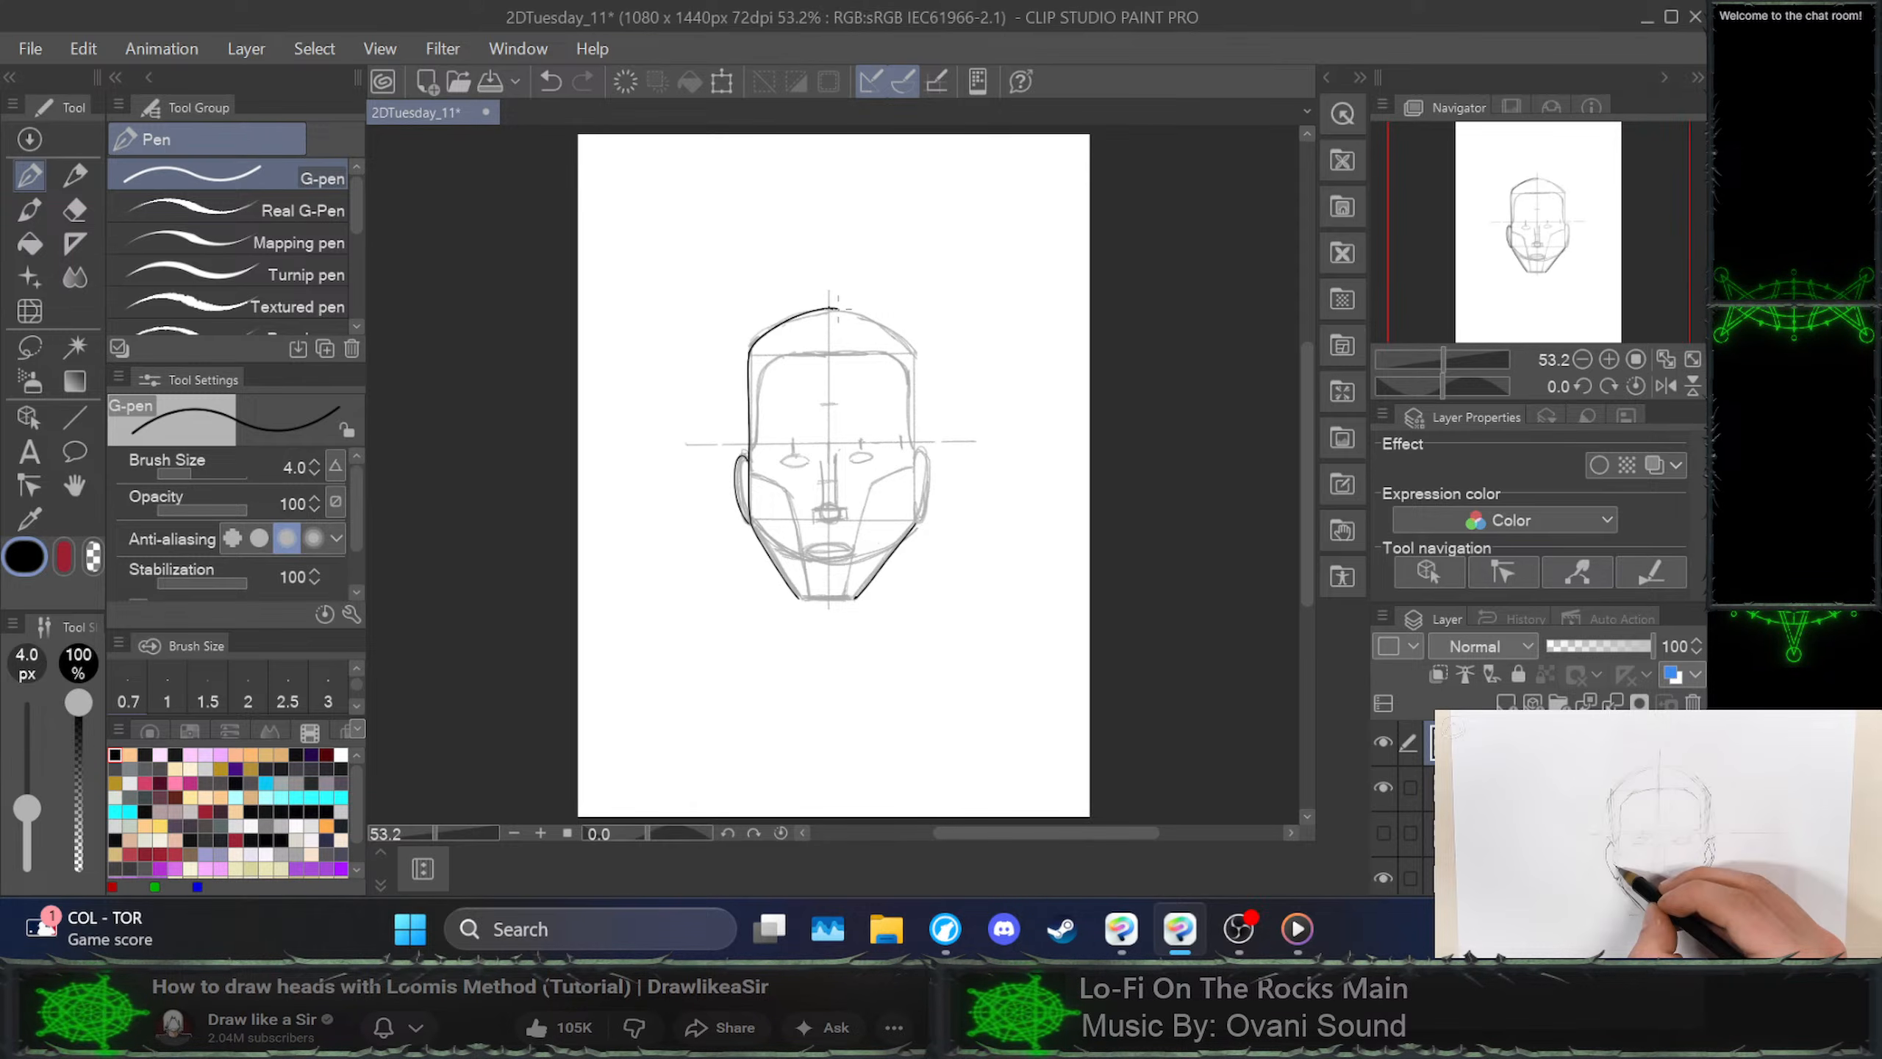
# Ink the right half of the crown as a smooth curve from the centre line down to the right temple
pyautogui.moveTo(831, 308)
pyautogui.mouseDown()
pyautogui.moveTo(918, 347)
pyautogui.moveTo(920, 387)
pyautogui.moveTo(954, 311)
pyautogui.moveTo(931, 254)
pyautogui.moveTo(956, 369)
pyautogui.moveTo(890, 321)
pyautogui.moveTo(947, 280)
pyautogui.mouseUp()
pyautogui.hotkey('ctrl', 'z')
pyautogui.hotkey('ctrl', 'z')
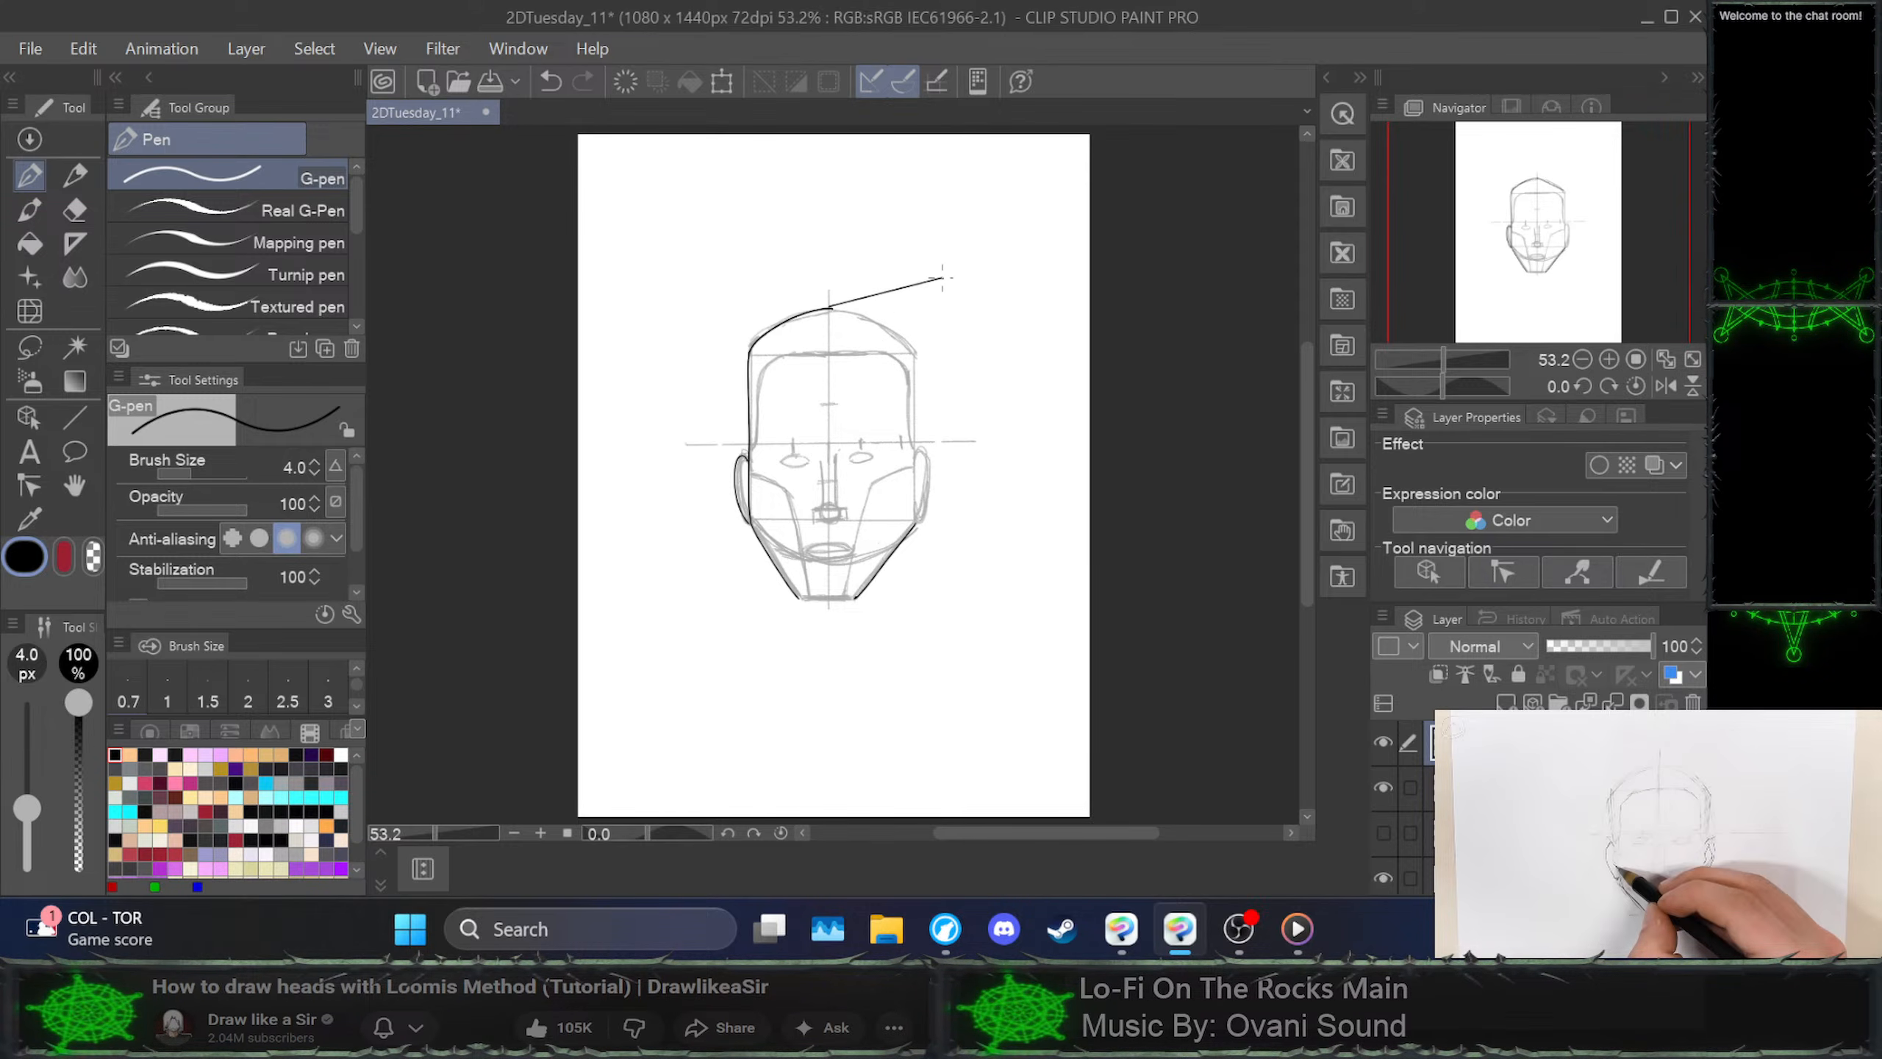
pyautogui.hotkey('ctrl', 'z')
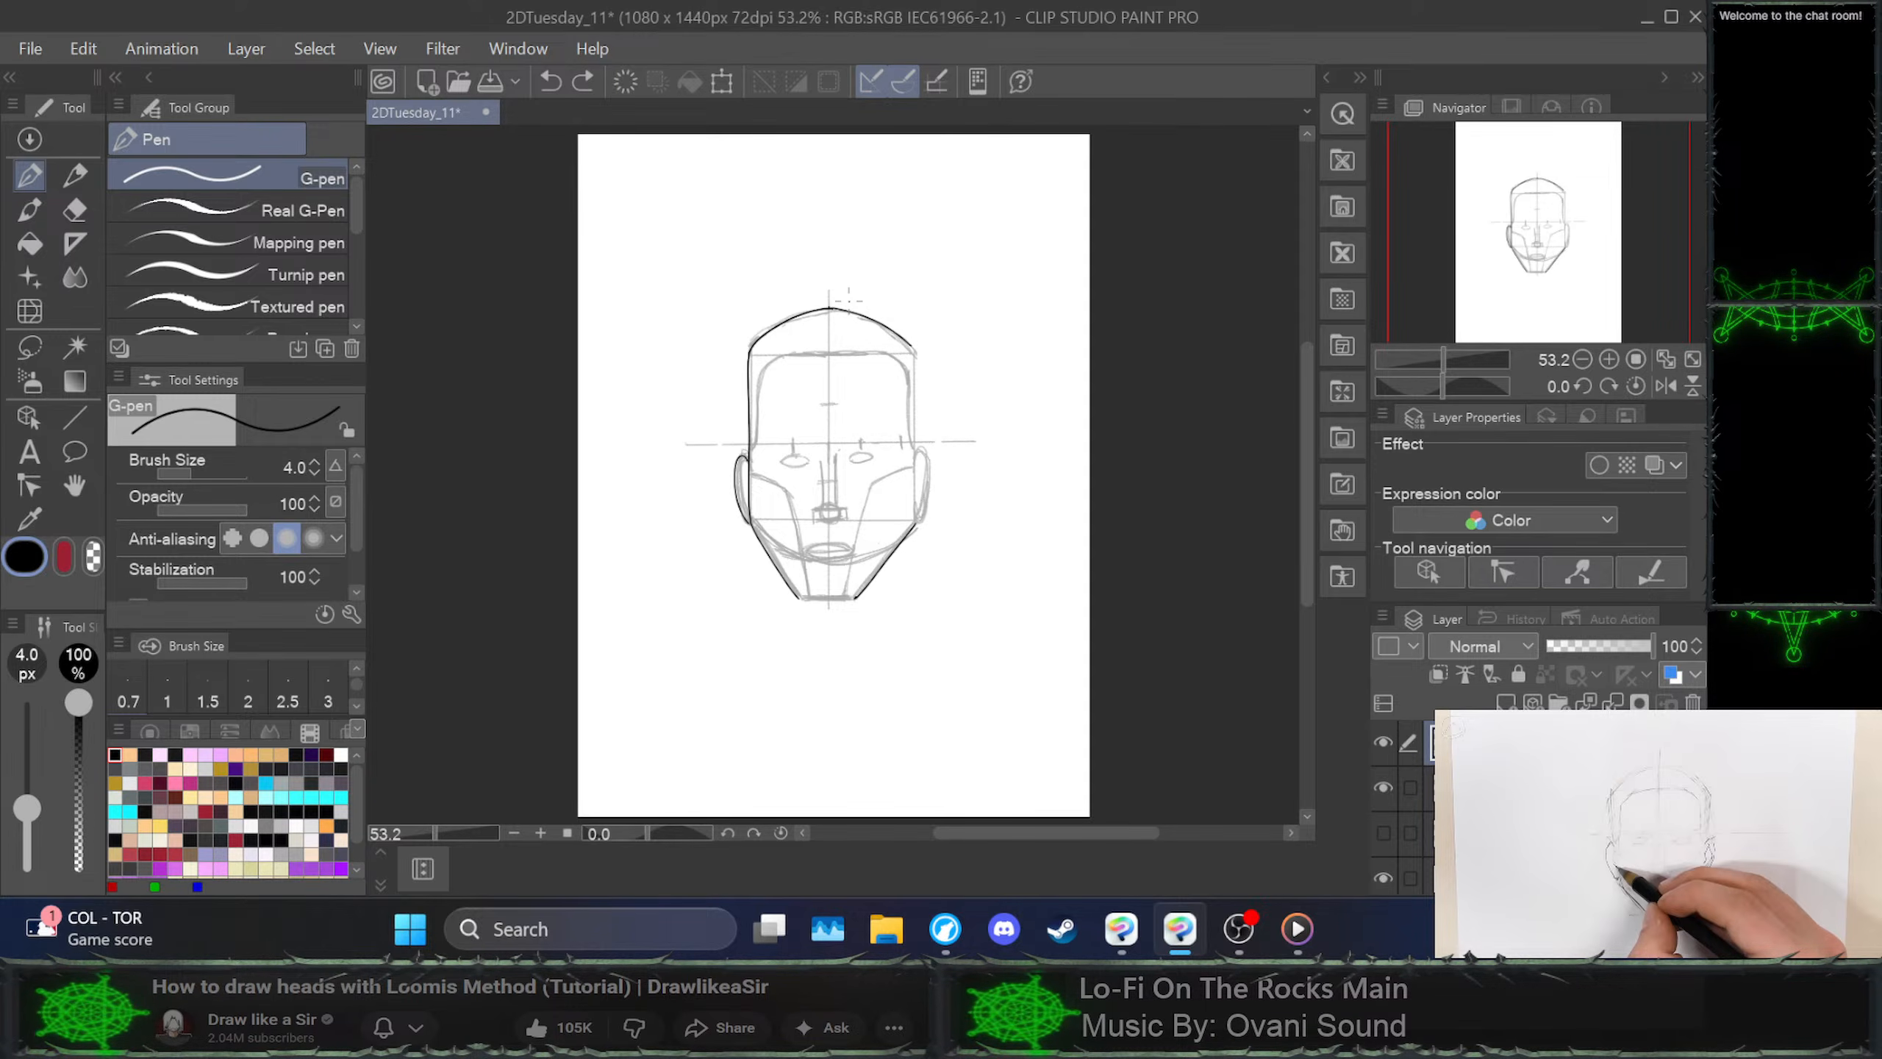
# Ink the right side of the head straight down from the temple to the top of the jaw line
pyautogui.moveTo(911, 350); pyautogui.dragTo(916, 352)
pyautogui.hotkey('ctrl', 'z')
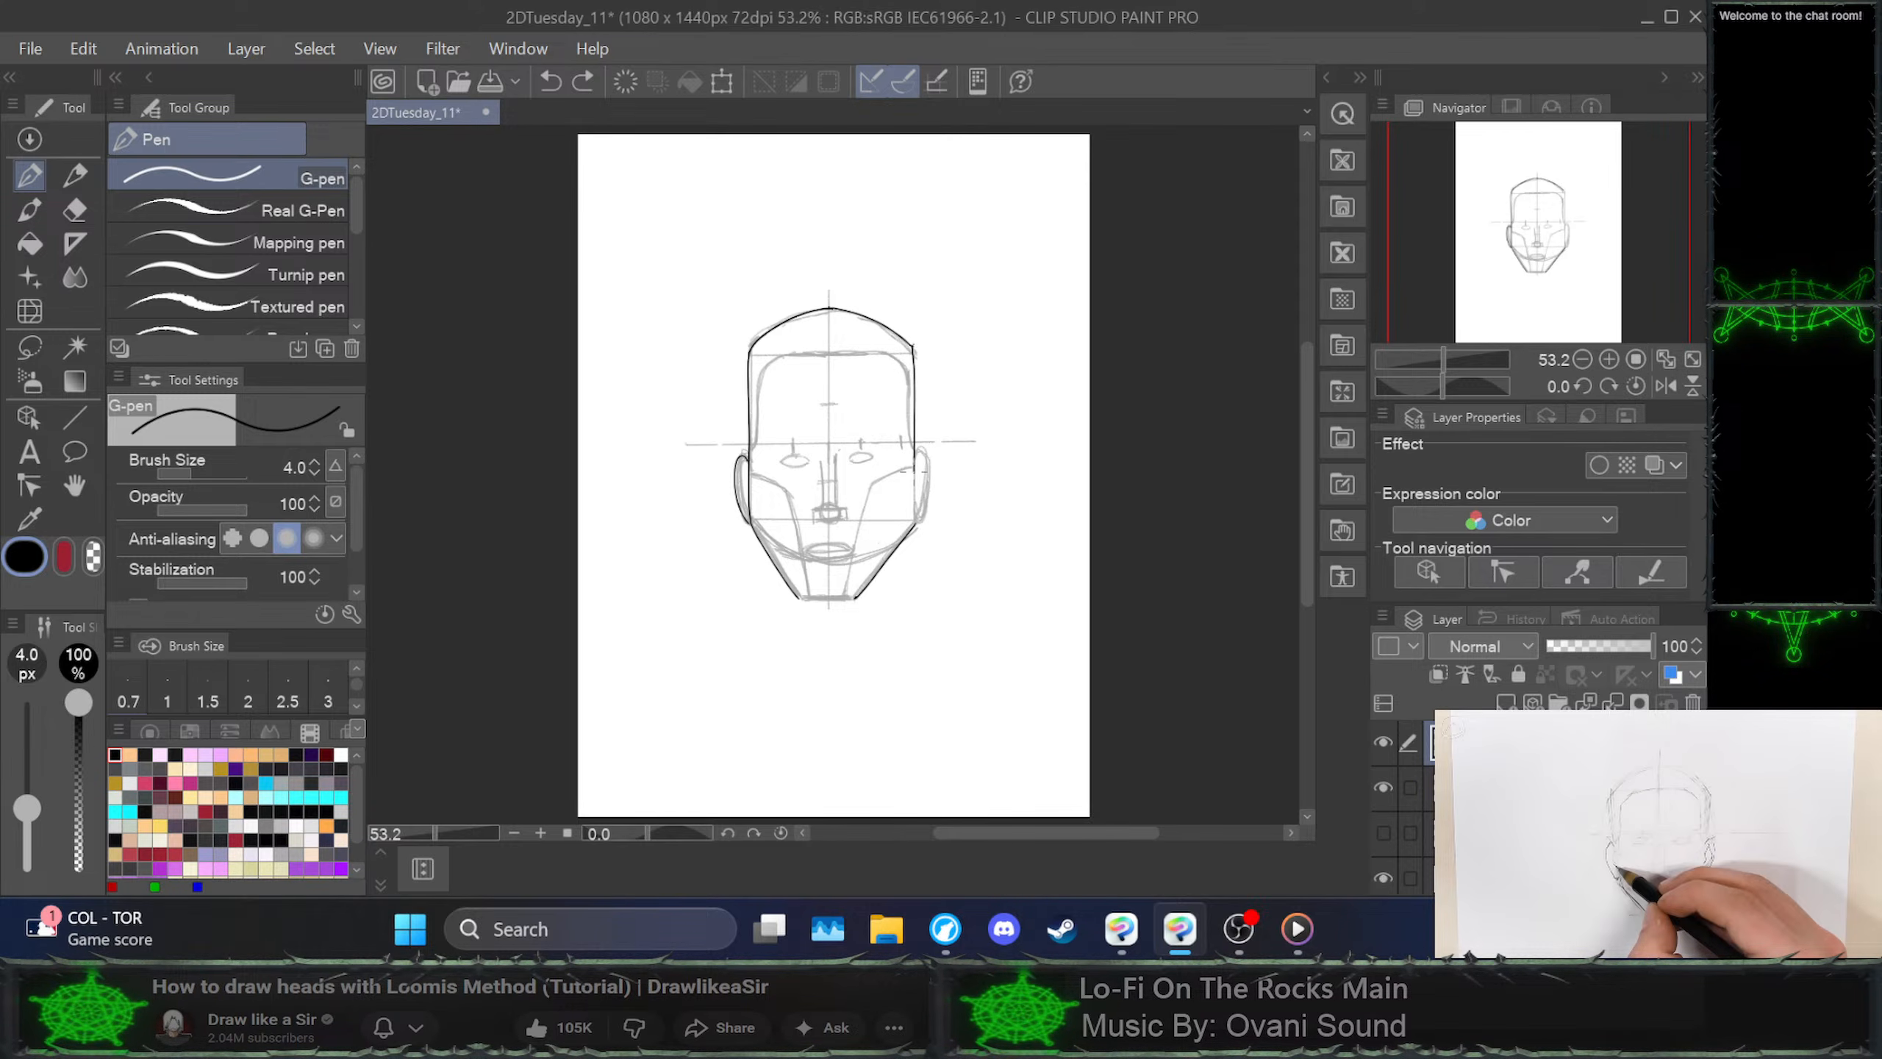
pyautogui.moveTo(915, 530); pyautogui.dragTo(916, 529)
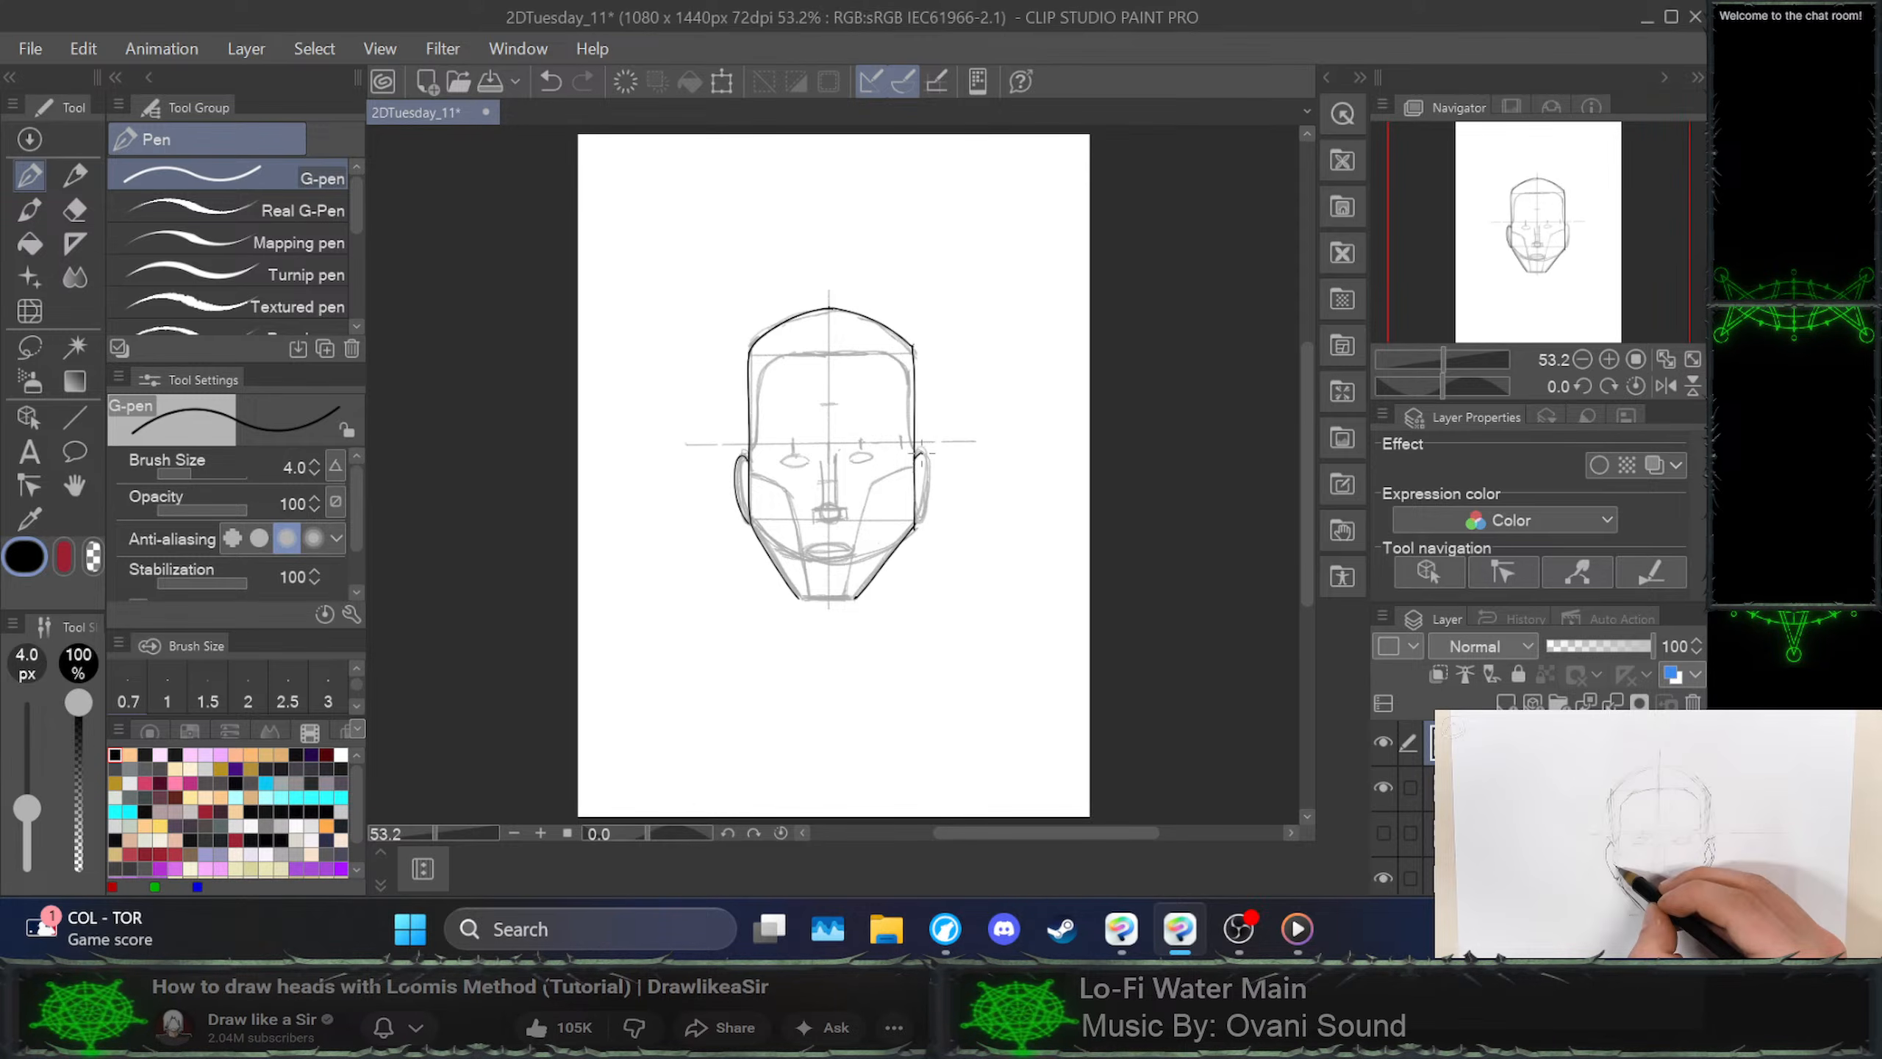
# Ink the right ear's outer curve against the side of the head and close the chin with a short flat line
pyautogui.moveTo(928, 448); pyautogui.dragTo(912, 527)
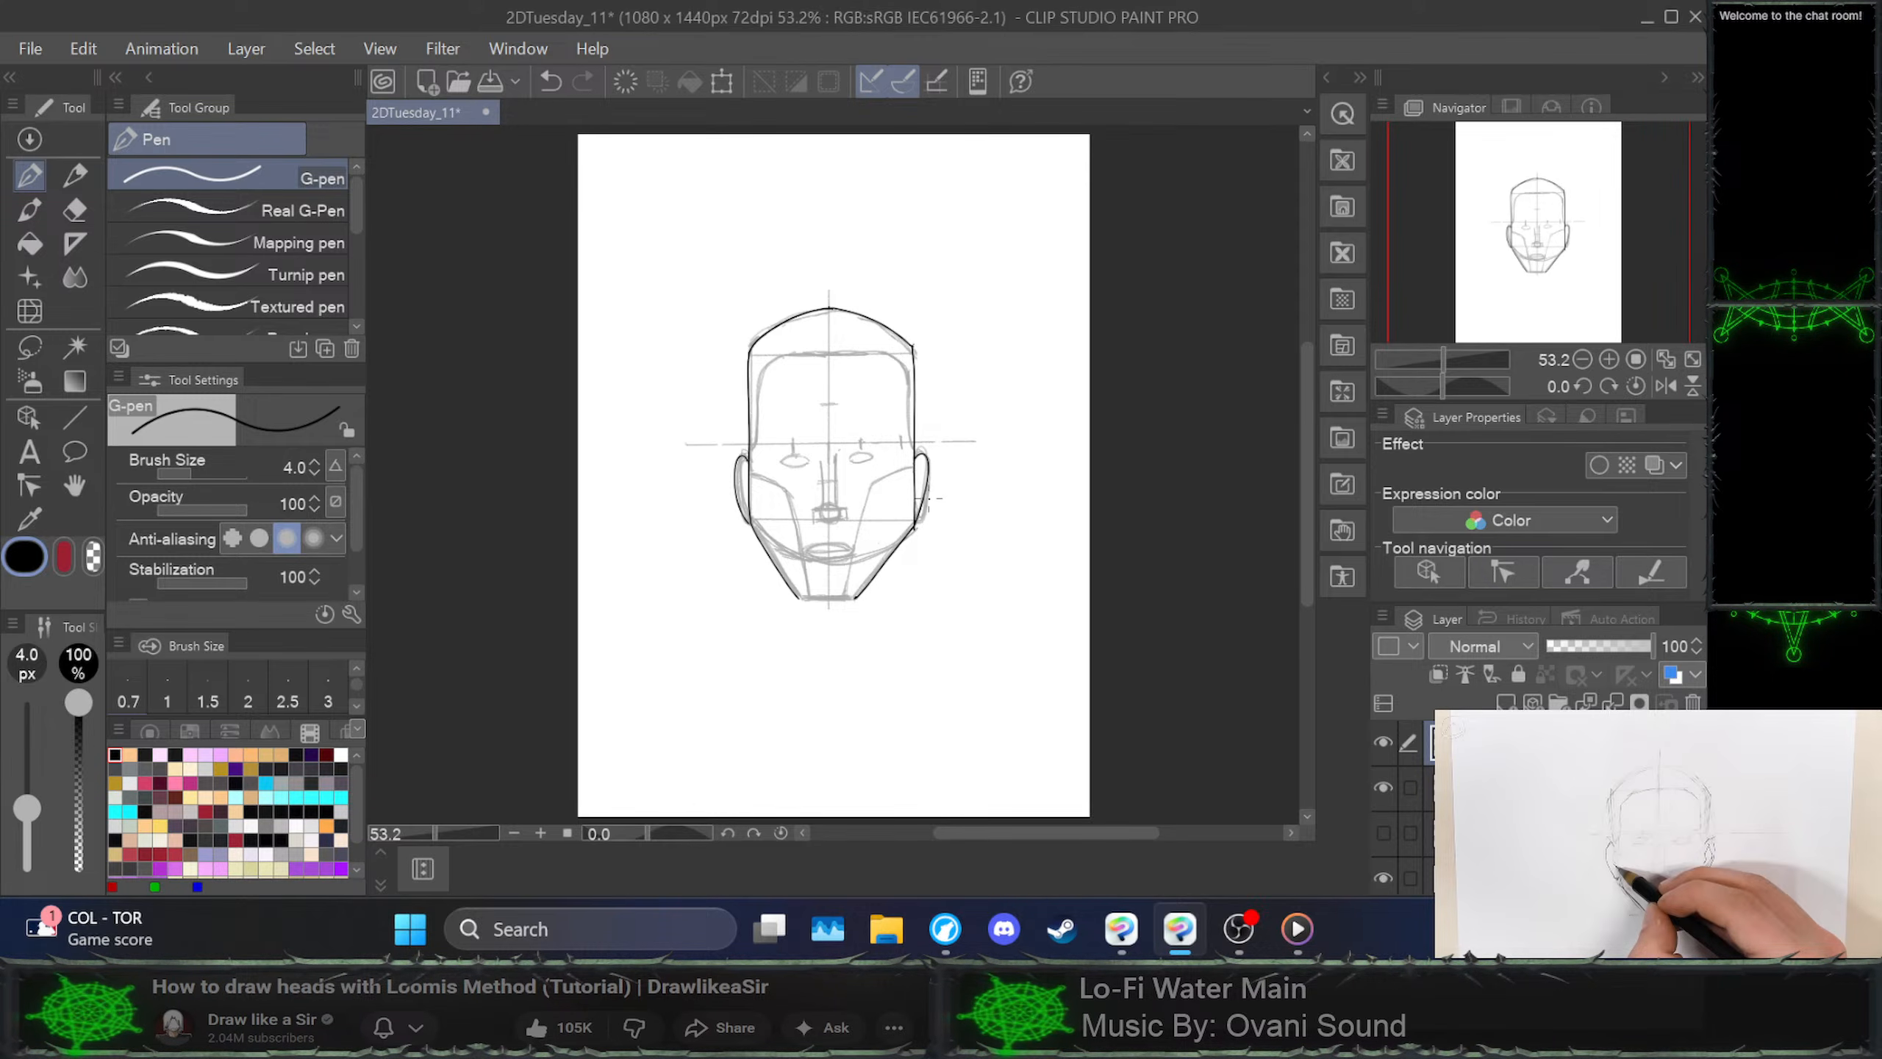
pyautogui.hotkey('ctrl', 'z')
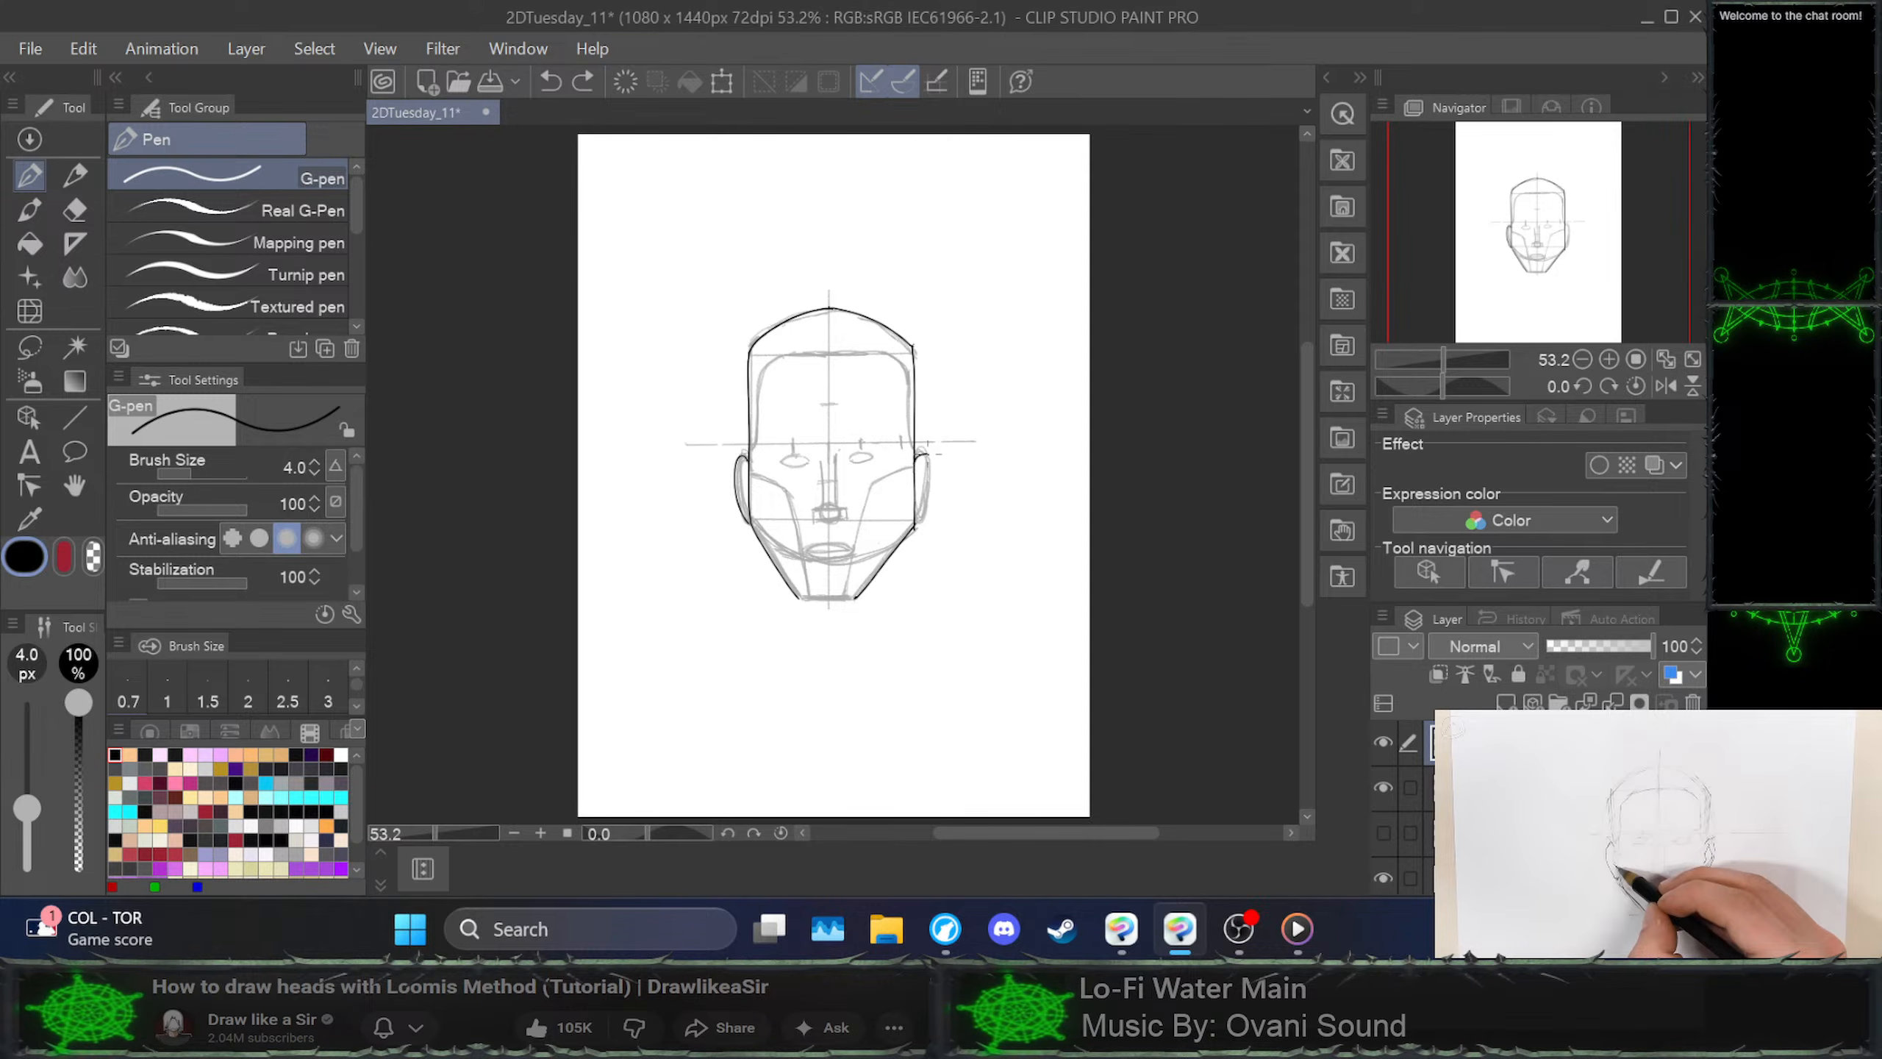
pyautogui.moveTo(920, 450)
pyautogui.mouseDown()
pyautogui.moveTo(919, 521)
pyautogui.moveTo(919, 437)
pyautogui.mouseUp()
pyautogui.hotkey('ctrl', 'z')
pyautogui.hotkey('ctrl', 'z')
pyautogui.hotkey('ctrl', 'z')
pyautogui.moveTo(758, 427)
pyautogui.mouseDown()
pyautogui.moveTo(777, 353)
pyautogui.moveTo(838, 342)
pyautogui.moveTo(909, 352)
pyautogui.moveTo(920, 411)
pyautogui.moveTo(908, 440)
pyautogui.moveTo(885, 354)
pyautogui.moveTo(799, 355)
pyautogui.moveTo(749, 375)
pyautogui.moveTo(747, 451)
pyautogui.mouseUp()
pyautogui.hotkey('ctrl', 'z')
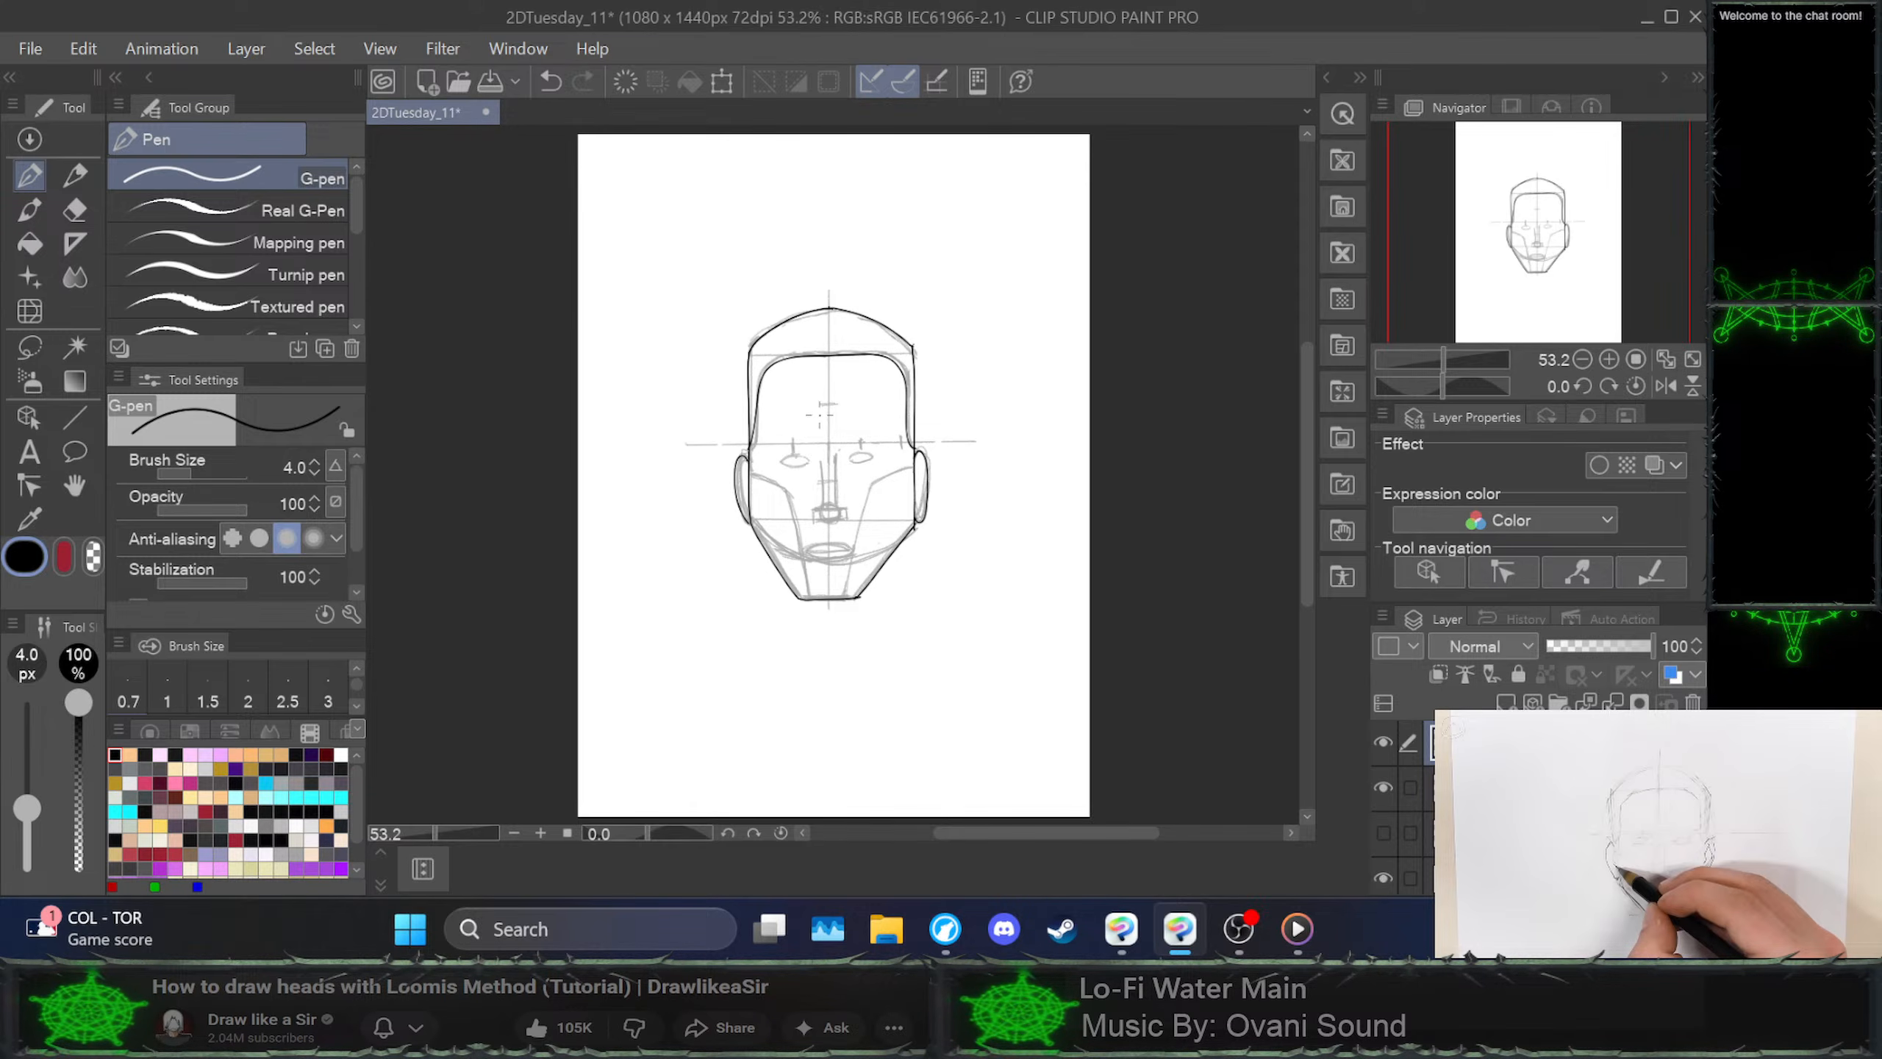
pyautogui.hotkey('ctrl', 'z')
pyautogui.moveTo(907, 433)
pyautogui.mouseDown()
pyautogui.moveTo(902, 395)
pyautogui.moveTo(906, 440)
pyautogui.moveTo(870, 353)
pyautogui.mouseUp()
pyautogui.hotkey('ctrl', 'z')
pyautogui.hotkey('ctrl', 'z')
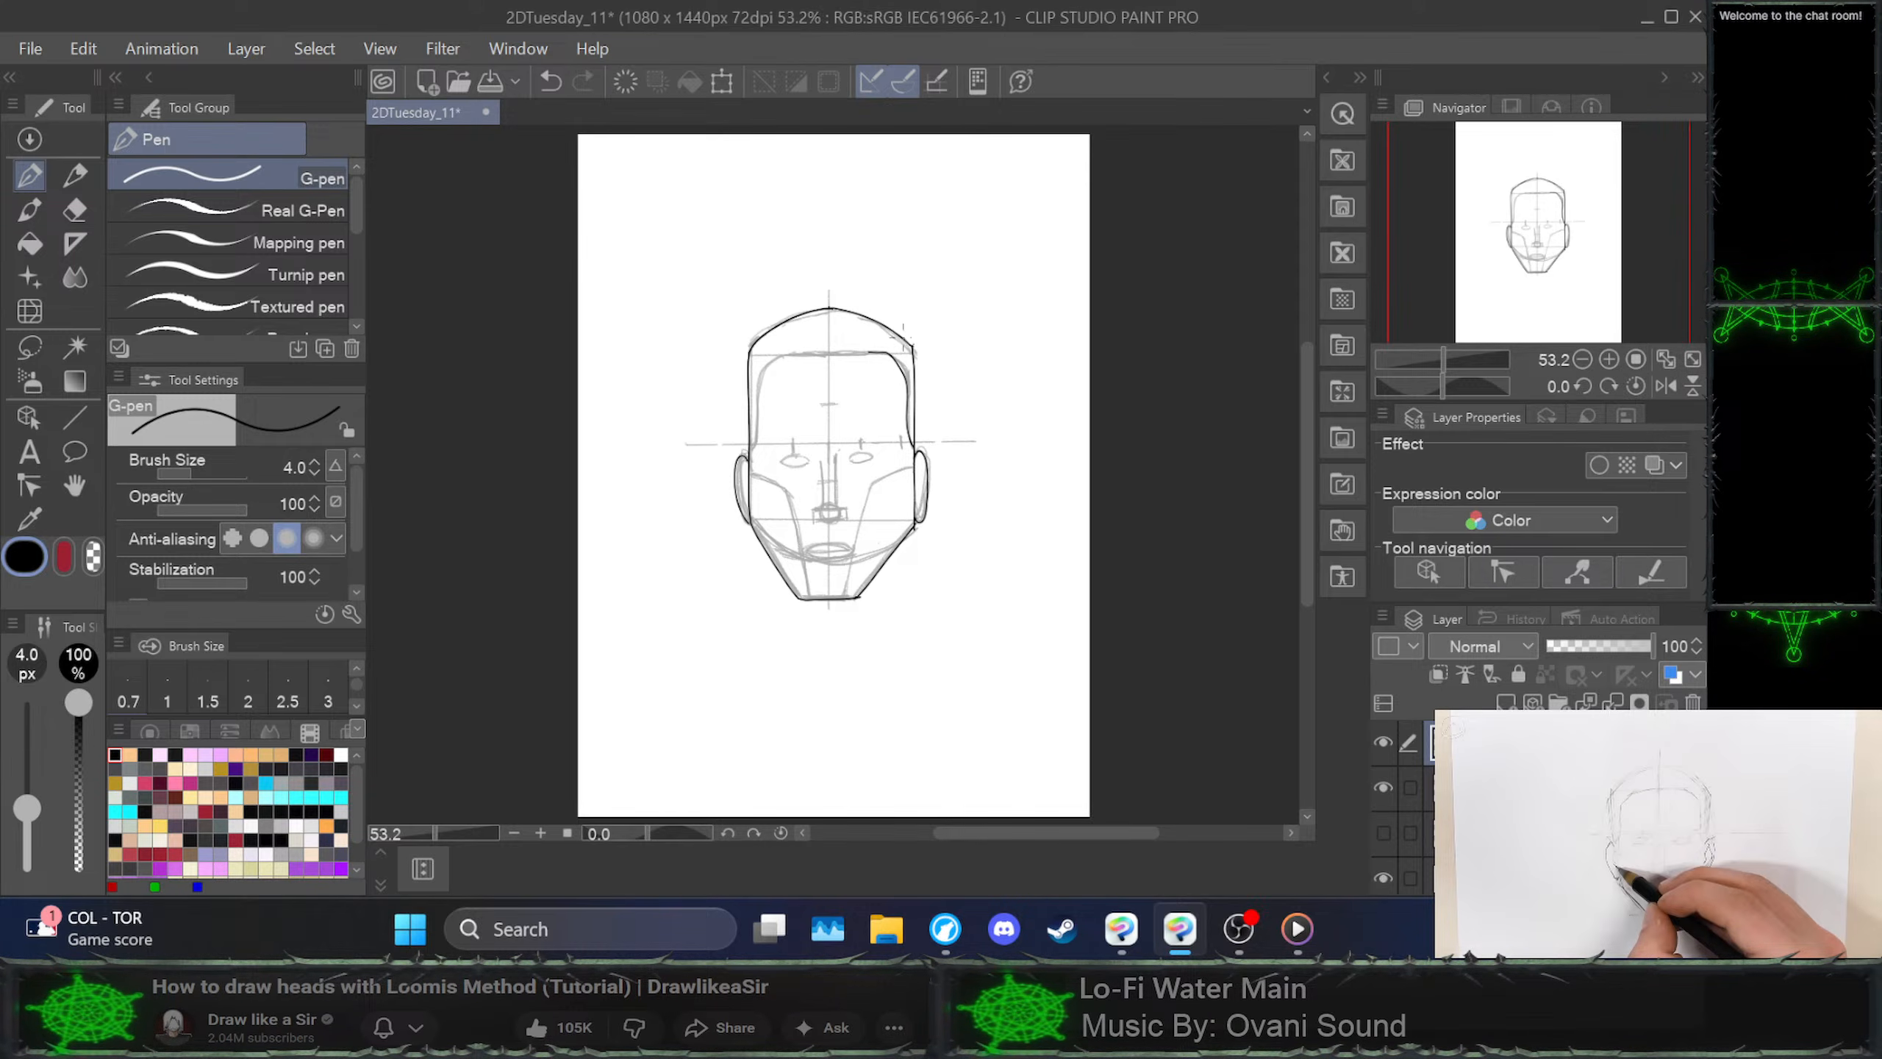
pyautogui.hotkey('ctrl', 'z')
pyautogui.moveTo(912, 447)
pyautogui.mouseDown()
pyautogui.moveTo(891, 356)
pyautogui.moveTo(838, 351)
pyautogui.moveTo(779, 362)
pyautogui.moveTo(751, 447)
pyautogui.mouseUp()
pyautogui.hotkey('ctrl', 'z')
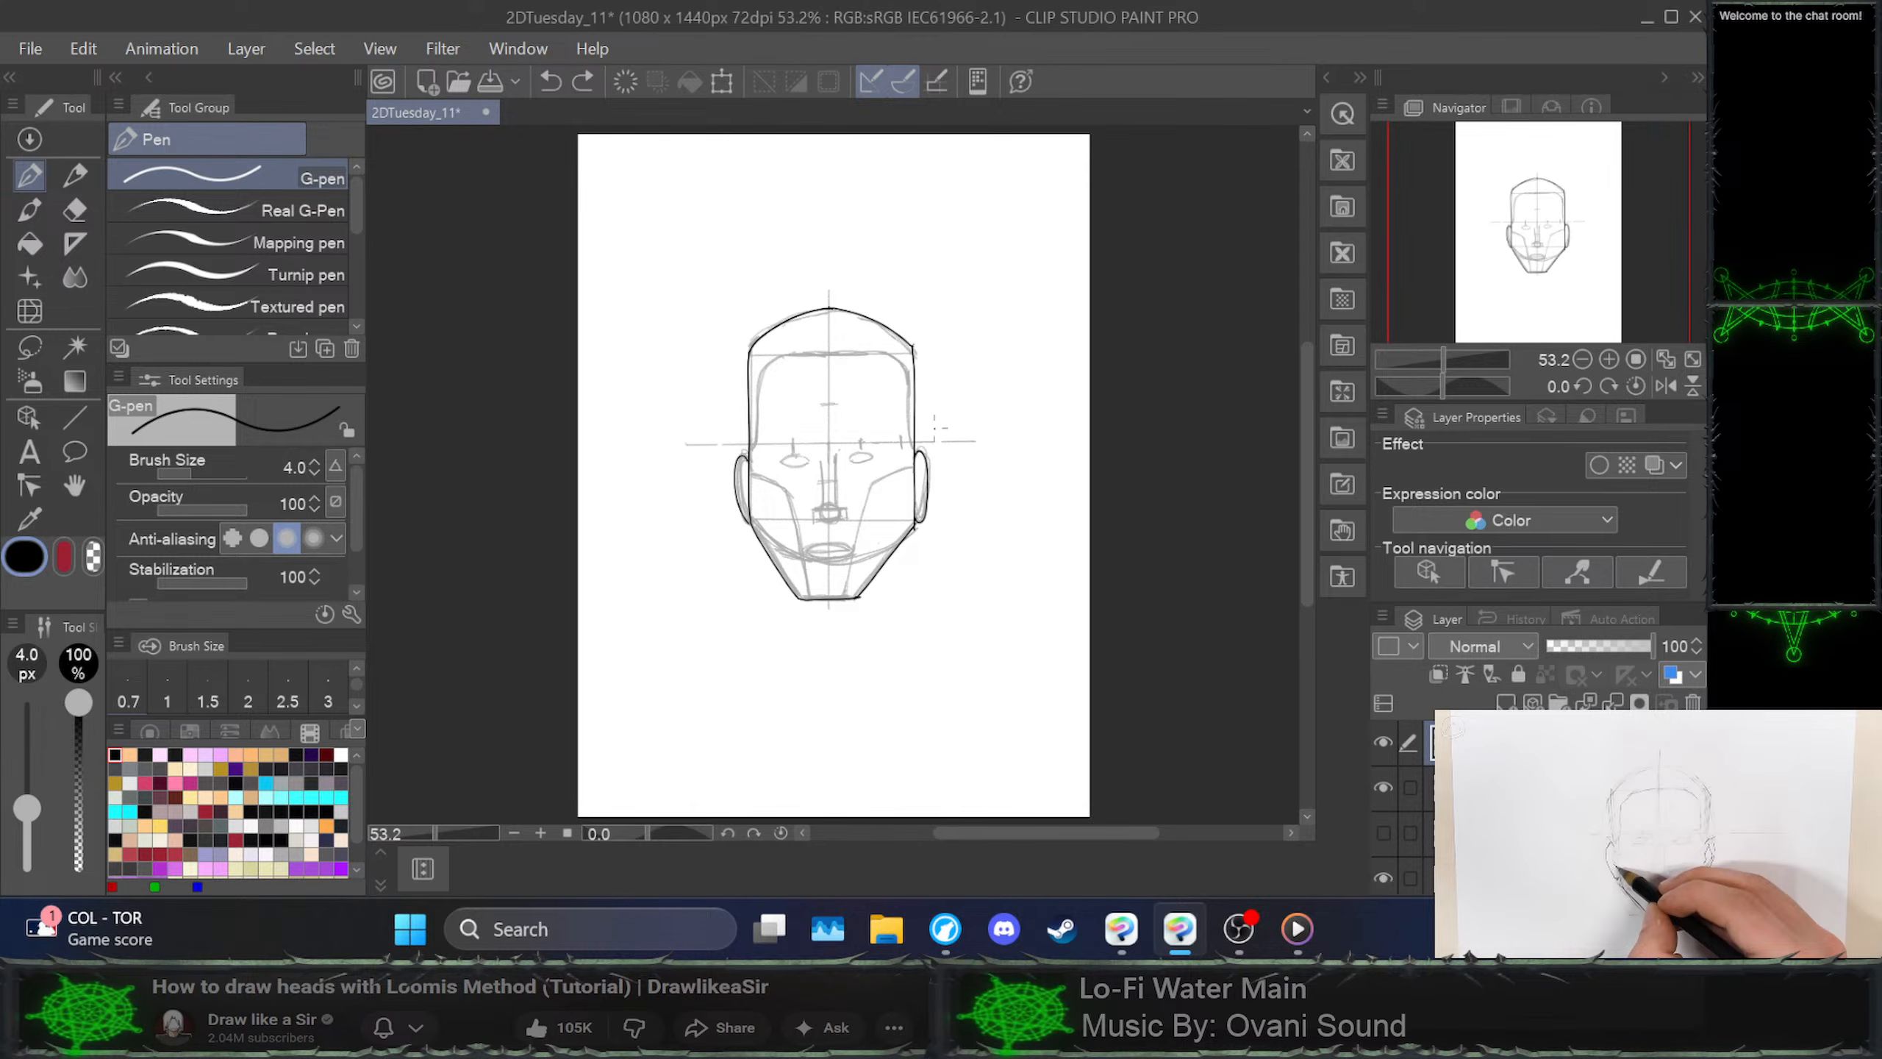
pyautogui.moveTo(908, 428); pyautogui.dragTo(911, 460)
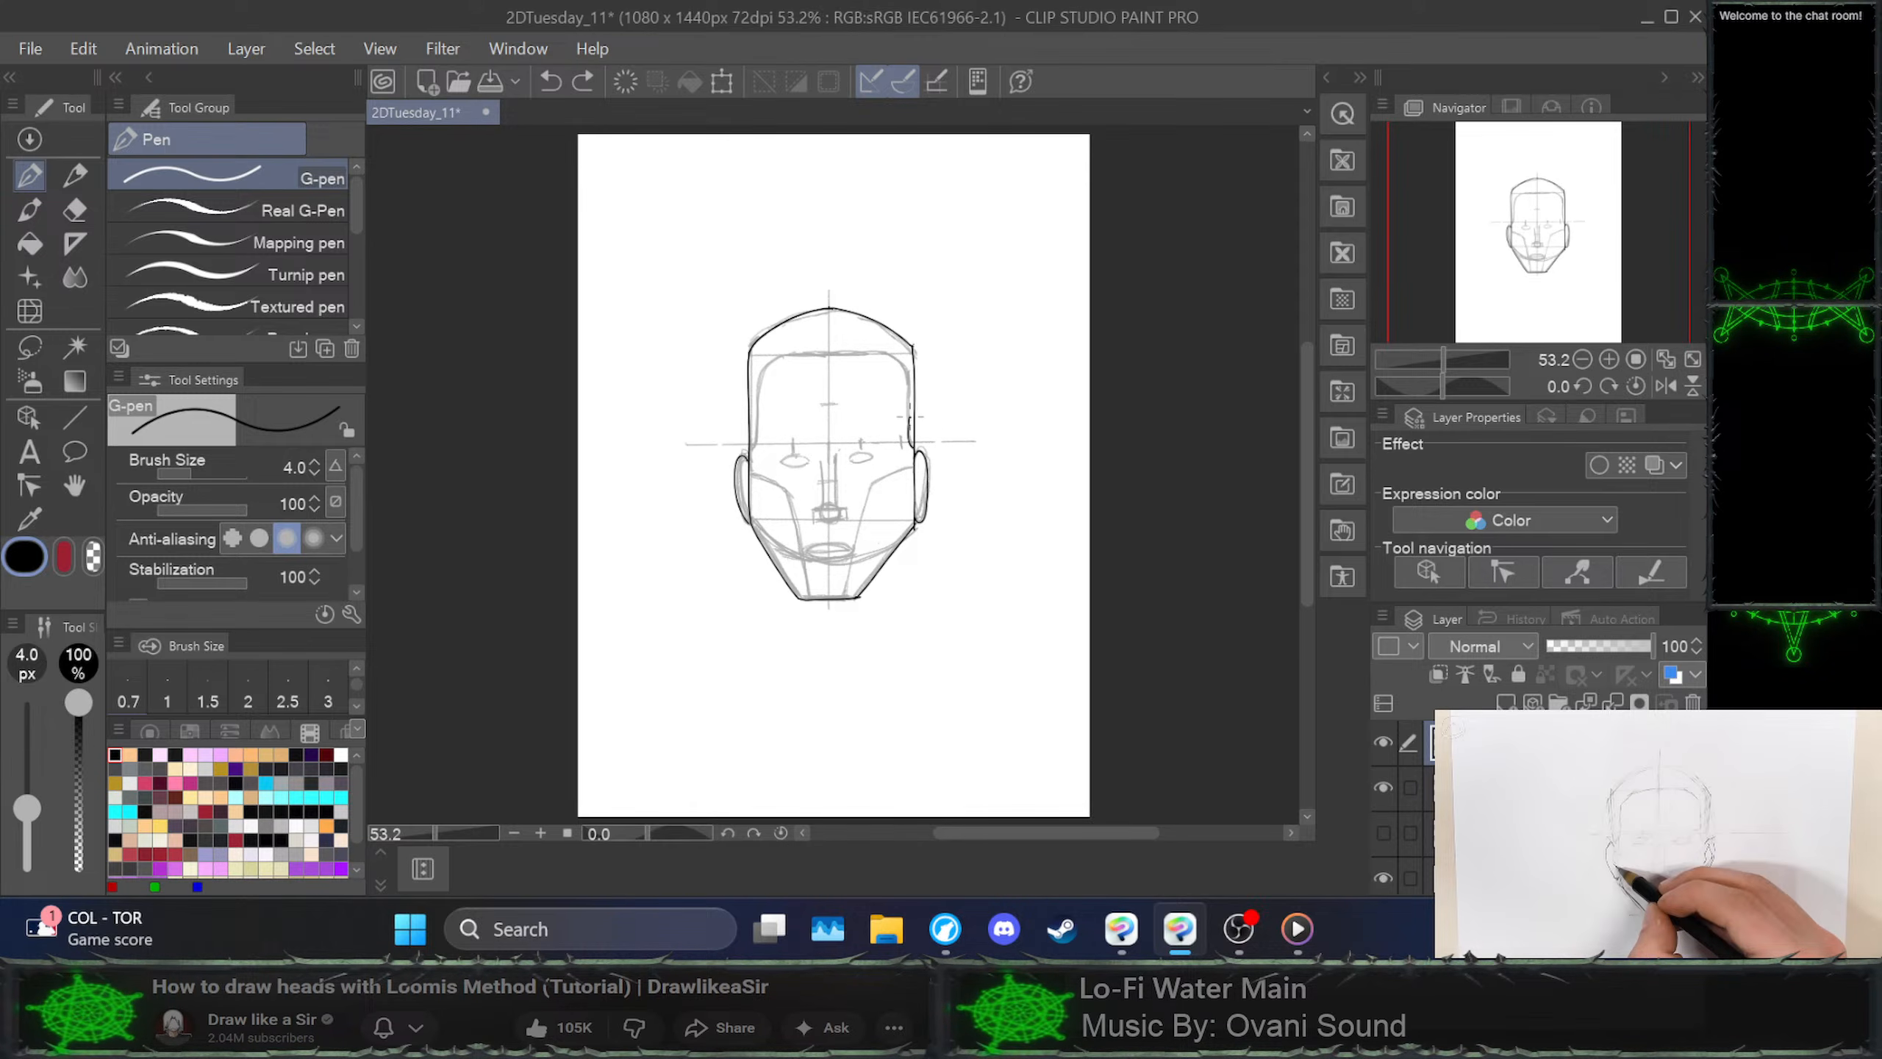
pyautogui.moveTo(910, 397); pyautogui.dragTo(914, 444)
pyautogui.hotkey('ctrl', 'z')
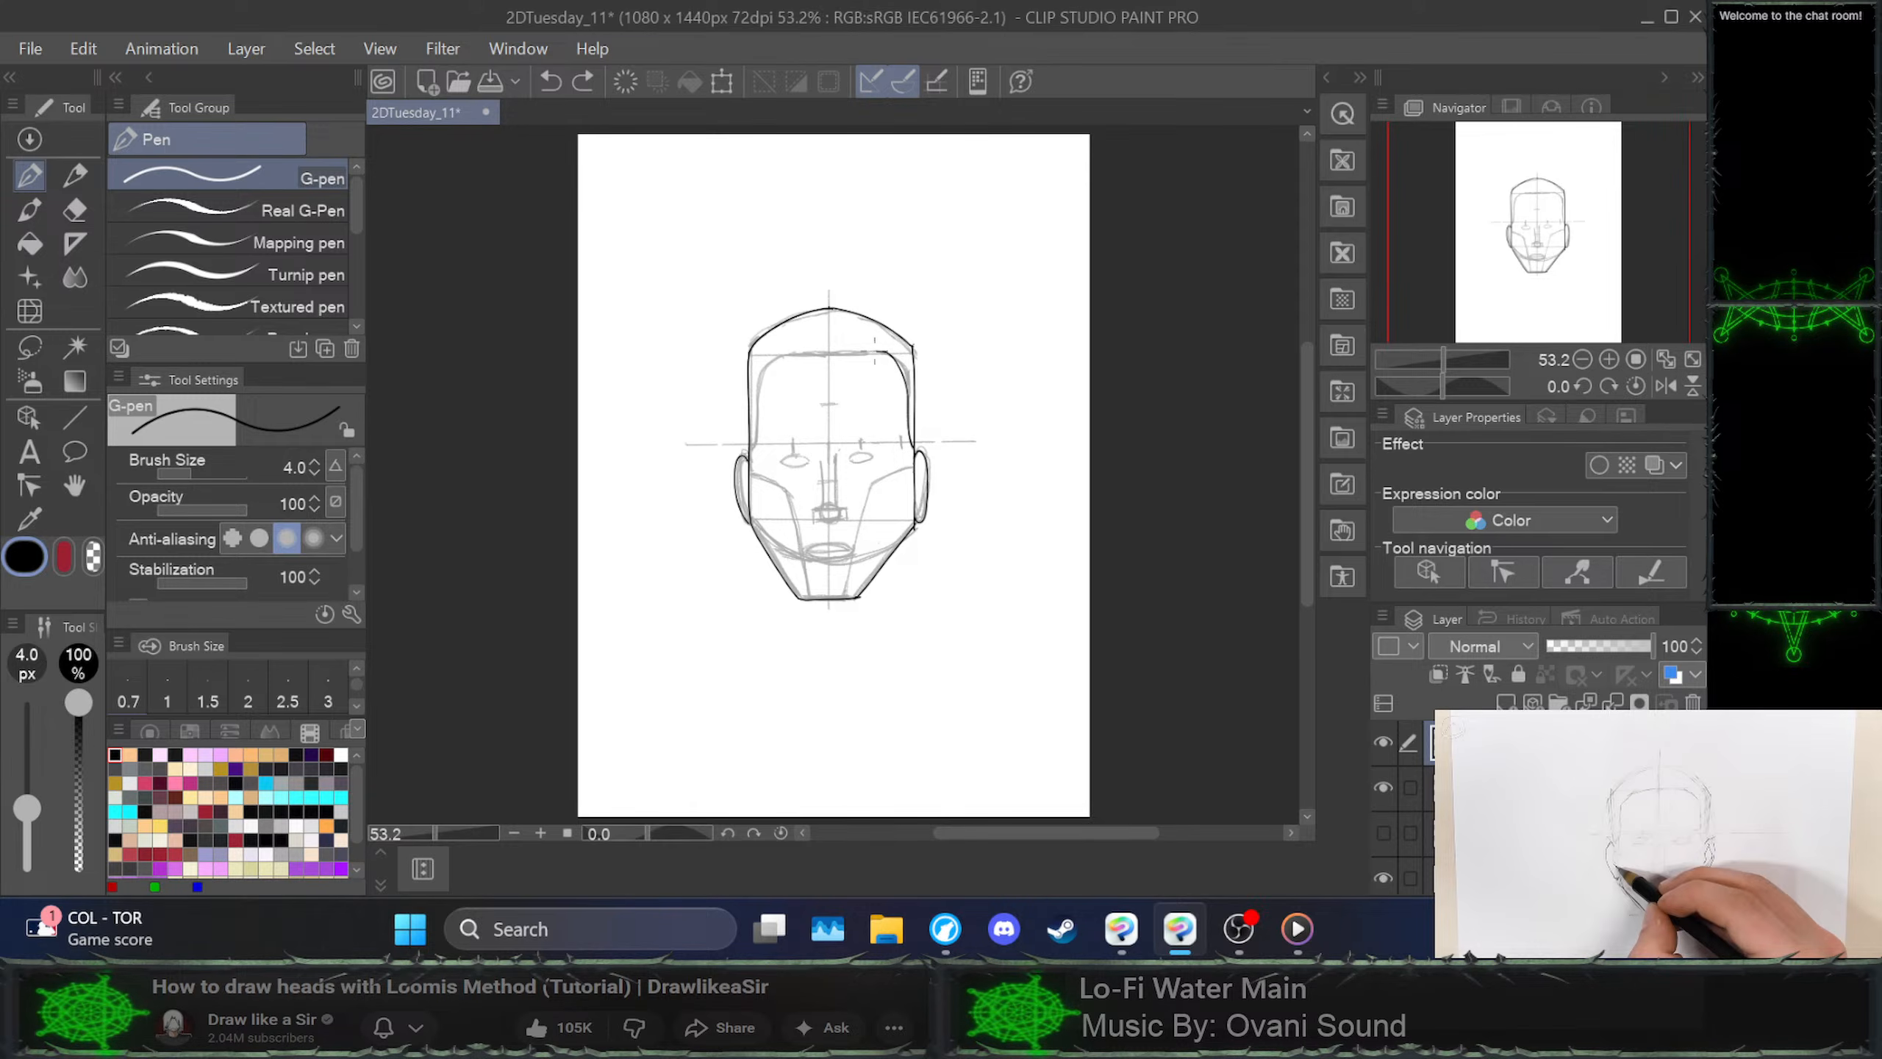
pyautogui.moveTo(844, 348); pyautogui.dragTo(832, 351)
pyautogui.hotkey('ctrl', 'z')
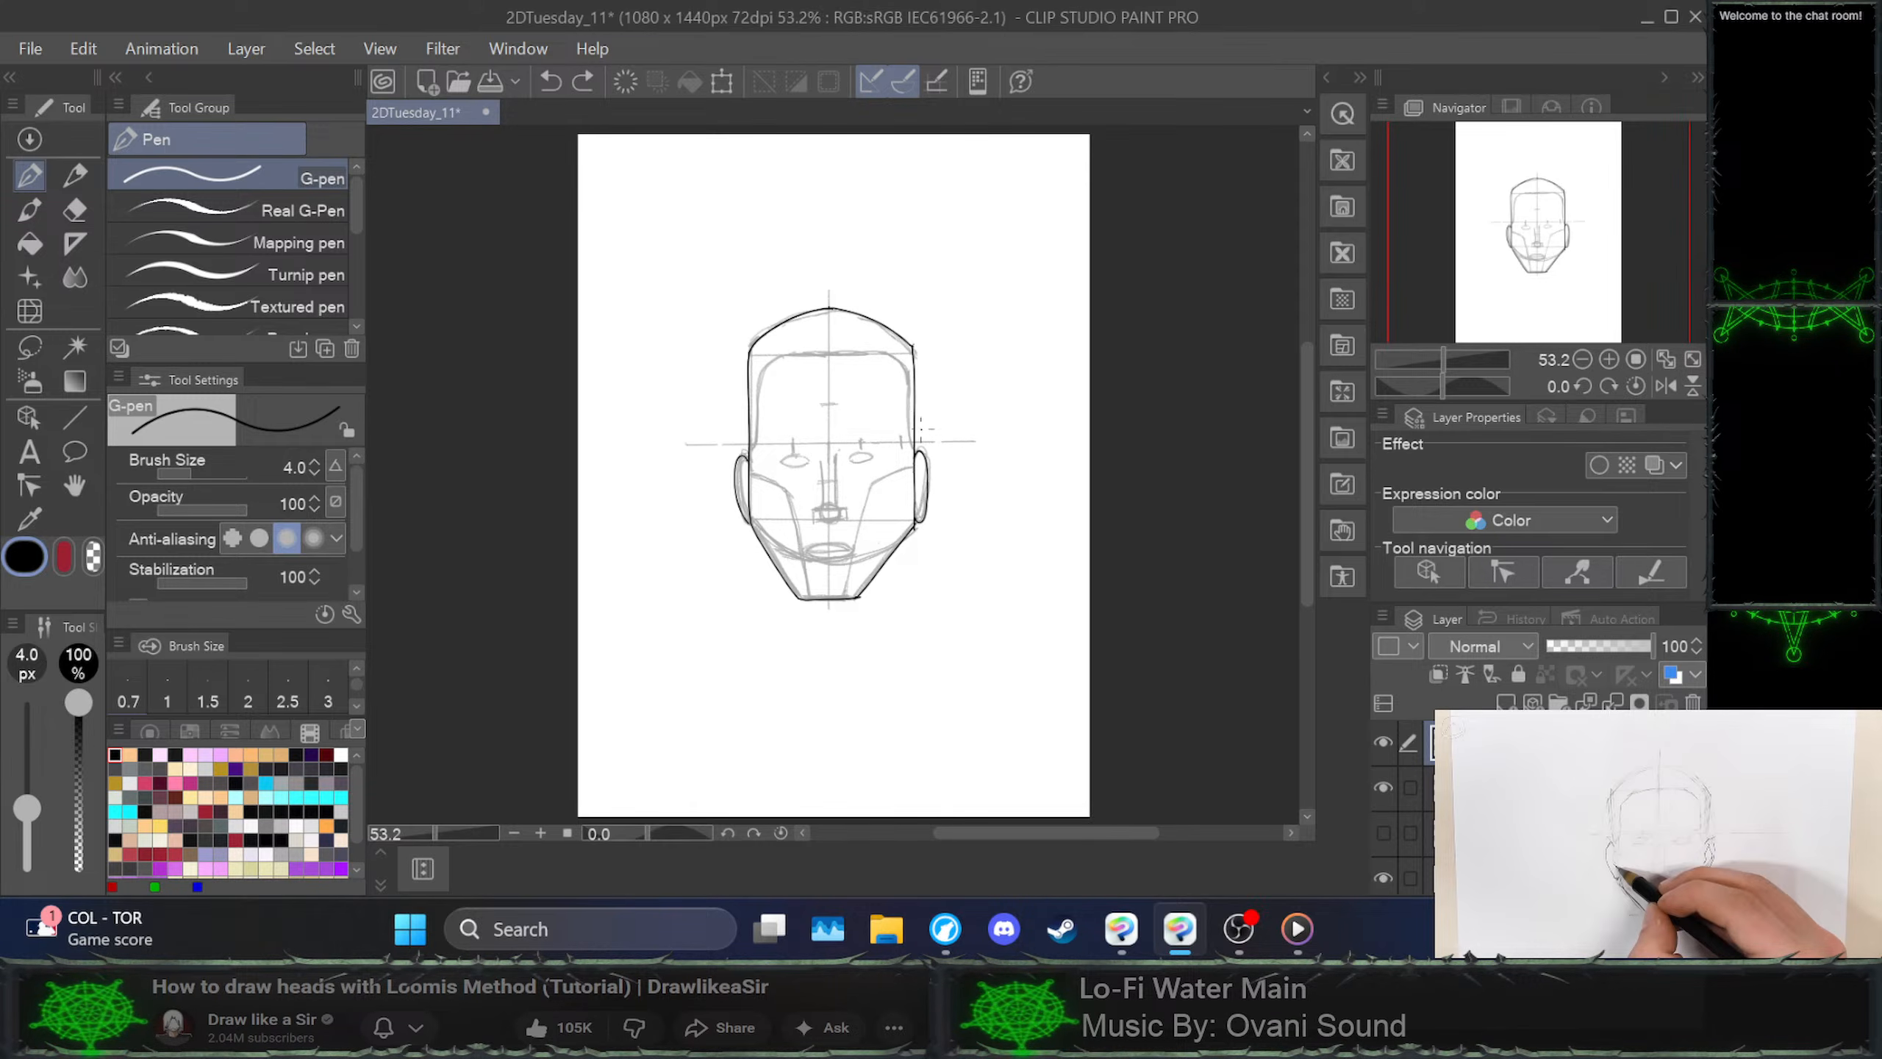
pyautogui.moveTo(953, 403)
pyautogui.mouseDown()
pyautogui.moveTo(1004, 433)
pyautogui.moveTo(1009, 285)
pyautogui.moveTo(1039, 375)
pyautogui.moveTo(1063, 296)
pyautogui.mouseUp()
pyautogui.hotkey('ctrl', 'z')
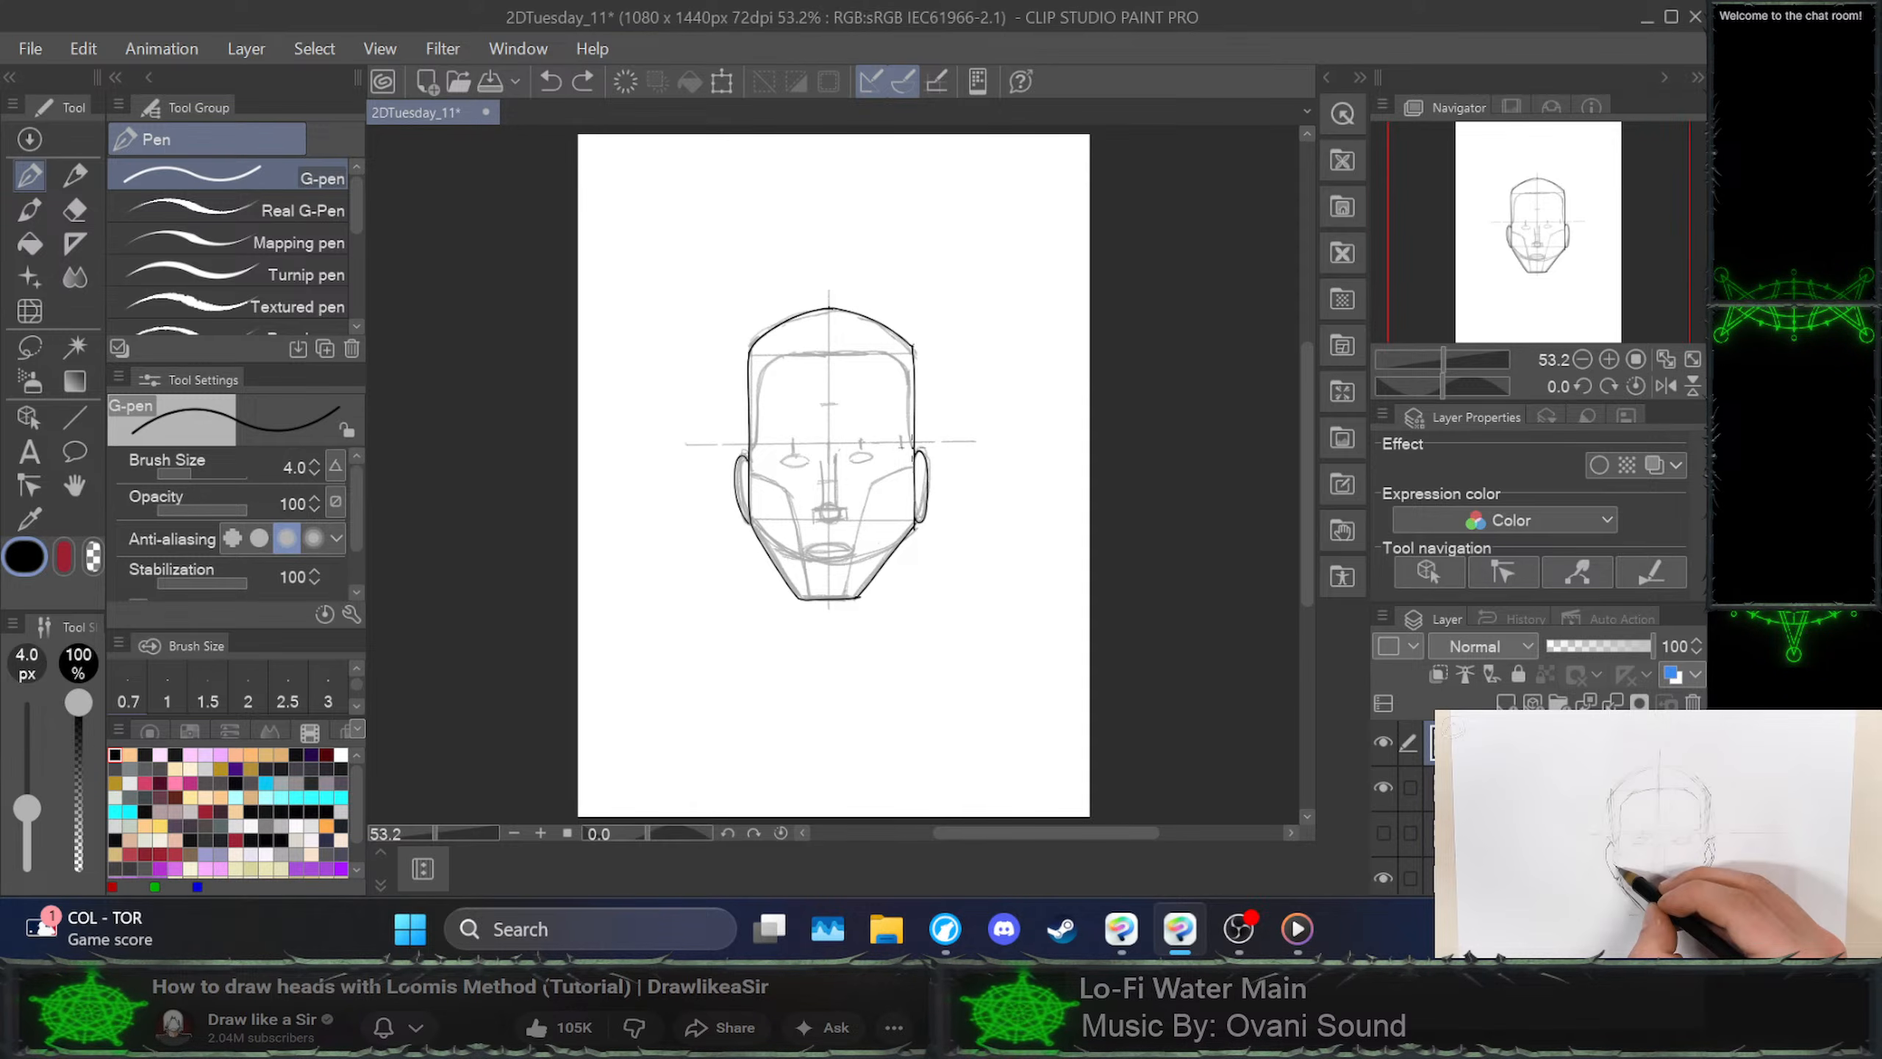
pyautogui.moveTo(912, 448)
pyautogui.mouseDown()
pyautogui.moveTo(891, 347)
pyautogui.moveTo(789, 352)
pyautogui.moveTo(765, 365)
pyautogui.moveTo(753, 465)
pyautogui.mouseUp()
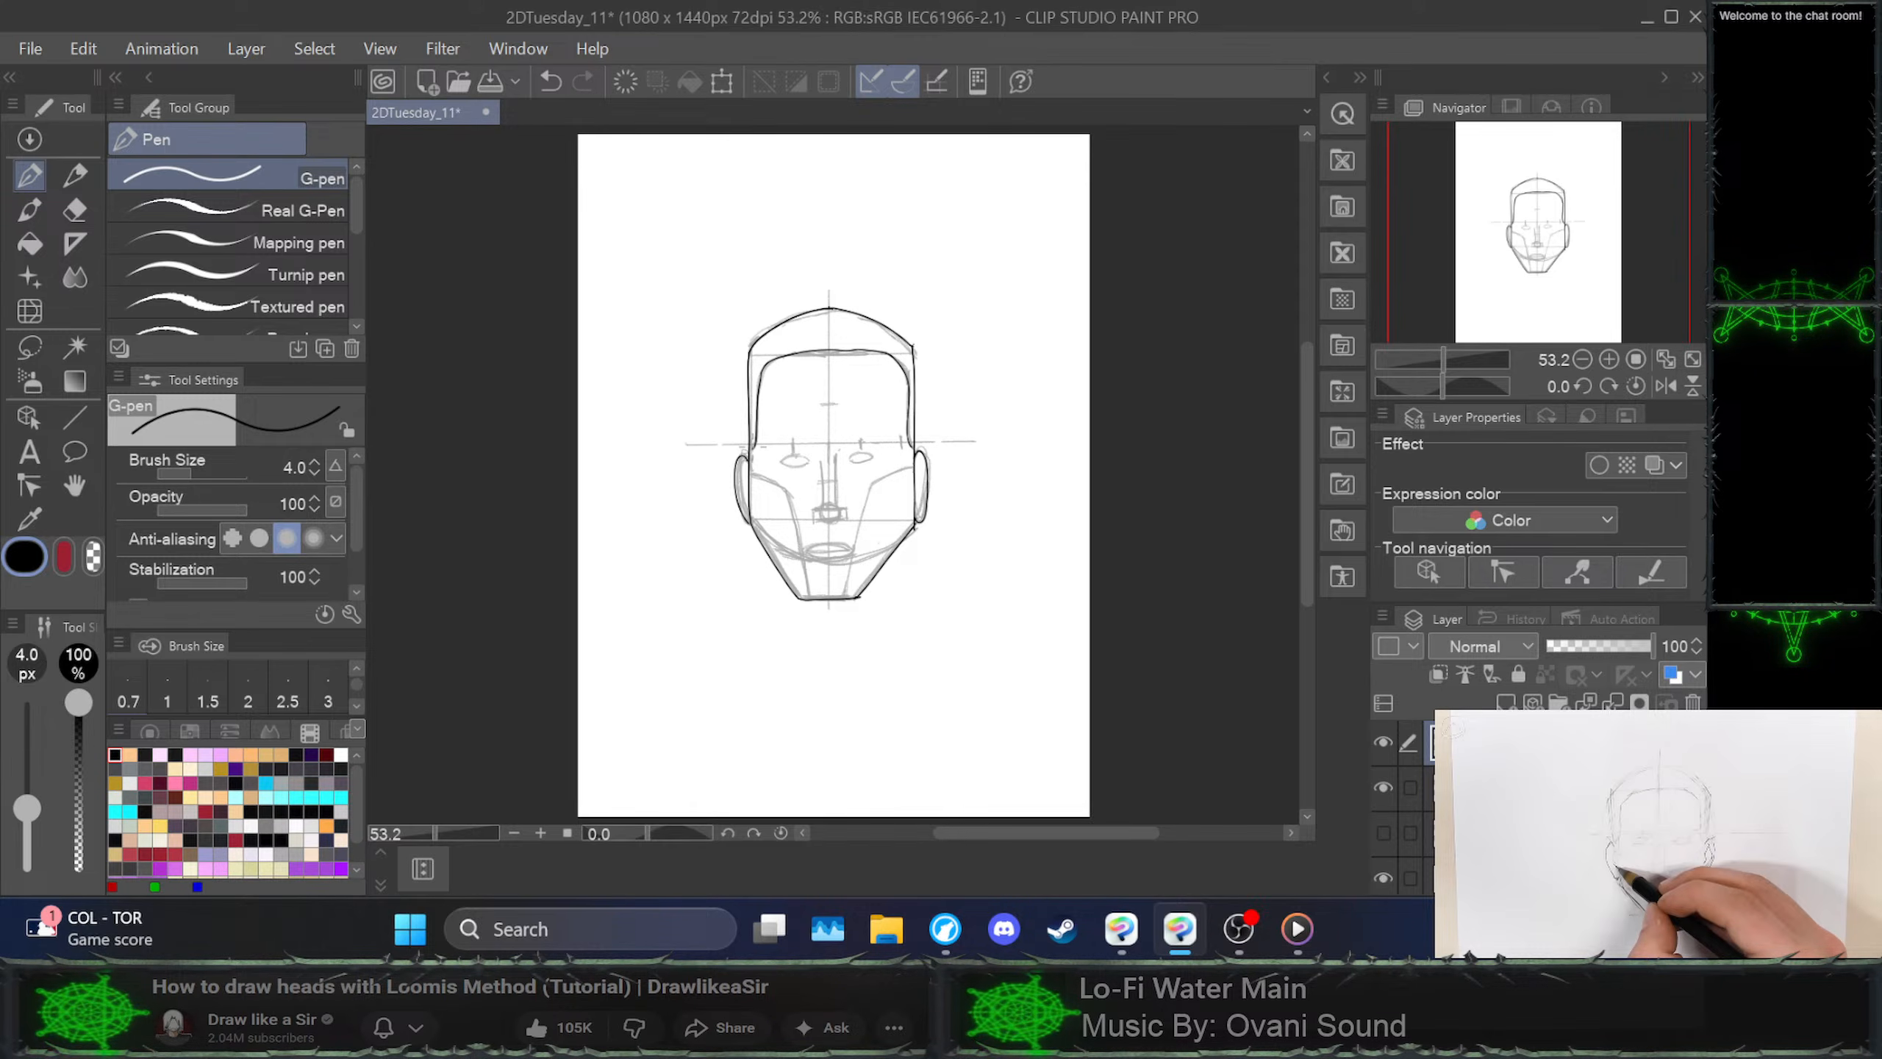
pyautogui.hotkey('ctrl', 'z')
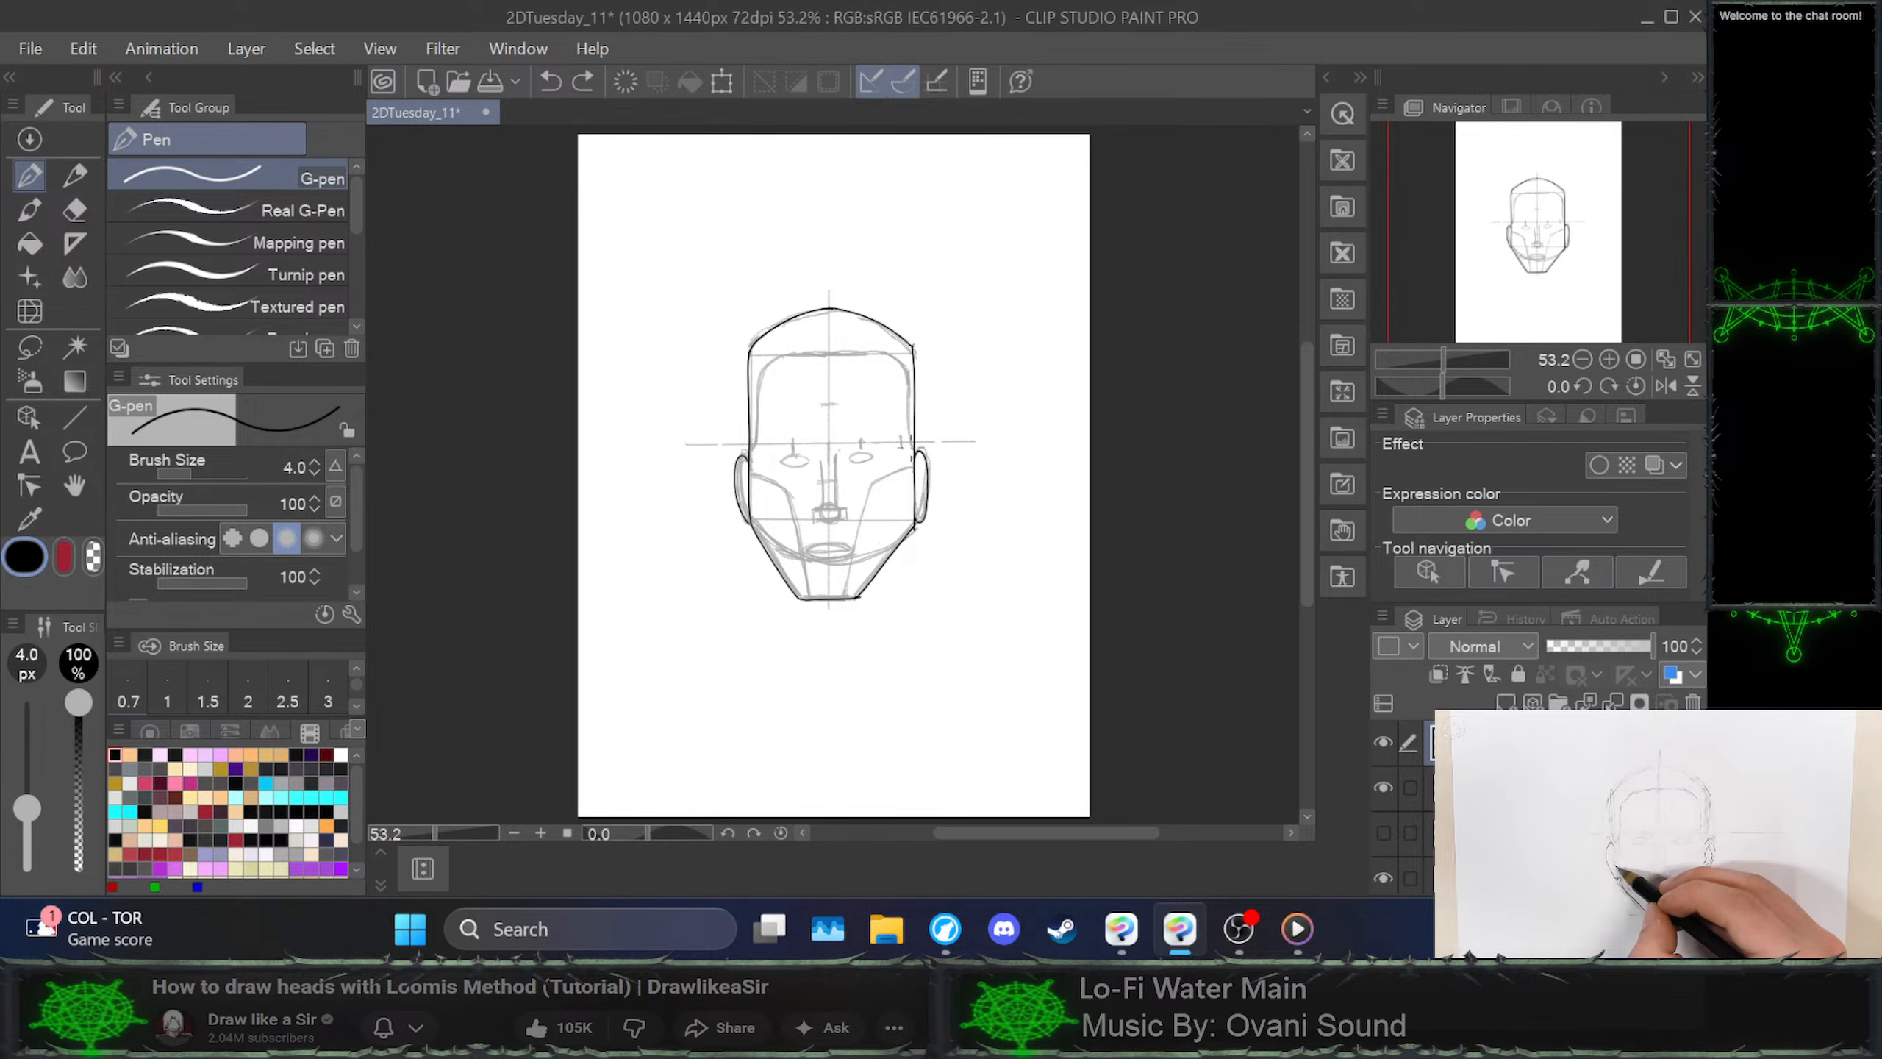
pyautogui.moveTo(903, 428)
pyautogui.mouseDown()
pyautogui.moveTo(910, 449)
pyautogui.moveTo(883, 349)
pyautogui.mouseUp()
pyautogui.hotkey('ctrl', 'z')
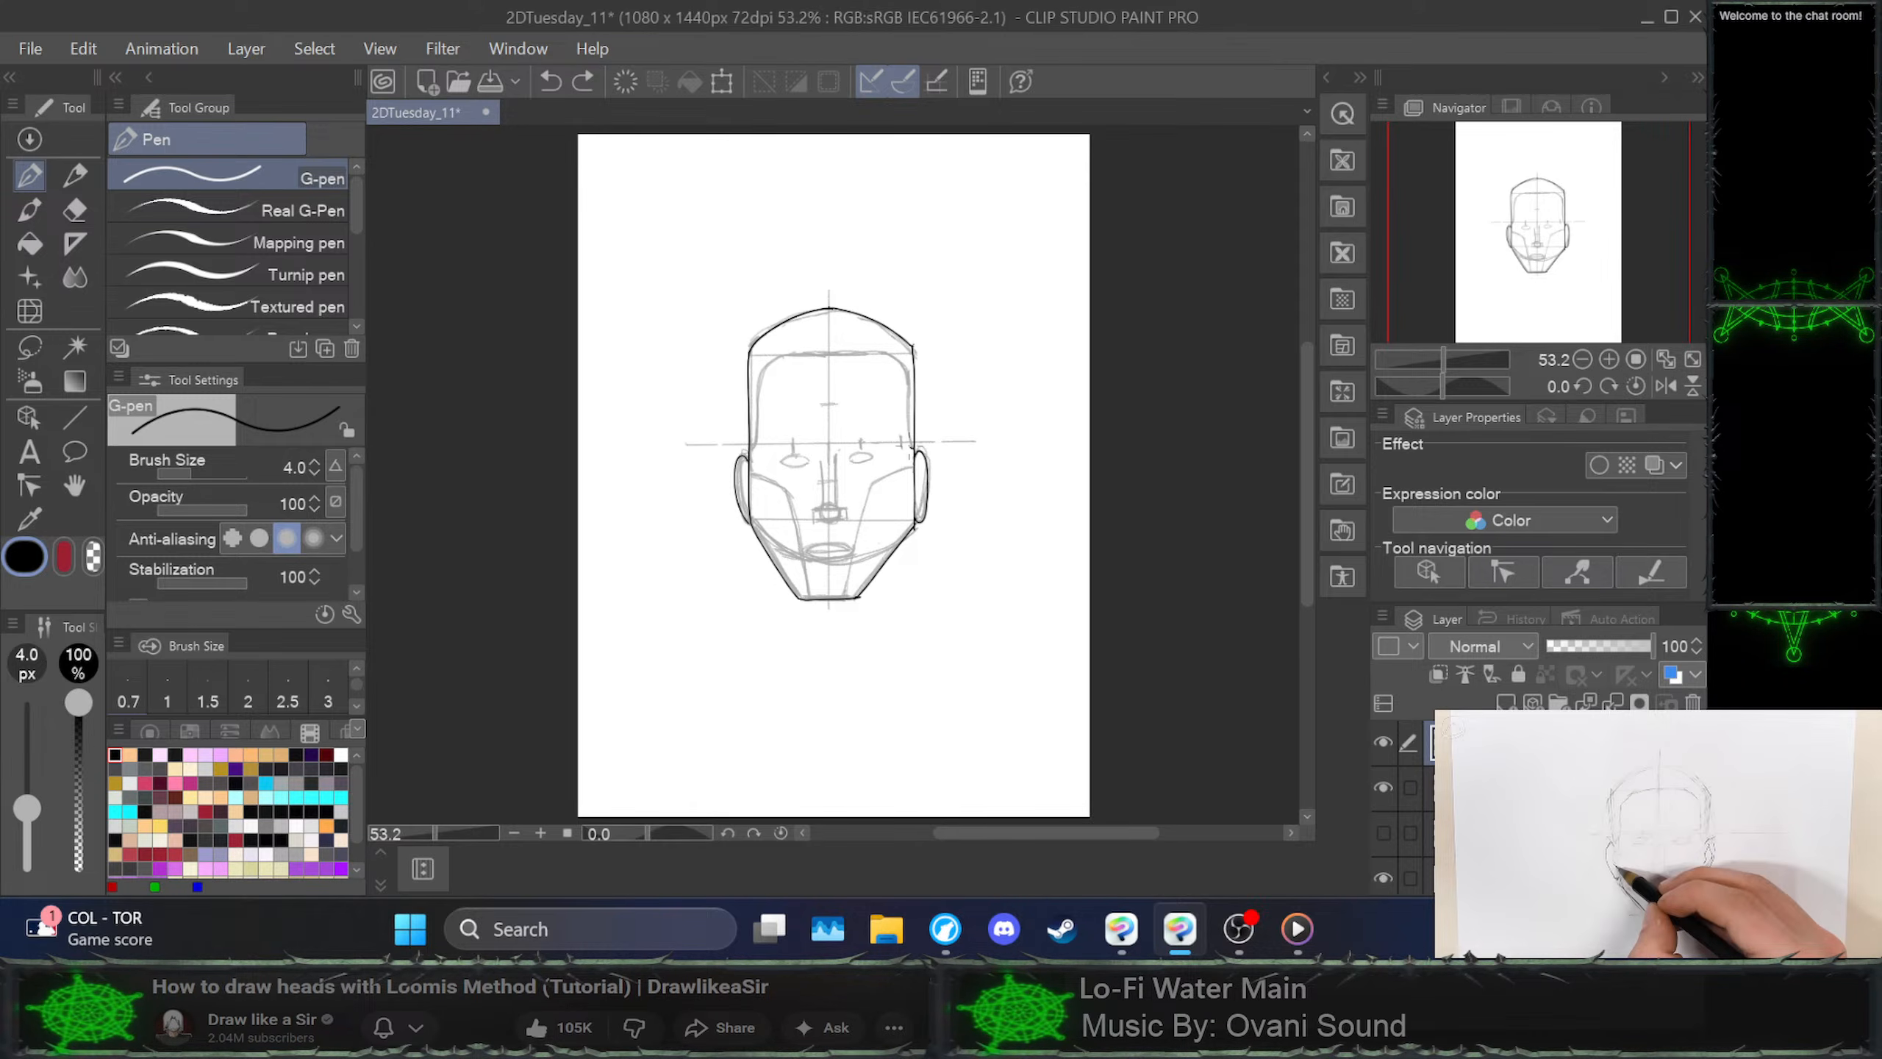
# Ink the hairline around the forehead, up from both brow-line ends and joined across the top with a gentle arch
pyautogui.moveTo(910, 385); pyautogui.dragTo(883, 348)
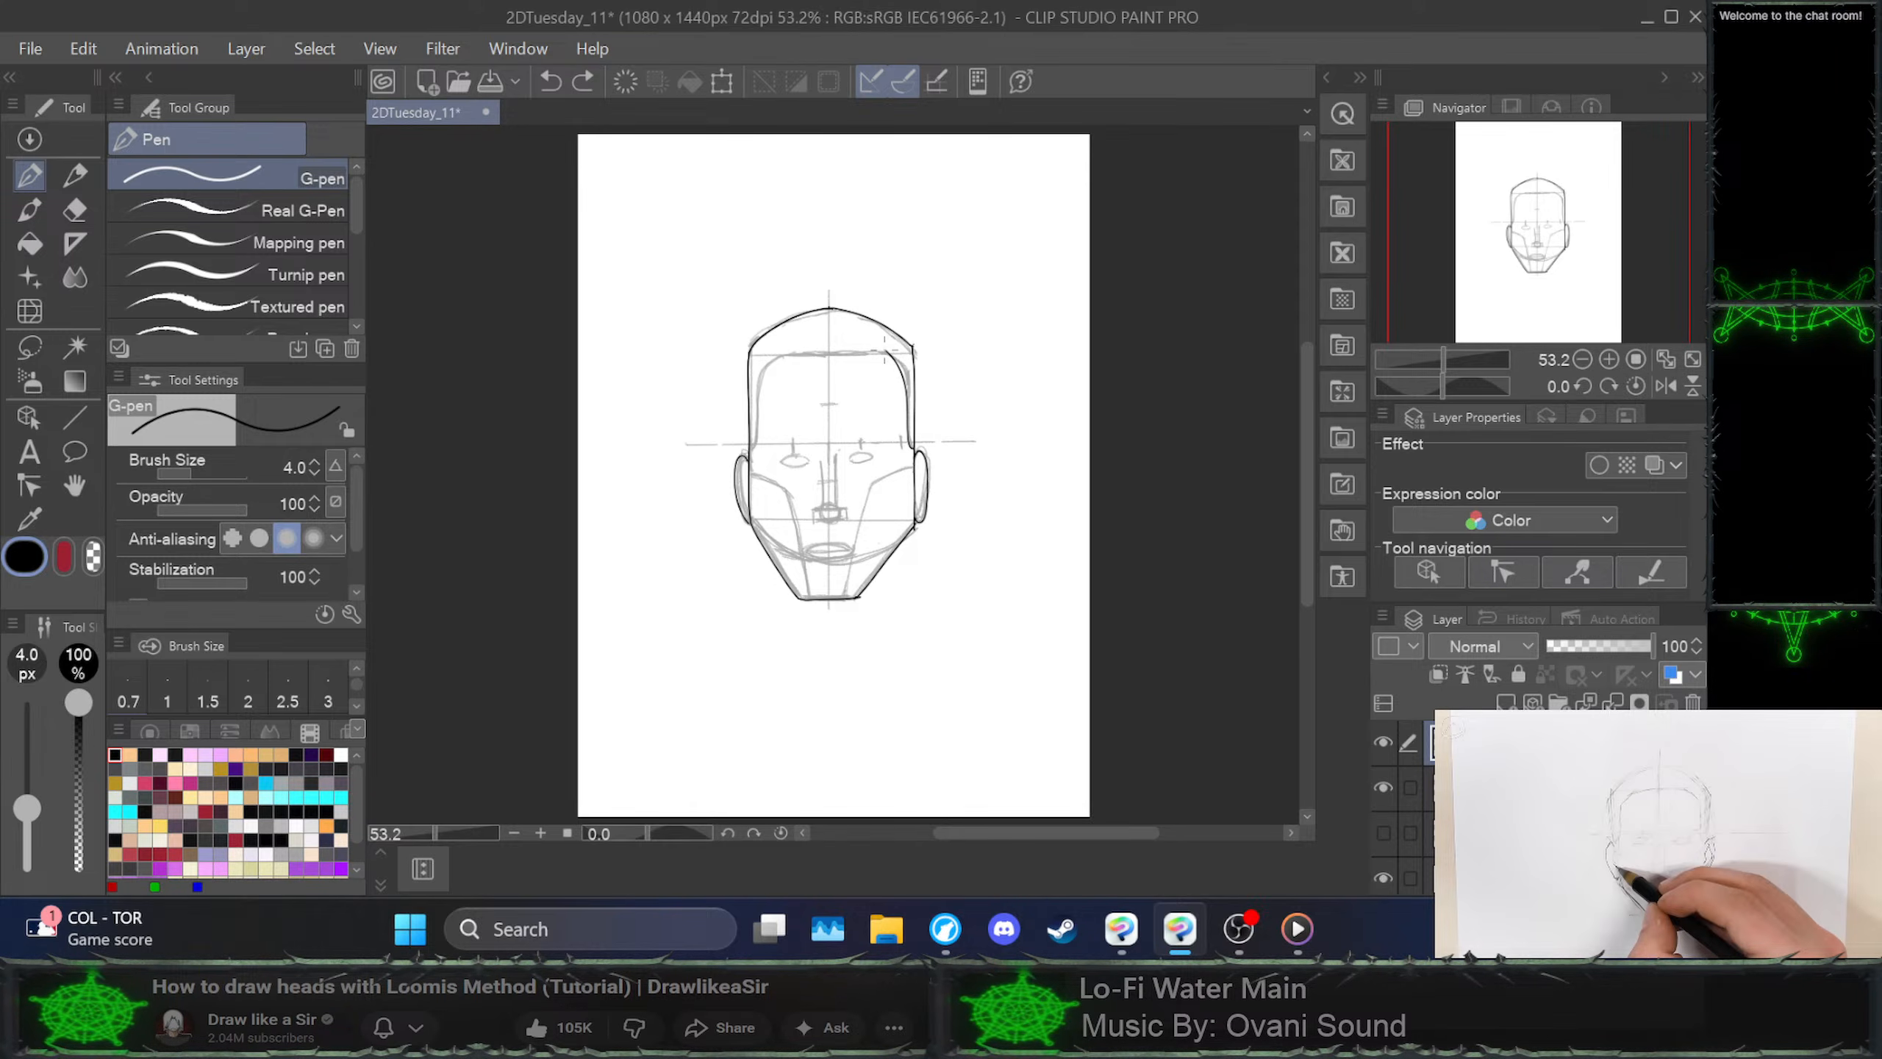
pyautogui.moveTo(755, 453)
pyautogui.mouseDown()
pyautogui.moveTo(758, 374)
pyautogui.moveTo(782, 348)
pyautogui.moveTo(835, 346)
pyautogui.mouseUp()
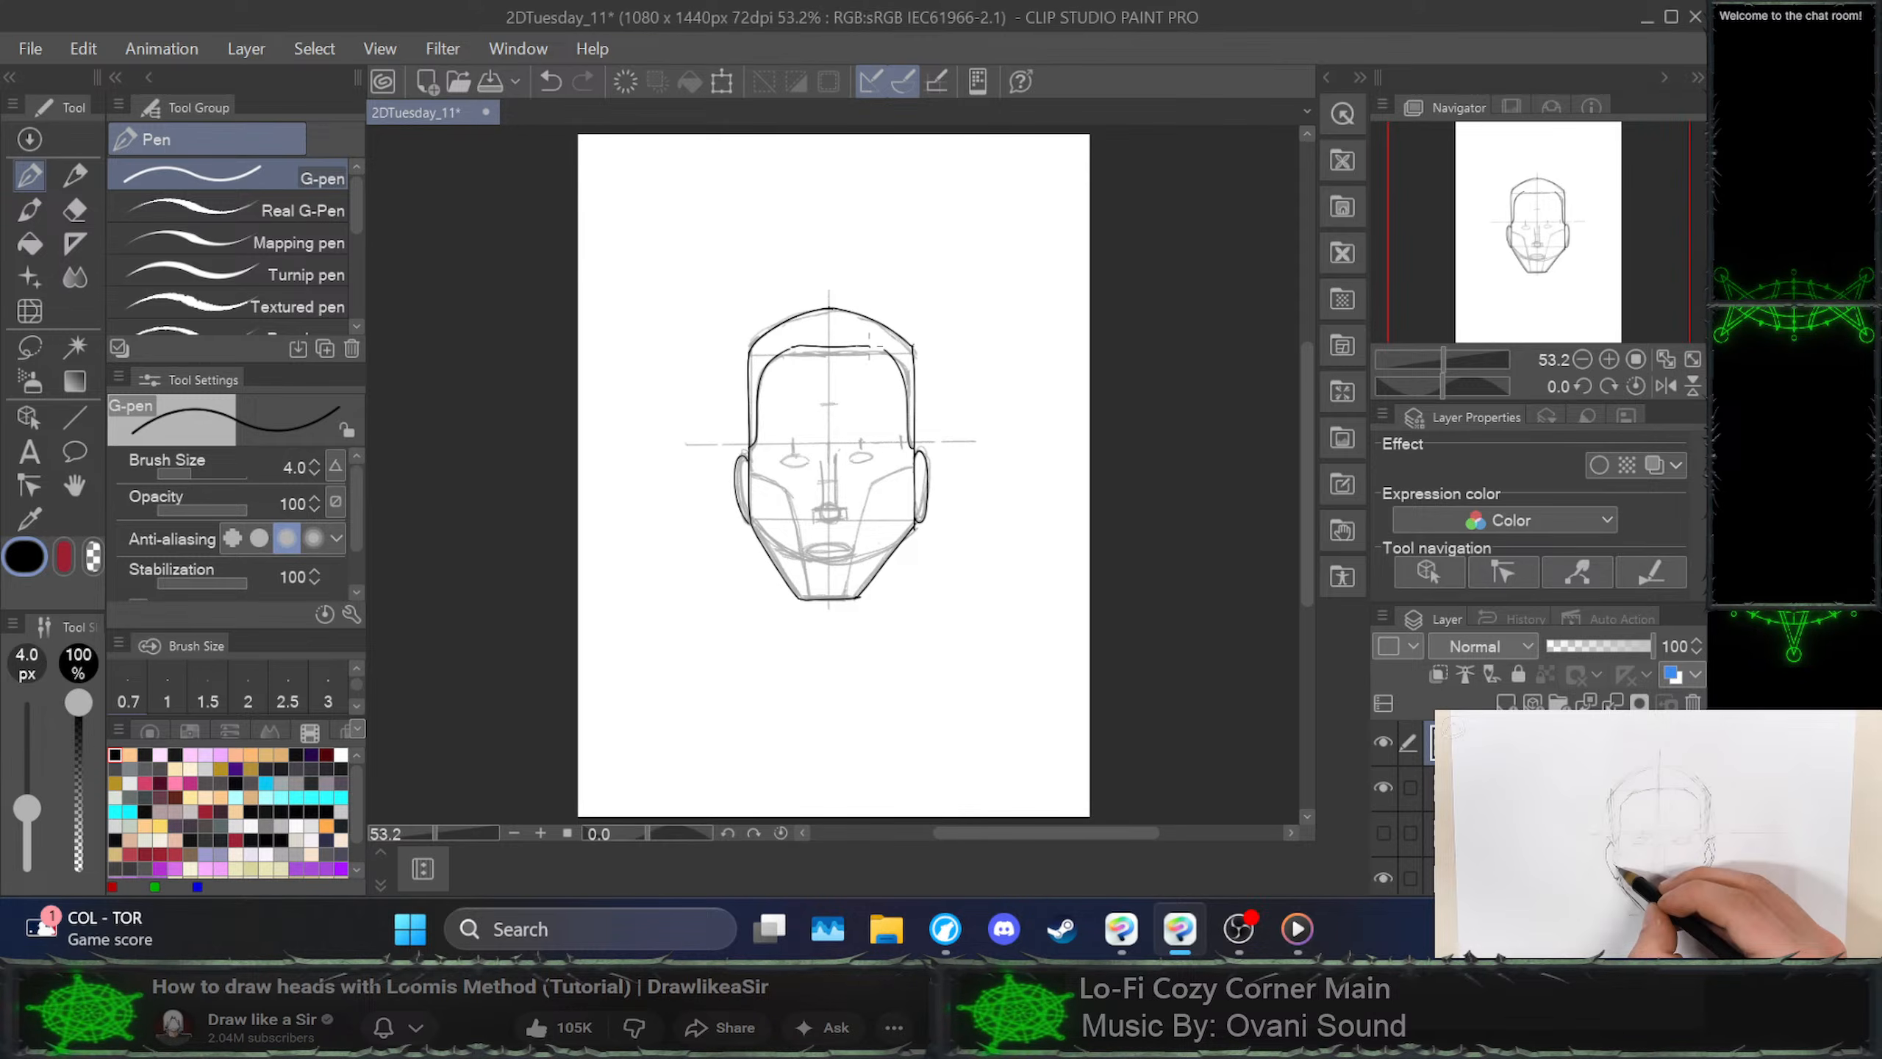
pyautogui.hotkey('ctrl', 'z')
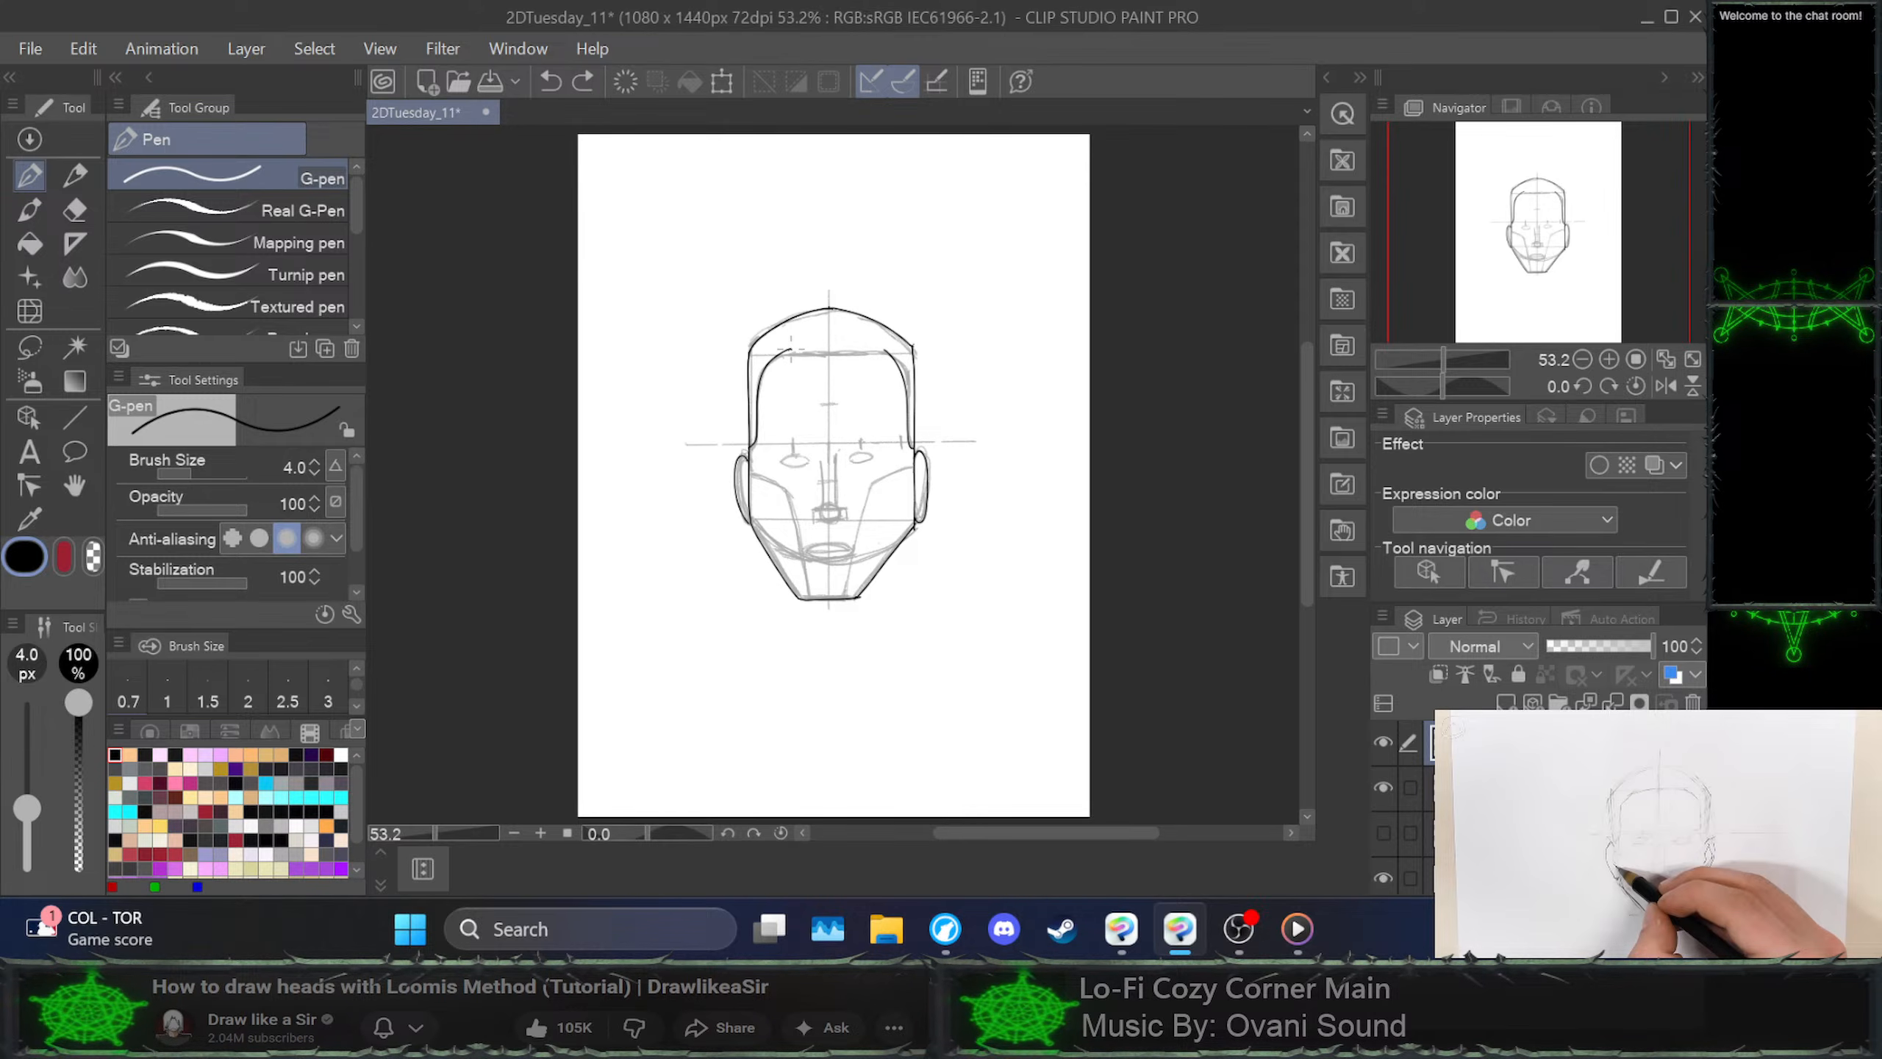
pyautogui.moveTo(854, 344); pyautogui.dragTo(906, 346)
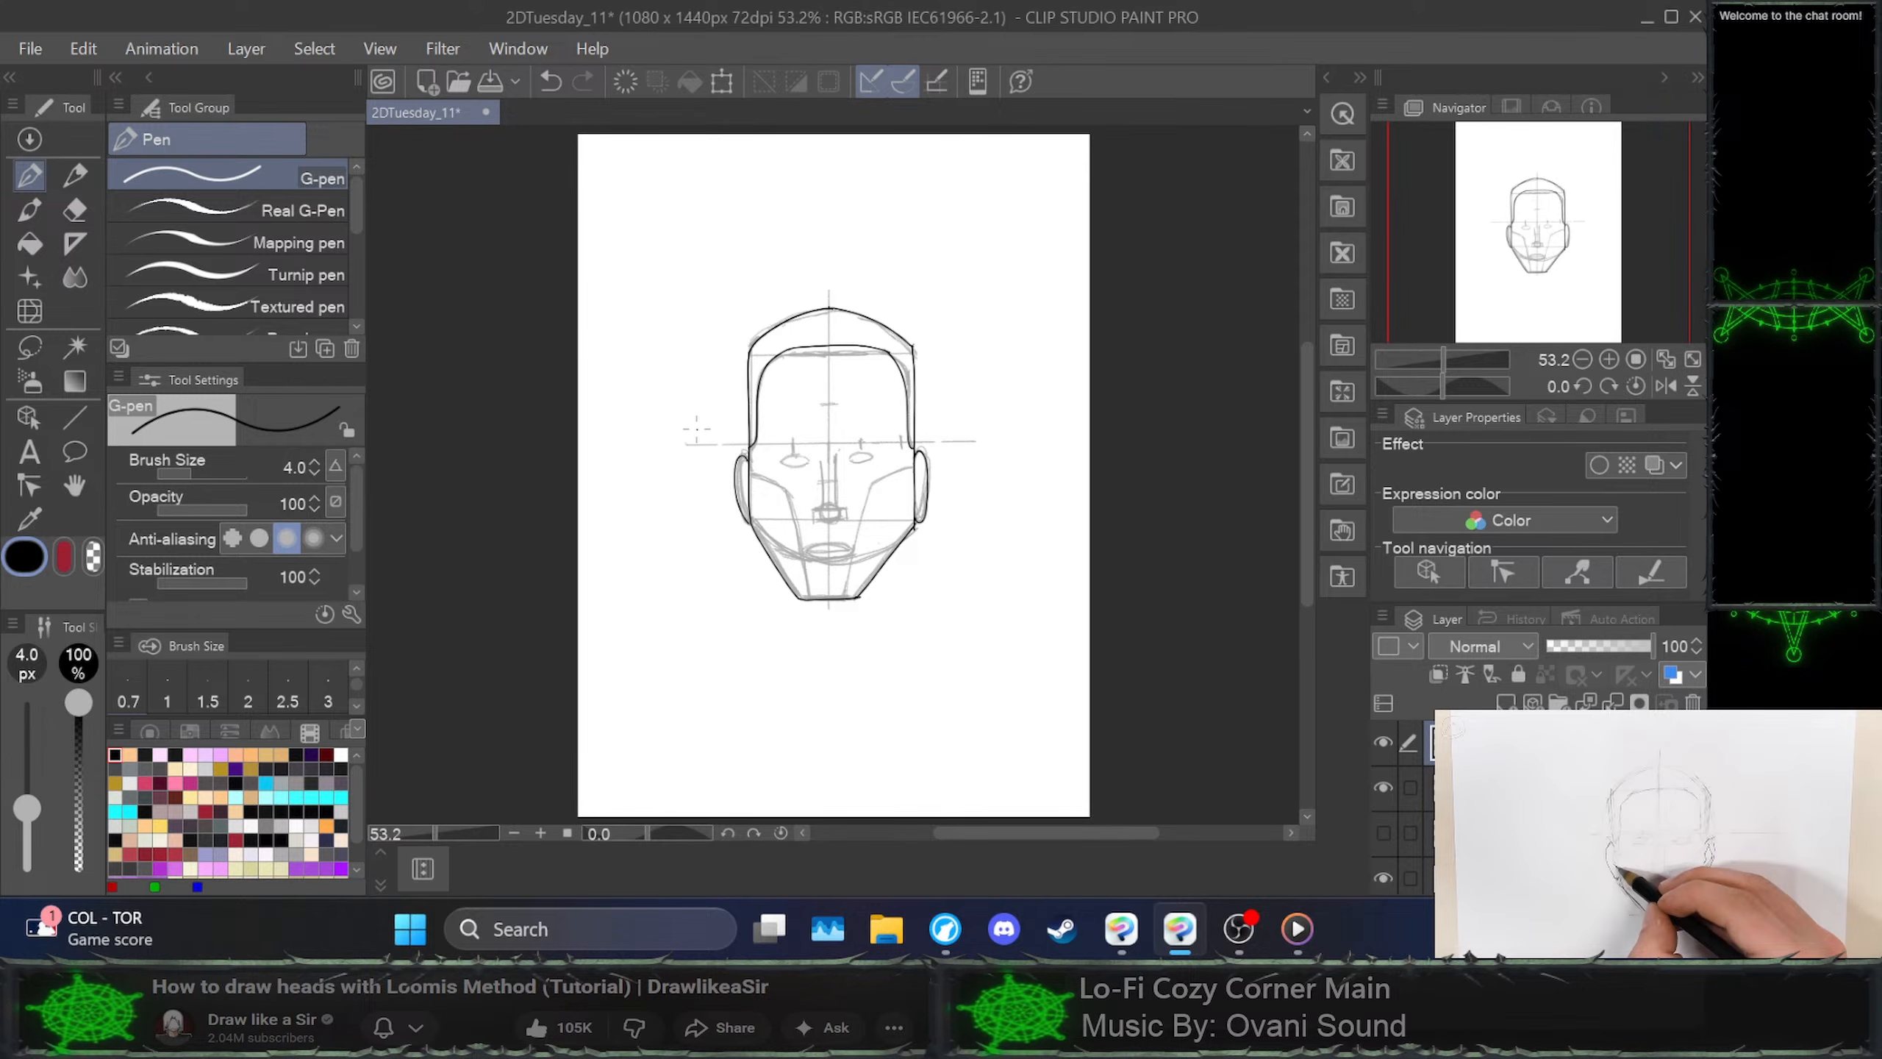
# Play the reference video onward to the detailed ears and face, and ink the inner folds of the left ear
pyautogui.click(1658, 833)
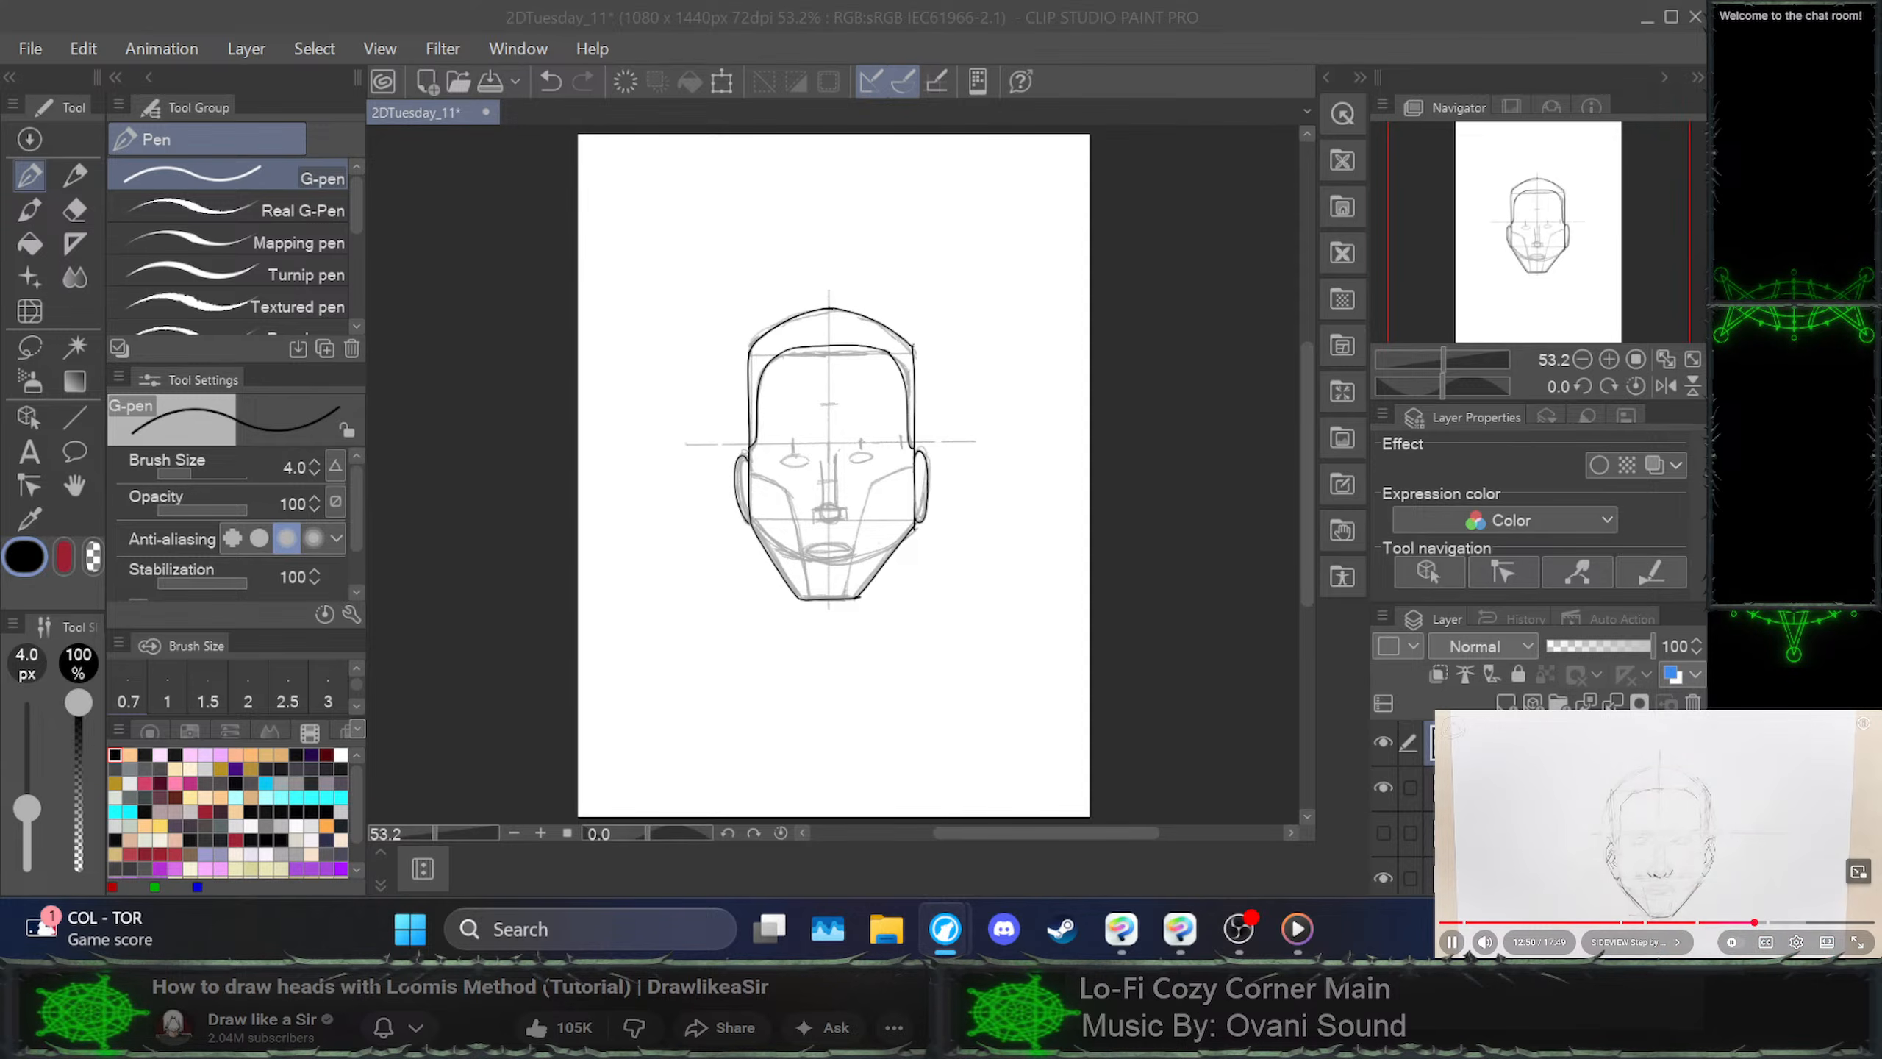
pyautogui.press('space')
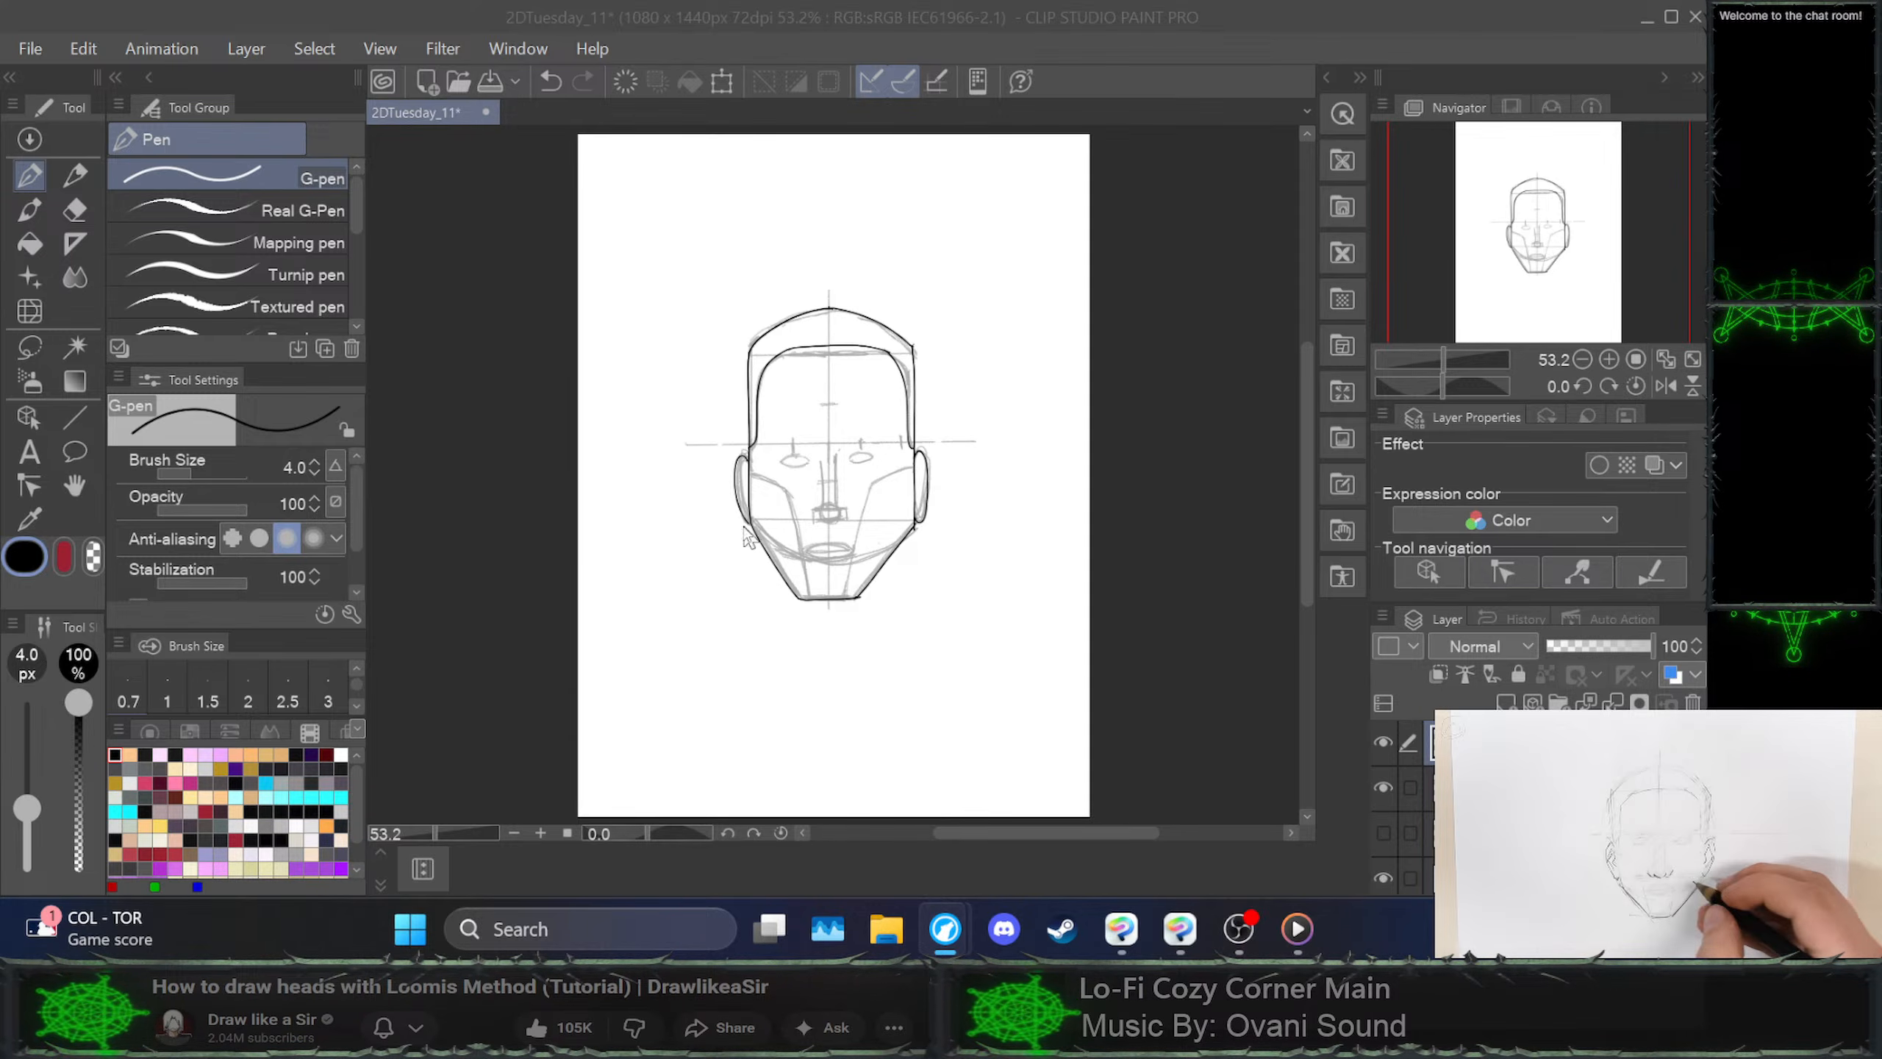
pyautogui.click(745, 486)
pyautogui.moveTo(744, 486); pyautogui.dragTo(748, 489)
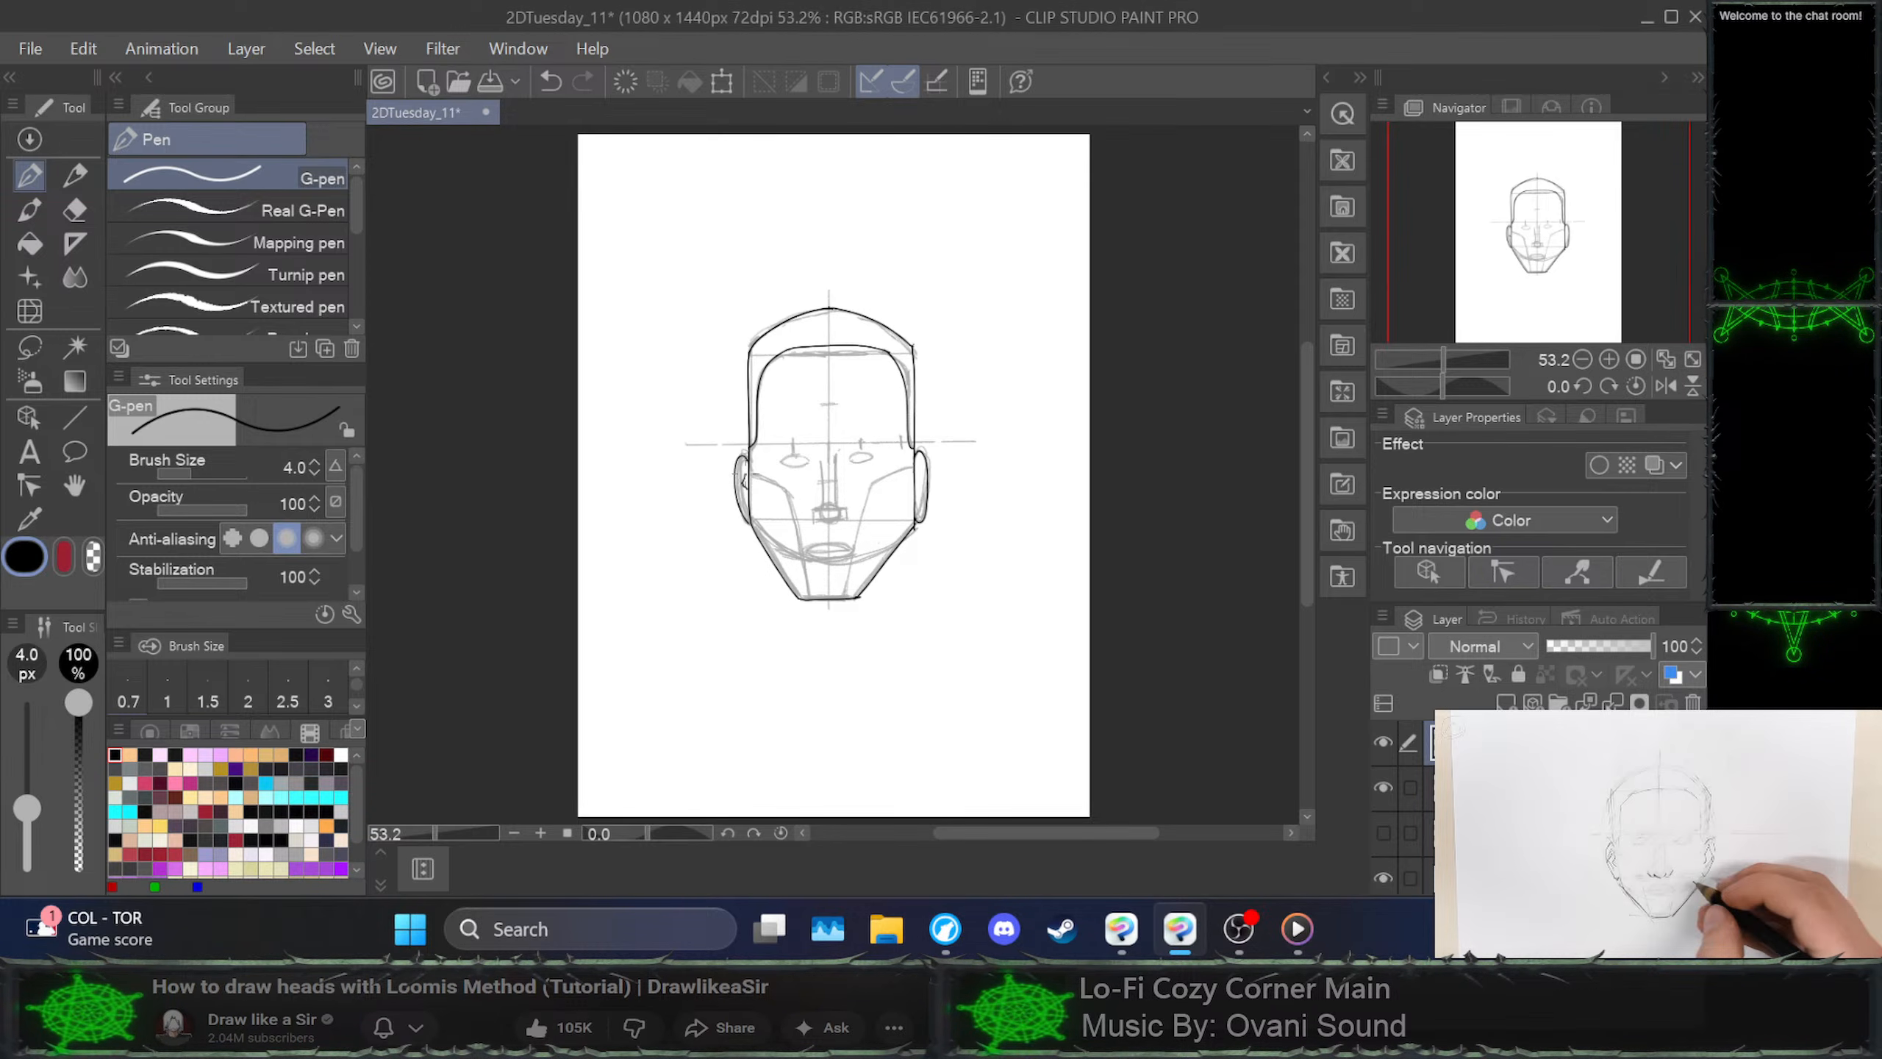
pyautogui.moveTo(744, 460); pyautogui.dragTo(756, 511)
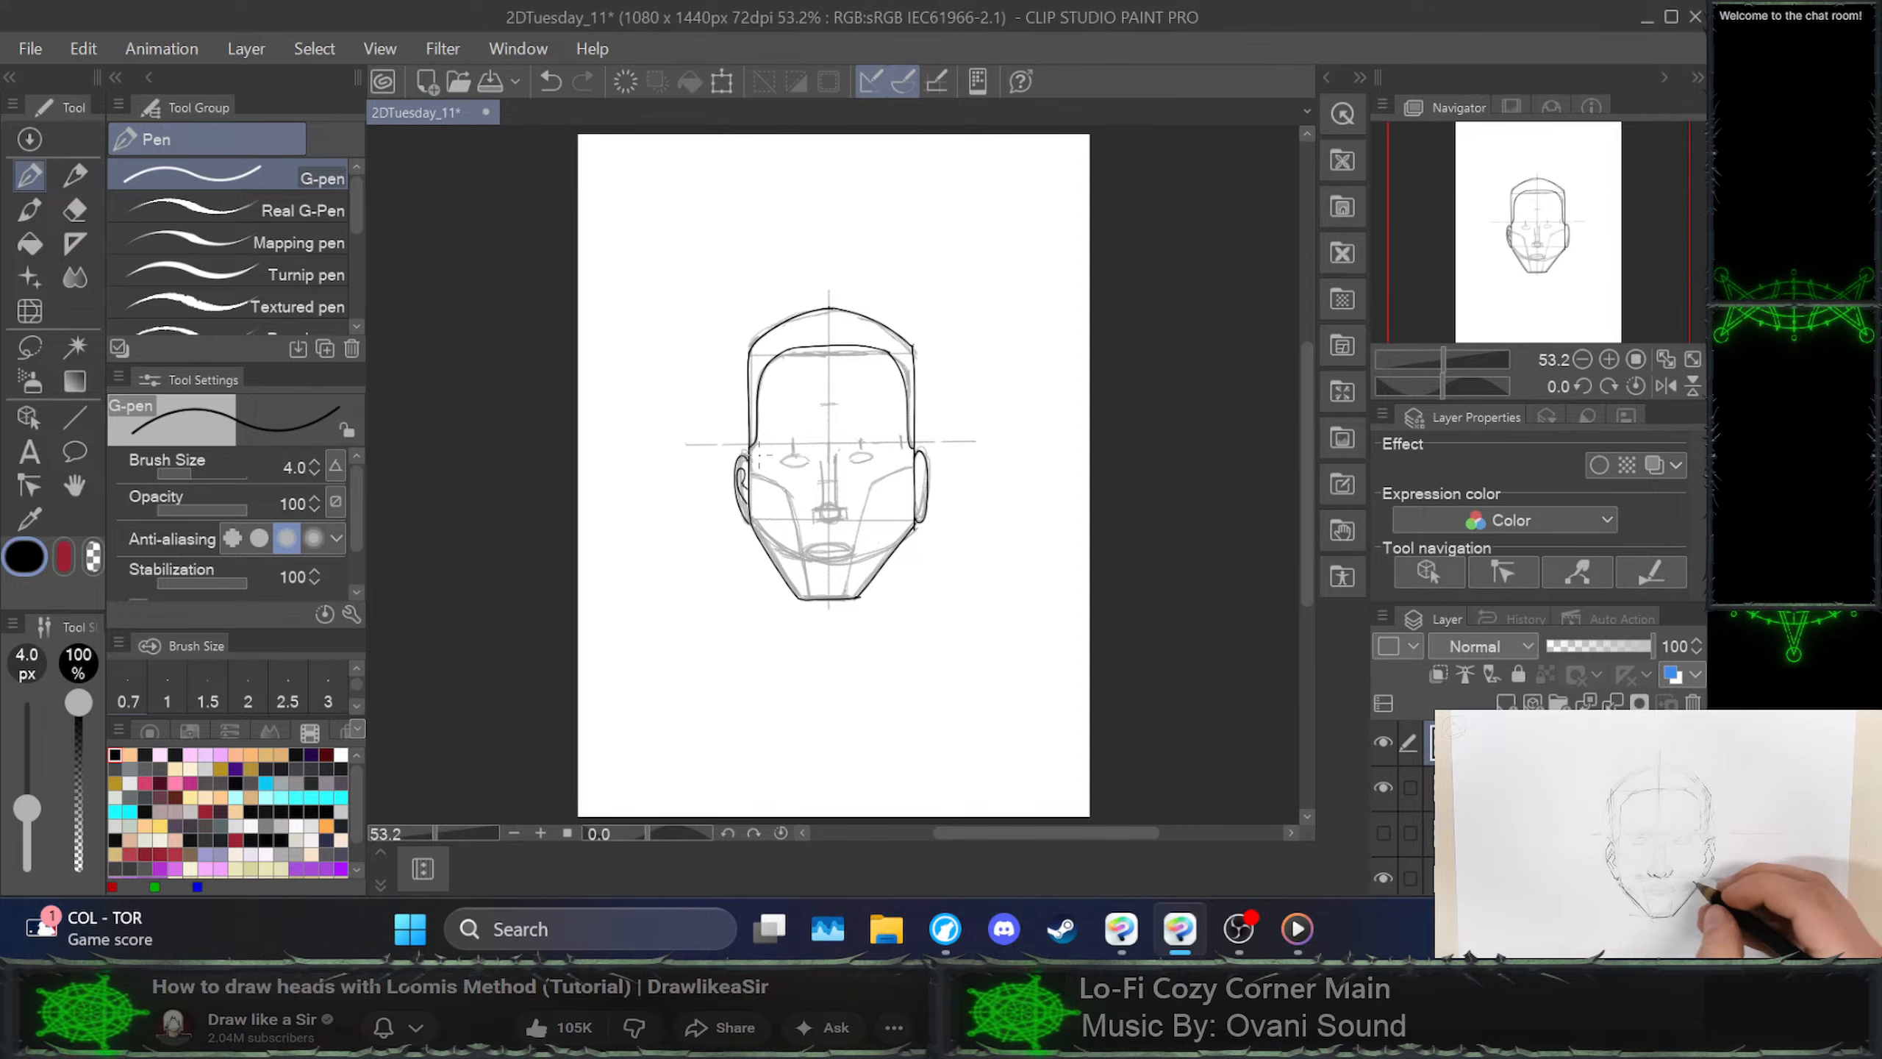
# Undo the last inner line of the left ear and re-ink its inner folds inside the ear outline
pyautogui.hotkey('ctrl', 'z')
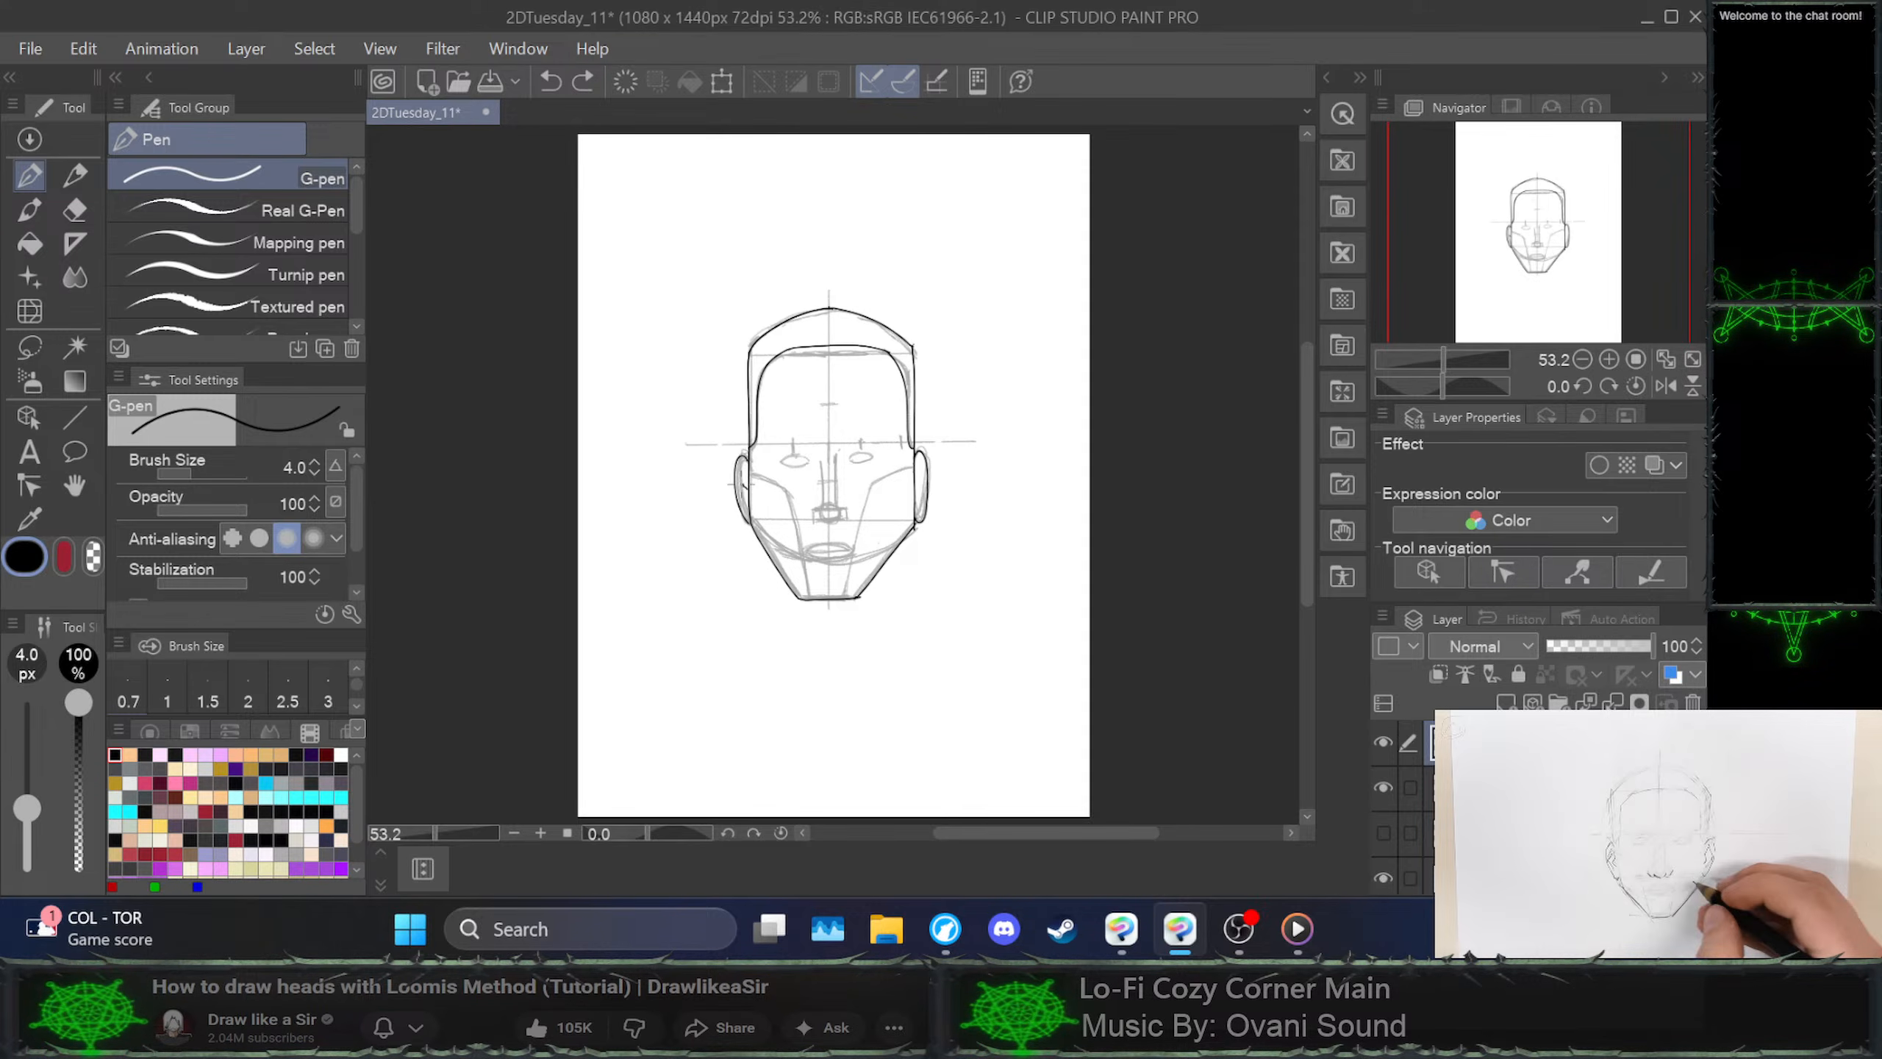
pyautogui.moveTo(747, 471); pyautogui.dragTo(742, 487)
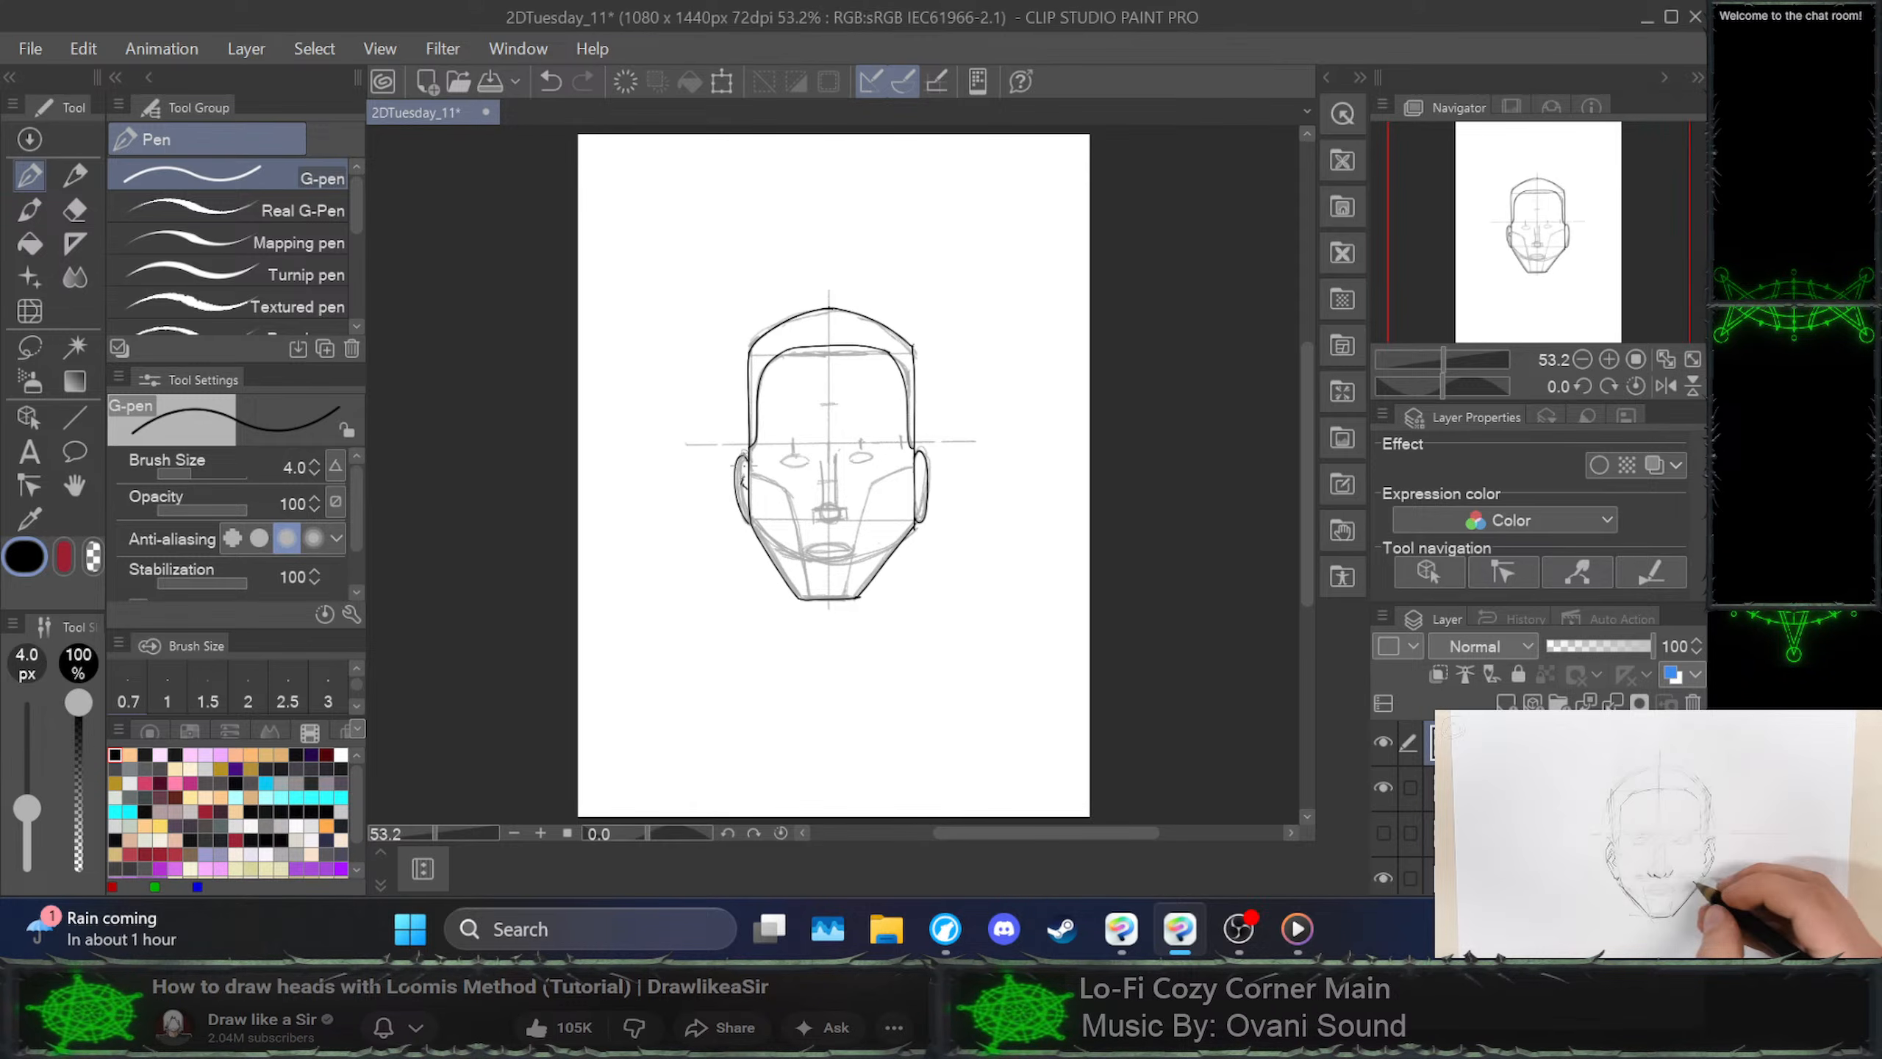
pyautogui.moveTo(746, 463); pyautogui.dragTo(745, 505)
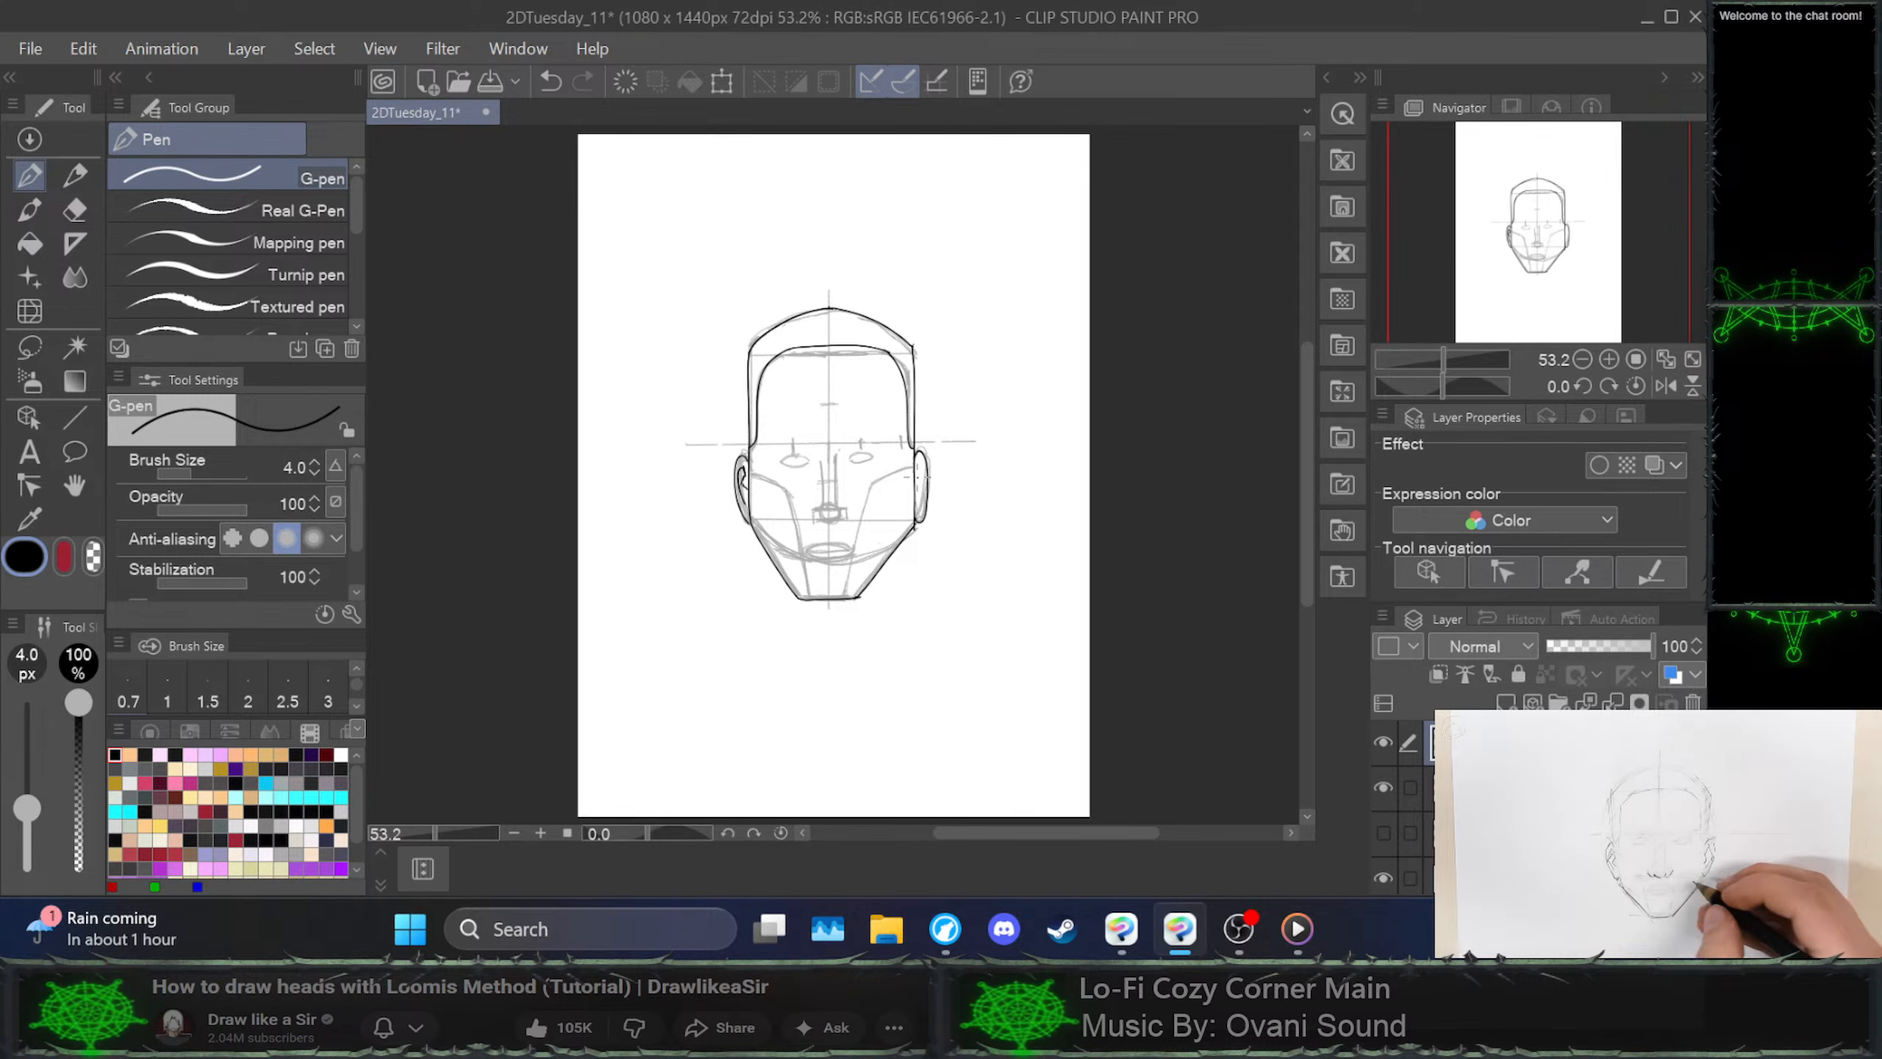
# Ink the inner folds of the right ear with a small notch and a curved line following the outer rim
pyautogui.moveTo(915, 480); pyautogui.dragTo(920, 475)
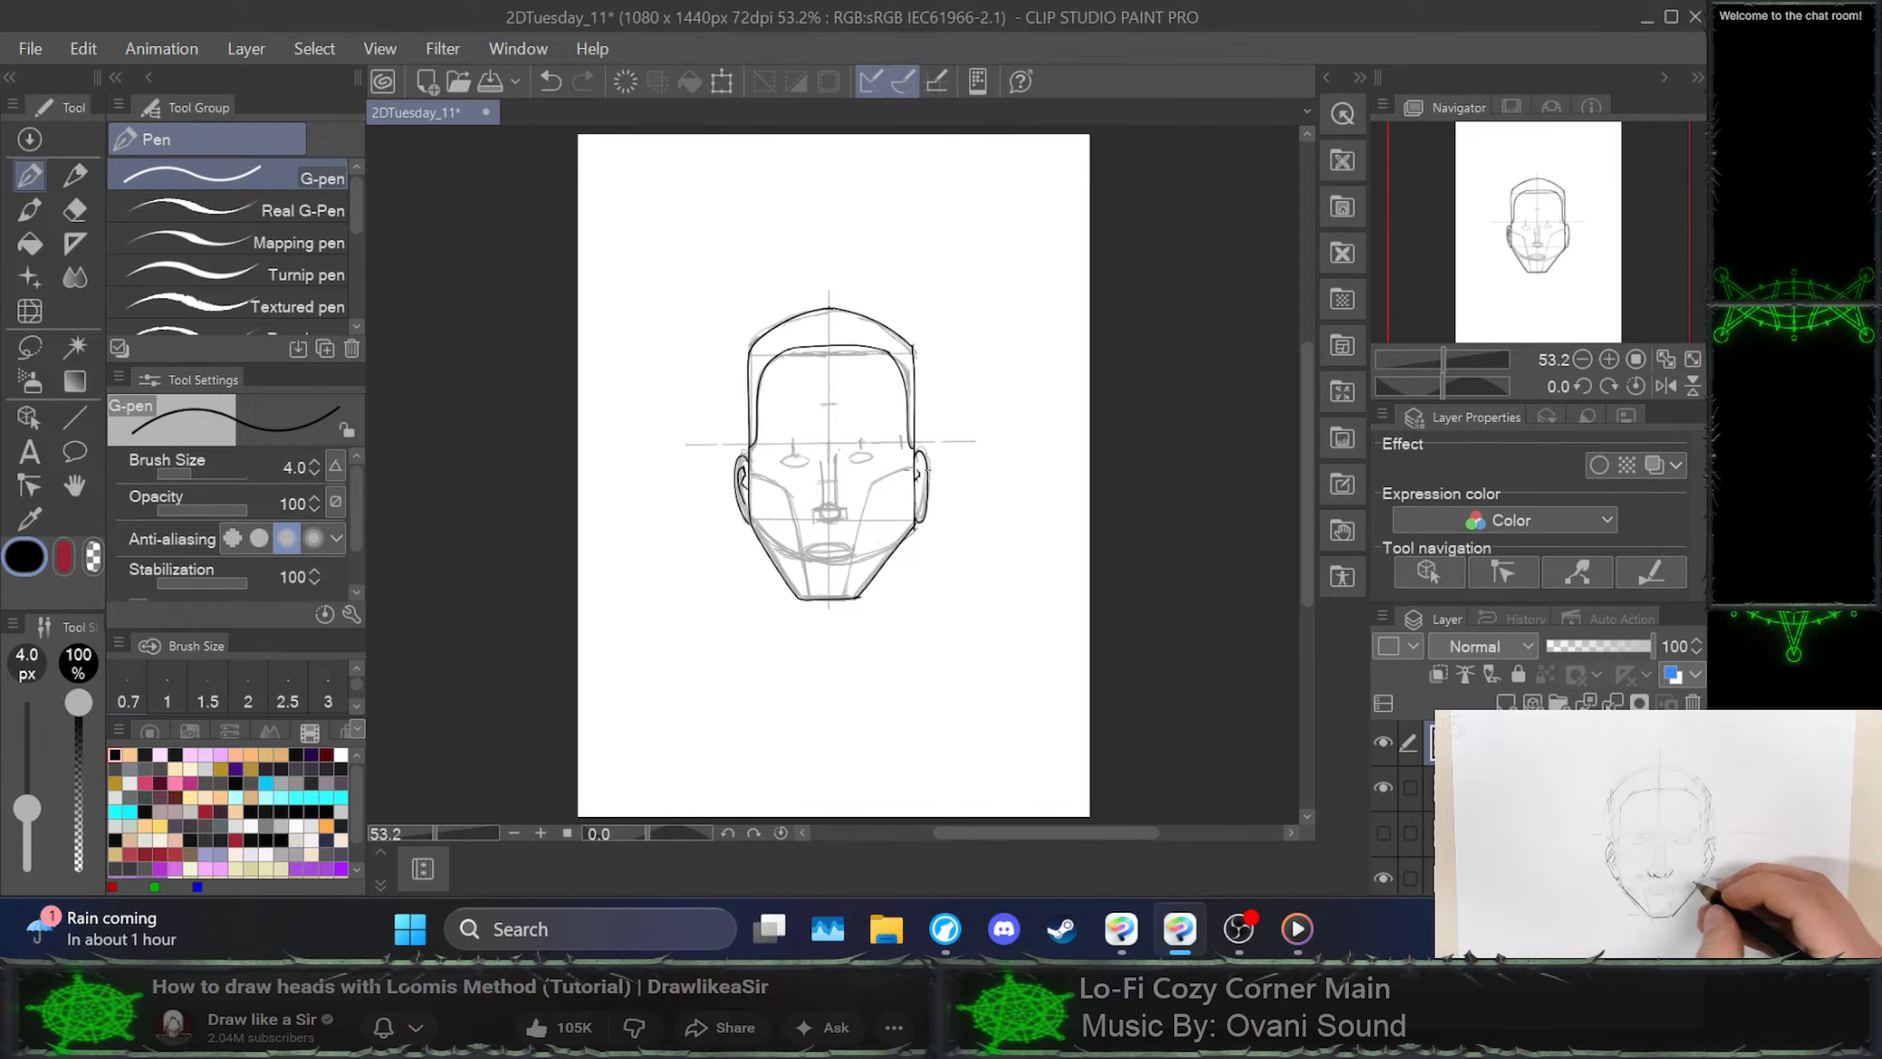
pyautogui.moveTo(918, 469); pyautogui.dragTo(925, 508)
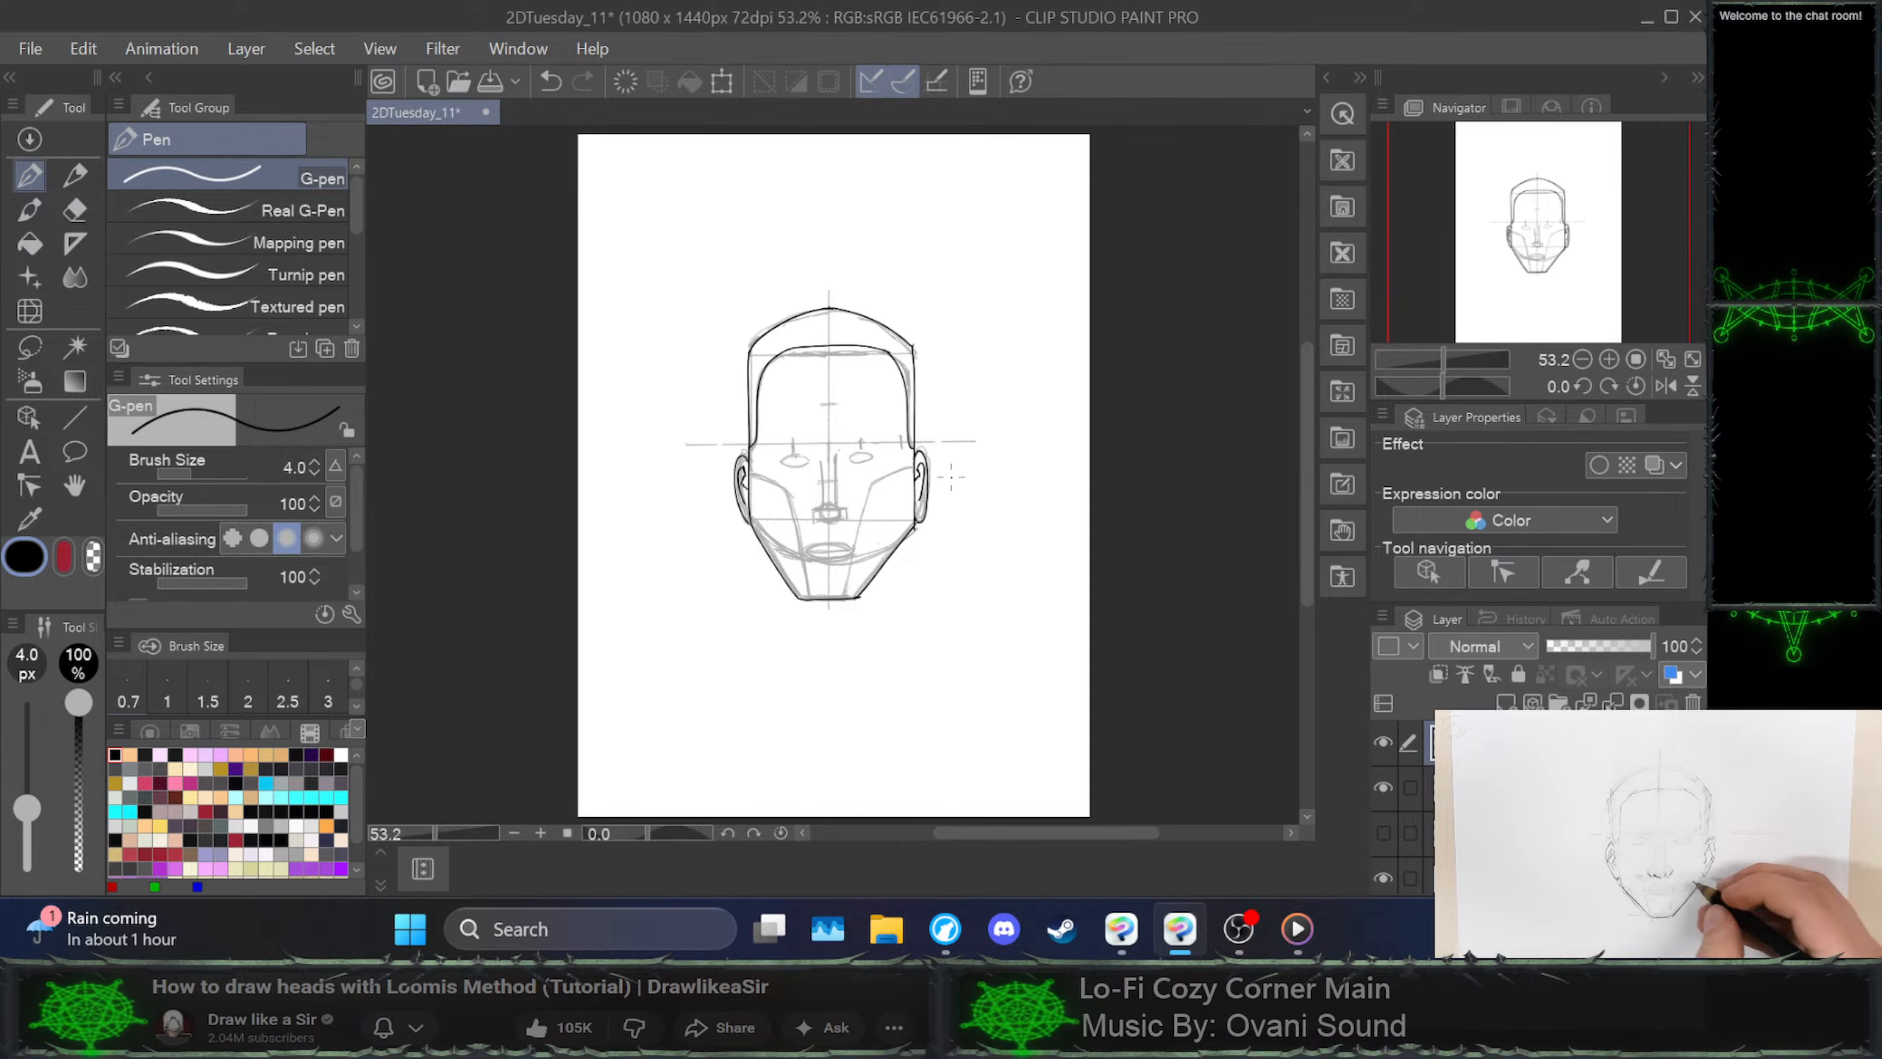
pyautogui.hotkey('ctrl', 'z')
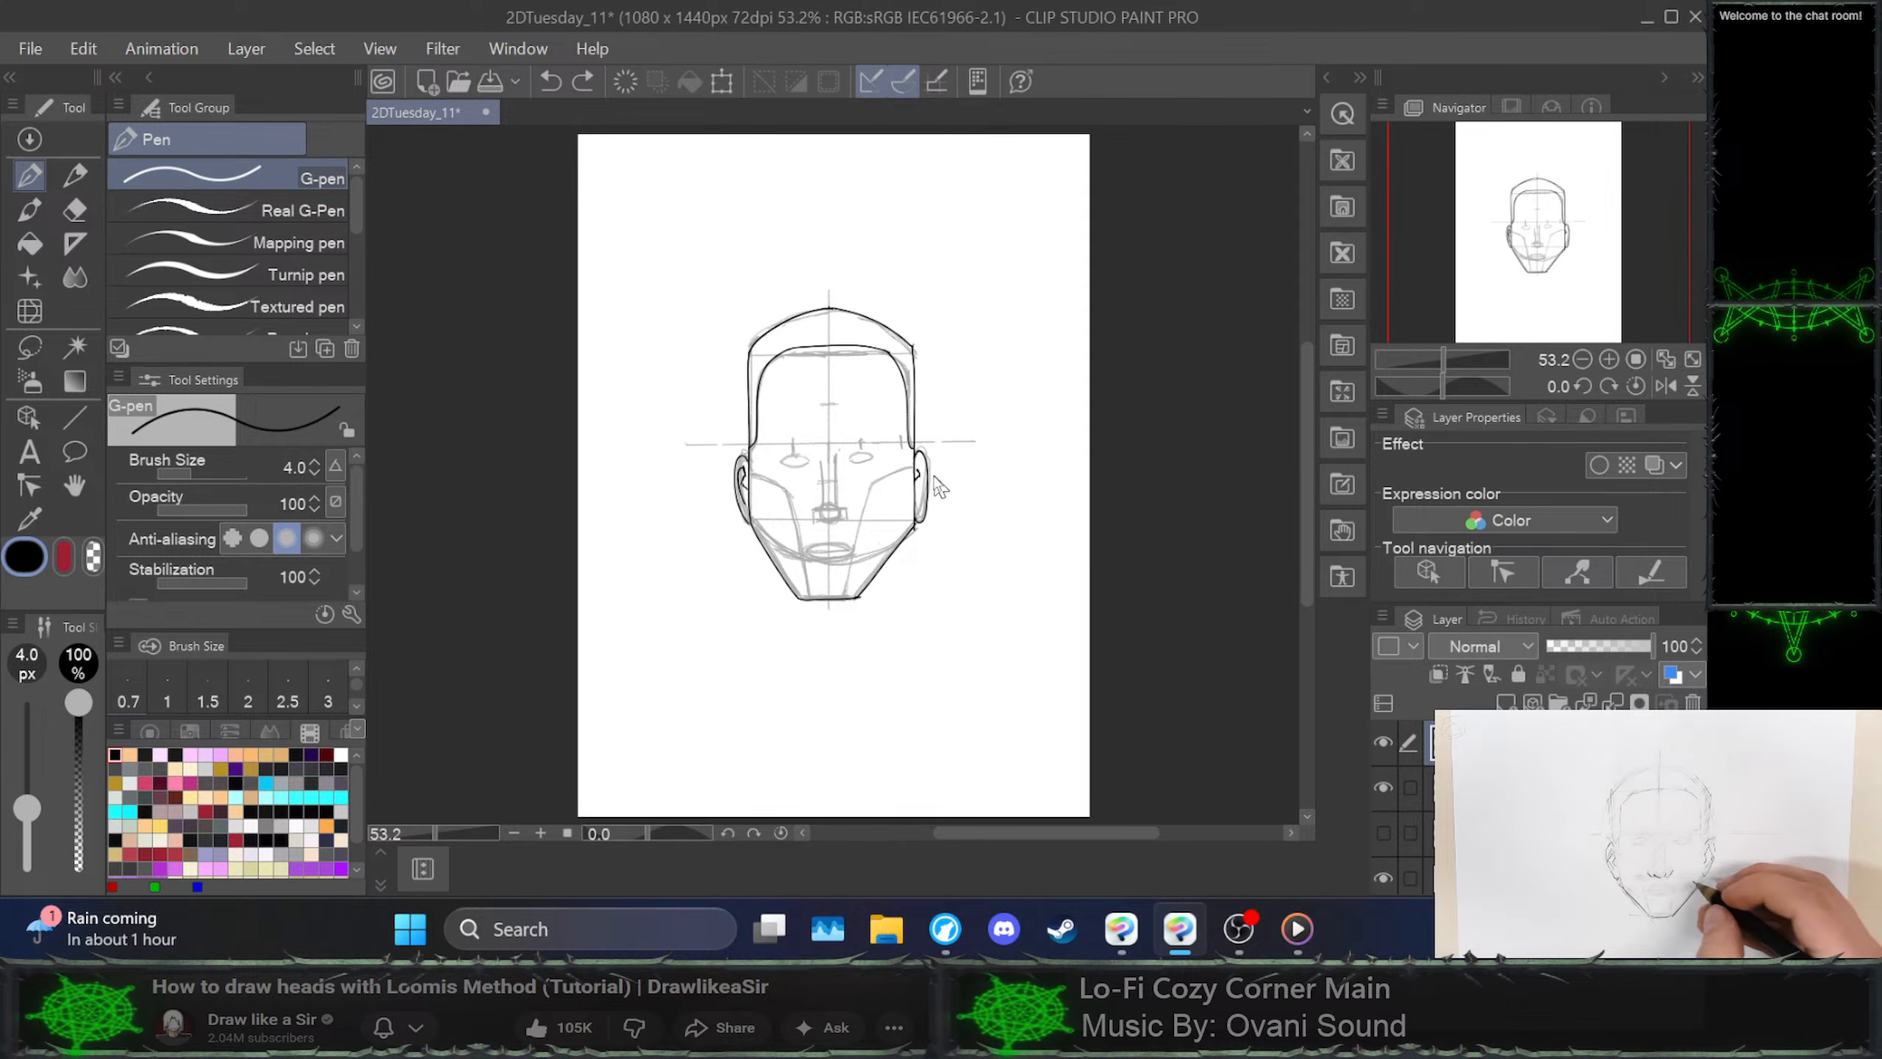
pyautogui.hotkey('ctrl', 'z')
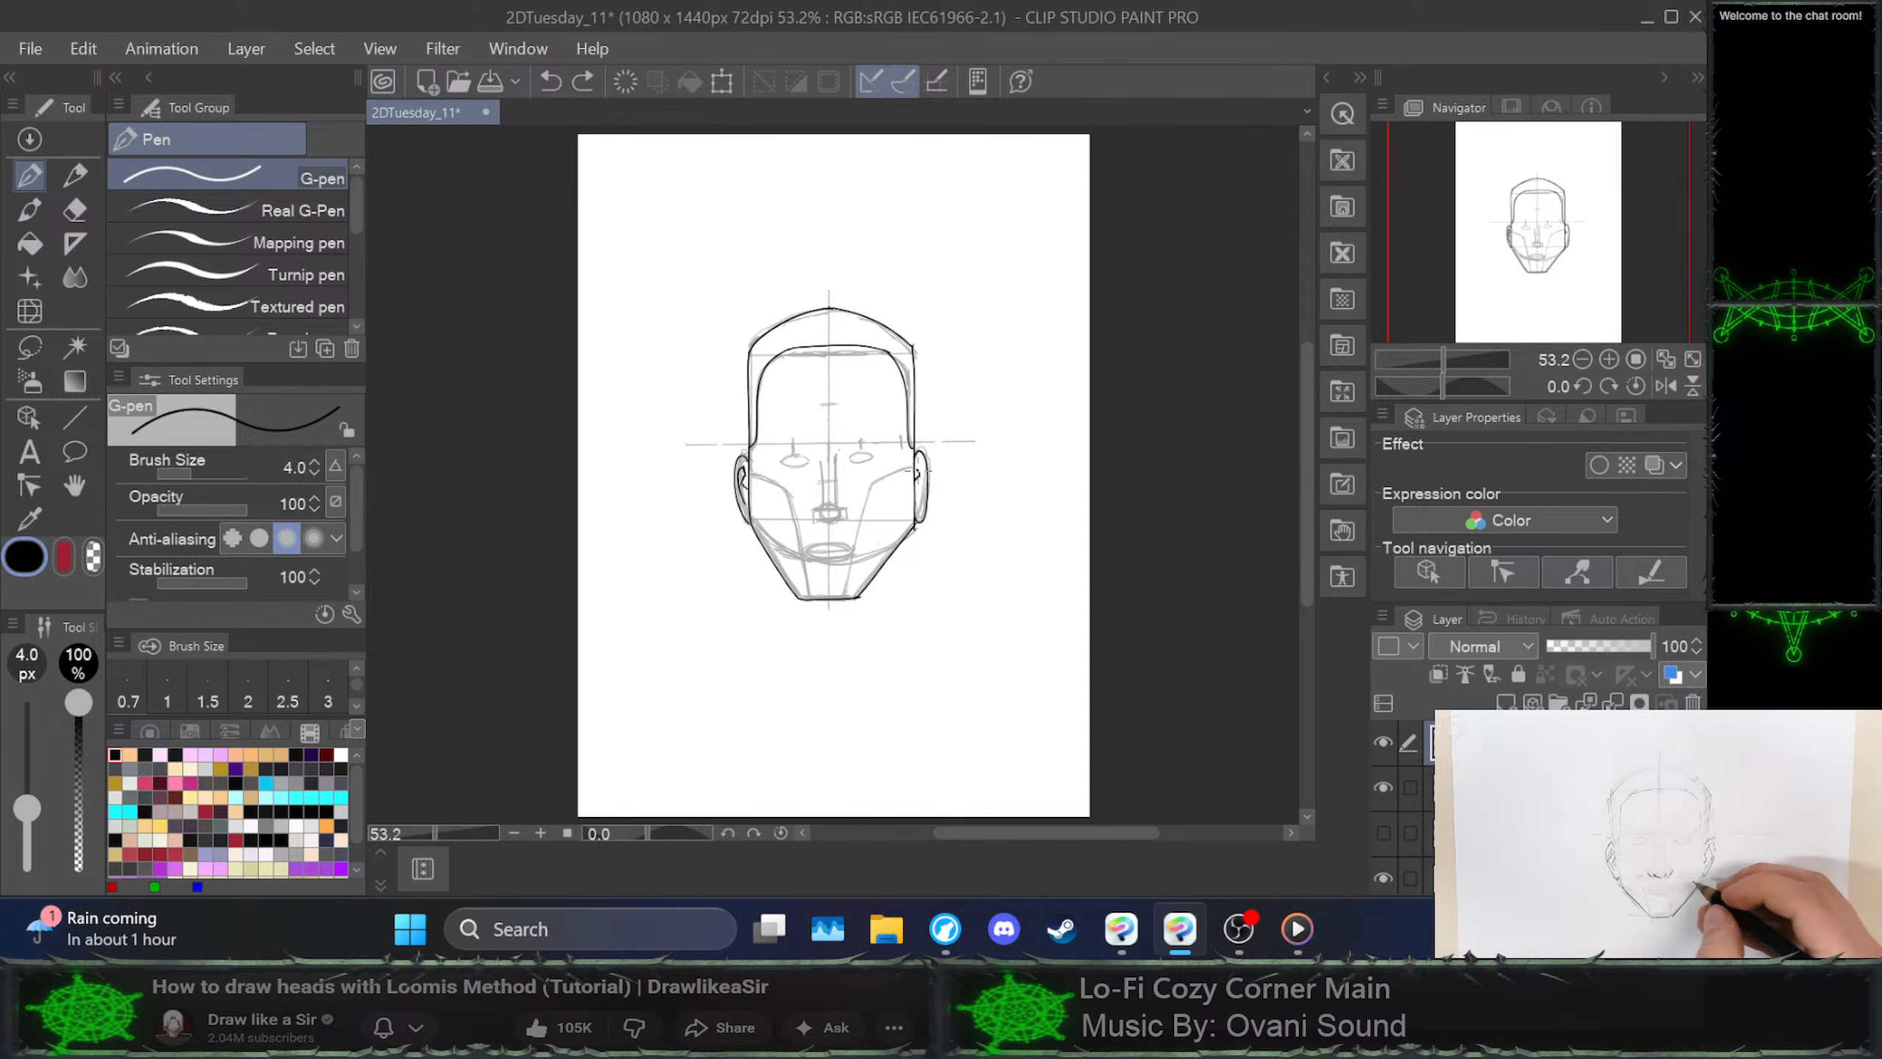
pyautogui.moveTo(916, 449); pyautogui.dragTo(922, 514)
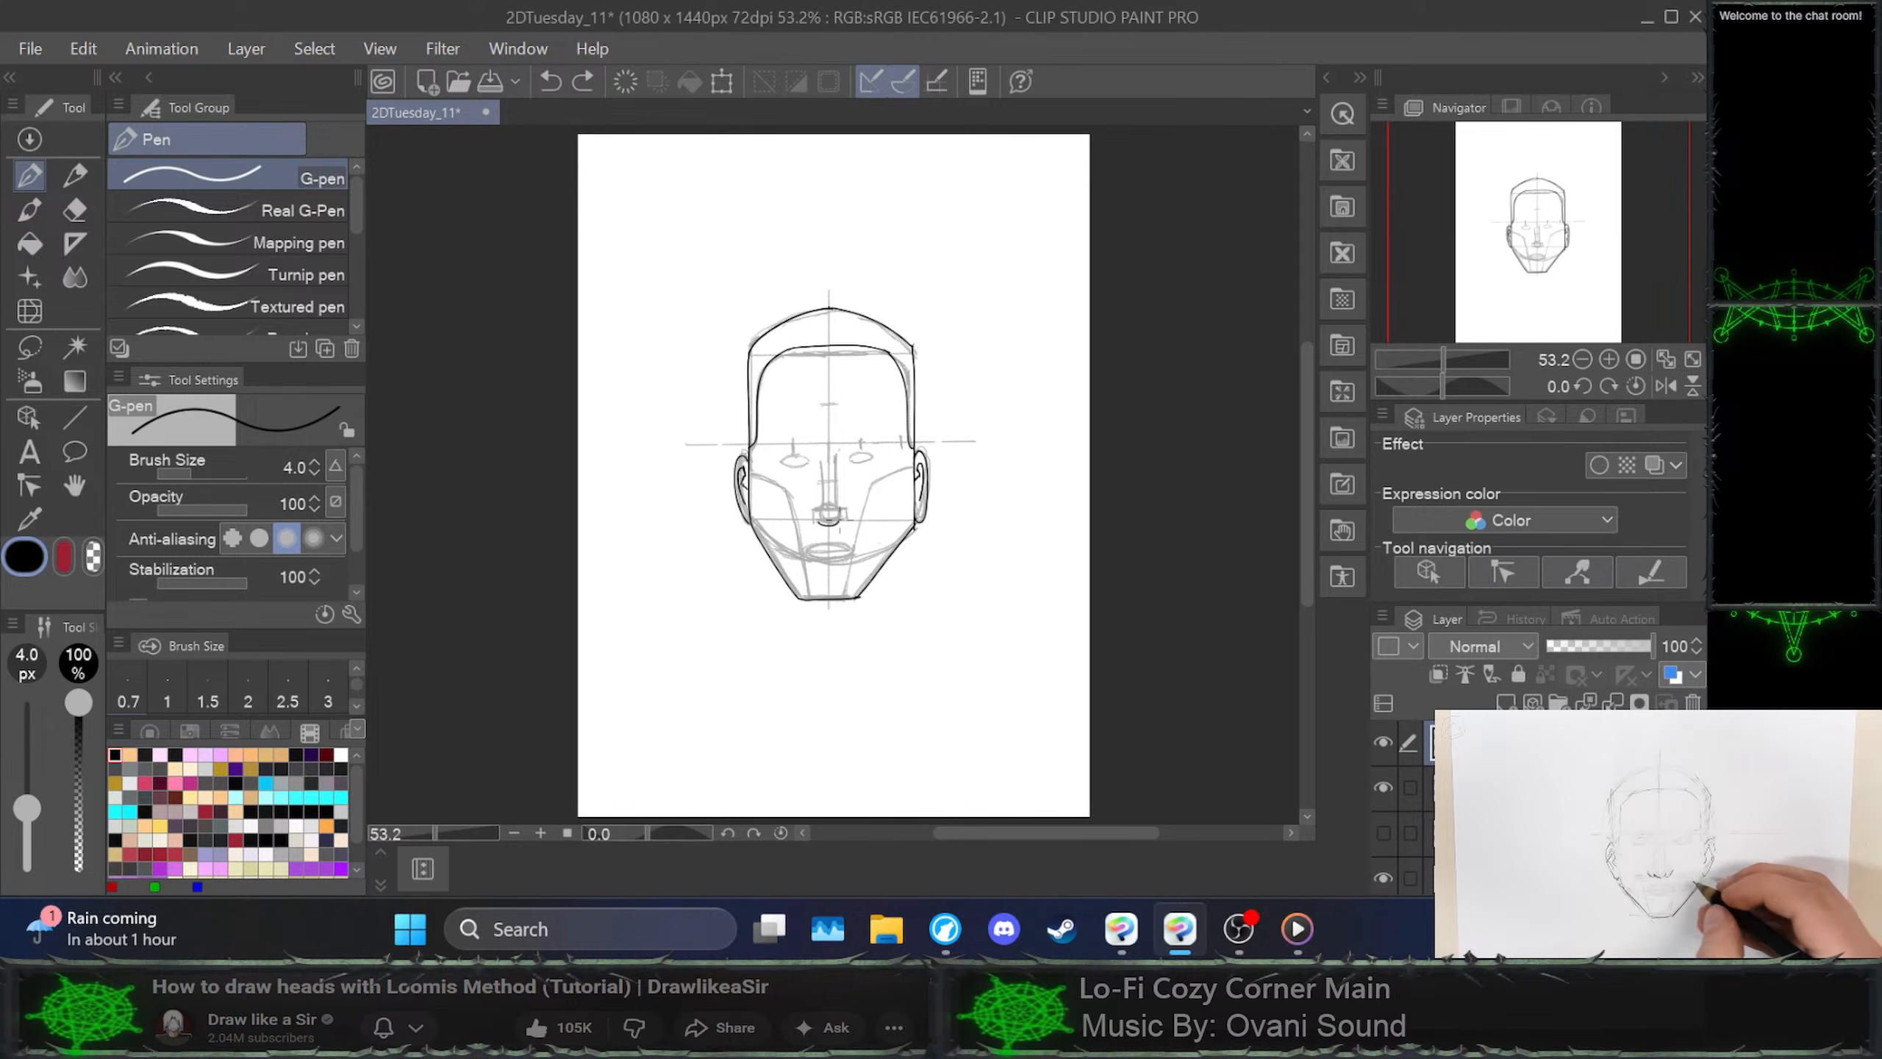
# Ink the underside of the nose along the nose line and curve the nostril wings around both ends
pyautogui.moveTo(839, 519); pyautogui.dragTo(840, 517)
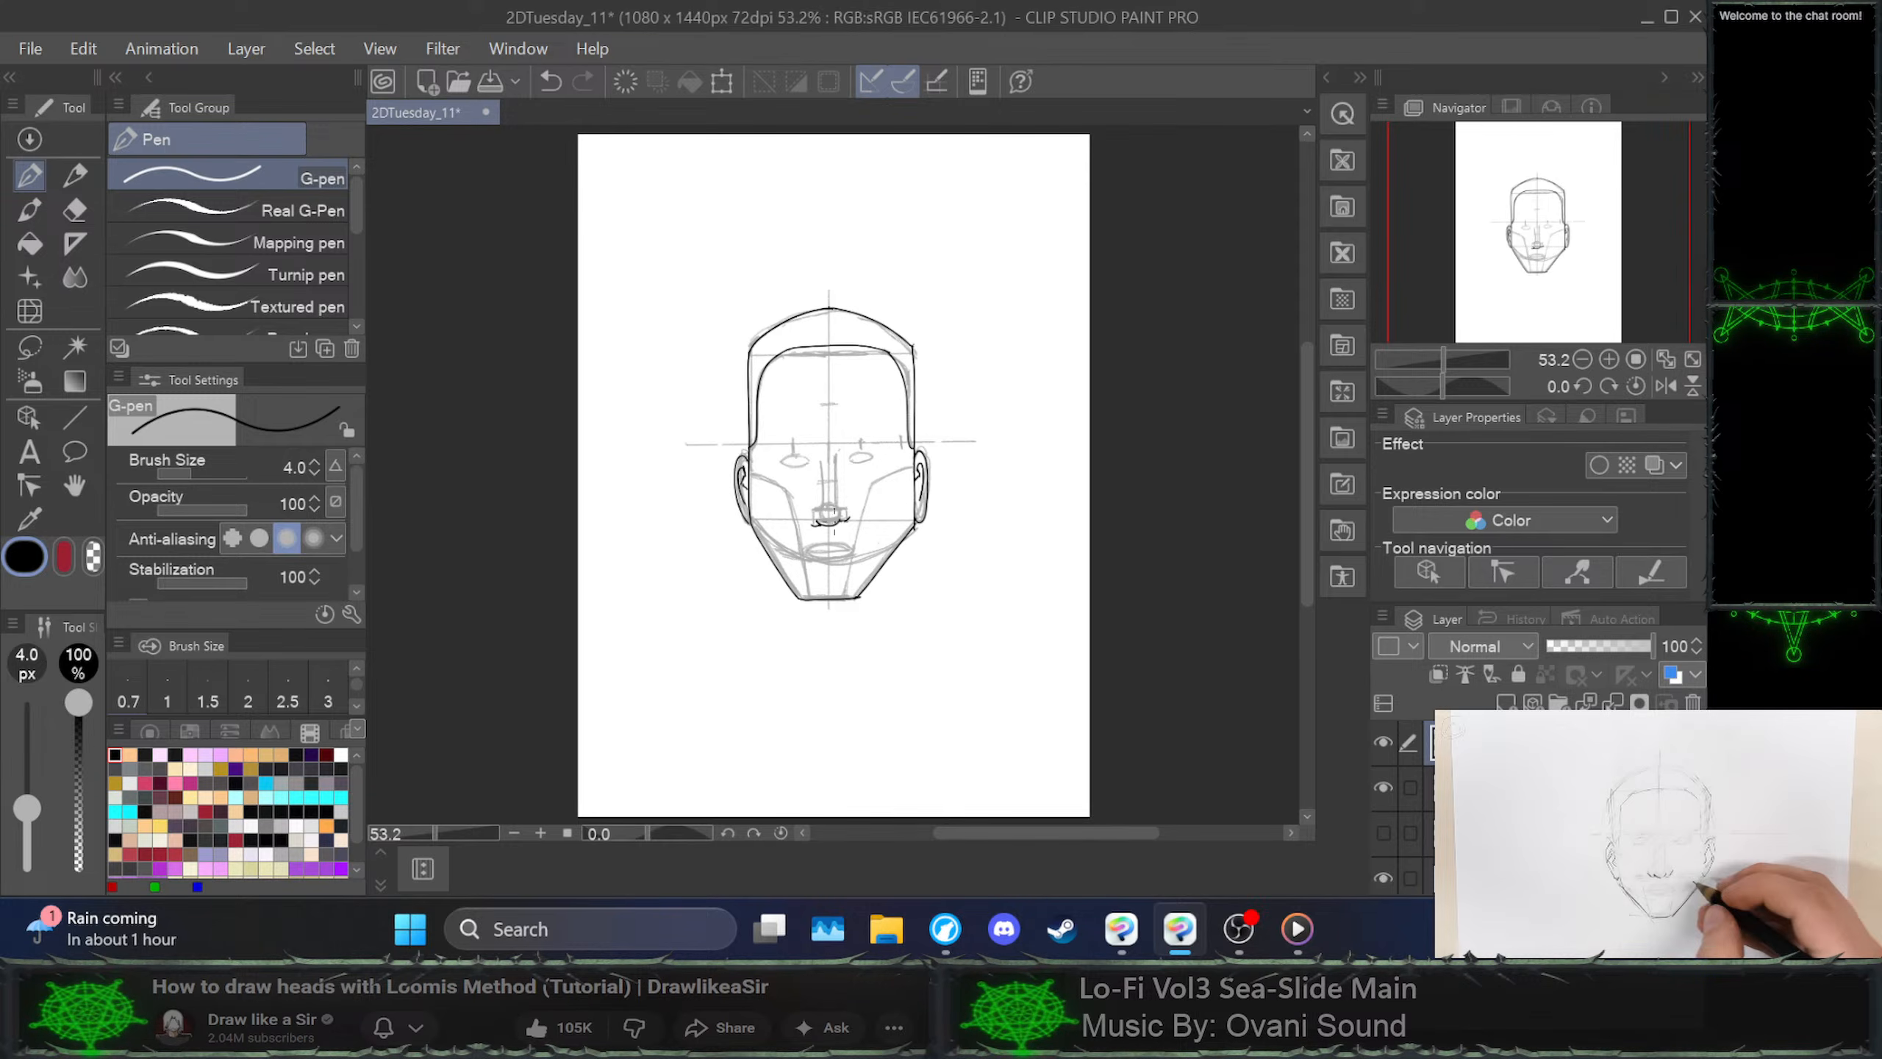
pyautogui.hotkey('ctrl', 'z')
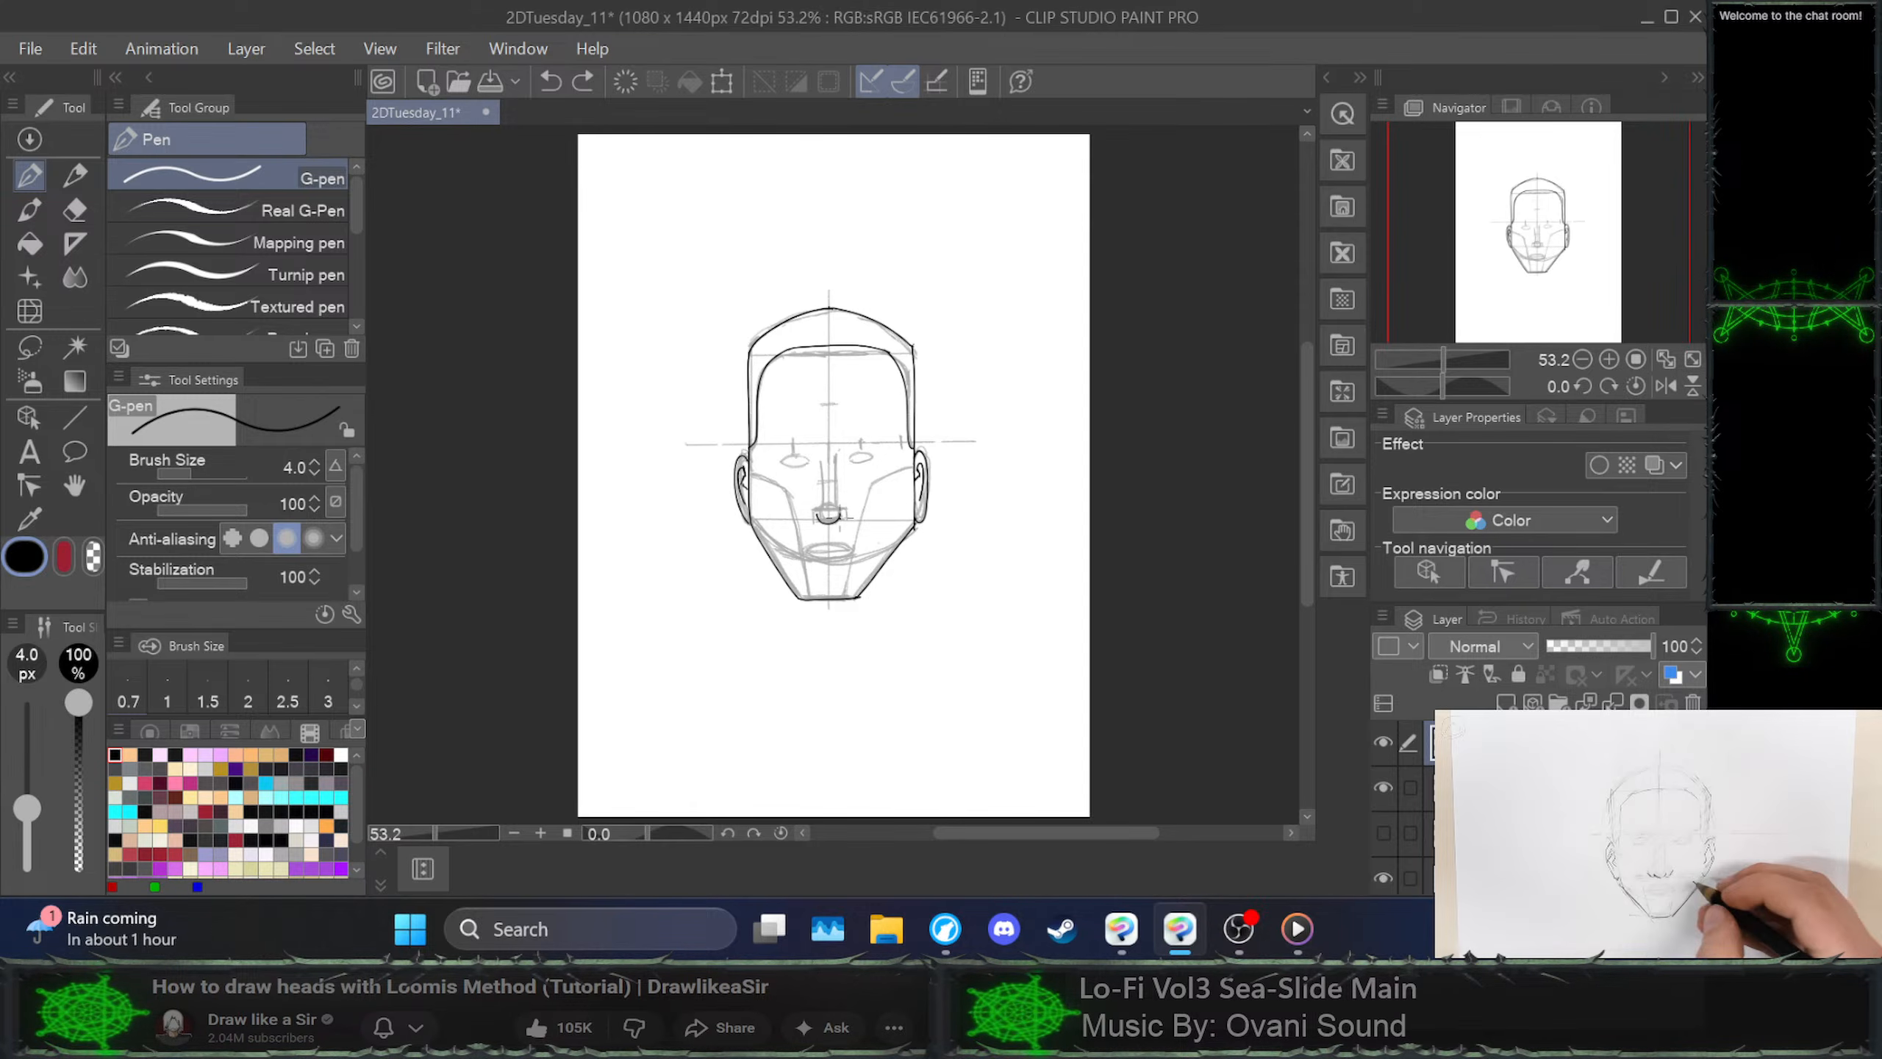
pyautogui.moveTo(829, 520); pyautogui.dragTo(855, 520)
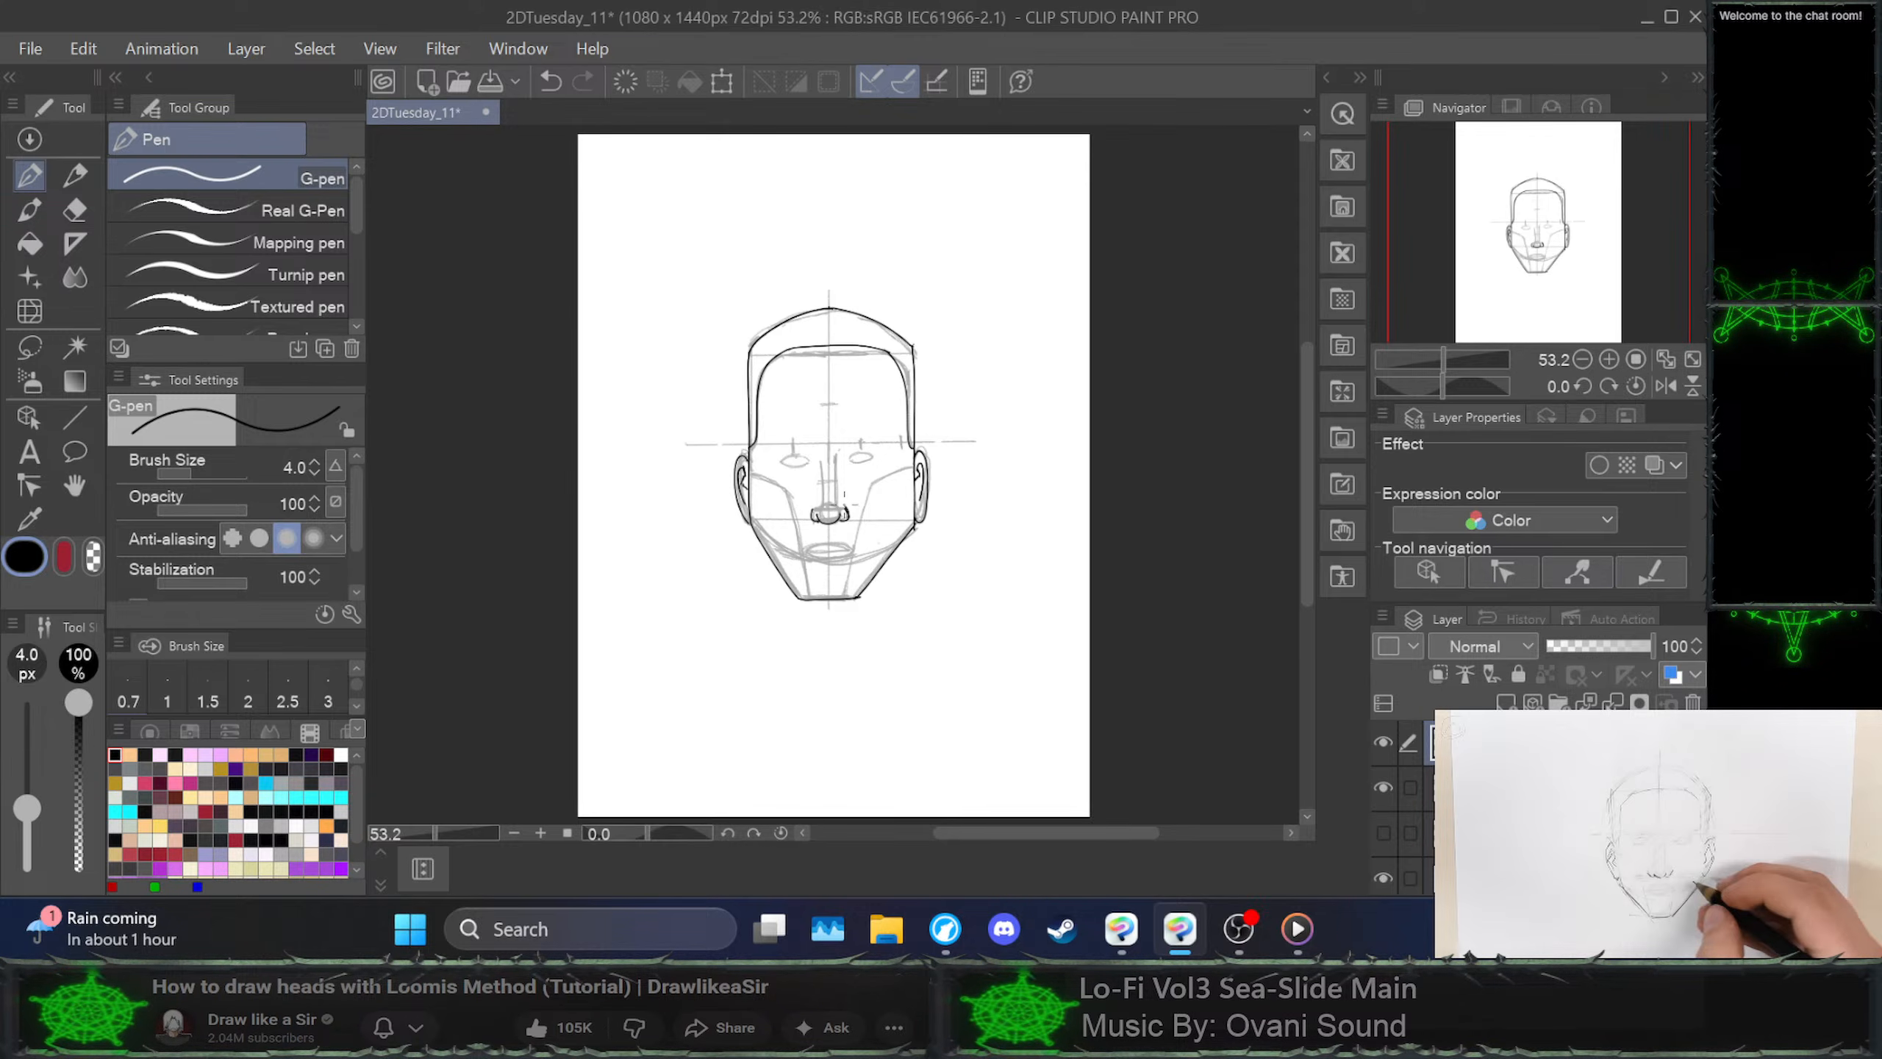
# Ink the right side of the nose as one smooth line from the nostril wing up to eye level
pyautogui.moveTo(841, 494); pyautogui.dragTo(838, 487)
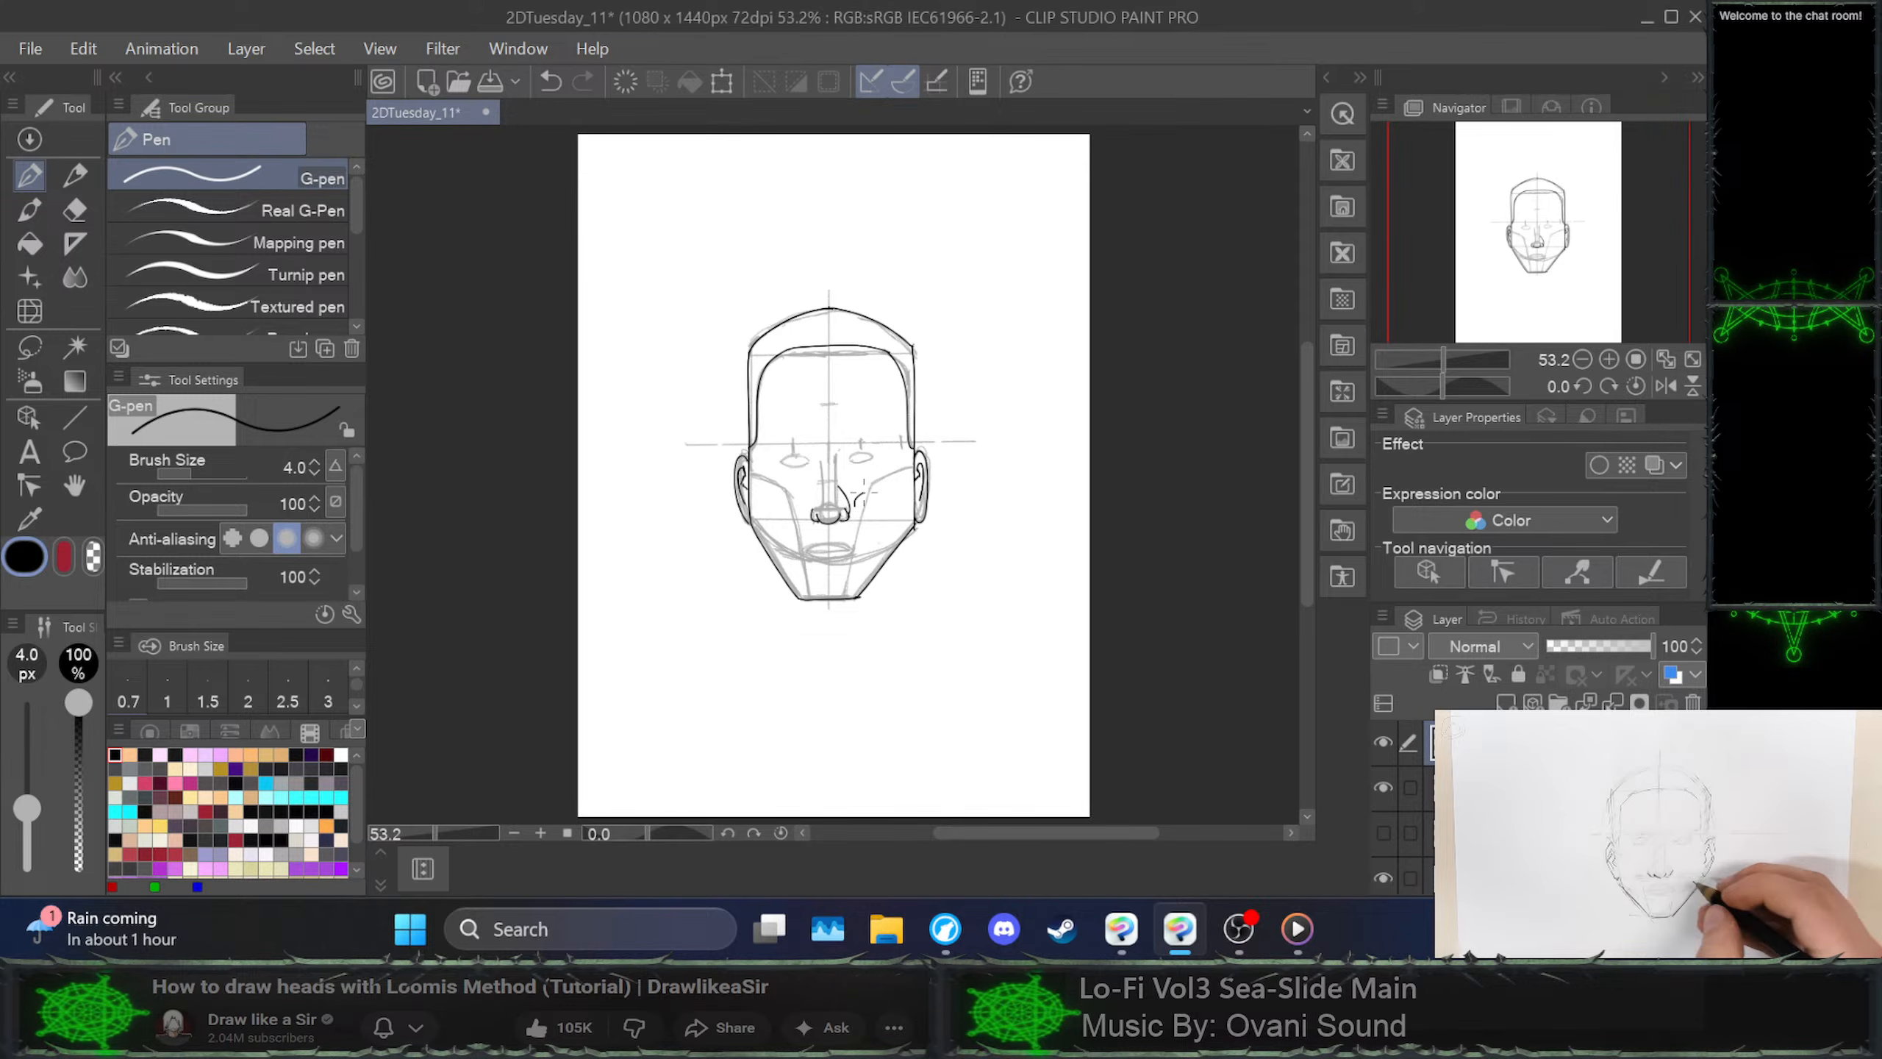
pyautogui.hotkey('ctrl', 'z')
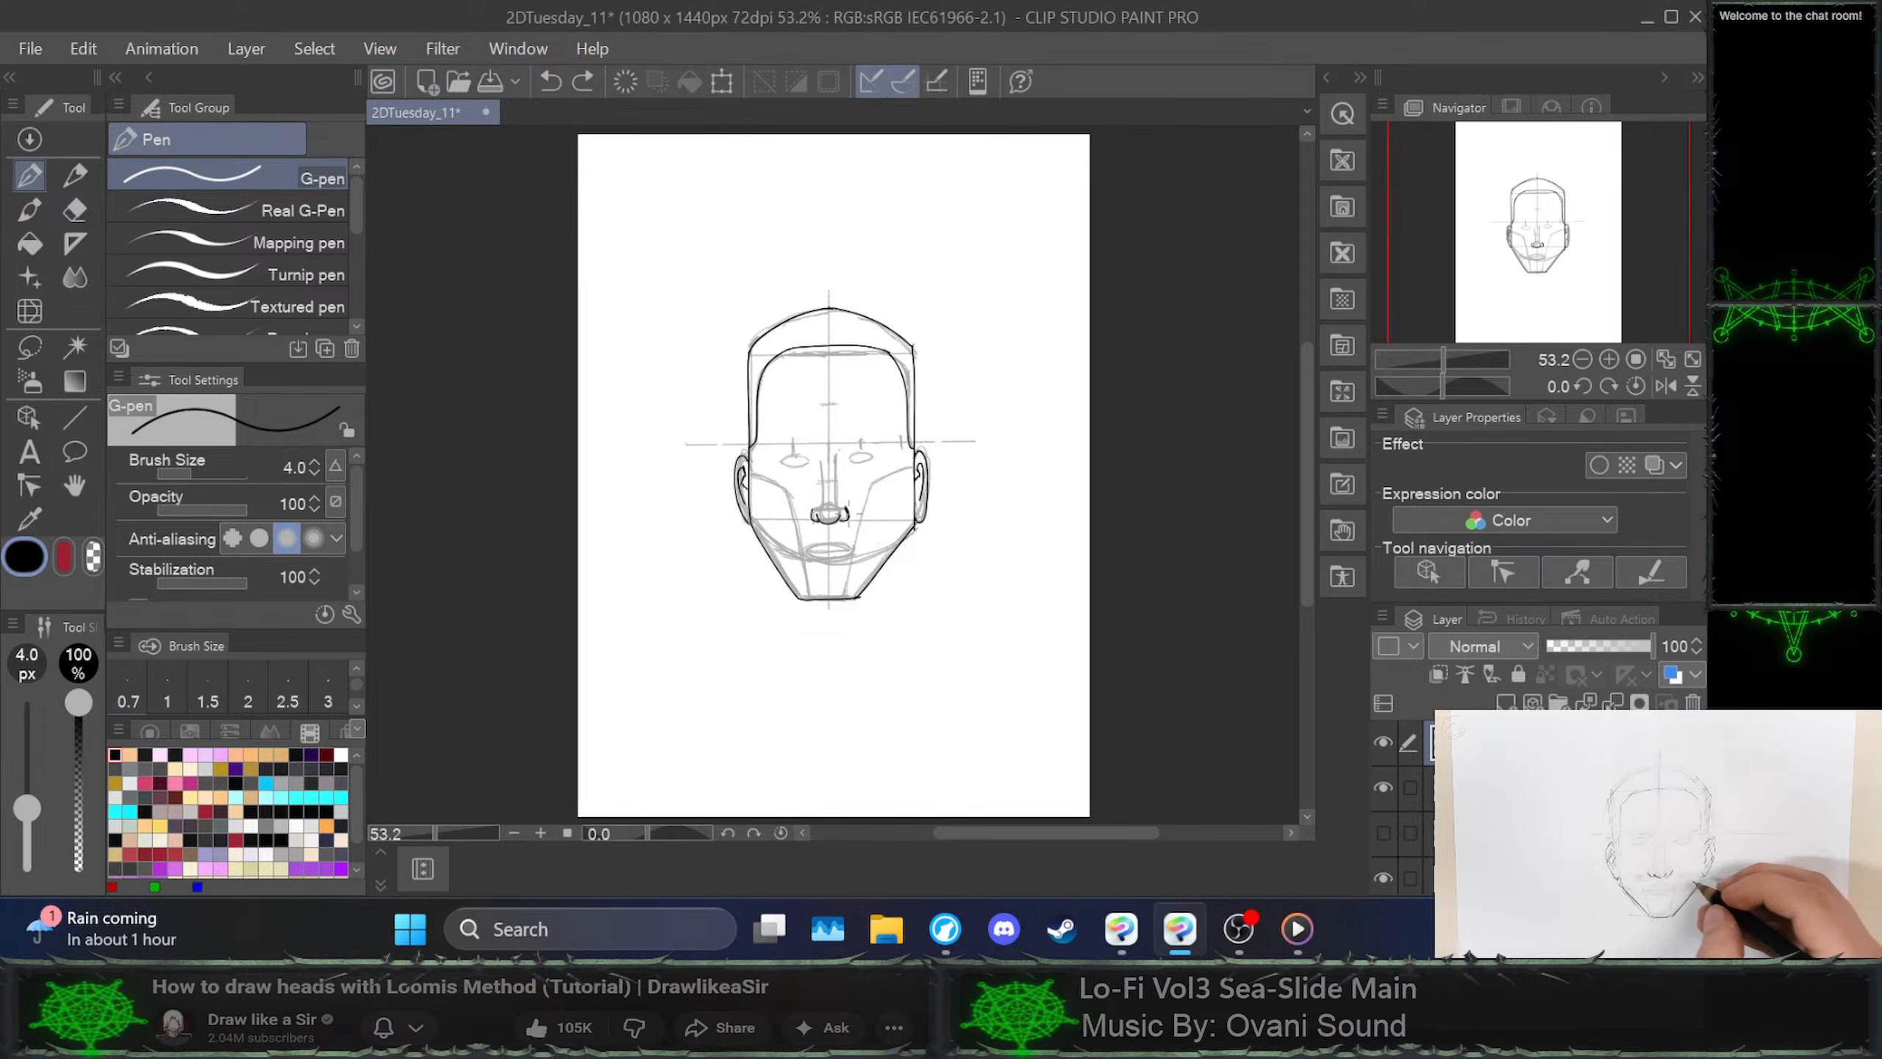
pyautogui.moveTo(838, 470); pyautogui.dragTo(835, 443)
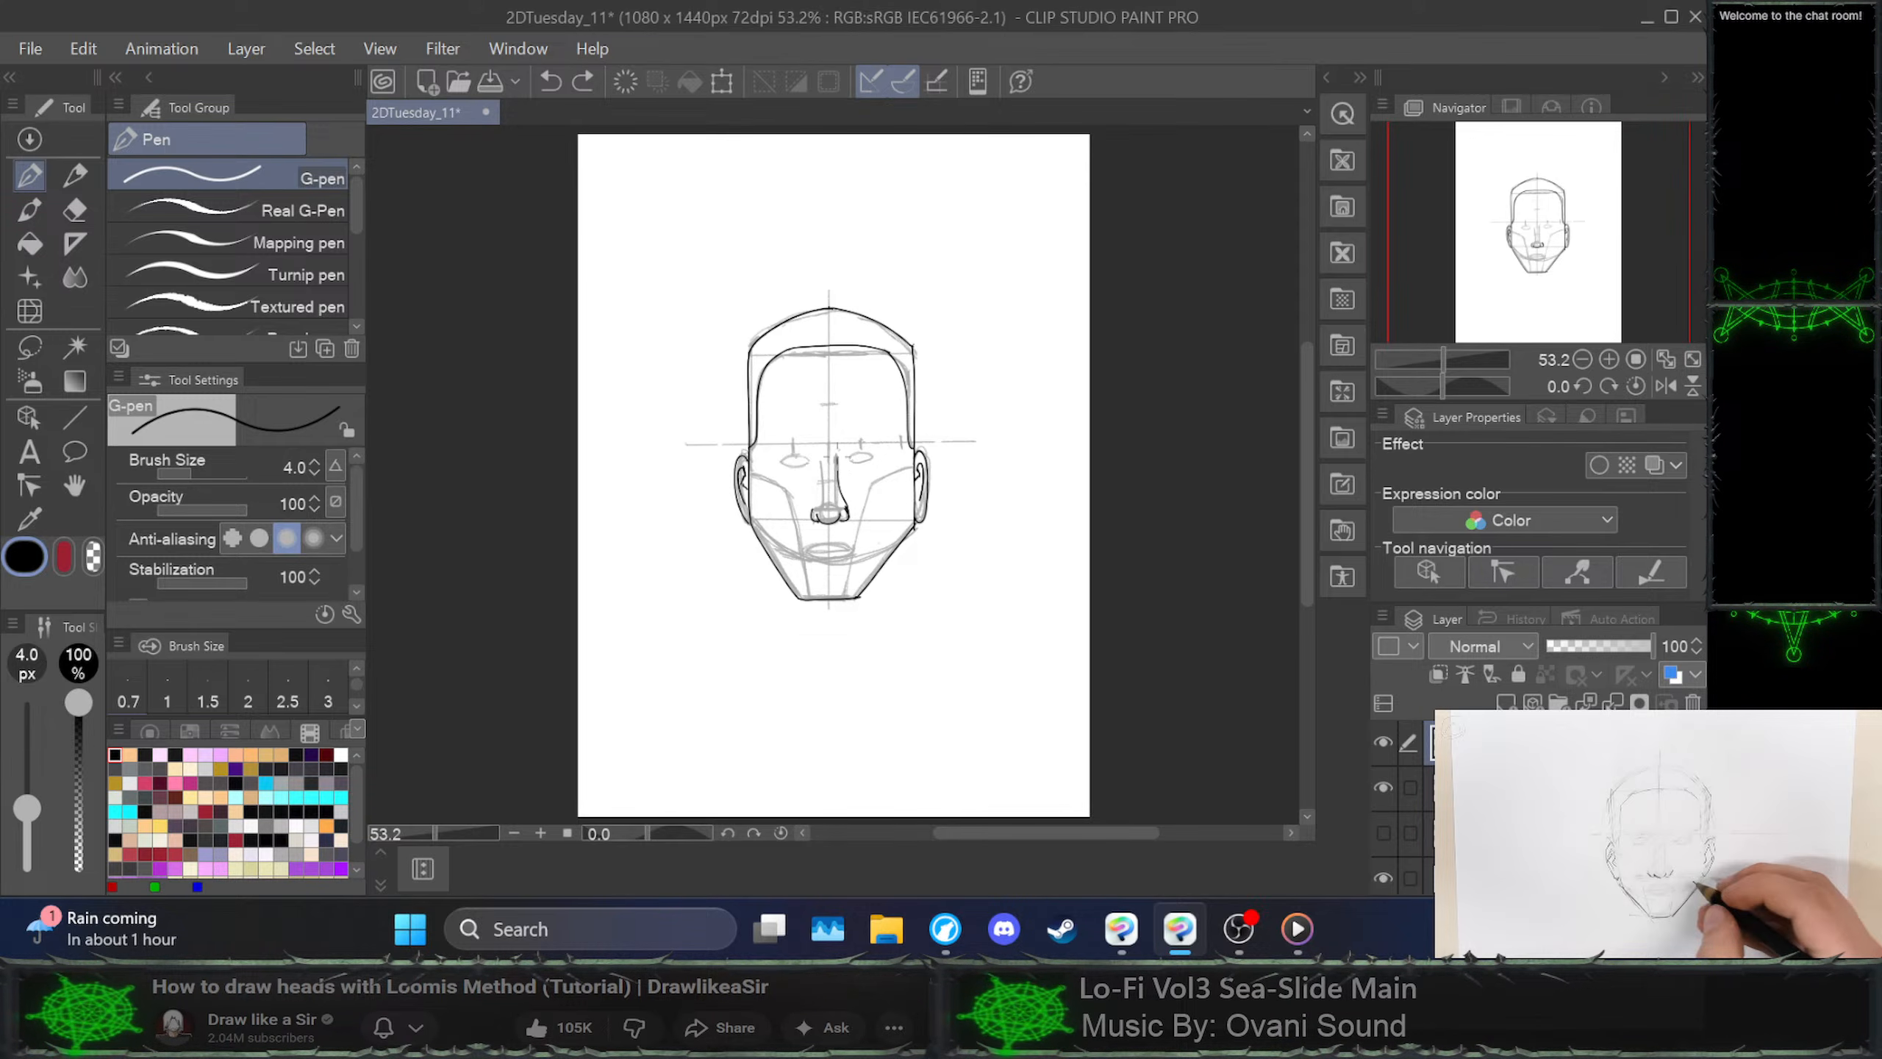
pyautogui.hotkey('ctrl', 'z')
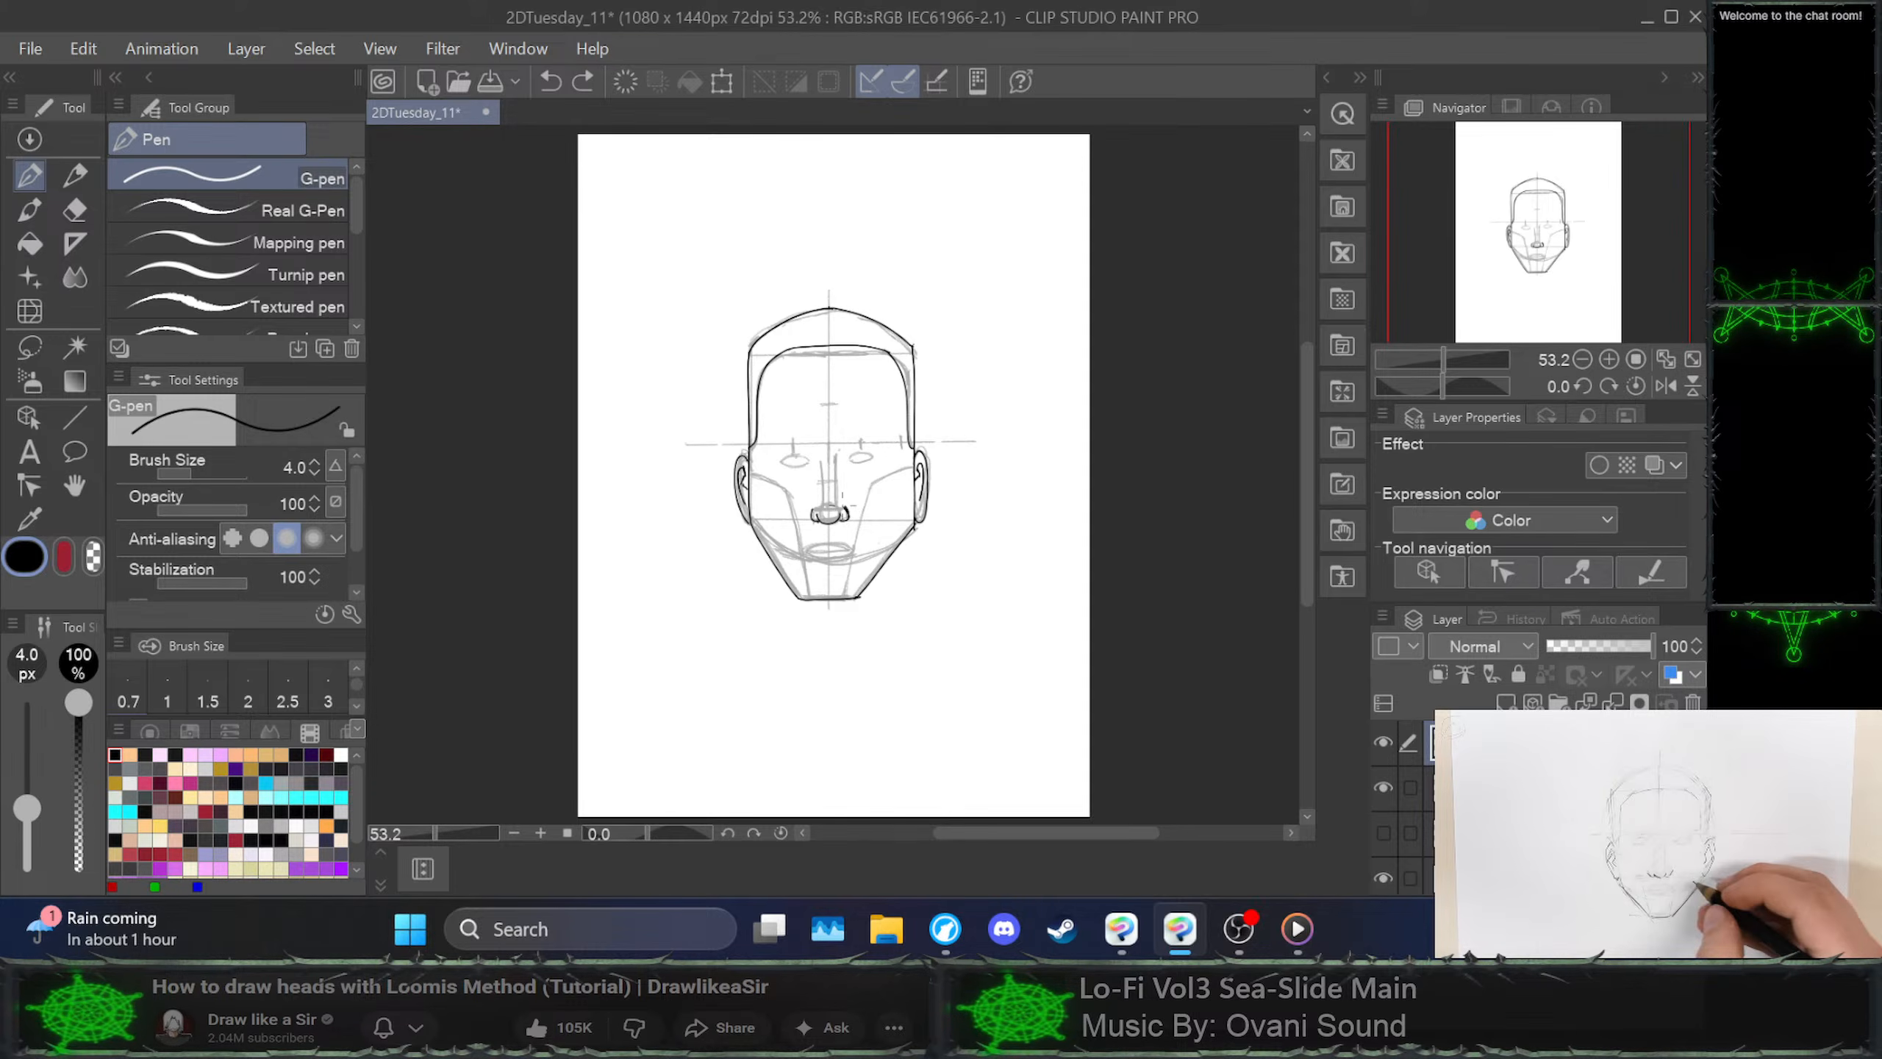
pyautogui.moveTo(836, 457); pyautogui.dragTo(836, 451)
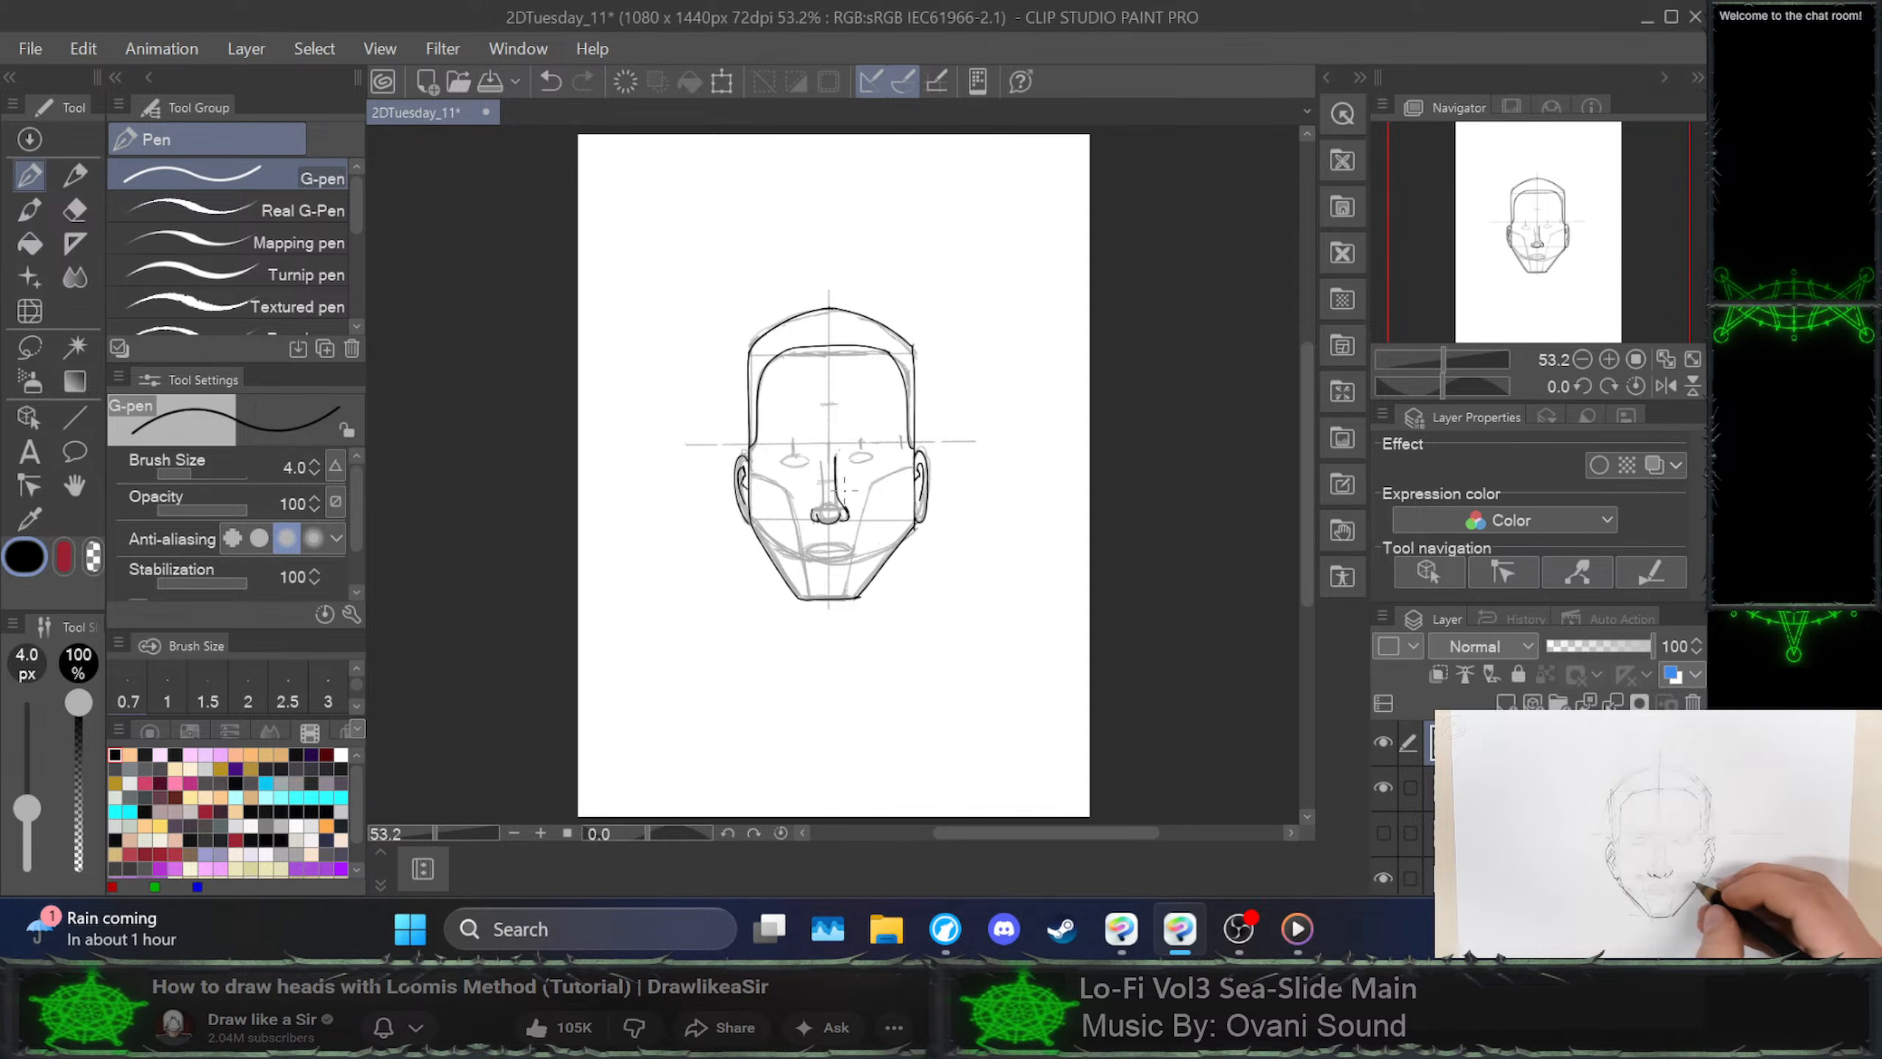
pyautogui.hotkey('ctrl', 'z')
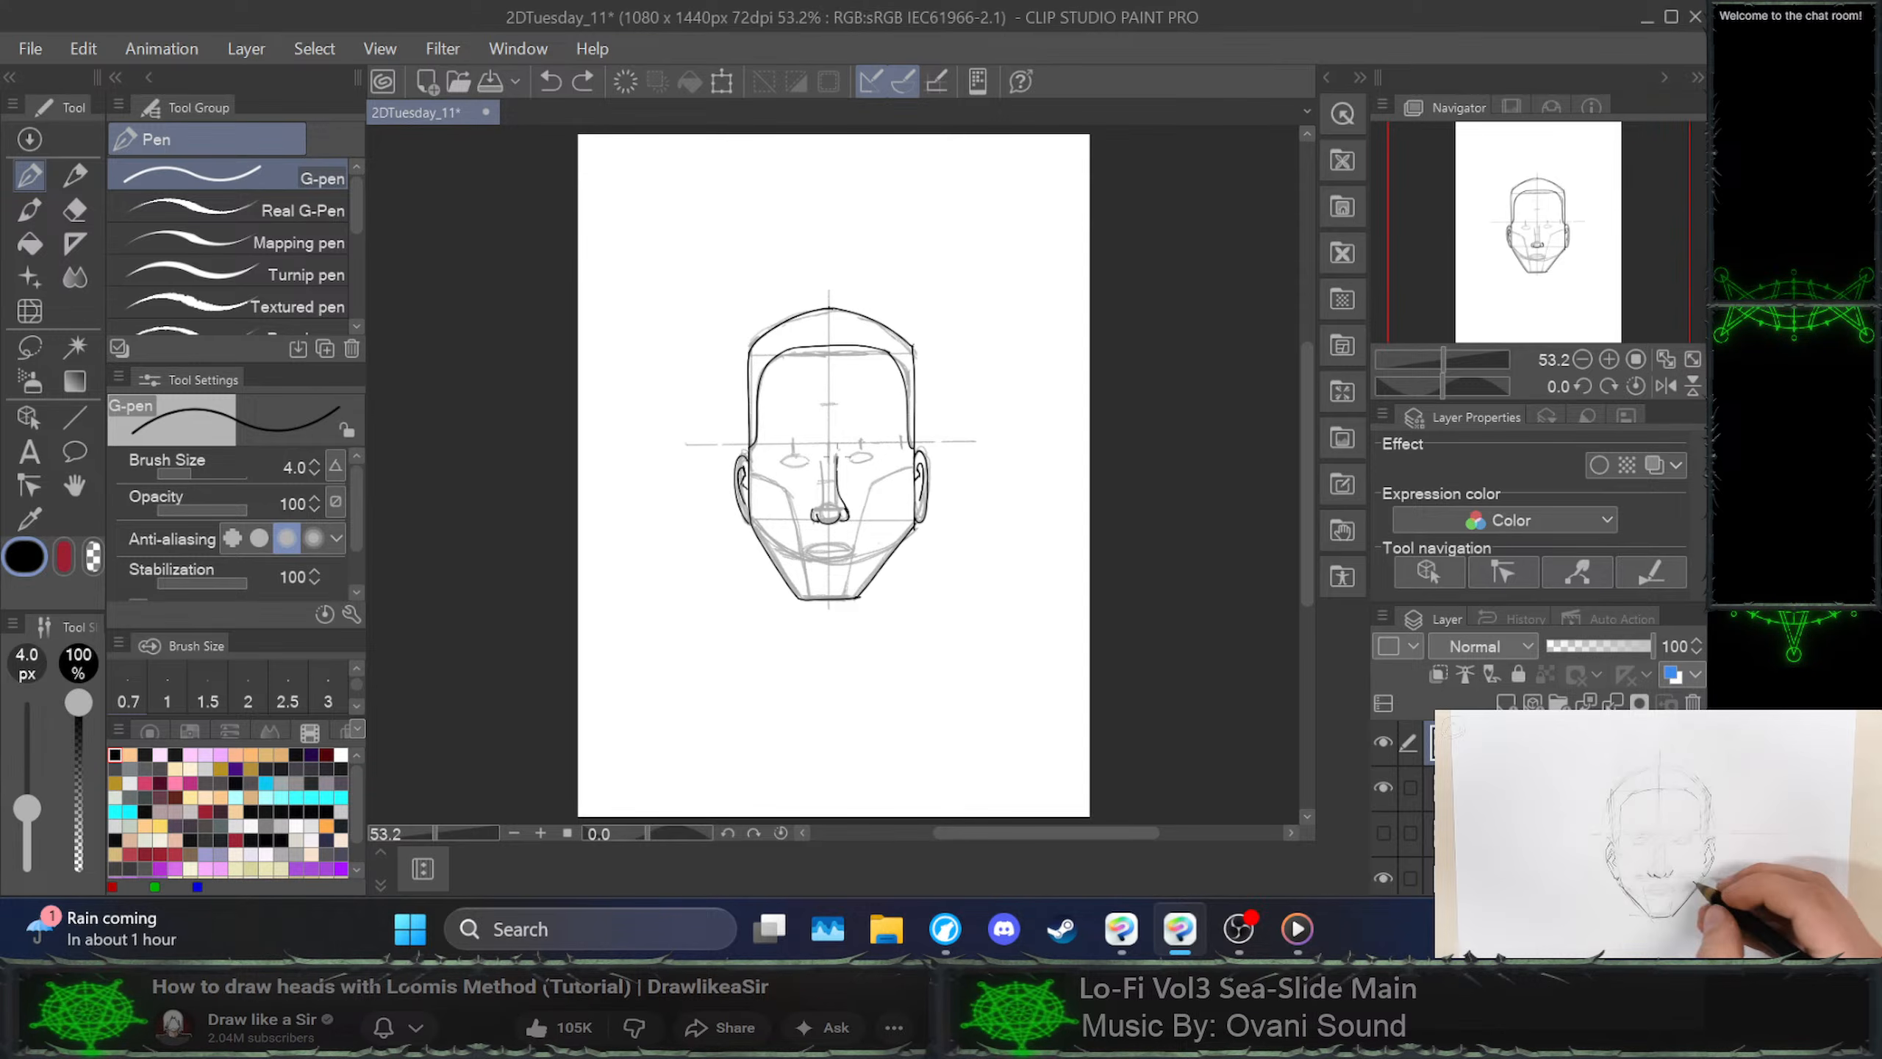
# Ink the left side of the nose from the nostril wing up to eye level, matching the right side
pyautogui.moveTo(816, 490); pyautogui.dragTo(816, 503)
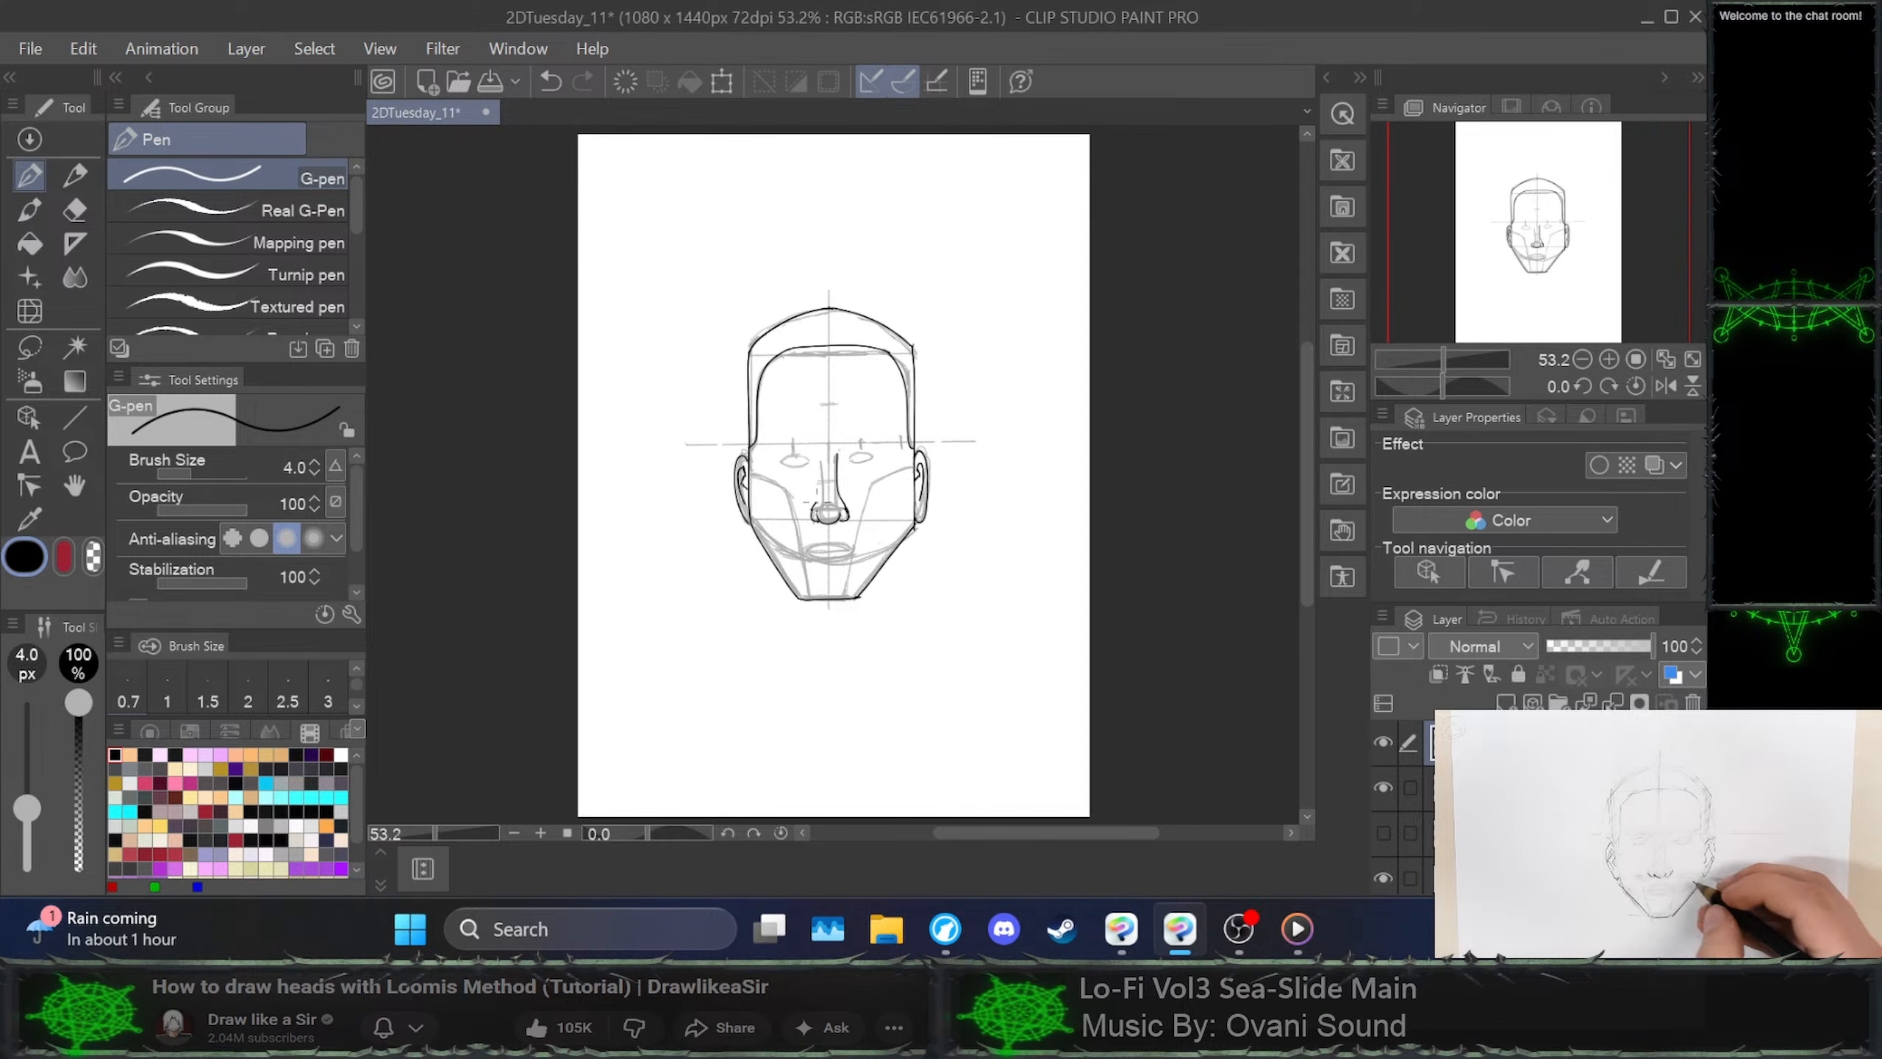
pyautogui.hotkey('ctrl', 'z')
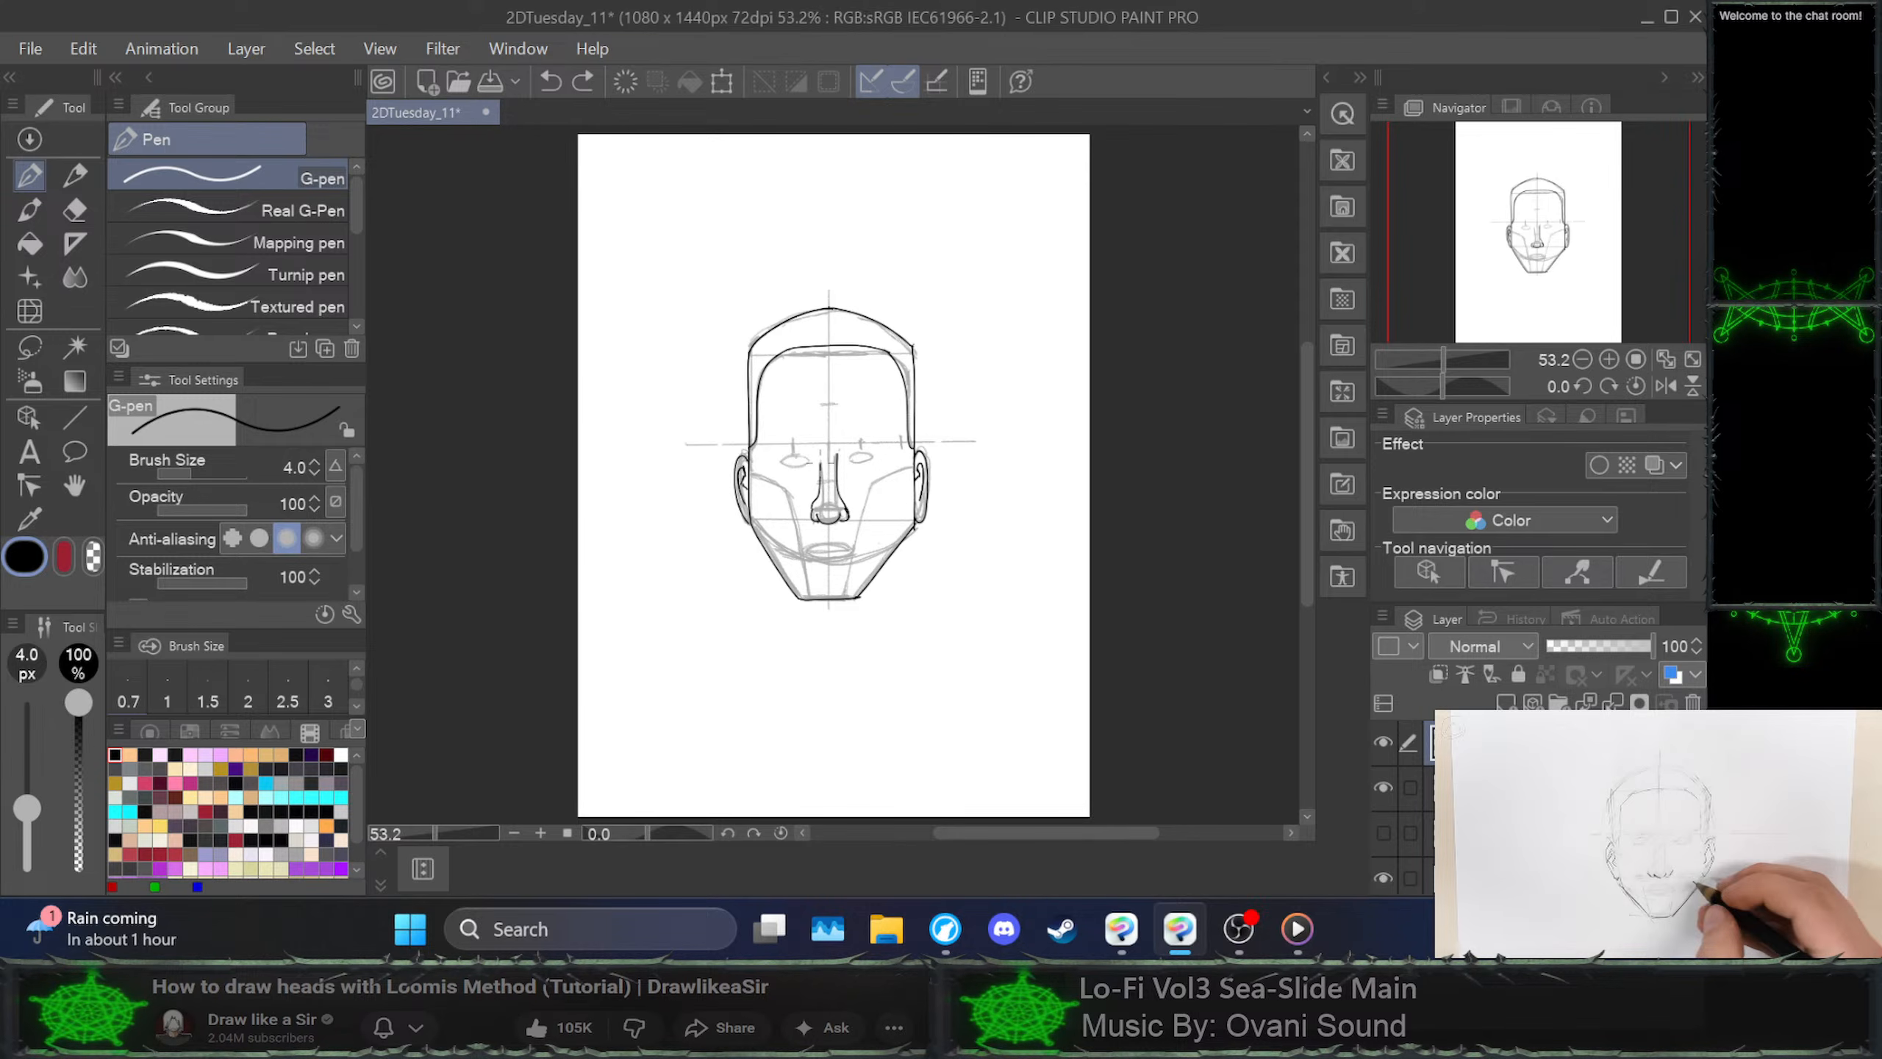
pyautogui.hotkey('ctrl', 'z')
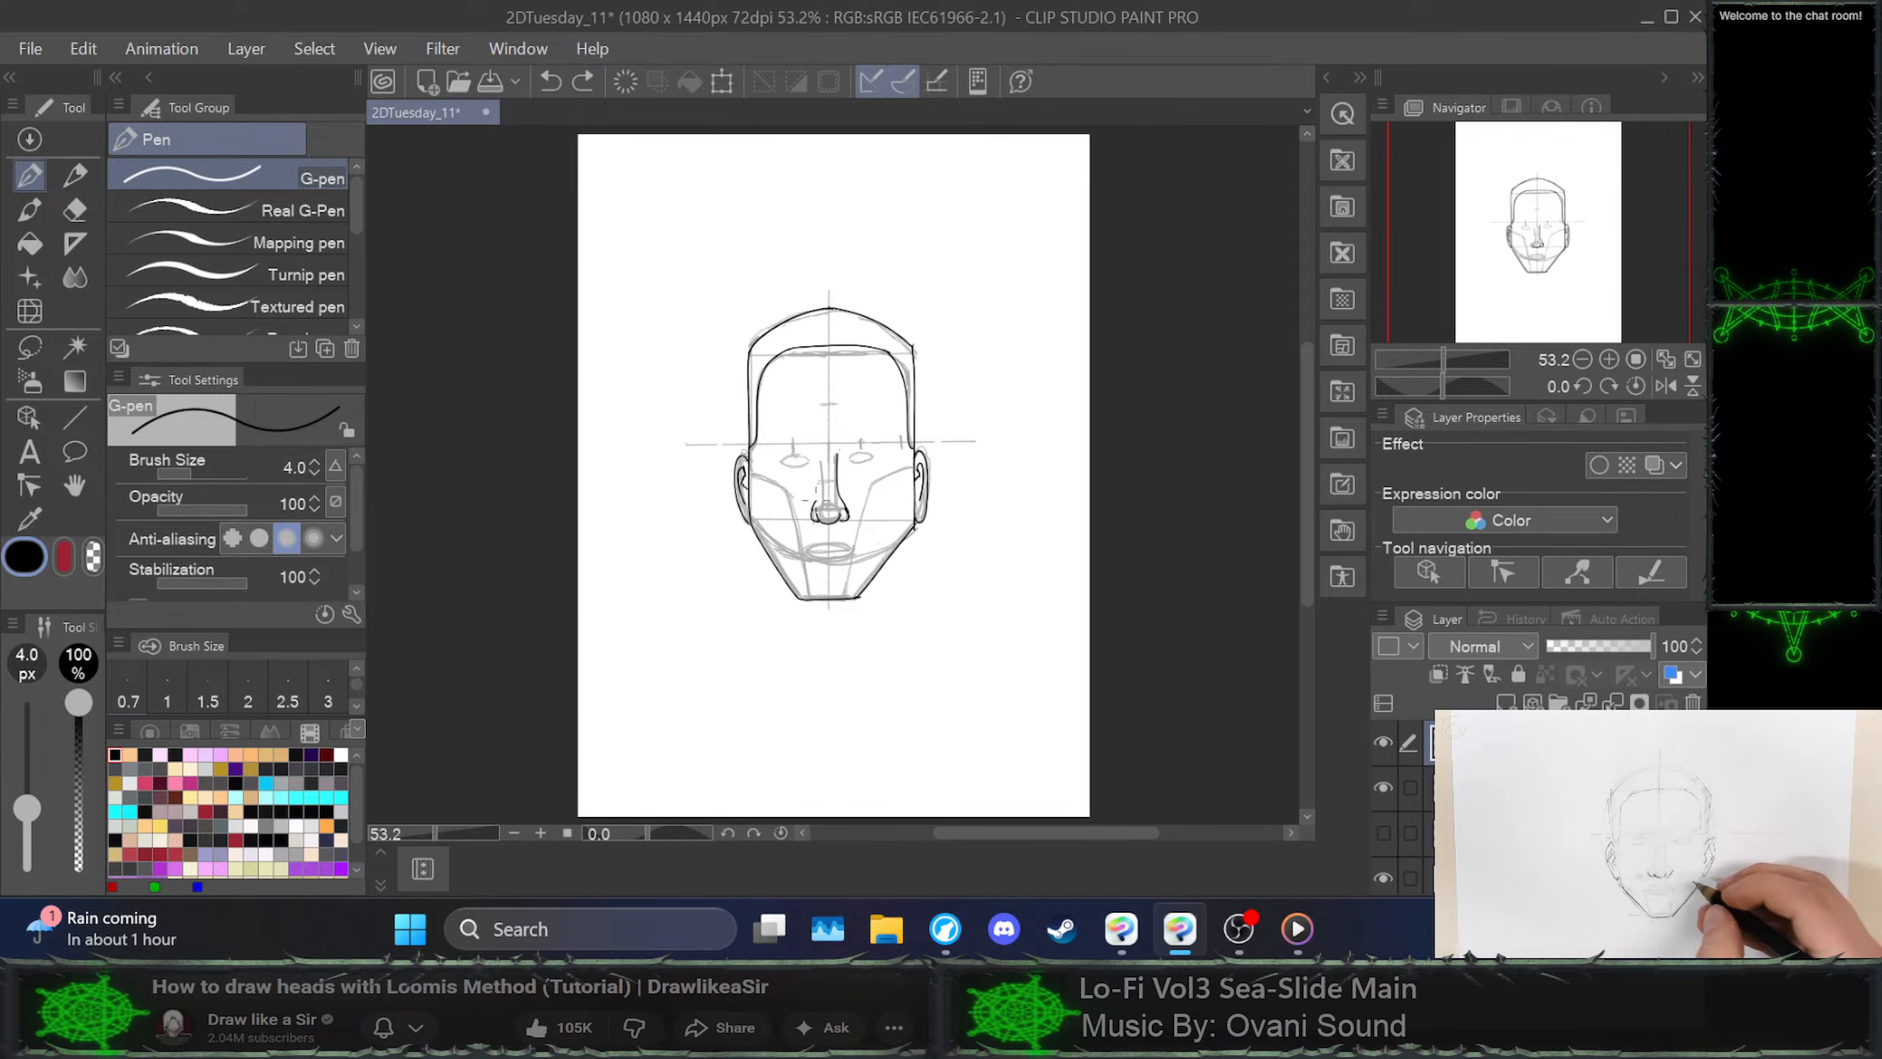
pyautogui.moveTo(821, 462); pyautogui.dragTo(824, 458)
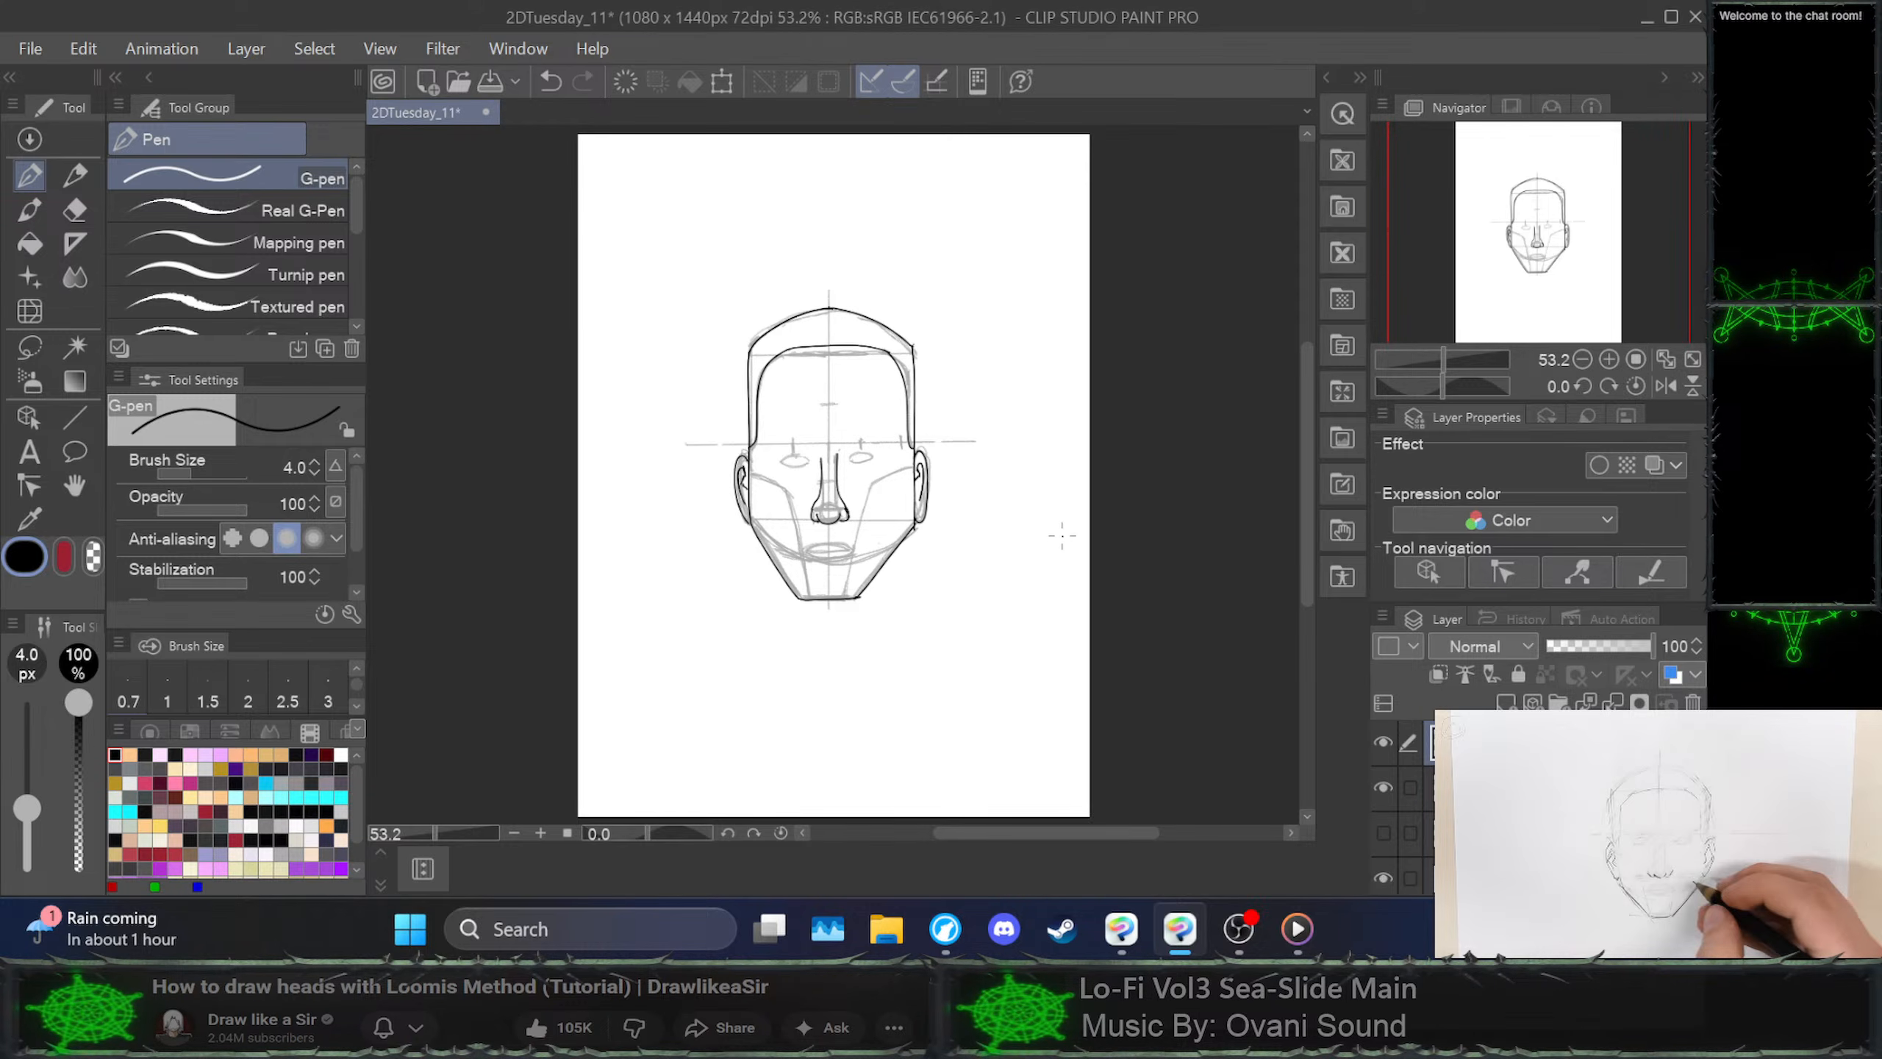
# Play the reference video a little further and pause it, and ink the rounded ball of the nose between the nostril wings
pyautogui.click(1657, 833)
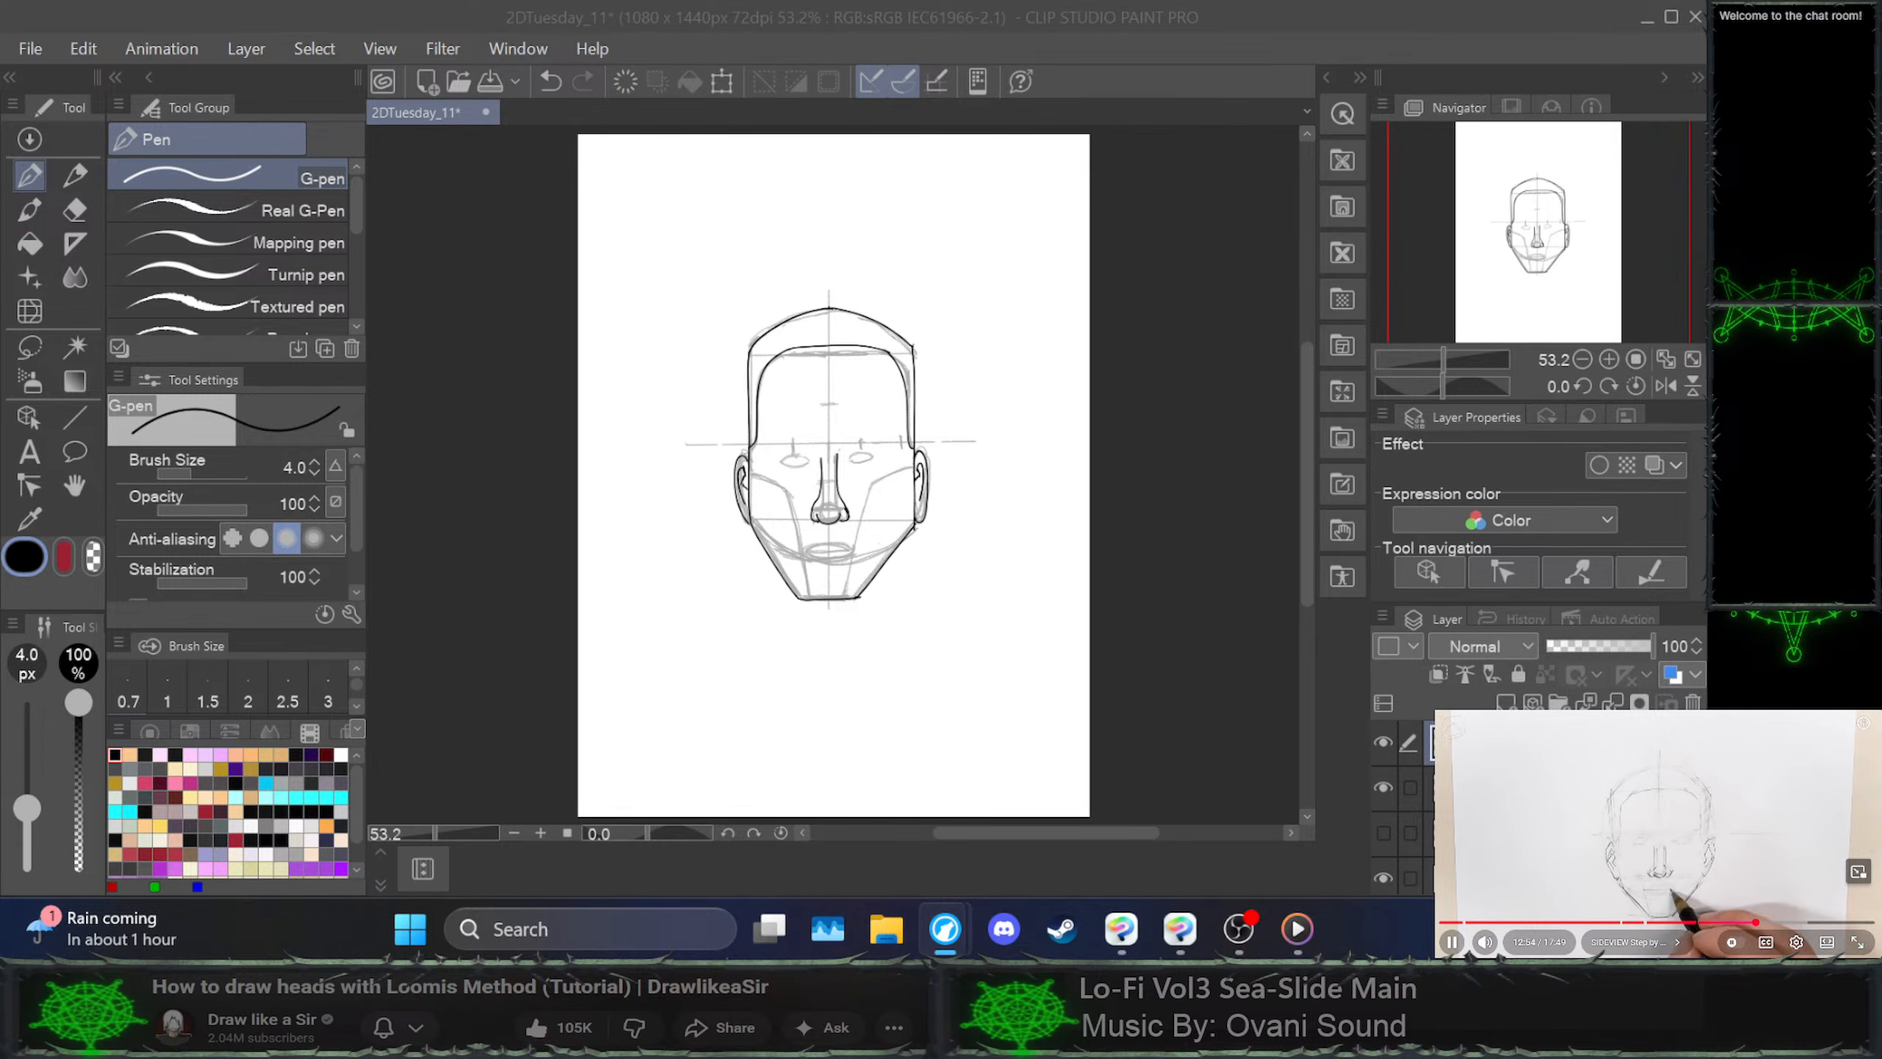
pyautogui.press('space')
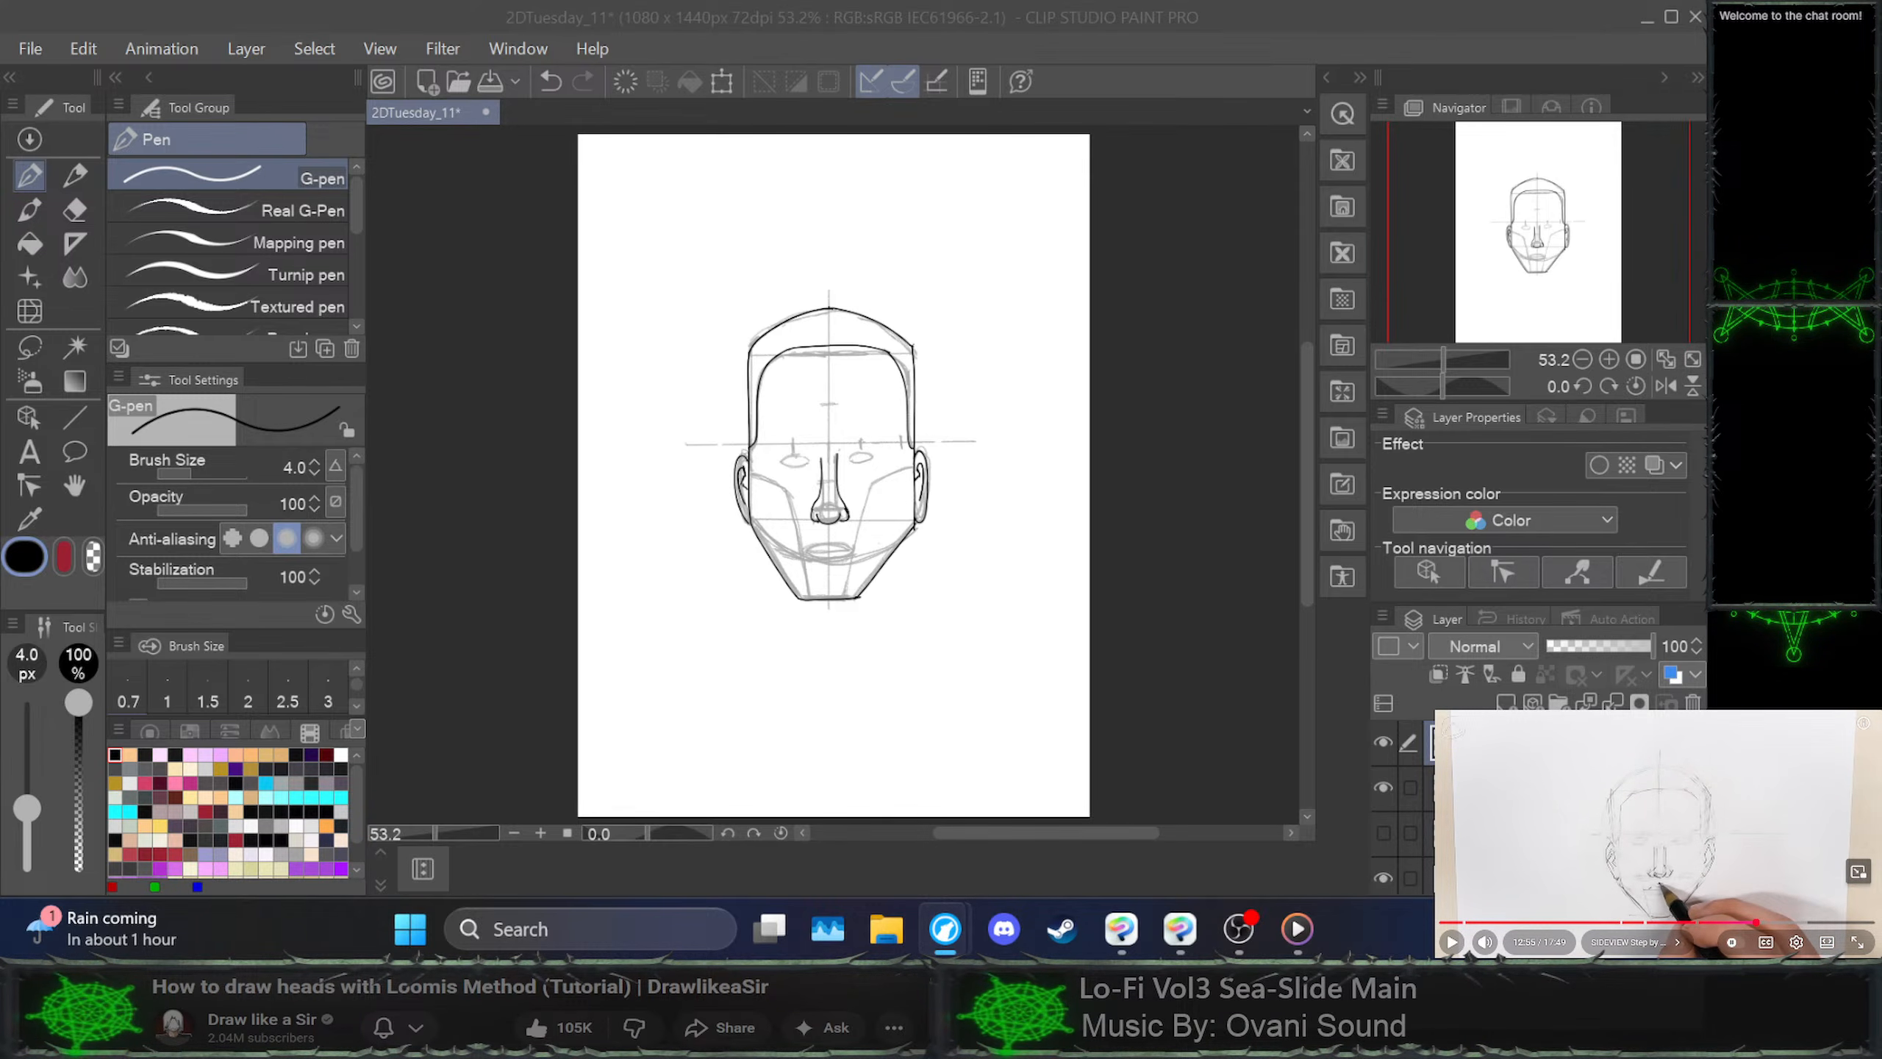
pyautogui.click(830, 517)
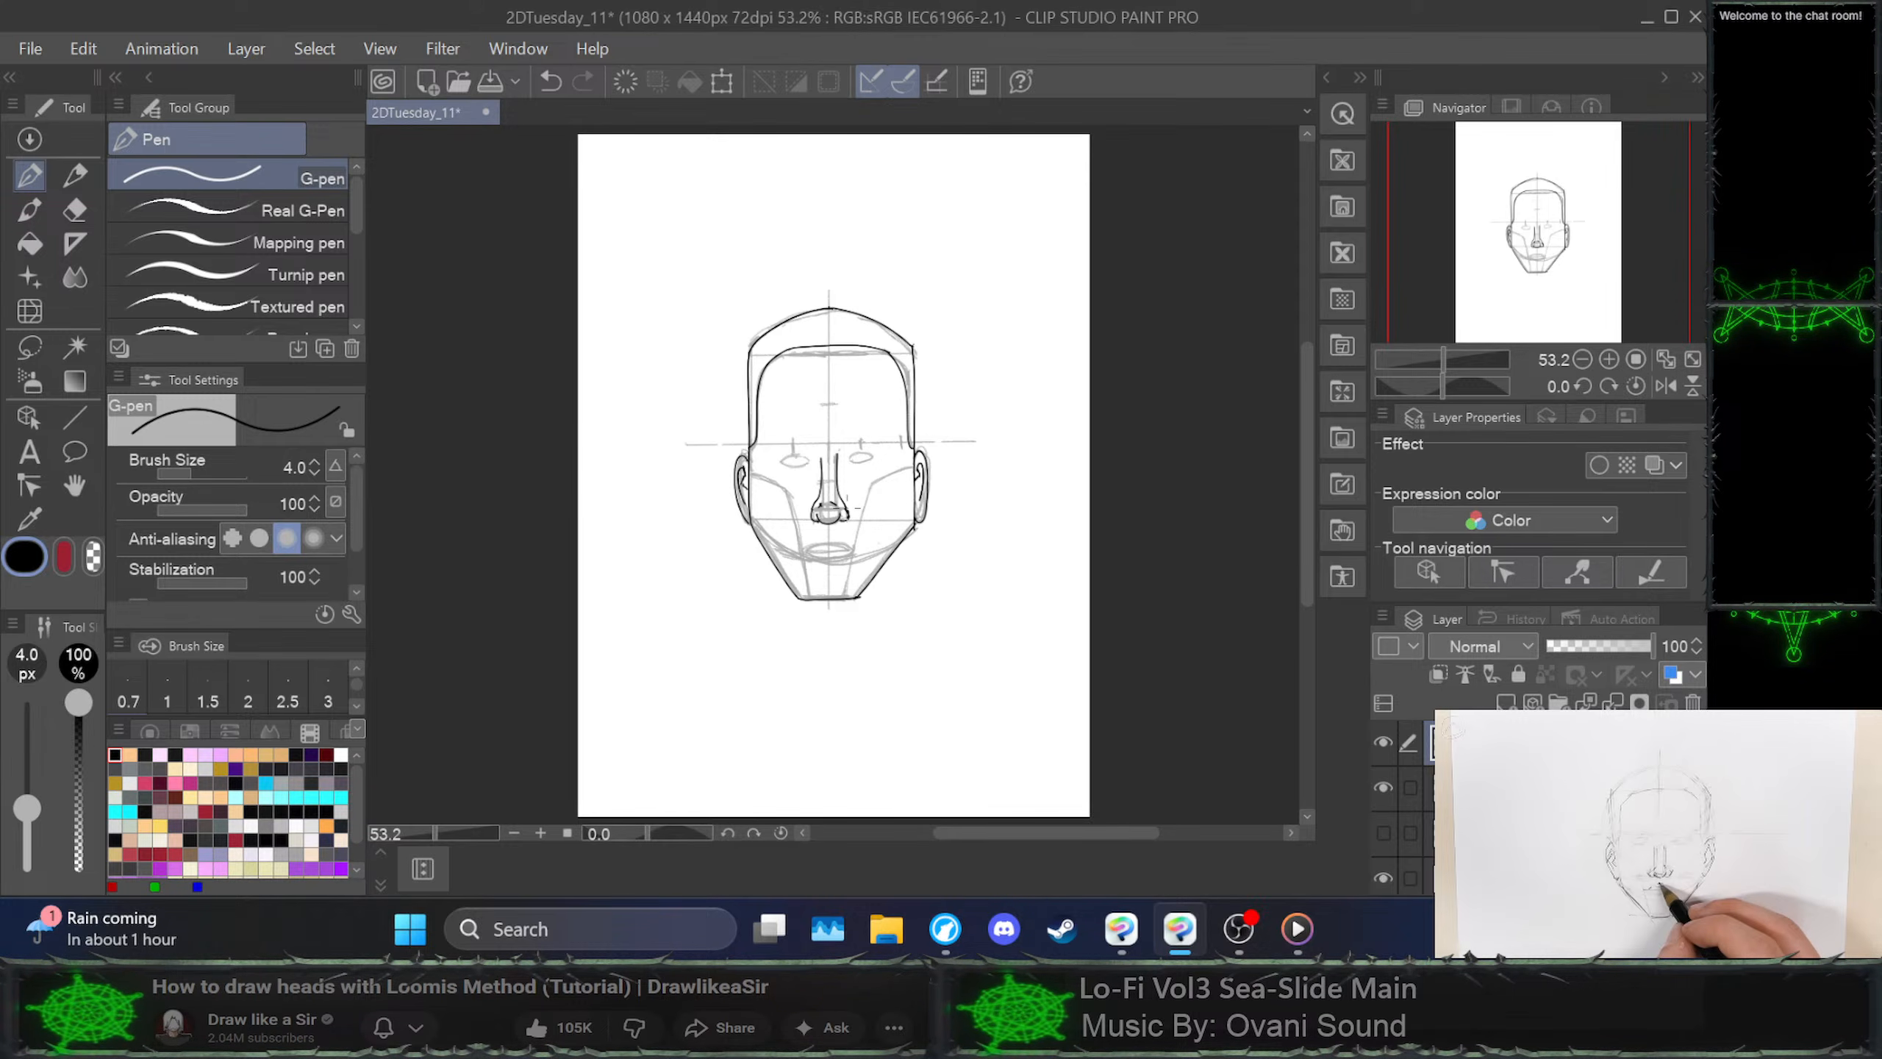
# Redraw the right nostril wing as a small rounded curve beside the ball of the nose
pyautogui.moveTo(849, 505)
pyautogui.mouseDown()
pyautogui.moveTo(850, 527)
pyautogui.moveTo(838, 463)
pyautogui.mouseUp()
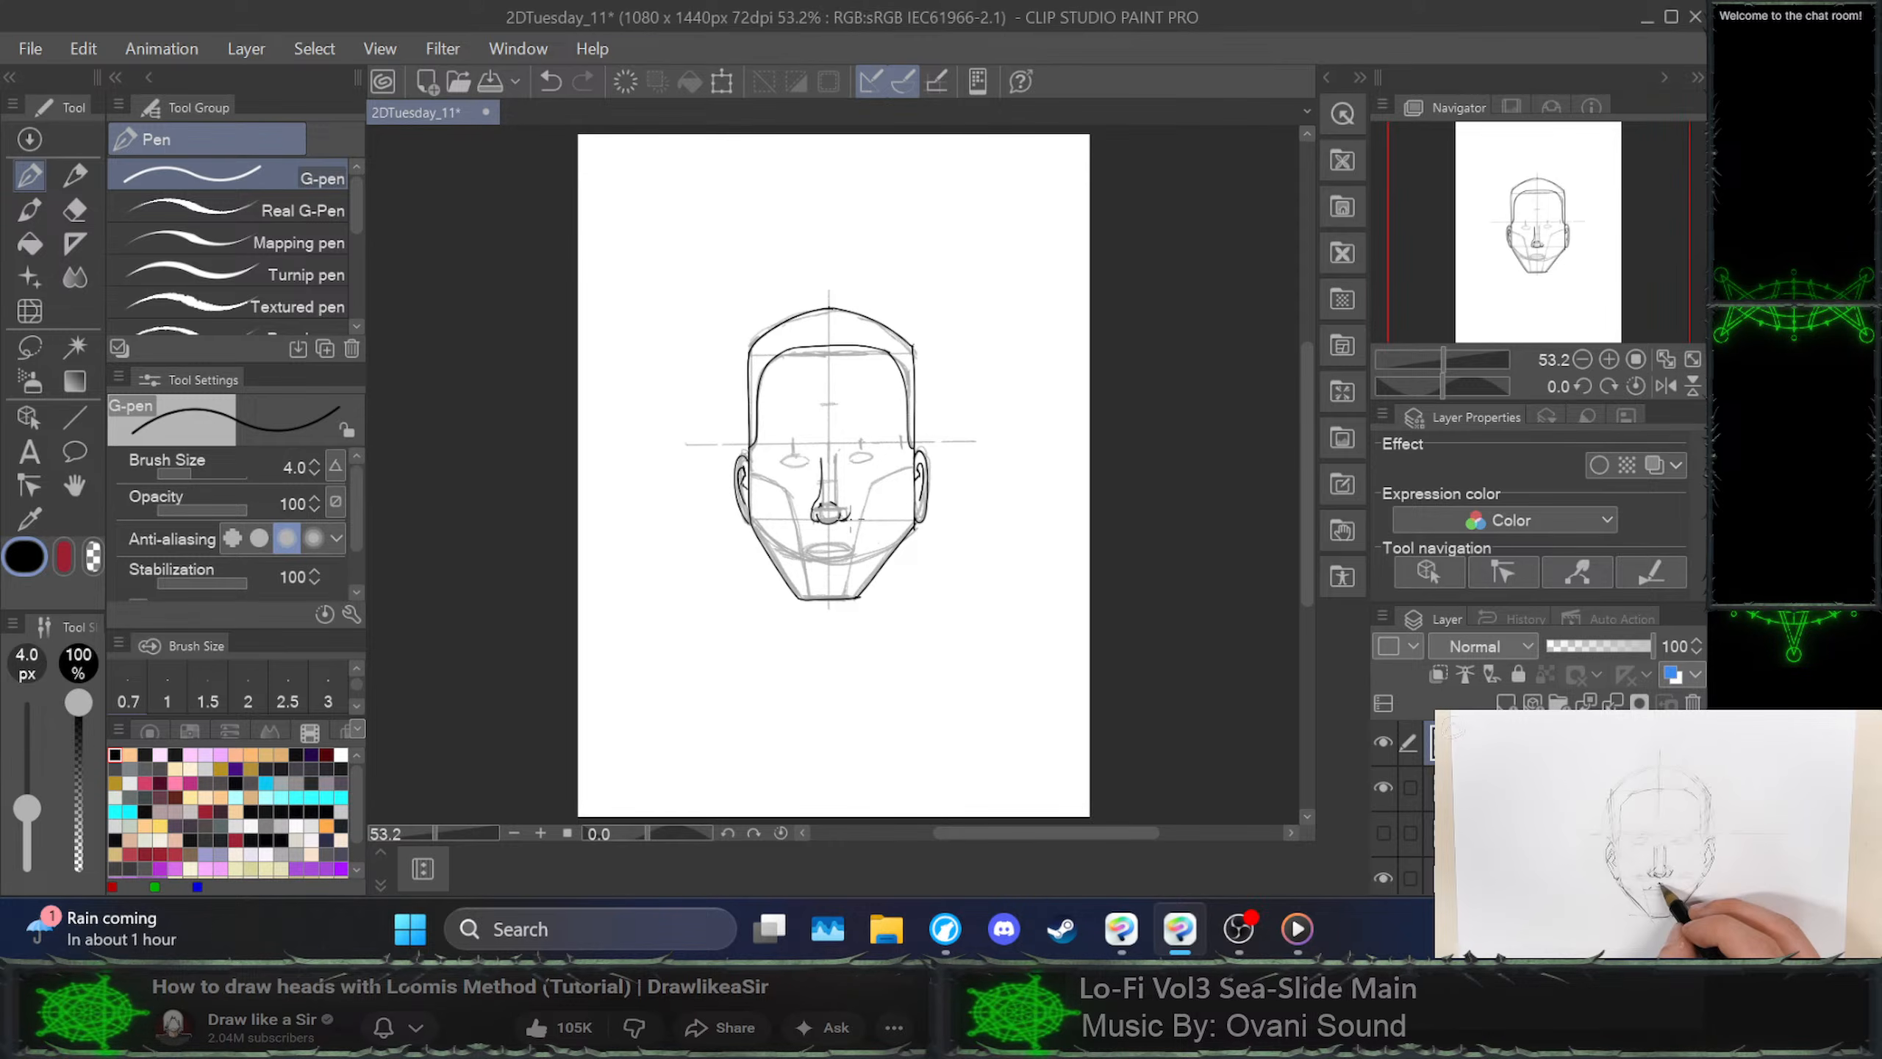
pyautogui.hotkey('ctrl', 'z')
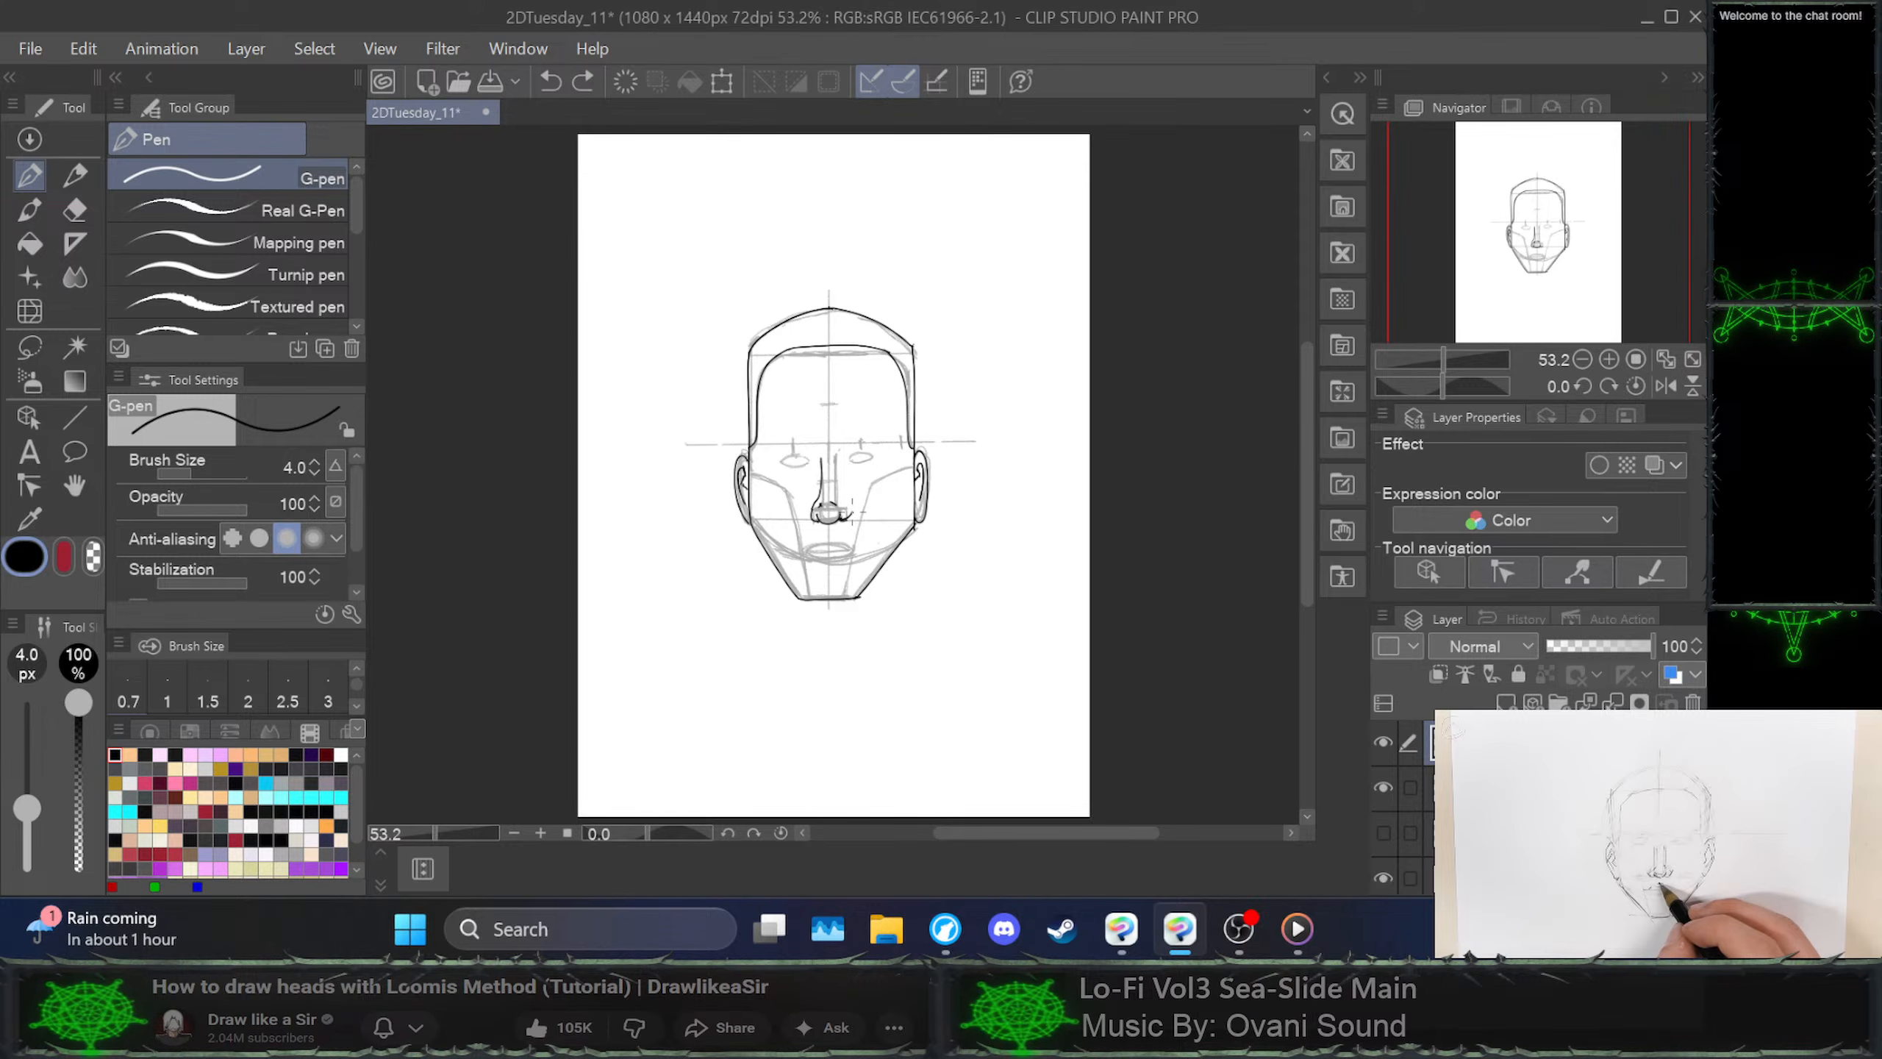
pyautogui.moveTo(852, 511); pyautogui.dragTo(852, 508)
pyautogui.hotkey('ctrl', 'z')
pyautogui.hotkey('ctrl', 'z')
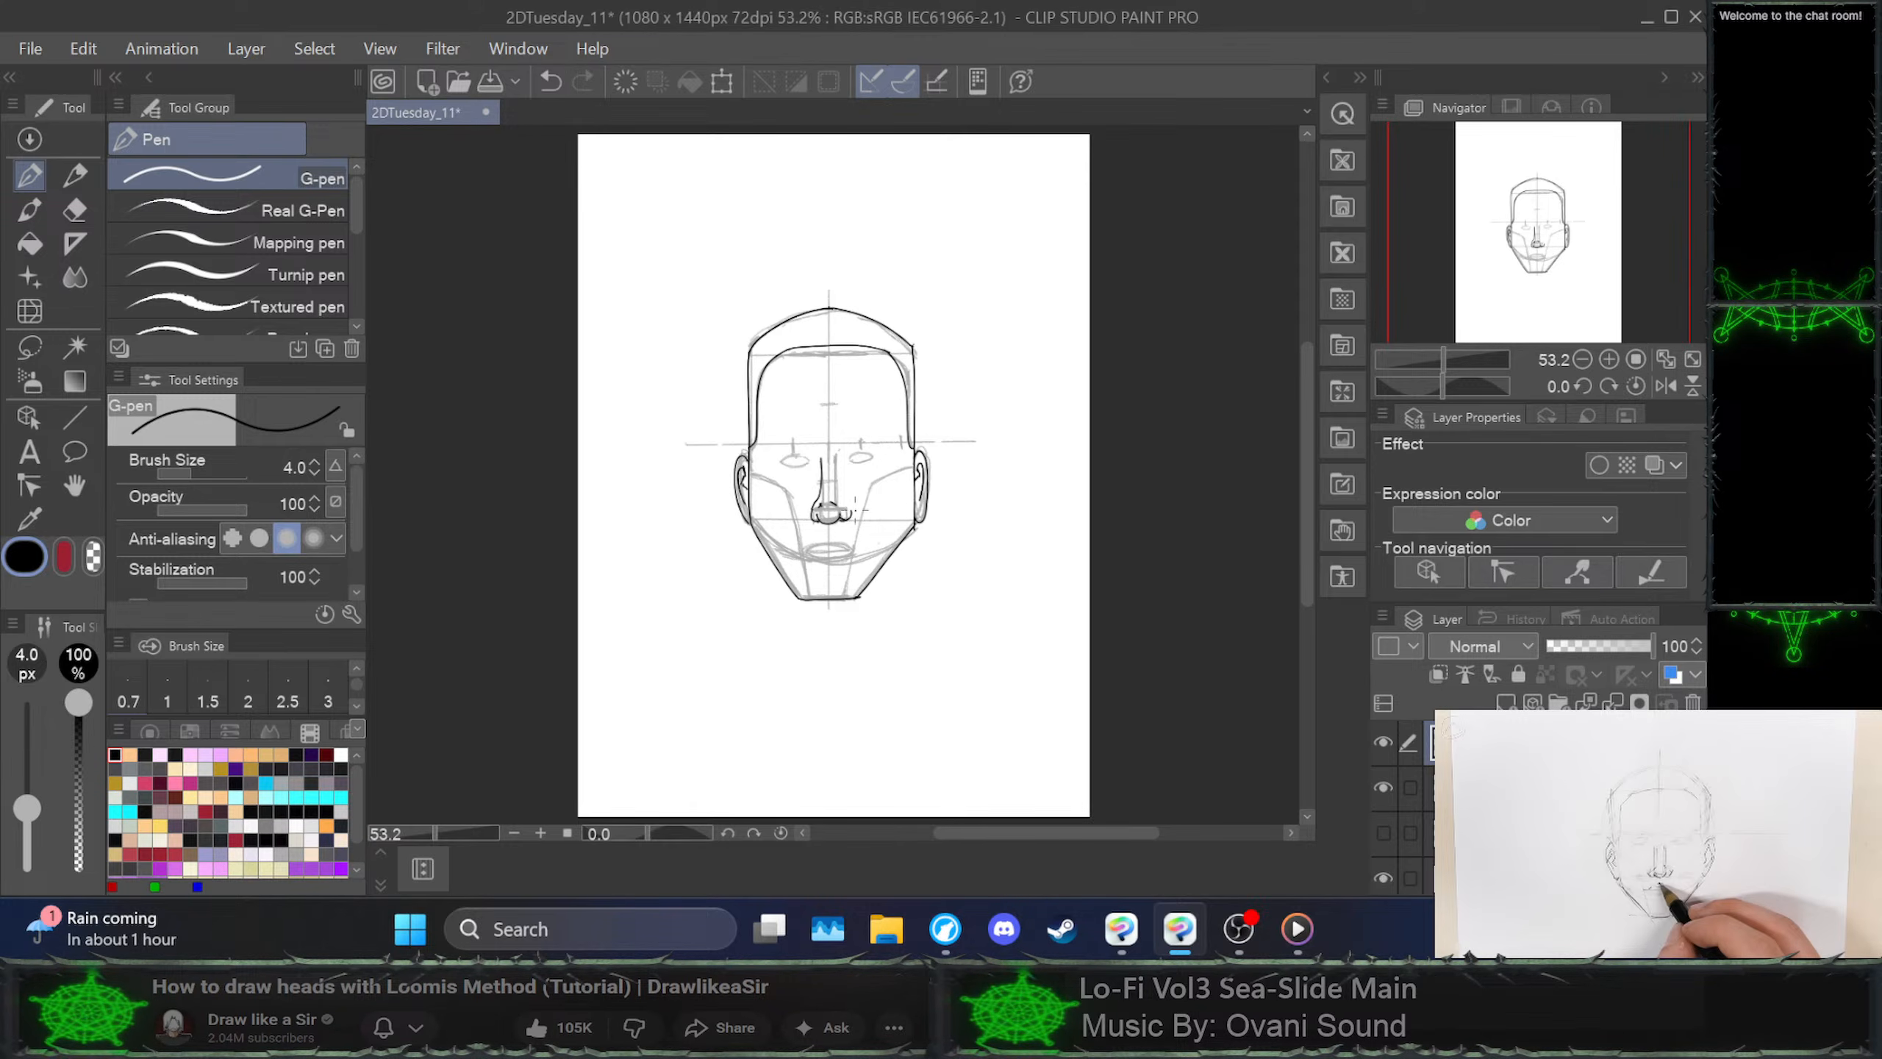
pyautogui.hotkey('ctrl', 'z')
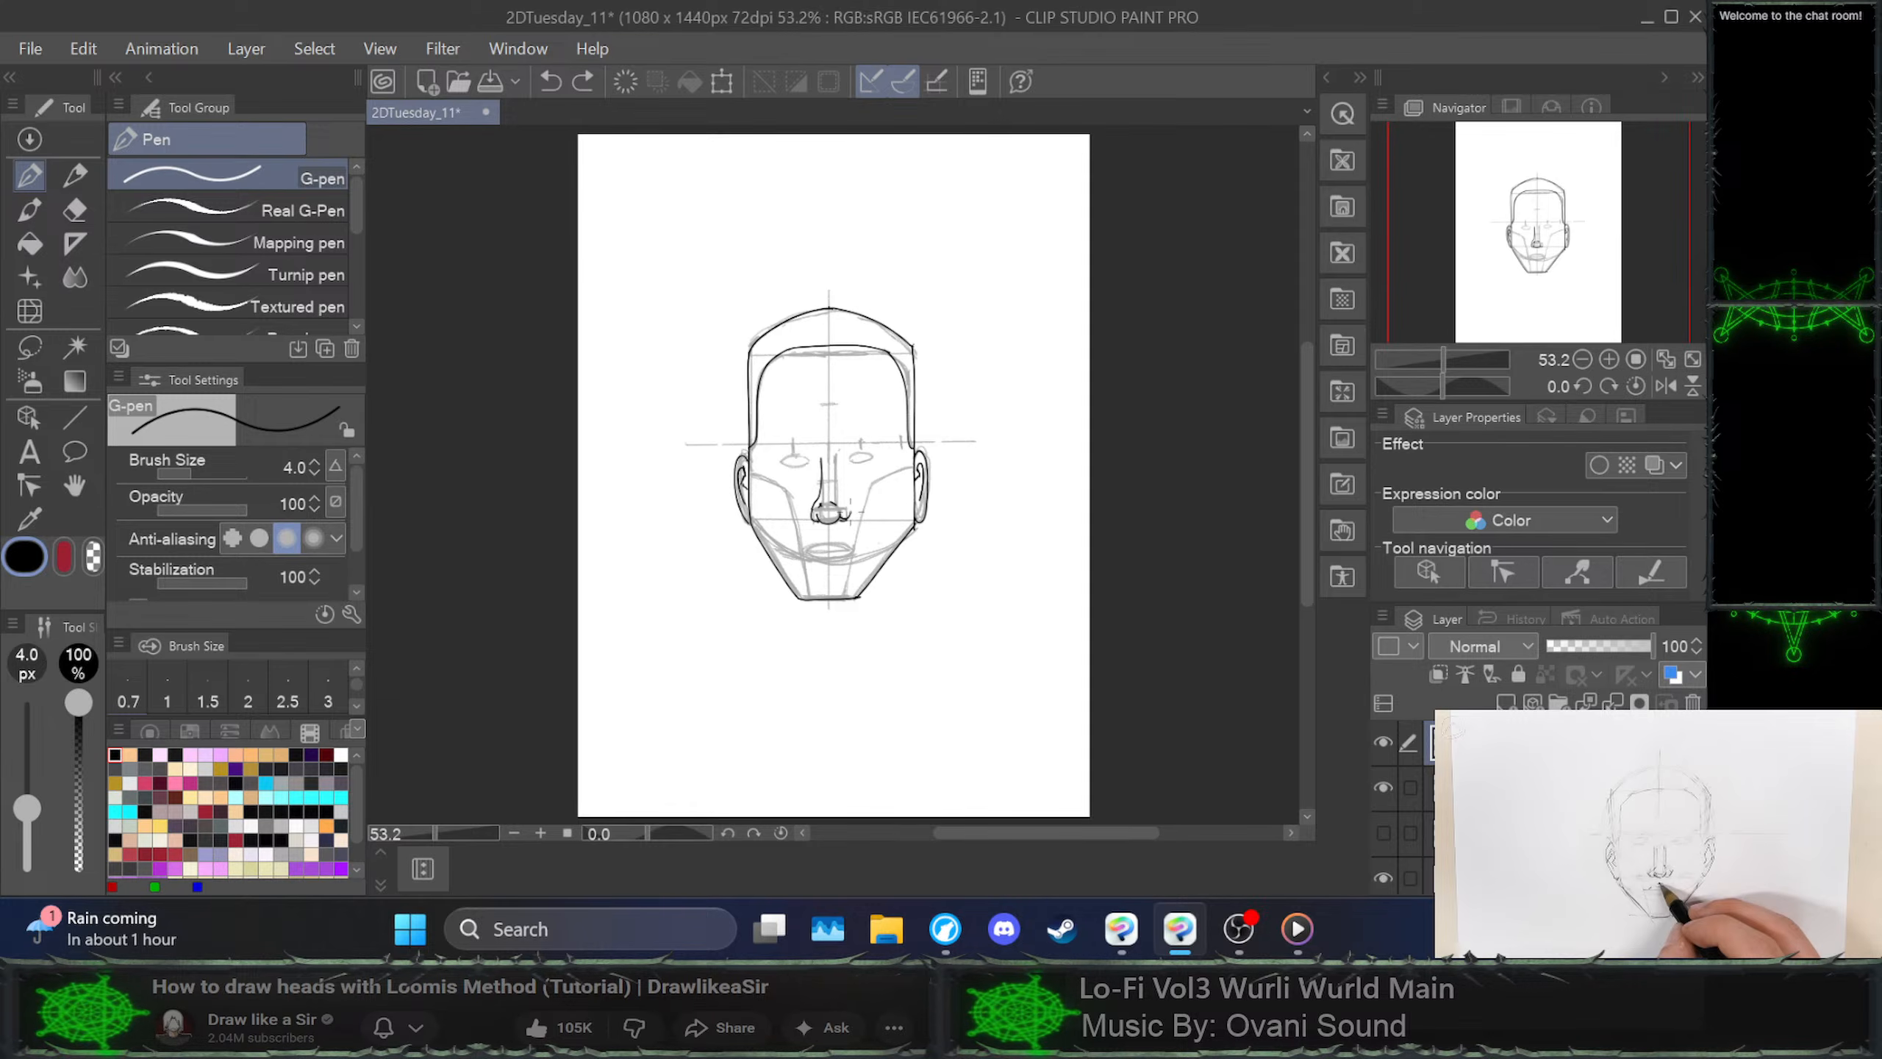
pyautogui.moveTo(854, 491); pyautogui.dragTo(855, 519)
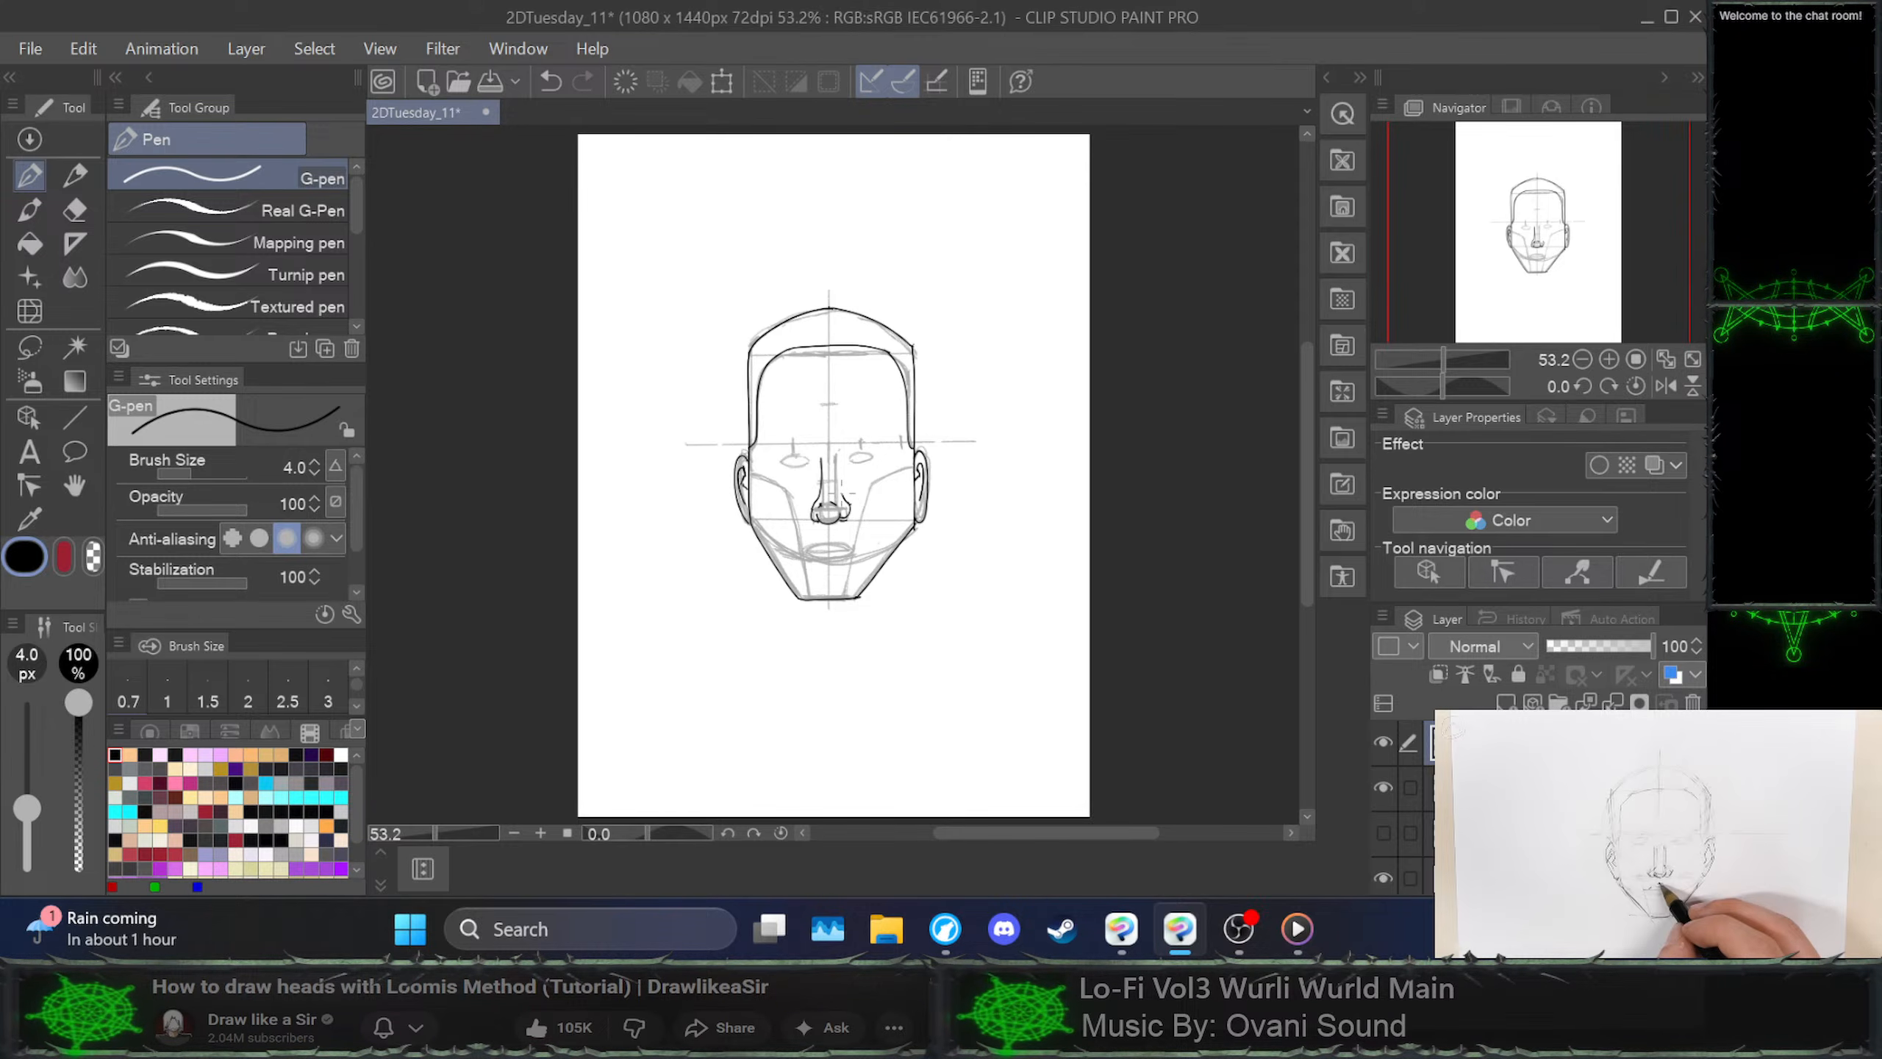
pyautogui.hotkey('ctrl', 'z')
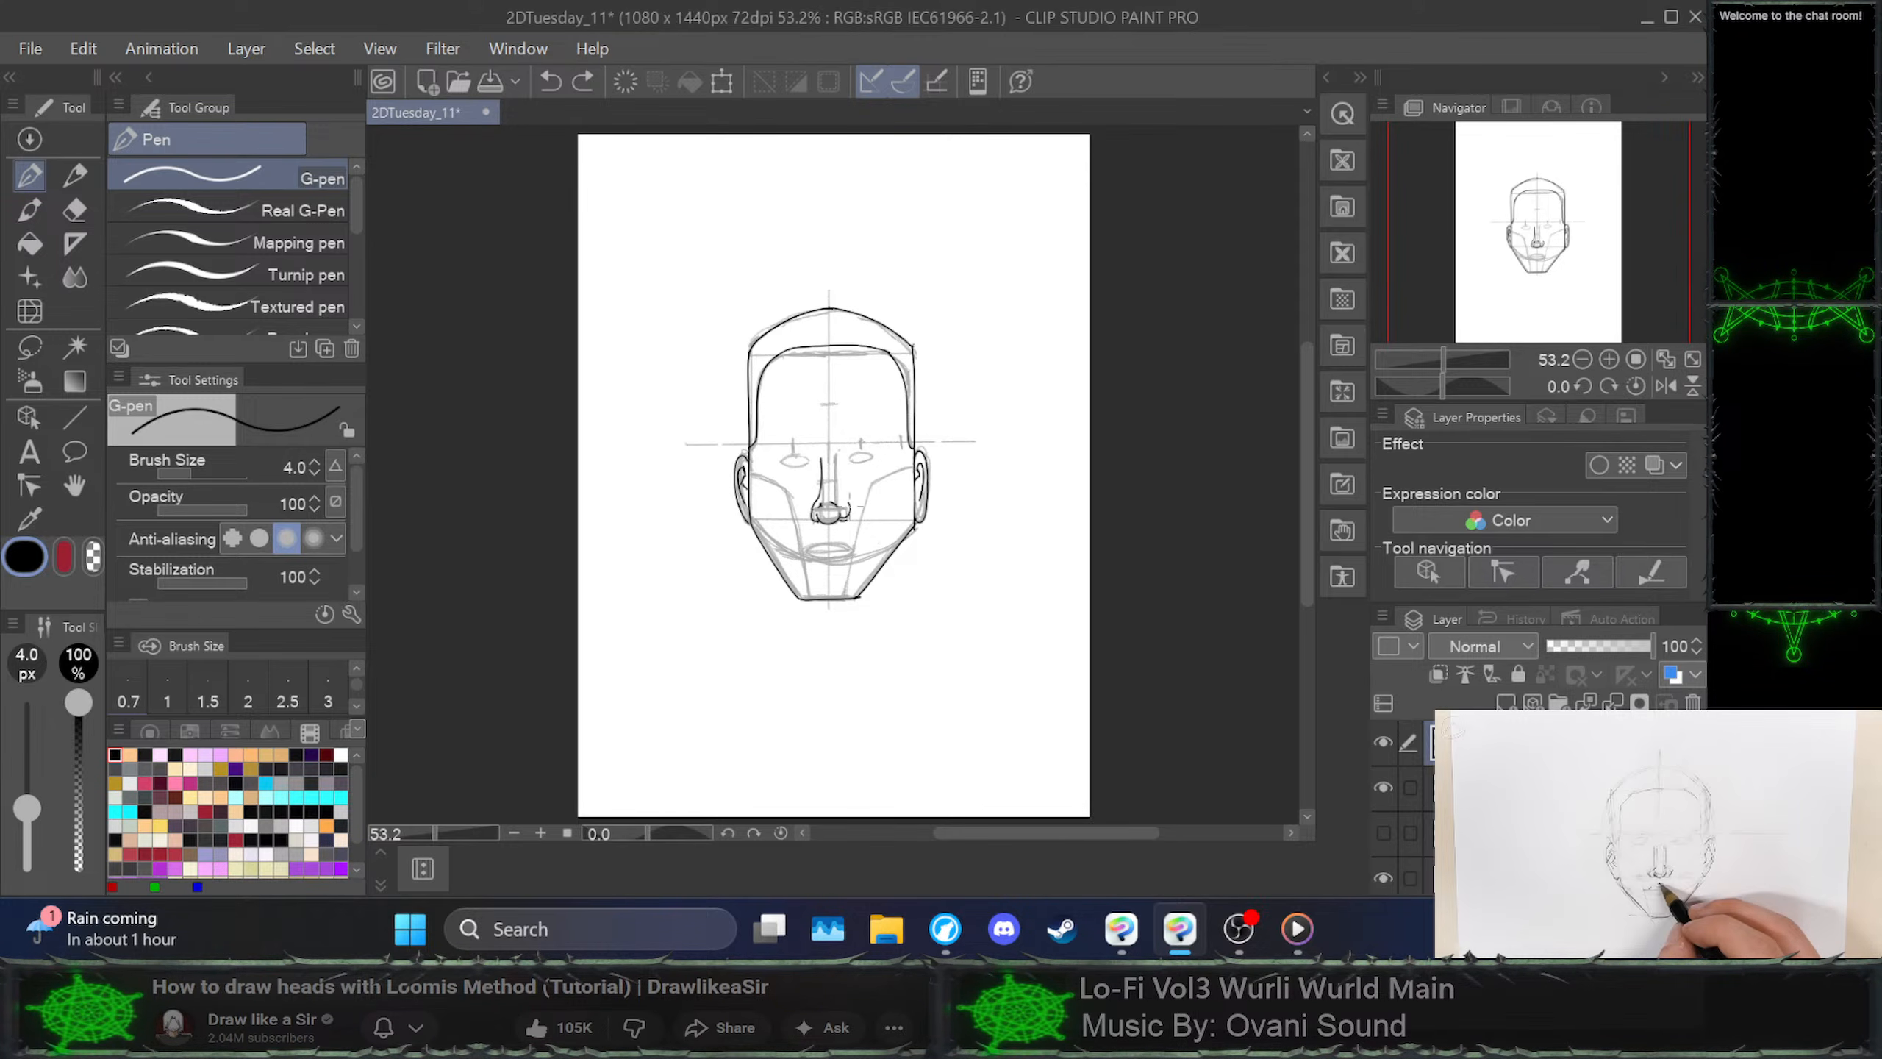
# Re-ink the right side of the nose bridge from the redrawn nostril wing up to eye level
pyautogui.moveTo(840, 475); pyautogui.dragTo(839, 453)
pyautogui.hotkey('ctrl', 'z')
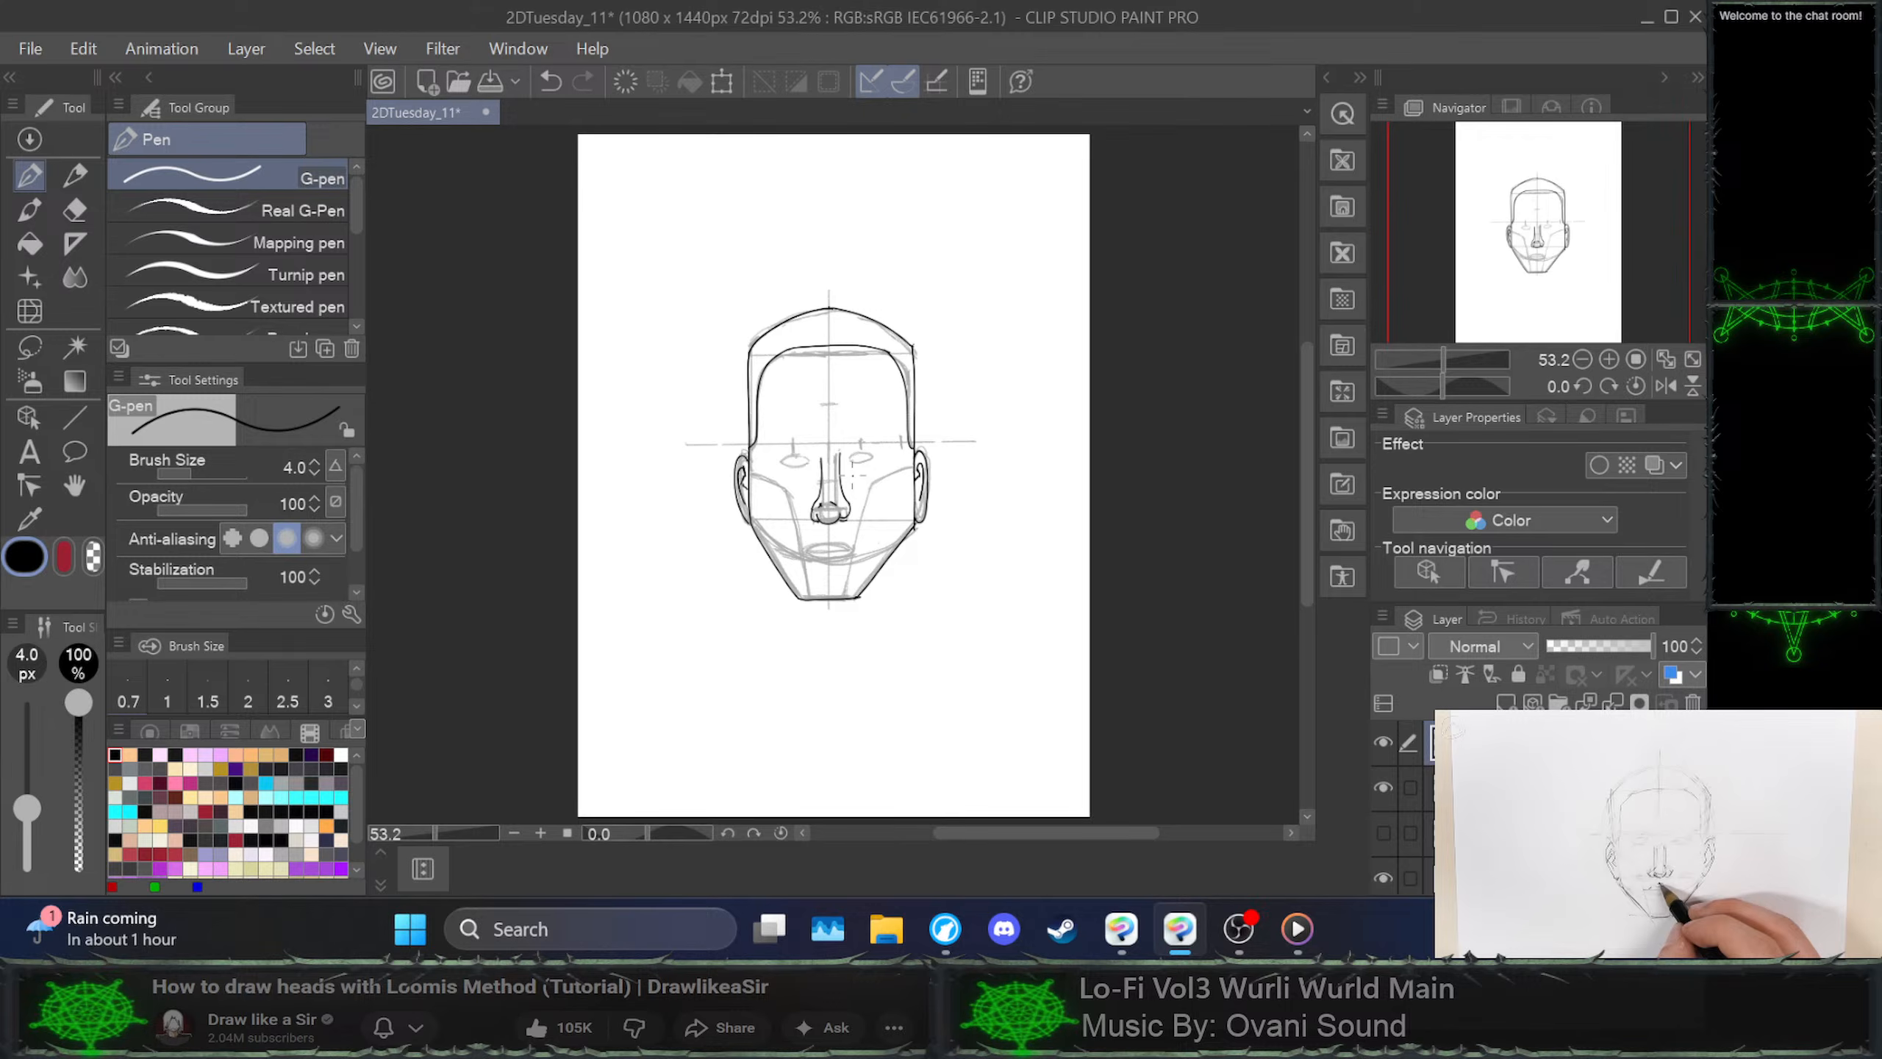
pyautogui.hotkey('ctrl', 'z')
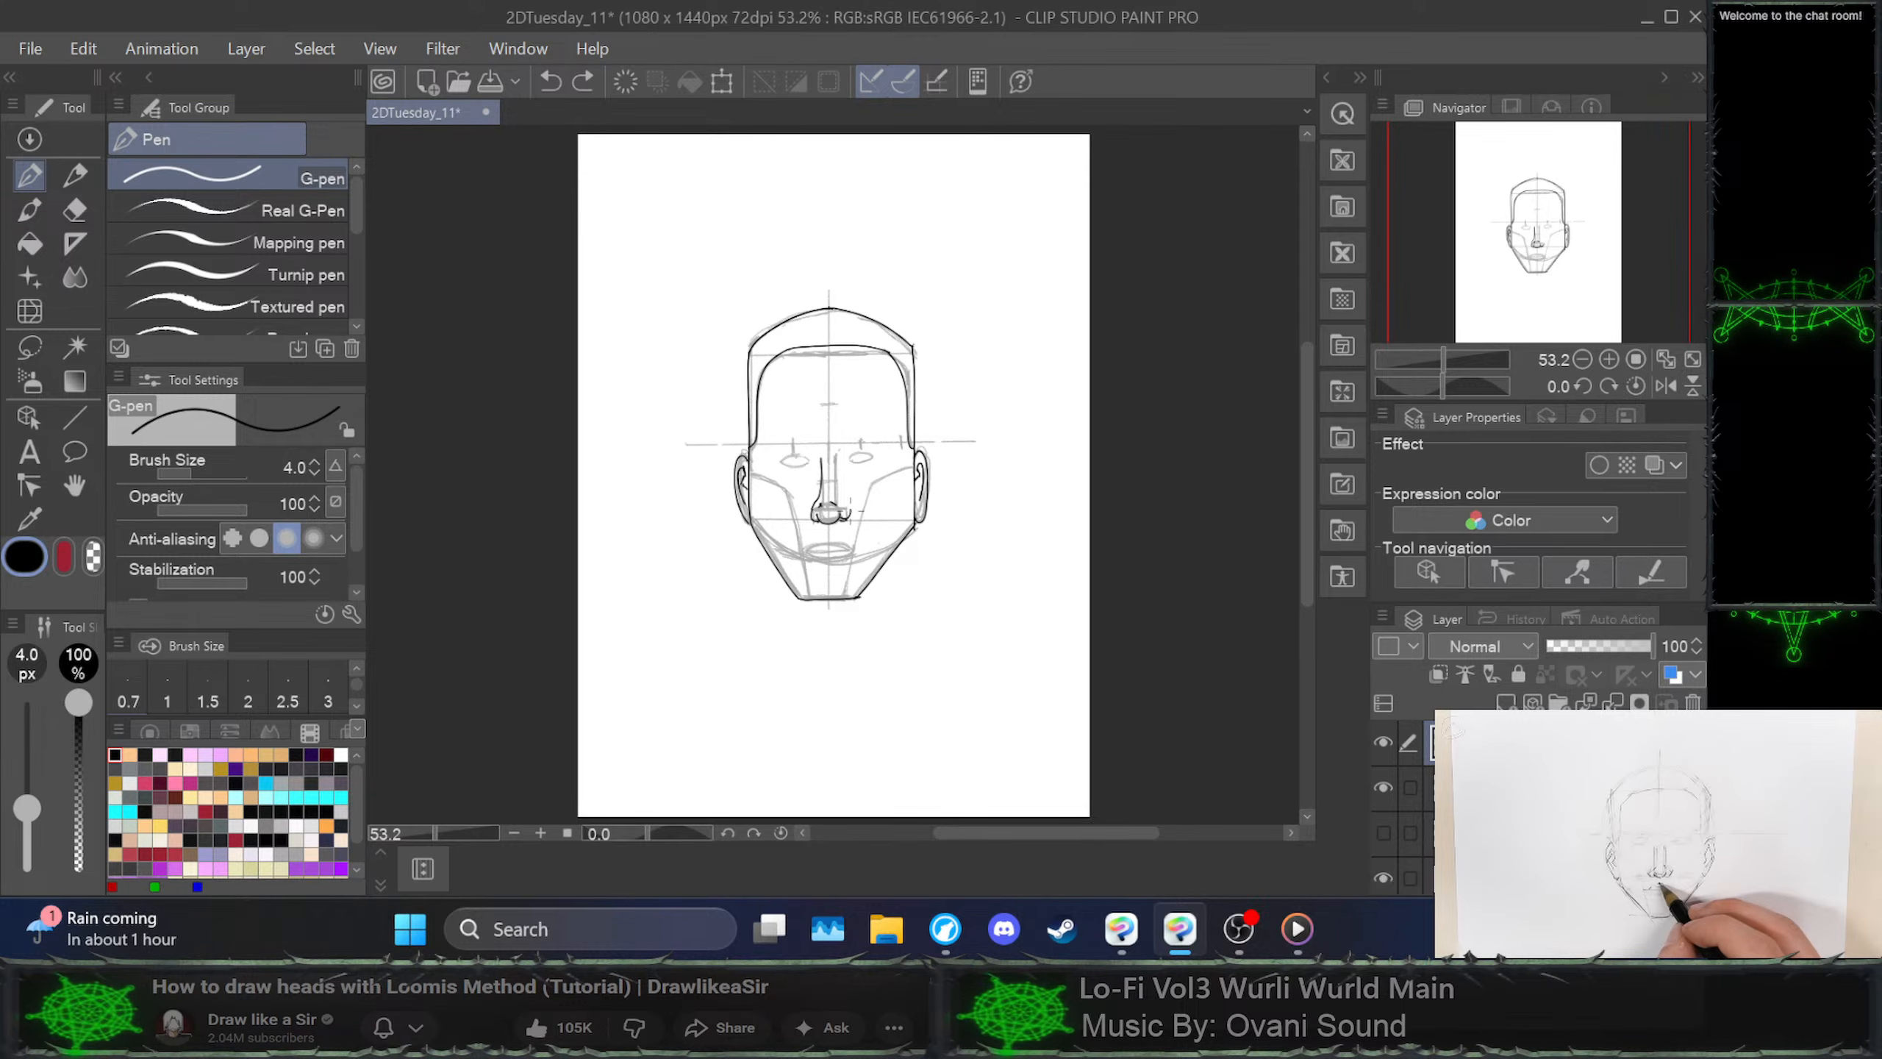
pyautogui.moveTo(847, 508); pyautogui.dragTo(839, 465)
pyautogui.hotkey('ctrl', 'z')
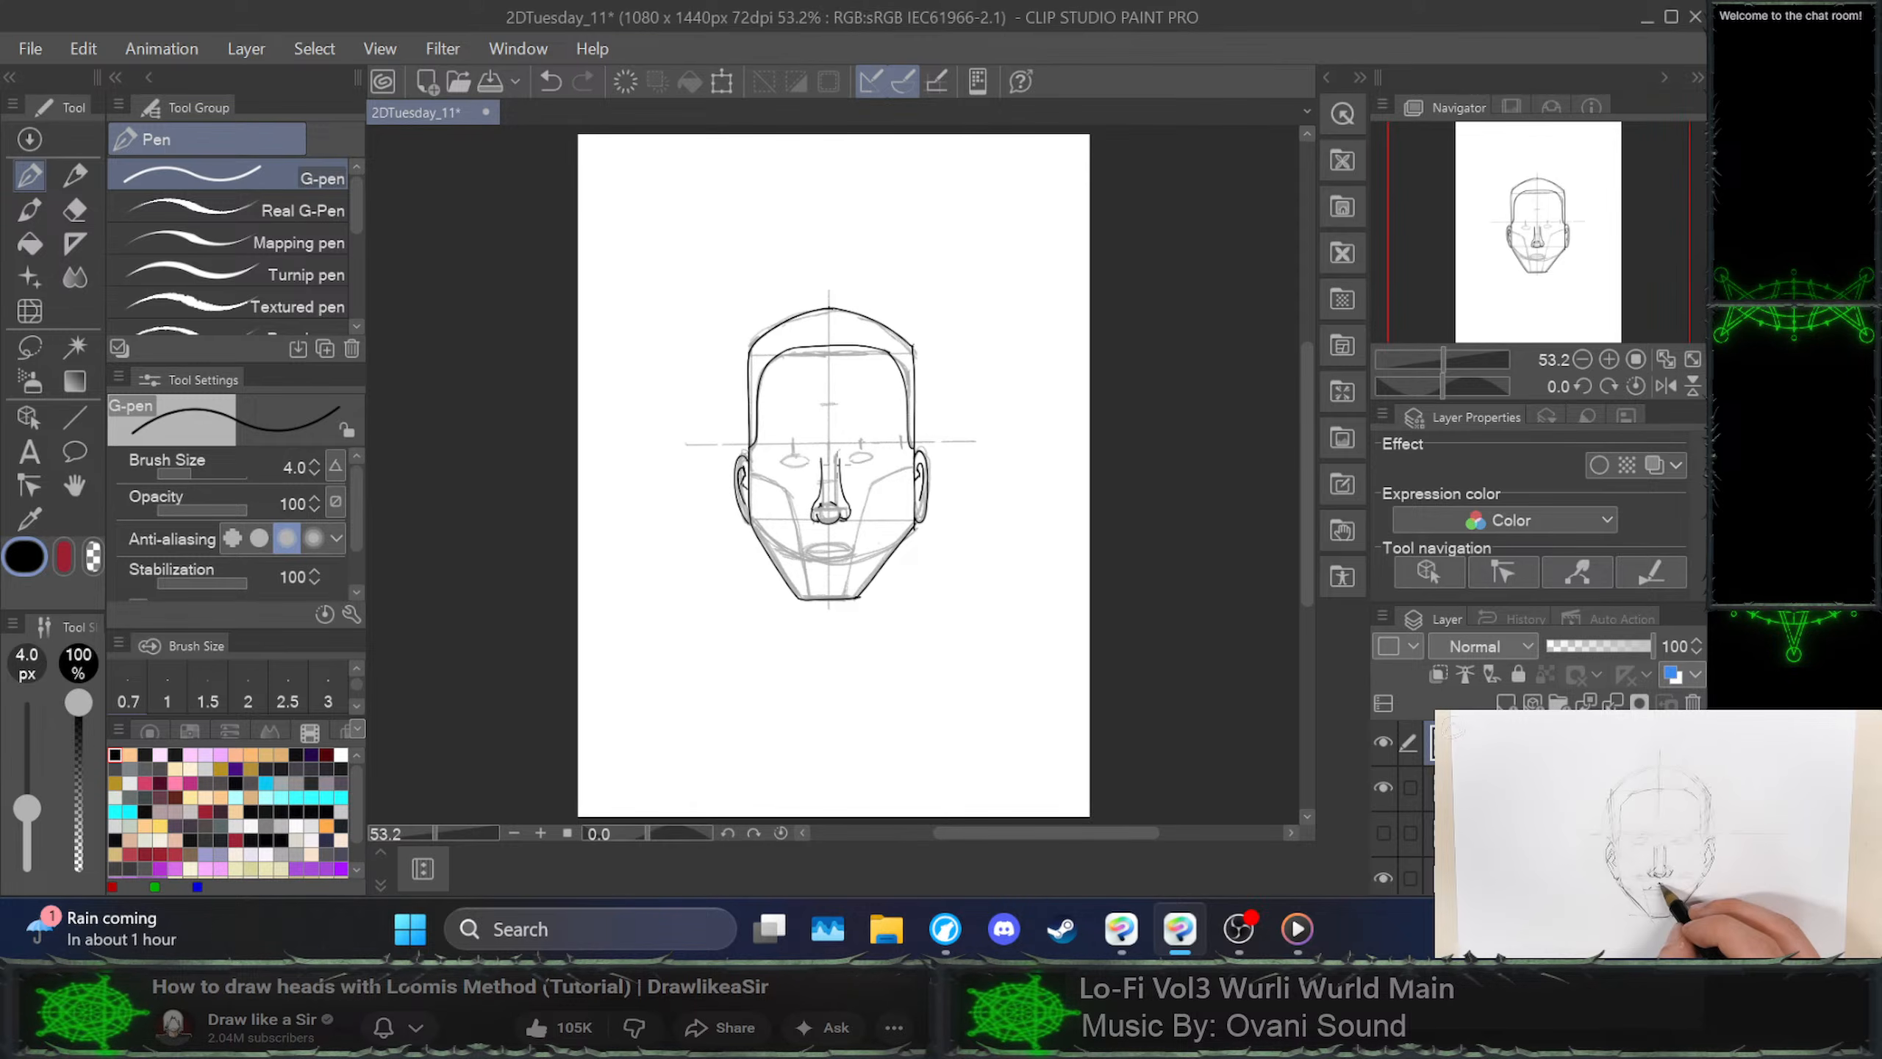
# Play the reference video up to the mouth and pause it, and ink a short line for the centre of the upper lip
pyautogui.click(1657, 834)
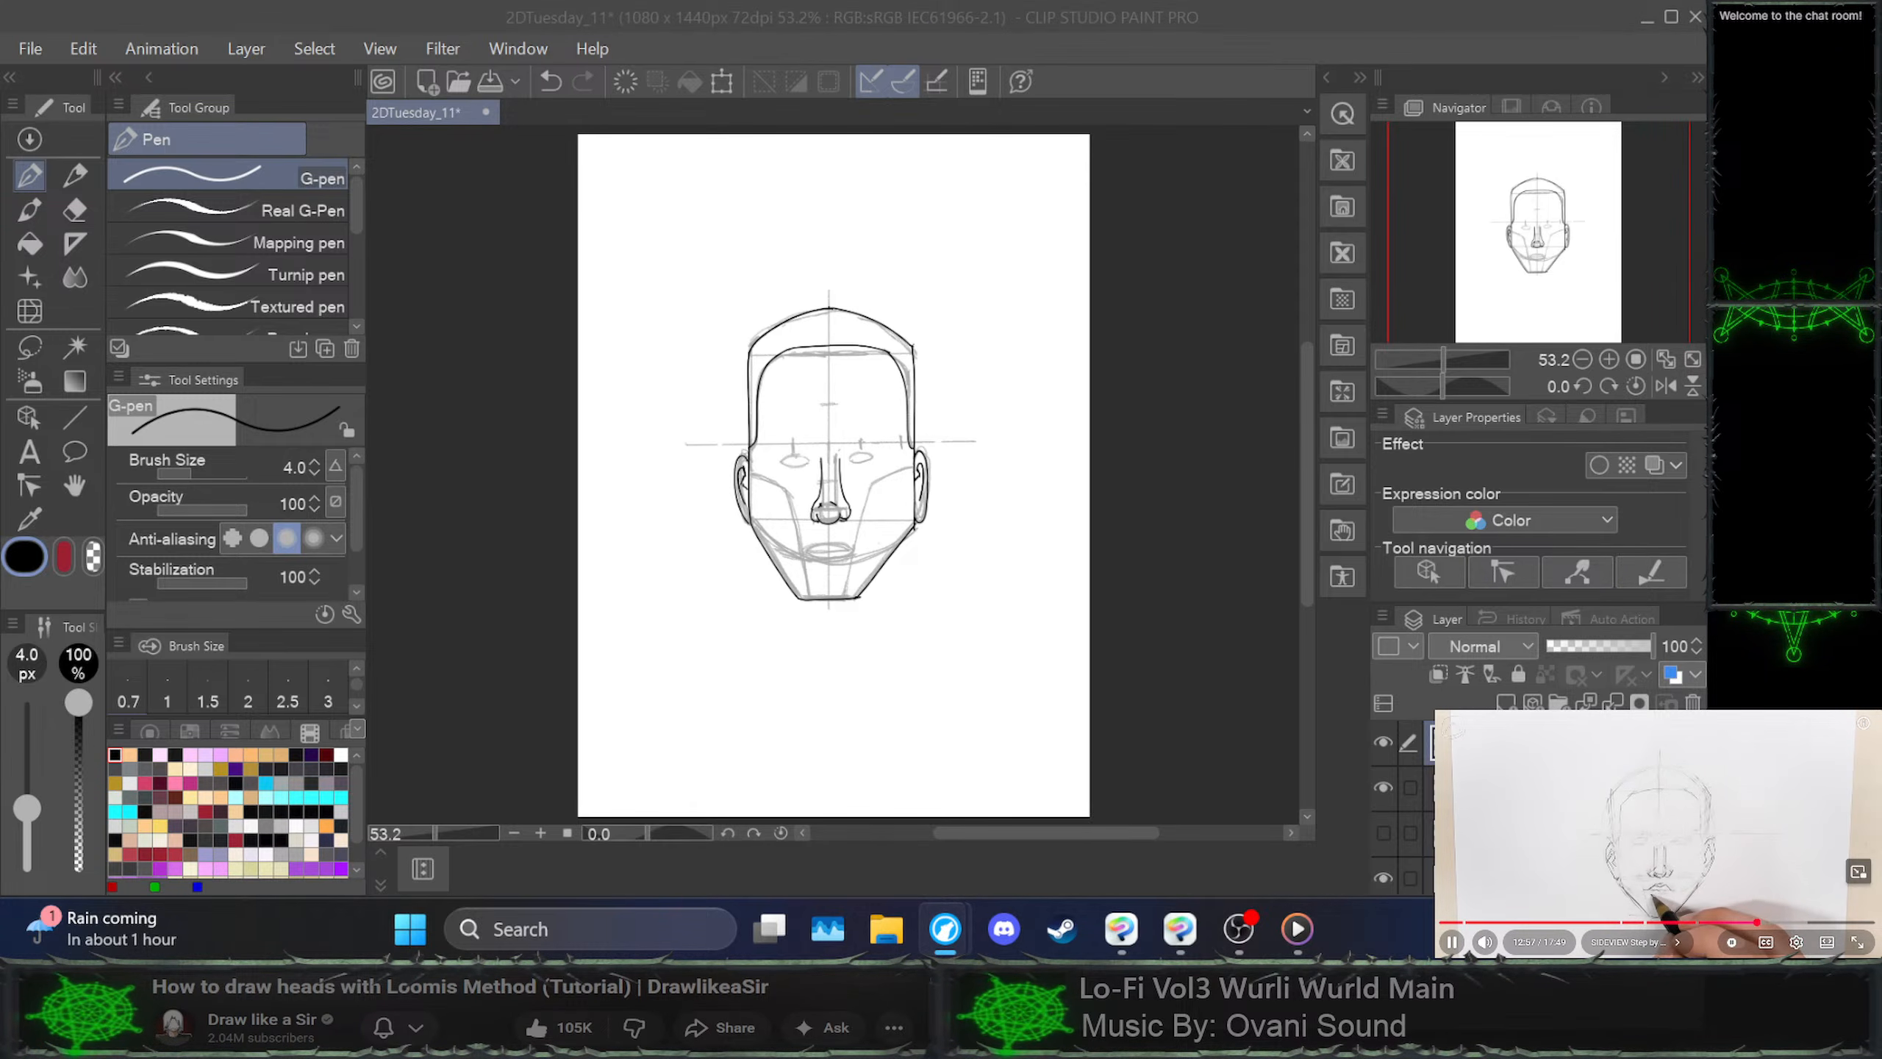
pyautogui.press('space')
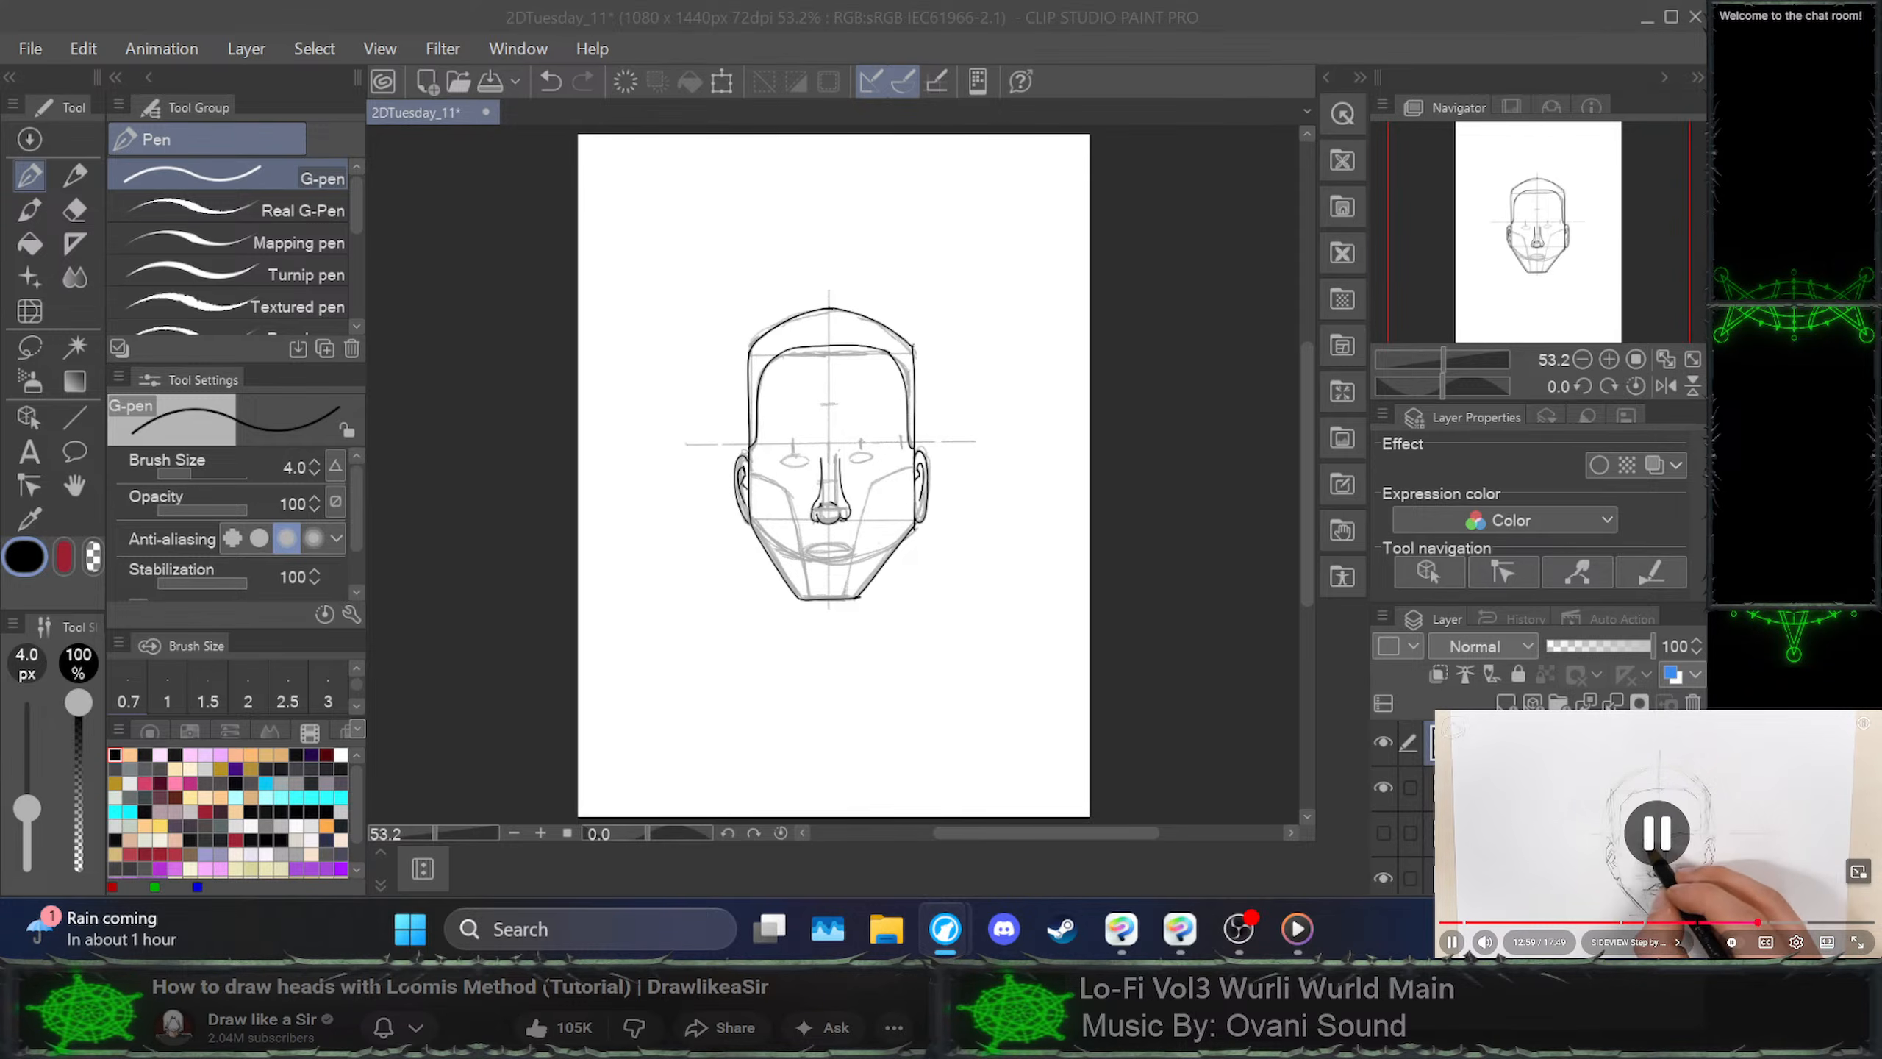
pyautogui.click(821, 542)
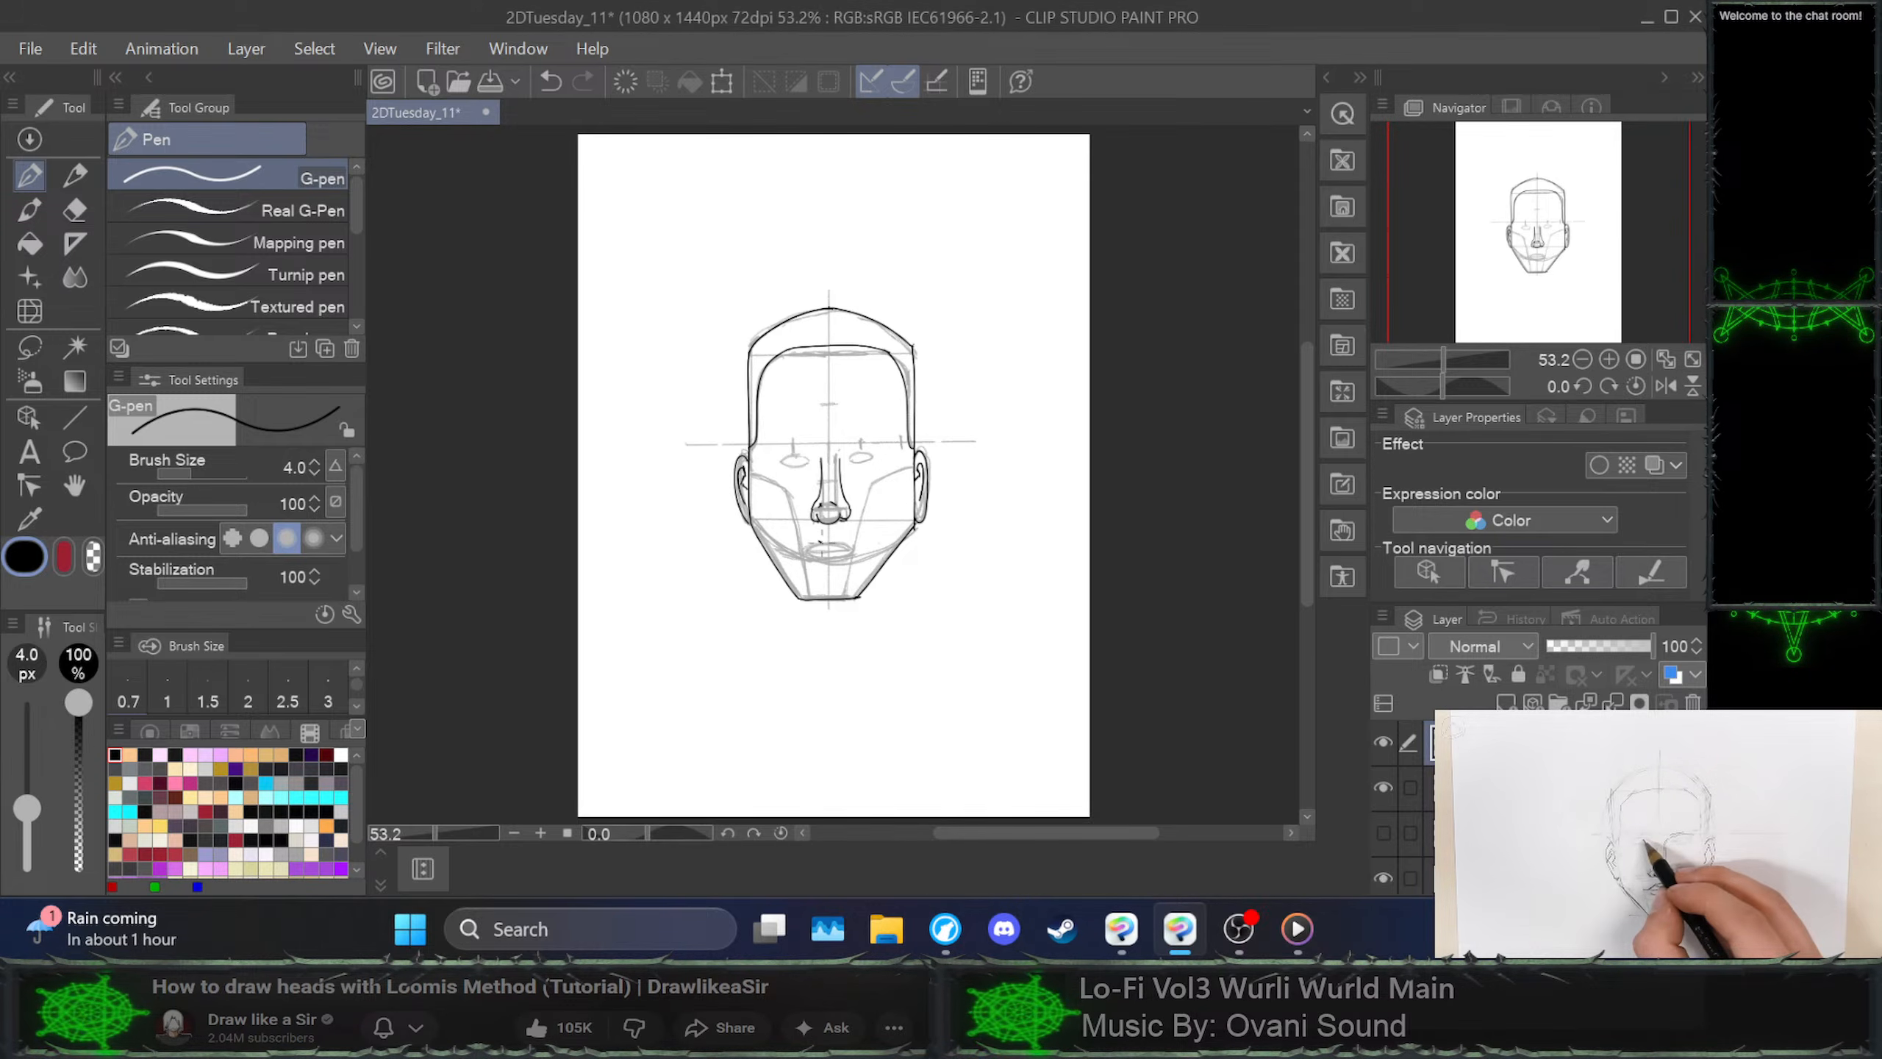
pyautogui.moveTo(833, 542); pyautogui.dragTo(838, 557)
pyautogui.hotkey('ctrl', 'z')
pyautogui.hotkey('ctrl', 'z')
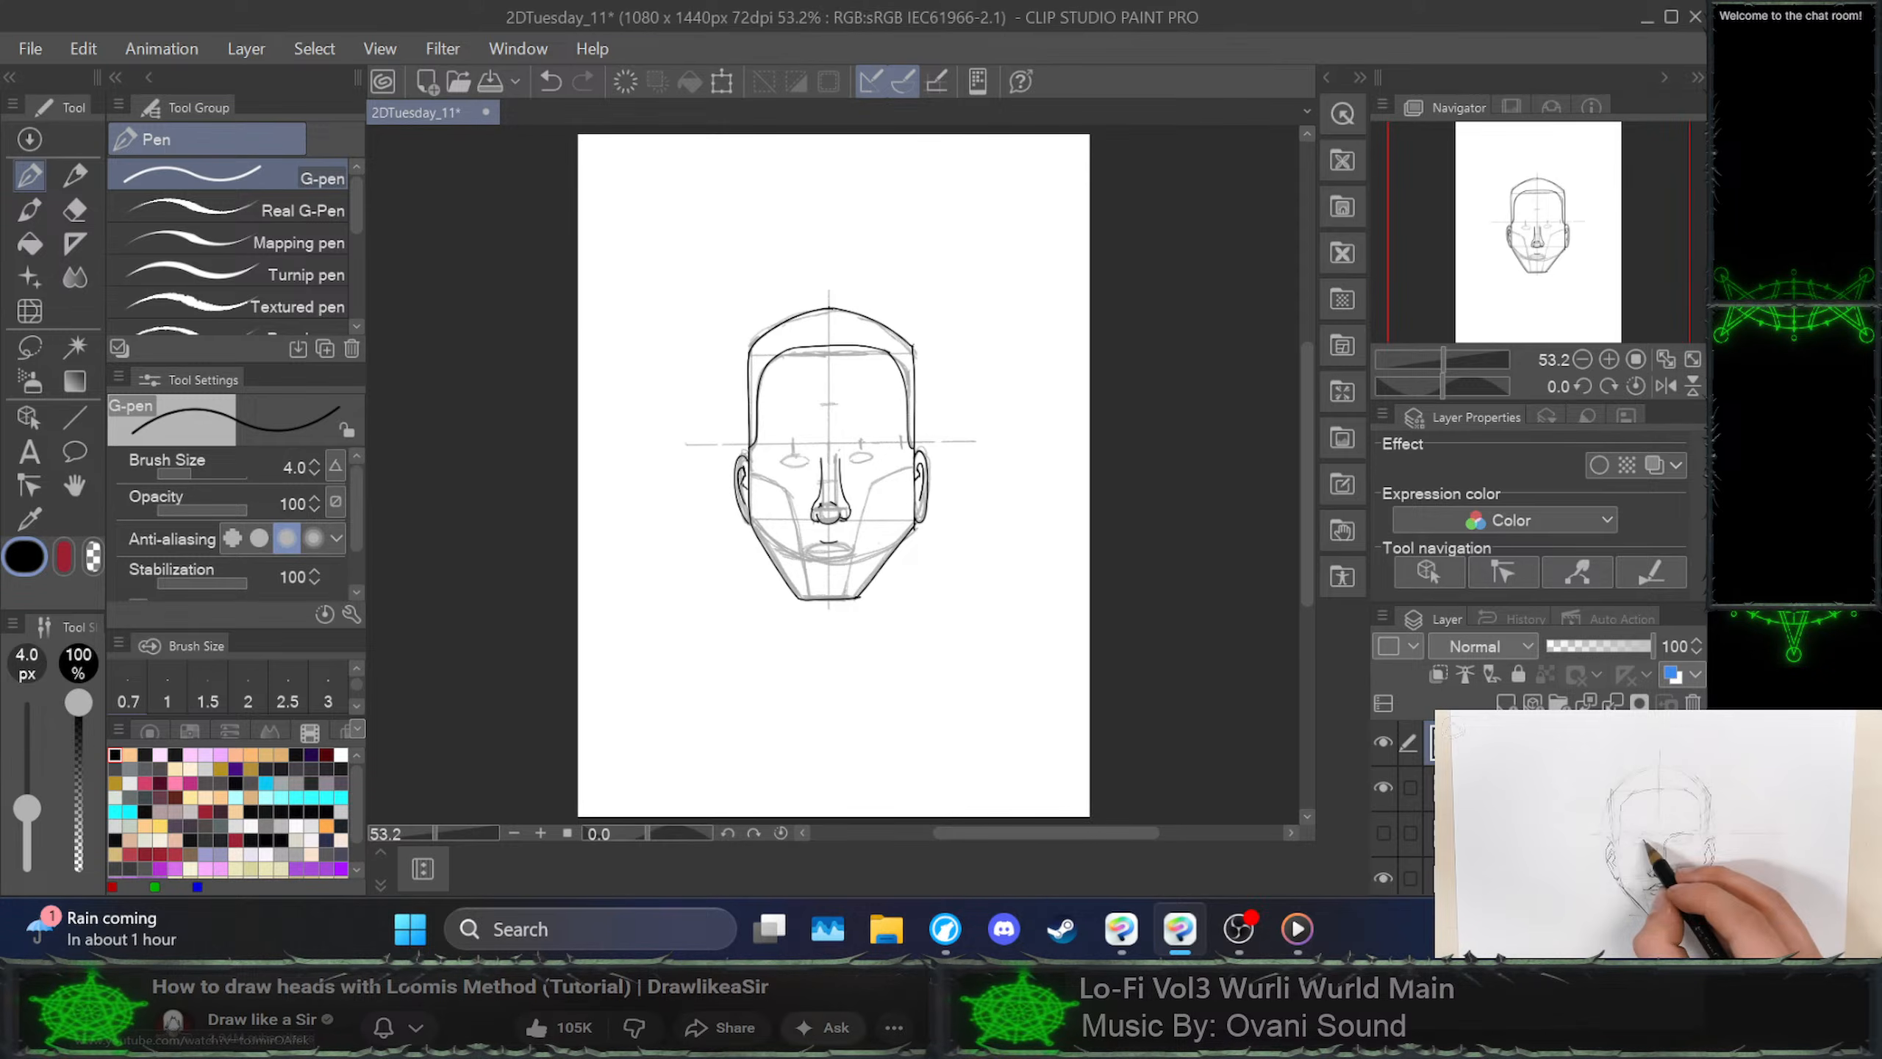
# Replay the mouth part of the reference video and pause it, and rework the central dip of the upper lip
pyautogui.hotkey('alt', 'Tab')
pyautogui.press('space')
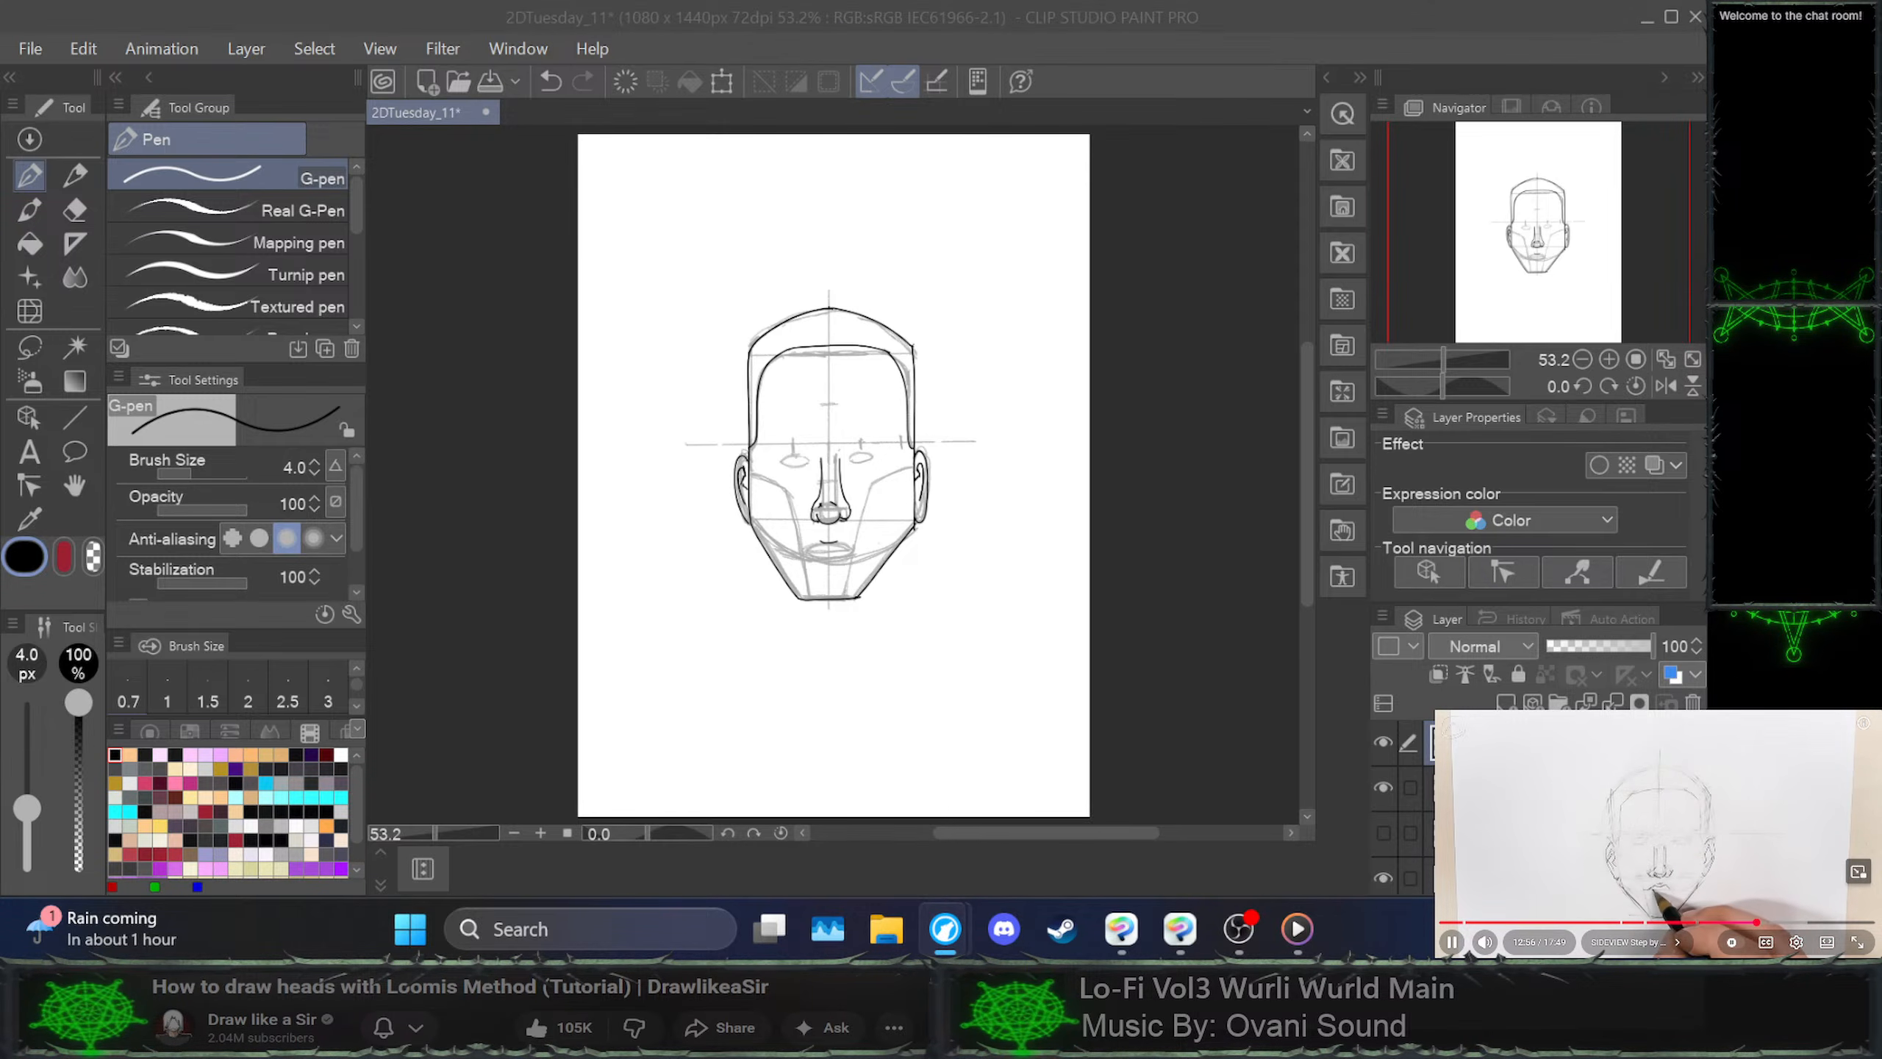
pyautogui.press('space')
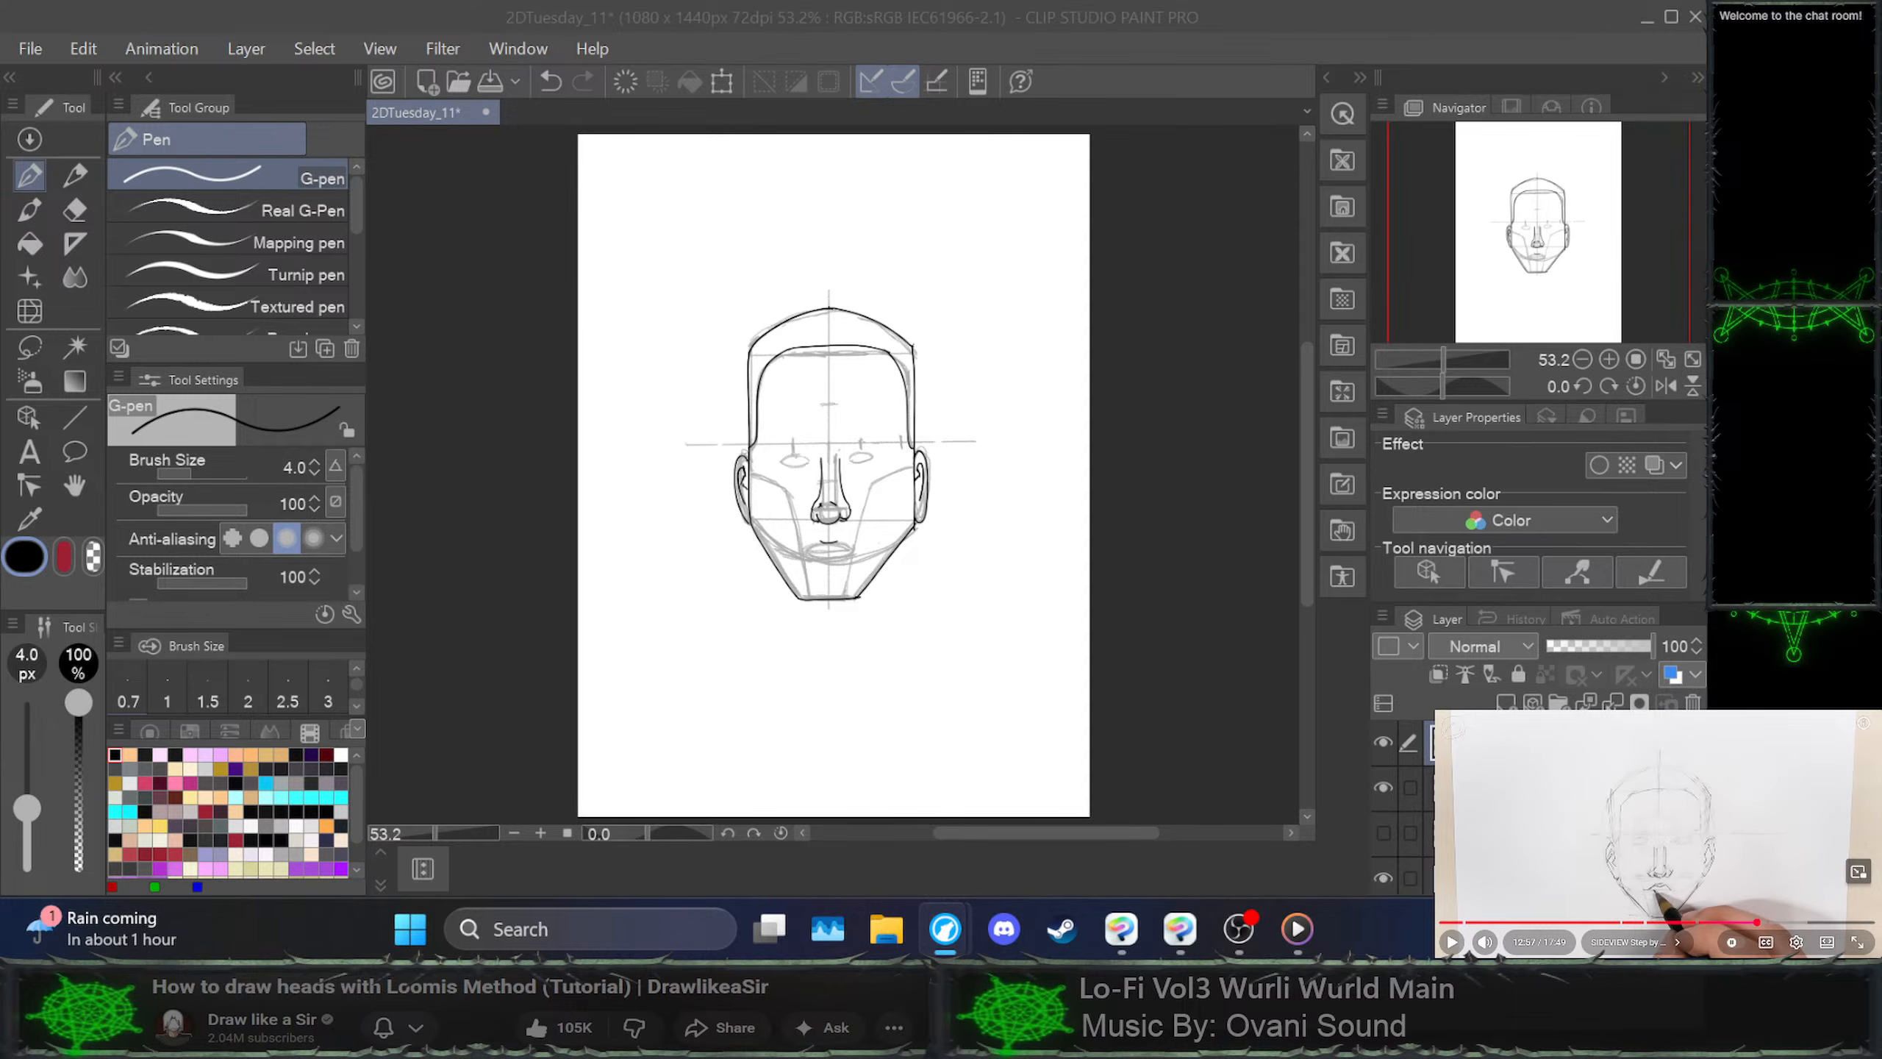
pyautogui.click(825, 556)
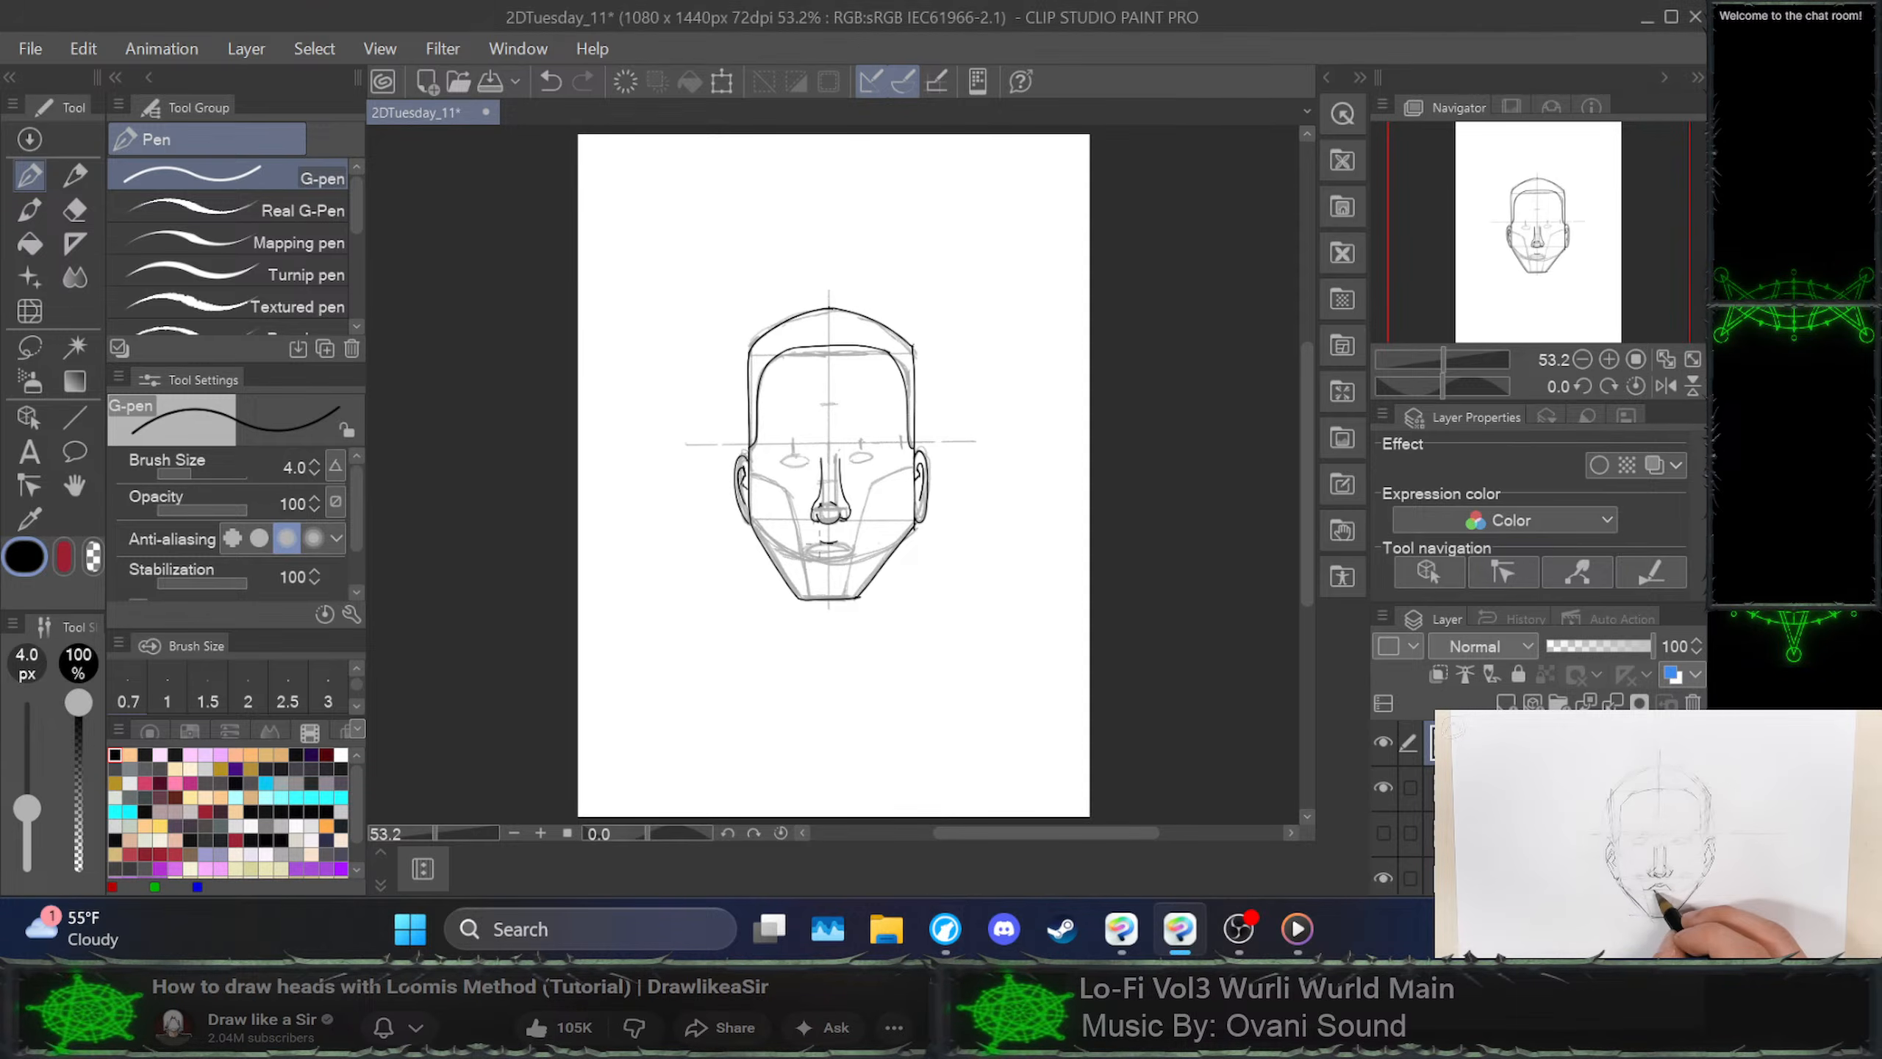
pyautogui.hotkey('ctrl', 'z')
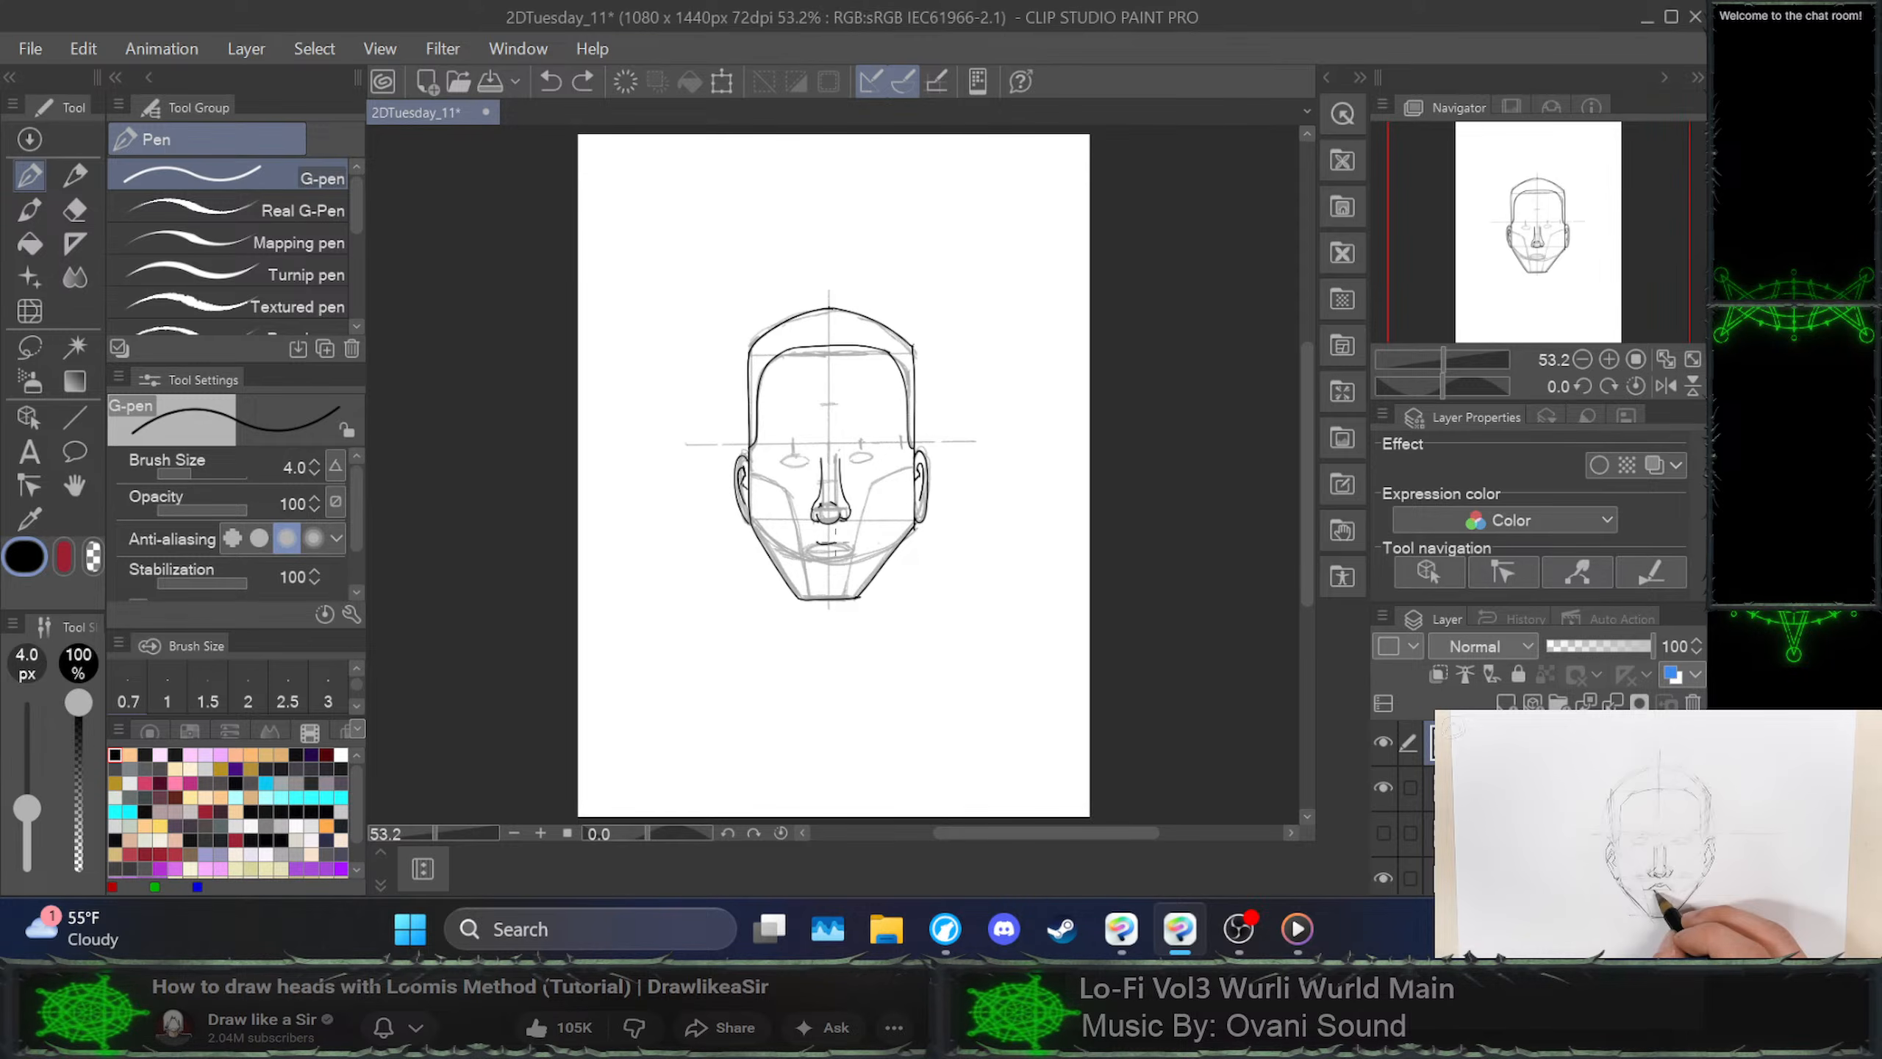
pyautogui.moveTo(809, 548)
pyautogui.mouseDown()
pyautogui.moveTo(851, 548)
pyautogui.moveTo(820, 544)
pyautogui.mouseUp()
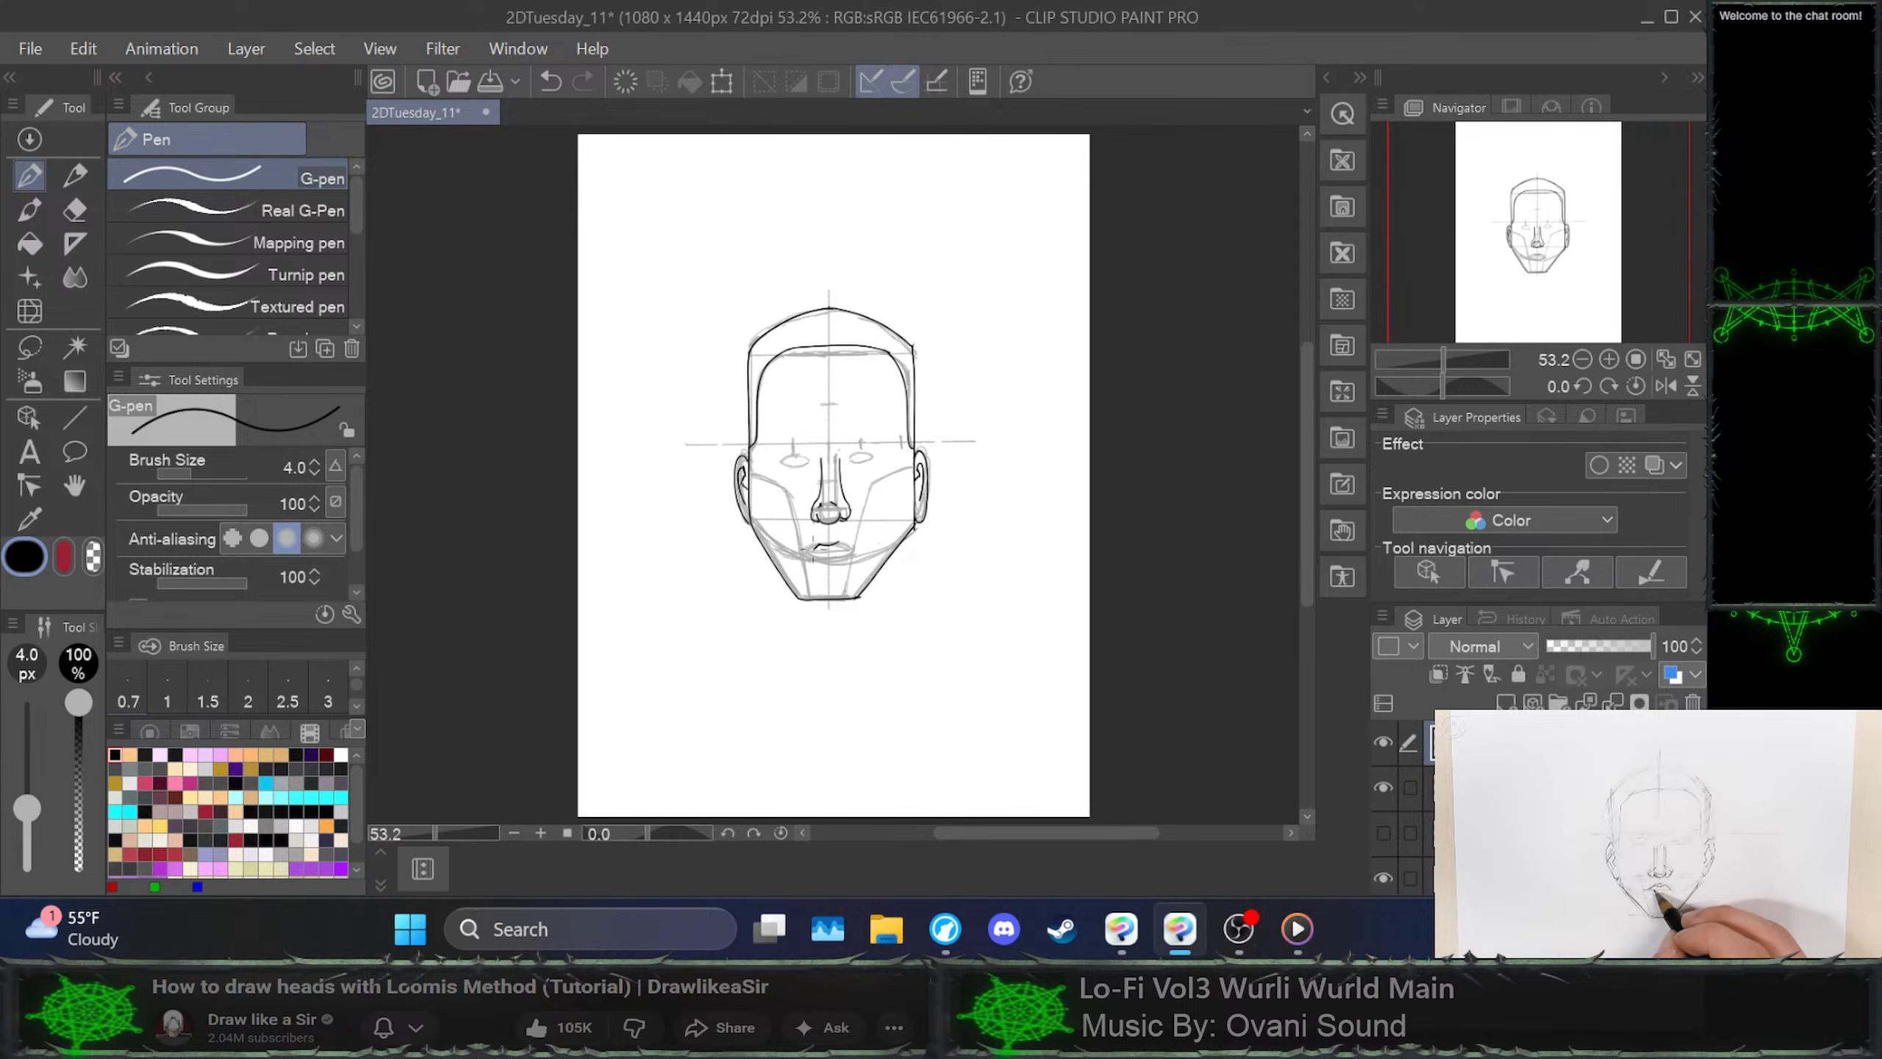
pyautogui.hotkey('ctrl', 'z')
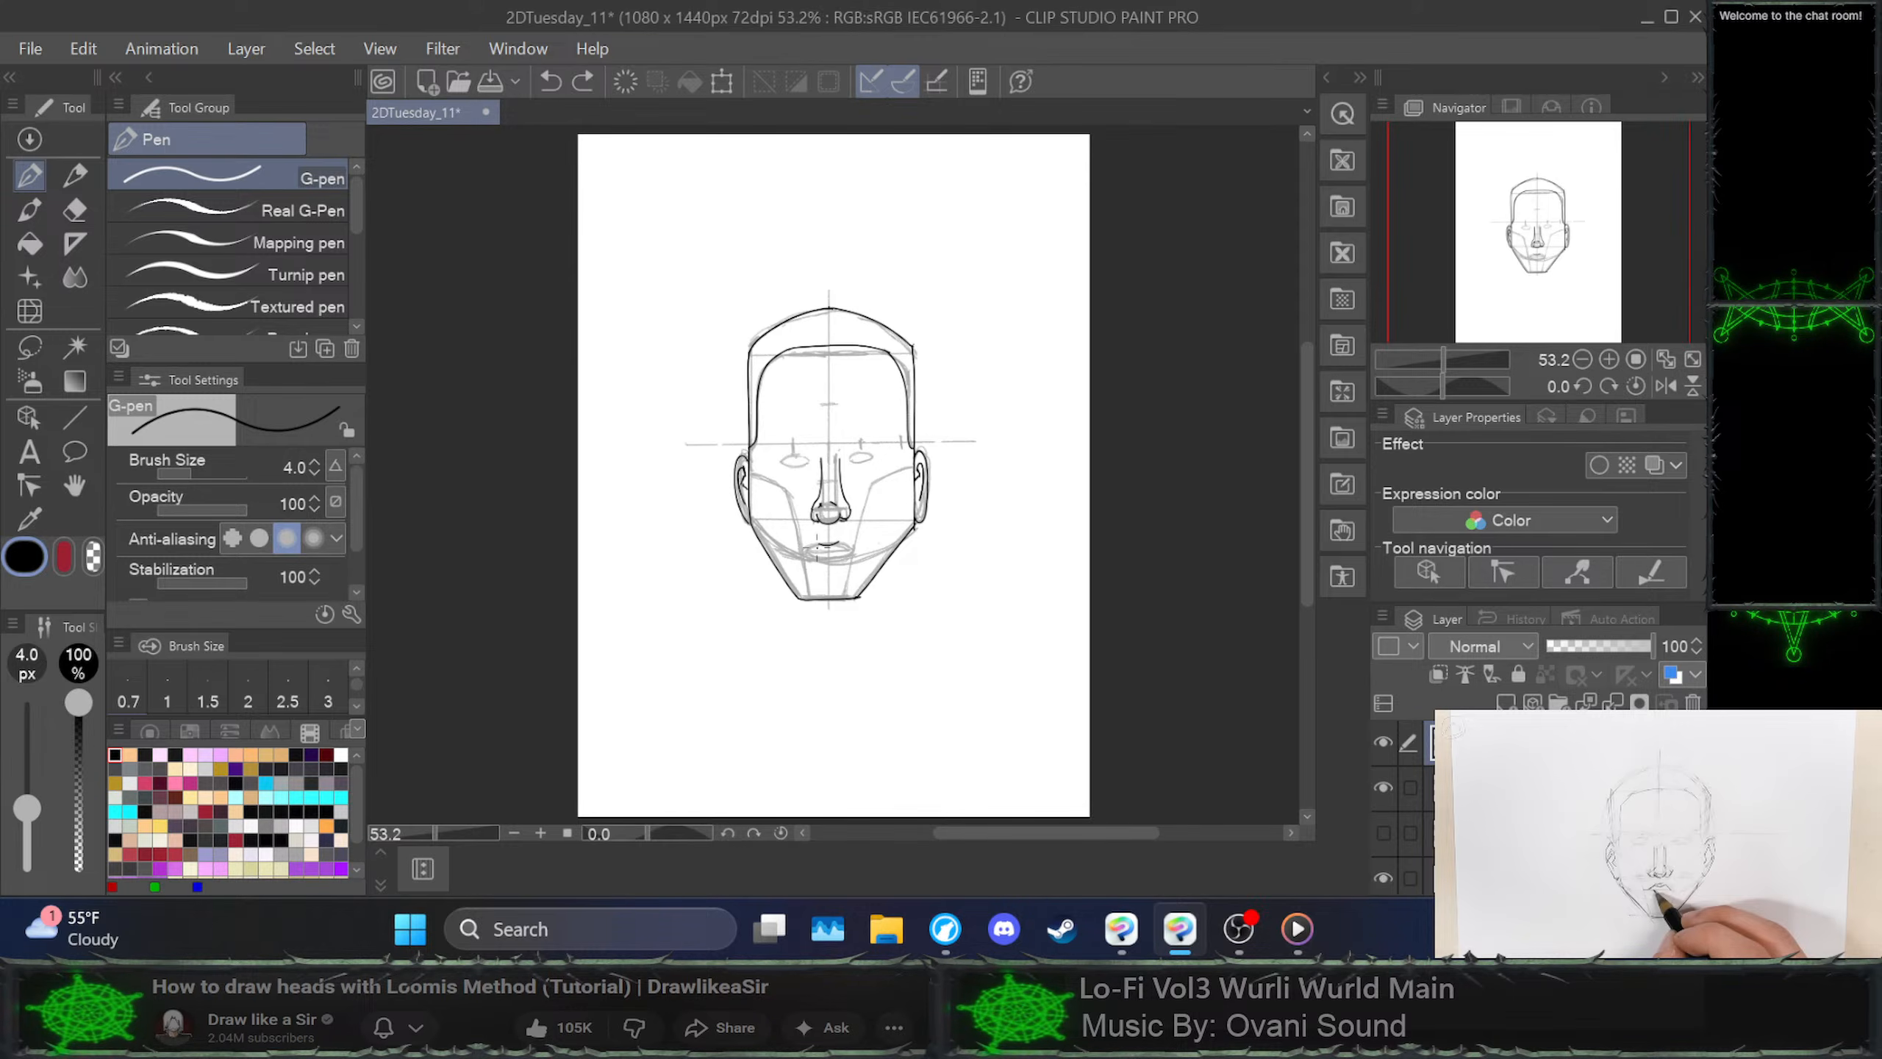
# Ink the upper lip's sloping sides from the central dip out to both mouth corners, redoing uneven strokes
pyautogui.moveTo(852, 545)
pyautogui.mouseDown()
pyautogui.moveTo(868, 526)
pyautogui.moveTo(821, 533)
pyautogui.mouseUp()
pyautogui.hotkey('ctrl', 'z')
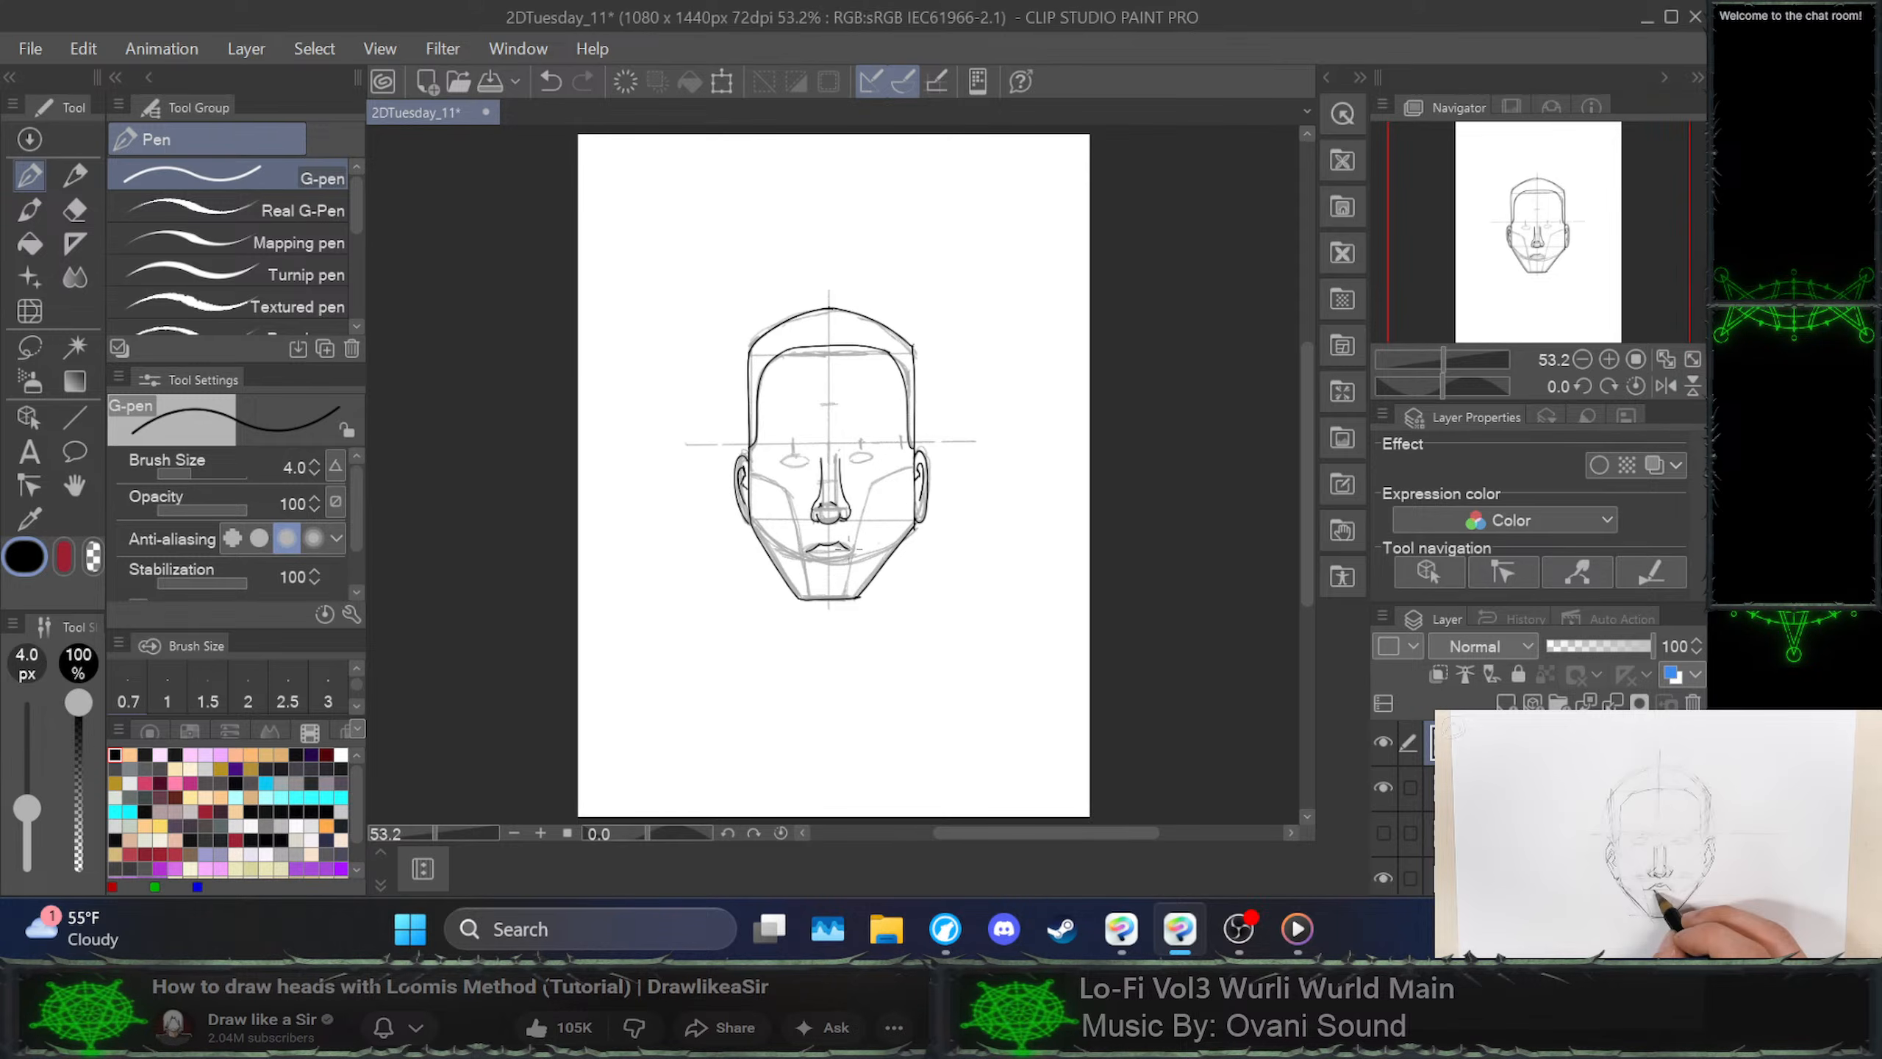
pyautogui.hotkey('ctrl', 'z')
pyautogui.hotkey('ctrl', 'z')
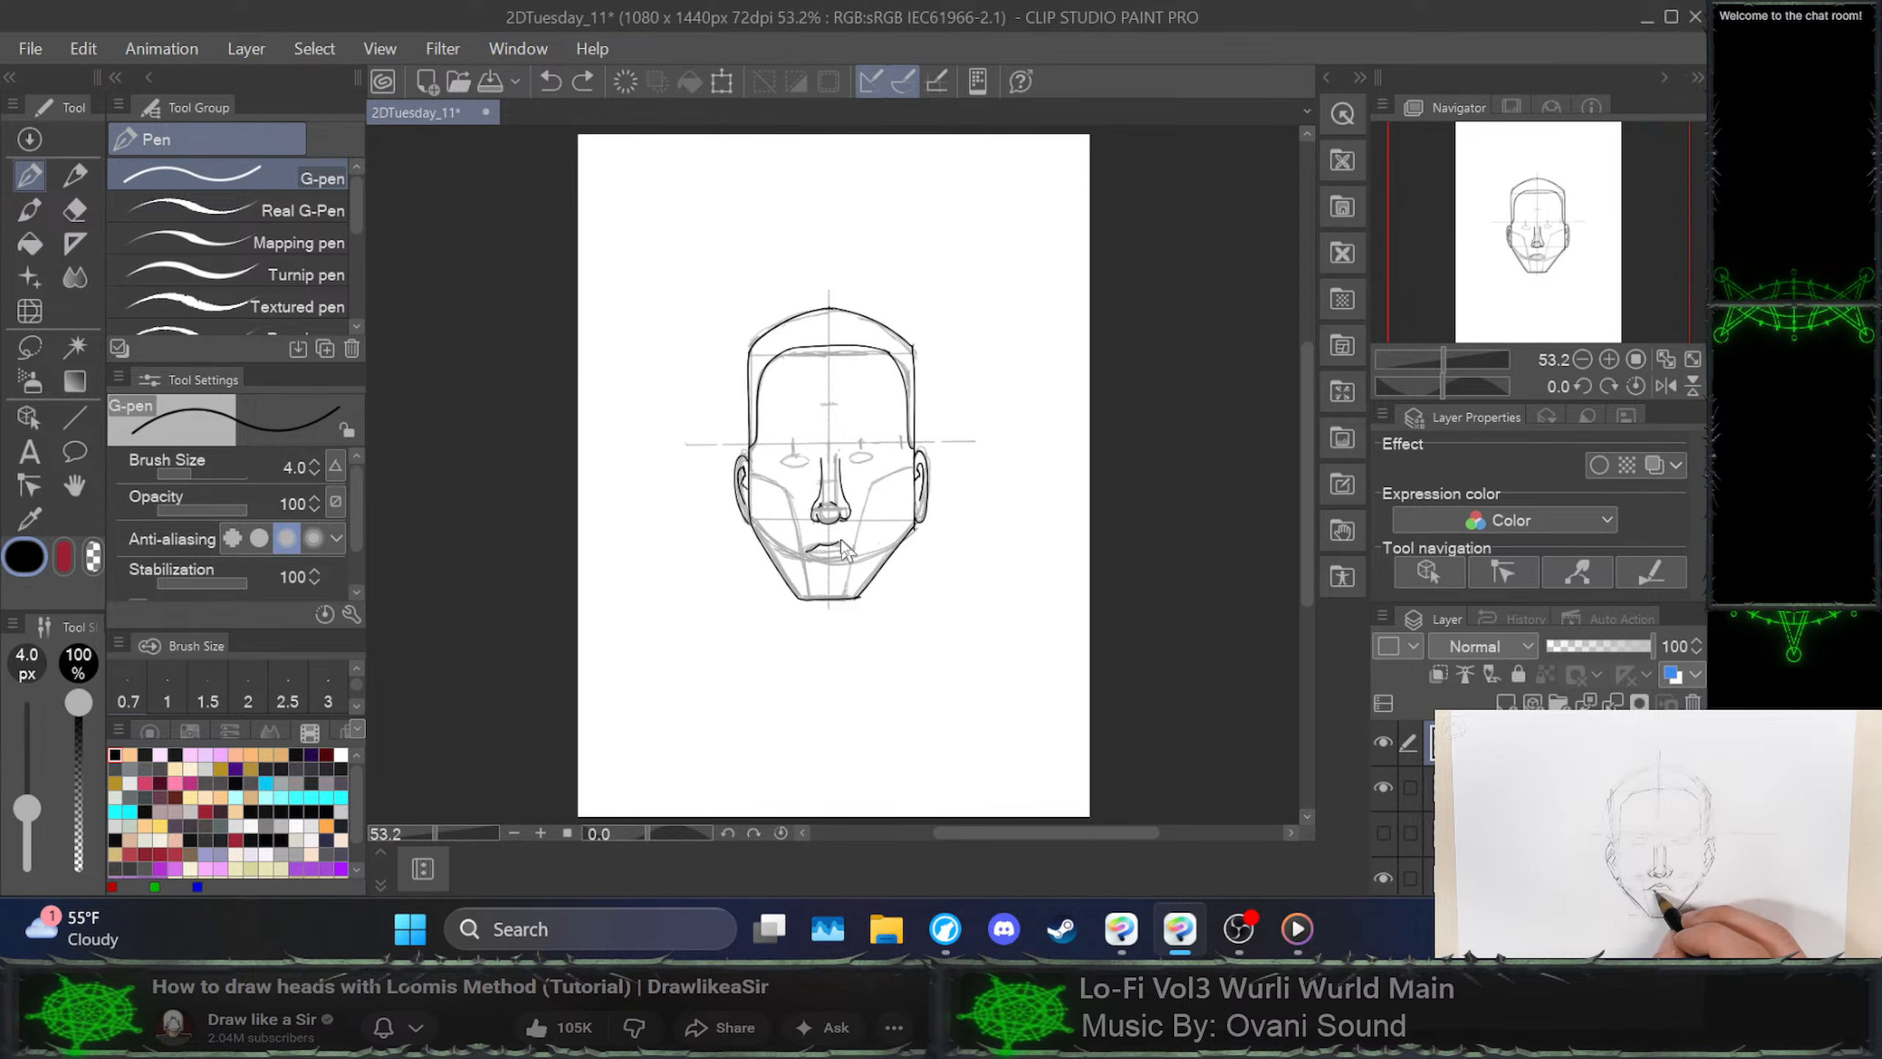
pyautogui.moveTo(854, 544); pyautogui.dragTo(870, 562)
pyautogui.hotkey('ctrl', 'z')
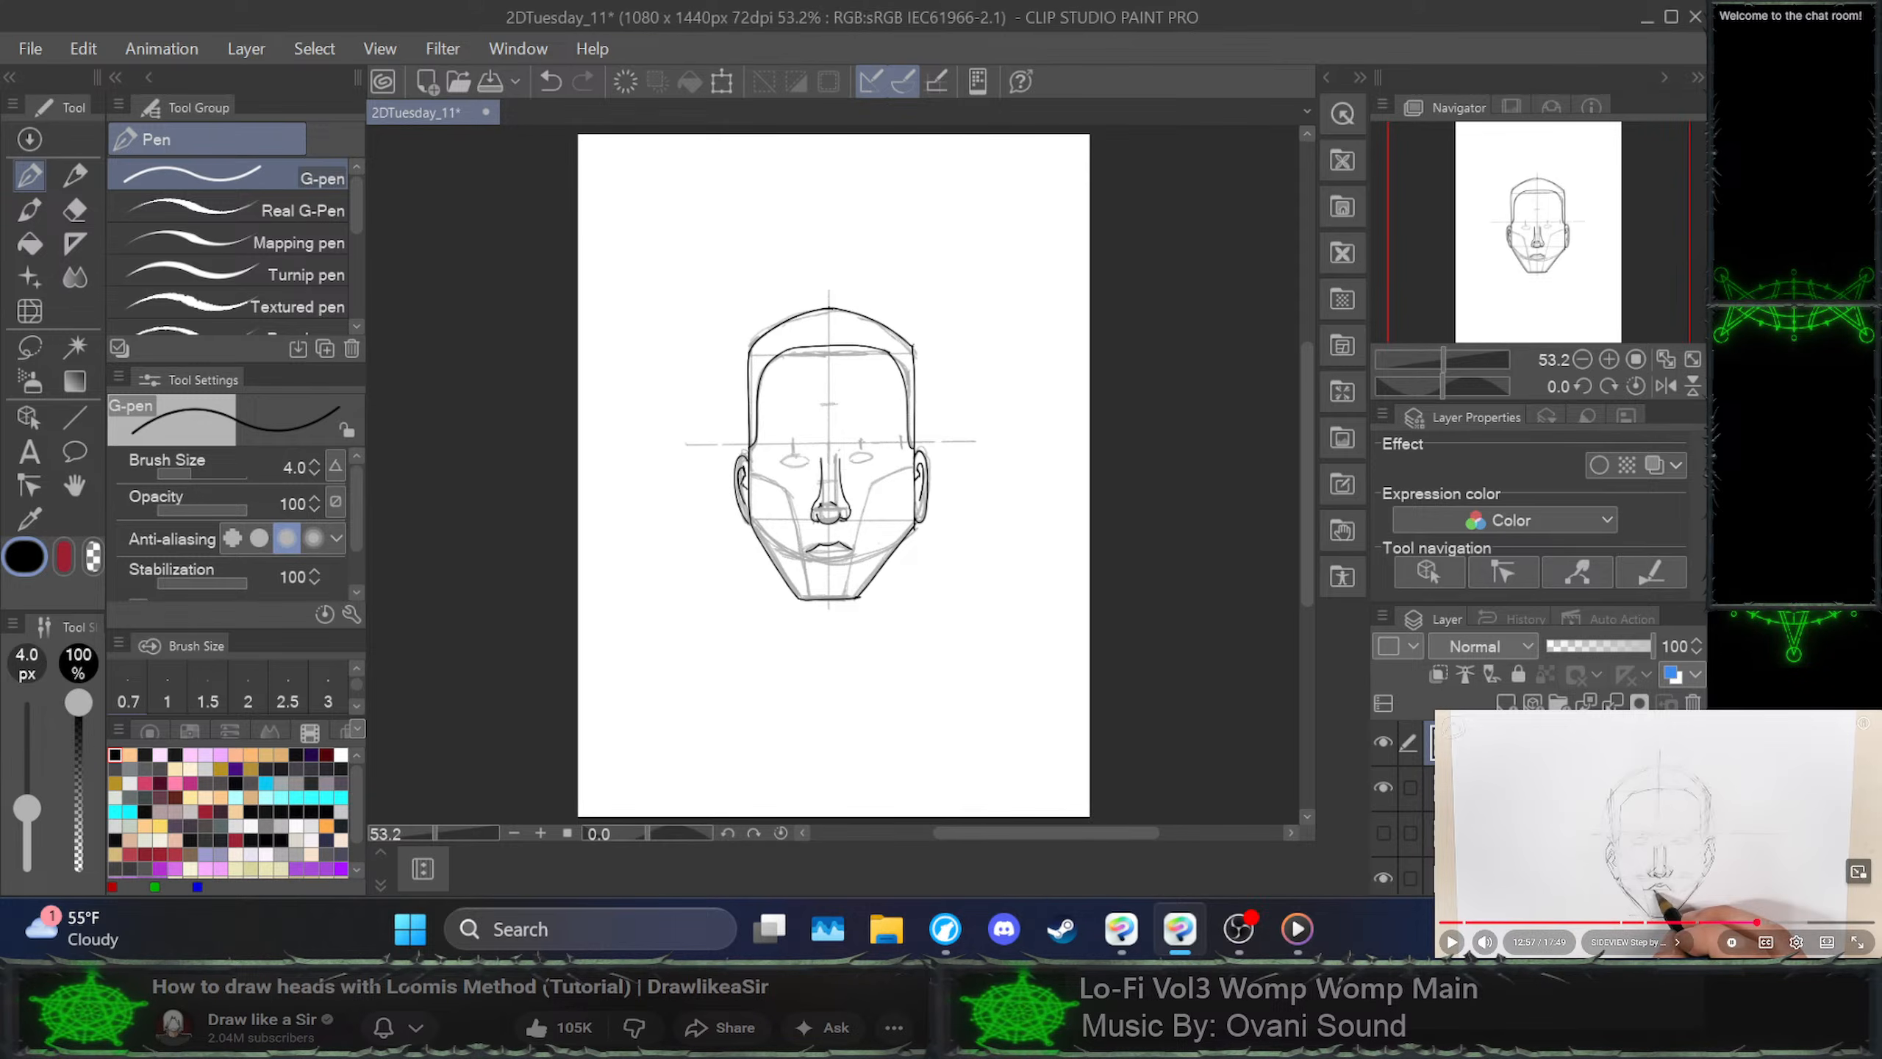
# Play the reference video a little further and pause it, and ink the lower lip as short curved strokes below the mouth
pyautogui.click(1658, 830)
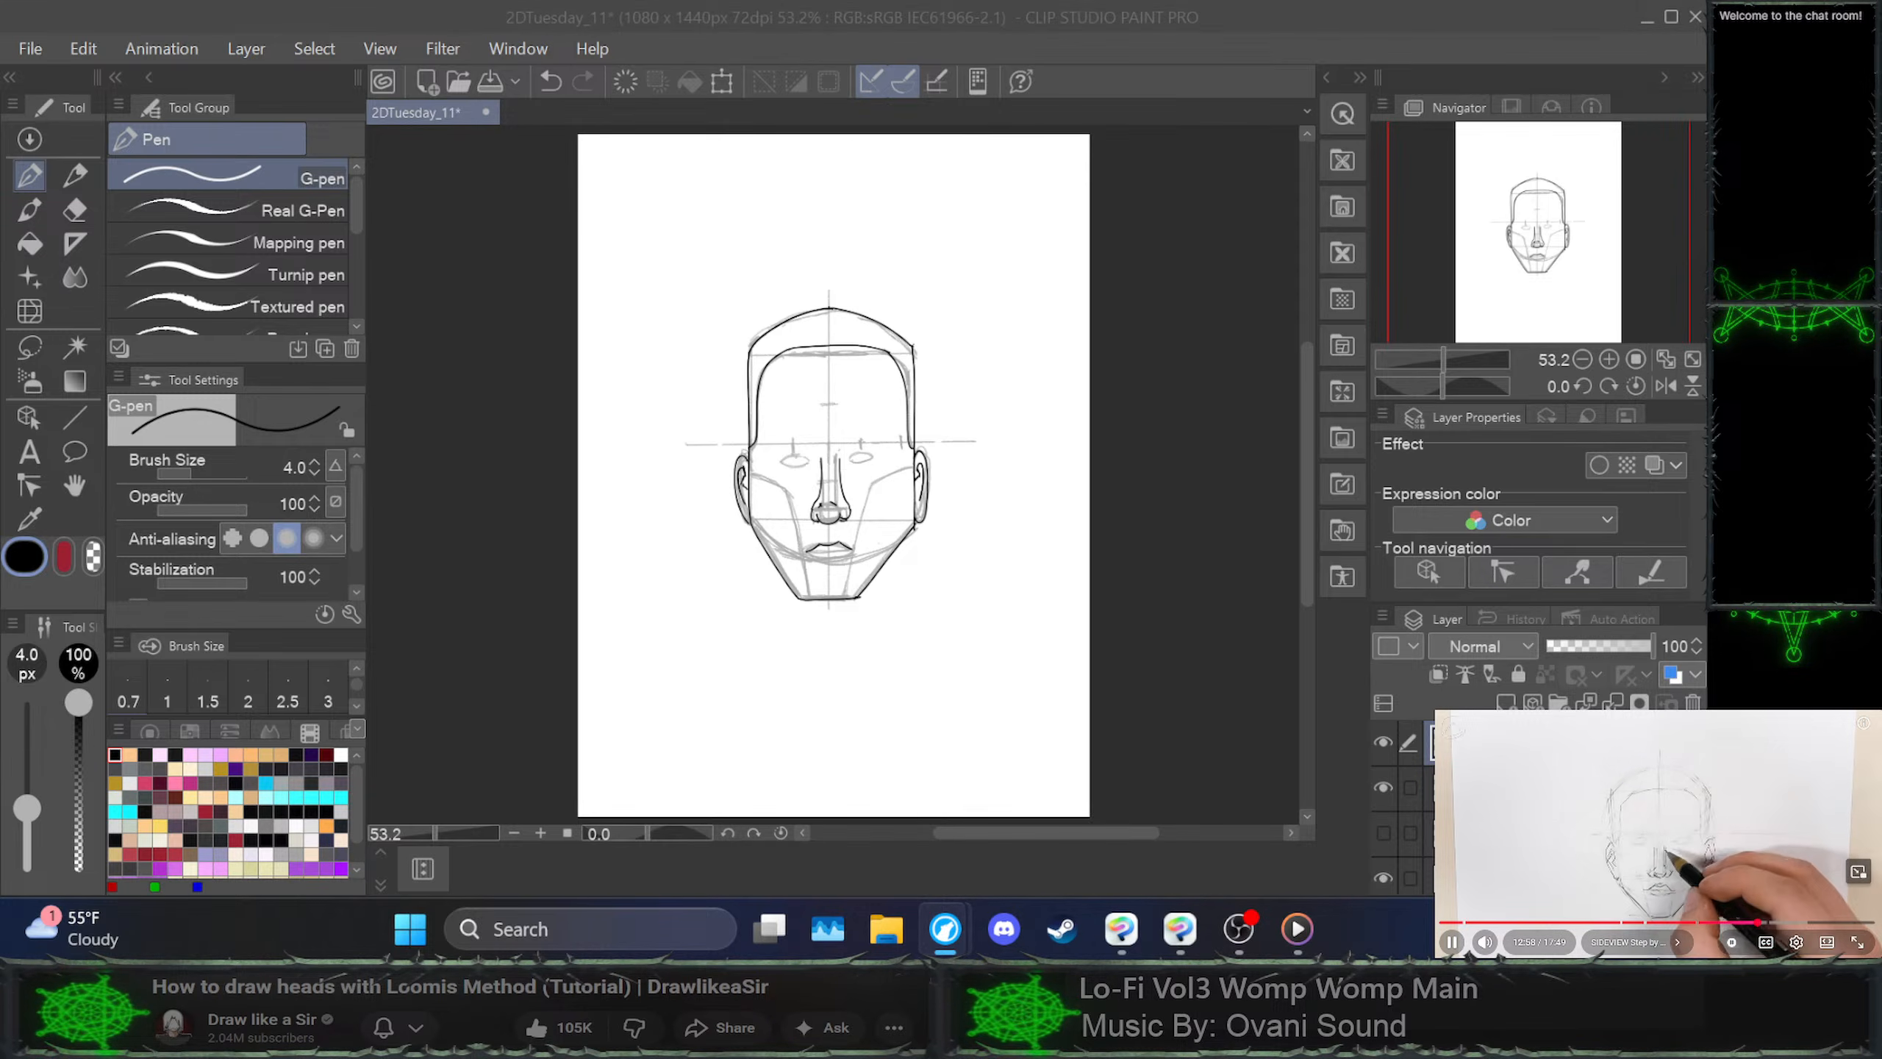
pyautogui.press('space')
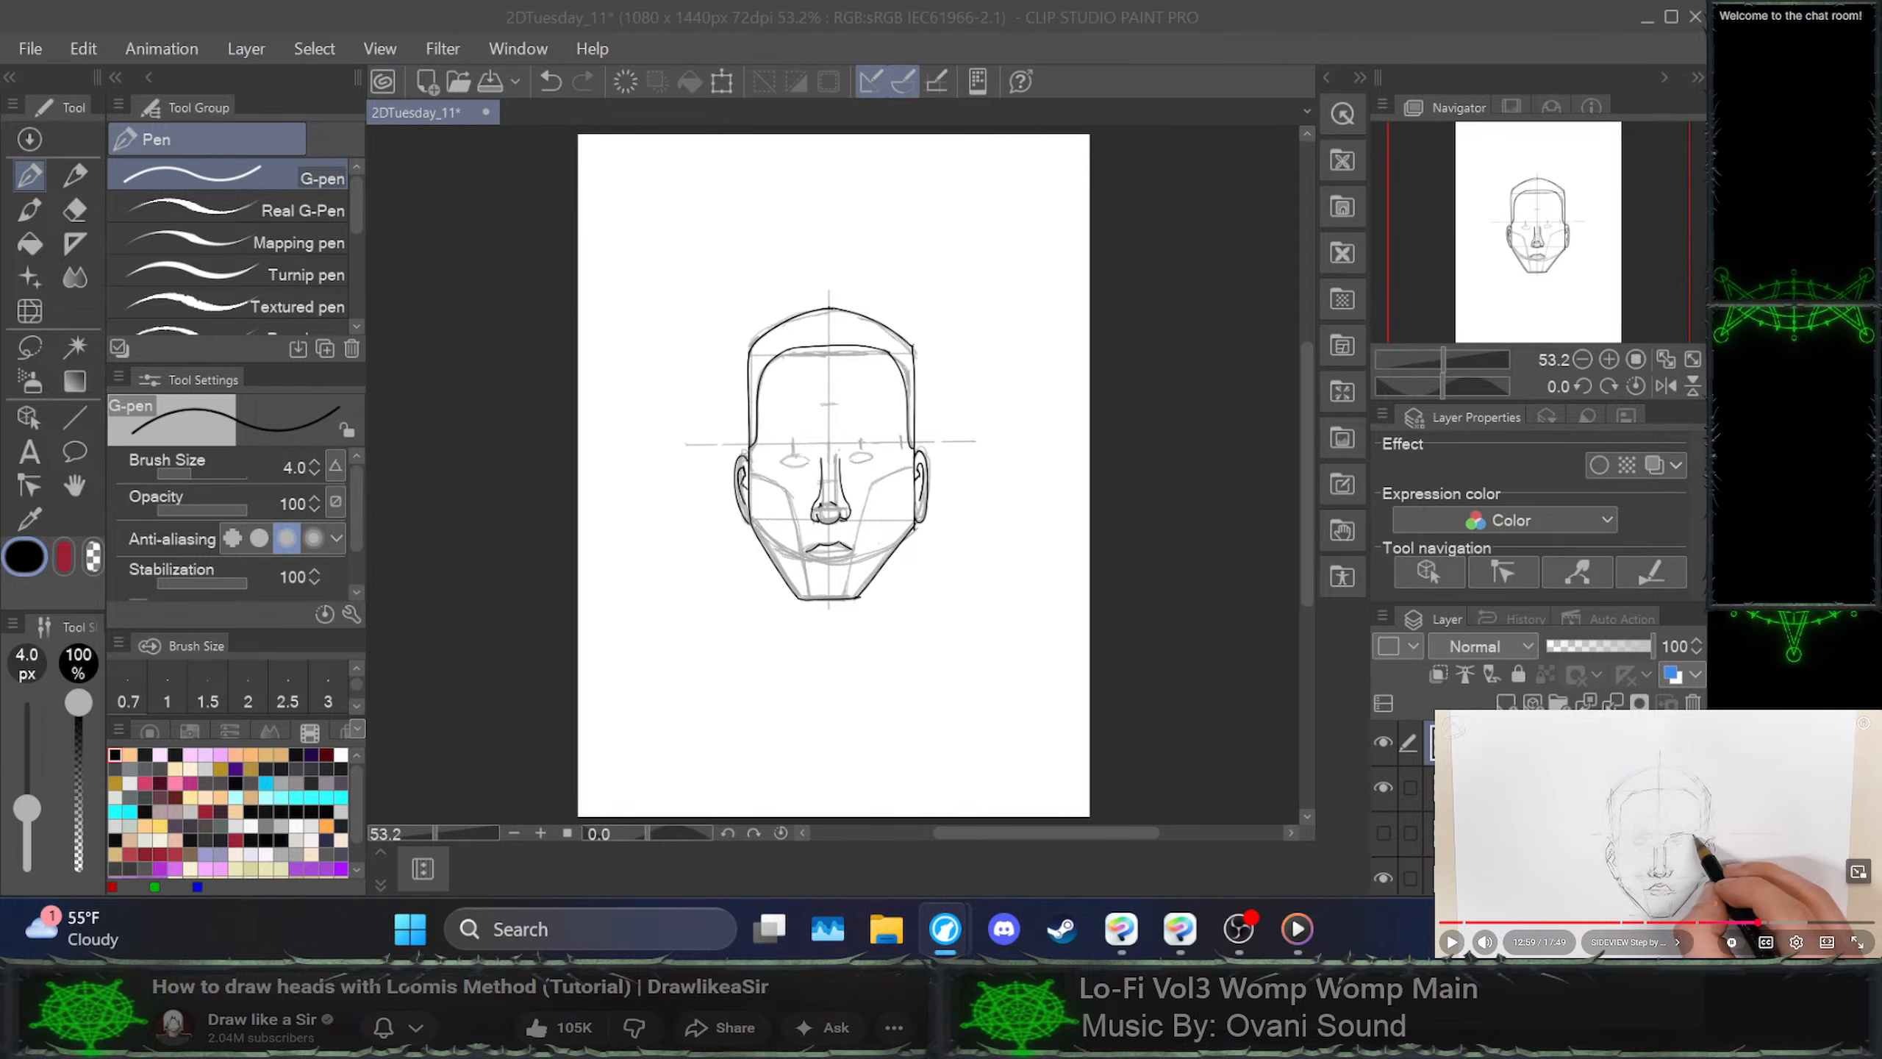
pyautogui.click(818, 558)
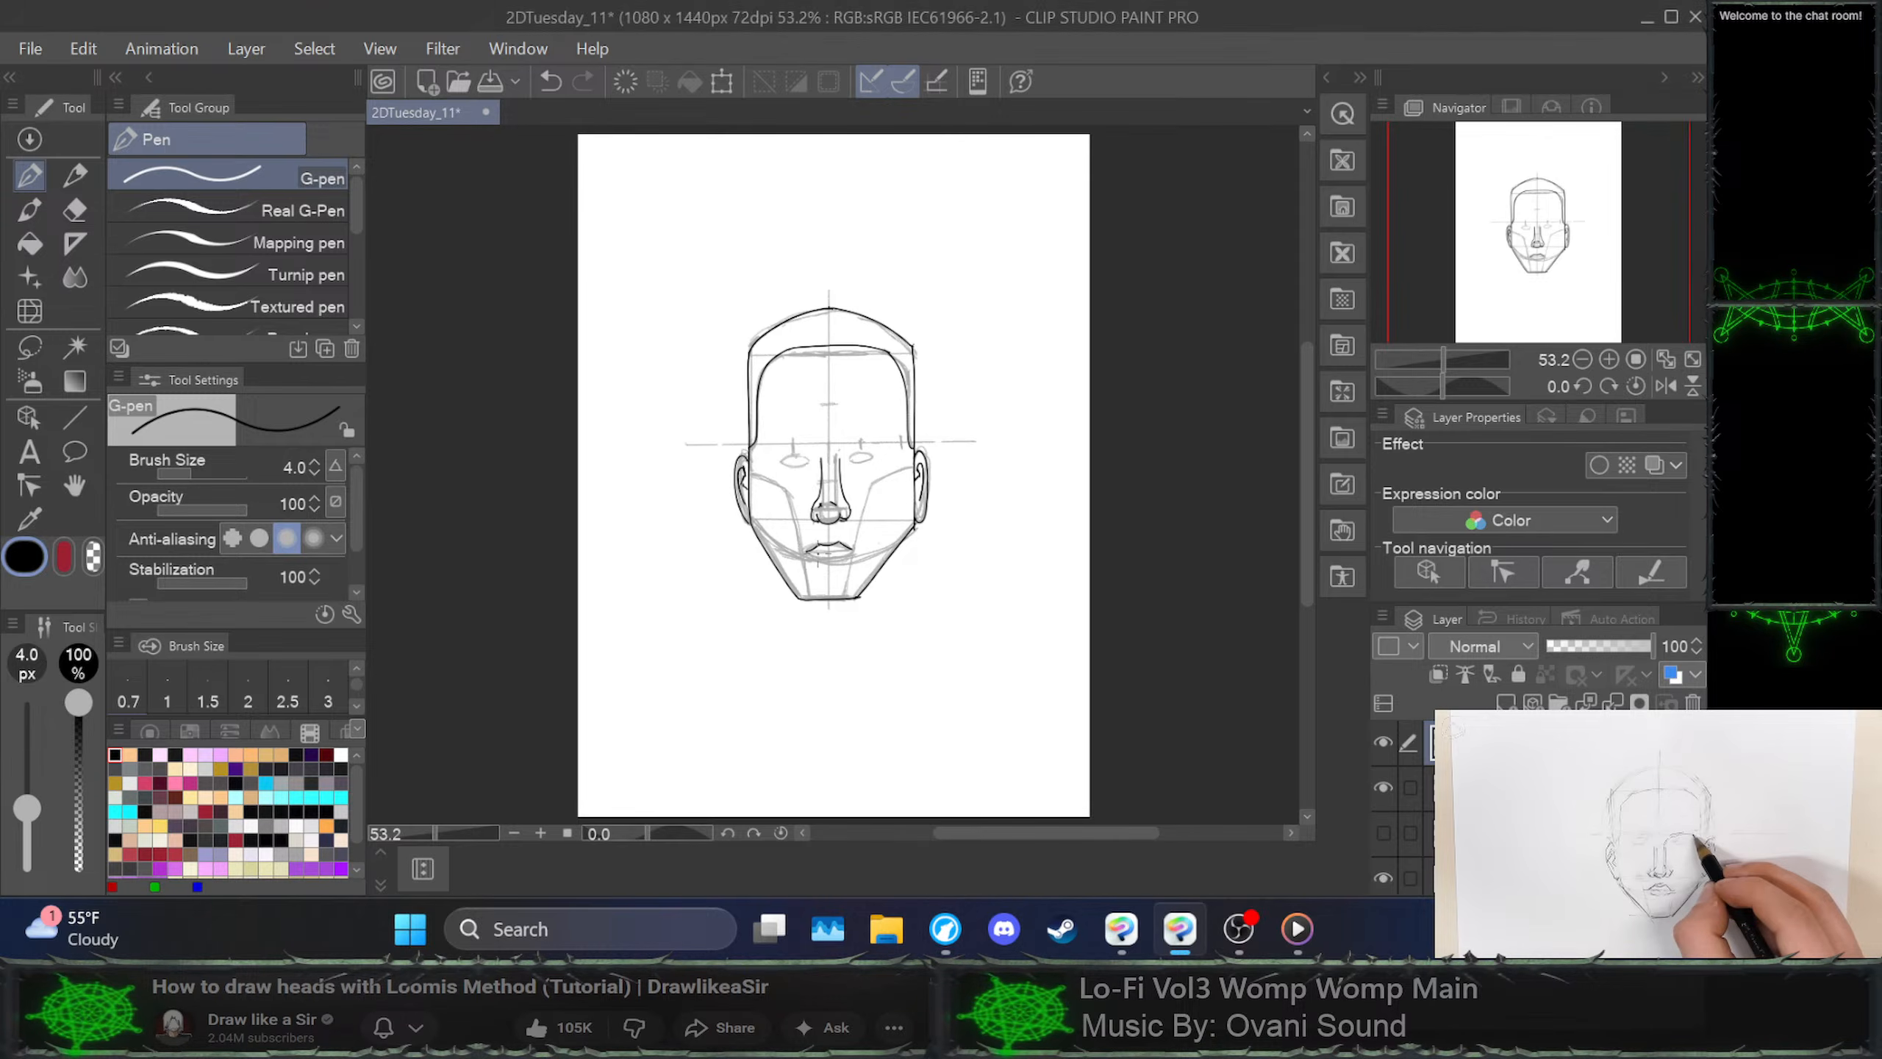
pyautogui.hotkey('ctrl', 'z')
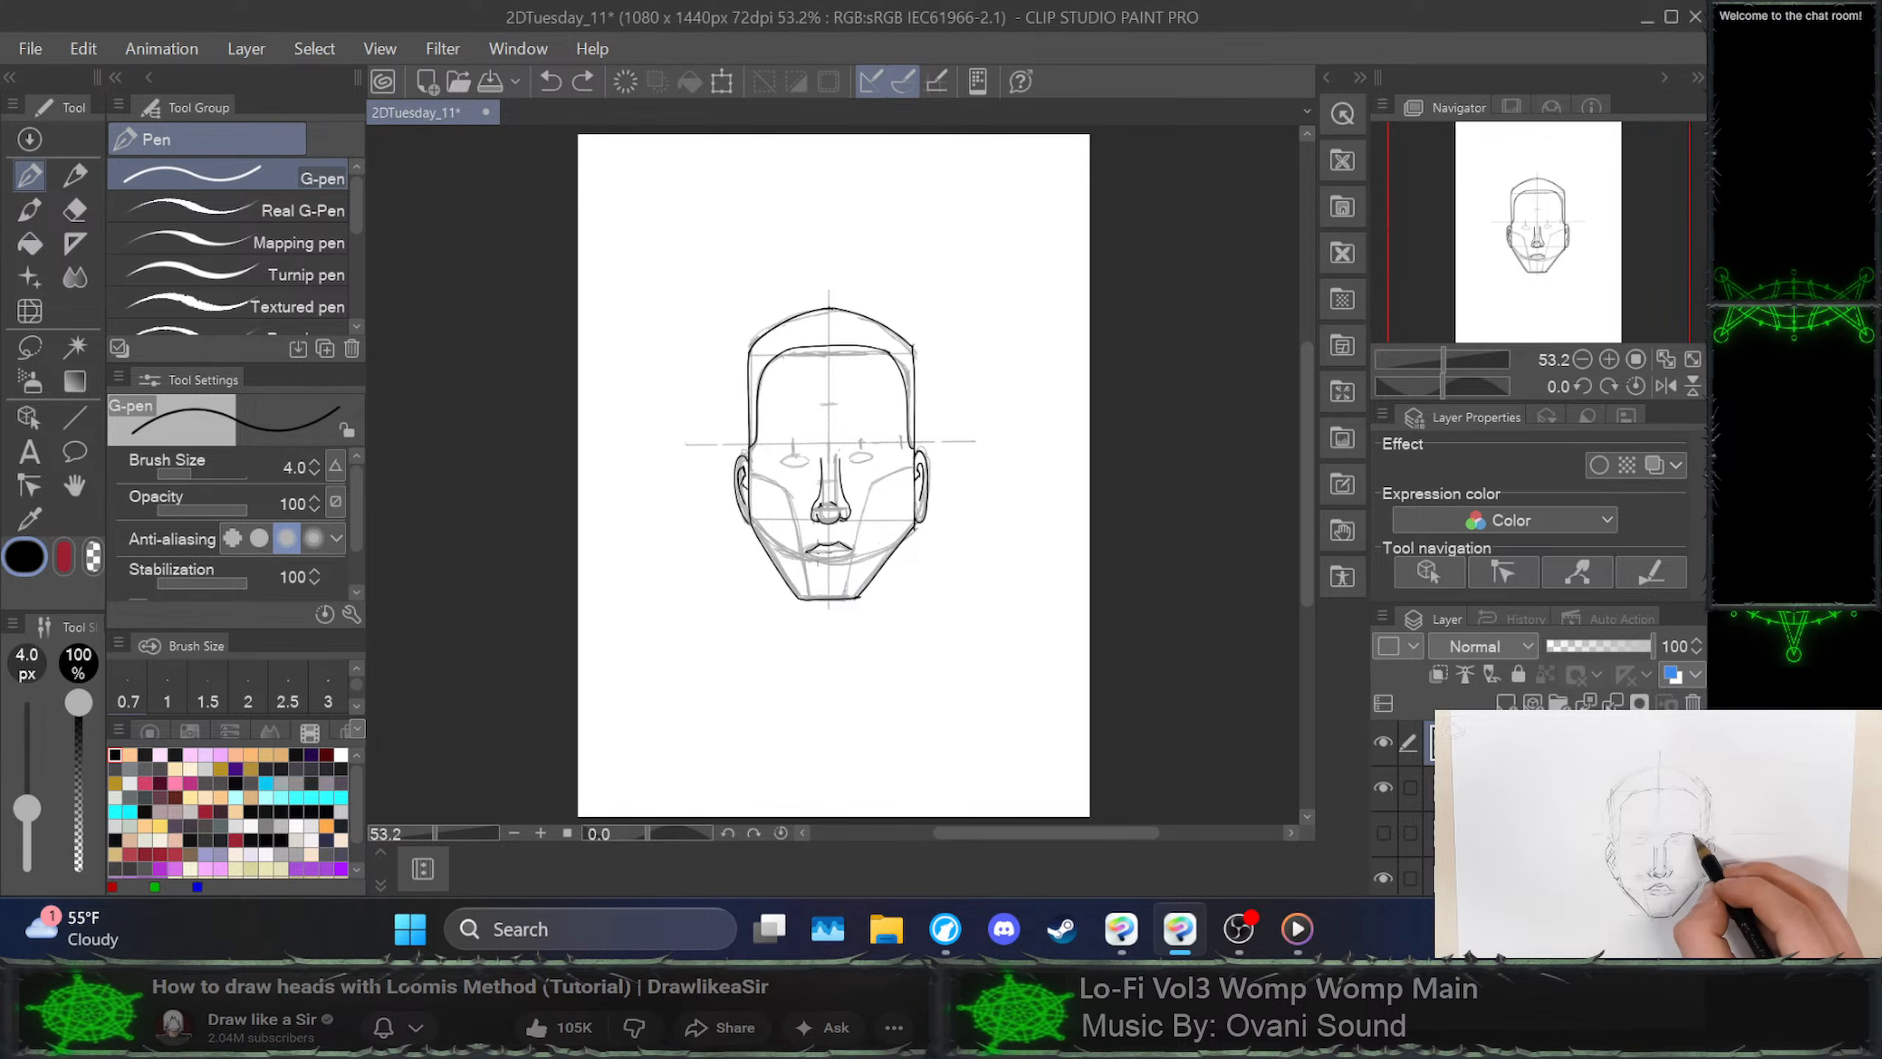
pyautogui.click(832, 561)
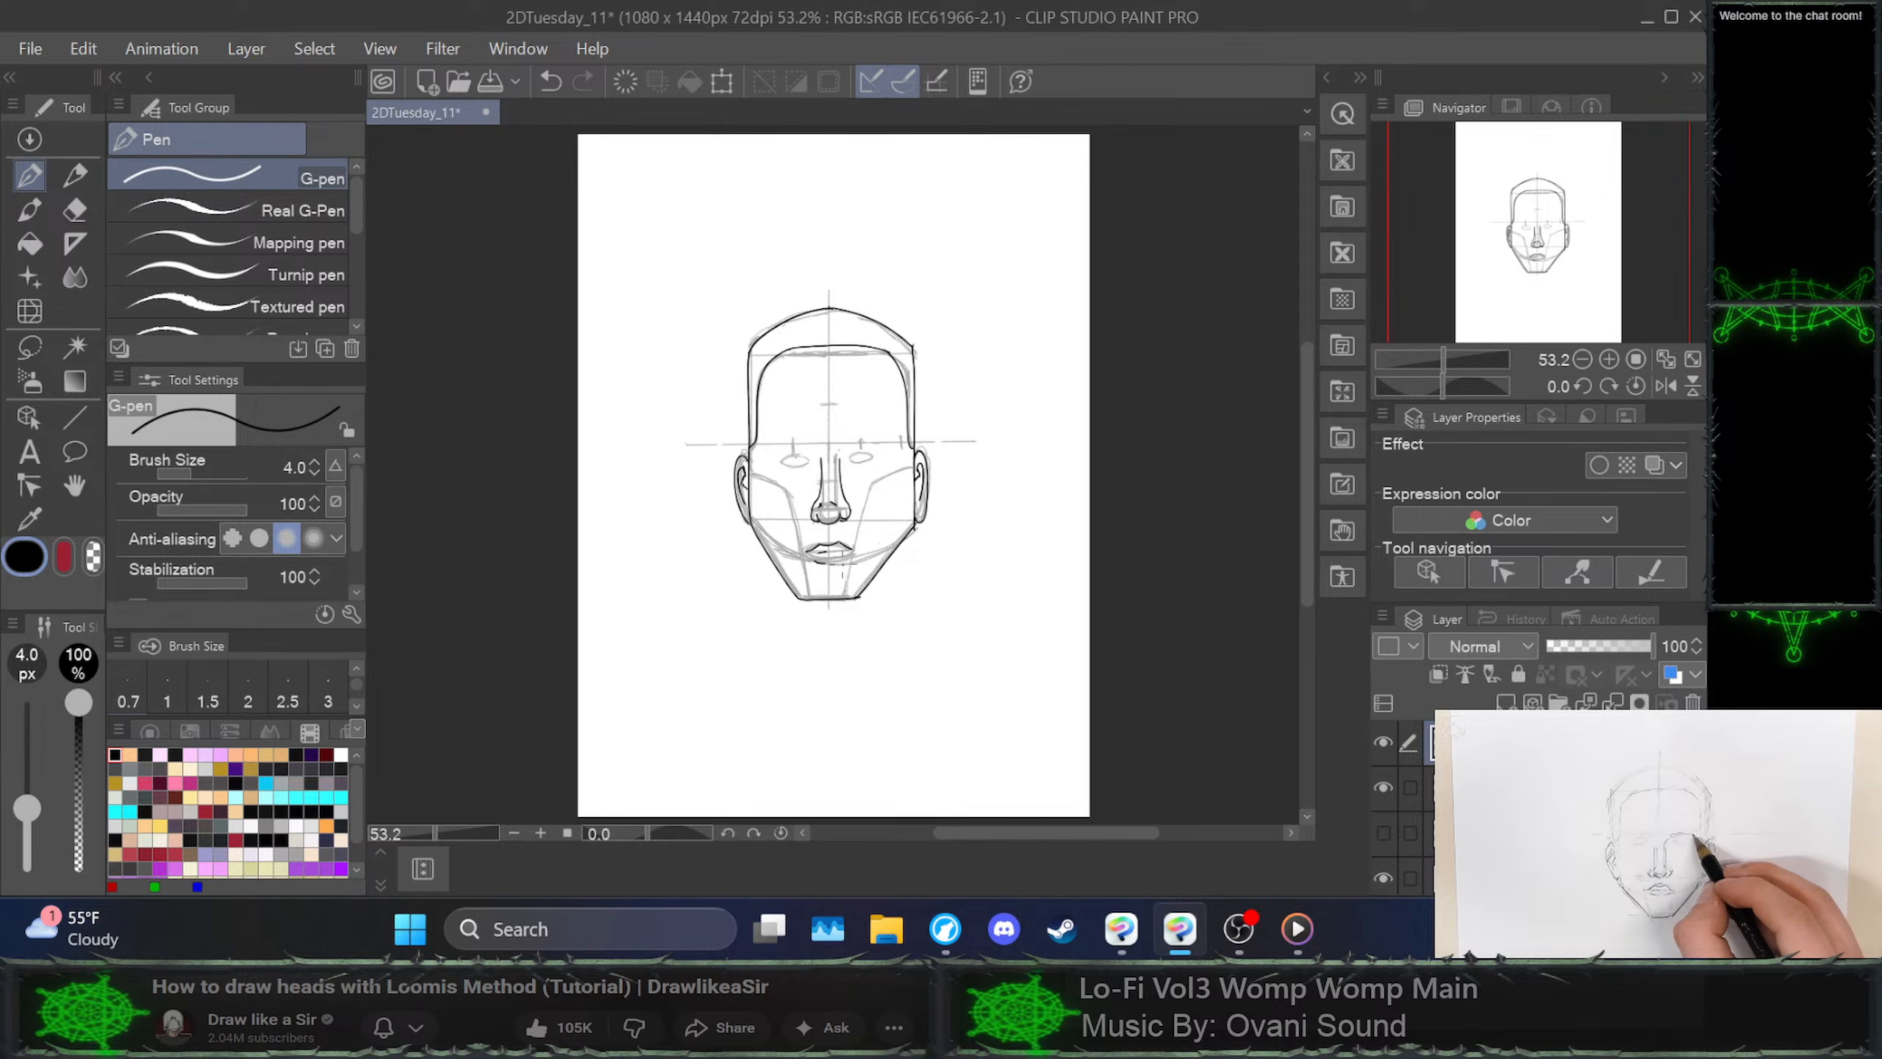
pyautogui.moveTo(827, 557); pyautogui.dragTo(860, 556)
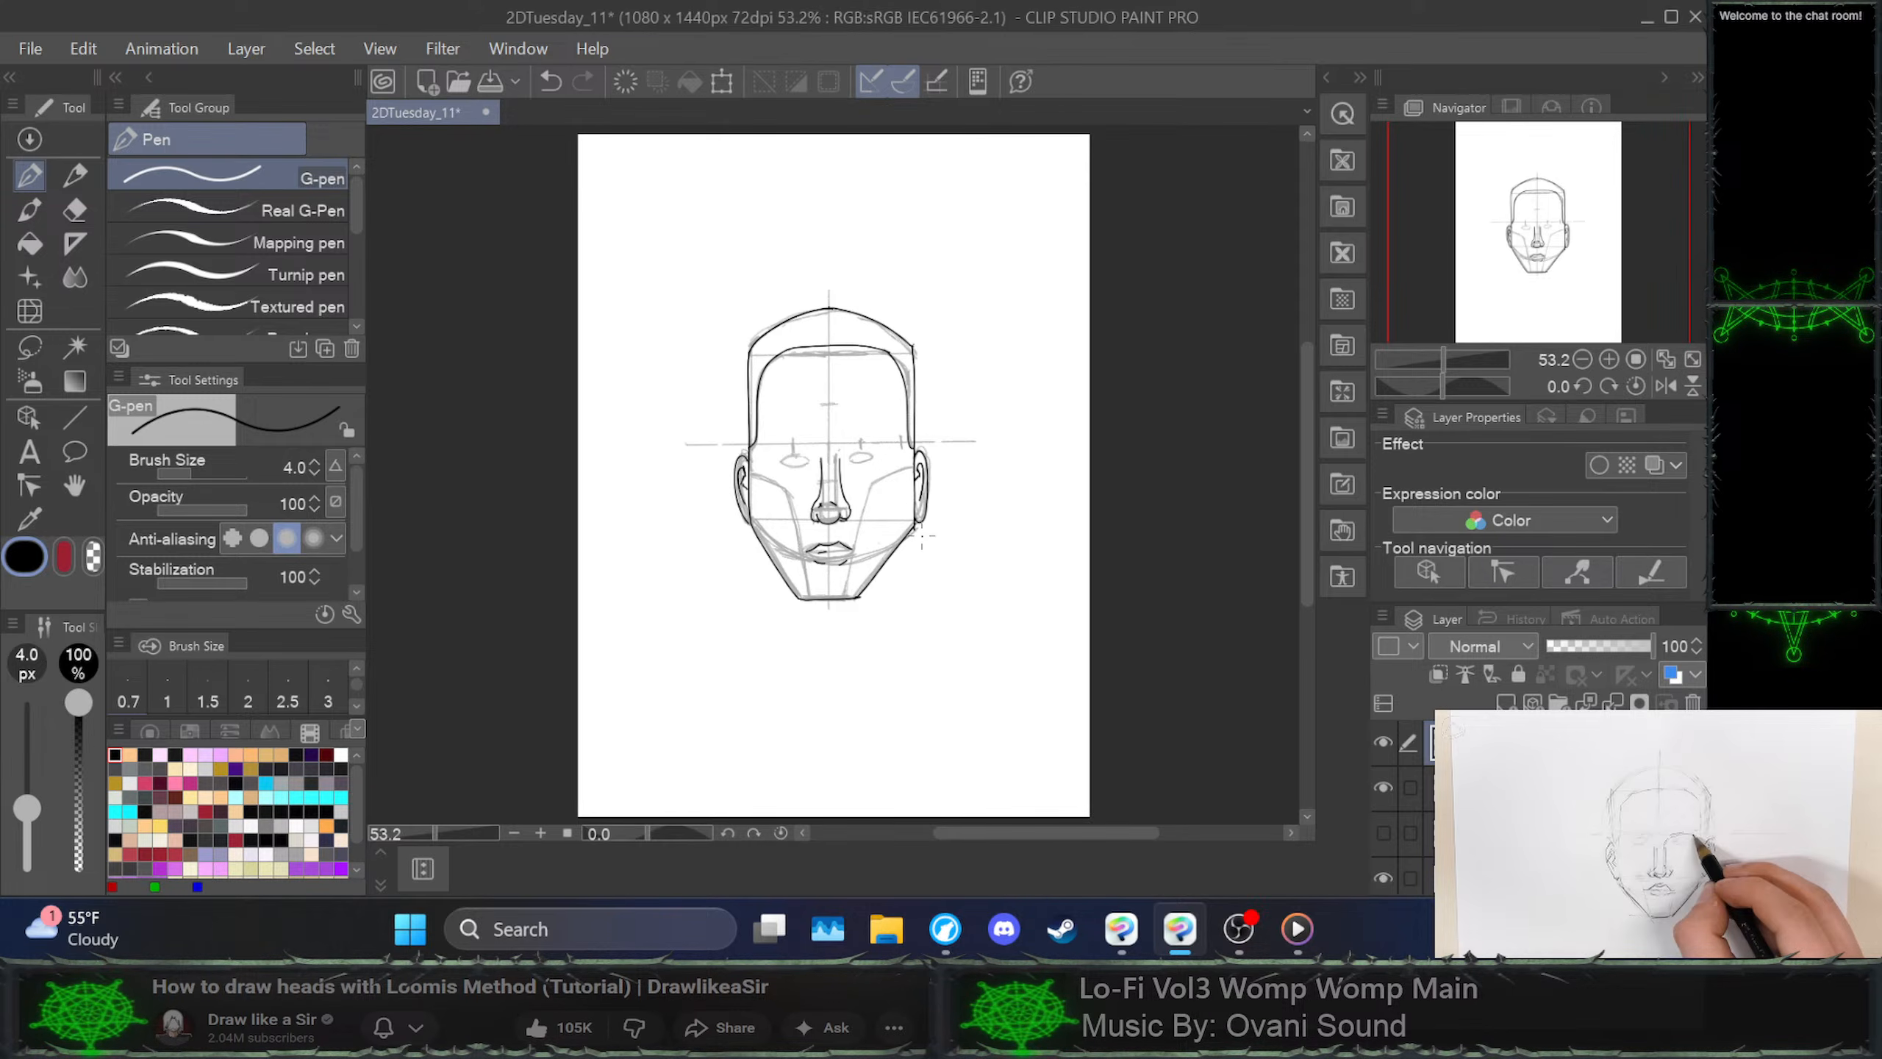
pyautogui.hotkey('ctrl', 'z')
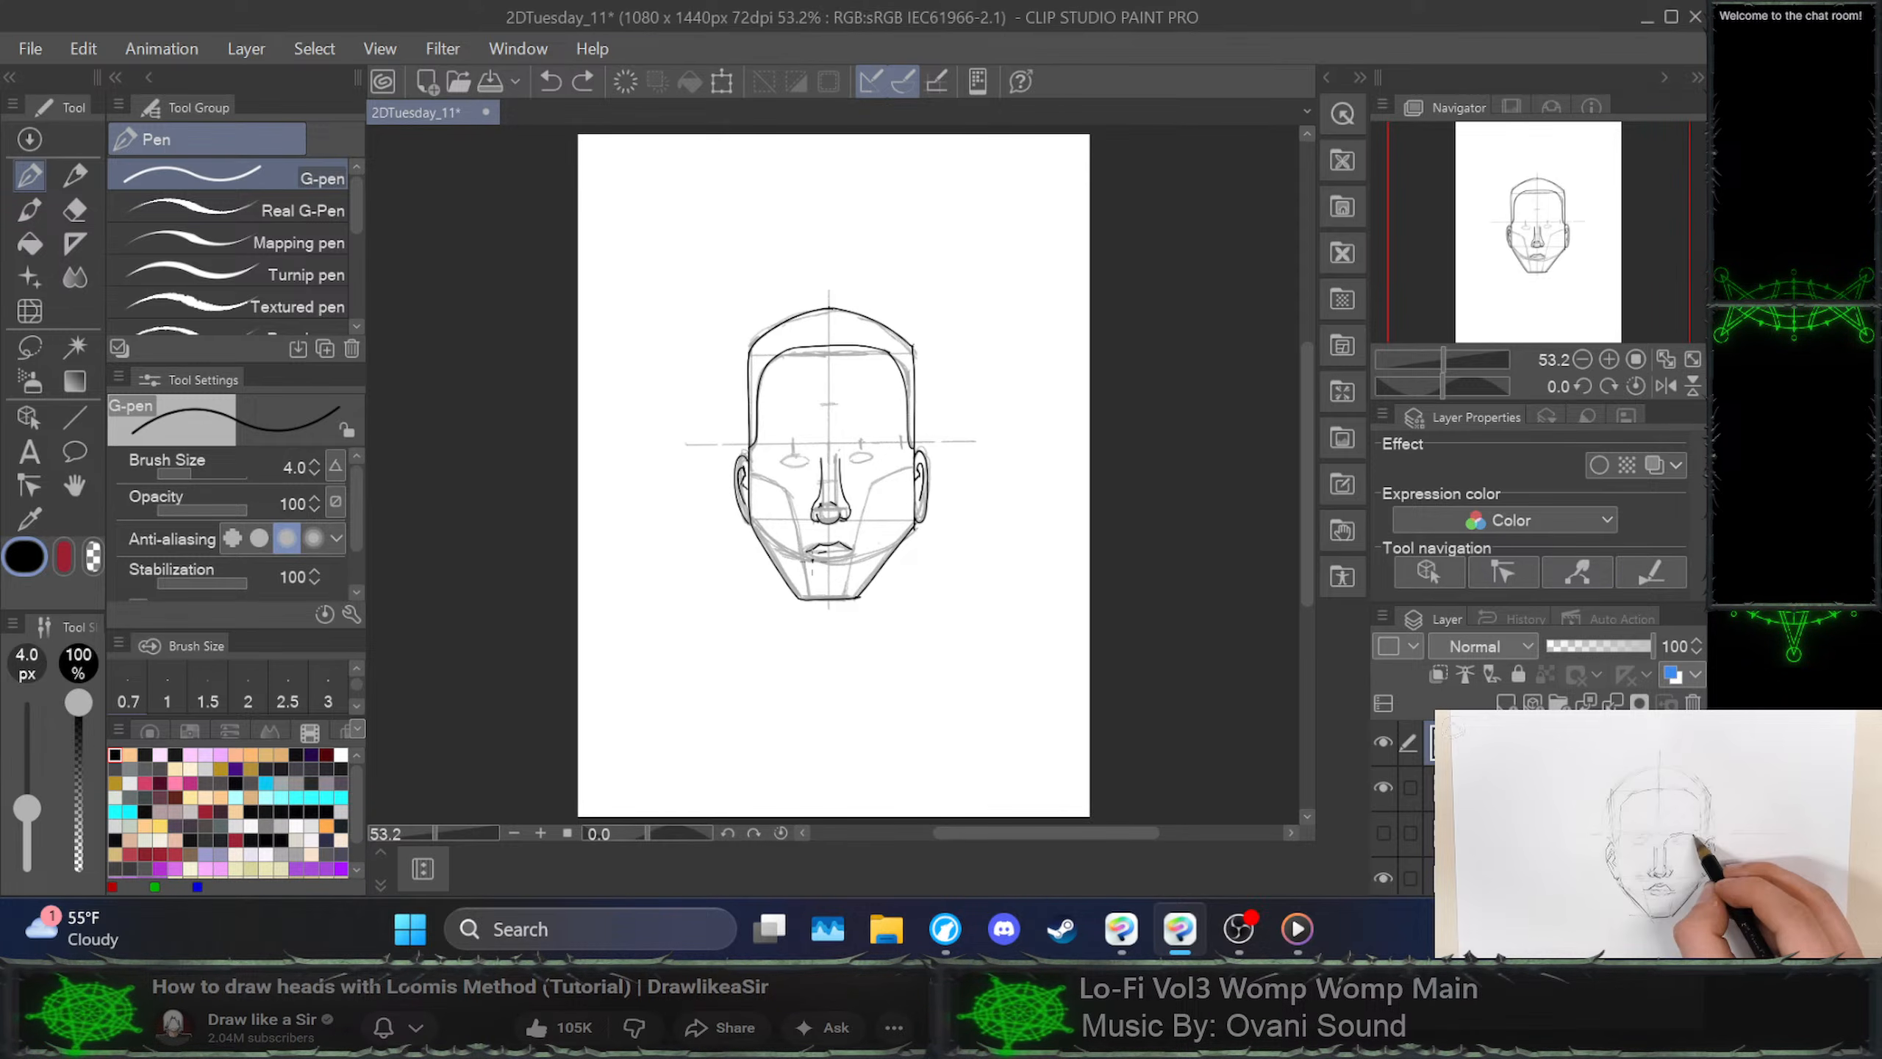
pyautogui.moveTo(819, 563)
pyautogui.mouseDown()
pyautogui.moveTo(837, 585)
pyautogui.moveTo(835, 561)
pyautogui.moveTo(858, 561)
pyautogui.mouseUp()
pyautogui.hotkey('ctrl', 'z')
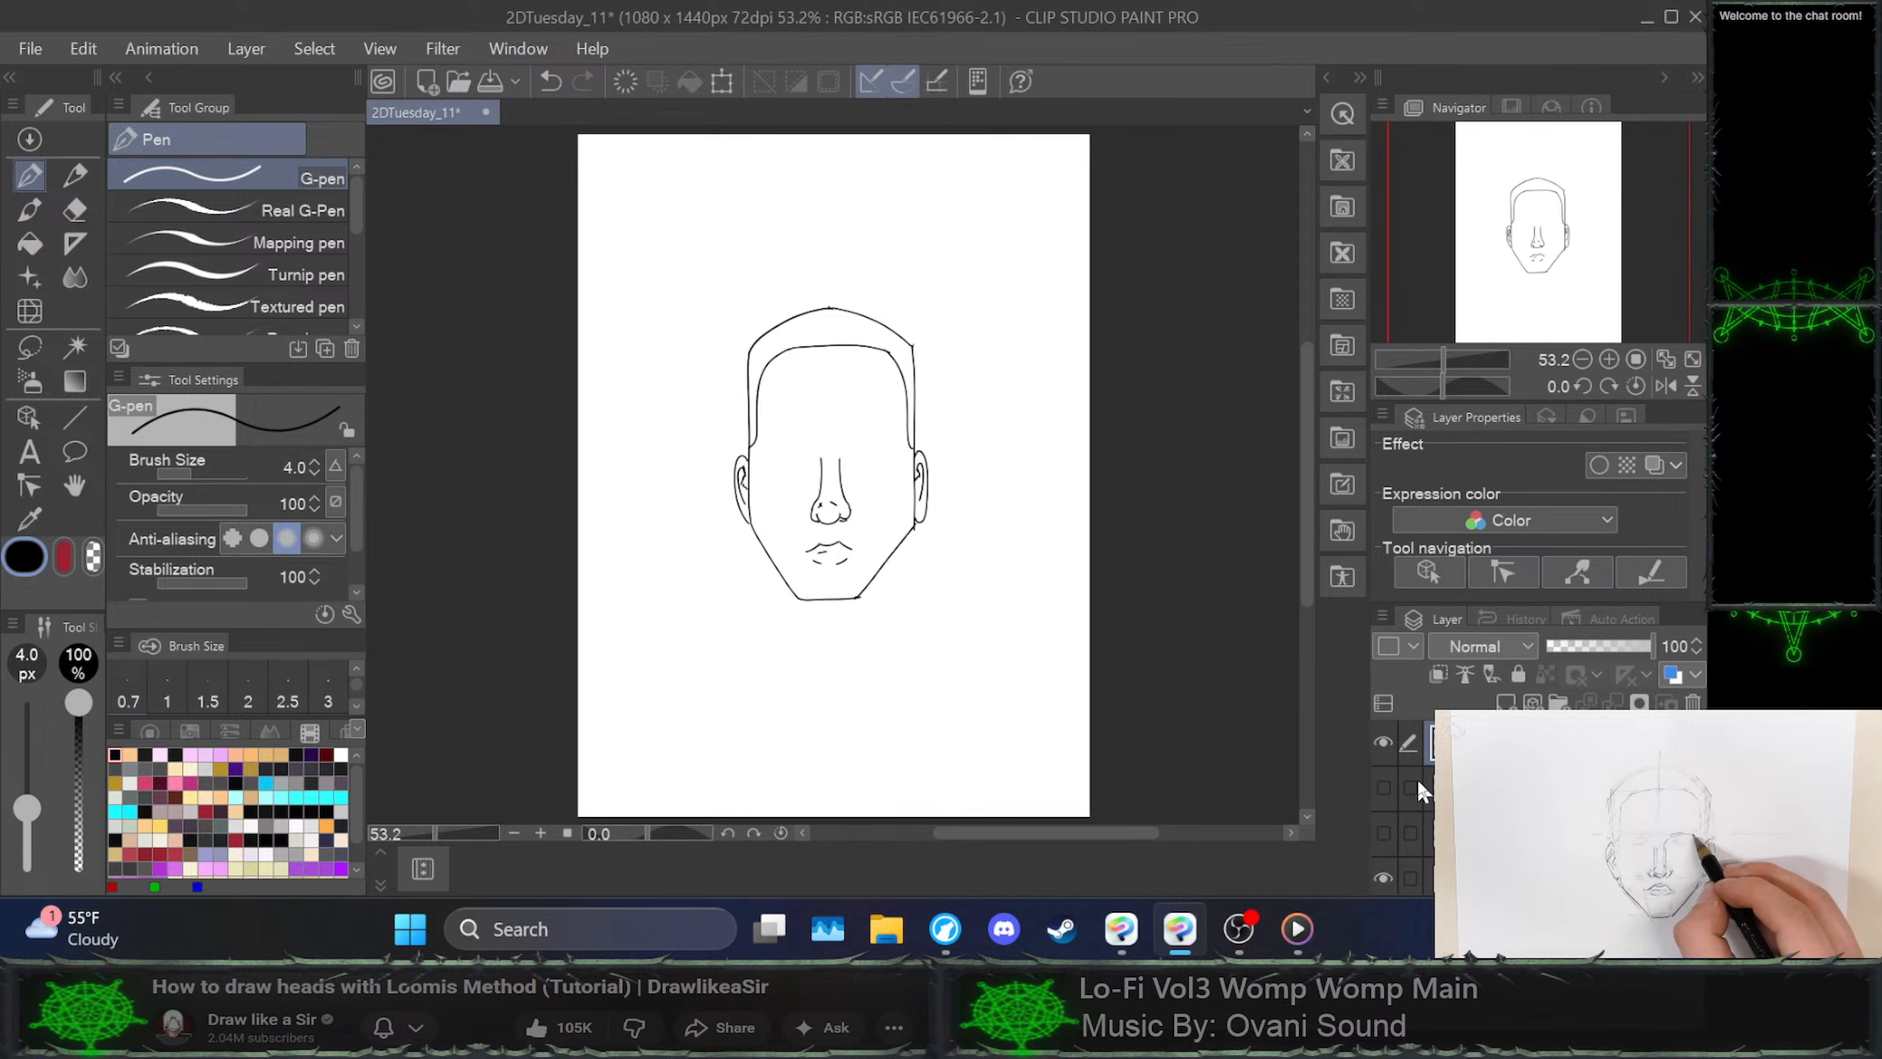
# Show the construction sketch layer again and rework the right part of the lower lip with a short curved stroke
pyautogui.click(1380, 787)
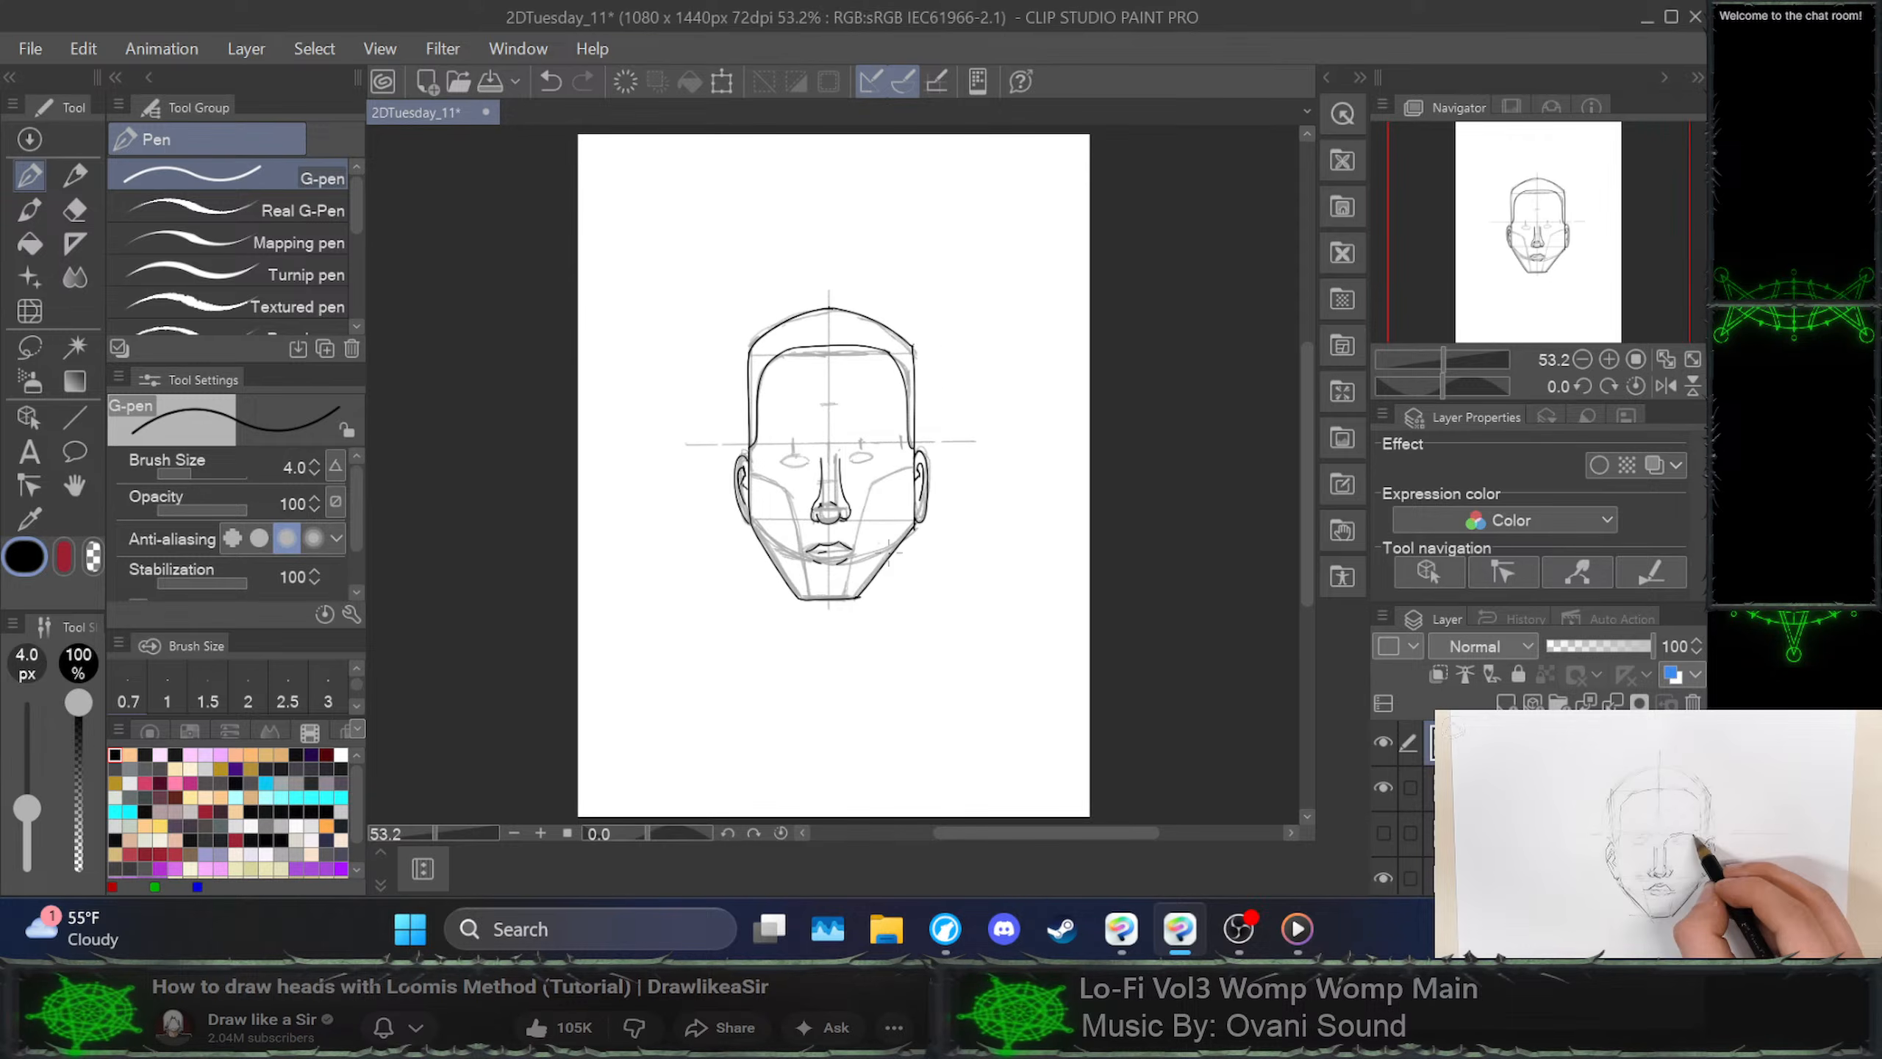
pyautogui.hotkey('ctrl', 'z')
pyautogui.moveTo(846, 556); pyautogui.dragTo(831, 561)
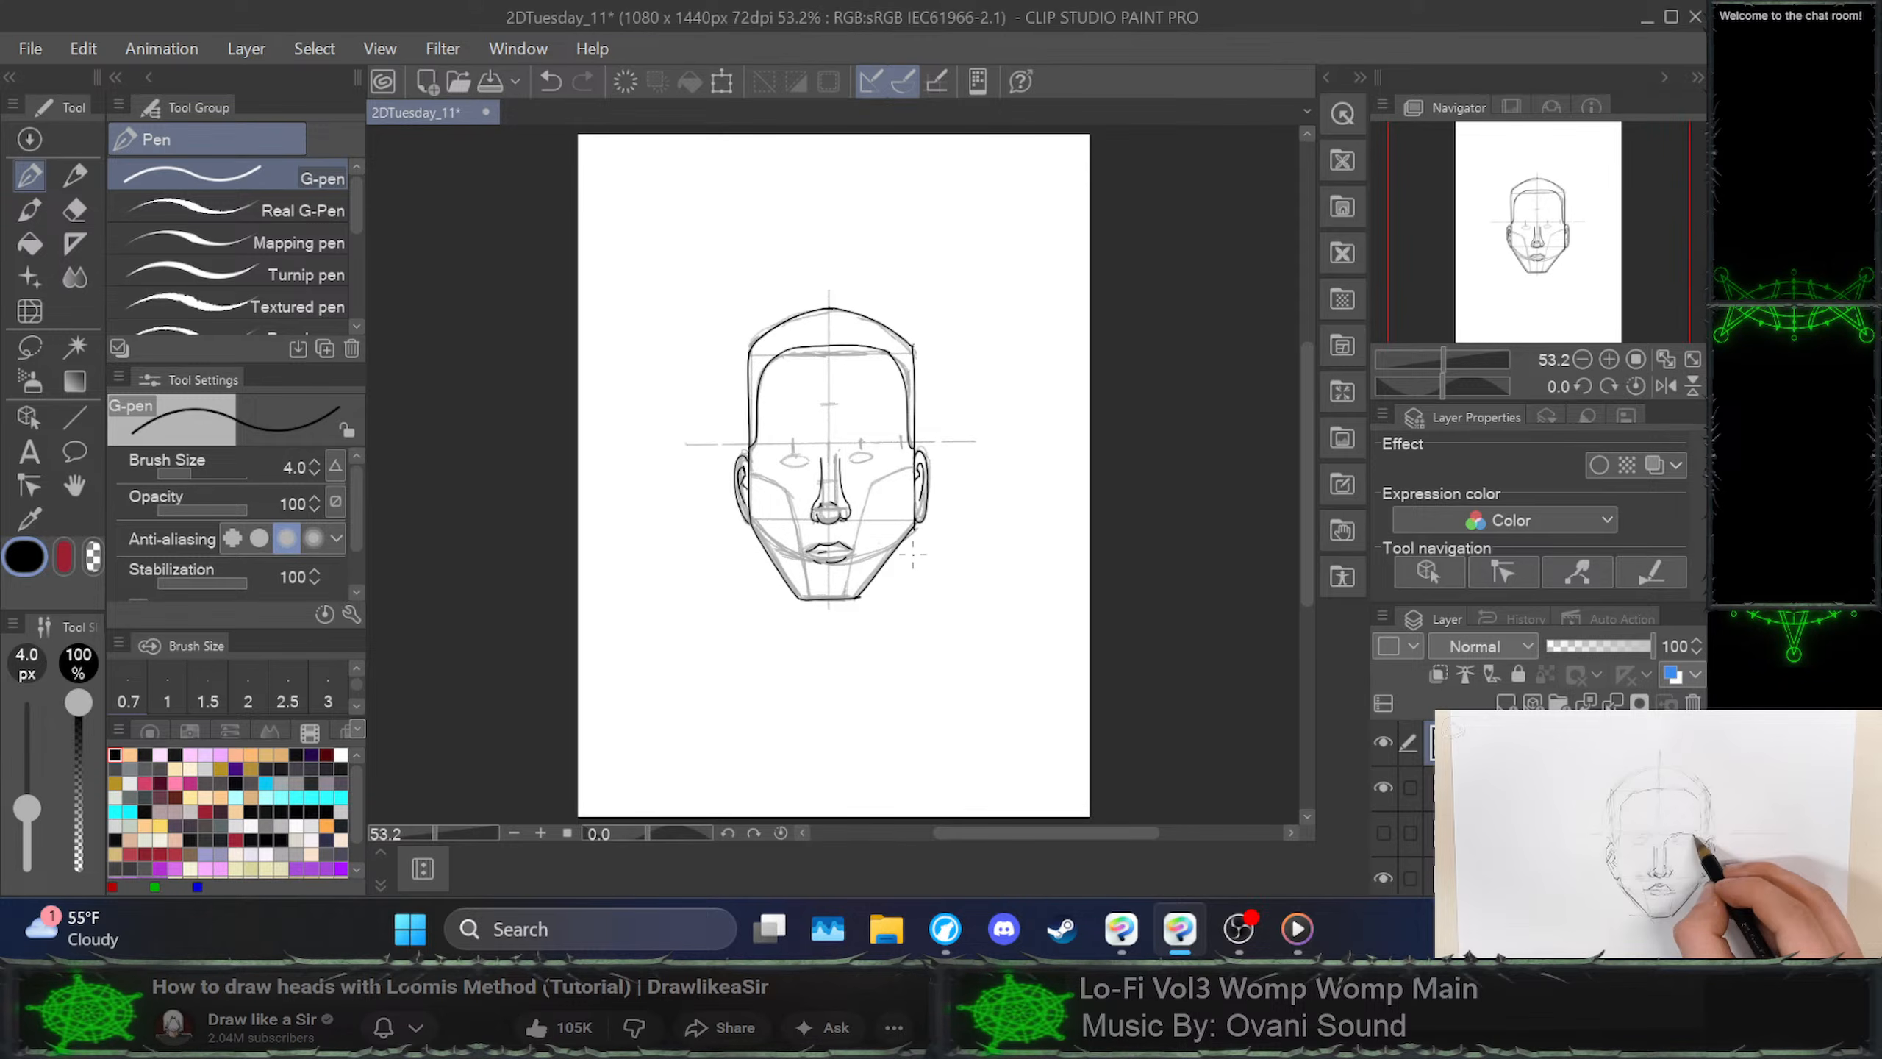
pyautogui.hotkey('ctrl', 'z')
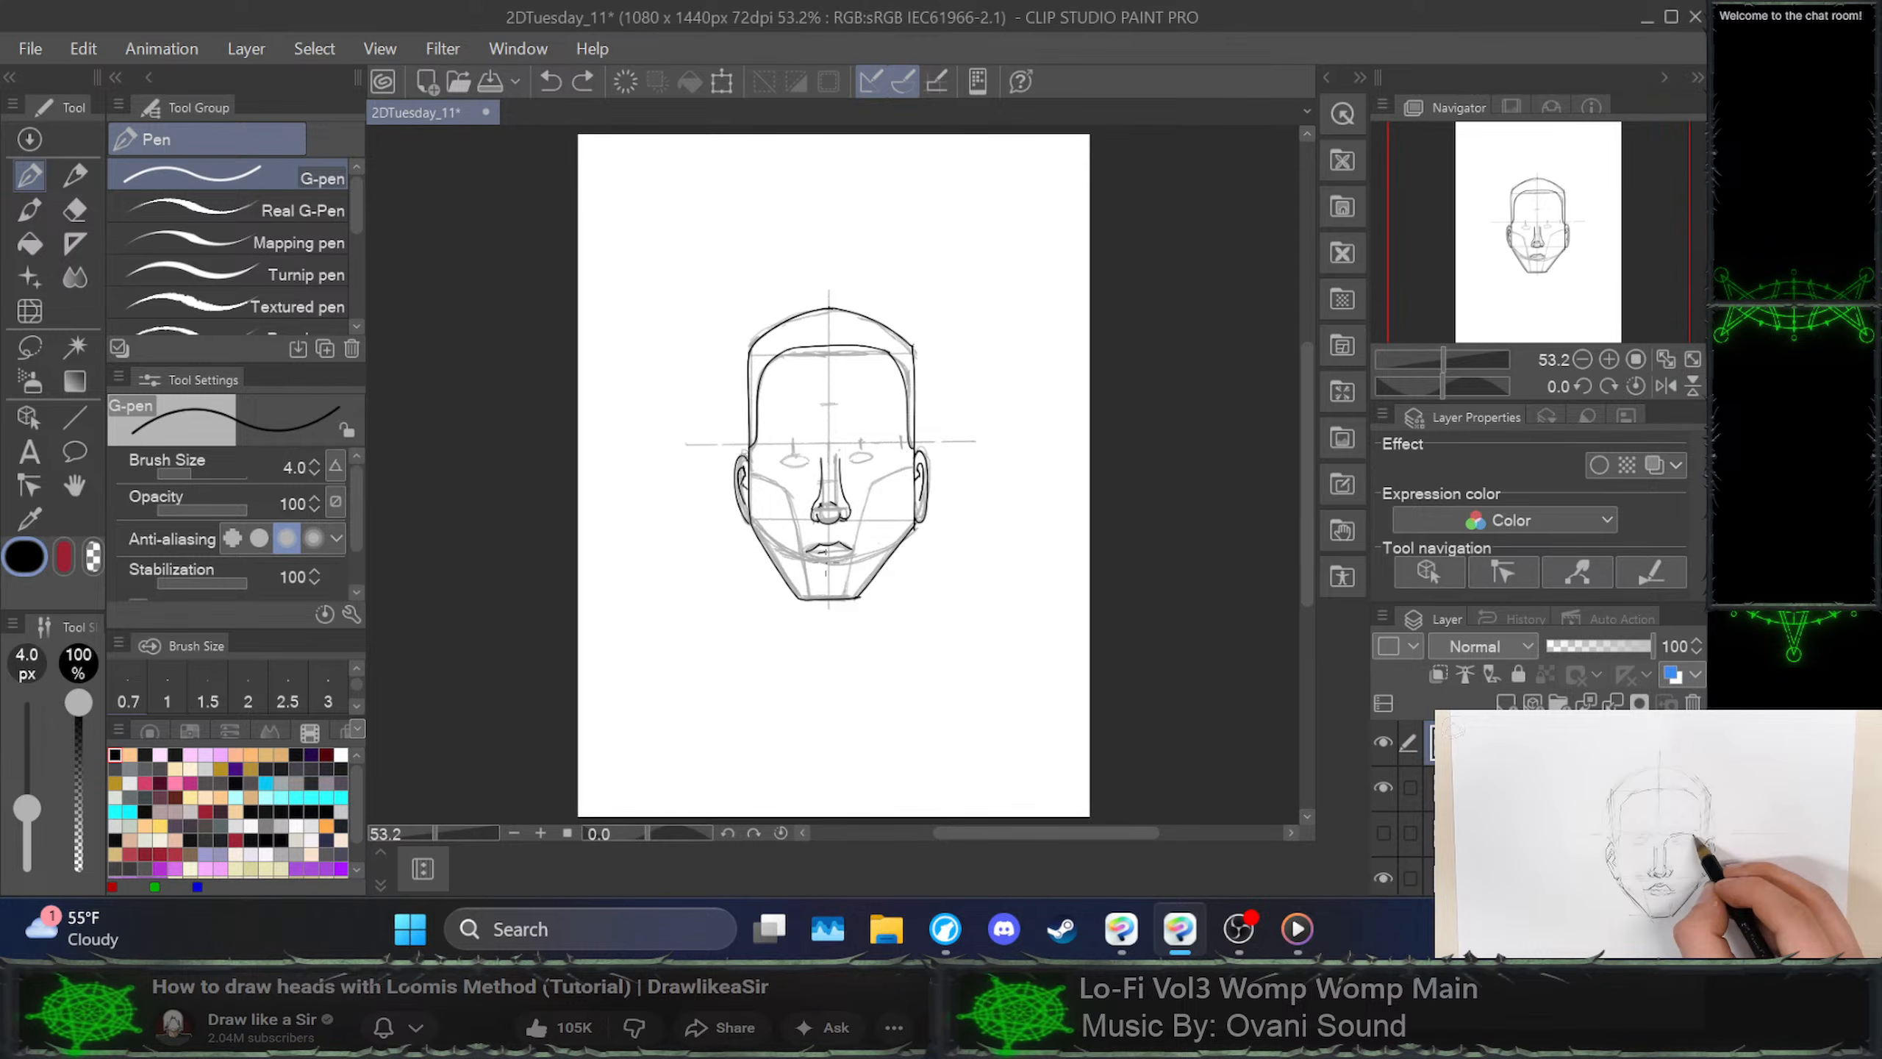
pyautogui.moveTo(842, 559); pyautogui.dragTo(846, 556)
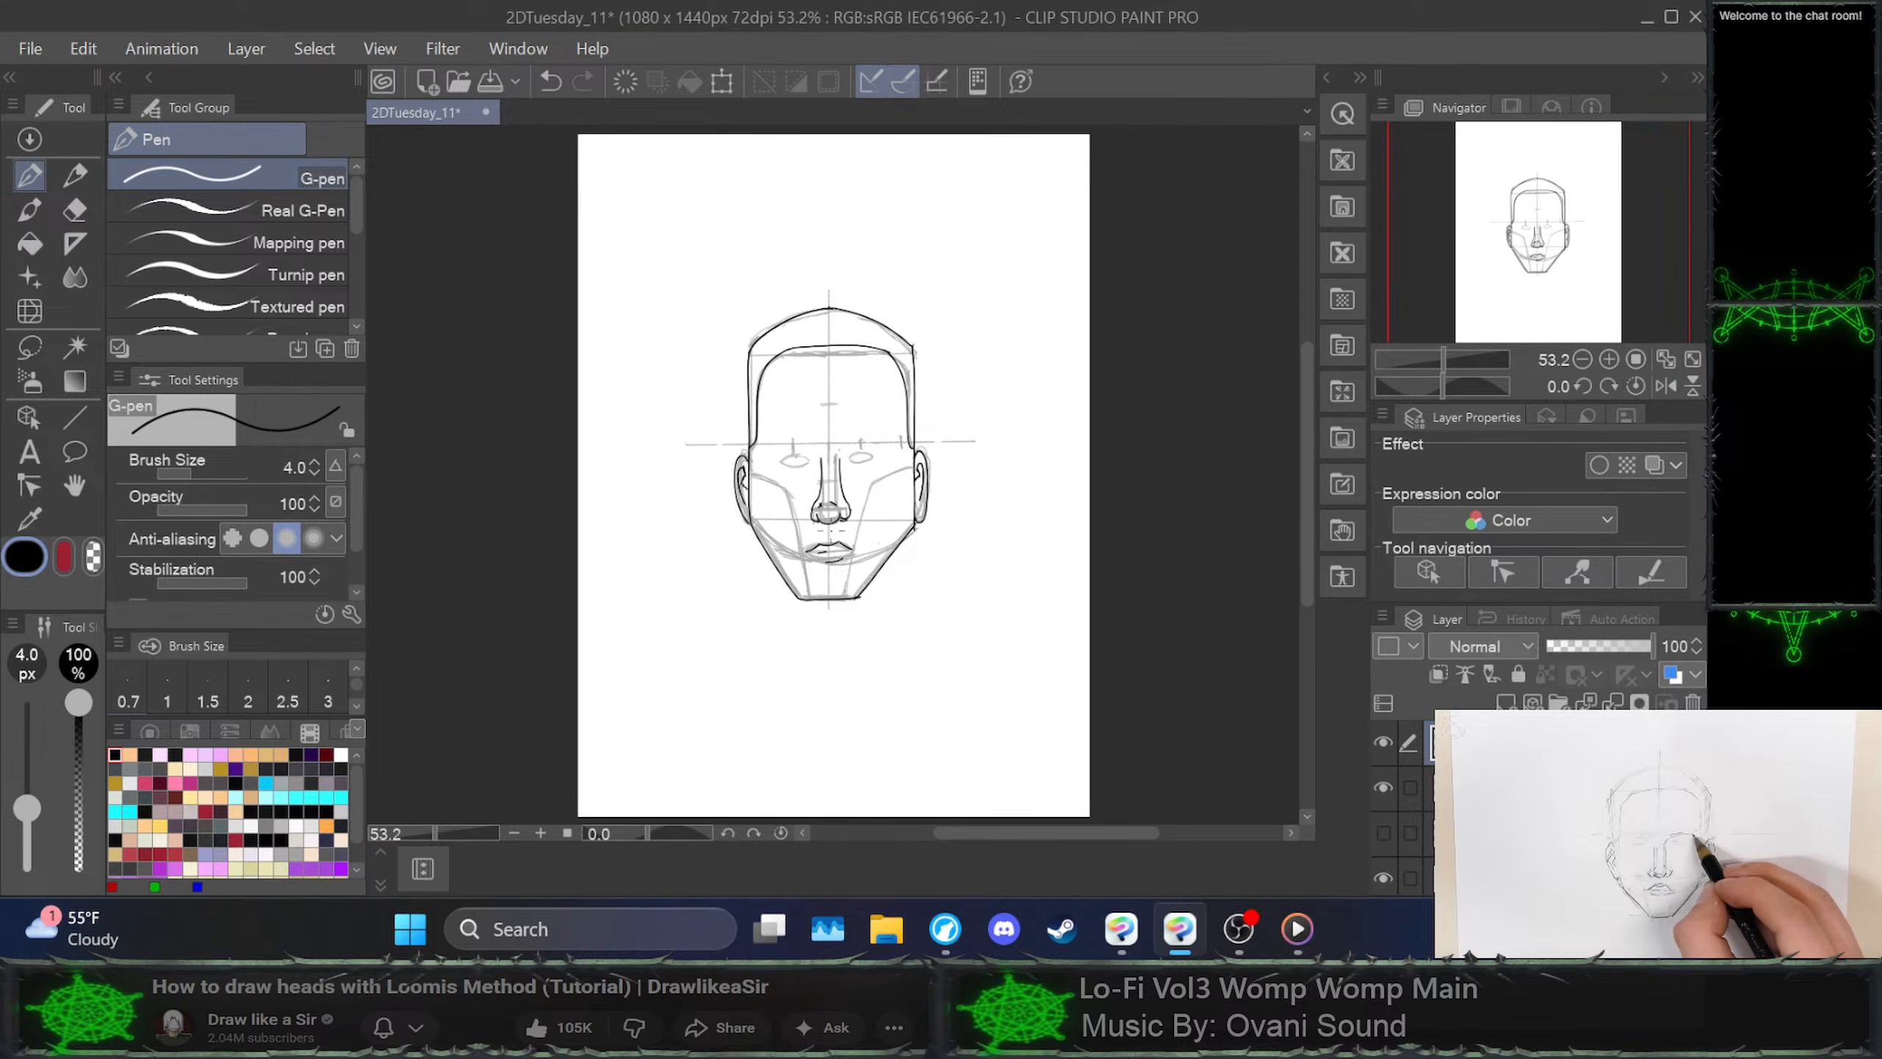
pyautogui.hotkey('ctrl', 'z')
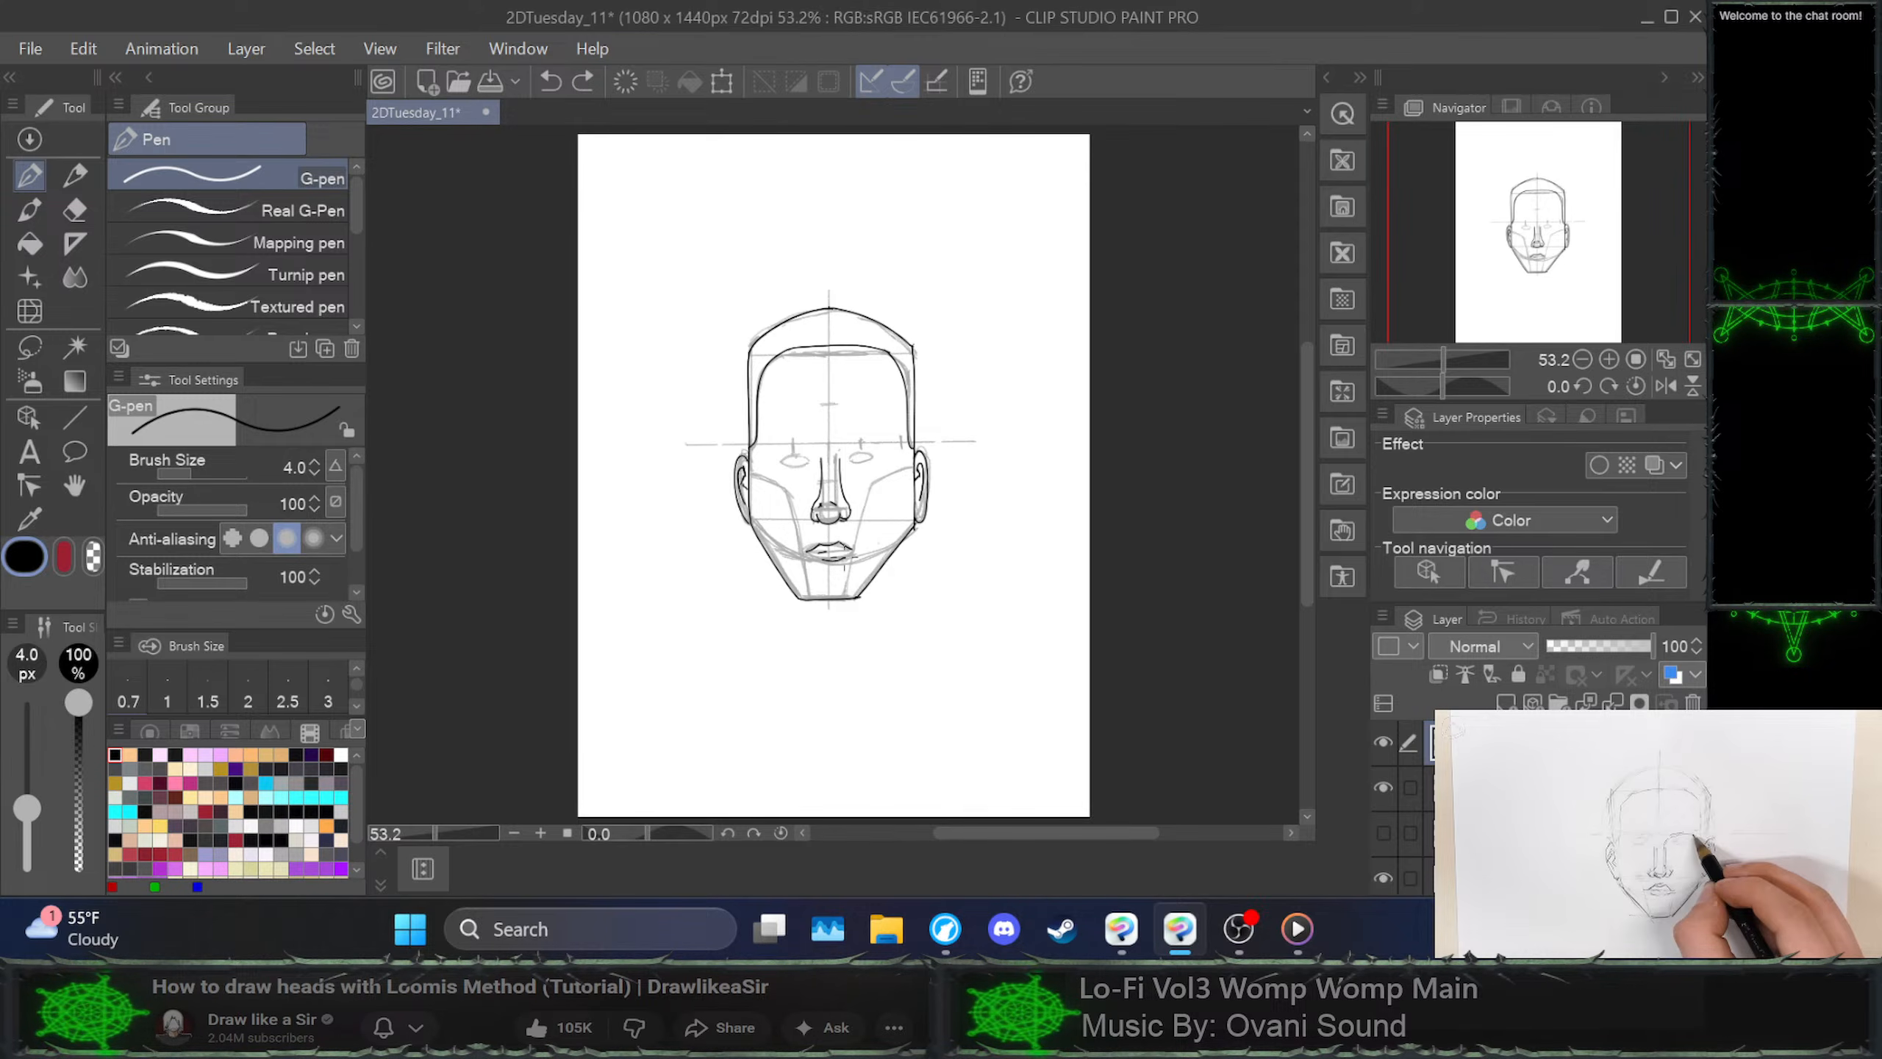
pyautogui.moveTo(846, 557); pyautogui.dragTo(852, 551)
pyautogui.hotkey('ctrl', 'z')
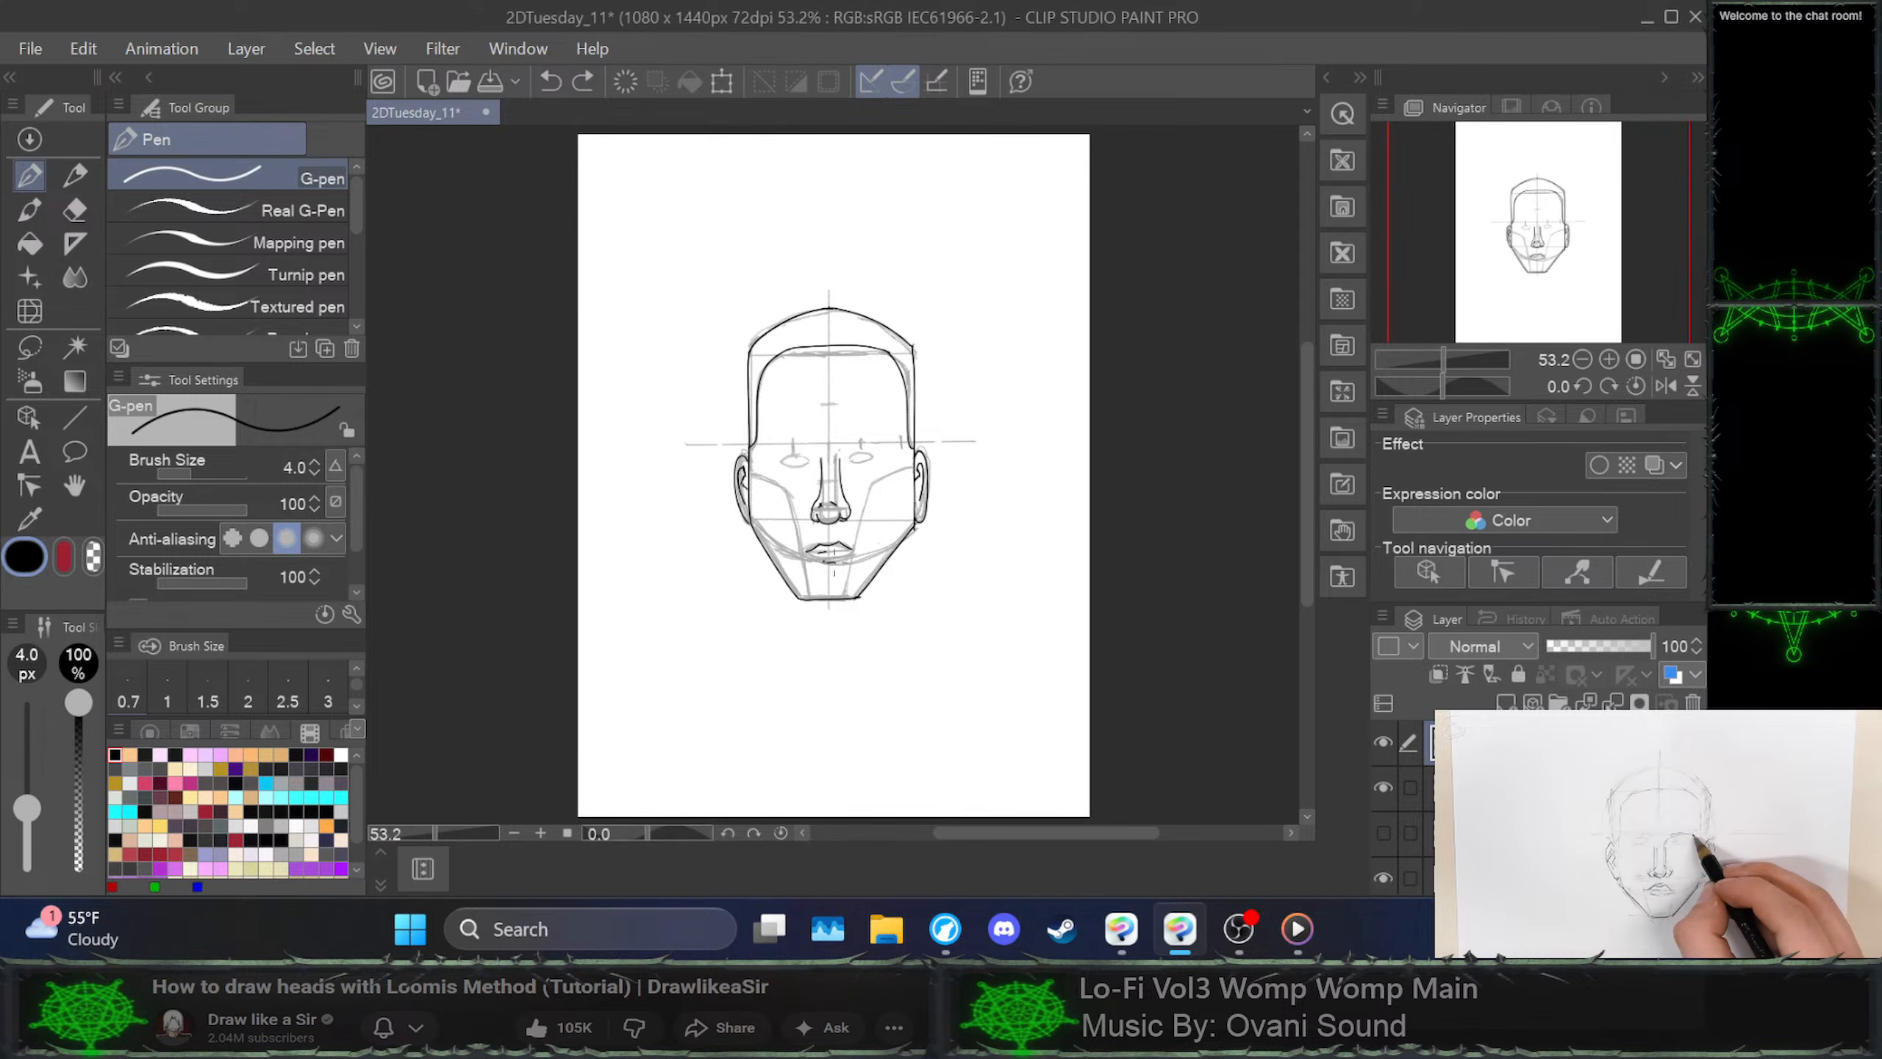
pyautogui.moveTo(857, 542); pyautogui.dragTo(861, 562)
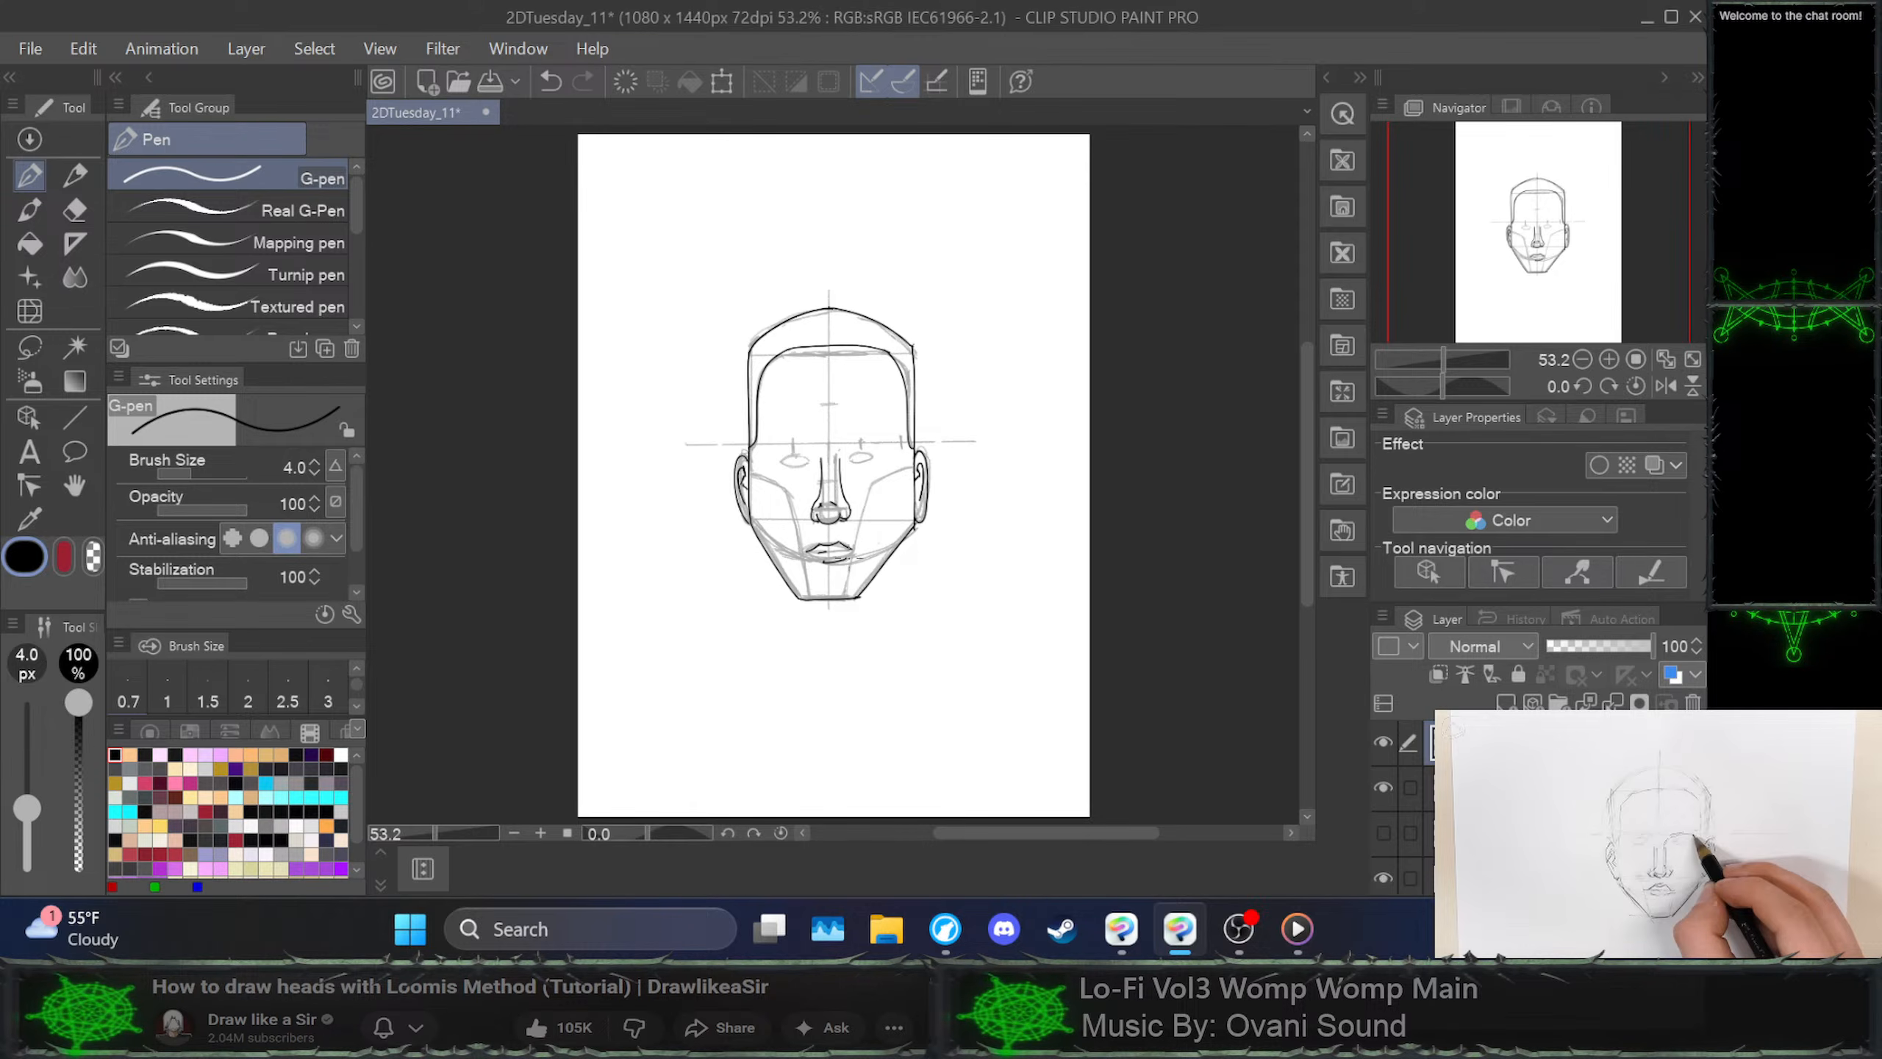
pyautogui.scroll(6, 847, 543)
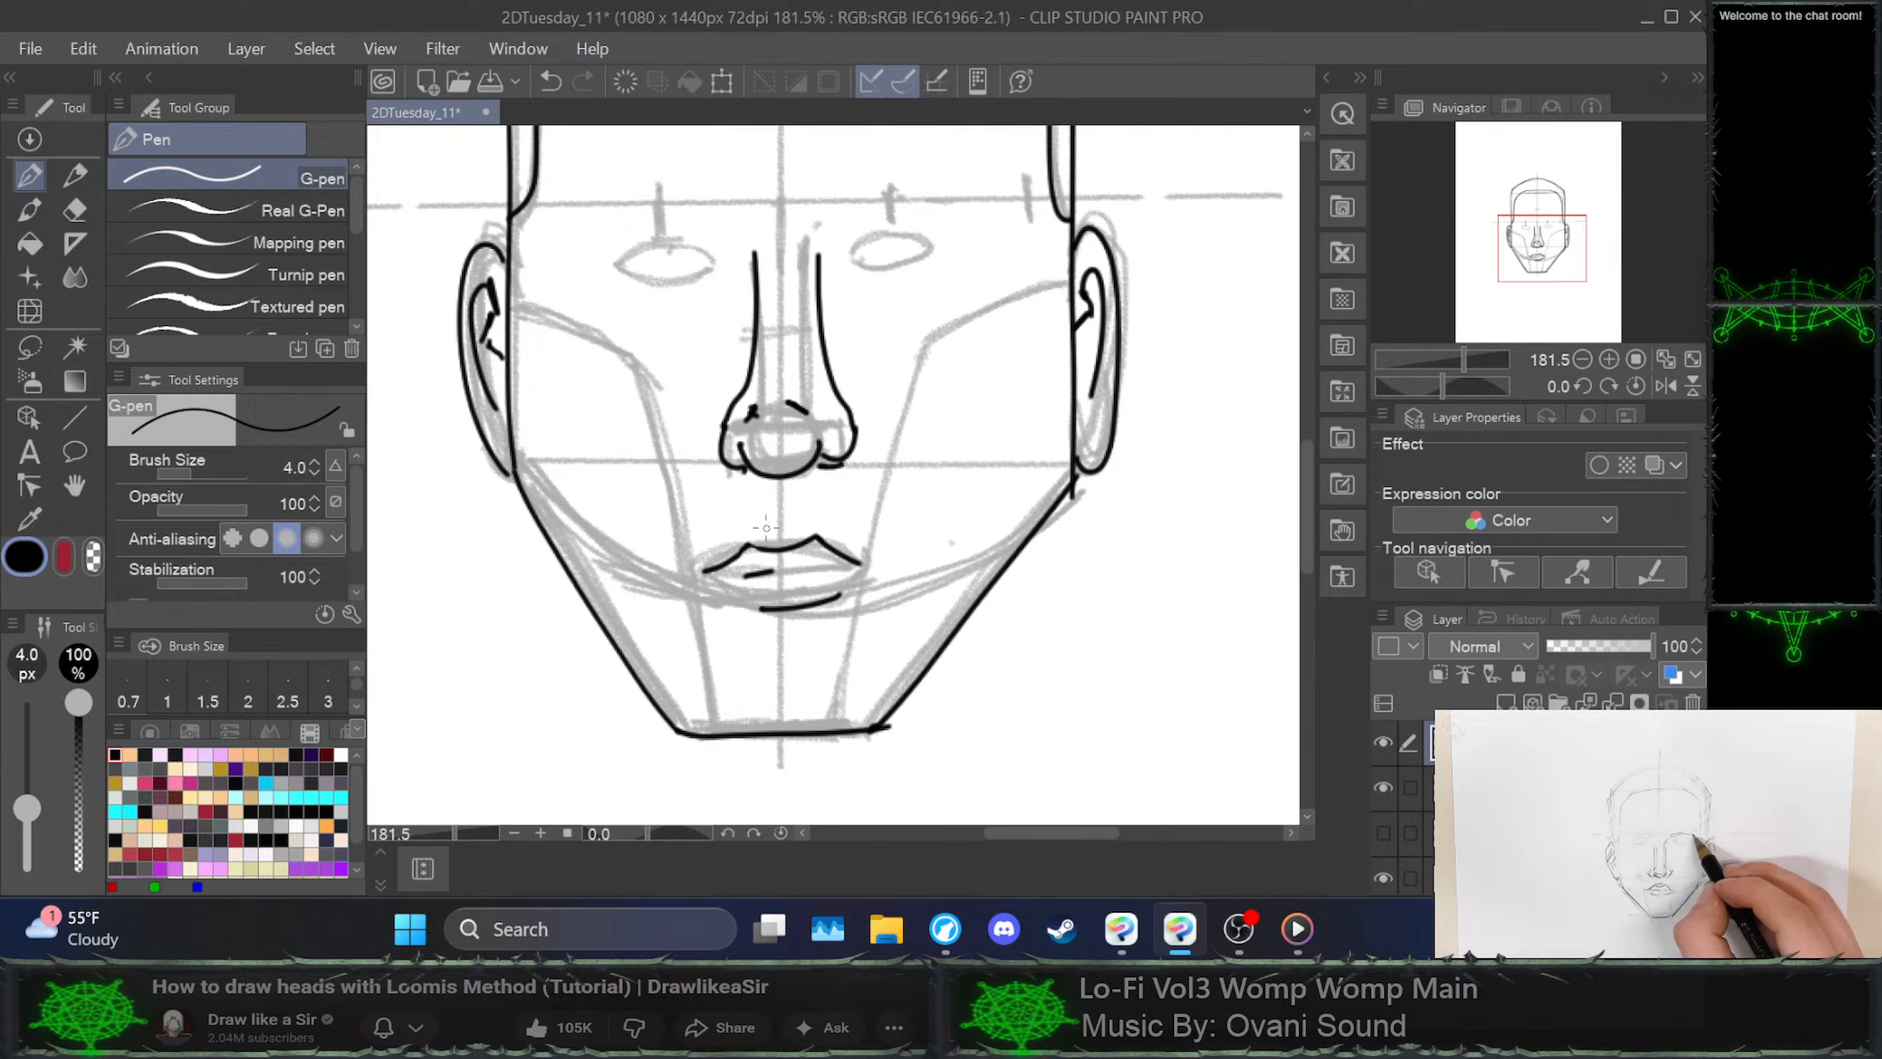
pyautogui.hotkey('ctrl', 'z')
pyautogui.moveTo(741, 550); pyautogui.dragTo(760, 553)
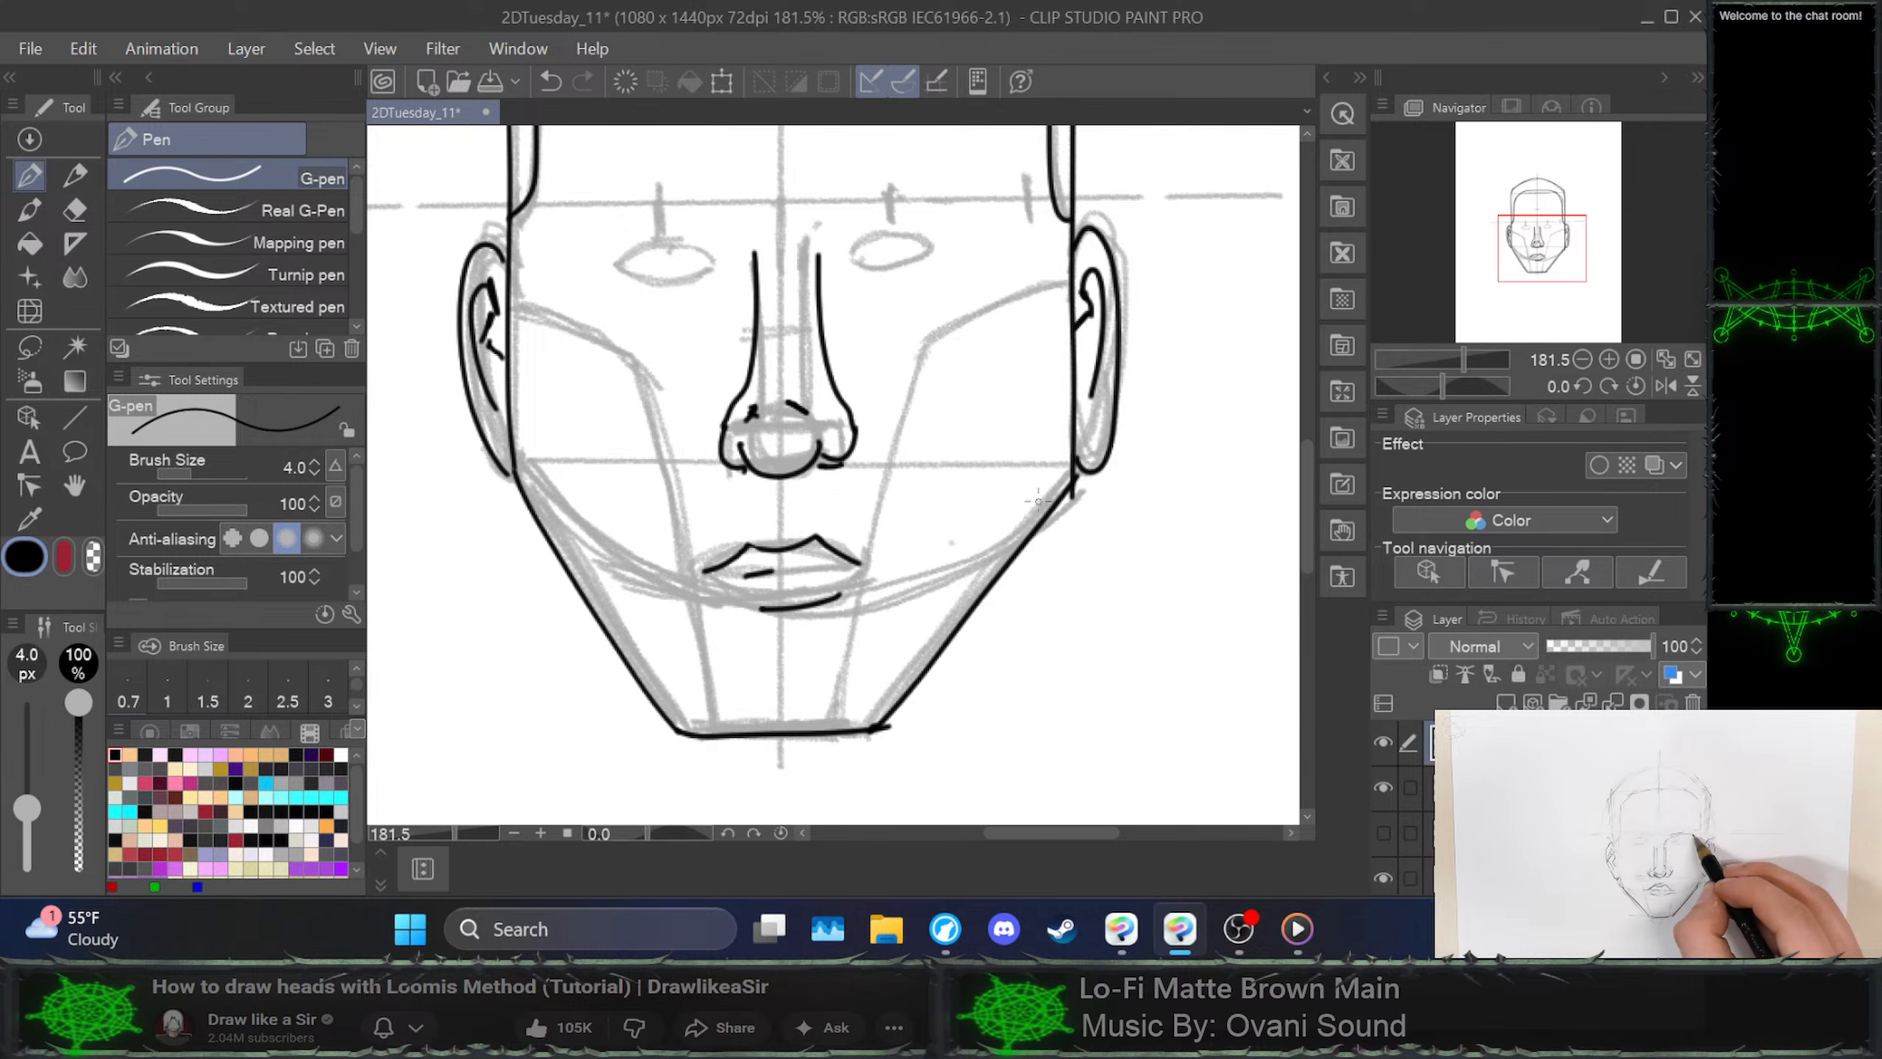
pyautogui.moveTo(1070, 550)
pyautogui.mouseDown()
pyautogui.moveTo(1094, 586)
pyautogui.moveTo(1099, 532)
pyautogui.moveTo(1134, 583)
pyautogui.moveTo(1134, 542)
pyautogui.moveTo(1144, 564)
pyautogui.moveTo(1188, 538)
pyautogui.mouseUp()
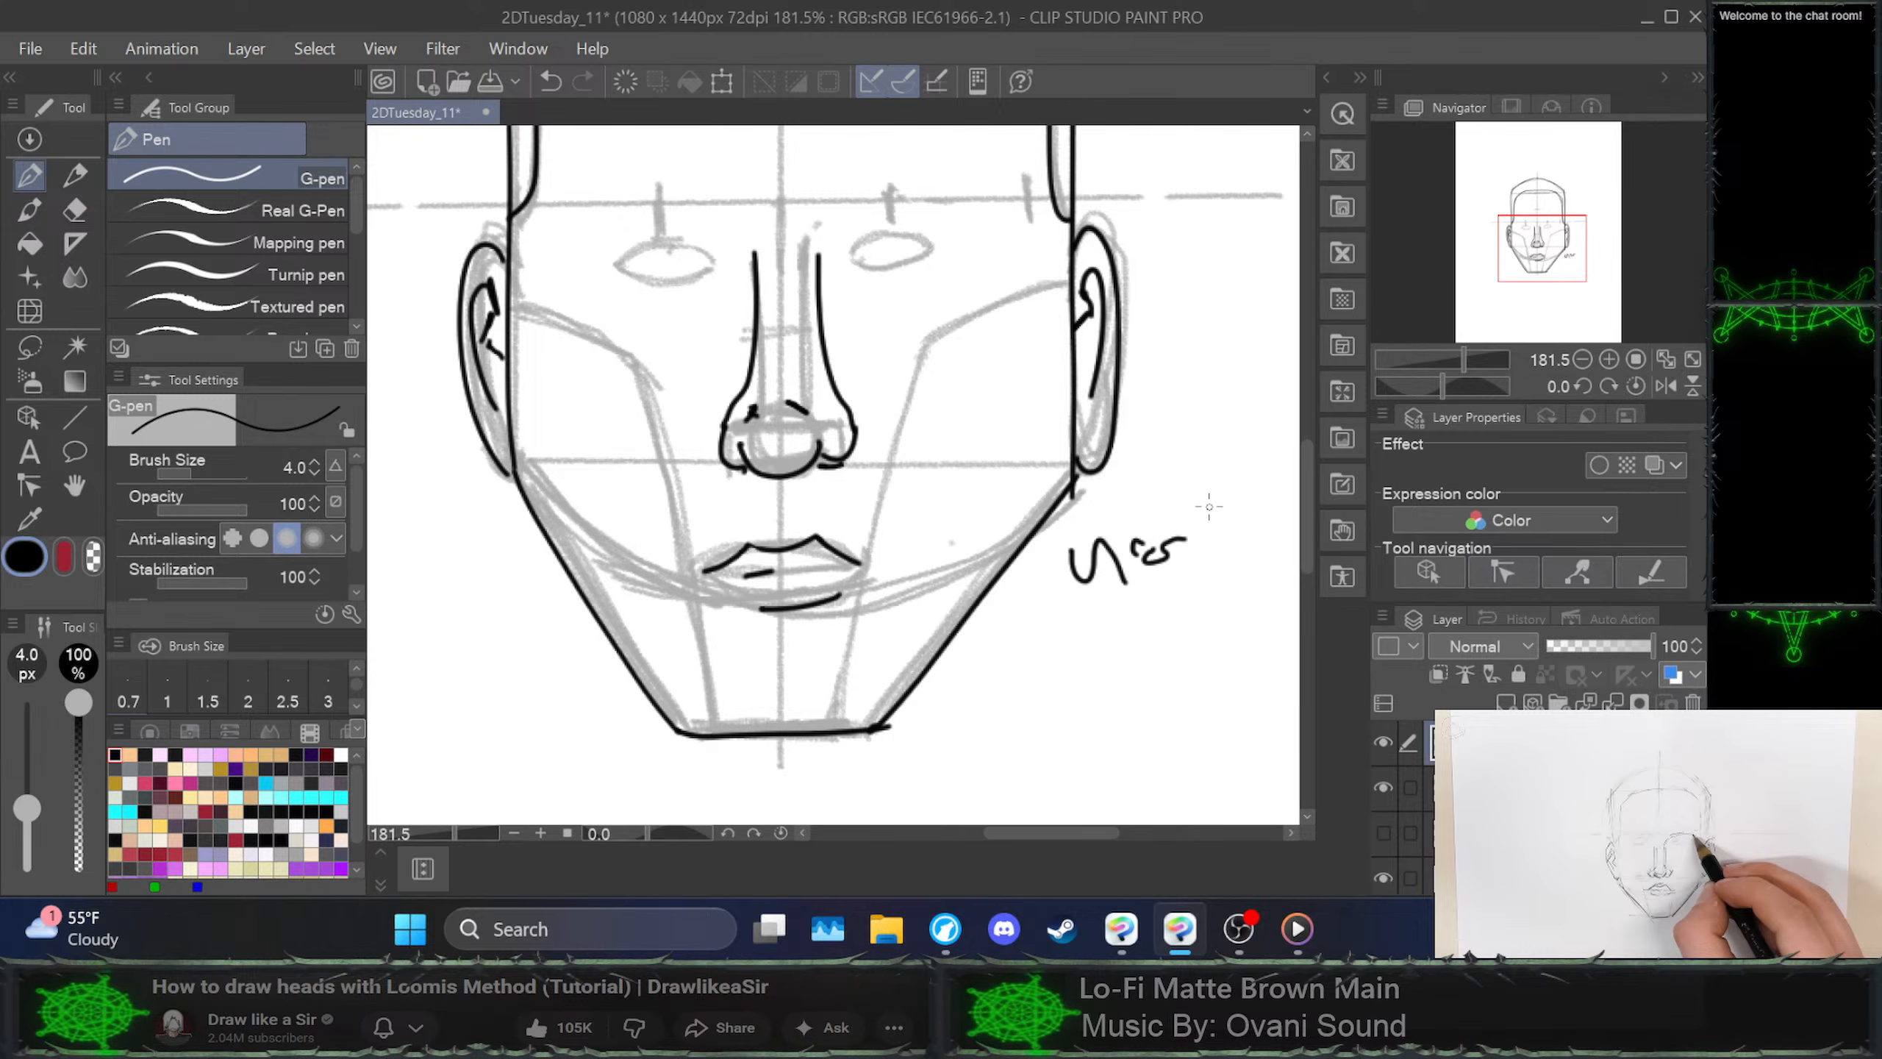
pyautogui.scroll(6, 1172, 536)
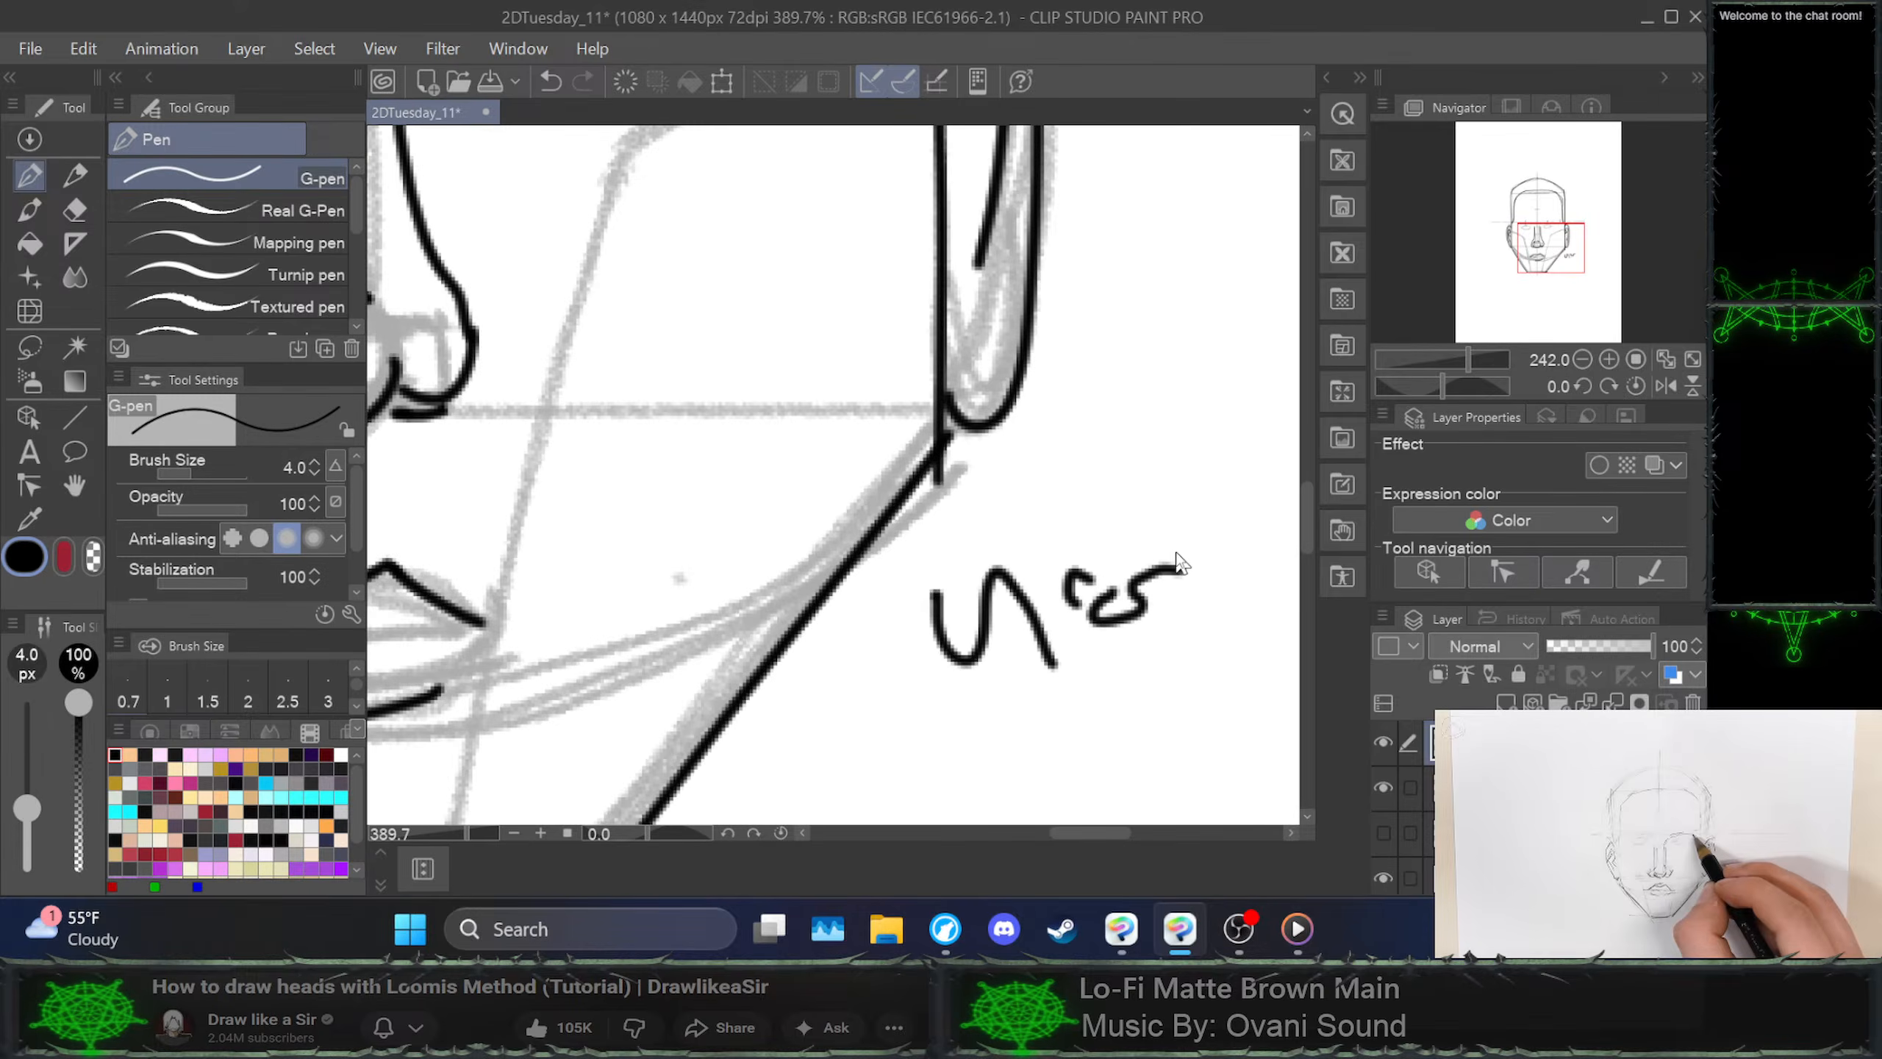
pyautogui.scroll(-1, 1067, 617)
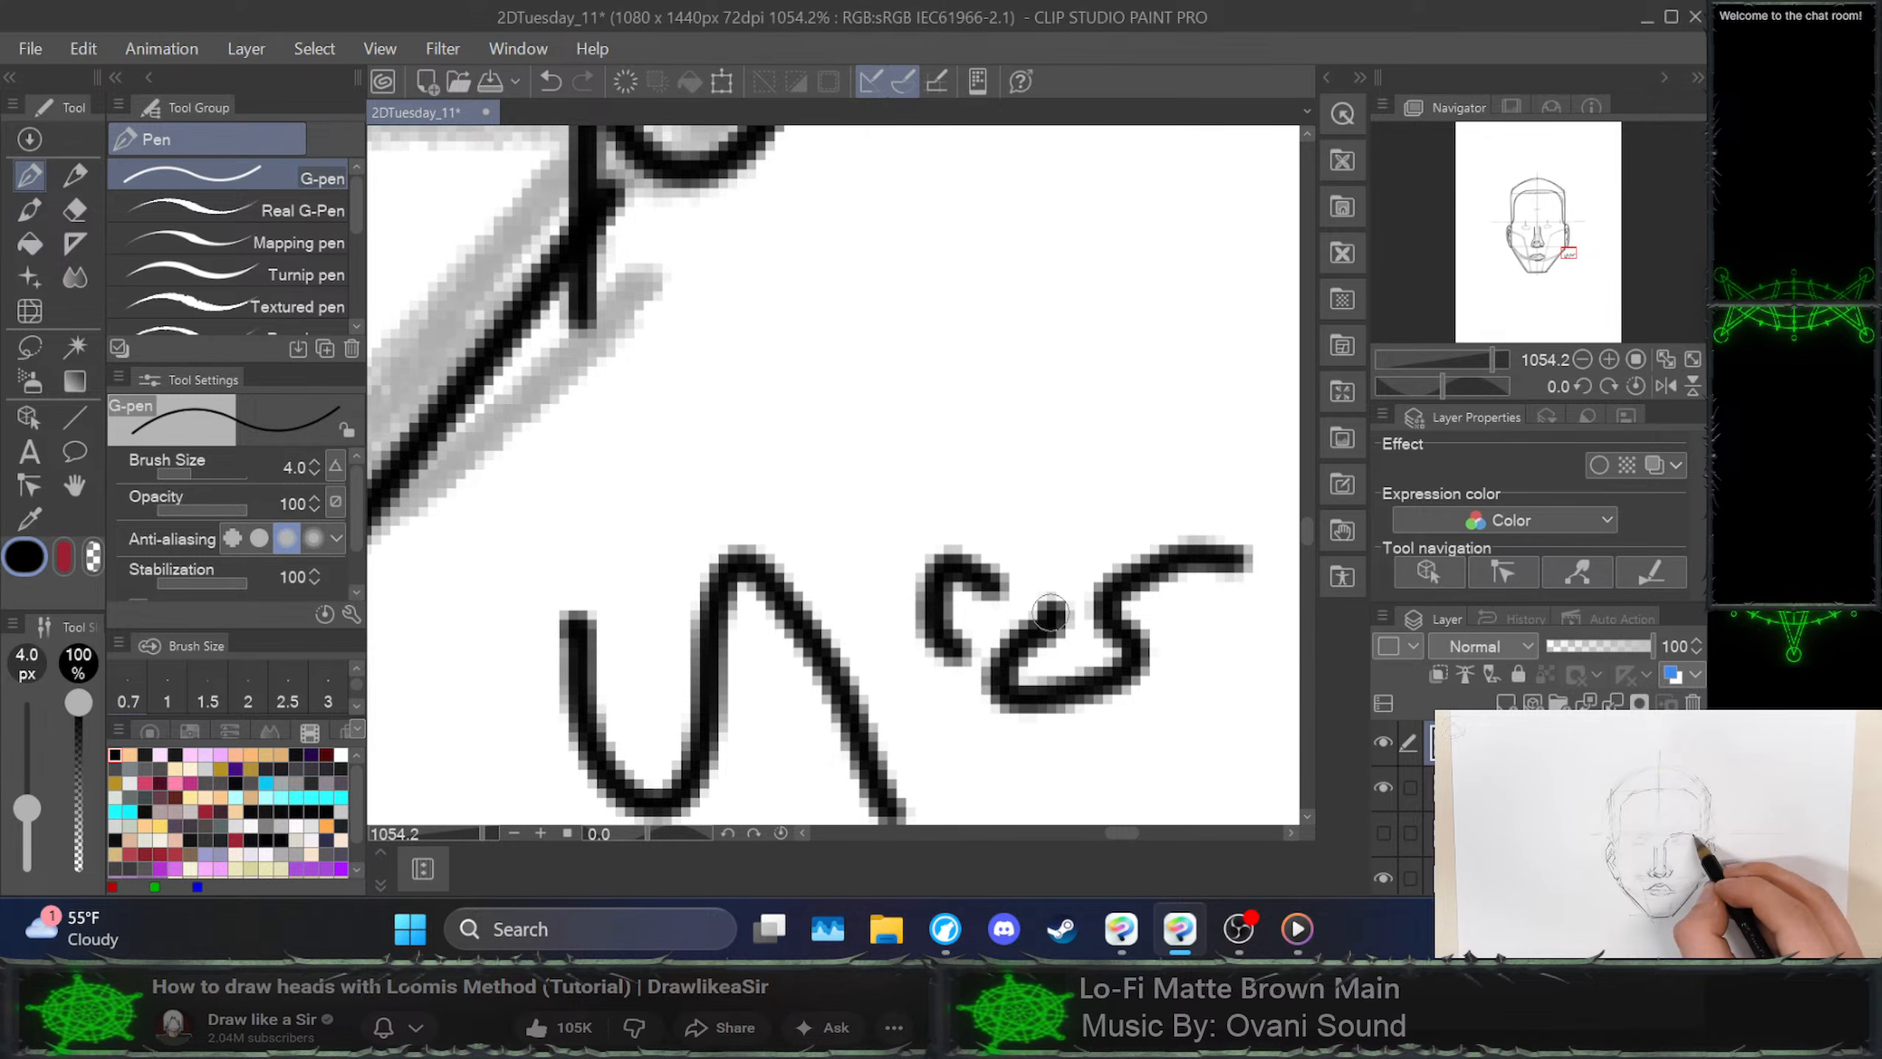
pyautogui.scroll(-8, 1074, 644)
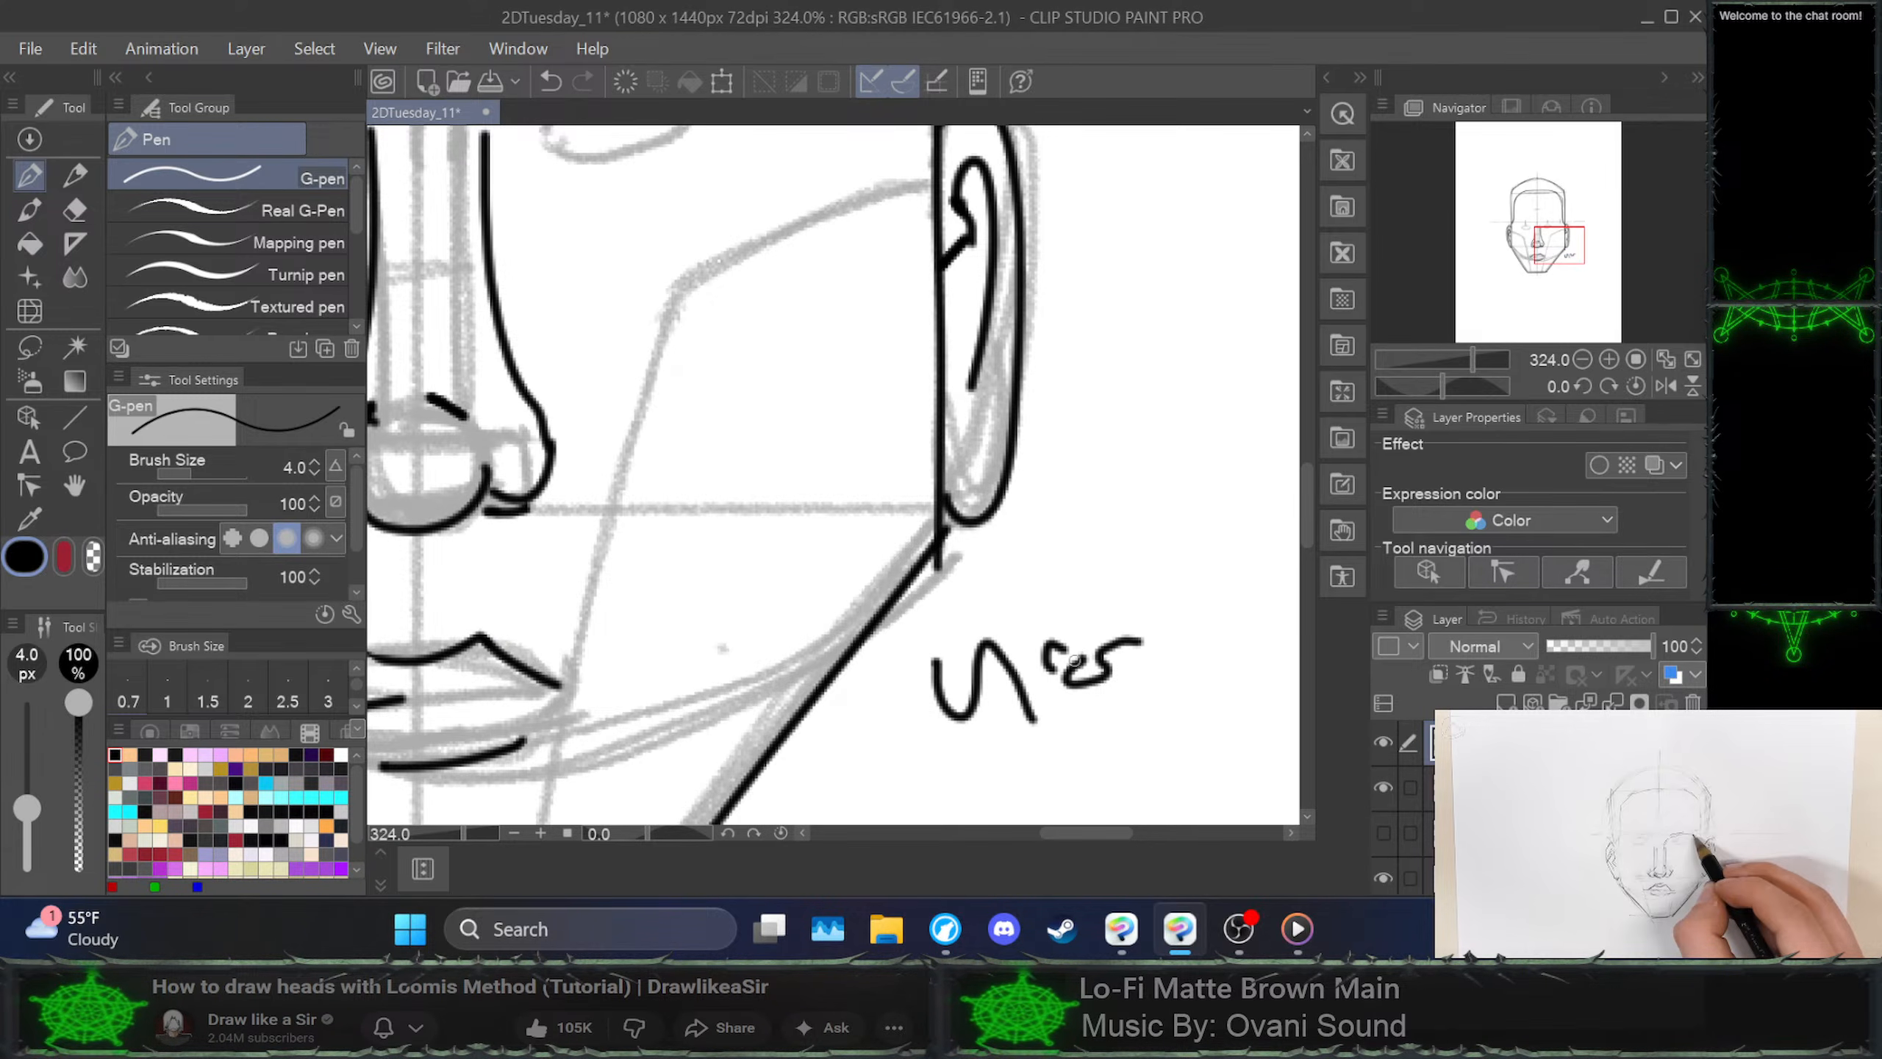
pyautogui.scroll(-2, 1084, 662)
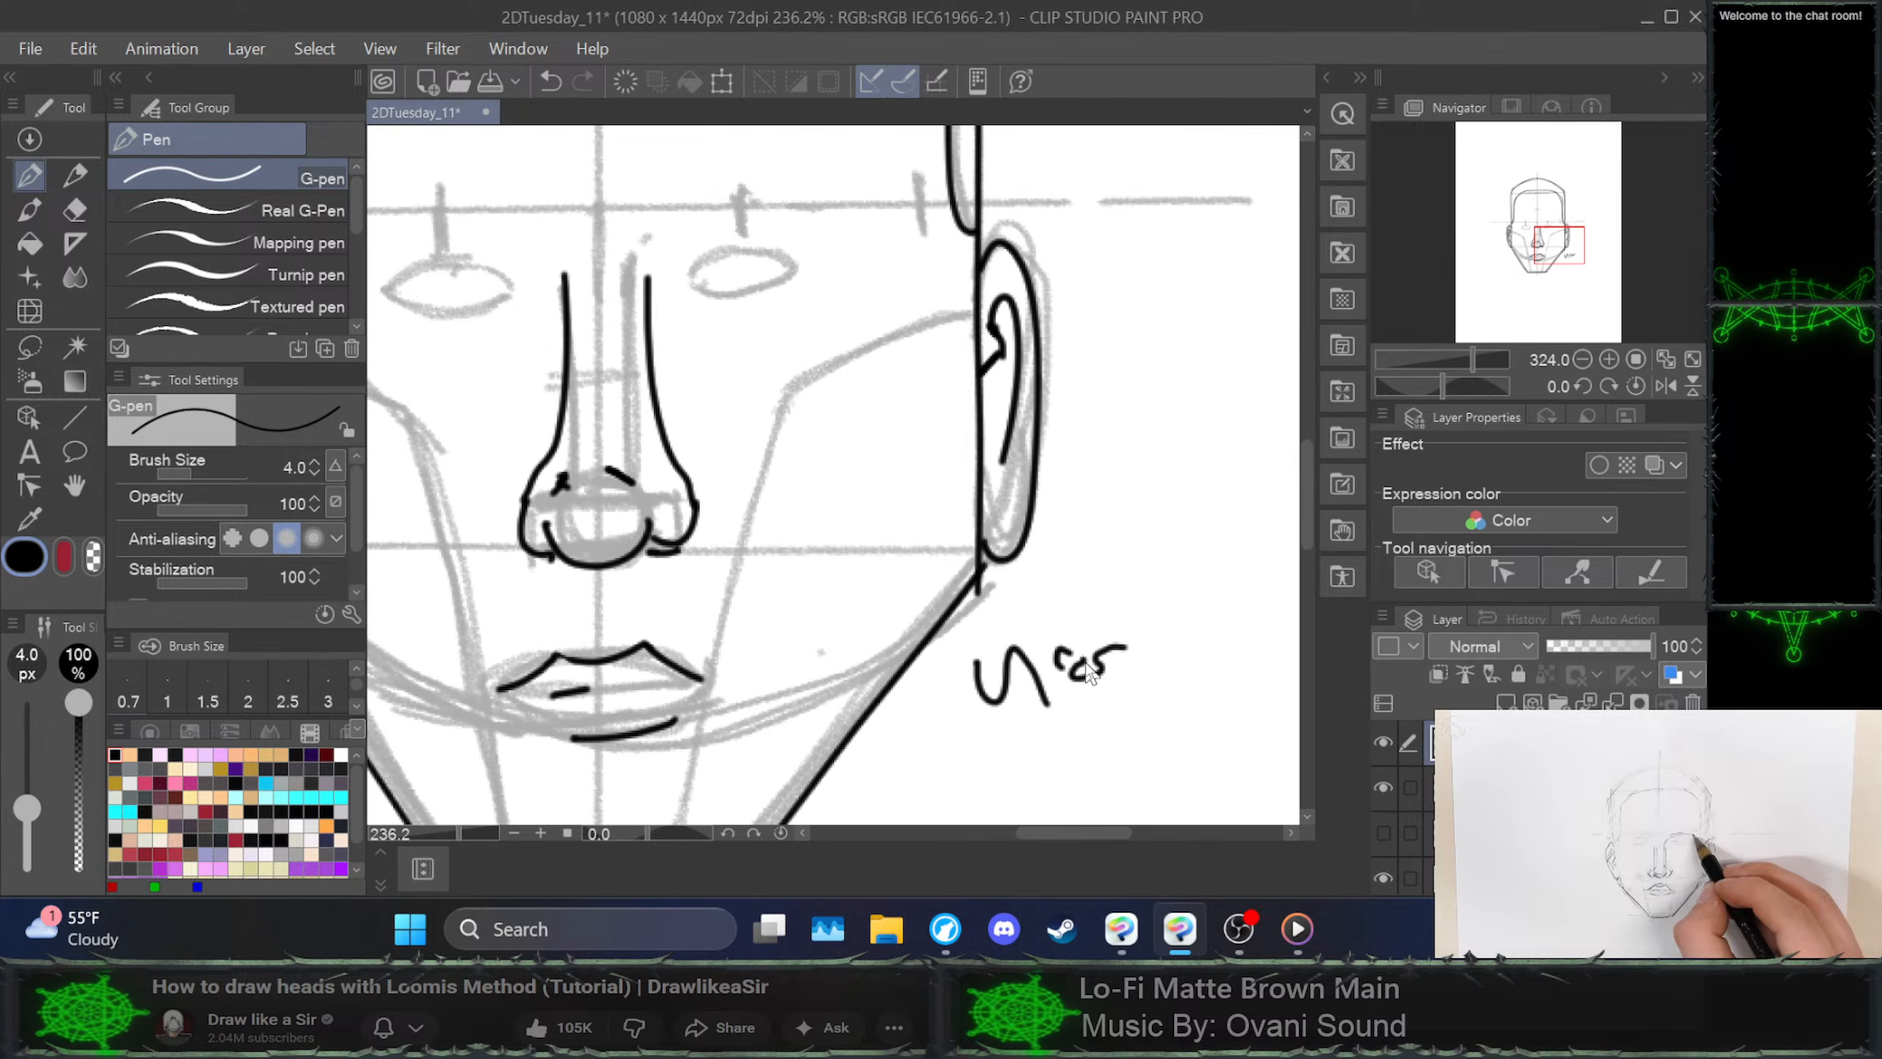
pyautogui.hotkey('ctrl', 'z')
pyautogui.hotkey('ctrl', 'z')
pyautogui.hotkey('ctrl', 'z')
pyautogui.hotkey('ctrl', 'z')
pyautogui.scroll(-3, 955, 671)
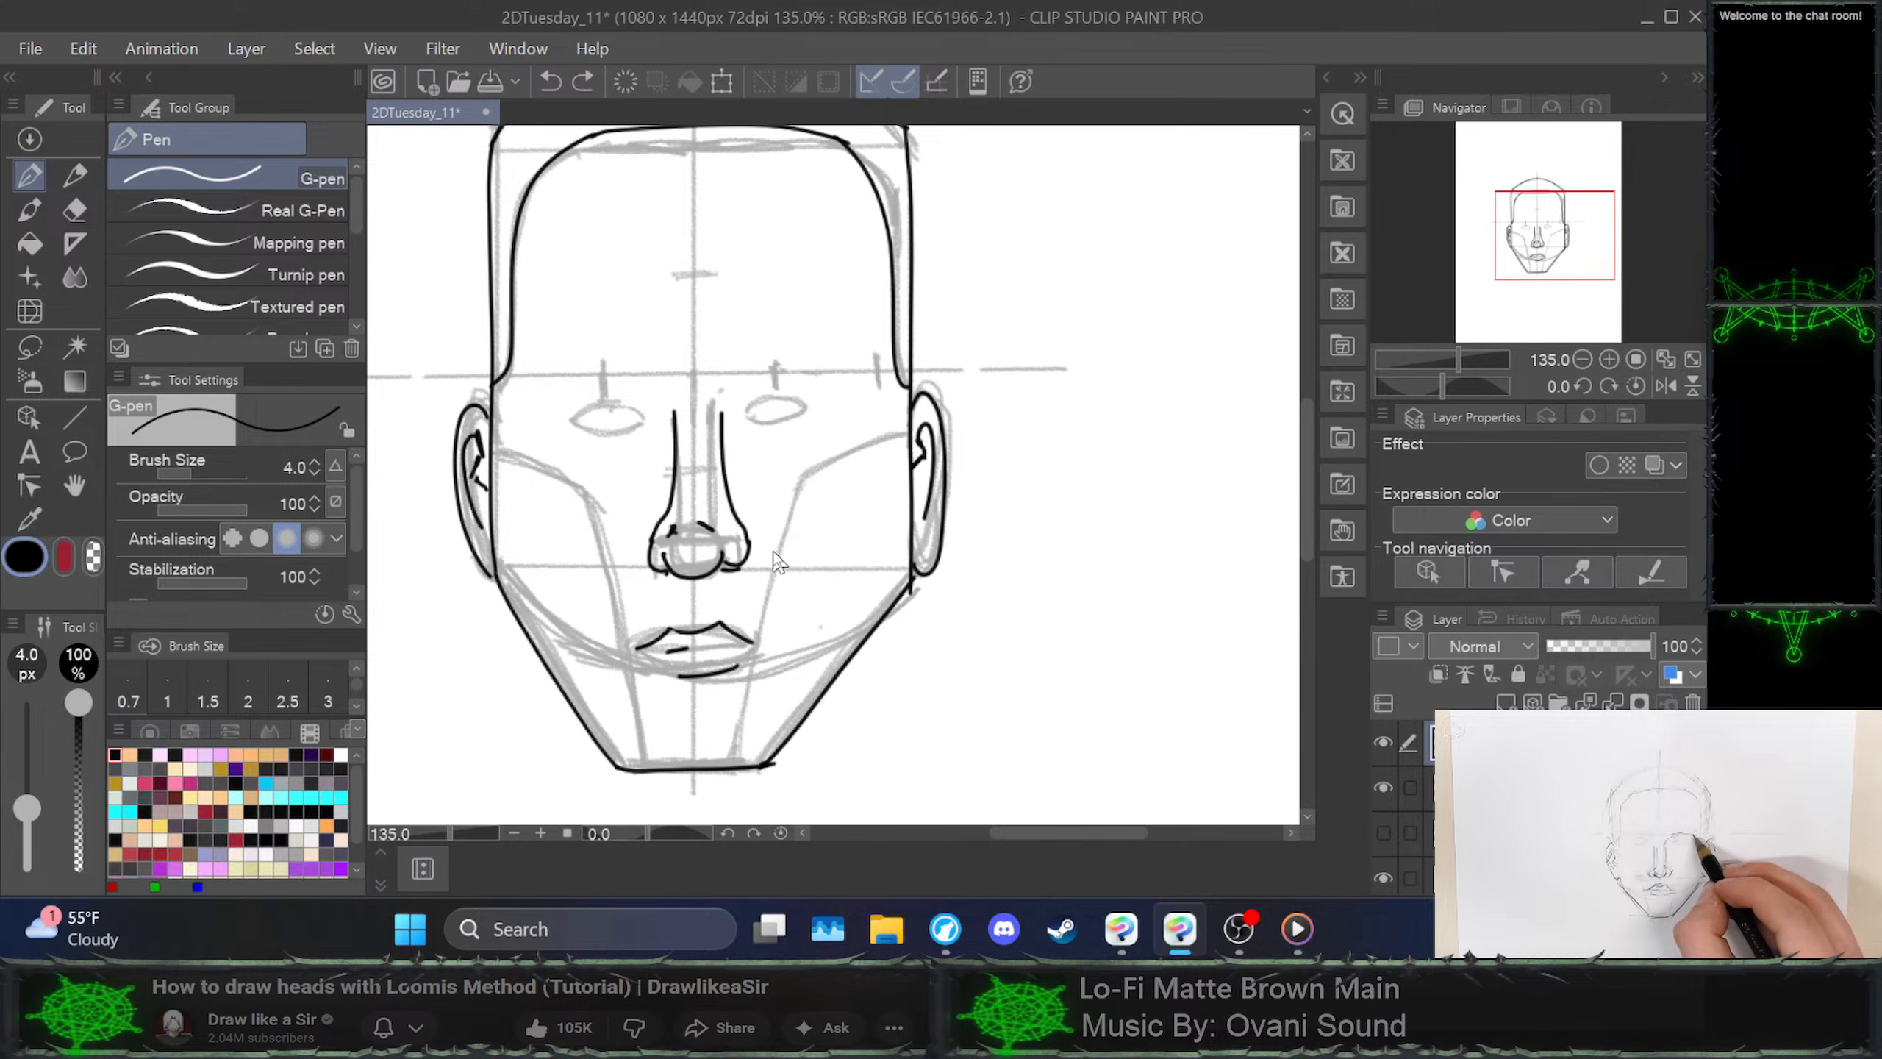
# Erase the overshooting line ends at the right corner of the chin and at the right jaw corner below the ear
pyautogui.moveTo(1096, 840); pyautogui.dragTo(1054, 840)
pyautogui.moveTo(1005, 624); pyautogui.dragTo(1008, 624)
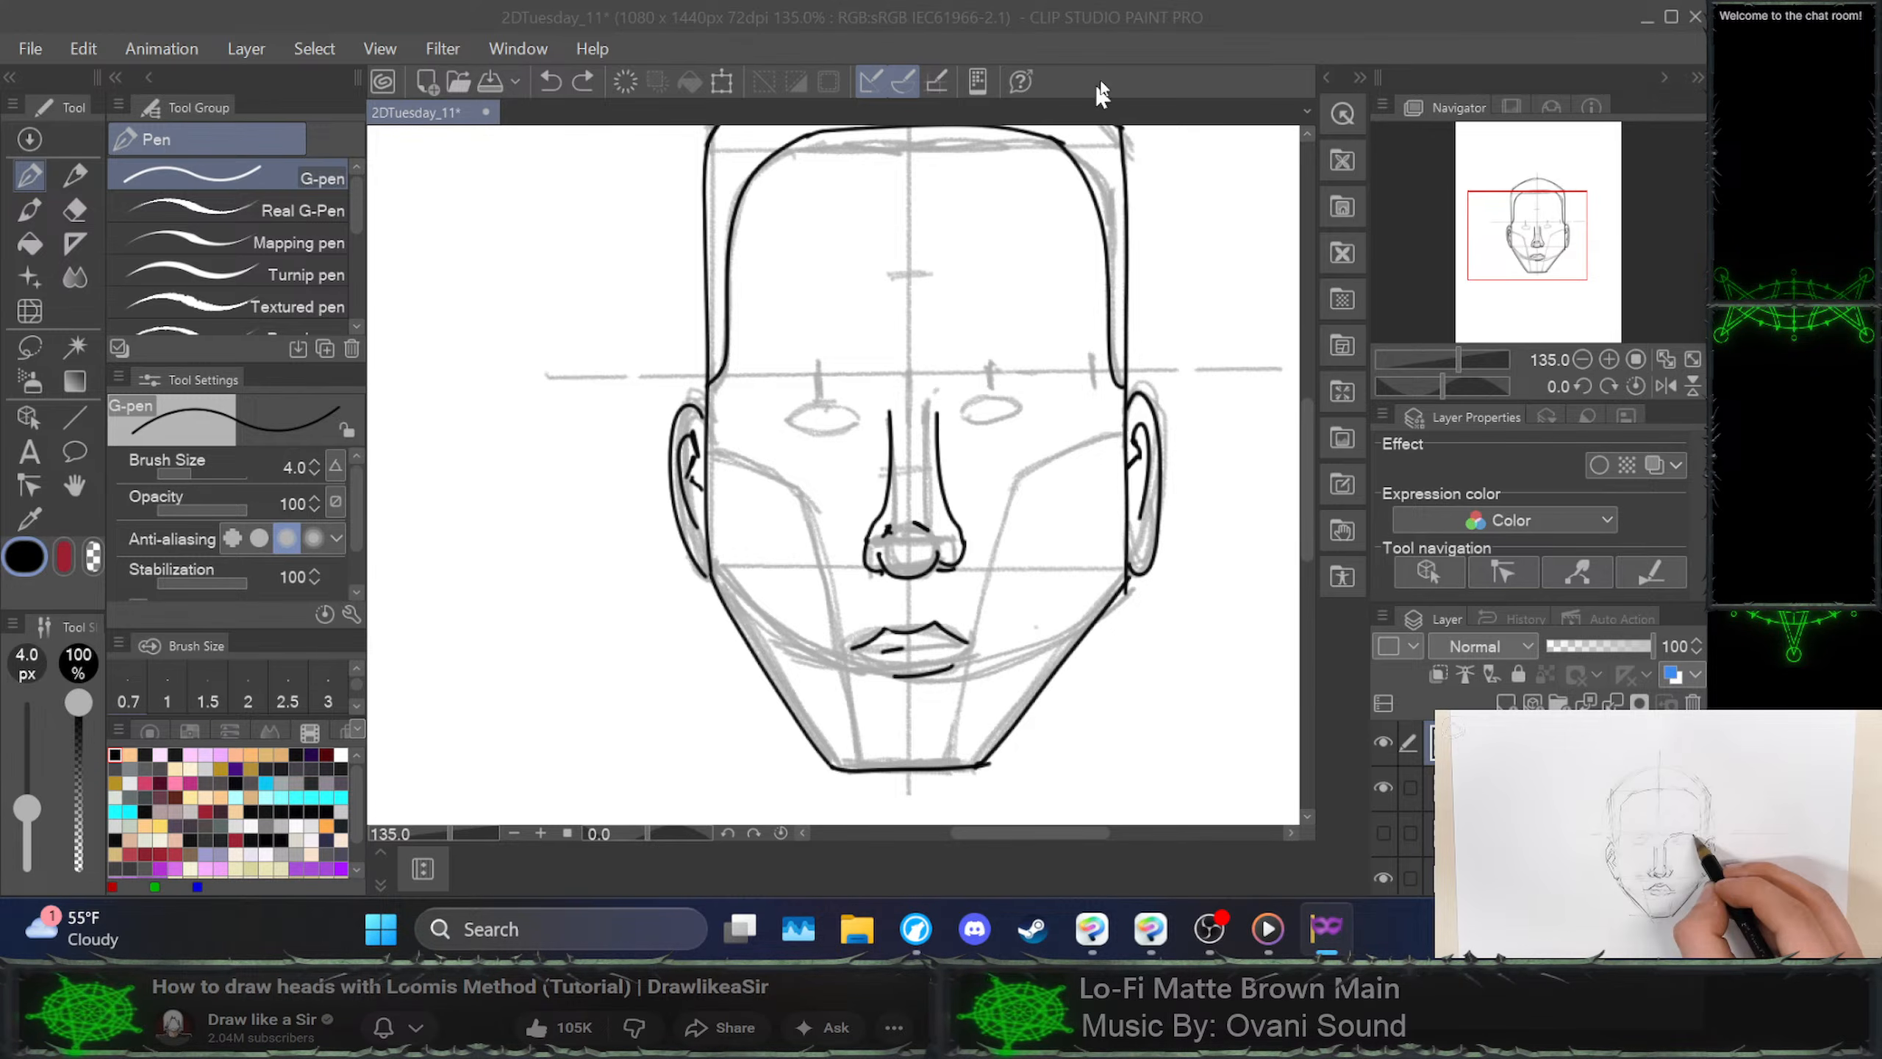
pyautogui.click(1119, 46)
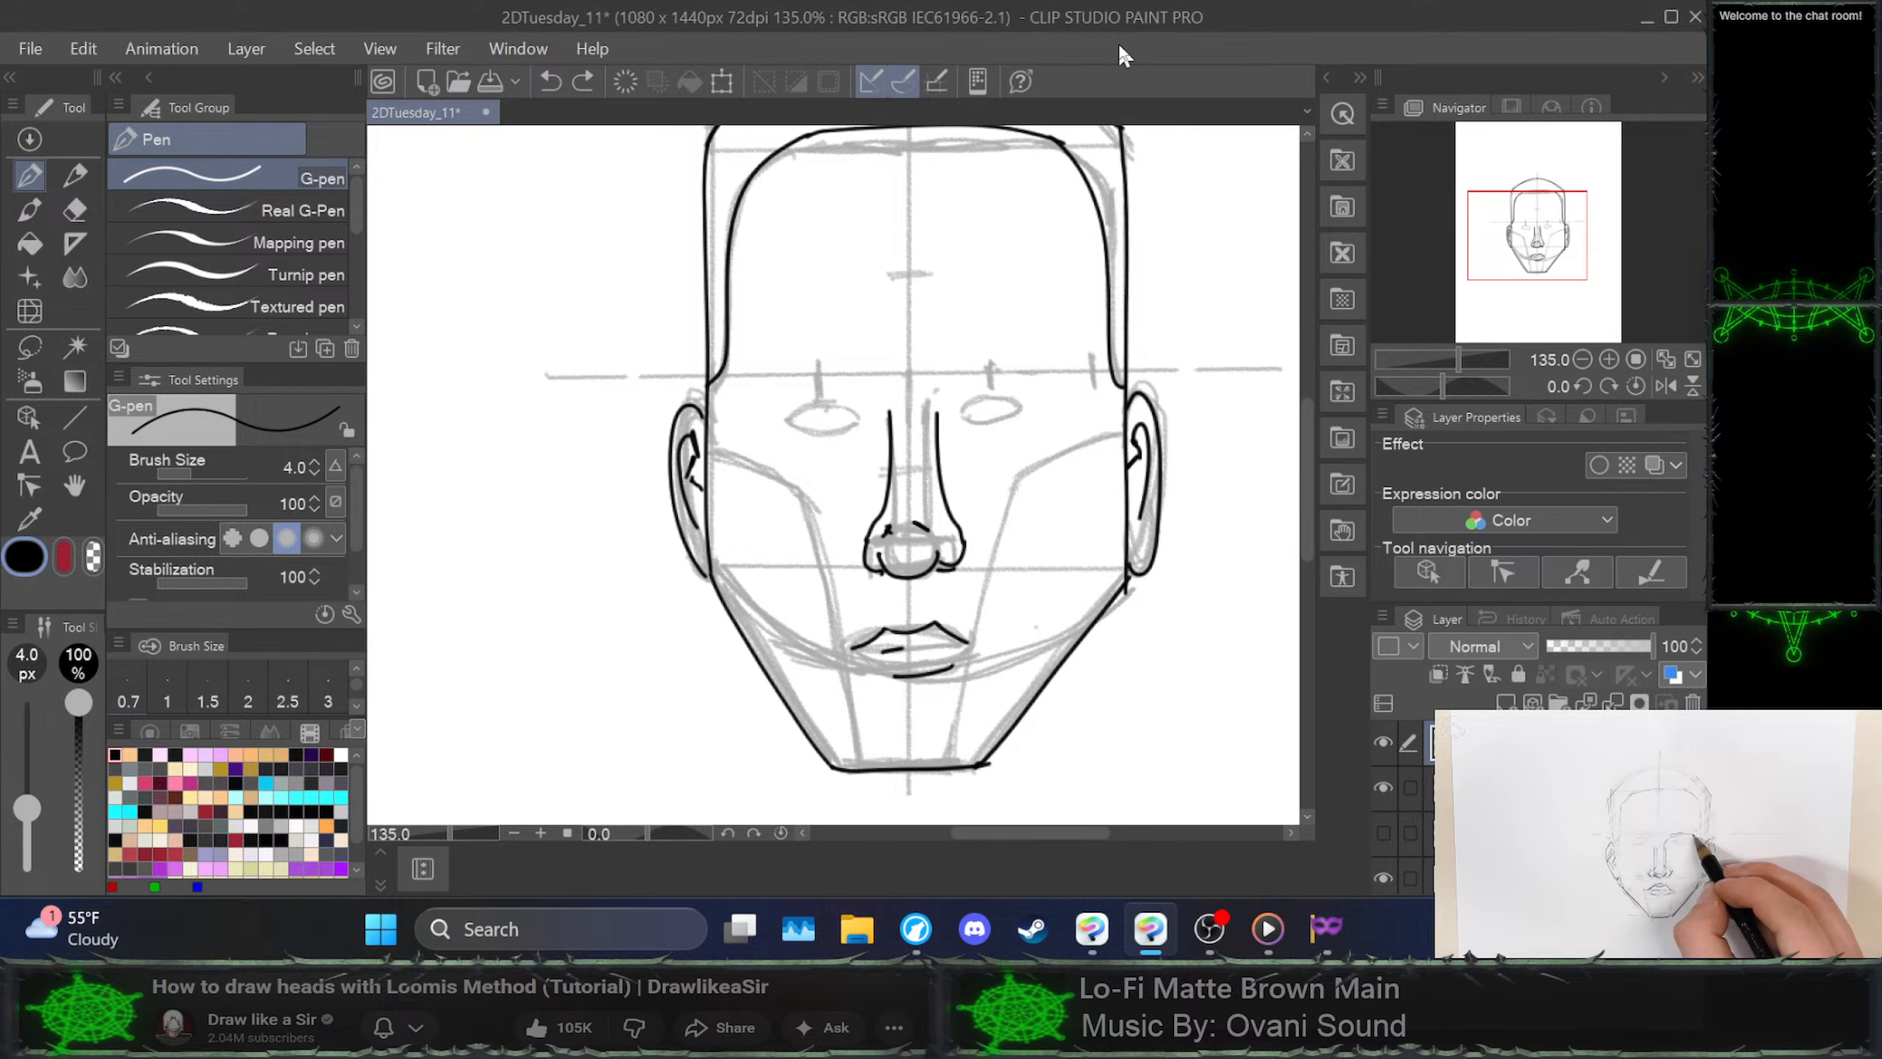
pyautogui.moveTo(1072, 448)
pyautogui.mouseDown()
pyautogui.moveTo(1021, 460)
pyautogui.moveTo(1017, 428)
pyautogui.mouseUp()
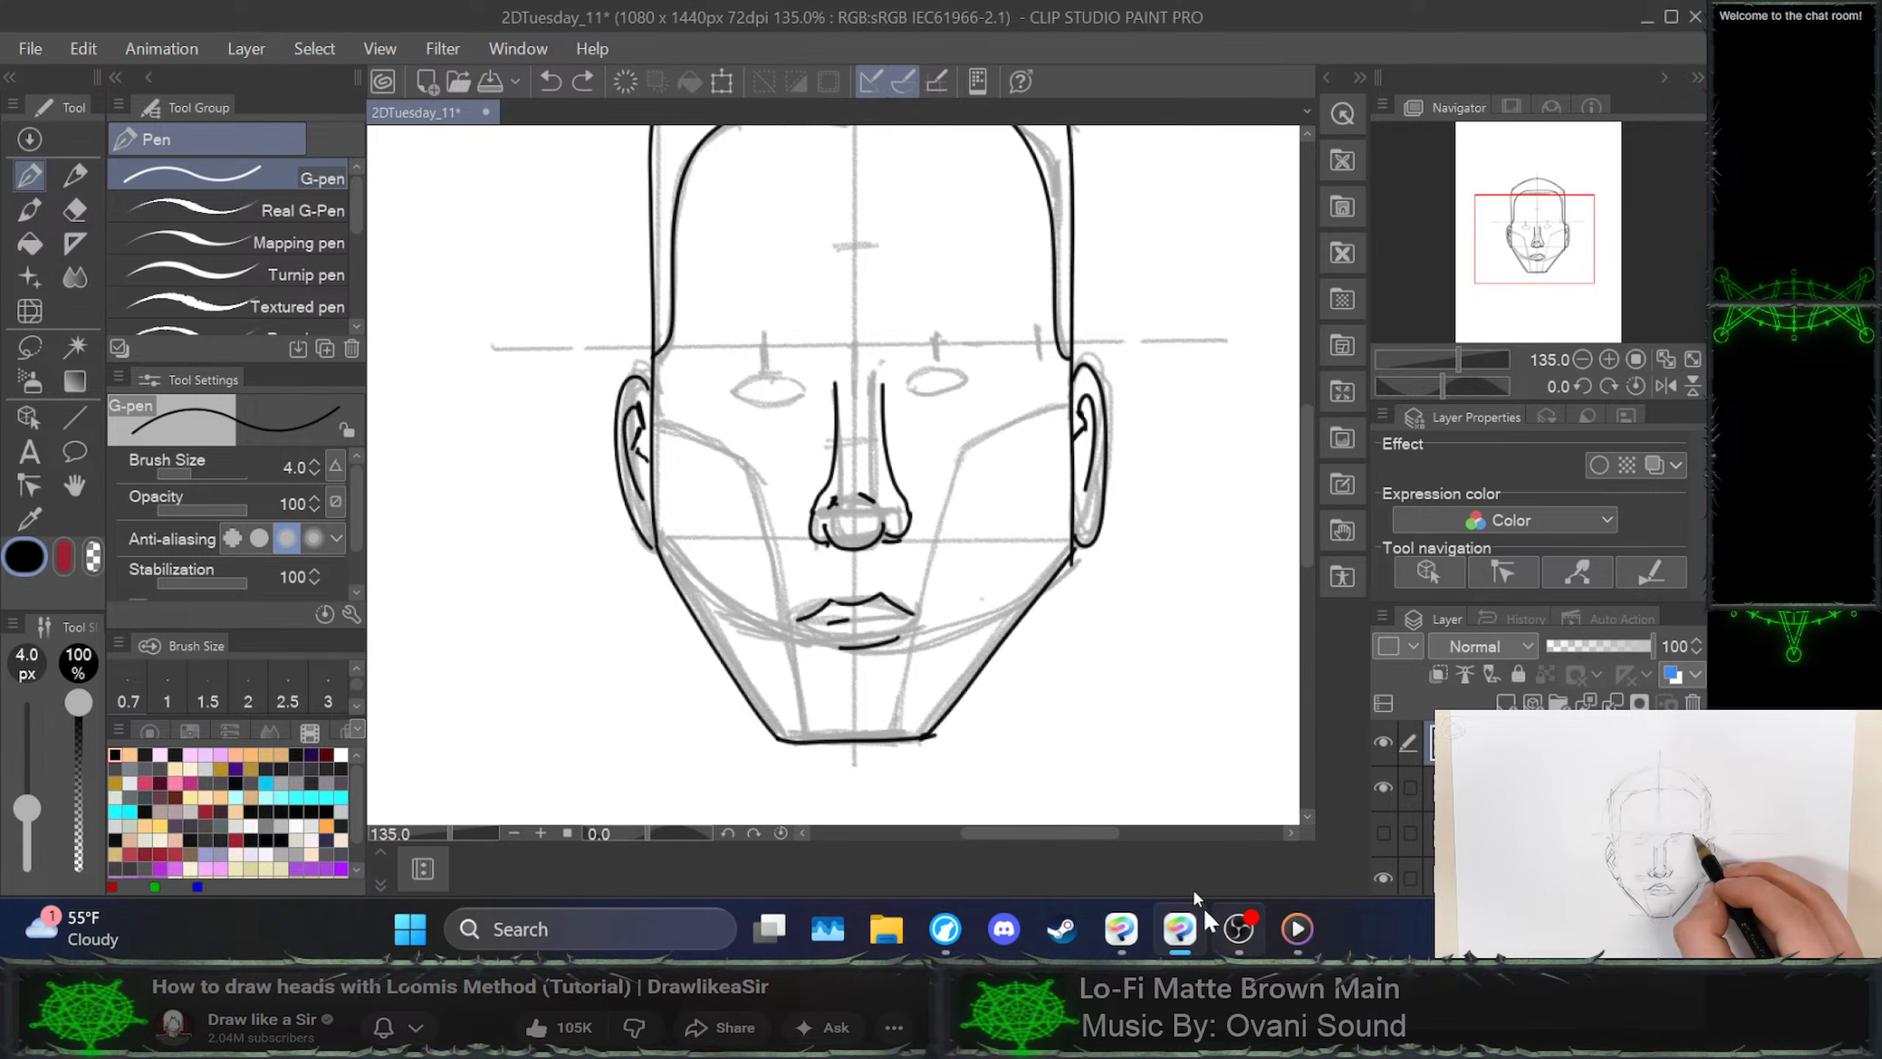
pyautogui.scroll(2, 1026, 608)
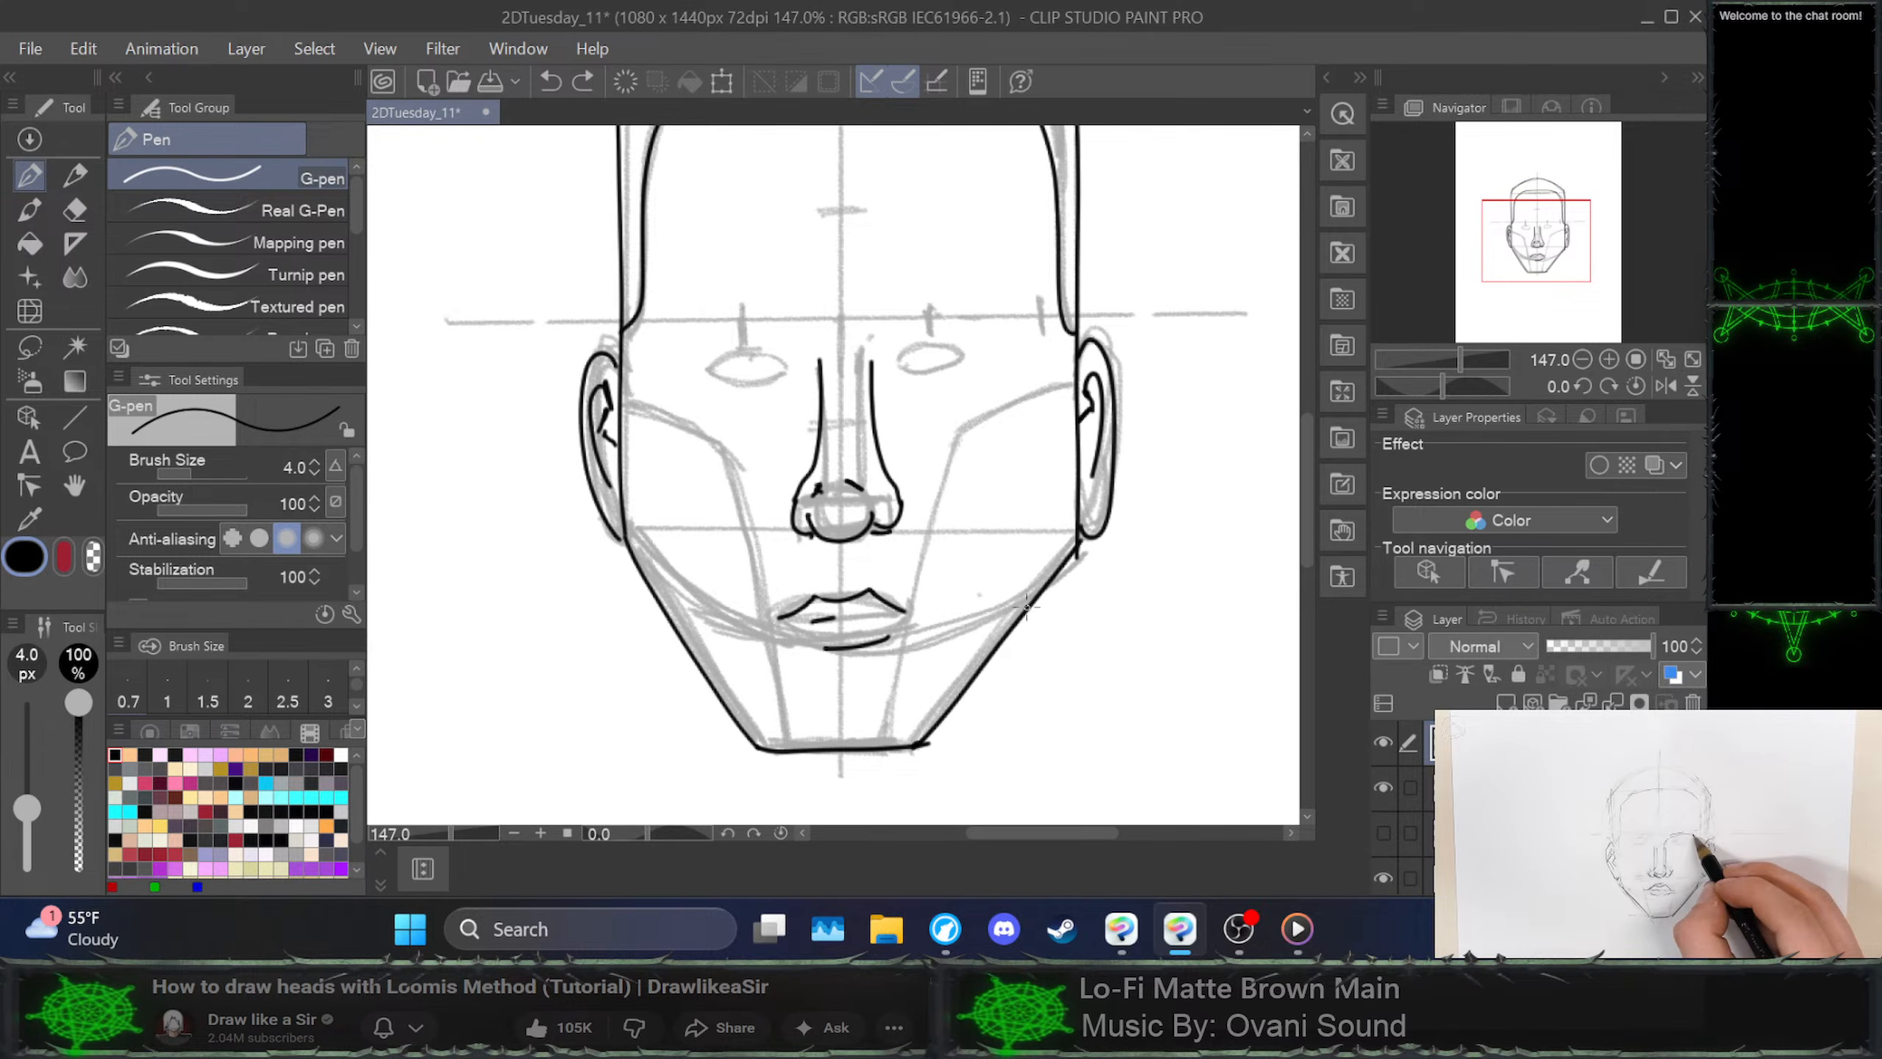
pyautogui.click(923, 755)
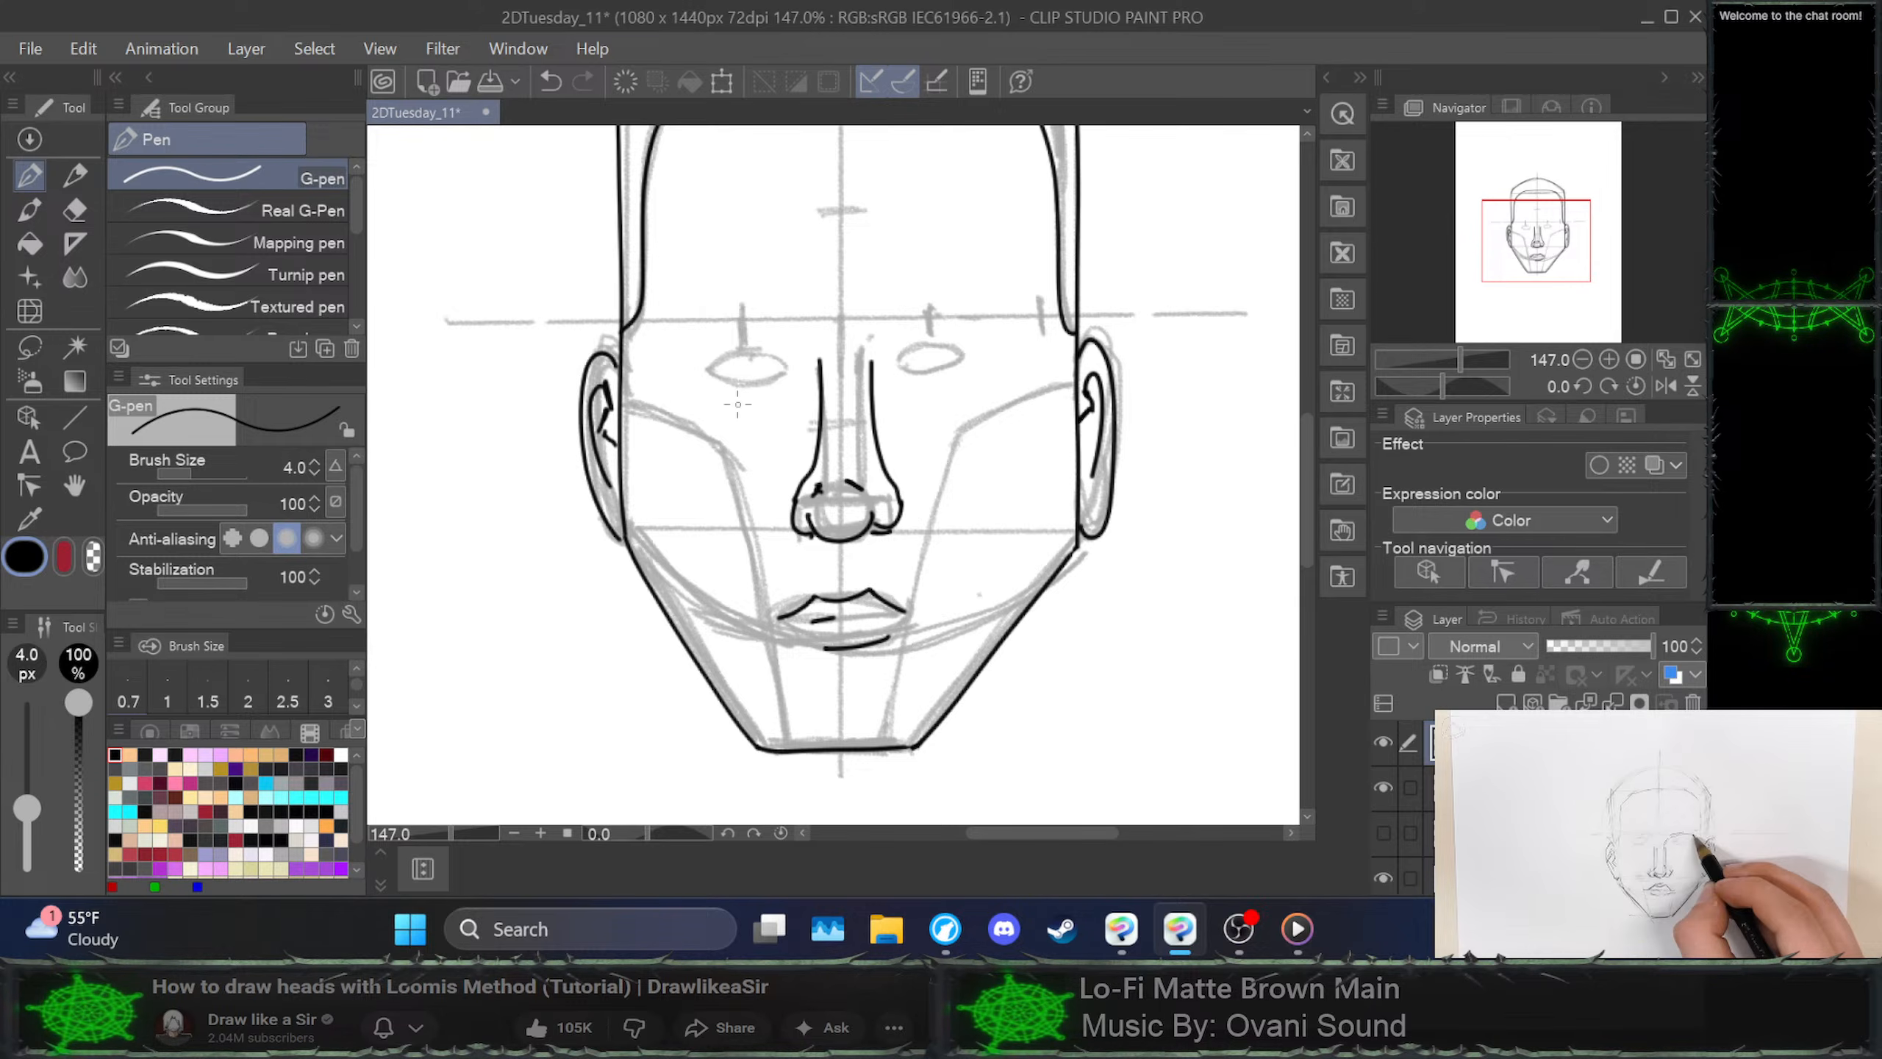
# Connect the broken inner fold lines of the left ear and clean up the fold's upper corner
pyautogui.scroll(5, 582, 426)
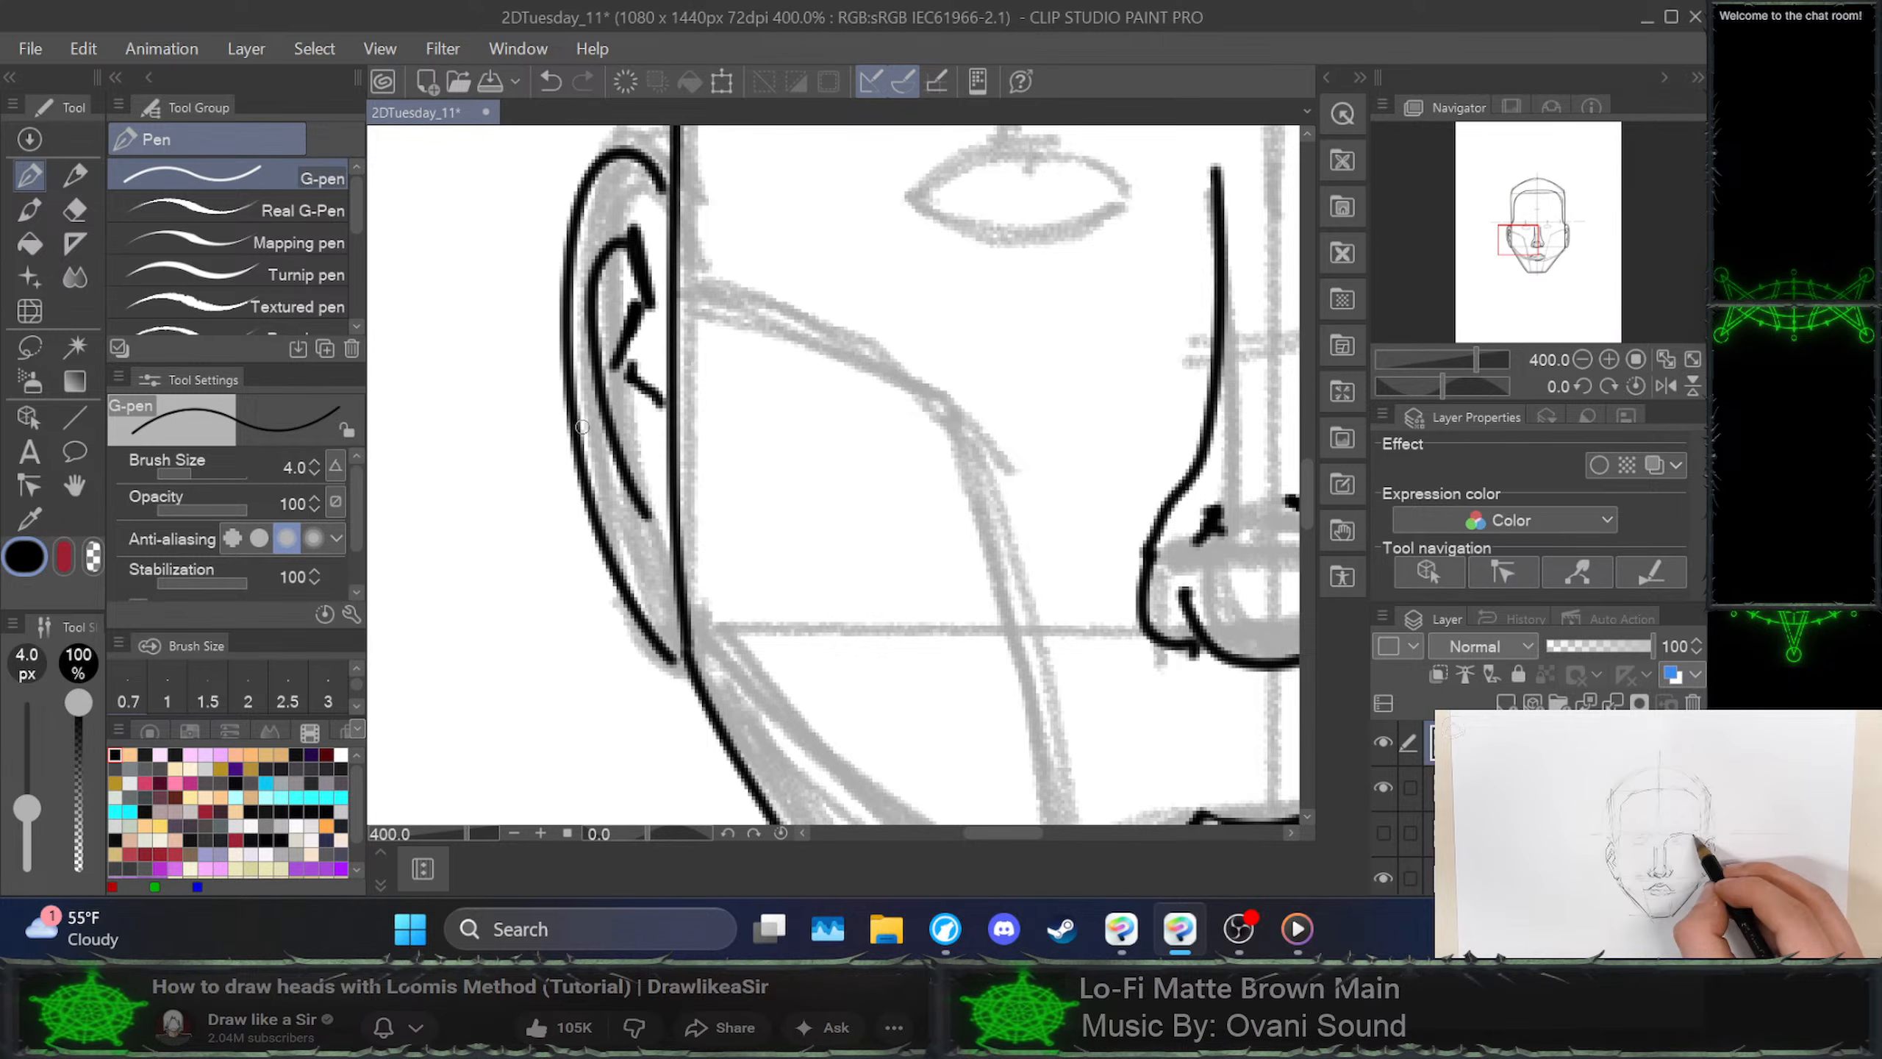
pyautogui.moveTo(631, 377); pyautogui.dragTo(617, 366)
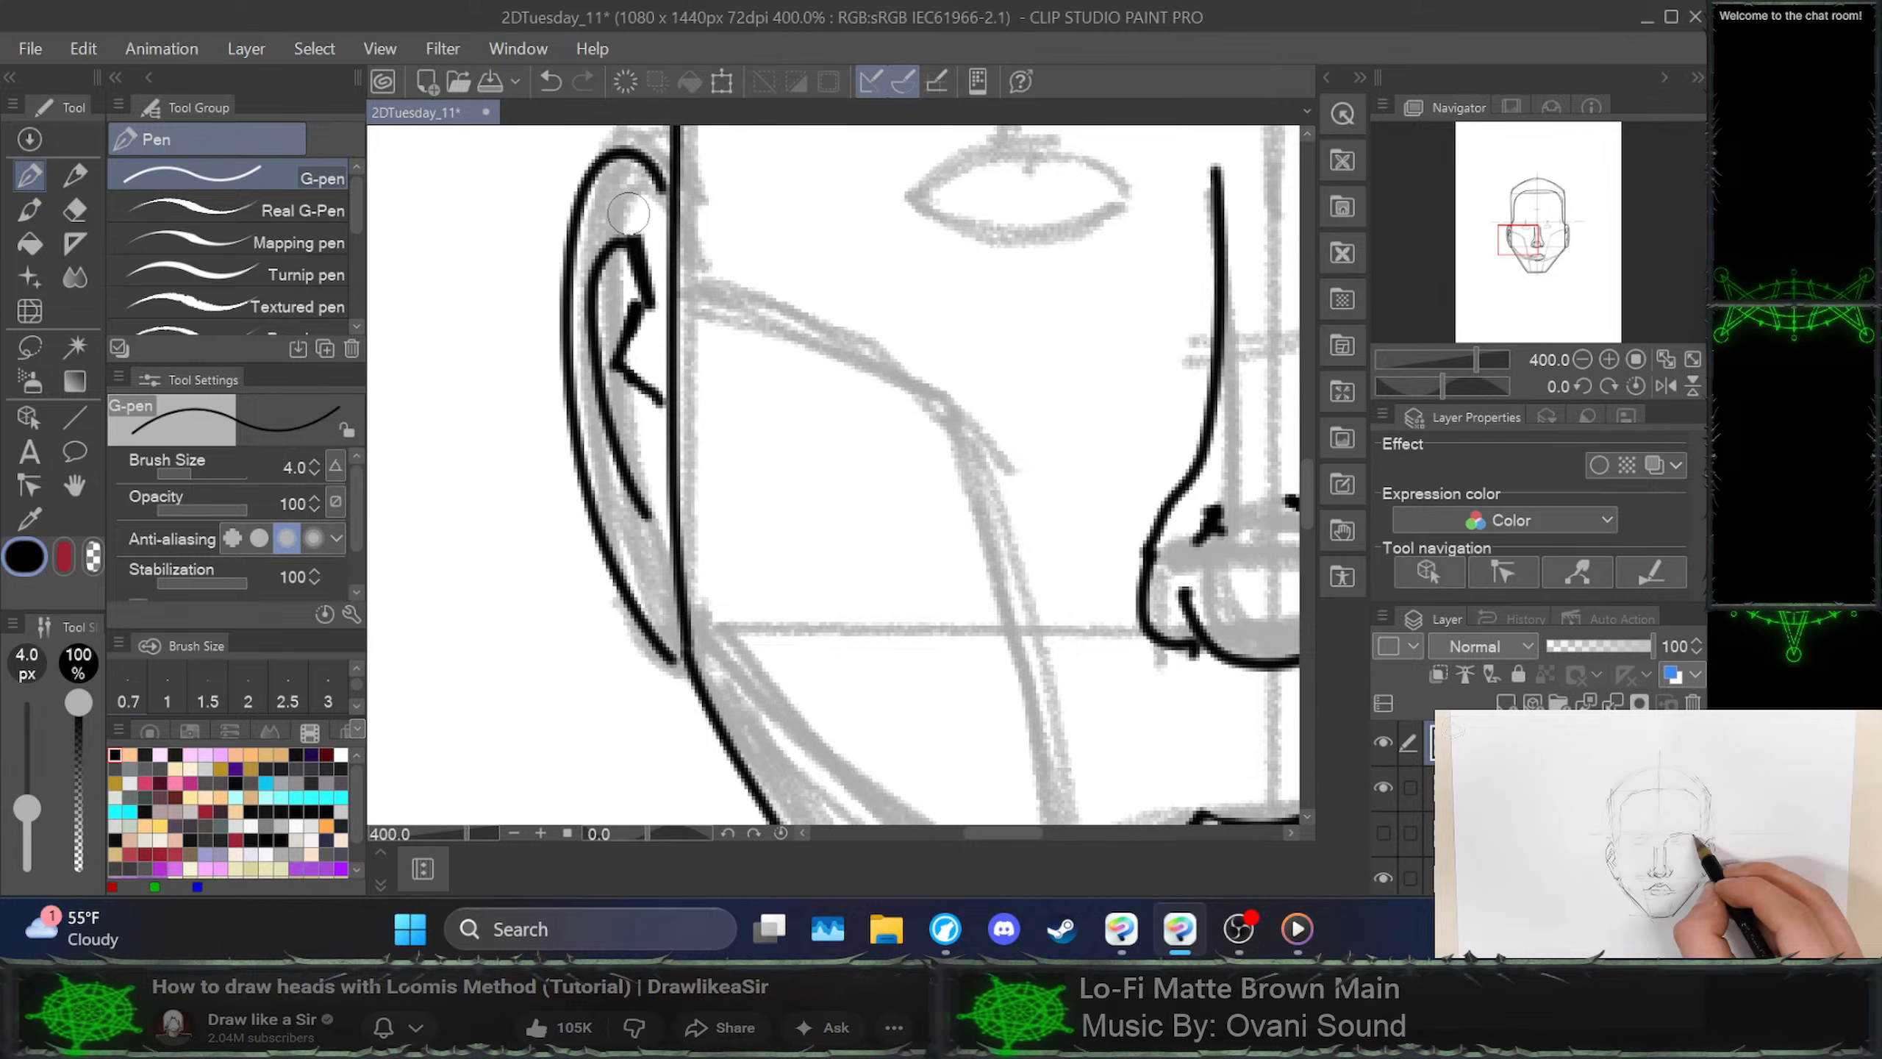
pyautogui.moveTo(620, 245); pyautogui.dragTo(644, 240)
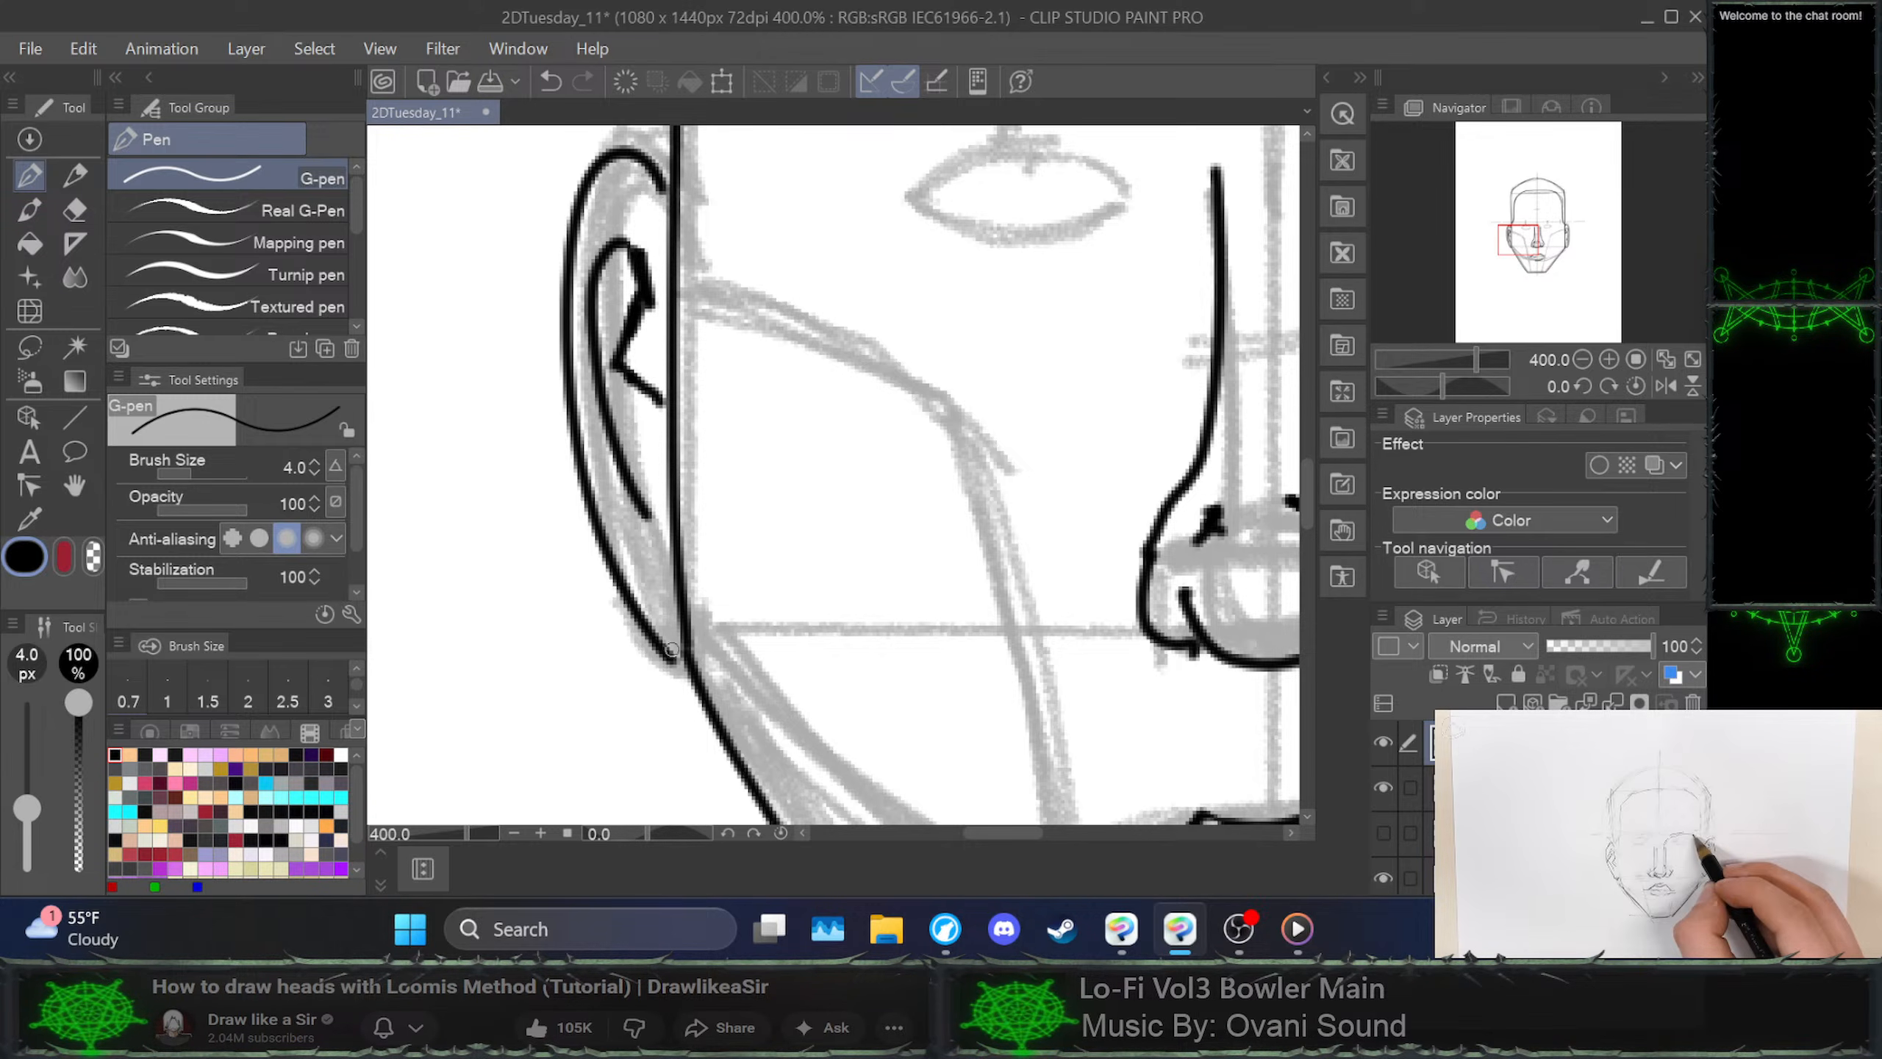
# Extend the lower and upper ends of the left ear's outline to meet the side of the head
pyautogui.moveTo(663, 646); pyautogui.dragTo(685, 666)
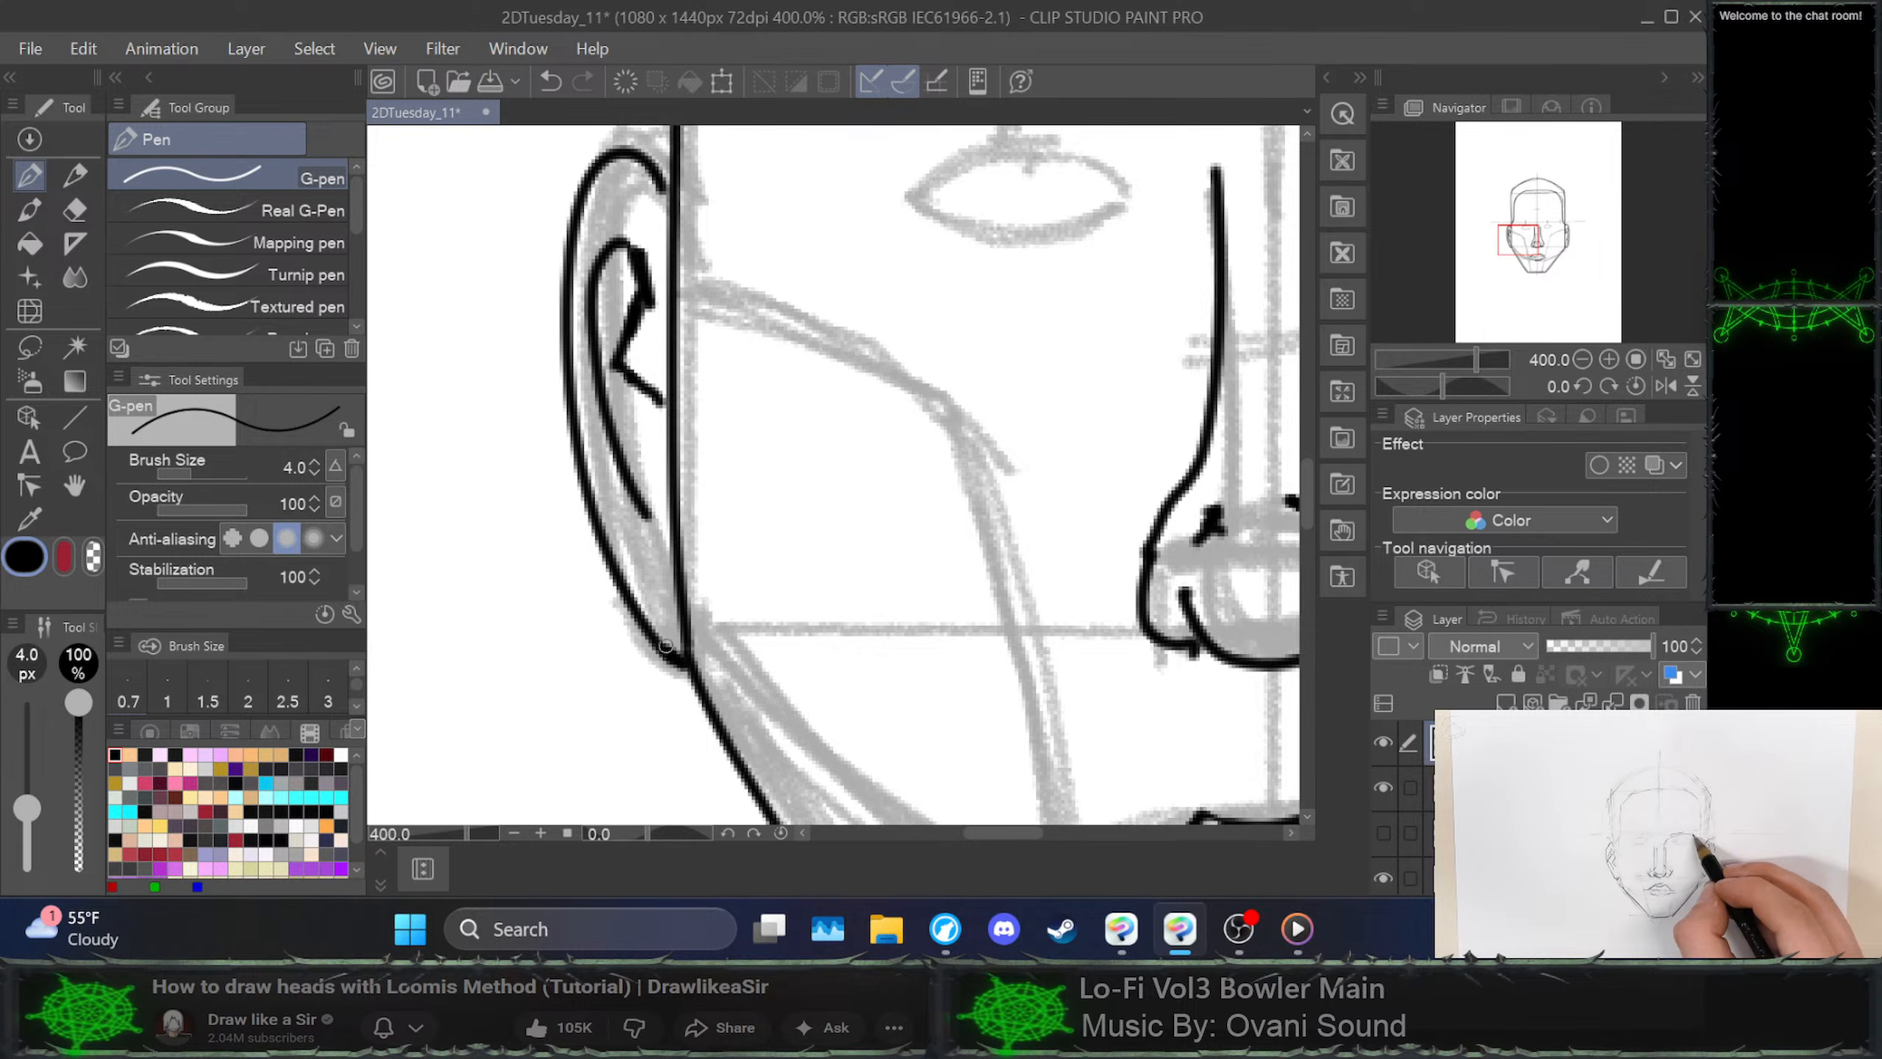
pyautogui.hotkey('ctrl', 'z')
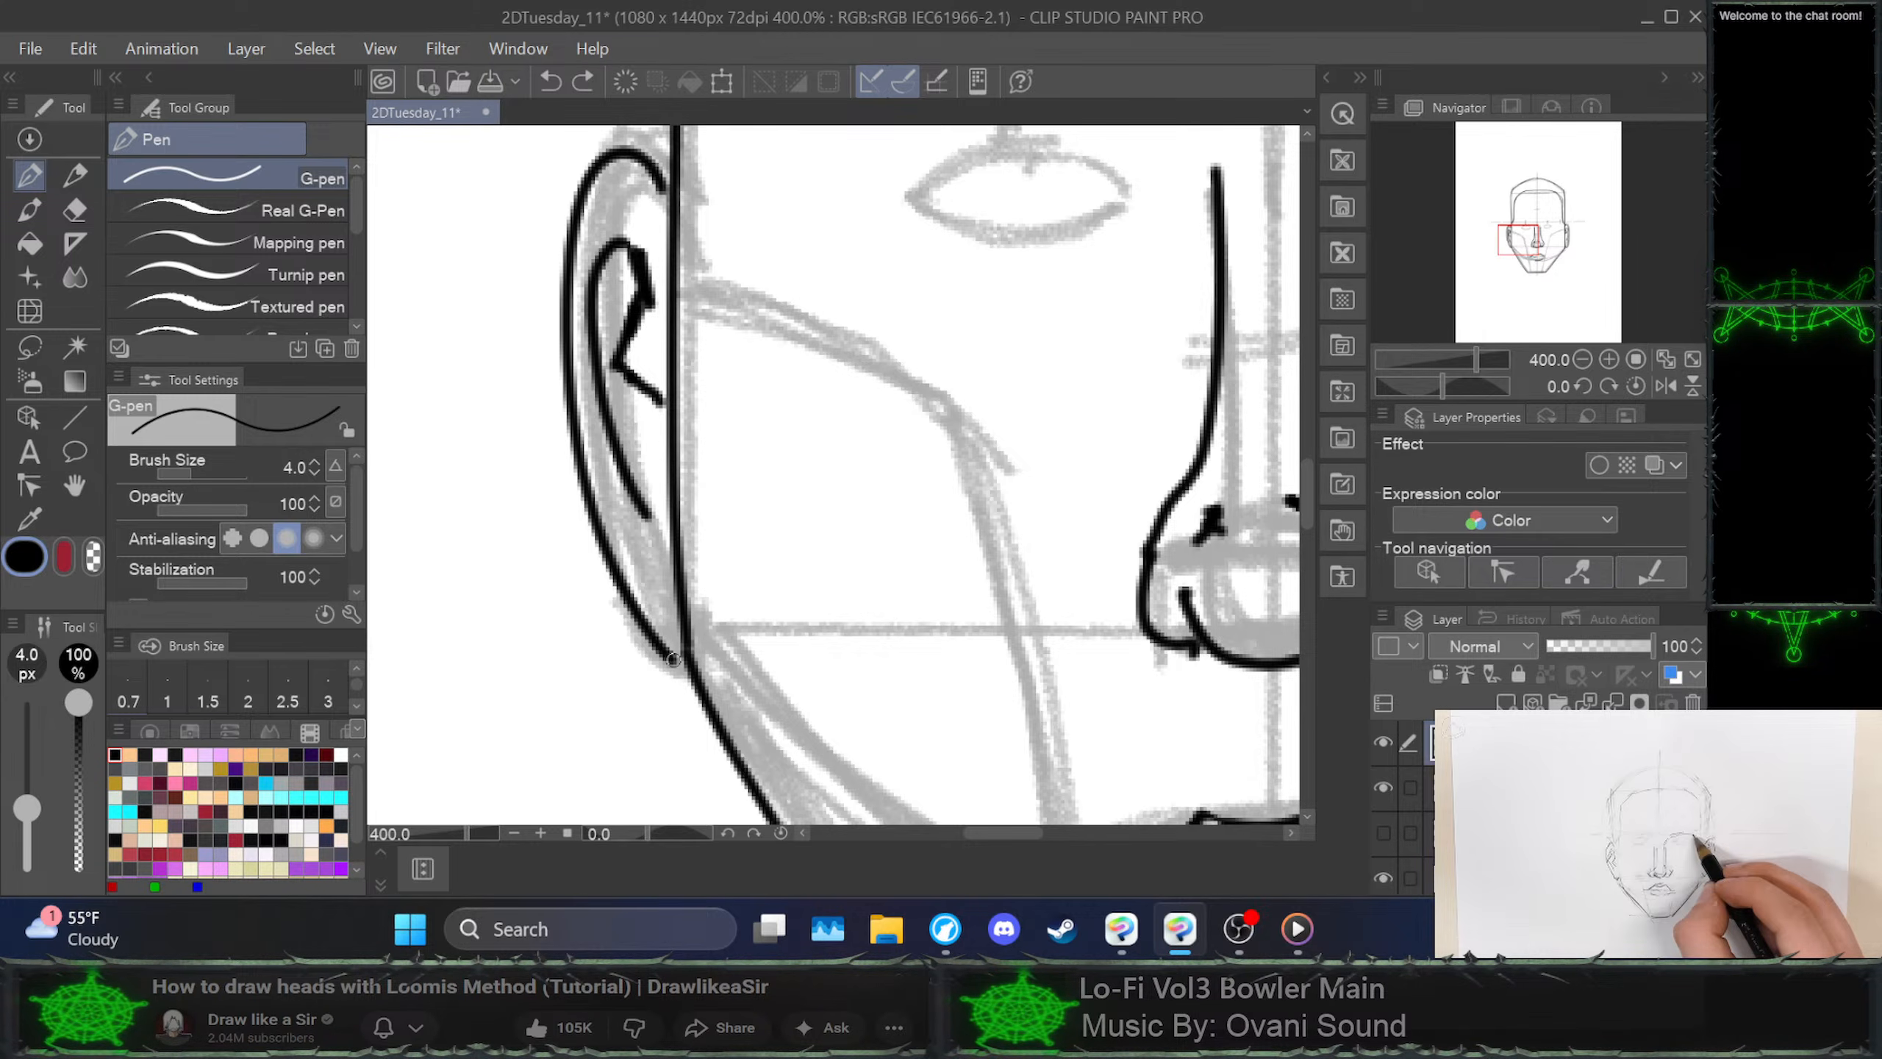
pyautogui.moveTo(673, 658); pyautogui.dragTo(684, 666)
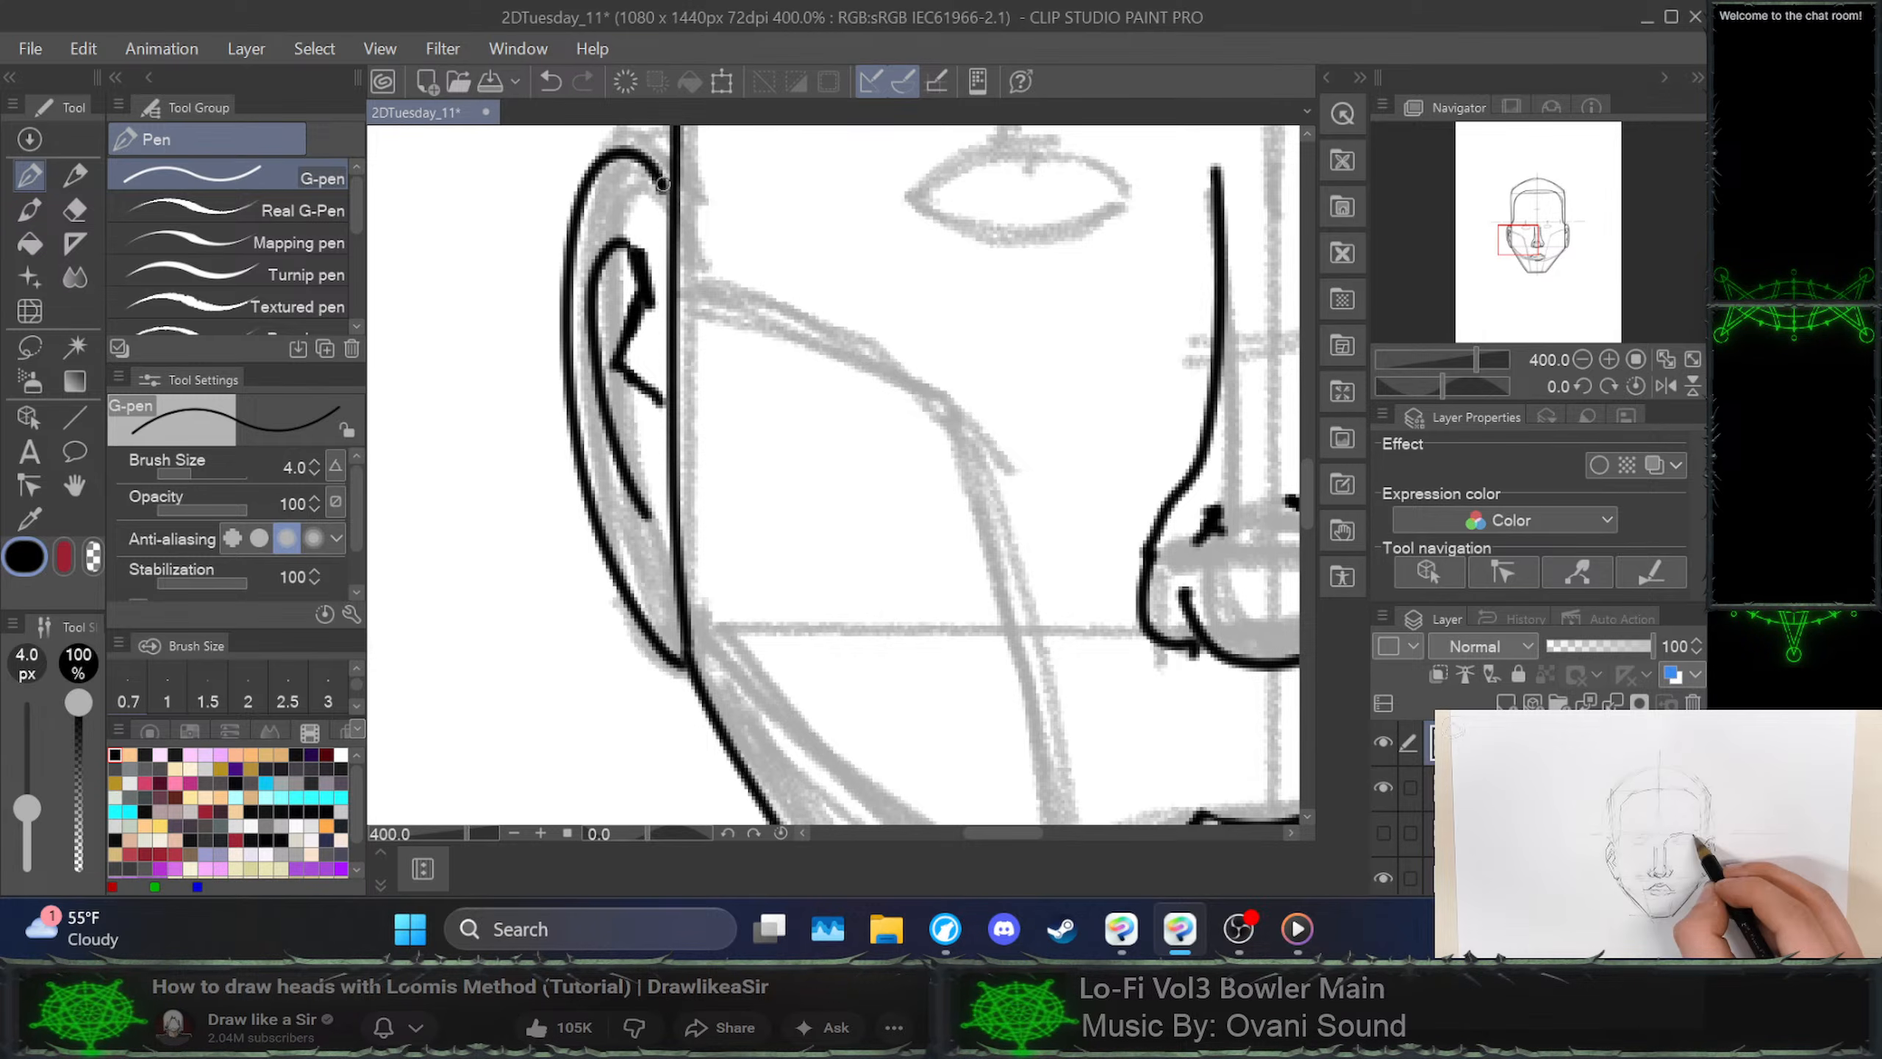
pyautogui.moveTo(663, 183); pyautogui.dragTo(670, 199)
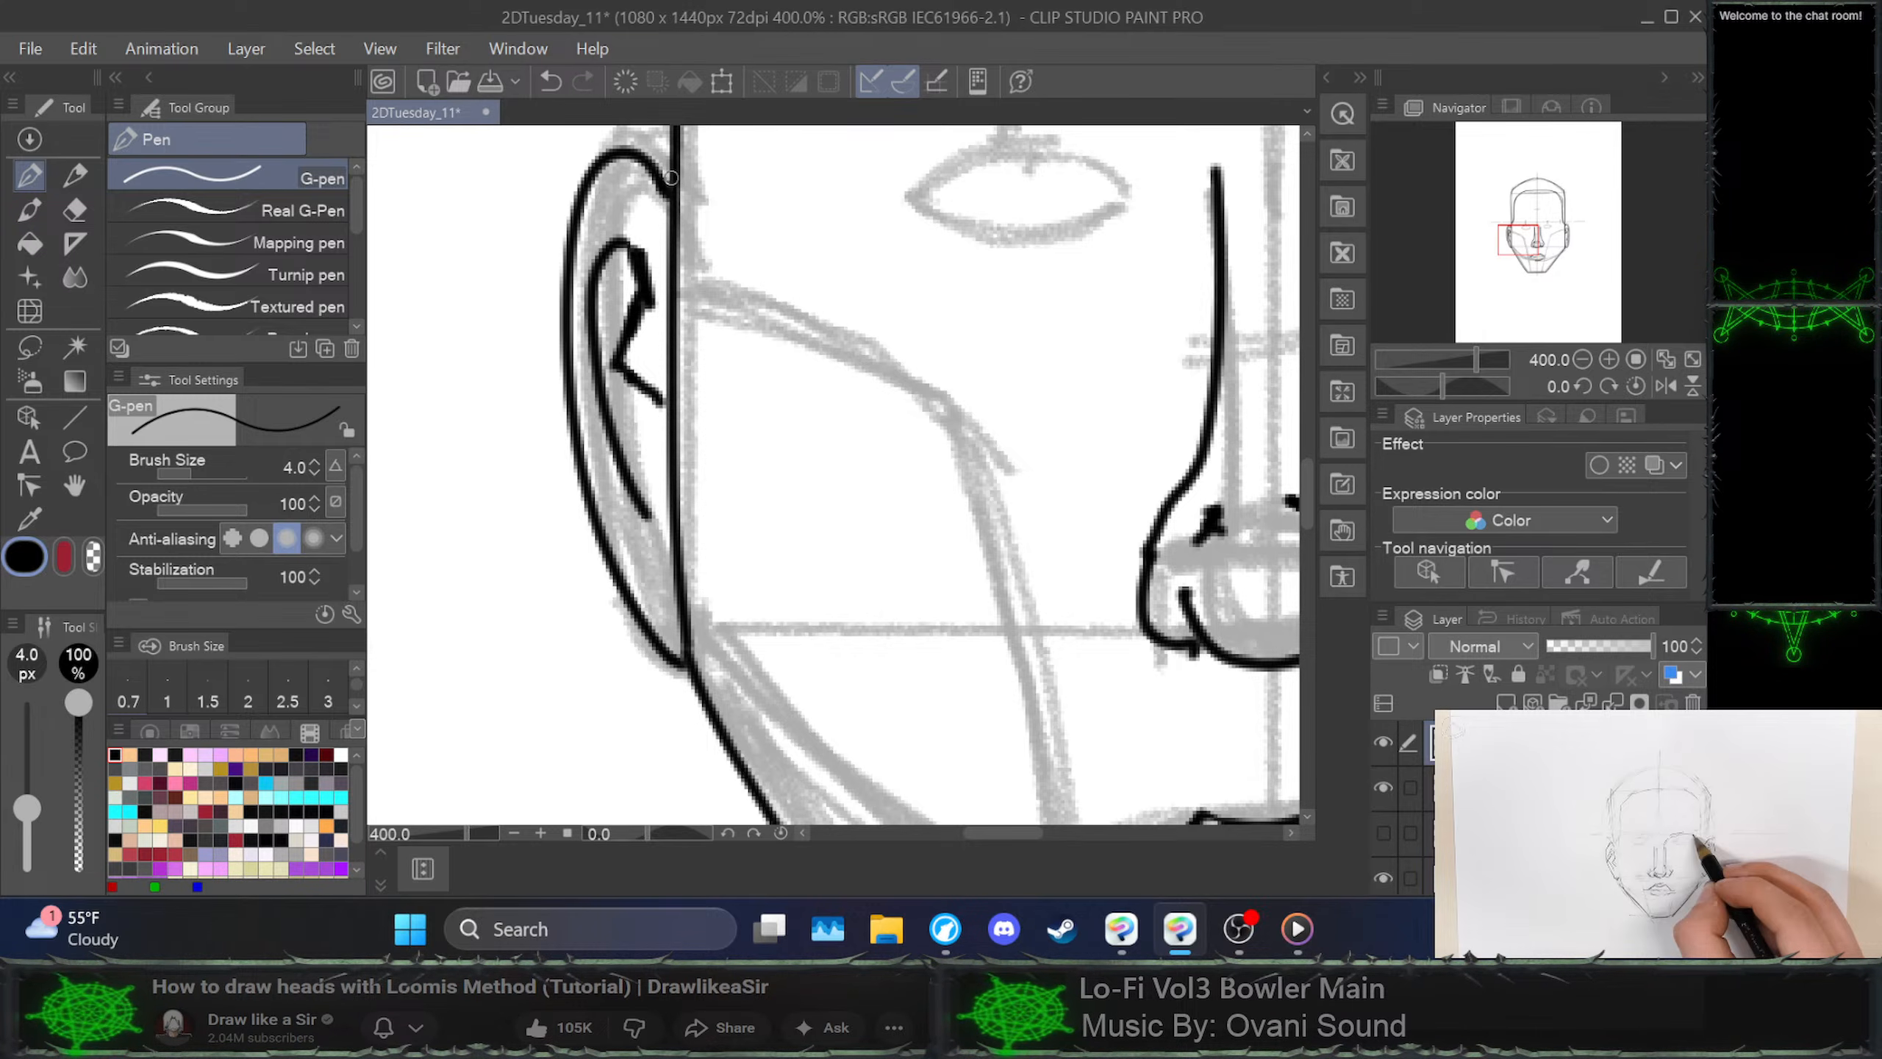
pyautogui.hotkey('ctrl', 'z')
pyautogui.moveTo(661, 183); pyautogui.dragTo(671, 201)
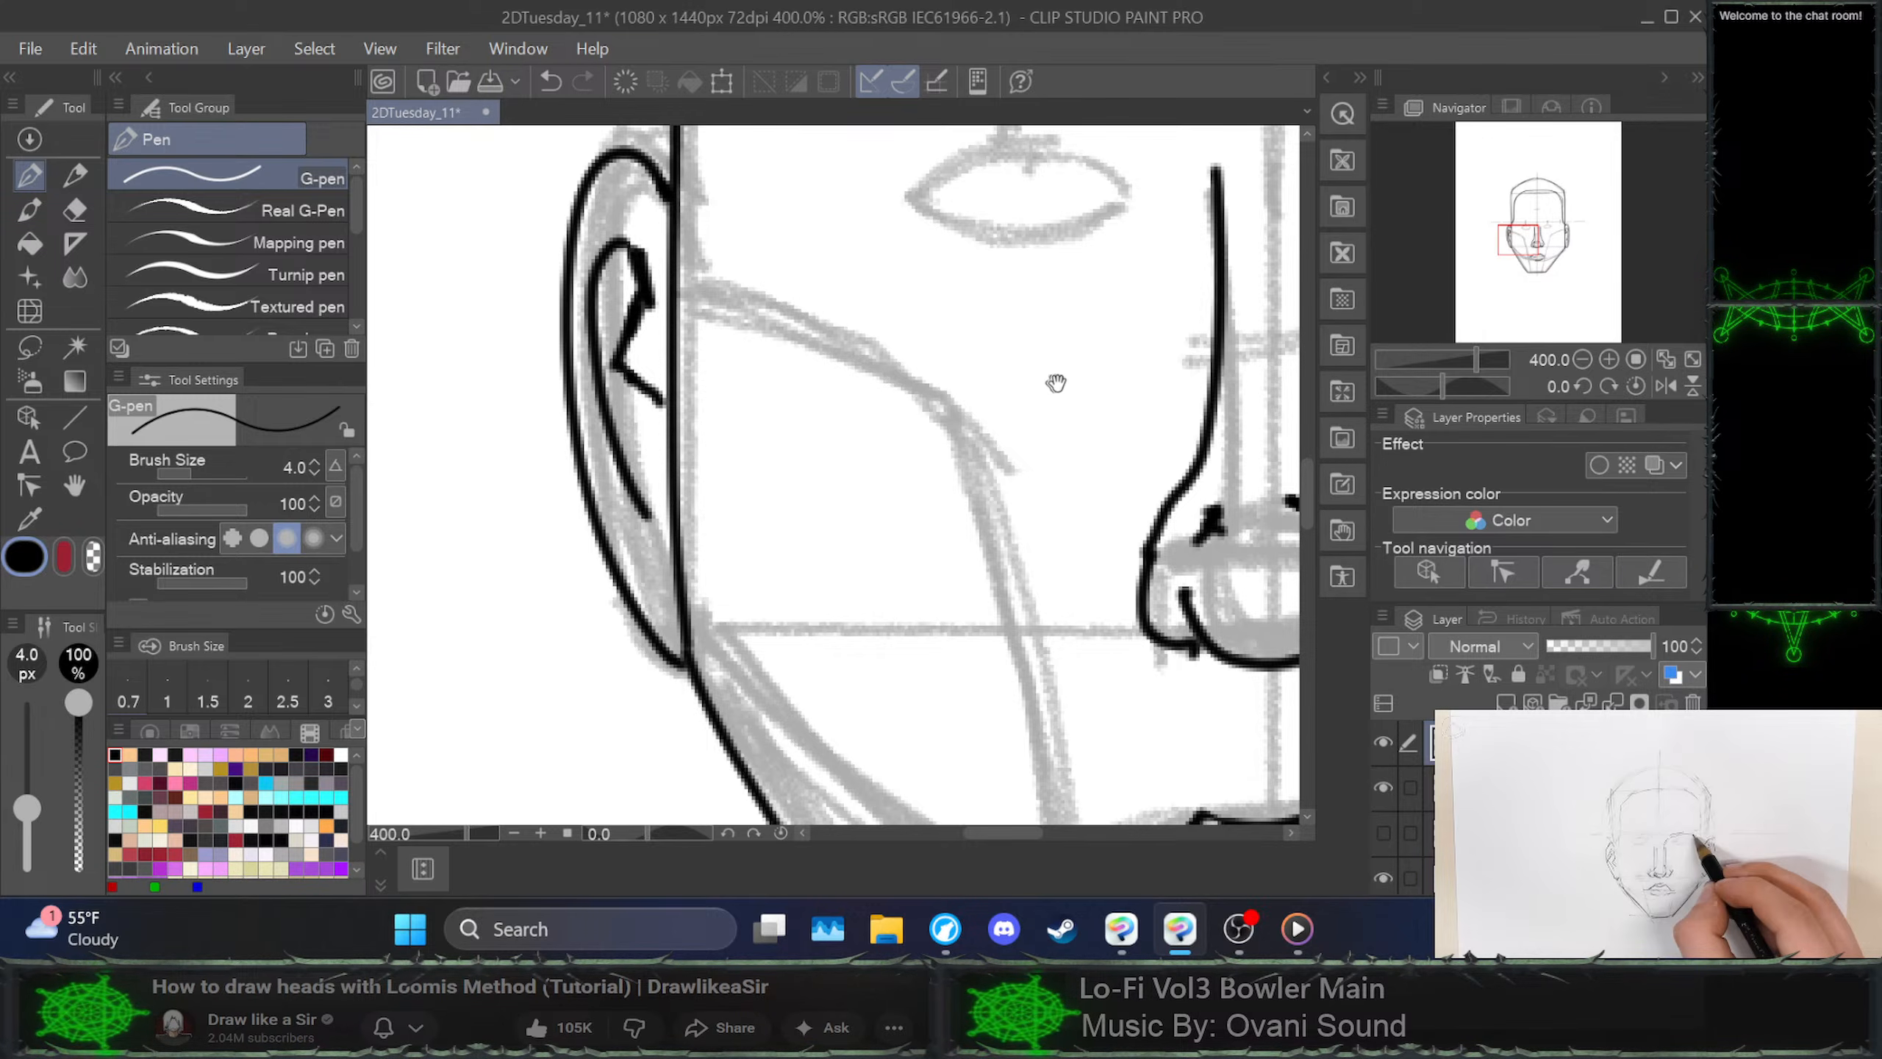
# Erase the stray dash under the right nostril and the bump on the left nose wing, and smooth the right wing's curve
pyautogui.moveTo(1045, 370); pyautogui.dragTo(824, 391)
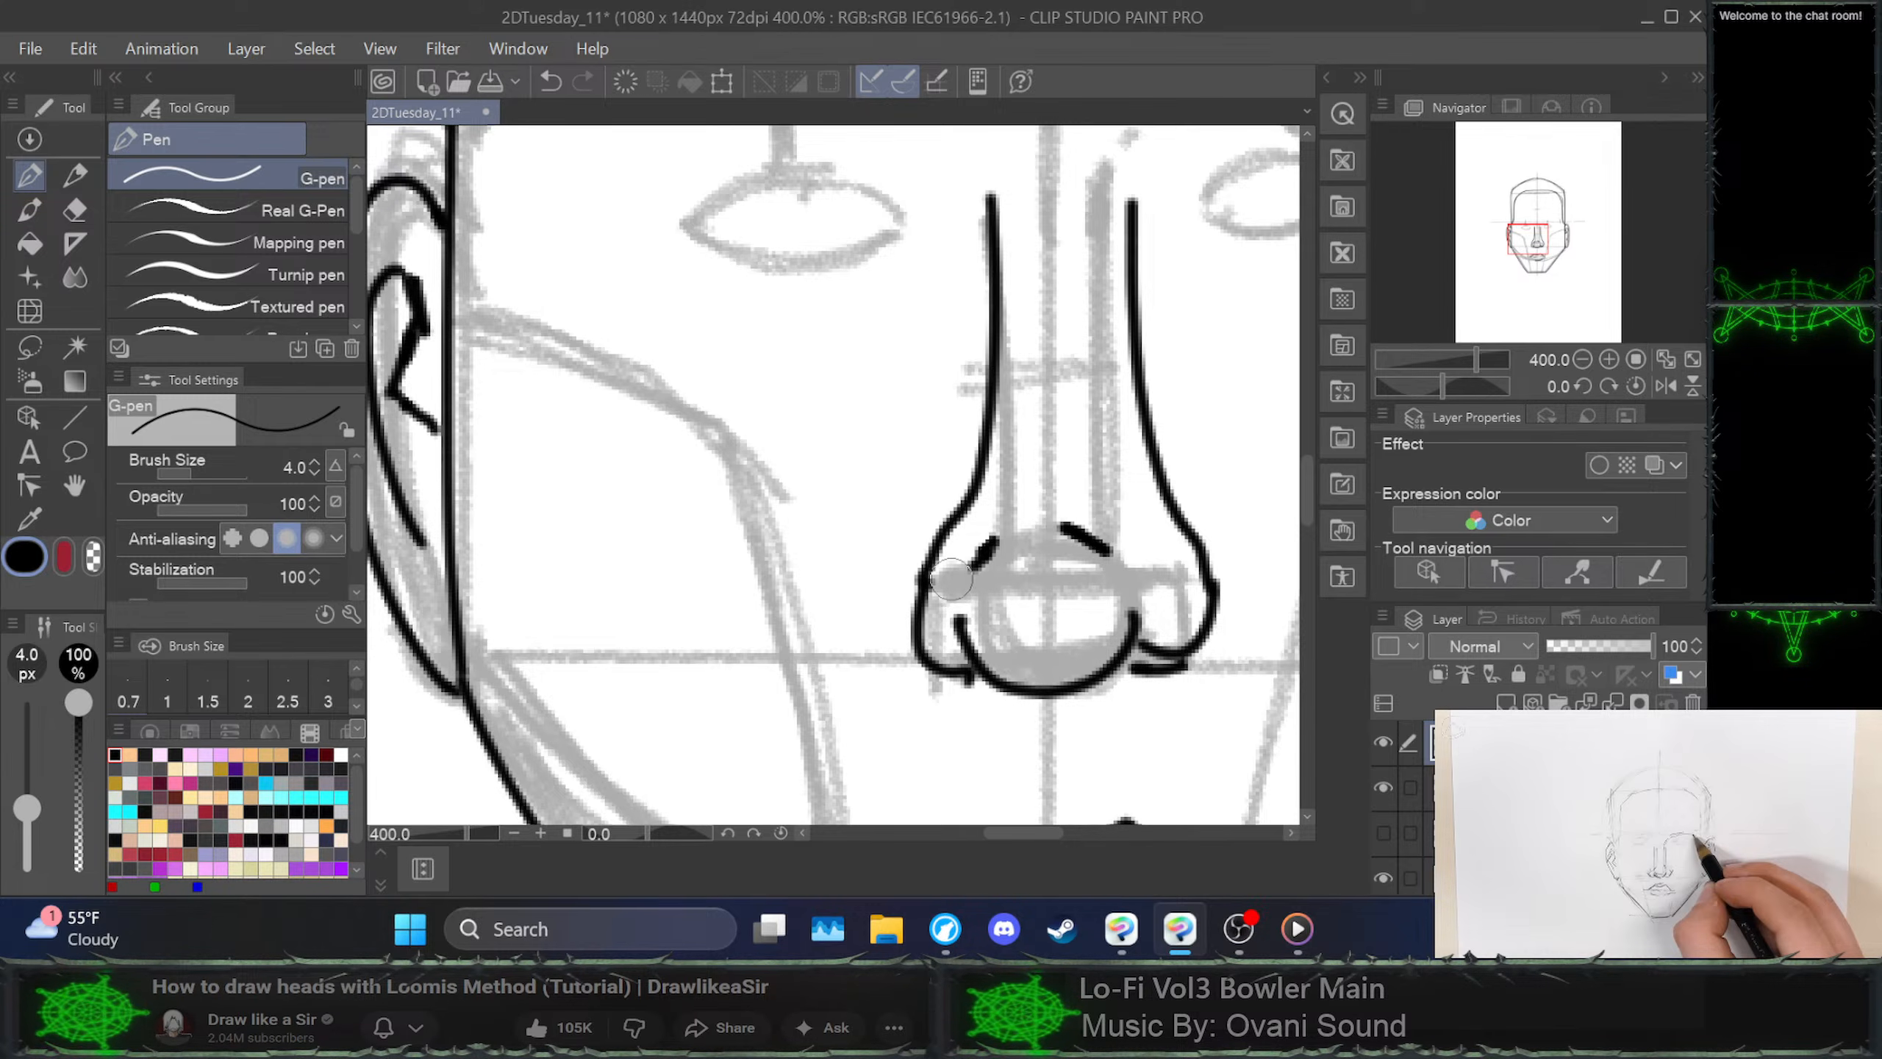
pyautogui.hotkey('ctrl', 'z')
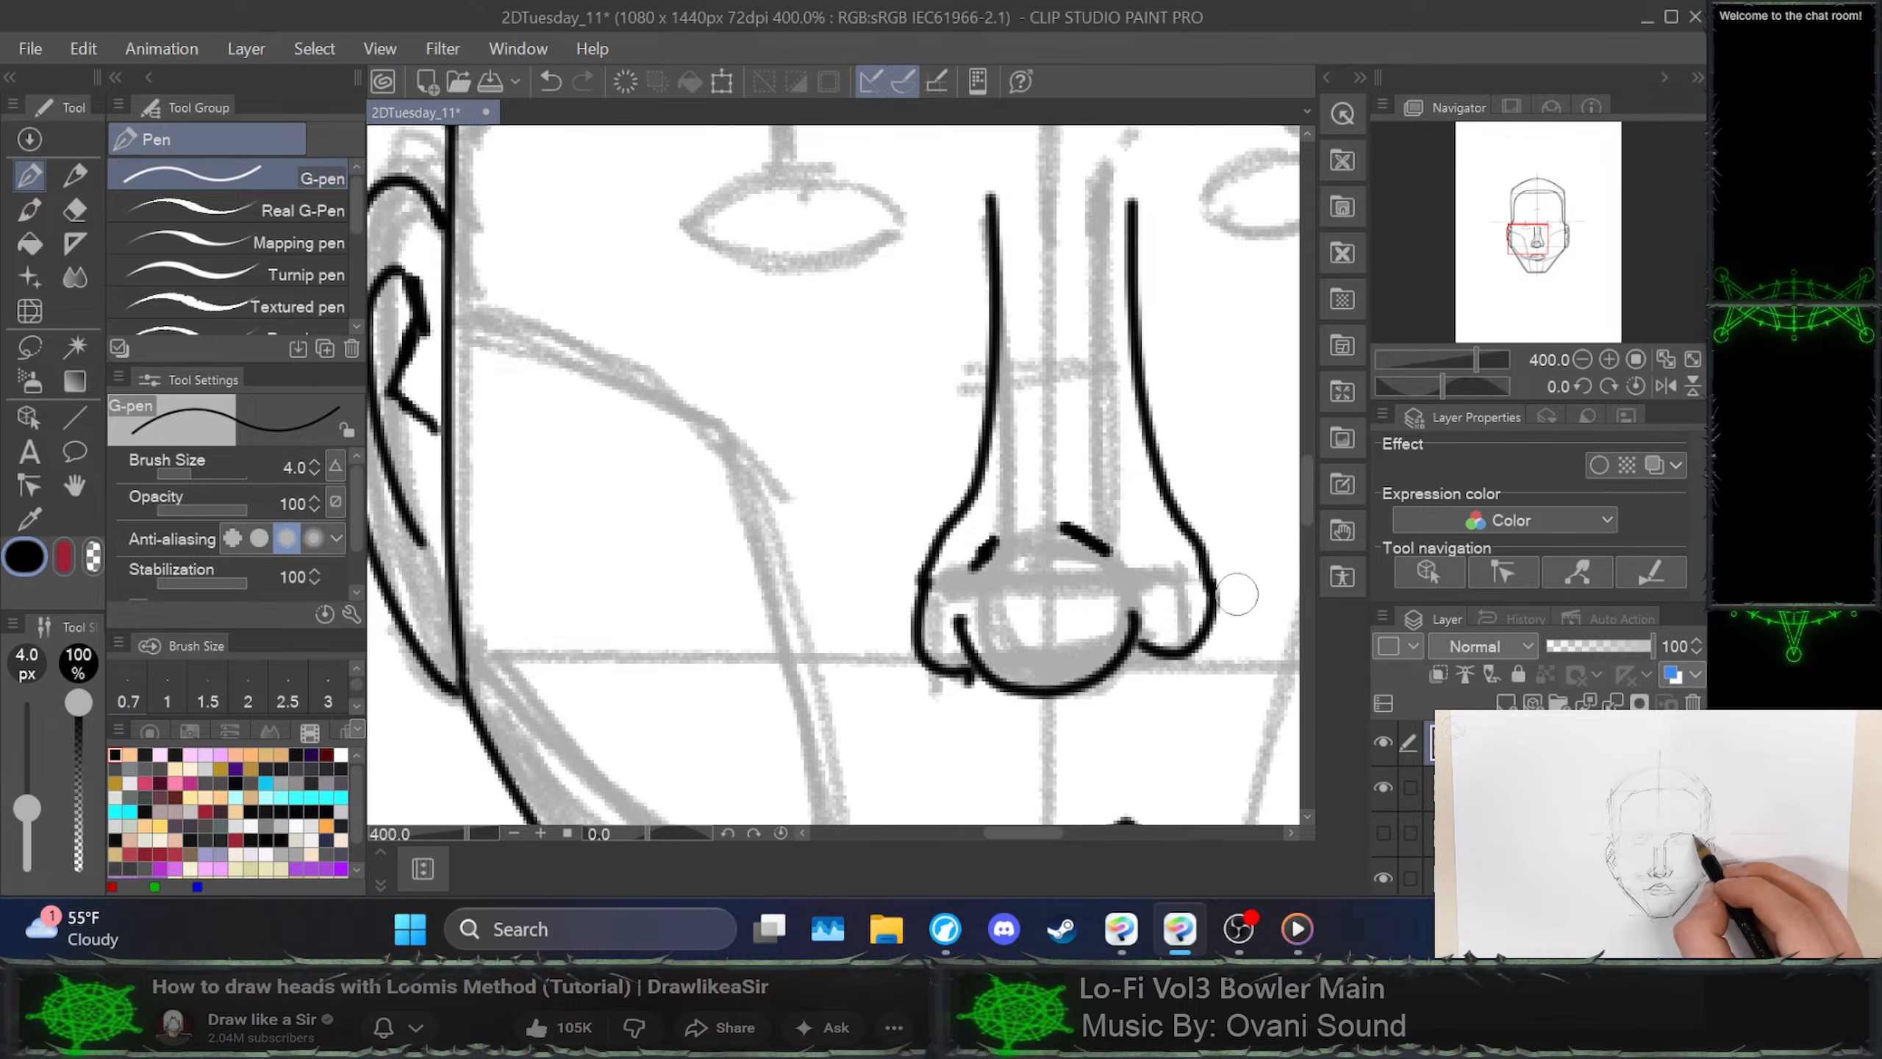
pyautogui.moveTo(907, 563)
pyautogui.mouseDown()
pyautogui.moveTo(904, 581)
pyautogui.moveTo(914, 538)
pyautogui.mouseUp()
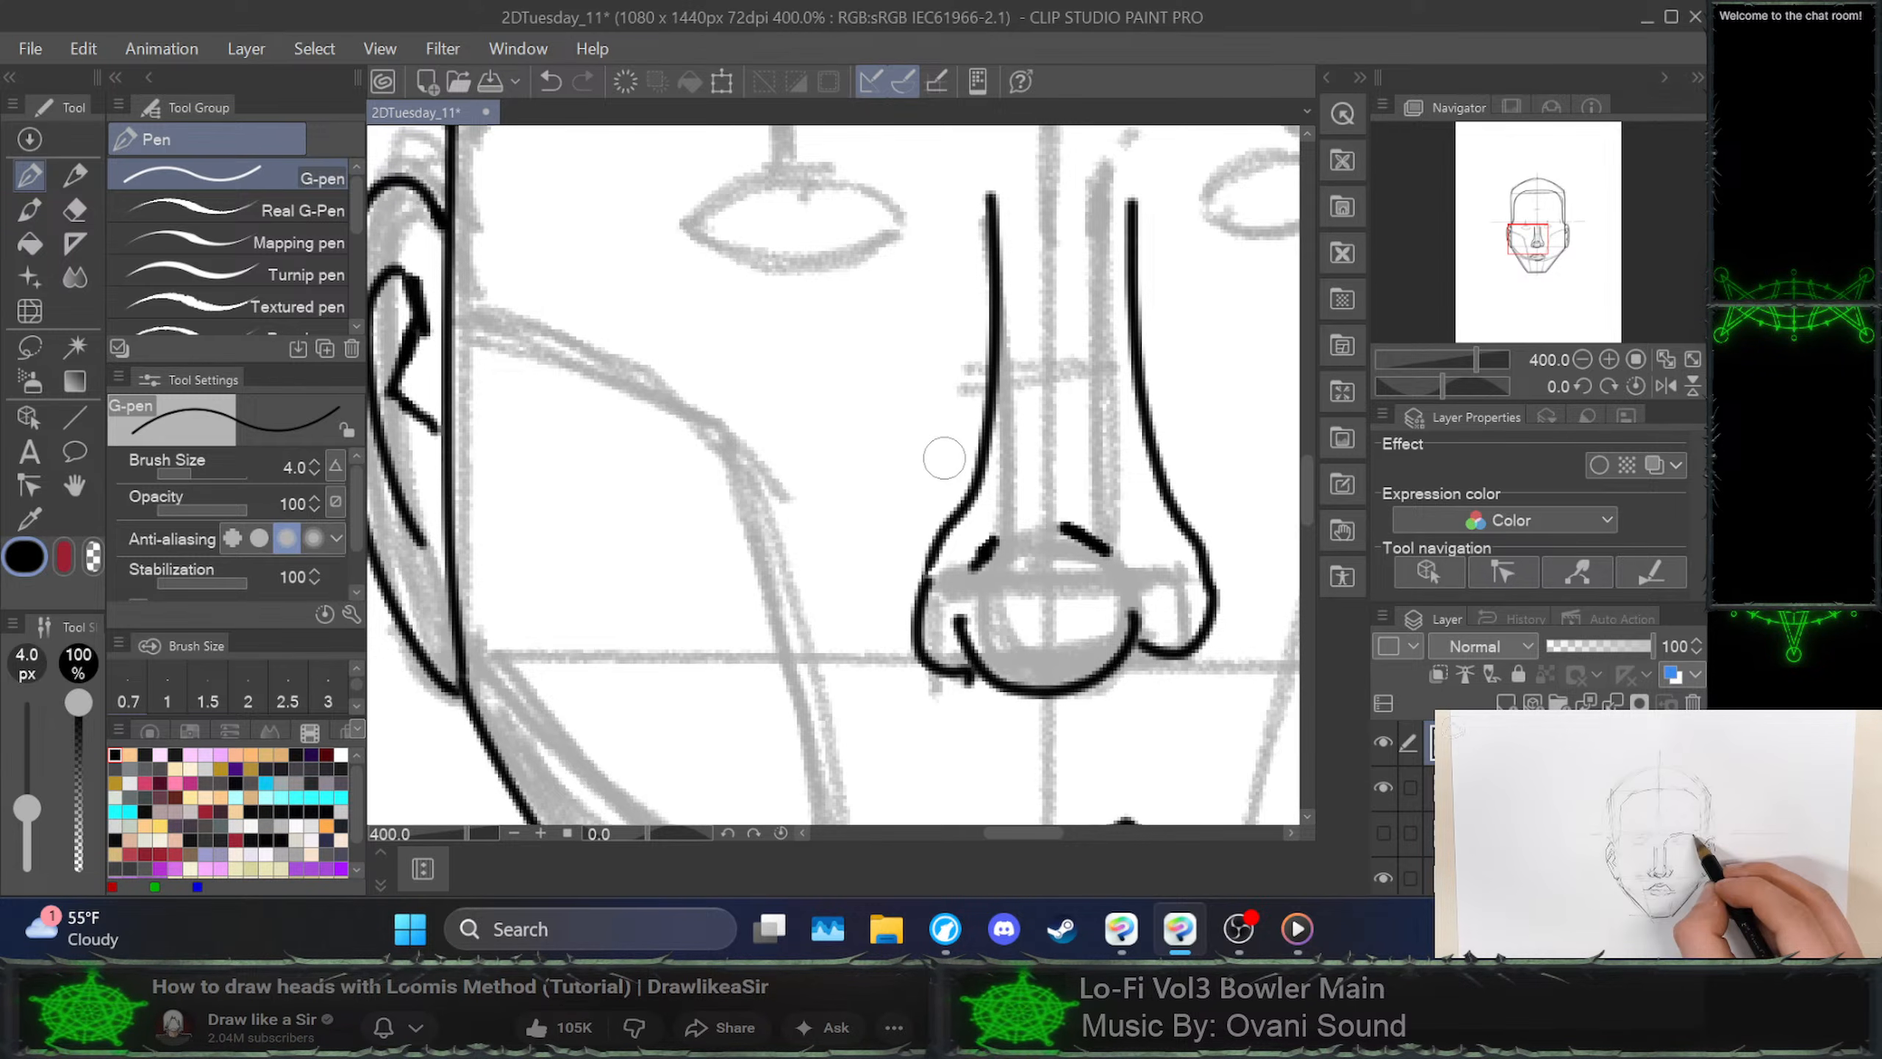
pyautogui.moveTo(1197, 586)
pyautogui.mouseDown()
pyautogui.moveTo(1188, 556)
pyautogui.moveTo(1211, 632)
pyautogui.mouseUp()
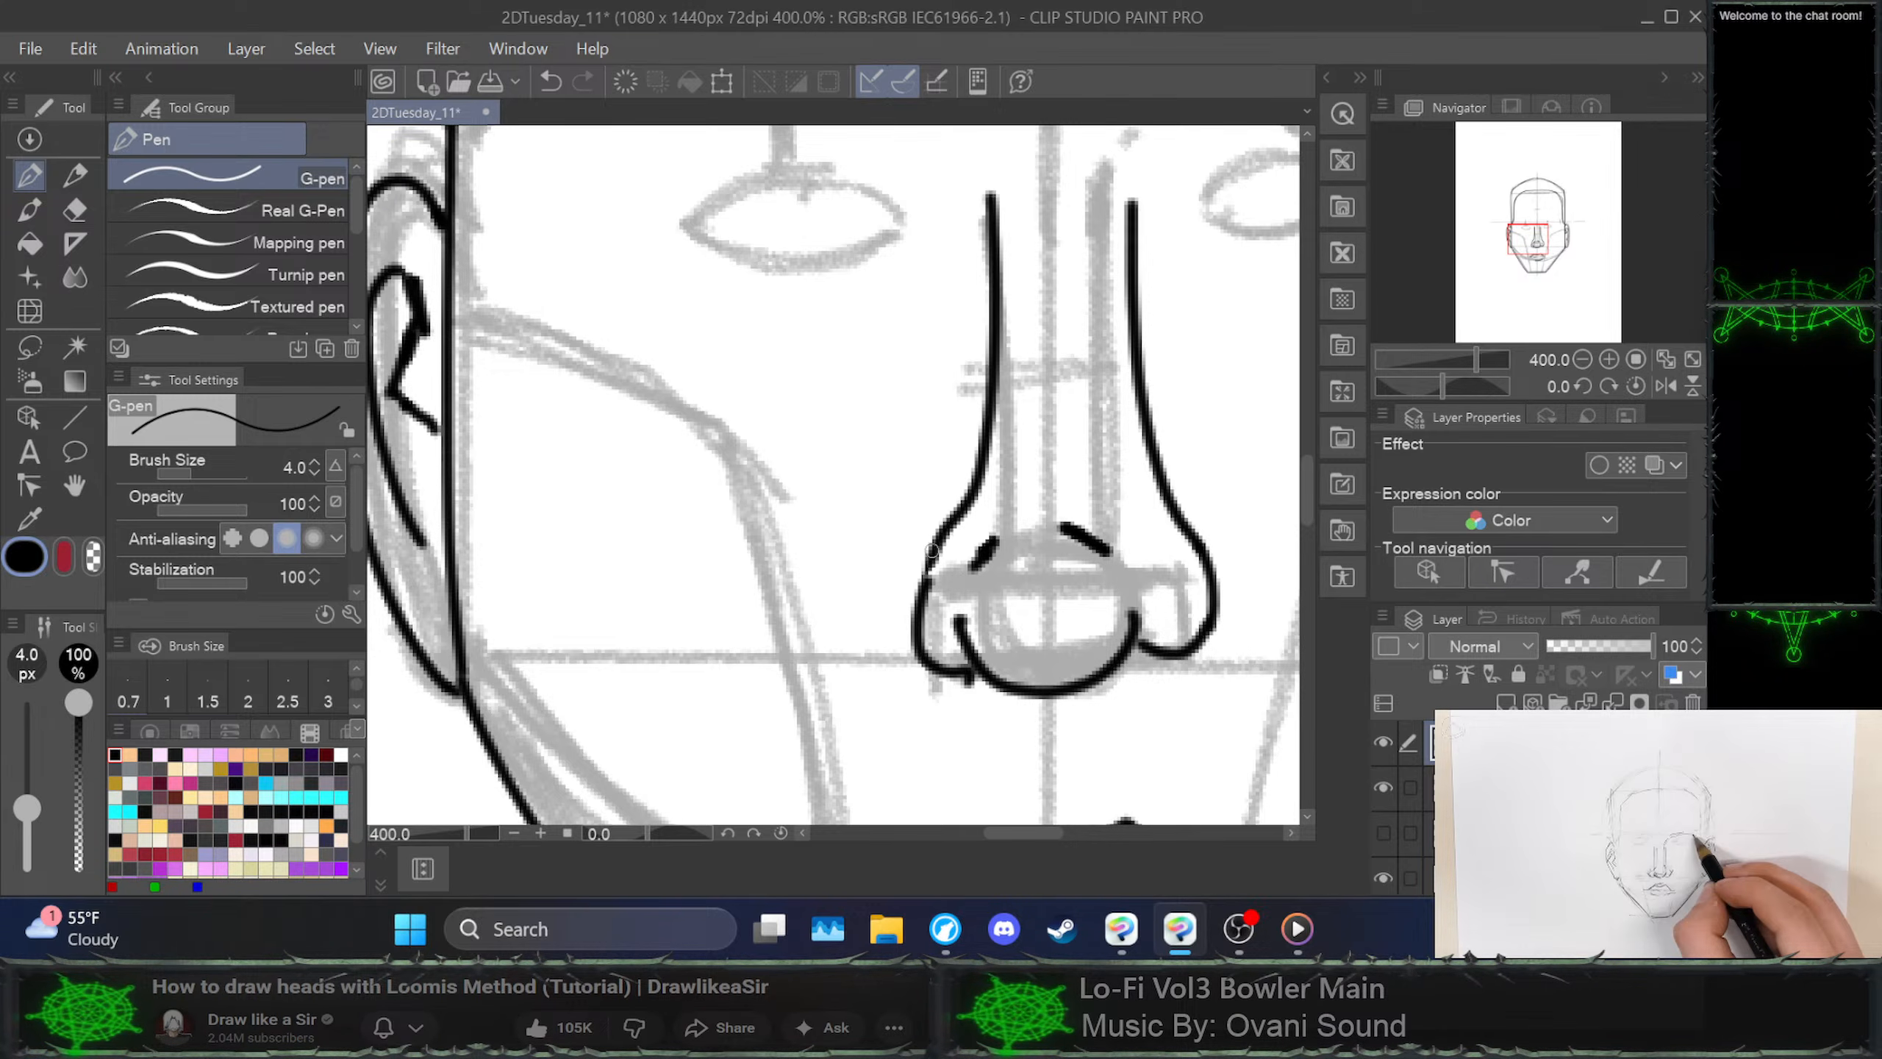
# Smooth the outer curve of the left nose wing and join the right nostril's lower line to the nose tip
pyautogui.moveTo(935, 548); pyautogui.dragTo(927, 582)
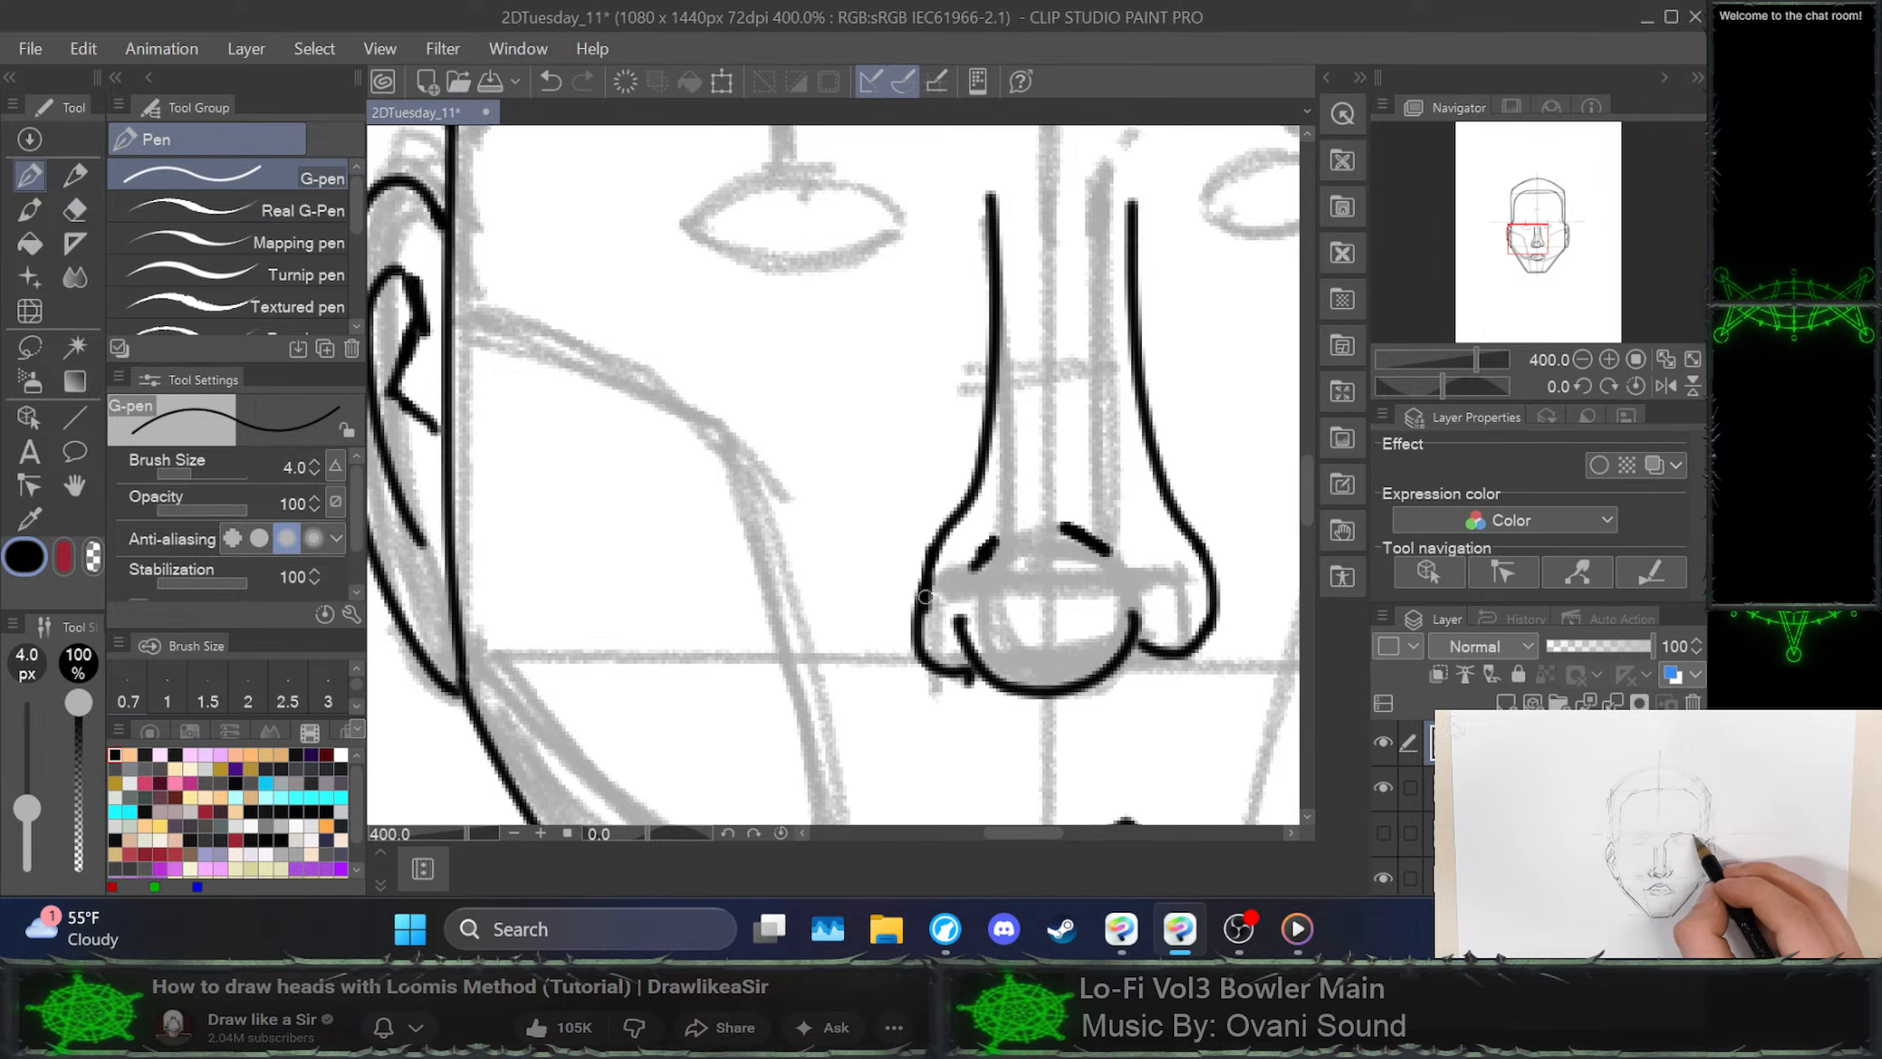
pyautogui.hotkey('ctrl', 'z')
pyautogui.moveTo(919, 602); pyautogui.dragTo(955, 523)
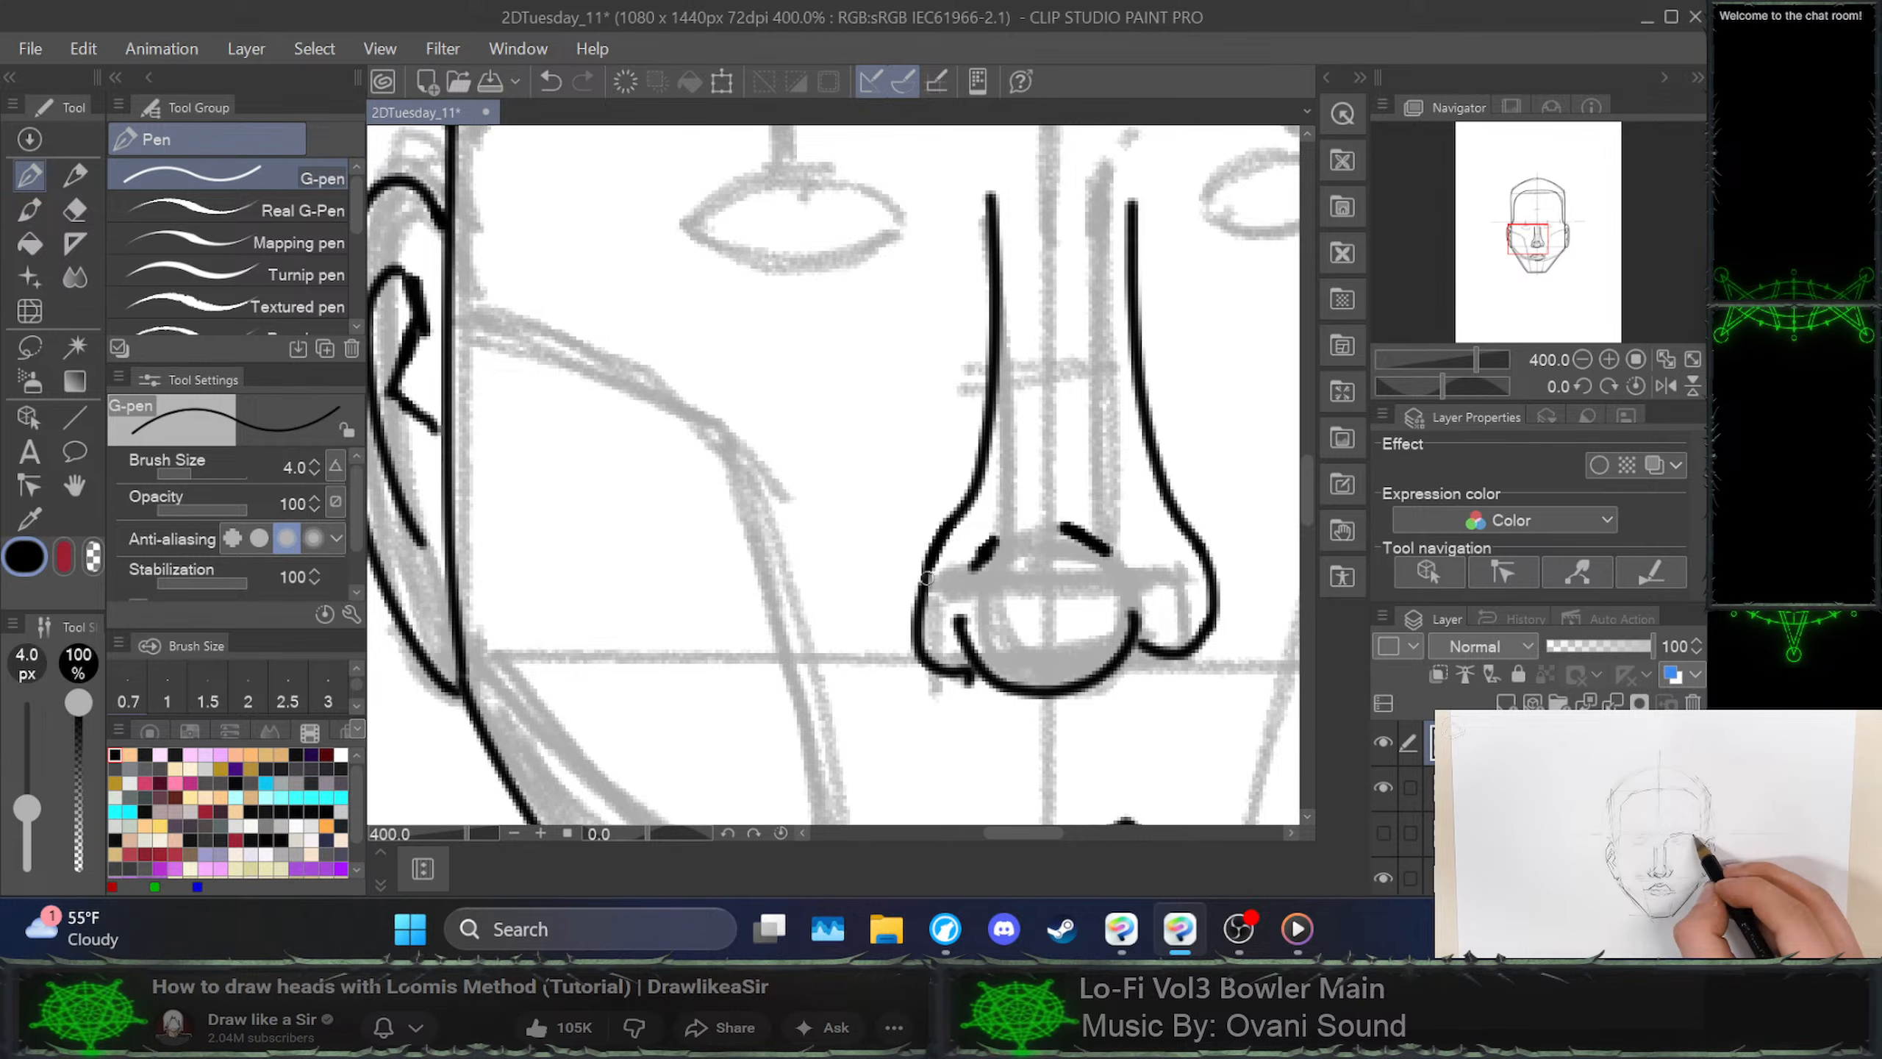
pyautogui.moveTo(925, 576); pyautogui.dragTo(919, 615)
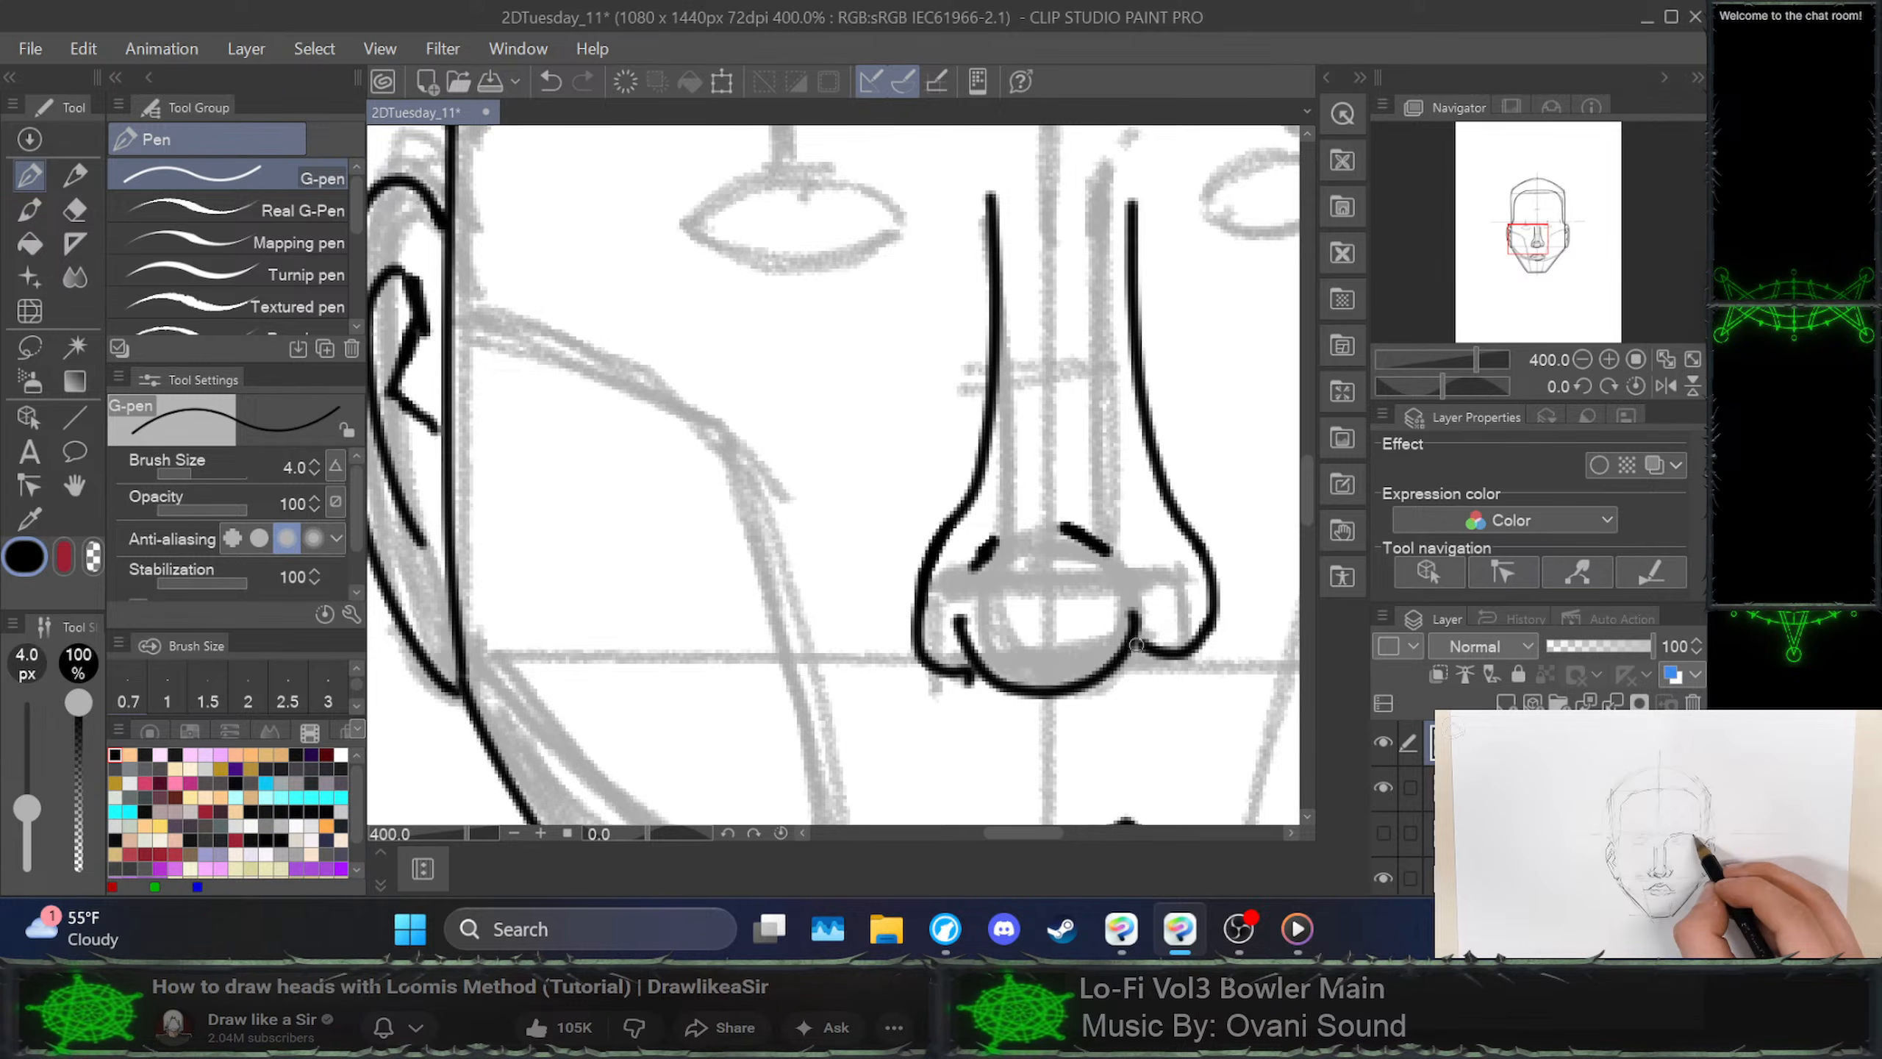
pyautogui.moveTo(1135, 639); pyautogui.dragTo(1161, 643)
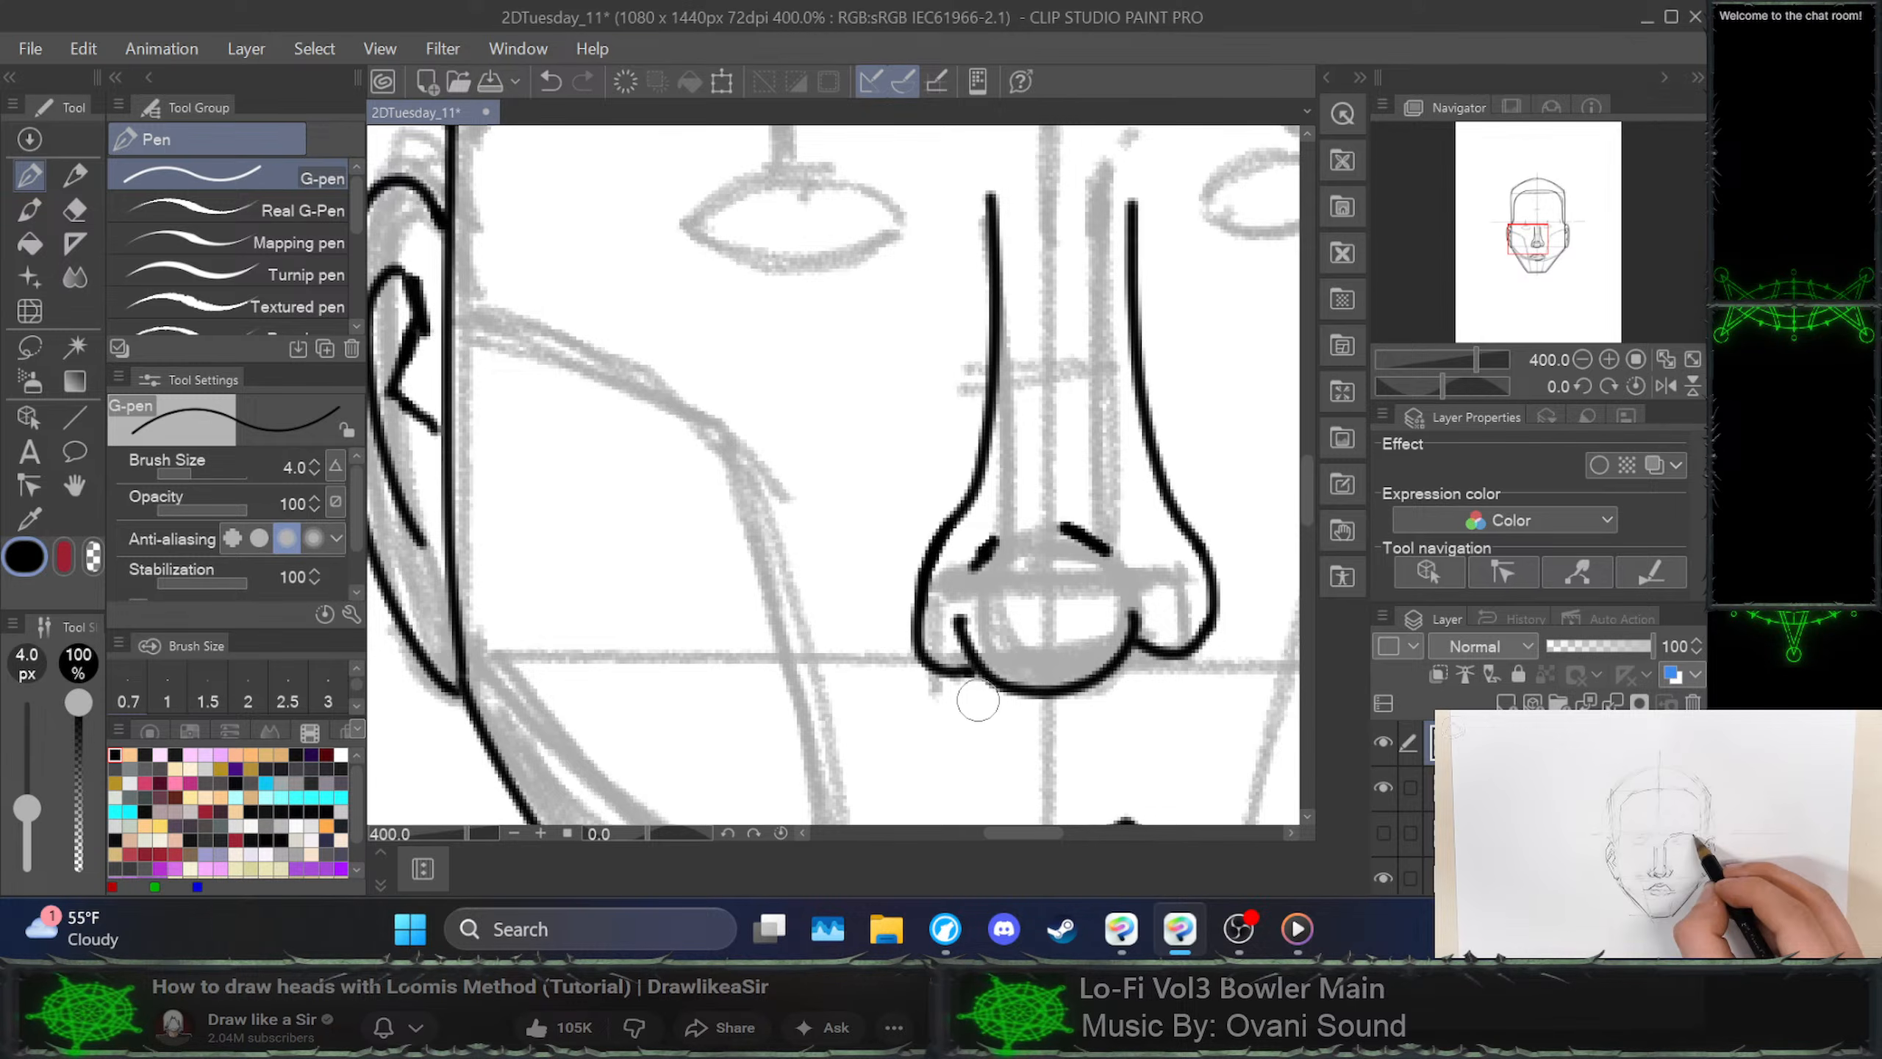
# Erase the left nose wing's outer curve and lower edge, and try redrawing the wing wider
pyautogui.moveTo(966, 690); pyautogui.dragTo(933, 671)
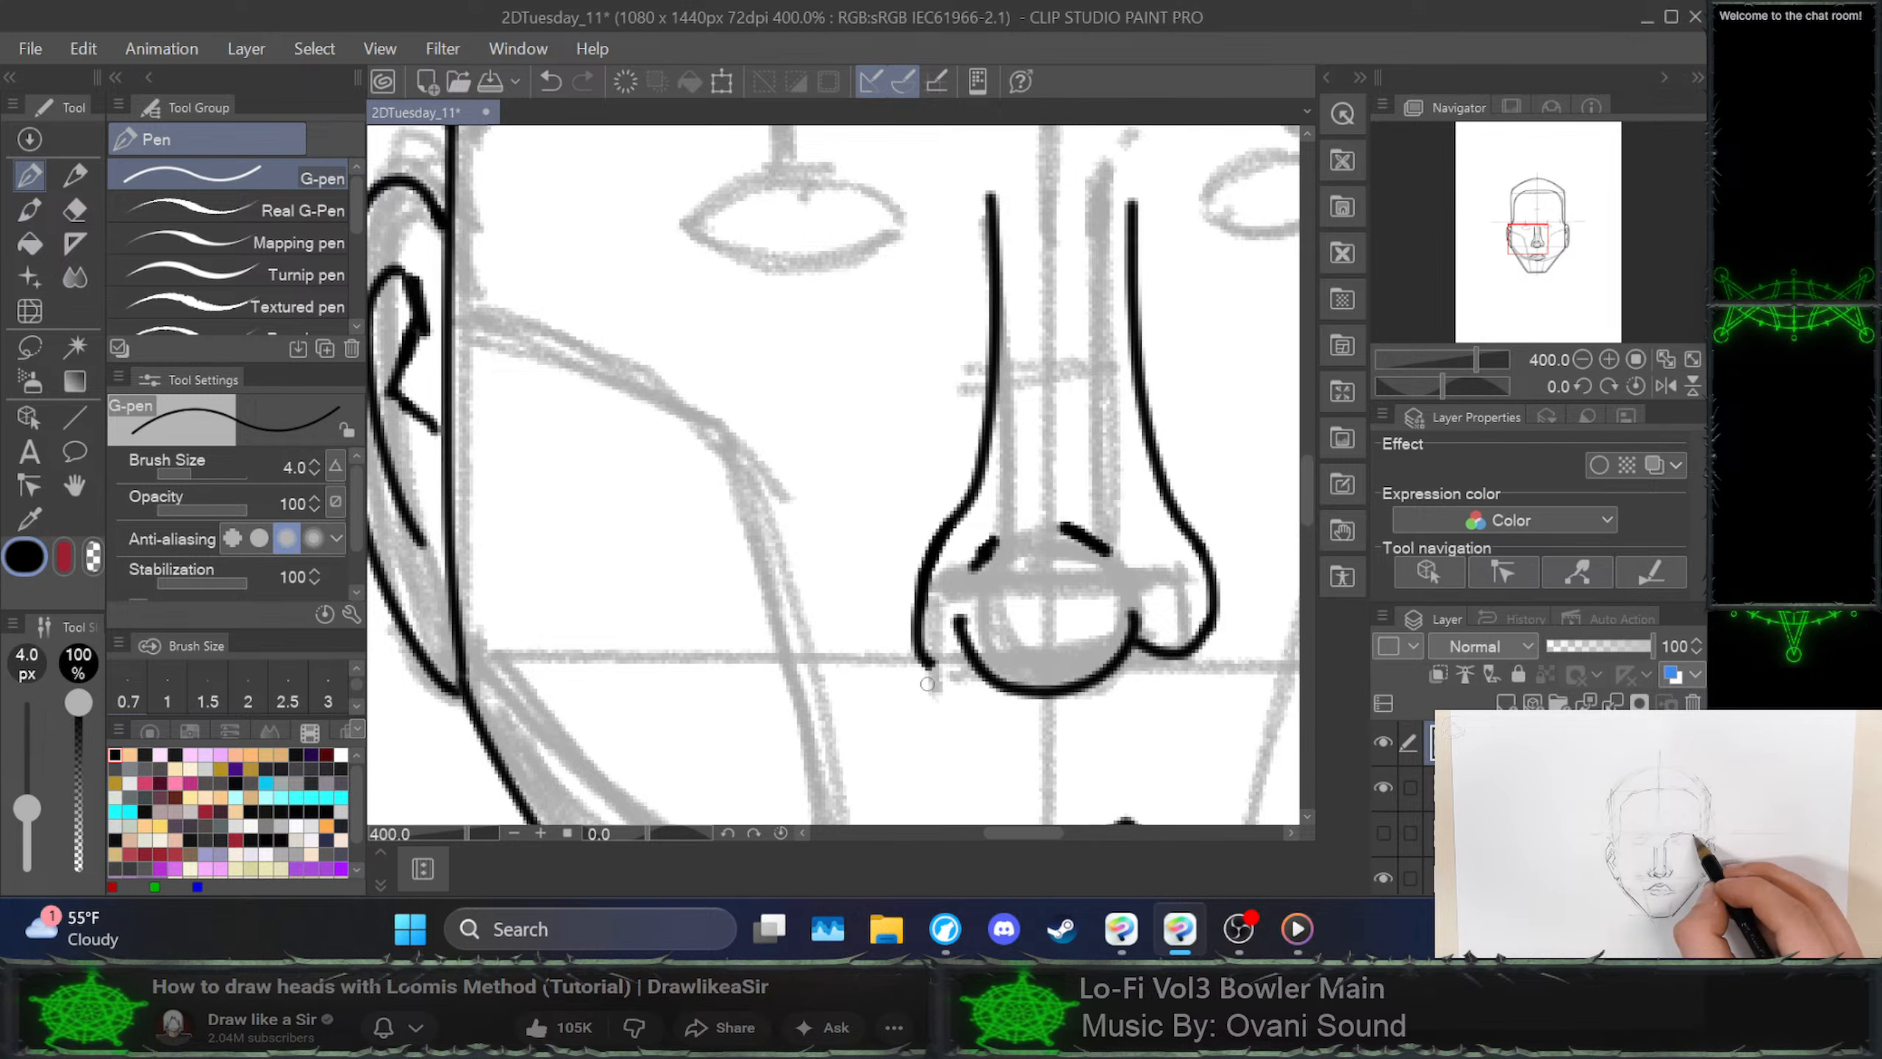
pyautogui.moveTo(927, 658); pyautogui.dragTo(971, 655)
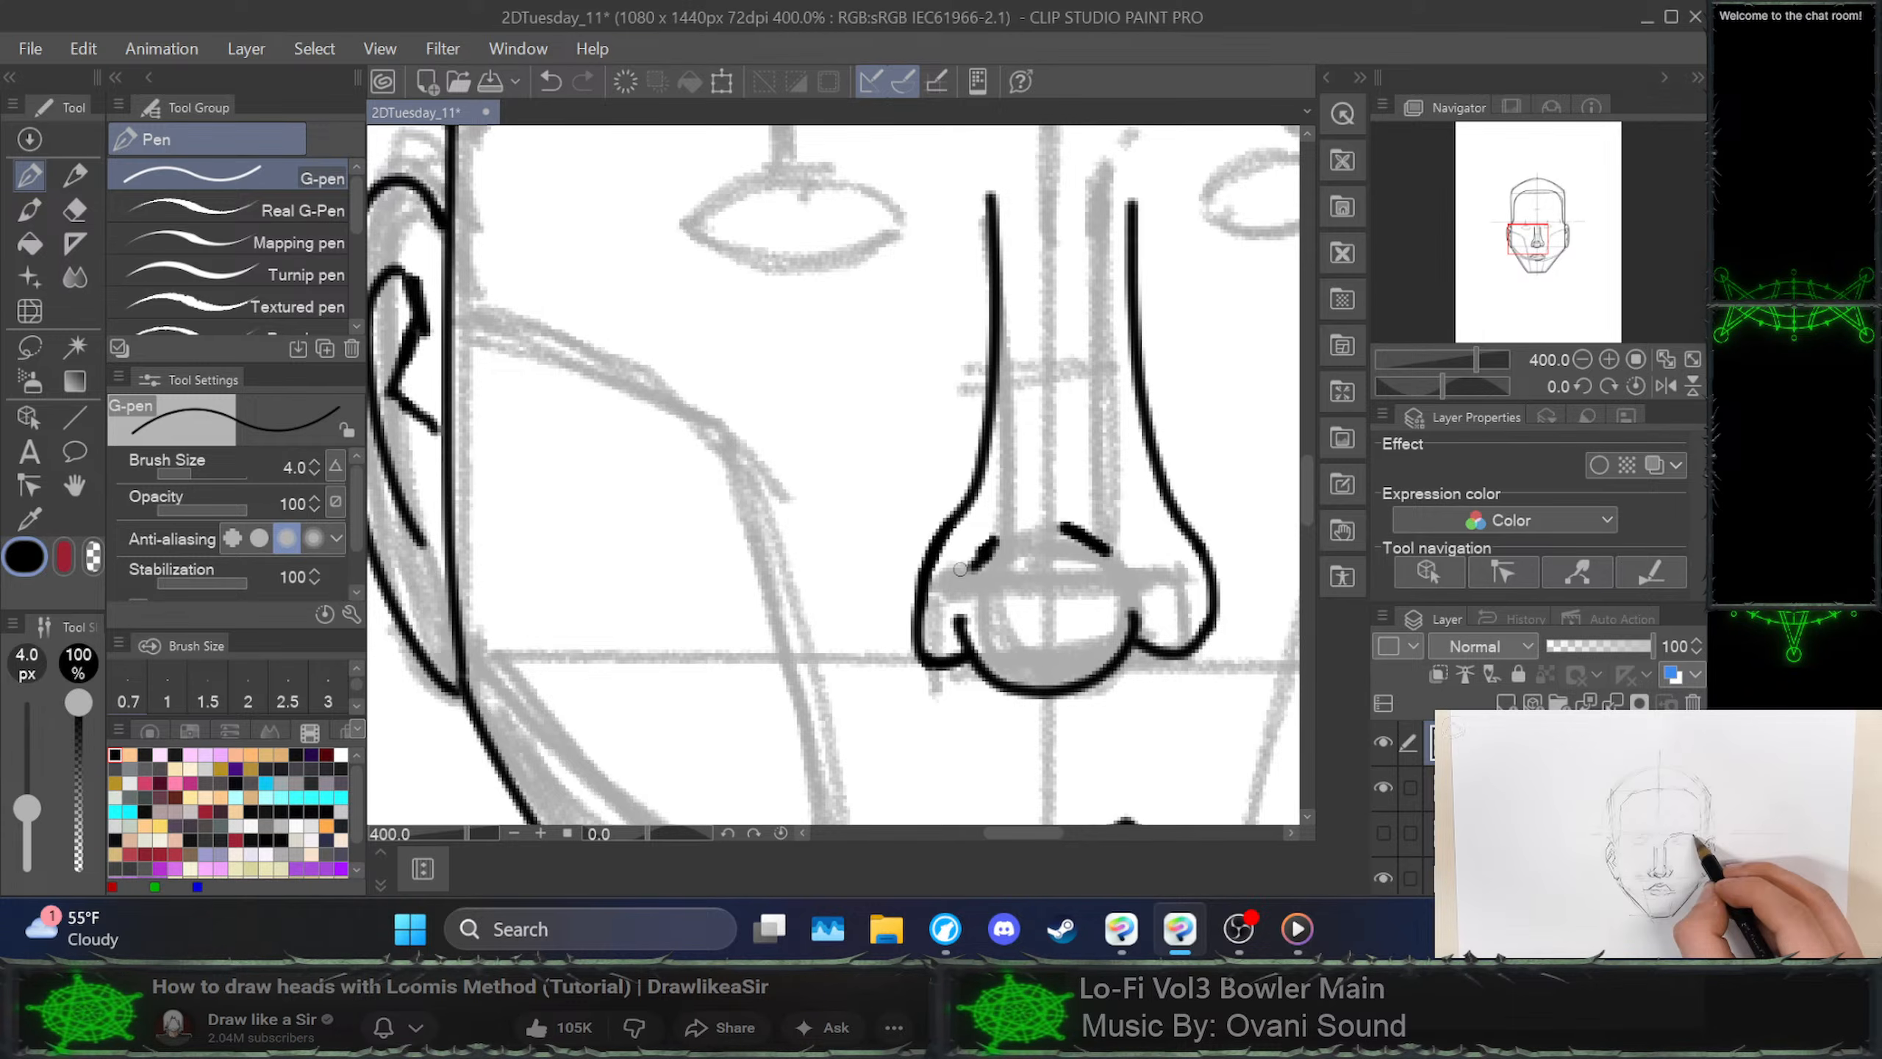
pyautogui.moveTo(960, 568)
pyautogui.mouseDown()
pyautogui.moveTo(918, 624)
pyautogui.moveTo(927, 663)
pyautogui.moveTo(912, 580)
pyautogui.moveTo(924, 650)
pyautogui.moveTo(916, 560)
pyautogui.moveTo(950, 686)
pyautogui.mouseUp()
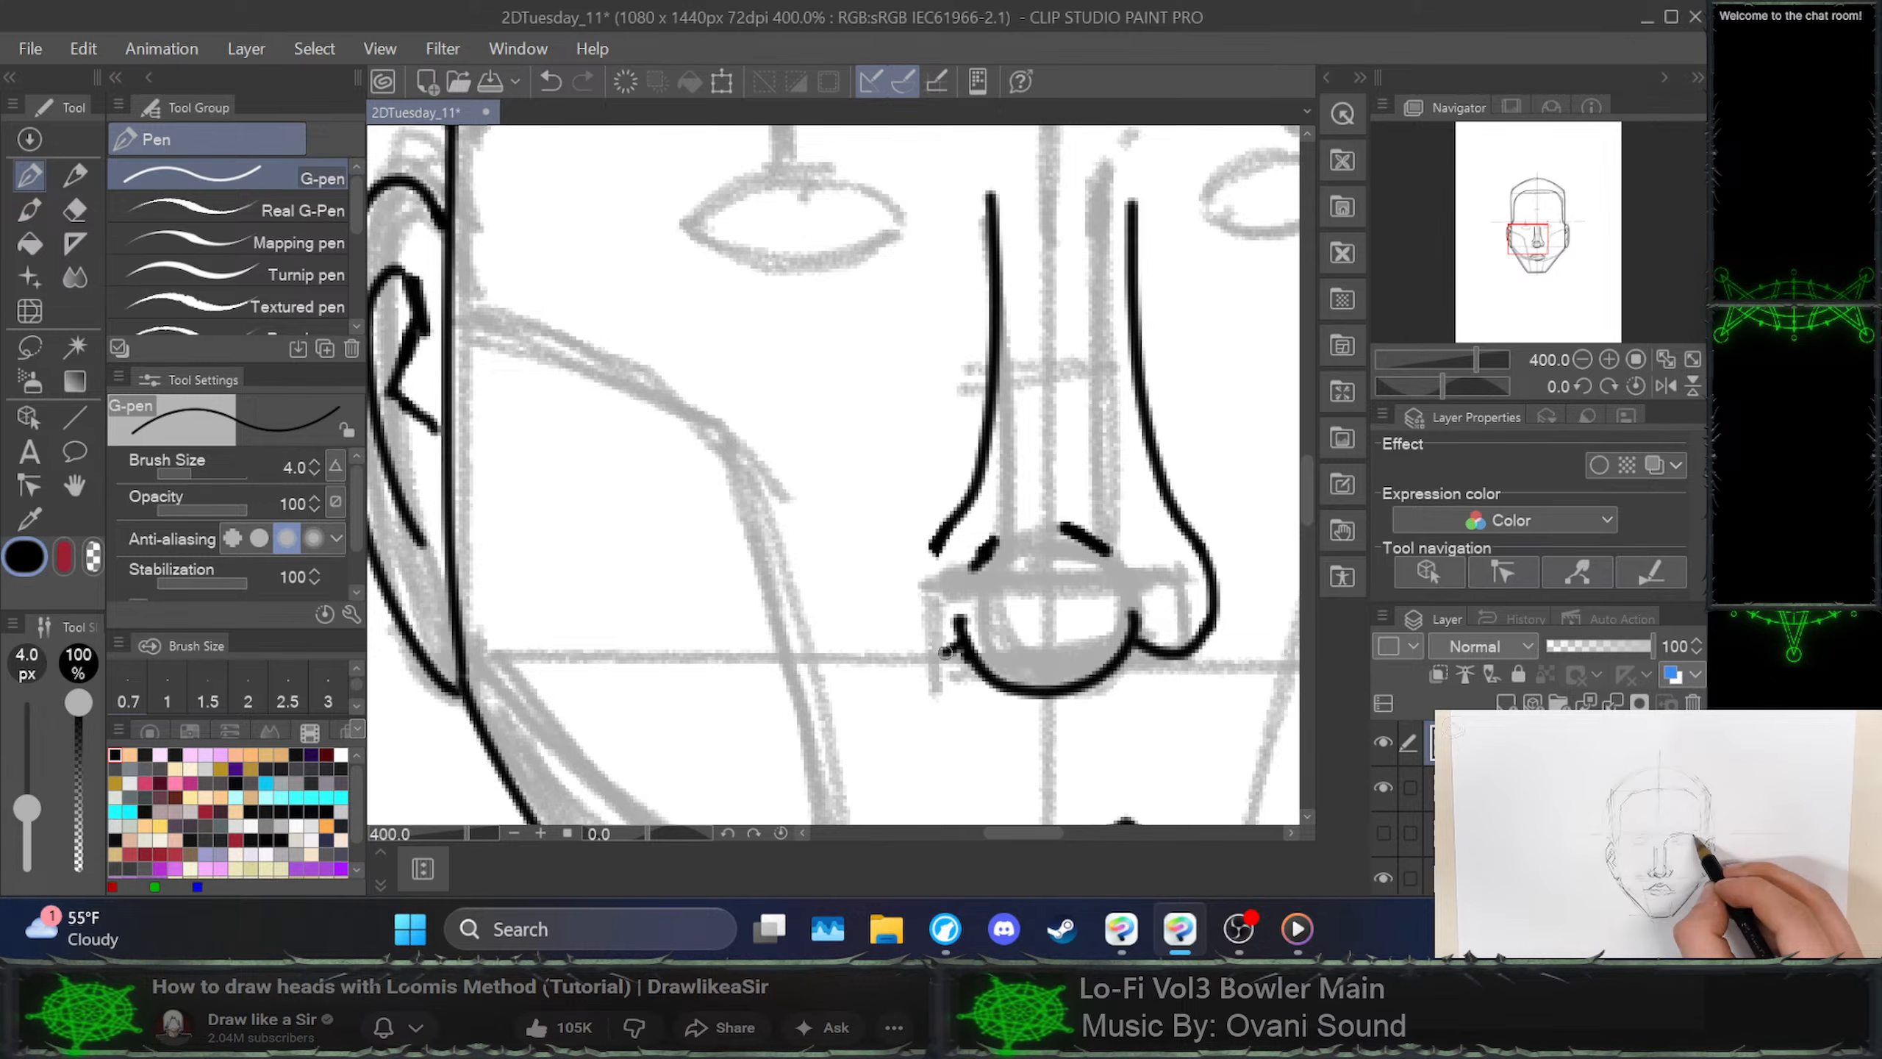
pyautogui.moveTo(909, 647)
pyautogui.mouseDown()
pyautogui.moveTo(896, 608)
pyautogui.moveTo(937, 546)
pyautogui.mouseUp()
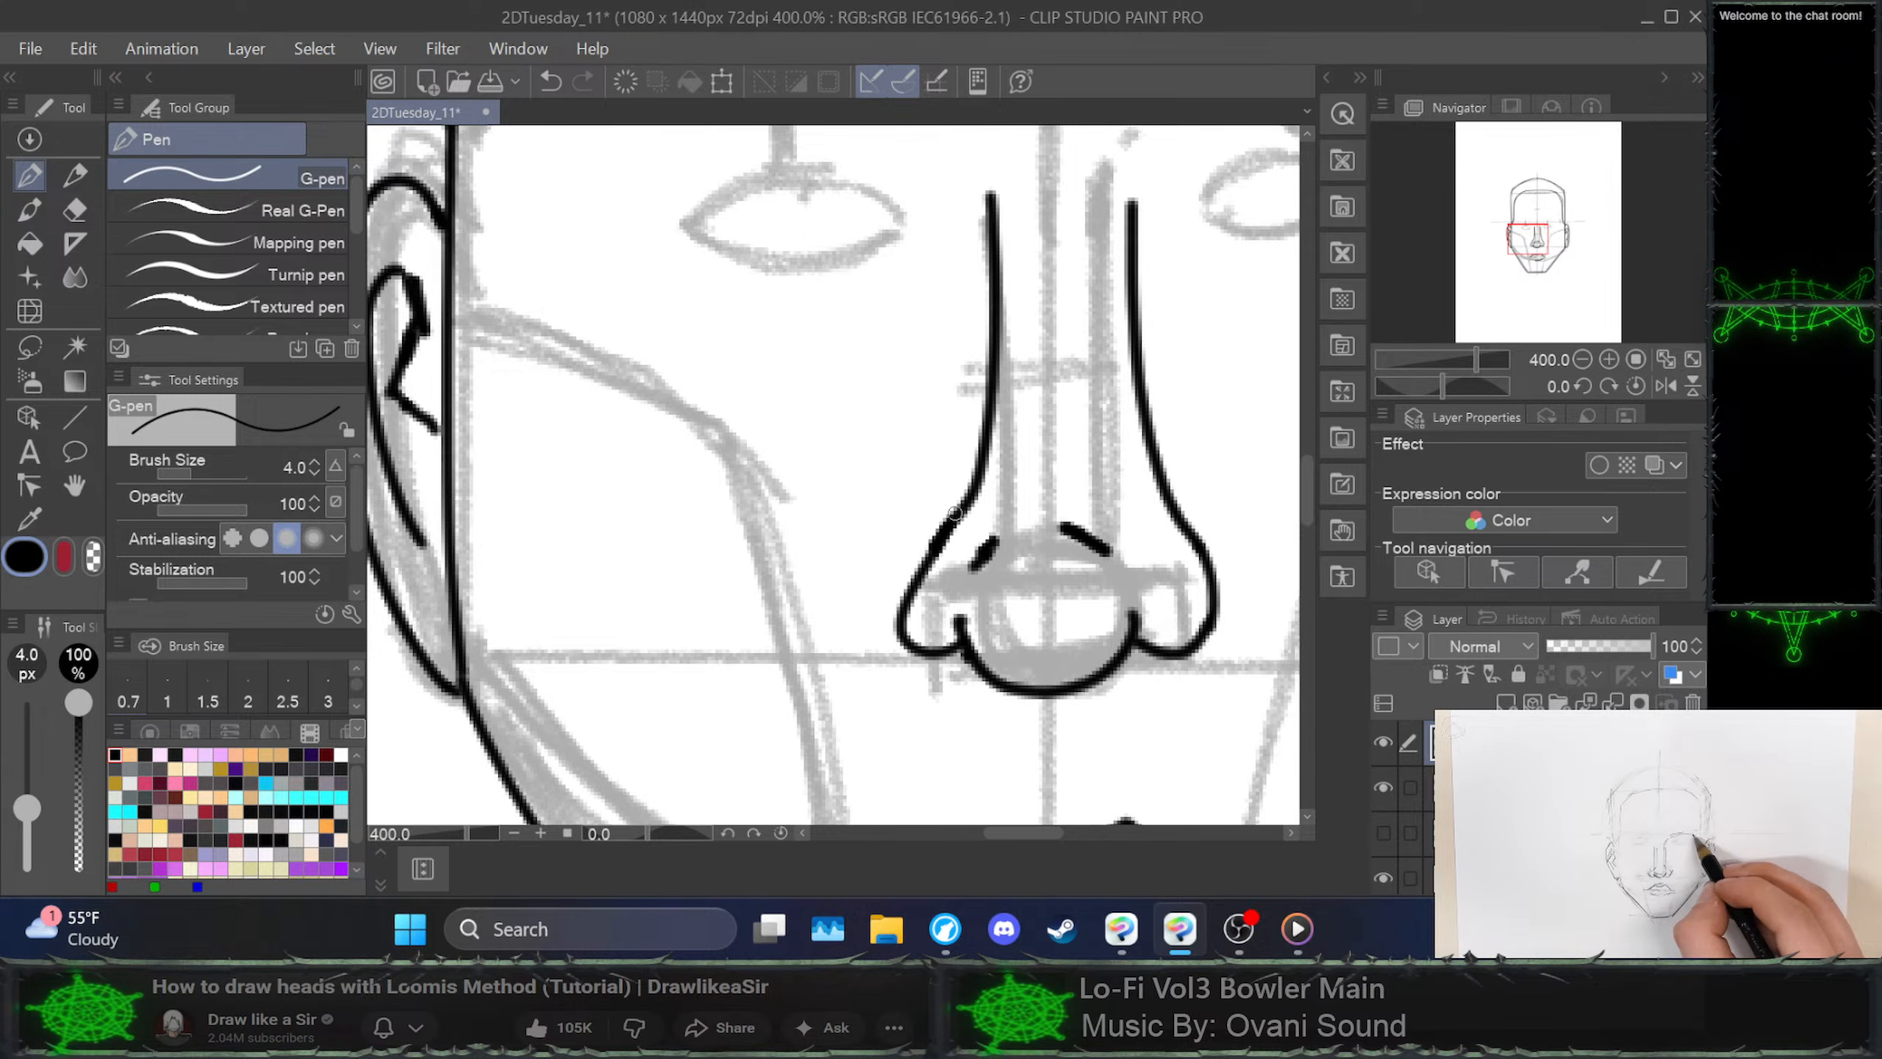
pyautogui.hotkey('ctrl', 'z')
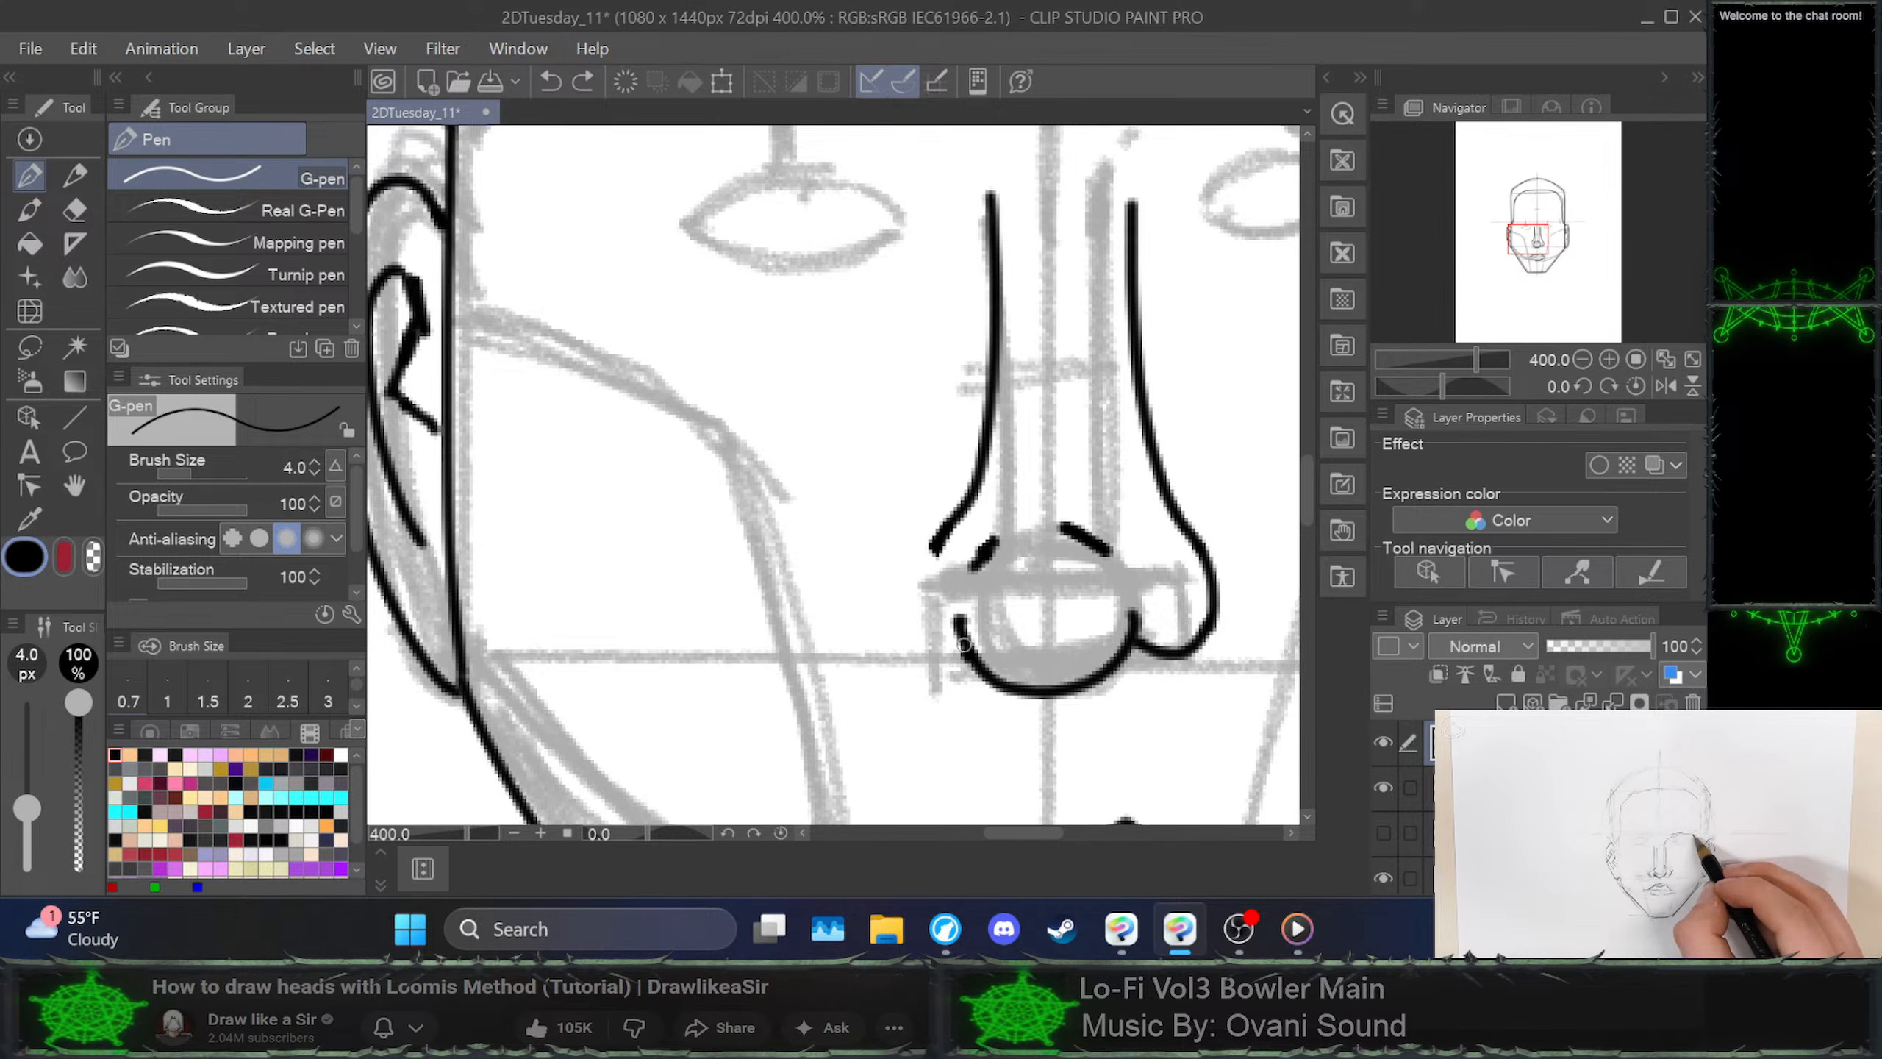
pyautogui.moveTo(901, 634)
pyautogui.mouseDown()
pyautogui.moveTo(904, 583)
pyautogui.moveTo(953, 513)
pyautogui.mouseUp()
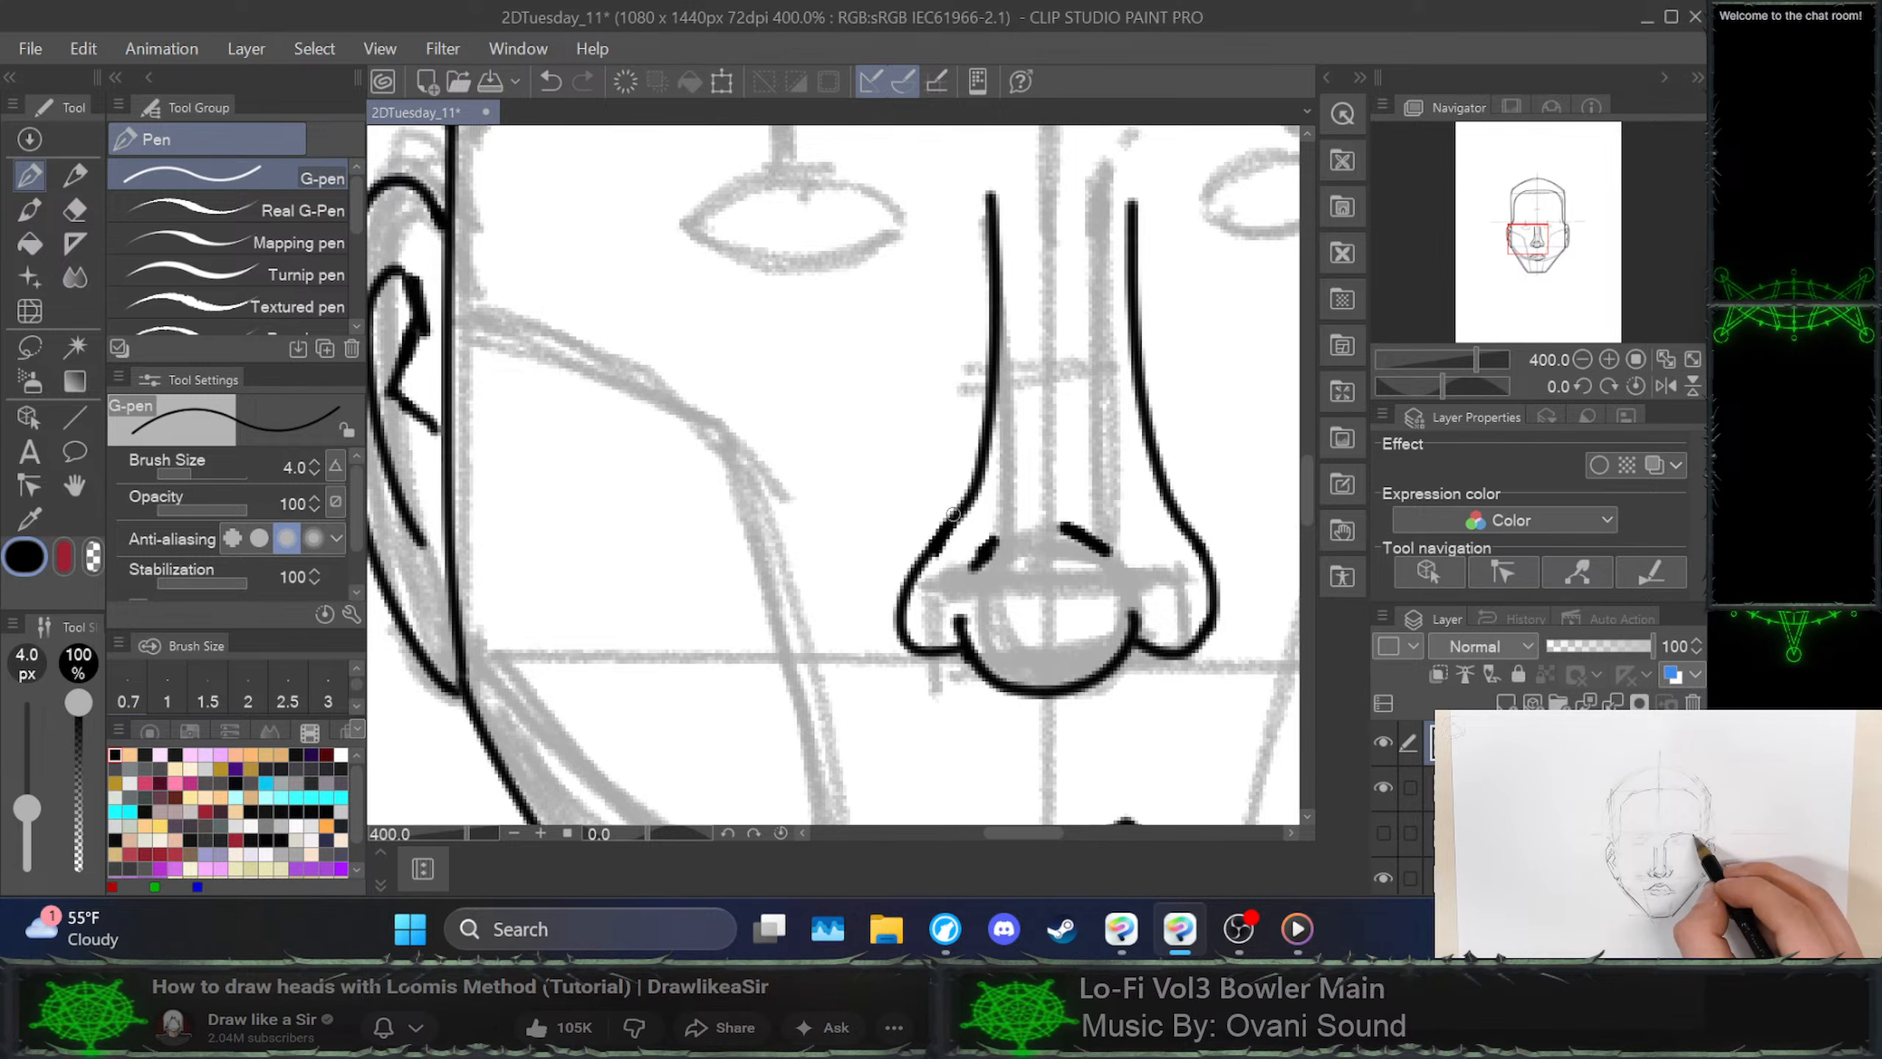
pyautogui.hotkey('ctrl', 'z')
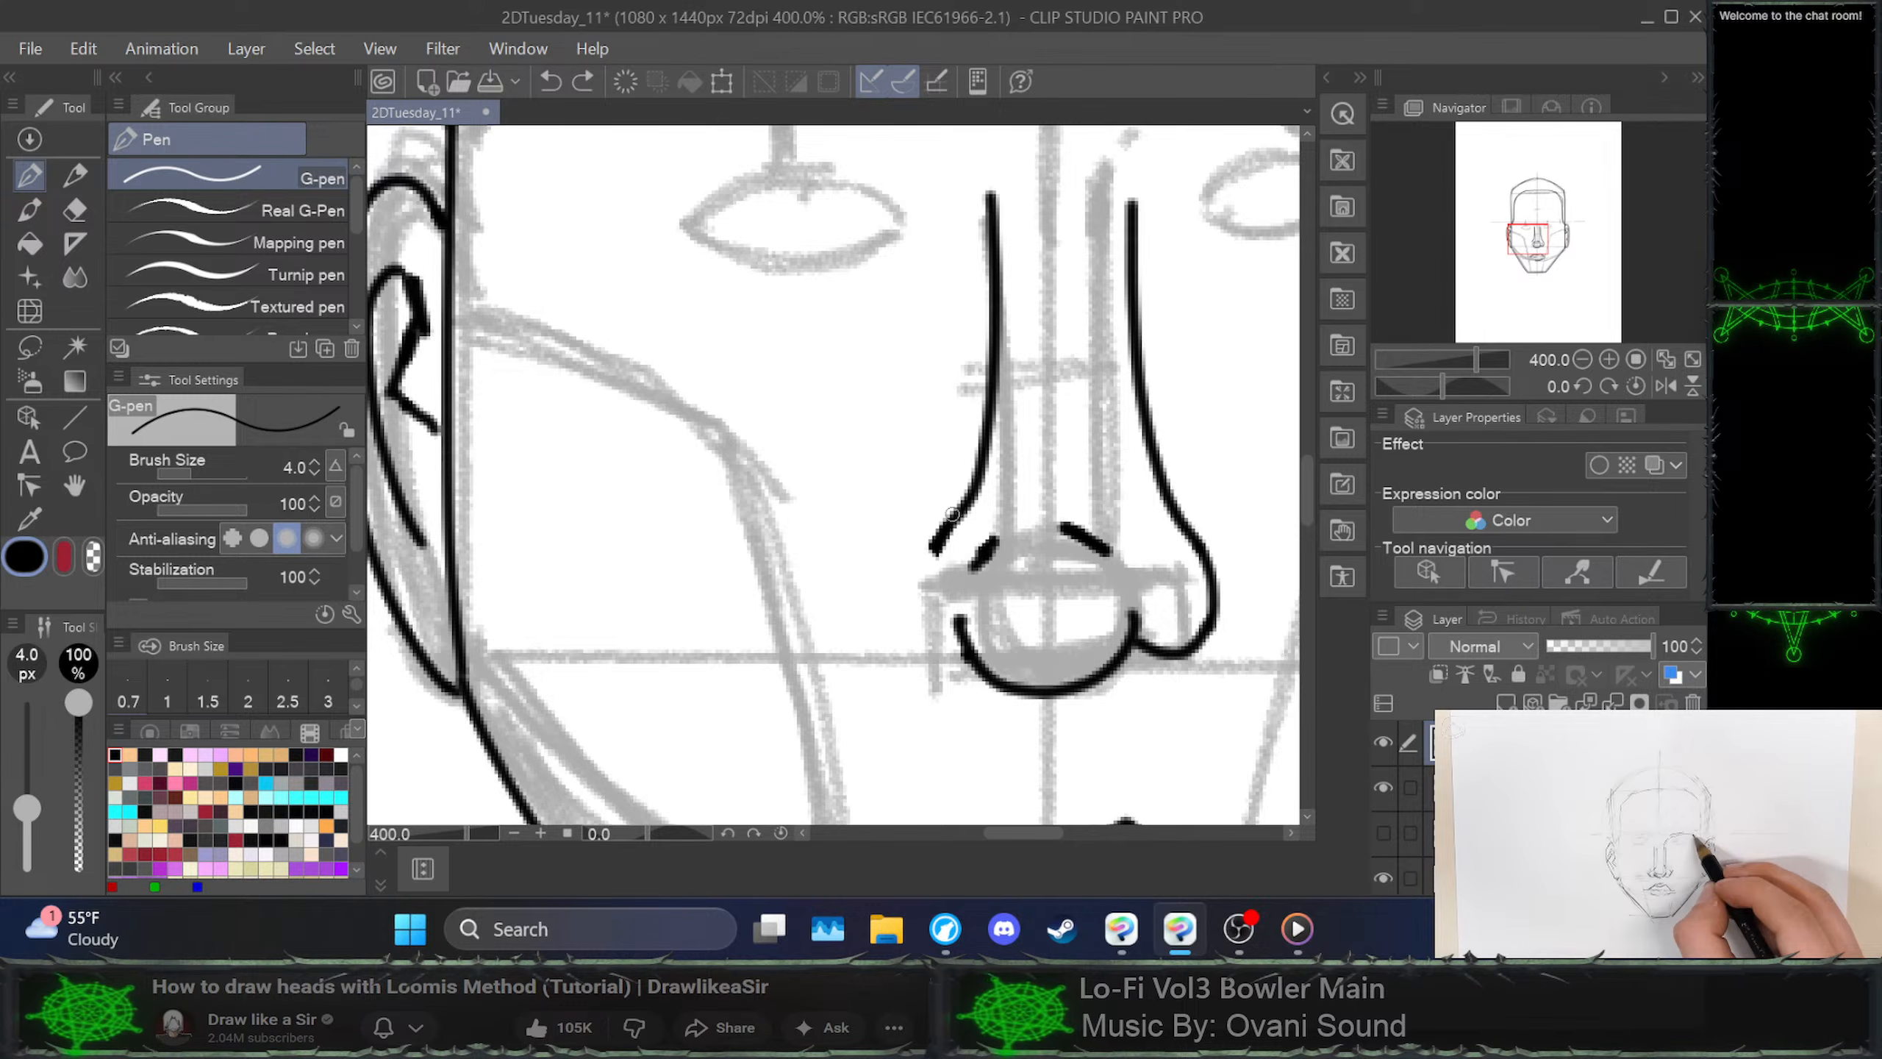
# Redraw the left nose wing as one wider curve sloping smoothly from the nose bridge line down to the nostril
pyautogui.moveTo(935, 555); pyautogui.dragTo(971, 492)
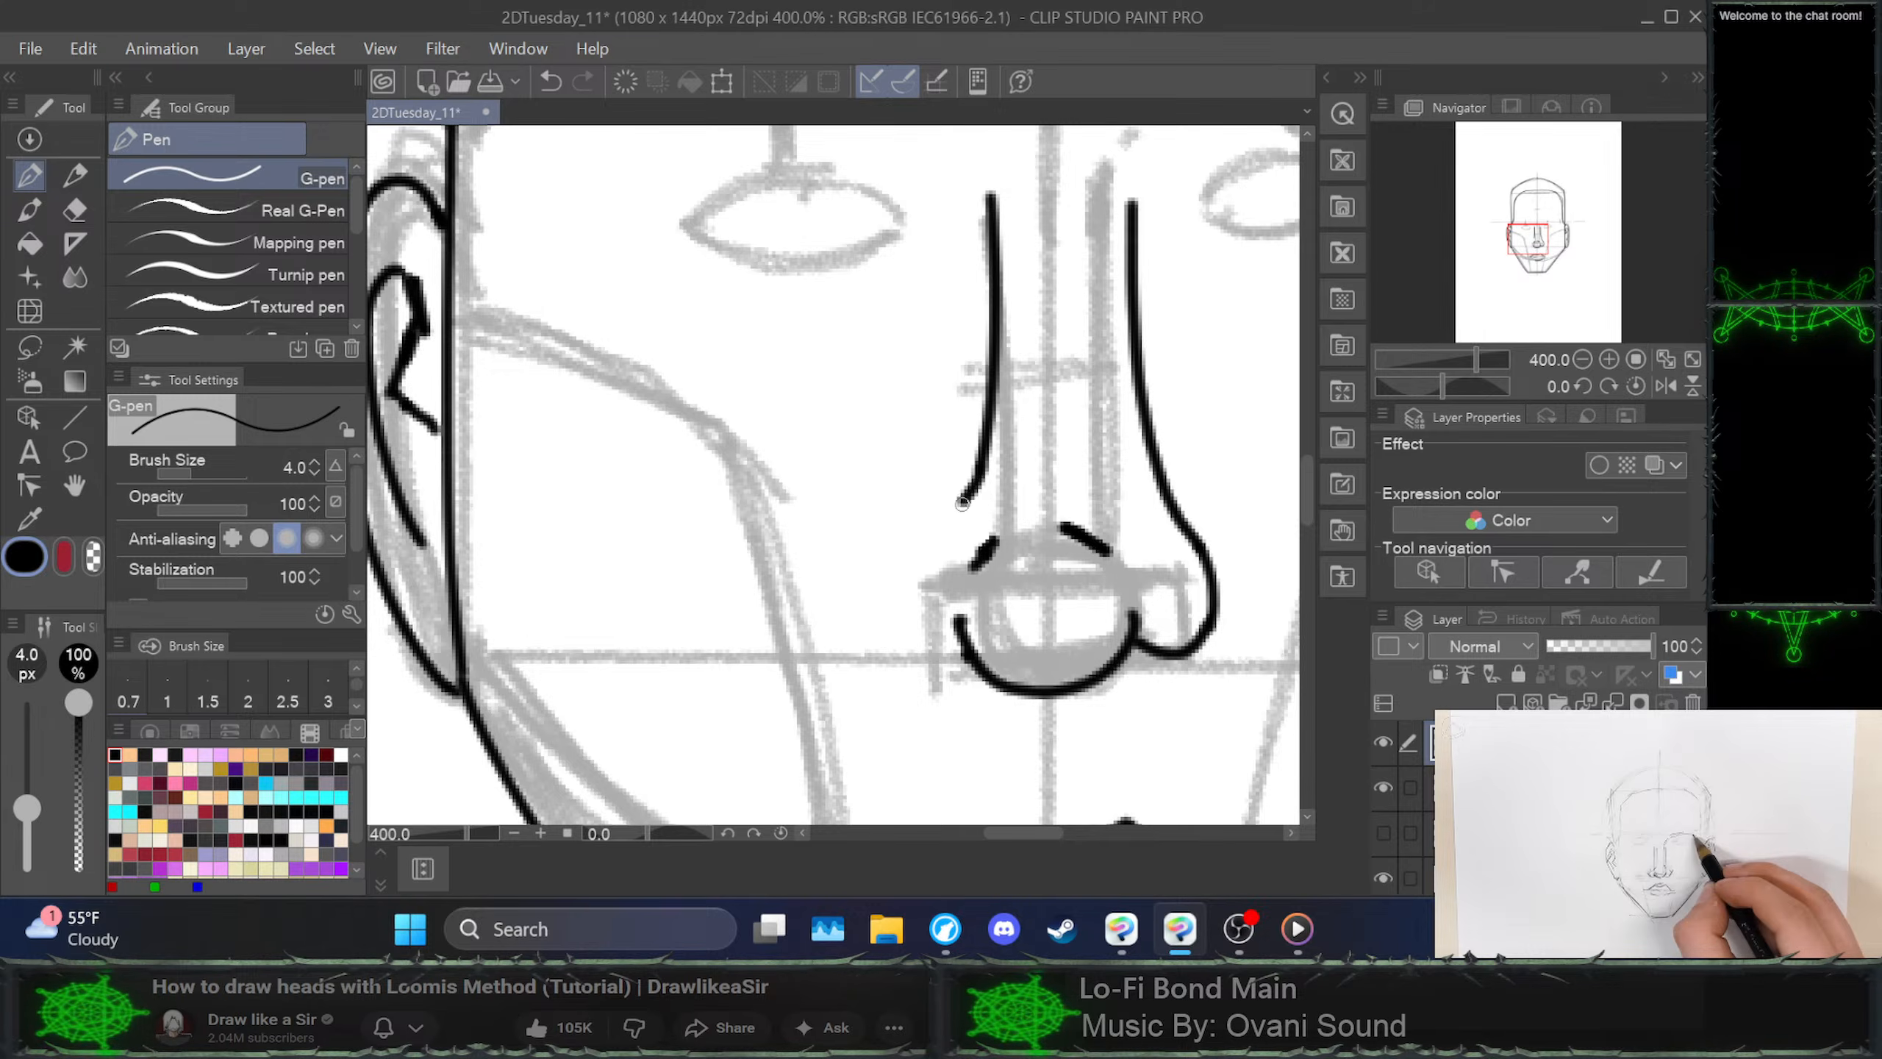
pyautogui.moveTo(962, 503)
pyautogui.mouseDown()
pyautogui.moveTo(918, 578)
pyautogui.moveTo(914, 627)
pyautogui.moveTo(942, 652)
pyautogui.moveTo(920, 650)
pyautogui.moveTo(905, 618)
pyautogui.moveTo(931, 561)
pyautogui.moveTo(940, 638)
pyautogui.moveTo(910, 619)
pyautogui.moveTo(918, 565)
pyautogui.moveTo(980, 465)
pyautogui.mouseUp()
pyautogui.hotkey('ctrl', 'z')
pyautogui.hotkey('ctrl', 'z')
pyautogui.hotkey('ctrl', 'z')
pyautogui.moveTo(971, 491)
pyautogui.mouseDown()
pyautogui.moveTo(924, 536)
pyautogui.moveTo(905, 606)
pyautogui.moveTo(925, 642)
pyautogui.moveTo(965, 651)
pyautogui.moveTo(905, 663)
pyautogui.moveTo(897, 606)
pyautogui.moveTo(976, 455)
pyautogui.mouseUp()
pyautogui.hotkey('ctrl', 'z')
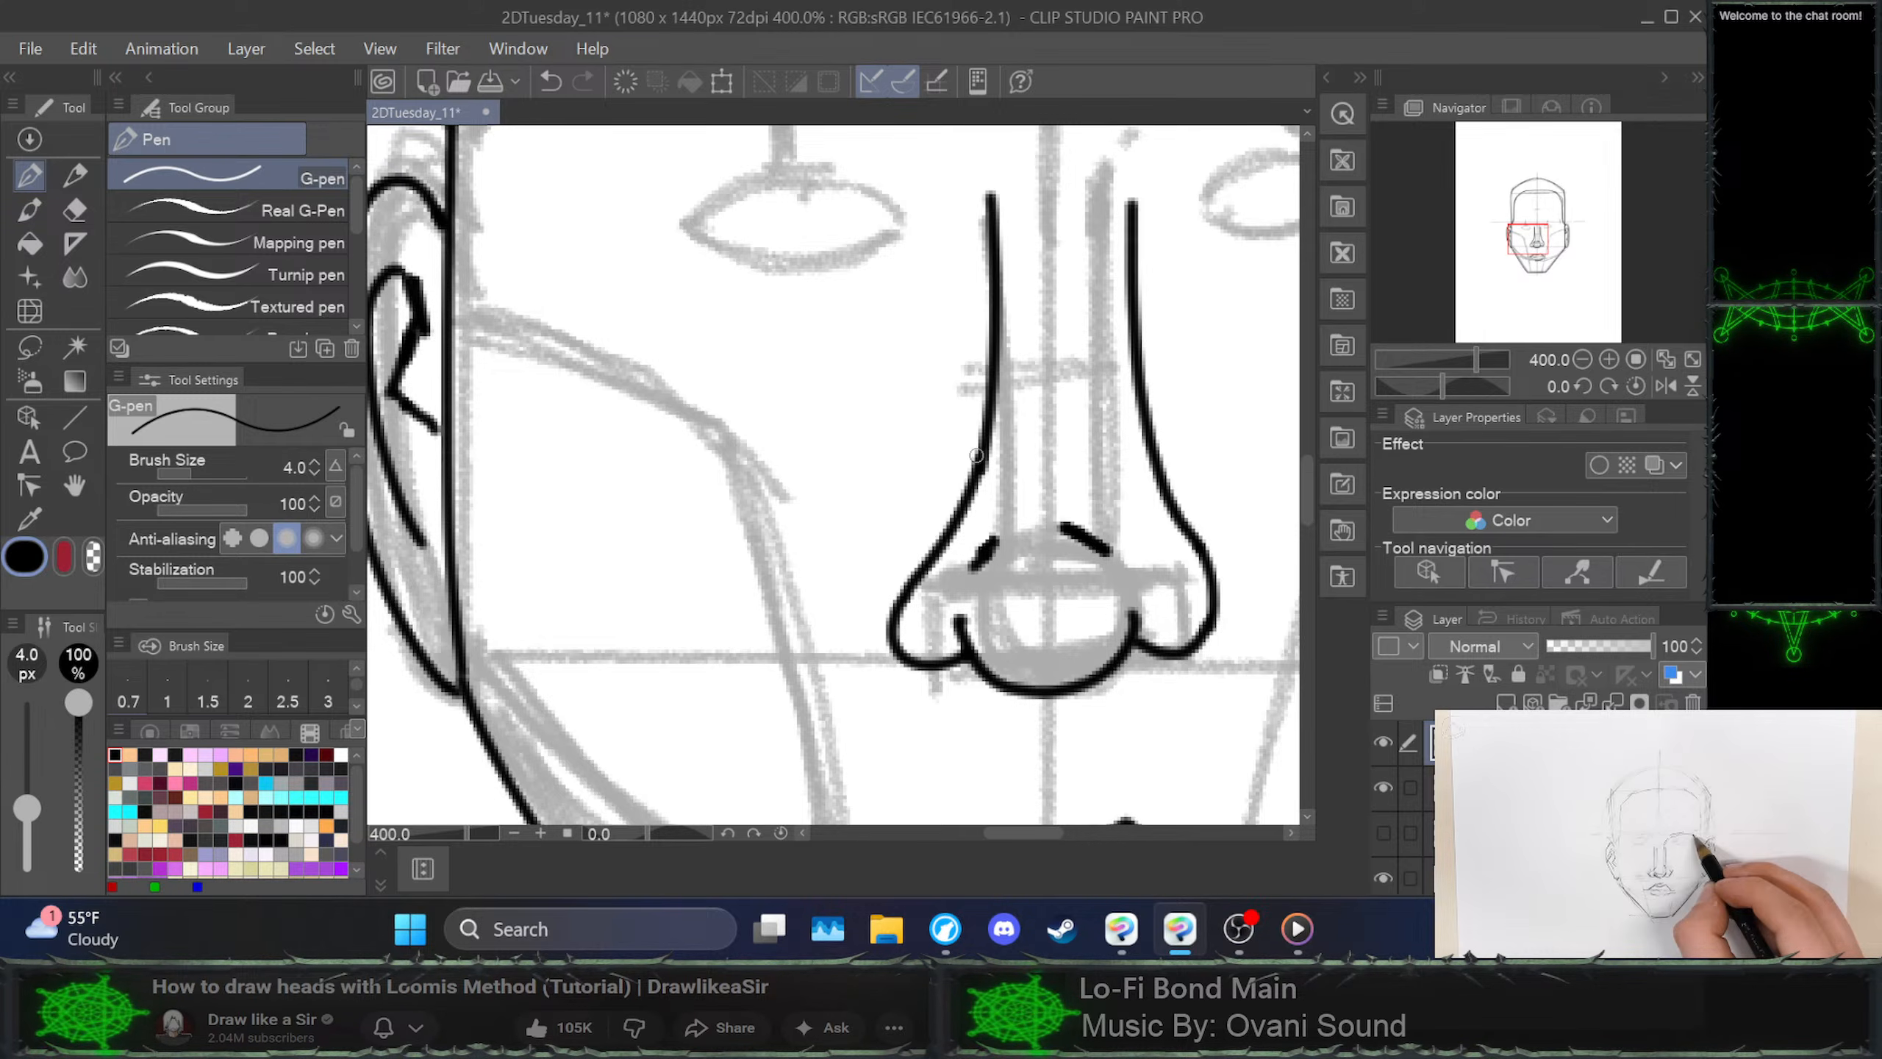
# Erase the right side line of the nose and redraw it closer to the center, flaring out into the right wing
pyautogui.moveTo(1213, 582)
pyautogui.mouseDown()
pyautogui.moveTo(1155, 471)
pyautogui.moveTo(1128, 184)
pyautogui.mouseUp()
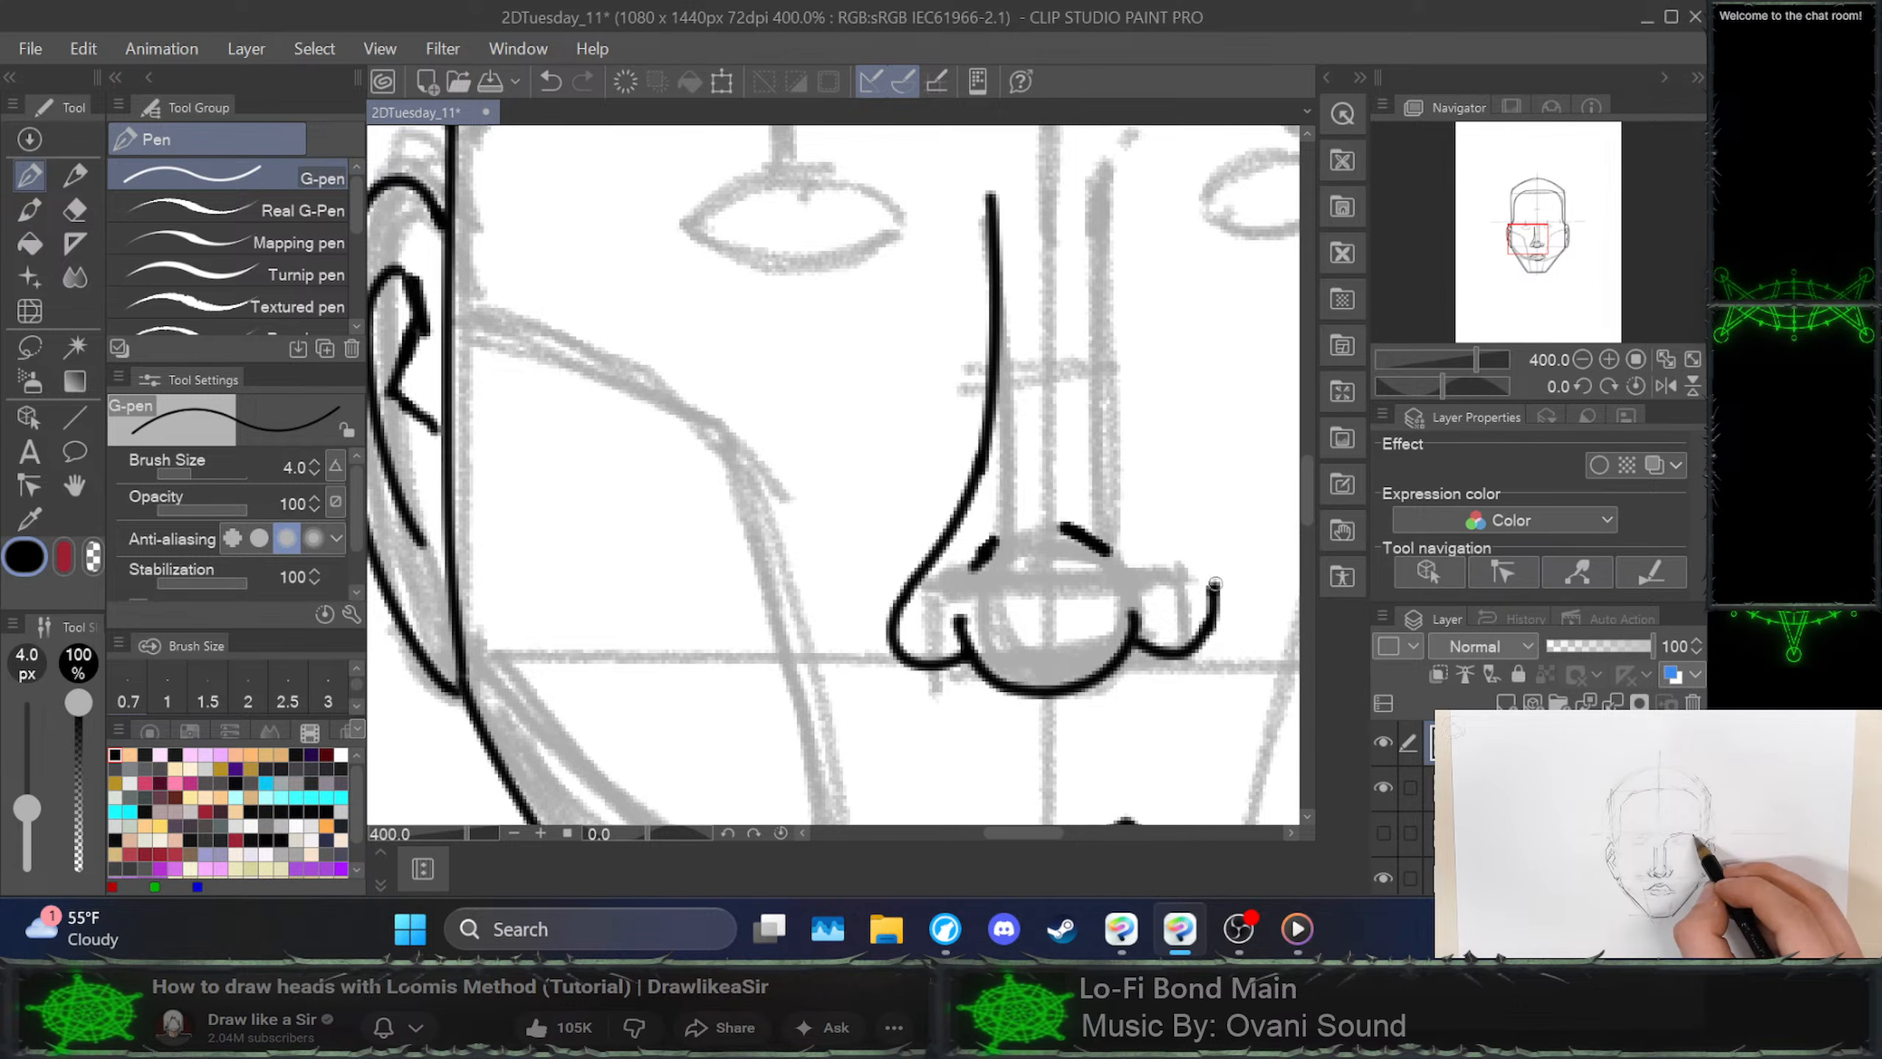
pyautogui.hotkey('ctrl', 'z')
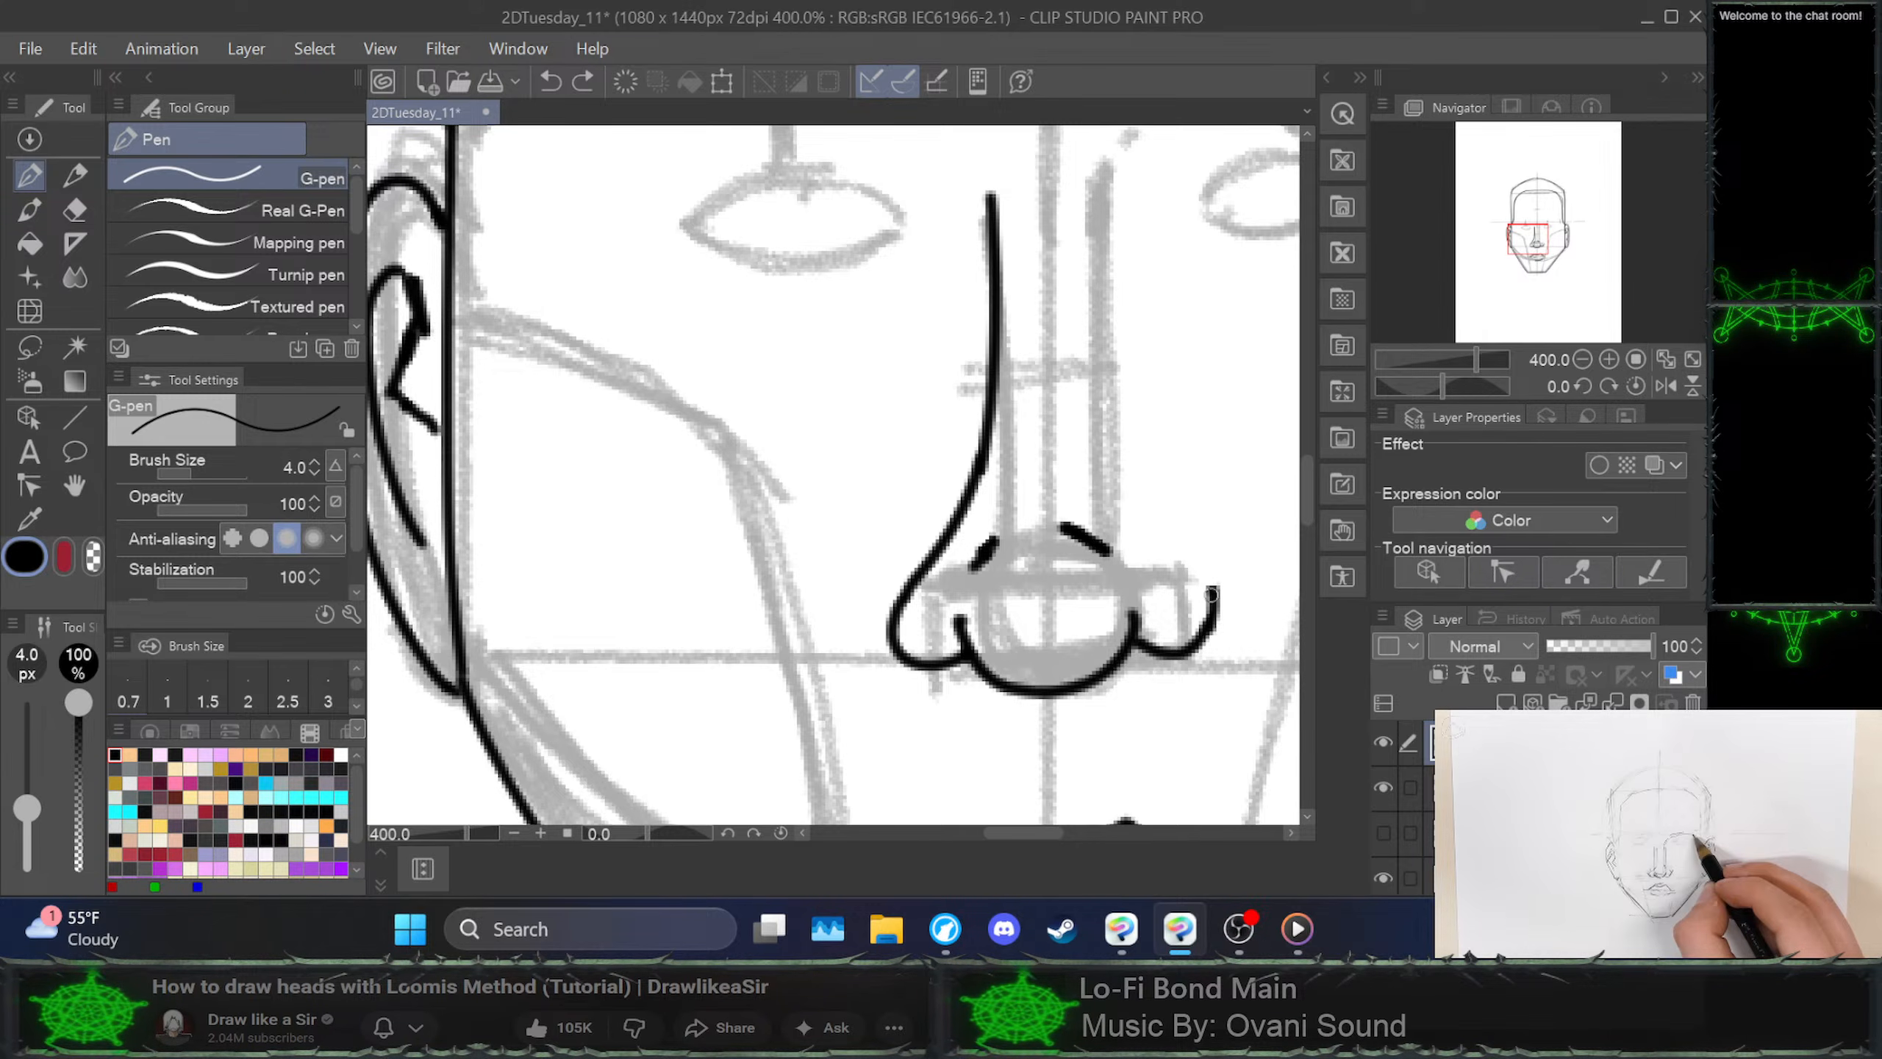
pyautogui.moveTo(1208, 583)
pyautogui.mouseDown()
pyautogui.moveTo(1199, 567)
pyautogui.moveTo(1213, 591)
pyautogui.mouseUp()
pyautogui.hotkey('ctrl', 'z')
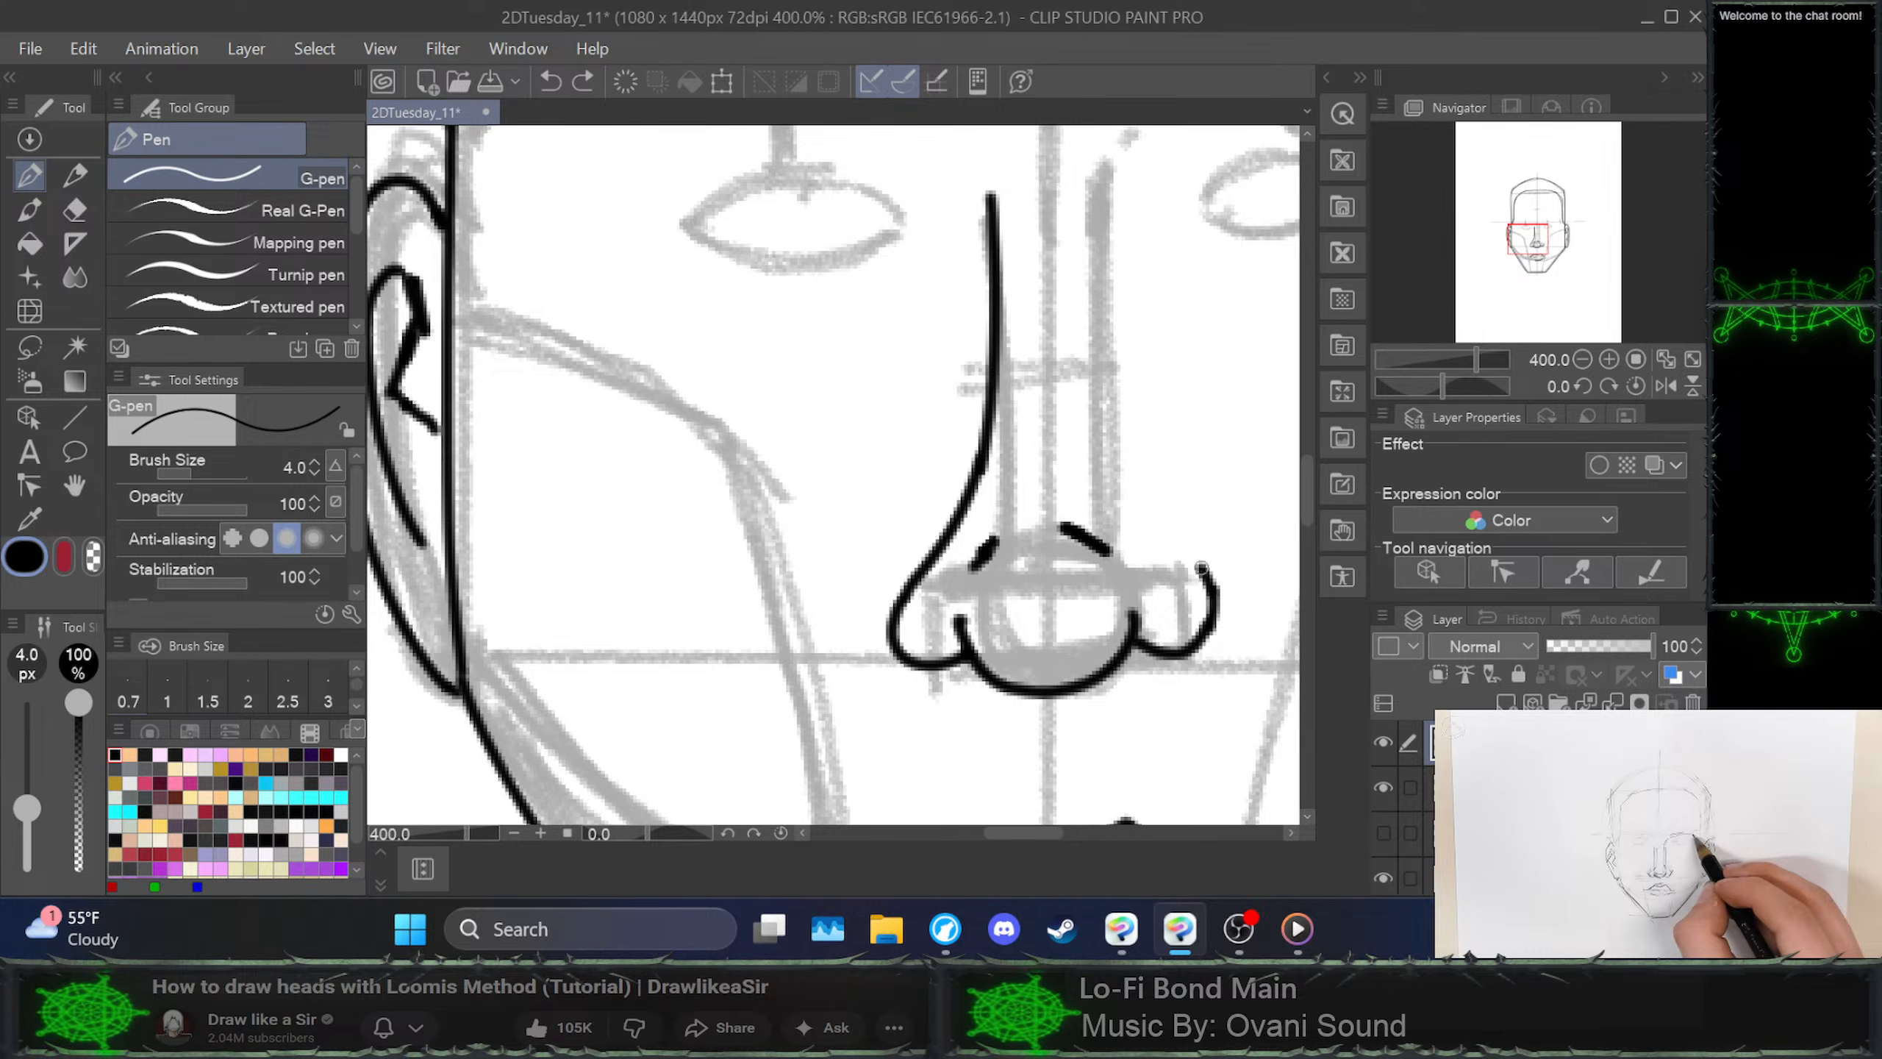
pyautogui.moveTo(1150, 521)
pyautogui.mouseDown()
pyautogui.moveTo(1109, 387)
pyautogui.moveTo(1105, 199)
pyautogui.mouseUp()
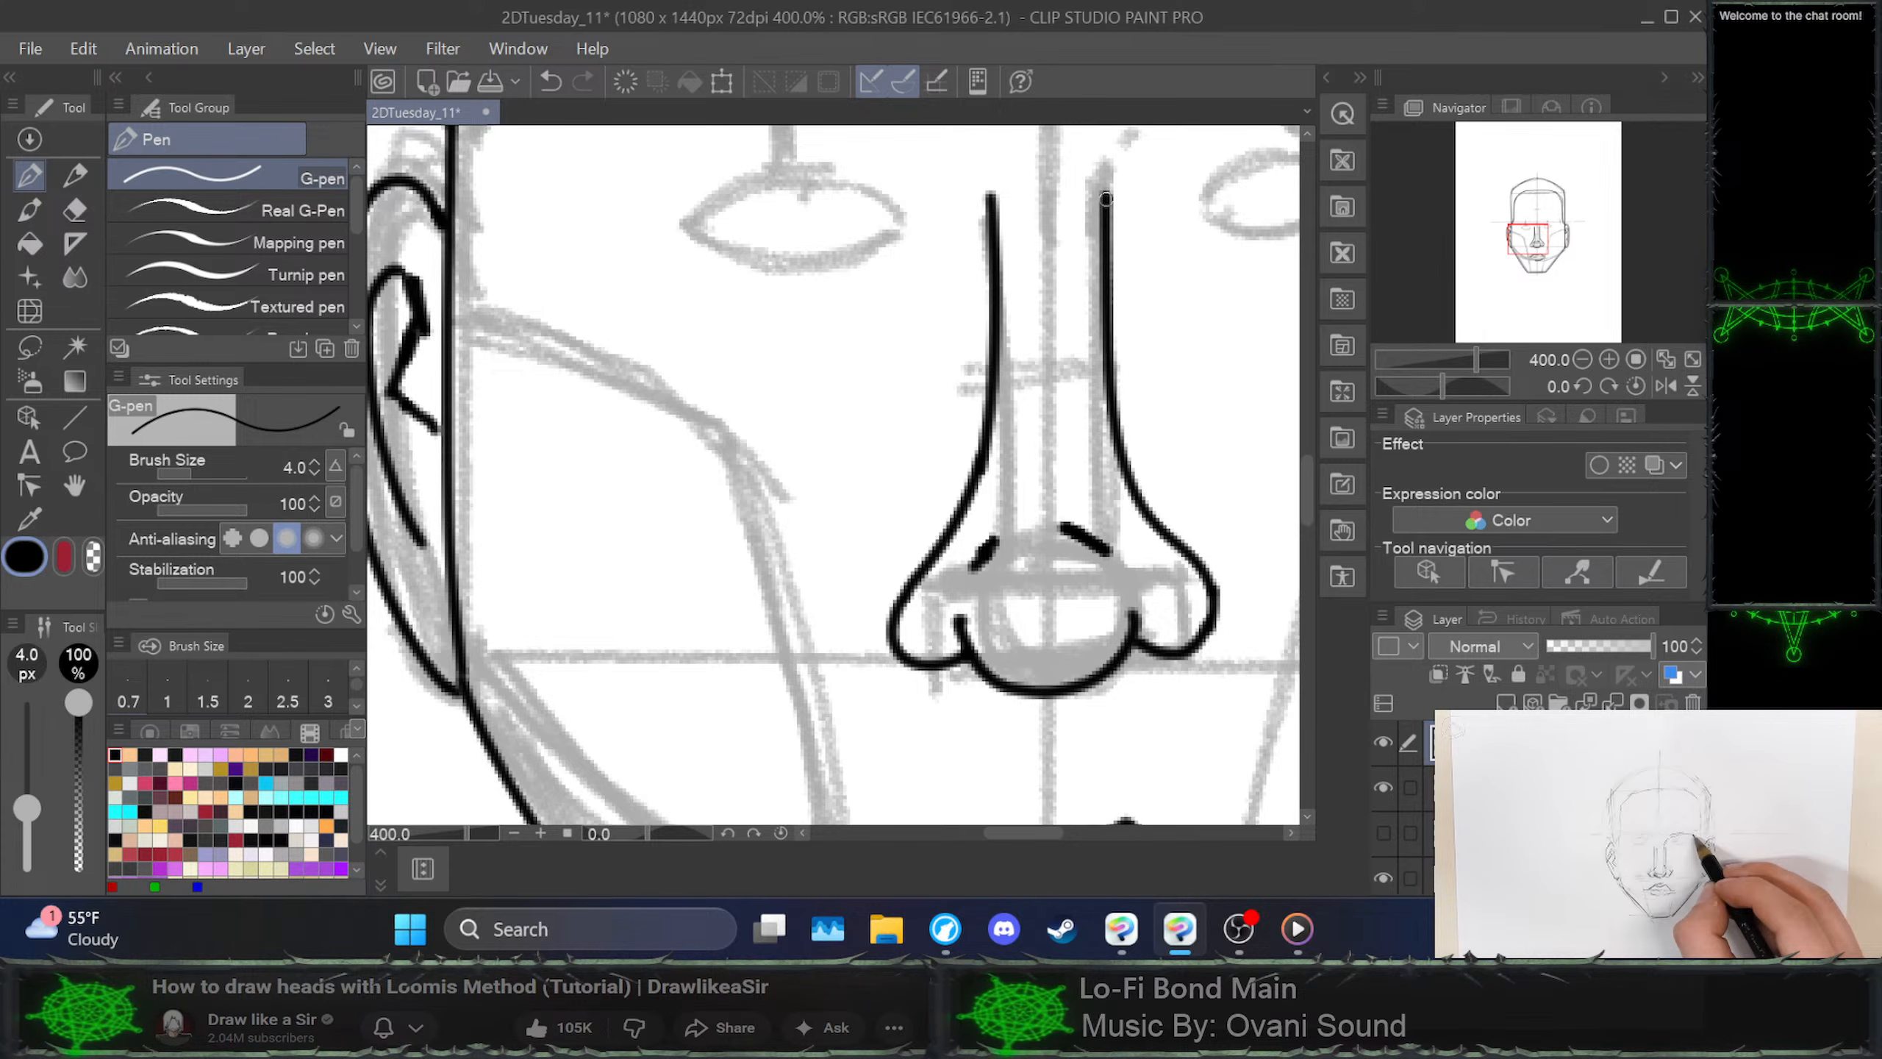
# Close the gap at the chin's right corner, joining the chin line to the right jaw line
pyautogui.scroll(-3, 1155, 391)
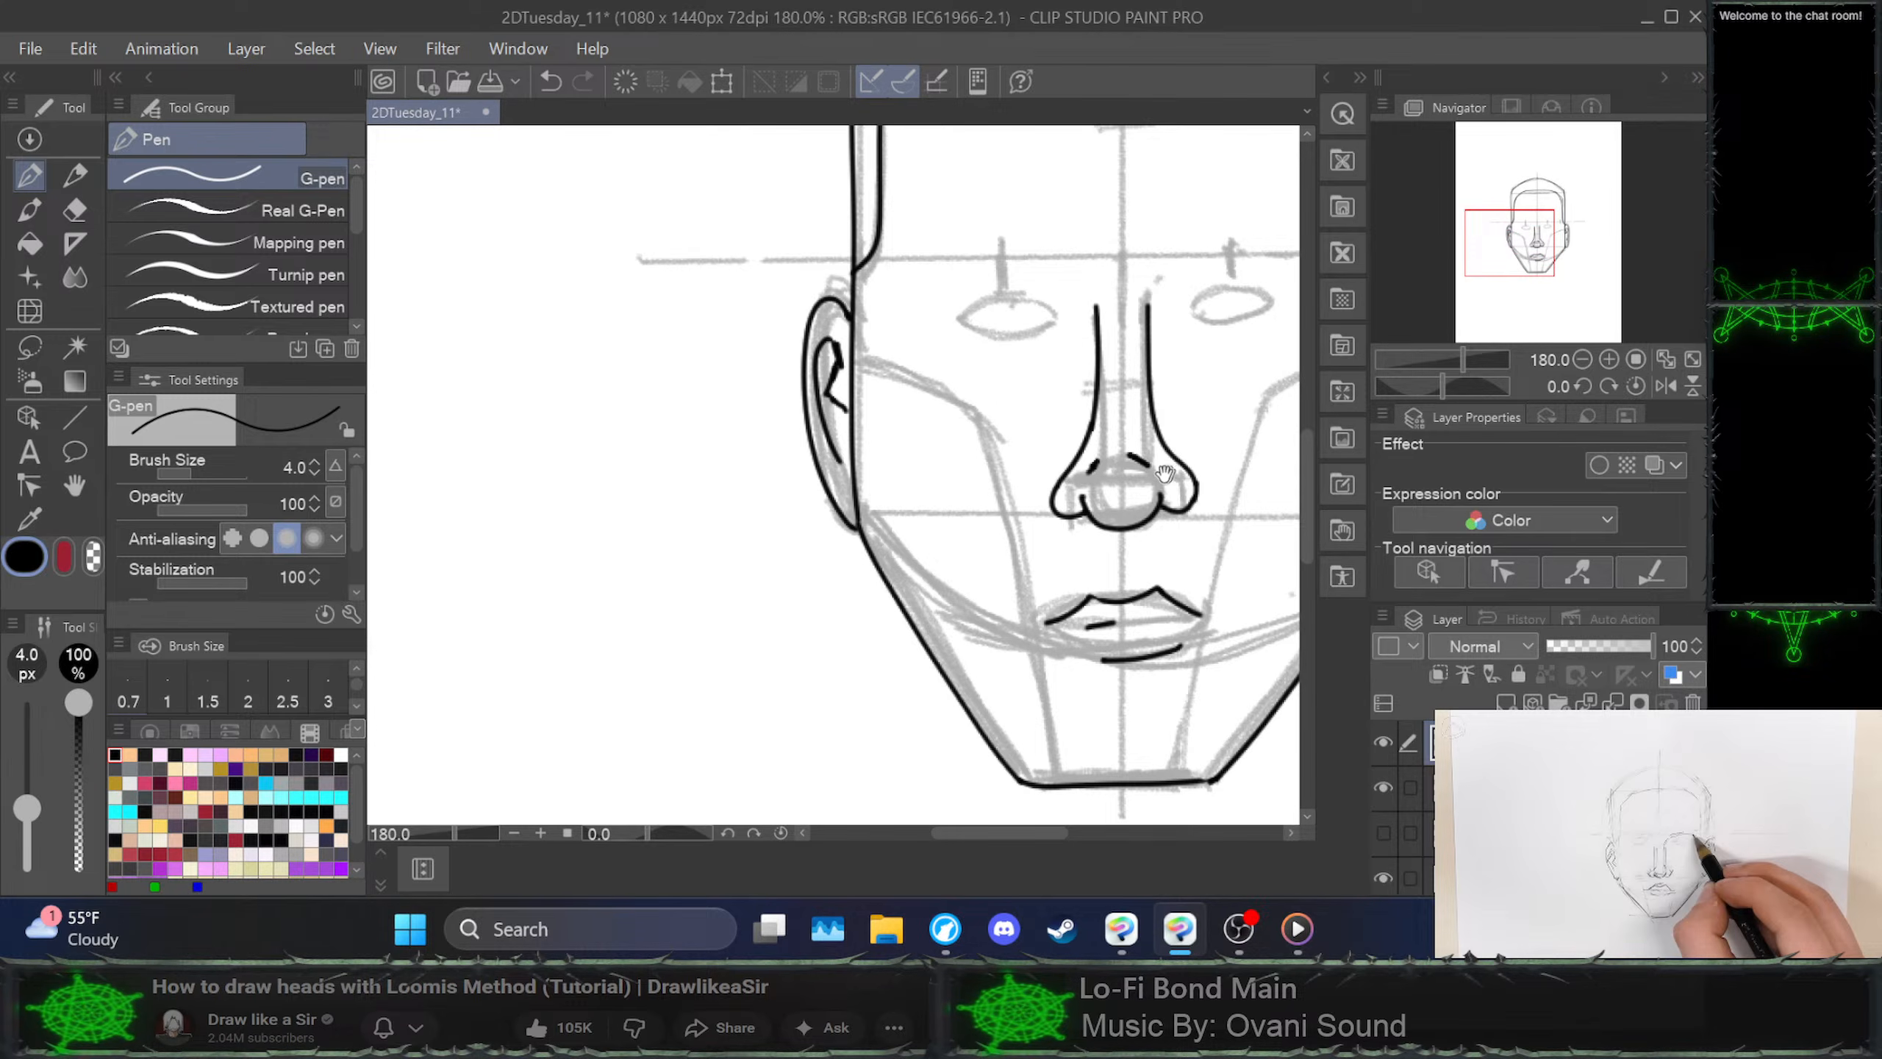
pyautogui.moveTo(1141, 471); pyautogui.dragTo(1001, 338)
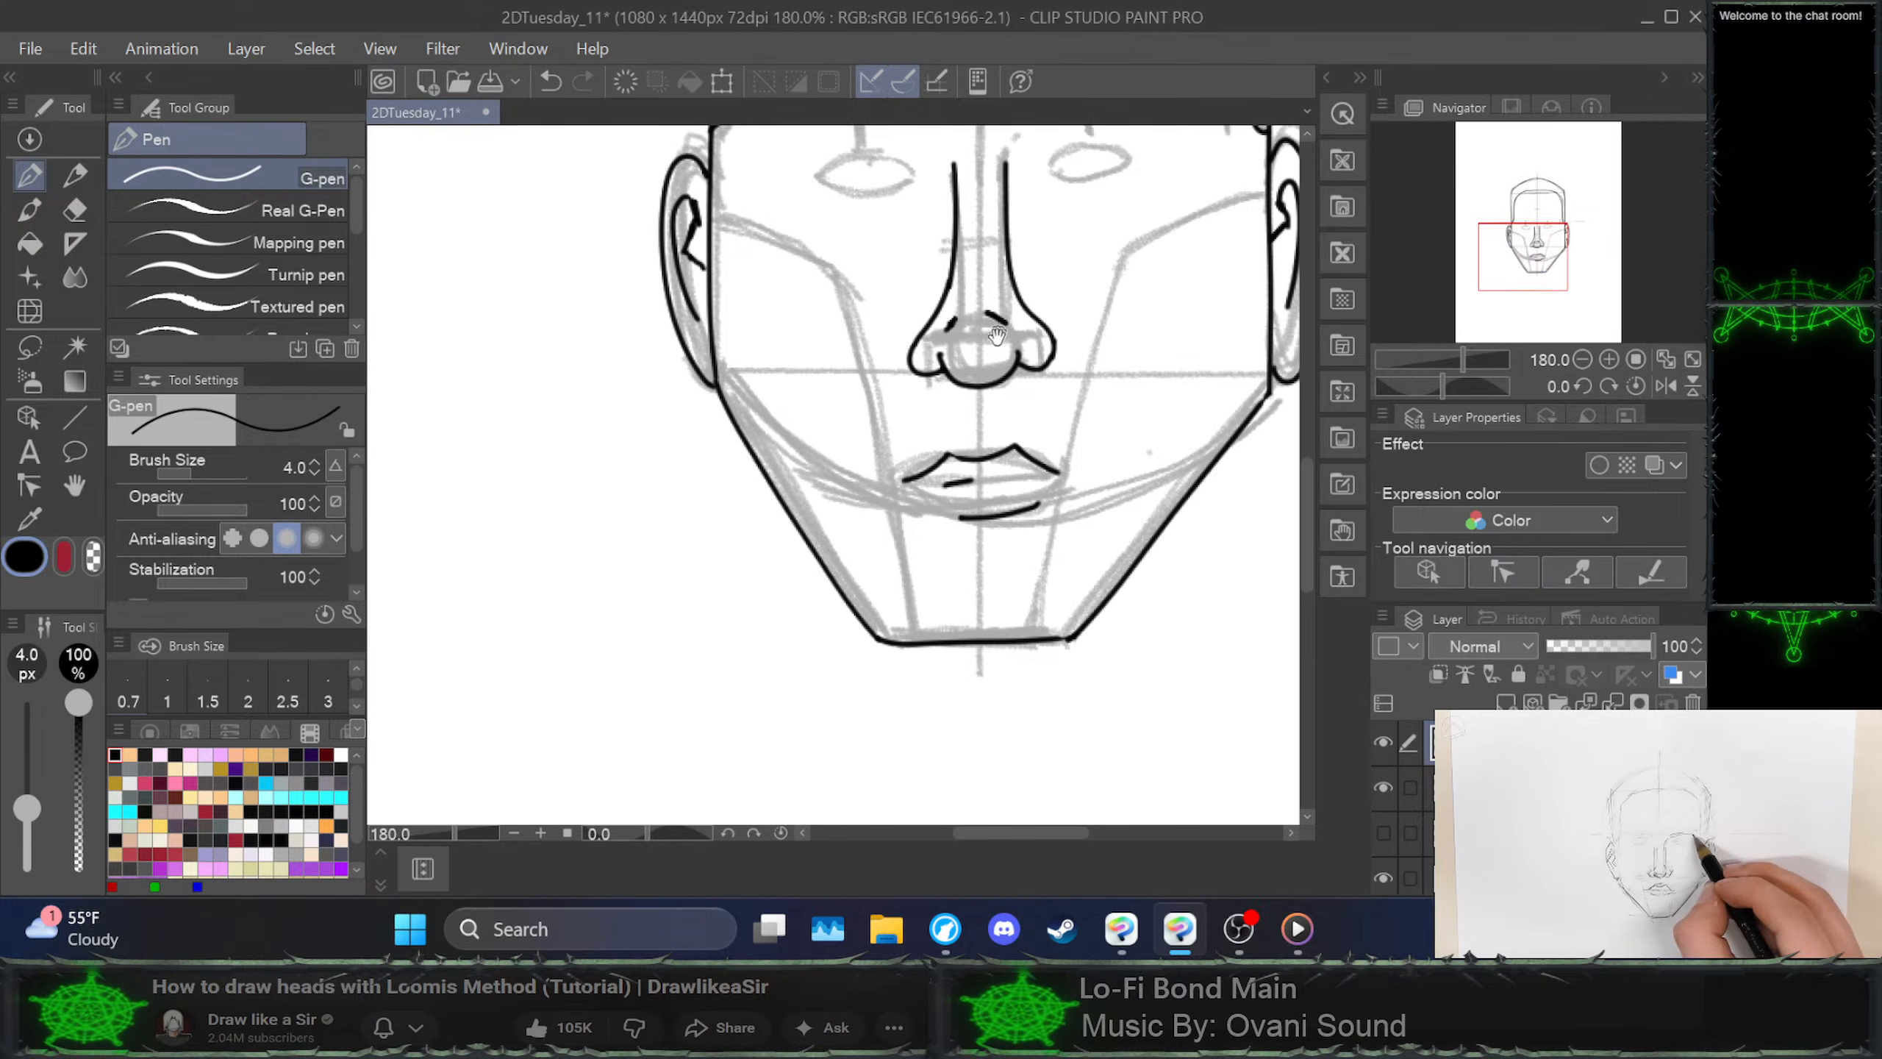
pyautogui.scroll(1, 884, 665)
pyautogui.scroll(3, 896, 652)
pyautogui.scroll(-4, 899, 625)
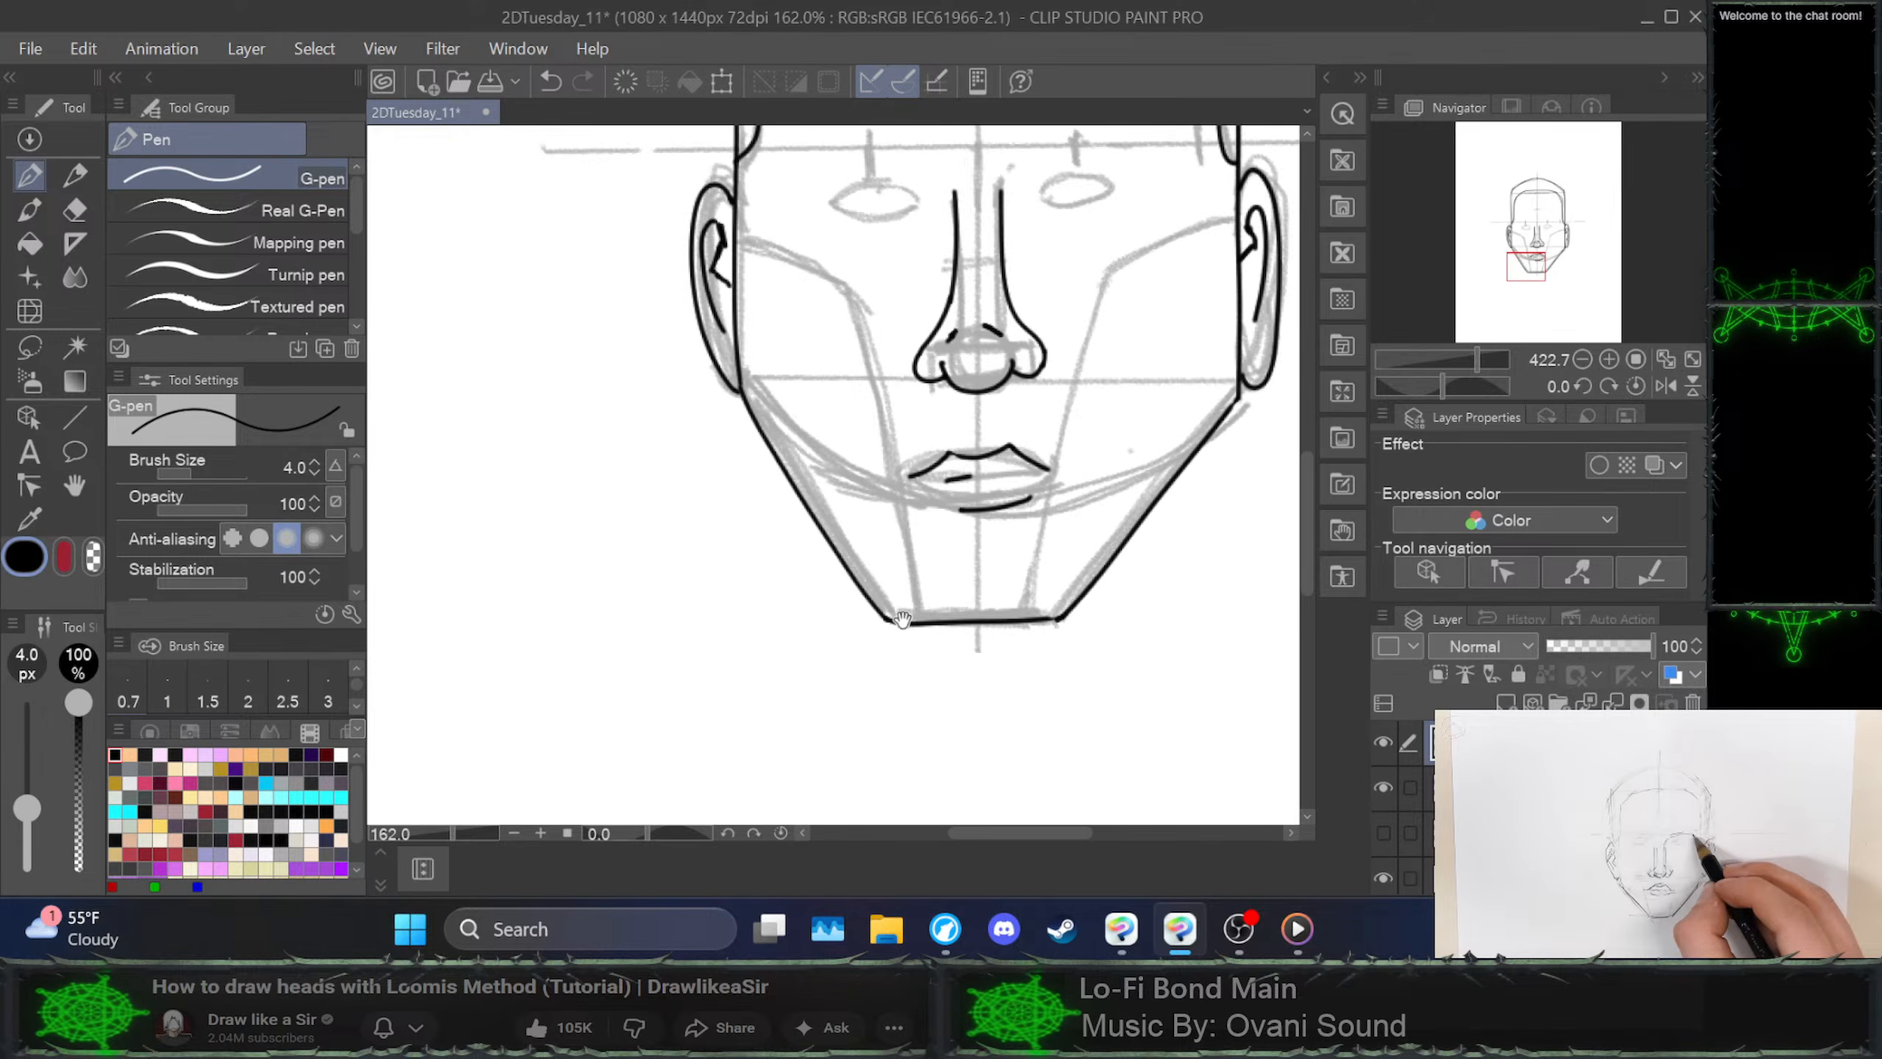
pyautogui.scroll(6, 1081, 619)
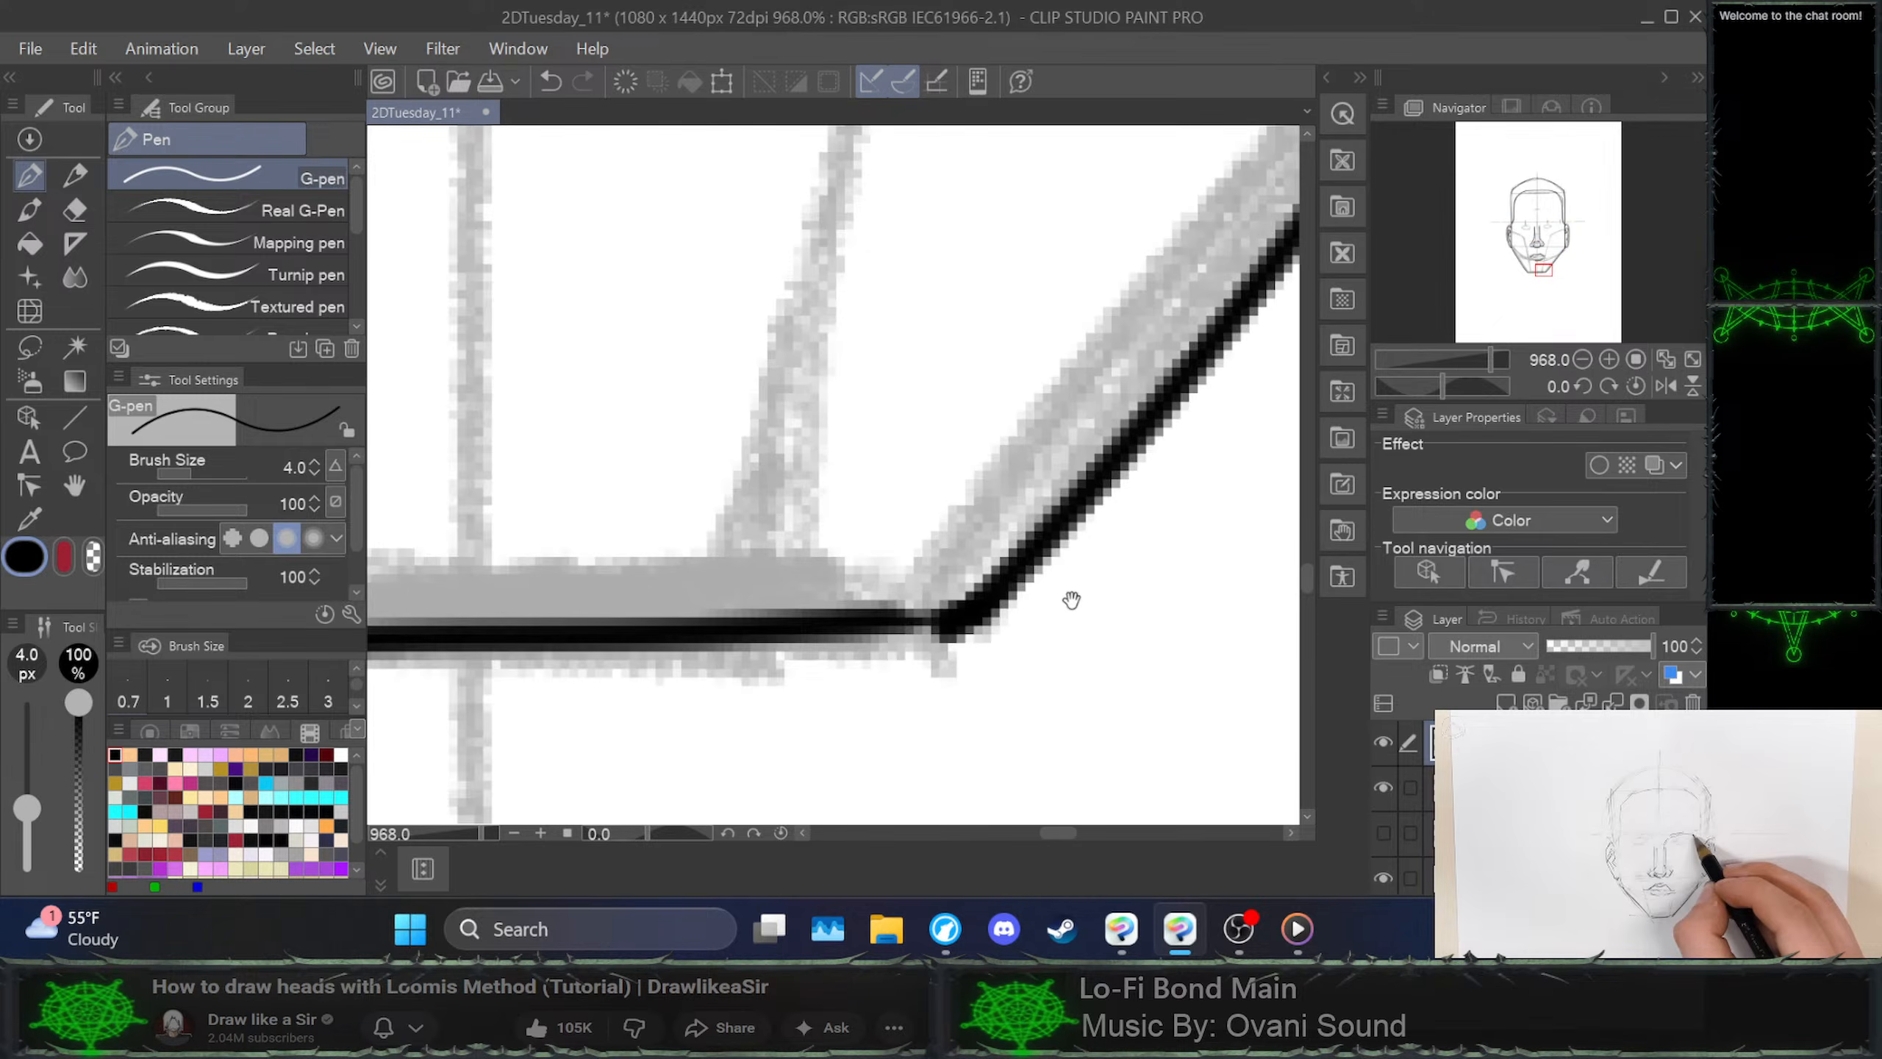
pyautogui.moveTo(914, 627)
pyautogui.mouseDown()
pyautogui.moveTo(933, 625)
pyautogui.moveTo(885, 629)
pyautogui.moveTo(949, 624)
pyautogui.mouseUp()
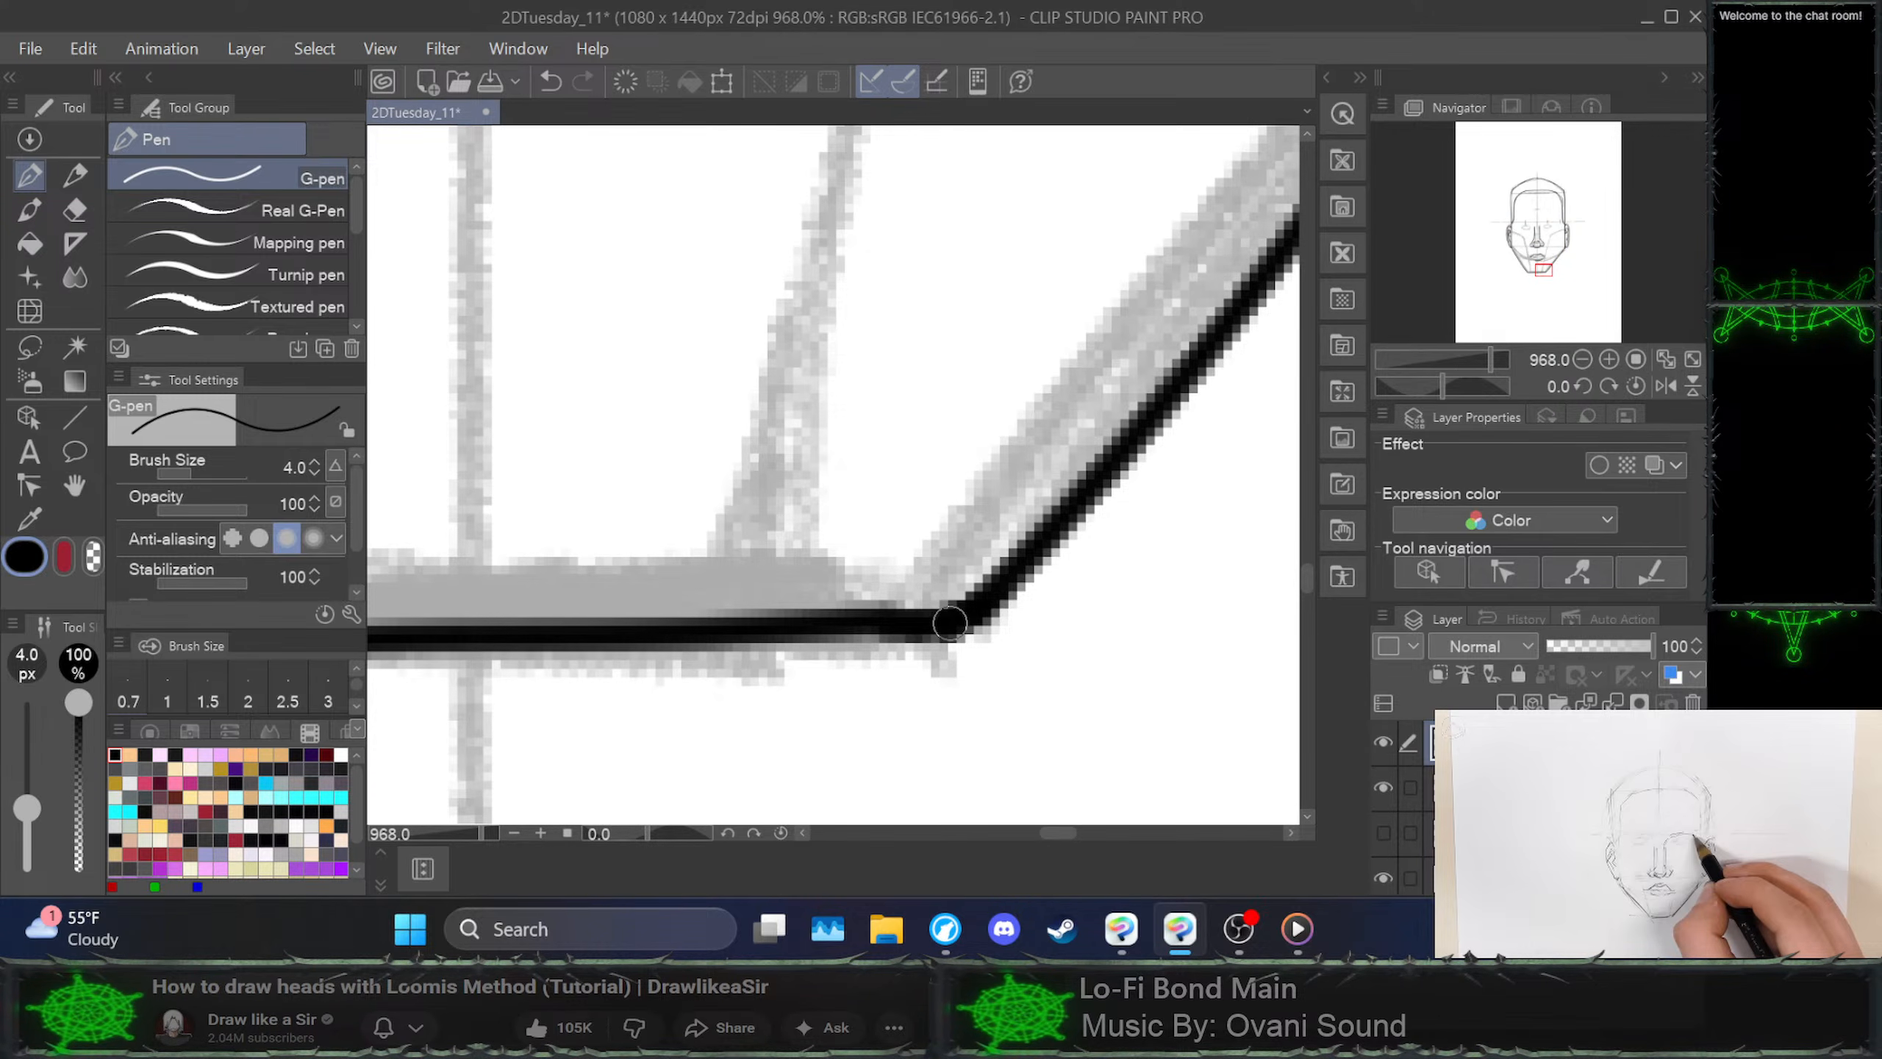
pyautogui.scroll(-2, 1128, 249)
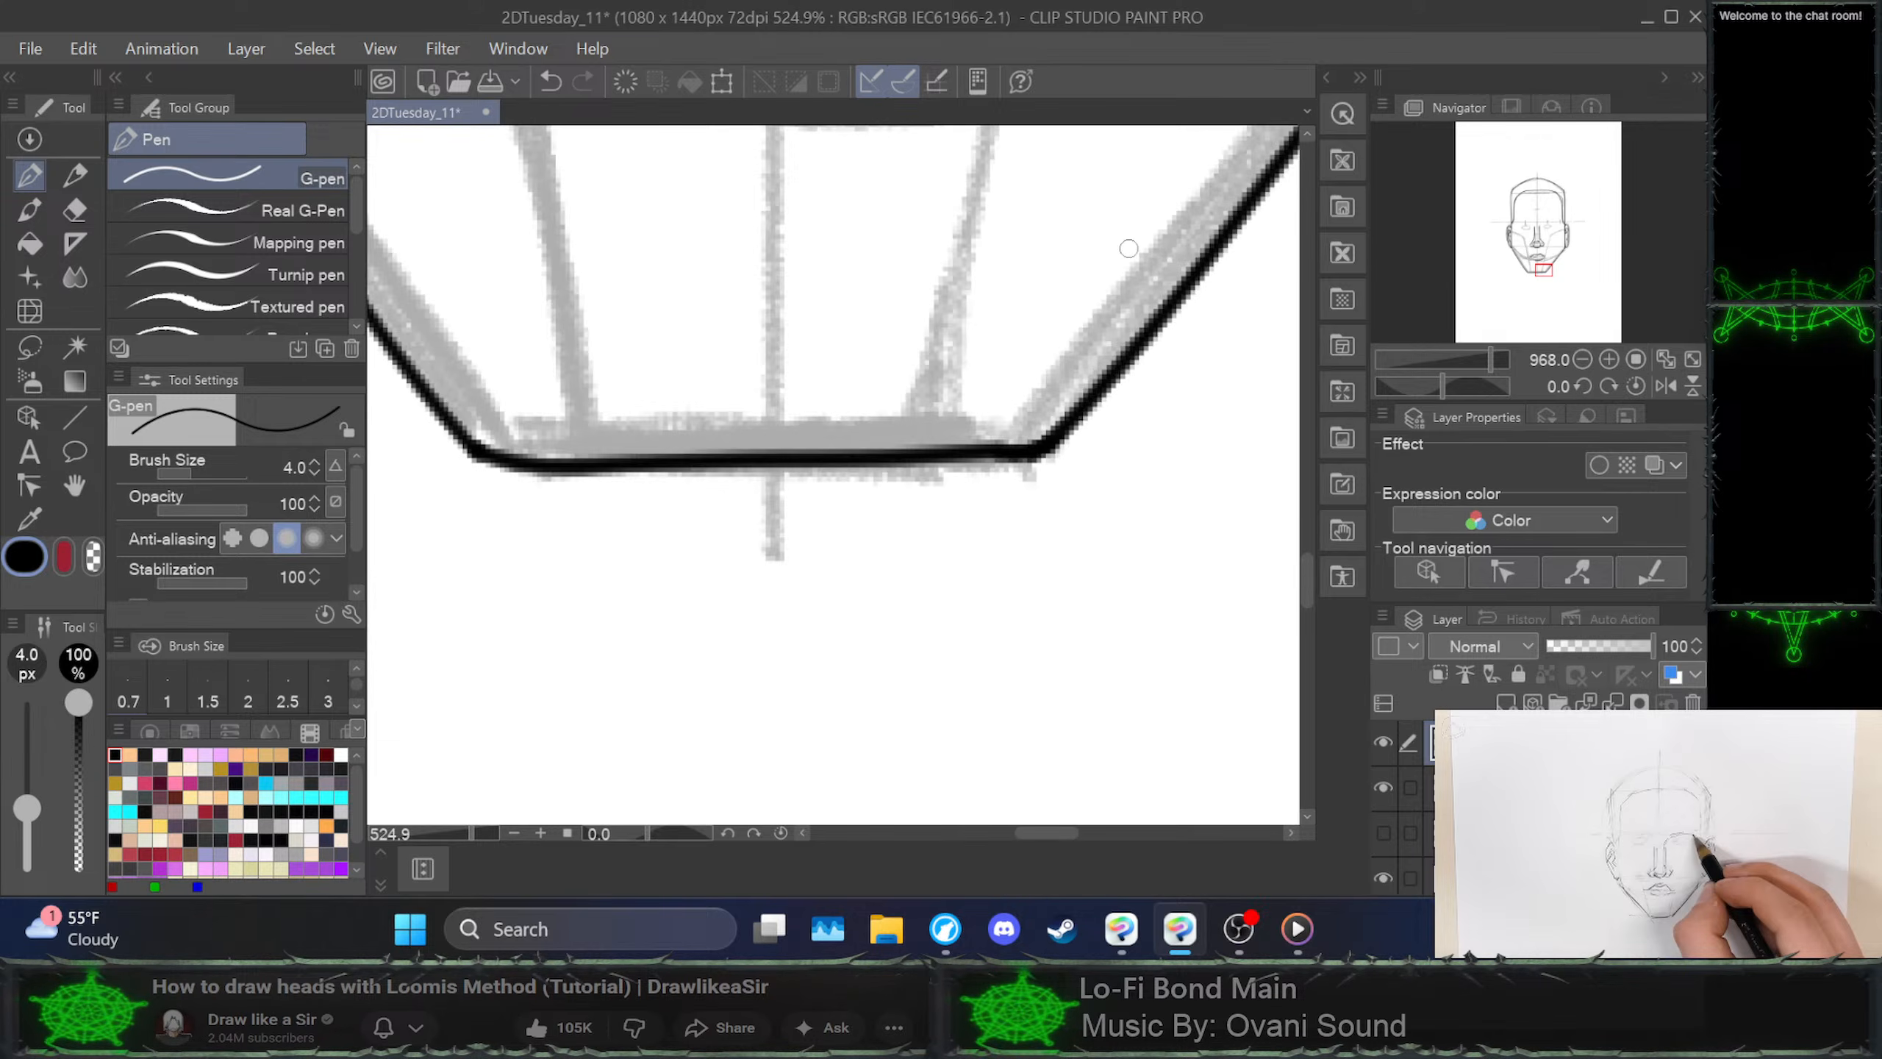
# Join the right jaw line to the side of the head and extend the right earlobe line to meet it
pyautogui.scroll(-5, 1129, 248)
pyautogui.moveTo(895, 600); pyautogui.dragTo(895, 621)
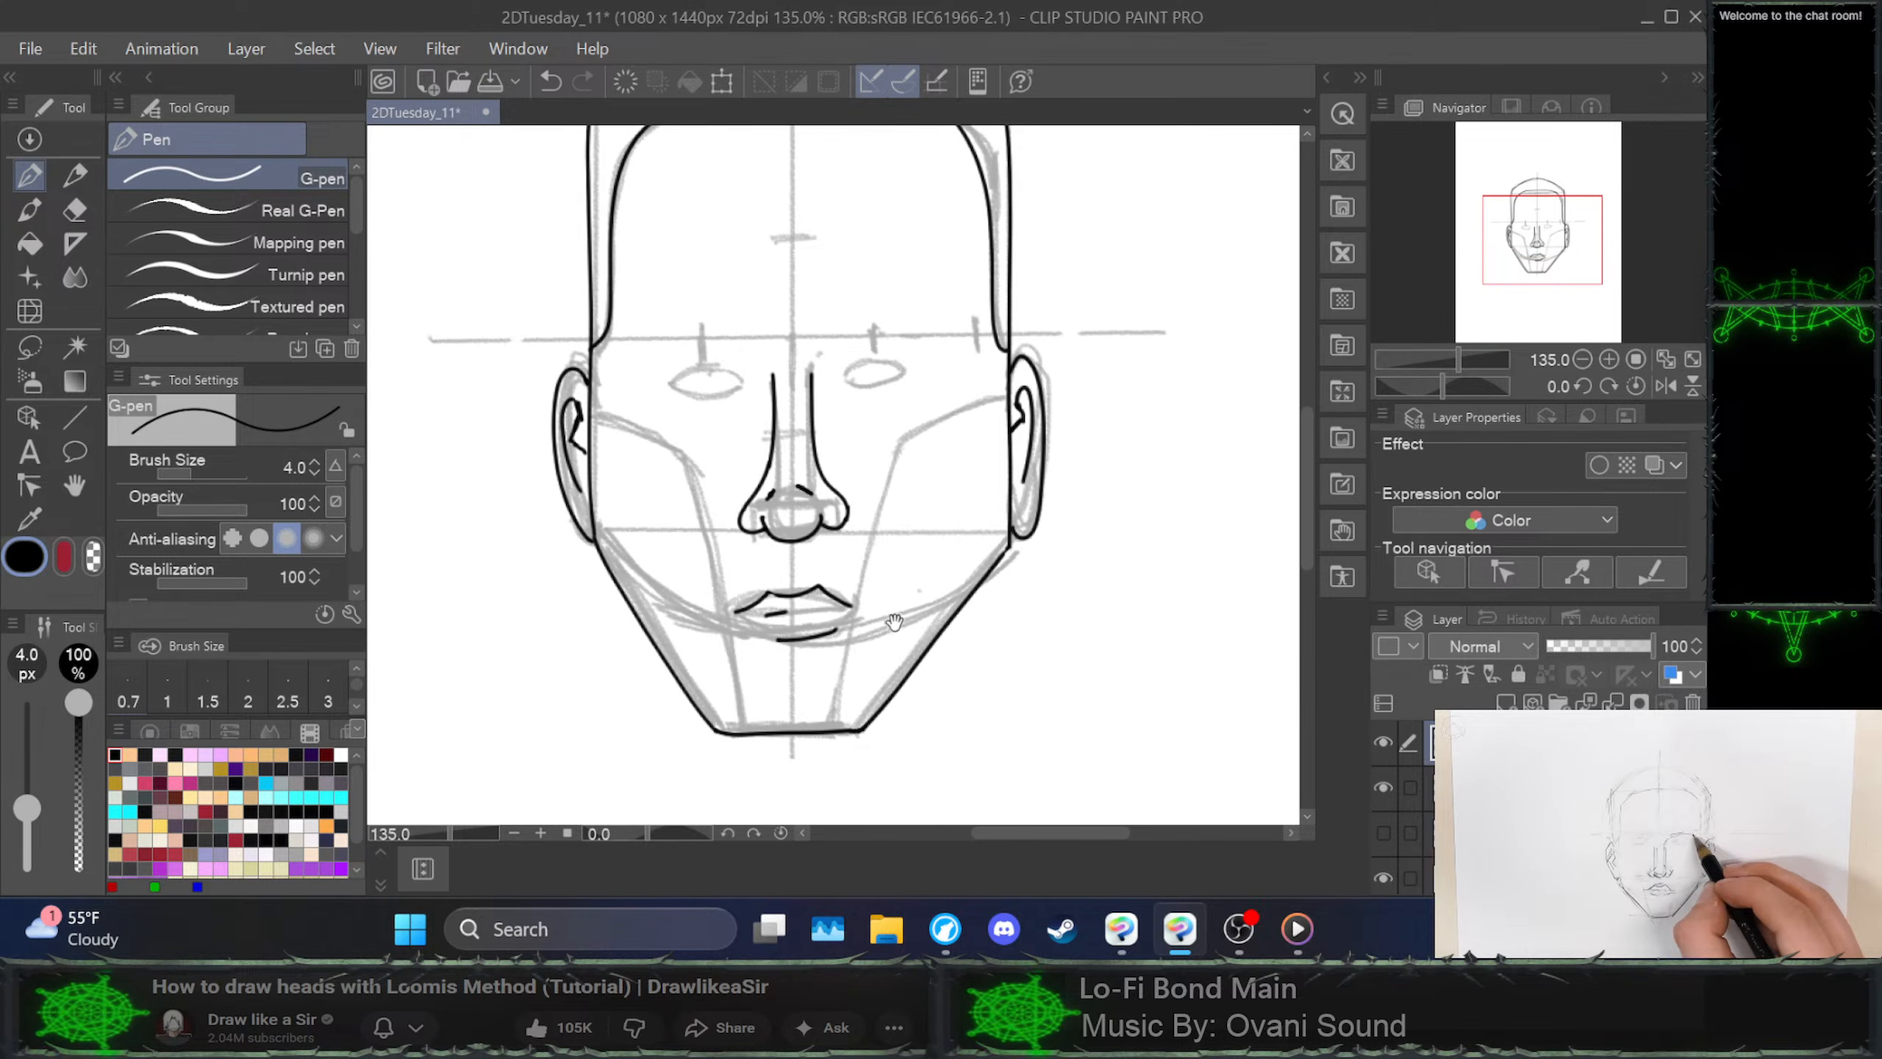
pyautogui.moveTo(875, 365); pyautogui.dragTo(933, 494)
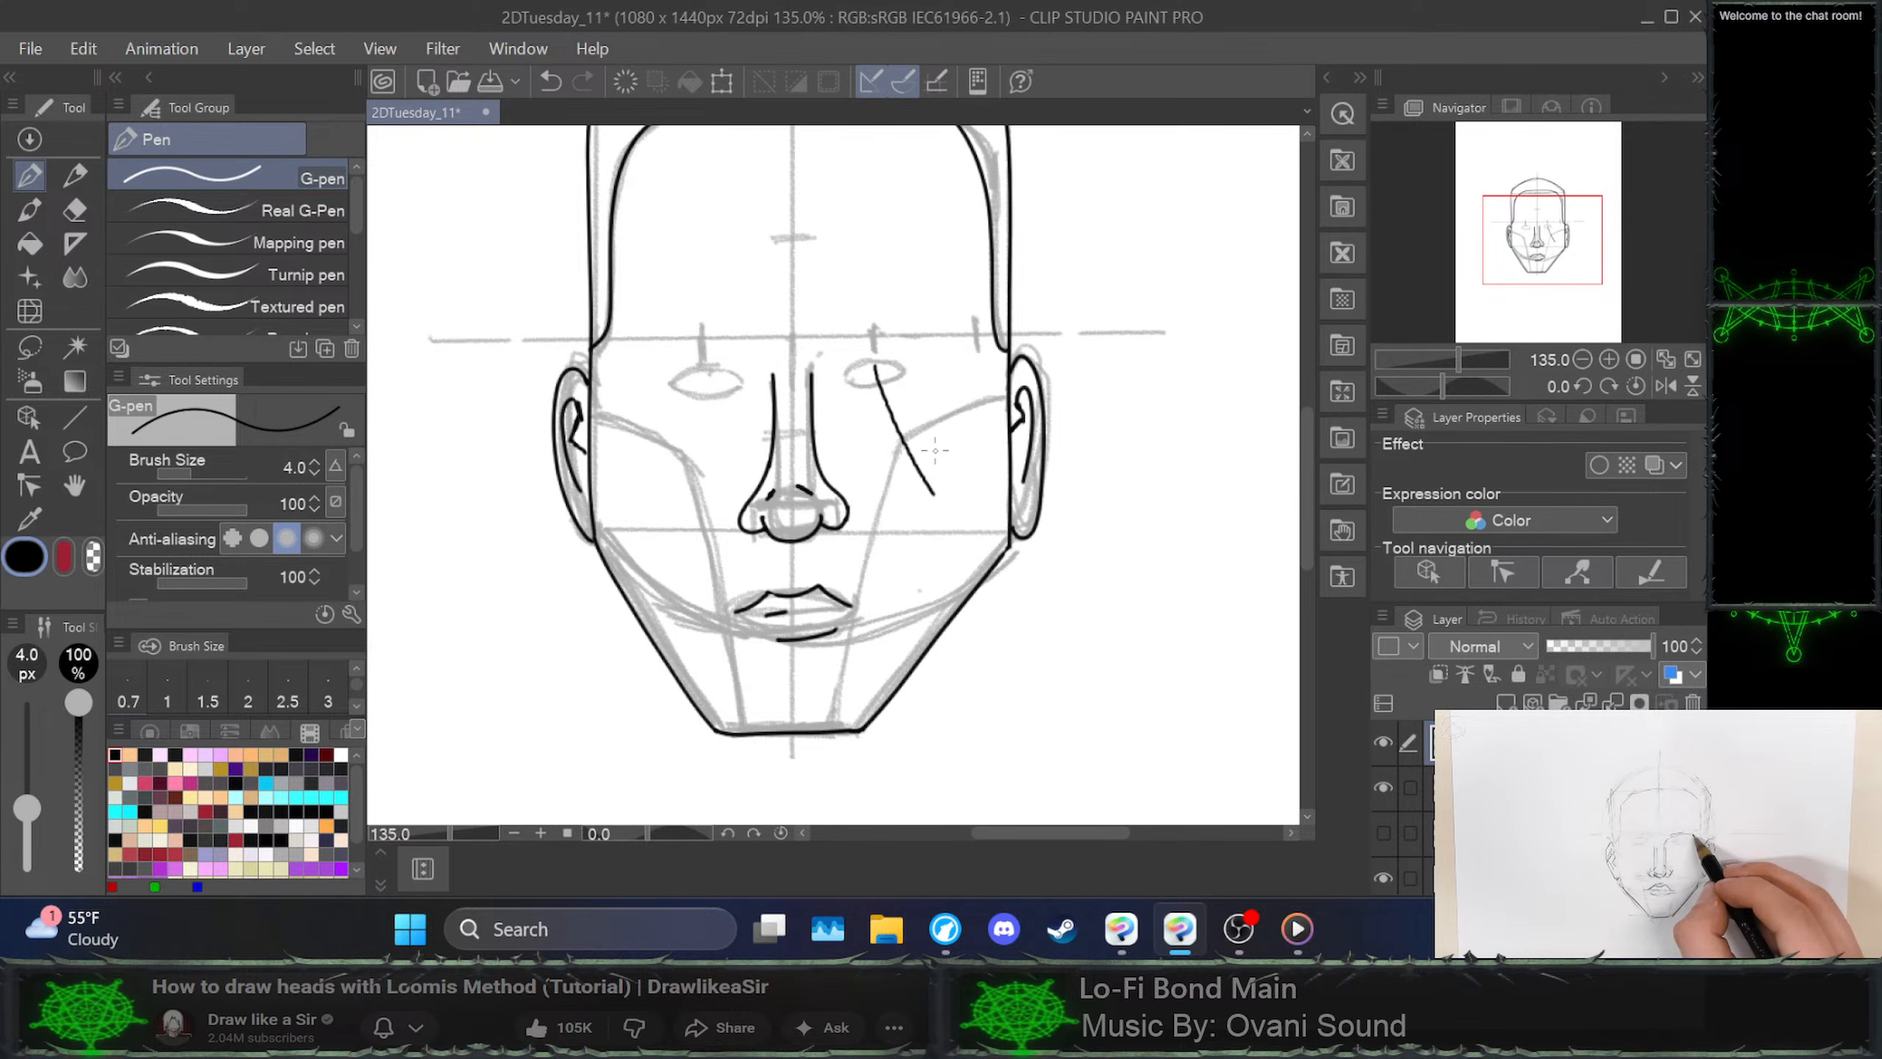
pyautogui.hotkey('ctrl', 'z')
pyautogui.moveTo(892, 292); pyautogui.dragTo(975, 437)
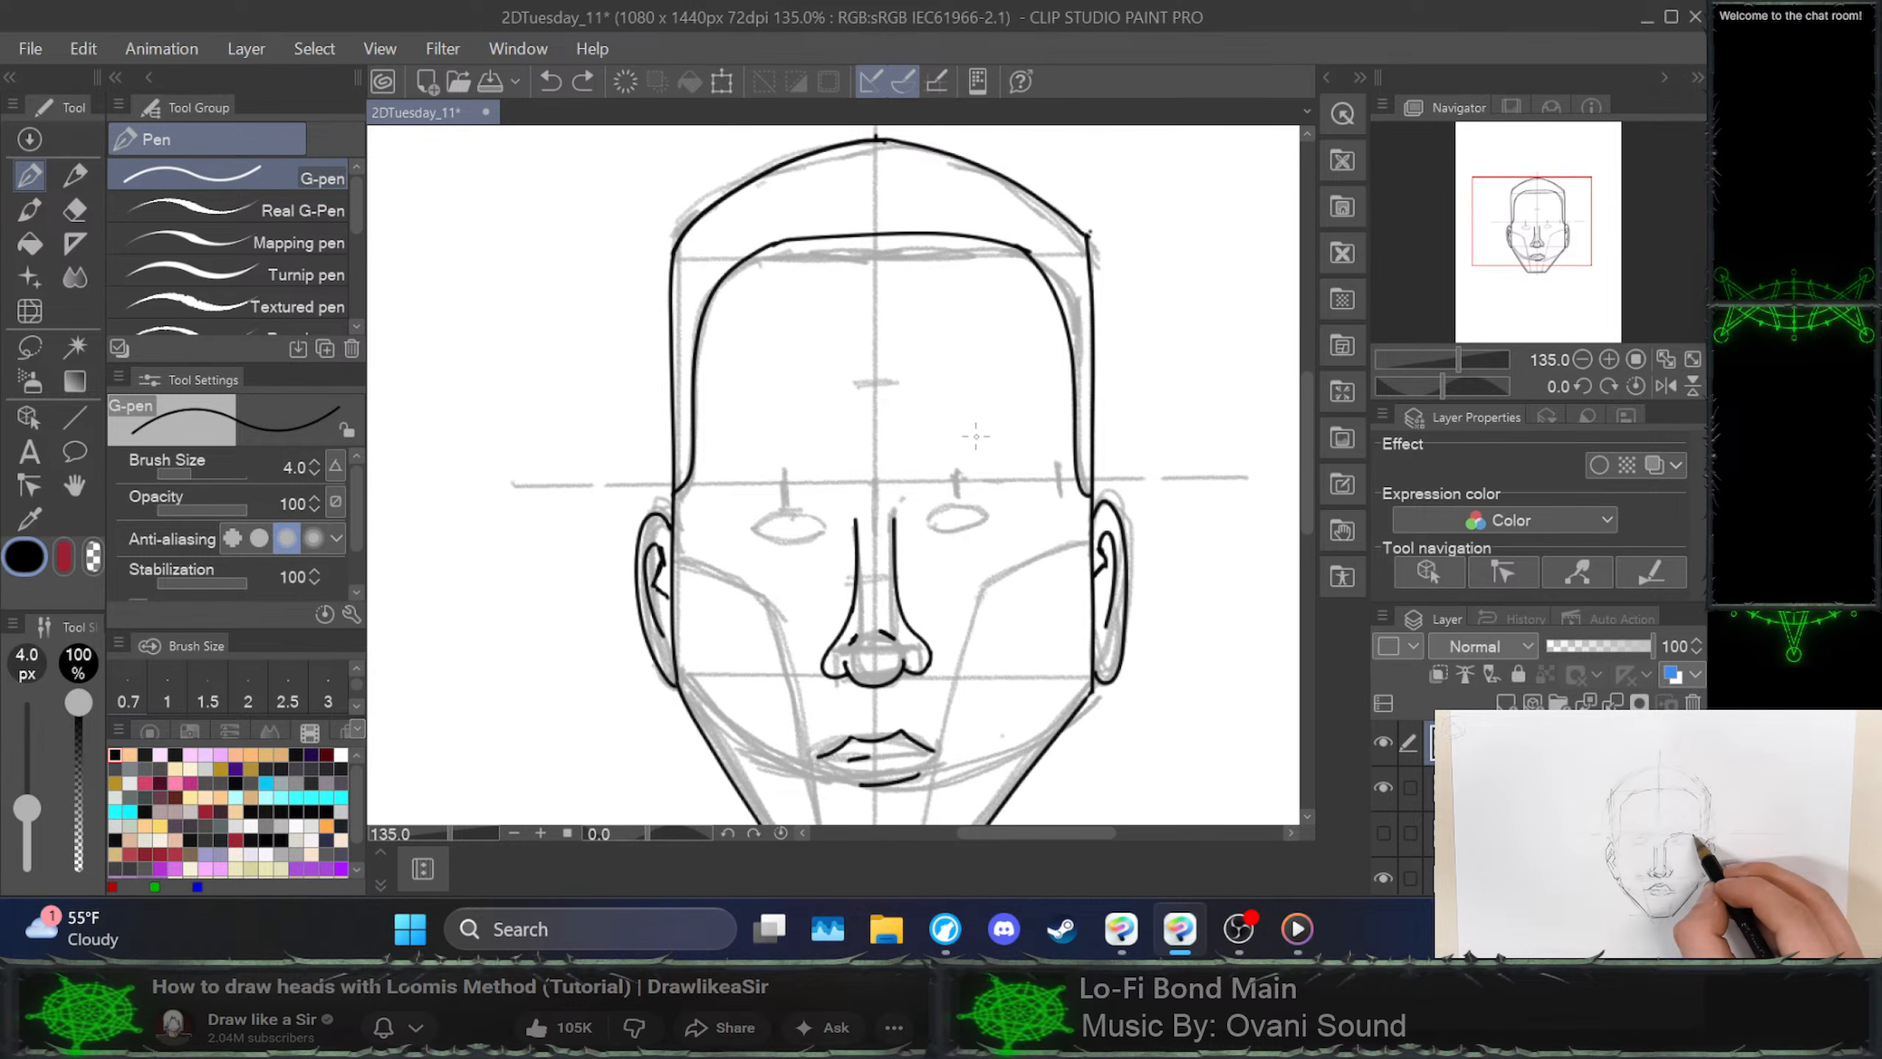
pyautogui.scroll(8, 1097, 482)
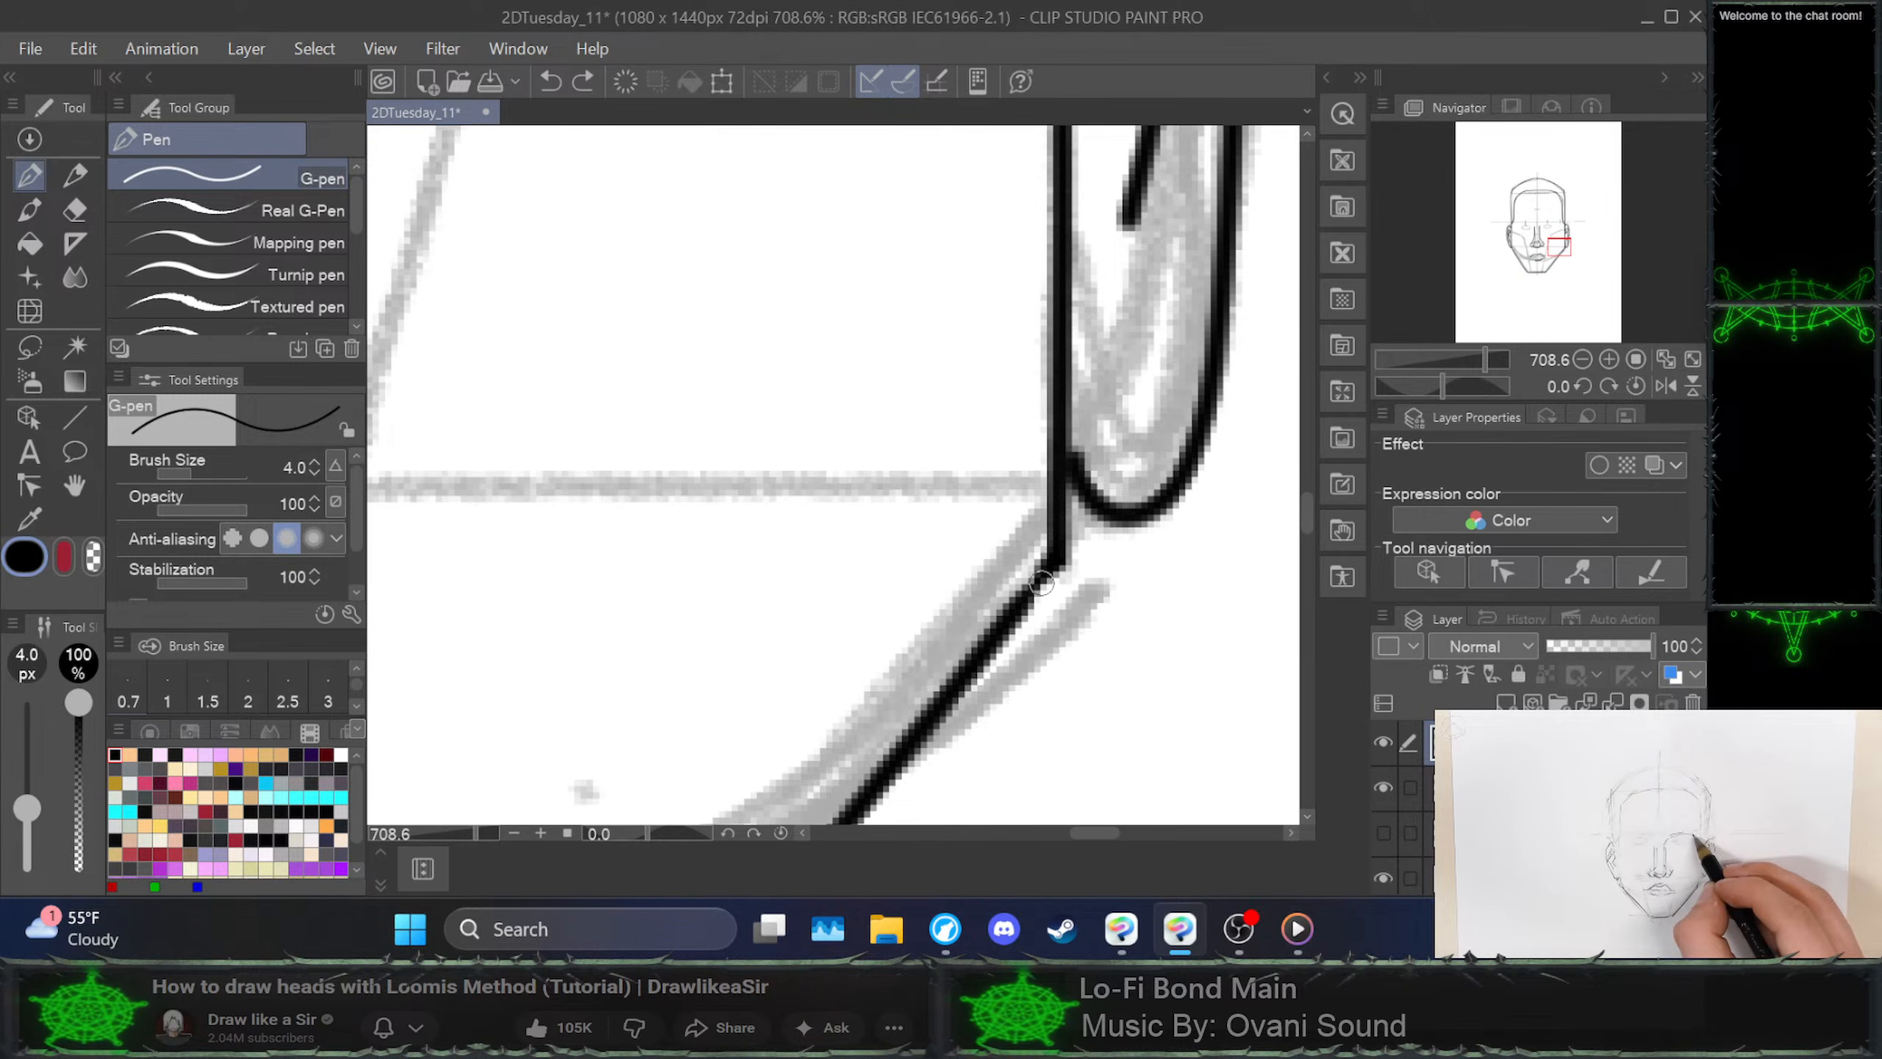
pyautogui.moveTo(1037, 584); pyautogui.dragTo(1046, 569)
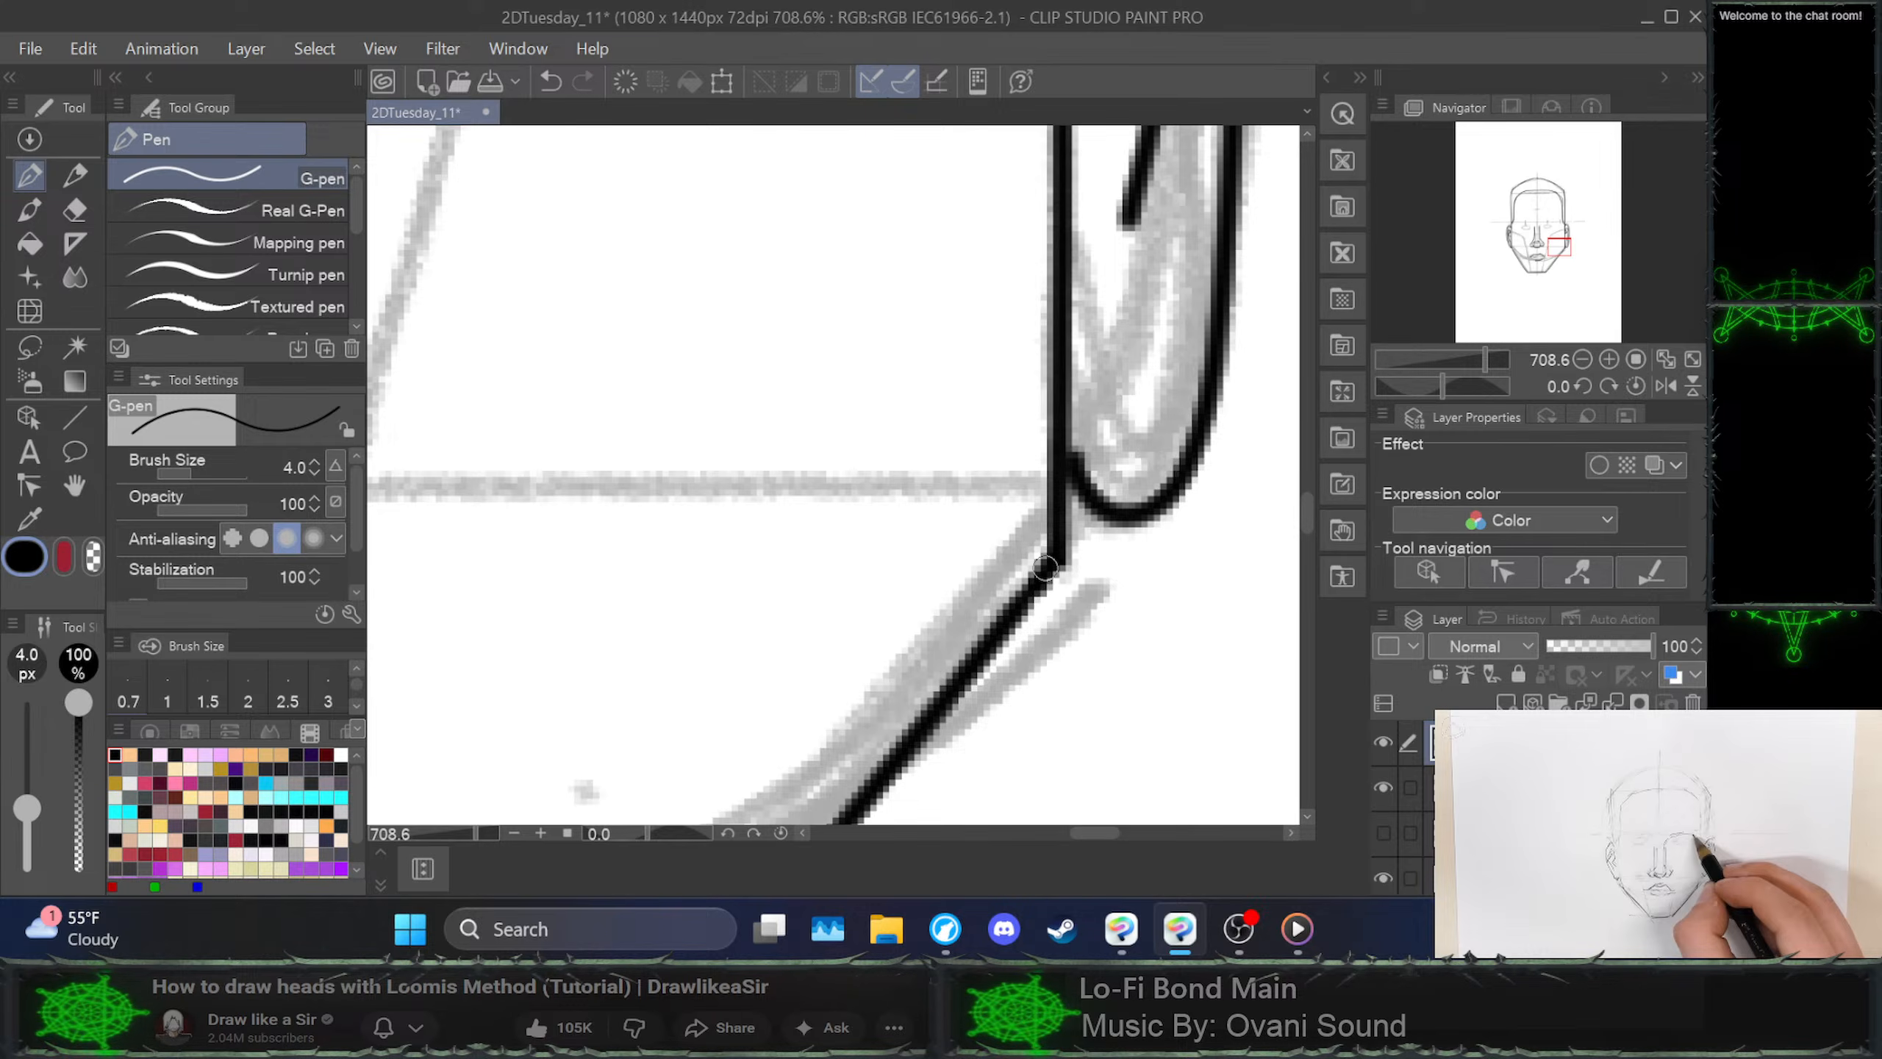
pyautogui.moveTo(1066, 442); pyautogui.dragTo(1077, 468)
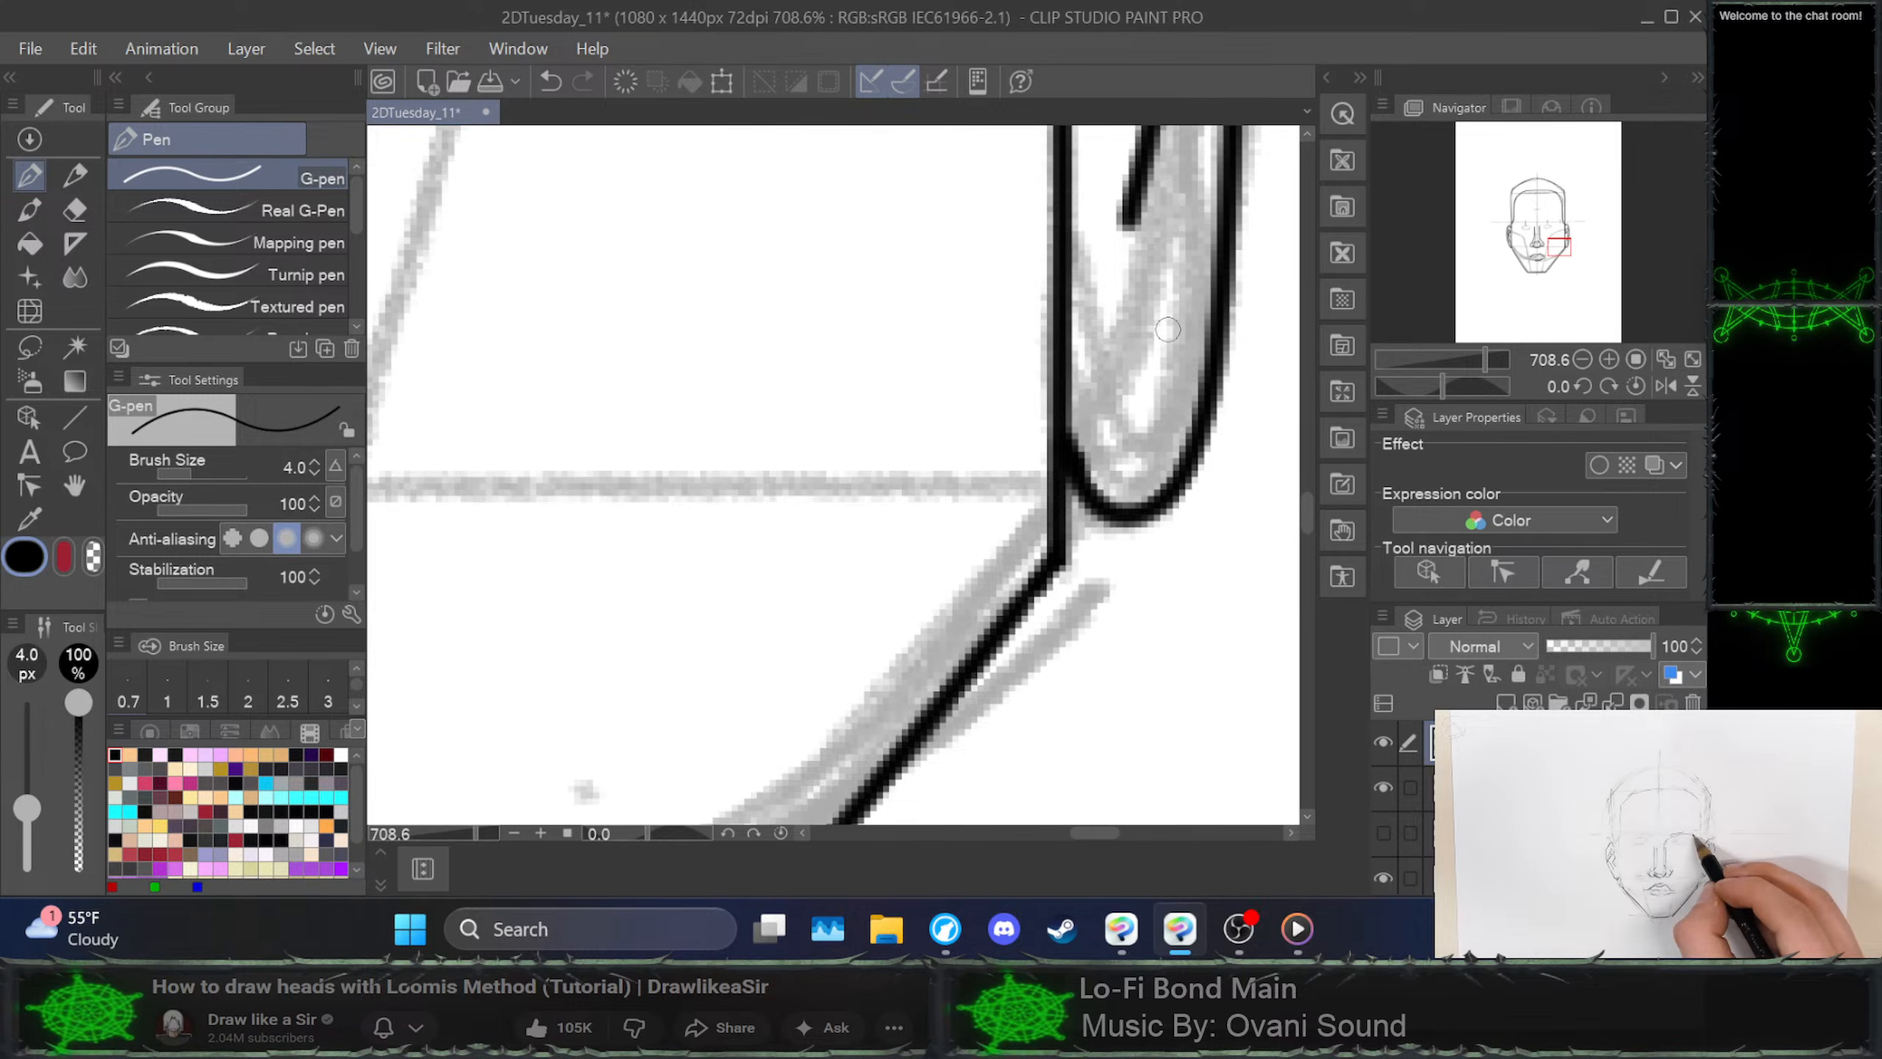
# Erase the kinked upper corner of the right ear's inner fold, redraw it smoothly, and restore the head's side line beside it
pyautogui.moveTo(1154, 225); pyautogui.dragTo(1009, 703)
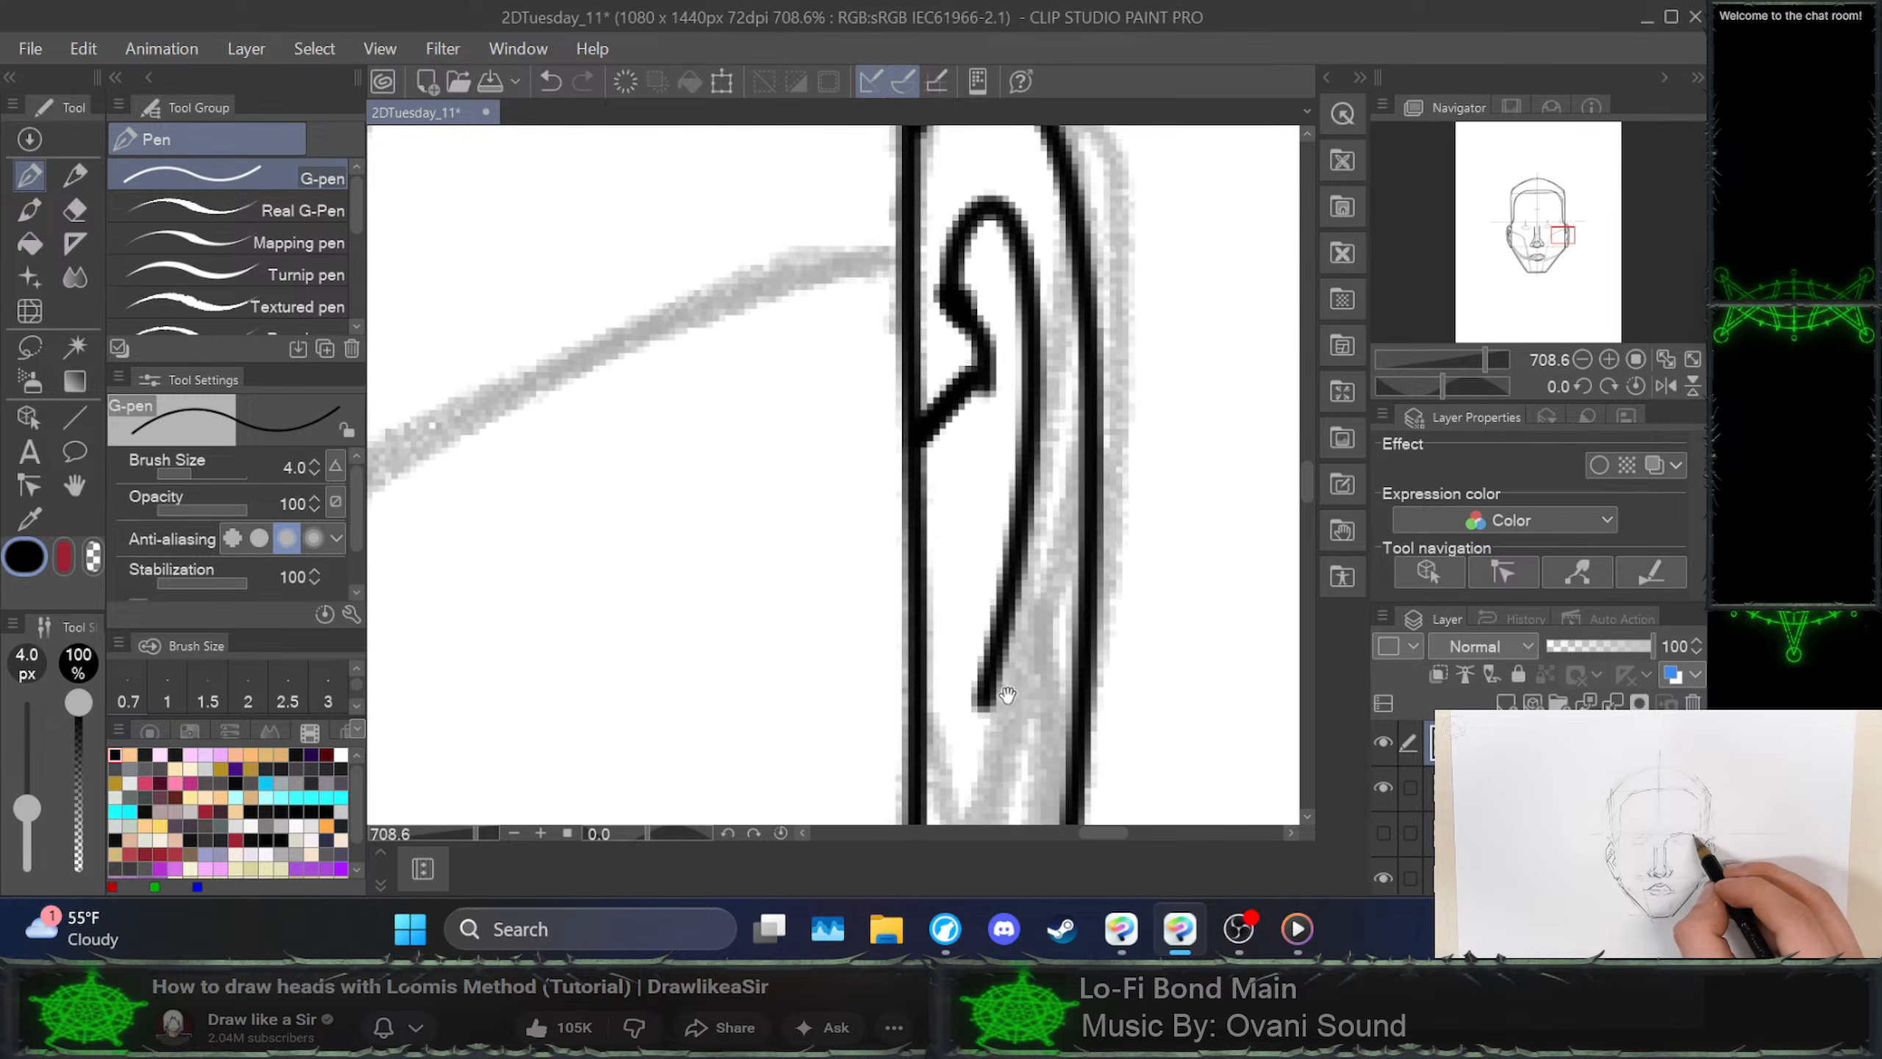
pyautogui.moveTo(975, 269); pyautogui.dragTo(994, 373)
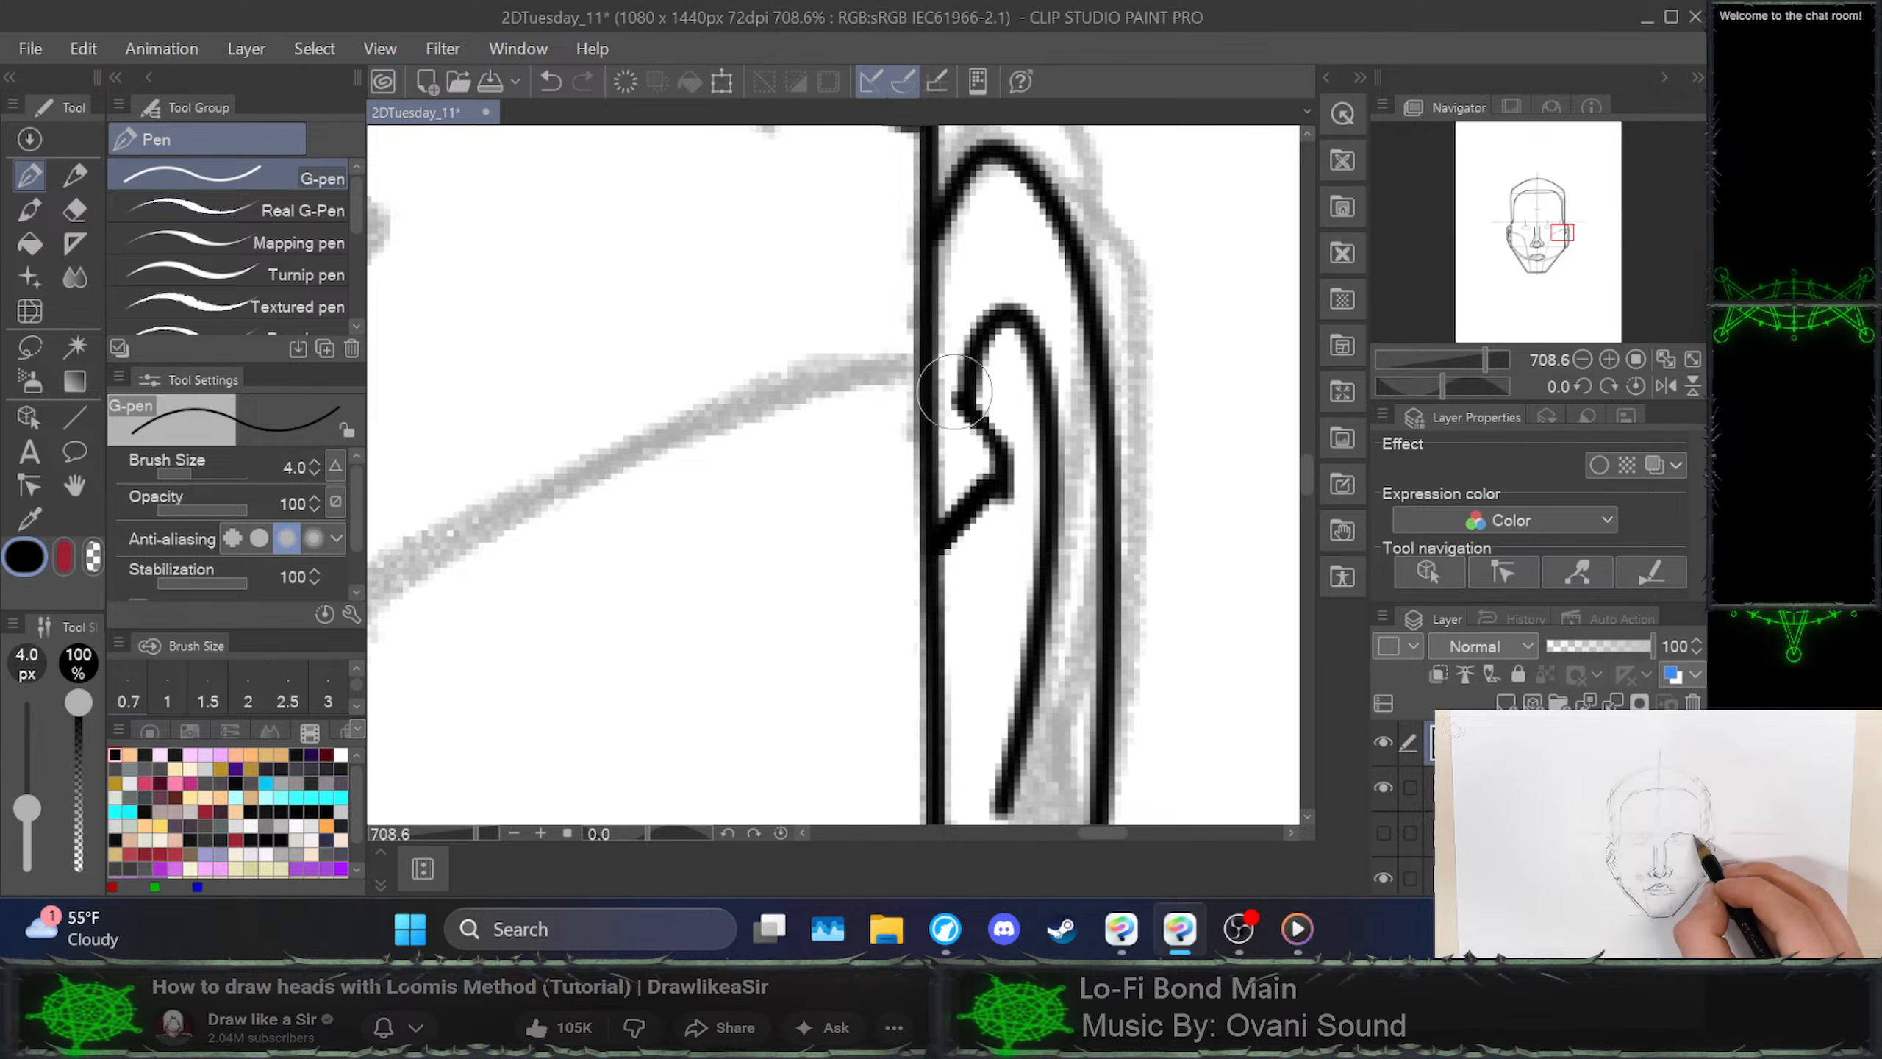
pyautogui.click(952, 394)
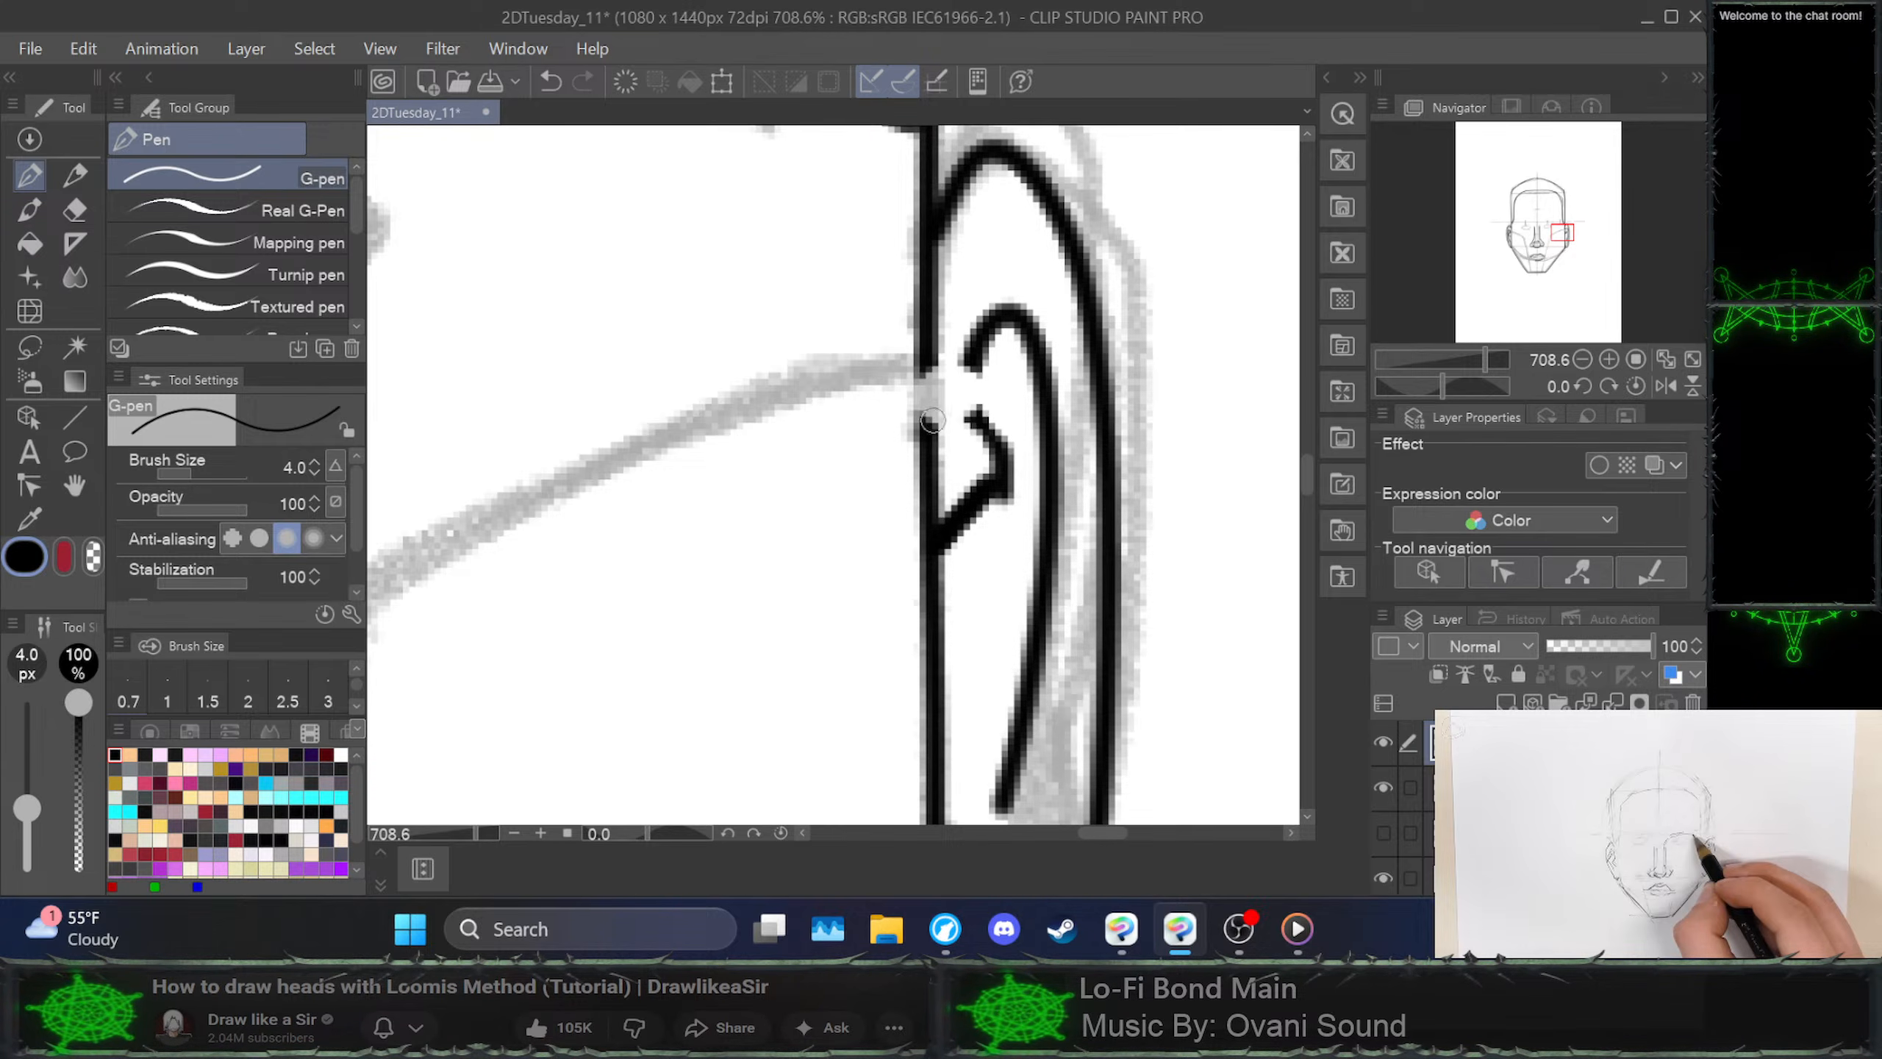
pyautogui.moveTo(930, 419); pyautogui.dragTo(926, 354)
pyautogui.moveTo(979, 418); pyautogui.dragTo(975, 355)
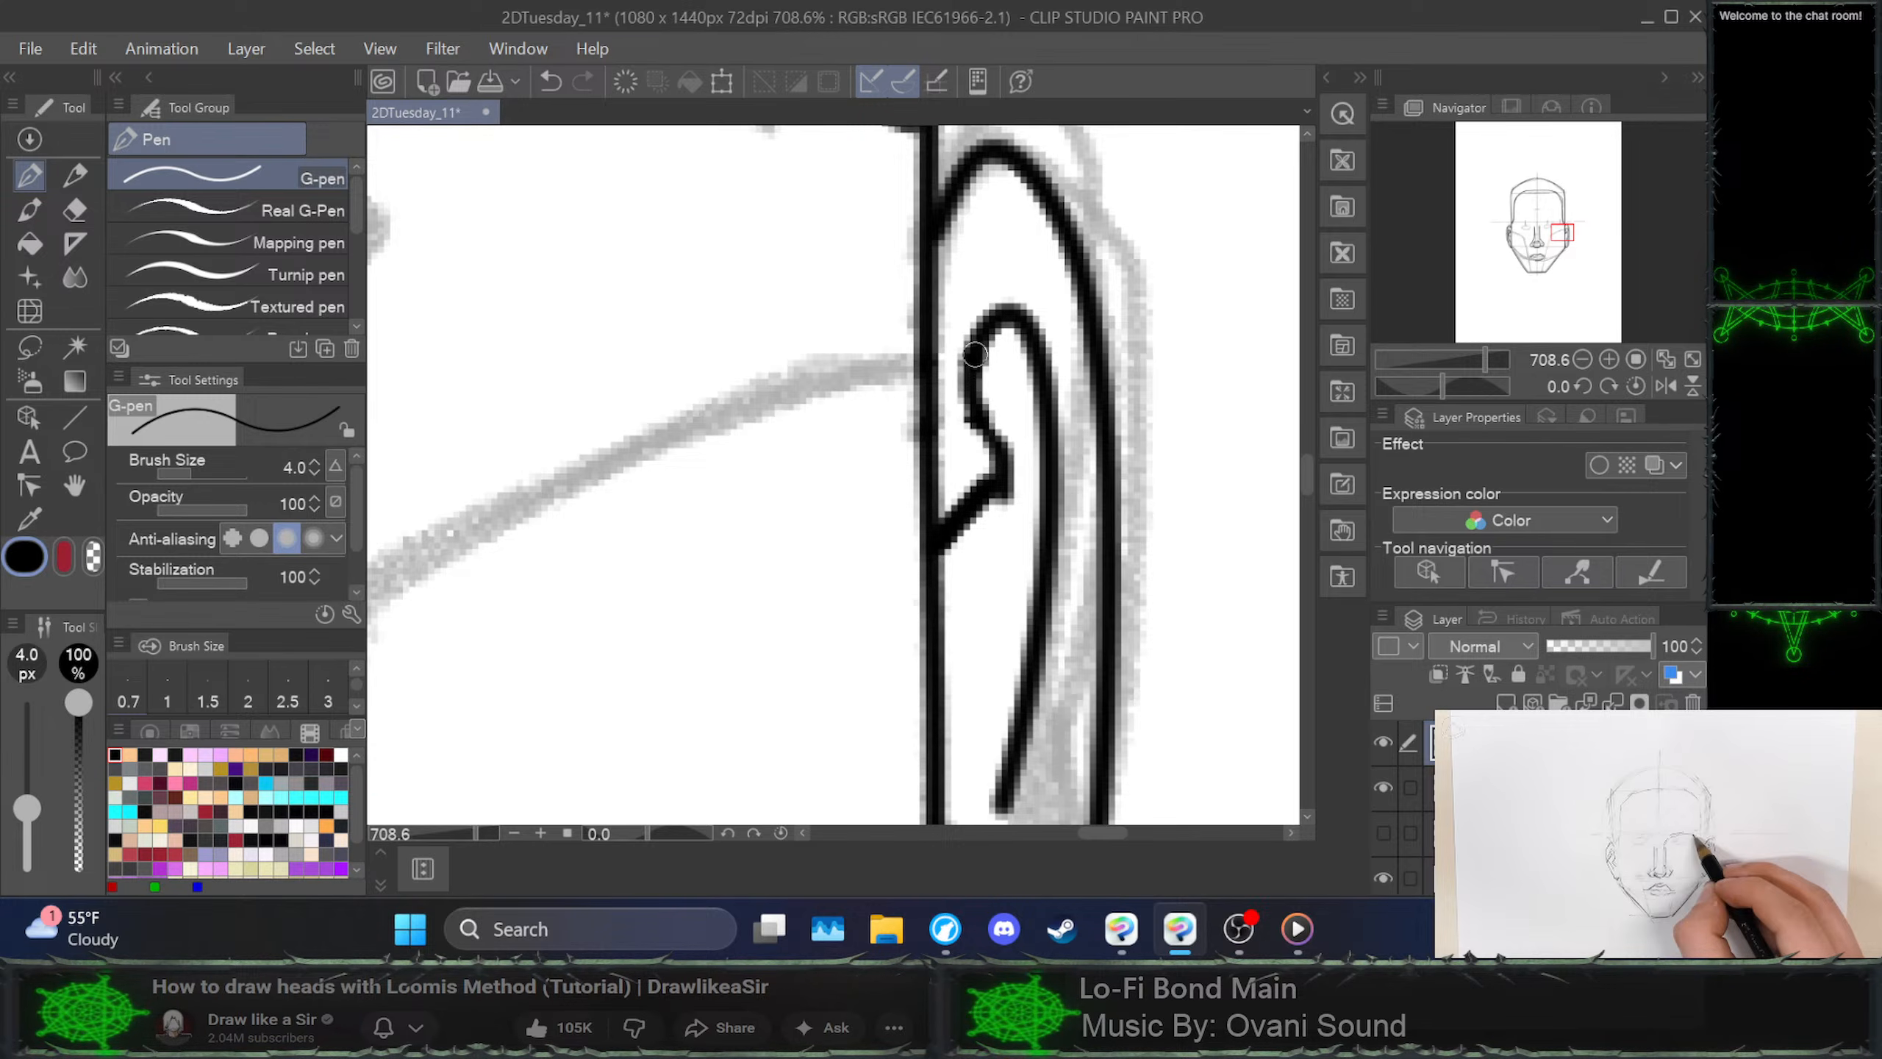
# Erase the stray dot at the head outline's upper right corner and the overshooting line end at the hairline's right corner
pyautogui.scroll(-8, 974, 335)
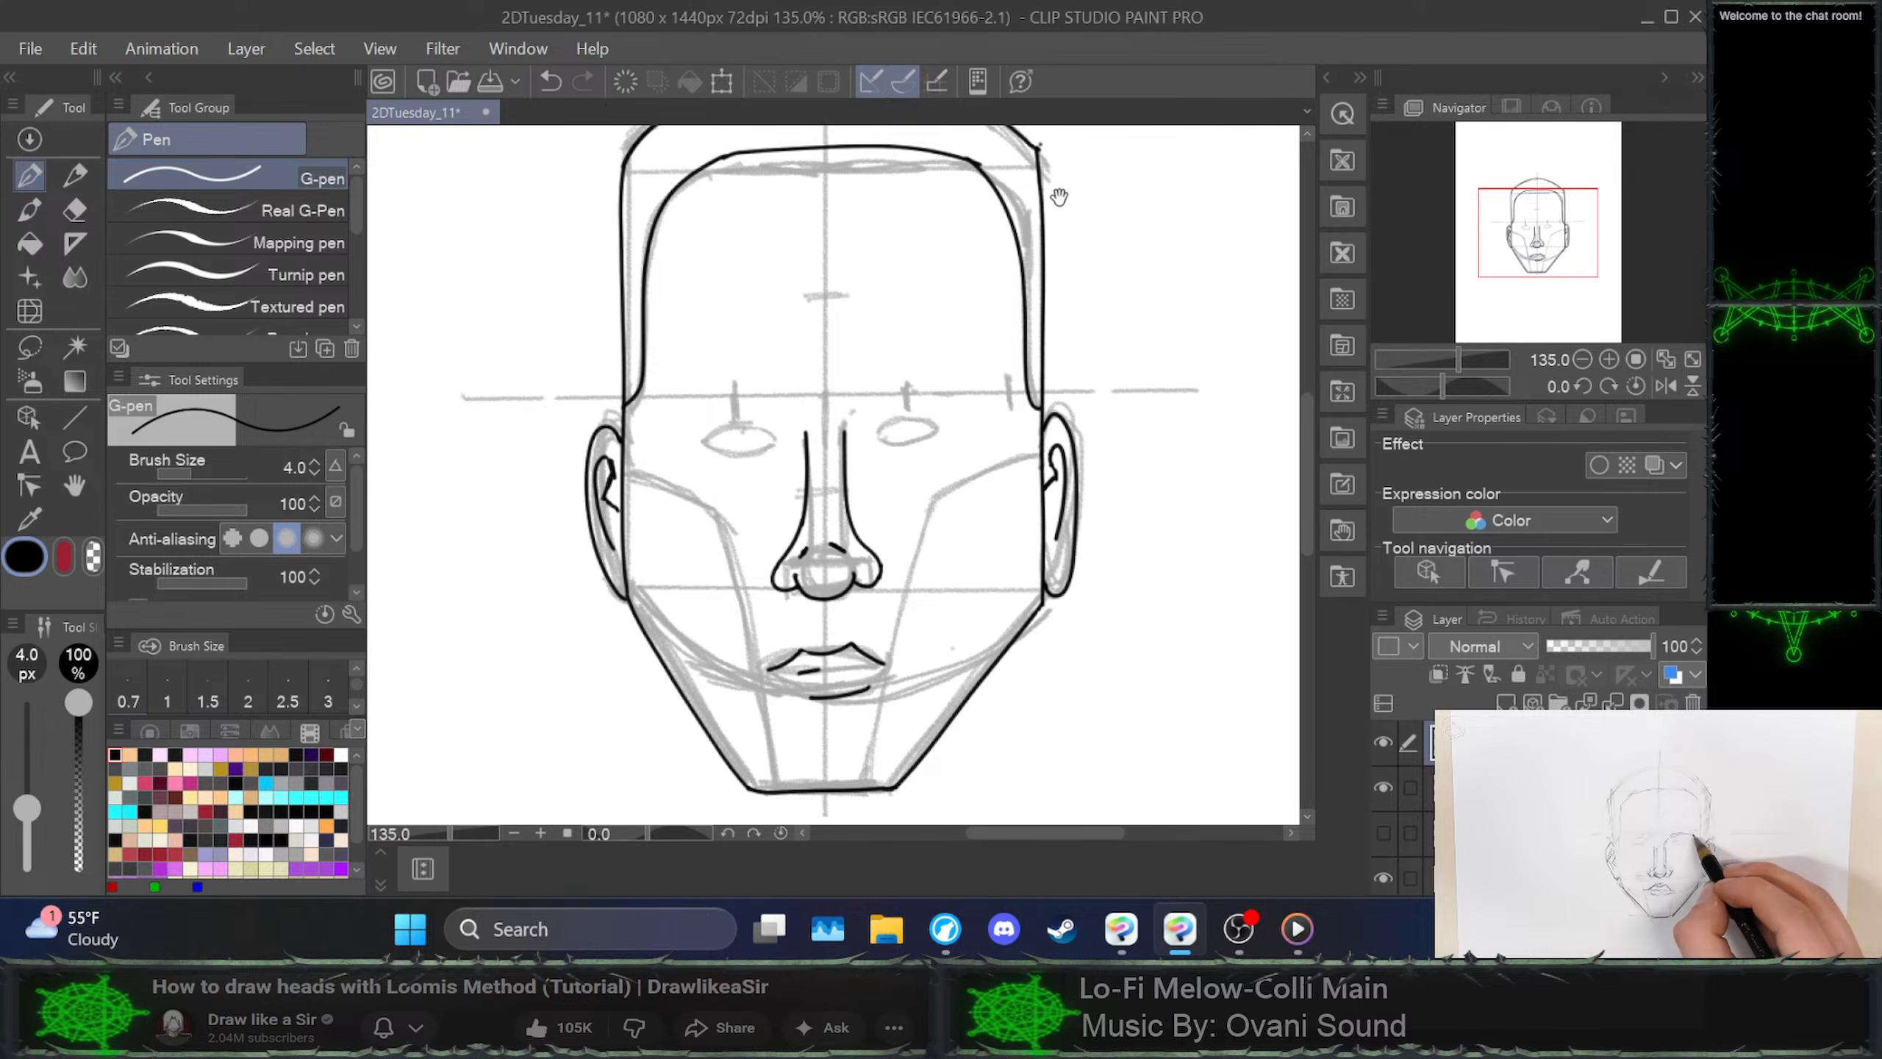
pyautogui.scroll(7, 1059, 196)
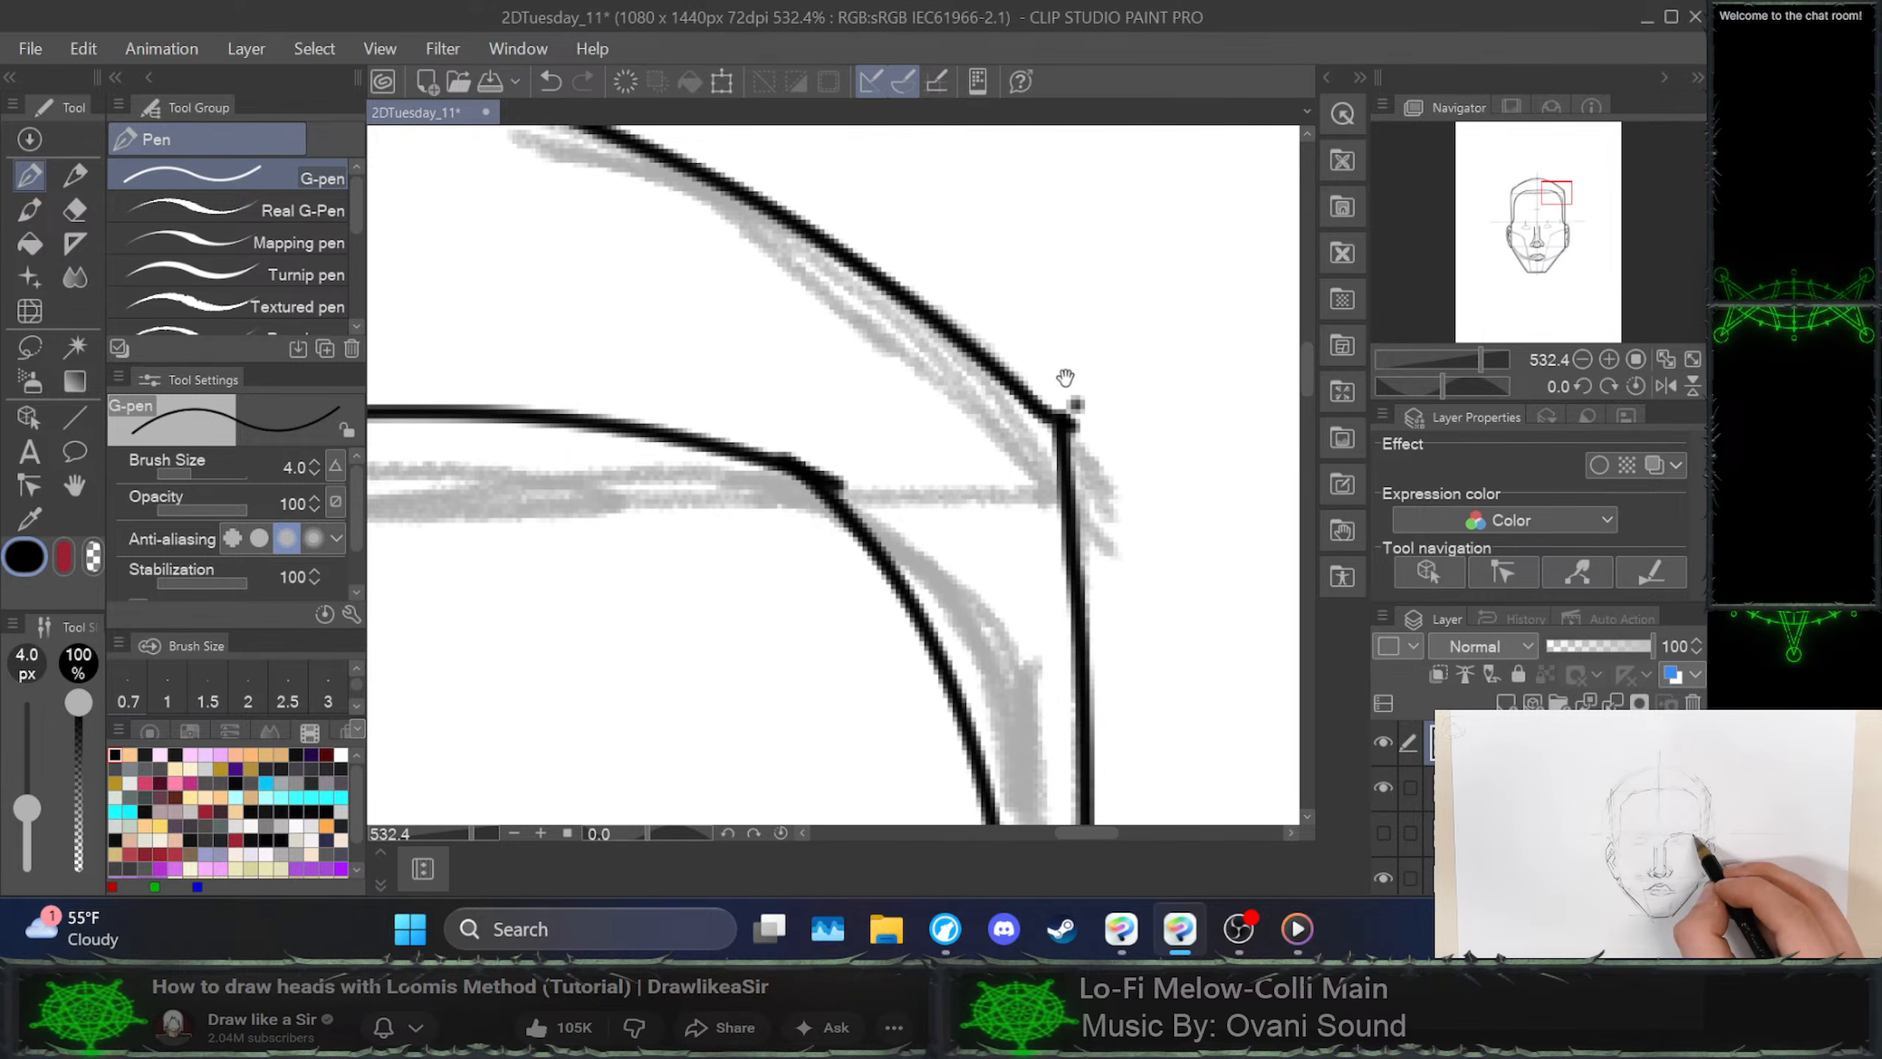
pyautogui.moveTo(1080, 400)
pyautogui.mouseDown()
pyautogui.moveTo(1097, 425)
pyautogui.moveTo(1088, 412)
pyautogui.mouseUp()
pyautogui.moveTo(824, 433); pyautogui.dragTo(840, 445)
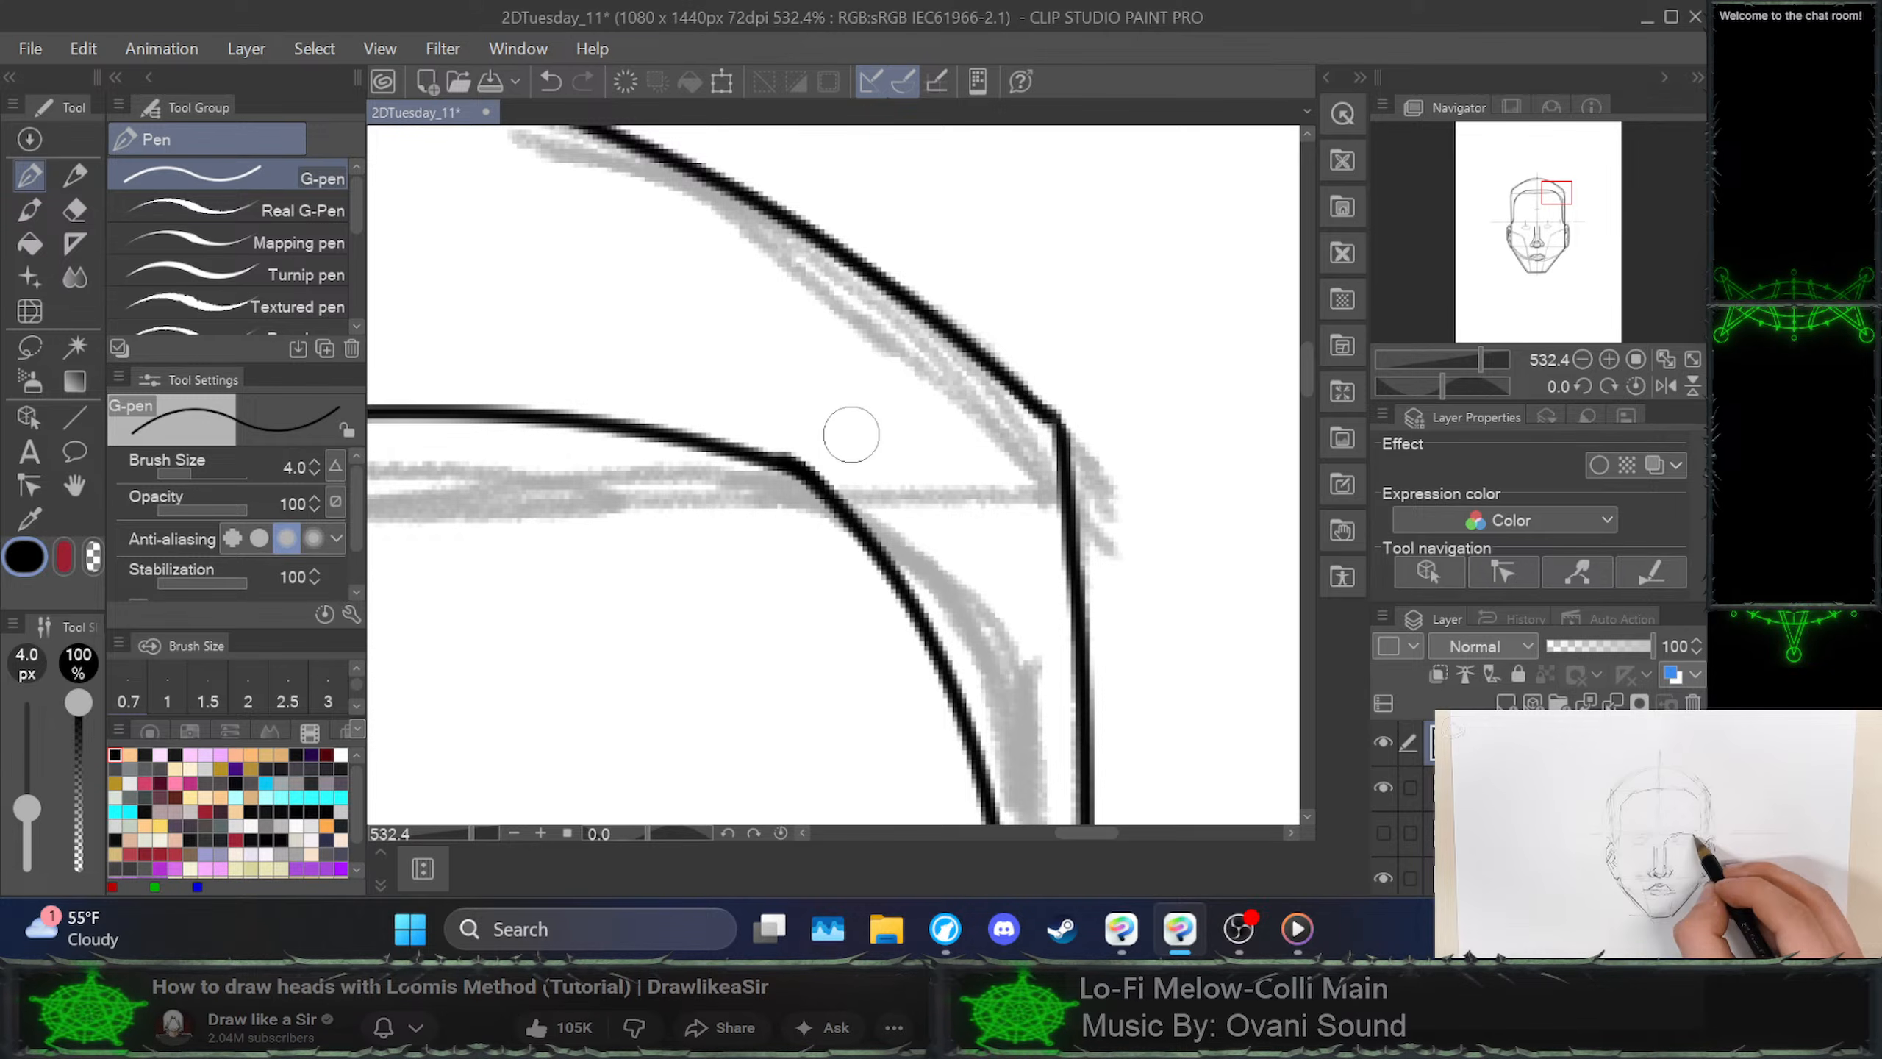
# Round off the head outline's upper right corner and trim its outer edge into a clean bend
pyautogui.moveTo(1072, 386)
pyautogui.mouseDown()
pyautogui.moveTo(1074, 429)
pyautogui.moveTo(1041, 352)
pyautogui.moveTo(1074, 491)
pyautogui.moveTo(992, 489)
pyautogui.moveTo(930, 519)
pyautogui.moveTo(1111, 546)
pyautogui.mouseUp()
pyautogui.scroll(16, 1056, 457)
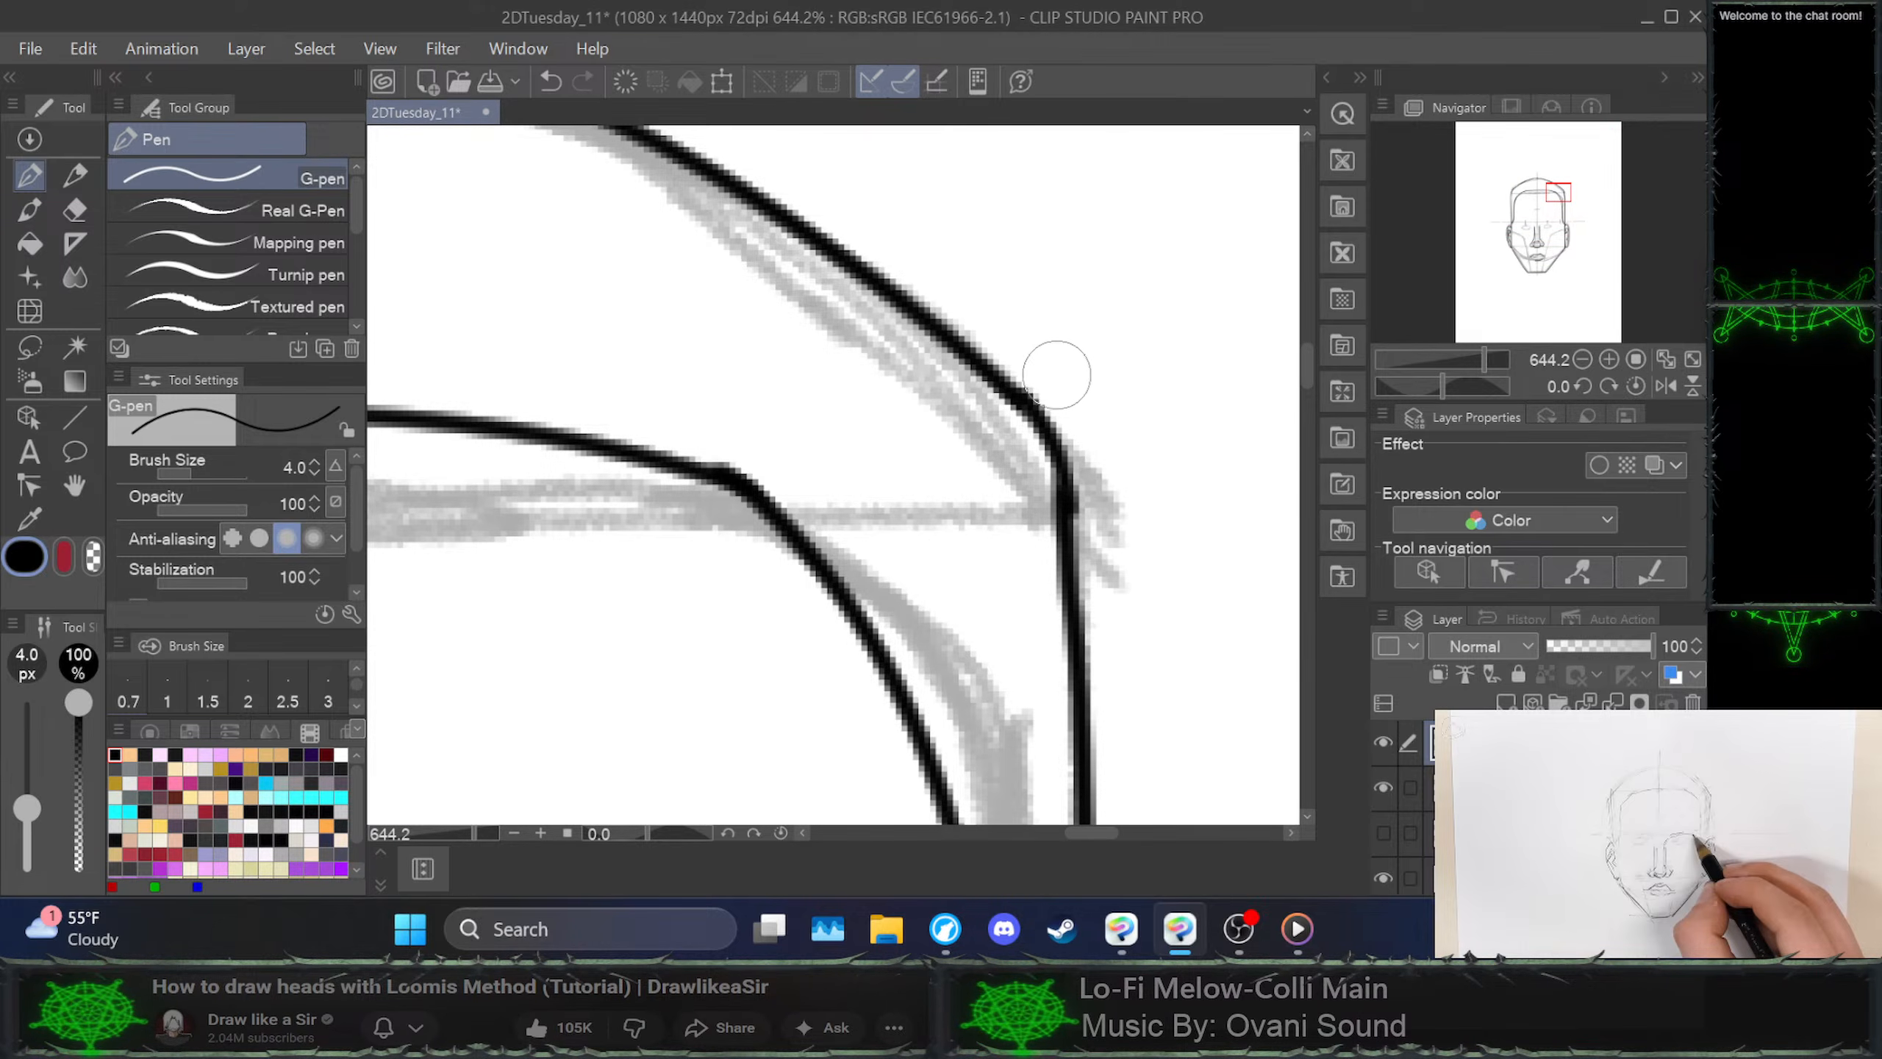
pyautogui.moveTo(1034, 371)
pyautogui.mouseDown()
pyautogui.moveTo(1049, 390)
pyautogui.moveTo(1000, 373)
pyautogui.moveTo(1062, 395)
pyautogui.moveTo(1013, 380)
pyautogui.moveTo(1046, 432)
pyautogui.mouseUp()
pyautogui.press('p')
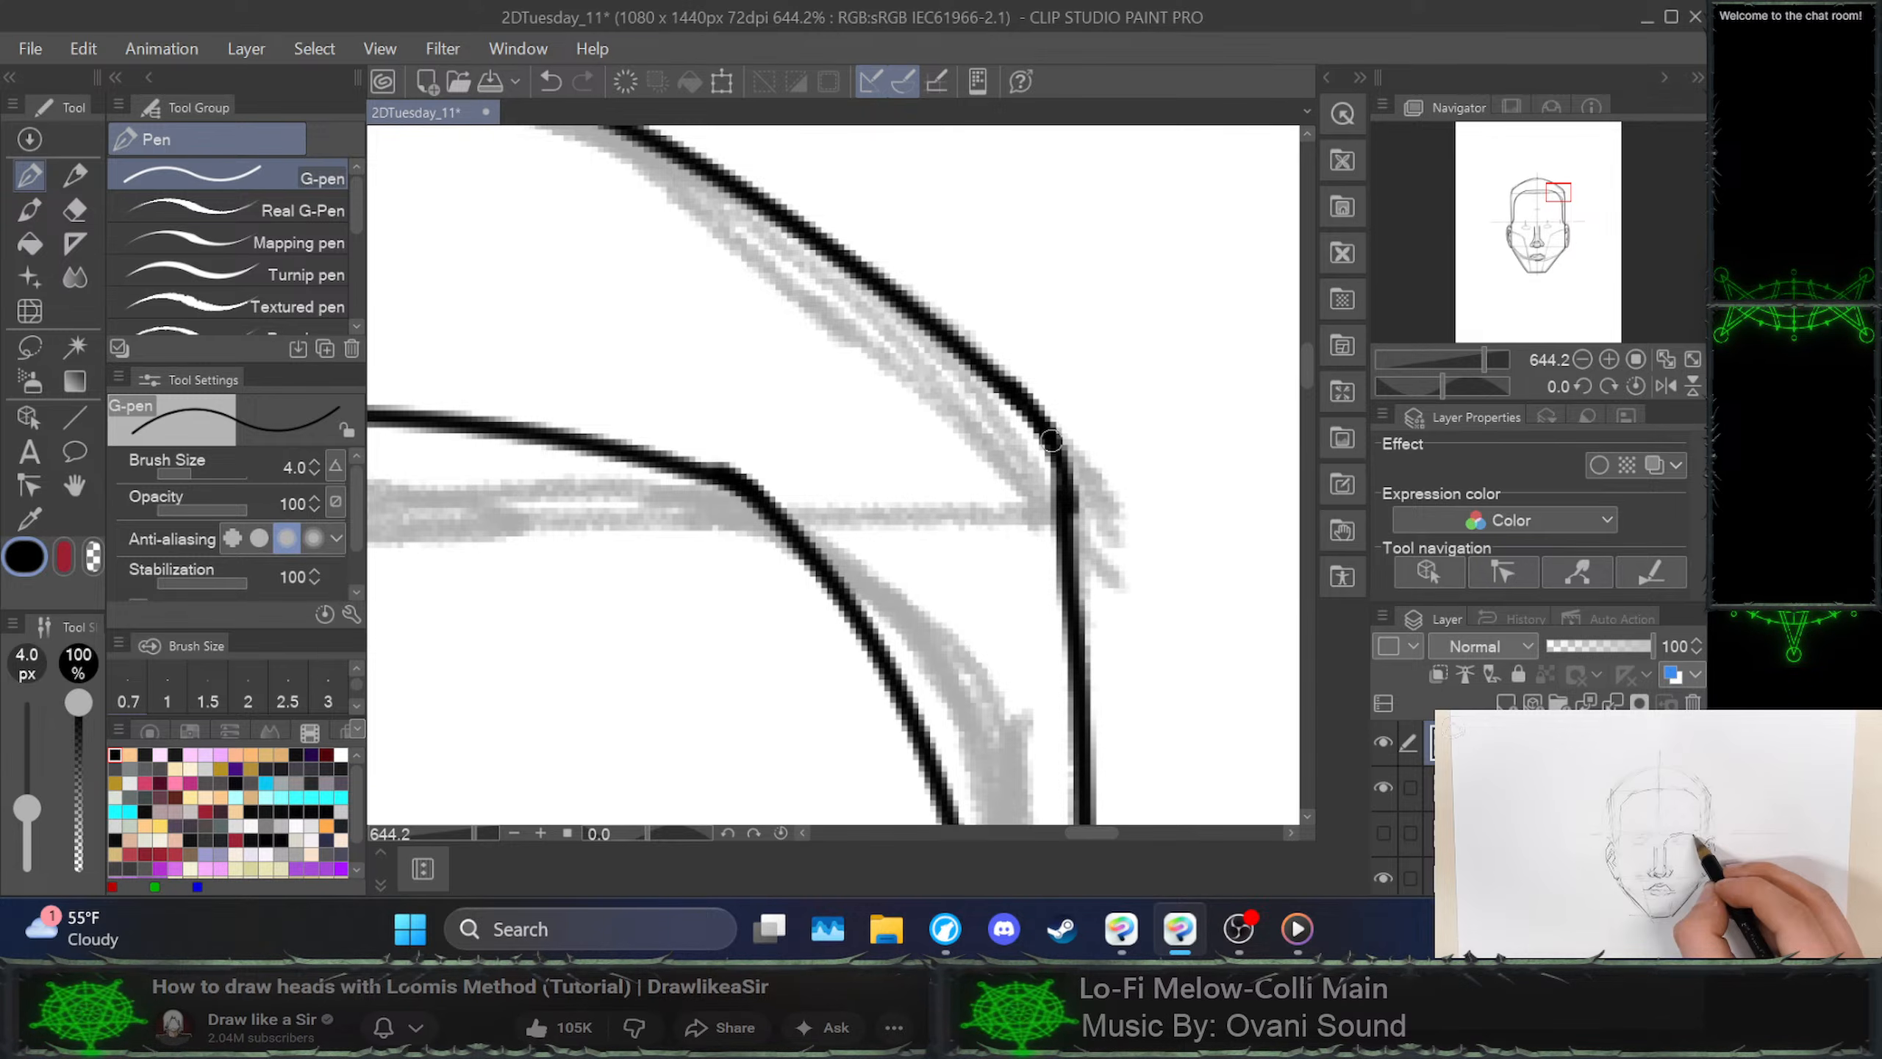
pyautogui.scroll(-5, 1051, 441)
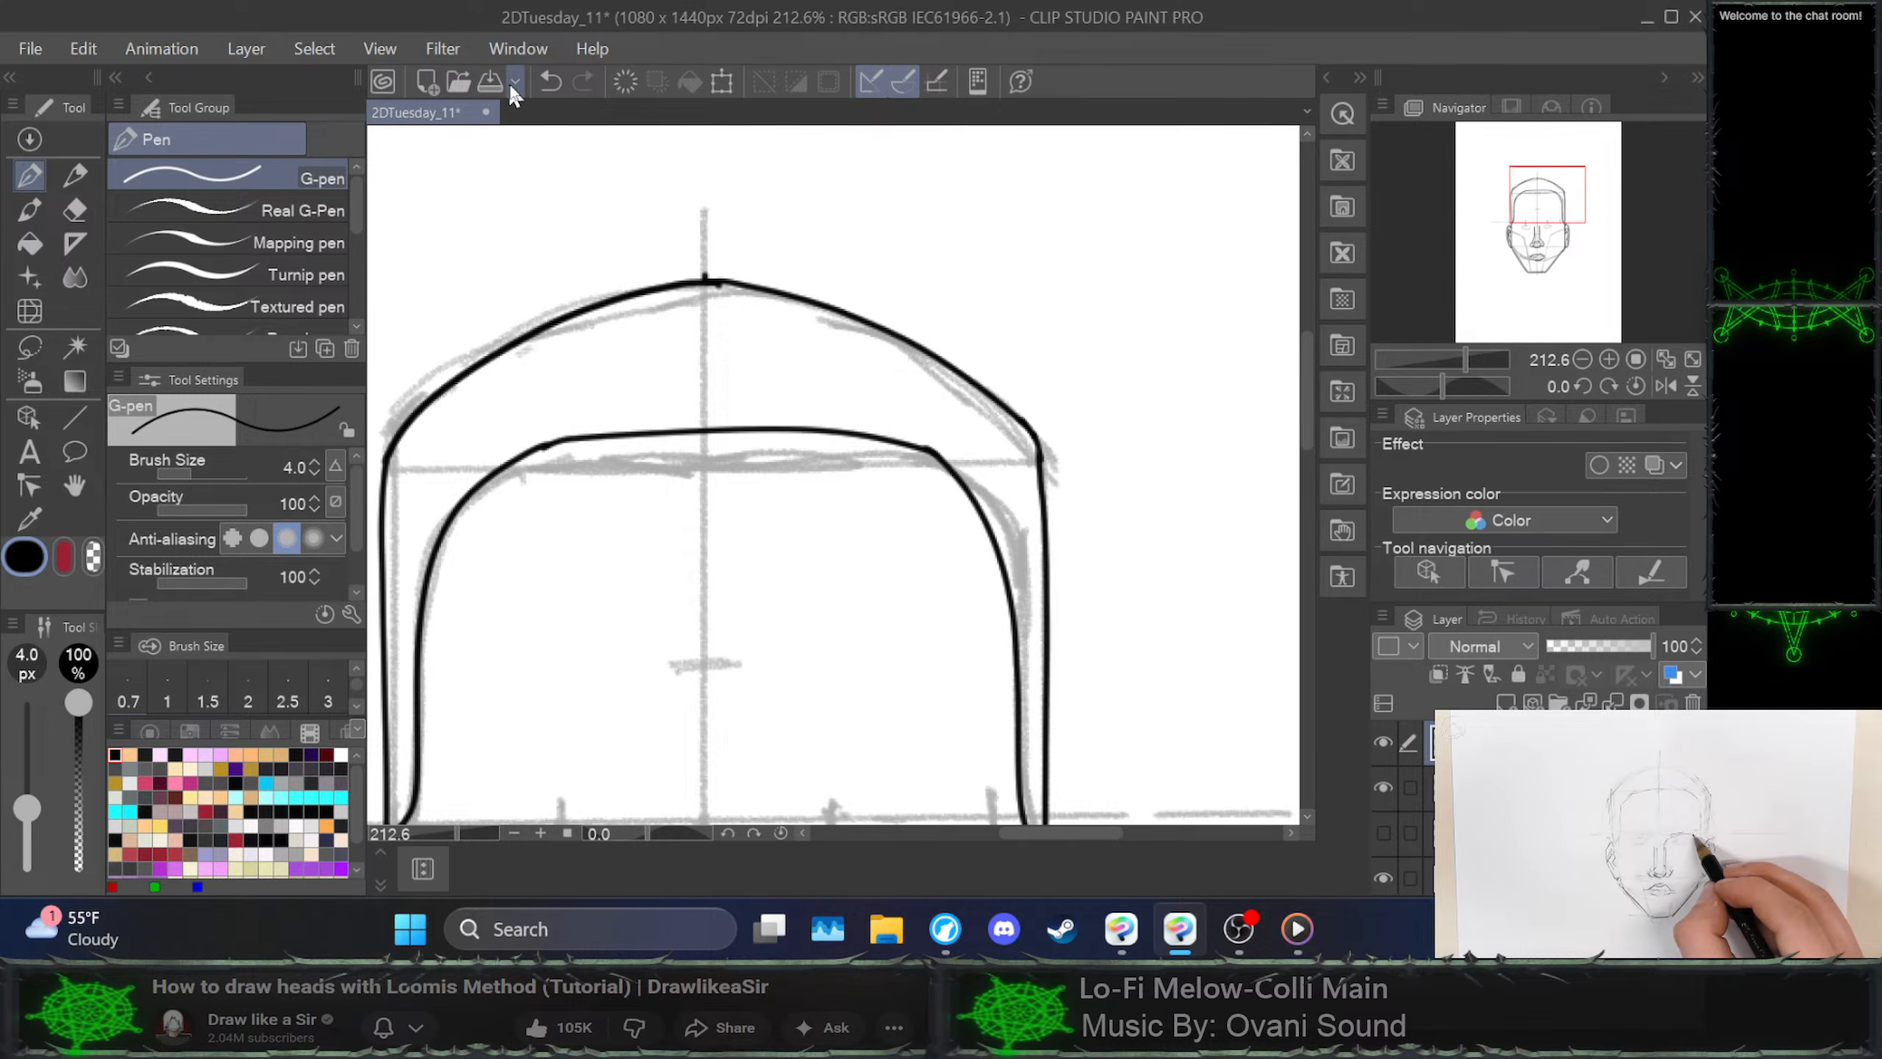
# Remove the stray tick from the peak of the head outline on the vertical centre line
pyautogui.scroll(3, 706, 313)
pyautogui.scroll(4, 705, 313)
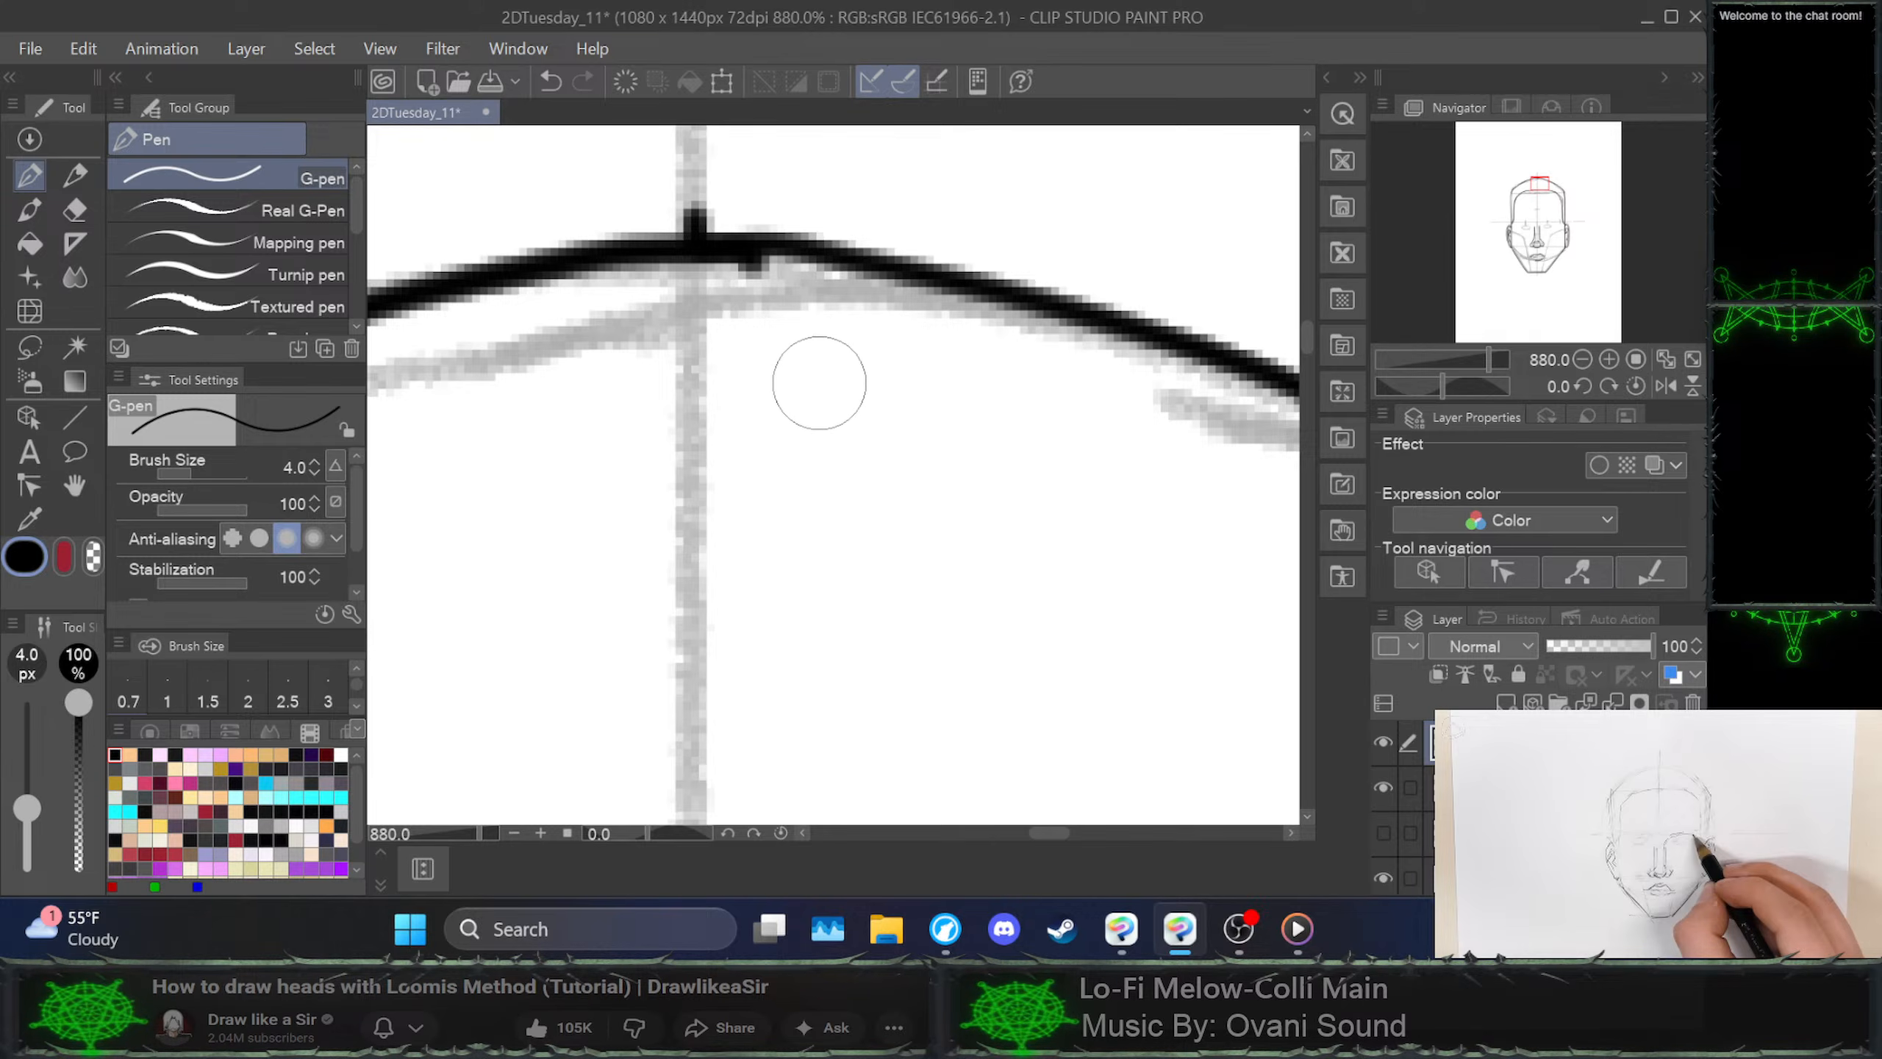
pyautogui.hotkey('ctrl', 'z')
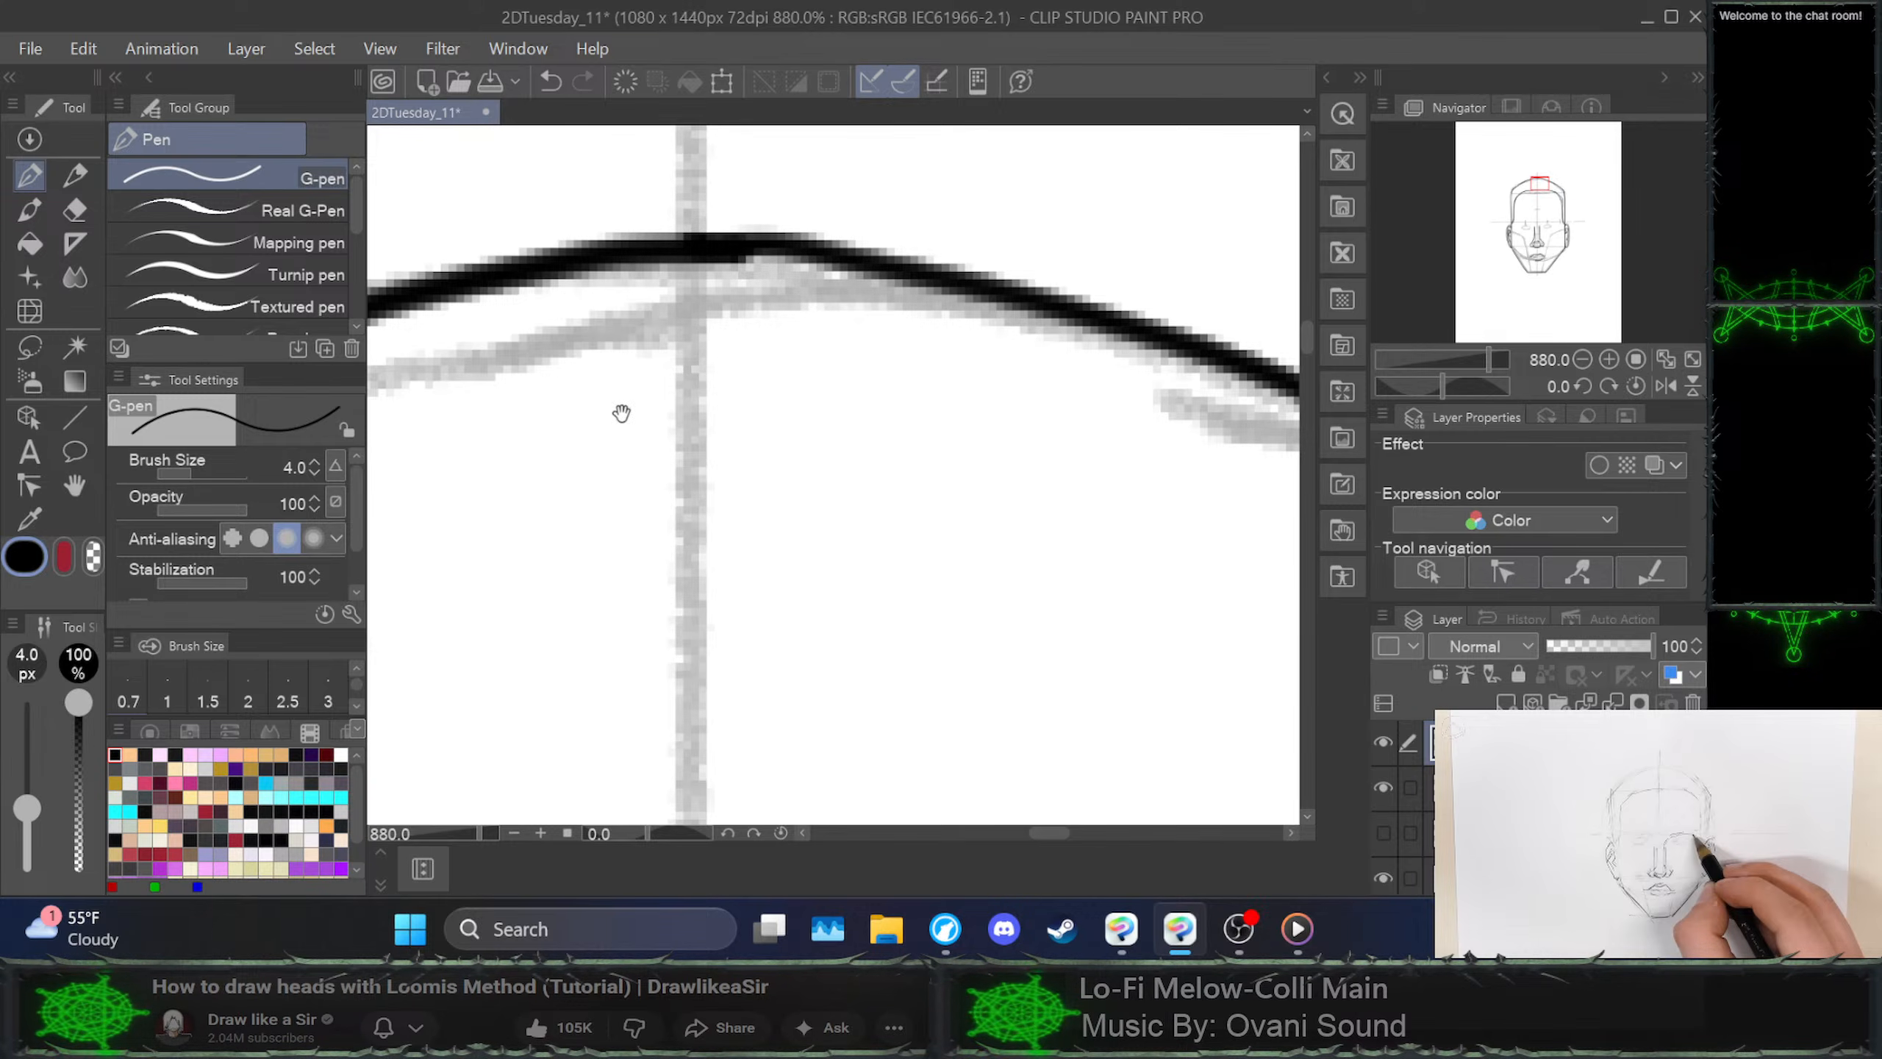
# Smooth the thickened bump on the hairline's upper left corner into an even curve
pyautogui.moveTo(621, 413); pyautogui.dragTo(763, 625)
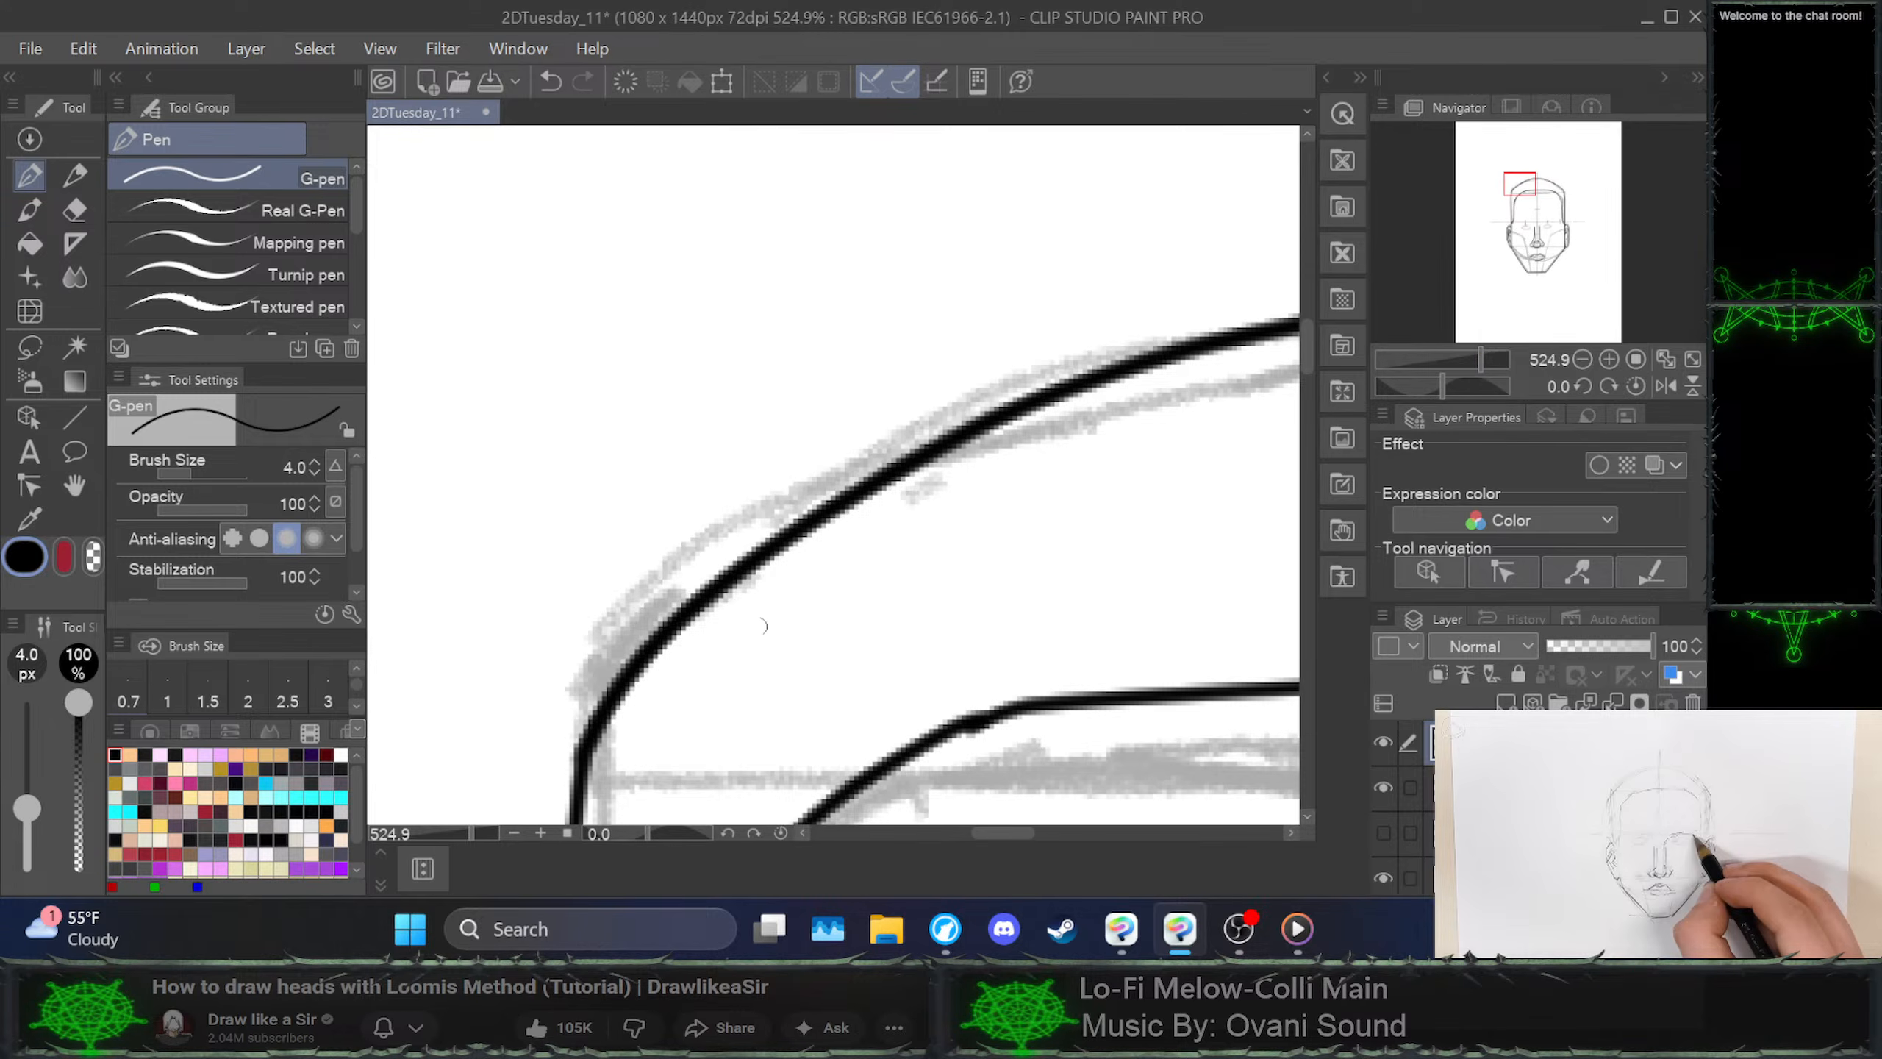
pyautogui.scroll(-4, 763, 625)
pyautogui.scroll(6, 874, 698)
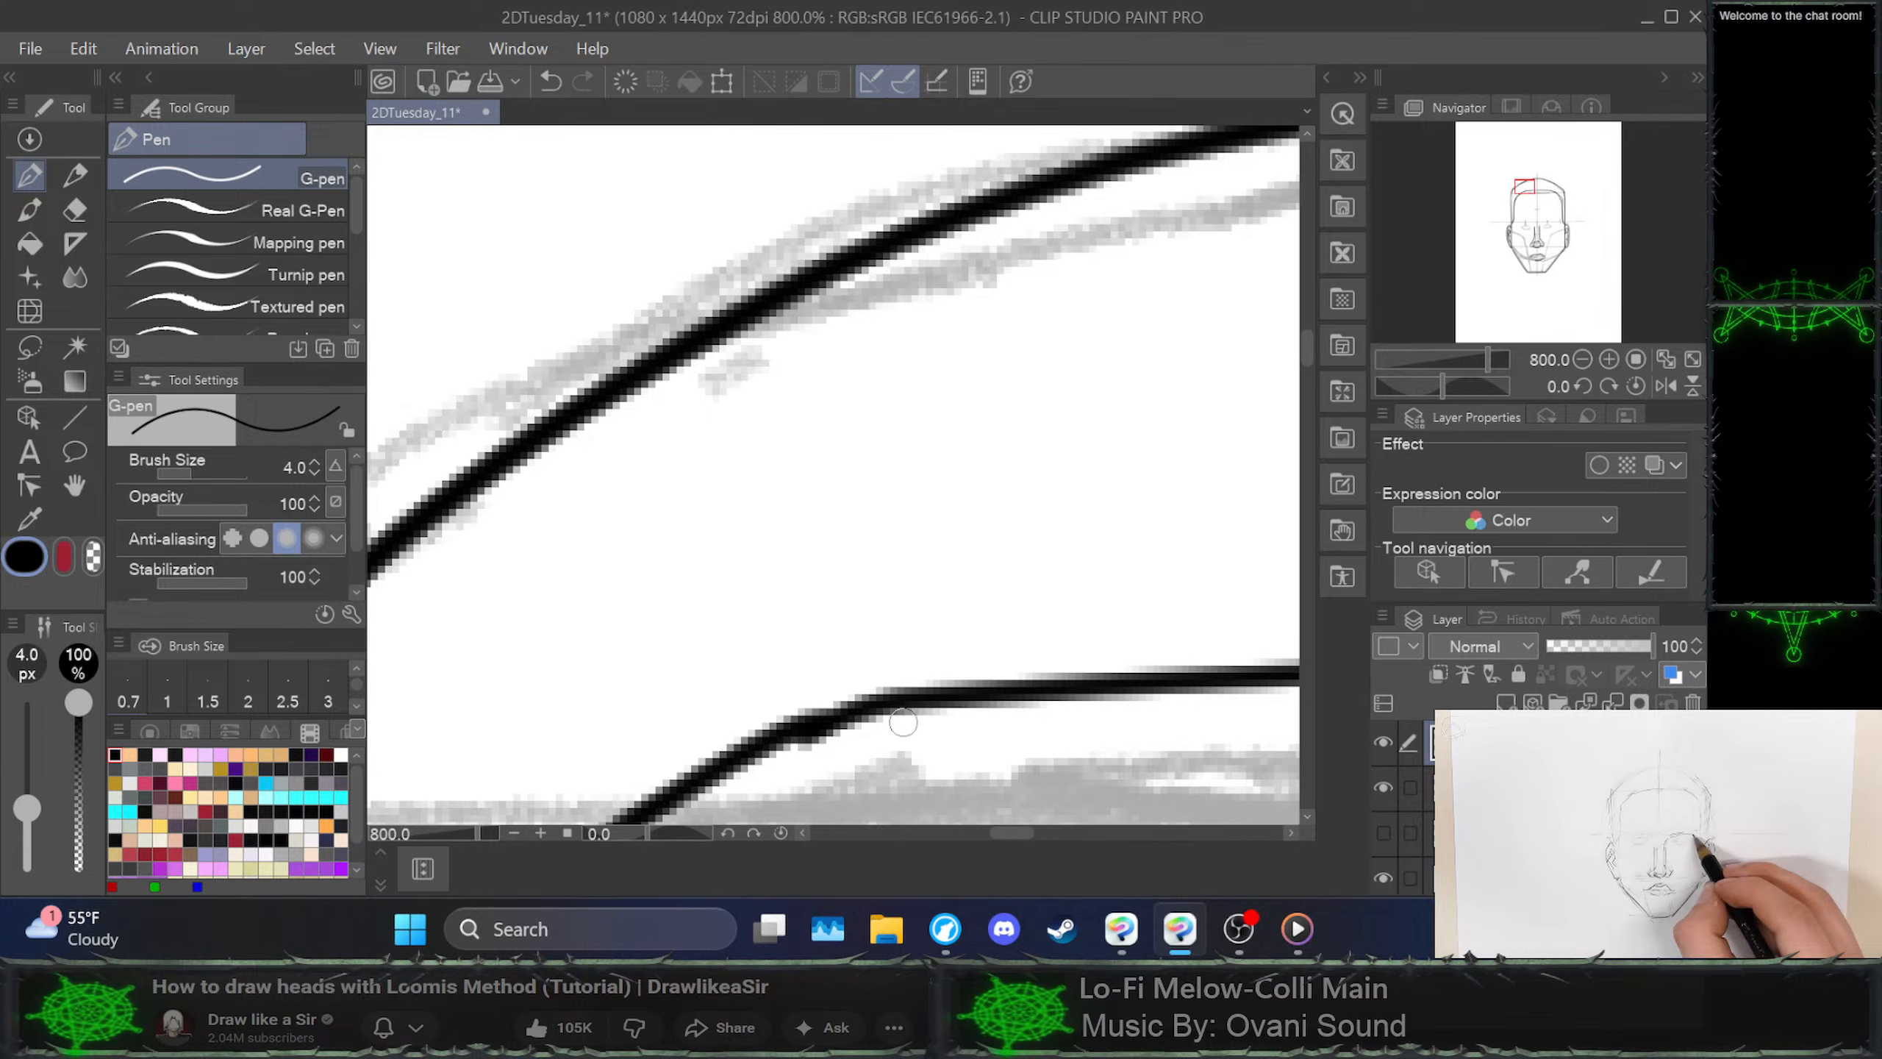
pyautogui.scroll(-3, 903, 721)
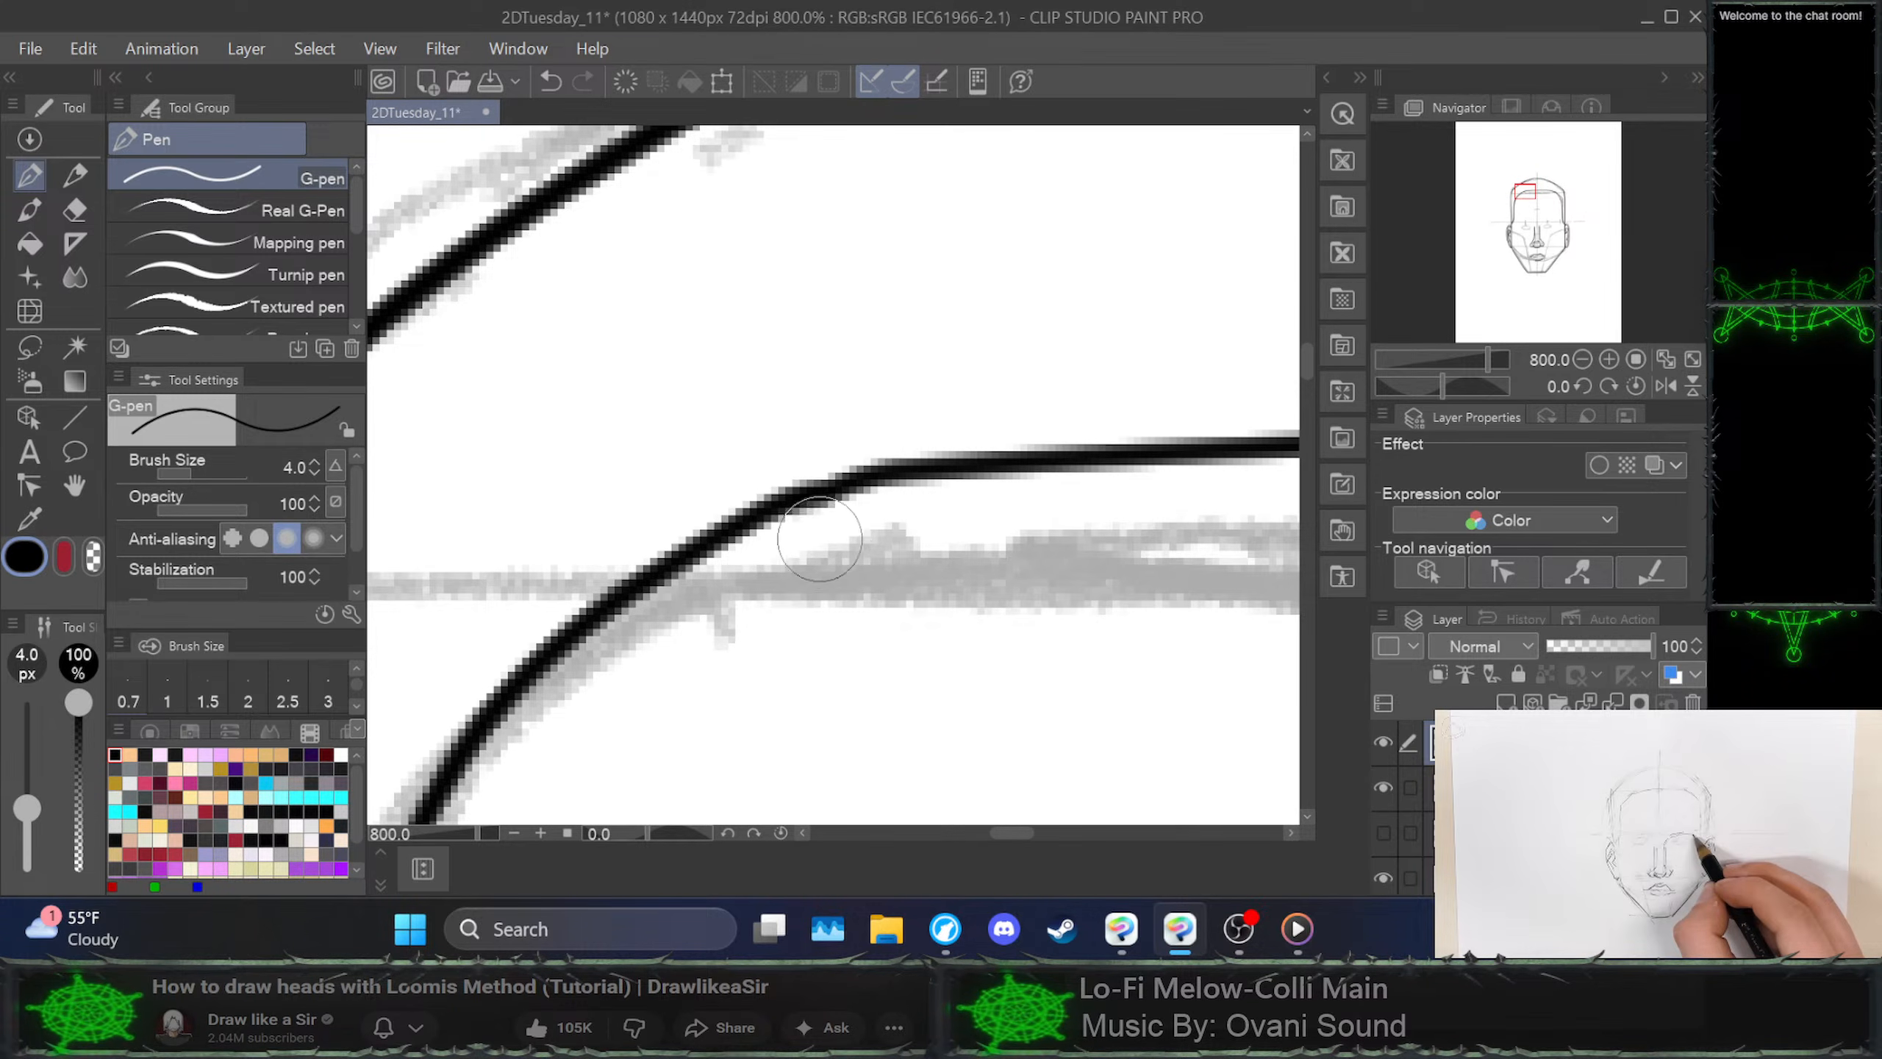
pyautogui.moveTo(820, 539)
pyautogui.mouseDown()
pyautogui.moveTo(886, 511)
pyautogui.moveTo(798, 535)
pyautogui.moveTo(794, 497)
pyautogui.moveTo(917, 467)
pyautogui.mouseUp()
pyautogui.scroll(-8, 1004, 504)
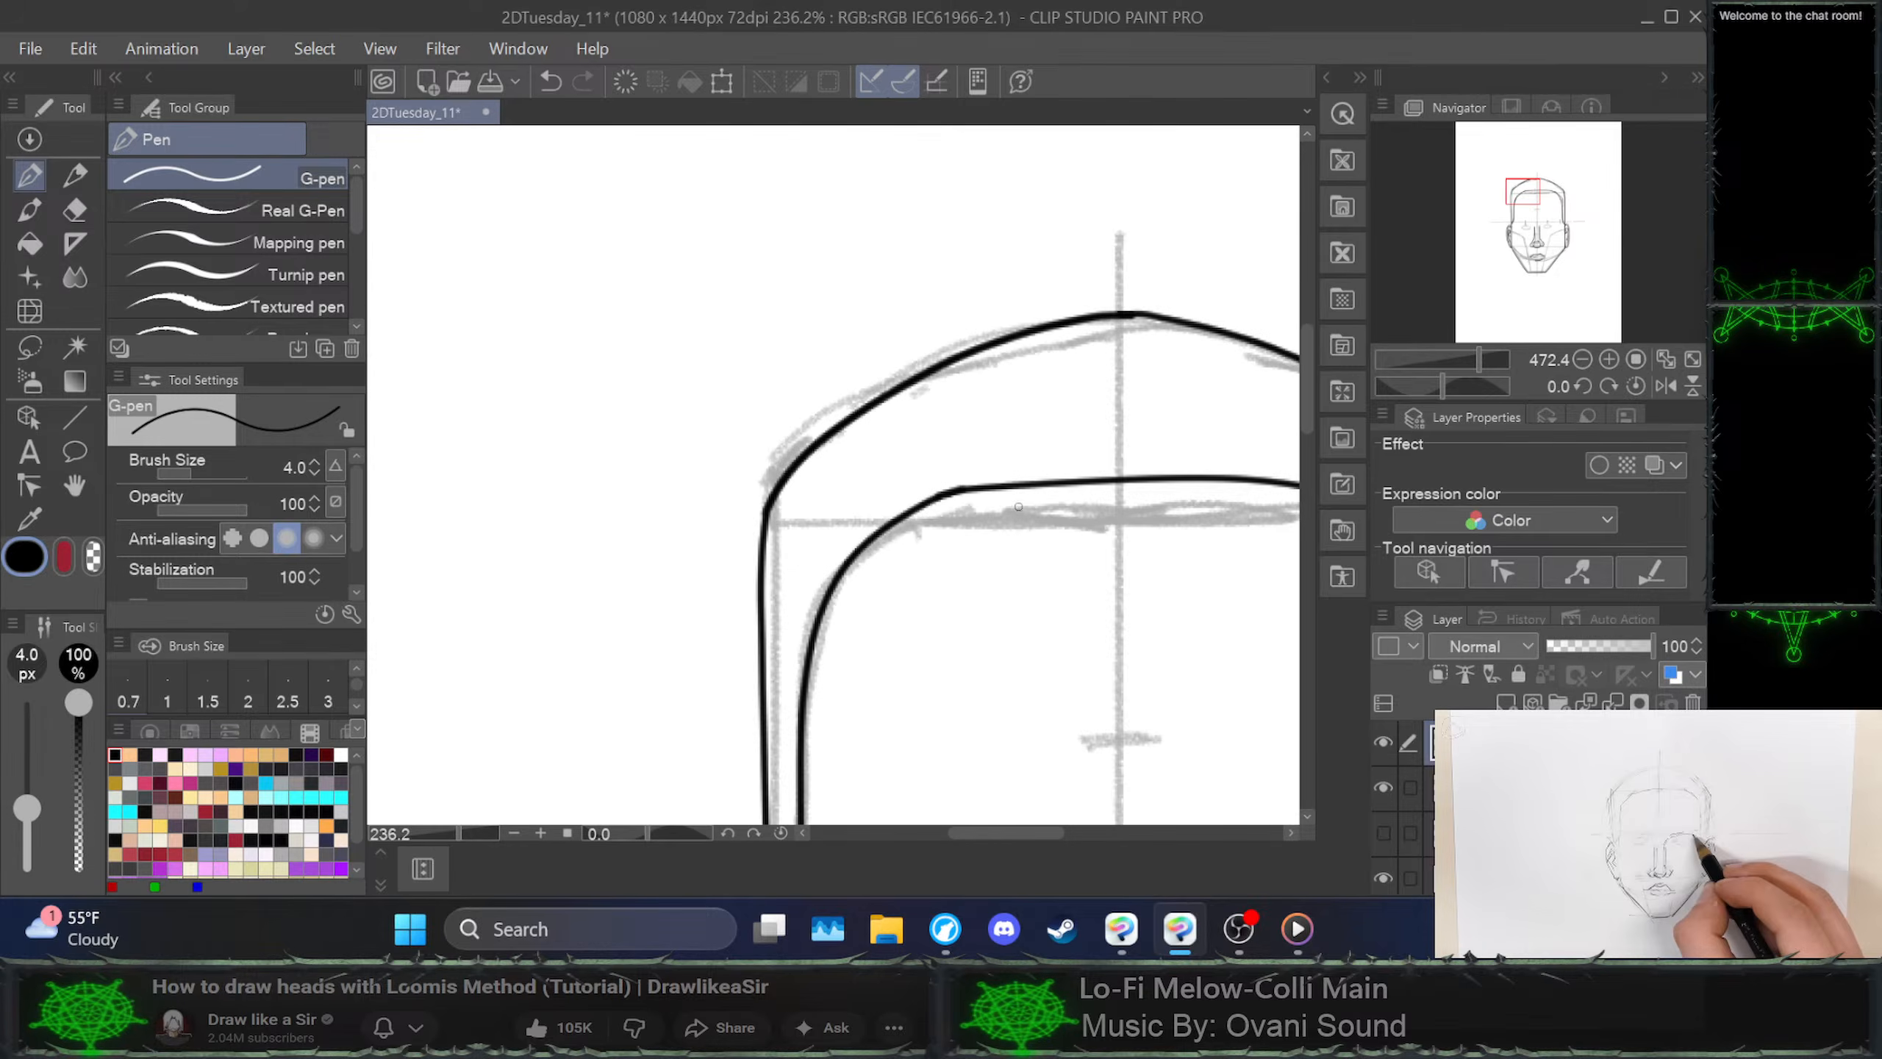
# Trim the protruding edge at the hairline's upper right corner and redraw the bend as a smooth curve
pyautogui.scroll(10, 1246, 564)
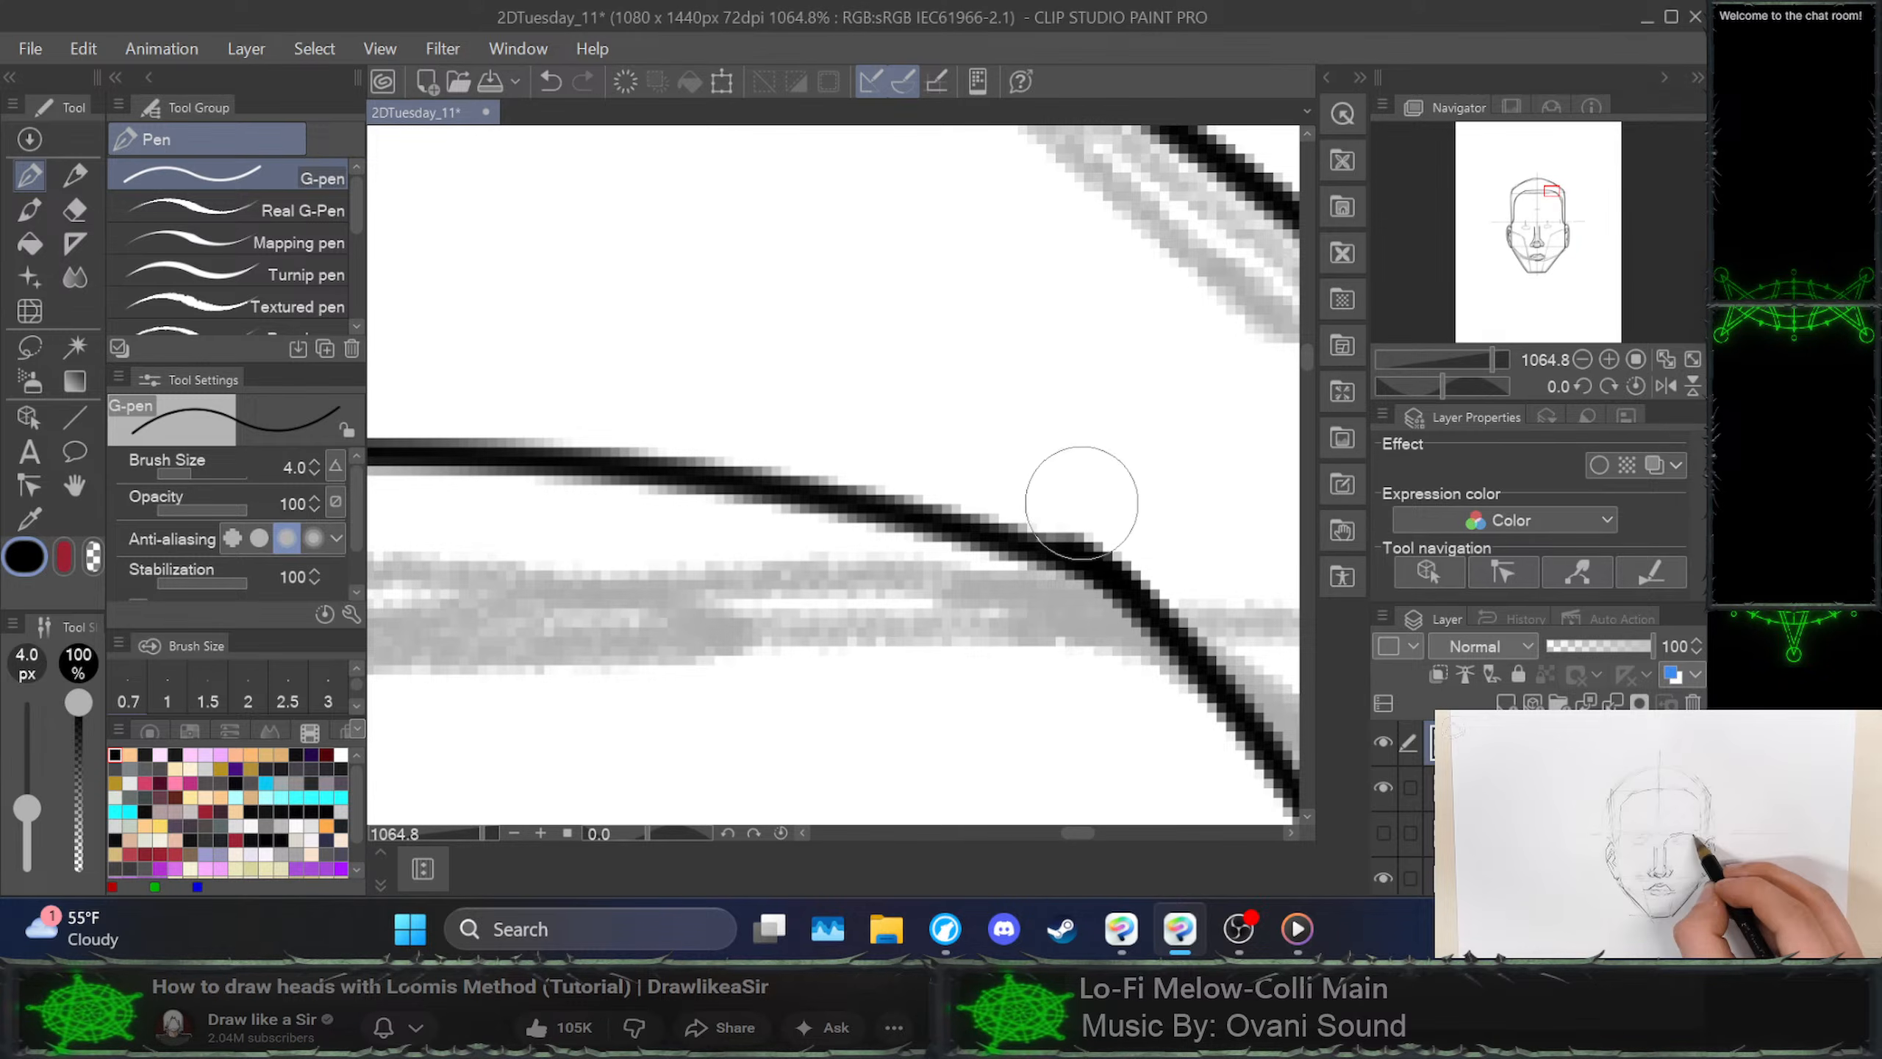
pyautogui.moveTo(1081, 504); pyautogui.dragTo(1231, 611)
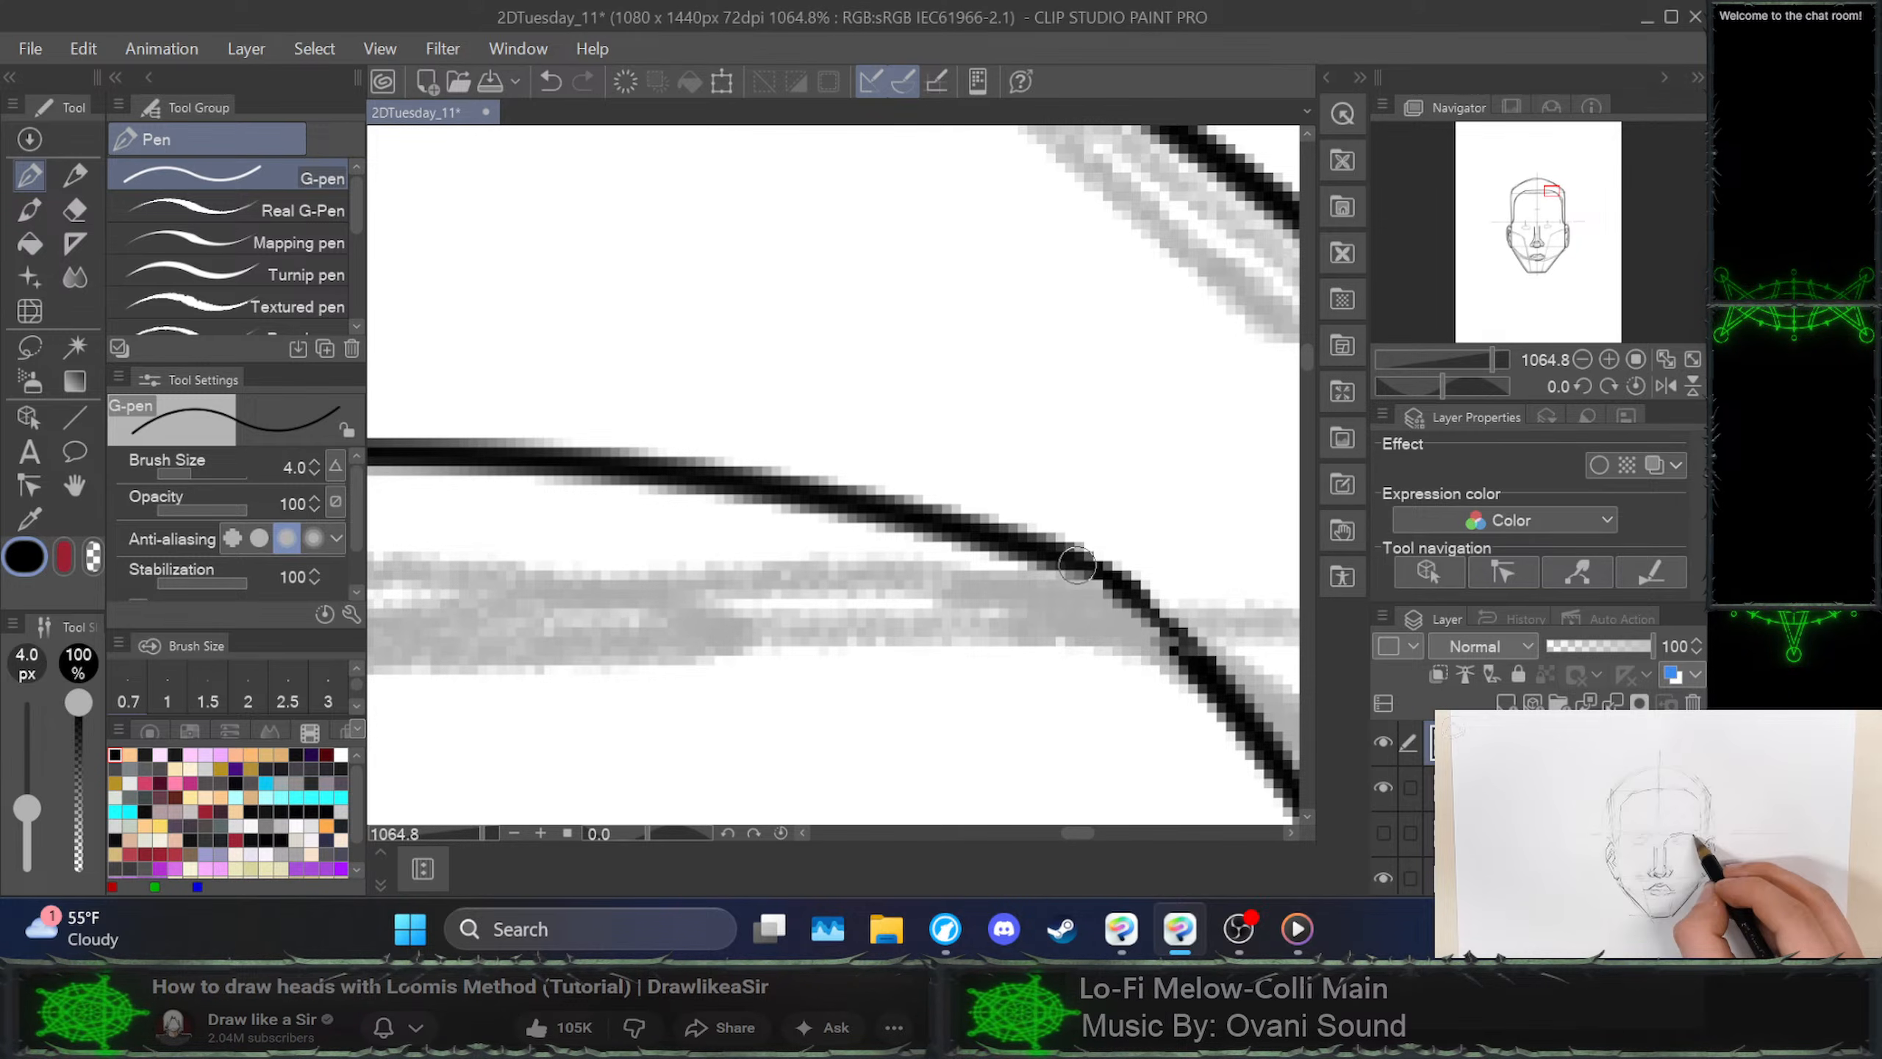
pyautogui.moveTo(1078, 564); pyautogui.dragTo(1186, 655)
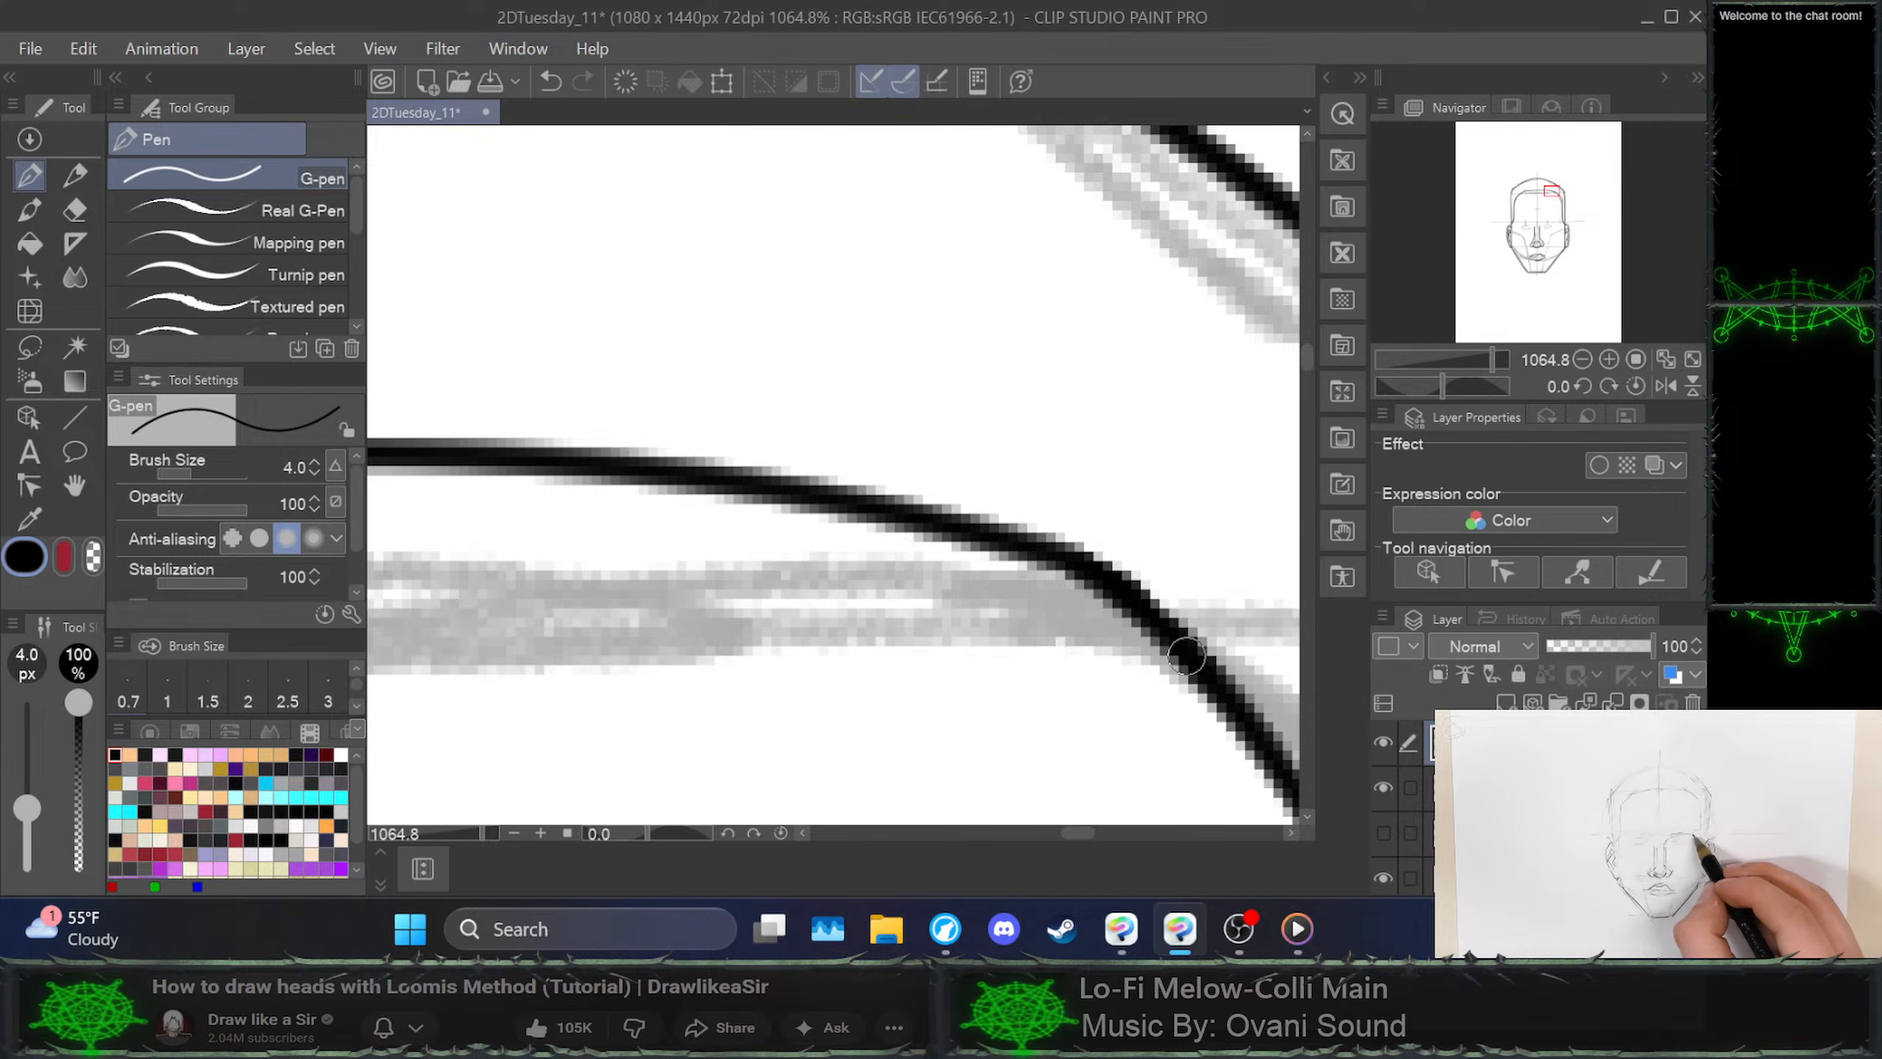
# Erase the short section just below the head outline's upper right corner and redraw it to join the side line
pyautogui.scroll(-5, 1186, 654)
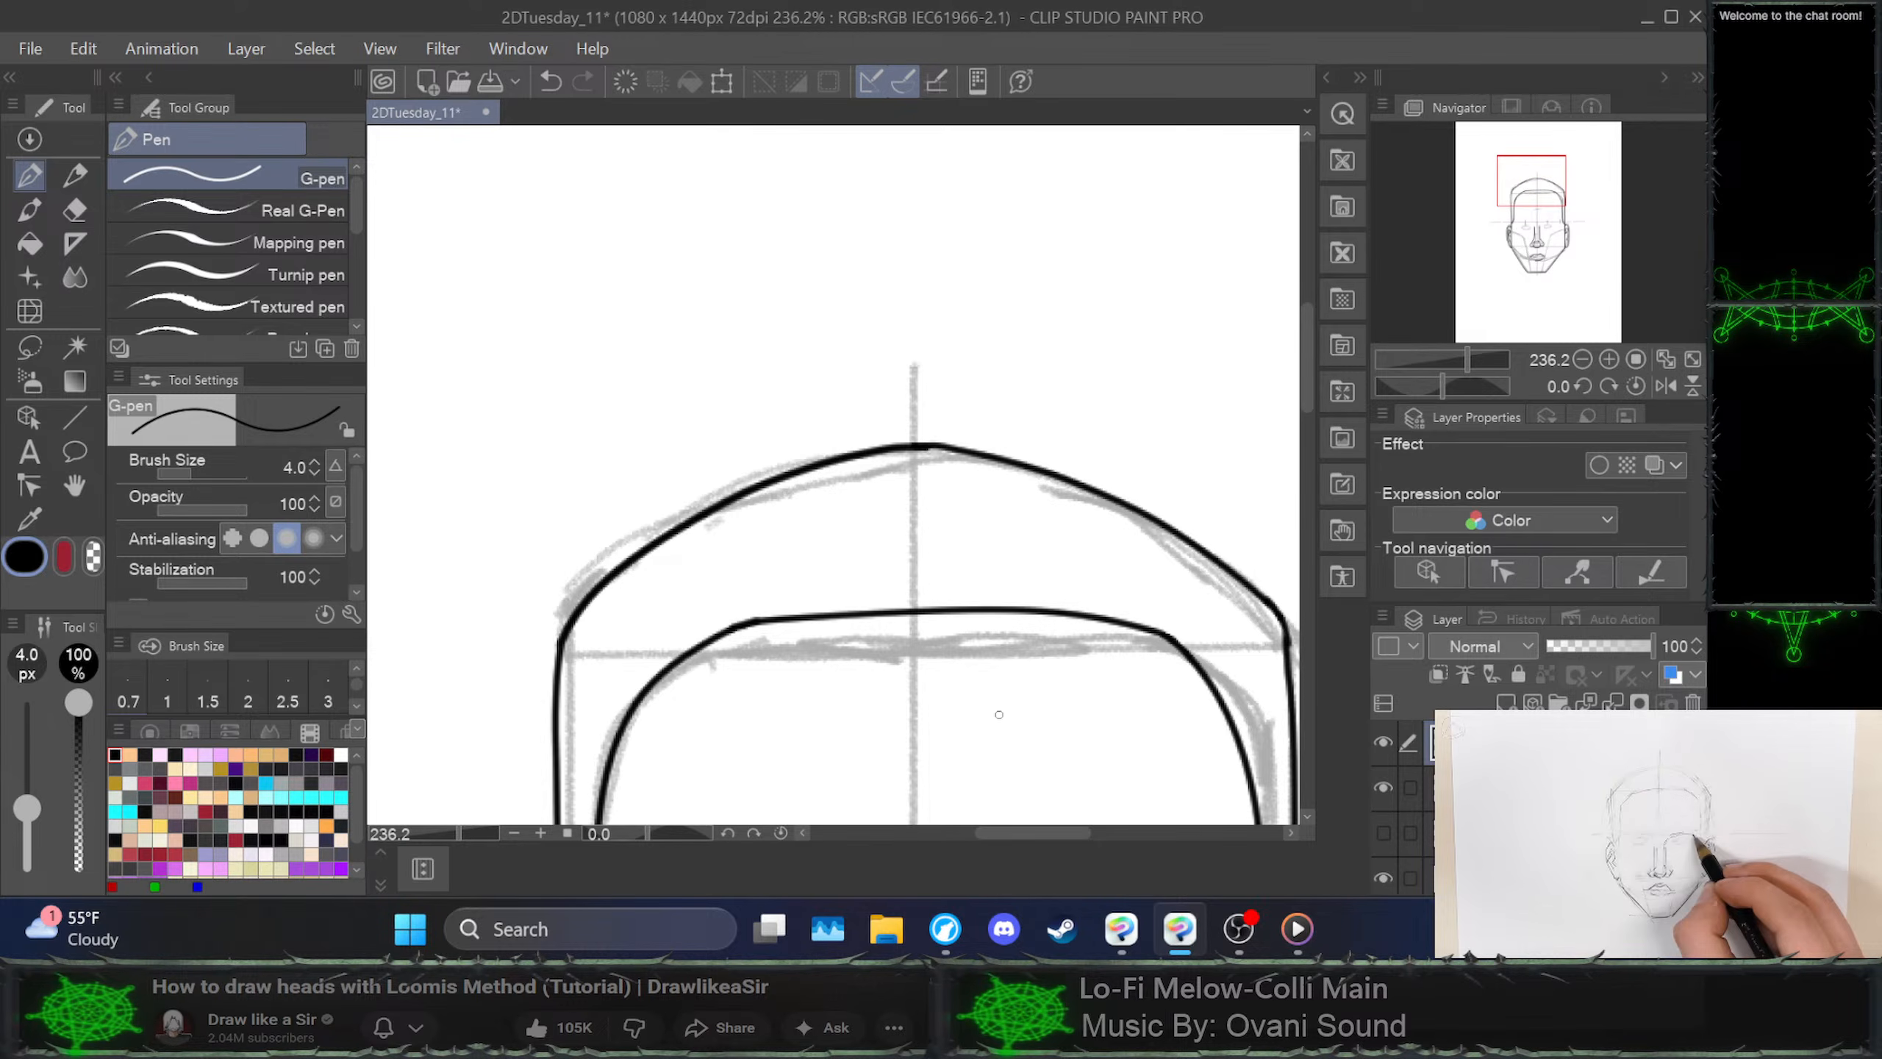
pyautogui.scroll(-1, 848, 676)
pyautogui.scroll(5, 1049, 707)
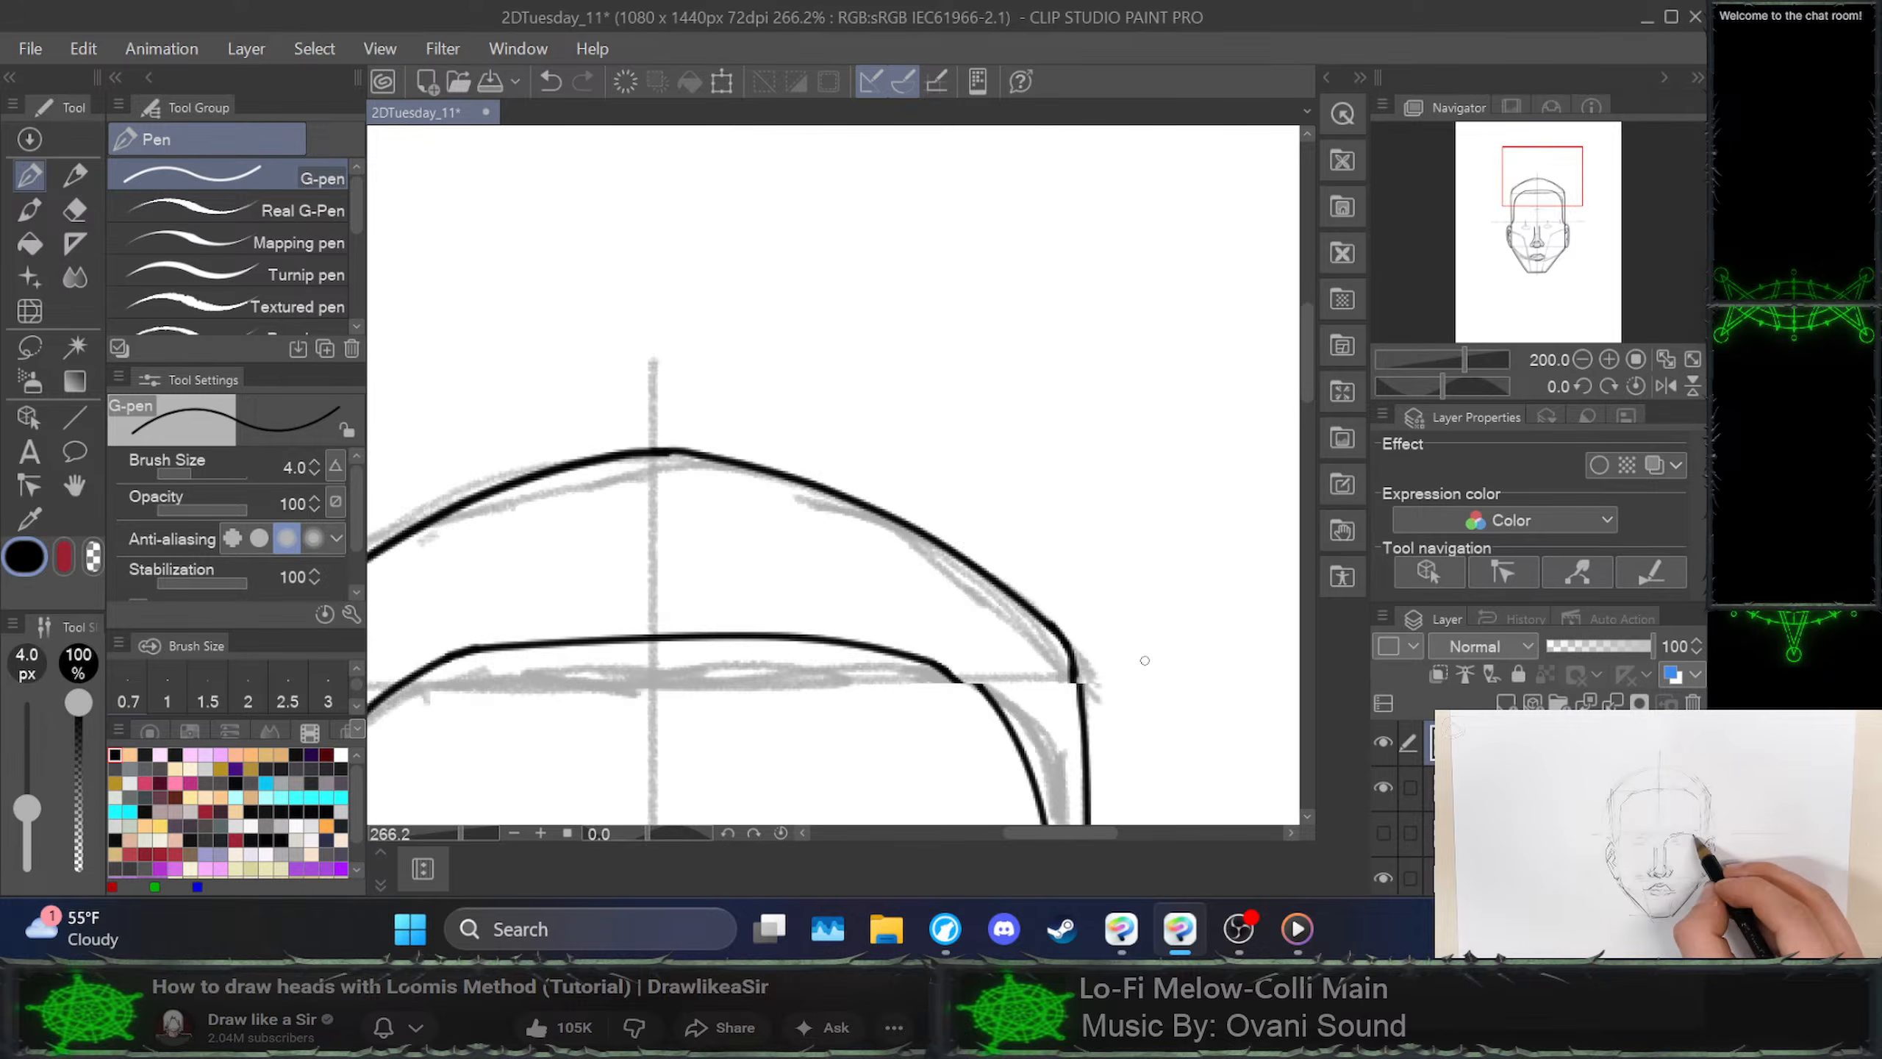
pyautogui.scroll(4, 1049, 707)
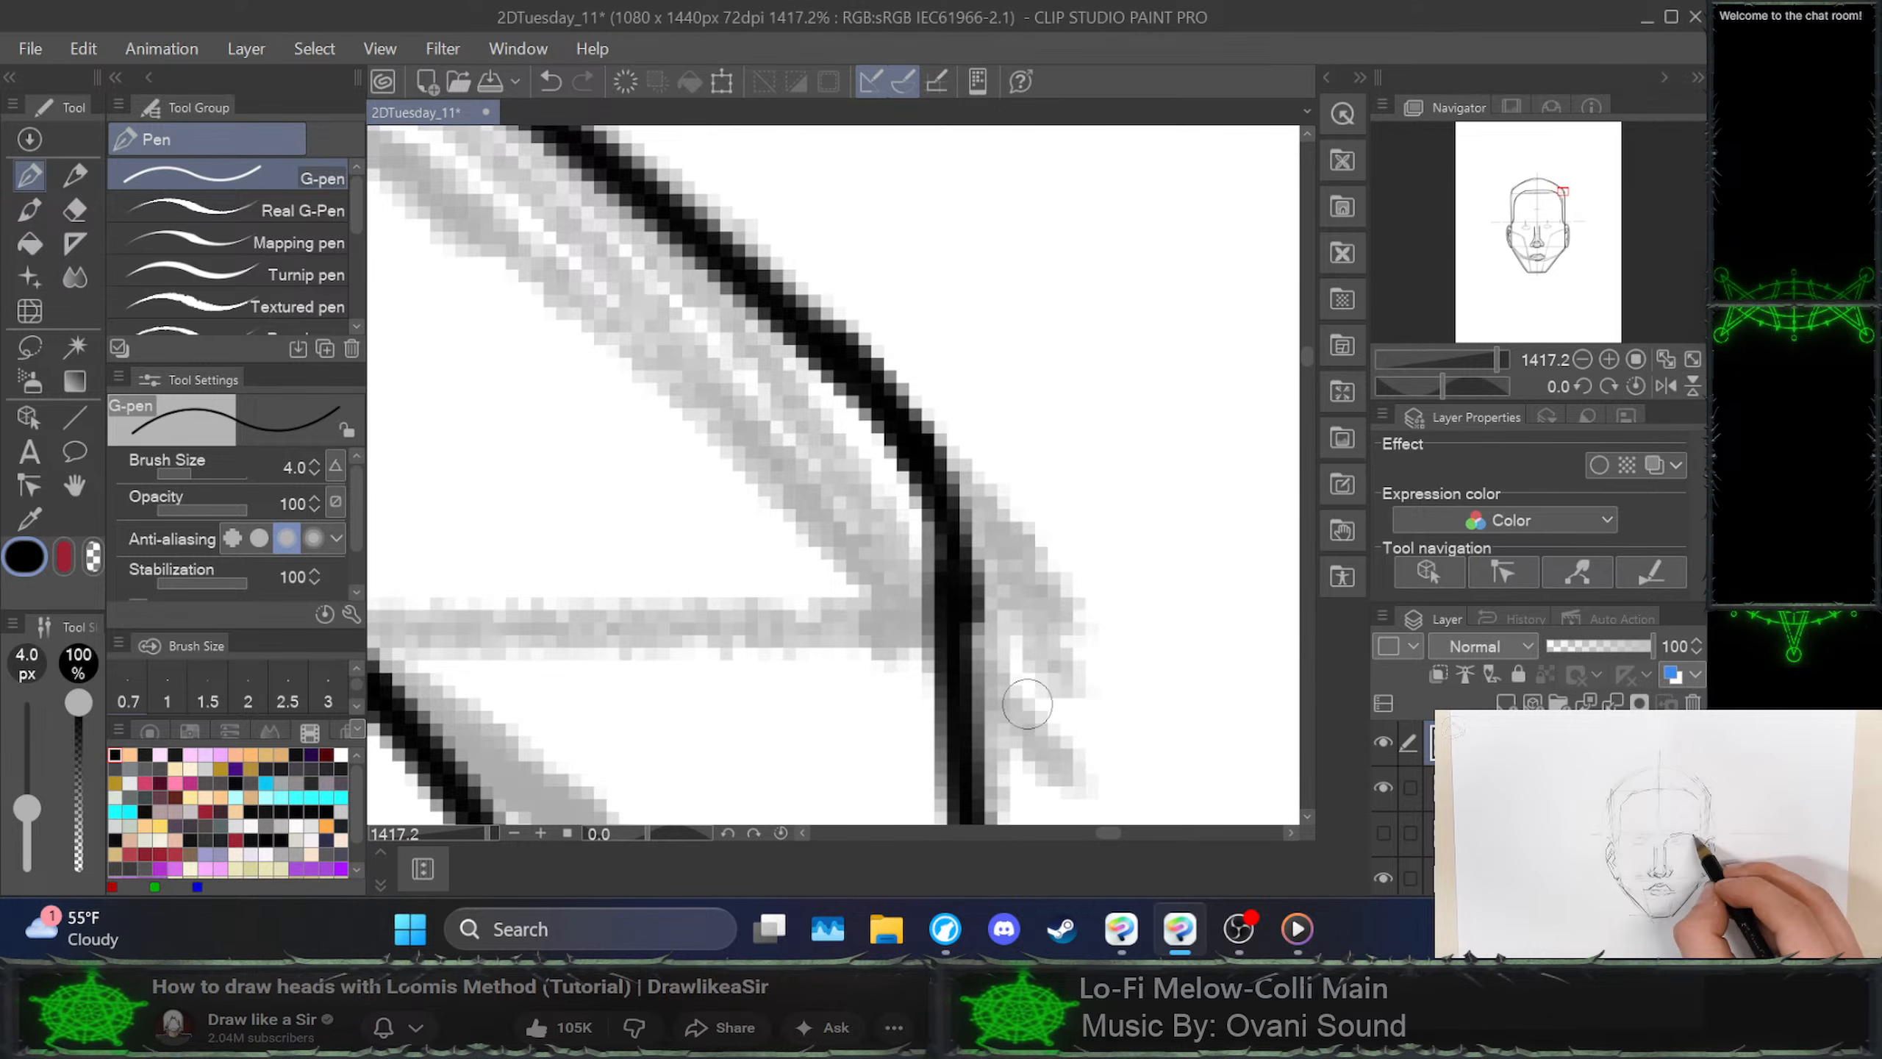
pyautogui.moveTo(1027, 702)
pyautogui.mouseDown()
pyautogui.moveTo(1012, 573)
pyautogui.moveTo(1027, 620)
pyautogui.moveTo(942, 576)
pyautogui.mouseUp()
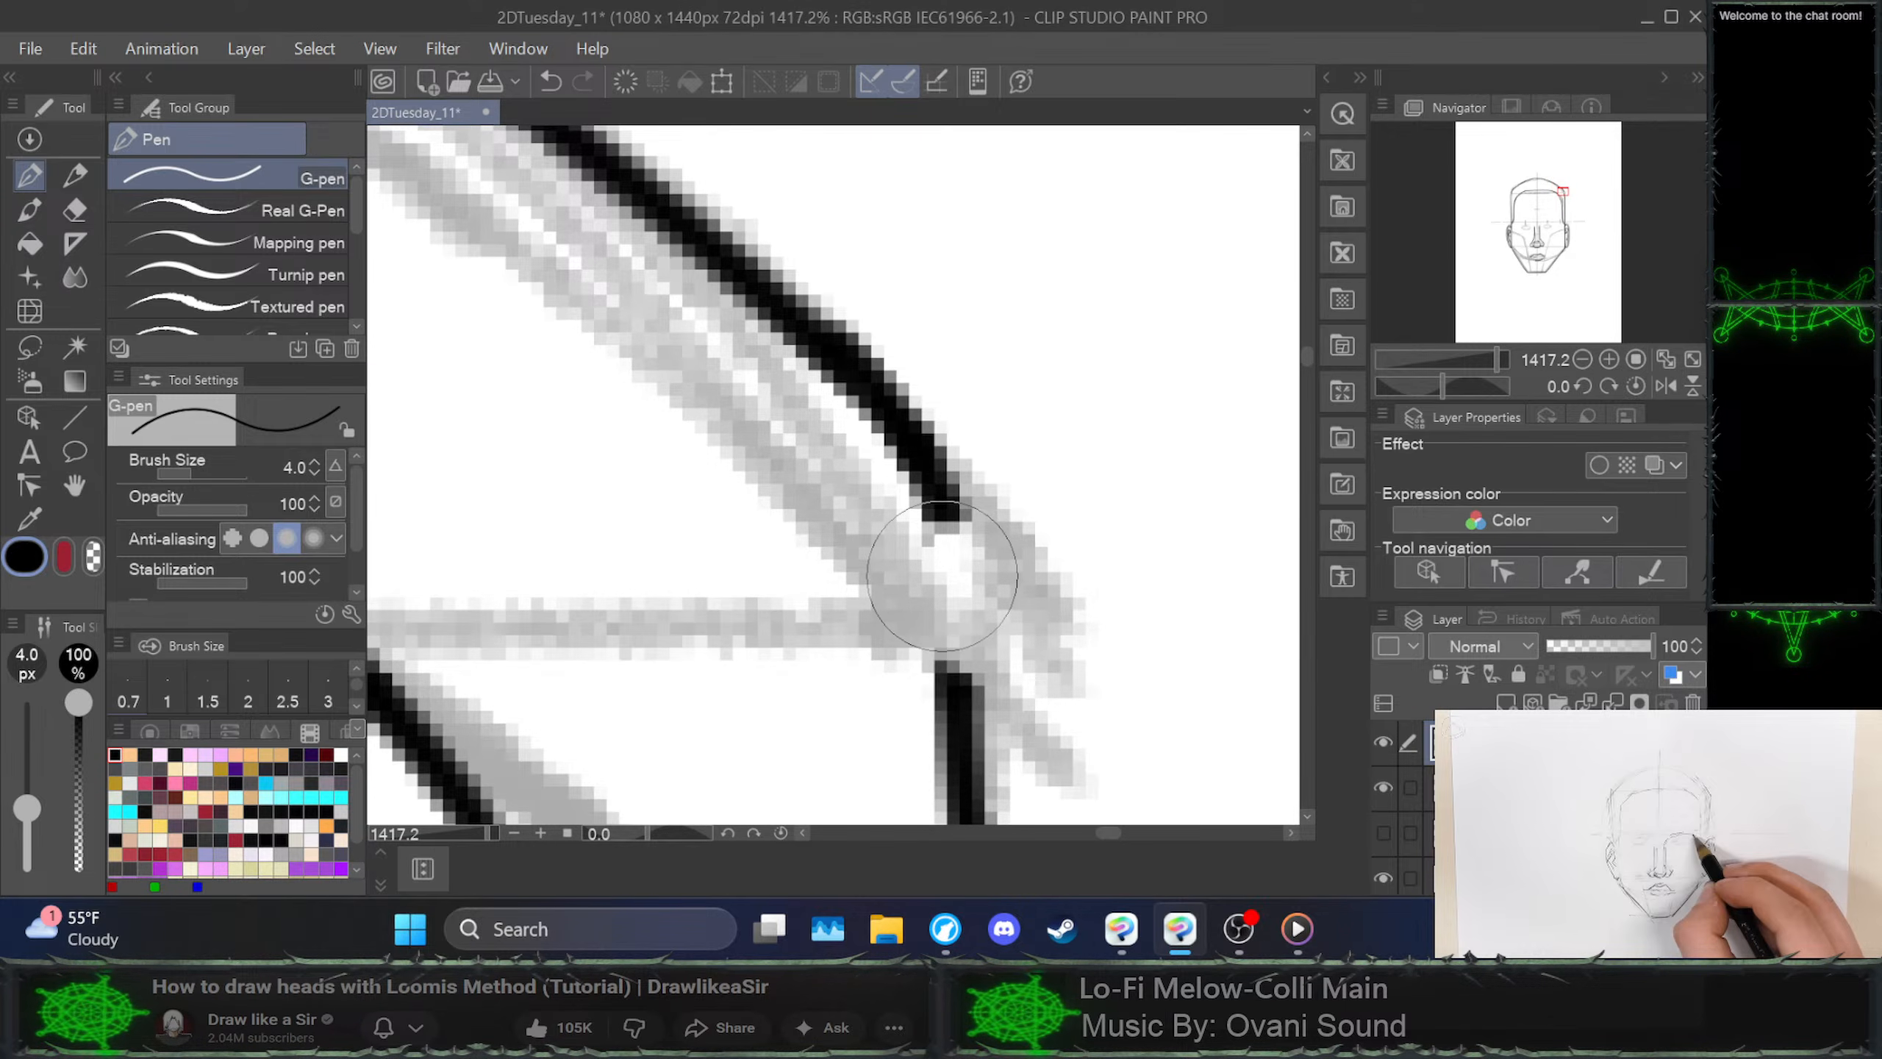
pyautogui.moveTo(960, 680); pyautogui.dragTo(936, 499)
pyautogui.scroll(-10, 935, 504)
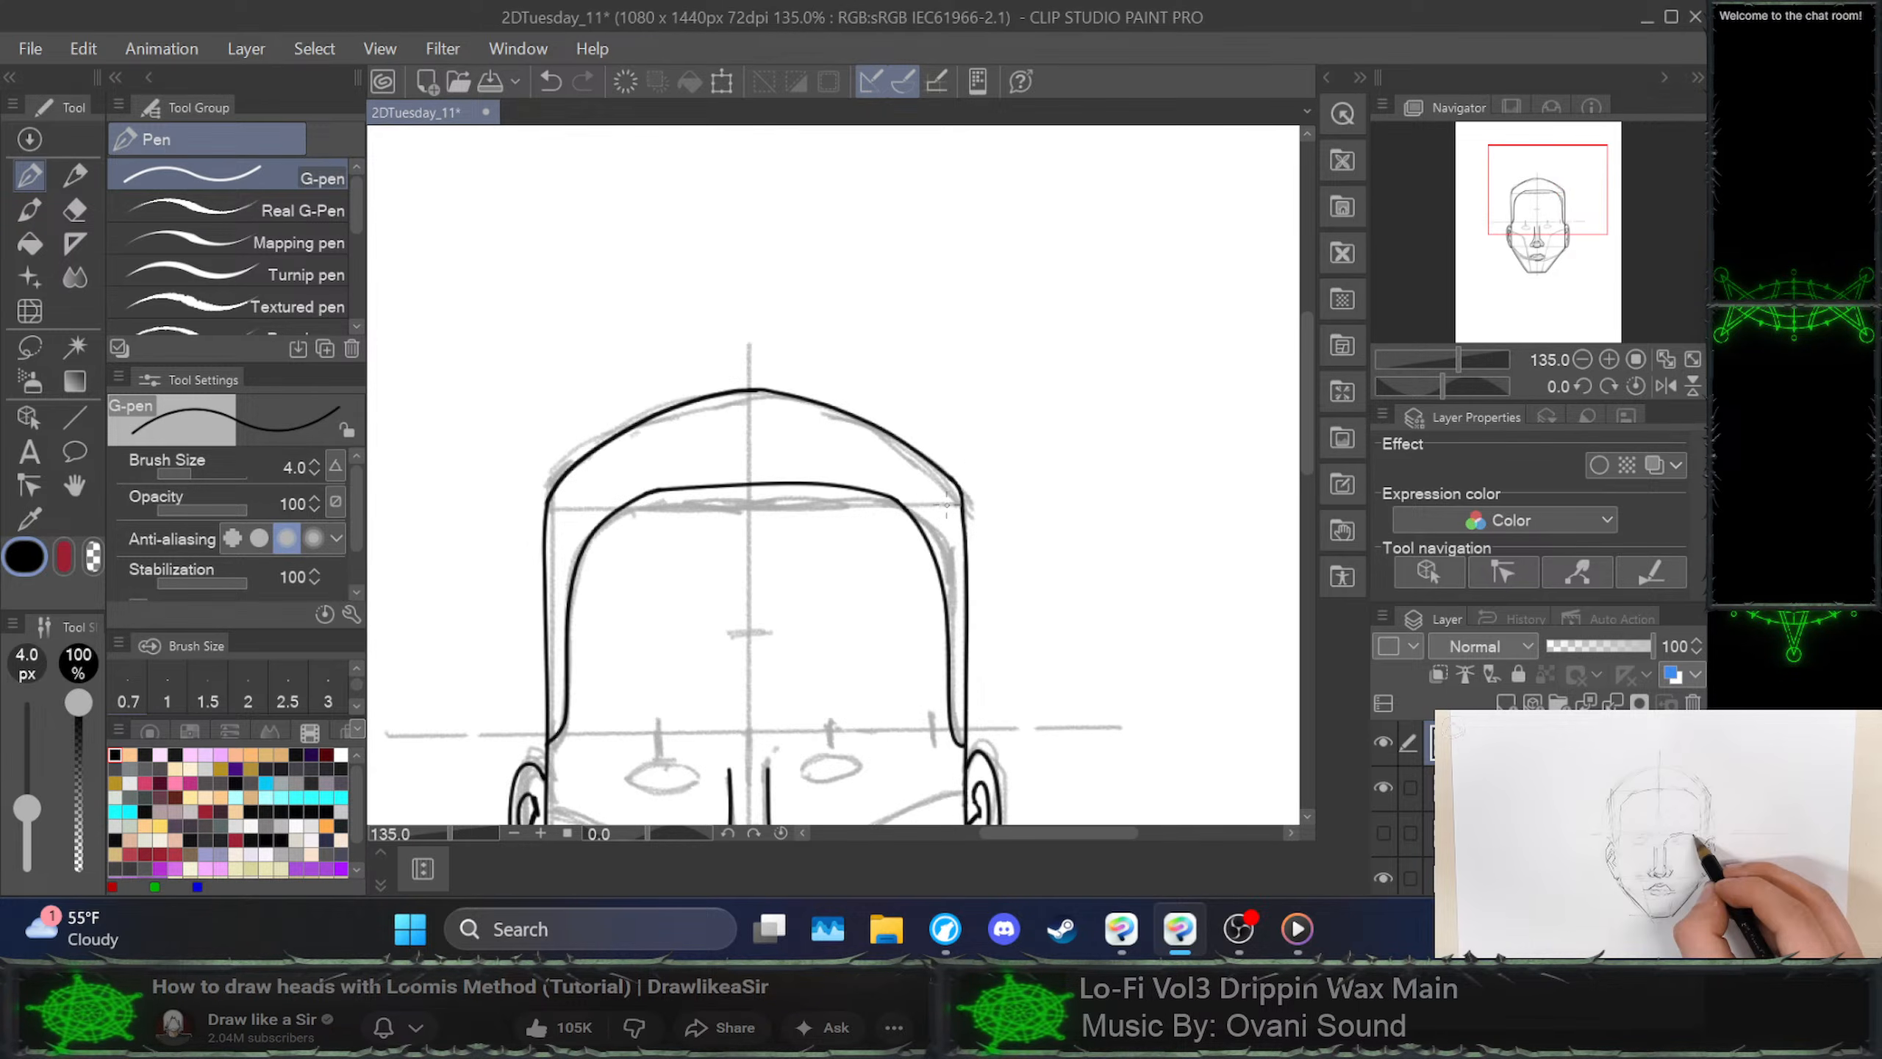
# Bring the whole face into view and play the reference video briefly, pausing it during the eye and brow drawing
pyautogui.scroll(-2, 776, 706)
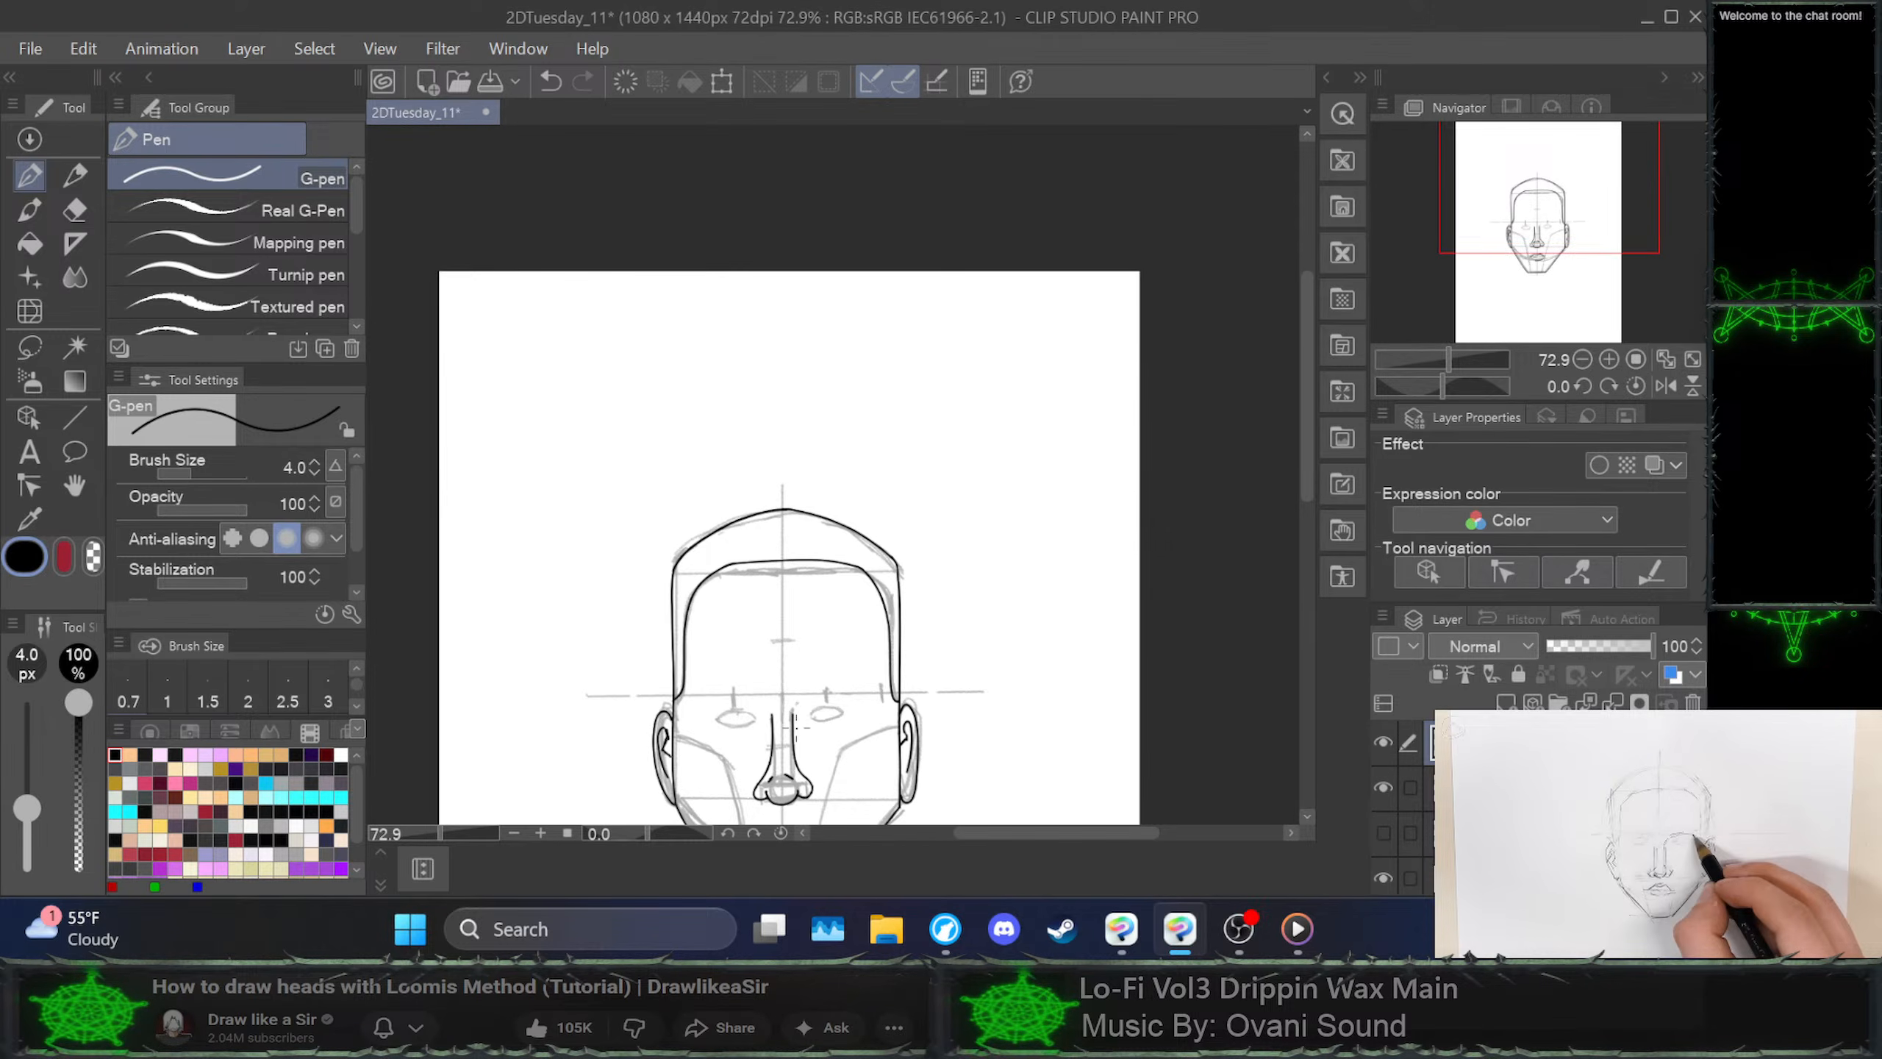
pyautogui.moveTo(901, 386); pyautogui.dragTo(877, 504)
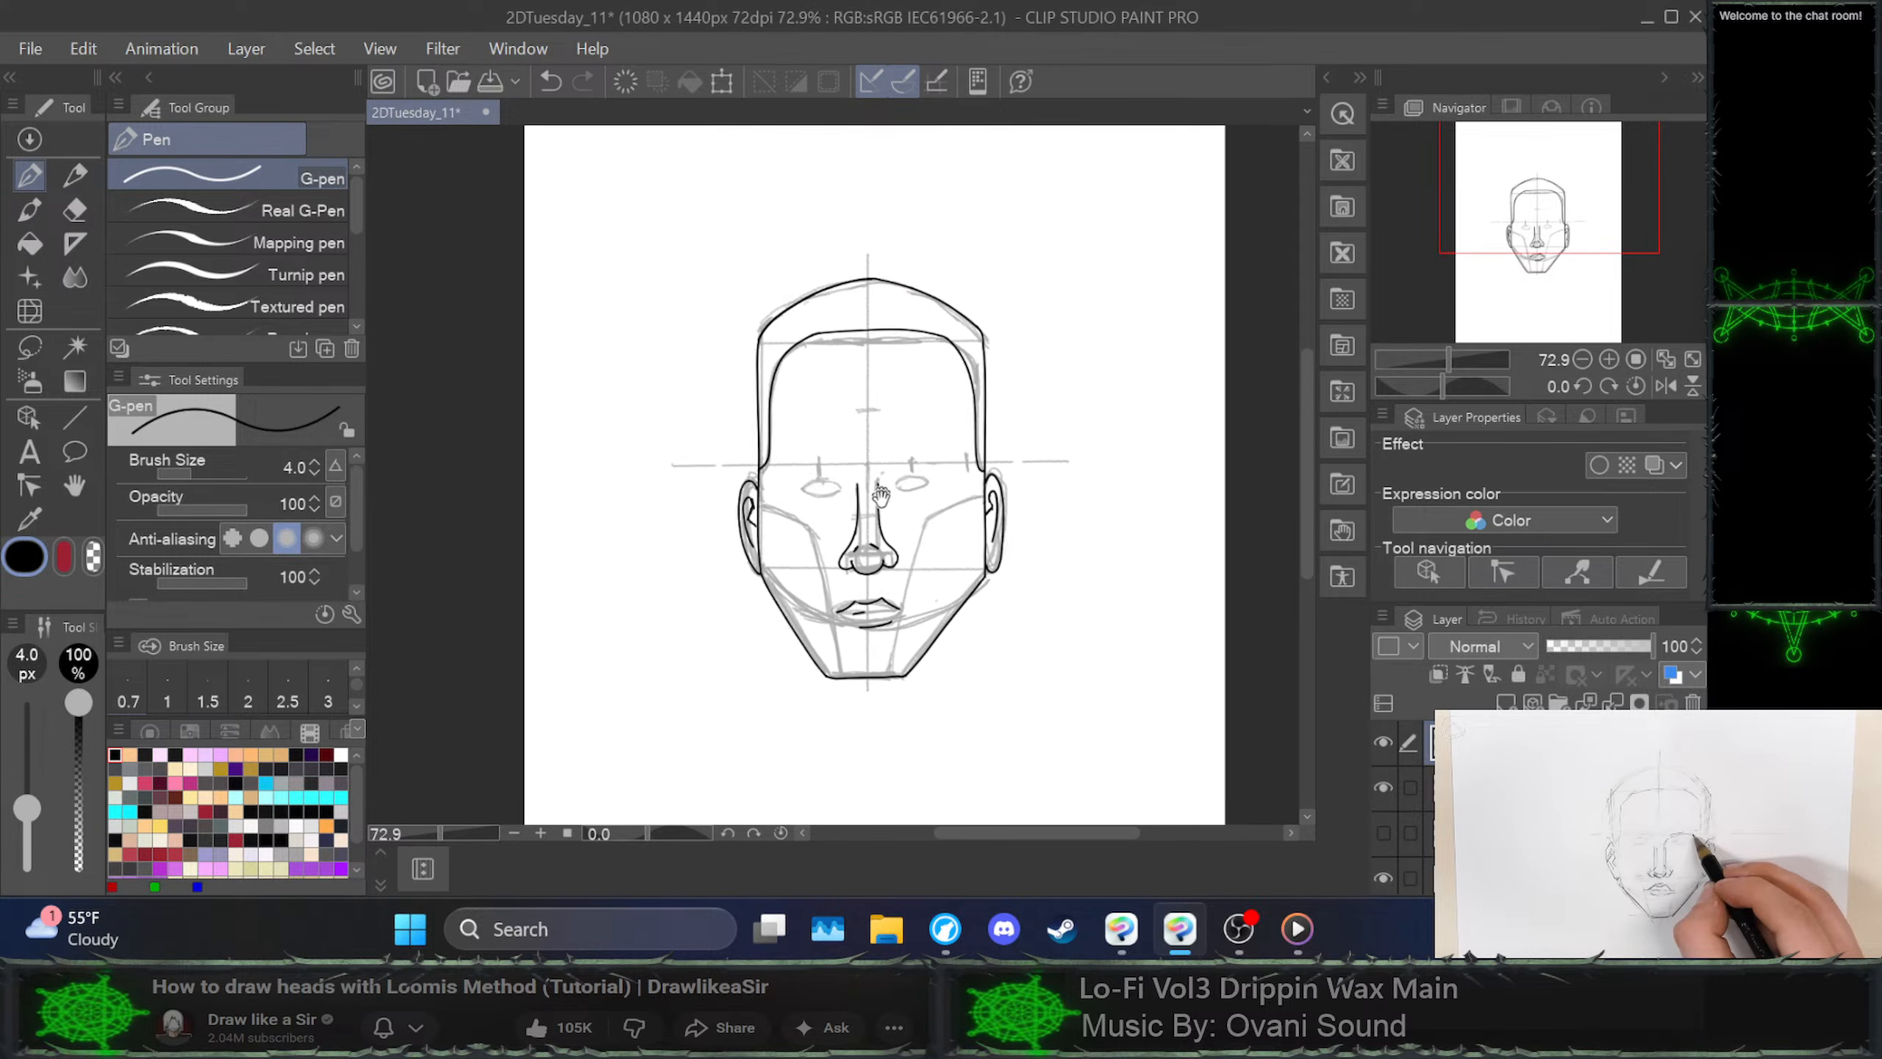
pyautogui.scroll(3, 881, 499)
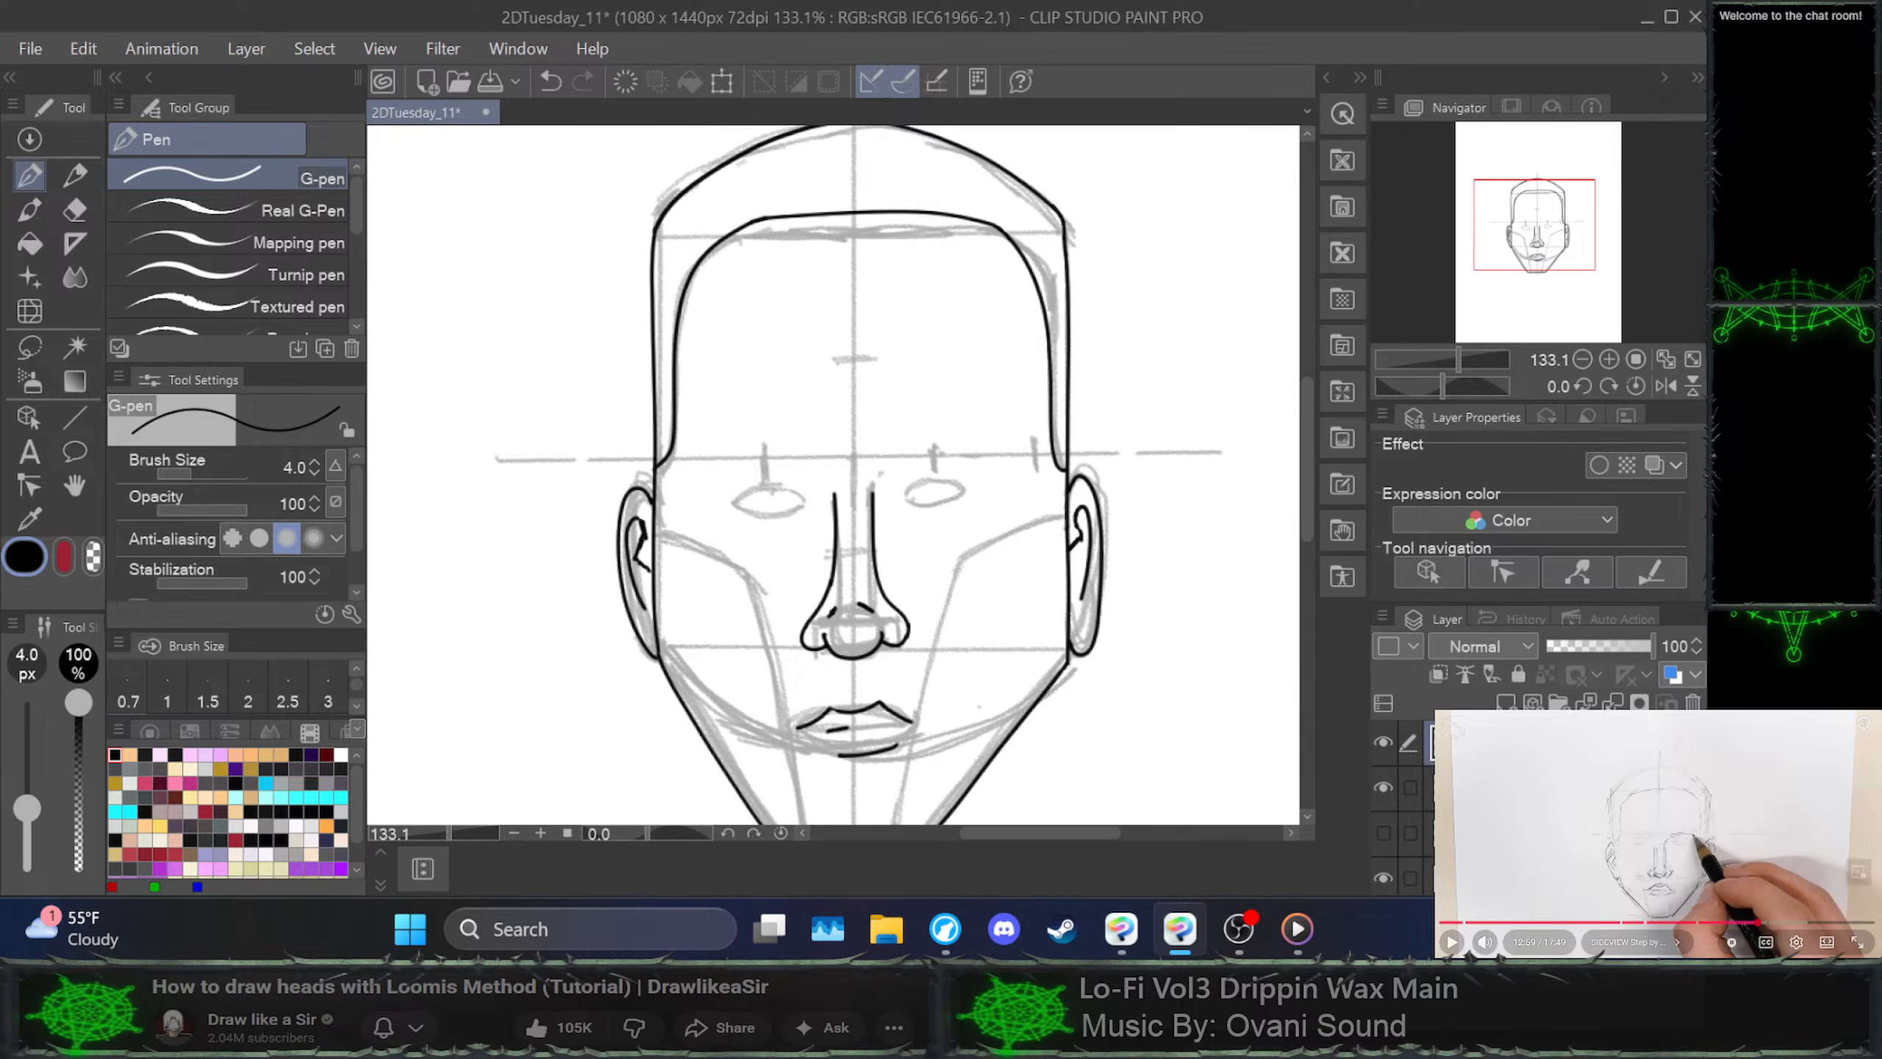
pyautogui.click(1658, 830)
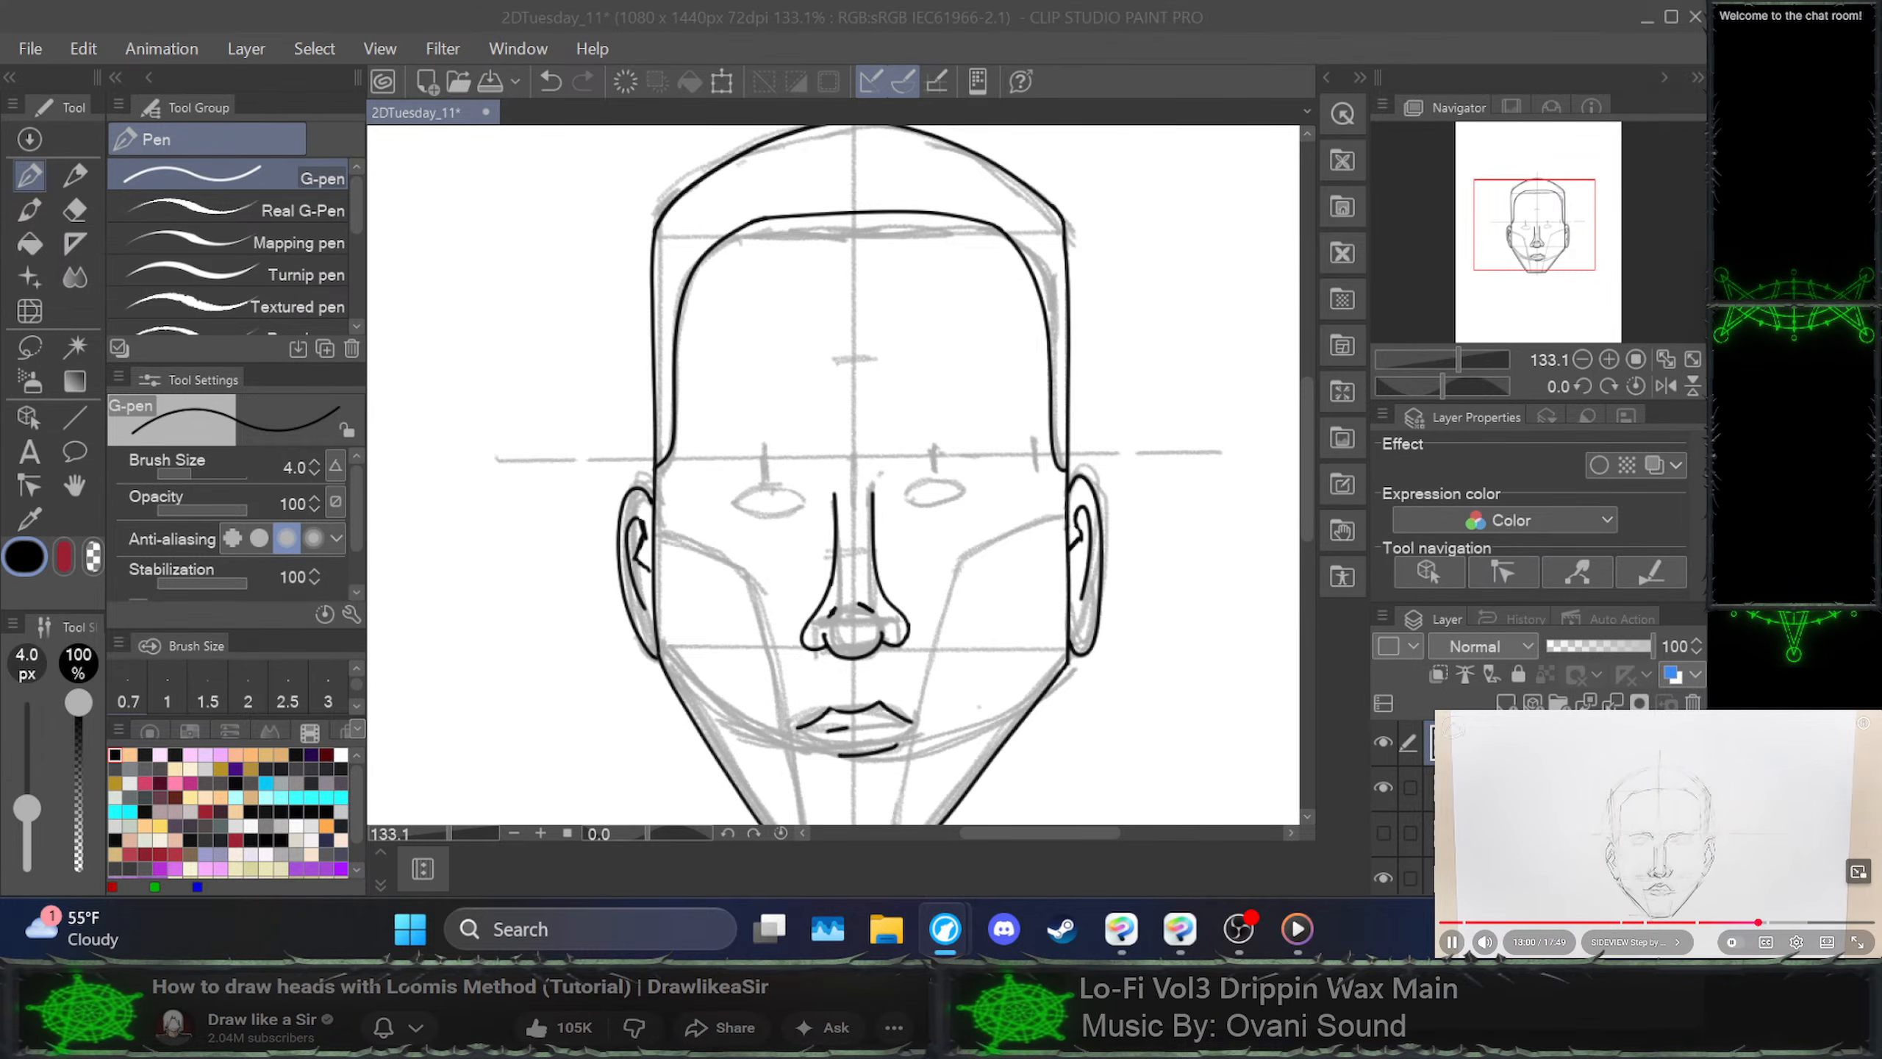
pyautogui.press('space')
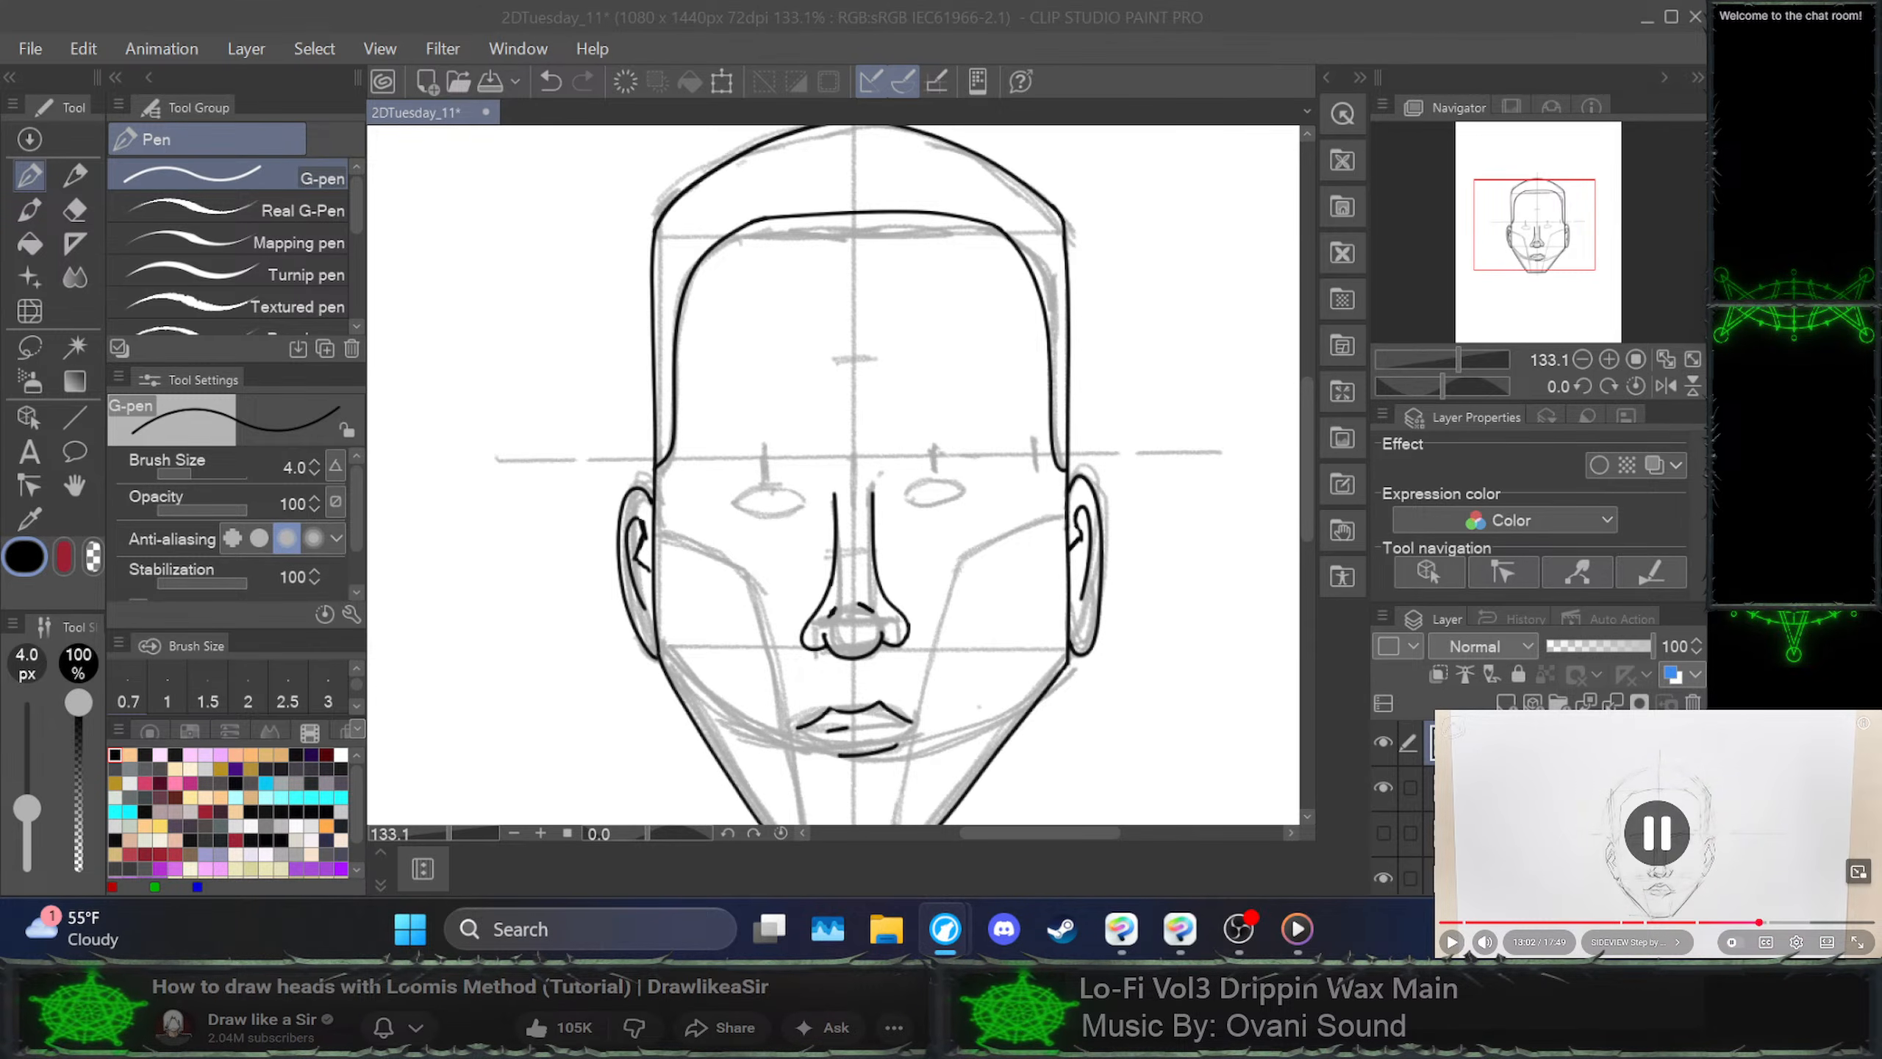
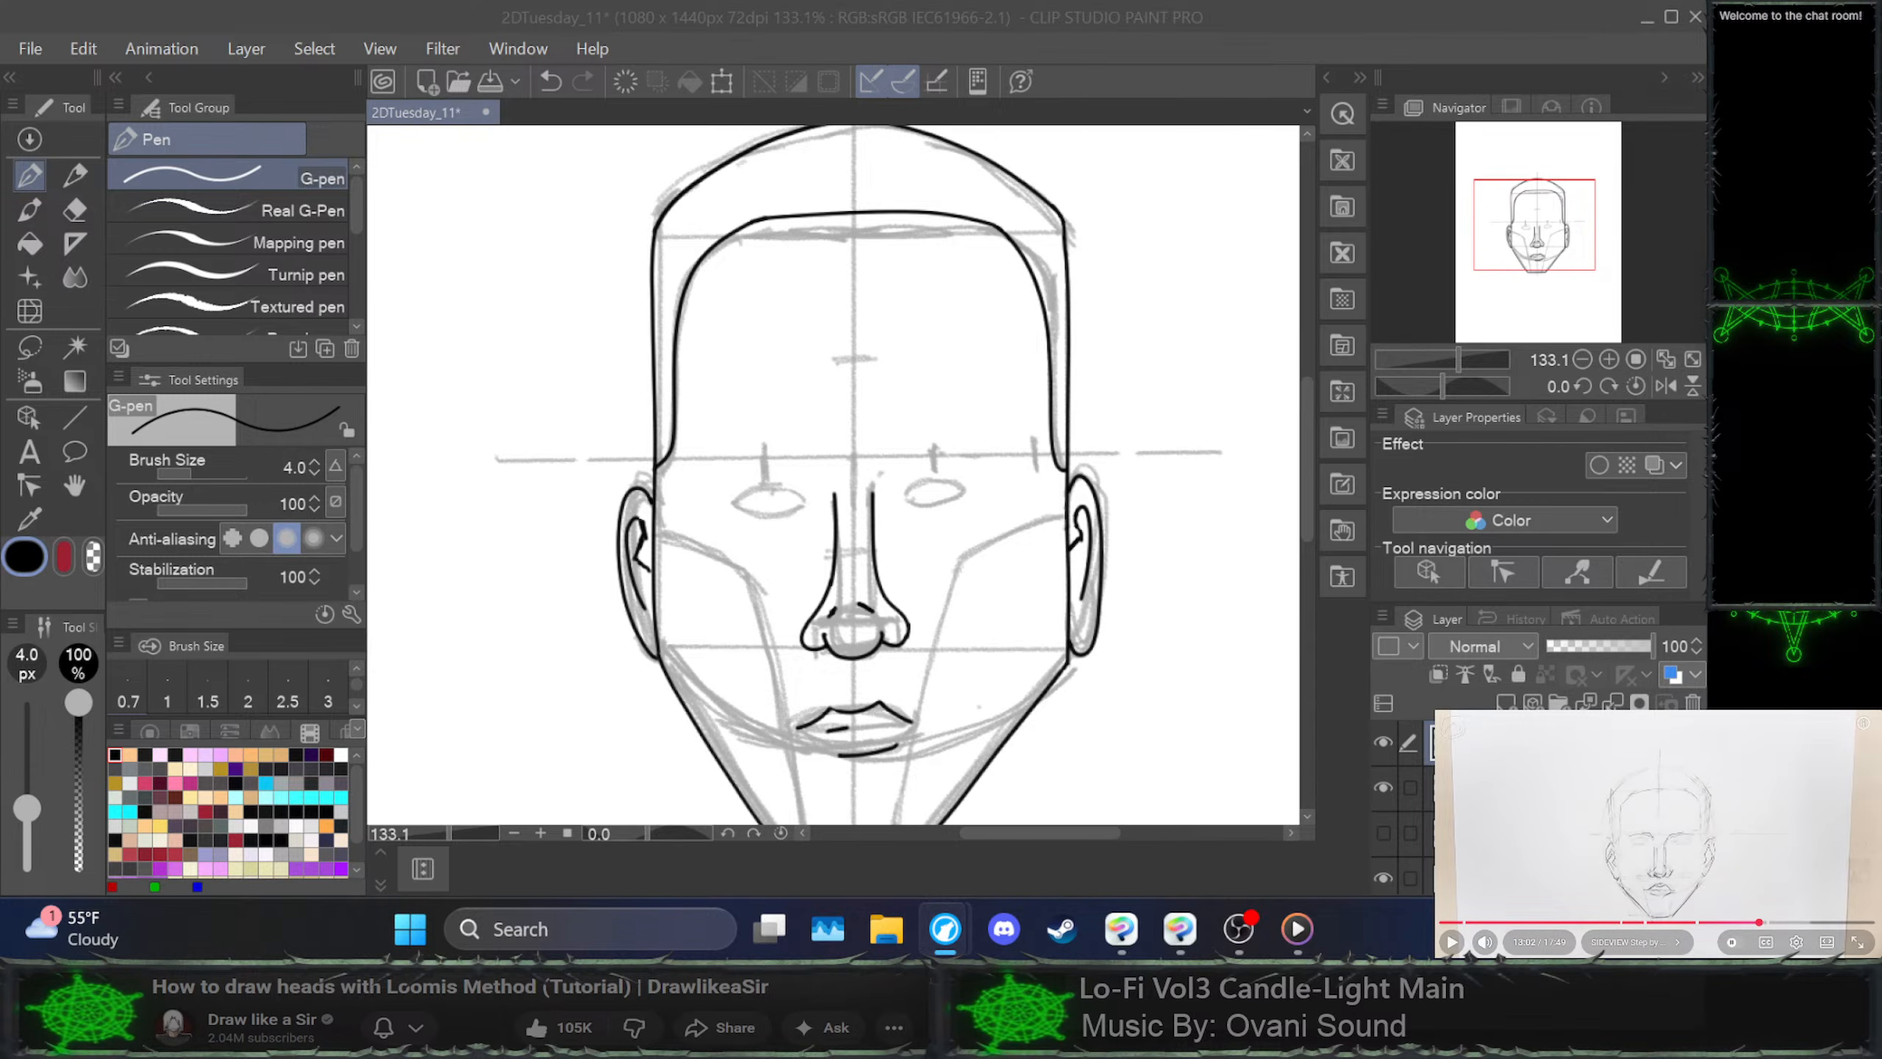
pyautogui.press('space')
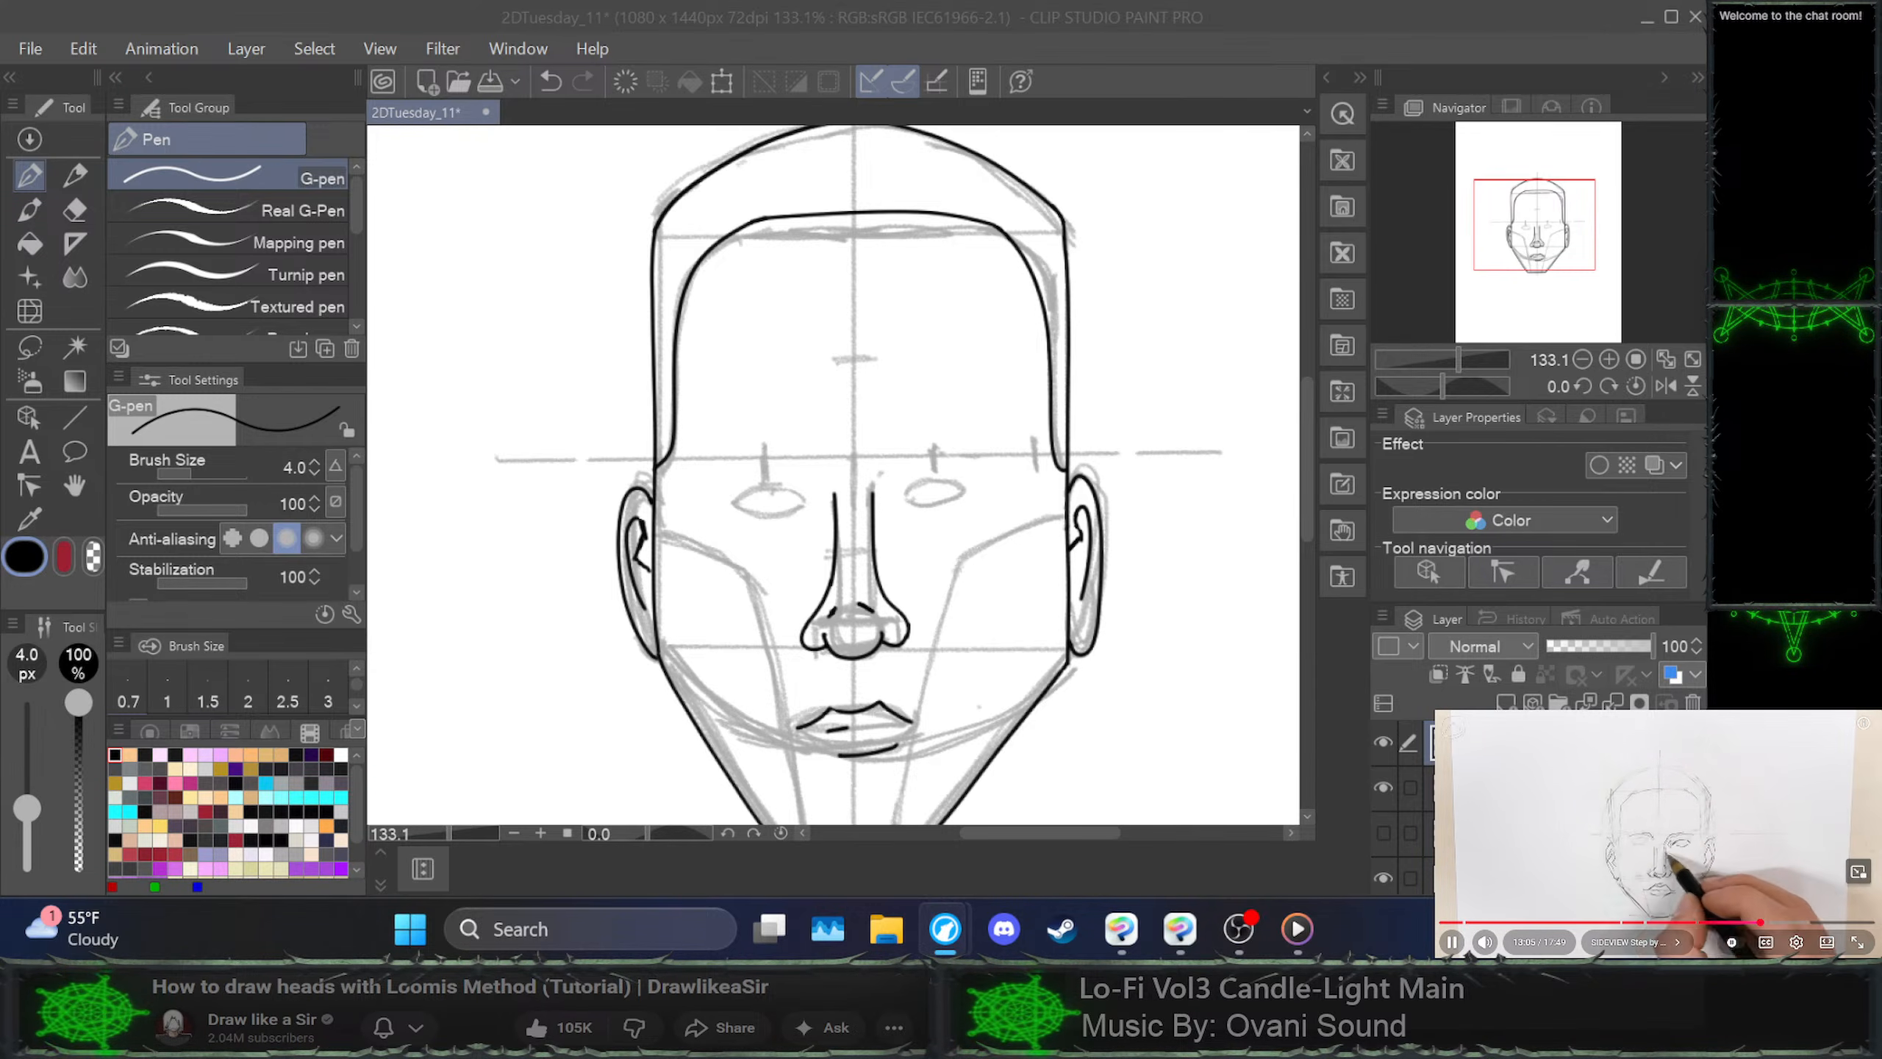
pyautogui.press('space')
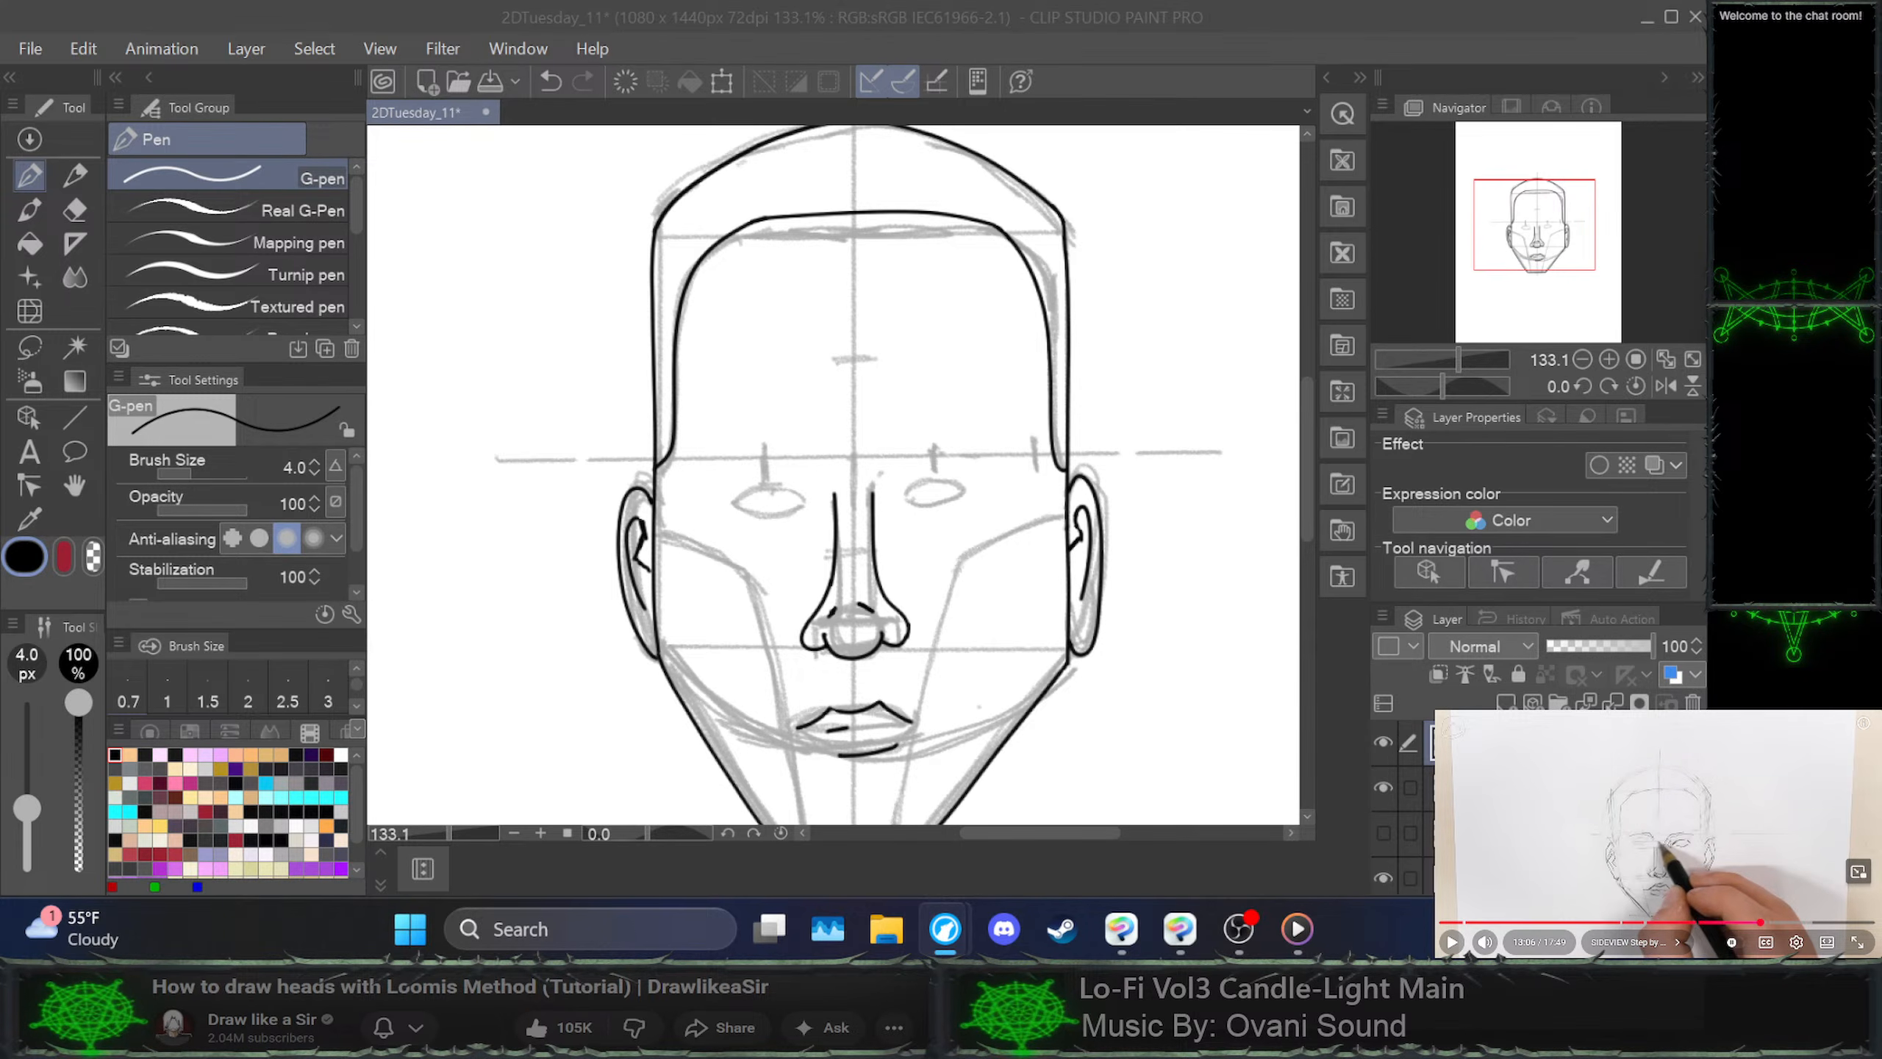
pyautogui.click(906, 501)
pyautogui.moveTo(899, 489)
pyautogui.mouseDown()
pyautogui.moveTo(956, 487)
pyautogui.moveTo(922, 504)
pyautogui.mouseUp()
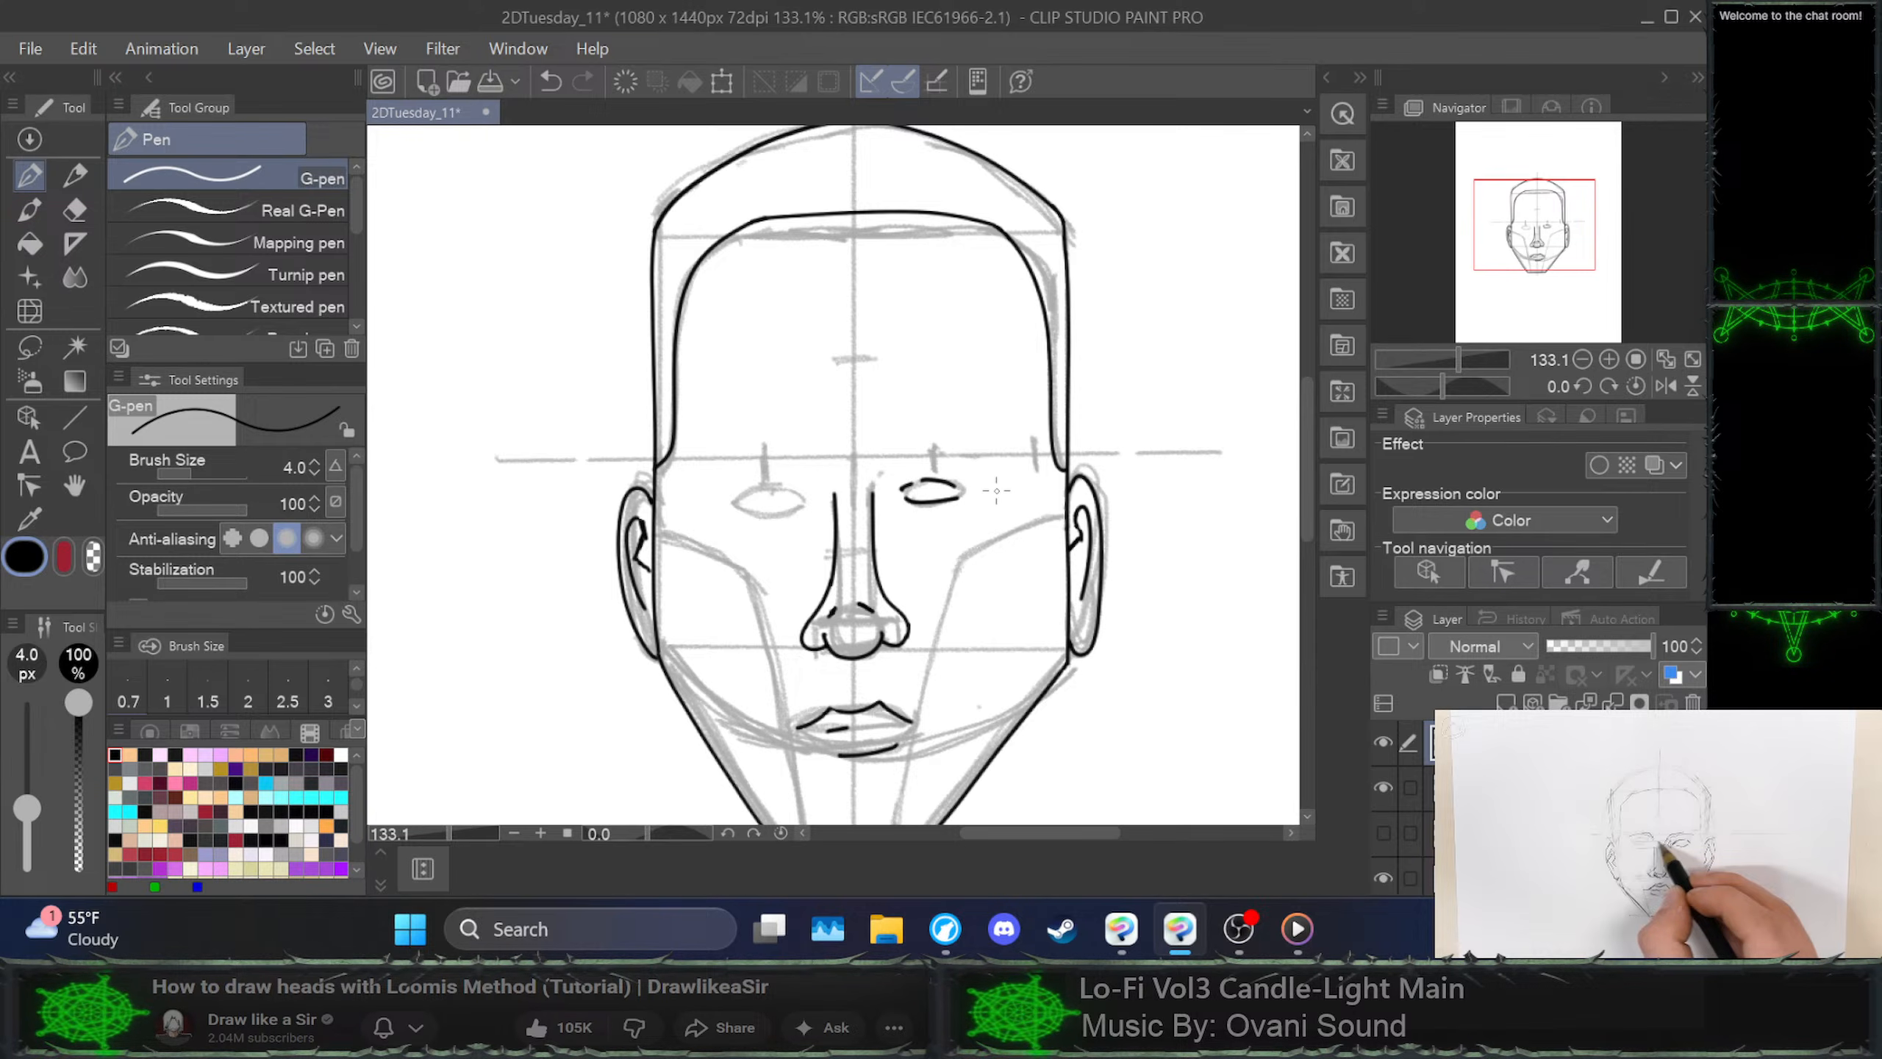
pyautogui.hotkey('ctrl', 'z')
pyautogui.hotkey('ctrl', 'z')
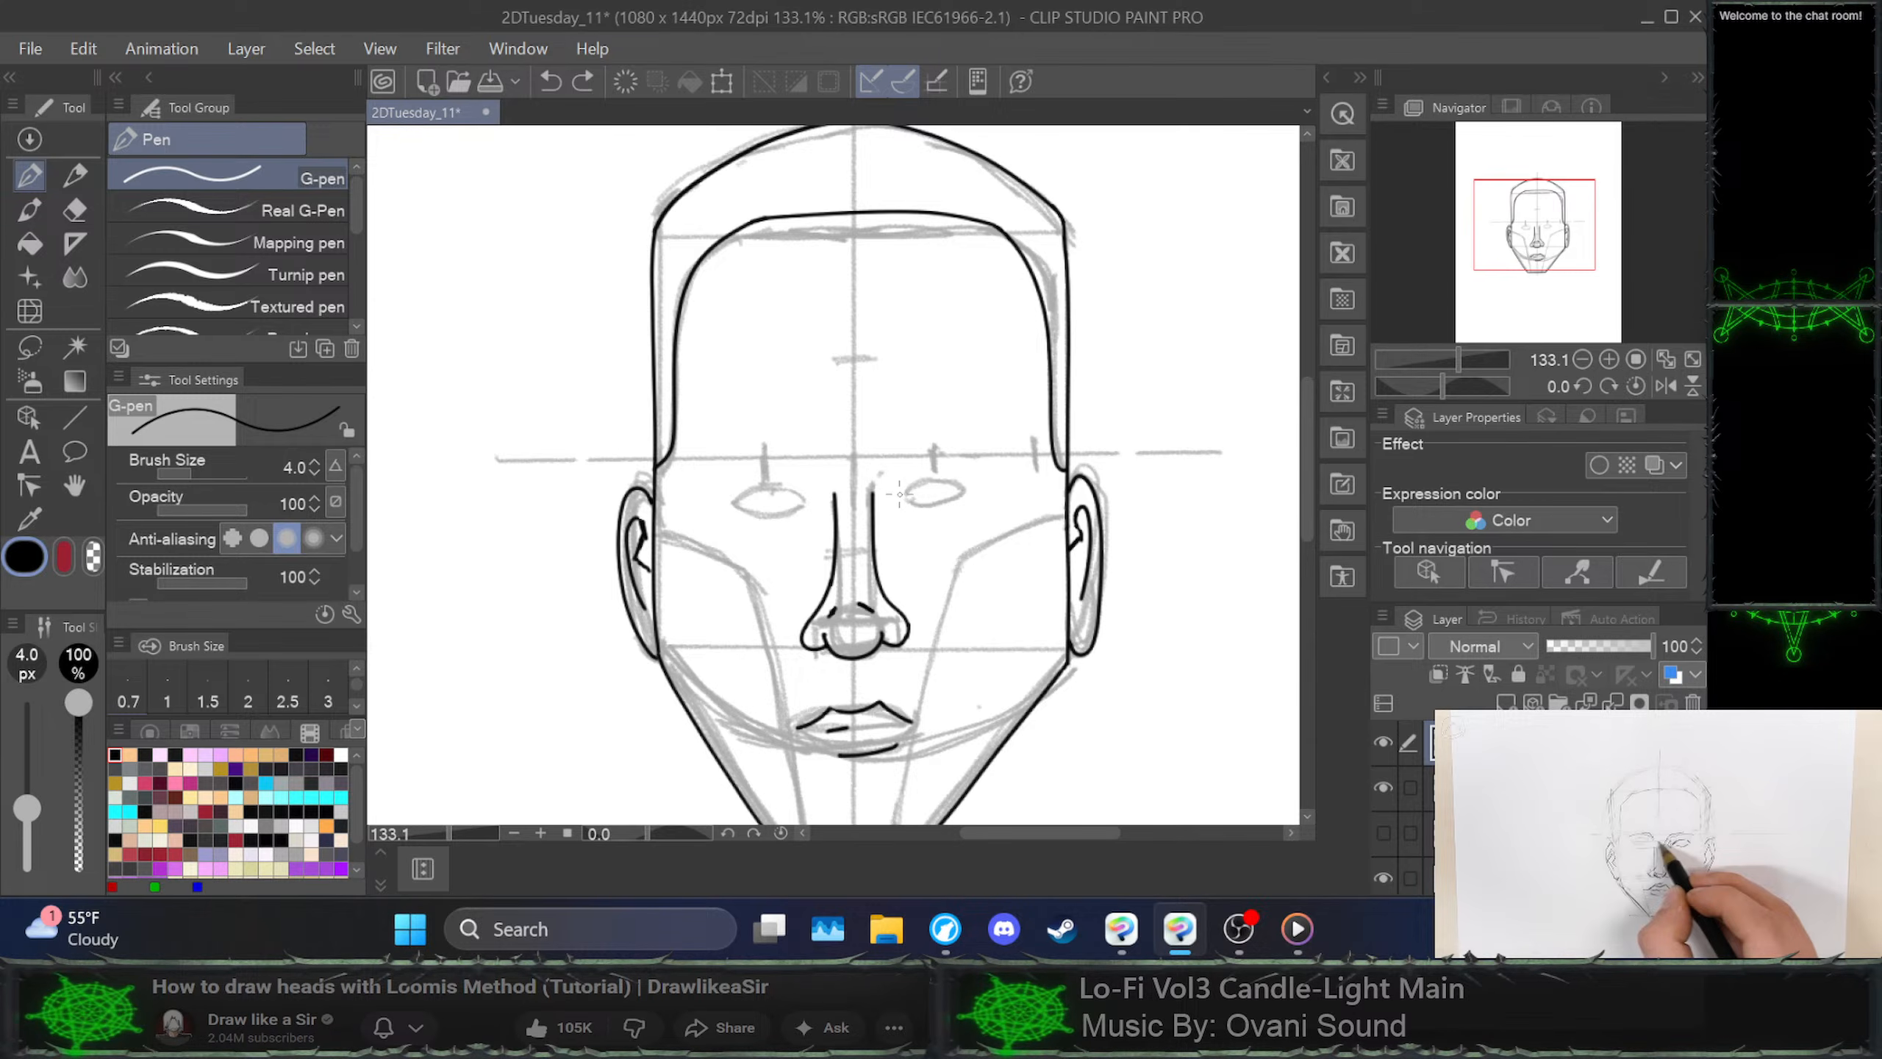
pyautogui.moveTo(899, 495); pyautogui.dragTo(964, 493)
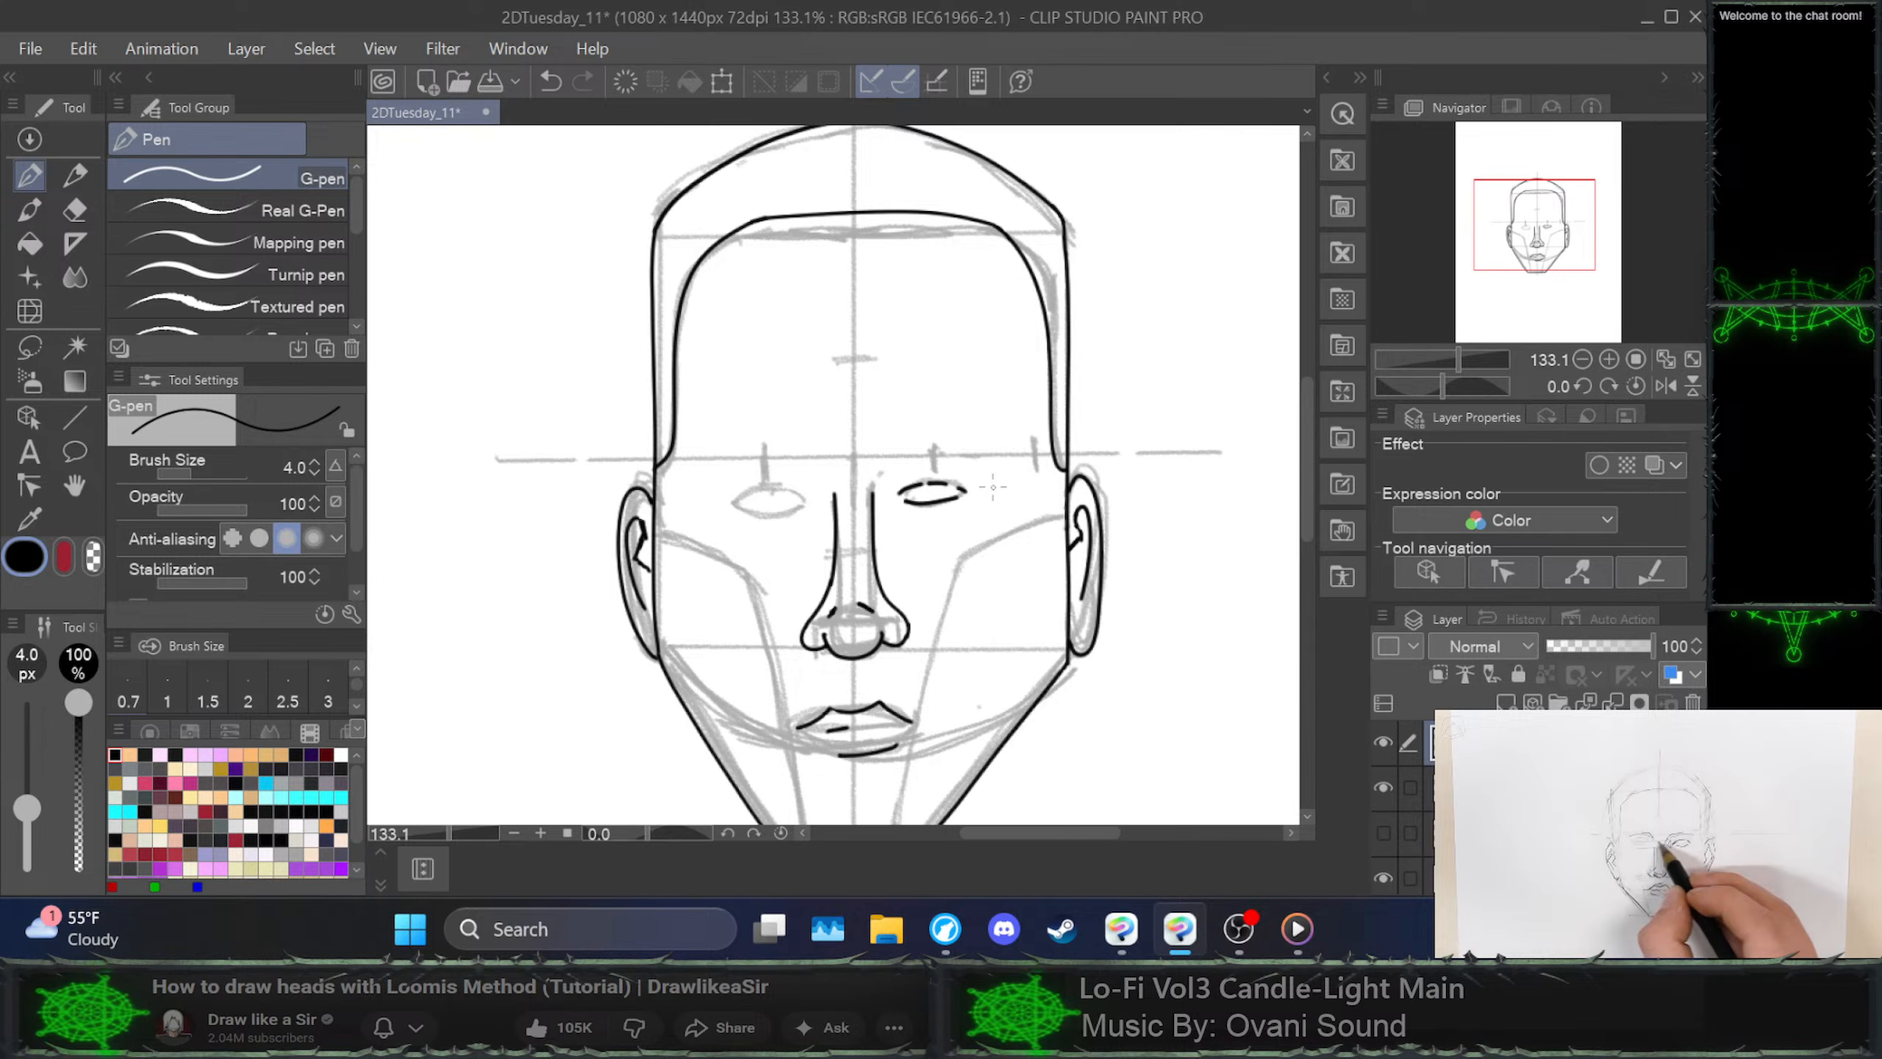
pyautogui.hotkey('ctrl', 'z')
pyautogui.hotkey('ctrl', 'z')
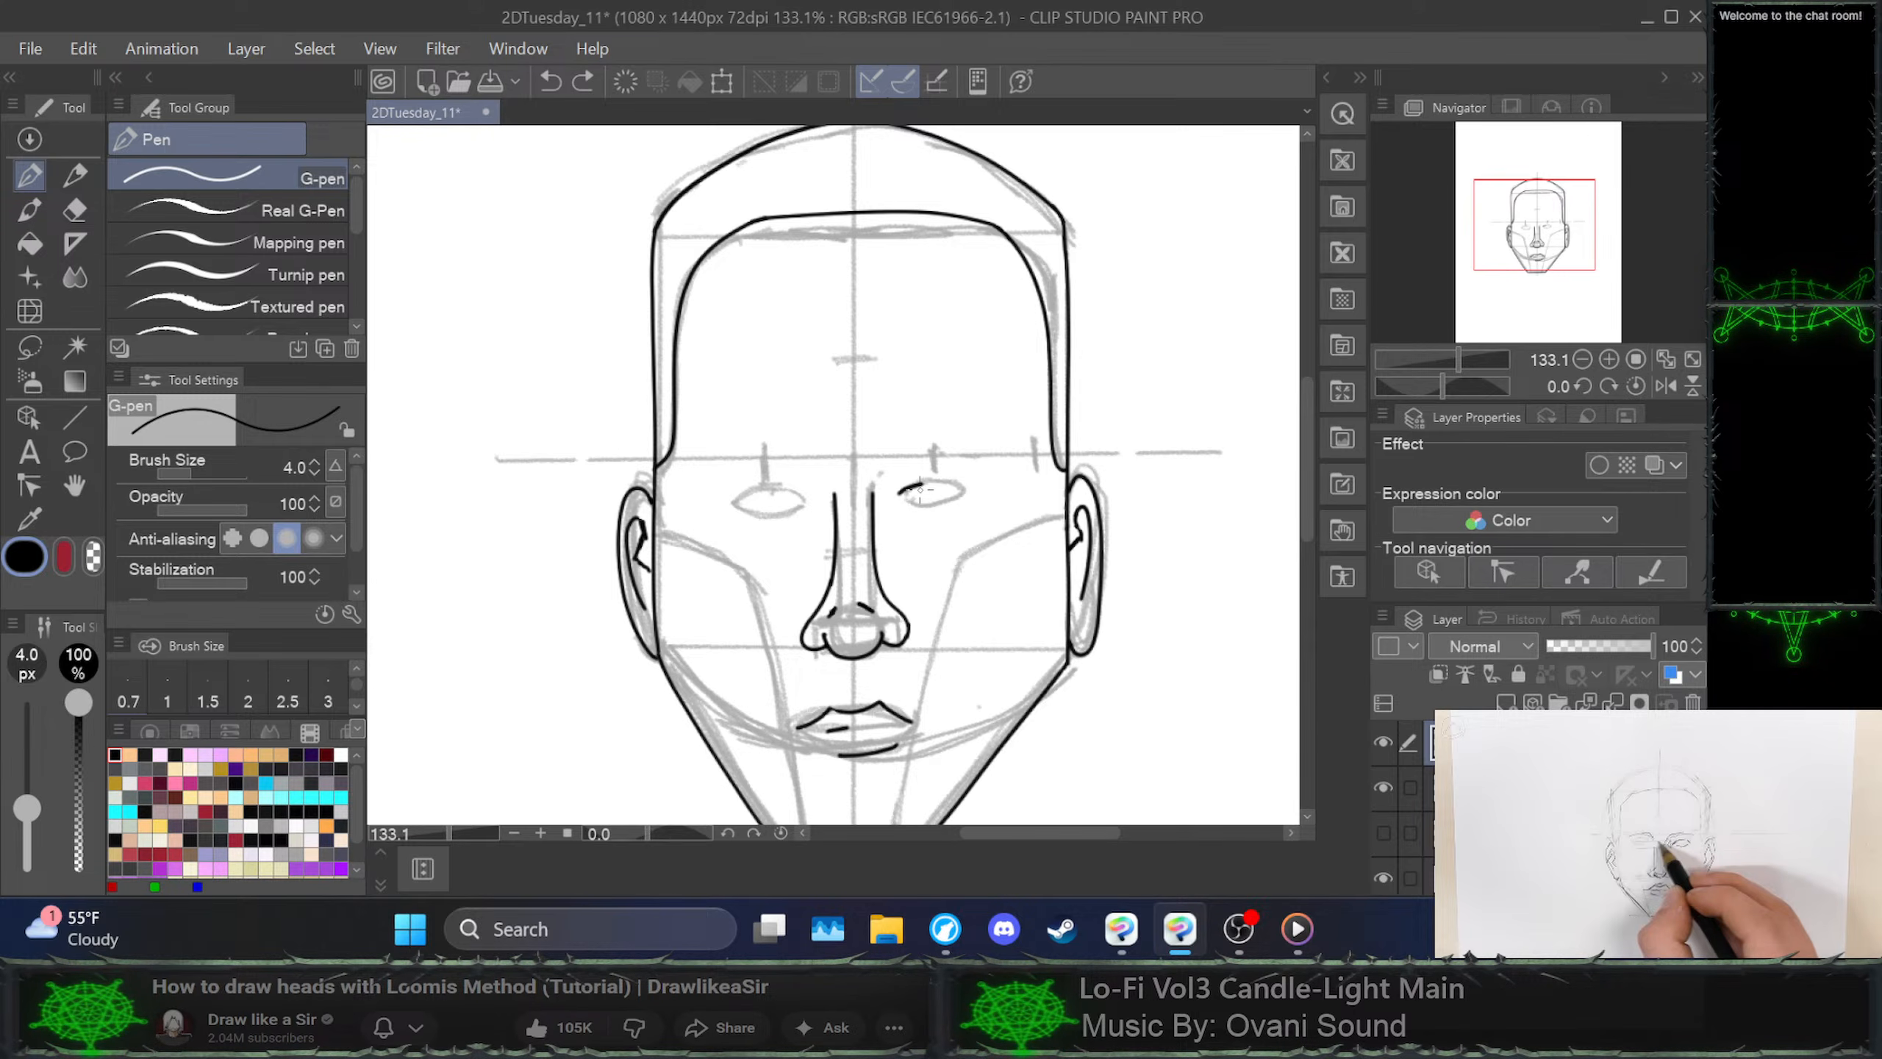
pyautogui.hotkey('ctrl', 'z')
# Ink the upper and lower lids of both eyes over the sketched ovals and check them with the sketch layer temporarily hidden
pyautogui.moveTo(901, 493); pyautogui.dragTo(964, 490)
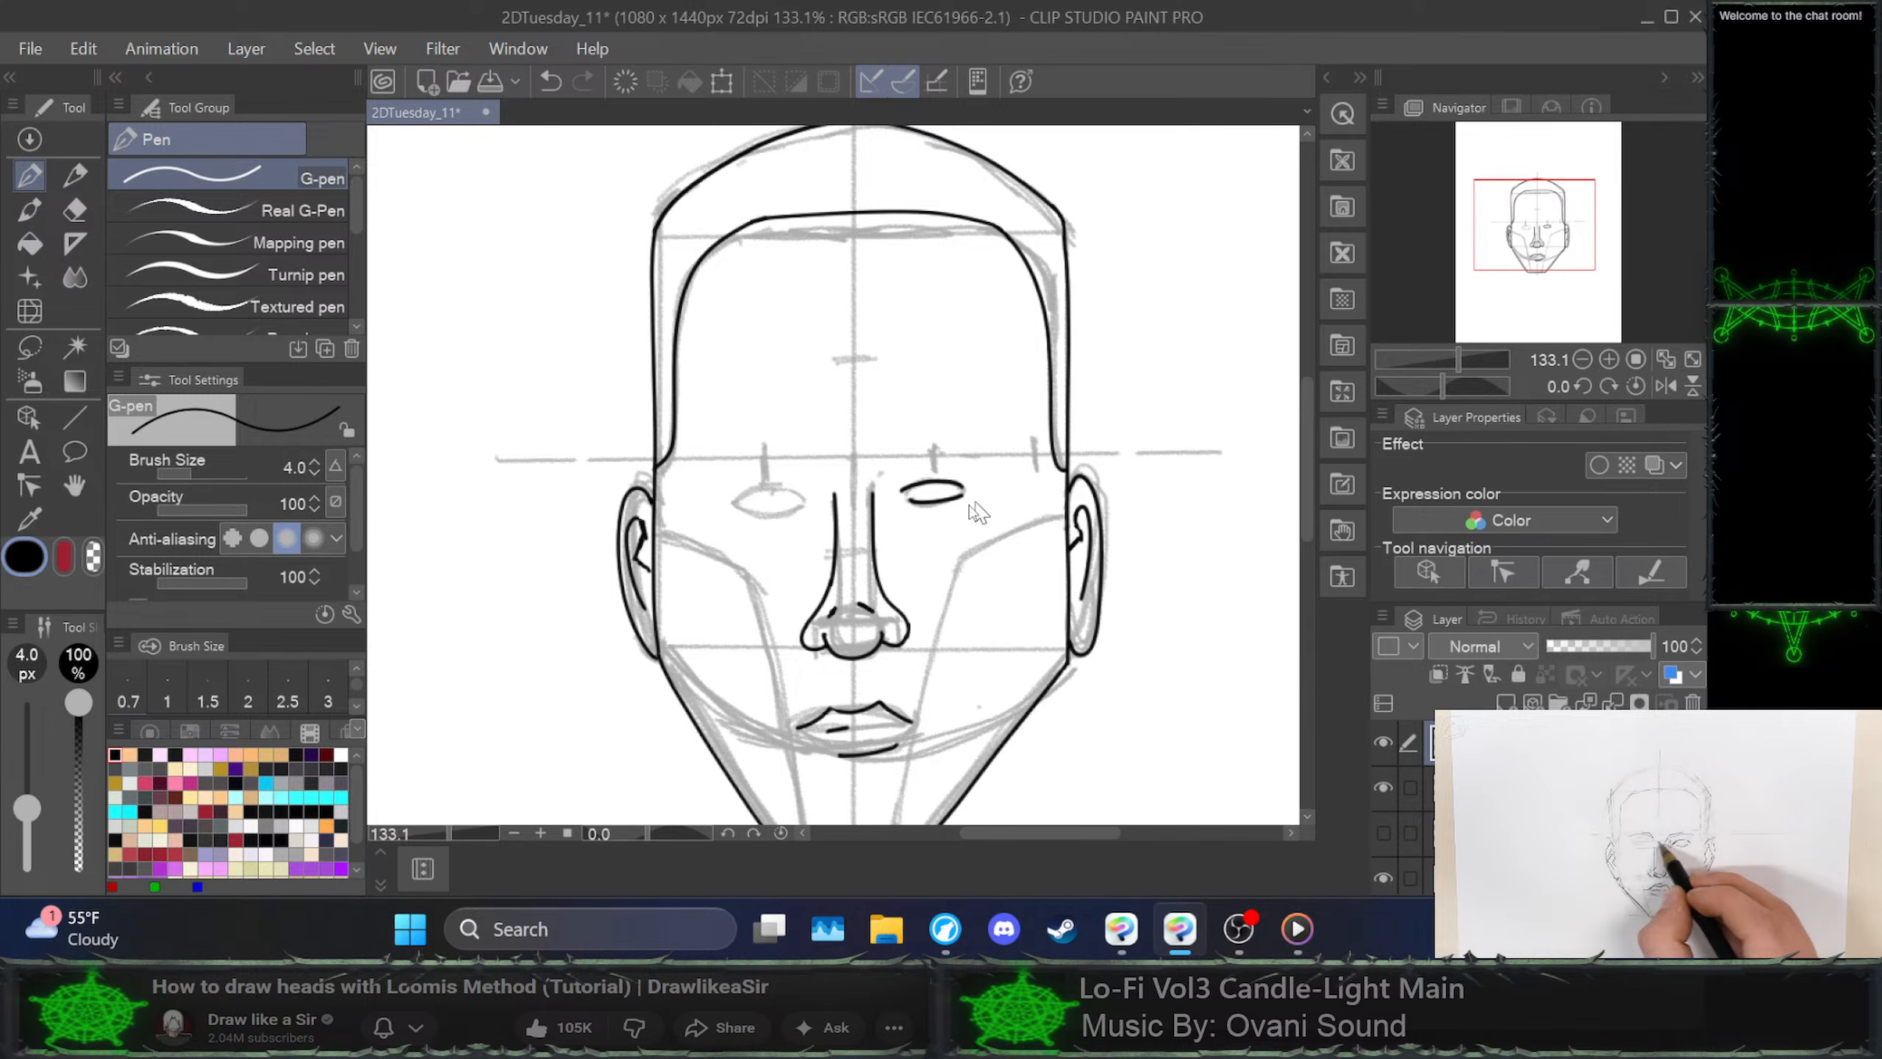
pyautogui.hotkey('ctrl', 'z')
pyautogui.moveTo(904, 502); pyautogui.dragTo(965, 490)
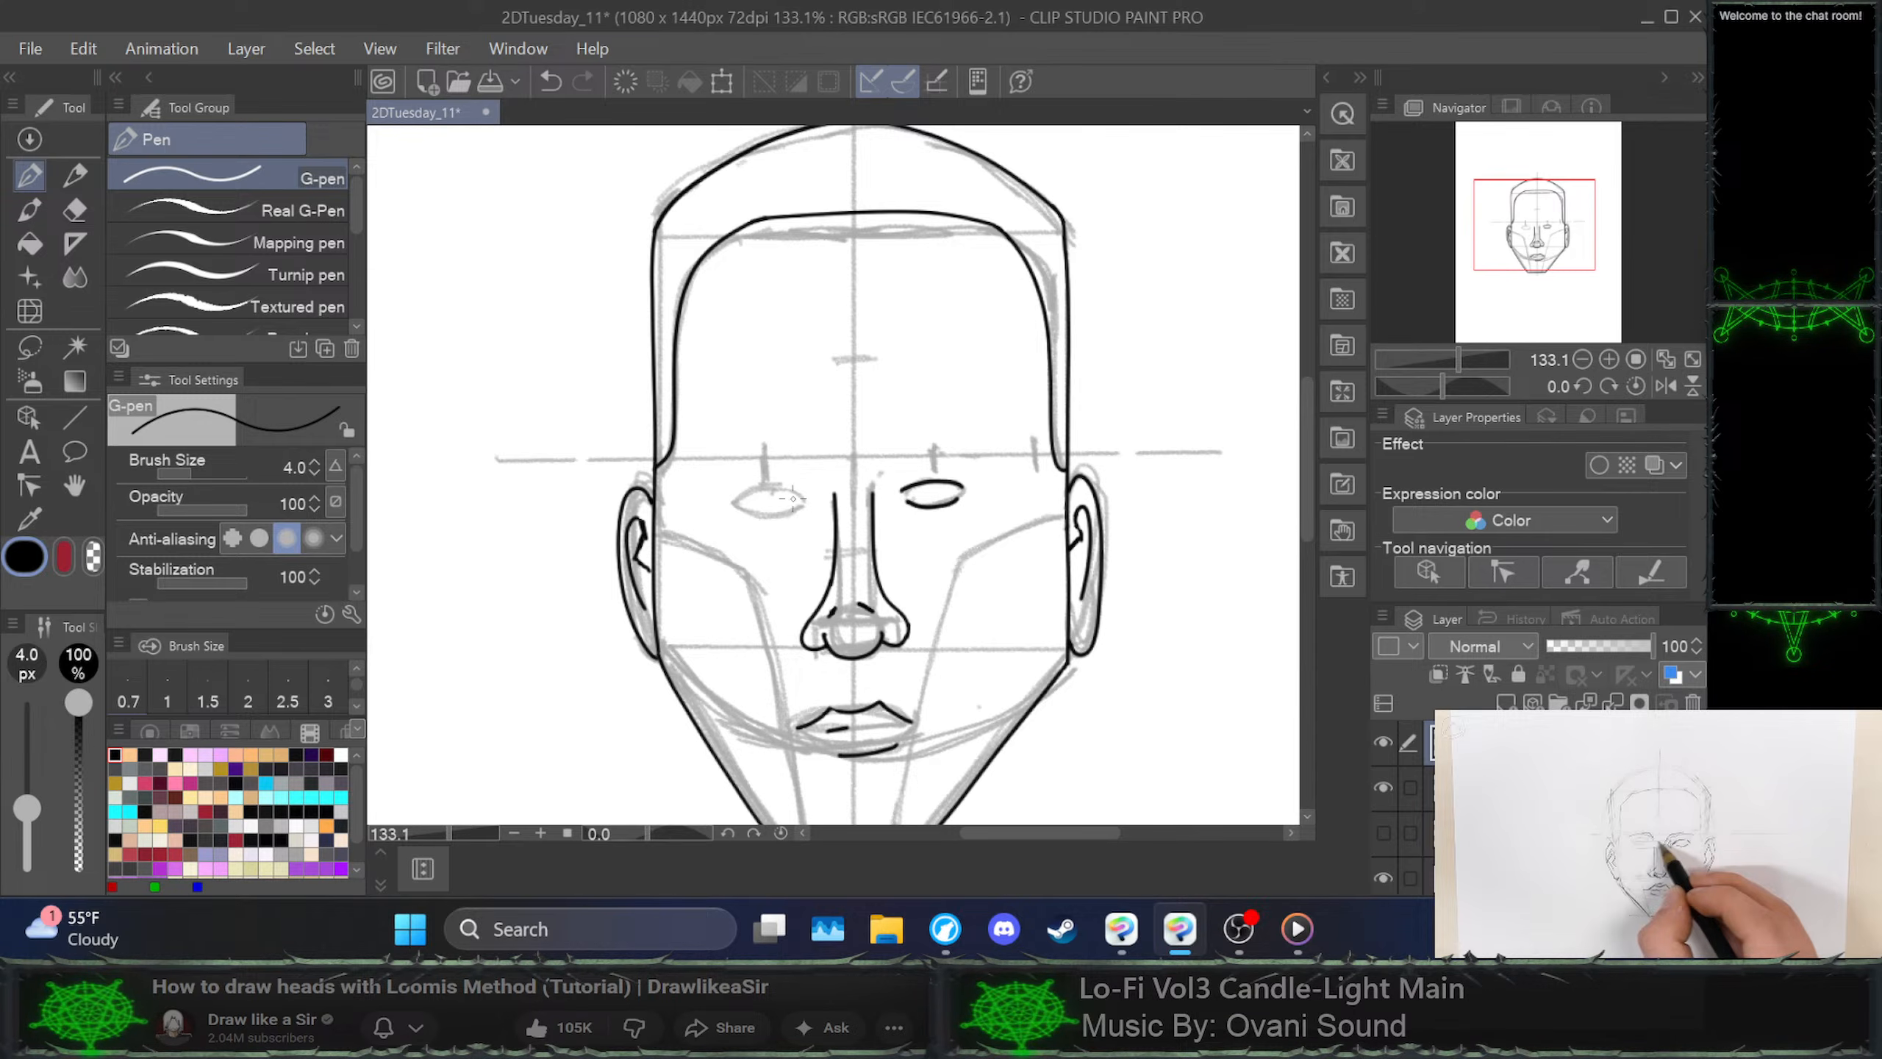
pyautogui.moveTo(803, 501)
pyautogui.mouseDown()
pyautogui.moveTo(736, 498)
pyautogui.moveTo(772, 516)
pyautogui.moveTo(753, 512)
pyautogui.moveTo(800, 500)
pyautogui.mouseUp()
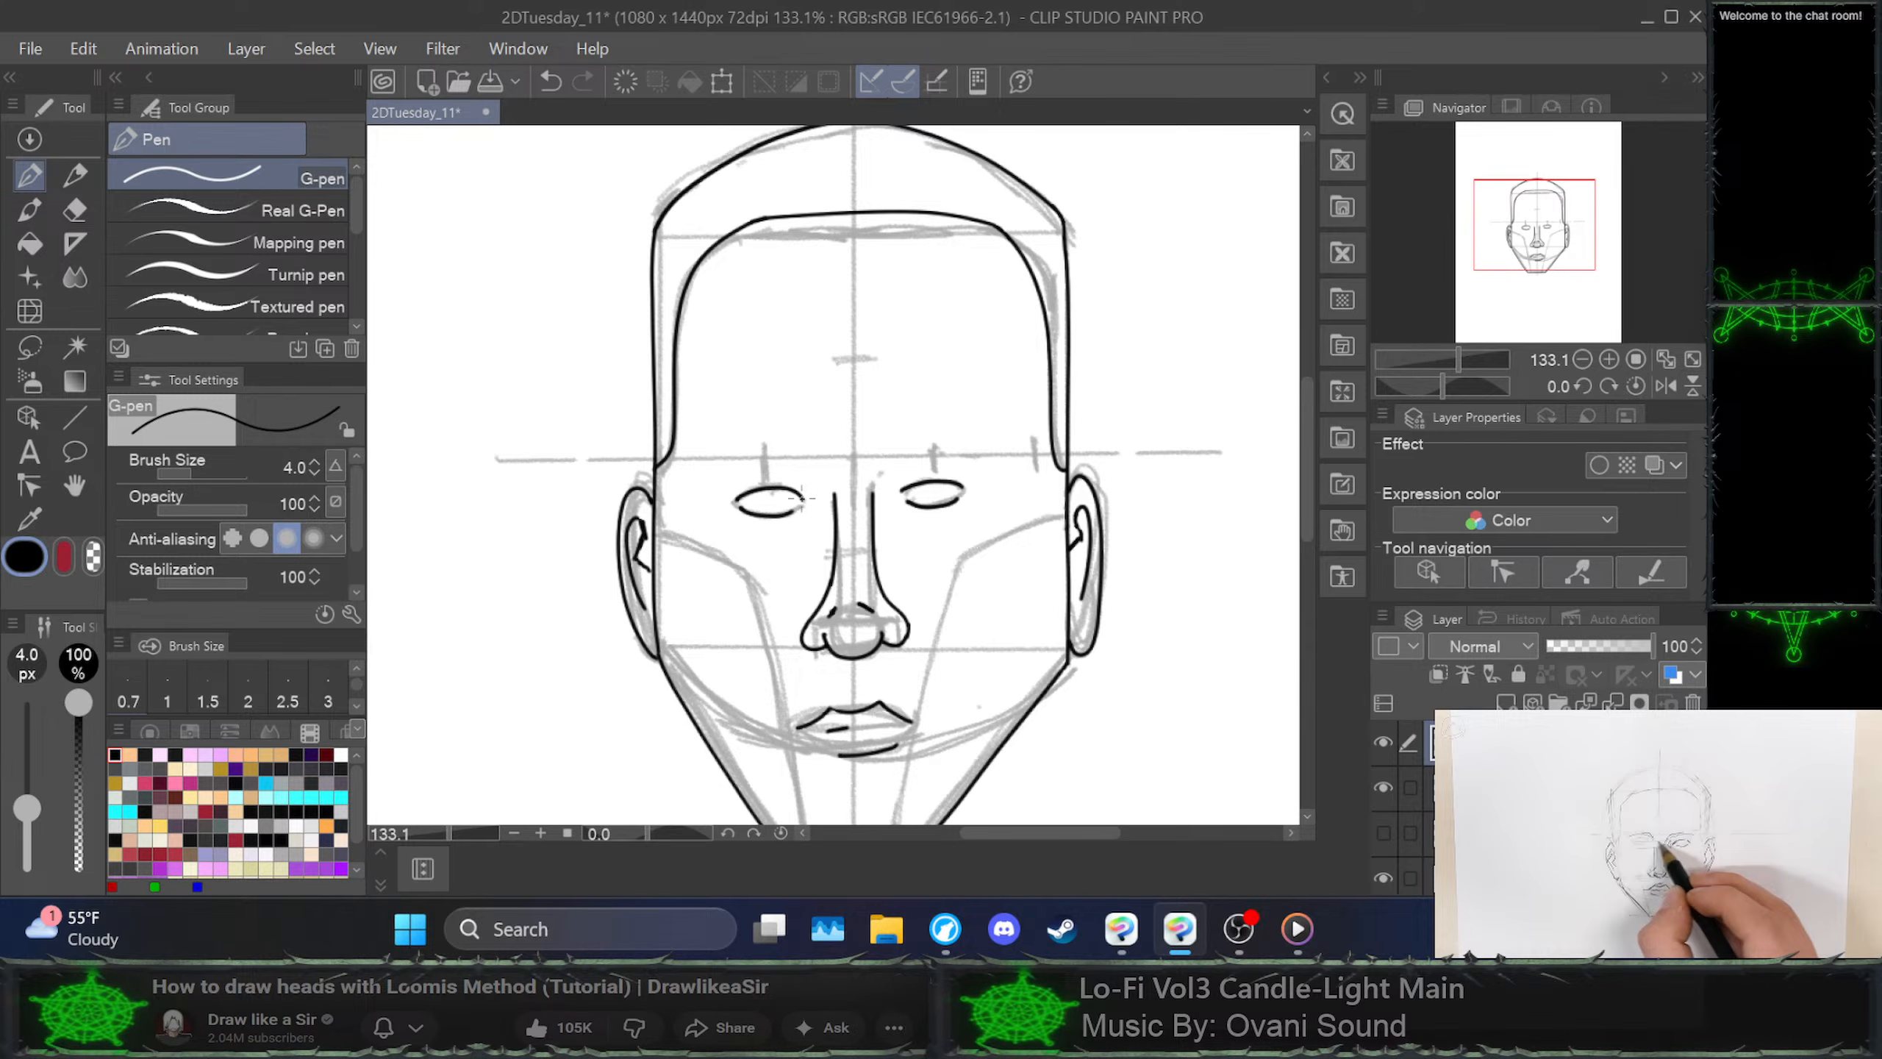
pyautogui.click(1383, 787)
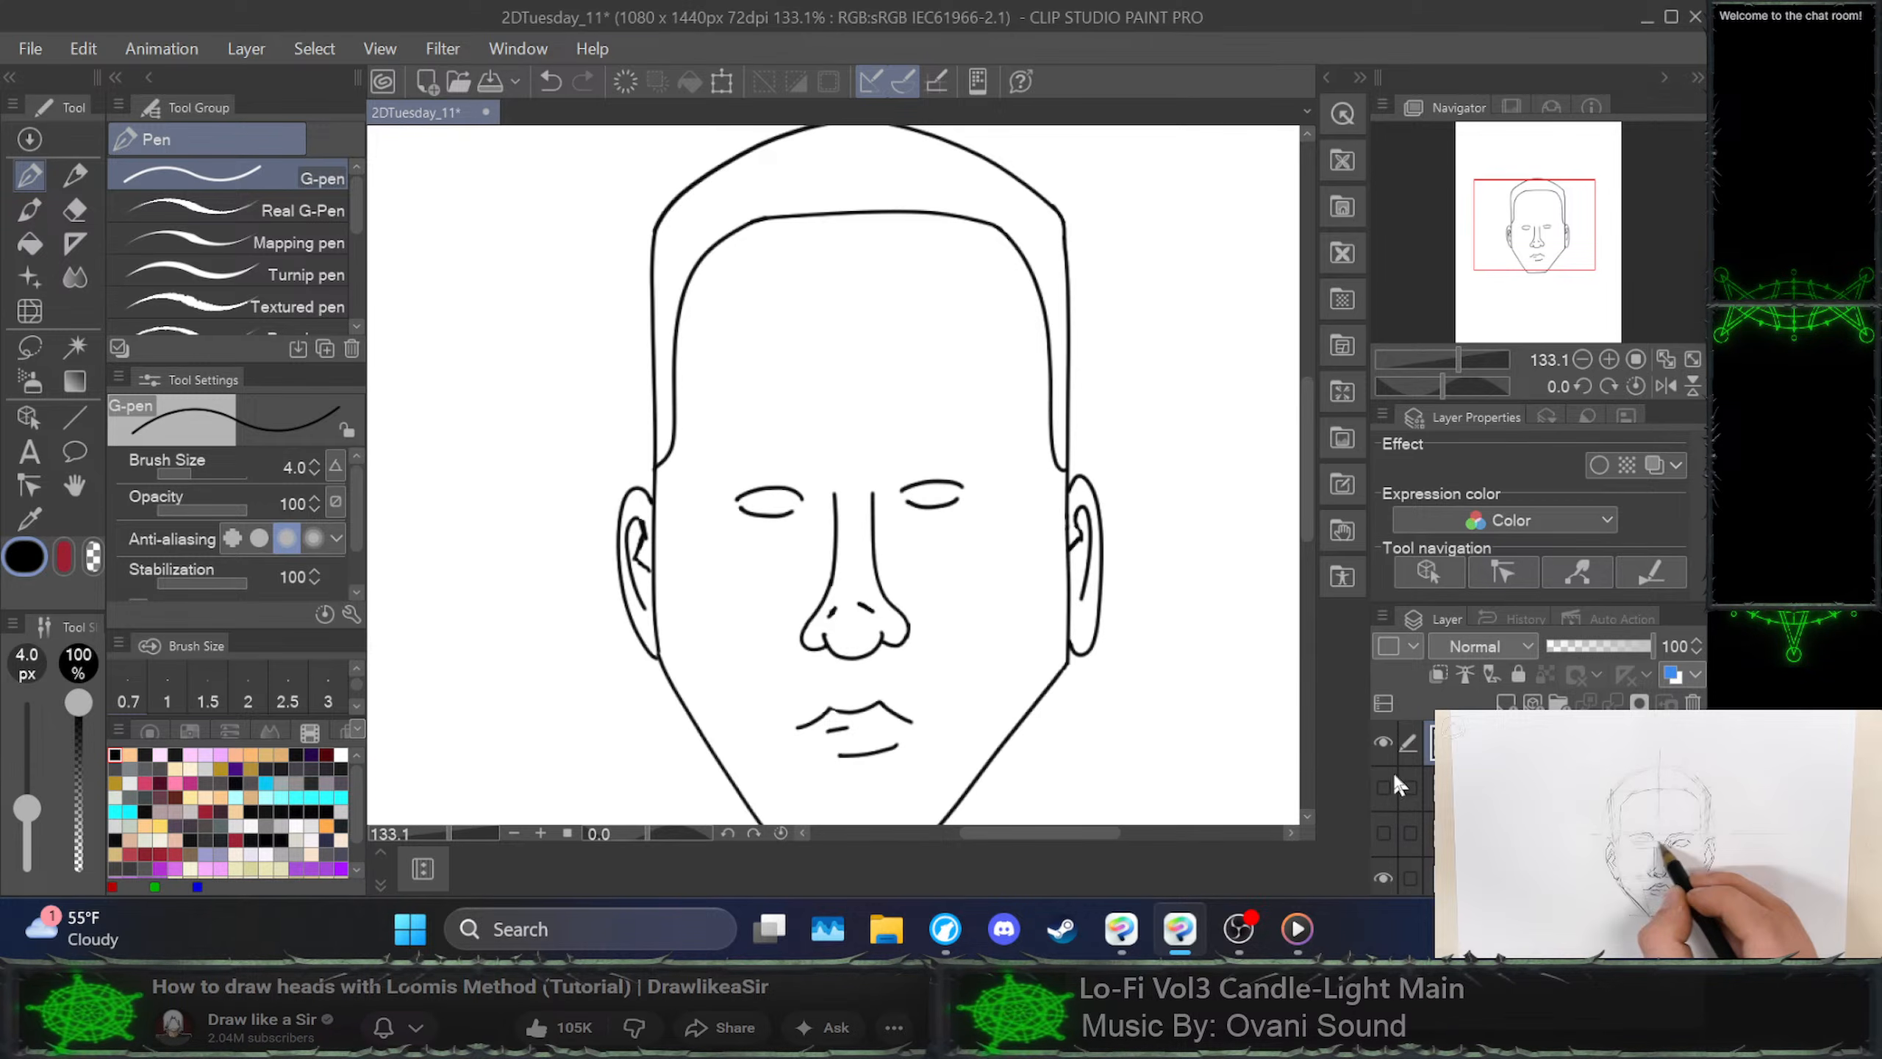
pyautogui.click(1392, 777)
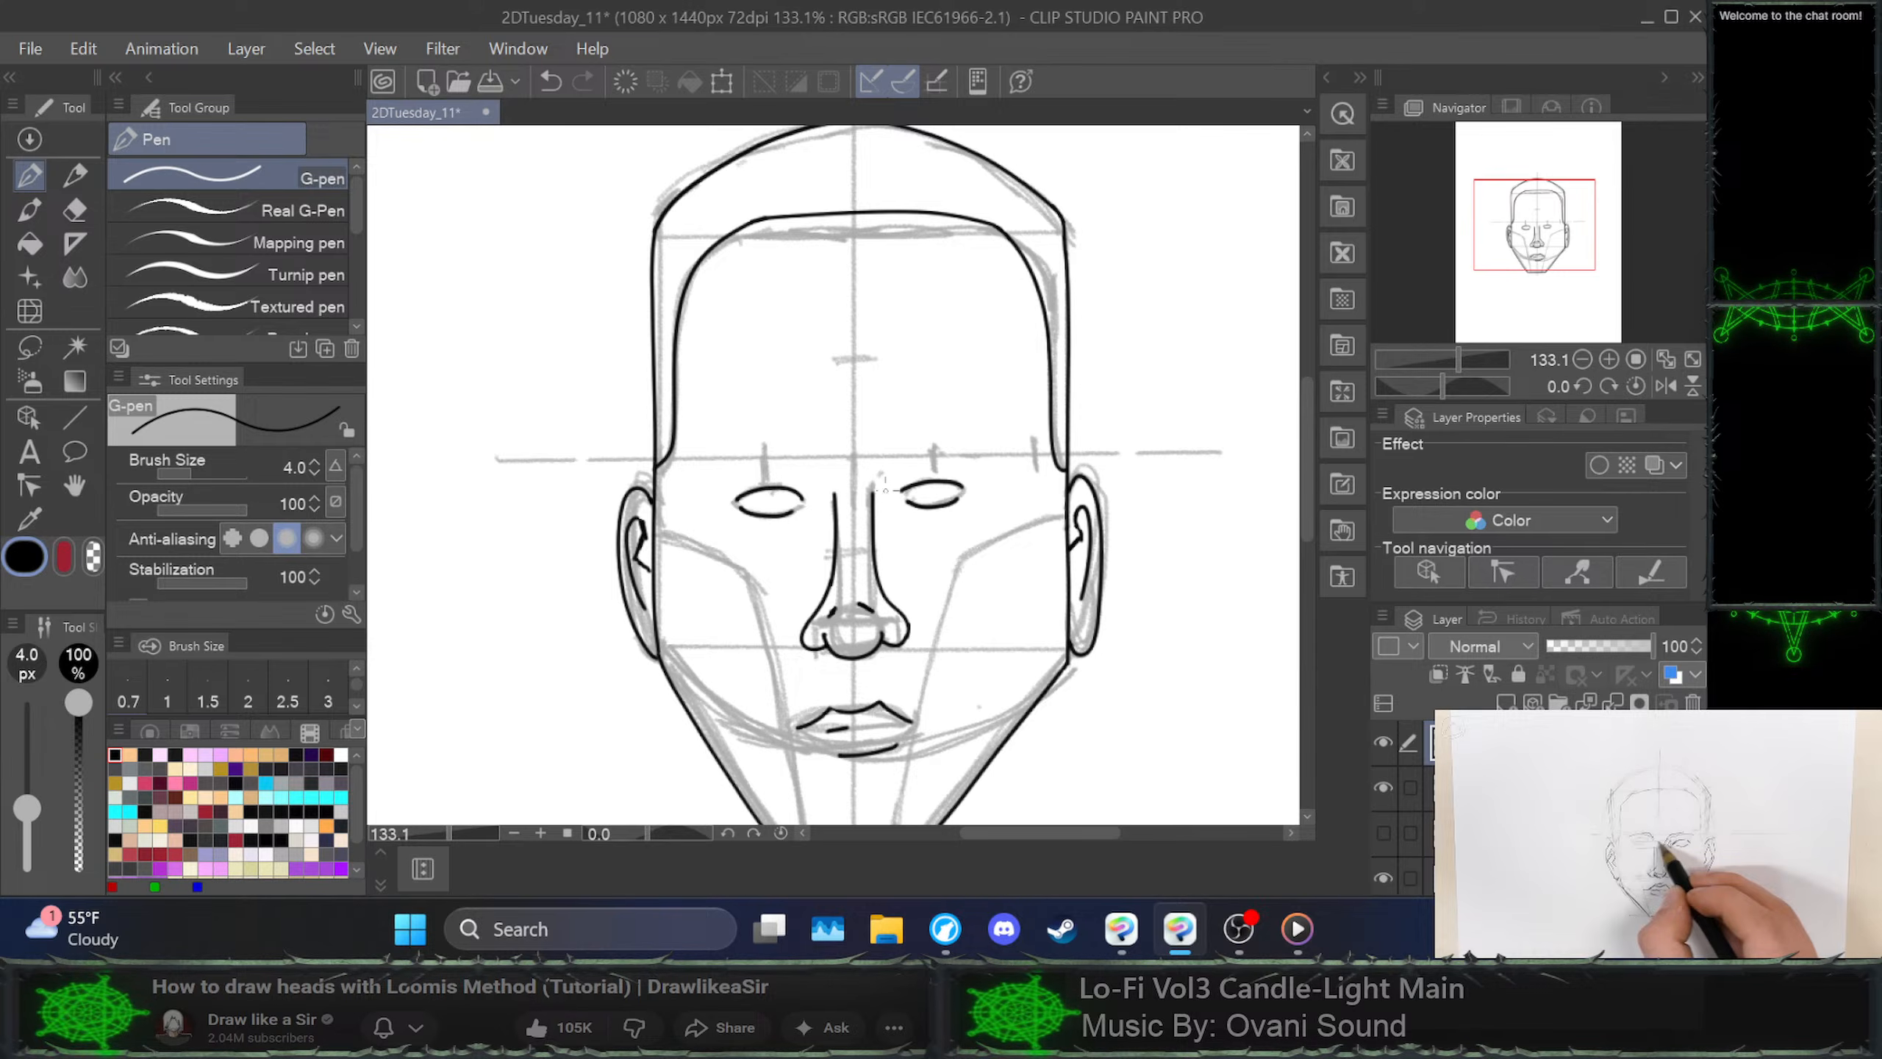
# Ink curved brow lines from the top of each nose bridge line outward above the eyes, thickening them with a second stroke
pyautogui.moveTo(871, 493)
pyautogui.mouseDown()
pyautogui.moveTo(911, 458)
pyautogui.moveTo(998, 463)
pyautogui.mouseUp()
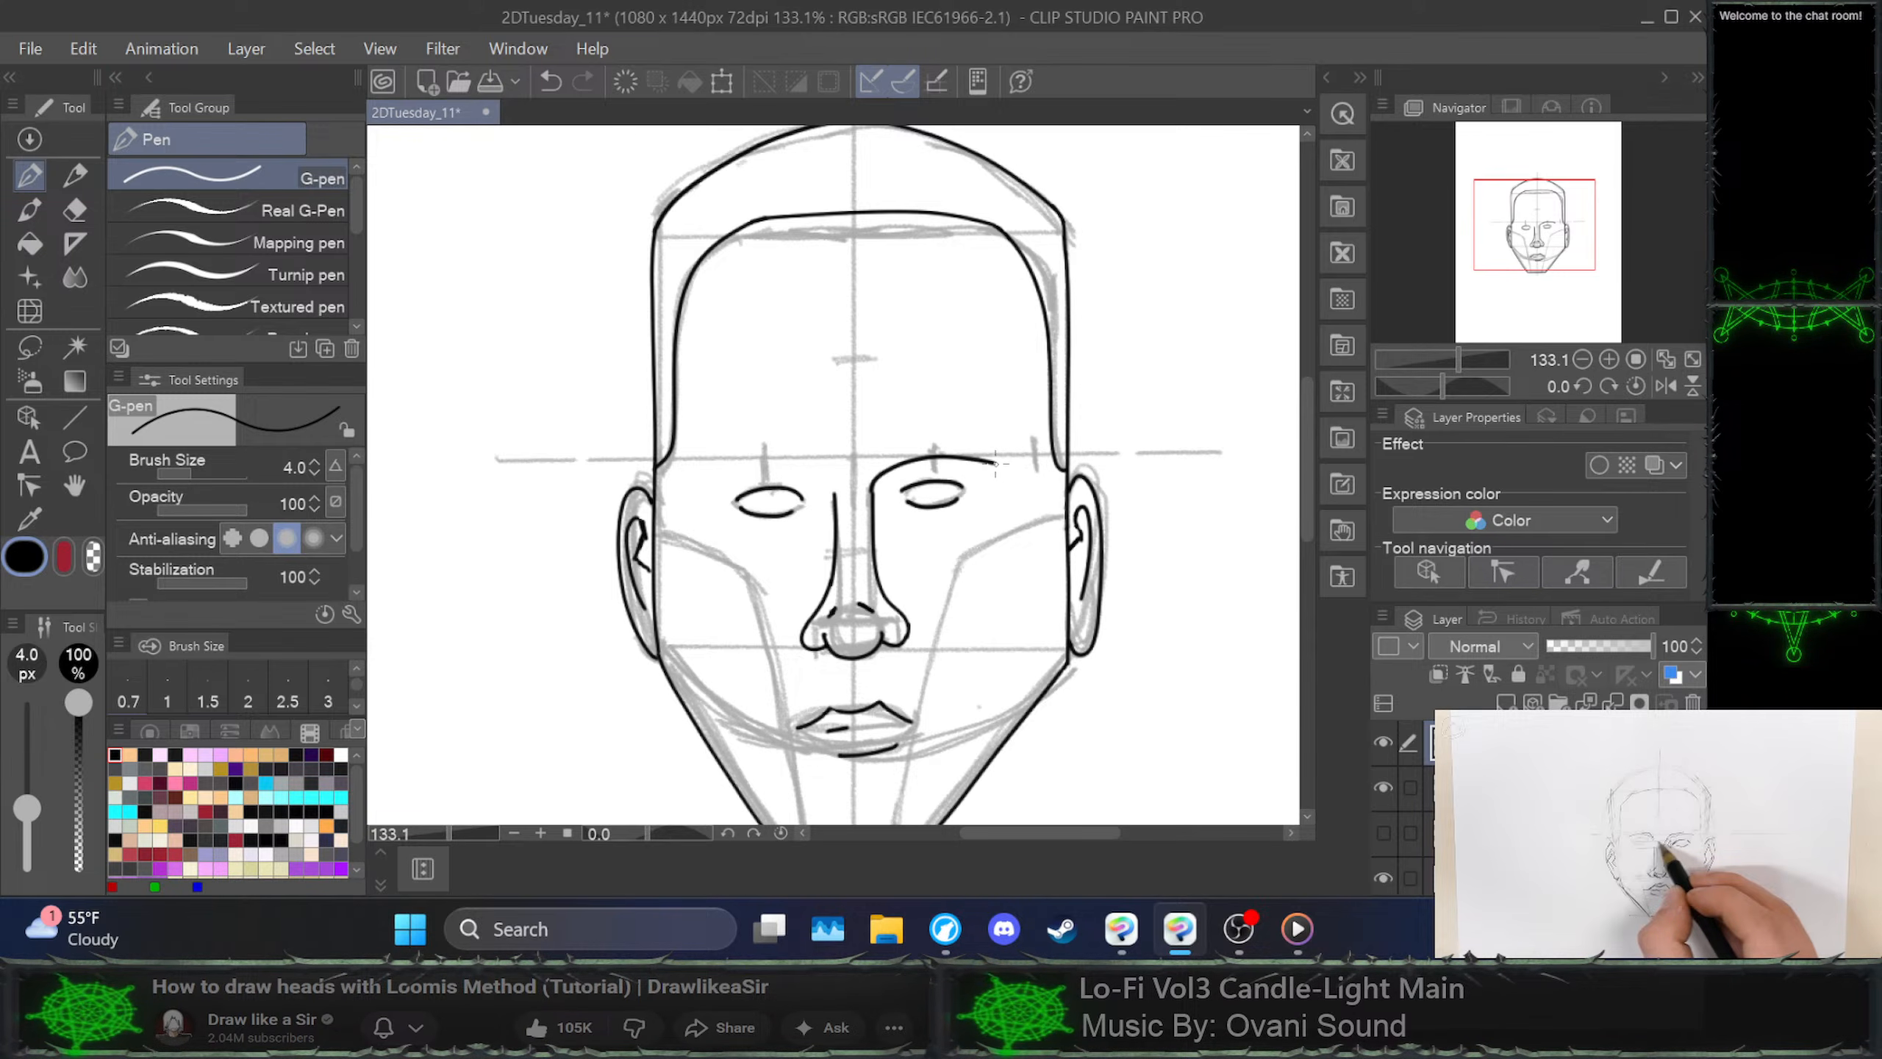
pyautogui.moveTo(875, 488)
pyautogui.mouseDown()
pyautogui.moveTo(930, 453)
pyautogui.moveTo(990, 457)
pyautogui.mouseUp()
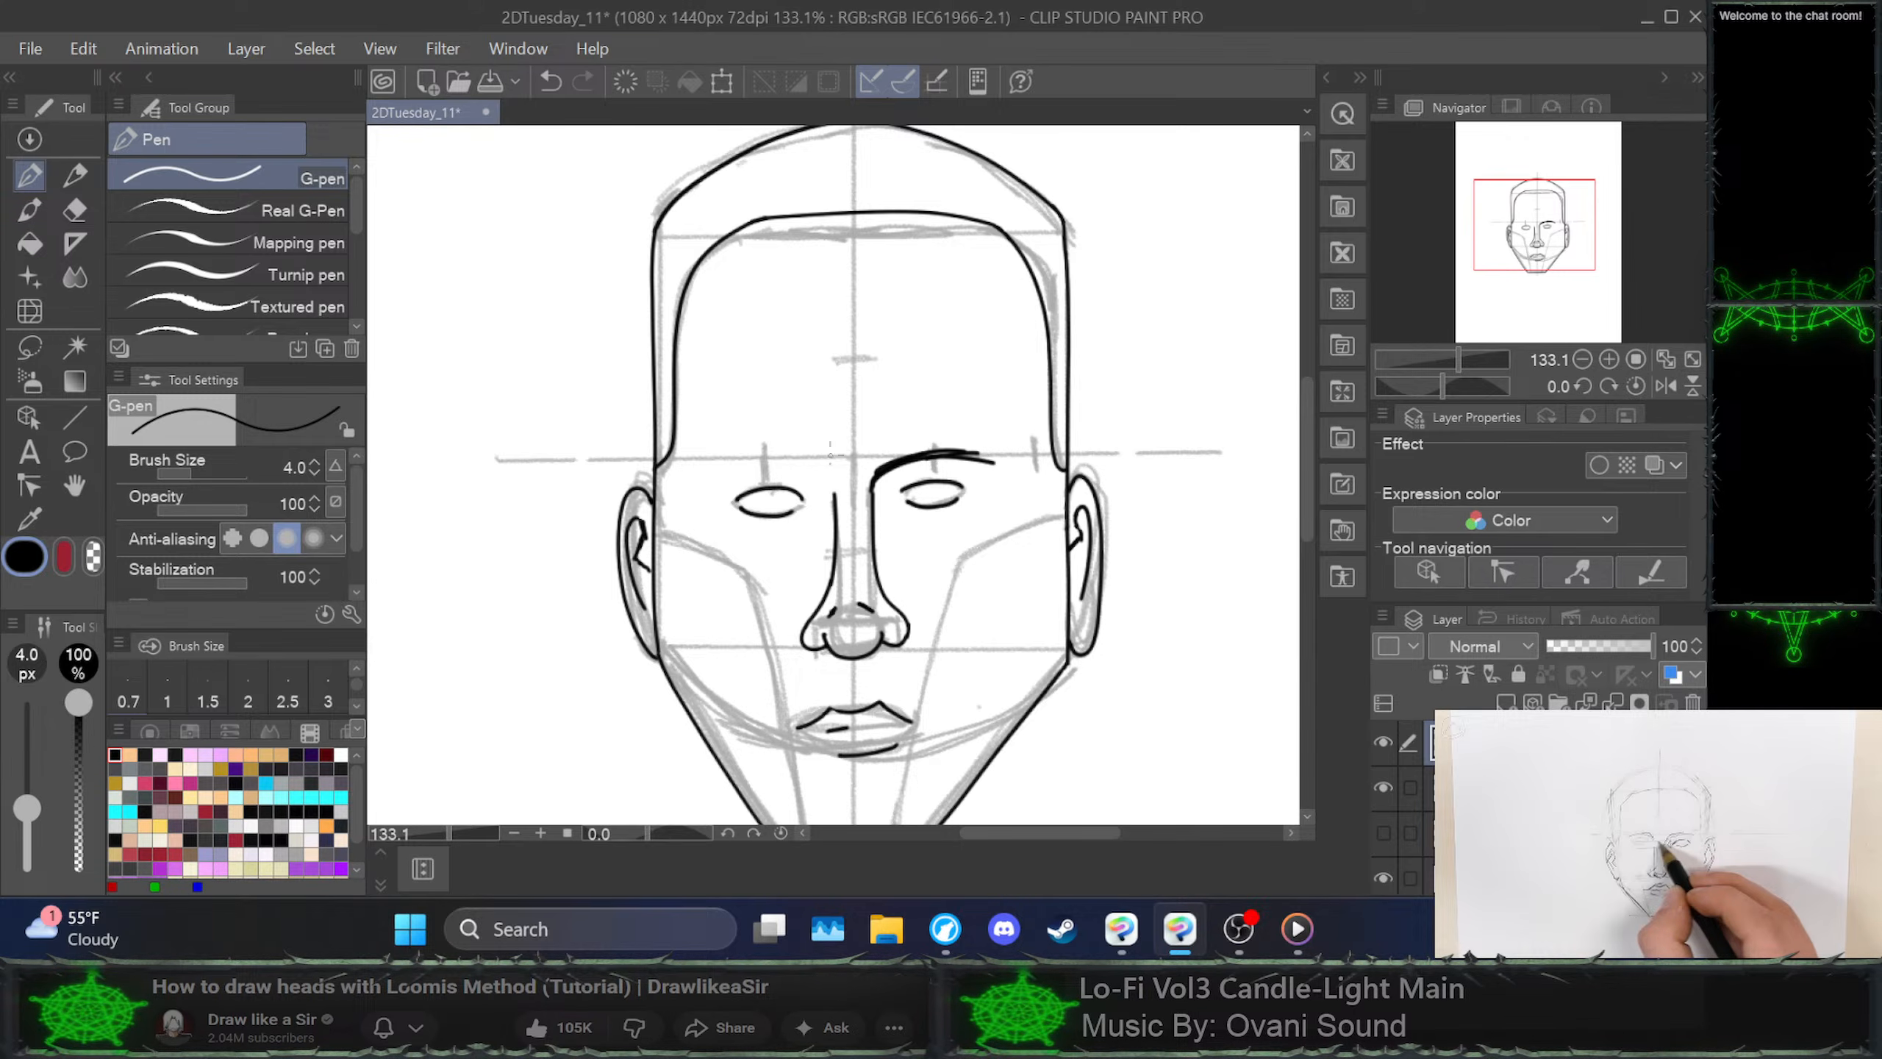
pyautogui.moveTo(834, 508)
pyautogui.mouseDown()
pyautogui.moveTo(722, 453)
pyautogui.moveTo(809, 457)
pyautogui.moveTo(830, 488)
pyautogui.moveTo(754, 454)
pyautogui.moveTo(832, 485)
pyautogui.moveTo(766, 446)
pyautogui.moveTo(751, 446)
pyautogui.moveTo(830, 488)
pyautogui.moveTo(716, 458)
pyautogui.mouseUp()
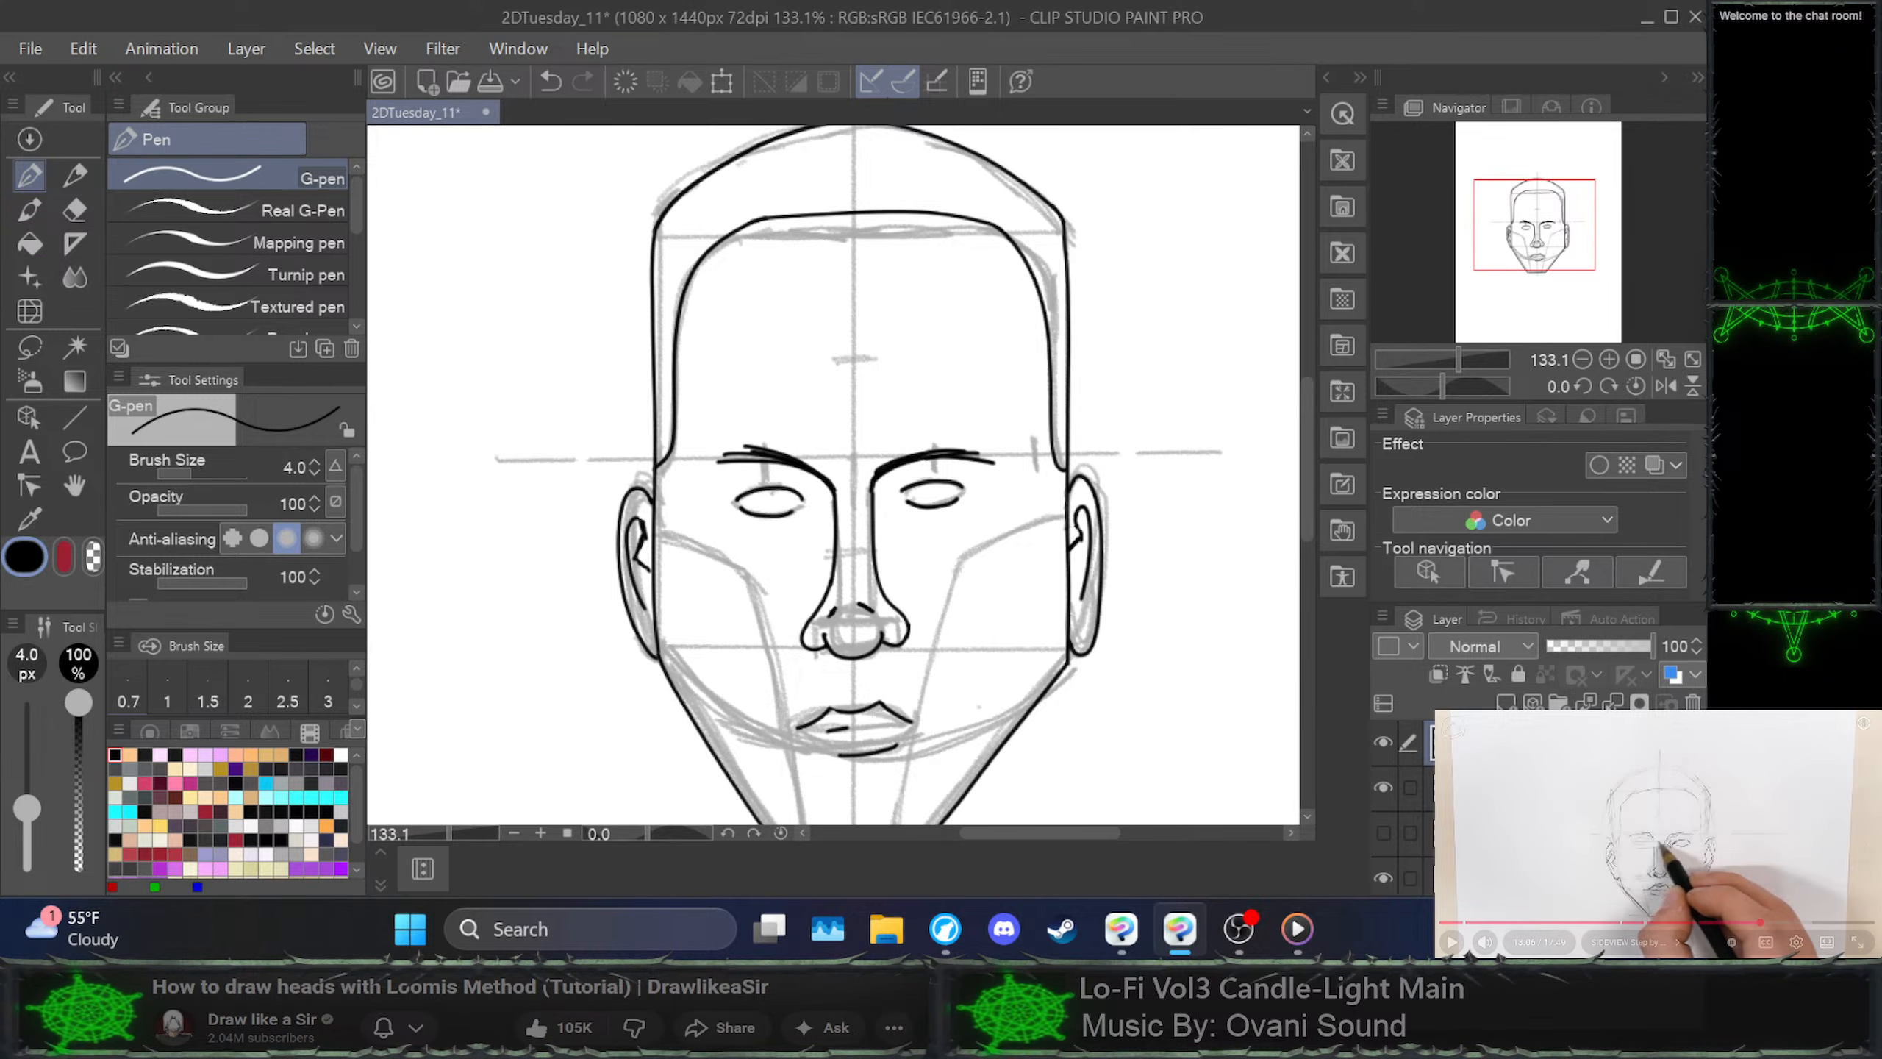
# Play the reference video a little further and pause it while the pen is drawing beside the eye
pyautogui.click(1658, 832)
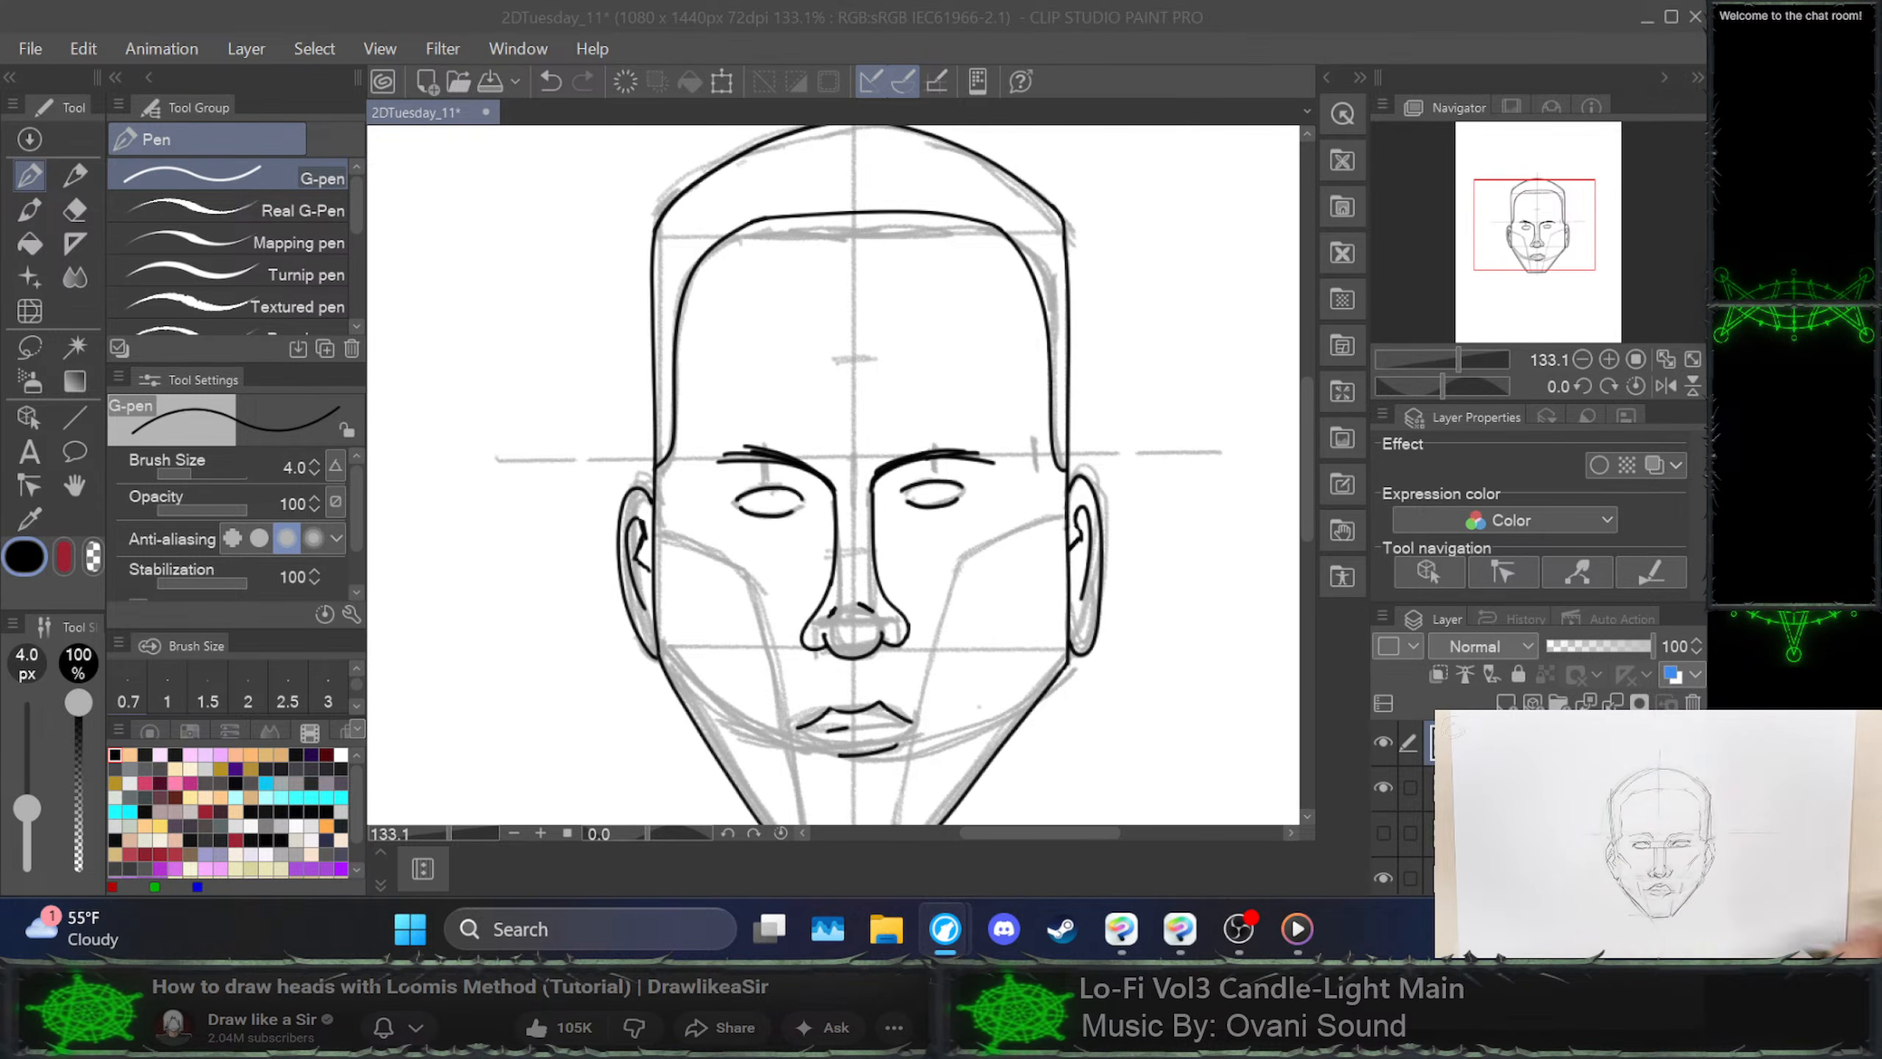
pyautogui.press('space')
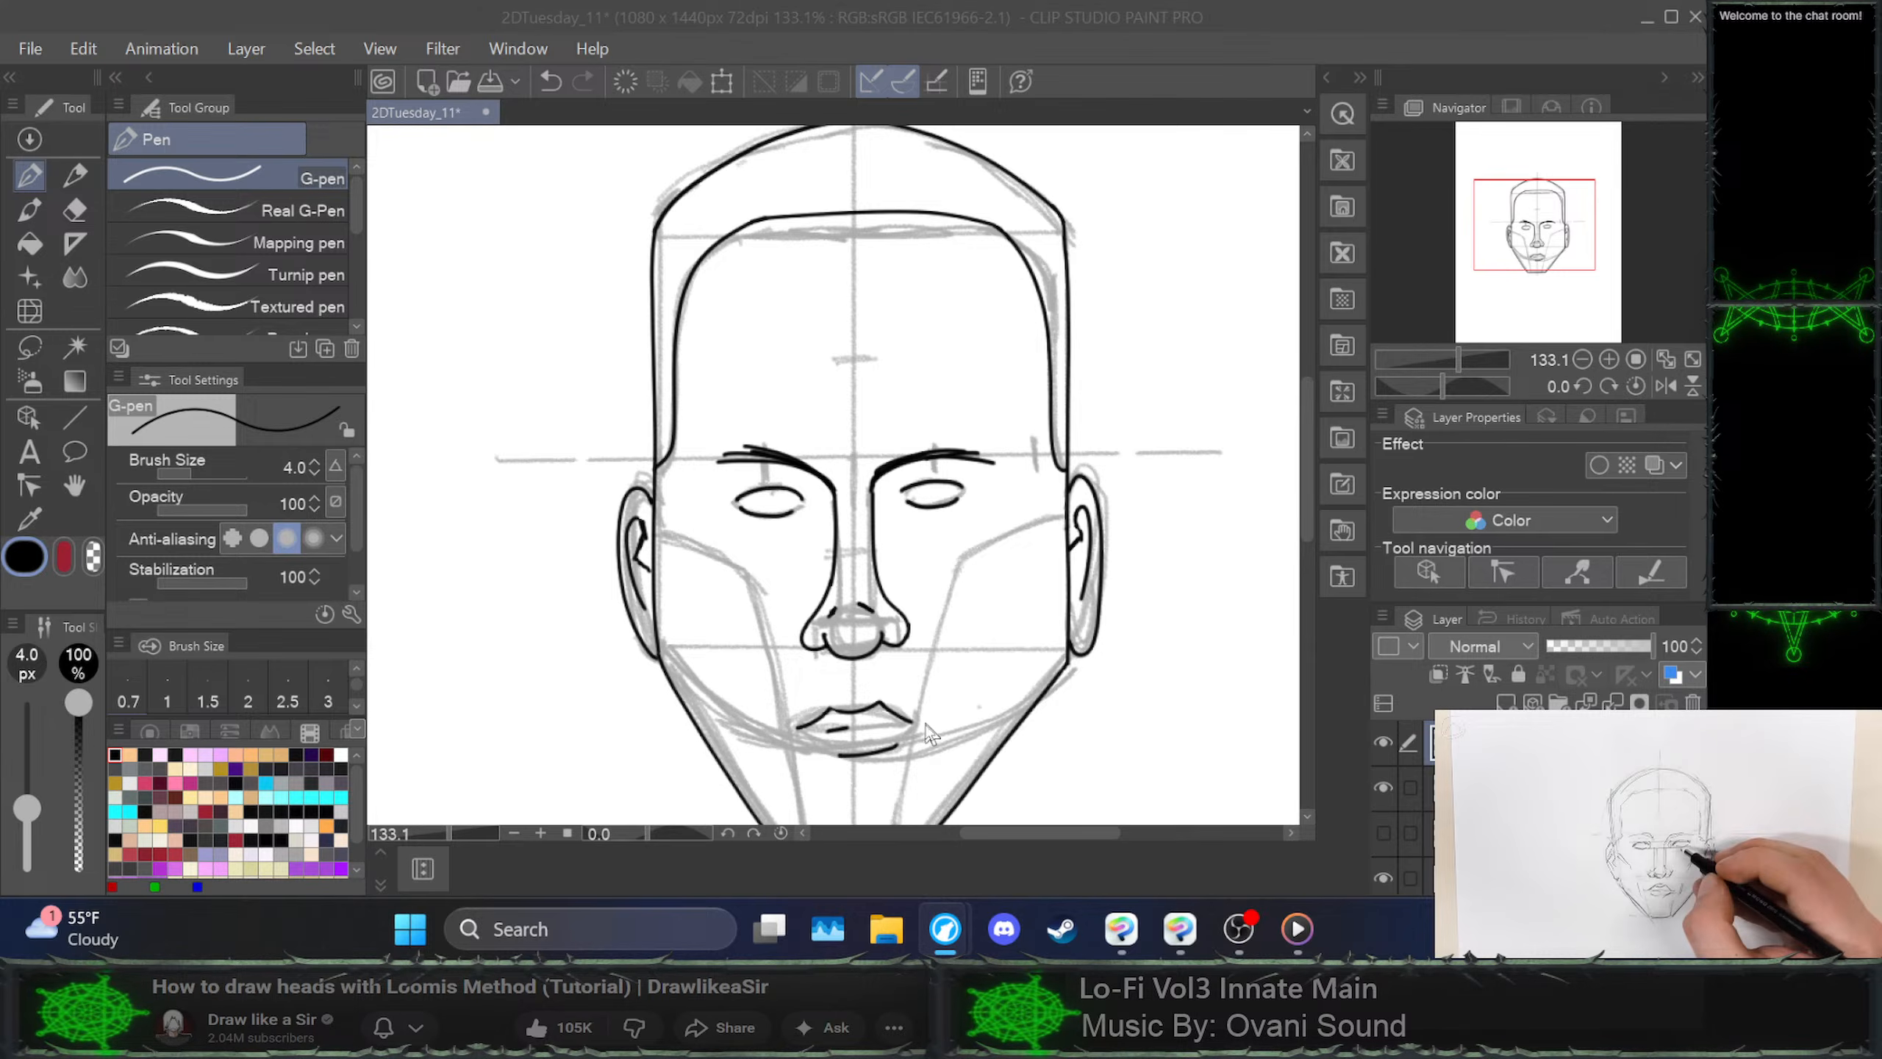
pyautogui.click(1145, 673)
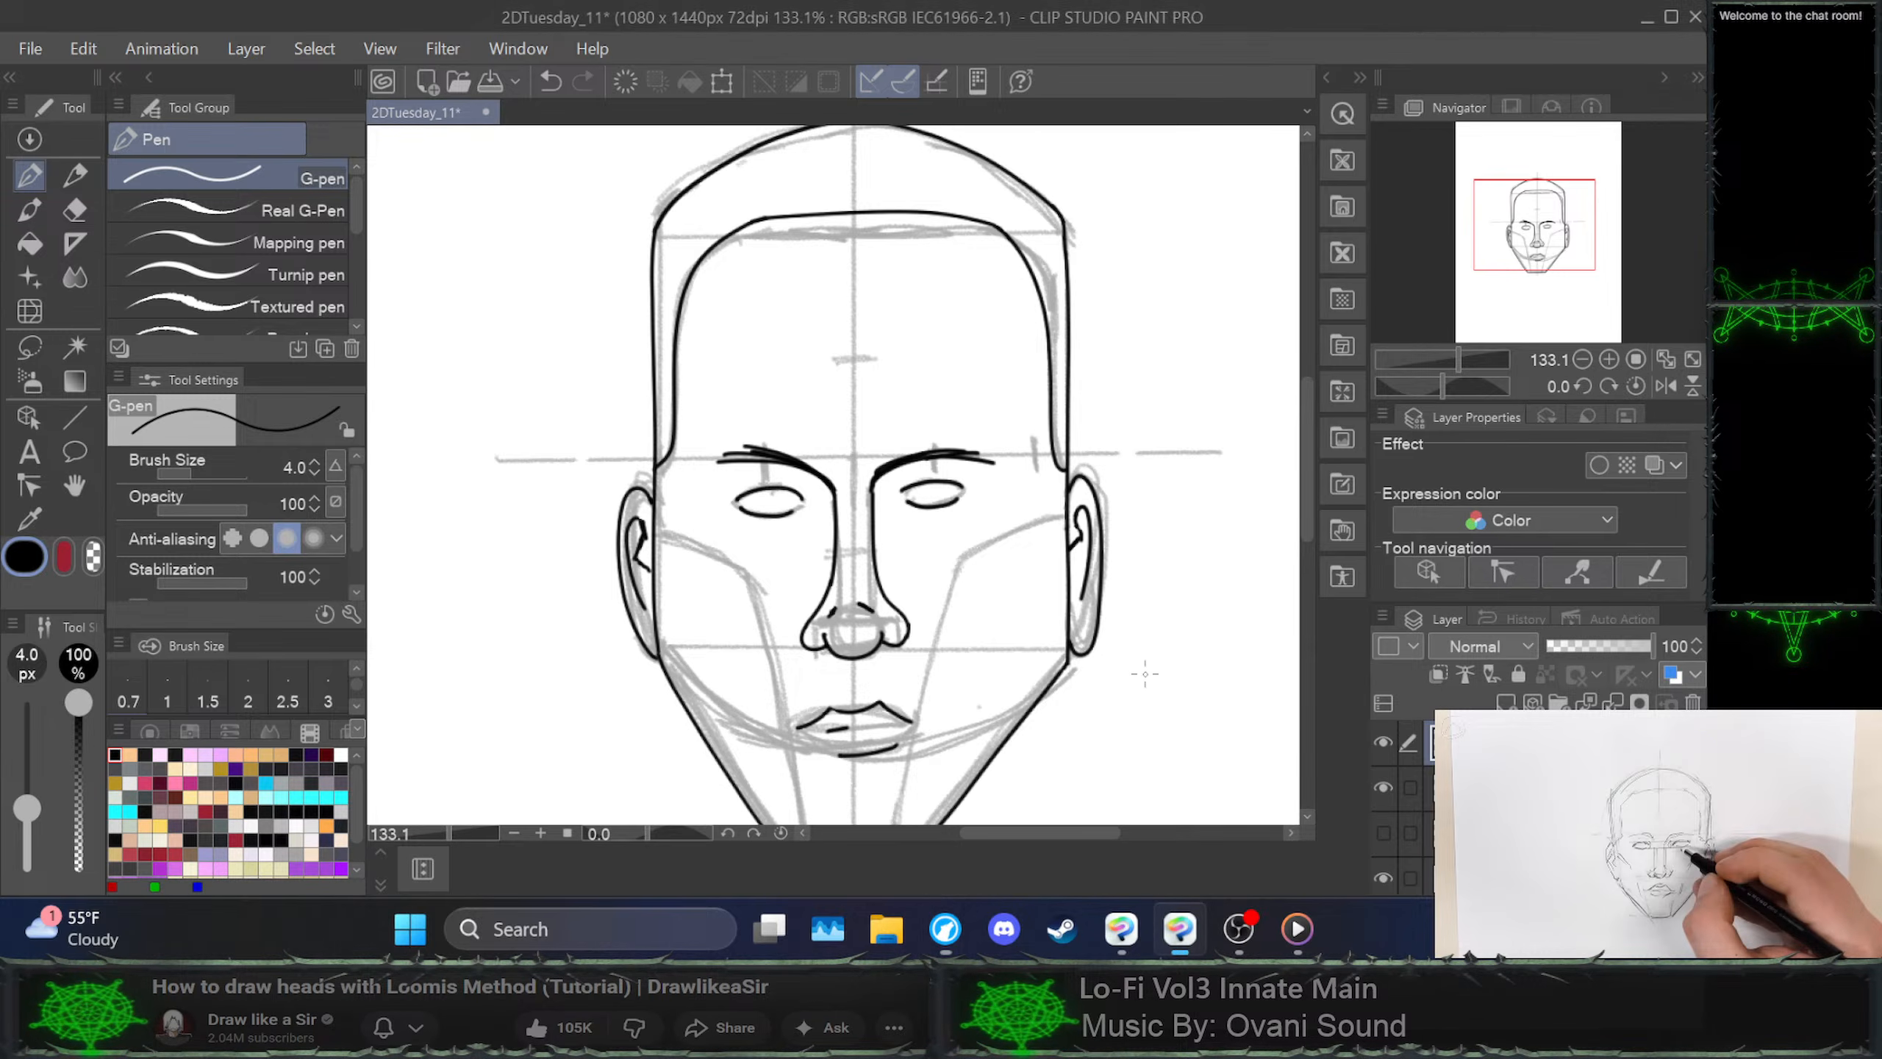
# Ink short lines rising from both chin corners and a short slanted line beside the right corner of the mouth
pyautogui.moveTo(1150, 676); pyautogui.dragTo(1143, 606)
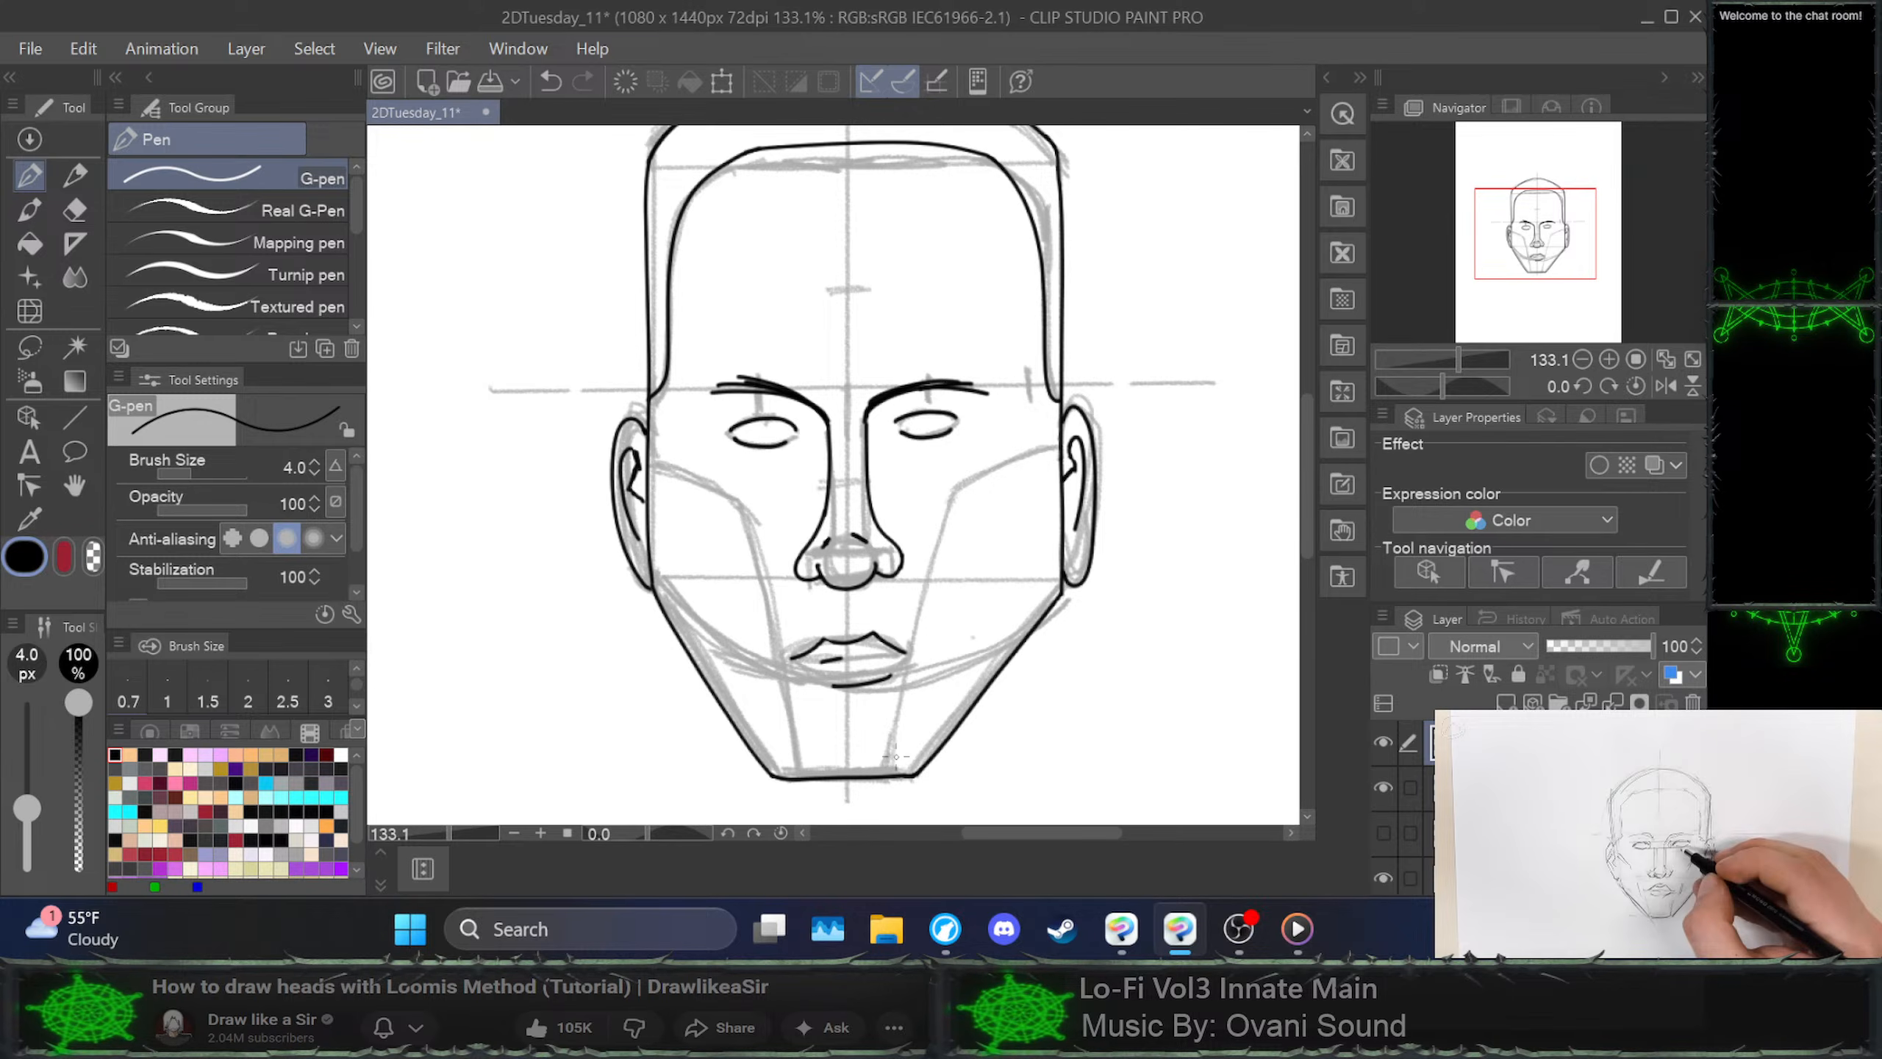
pyautogui.moveTo(896, 767); pyautogui.dragTo(898, 738)
pyautogui.hotkey('ctrl', 'z')
pyautogui.moveTo(788, 716); pyautogui.dragTo(801, 775)
pyautogui.moveTo(911, 671); pyautogui.dragTo(909, 674)
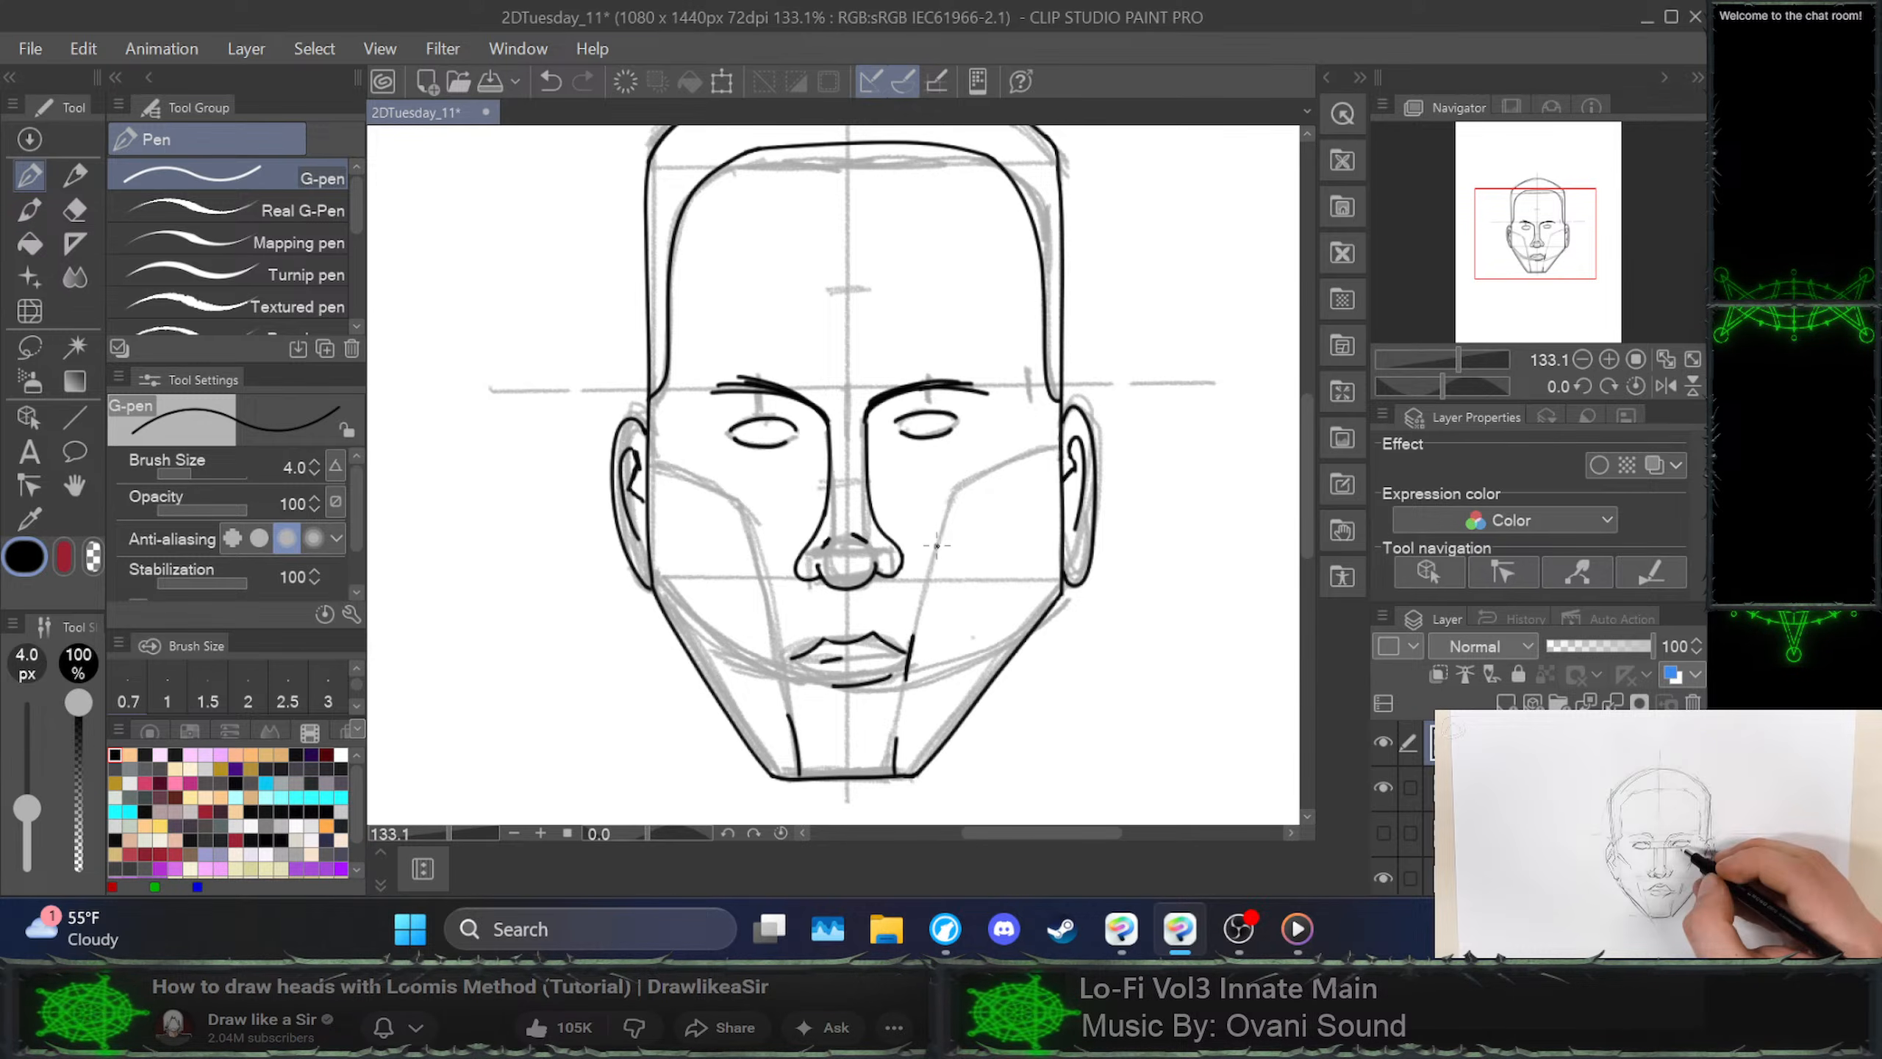
# Ink curved cheekbone lines over the sketched cheek planes on both sides and a short line beside the left mouth corner
pyautogui.moveTo(938, 546)
pyautogui.mouseDown()
pyautogui.moveTo(991, 471)
pyautogui.moveTo(952, 497)
pyautogui.moveTo(1014, 467)
pyautogui.moveTo(952, 500)
pyautogui.moveTo(981, 479)
pyautogui.mouseUp()
pyautogui.hotkey('ctrl', 'z')
pyautogui.hotkey('ctrl', 'z')
pyautogui.hotkey('ctrl', 'z')
pyautogui.hotkey('ctrl', 'z')
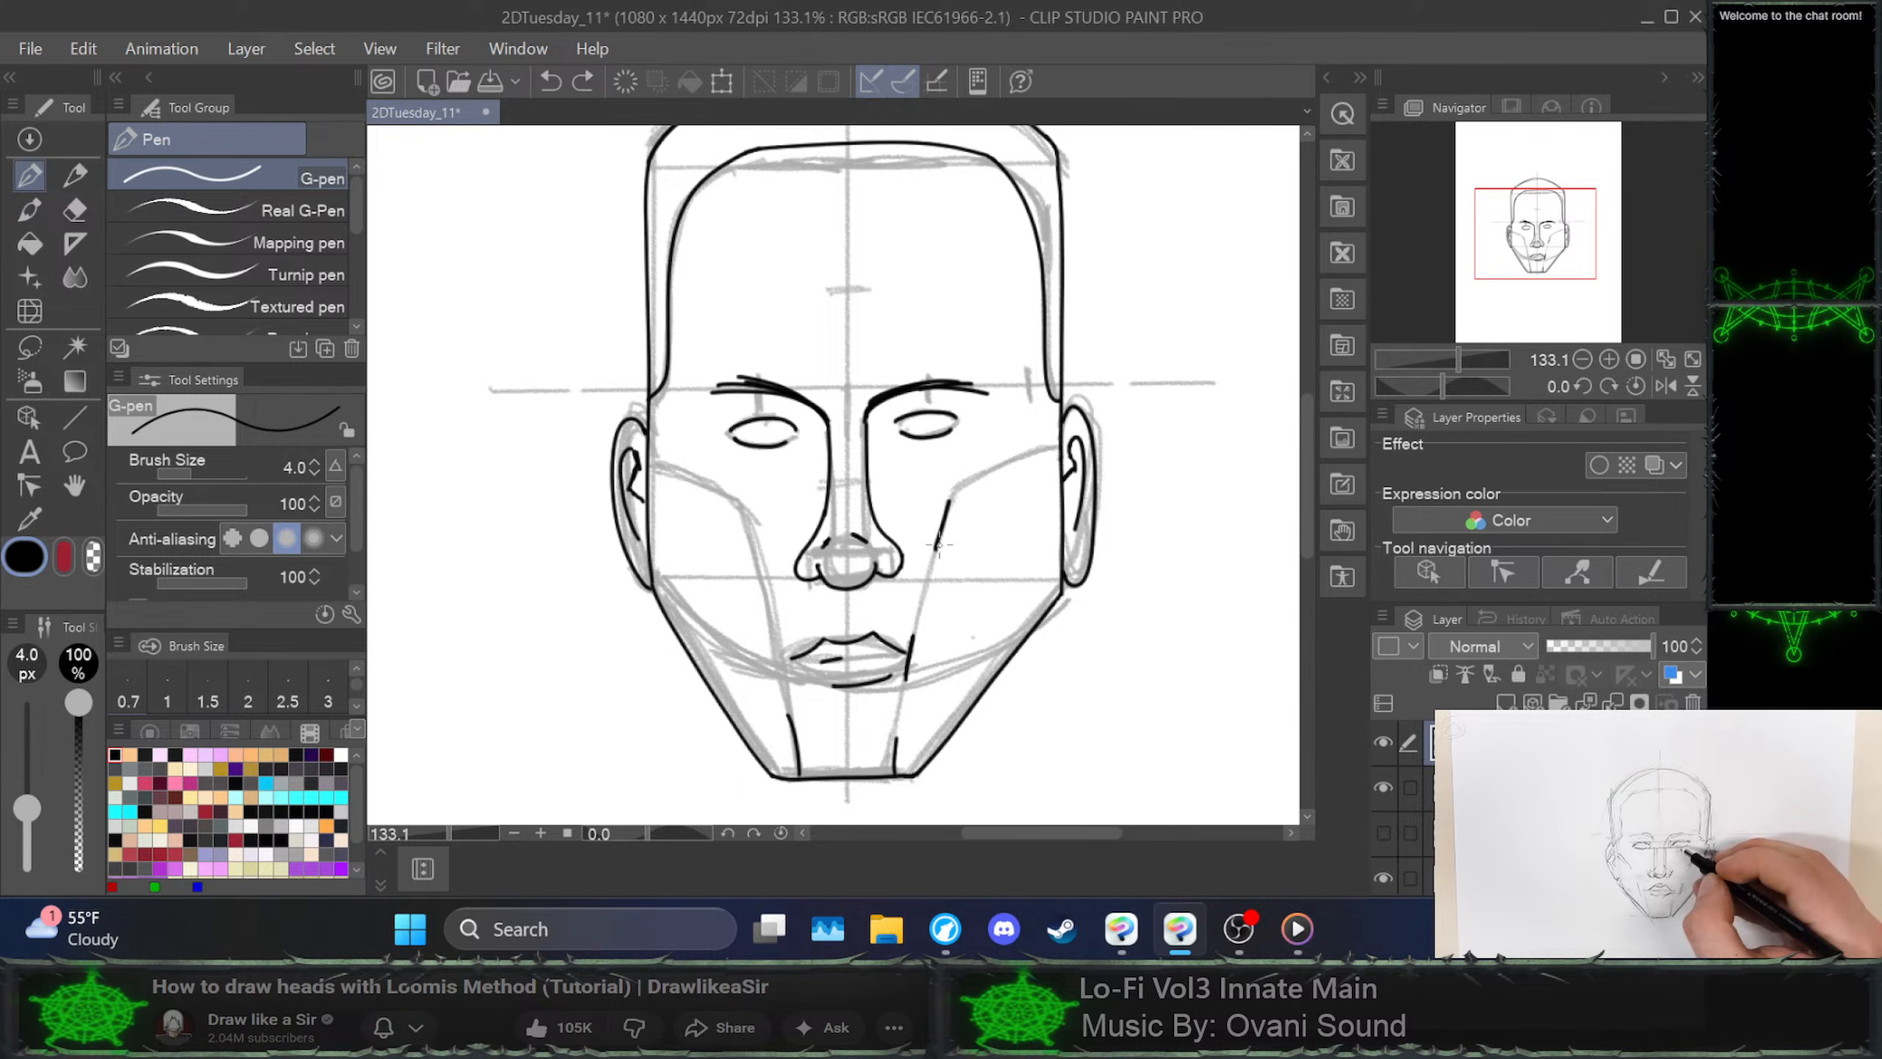
pyautogui.hotkey('ctrl', 'z')
pyautogui.moveTo(935, 557); pyautogui.dragTo(998, 464)
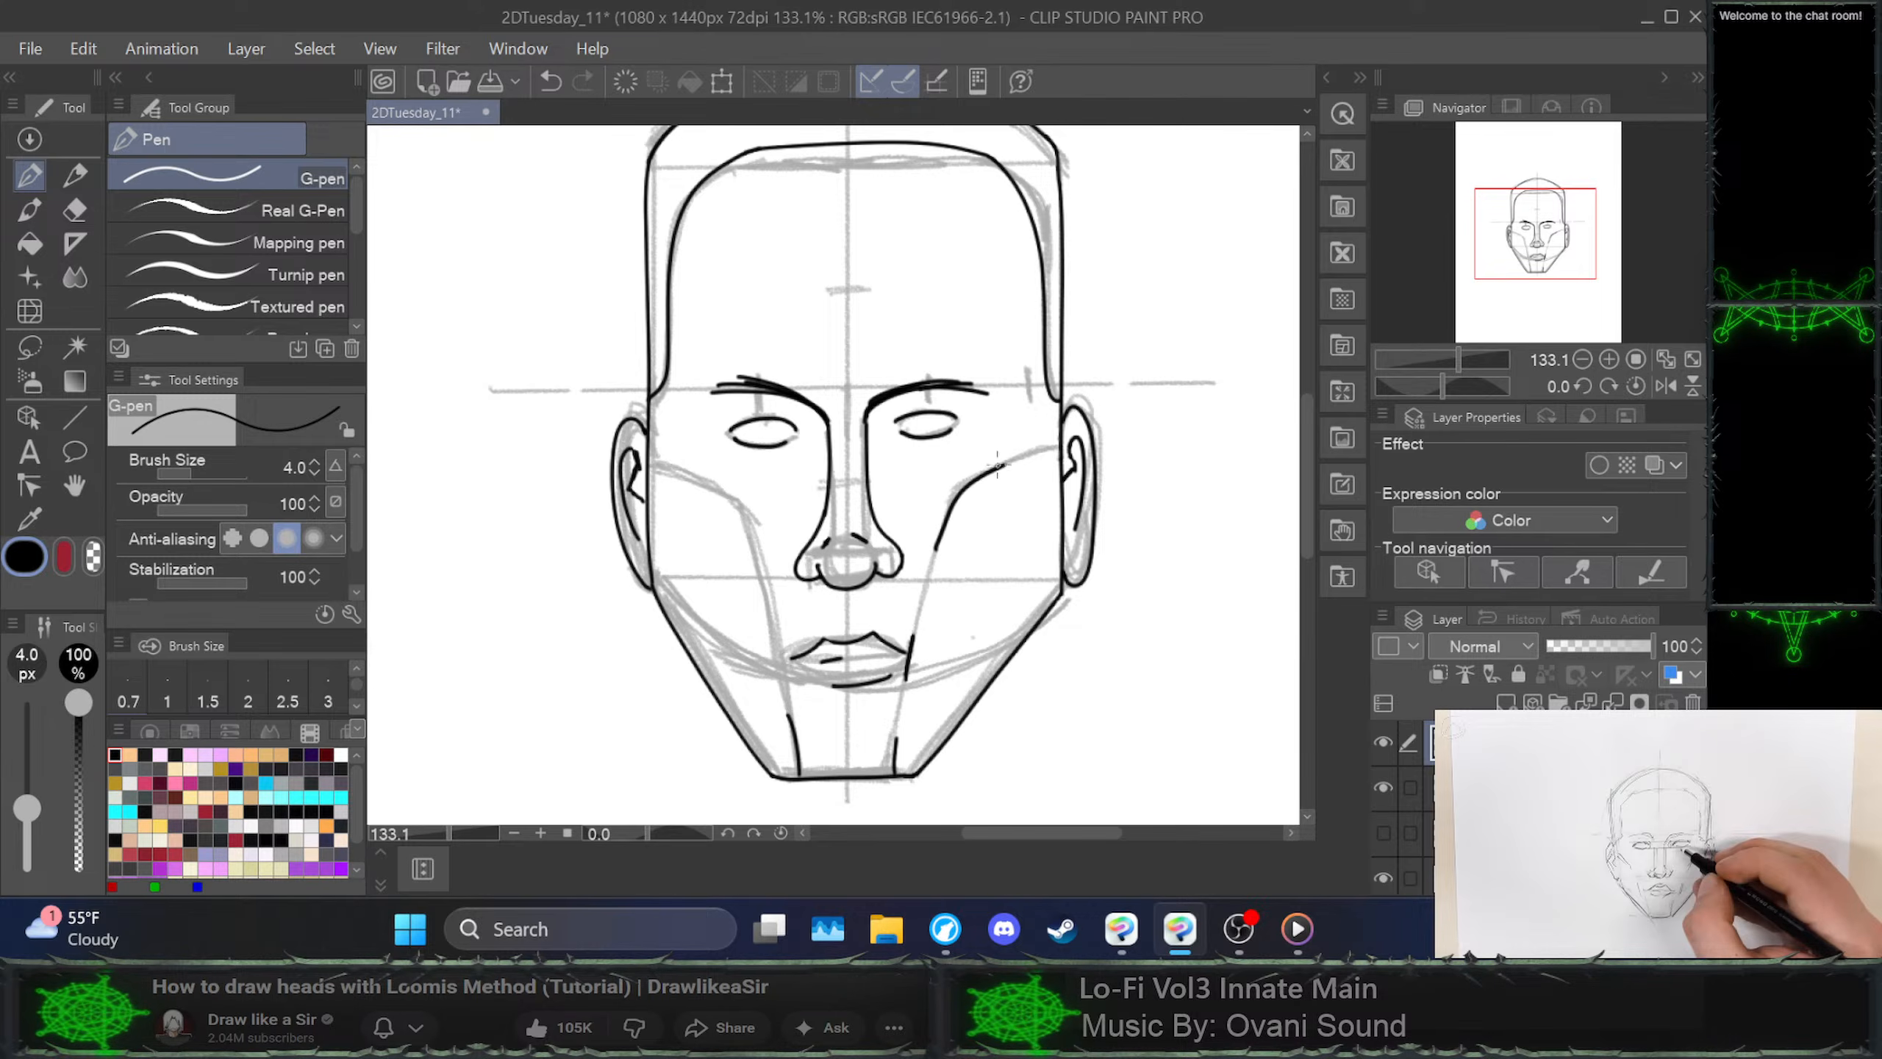
pyautogui.moveTo(766, 559)
pyautogui.mouseDown()
pyautogui.moveTo(691, 479)
pyautogui.moveTo(745, 502)
pyautogui.moveTo(765, 575)
pyautogui.mouseUp()
pyautogui.hotkey('ctrl', 'z')
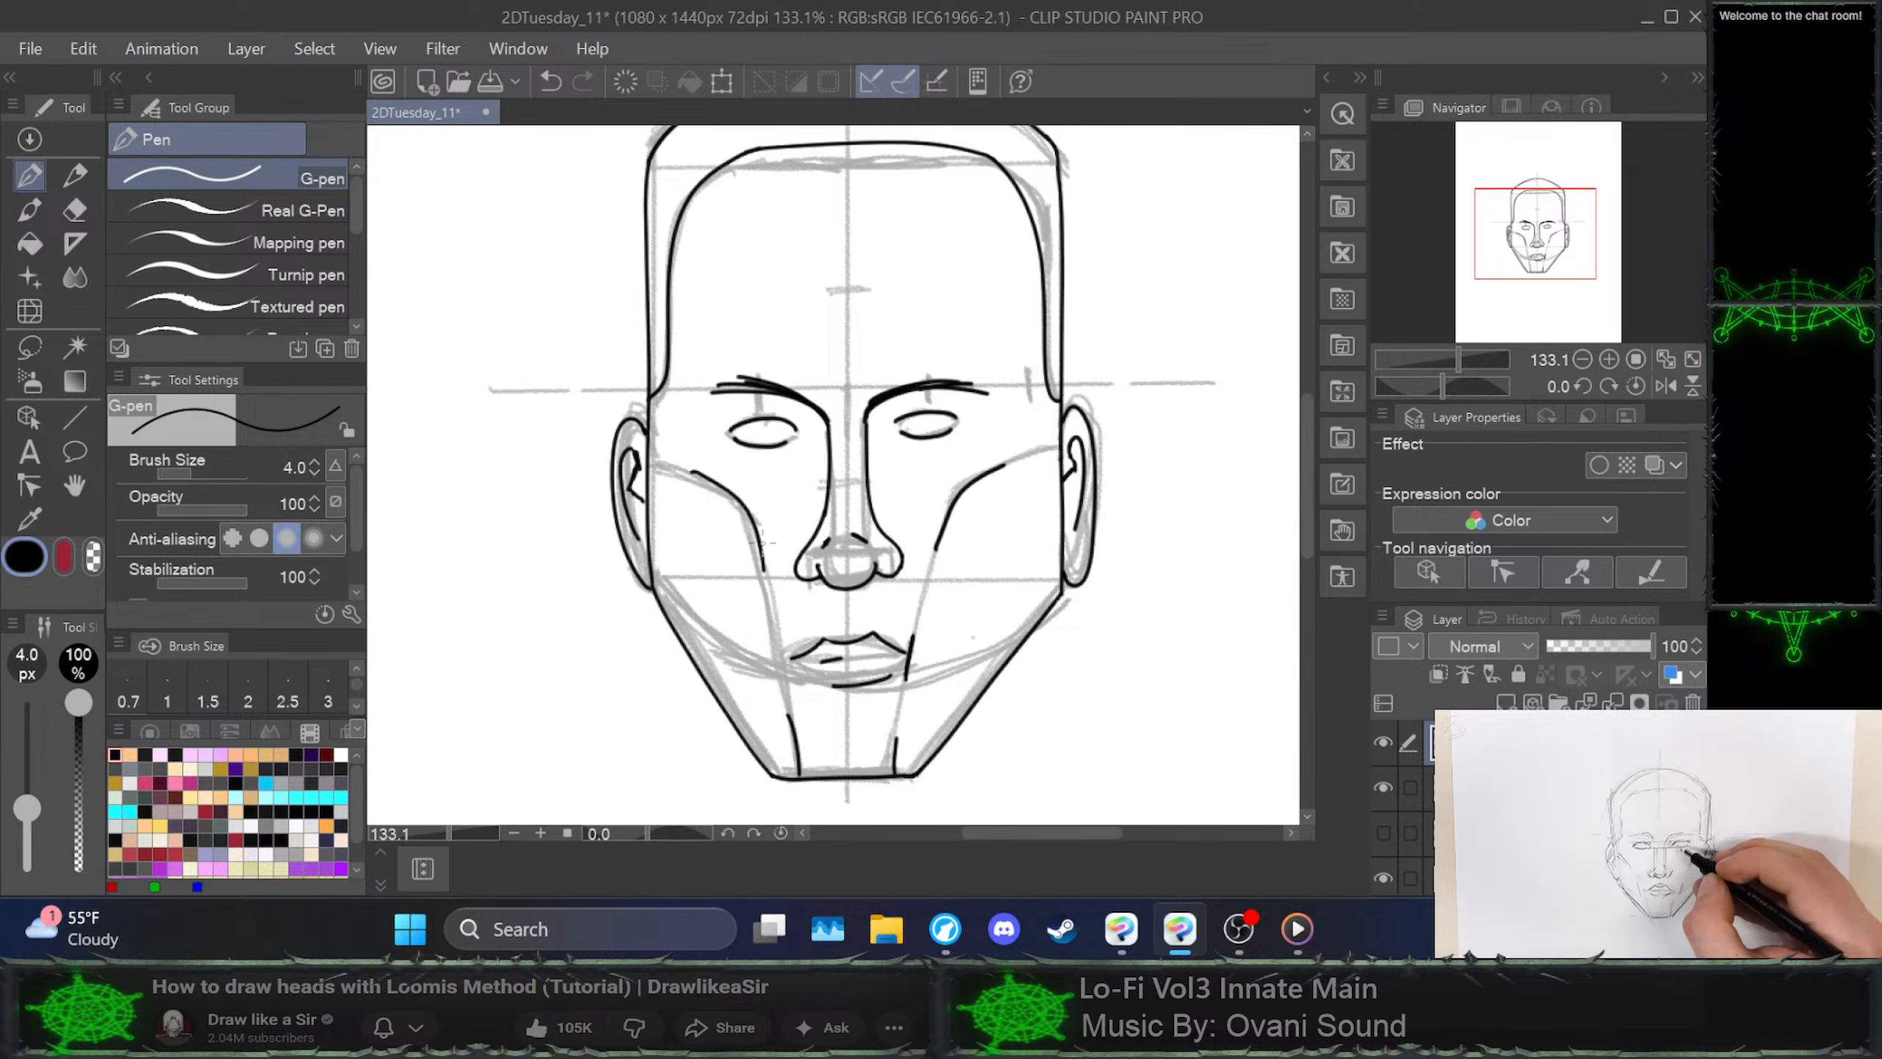
pyautogui.moveTo(774, 640); pyautogui.dragTo(783, 675)
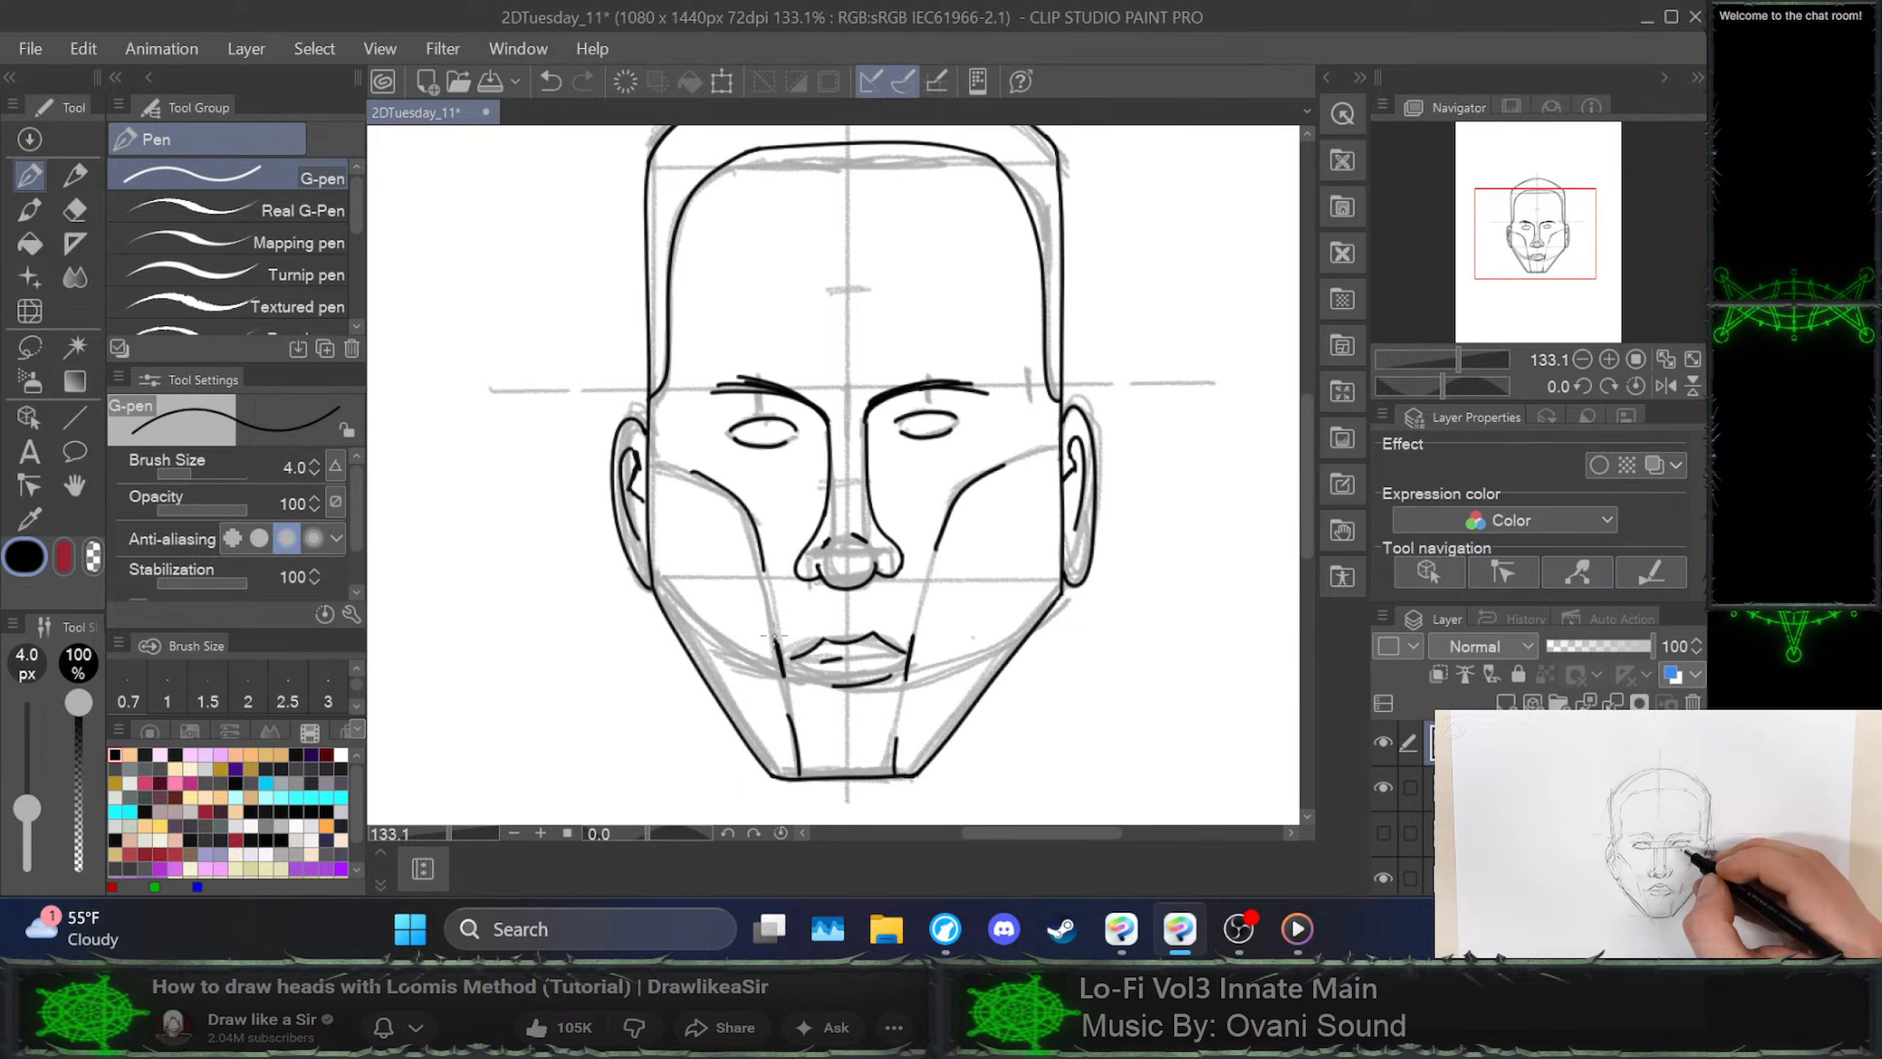
# Check the inking with the sketch layer temporarily hidden, and erase the short chin lines and both cheekbone curves
pyautogui.click(1383, 786)
pyautogui.click(1384, 786)
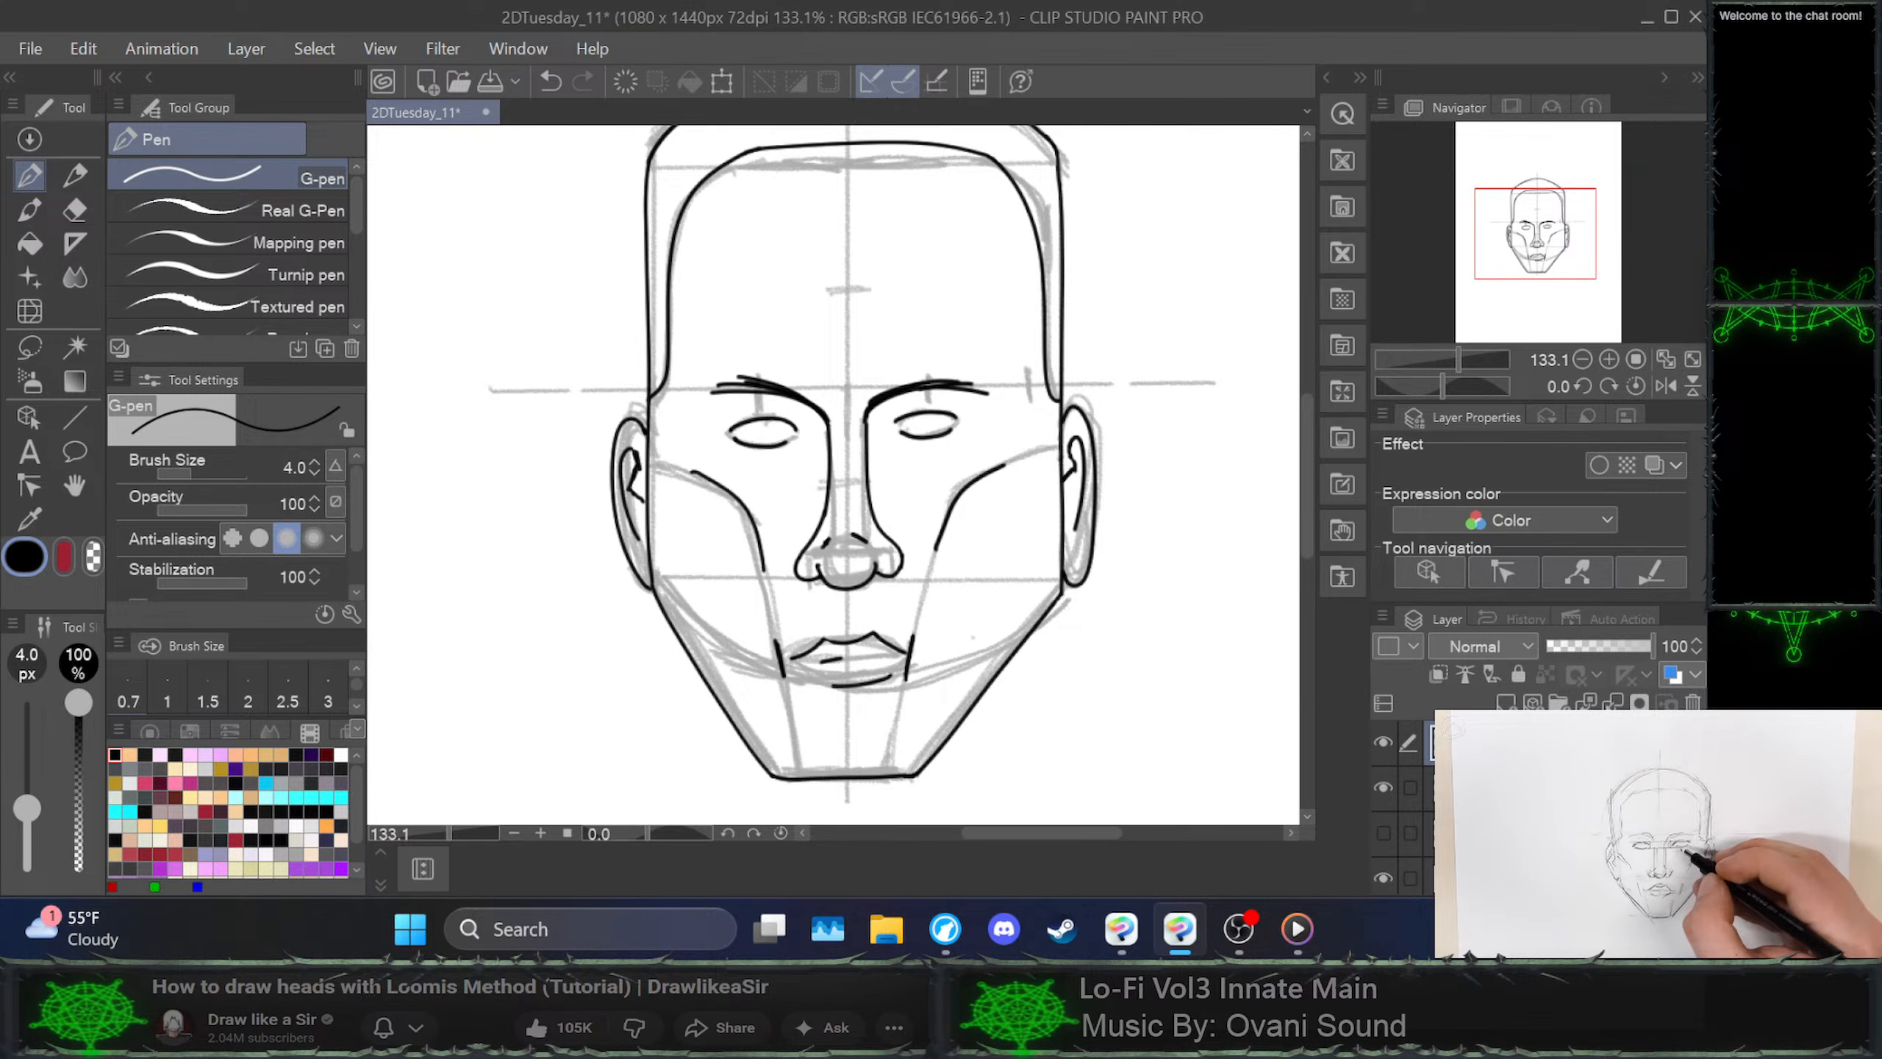
pyautogui.moveTo(760, 563)
pyautogui.mouseDown()
pyautogui.moveTo(753, 517)
pyautogui.moveTo(693, 472)
pyautogui.mouseUp()
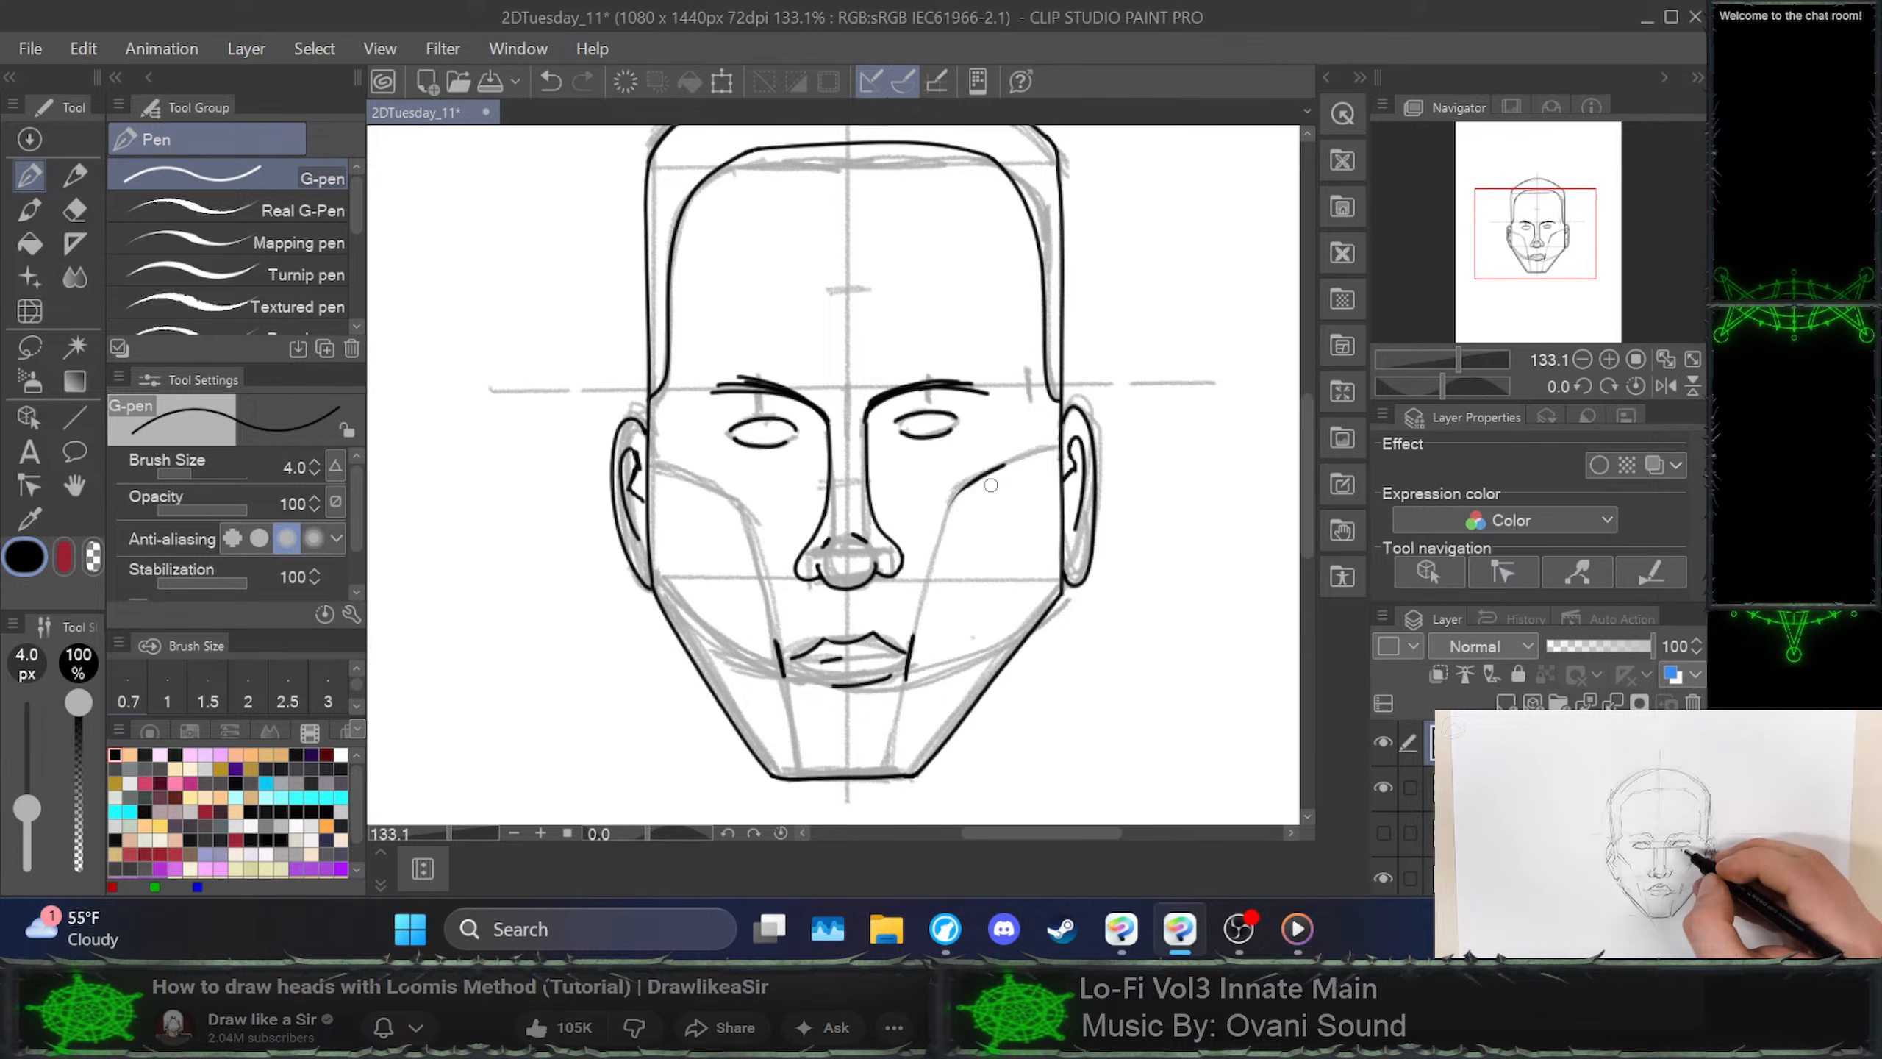
pyautogui.moveTo(940, 555); pyautogui.dragTo(1023, 455)
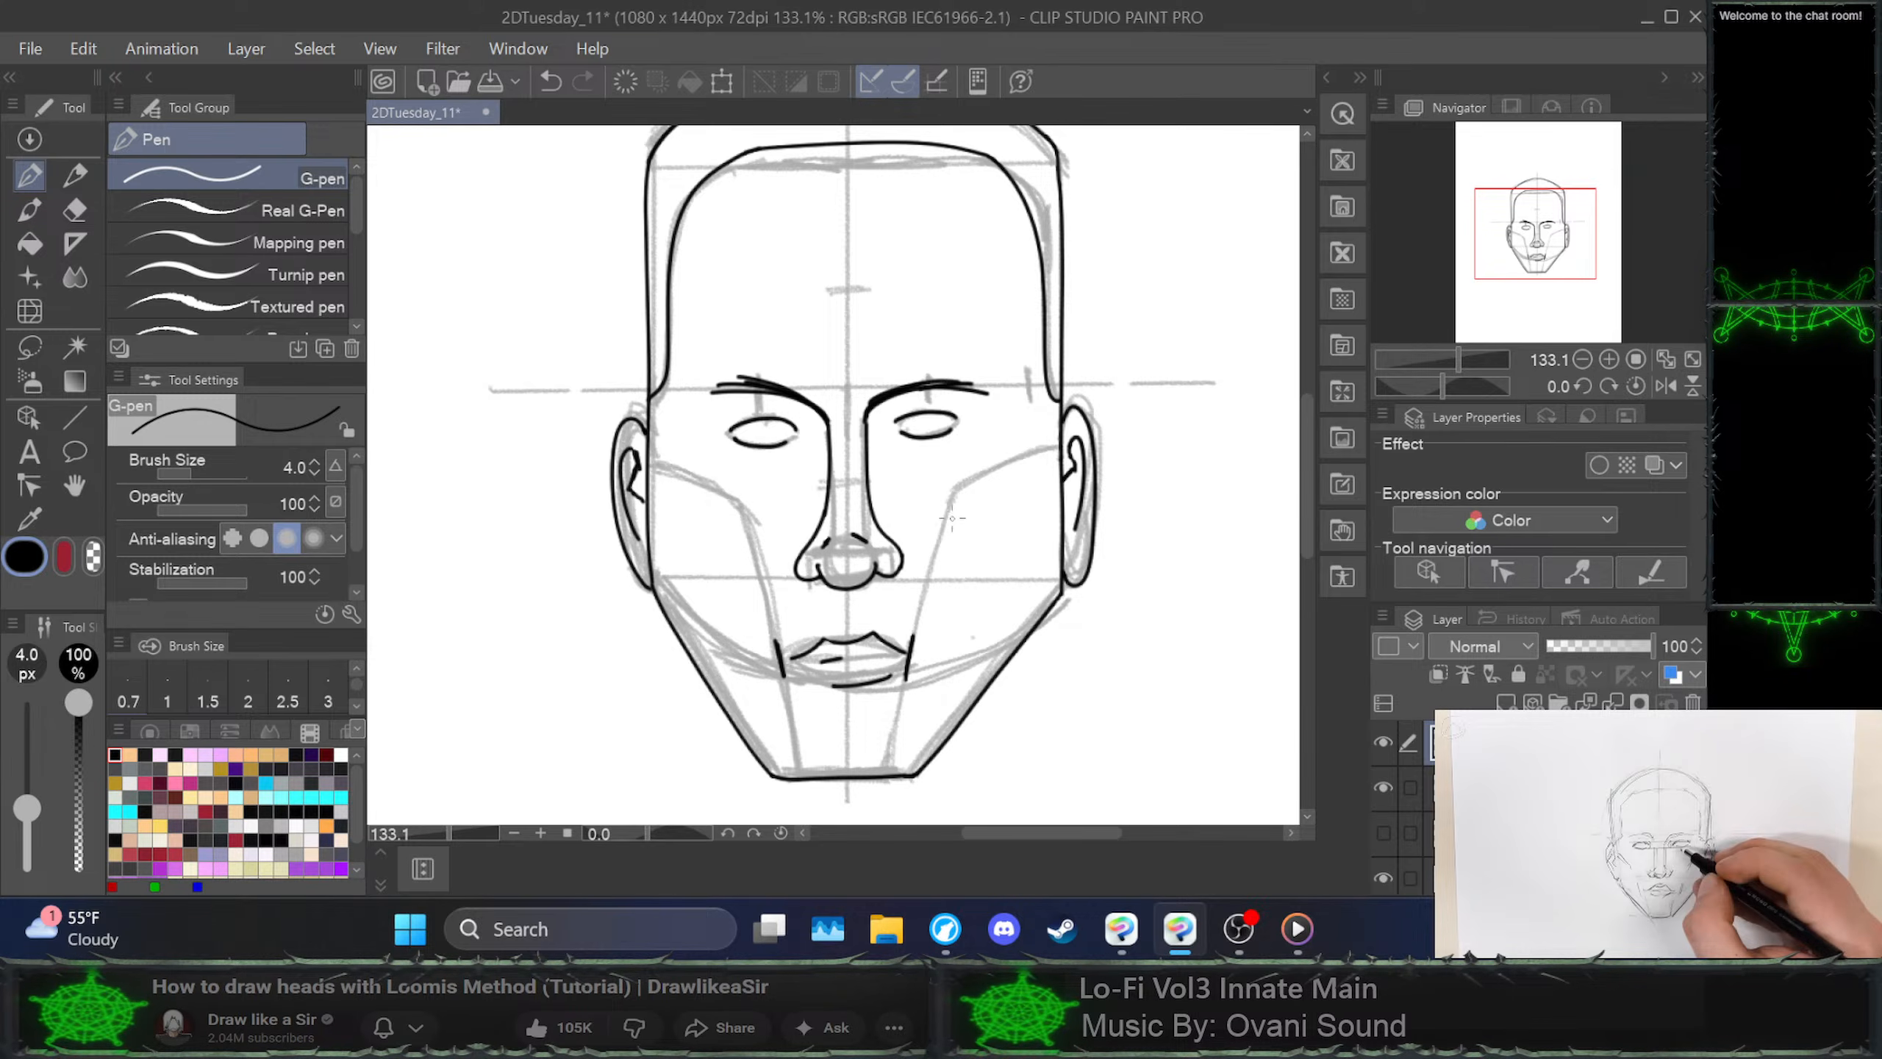
# Ink angular cheekbone lines on both cheeks, running inward from near each ear and bending sharply down beside the nose
pyautogui.moveTo(948, 508)
pyautogui.mouseDown()
pyautogui.moveTo(956, 481)
pyautogui.moveTo(1048, 443)
pyautogui.mouseUp()
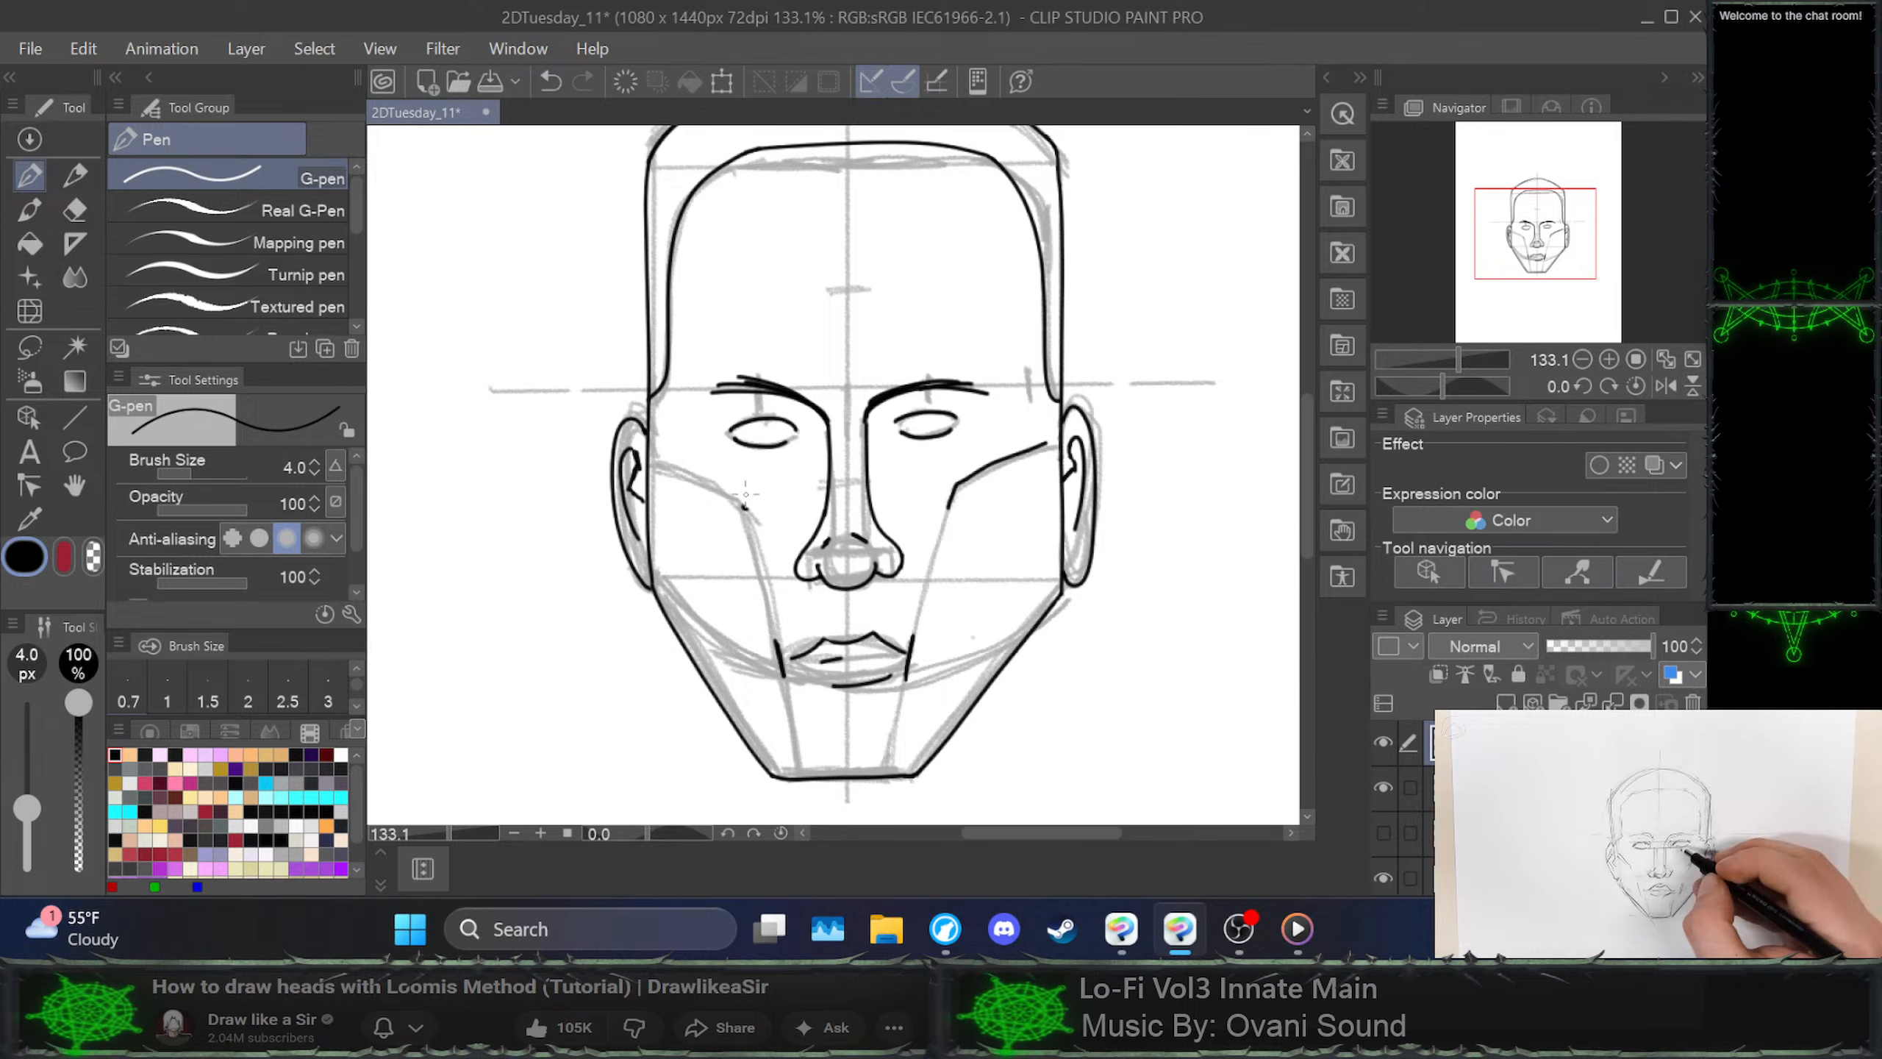
pyautogui.hotkey('ctrl', 'z')
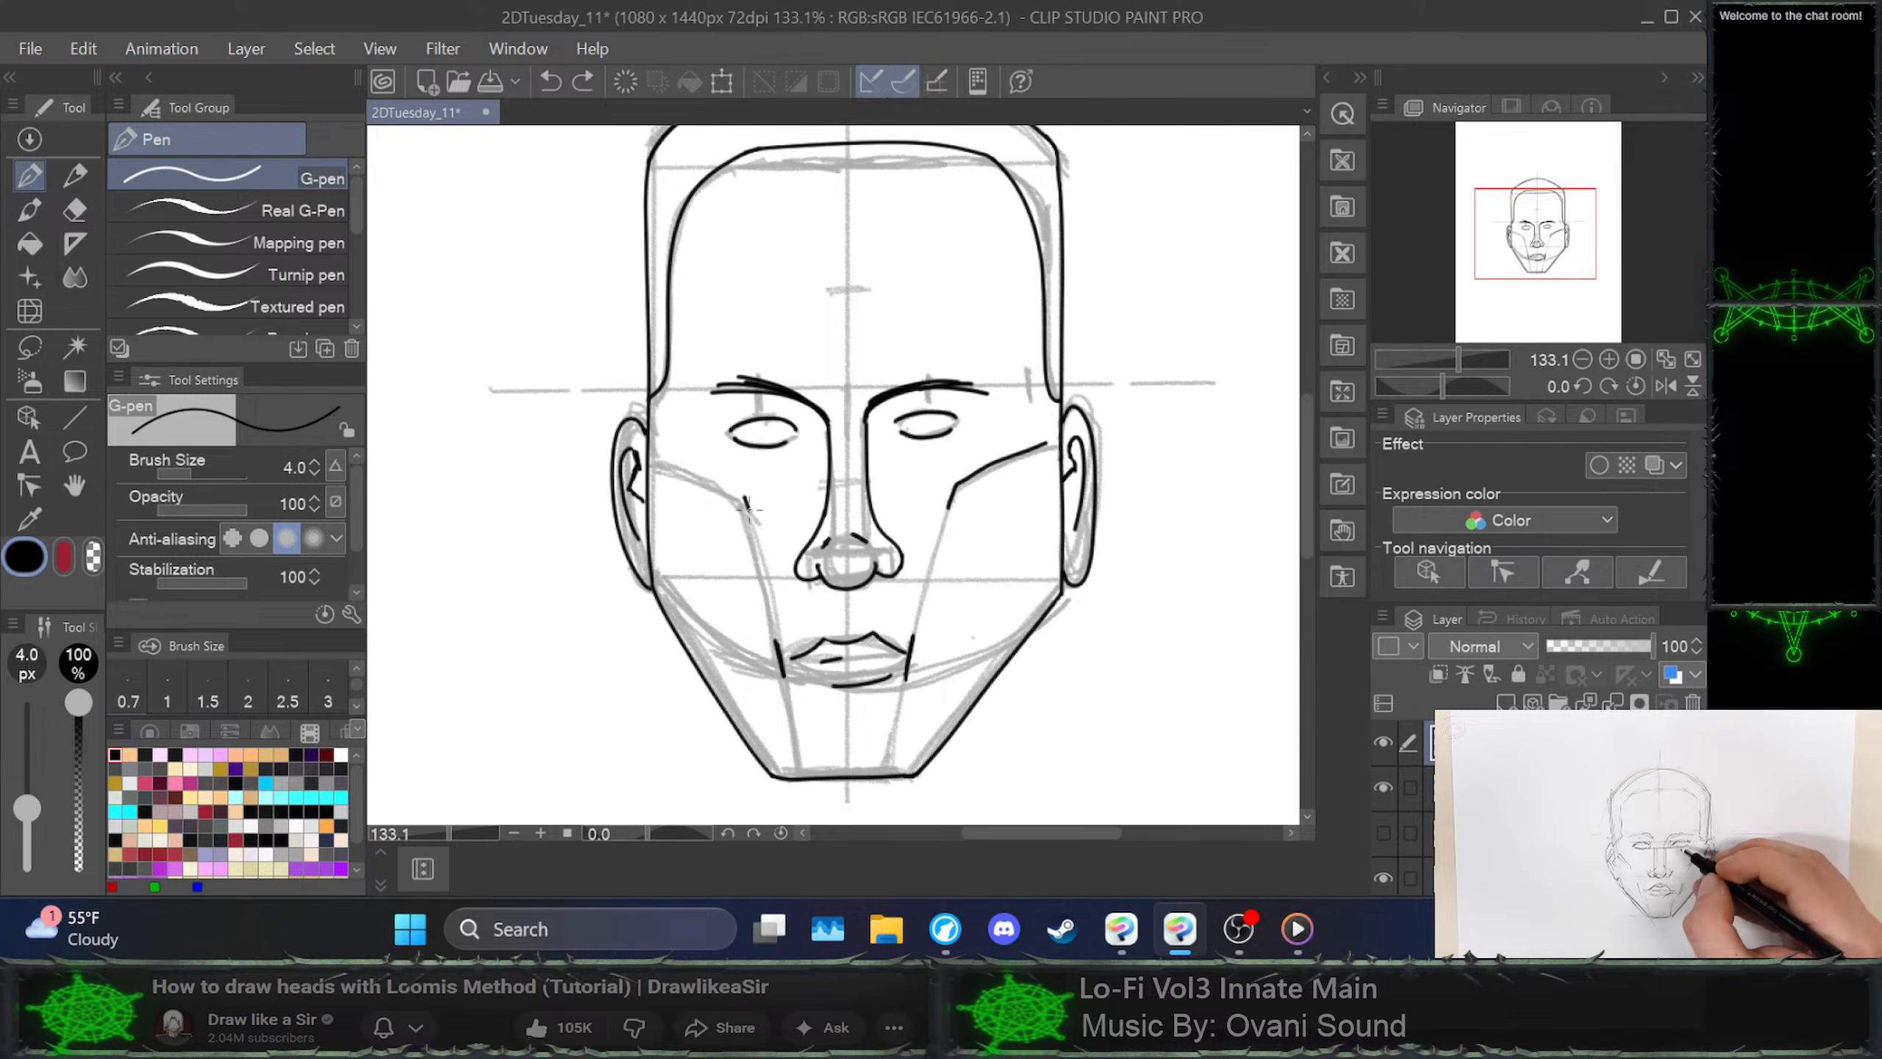
pyautogui.moveTo(749, 509); pyautogui.dragTo(752, 519)
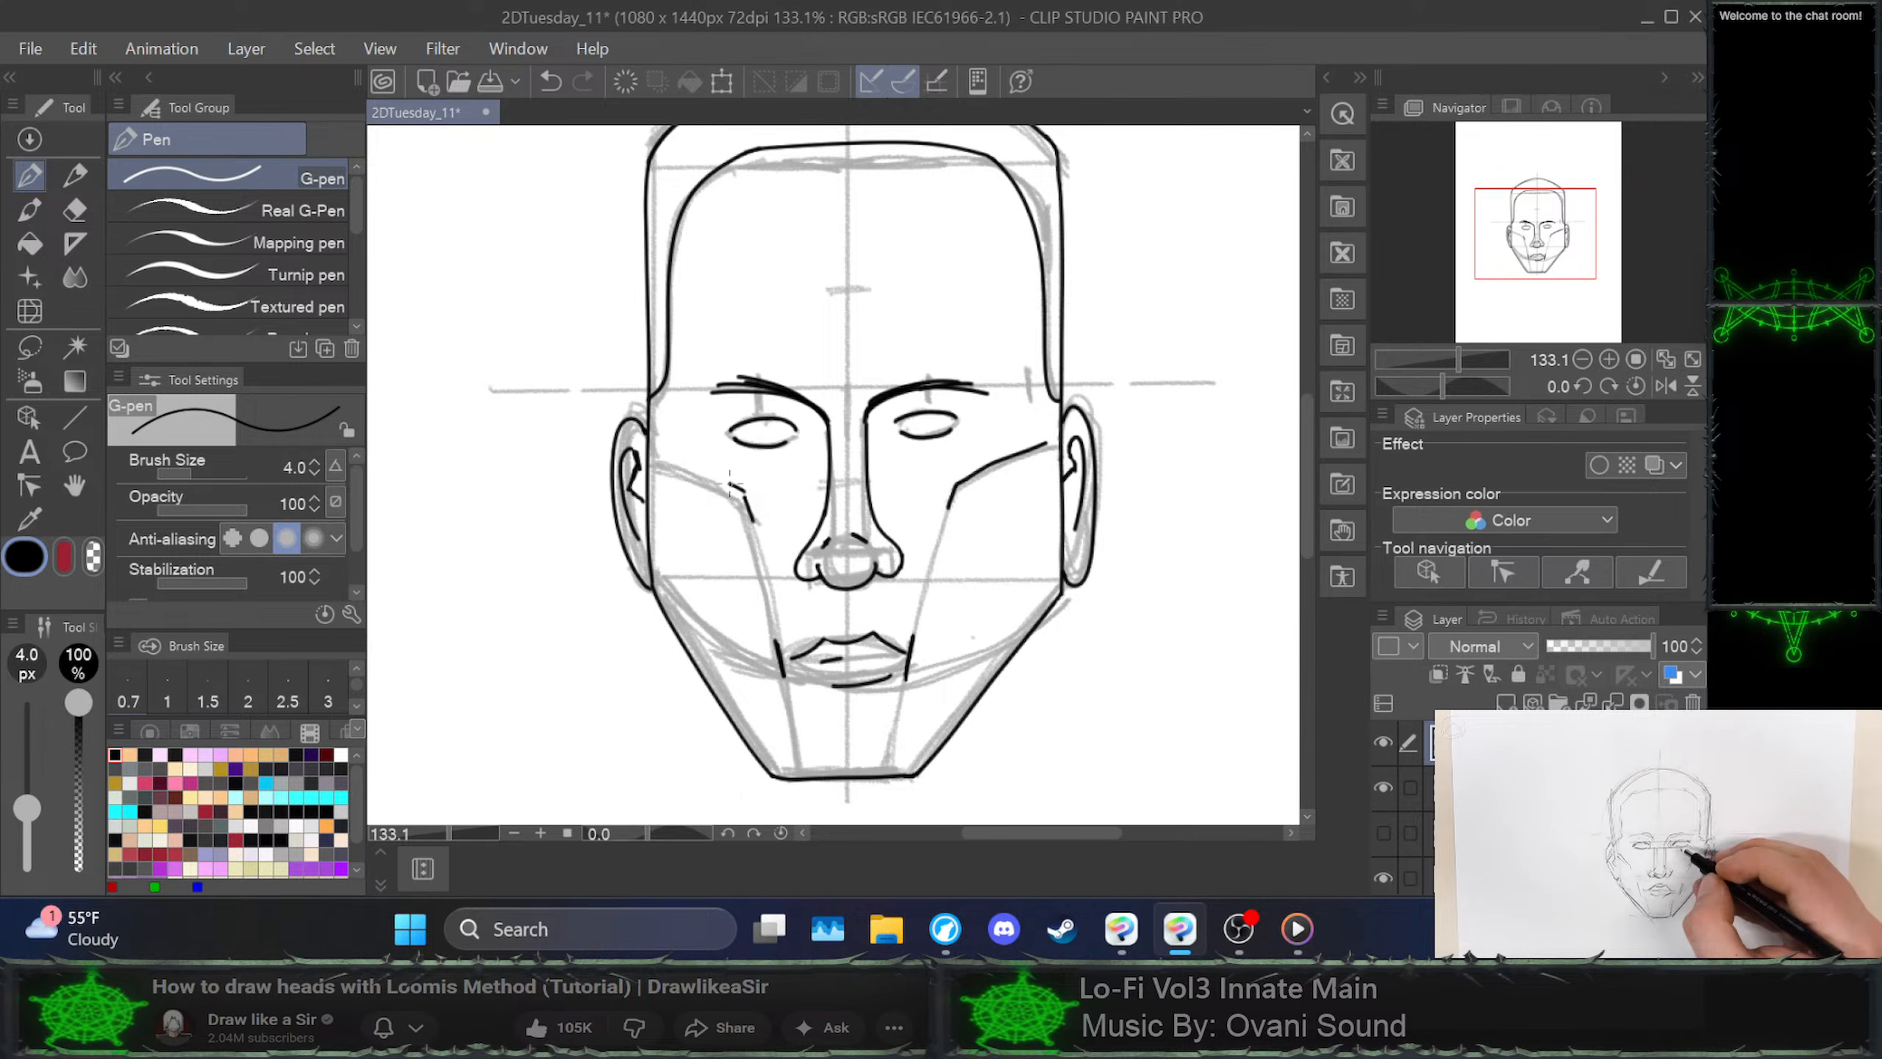
pyautogui.hotkey('ctrl', 'z')
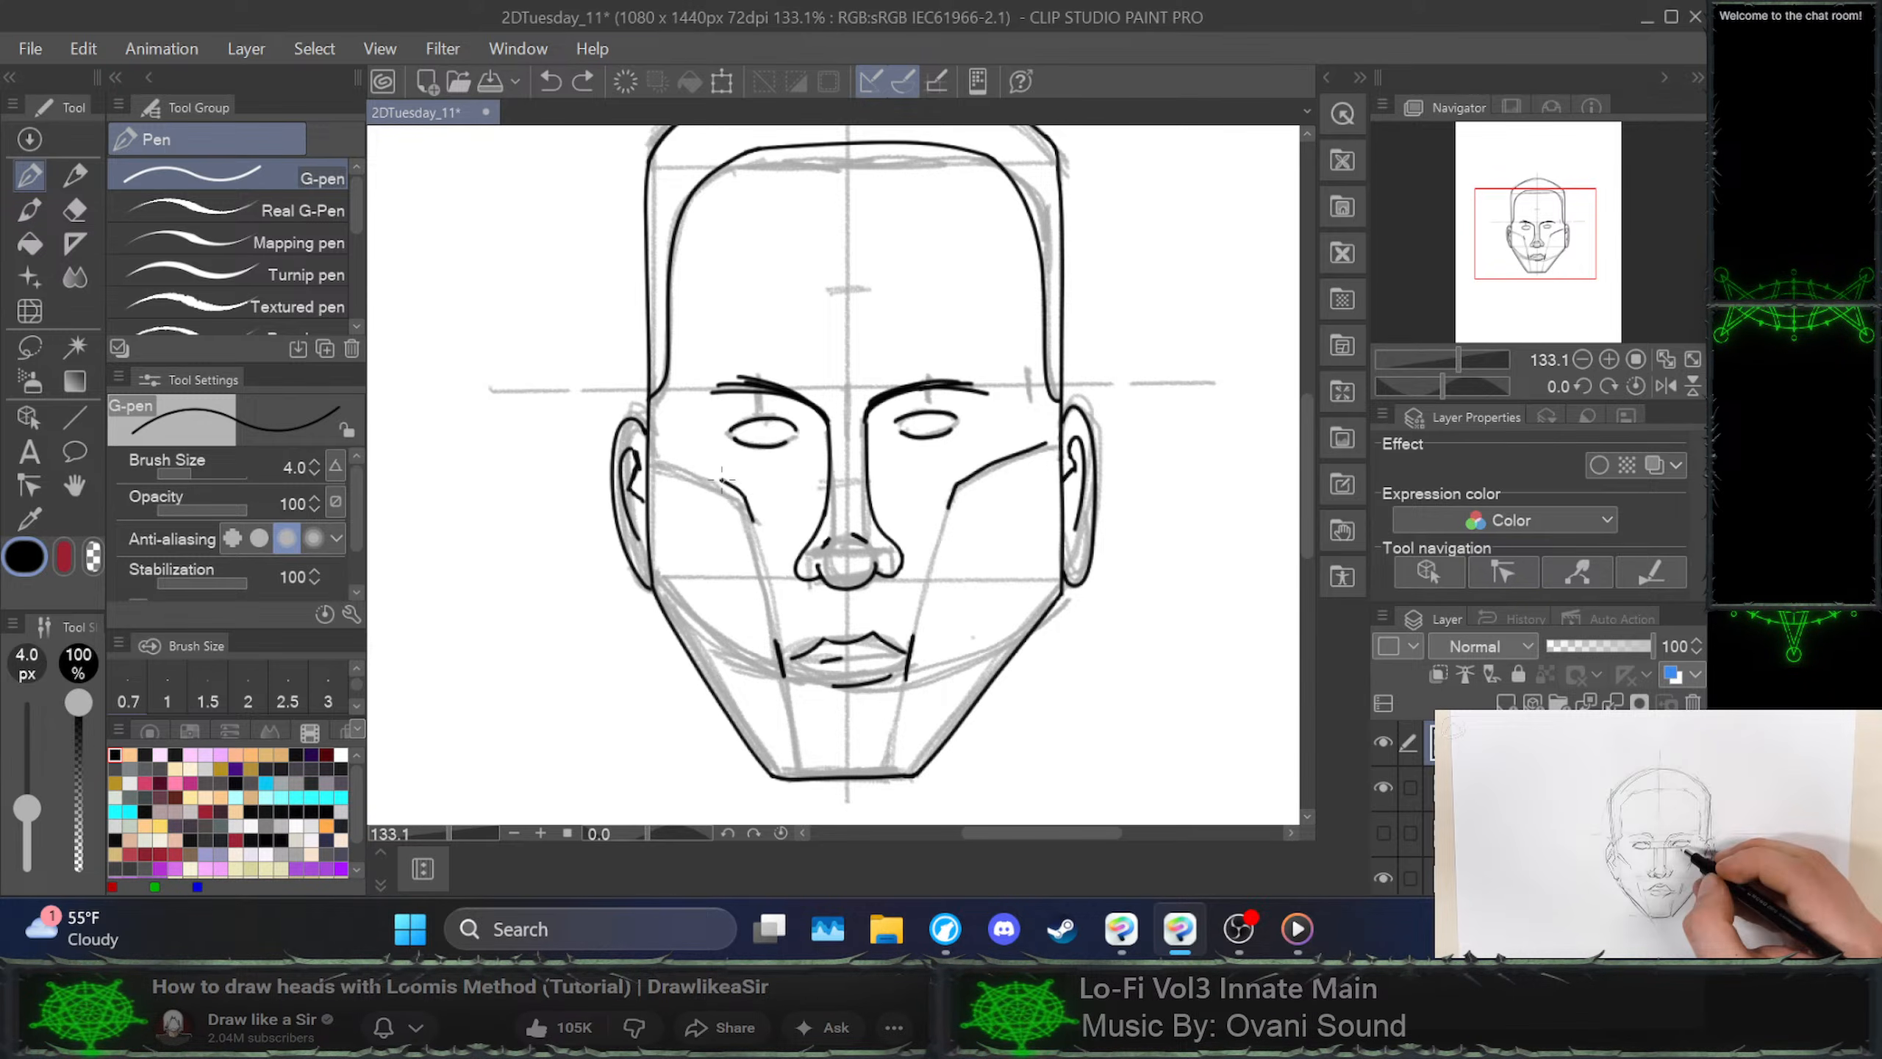
pyautogui.moveTo(724, 478); pyautogui.dragTo(657, 461)
pyautogui.hotkey('ctrl', 'z')
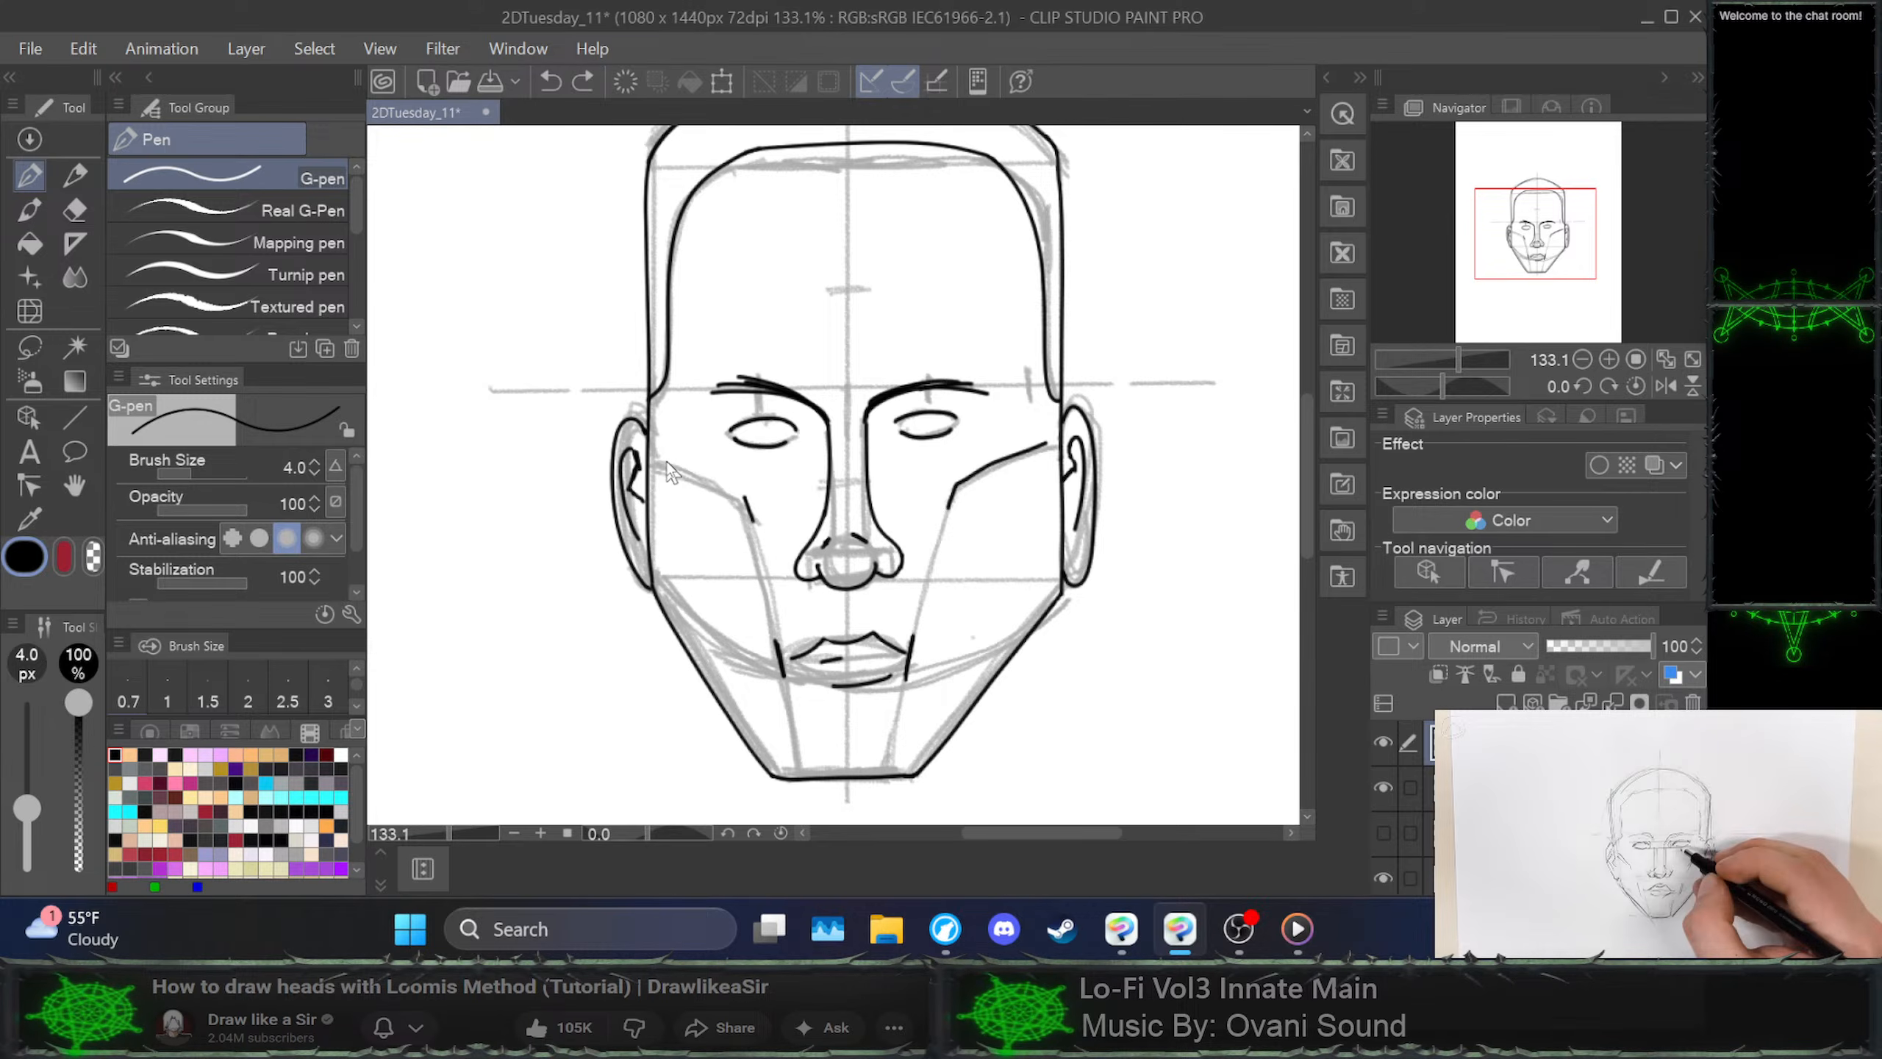
pyautogui.moveTo(745, 483)
pyautogui.mouseDown()
pyautogui.moveTo(676, 455)
pyautogui.moveTo(742, 475)
pyautogui.moveTo(679, 456)
pyautogui.moveTo(744, 494)
pyautogui.mouseUp()
pyautogui.hotkey('ctrl', 'z')
pyautogui.hotkey('ctrl', 'z')
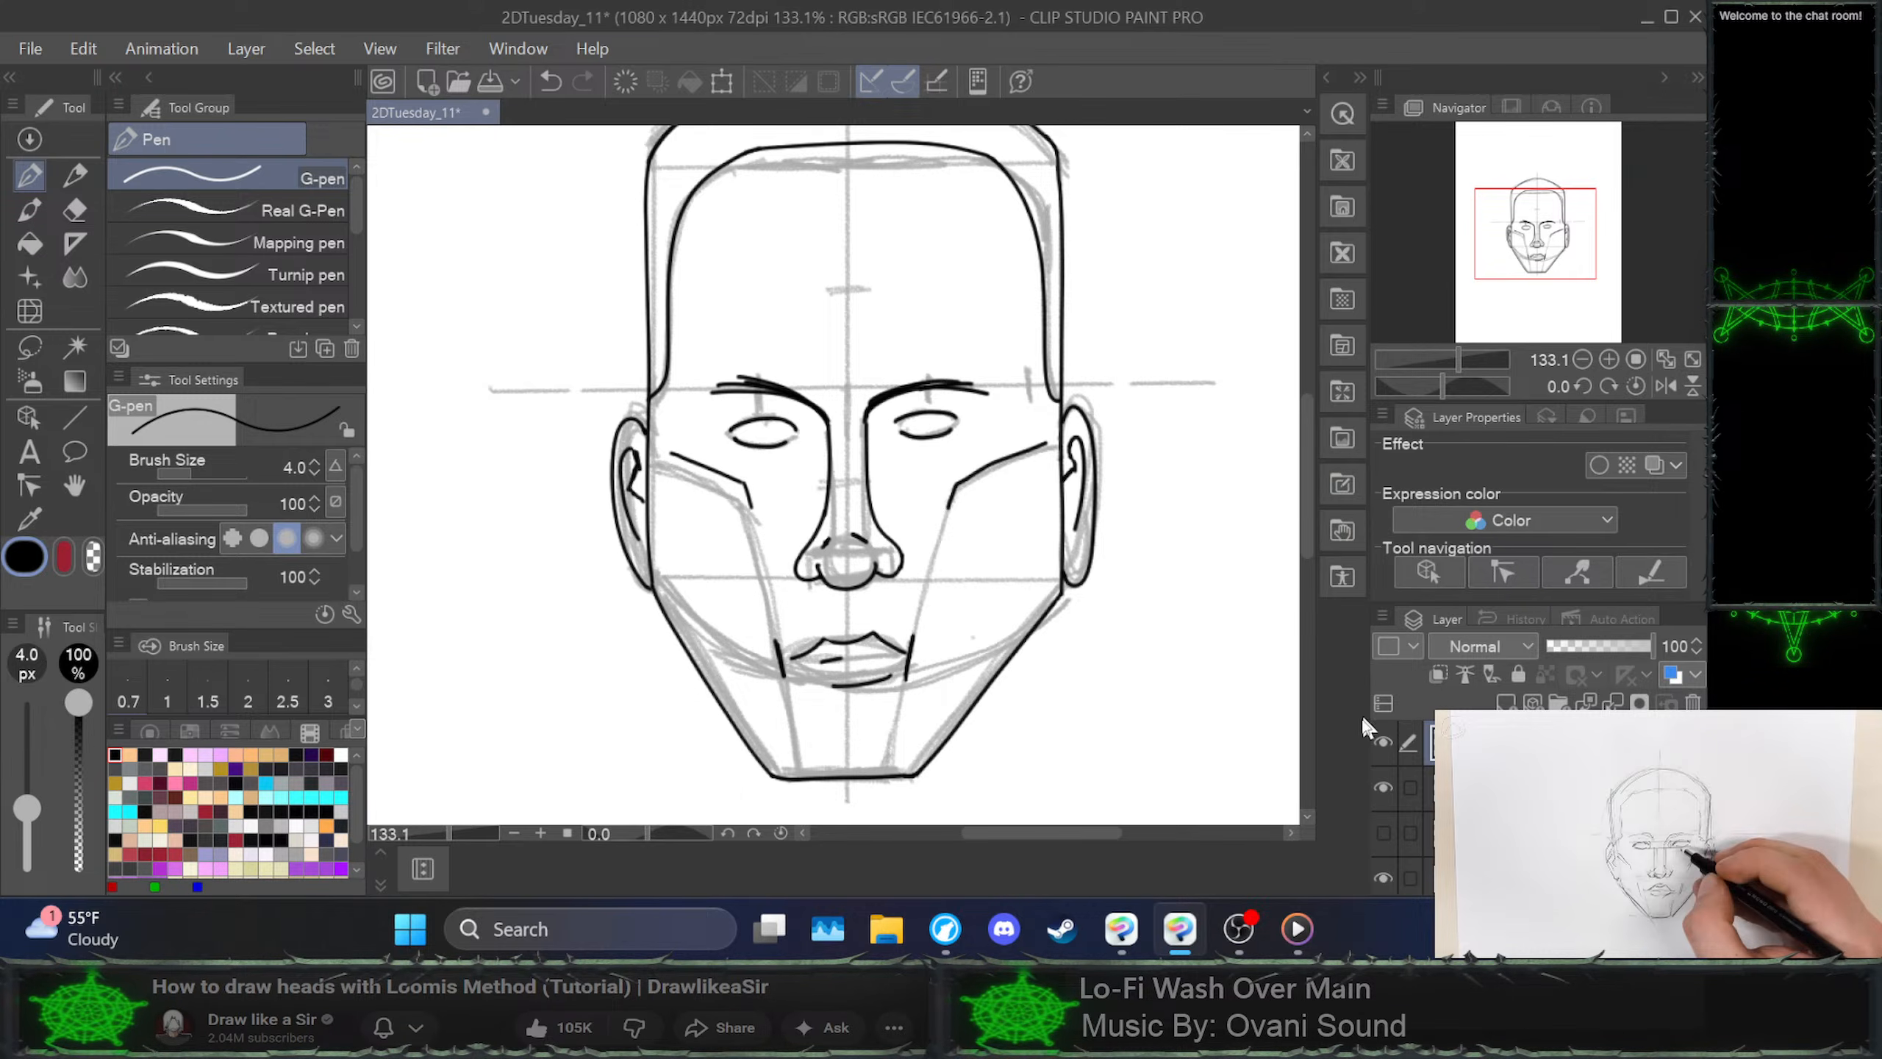
# Hide the sketch layer and ink the missing left part of the lower lip with short strokes
pyautogui.click(1382, 788)
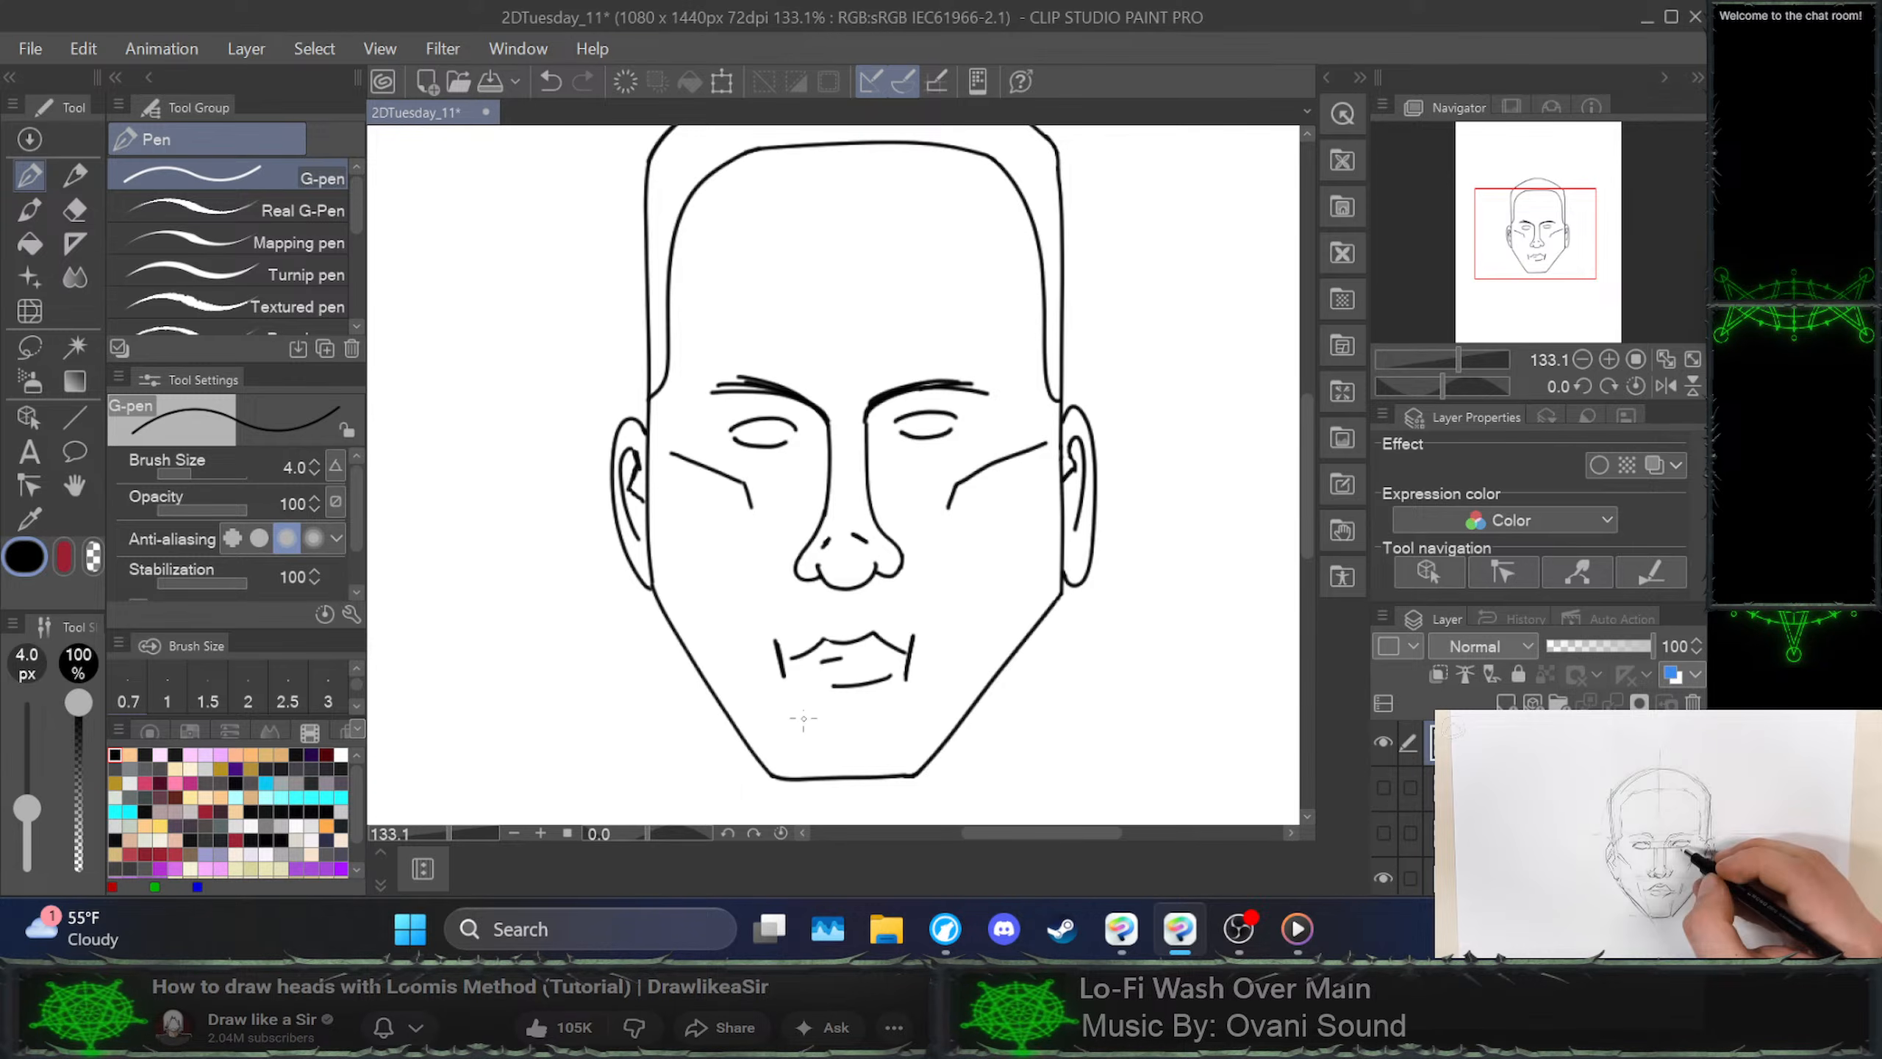
pyautogui.moveTo(797, 675); pyautogui.dragTo(882, 660)
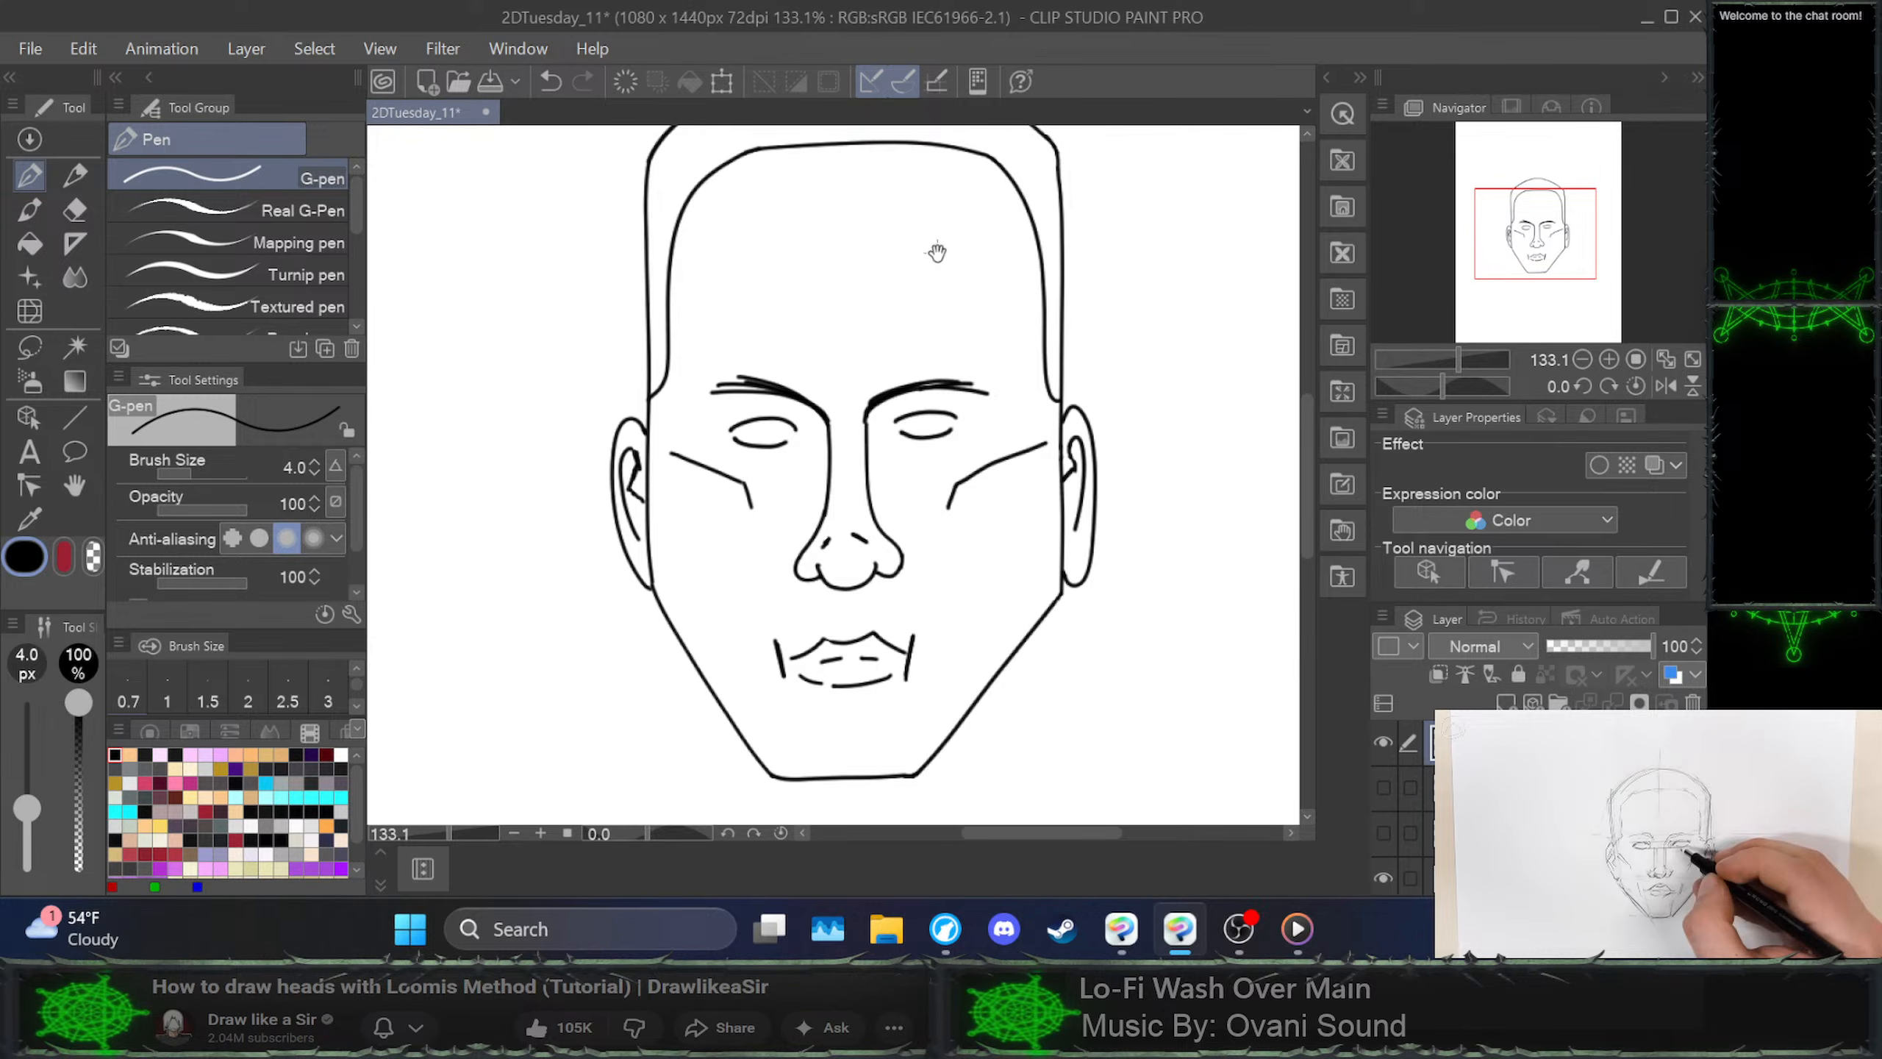
# Play the reference video further and erase the middle of both nose bridge lines, leaving gaps between the brows and the nose tip
pyautogui.moveTo(939, 254); pyautogui.dragTo(935, 350)
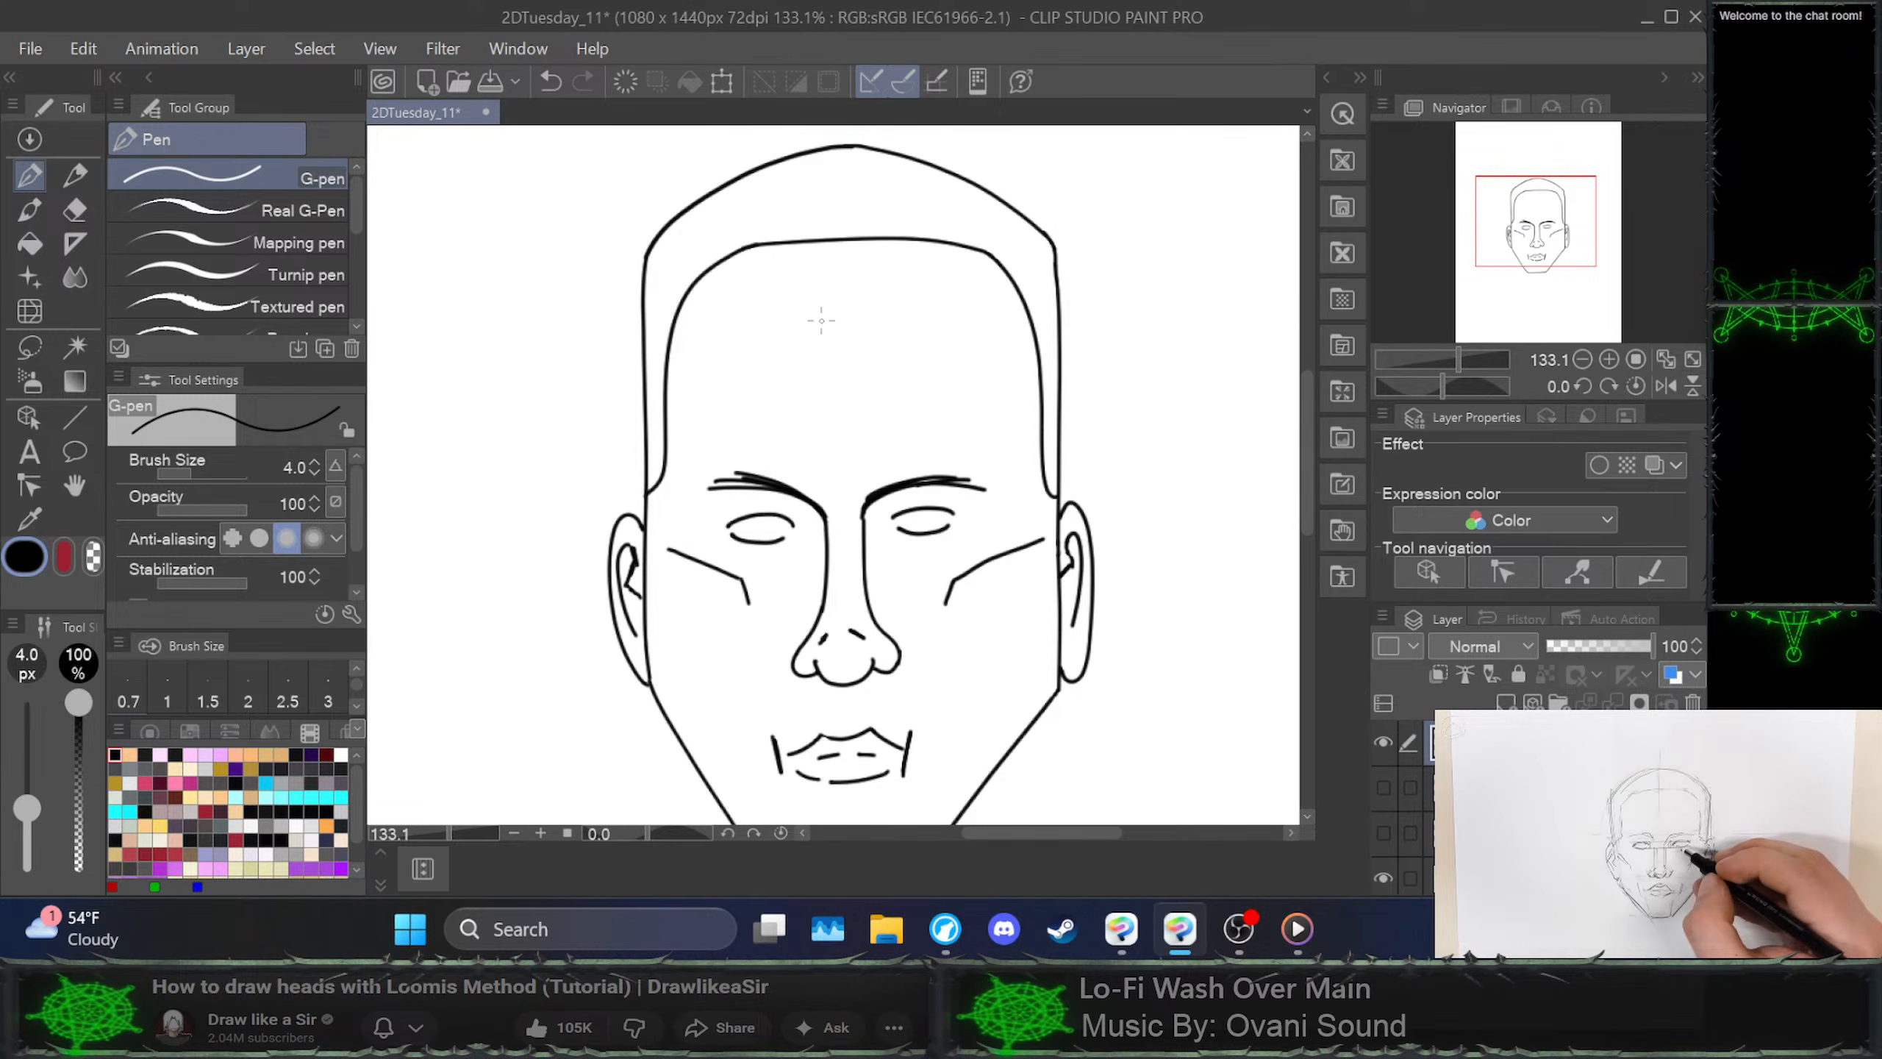
pyautogui.click(1660, 830)
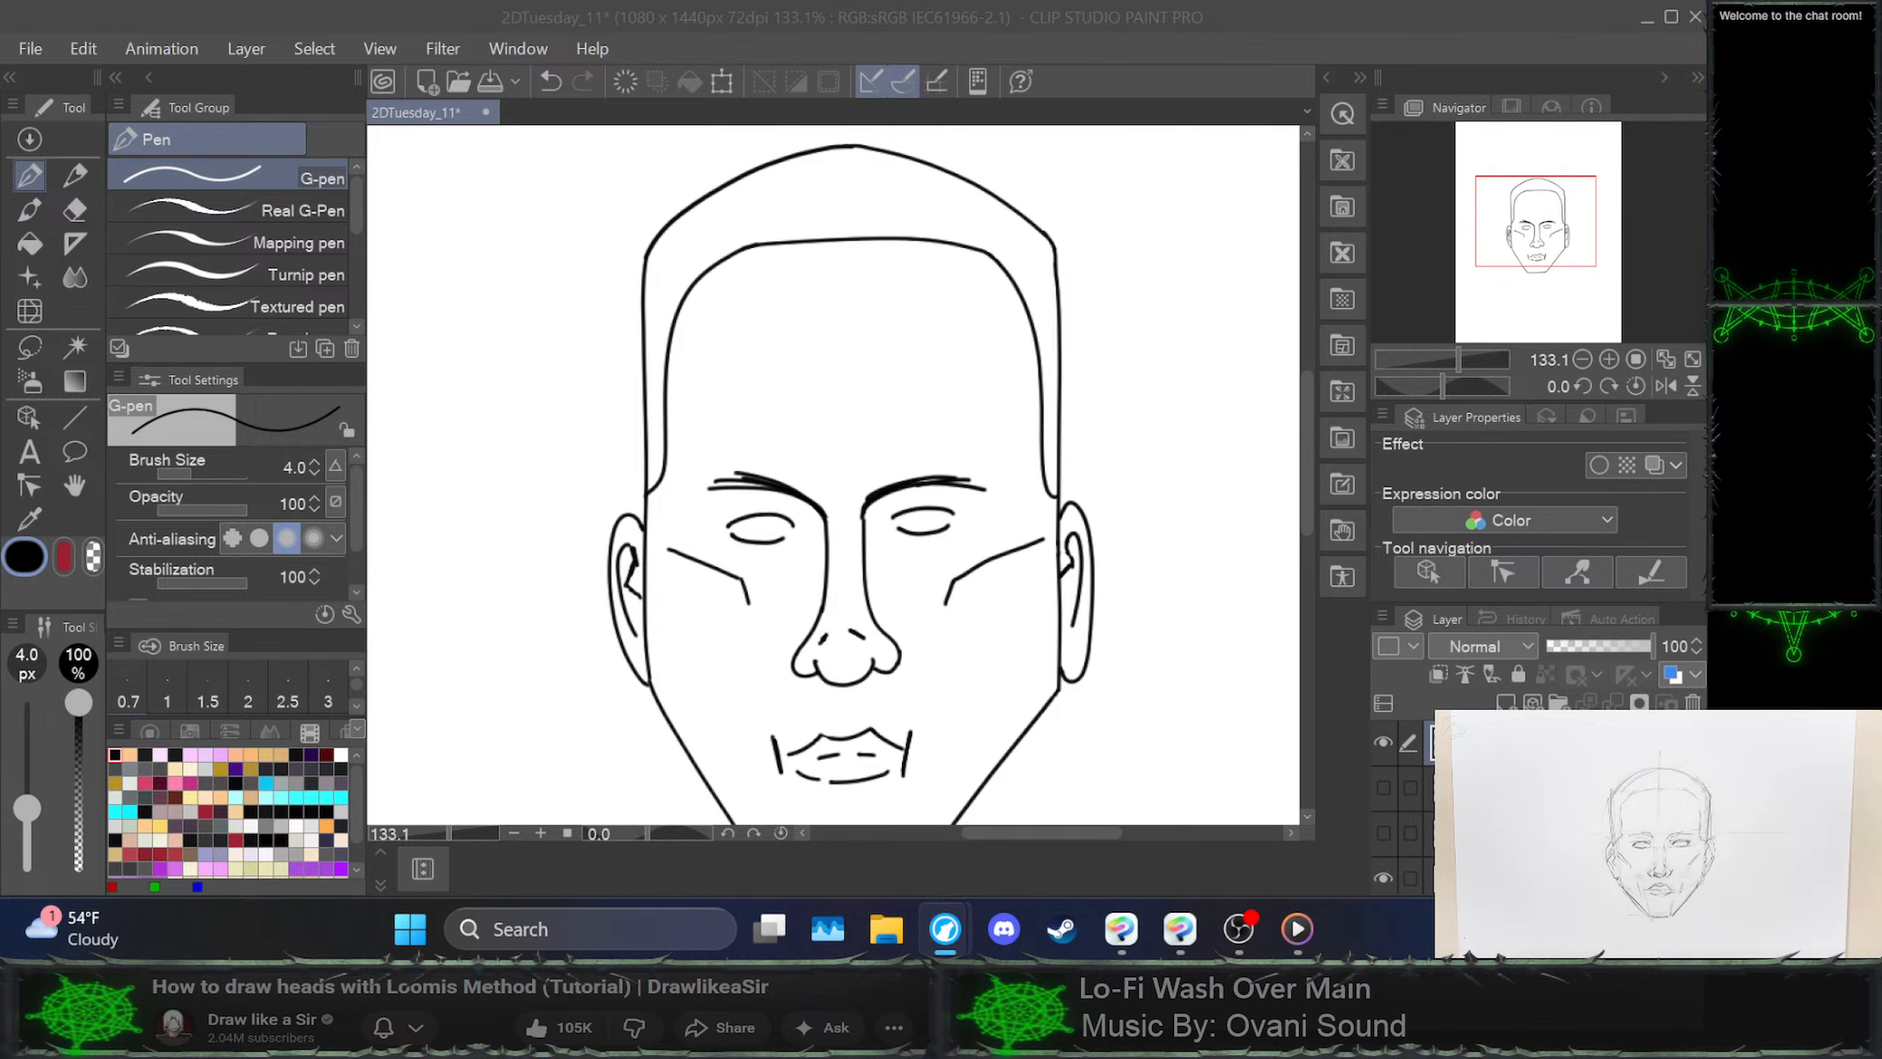
pyautogui.click(834, 582)
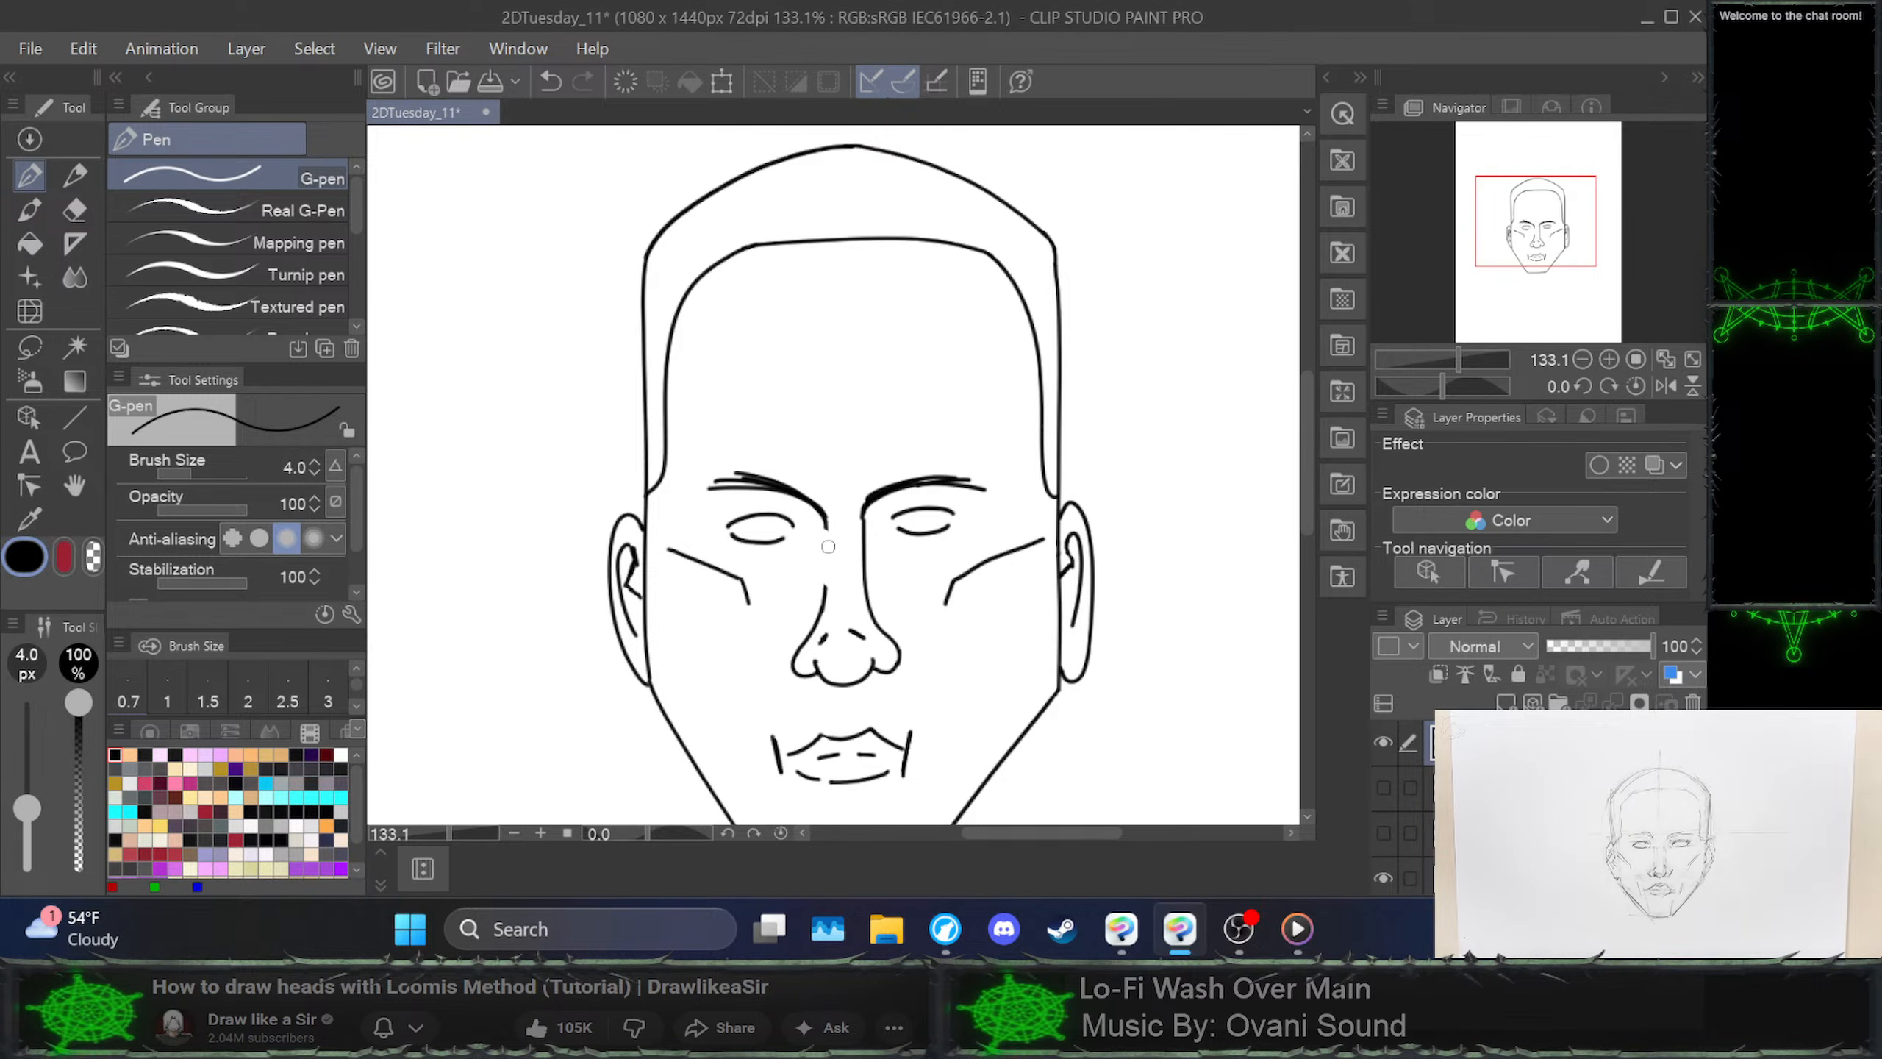
pyautogui.moveTo(864, 534); pyautogui.dragTo(866, 594)
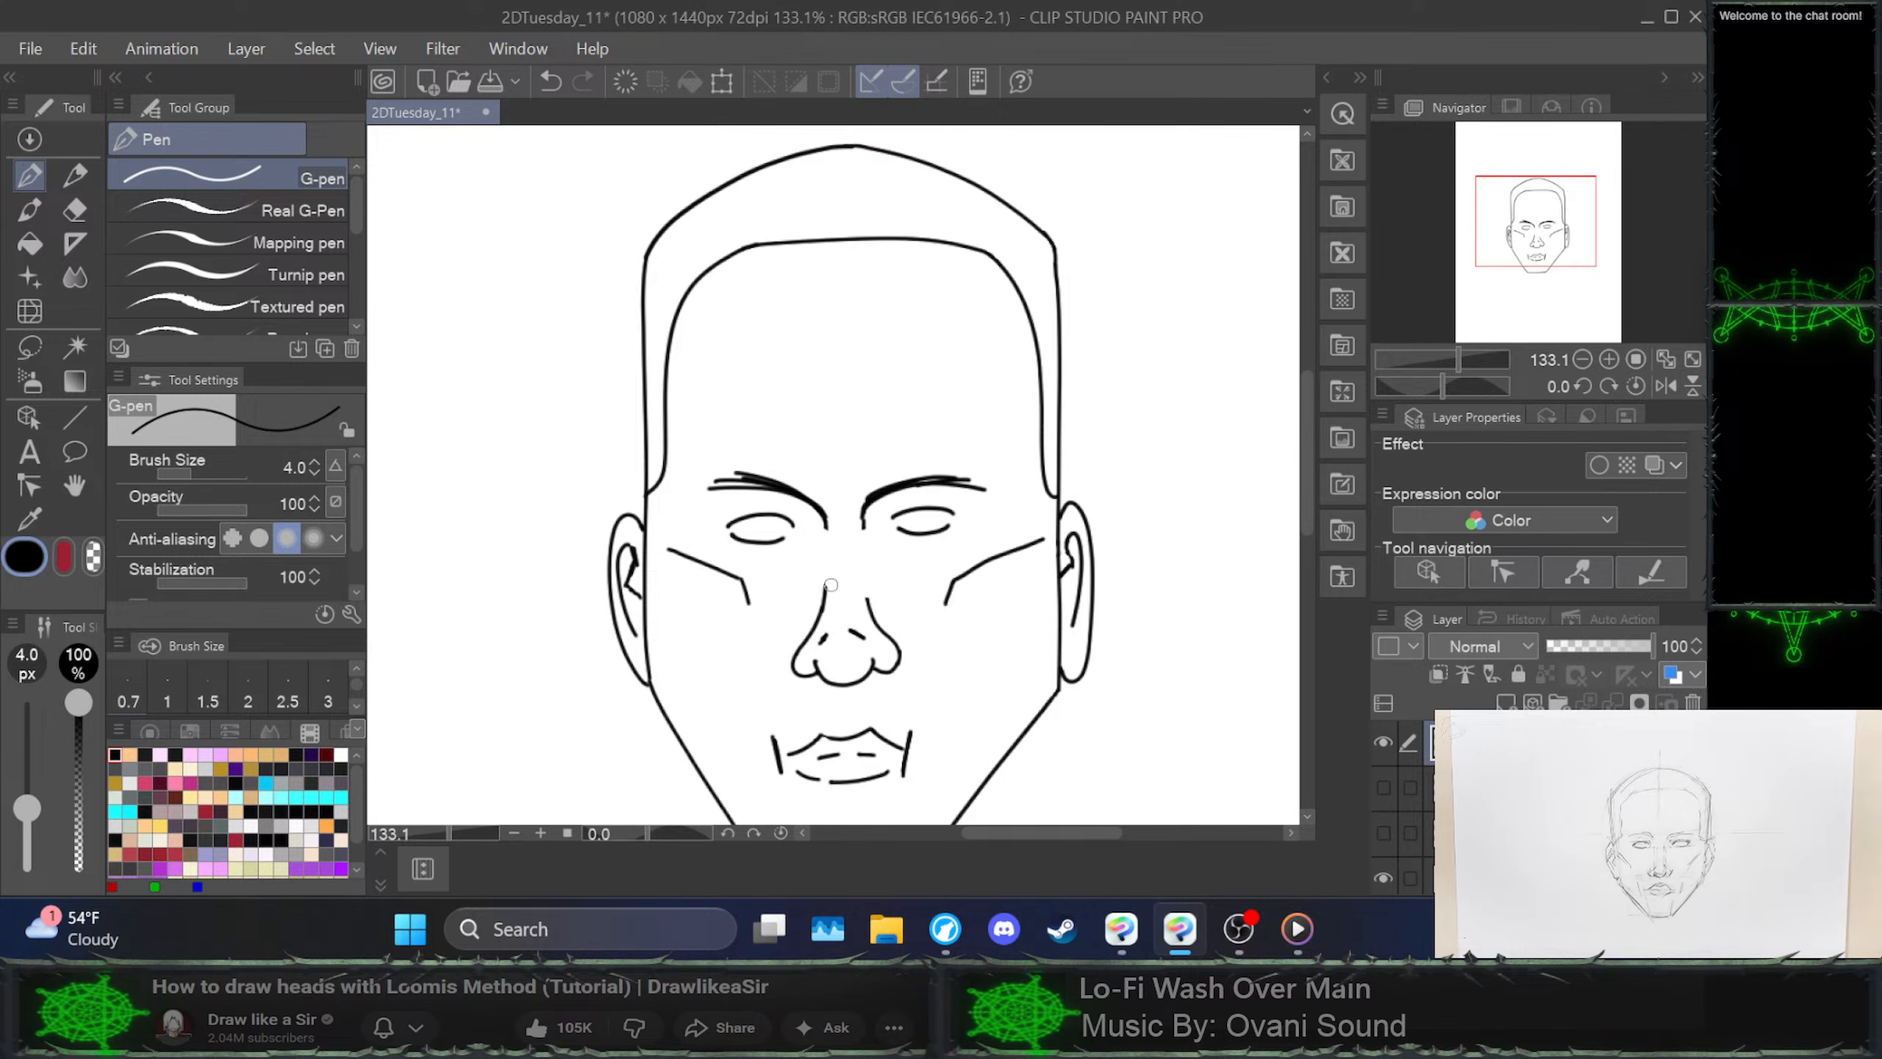
pyautogui.moveTo(836, 593); pyautogui.dragTo(830, 599)
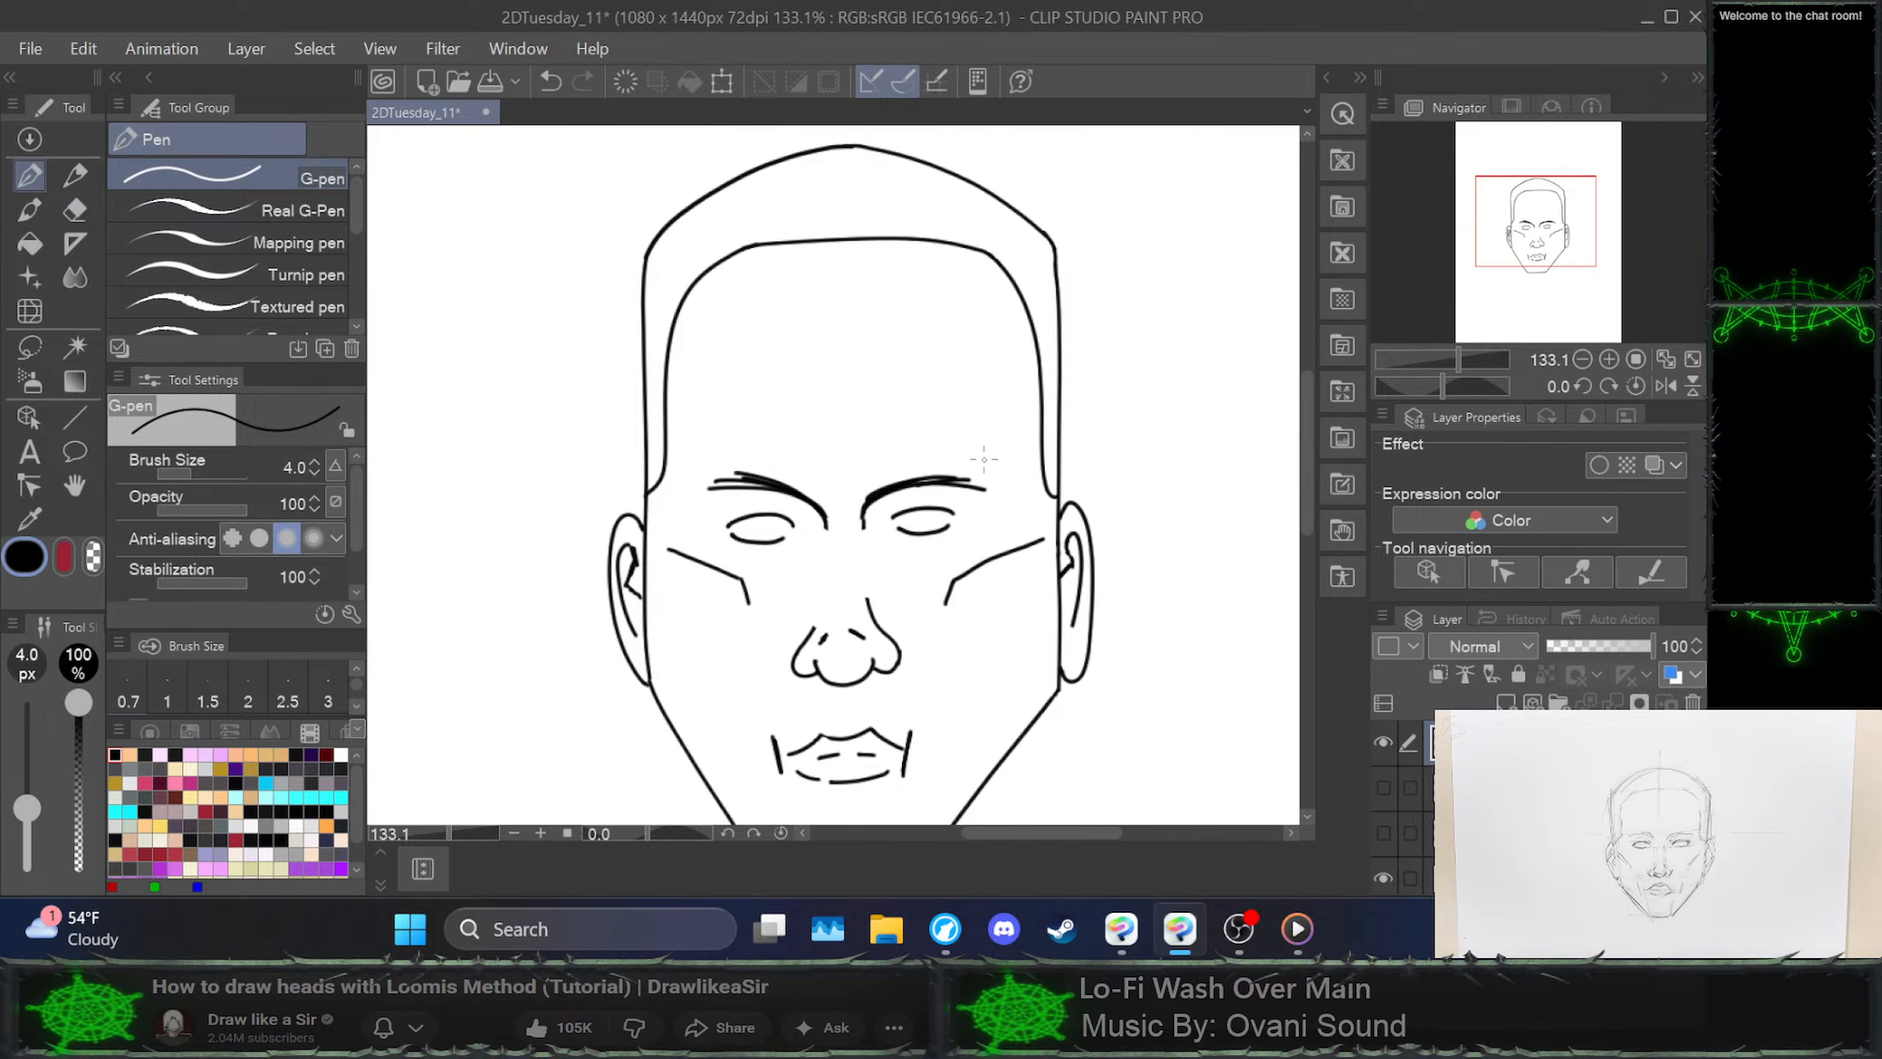
# Circle both jaw corners below the ears with the G-pen and undo the marks
pyautogui.scroll(-2, 984, 459)
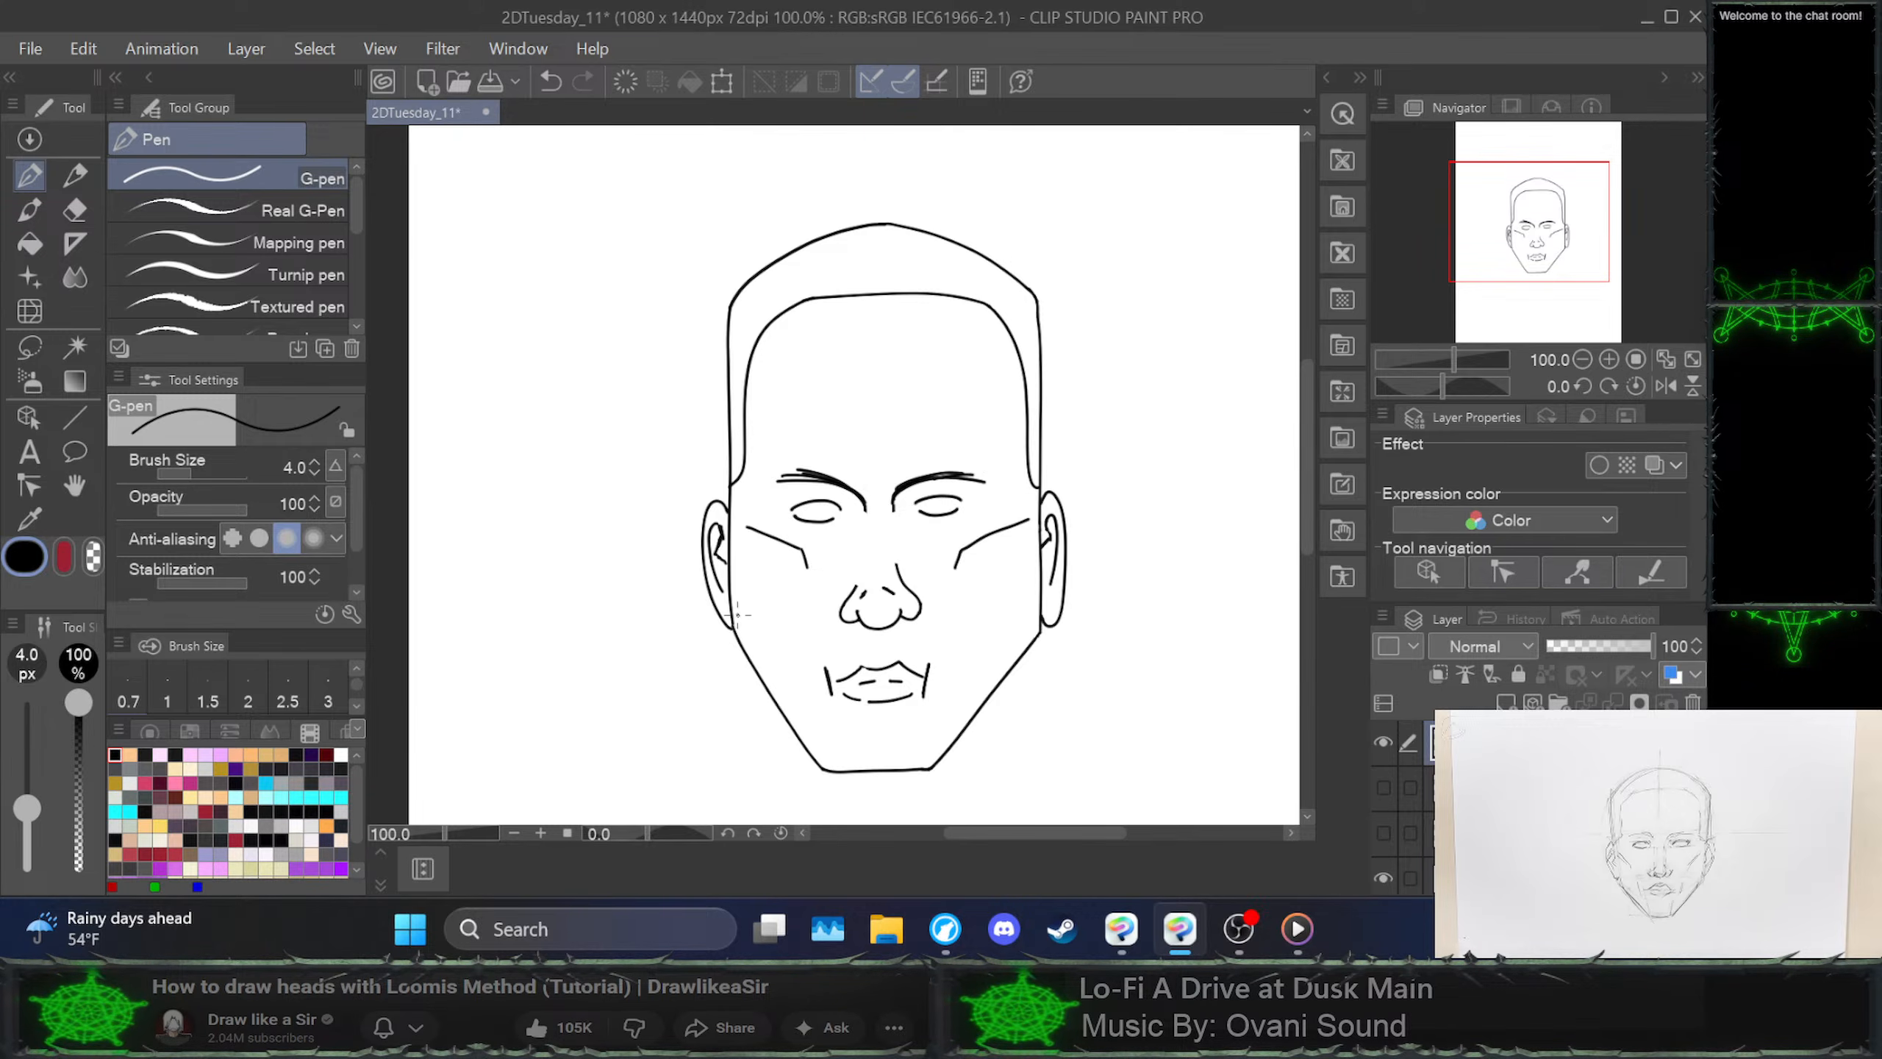
pyautogui.moveTo(738, 614); pyautogui.dragTo(731, 579)
pyautogui.moveTo(1038, 634); pyautogui.dragTo(1020, 609)
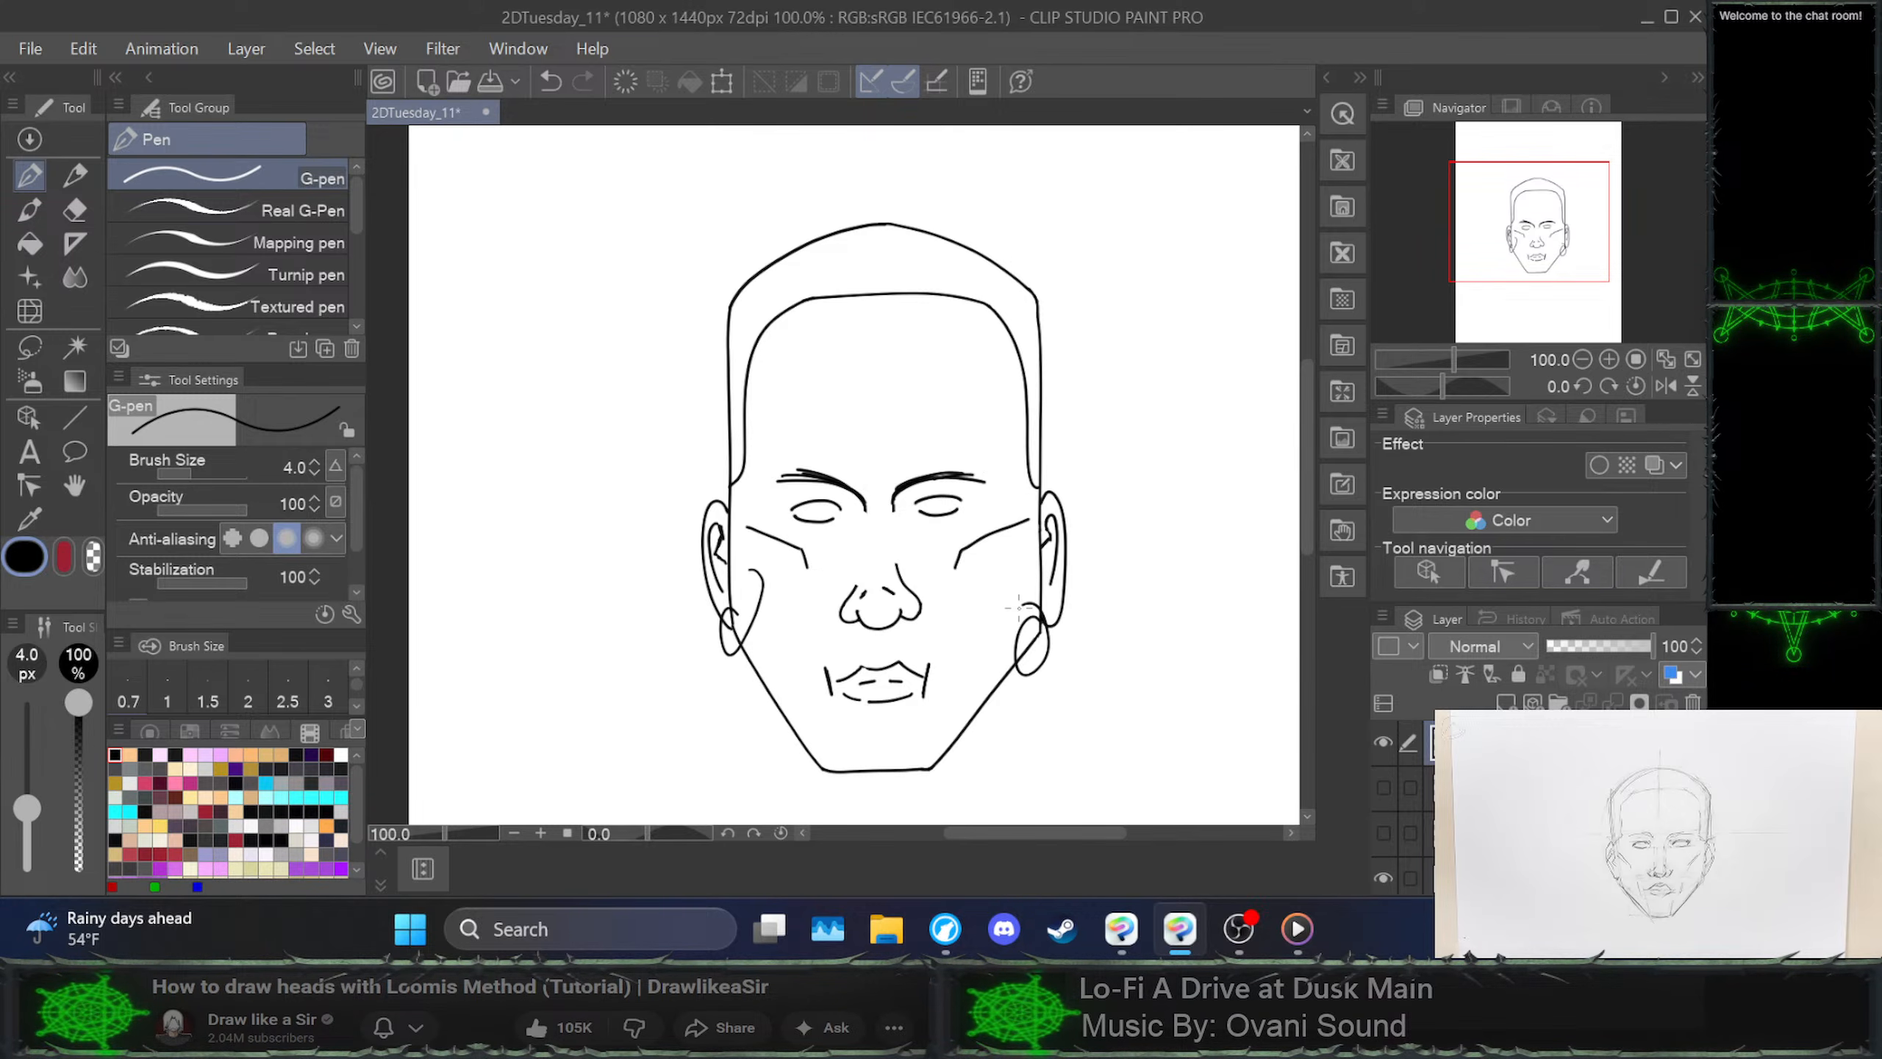
pyautogui.hotkey('ctrl', 'z')
pyautogui.hotkey('ctrl', 'z')
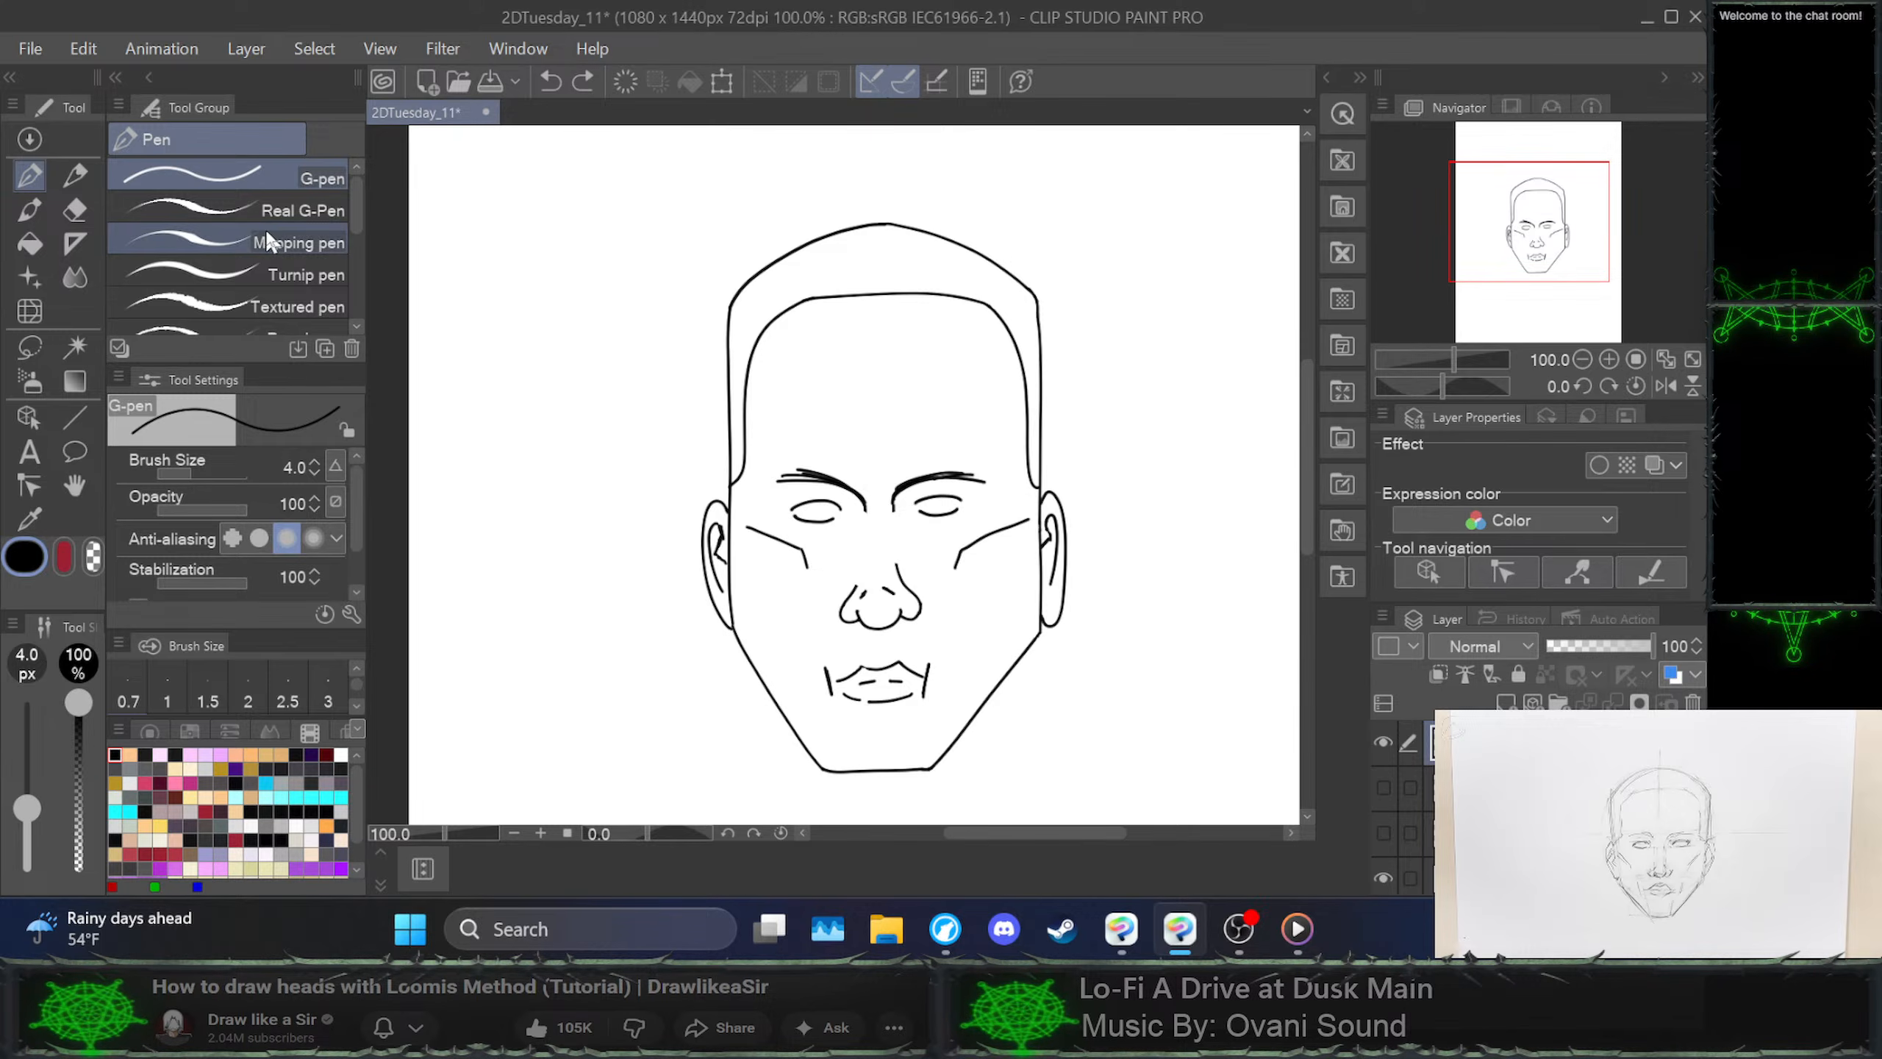
# Switch to the Mechanical pencil, circle both jaw corners and cross them out, and undo all of these marks
pyautogui.click(73, 181)
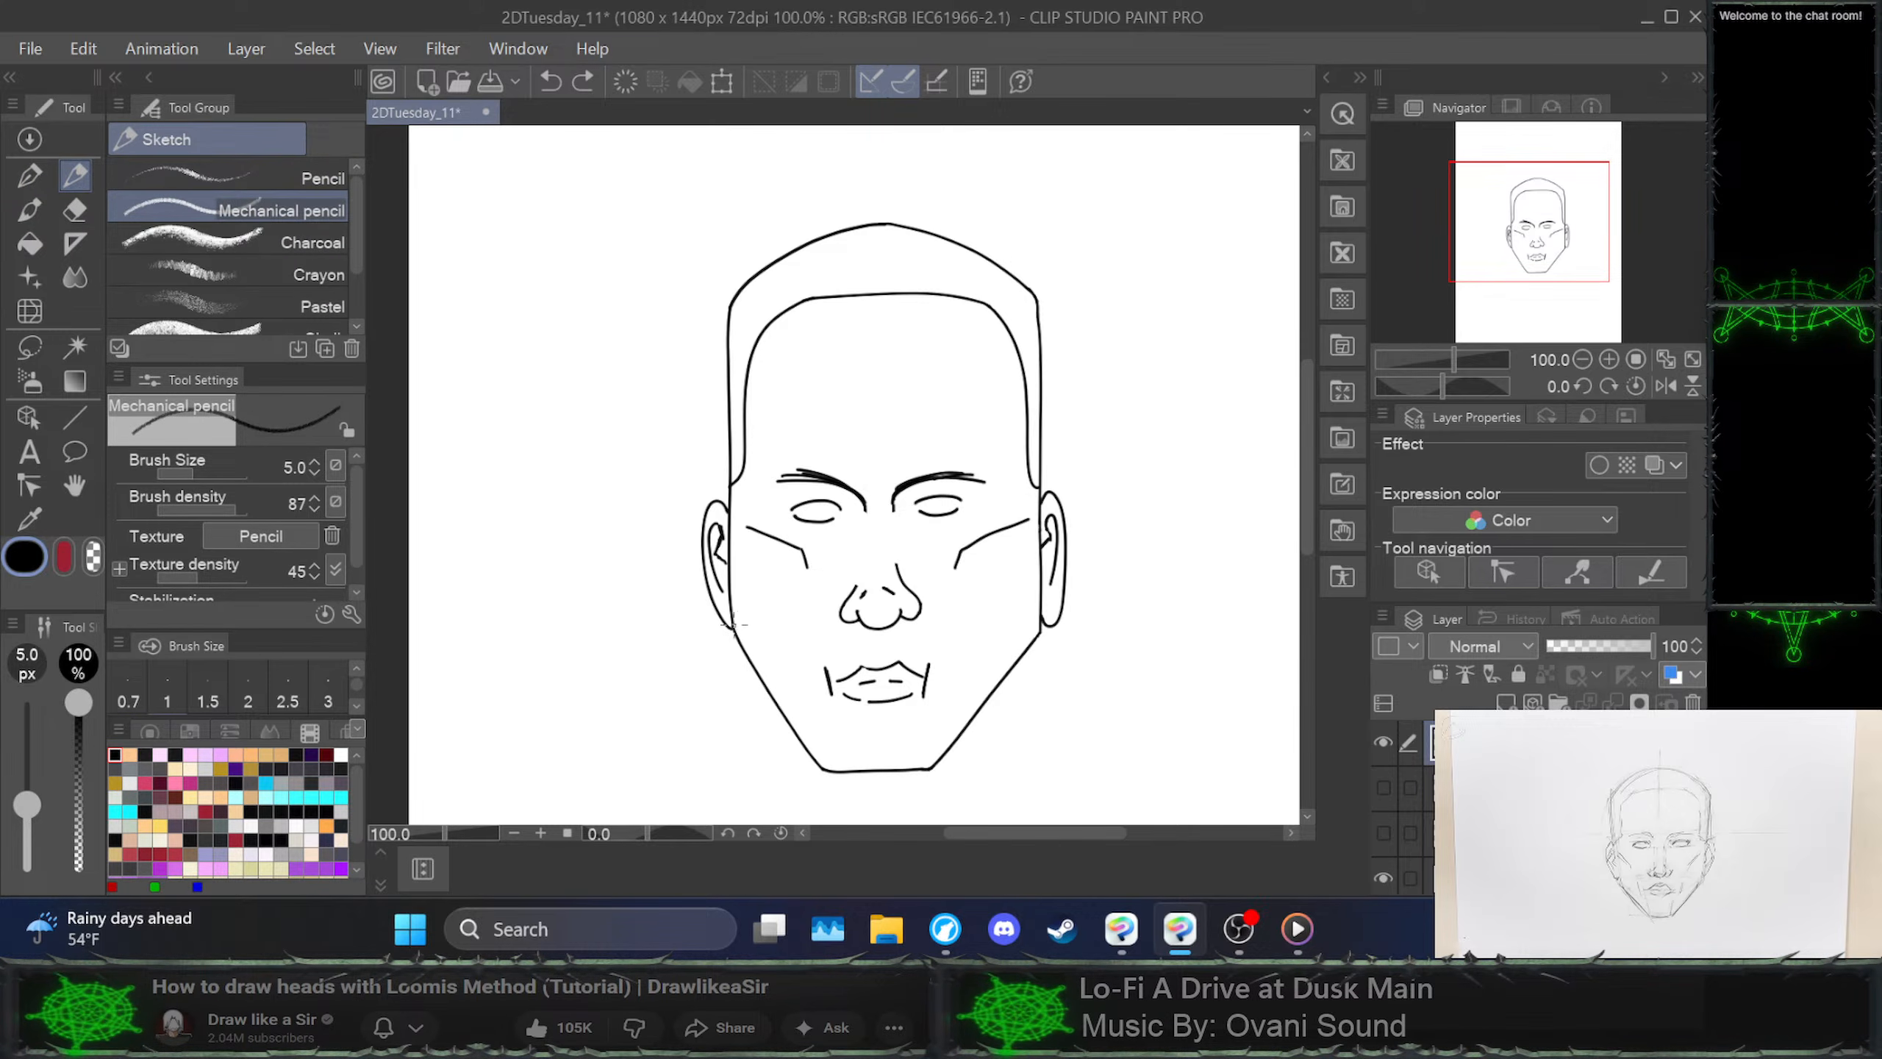
pyautogui.moveTo(740, 613); pyautogui.dragTo(752, 629)
pyautogui.moveTo(1047, 628); pyautogui.dragTo(1023, 622)
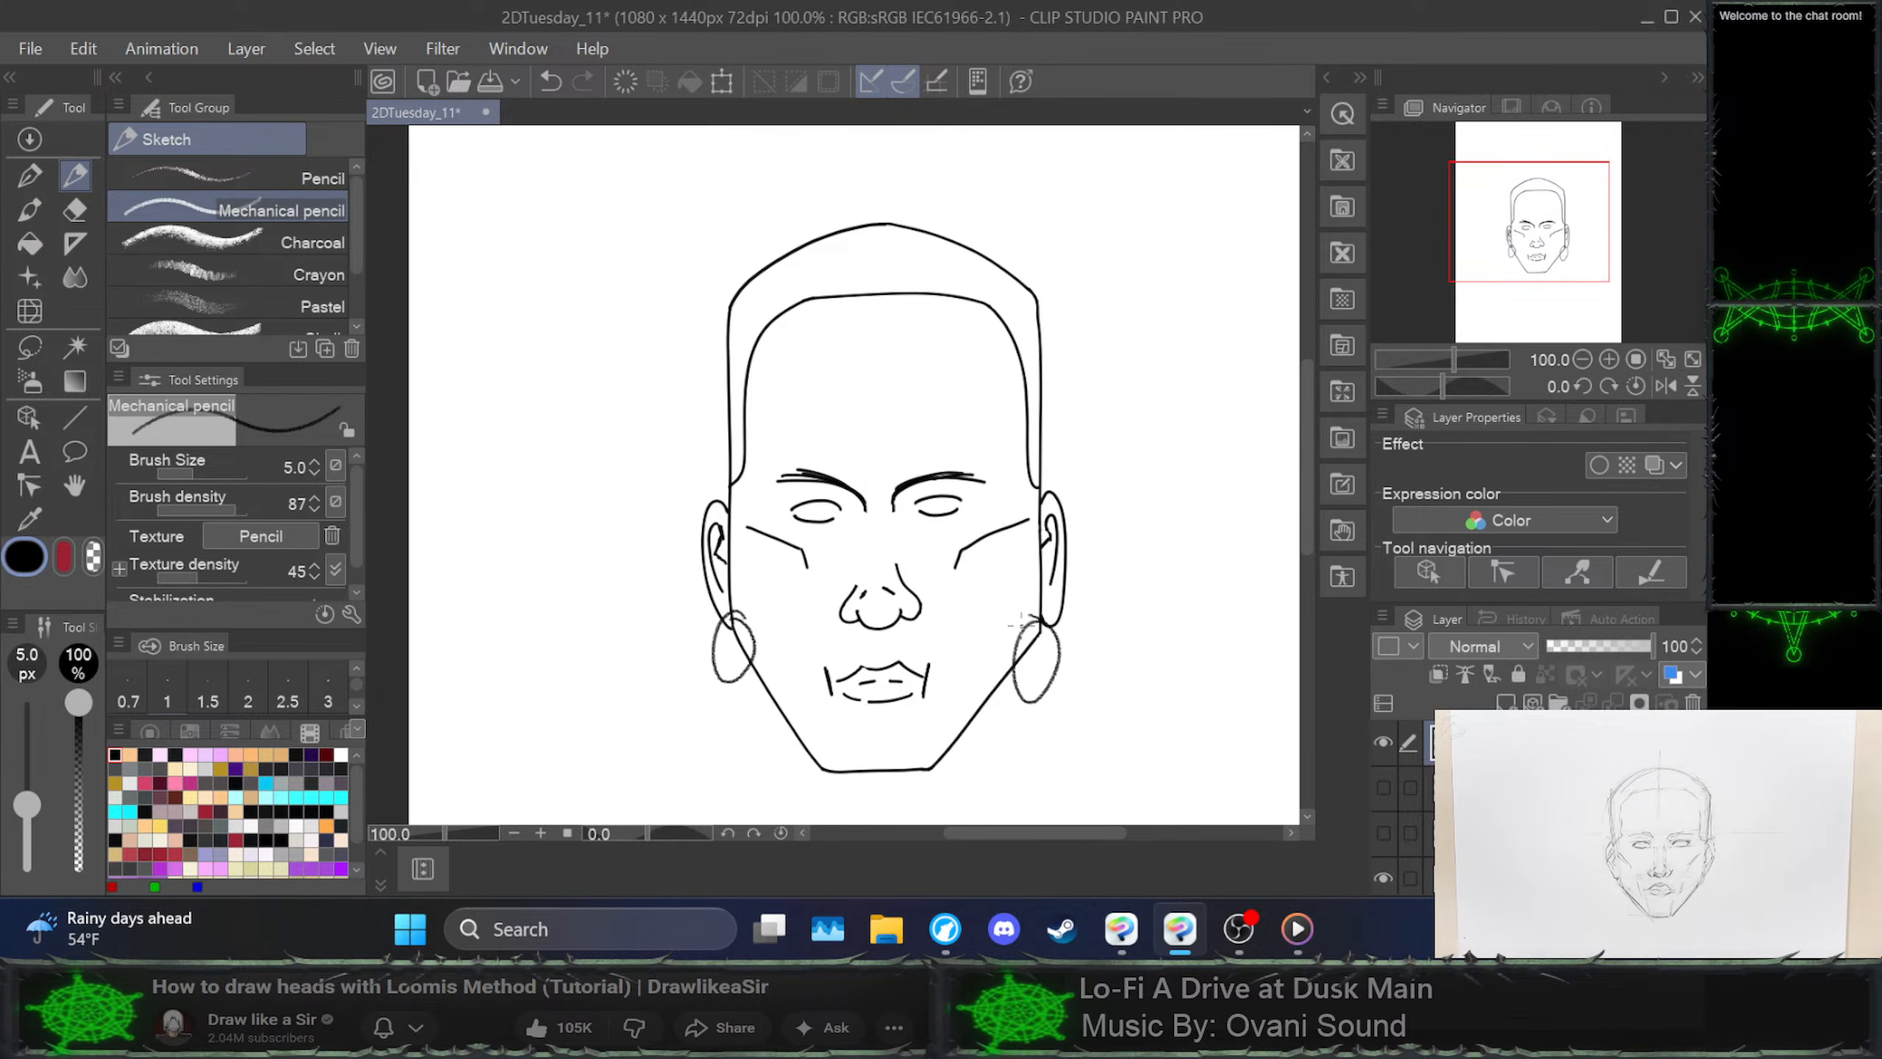
pyautogui.moveTo(690, 611); pyautogui.dragTo(788, 698)
pyautogui.moveTo(782, 566); pyautogui.dragTo(710, 699)
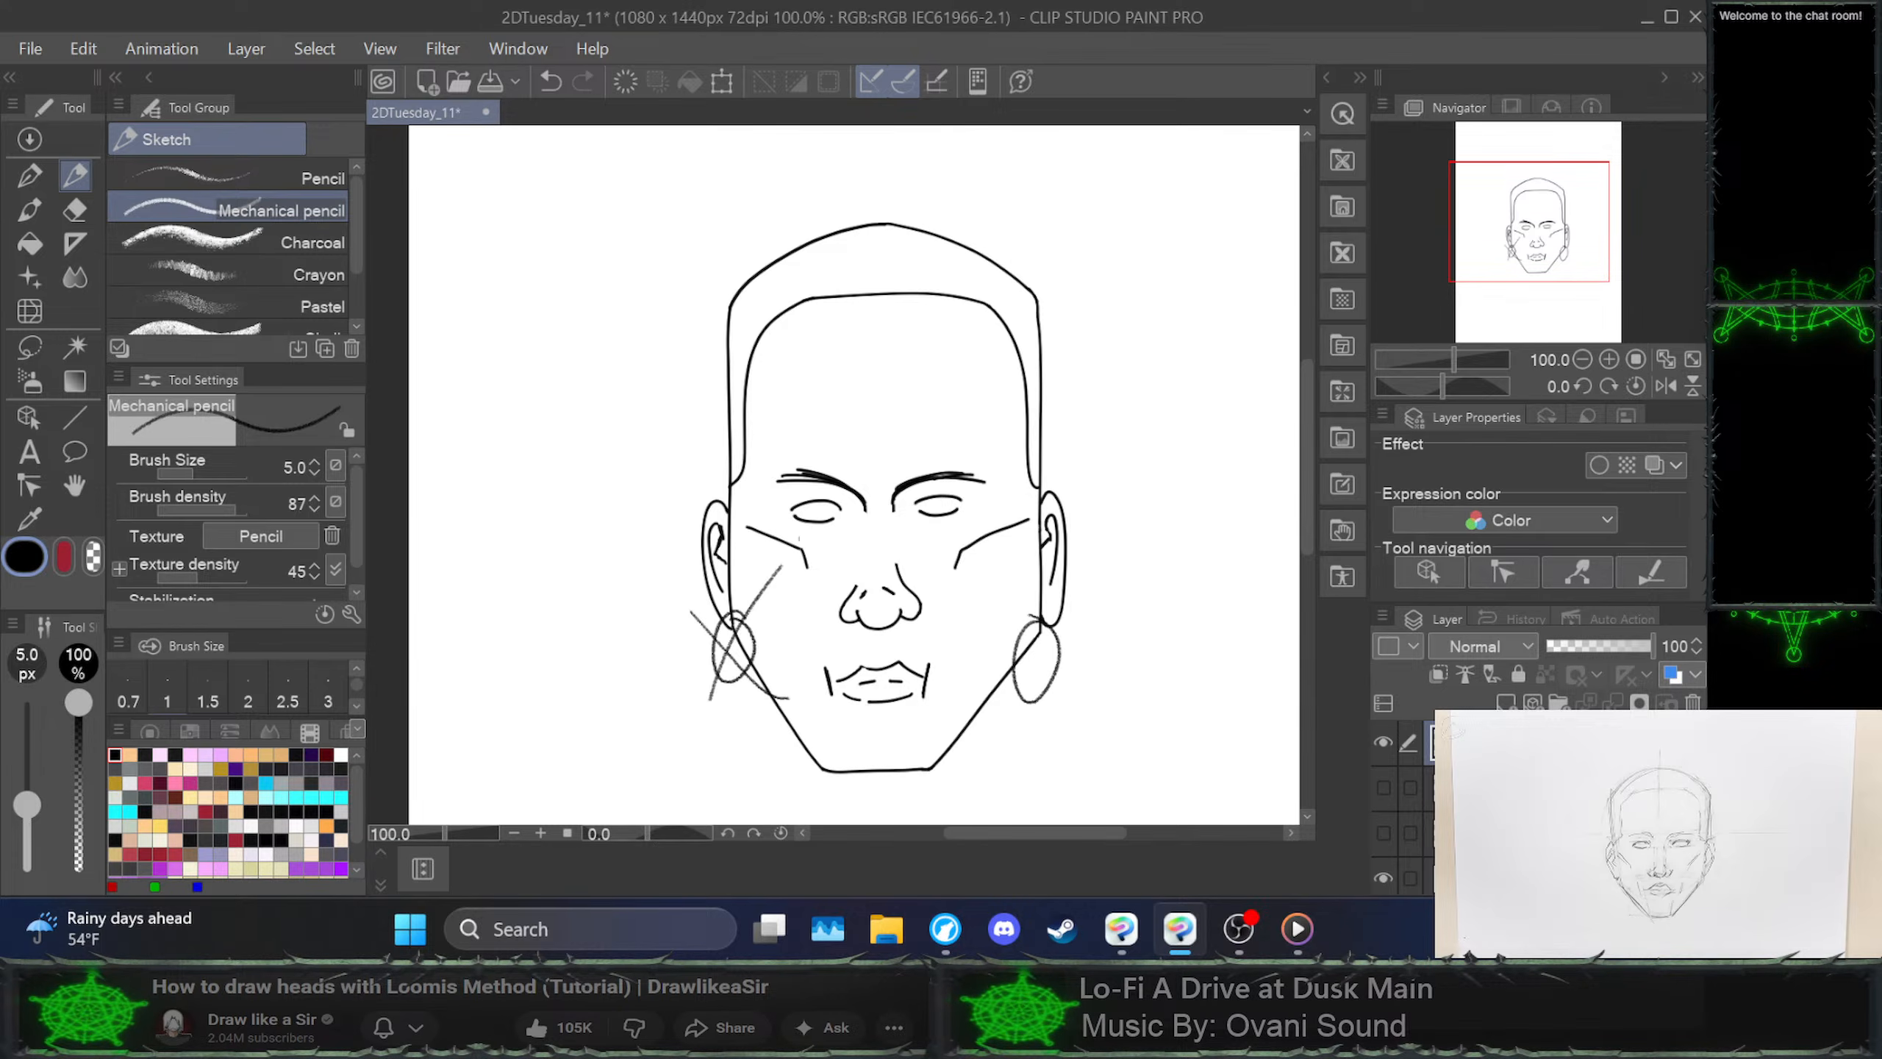
pyautogui.moveTo(1016, 613); pyautogui.dragTo(1088, 695)
pyautogui.moveTo(1067, 594); pyautogui.dragTo(1005, 696)
pyautogui.hotkey('ctrl', 'z')
pyautogui.hotkey('ctrl', 'z')
pyautogui.hotkey('ctrl', 'z')
pyautogui.hotkey('ctrl', 'z')
pyautogui.hotkey('ctrl', 'z')
pyautogui.hotkey('ctrl', 'z')
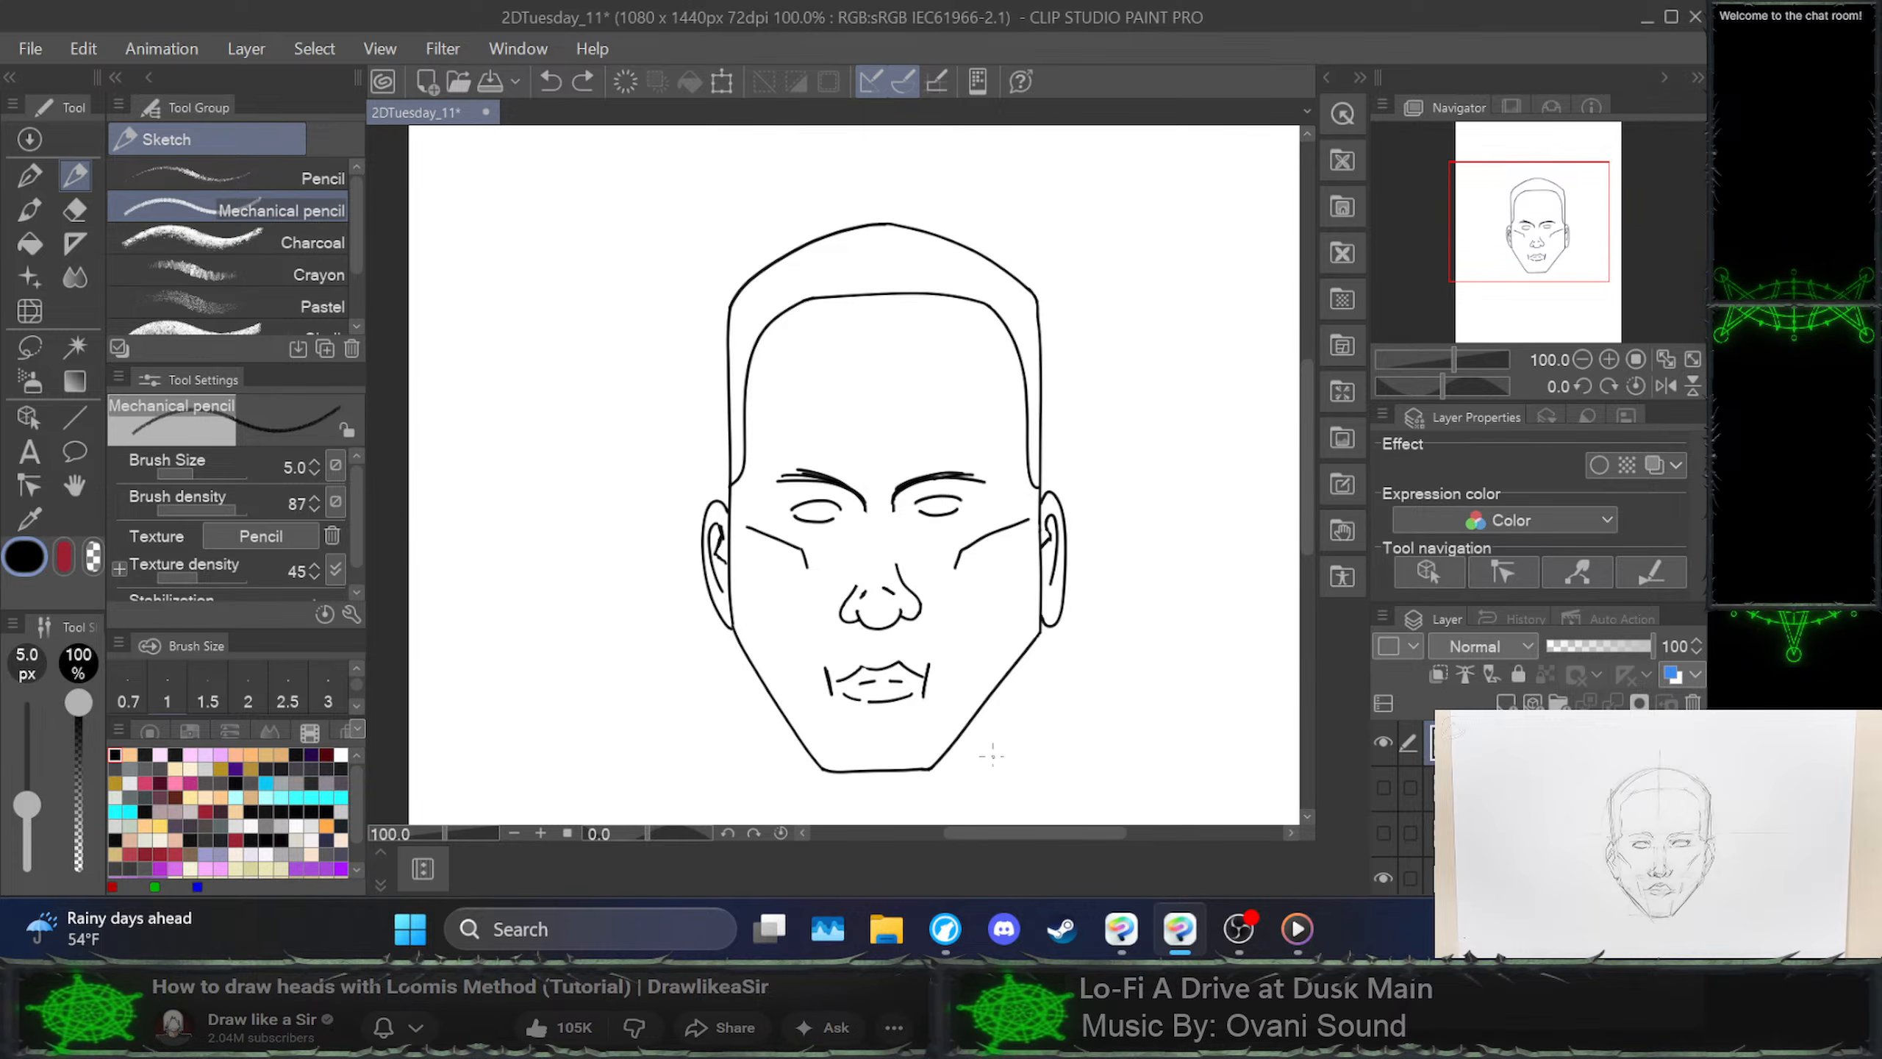
# Mark the right jaw edge with a cross and the right chin corner with a circle and outward arrow, and undo the marks
pyautogui.moveTo(973, 676)
pyautogui.mouseDown()
pyautogui.moveTo(1029, 724)
pyautogui.moveTo(1009, 648)
pyautogui.mouseUp()
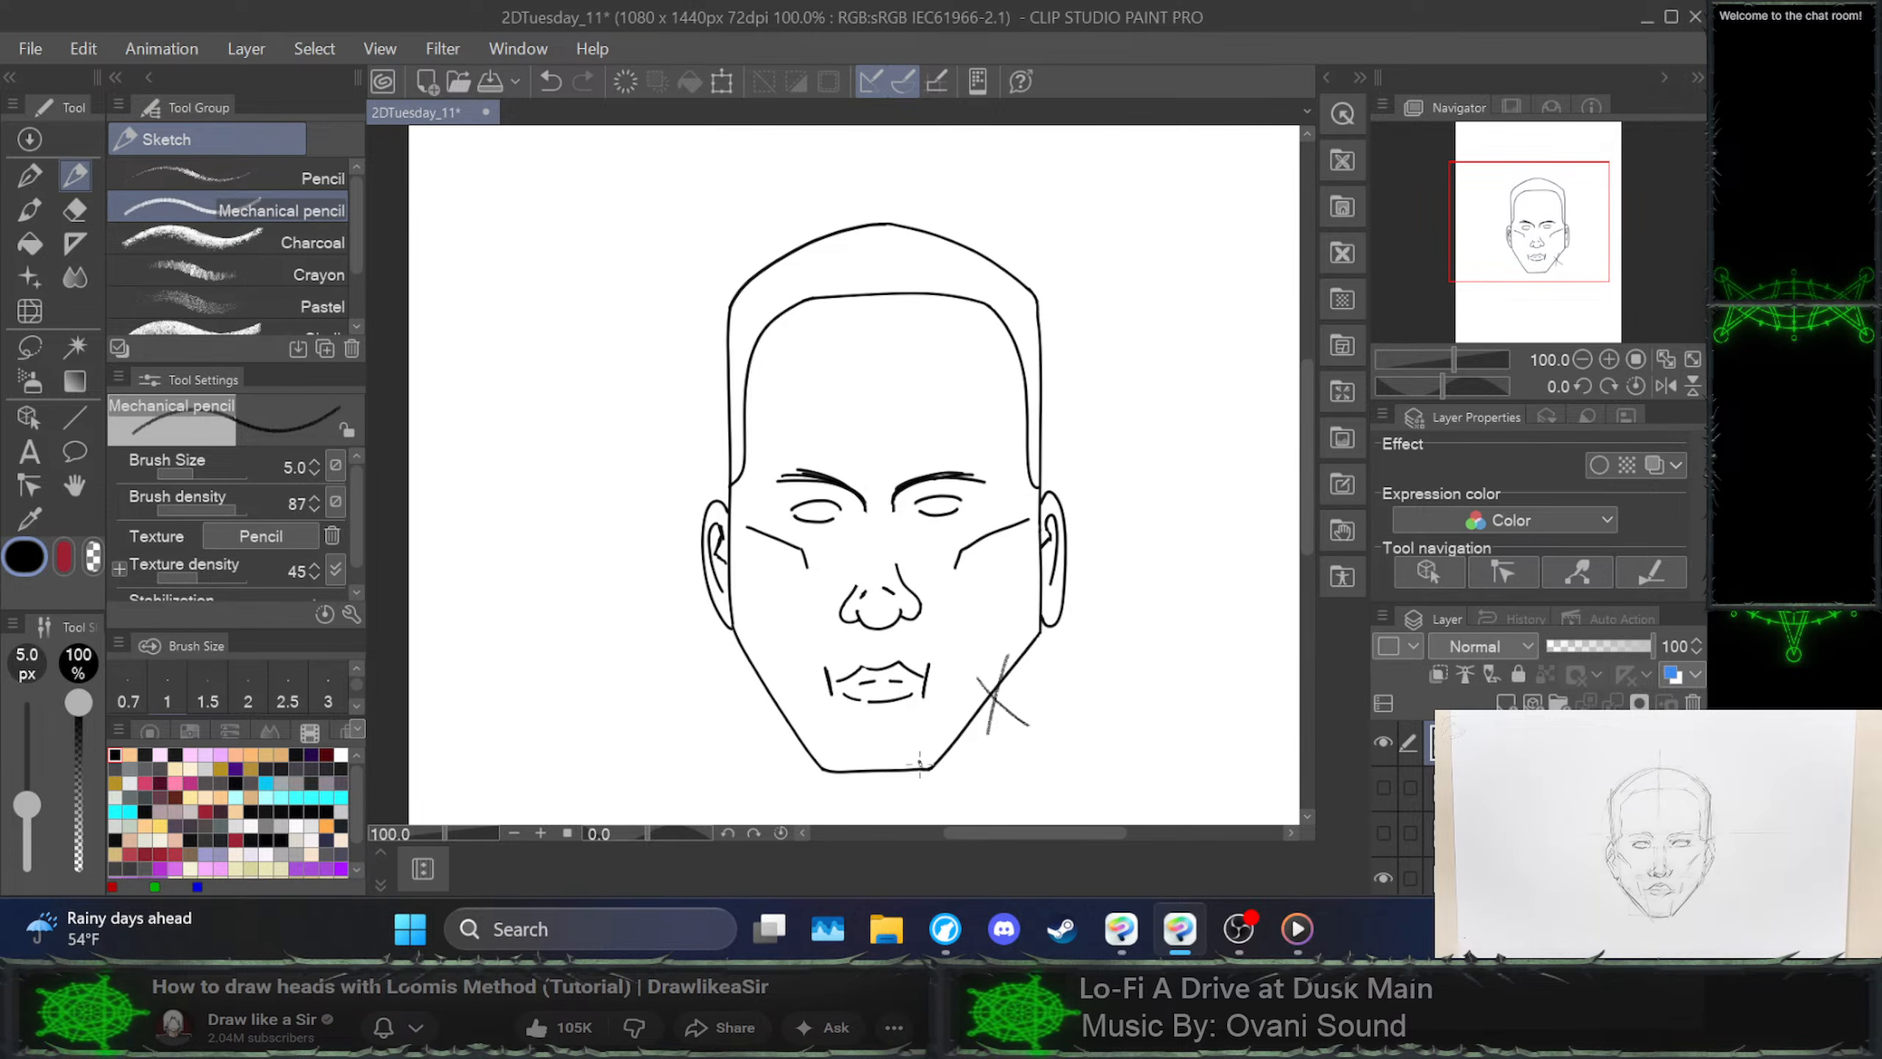
pyautogui.moveTo(925, 767); pyautogui.dragTo(961, 780)
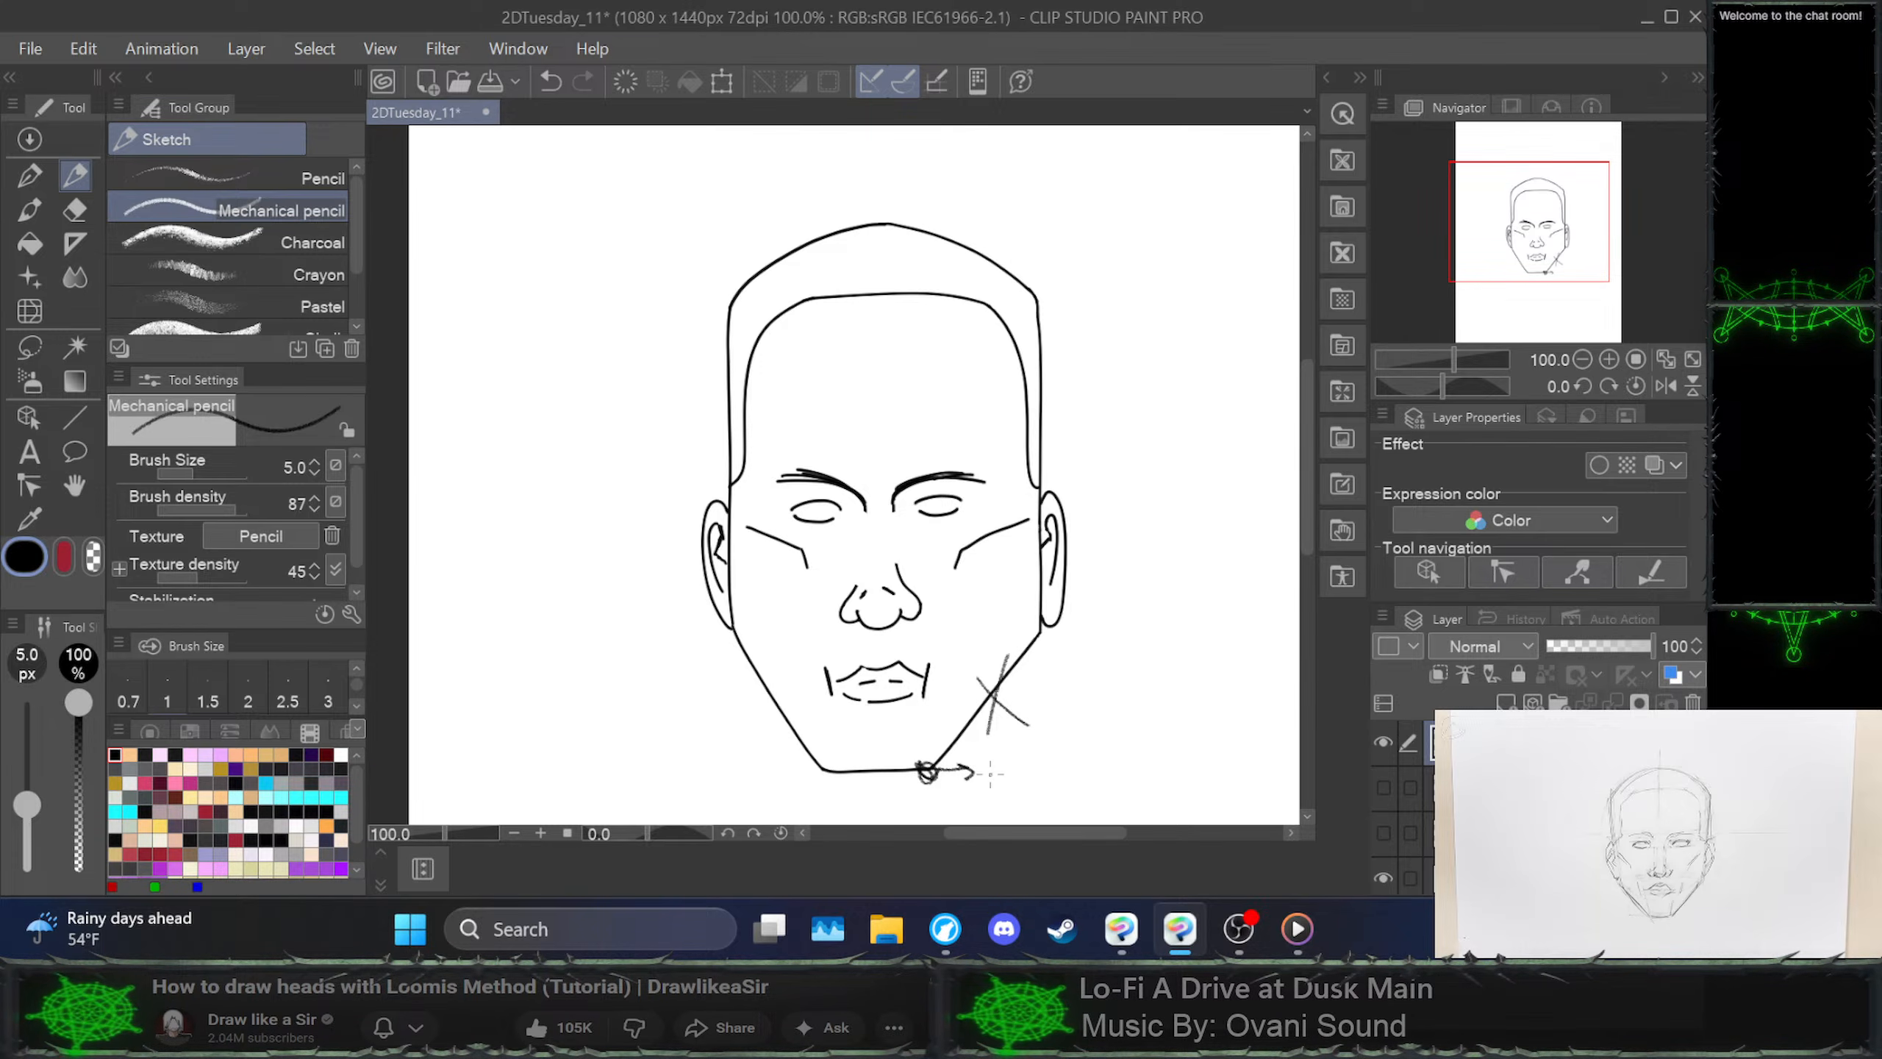
pyautogui.hotkey('ctrl', 'z')
pyautogui.hotkey('ctrl', 'z')
pyautogui.hotkey('ctrl', 'z')
pyautogui.hotkey('ctrl', 'z')
pyautogui.hotkey('ctrl', 'z')
pyautogui.hotkey('ctrl', 'z')
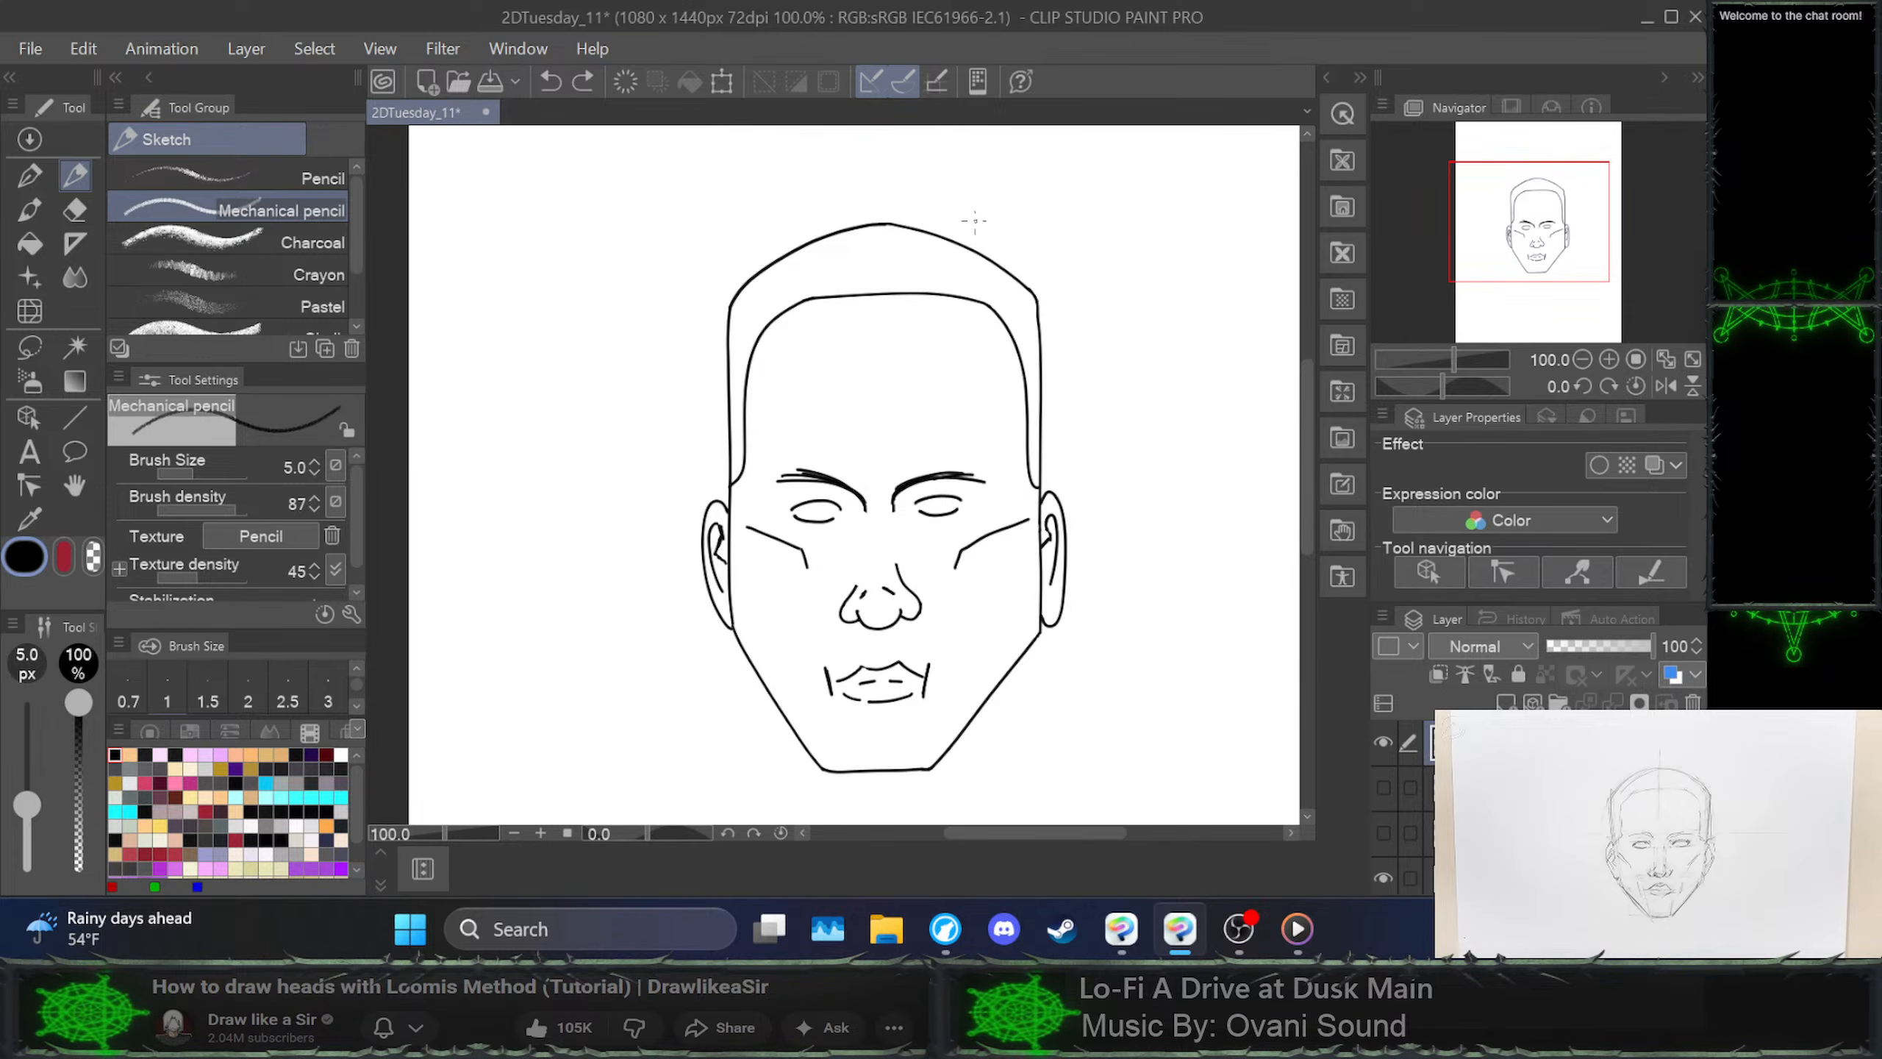
# Mark the right side of the head with a tall vertical box, circle both ears, and undo the marks
pyautogui.moveTo(980, 204)
pyautogui.mouseDown()
pyautogui.moveTo(995, 759)
pyautogui.moveTo(1026, 799)
pyautogui.moveTo(1020, 314)
pyautogui.moveTo(1002, 194)
pyautogui.moveTo(983, 200)
pyautogui.mouseUp()
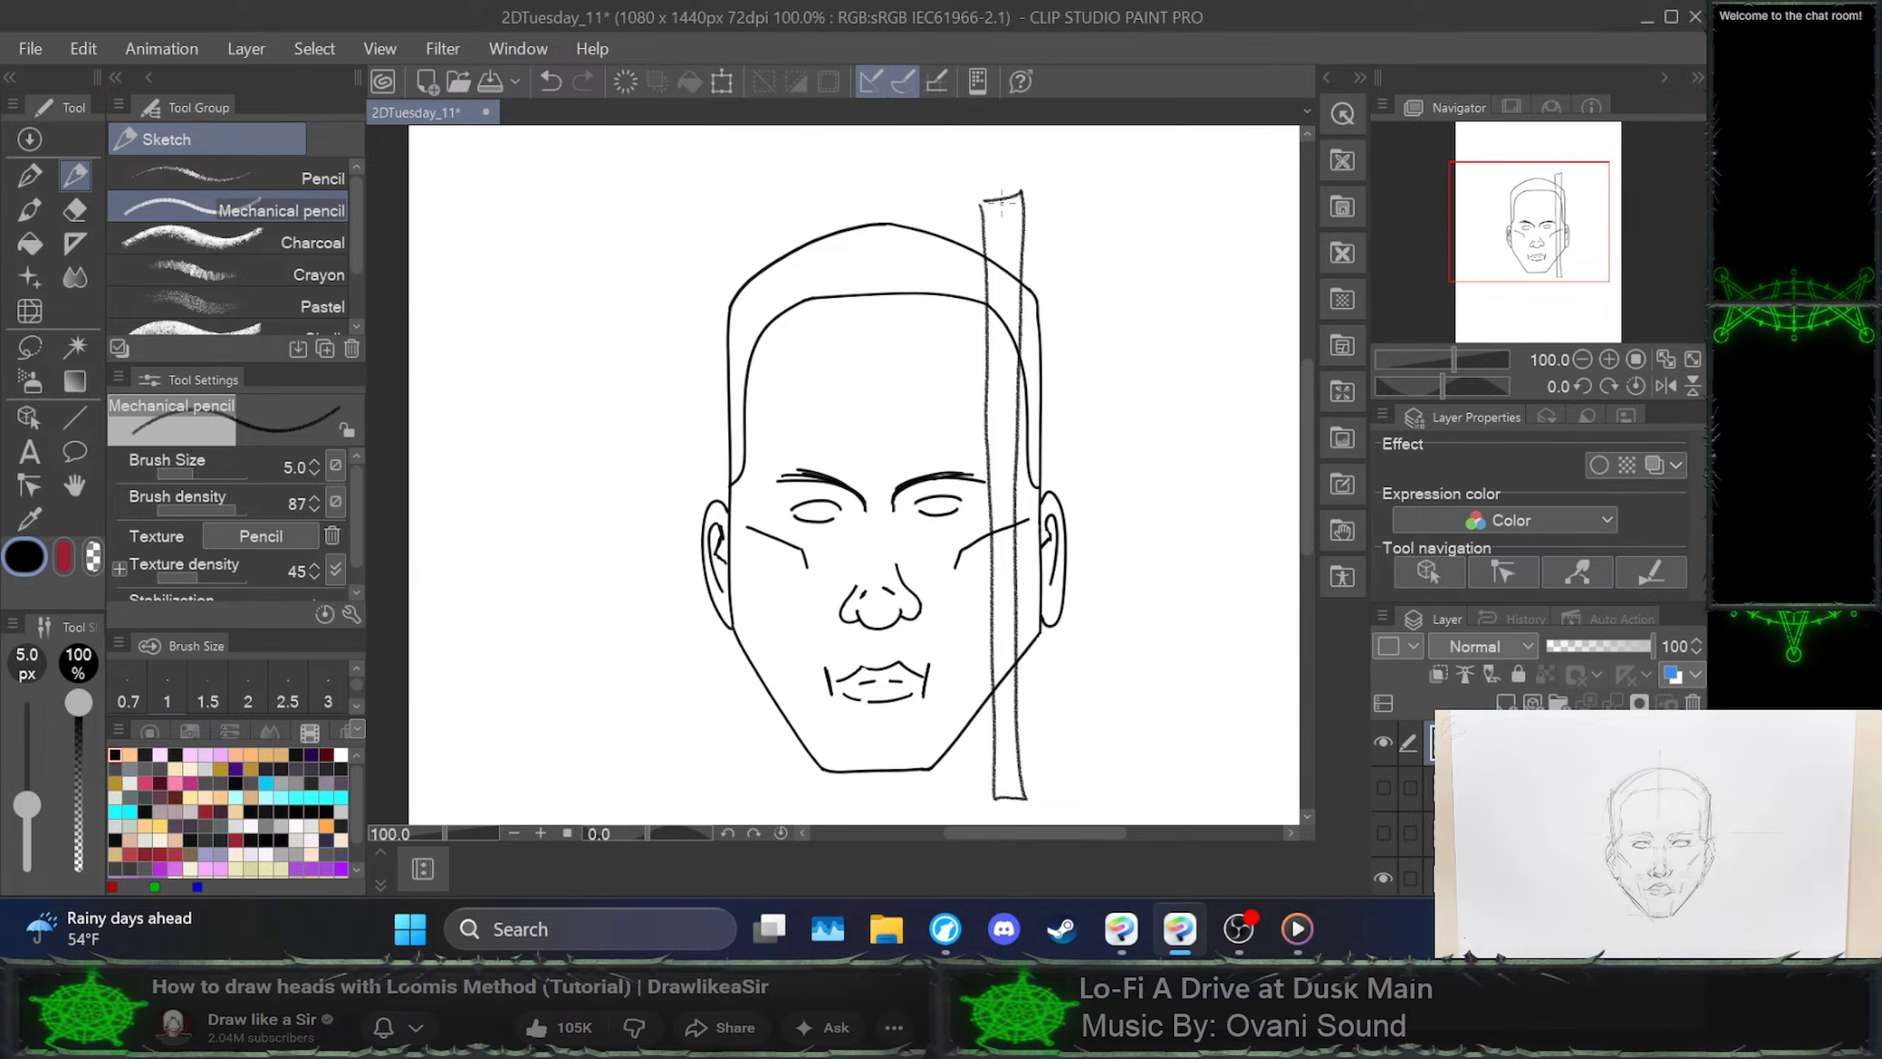
pyautogui.hotkey('ctrl', 'z')
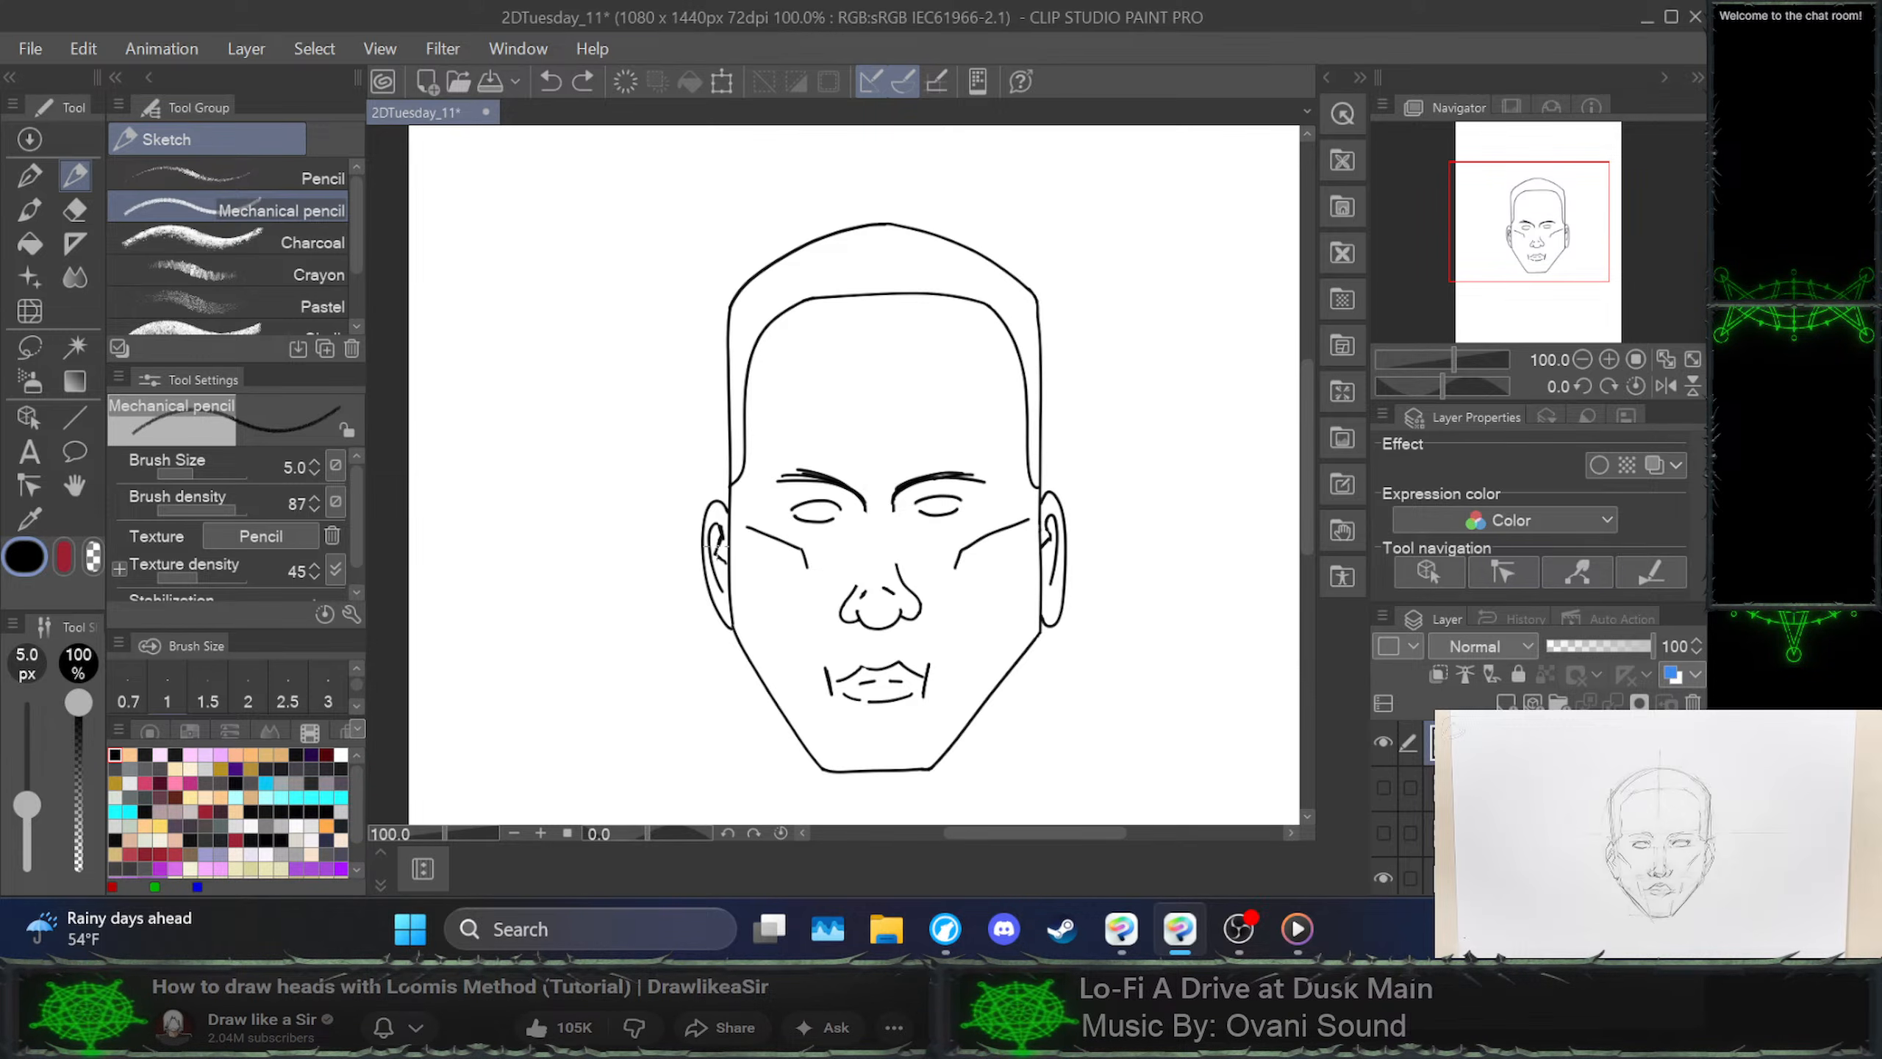
pyautogui.moveTo(704, 490)
pyautogui.mouseDown()
pyautogui.moveTo(755, 609)
pyautogui.moveTo(723, 493)
pyautogui.mouseUp()
pyautogui.moveTo(1038, 494)
pyautogui.mouseDown()
pyautogui.moveTo(1076, 558)
pyautogui.moveTo(1030, 489)
pyautogui.mouseUp()
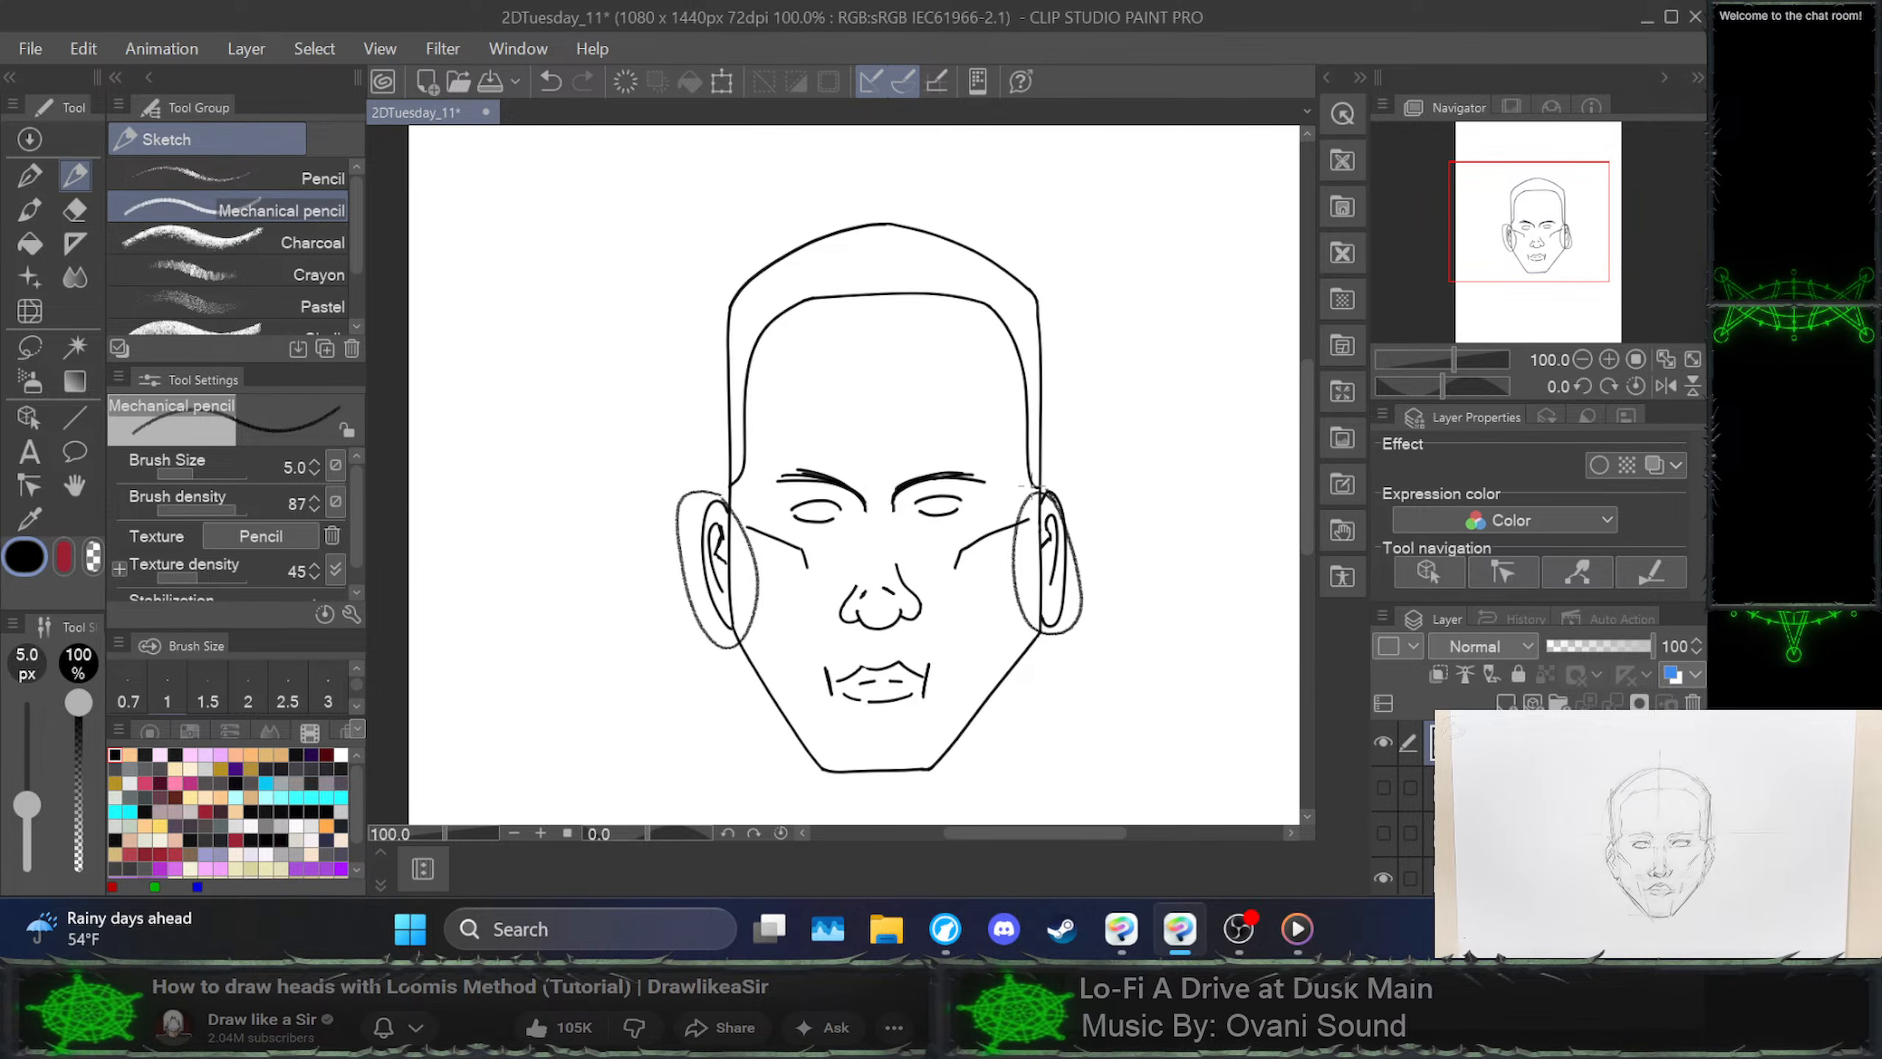
pyautogui.hotkey('ctrl', 'z')
pyautogui.hotkey('ctrl', 'z')
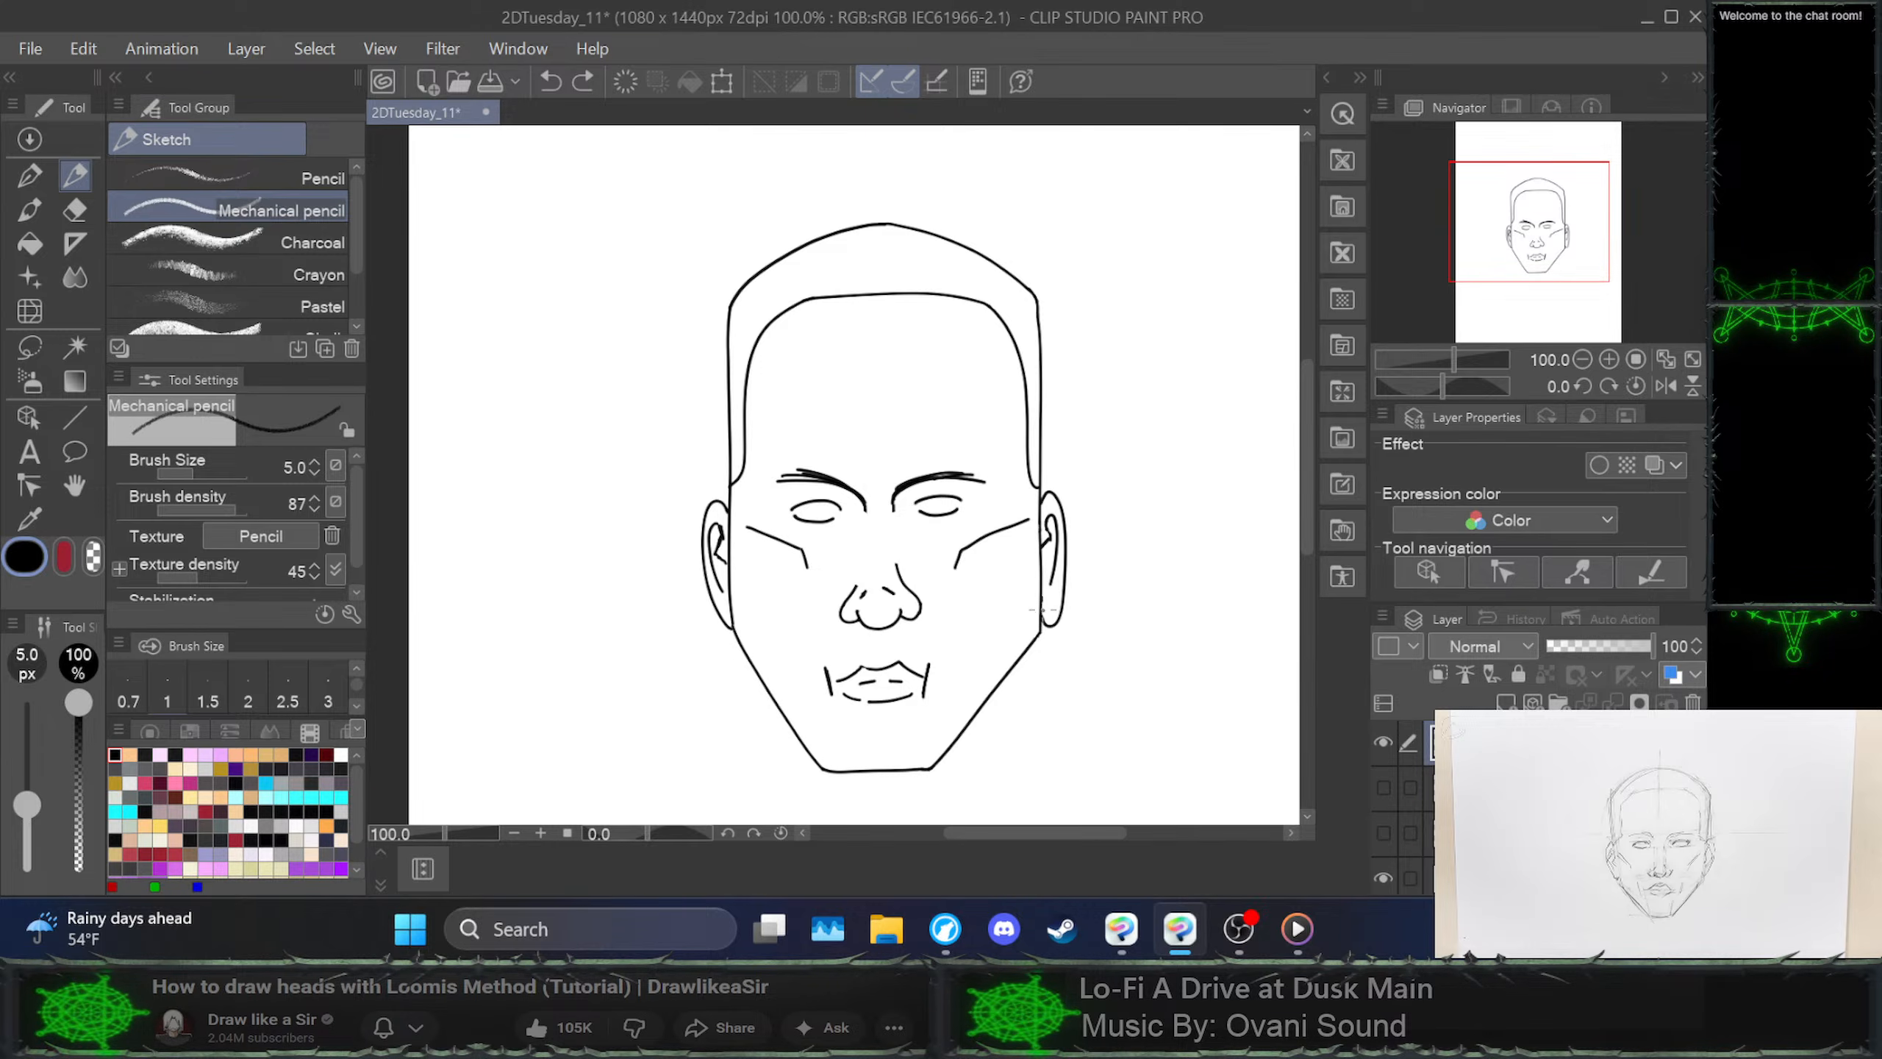
# Mark both earlobes and draw a flat loop linking the two eyes, undoing each mark
pyautogui.moveTo(1045, 608); pyautogui.dragTo(1063, 639)
pyautogui.hotkey('ctrl', 'z')
pyautogui.moveTo(733, 610); pyautogui.dragTo(717, 634)
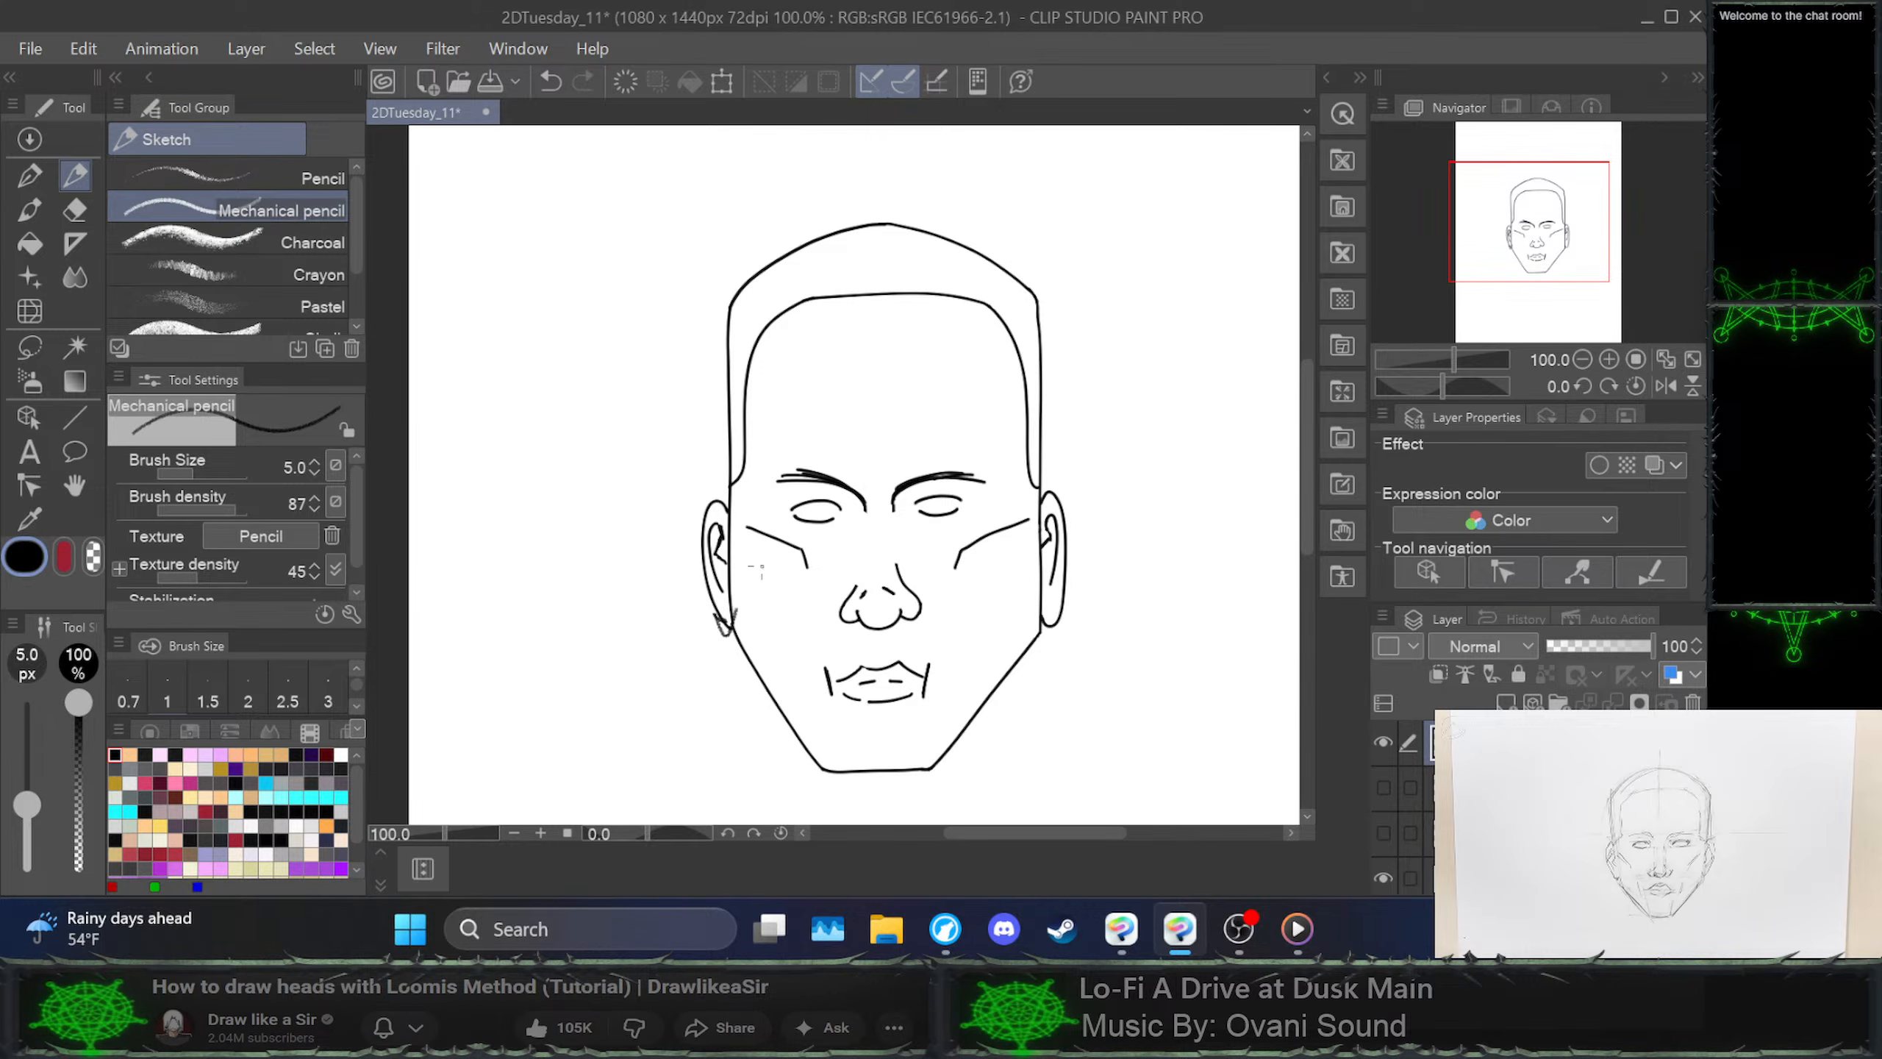
pyautogui.hotkey('ctrl', 'z')
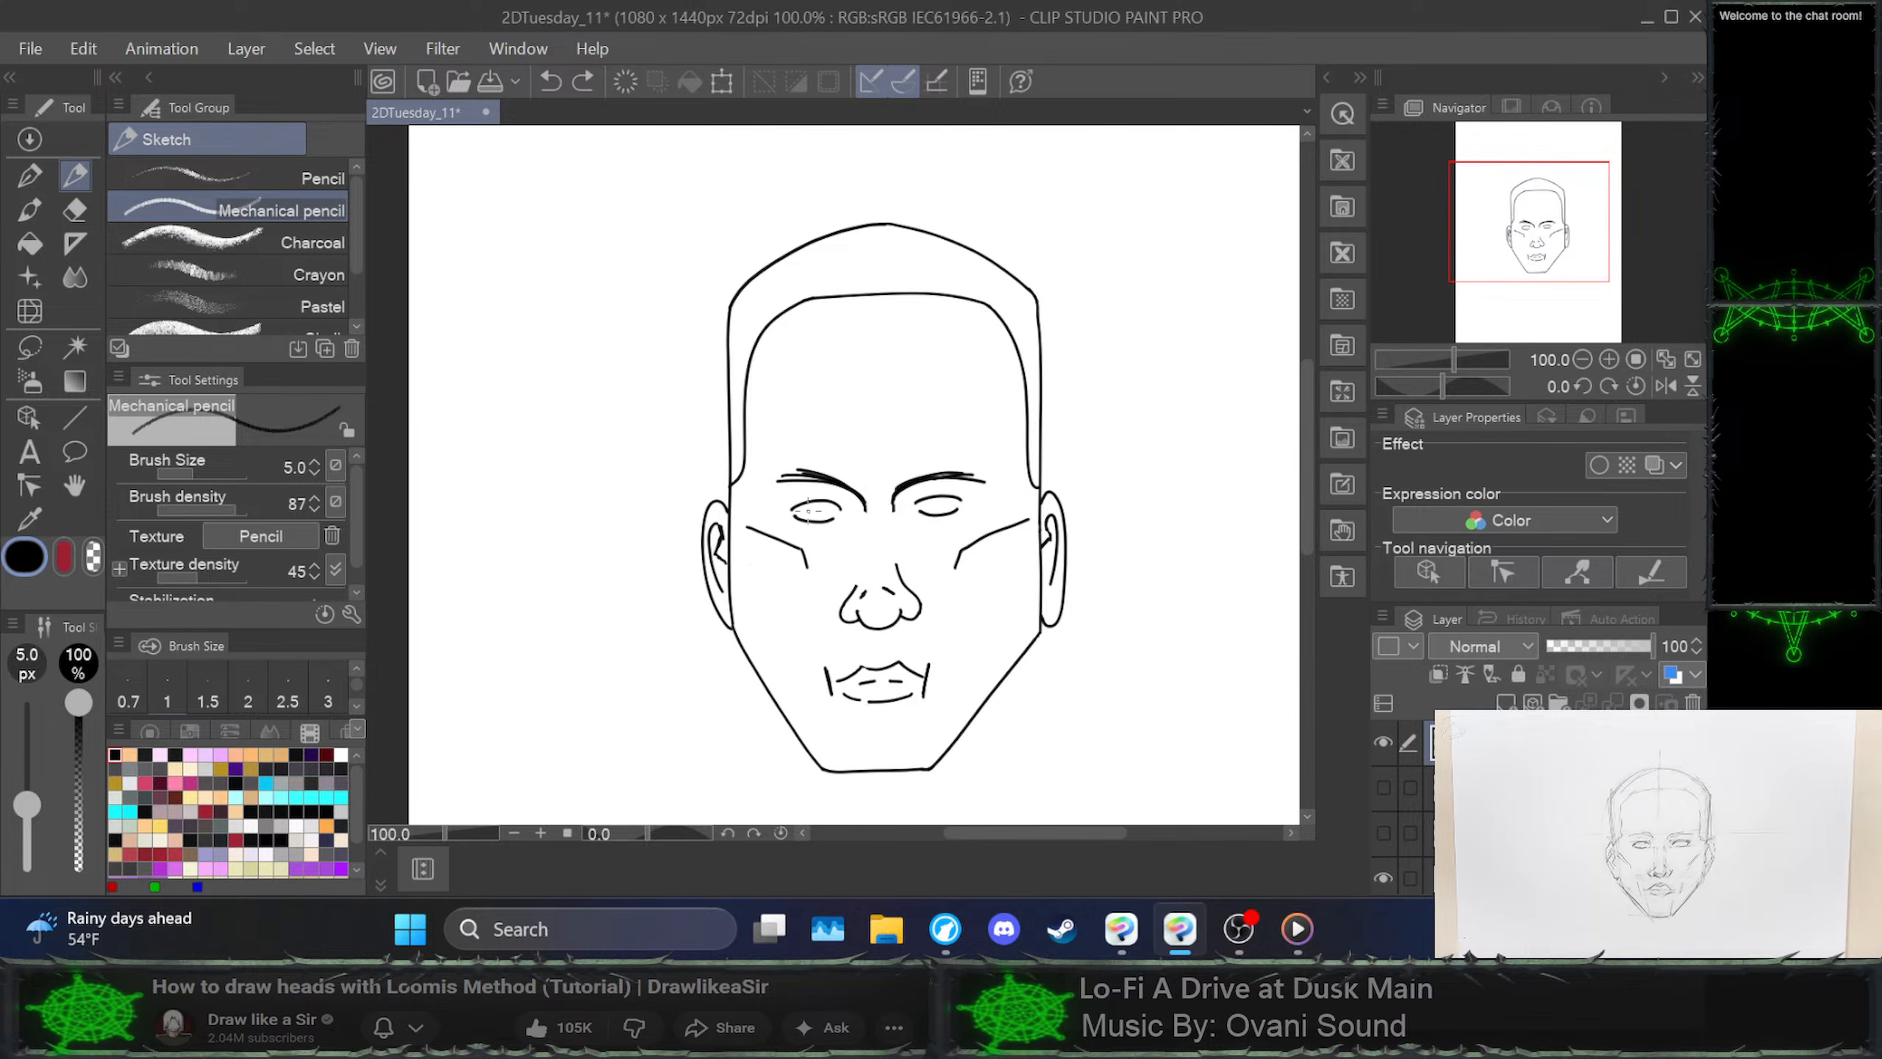
pyautogui.moveTo(810, 510); pyautogui.dragTo(956, 511)
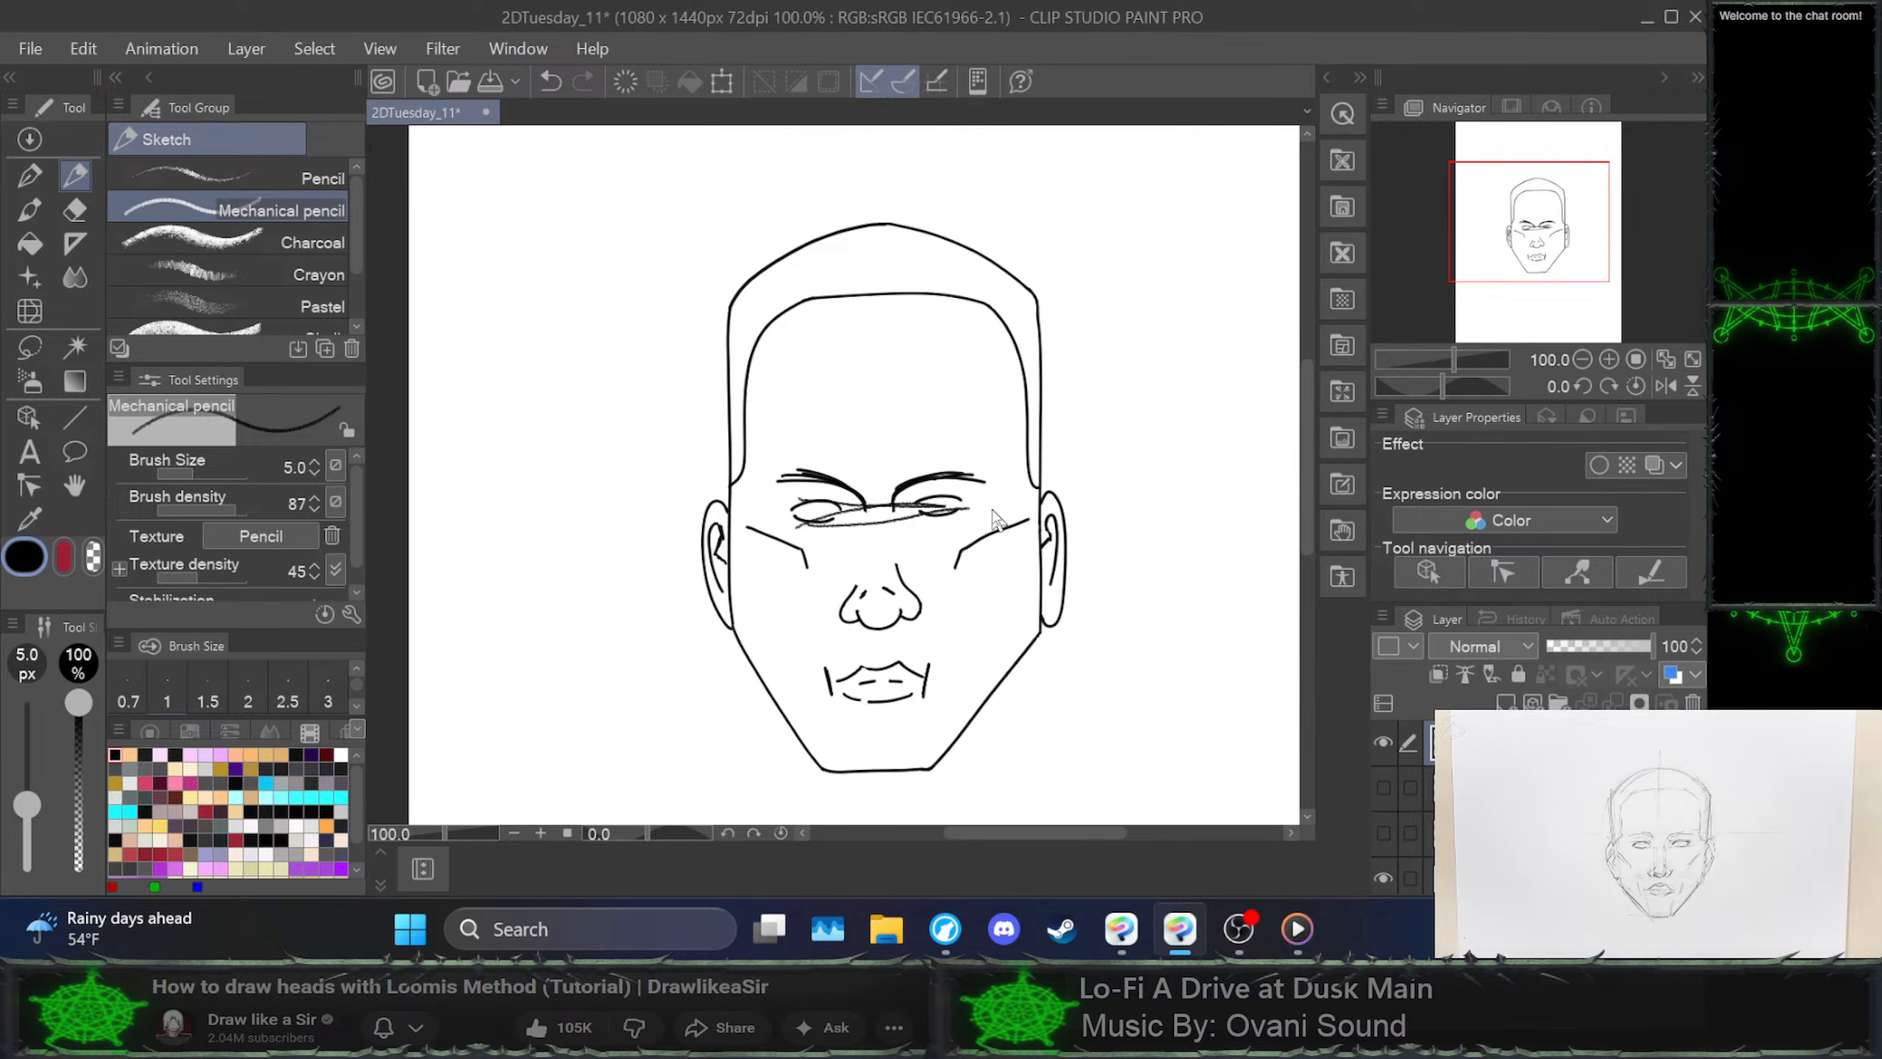
pyautogui.hotkey('ctrl', 'z')
pyautogui.hotkey('ctrl', 'z')
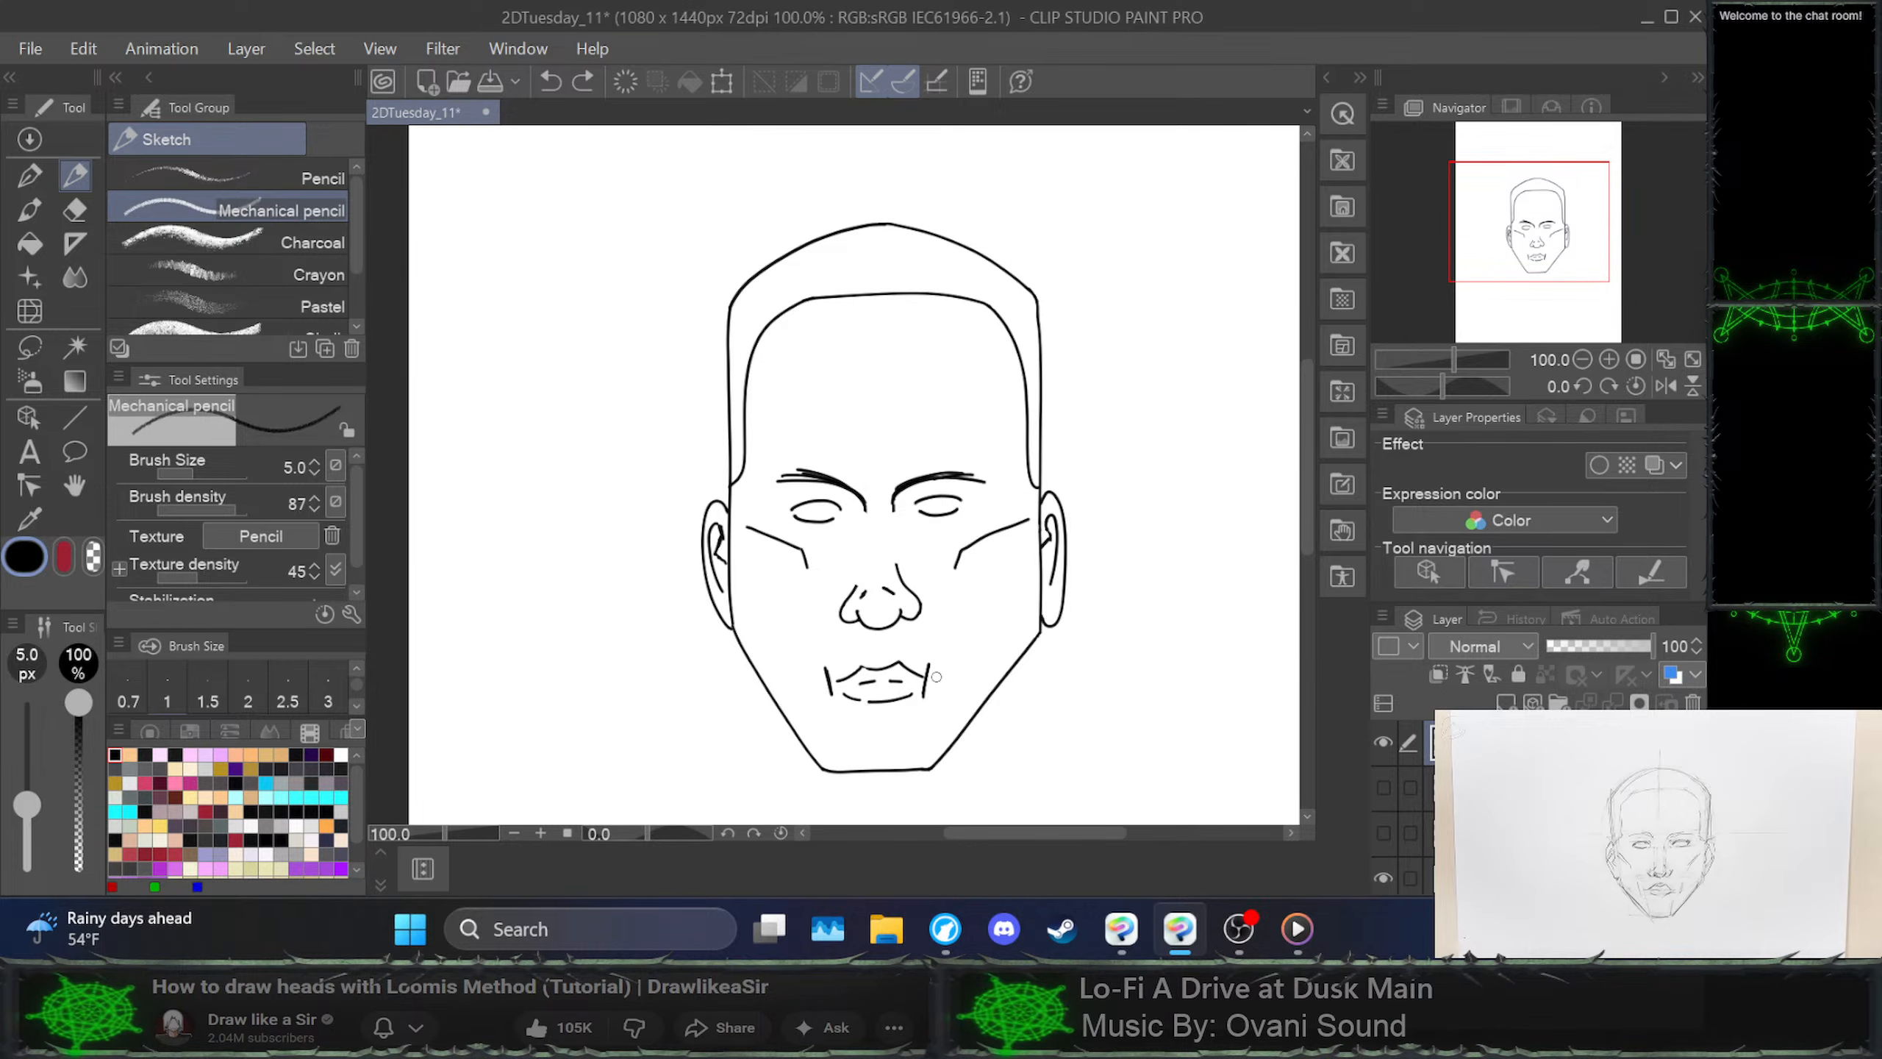
# Erase the short vertical lines at both corners of the mouth
pyautogui.moveTo(932, 666)
pyautogui.mouseDown()
pyautogui.moveTo(941, 704)
pyautogui.moveTo(923, 697)
pyautogui.moveTo(947, 684)
pyautogui.moveTo(833, 674)
pyautogui.mouseUp()
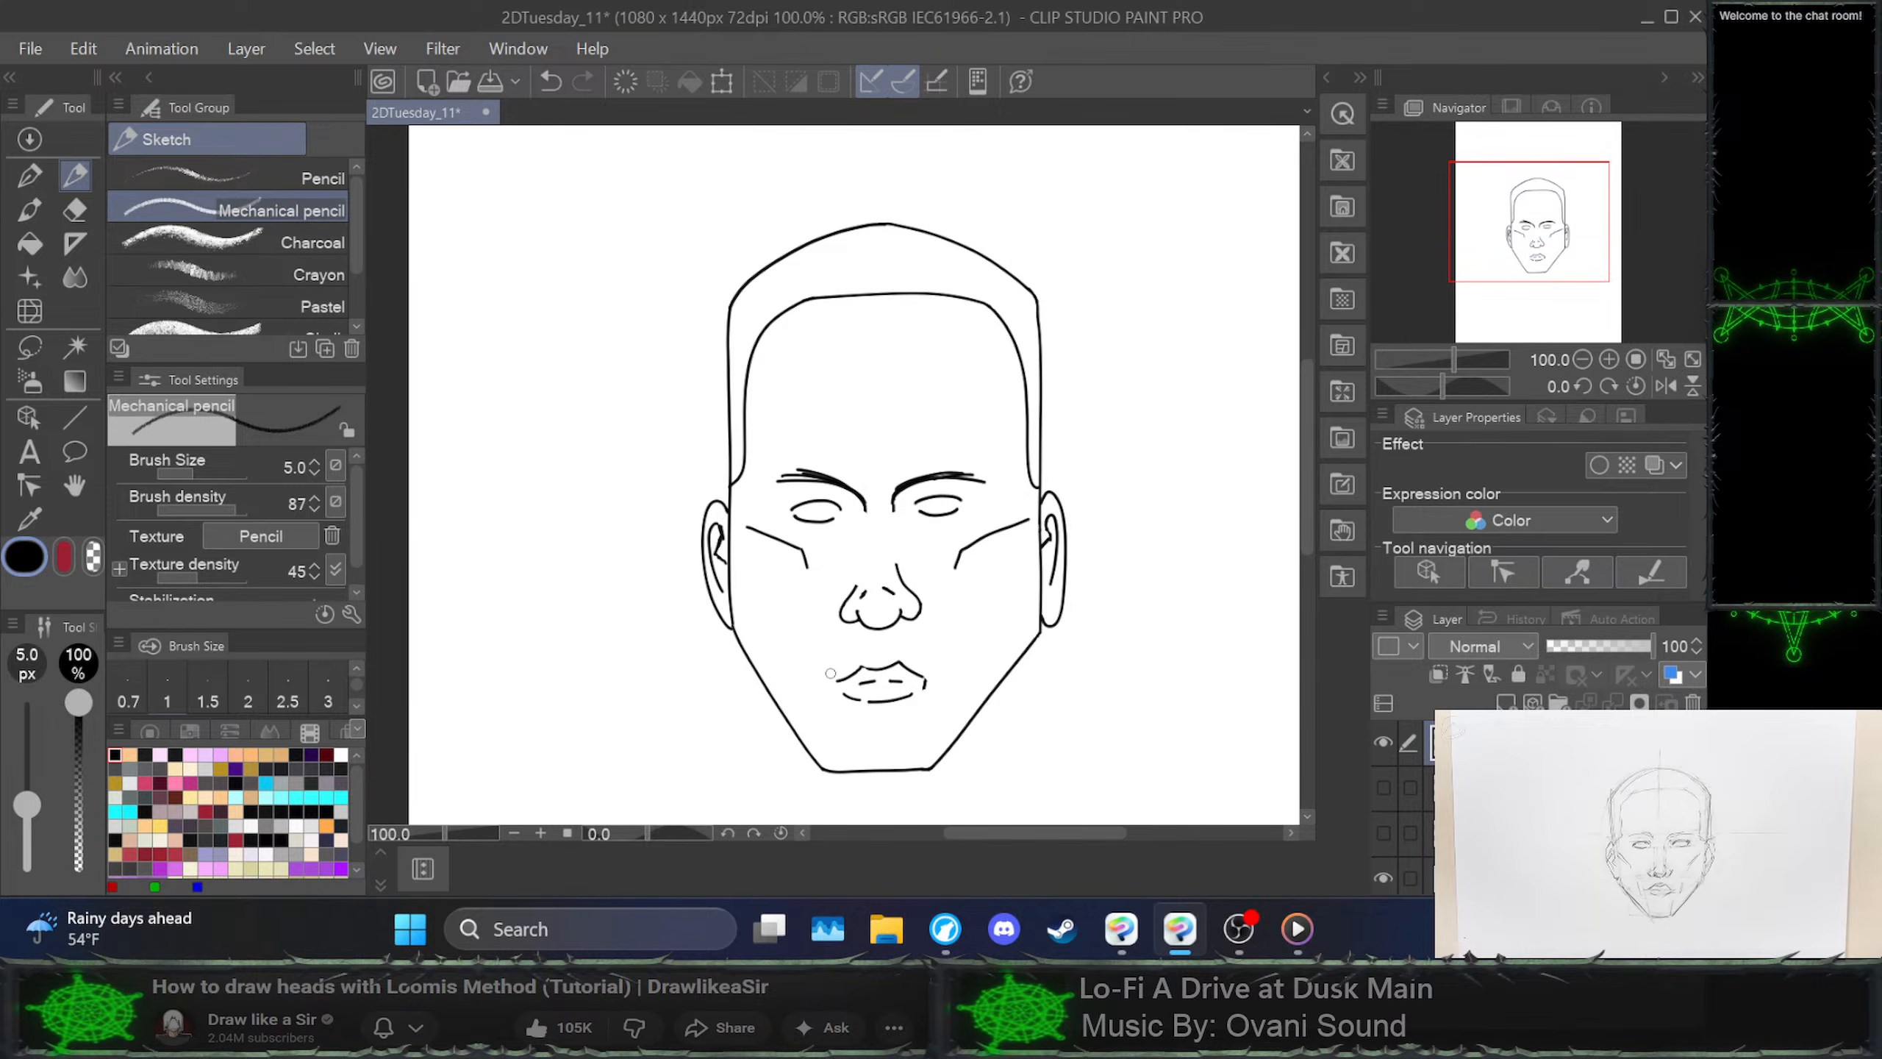
# Draw a downward arrow below each cheekbone and undo the arrows
pyautogui.moveTo(972, 525); pyautogui.dragTo(982, 608)
pyautogui.moveTo(990, 569)
pyautogui.mouseDown()
pyautogui.moveTo(981, 608)
pyautogui.moveTo(963, 582)
pyautogui.mouseUp()
pyautogui.moveTo(783, 533); pyautogui.dragTo(789, 600)
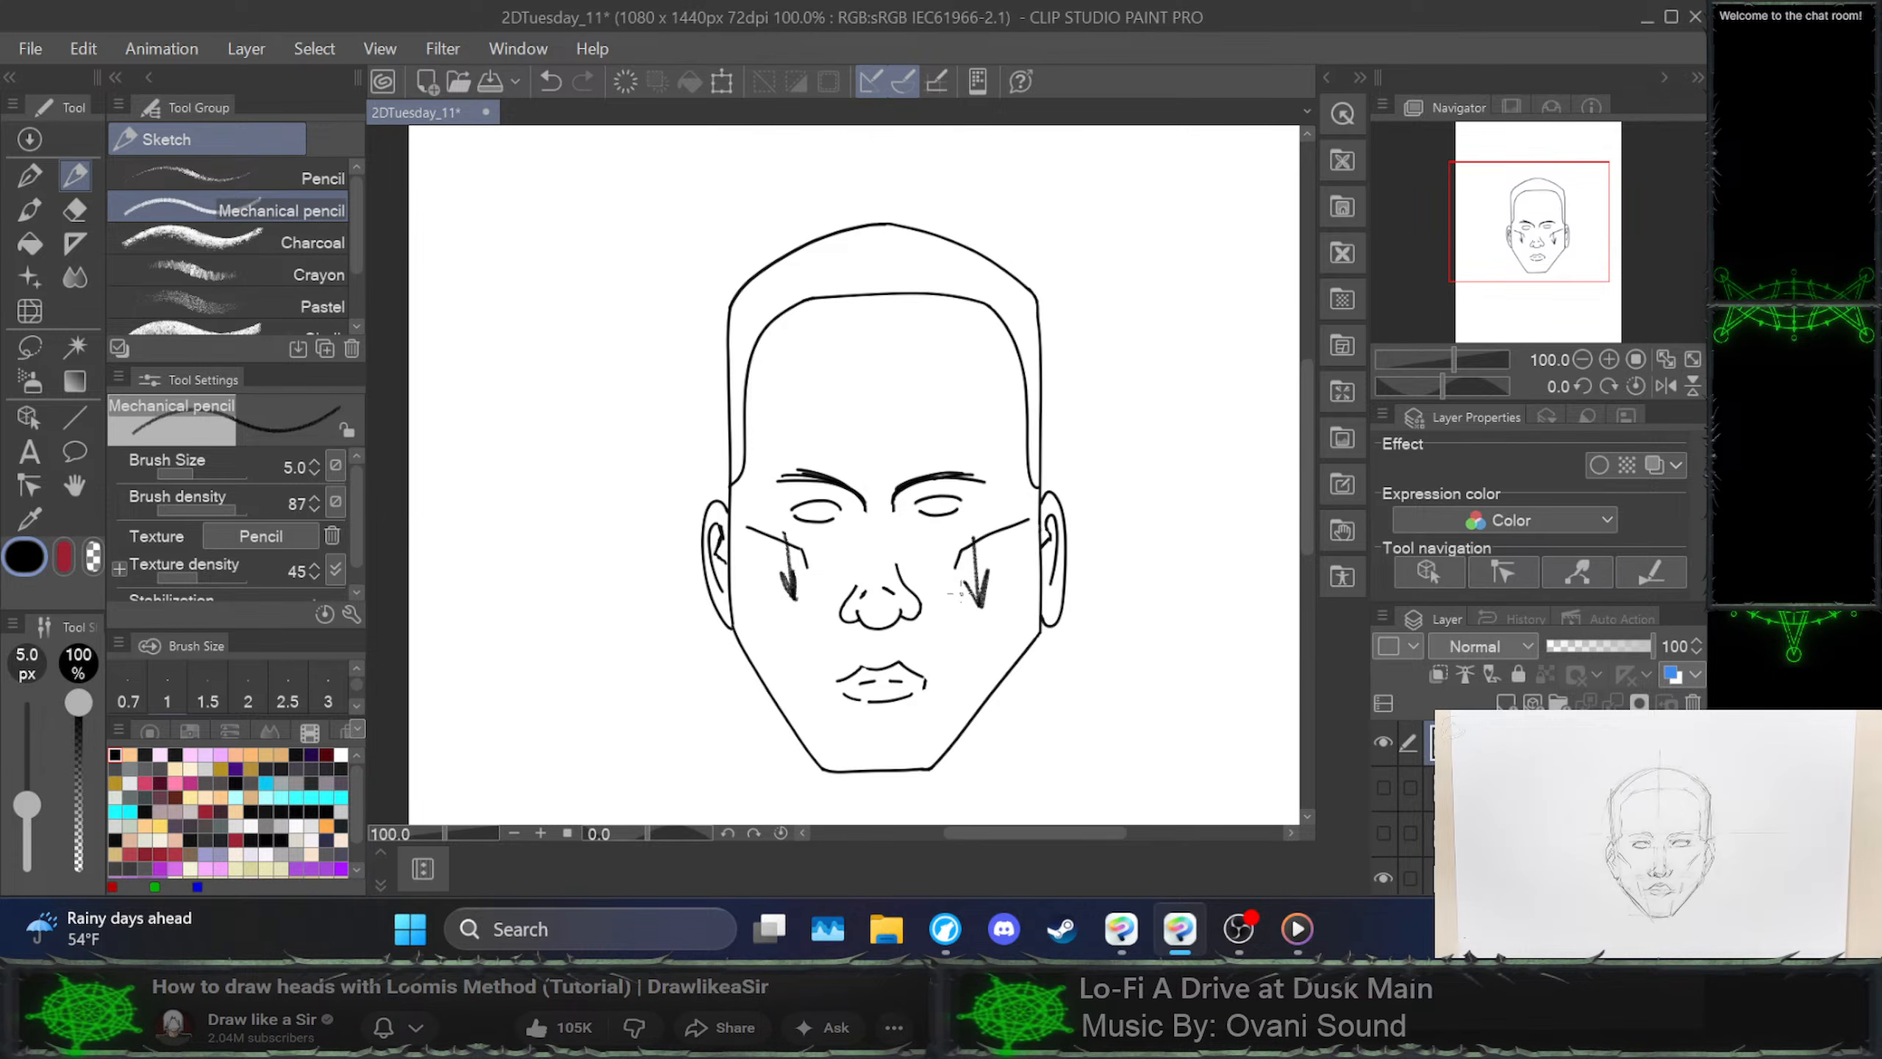
pyautogui.hotkey('ctrl', 'z')
pyautogui.hotkey('ctrl', 'z')
pyautogui.hotkey('ctrl', 'z')
pyautogui.hotkey('ctrl', 'z')
pyautogui.hotkey('ctrl', 'z')
pyautogui.hotkey('ctrl', 'z')
pyautogui.hotkey('ctrl', 'z')
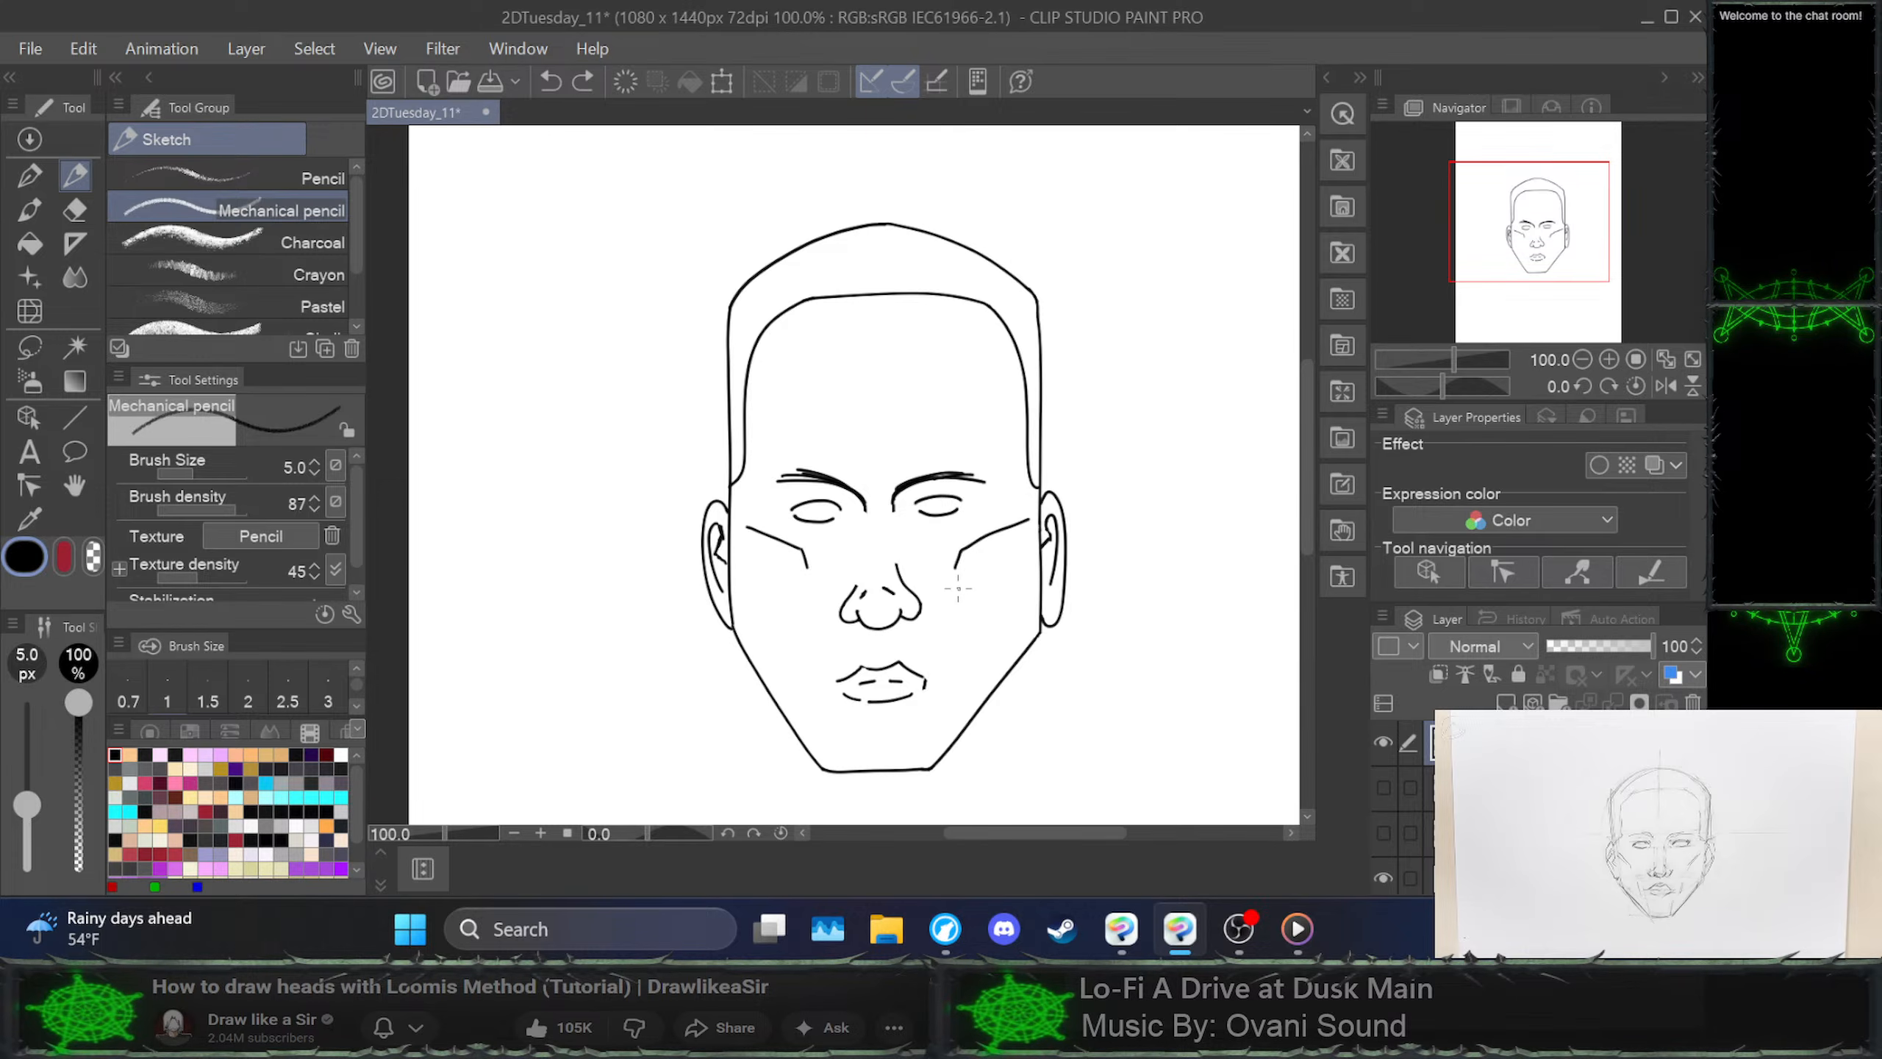
# Sketch a curved hollow under the right cheekbone and undo it
pyautogui.click(956, 584)
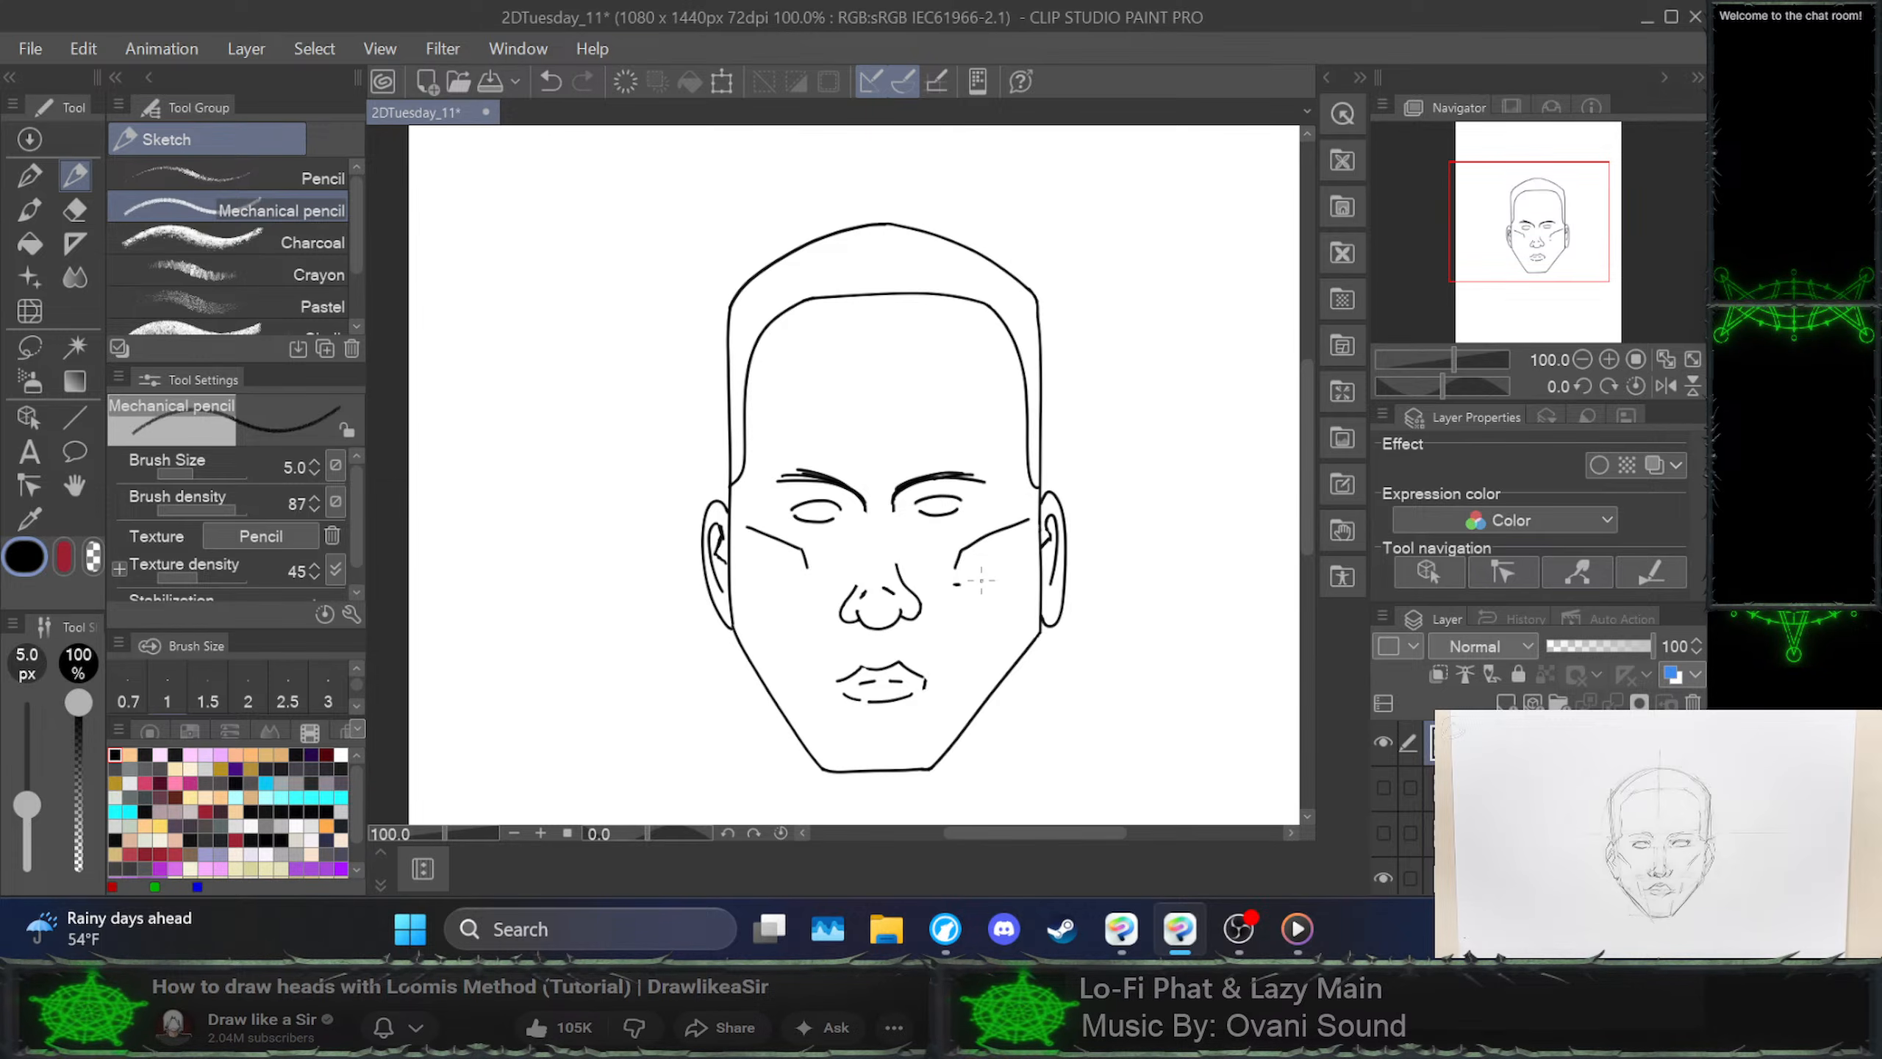
pyautogui.moveTo(955, 612)
pyautogui.mouseDown()
pyautogui.moveTo(968, 567)
pyautogui.moveTo(1018, 545)
pyautogui.mouseUp()
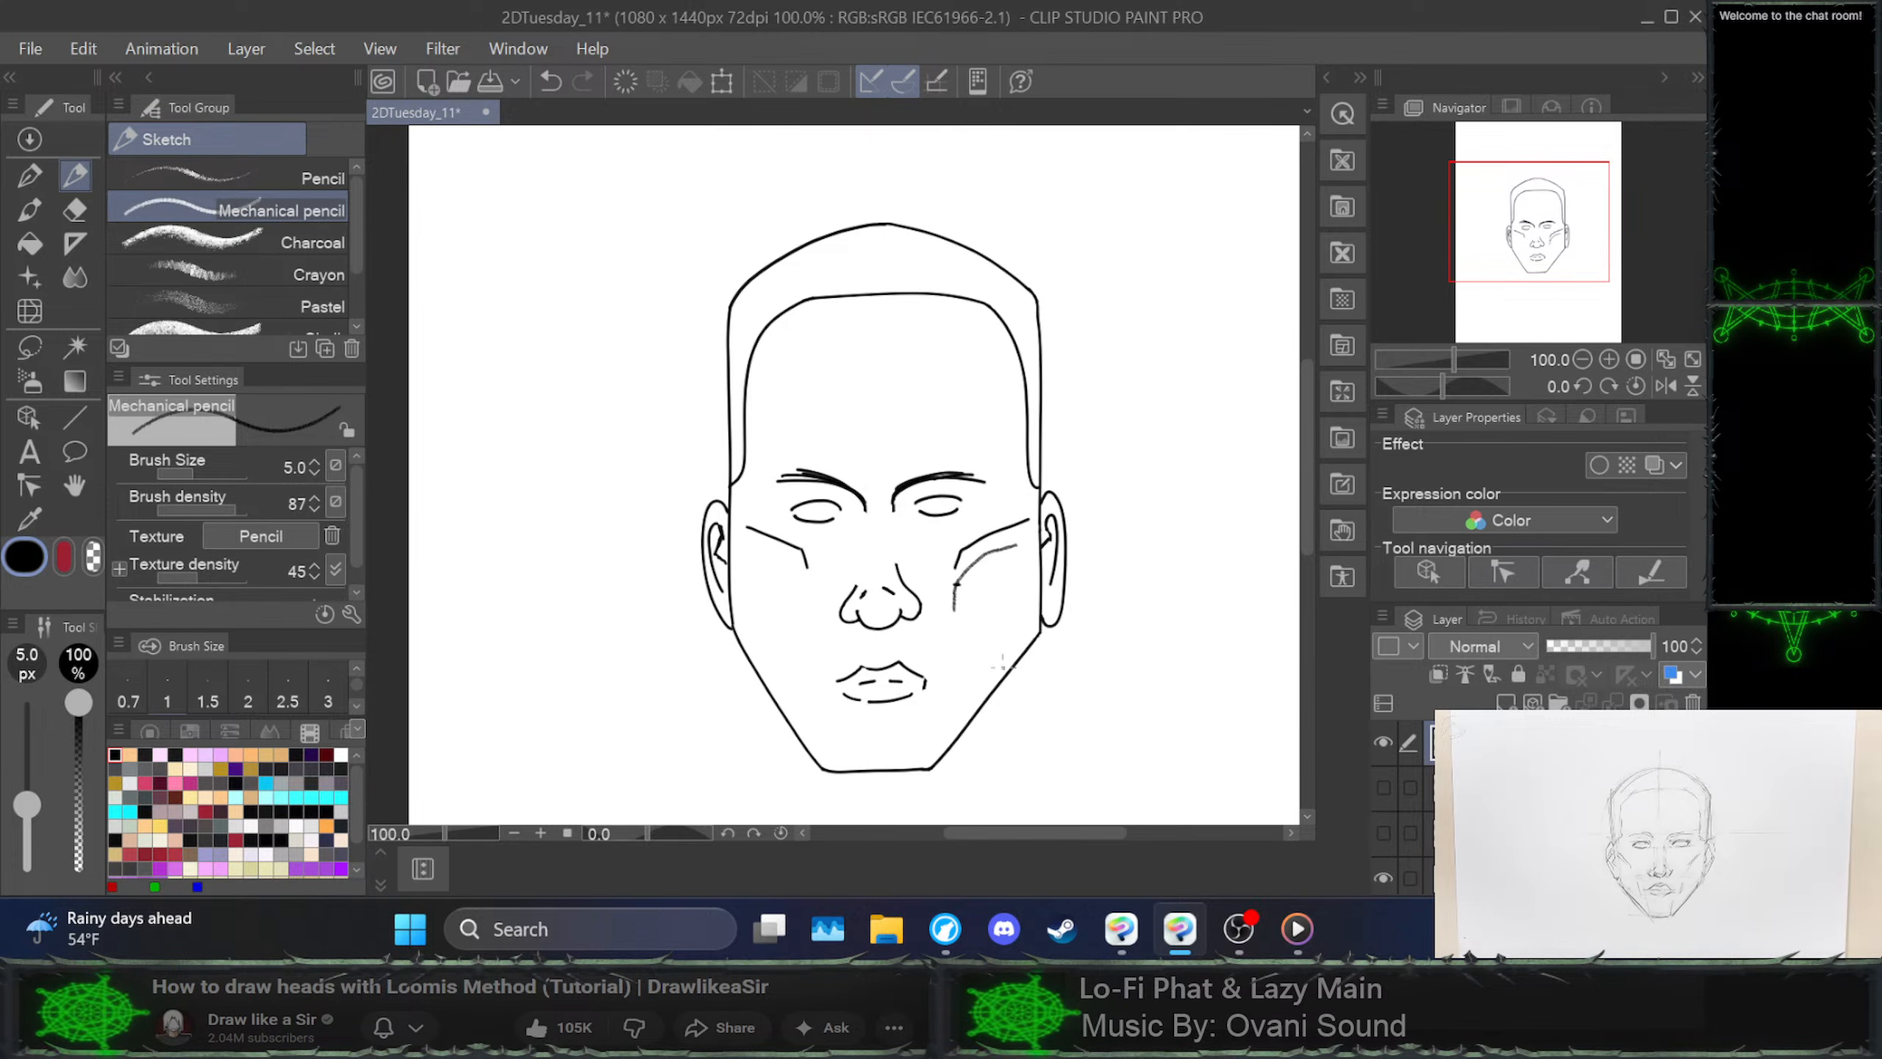
pyautogui.moveTo(945, 910)
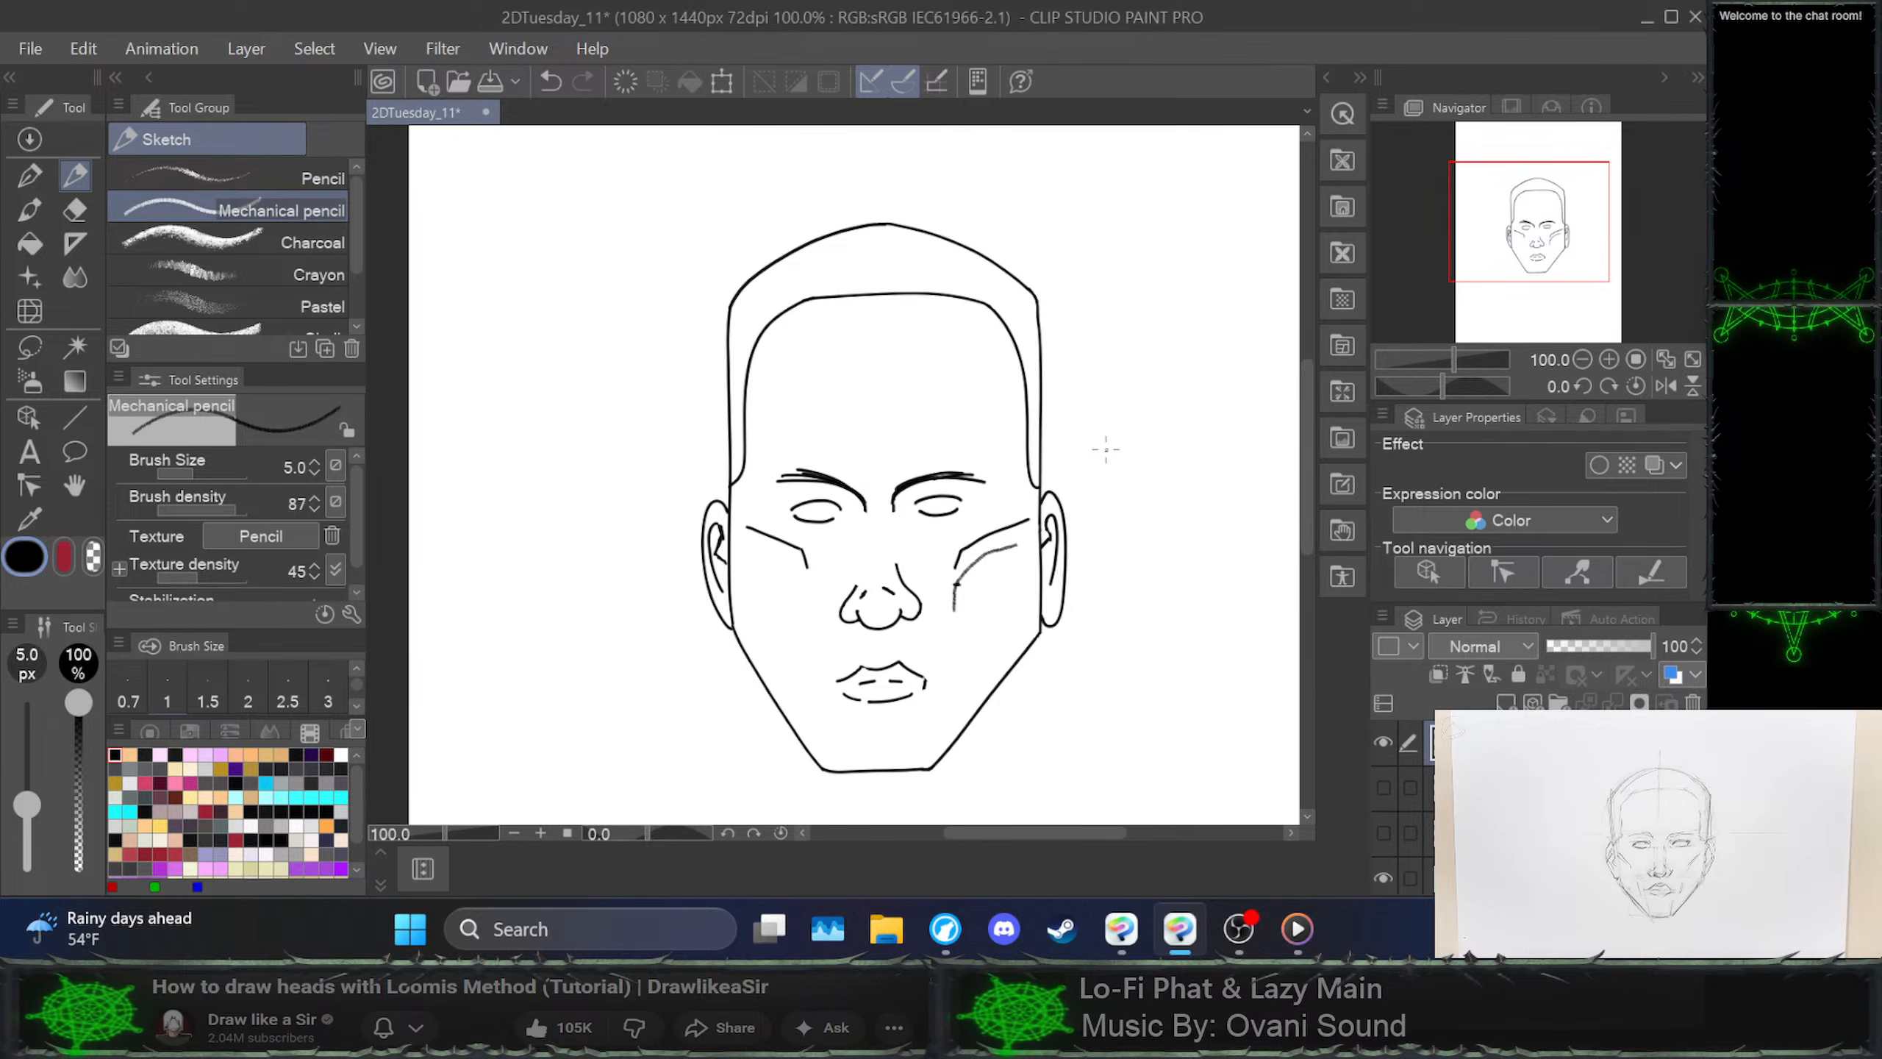
pyautogui.hotkey('ctrl', 'z')
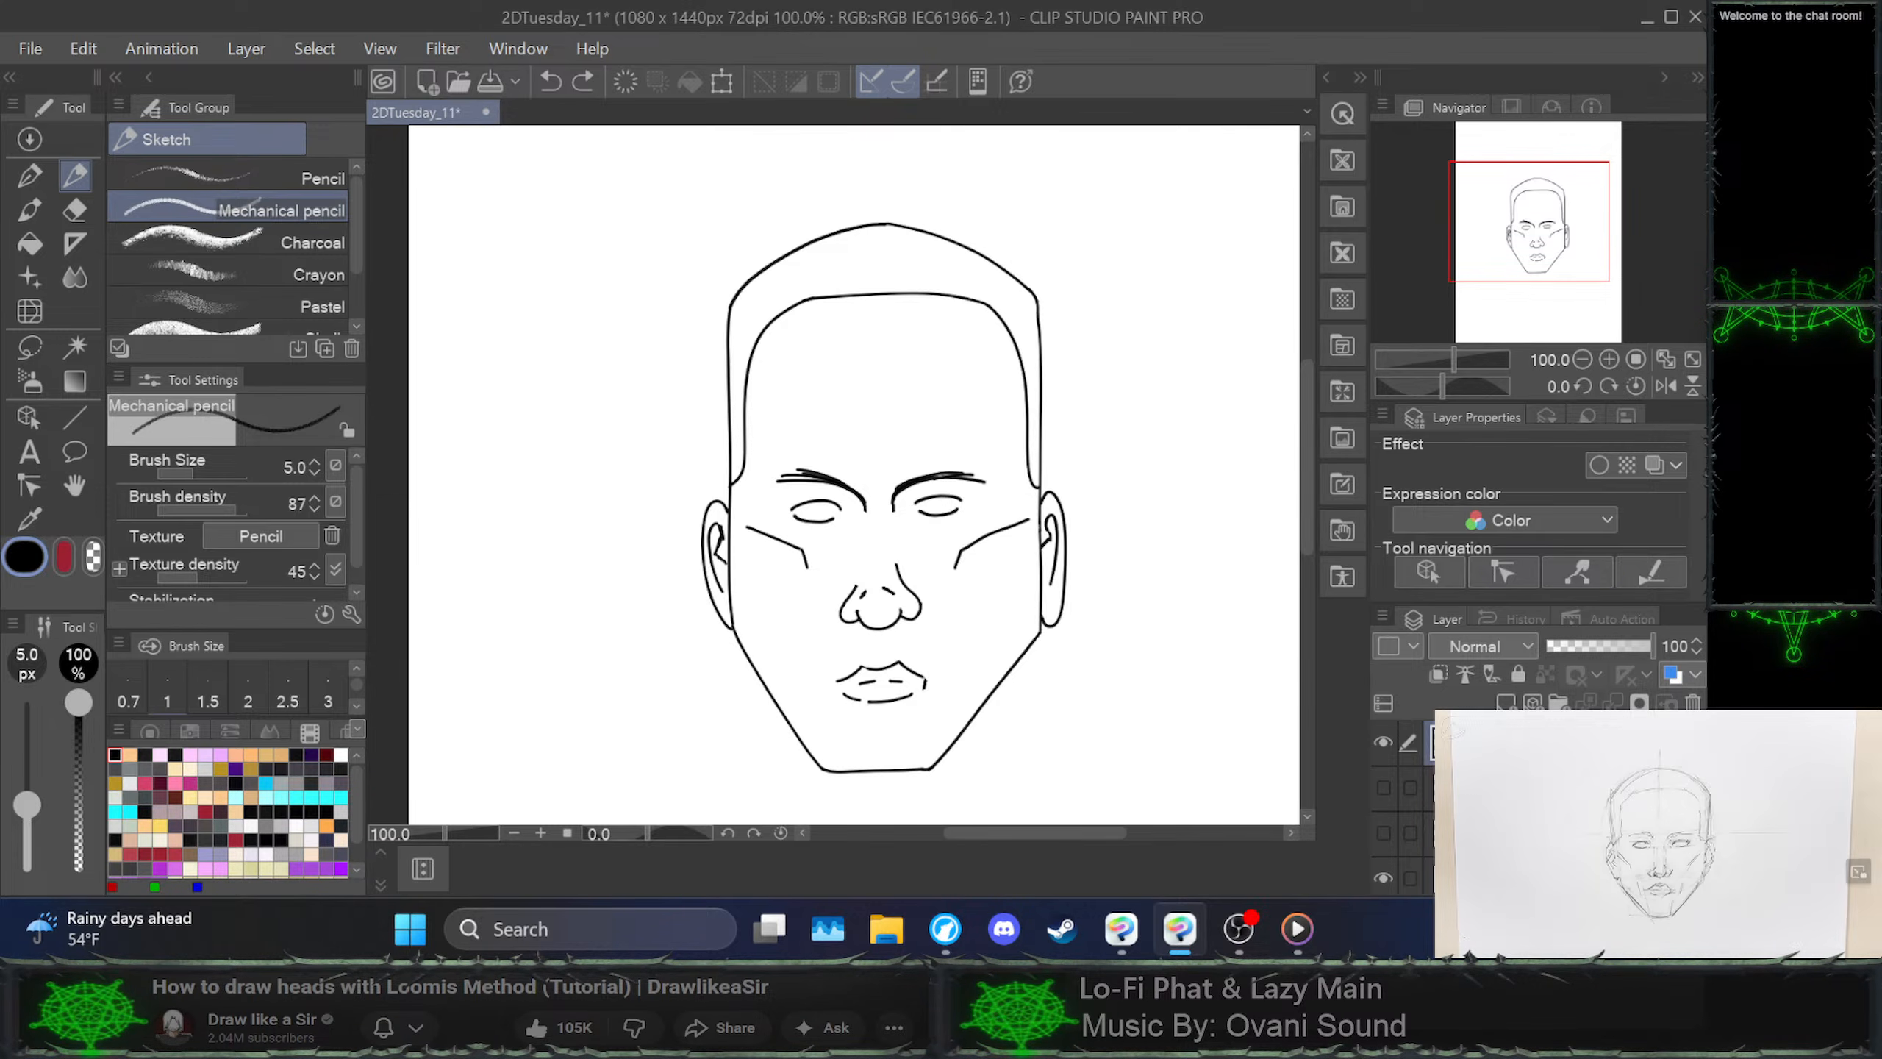
# Play the reference video past the advert and pause it at the blank page of the next section
pyautogui.click(1658, 833)
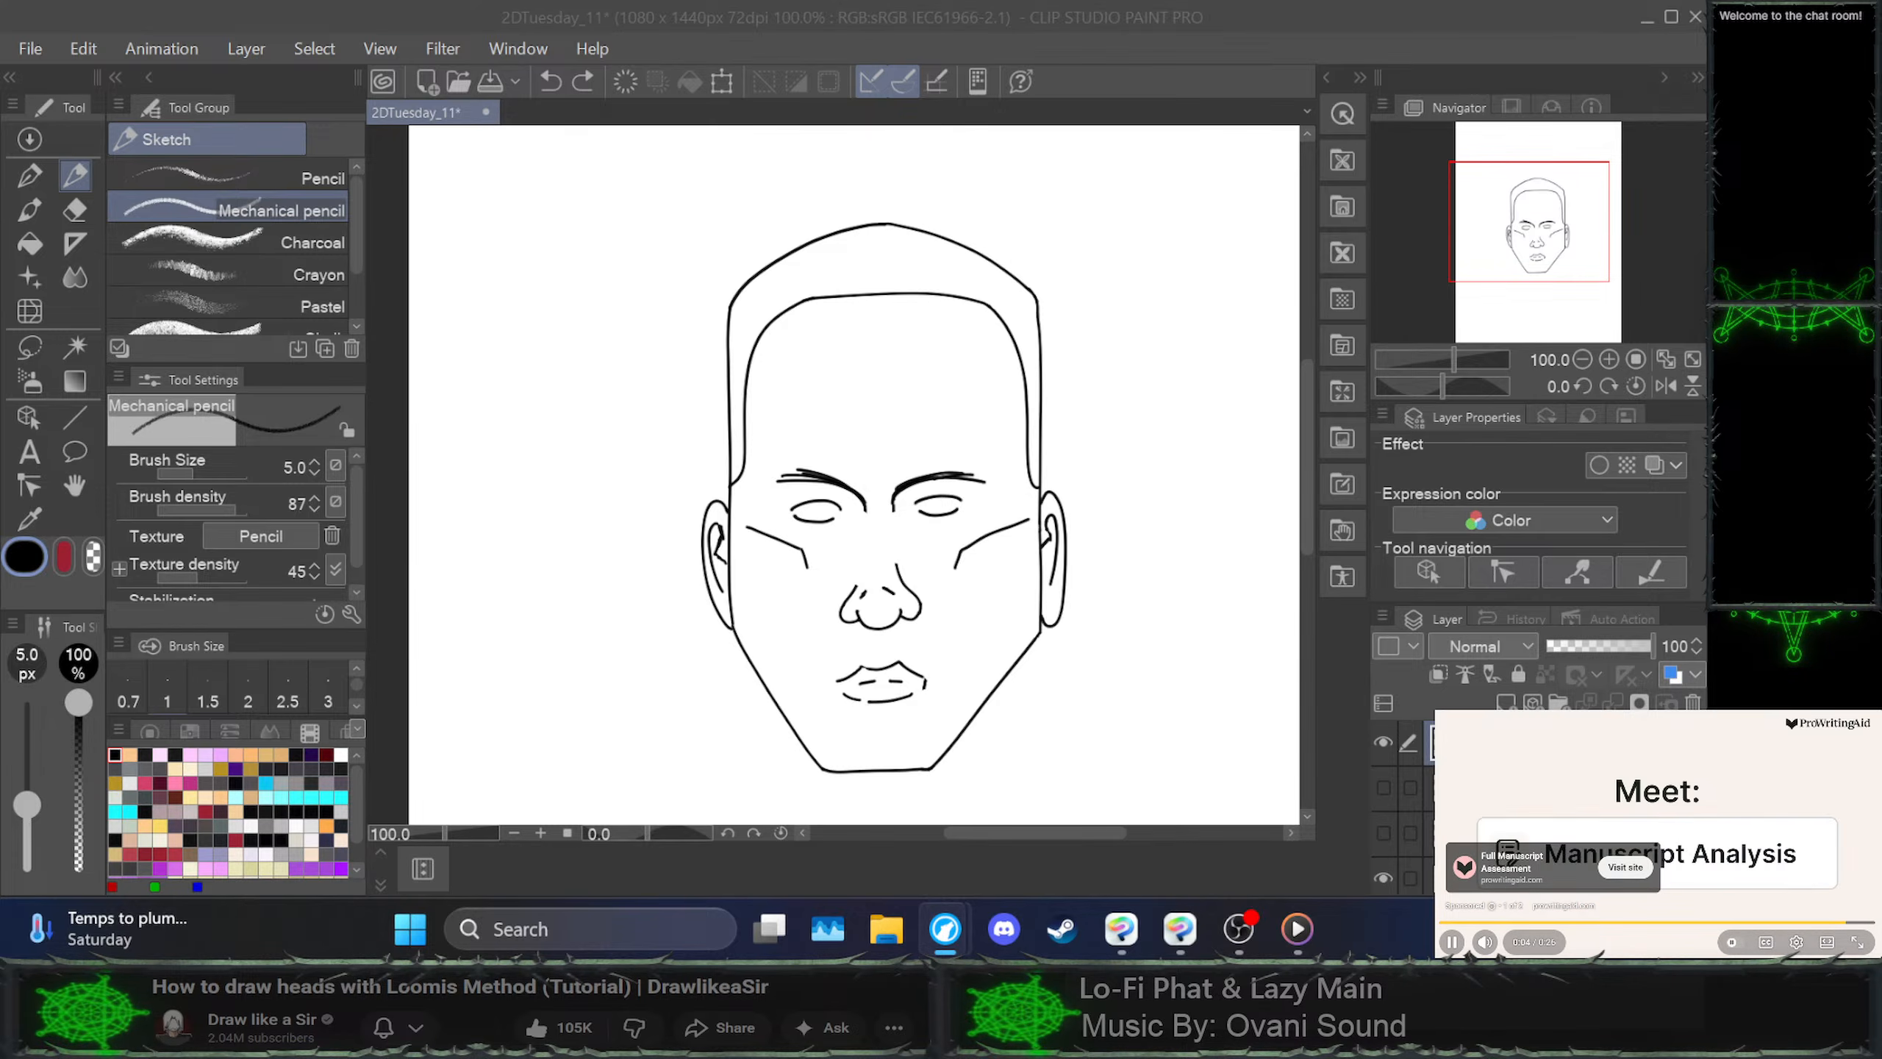
pyautogui.click(1800, 865)
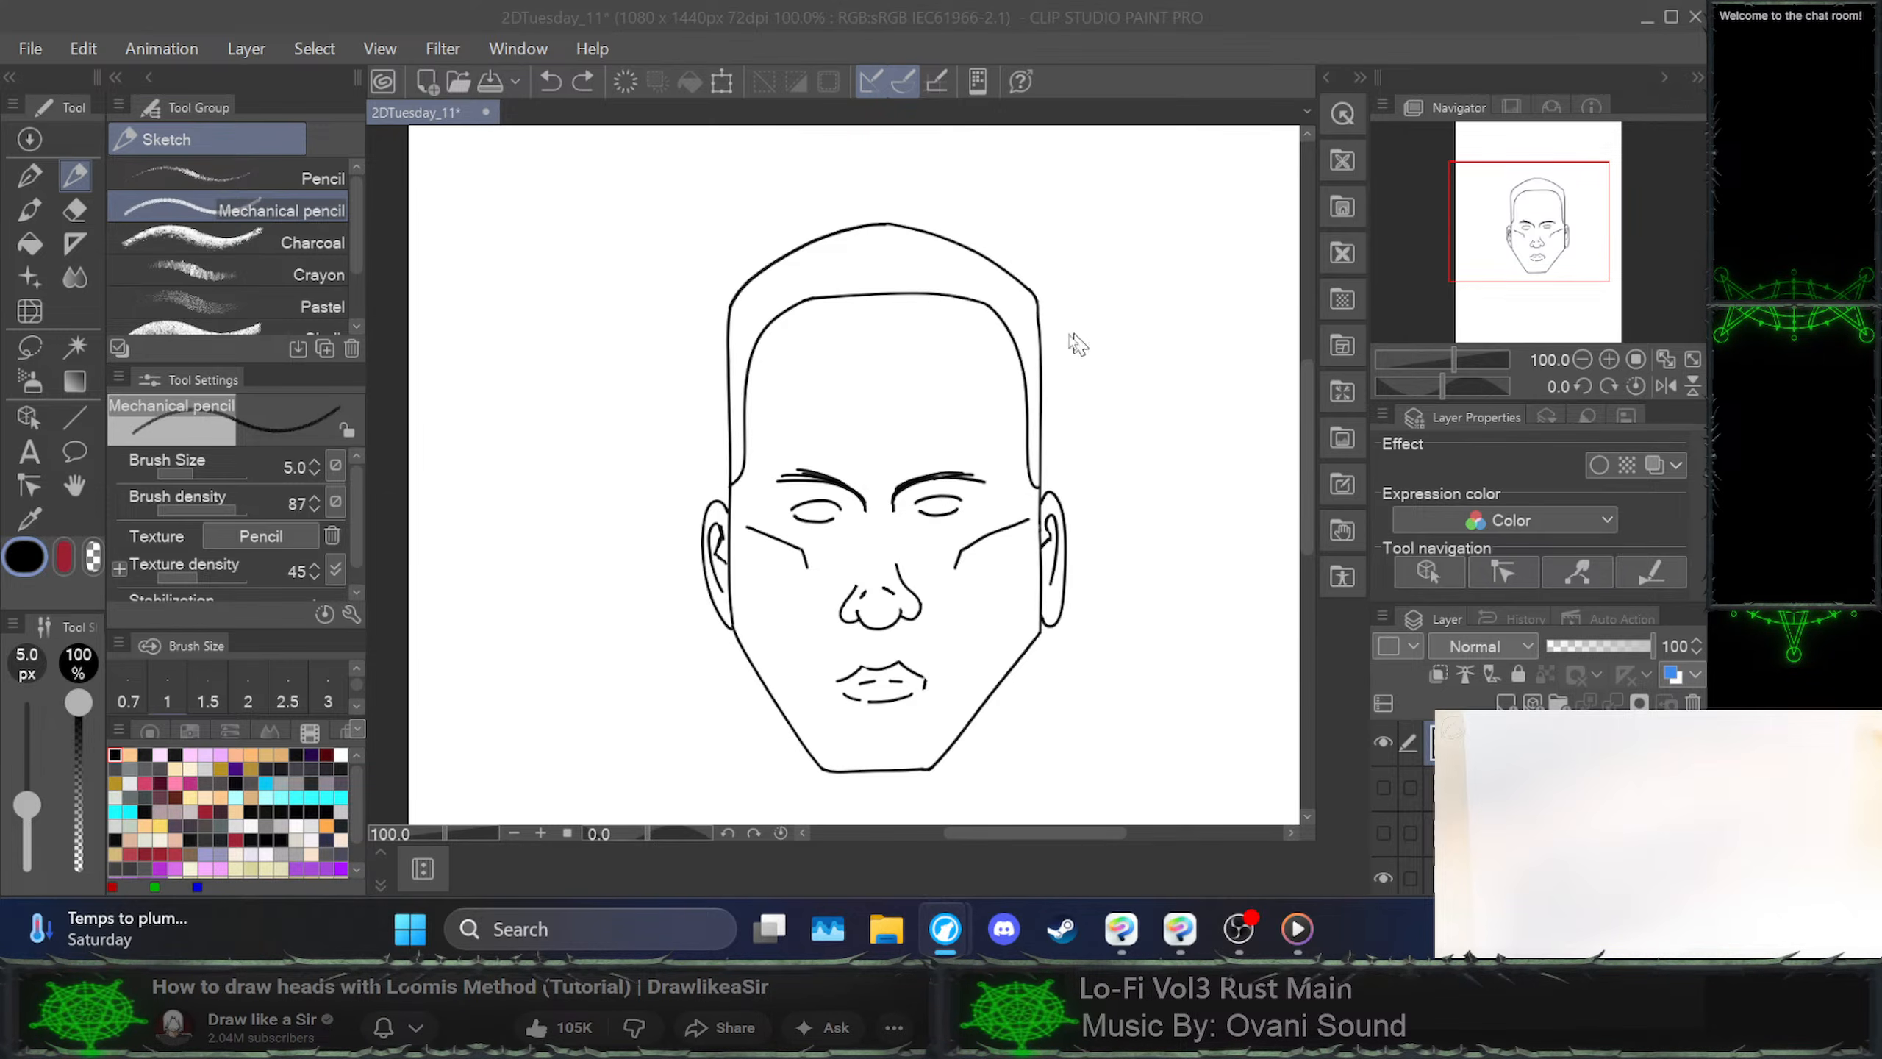
# Toggle the inked head and front-view sketch layers to compare them, ending with only the sketch shown
pyautogui.click(1383, 742)
pyautogui.click(1382, 787)
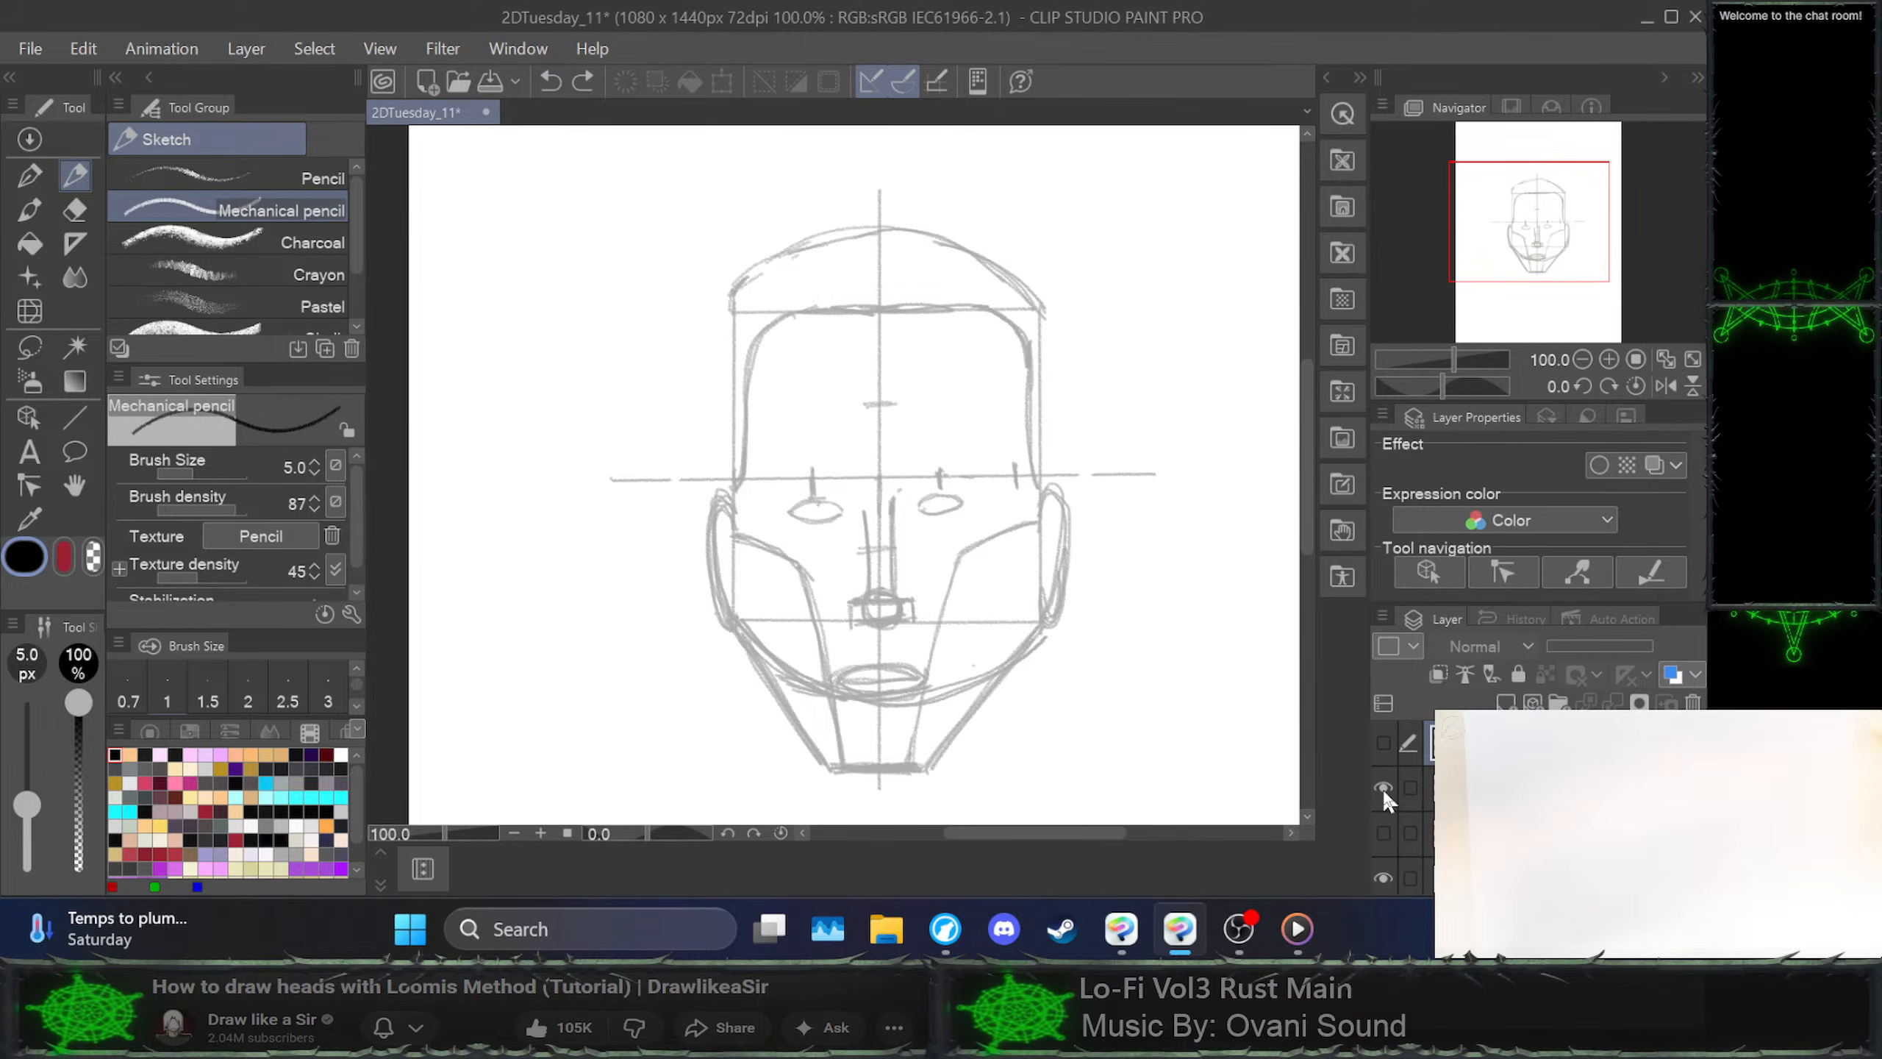
pyautogui.click(1382, 787)
pyautogui.click(1382, 742)
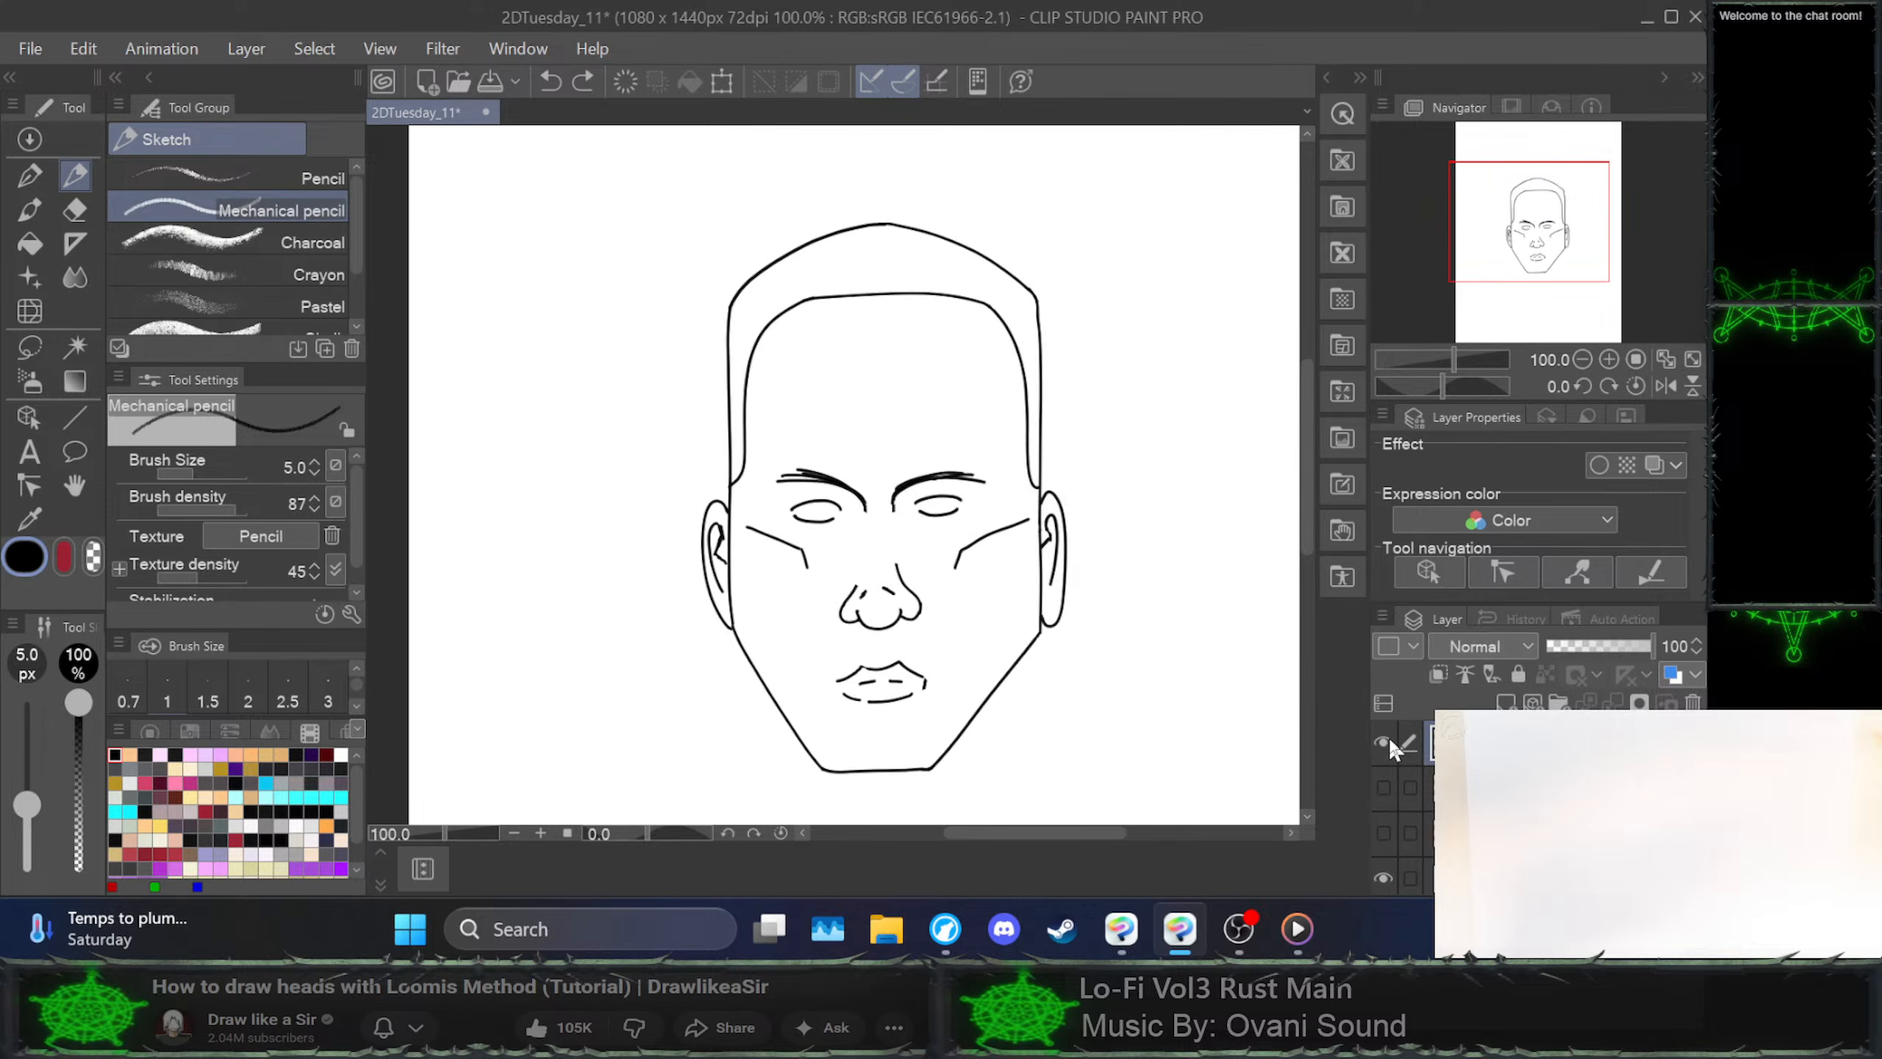
pyautogui.click(1384, 788)
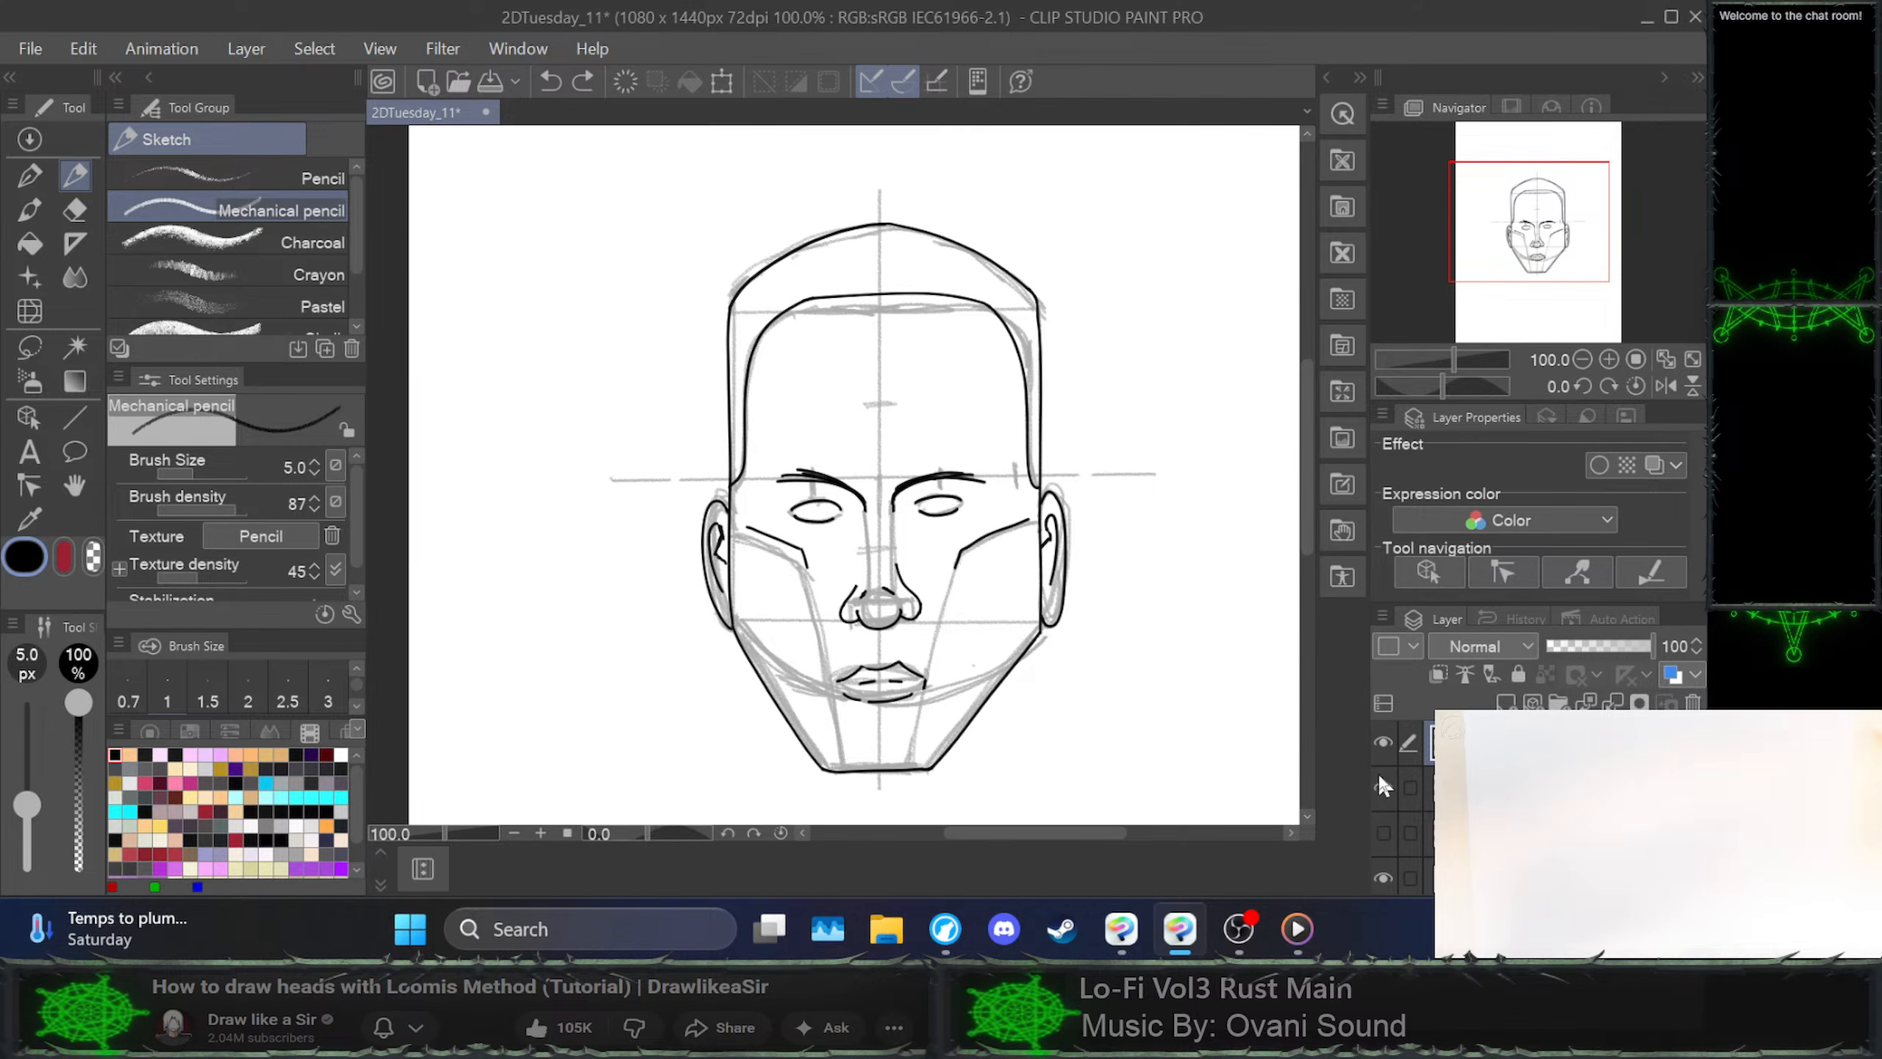
pyautogui.click(1384, 790)
pyautogui.click(1382, 790)
pyautogui.click(1383, 790)
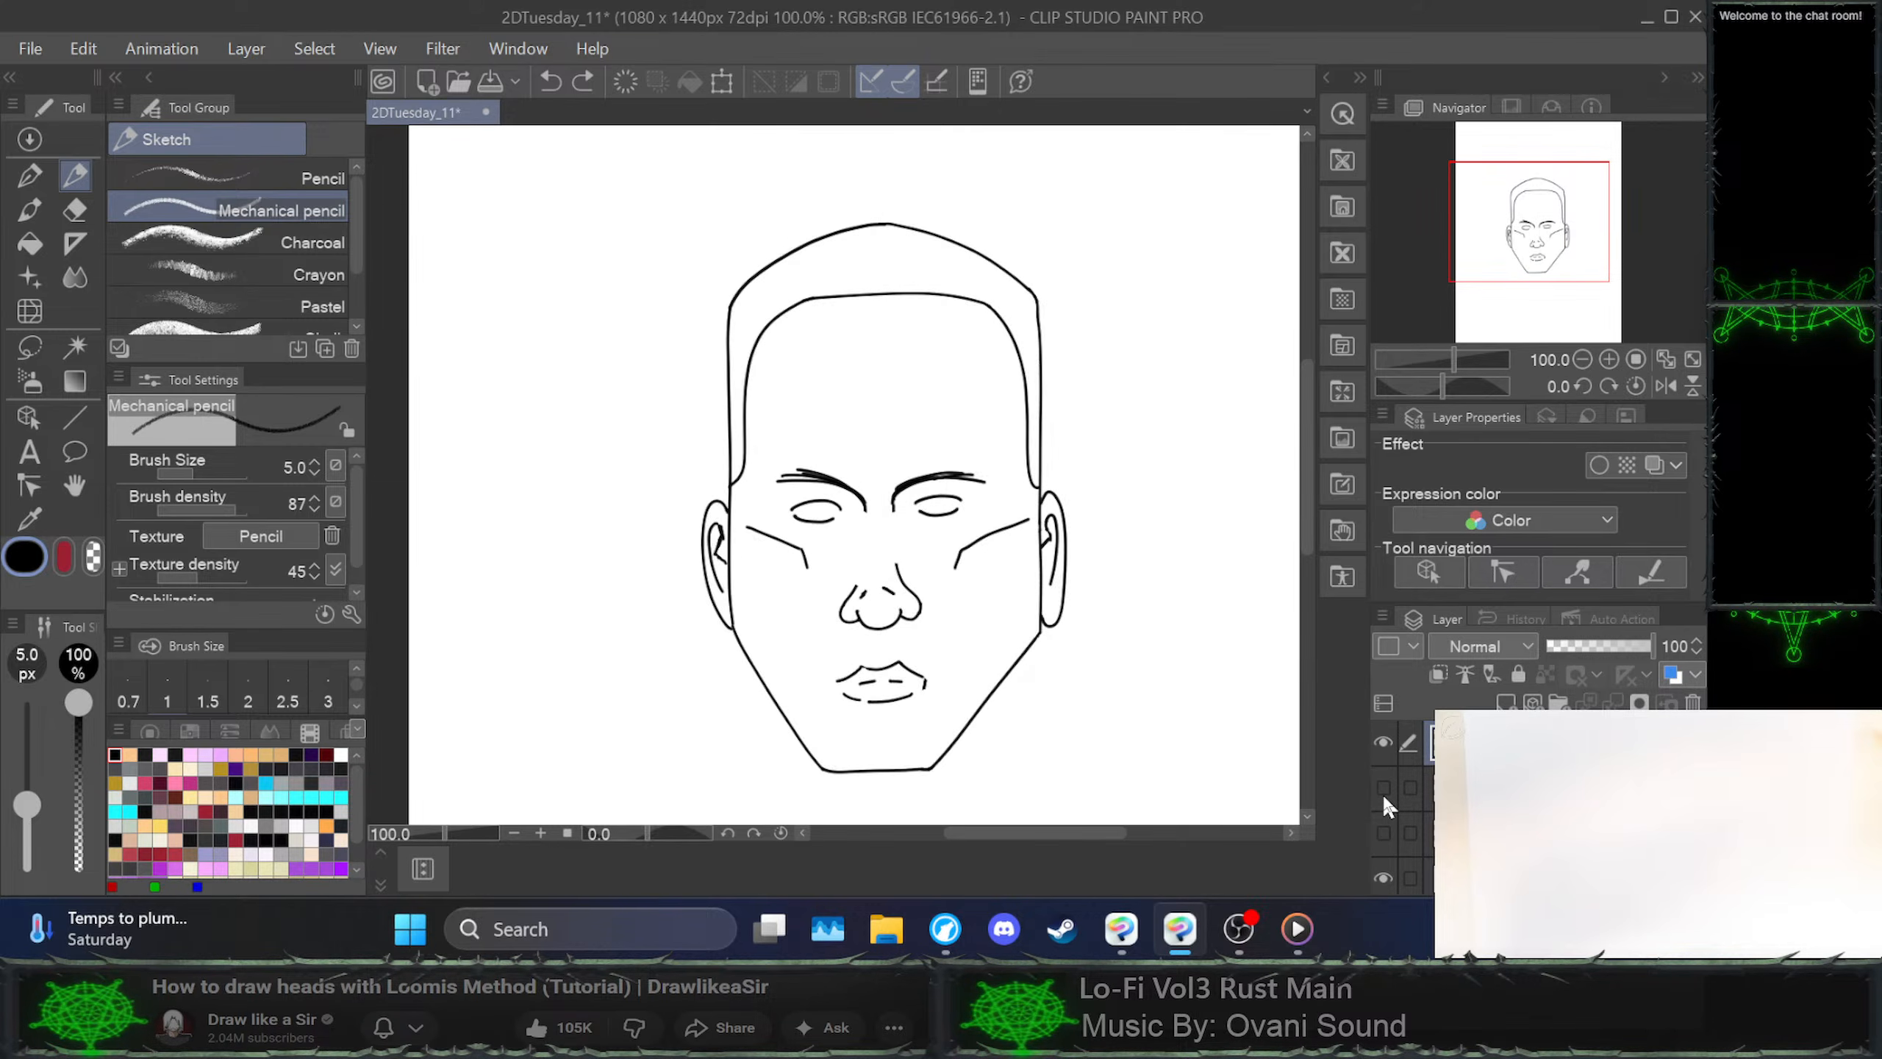
pyautogui.click(1382, 790)
pyautogui.click(1385, 741)
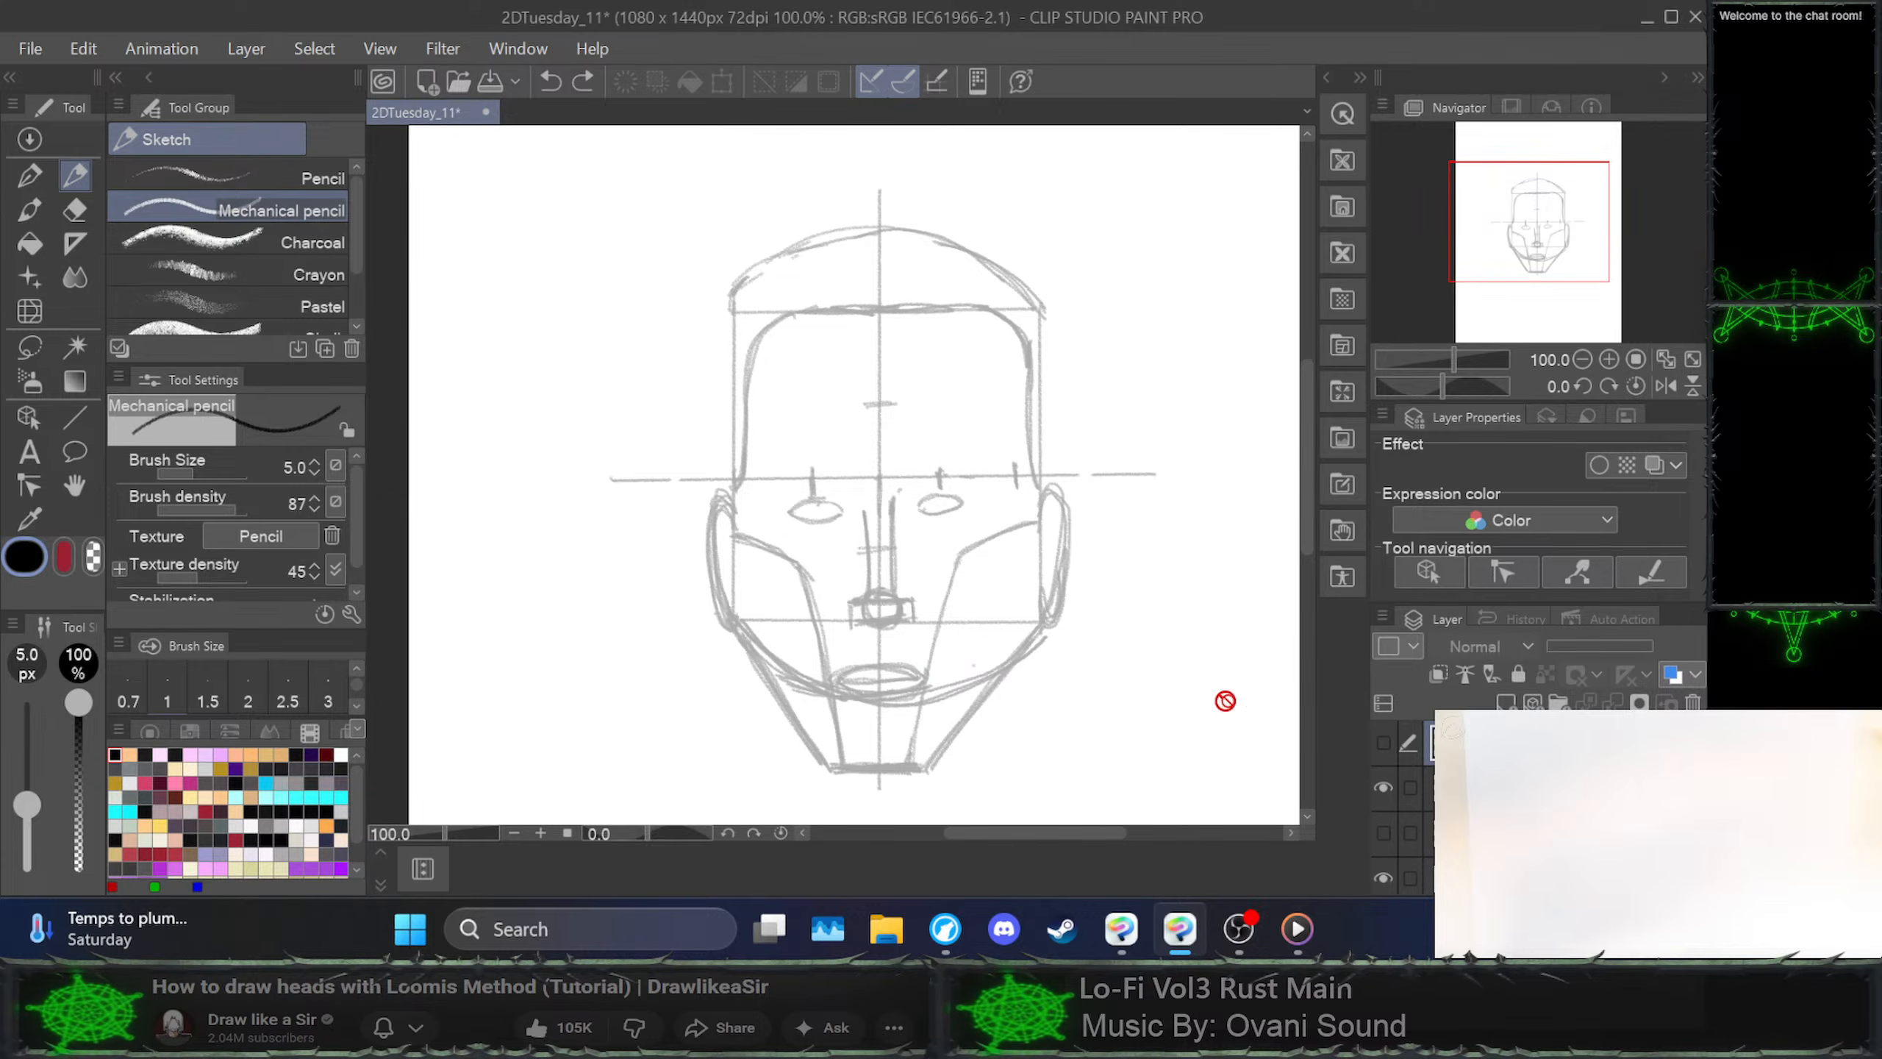
# Hide the front-view sketch, show the side-view head layer and make it the active layer
pyautogui.click(1383, 788)
pyautogui.click(1383, 836)
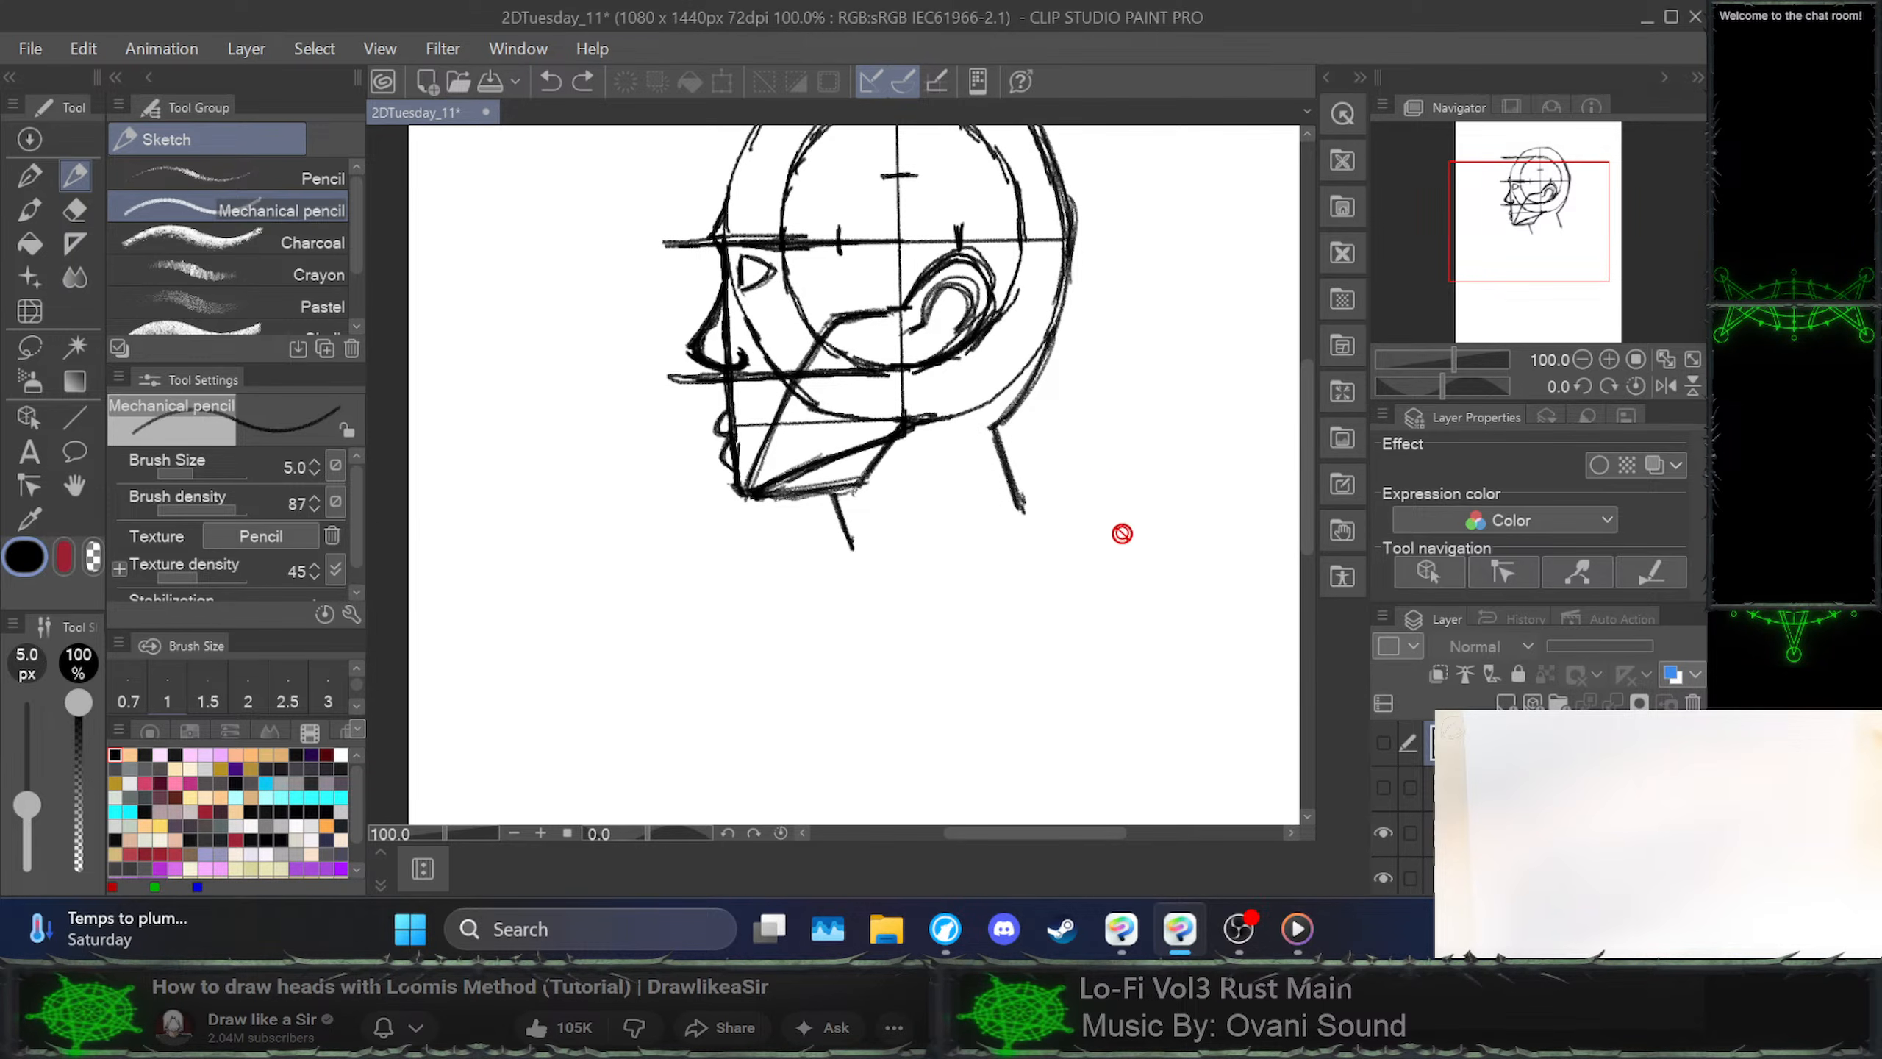
pyautogui.click(1518, 833)
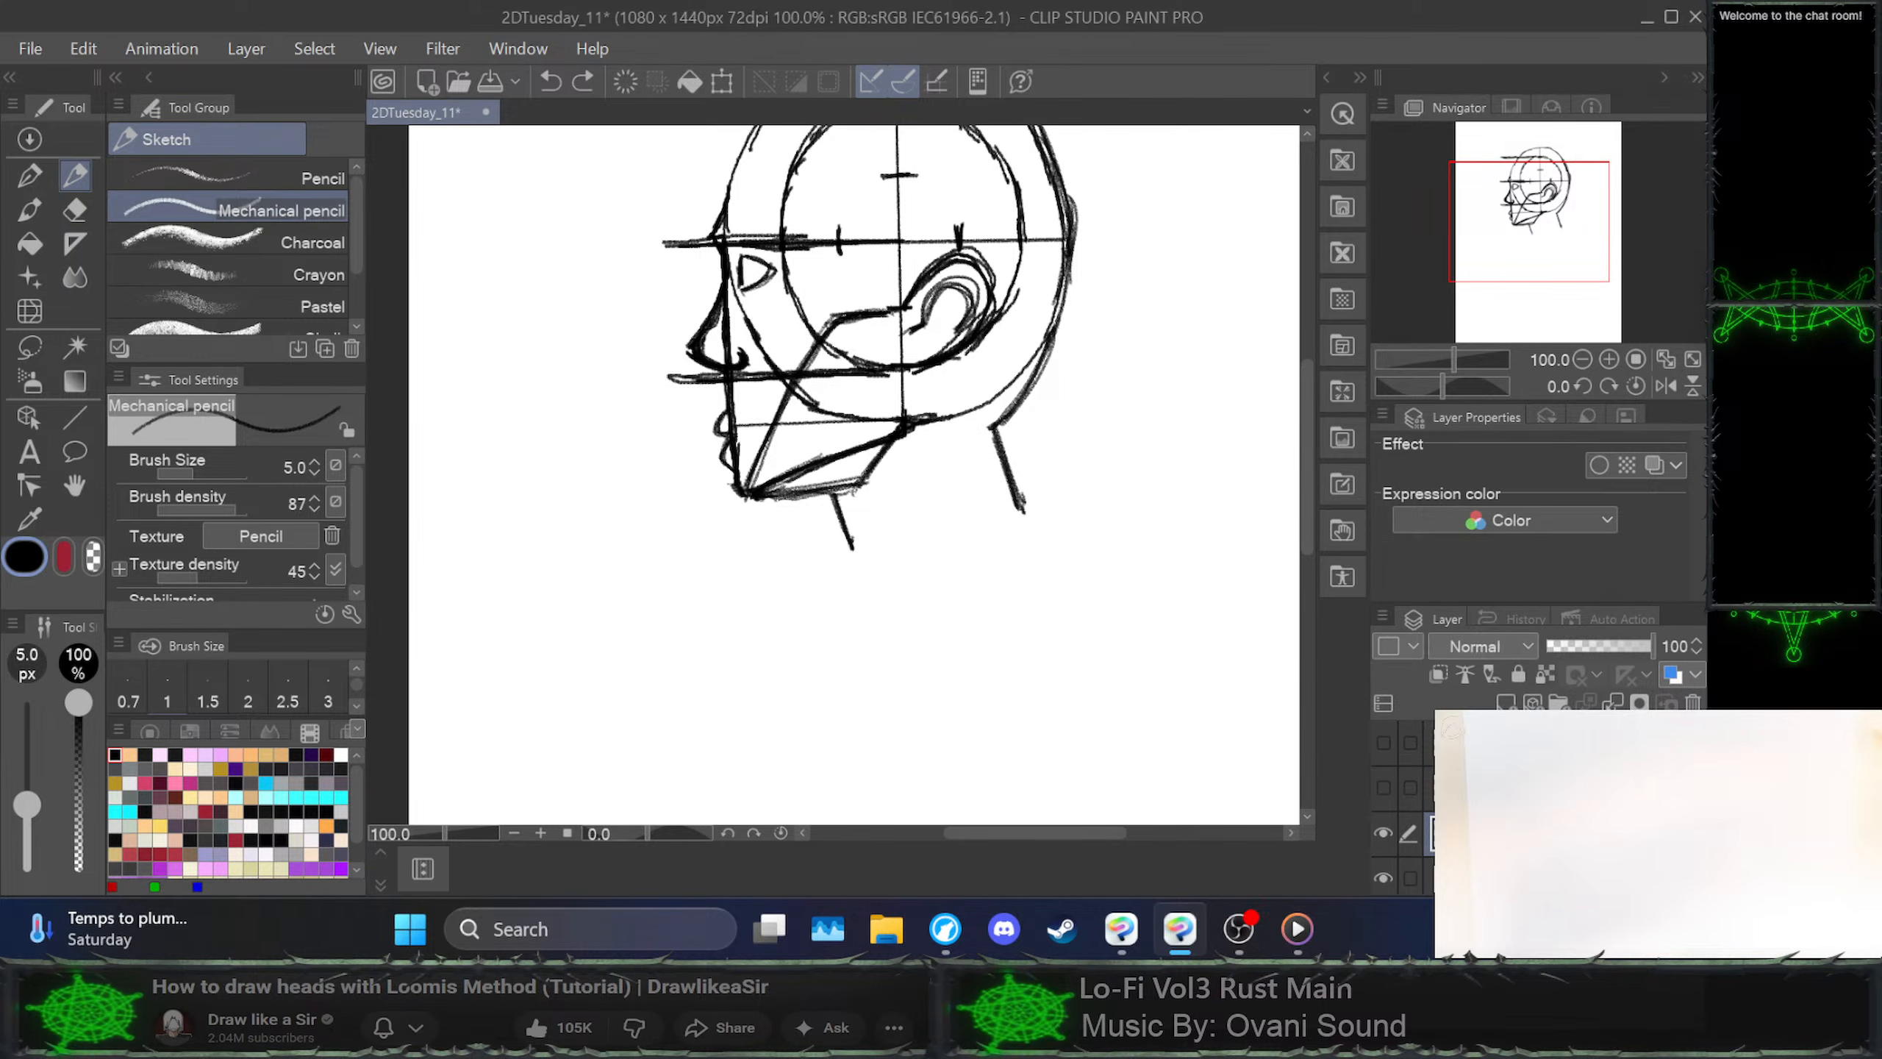
pyautogui.moveTo(1144, 376); pyautogui.dragTo(1136, 534)
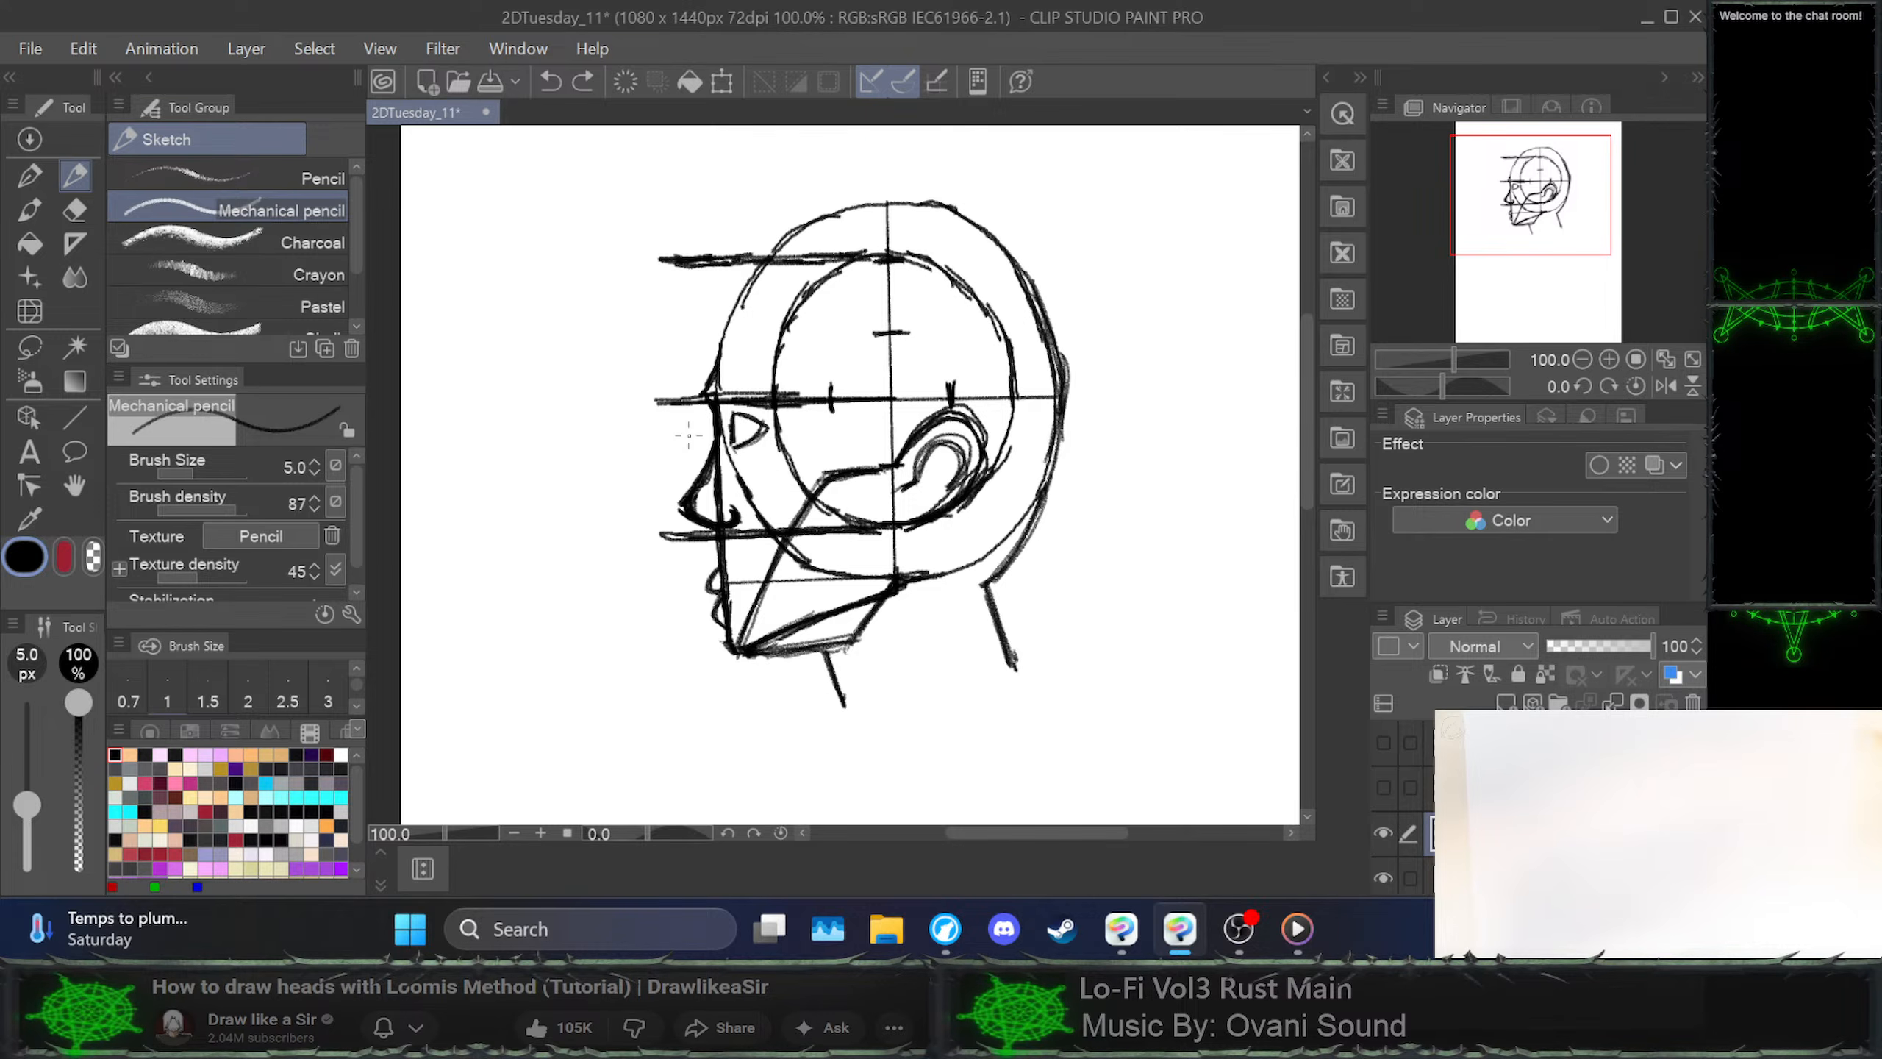
# Mark the mouth area on the side-view profile and undo the marks
pyautogui.moveTo(707, 561)
pyautogui.mouseDown()
pyautogui.moveTo(728, 622)
pyautogui.moveTo(691, 621)
pyautogui.moveTo(730, 624)
pyautogui.mouseUp()
pyautogui.hotkey('ctrl', 'z')
pyautogui.hotkey('ctrl', 'z')
pyautogui.hotkey('ctrl', 'z')
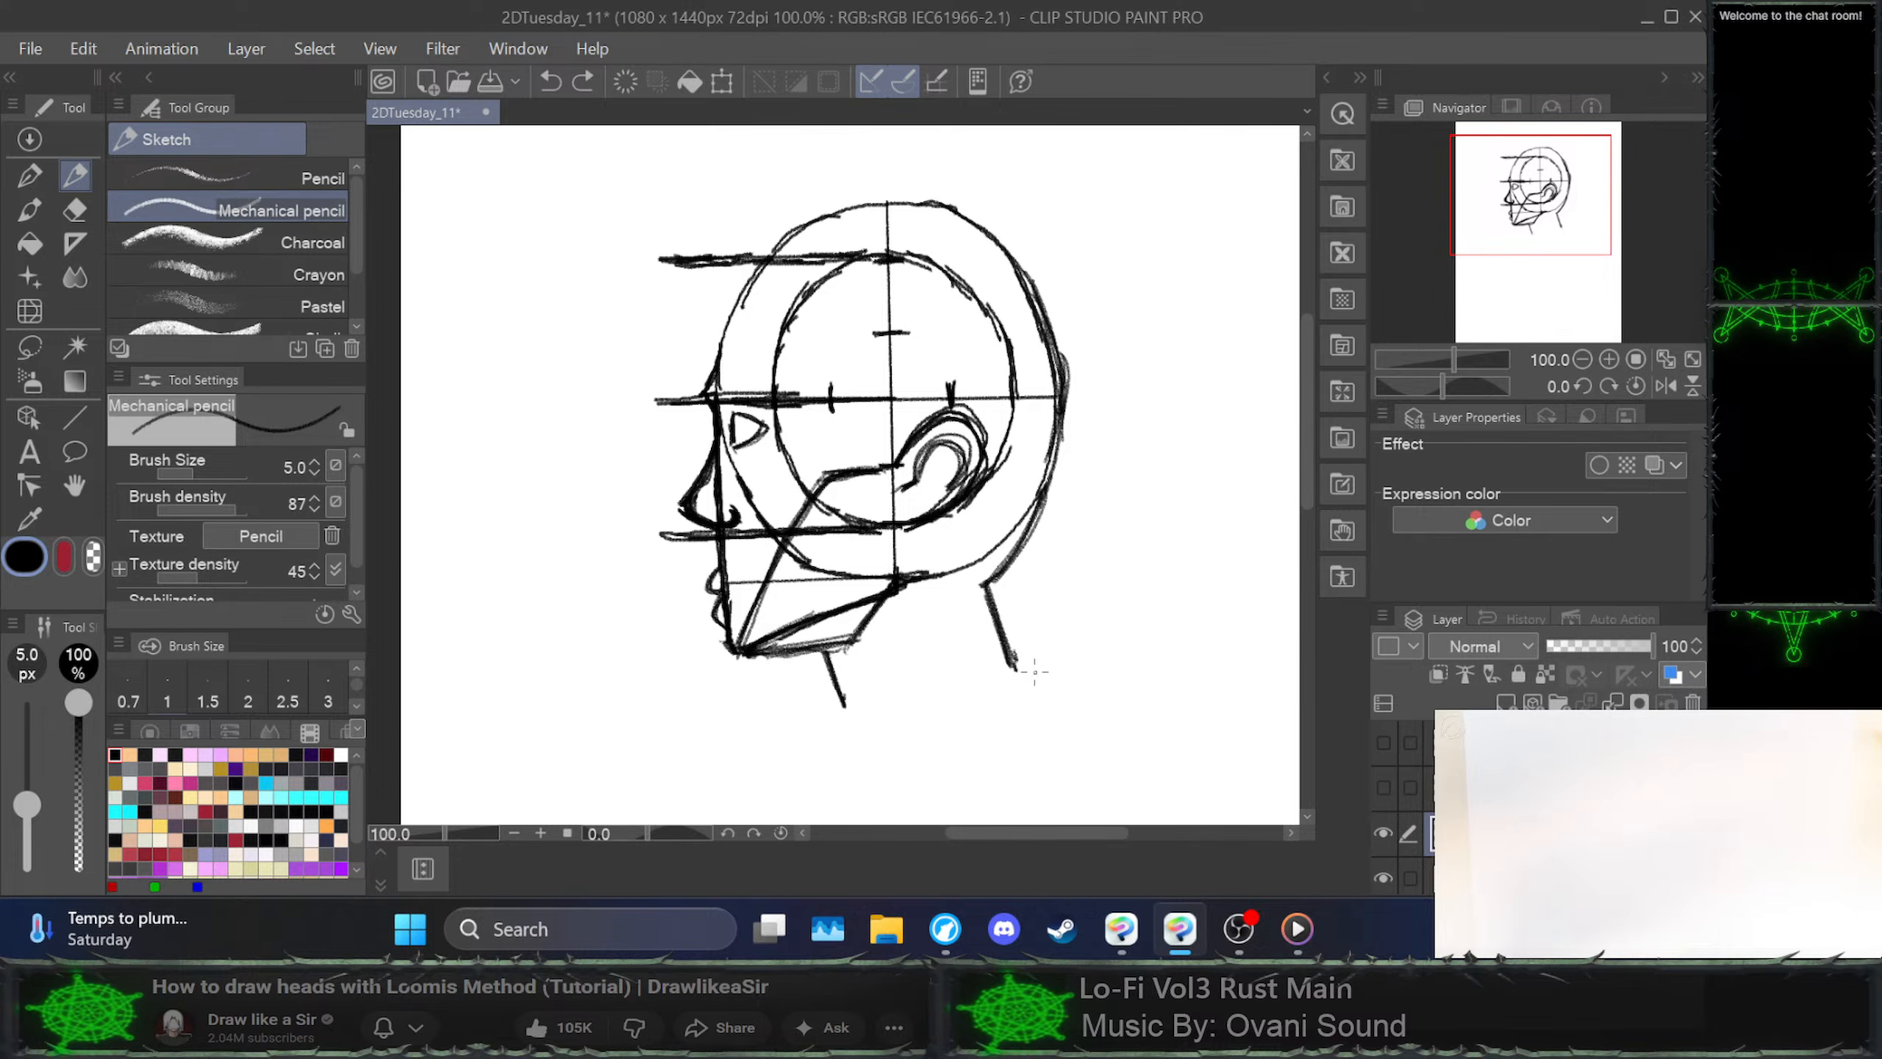
# Hide the side-view head layer and briefly check the inked layer, leaving the canvas blank
pyautogui.click(1385, 832)
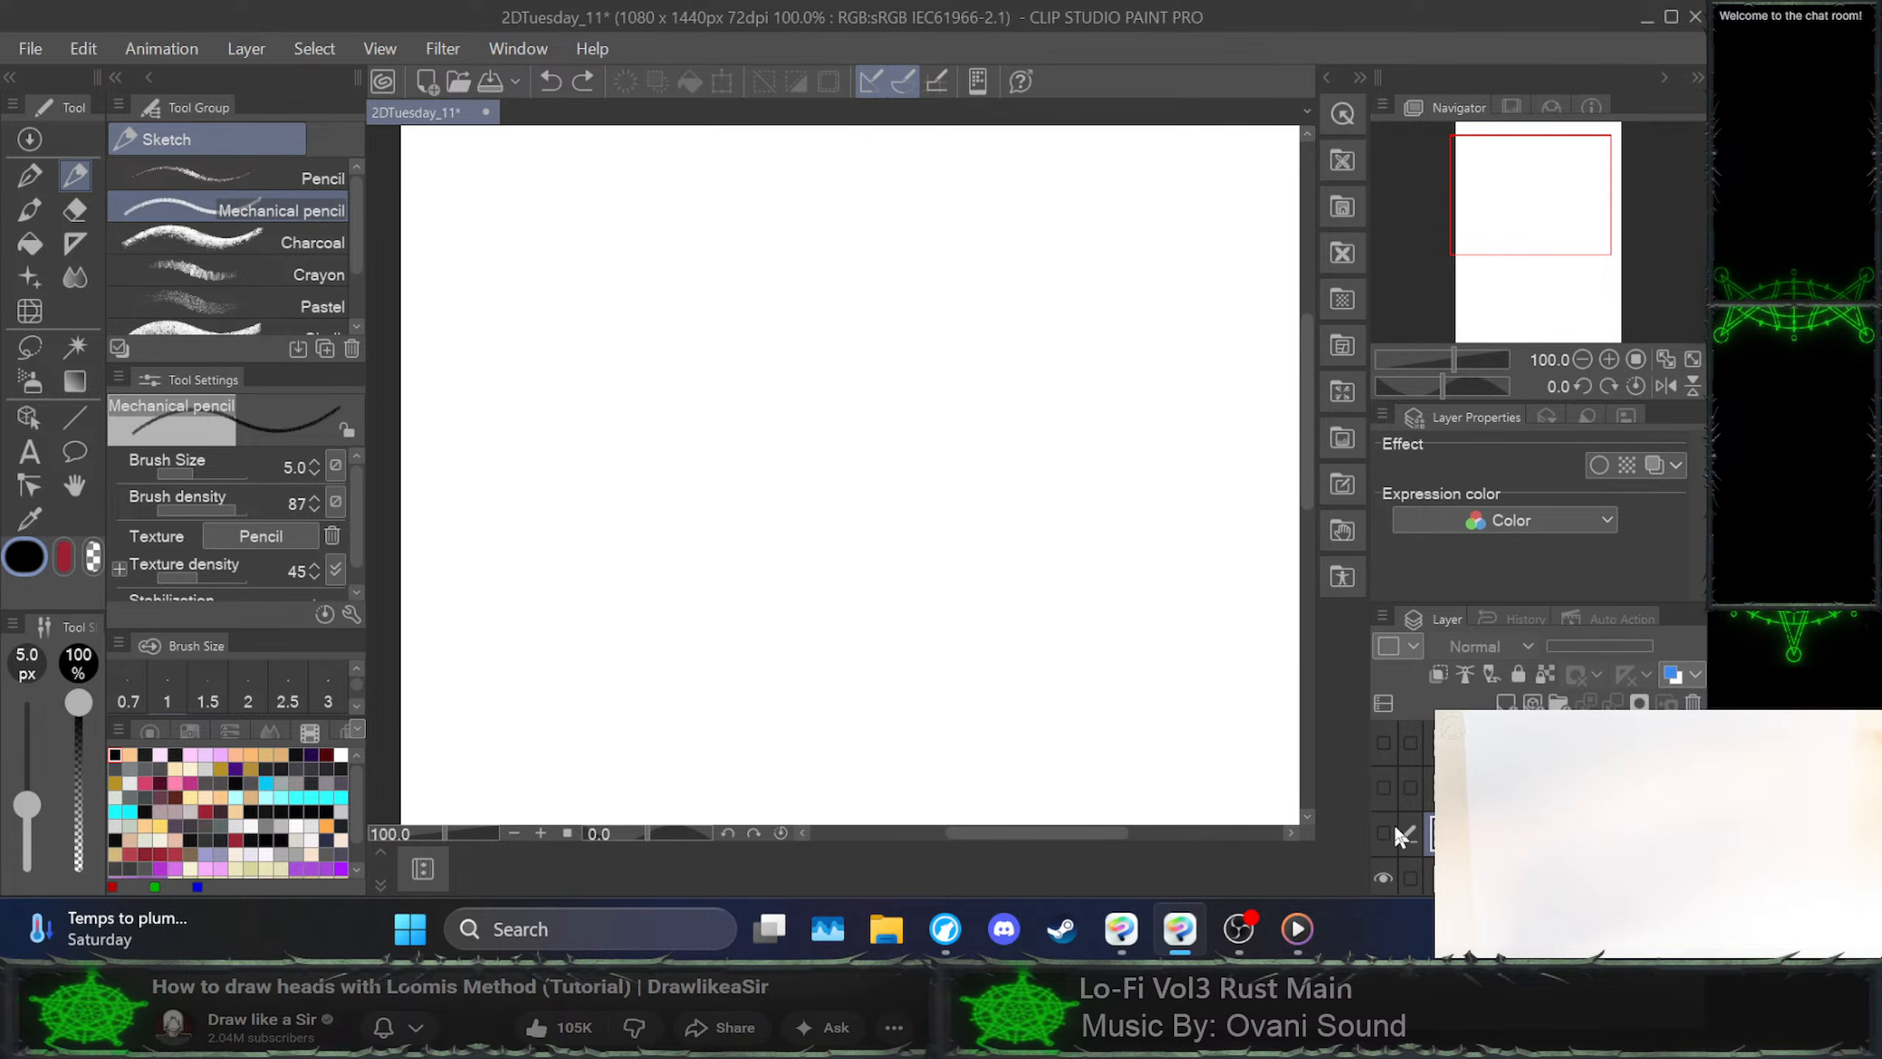
pyautogui.click(1383, 742)
pyautogui.click(1384, 743)
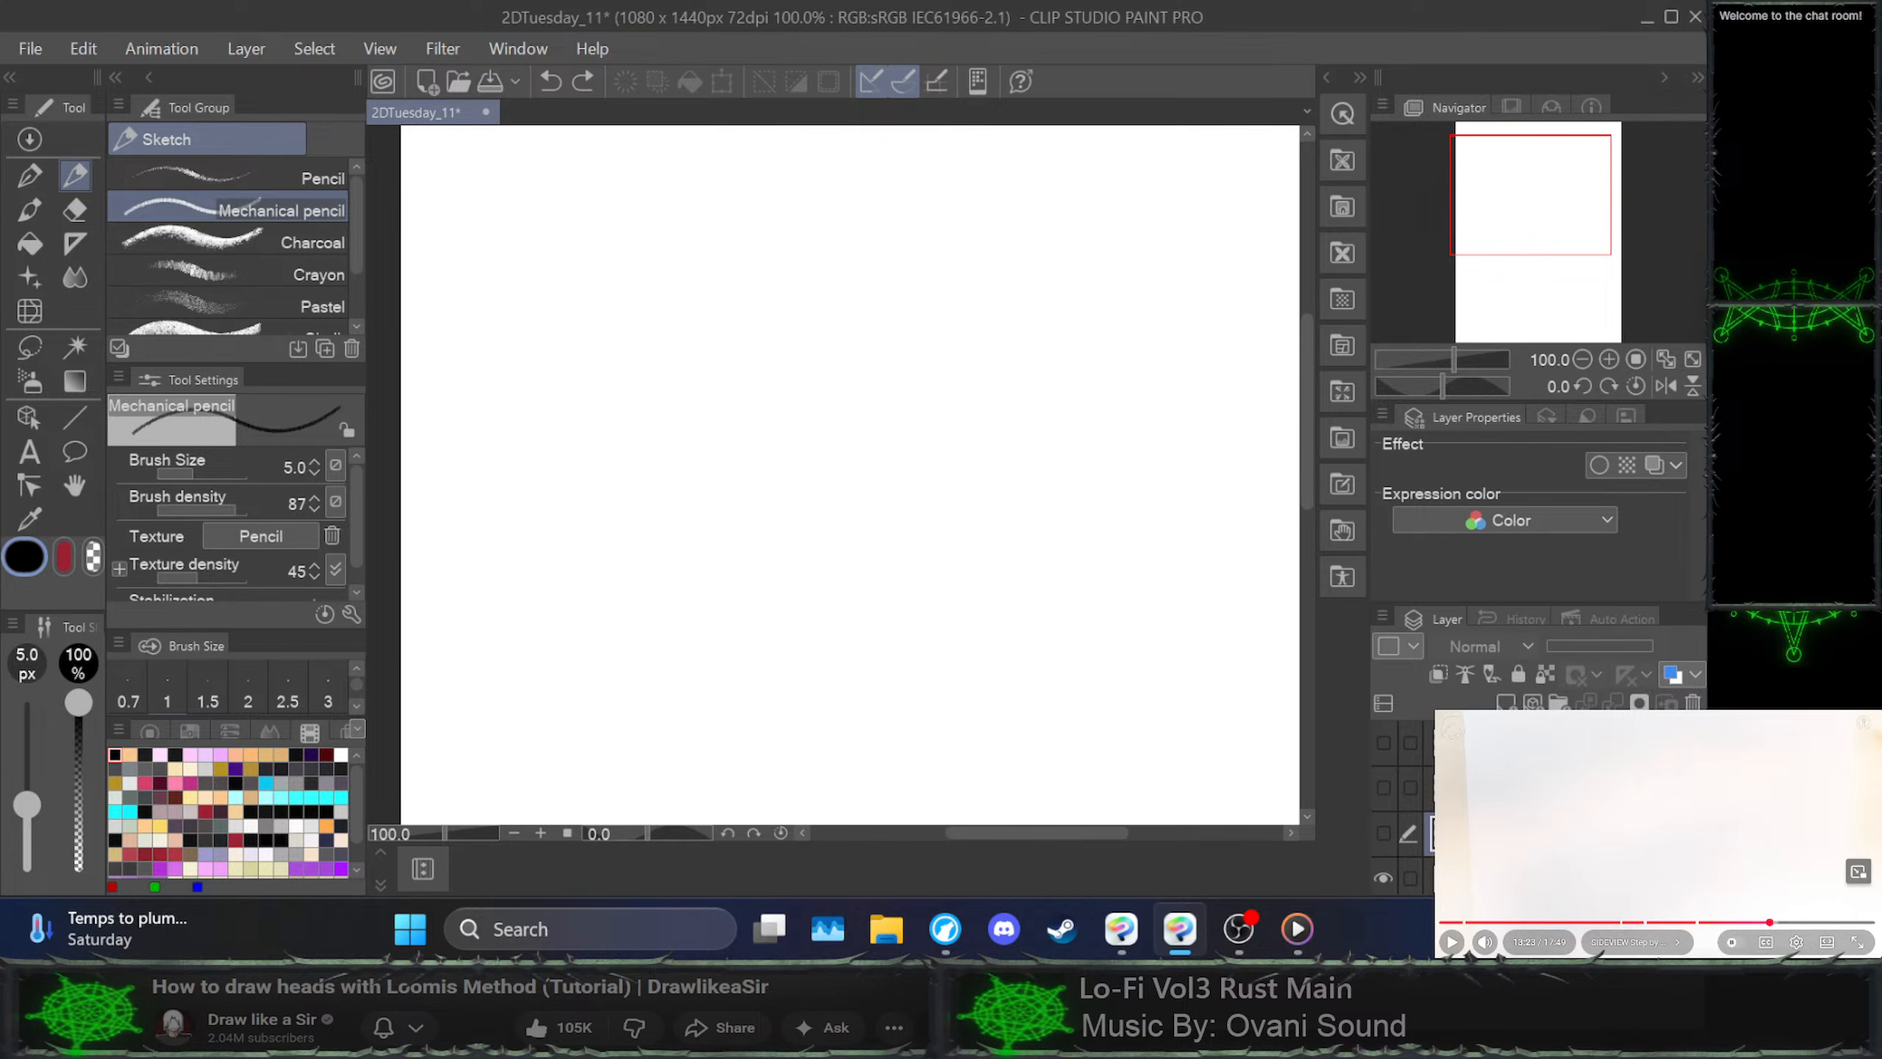
# Play the reference video, rewinding slightly to review how the next head's circle and side oval are drawn, and pause it
pyautogui.click(1657, 832)
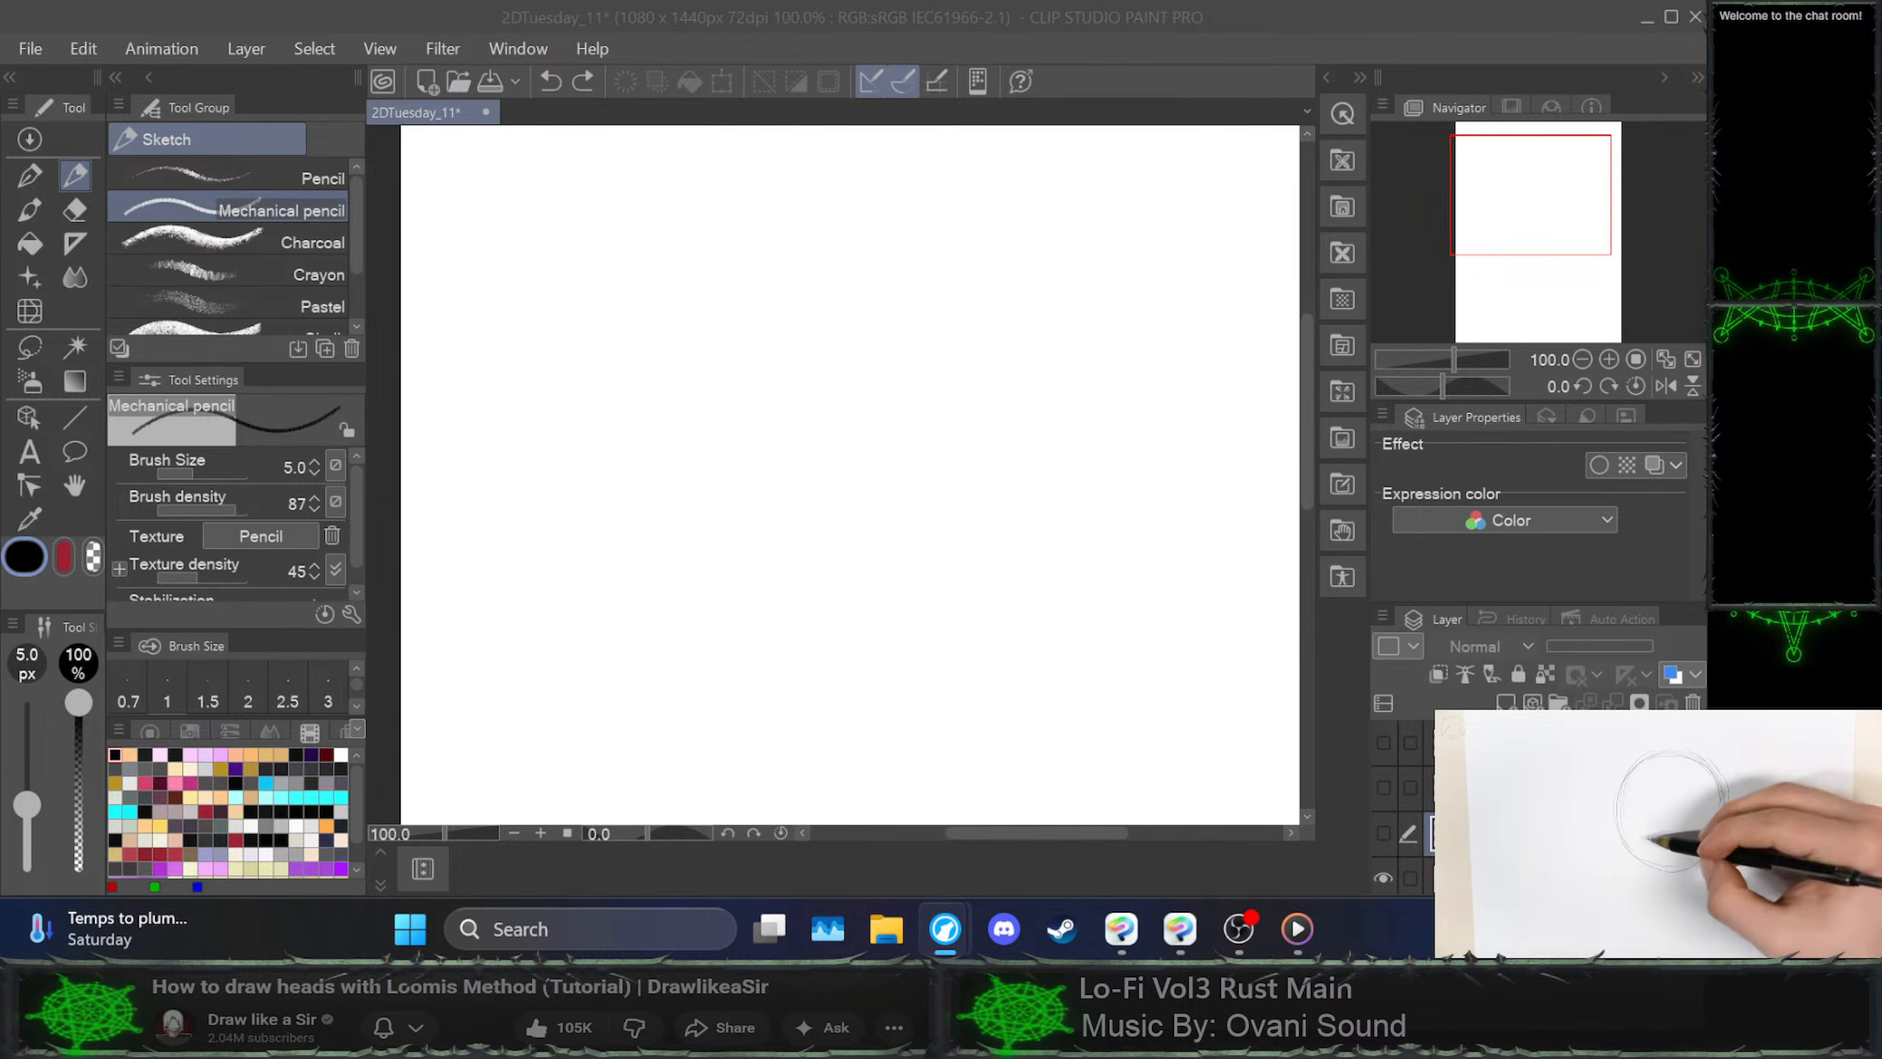
pyautogui.press('Left')
pyautogui.press('Left')
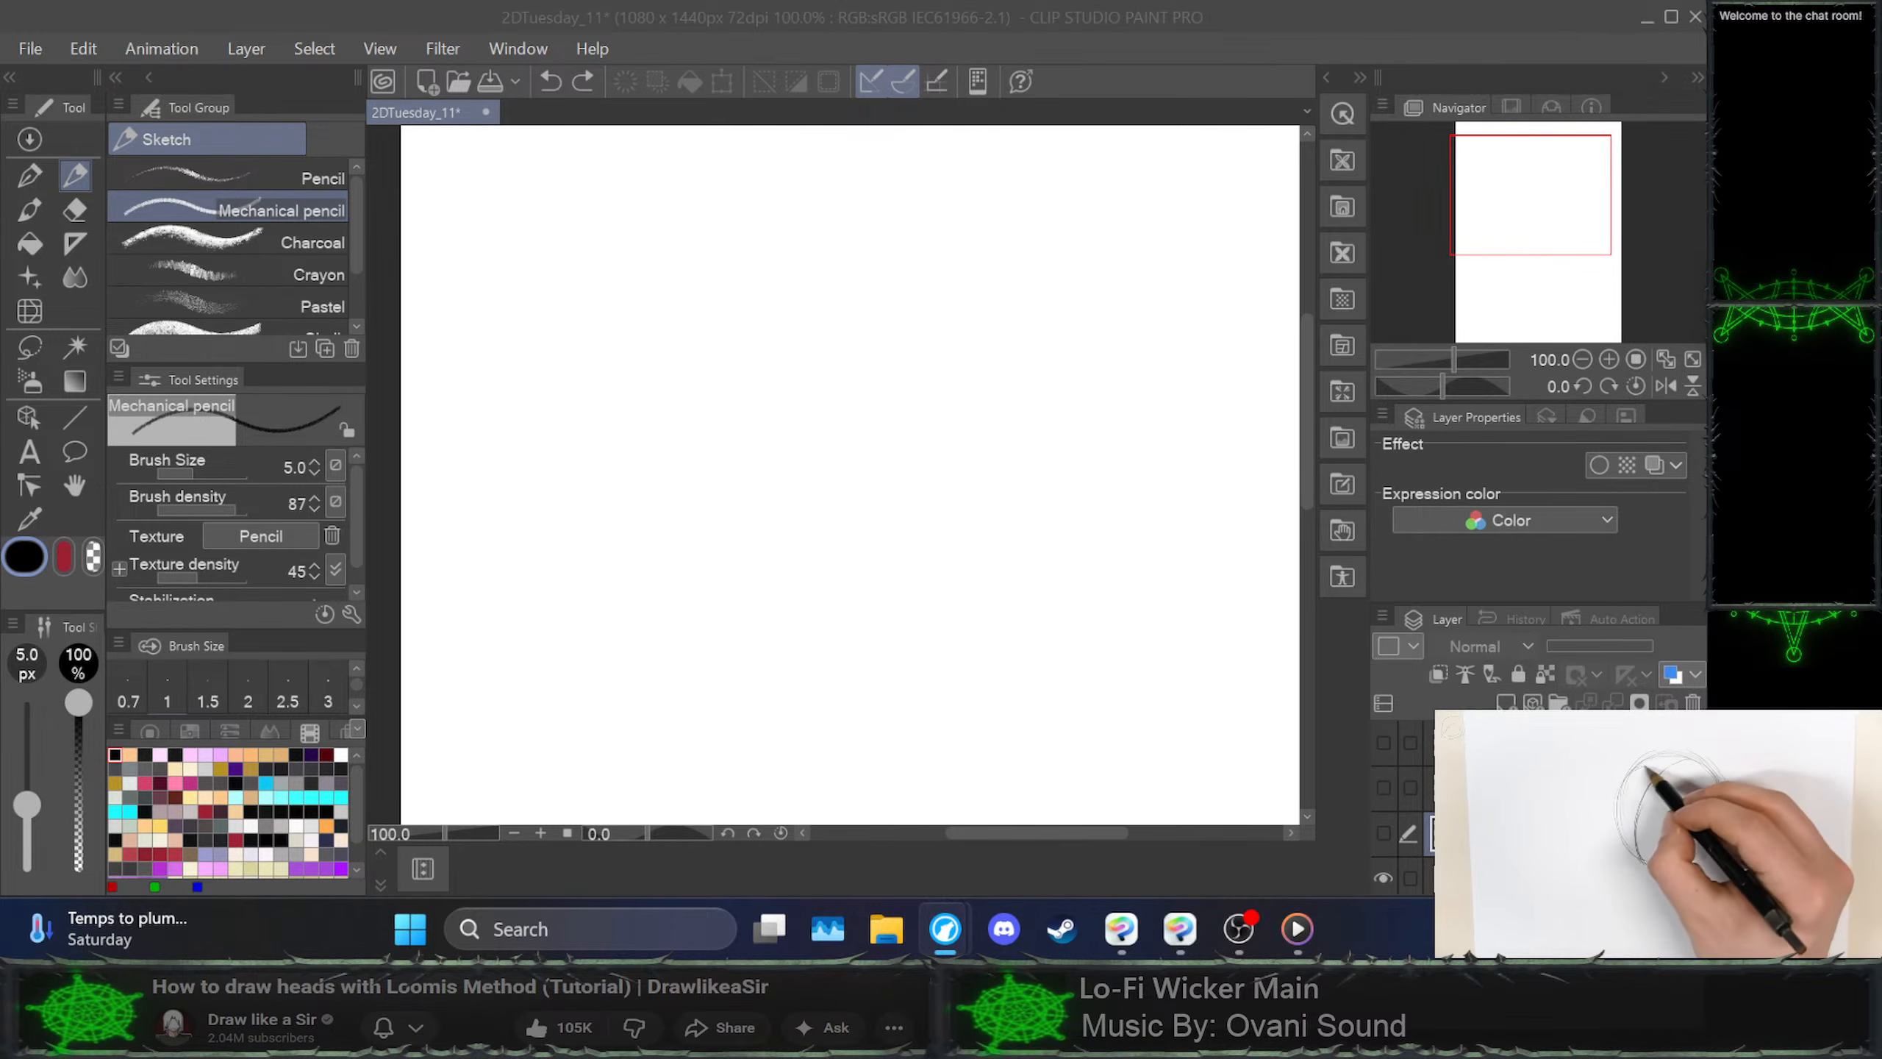
pyautogui.press('space')
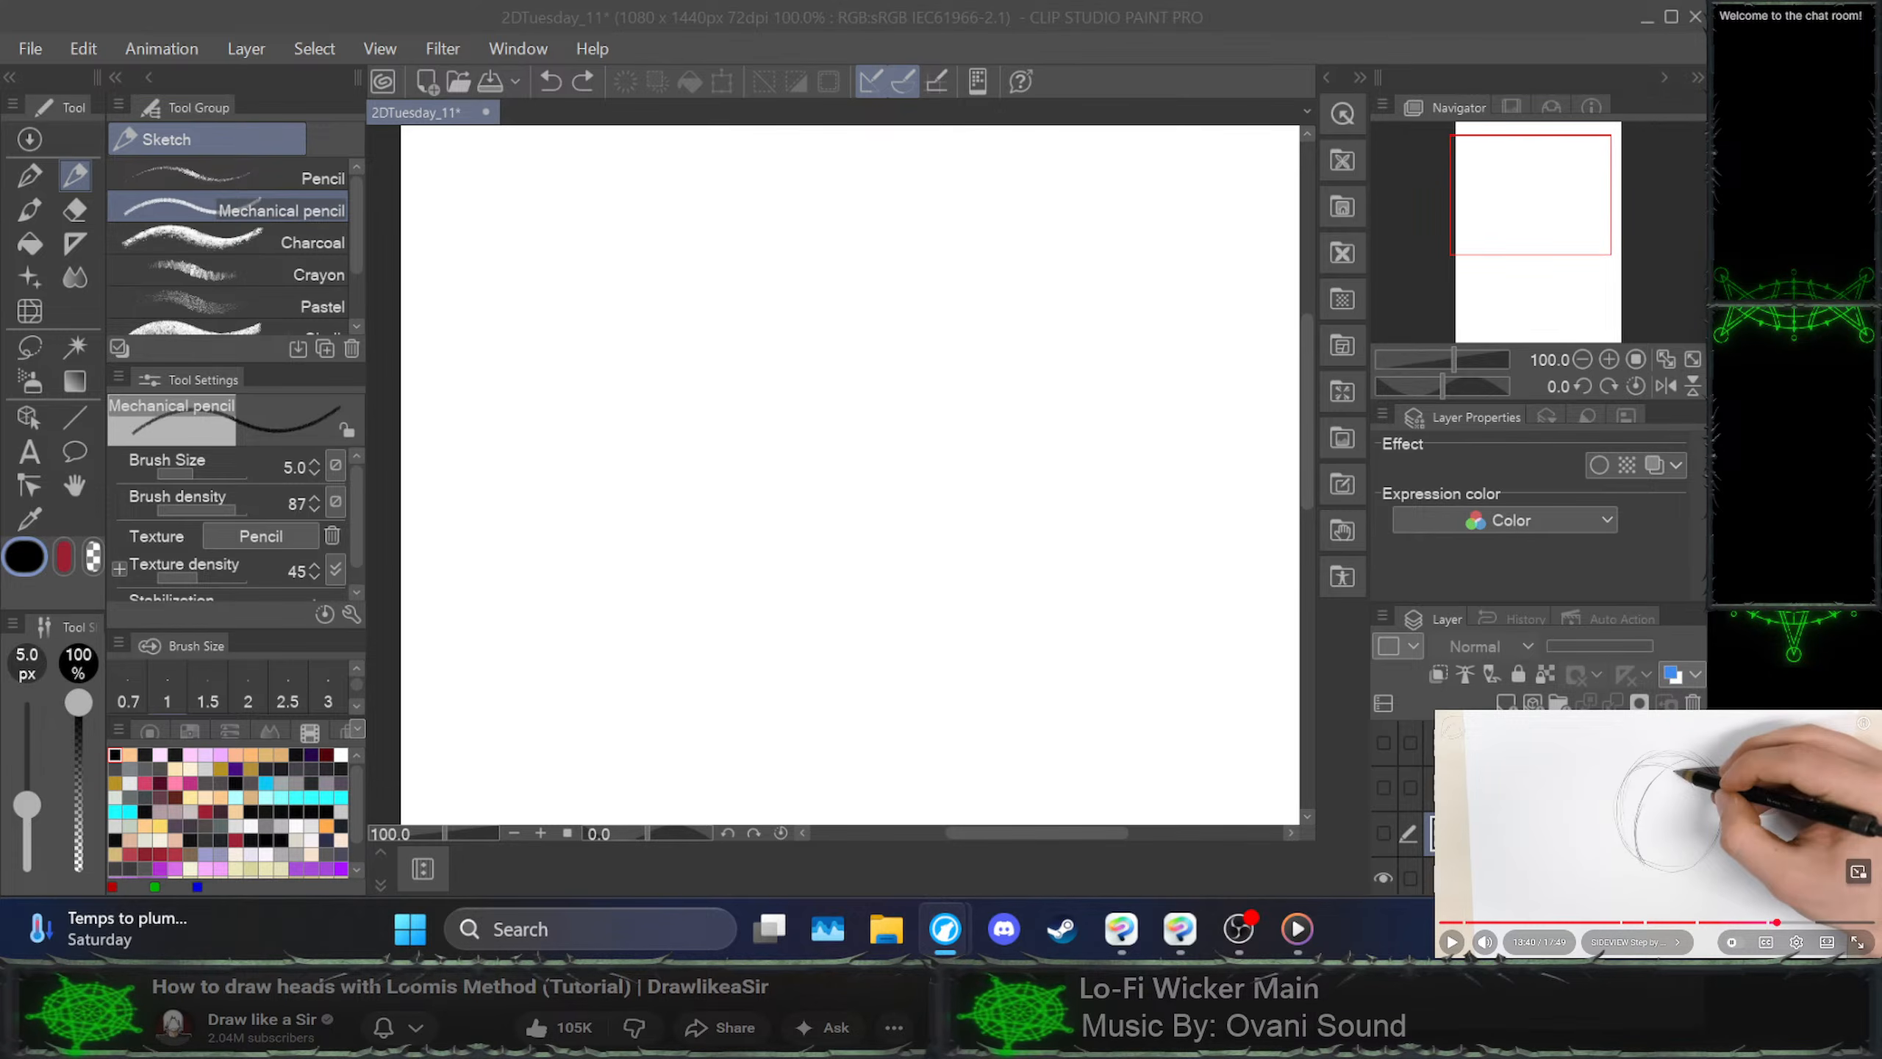
pyautogui.scroll(-2, 1657, 815)
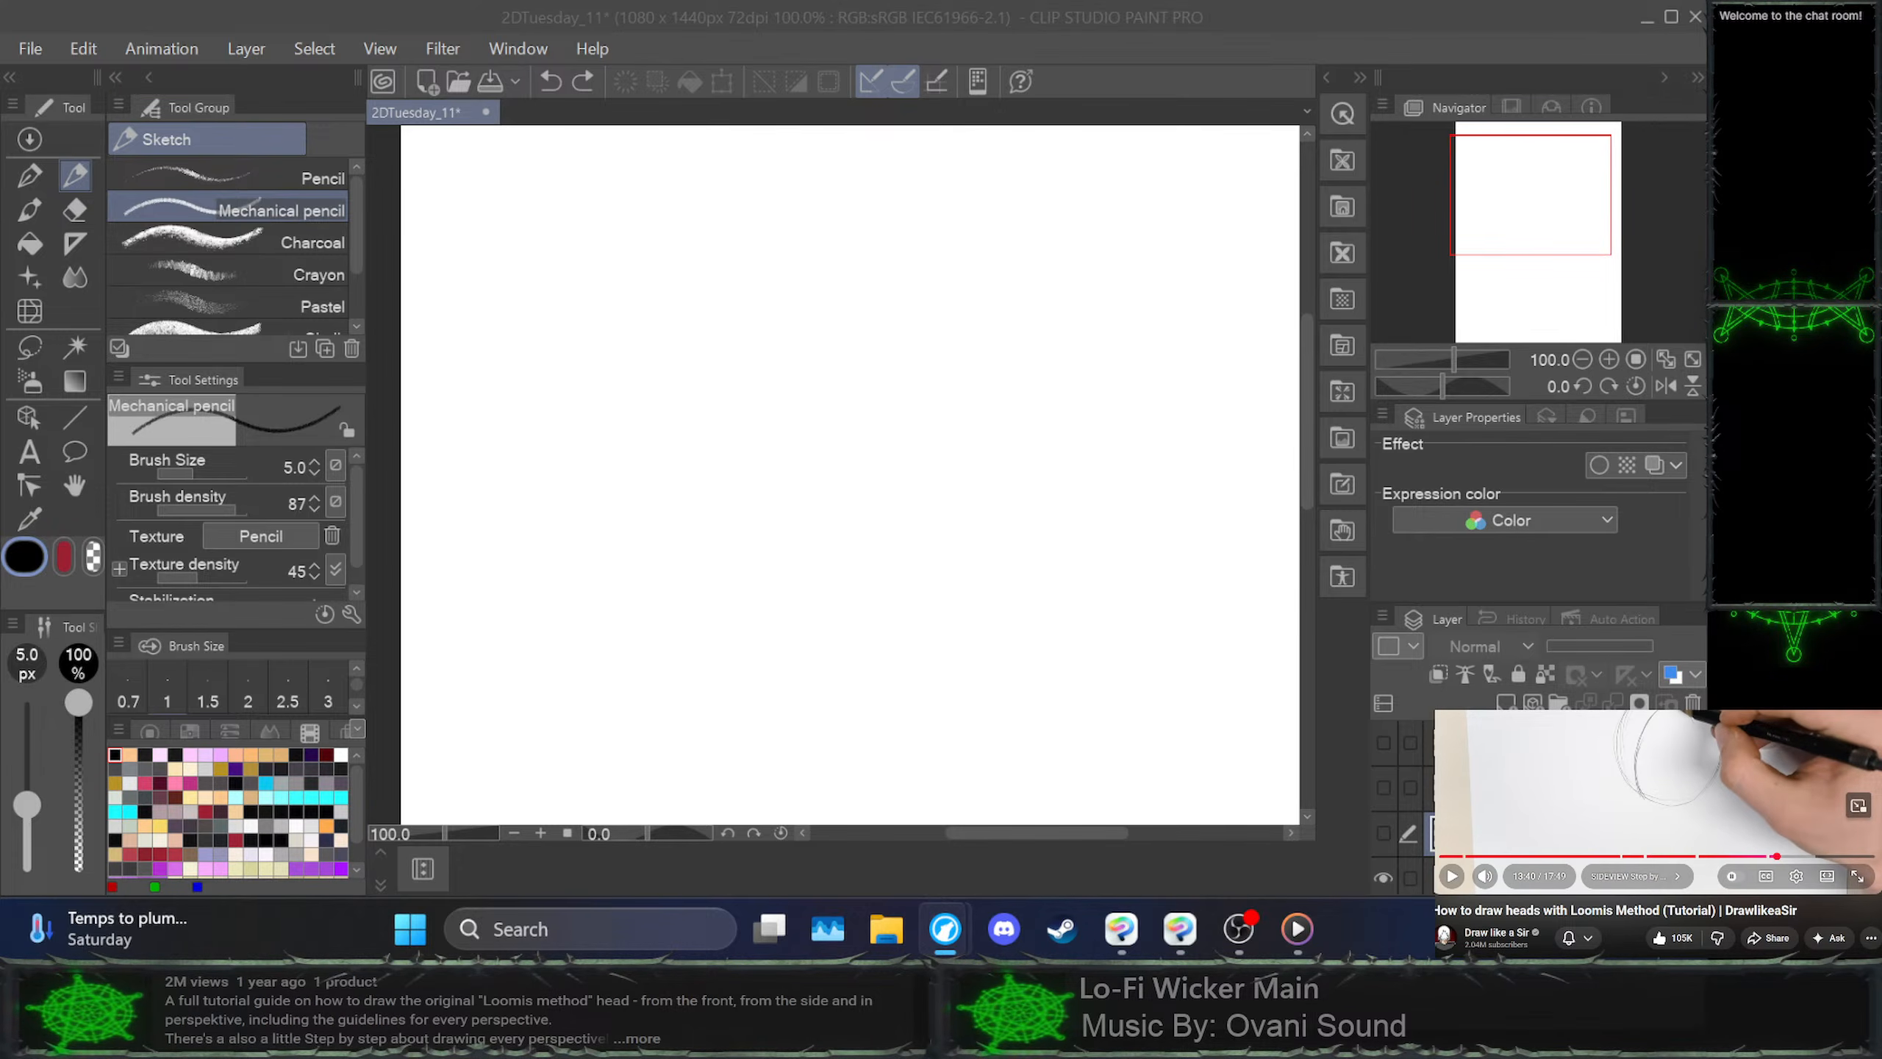
pyautogui.scroll(2, 1657, 816)
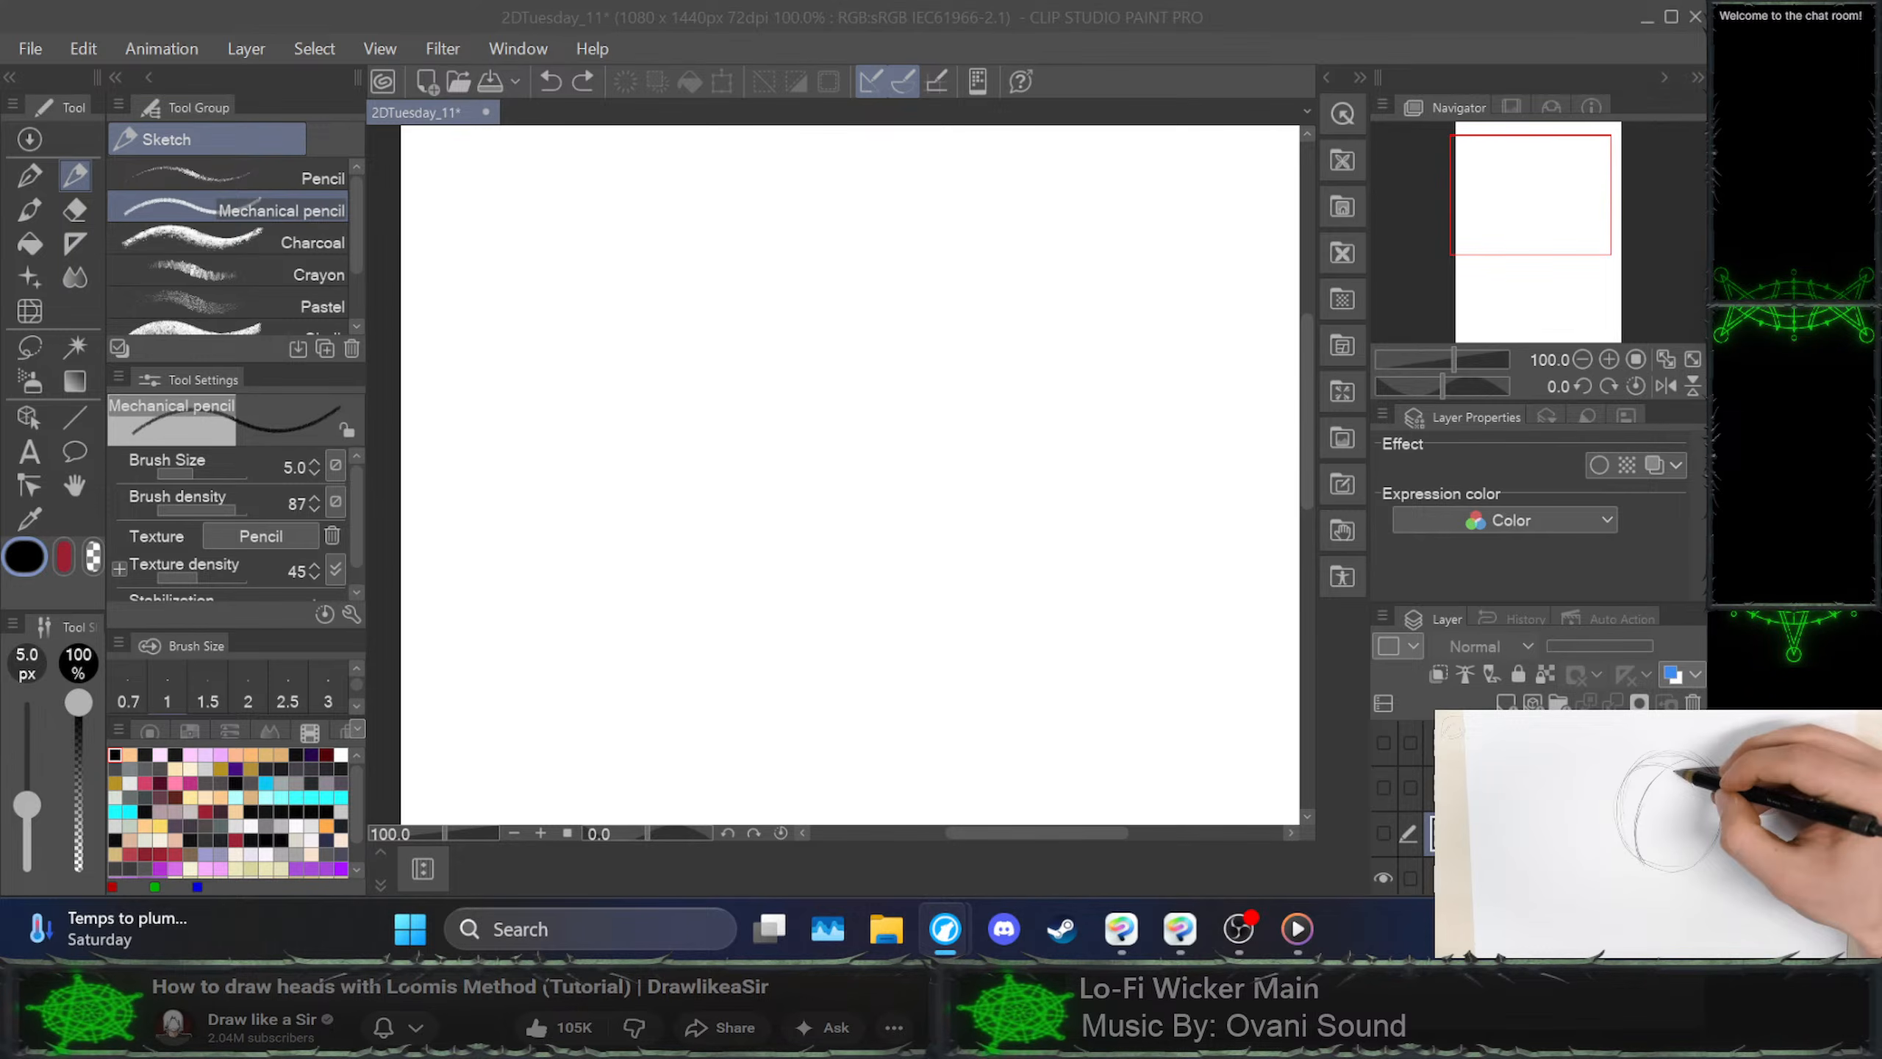
pyautogui.press('space')
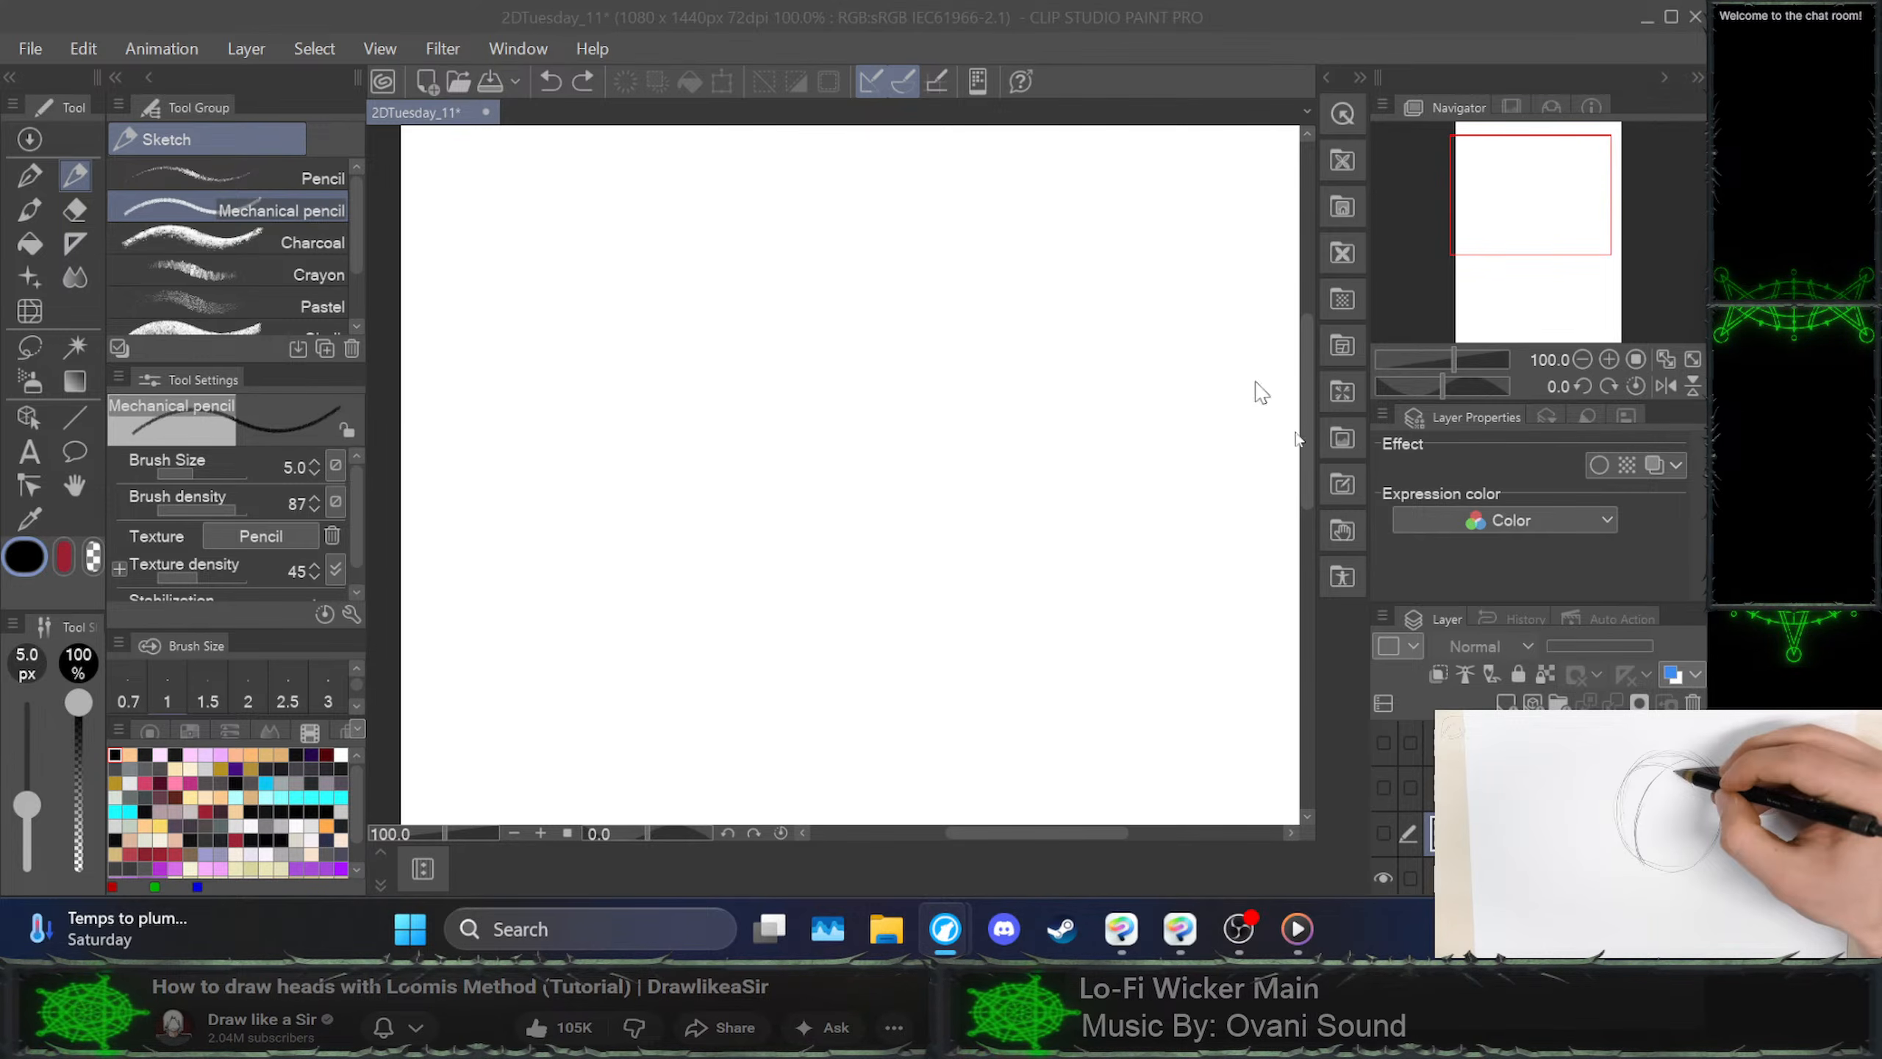
# Add a new raster layer above the side-view head layer
pyautogui.click(1505, 703)
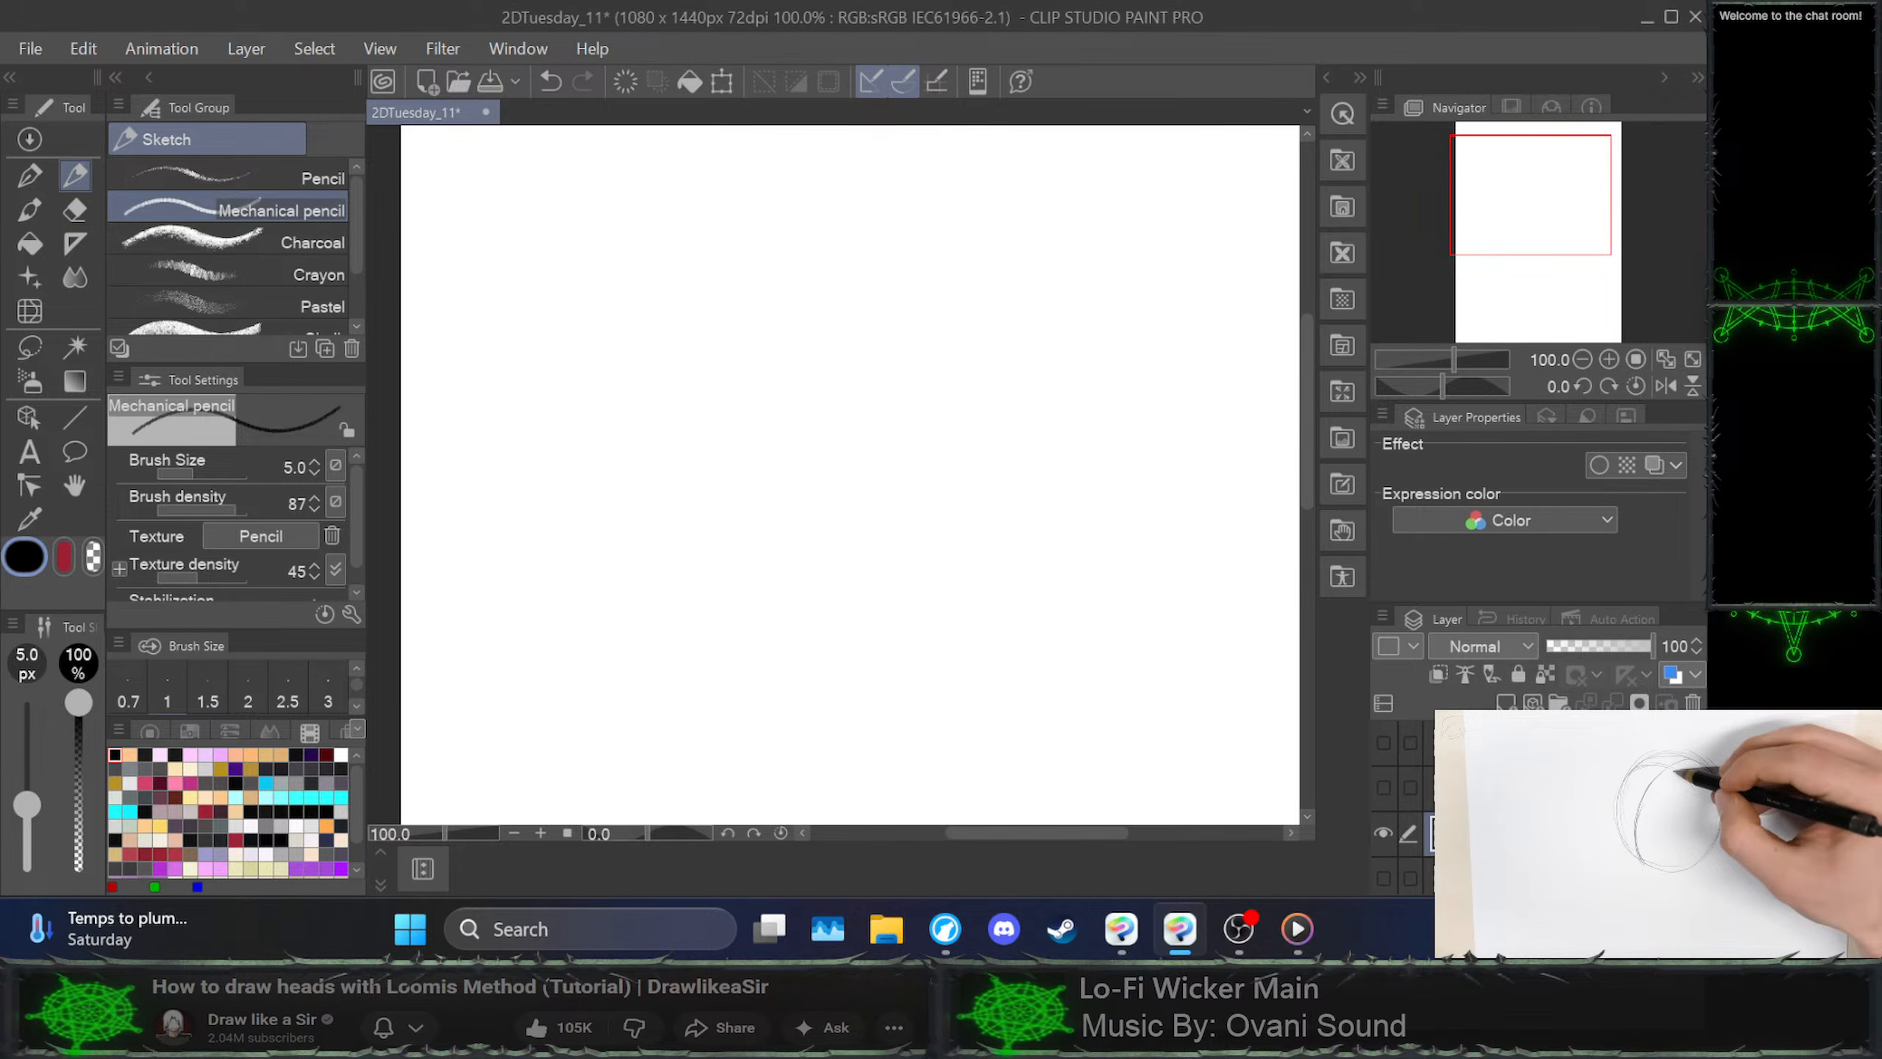
# Sketch a trial head circle with two crossing curved contour lines inside it
pyautogui.hotkey('ctrl', 'z')
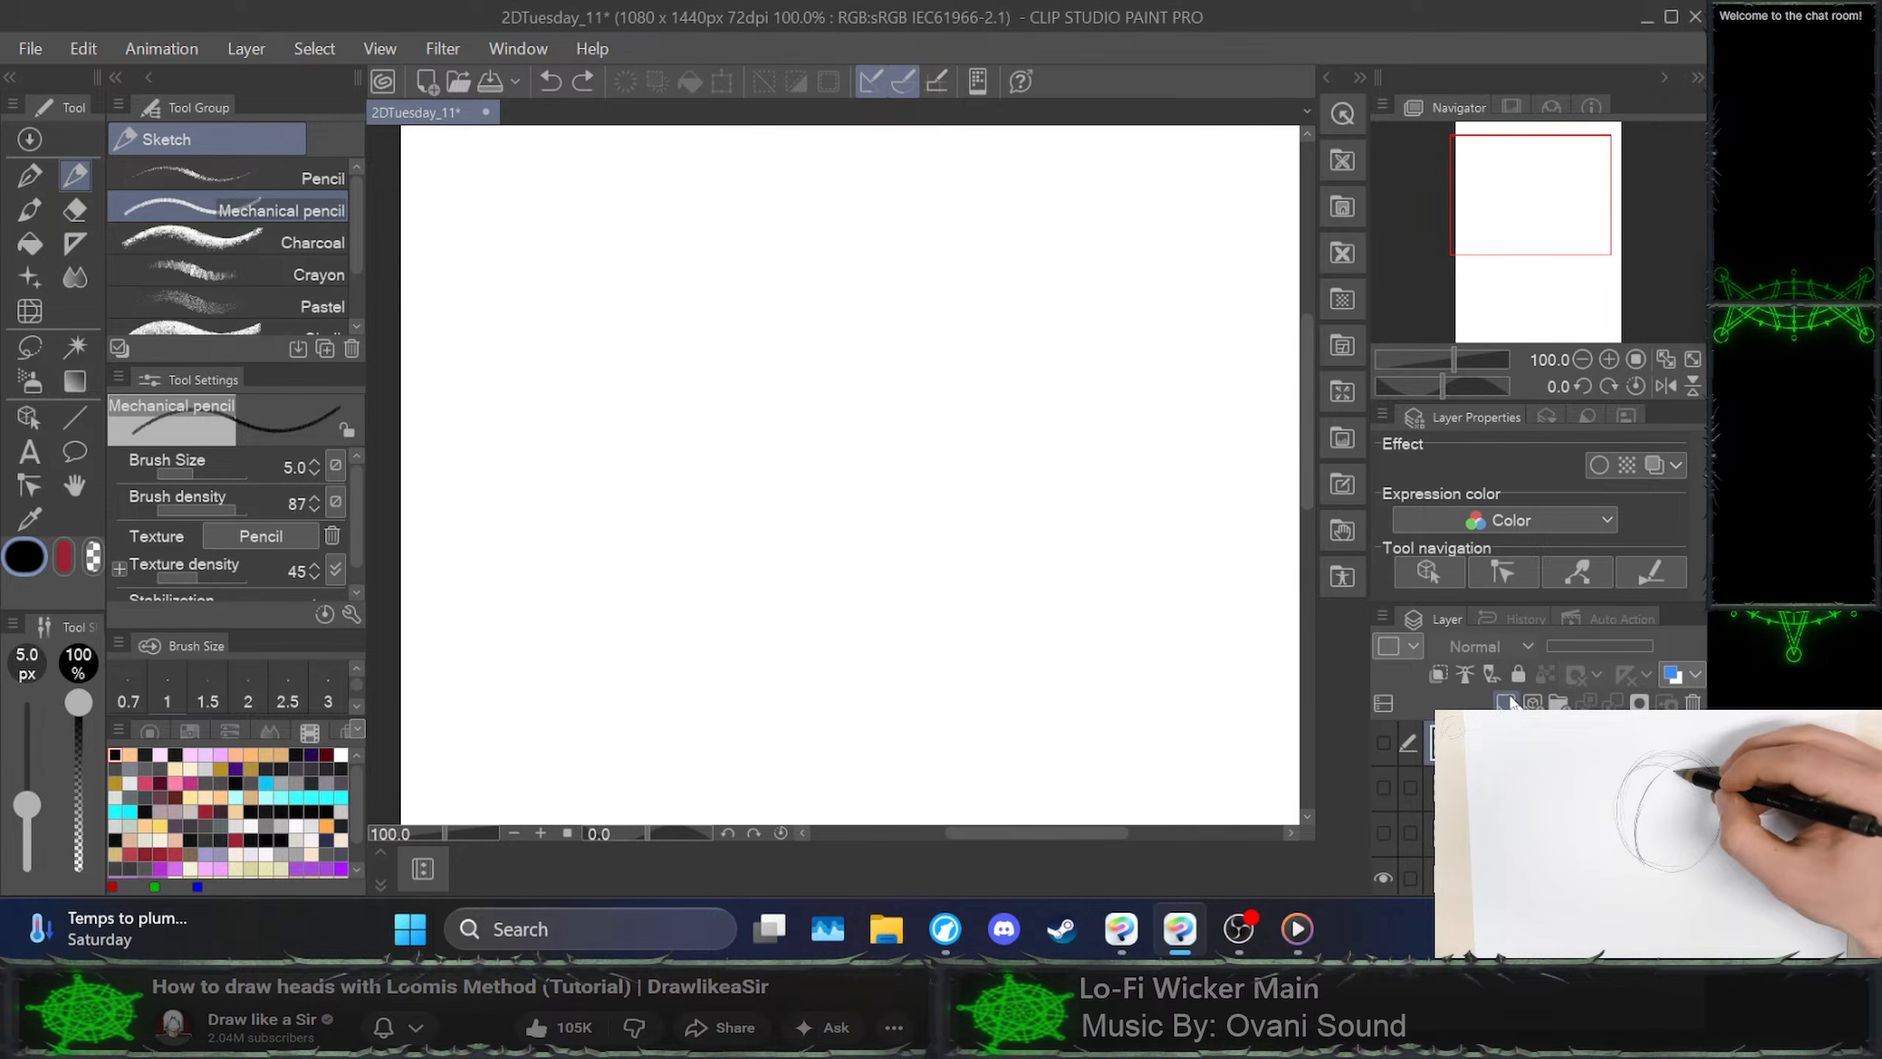
pyautogui.hotkey('ctrl', 'y')
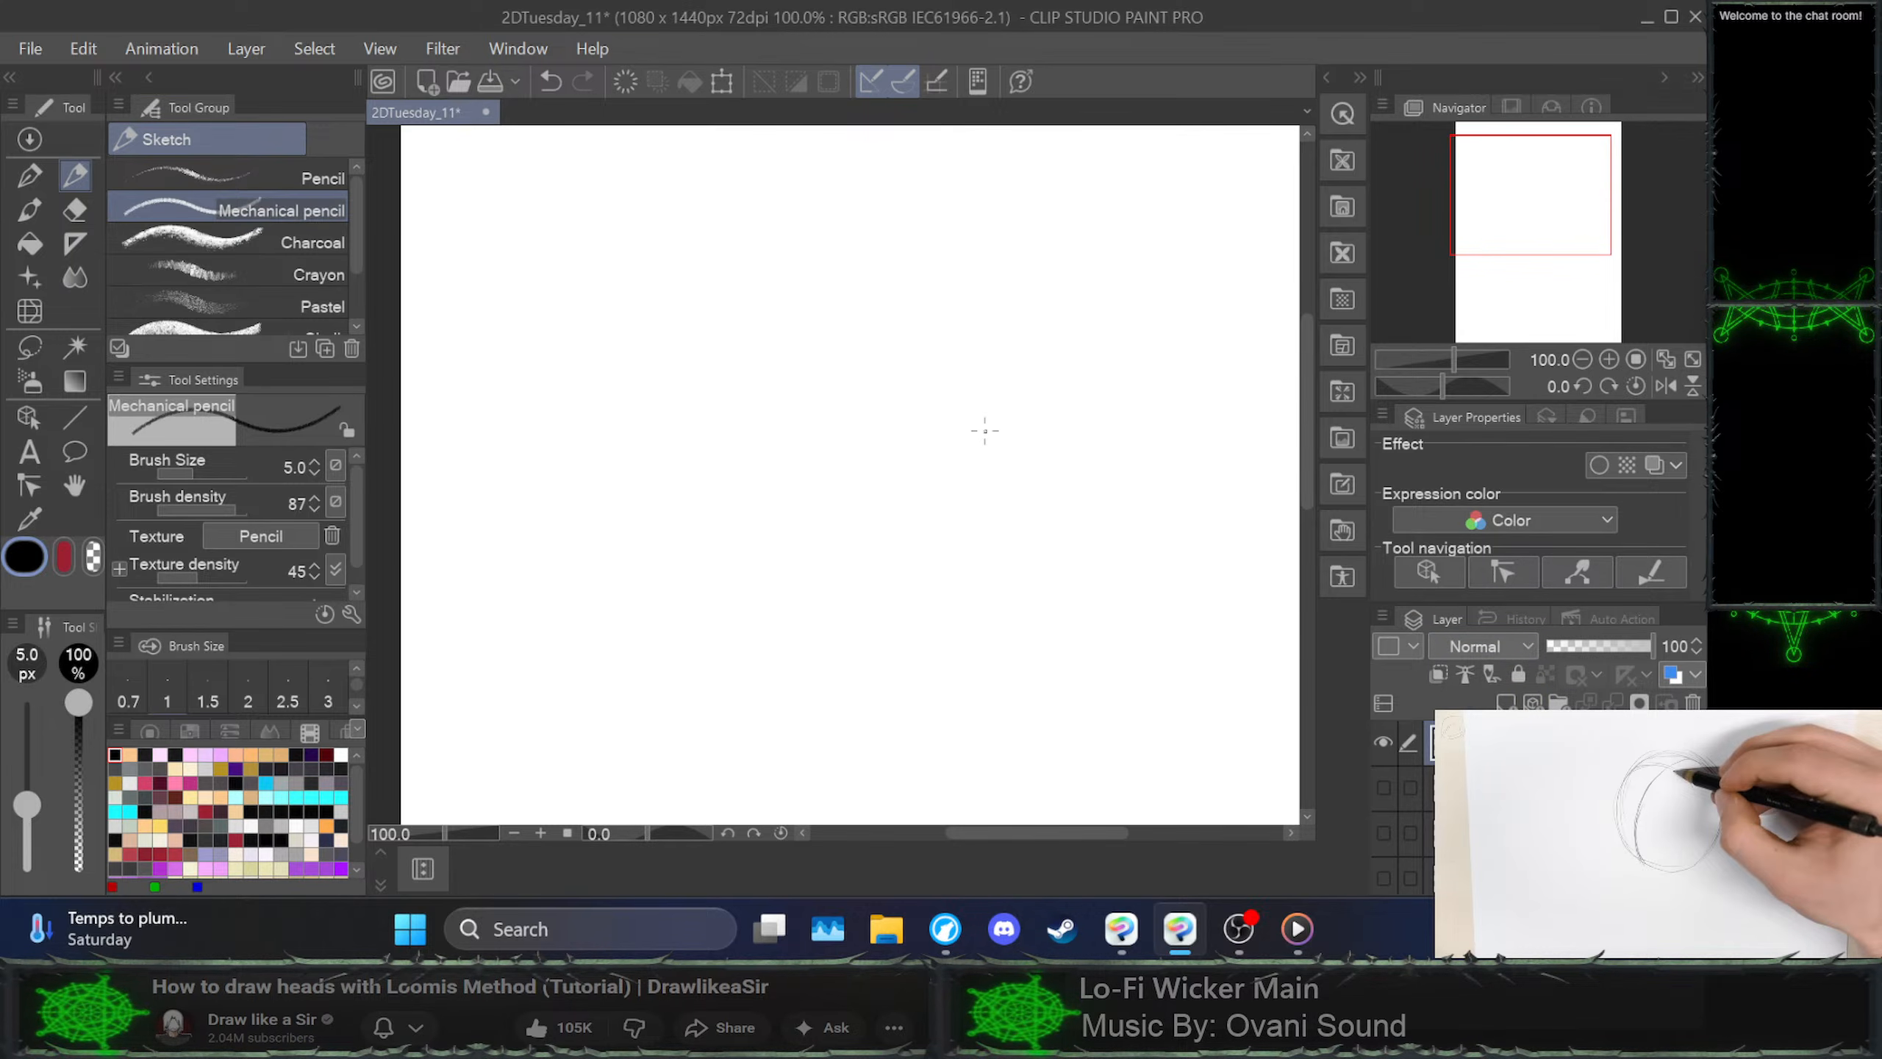
pyautogui.moveTo(889, 219)
pyautogui.mouseDown()
pyautogui.moveTo(721, 316)
pyautogui.moveTo(839, 464)
pyautogui.moveTo(988, 293)
pyautogui.moveTo(865, 230)
pyautogui.moveTo(816, 339)
pyautogui.moveTo(812, 437)
pyautogui.mouseUp()
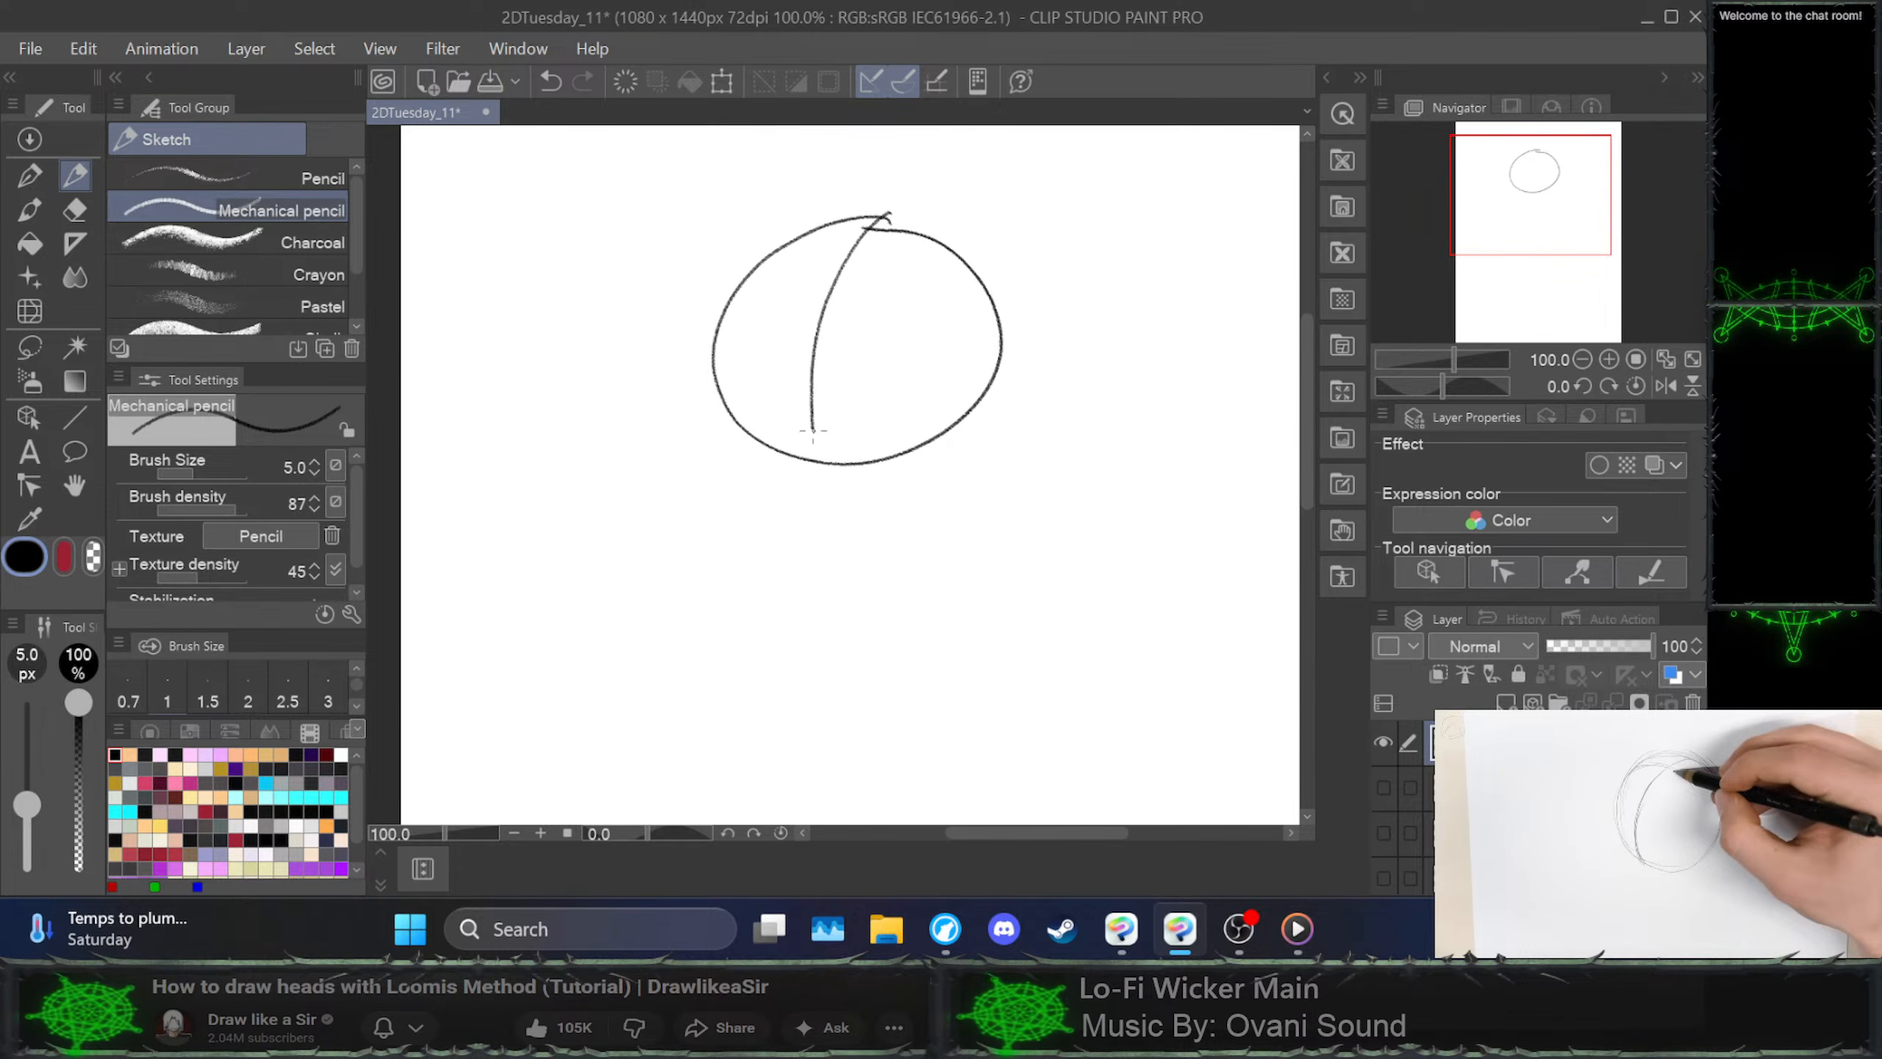
pyautogui.hotkey('ctrl', 'z')
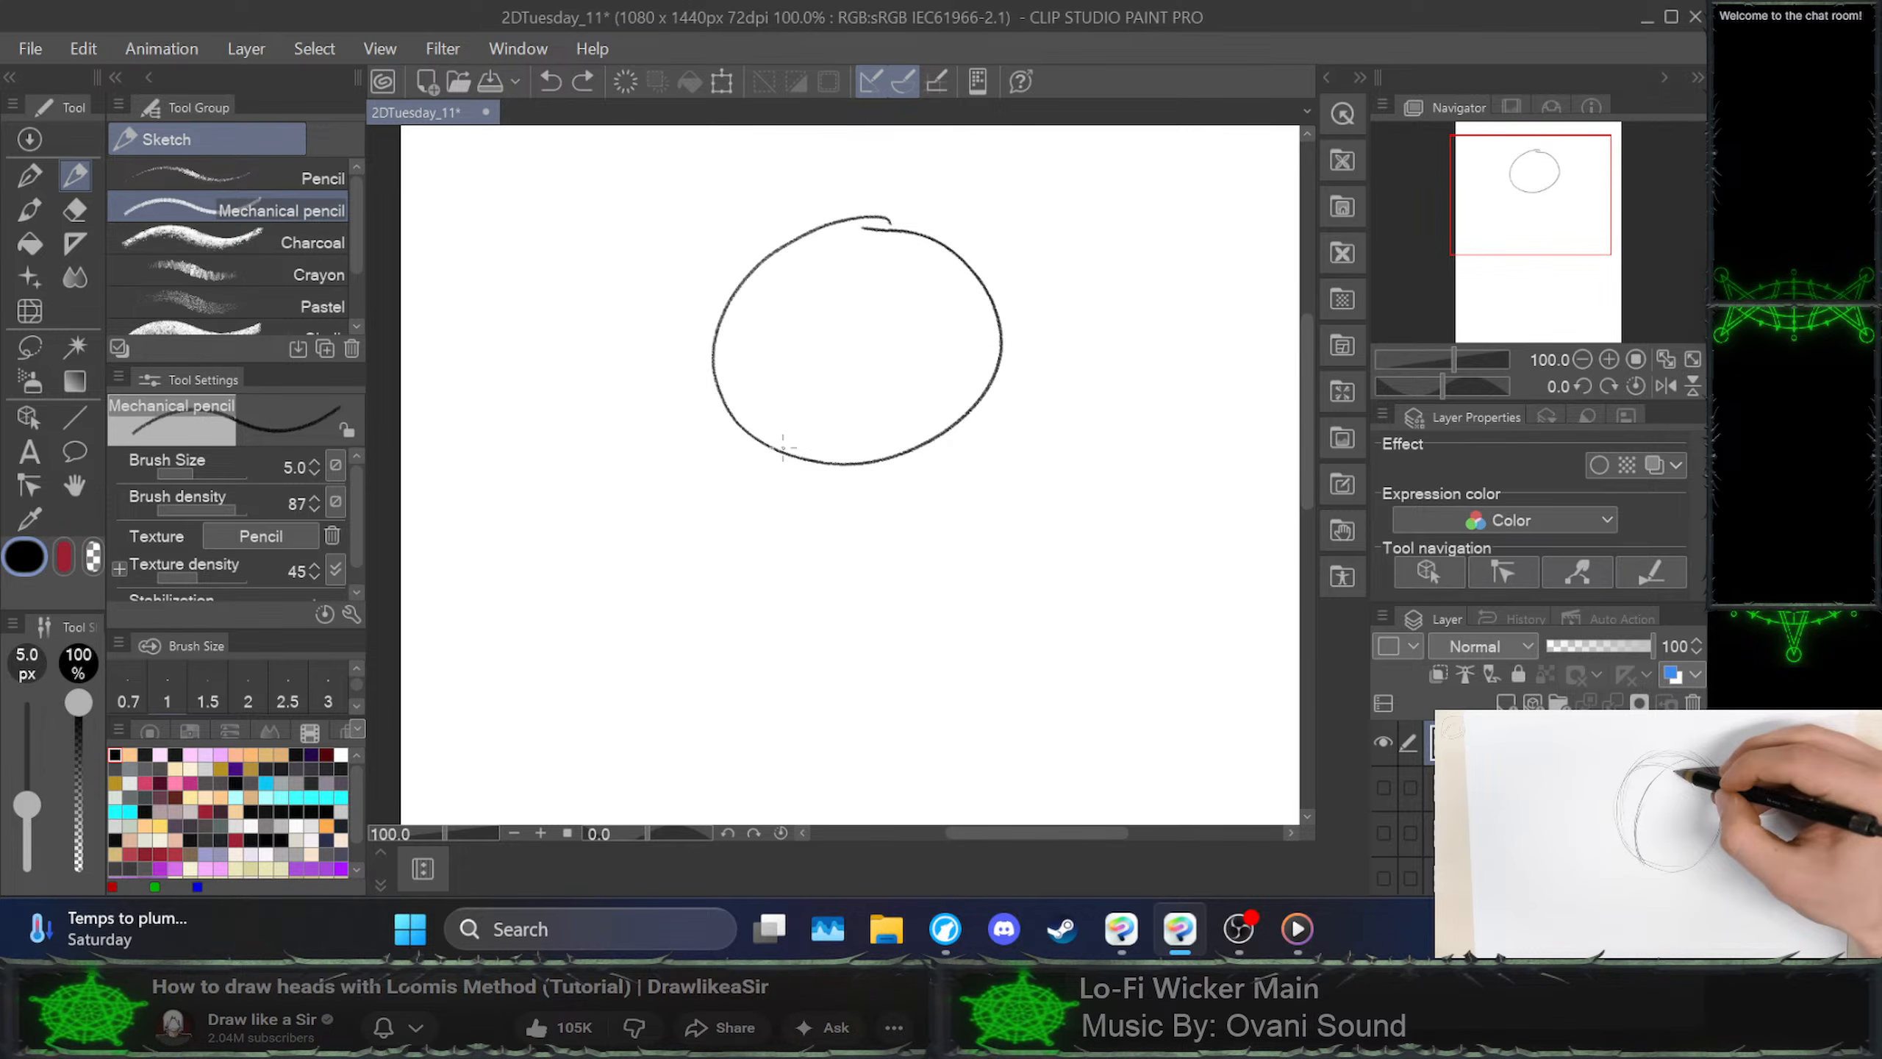
pyautogui.moveTo(788, 450)
pyautogui.mouseDown()
pyautogui.moveTo(810, 317)
pyautogui.moveTo(892, 217)
pyautogui.mouseUp()
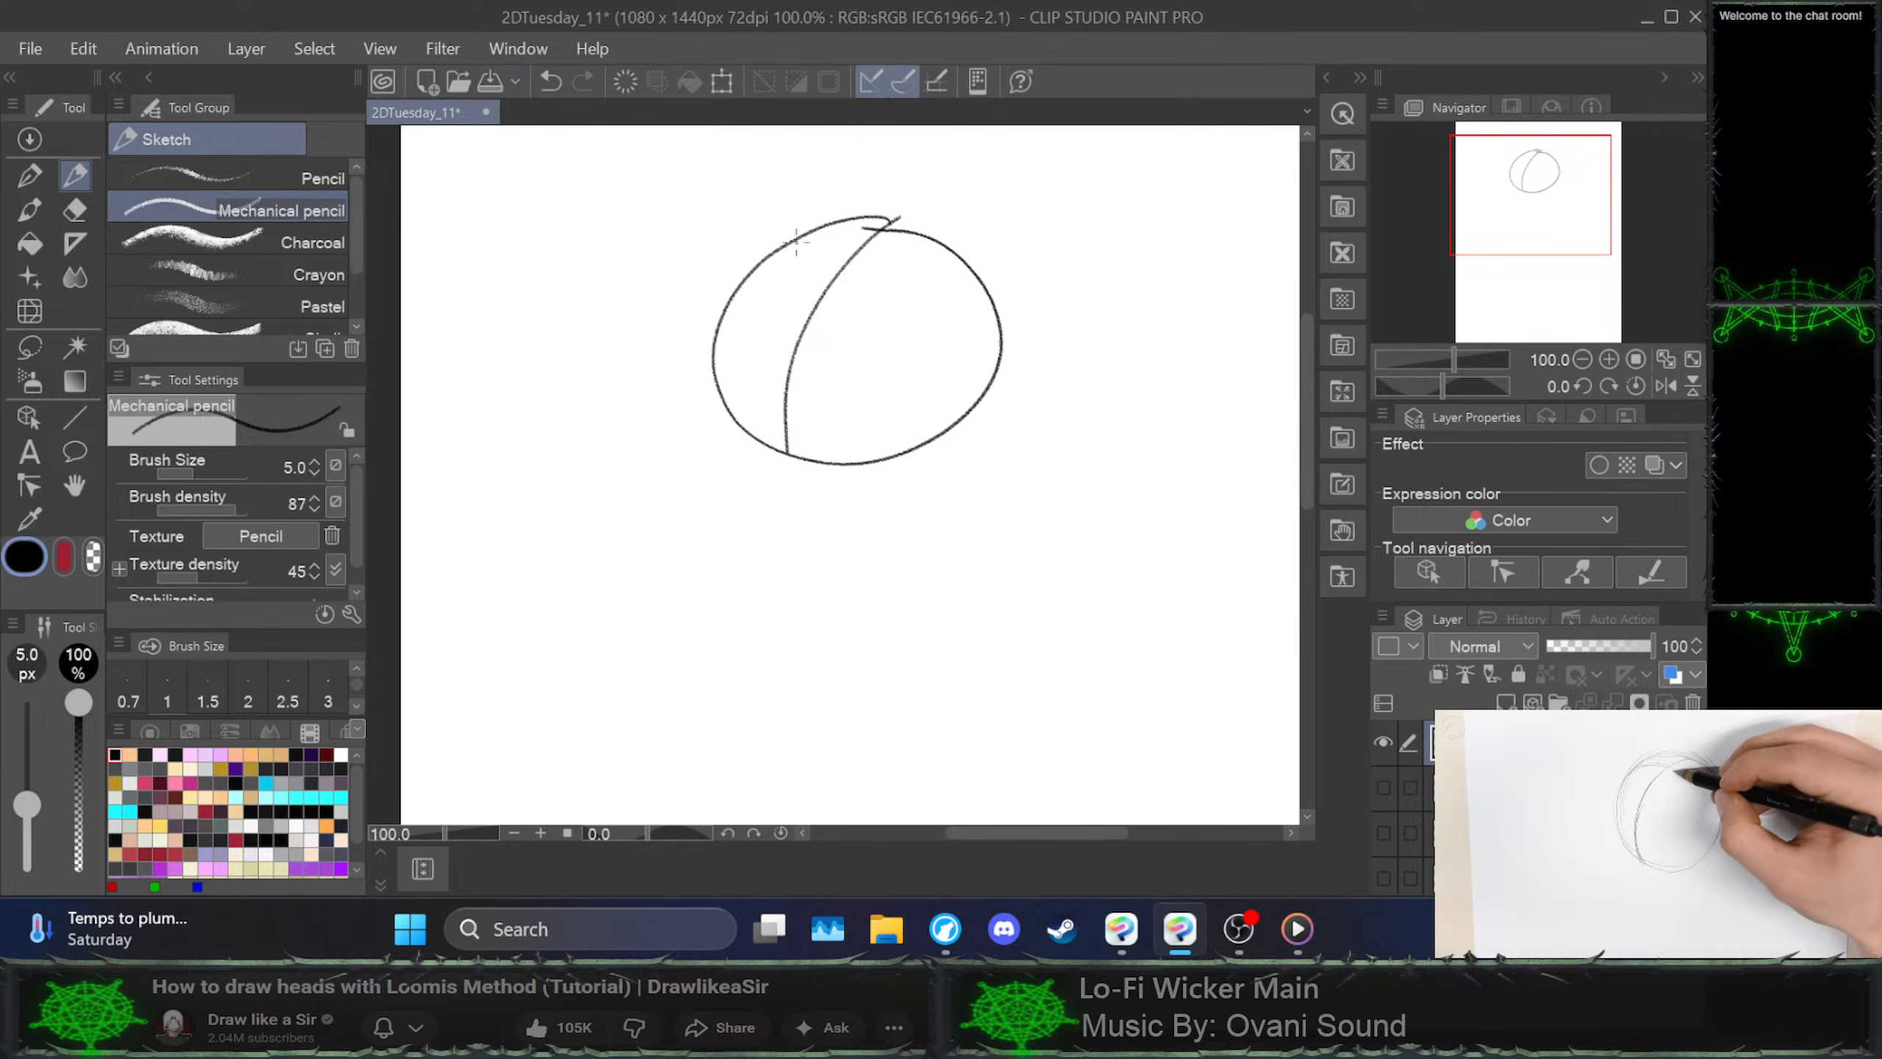
pyautogui.moveTo(792, 237)
pyautogui.mouseDown()
pyautogui.moveTo(848, 263)
pyautogui.moveTo(910, 357)
pyautogui.moveTo(921, 442)
pyautogui.mouseUp()
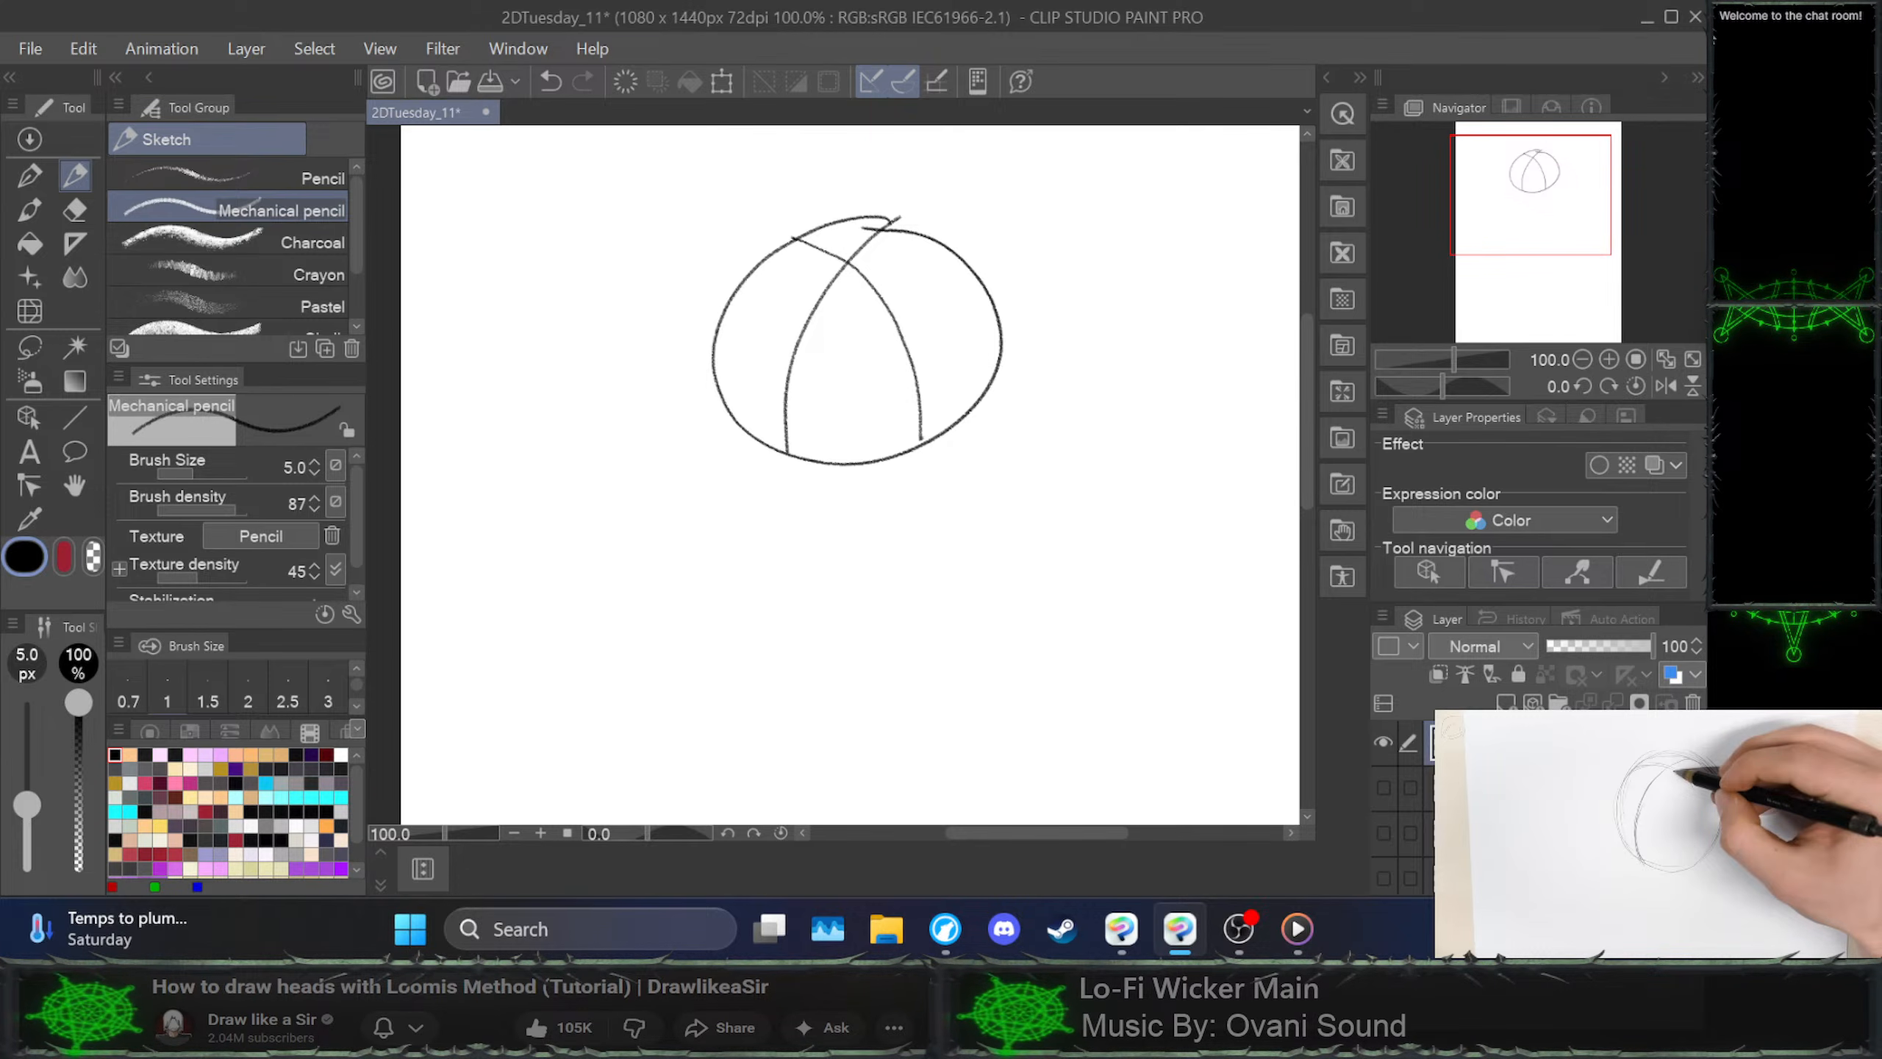
# Skim the reference video's Loomis method, disclaimer and side-view sections, ending at the start of the last drawing section
pyautogui.click(1657, 834)
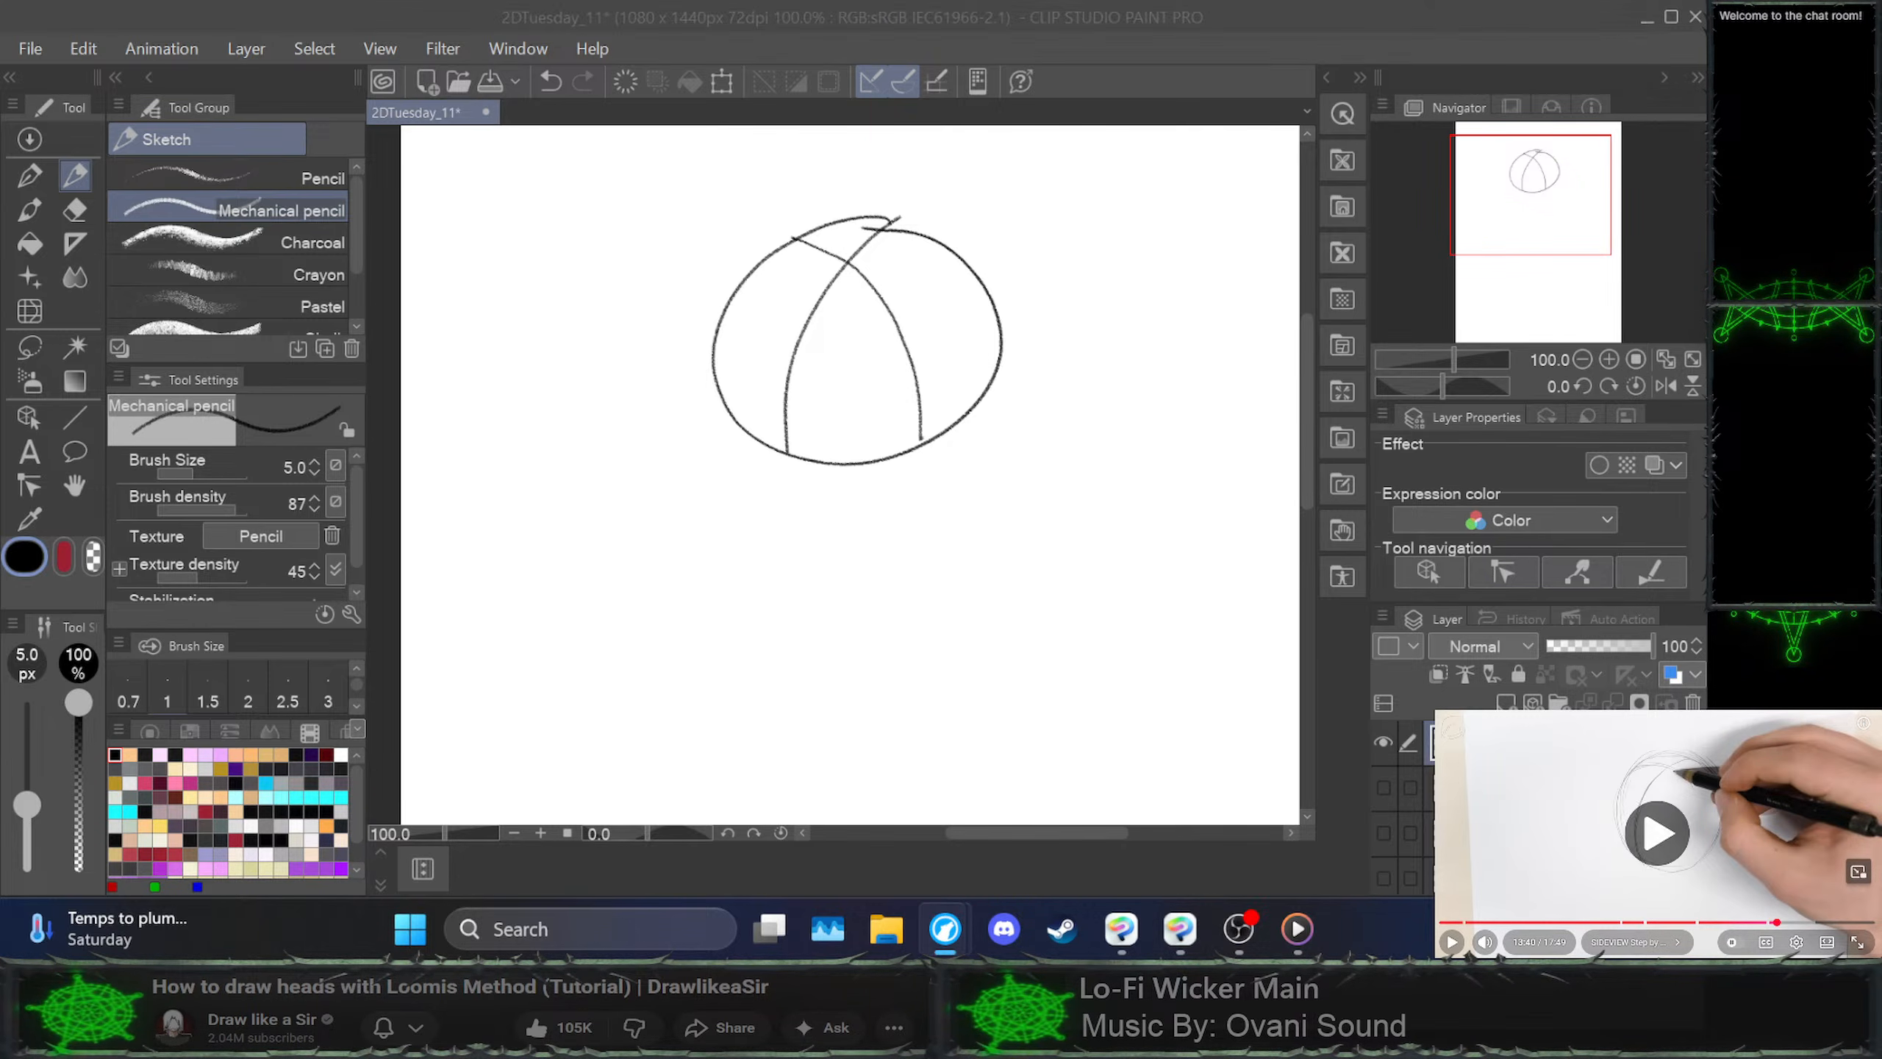
pyautogui.click(1623, 921)
pyautogui.moveTo(1622, 922); pyautogui.dragTo(1643, 921)
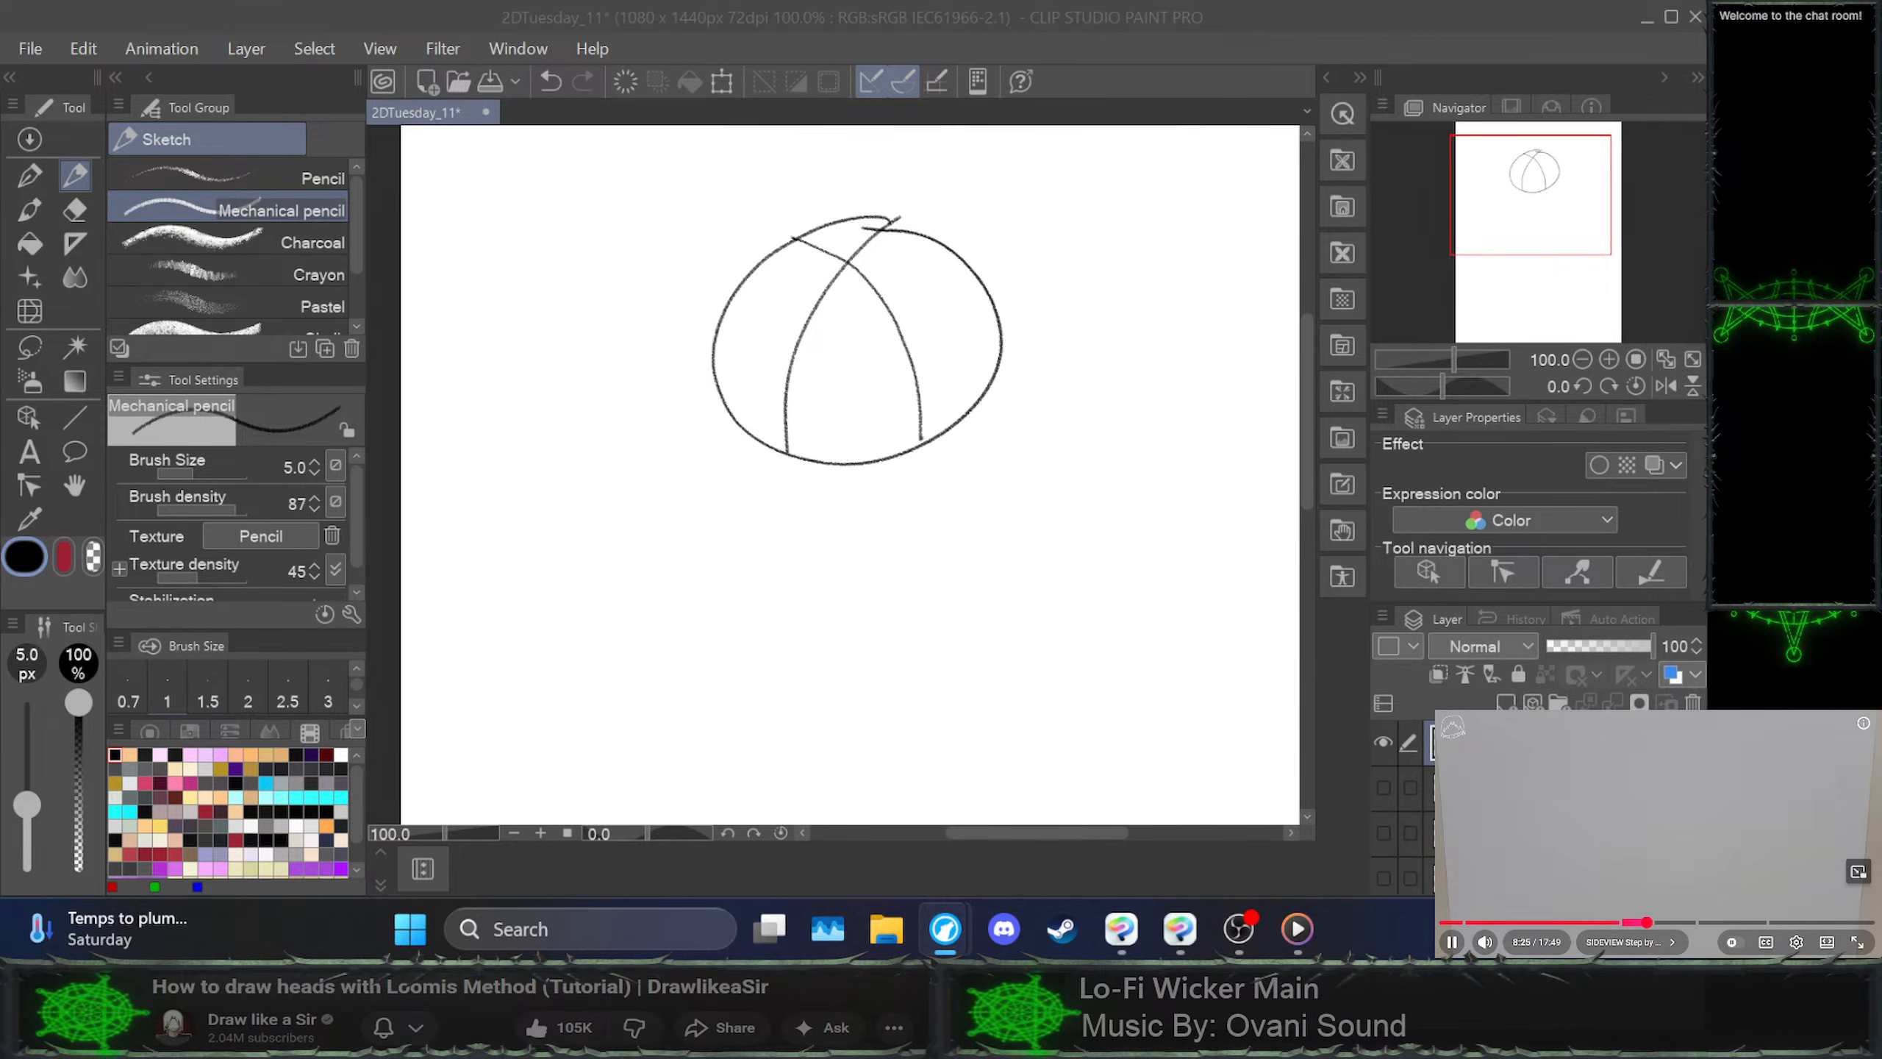
pyautogui.click(1622, 921)
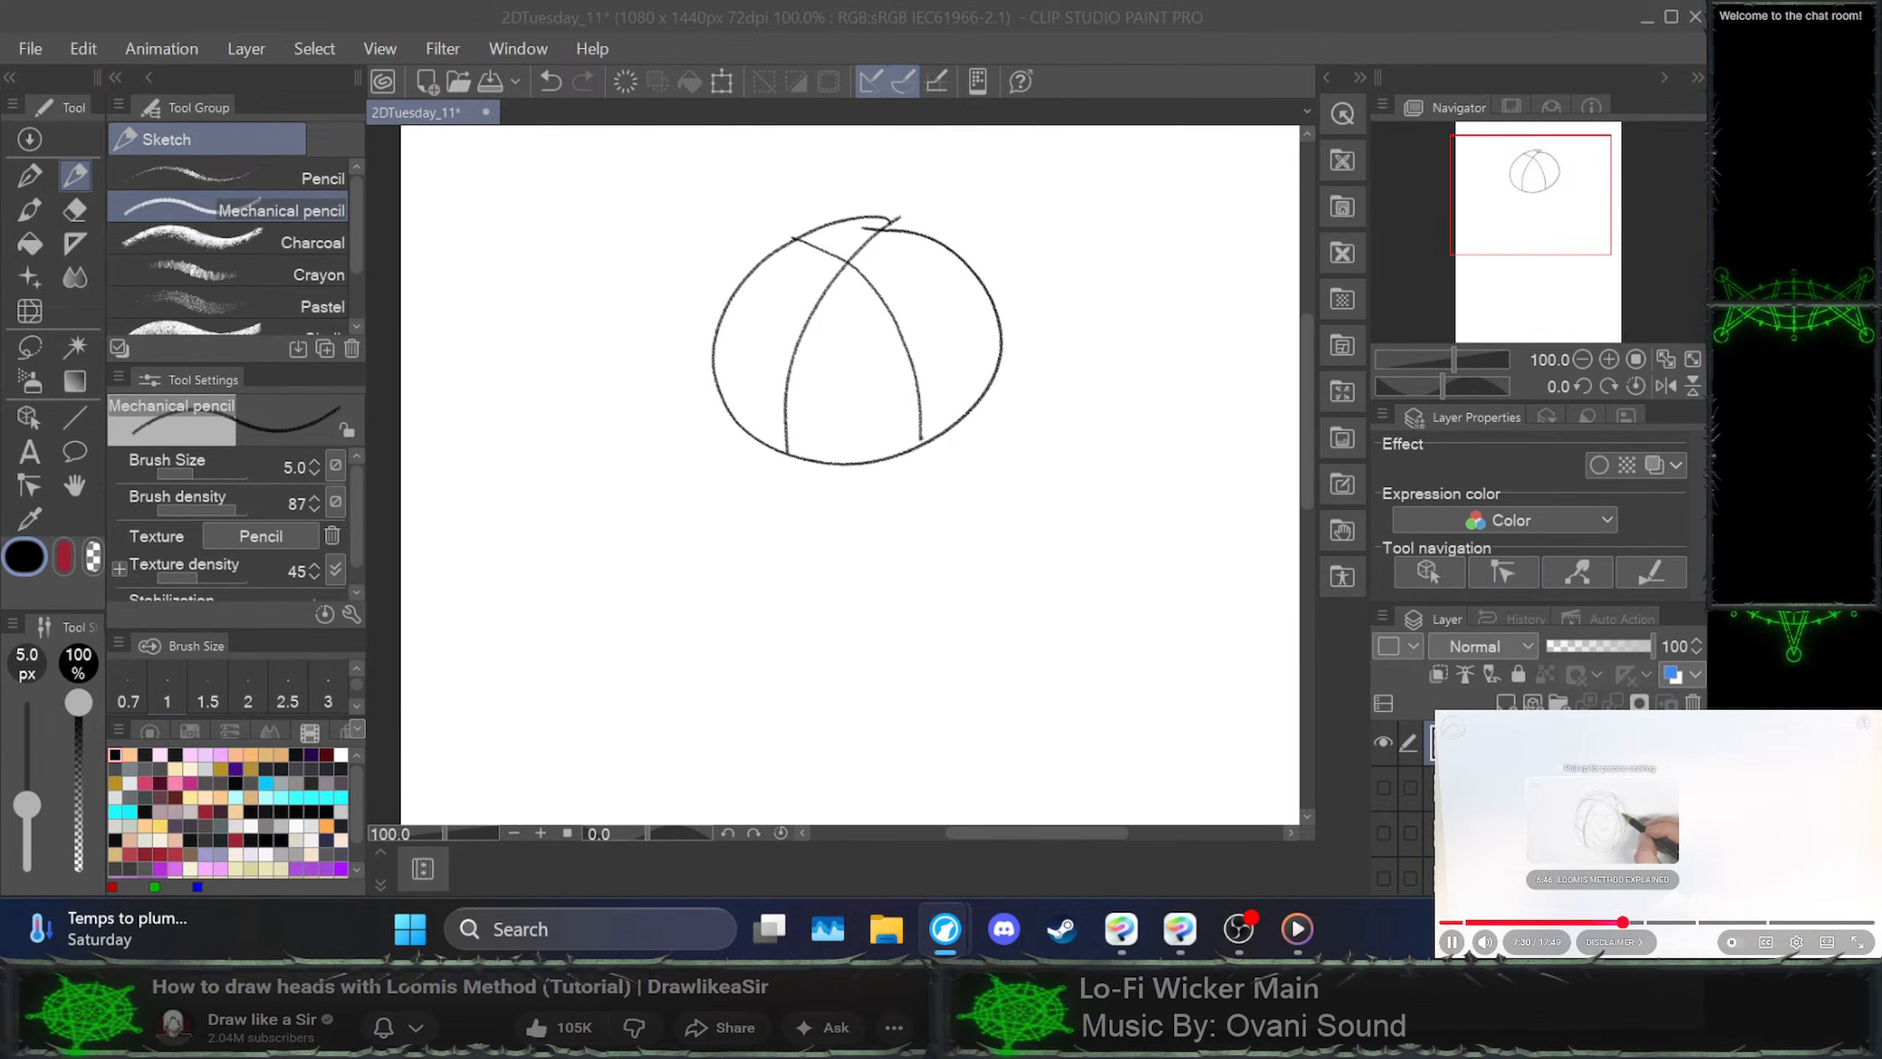
pyautogui.click(1602, 921)
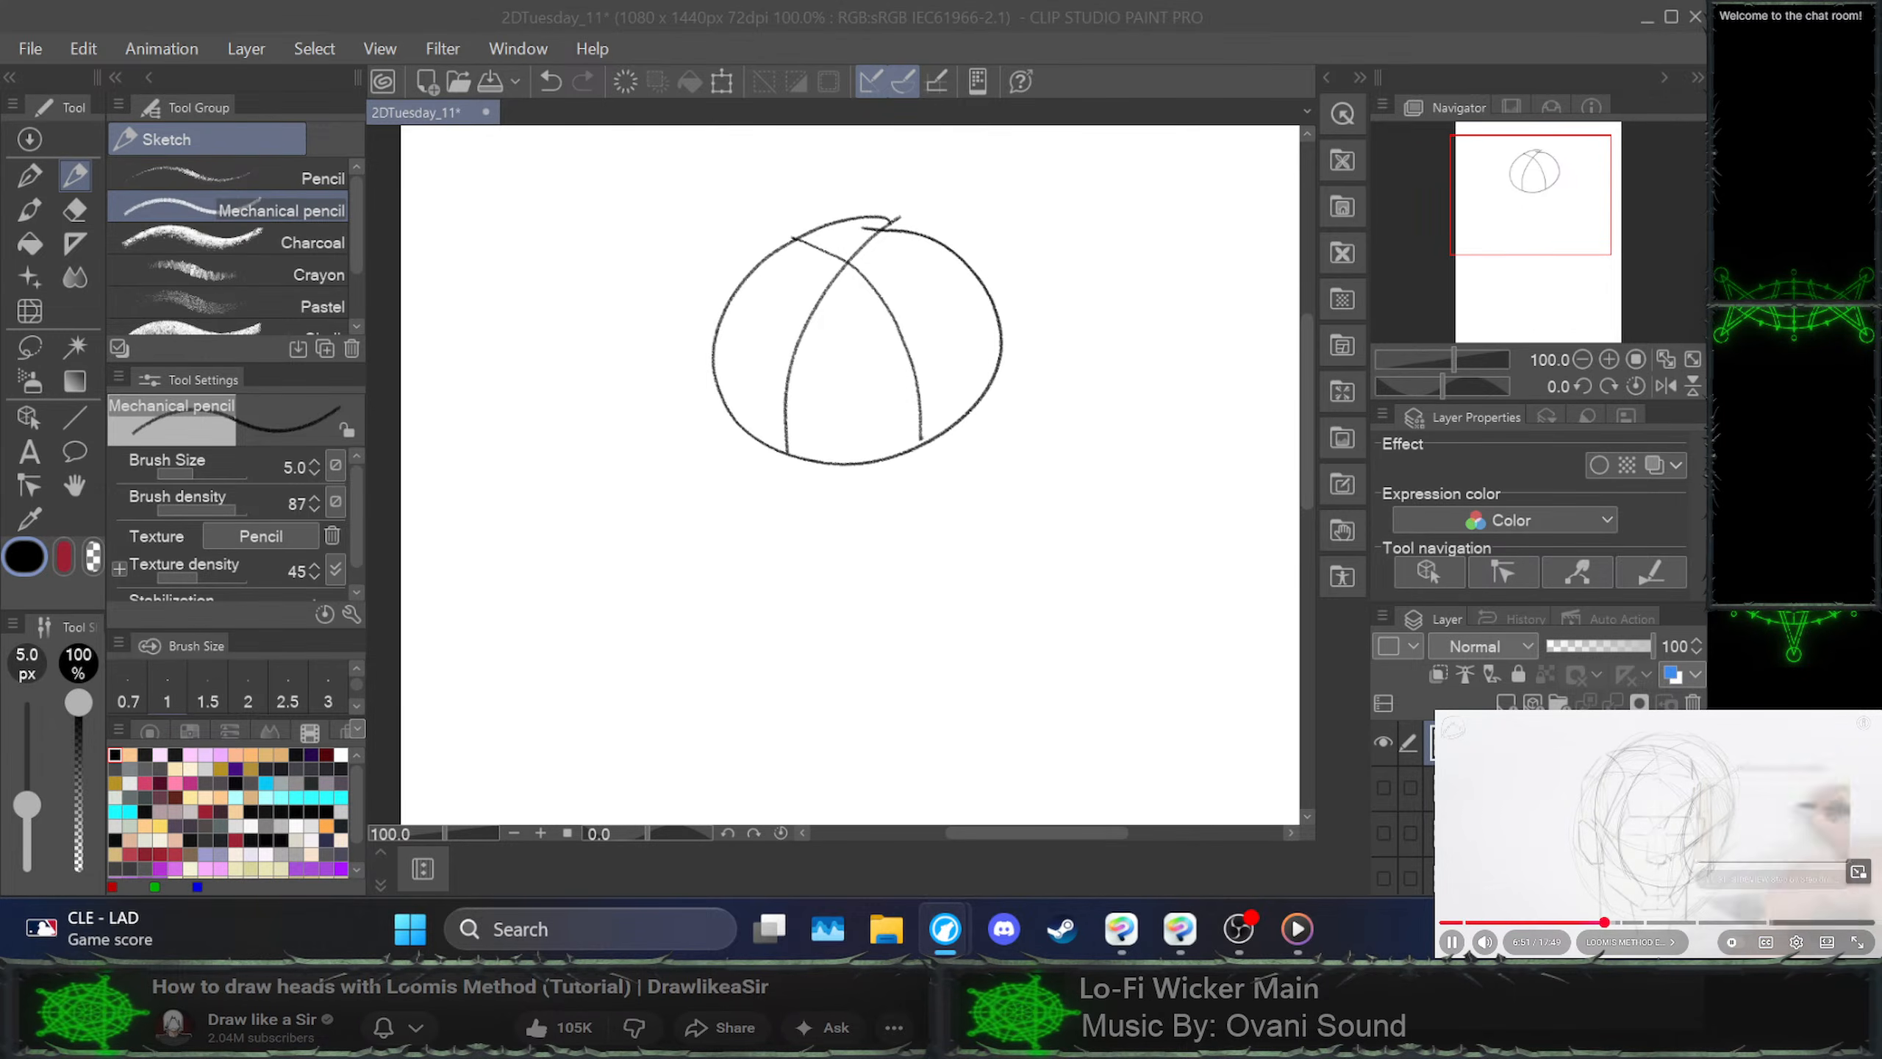
pyautogui.click(1766, 921)
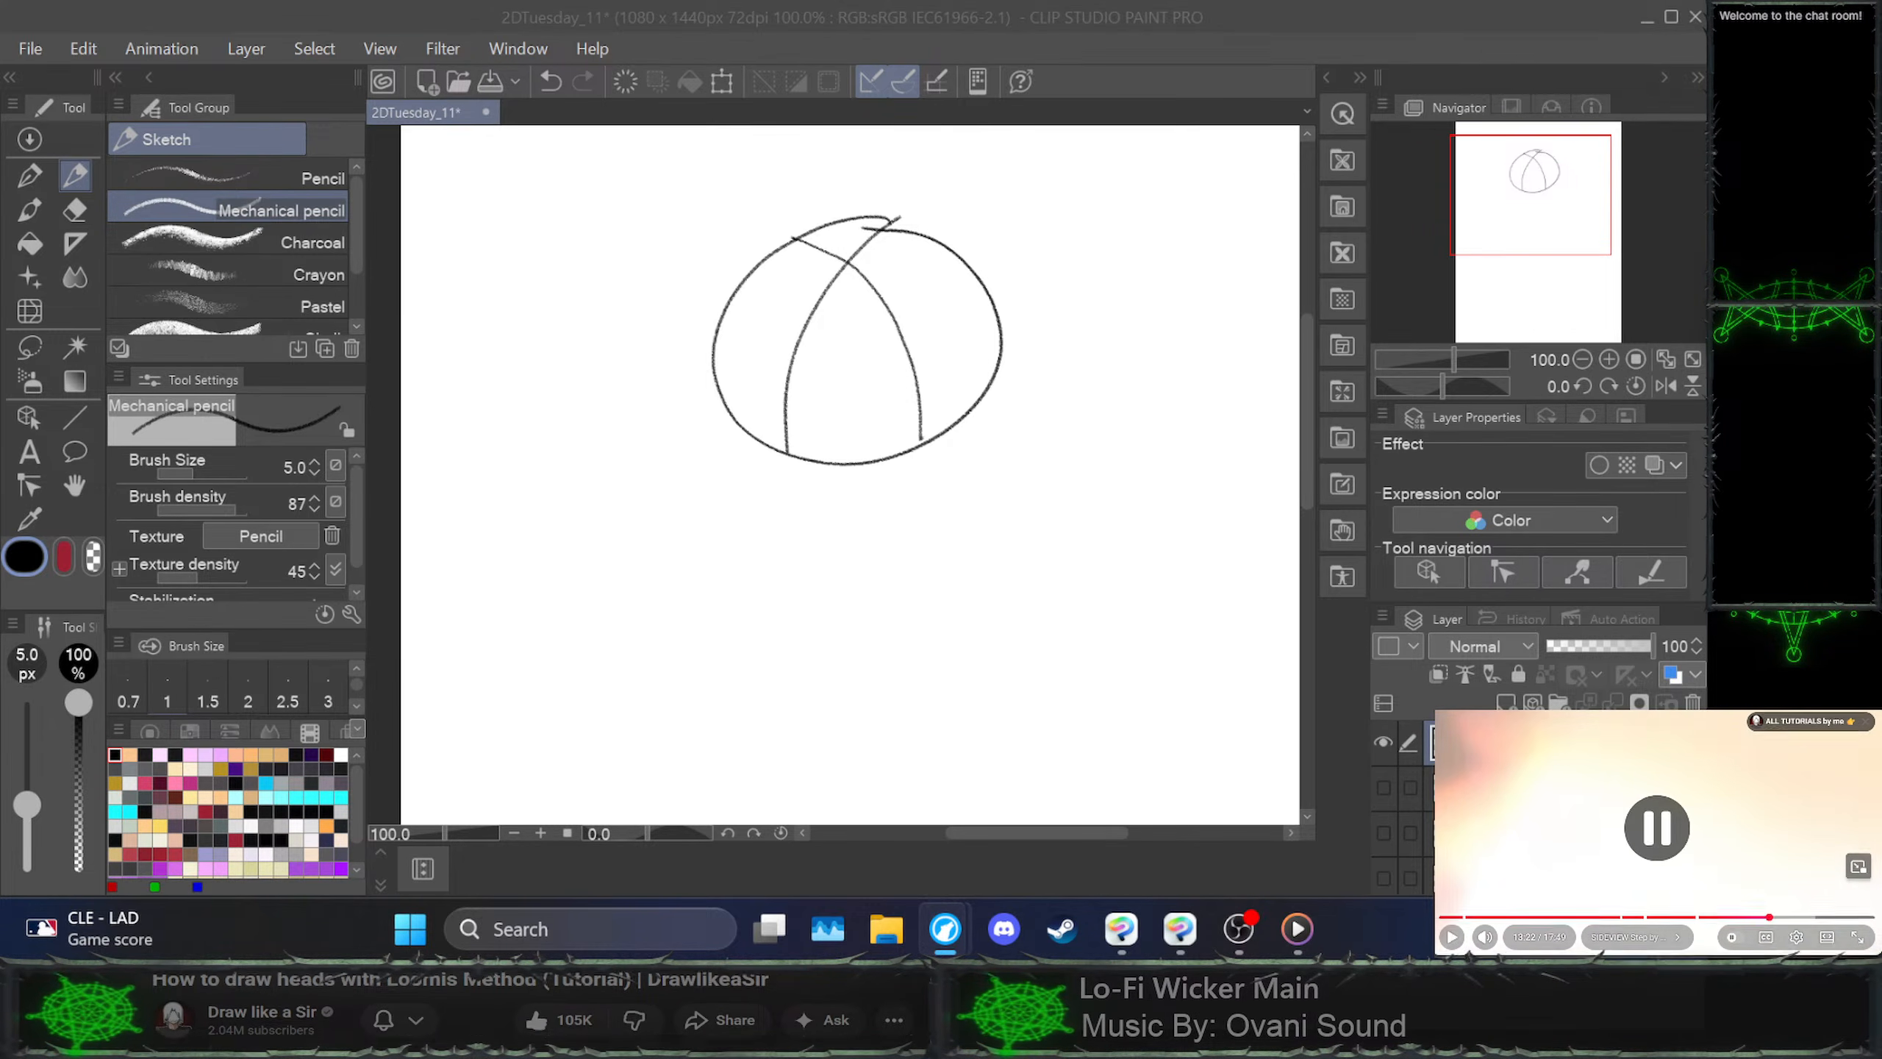
# Check the chapter list in the video description and open the 13:22 "SIDEVIEW Step by Step drawing" chapter
pyautogui.scroll(-5, 1658, 832)
pyautogui.click(1718, 813)
pyautogui.scroll(-4, 1658, 833)
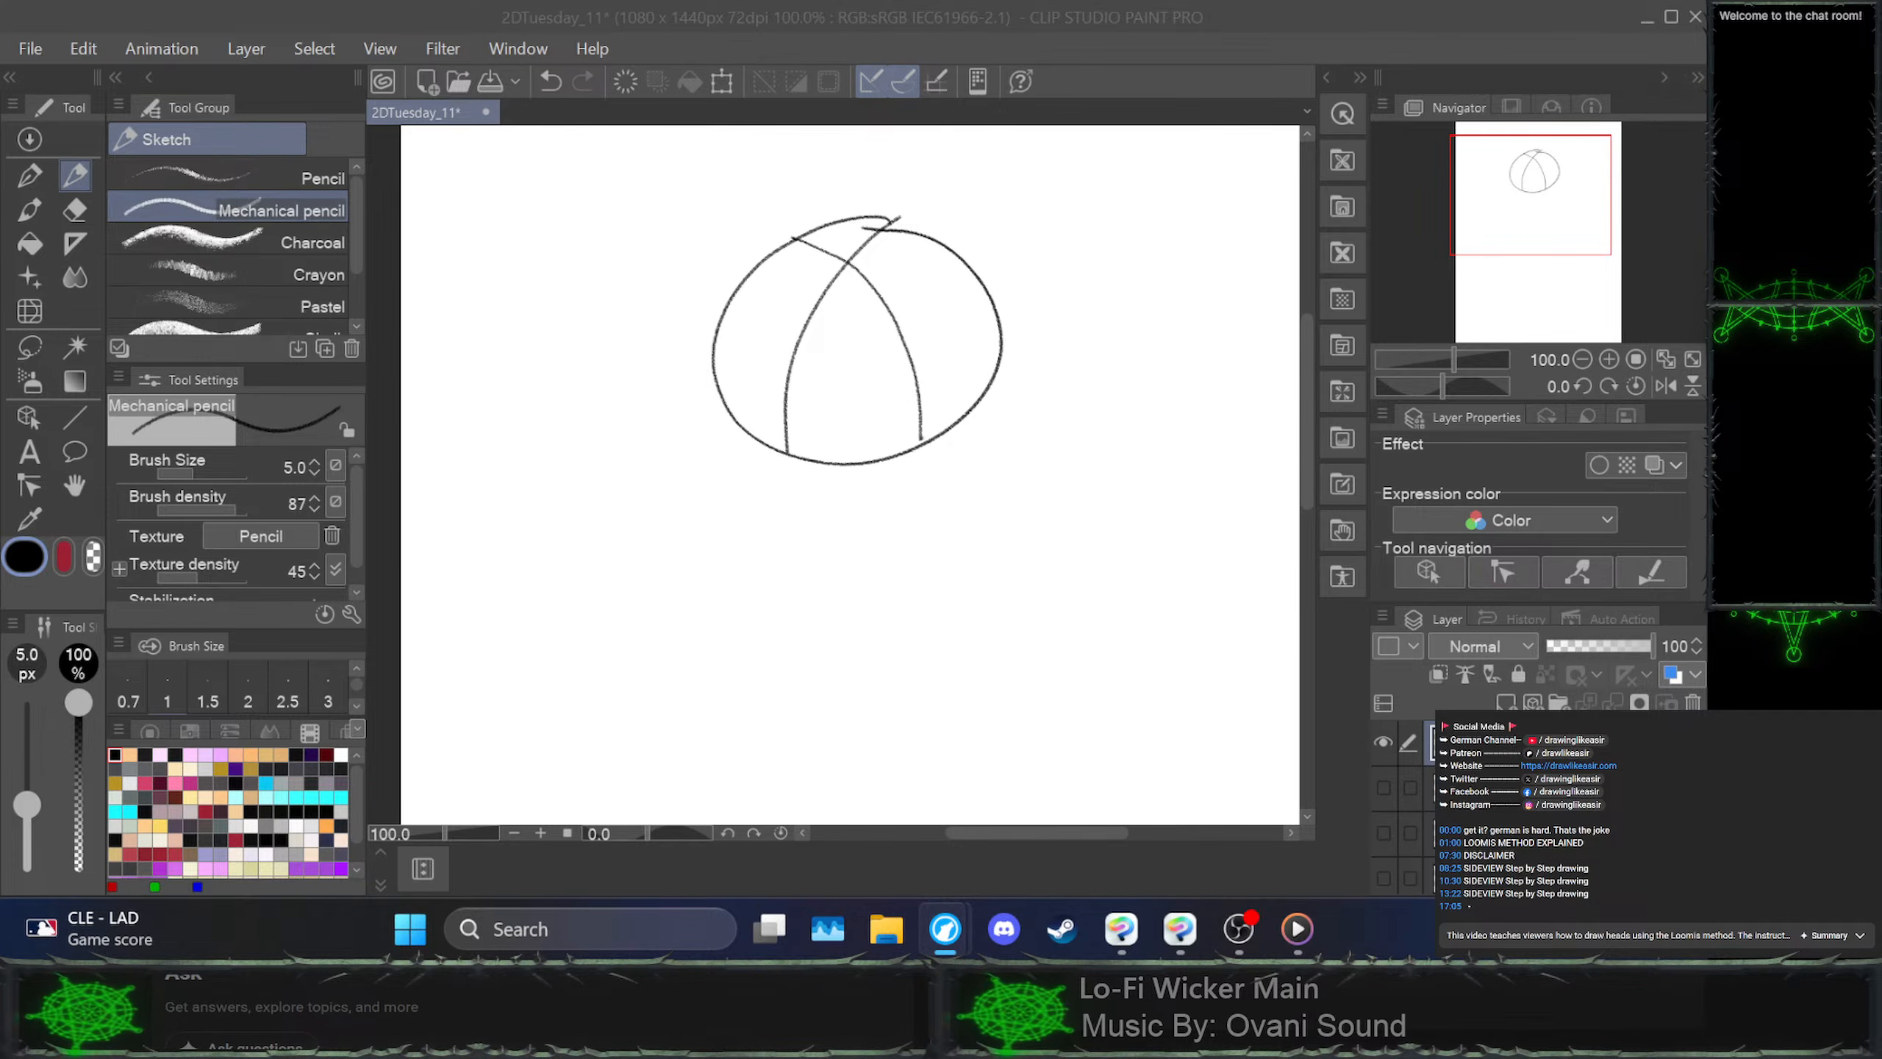
pyautogui.moveTo(1588, 893); pyautogui.dragTo(1477, 855)
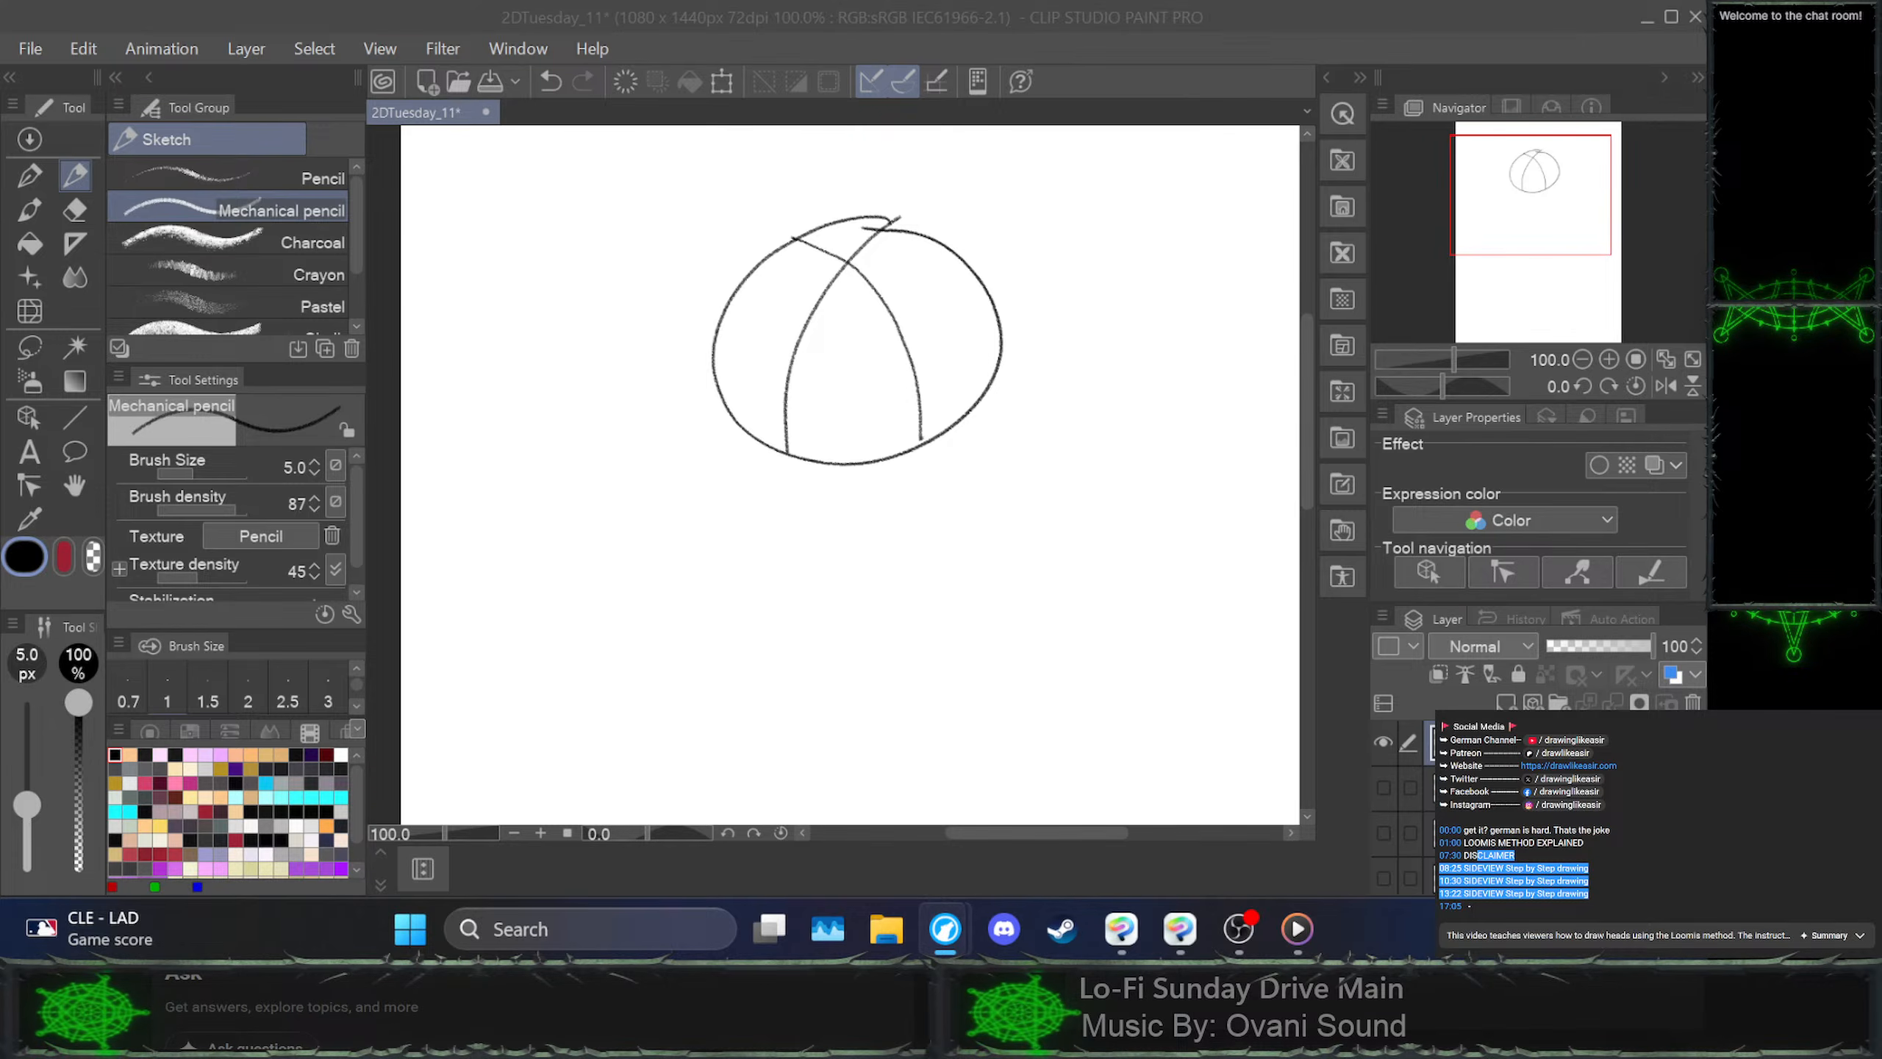
pyautogui.moveTo(1589, 881); pyautogui.dragTo(1464, 881)
pyautogui.click(1464, 881)
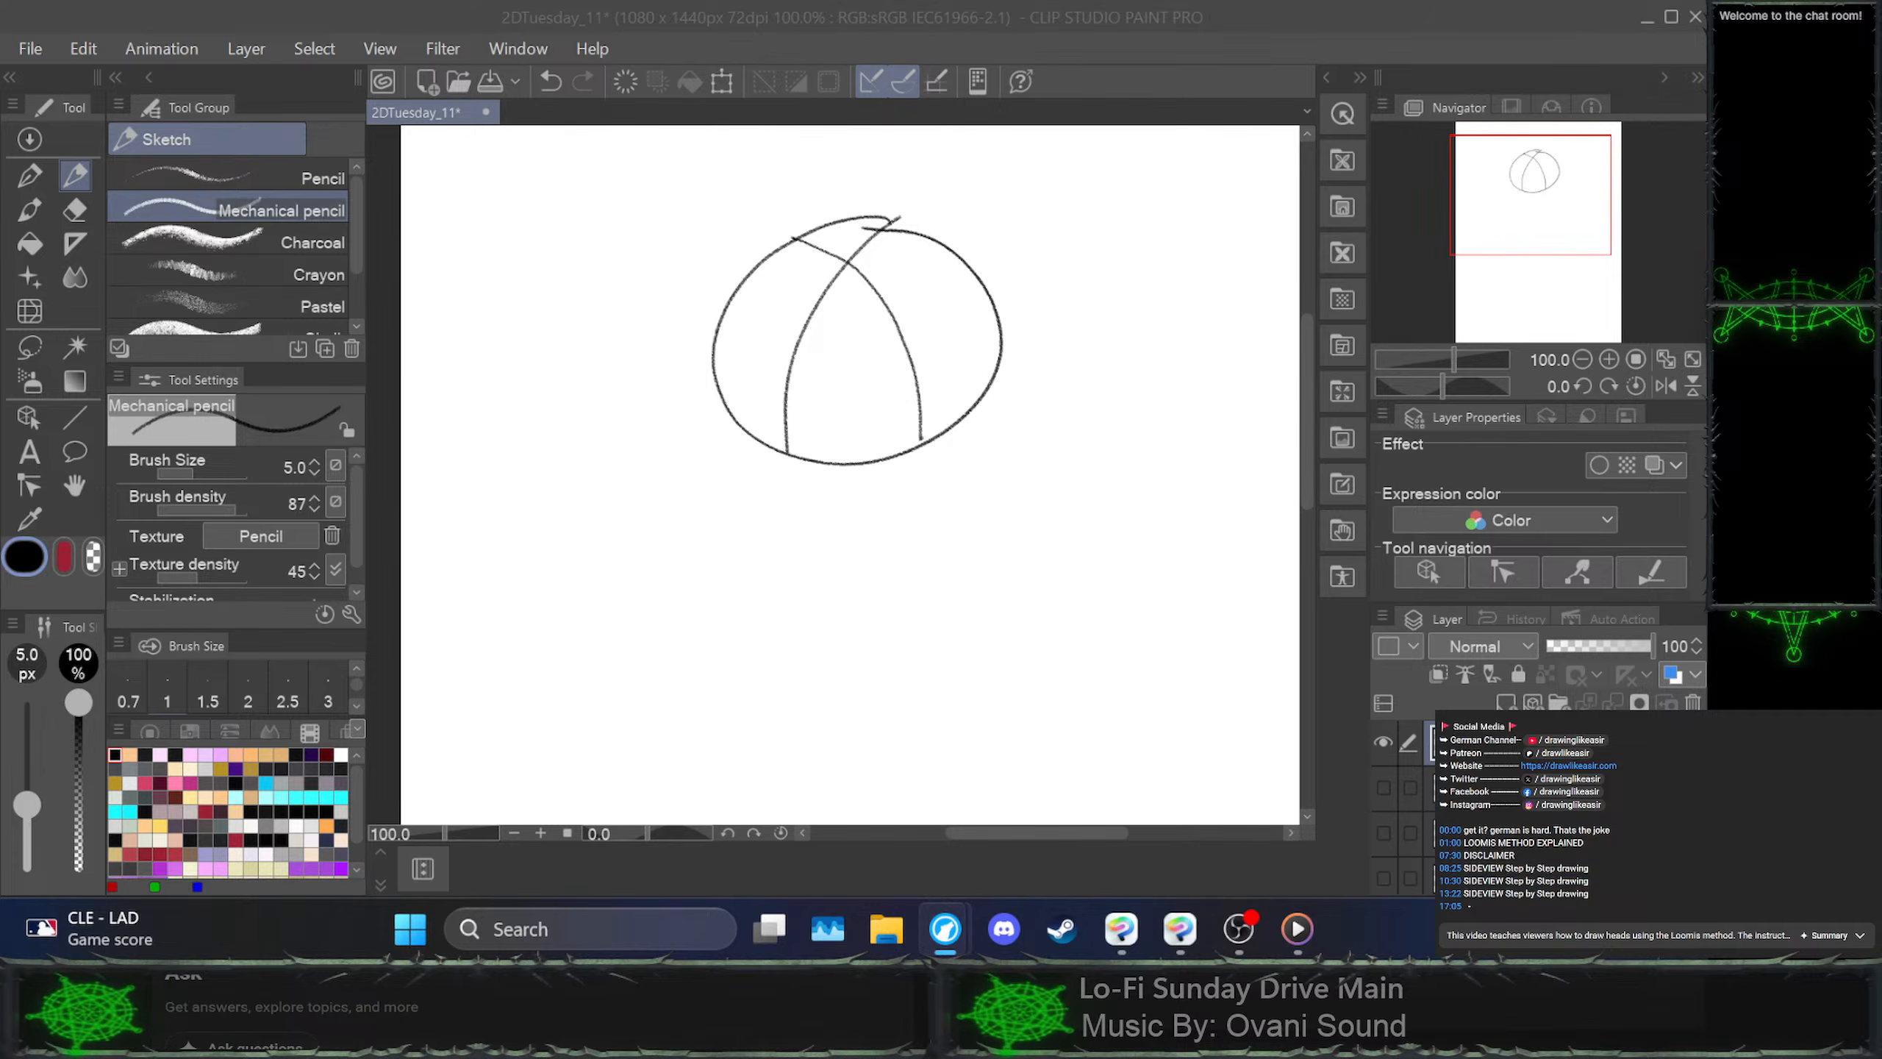
pyautogui.moveTo(1590, 893); pyautogui.dragTo(1471, 893)
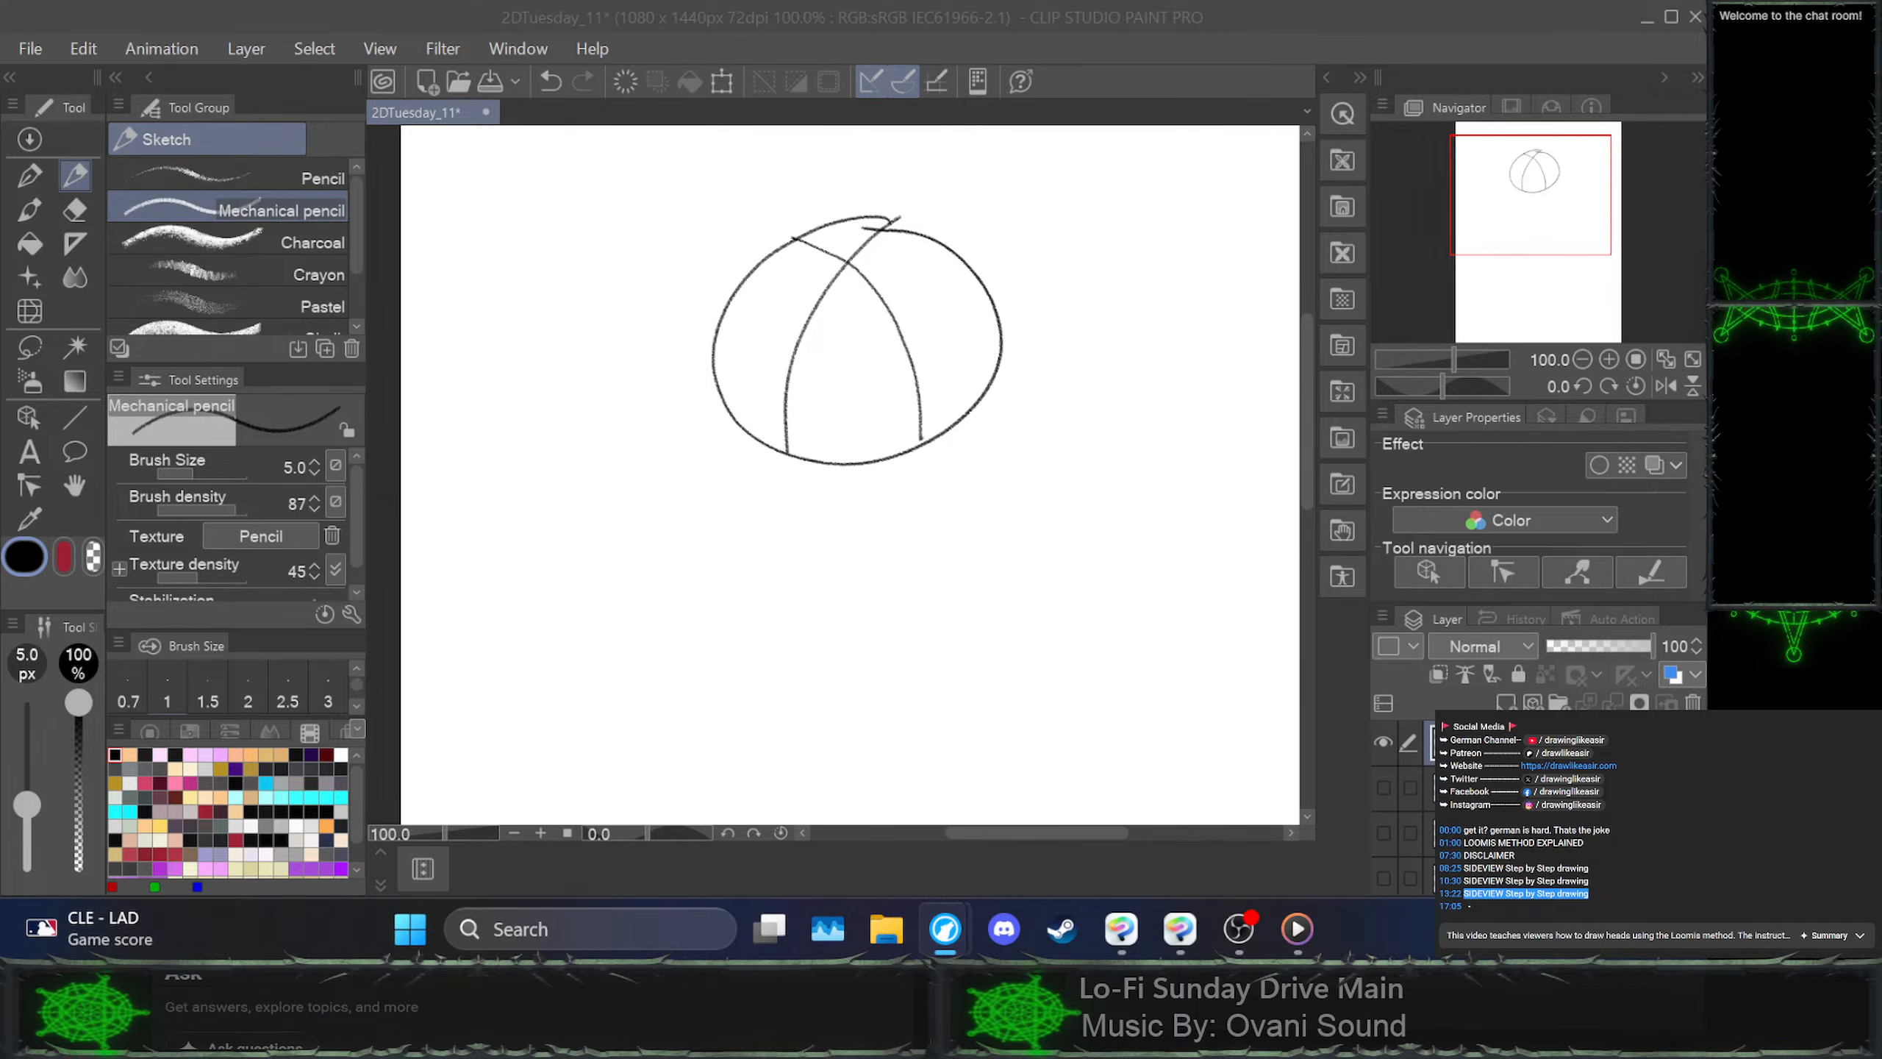
pyautogui.click(1449, 894)
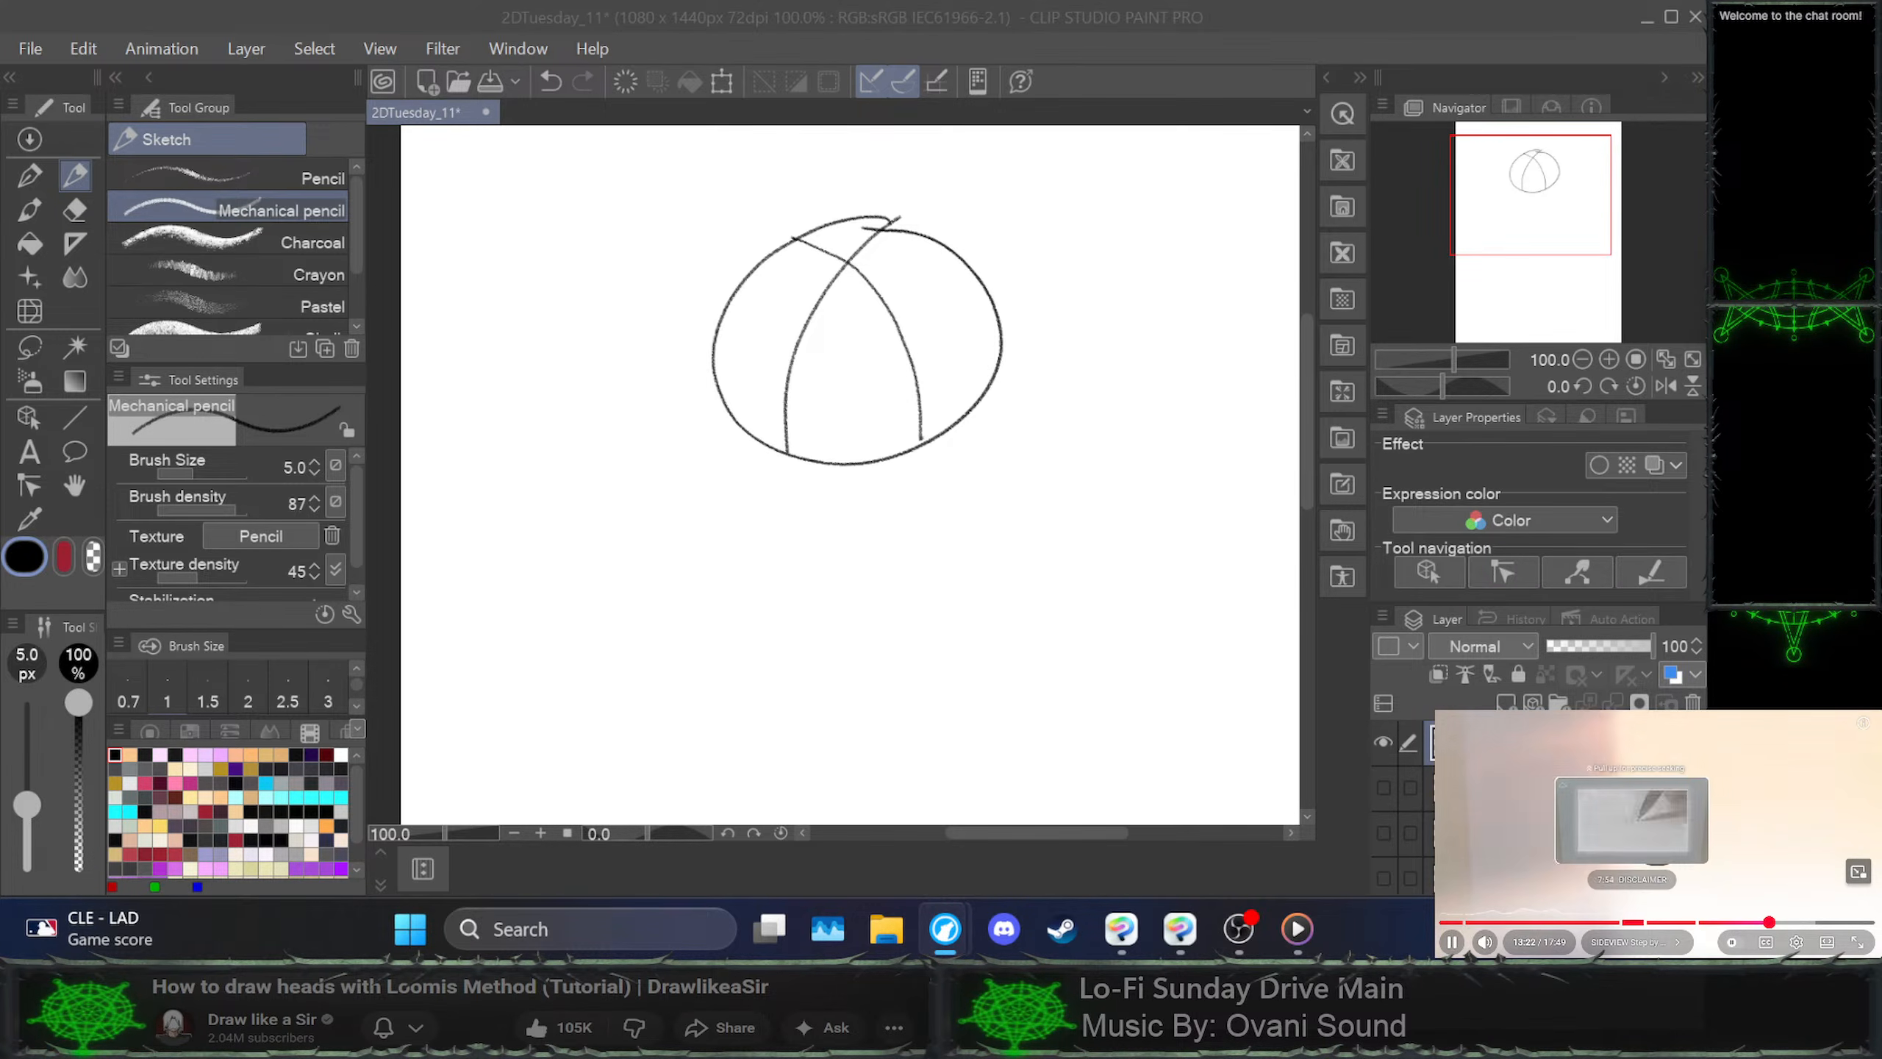
# Glance at the earlier Loomis method explanation, return to the 13:22 chapter and pause the video
pyautogui.click(1582, 921)
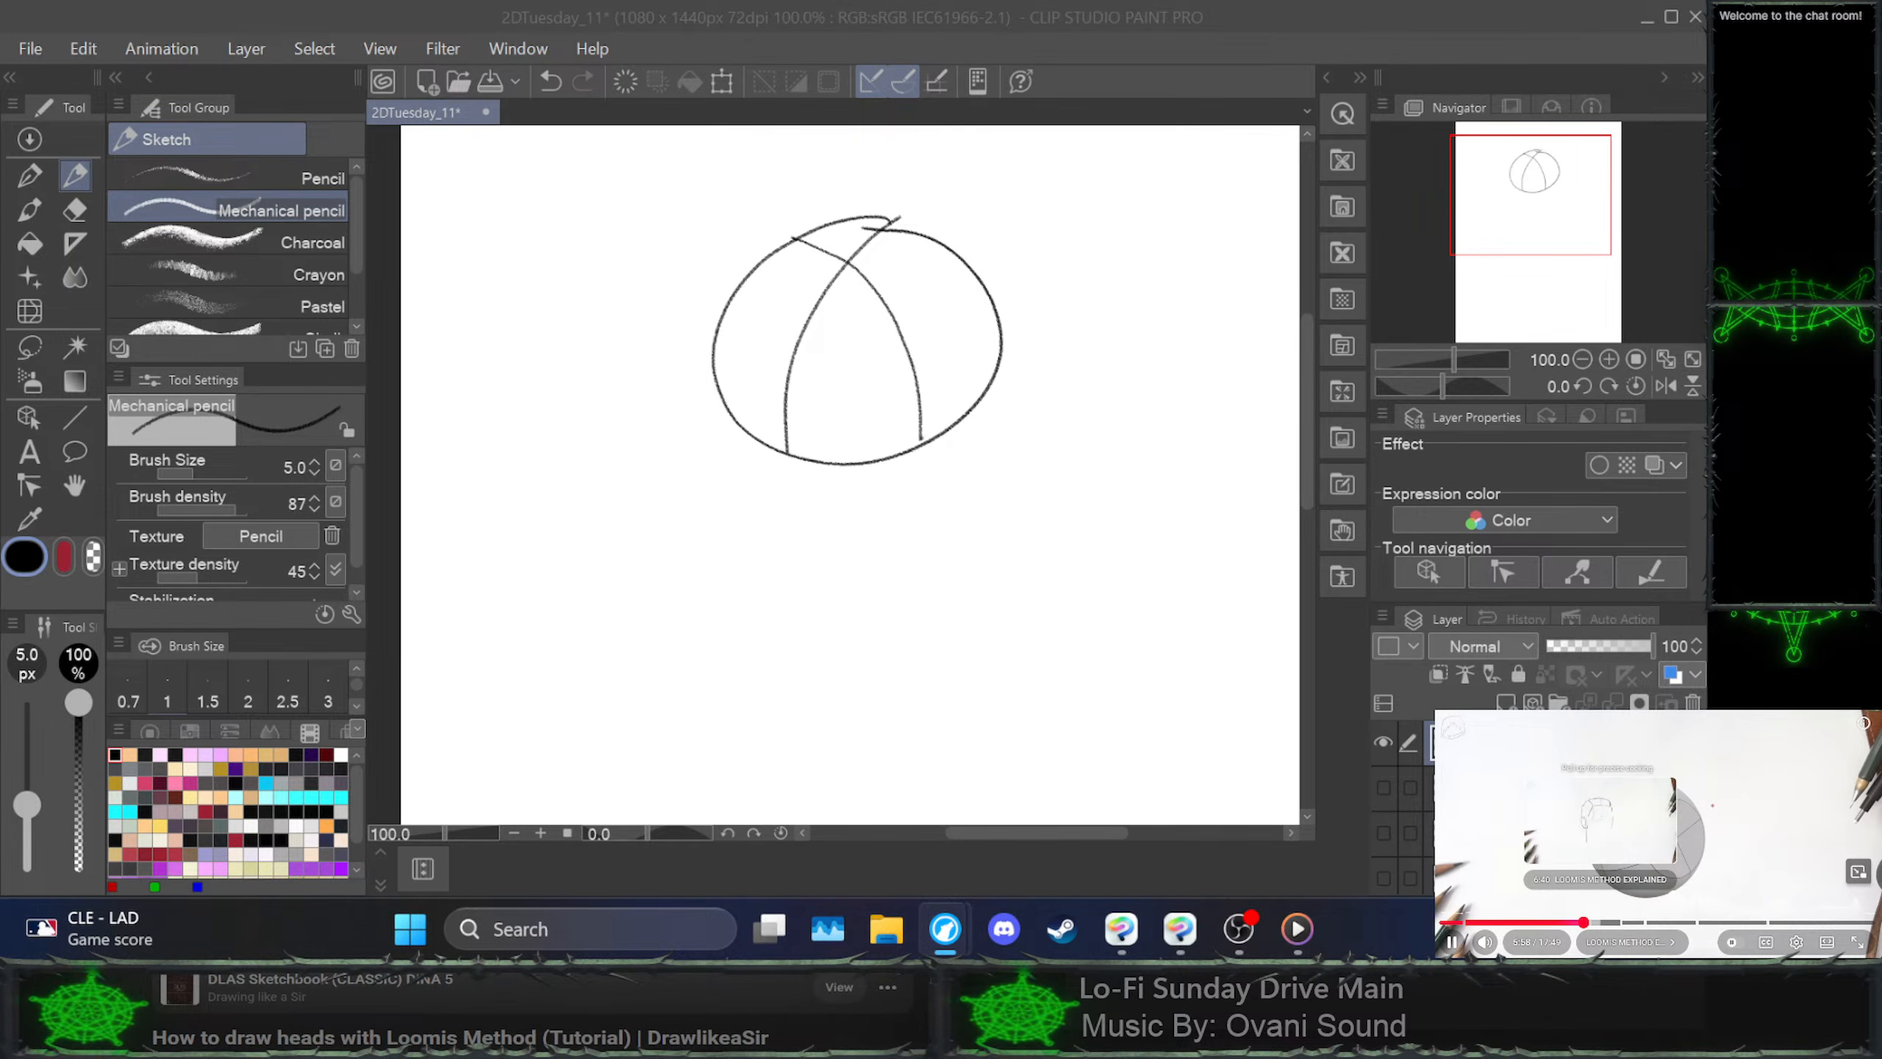
pyautogui.click(1768, 921)
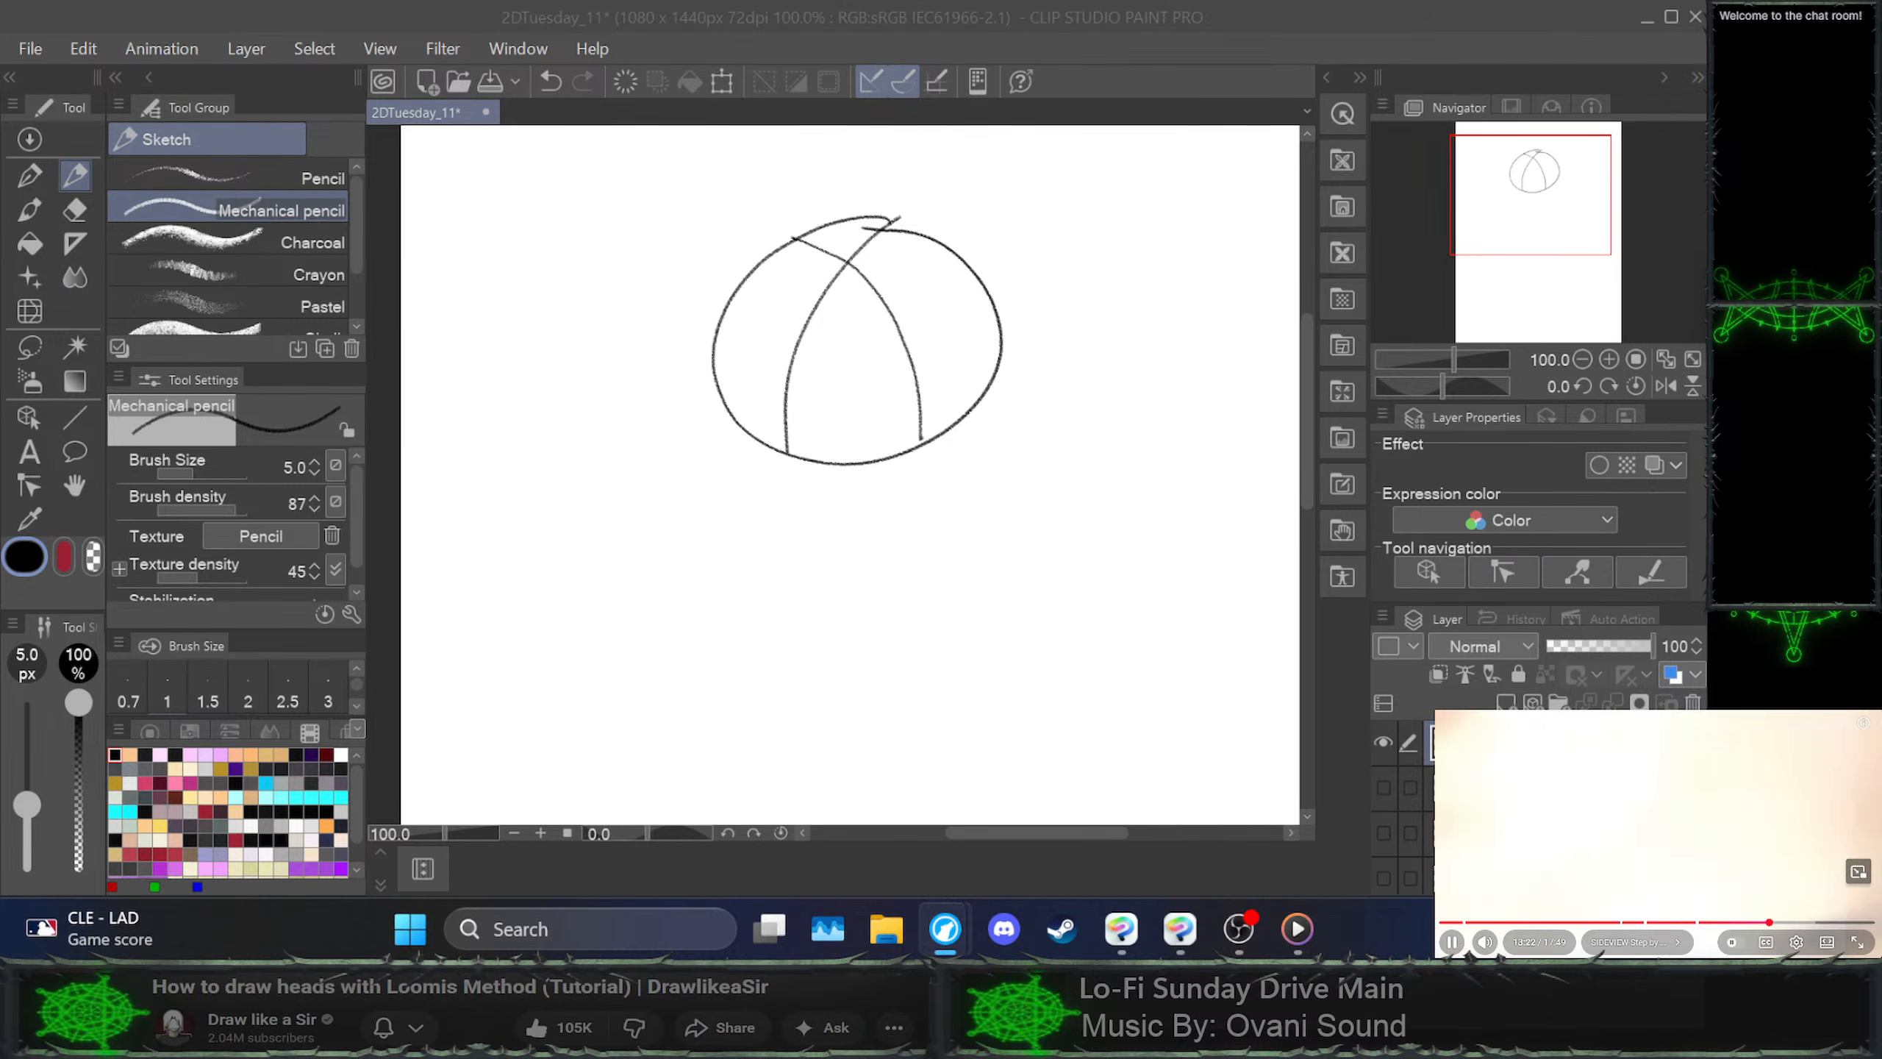
pyautogui.press('space')
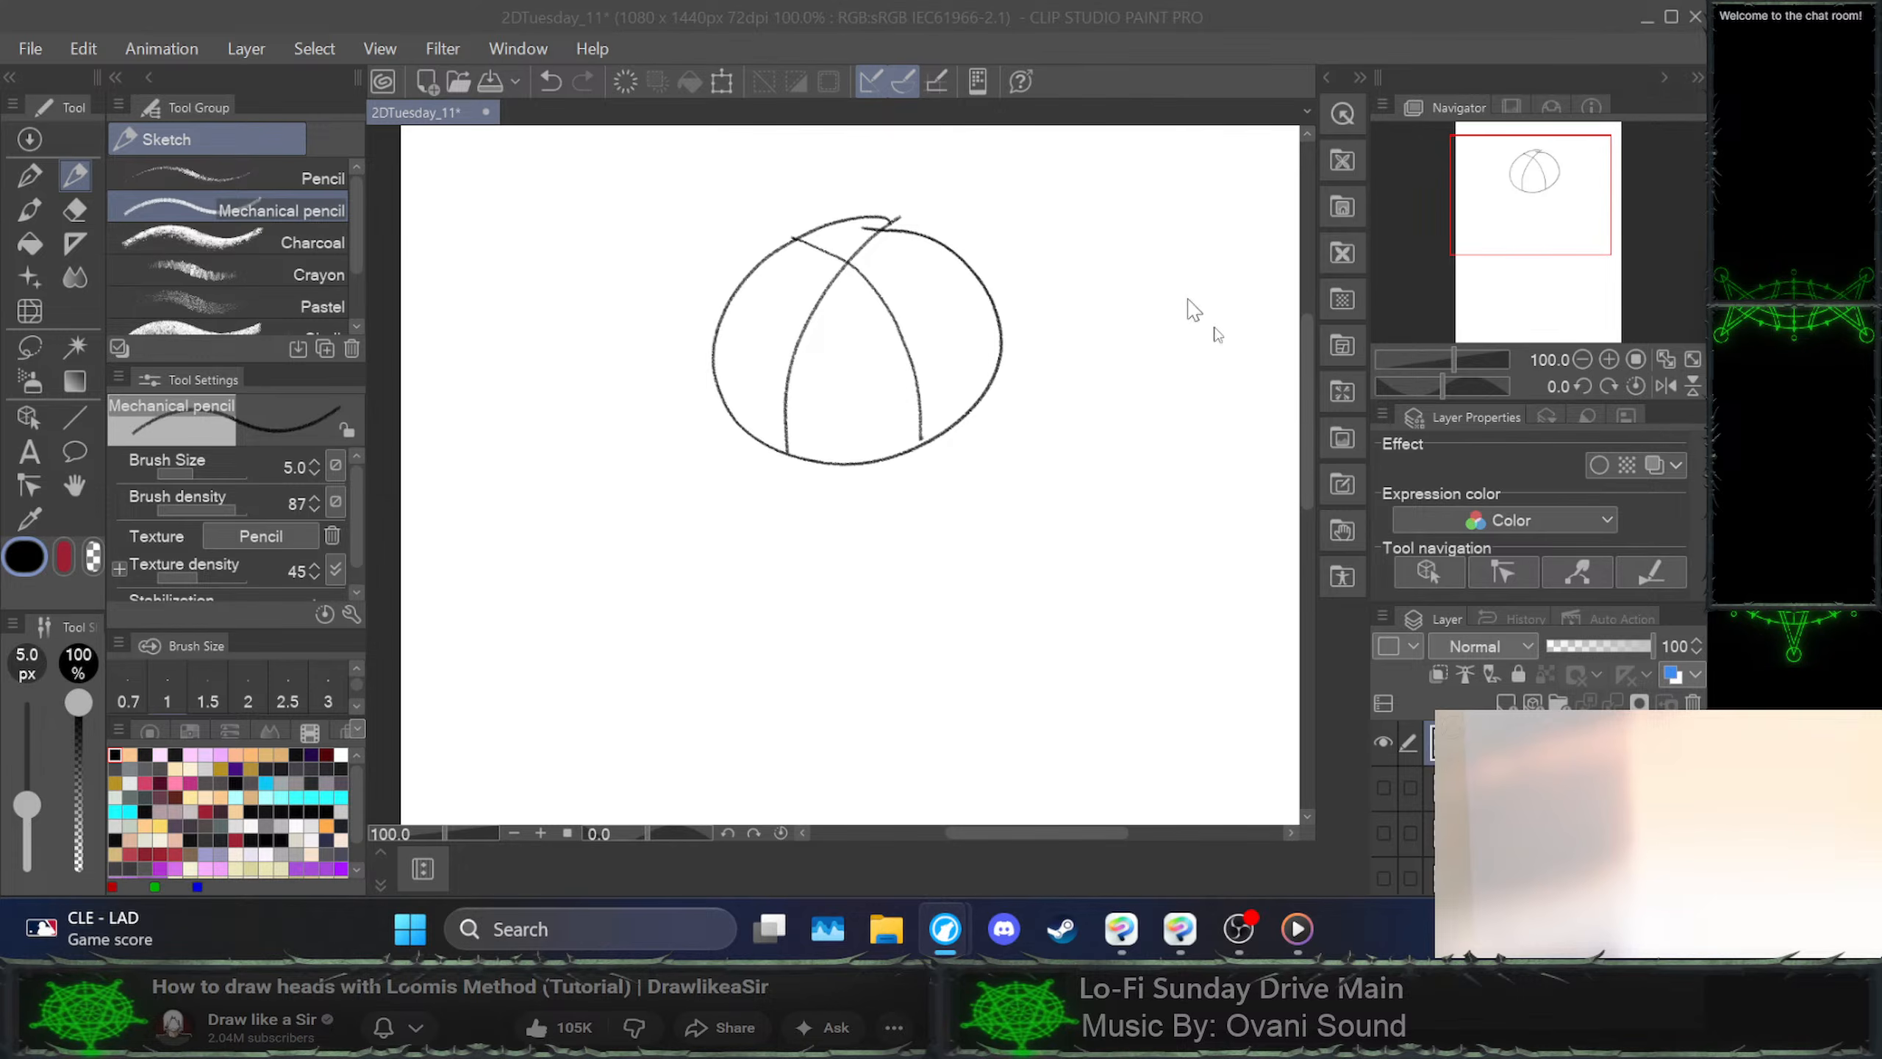
# Return to the drawing, erase part of the trial circle and undo everything back to a blank canvas
pyautogui.hotkey('alt', 'Tab')
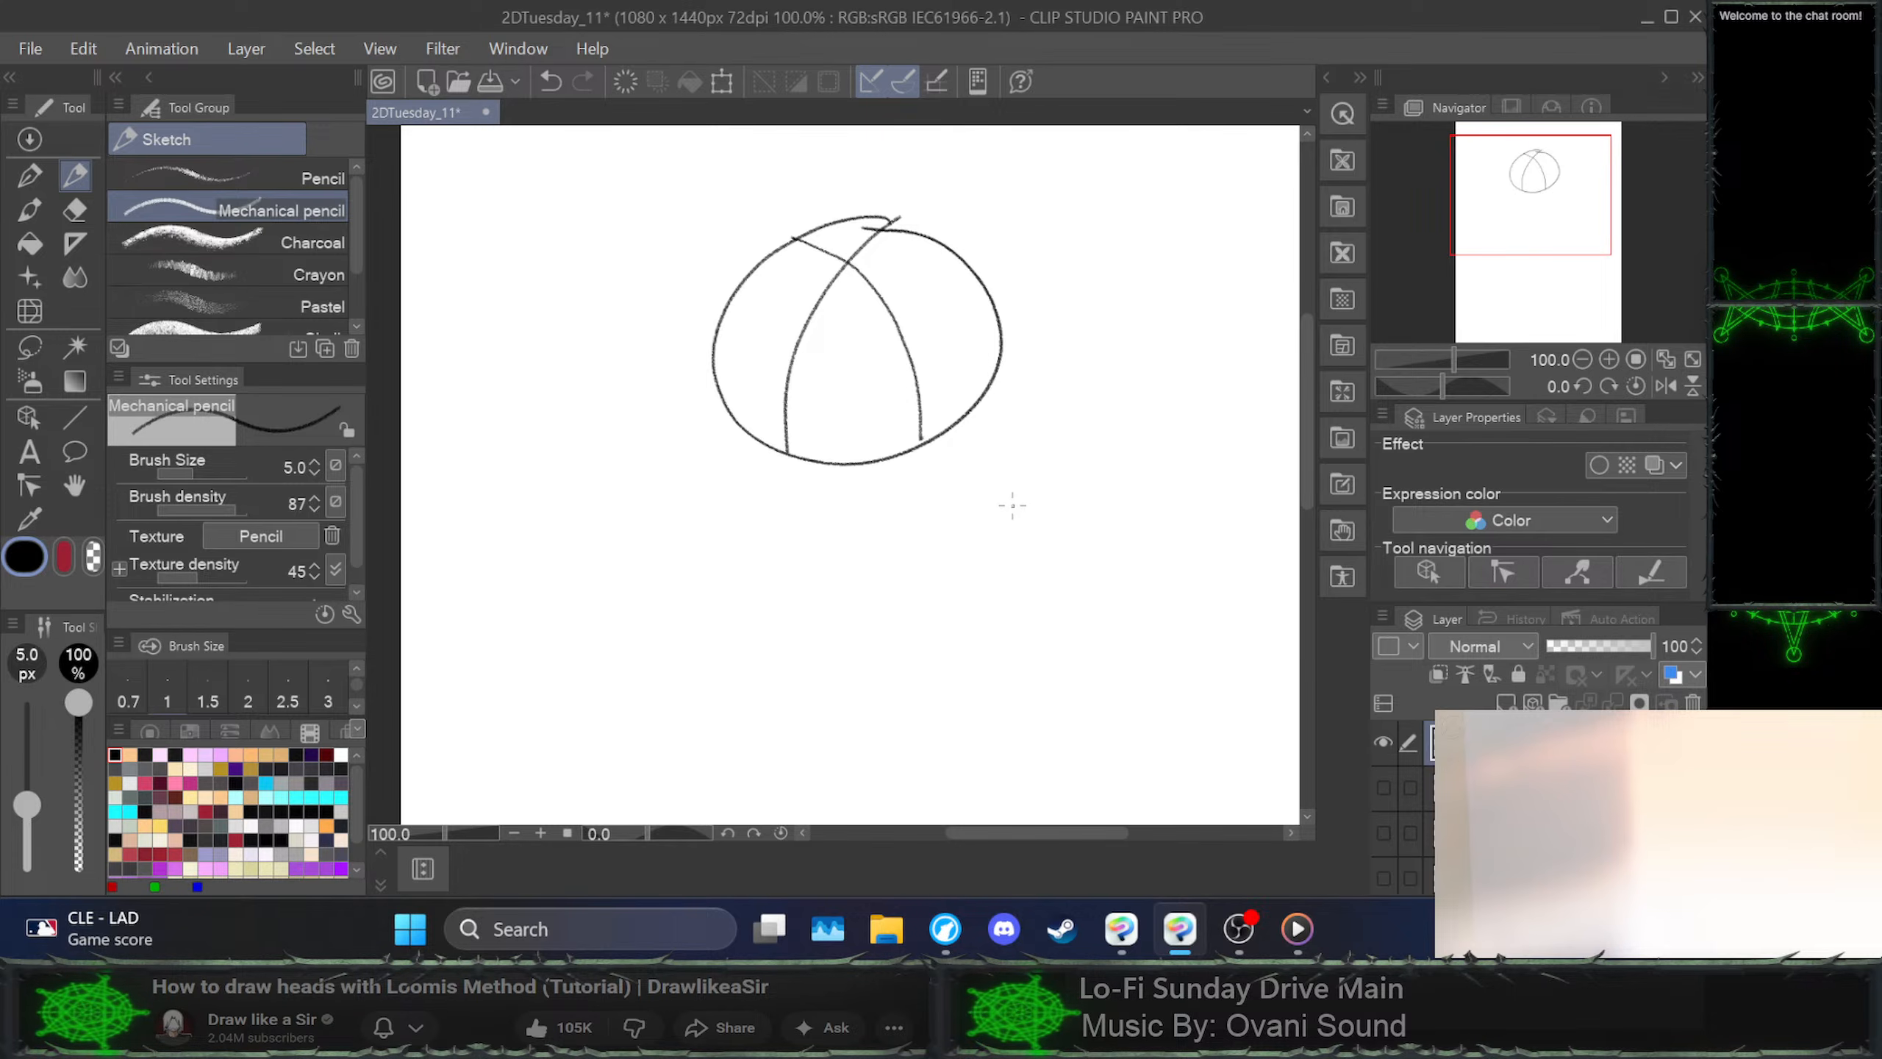
pyautogui.moveTo(929, 450); pyautogui.dragTo(990, 374)
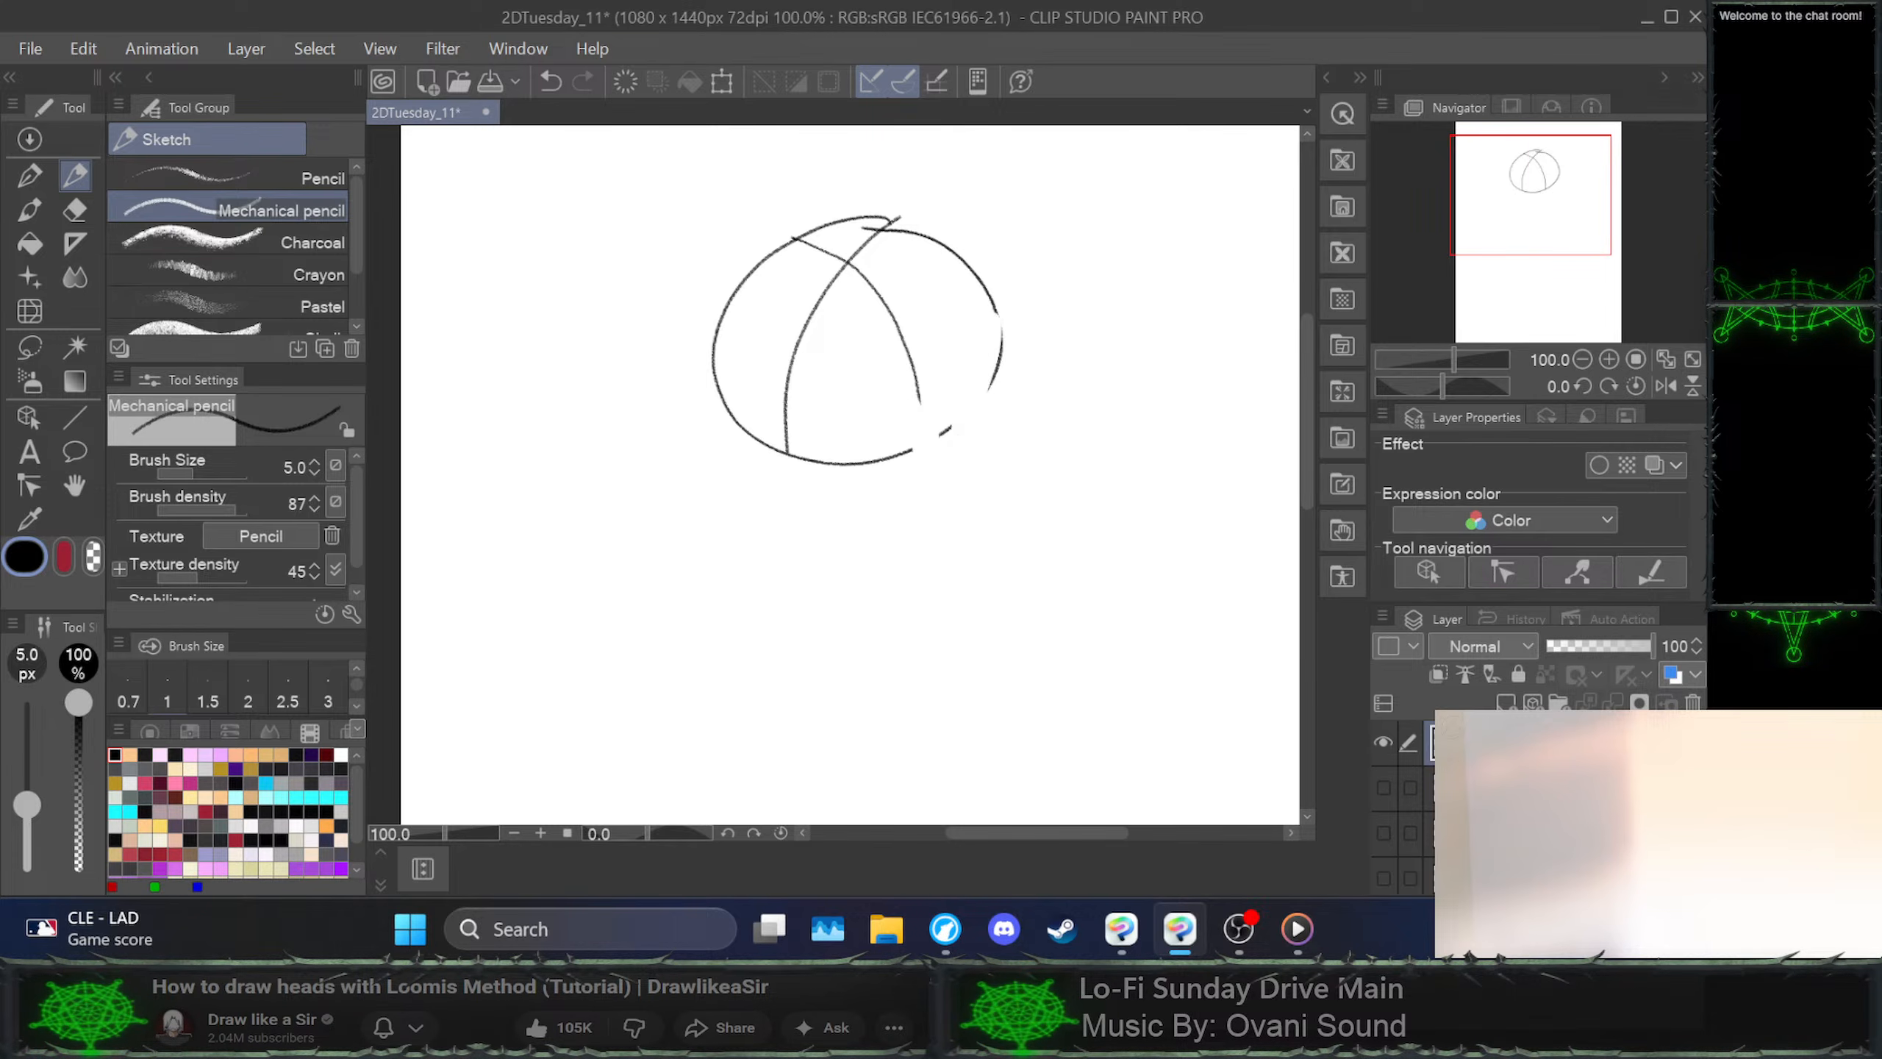
pyautogui.hotkey('ctrl', 'z')
pyautogui.hotkey('ctrl', 'z')
pyautogui.hotkey('ctrl', 'z')
pyautogui.hotkey('ctrl', 'z')
pyautogui.hotkey('ctrl', 'z')
pyautogui.hotkey('ctrl', 'z')
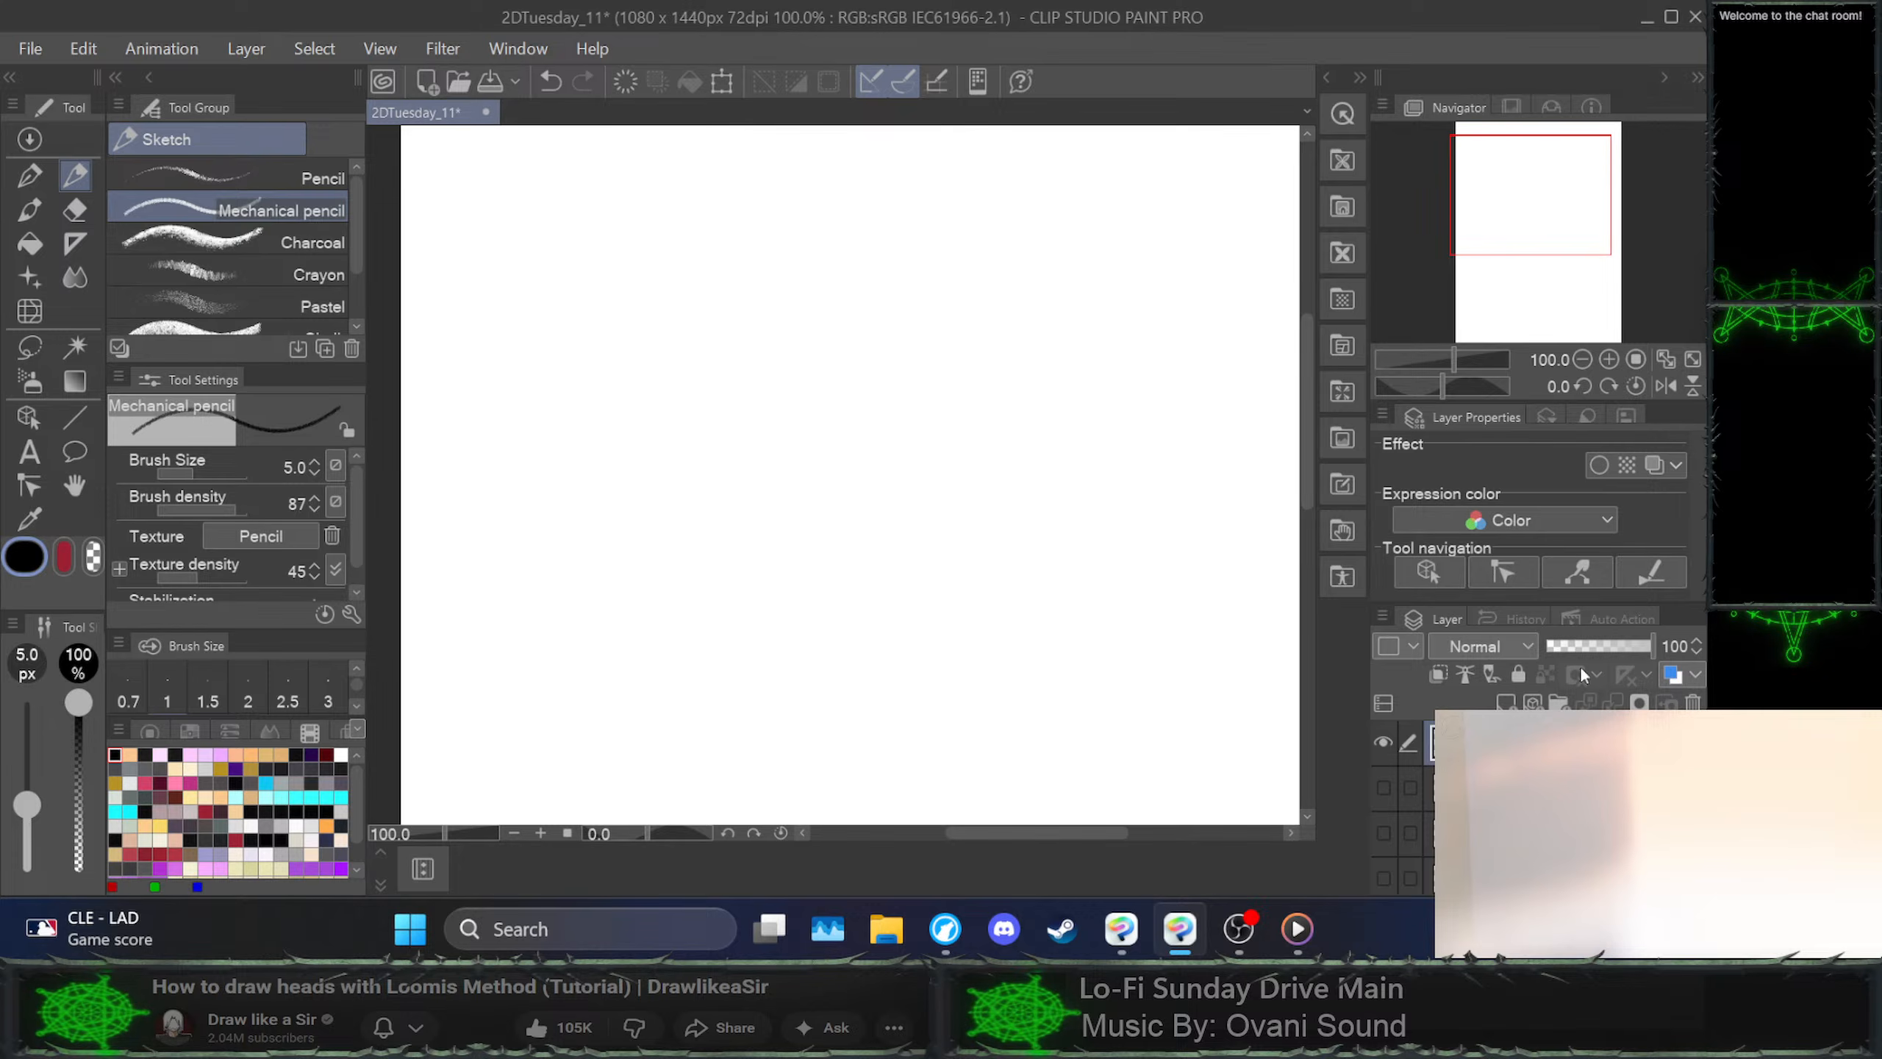
# Play the reference video through the drawing of the circle and its curved contour lines, and pause it
pyautogui.click(1657, 832)
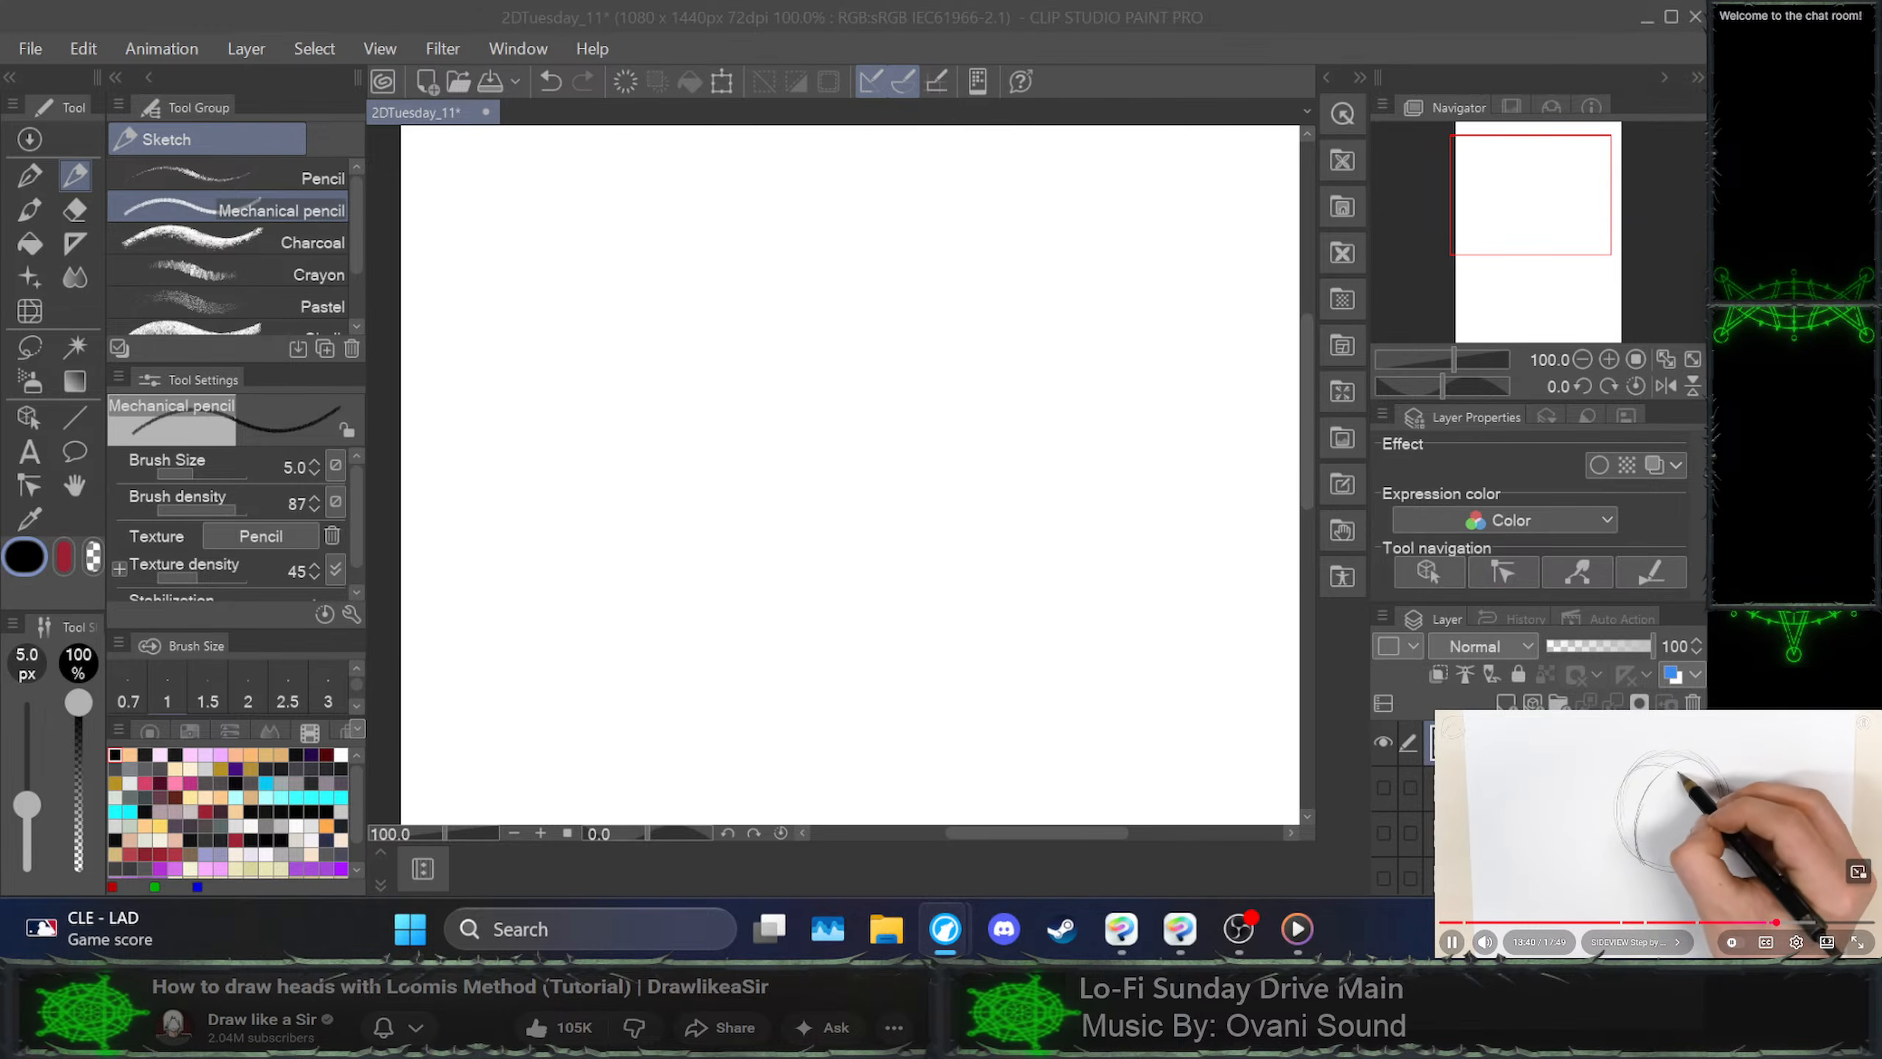
pyautogui.press('space')
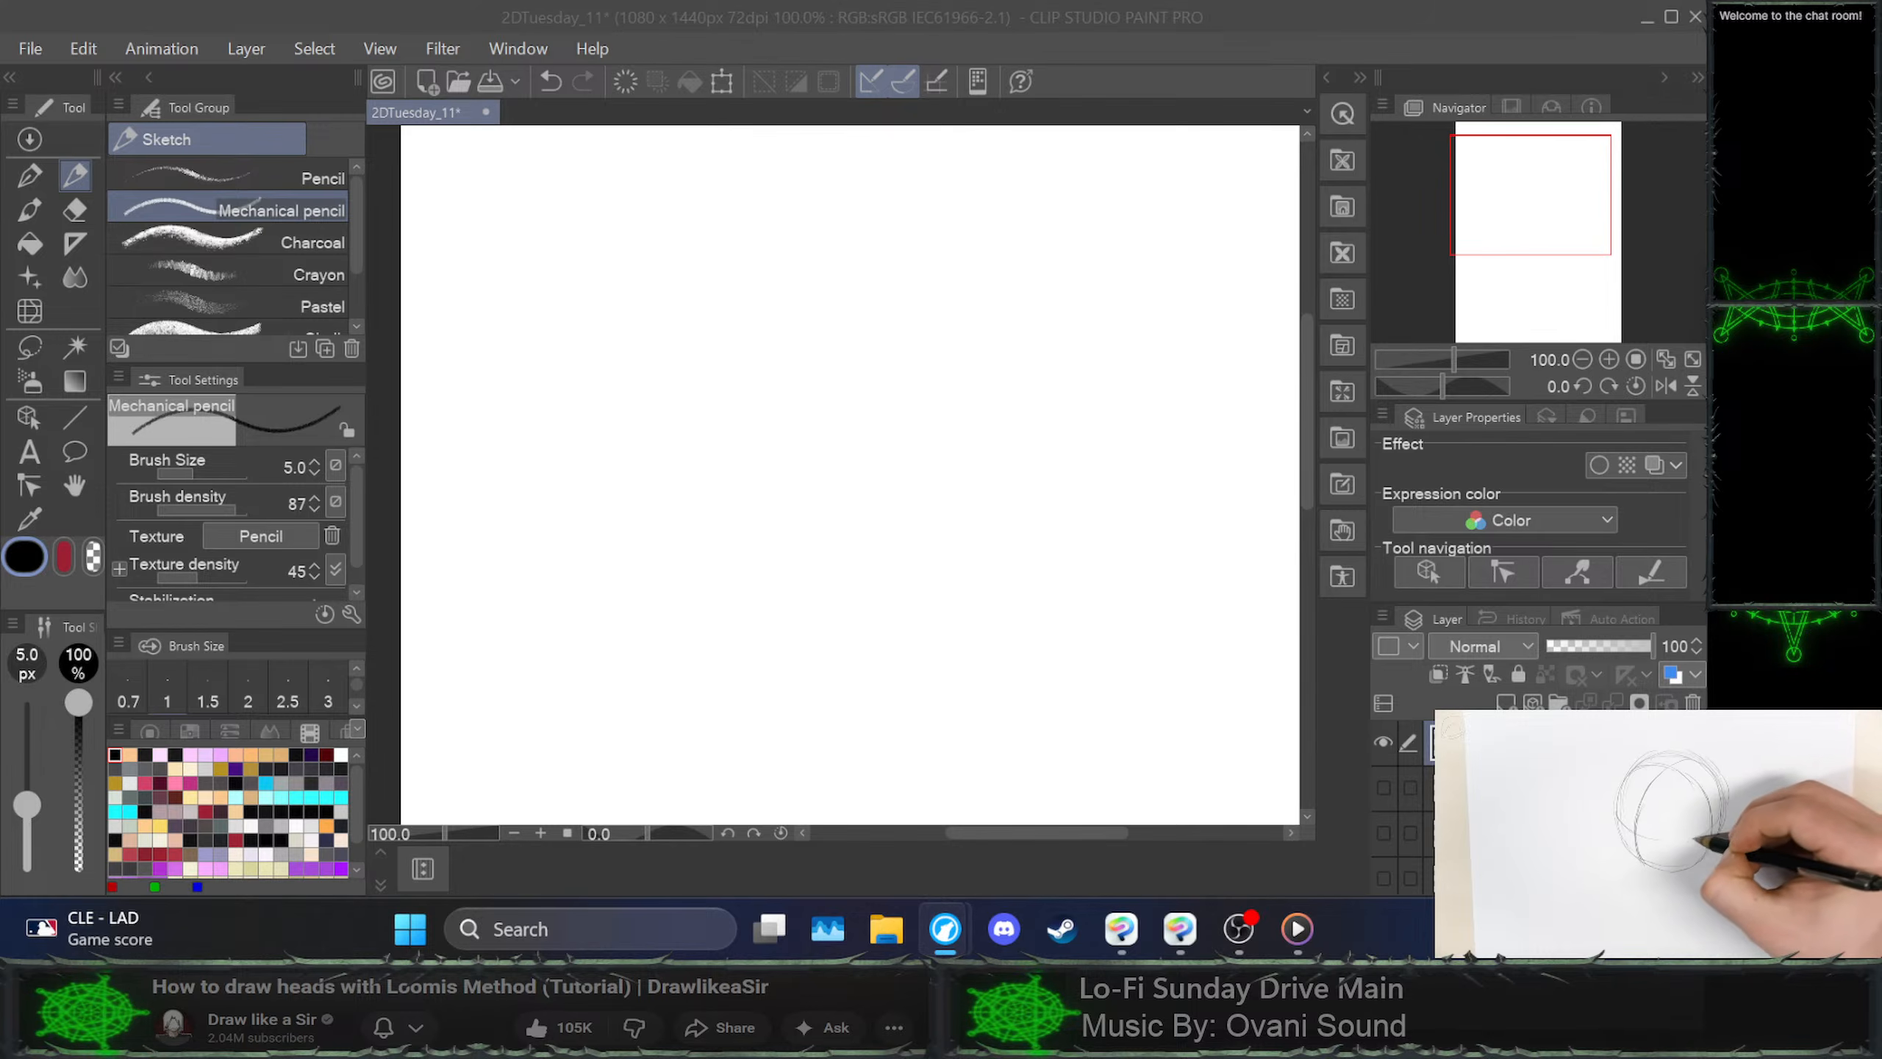
pyautogui.press('space')
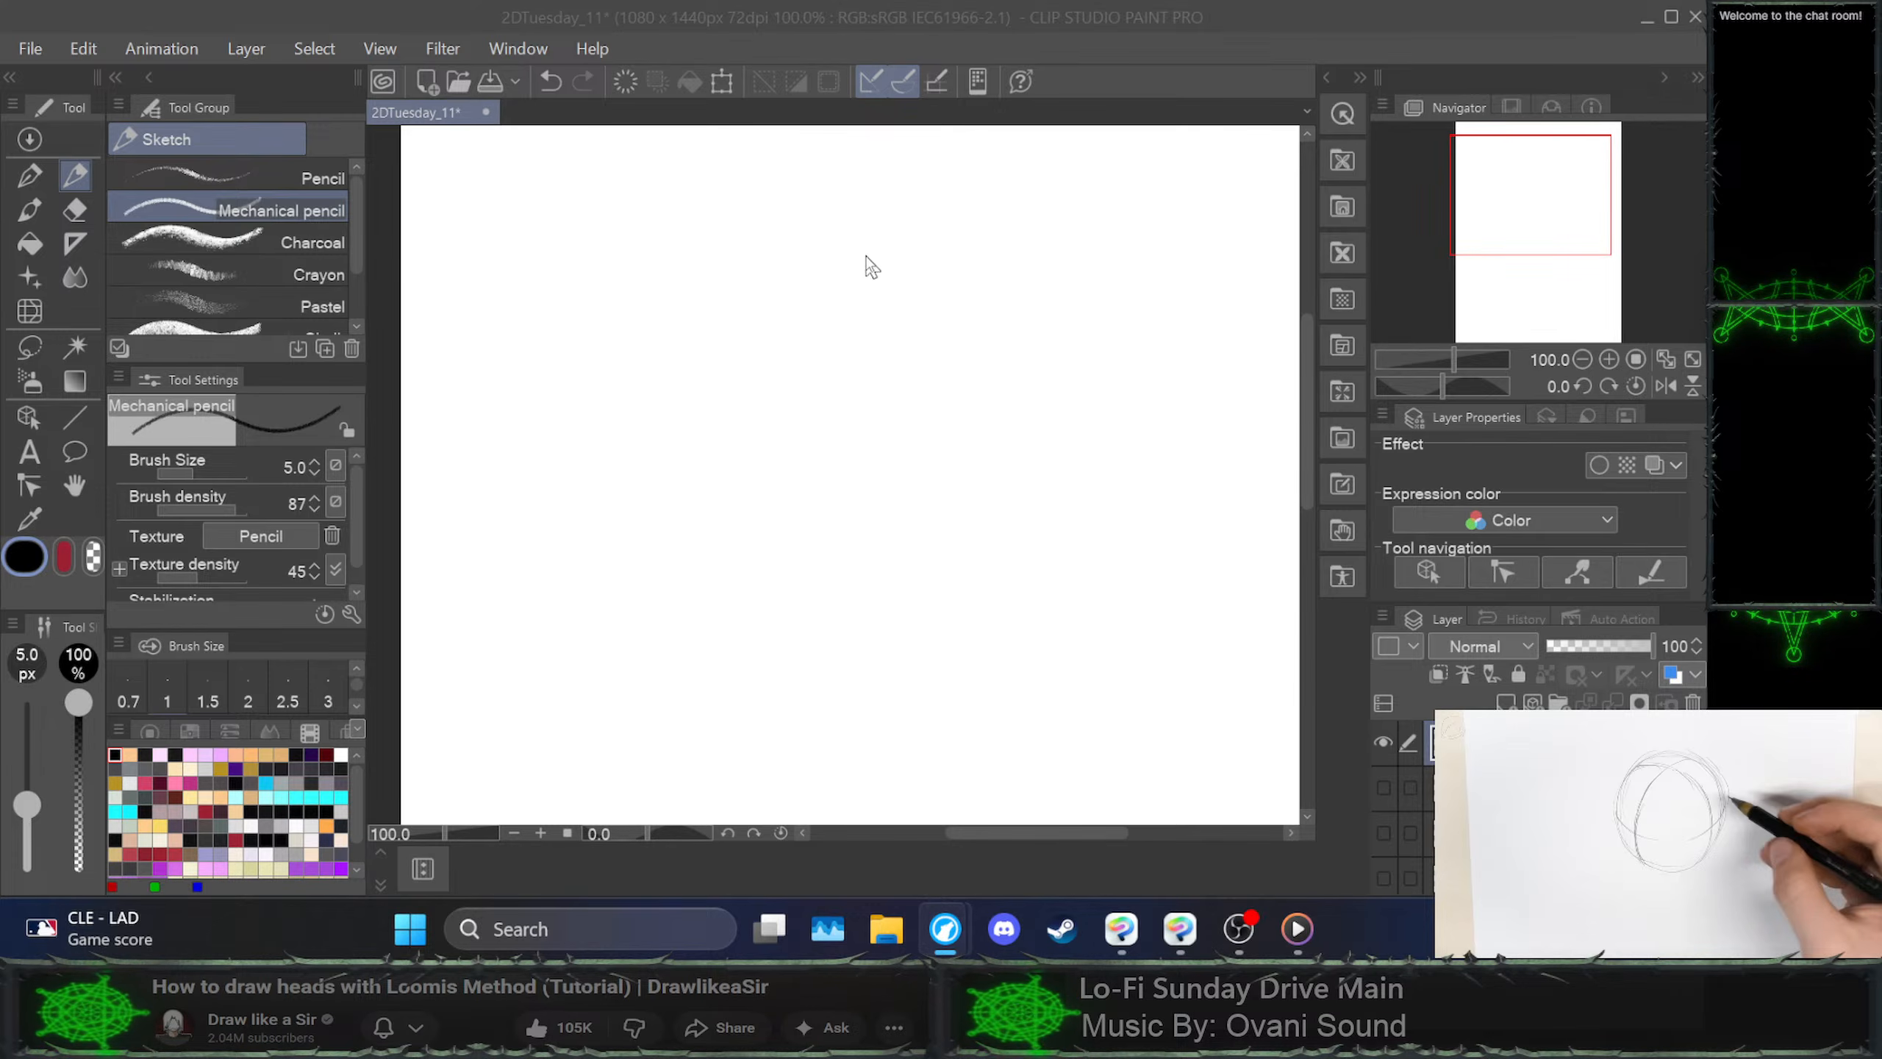
# Sketch a large head circle with overlapping pencil strokes, erasing stray outer lines and reworking its right edge
pyautogui.moveTo(864, 254)
pyautogui.mouseDown()
pyautogui.moveTo(770, 286)
pyautogui.moveTo(728, 357)
pyautogui.moveTo(722, 442)
pyautogui.moveTo(749, 512)
pyautogui.moveTo(802, 544)
pyautogui.moveTo(863, 541)
pyautogui.moveTo(938, 509)
pyautogui.moveTo(976, 437)
pyautogui.moveTo(951, 299)
pyautogui.moveTo(872, 245)
pyautogui.moveTo(835, 251)
pyautogui.moveTo(747, 299)
pyautogui.moveTo(729, 340)
pyautogui.moveTo(724, 459)
pyautogui.moveTo(748, 514)
pyautogui.moveTo(825, 557)
pyautogui.moveTo(882, 554)
pyautogui.moveTo(939, 534)
pyautogui.moveTo(977, 485)
pyautogui.moveTo(951, 302)
pyautogui.moveTo(864, 253)
pyautogui.moveTo(755, 308)
pyautogui.moveTo(716, 386)
pyautogui.moveTo(724, 465)
pyautogui.moveTo(771, 522)
pyautogui.moveTo(856, 540)
pyautogui.moveTo(925, 522)
pyautogui.moveTo(977, 467)
pyautogui.moveTo(979, 367)
pyautogui.moveTo(949, 286)
pyautogui.moveTo(899, 247)
pyautogui.moveTo(821, 250)
pyautogui.moveTo(748, 322)
pyautogui.moveTo(712, 418)
pyautogui.moveTo(746, 502)
pyautogui.moveTo(819, 543)
pyautogui.moveTo(904, 535)
pyautogui.moveTo(977, 476)
pyautogui.moveTo(989, 383)
pyautogui.moveTo(949, 289)
pyautogui.moveTo(872, 250)
pyautogui.moveTo(781, 274)
pyautogui.moveTo(724, 367)
pyautogui.moveTo(727, 471)
pyautogui.moveTo(807, 539)
pyautogui.moveTo(912, 531)
pyautogui.moveTo(970, 457)
pyautogui.moveTo(980, 357)
pyautogui.moveTo(929, 274)
pyautogui.moveTo(852, 249)
pyautogui.moveTo(758, 290)
pyautogui.moveTo(719, 374)
pyautogui.moveTo(723, 450)
pyautogui.mouseUp()
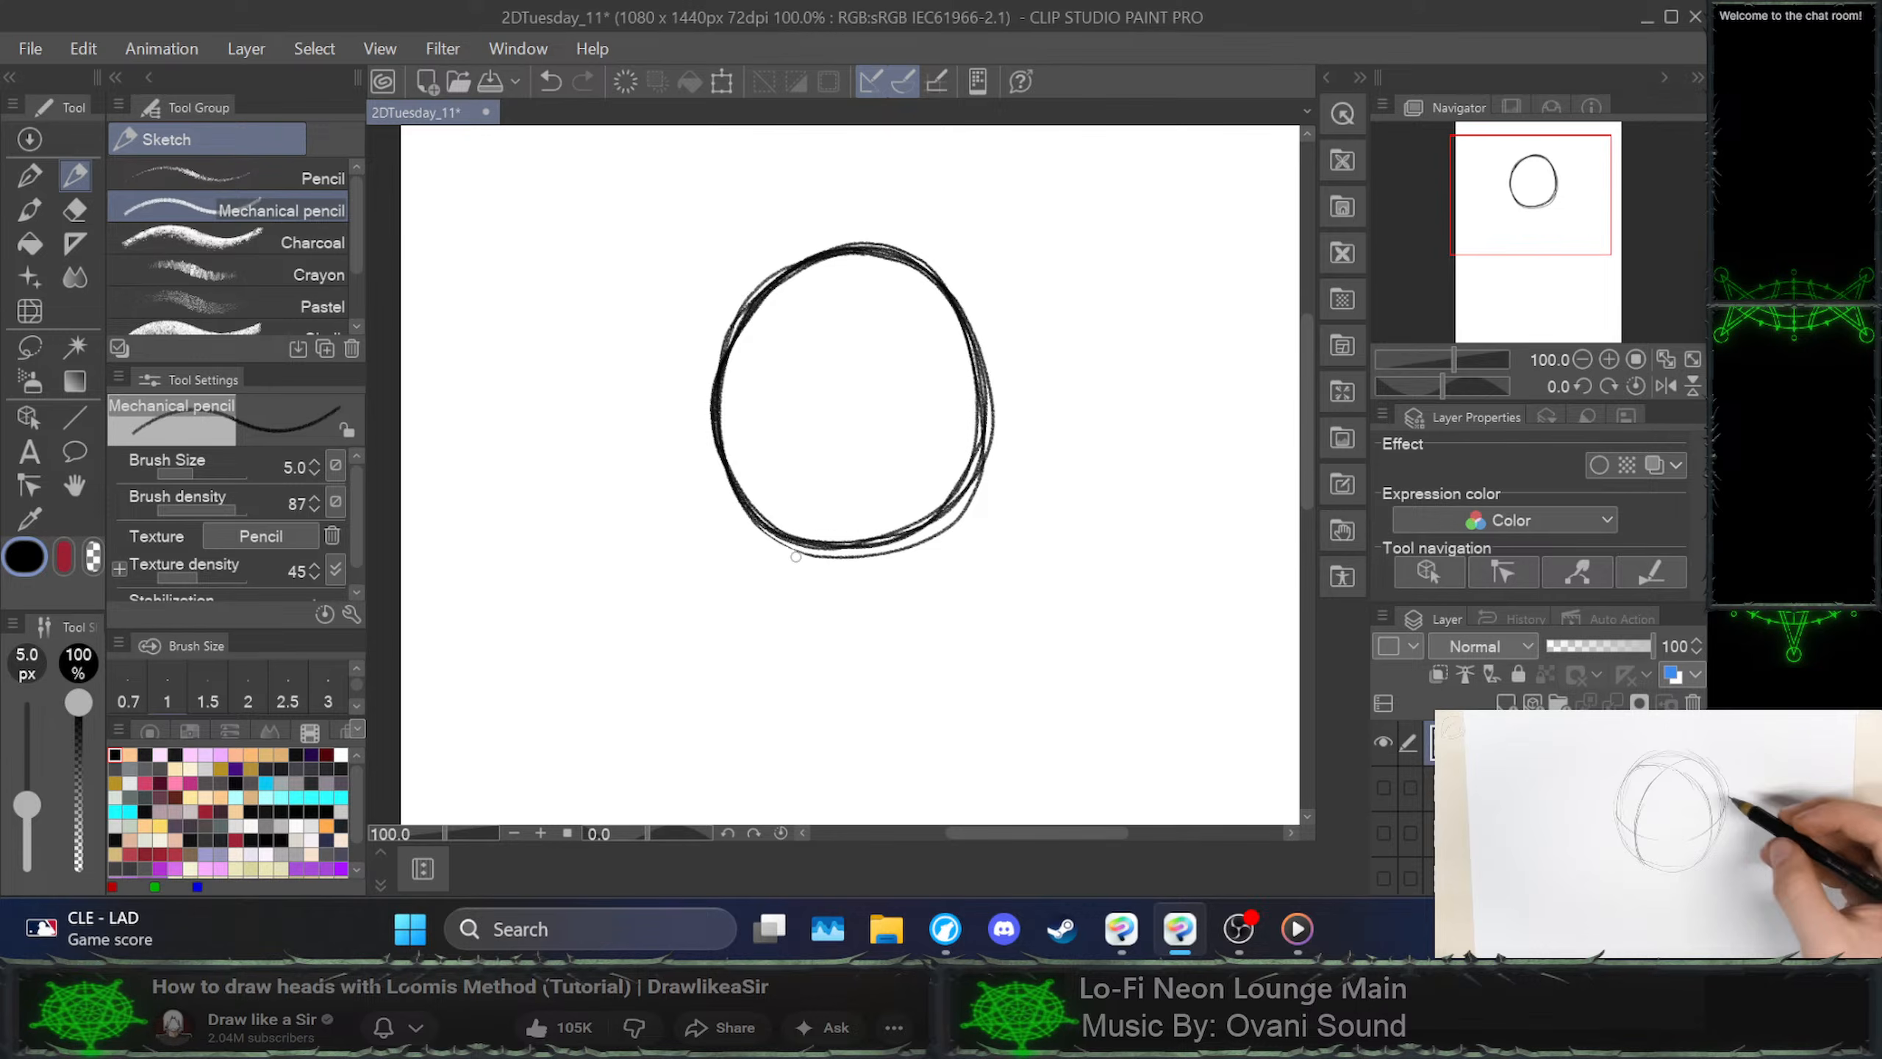
pyautogui.moveTo(886, 556)
pyautogui.mouseDown()
pyautogui.moveTo(948, 536)
pyautogui.moveTo(990, 472)
pyautogui.moveTo(913, 549)
pyautogui.mouseUp()
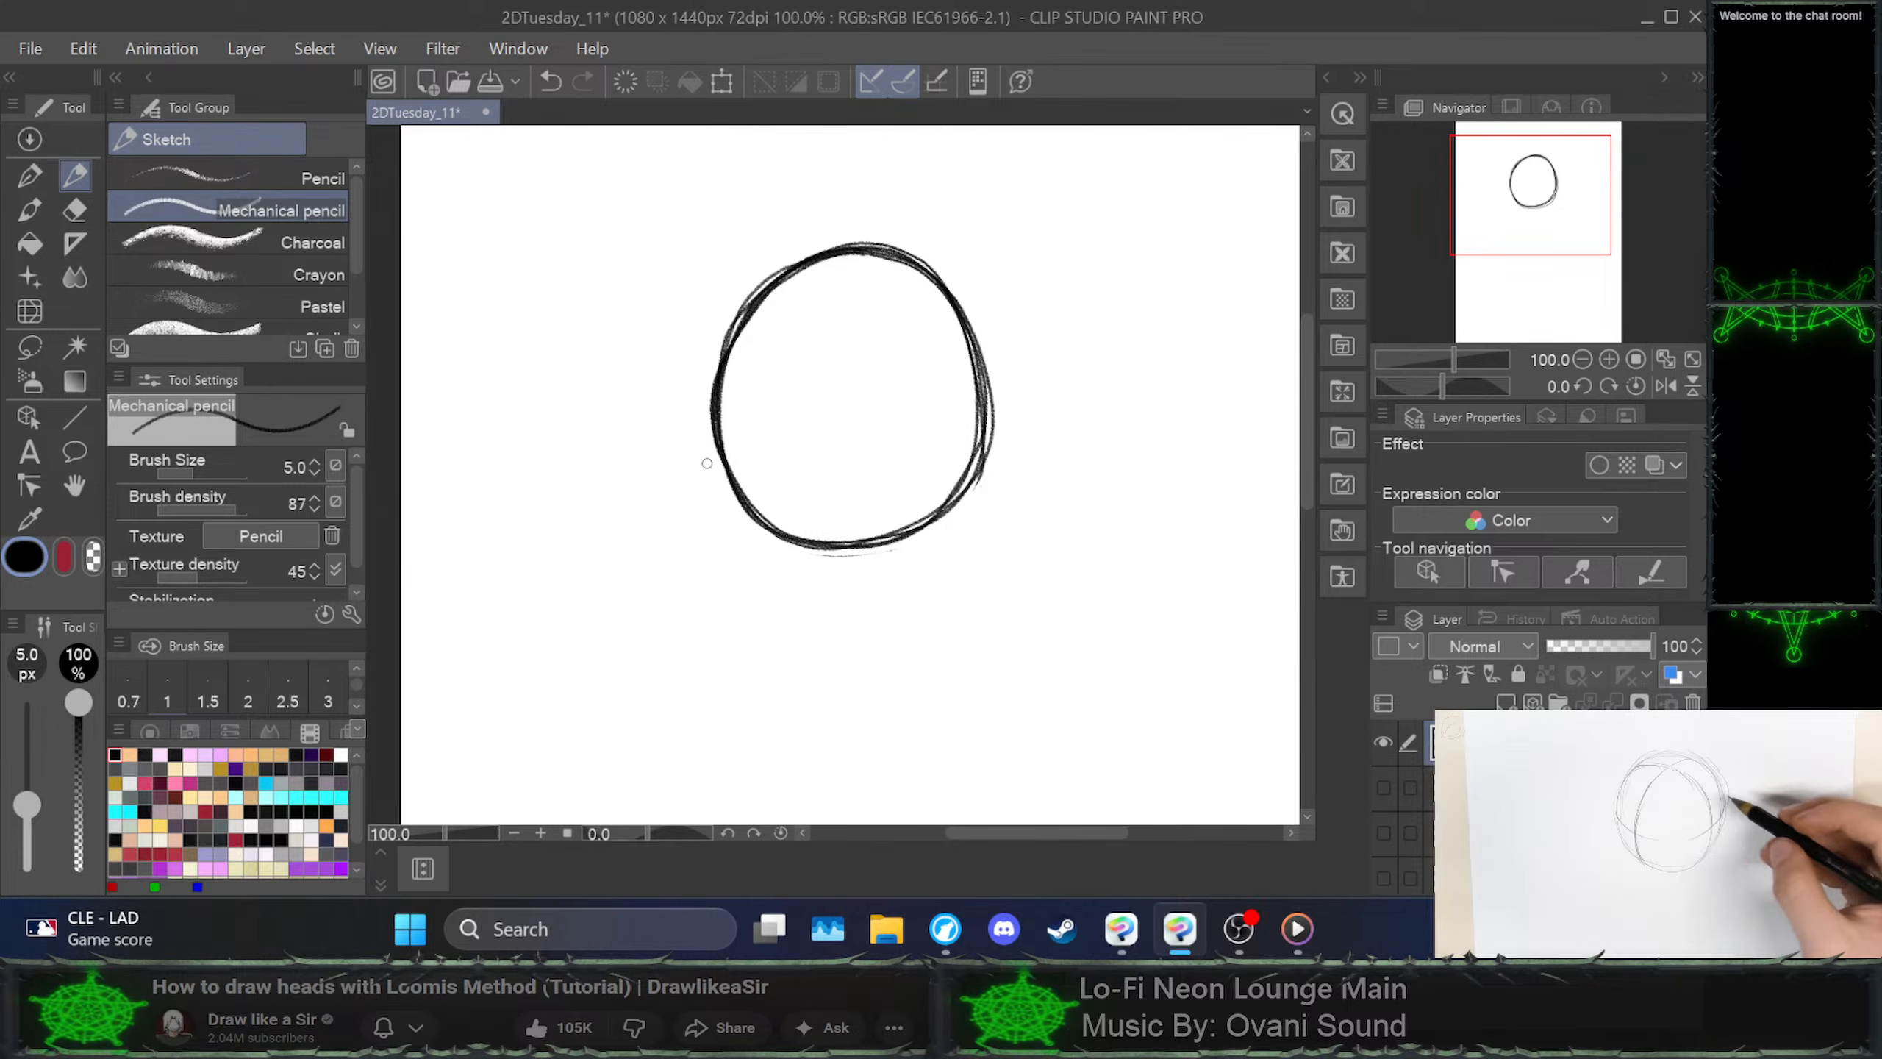
pyautogui.moveTo(762, 276); pyautogui.dragTo(777, 268)
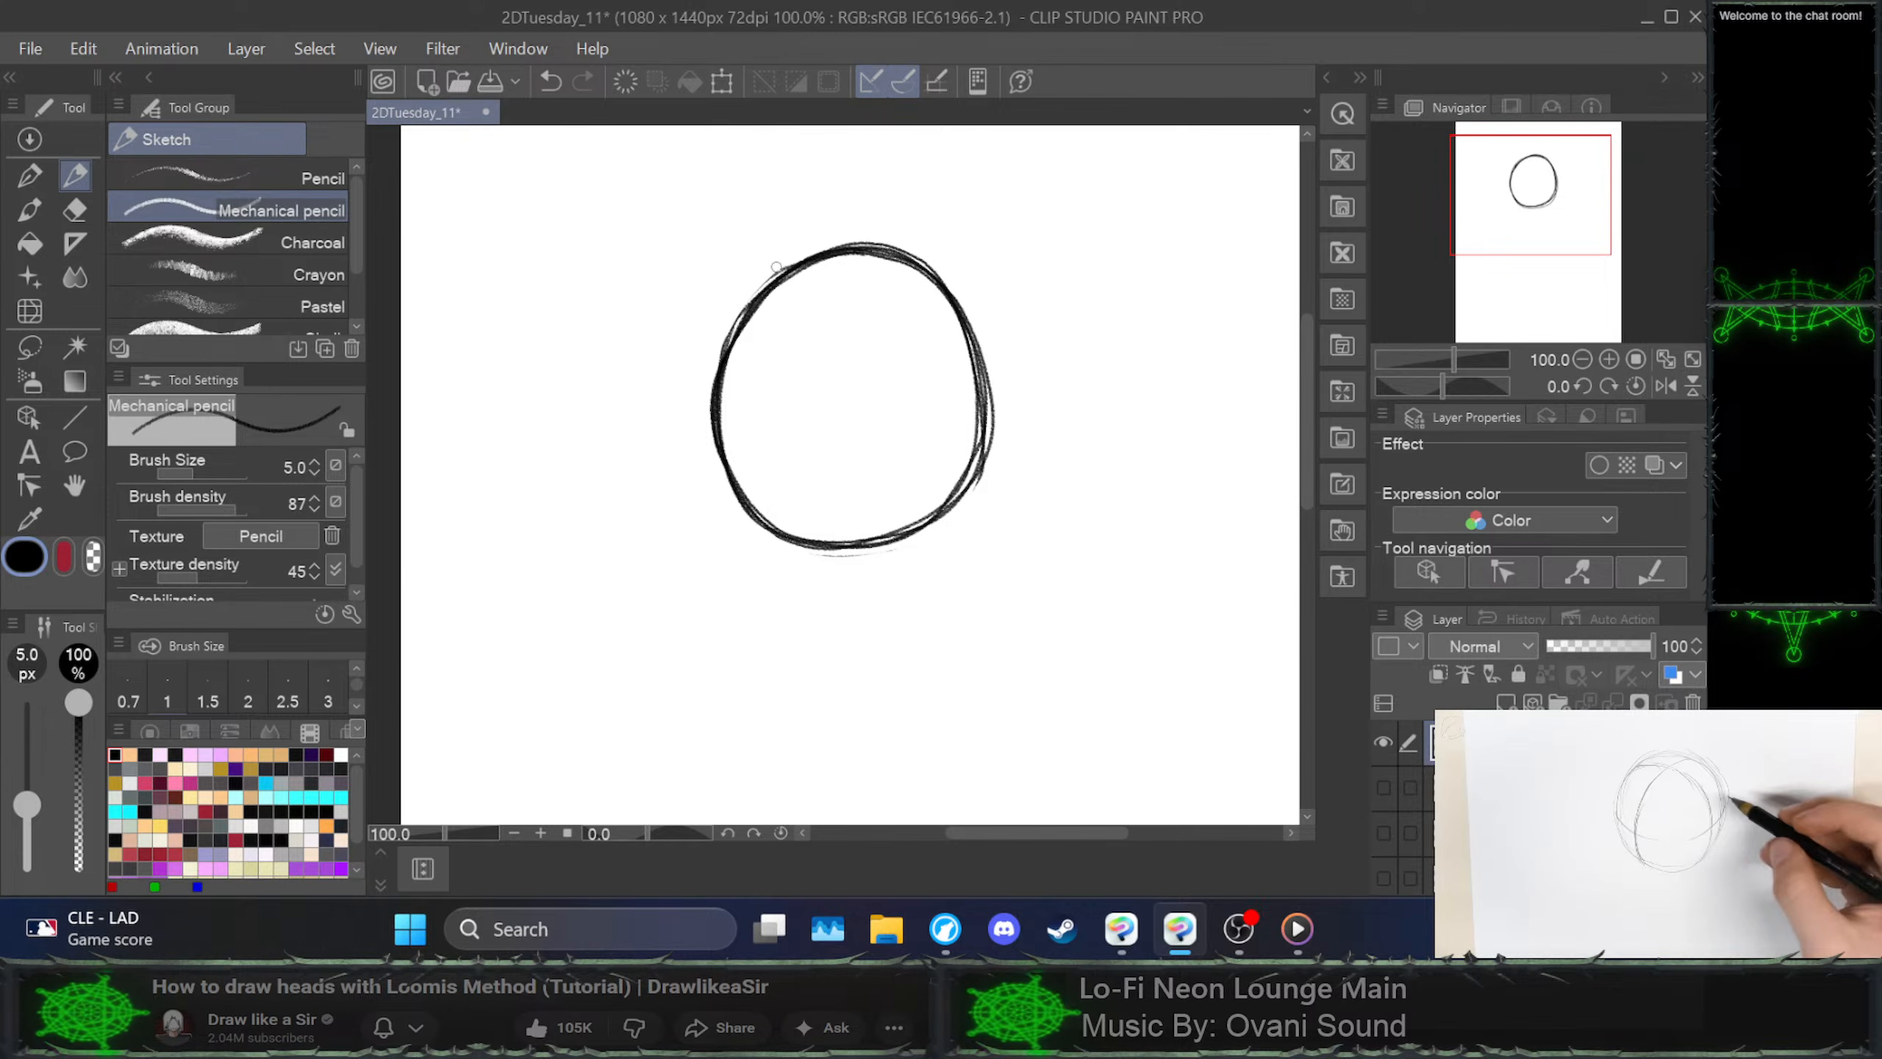
pyautogui.moveTo(997, 404)
pyautogui.mouseDown()
pyautogui.moveTo(977, 488)
pyautogui.moveTo(973, 398)
pyautogui.moveTo(946, 491)
pyautogui.moveTo(972, 397)
pyautogui.moveTo(953, 491)
pyautogui.moveTo(971, 427)
pyautogui.moveTo(973, 448)
pyautogui.moveTo(960, 483)
pyautogui.moveTo(972, 392)
pyautogui.moveTo(944, 501)
pyautogui.moveTo(993, 454)
pyautogui.moveTo(988, 493)
pyautogui.moveTo(992, 369)
pyautogui.mouseUp()
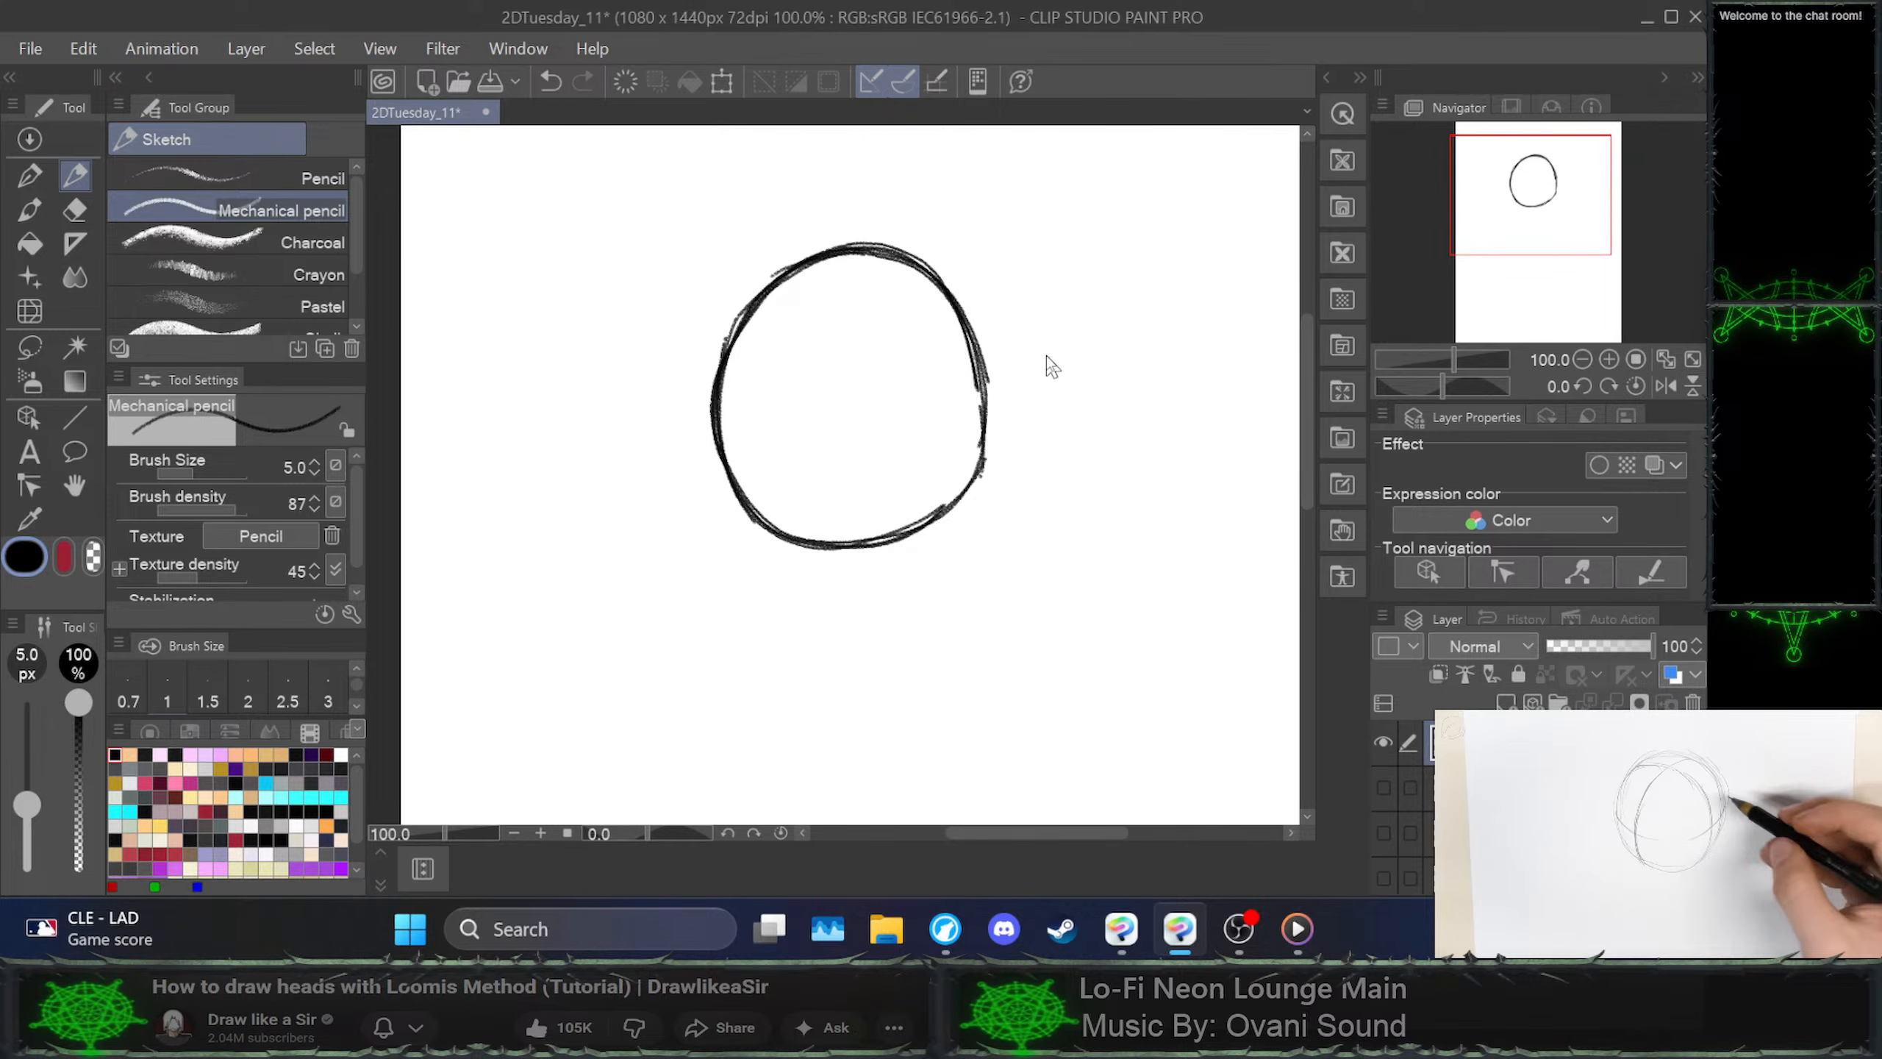
pyautogui.moveTo(1000, 369)
pyautogui.mouseDown()
pyautogui.moveTo(977, 455)
pyautogui.moveTo(958, 320)
pyautogui.moveTo(988, 400)
pyautogui.mouseUp()
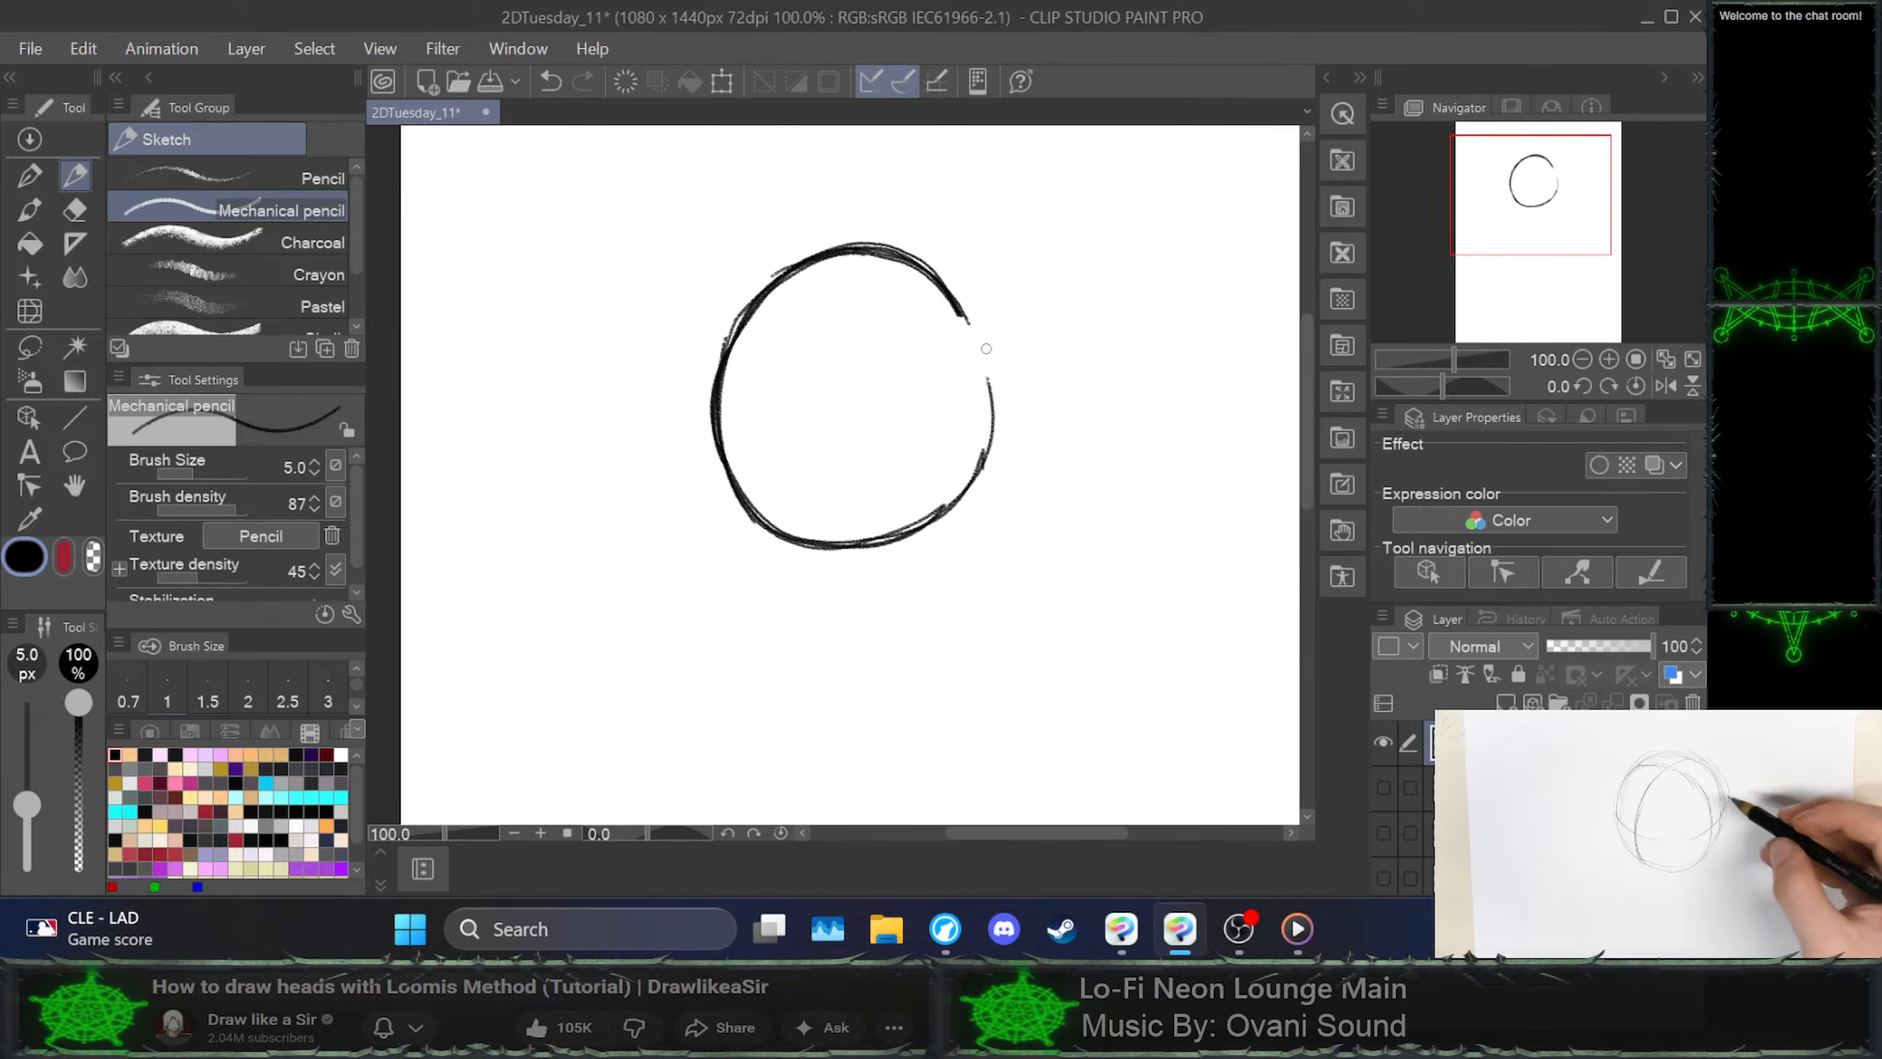
pyautogui.moveTo(957, 302)
pyautogui.mouseDown()
pyautogui.moveTo(990, 387)
pyautogui.moveTo(958, 302)
pyautogui.moveTo(988, 405)
pyautogui.moveTo(989, 386)
pyautogui.moveTo(983, 450)
pyautogui.mouseUp()
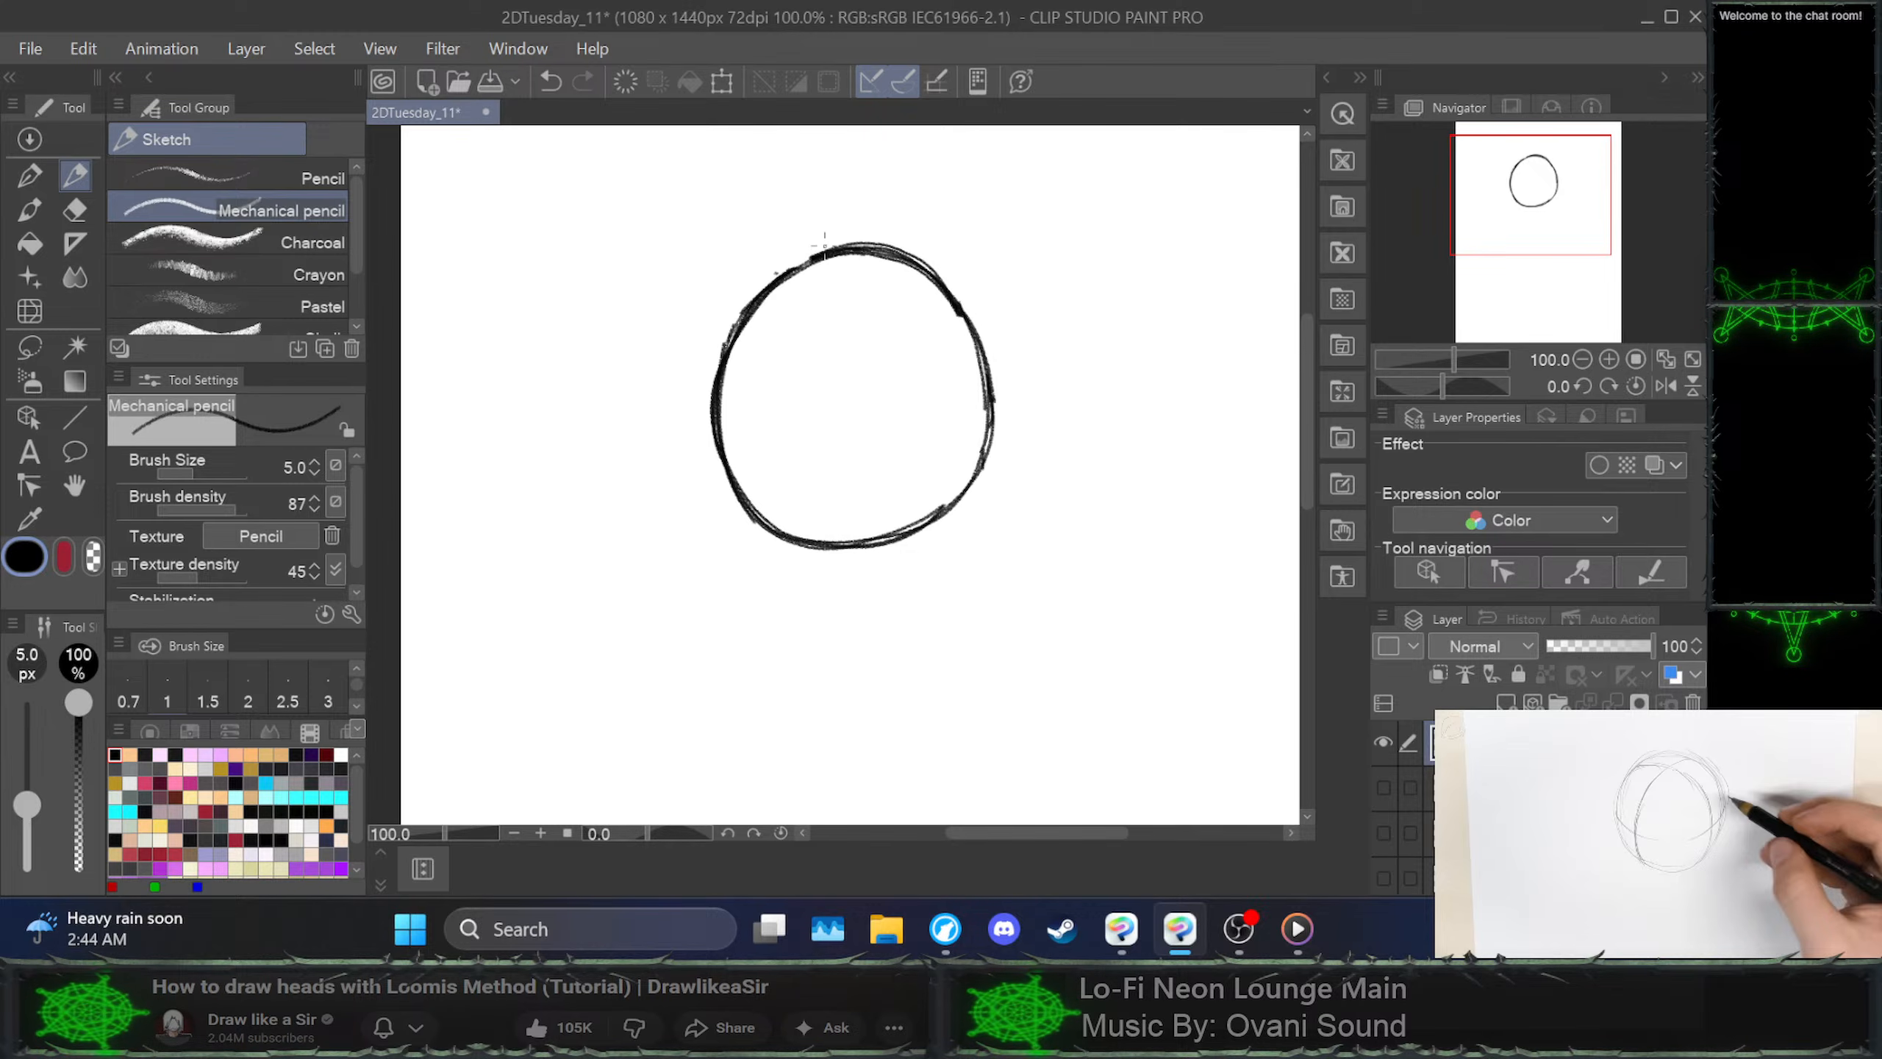
# Erase the stray inner lines along the circle's bottom and right edges and redraw the gap at its lower right
pyautogui.rightClick(791, 268)
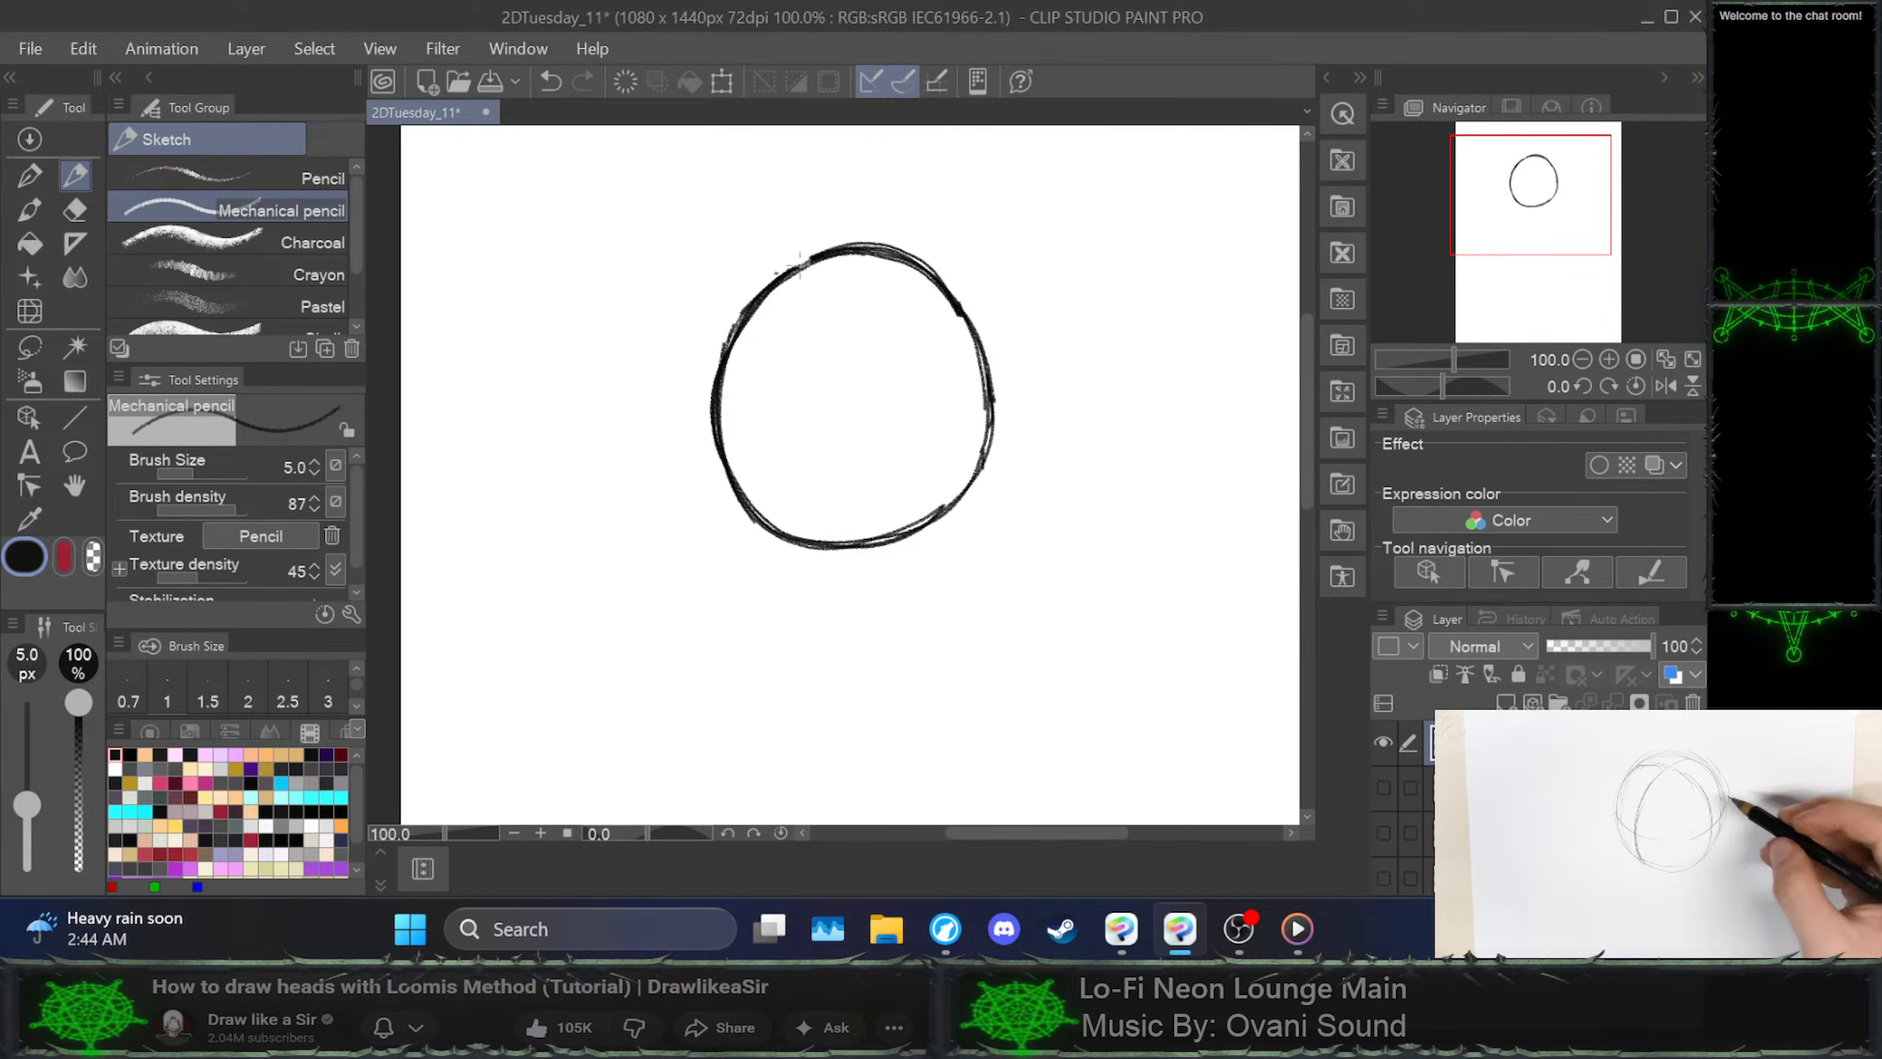
pyautogui.moveTo(822, 352); pyautogui.dragTo(891, 408)
pyautogui.hotkey('ctrl', 'z')
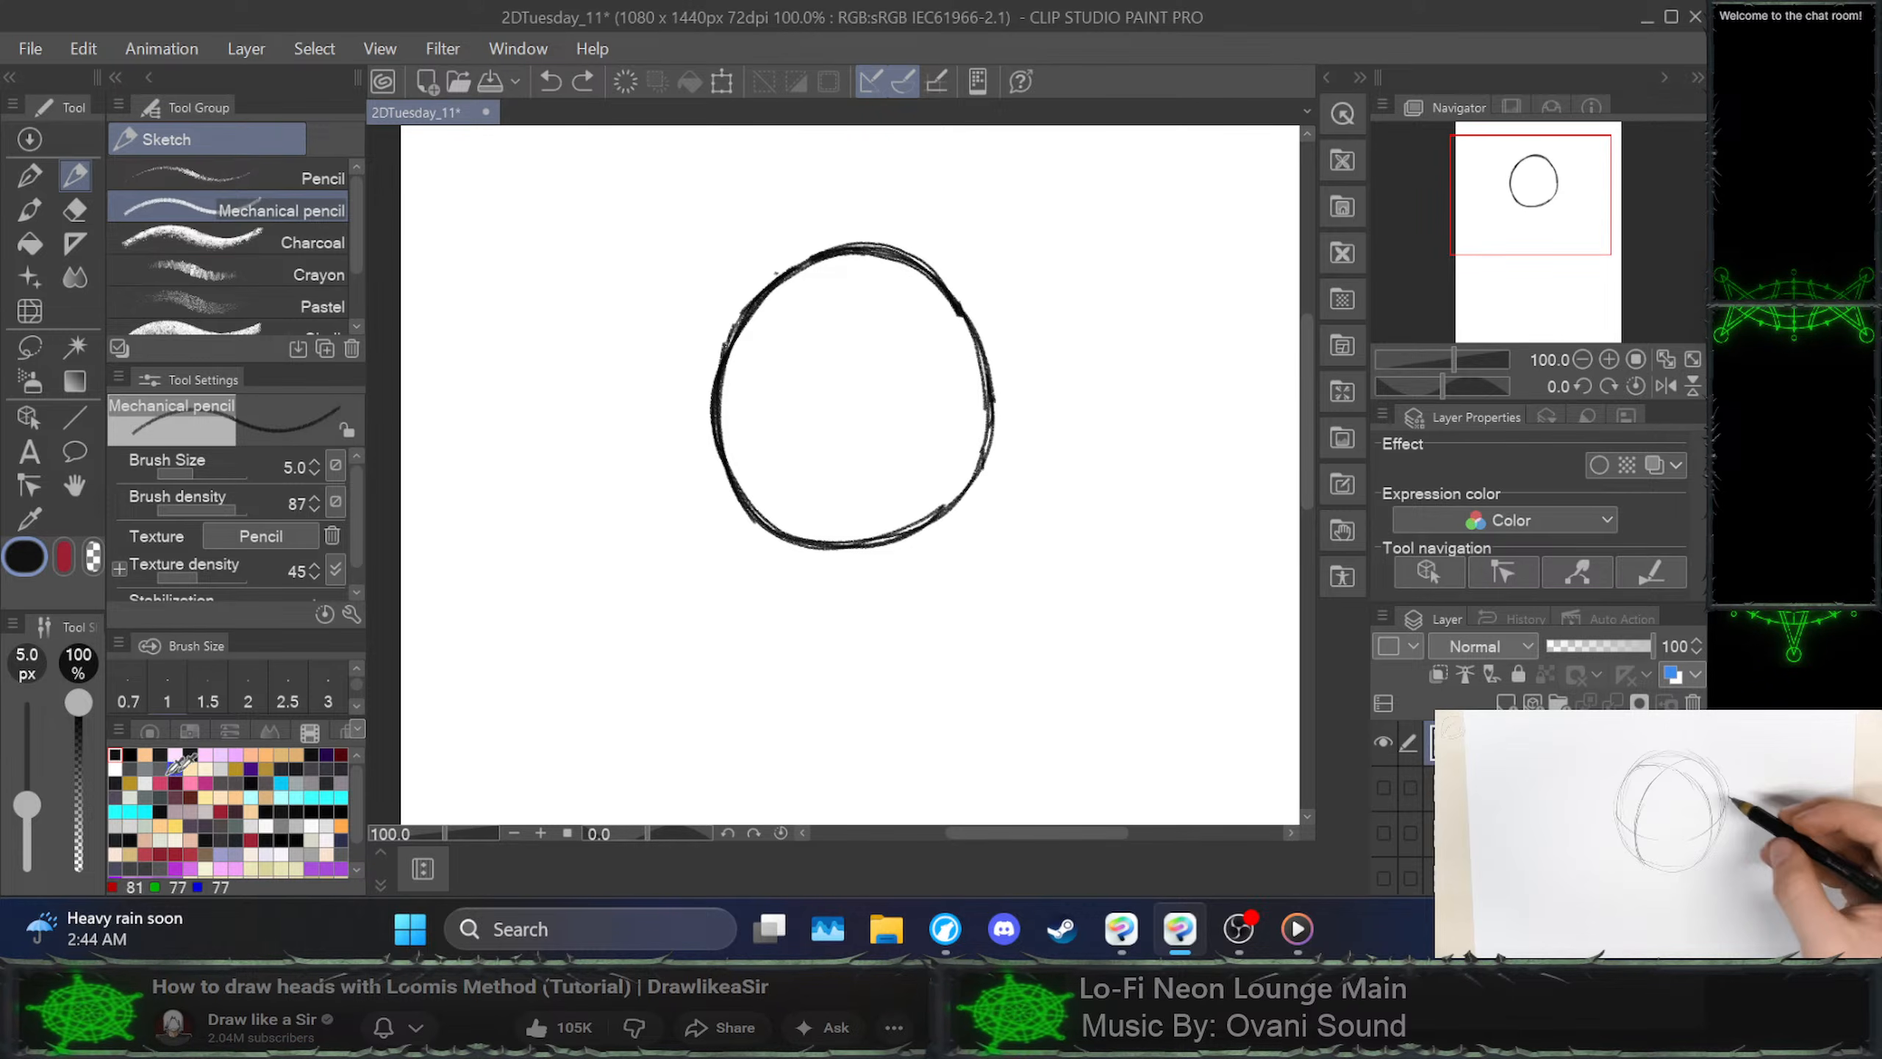
pyautogui.click(129, 754)
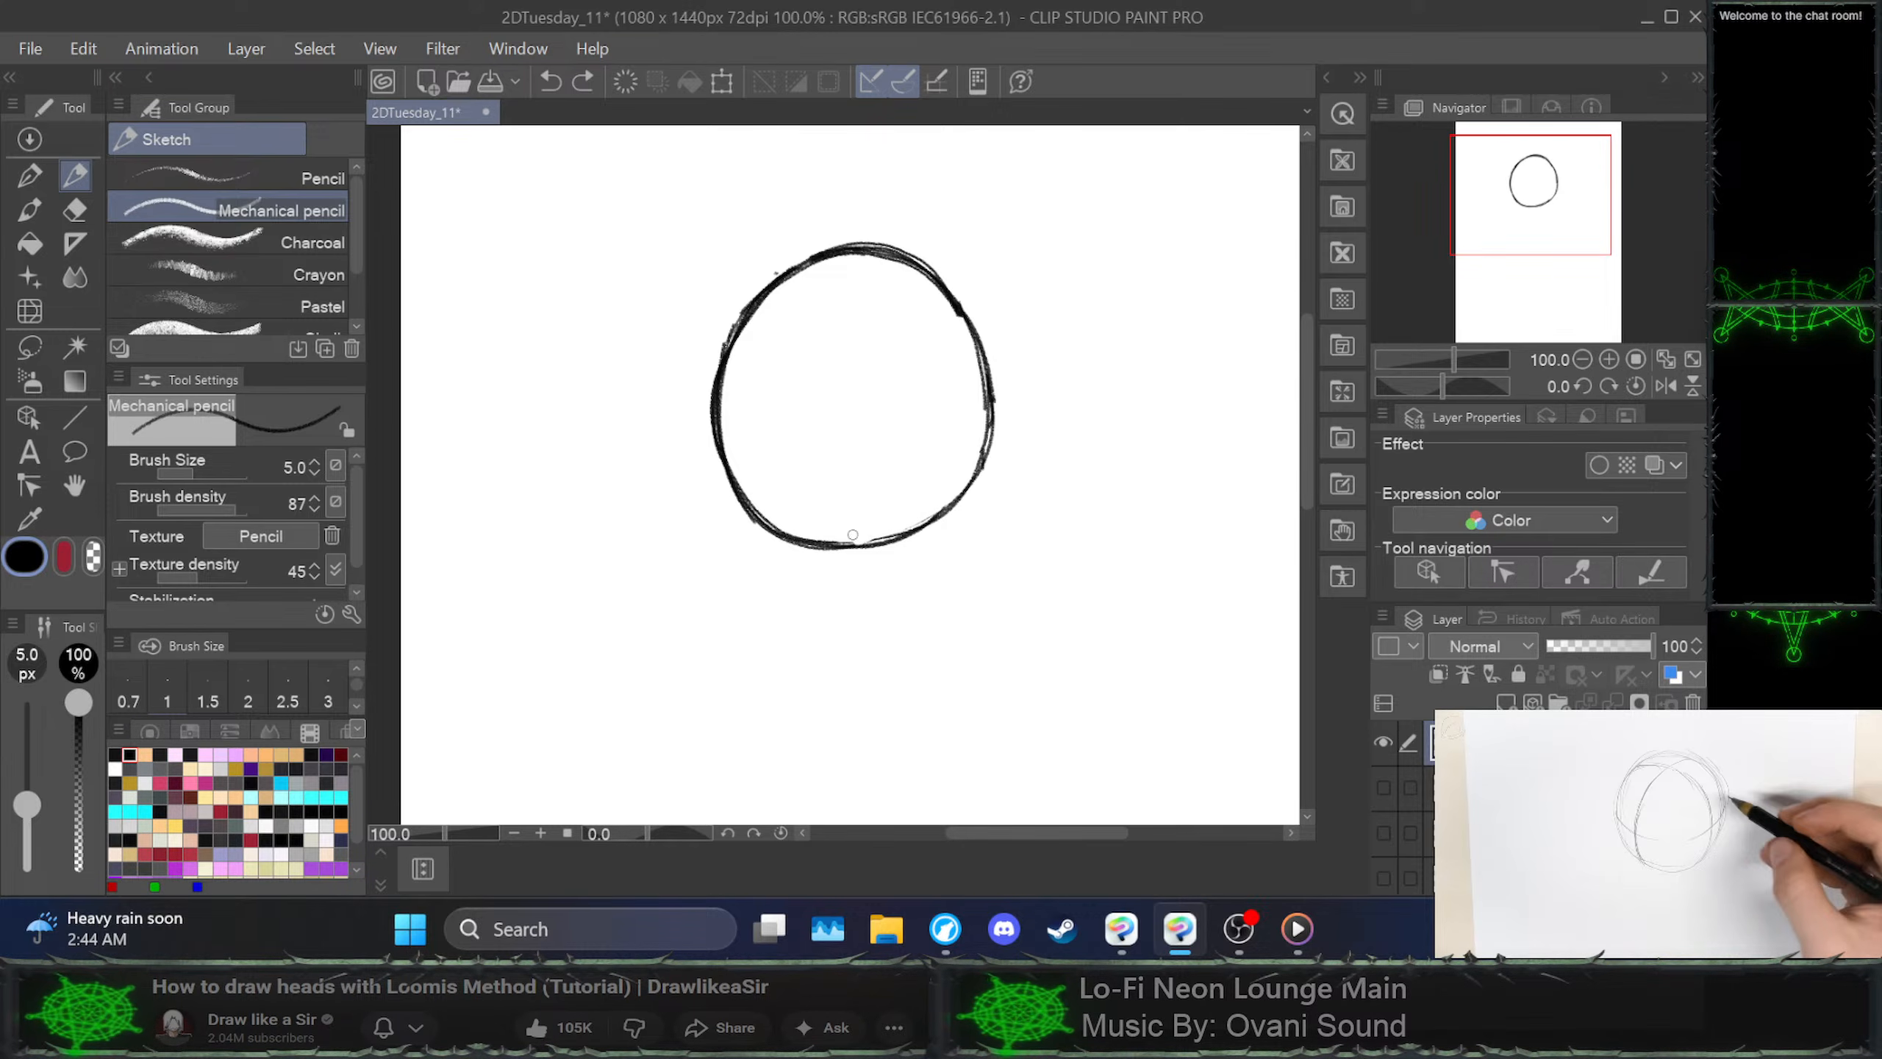
pyautogui.moveTo(824, 540); pyautogui.dragTo(748, 512)
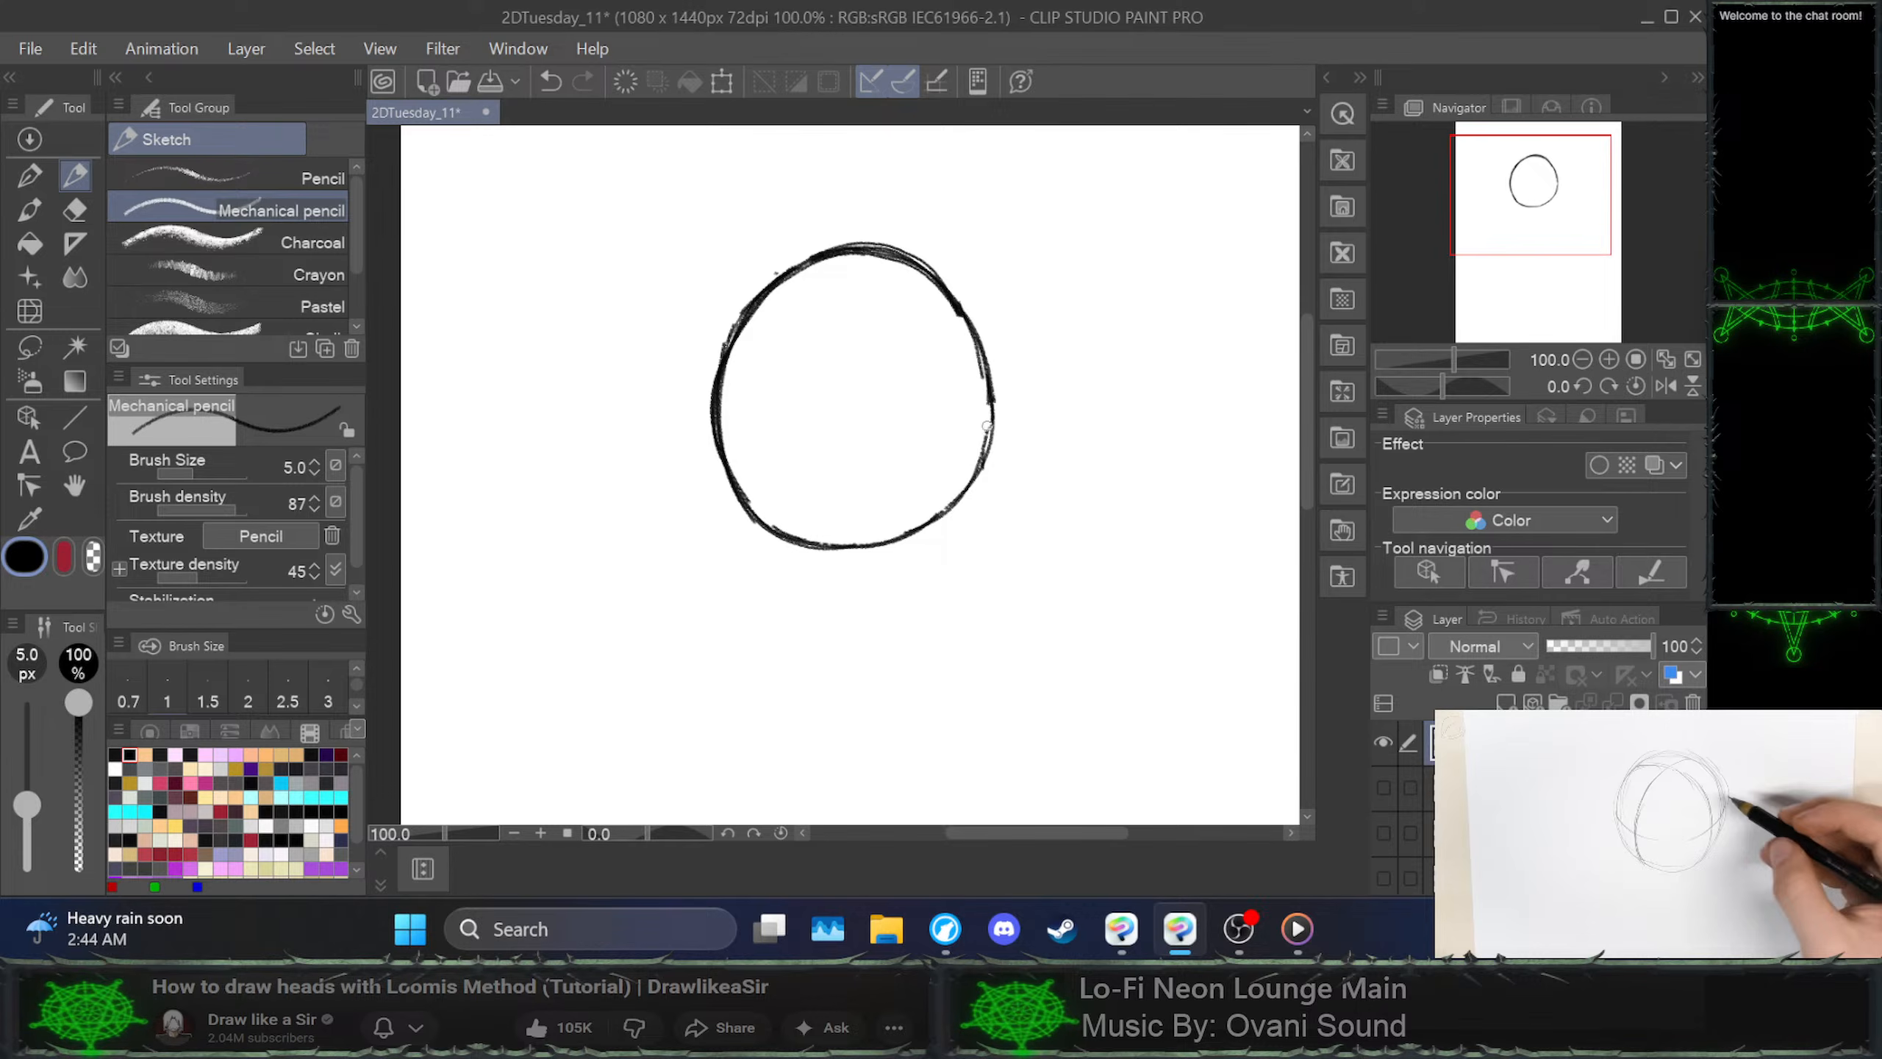
pyautogui.hotkey('ctrl', 'z')
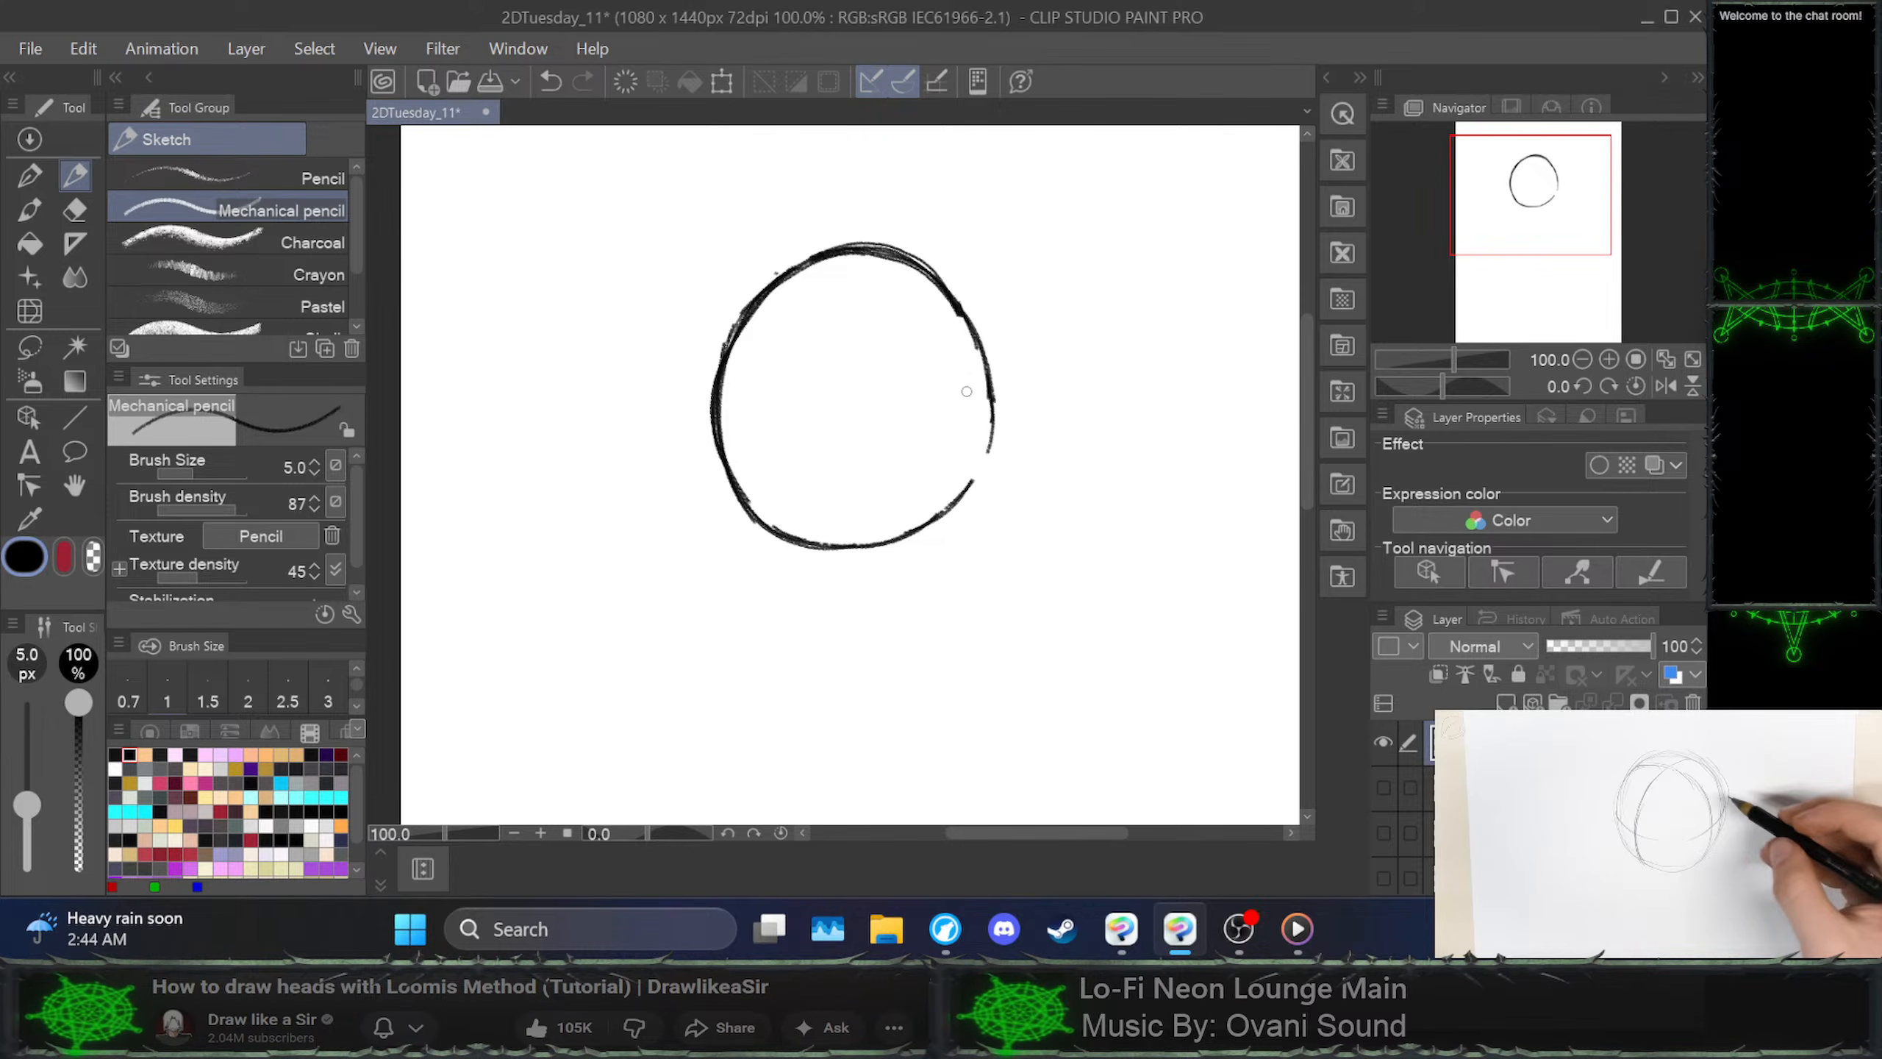
pyautogui.moveTo(973, 486); pyautogui.dragTo(993, 383)
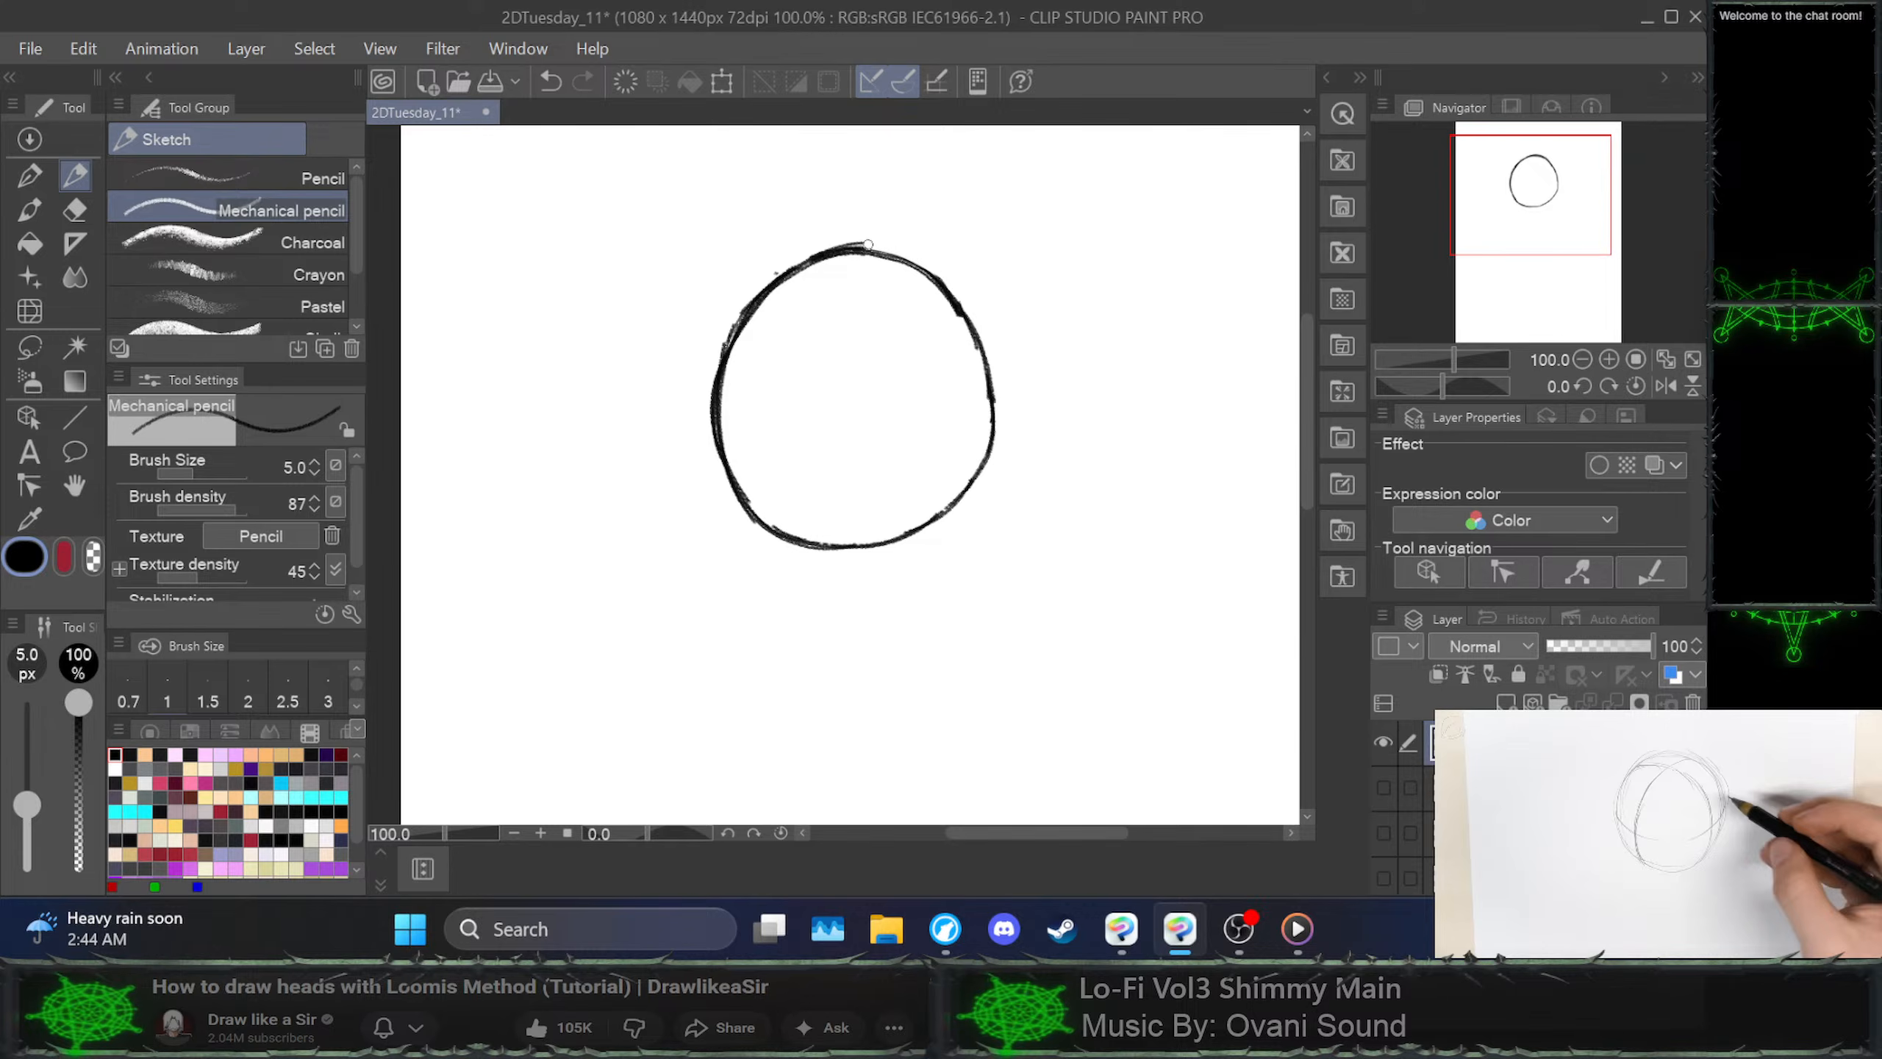
# Try to erase and redraw the circle's top and upper-left edge as a thinner line, and undo that rework
pyautogui.hotkey('ctrl', 'z')
pyautogui.hotkey('ctrl', 'z')
pyautogui.hotkey('ctrl', 'z')
pyautogui.hotkey('ctrl', 'z')
pyautogui.hotkey('ctrl', 'z')
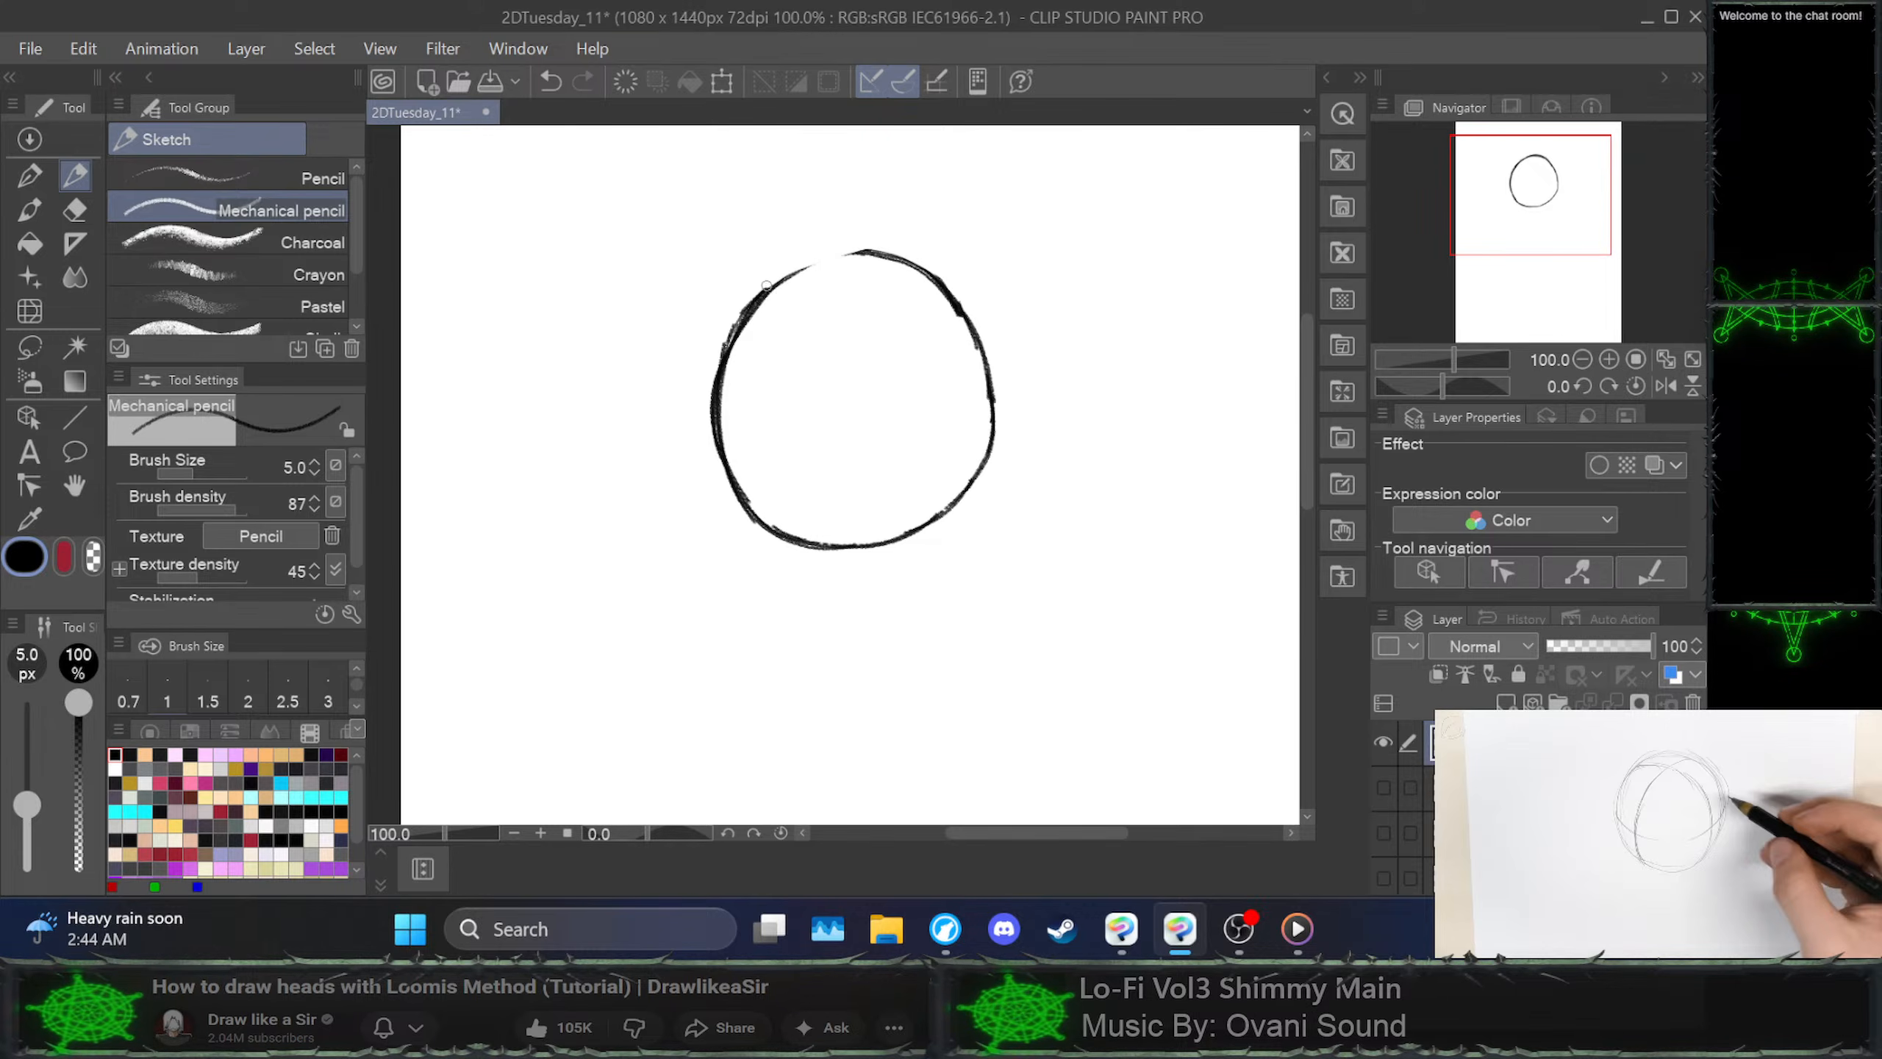
pyautogui.hotkey('ctrl', 'z')
pyautogui.hotkey('ctrl', 'z')
pyautogui.hotkey('ctrl', 'z')
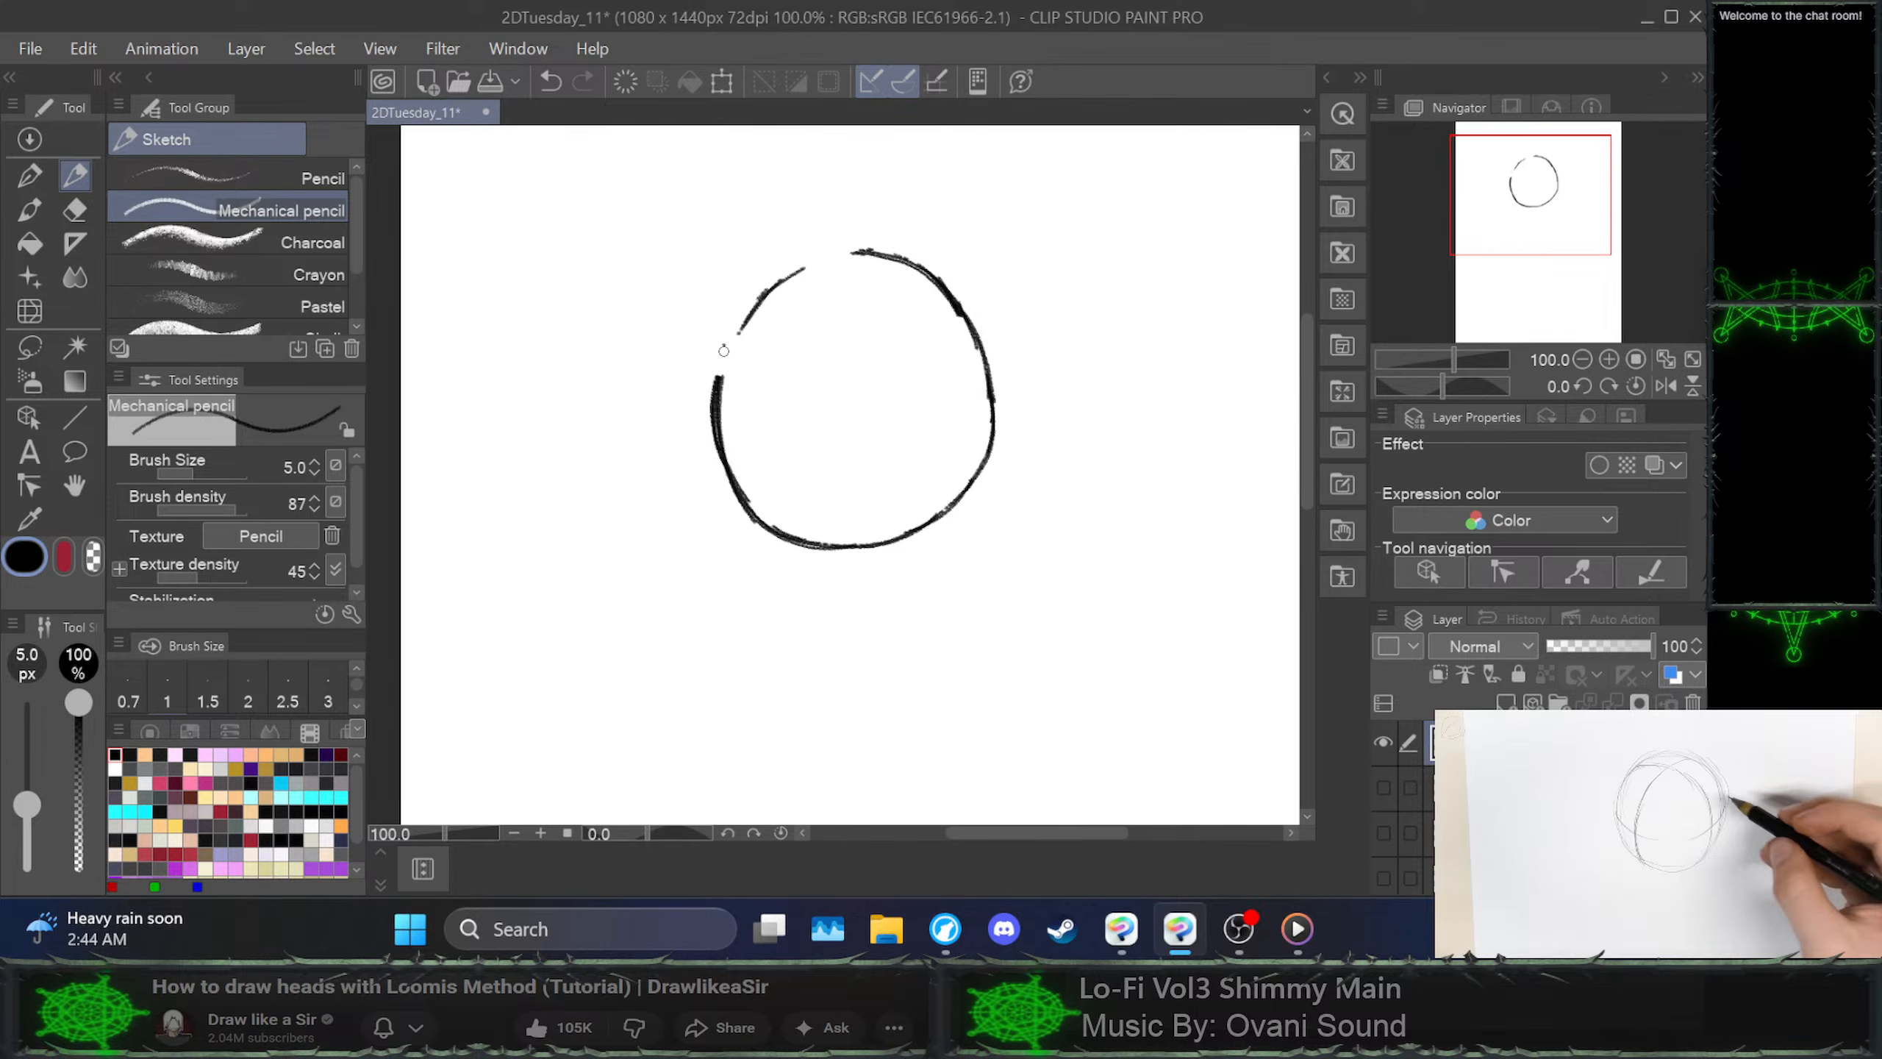
pyautogui.moveTo(723, 393); pyautogui.dragTo(762, 297)
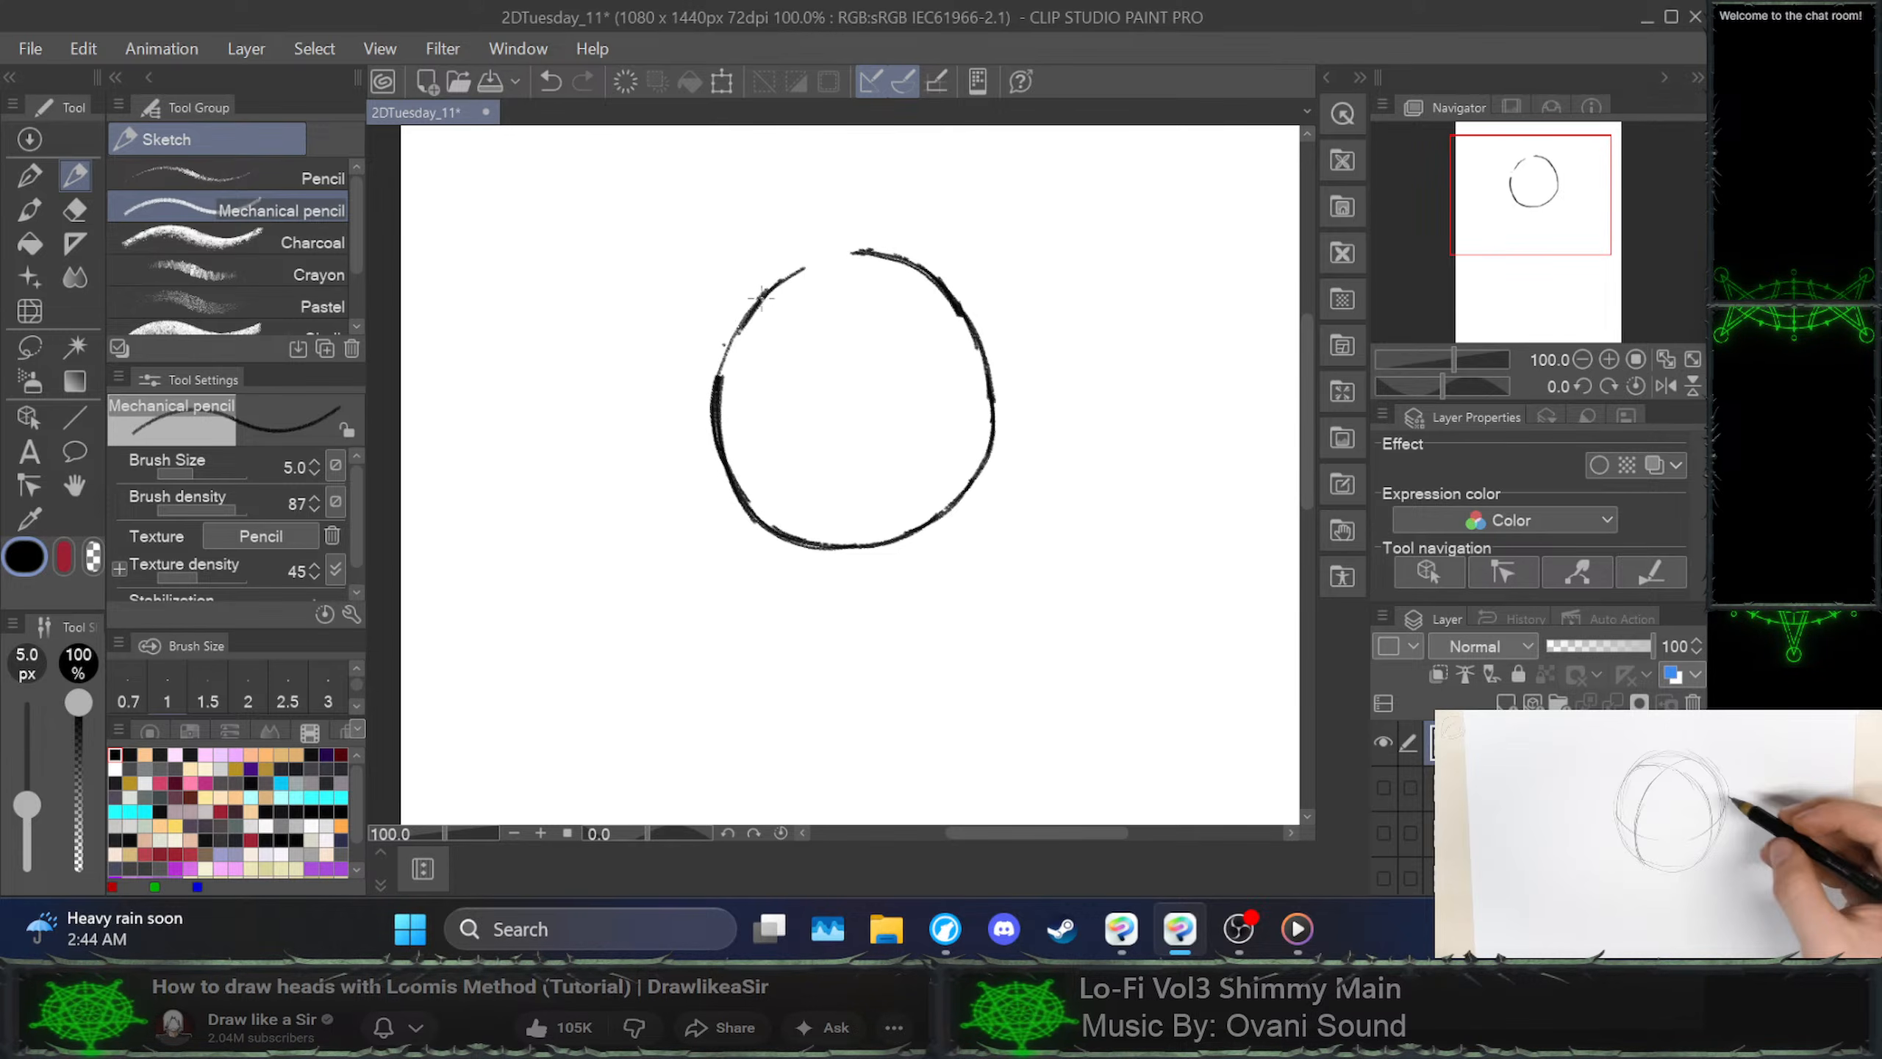
pyautogui.moveTo(716, 378); pyautogui.dragTo(940, 280)
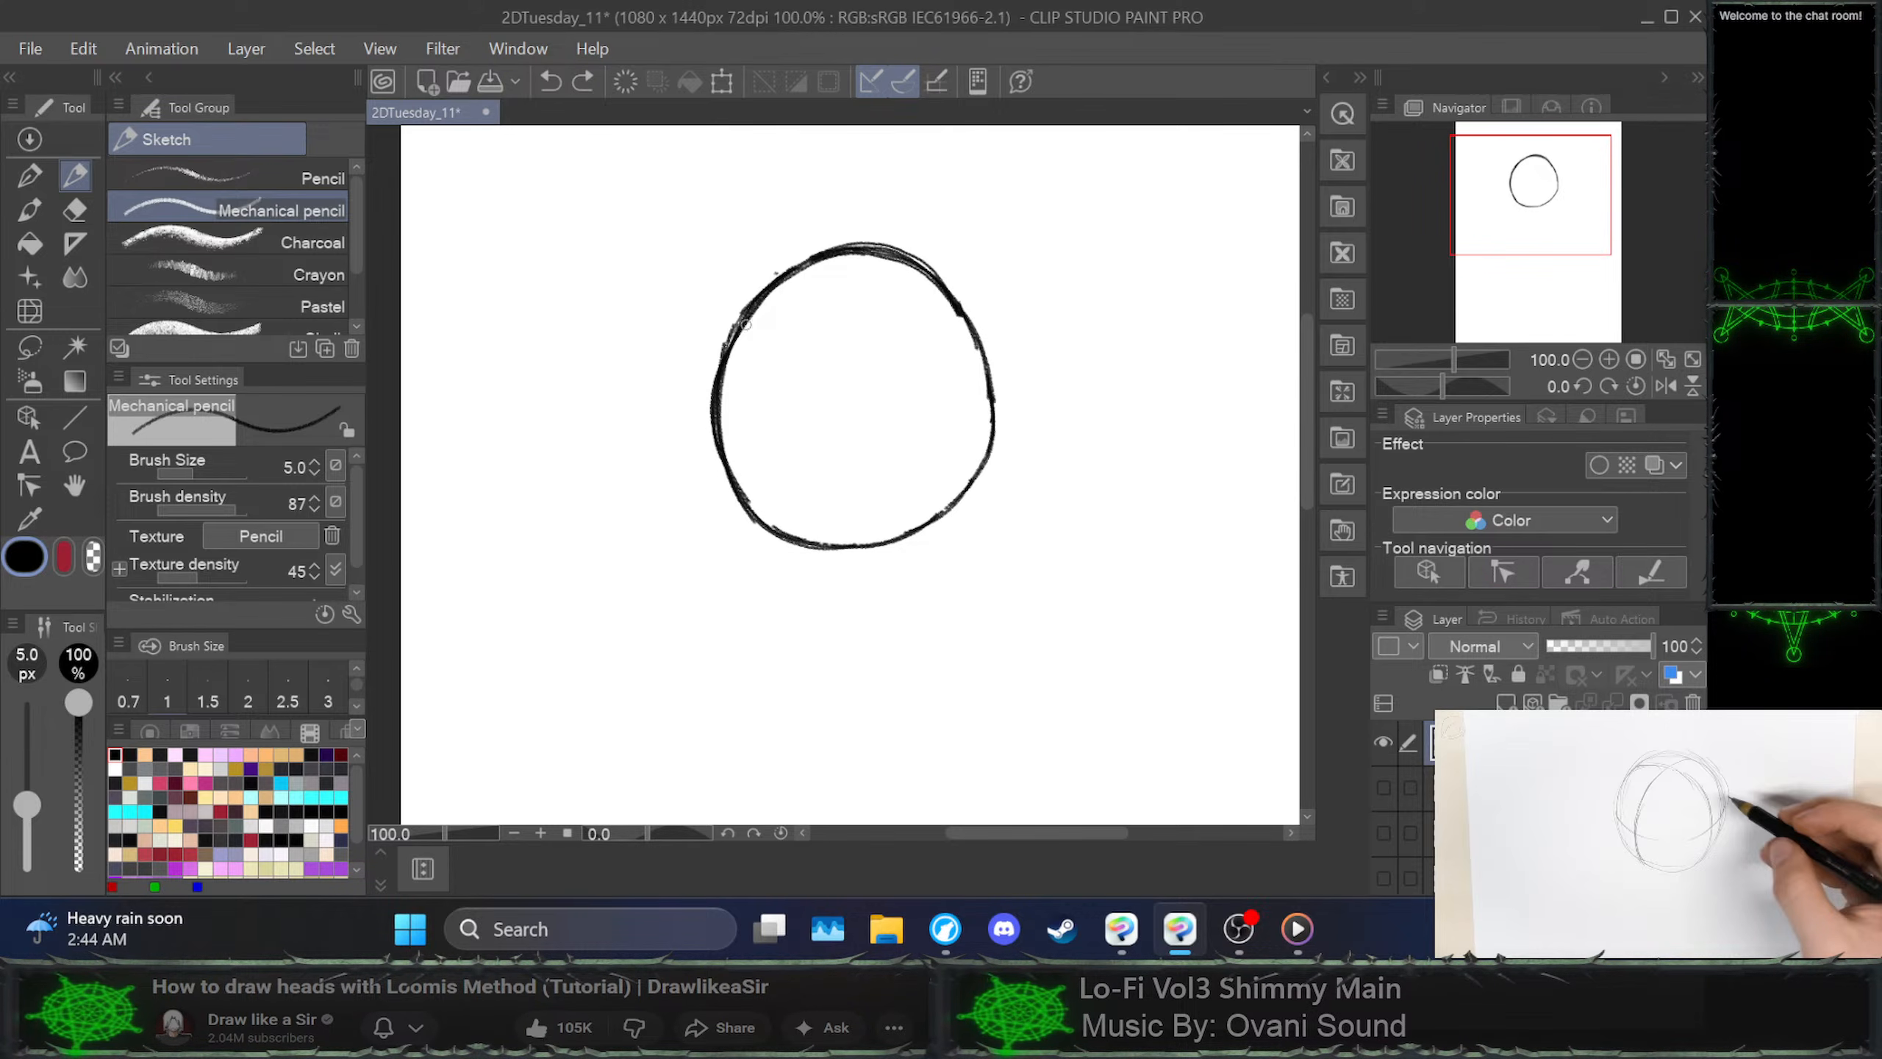
# Thin the circle's upper edge by erasing and redraw its left edge with cleaner overlapping pencil strokes
pyautogui.moveTo(738, 354)
pyautogui.mouseDown()
pyautogui.moveTo(781, 299)
pyautogui.moveTo(735, 310)
pyautogui.moveTo(744, 291)
pyautogui.moveTo(717, 354)
pyautogui.moveTo(774, 255)
pyautogui.moveTo(750, 289)
pyautogui.moveTo(808, 241)
pyautogui.moveTo(804, 280)
pyautogui.moveTo(761, 305)
pyautogui.moveTo(858, 264)
pyautogui.moveTo(815, 267)
pyautogui.moveTo(841, 257)
pyautogui.moveTo(813, 269)
pyautogui.moveTo(898, 259)
pyautogui.moveTo(890, 245)
pyautogui.moveTo(960, 318)
pyautogui.mouseUp()
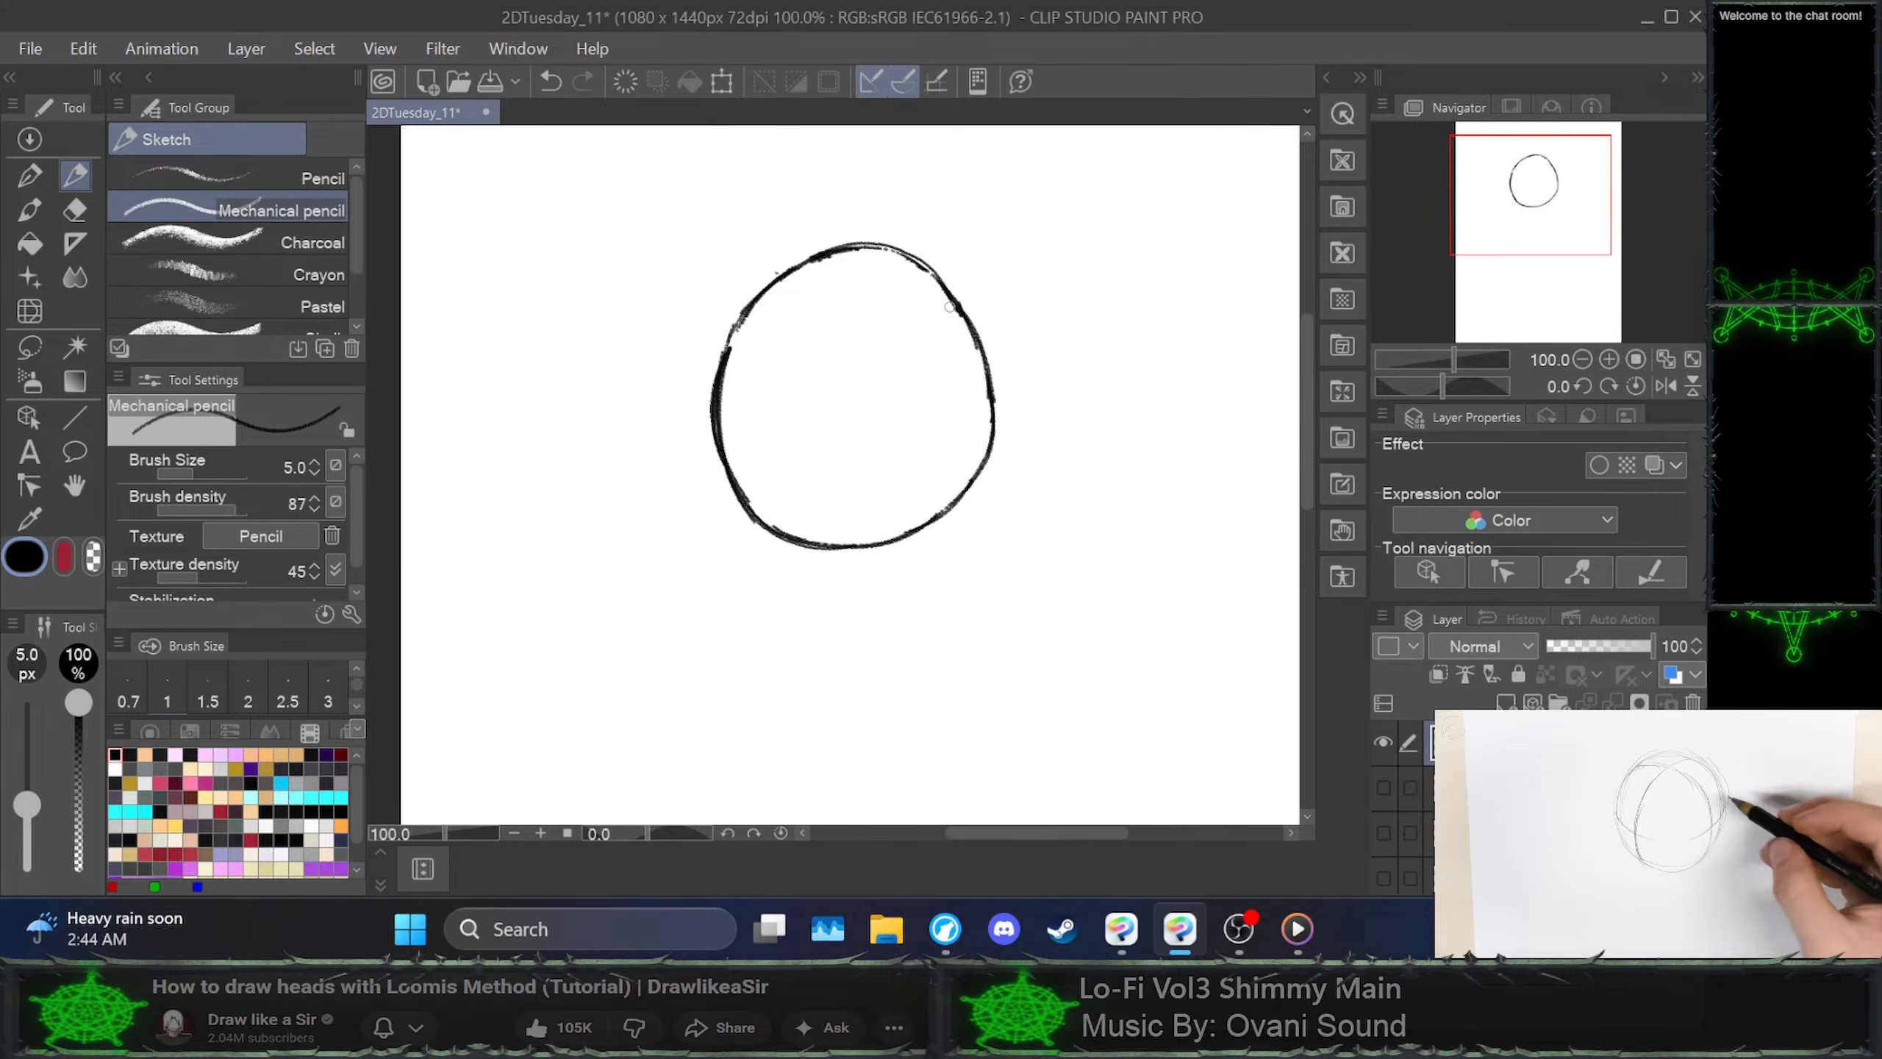
pyautogui.moveTo(738, 346); pyautogui.dragTo(735, 464)
pyautogui.hotkey('ctrl', 'z')
pyautogui.moveTo(725, 365)
pyautogui.mouseDown()
pyautogui.moveTo(719, 429)
pyautogui.moveTo(732, 354)
pyautogui.moveTo(727, 430)
pyautogui.moveTo(753, 508)
pyautogui.mouseUp()
pyautogui.hotkey('ctrl', 'z')
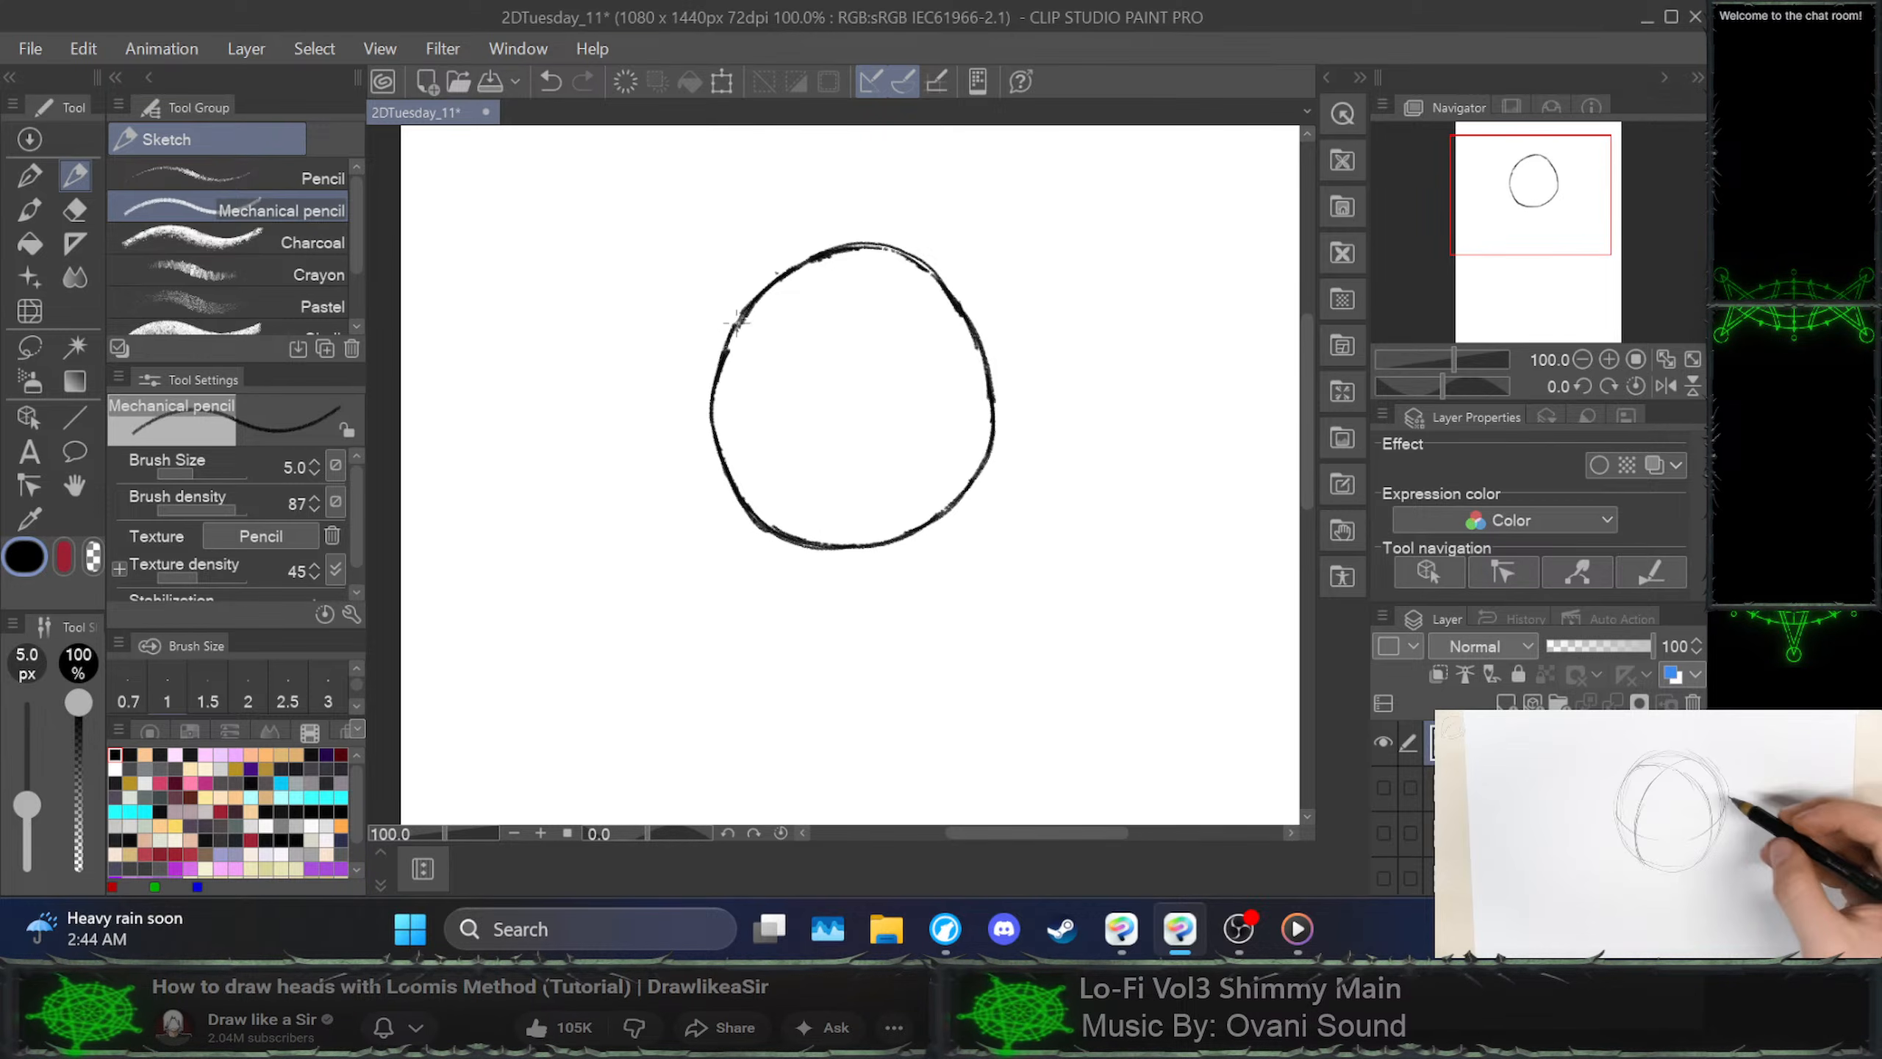
pyautogui.moveTo(725, 353)
pyautogui.mouseDown()
pyautogui.moveTo(753, 285)
pyautogui.moveTo(780, 272)
pyautogui.moveTo(712, 386)
pyautogui.moveTo(735, 480)
pyautogui.mouseUp()
pyautogui.hotkey('ctrl', 'z')
pyautogui.moveTo(711, 402); pyautogui.dragTo(751, 514)
pyautogui.moveTo(747, 325)
pyautogui.mouseDown()
pyautogui.moveTo(779, 283)
pyautogui.moveTo(752, 298)
pyautogui.moveTo(830, 253)
pyautogui.mouseUp()
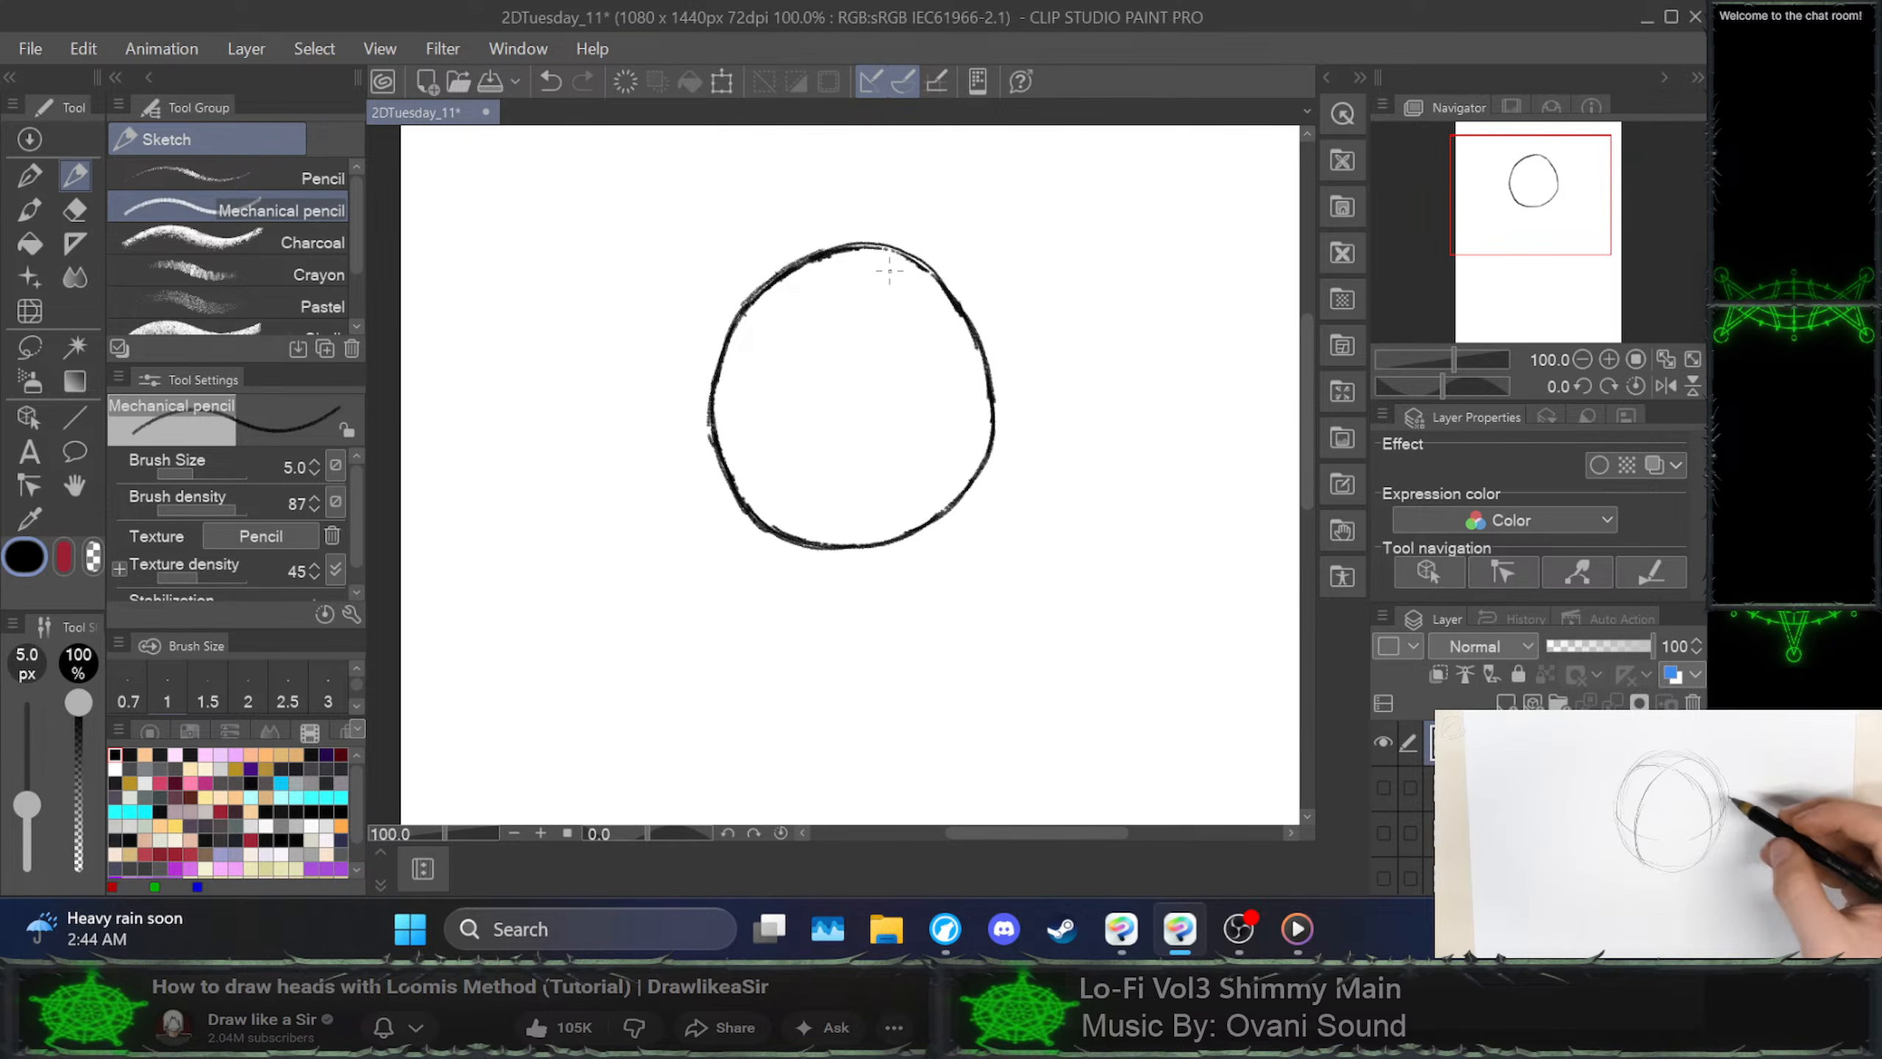
# Try several curved contour lines from the circle's upper-right edge toward its lower-left edge, undoing each one
pyautogui.moveTo(845, 300)
pyautogui.mouseDown()
pyautogui.moveTo(913, 259)
pyautogui.moveTo(821, 341)
pyautogui.mouseUp()
pyautogui.hotkey('ctrl', 'z')
pyautogui.moveTo(919, 265); pyautogui.dragTo(847, 318)
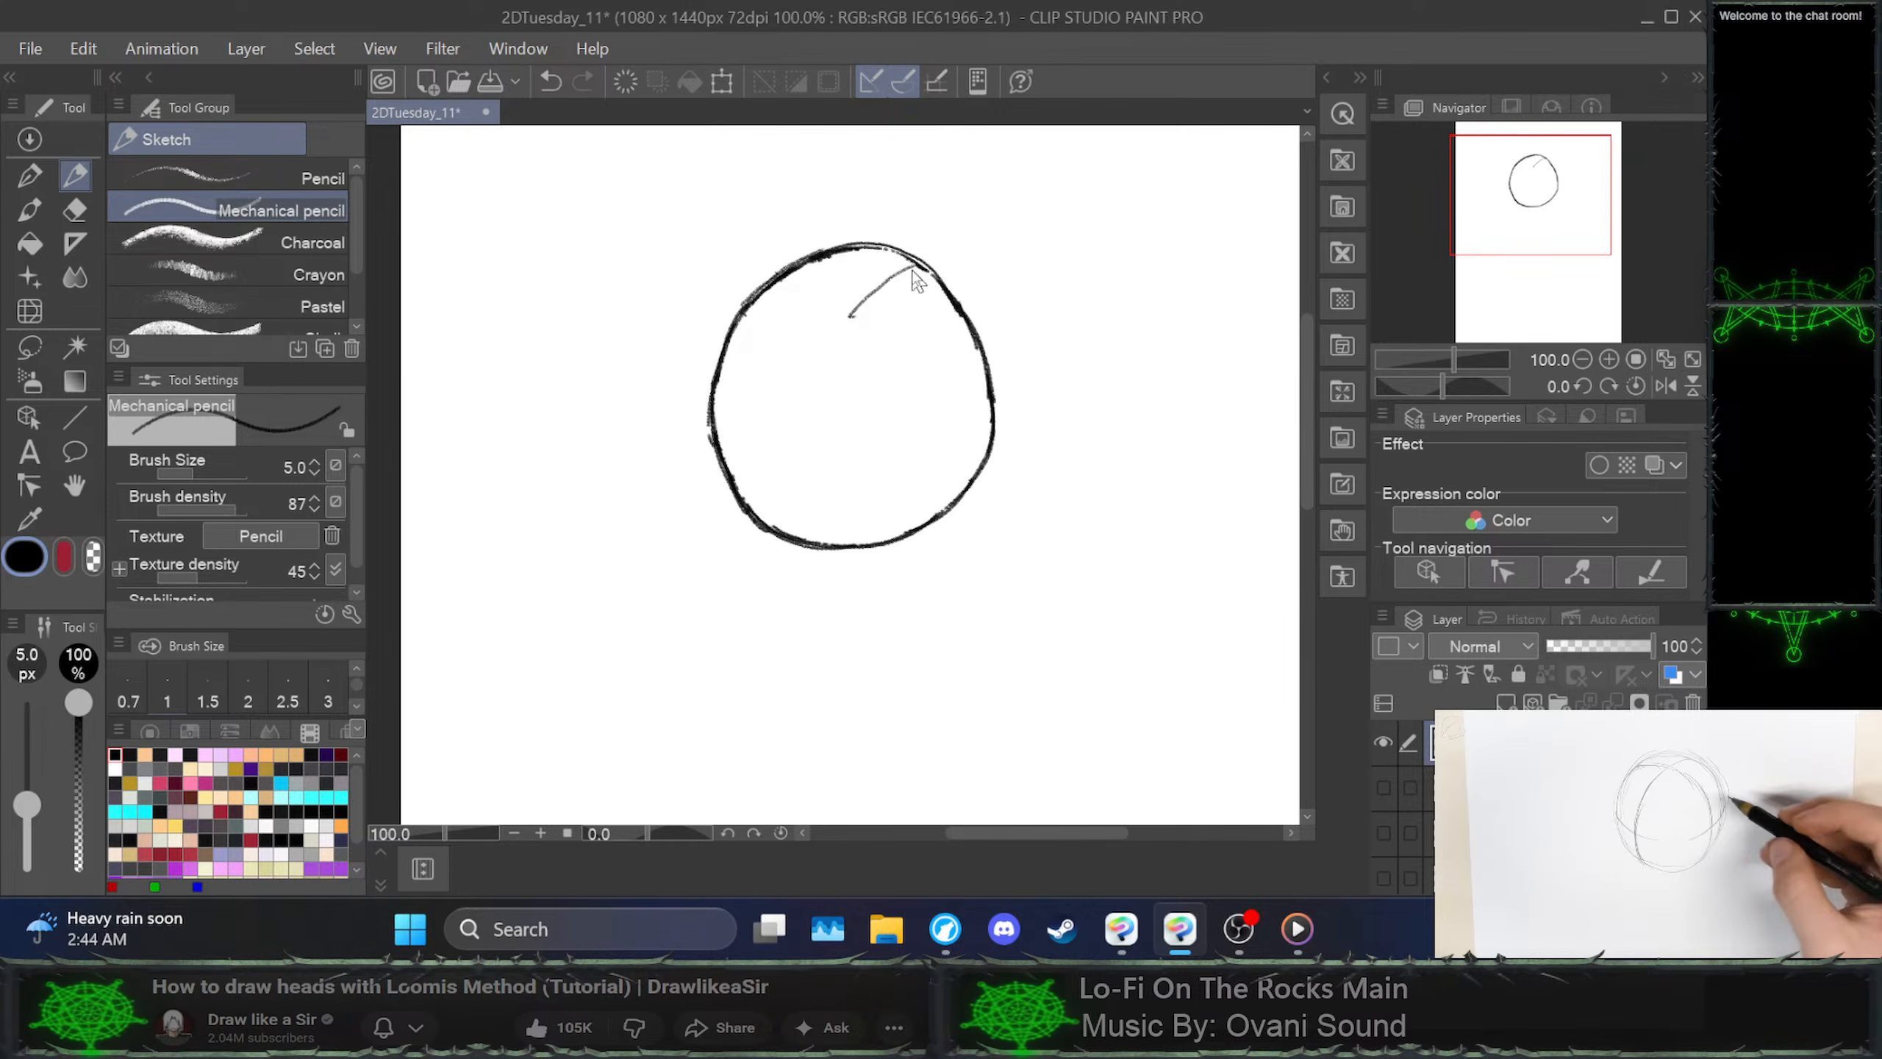
pyautogui.hotkey('ctrl', 'z')
pyautogui.moveTo(922, 261)
pyautogui.mouseDown()
pyautogui.moveTo(843, 320)
pyautogui.moveTo(820, 374)
pyautogui.moveTo(813, 543)
pyautogui.mouseUp()
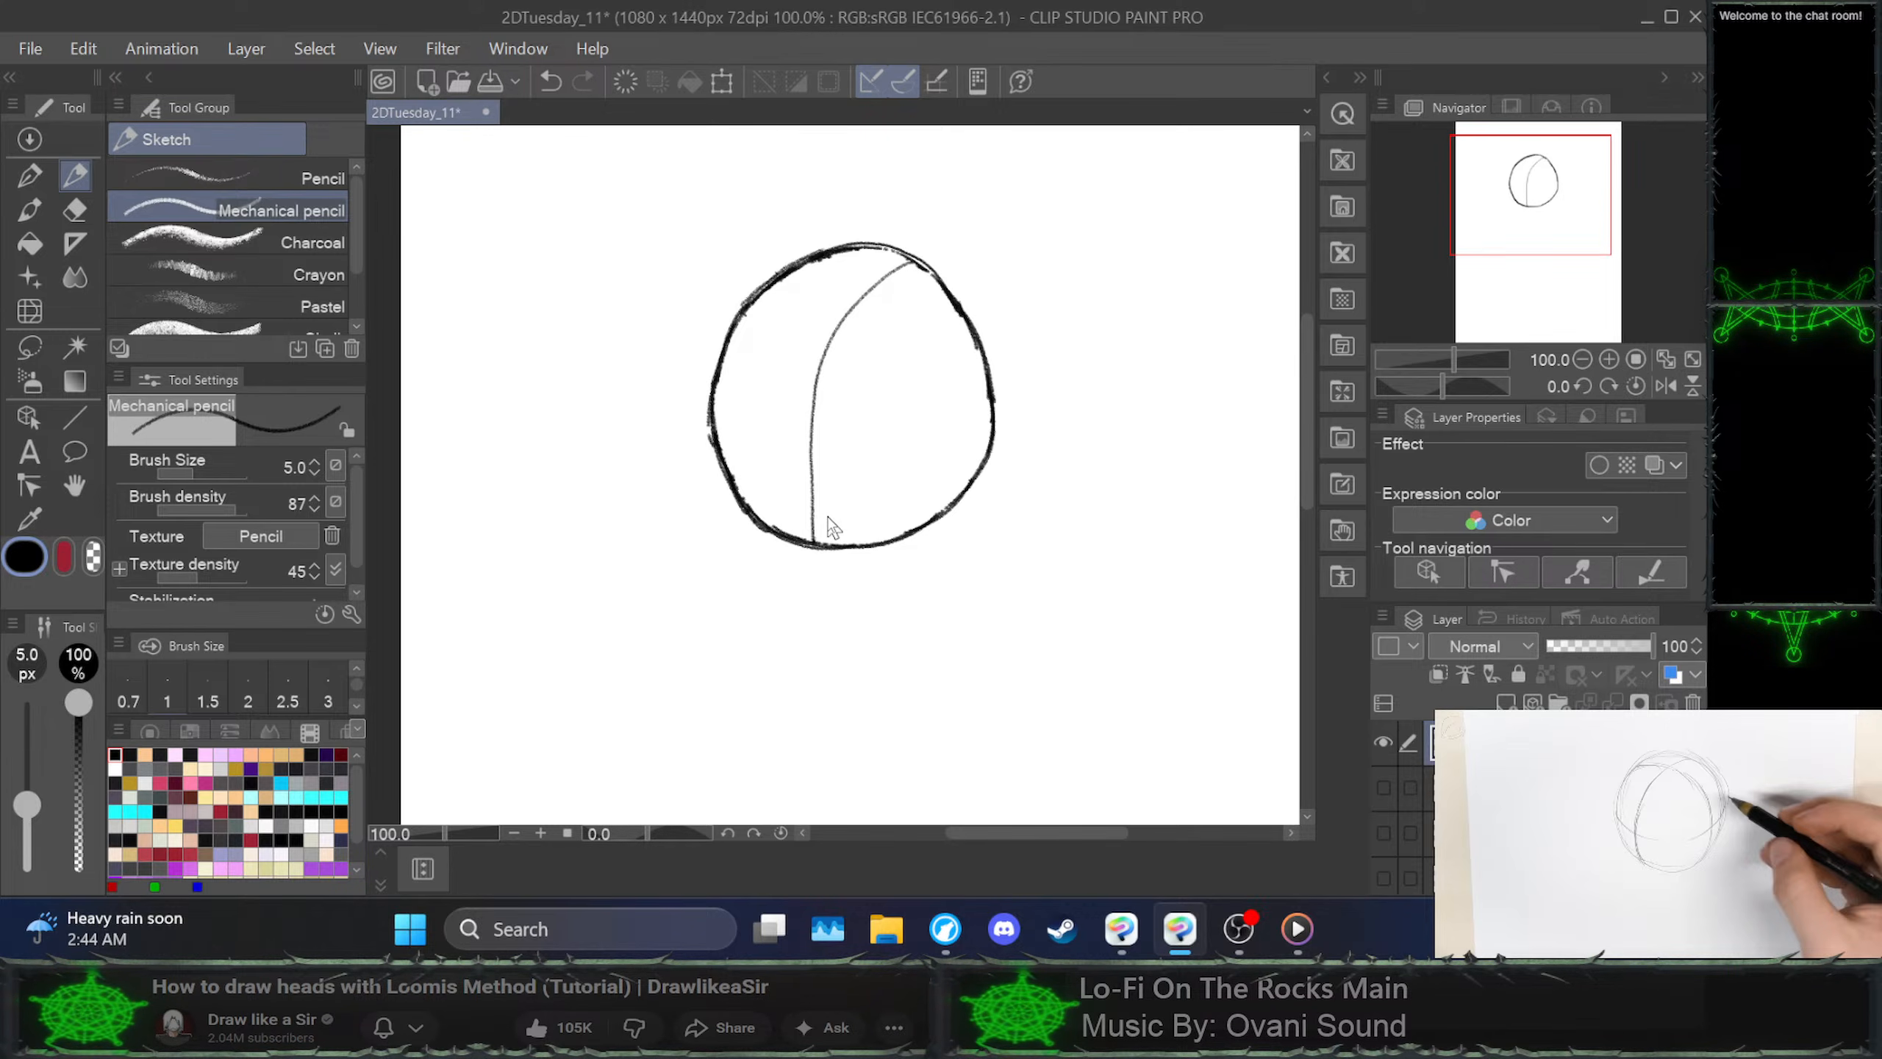
pyautogui.hotkey('ctrl', 'z')
pyautogui.moveTo(919, 264)
pyautogui.mouseDown()
pyautogui.moveTo(837, 325)
pyautogui.moveTo(789, 399)
pyautogui.moveTo(782, 543)
pyautogui.mouseUp()
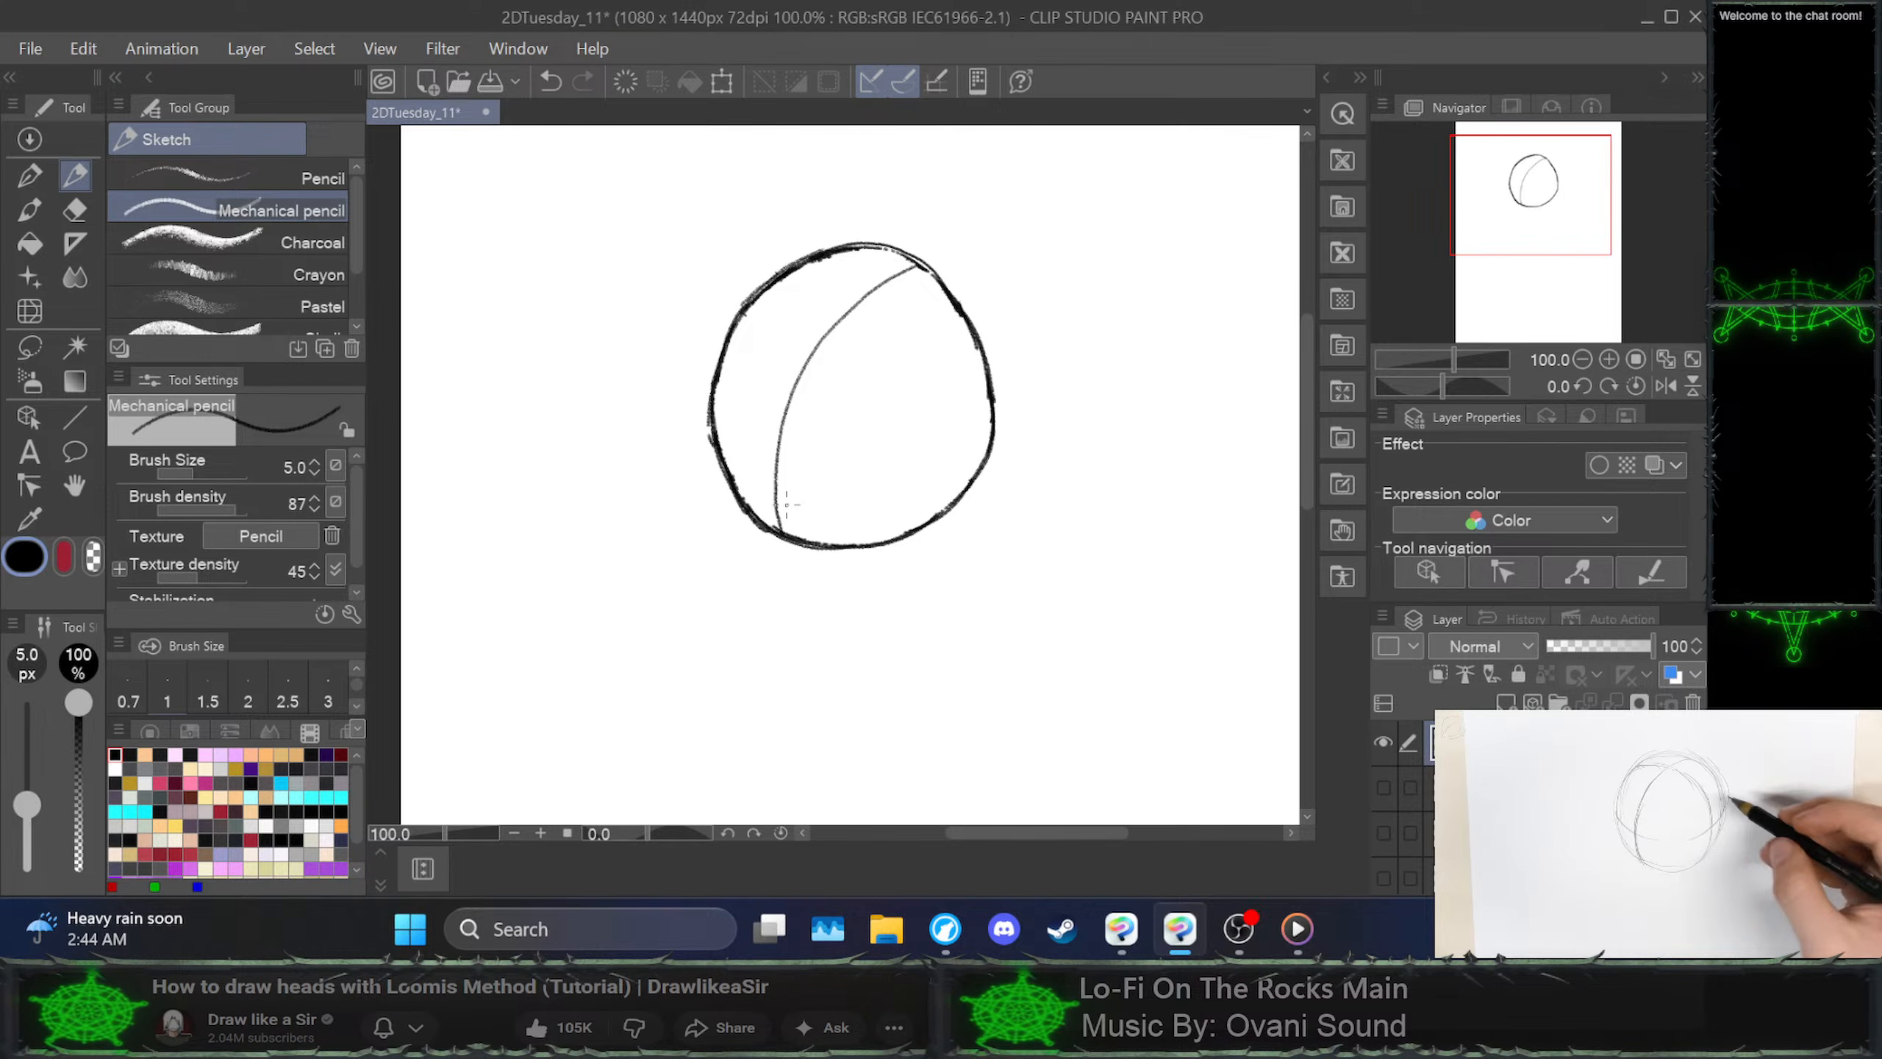
pyautogui.hotkey('ctrl', 'z')
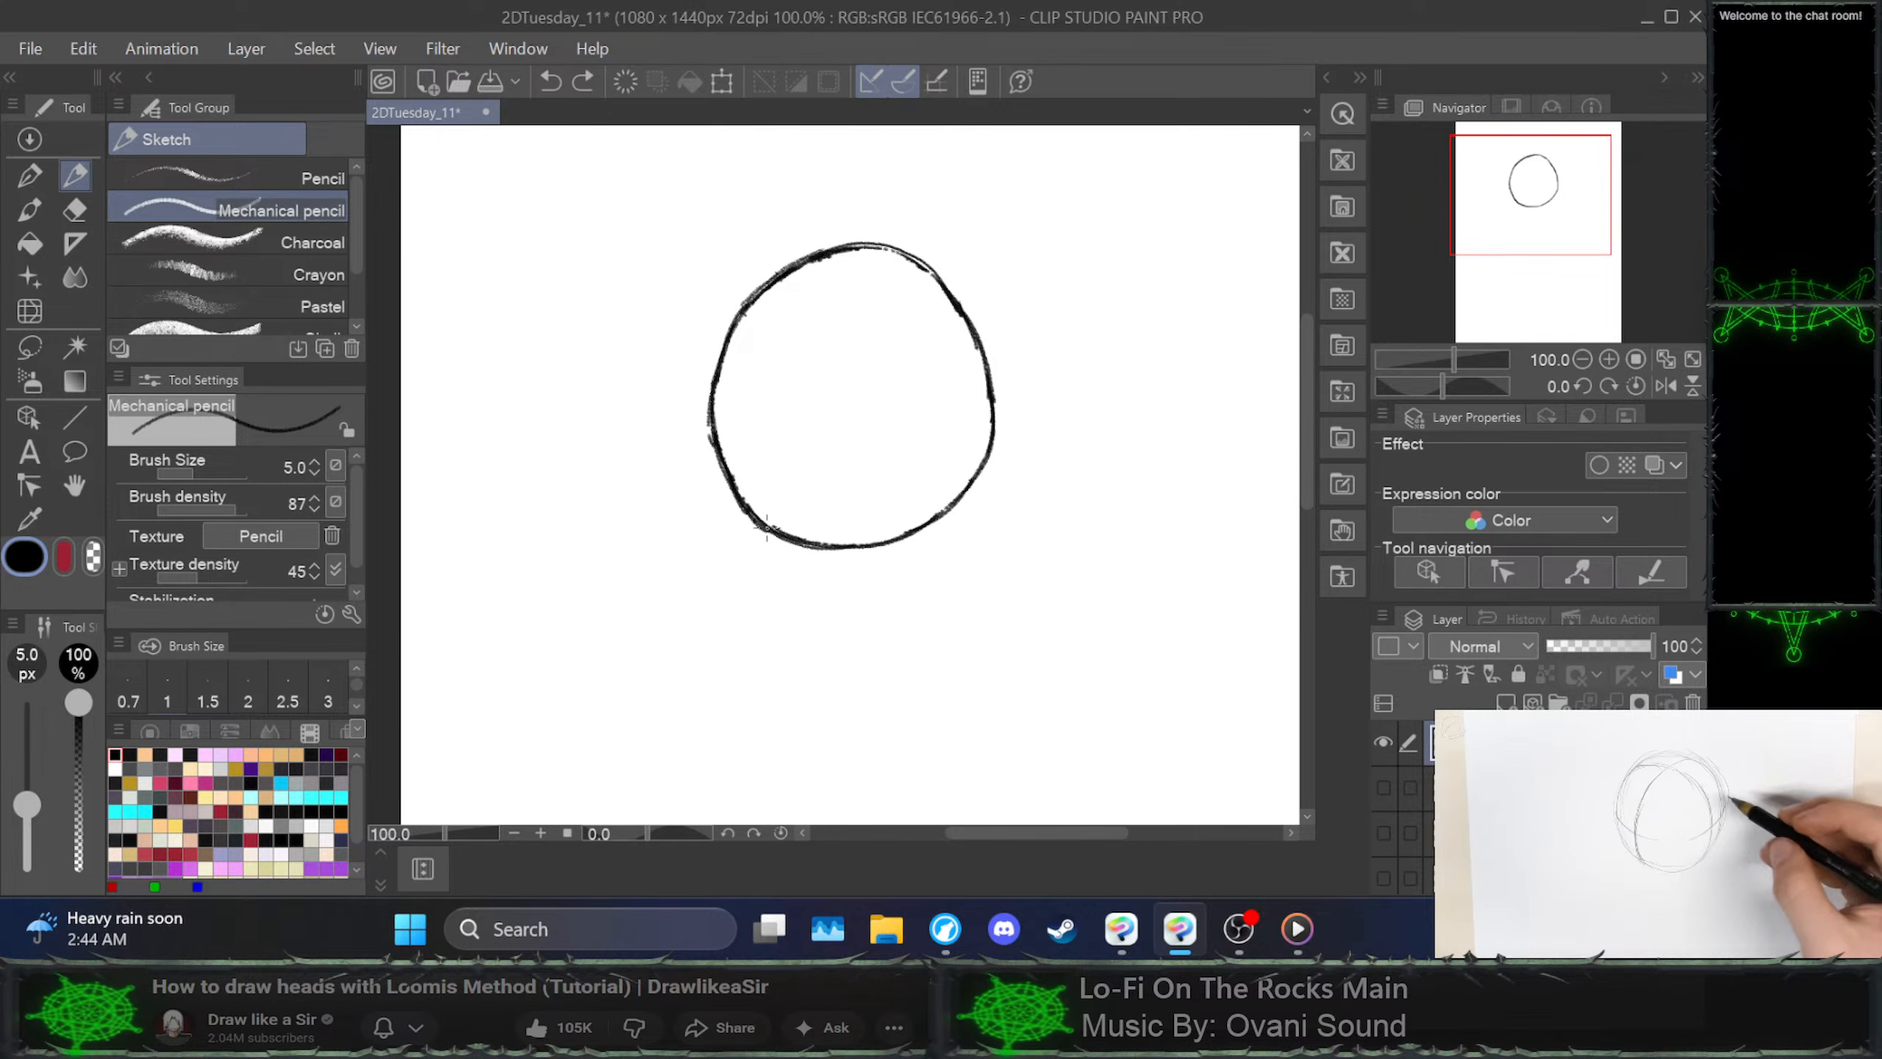
# Sketch two curved contours that cross near the top of the circle and run down to its lower left and right edges
pyautogui.moveTo(767, 529)
pyautogui.mouseDown()
pyautogui.moveTo(776, 379)
pyautogui.moveTo(823, 311)
pyautogui.moveTo(904, 259)
pyautogui.moveTo(849, 283)
pyautogui.moveTo(784, 367)
pyautogui.moveTo(766, 529)
pyautogui.moveTo(767, 437)
pyautogui.moveTo(804, 332)
pyautogui.moveTo(899, 256)
pyautogui.moveTo(808, 323)
pyautogui.moveTo(767, 438)
pyautogui.moveTo(774, 517)
pyautogui.moveTo(787, 367)
pyautogui.moveTo(899, 254)
pyautogui.mouseUp()
pyautogui.hotkey('ctrl', 'z')
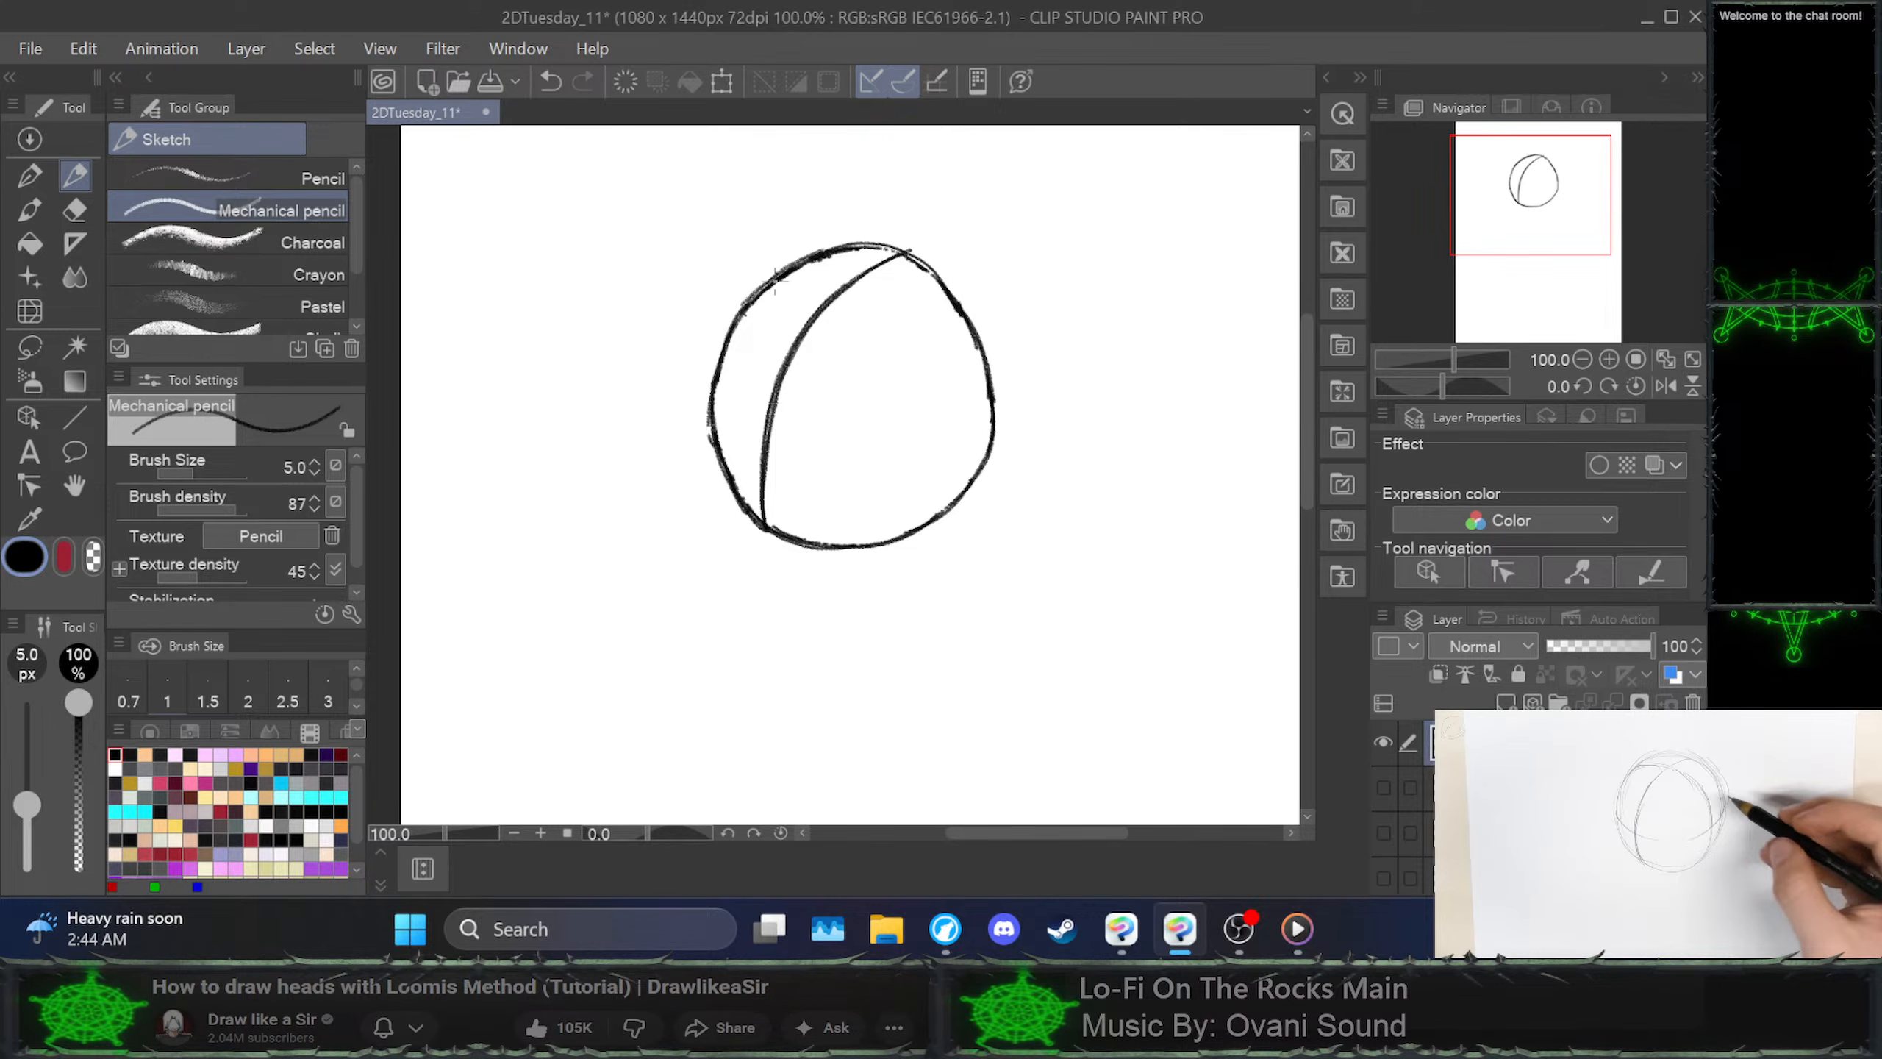
pyautogui.moveTo(777, 281)
pyautogui.mouseDown()
pyautogui.moveTo(857, 317)
pyautogui.moveTo(910, 390)
pyautogui.moveTo(933, 521)
pyautogui.moveTo(929, 404)
pyautogui.moveTo(876, 335)
pyautogui.moveTo(779, 291)
pyautogui.moveTo(830, 301)
pyautogui.moveTo(898, 366)
pyautogui.moveTo(928, 522)
pyautogui.moveTo(907, 386)
pyautogui.moveTo(801, 297)
pyautogui.mouseUp()
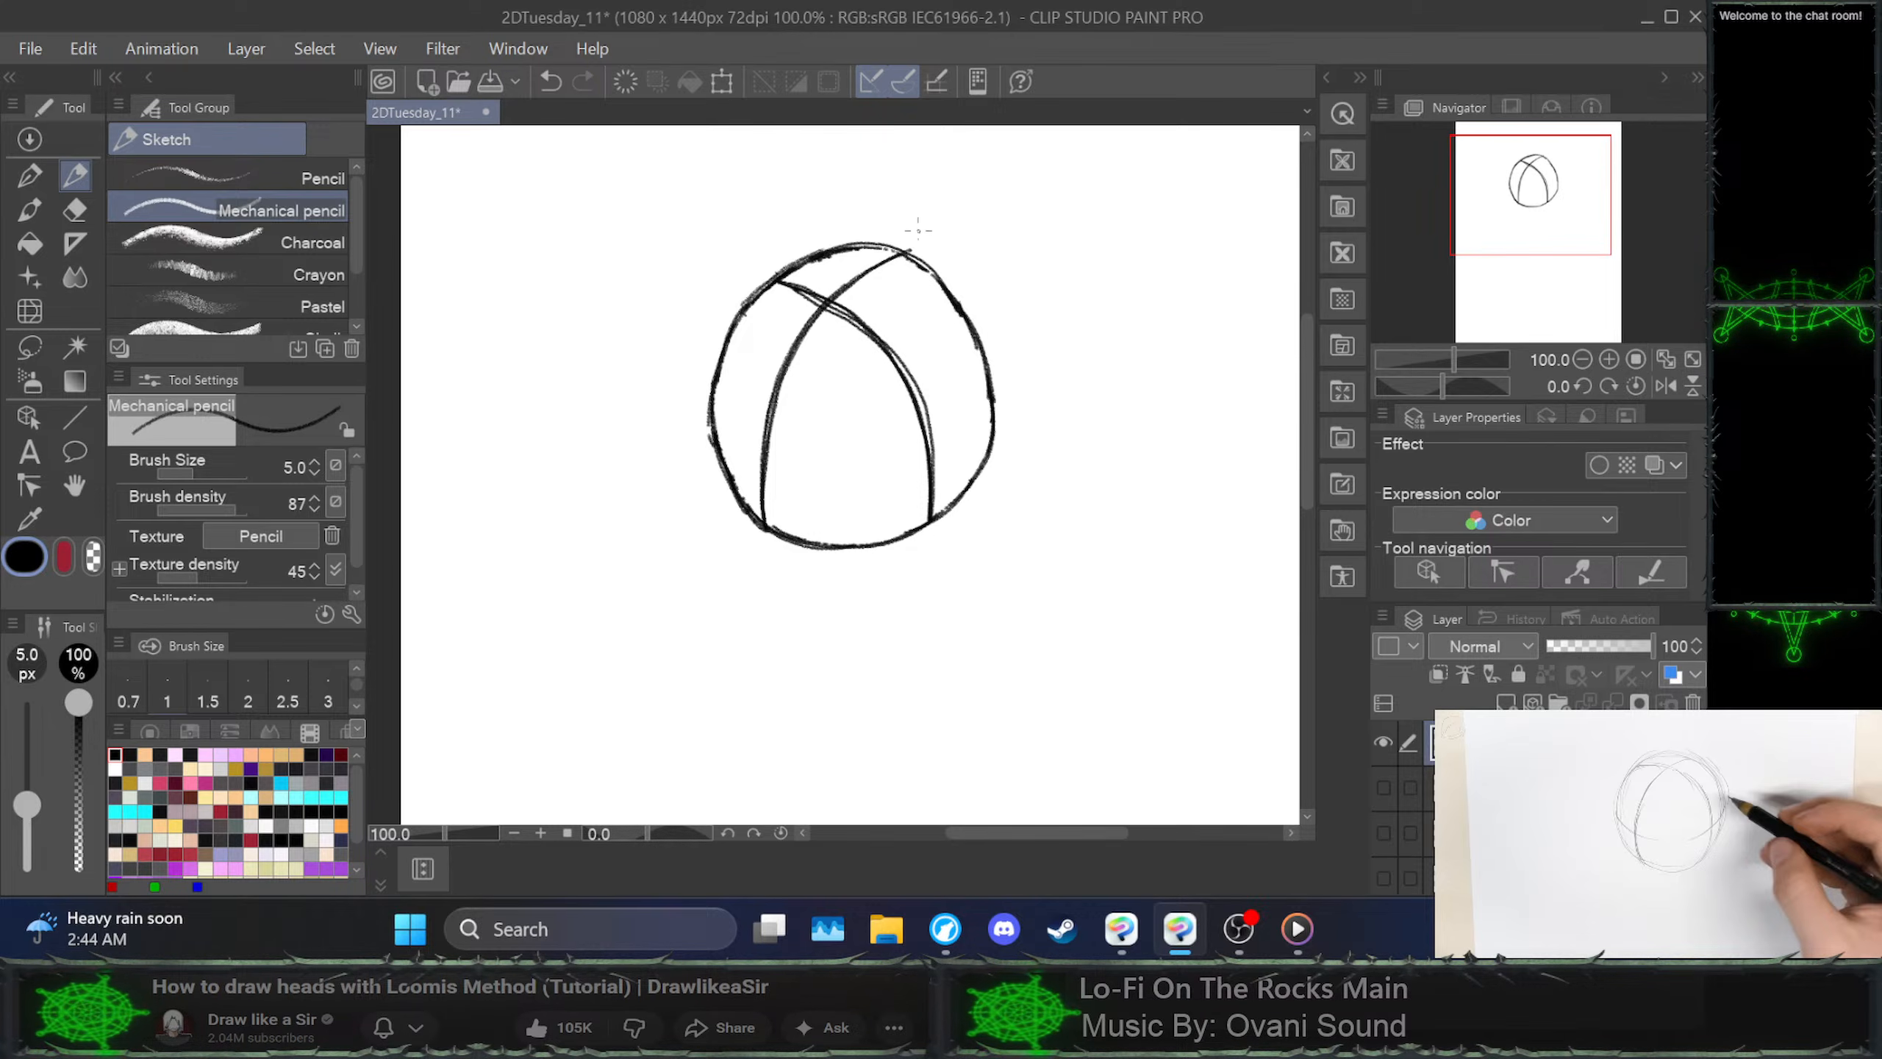
pyautogui.moveTo(902, 248); pyautogui.dragTo(930, 264)
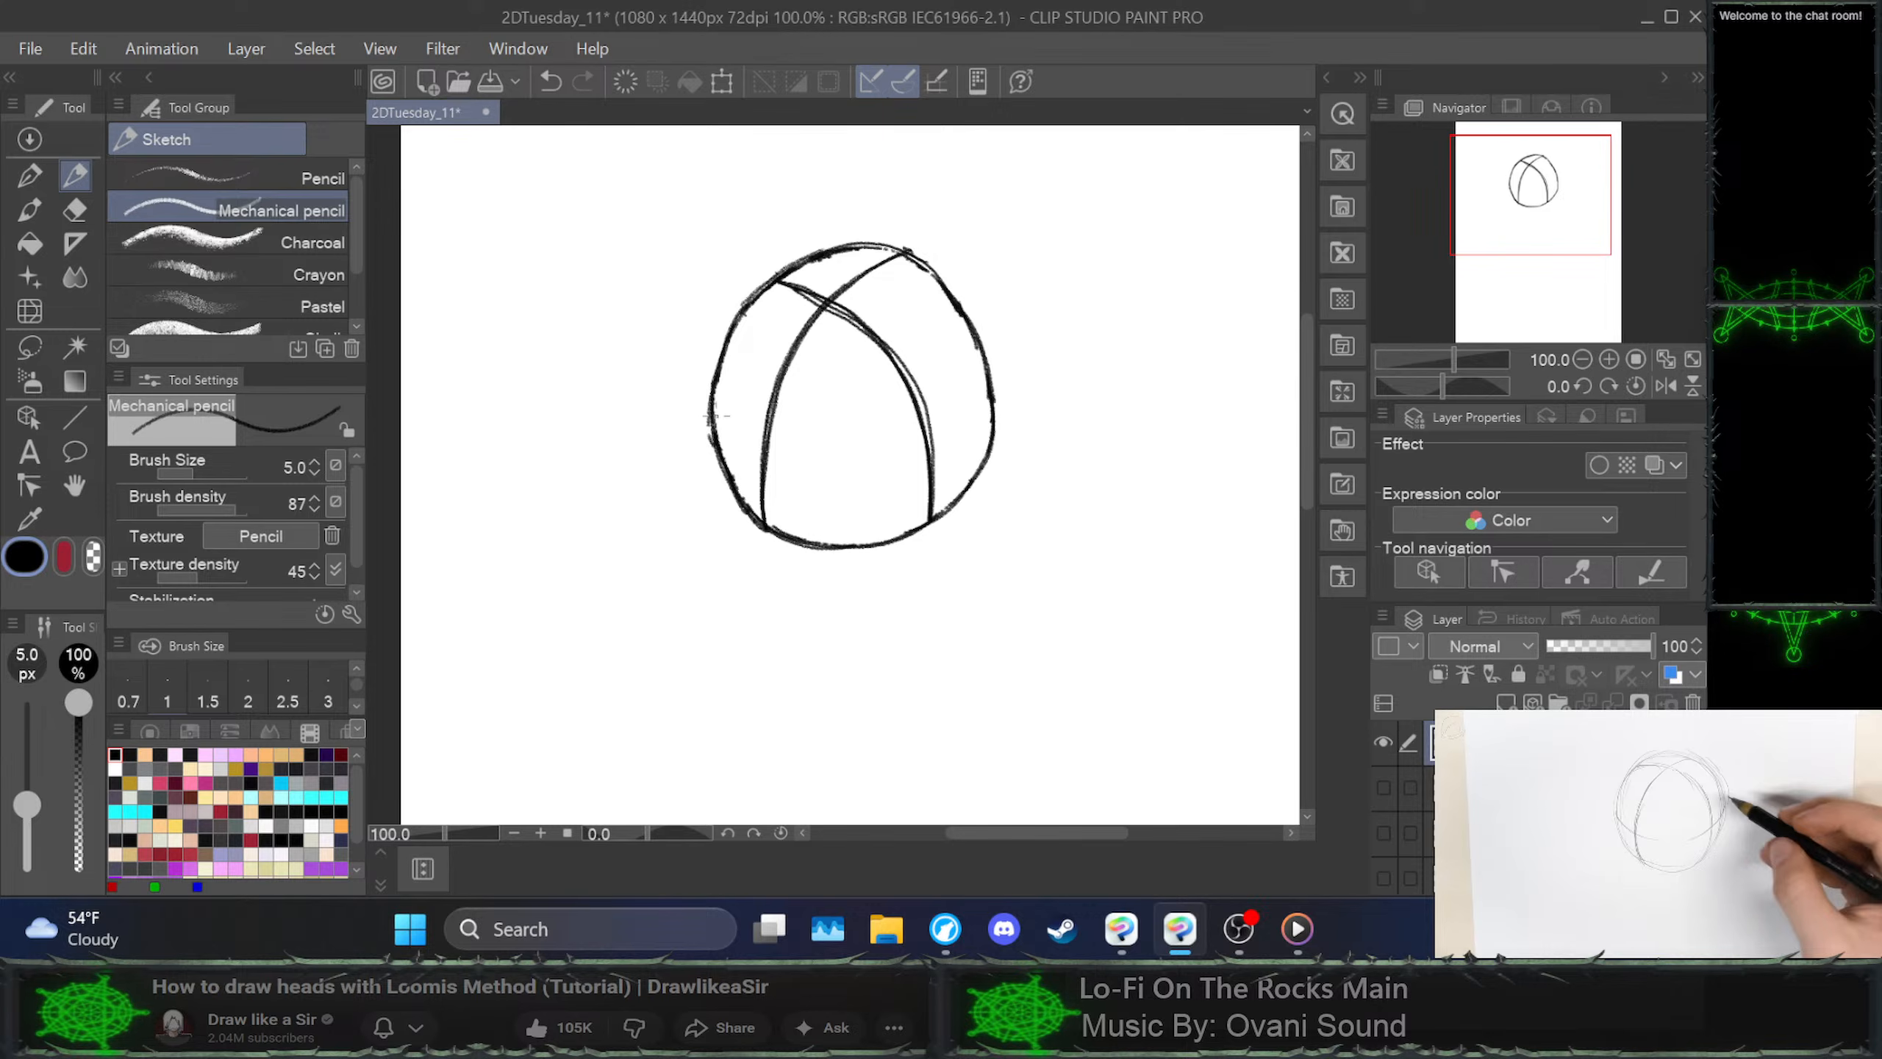
# Sketch a downward-bowed horizontal contour across the circle from its left edge to its right edge, retrying the curve and reinforcing it
pyautogui.moveTo(708, 410)
pyautogui.mouseDown()
pyautogui.moveTo(774, 448)
pyautogui.moveTo(839, 448)
pyautogui.moveTo(935, 417)
pyautogui.moveTo(983, 365)
pyautogui.mouseUp()
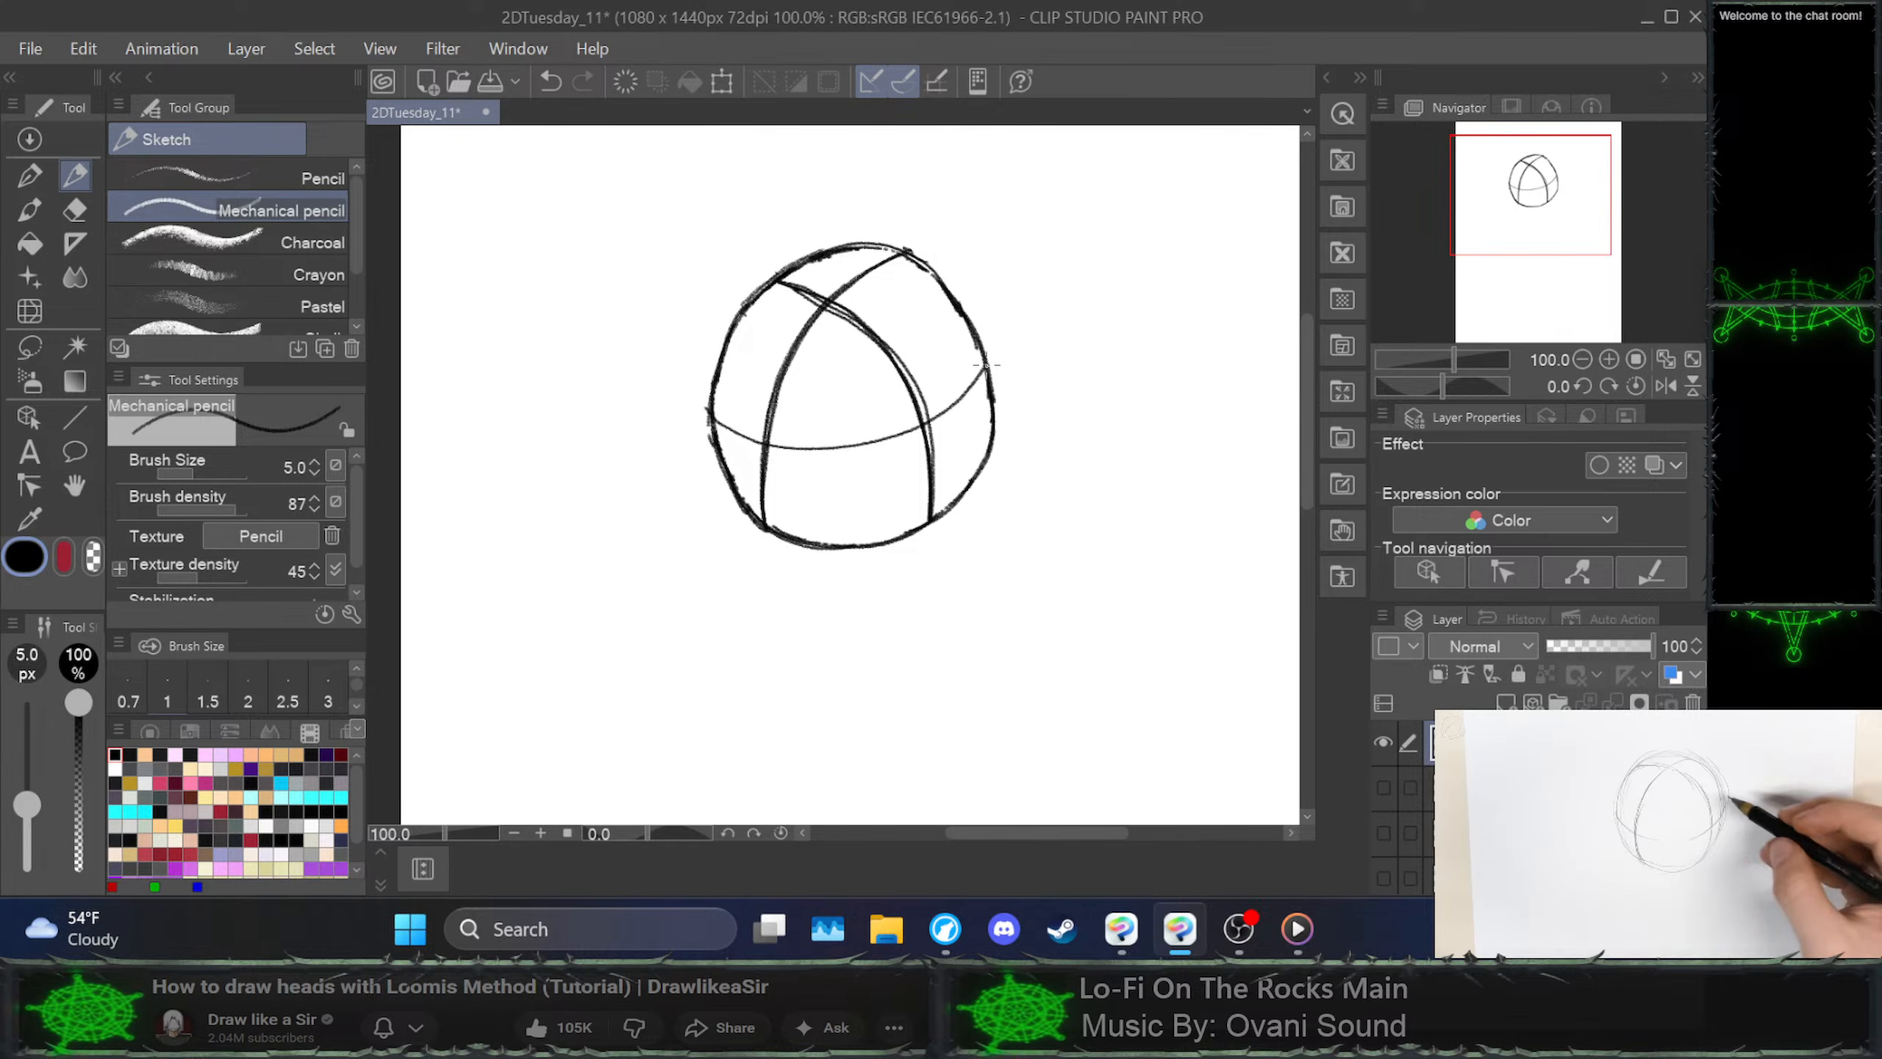
pyautogui.hotkey('ctrl', 'z')
pyautogui.moveTo(710, 412)
pyautogui.mouseDown()
pyautogui.moveTo(867, 460)
pyautogui.moveTo(916, 443)
pyautogui.moveTo(997, 349)
pyautogui.mouseUp()
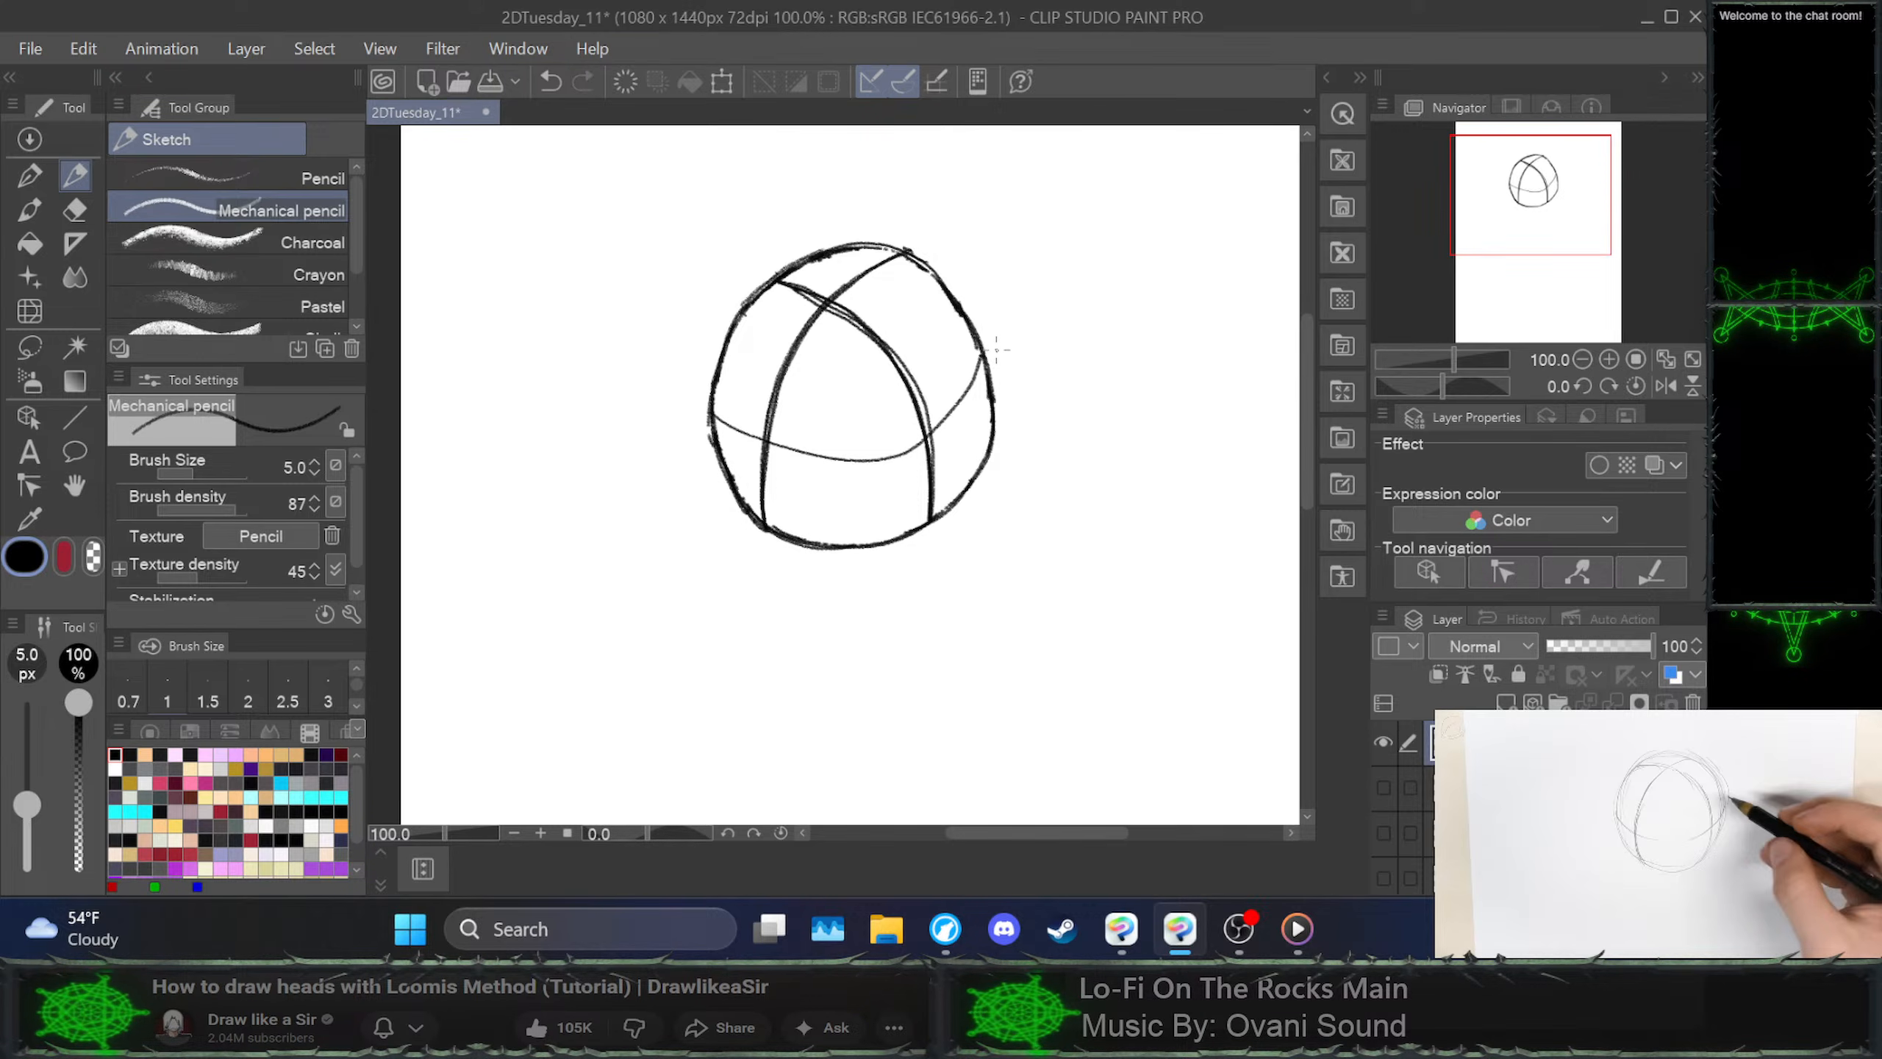
pyautogui.hotkey('ctrl', 'z')
pyautogui.moveTo(709, 416)
pyautogui.mouseDown()
pyautogui.moveTo(839, 459)
pyautogui.moveTo(889, 450)
pyautogui.moveTo(965, 378)
pyautogui.mouseUp()
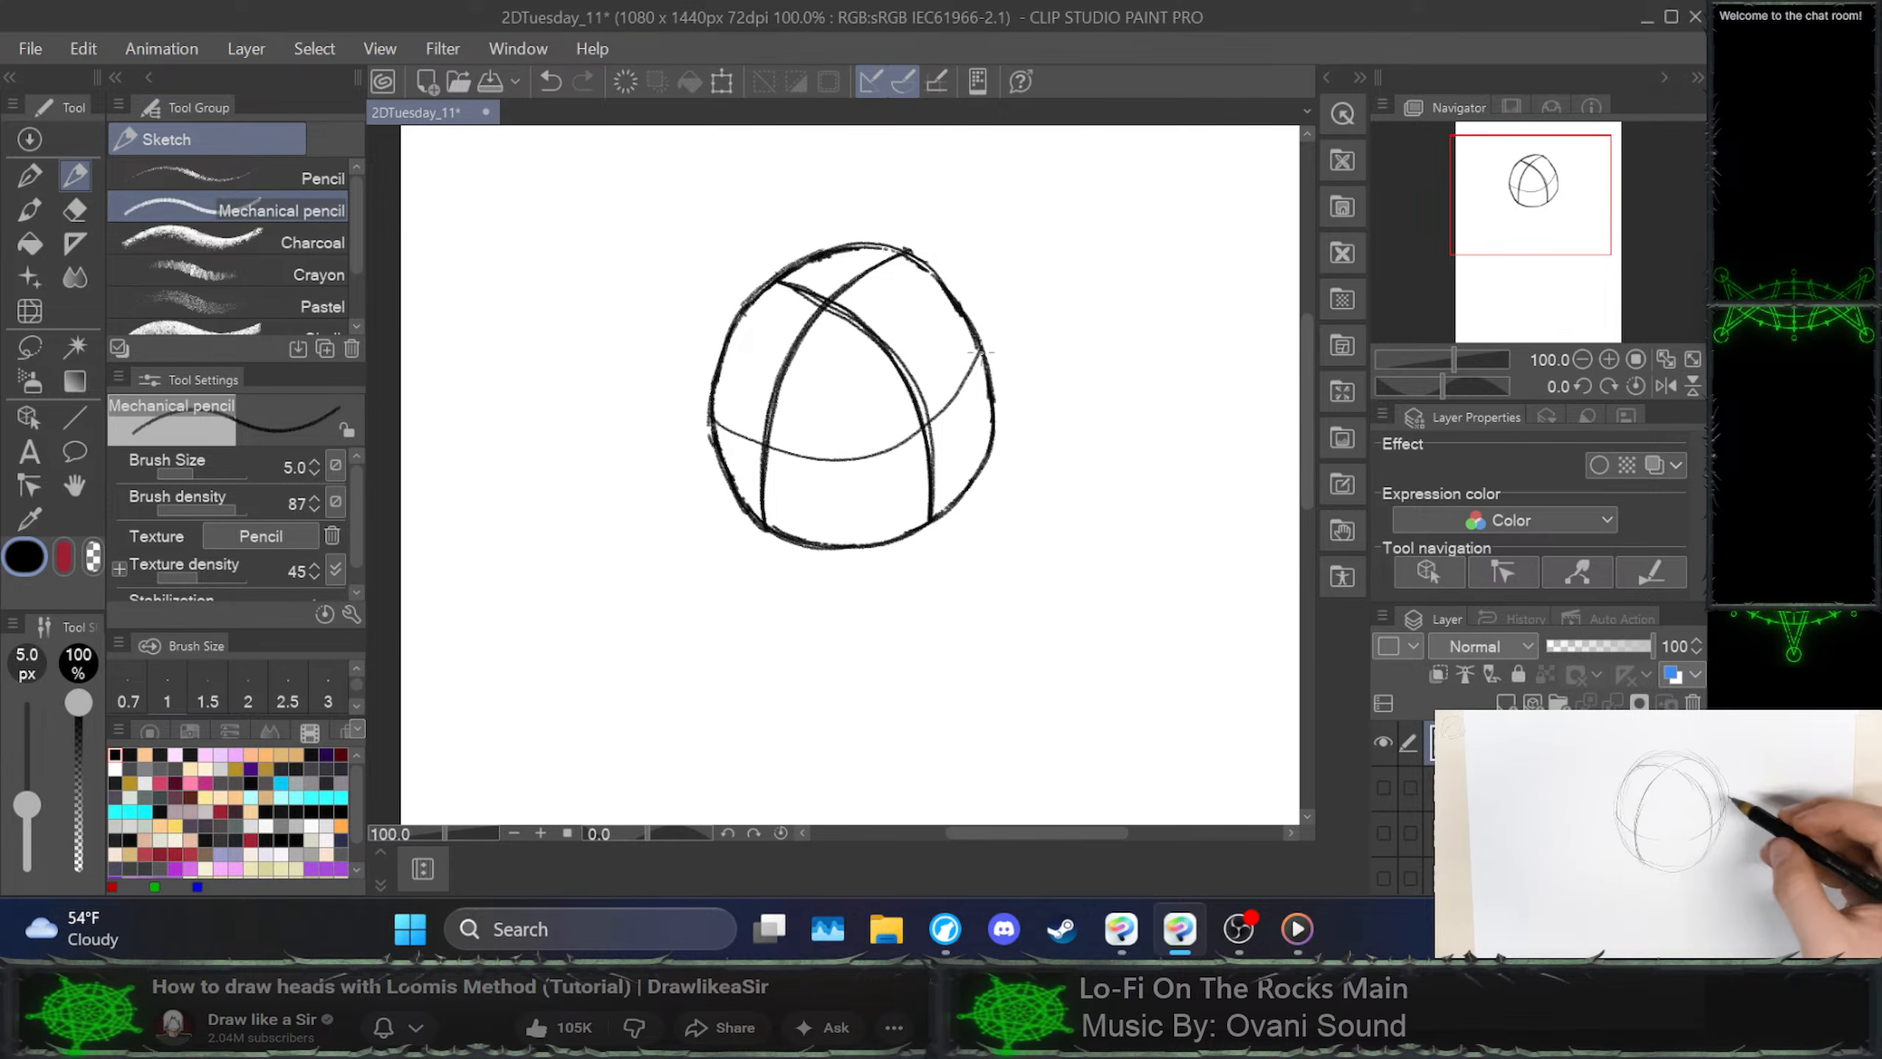
pyautogui.hotkey('ctrl', 'z')
pyautogui.moveTo(710, 415)
pyautogui.mouseDown()
pyautogui.moveTo(840, 453)
pyautogui.moveTo(893, 445)
pyautogui.moveTo(988, 356)
pyautogui.mouseUp()
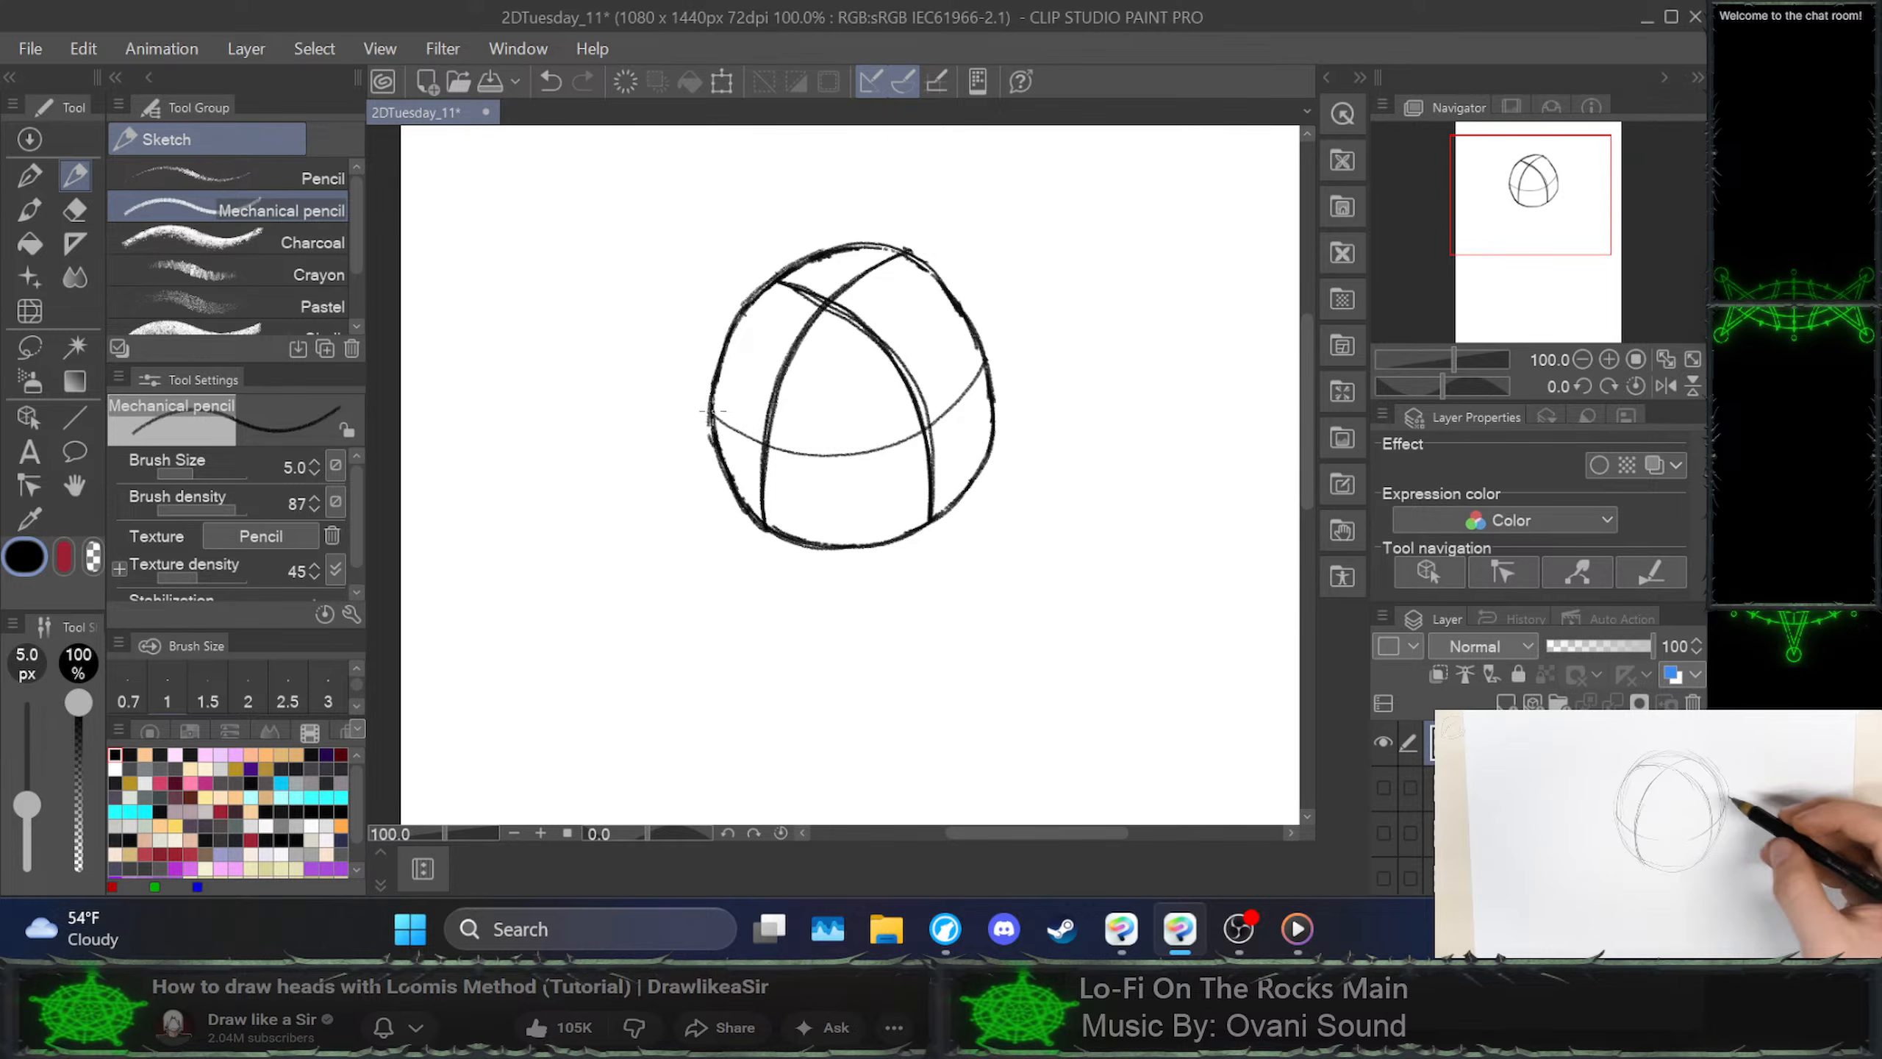
pyautogui.moveTo(708, 411); pyautogui.dragTo(751, 439)
pyautogui.moveTo(824, 458)
pyautogui.mouseDown()
pyautogui.moveTo(909, 432)
pyautogui.moveTo(982, 361)
pyautogui.mouseUp()
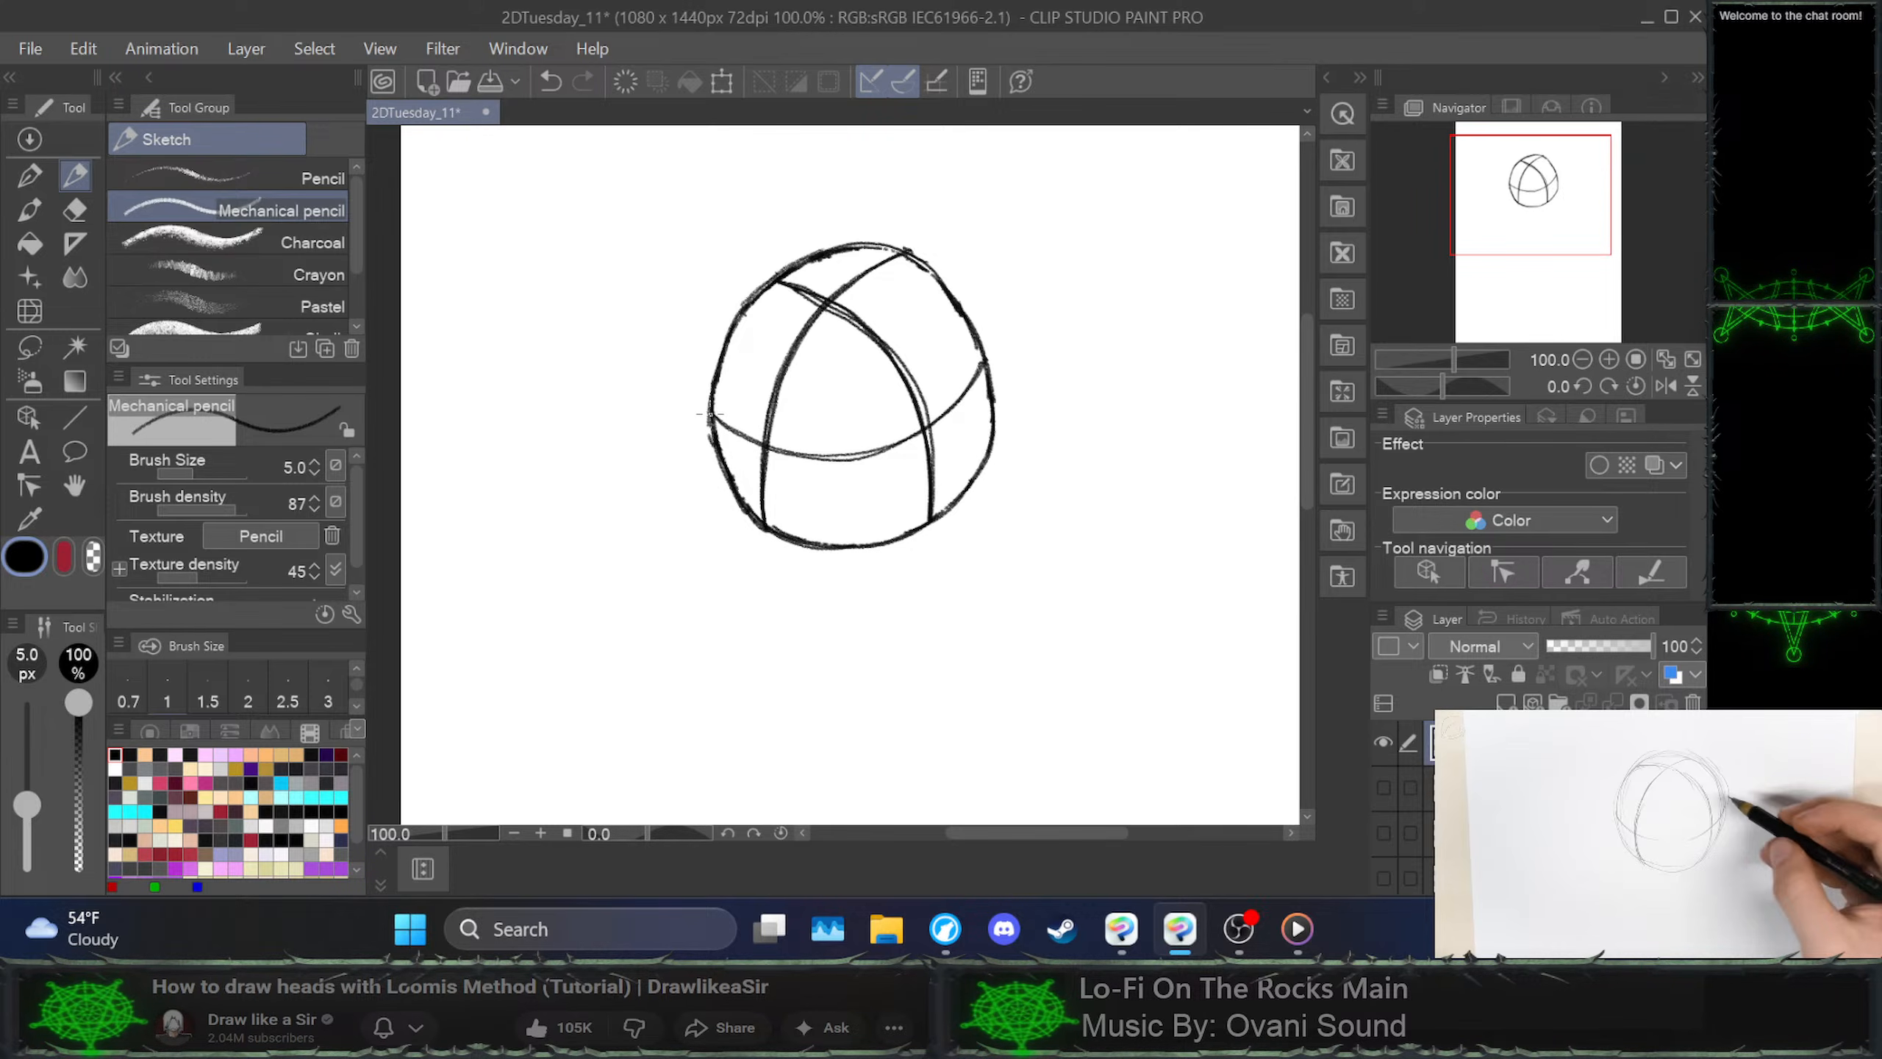
pyautogui.moveTo(704, 412)
pyautogui.mouseDown()
pyautogui.moveTo(801, 461)
pyautogui.moveTo(886, 465)
pyautogui.moveTo(985, 359)
pyautogui.mouseUp()
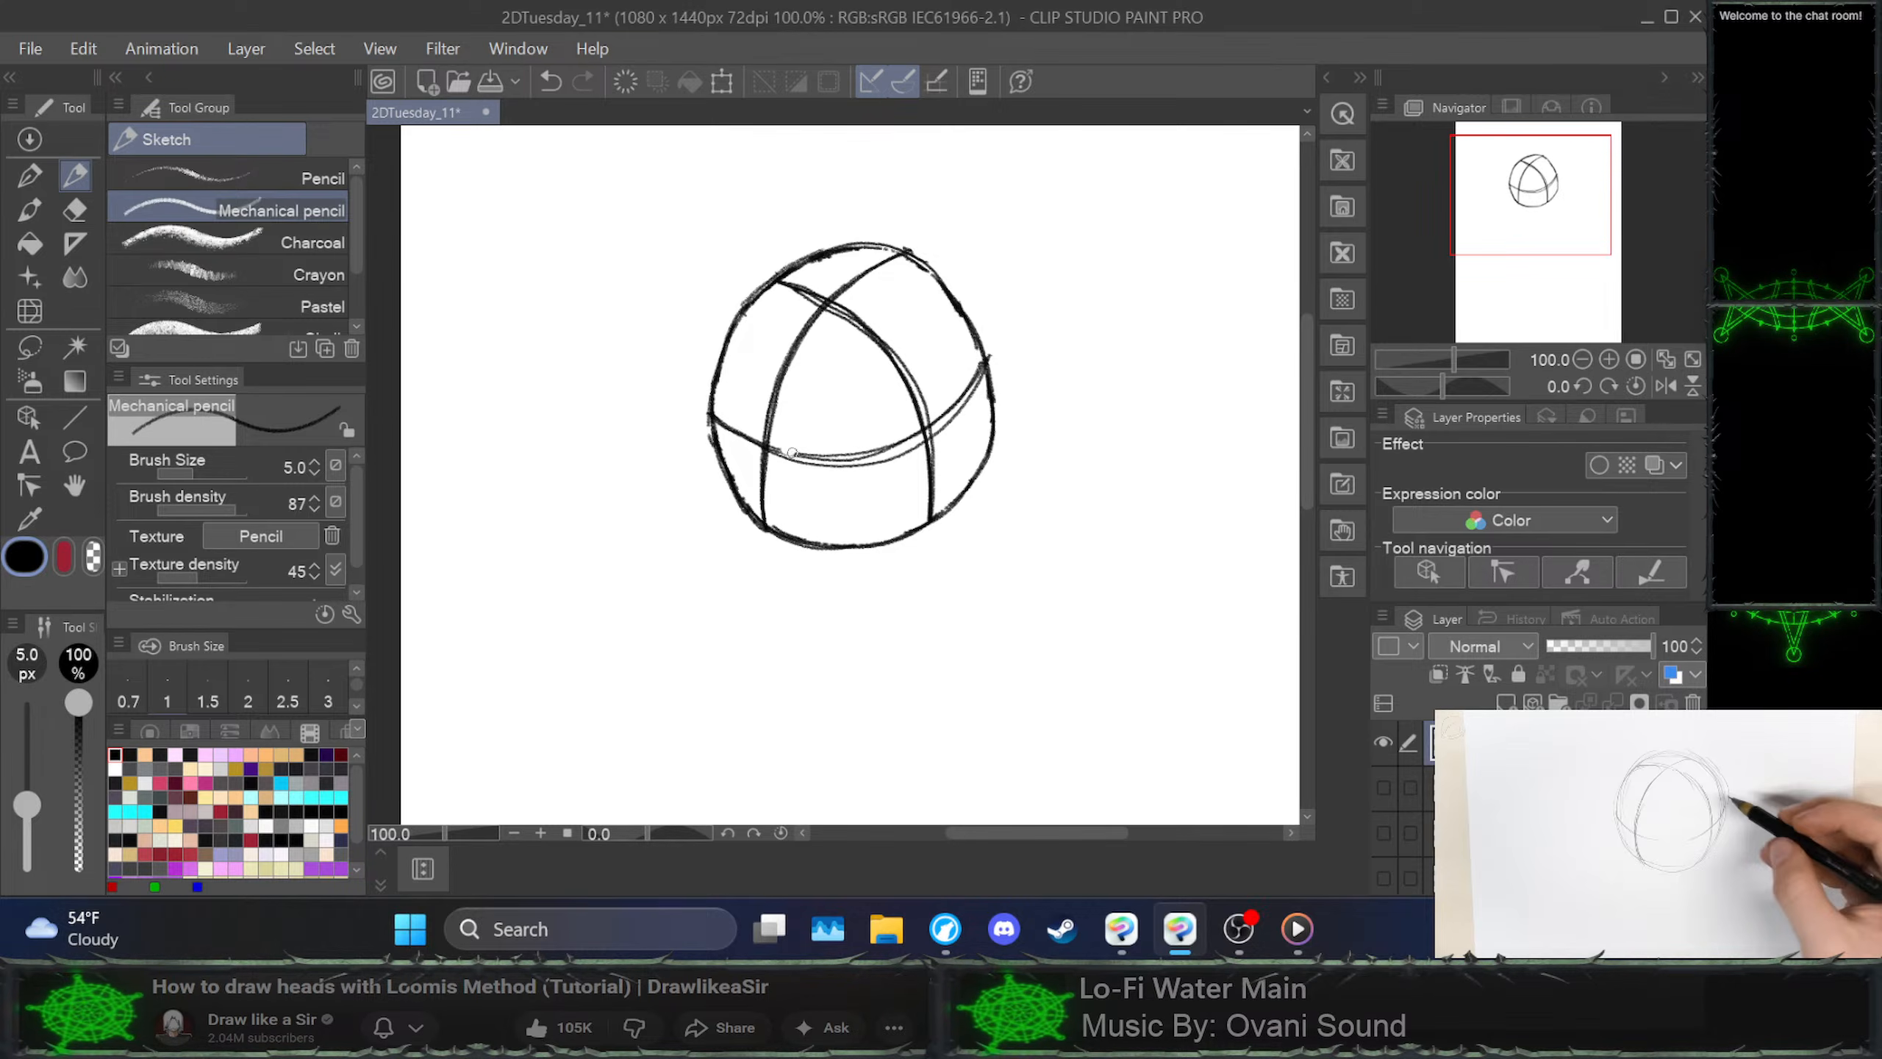
# Erase the doubled part of the horizontal contour, redraw the right vertical contour and mark the point where the contours cross
pyautogui.moveTo(788, 451)
pyautogui.mouseDown()
pyautogui.moveTo(911, 429)
pyautogui.moveTo(809, 447)
pyautogui.moveTo(845, 459)
pyautogui.moveTo(781, 446)
pyautogui.moveTo(932, 420)
pyautogui.moveTo(965, 375)
pyautogui.moveTo(948, 410)
pyautogui.moveTo(988, 351)
pyautogui.moveTo(965, 333)
pyautogui.moveTo(988, 380)
pyautogui.moveTo(987, 337)
pyautogui.moveTo(989, 377)
pyautogui.mouseUp()
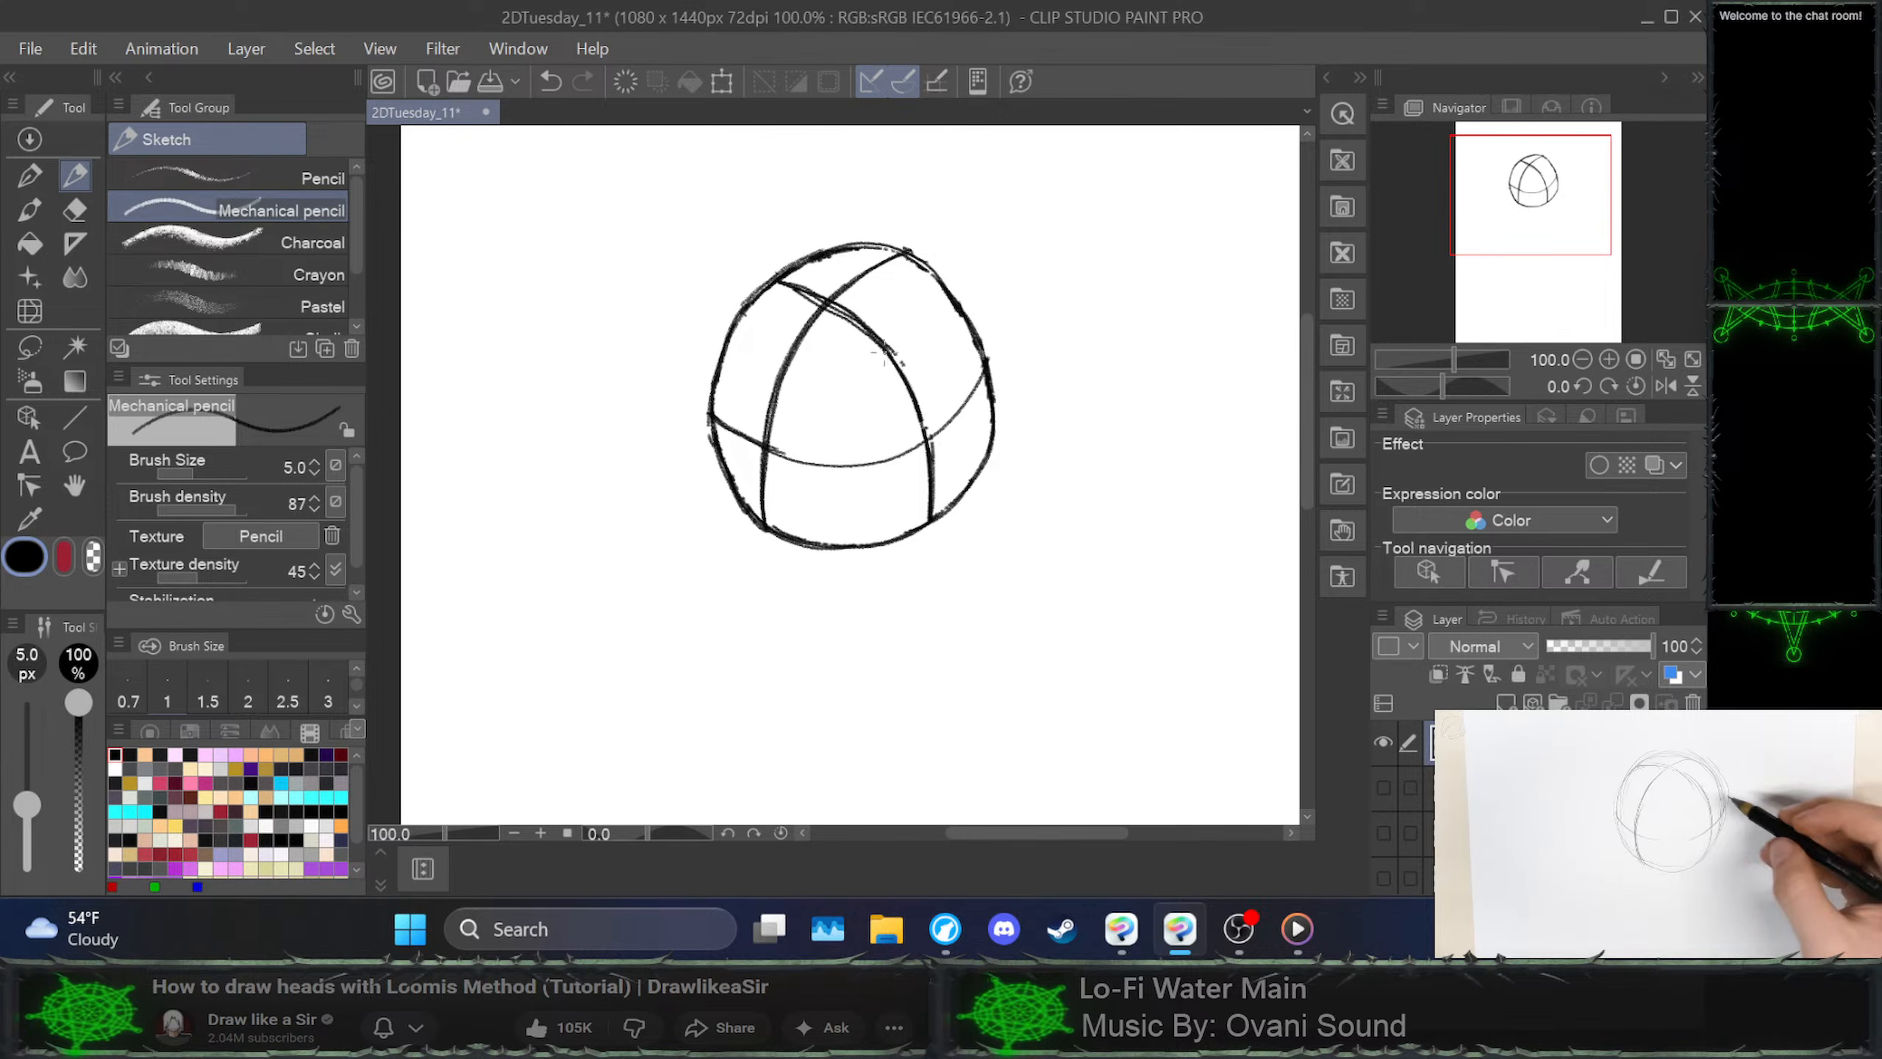
pyautogui.moveTo(885, 348)
pyautogui.mouseDown()
pyautogui.moveTo(934, 455)
pyautogui.moveTo(906, 359)
pyautogui.moveTo(932, 455)
pyautogui.mouseUp()
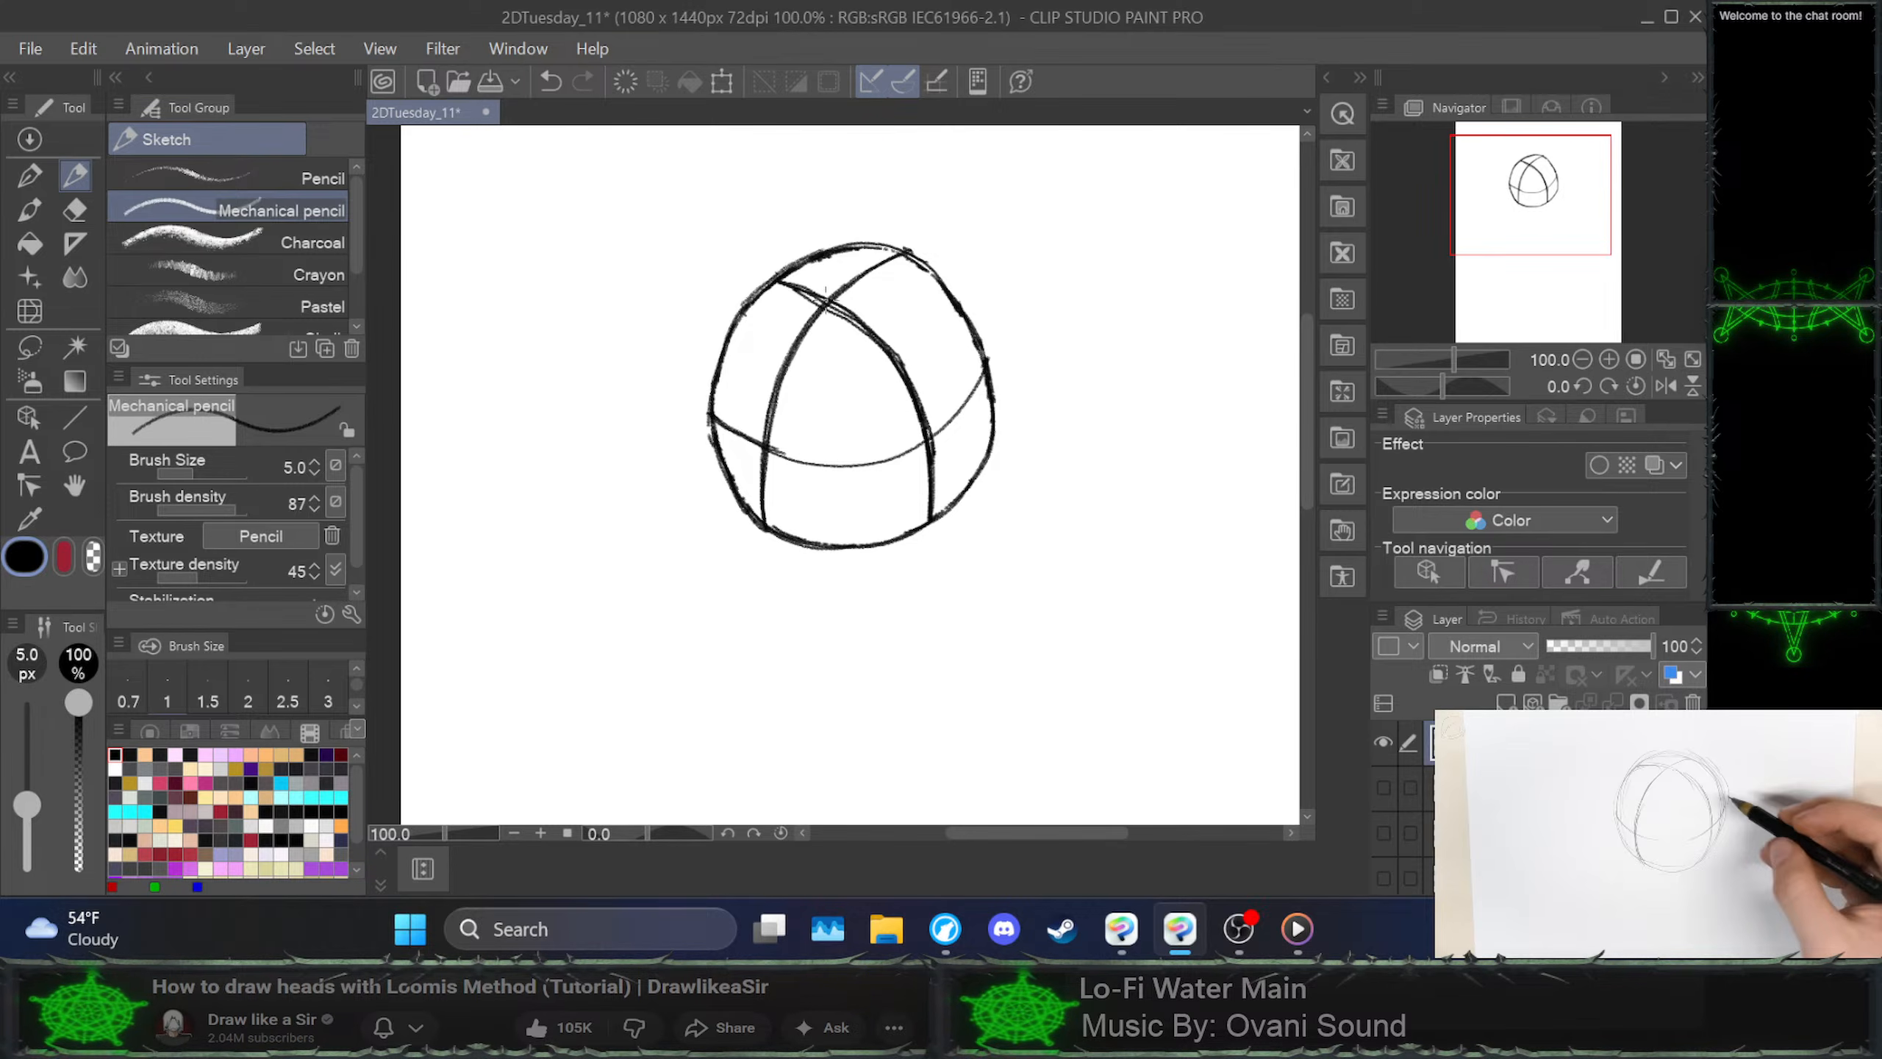
pyautogui.moveTo(826, 298); pyautogui.dragTo(860, 299)
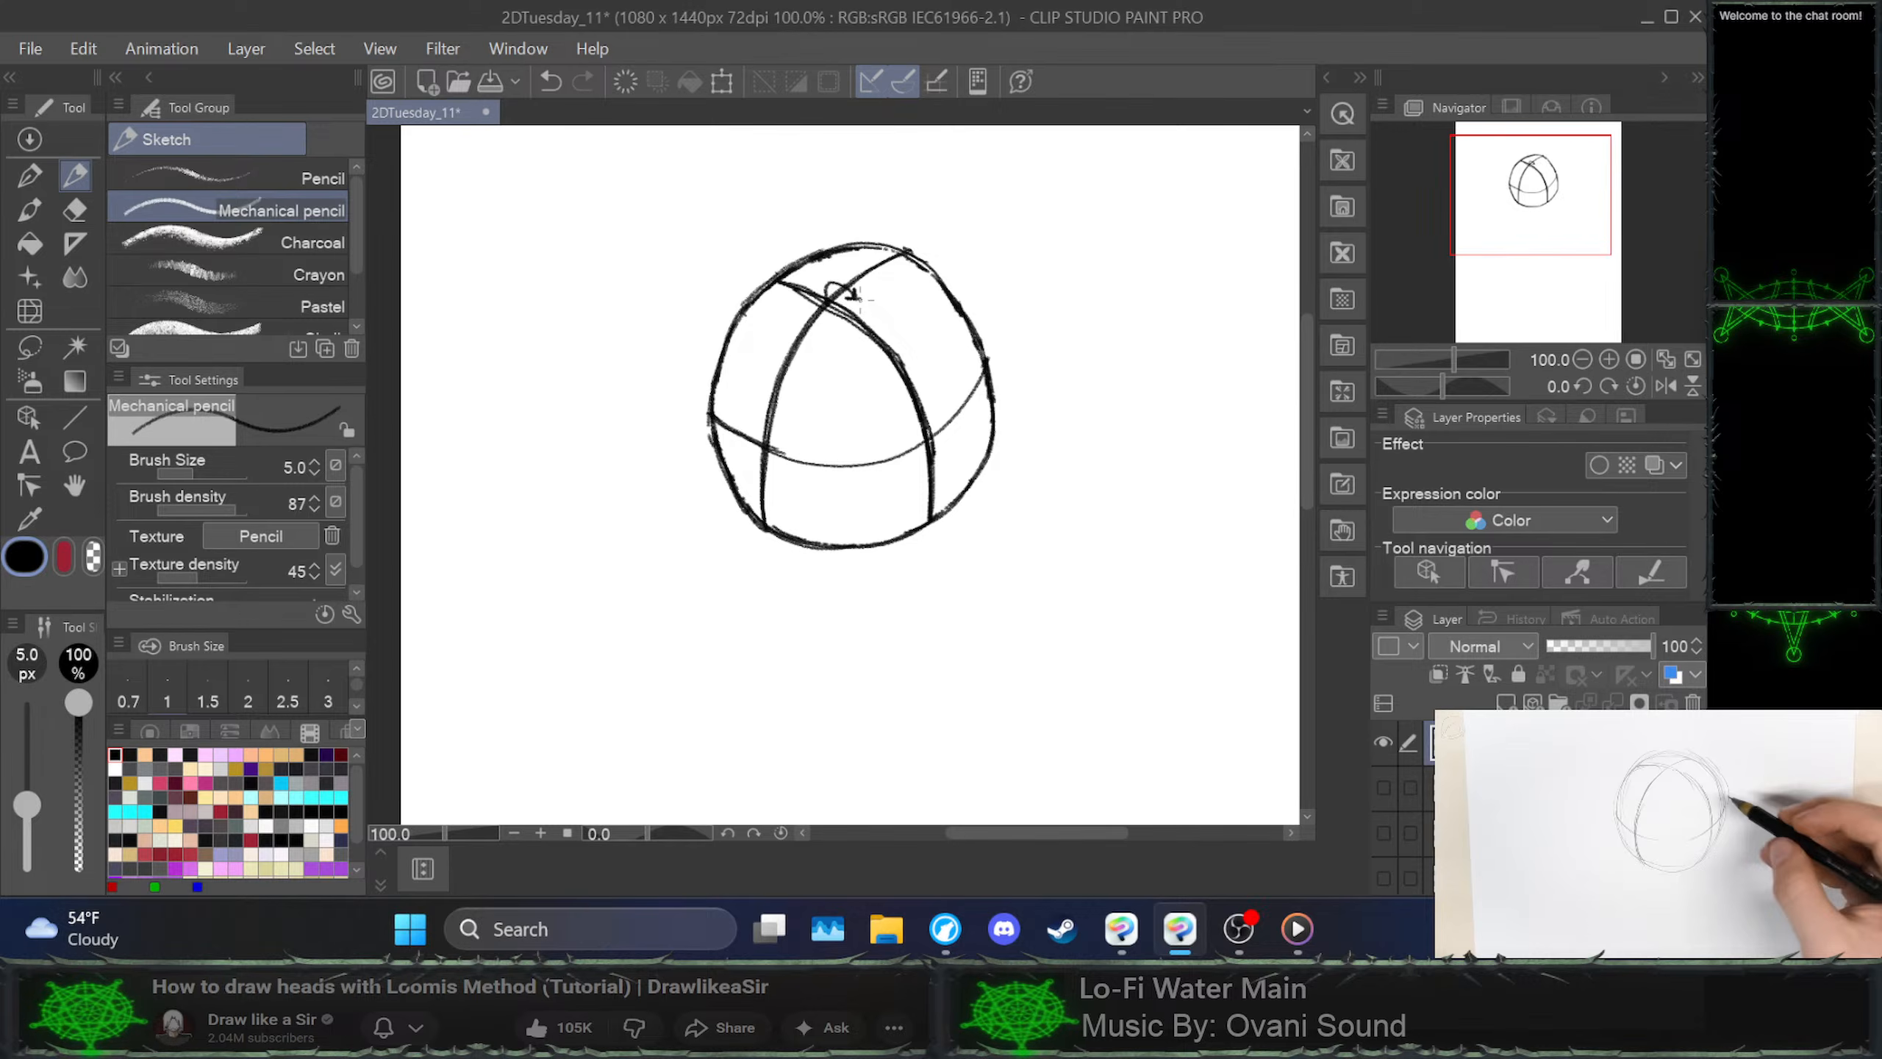
# Undo all the contour lines inside the head, back to the plain cleaned-up circle
pyautogui.hotkey('ctrl', 'z')
pyautogui.hotkey('ctrl', 'z')
pyautogui.hotkey('ctrl', 'z')
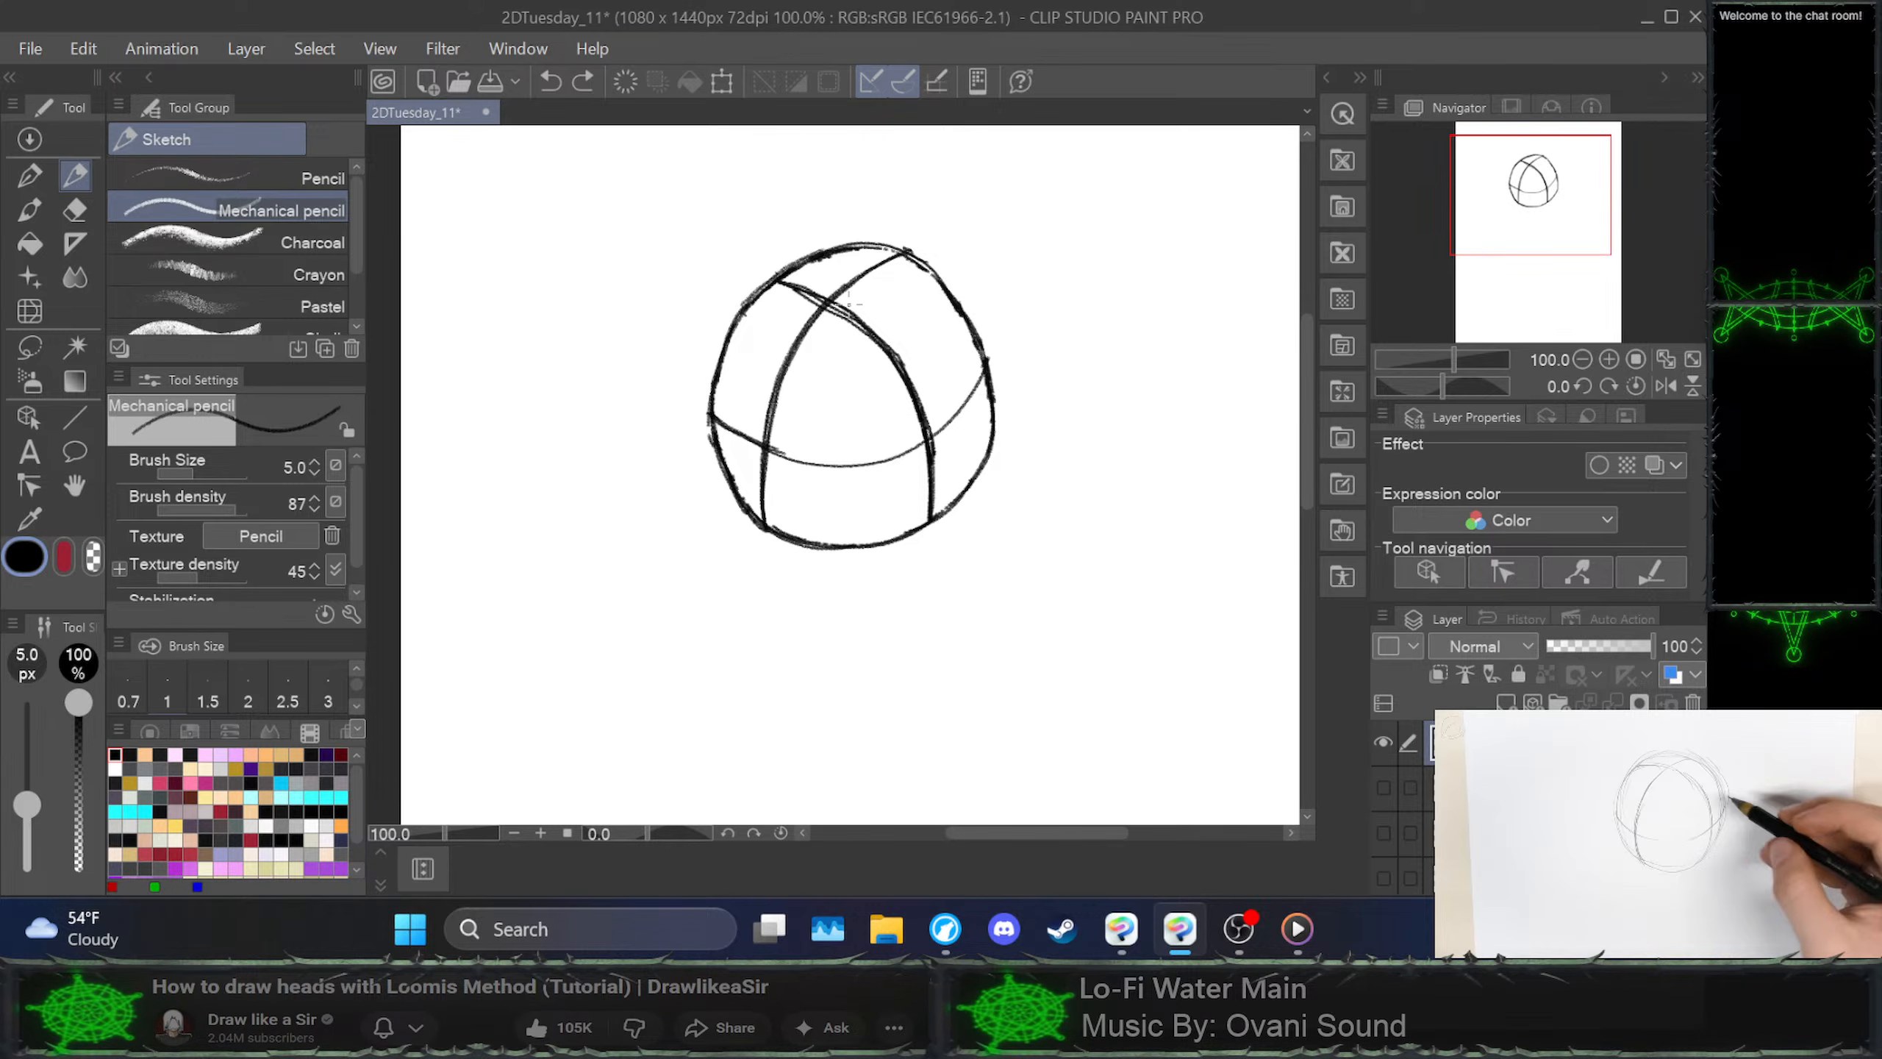
pyautogui.hotkey('ctrl', 'z')
pyautogui.hotkey('ctrl', 'z')
pyautogui.hotkey('ctrl', 'z')
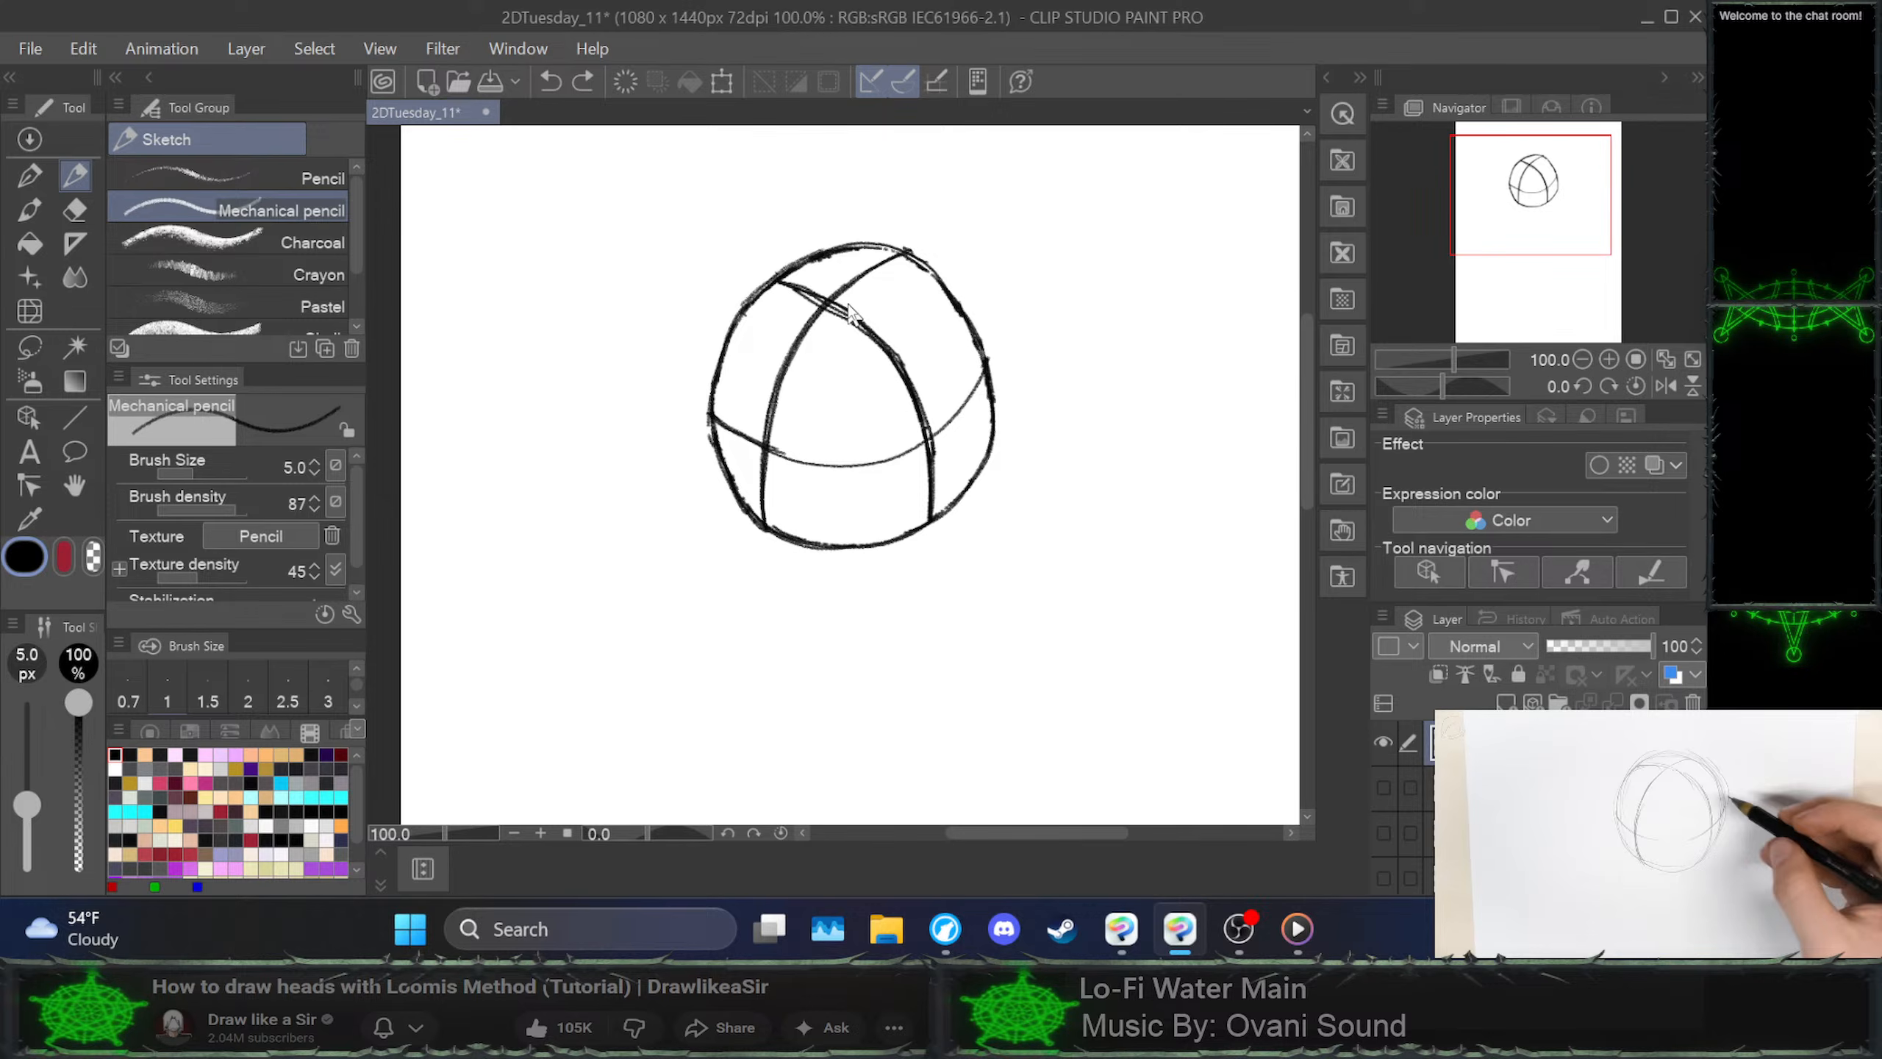
pyautogui.hotkey('ctrl', 'z')
pyautogui.hotkey('ctrl', 'z')
pyautogui.hotkey('ctrl', 'z')
pyautogui.hotkey('ctrl', 'z')
pyautogui.hotkey('ctrl', 'z')
pyautogui.hotkey('ctrl', 'z')
pyautogui.hotkey('ctrl', 'z')
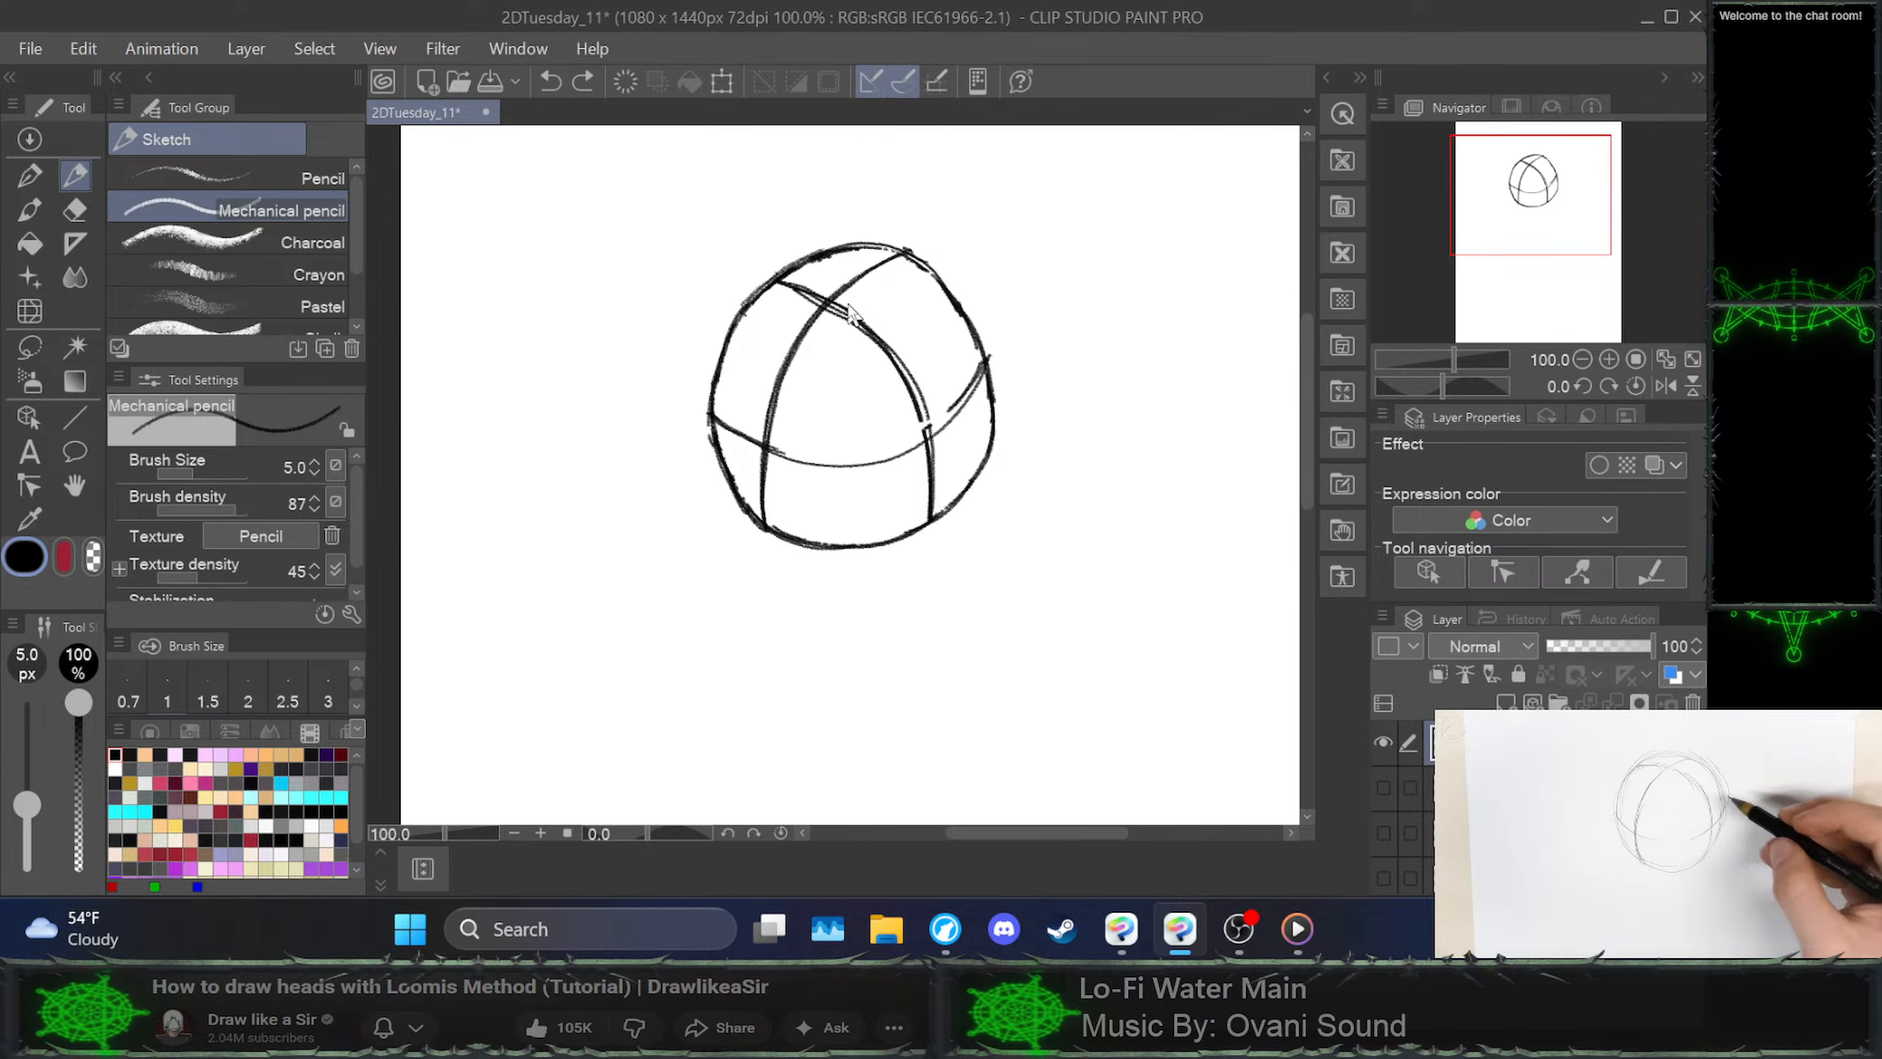
pyautogui.hotkey('ctrl', 'z')
pyautogui.hotkey('ctrl', 'z')
pyautogui.hotkey('ctrl', 'y')
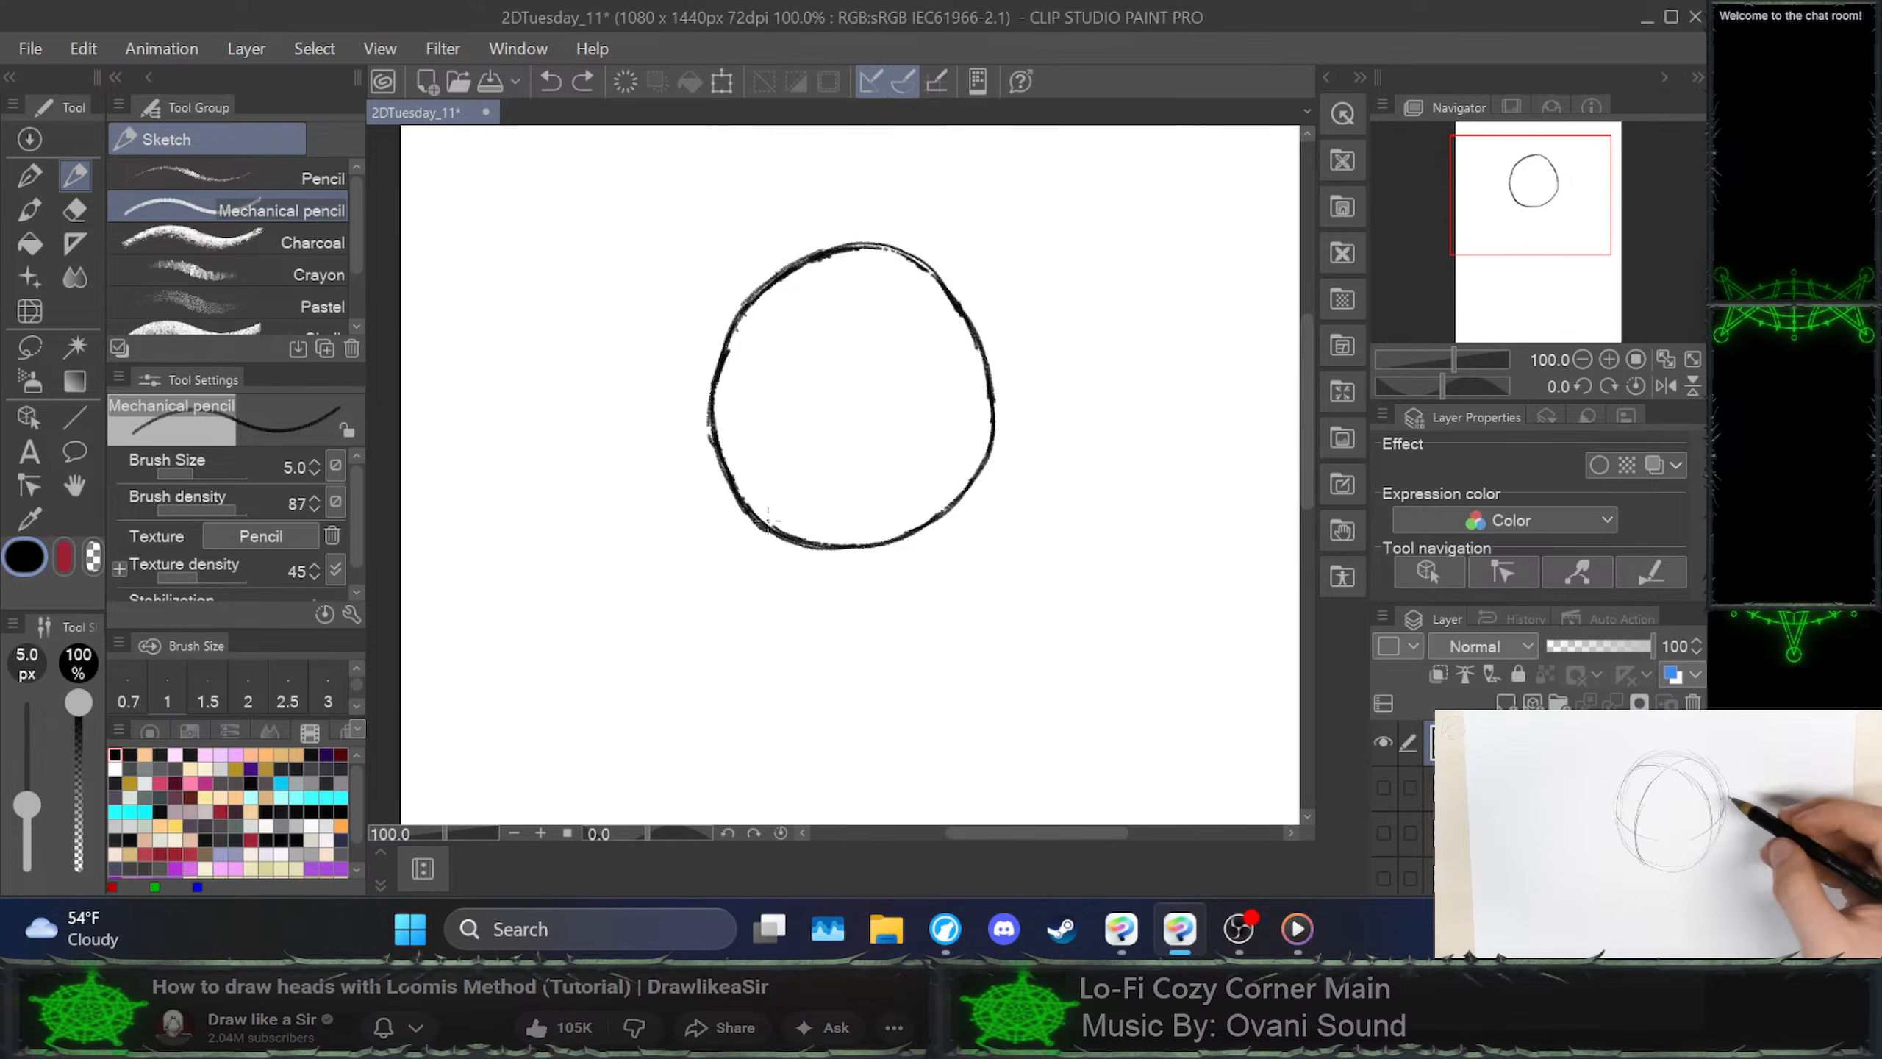
# Sketch two curved contours that cross near the circle's top and run down to its lower left and lower right edges, retrying the right one
pyautogui.moveTo(769, 529)
pyautogui.mouseDown()
pyautogui.moveTo(769, 384)
pyautogui.moveTo(806, 312)
pyautogui.moveTo(887, 245)
pyautogui.moveTo(783, 359)
pyautogui.moveTo(760, 530)
pyautogui.moveTo(776, 370)
pyautogui.moveTo(883, 252)
pyautogui.mouseUp()
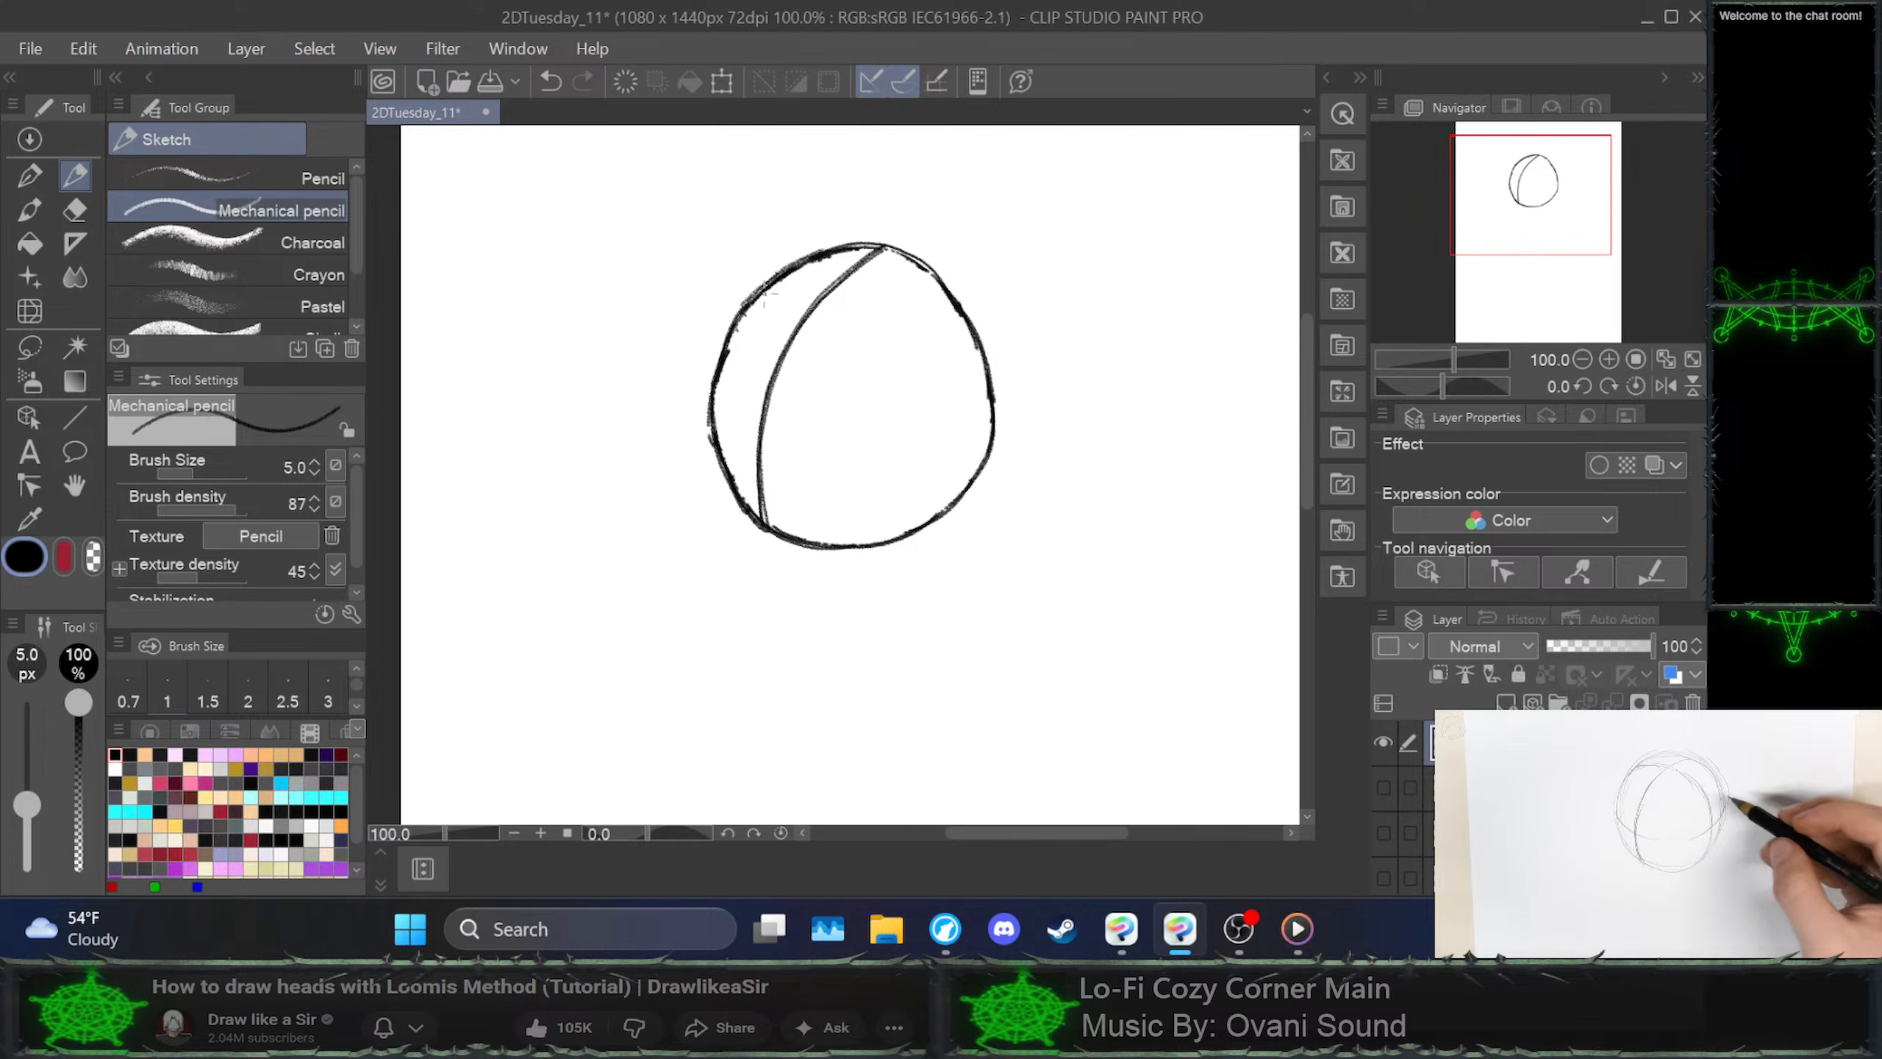
pyautogui.moveTo(768, 292)
pyautogui.mouseDown()
pyautogui.moveTo(869, 340)
pyautogui.moveTo(897, 387)
pyautogui.moveTo(914, 528)
pyautogui.mouseUp()
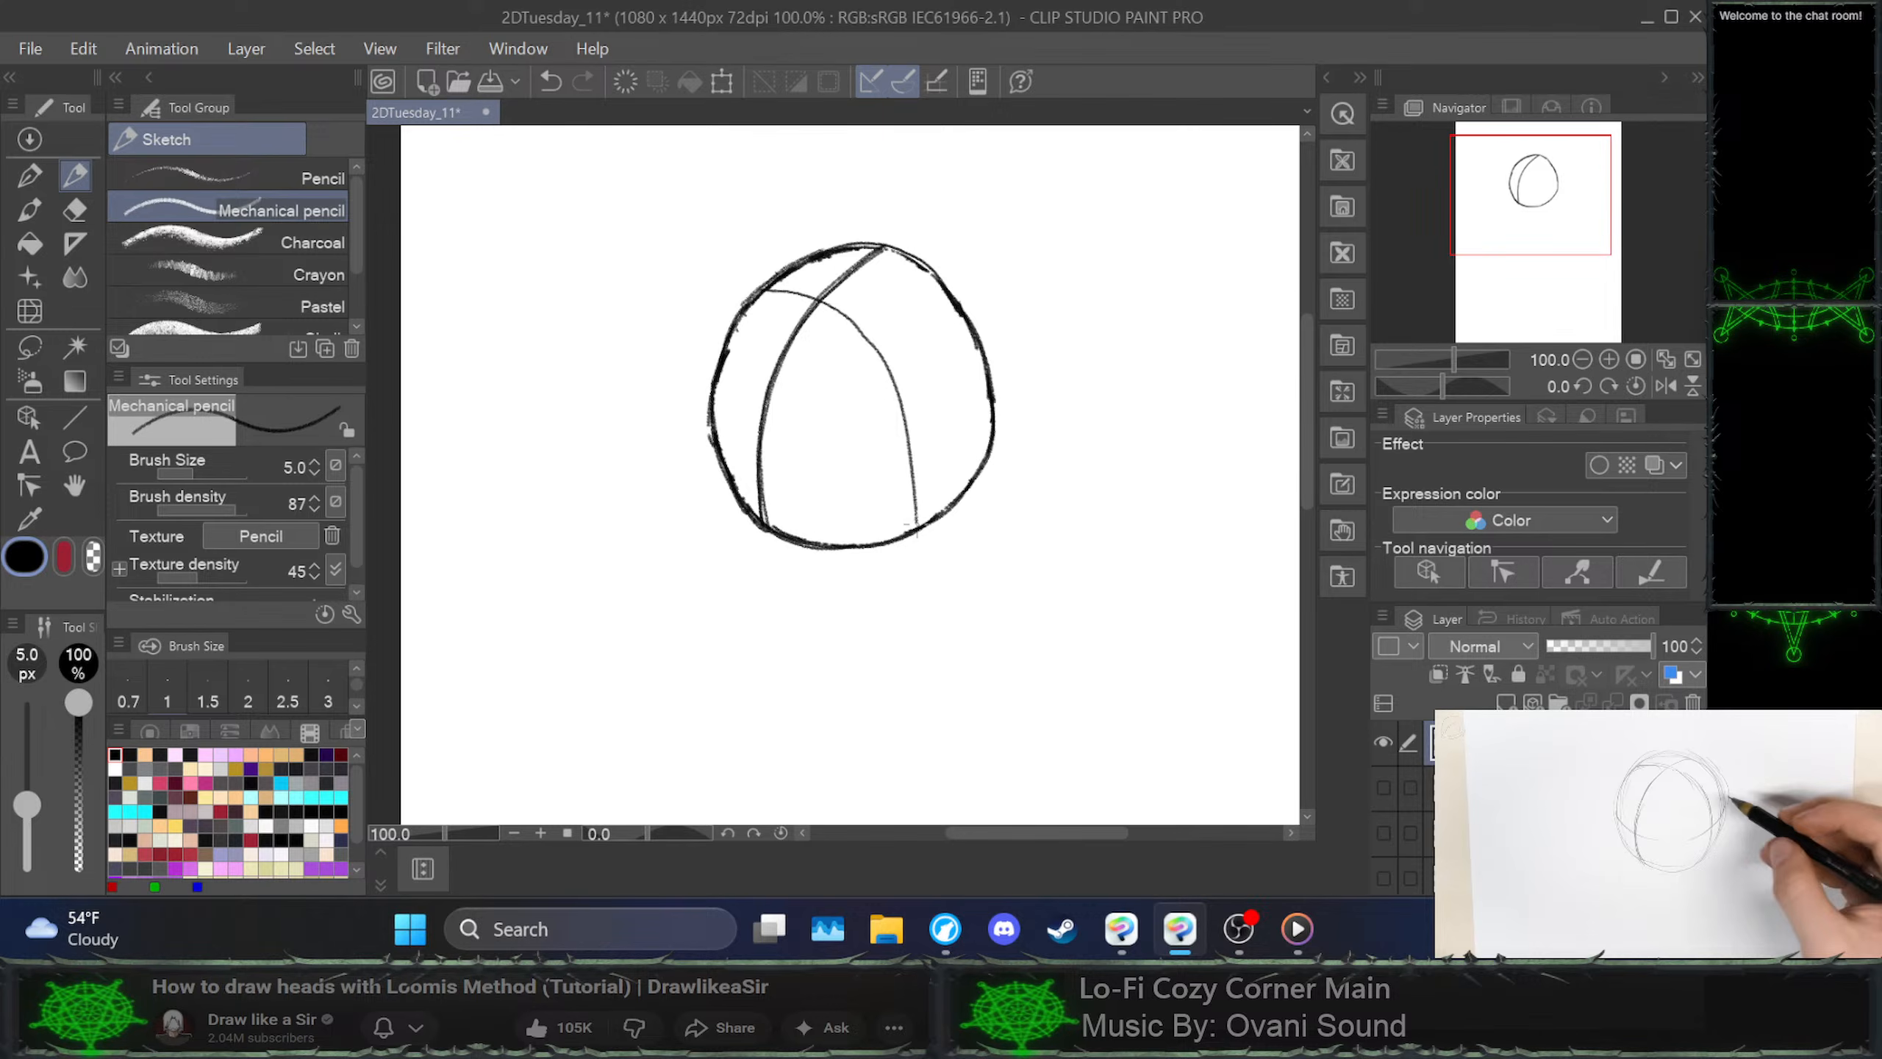
pyautogui.hotkey('ctrl', 'z')
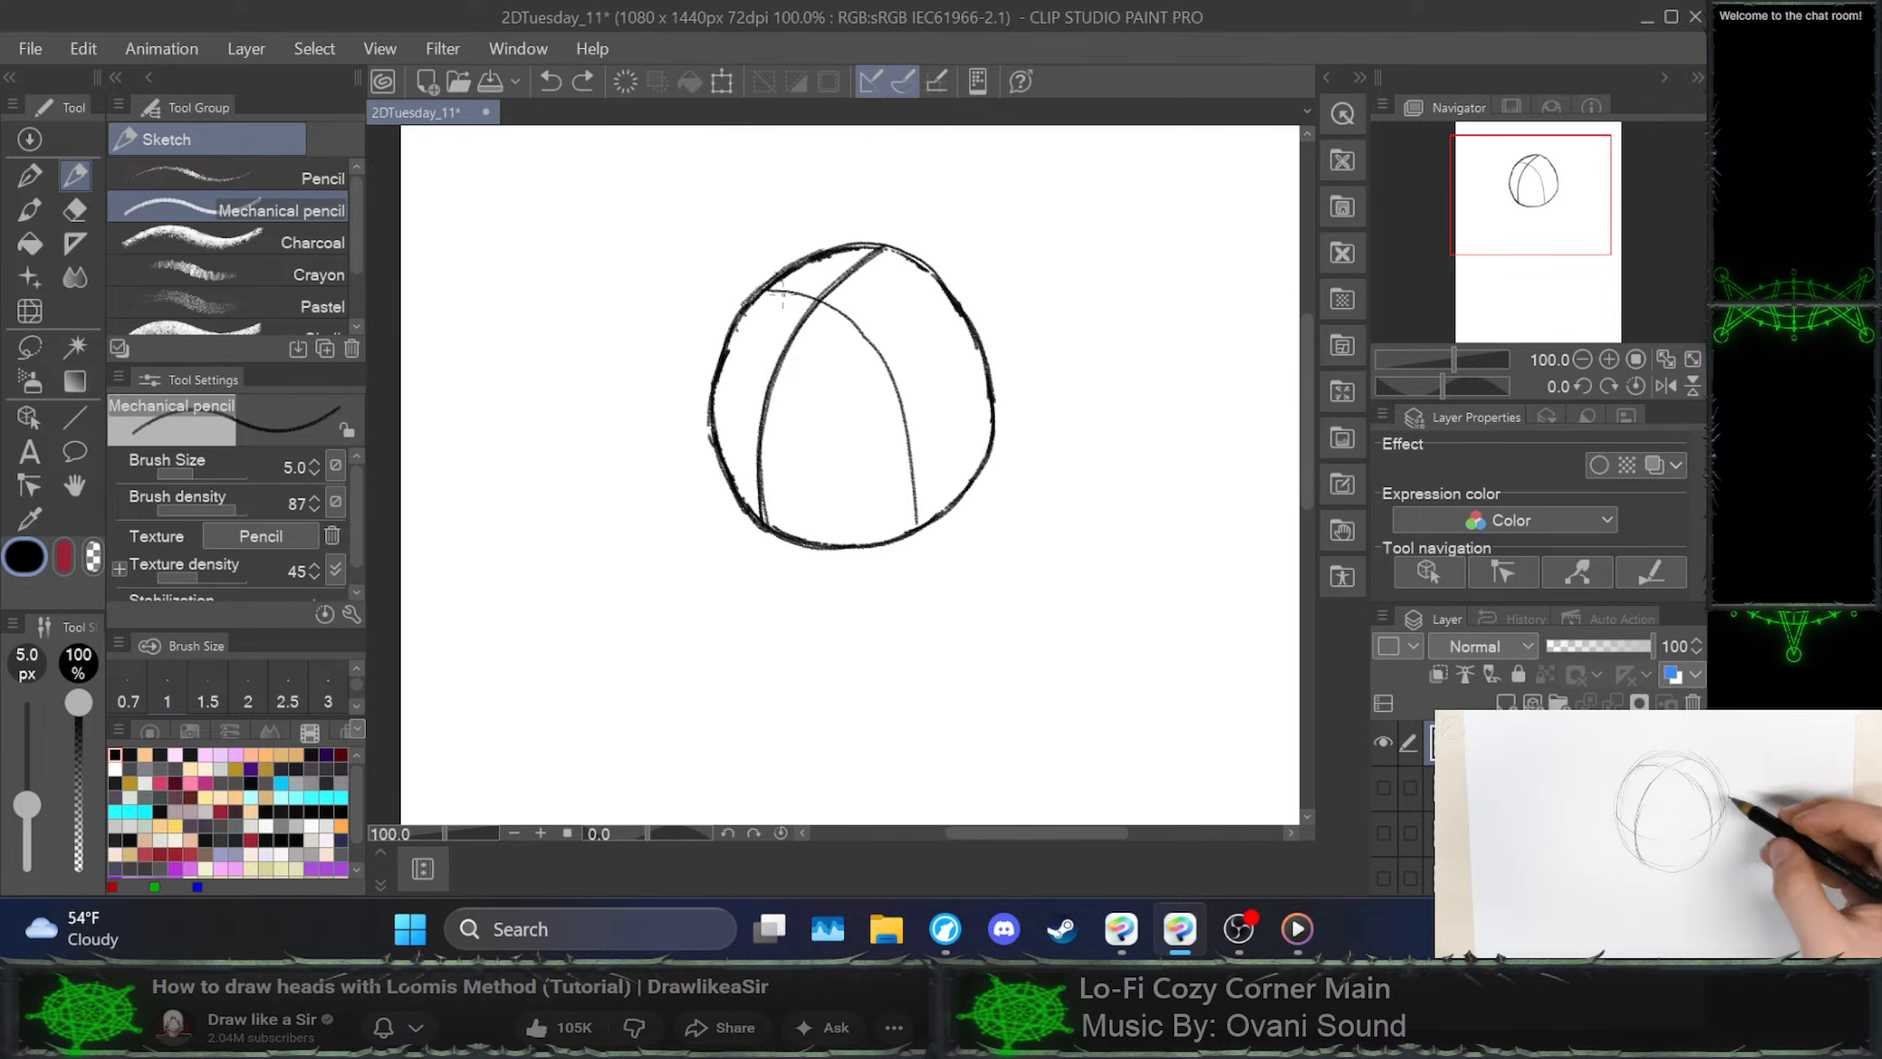
pyautogui.click(761, 286)
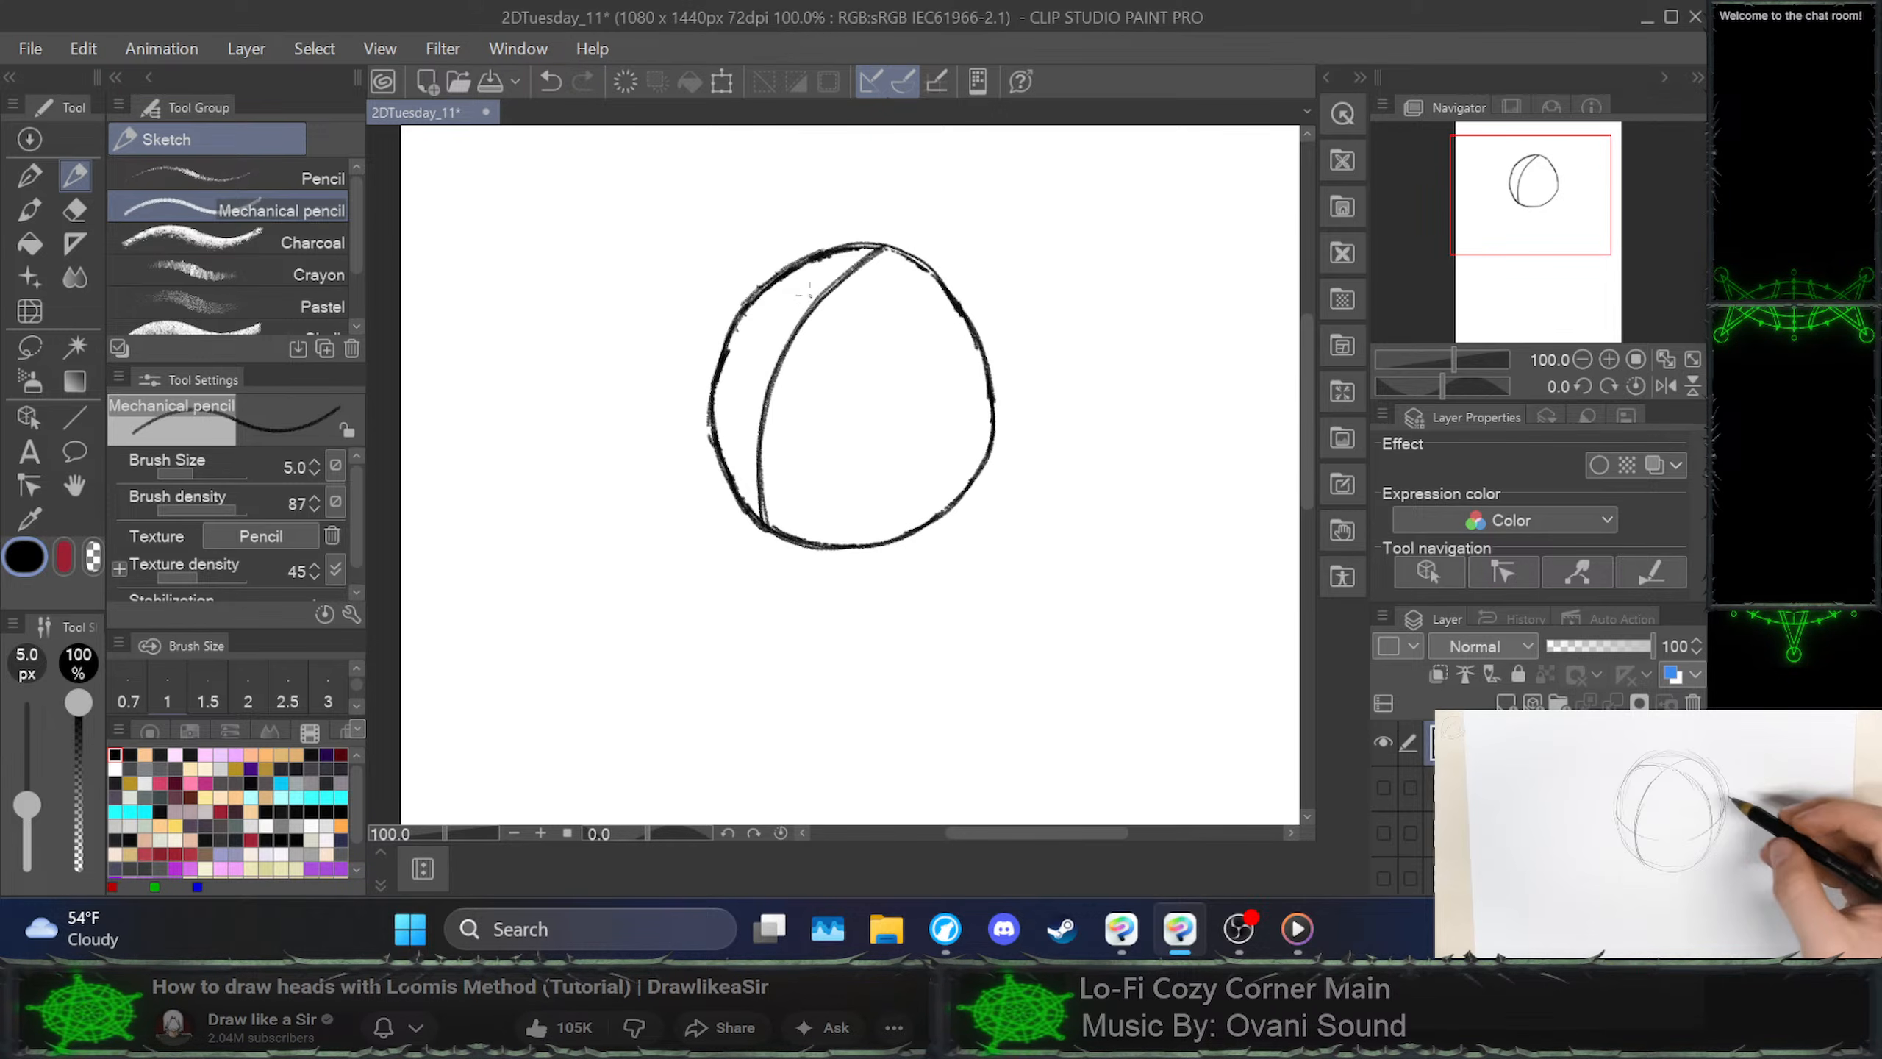
pyautogui.moveTo(834, 275)
pyautogui.mouseDown()
pyautogui.moveTo(759, 281)
pyautogui.moveTo(797, 281)
pyautogui.moveTo(806, 252)
pyautogui.moveTo(895, 327)
pyautogui.moveTo(943, 420)
pyautogui.moveTo(954, 506)
pyautogui.moveTo(959, 393)
pyautogui.moveTo(835, 265)
pyautogui.mouseUp()
pyautogui.hotkey('ctrl', 'z')
pyautogui.hotkey('ctrl', 'z')
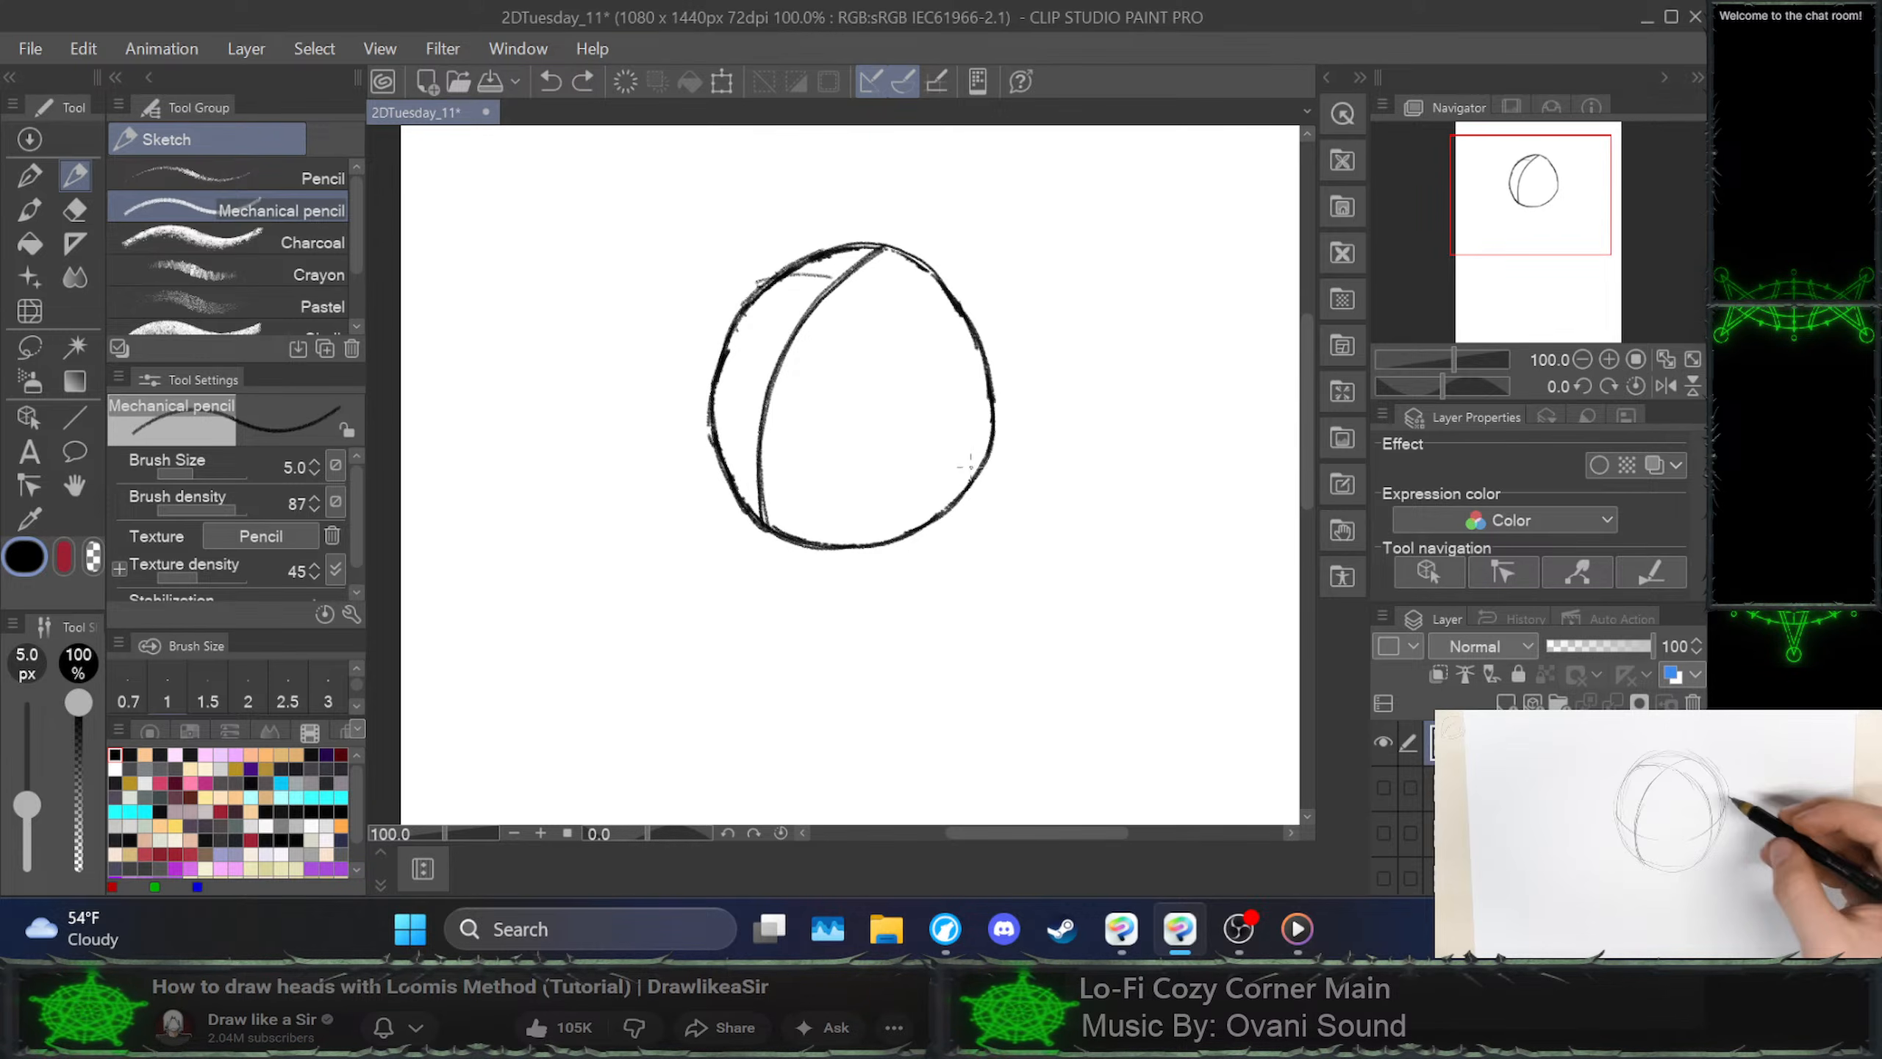
pyautogui.moveTo(961, 470)
pyautogui.mouseDown()
pyautogui.moveTo(920, 328)
pyautogui.moveTo(812, 261)
pyautogui.mouseUp()
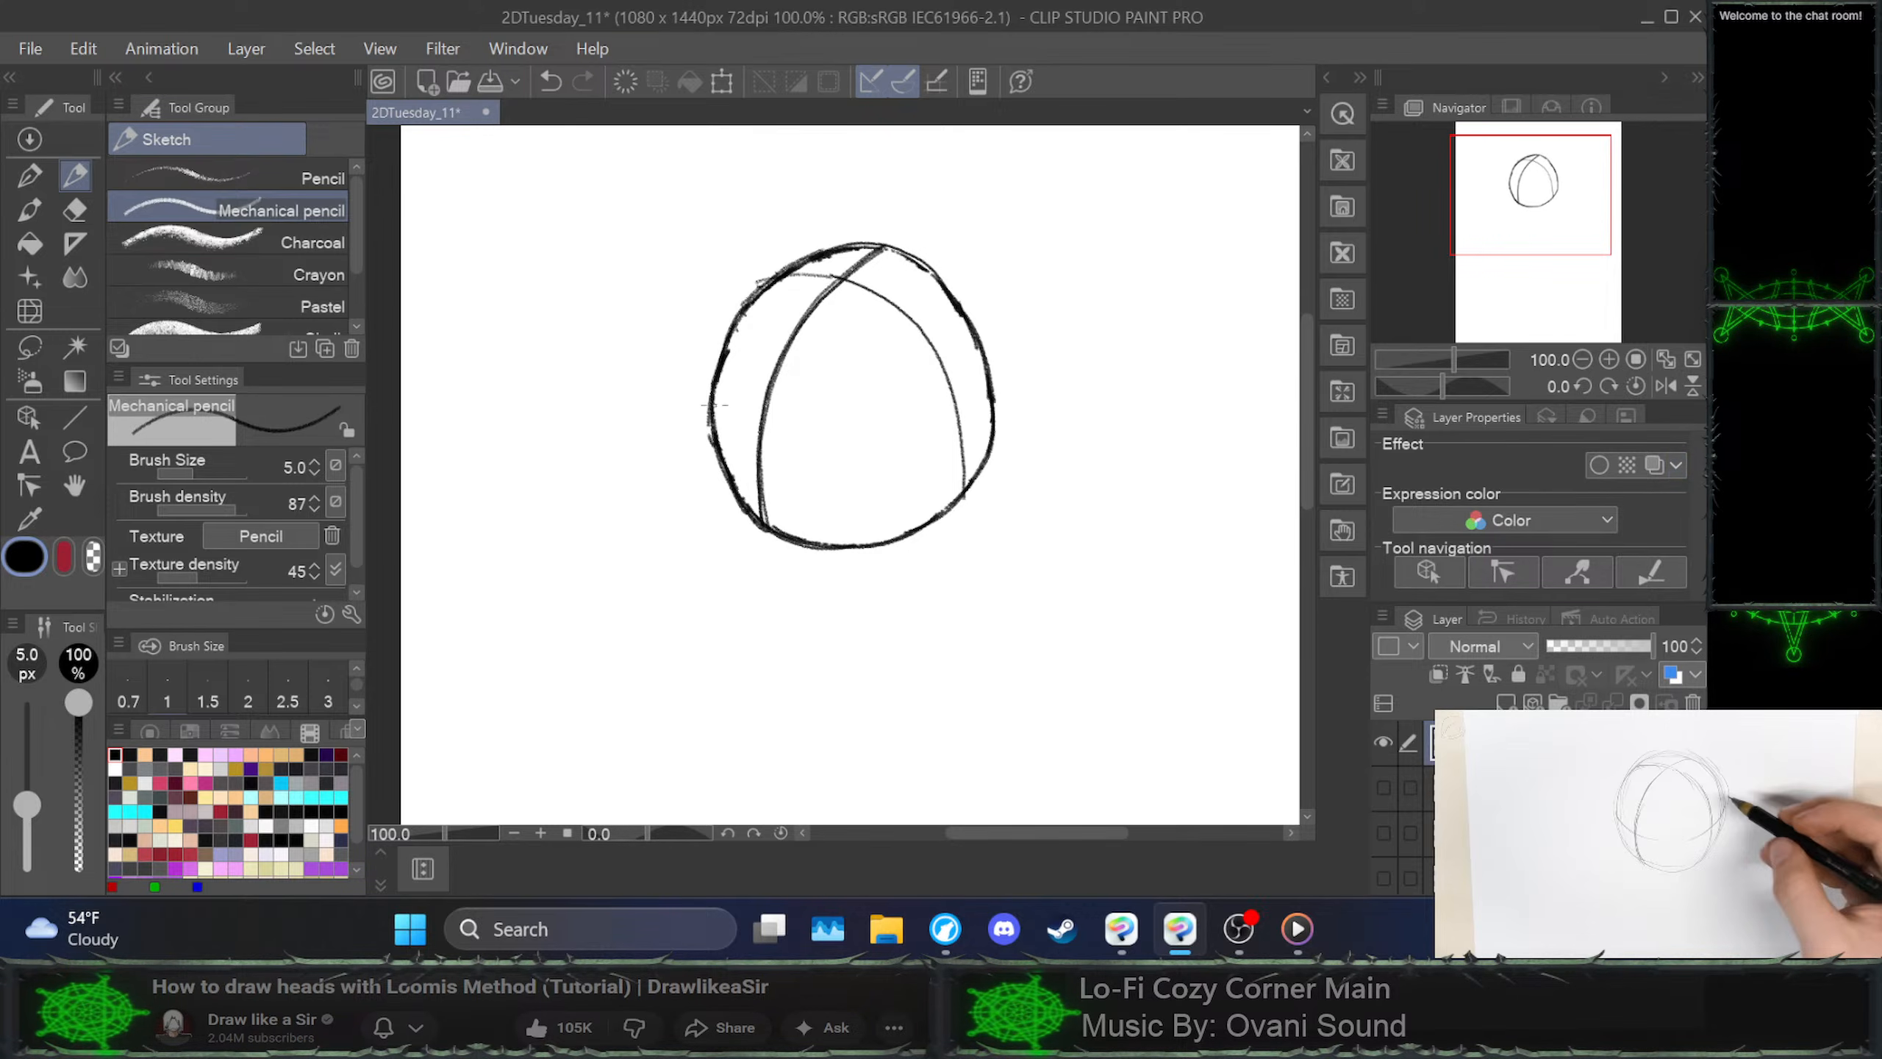
# Sketch a downward-bowed horizontal contour from the circle's left edge to its right edge, retrying until the curve sits slightly higher
pyautogui.moveTo(708, 402)
pyautogui.mouseDown()
pyautogui.moveTo(796, 441)
pyautogui.moveTo(940, 423)
pyautogui.moveTo(982, 355)
pyautogui.mouseUp()
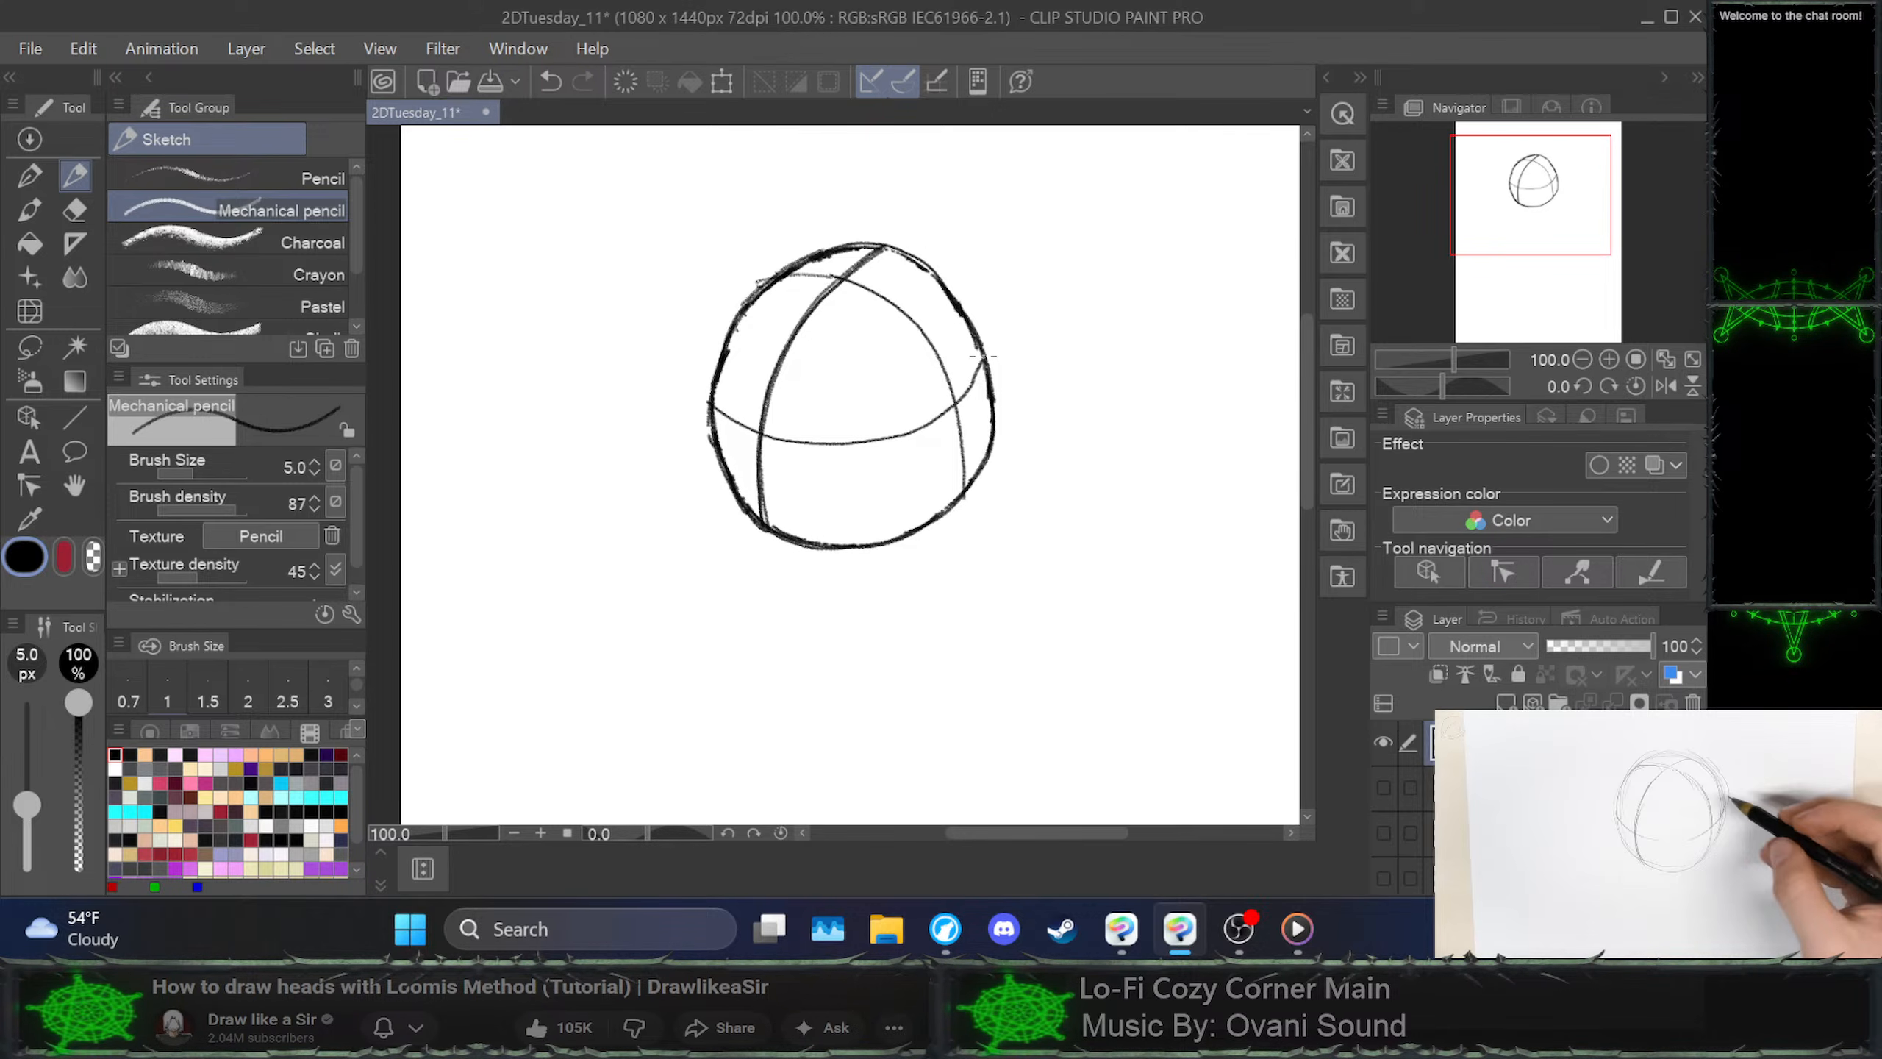
pyautogui.hotkey('ctrl', 'z')
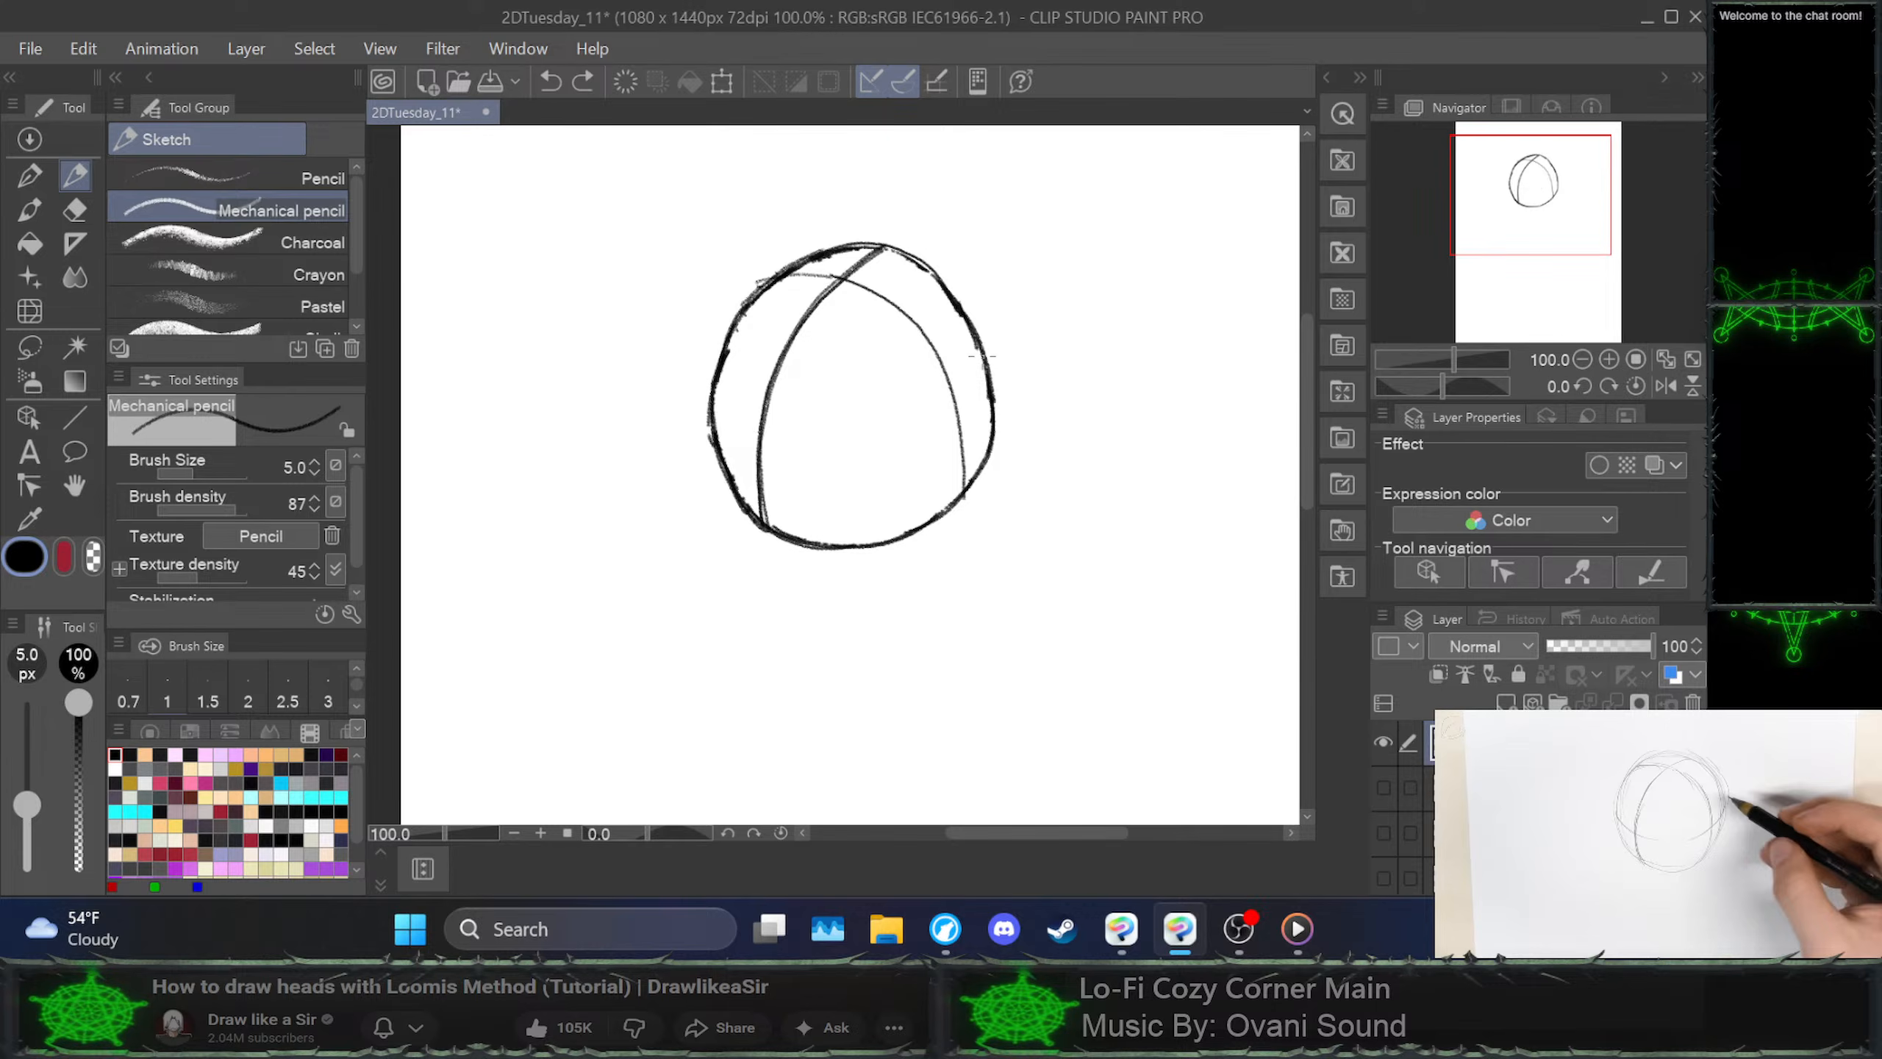
pyautogui.moveTo(708, 405)
pyautogui.mouseDown()
pyautogui.moveTo(840, 445)
pyautogui.moveTo(963, 403)
pyautogui.moveTo(985, 373)
pyautogui.mouseUp()
pyautogui.hotkey('ctrl', 'z')
pyautogui.moveTo(710, 407)
pyautogui.mouseDown()
pyautogui.moveTo(770, 438)
pyautogui.moveTo(908, 421)
pyautogui.moveTo(952, 390)
pyautogui.mouseUp()
pyautogui.hotkey('ctrl', 'z')
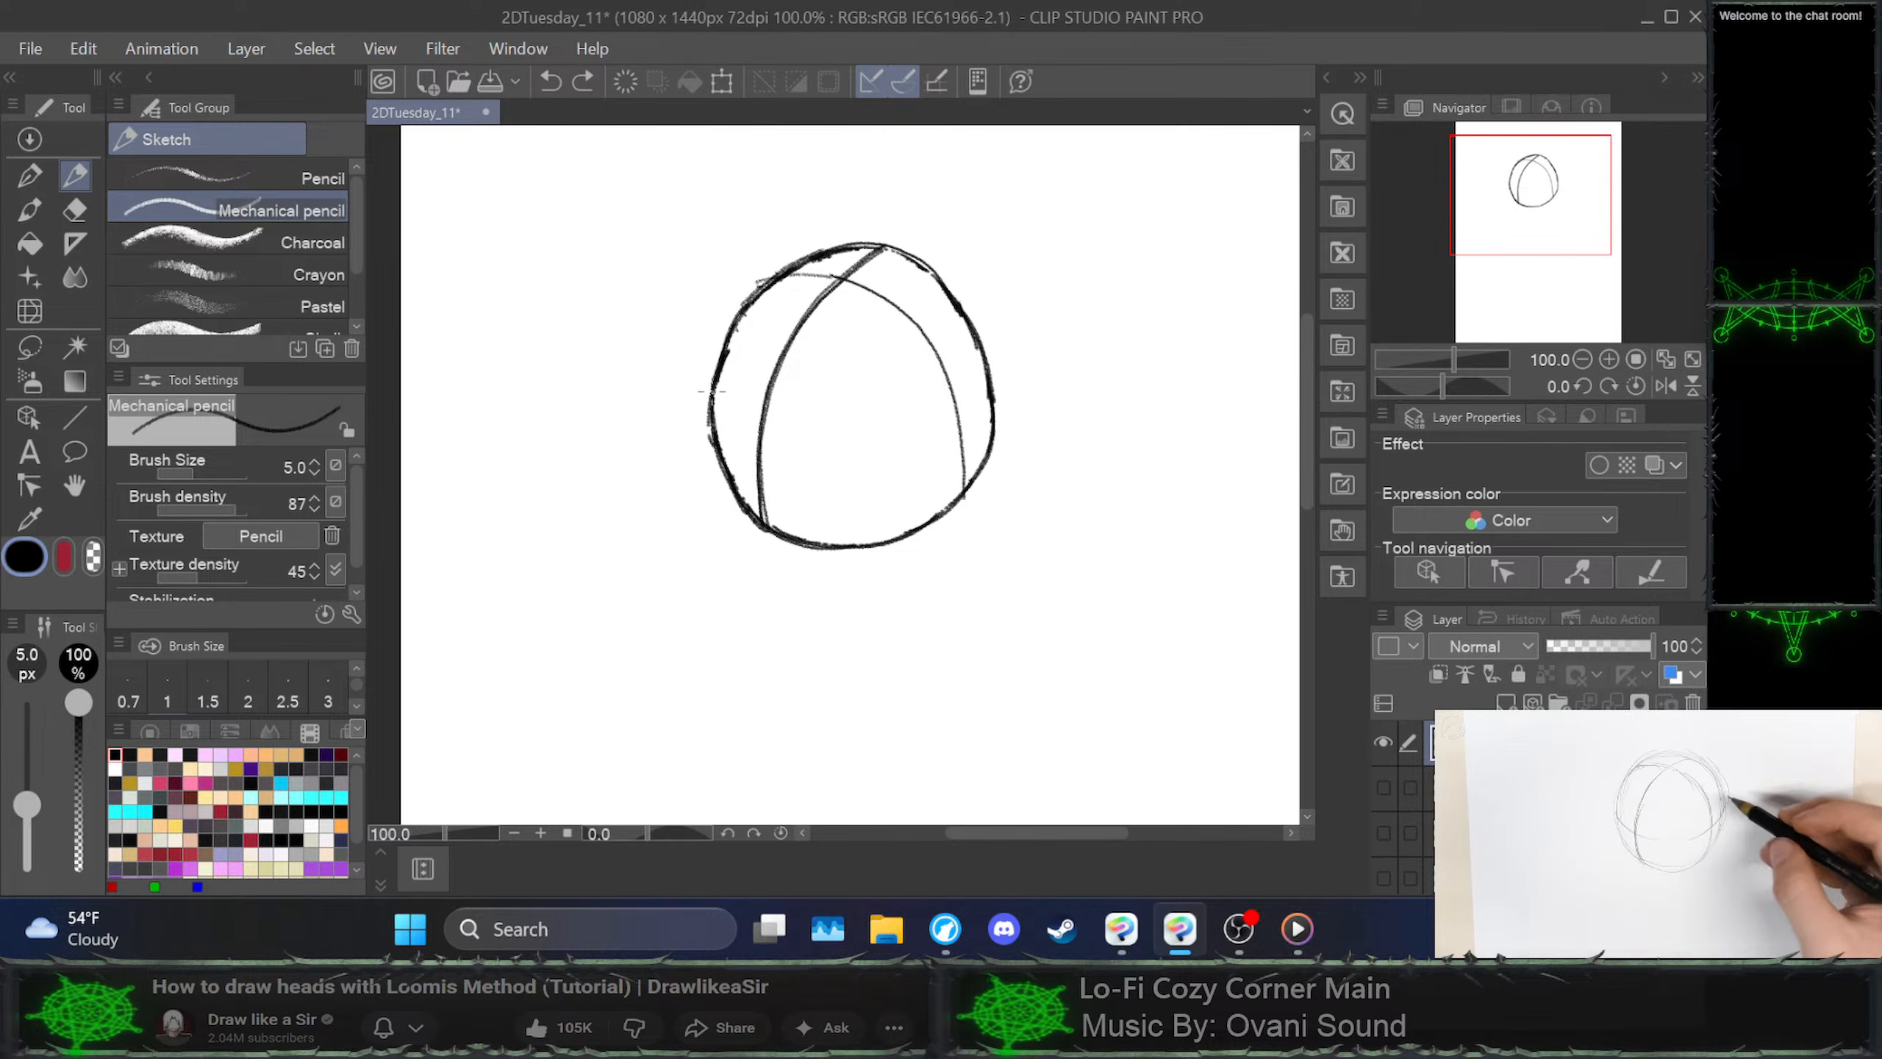
pyautogui.moveTo(713, 400)
pyautogui.mouseDown()
pyautogui.moveTo(771, 438)
pyautogui.moveTo(871, 444)
pyautogui.moveTo(966, 399)
pyautogui.moveTo(987, 361)
pyautogui.mouseUp()
pyautogui.hotkey('ctrl', 'z')
pyautogui.hotkey('ctrl', 'z')
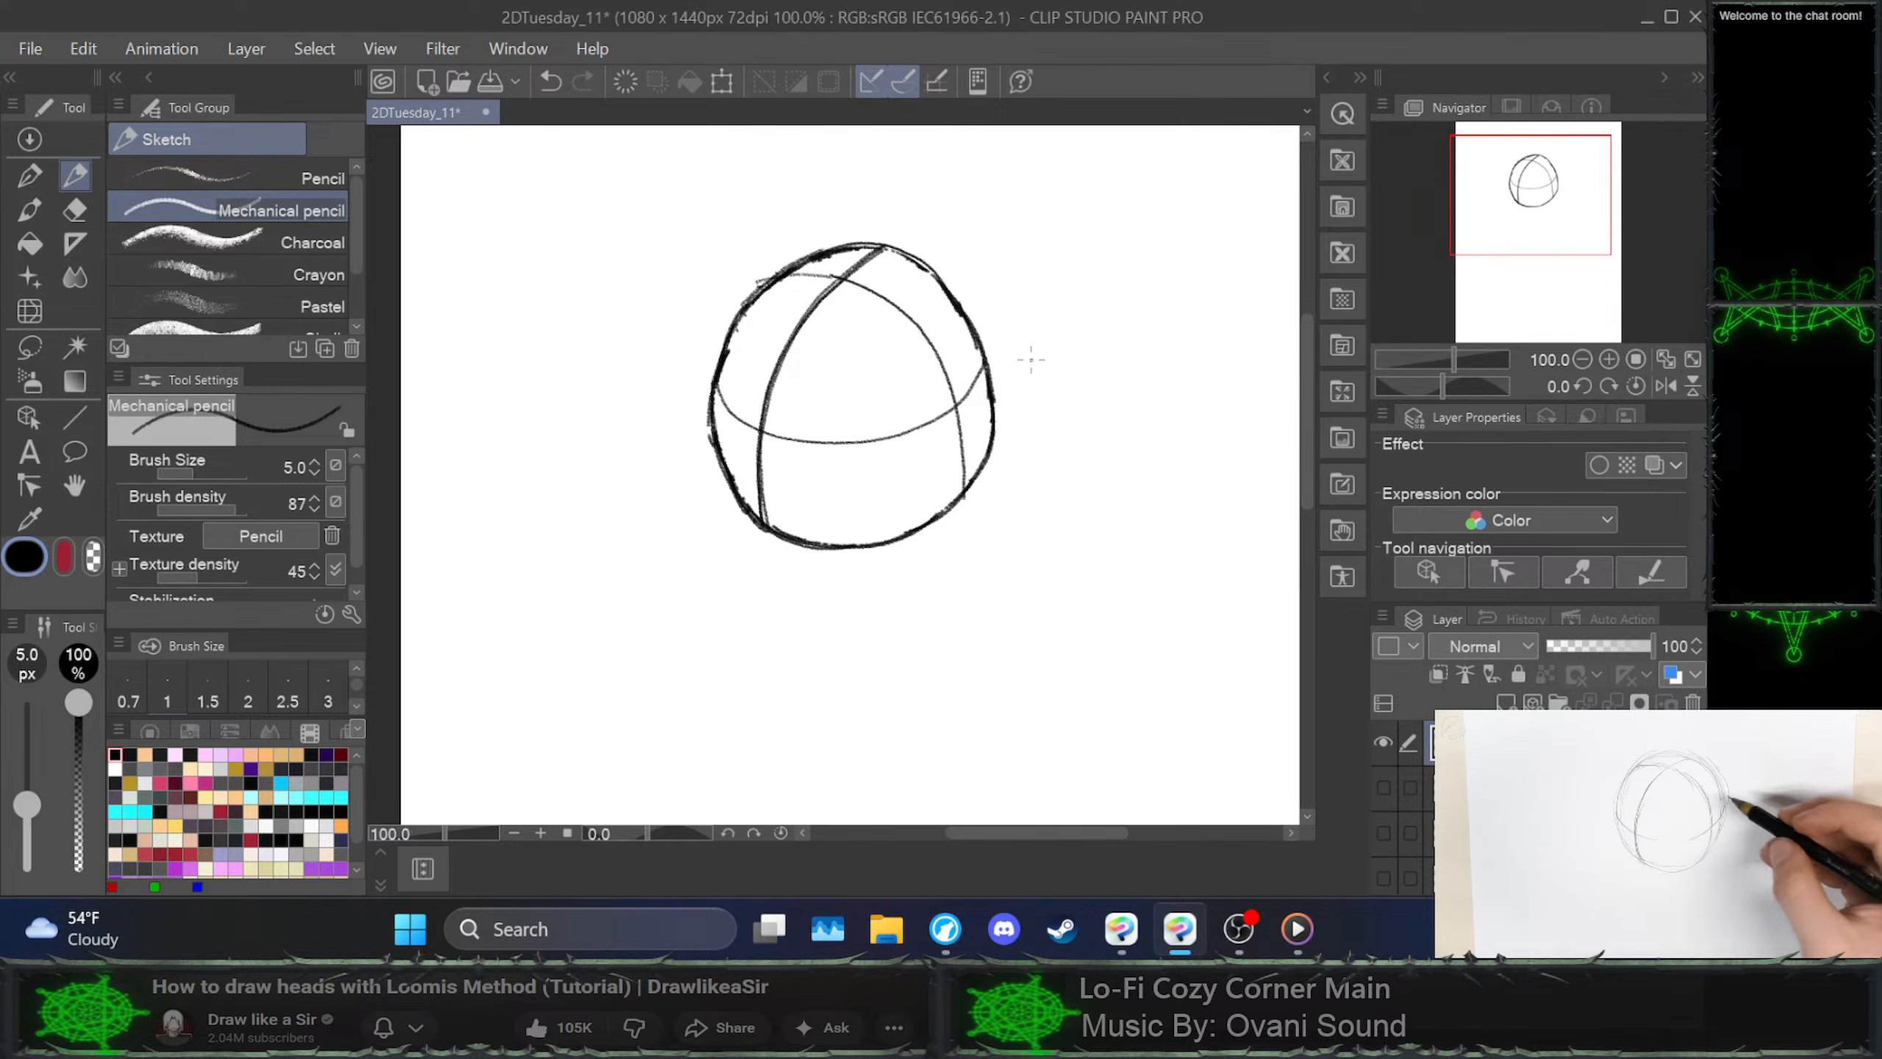
pyautogui.hotkey('ctrl', 'z')
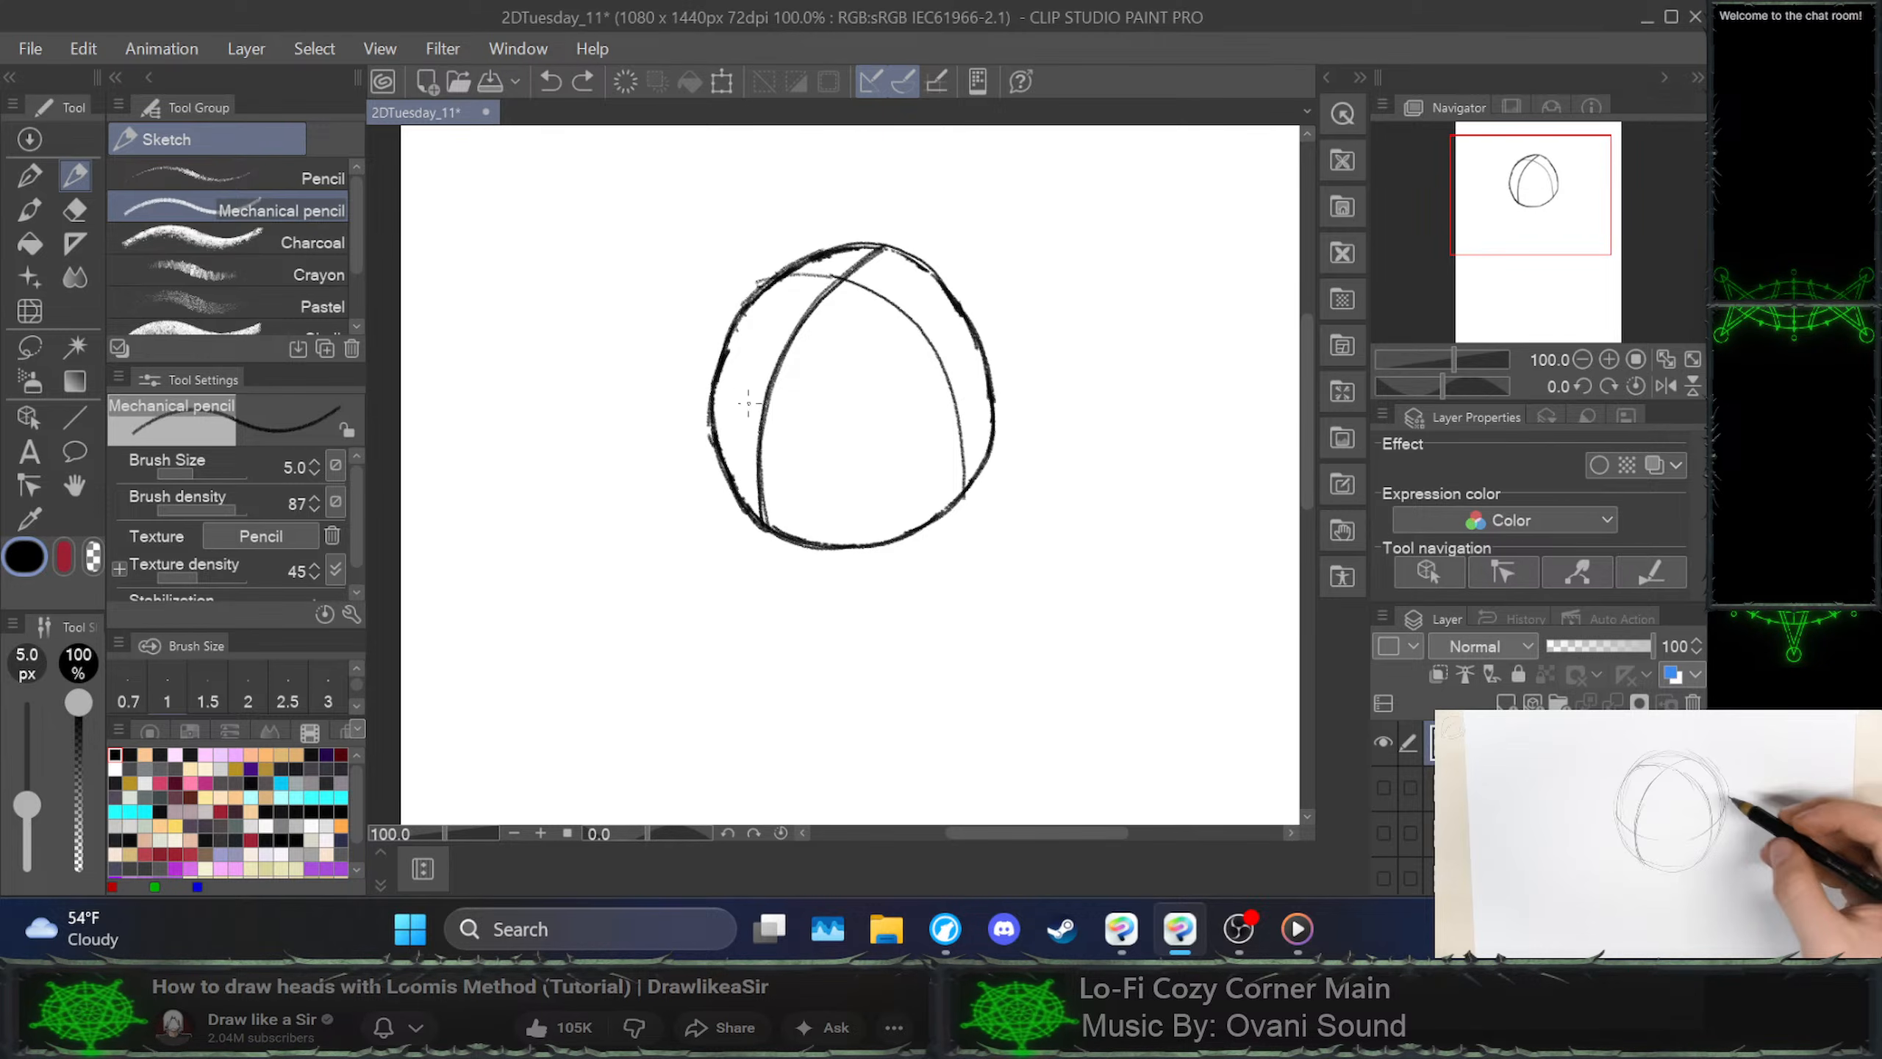
pyautogui.moveTo(712, 390)
pyautogui.mouseDown()
pyautogui.moveTo(791, 434)
pyautogui.moveTo(923, 416)
pyautogui.moveTo(977, 344)
pyautogui.mouseUp()
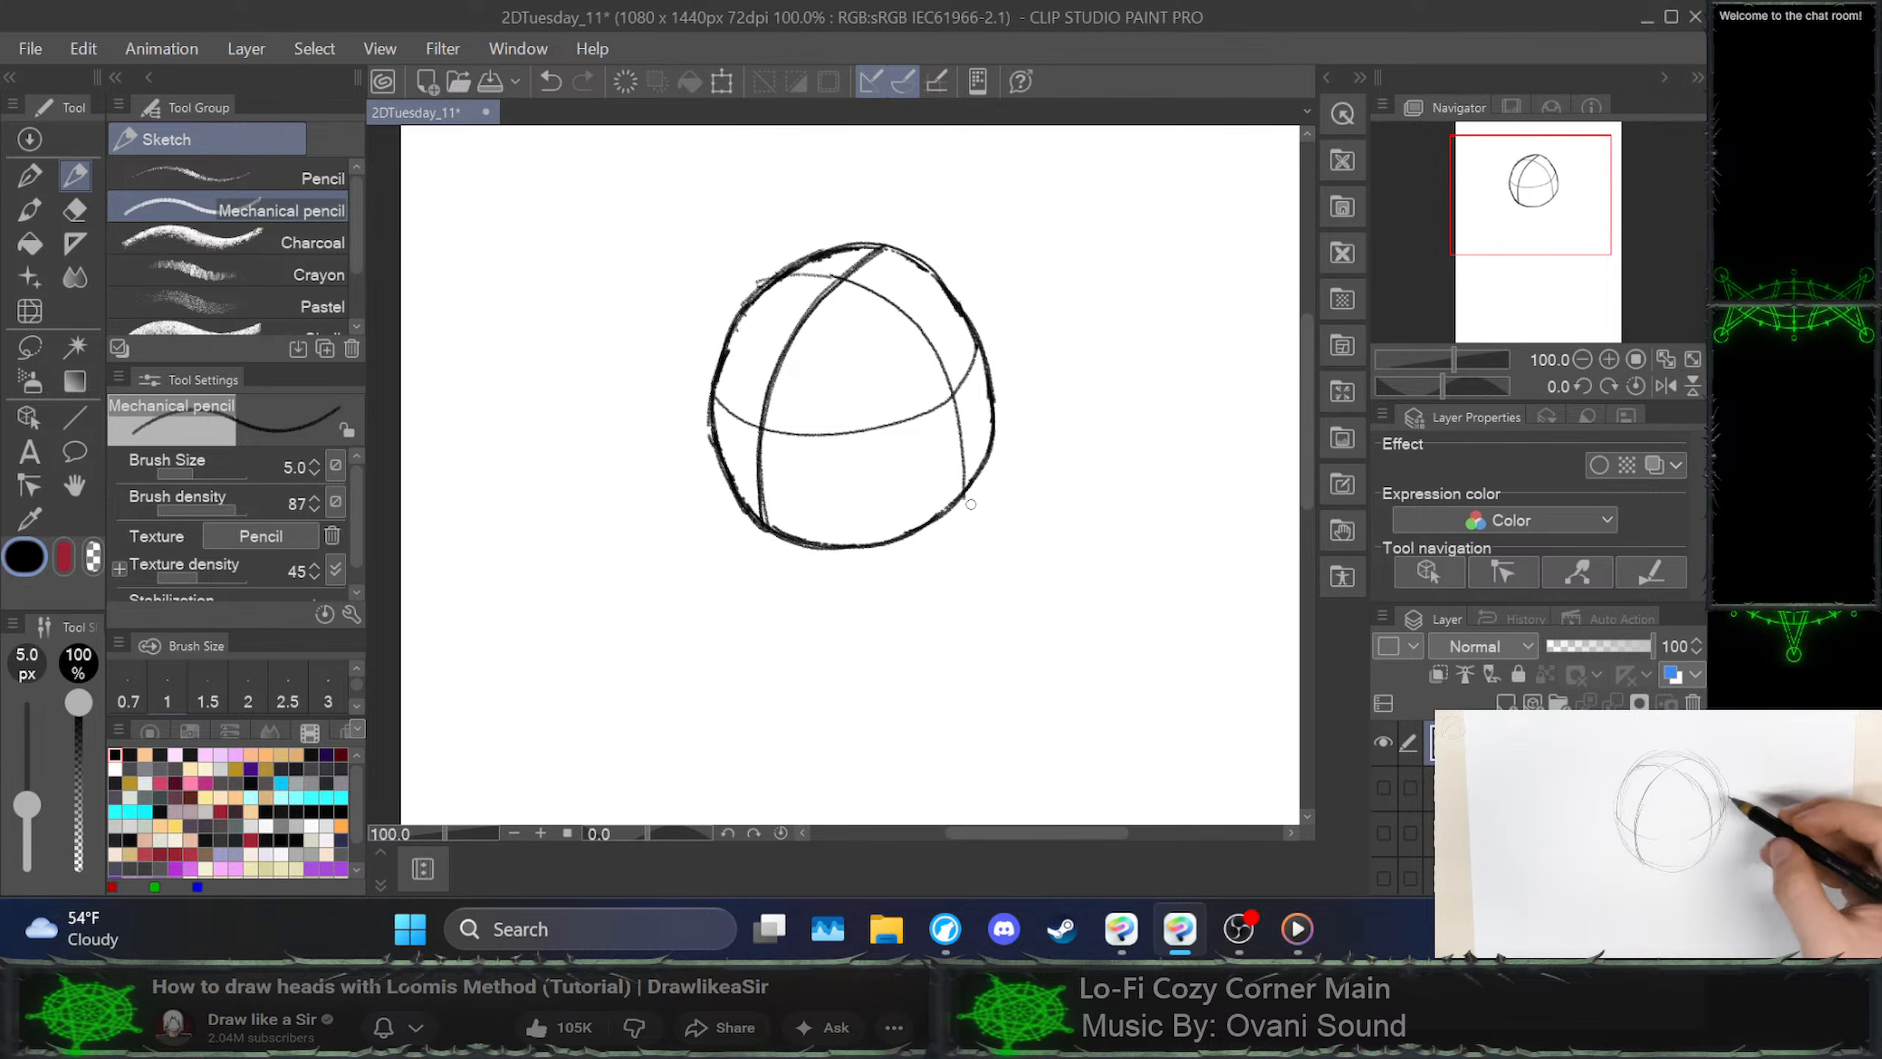
# Erase the circle's right side, redraw it slightly further inward and extend the horizontal contour to meet it
pyautogui.moveTo(972, 503)
pyautogui.mouseDown()
pyautogui.moveTo(986, 419)
pyautogui.moveTo(990, 459)
pyautogui.moveTo(972, 312)
pyautogui.moveTo(970, 349)
pyautogui.moveTo(946, 261)
pyautogui.moveTo(968, 364)
pyautogui.moveTo(911, 252)
pyautogui.moveTo(965, 347)
pyautogui.moveTo(967, 491)
pyautogui.mouseUp()
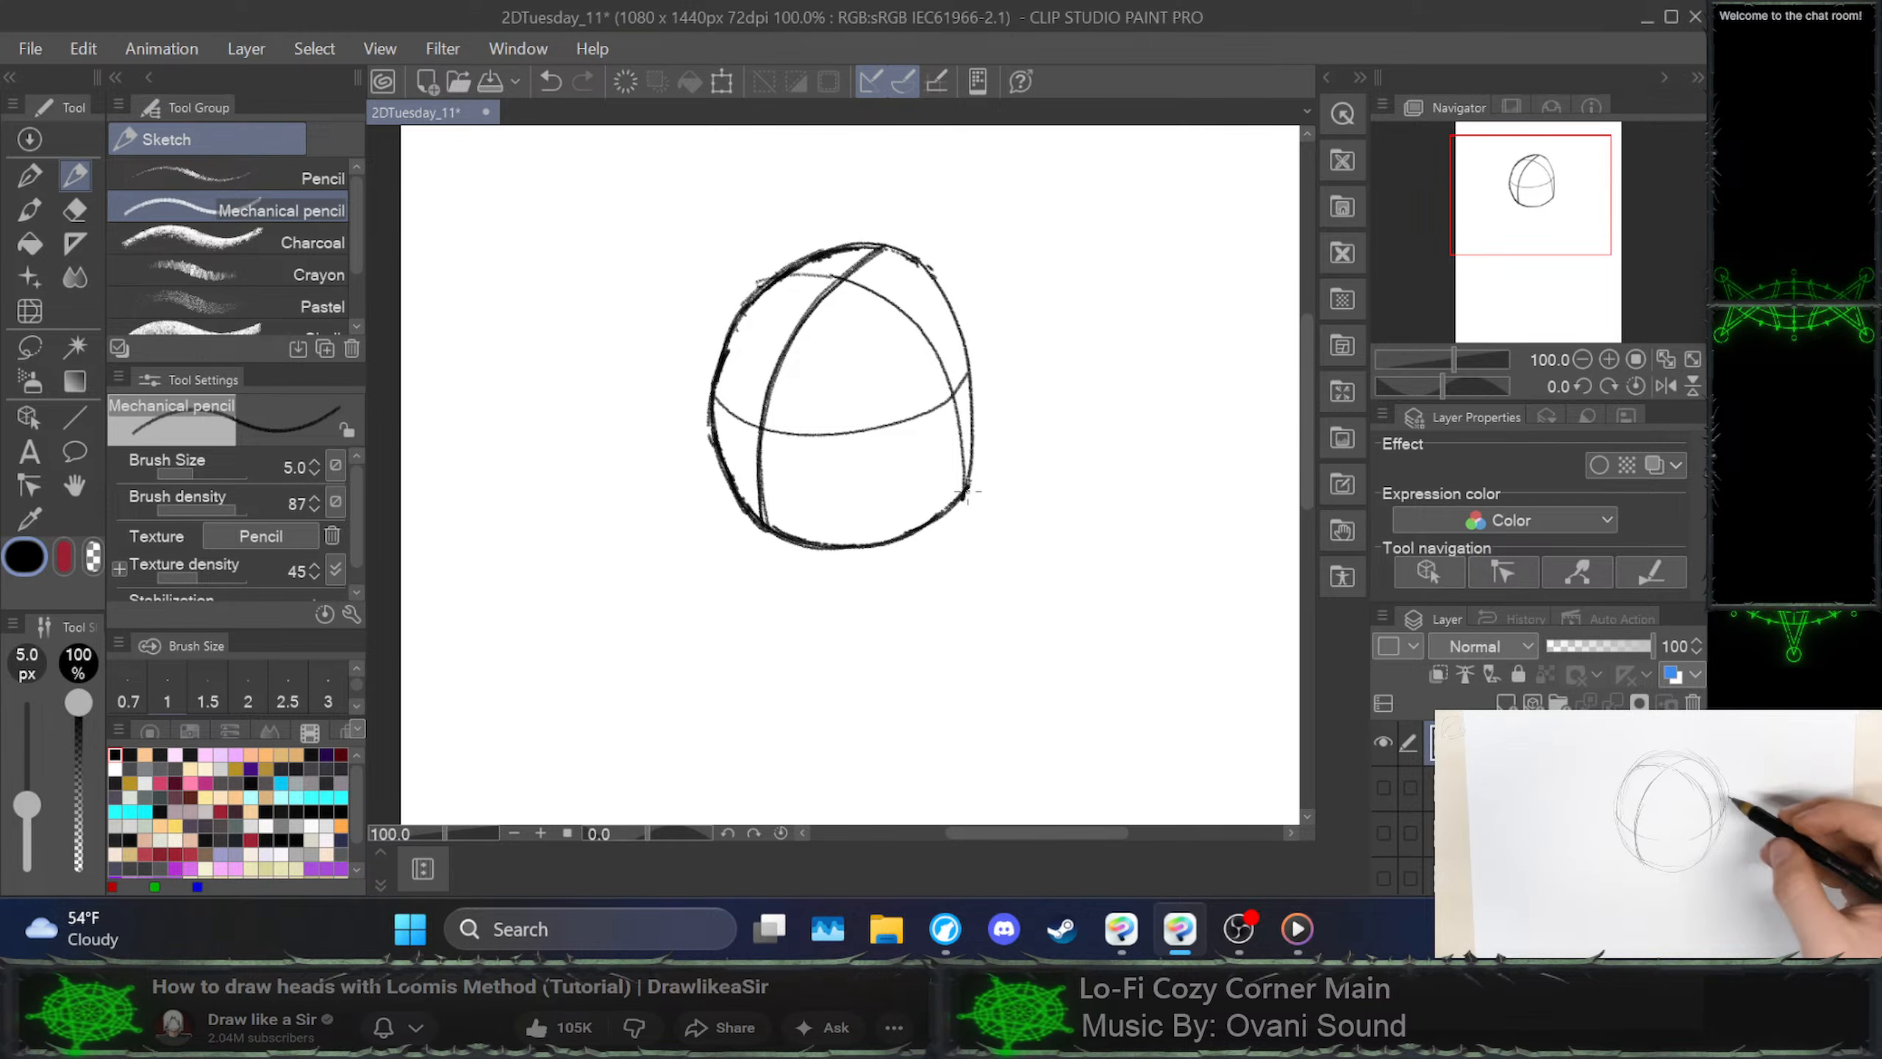
pyautogui.hotkey('ctrl', 'z')
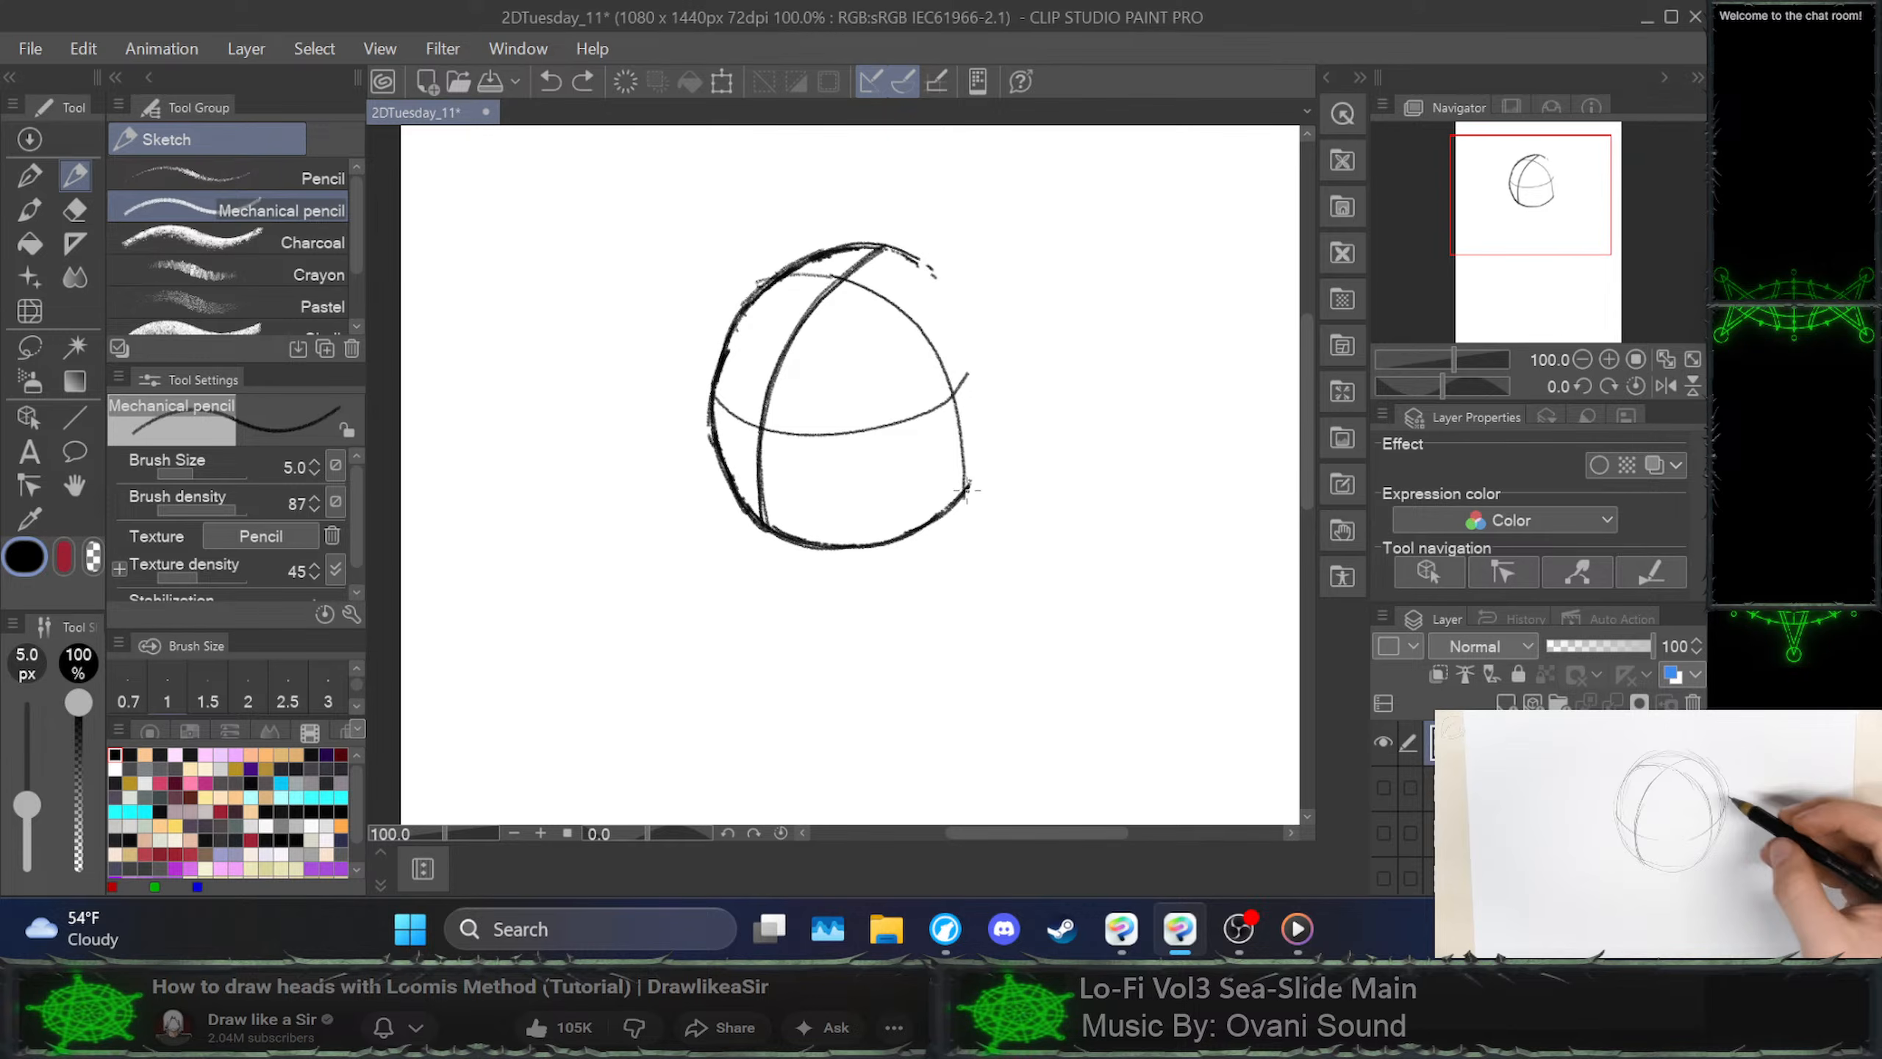
pyautogui.moveTo(967, 488)
pyautogui.mouseDown()
pyautogui.moveTo(974, 369)
pyautogui.moveTo(916, 258)
pyautogui.mouseUp()
pyautogui.moveTo(944, 288)
pyautogui.mouseDown()
pyautogui.moveTo(975, 358)
pyautogui.moveTo(968, 488)
pyautogui.moveTo(976, 354)
pyautogui.moveTo(906, 247)
pyautogui.mouseUp()
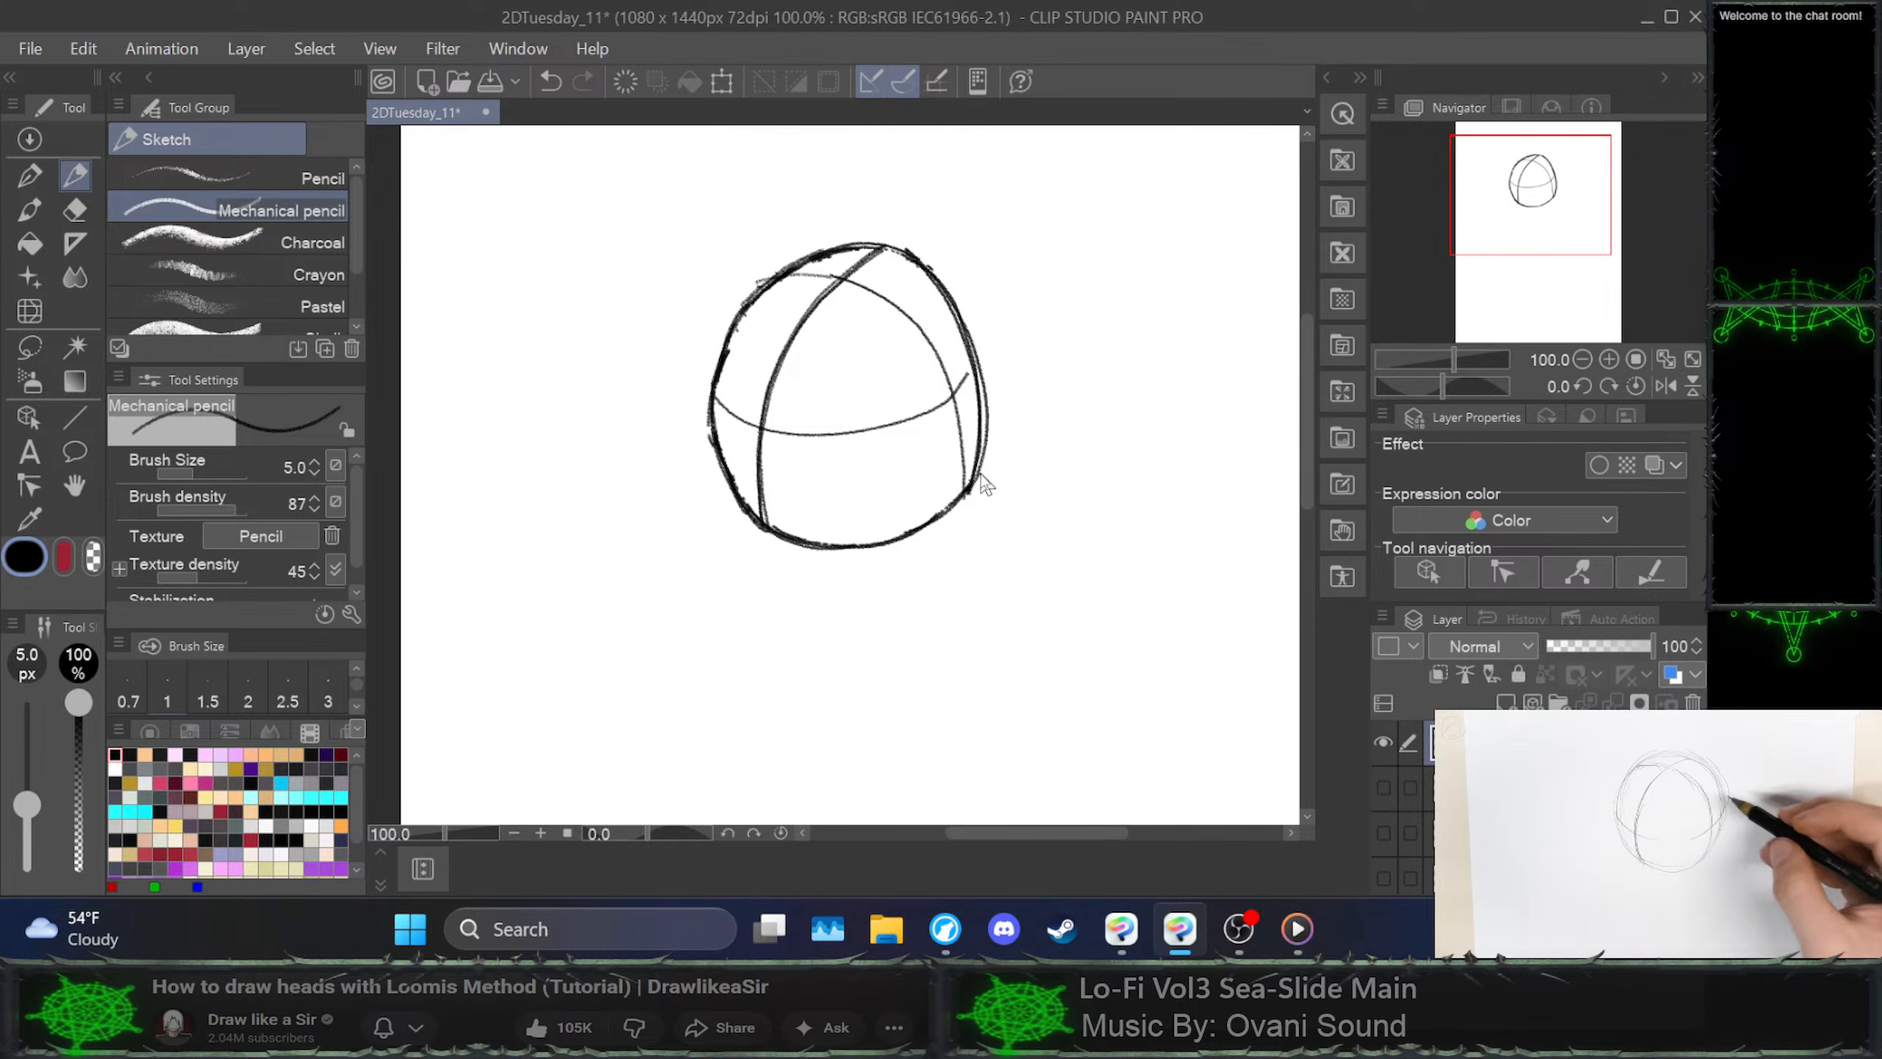
pyautogui.hotkey('ctrl', 'z')
pyautogui.hotkey('ctrl', 'z')
pyautogui.hotkey('ctrl', 'z')
pyautogui.moveTo(977, 474)
pyautogui.mouseDown()
pyautogui.moveTo(978, 358)
pyautogui.moveTo(928, 263)
pyautogui.mouseUp()
pyautogui.hotkey('ctrl', 'z')
pyautogui.moveTo(971, 484)
pyautogui.mouseDown()
pyautogui.moveTo(976, 475)
pyautogui.moveTo(974, 351)
pyautogui.moveTo(906, 250)
pyautogui.moveTo(971, 348)
pyautogui.moveTo(968, 490)
pyautogui.moveTo(987, 475)
pyautogui.moveTo(978, 355)
pyautogui.moveTo(919, 252)
pyautogui.mouseUp()
pyautogui.hotkey('ctrl', 'z')
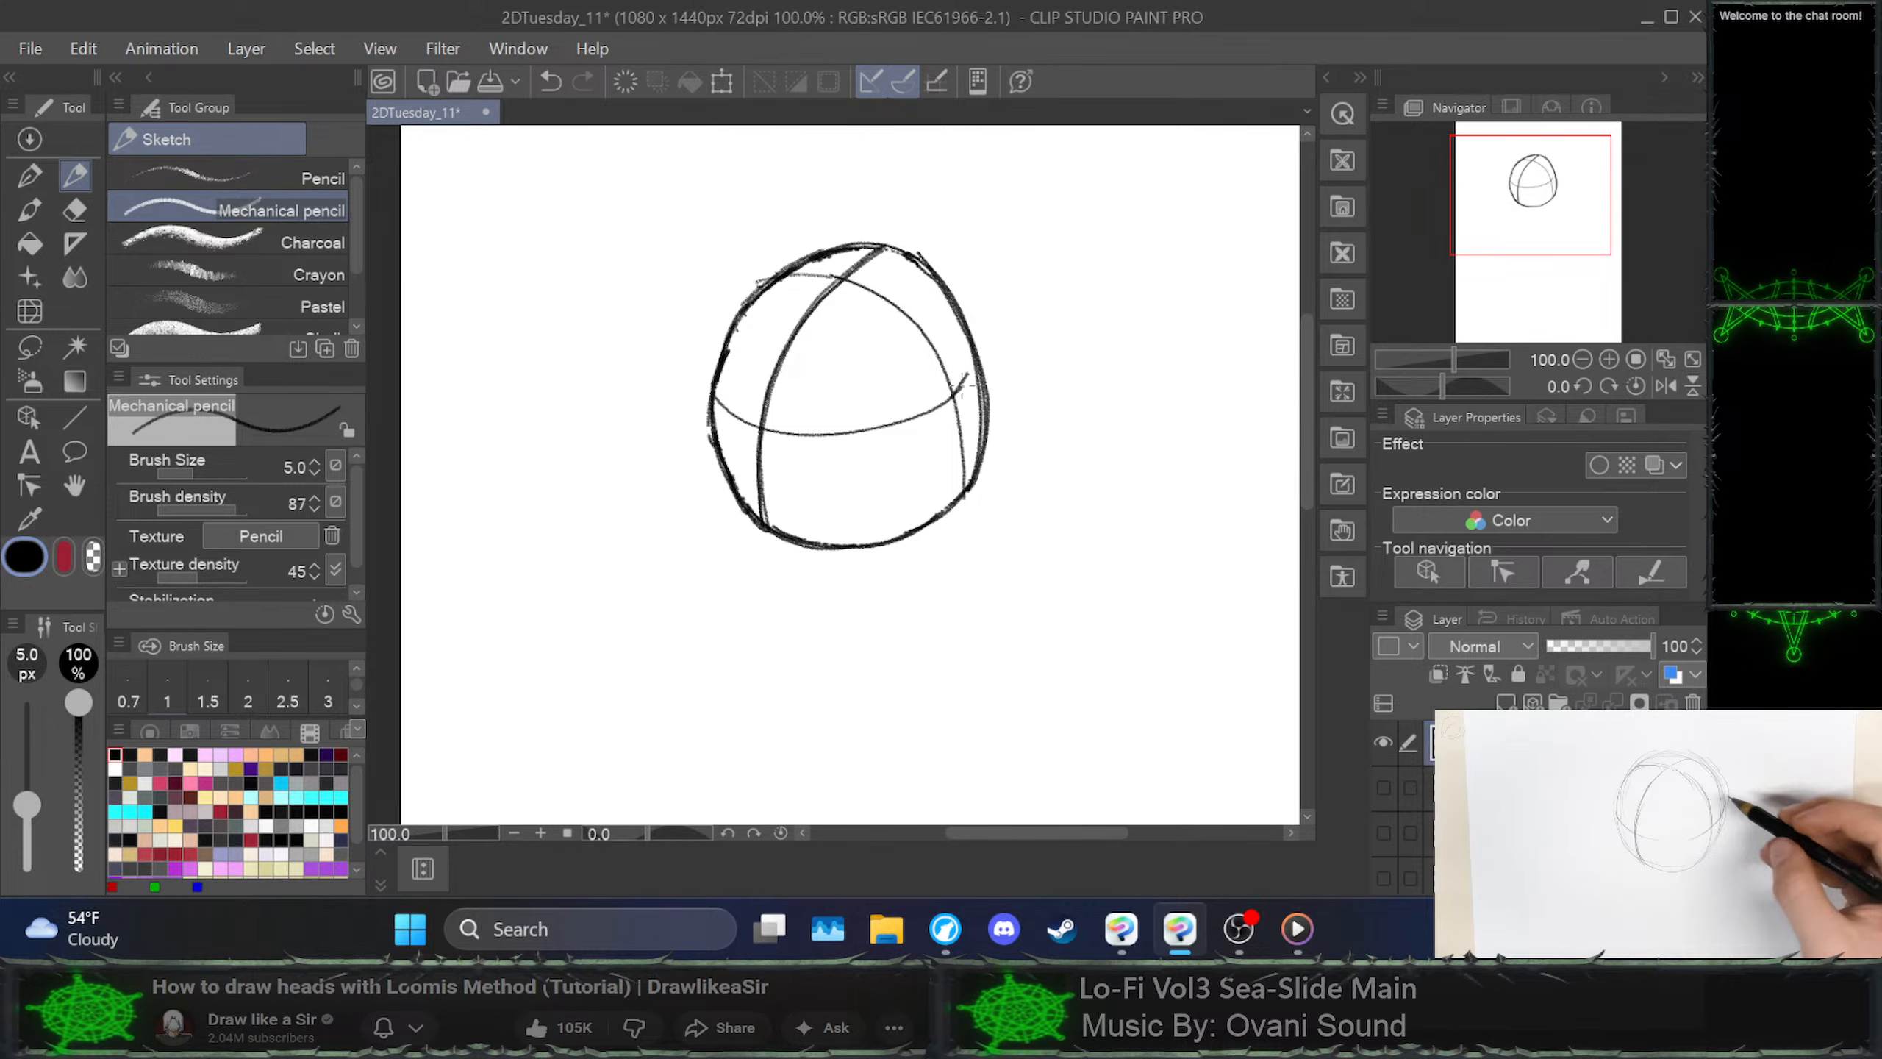
pyautogui.moveTo(955, 397); pyautogui.dragTo(977, 355)
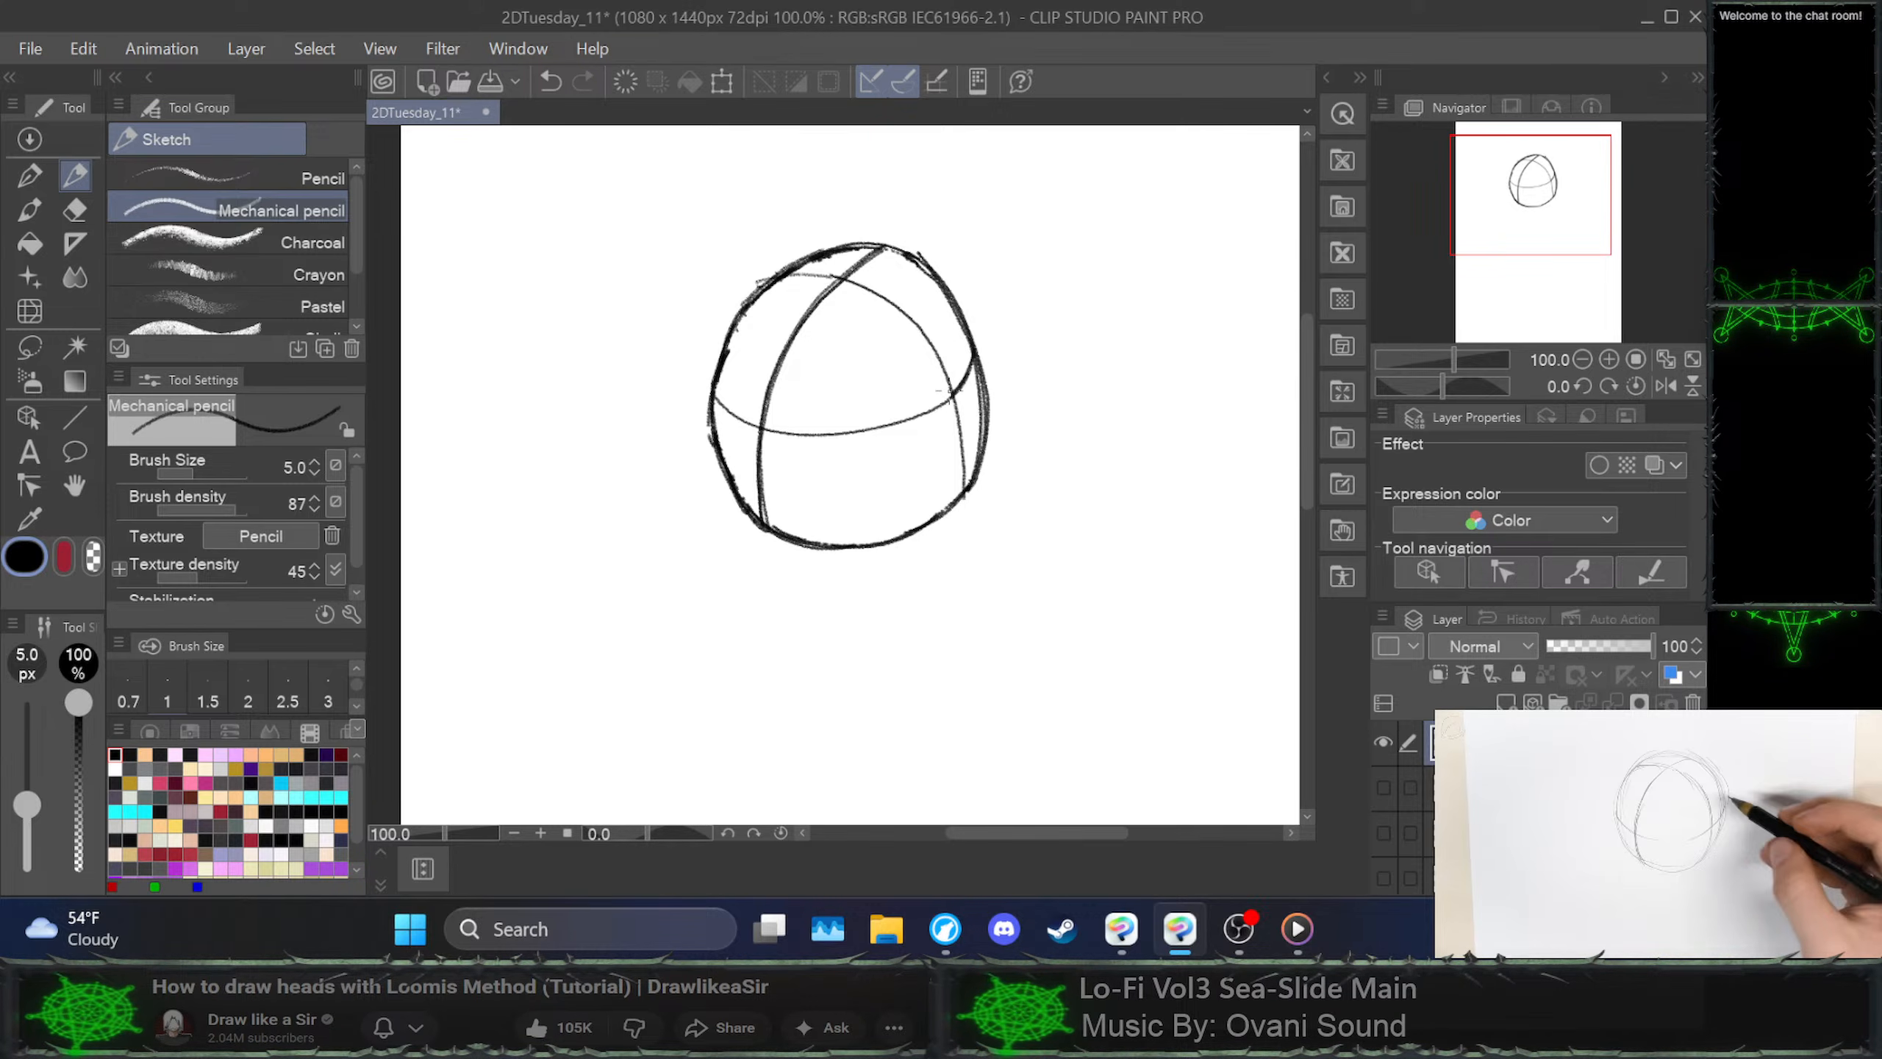
# Undo the reshaped right side and all the contour lines, back to the plain circle
pyautogui.hotkey('ctrl', 'z')
pyautogui.hotkey('ctrl', 'z')
pyautogui.hotkey('ctrl', 'z')
pyautogui.hotkey('ctrl', 'z')
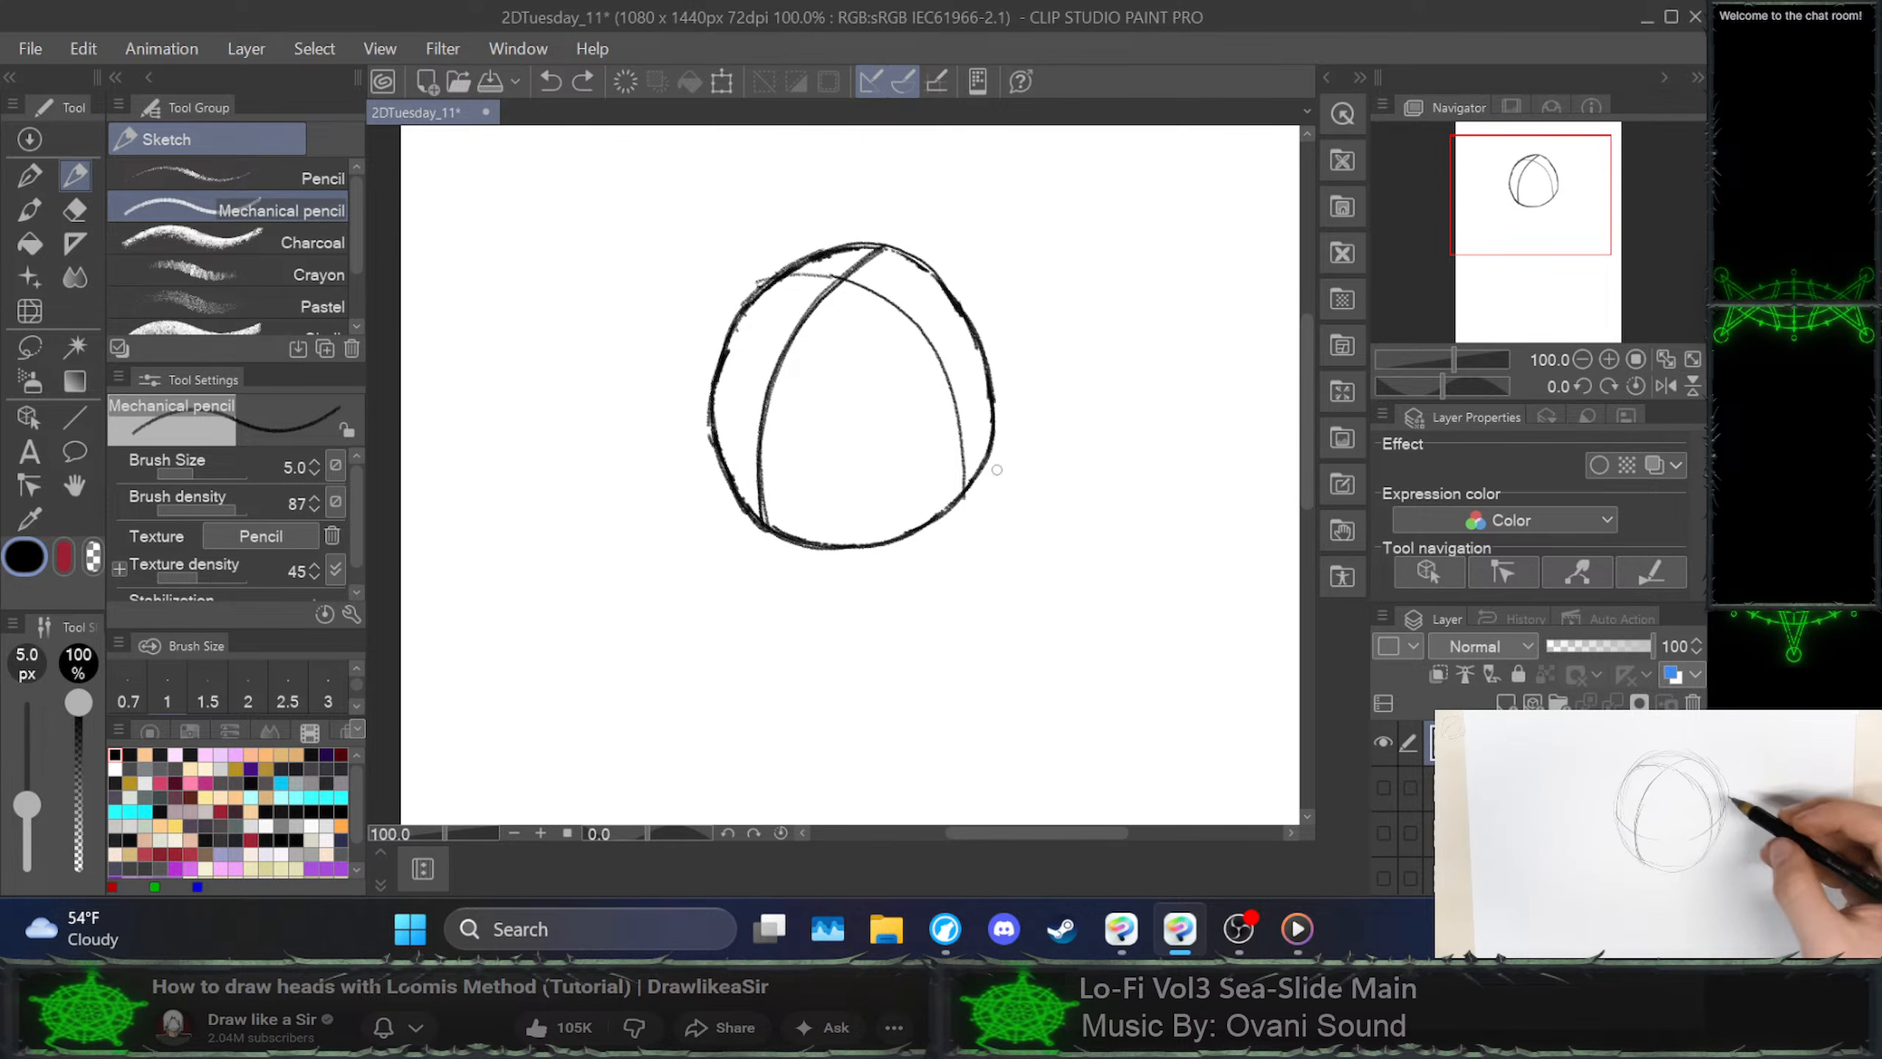
pyautogui.hotkey('ctrl', 'z')
pyautogui.hotkey('ctrl', 'z')
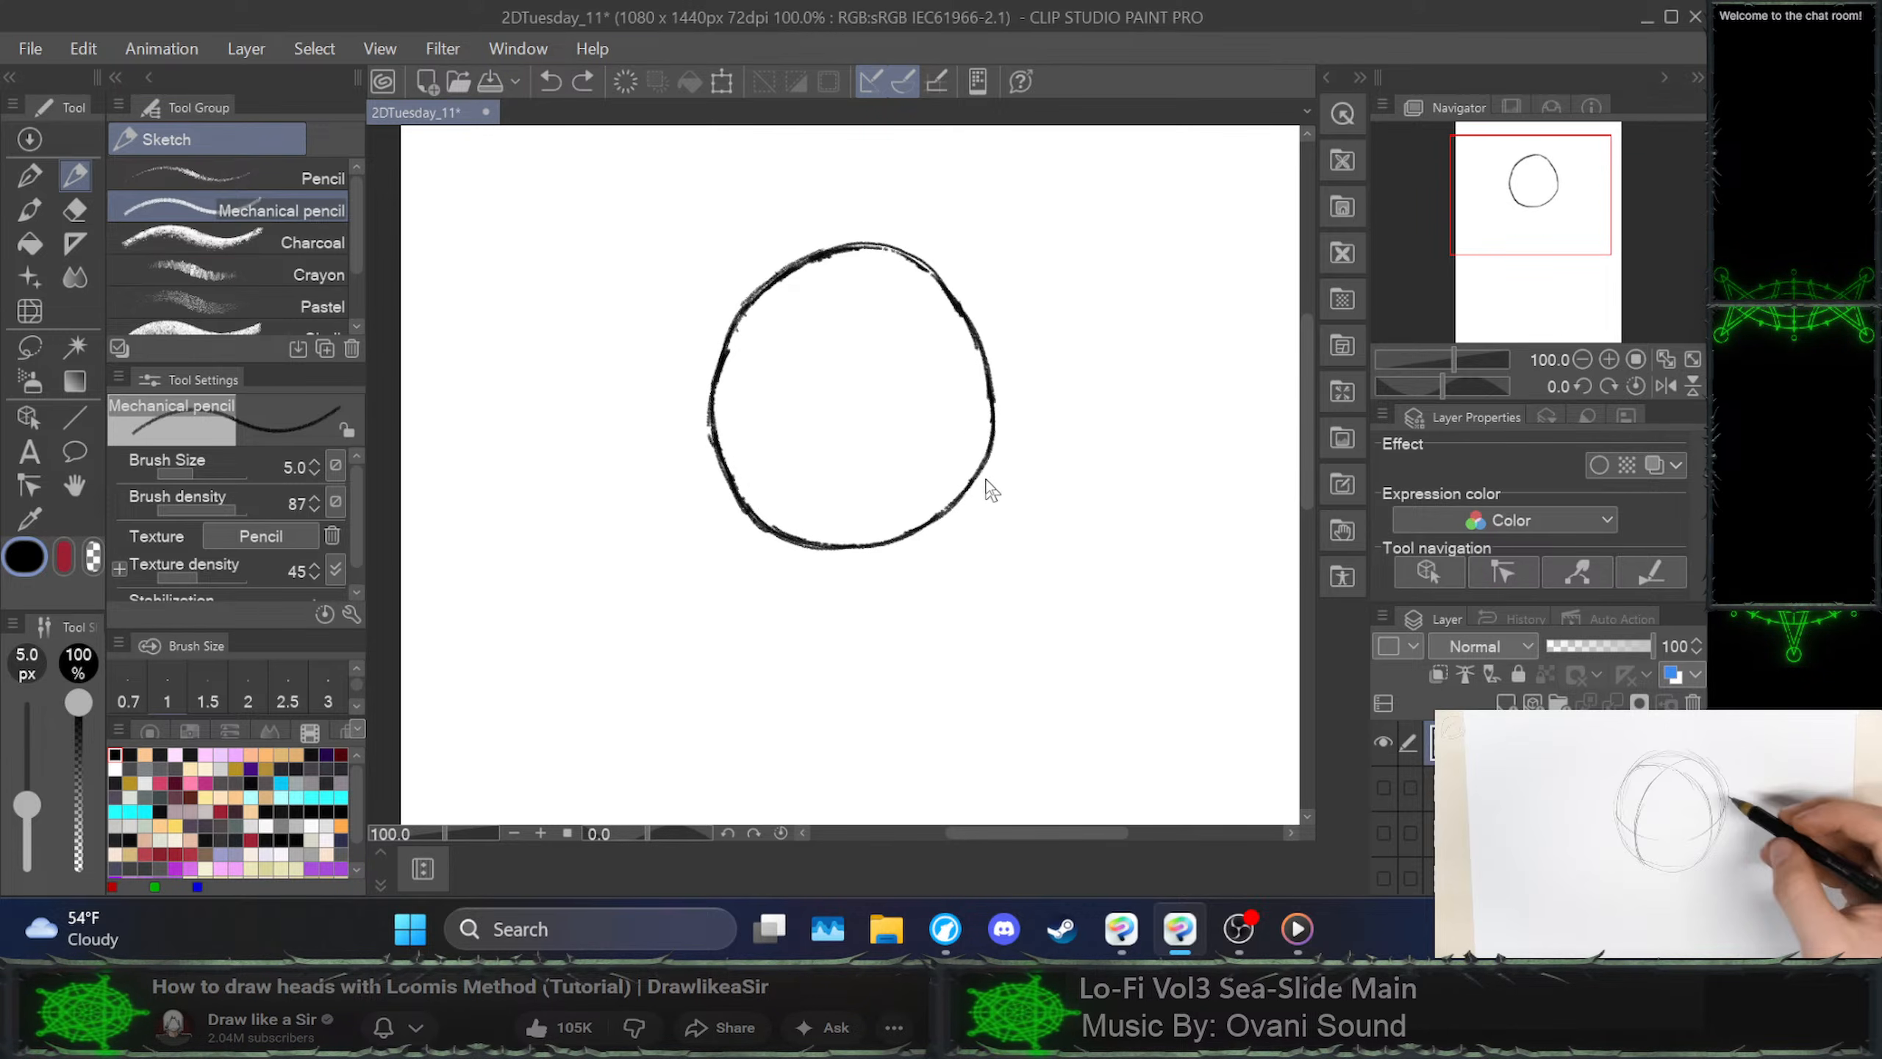
# Erase the circle's right side and try replacement arcs, undoing them to leave the outline open between the upper and lower right
pyautogui.hotkey('ctrl', 'z')
pyautogui.moveTo(1000, 399)
pyautogui.mouseDown()
pyautogui.moveTo(981, 471)
pyautogui.moveTo(959, 284)
pyautogui.moveTo(984, 419)
pyautogui.moveTo(981, 308)
pyautogui.moveTo(935, 268)
pyautogui.moveTo(969, 388)
pyautogui.mouseUp()
pyautogui.hotkey('ctrl', 'z')
pyautogui.moveTo(948, 289); pyautogui.dragTo(978, 400)
pyautogui.hotkey('ctrl', 'z')
pyautogui.moveTo(957, 300)
pyautogui.mouseDown()
pyautogui.moveTo(969, 491)
pyautogui.moveTo(985, 379)
pyautogui.moveTo(936, 284)
pyautogui.moveTo(978, 360)
pyautogui.moveTo(971, 493)
pyautogui.moveTo(991, 383)
pyautogui.moveTo(955, 303)
pyautogui.mouseUp()
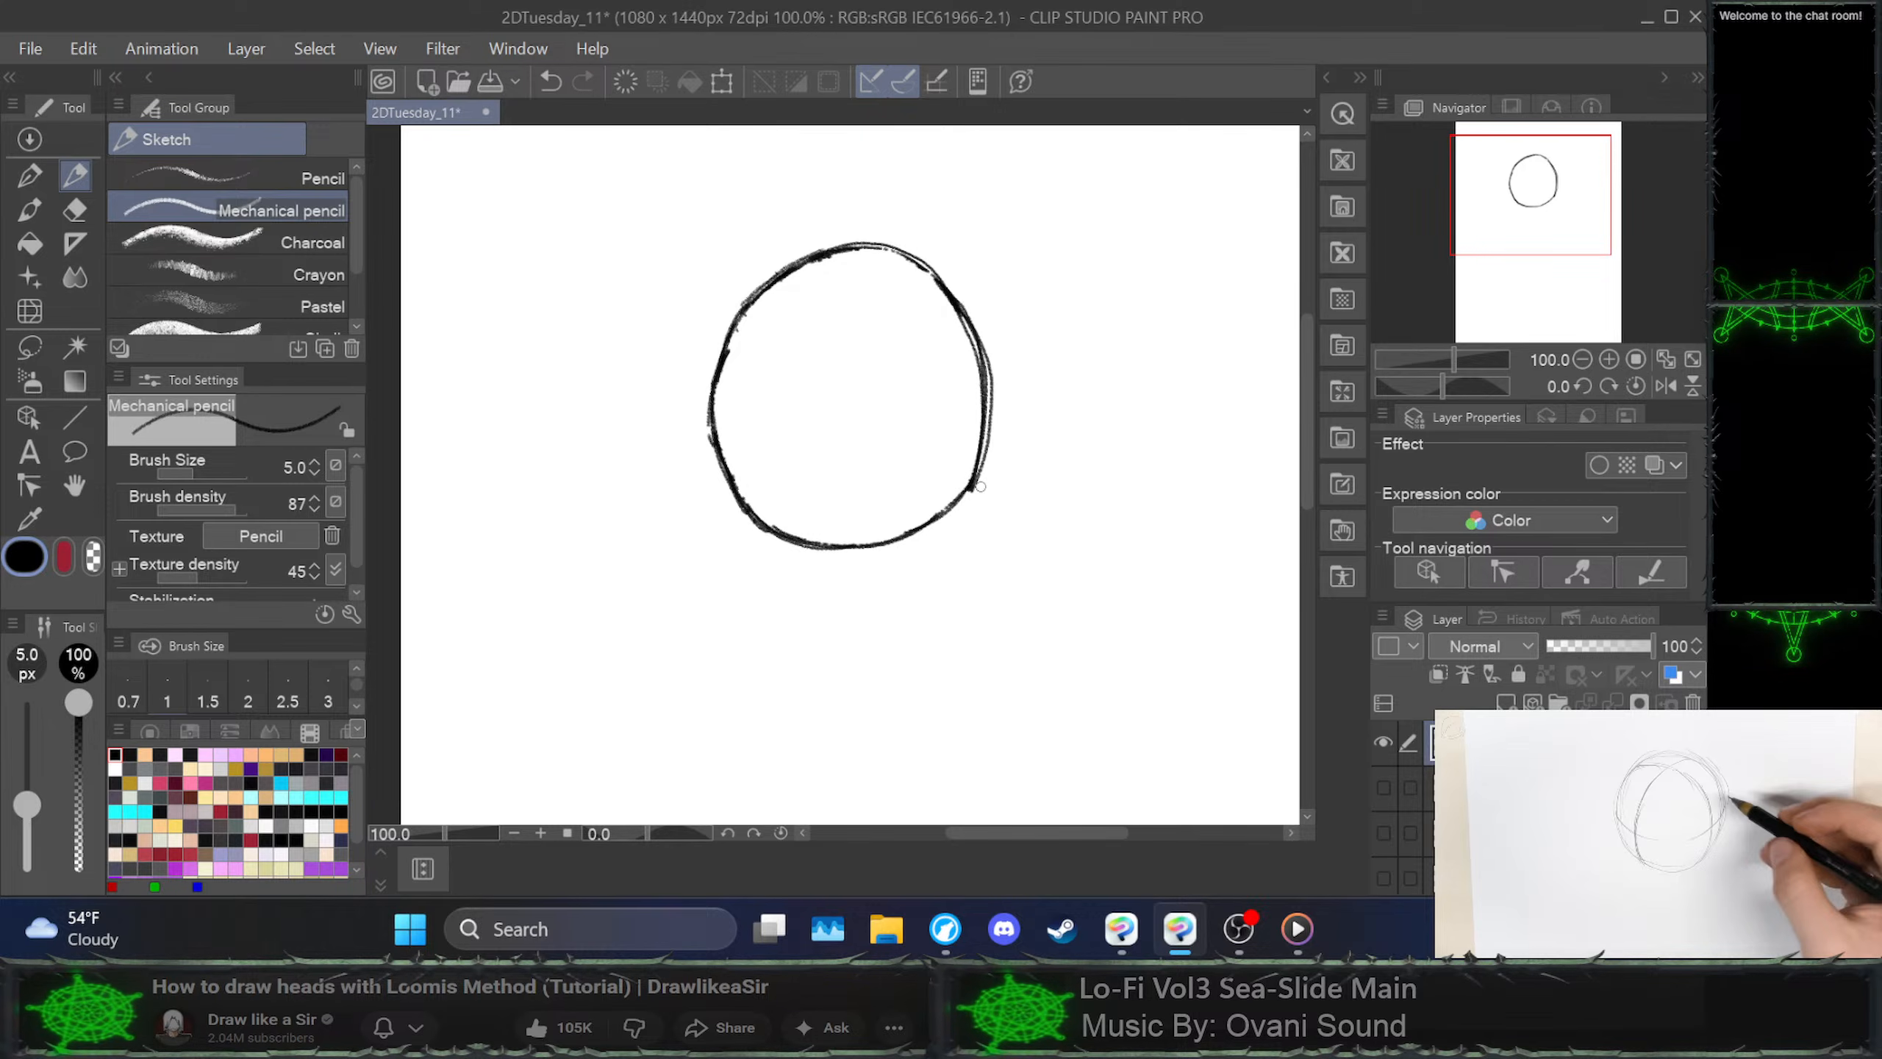
pyautogui.moveTo(951, 308)
pyautogui.mouseDown()
pyautogui.moveTo(980, 397)
pyautogui.moveTo(966, 460)
pyautogui.moveTo(963, 330)
pyautogui.mouseUp()
pyautogui.hotkey('ctrl', 'z')
pyautogui.hotkey('ctrl', 'z')
pyautogui.hotkey('ctrl', 'z')
pyautogui.hotkey('ctrl', 'z')
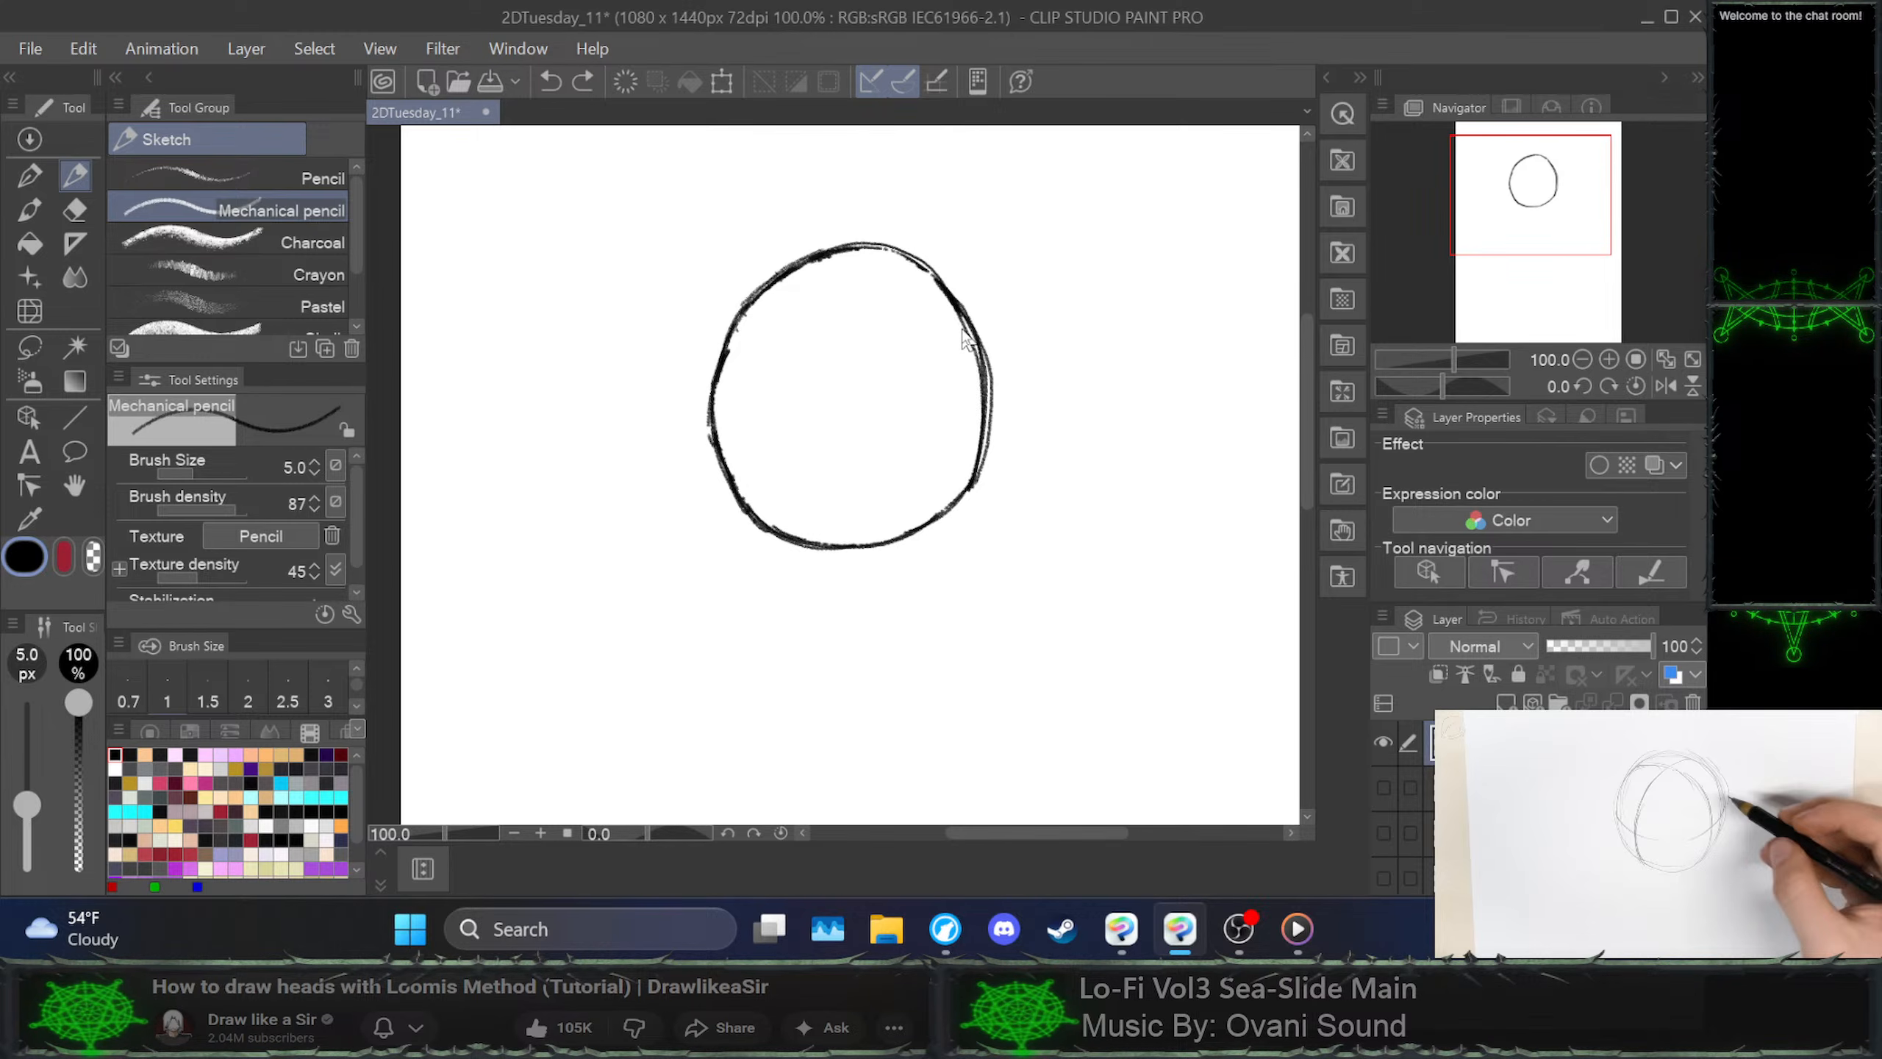
pyautogui.hotkey('ctrl', 'z')
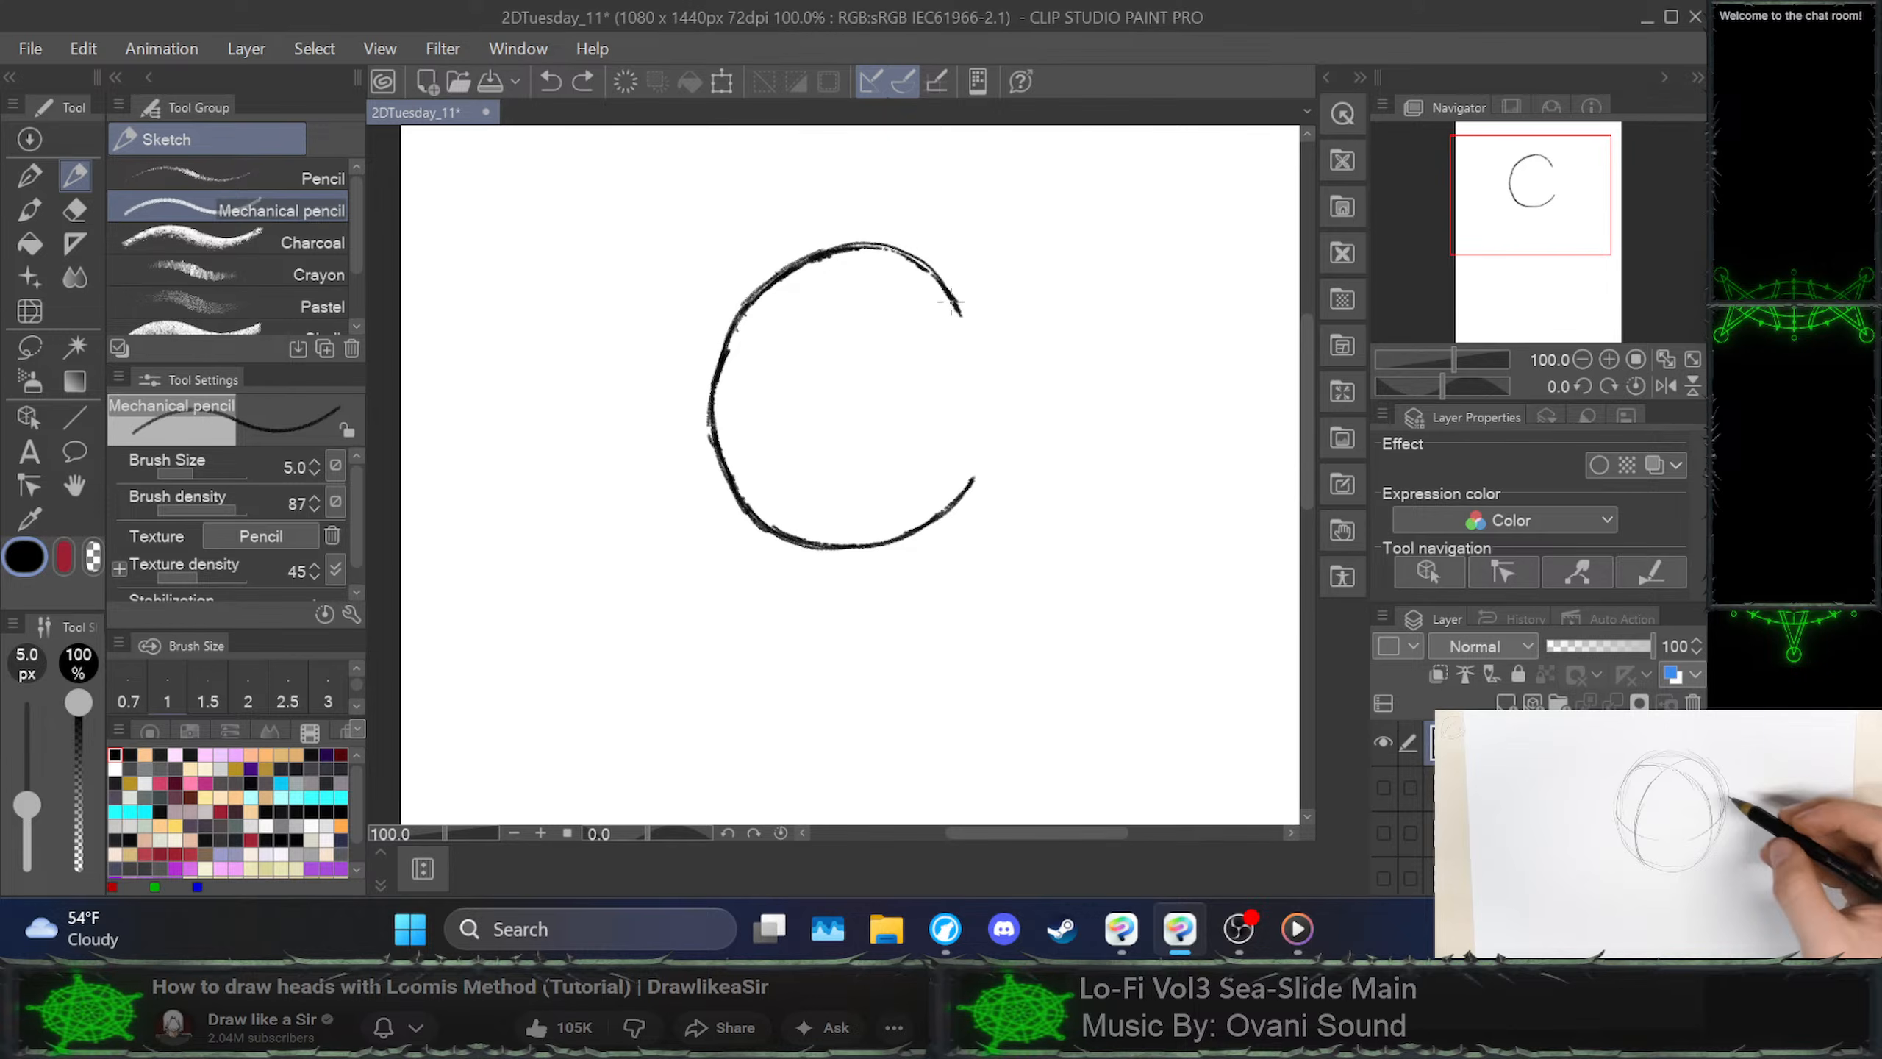
# Trim the lower end of the open outline, redraw the right side slightly inward, erase its doubled line and darken the arc
pyautogui.moveTo(977, 470); pyautogui.dragTo(964, 491)
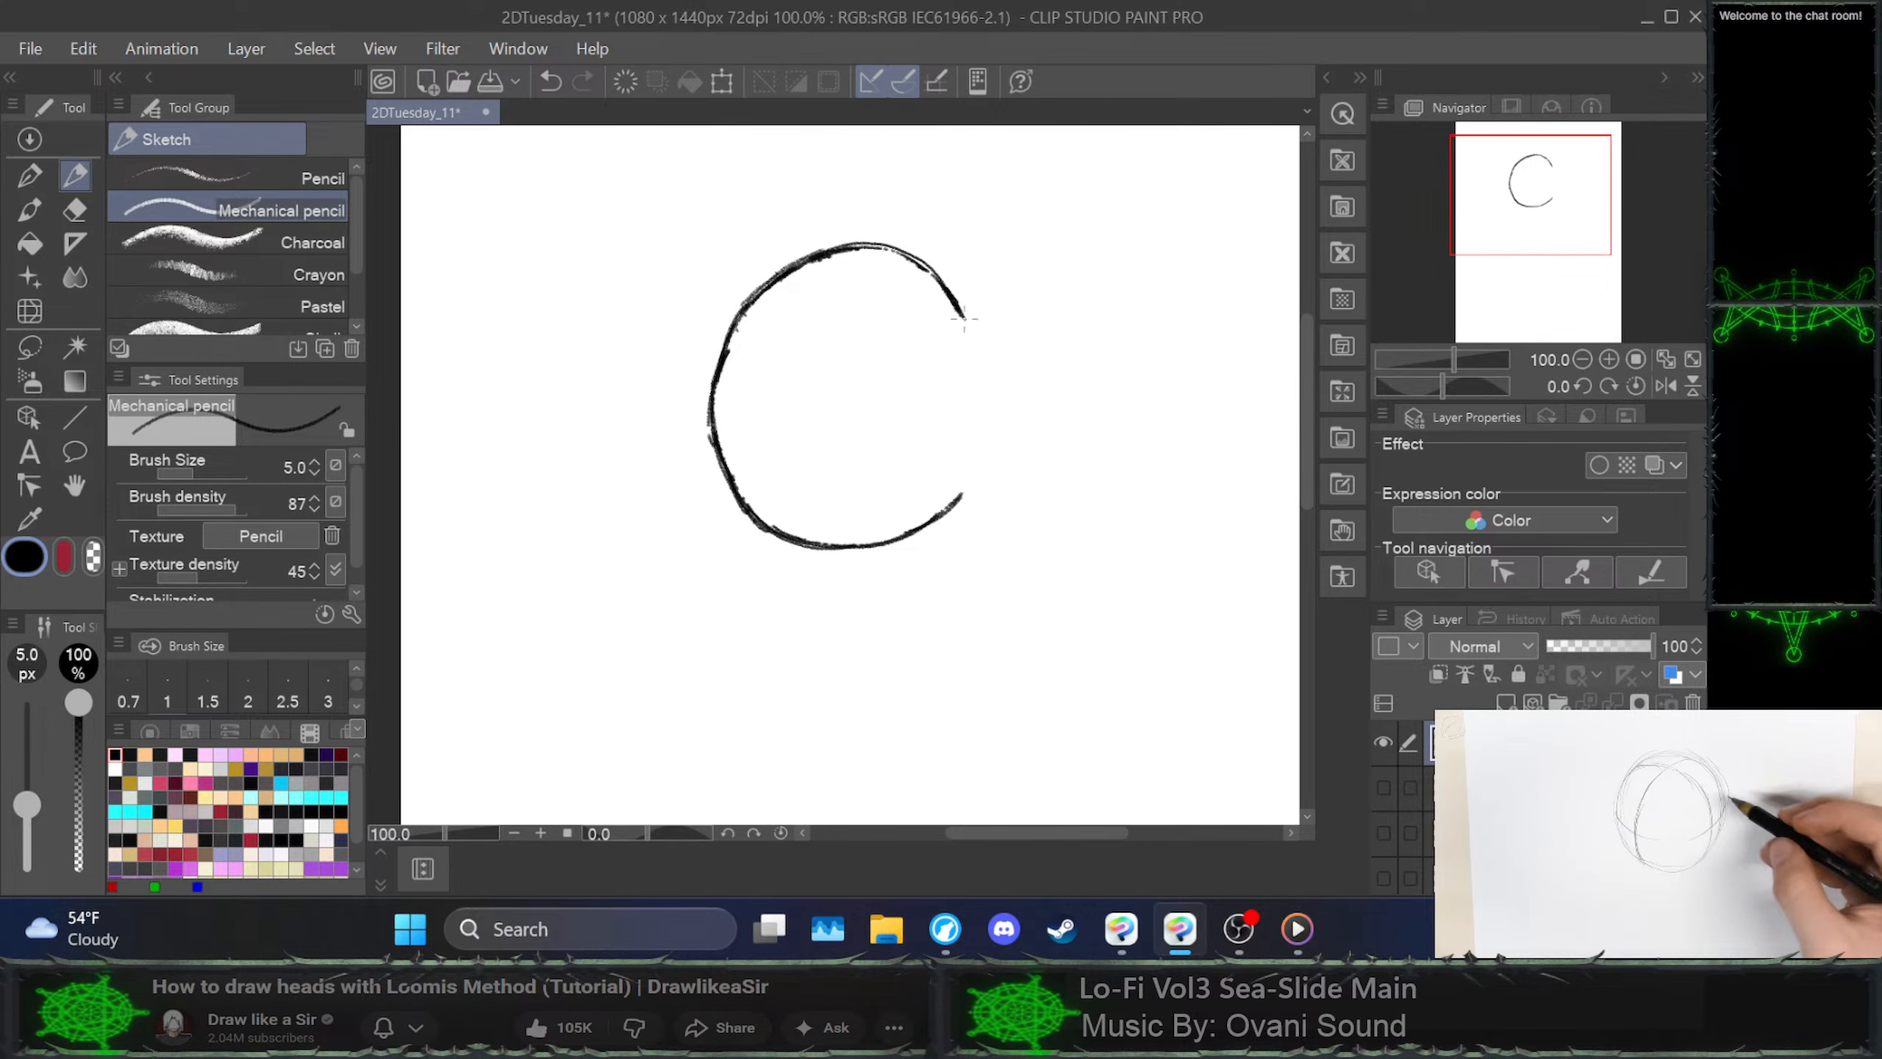
pyautogui.moveTo(965, 320); pyautogui.dragTo(970, 371)
pyautogui.hotkey('ctrl', 'z')
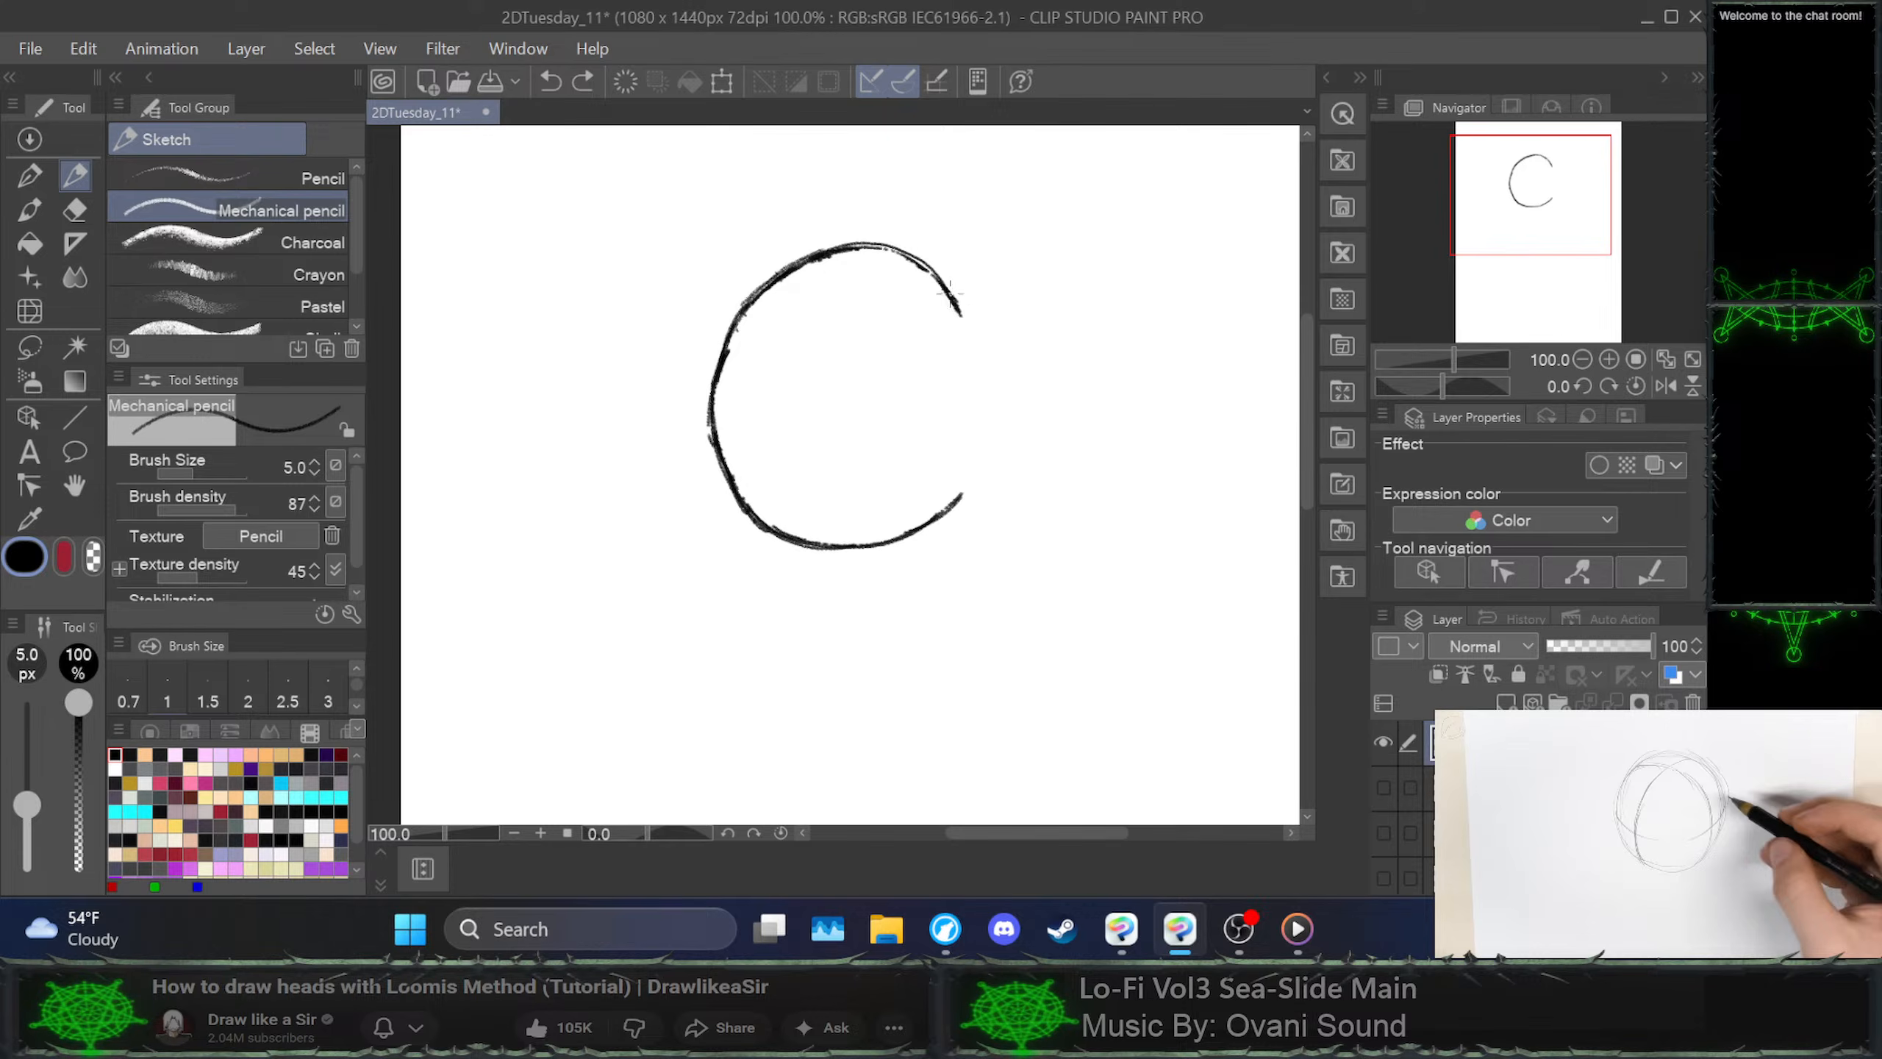
pyautogui.moveTo(951, 293)
pyautogui.mouseDown()
pyautogui.moveTo(976, 374)
pyautogui.moveTo(963, 494)
pyautogui.moveTo(984, 405)
pyautogui.moveTo(948, 285)
pyautogui.mouseUp()
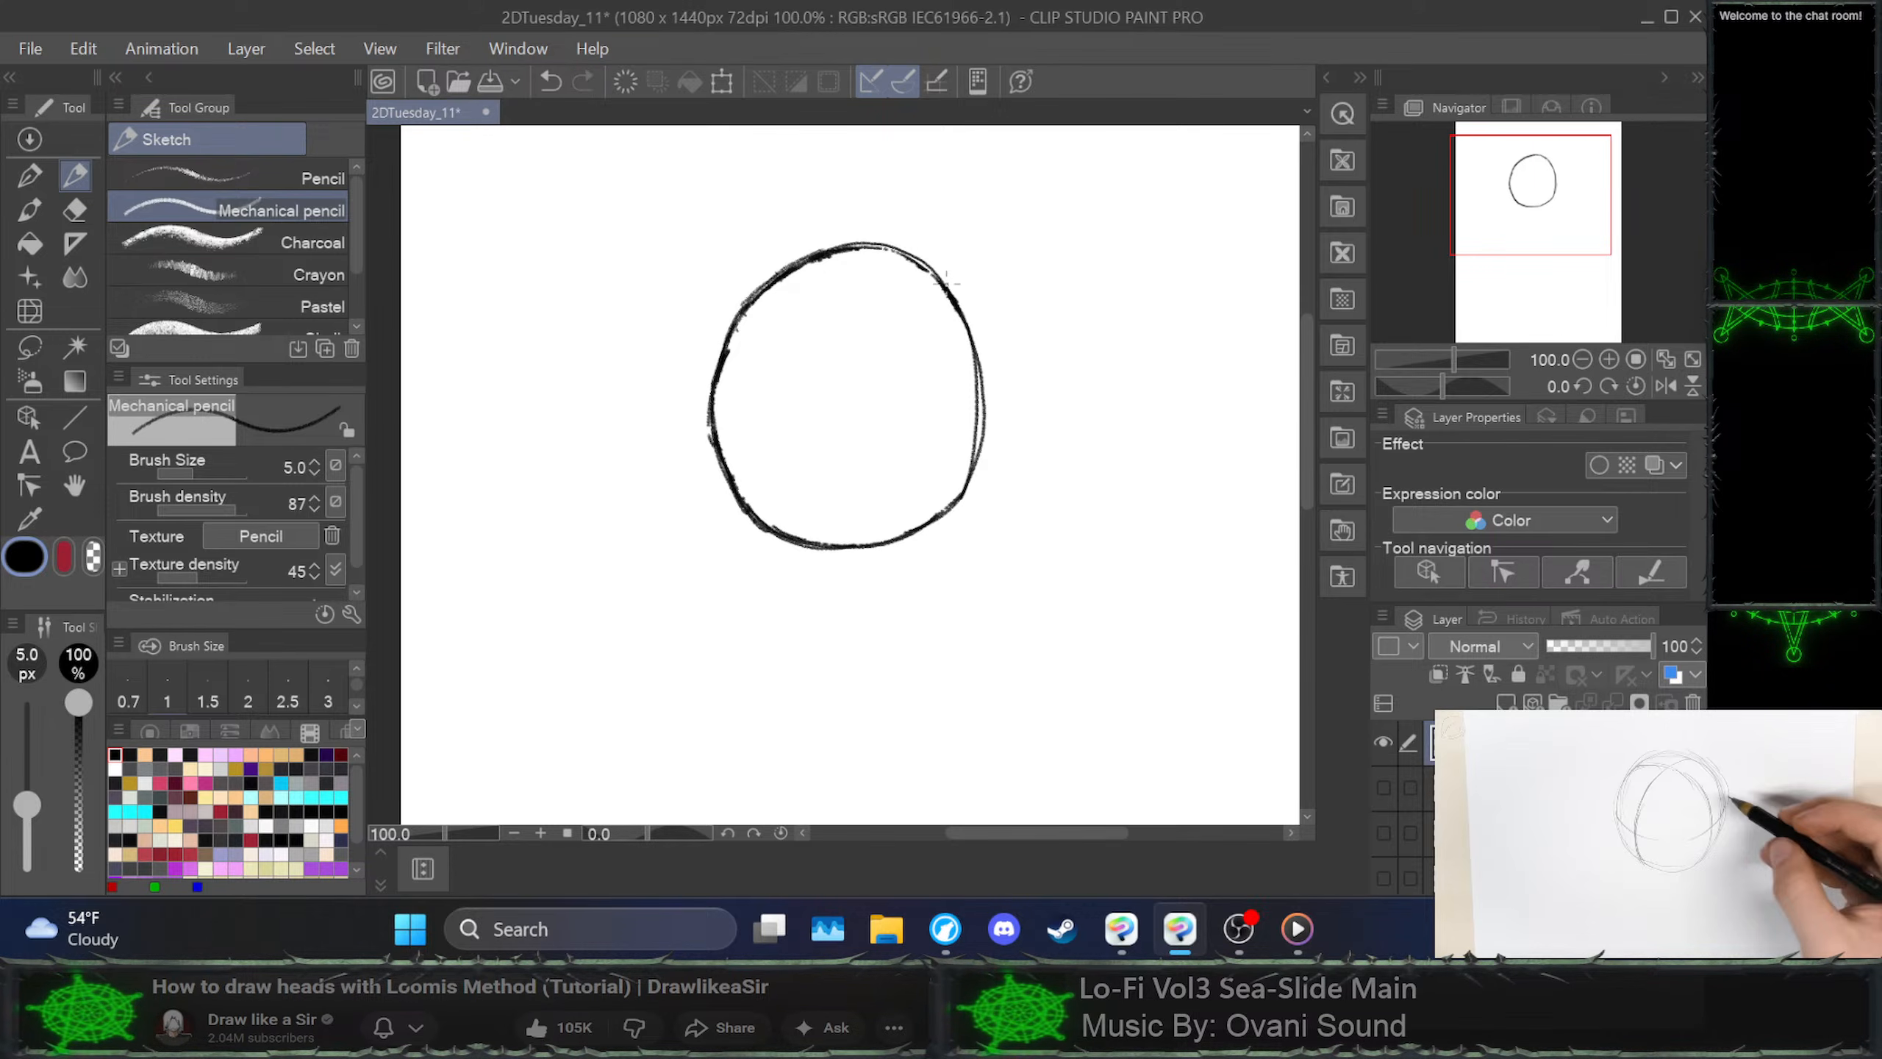
pyautogui.moveTo(978, 426)
pyautogui.mouseDown()
pyautogui.moveTo(974, 459)
pyautogui.moveTo(966, 355)
pyautogui.mouseUp()
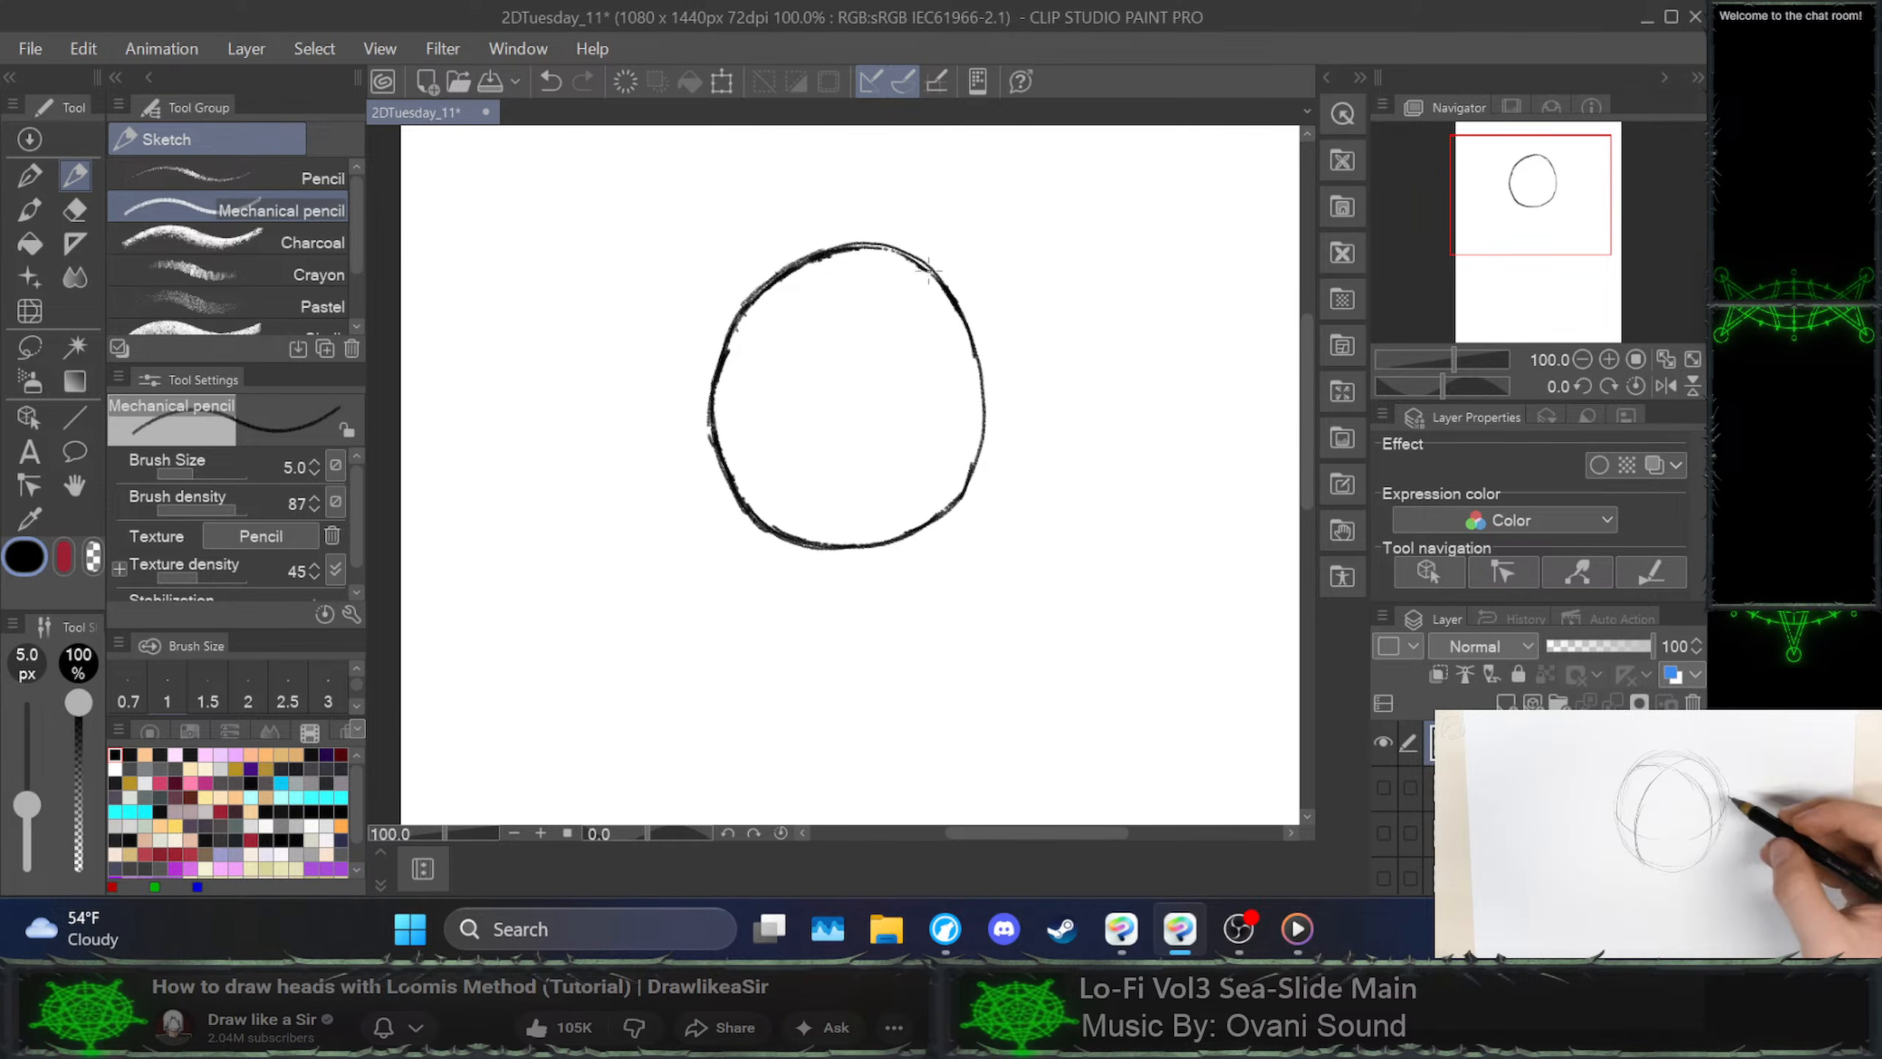
pyautogui.moveTo(928, 271)
pyautogui.mouseDown()
pyautogui.moveTo(982, 371)
pyautogui.moveTo(959, 494)
pyautogui.mouseUp()
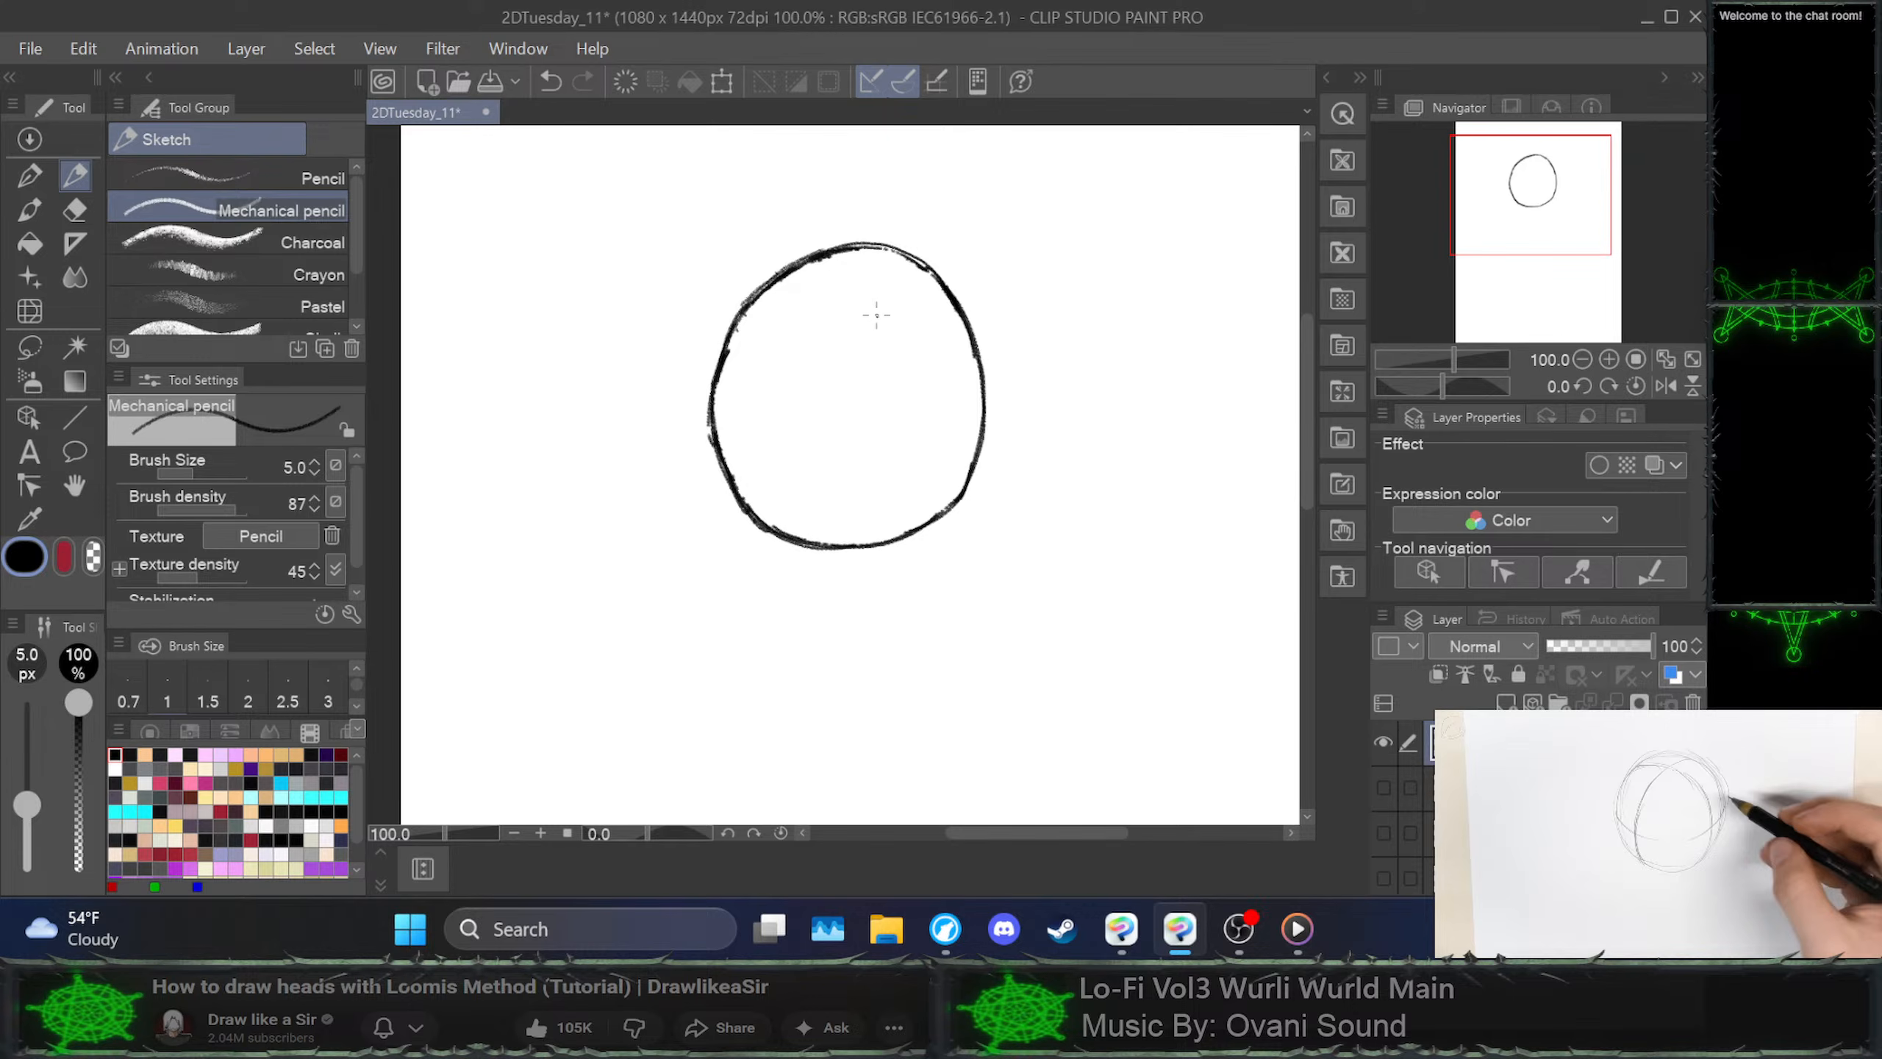
# Try to sketch the right contour from inside the circle's upper area down to its lower right edge
pyautogui.moveTo(869, 310)
pyautogui.mouseDown()
pyautogui.moveTo(901, 334)
pyautogui.moveTo(943, 496)
pyautogui.mouseUp()
pyautogui.hotkey('ctrl', 'z')
pyautogui.moveTo(869, 310)
pyautogui.mouseDown()
pyautogui.moveTo(946, 404)
pyautogui.moveTo(961, 494)
pyautogui.mouseUp()
pyautogui.hotkey('ctrl', 'z')
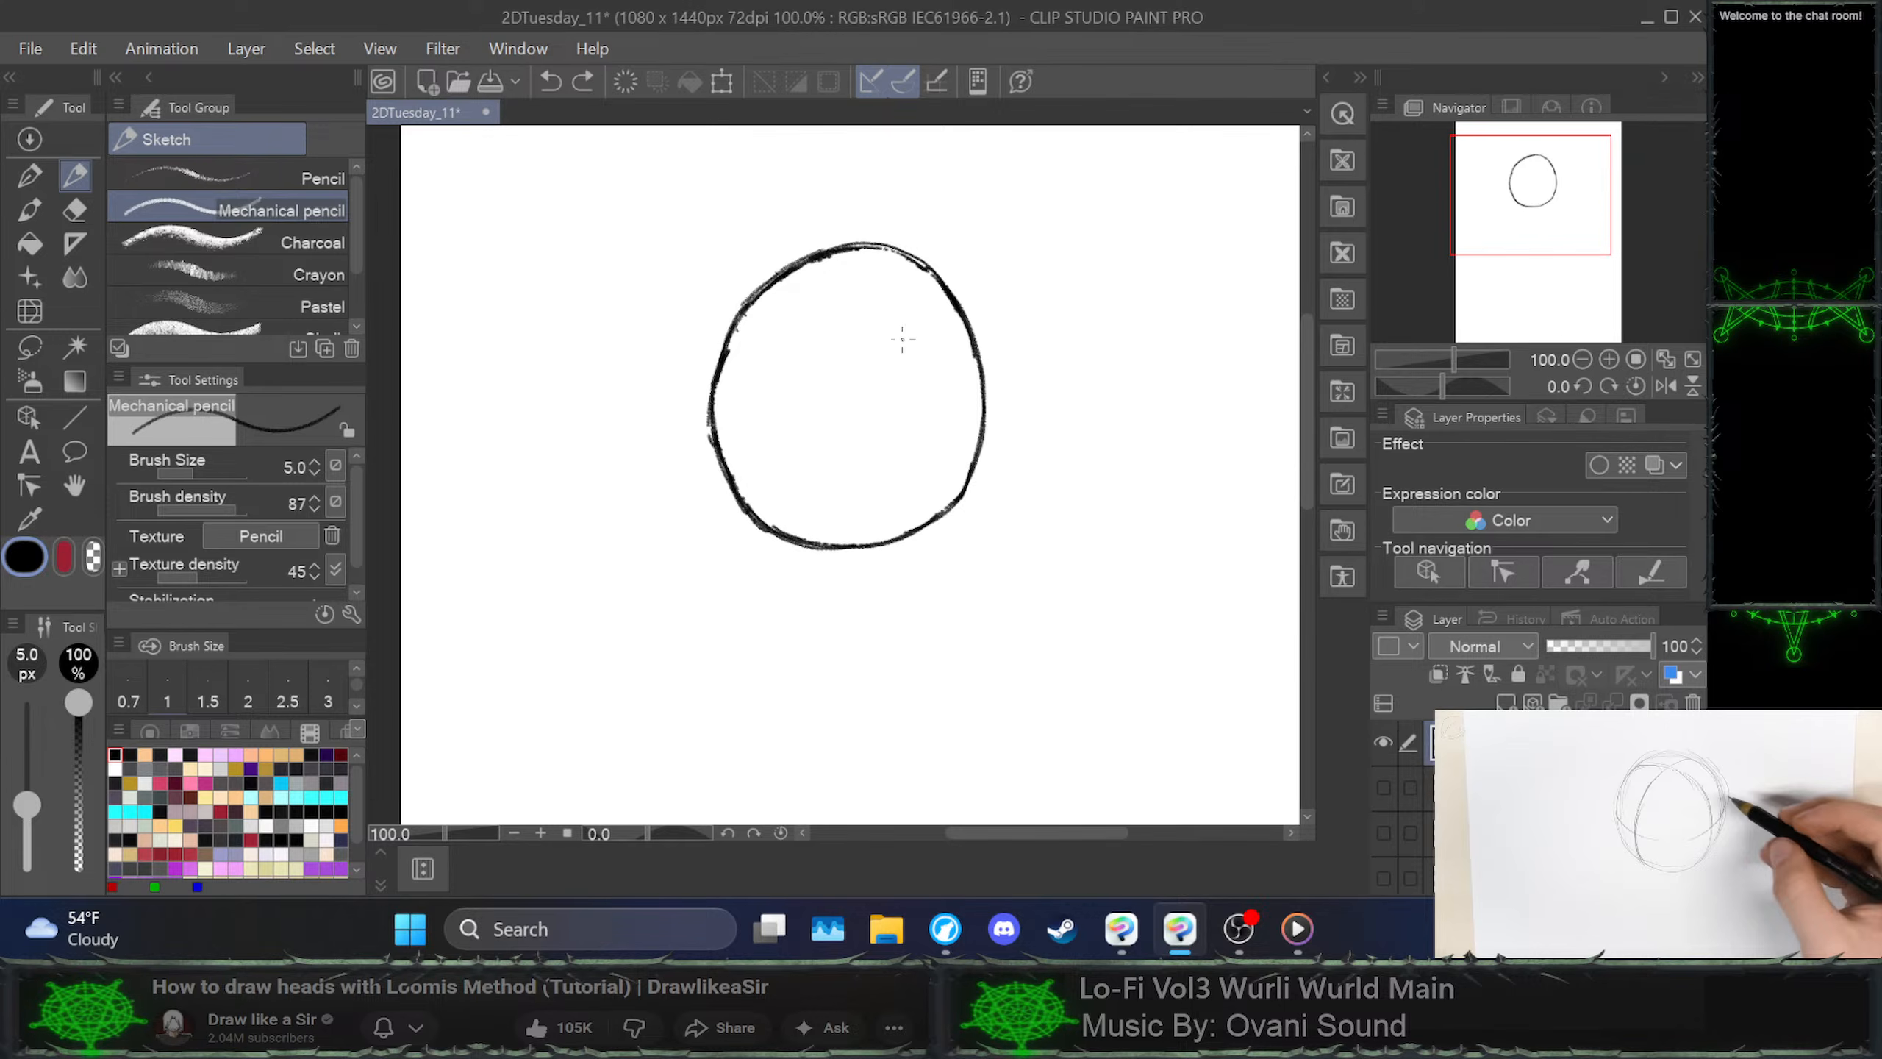
pyautogui.moveTo(874, 312)
pyautogui.mouseDown()
pyautogui.moveTo(952, 407)
pyautogui.moveTo(960, 502)
pyautogui.mouseUp()
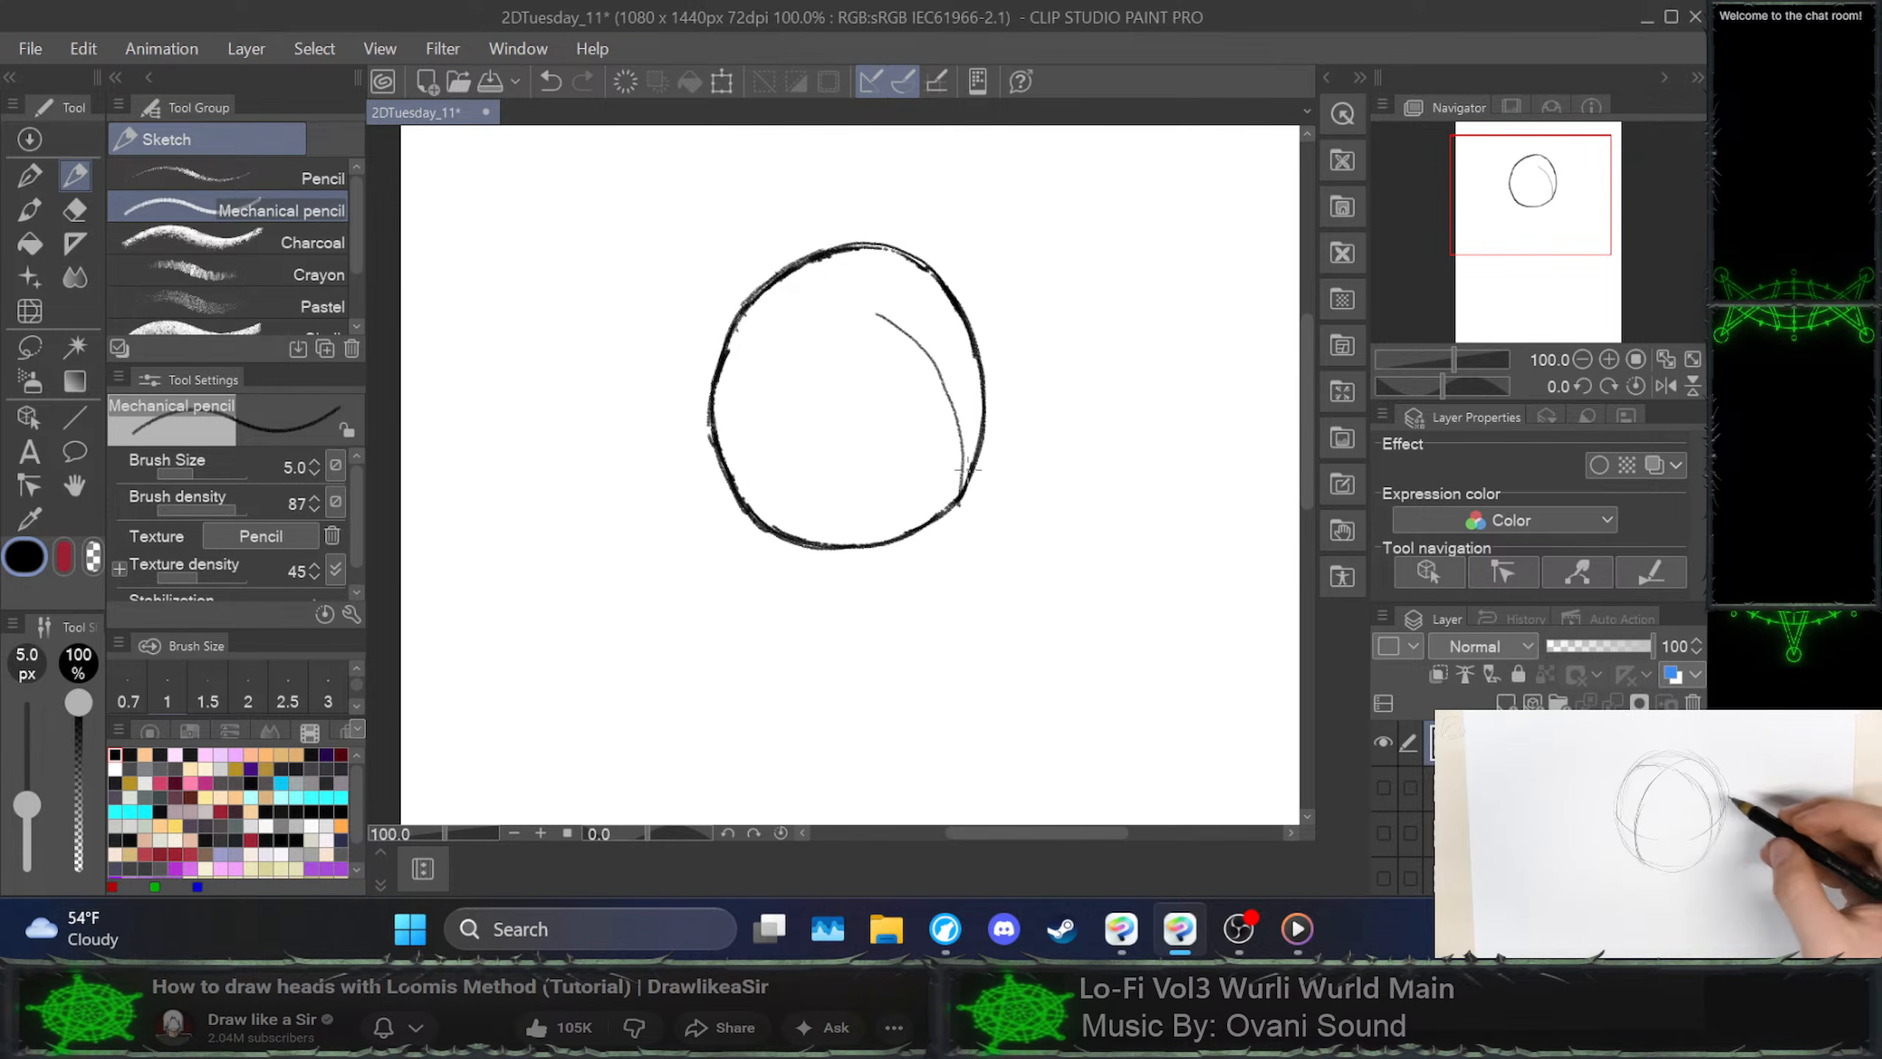
pyautogui.hotkey('ctrl', 'z')
# Try to sketch the right contour in reverse, curving from the circle's lower right edge up to its upper left edge
pyautogui.moveTo(963, 487)
pyautogui.mouseDown()
pyautogui.moveTo(939, 383)
pyautogui.moveTo(844, 303)
pyautogui.mouseUp()
pyautogui.hotkey('ctrl', 'z')
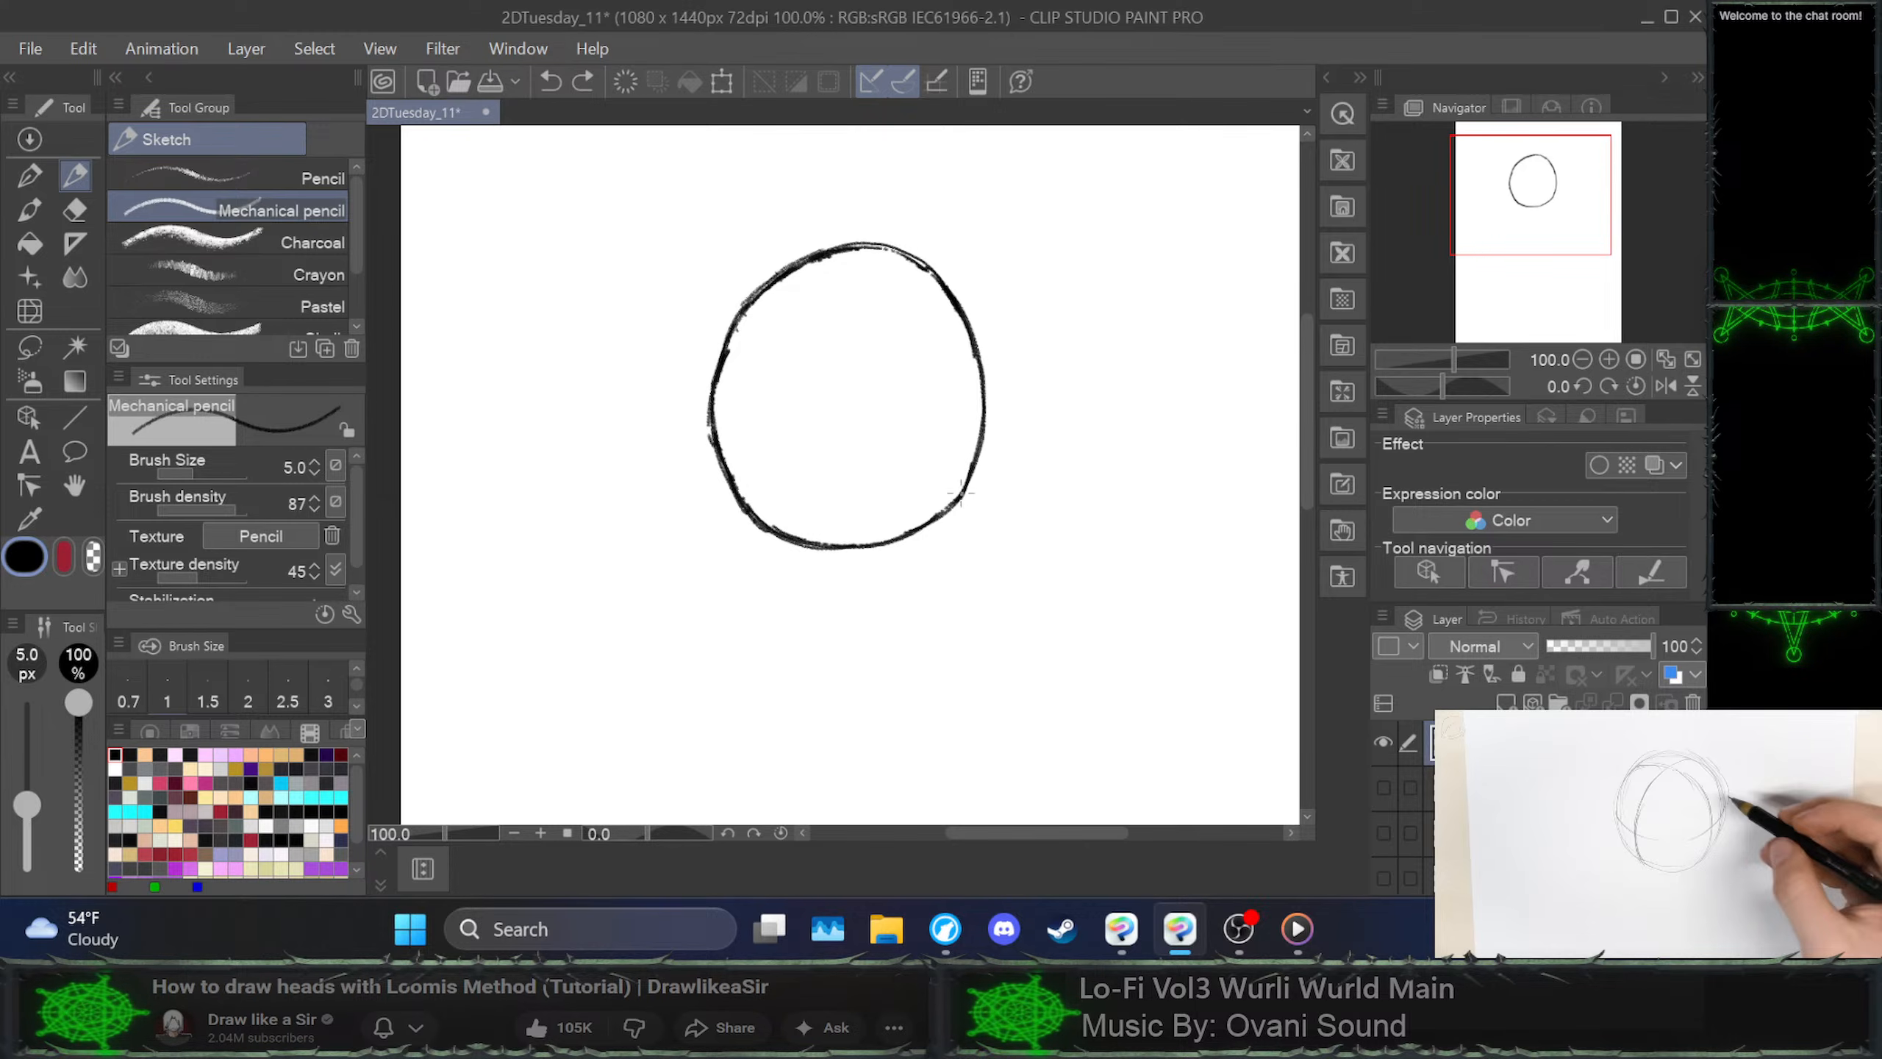
pyautogui.moveTo(960, 493)
pyautogui.mouseDown()
pyautogui.moveTo(964, 436)
pyautogui.moveTo(930, 360)
pyautogui.moveTo(841, 299)
pyautogui.moveTo(775, 284)
pyautogui.mouseUp()
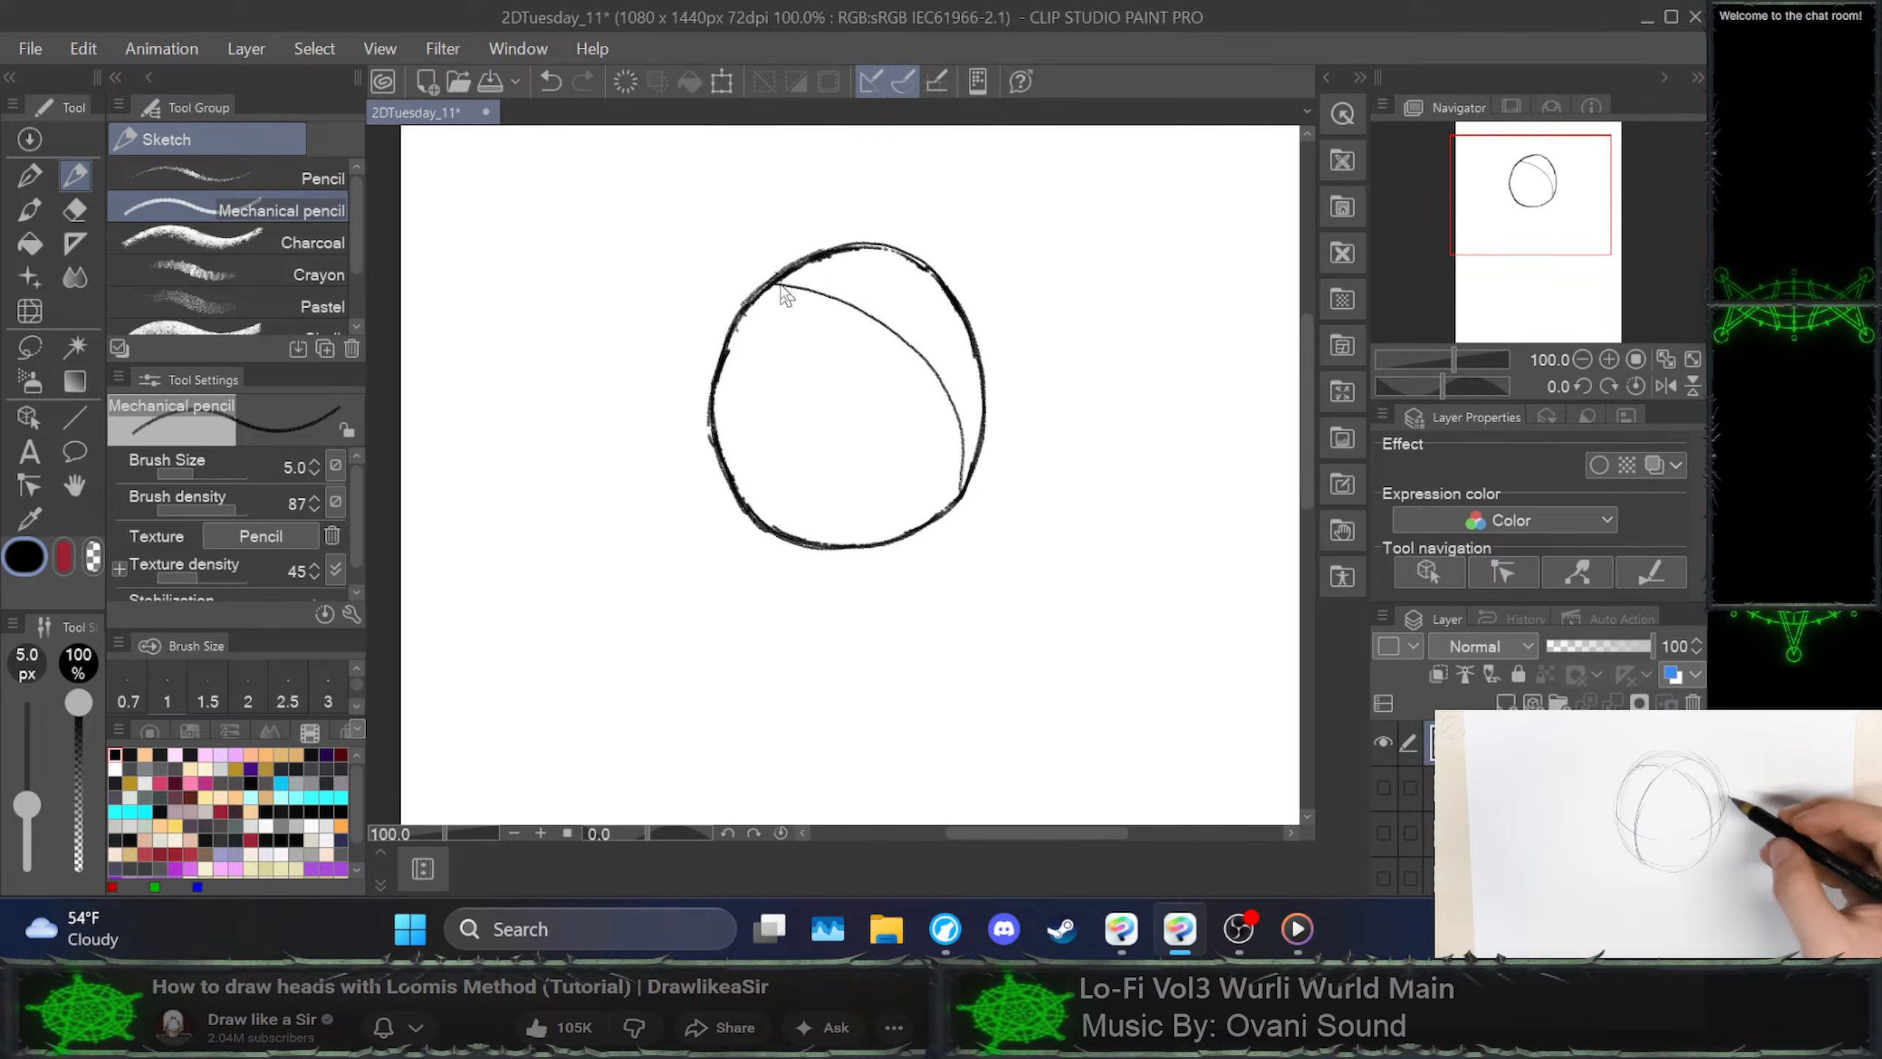
pyautogui.hotkey('ctrl', 'z')
pyautogui.moveTo(963, 499); pyautogui.dragTo(956, 410)
pyautogui.hotkey('ctrl', 'z')
pyautogui.moveTo(965, 506)
pyautogui.mouseDown()
pyautogui.moveTo(961, 389)
pyautogui.moveTo(861, 293)
pyautogui.mouseUp()
pyautogui.hotkey('ctrl', 'z')
pyautogui.hotkey('ctrl', 'z')
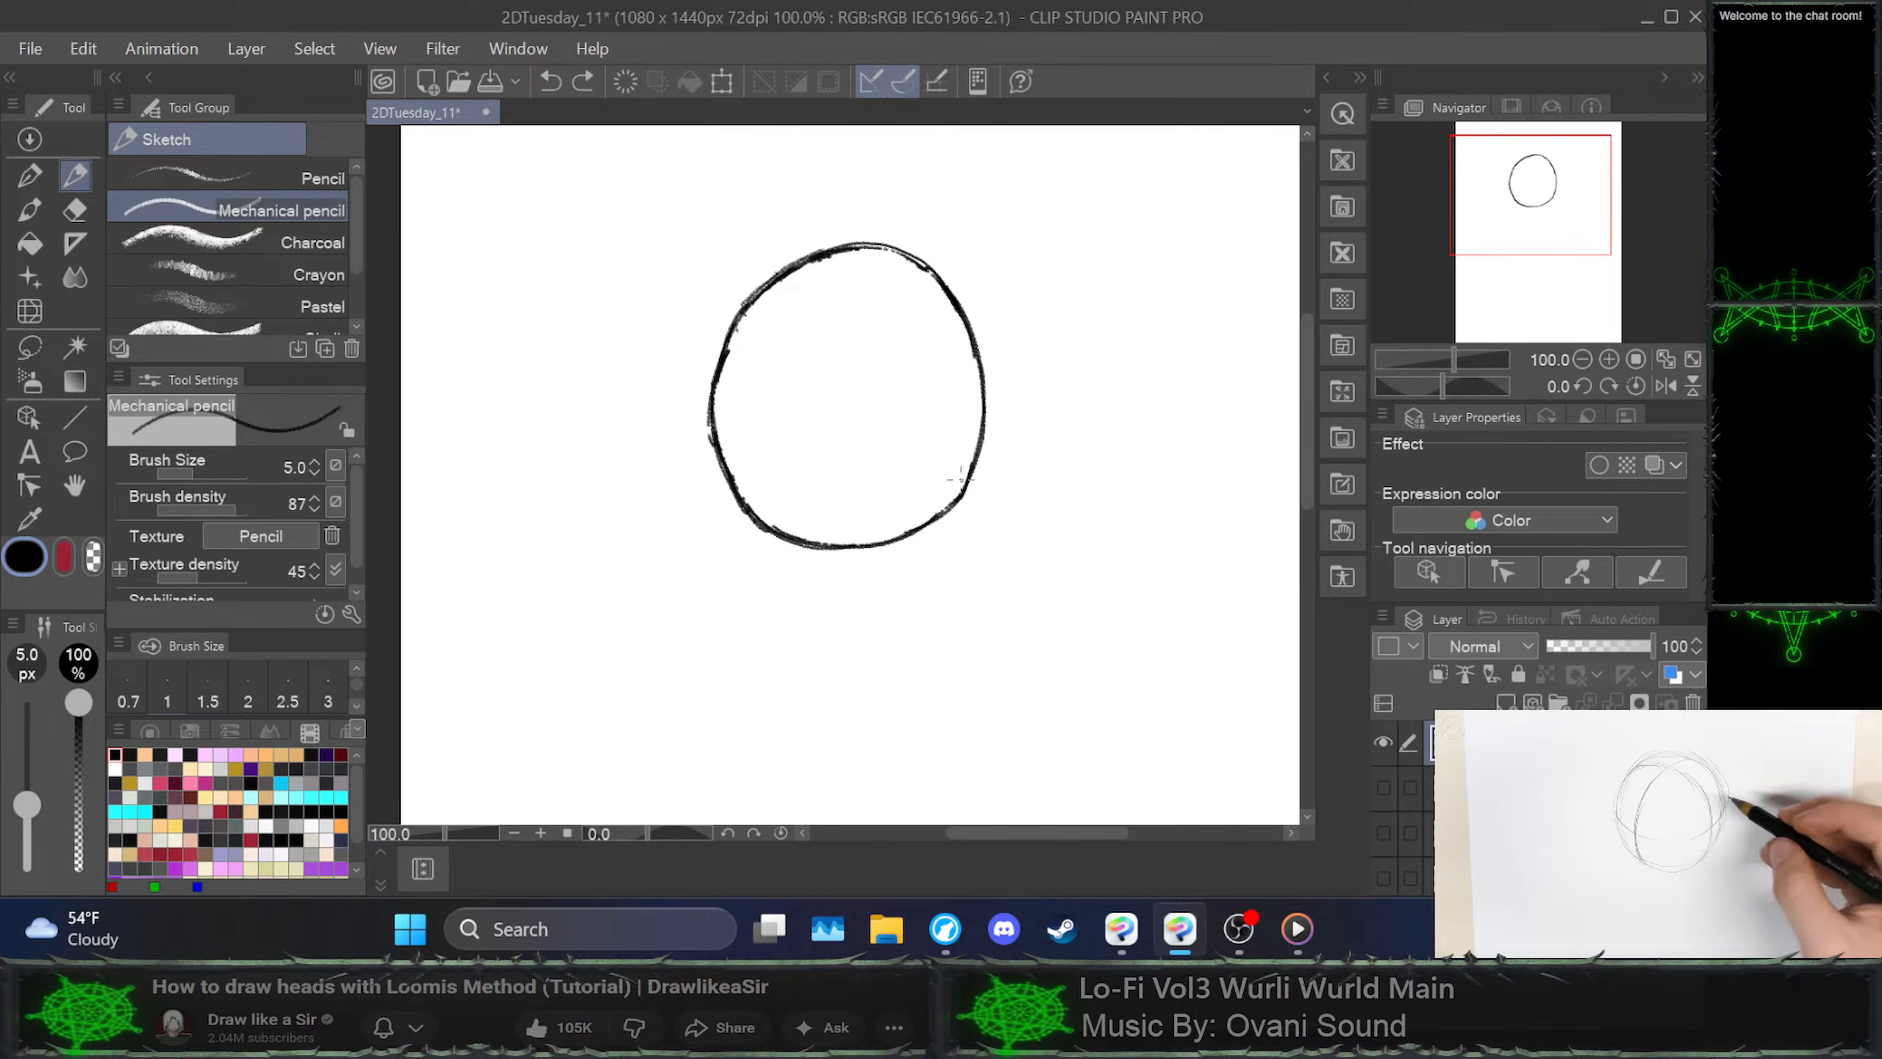
pyautogui.moveTo(959, 497)
pyautogui.mouseDown()
pyautogui.moveTo(962, 404)
pyautogui.moveTo(909, 337)
pyautogui.moveTo(794, 271)
pyautogui.mouseUp()
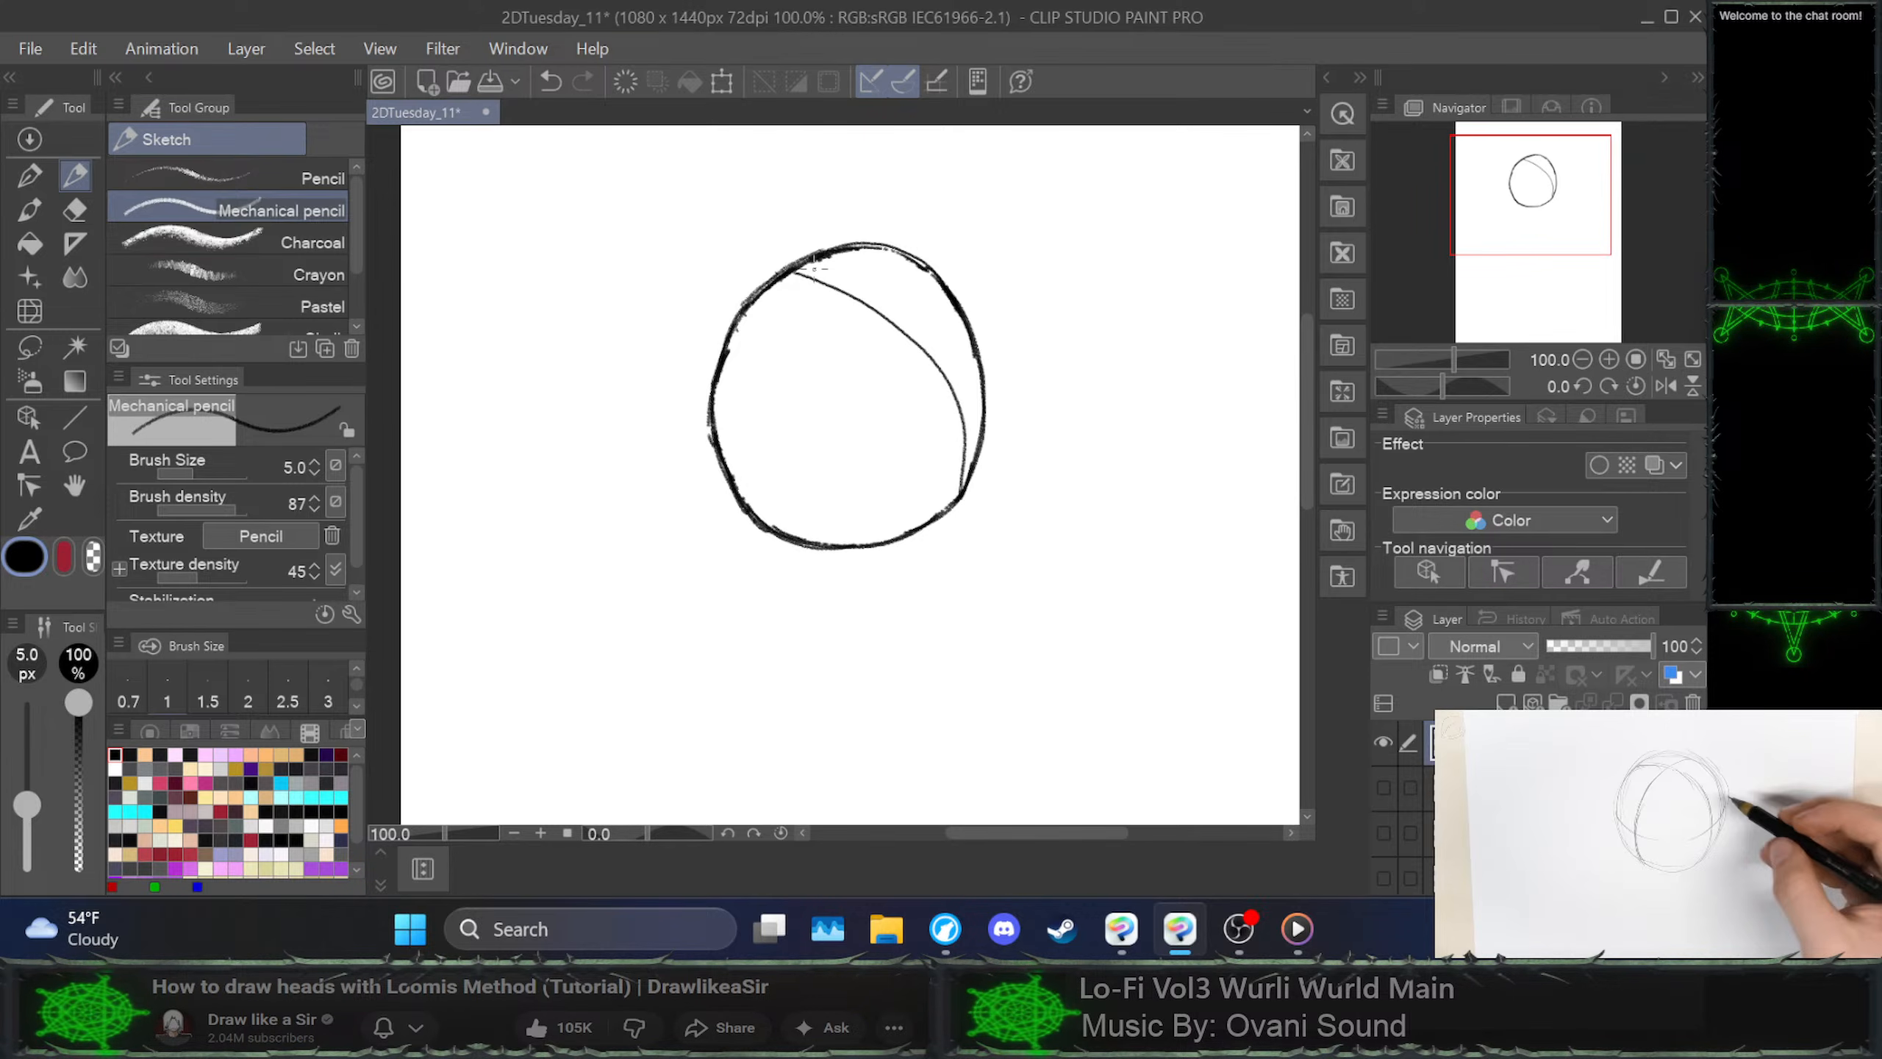
pyautogui.hotkey('ctrl', 'z')
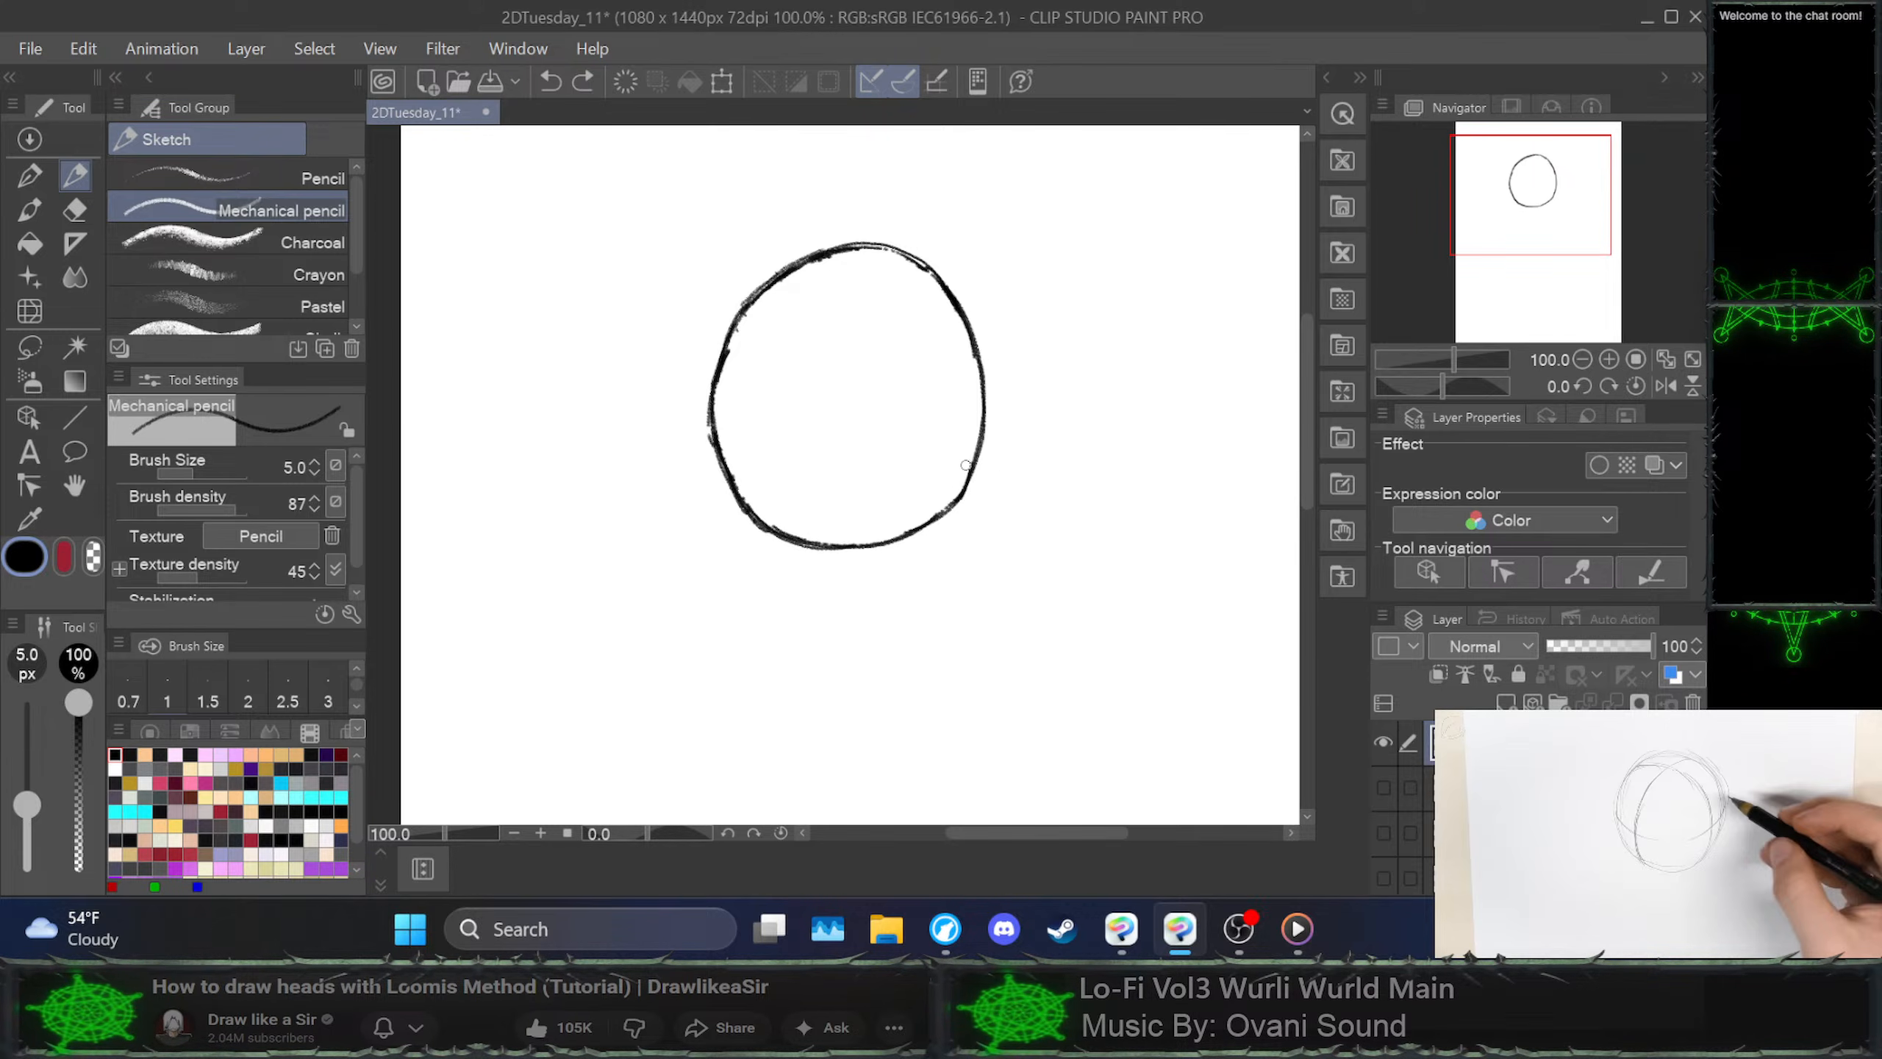
# Clean up the circle's outline along its lower right side with the eraser
pyautogui.moveTo(966, 465); pyautogui.dragTo(978, 429)
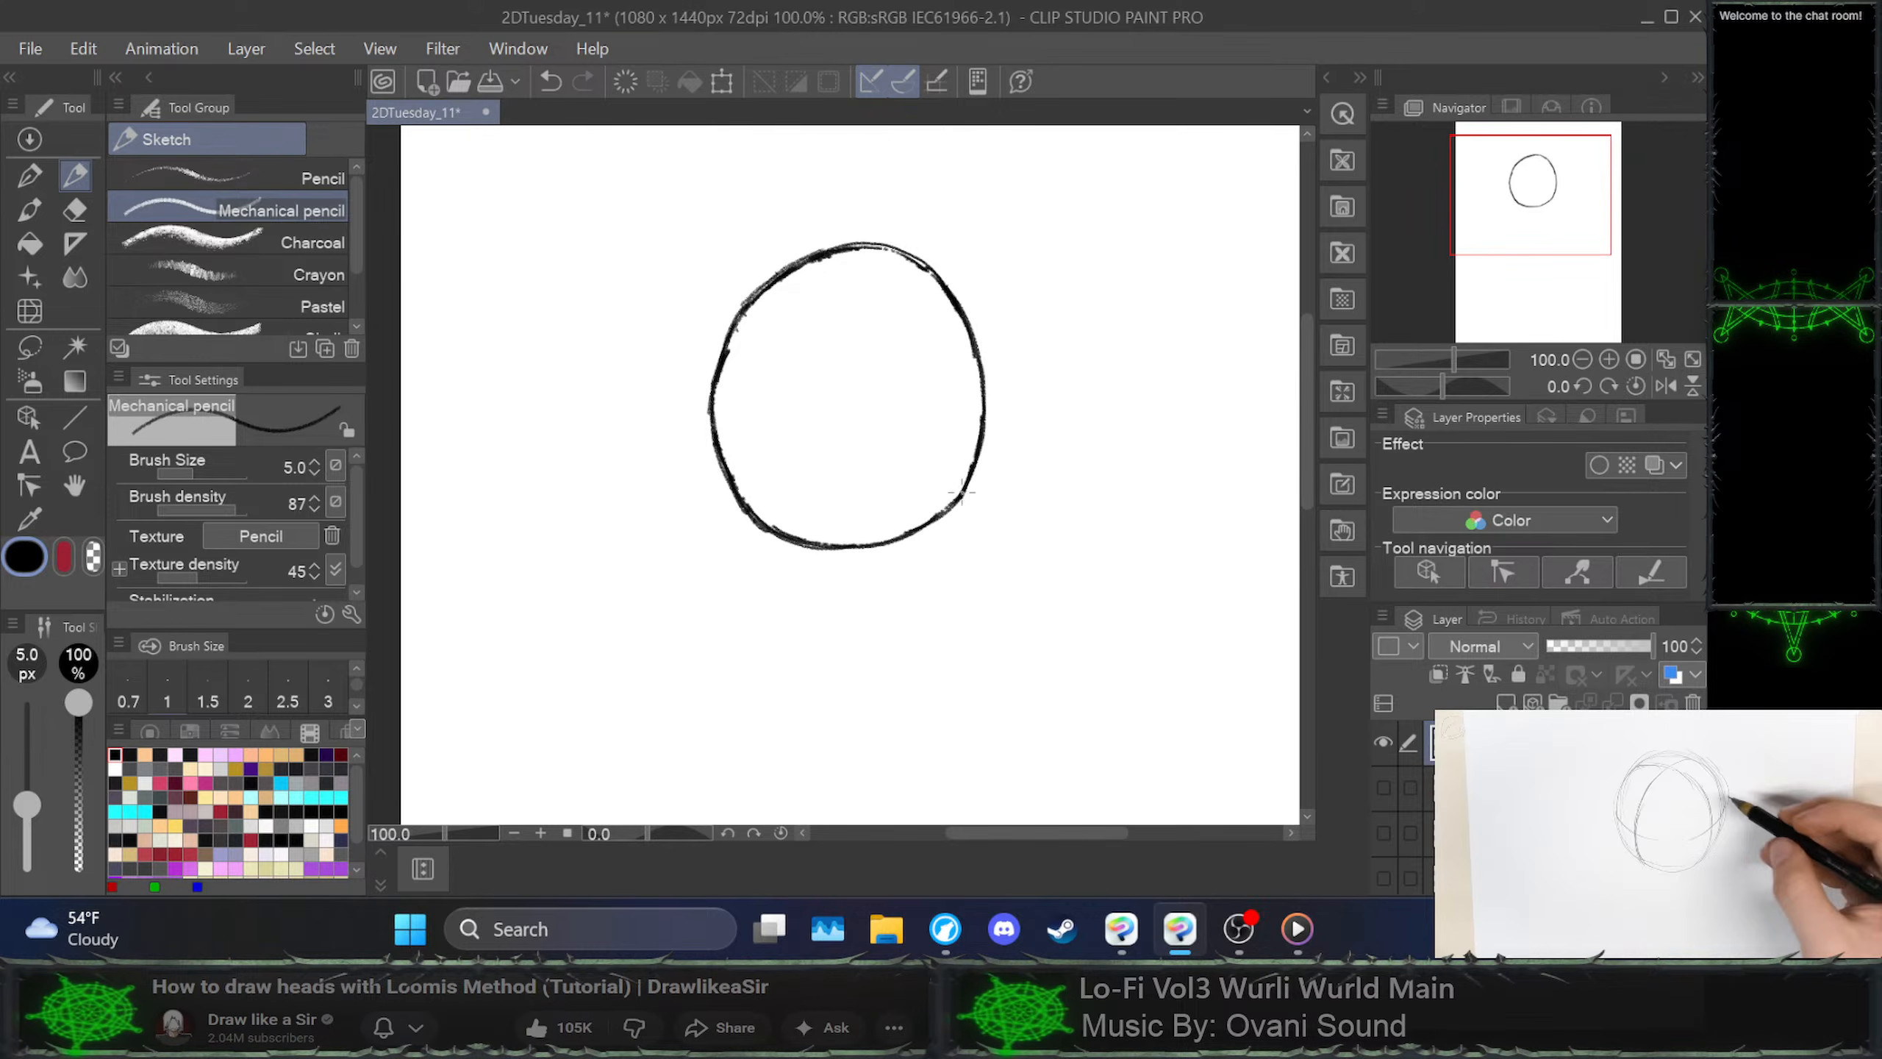
# Try to sketch the right contour as a single curve from the circle's lower right edge up toward its upper left edge
pyautogui.moveTo(961, 495)
pyautogui.mouseDown()
pyautogui.moveTo(924, 347)
pyautogui.moveTo(880, 303)
pyautogui.moveTo(786, 272)
pyautogui.mouseUp()
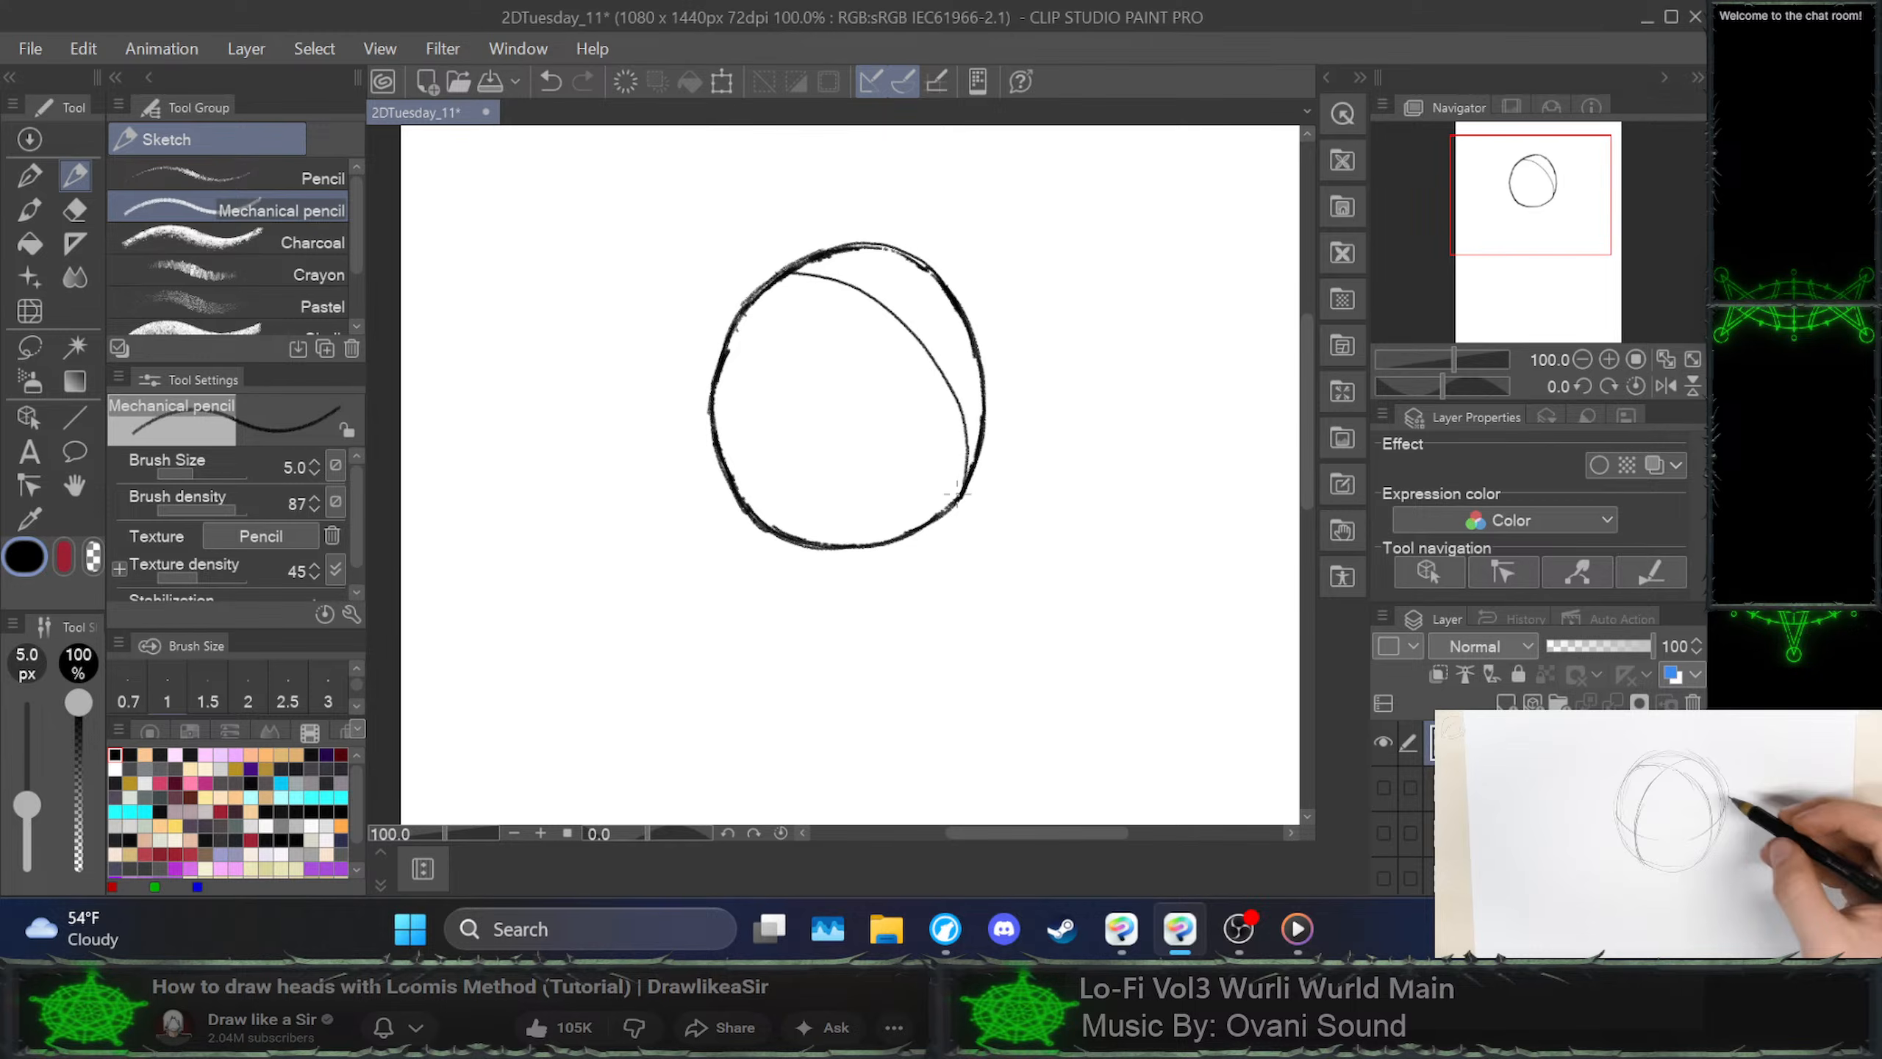
pyautogui.hotkey('ctrl', 'z')
pyautogui.moveTo(961, 493)
pyautogui.mouseDown()
pyautogui.moveTo(931, 360)
pyautogui.moveTo(859, 303)
pyautogui.moveTo(797, 291)
pyautogui.mouseUp()
pyautogui.hotkey('ctrl', 'space')
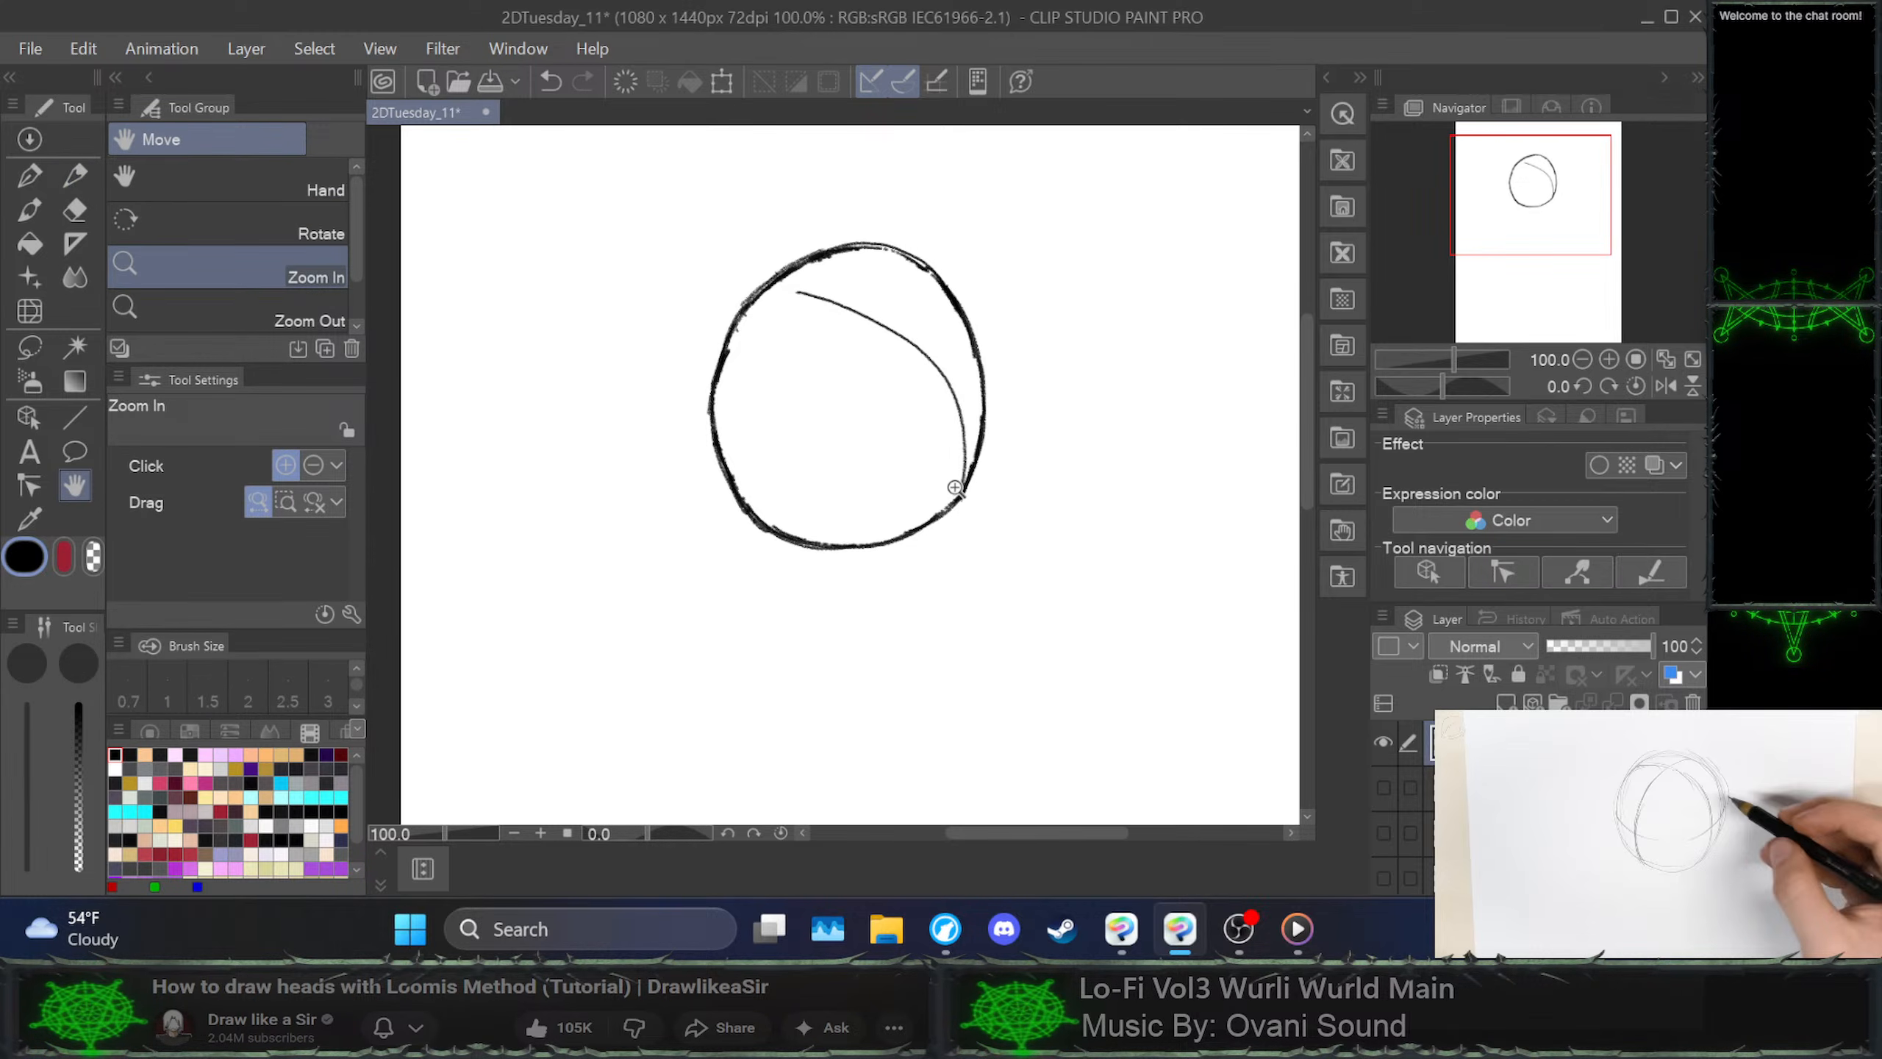
pyautogui.hotkey('ctrl', 'z')
pyautogui.click(75, 176)
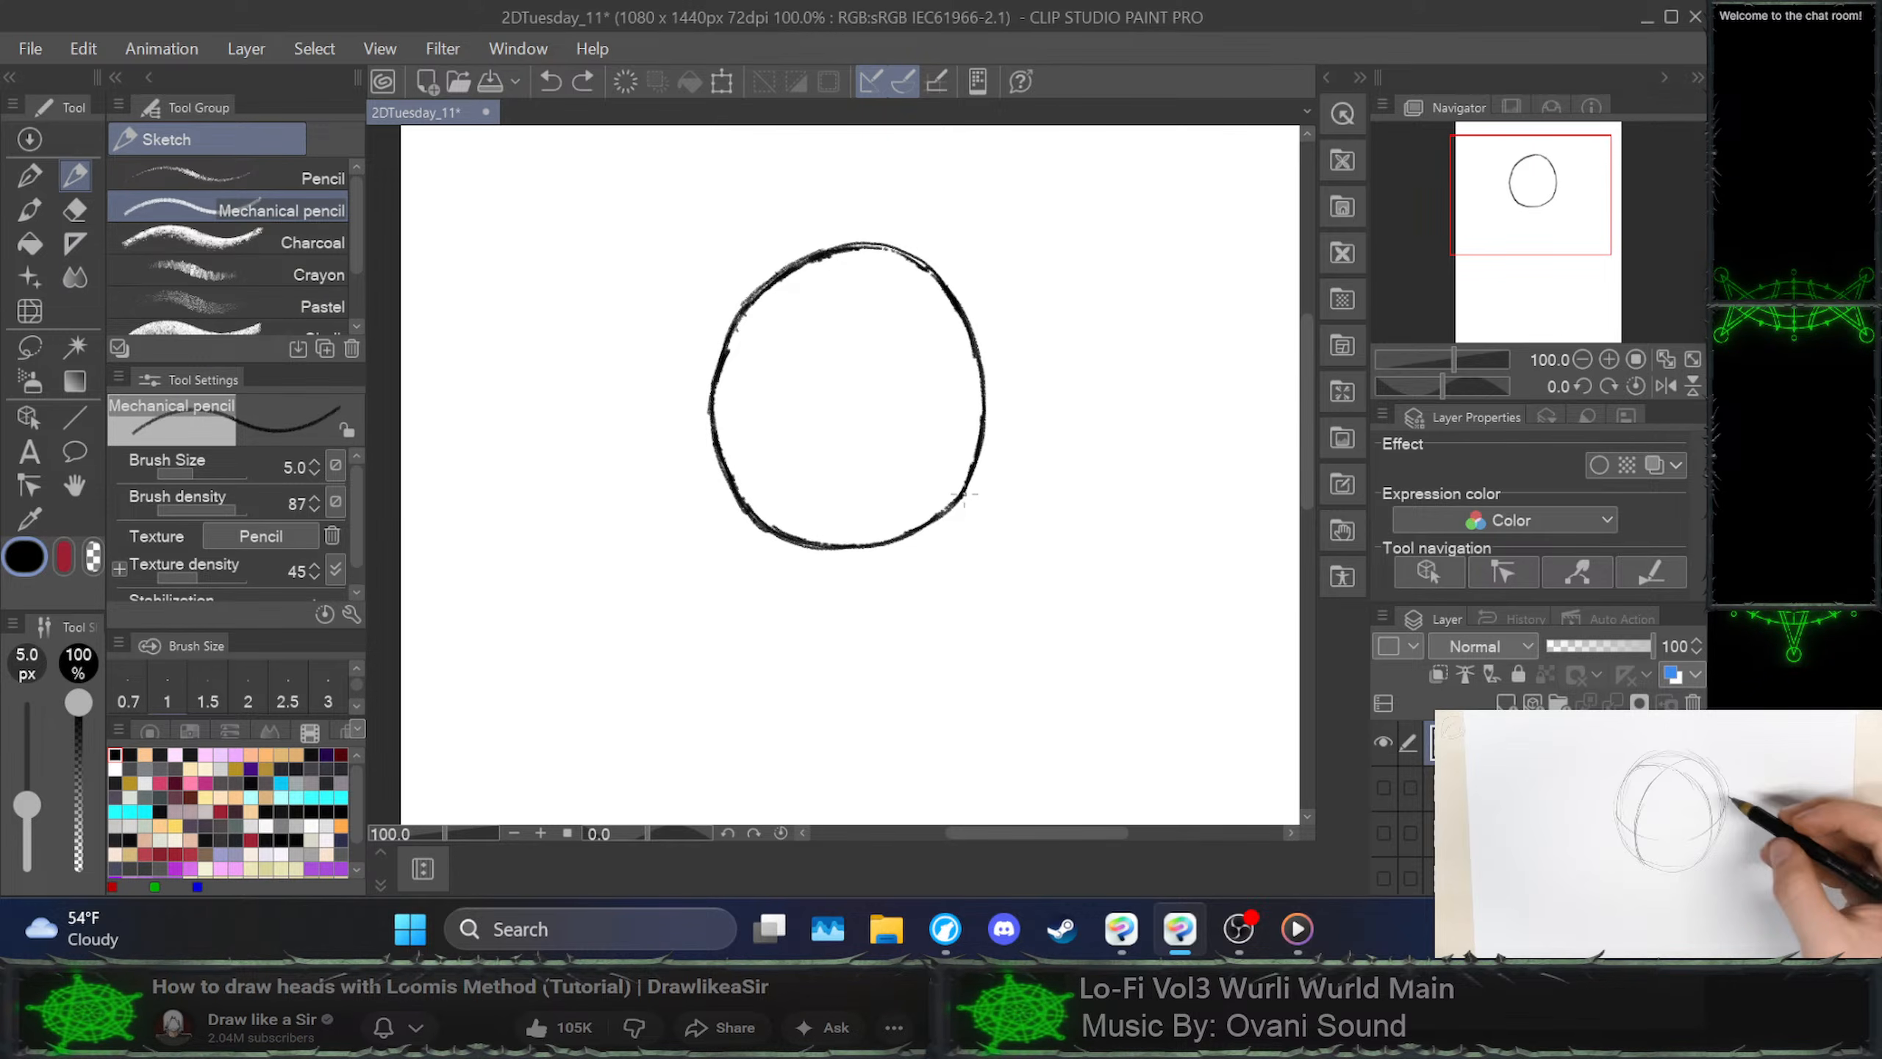
pyautogui.moveTo(966, 486)
pyautogui.mouseDown()
pyautogui.moveTo(896, 326)
pyautogui.moveTo(778, 282)
pyautogui.mouseUp()
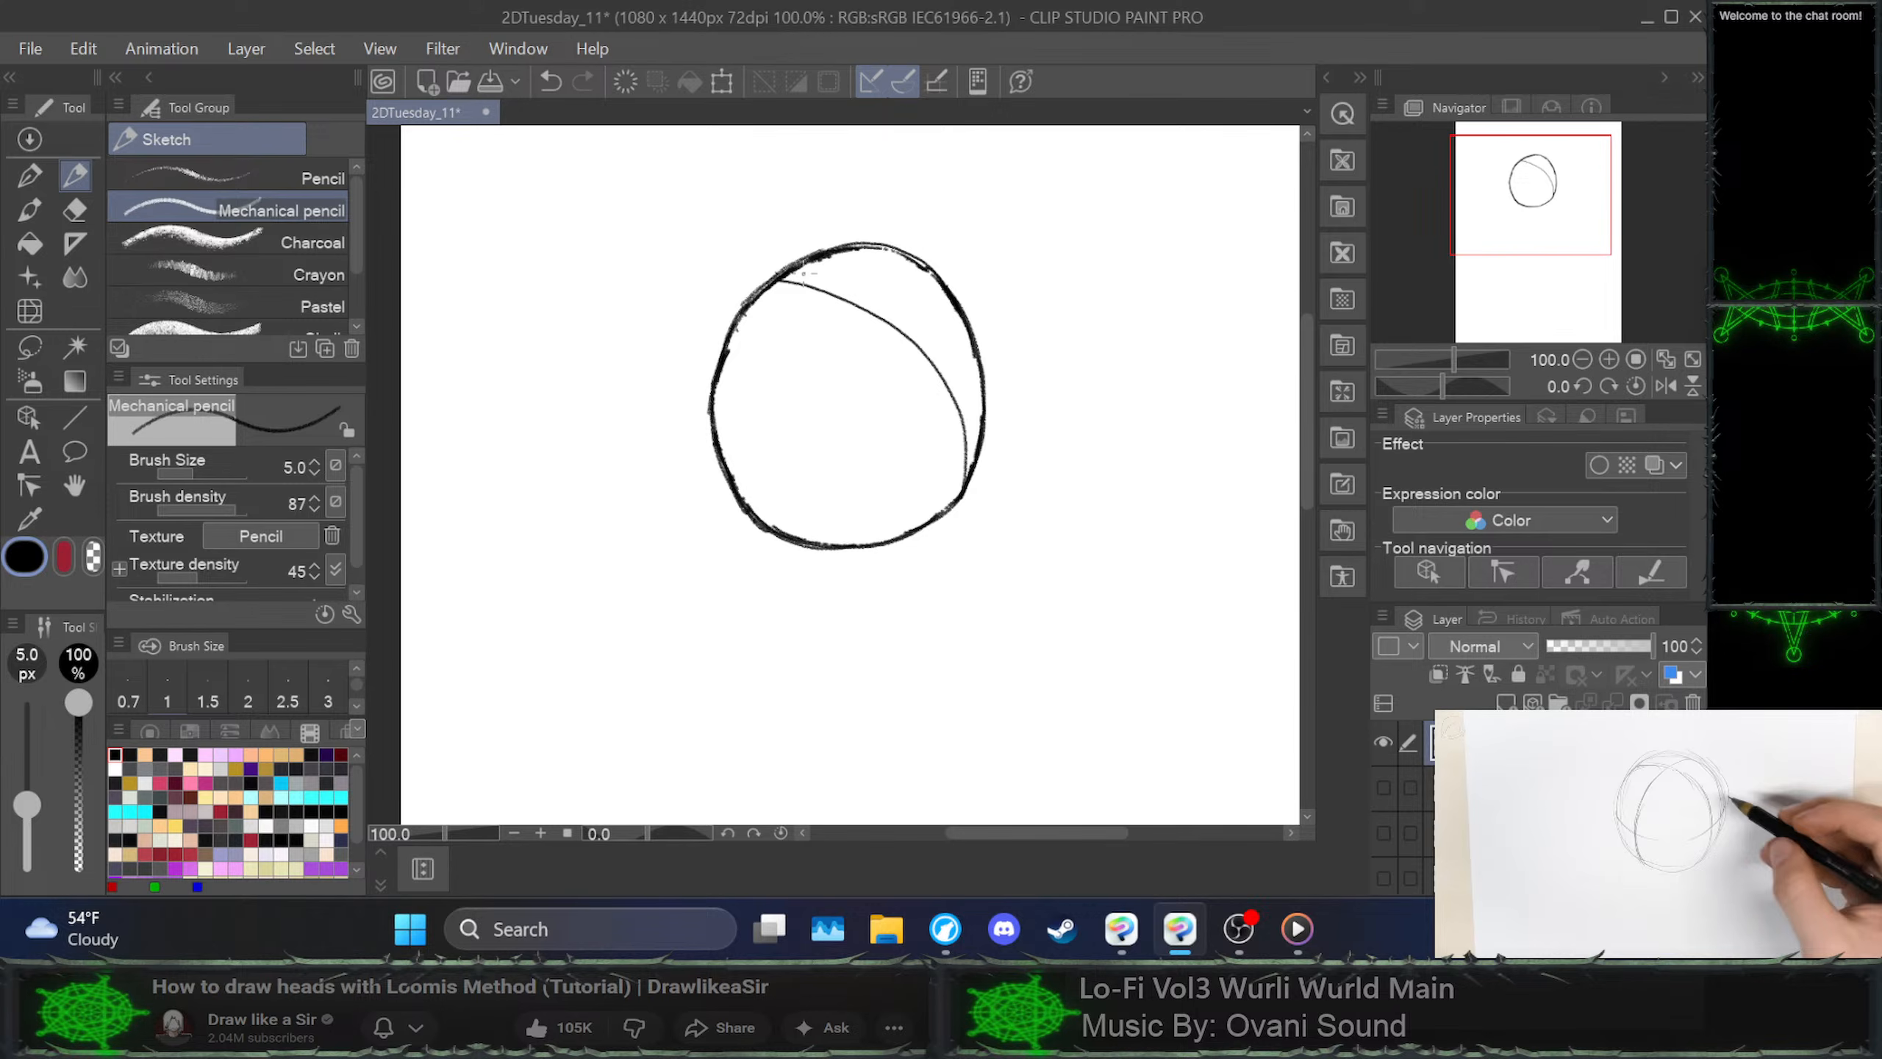
pyautogui.hotkey('ctrl', 'z')
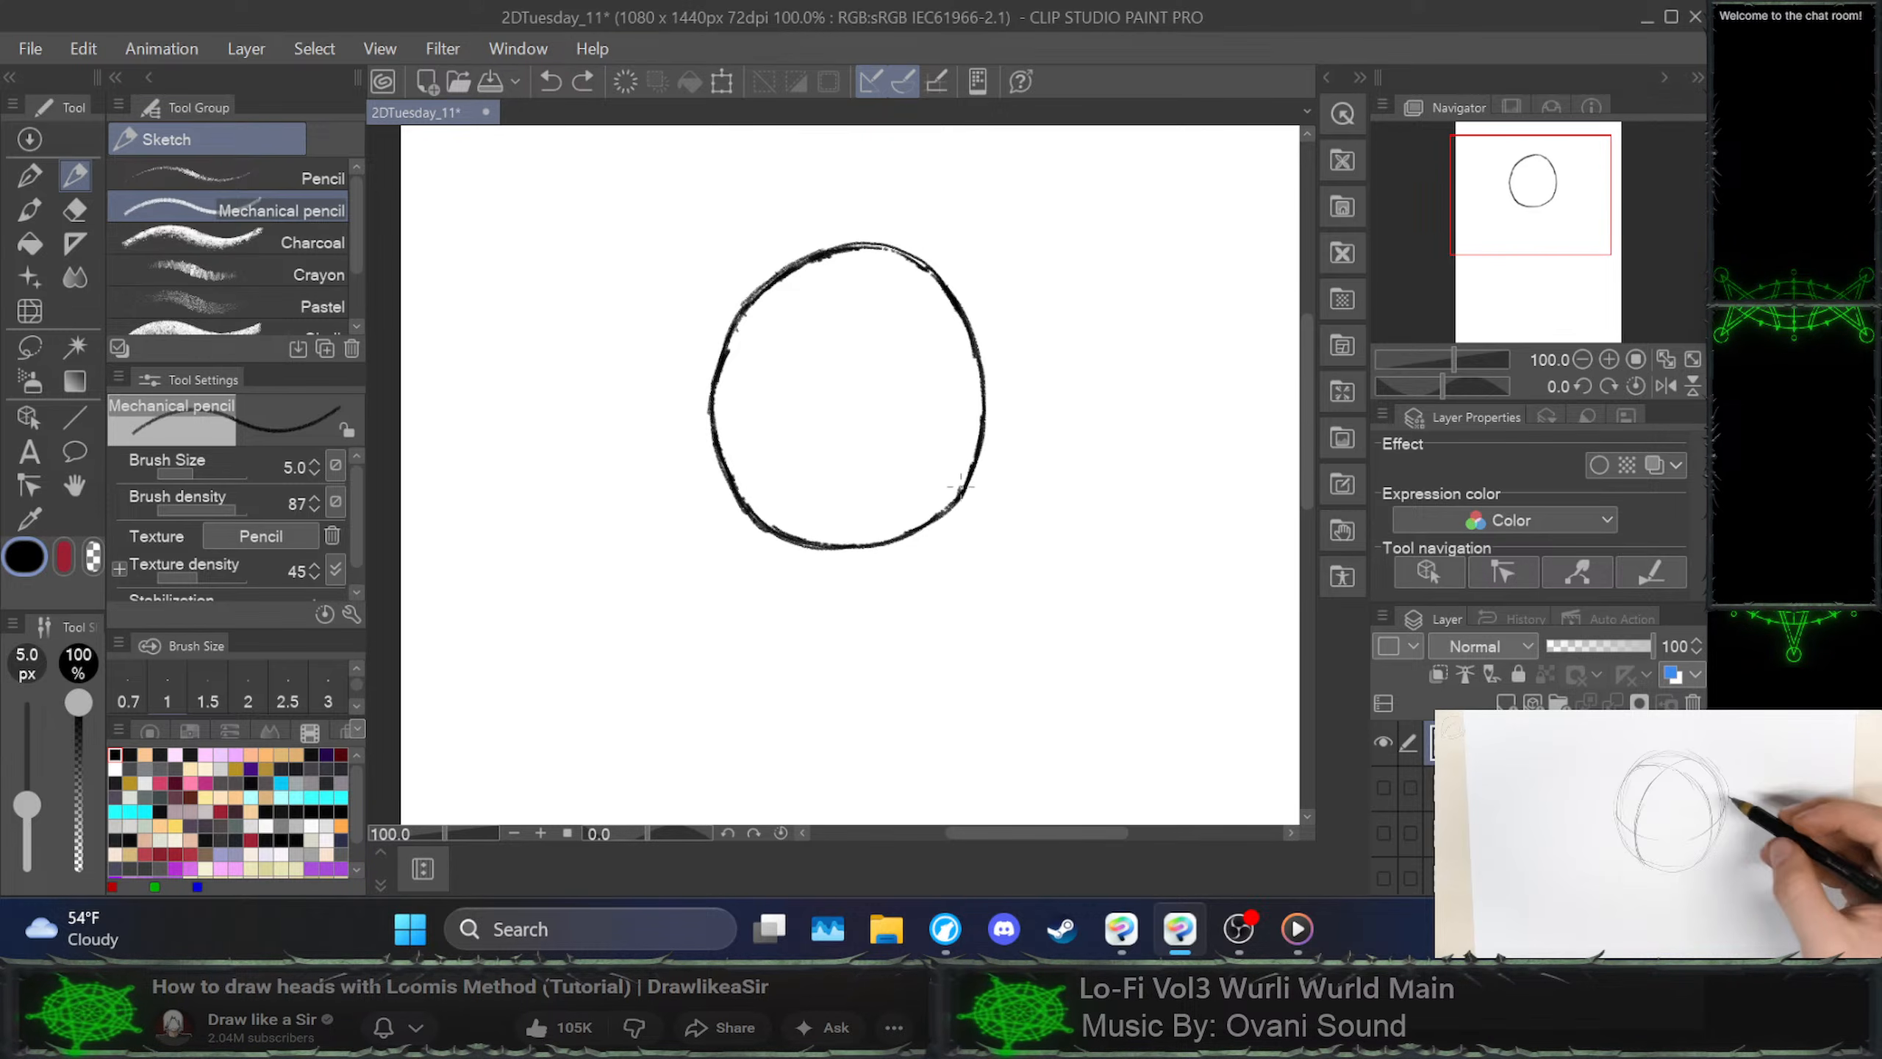
# Sketch the right contour from the lower right to the upper left edge, and start the crossing left contour at the upper right
pyautogui.moveTo(963, 449)
pyautogui.mouseDown()
pyautogui.moveTo(960, 491)
pyautogui.moveTo(960, 419)
pyautogui.moveTo(925, 341)
pyautogui.moveTo(832, 286)
pyautogui.mouseUp()
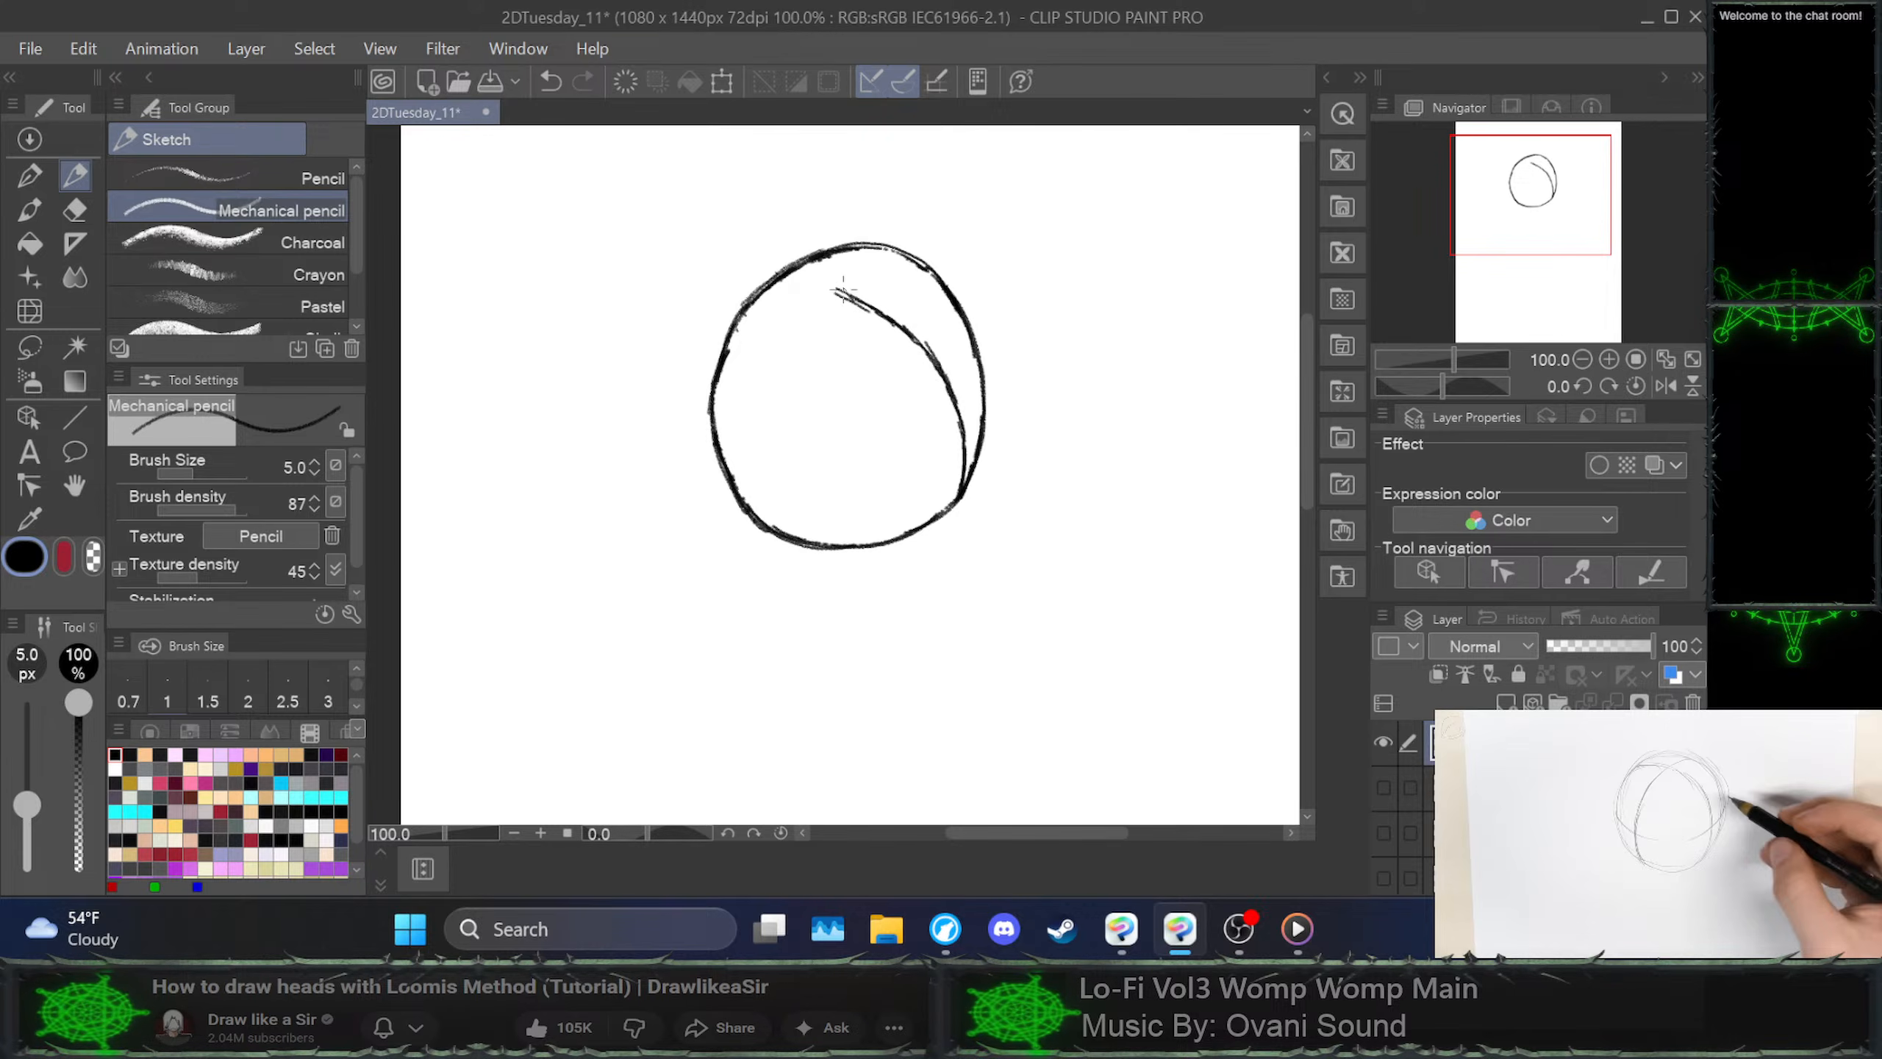
pyautogui.moveTo(853, 293); pyautogui.dragTo(779, 280)
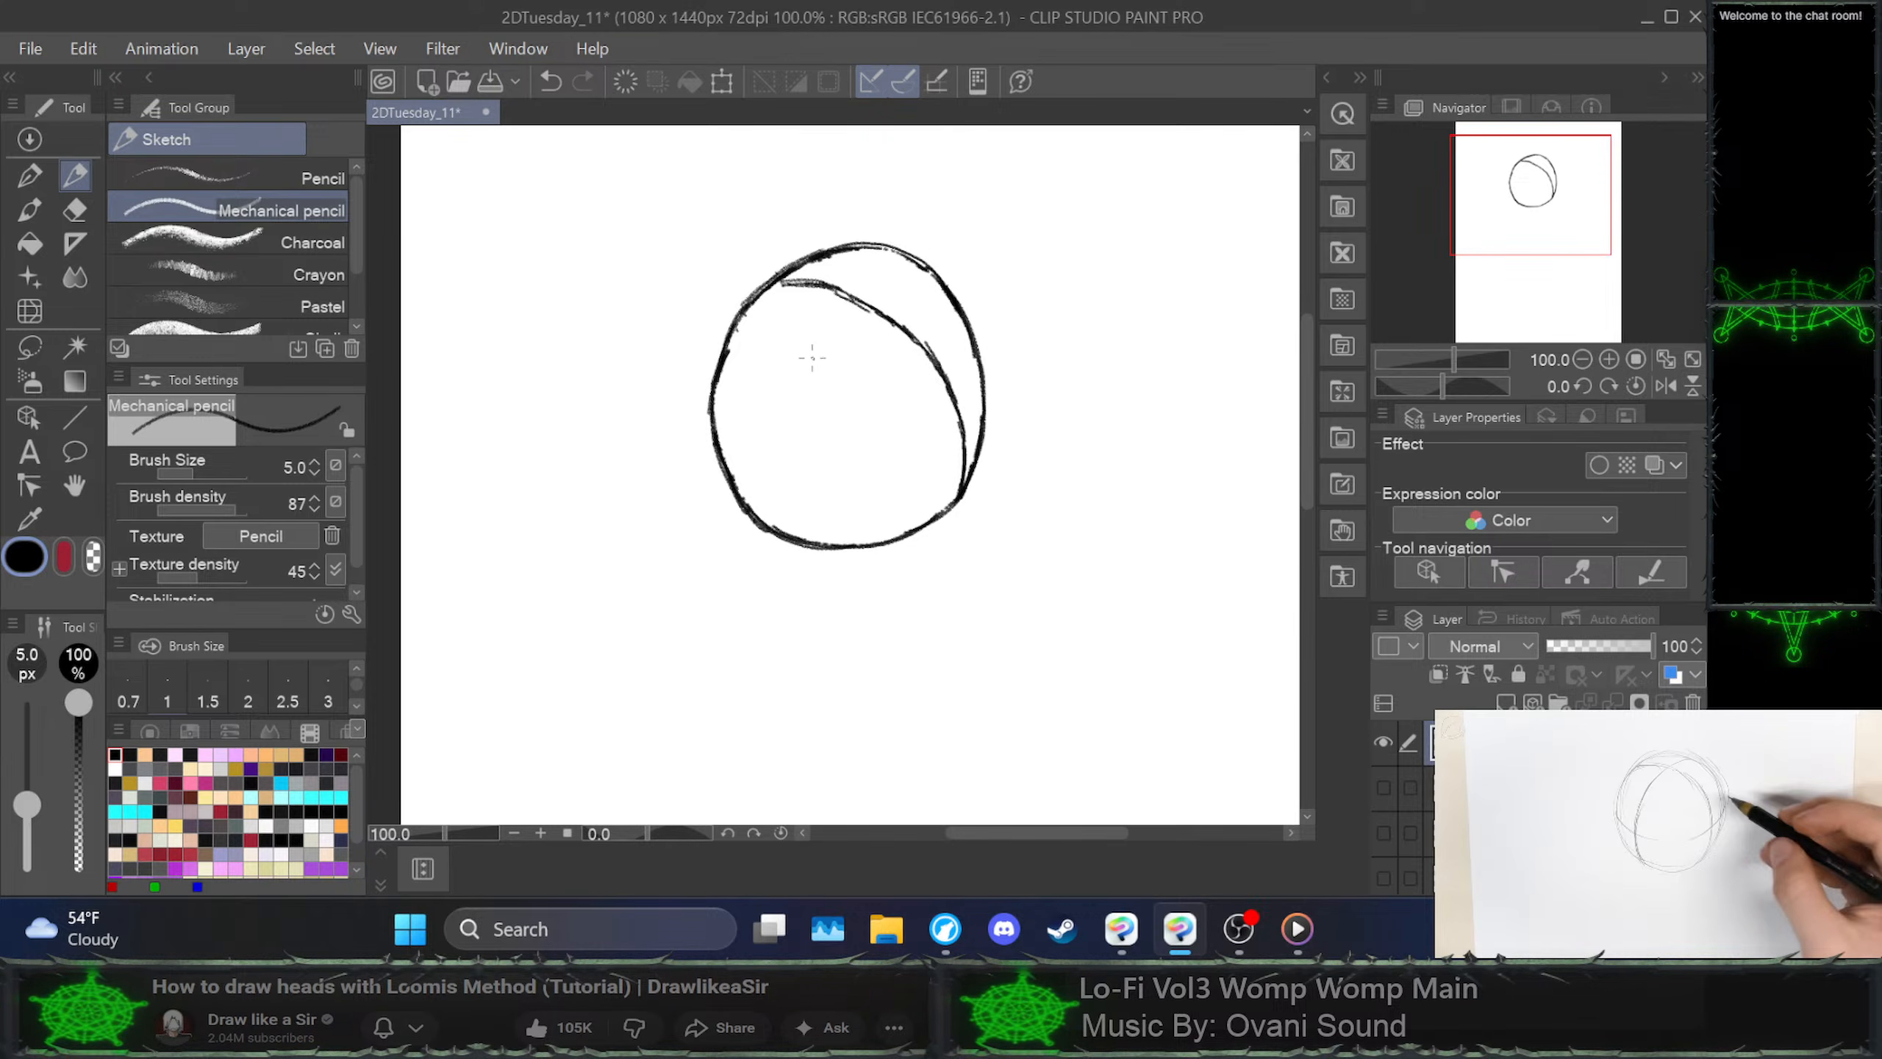
pyautogui.moveTo(824, 304); pyautogui.dragTo(900, 255)
# Try to extend the left contour downward through the circle's left half
pyautogui.moveTo(861, 270)
pyautogui.mouseDown()
pyautogui.moveTo(805, 323)
pyautogui.moveTo(780, 382)
pyautogui.mouseUp()
pyautogui.moveTo(815, 307); pyautogui.dragTo(775, 448)
pyautogui.moveTo(796, 351); pyautogui.dragTo(771, 468)
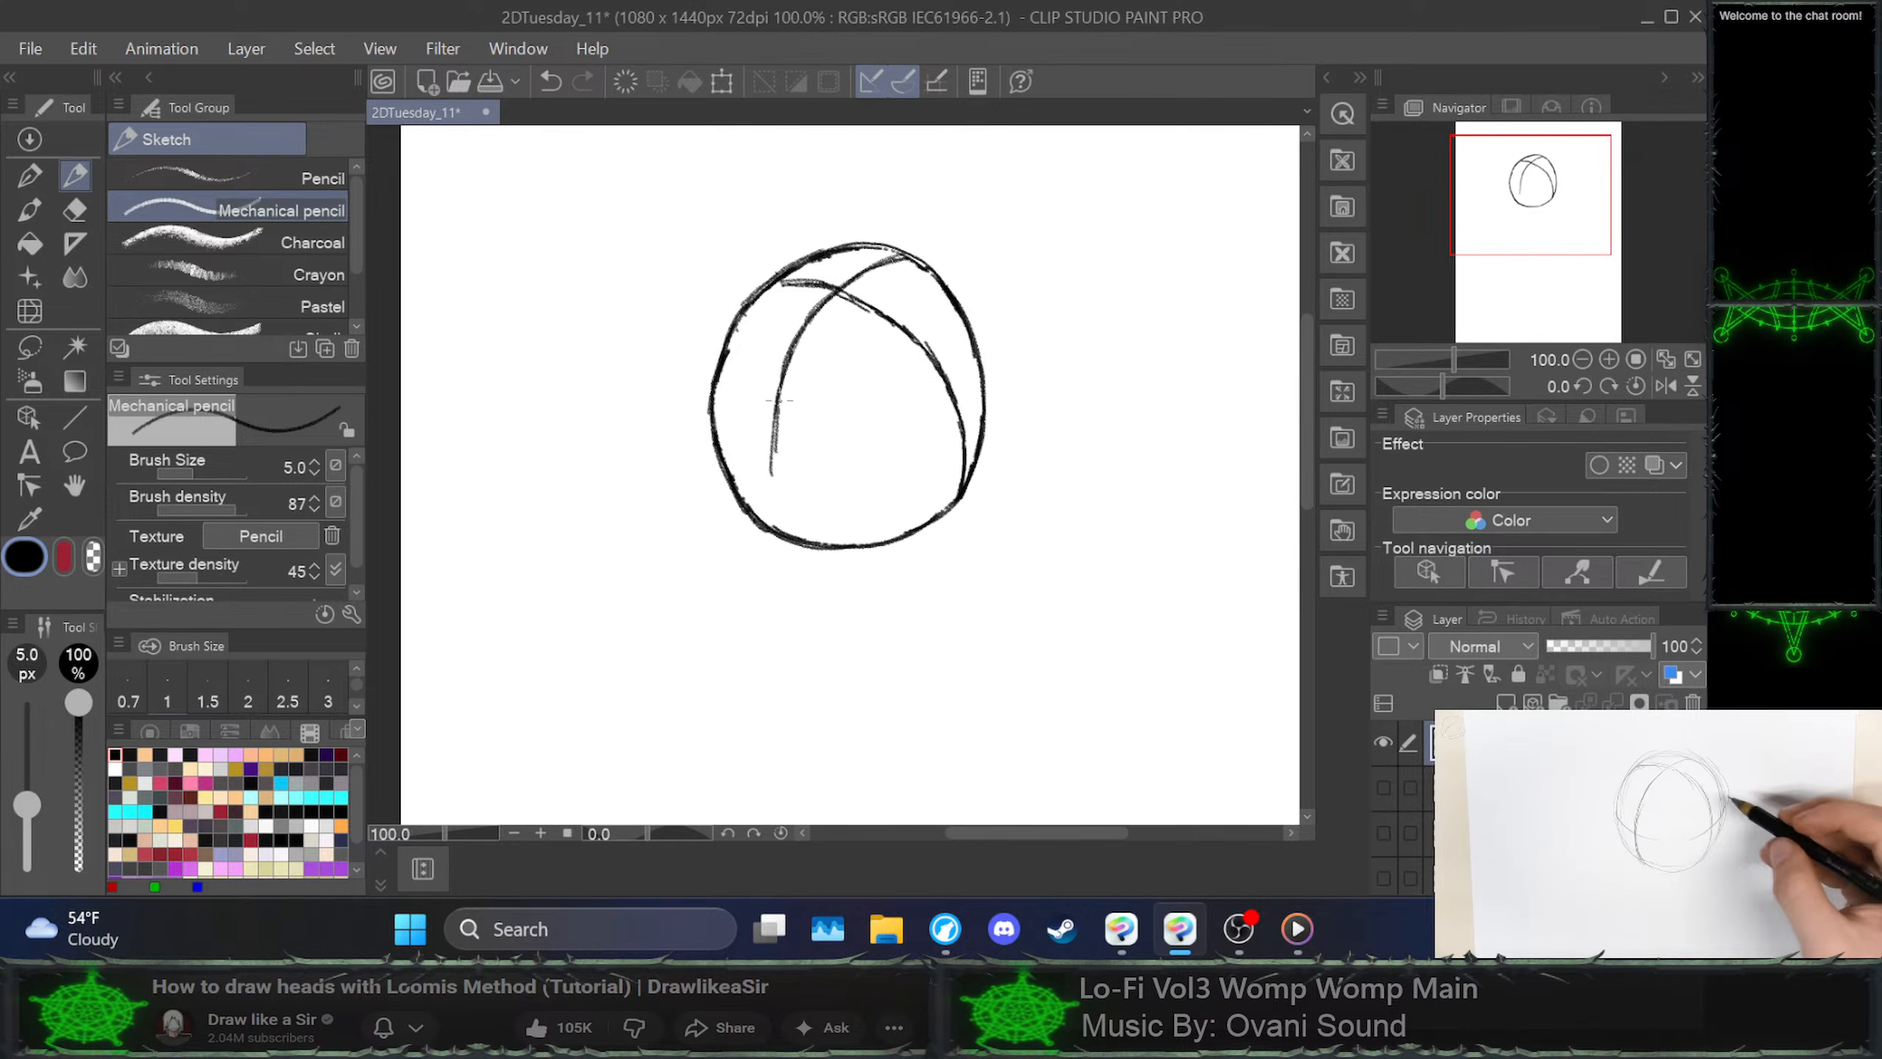
pyautogui.hotkey('ctrl', 'z')
pyautogui.hotkey('ctrl', 'z')
pyautogui.hotkey('ctrl', 'z')
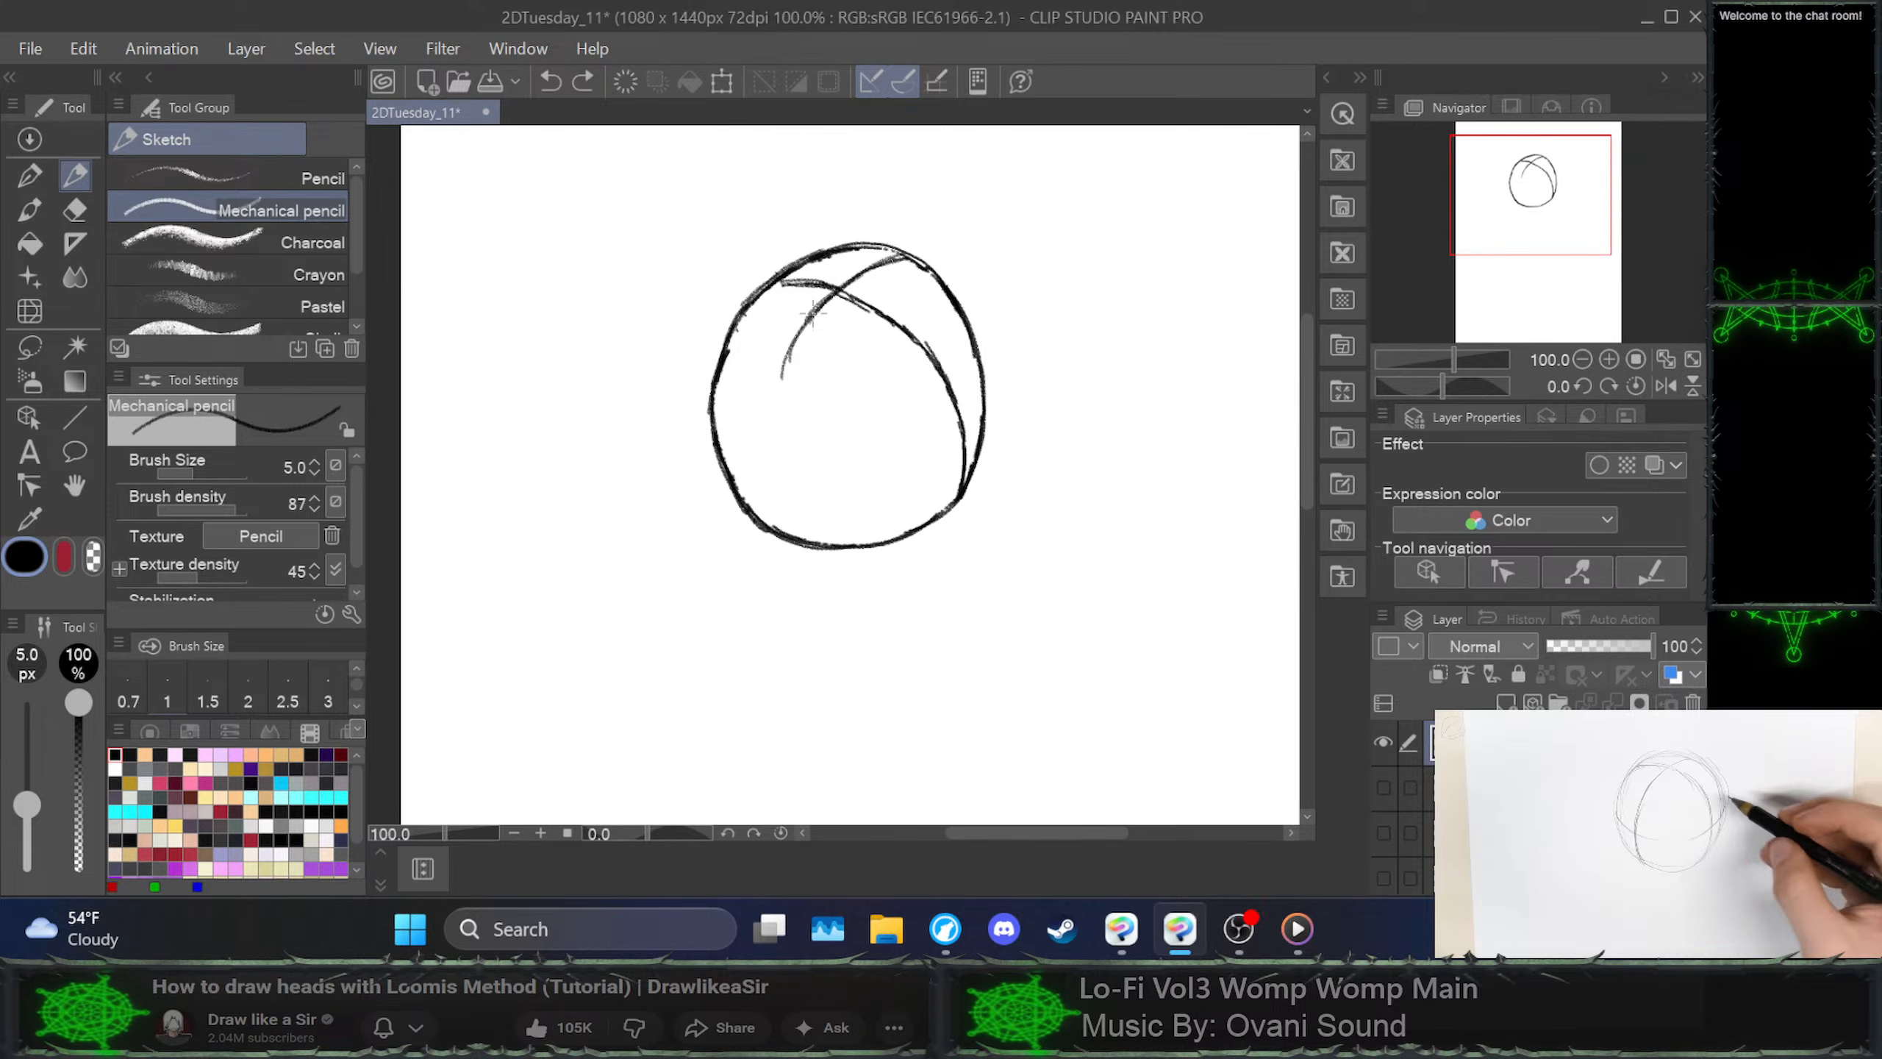
pyautogui.hotkey('ctrl', 'z')
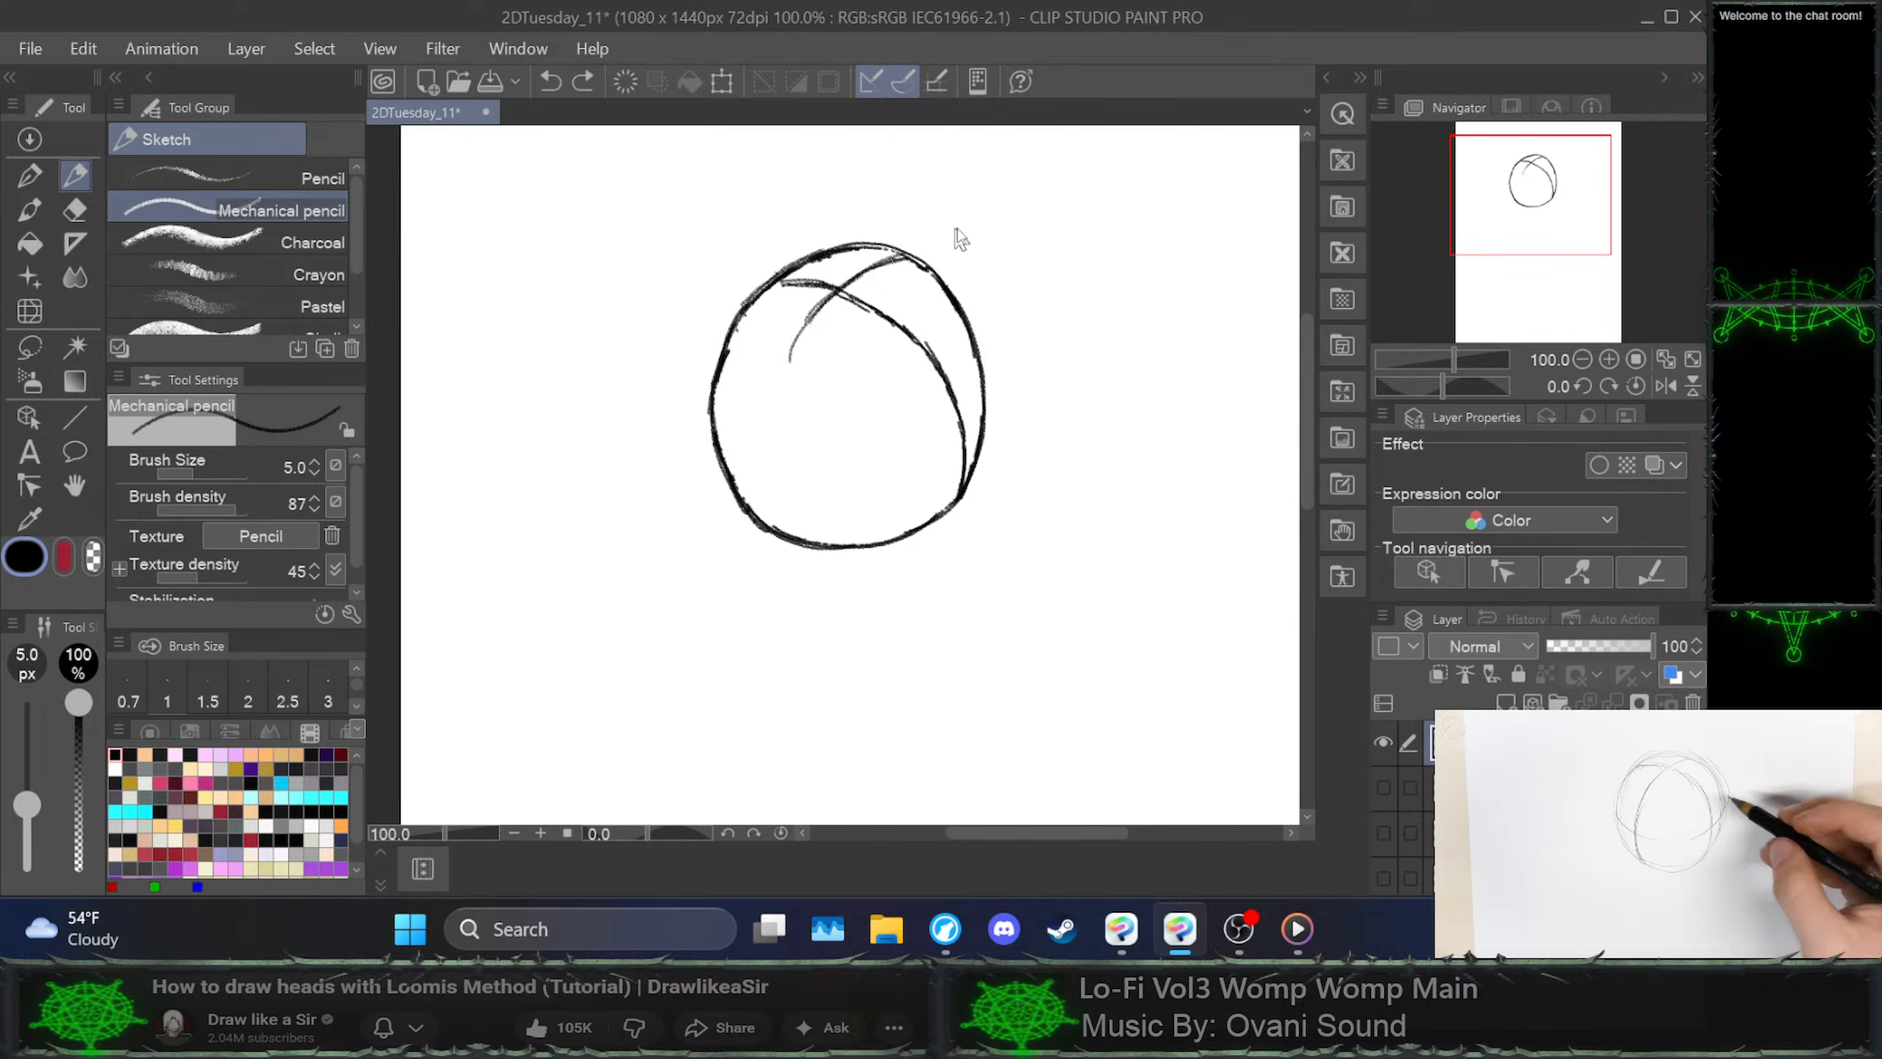
pyautogui.hotkey('ctrl', 'z')
# Extend the left contour in a wider curve down to the circle's lower left edge and darken it with repeated strokes
pyautogui.moveTo(829, 297)
pyautogui.mouseDown()
pyautogui.moveTo(767, 390)
pyautogui.moveTo(779, 350)
pyautogui.moveTo(761, 447)
pyautogui.mouseUp()
pyautogui.moveTo(774, 374); pyautogui.dragTo(763, 515)
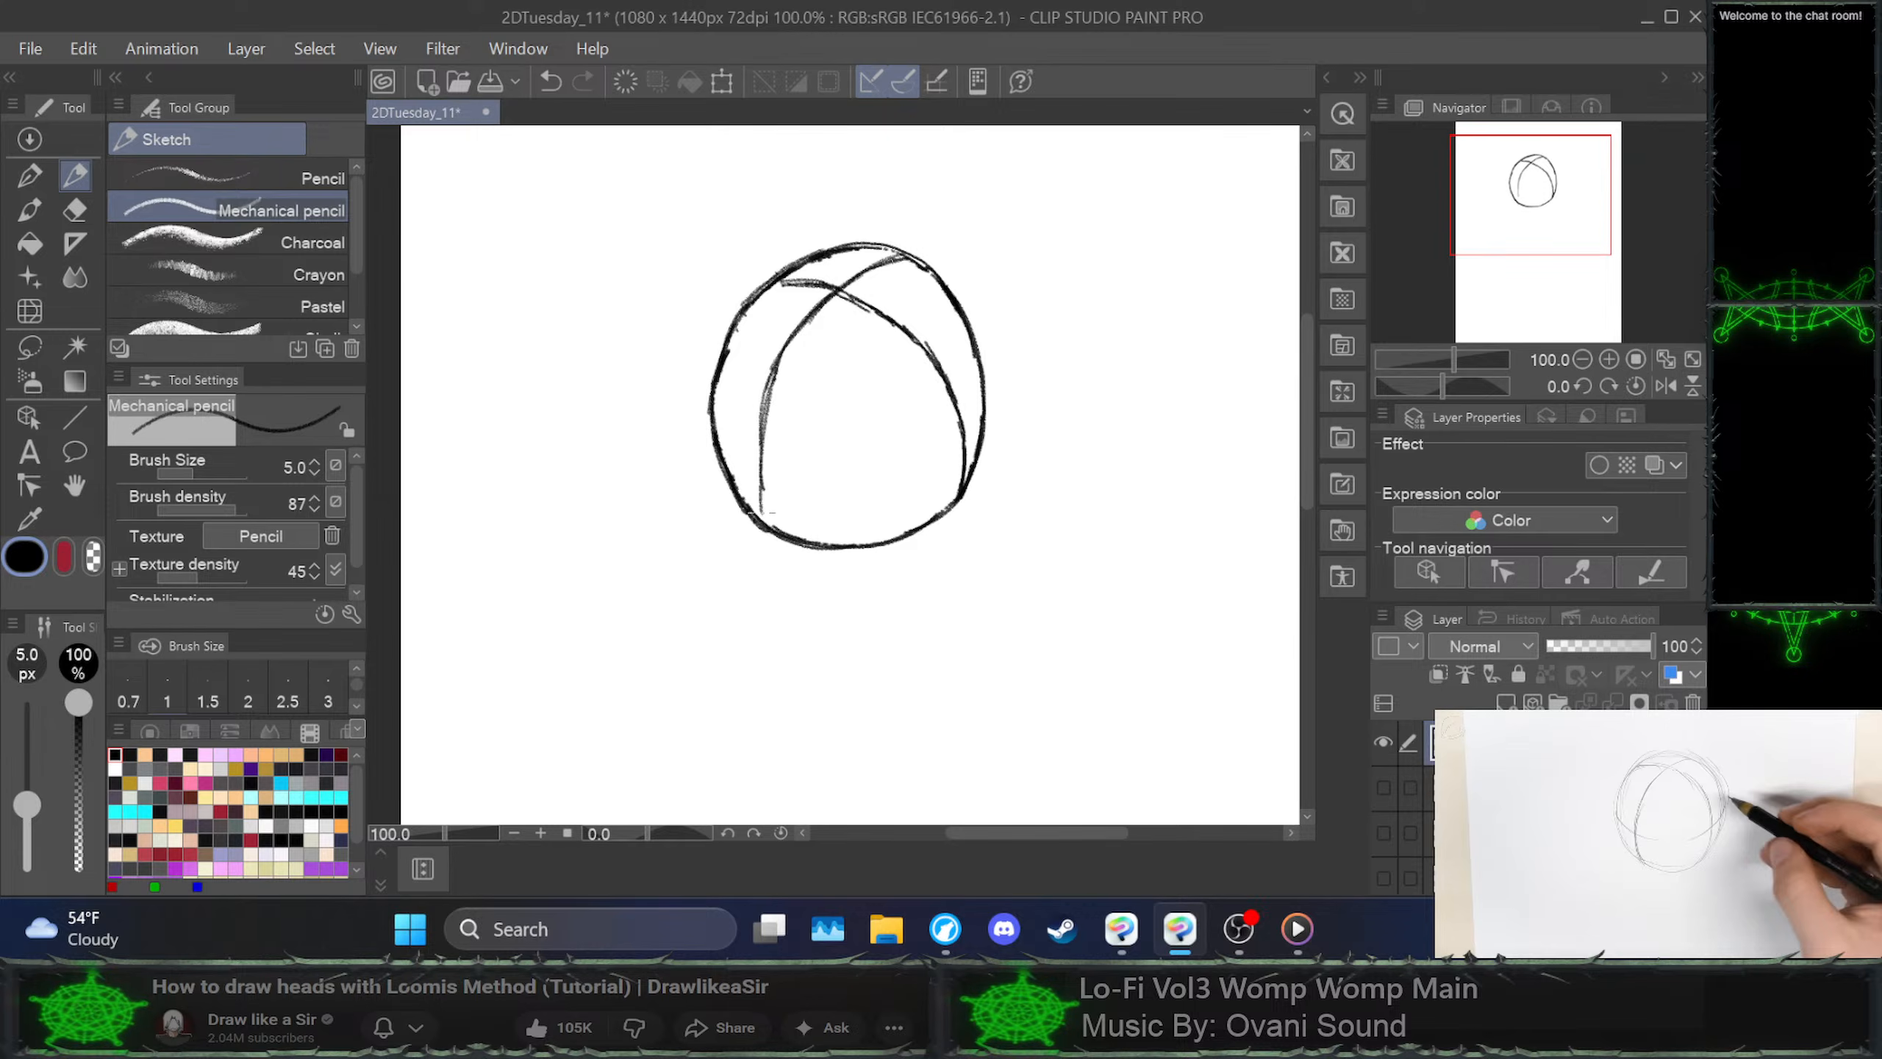
pyautogui.moveTo(776, 368); pyautogui.dragTo(771, 533)
pyautogui.moveTo(766, 428); pyautogui.dragTo(775, 531)
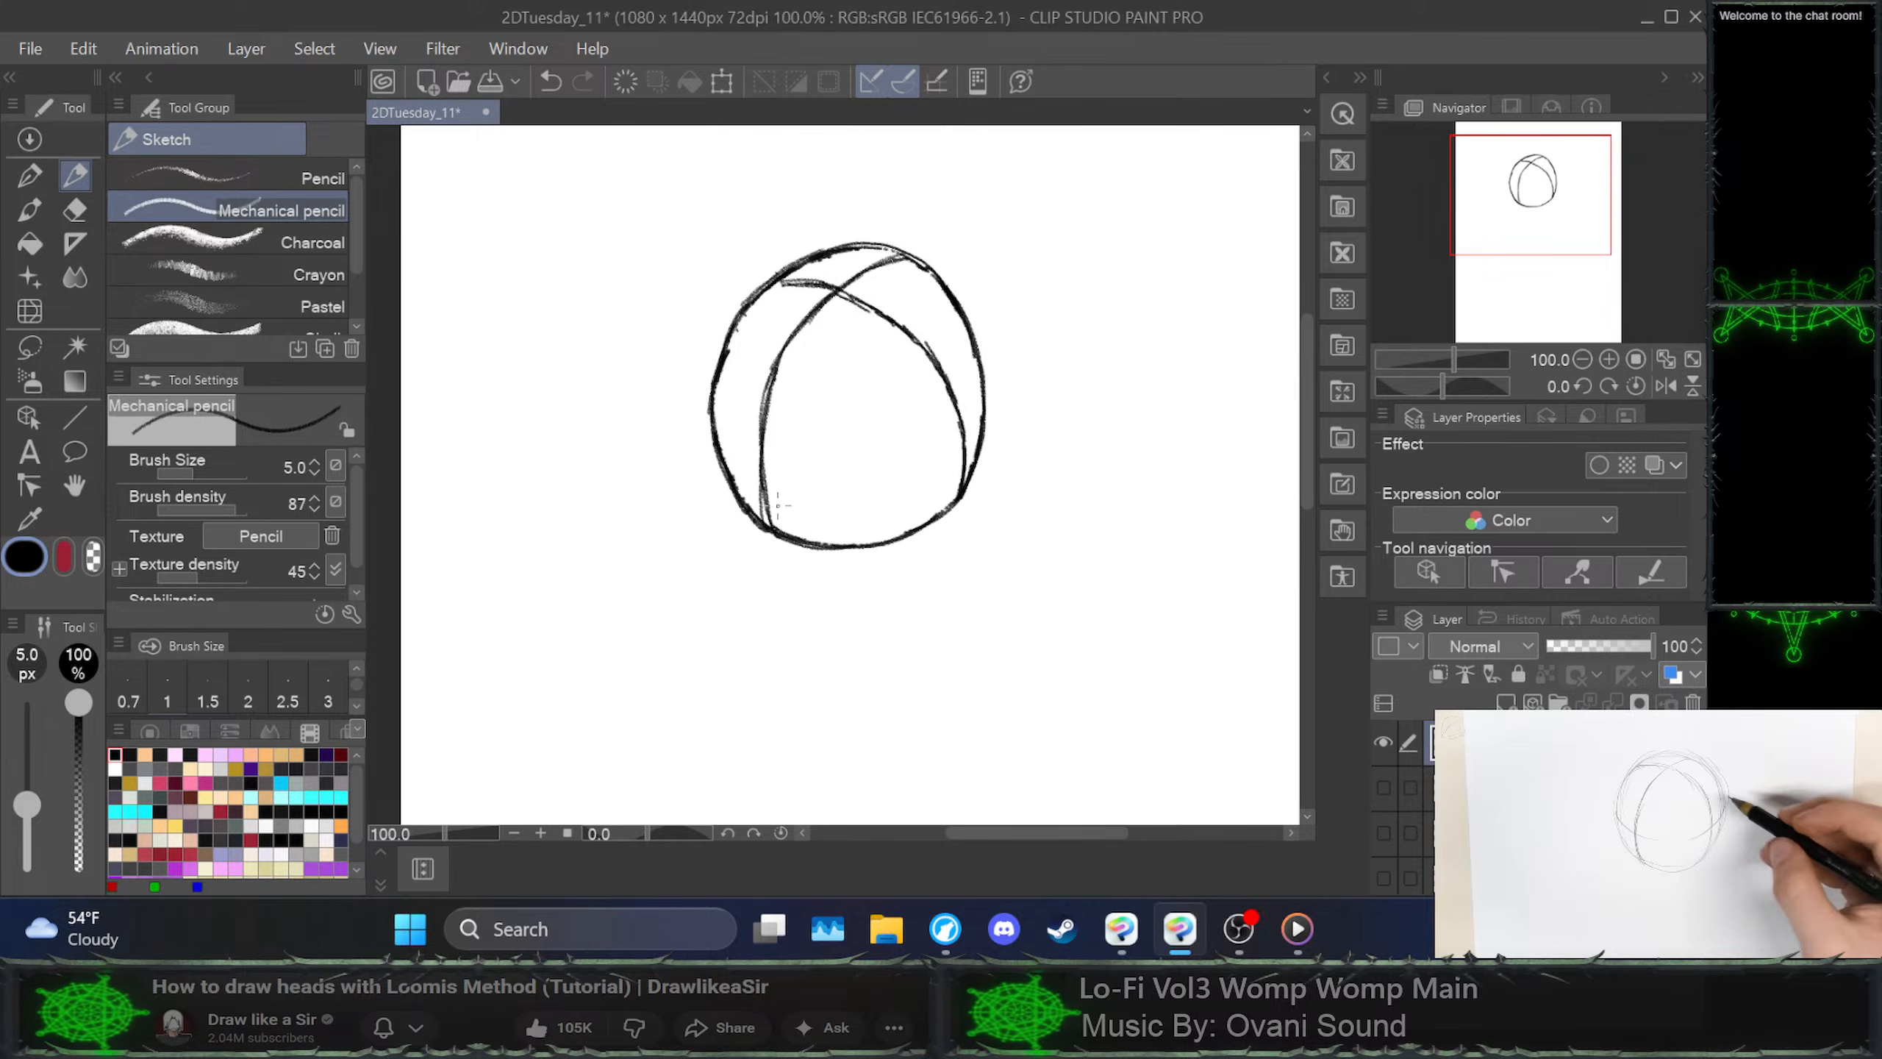
pyautogui.moveTo(777, 363)
pyautogui.mouseDown()
pyautogui.moveTo(758, 473)
pyautogui.moveTo(777, 527)
pyautogui.mouseUp()
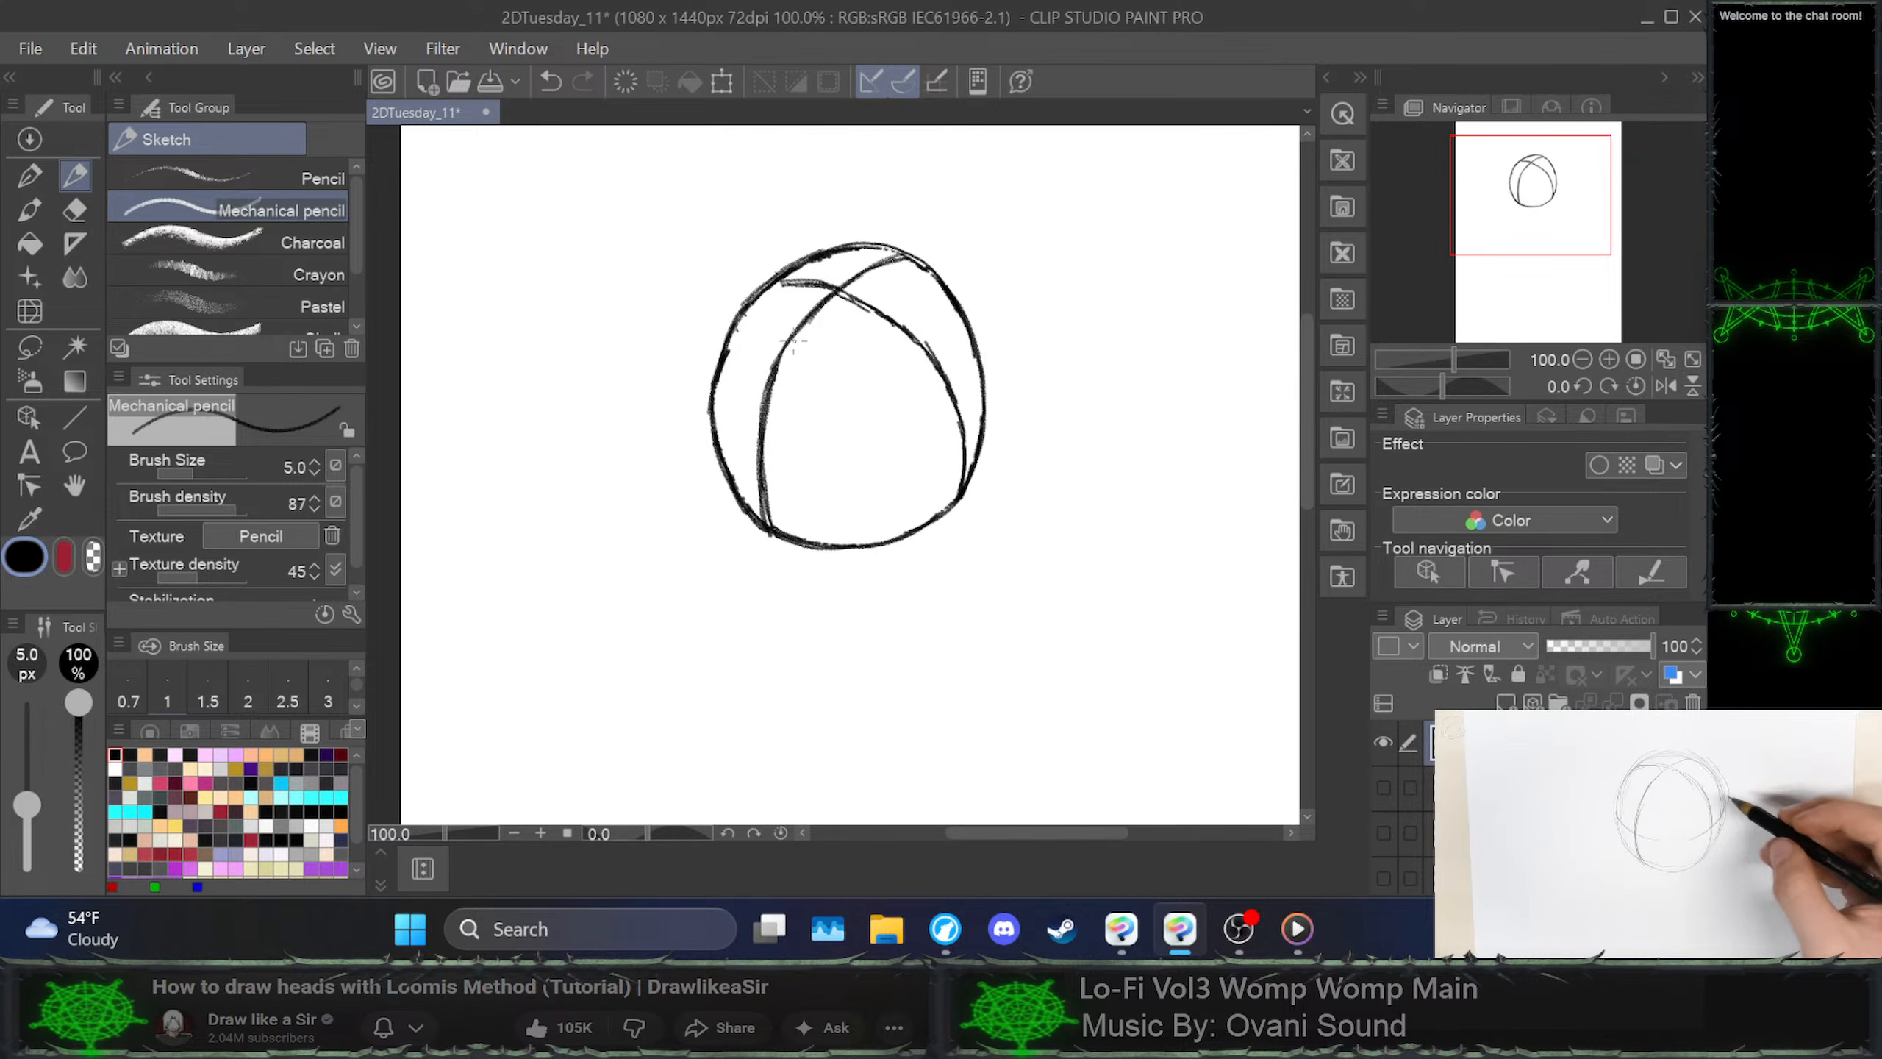
pyautogui.moveTo(792, 343)
pyautogui.mouseDown()
pyautogui.moveTo(764, 422)
pyautogui.moveTo(771, 532)
pyautogui.mouseUp()
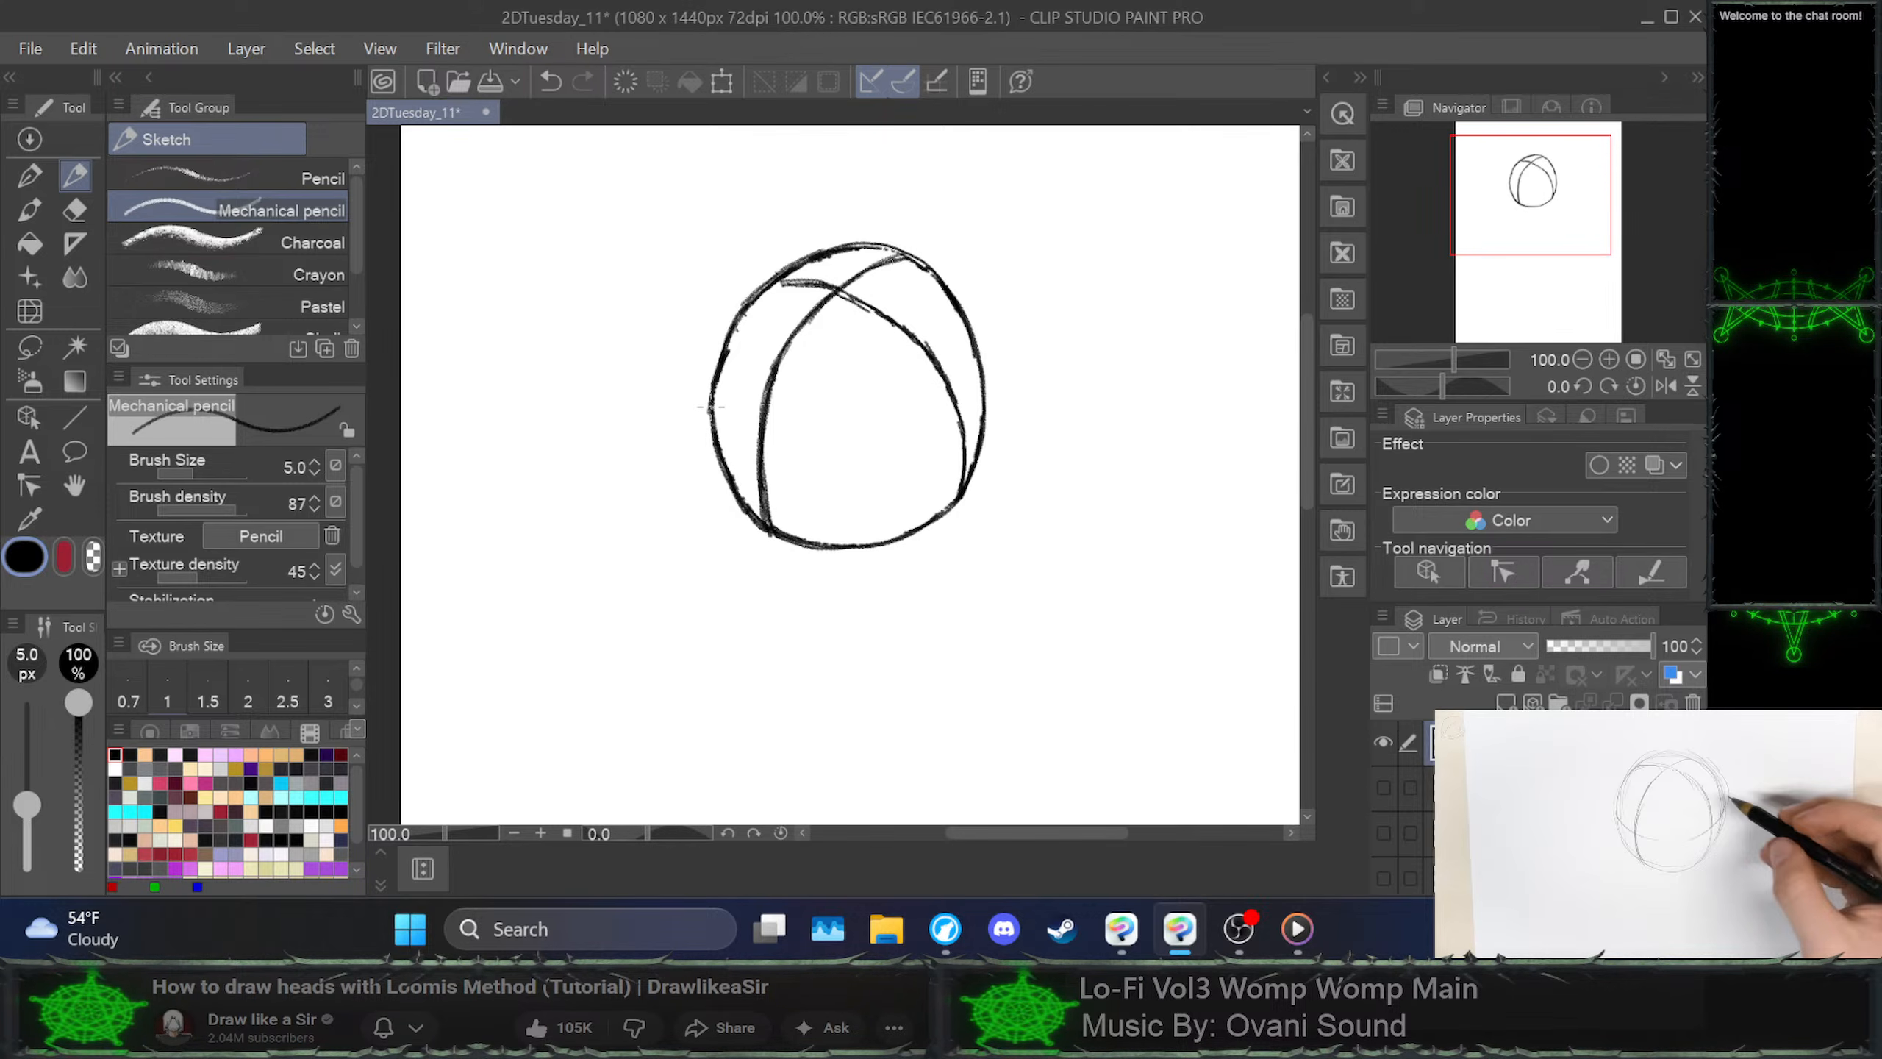
# Sketch a downward-curving brow line across the circle from left to right edge, and tidy the outline at its upper right
pyautogui.moveTo(710, 407)
pyautogui.mouseDown()
pyautogui.moveTo(778, 455)
pyautogui.moveTo(880, 455)
pyautogui.moveTo(812, 464)
pyautogui.moveTo(923, 438)
pyautogui.moveTo(958, 411)
pyautogui.moveTo(973, 352)
pyautogui.moveTo(912, 450)
pyautogui.mouseUp()
pyautogui.moveTo(976, 357)
pyautogui.mouseDown()
pyautogui.moveTo(950, 425)
pyautogui.moveTo(819, 465)
pyautogui.mouseUp()
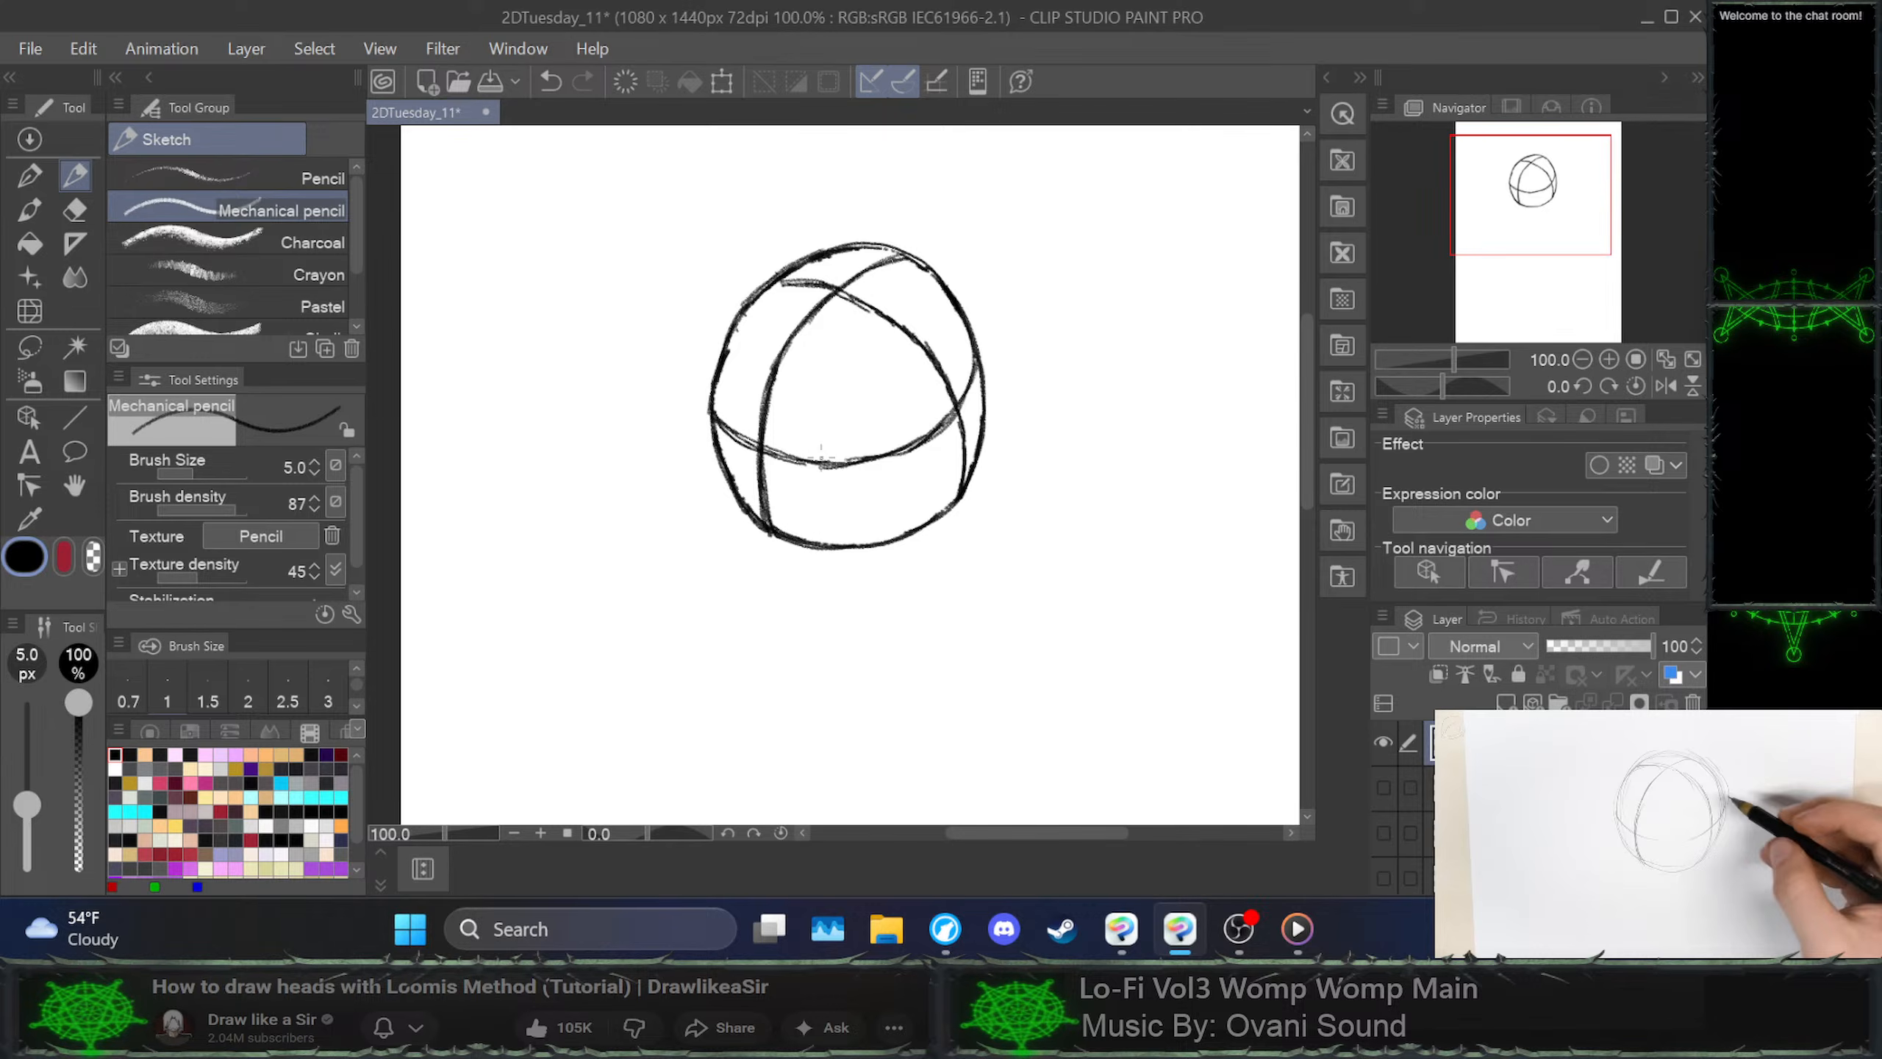
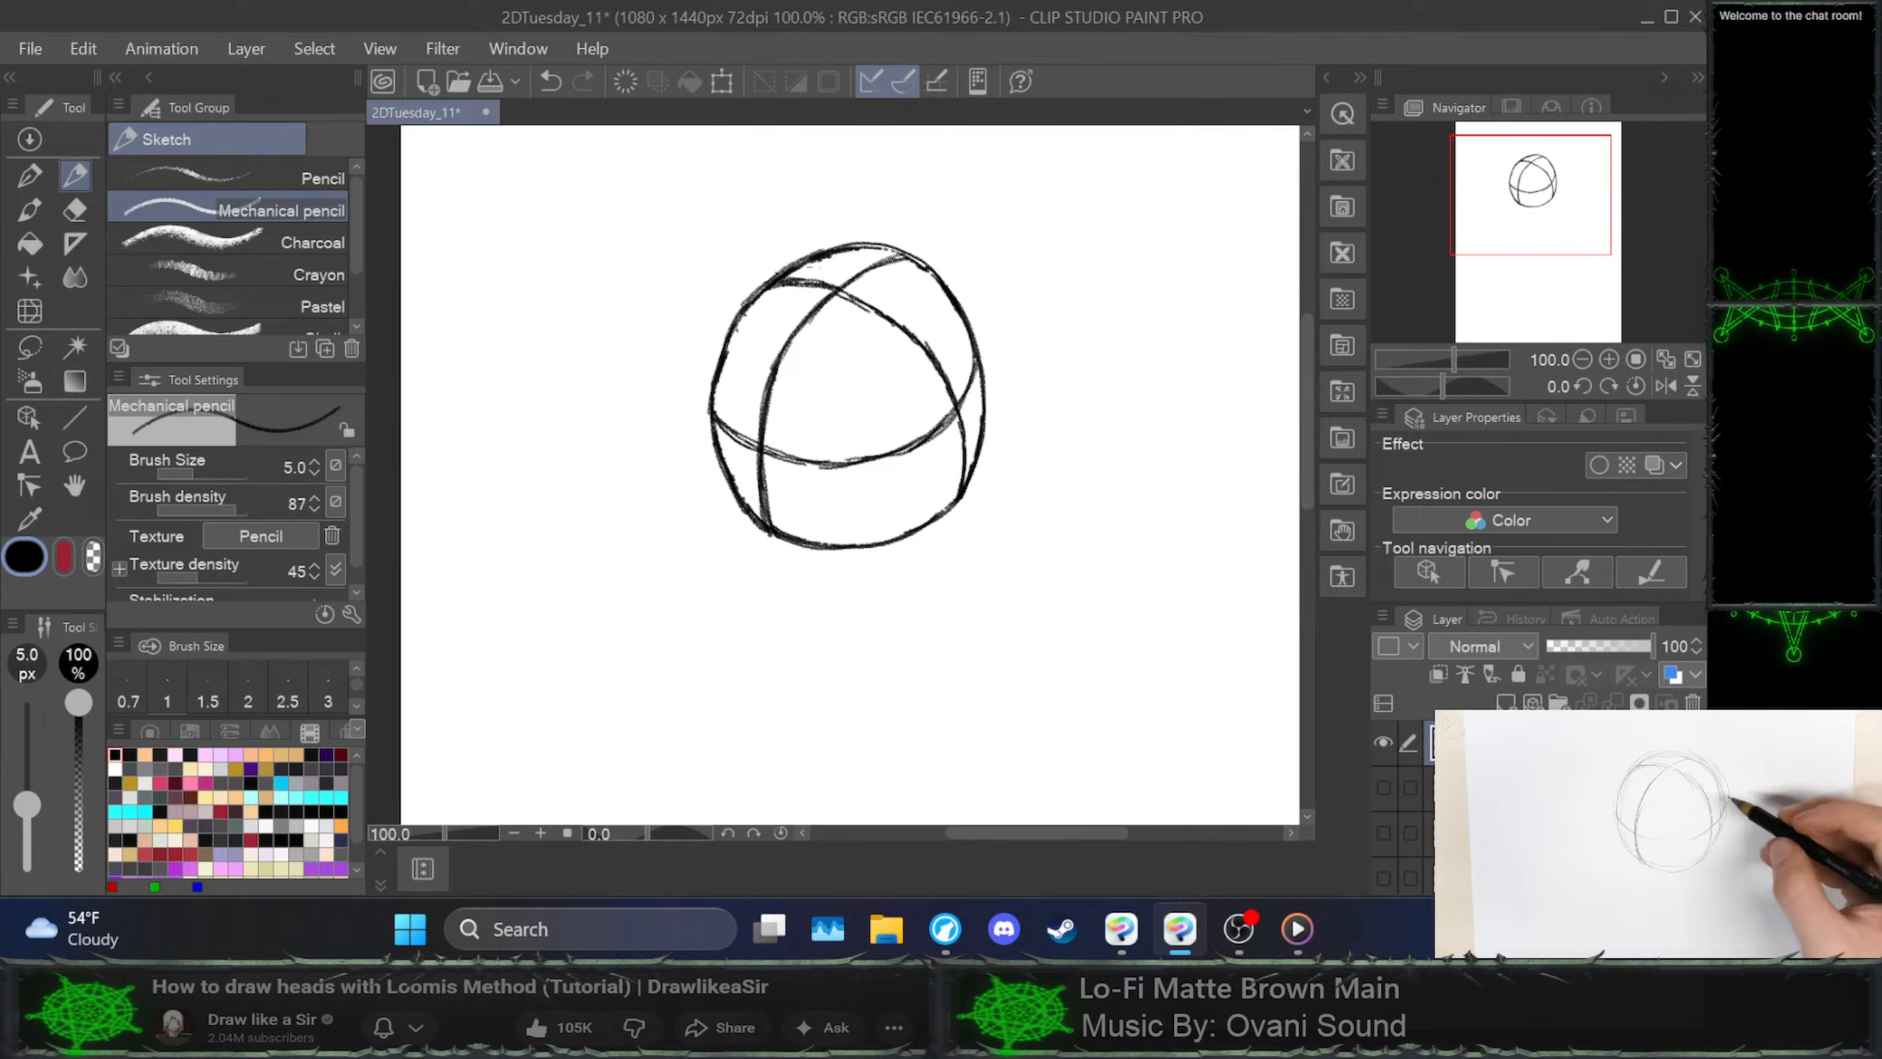
pyautogui.moveTo(893, 261); pyautogui.dragTo(941, 254)
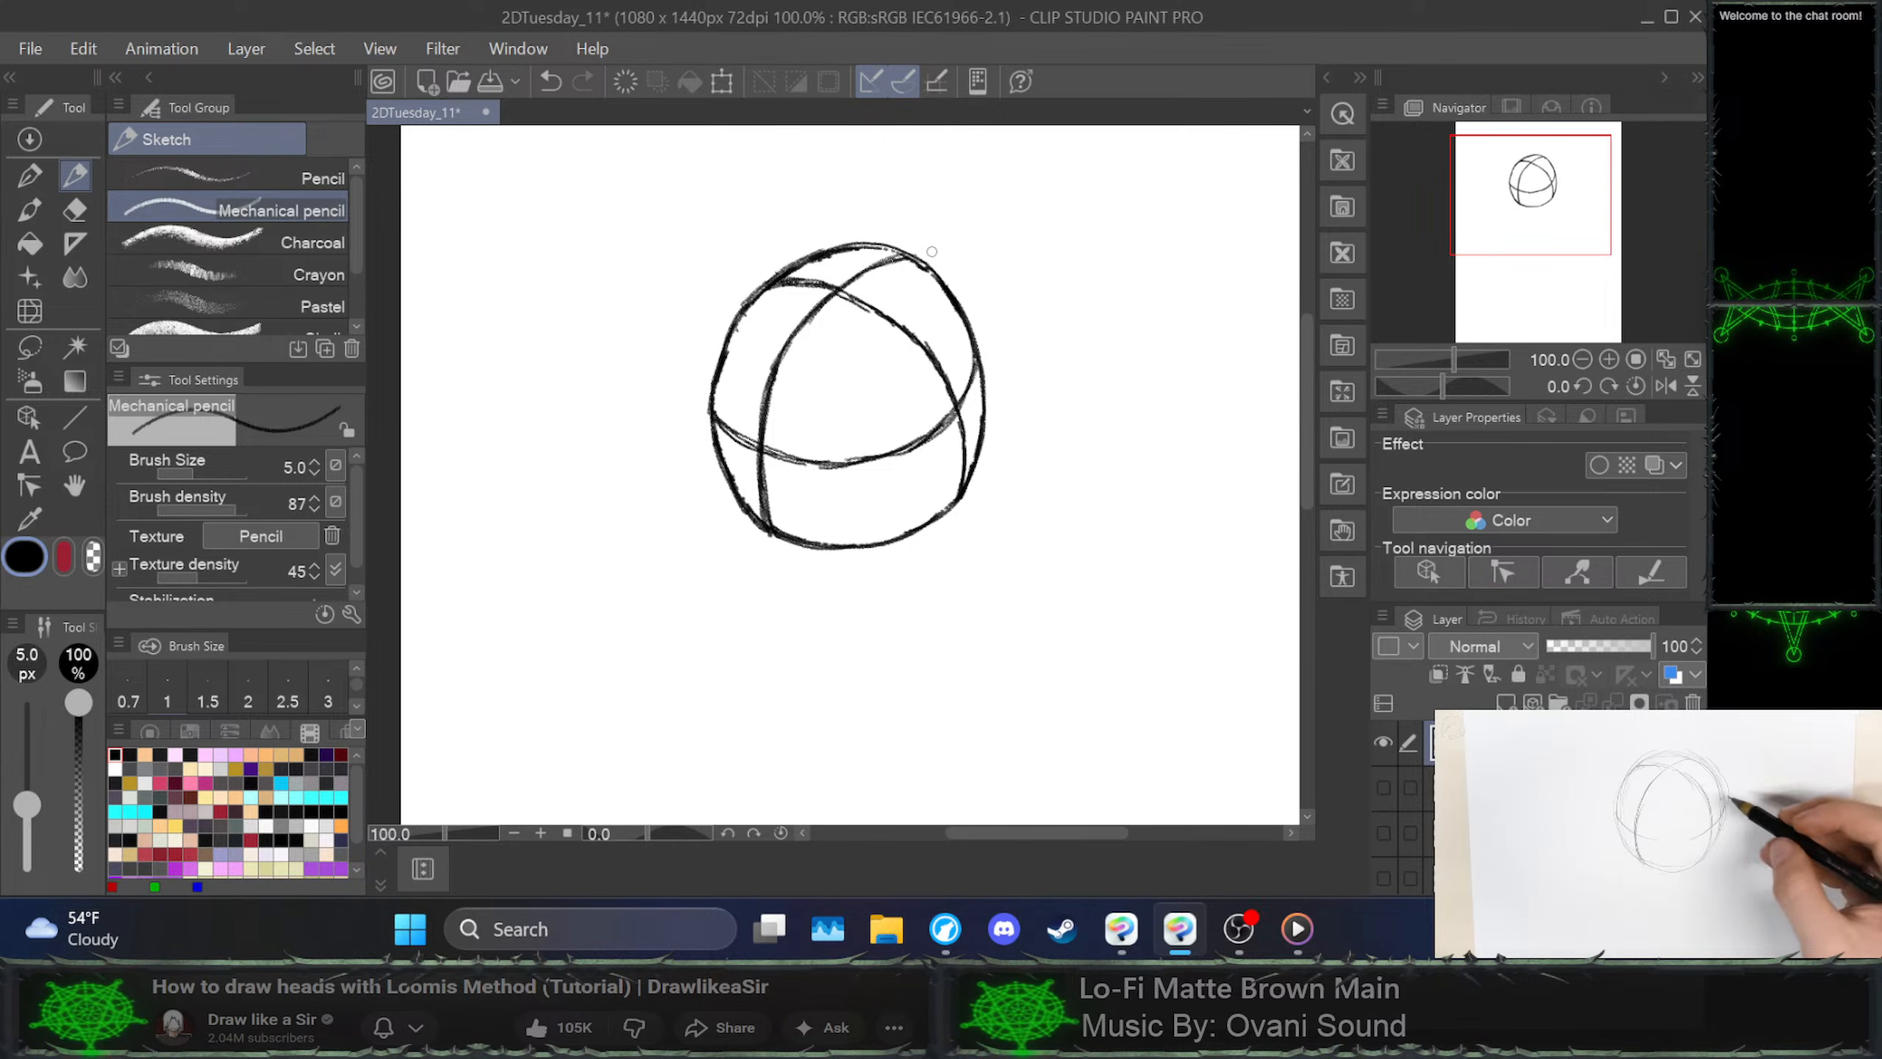
# Replay the reference video's last section and pause it at the red-highlighted side oval
pyautogui.click(1657, 832)
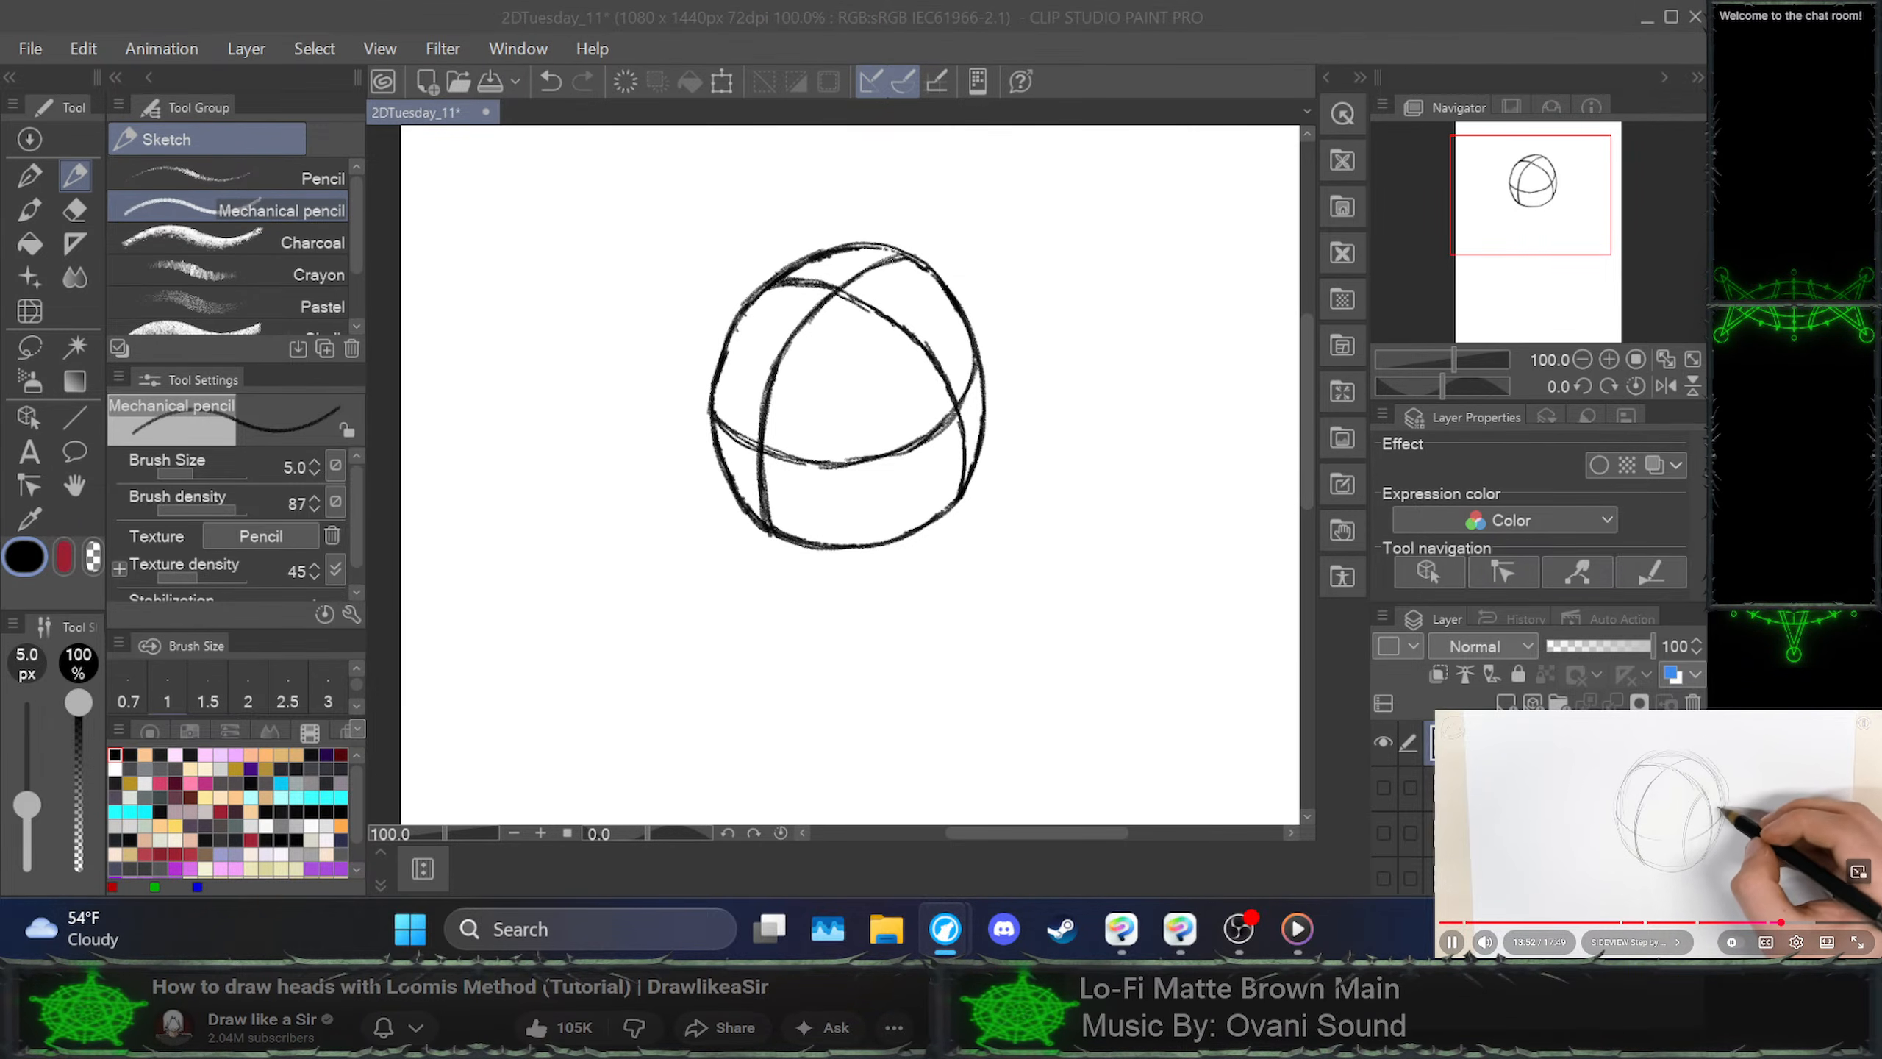
pyautogui.press('Left')
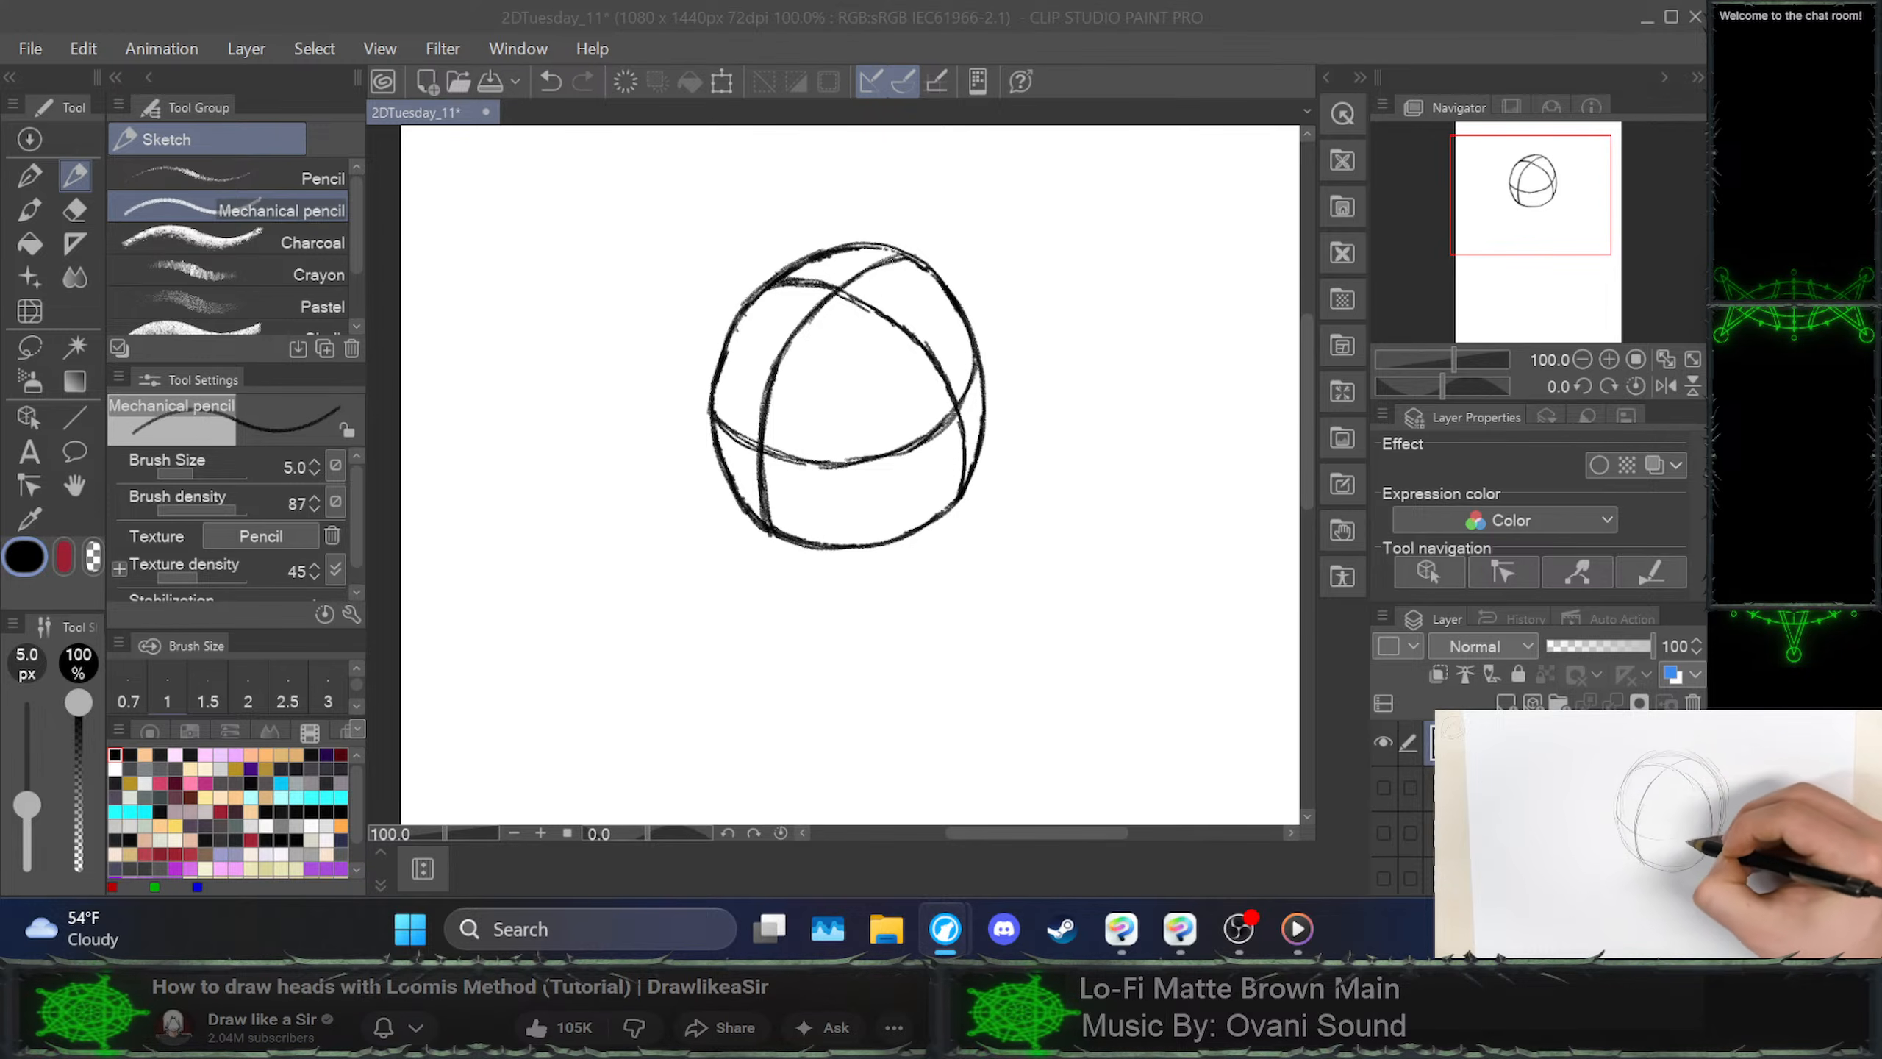
pyautogui.press('space')
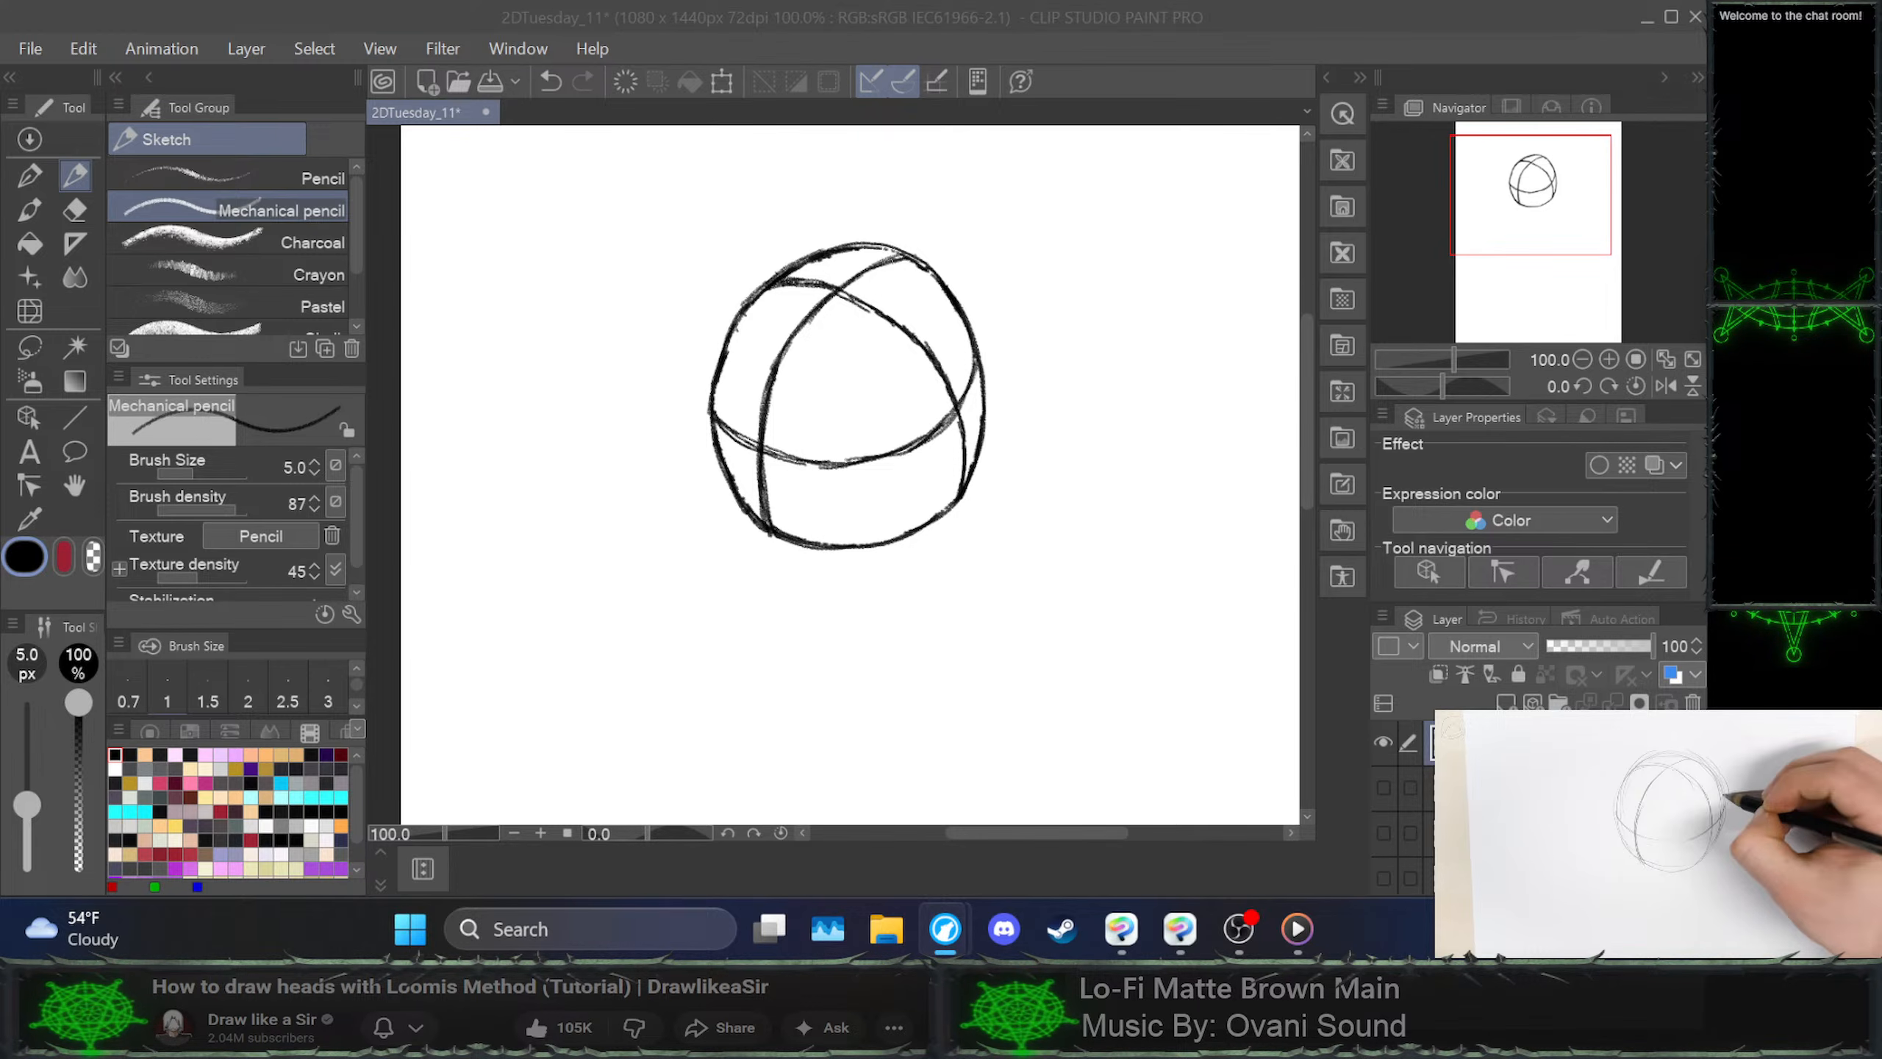
pyautogui.press('space')
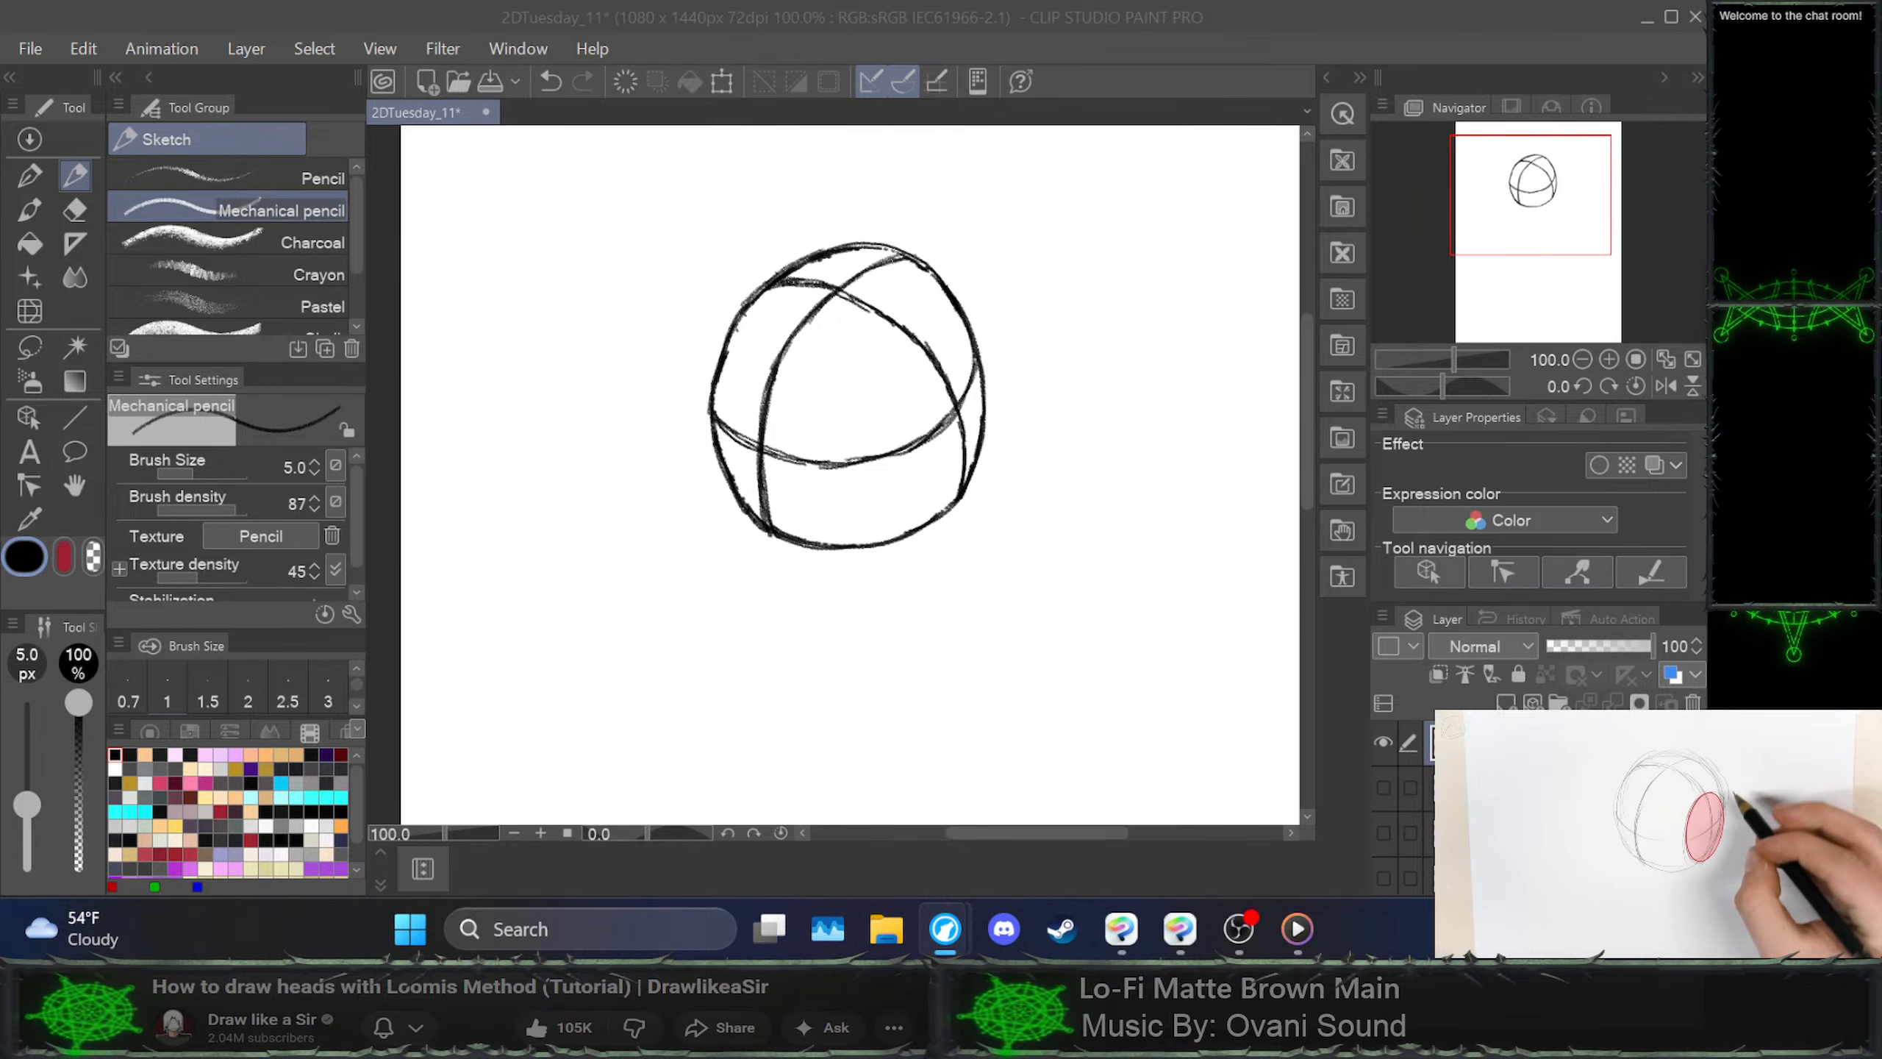
pyautogui.press('space')
# Try to sketch the narrow side oval over the circle's right edge
pyautogui.click(982, 367)
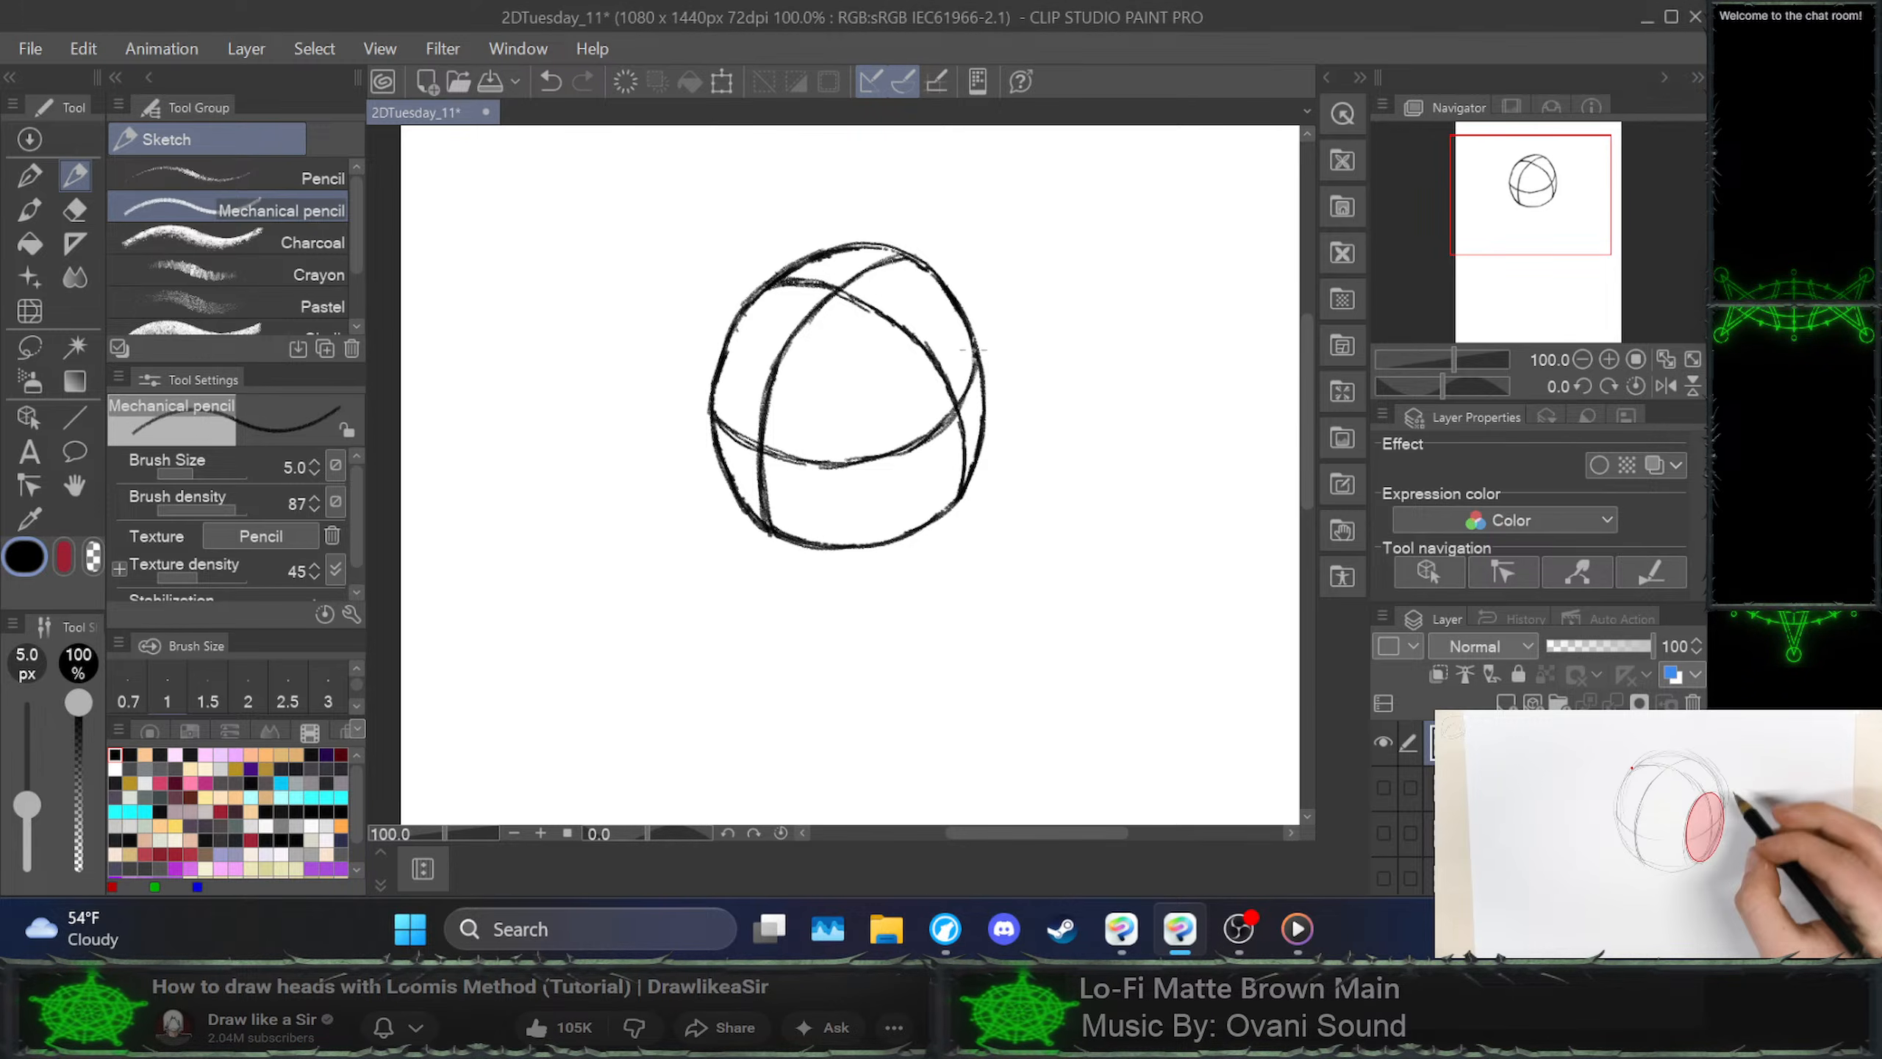
pyautogui.moveTo(970, 349)
pyautogui.mouseDown()
pyautogui.moveTo(925, 359)
pyautogui.moveTo(919, 439)
pyautogui.moveTo(957, 504)
pyautogui.moveTo(992, 412)
pyautogui.moveTo(972, 340)
pyautogui.mouseUp()
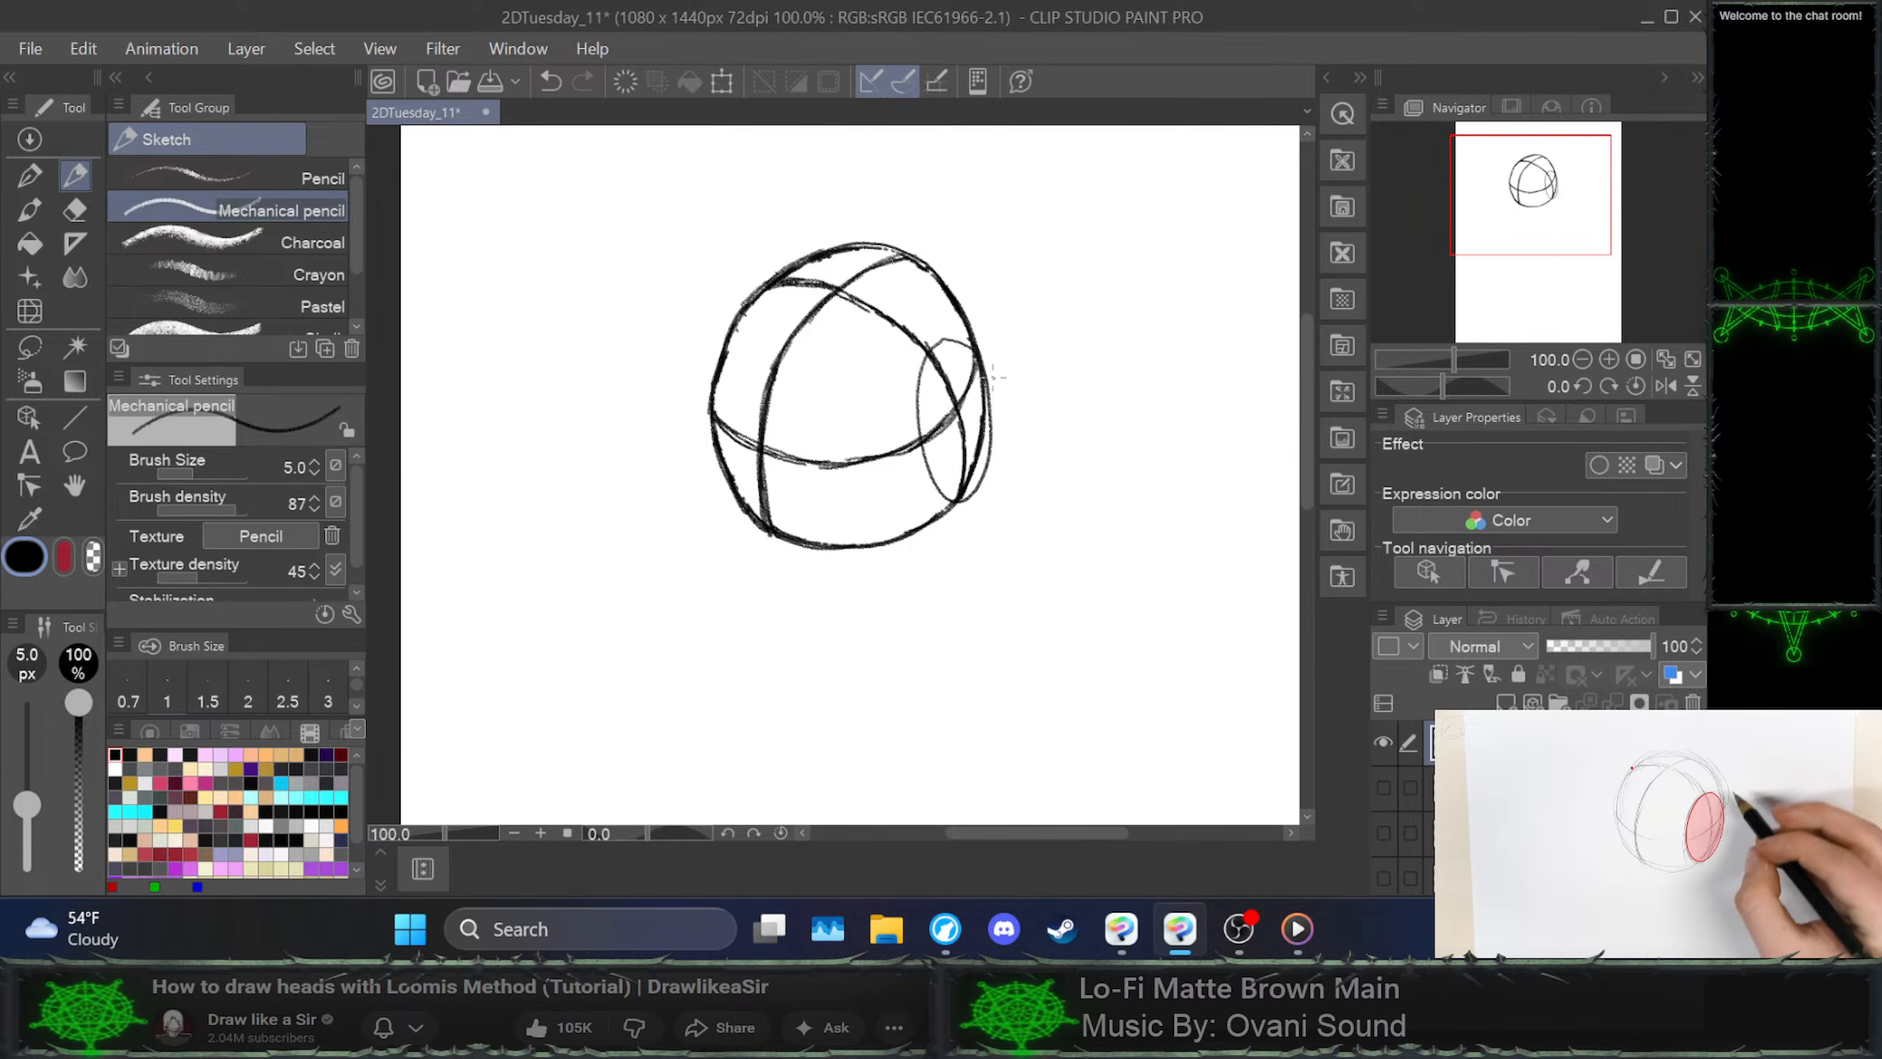
pyautogui.hotkey('ctrl', 'z')
pyautogui.moveTo(975, 346)
pyautogui.mouseDown()
pyautogui.moveTo(930, 356)
pyautogui.moveTo(919, 452)
pyautogui.moveTo(963, 495)
pyautogui.moveTo(985, 447)
pyautogui.moveTo(961, 352)
pyautogui.mouseUp()
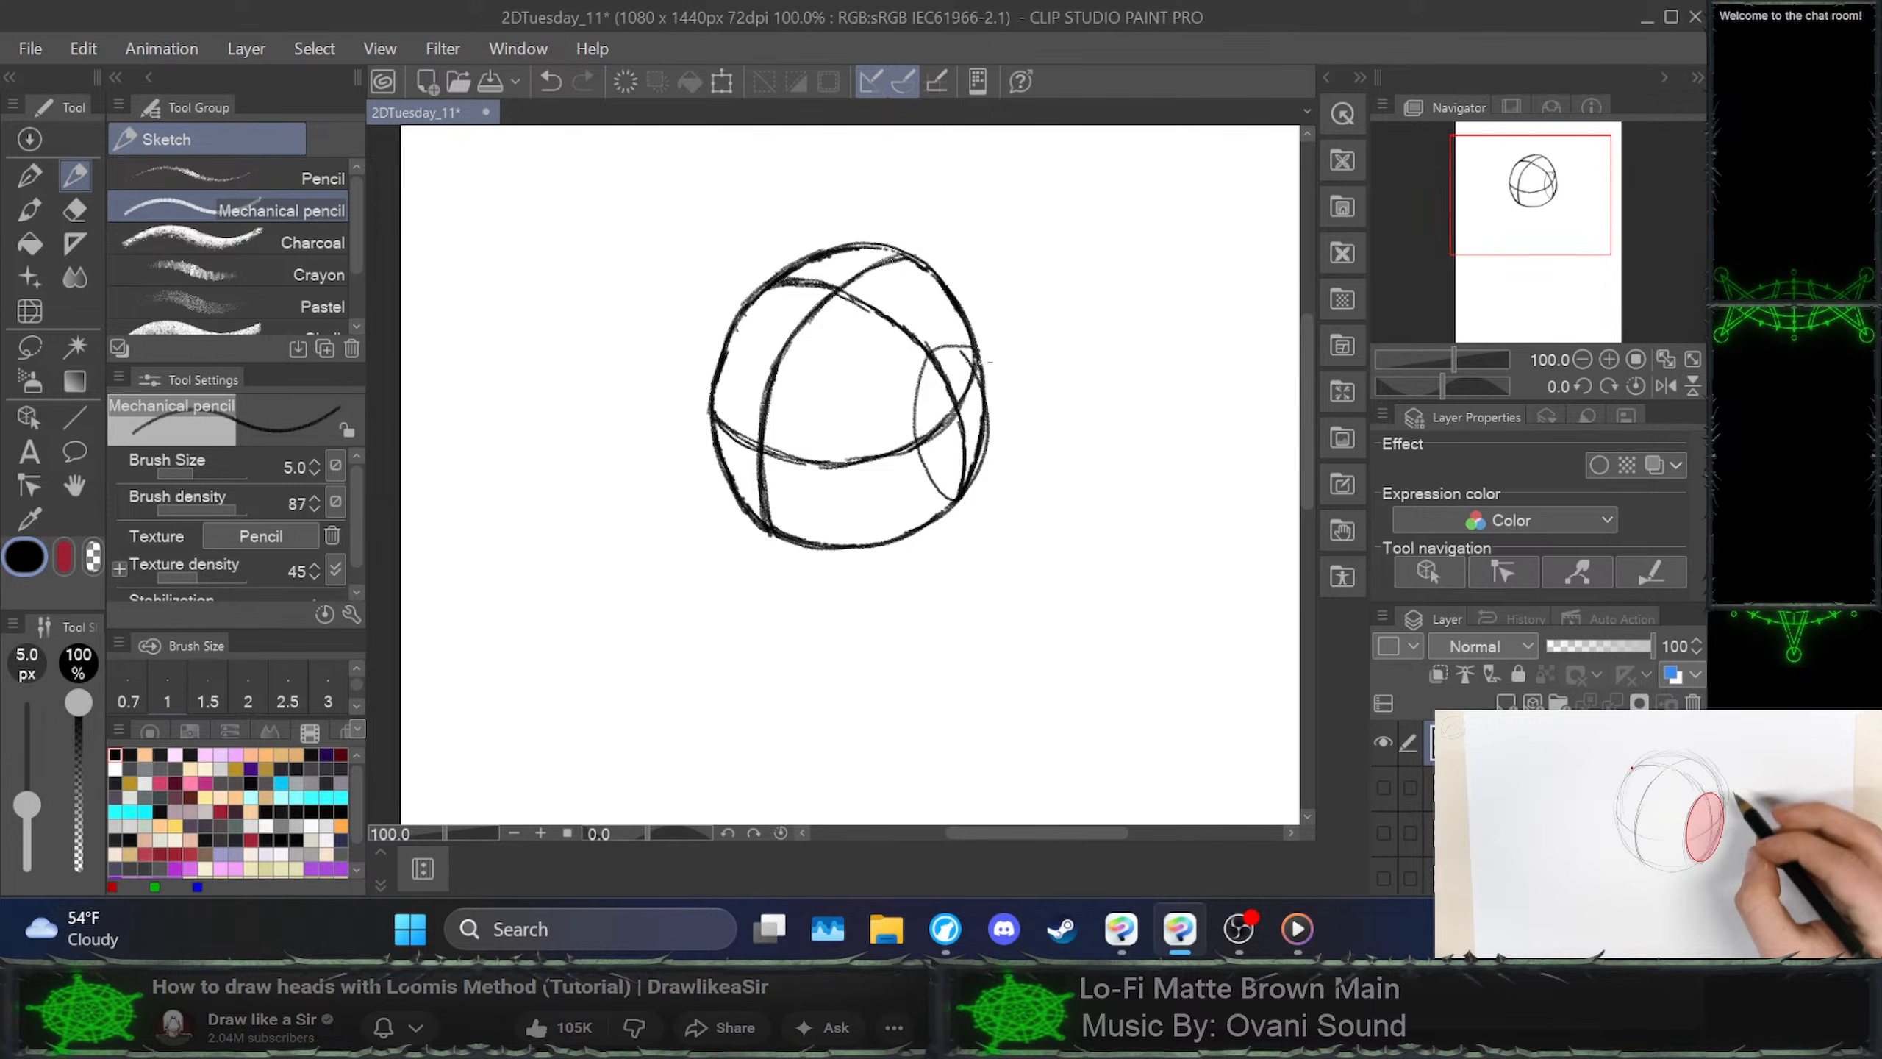
pyautogui.hotkey('ctrl', 'z')
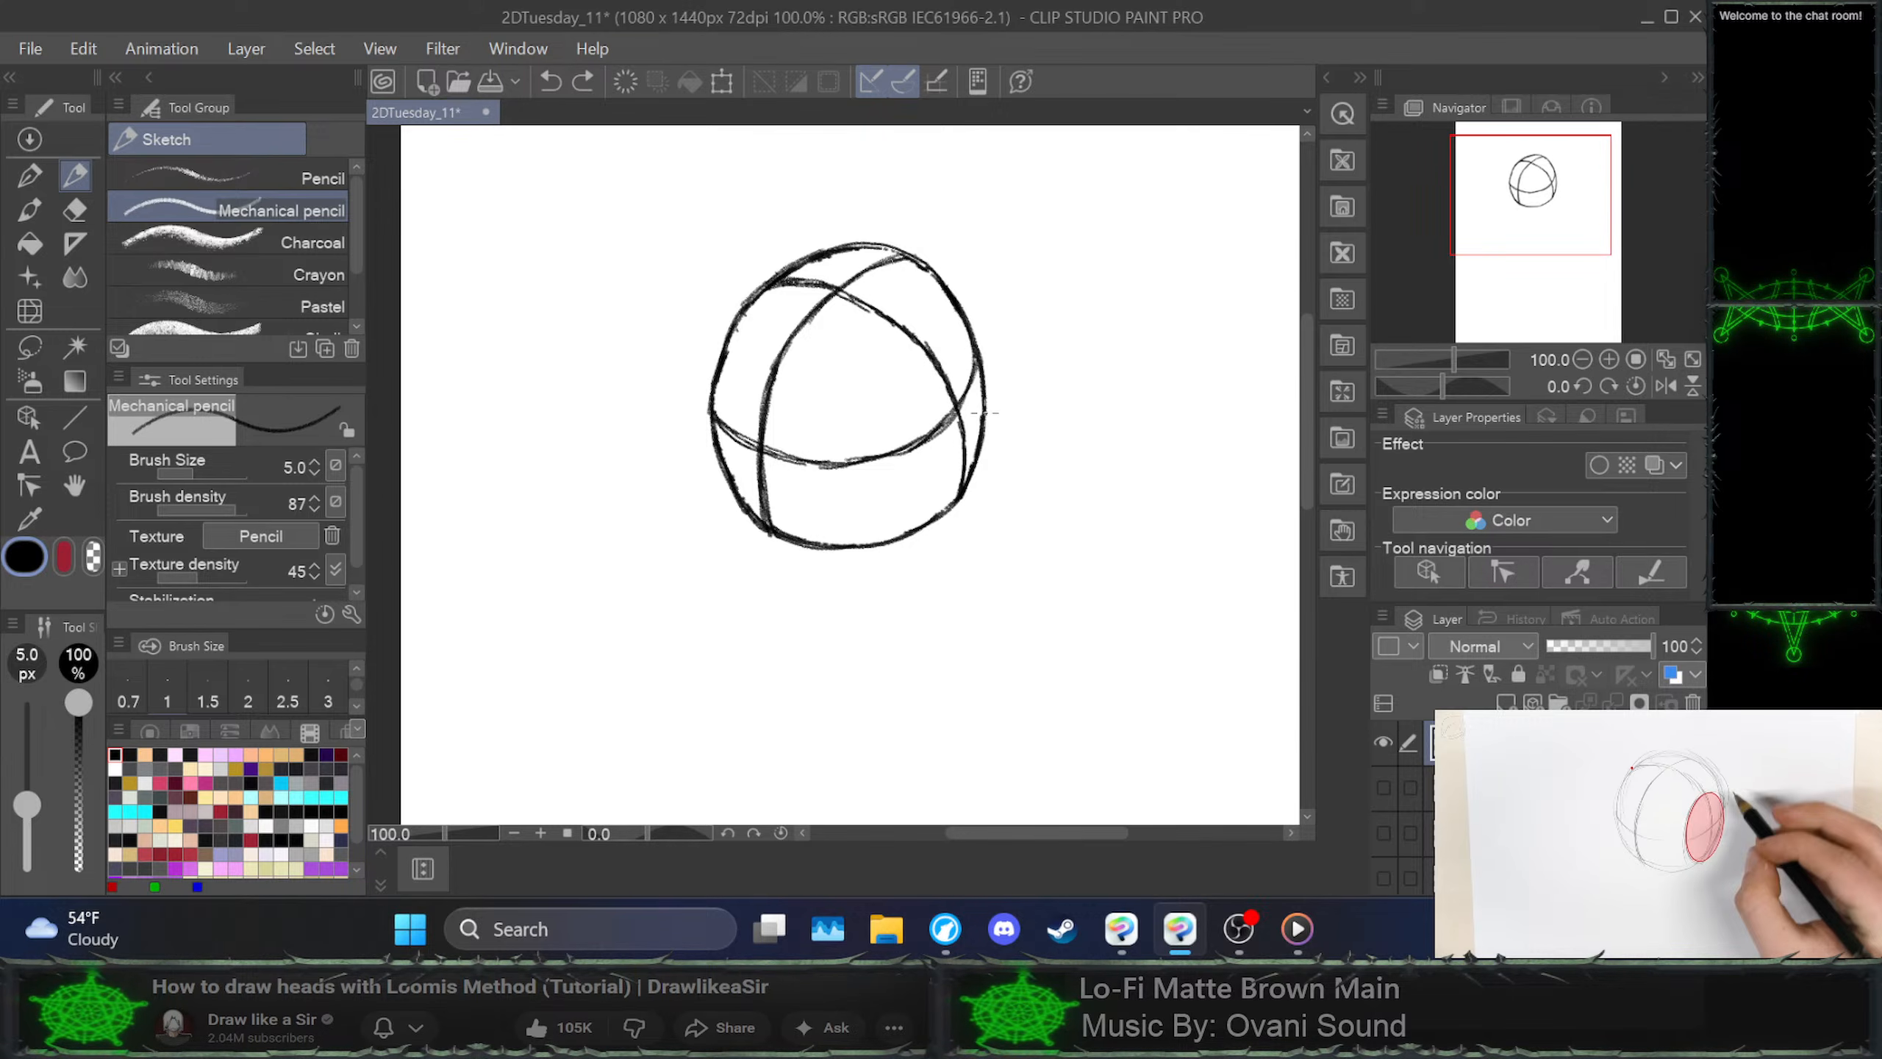
# Sketch a wider side oval against the circle's right edge, reaching down to the right contour's lower end, and darken its outline
pyautogui.moveTo(963, 491)
pyautogui.mouseDown()
pyautogui.moveTo(908, 395)
pyautogui.moveTo(944, 341)
pyautogui.moveTo(978, 337)
pyautogui.moveTo(936, 342)
pyautogui.moveTo(908, 393)
pyautogui.moveTo(906, 471)
pyautogui.moveTo(962, 495)
pyautogui.moveTo(990, 445)
pyautogui.mouseUp()
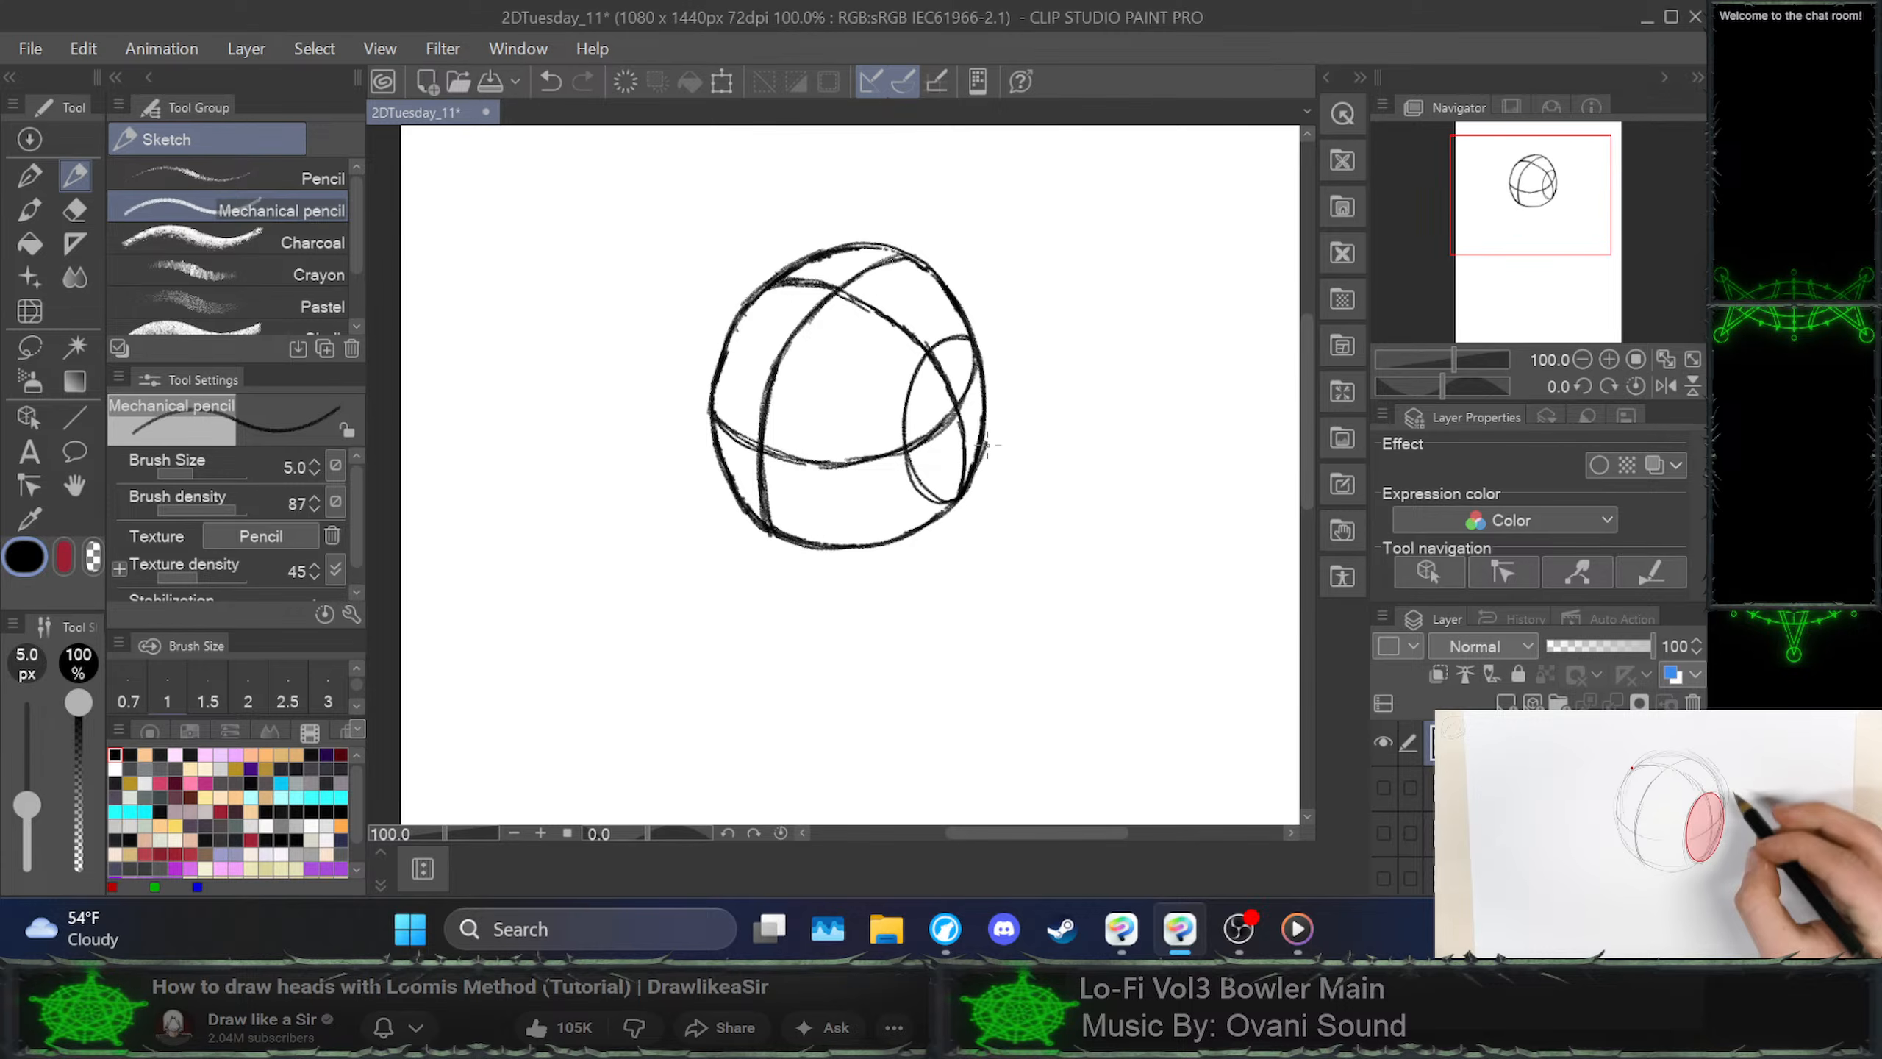
pyautogui.hotkey('ctrl', 'z')
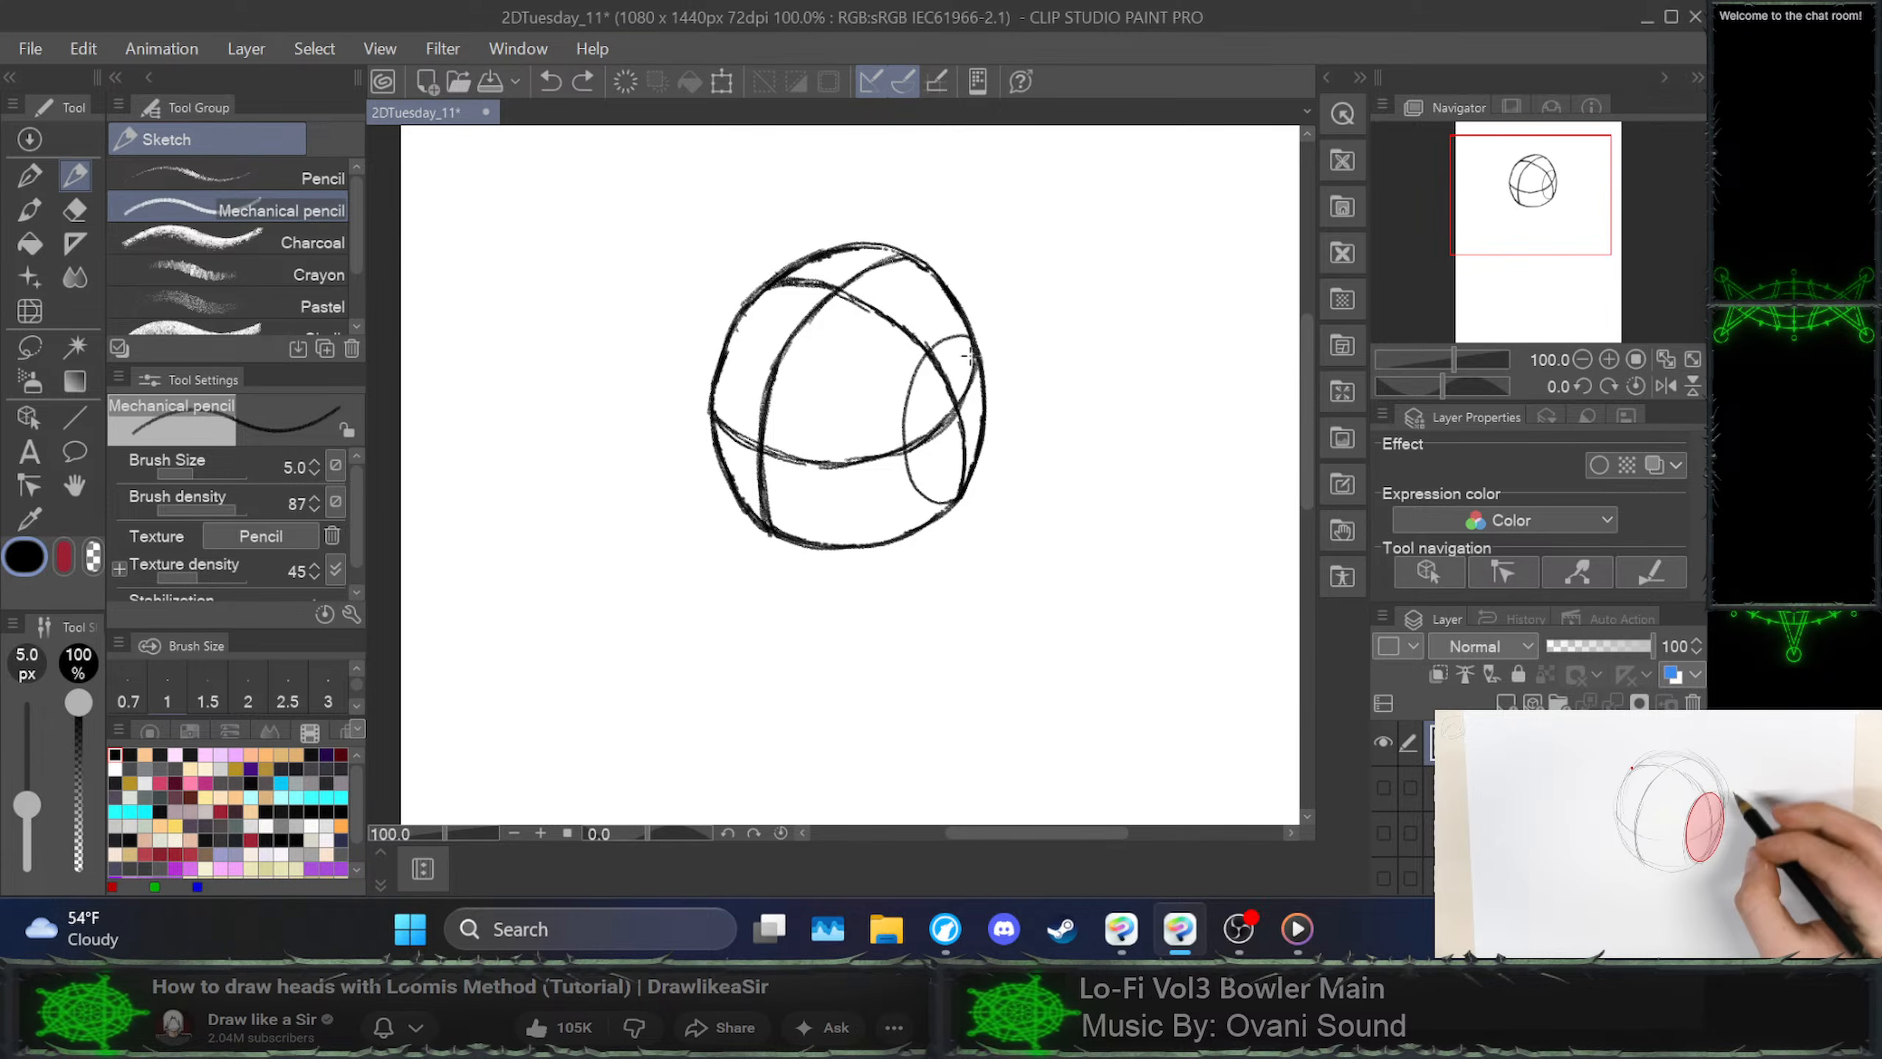
pyautogui.hotkey('ctrl', 'y')
pyautogui.moveTo(958, 492)
pyautogui.mouseDown()
pyautogui.moveTo(979, 448)
pyautogui.moveTo(978, 336)
pyautogui.moveTo(990, 458)
pyautogui.moveTo(967, 488)
pyautogui.mouseUp()
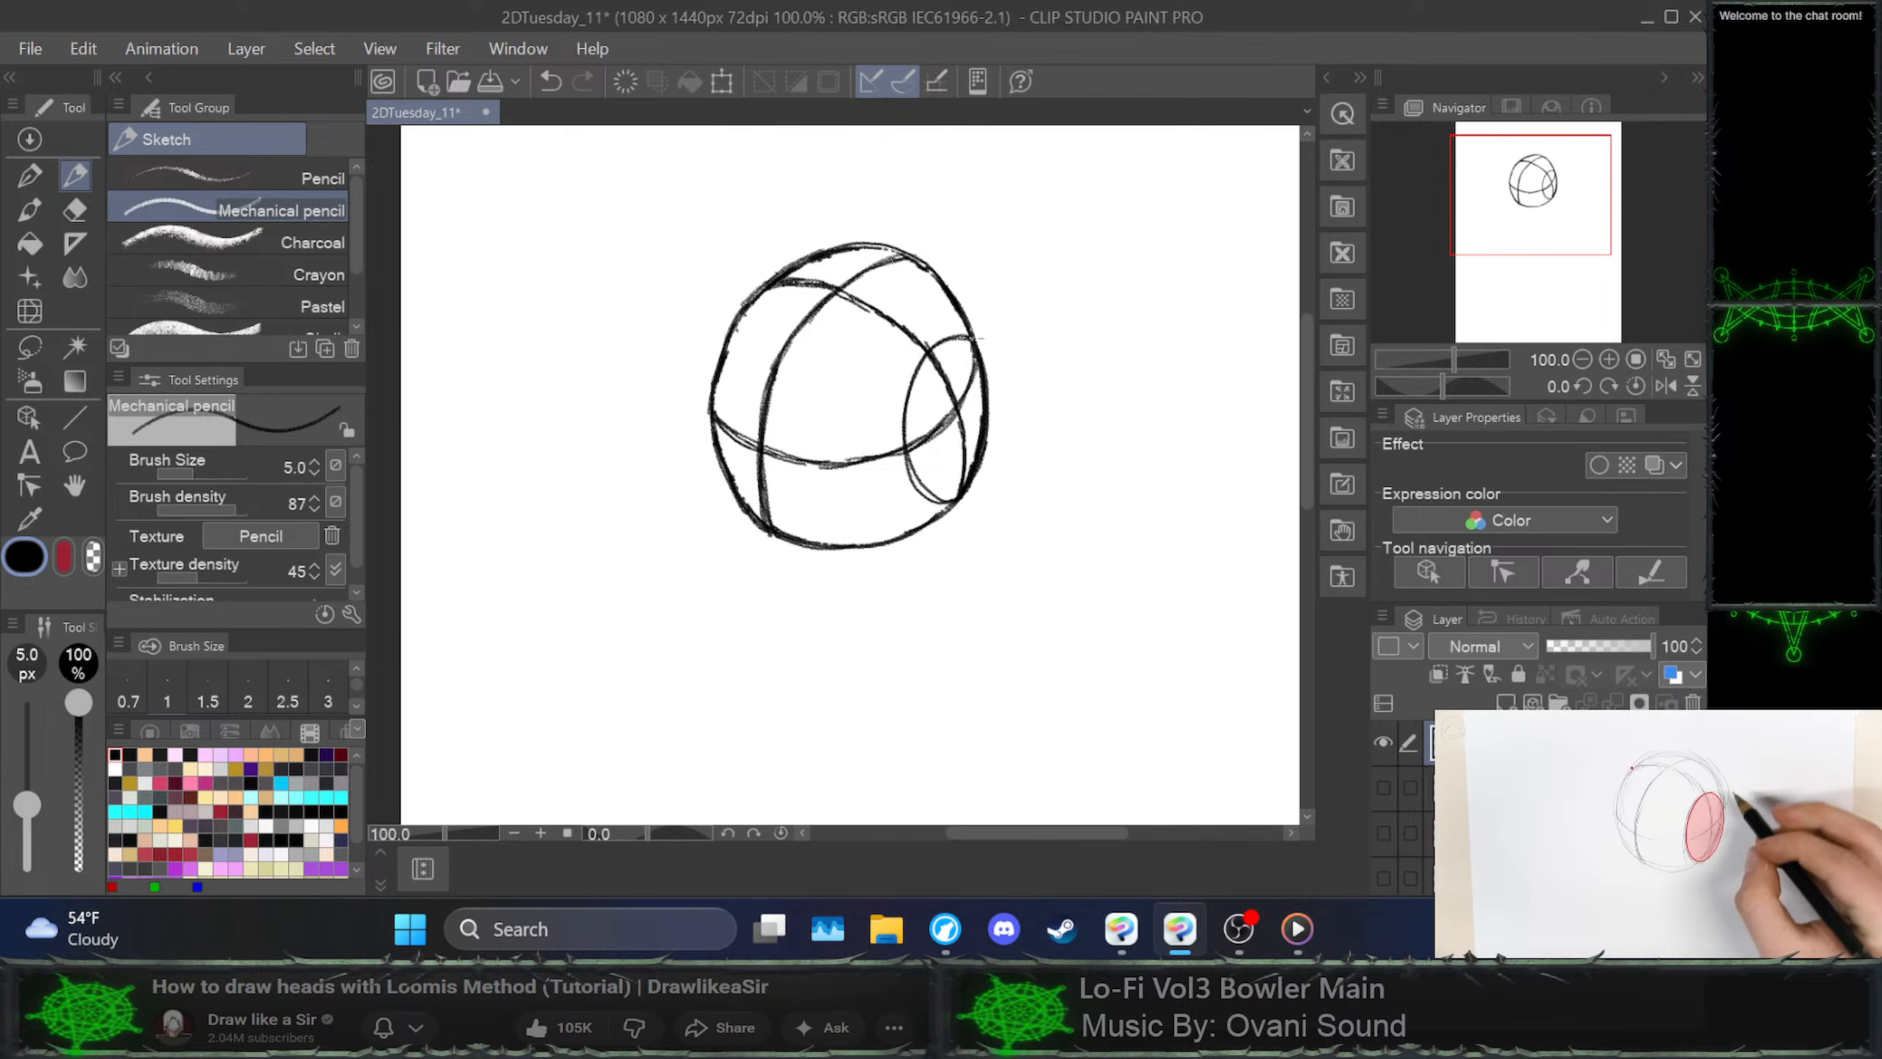
pyautogui.moveTo(971, 340)
pyautogui.mouseDown()
pyautogui.moveTo(932, 349)
pyautogui.moveTo(904, 418)
pyautogui.moveTo(916, 369)
pyautogui.moveTo(903, 446)
pyautogui.mouseUp()
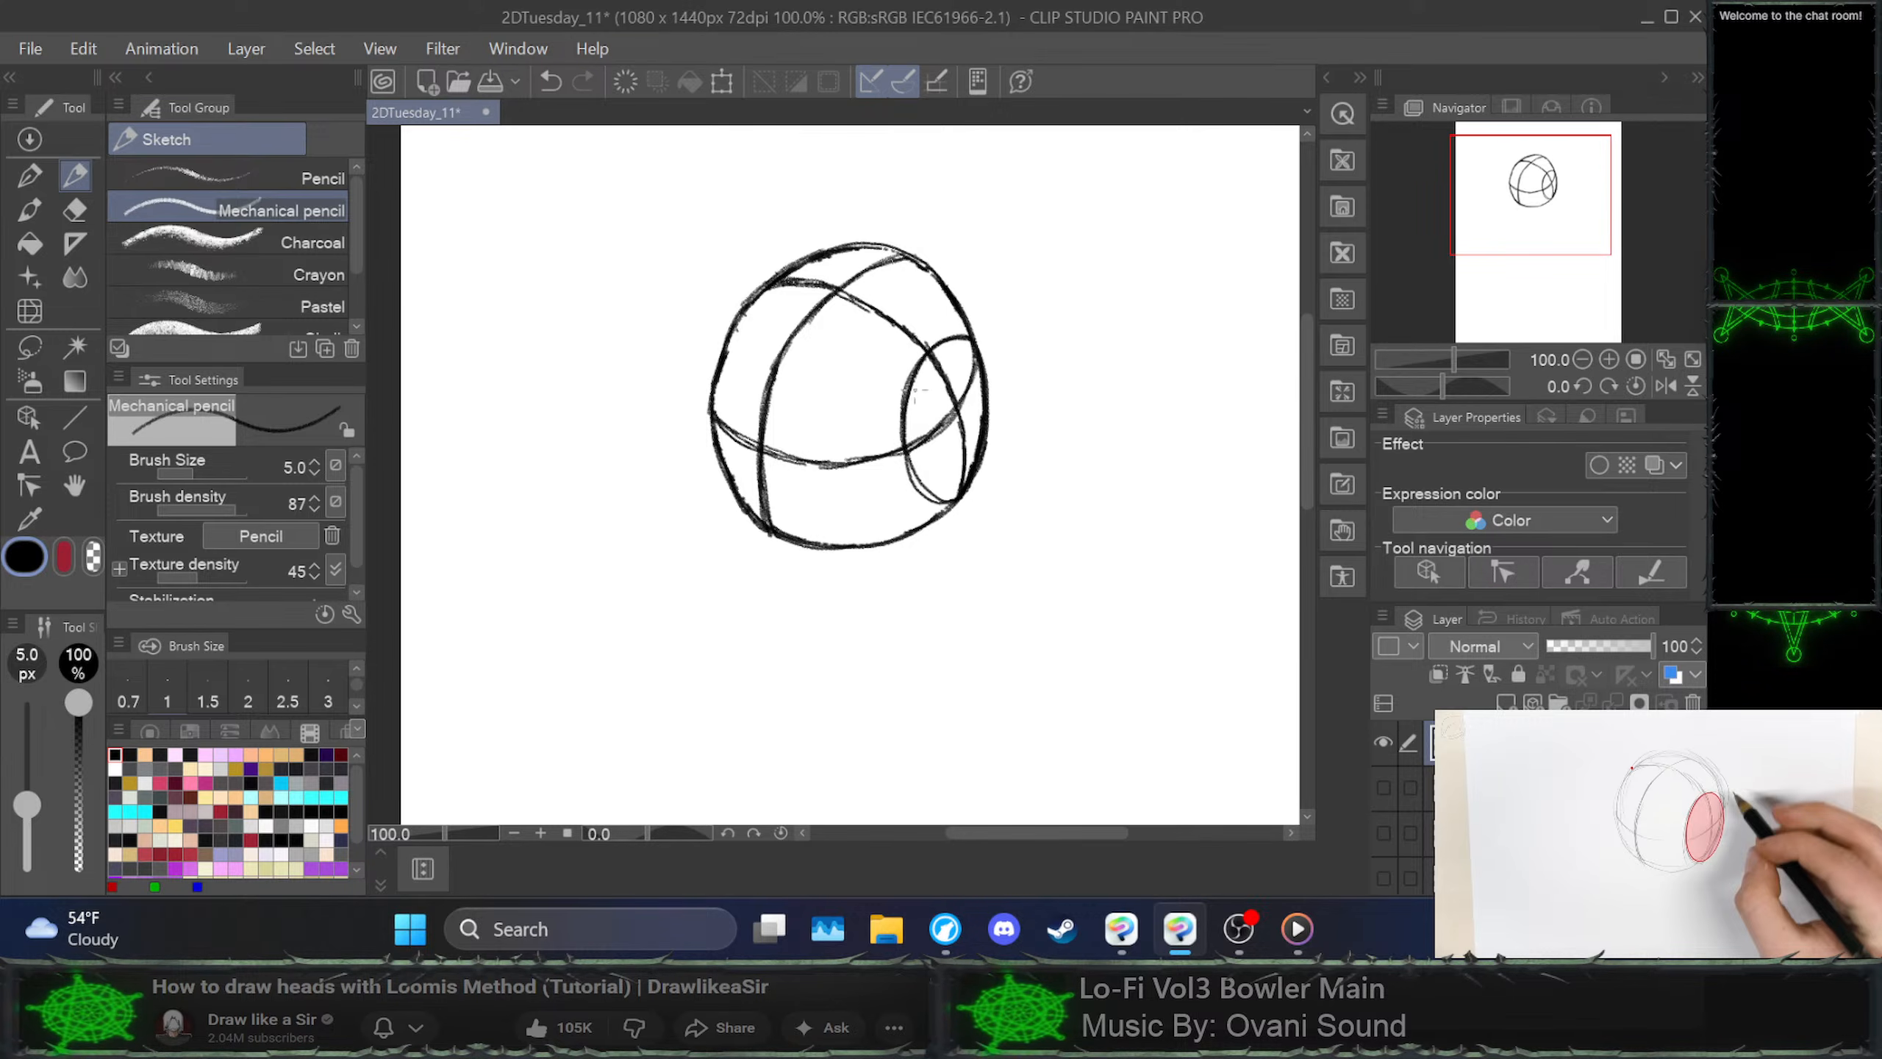
pyautogui.moveTo(921, 361)
pyautogui.mouseDown()
pyautogui.moveTo(929, 483)
pyautogui.moveTo(905, 425)
pyautogui.moveTo(909, 468)
pyautogui.moveTo(960, 494)
pyautogui.moveTo(927, 475)
pyautogui.moveTo(959, 491)
pyautogui.moveTo(984, 458)
pyautogui.moveTo(979, 363)
pyautogui.mouseUp()
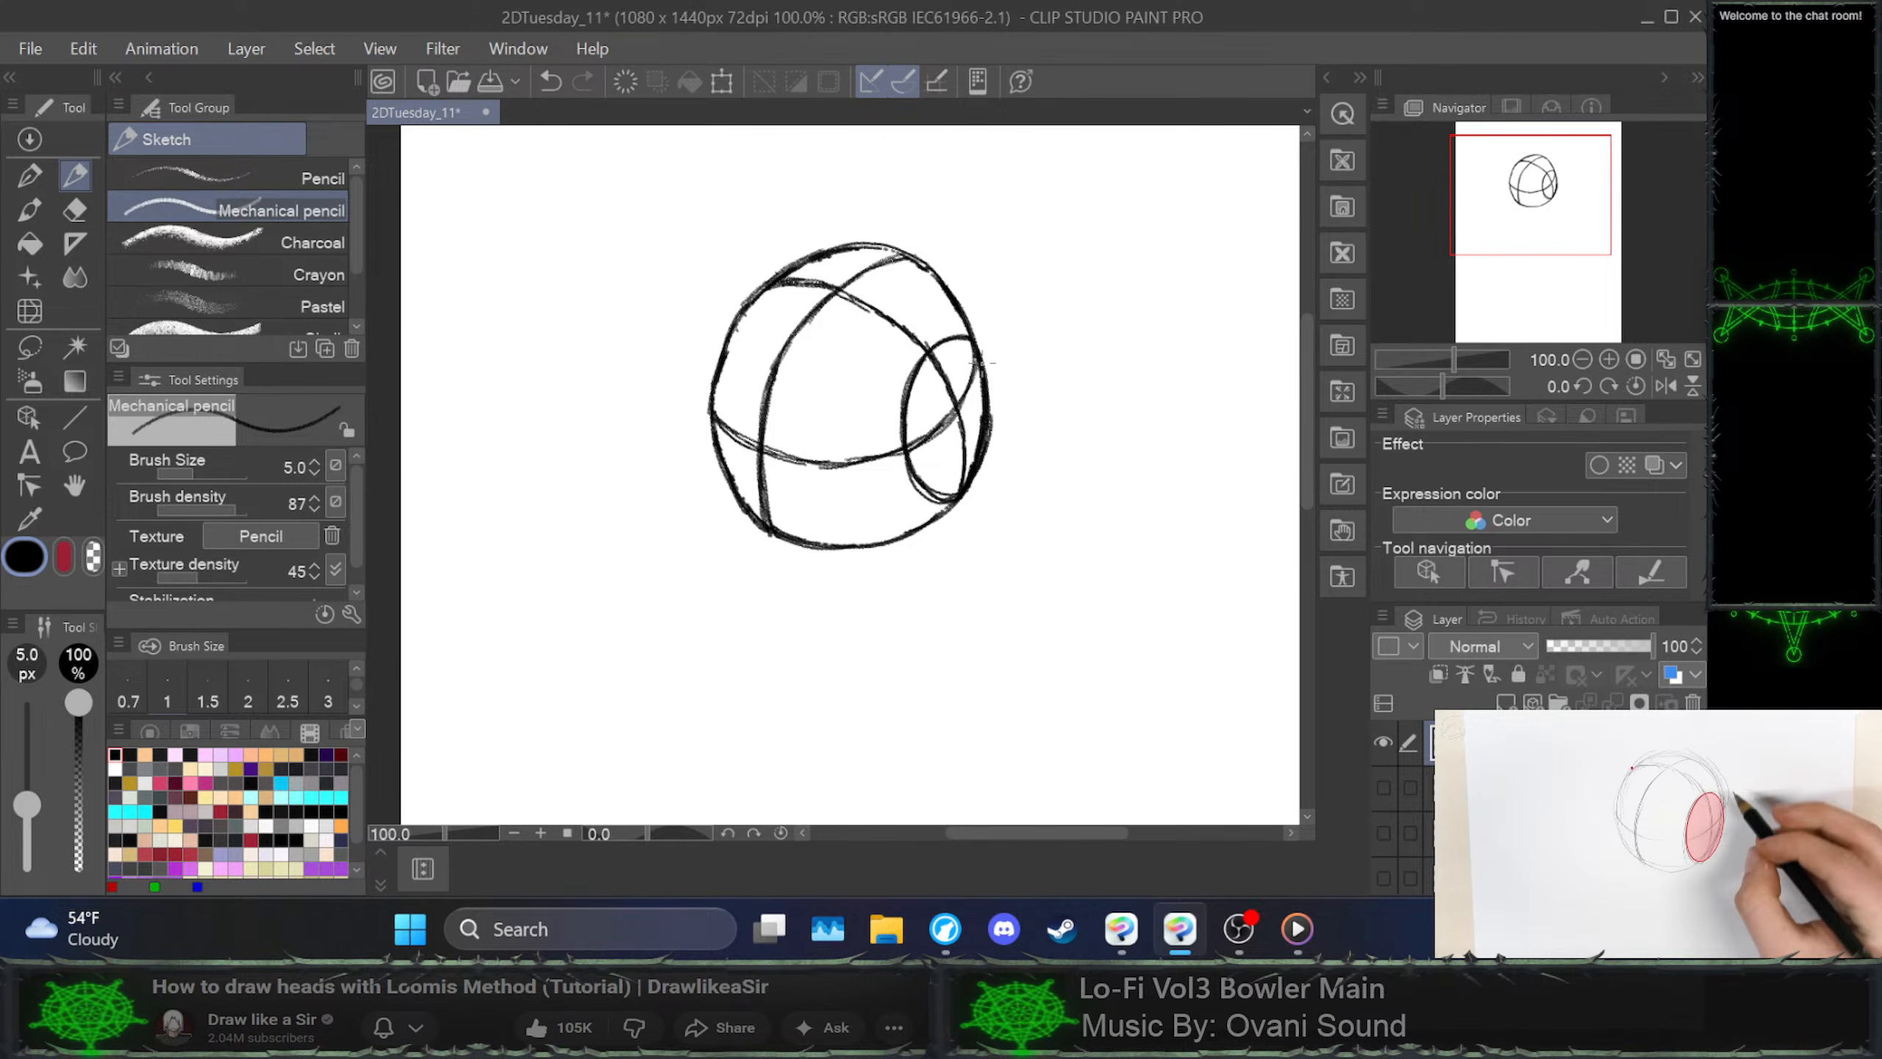
# Undo the excess strokes along the side oval's right edge and clean up the circle's outline there
pyautogui.hotkey('ctrl', 'z')
pyautogui.hotkey('ctrl', 'z')
pyautogui.hotkey('ctrl', 'z')
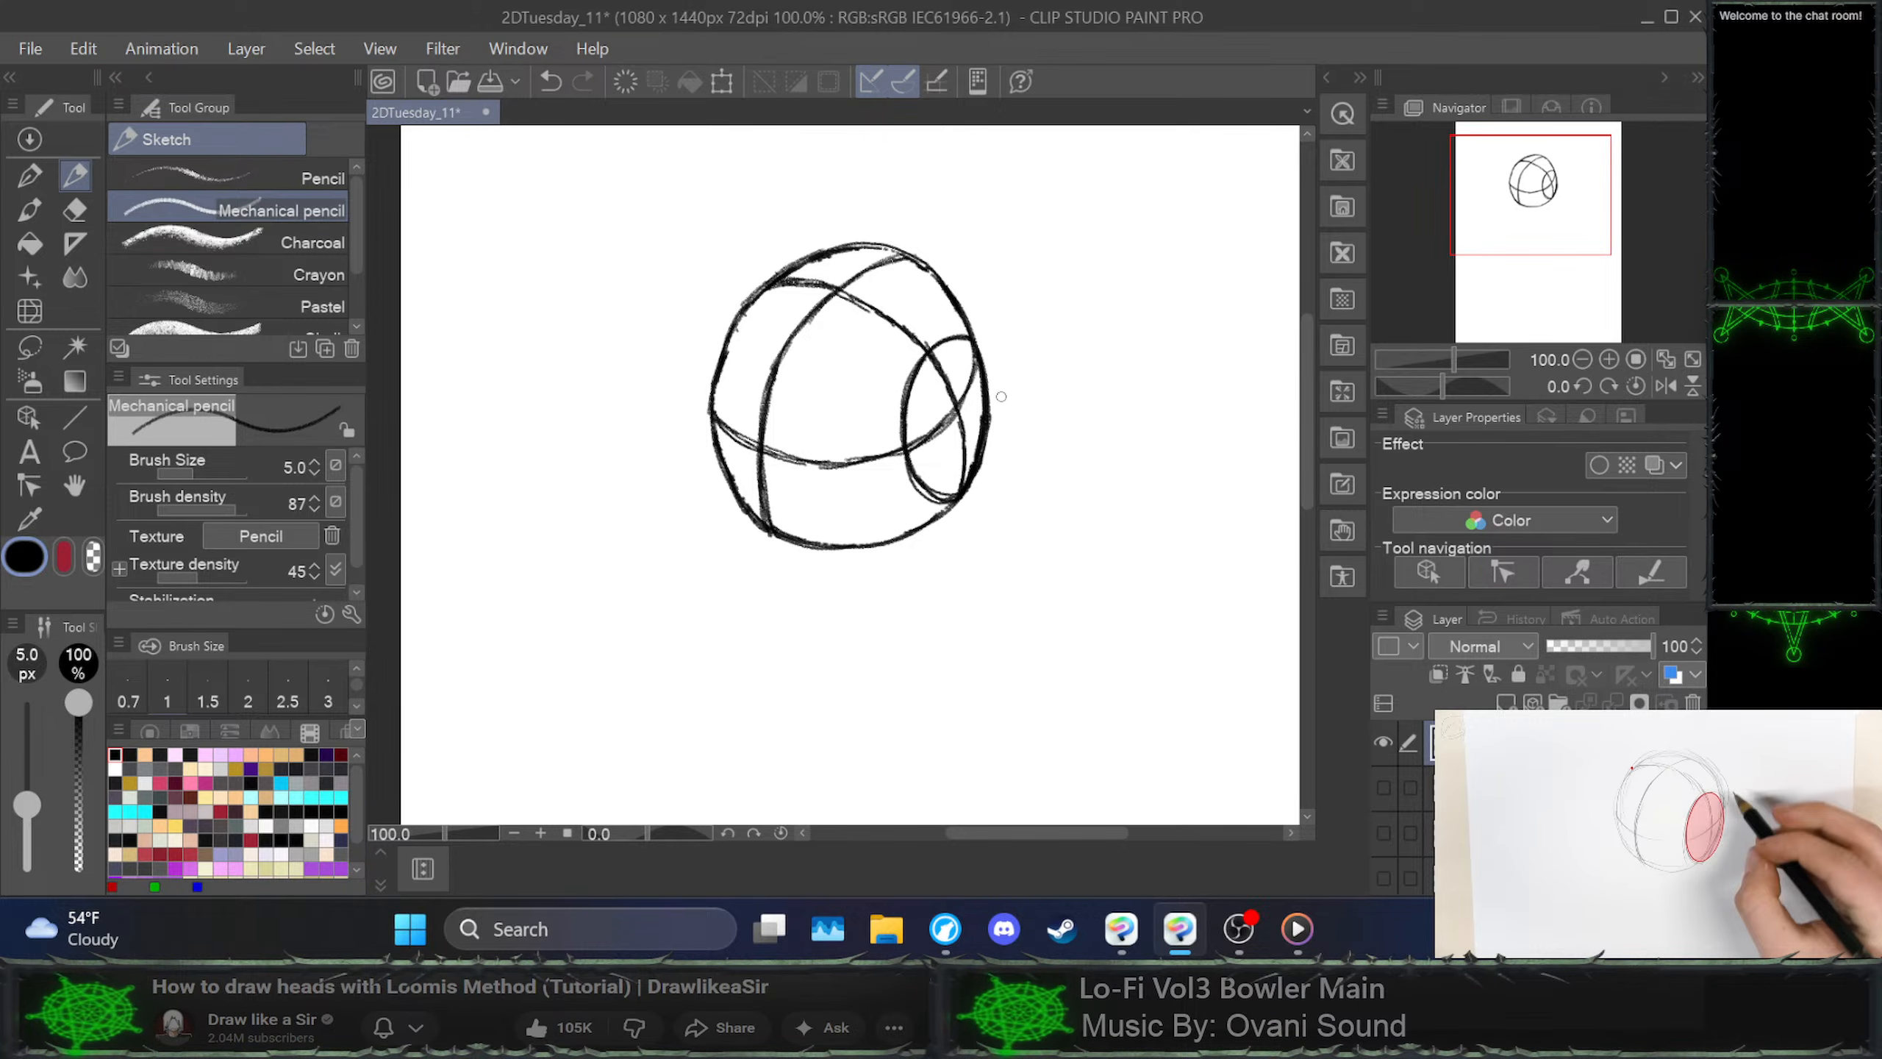
pyautogui.moveTo(986, 447); pyautogui.dragTo(991, 401)
pyautogui.hotkey('ctrl', 'z')
pyautogui.hotkey('ctrl', 'z')
pyautogui.hotkey('ctrl', 'z')
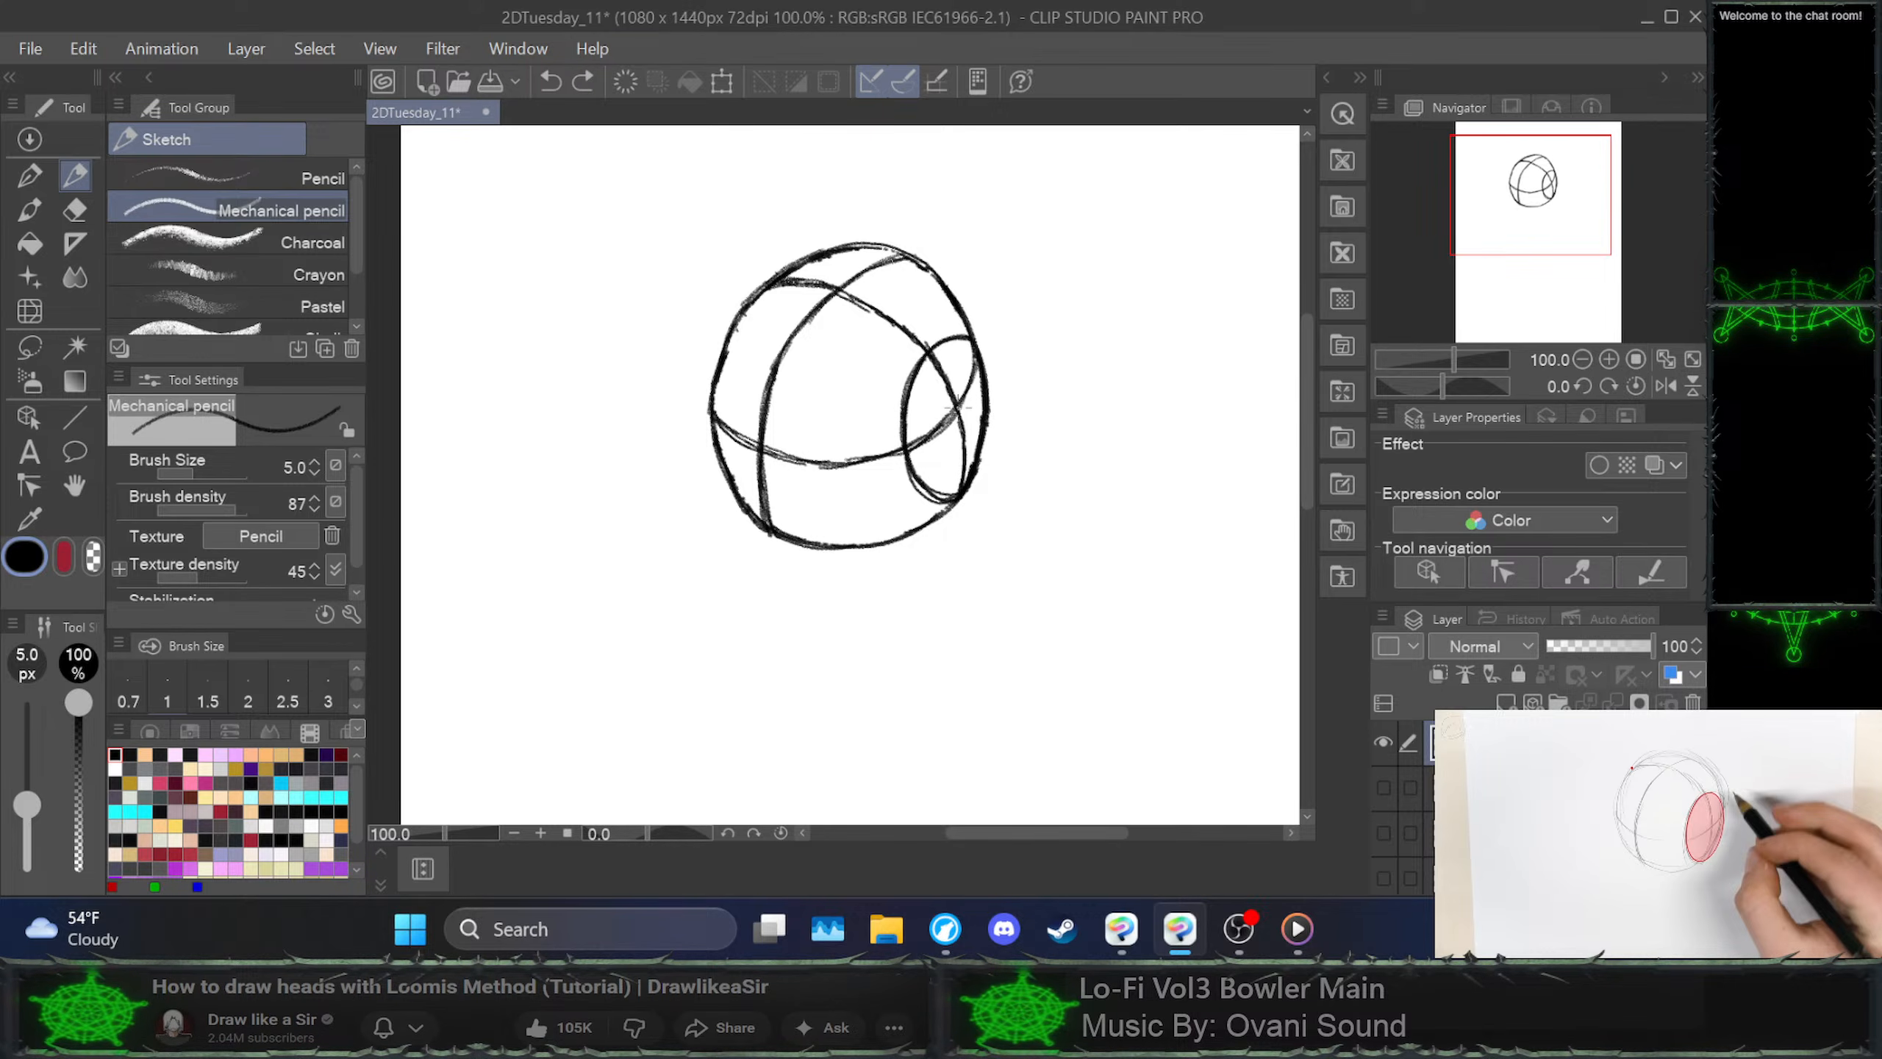
# Try to add a short mark inside the side oval, from the contour crossing toward the circle's right edge
pyautogui.click(958, 408)
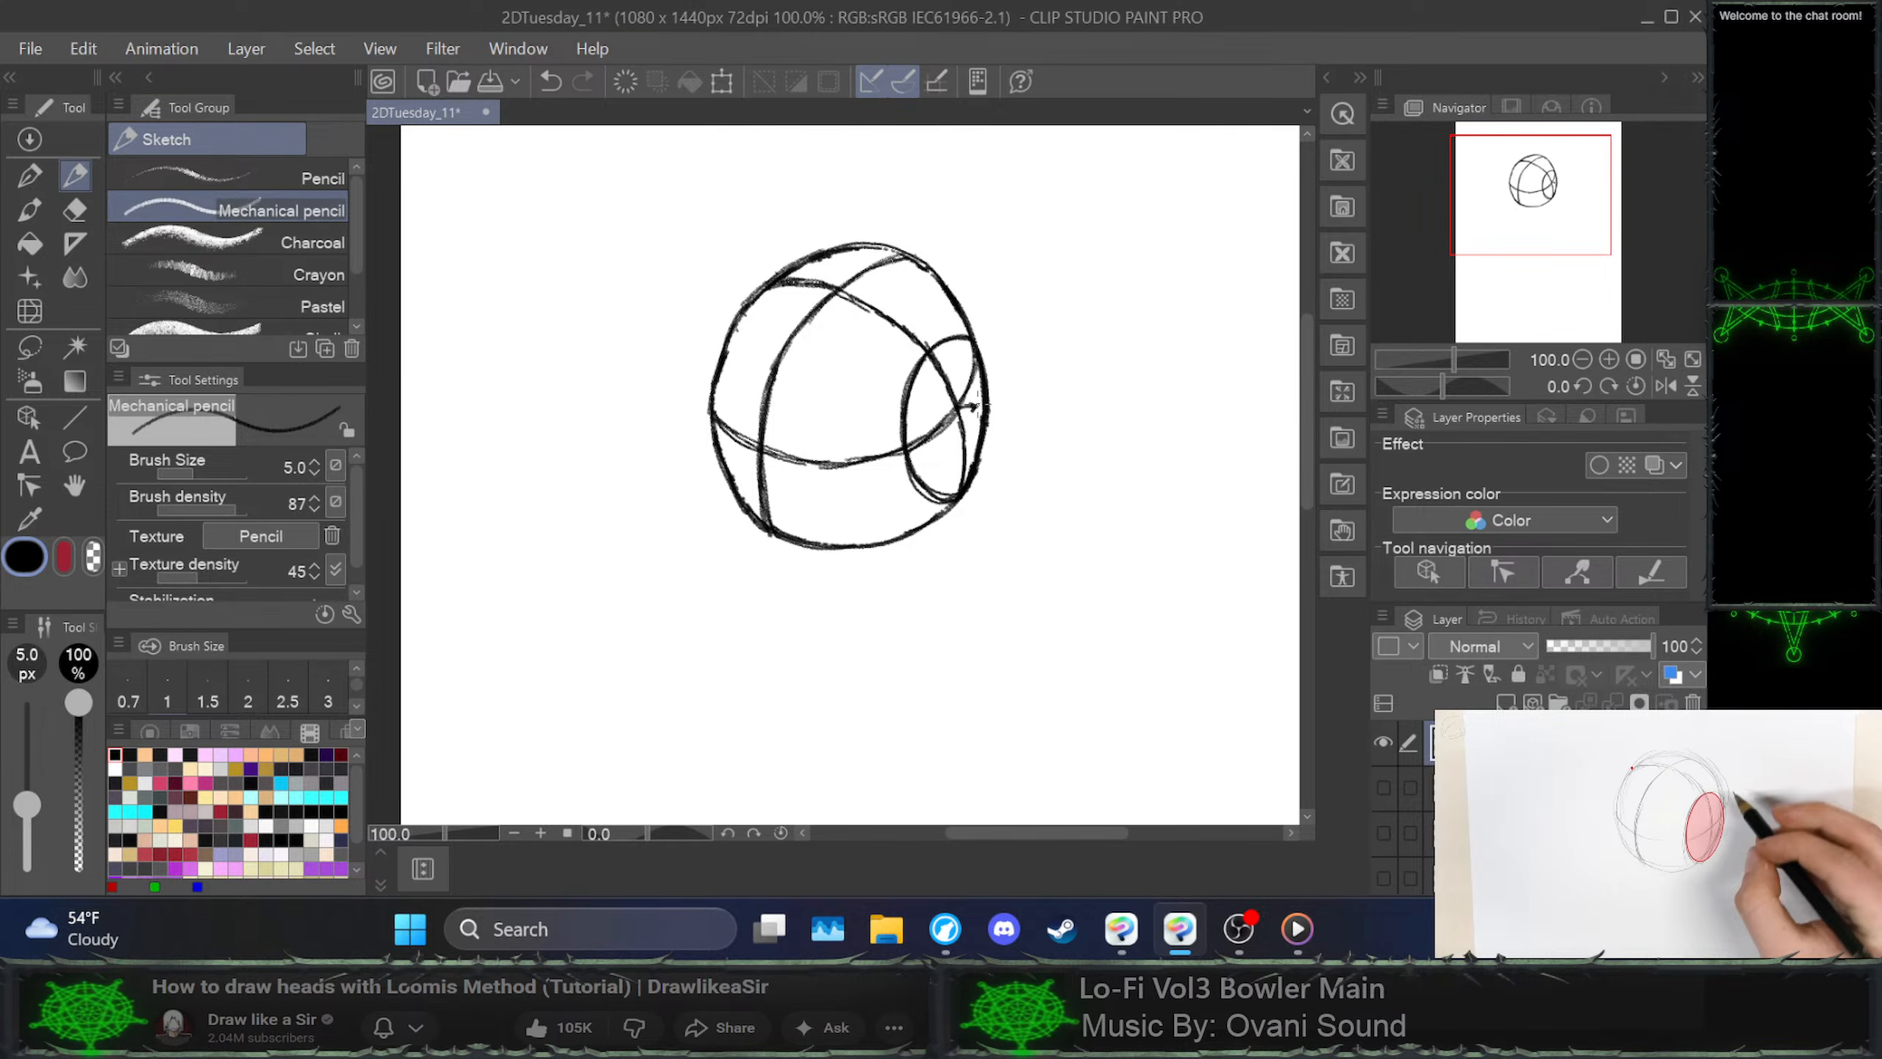
pyautogui.moveTo(972, 408)
pyautogui.mouseDown()
pyautogui.moveTo(968, 445)
pyautogui.moveTo(978, 388)
pyautogui.mouseUp()
pyautogui.hotkey('ctrl', 'z')
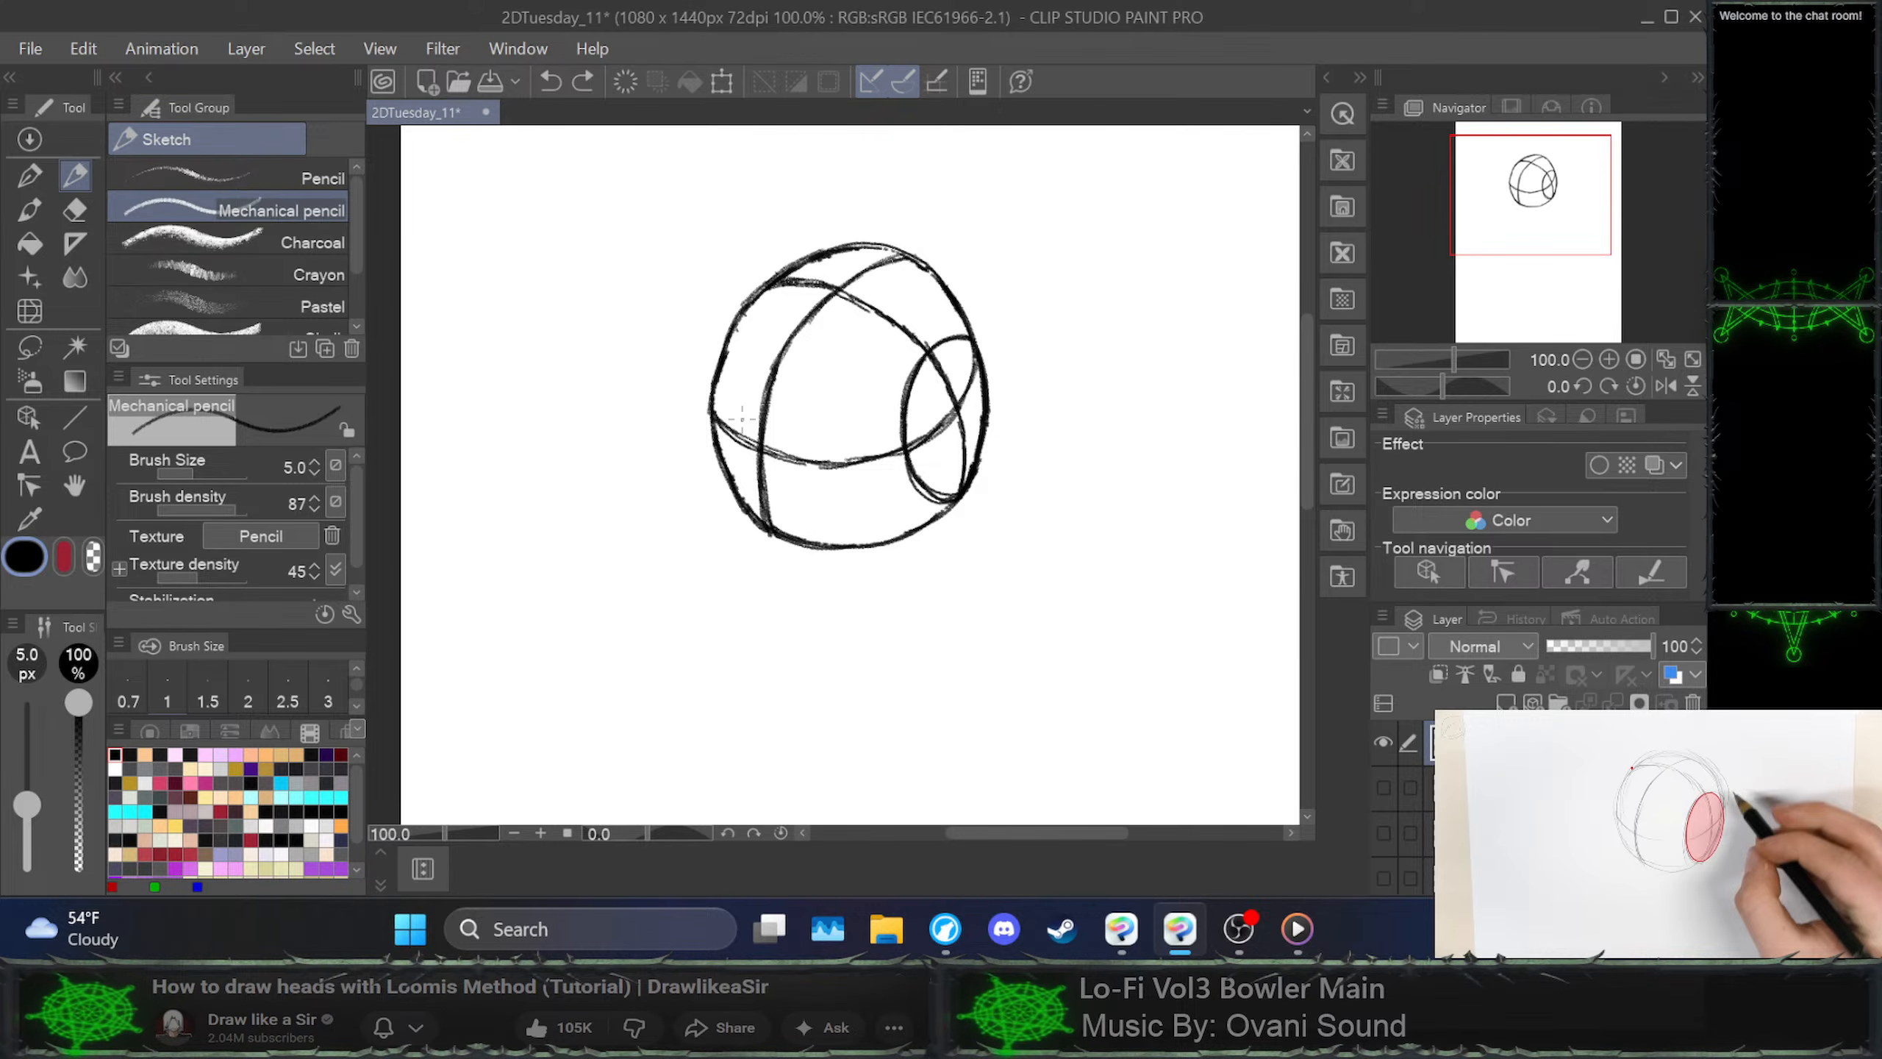
# Erase the doubled stroke at the left end of the brow line
pyautogui.moveTo(755, 445); pyautogui.dragTo(716, 388)
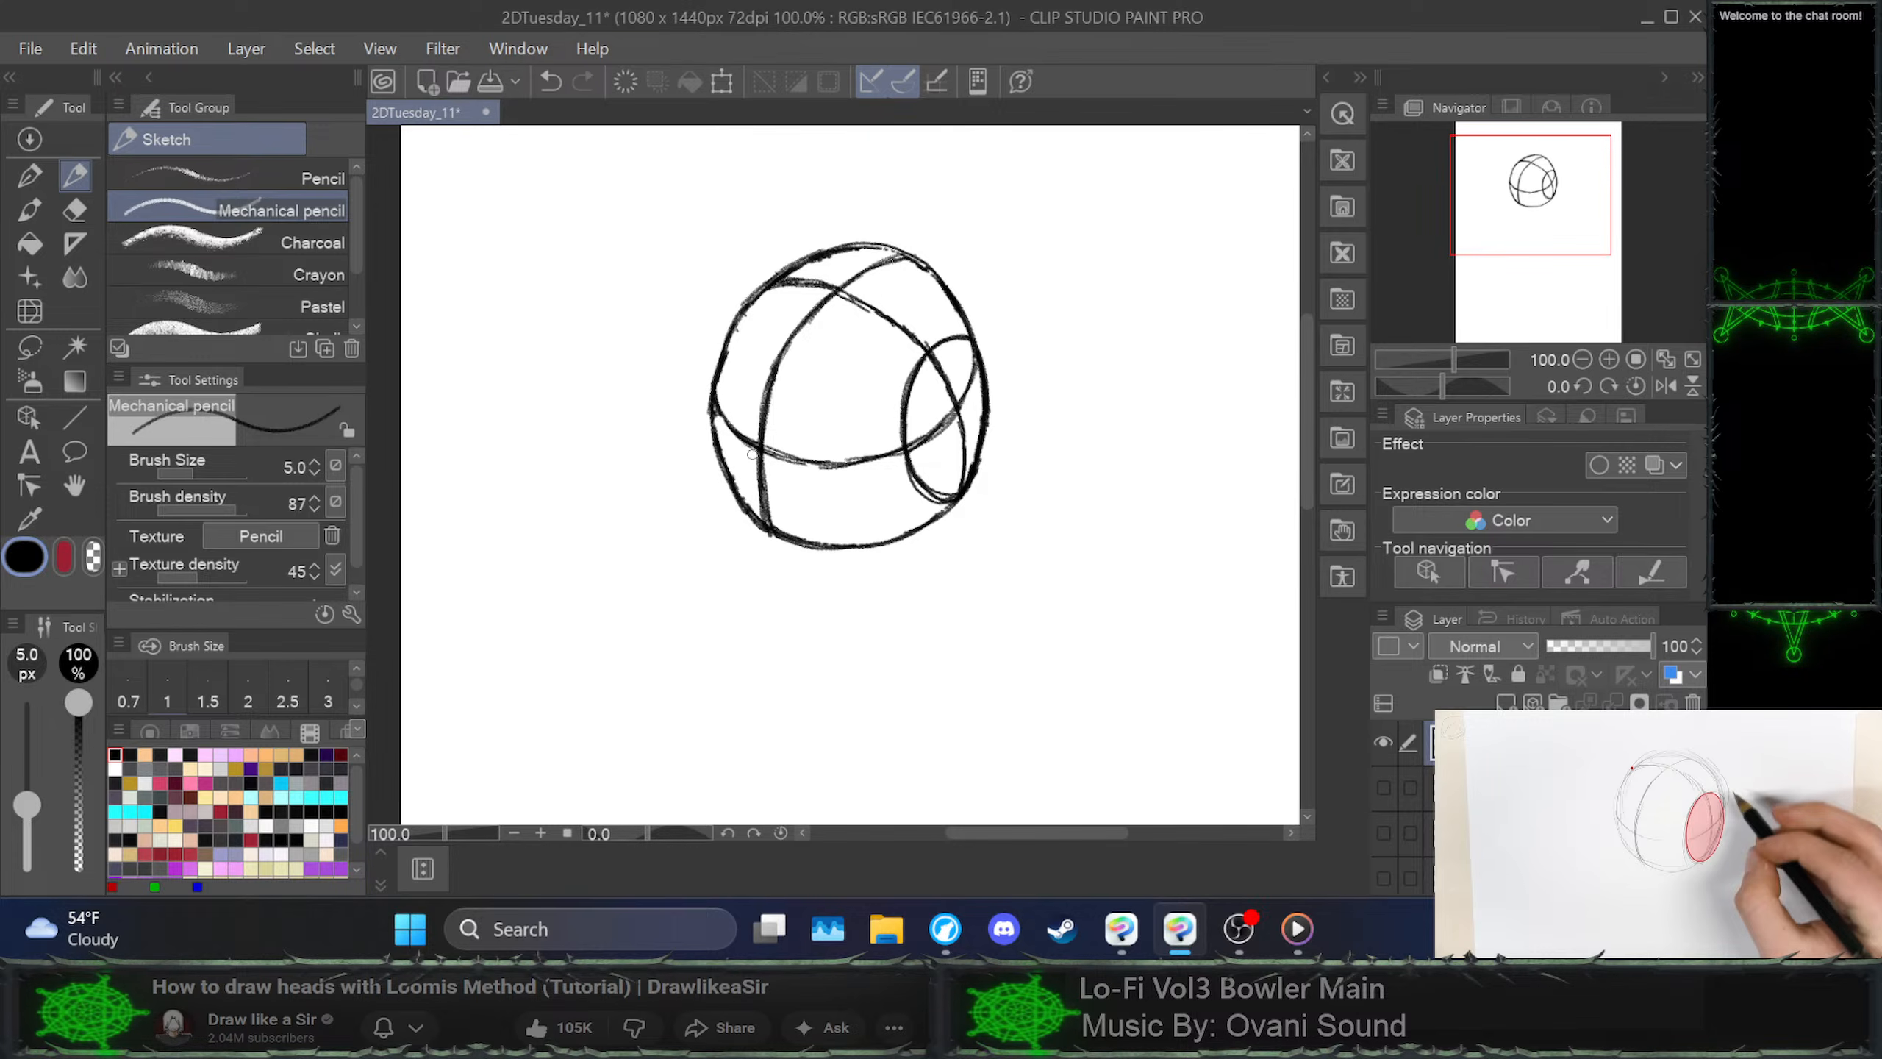
# Touch up the brow line's left end and redraw the left contour's lower part as a single curve down to the circle's outline
pyautogui.moveTo(725, 432); pyautogui.dragTo(712, 407)
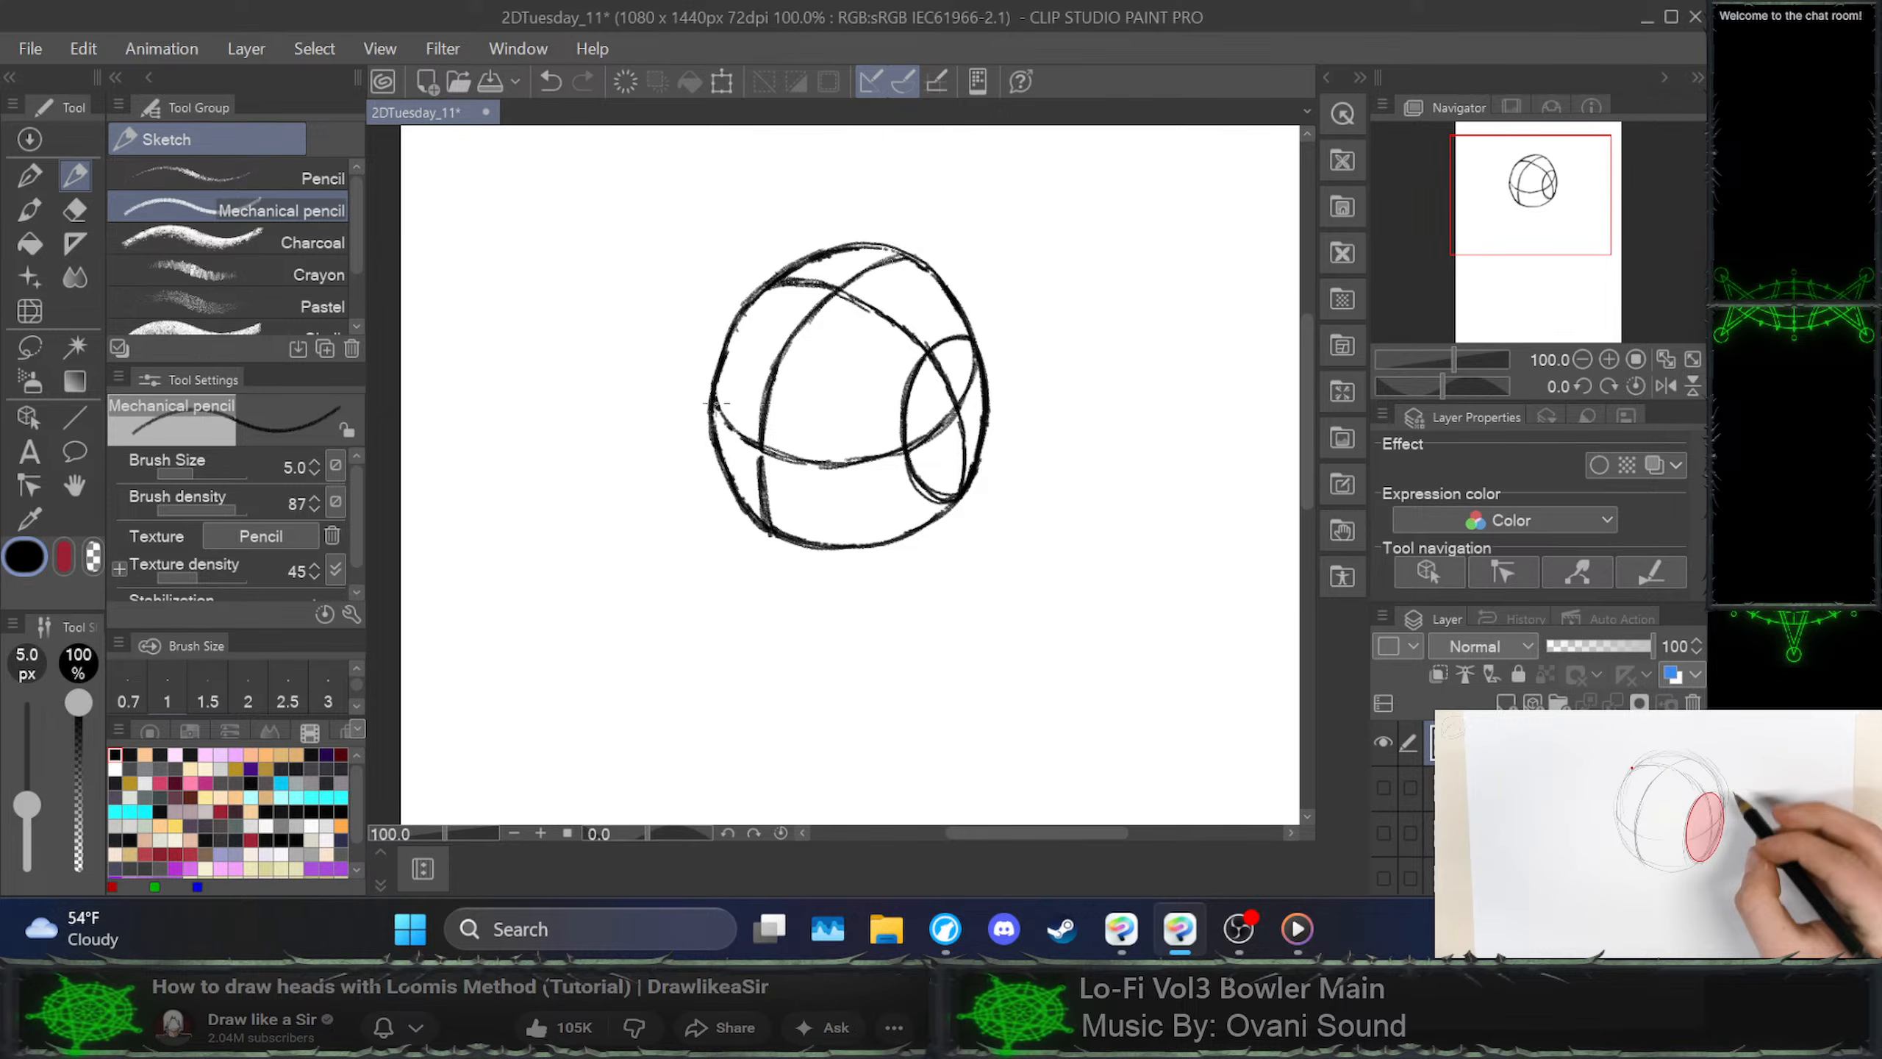
pyautogui.moveTo(718, 404)
pyautogui.mouseDown()
pyautogui.moveTo(760, 442)
pyautogui.moveTo(768, 524)
pyautogui.mouseUp()
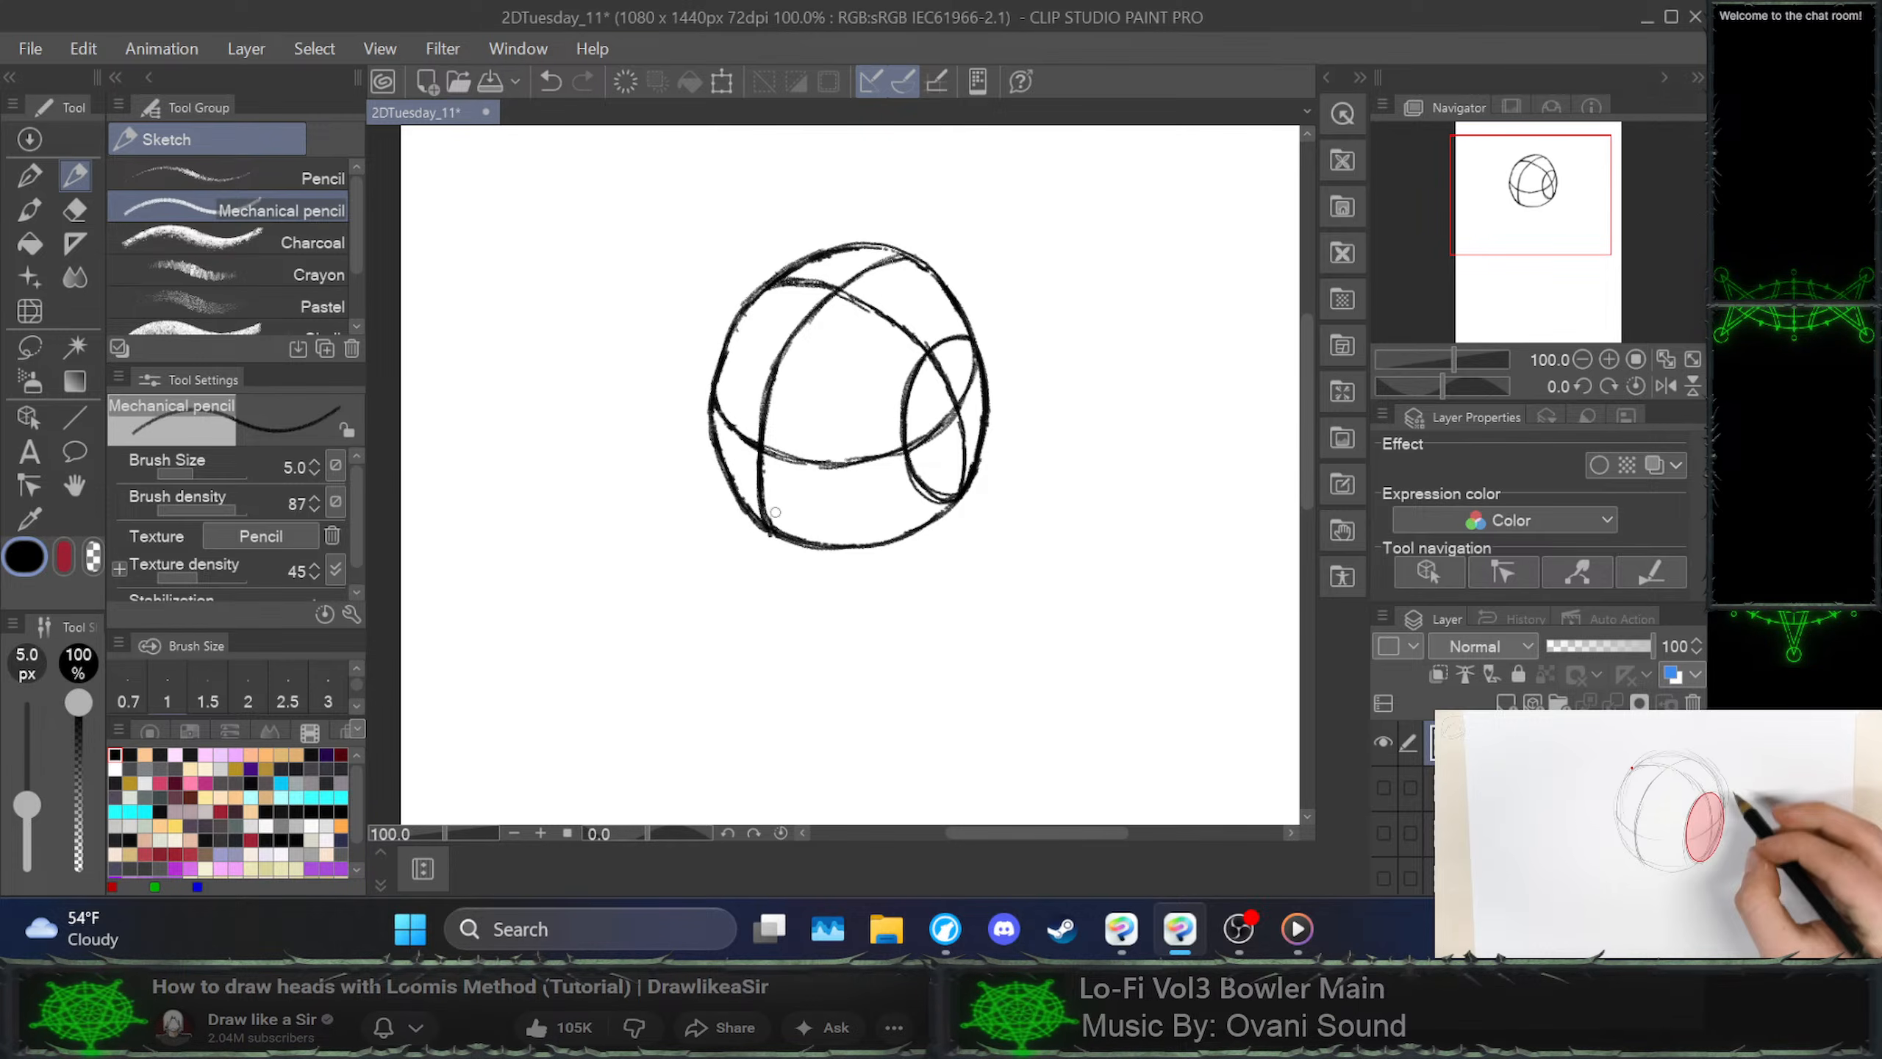
pyautogui.hotkey('ctrl', 'z')
pyautogui.hotkey('ctrl', 'y')
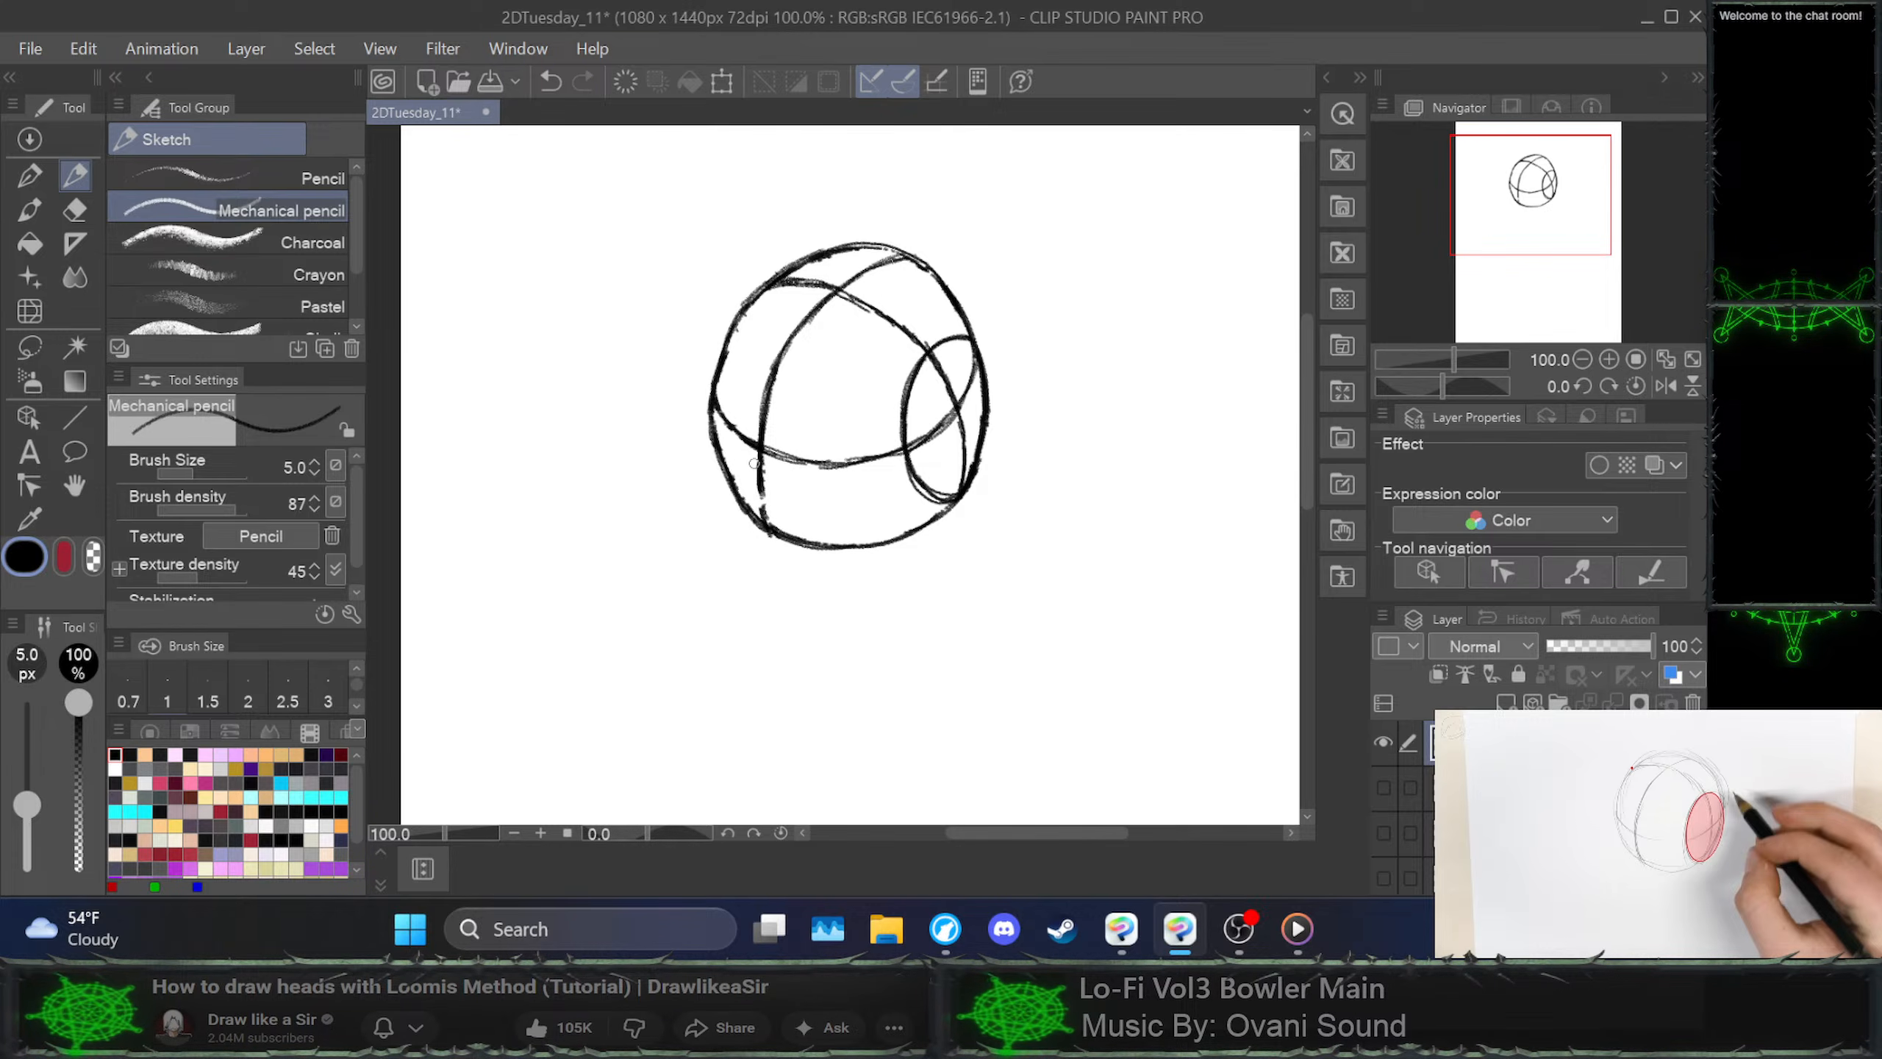
pyautogui.hotkey('ctrl', 'z')
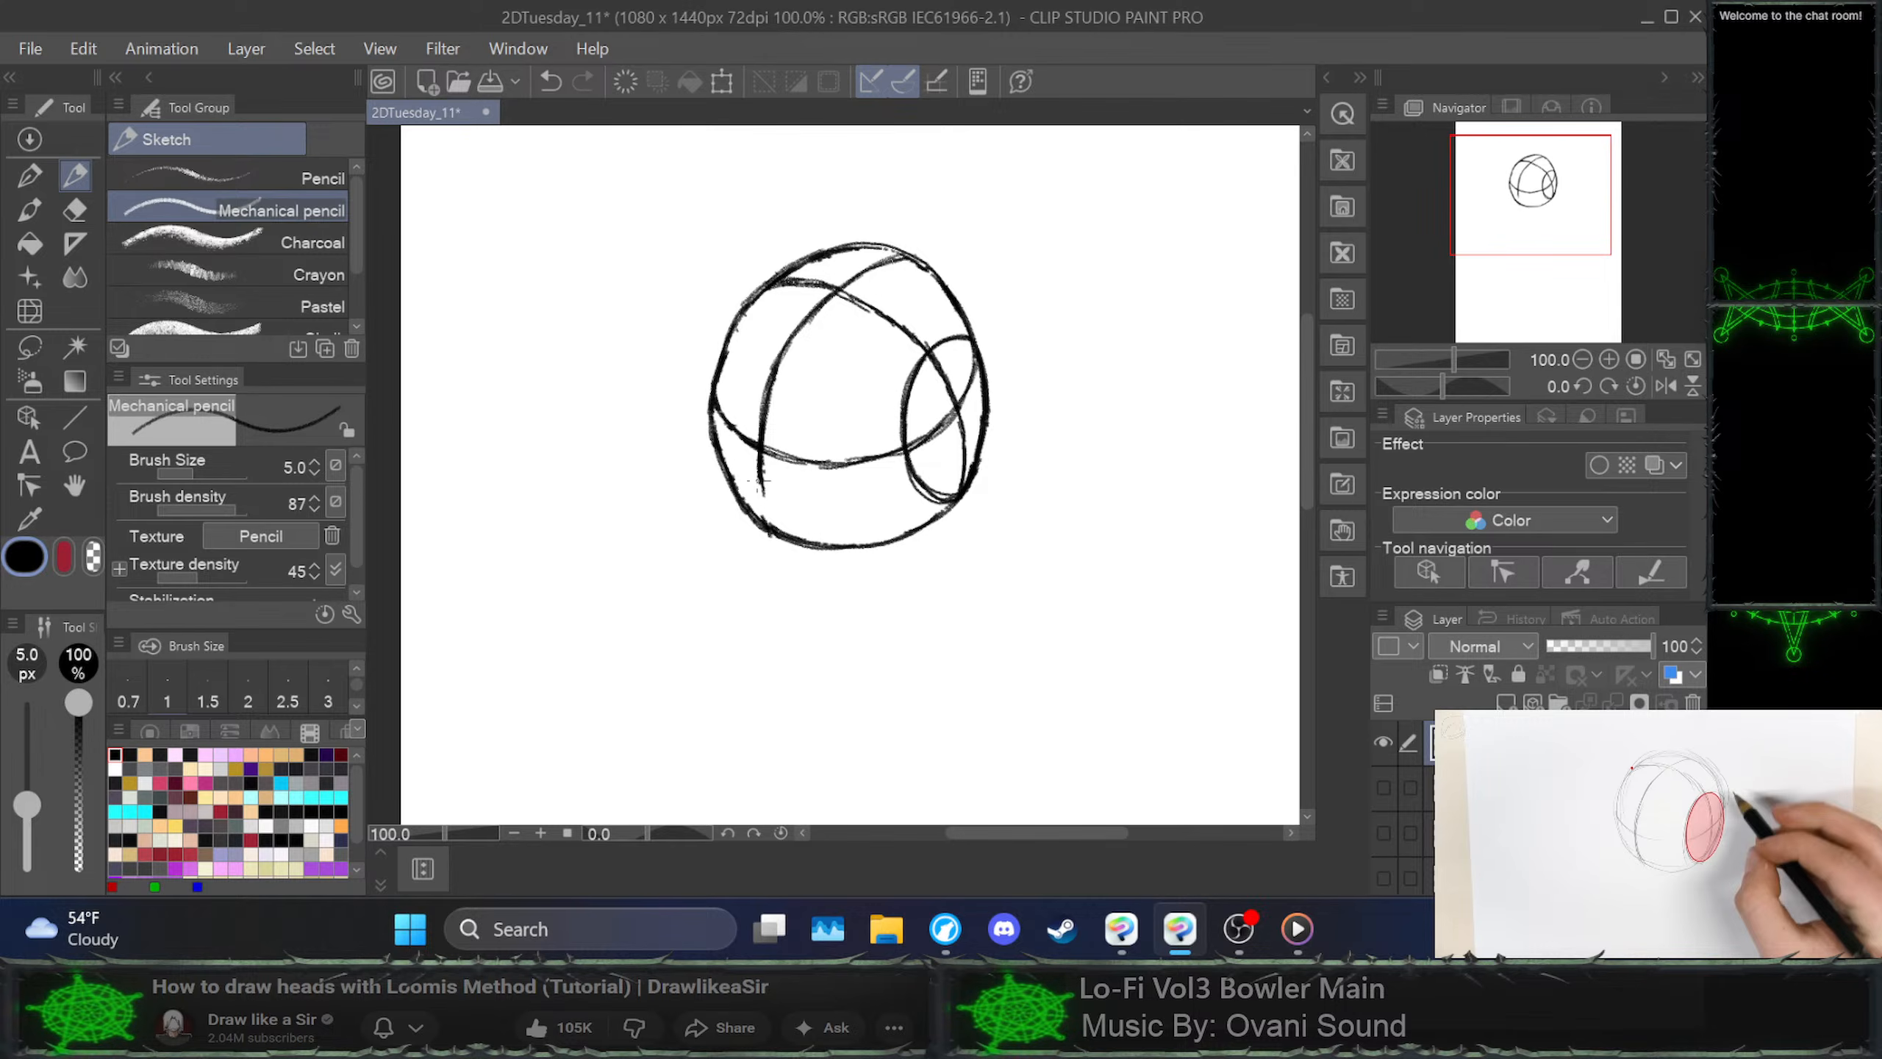
pyautogui.hotkey('ctrl', 'z')
pyautogui.hotkey('ctrl', 'z')
pyautogui.moveTo(762, 464); pyautogui.dragTo(776, 528)
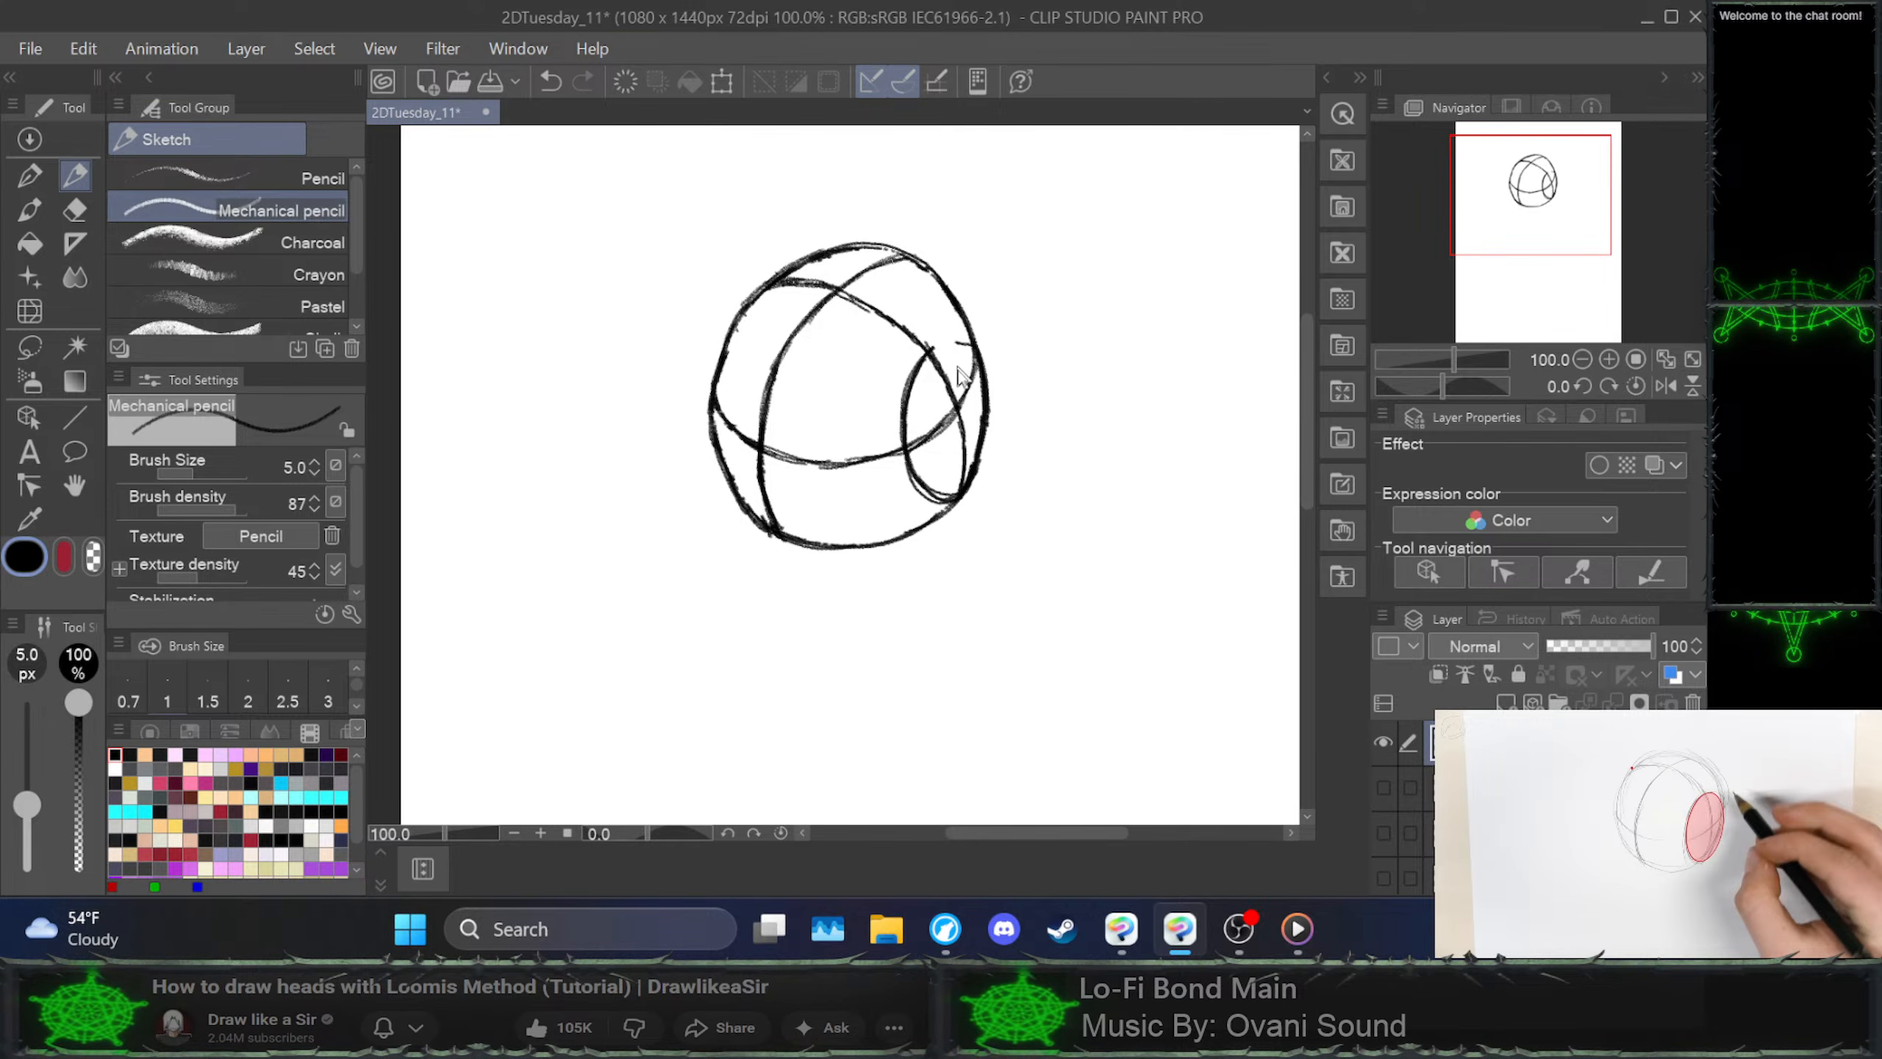
# Redraw the side oval's top arc slightly lower, from the right contour to the circle's edge, and darken it
pyautogui.moveTo(928, 347); pyautogui.dragTo(985, 350)
pyautogui.hotkey('ctrl', 'z')
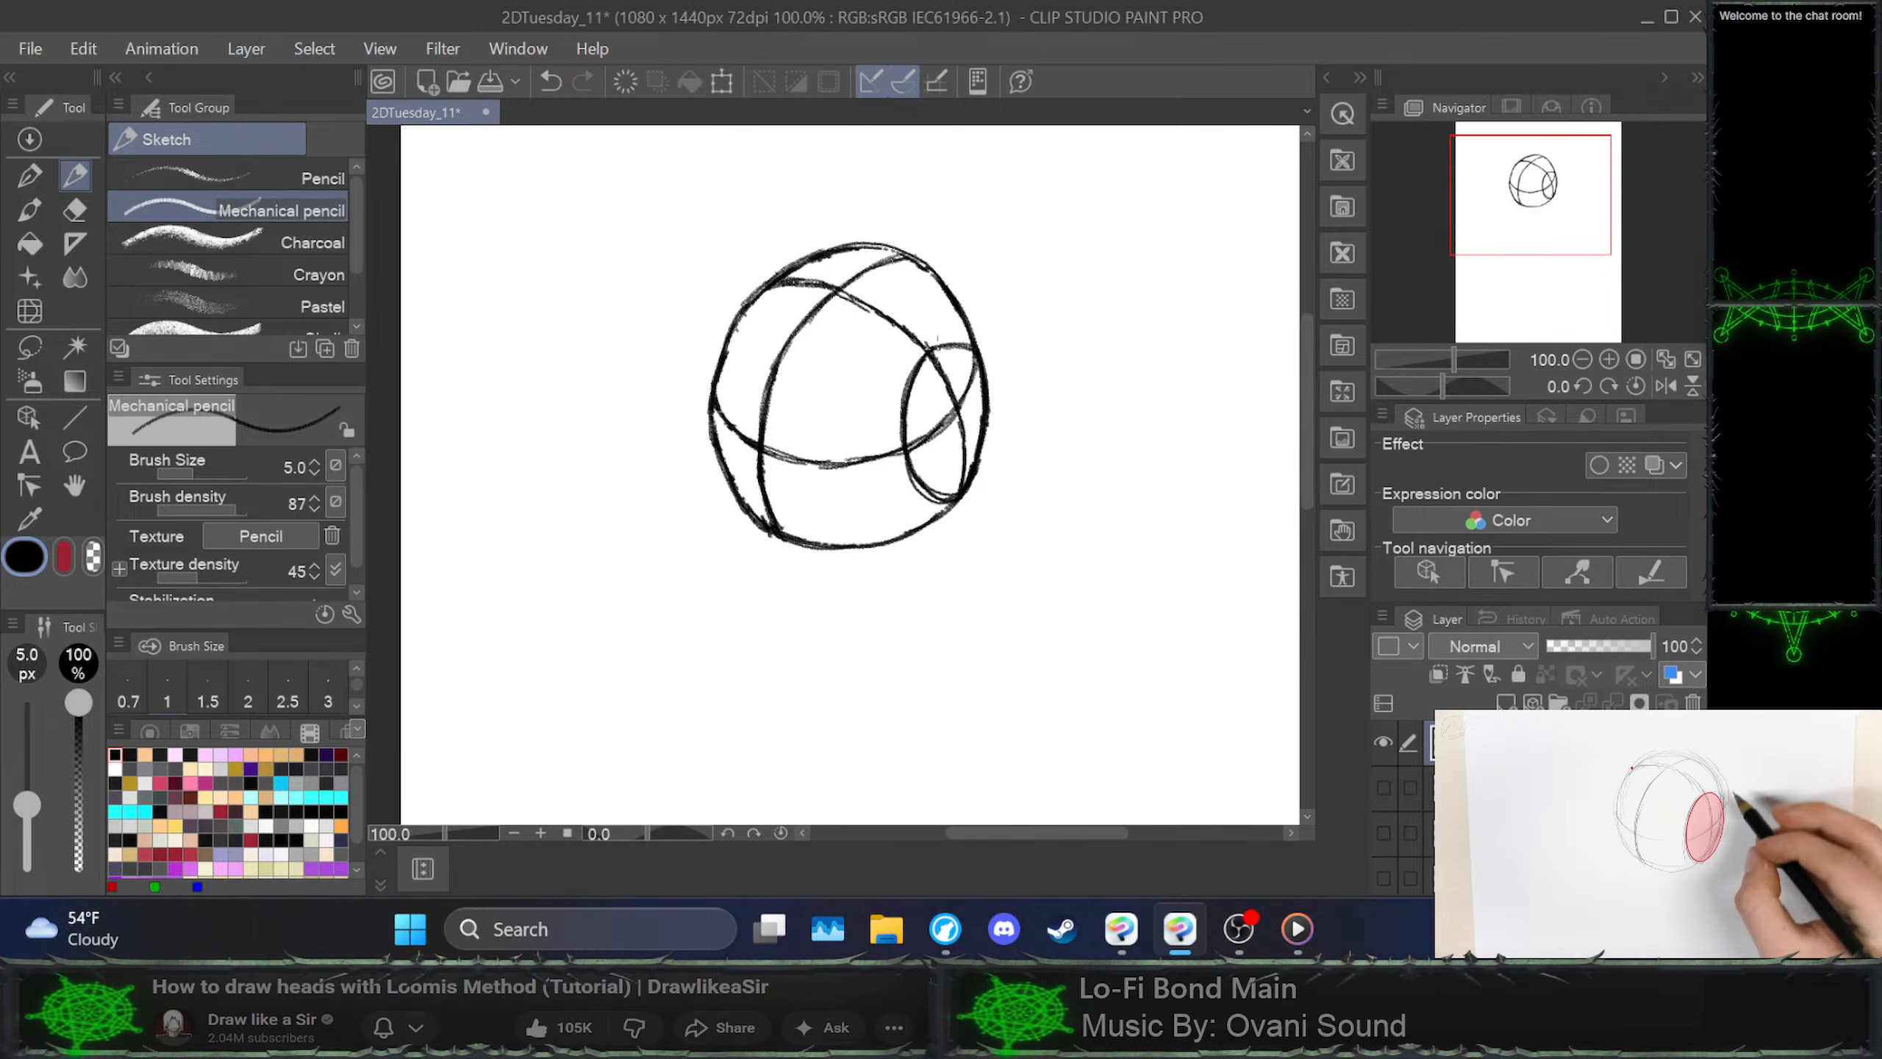
pyautogui.hotkey('ctrl', 'z')
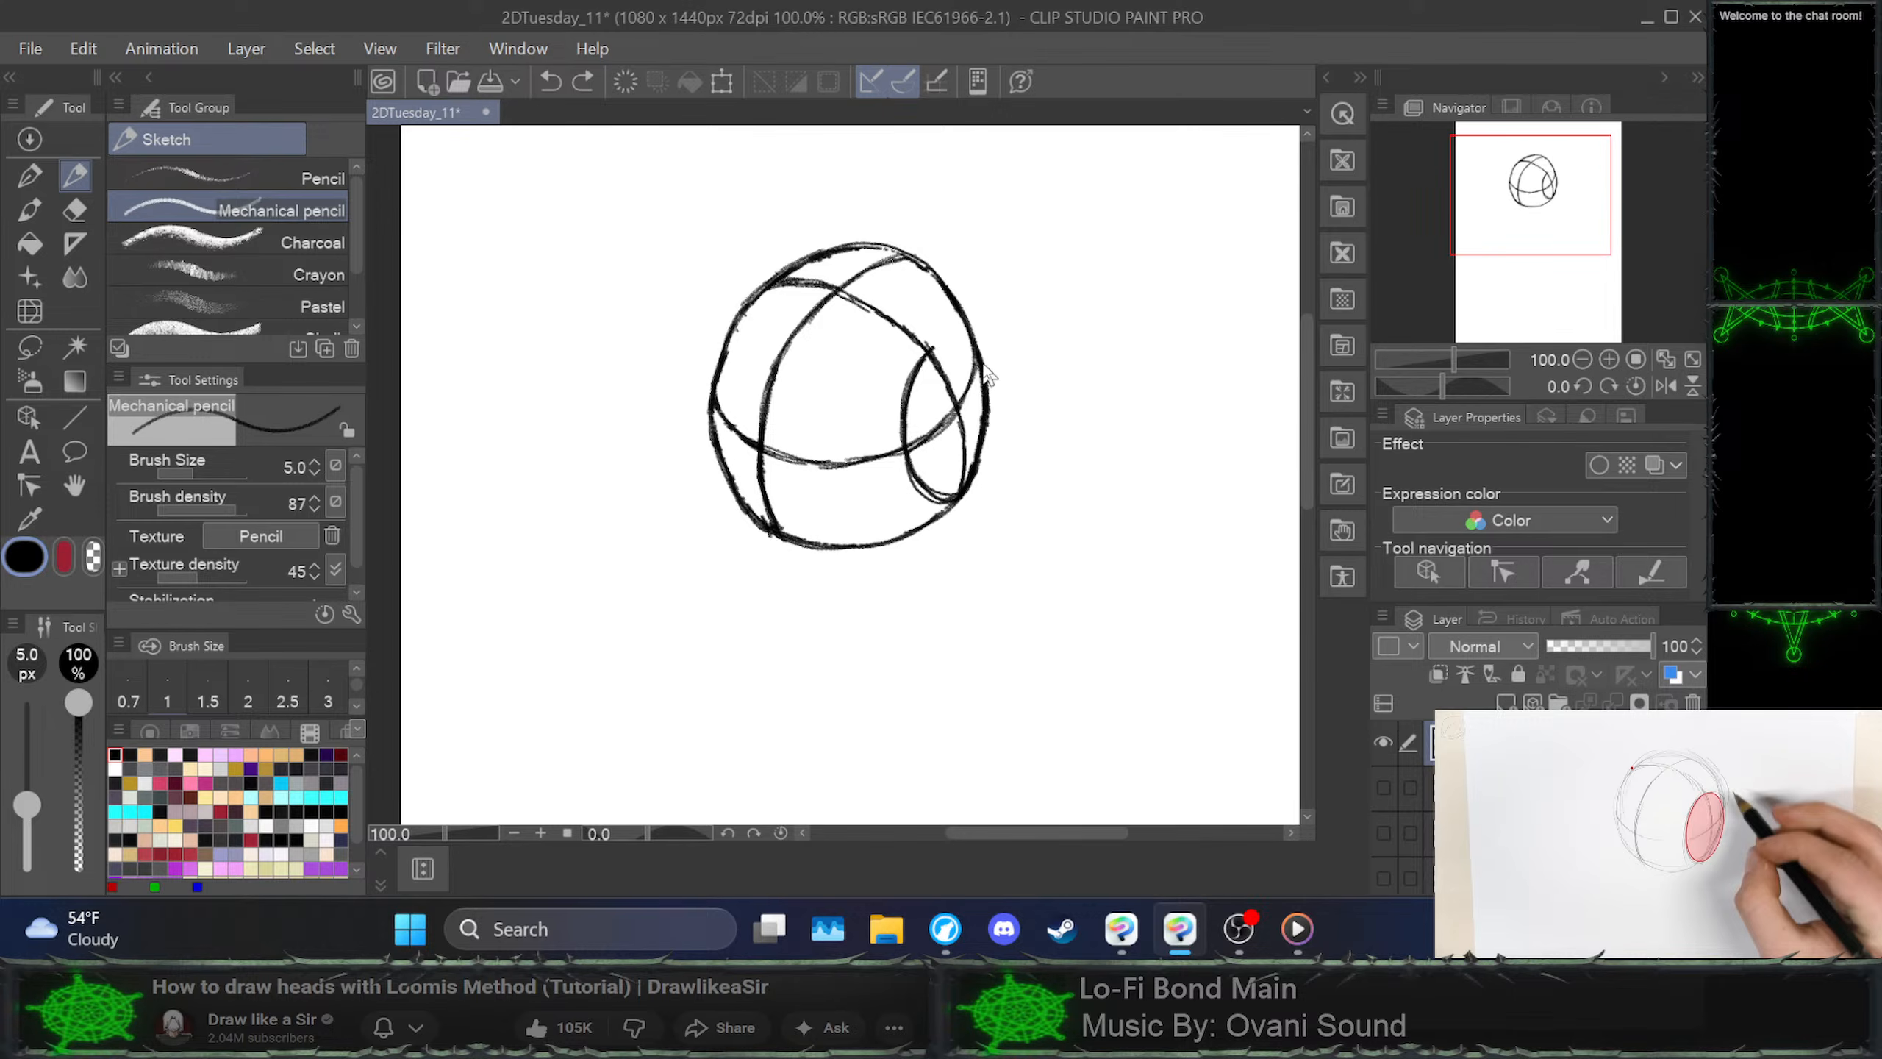
pyautogui.moveTo(928, 347); pyautogui.dragTo(975, 355)
pyautogui.moveTo(930, 342)
pyautogui.mouseDown()
pyautogui.moveTo(910, 401)
pyautogui.moveTo(941, 503)
pyautogui.mouseUp()
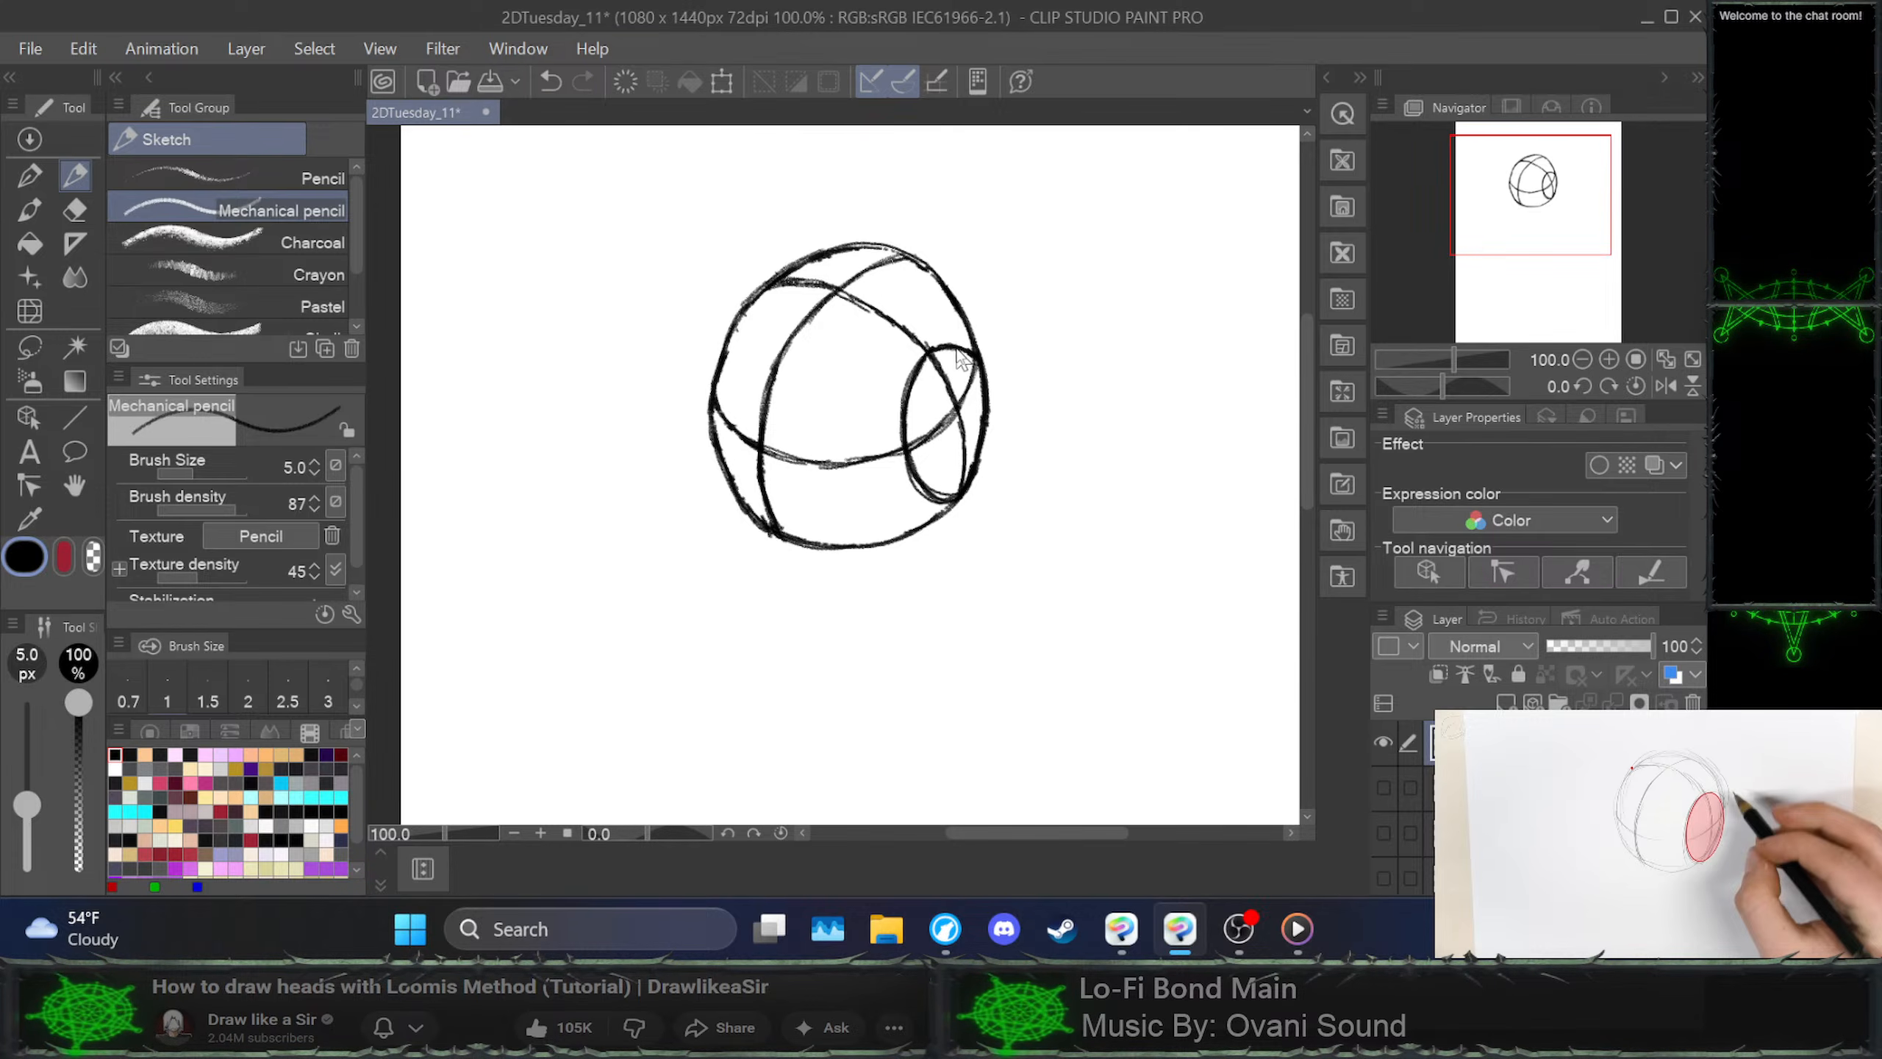
# Erase the side oval and the right contour's upper part between the contour crossing and the brow line
pyautogui.moveTo(893, 433)
pyautogui.mouseDown()
pyautogui.moveTo(913, 429)
pyautogui.moveTo(921, 357)
pyautogui.moveTo(955, 337)
pyautogui.moveTo(966, 355)
pyautogui.mouseUp()
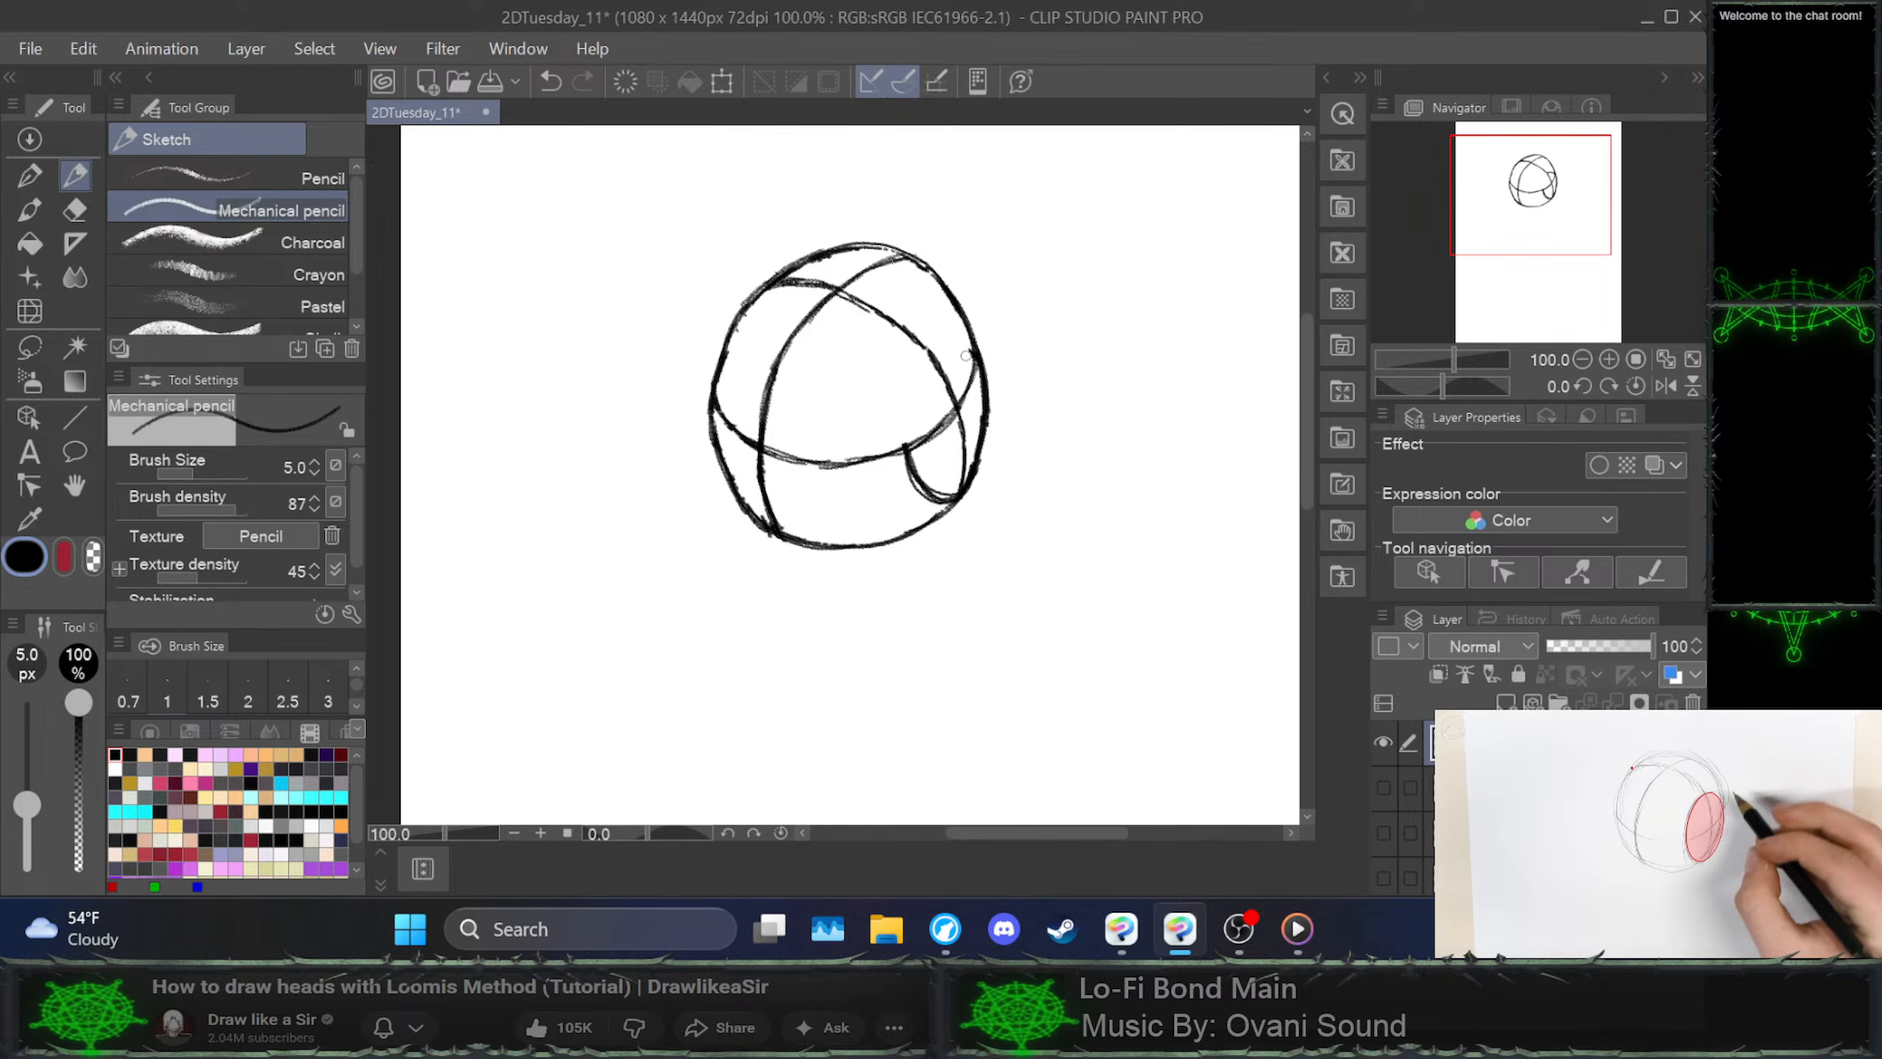
pyautogui.moveTo(924, 460)
pyautogui.mouseDown()
pyautogui.moveTo(919, 486)
pyautogui.moveTo(949, 492)
pyautogui.mouseUp()
pyautogui.moveTo(934, 338)
pyautogui.mouseDown()
pyautogui.moveTo(963, 432)
pyautogui.moveTo(955, 355)
pyautogui.moveTo(955, 395)
pyautogui.mouseUp()
pyautogui.moveTo(919, 310)
pyautogui.mouseDown()
pyautogui.moveTo(857, 303)
pyautogui.moveTo(881, 287)
pyautogui.moveTo(930, 351)
pyautogui.moveTo(933, 329)
pyautogui.moveTo(956, 353)
pyautogui.moveTo(957, 383)
pyautogui.moveTo(922, 319)
pyautogui.moveTo(921, 350)
pyautogui.moveTo(898, 330)
pyautogui.moveTo(906, 296)
pyautogui.moveTo(884, 338)
pyautogui.moveTo(858, 297)
pyautogui.mouseUp()
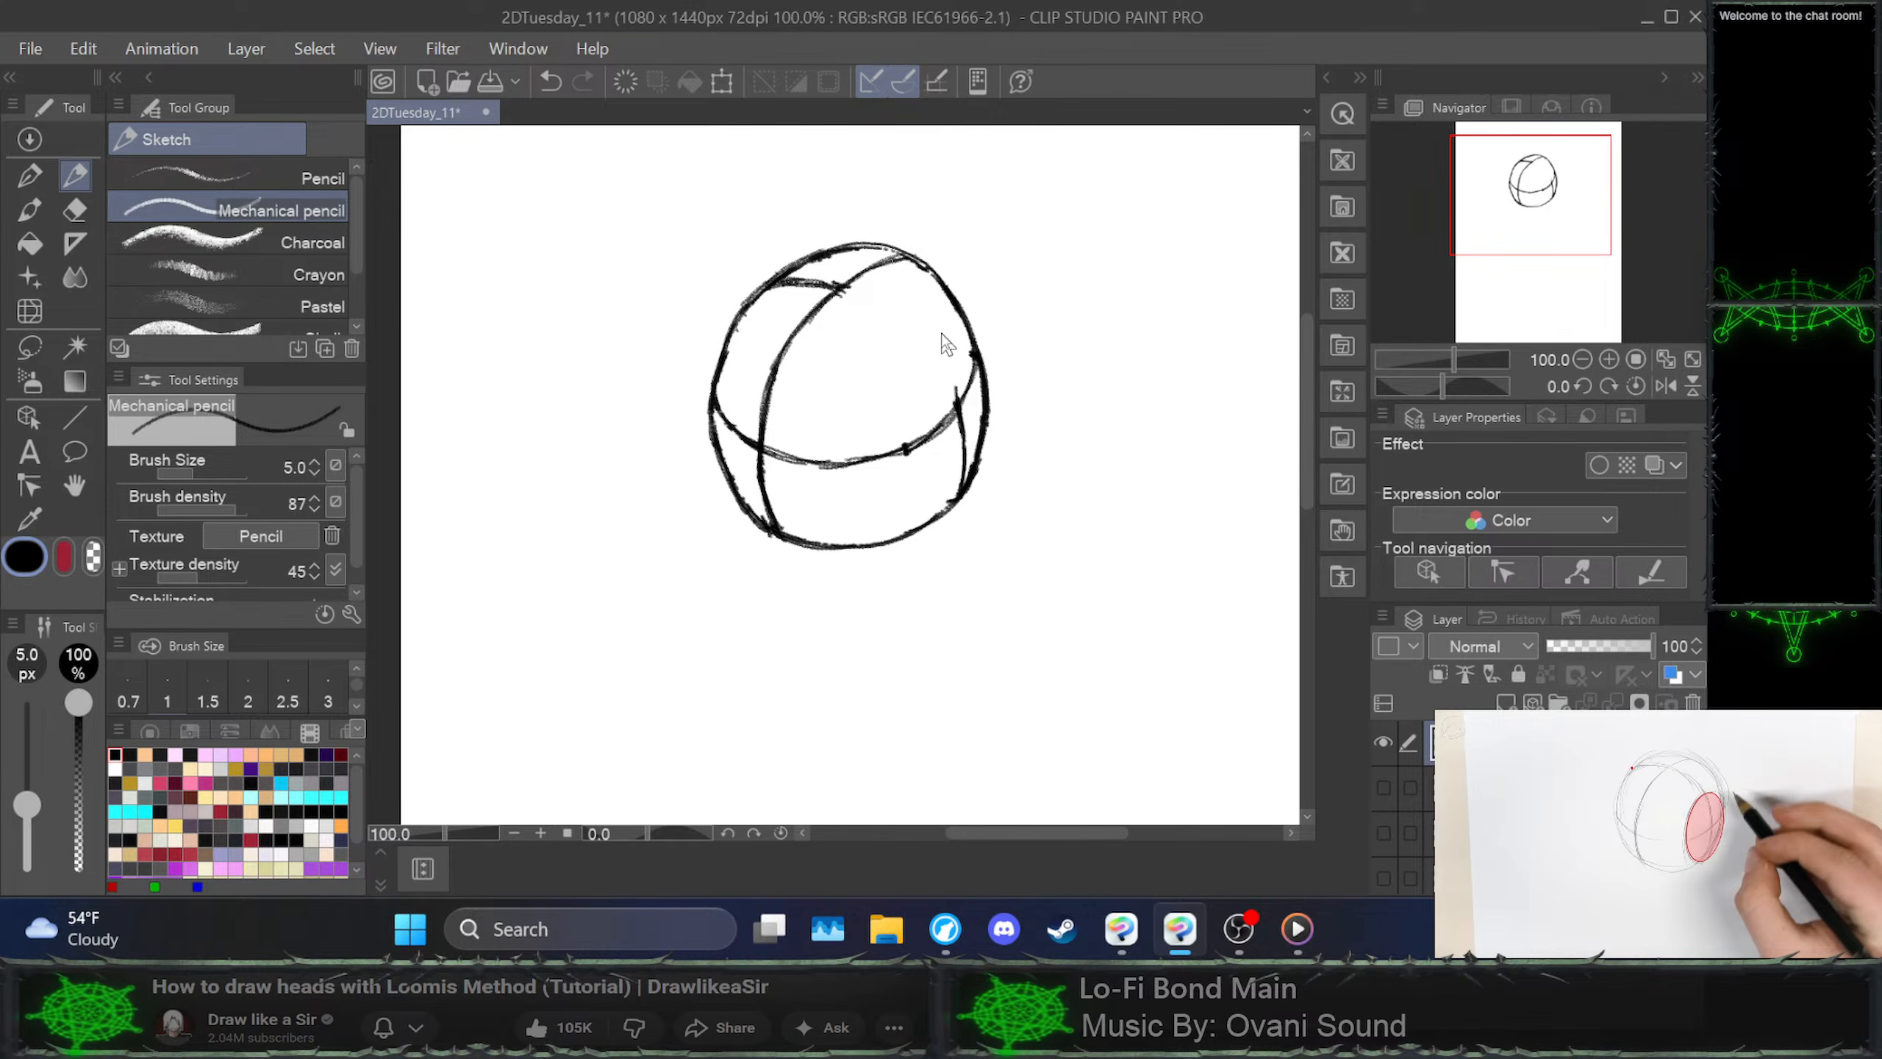
# Redraw the right contour from the contour crossing to the brow line with a higher, rounder bend
pyautogui.moveTo(934, 319); pyautogui.dragTo(957, 406)
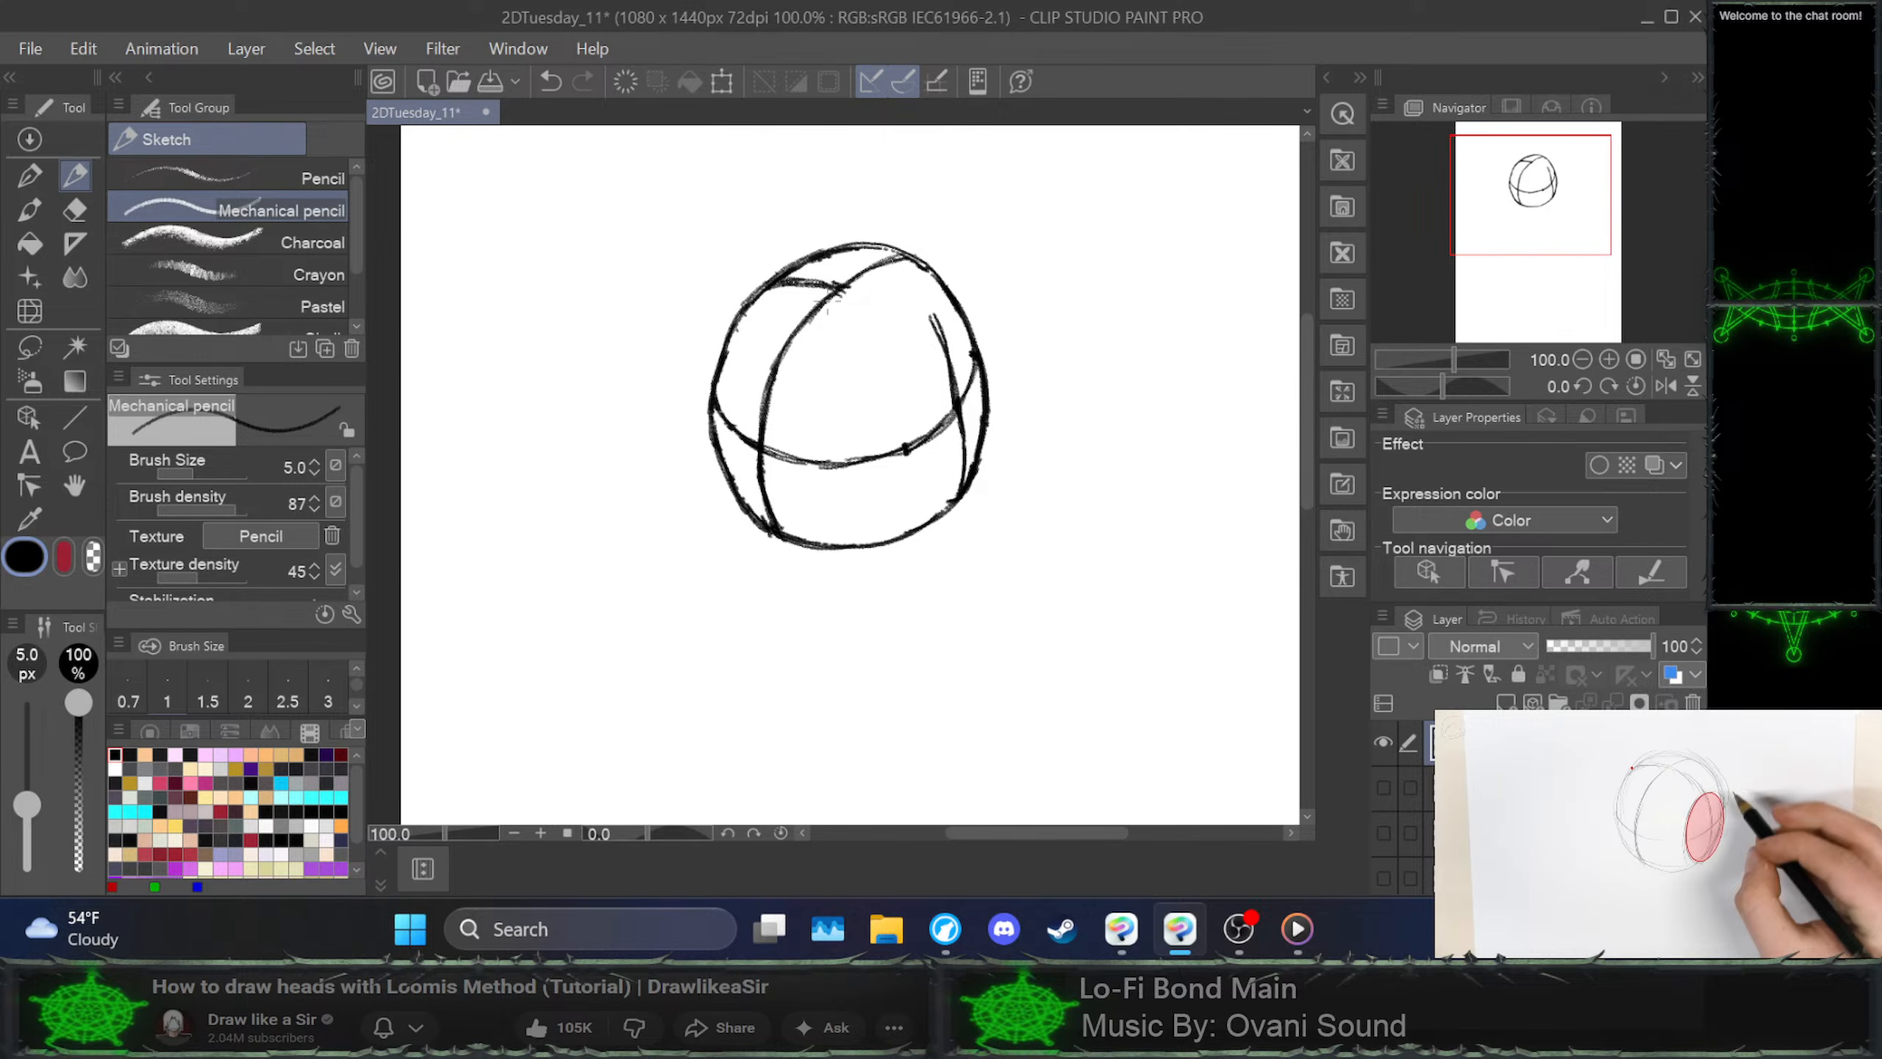
pyautogui.moveTo(830, 286)
pyautogui.mouseDown()
pyautogui.moveTo(908, 308)
pyautogui.moveTo(945, 352)
pyautogui.mouseUp()
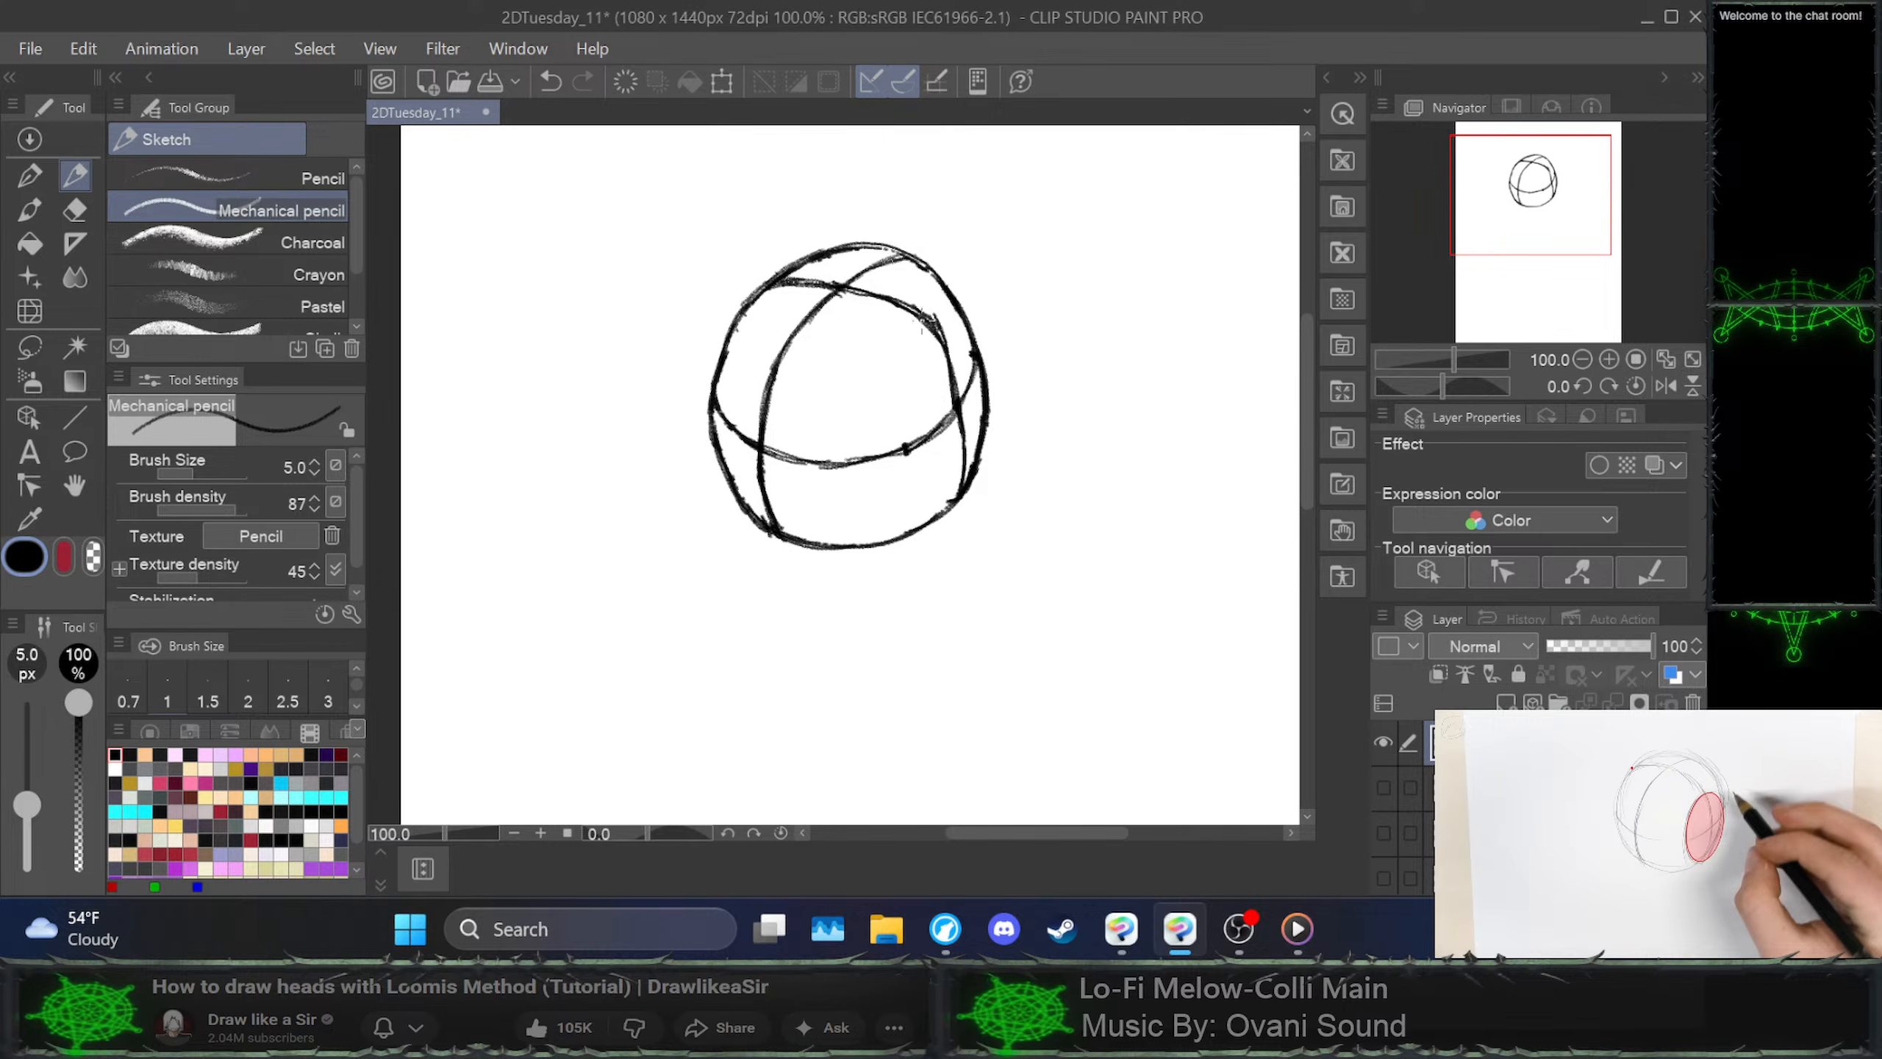
pyautogui.moveTo(912, 307); pyautogui.dragTo(939, 351)
# Try to sketch a narrower side oval between the right contour's bend and its lower end
pyautogui.moveTo(945, 331); pyautogui.dragTo(940, 327)
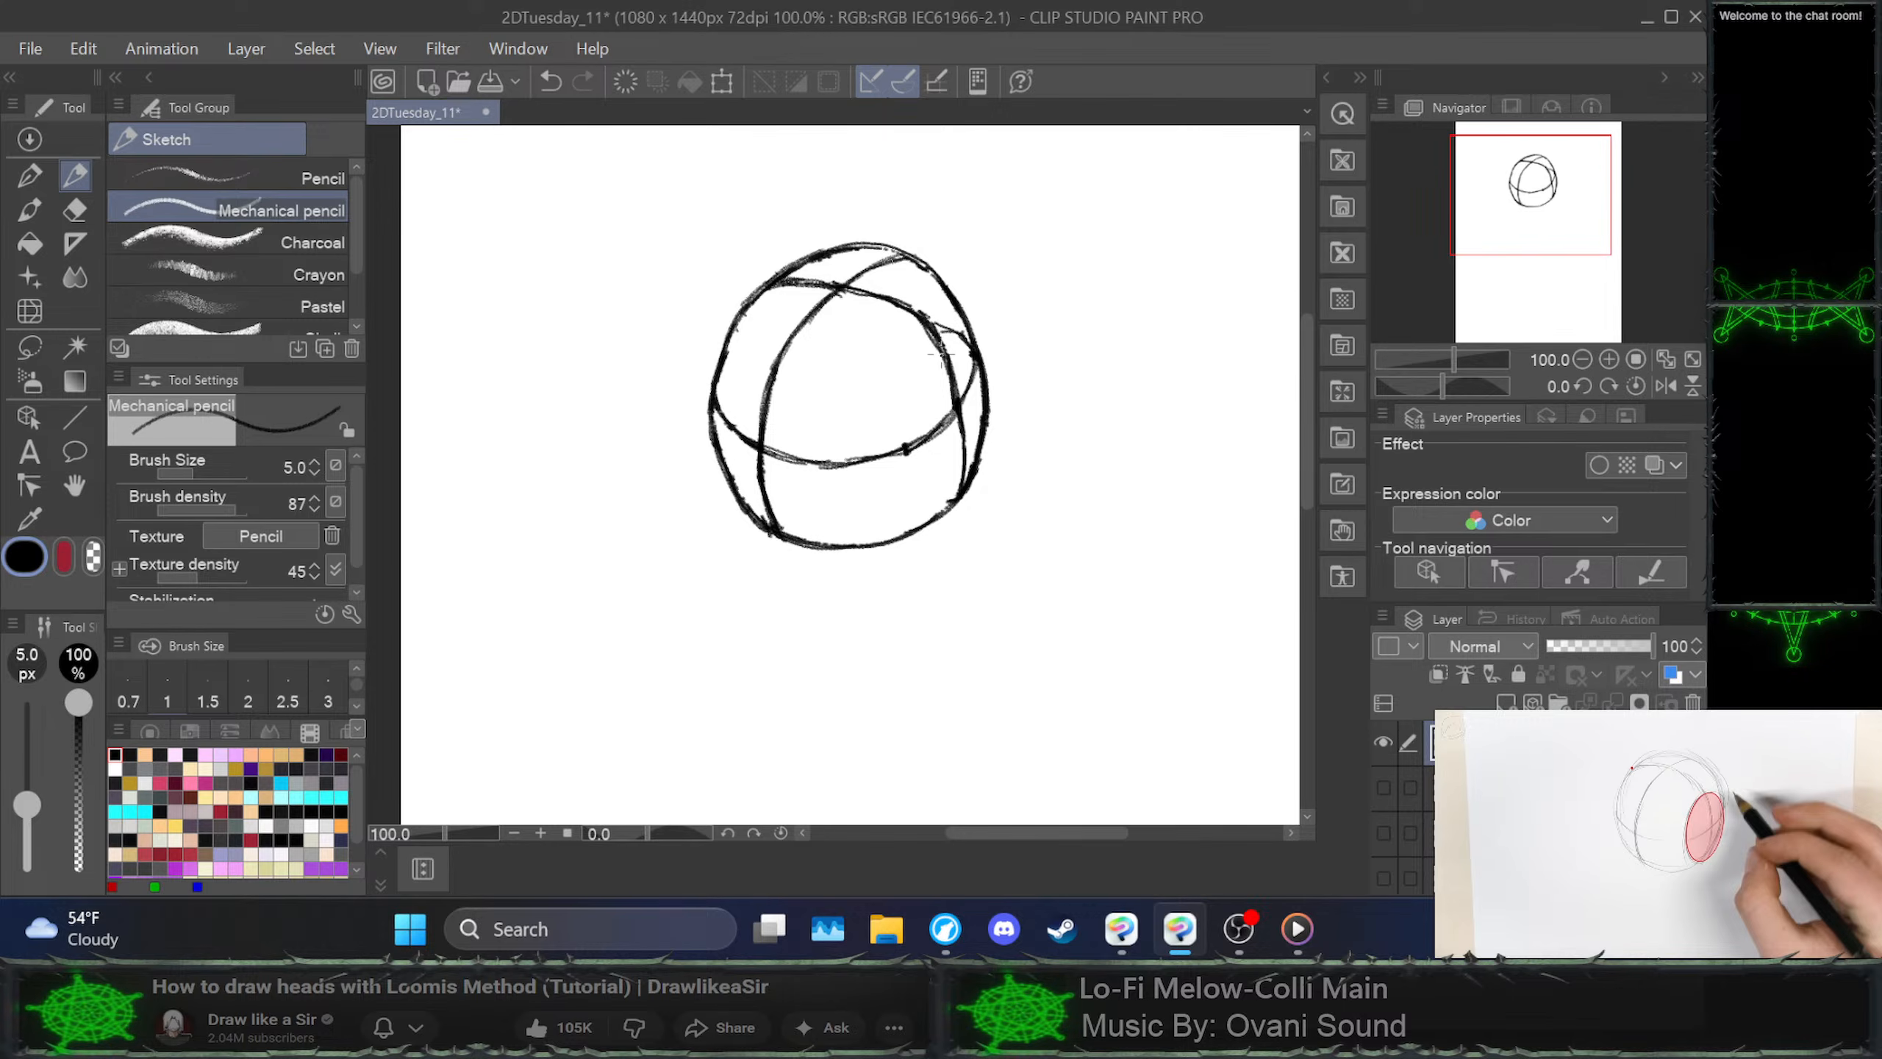
pyautogui.hotkey('ctrl', 'z')
pyautogui.hotkey('ctrl', 'z')
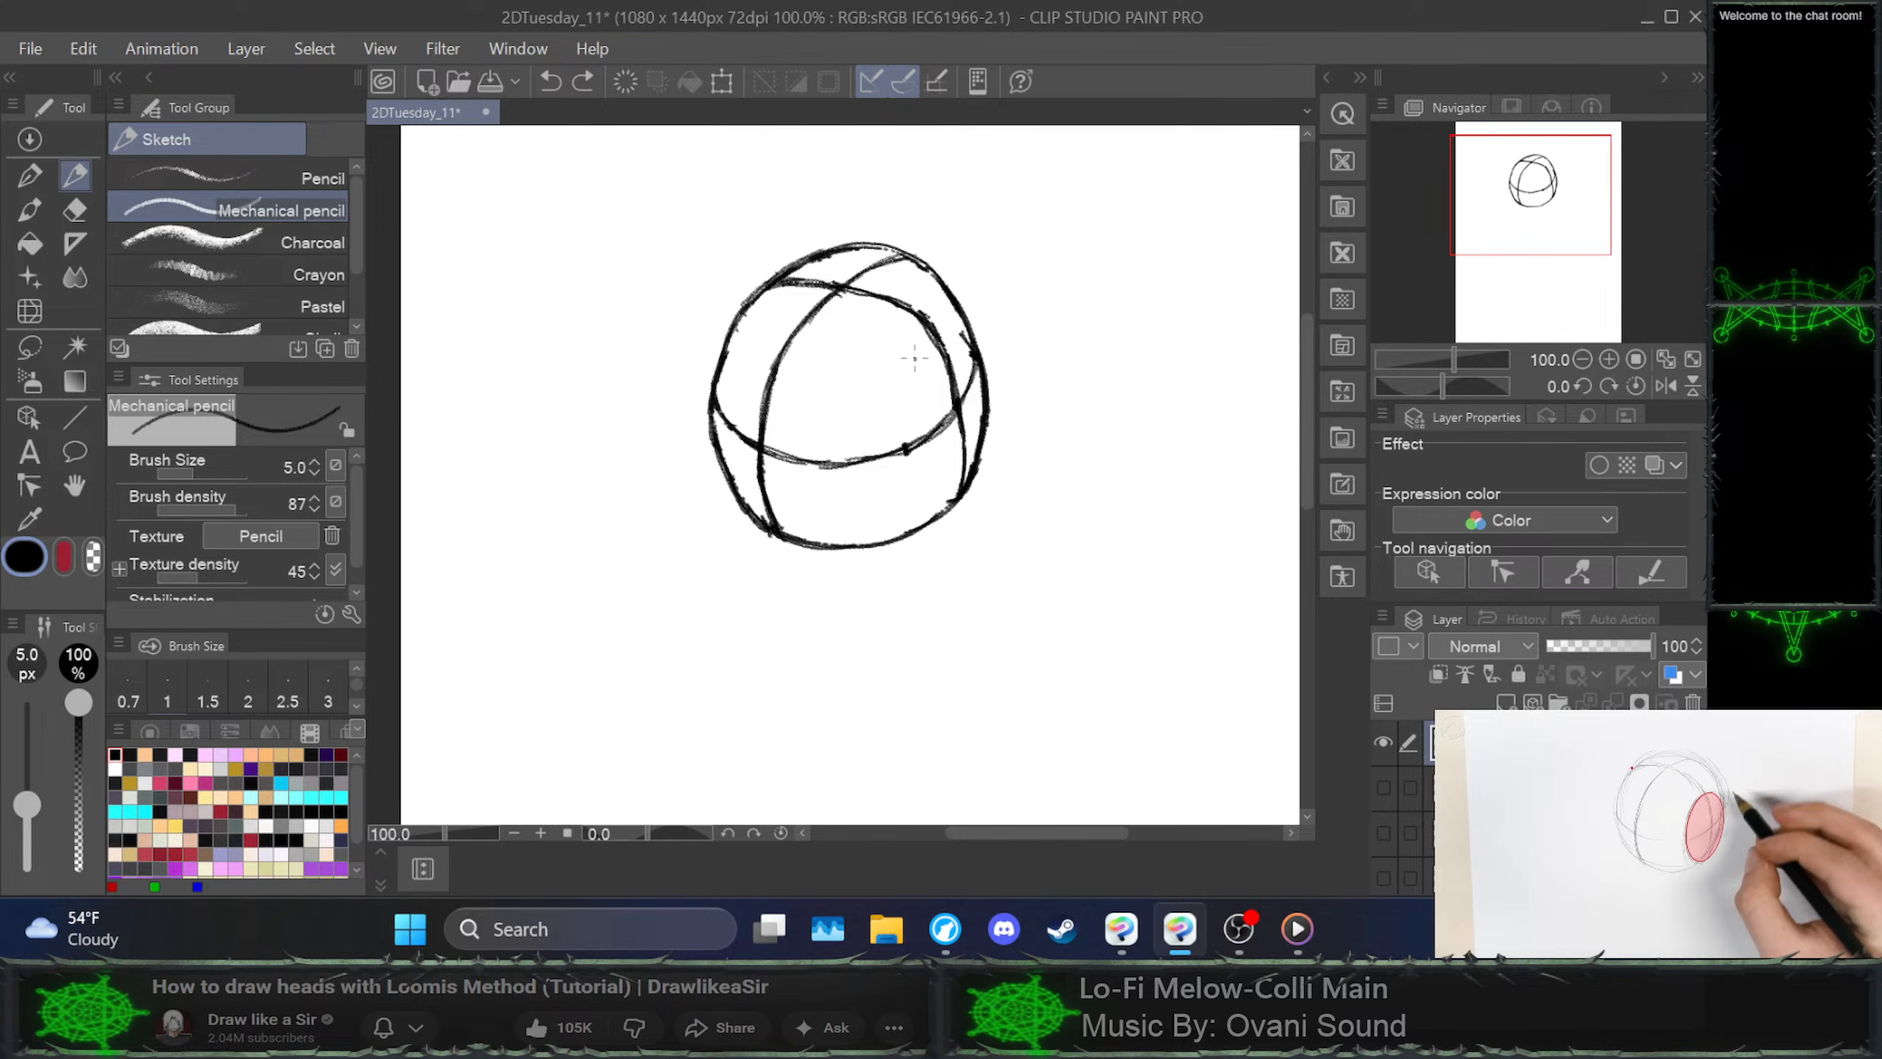
pyautogui.moveTo(915, 359)
pyautogui.mouseDown()
pyautogui.moveTo(939, 323)
pyautogui.moveTo(972, 336)
pyautogui.moveTo(949, 334)
pyautogui.moveTo(913, 385)
pyautogui.moveTo(917, 358)
pyautogui.moveTo(914, 429)
pyautogui.moveTo(949, 482)
pyautogui.moveTo(941, 447)
pyautogui.moveTo(970, 482)
pyautogui.moveTo(948, 475)
pyautogui.moveTo(983, 476)
pyautogui.moveTo(976, 412)
pyautogui.mouseUp()
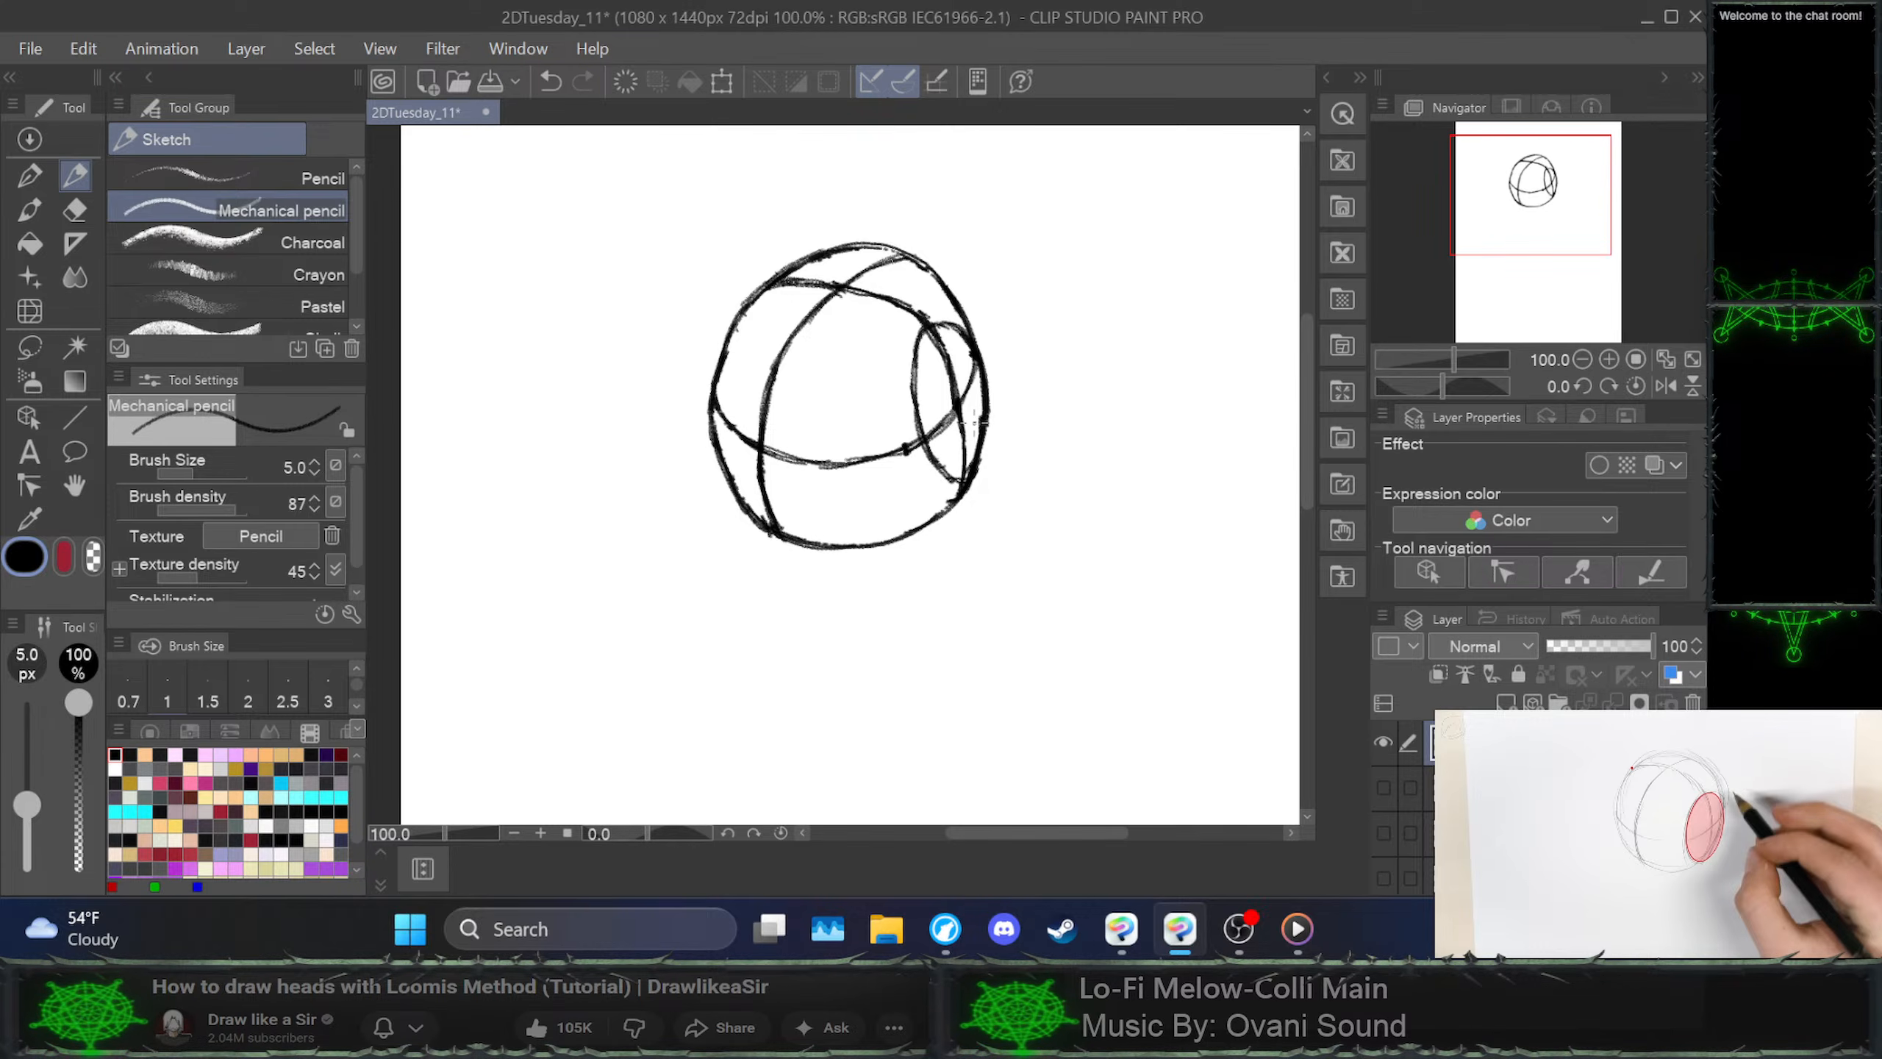
pyautogui.hotkey('ctrl', 'z')
pyautogui.hotkey('ctrl', 'z')
pyautogui.hotkey('ctrl', 'z')
pyautogui.hotkey('ctrl', 'z')
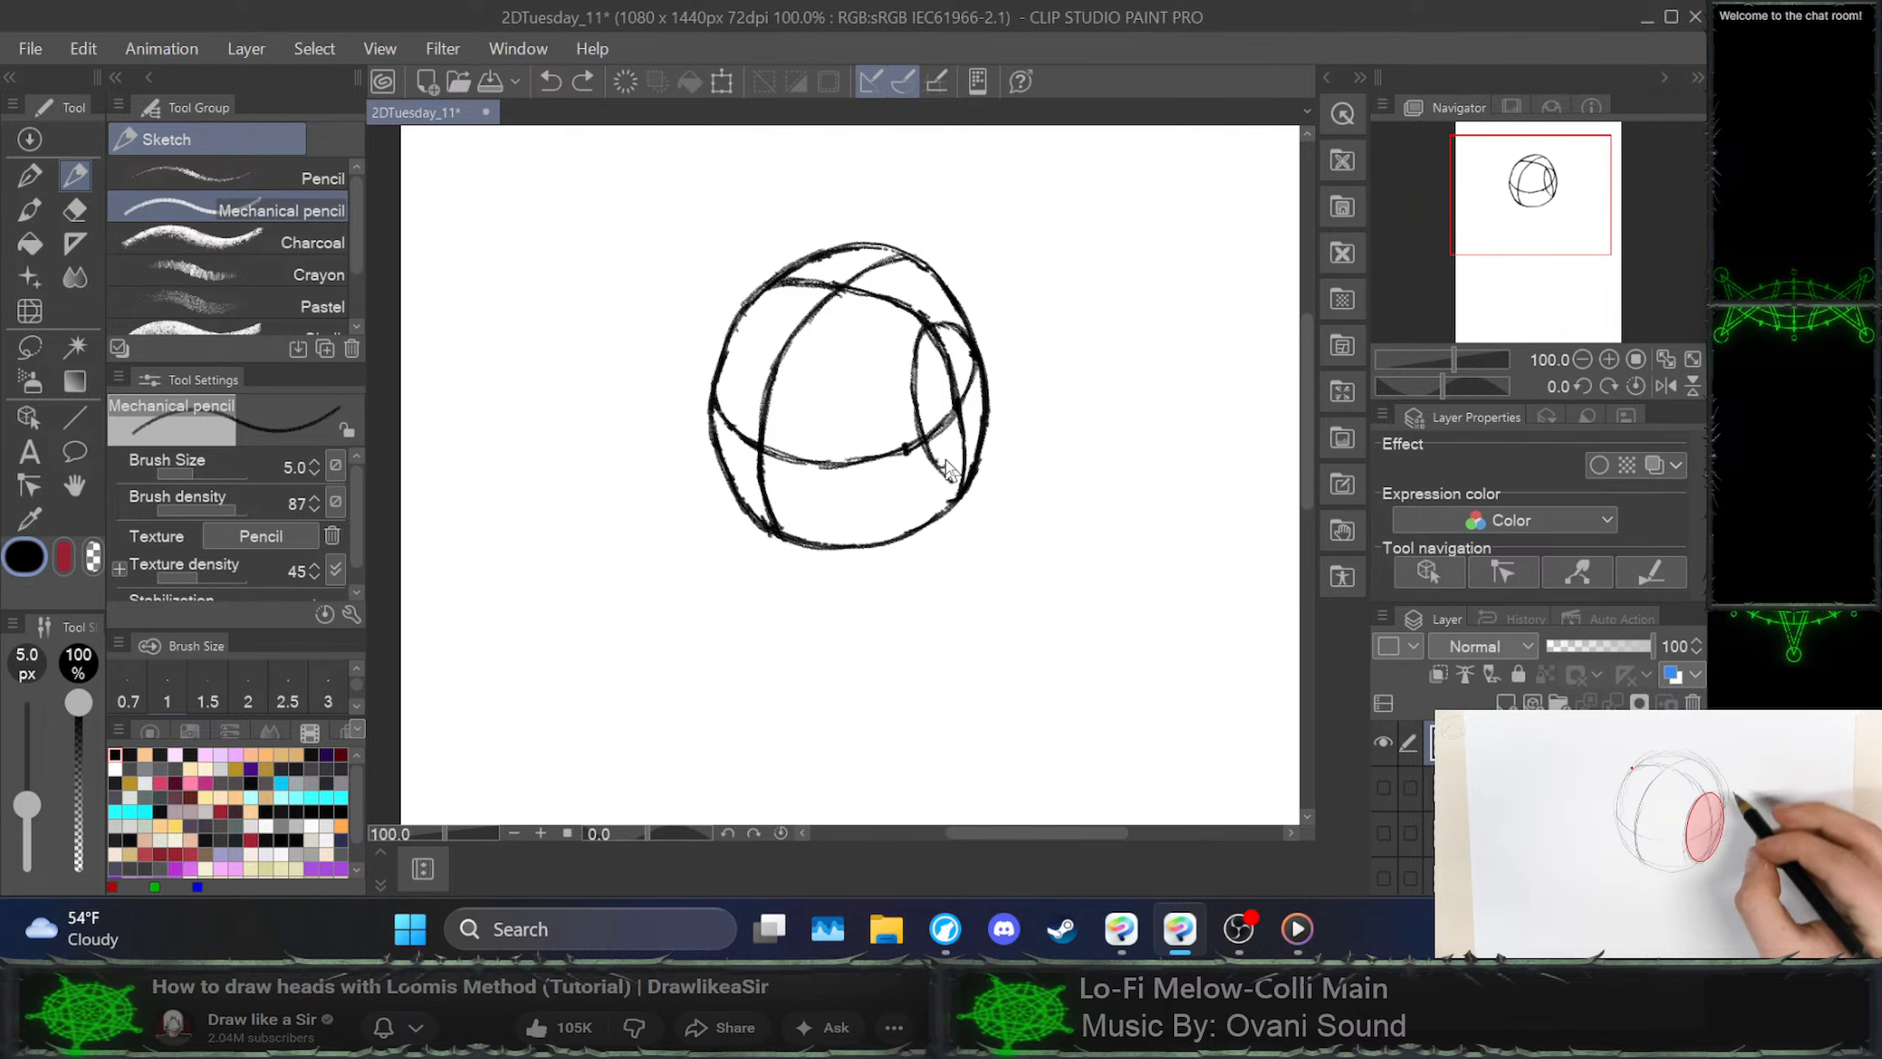
pyautogui.hotkey('ctrl', 'z')
pyautogui.hotkey('ctrl', 'z')
pyautogui.hotkey('ctrl', 'z')
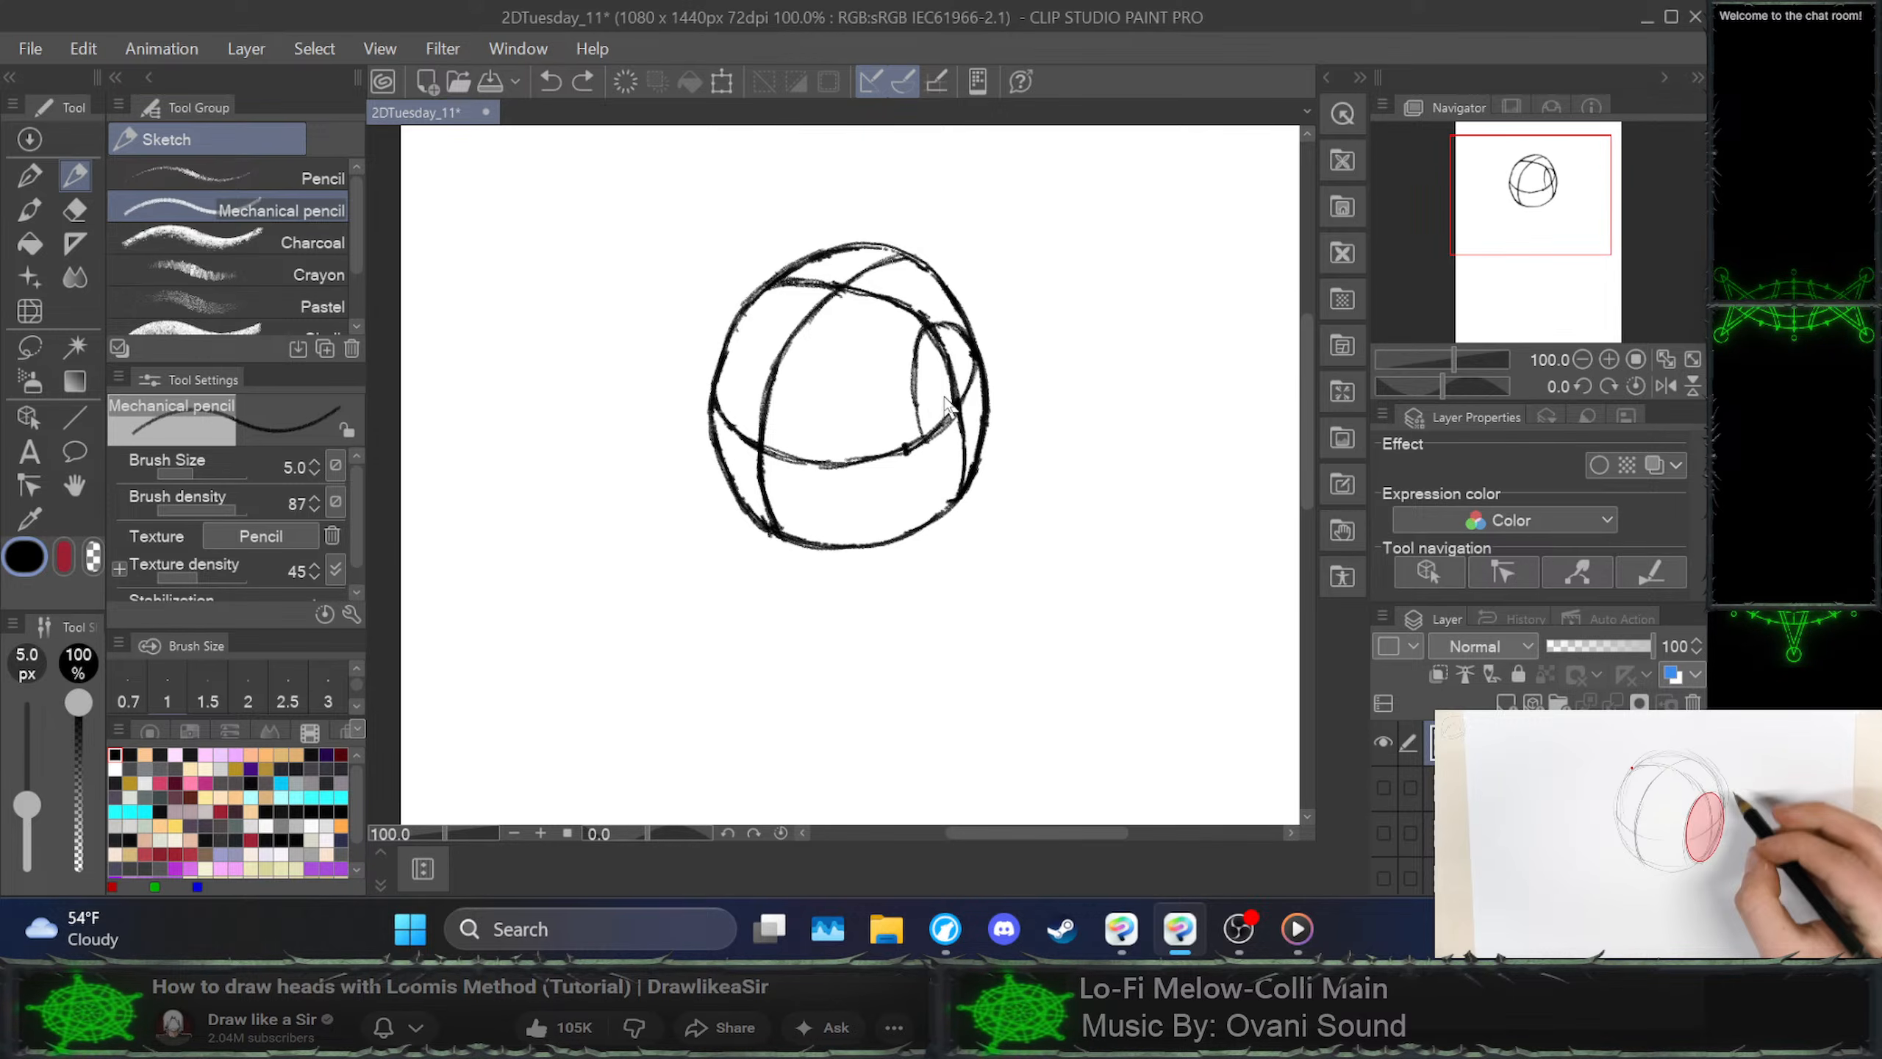
pyautogui.moveTo(919, 404); pyautogui.dragTo(954, 507)
pyautogui.hotkey('ctrl', 'z')
pyautogui.hotkey('ctrl', 'z')
pyautogui.hotkey('ctrl', 'z')
pyautogui.hotkey('ctrl', 'z')
pyautogui.hotkey('ctrl', 'z')
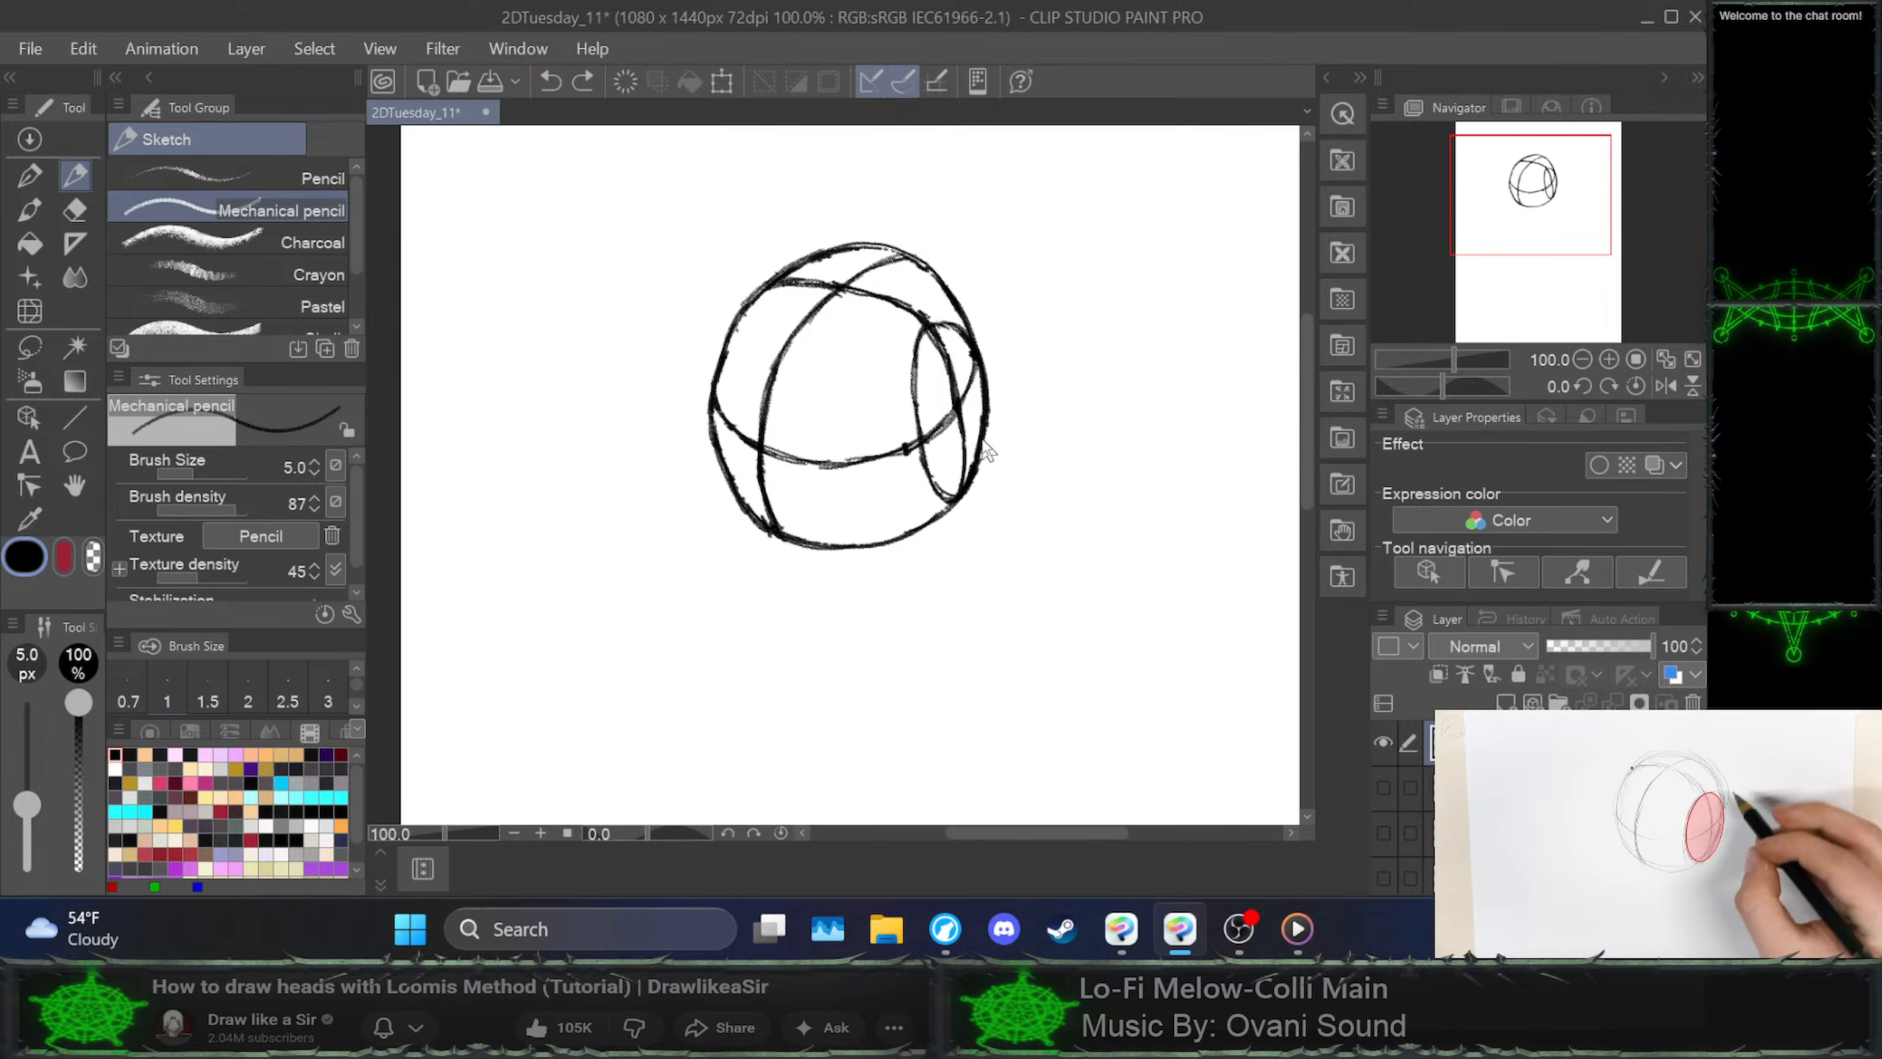
pyautogui.hotkey('ctrl', 'z')
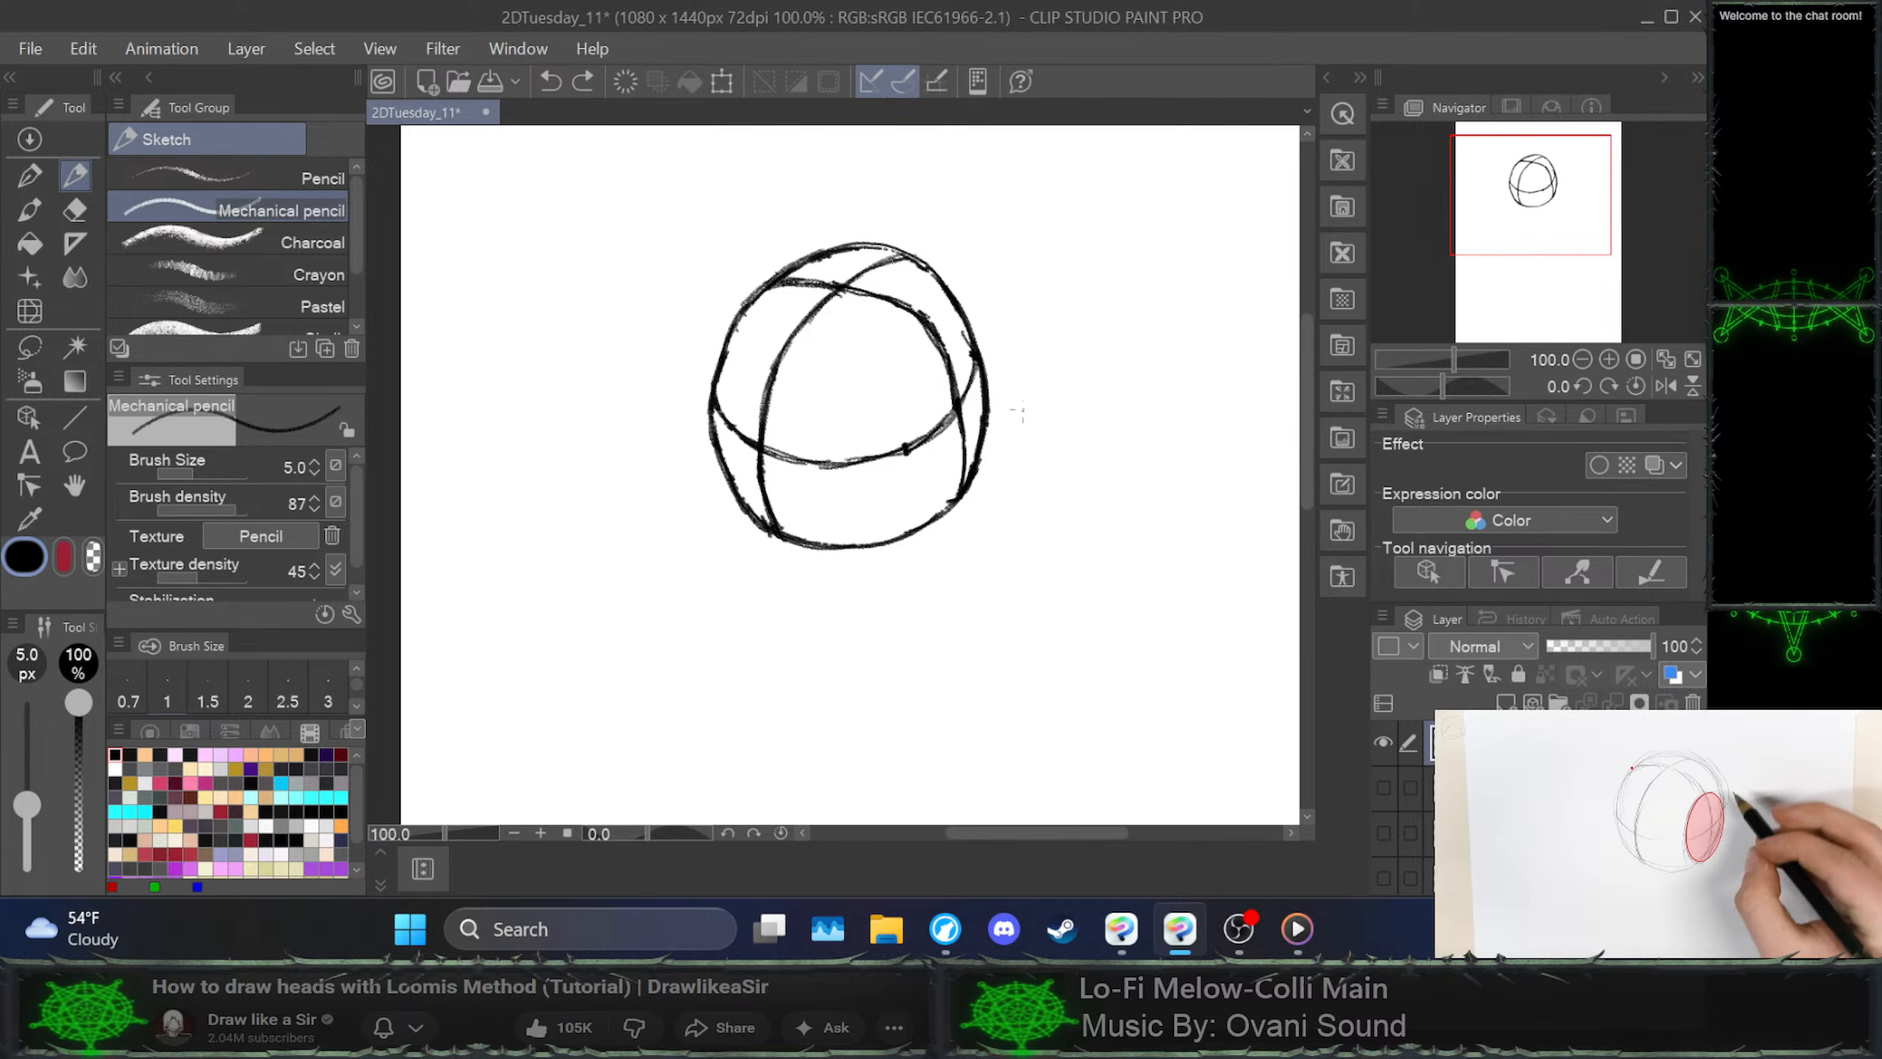
# Play the reference video briefly to see how the red contour meets the side oval, and pause it
pyautogui.click(1658, 833)
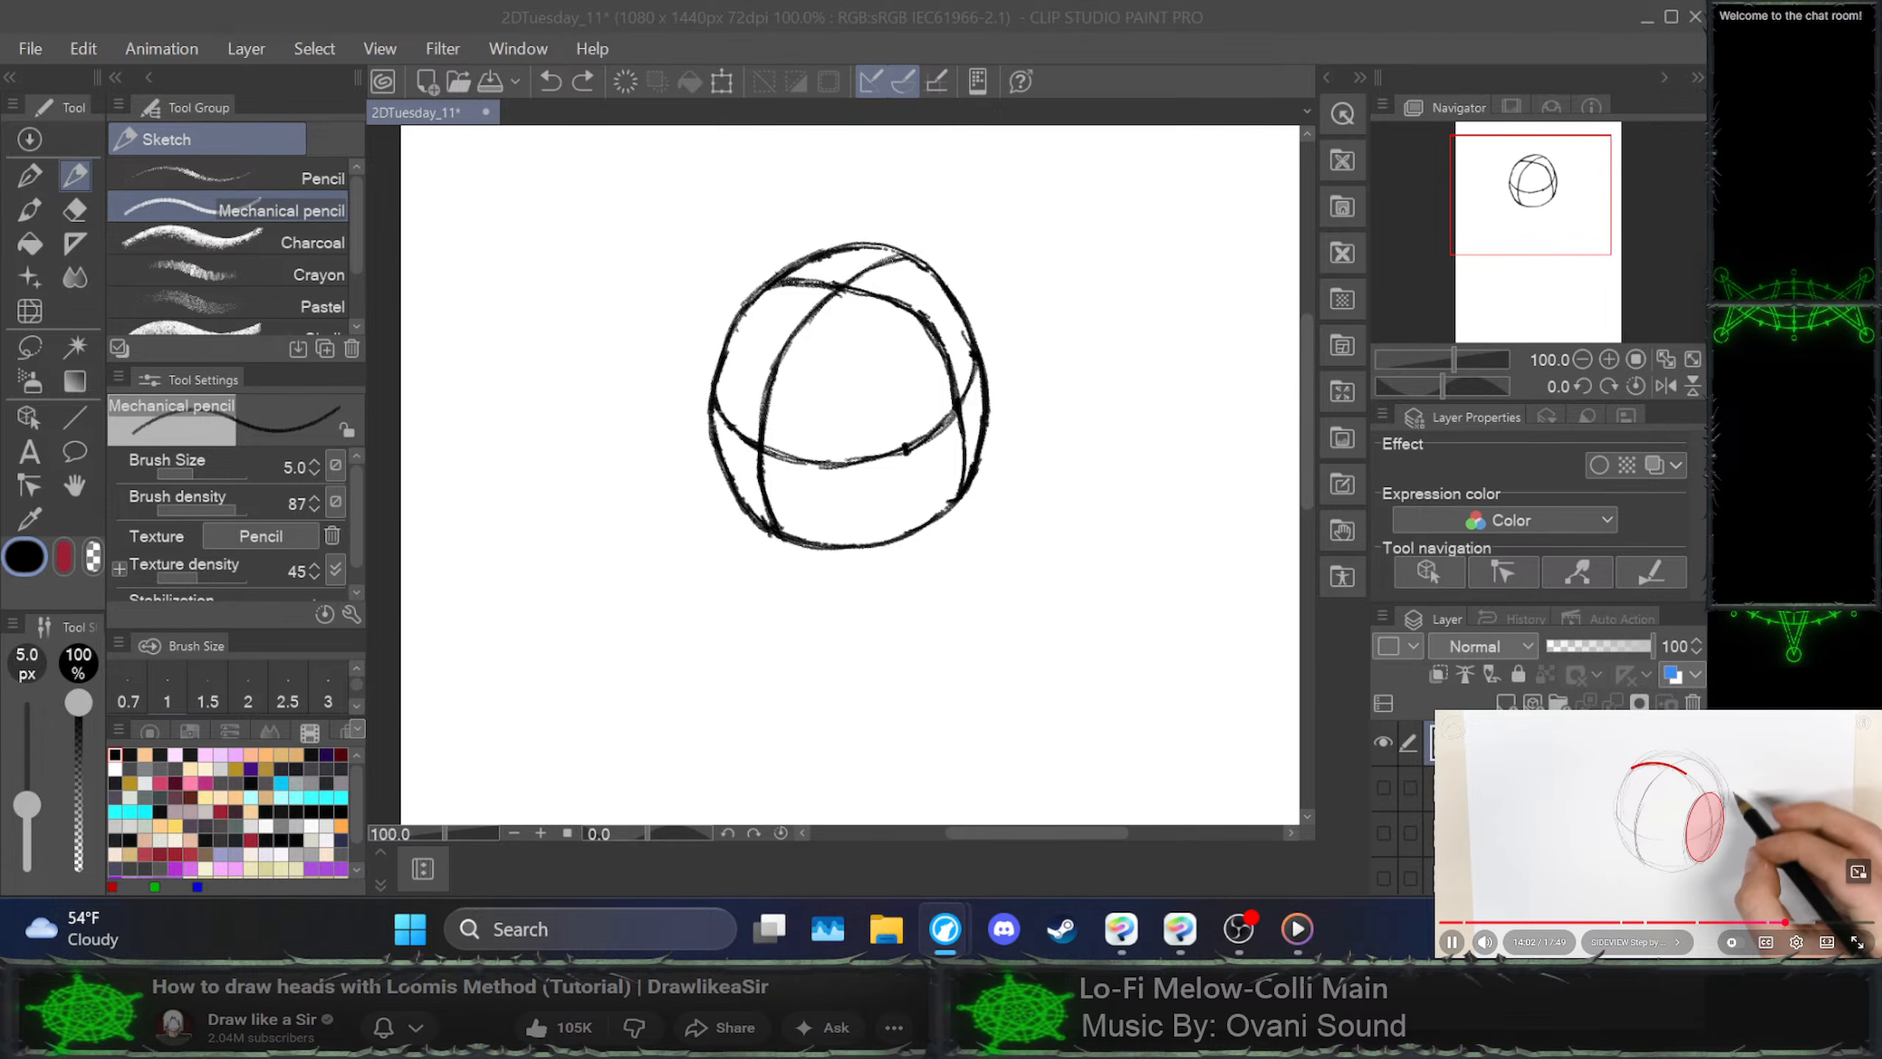
pyautogui.press('space')
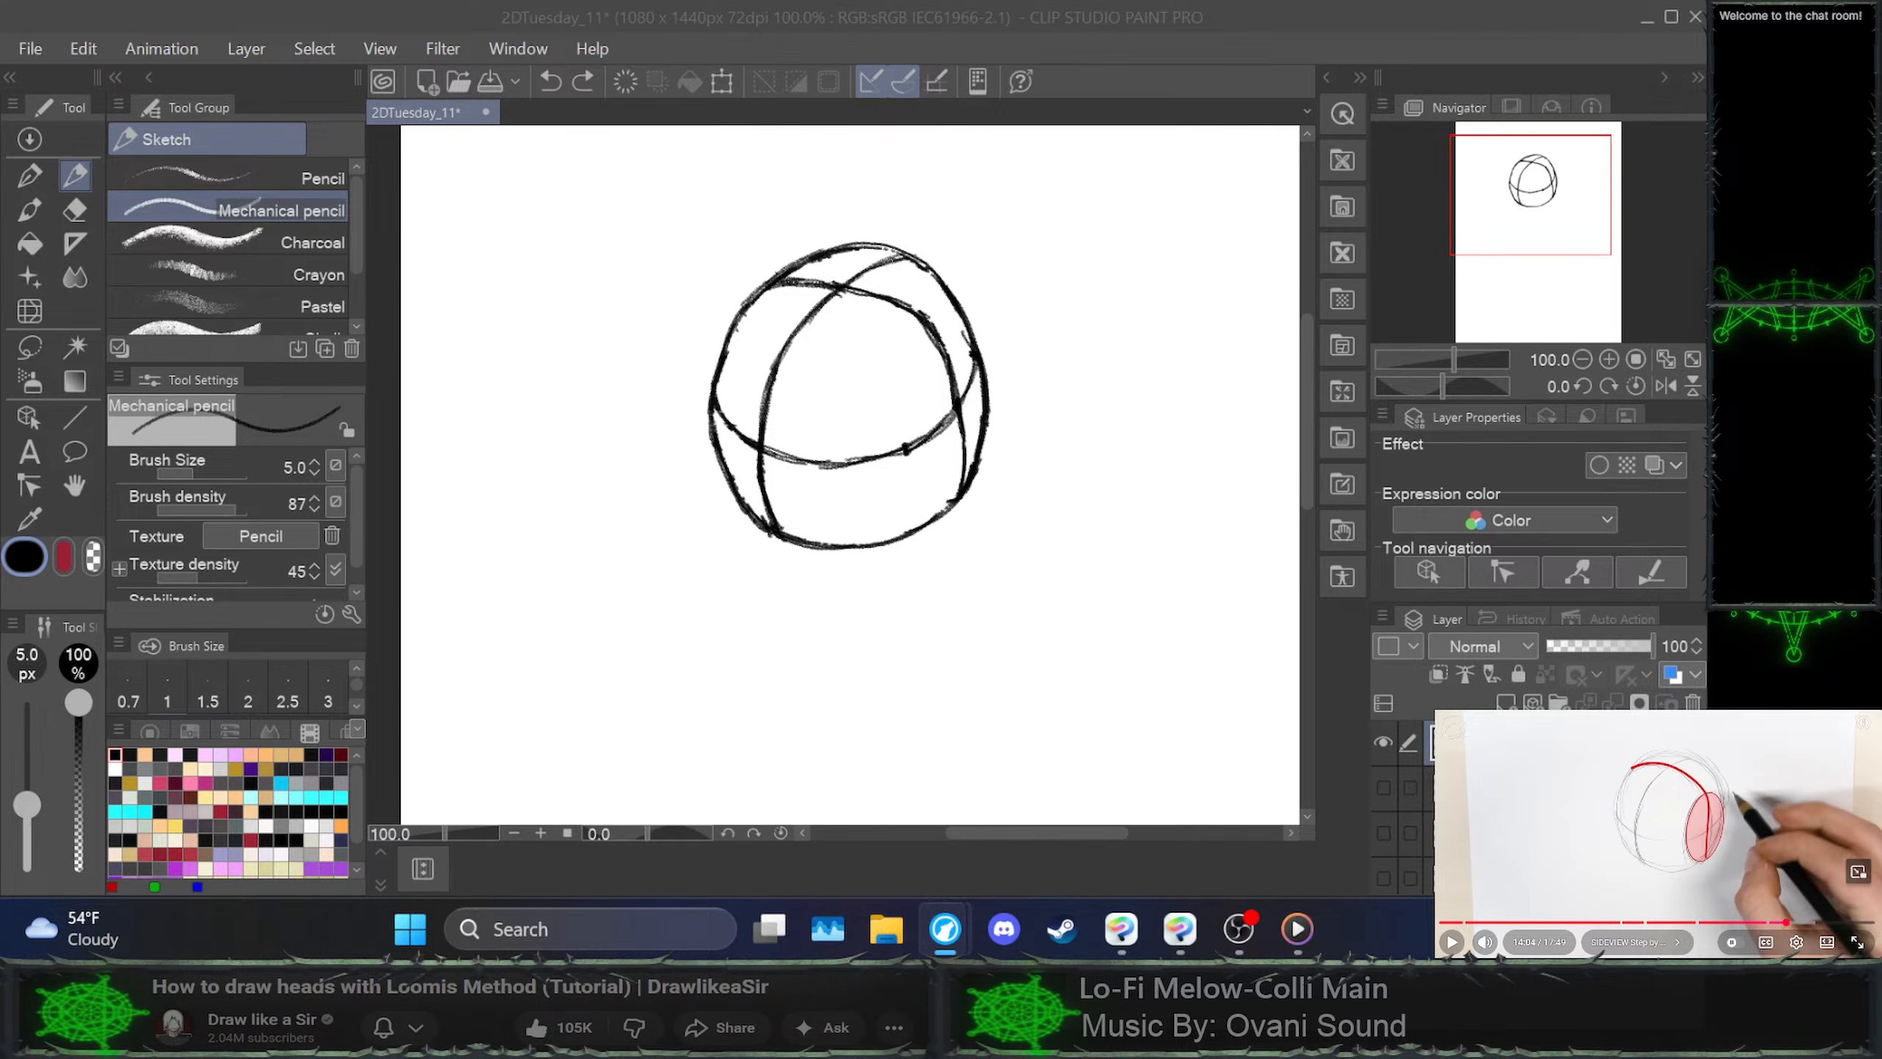
# Erase the stray mark inside the circle's right edge and redraw that edge with a thinner line
pyautogui.click(970, 338)
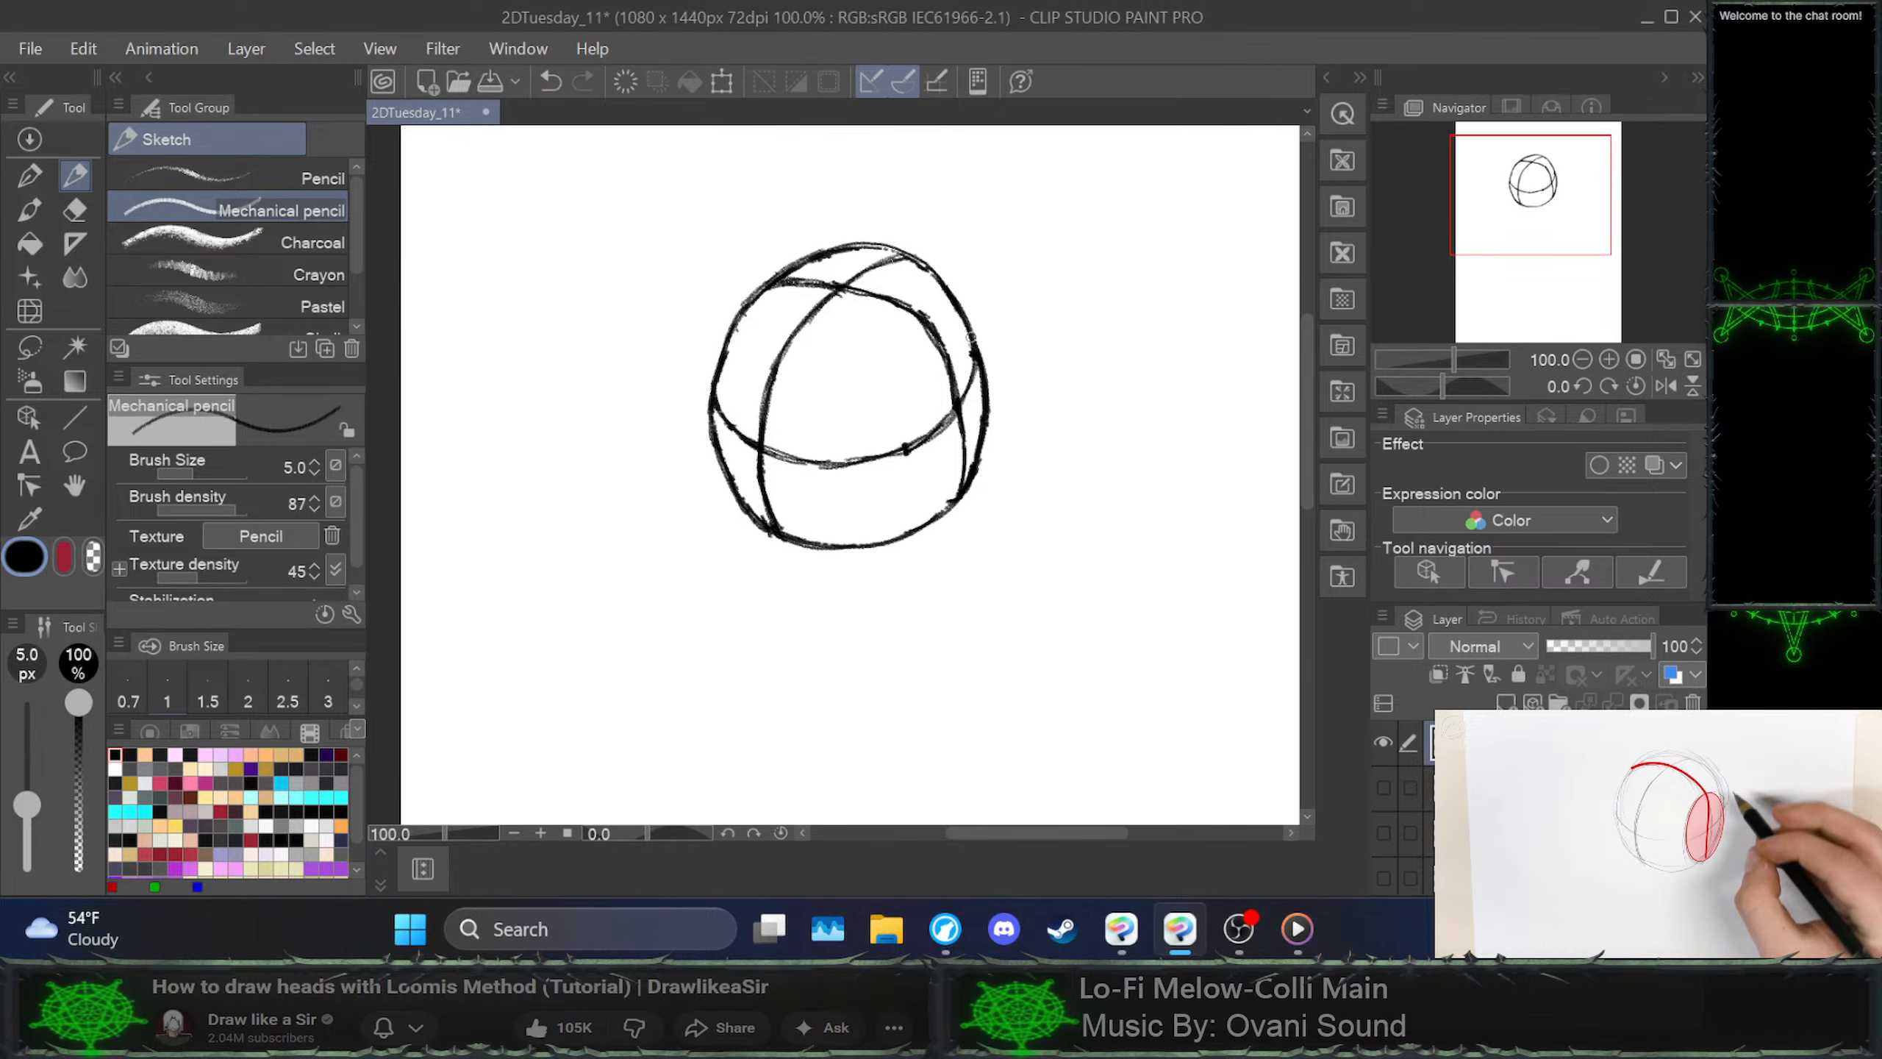
pyautogui.moveTo(984, 404)
pyautogui.mouseDown()
pyautogui.moveTo(978, 464)
pyautogui.moveTo(994, 346)
pyautogui.mouseUp()
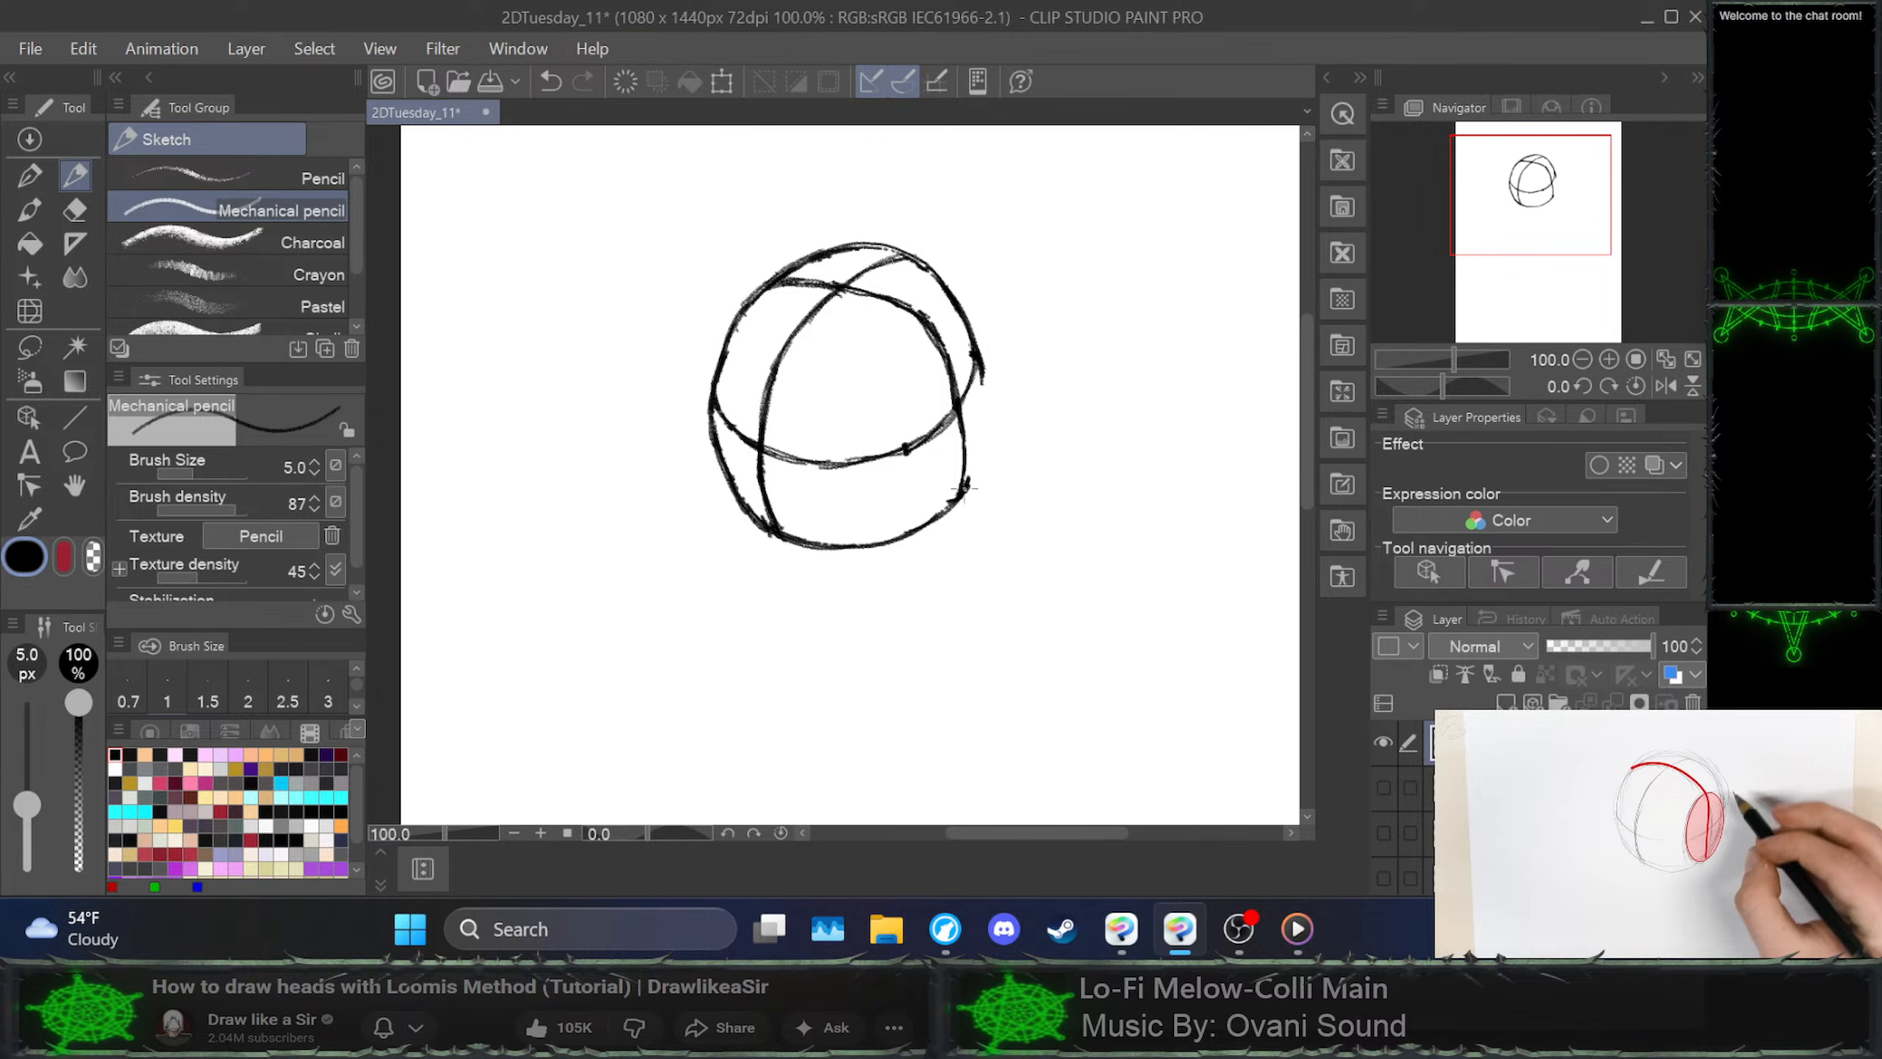
pyautogui.moveTo(966, 491)
pyautogui.mouseDown()
pyautogui.moveTo(984, 375)
pyautogui.moveTo(963, 483)
pyautogui.moveTo(977, 361)
pyautogui.moveTo(959, 483)
pyautogui.moveTo(978, 439)
pyautogui.moveTo(951, 480)
pyautogui.mouseUp()
# Try to sketch a slim side oval from the right contour's bend down to its lower end
pyautogui.moveTo(932, 325)
pyautogui.mouseDown()
pyautogui.moveTo(981, 352)
pyautogui.moveTo(937, 315)
pyautogui.moveTo(924, 354)
pyautogui.moveTo(926, 324)
pyautogui.moveTo(922, 421)
pyautogui.moveTo(917, 343)
pyautogui.moveTo(913, 417)
pyautogui.moveTo(935, 459)
pyautogui.mouseUp()
pyautogui.moveTo(919, 344); pyautogui.dragTo(941, 489)
pyautogui.moveTo(919, 401); pyautogui.dragTo(948, 506)
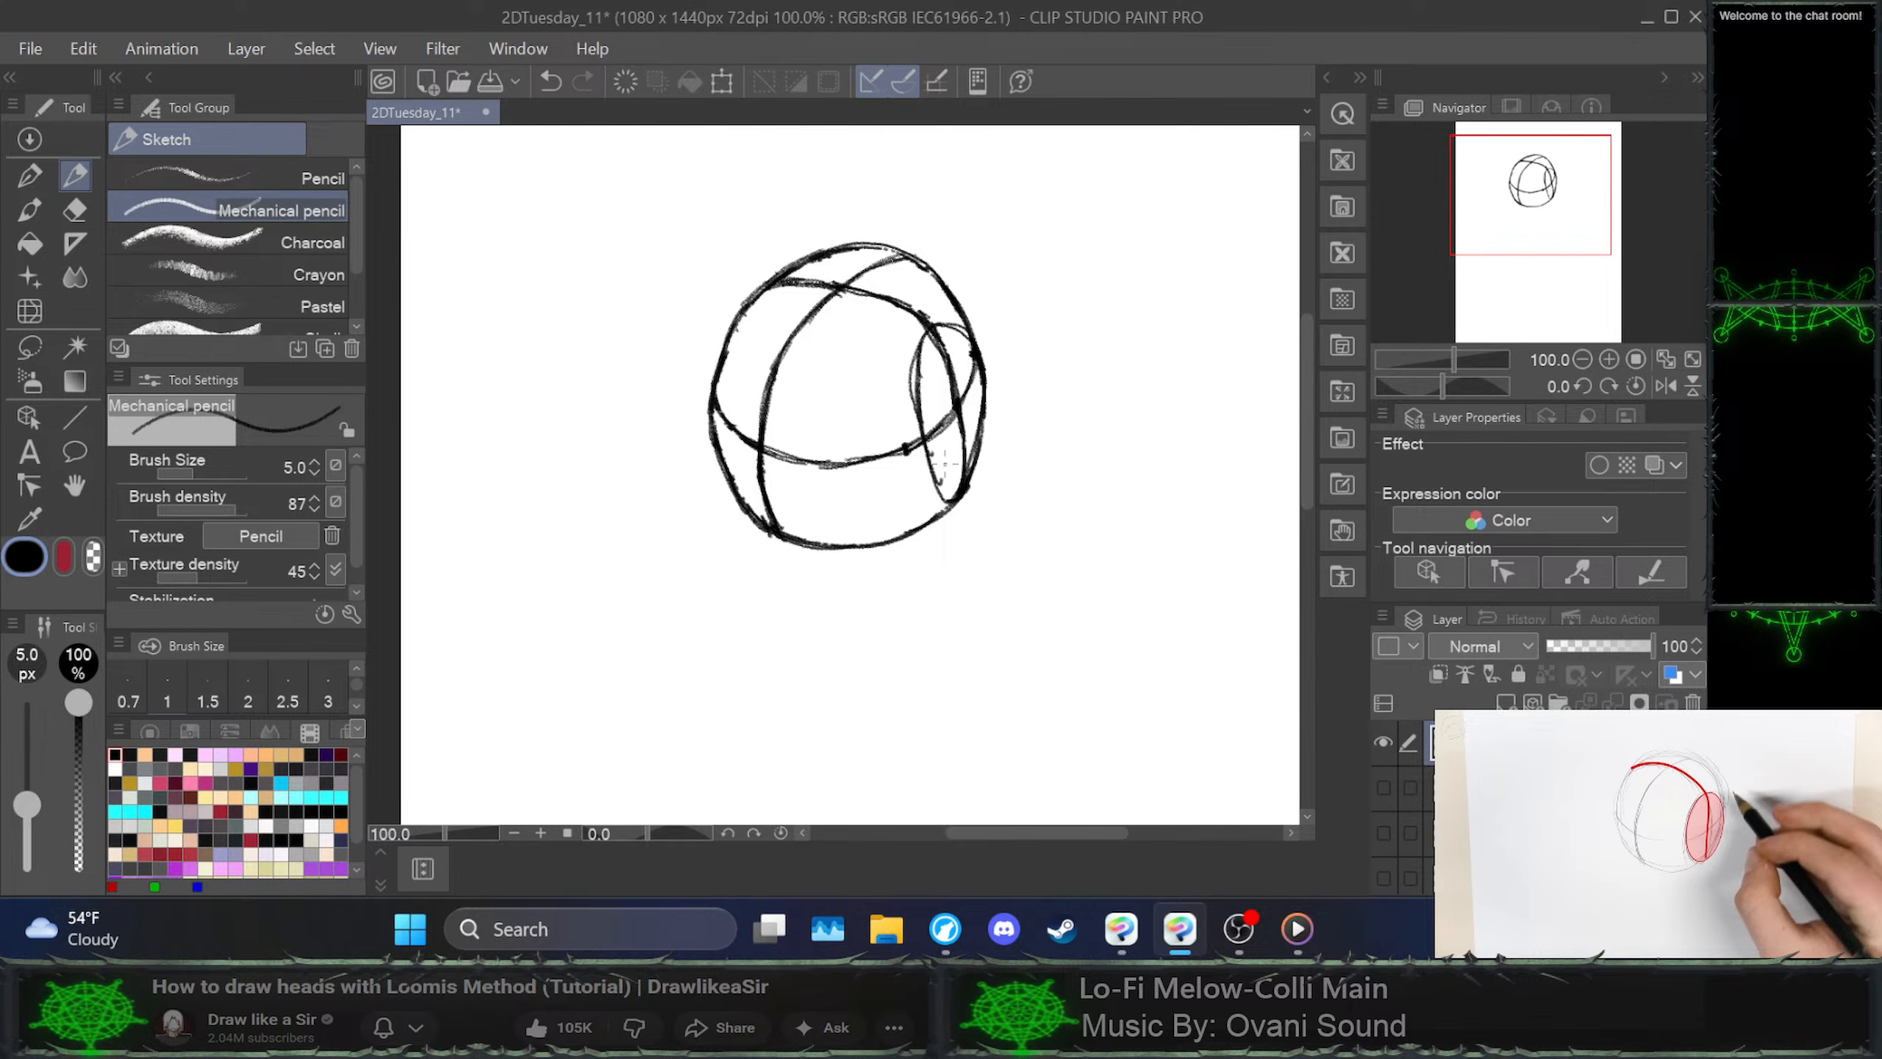
pyautogui.hotkey('ctrl', 'z')
pyautogui.hotkey('ctrl', 'z')
pyautogui.hotkey('ctrl', 'z')
pyautogui.hotkey('ctrl', 'z')
pyautogui.hotkey('ctrl', 'z')
pyautogui.hotkey('ctrl', 'z')
pyautogui.hotkey('ctrl', 'z')
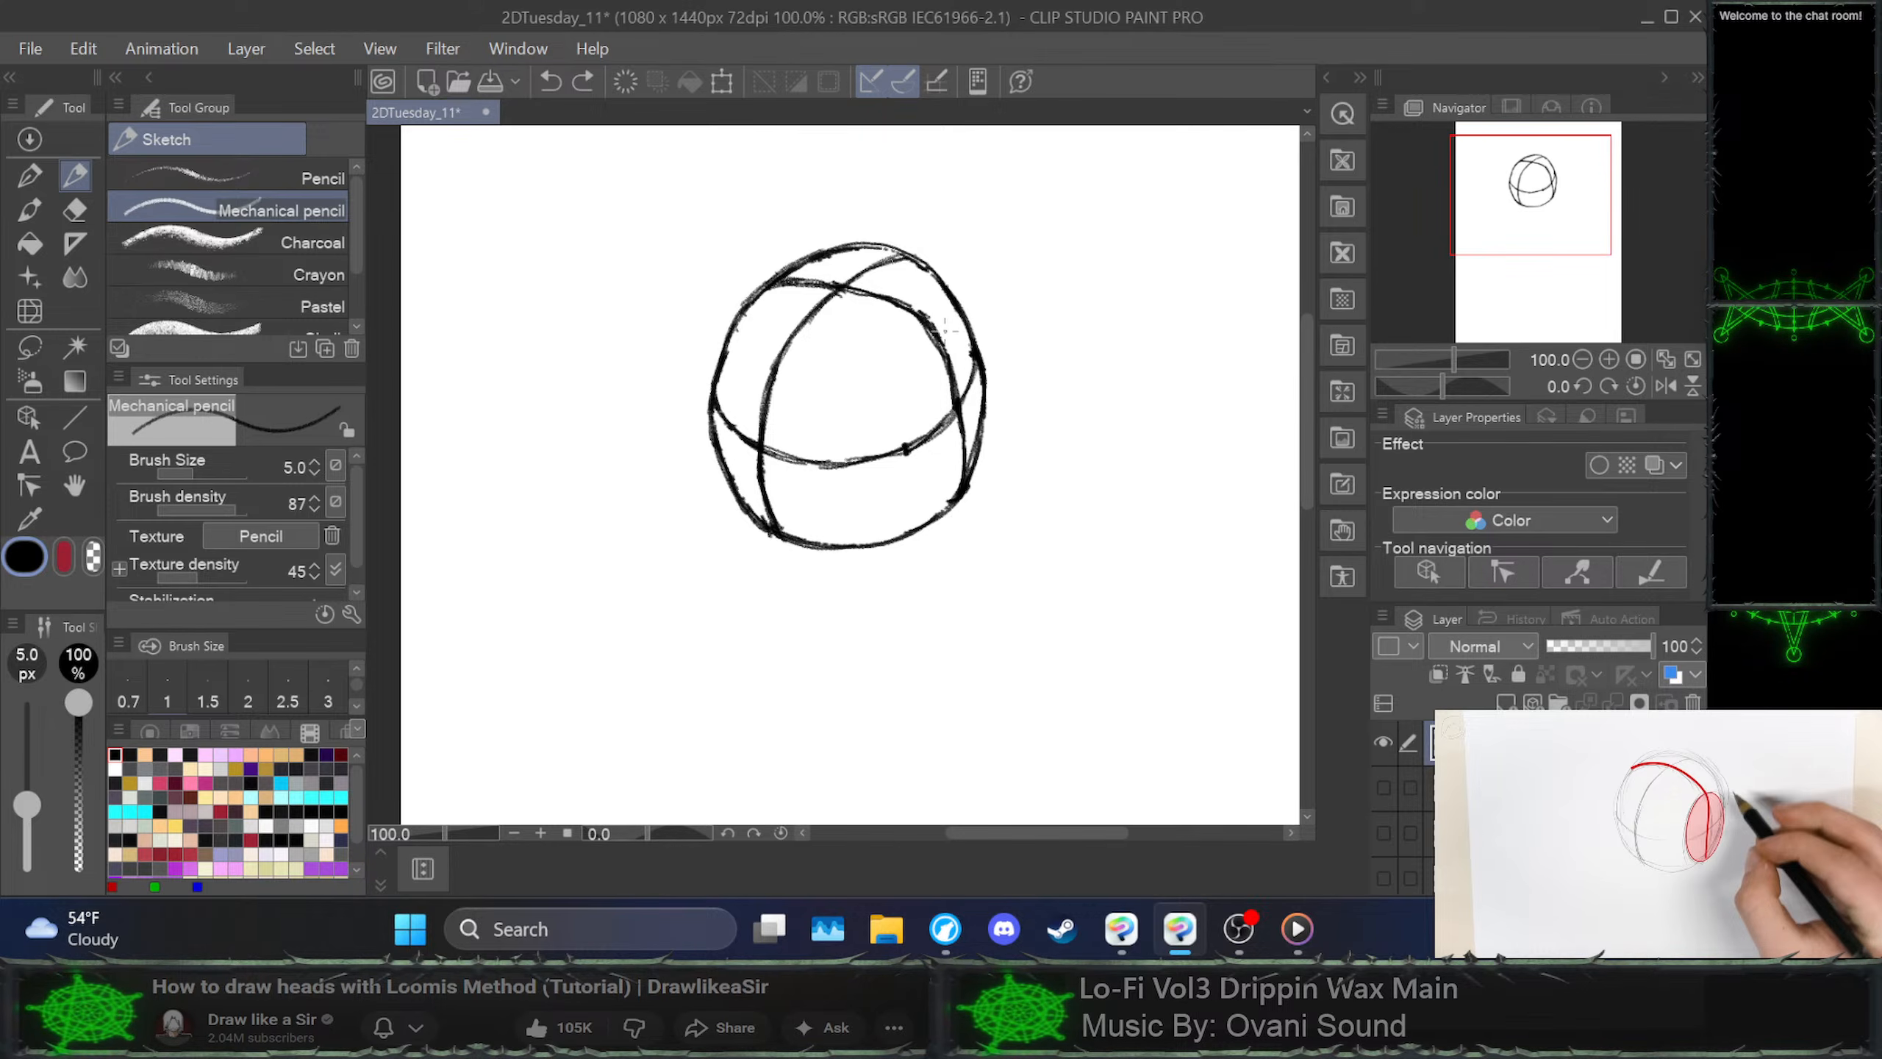
# Sketch a side oval around the right contour with its right side bulging slightly past the circle, and restore the contour line running through it
pyautogui.moveTo(935, 326)
pyautogui.mouseDown()
pyautogui.moveTo(980, 365)
pyautogui.moveTo(944, 320)
pyautogui.moveTo(959, 333)
pyautogui.moveTo(927, 333)
pyautogui.moveTo(916, 364)
pyautogui.moveTo(916, 346)
pyautogui.moveTo(935, 489)
pyautogui.mouseUp()
pyautogui.moveTo(913, 427)
pyautogui.mouseDown()
pyautogui.moveTo(951, 505)
pyautogui.moveTo(977, 480)
pyautogui.moveTo(996, 386)
pyautogui.mouseUp()
pyautogui.moveTo(994, 454); pyautogui.dragTo(978, 362)
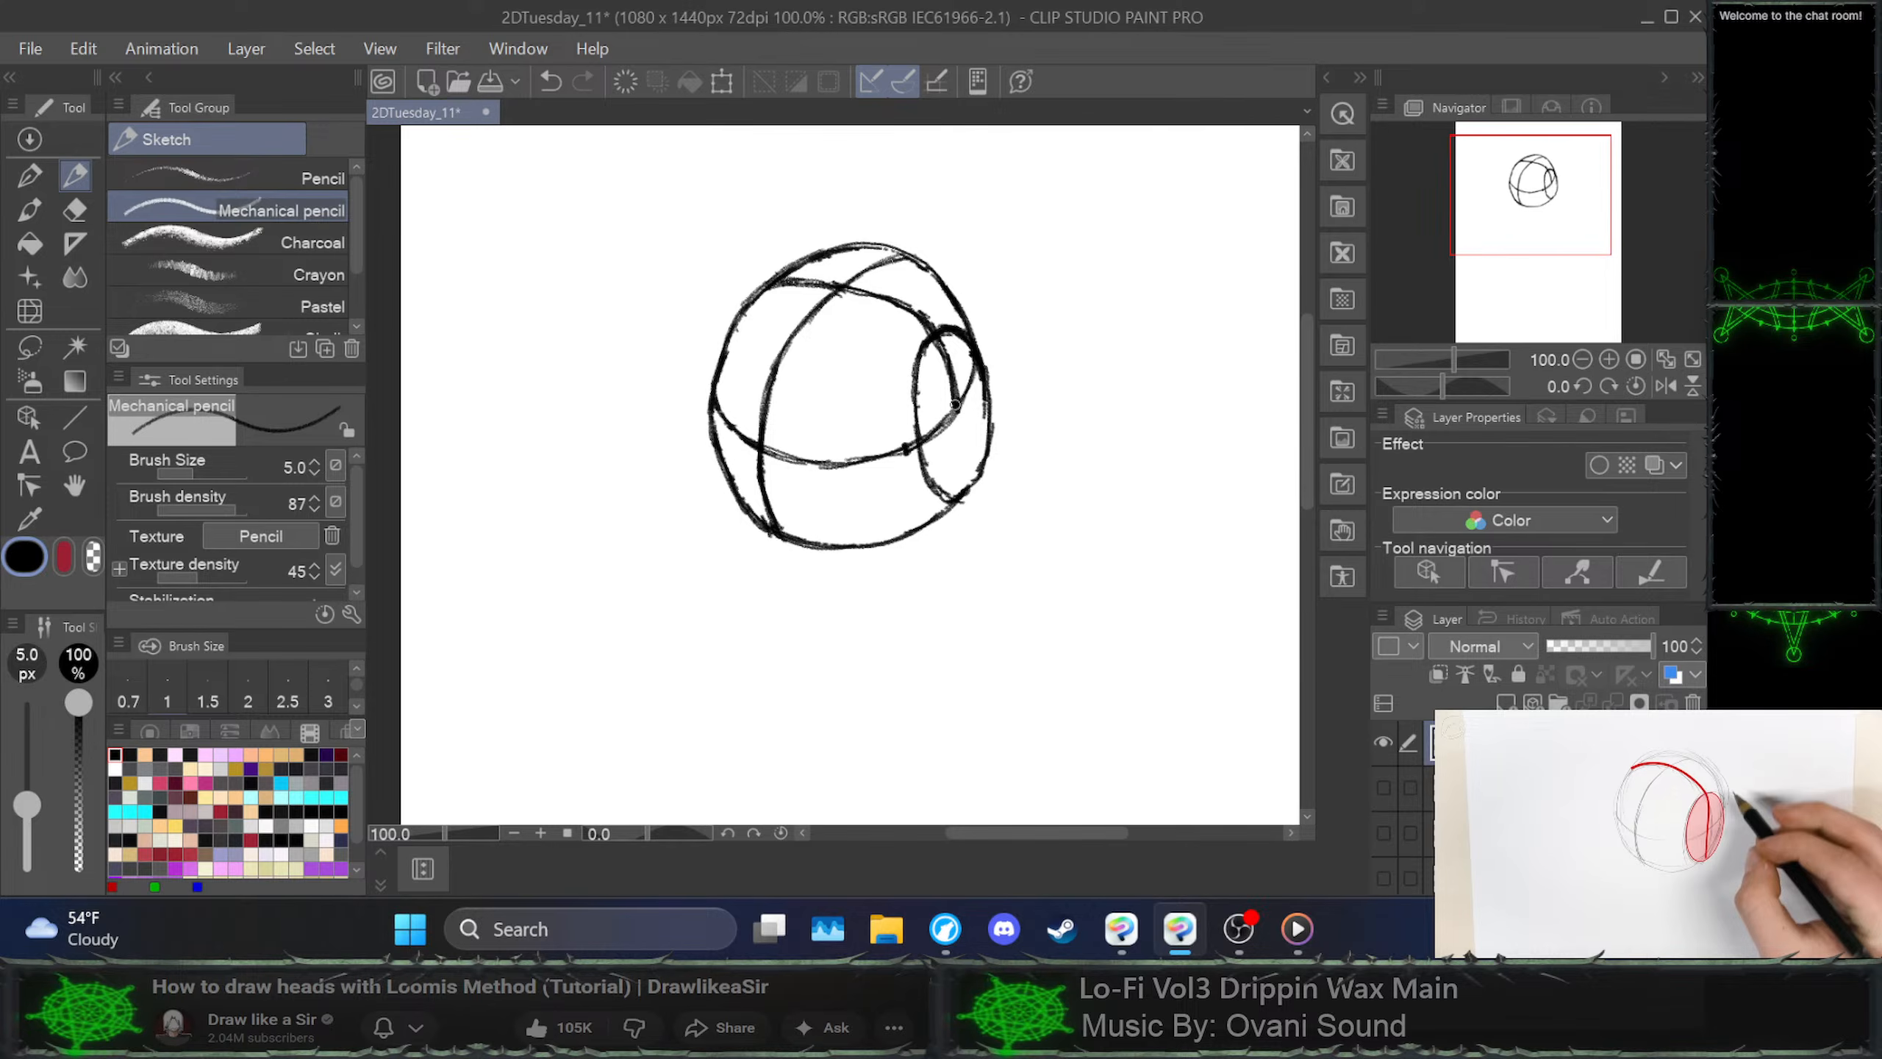
pyautogui.moveTo(956, 404); pyautogui.dragTo(962, 497)
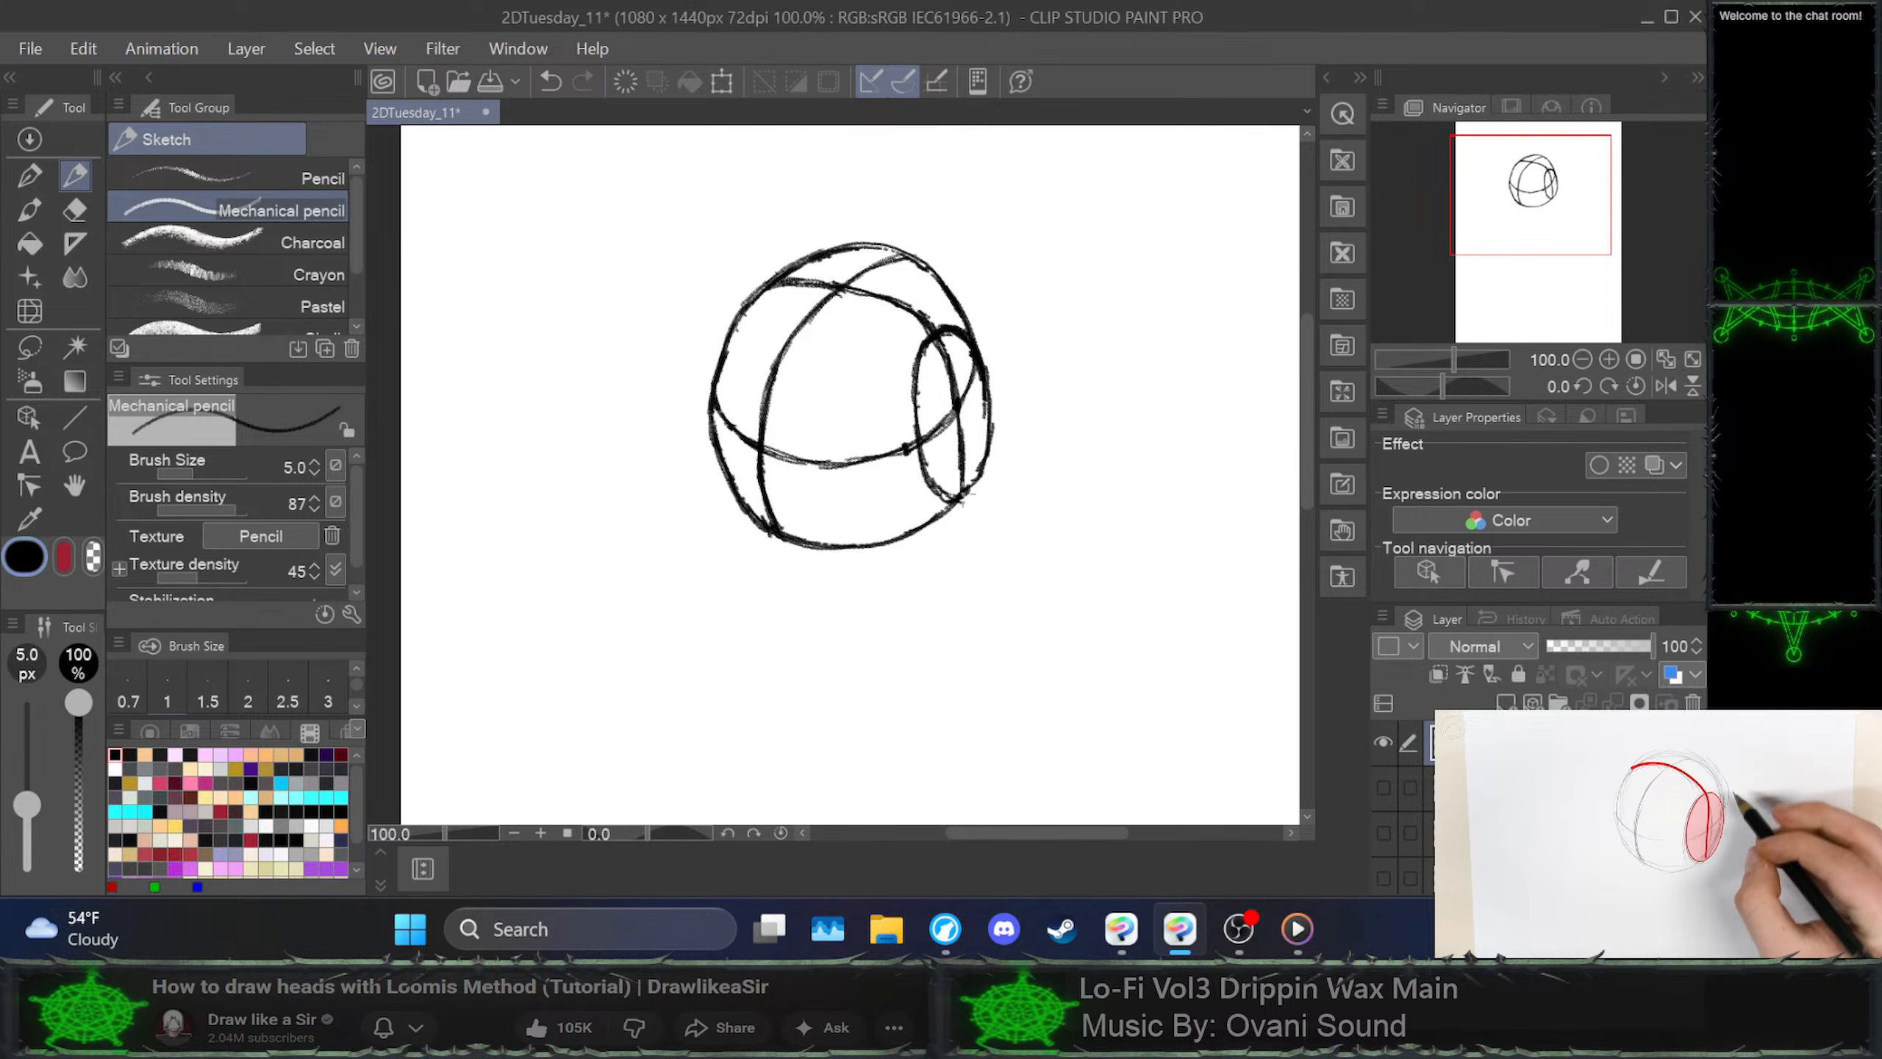
pyautogui.moveTo(963, 421); pyautogui.dragTo(961, 395)
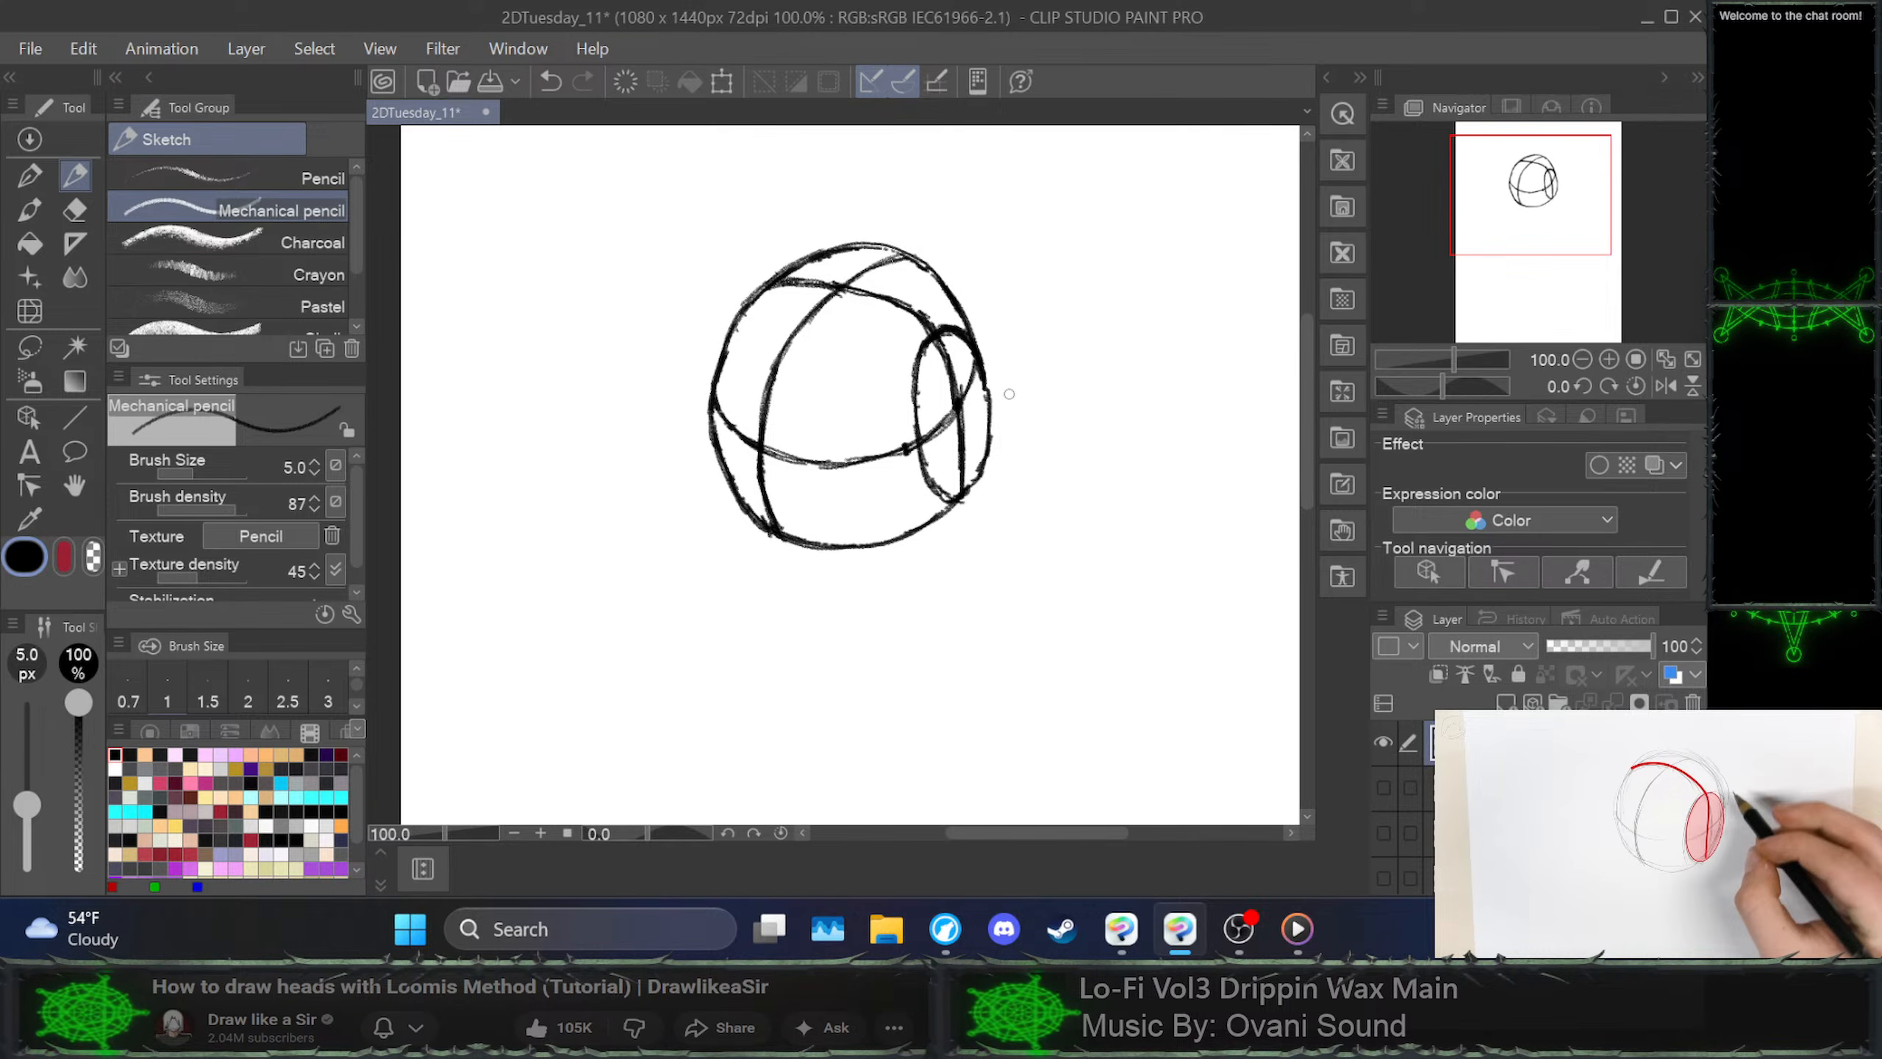
# Try to redraw the side oval's right edge further inward, down to the right contour's lower end
pyautogui.moveTo(1002, 433)
pyautogui.mouseDown()
pyautogui.moveTo(983, 471)
pyautogui.moveTo(978, 353)
pyautogui.moveTo(964, 490)
pyautogui.moveTo(981, 477)
pyautogui.moveTo(959, 499)
pyautogui.moveTo(983, 443)
pyautogui.moveTo(986, 413)
pyautogui.moveTo(981, 463)
pyautogui.moveTo(979, 349)
pyautogui.mouseUp()
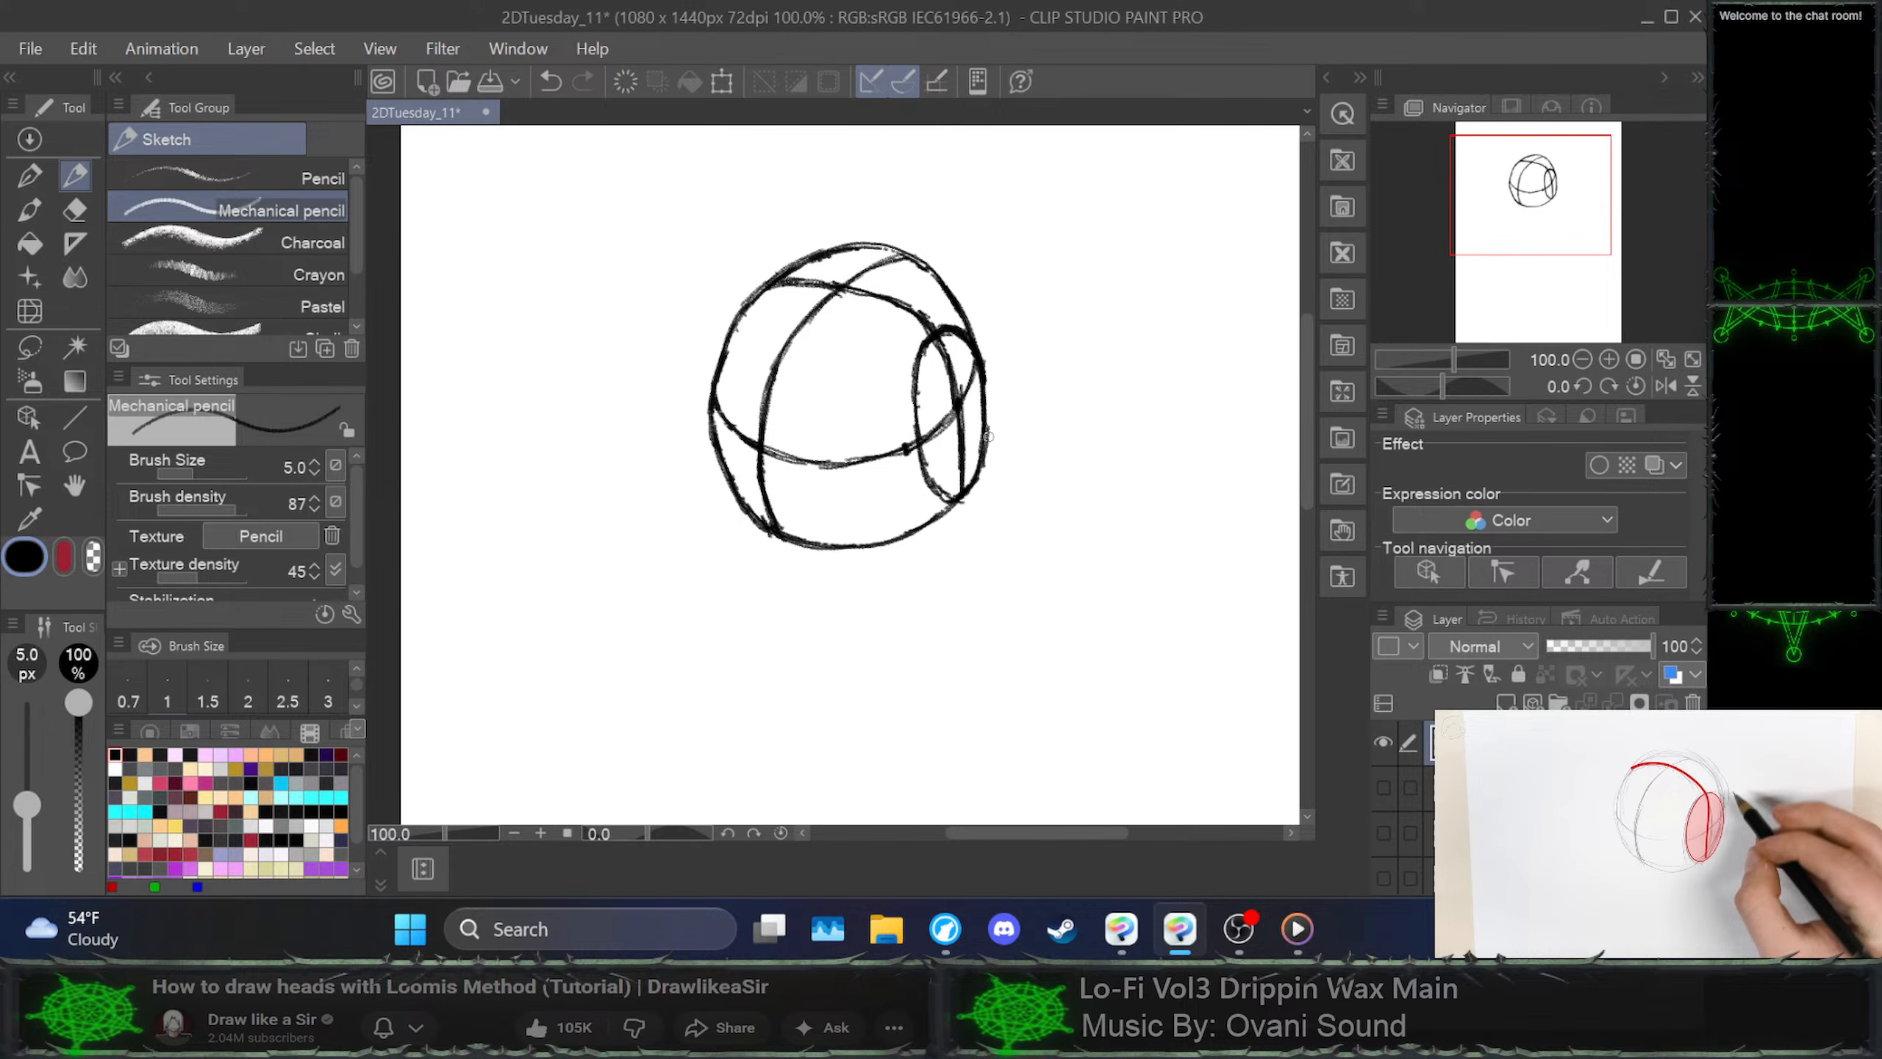
pyautogui.moveTo(990, 436)
pyautogui.mouseDown()
pyautogui.moveTo(984, 458)
pyautogui.moveTo(978, 396)
pyautogui.moveTo(955, 507)
pyautogui.moveTo(976, 405)
pyautogui.mouseUp()
pyautogui.moveTo(966, 482); pyautogui.dragTo(985, 378)
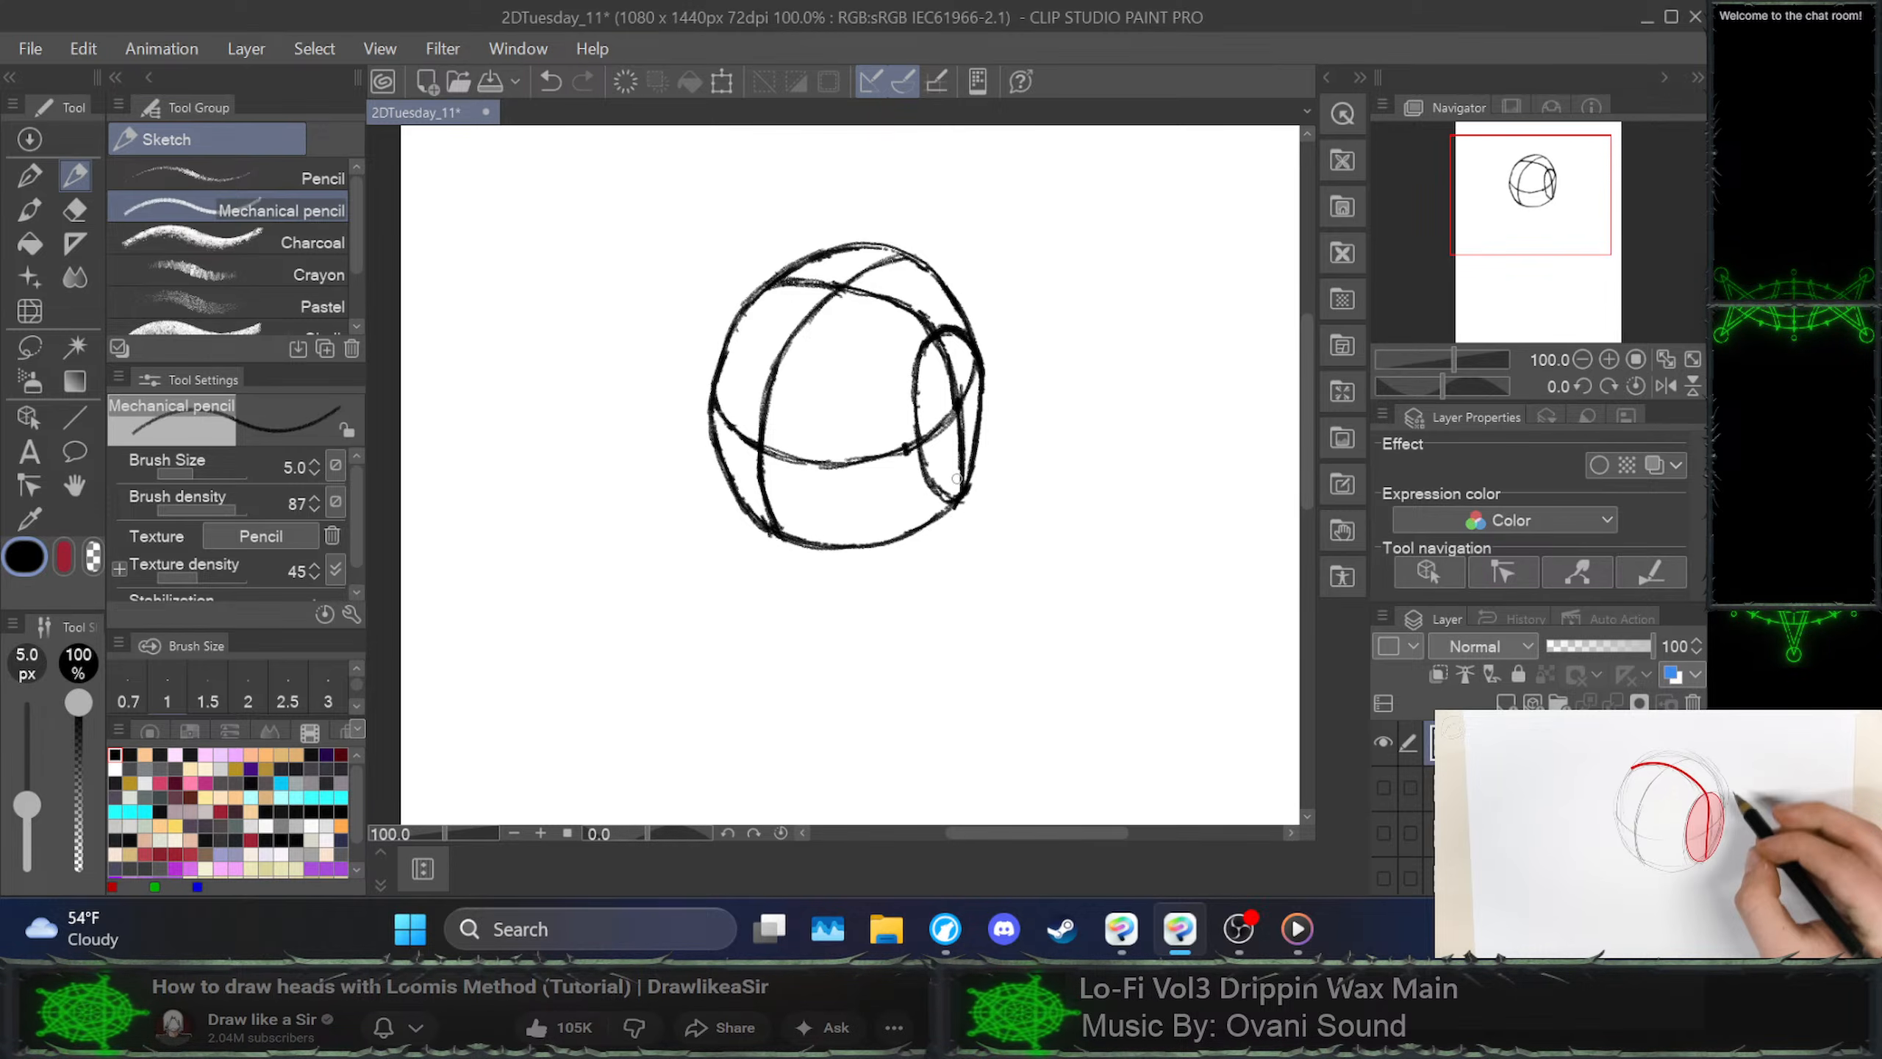
pyautogui.moveTo(979, 464); pyautogui.dragTo(967, 490)
pyautogui.moveTo(982, 365); pyautogui.dragTo(984, 390)
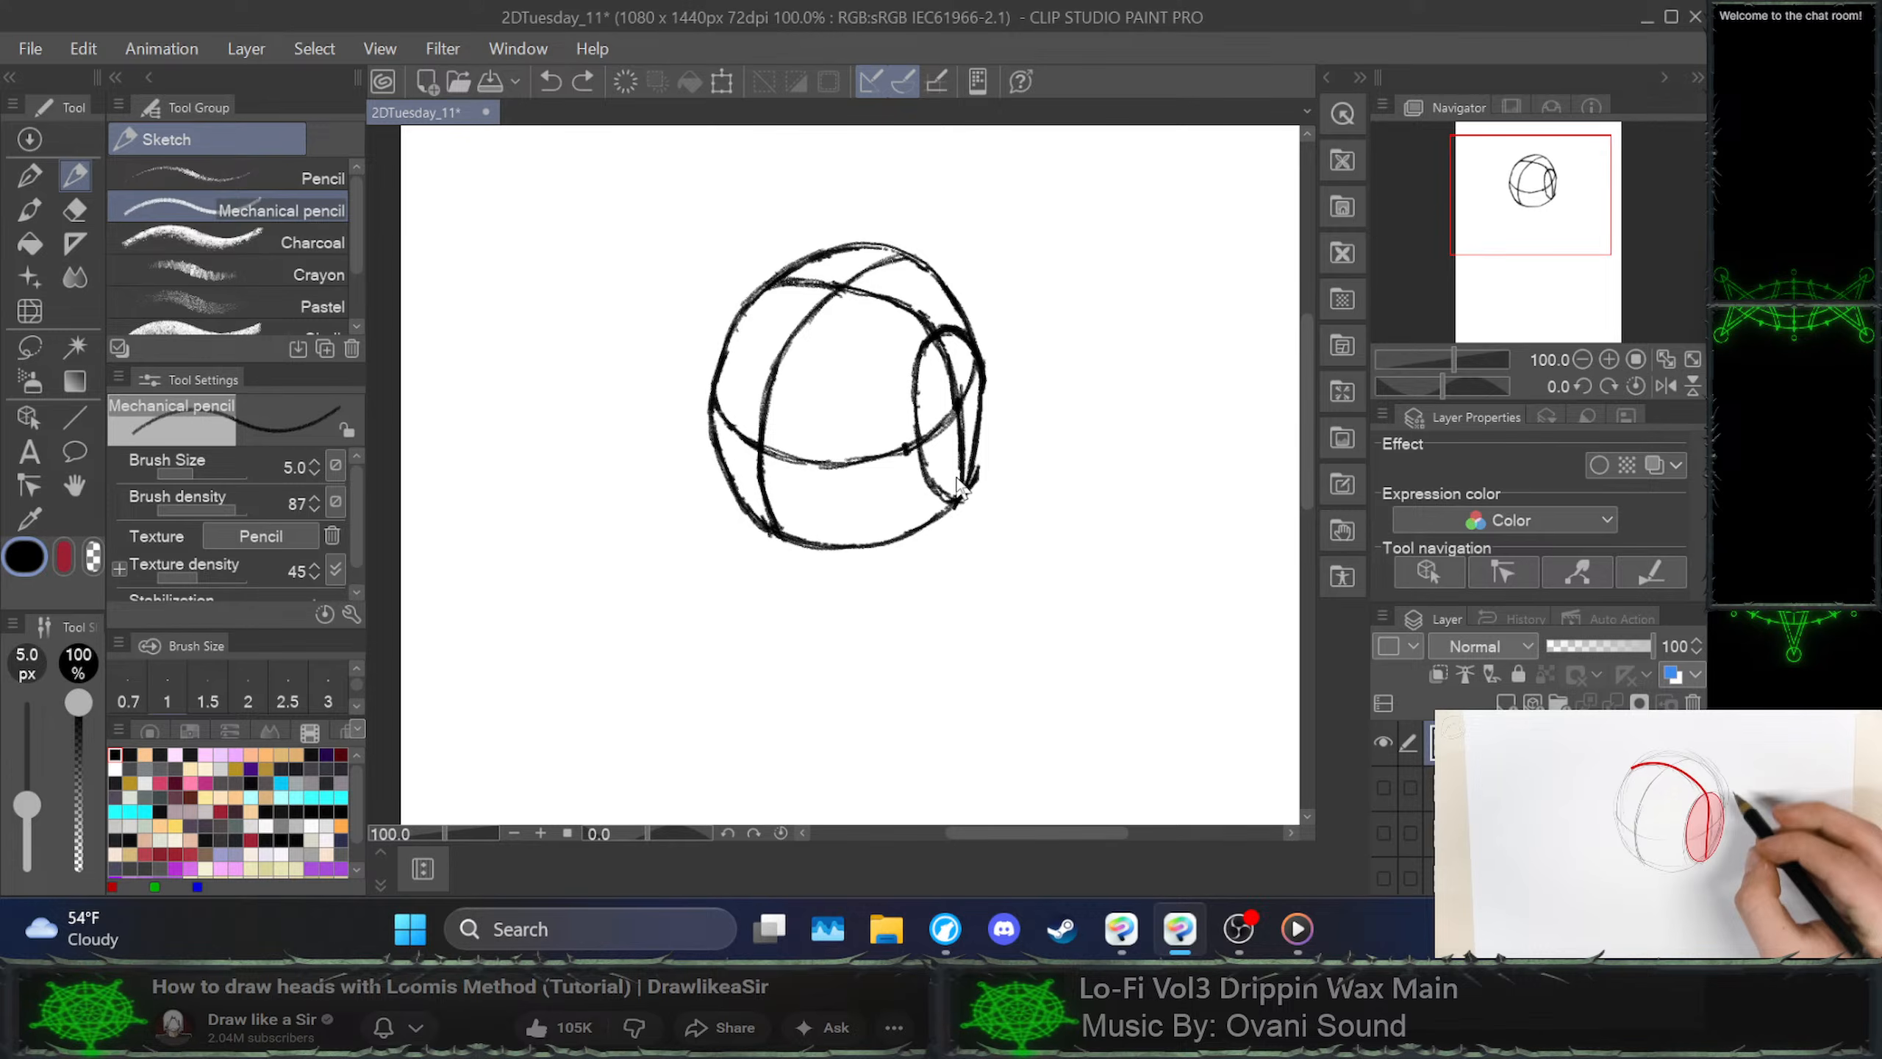
# Undo the strokes that redrew the side oval's right edge, back to the point where it leaves the circle's upper right
pyautogui.hotkey('ctrl', 'z')
pyautogui.hotkey('ctrl', 'z')
pyautogui.hotkey('ctrl', 'z')
pyautogui.hotkey('ctrl', 'z')
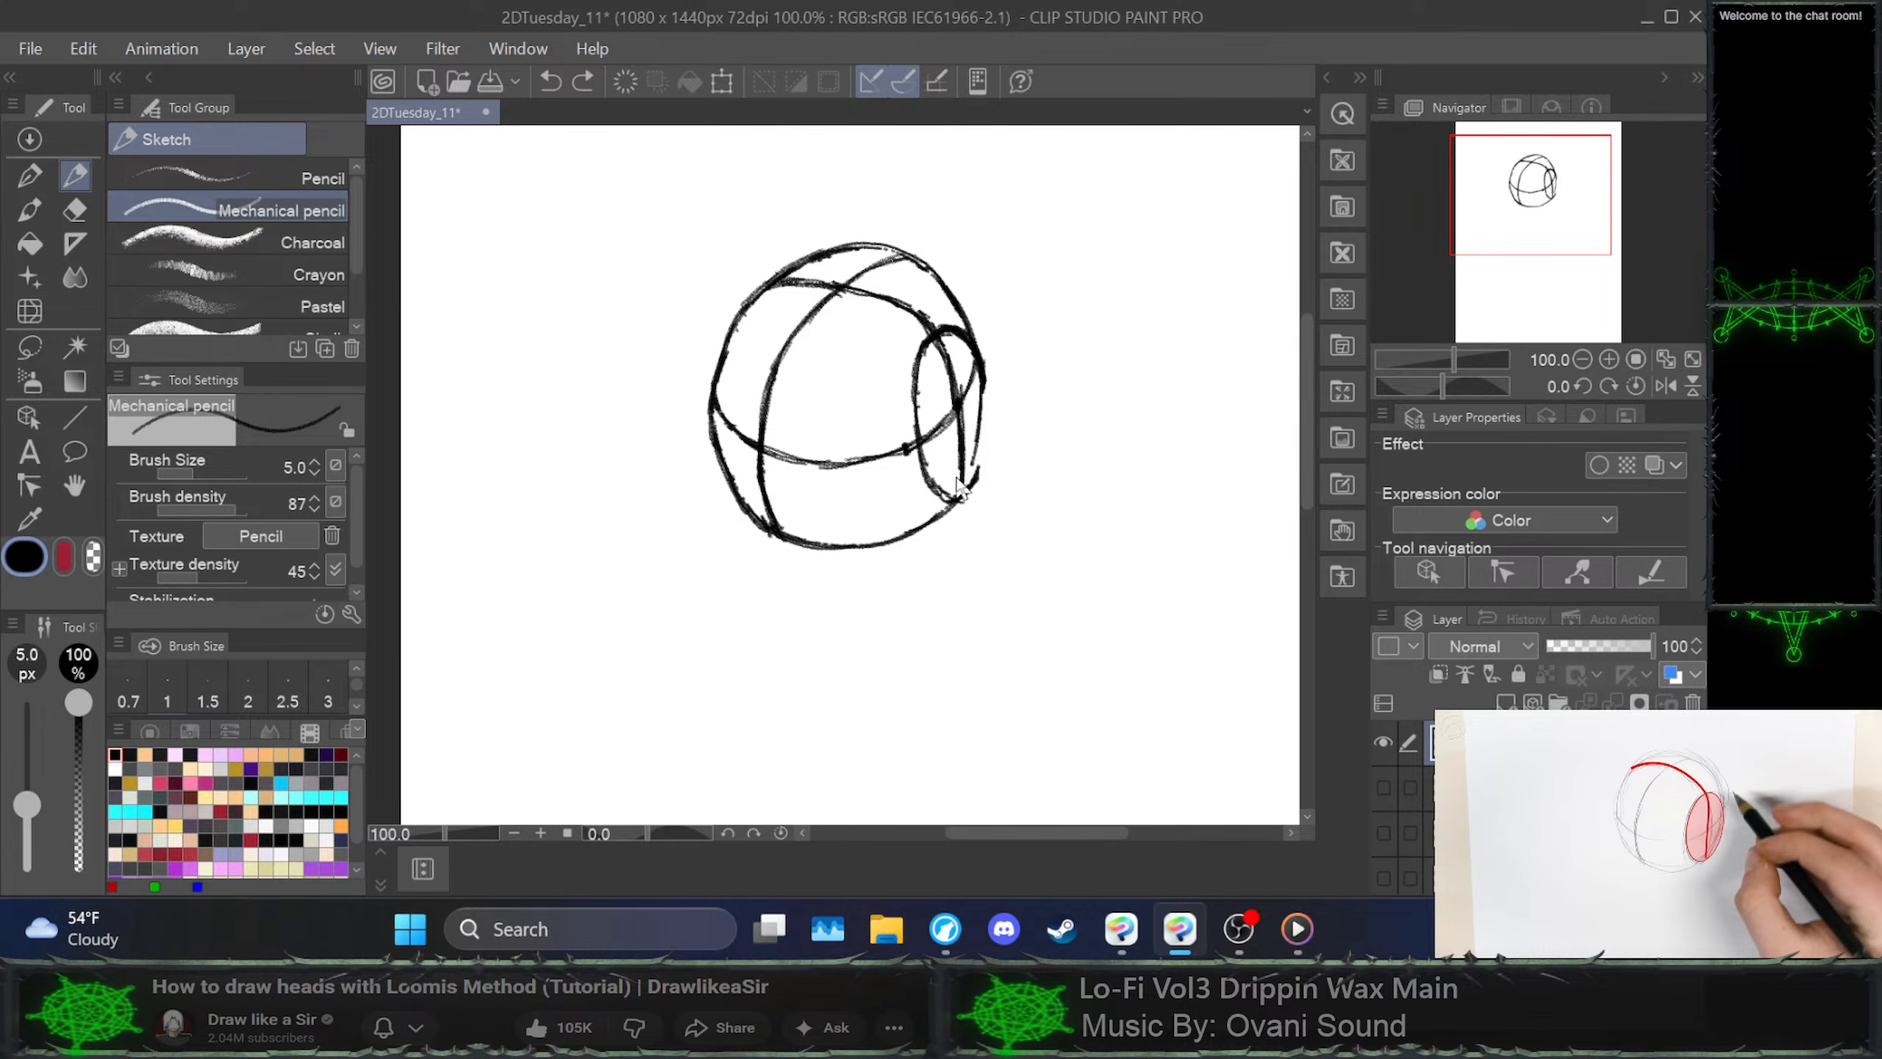
pyautogui.hotkey('ctrl', 'z')
pyautogui.hotkey('ctrl', 'z')
pyautogui.hotkey('ctrl', 'z')
pyautogui.hotkey('ctrl', 'z')
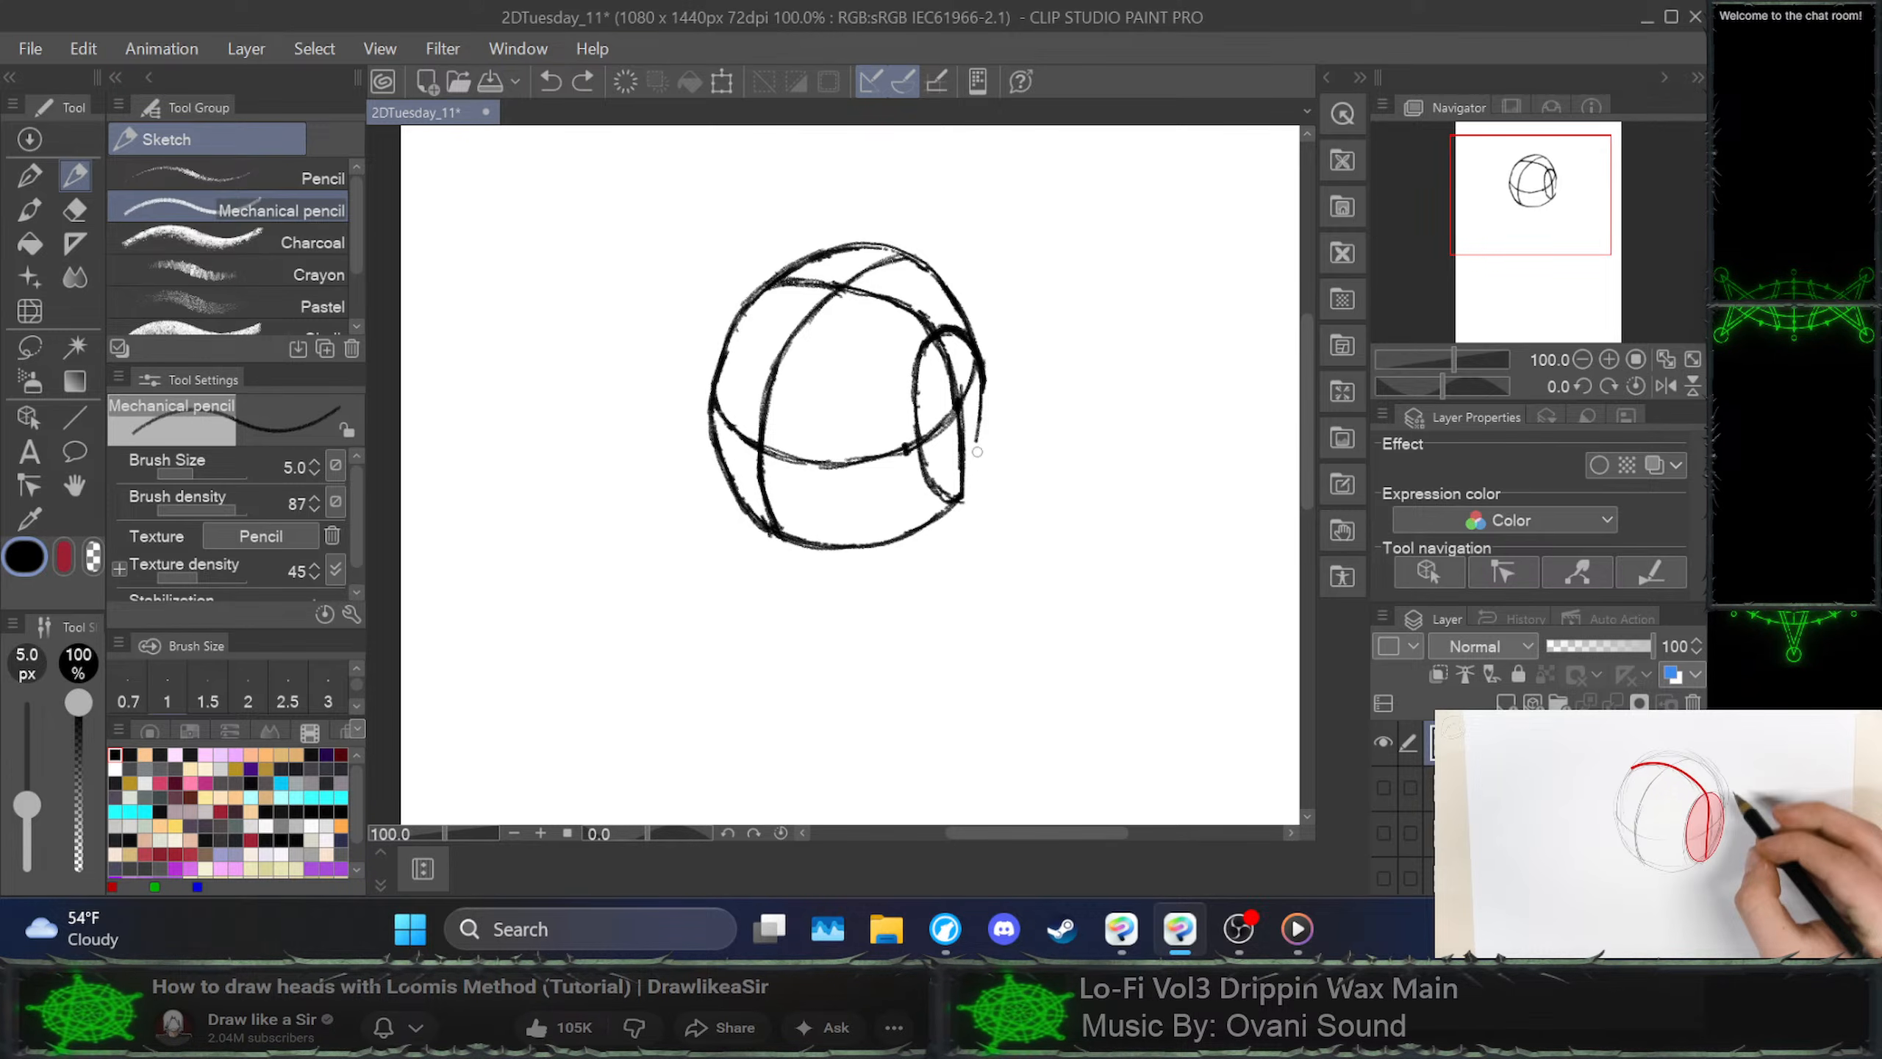
pyautogui.hotkey('ctrl', 'z')
pyautogui.hotkey('ctrl', 'z')
pyautogui.hotkey('ctrl', 'z')
pyautogui.hotkey('ctrl', 'z')
pyautogui.hotkey('ctrl', 'z')
pyautogui.hotkey('ctrl', 'z')
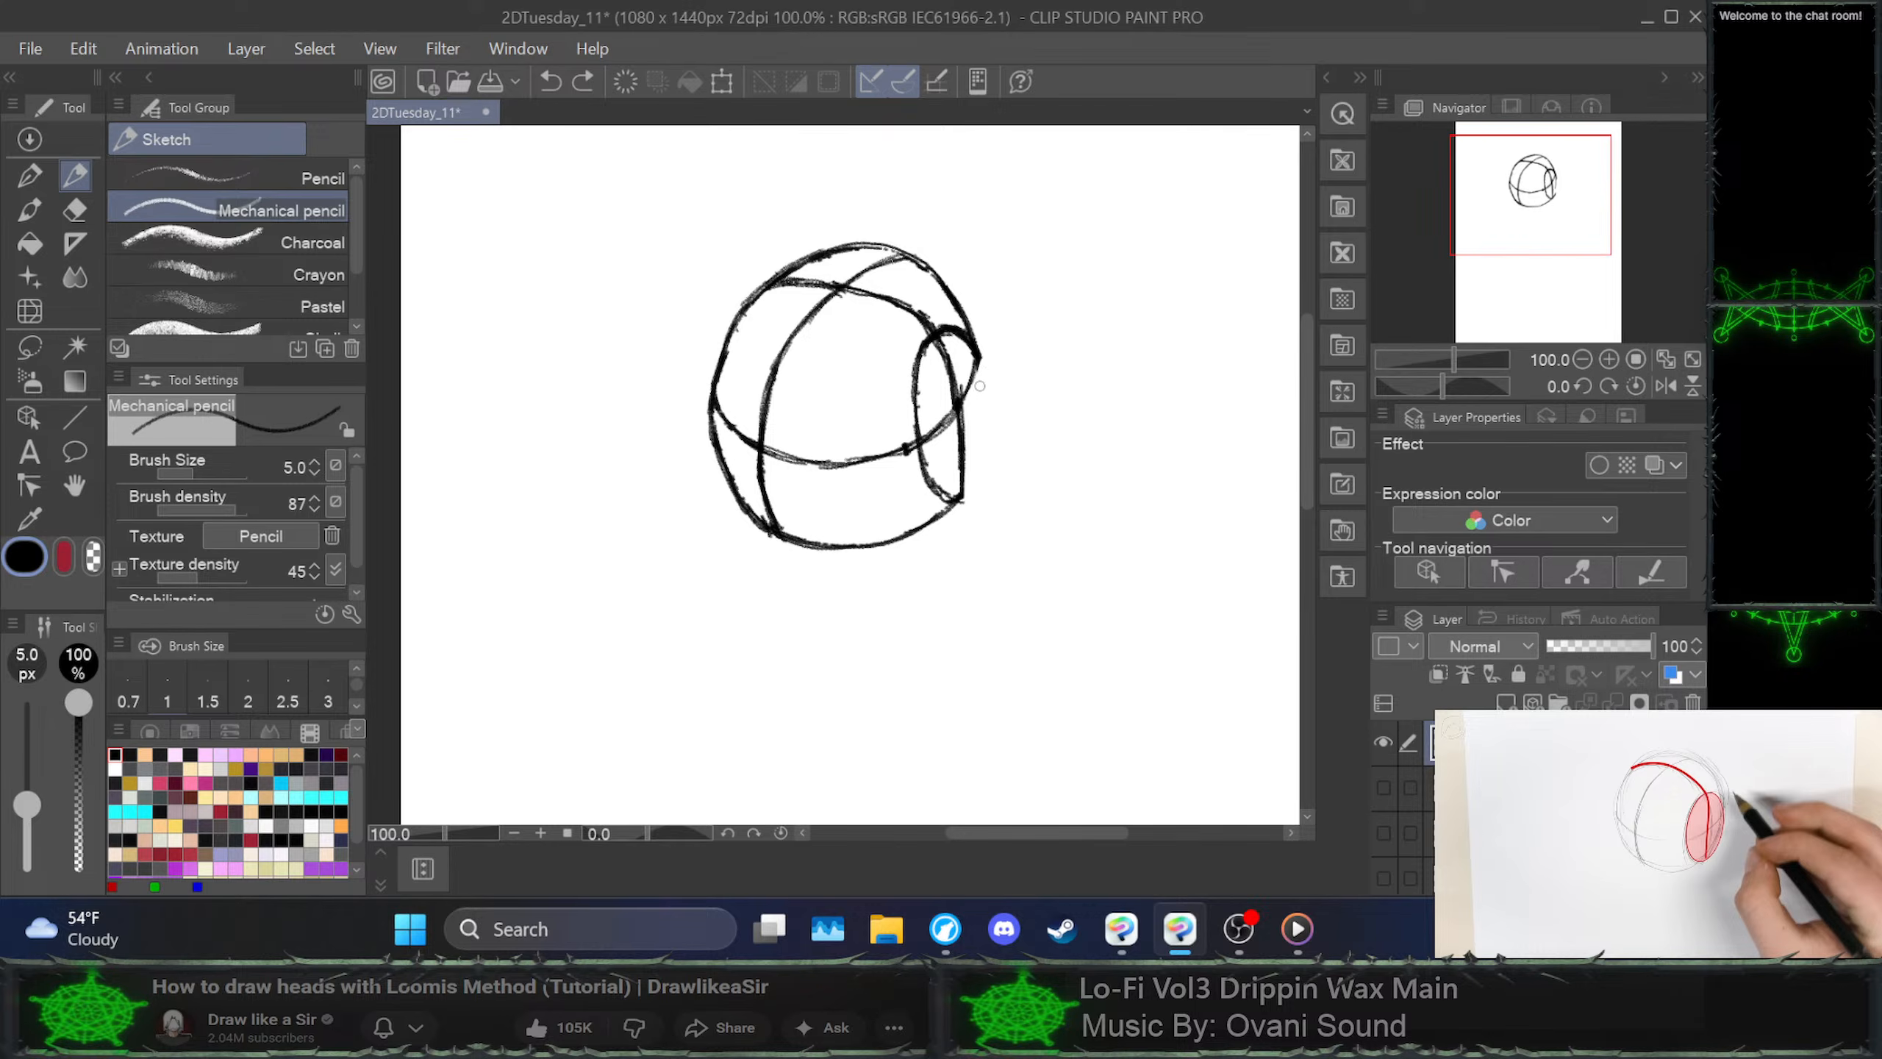
# Try to redraw the circle's right edge and extend the side oval's left side down to the circle's lower edge
pyautogui.moveTo(975, 347); pyautogui.dragTo(980, 364)
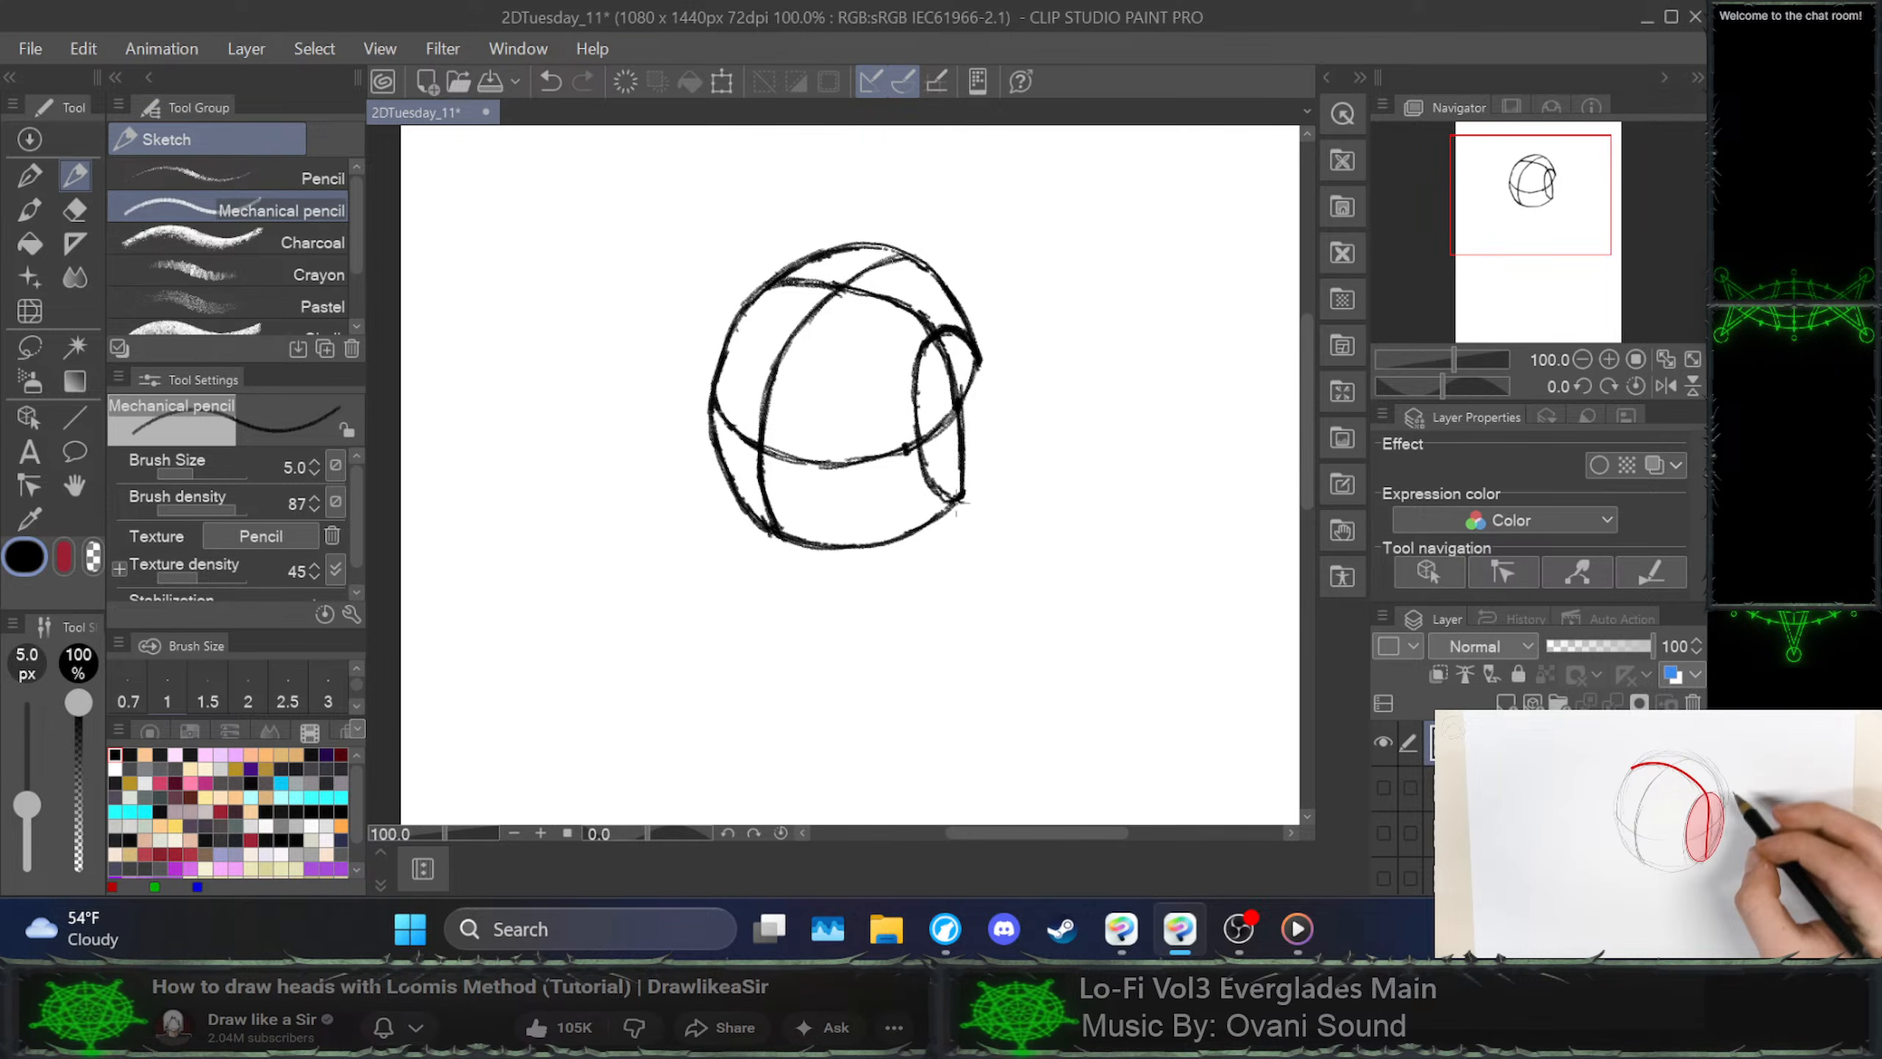
pyautogui.moveTo(974, 471); pyautogui.dragTo(979, 362)
pyautogui.moveTo(948, 495)
pyautogui.mouseDown()
pyautogui.moveTo(916, 447)
pyautogui.moveTo(918, 486)
pyautogui.mouseUp()
pyautogui.moveTo(917, 409); pyautogui.dragTo(931, 533)
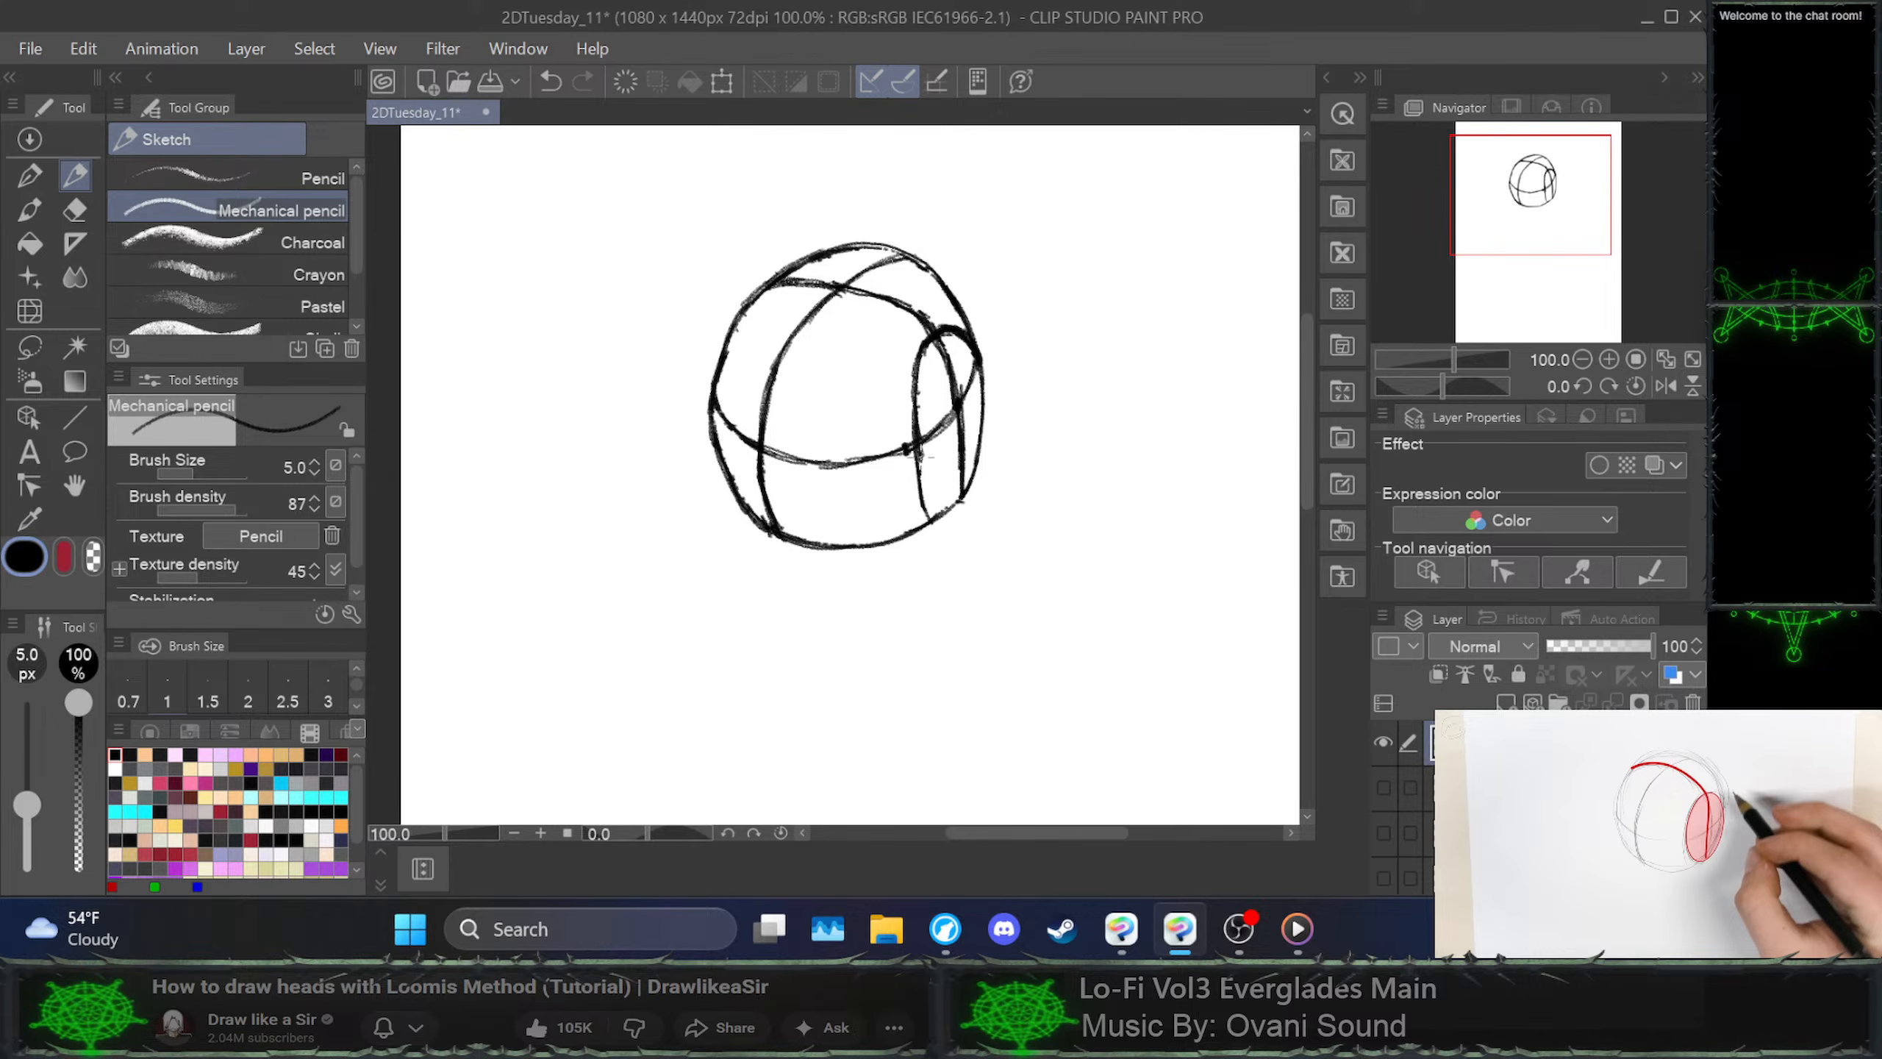
pyautogui.moveTo(920, 455); pyautogui.dragTo(941, 522)
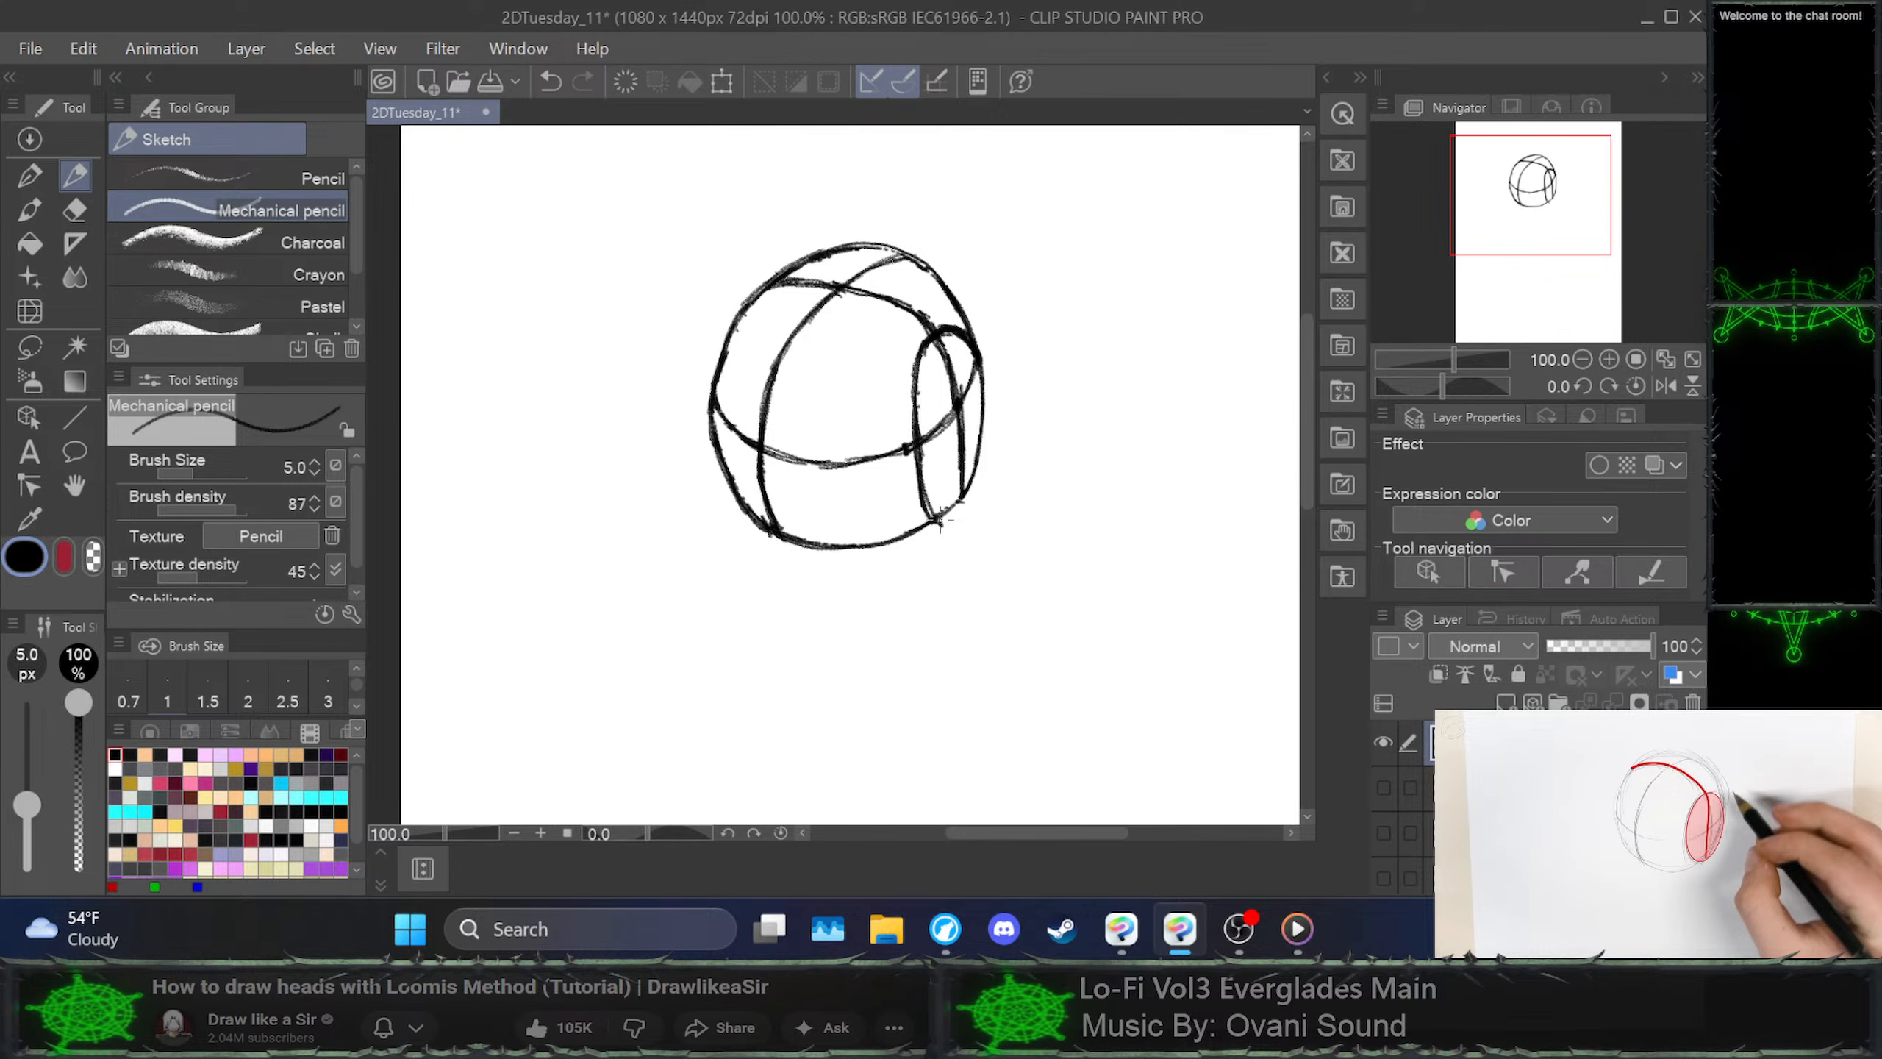
pyautogui.hotkey('ctrl', 'z')
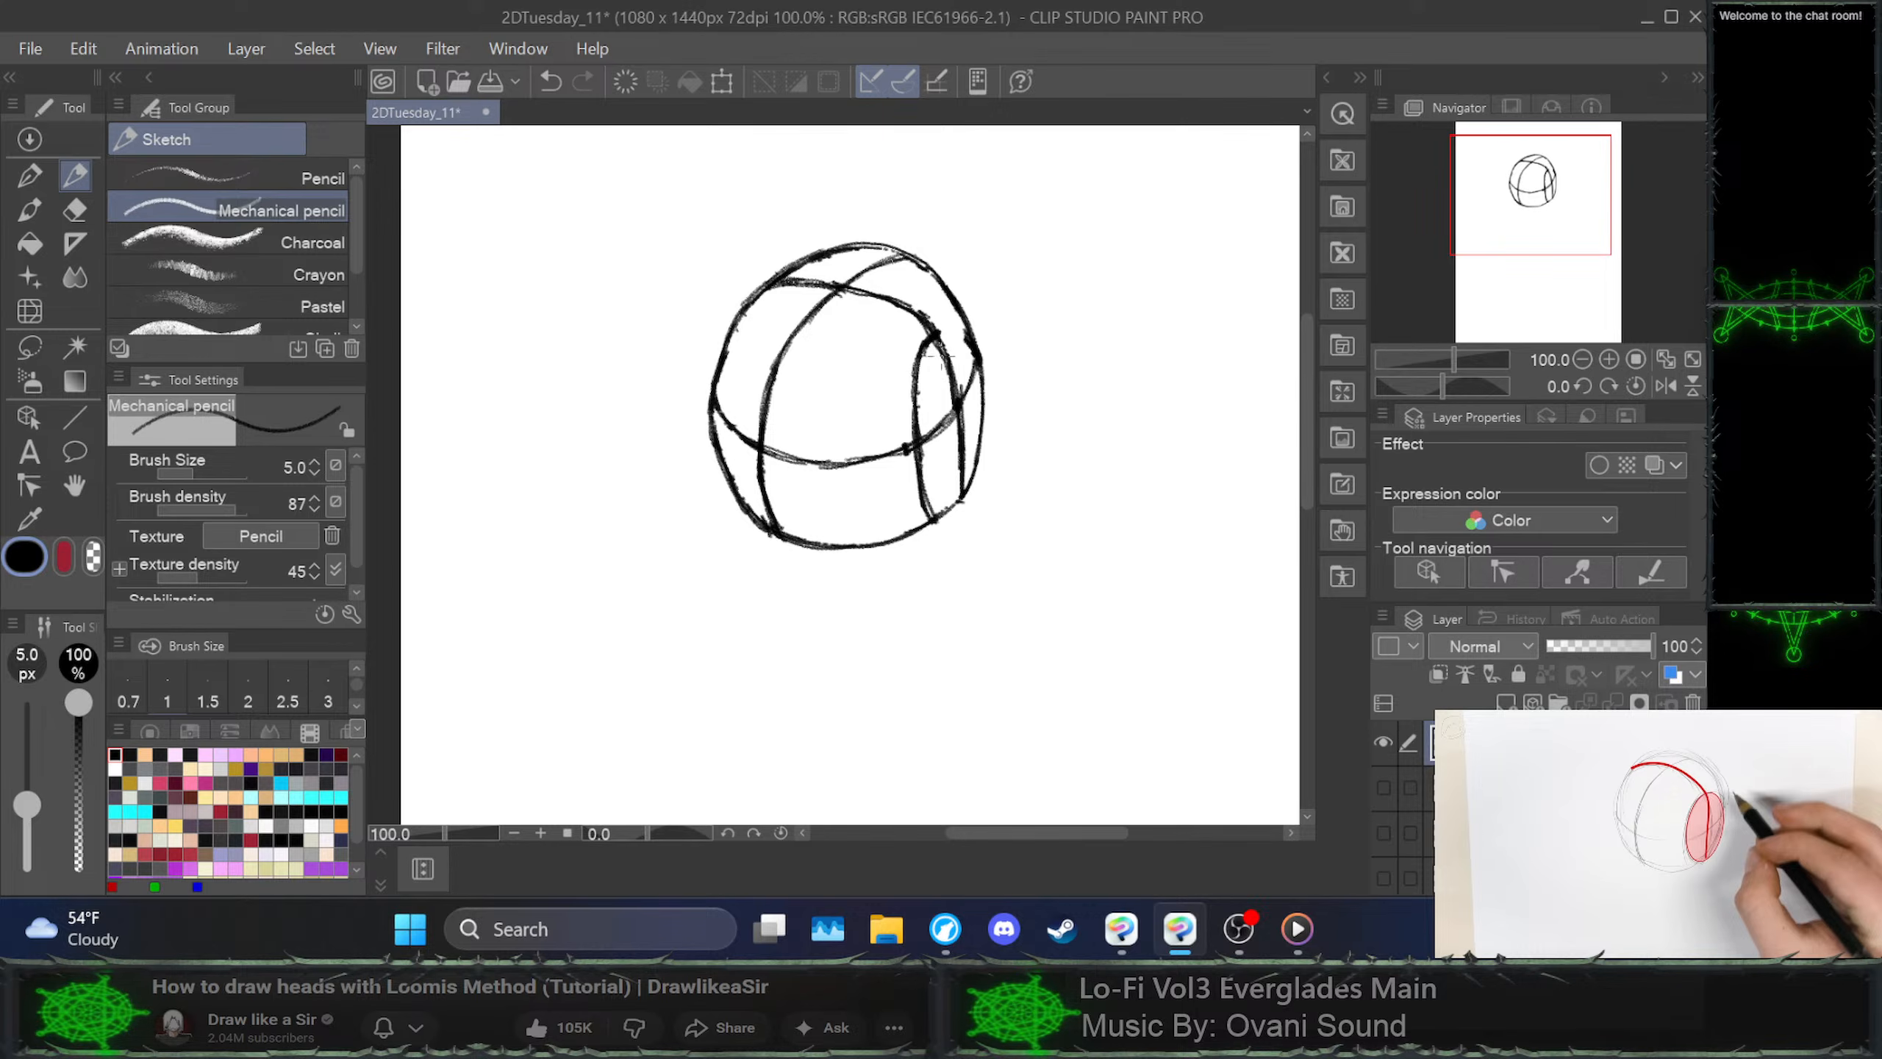
# Try to redraw the side oval's top as a thinner arc rising to meet the circle's upper right edge
pyautogui.moveTo(937, 333); pyautogui.dragTo(968, 332)
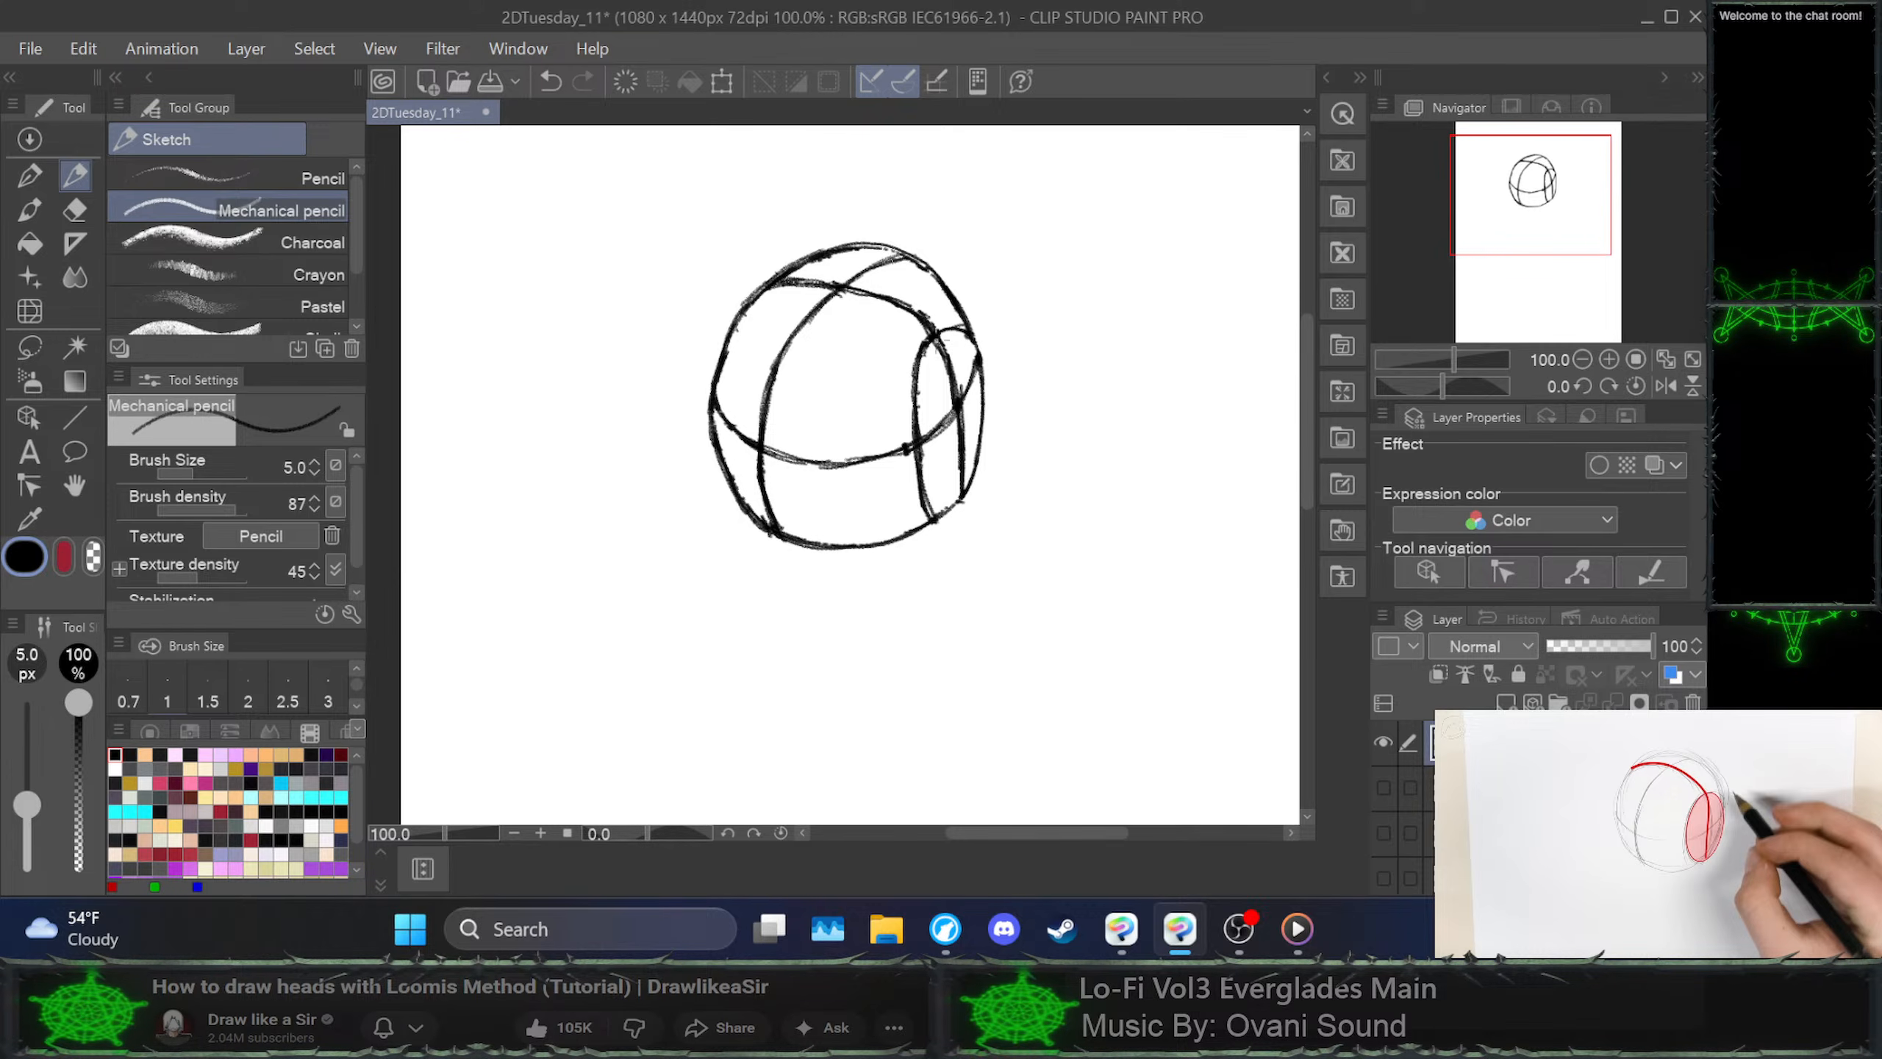
pyautogui.moveTo(931, 341)
pyautogui.mouseDown()
pyautogui.moveTo(973, 313)
pyautogui.moveTo(940, 332)
pyautogui.mouseUp()
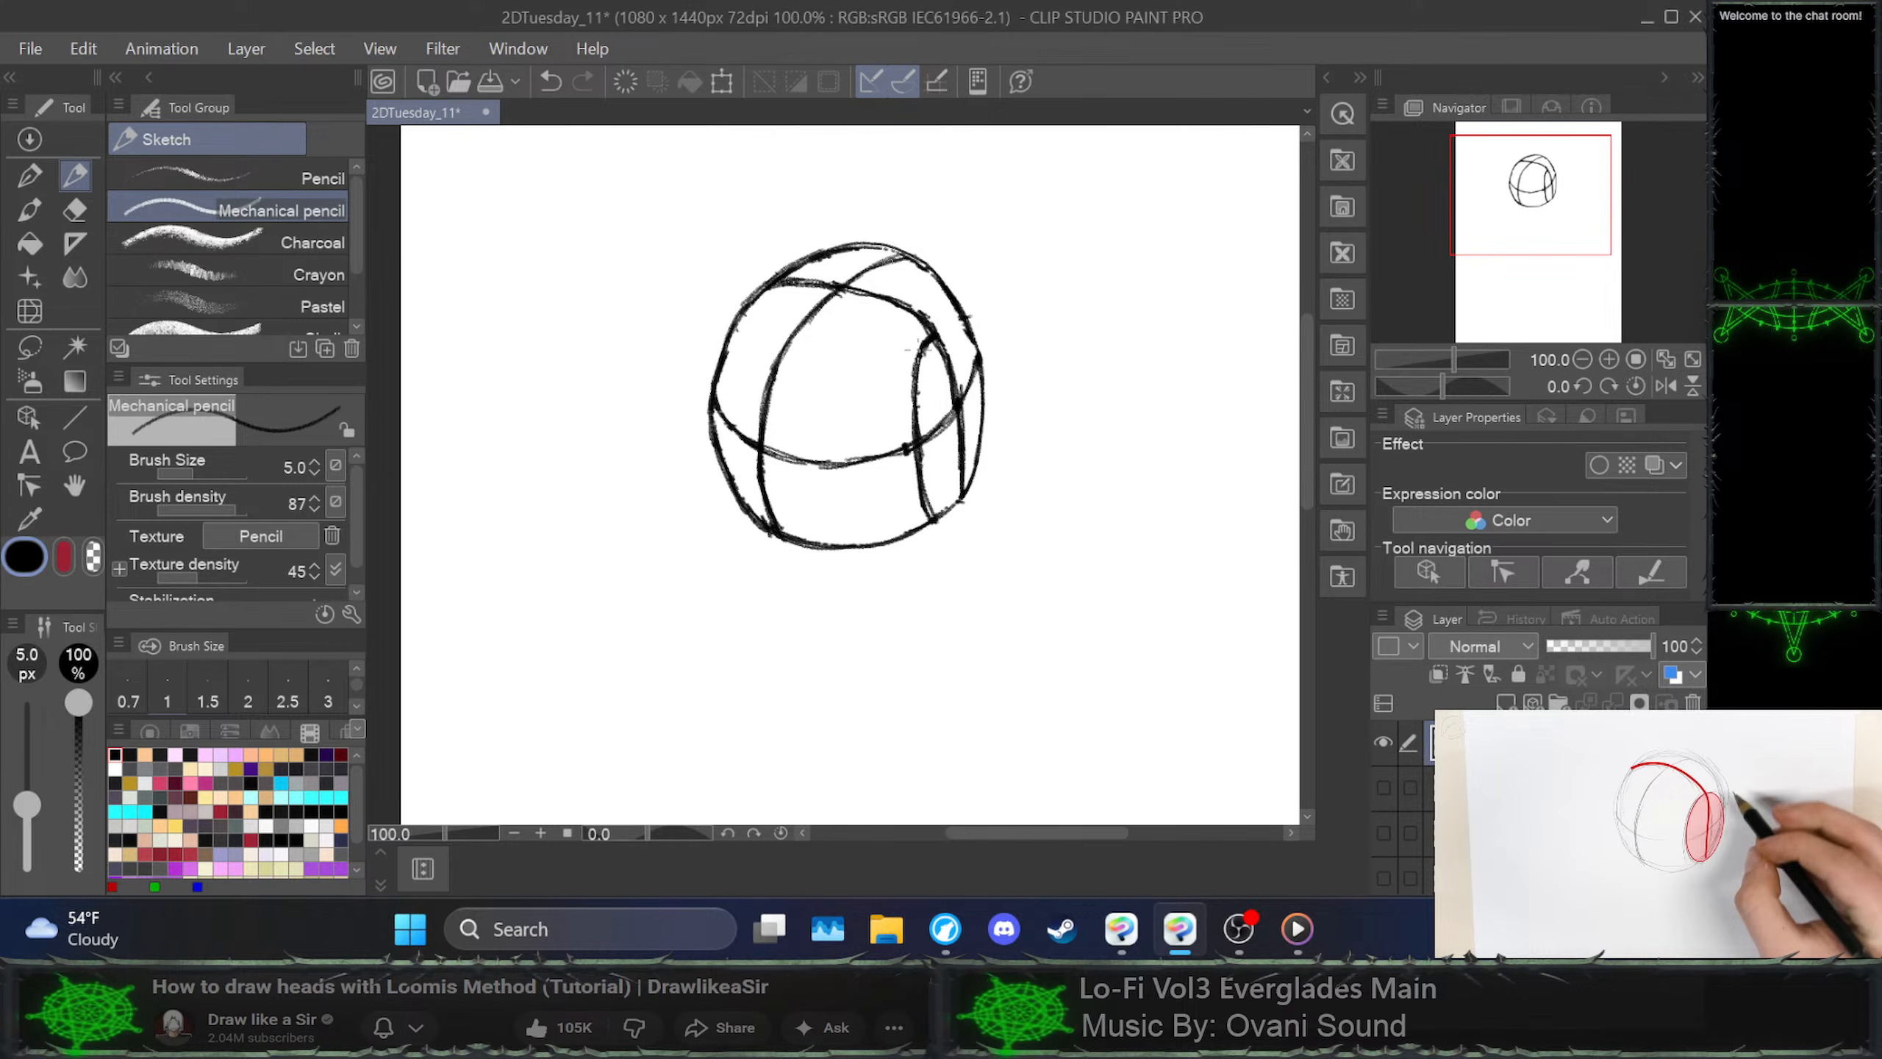
pyautogui.moveTo(925, 332)
pyautogui.mouseDown()
pyautogui.moveTo(964, 313)
pyautogui.moveTo(987, 396)
pyautogui.moveTo(945, 511)
pyautogui.moveTo(963, 503)
pyautogui.moveTo(936, 517)
pyautogui.mouseUp()
pyautogui.moveTo(933, 334)
pyautogui.mouseDown()
pyautogui.moveTo(964, 314)
pyautogui.moveTo(981, 371)
pyautogui.moveTo(963, 496)
pyautogui.mouseUp()
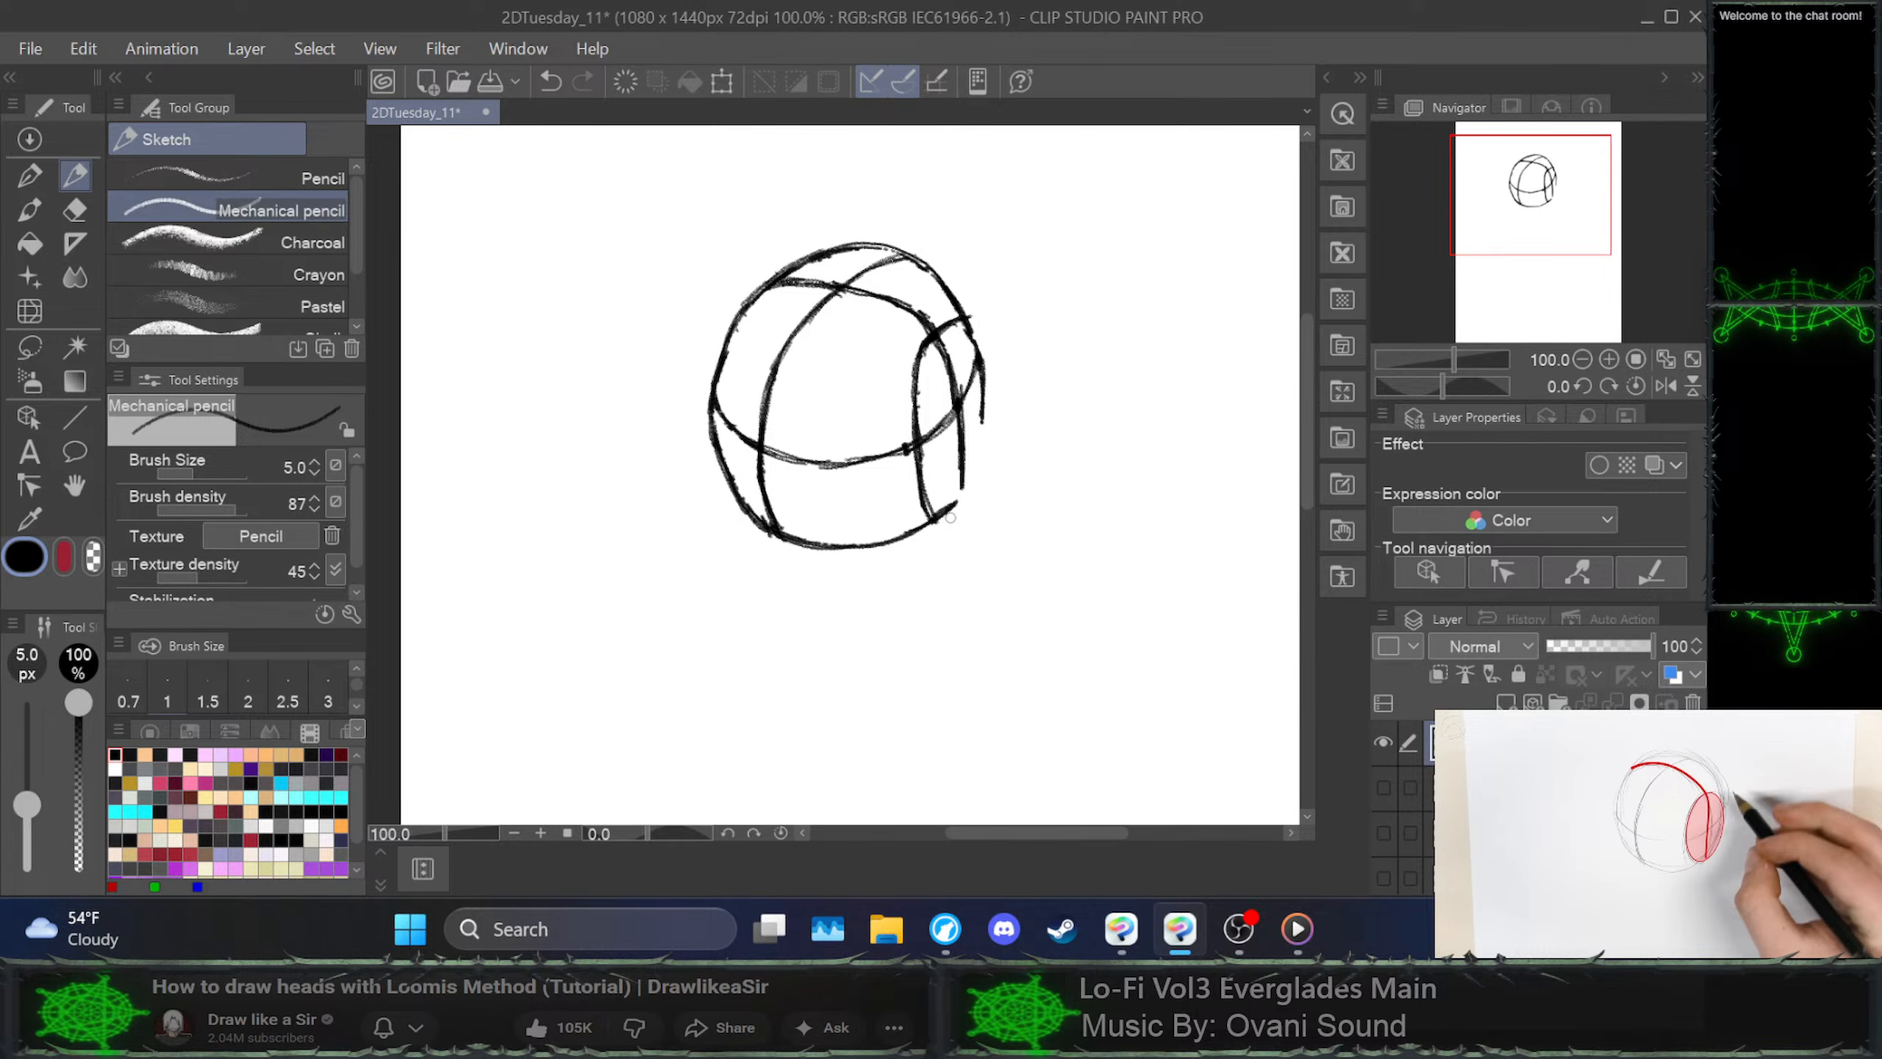
# Try to redraw the oval's right edge curving inward along the circle and taper the oval's lower end to a point there
pyautogui.hotkey('ctrl', 'z')
pyautogui.hotkey('ctrl', 'z')
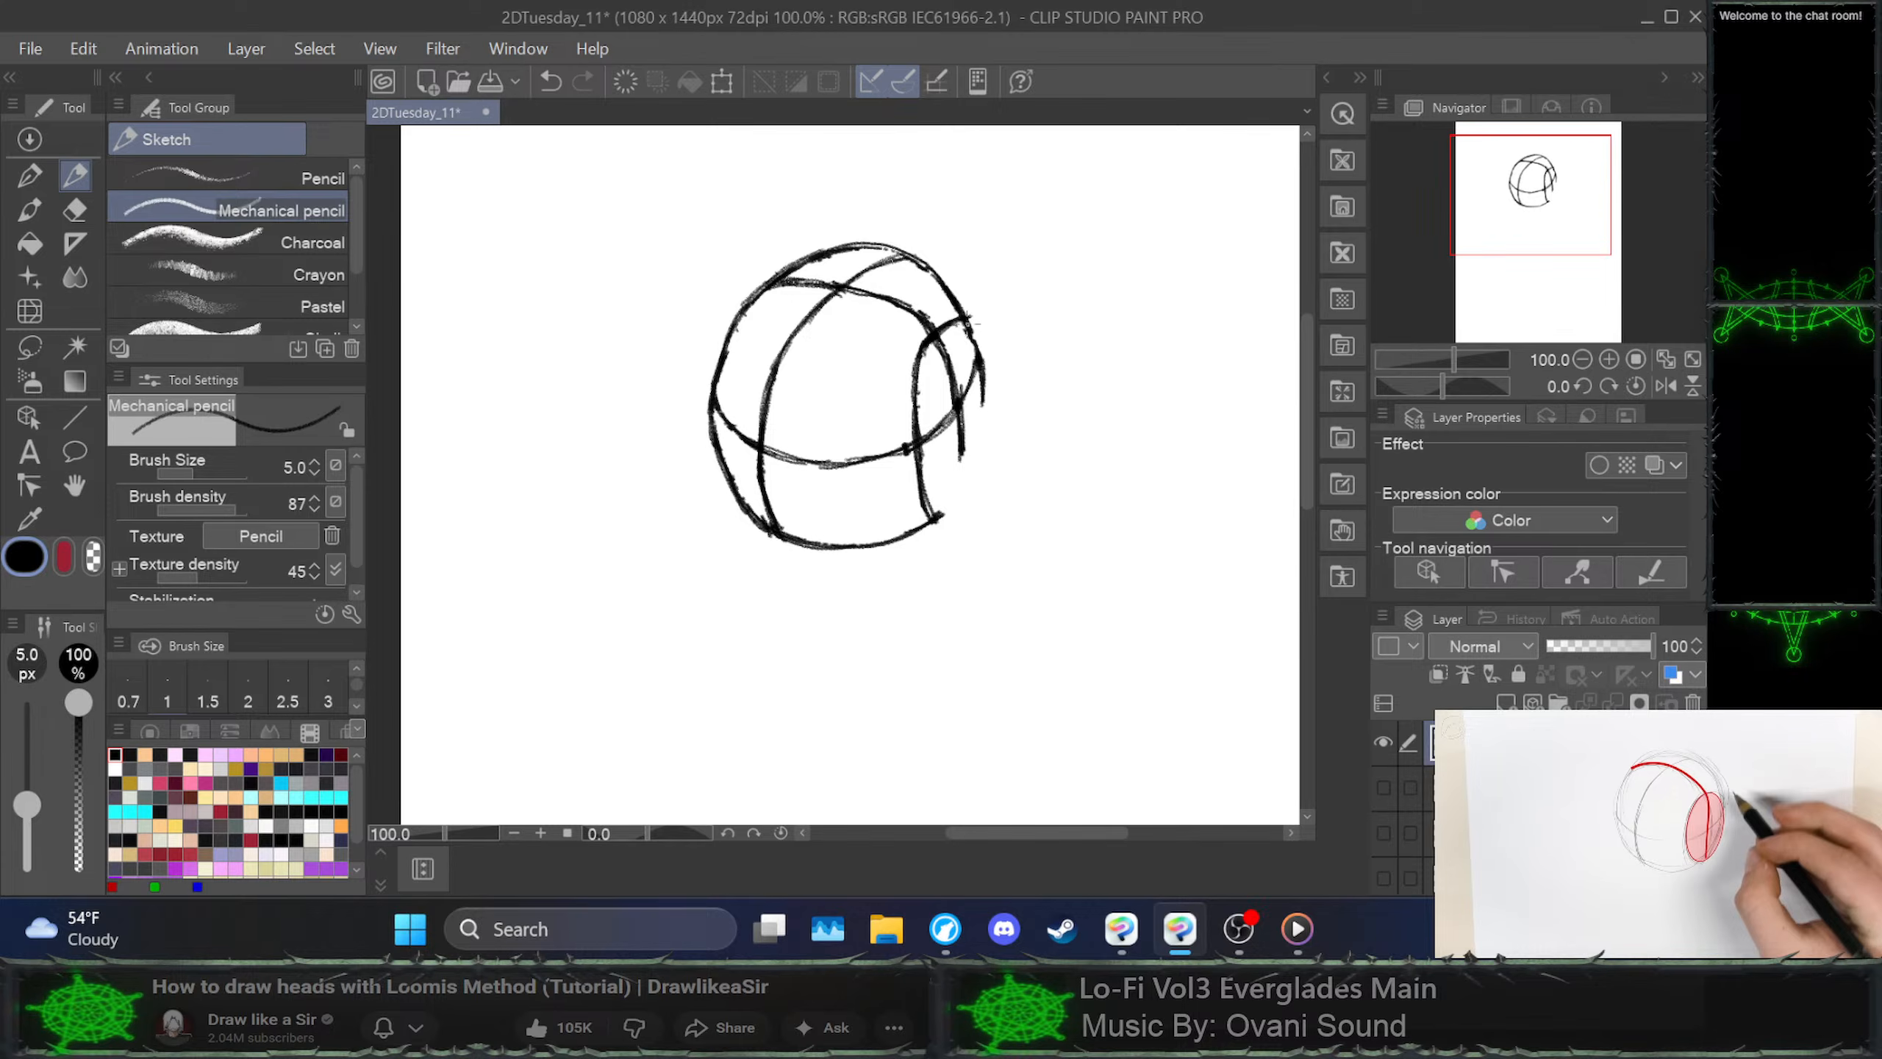
pyautogui.moveTo(972, 324)
pyautogui.mouseDown()
pyautogui.moveTo(982, 437)
pyautogui.moveTo(949, 503)
pyautogui.mouseUp()
pyautogui.hotkey('ctrl', 'z')
pyautogui.hotkey('ctrl', 'z')
pyautogui.hotkey('ctrl', 'z')
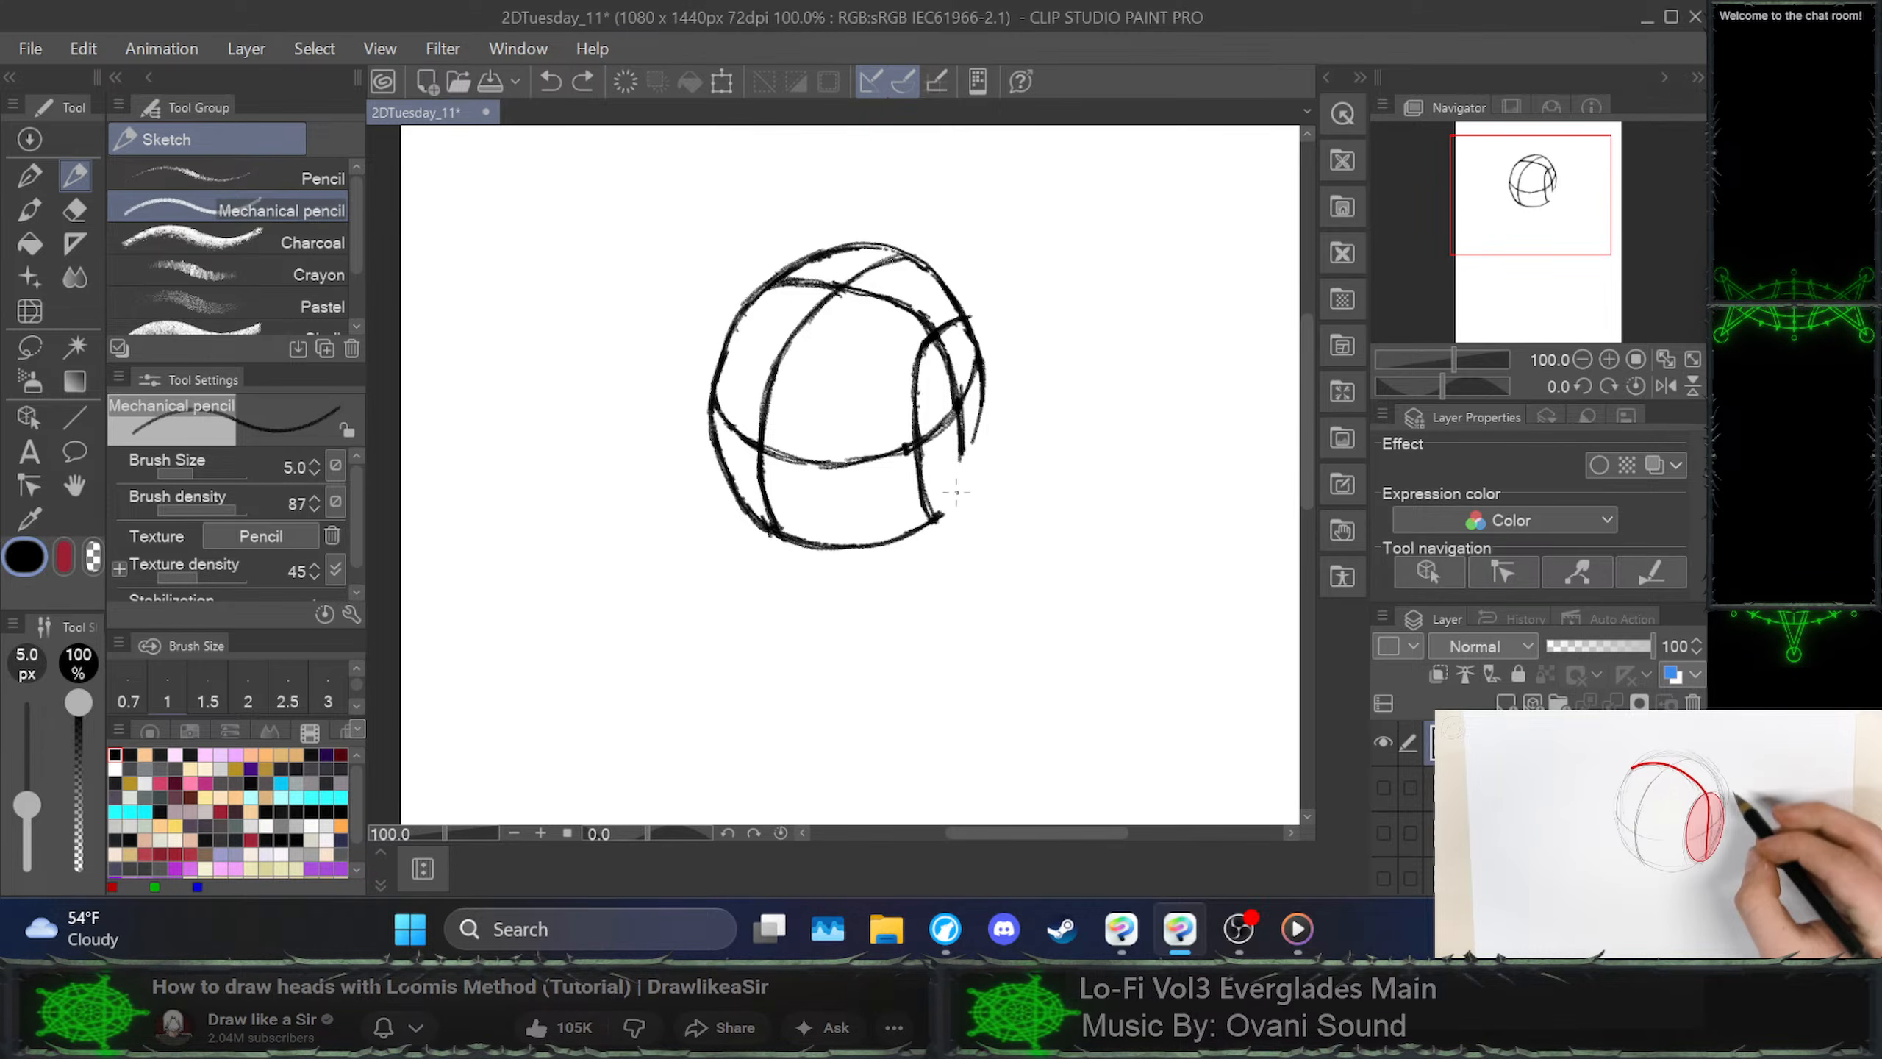
pyautogui.moveTo(938, 518)
pyautogui.mouseDown()
pyautogui.moveTo(961, 481)
pyautogui.moveTo(947, 512)
pyautogui.moveTo(986, 380)
pyautogui.mouseUp()
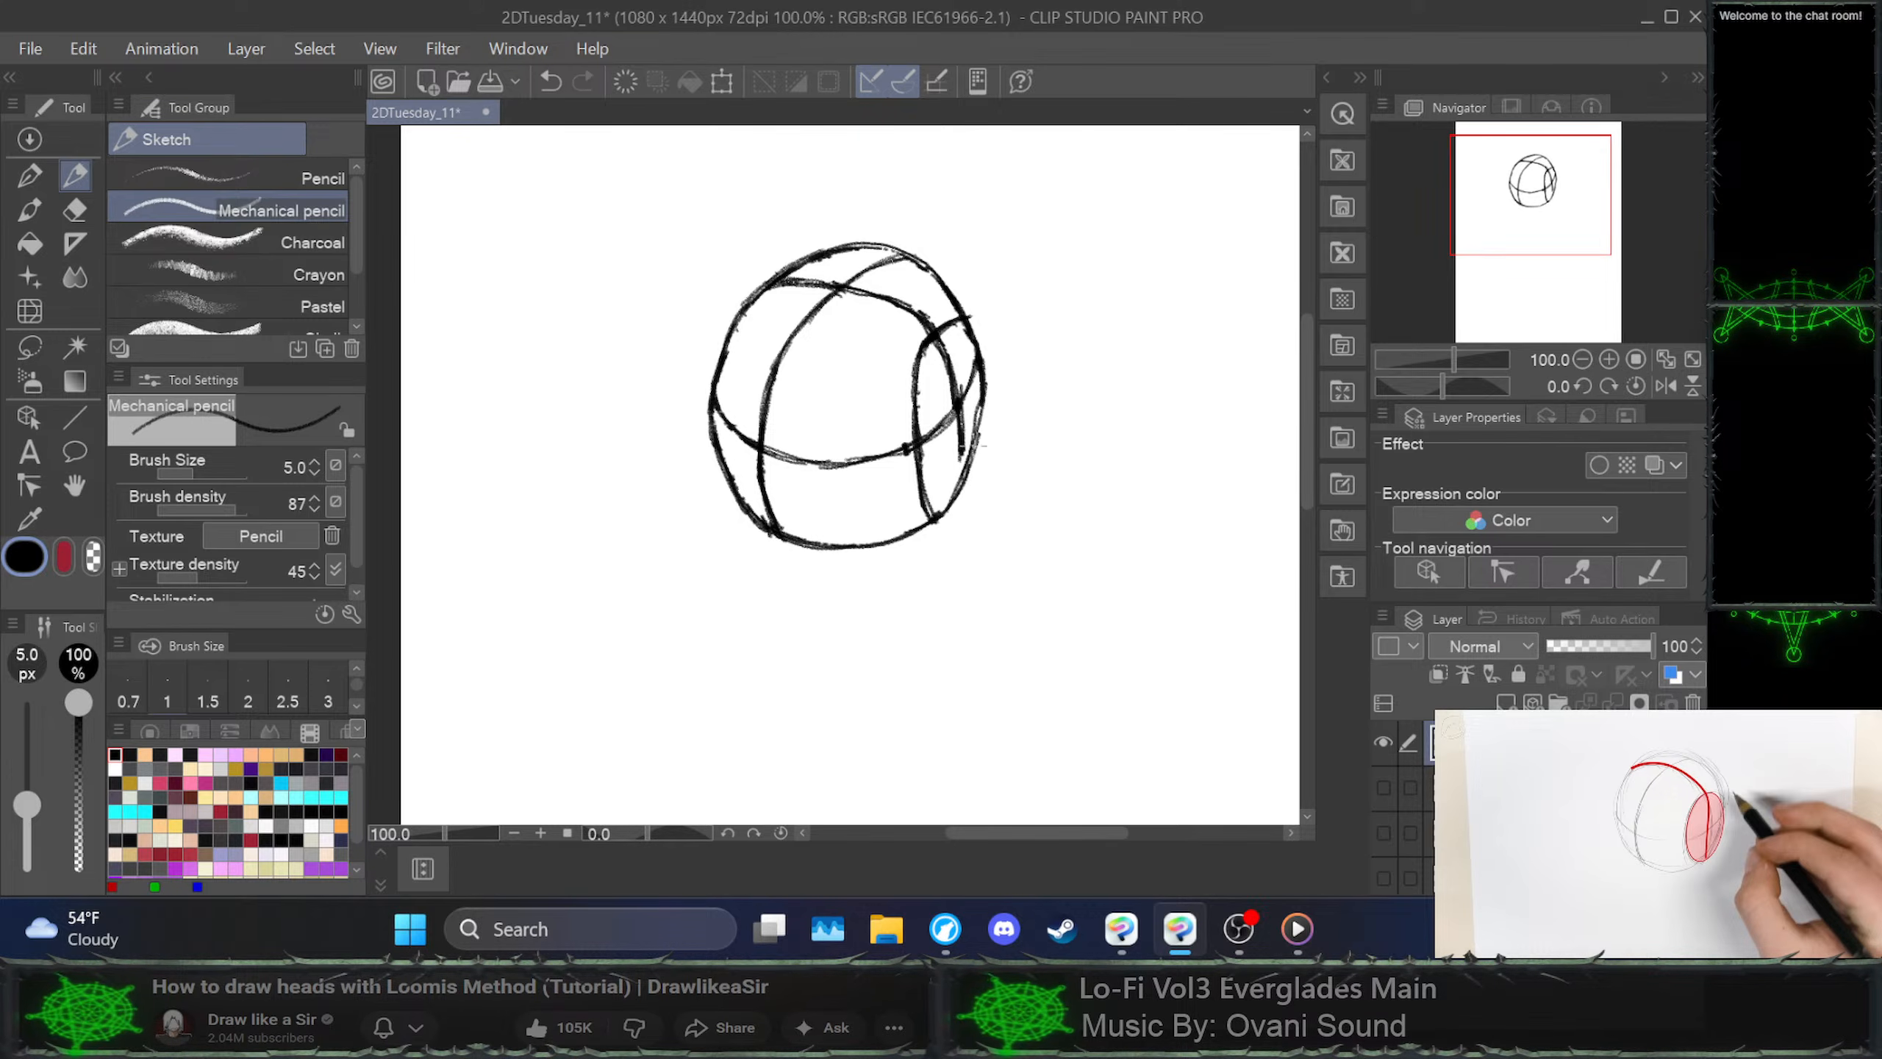
pyautogui.moveTo(978, 446)
pyautogui.mouseDown()
pyautogui.moveTo(987, 381)
pyautogui.moveTo(958, 491)
pyautogui.mouseUp()
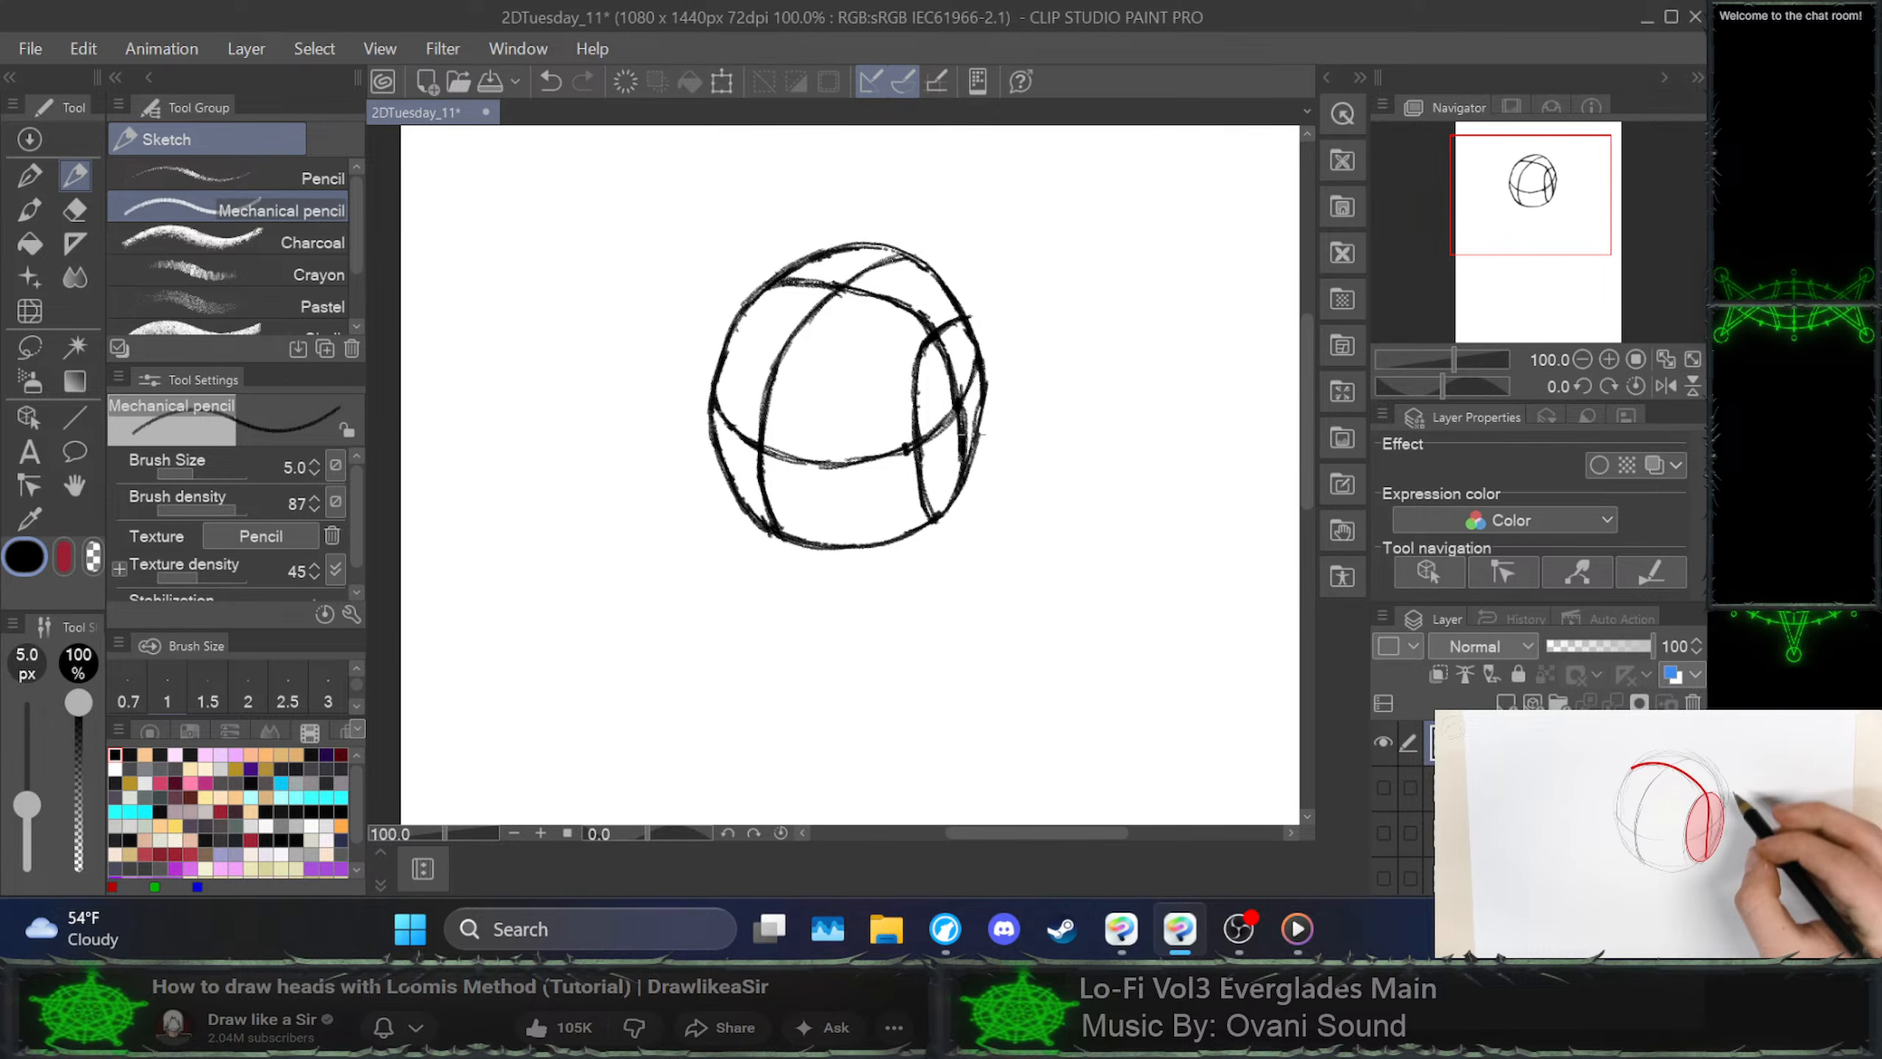
pyautogui.moveTo(975, 422); pyautogui.dragTo(978, 392)
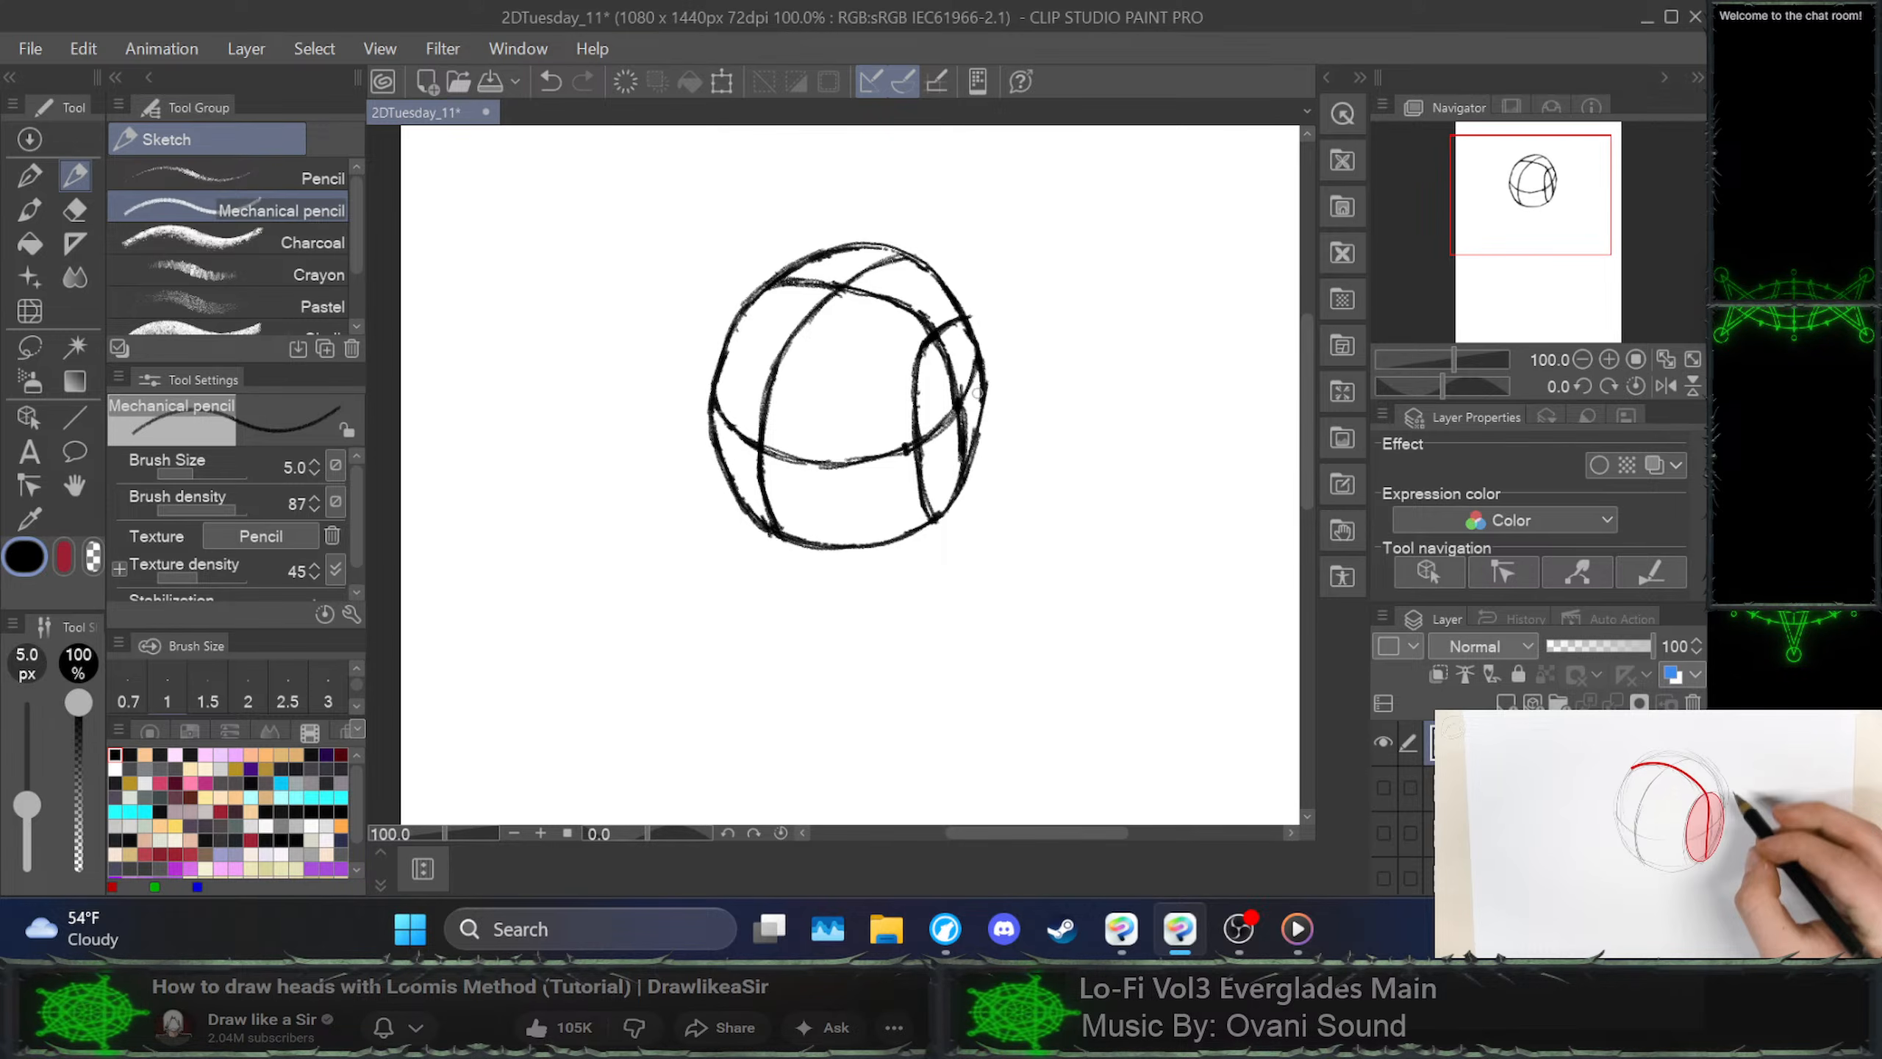
pyautogui.moveTo(912, 499)
pyautogui.mouseDown()
pyautogui.moveTo(919, 454)
pyautogui.moveTo(923, 499)
pyautogui.moveTo(923, 466)
pyautogui.moveTo(949, 520)
pyautogui.mouseUp()
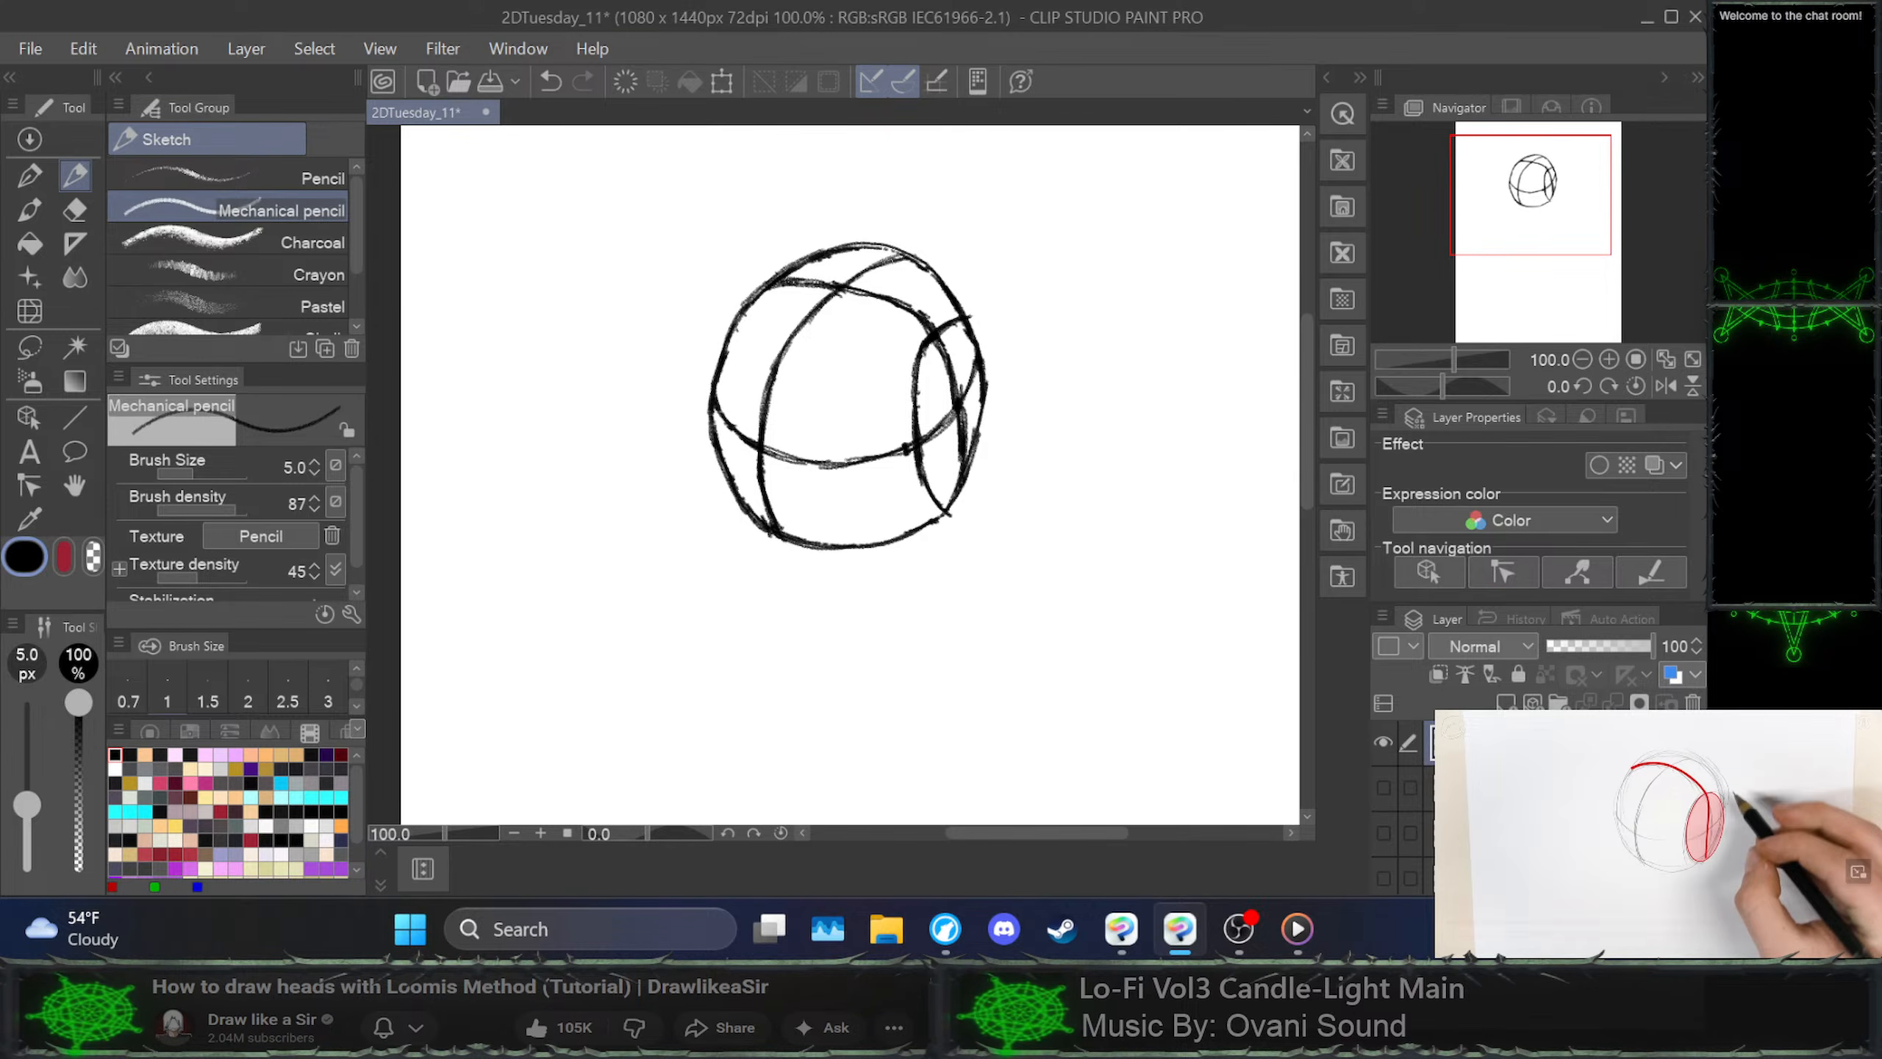
# Play the reference video past the highlighted side-oval stage and pause it on the plain pencil construction
pyautogui.press('space')
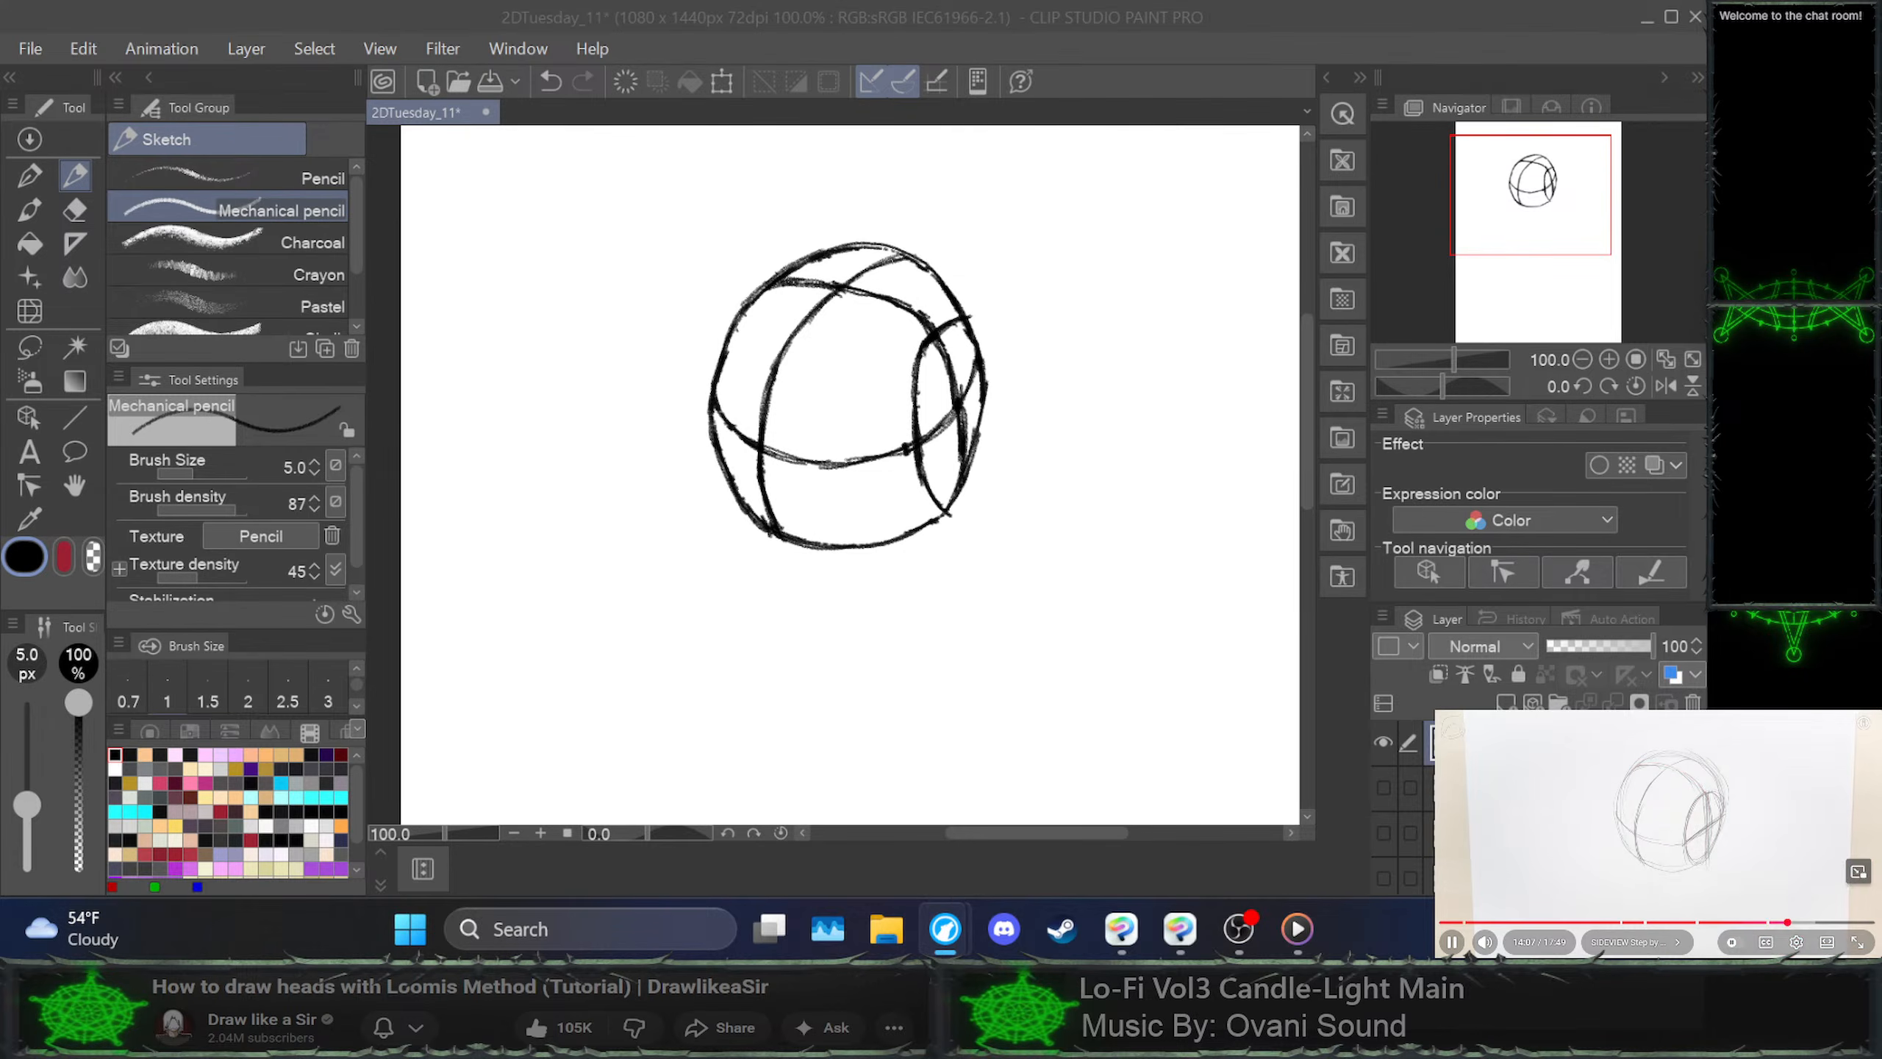
pyautogui.press('space')
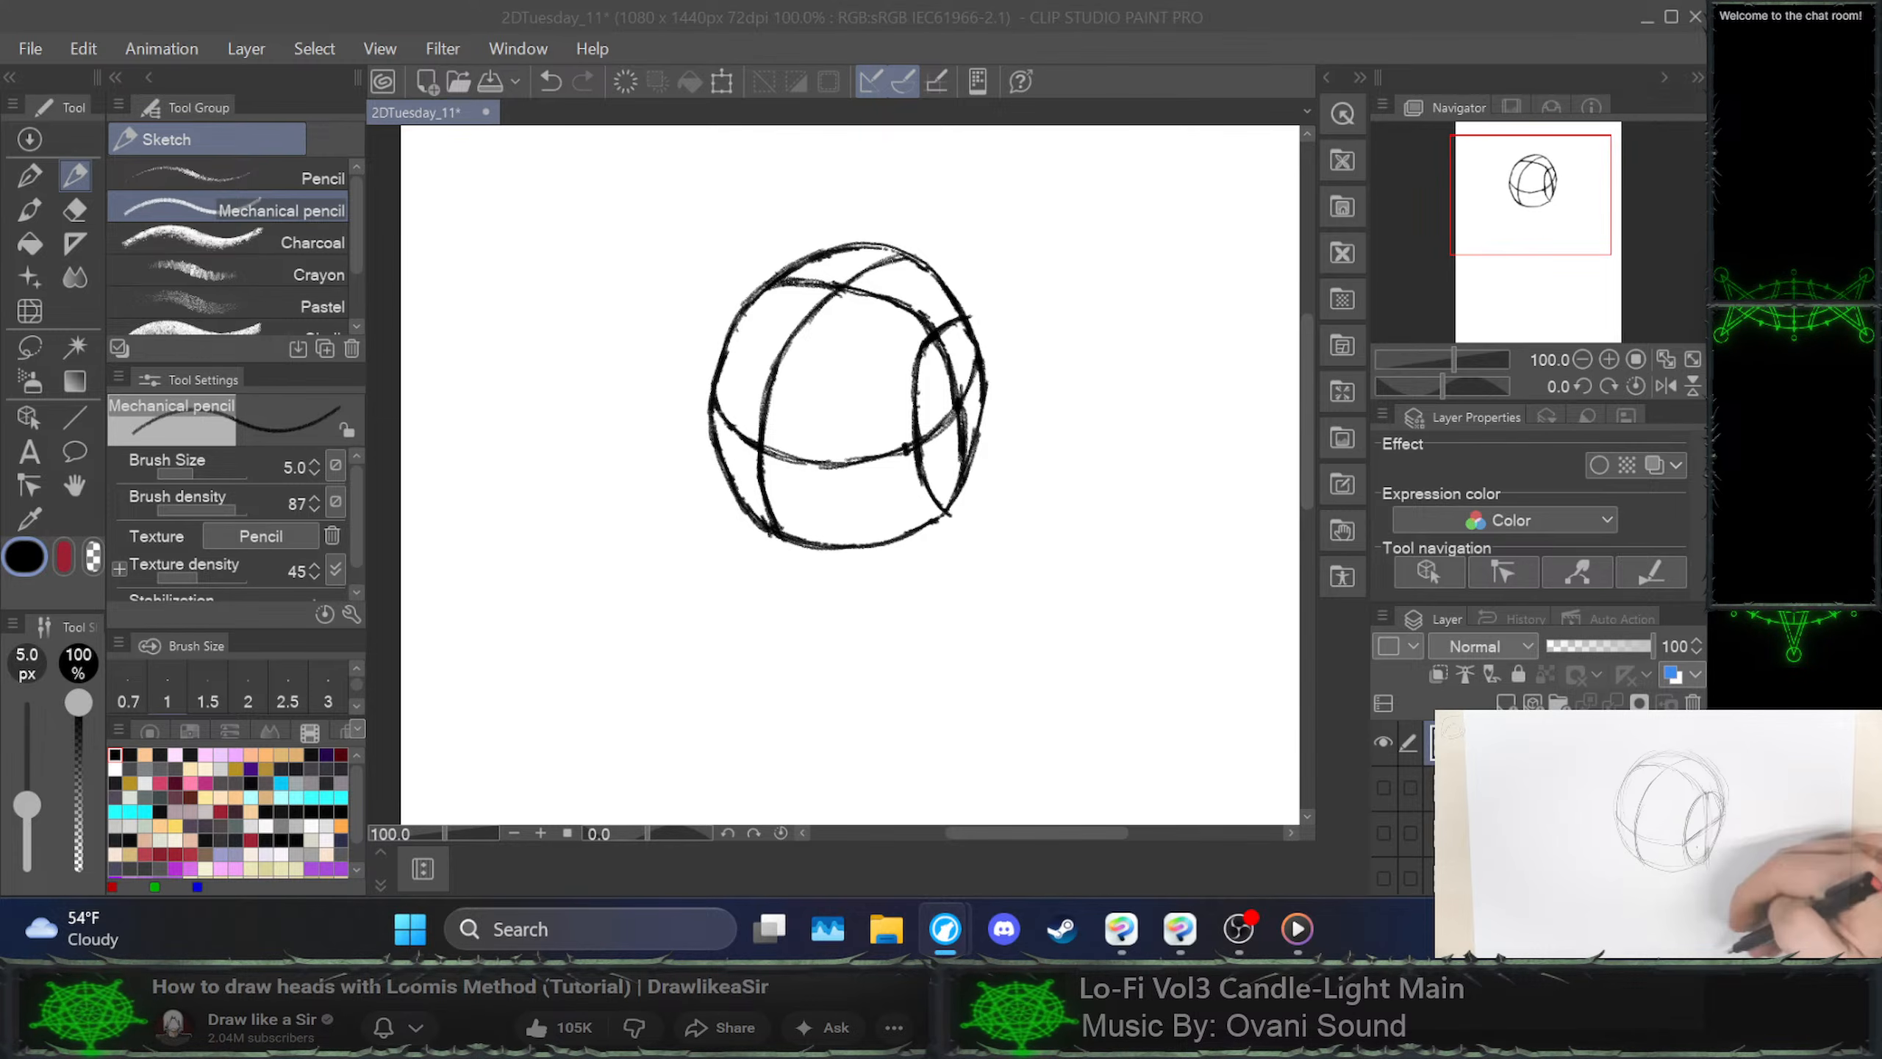
# Try to redraw the horizontal guide line as a straighter diagonal across the side oval to the circle's right edge
pyautogui.click(944, 452)
pyautogui.hotkey('ctrl', 'z')
pyautogui.hotkey('ctrl', 'z')
pyautogui.hotkey('ctrl', 'z')
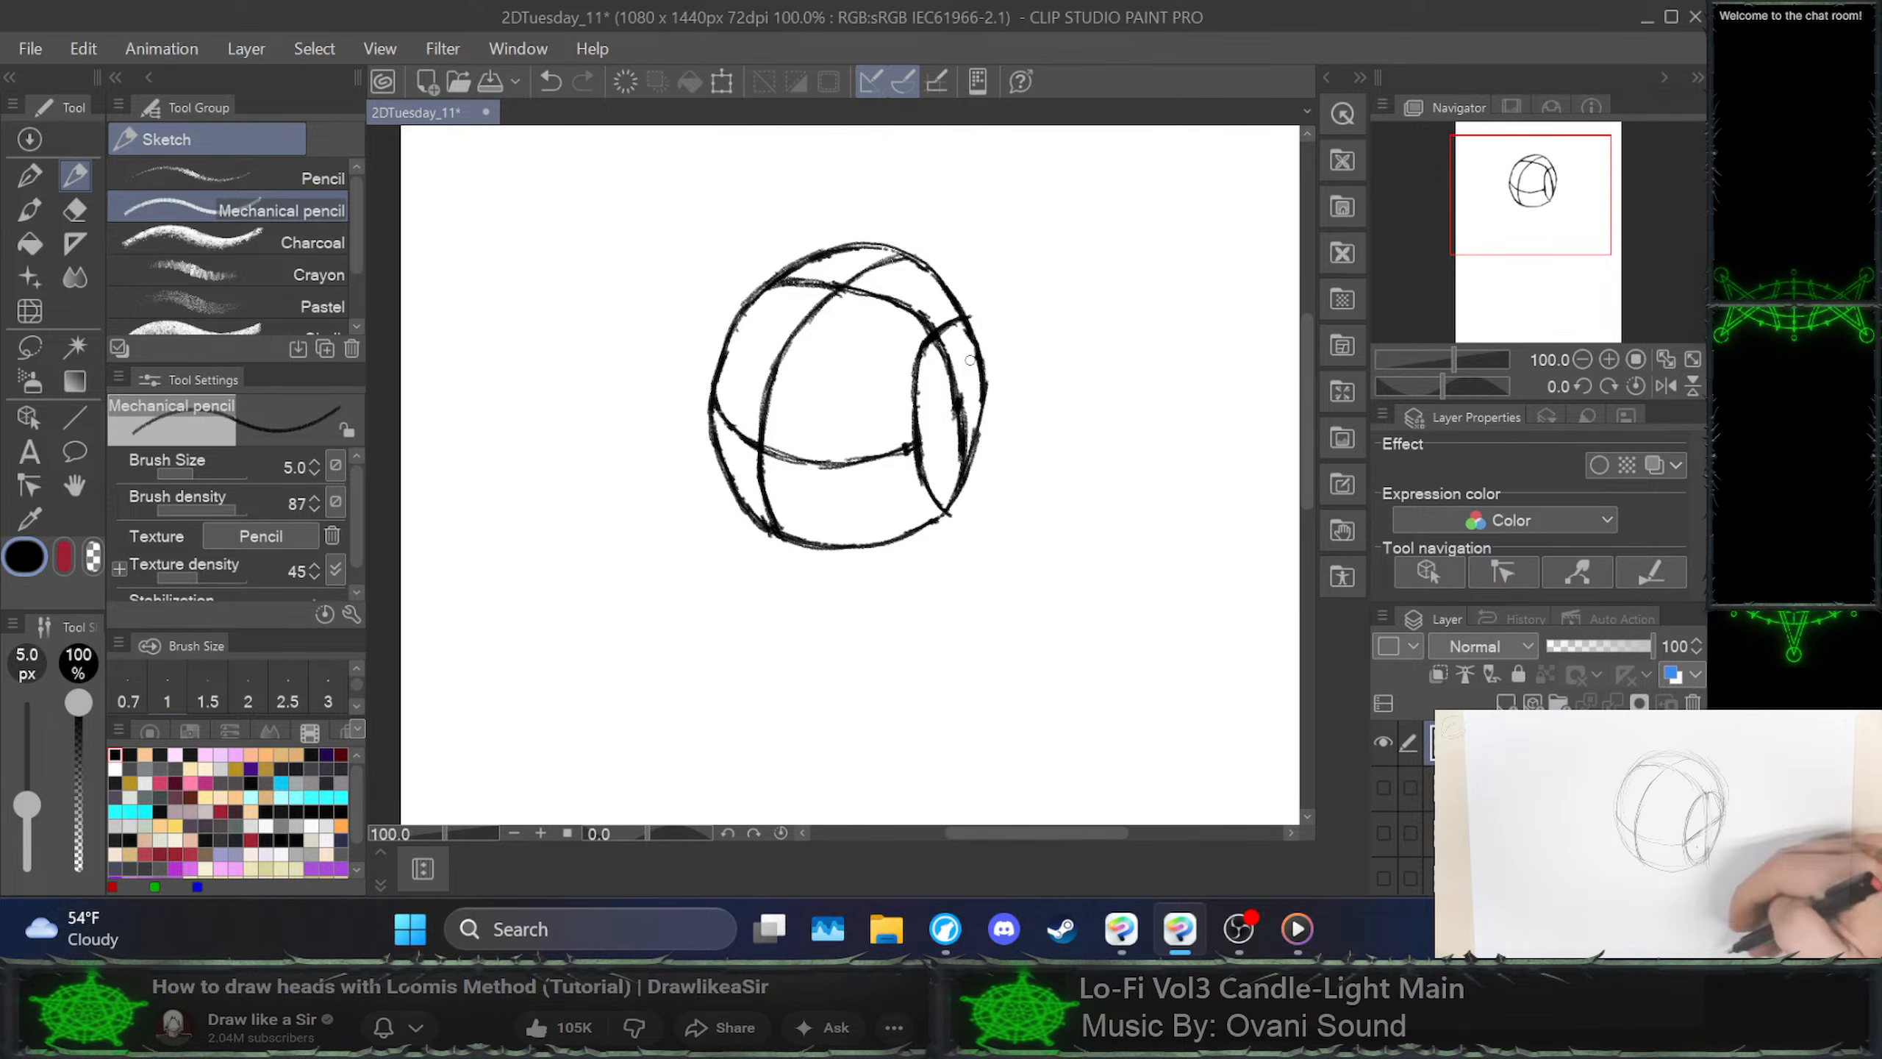
pyautogui.moveTo(916, 450); pyautogui.dragTo(981, 371)
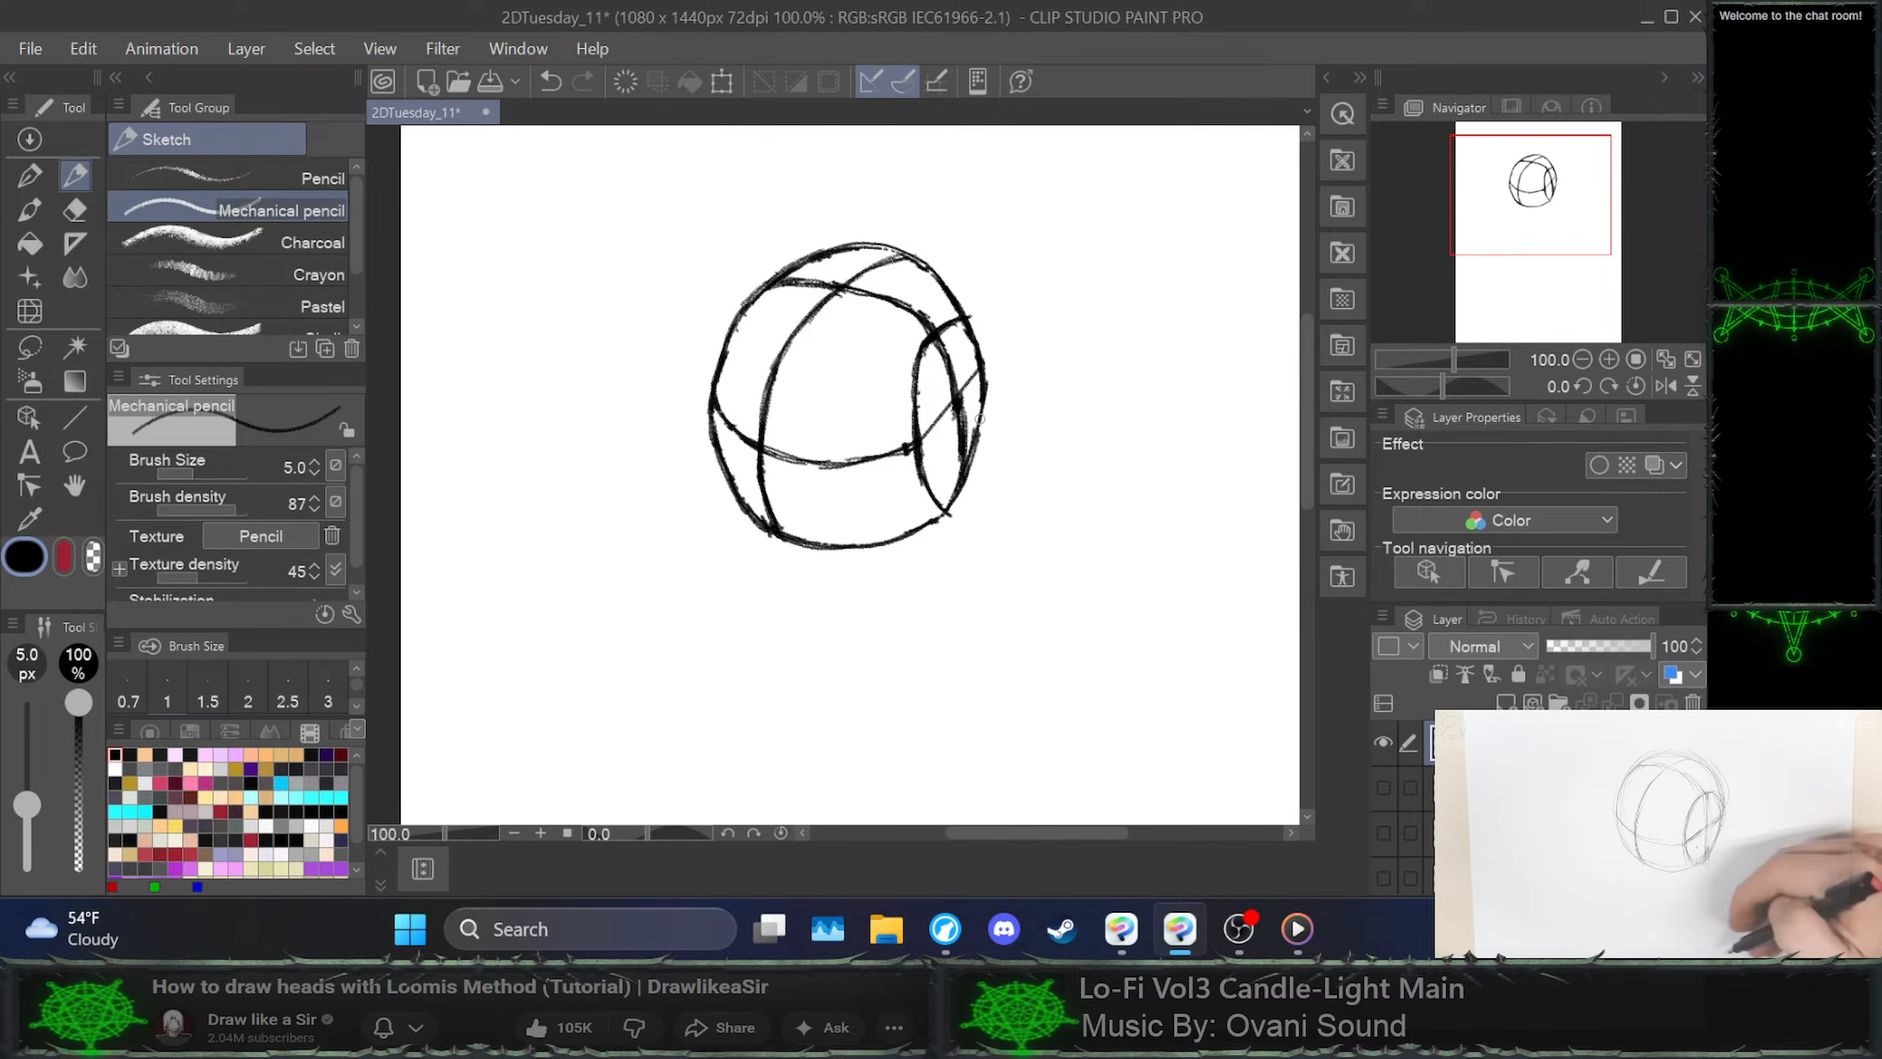
pyautogui.moveTo(979, 420)
pyautogui.mouseDown()
pyautogui.moveTo(958, 465)
pyautogui.moveTo(947, 368)
pyautogui.mouseUp()
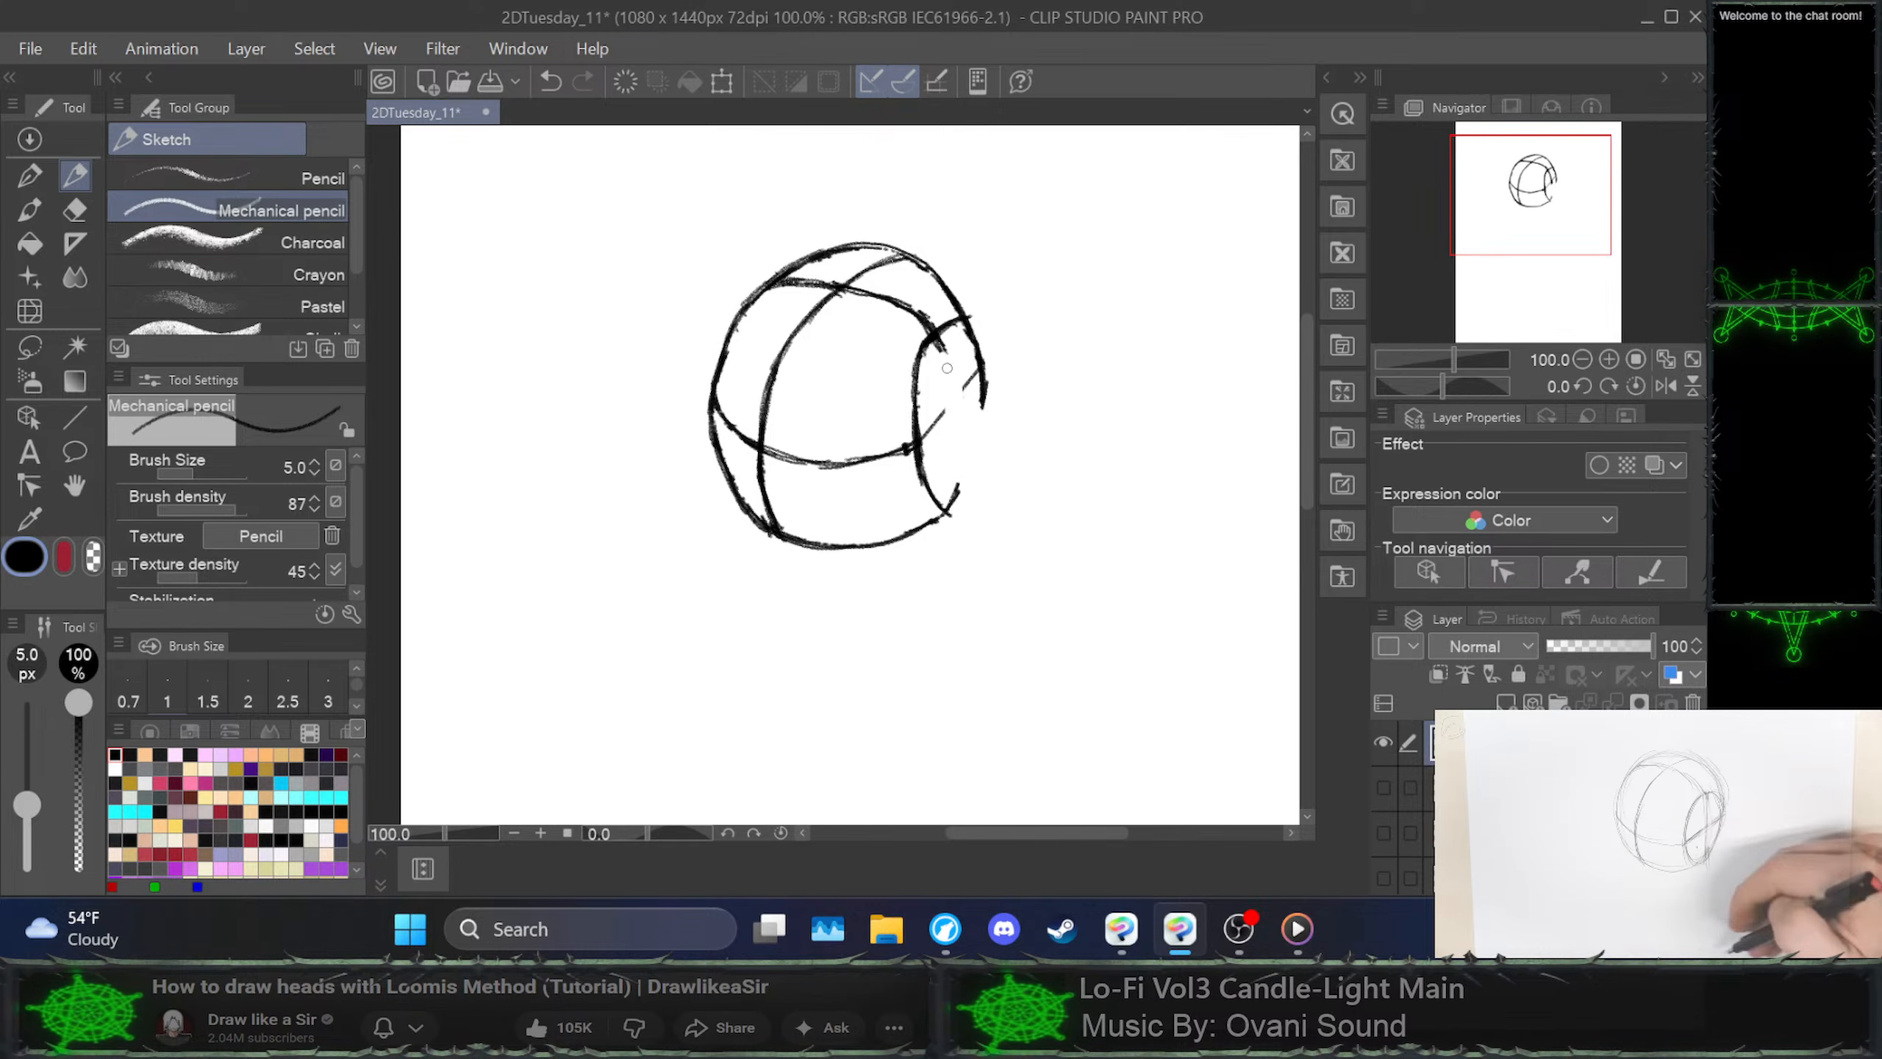
# Undo the side-oval strokes all the way back to before the oval and the upper right contour's redraw
pyautogui.hotkey('ctrl', 'z')
pyautogui.hotkey('ctrl', 'z')
pyautogui.hotkey('ctrl', 'z')
pyautogui.hotkey('ctrl', 'z')
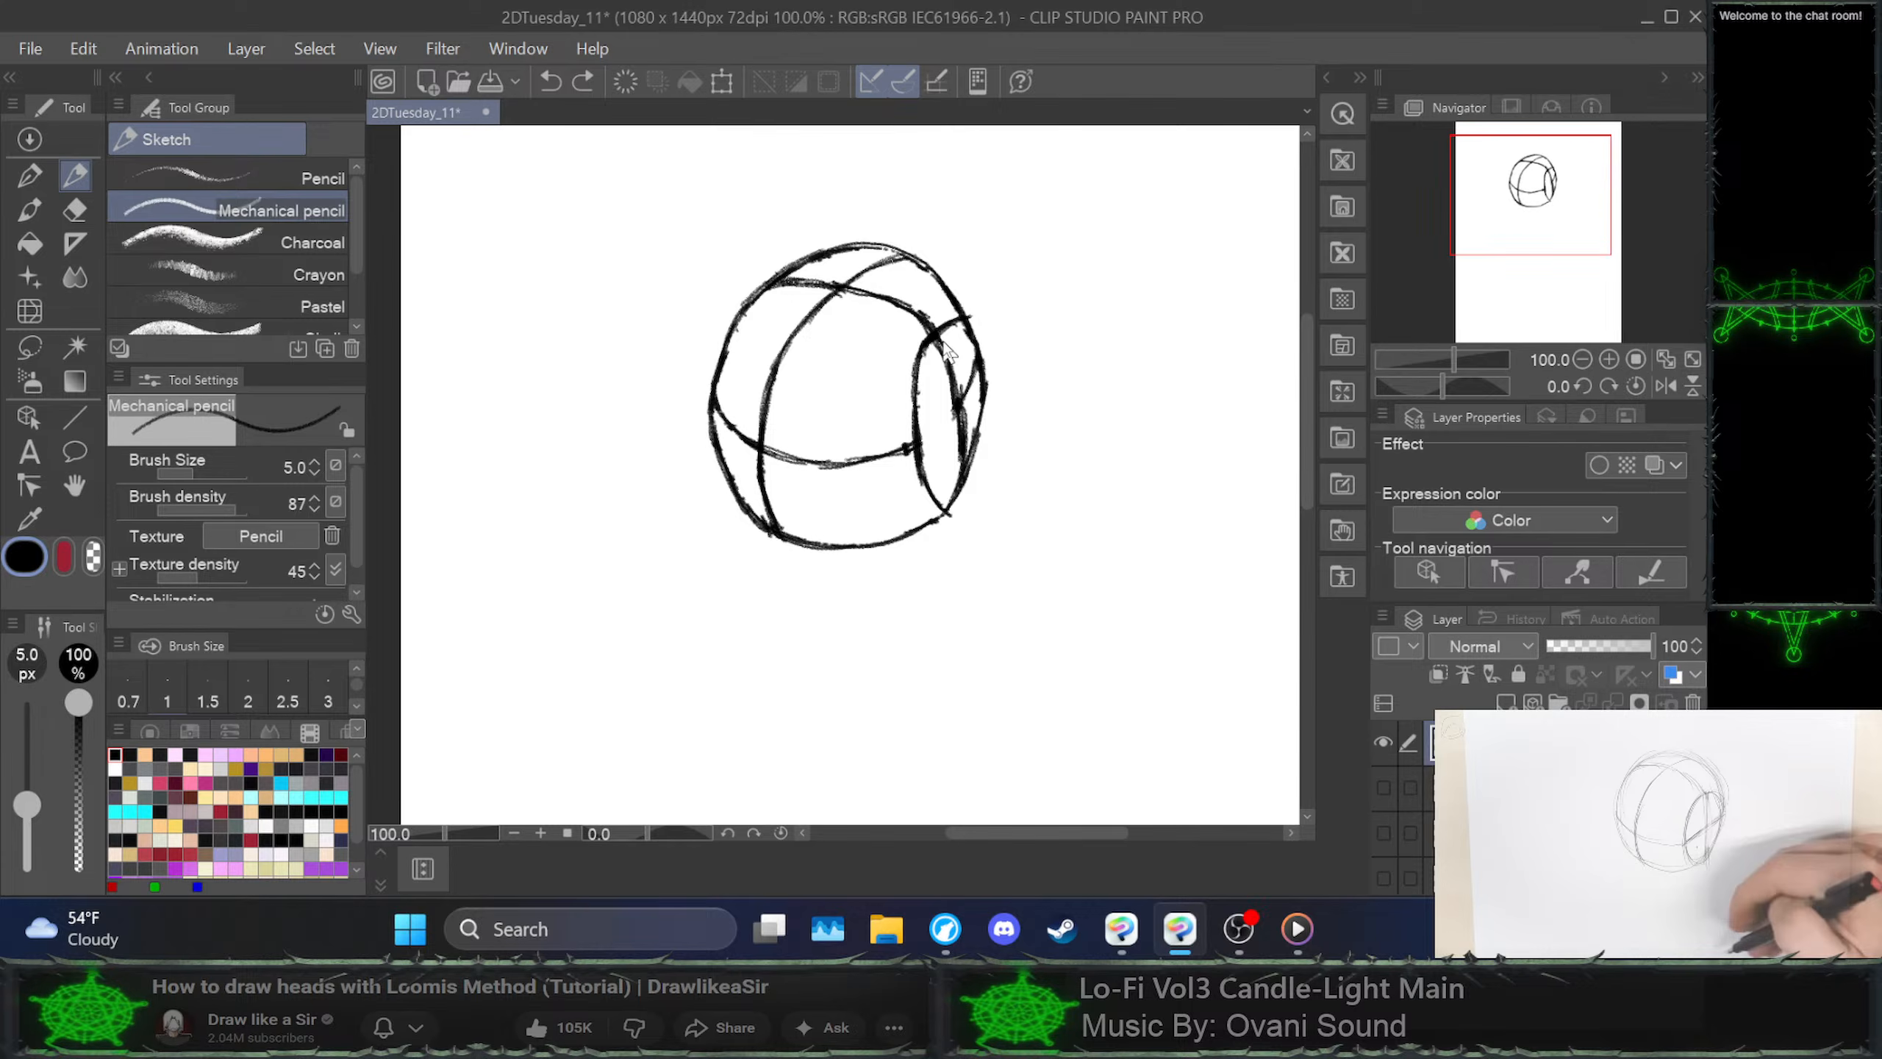
pyautogui.hotkey('ctrl', 'z')
pyautogui.hotkey('ctrl', 'z')
pyautogui.hotkey('ctrl', 'z')
pyautogui.hotkey('ctrl', 'z')
pyautogui.hotkey('ctrl', 'z')
pyautogui.hotkey('ctrl', 'z')
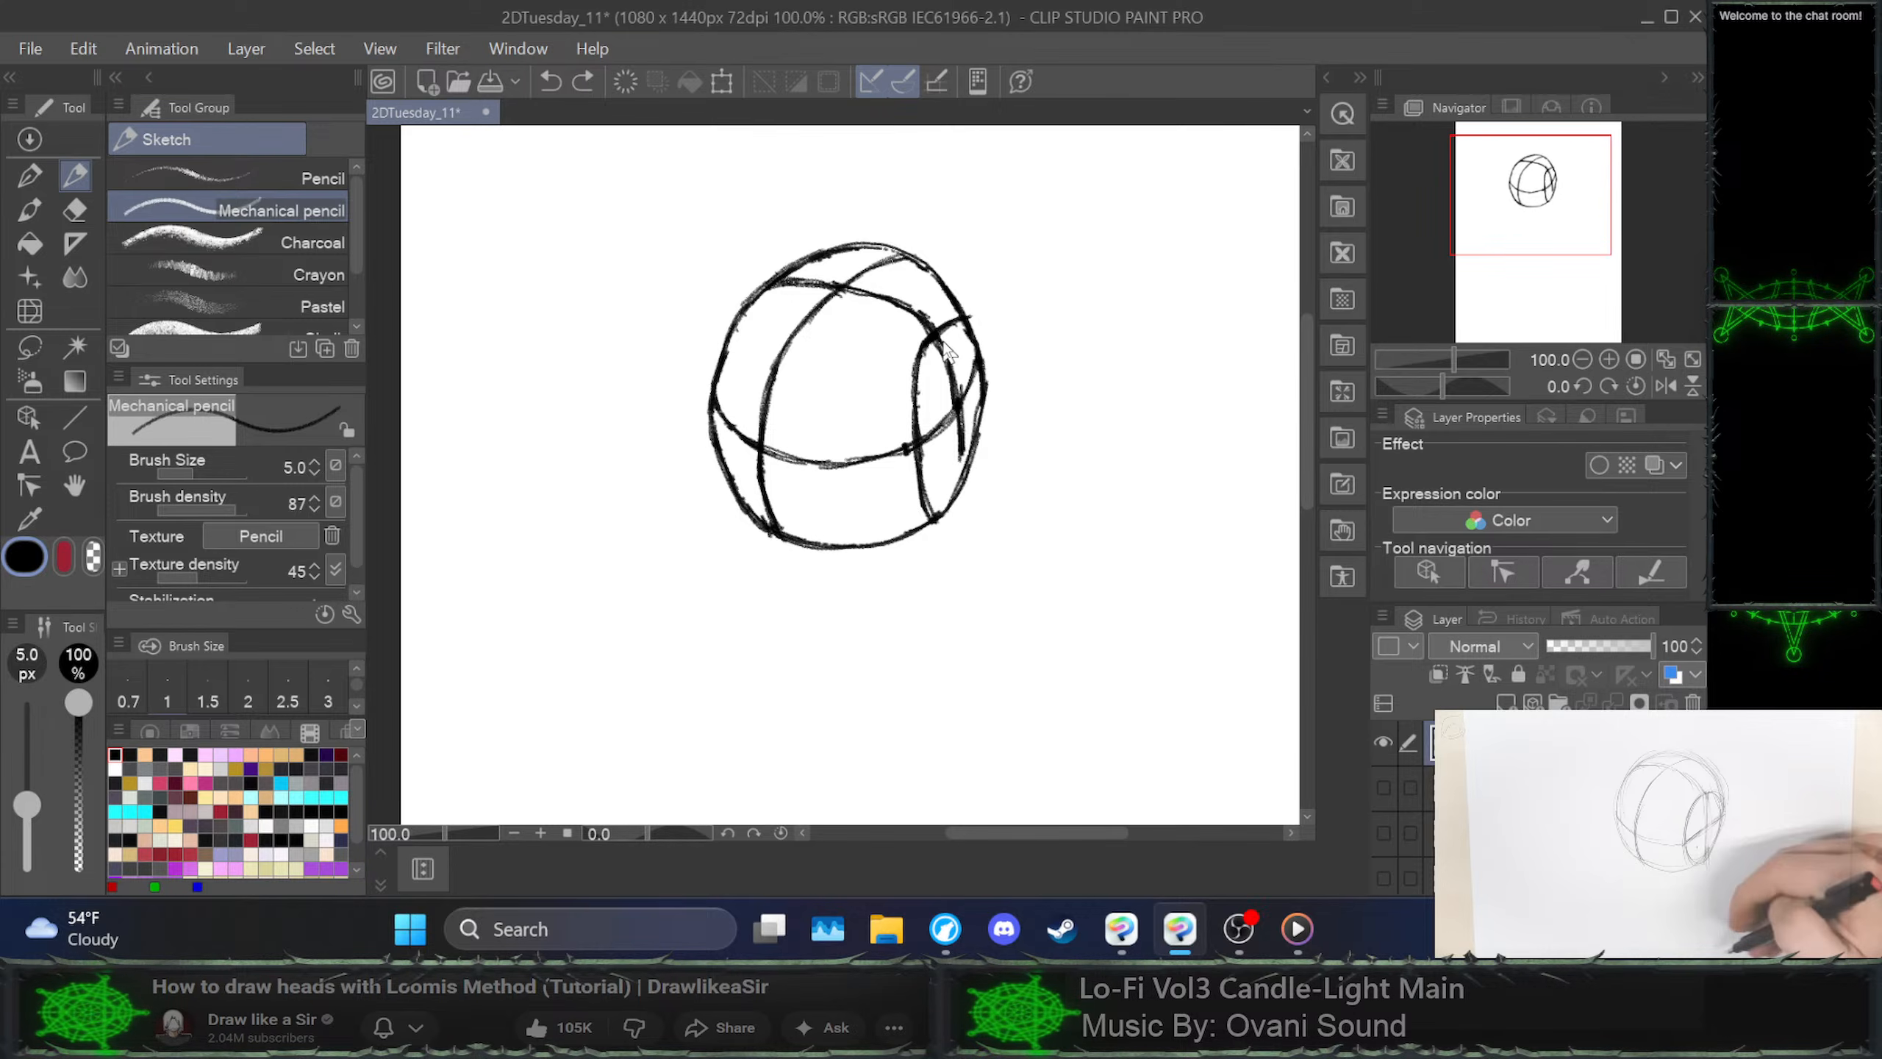
pyautogui.hotkey('ctrl', 'z')
pyautogui.hotkey('ctrl', 'z')
pyautogui.hotkey('ctrl', 'z')
pyautogui.hotkey('ctrl', 'z')
pyautogui.hotkey('ctrl', 'z')
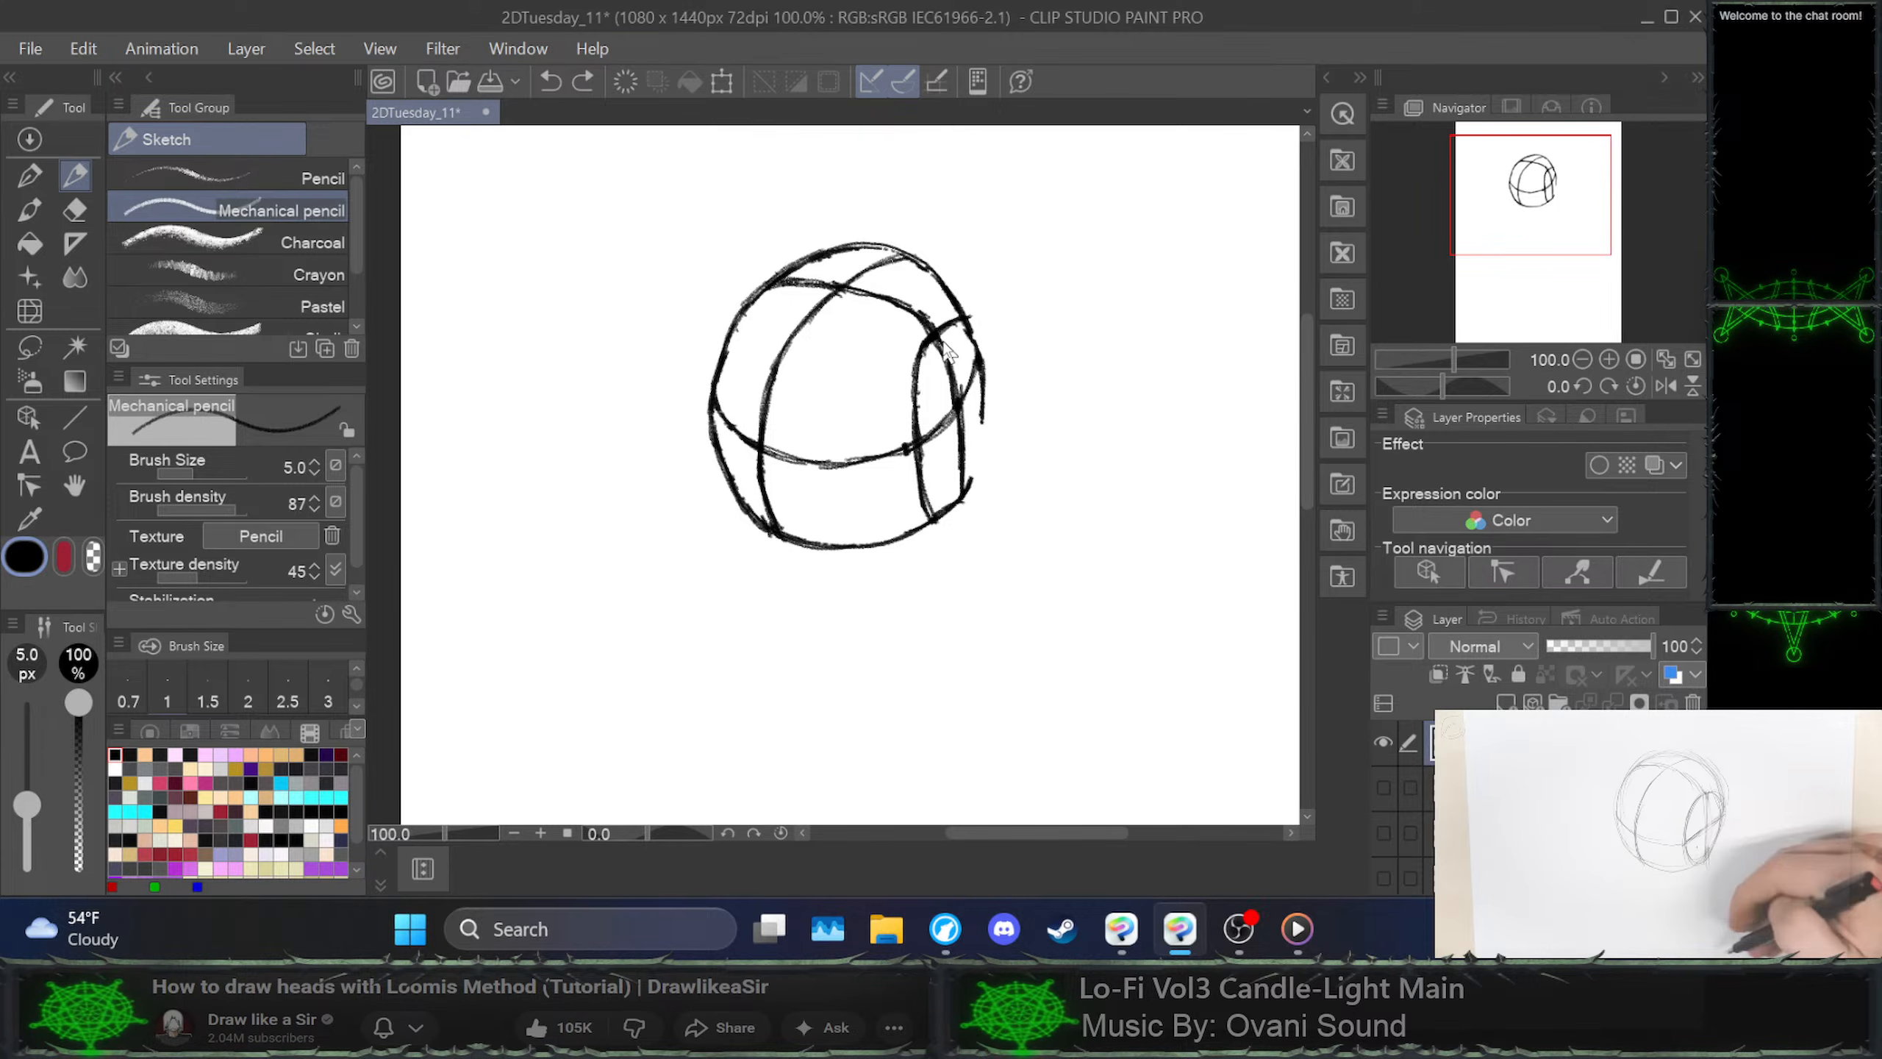
pyautogui.hotkey('ctrl', 'z')
pyautogui.hotkey('ctrl', 'z')
pyautogui.hotkey('ctrl', 'z')
pyautogui.hotkey('ctrl', 'z')
pyautogui.hotkey('ctrl', 'z')
pyautogui.hotkey('ctrl', 'z')
pyautogui.hotkey('ctrl', 'z')
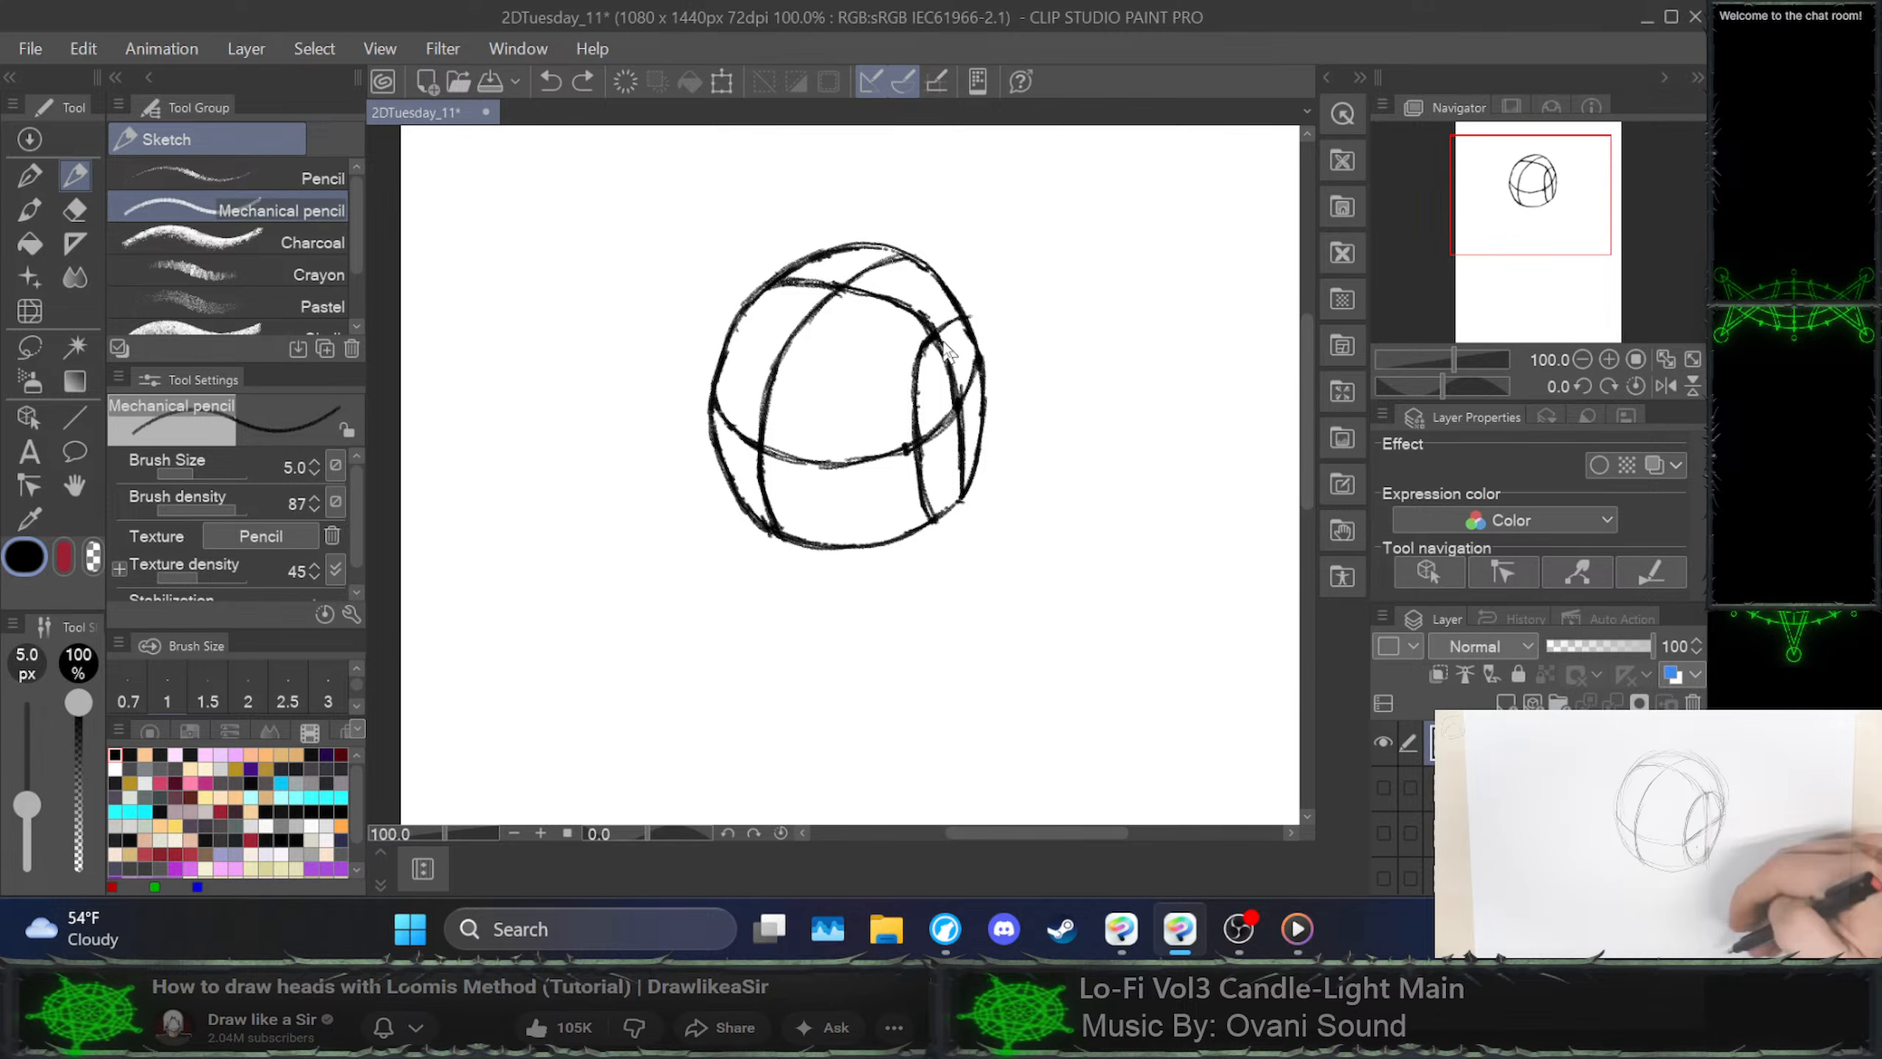
pyautogui.hotkey('ctrl', 'z')
pyautogui.hotkey('ctrl', 'z')
pyautogui.hotkey('ctrl', 'z')
pyautogui.hotkey('ctrl', 'z')
pyautogui.hotkey('ctrl', 'z')
pyautogui.hotkey('ctrl', 'z')
pyautogui.hotkey('ctrl', 'z')
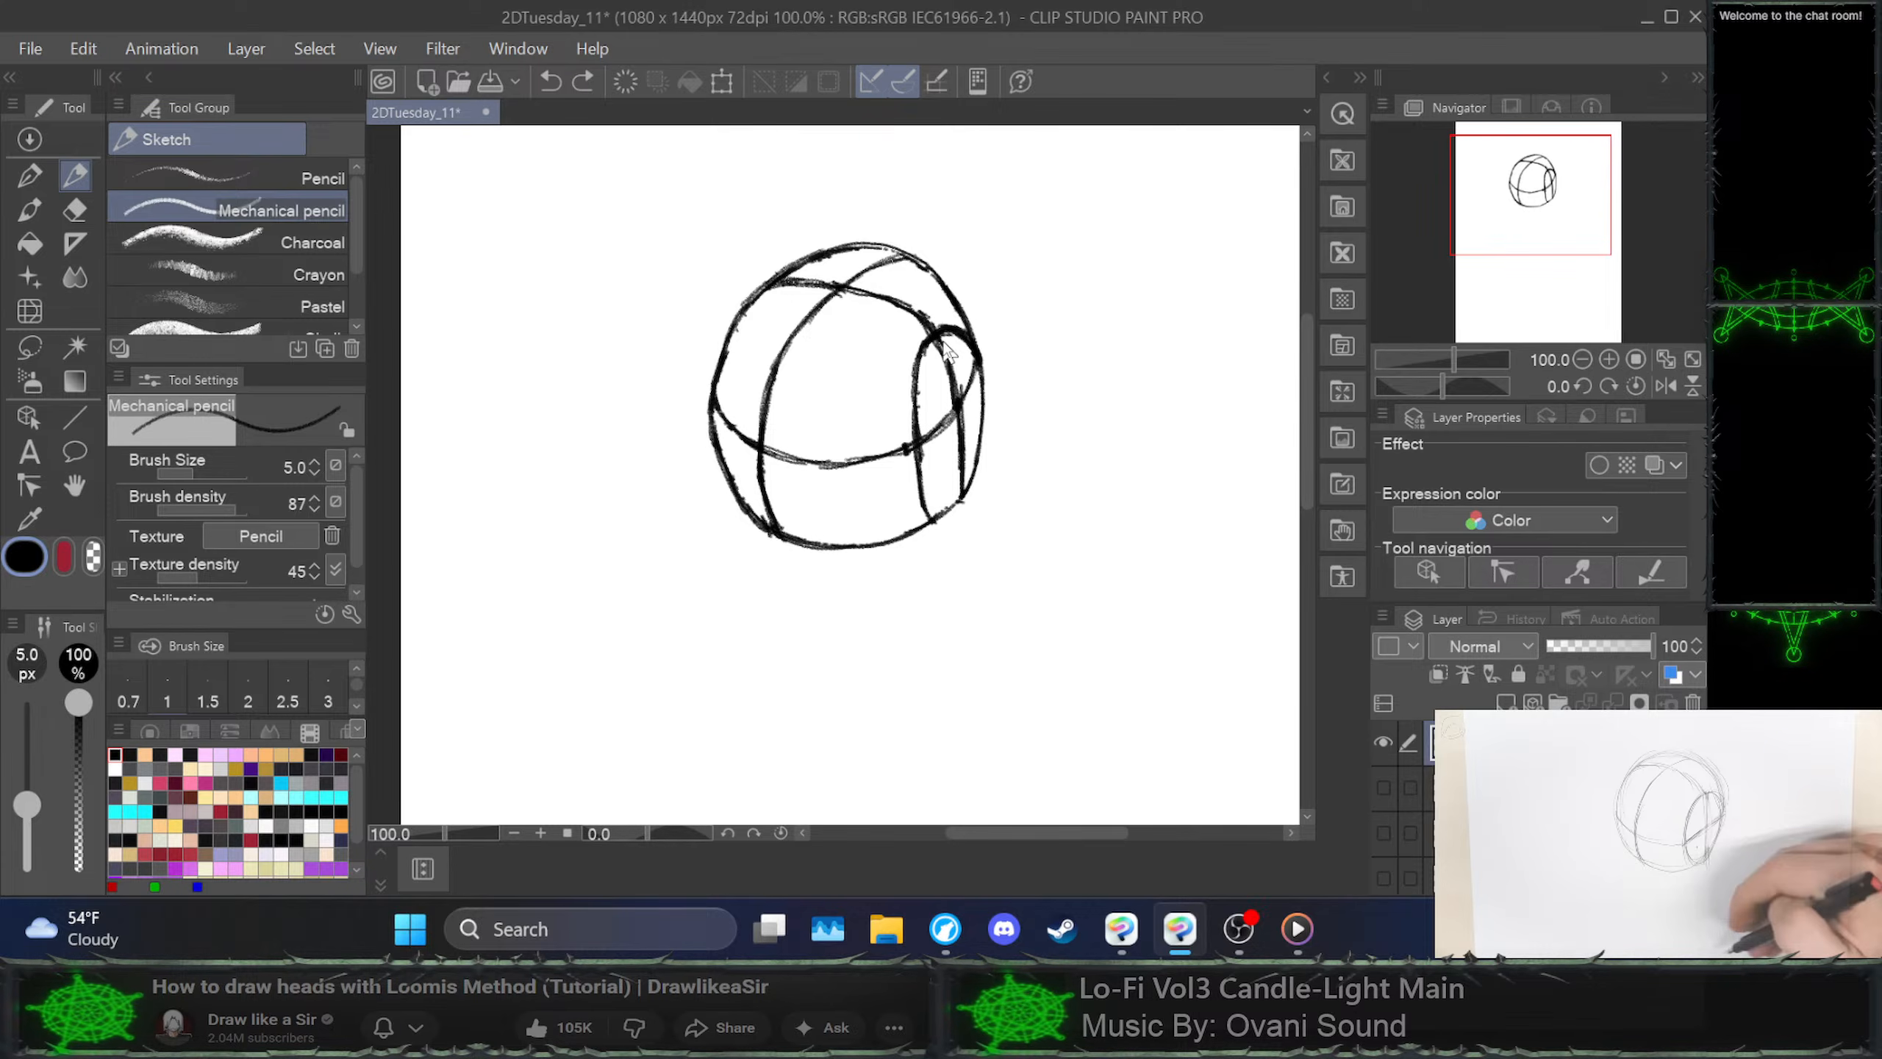
pyautogui.hotkey('ctrl', 'z')
pyautogui.hotkey('ctrl', 'z')
pyautogui.hotkey('ctrl', 'z')
pyautogui.hotkey('ctrl', 'z')
pyautogui.hotkey('ctrl', 'z')
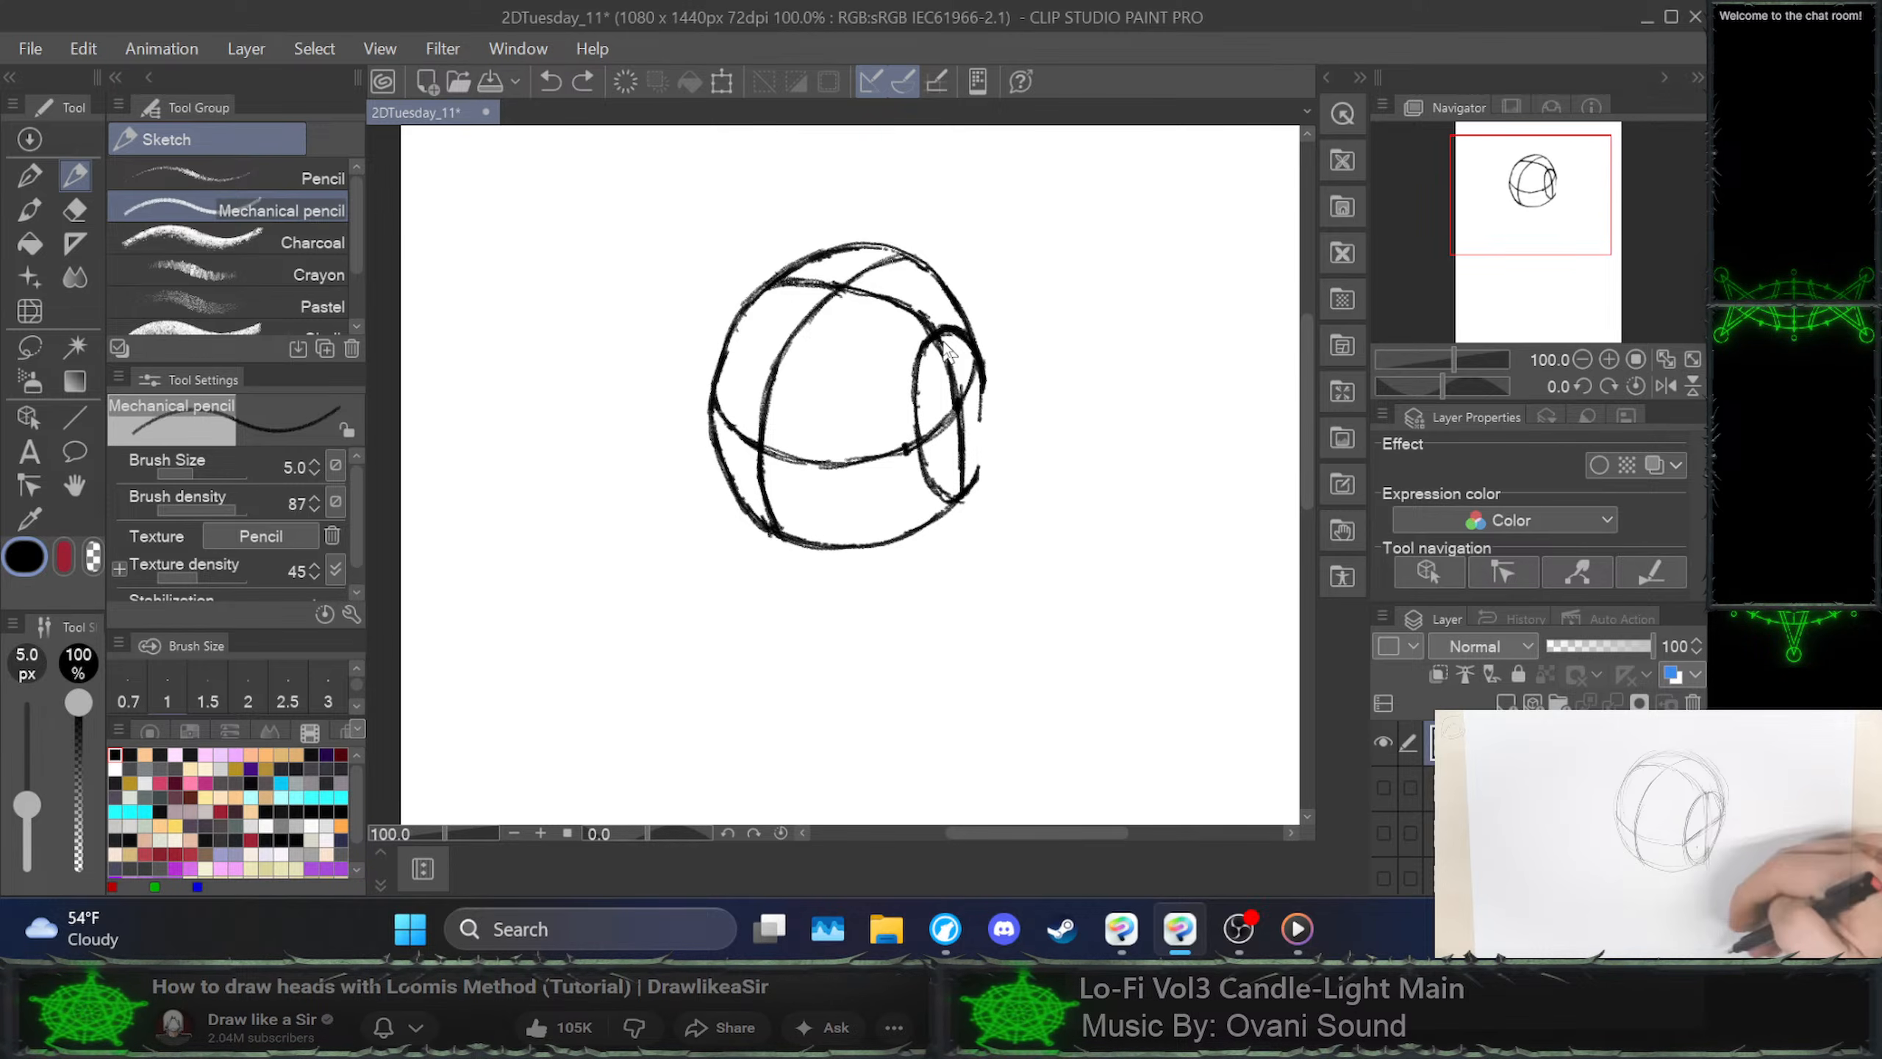
pyautogui.hotkey('ctrl', 'z')
pyautogui.hotkey('ctrl', 'z')
pyautogui.hotkey('ctrl', 'z')
pyautogui.hotkey('ctrl', 'z')
pyautogui.hotkey('ctrl', 'z')
pyautogui.hotkey('ctrl', 'z')
pyautogui.hotkey('ctrl', 'z')
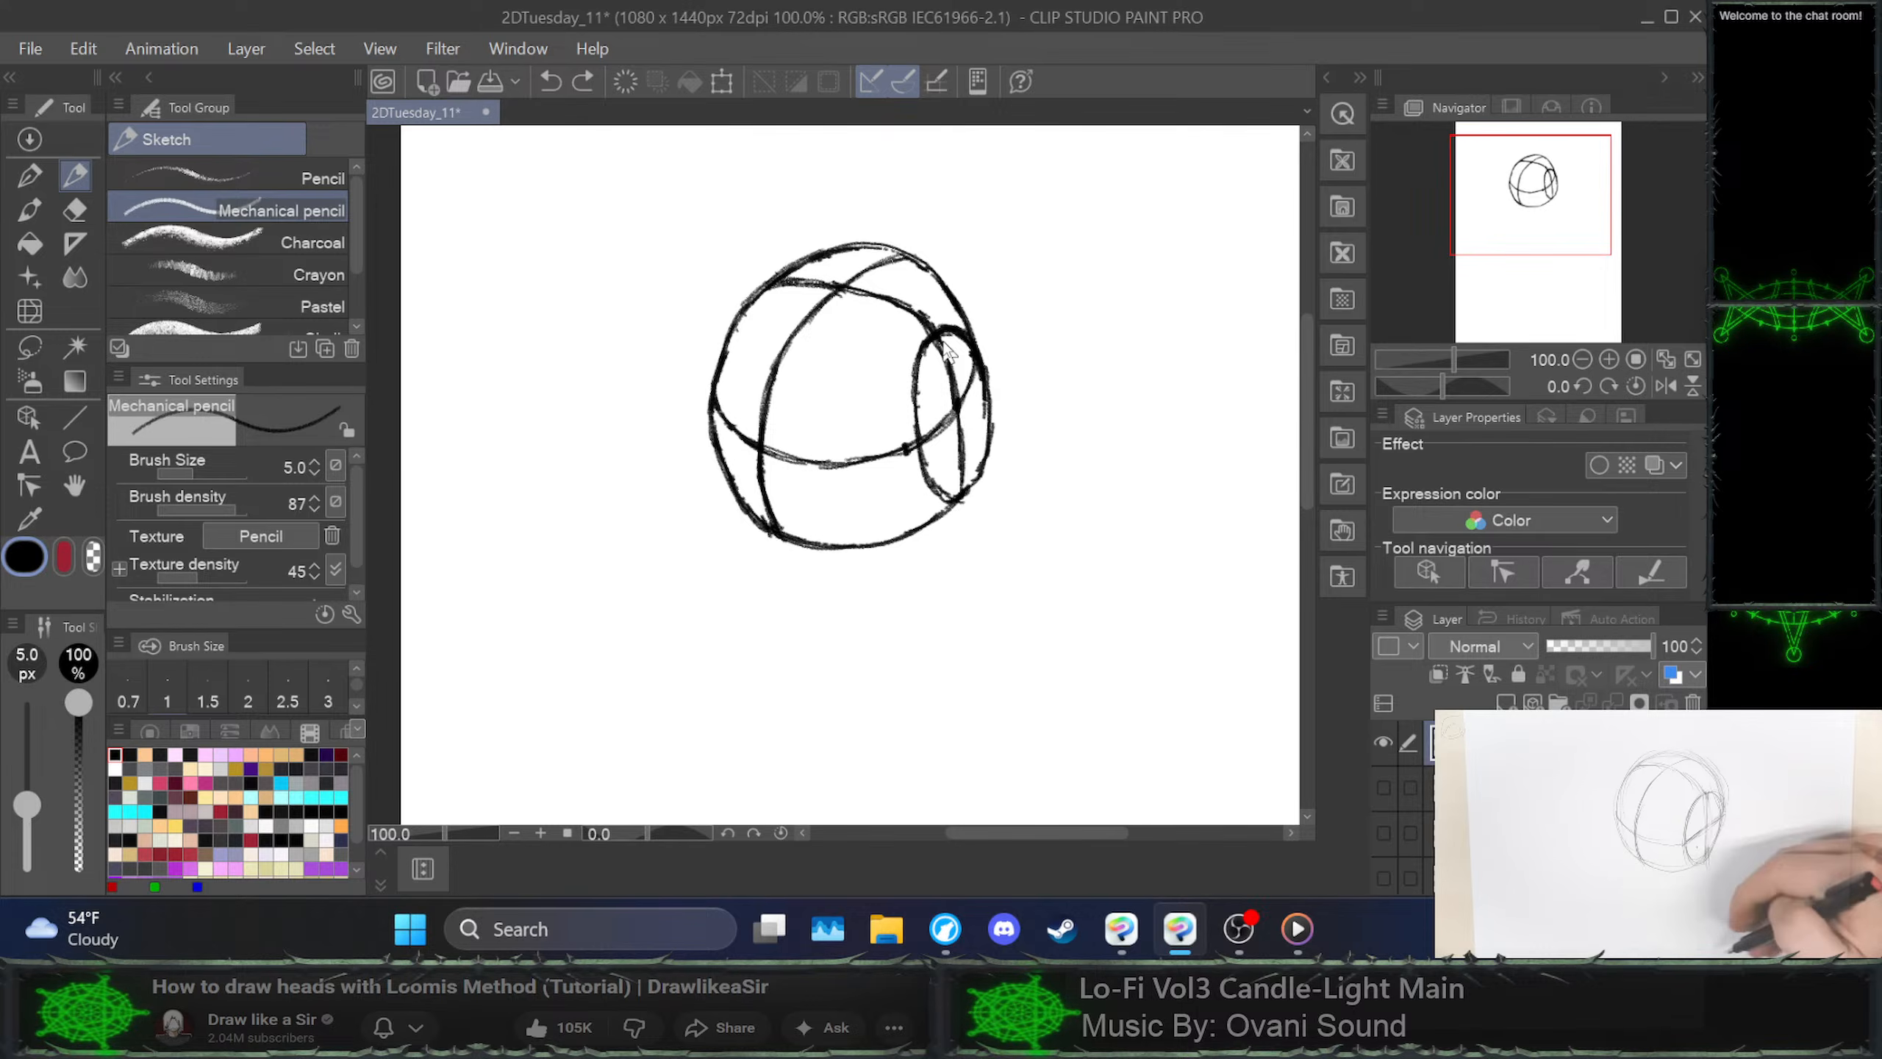
pyautogui.hotkey('ctrl', 'z')
pyautogui.hotkey('ctrl', 'z')
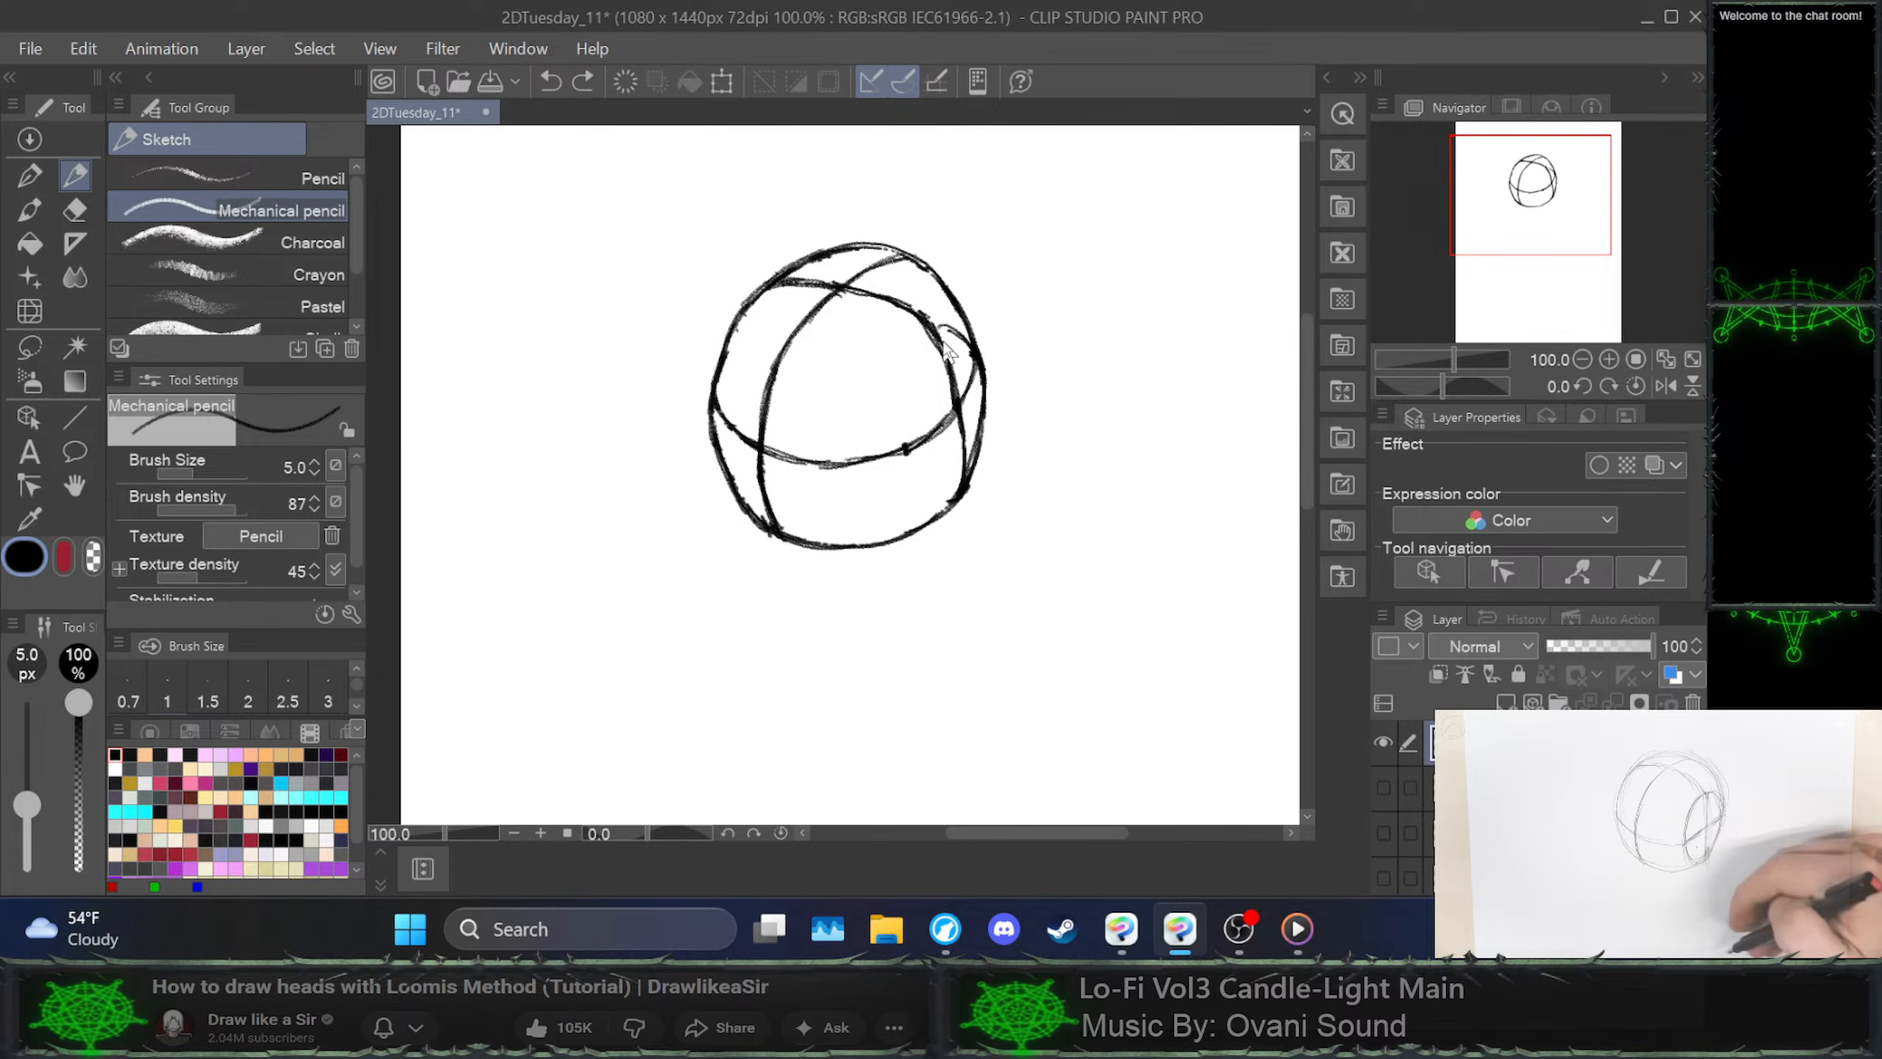
pyautogui.hotkey('ctrl', 'z')
pyautogui.hotkey('ctrl', 'z')
pyautogui.hotkey('ctrl', 'z')
pyautogui.hotkey('ctrl', 'z')
pyautogui.hotkey('ctrl', 'z')
pyautogui.hotkey('ctrl', 'z')
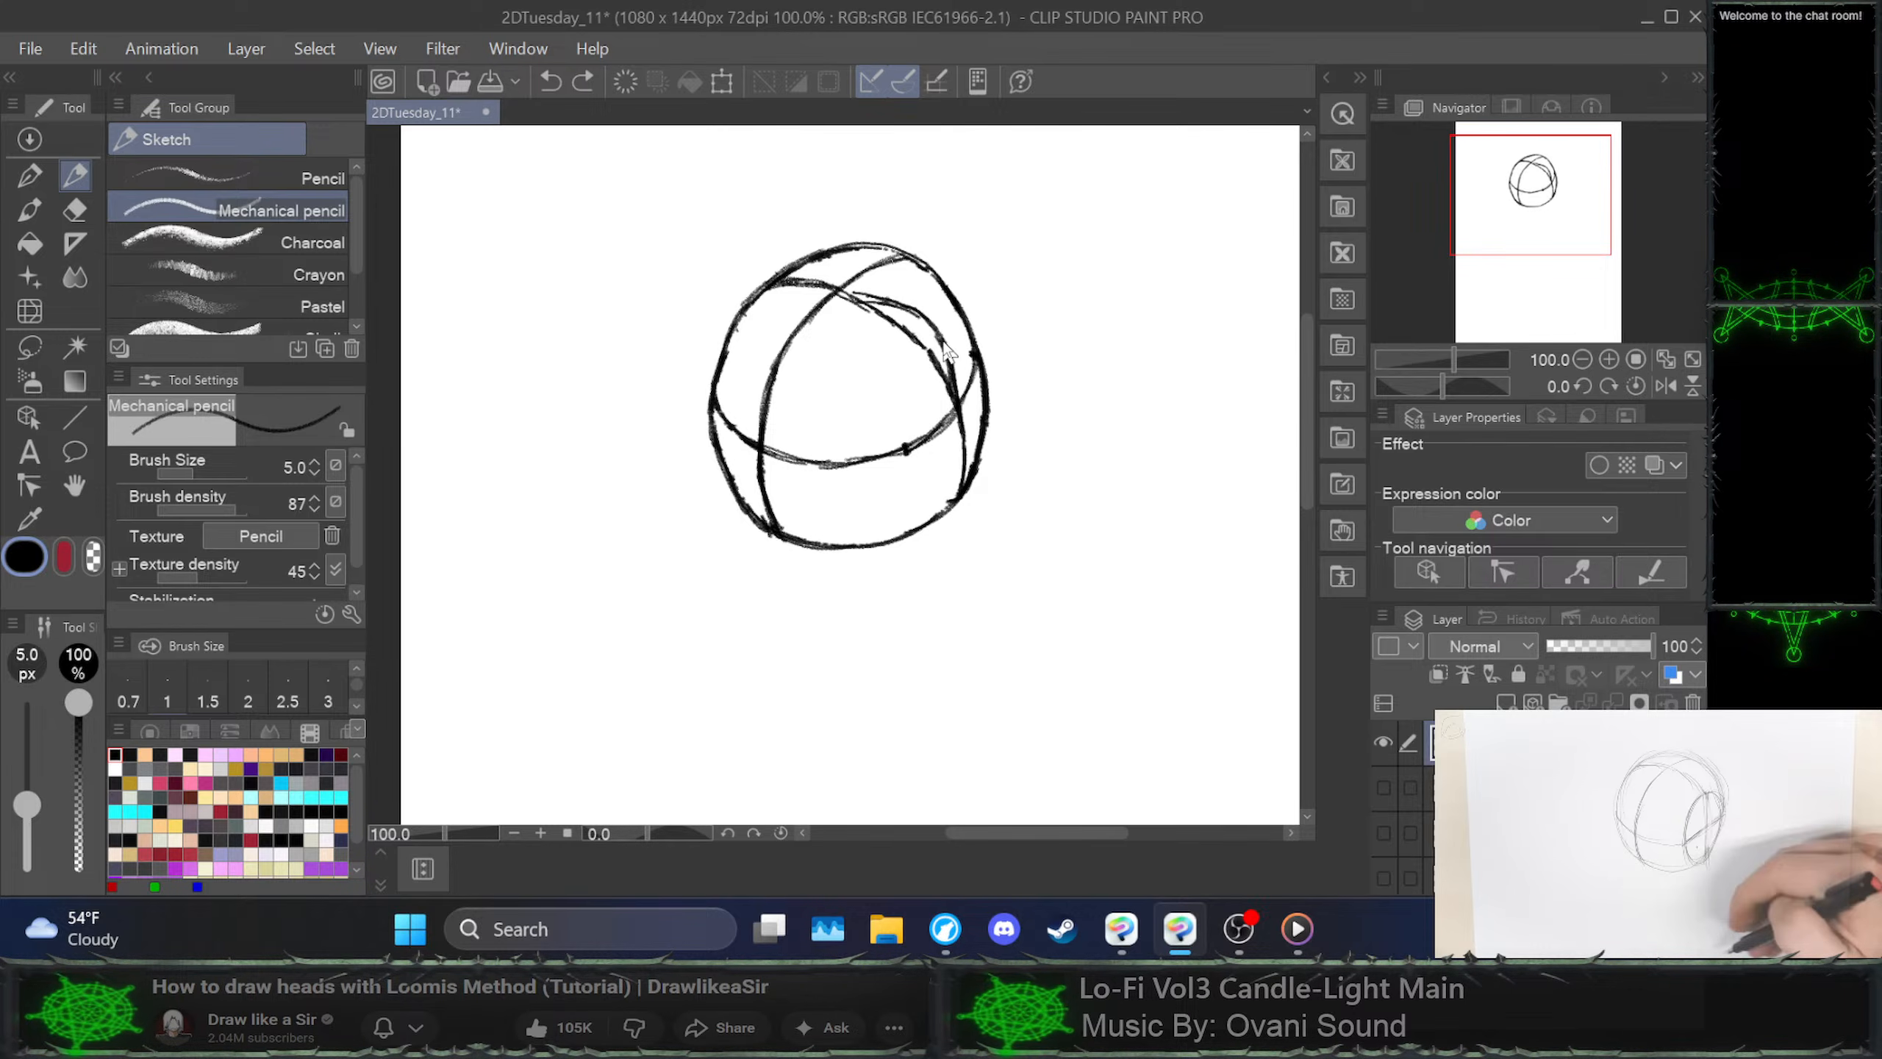
# Redo the right contour's refinement strokes, stopping before the side oval's first stroke
pyautogui.hotkey('ctrl', 'y')
pyautogui.hotkey('ctrl', 'y')
pyautogui.hotkey('ctrl', 'y')
pyautogui.hotkey('ctrl', 'y')
pyautogui.hotkey('ctrl', 'y')
pyautogui.hotkey('ctrl', 'y')
pyautogui.hotkey('ctrl', 'y')
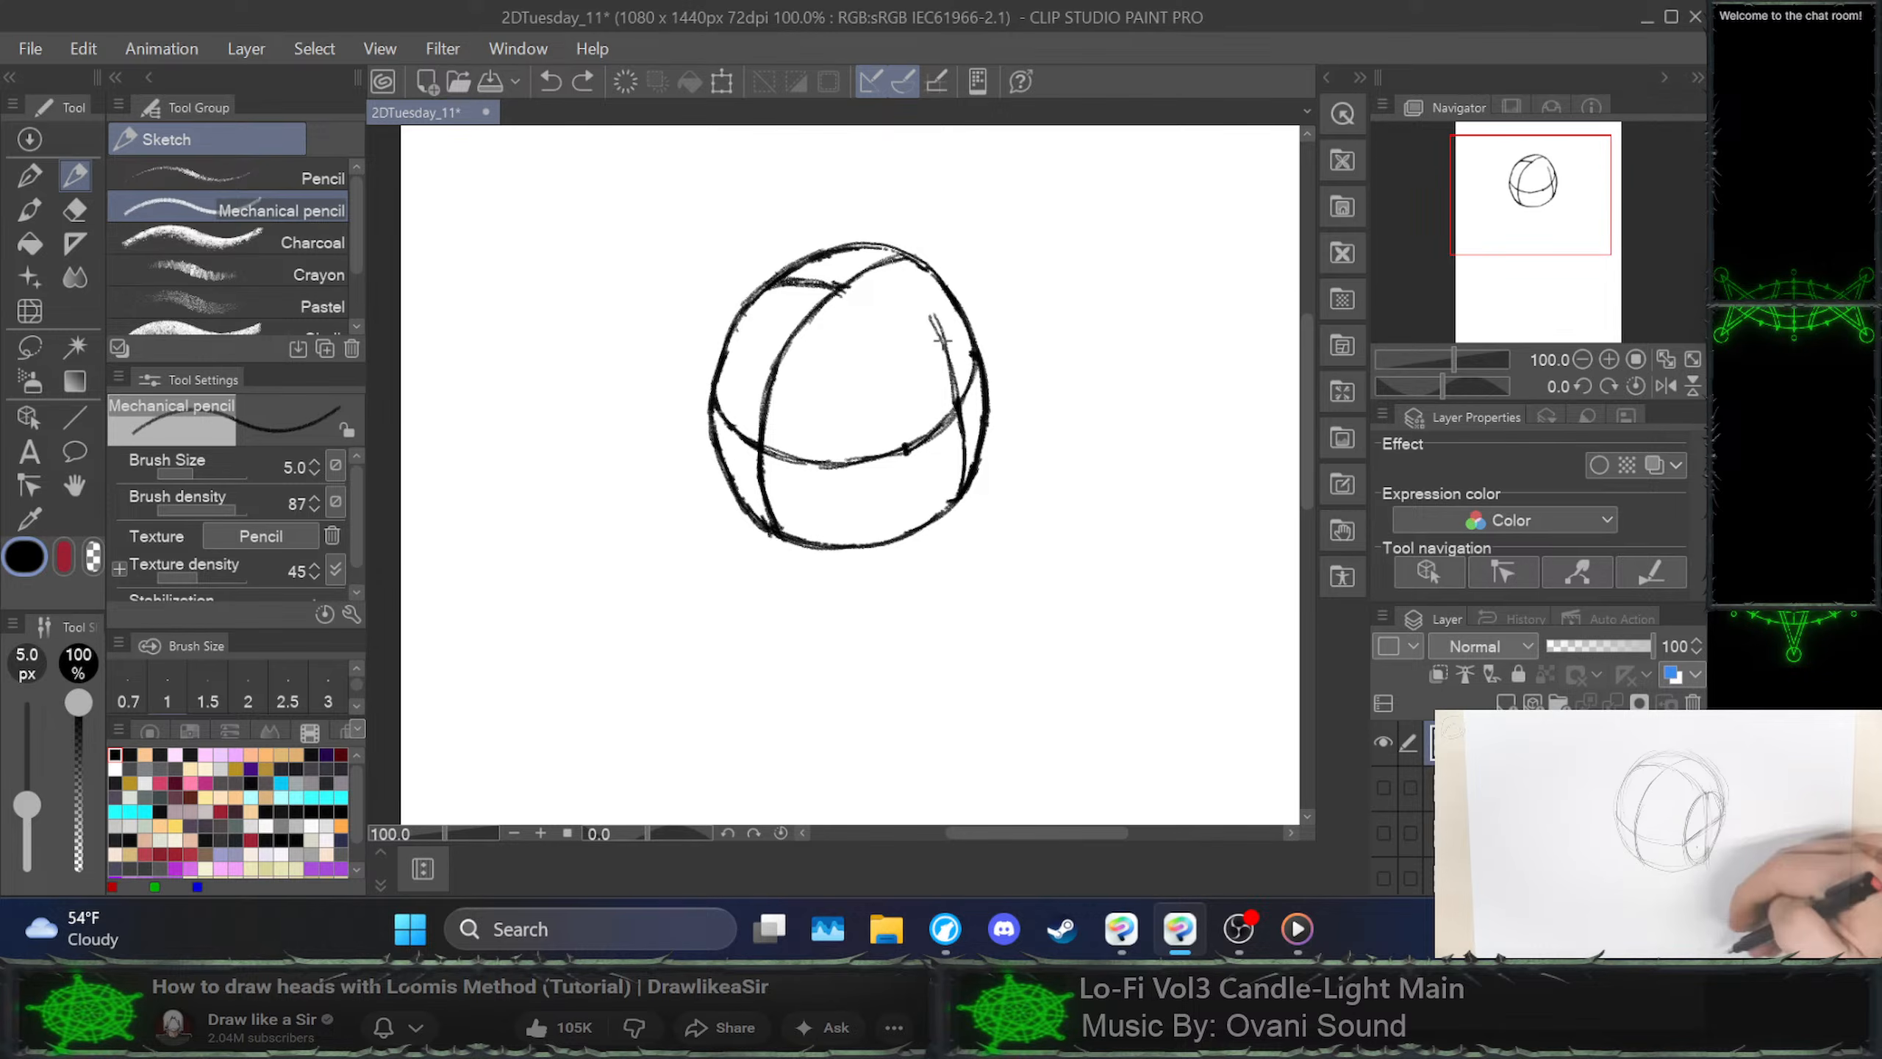
pyautogui.hotkey('ctrl', 'y')
pyautogui.hotkey('ctrl', 'y')
pyautogui.hotkey('ctrl', 'y')
pyautogui.hotkey('ctrl', 'y')
pyautogui.hotkey('ctrl', 'y')
pyautogui.hotkey('ctrl', 'y')
pyautogui.hotkey('ctrl', 'y')
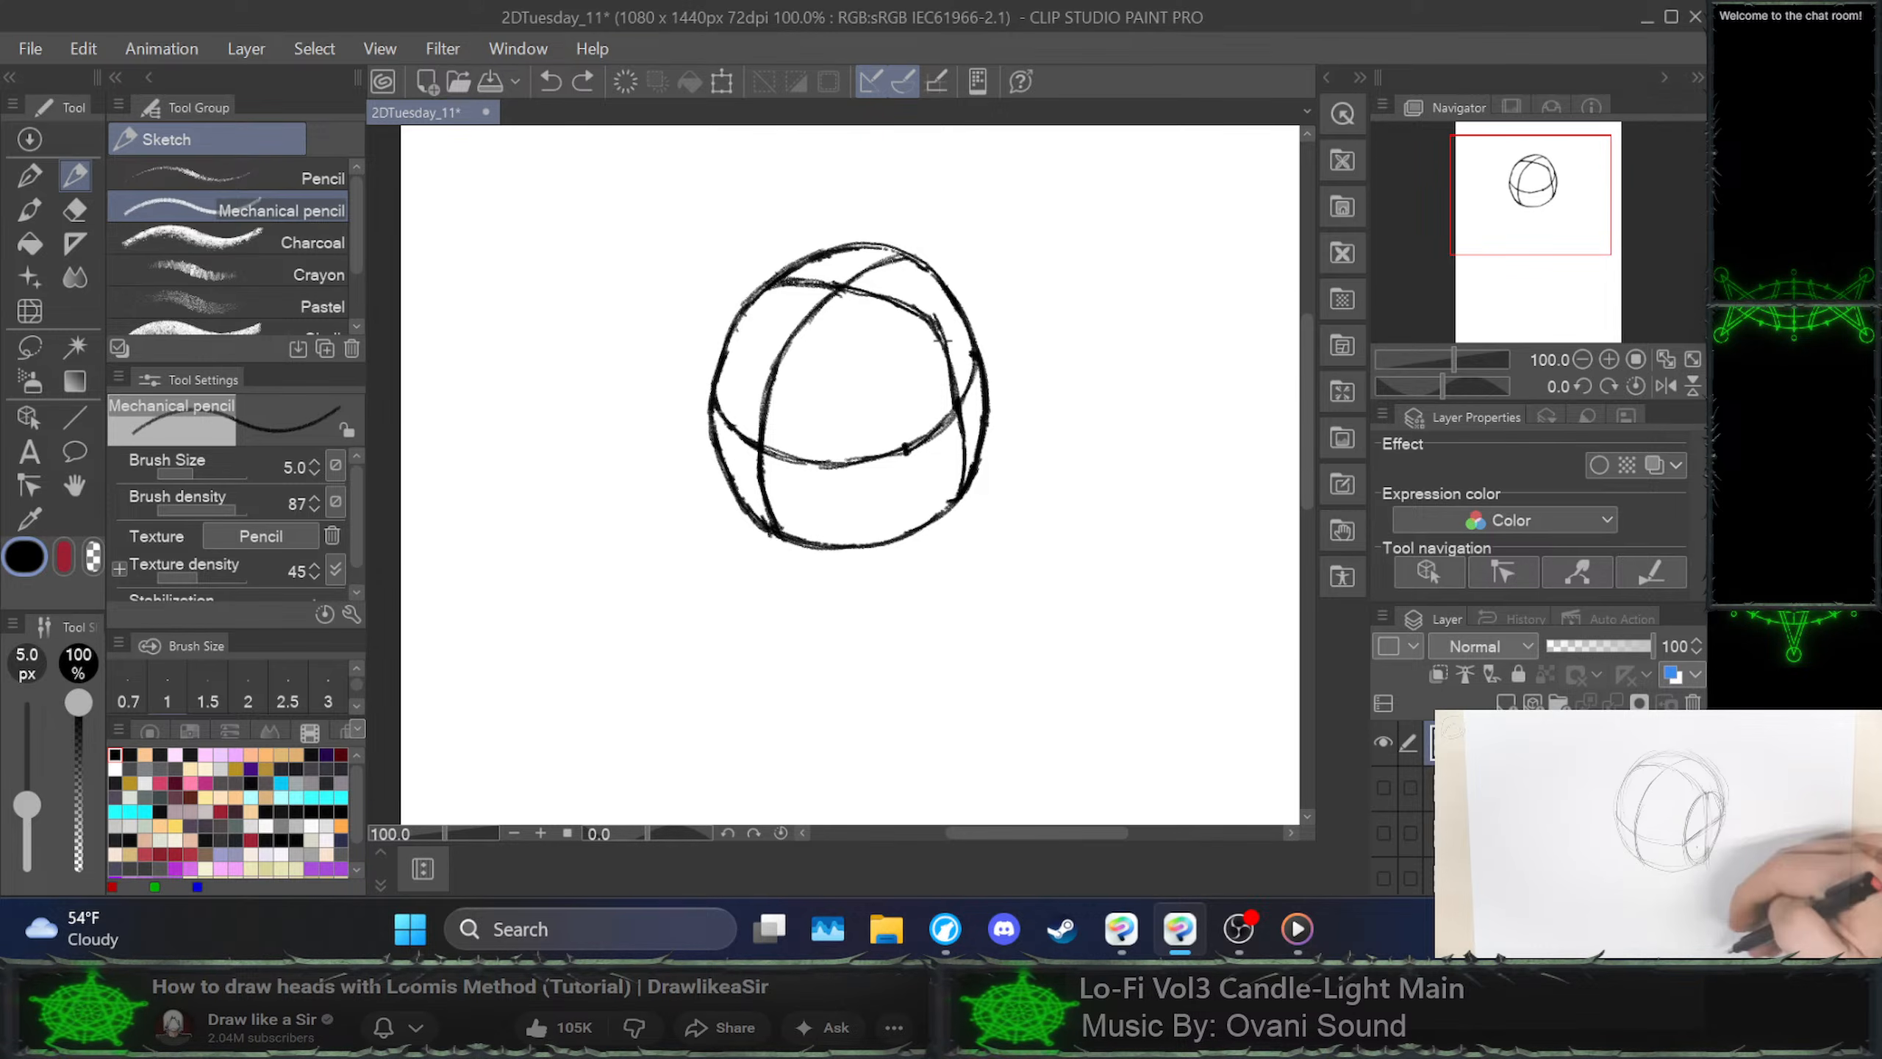
pyautogui.hotkey('ctrl', 'y')
pyautogui.hotkey('ctrl', 'y')
pyautogui.hotkey('ctrl', 'y')
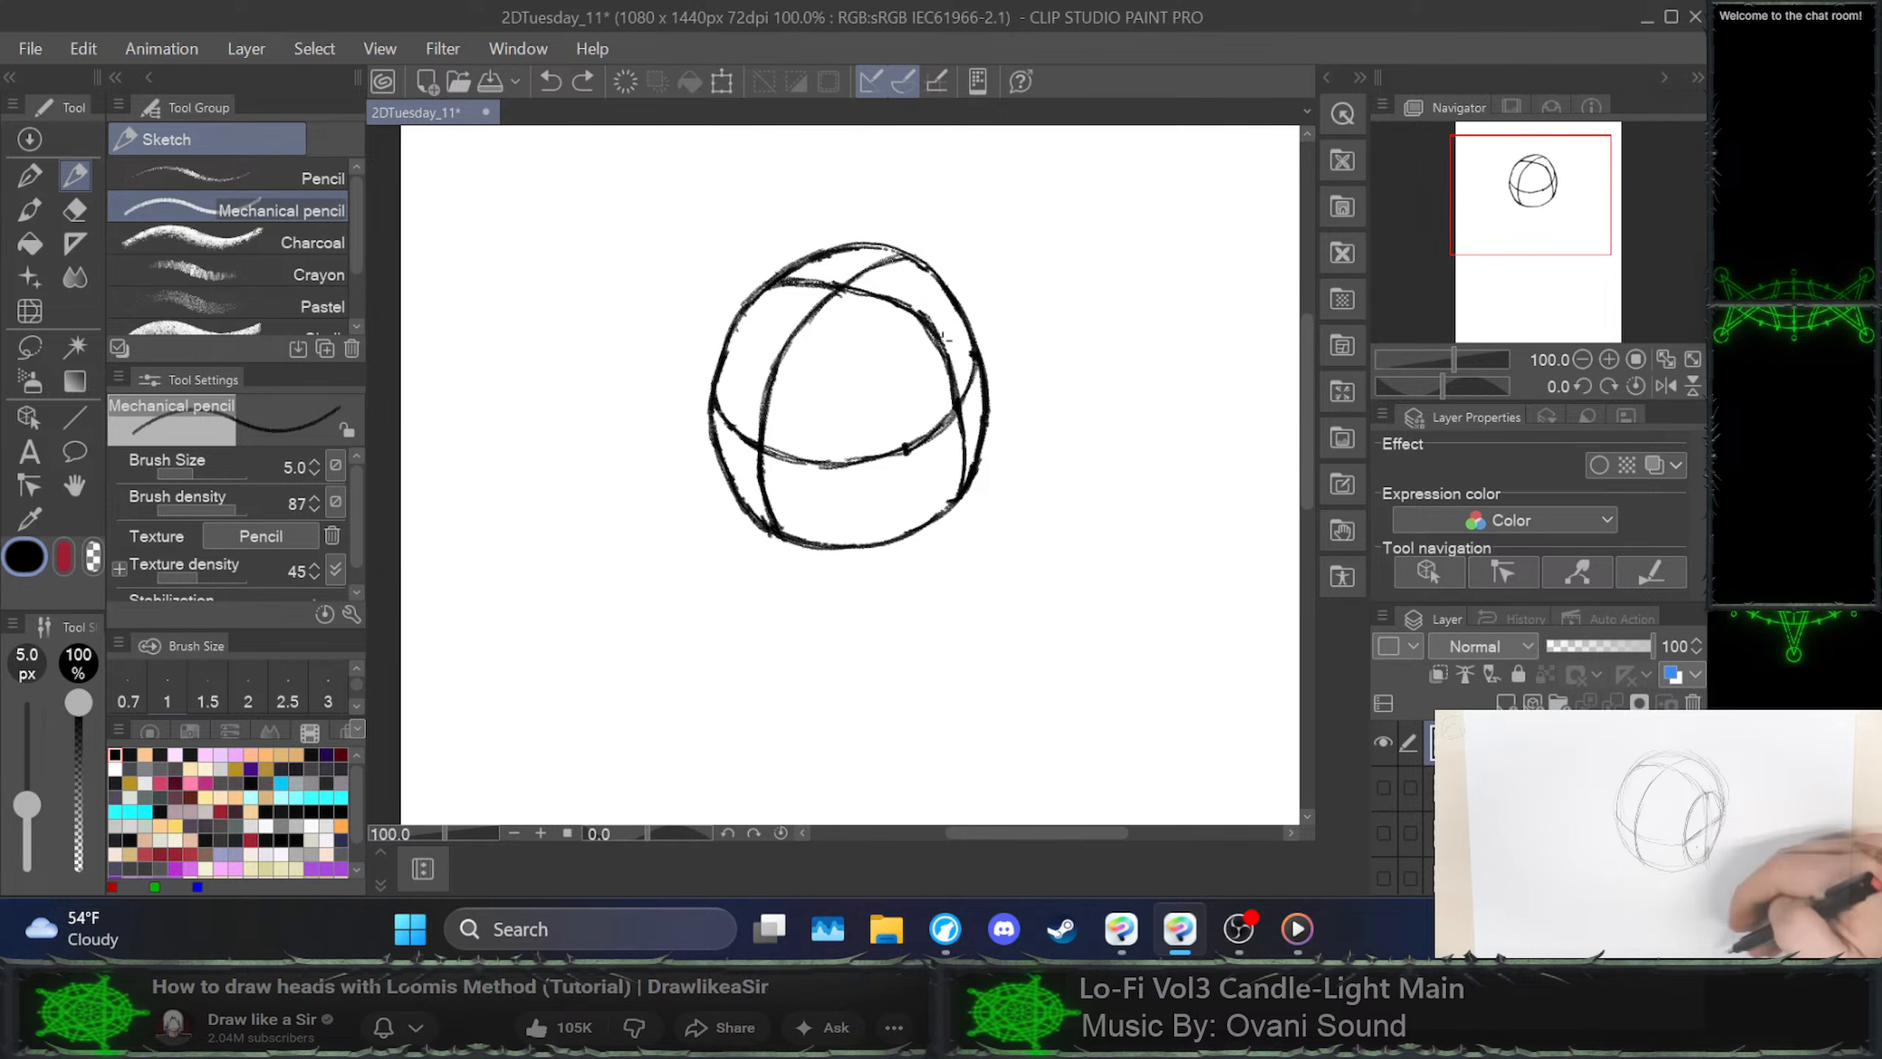
pyautogui.hotkey('ctrl', 'y')
pyautogui.hotkey('ctrl', 'z')
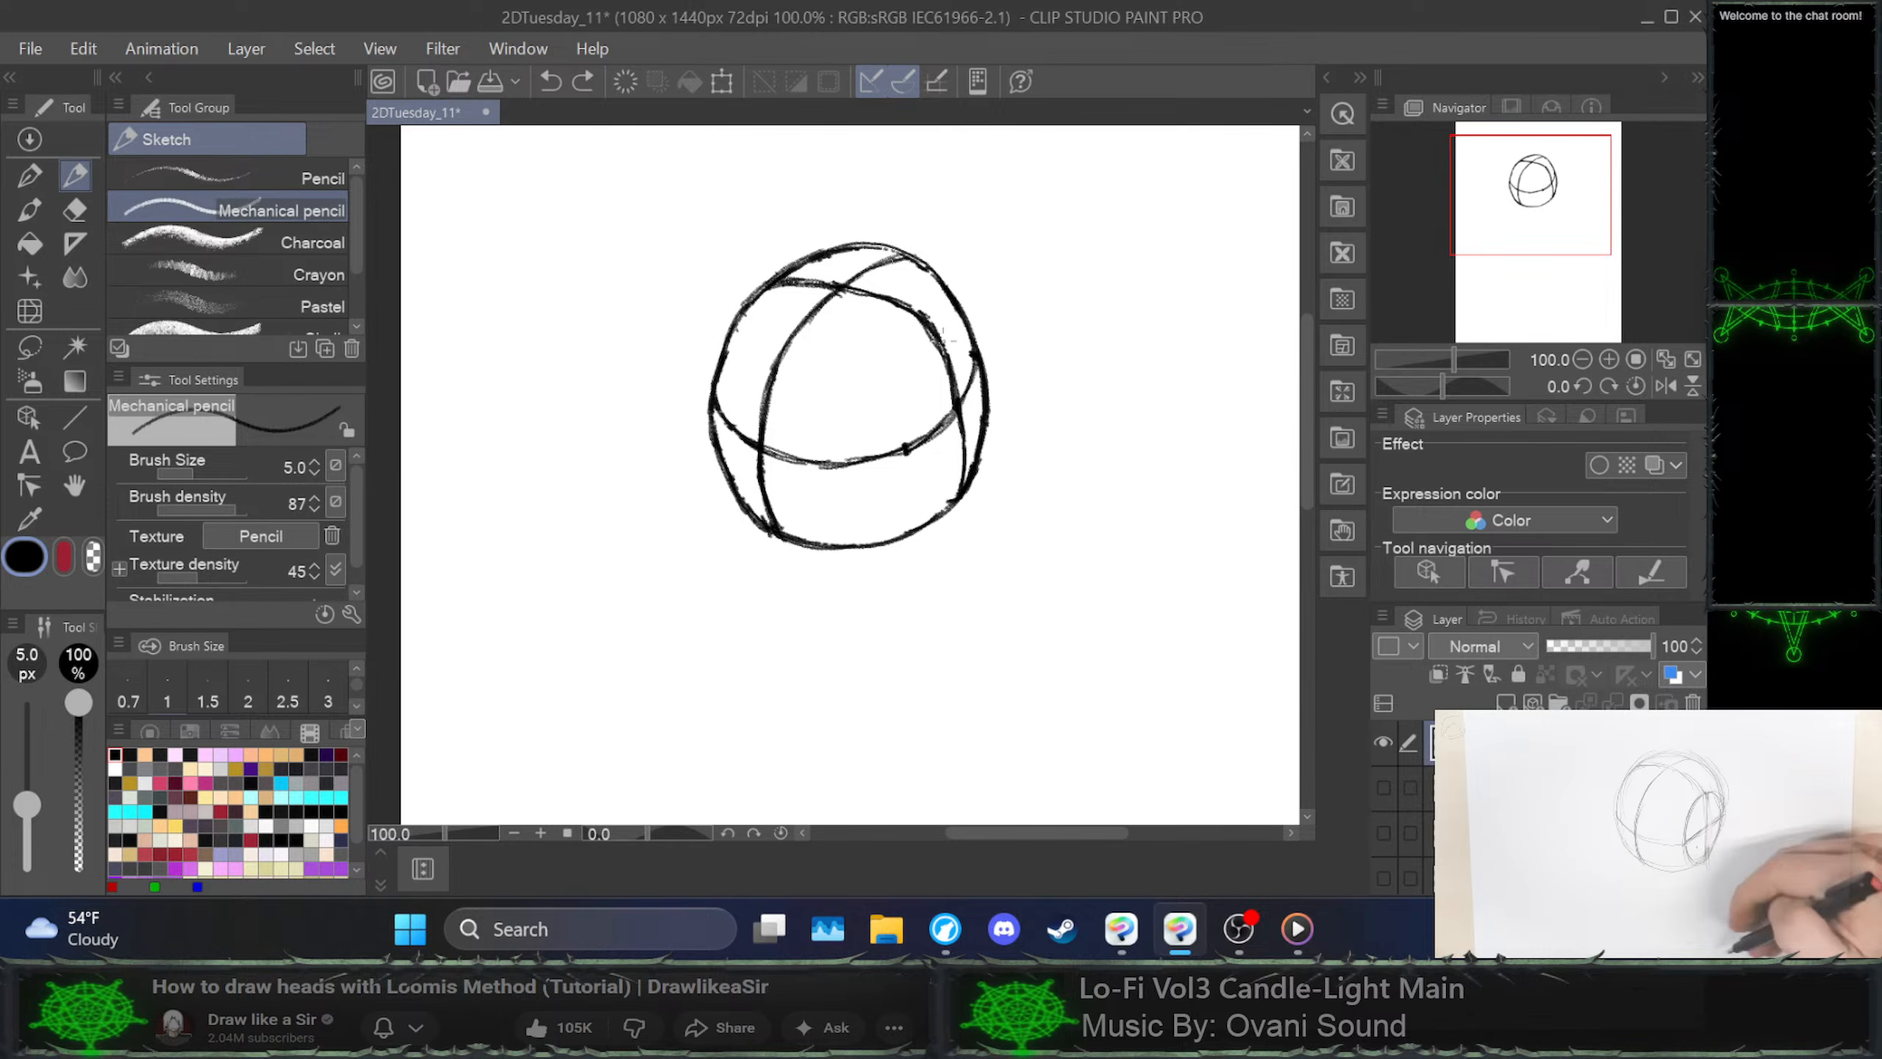
# Erase the horizontal guide line's right end, from inside the side contour to the circle's right edge
pyautogui.moveTo(908, 445); pyautogui.dragTo(975, 358)
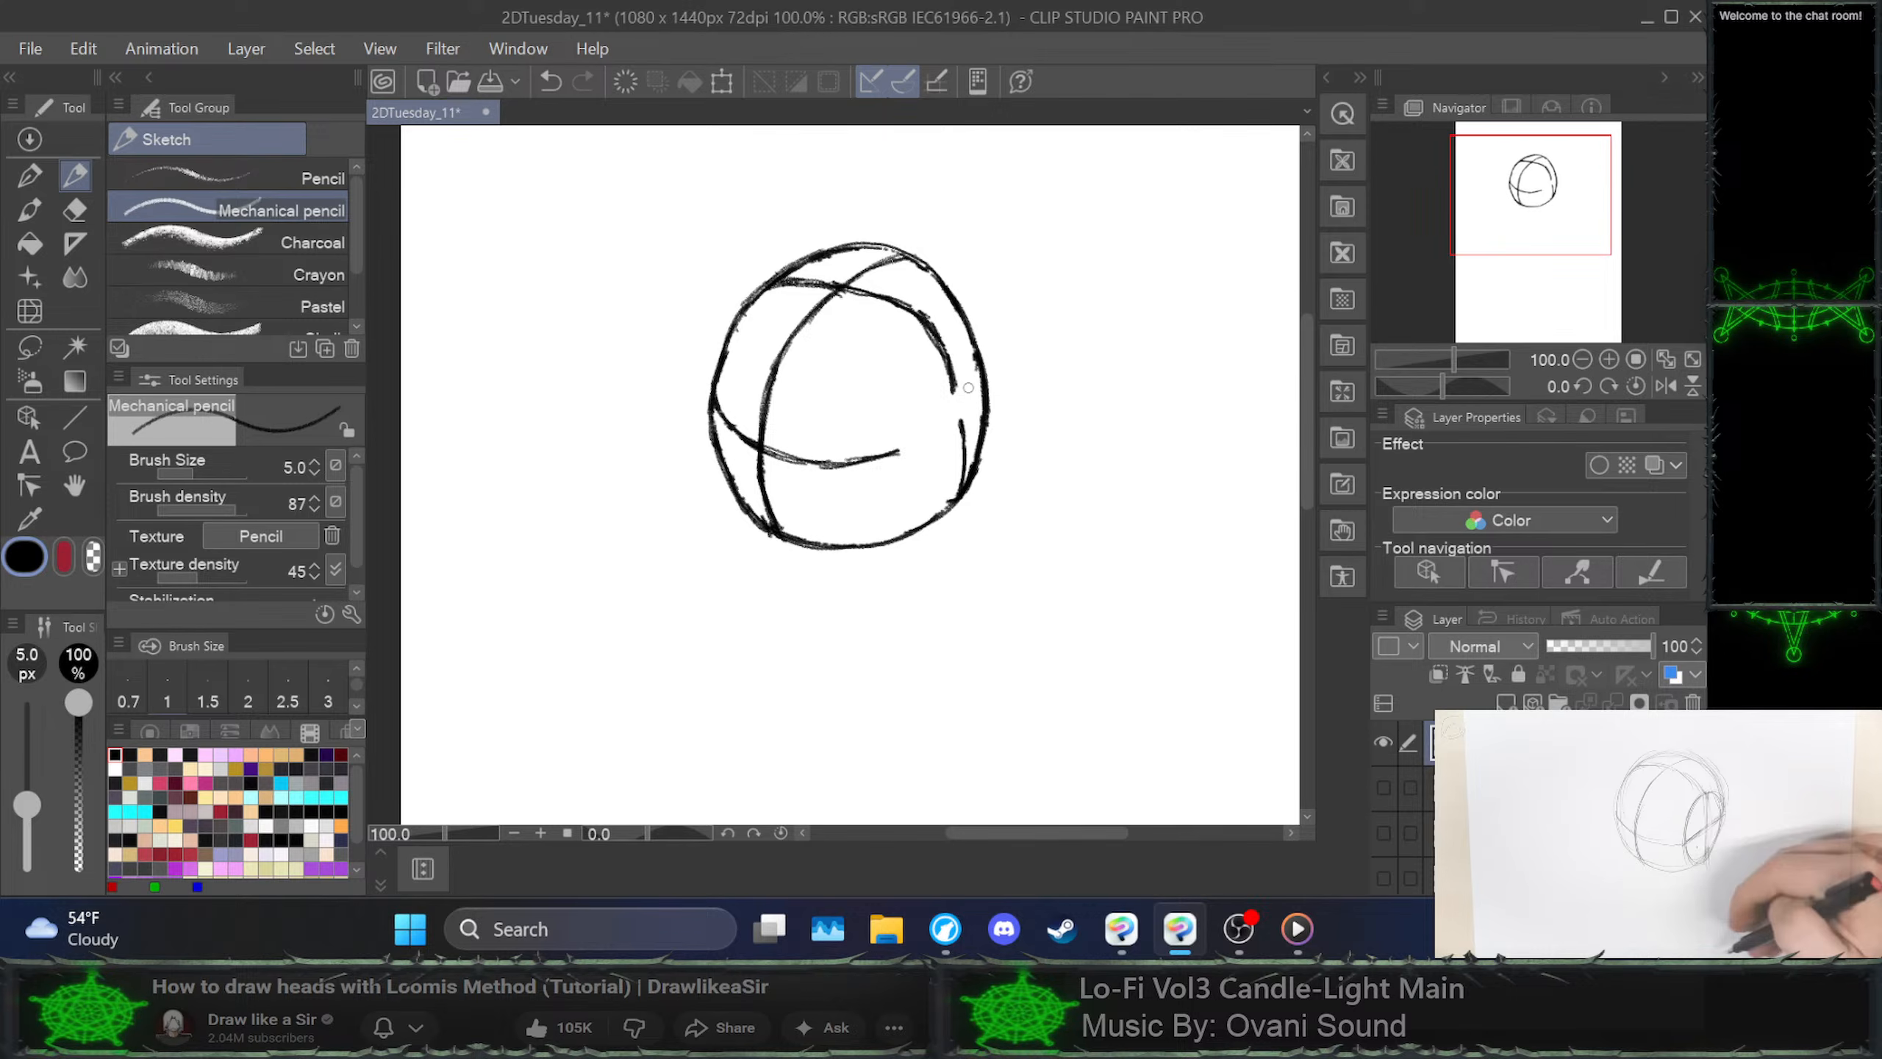
# Try a straight diagonal guide segment ending on the circle's right edge, with a narrow side oval sketched around it
pyautogui.click(930, 435)
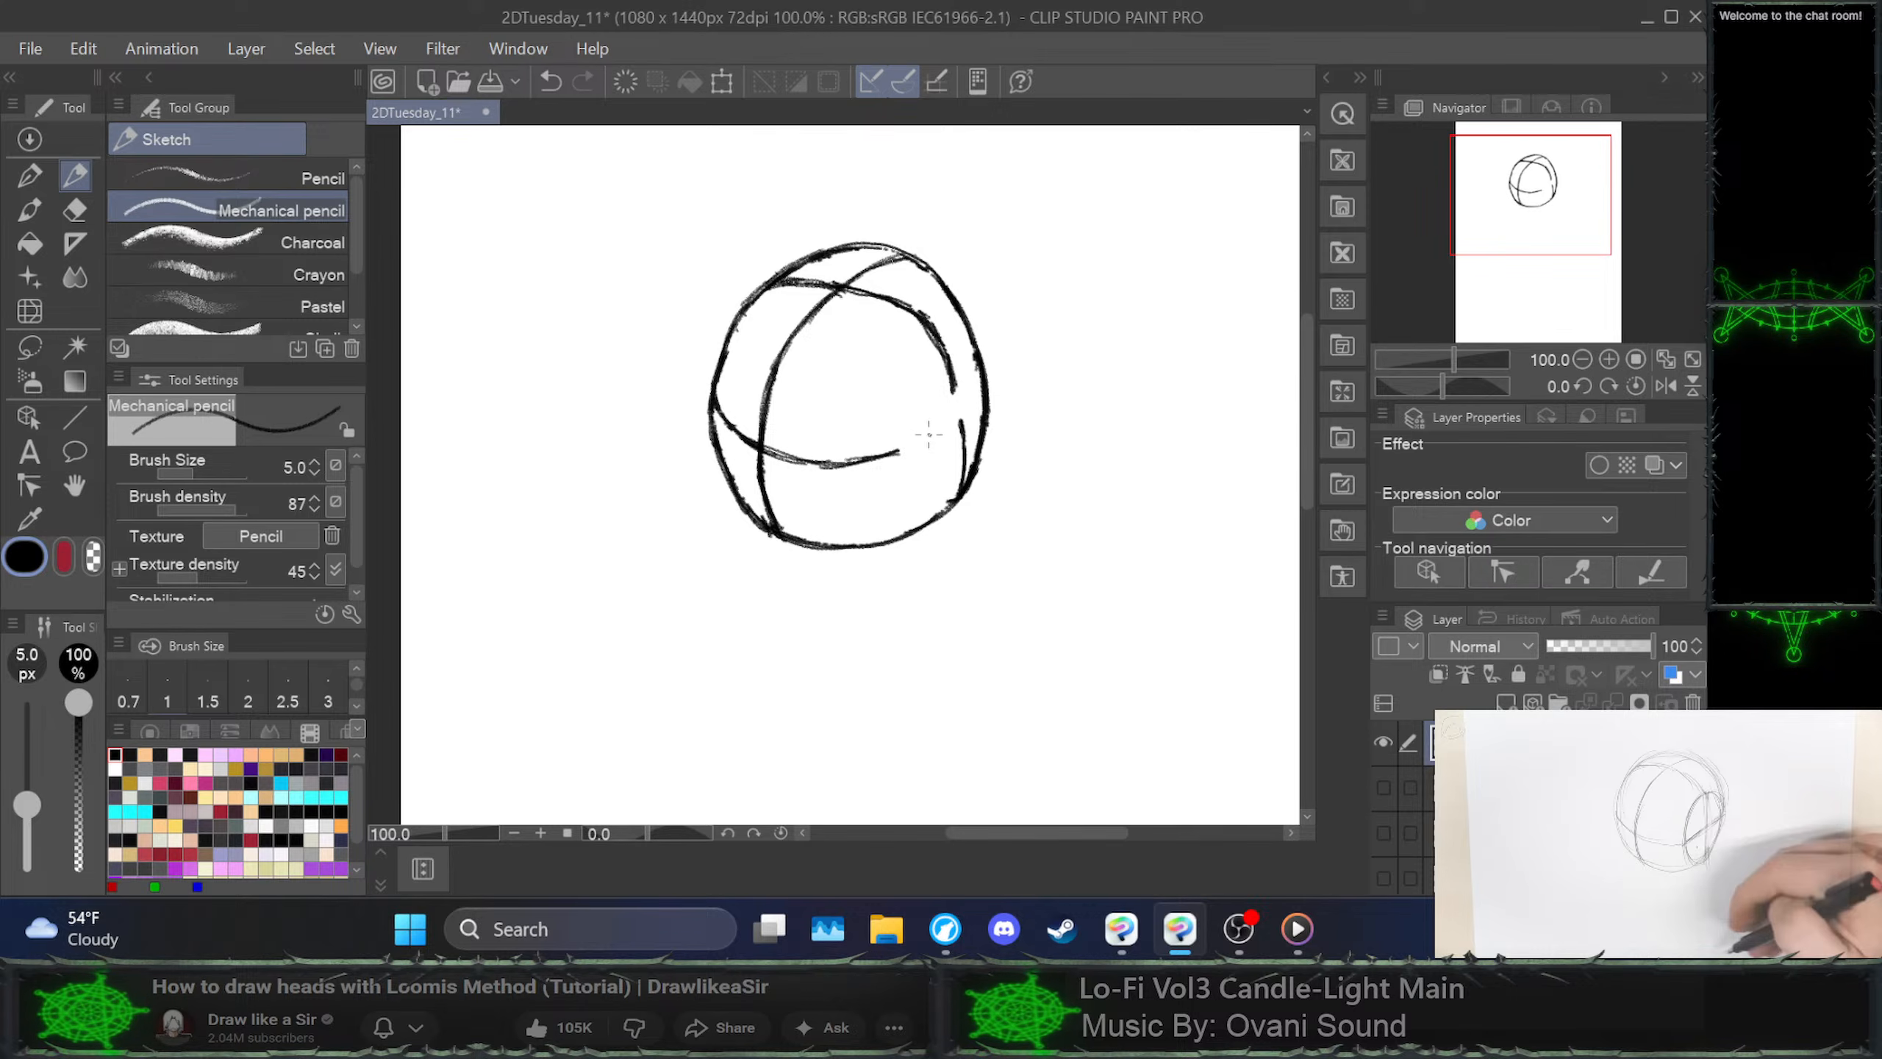
pyautogui.keyDown('shift'); pyautogui.click(979, 362); pyautogui.keyUp('shift')
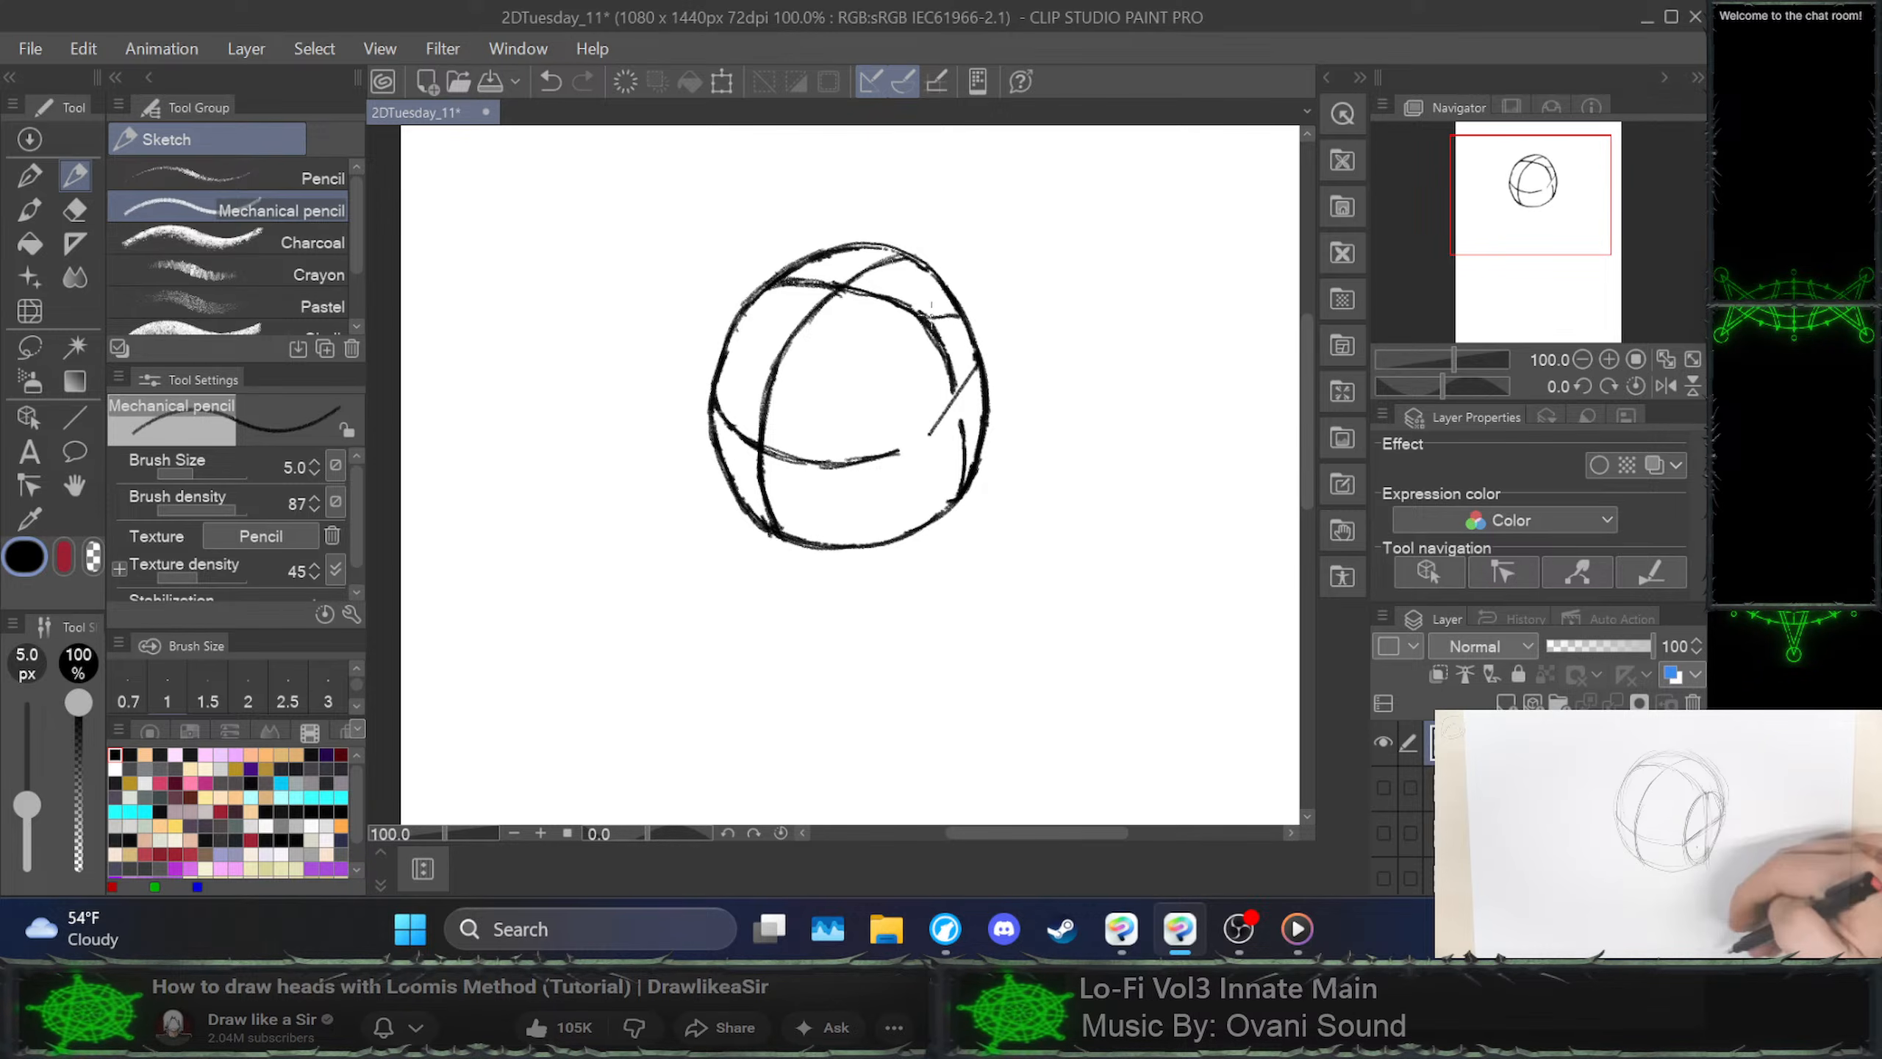
pyautogui.moveTo(932, 306); pyautogui.dragTo(928, 430)
pyautogui.moveTo(925, 359); pyautogui.dragTo(935, 467)
pyautogui.moveTo(922, 394); pyautogui.dragTo(960, 497)
pyautogui.moveTo(931, 459); pyautogui.dragTo(961, 499)
pyautogui.moveTo(956, 378); pyautogui.dragTo(961, 465)
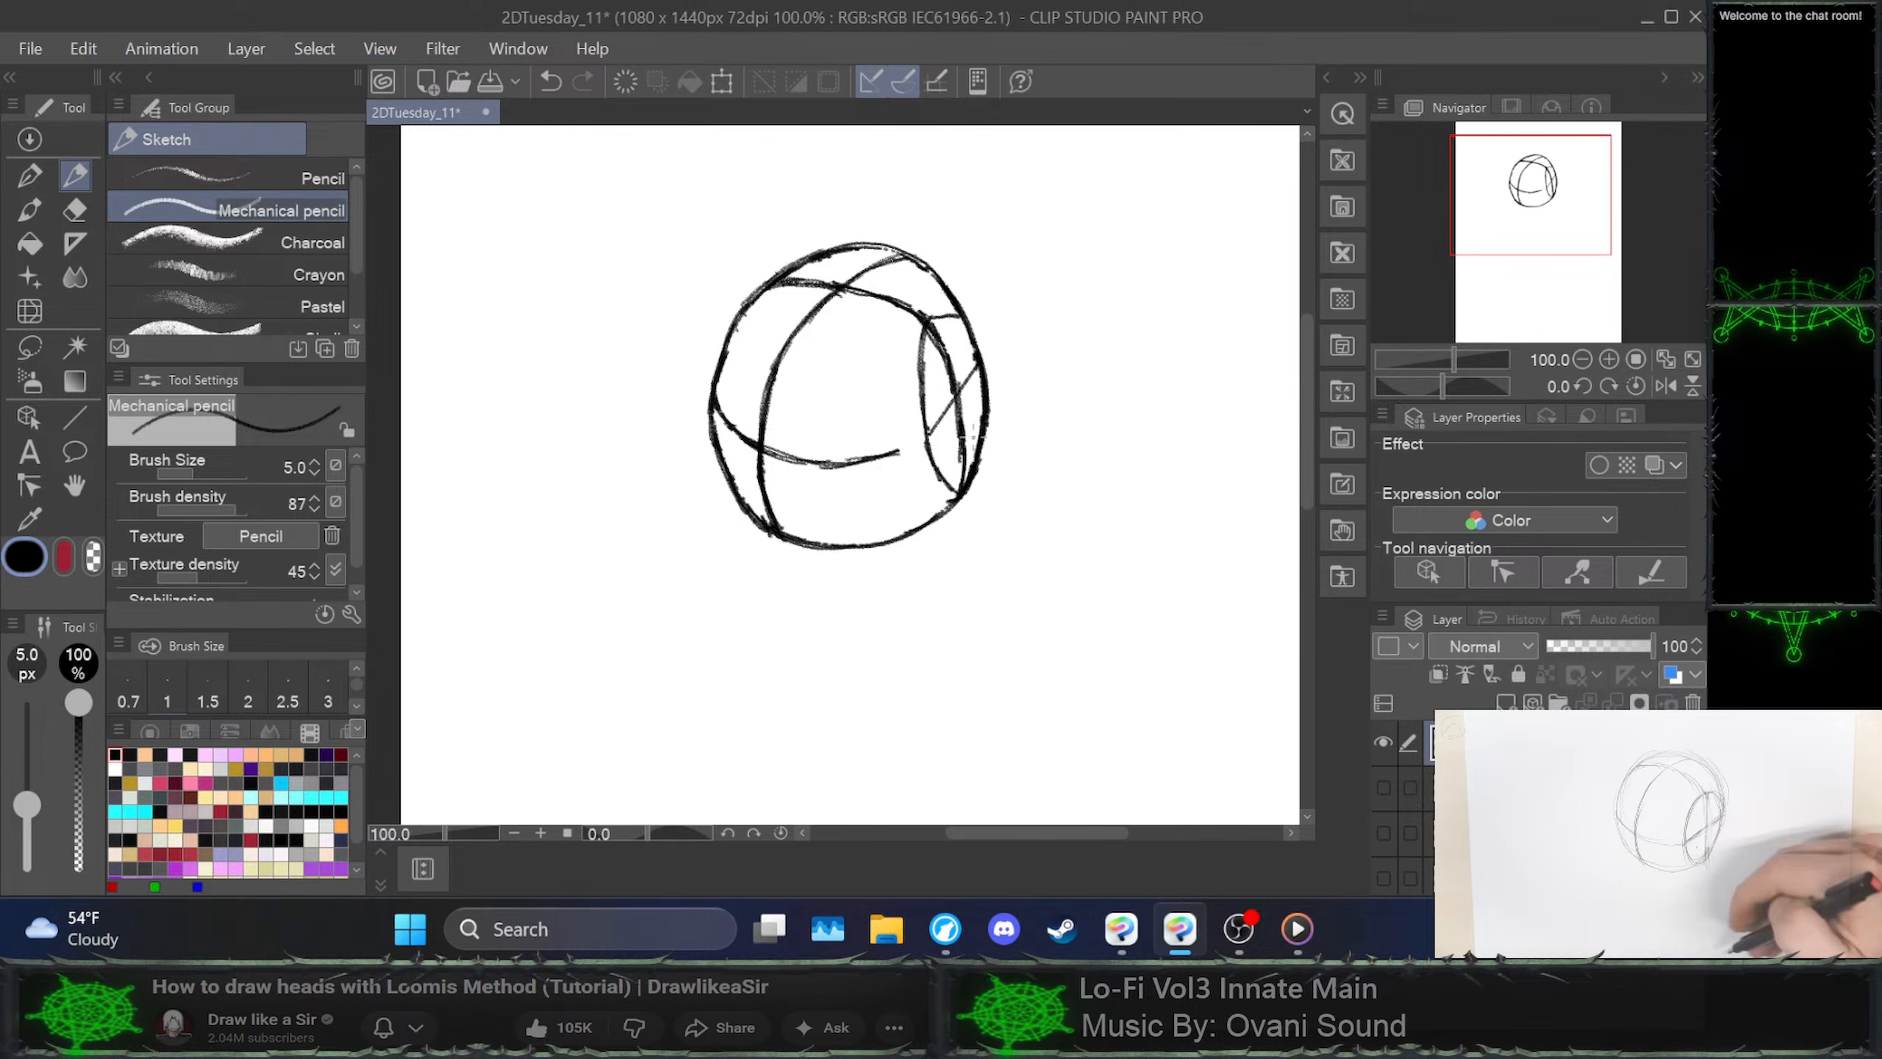
pyautogui.moveTo(929, 325); pyautogui.dragTo(959, 300)
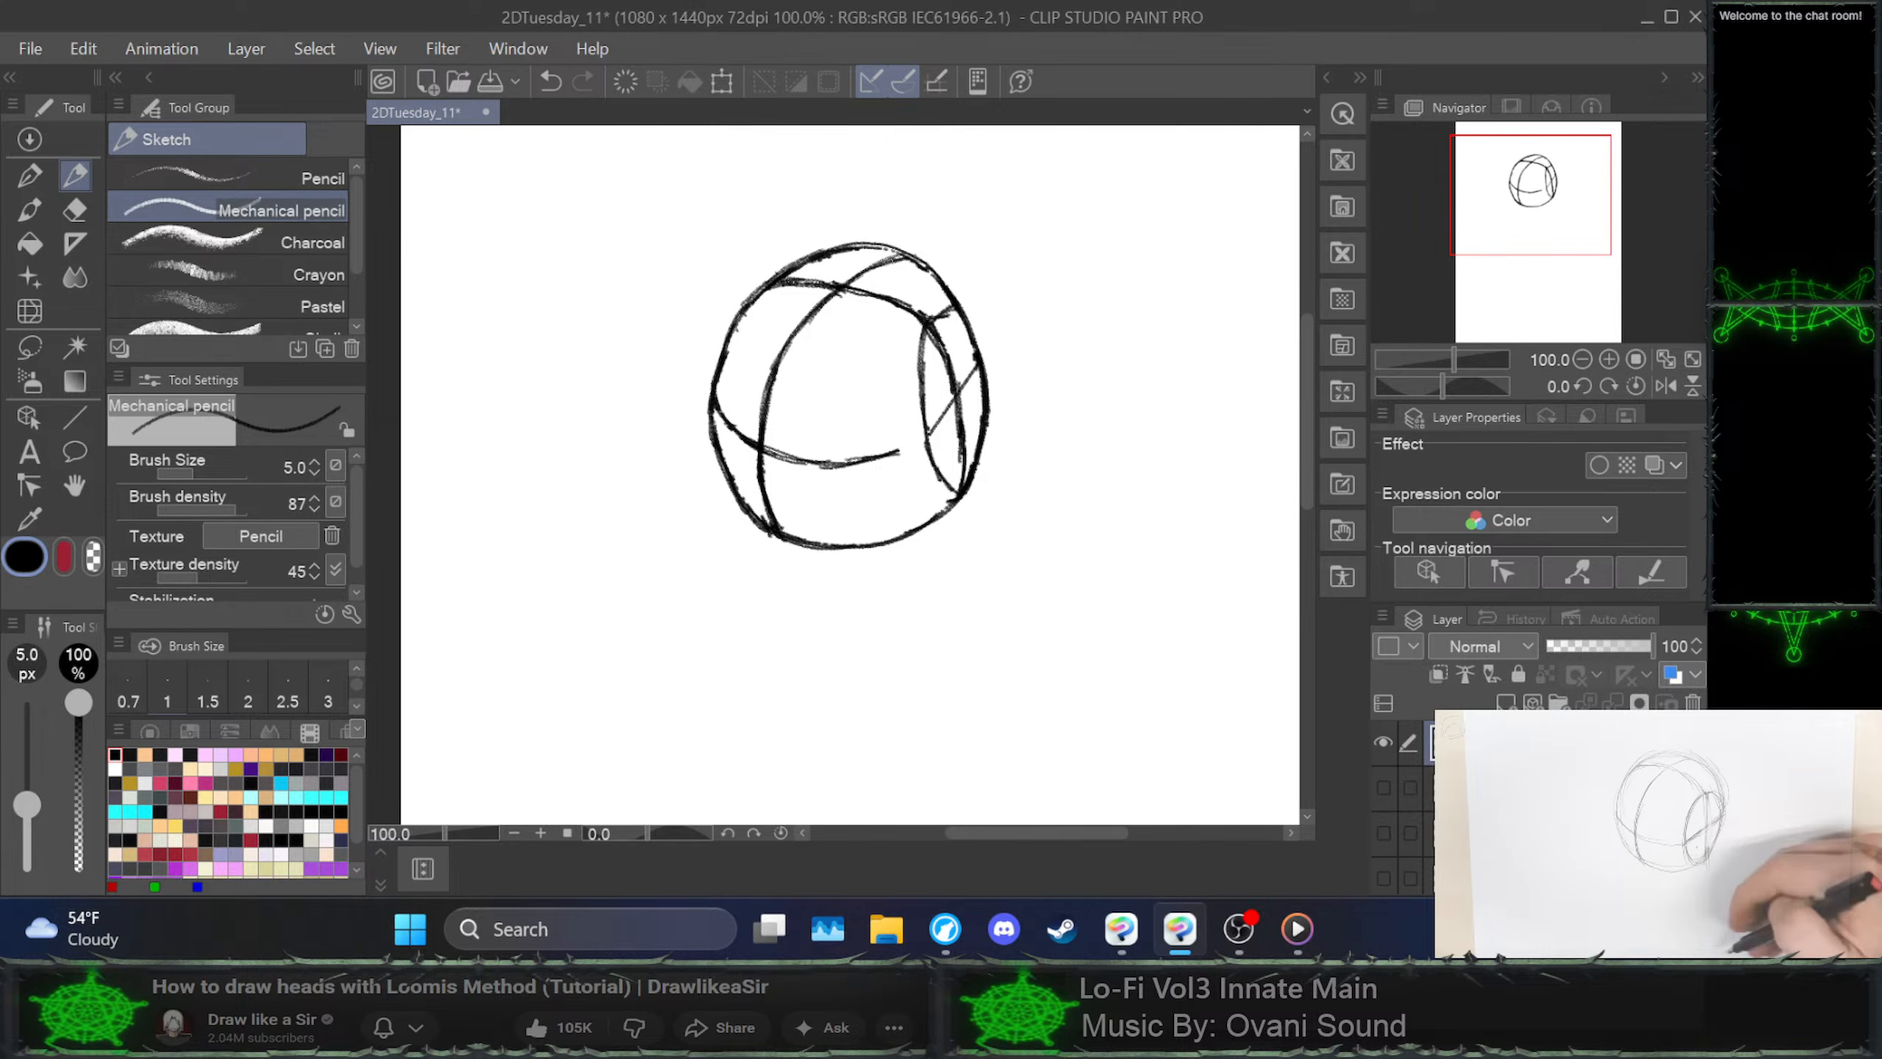
# Rewind the reference video to before the side oval is drawn and replay it, pausing on the highlighted oval
pyautogui.click(1668, 830)
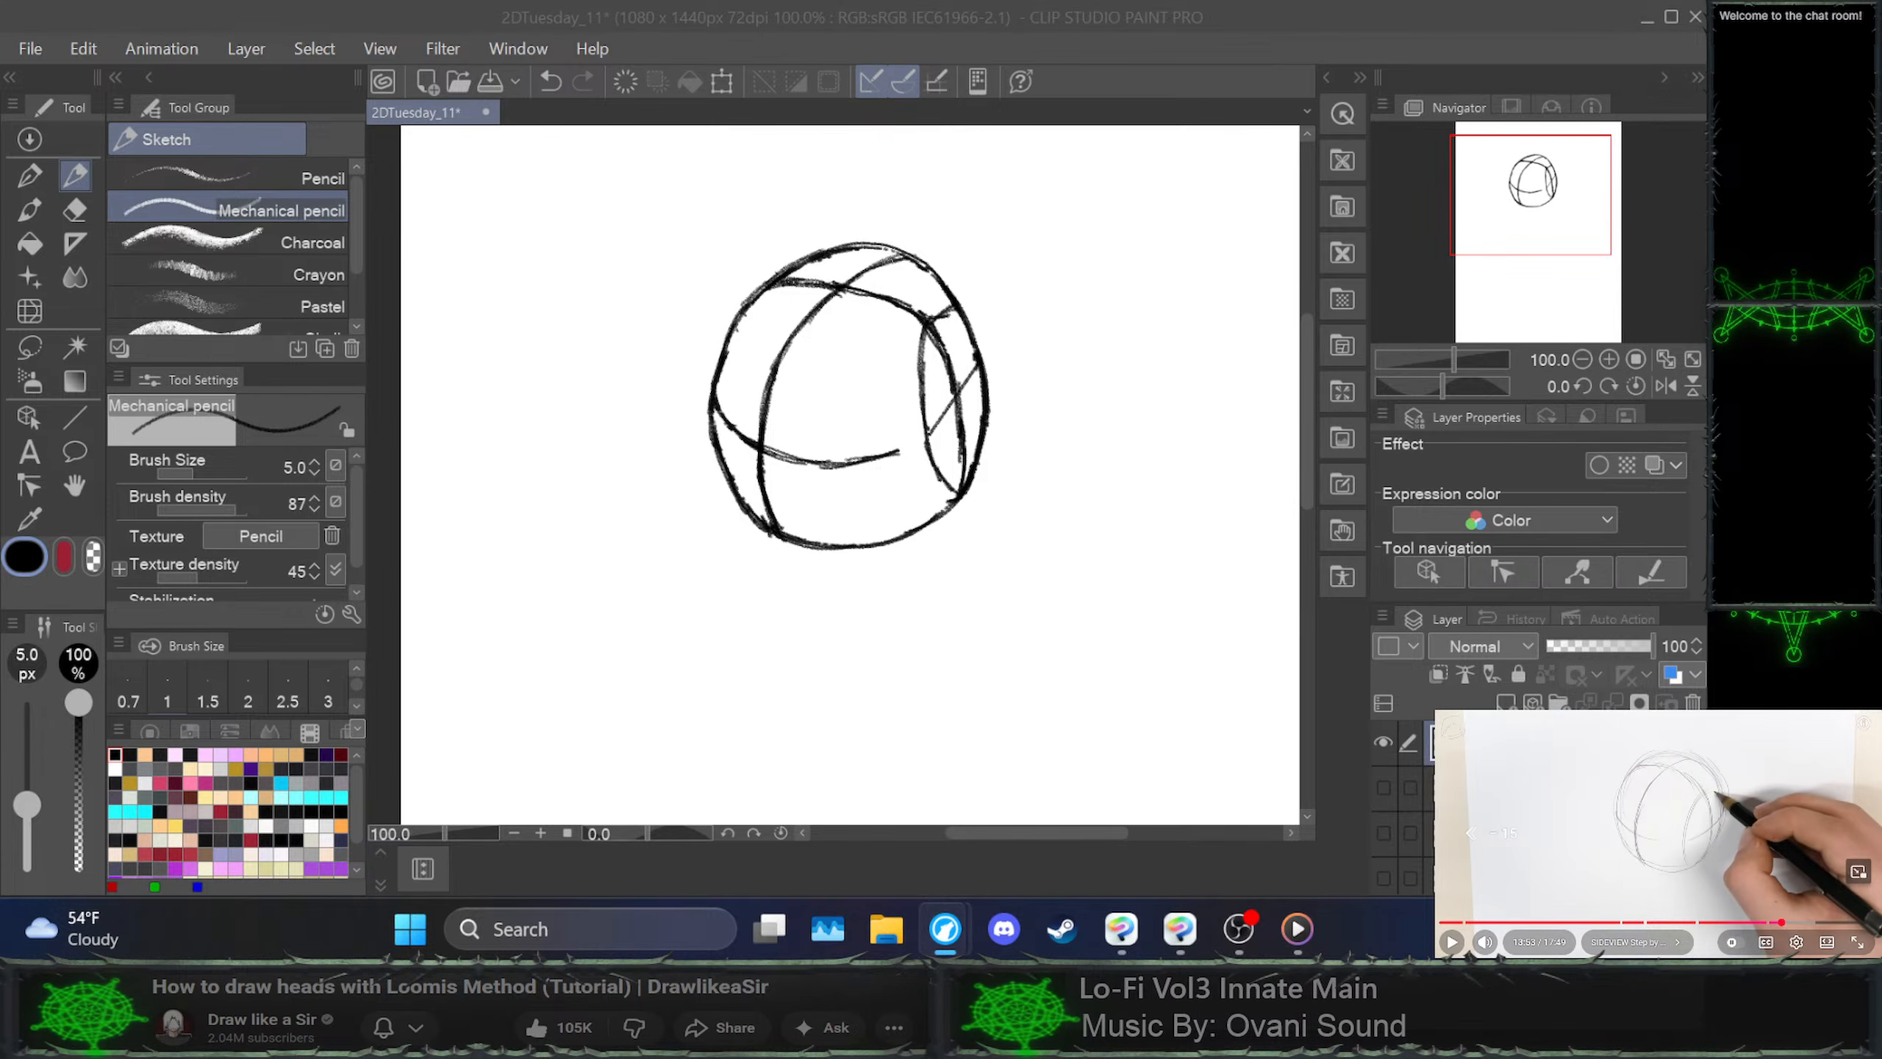
pyautogui.press('j')
pyautogui.press('j')
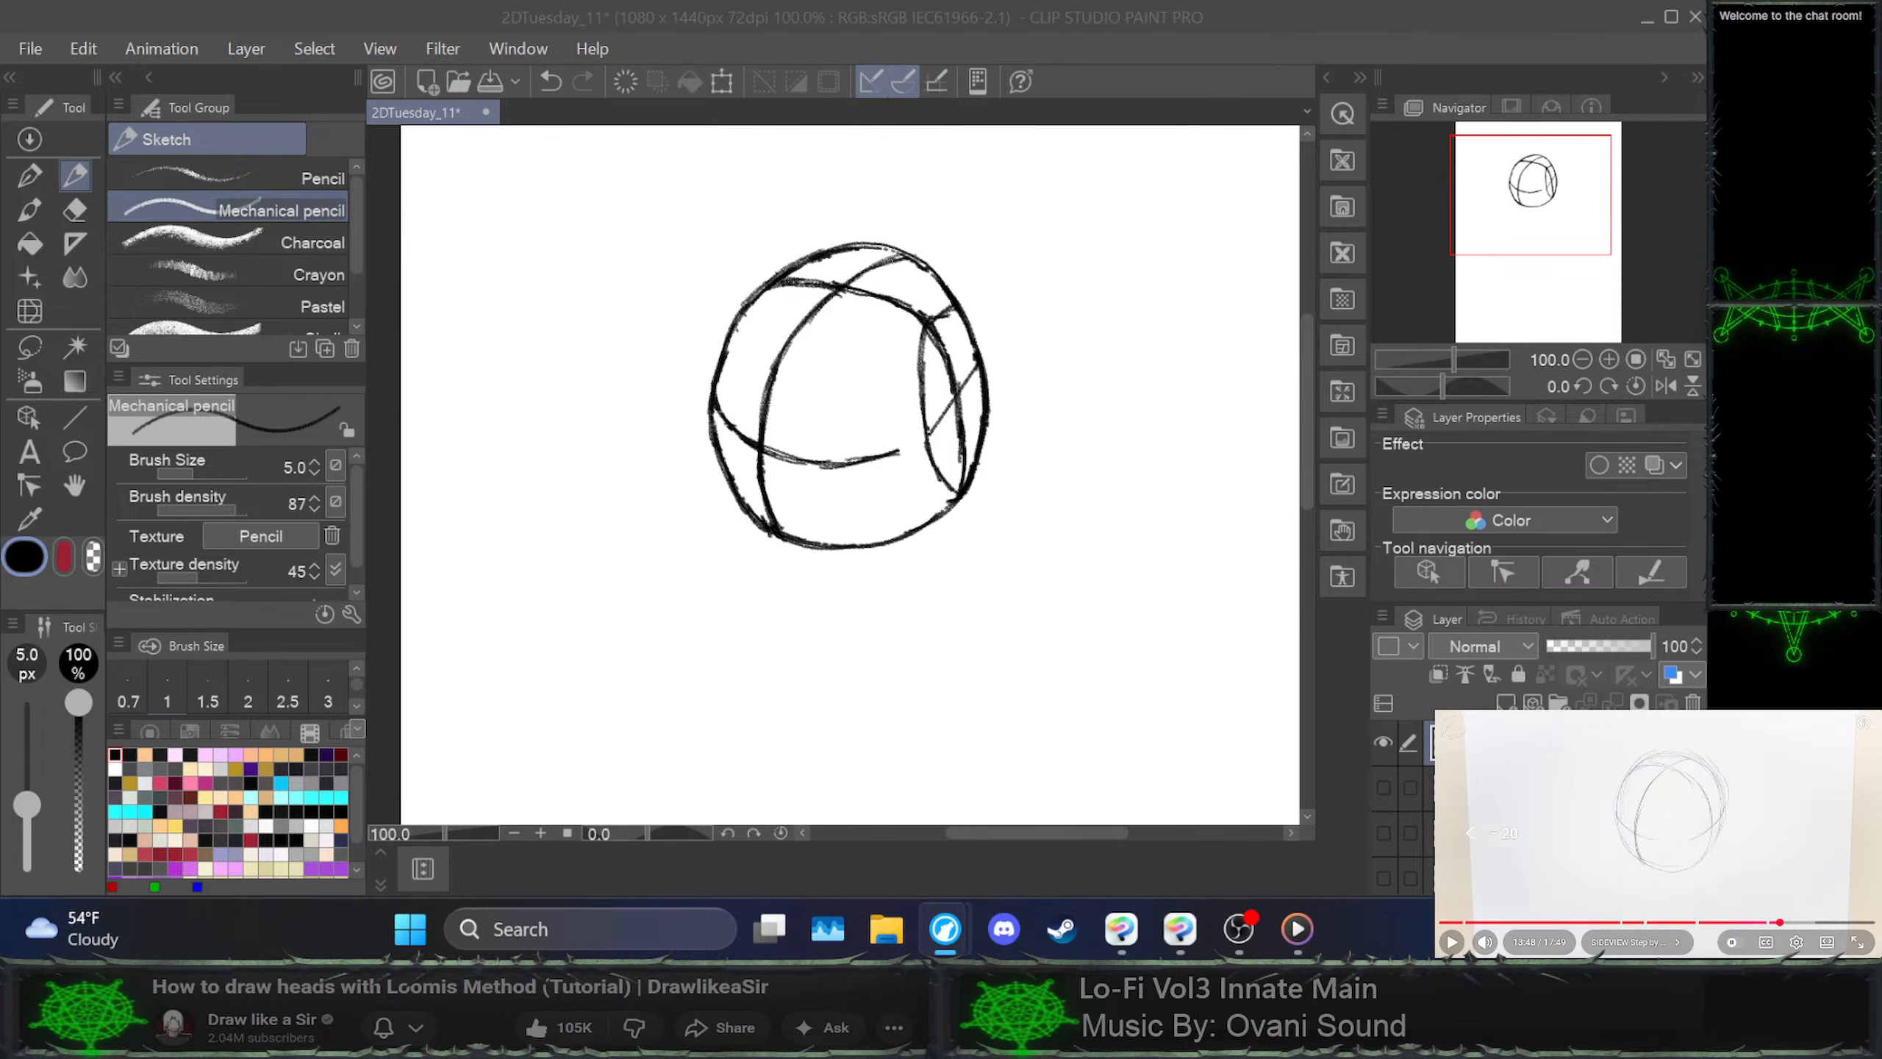
pyautogui.press('Left')
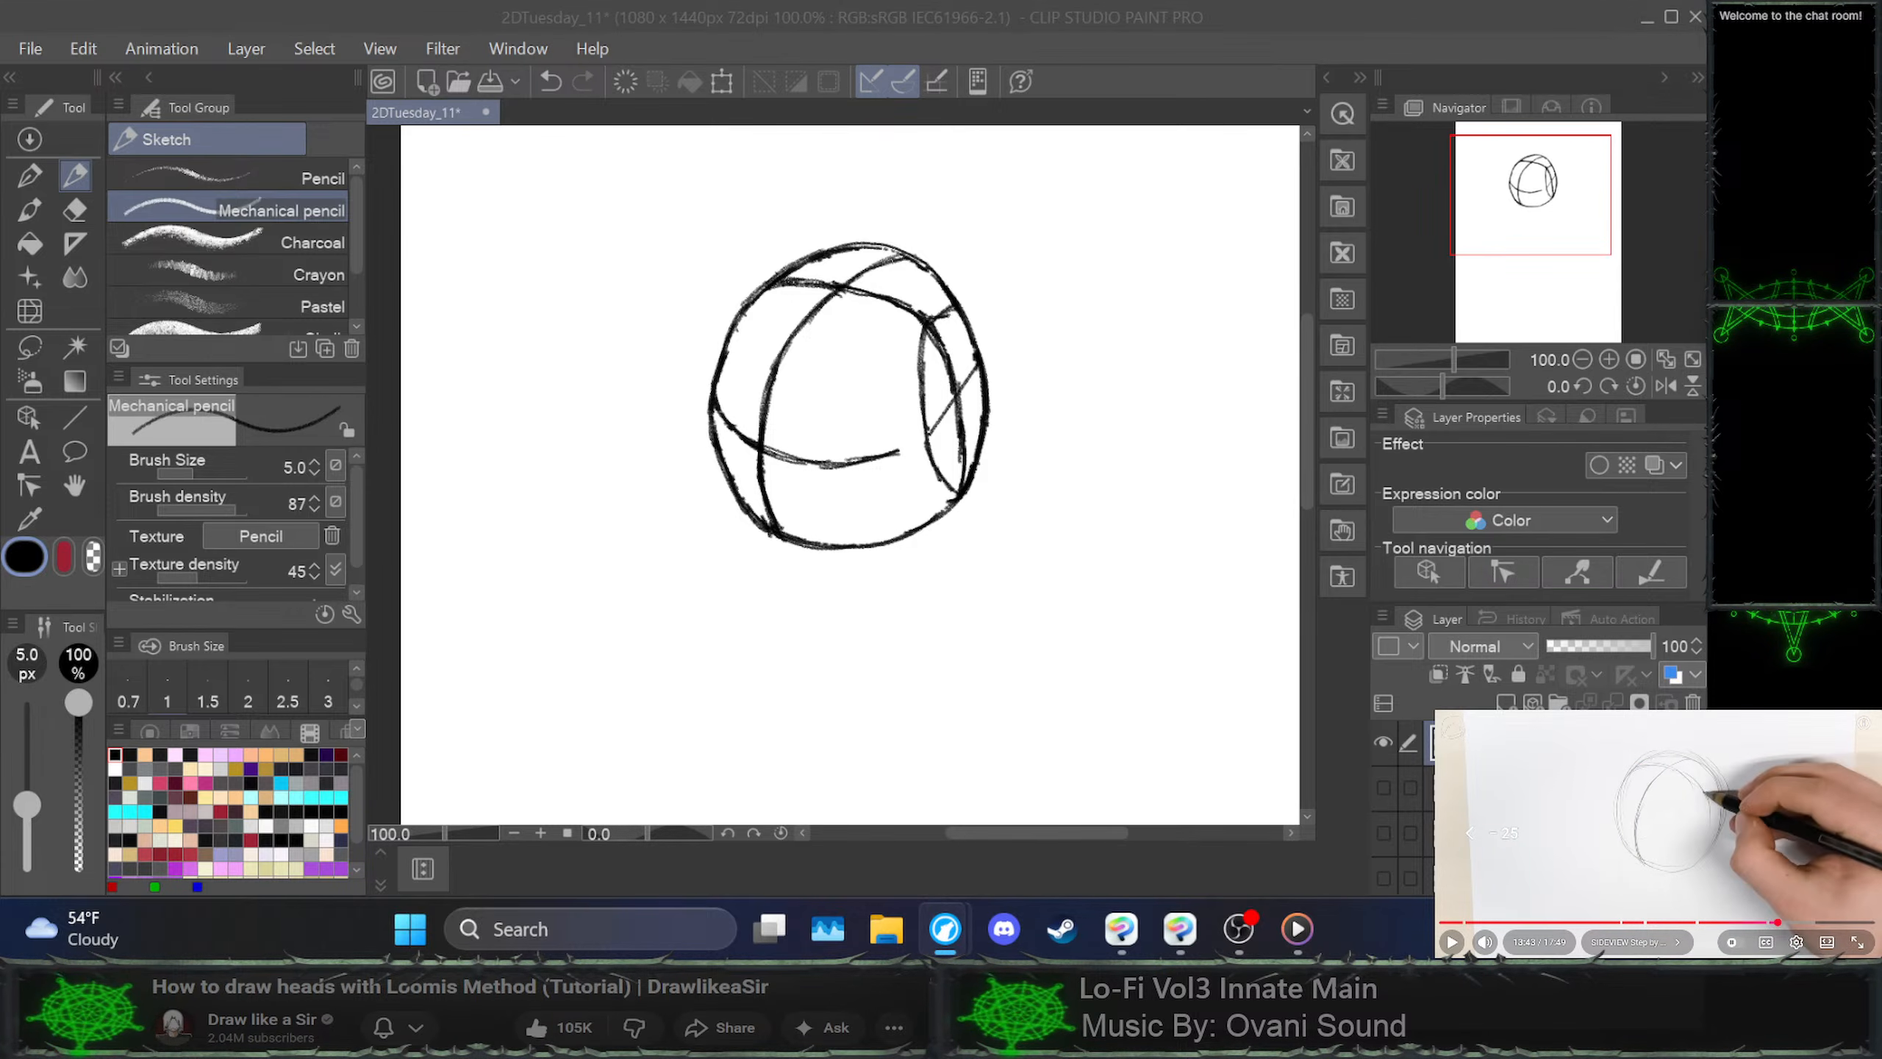
pyautogui.press('Left')
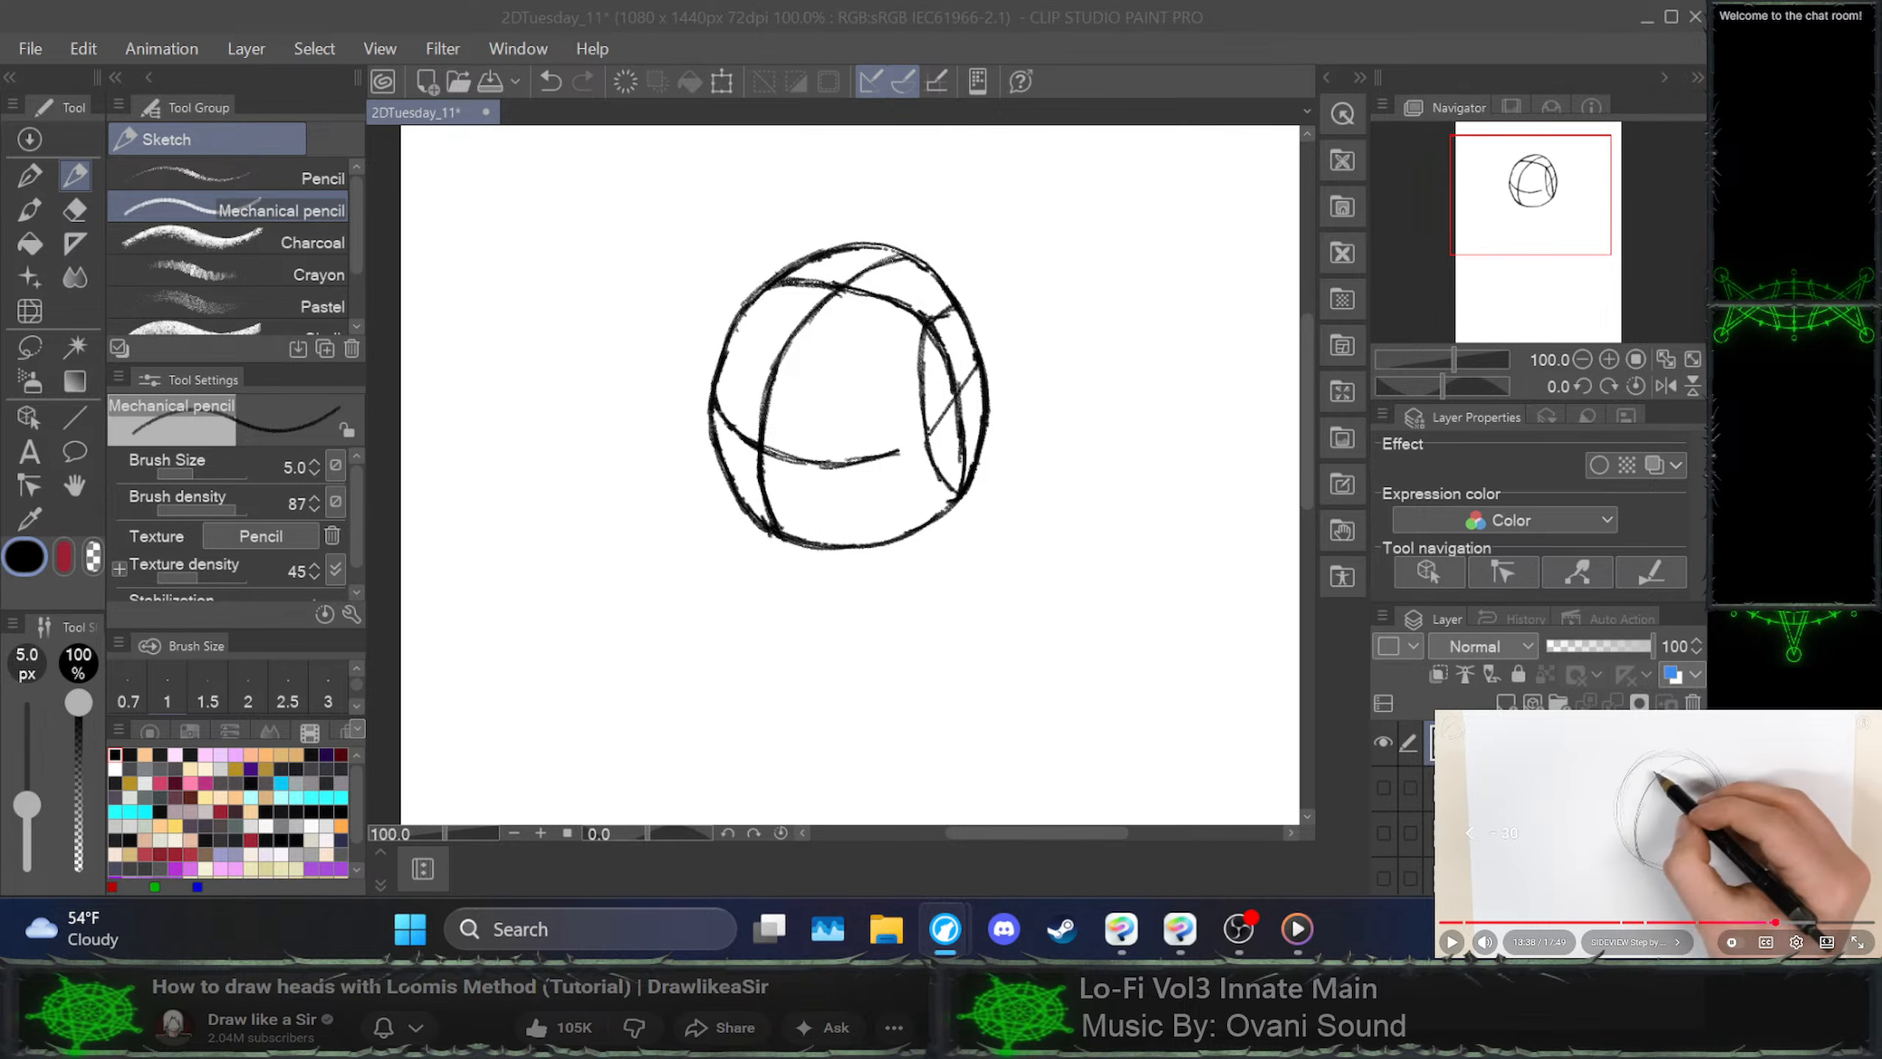
pyautogui.press('k')
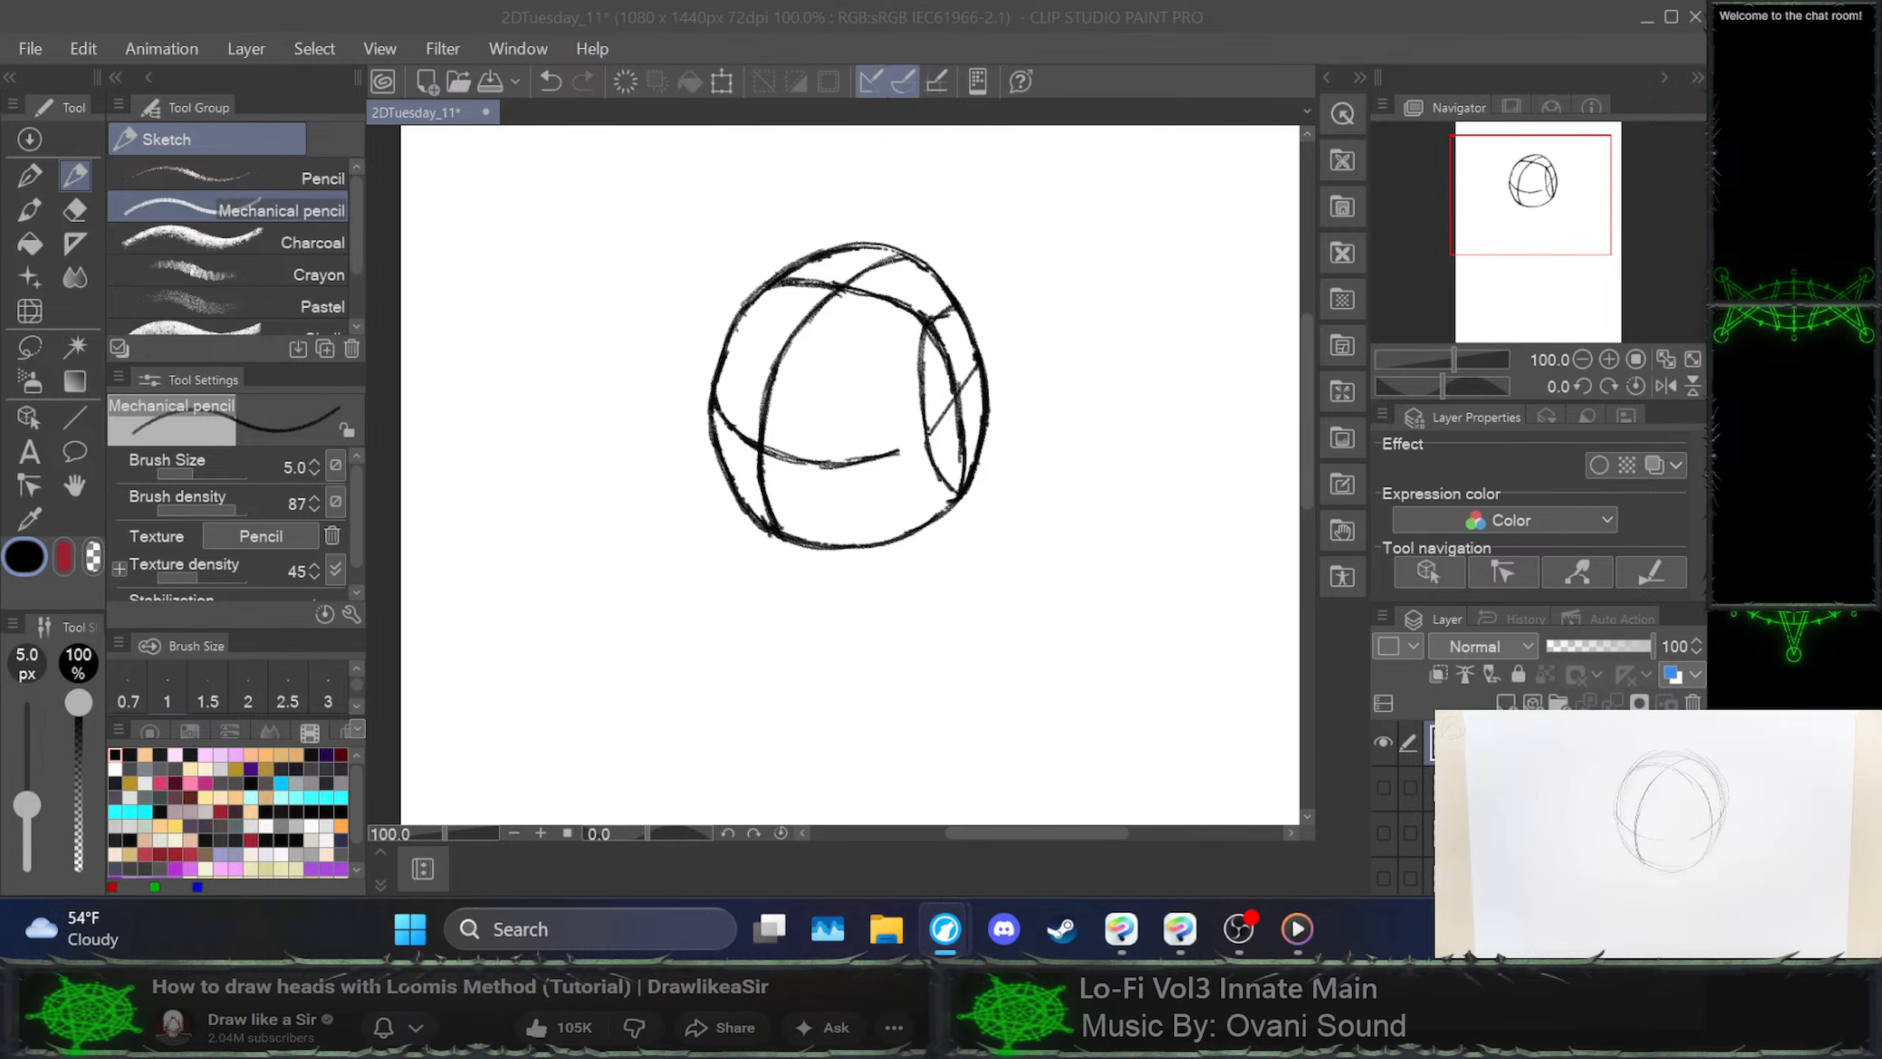
pyautogui.press('space')
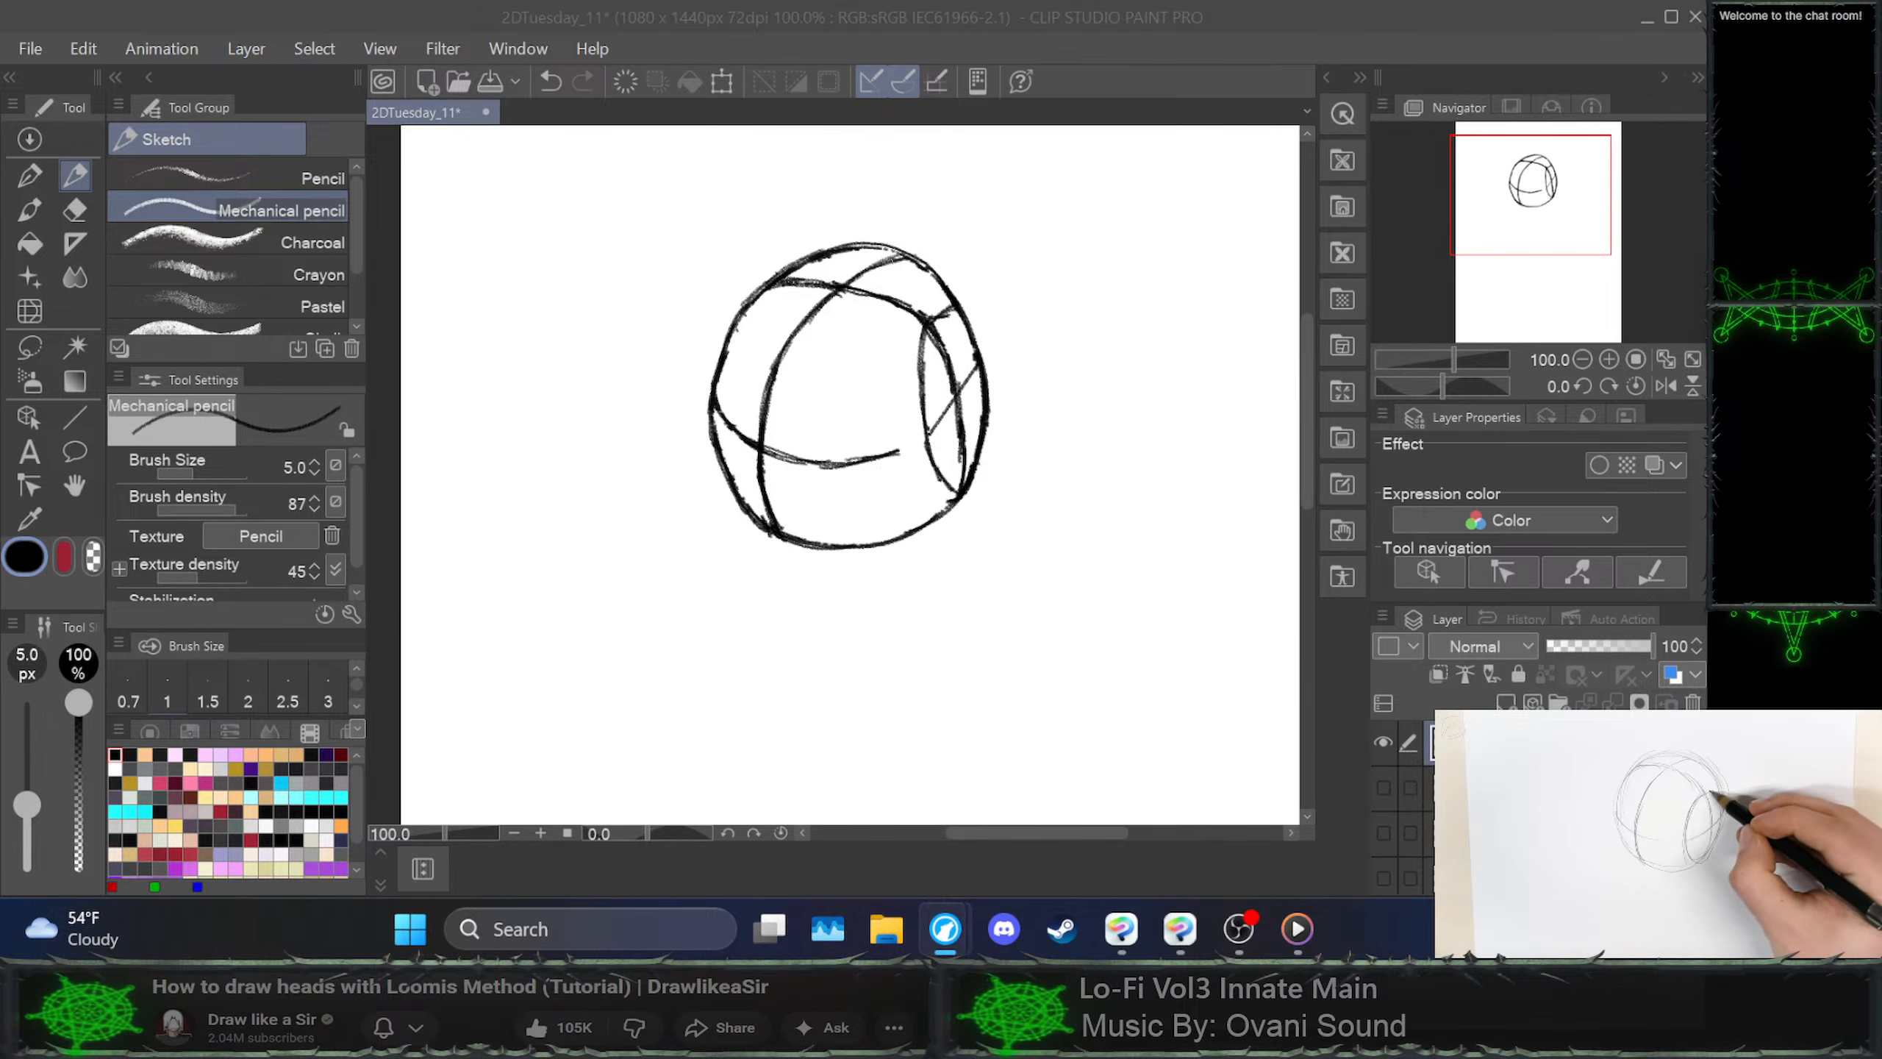
pyautogui.press('space')
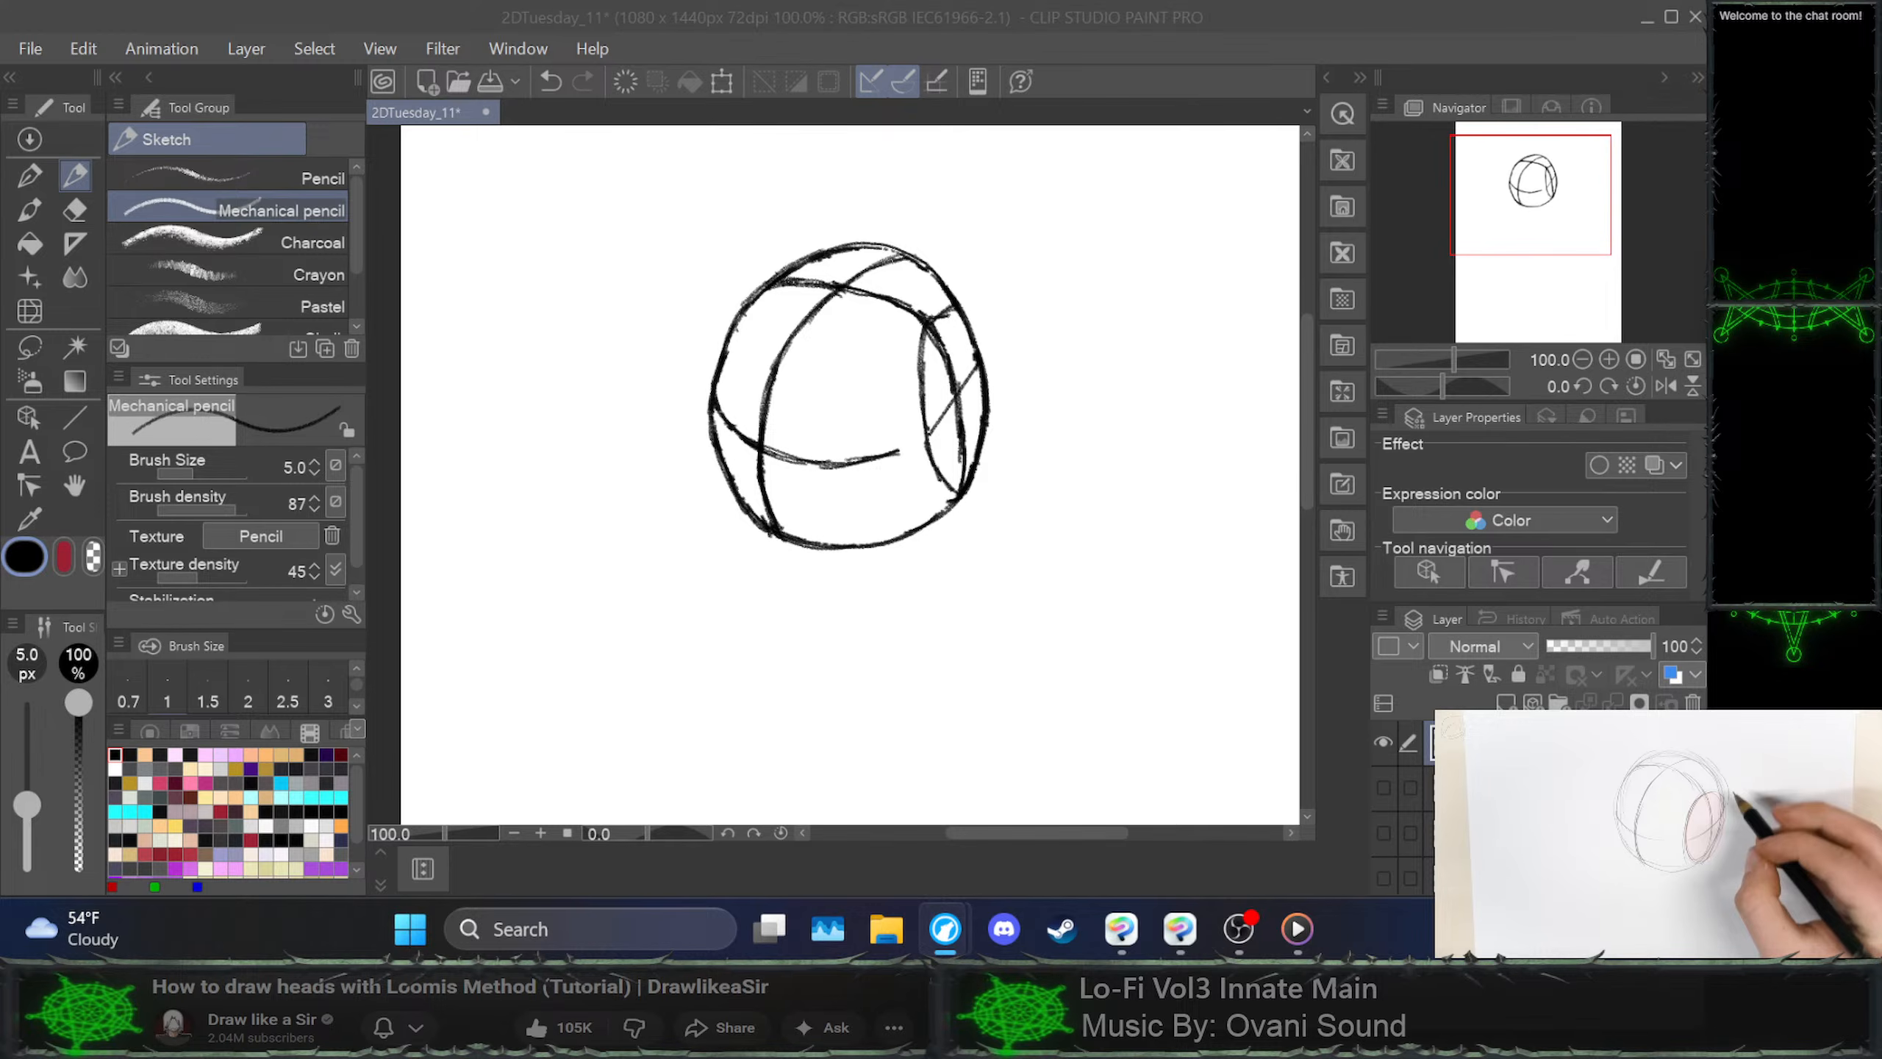
# Undo the narrow side oval and the straight diagonal segment, back to the erased end of the horizontal guide line
pyautogui.click(1026, 430)
pyautogui.hotkey('ctrl', 'z')
pyautogui.hotkey('ctrl', 'z')
pyautogui.hotkey('ctrl', 'z')
pyautogui.hotkey('ctrl', 'z')
pyautogui.hotkey('ctrl', 'z')
pyautogui.hotkey('ctrl', 'z')
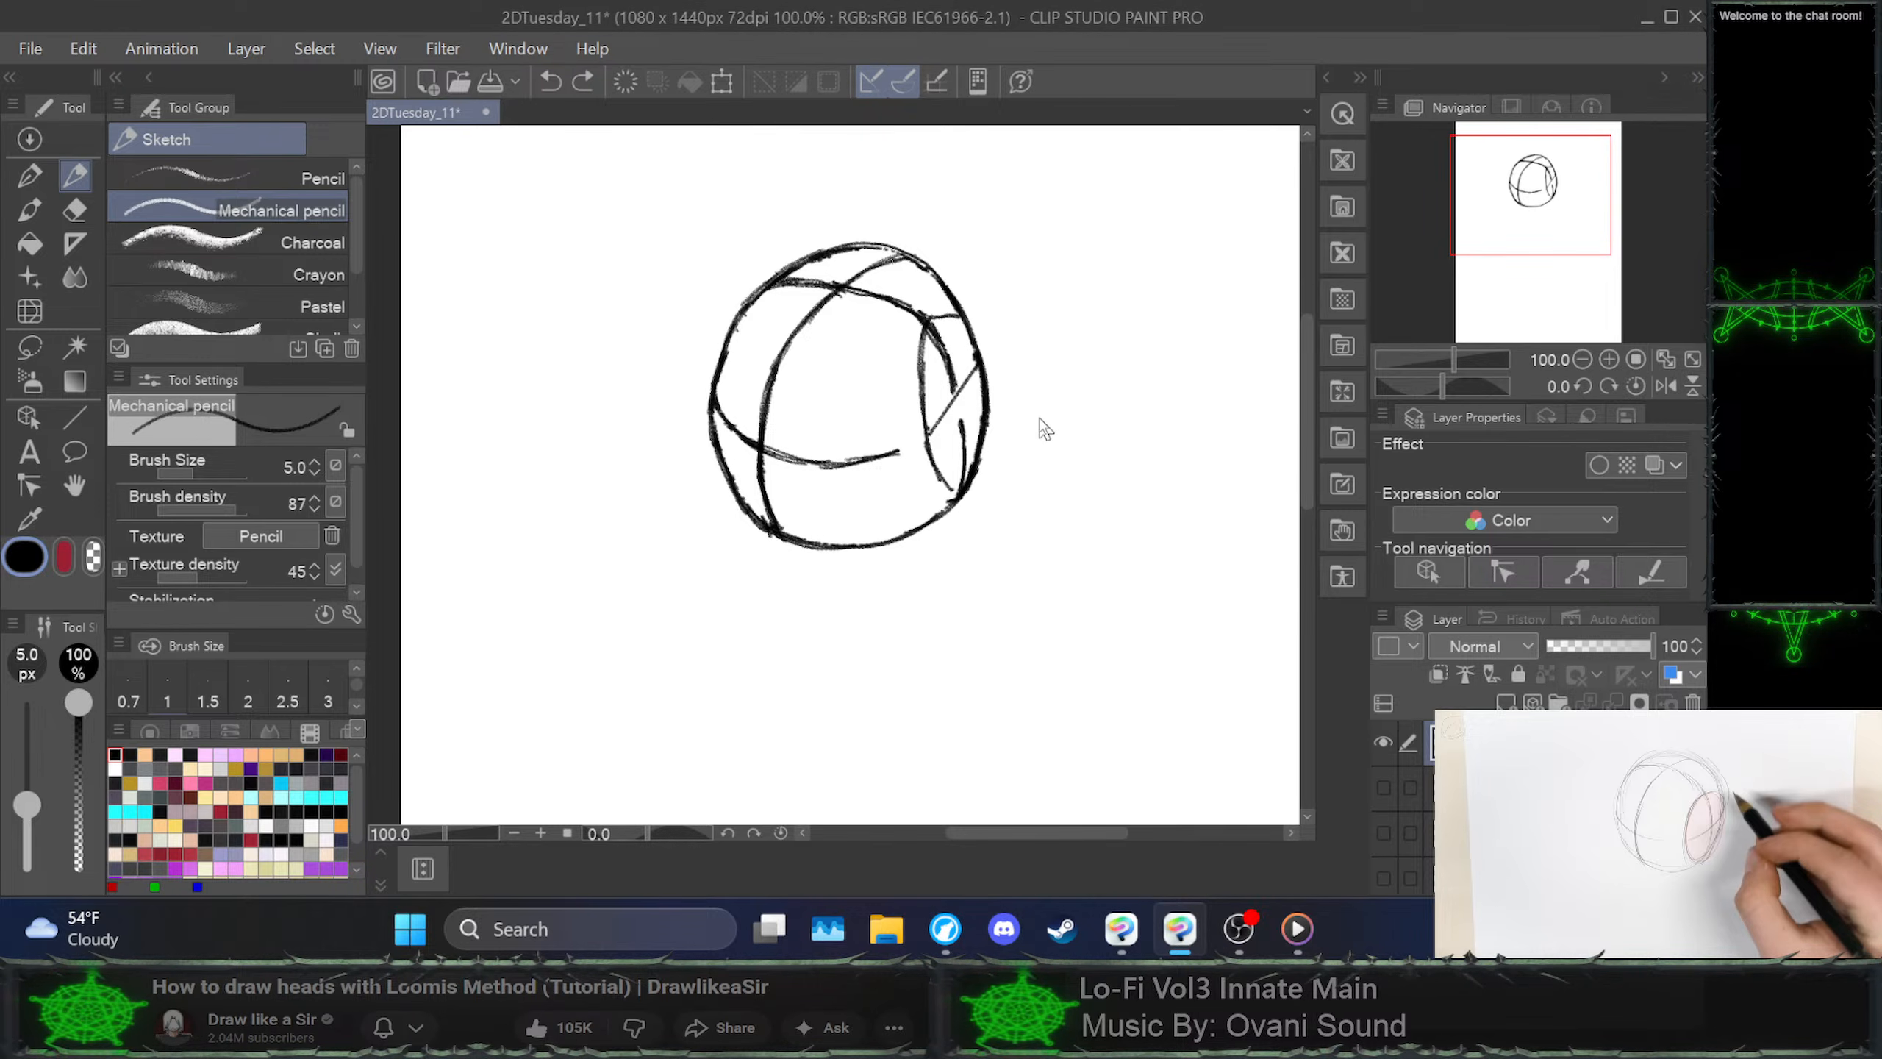
pyautogui.hotkey('ctrl', 'z')
pyautogui.hotkey('ctrl', 'z')
pyautogui.hotkey('ctrl', 'z')
pyautogui.hotkey('ctrl', 'z')
pyautogui.hotkey('ctrl', 'z')
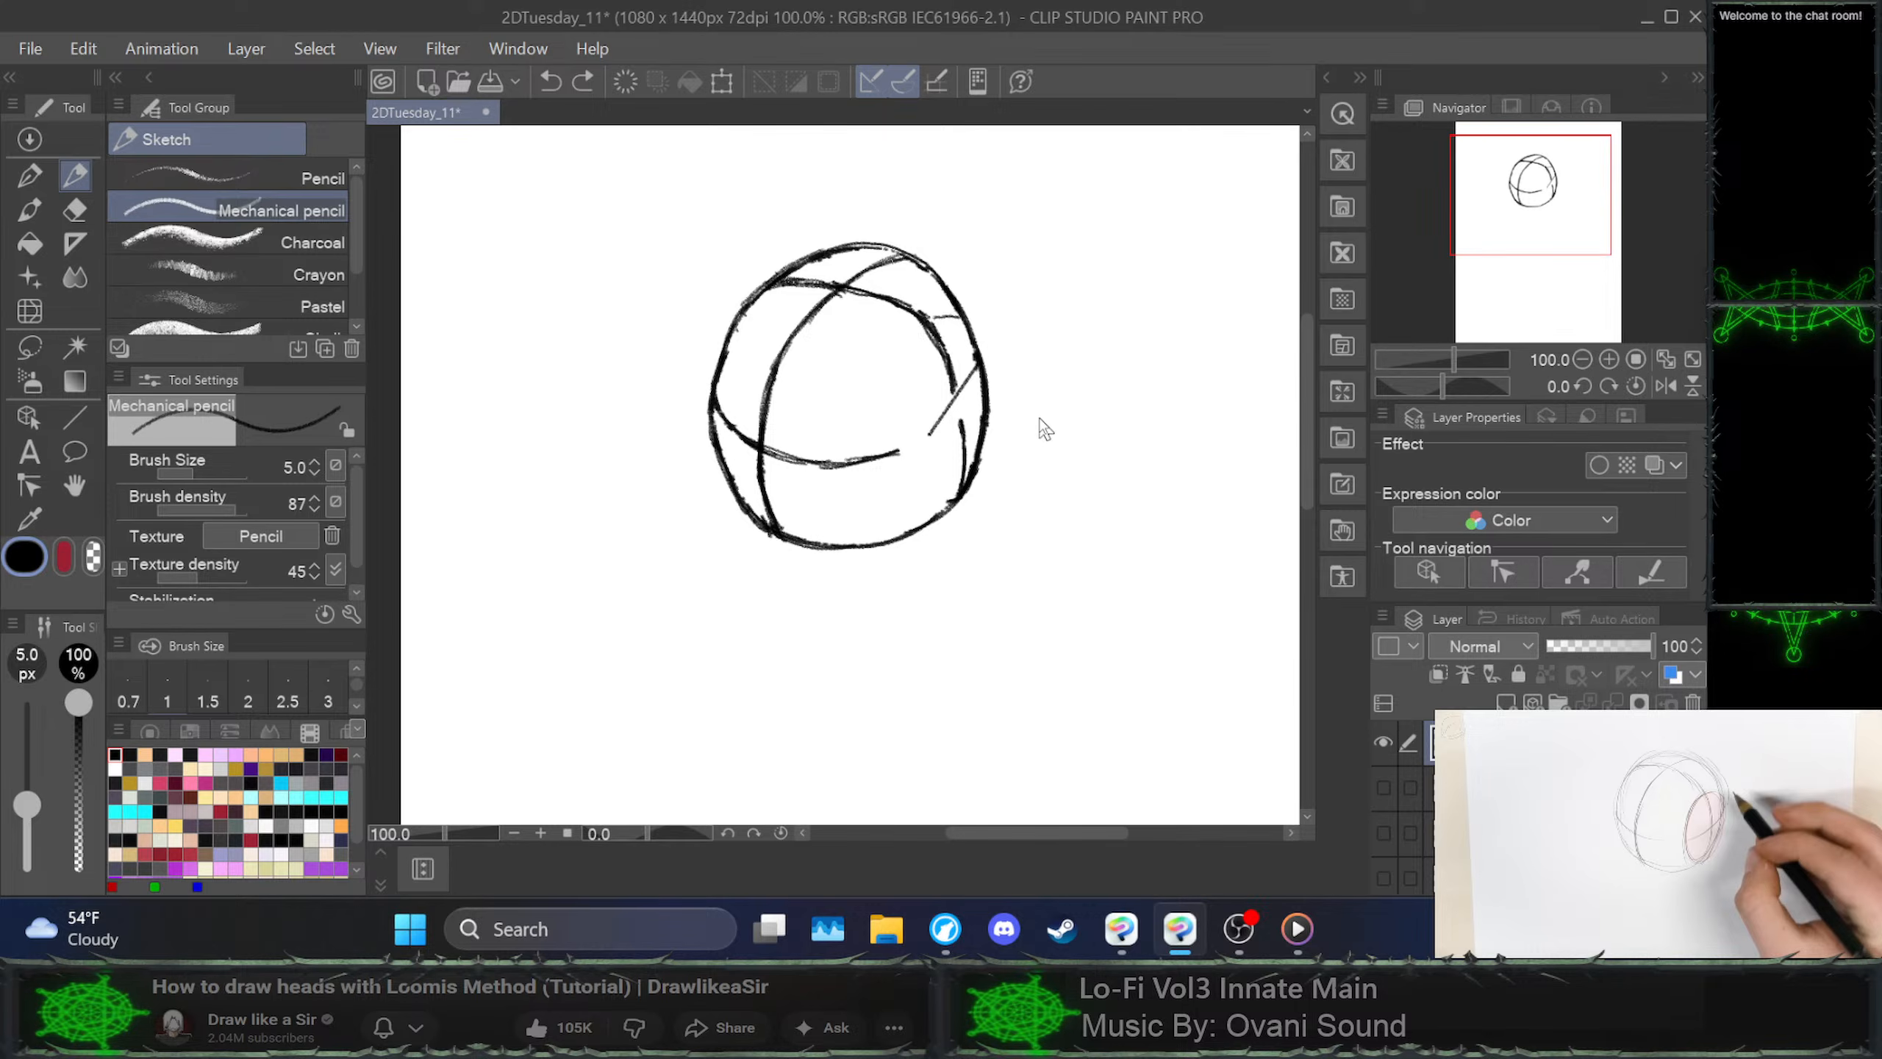
pyautogui.hotkey('ctrl', 'z')
pyautogui.hotkey('ctrl', 'z')
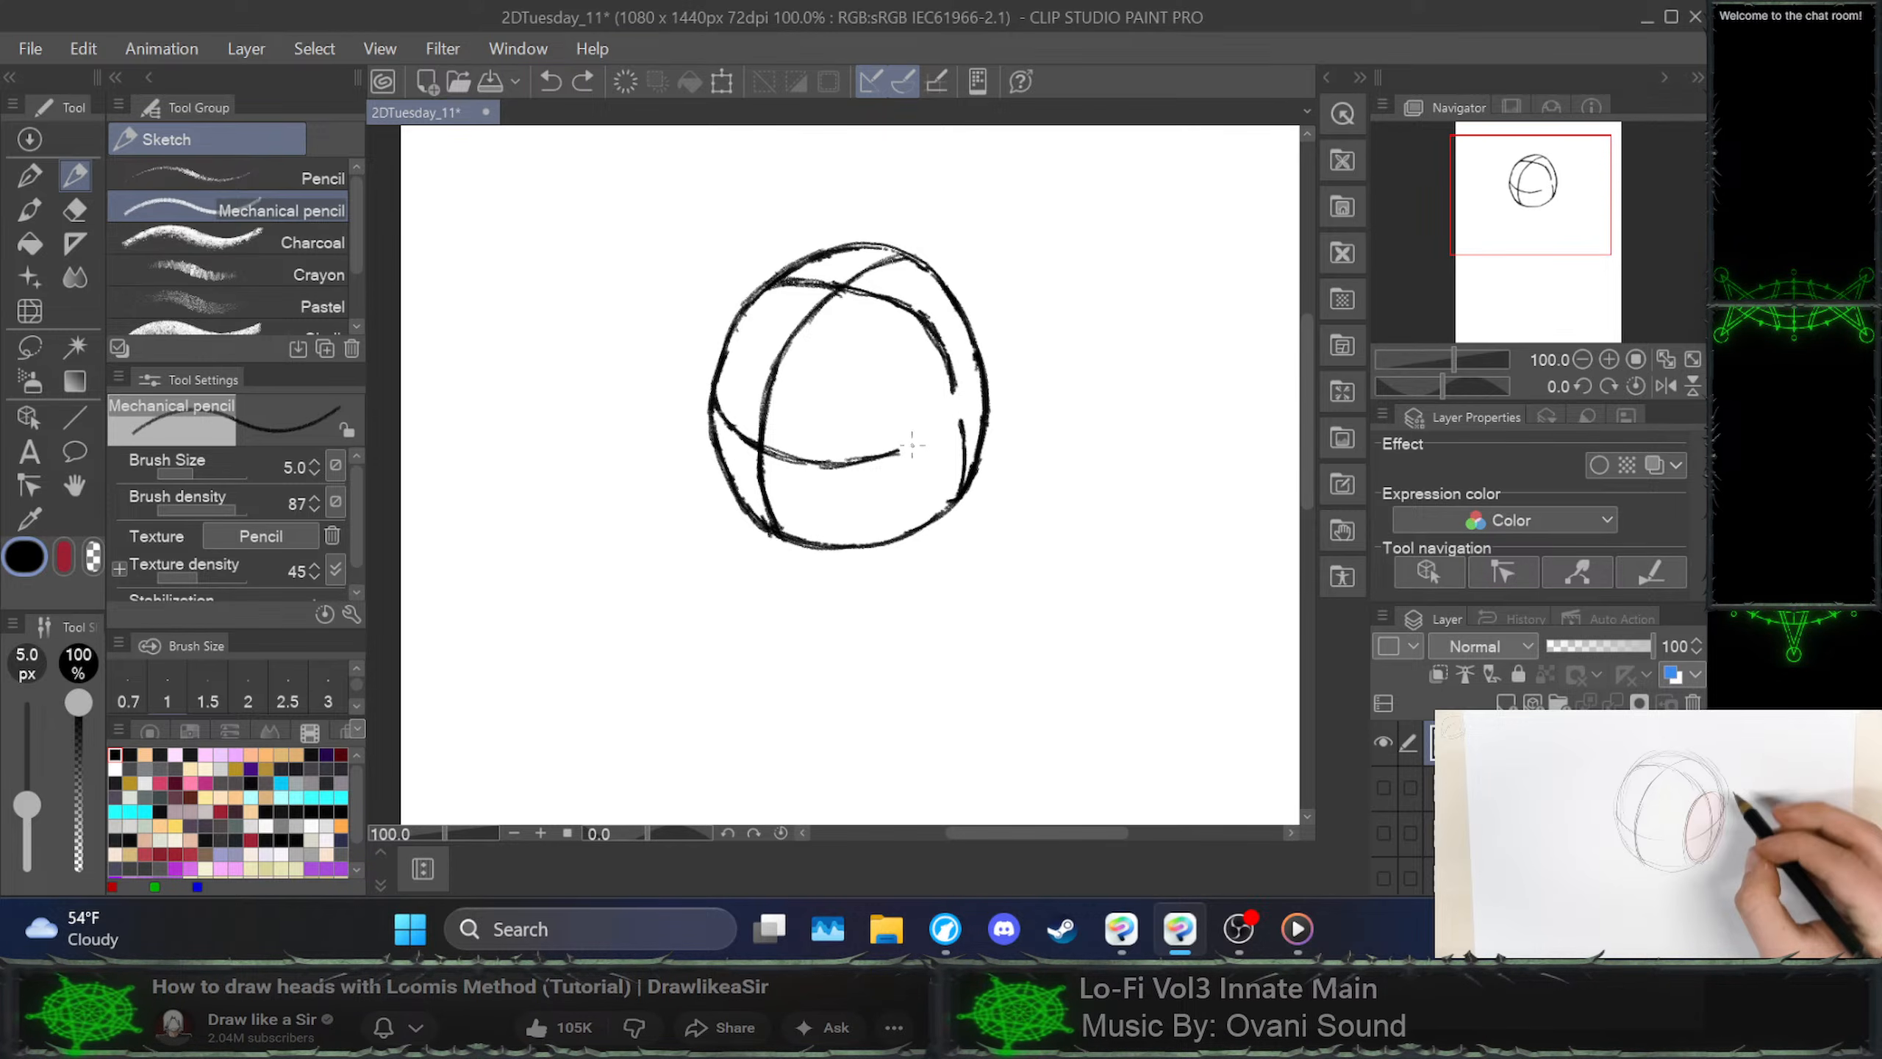
# Redraw the horizontal guide line's right end as a curve up to the circle's edge and close the side contour's gap
pyautogui.moveTo(889, 450)
pyautogui.mouseDown()
pyautogui.moveTo(989, 390)
pyautogui.moveTo(963, 488)
pyautogui.mouseUp()
pyautogui.moveTo(957, 395); pyautogui.dragTo(962, 489)
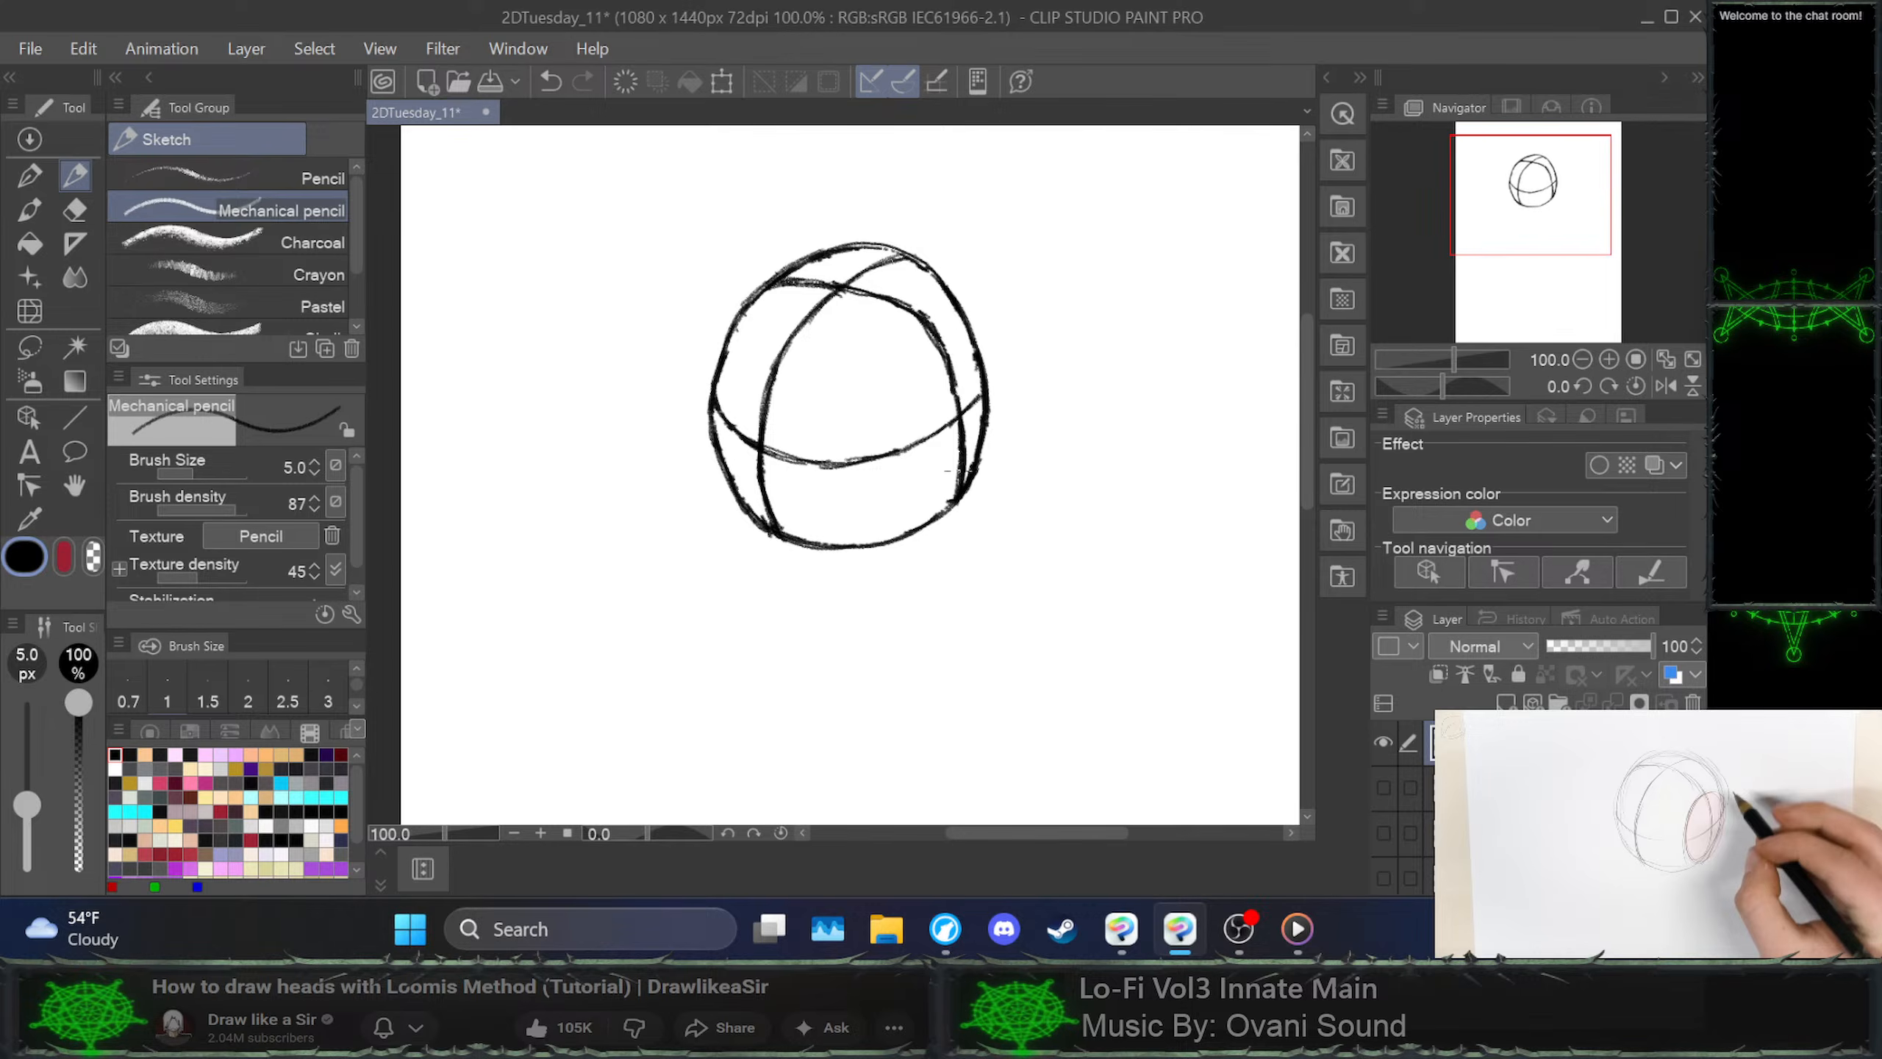
pyautogui.moveTo(955, 378); pyautogui.dragTo(964, 430)
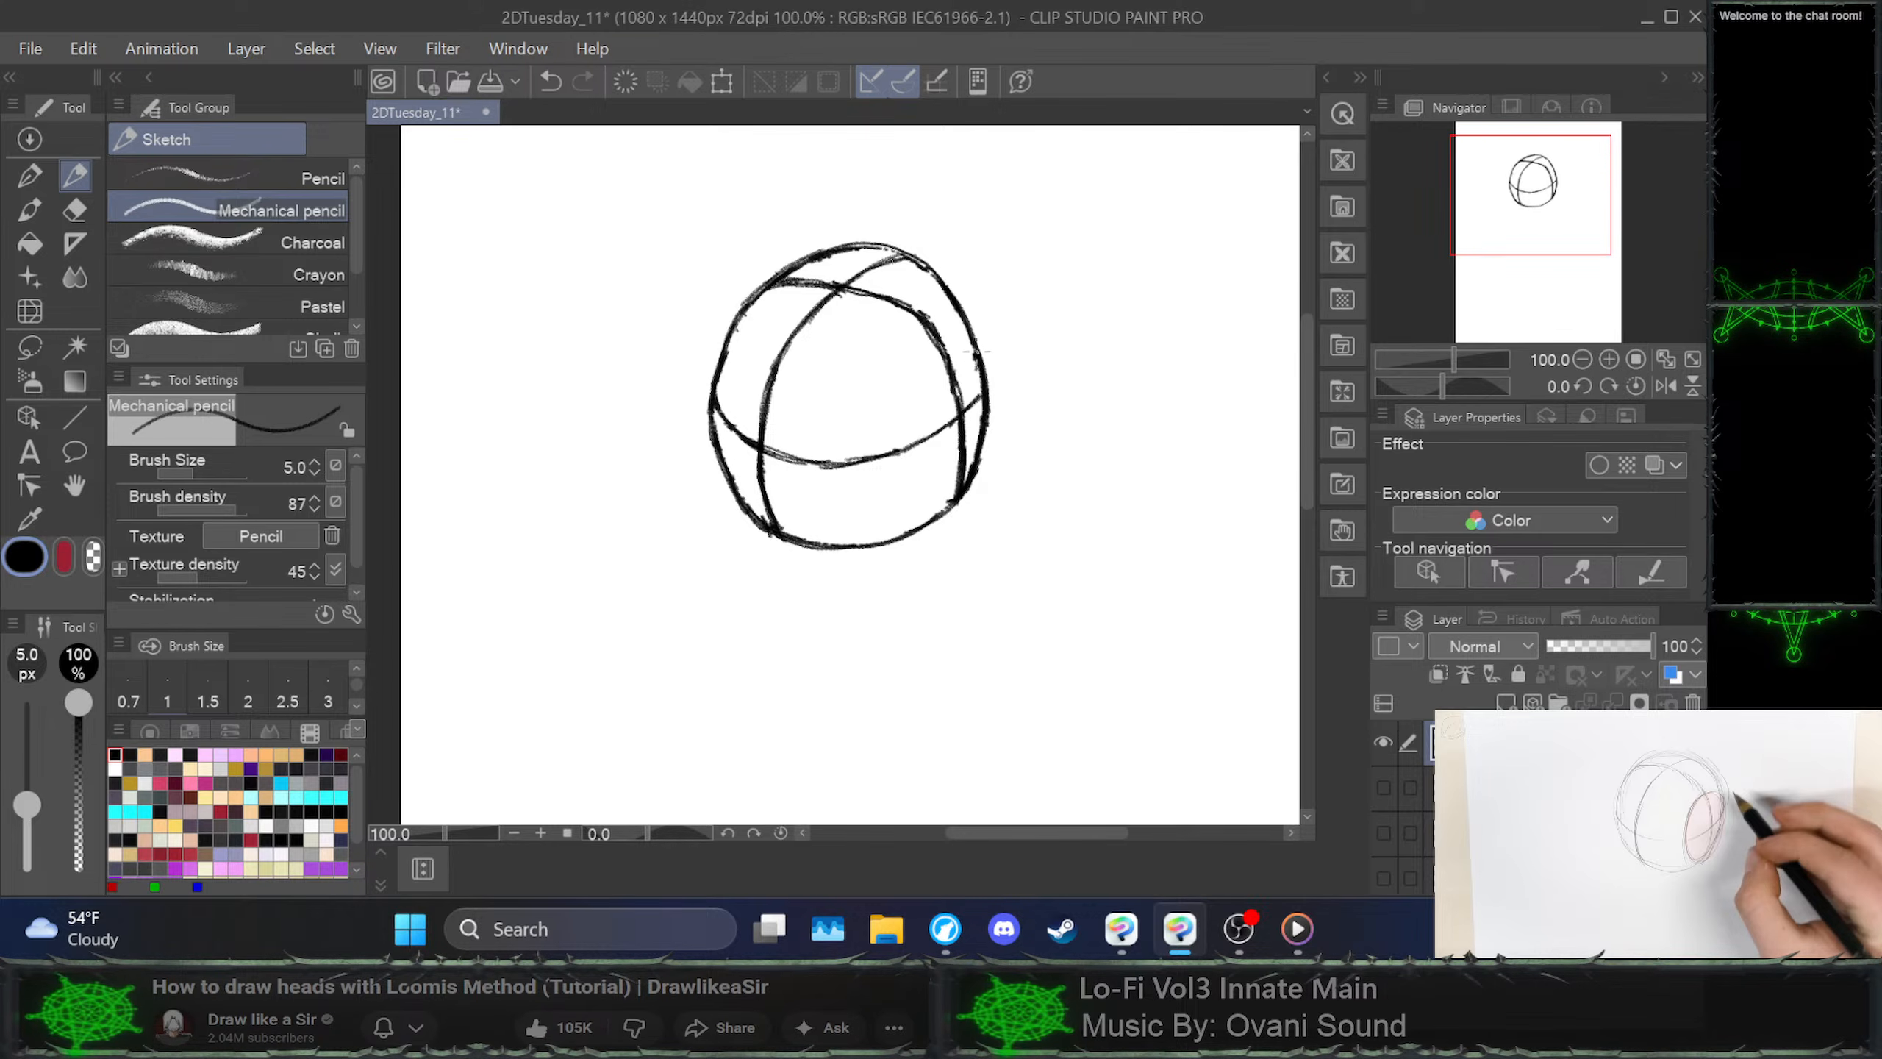
# Sketch a wider, lower side oval around the side contour, reaching slightly past the circle's lower right edge
pyautogui.moveTo(975, 349)
pyautogui.mouseDown()
pyautogui.moveTo(927, 359)
pyautogui.moveTo(916, 448)
pyautogui.mouseUp()
pyautogui.moveTo(929, 370)
pyautogui.mouseDown()
pyautogui.moveTo(916, 452)
pyautogui.moveTo(935, 505)
pyautogui.mouseUp()
pyautogui.moveTo(916, 458)
pyautogui.mouseDown()
pyautogui.moveTo(935, 509)
pyautogui.moveTo(969, 501)
pyautogui.moveTo(998, 446)
pyautogui.moveTo(989, 414)
pyautogui.moveTo(1005, 450)
pyautogui.moveTo(971, 478)
pyautogui.moveTo(988, 401)
pyautogui.moveTo(972, 492)
pyautogui.mouseUp()
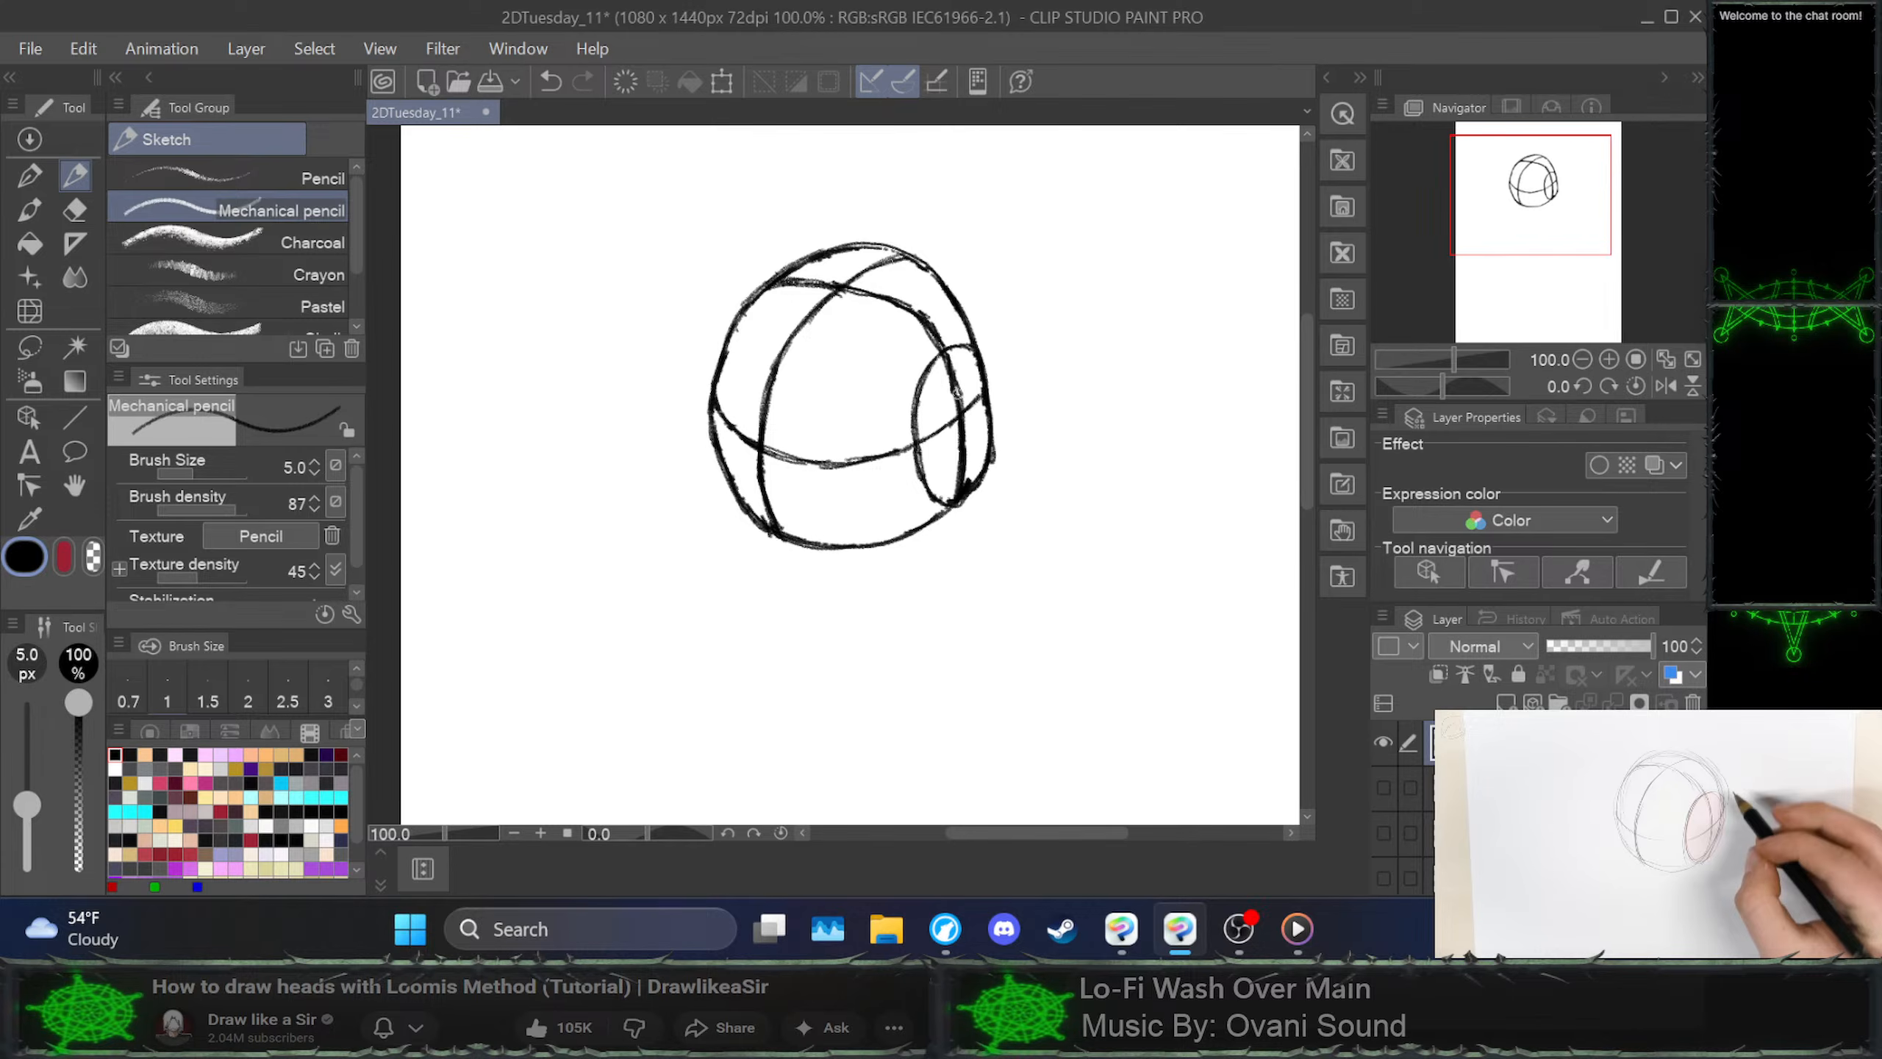
# Redraw the side contour inside the oval as a straighter vertical line and clean up the oval's lower end
pyautogui.moveTo(961, 399)
pyautogui.mouseDown()
pyautogui.moveTo(949, 357)
pyautogui.moveTo(960, 428)
pyautogui.mouseUp()
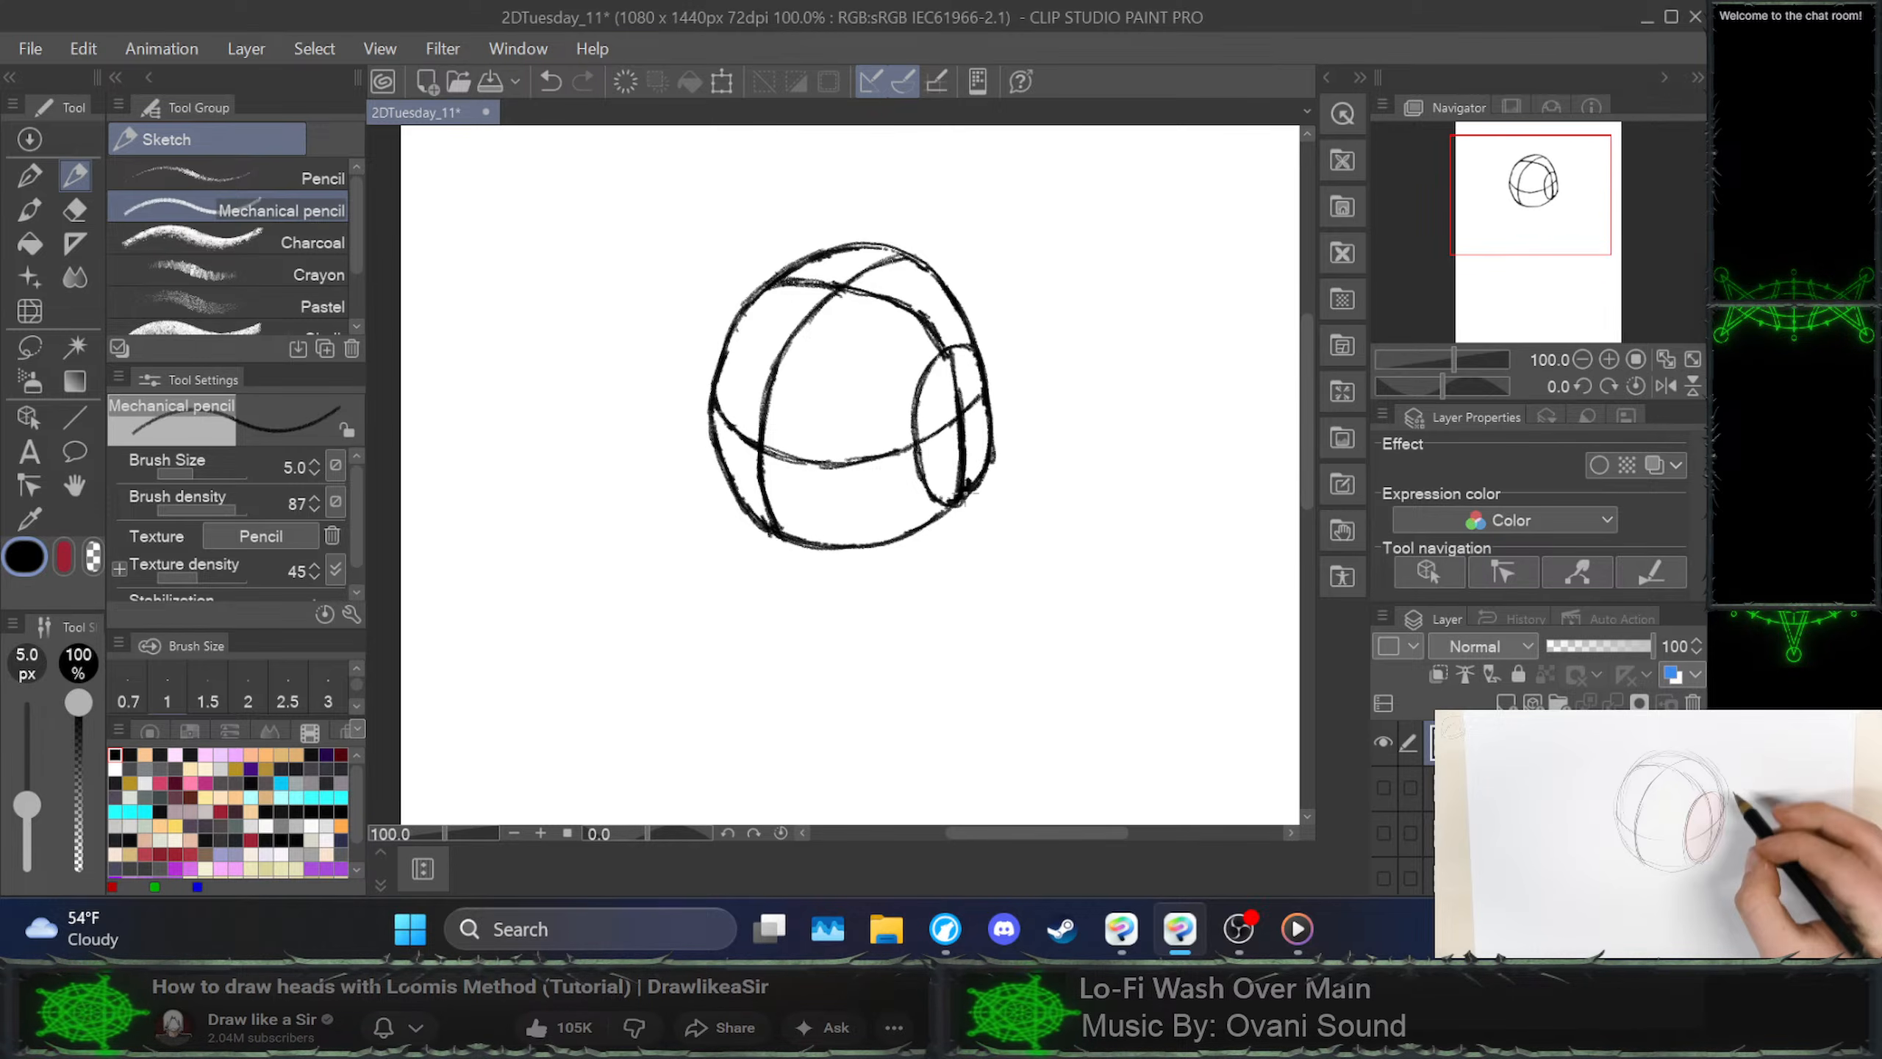
pyautogui.moveTo(953, 350); pyautogui.dragTo(960, 513)
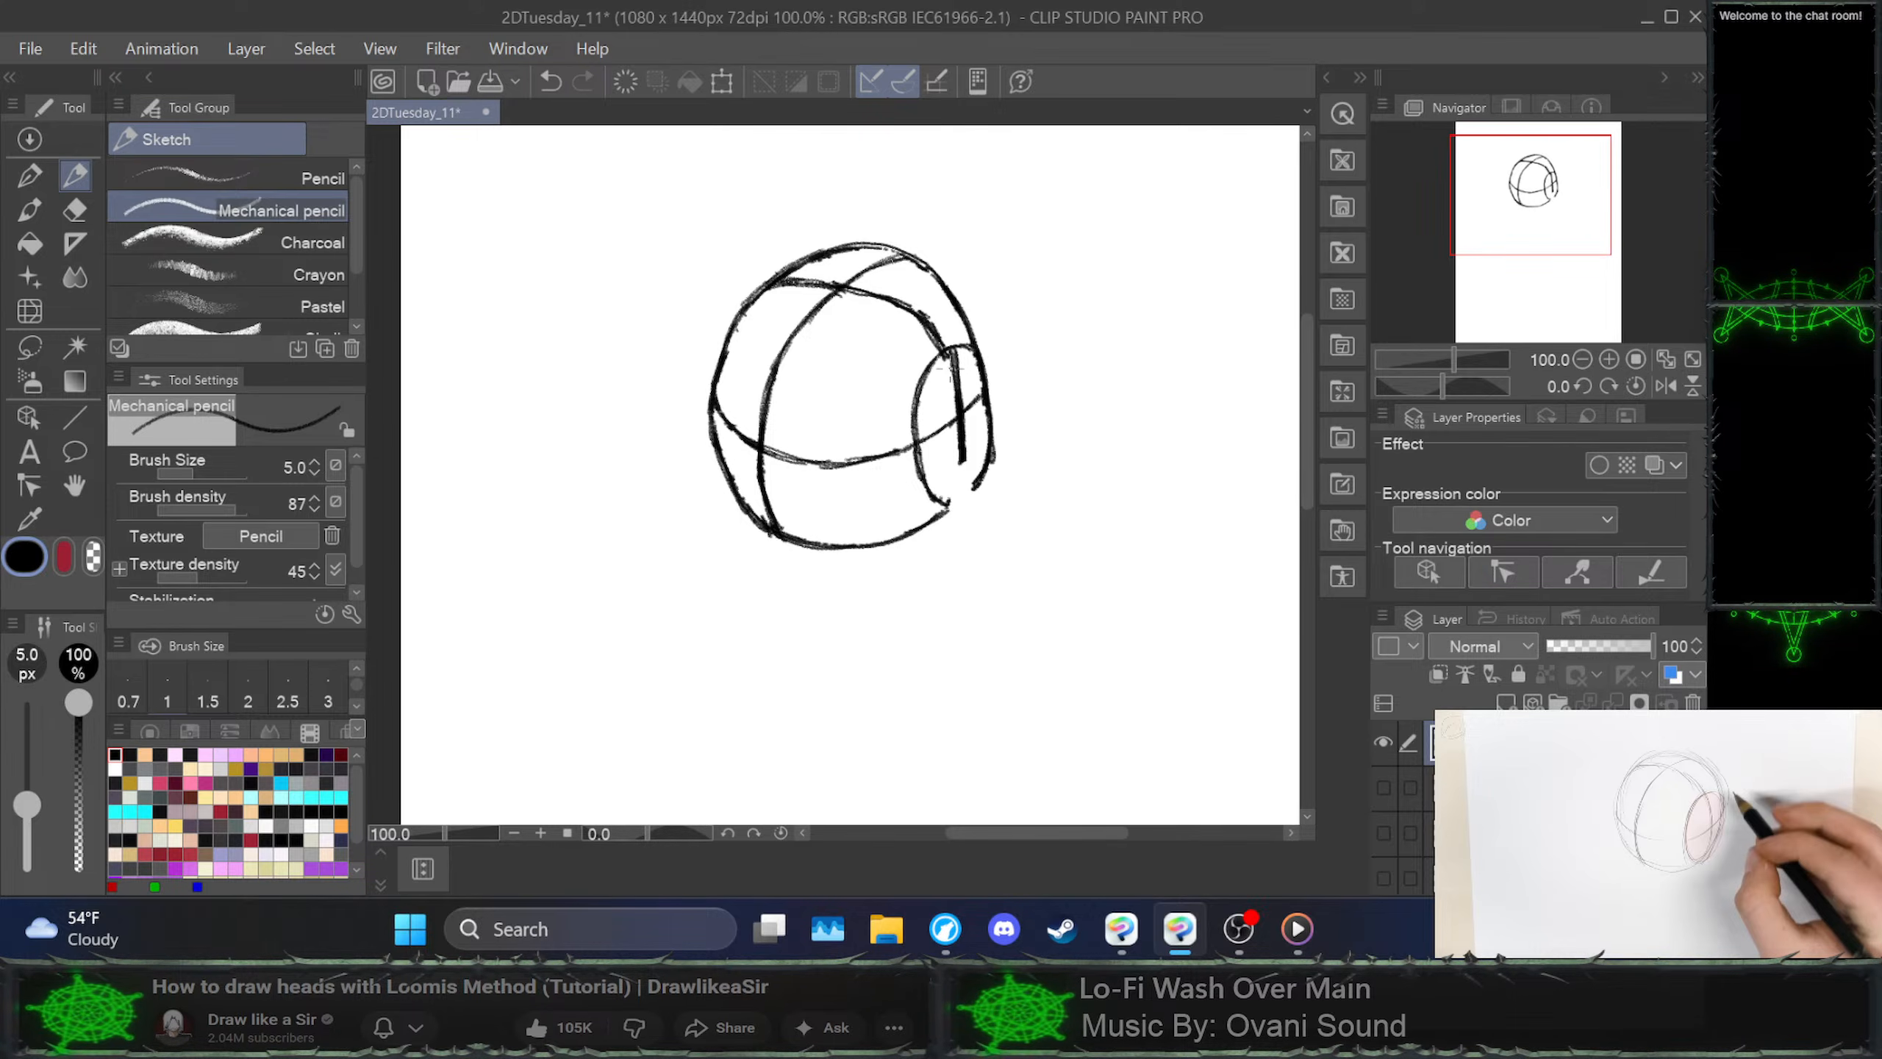
pyautogui.moveTo(951, 351)
pyautogui.mouseDown()
pyautogui.moveTo(948, 511)
pyautogui.moveTo(995, 472)
pyautogui.moveTo(954, 512)
pyautogui.mouseUp()
pyautogui.moveTo(963, 359)
pyautogui.mouseDown()
pyautogui.moveTo(948, 324)
pyautogui.moveTo(909, 314)
pyautogui.moveTo(928, 305)
pyautogui.moveTo(935, 348)
pyautogui.moveTo(926, 308)
pyautogui.moveTo(944, 345)
pyautogui.mouseUp()
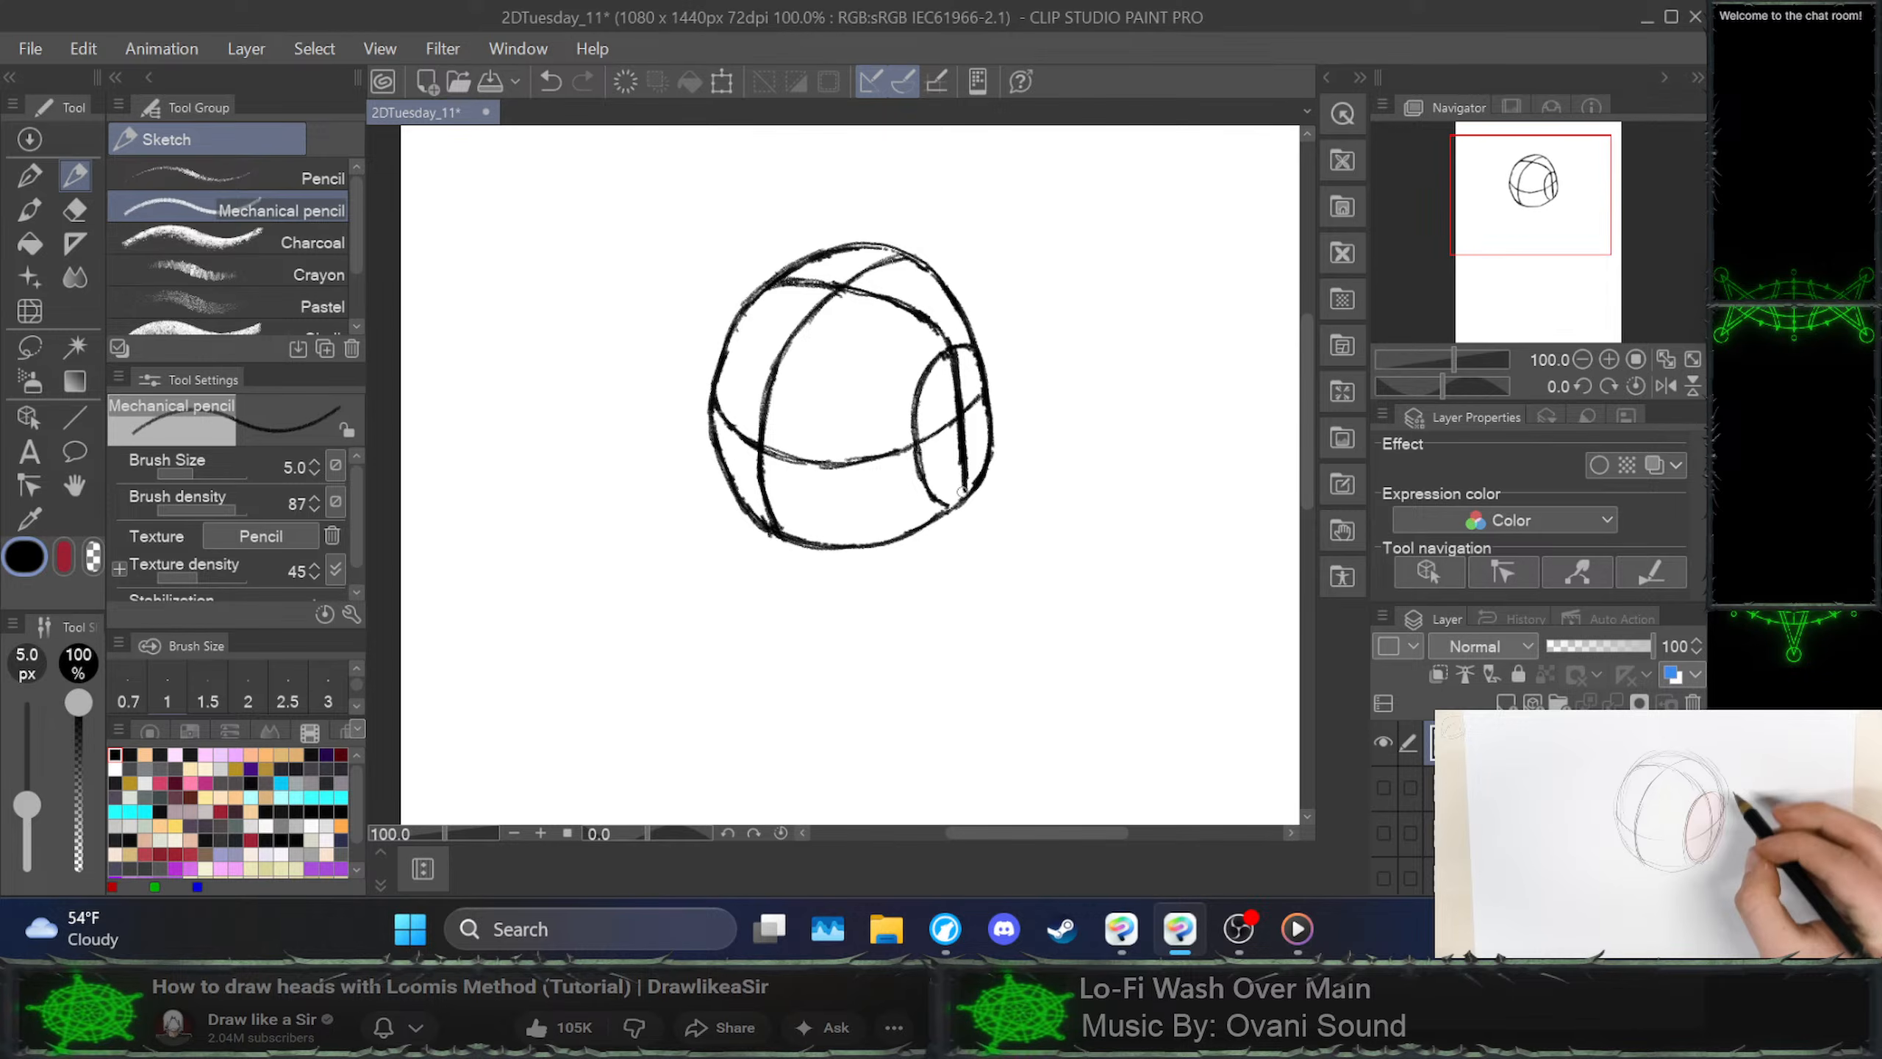
# Reinforce the right edge of the head's side oval where it follows the outer circle
pyautogui.moveTo(932, 501)
pyautogui.mouseDown()
pyautogui.moveTo(982, 498)
pyautogui.moveTo(994, 390)
pyautogui.mouseUp()
pyautogui.moveTo(987, 427); pyautogui.dragTo(988, 417)
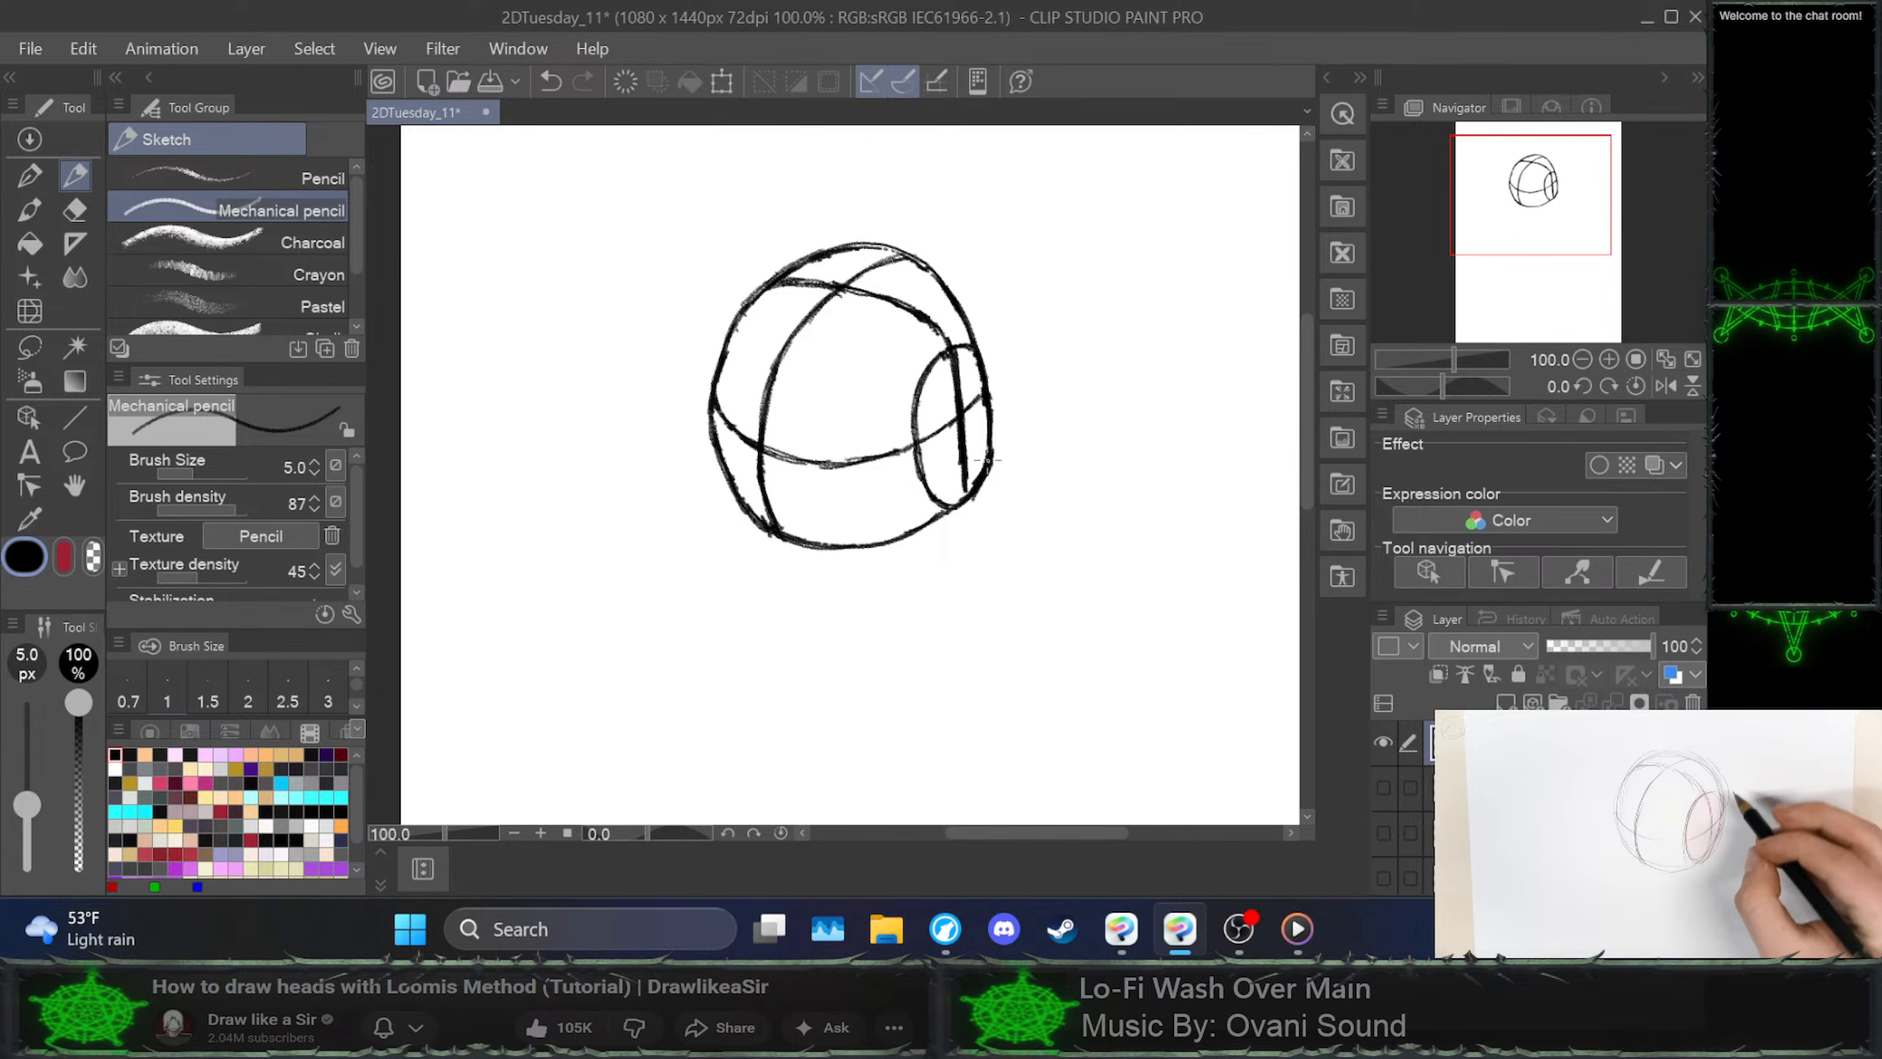
pyautogui.moveTo(994, 414); pyautogui.dragTo(983, 467)
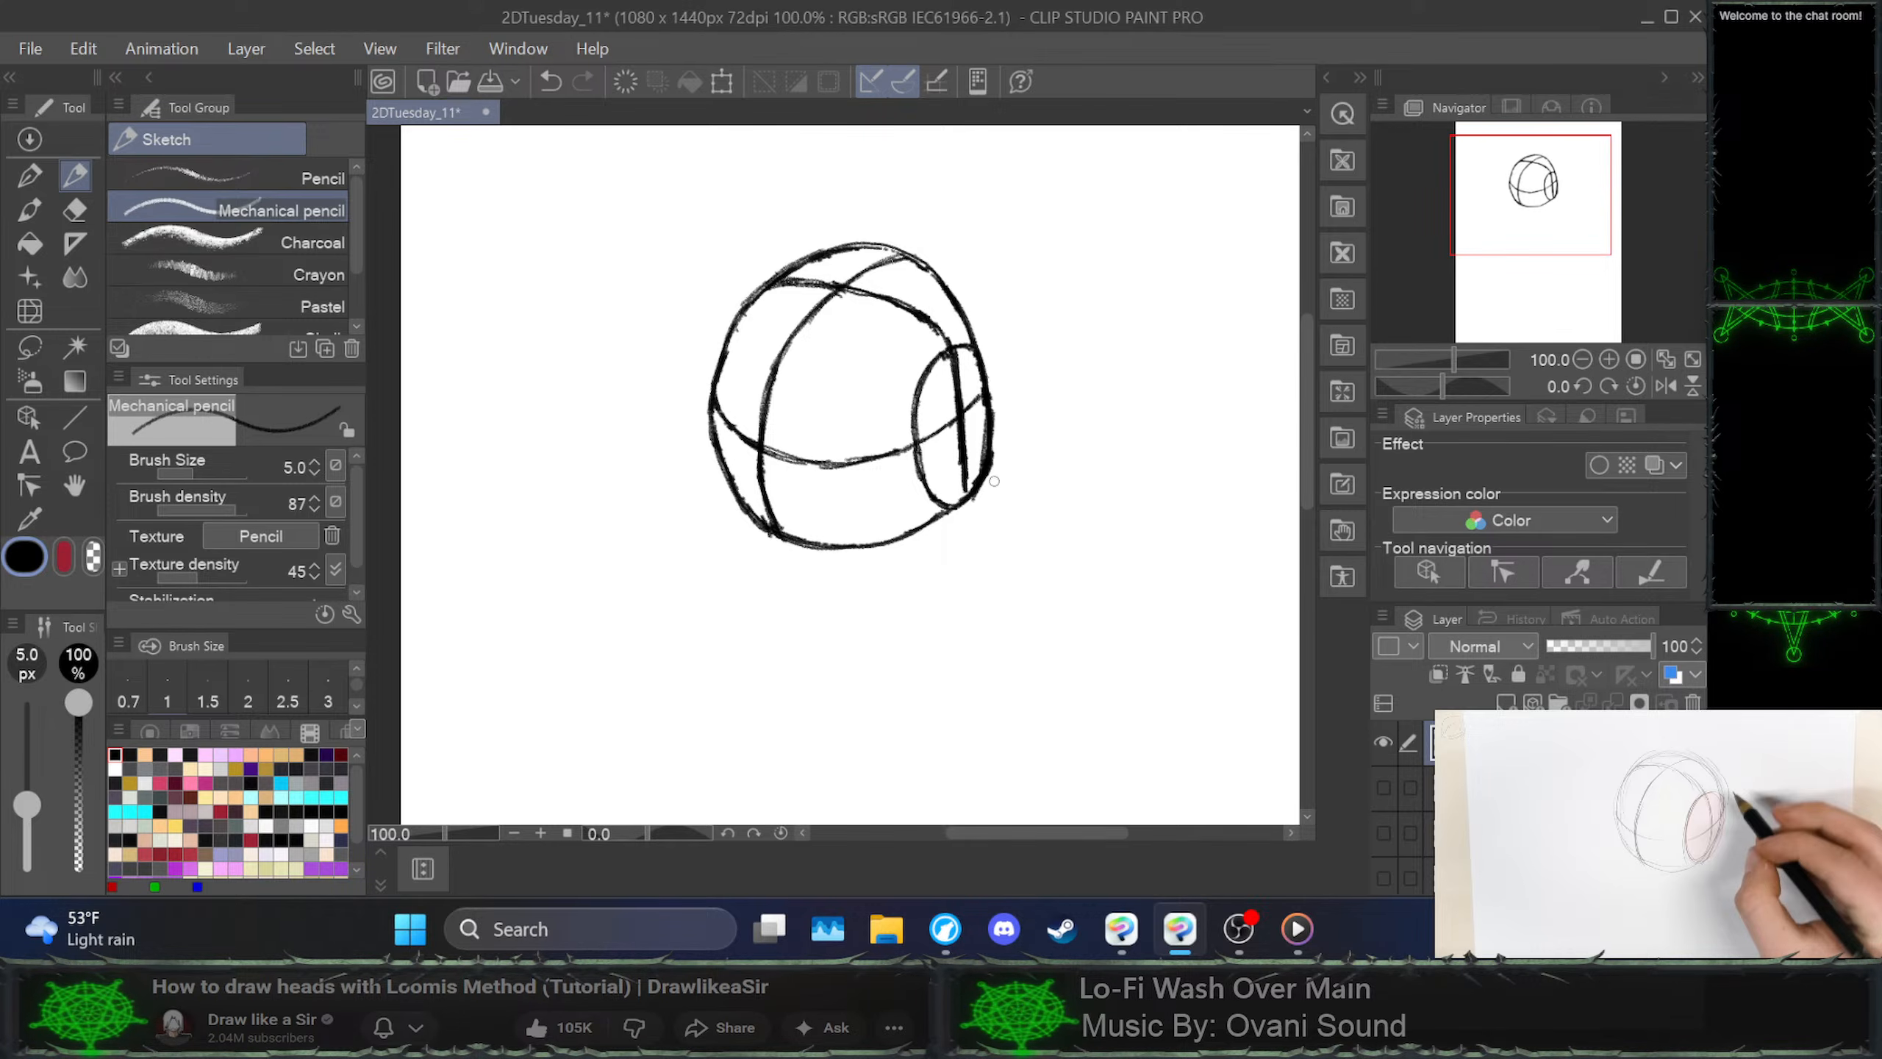
pyautogui.moveTo(994, 459); pyautogui.dragTo(964, 513)
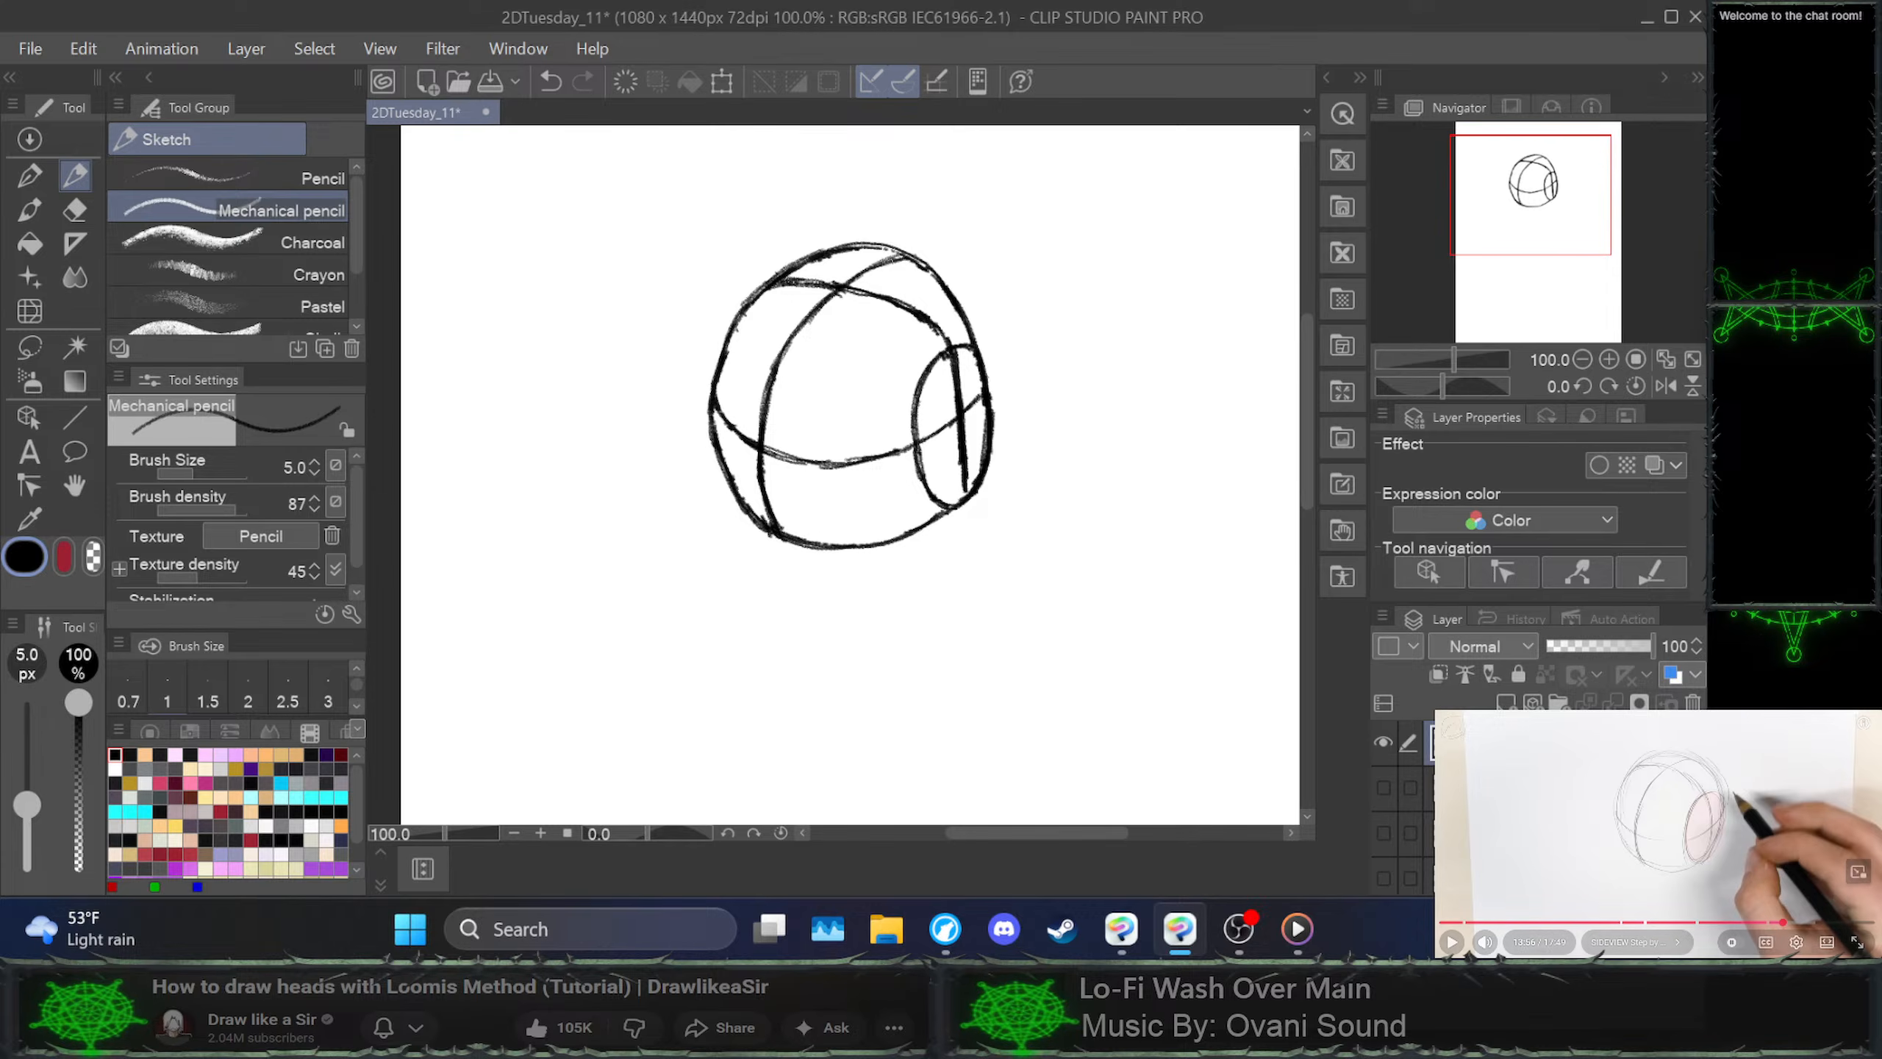
# Switch to the Loomis head tutorial video and study how the slanted guide lines are placed across the side oval
pyautogui.click(1658, 833)
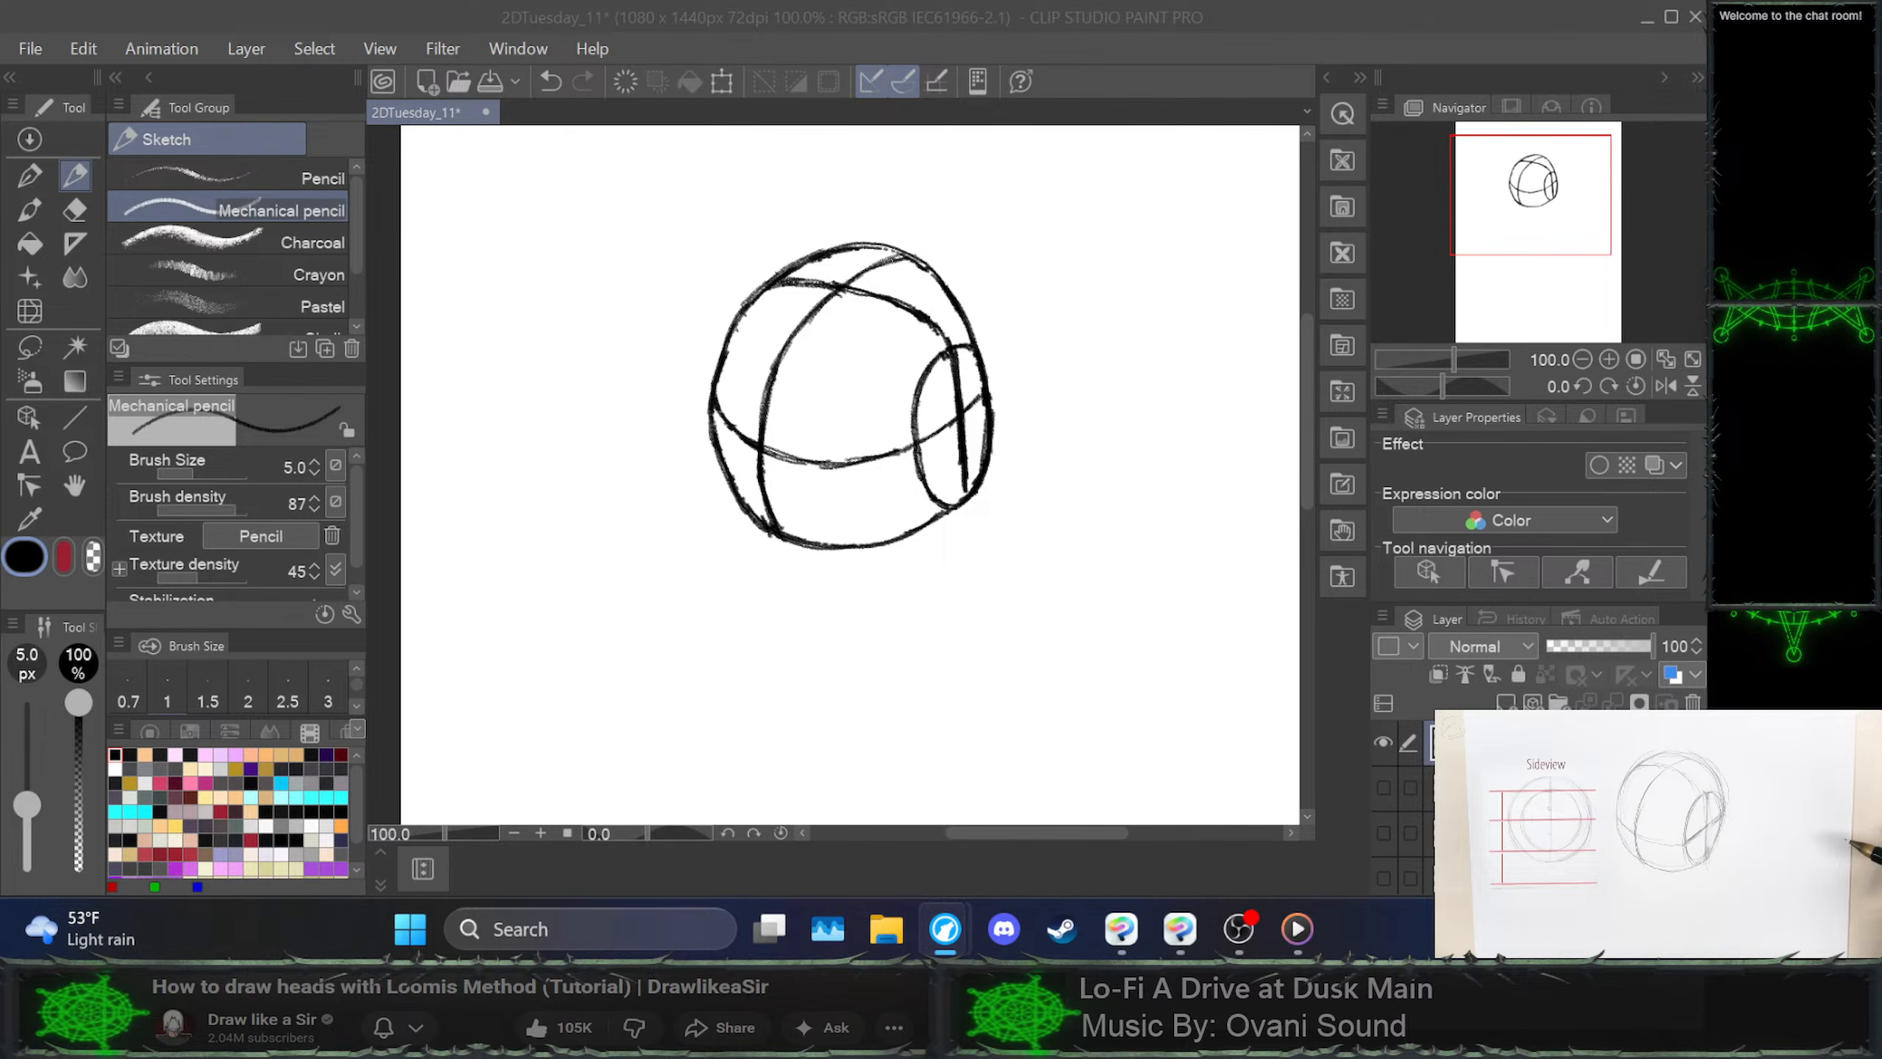
pyautogui.moveTo(1800, 916)
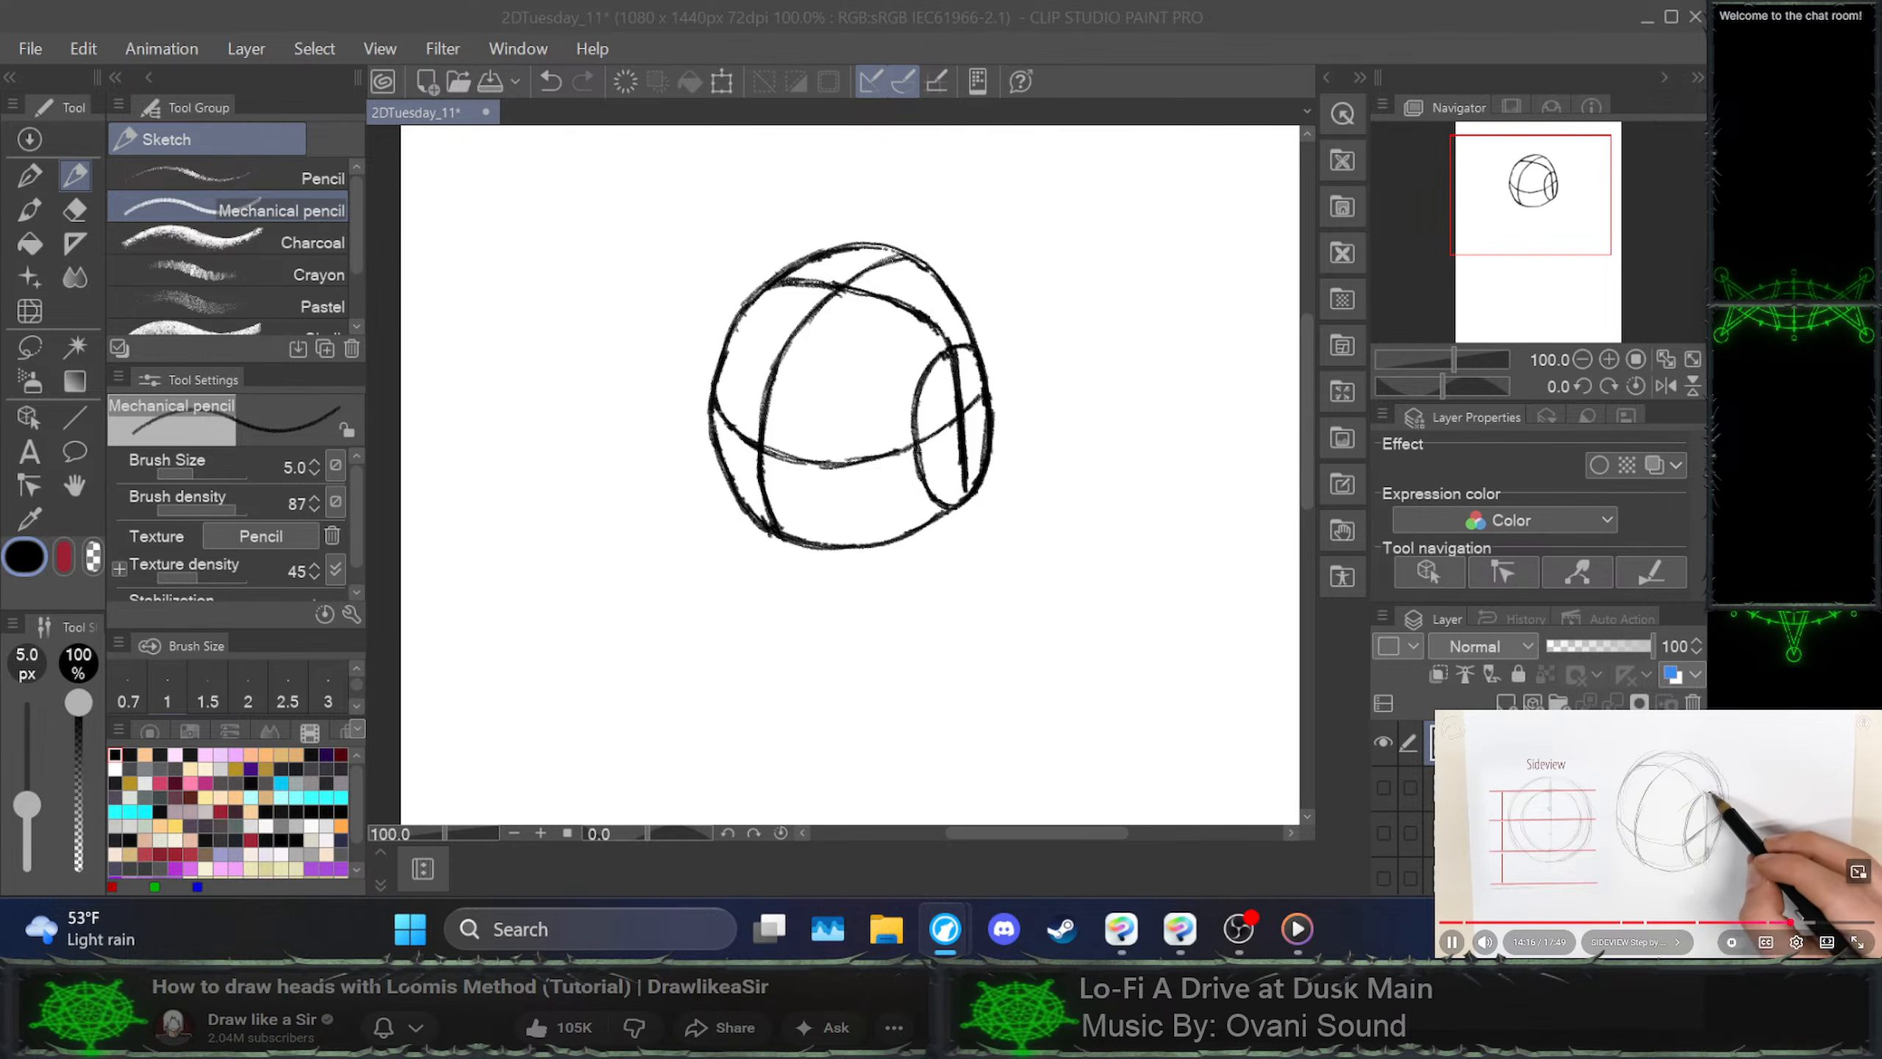
pyautogui.press('space')
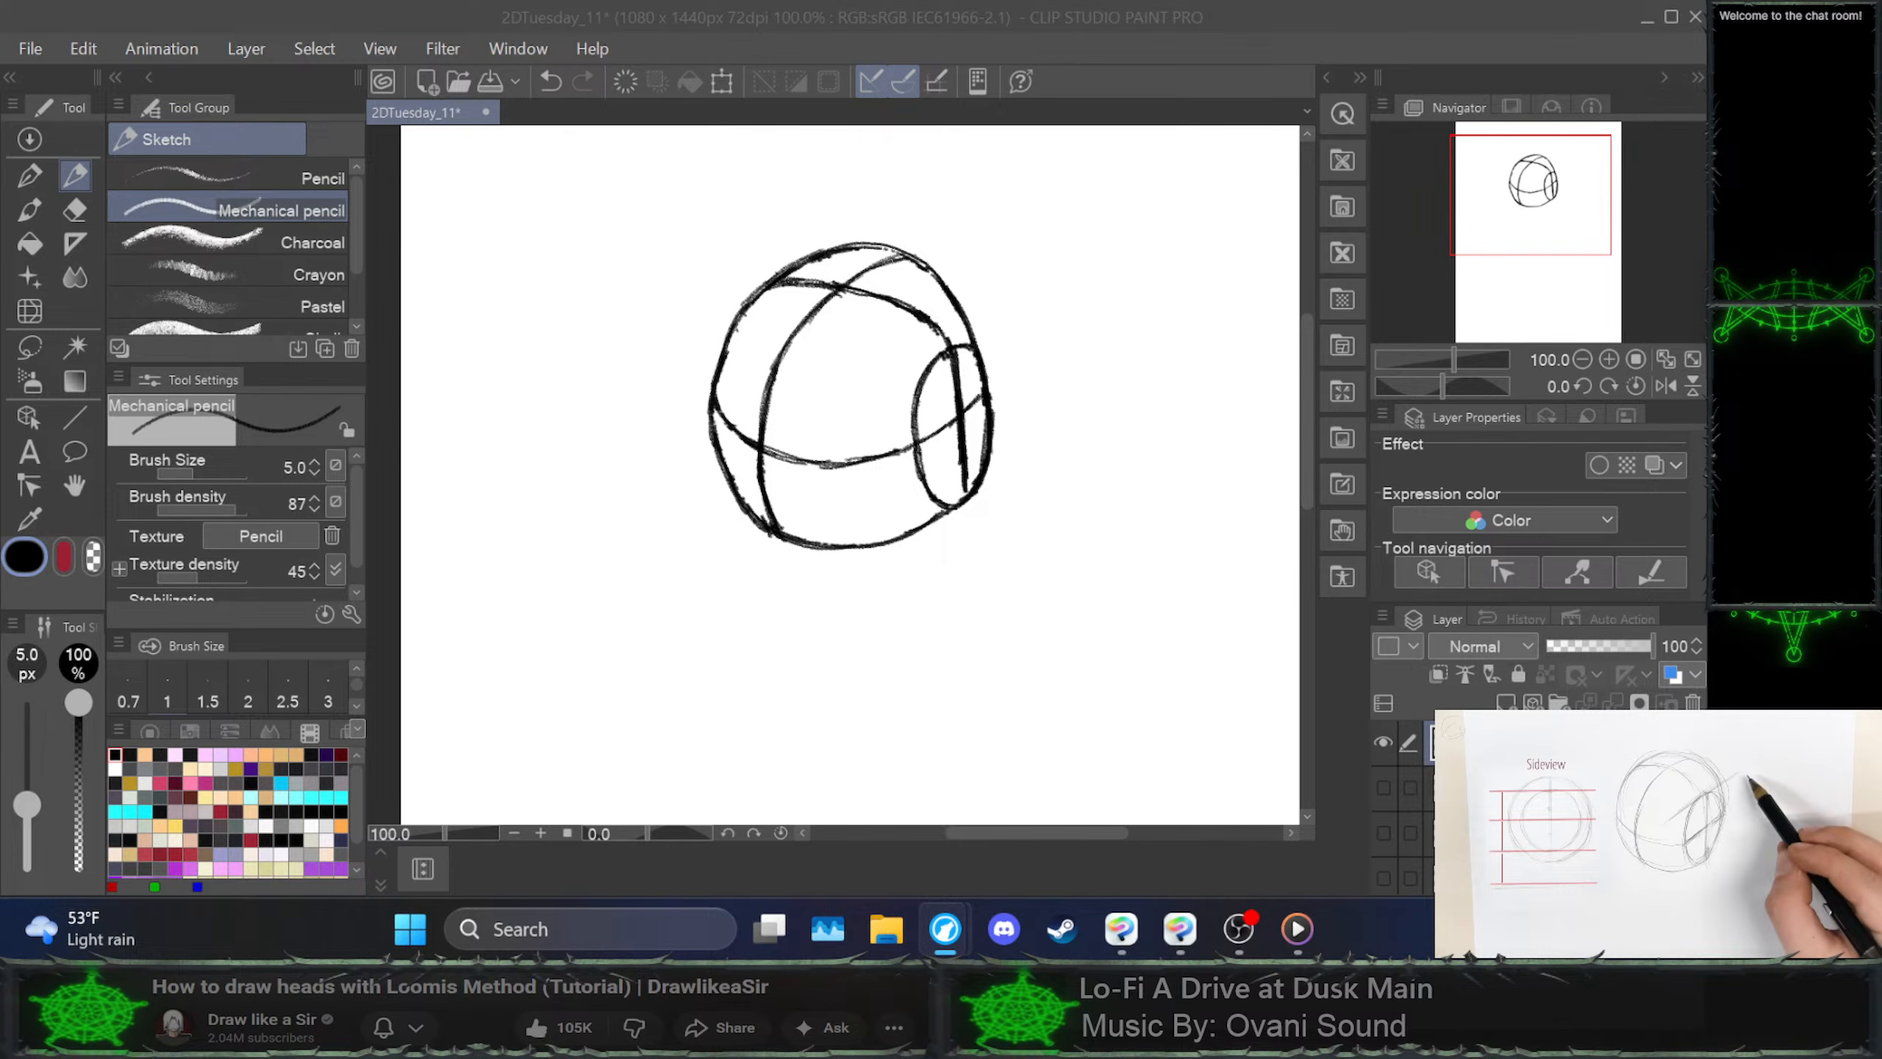
pyautogui.press('super+d')
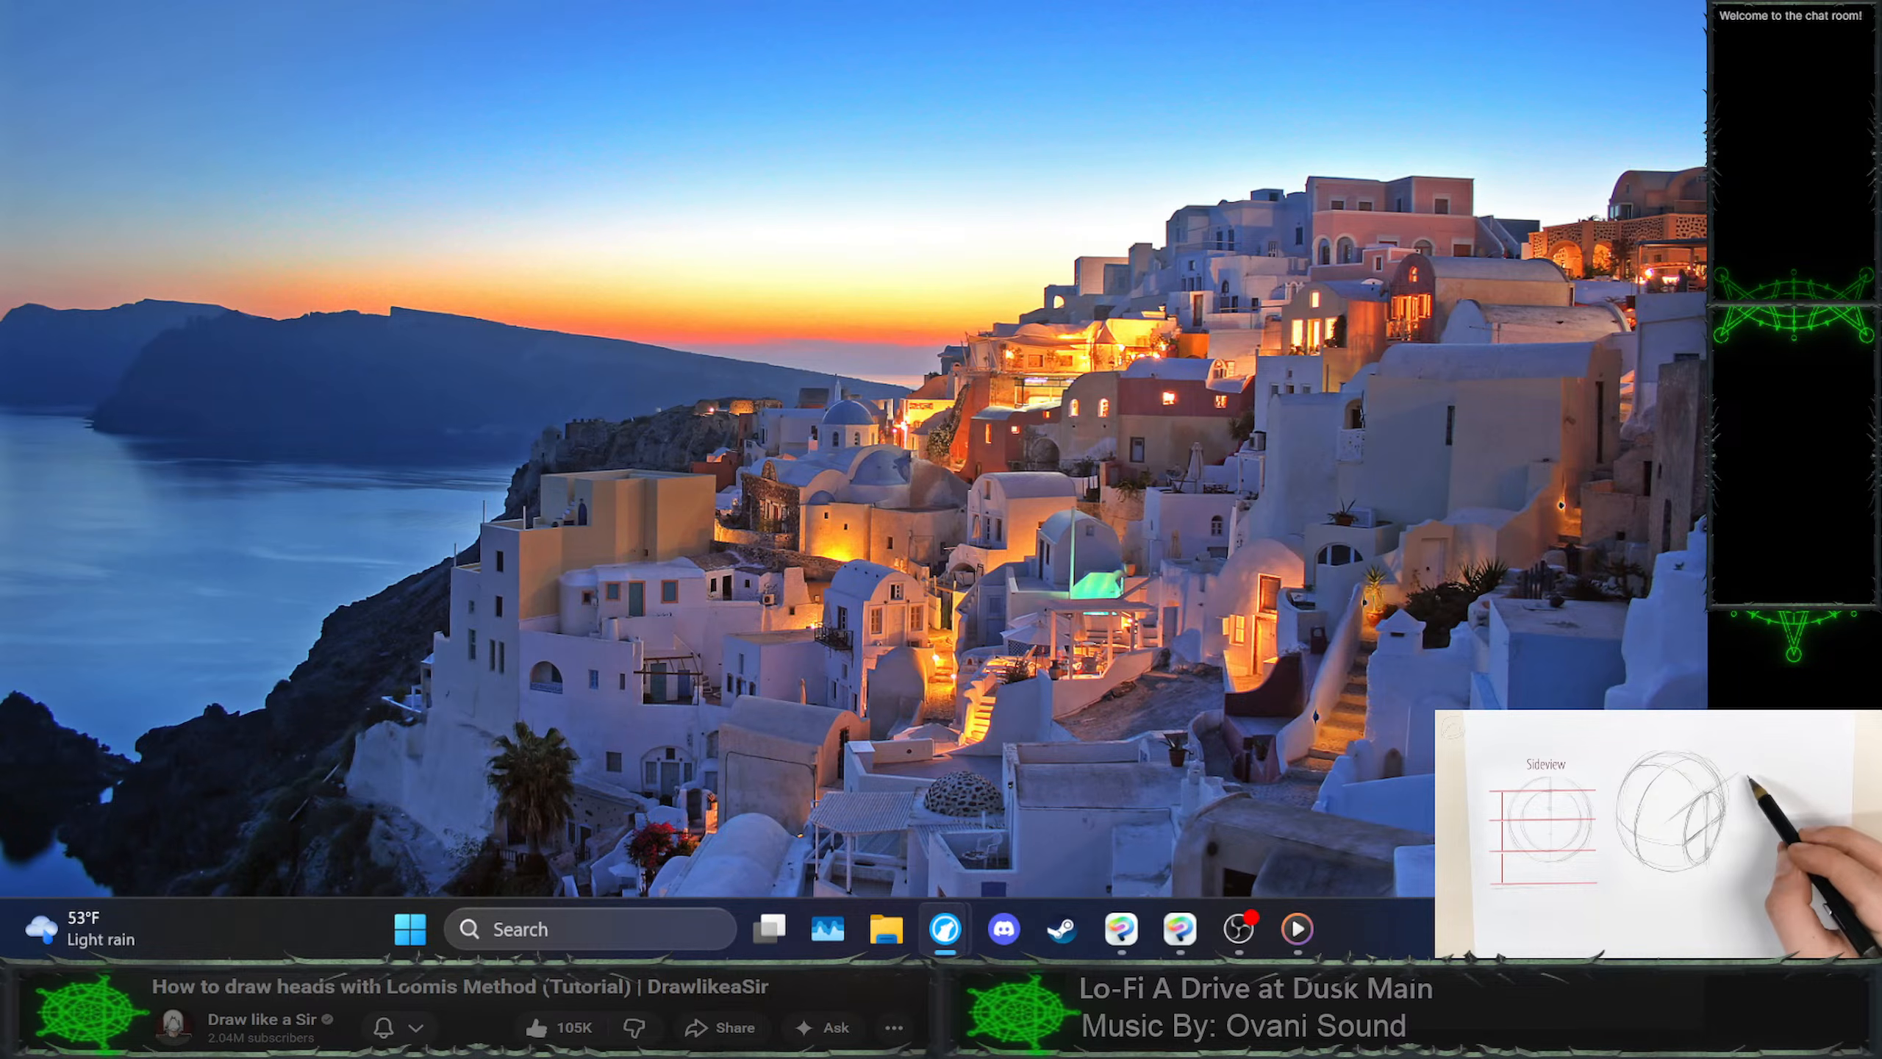
pyautogui.press('super+d')
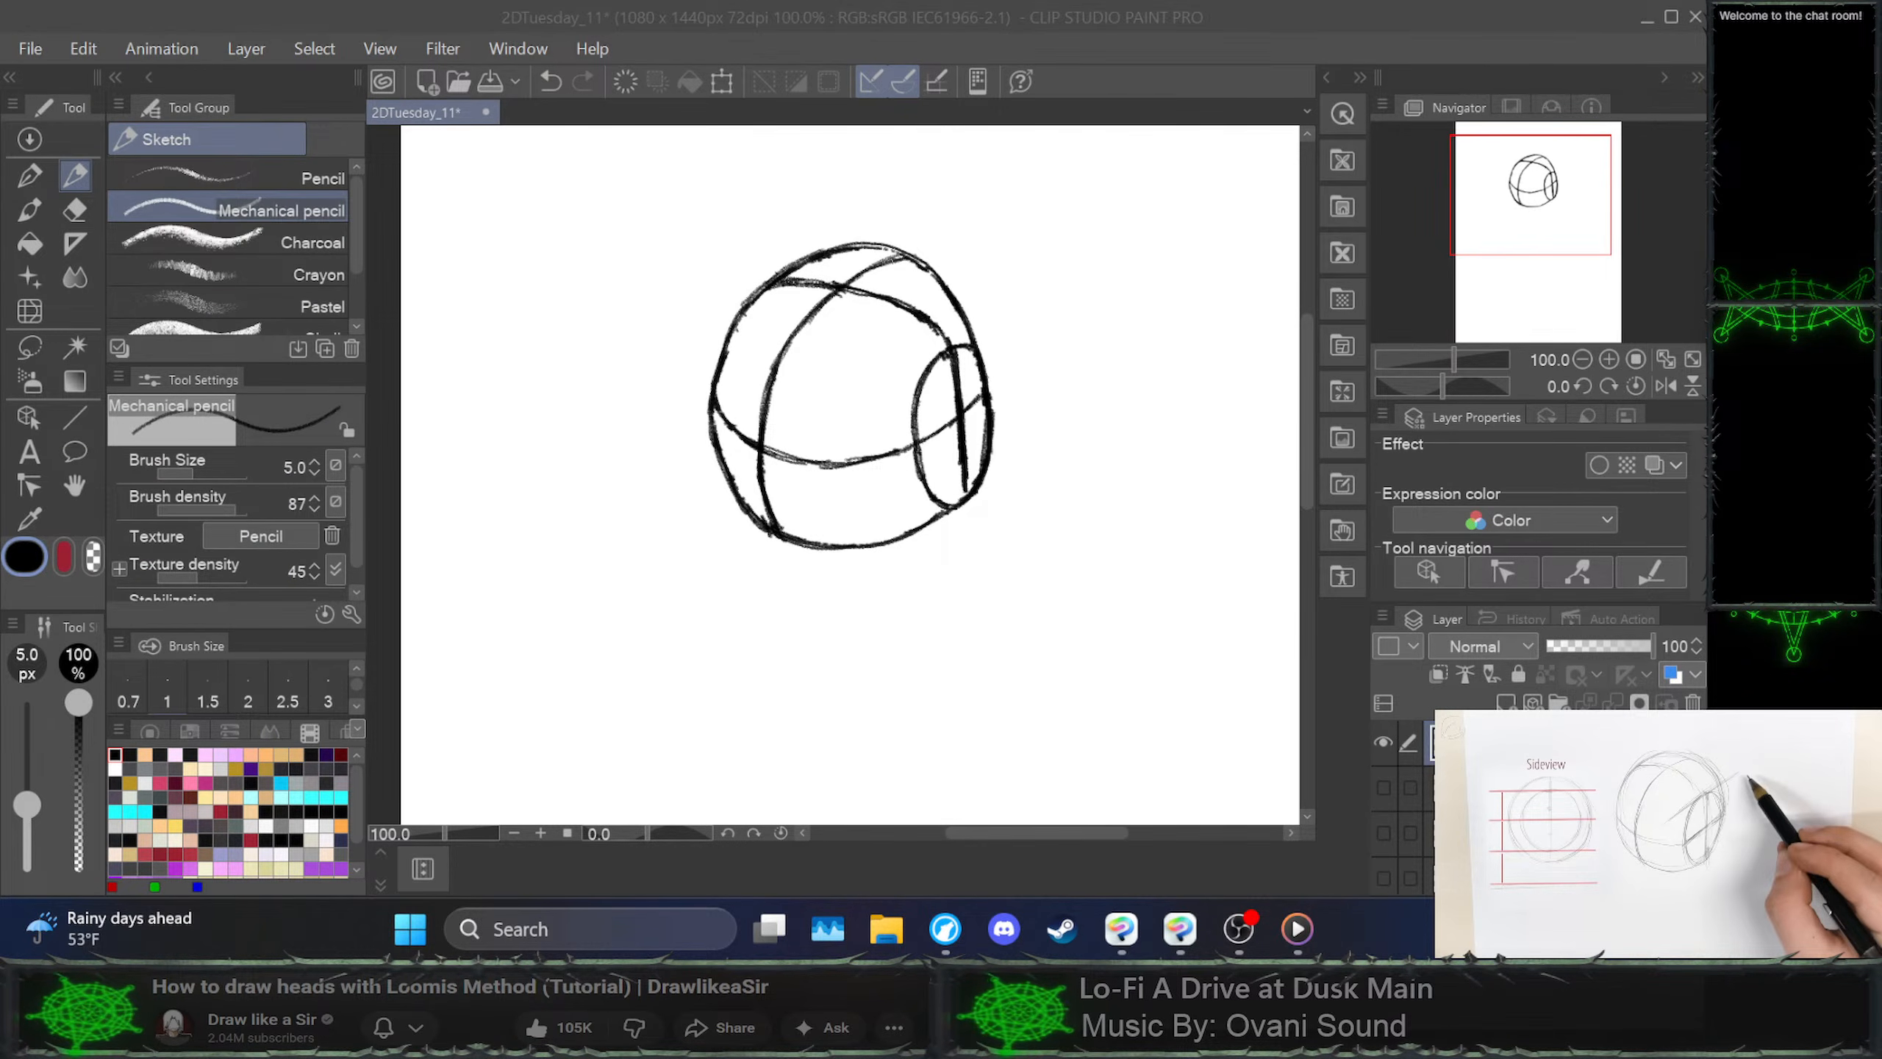
pyautogui.click(945, 928)
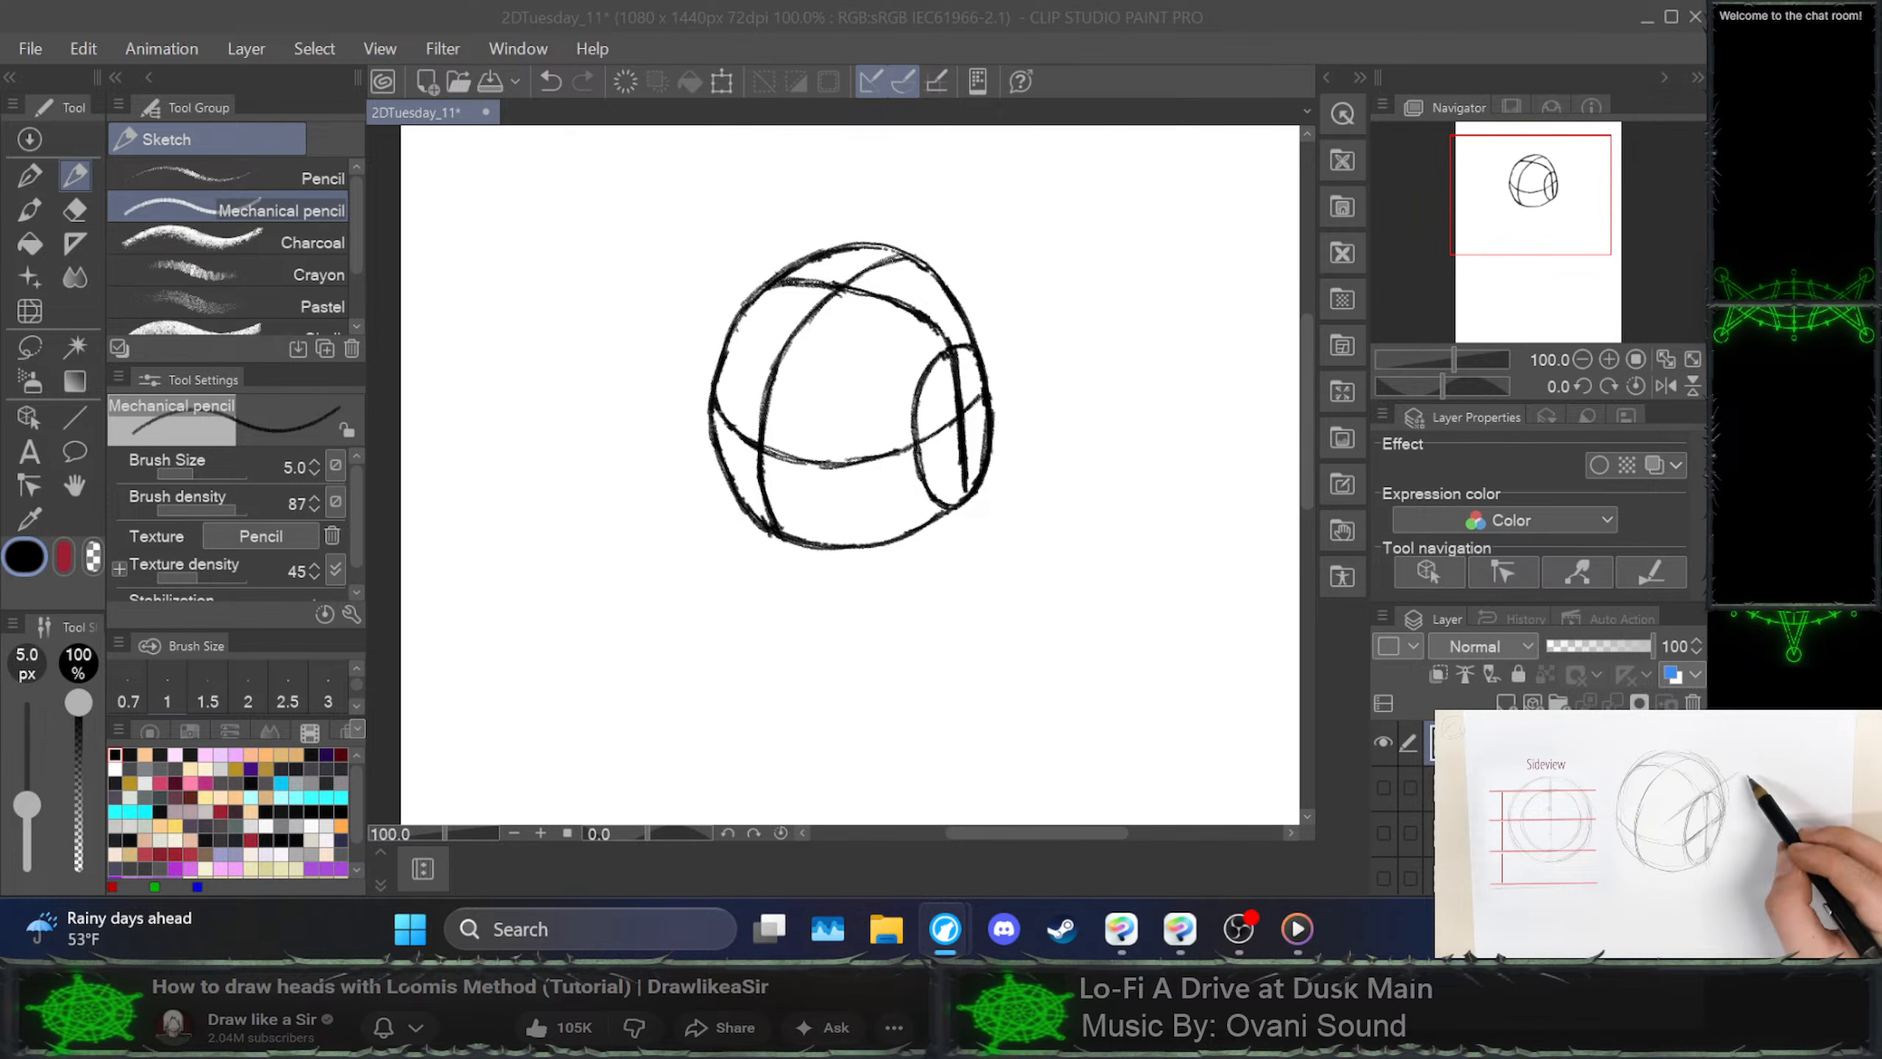
pyautogui.press('space')
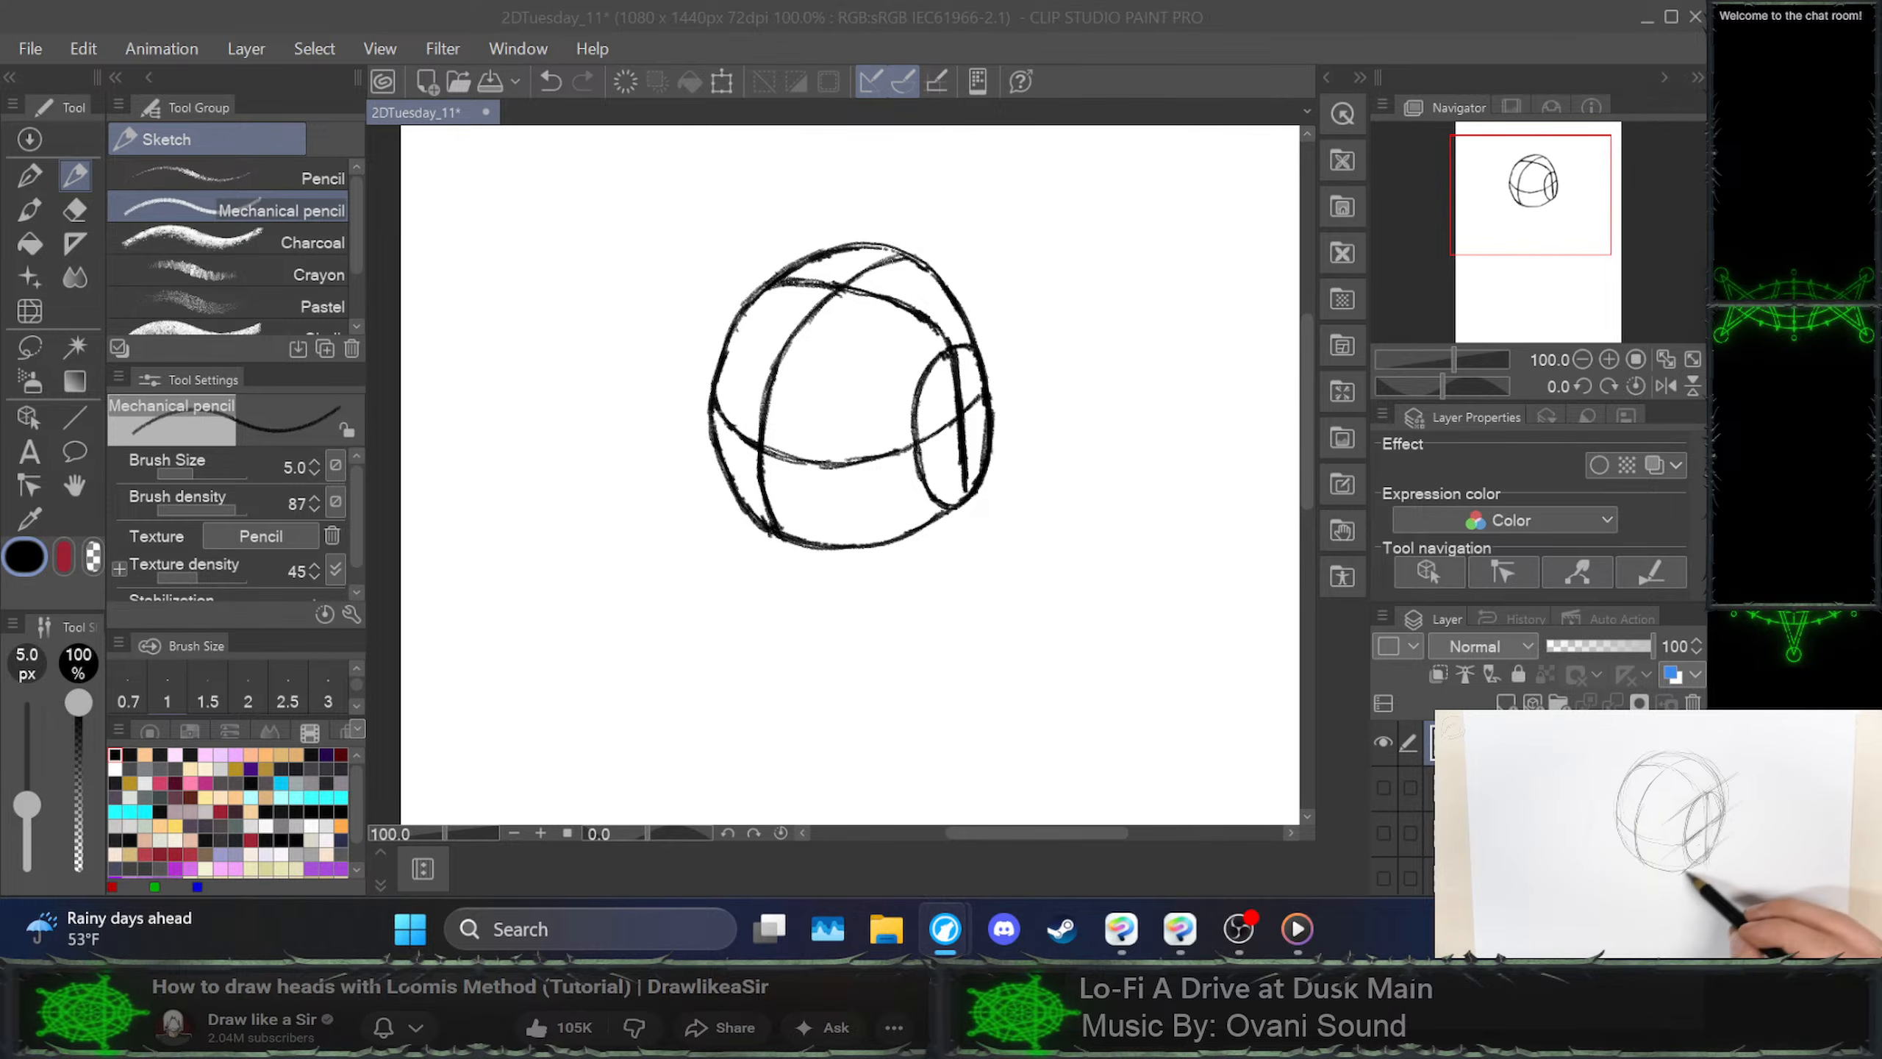
pyautogui.press('space')
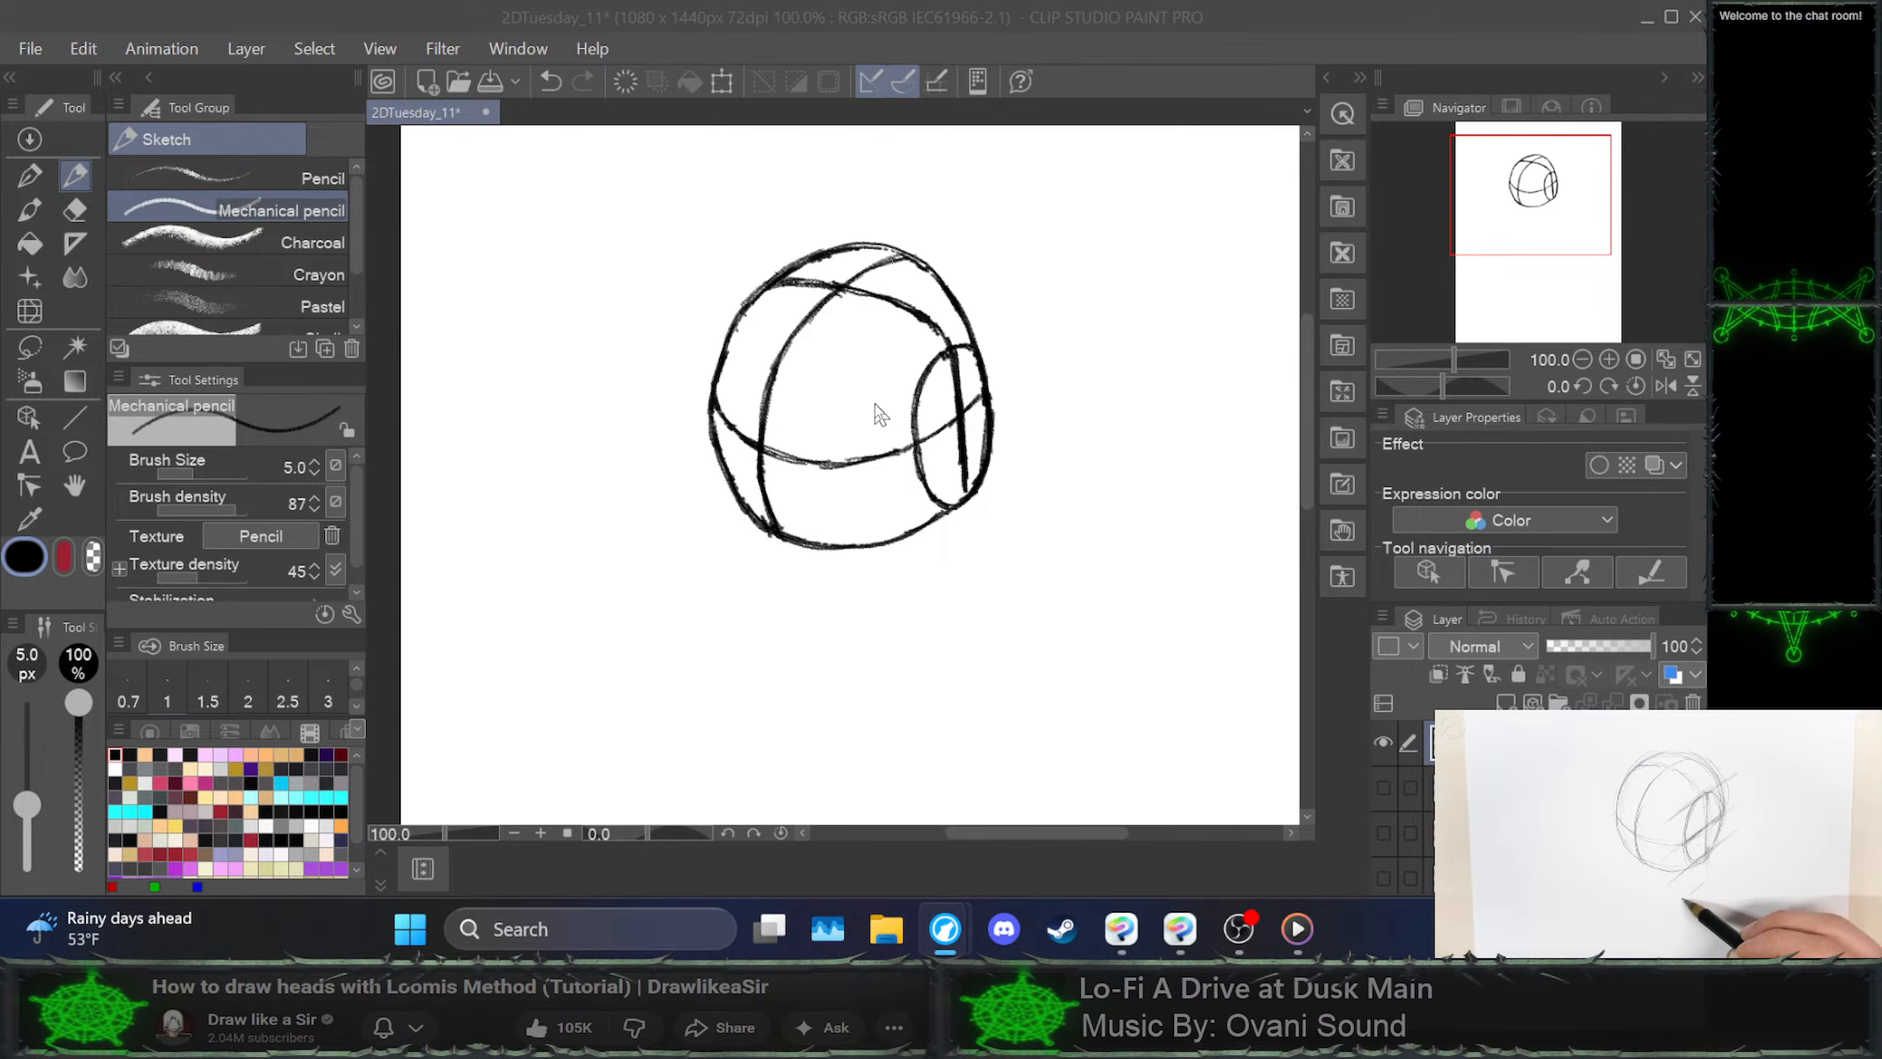
# Sketch three parallel diagonal guide lines rising to the right across the top, middle and bottom of the side oval
pyautogui.moveTo(862, 411); pyautogui.dragTo(967, 328)
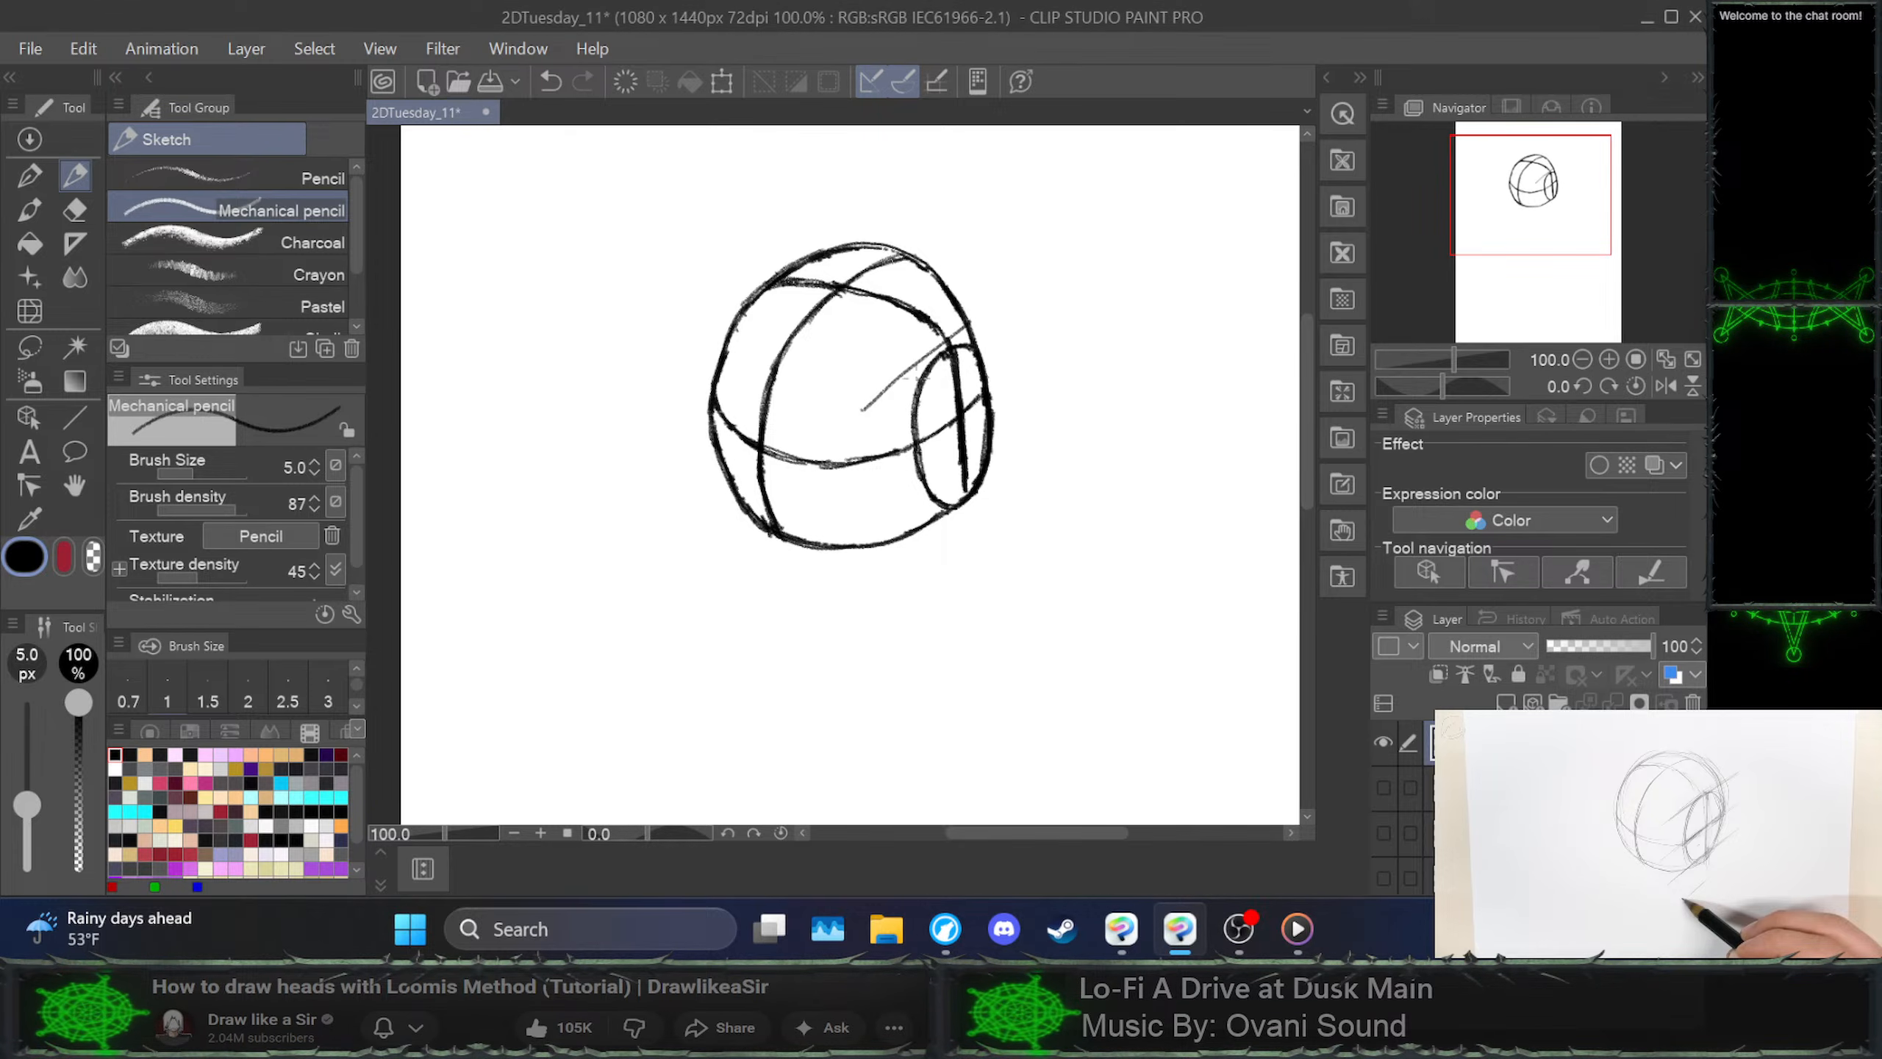
pyautogui.hotkey('ctrl', 'z')
pyautogui.moveTo(863, 419); pyautogui.dragTo(993, 315)
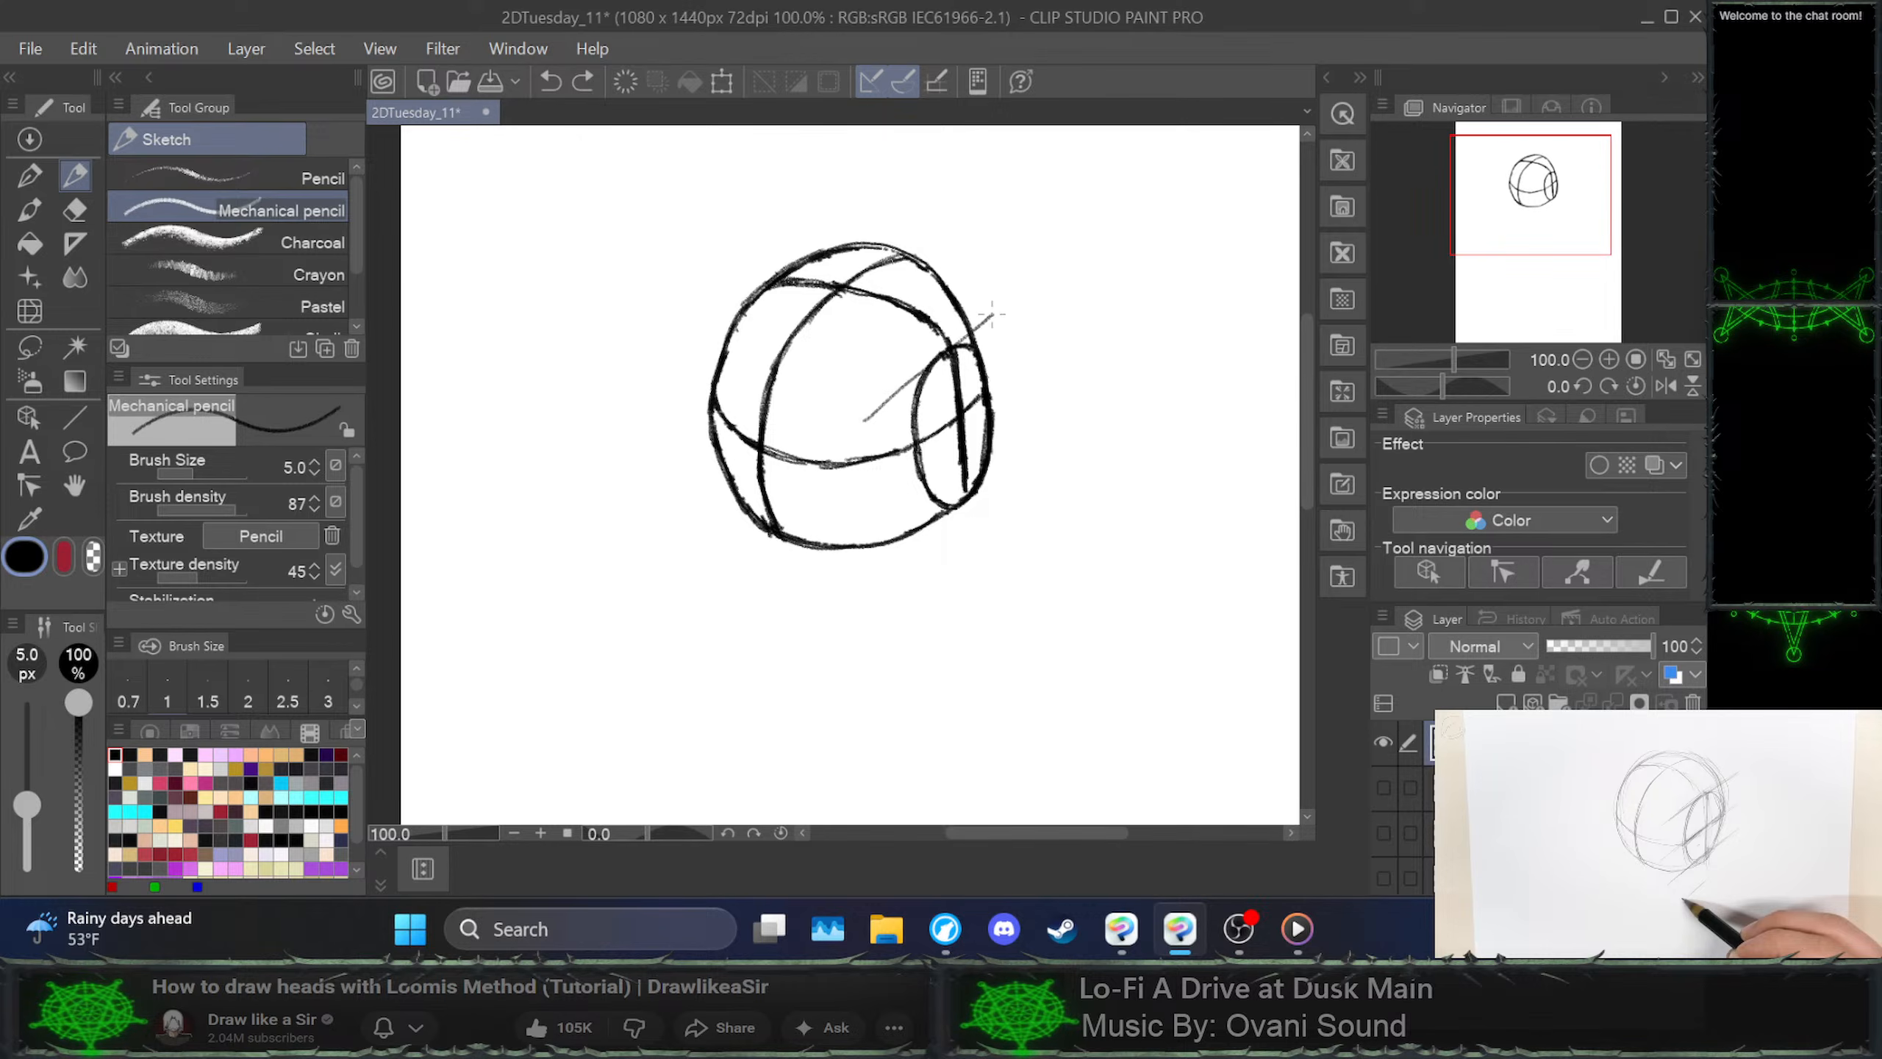
pyautogui.moveTo(863, 419); pyautogui.dragTo(1014, 300)
pyautogui.moveTo(863, 420); pyautogui.dragTo(1019, 296)
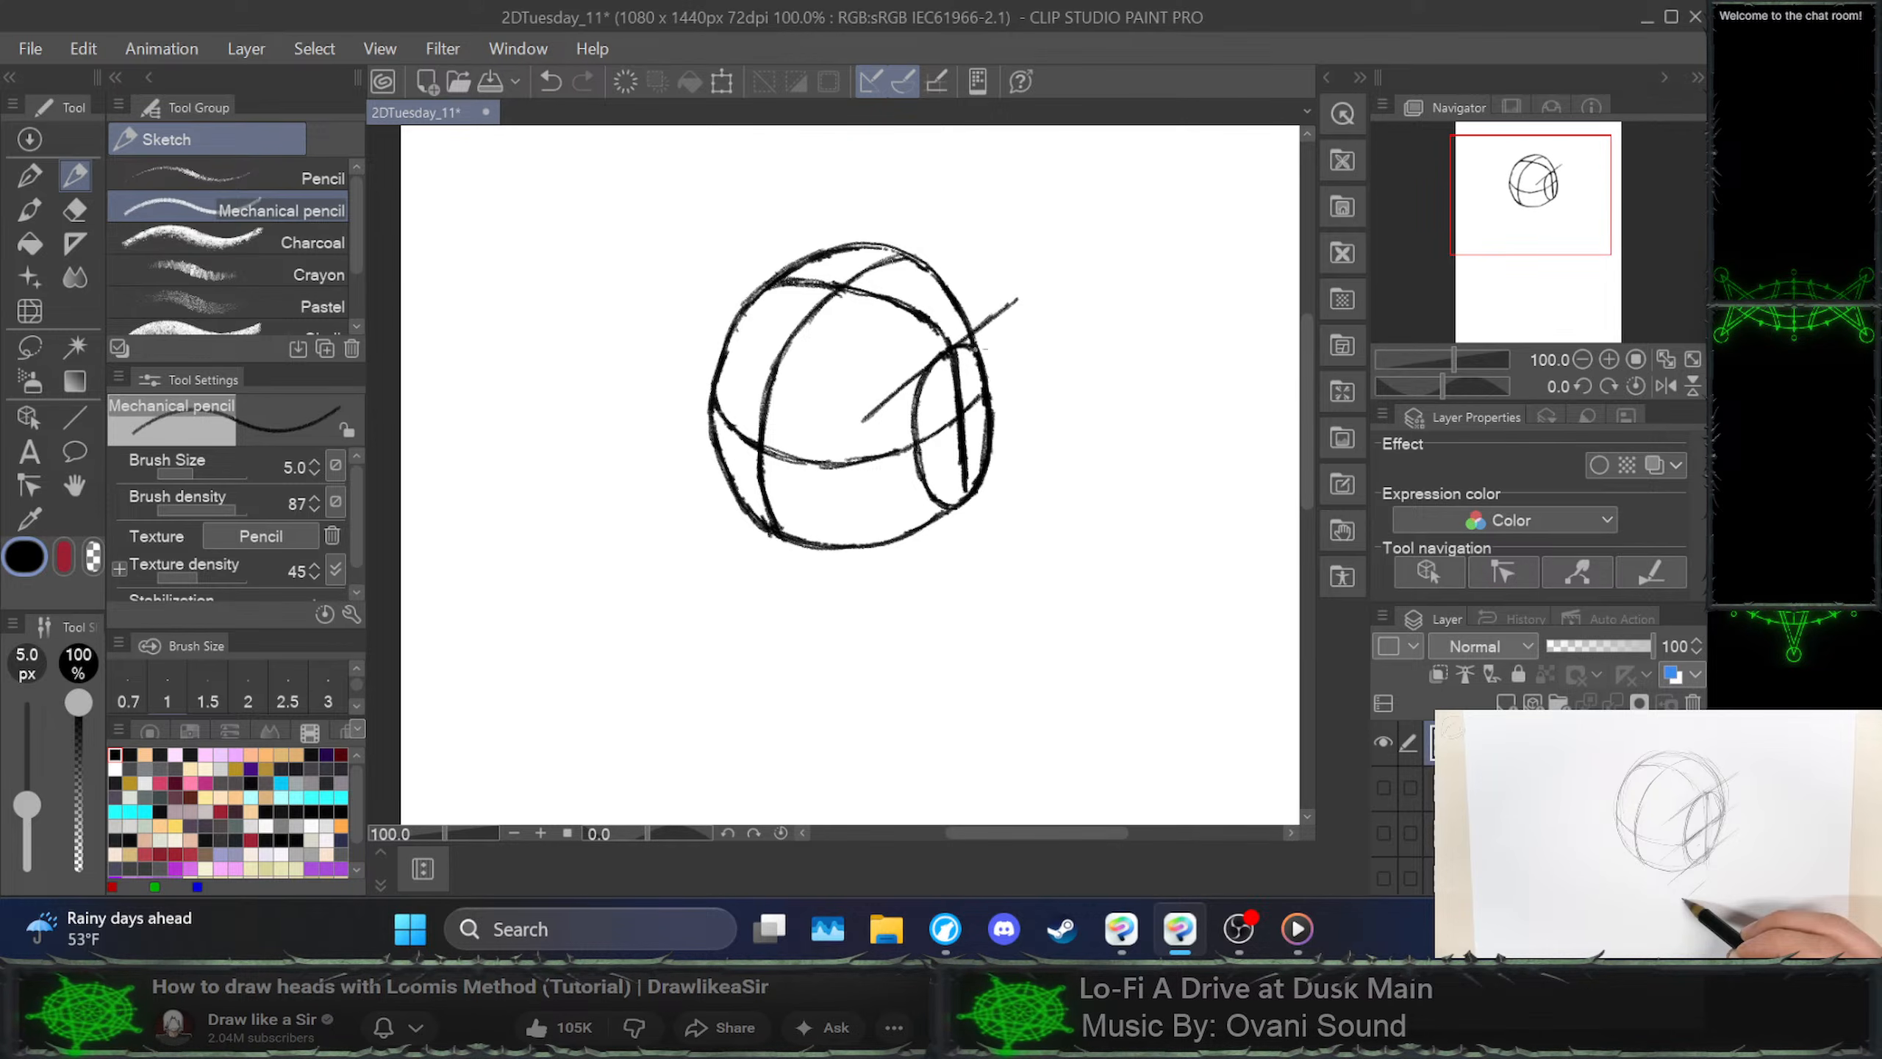
pyautogui.moveTo(873, 482); pyautogui.dragTo(1068, 341)
pyautogui.moveTo(875, 578); pyautogui.dragTo(1098, 414)
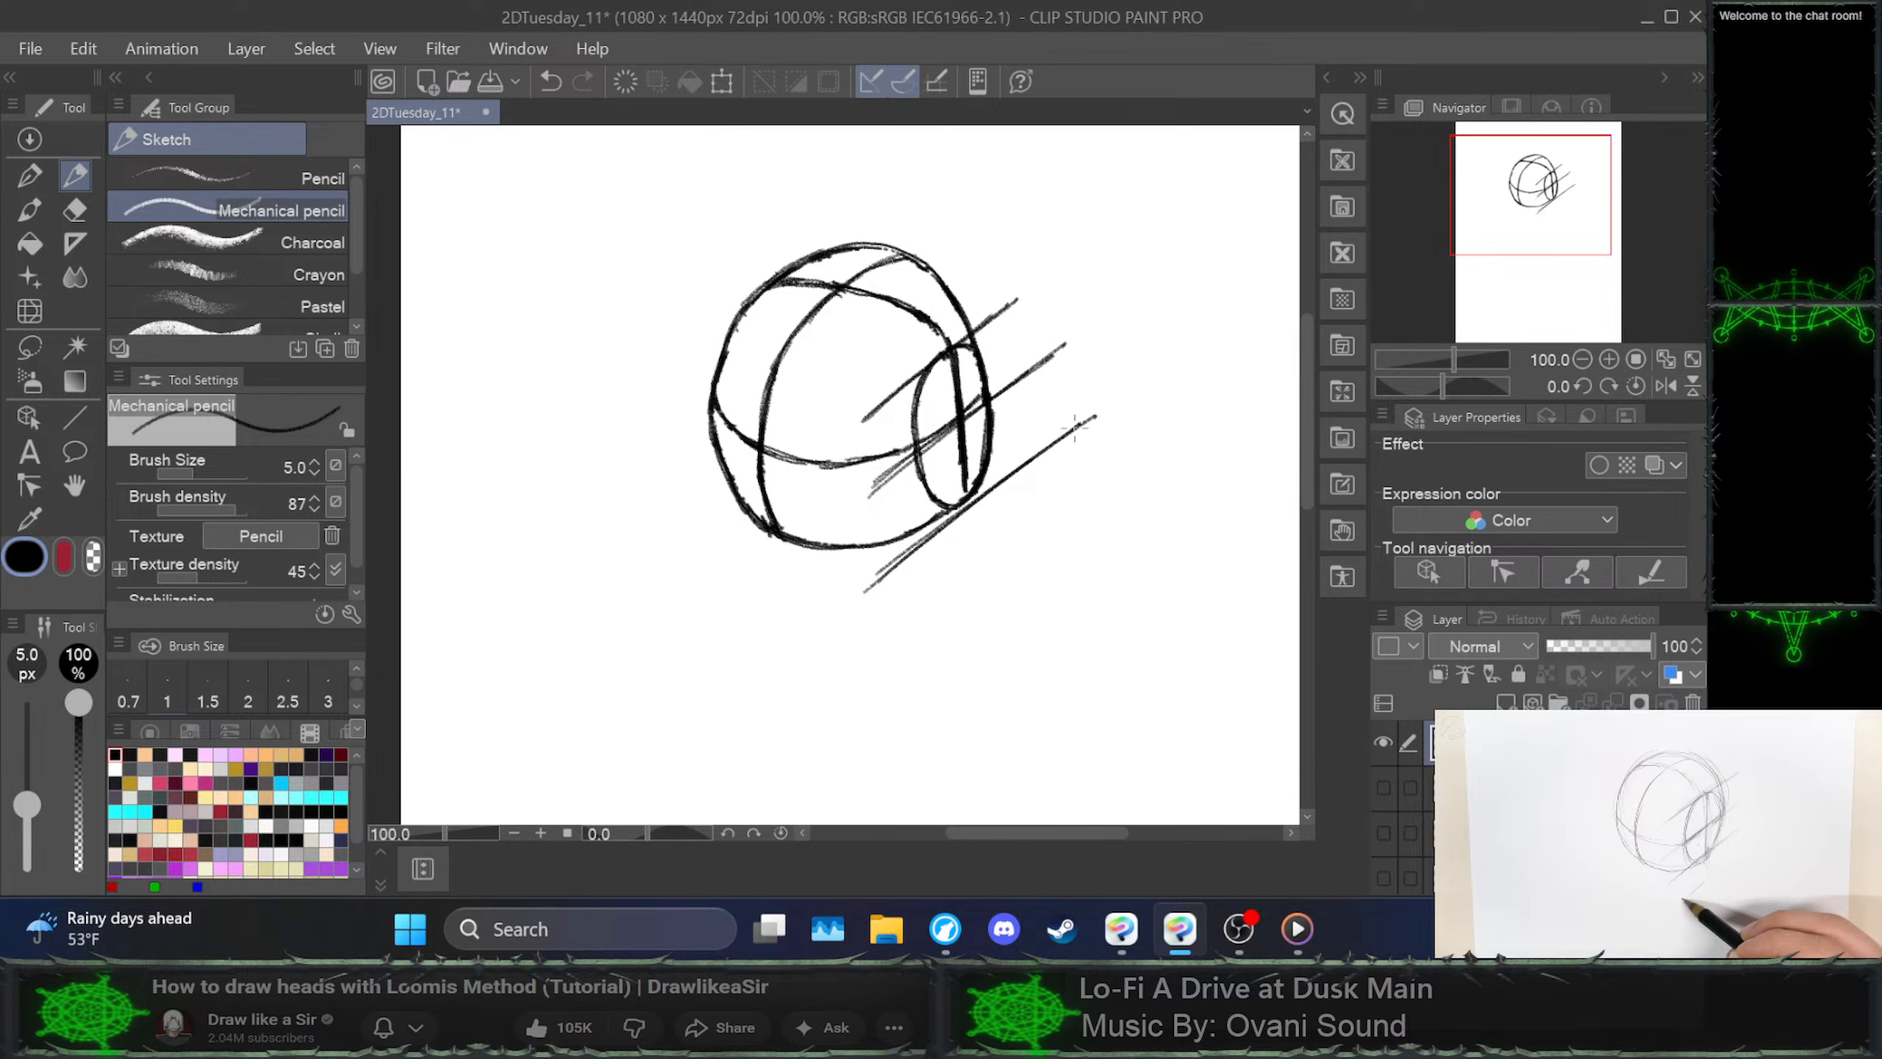
# Check the tutorial video's finished side guide lines, return to the drawing and undo the lowest diagonal line
pyautogui.hotkey('alt', 'Tab')
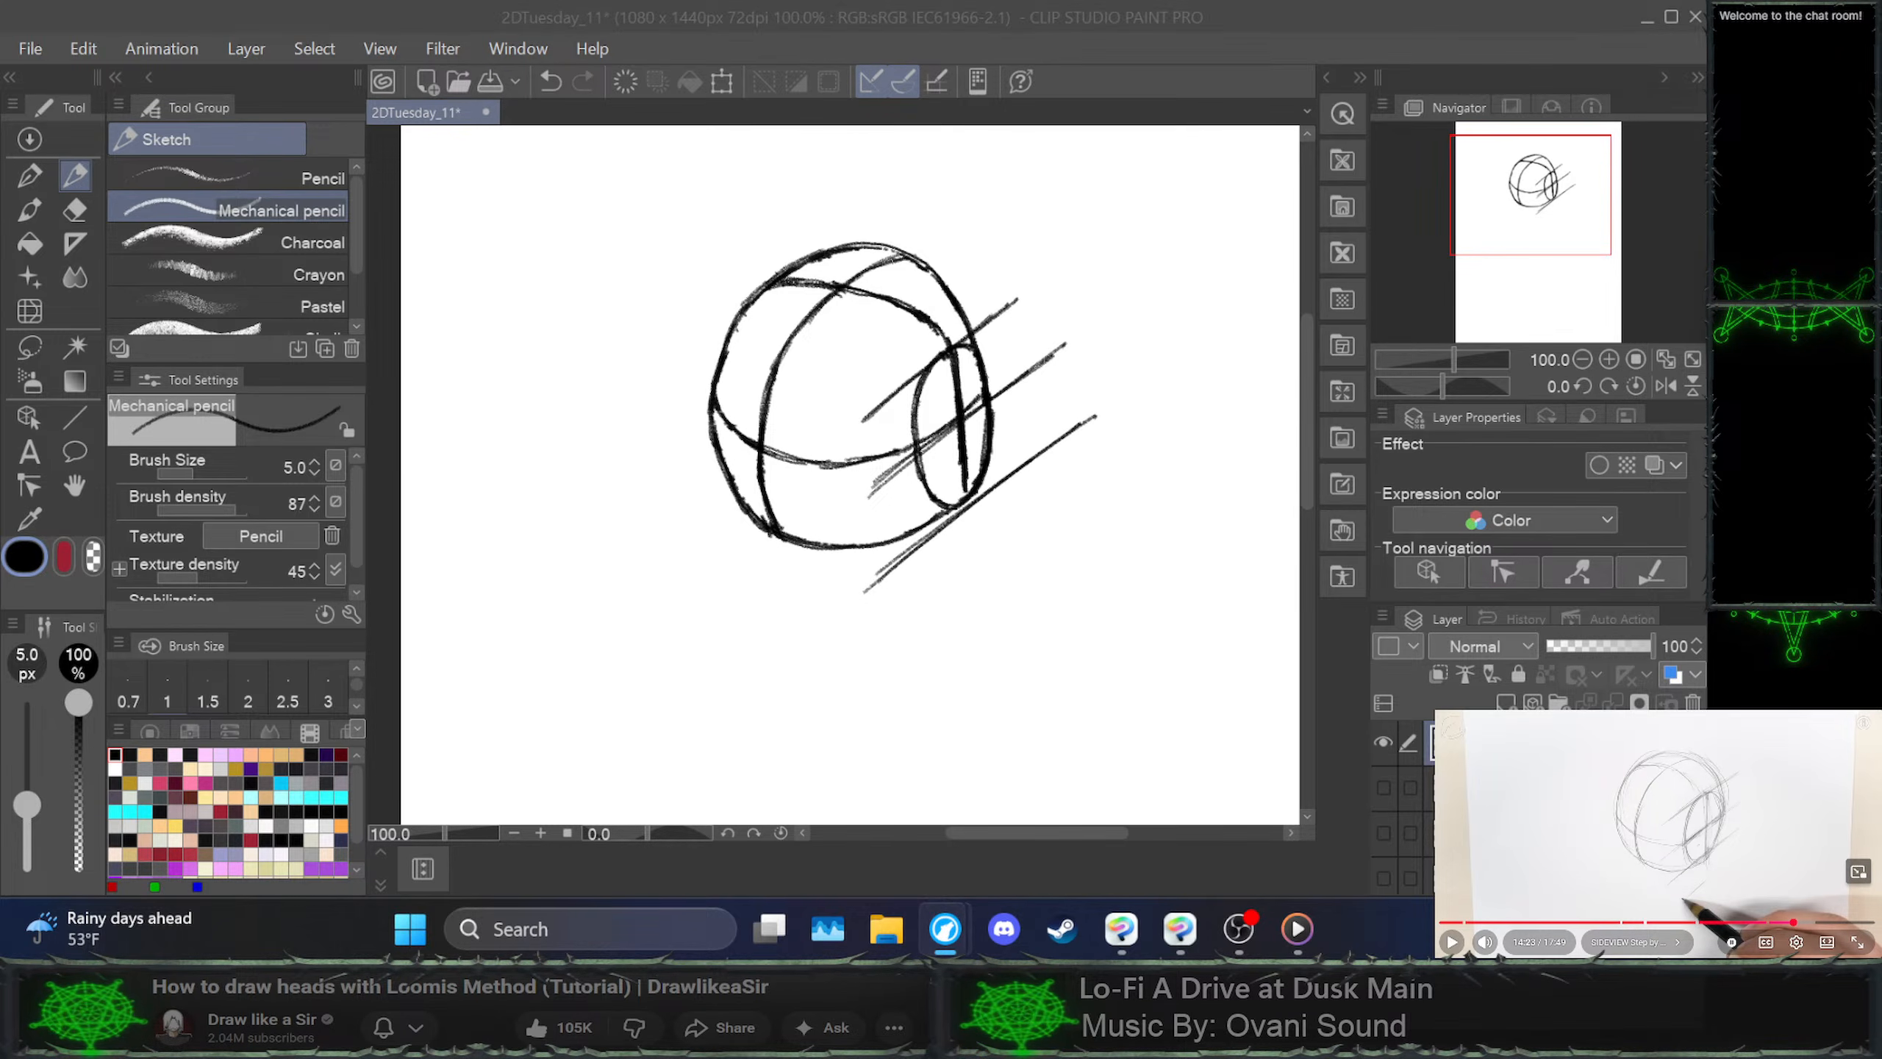
pyautogui.press('space')
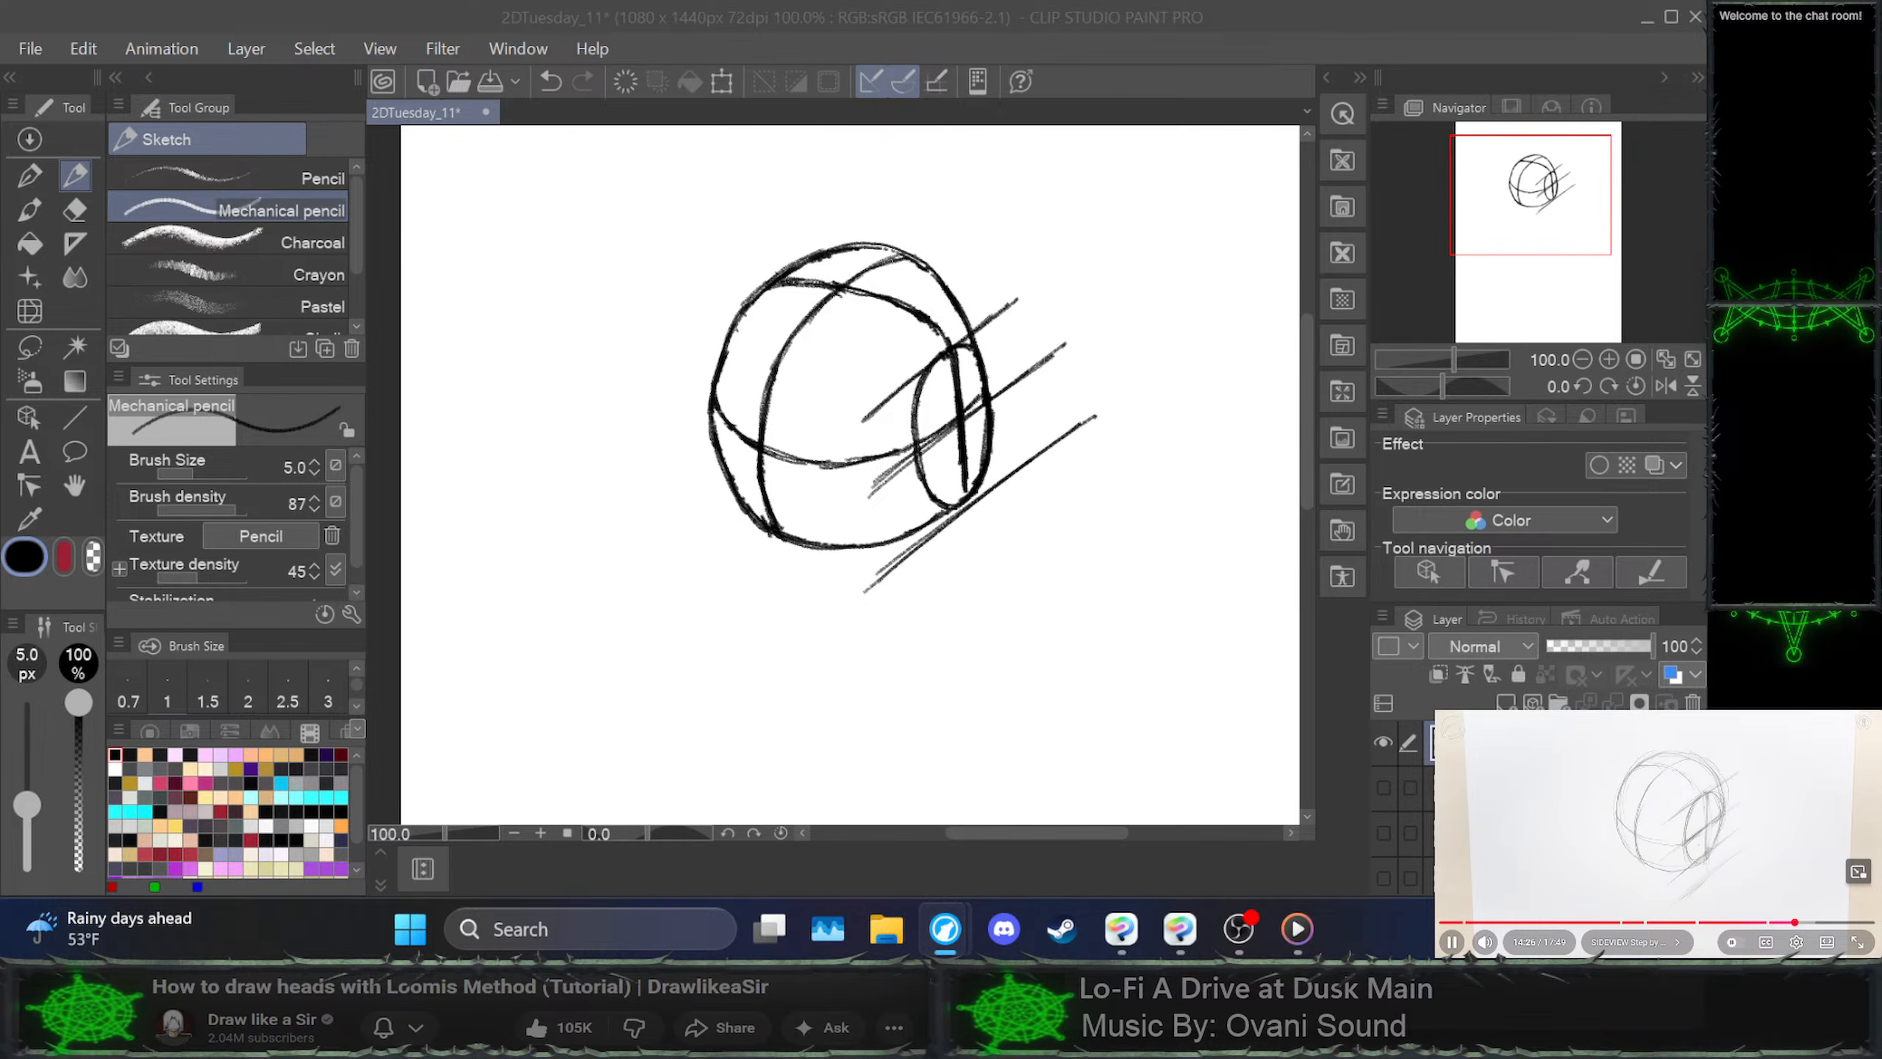
pyautogui.press('space')
pyautogui.click(1196, 41)
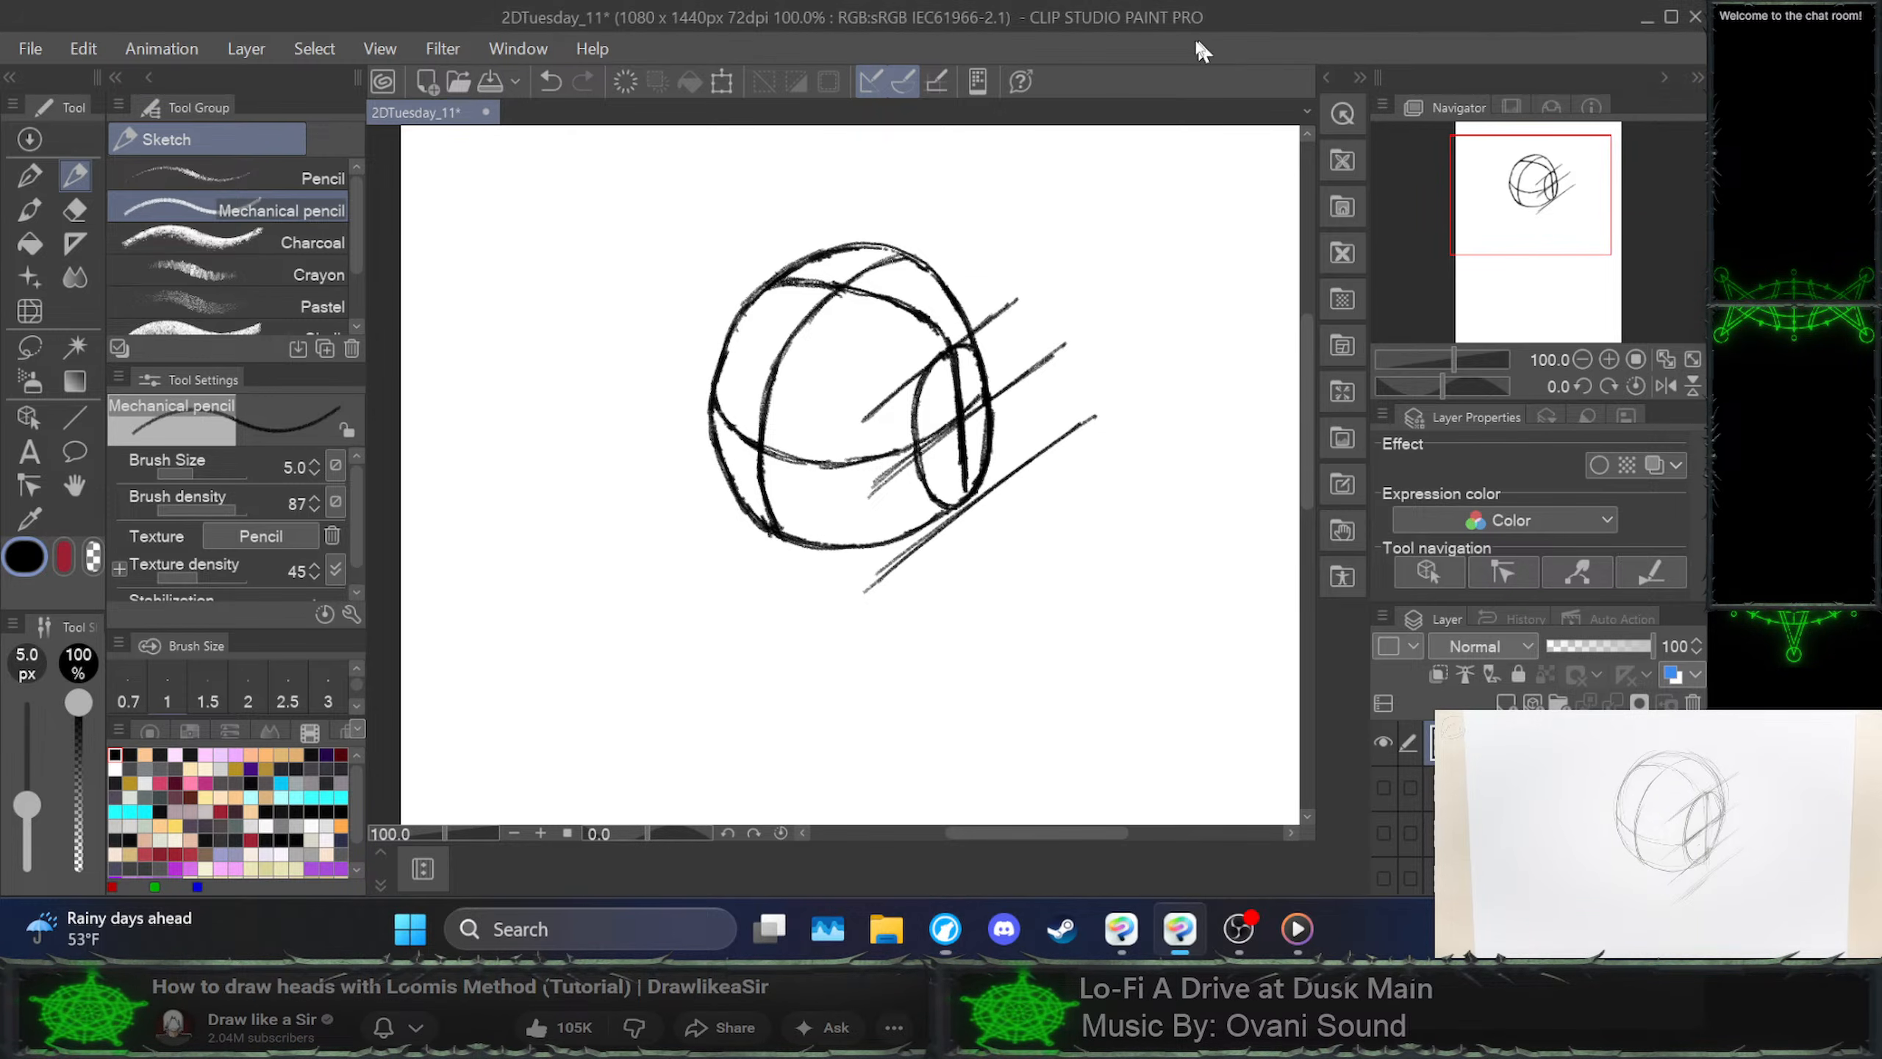
pyautogui.hotkey('ctrl', 'z')
pyautogui.hotkey('ctrl', 'z')
pyautogui.hotkey('ctrl', 'z')
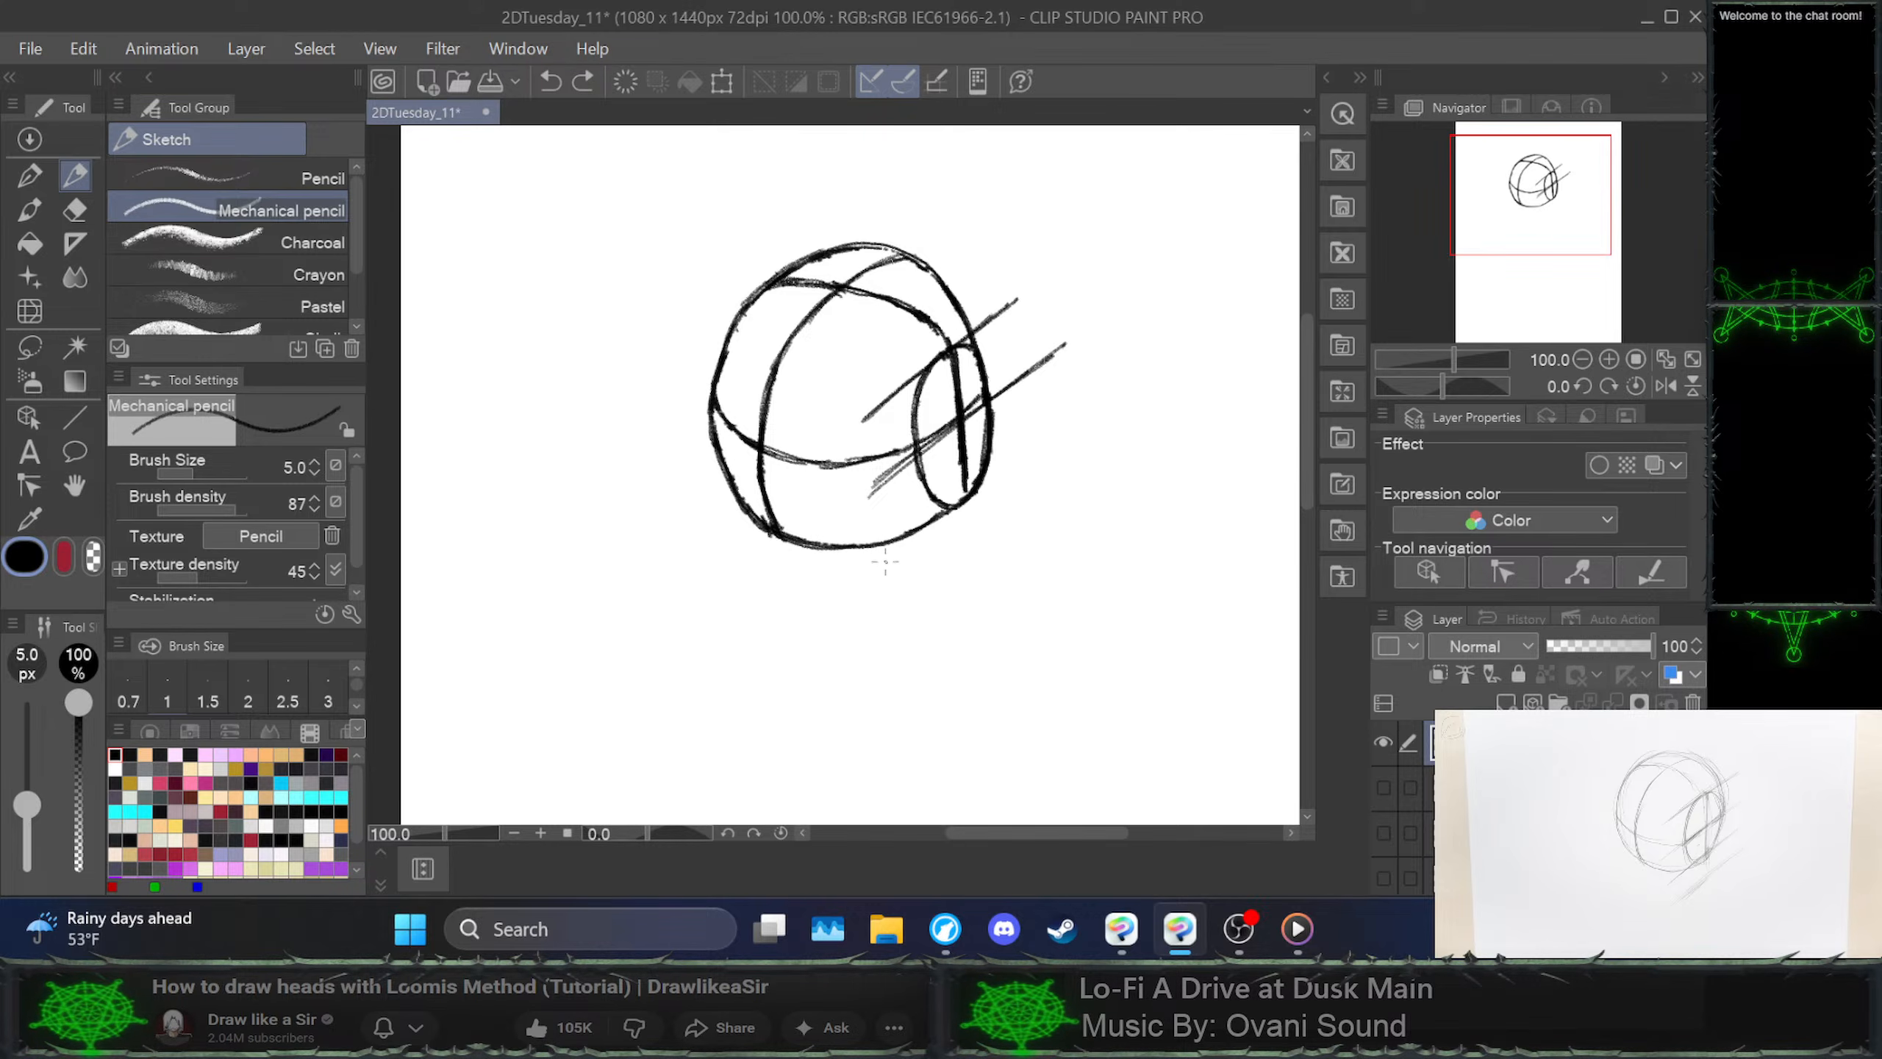
# Redraw the third diagonal guide line along the side oval's base and add a parallel fourth line below the head
pyautogui.moveTo(885, 548); pyautogui.dragTo(873, 564)
pyautogui.moveTo(985, 477); pyautogui.dragTo(1019, 450)
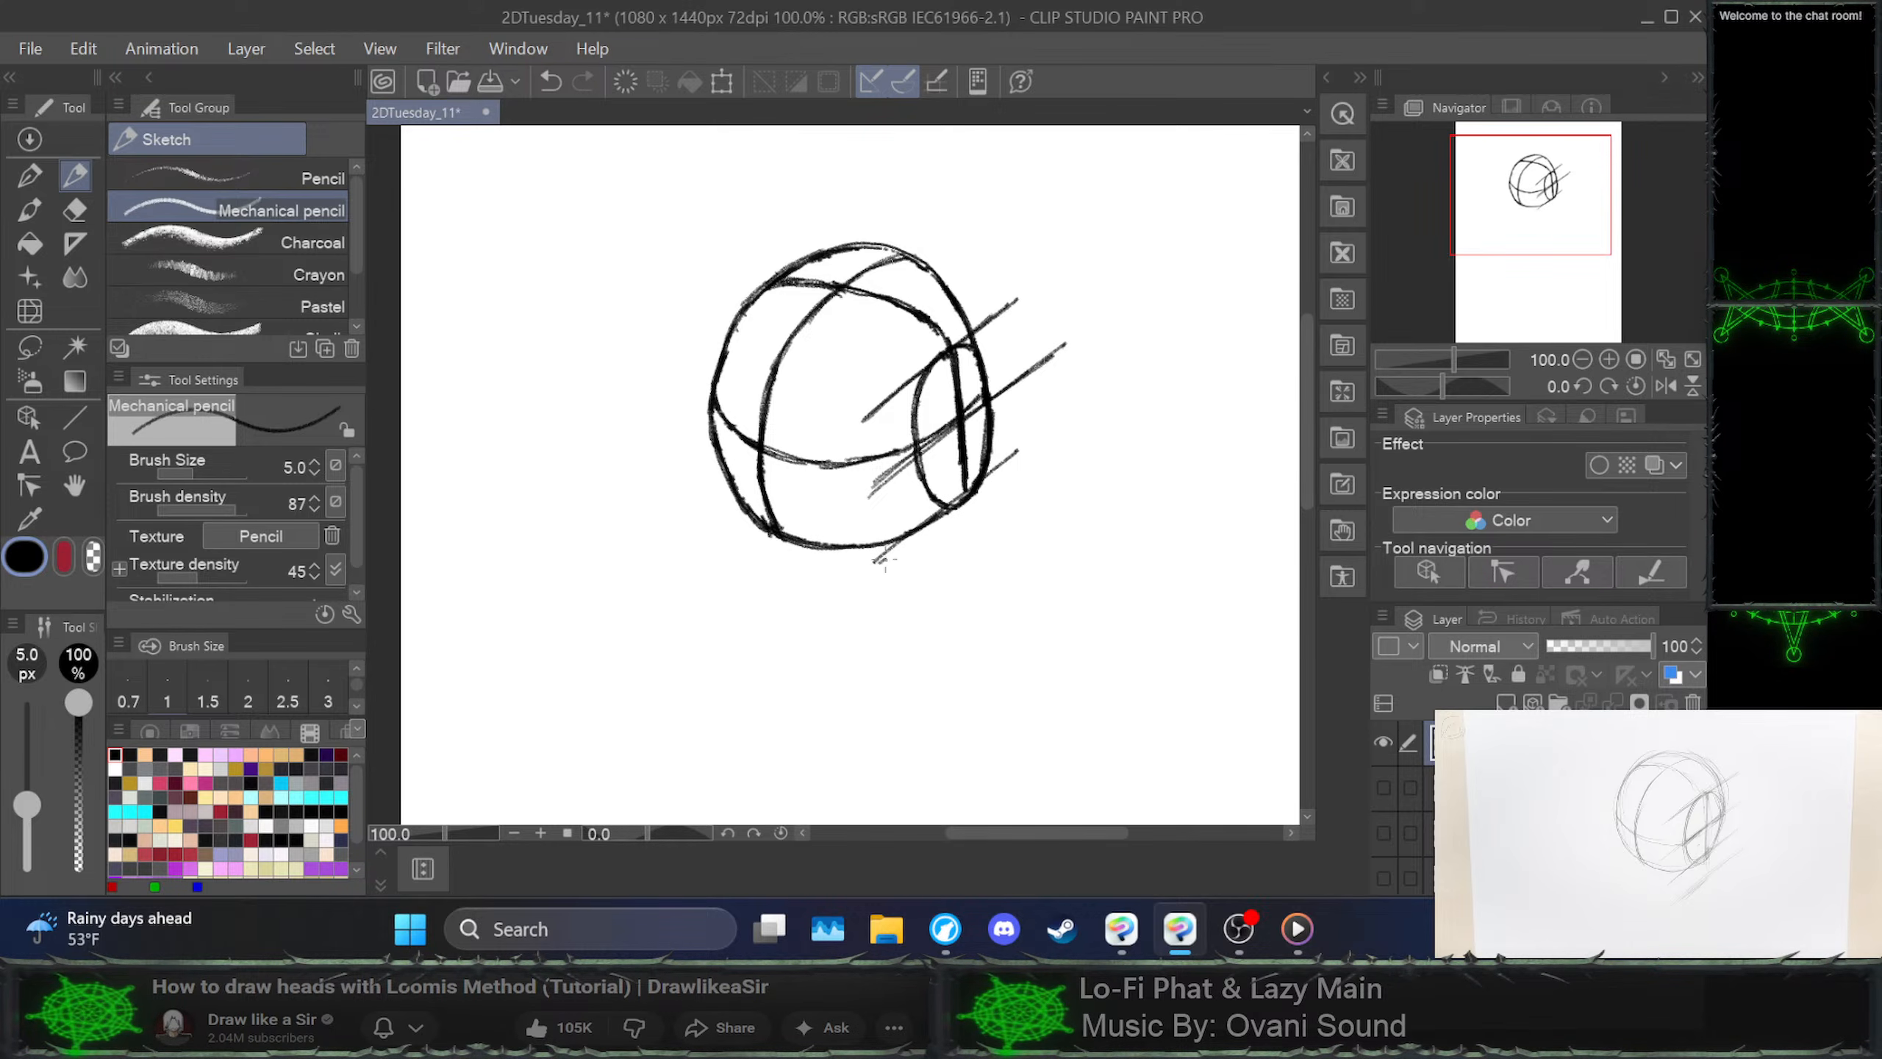
pyautogui.moveTo(884, 562); pyautogui.dragTo(1062, 424)
pyautogui.hotkey('ctrl', 'z')
pyautogui.moveTo(875, 575); pyautogui.dragTo(1067, 417)
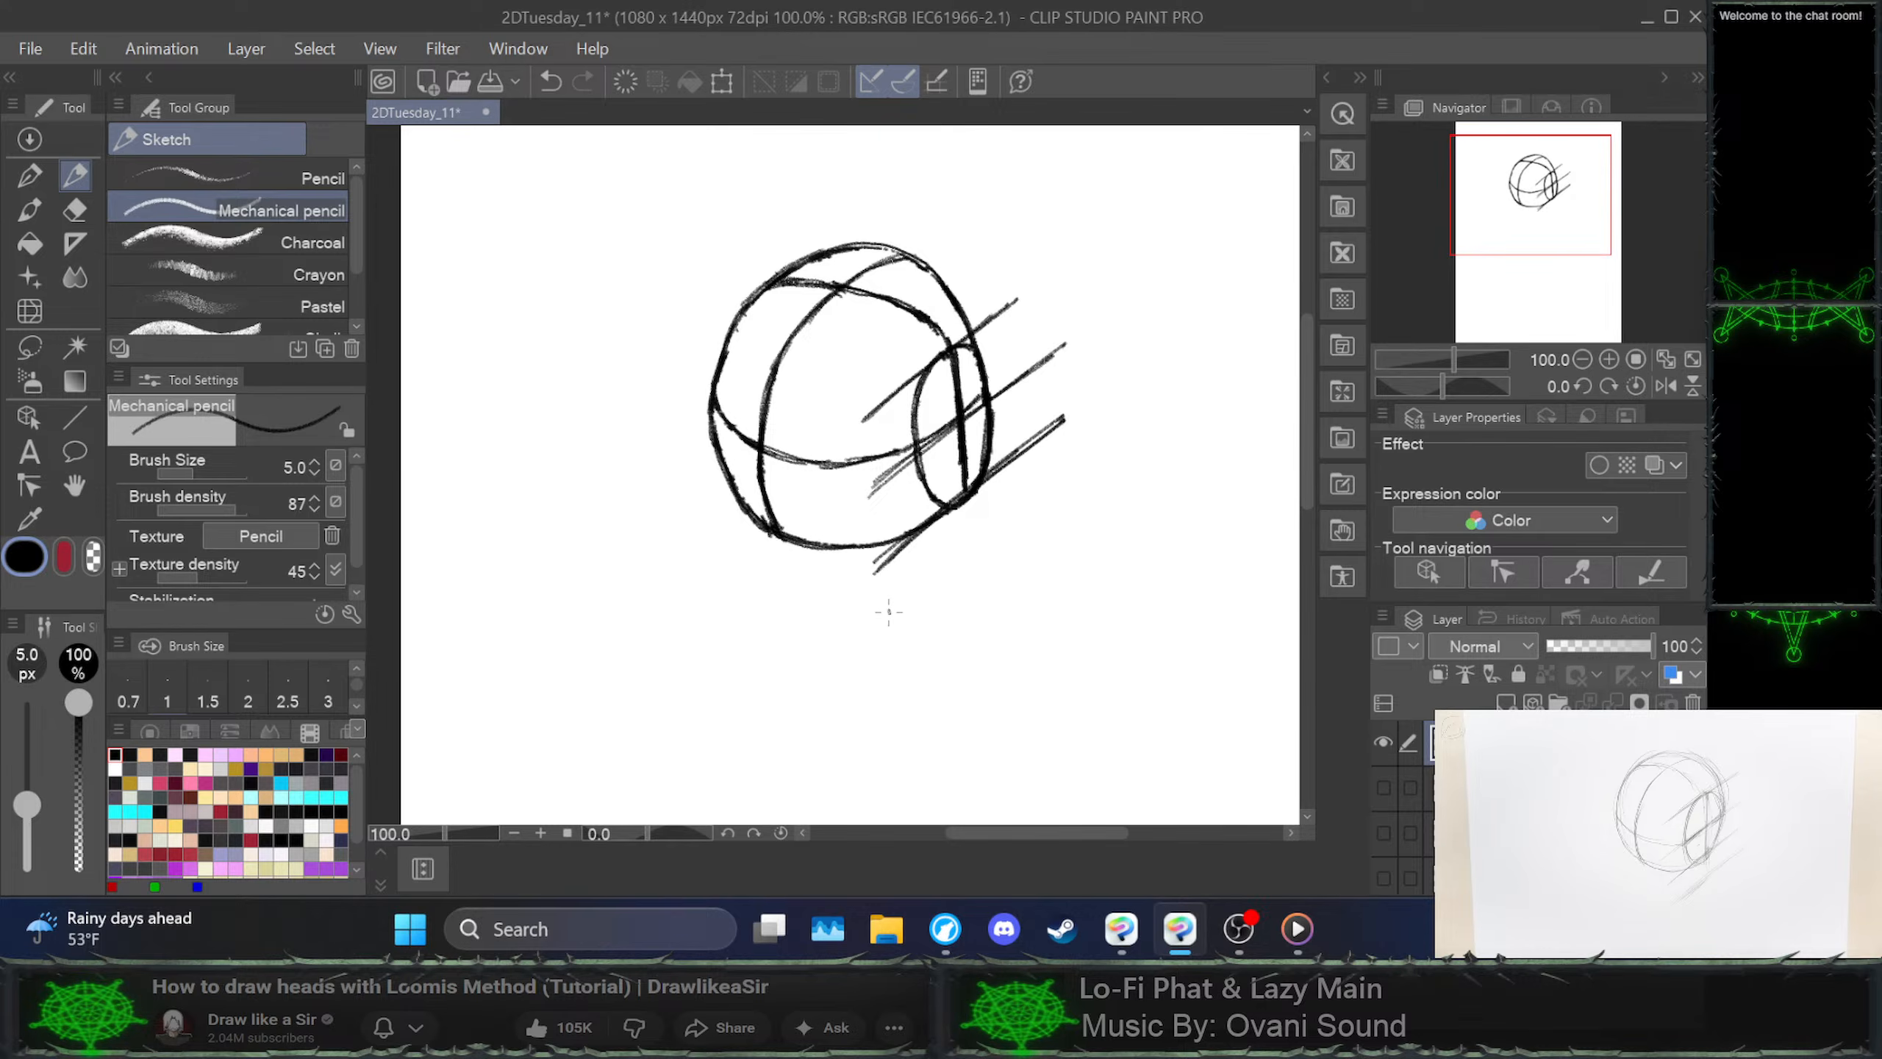
pyautogui.moveTo(888, 611); pyautogui.dragTo(1022, 508)
pyautogui.moveTo(886, 615)
pyautogui.mouseDown()
pyautogui.moveTo(1045, 489)
pyautogui.moveTo(886, 628)
pyautogui.moveTo(1061, 475)
pyautogui.moveTo(879, 630)
pyautogui.moveTo(1054, 475)
pyautogui.mouseUp()
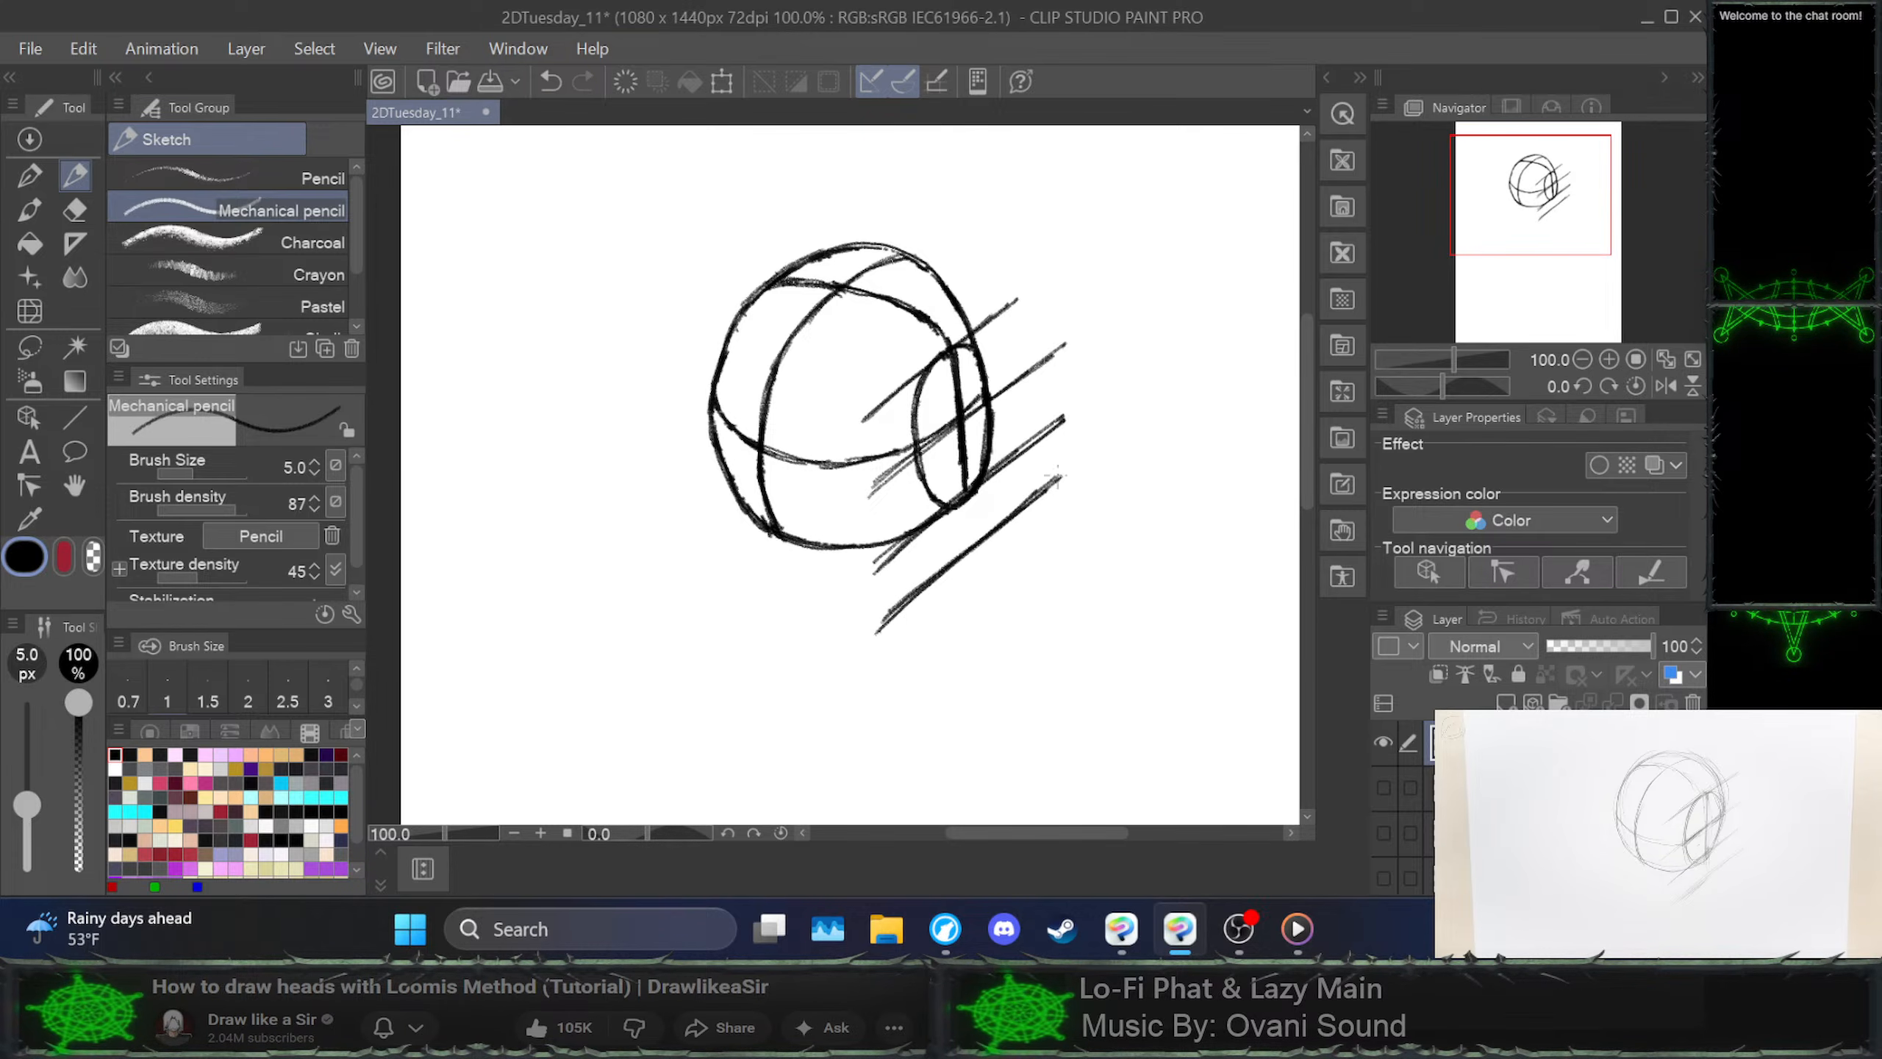
# Watch the tutorial's front guide lines, then sketch three lines on the head's left side sloping down to meet the right-hand ones
pyautogui.click(1657, 833)
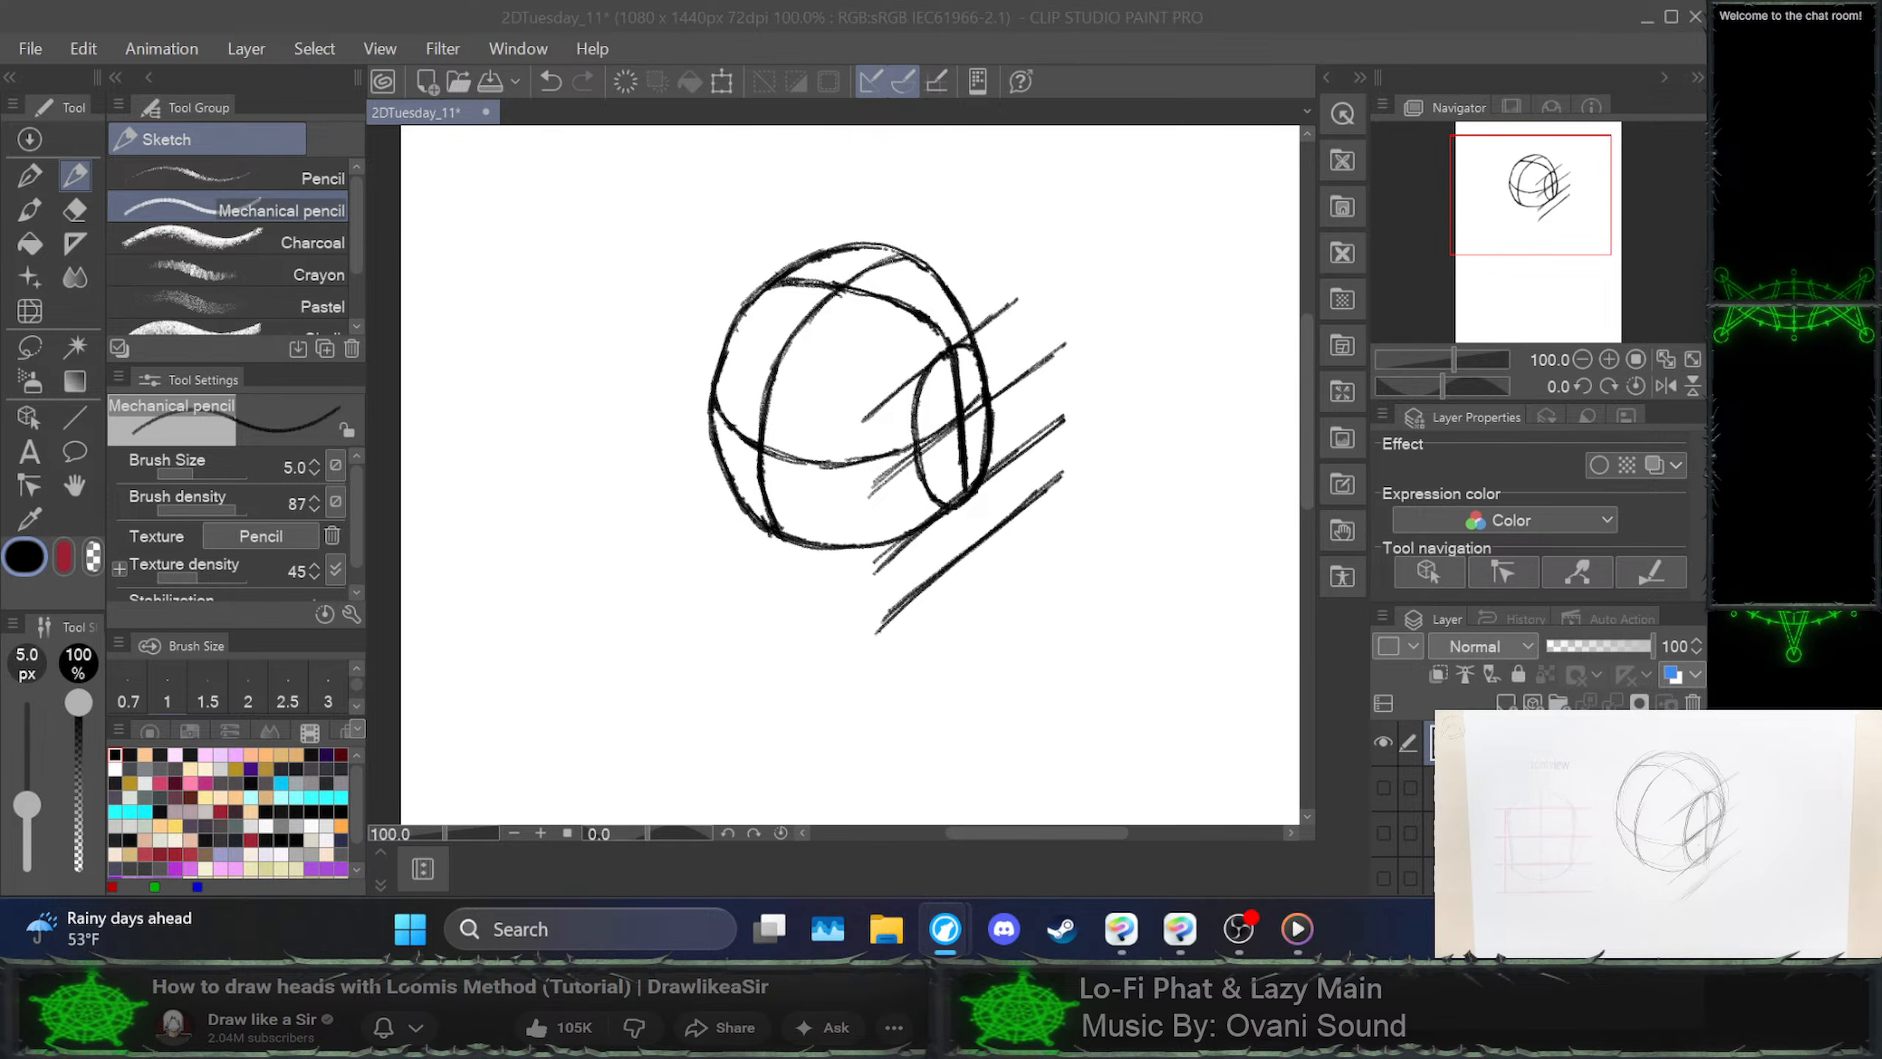
pyautogui.press('space')
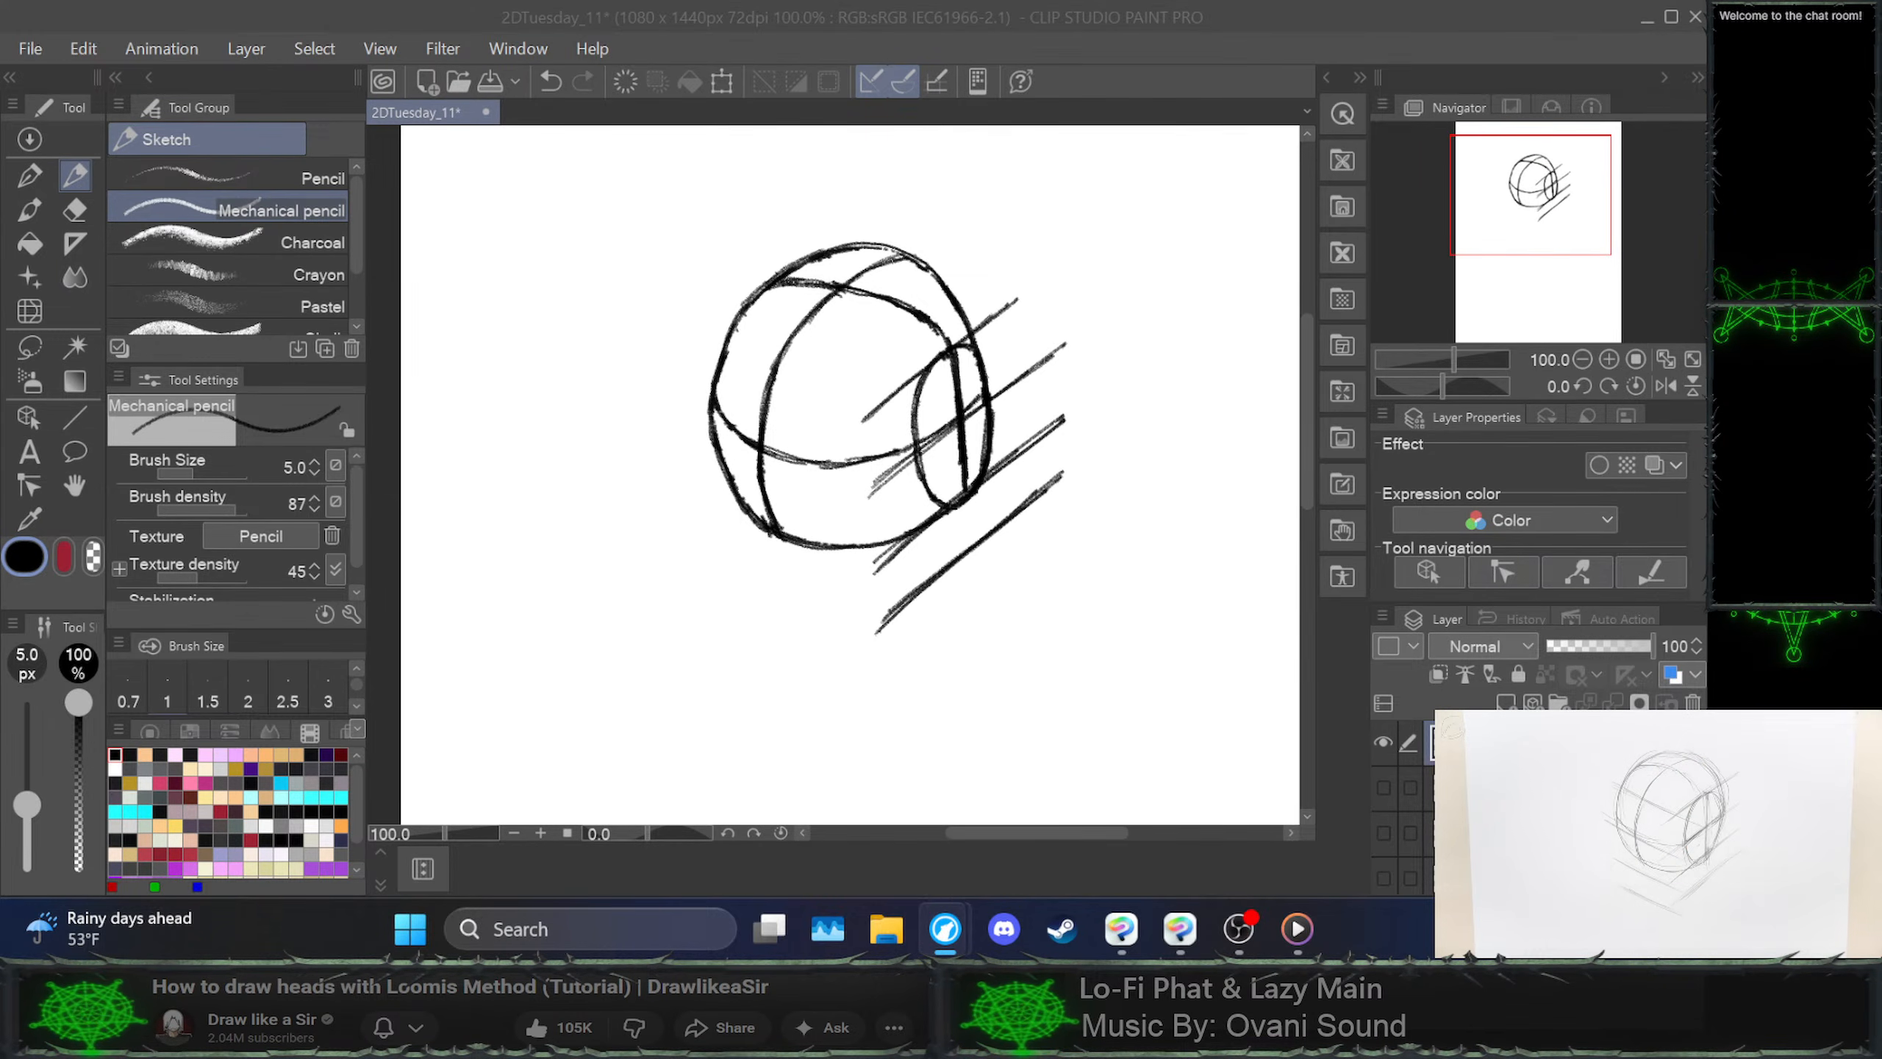
pyautogui.press('space')
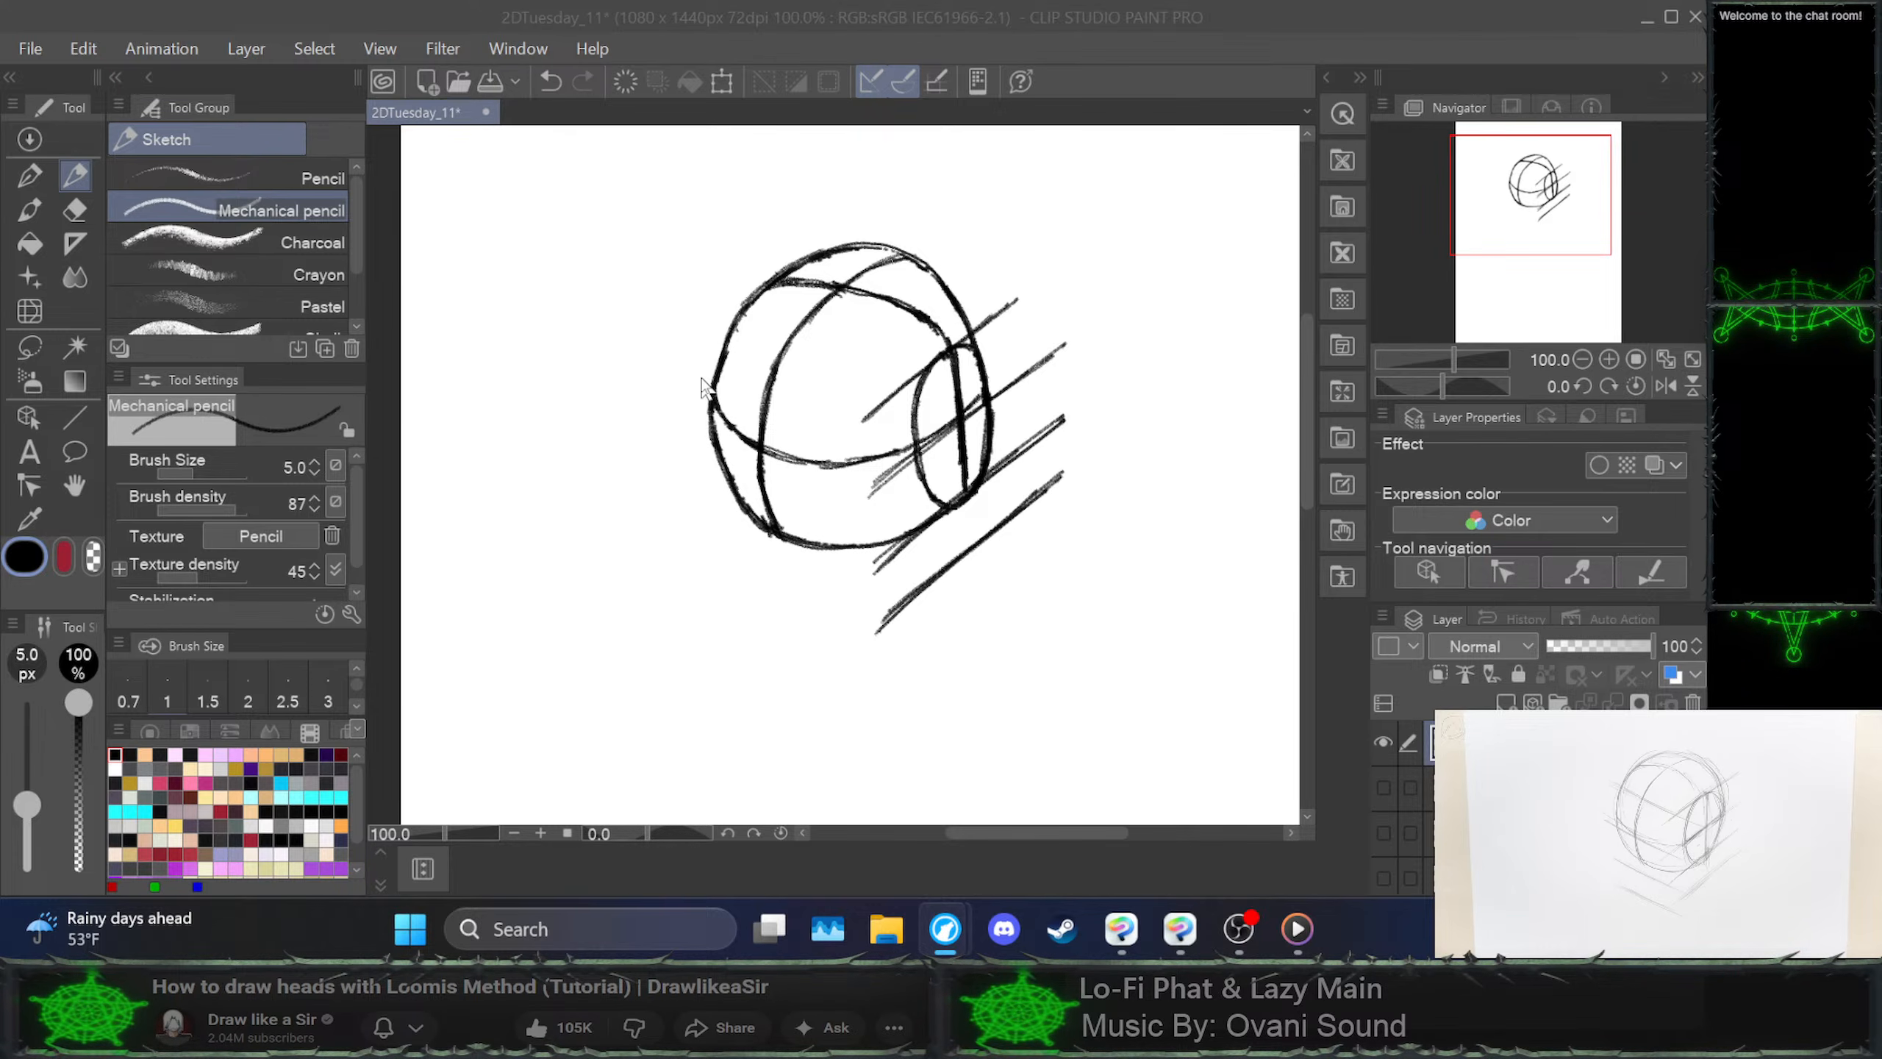
pyautogui.moveTo(681, 329); pyautogui.dragTo(871, 425)
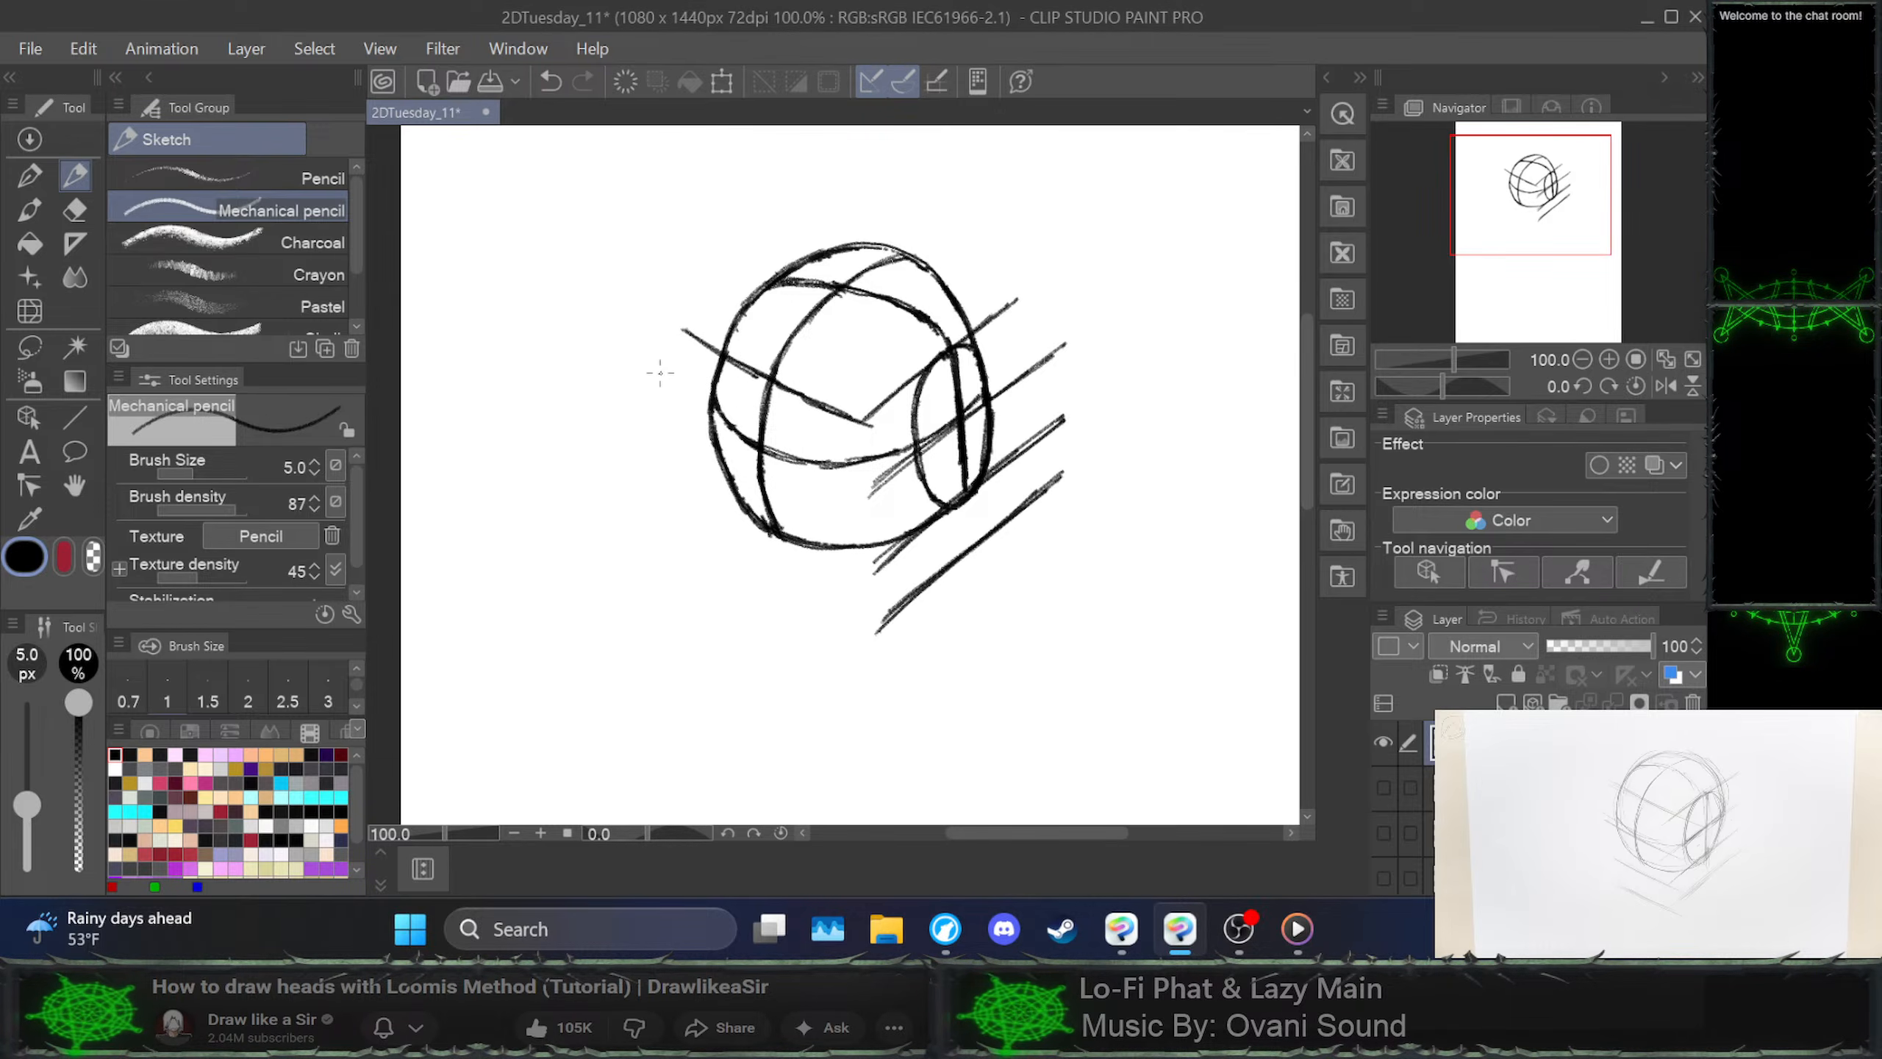
pyautogui.moveTo(660, 372); pyautogui.dragTo(874, 501)
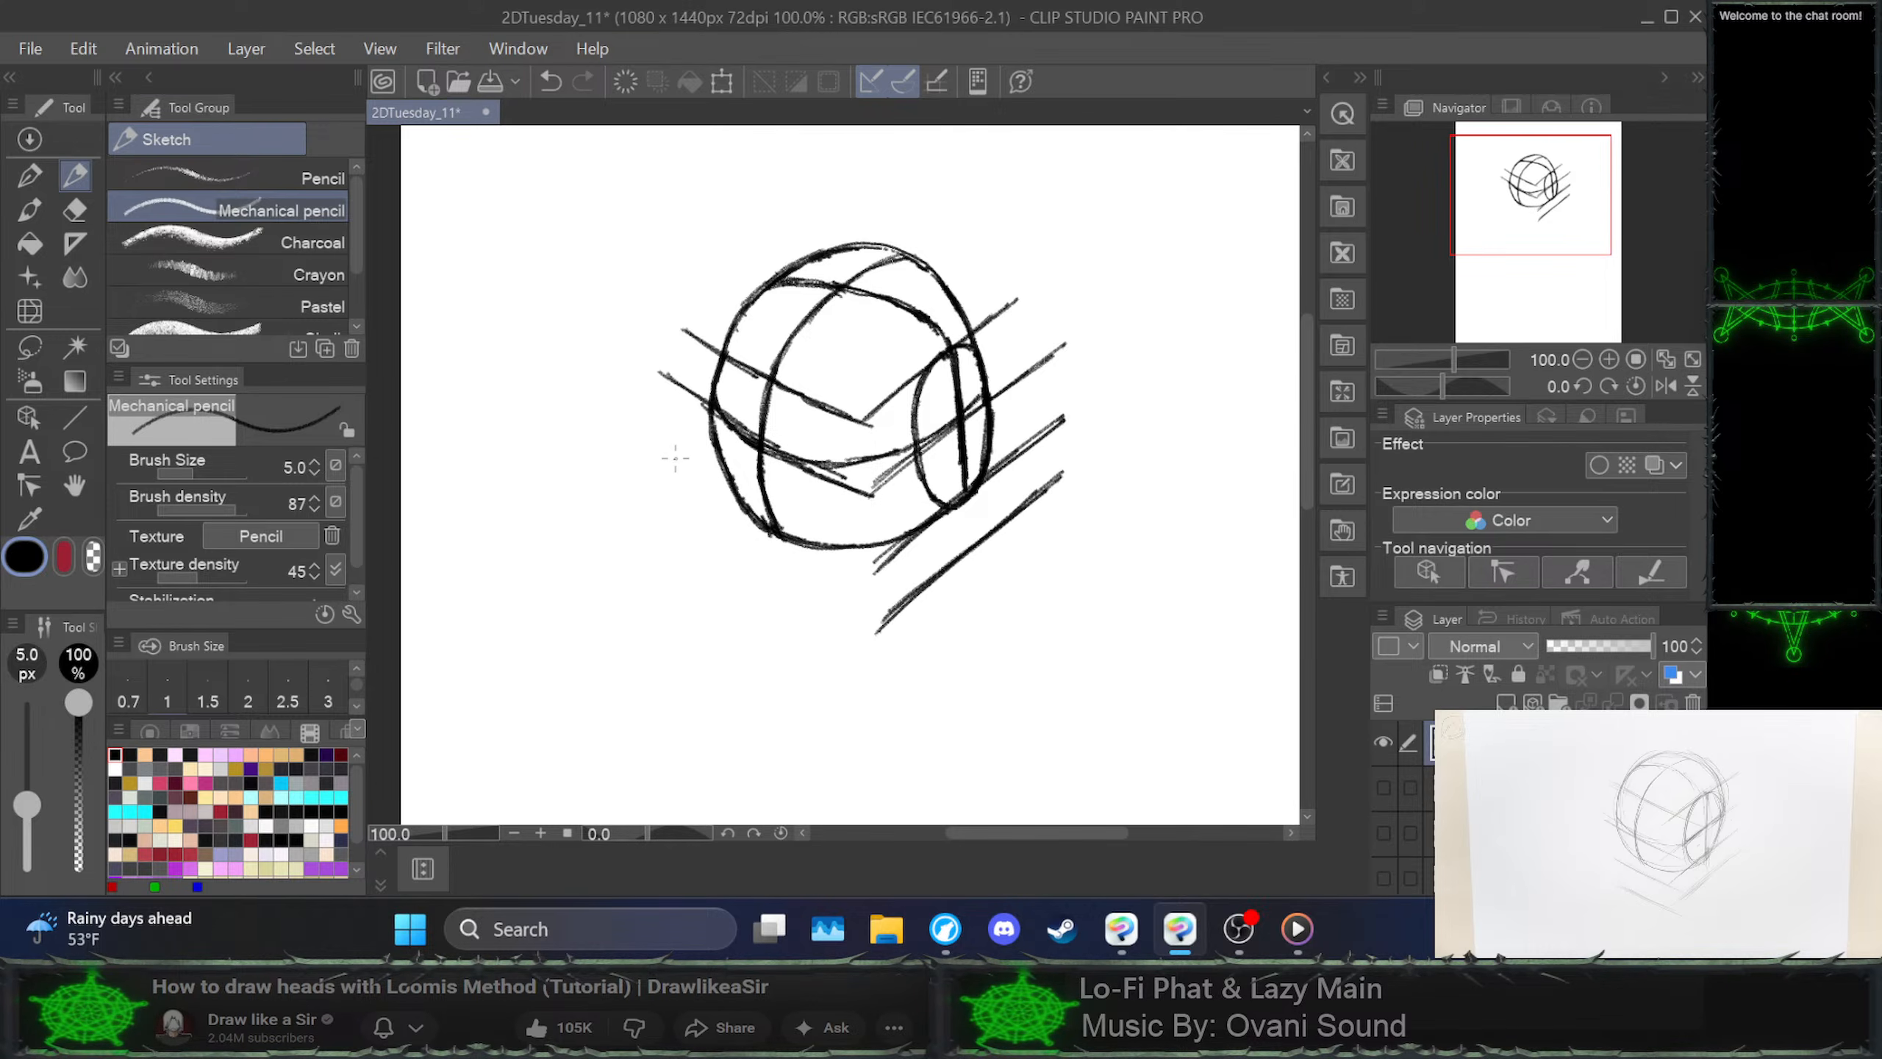
pyautogui.moveTo(667, 447); pyautogui.dragTo(855, 585)
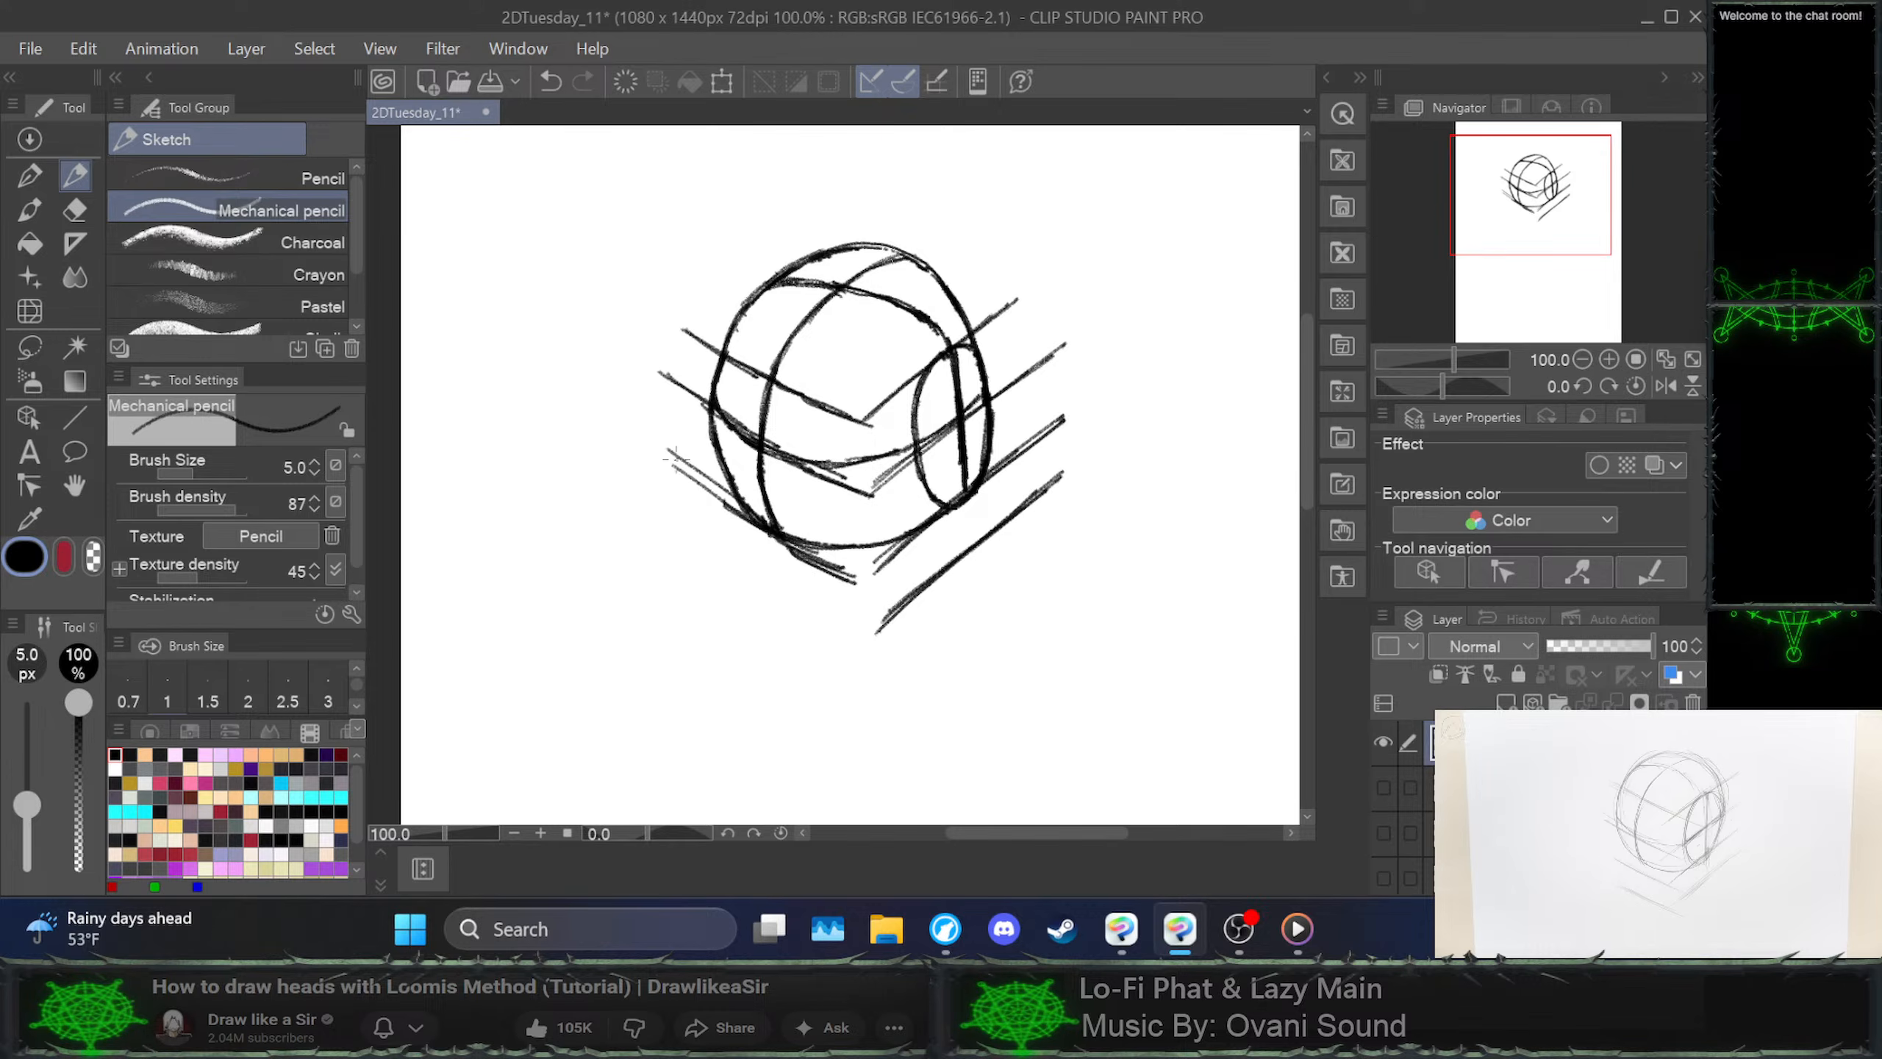
pyautogui.moveTo(666, 448); pyautogui.dragTo(813, 557)
pyautogui.moveTo(699, 481); pyautogui.dragTo(843, 578)
pyautogui.moveTo(736, 517)
pyautogui.mouseDown()
pyautogui.moveTo(848, 575)
pyautogui.moveTo(926, 526)
pyautogui.moveTo(906, 538)
pyautogui.mouseUp()
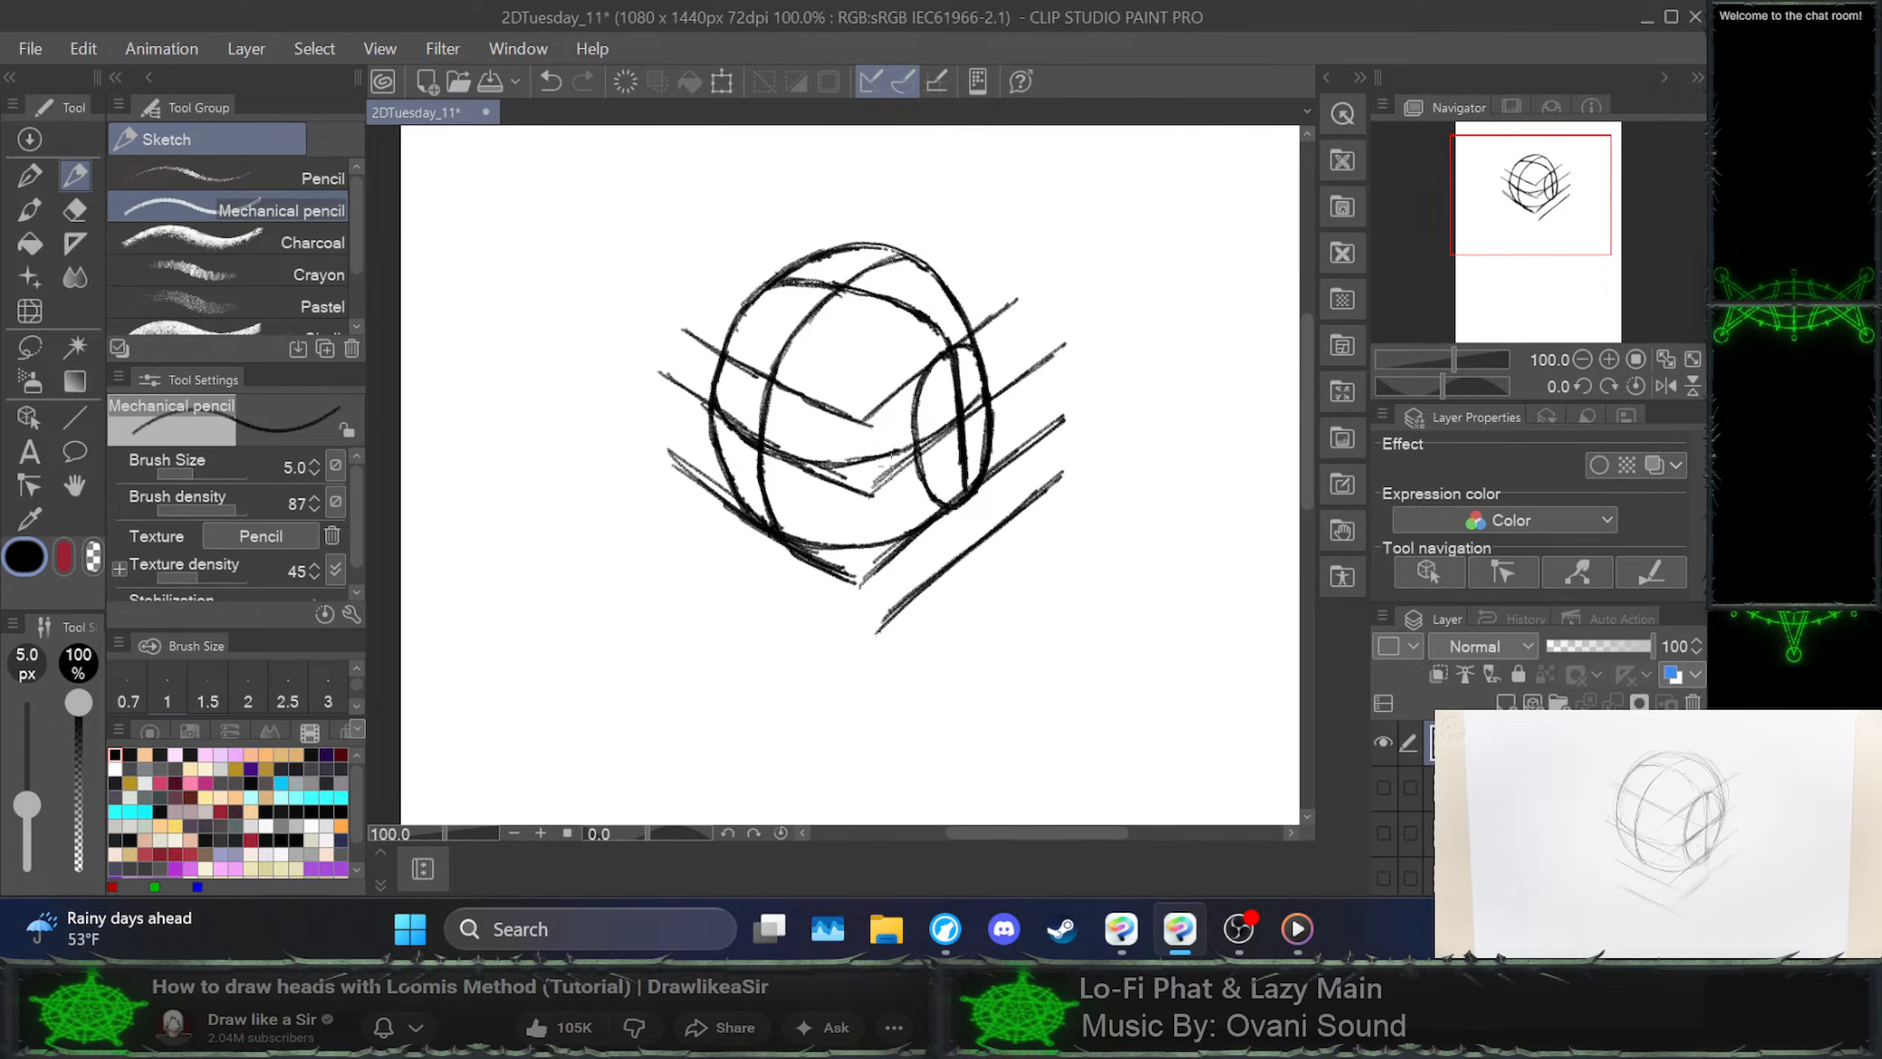
pyautogui.hotkey('ctrl', 'z')
pyautogui.hotkey('ctrl', 'z')
pyautogui.hotkey('ctrl', 'z')
pyautogui.hotkey('ctrl', 'z')
pyautogui.hotkey('ctrl', 'z')
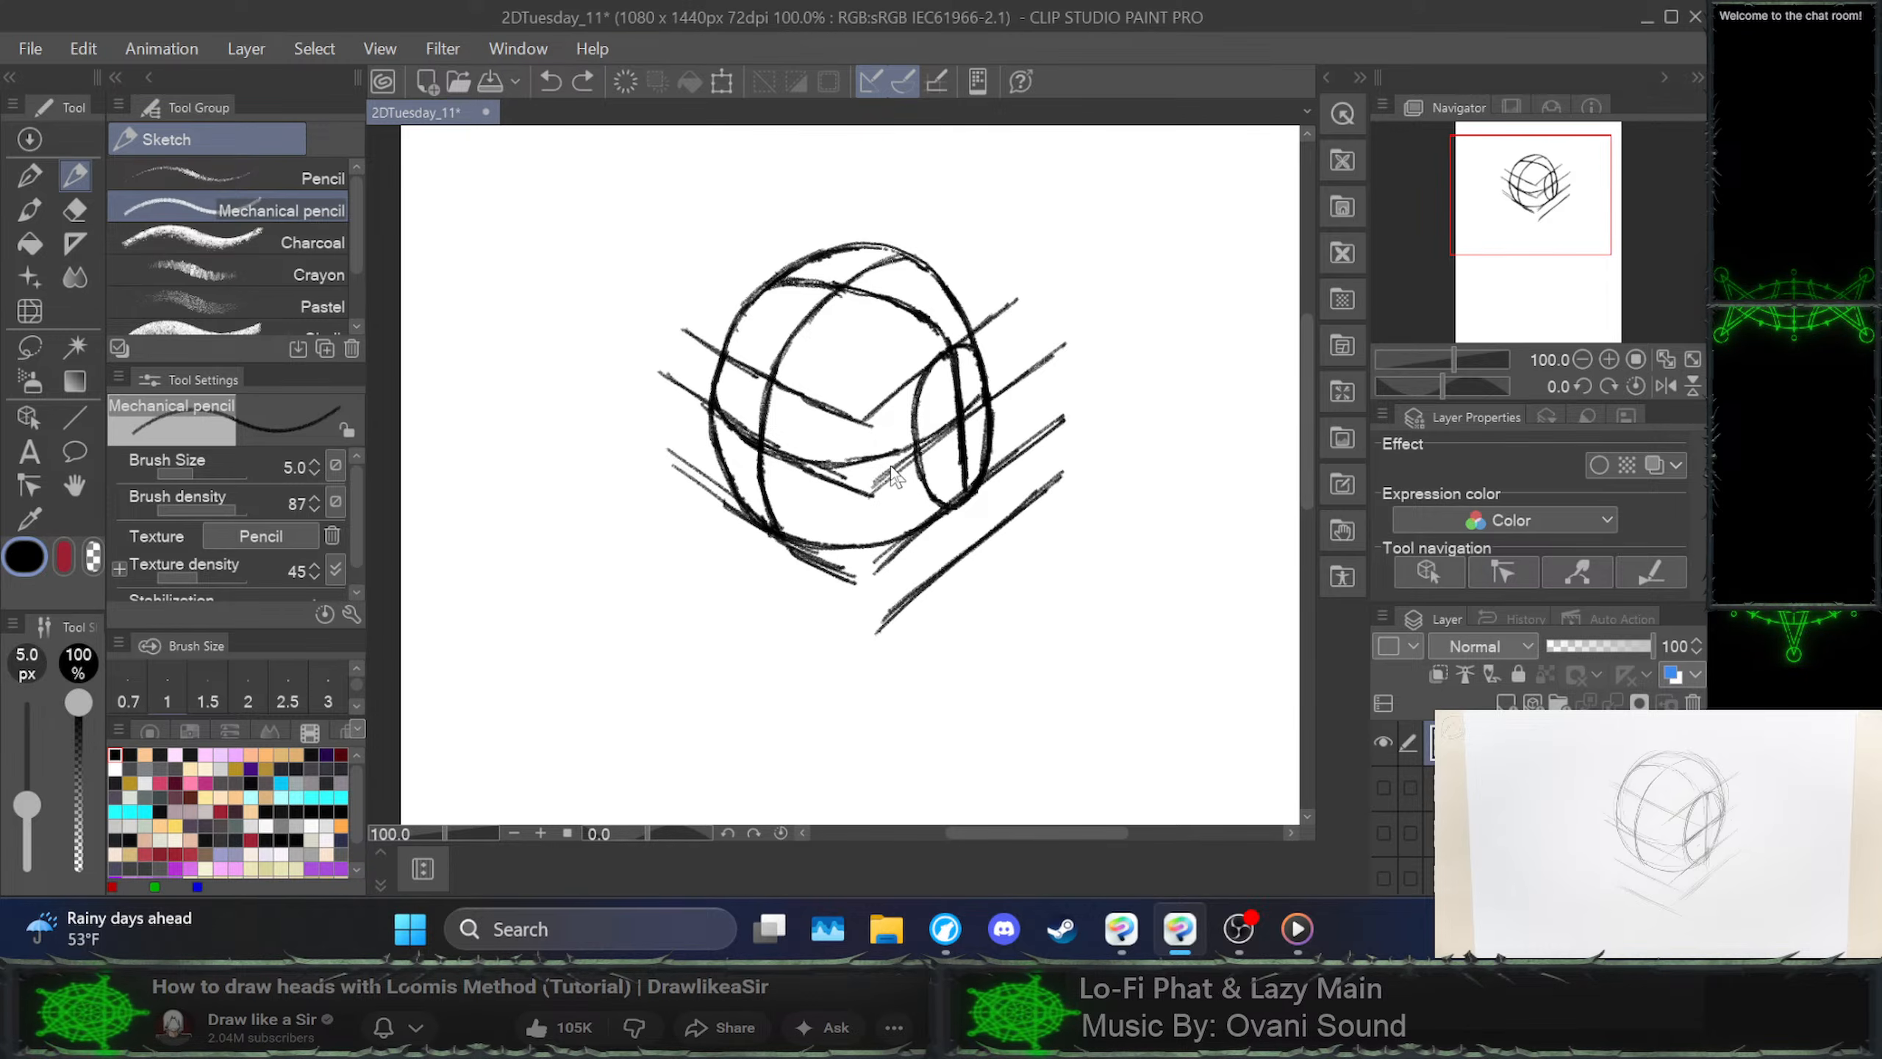
pyautogui.hotkey('ctrl', 'z')
pyautogui.hotkey('ctrl', 'z')
pyautogui.hotkey('ctrl', 'z')
pyautogui.hotkey('ctrl', 'z')
pyautogui.hotkey('ctrl', 'z')
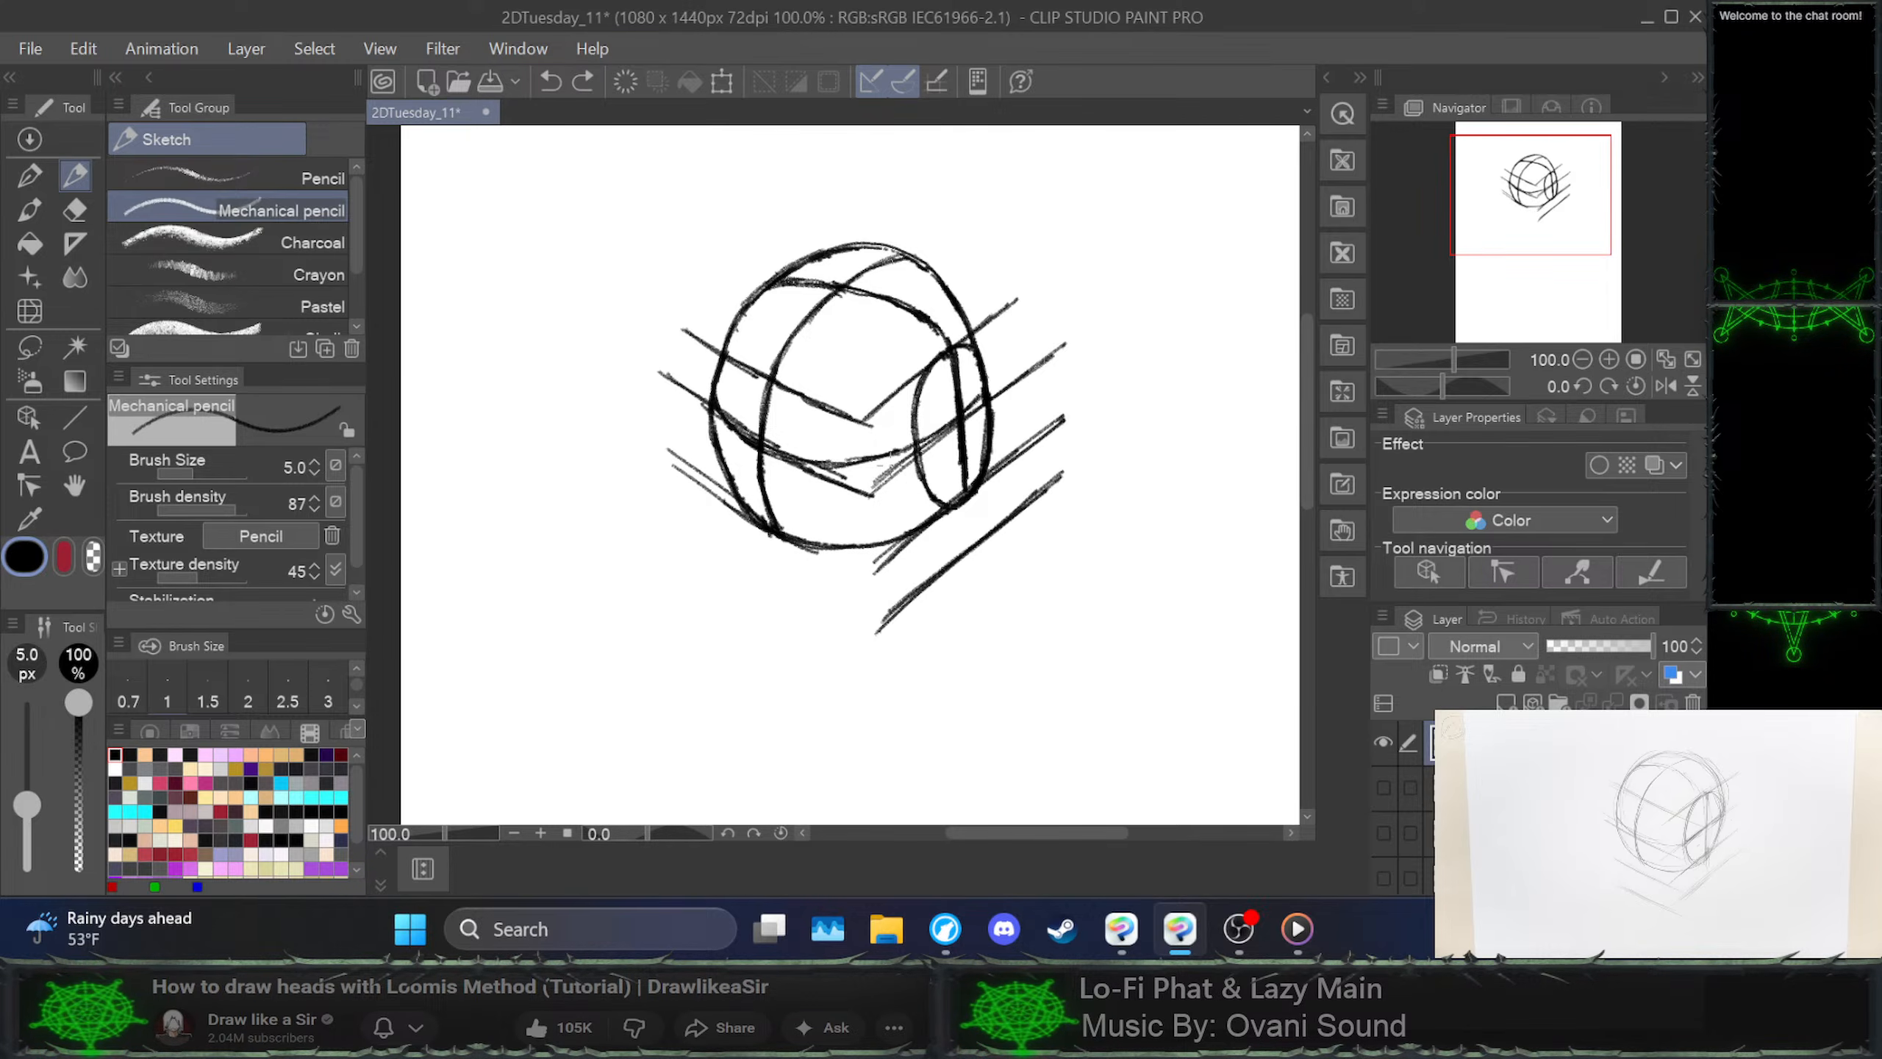
# Extend and darken the upper three right-hand guide lines toward the ends of the left-hand lines
pyautogui.moveTo(862, 425)
pyautogui.mouseDown()
pyautogui.moveTo(920, 374)
pyautogui.moveTo(906, 382)
pyautogui.mouseUp()
pyautogui.moveTo(860, 508)
pyautogui.mouseDown()
pyautogui.moveTo(1074, 332)
pyautogui.moveTo(915, 459)
pyautogui.moveTo(1062, 343)
pyautogui.mouseUp()
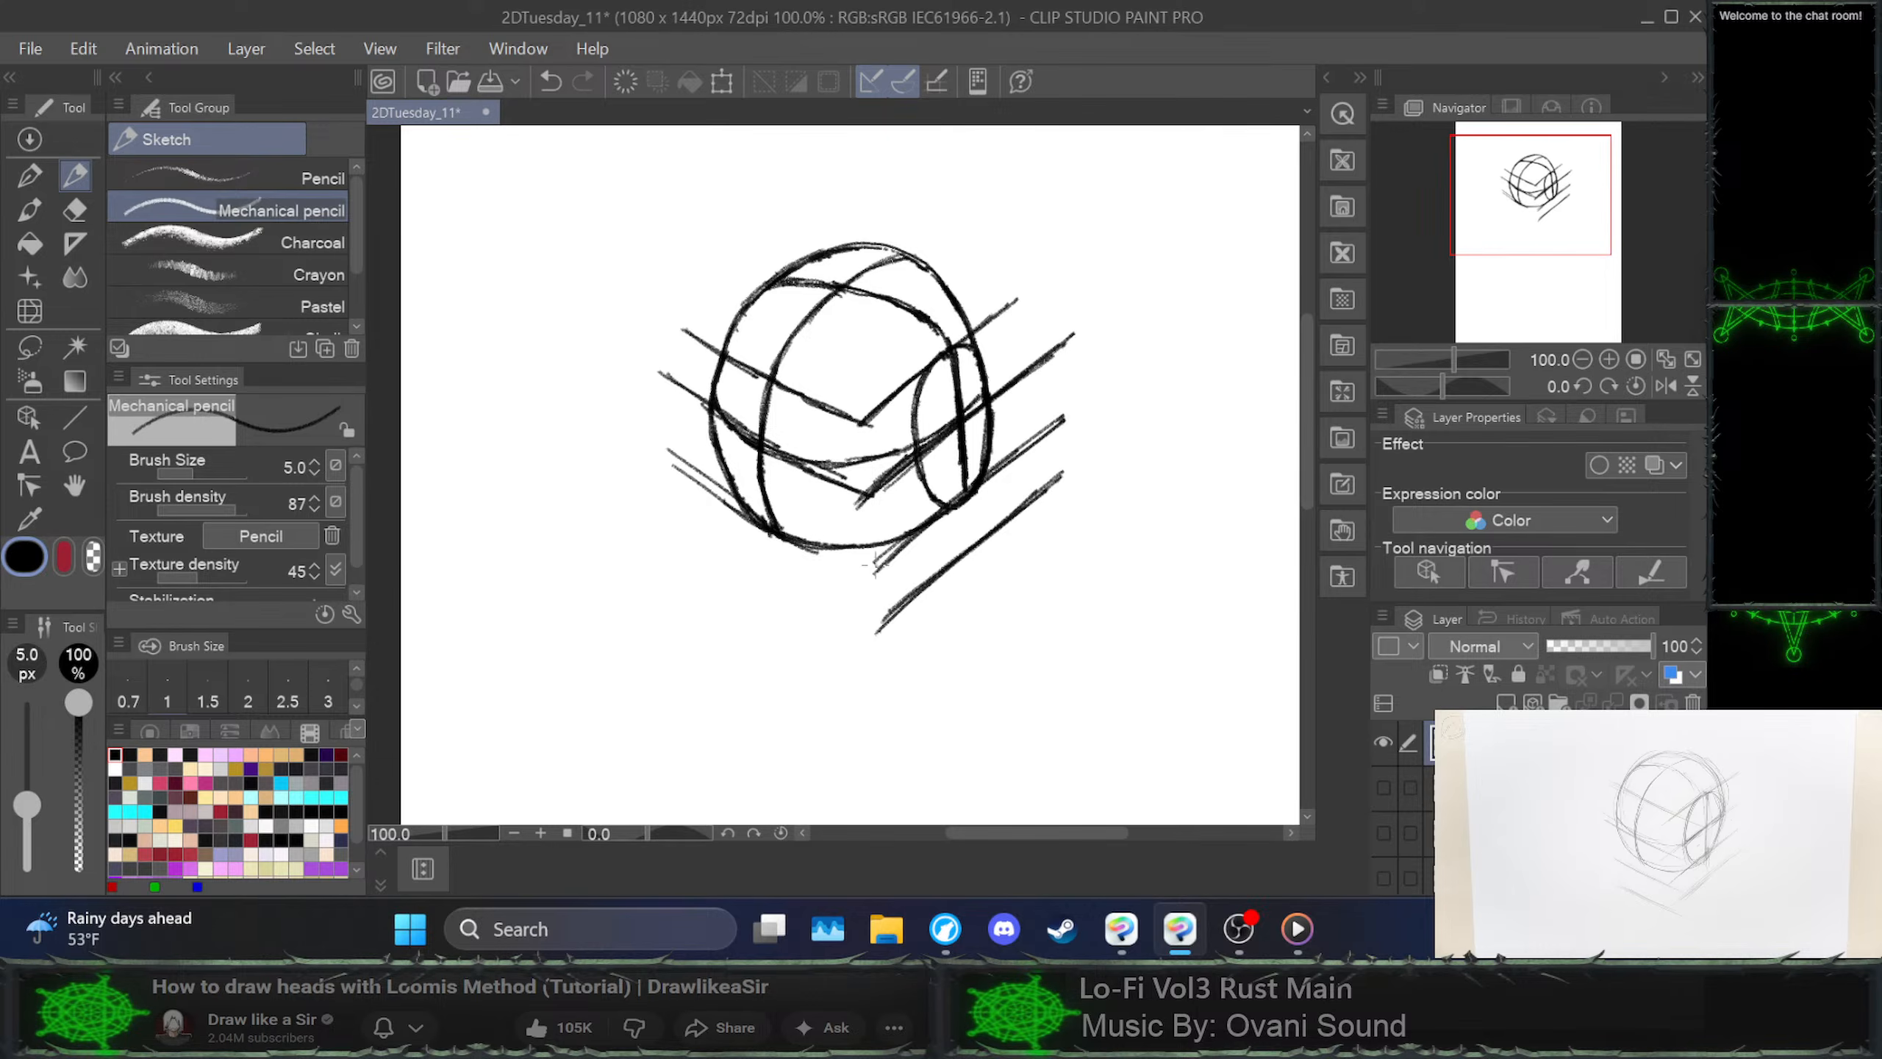
pyautogui.moveTo(865, 572); pyautogui.dragTo(1074, 406)
pyautogui.hotkey('ctrl', 'z')
pyautogui.hotkey('ctrl', 'z')
pyautogui.moveTo(916, 525); pyautogui.dragTo(1041, 423)
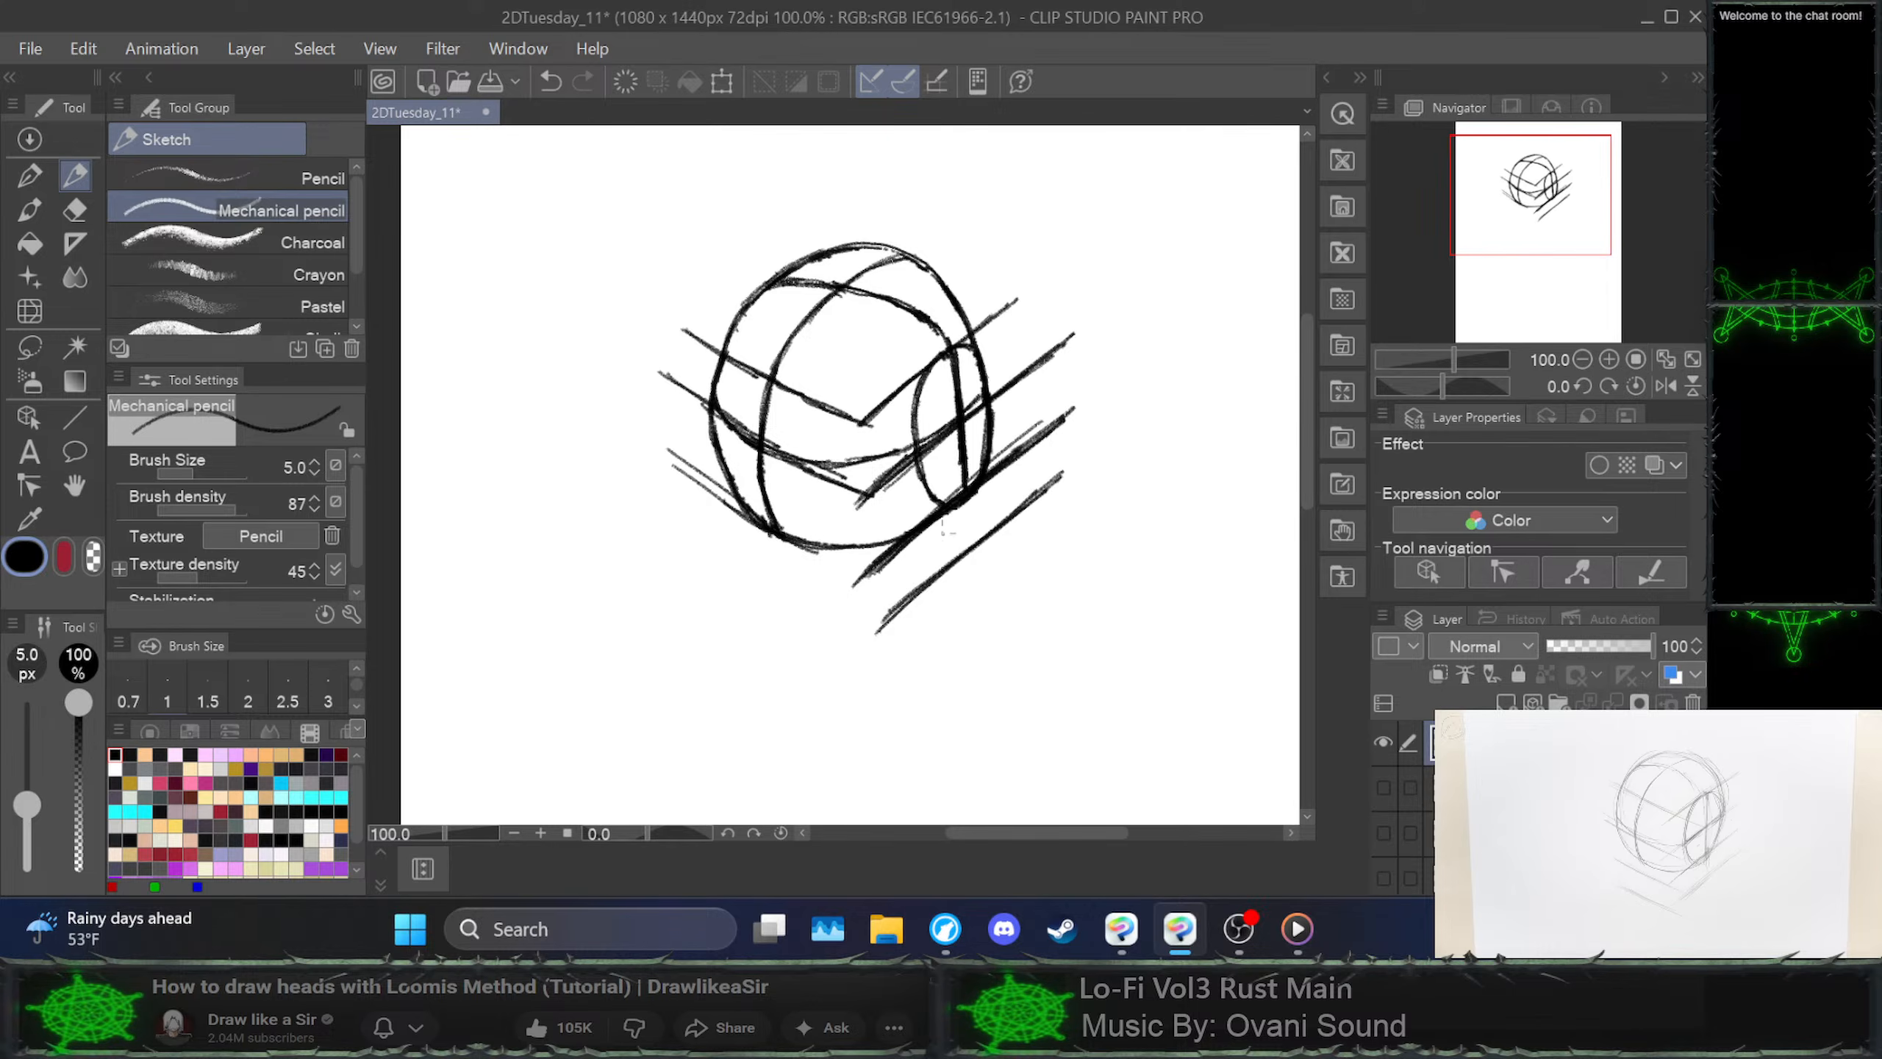
pyautogui.moveTo(874, 577); pyautogui.dragTo(1036, 419)
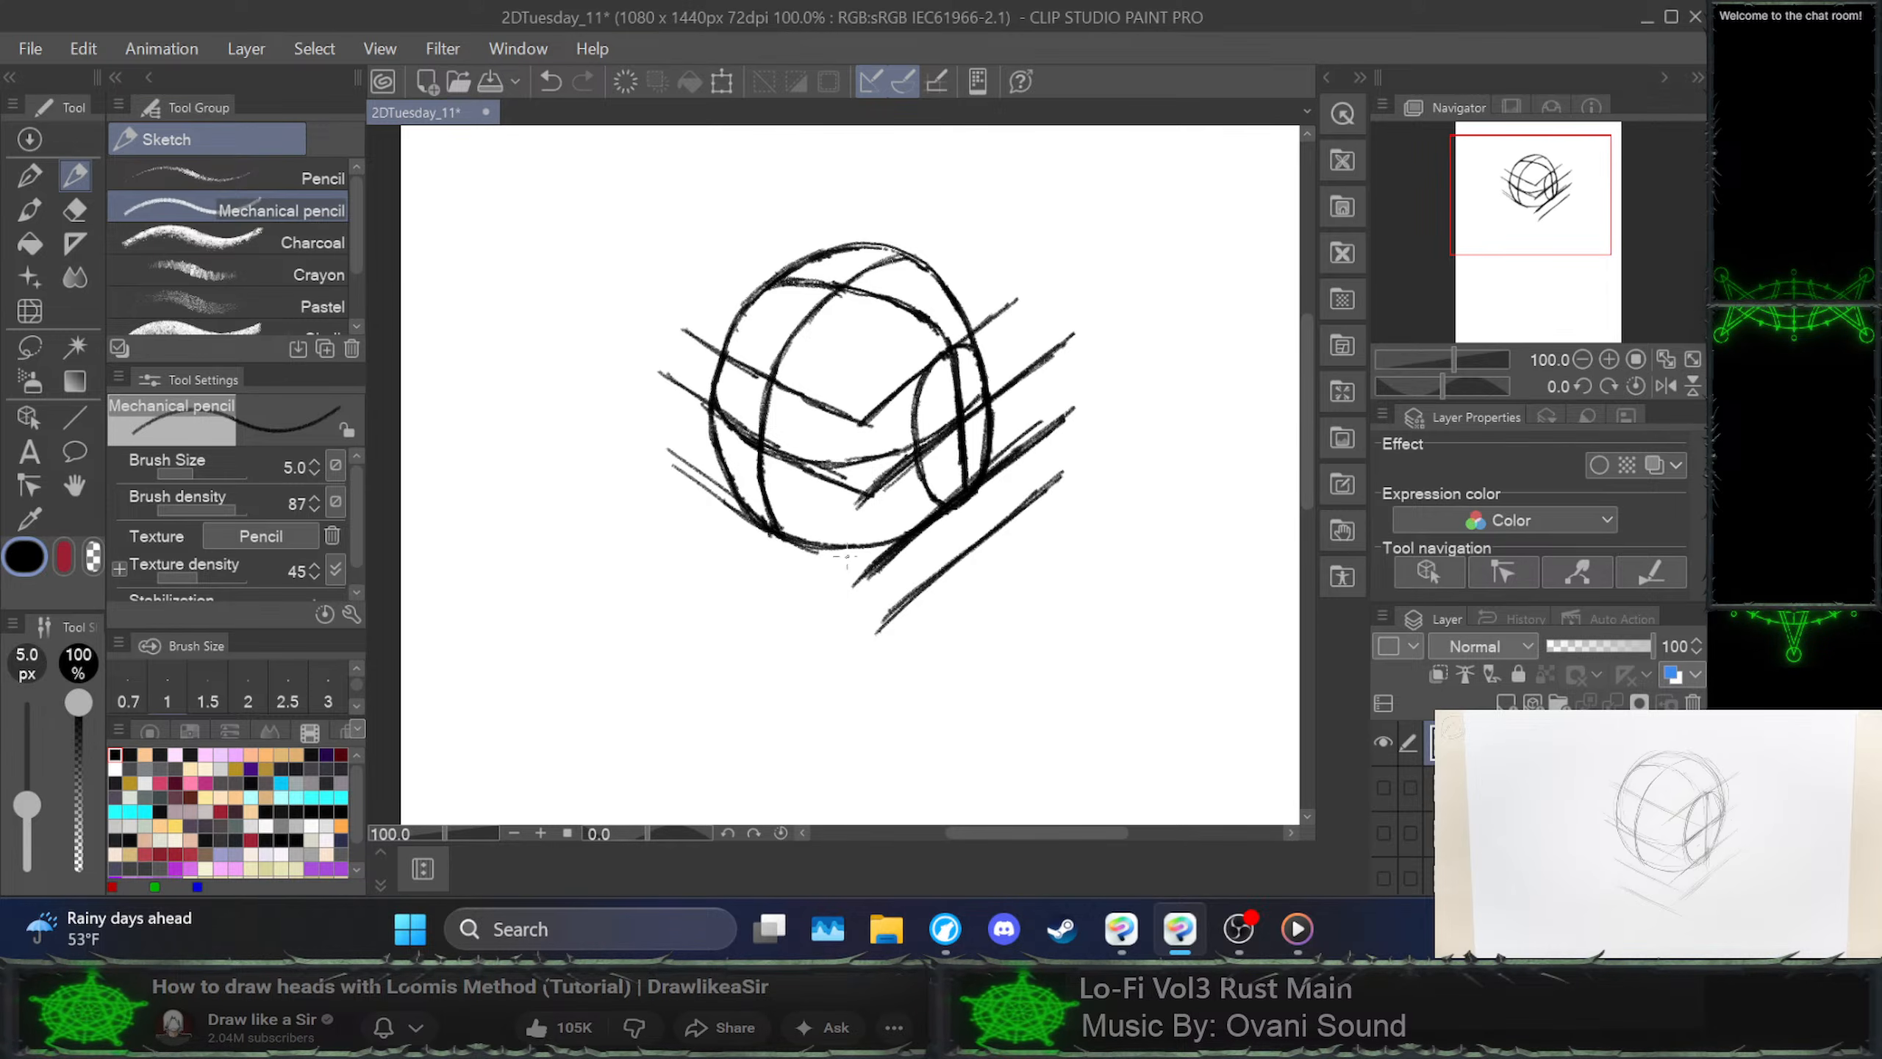
pyautogui.moveTo(846, 569); pyautogui.dragTo(728, 488)
pyautogui.hotkey('ctrl', 'z')
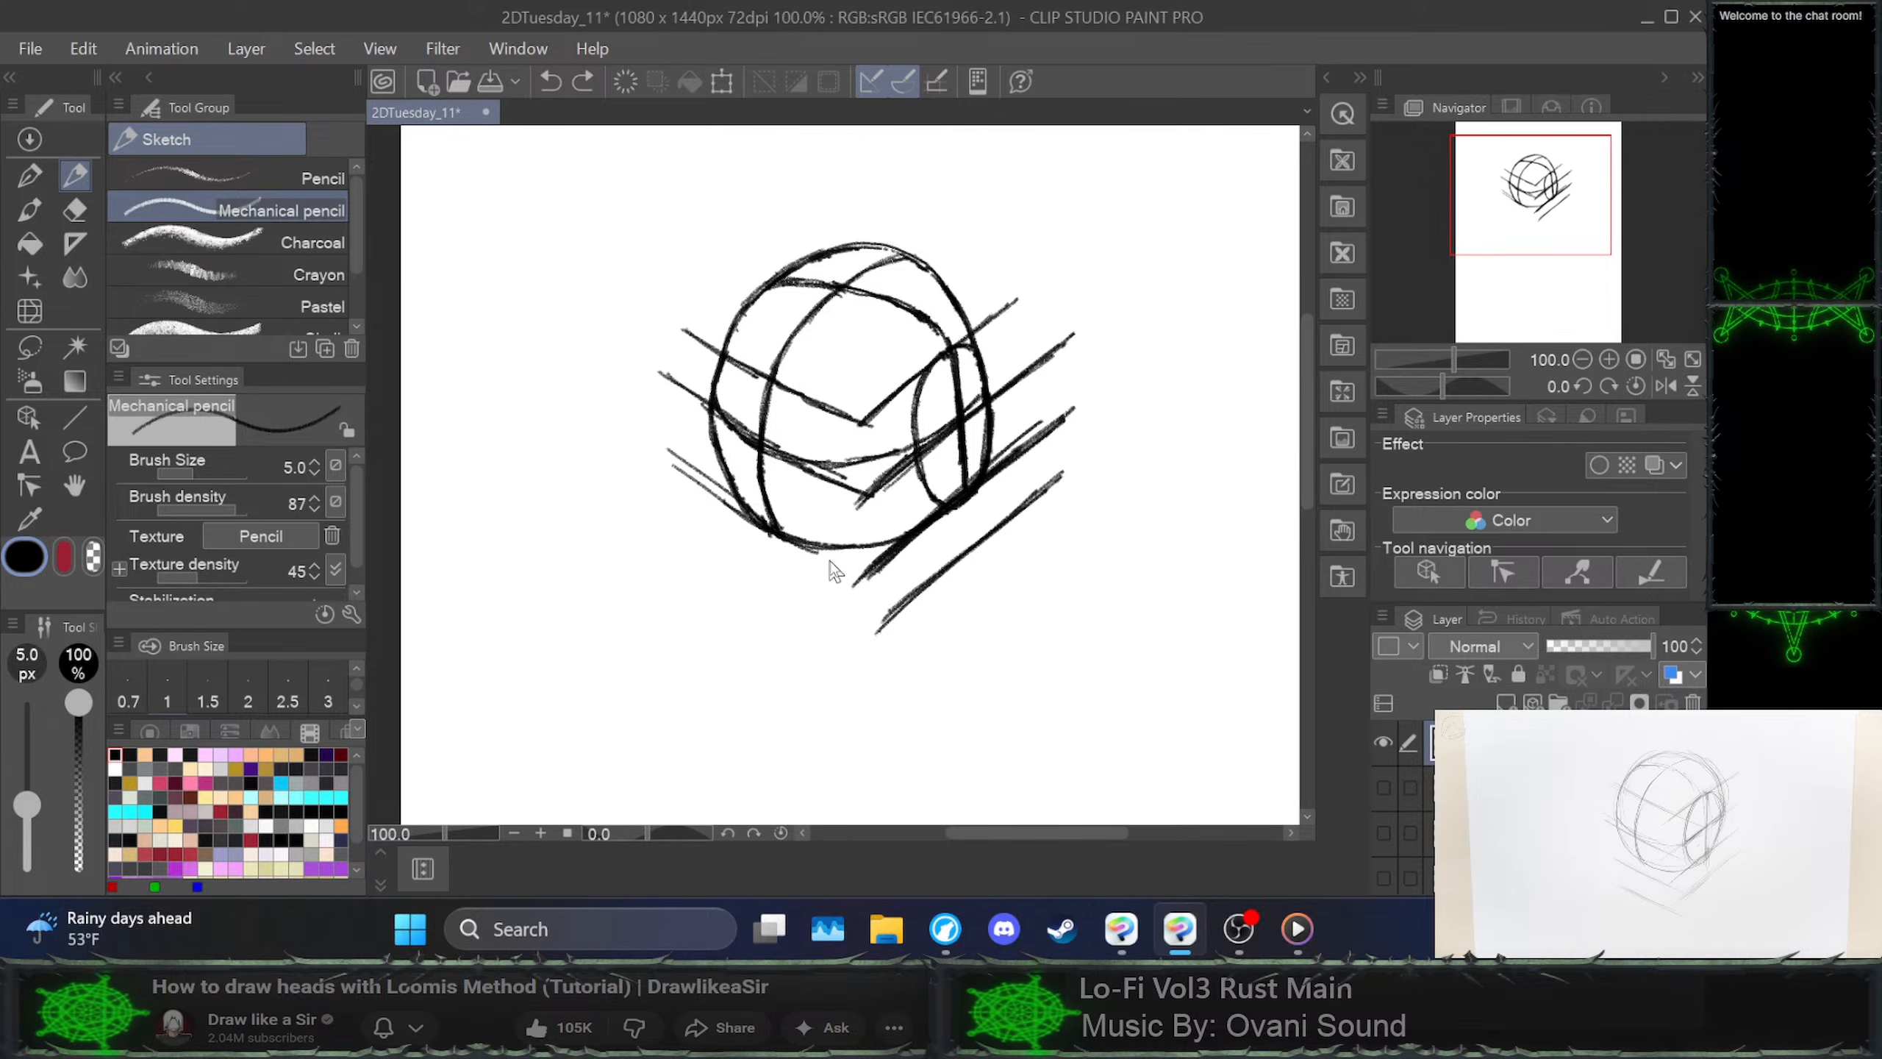
# Try to extend the third left-hand guide line down to meet the matching right-hand line below the head
pyautogui.moveTo(856, 585)
pyautogui.mouseDown()
pyautogui.moveTo(667, 456)
pyautogui.moveTo(850, 591)
pyautogui.mouseUp()
pyautogui.moveTo(695, 454); pyautogui.dragTo(859, 574)
pyautogui.hotkey('ctrl', 'z')
pyautogui.hotkey('ctrl', 'z')
pyautogui.hotkey('ctrl', 'z')
pyautogui.hotkey('ctrl', 'z')
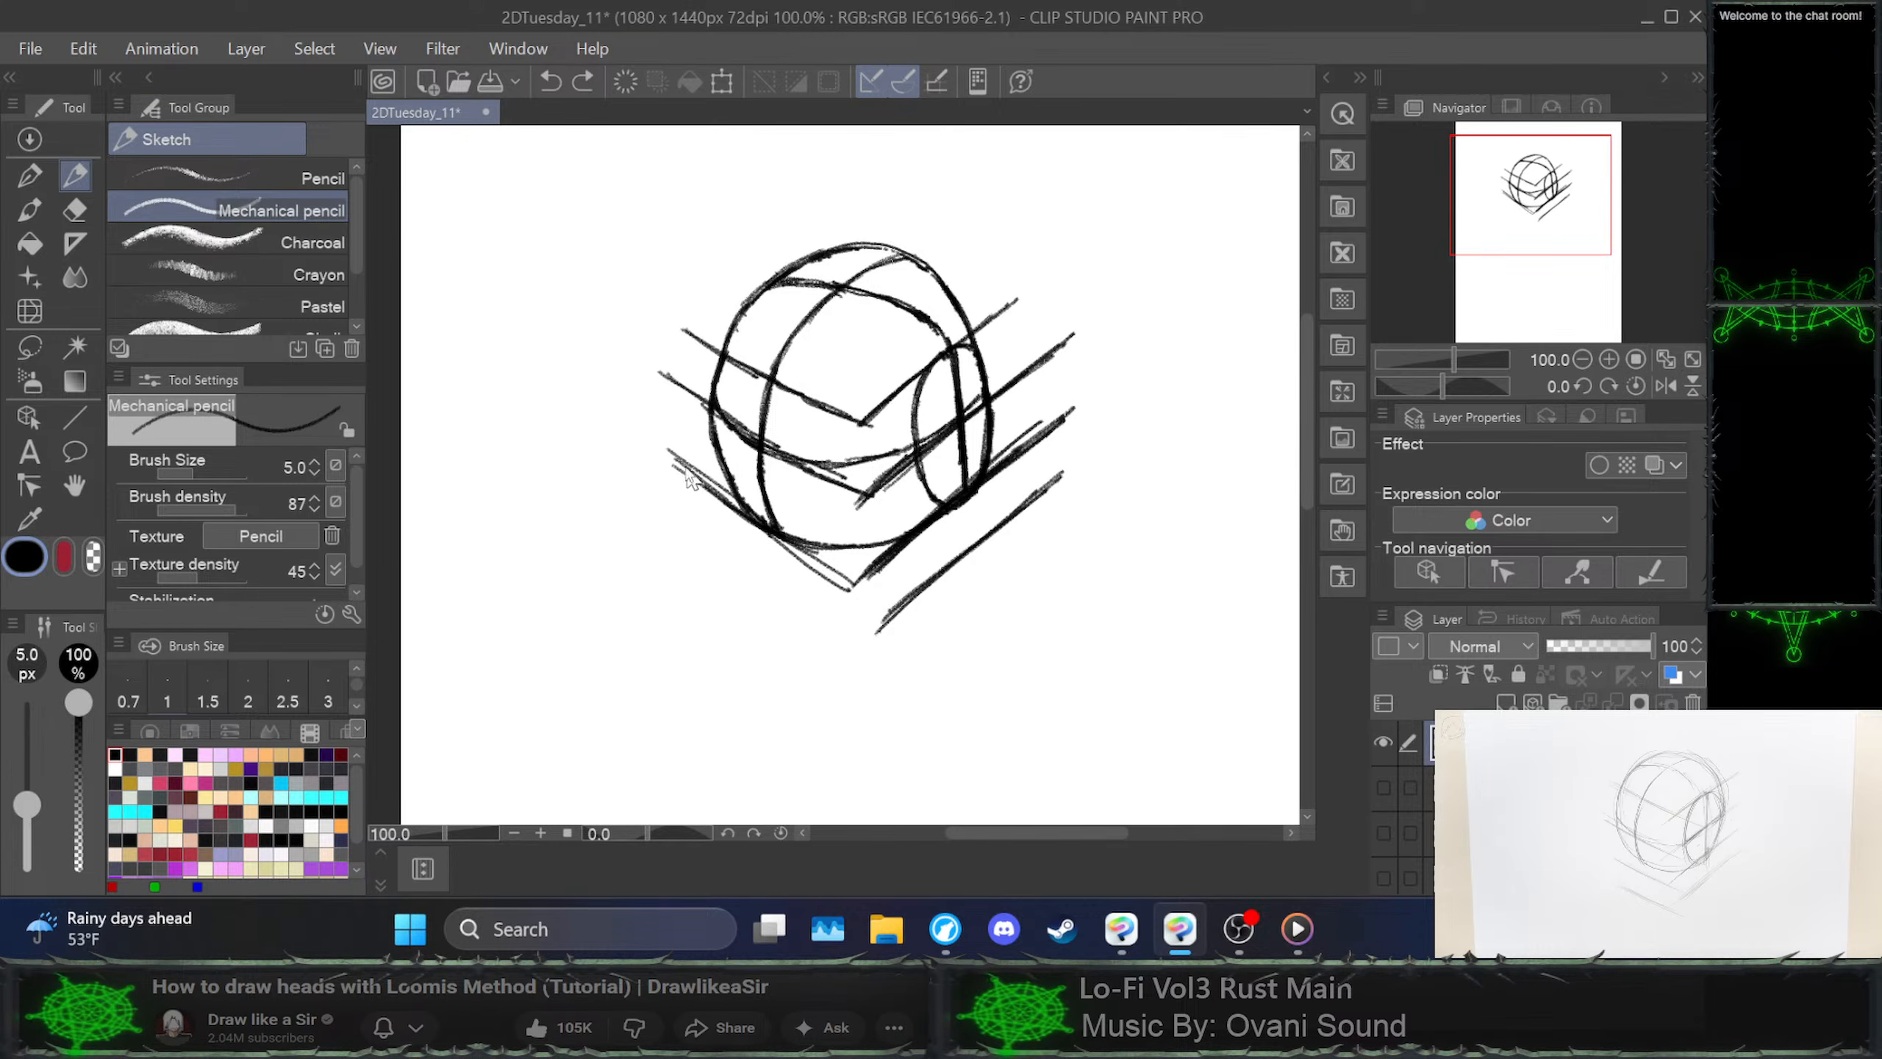
pyautogui.hotkey('ctrl', 'z')
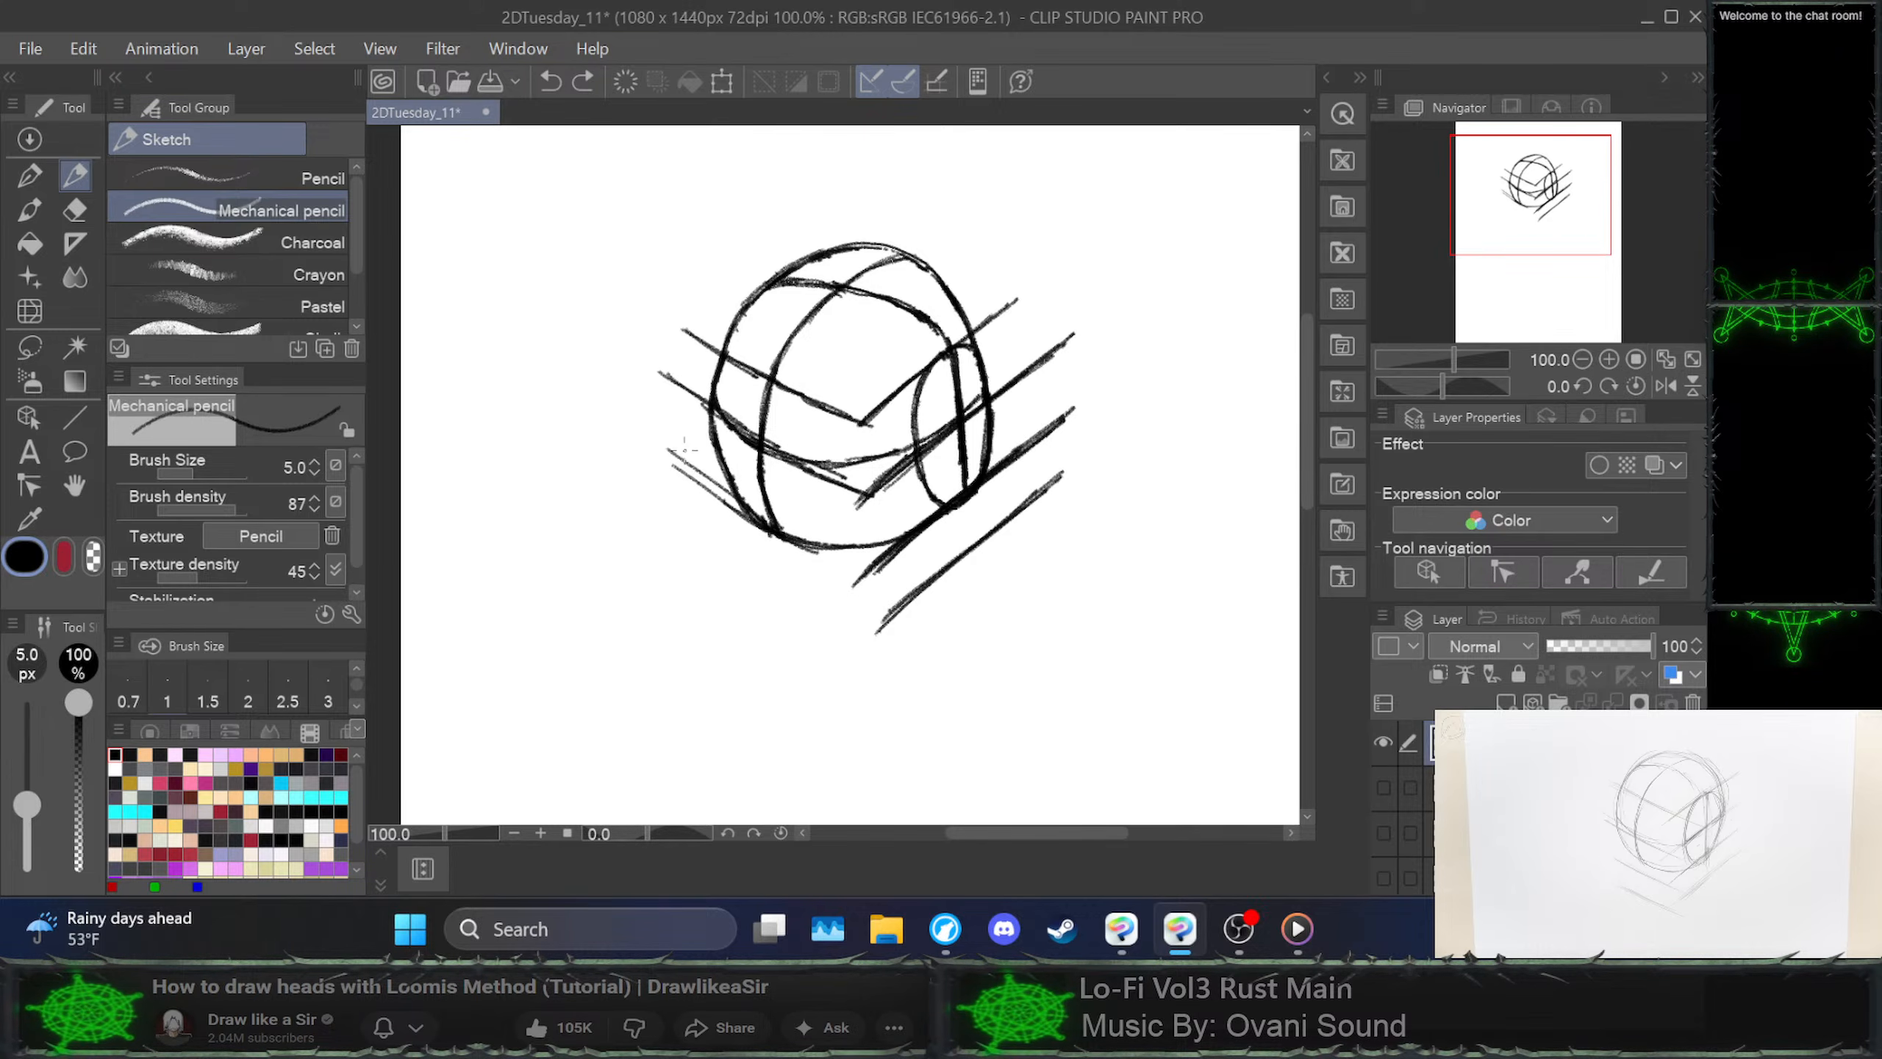
pyautogui.hotkey('ctrl', 'z')
pyautogui.hotkey('ctrl', 'y')
pyautogui.hotkey('ctrl', 'y')
pyautogui.hotkey('ctrl', 'y')
pyautogui.hotkey('ctrl', 'y')
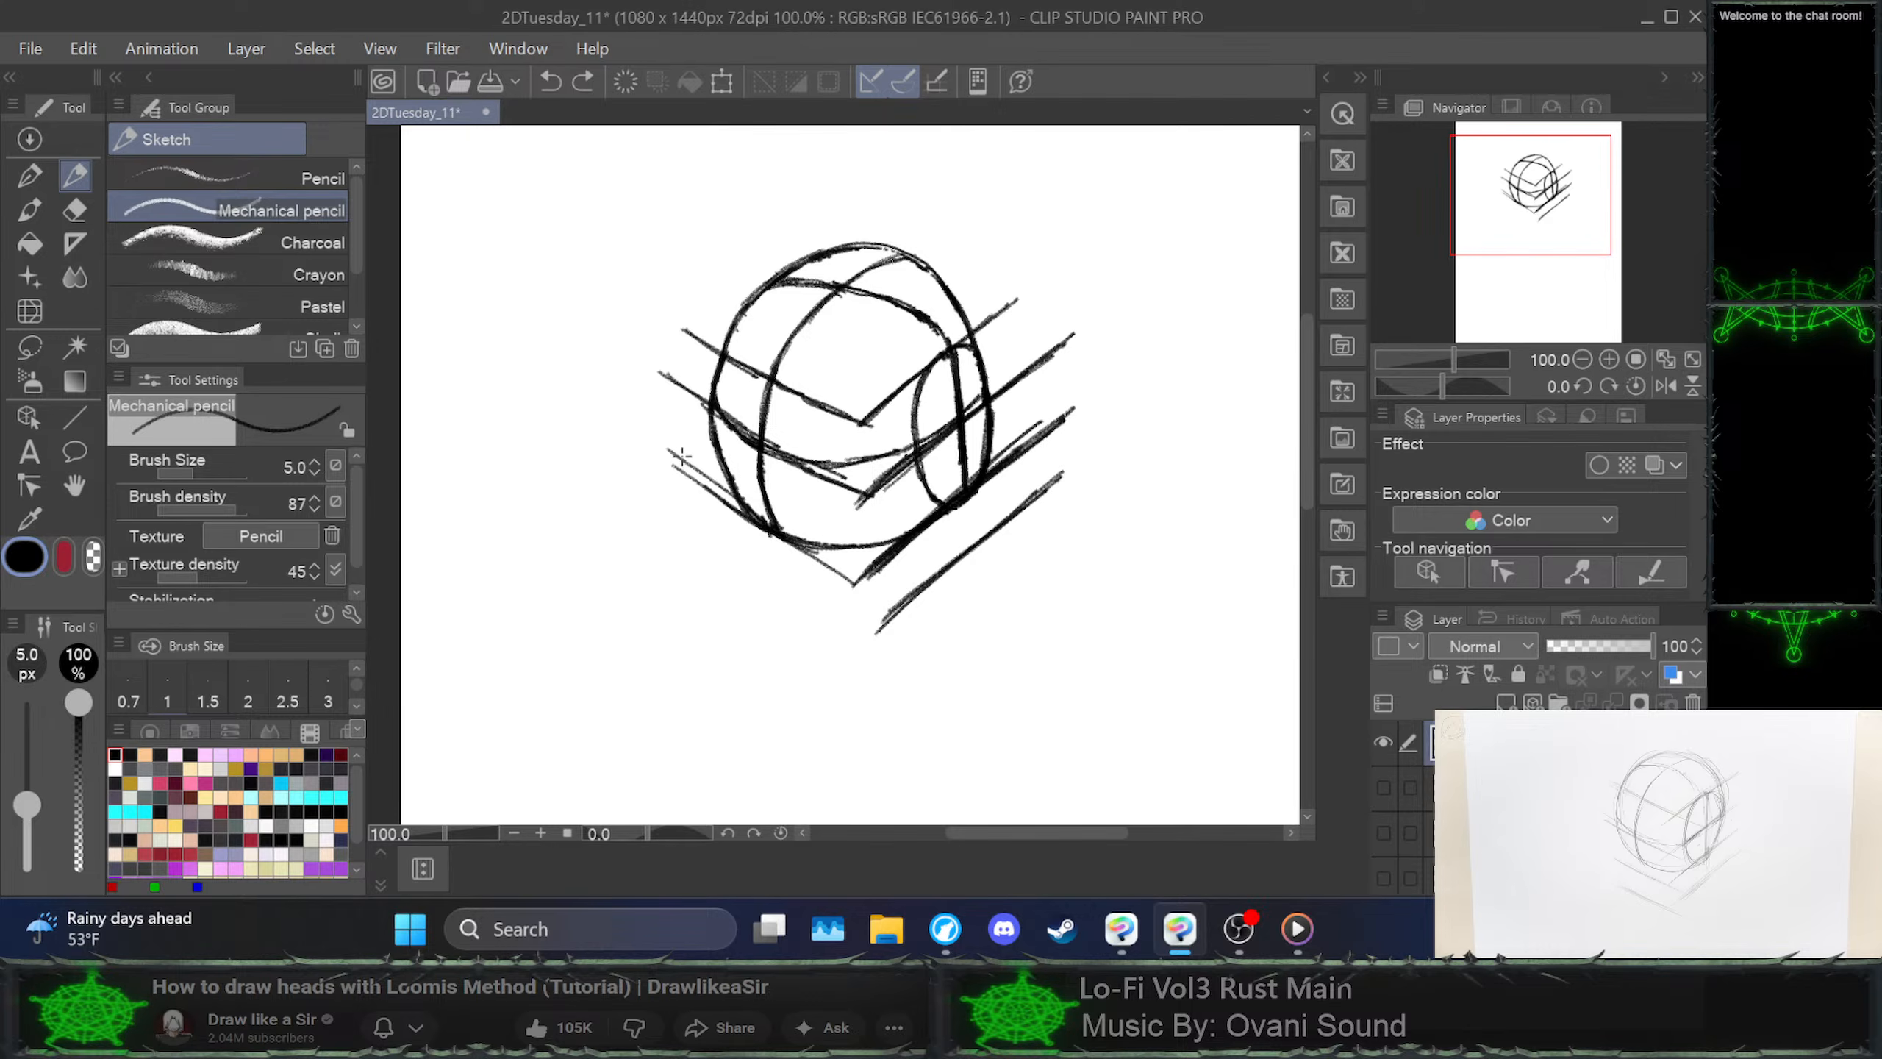
pyautogui.hotkey('ctrl', 'z')
# Try to redraw the third left-hand guide line with overlapping strokes along the head's lower edge, then undo them
pyautogui.moveTo(669, 454); pyautogui.dragTo(821, 560)
pyautogui.moveTo(740, 510); pyautogui.dragTo(851, 579)
pyautogui.moveTo(787, 542); pyautogui.dragTo(858, 583)
pyautogui.moveTo(659, 442); pyautogui.dragTo(770, 528)
pyautogui.hotkey('ctrl', 'z')
pyautogui.hotkey('ctrl', 'z')
pyautogui.hotkey('ctrl', 'z')
pyautogui.hotkey('ctrl', 'z')
pyautogui.hotkey('ctrl', 'z')
pyautogui.hotkey('ctrl', 'z')
pyautogui.hotkey('ctrl', 'z')
pyautogui.hotkey('ctrl', 'z')
pyautogui.hotkey('ctrl', 'z')
pyautogui.hotkey('ctrl', 'z')
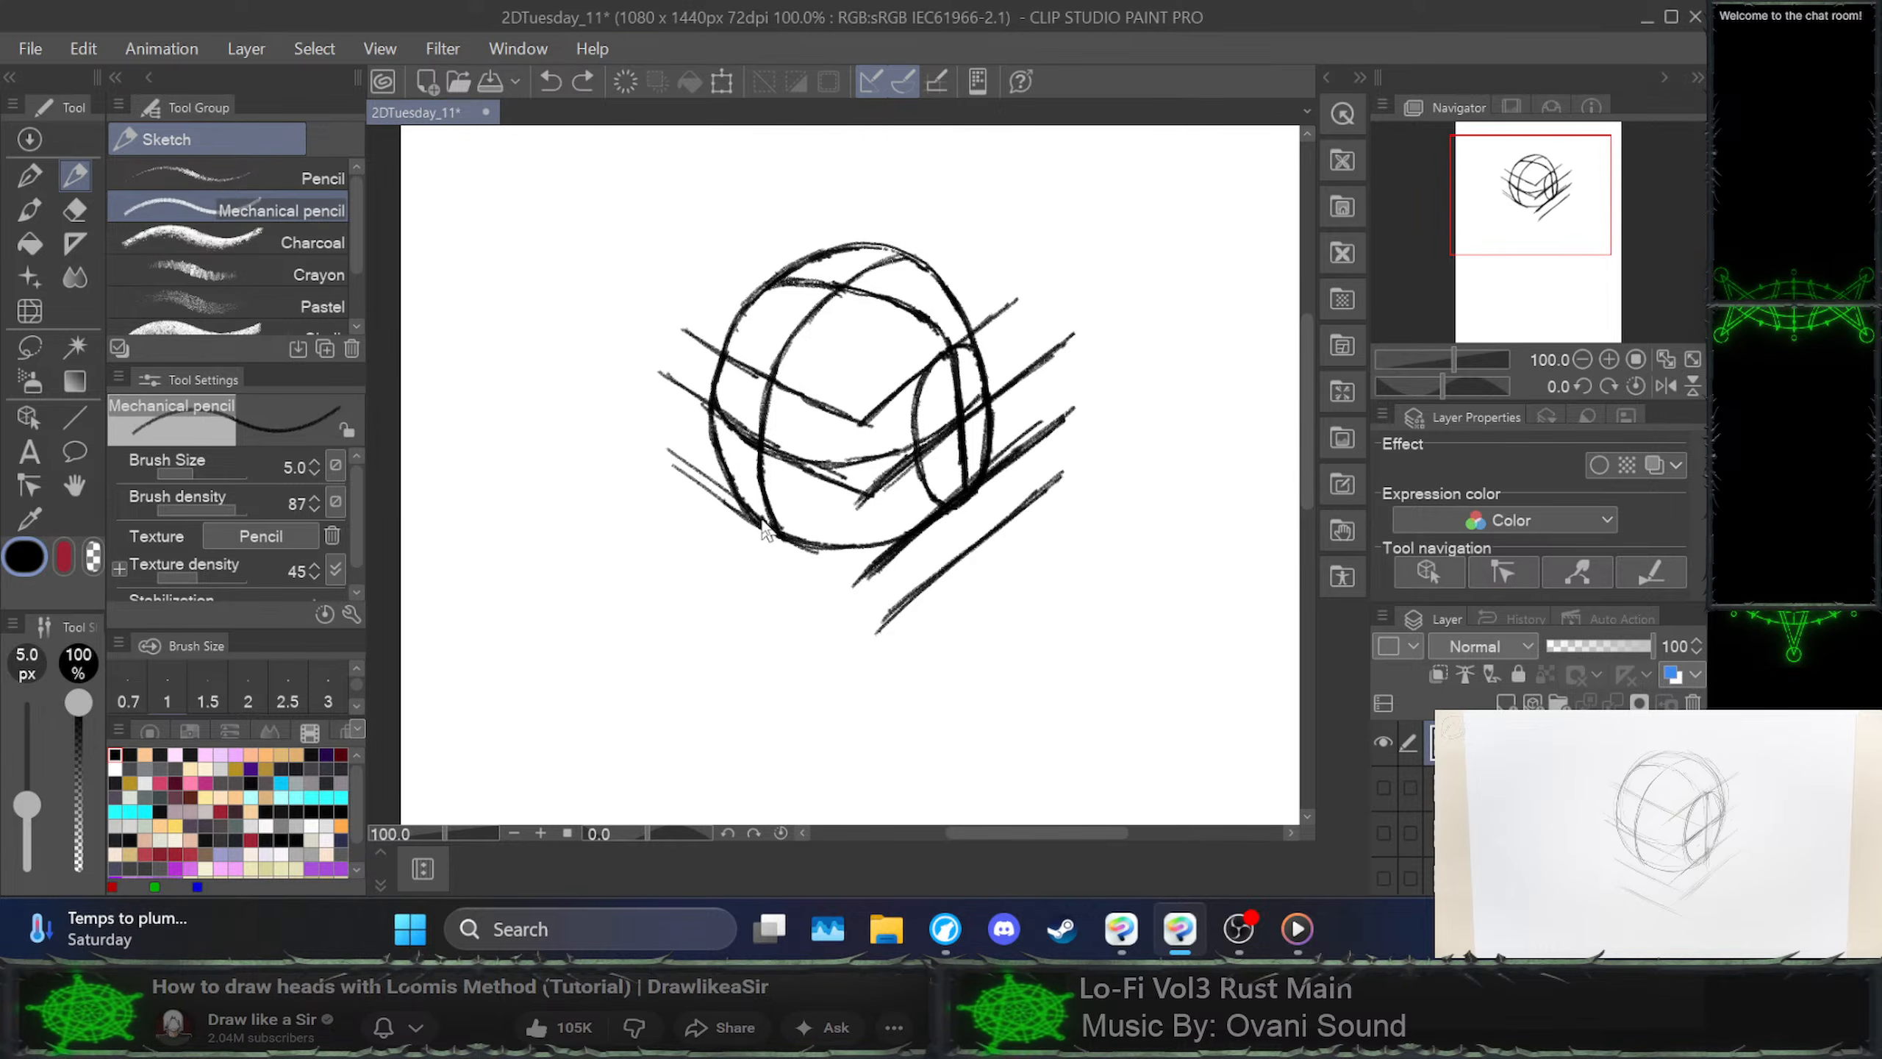
# Undo the right-hand line extensions and the second and third left-hand guide lines, keeping the uppermost left-hand one
pyautogui.hotkey('ctrl', 'z')
pyautogui.hotkey('ctrl', 'z')
pyautogui.hotkey('ctrl', 'z')
pyautogui.hotkey('ctrl', 'z')
pyautogui.hotkey('ctrl', 'z')
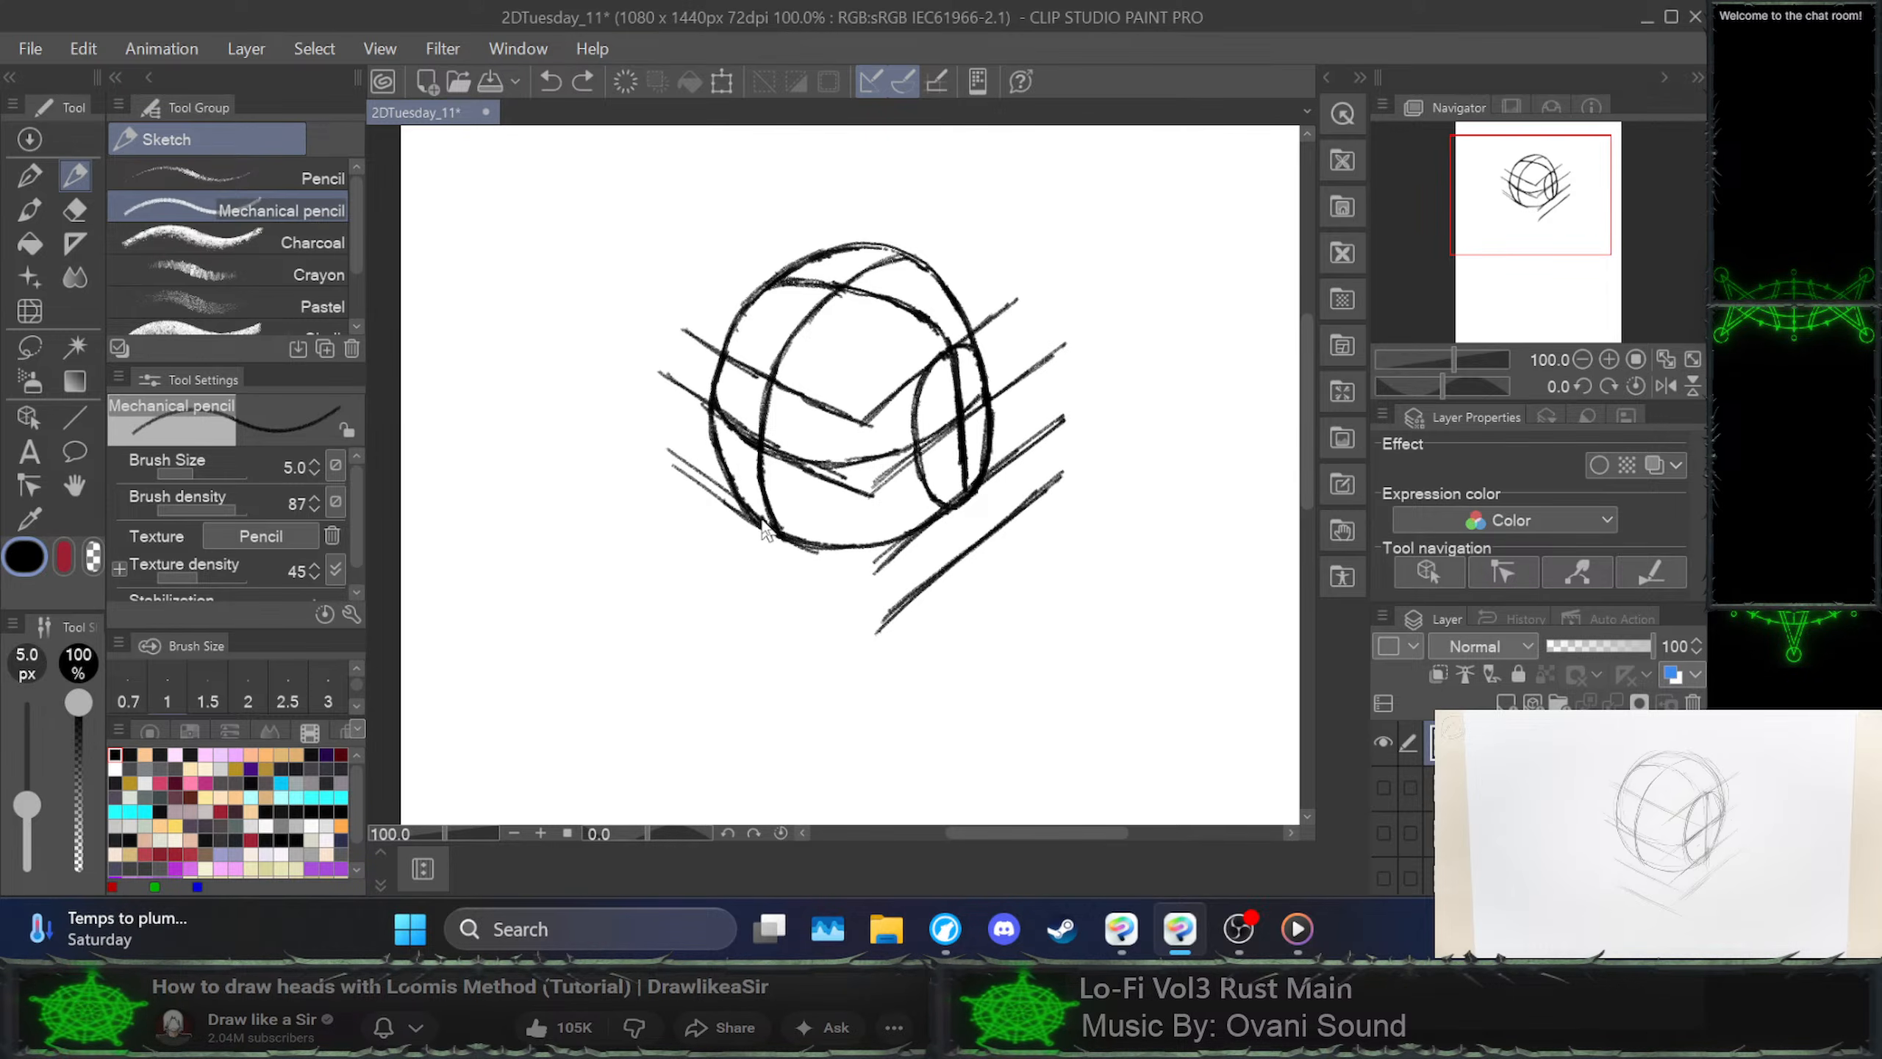
pyautogui.hotkey('ctrl', 'z')
pyautogui.hotkey('ctrl', 'z')
pyautogui.hotkey('ctrl', 'z')
pyautogui.hotkey('ctrl', 'z')
pyautogui.hotkey('ctrl', 'z')
pyautogui.hotkey('ctrl', 'z')
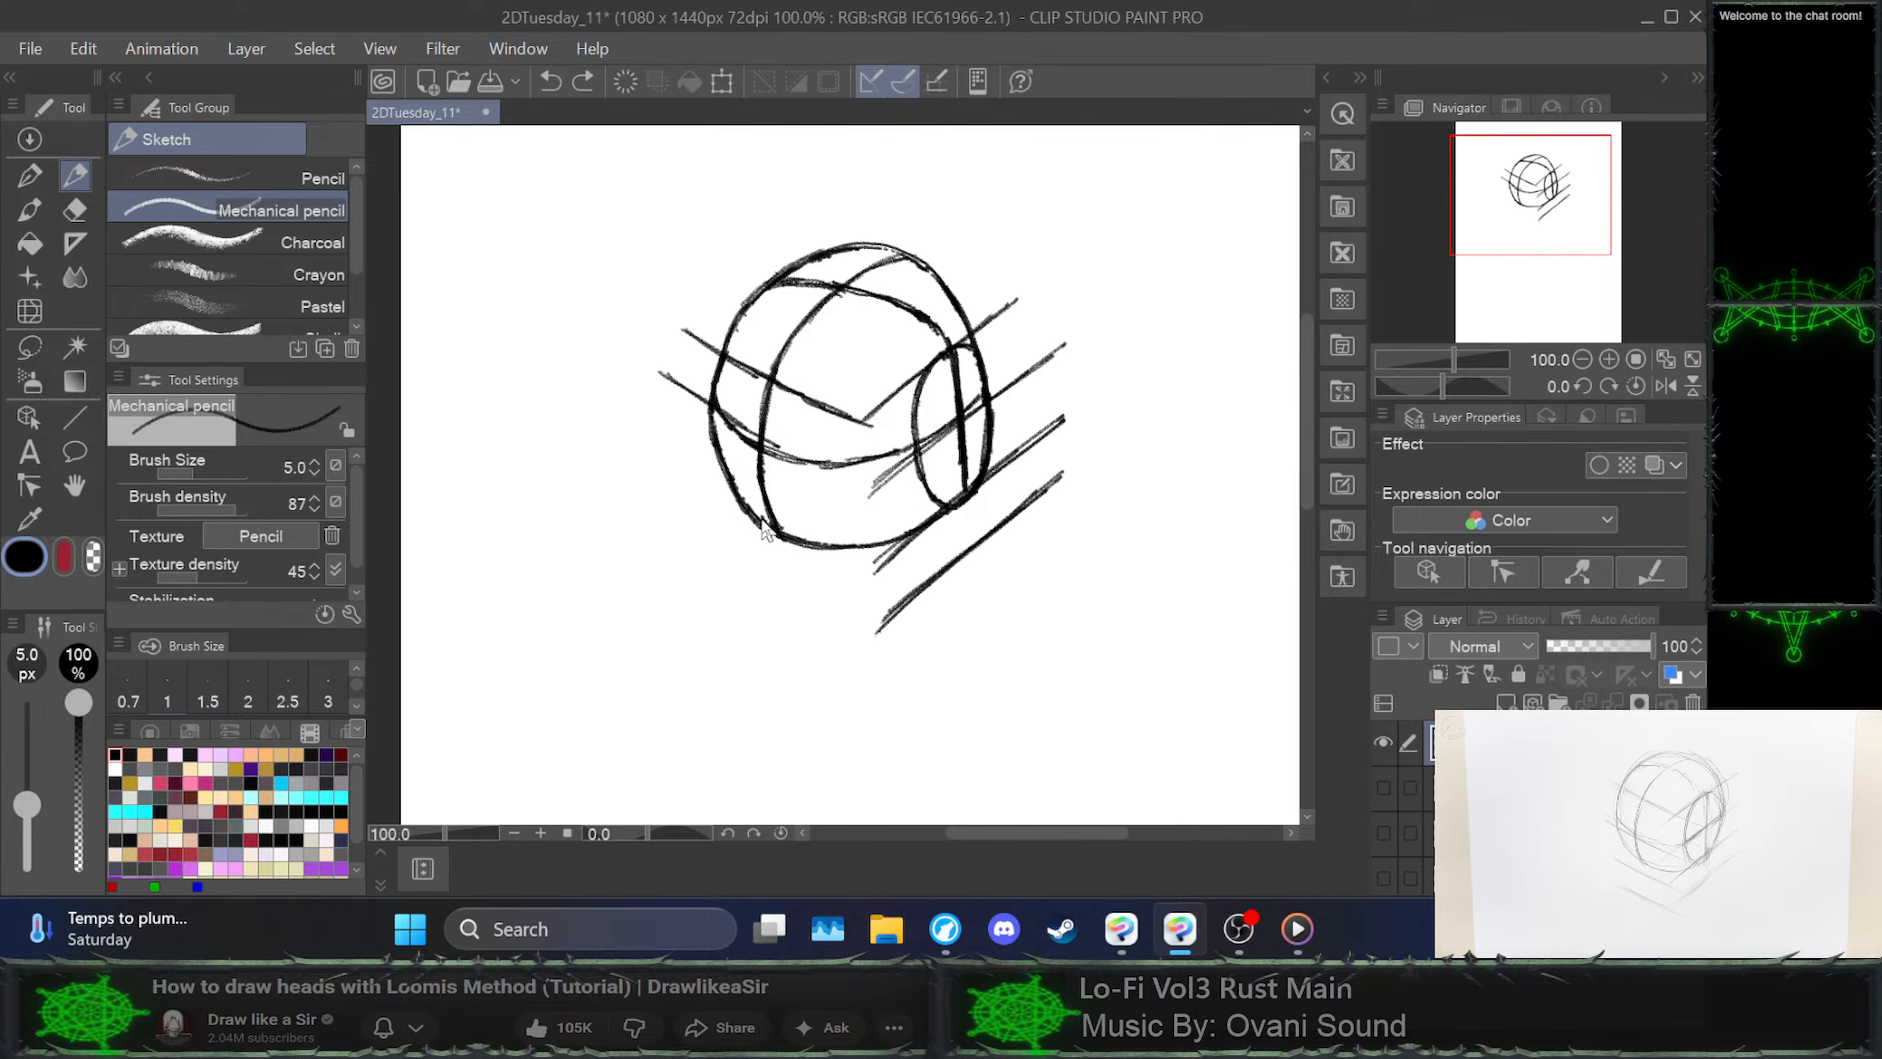
pyautogui.hotkey('ctrl', 'y')
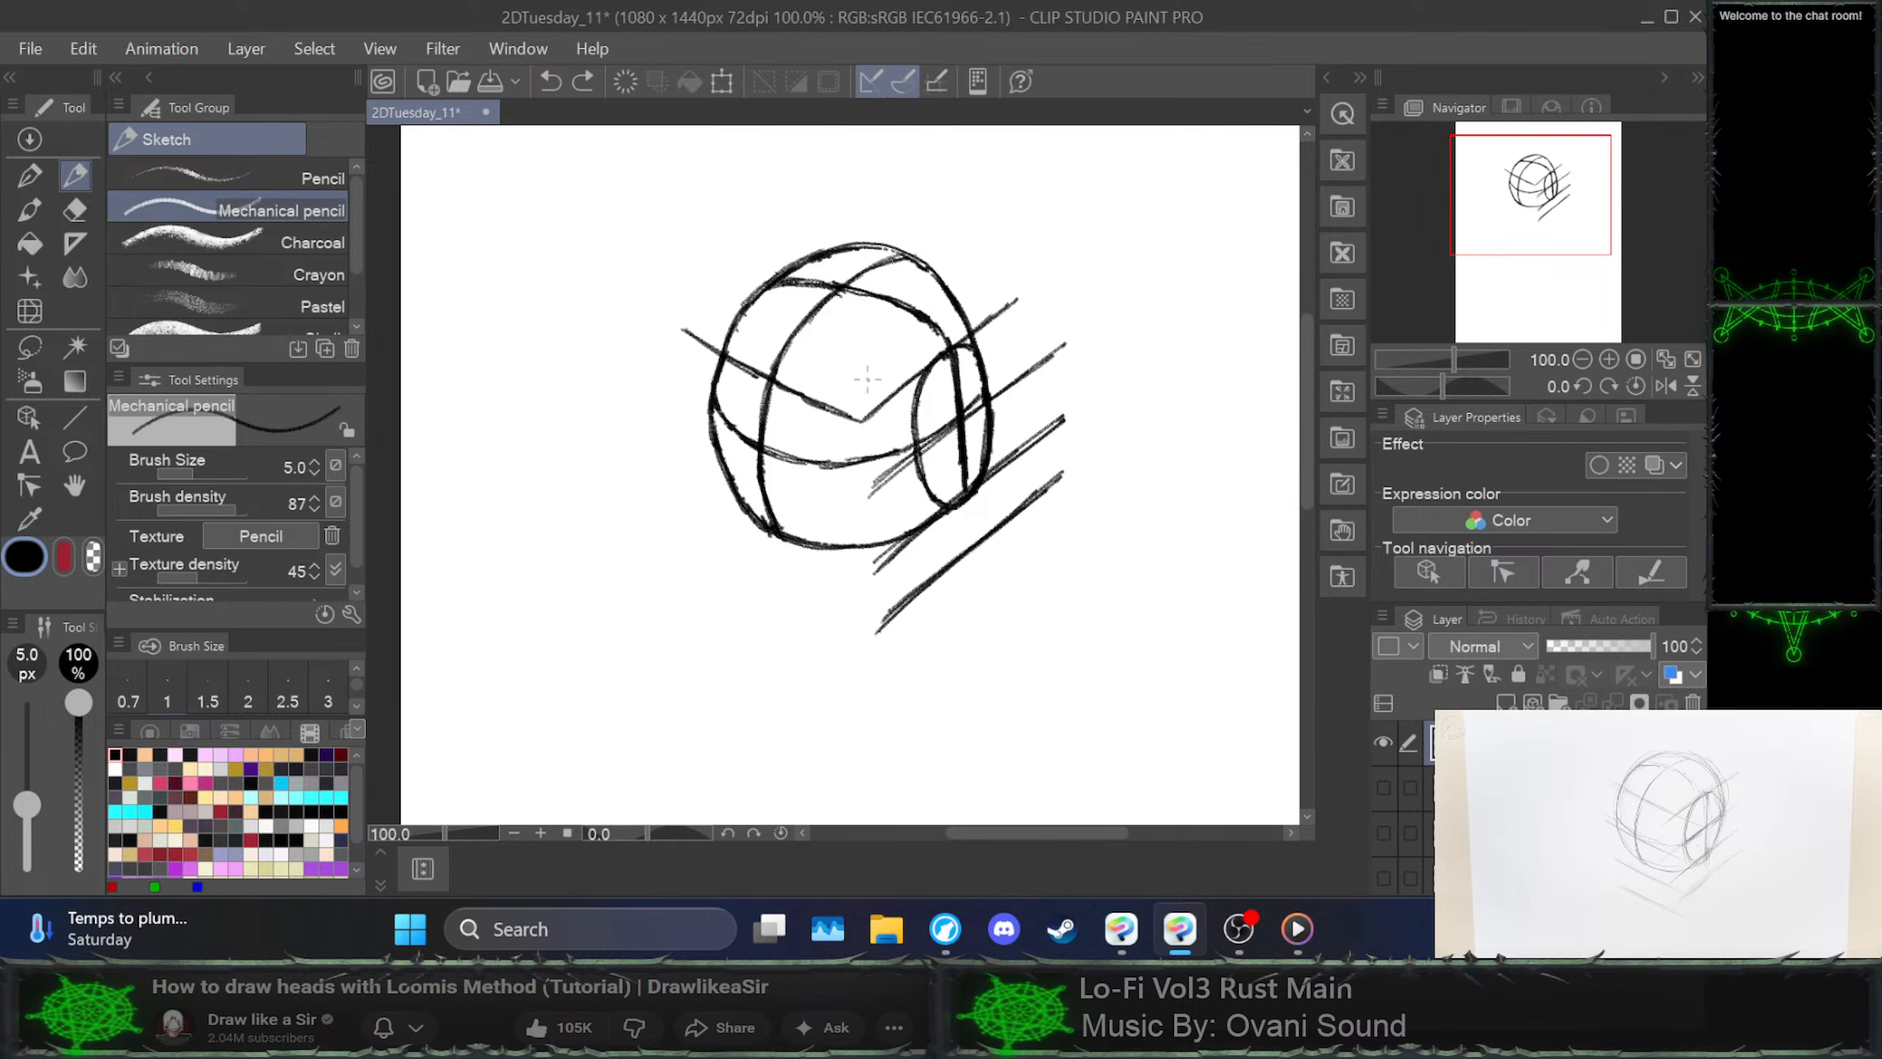
pyautogui.hotkey('ctrl', 'z')
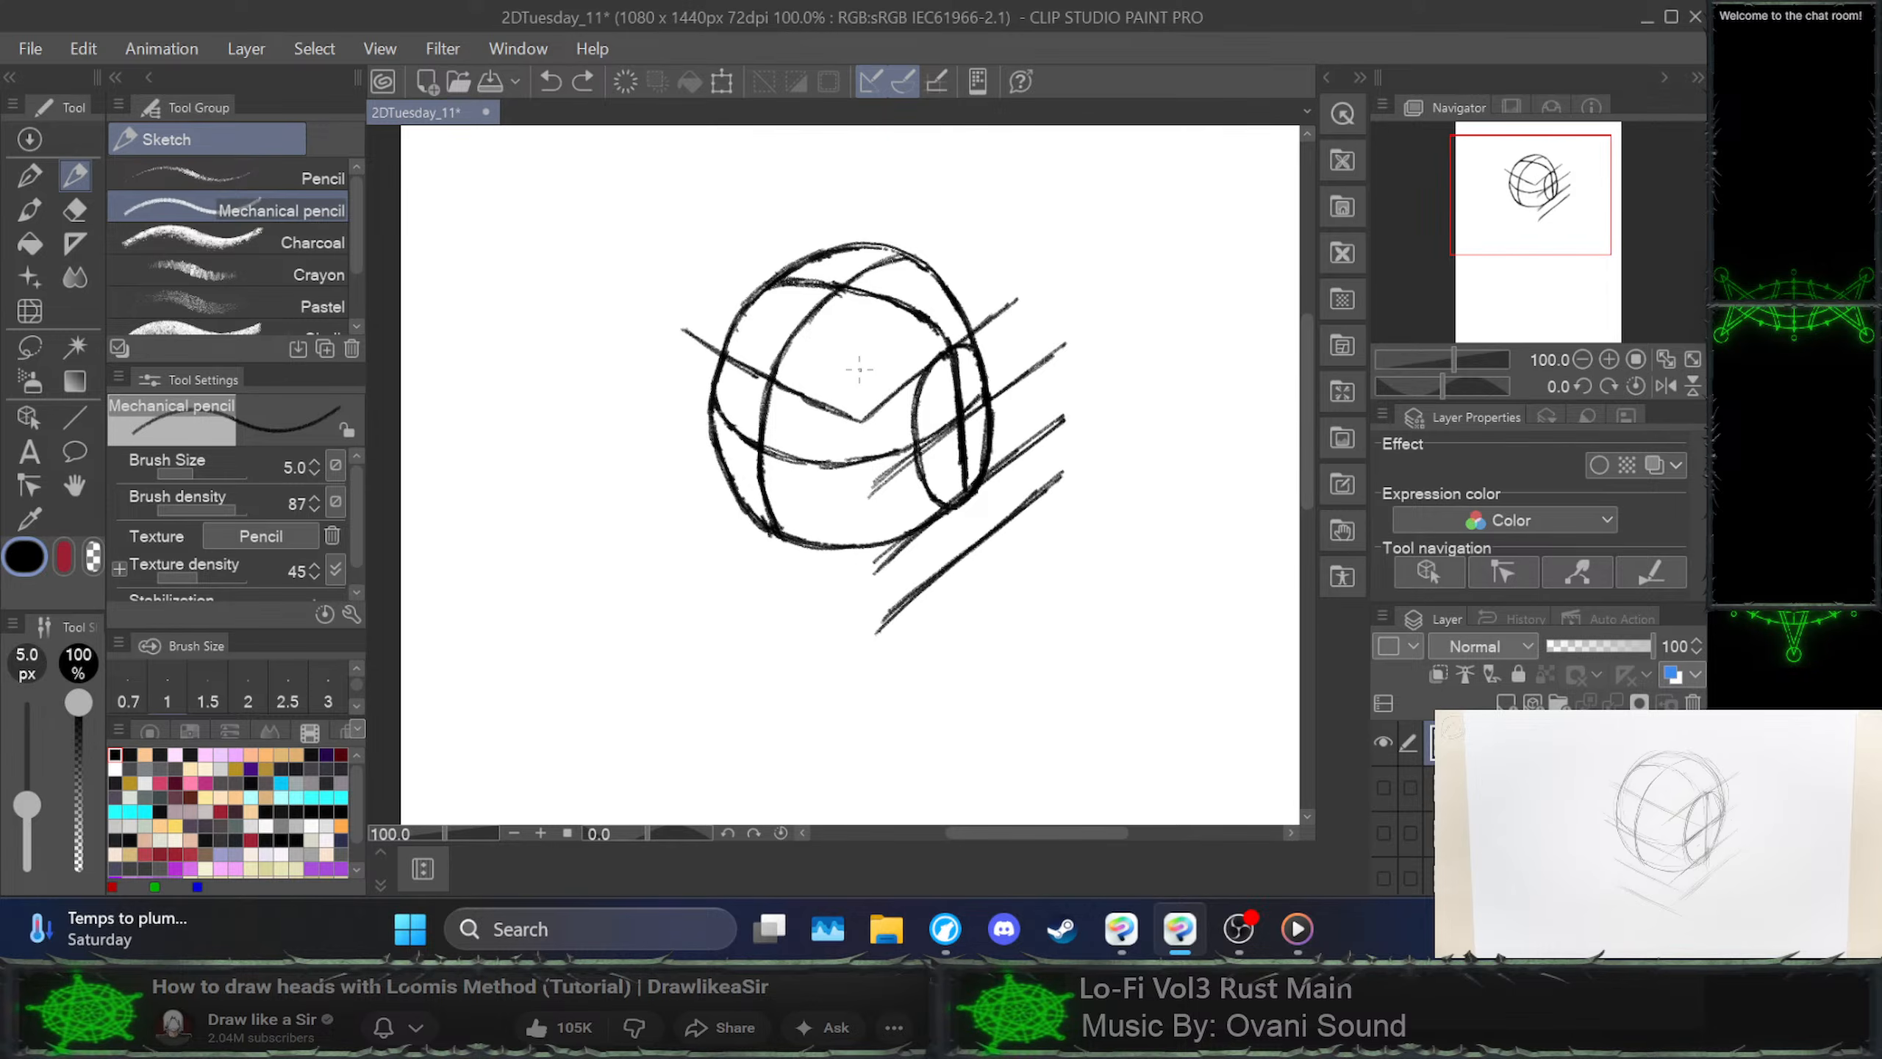
# Try a vertical line down from the top guide lines' corner and darken the second right-hand line toward it
pyautogui.moveTo(859, 372); pyautogui.dragTo(866, 680)
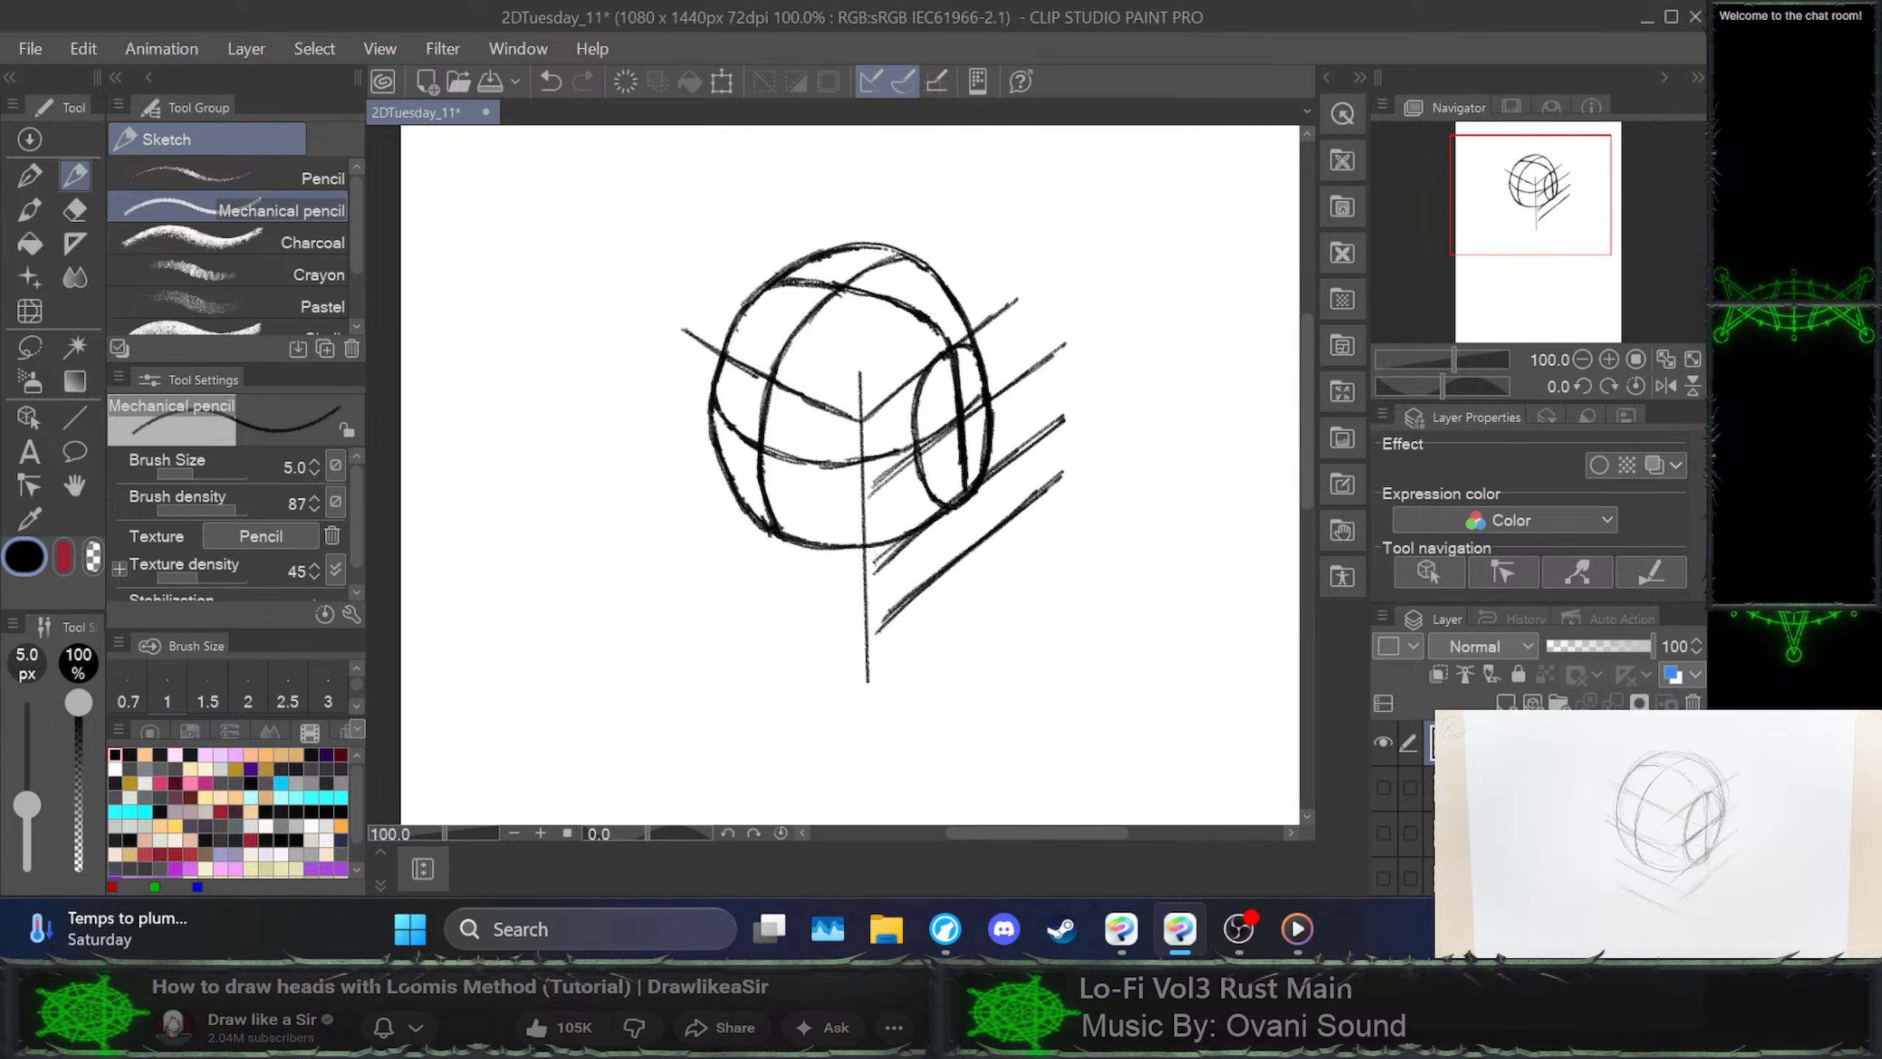
pyautogui.moveTo(872, 499); pyautogui.dragTo(1046, 364)
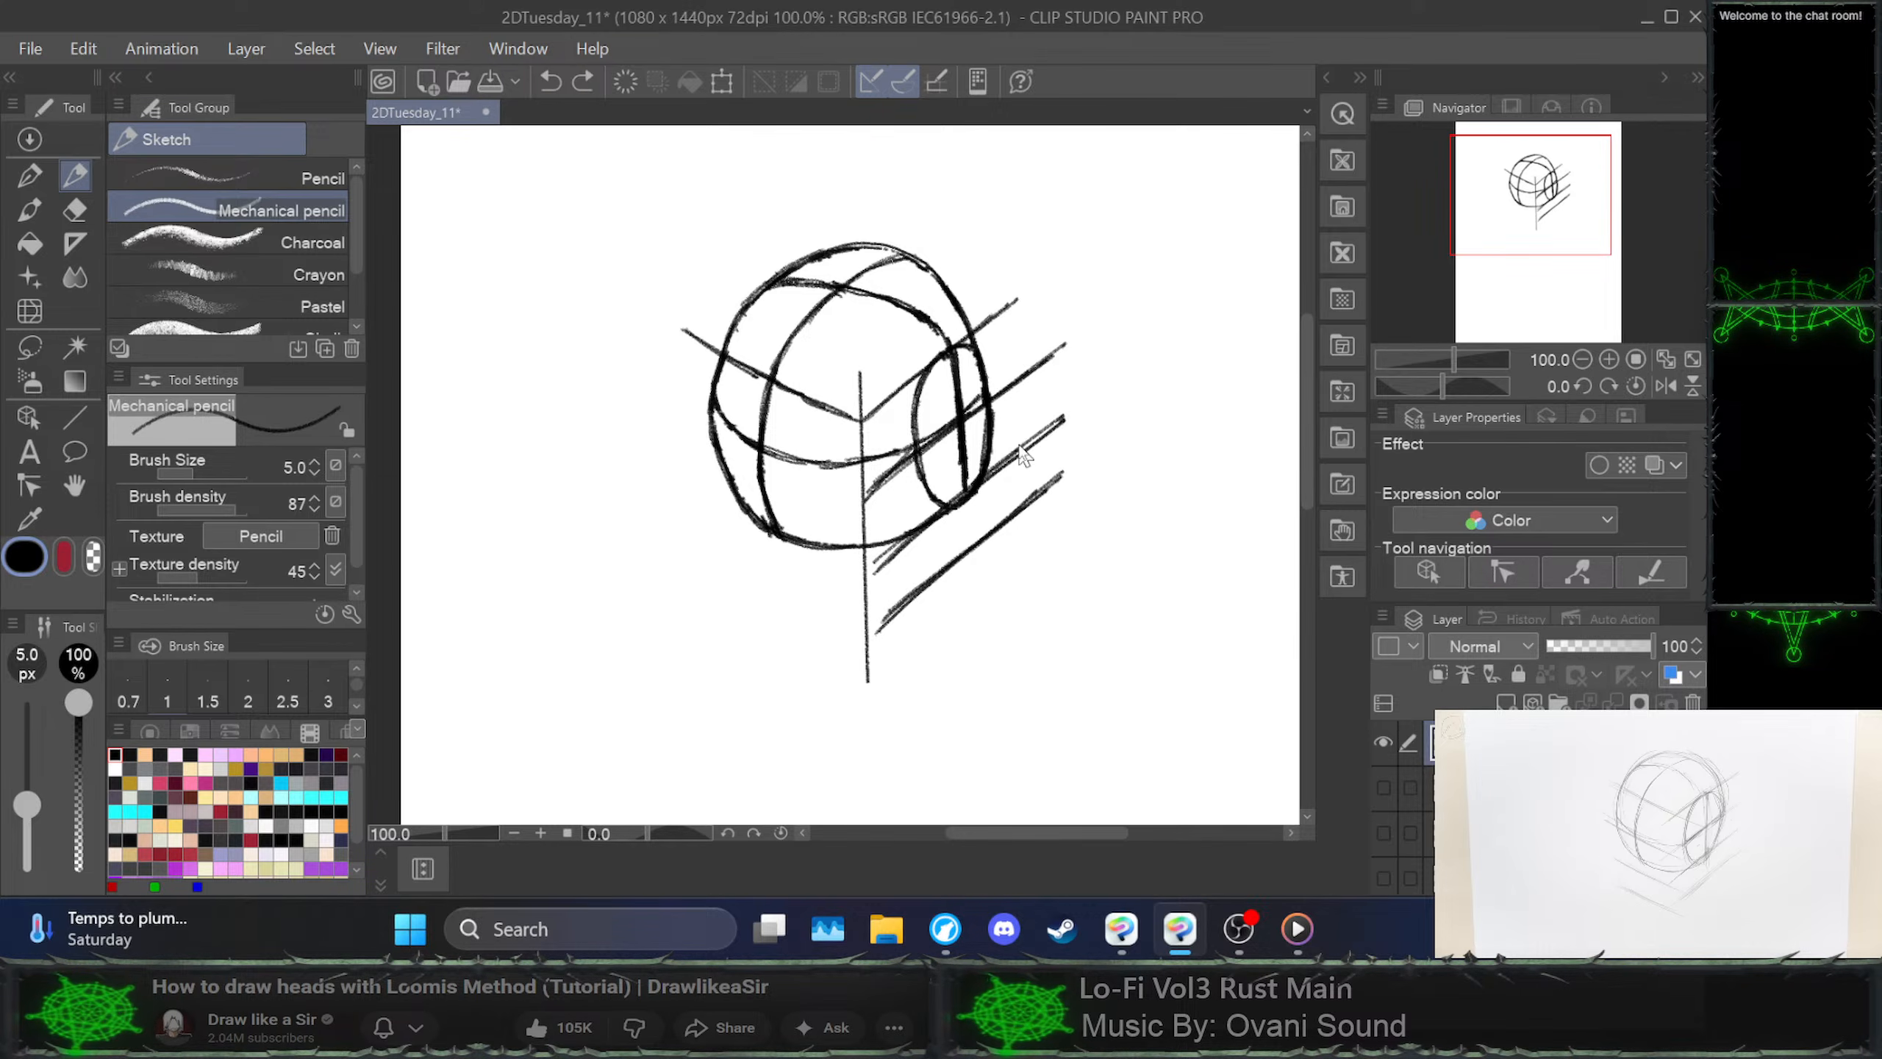
pyautogui.hotkey('ctrl', 'z')
pyautogui.hotkey('ctrl', 'z')
pyautogui.hotkey('ctrl', 'z')
pyautogui.hotkey('ctrl', 'z')
pyautogui.hotkey('ctrl', 'z')
pyautogui.hotkey('ctrl', 'z')
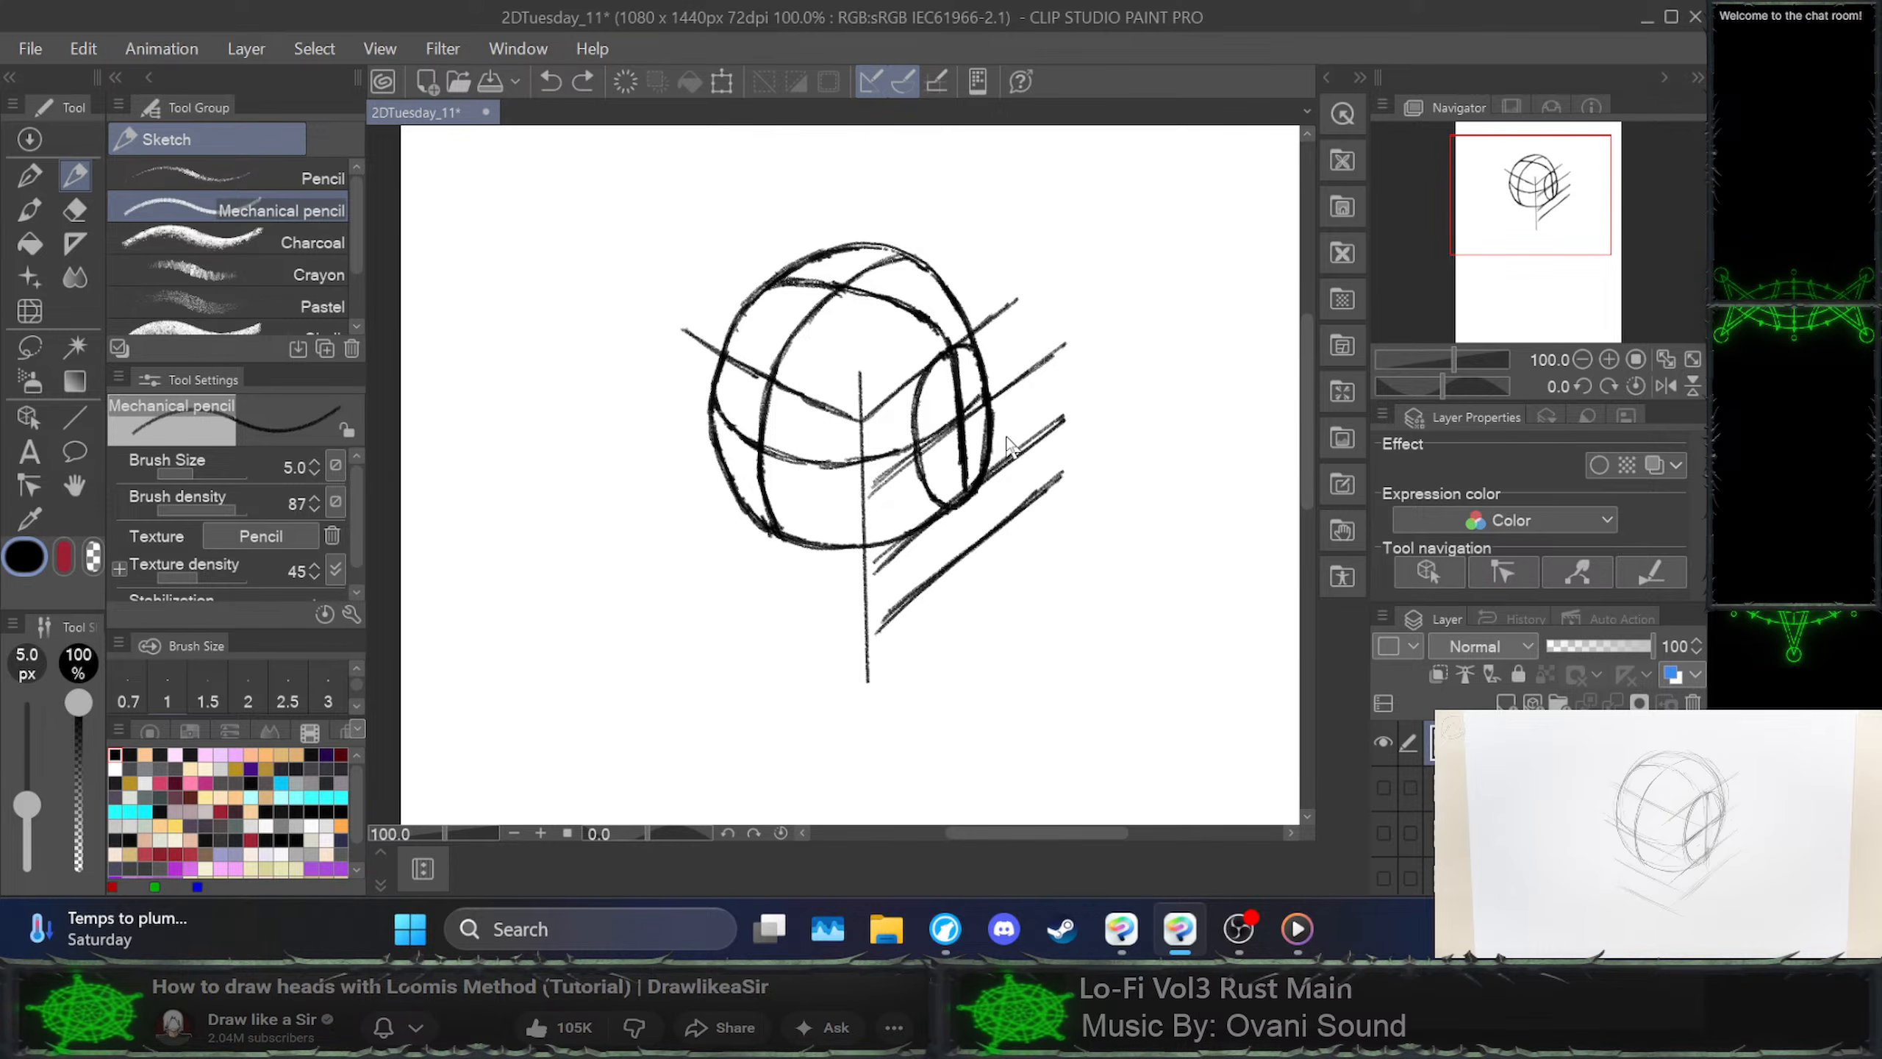
# Undo the vertical line and all remaining guide lines, back to the bare head sphere with its side oval
pyautogui.hotkey('ctrl', 'z')
pyautogui.hotkey('ctrl', 'z')
pyautogui.hotkey('ctrl', 'z')
pyautogui.hotkey('ctrl', 'z')
pyautogui.hotkey('ctrl', 'z')
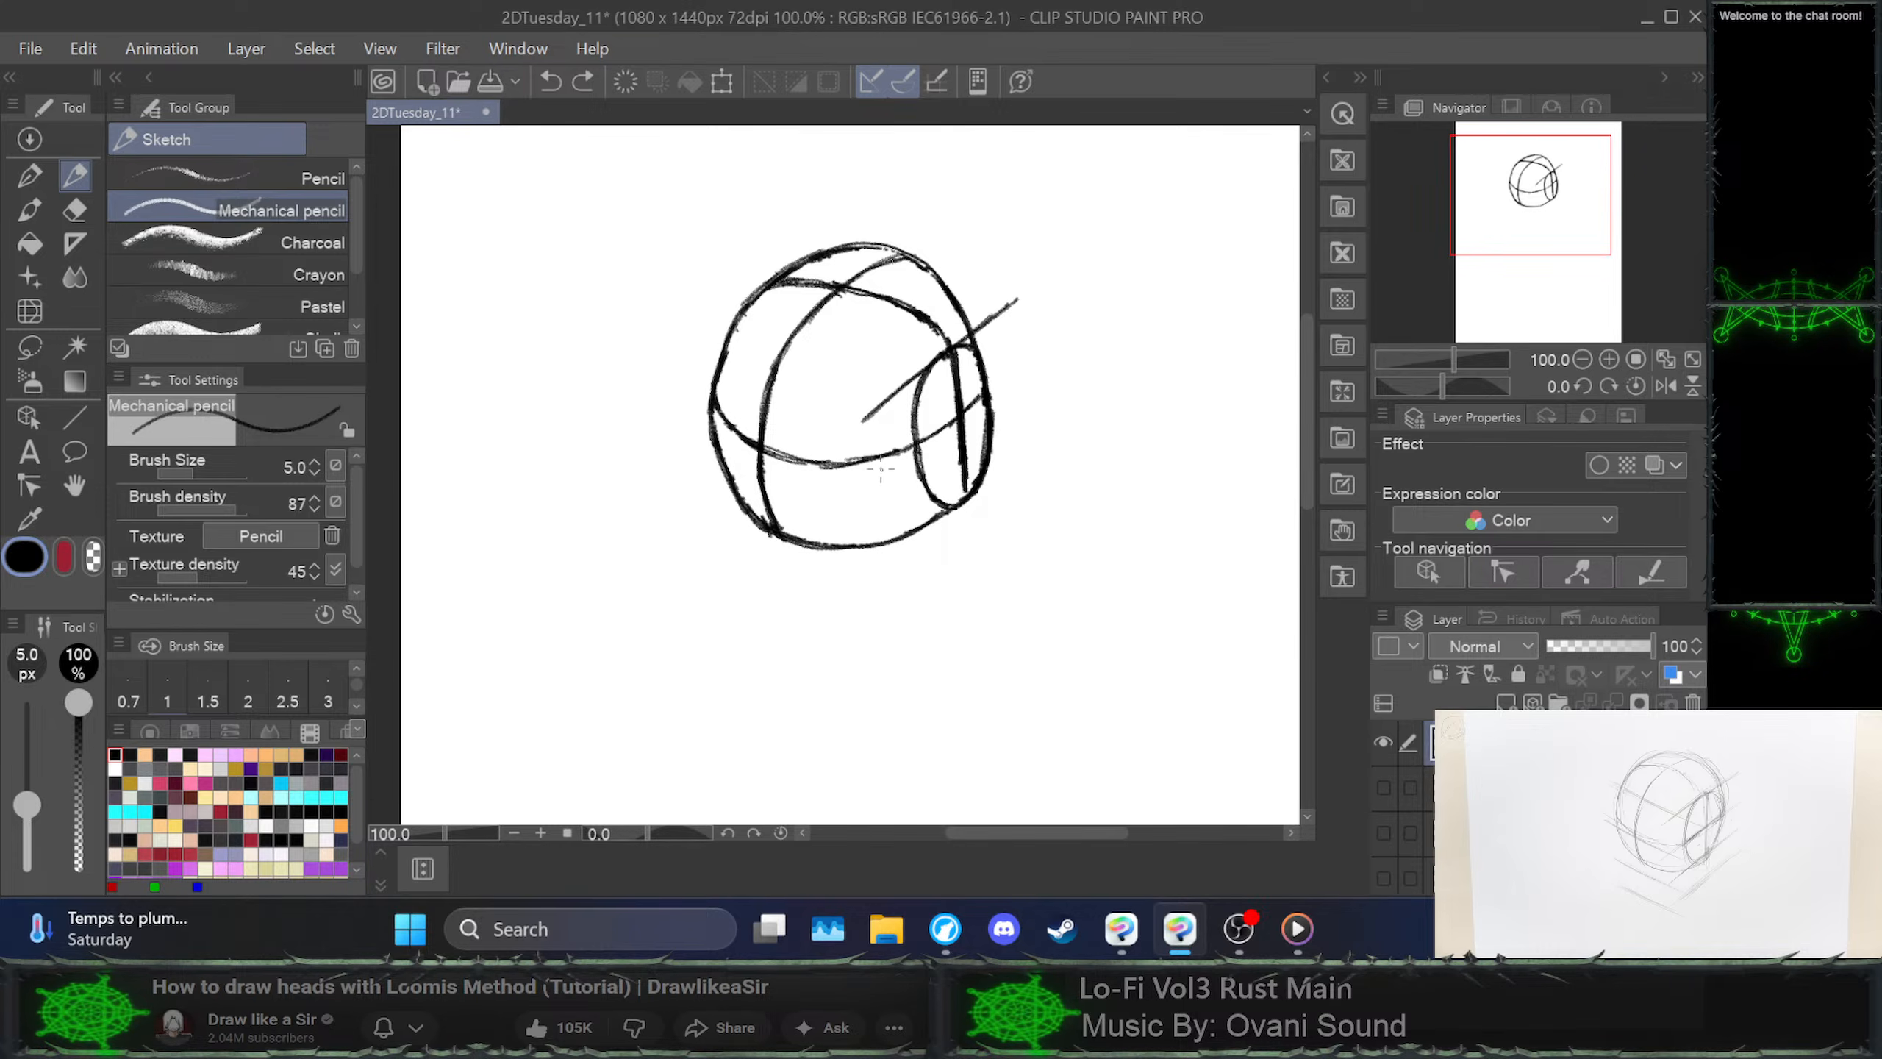
pyautogui.hotkey('ctrl', 'z')
pyautogui.hotkey('ctrl', 'z')
pyautogui.hotkey('ctrl', 'z')
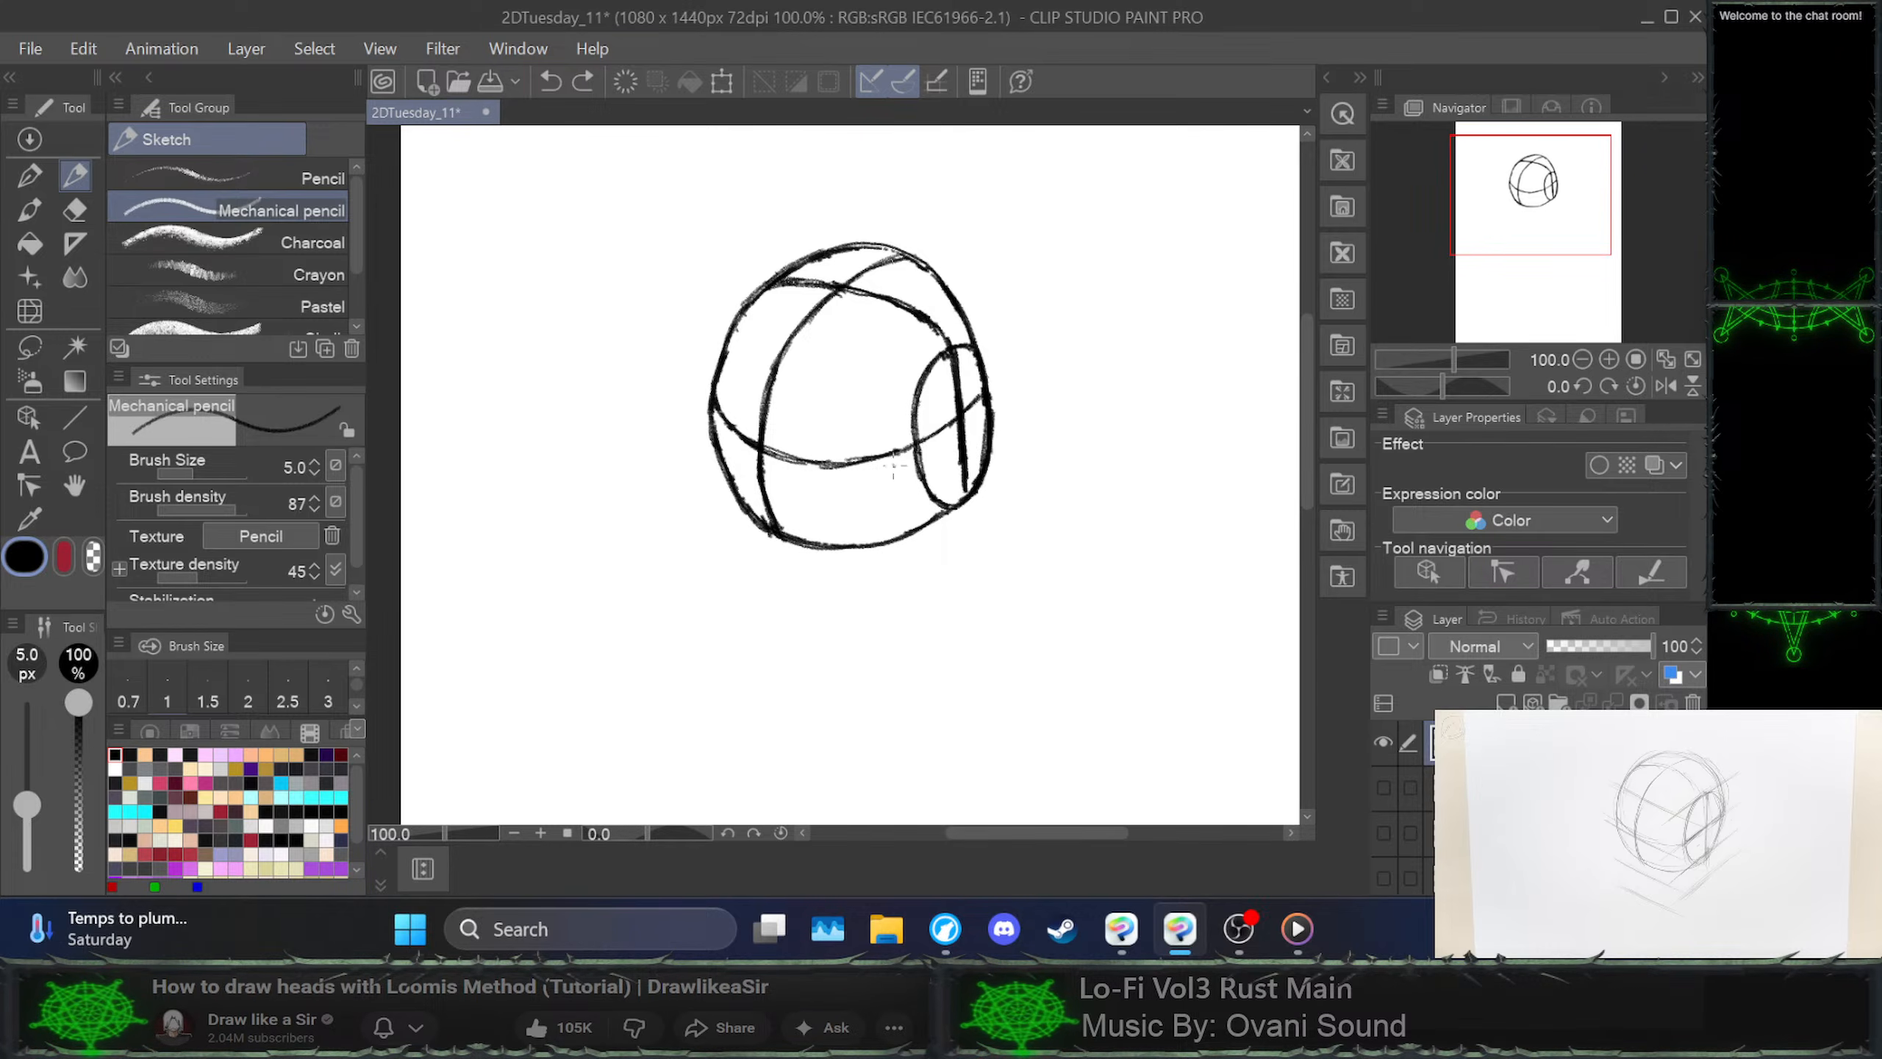
# Sketch a diagonal guide line rising to the right through the middle of the side oval, using overlapping strokes
pyautogui.moveTo(925, 452); pyautogui.dragTo(1011, 372)
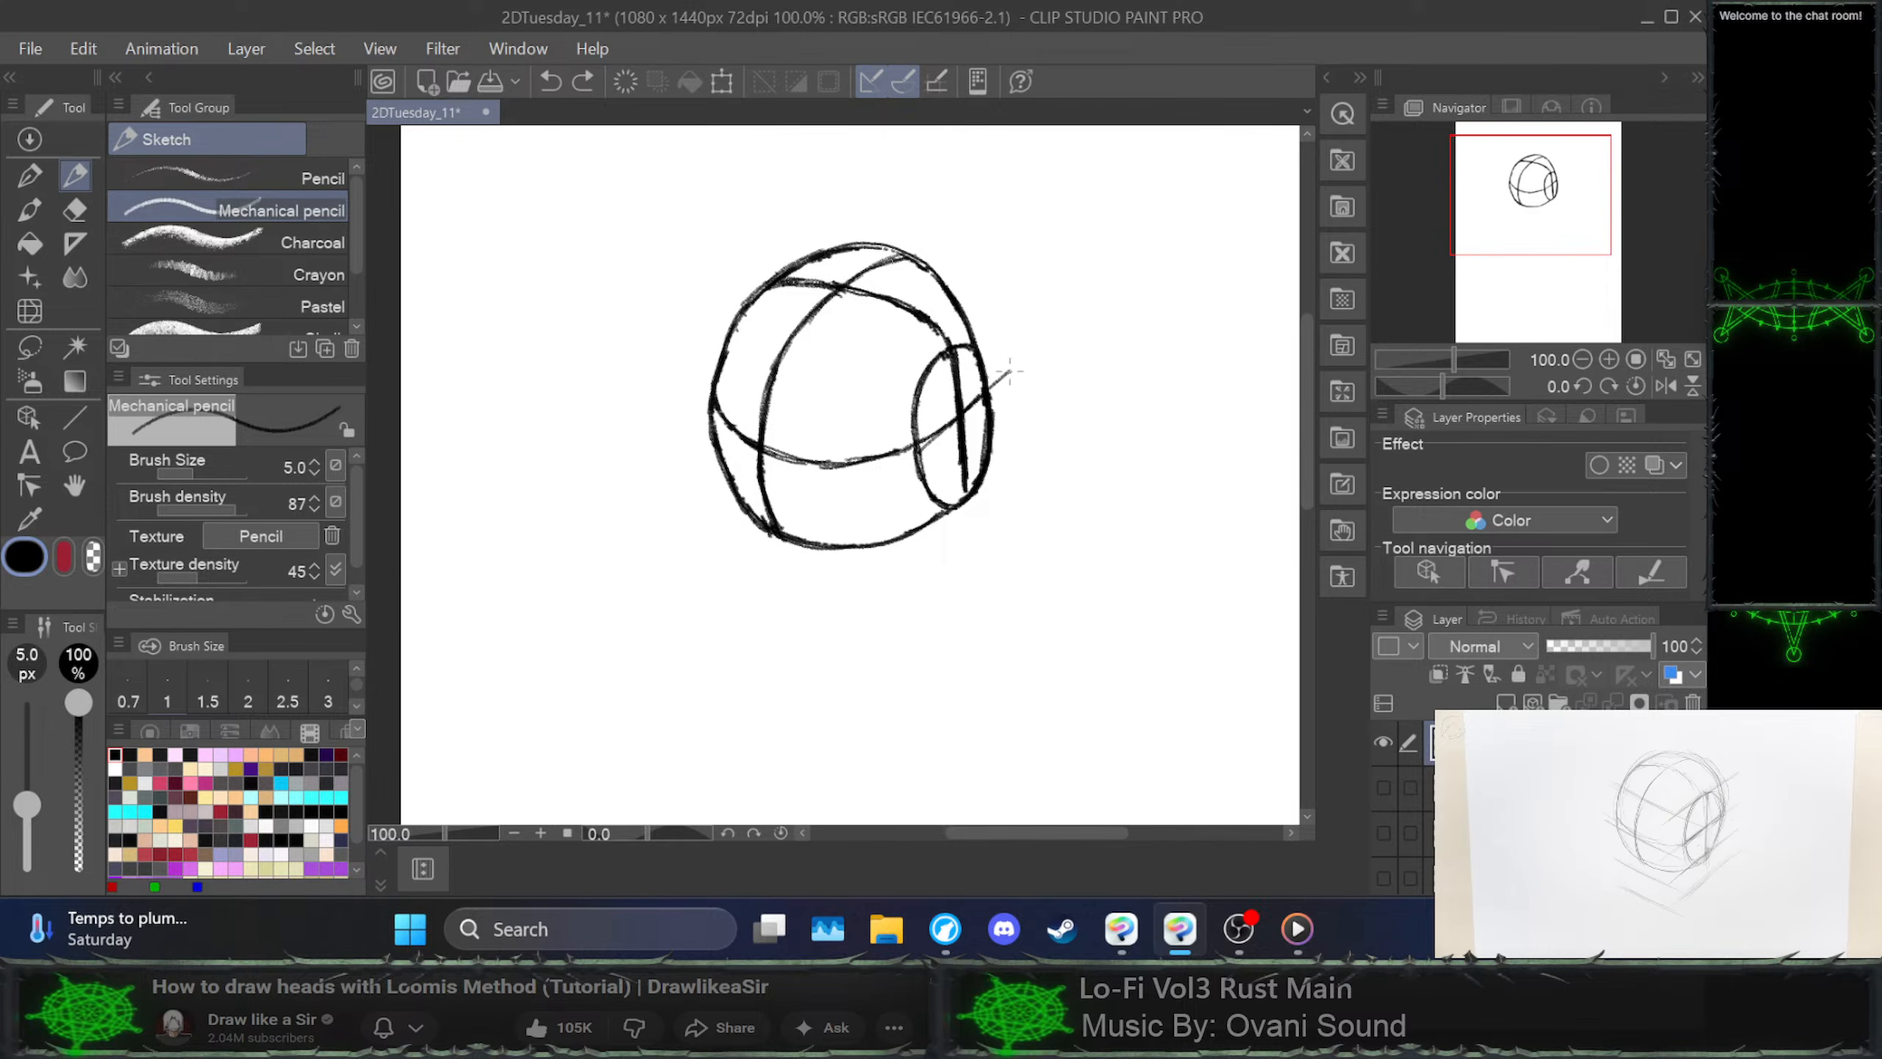
pyautogui.moveTo(904, 464); pyautogui.dragTo(1032, 349)
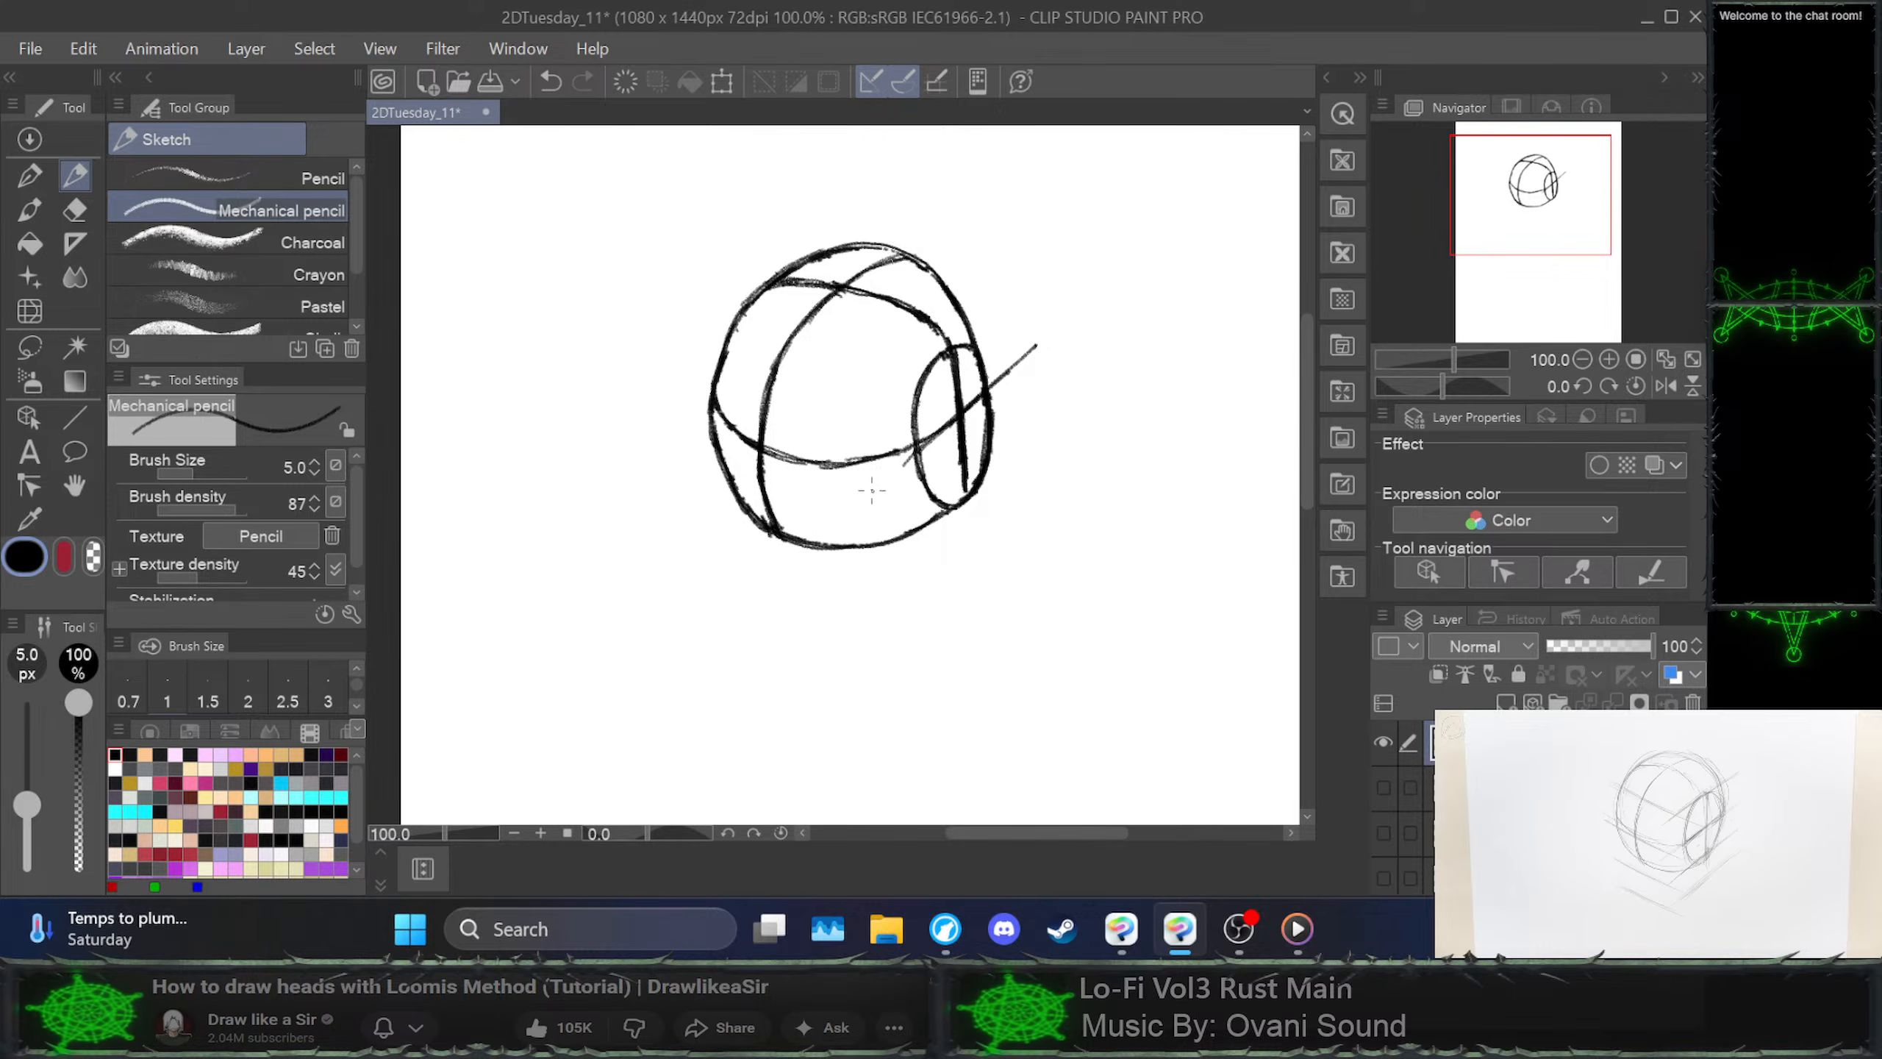
pyautogui.moveTo(873, 491); pyautogui.dragTo(1031, 351)
pyautogui.moveTo(870, 495)
pyautogui.mouseDown()
pyautogui.moveTo(1038, 345)
pyautogui.moveTo(871, 490)
pyautogui.moveTo(1043, 331)
pyautogui.mouseUp()
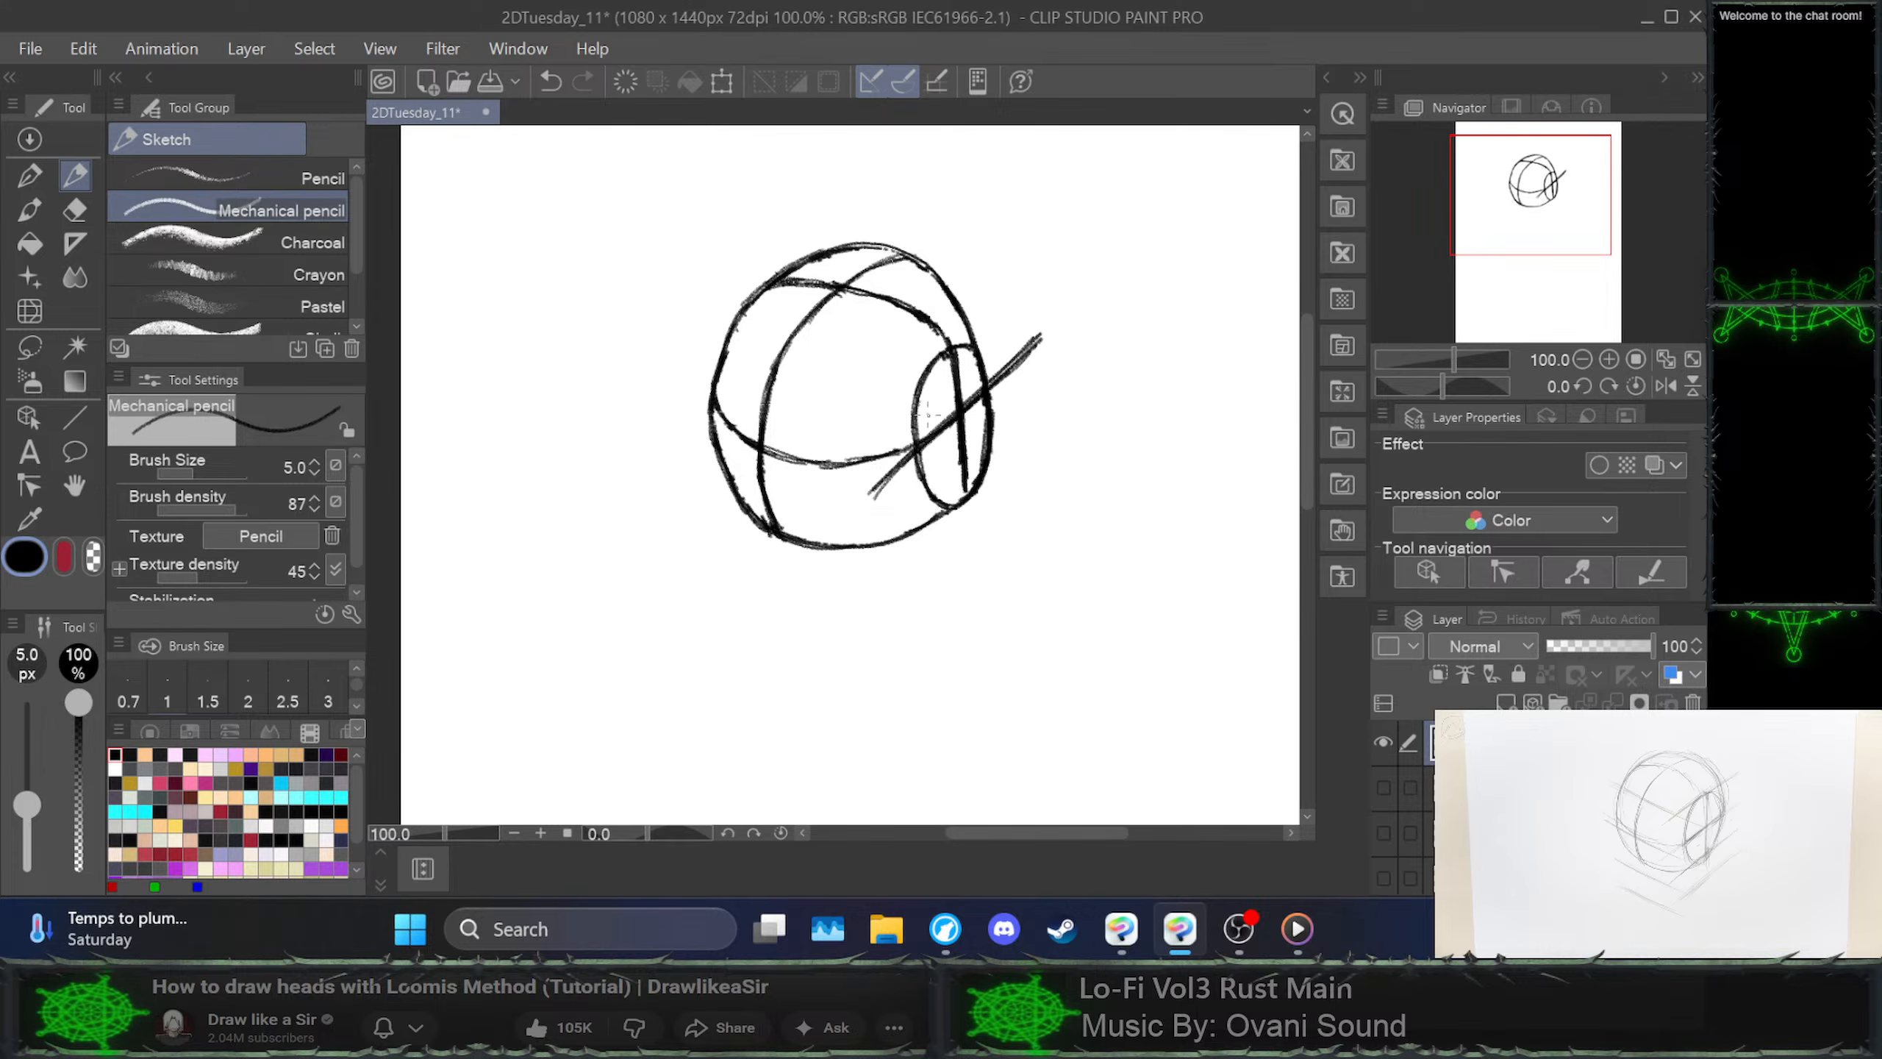
# Sketch a parallel guide line across the top of the side oval and darken it with repeated strokes
pyautogui.moveTo(875, 423); pyautogui.dragTo(994, 311)
pyautogui.hotkey('ctrl', 'z')
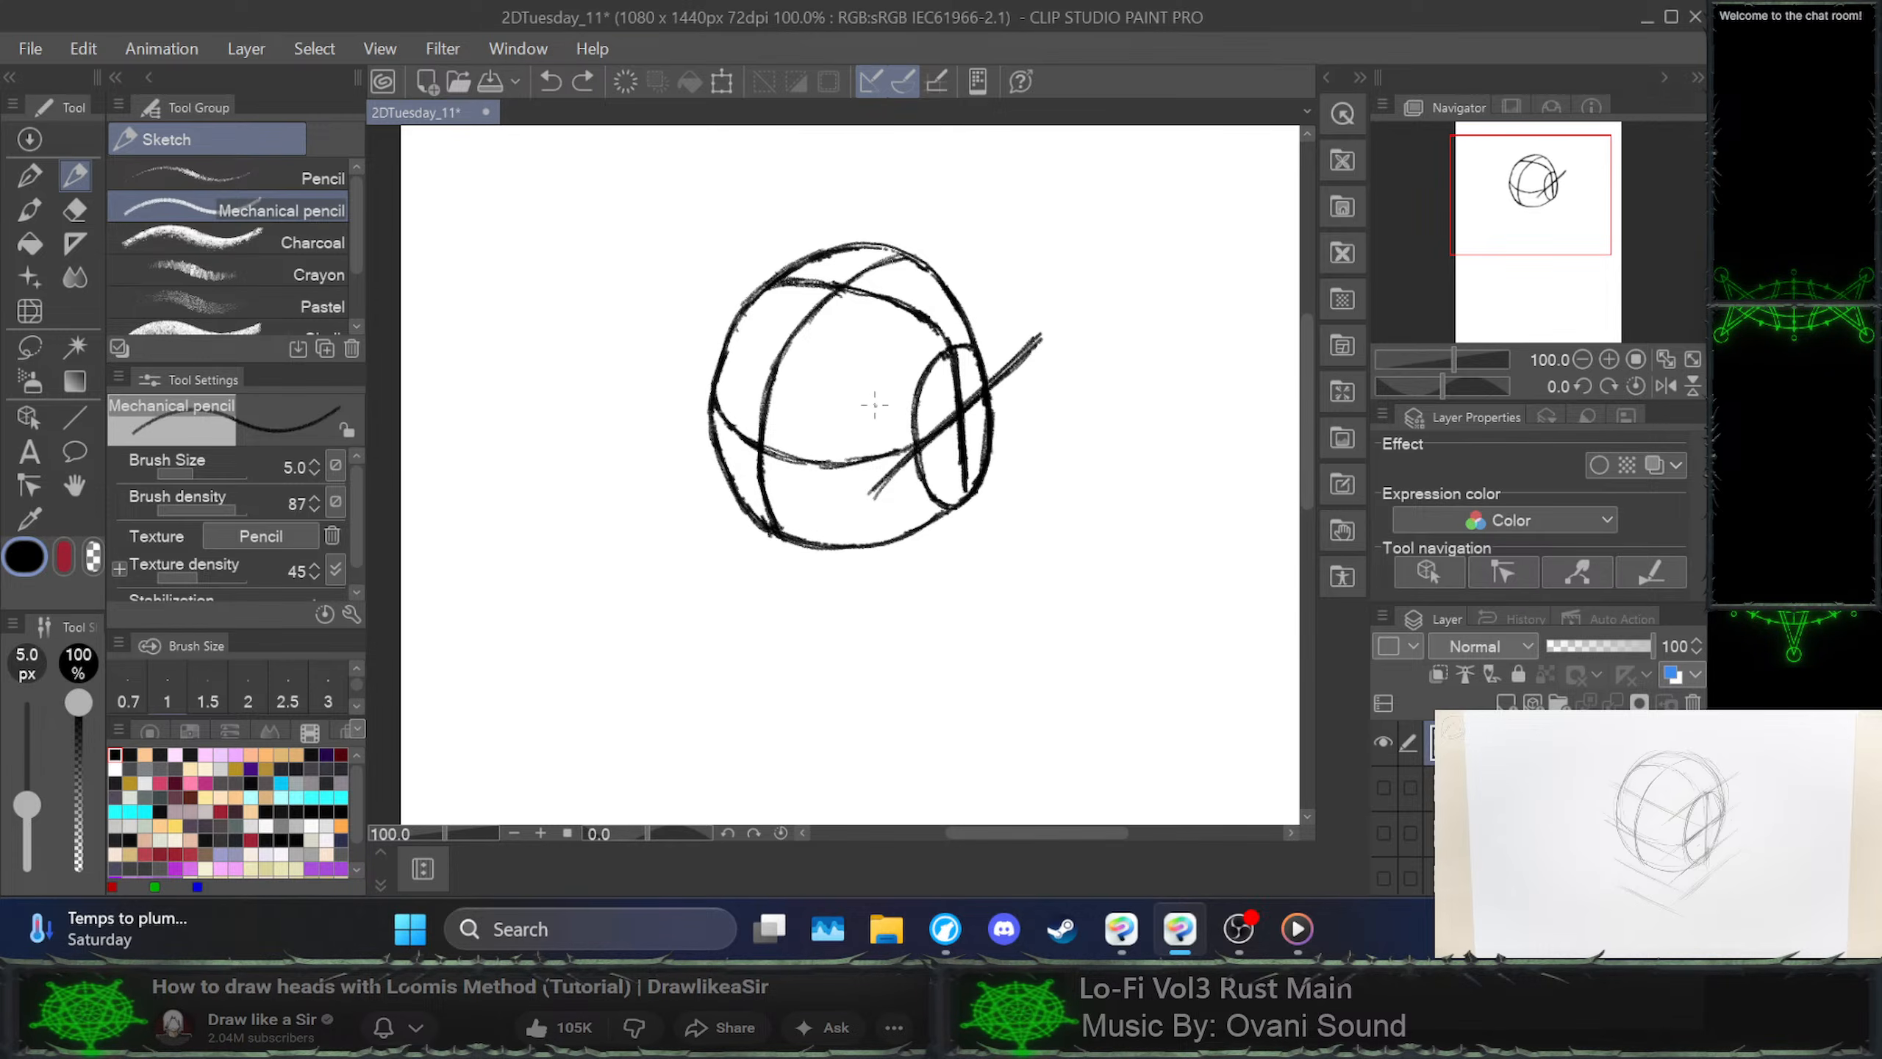
pyautogui.moveTo(875, 405); pyautogui.dragTo(1004, 313)
pyautogui.hotkey('ctrl', 'z')
pyautogui.moveTo(876, 401)
pyautogui.mouseDown()
pyautogui.moveTo(990, 313)
pyautogui.moveTo(868, 411)
pyautogui.moveTo(995, 311)
pyautogui.mouseUp()
pyautogui.moveTo(881, 402); pyautogui.dragTo(1012, 294)
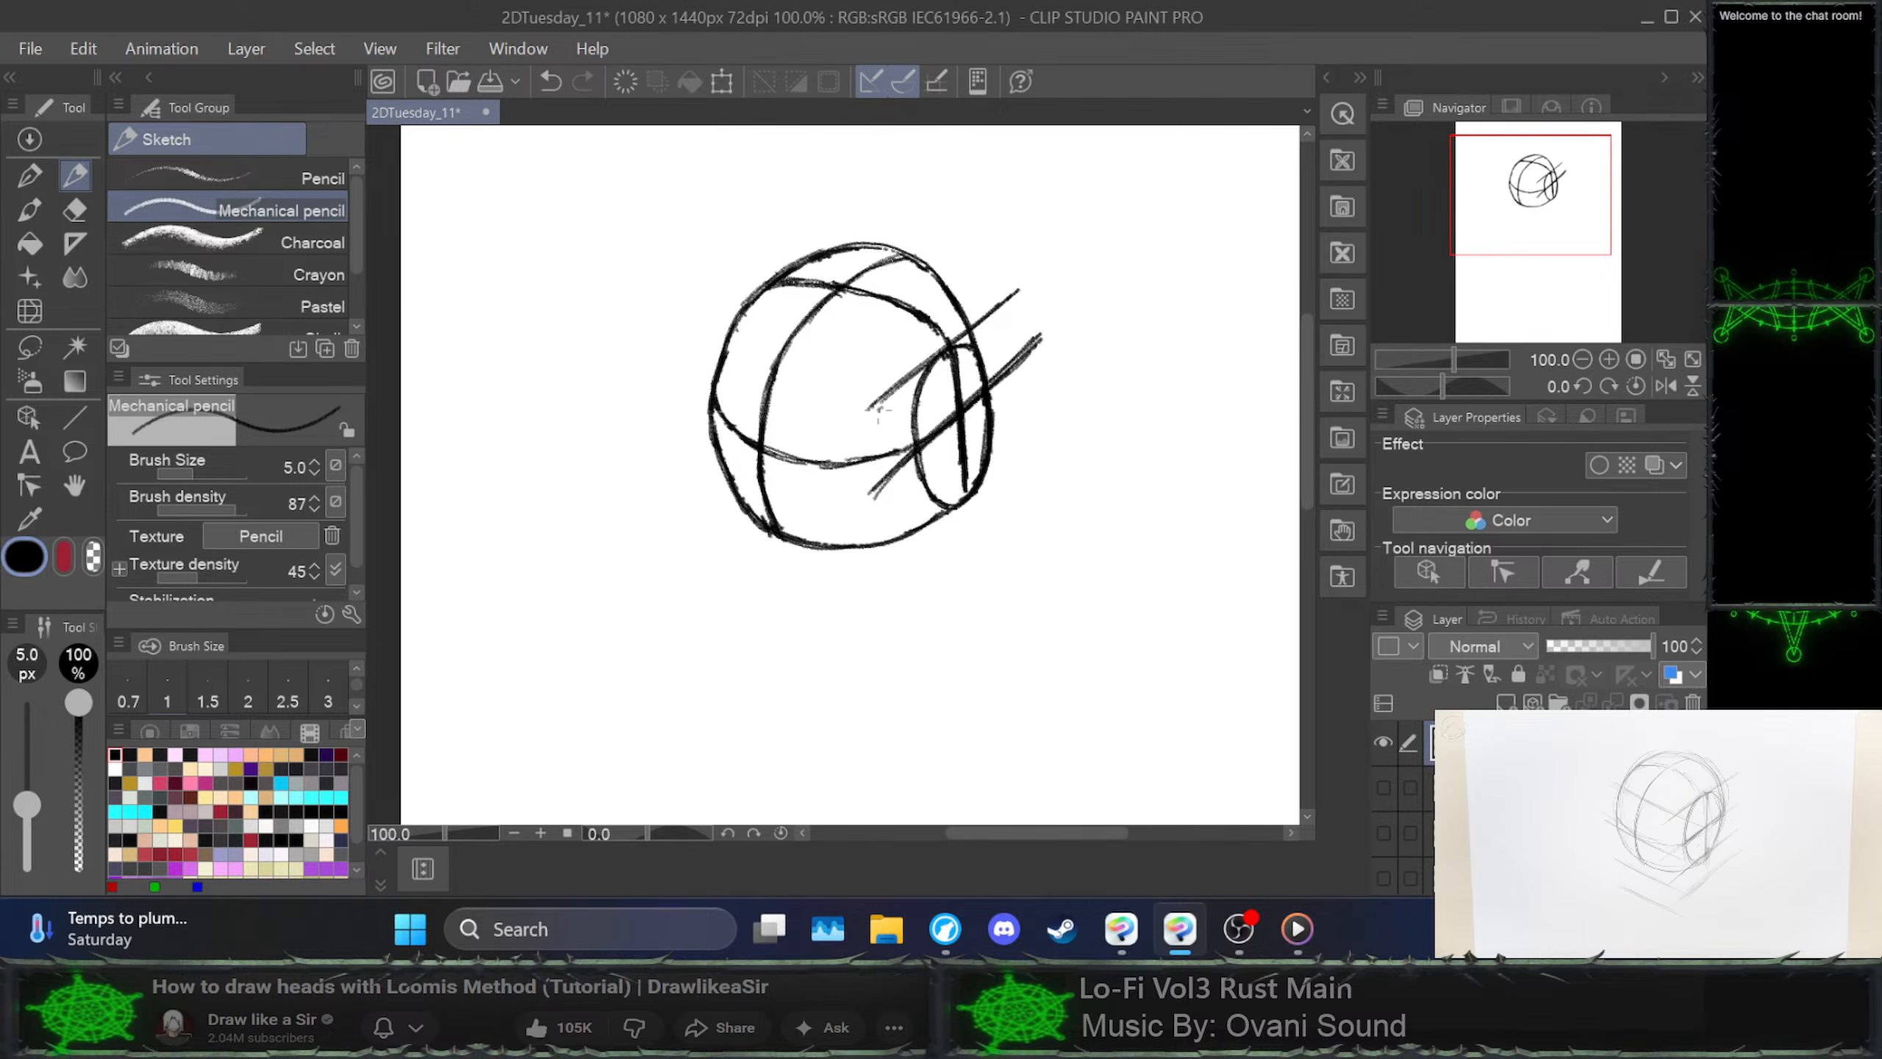
pyautogui.moveTo(877, 413); pyautogui.dragTo(1016, 290)
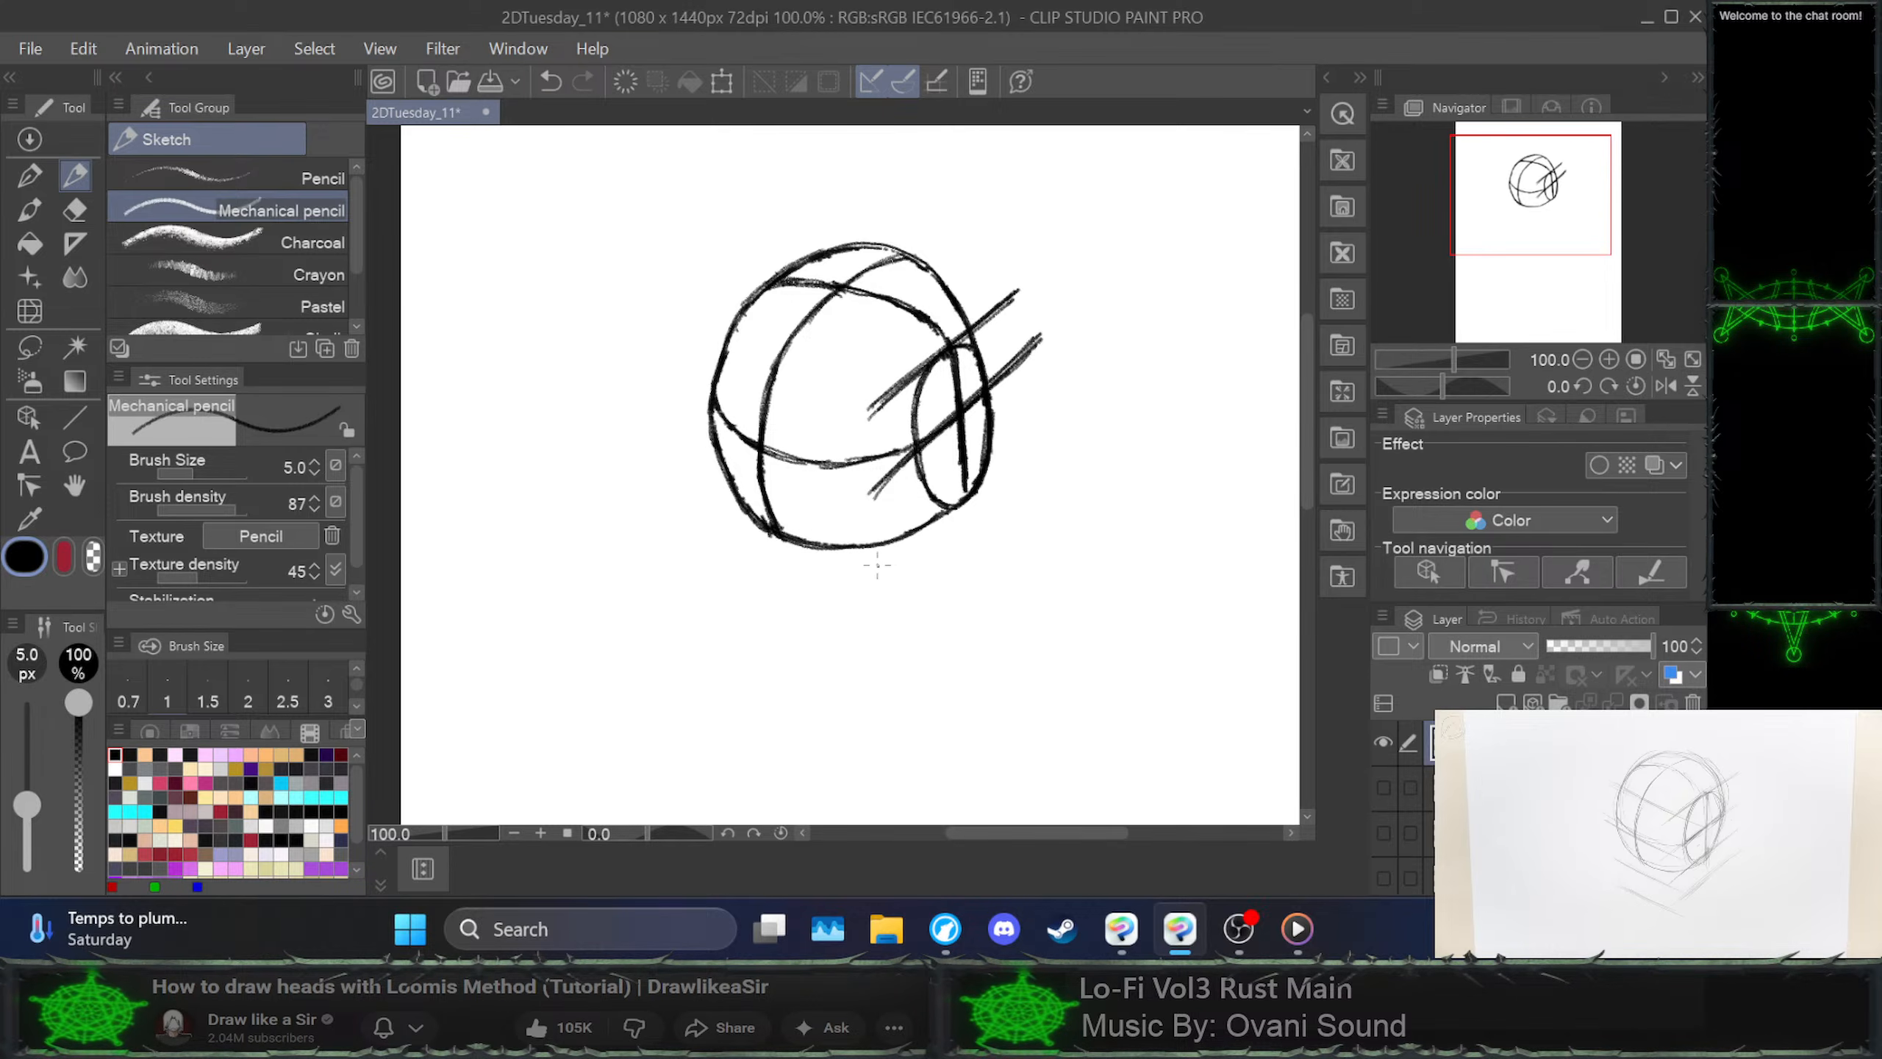
# Sketch a third parallel guide line along the side oval's base and a fourth one just below the head
pyautogui.moveTo(883, 572); pyautogui.dragTo(1043, 439)
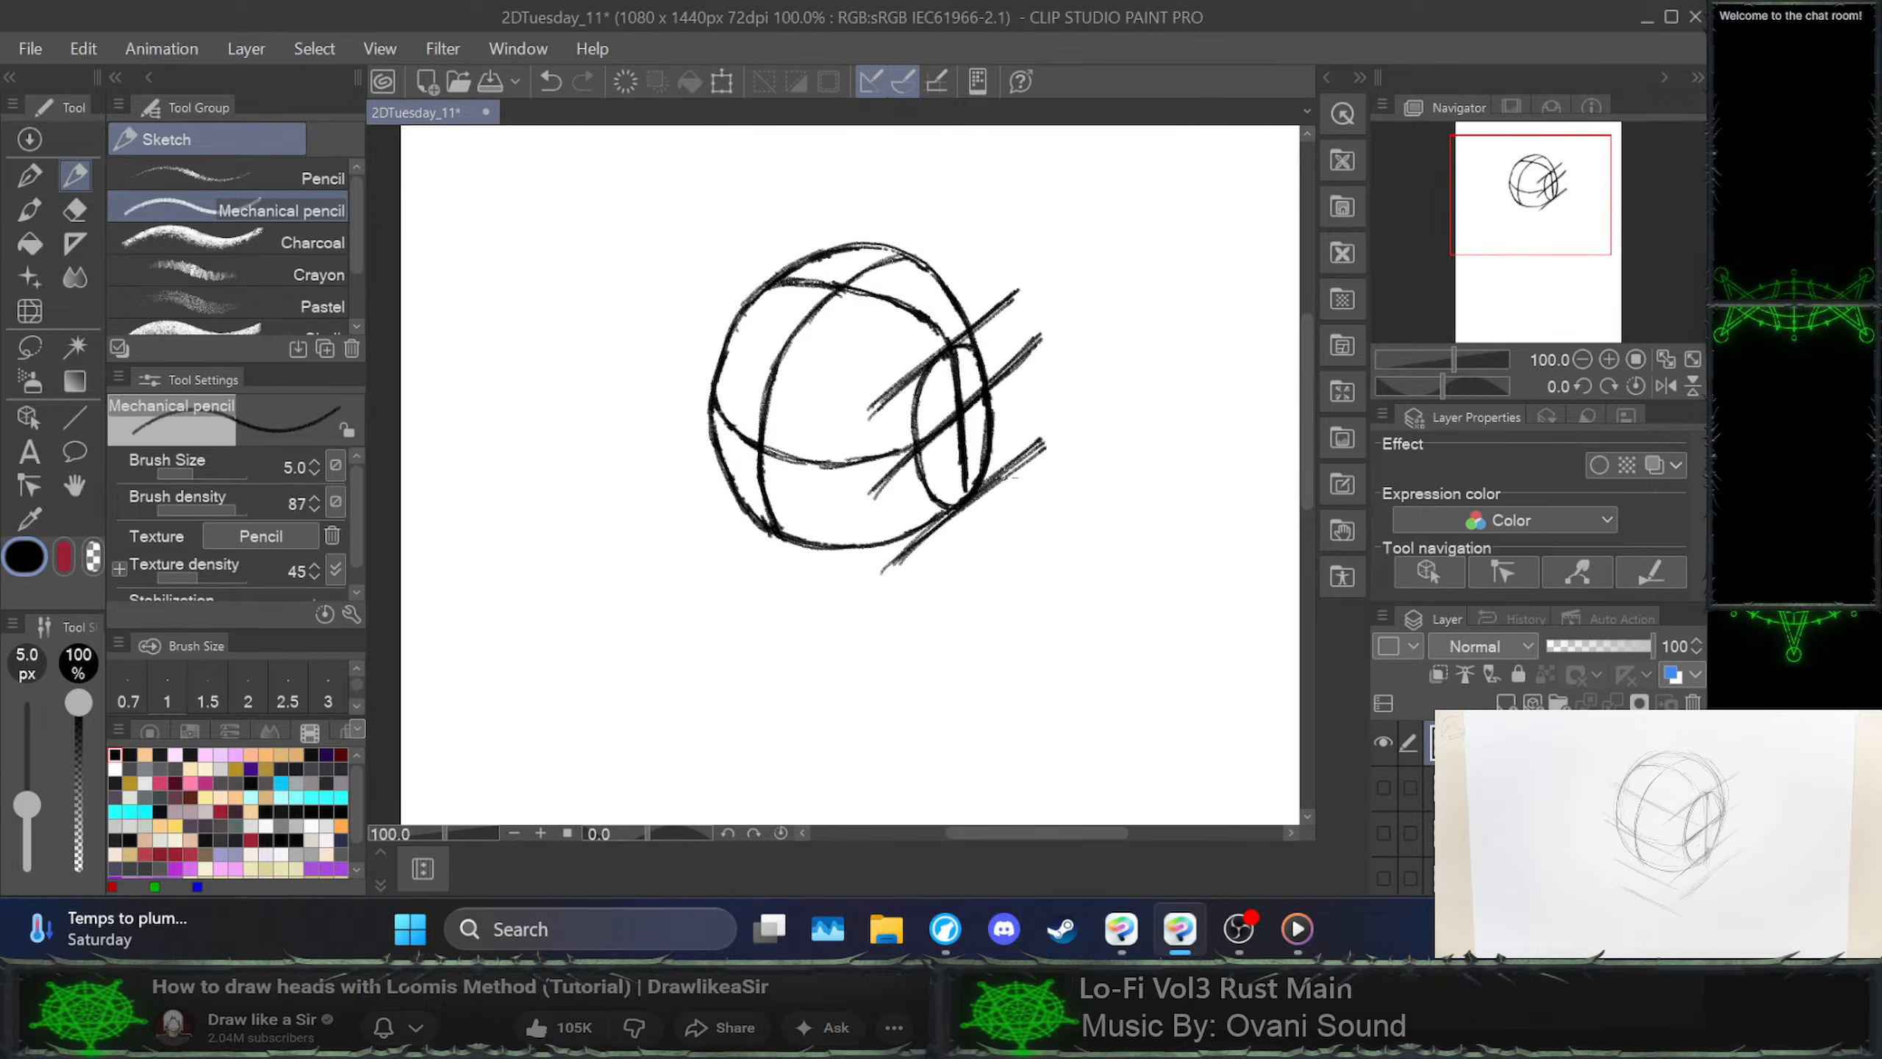
pyautogui.moveTo(894, 601); pyautogui.dragTo(1059, 480)
pyautogui.hotkey('ctrl', 'z')
pyautogui.hotkey('ctrl', 'z')
pyautogui.moveTo(904, 605); pyautogui.dragTo(1039, 505)
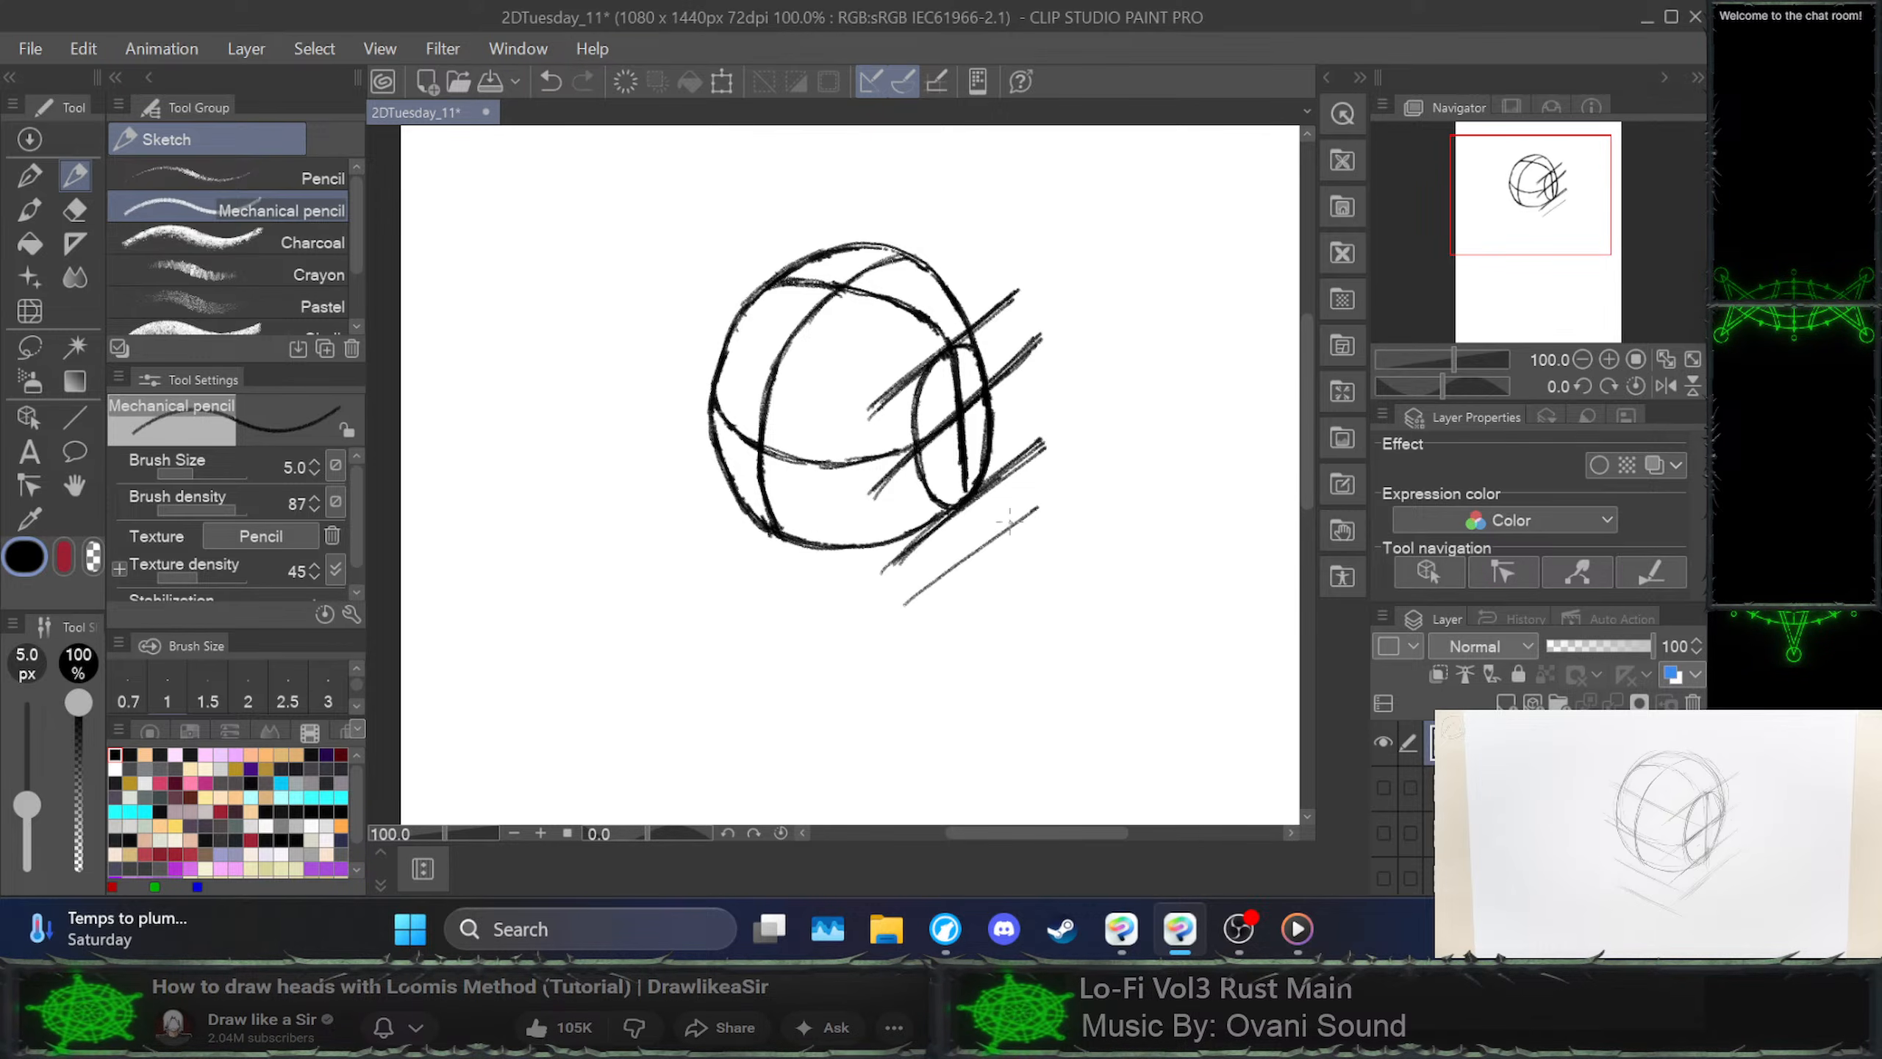
pyautogui.hotkey('ctrl', 'z')
pyautogui.moveTo(896, 608)
pyautogui.mouseDown()
pyautogui.moveTo(1049, 490)
pyautogui.moveTo(927, 600)
pyautogui.moveTo(1048, 508)
pyautogui.mouseUp()
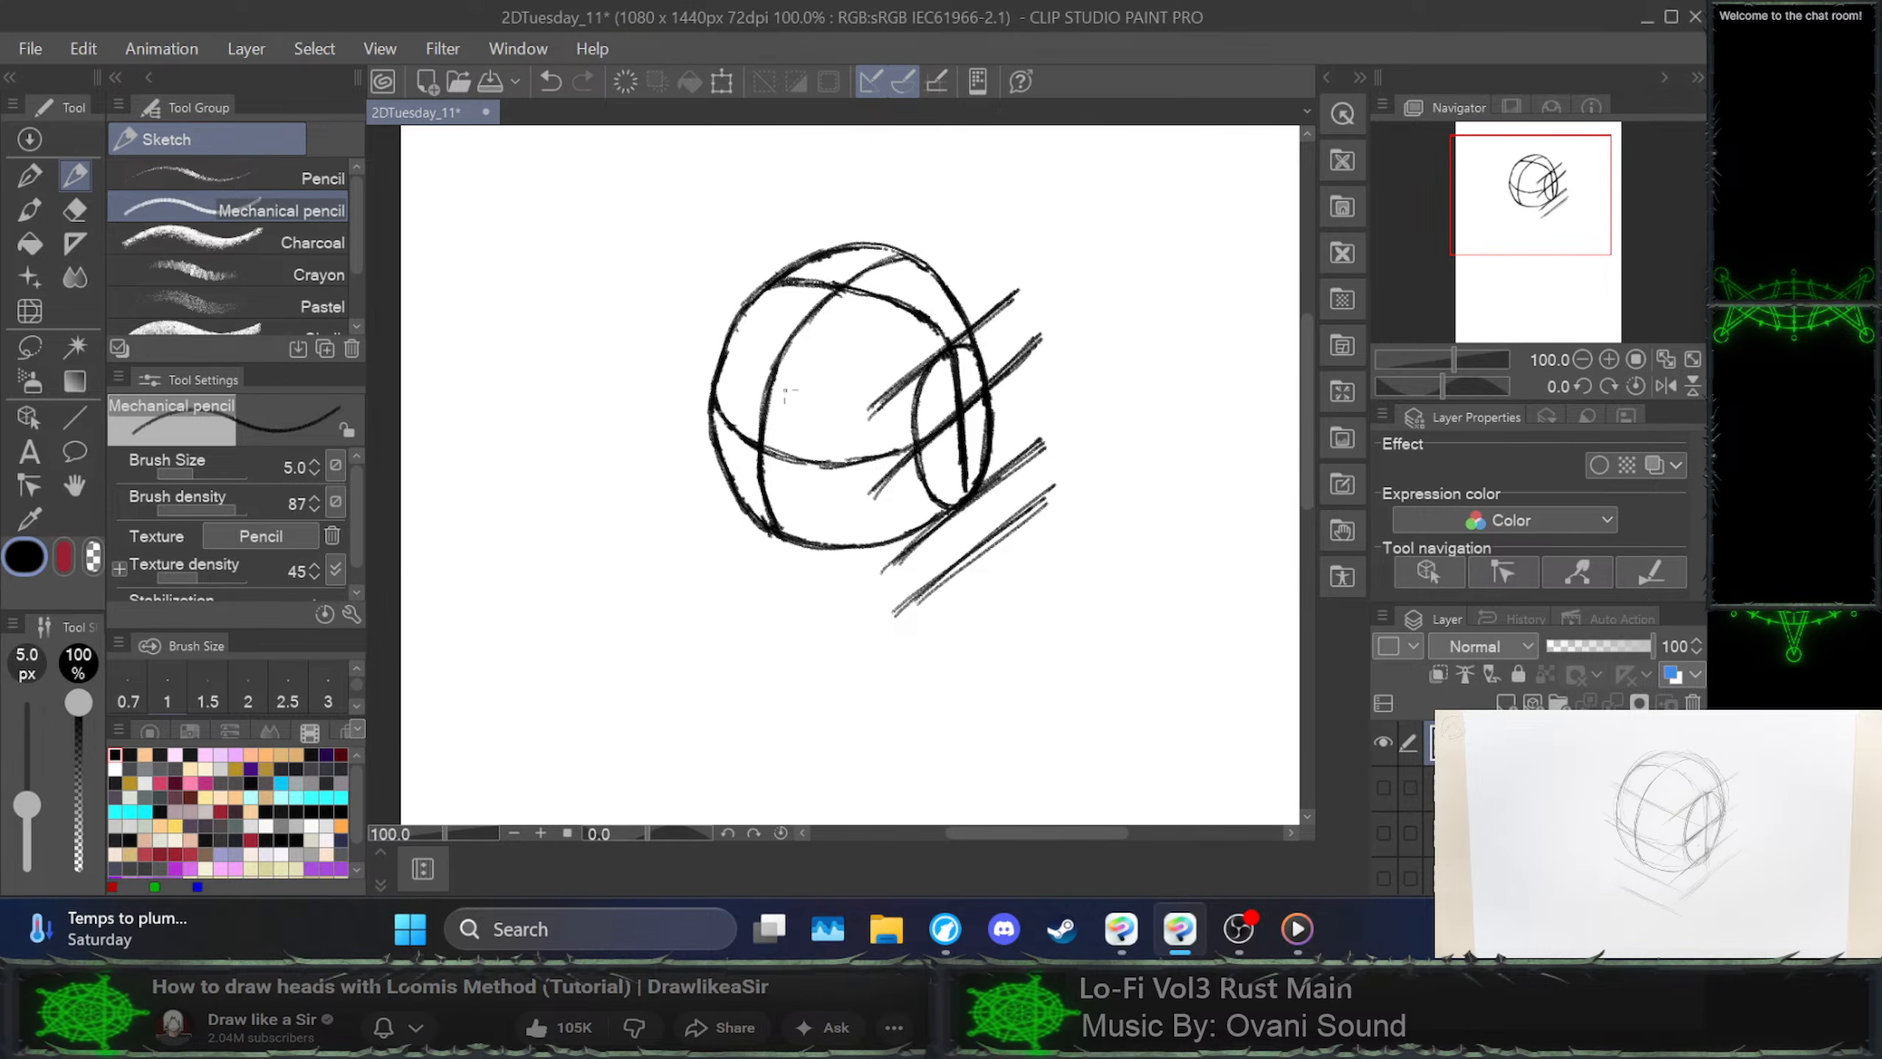
# Sketch and darken the uppermost left-hand guide line, sloping down to meet the top right-hand line in a corner
pyautogui.moveTo(708, 332); pyautogui.dragTo(793, 381)
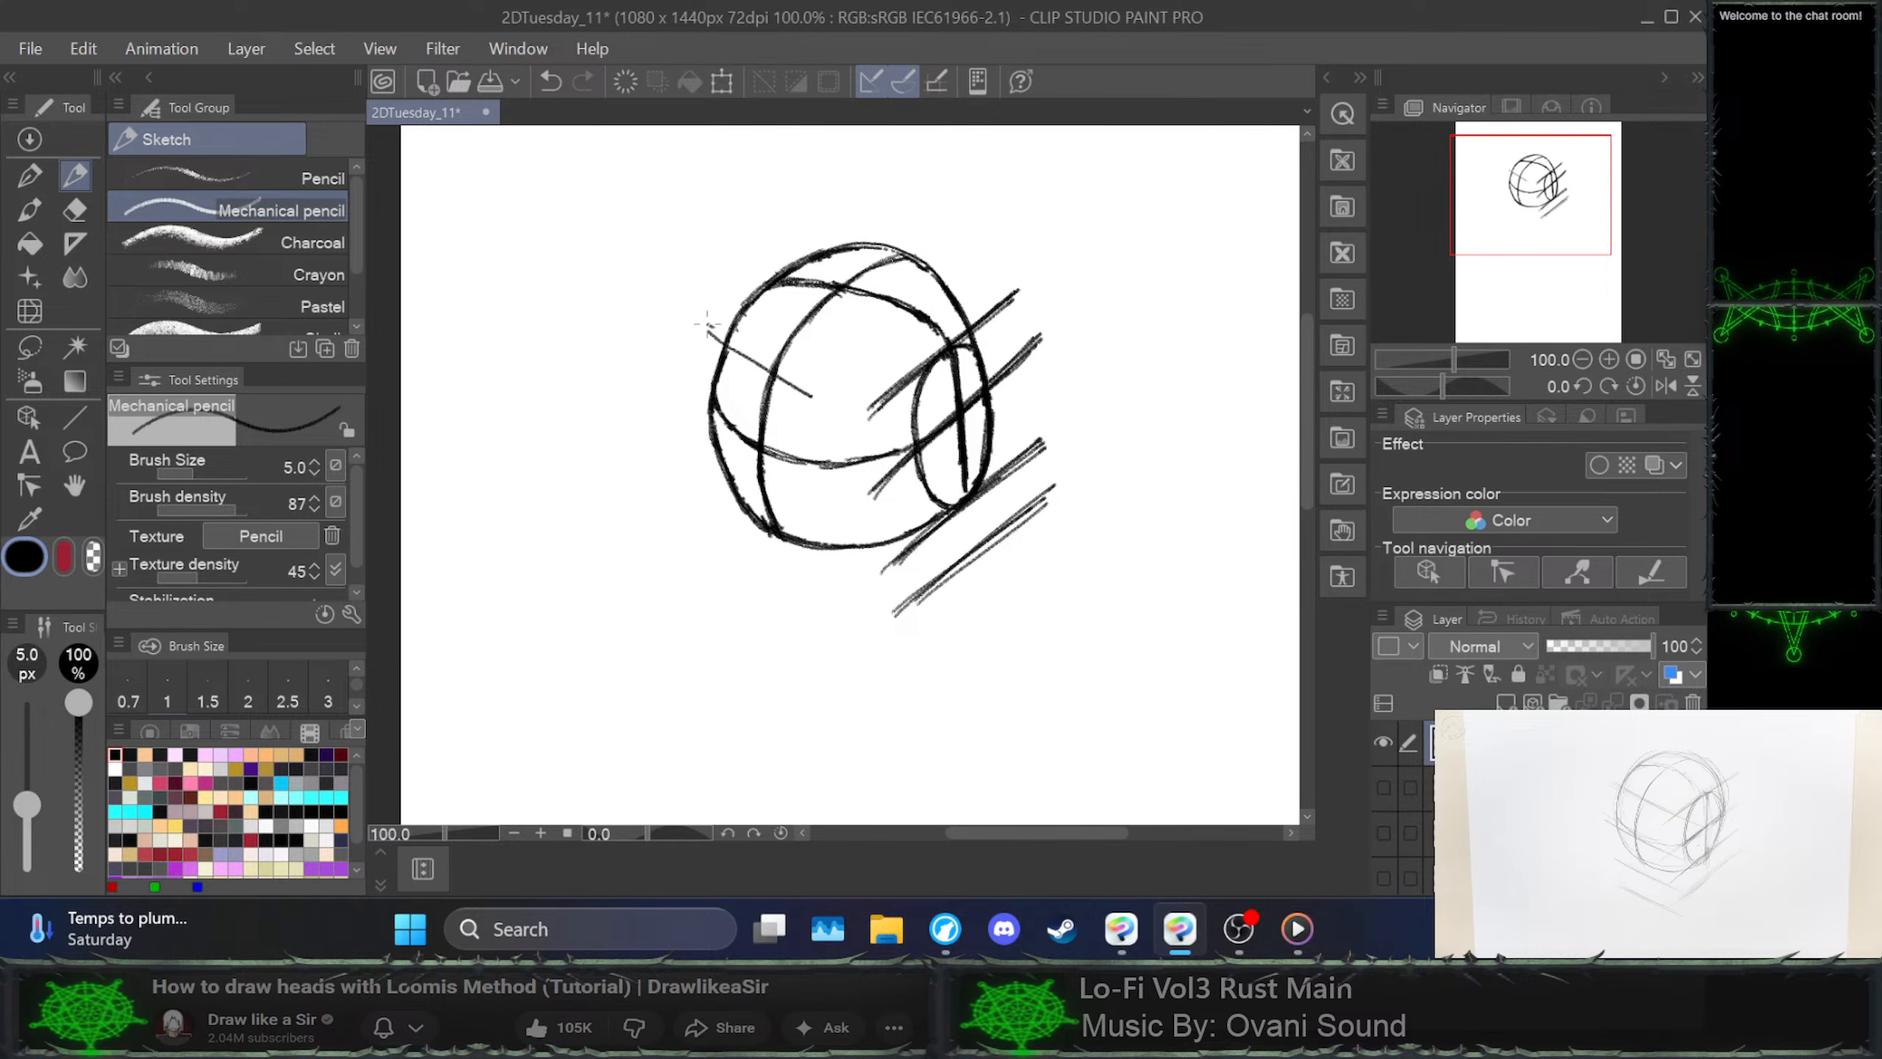
pyautogui.moveTo(708, 326); pyautogui.dragTo(849, 420)
pyautogui.moveTo(753, 354); pyautogui.dragTo(868, 431)
pyautogui.moveTo(719, 326)
pyautogui.mouseDown()
pyautogui.moveTo(869, 430)
pyautogui.moveTo(919, 366)
pyautogui.mouseUp()
# Draw a vertical line down from the corner to below the head and extend the lower three right-hand lines to it
pyautogui.moveTo(859, 426)
pyautogui.mouseDown()
pyautogui.moveTo(993, 323)
pyautogui.moveTo(916, 378)
pyautogui.moveTo(861, 482)
pyautogui.moveTo(870, 668)
pyautogui.mouseUp()
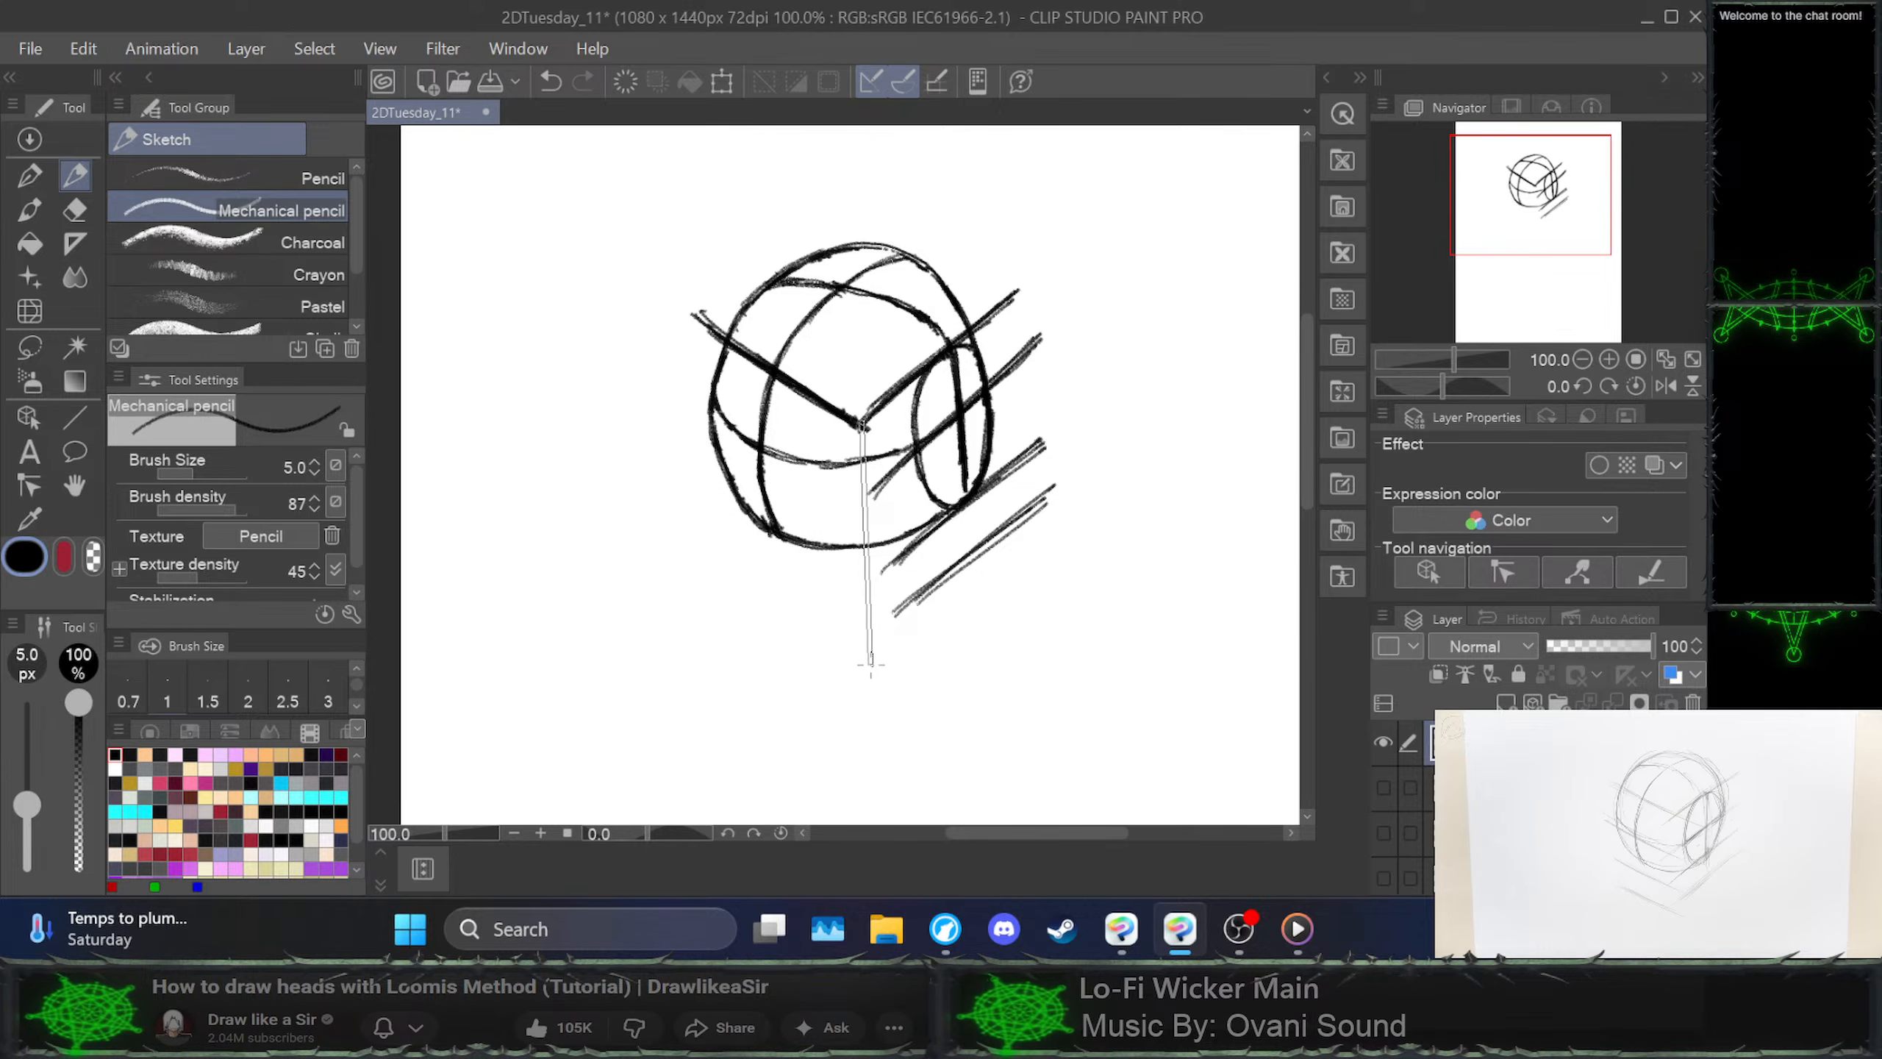
pyautogui.moveTo(867, 505); pyautogui.dragTo(889, 478)
pyautogui.moveTo(867, 593); pyautogui.dragTo(916, 543)
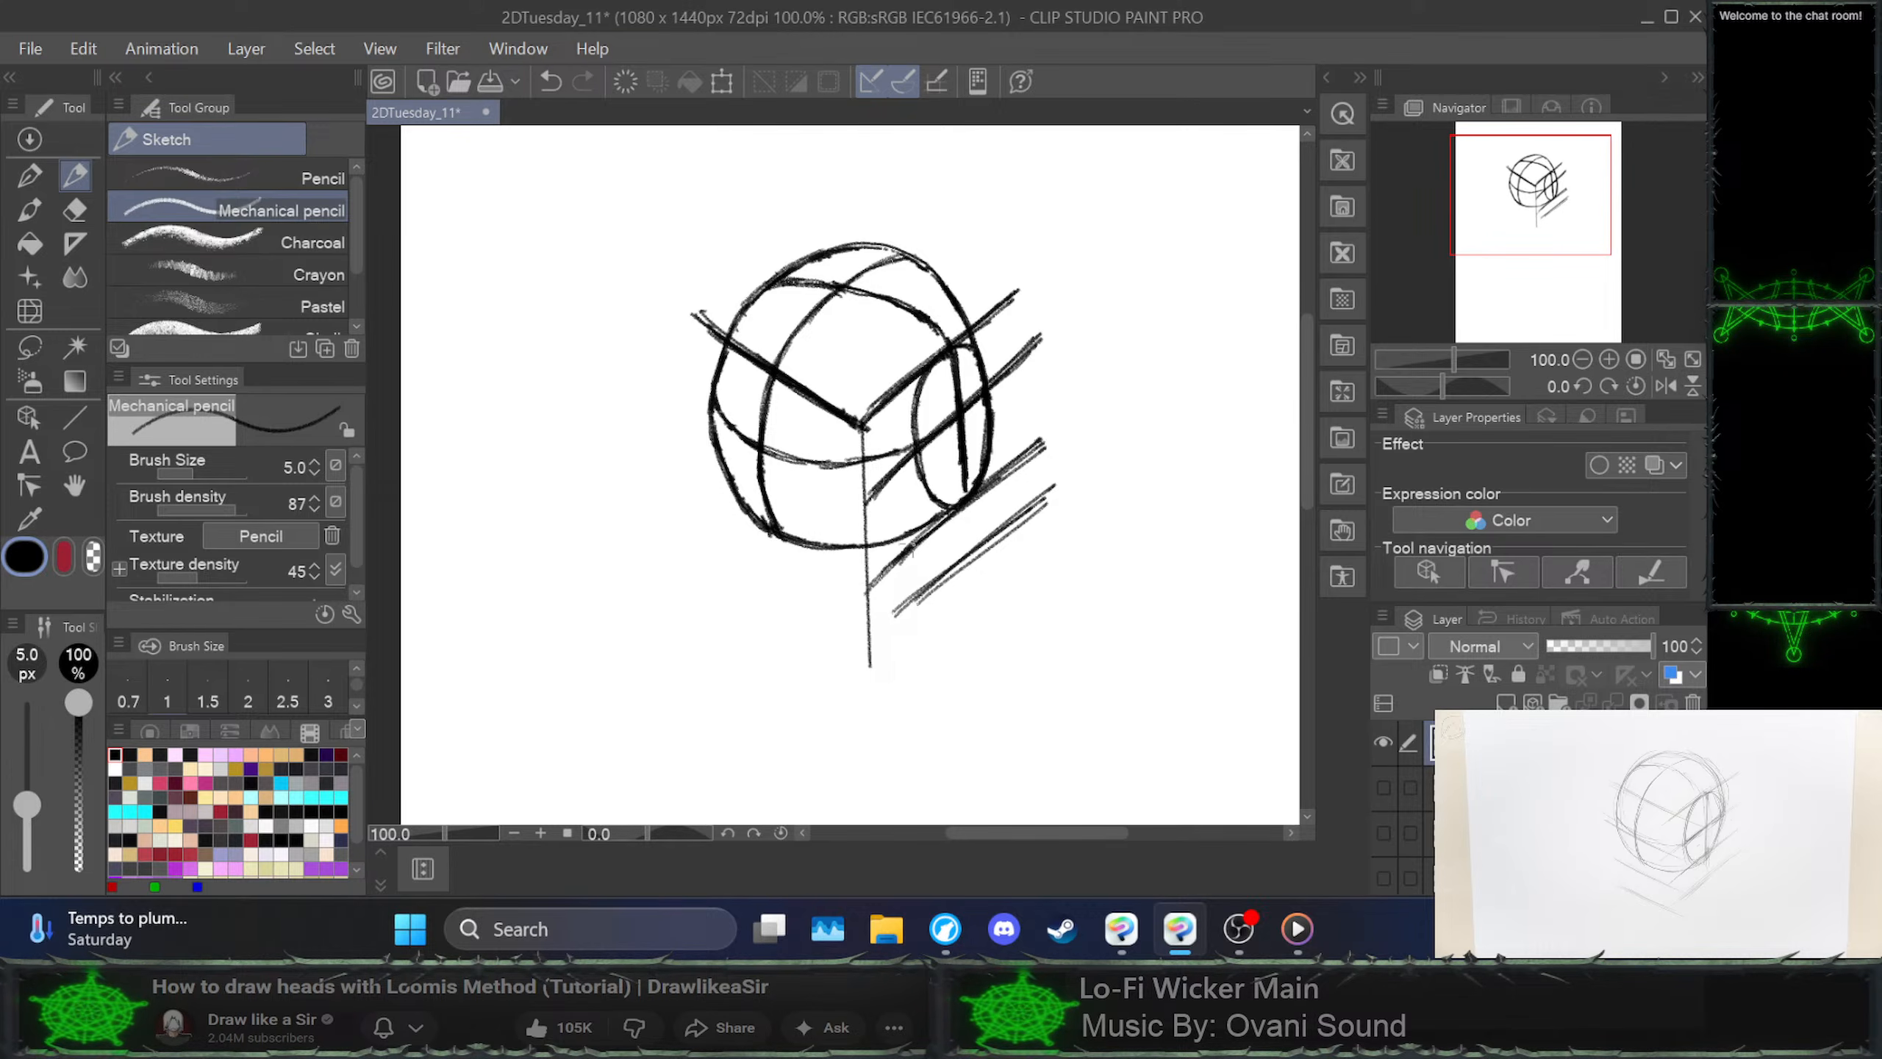
pyautogui.moveTo(868, 642); pyautogui.dragTo(963, 563)
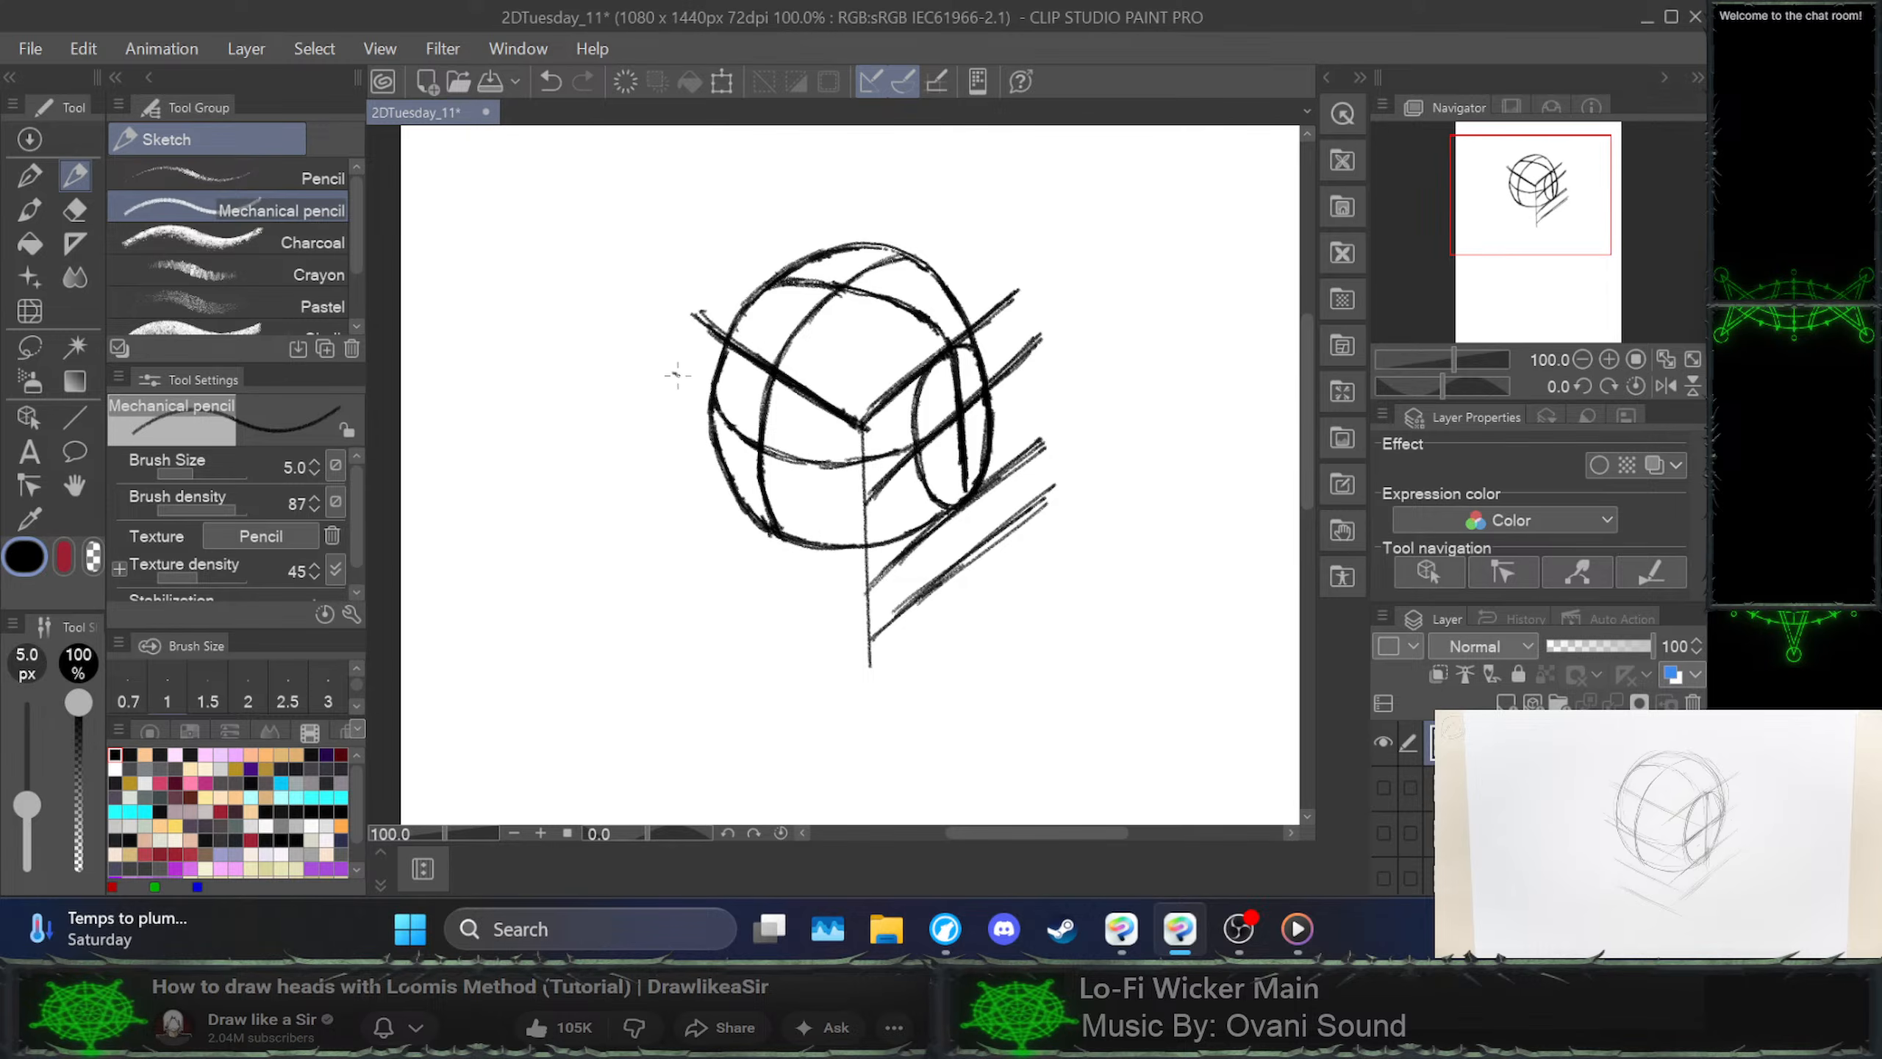
# Sketch the second and third left-hand guide lines sloping down to meet the right-hand lines at the vertical line
pyautogui.moveTo(677, 375); pyautogui.dragTo(791, 457)
pyautogui.hotkey('ctrl', 'z')
pyautogui.moveTo(666, 368); pyautogui.dragTo(856, 508)
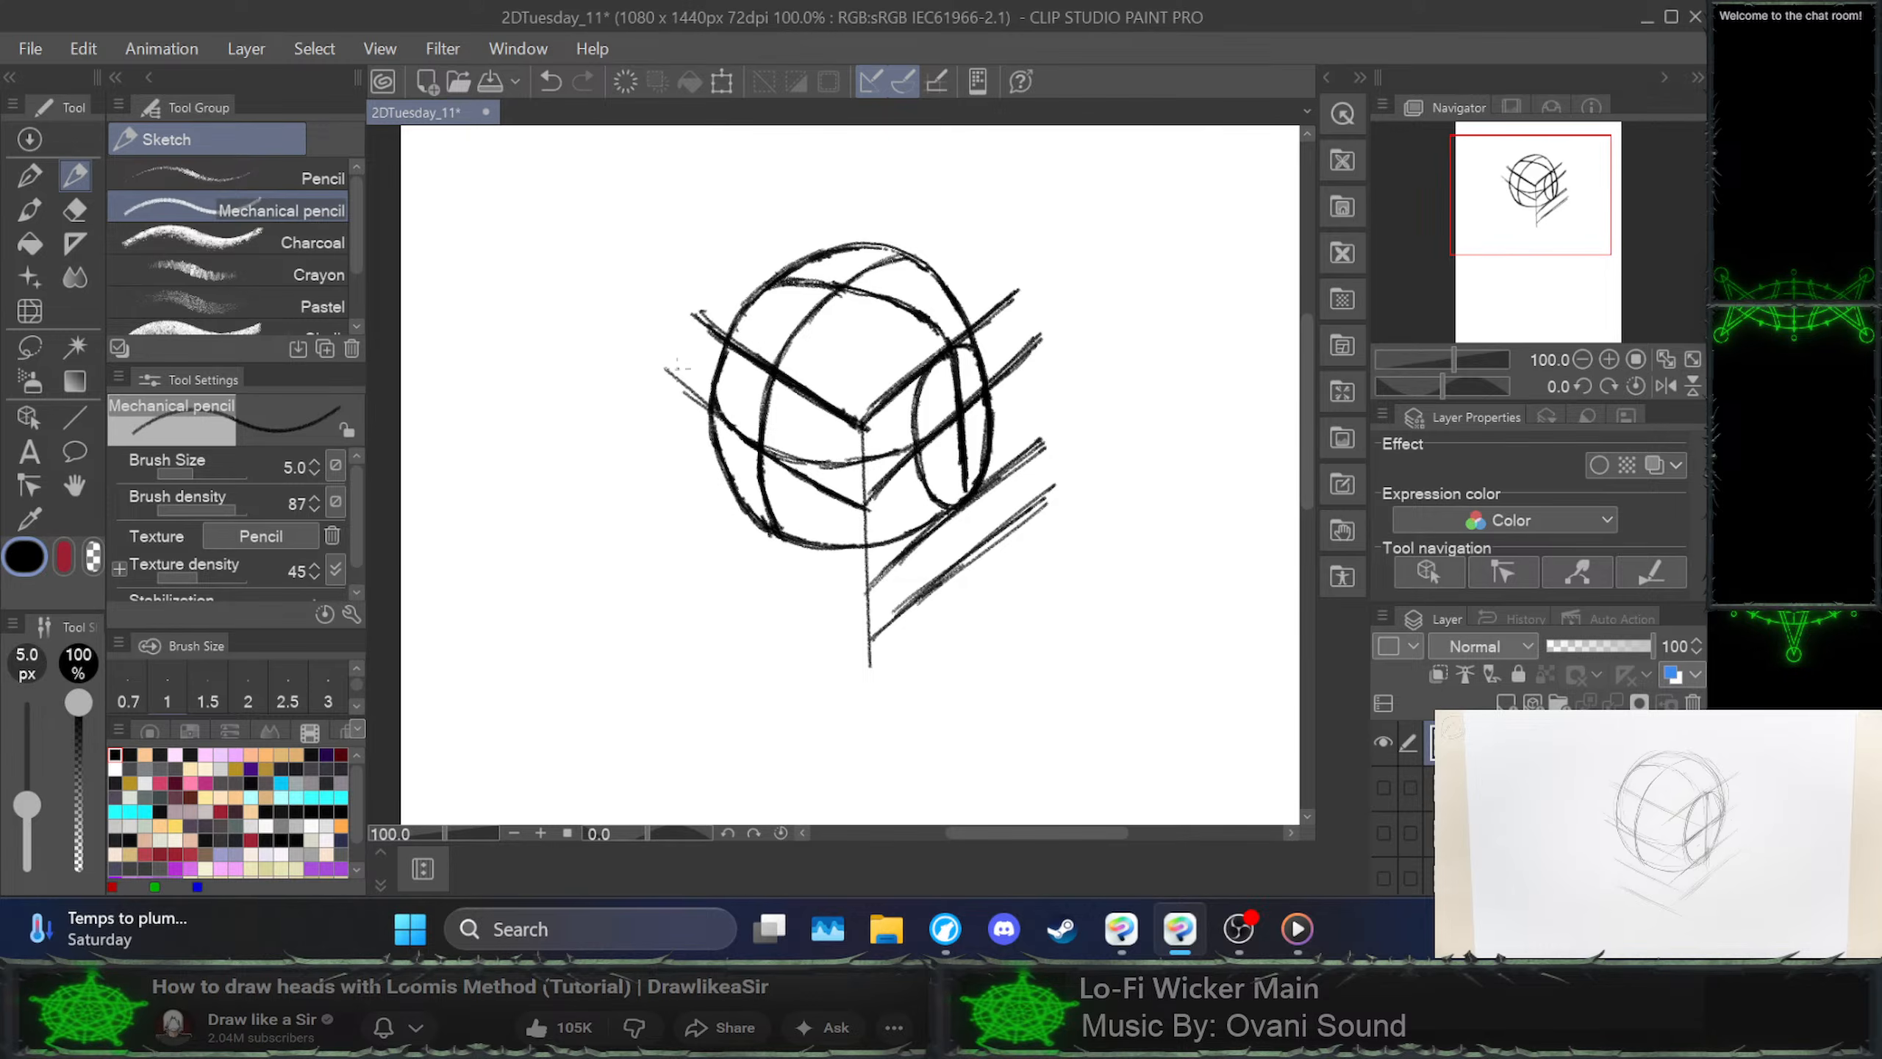
pyautogui.moveTo(668, 456)
pyautogui.mouseDown()
pyautogui.moveTo(875, 597)
pyautogui.moveTo(823, 570)
pyautogui.mouseUp()
pyautogui.moveTo(737, 514); pyautogui.dragTo(881, 597)
pyautogui.moveTo(663, 459)
pyautogui.mouseDown()
pyautogui.moveTo(759, 528)
pyautogui.moveTo(767, 599)
pyautogui.mouseUp()
# Try to draw the fourth left-hand guide line below the head toward the vertical line, then undo it
pyautogui.moveTo(653, 516); pyautogui.dragTo(832, 636)
pyautogui.moveTo(759, 586); pyautogui.dragTo(841, 631)
pyautogui.hotkey('ctrl', 'z')
pyautogui.hotkey('ctrl', 'z')
pyautogui.hotkey('ctrl', 'z')
pyautogui.hotkey('ctrl', 'z')
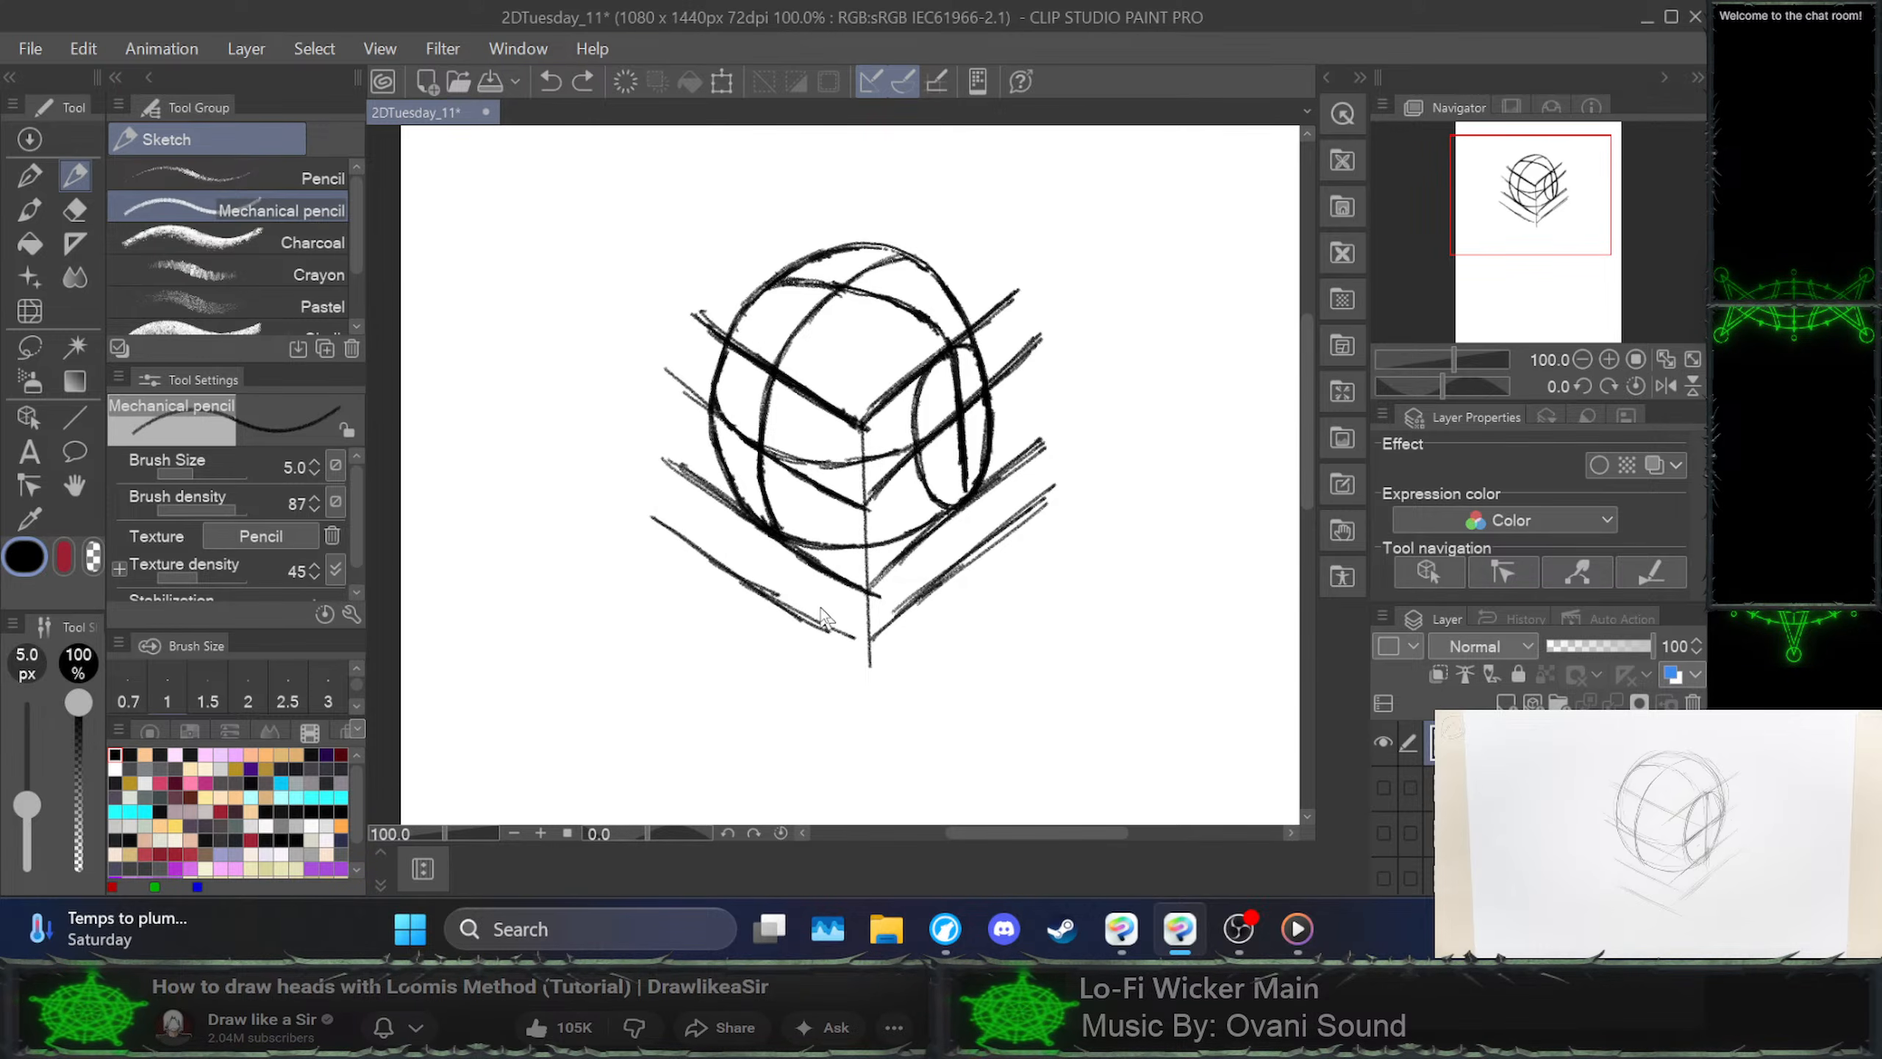
pyautogui.hotkey('ctrl', 'z')
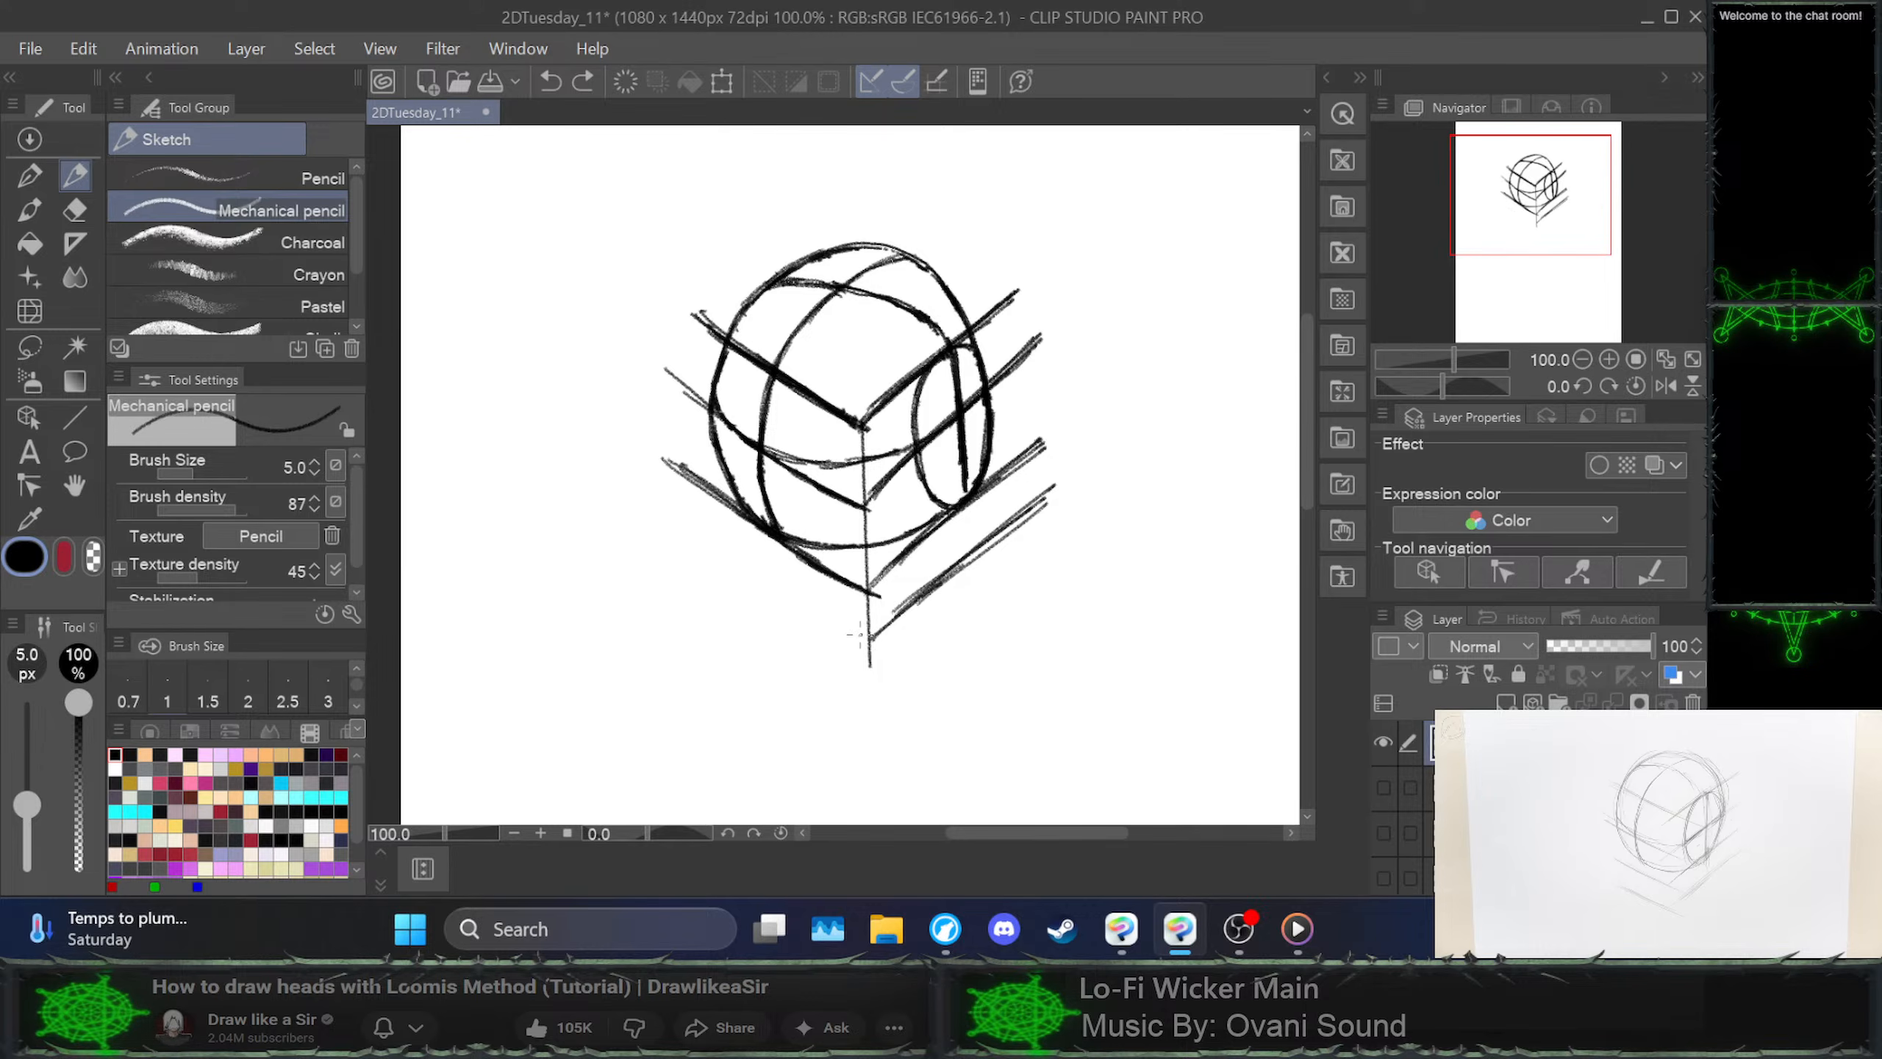
pyautogui.hotkey('ctrl', 'z')
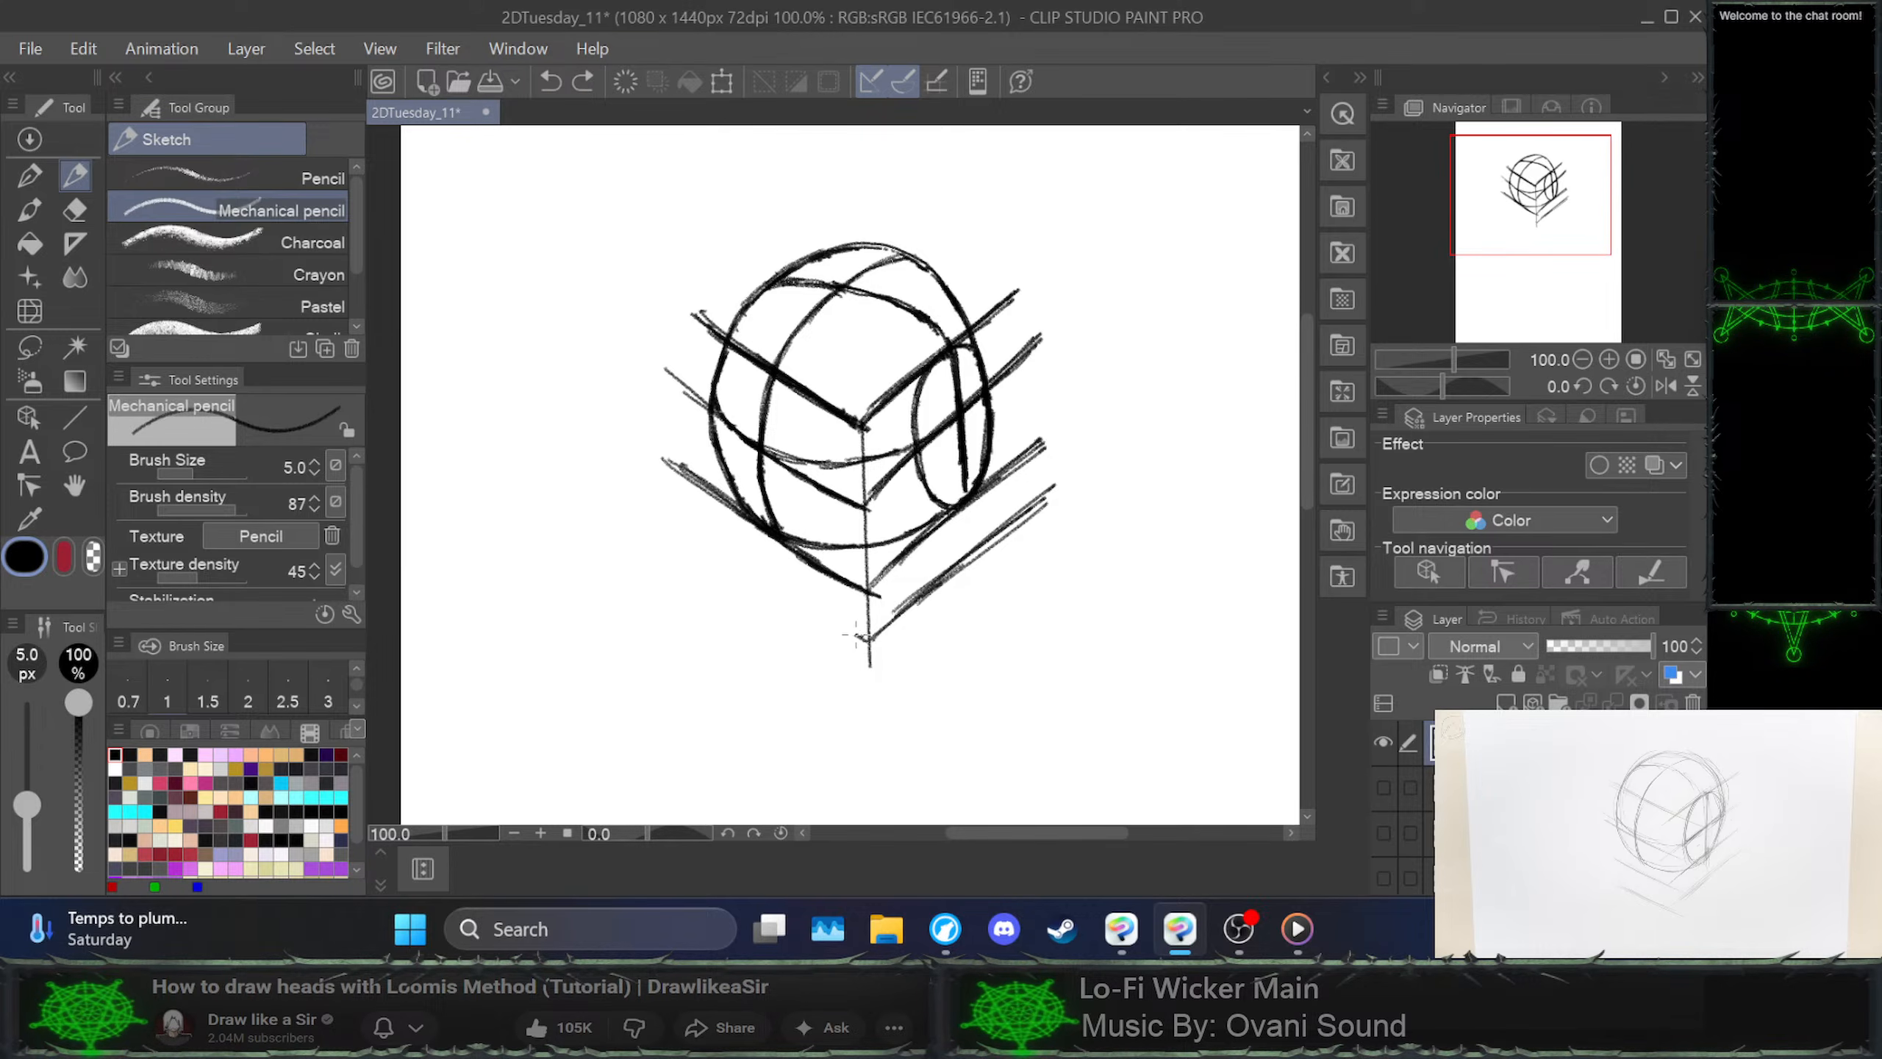
# Build up the fourth left-hand guide line from short strokes, meeting the lowest right-hand line at the vertical line
pyautogui.moveTo(867, 638); pyautogui.dragTo(815, 614)
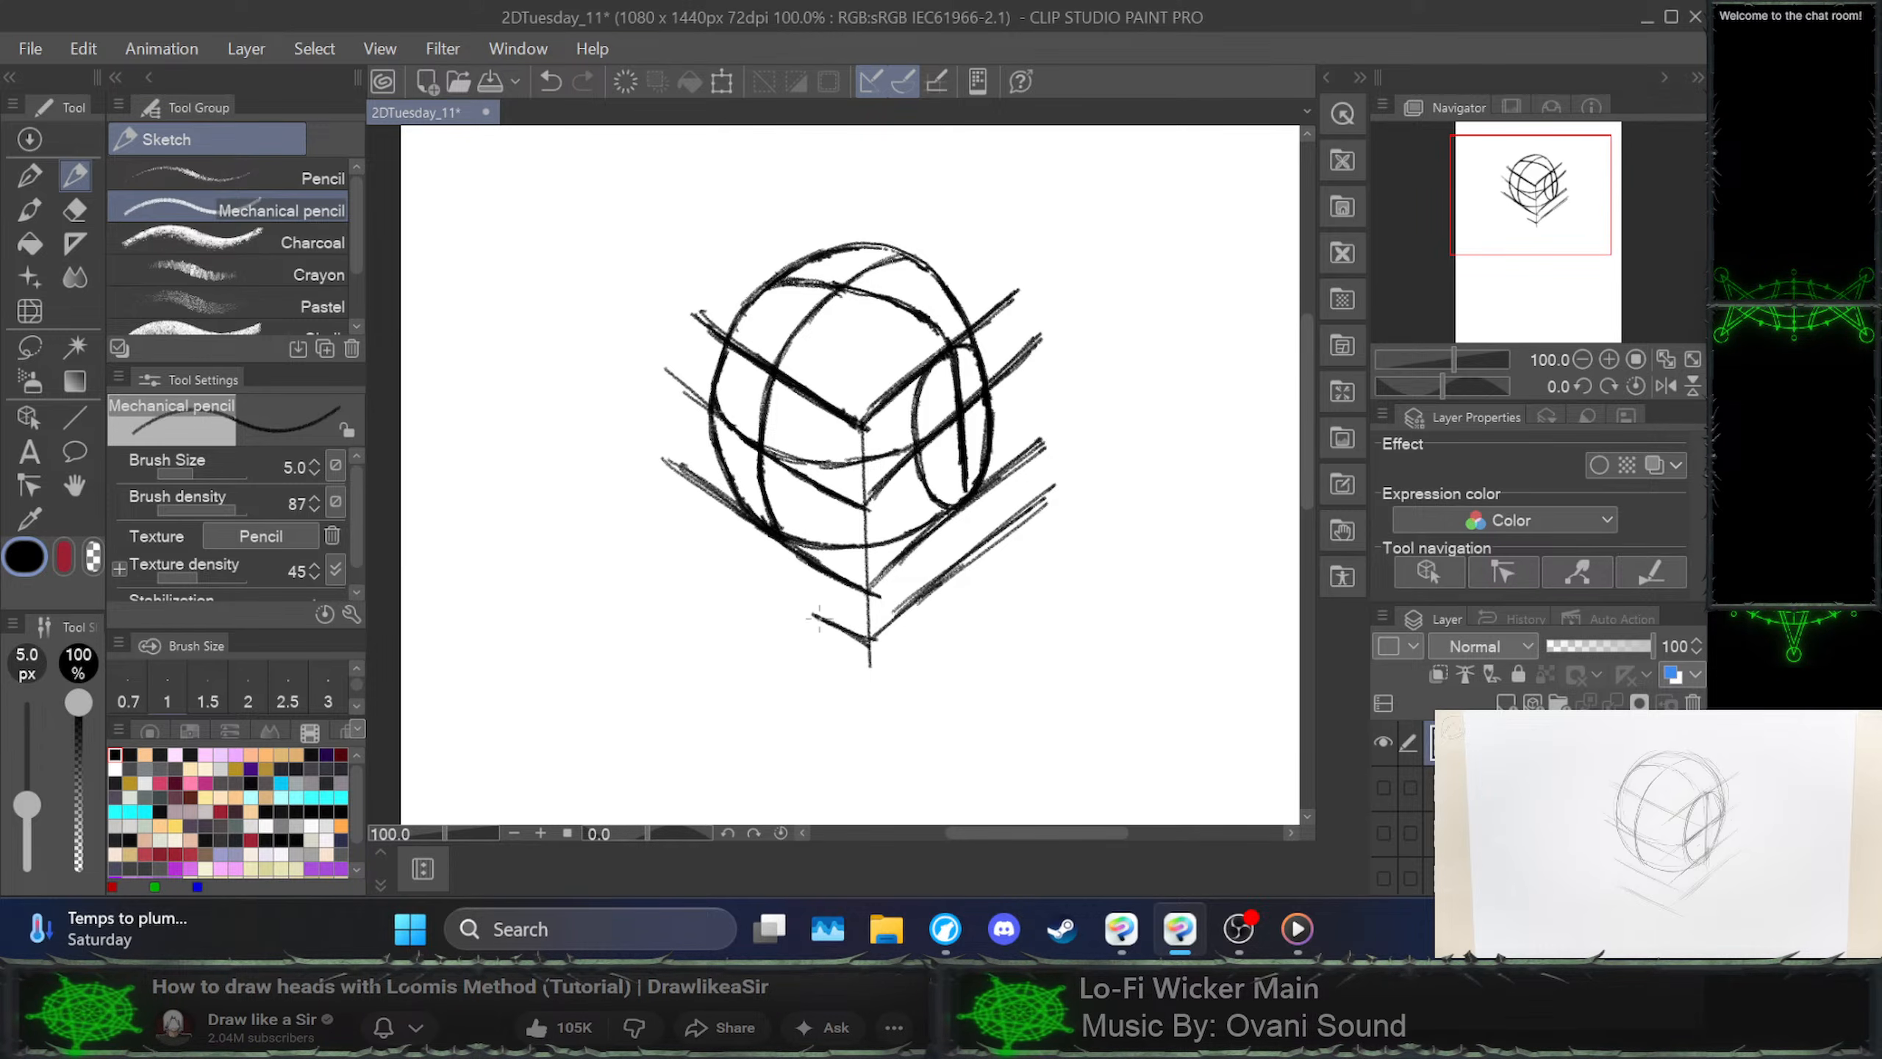
pyautogui.hotkey('ctrl', 'z')
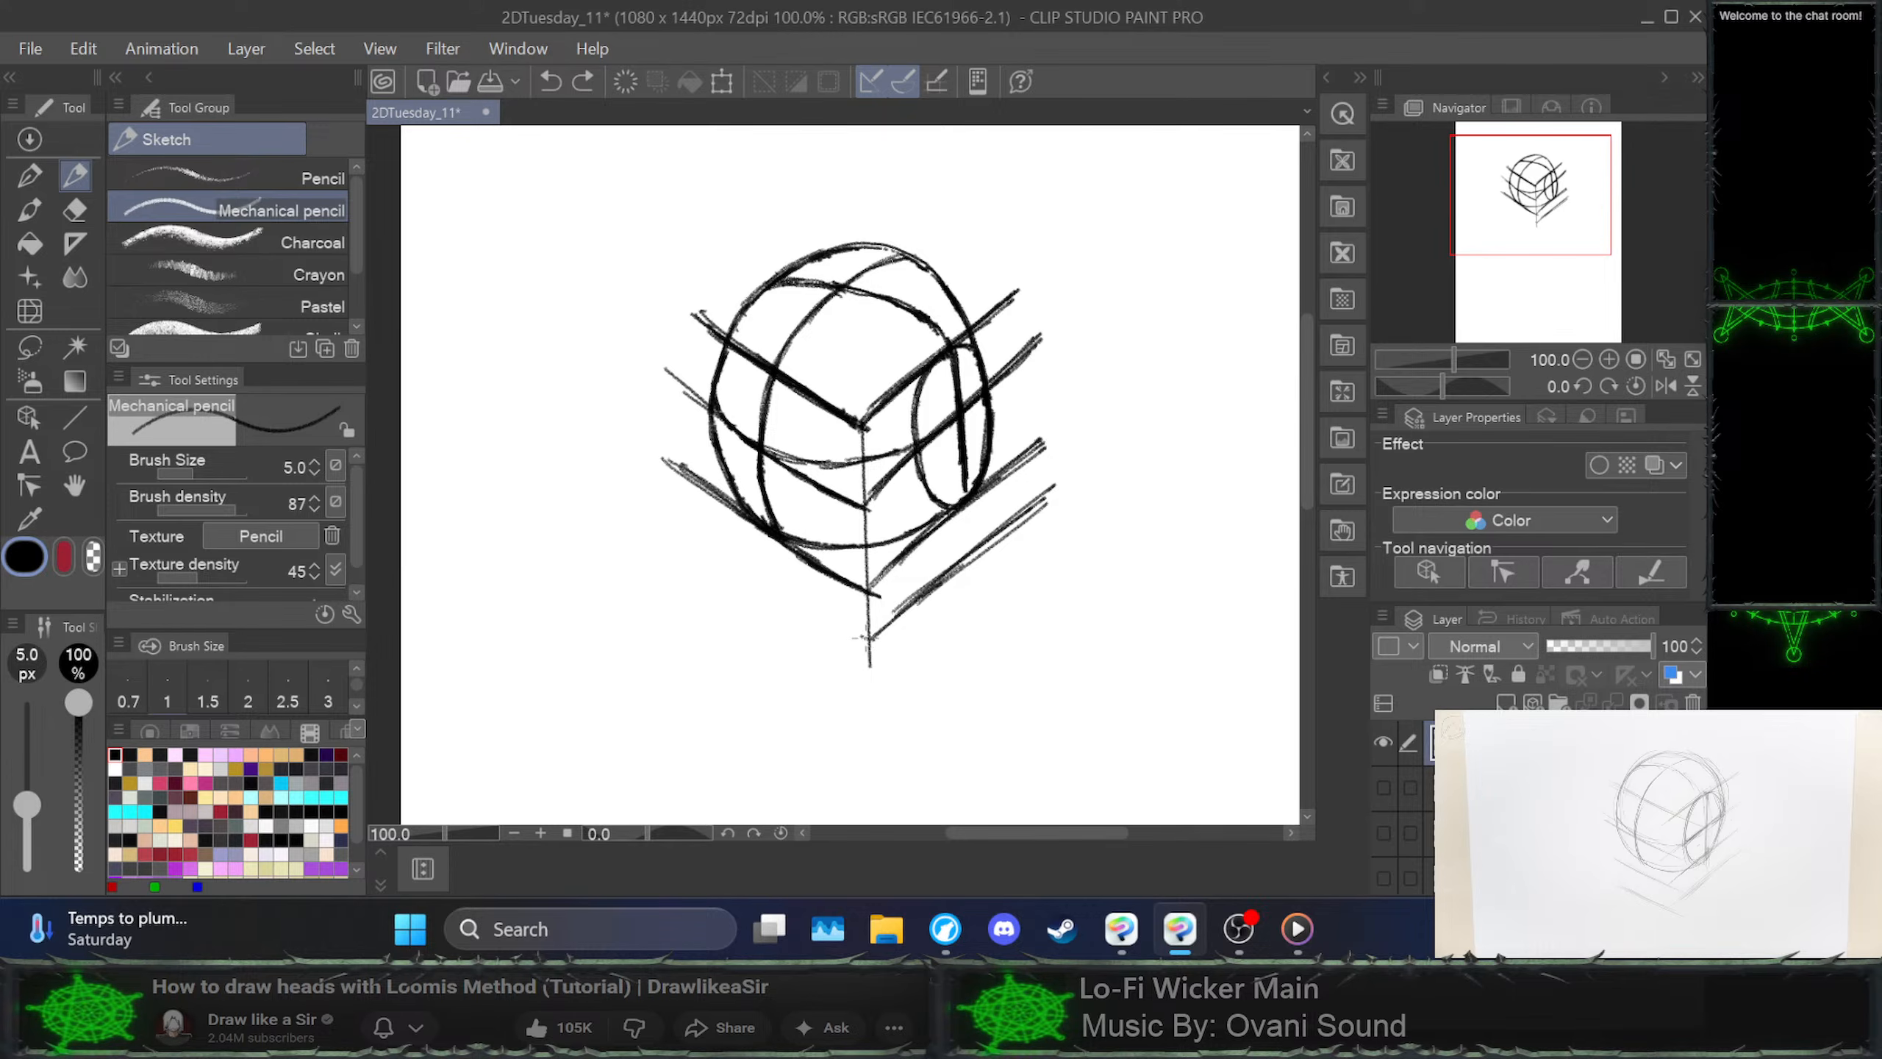
pyautogui.moveTo(868, 641); pyautogui.dragTo(838, 624)
pyautogui.hotkey('ctrl', 'z')
pyautogui.moveTo(765, 570); pyautogui.dragTo(817, 613)
pyautogui.moveTo(732, 561); pyautogui.dragTo(805, 607)
pyautogui.moveTo(715, 541); pyautogui.dragTo(788, 592)
pyautogui.moveTo(705, 529)
pyautogui.mouseDown()
pyautogui.moveTo(777, 581)
pyautogui.moveTo(687, 519)
pyautogui.moveTo(733, 561)
pyautogui.mouseUp()
pyautogui.moveTo(723, 550); pyautogui.dragTo(762, 580)
pyautogui.moveTo(673, 516)
pyautogui.mouseDown()
pyautogui.moveTo(747, 565)
pyautogui.moveTo(714, 539)
pyautogui.mouseUp()
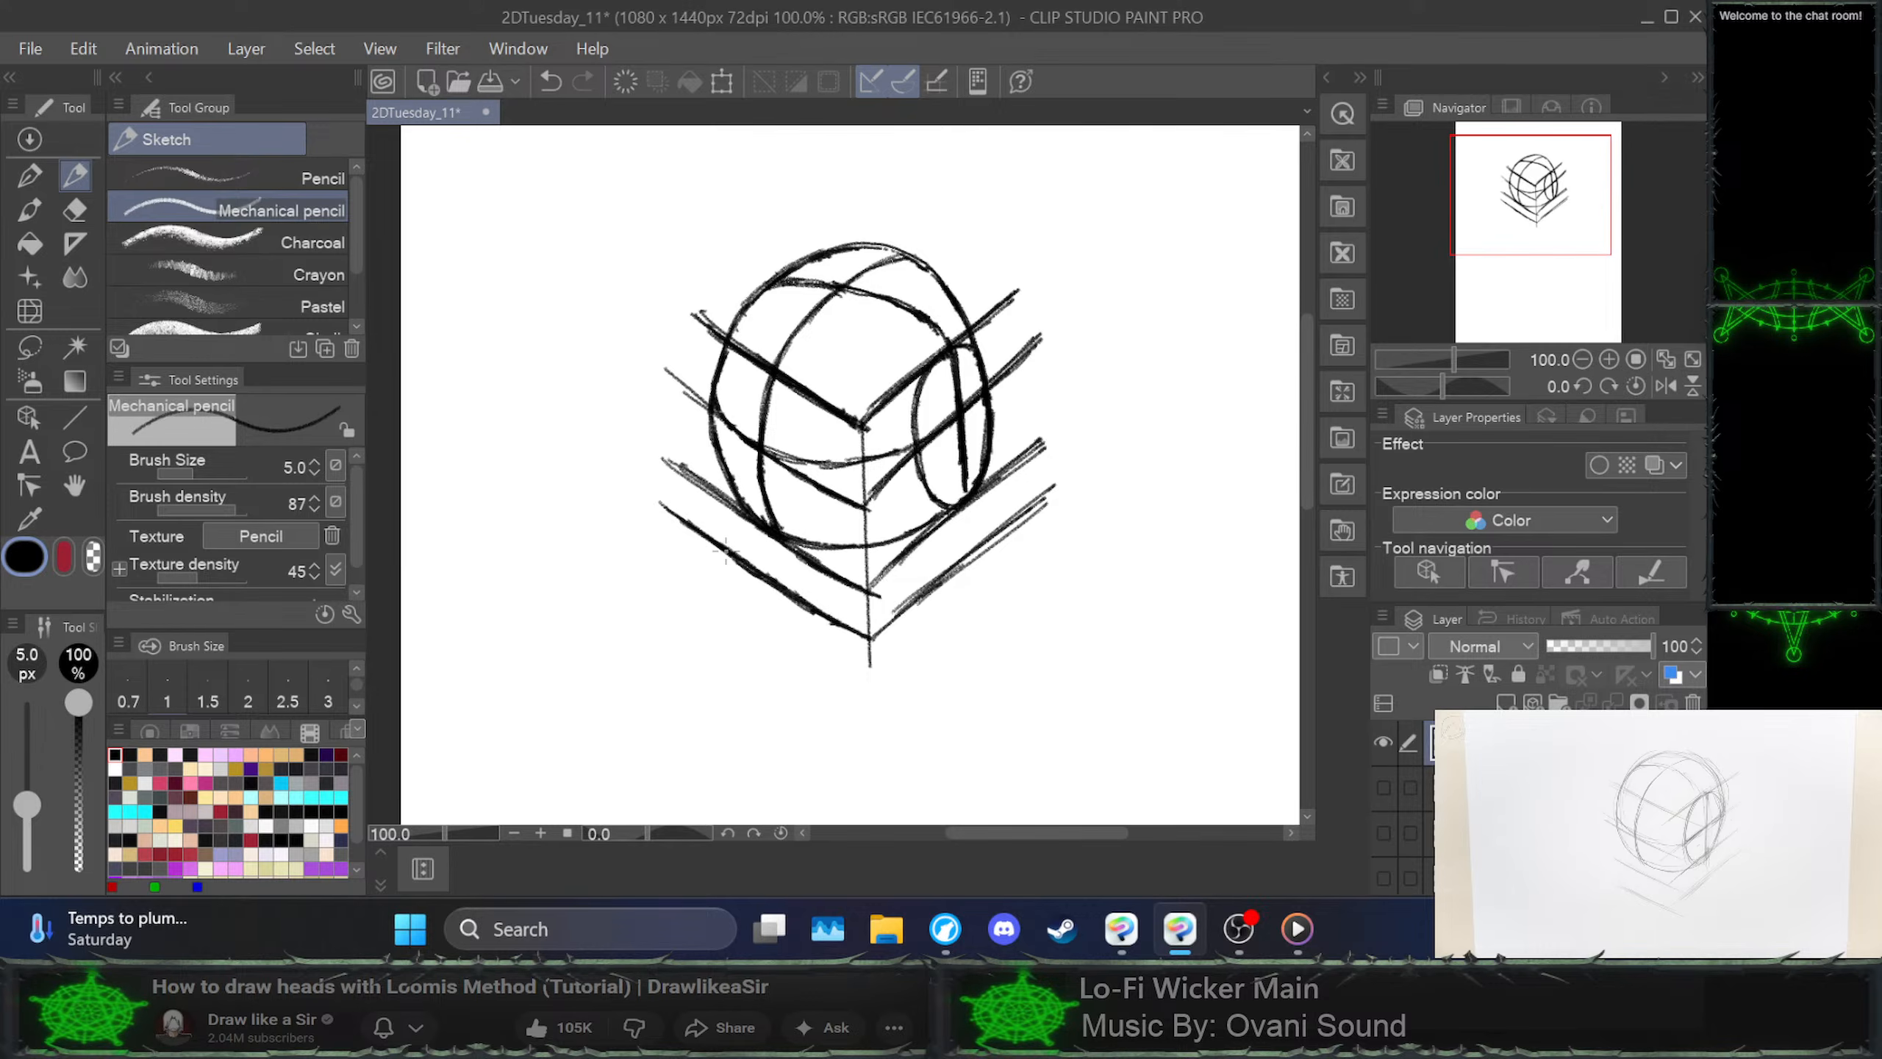
# Play the tutorial video's next part to check the face's curved centre line, then return to the drawing
pyautogui.click(1657, 832)
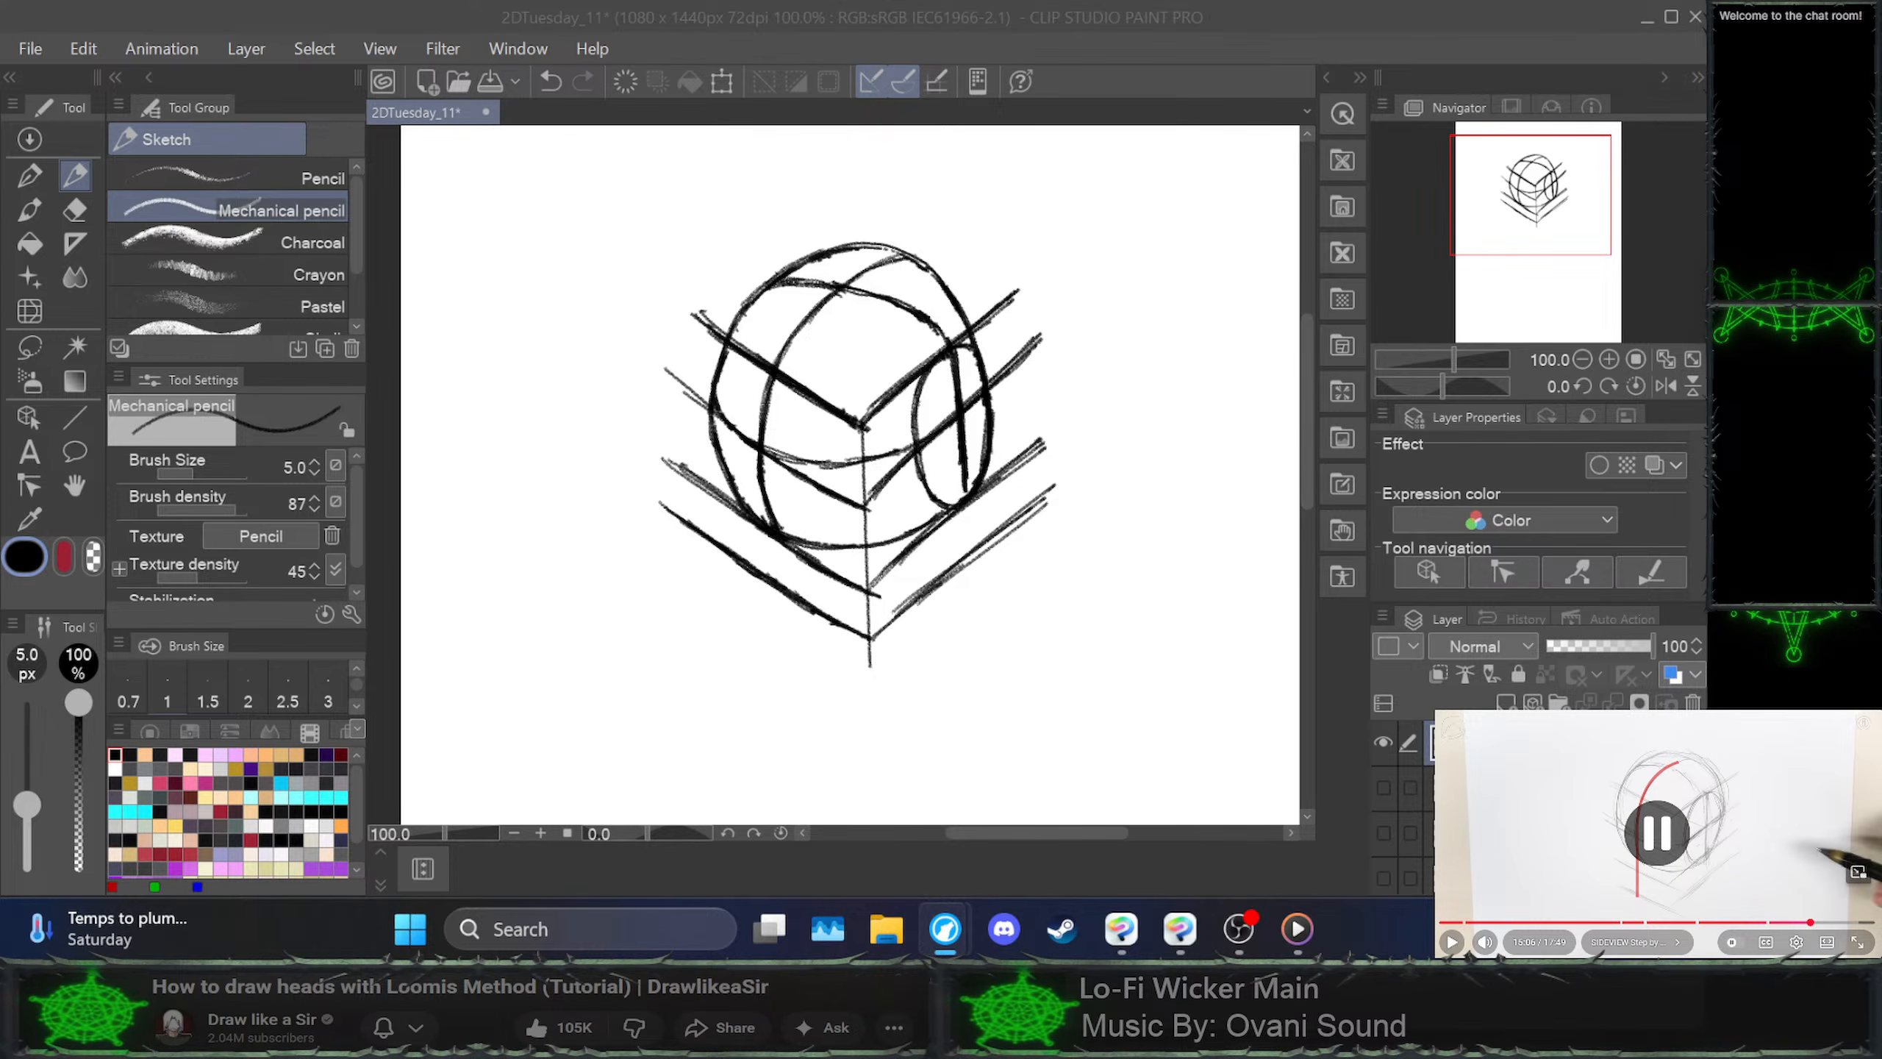
pyautogui.click(761, 480)
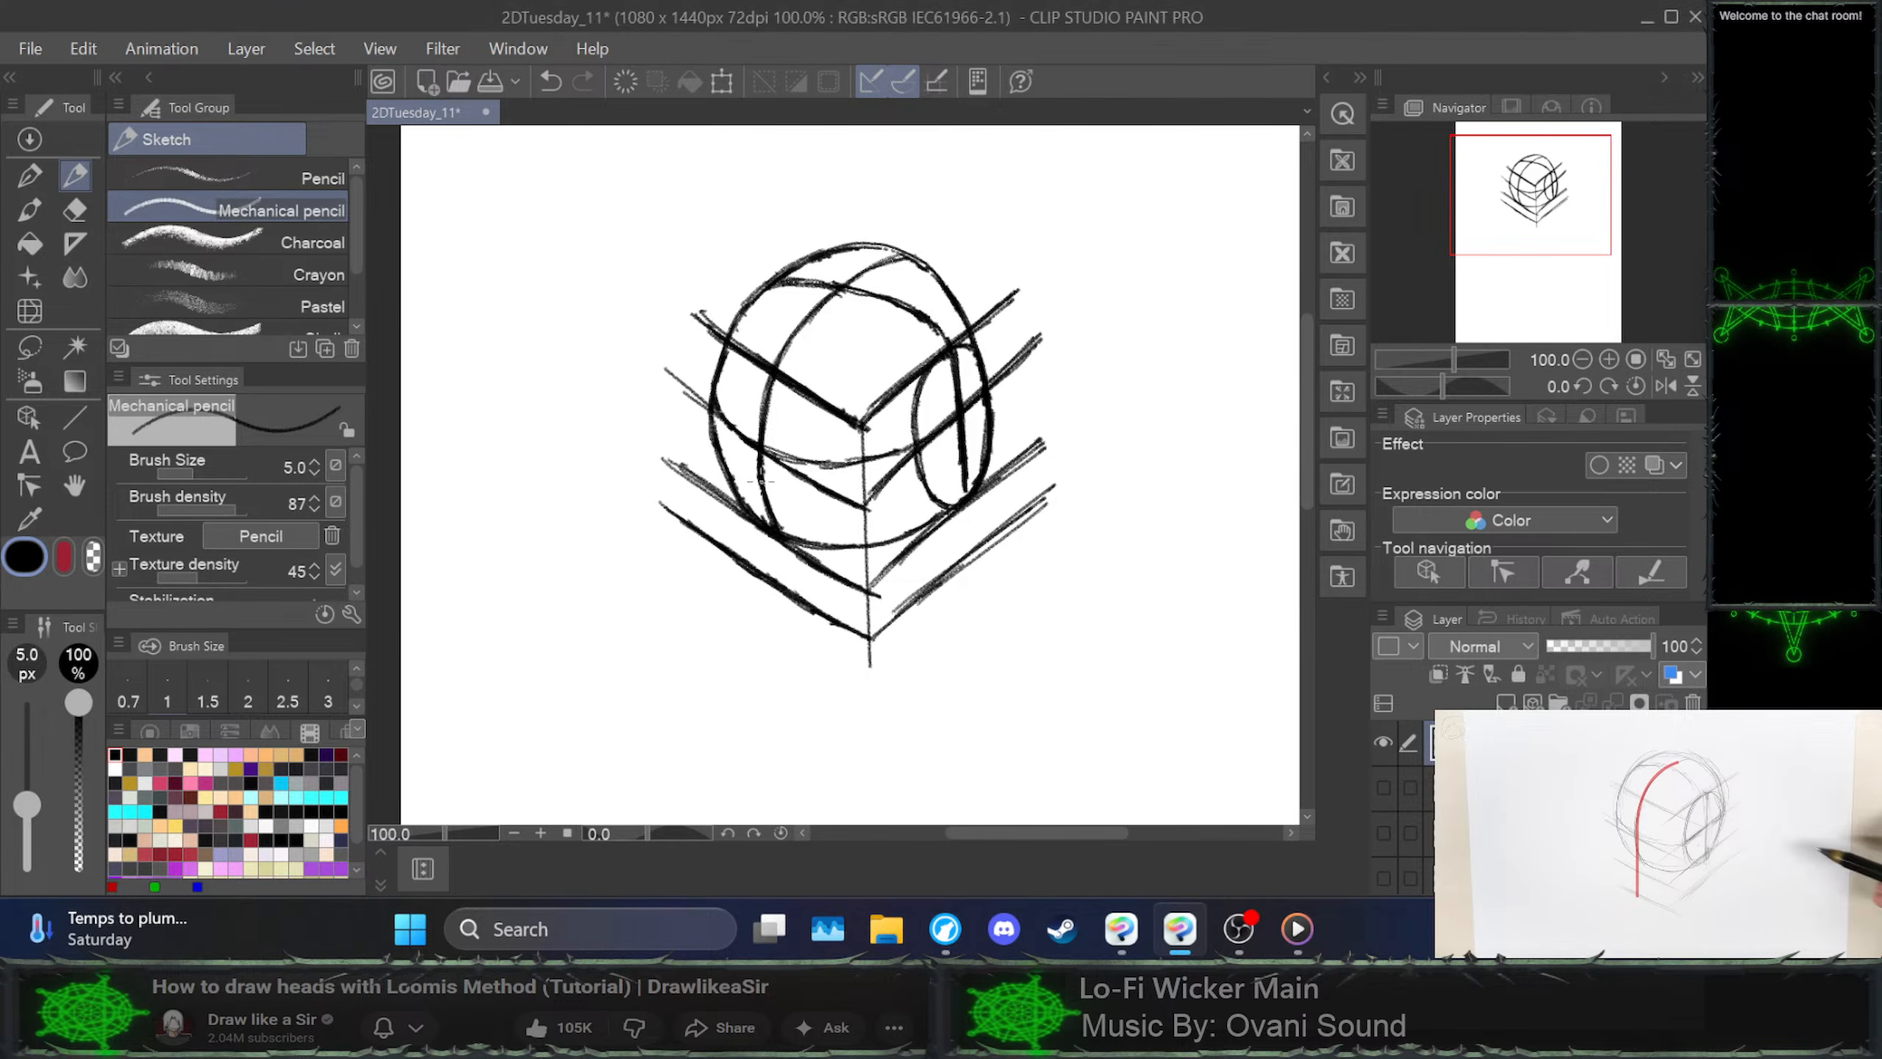
# Extend the face's curved centre line straight down from the head past the lowest left-hand guide line
pyautogui.moveTo(763, 529); pyautogui.dragTo(768, 623)
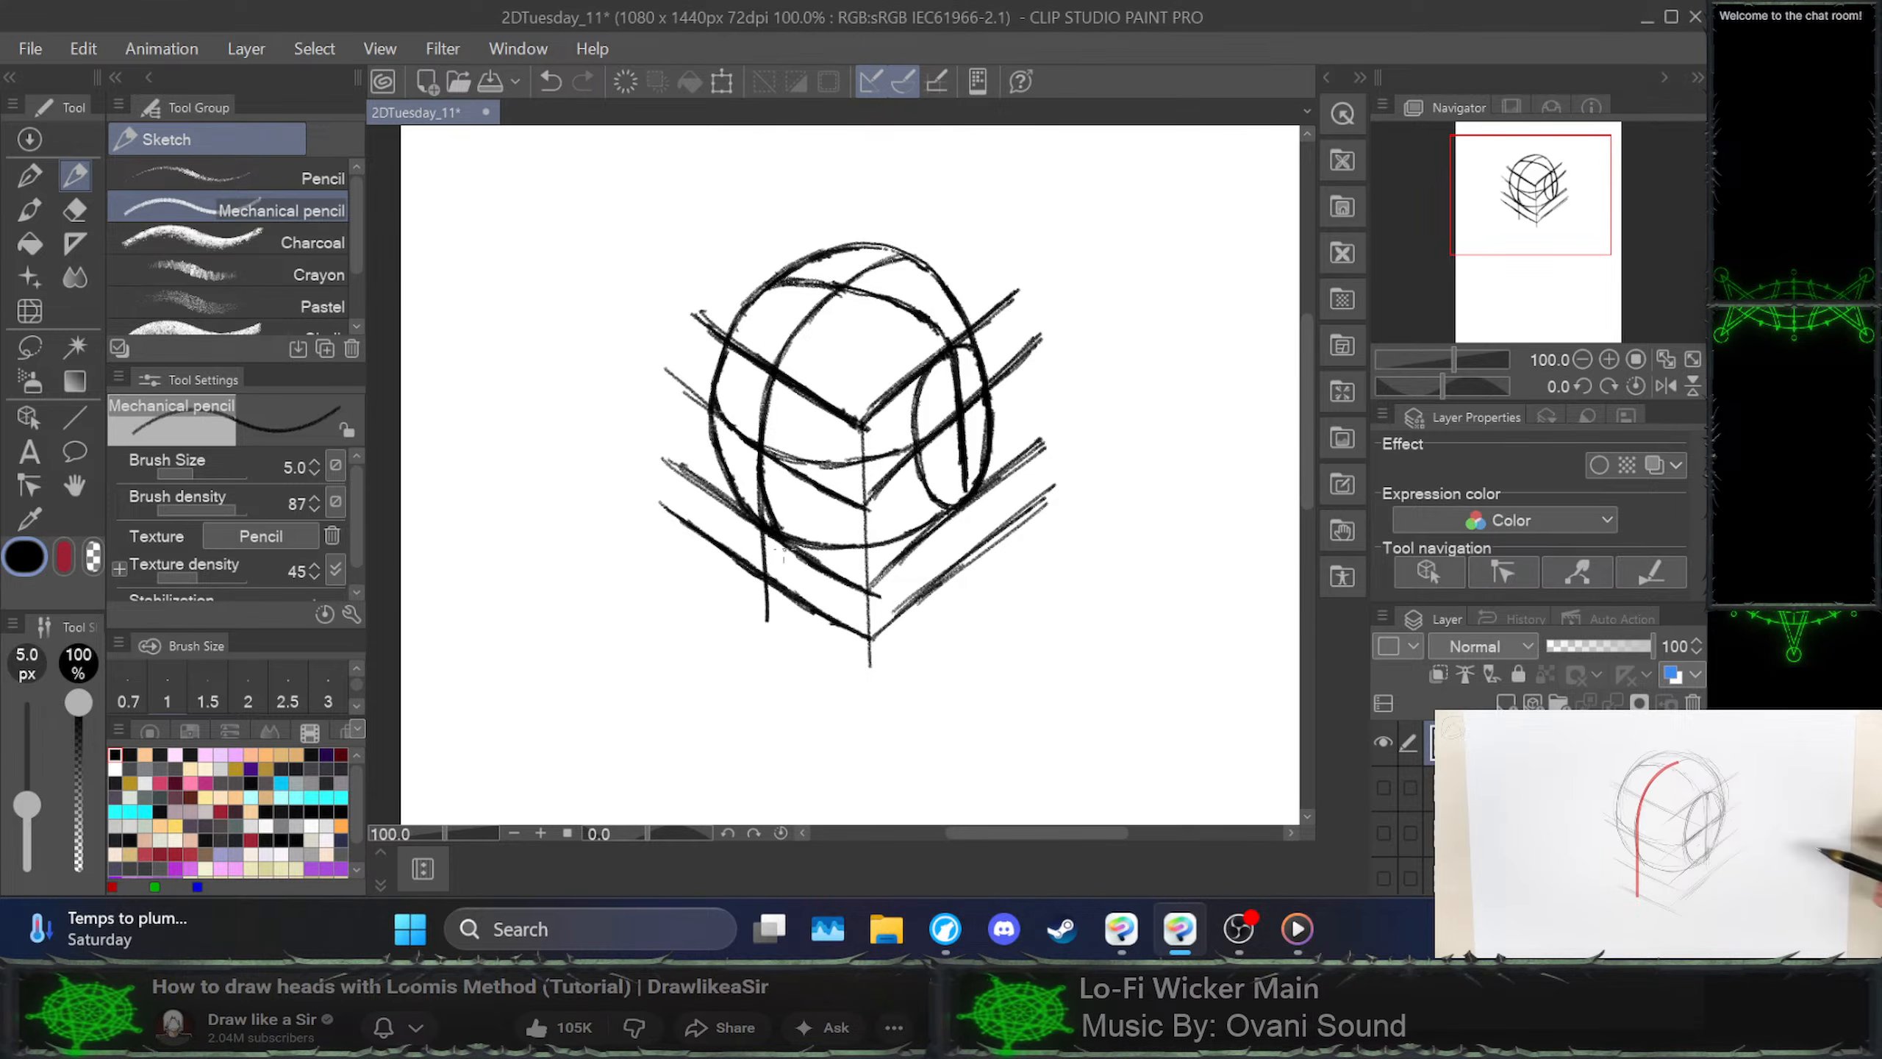
pyautogui.moveTo(763, 492)
pyautogui.mouseDown()
pyautogui.moveTo(768, 639)
pyautogui.moveTo(760, 489)
pyautogui.mouseUp()
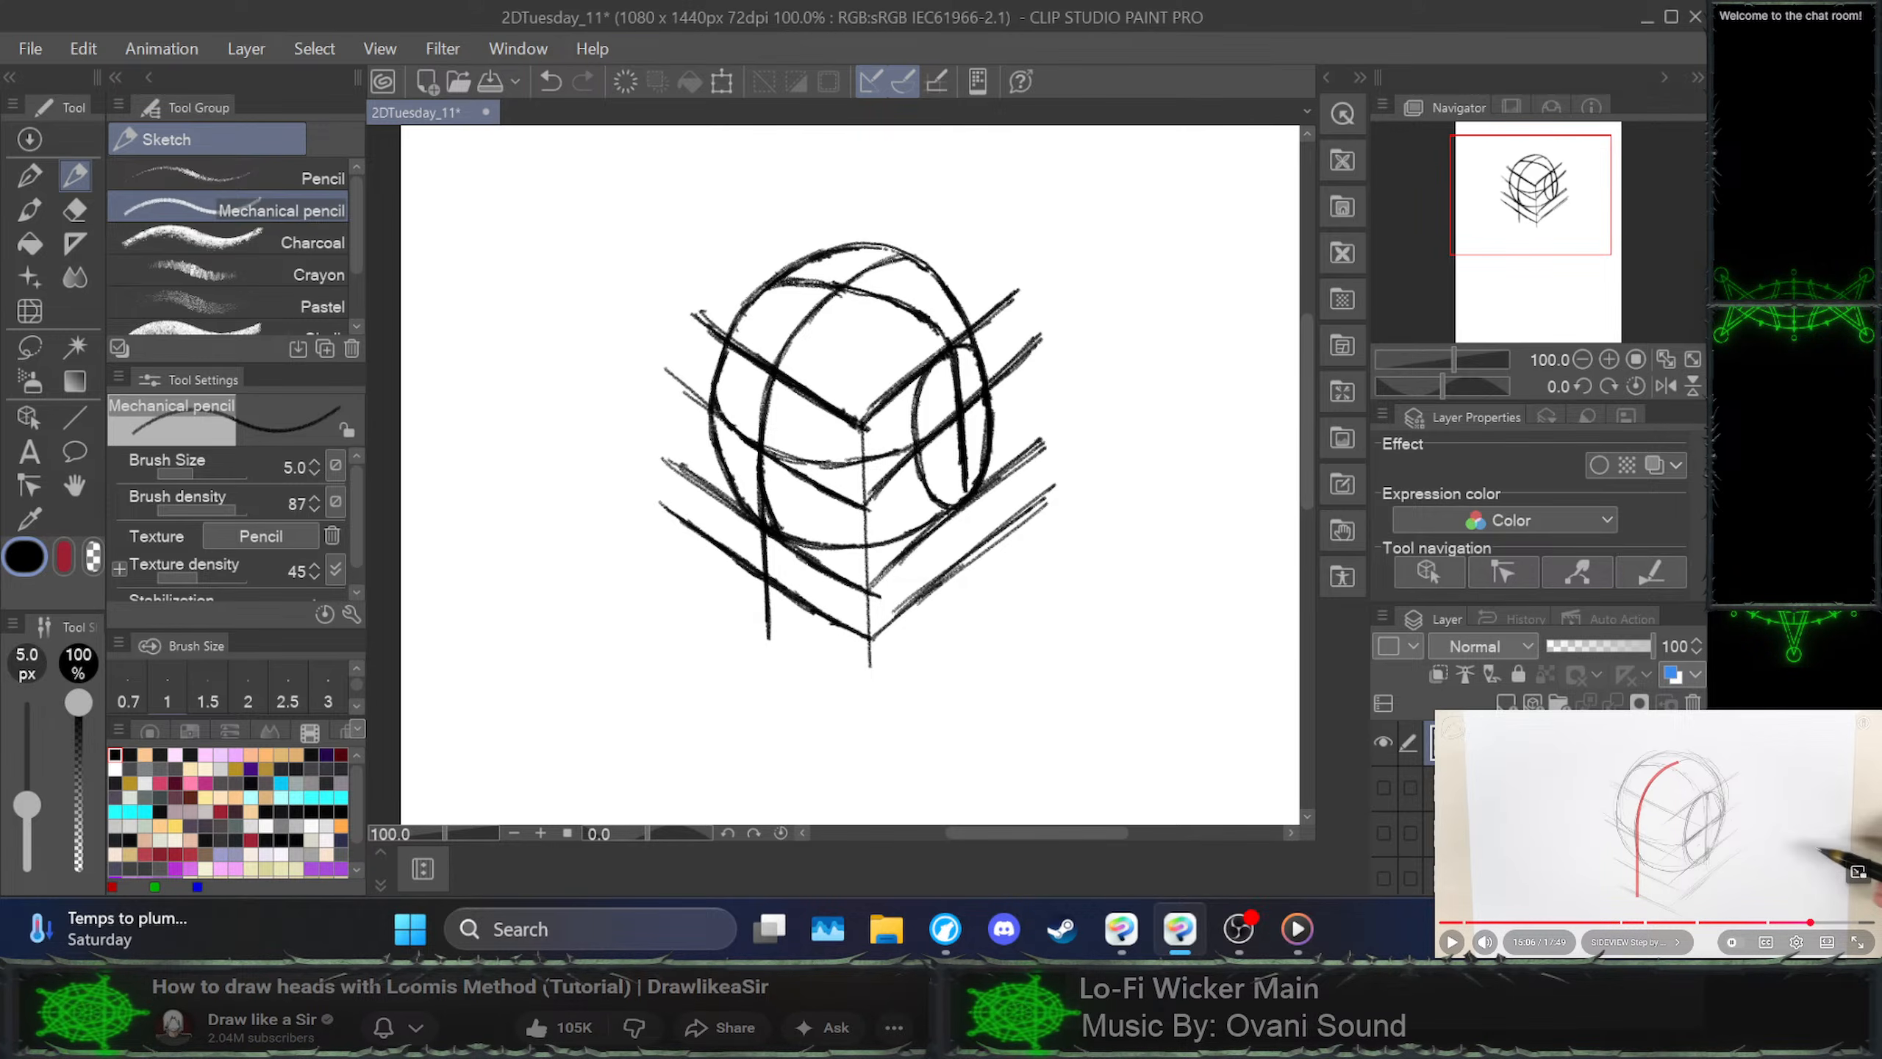
# Play the tutorial's next part, then try to draw the short chin line slanting between the two lowest left-hand guide lines
pyautogui.click(1658, 833)
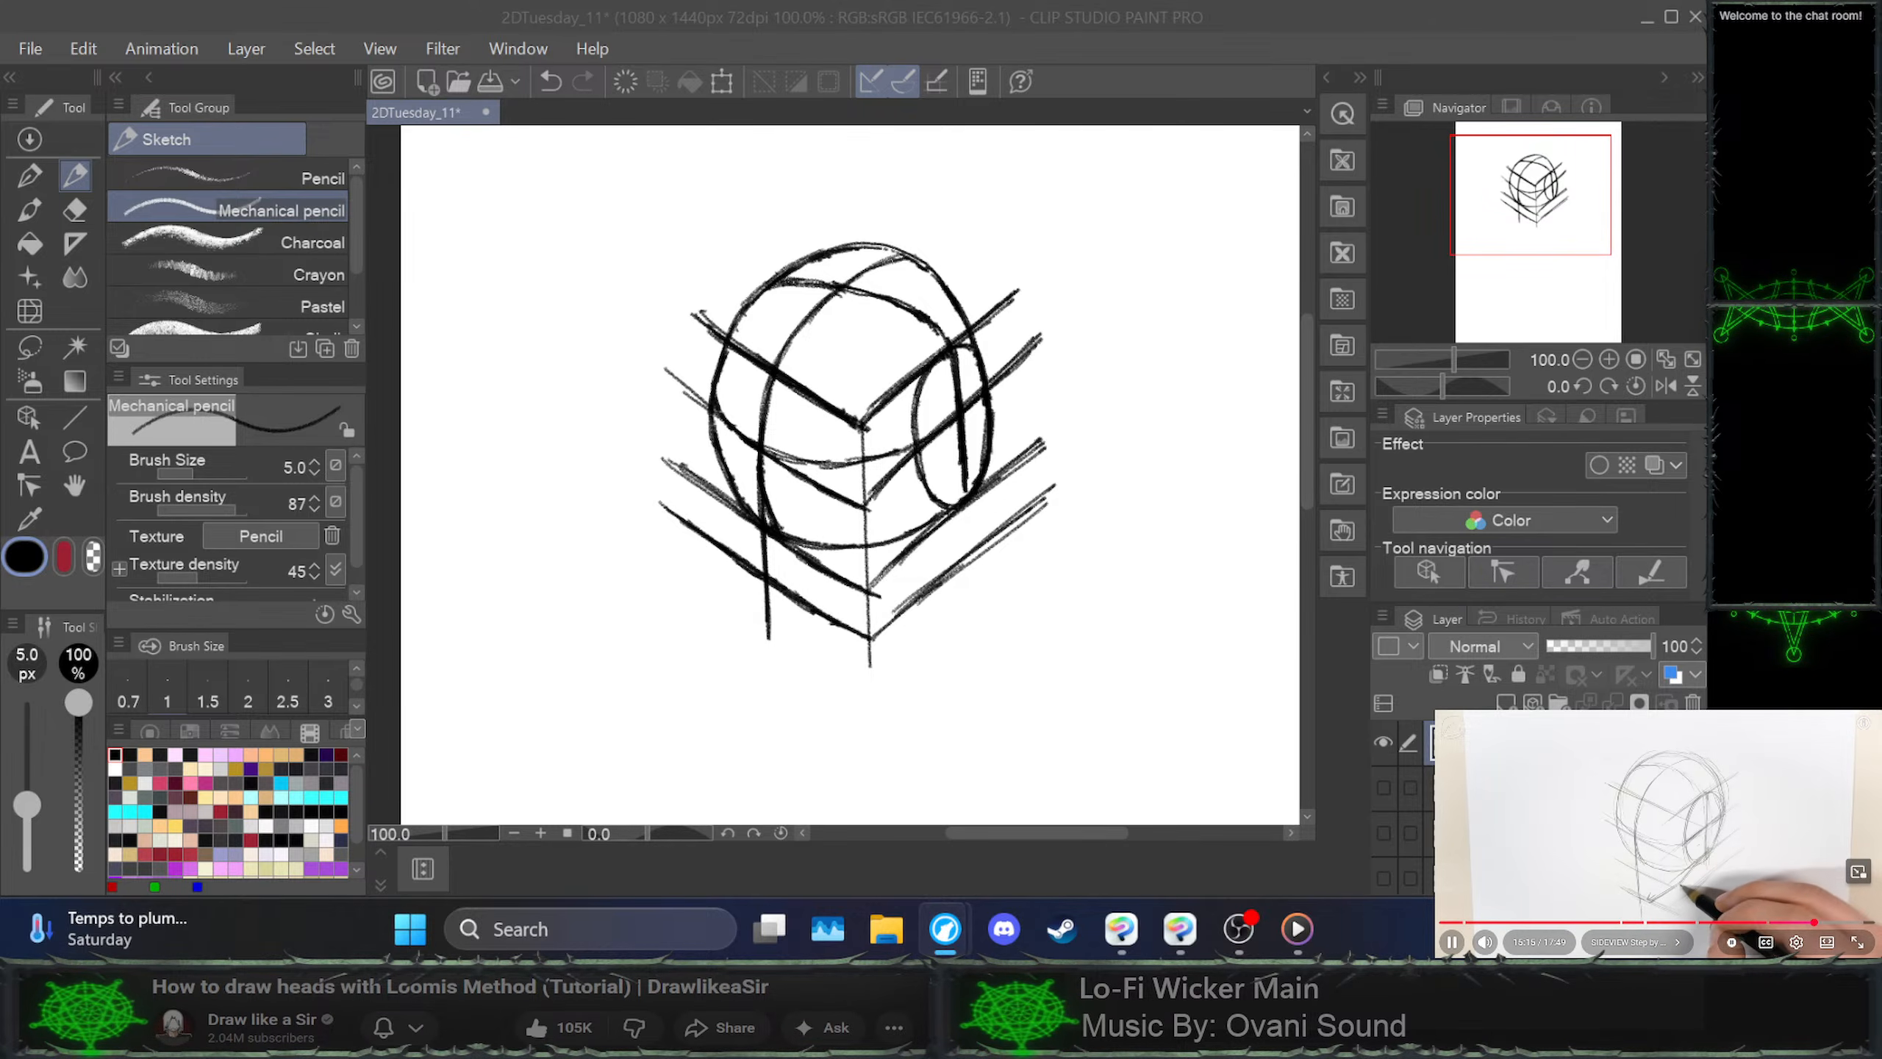
pyautogui.press('space')
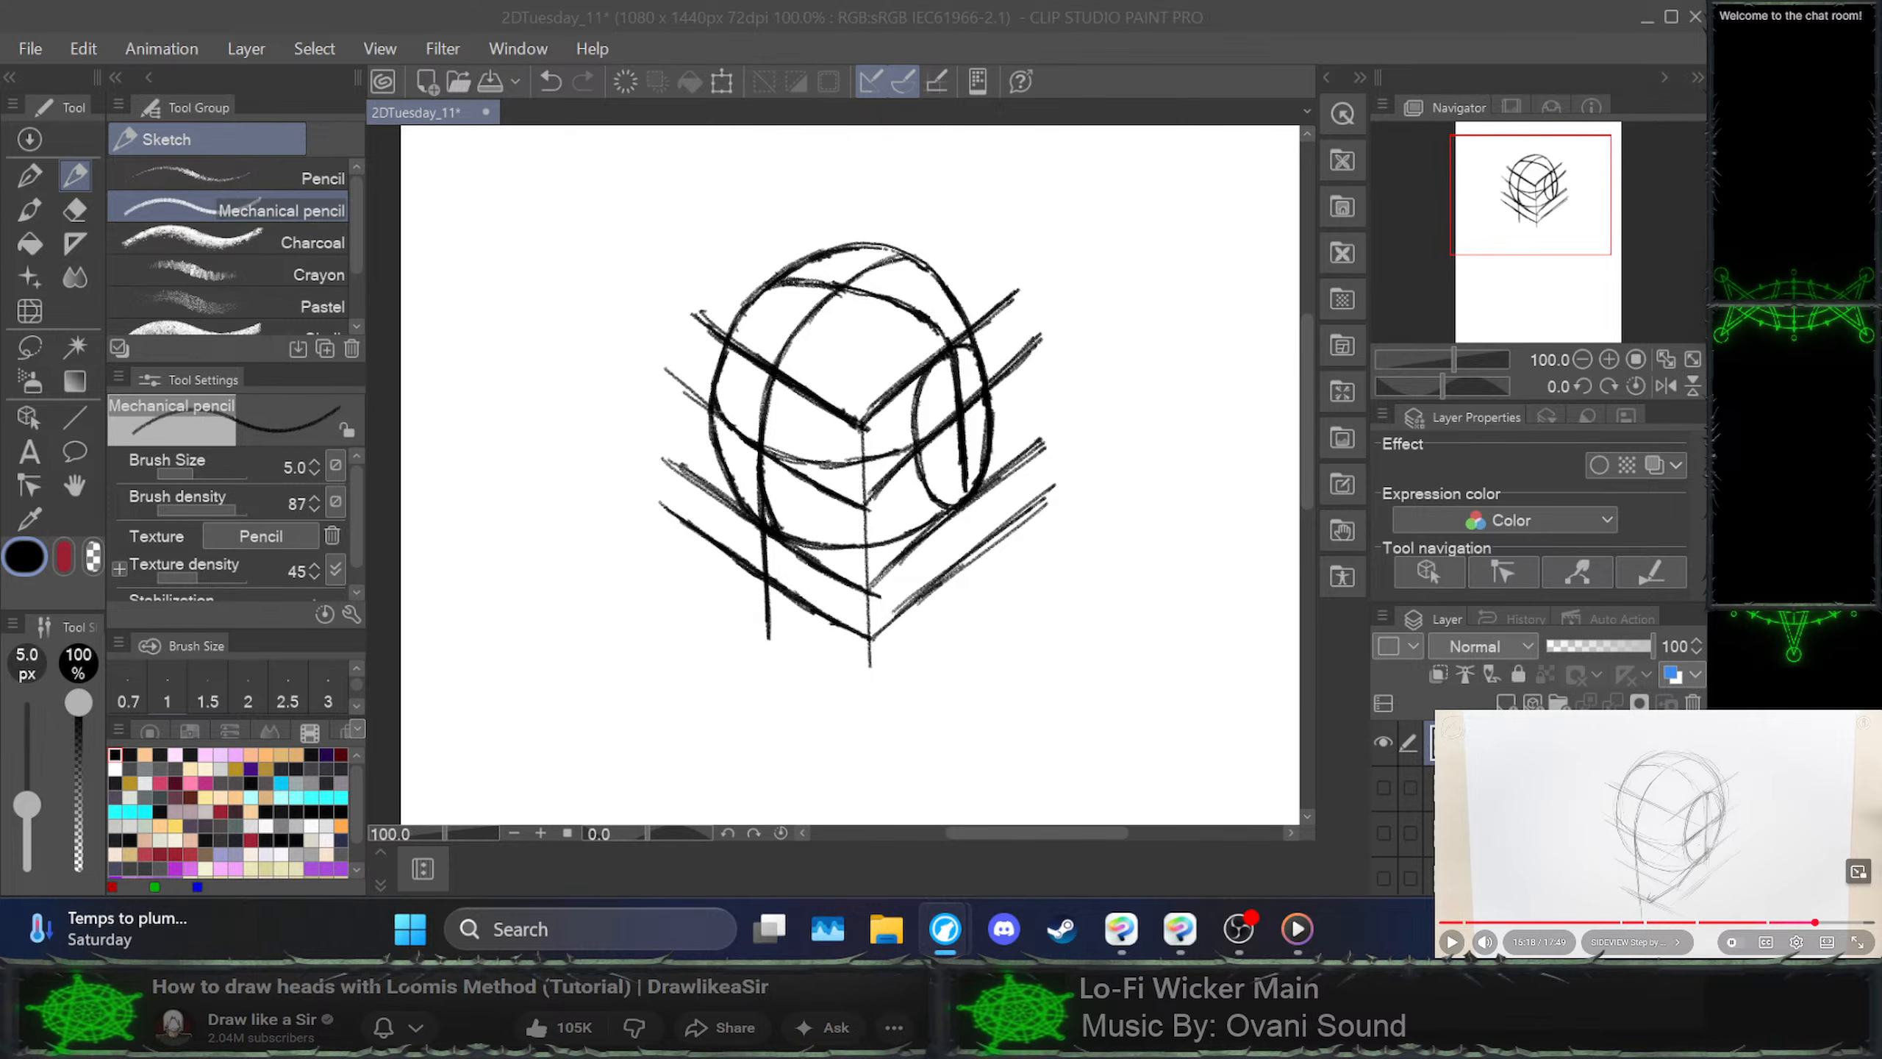
pyautogui.click(809, 611)
pyautogui.moveTo(807, 611); pyautogui.dragTo(857, 583)
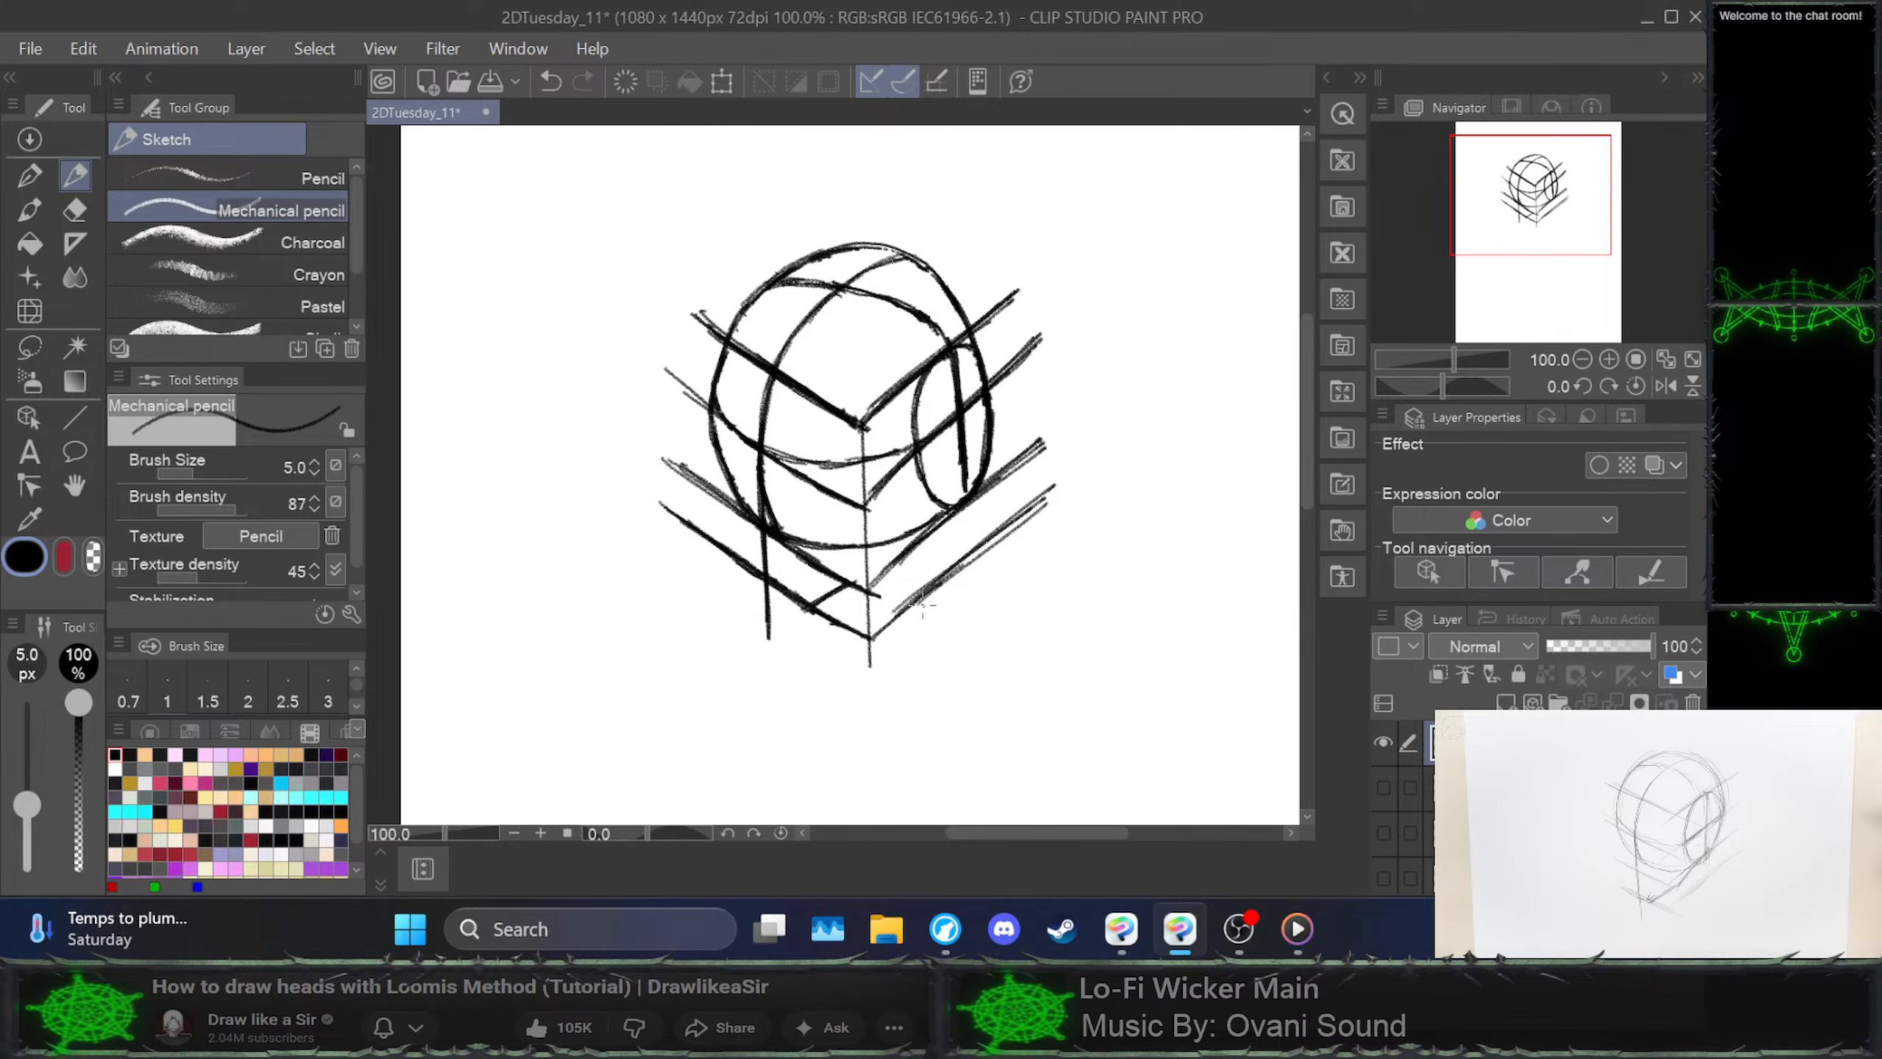
pyautogui.hotkey('ctrl', 'z')
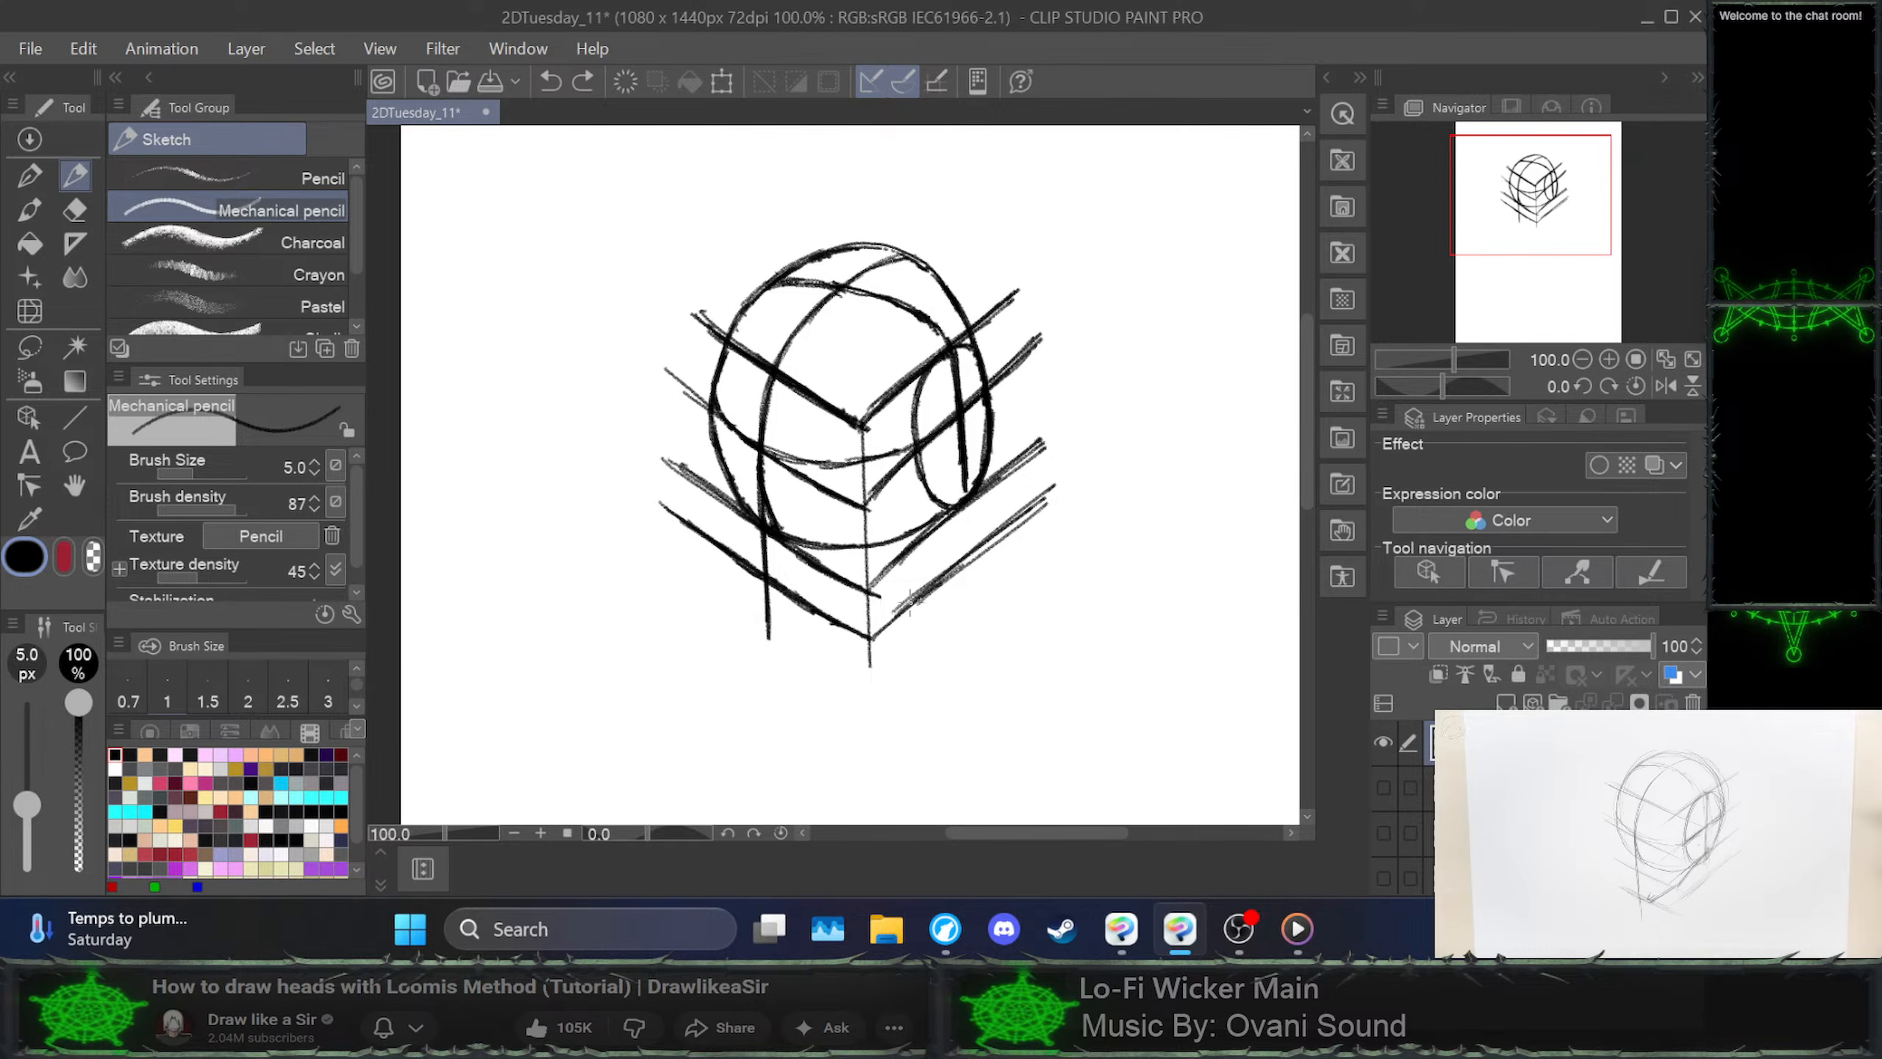
pyautogui.moveTo(822, 621); pyautogui.dragTo(861, 597)
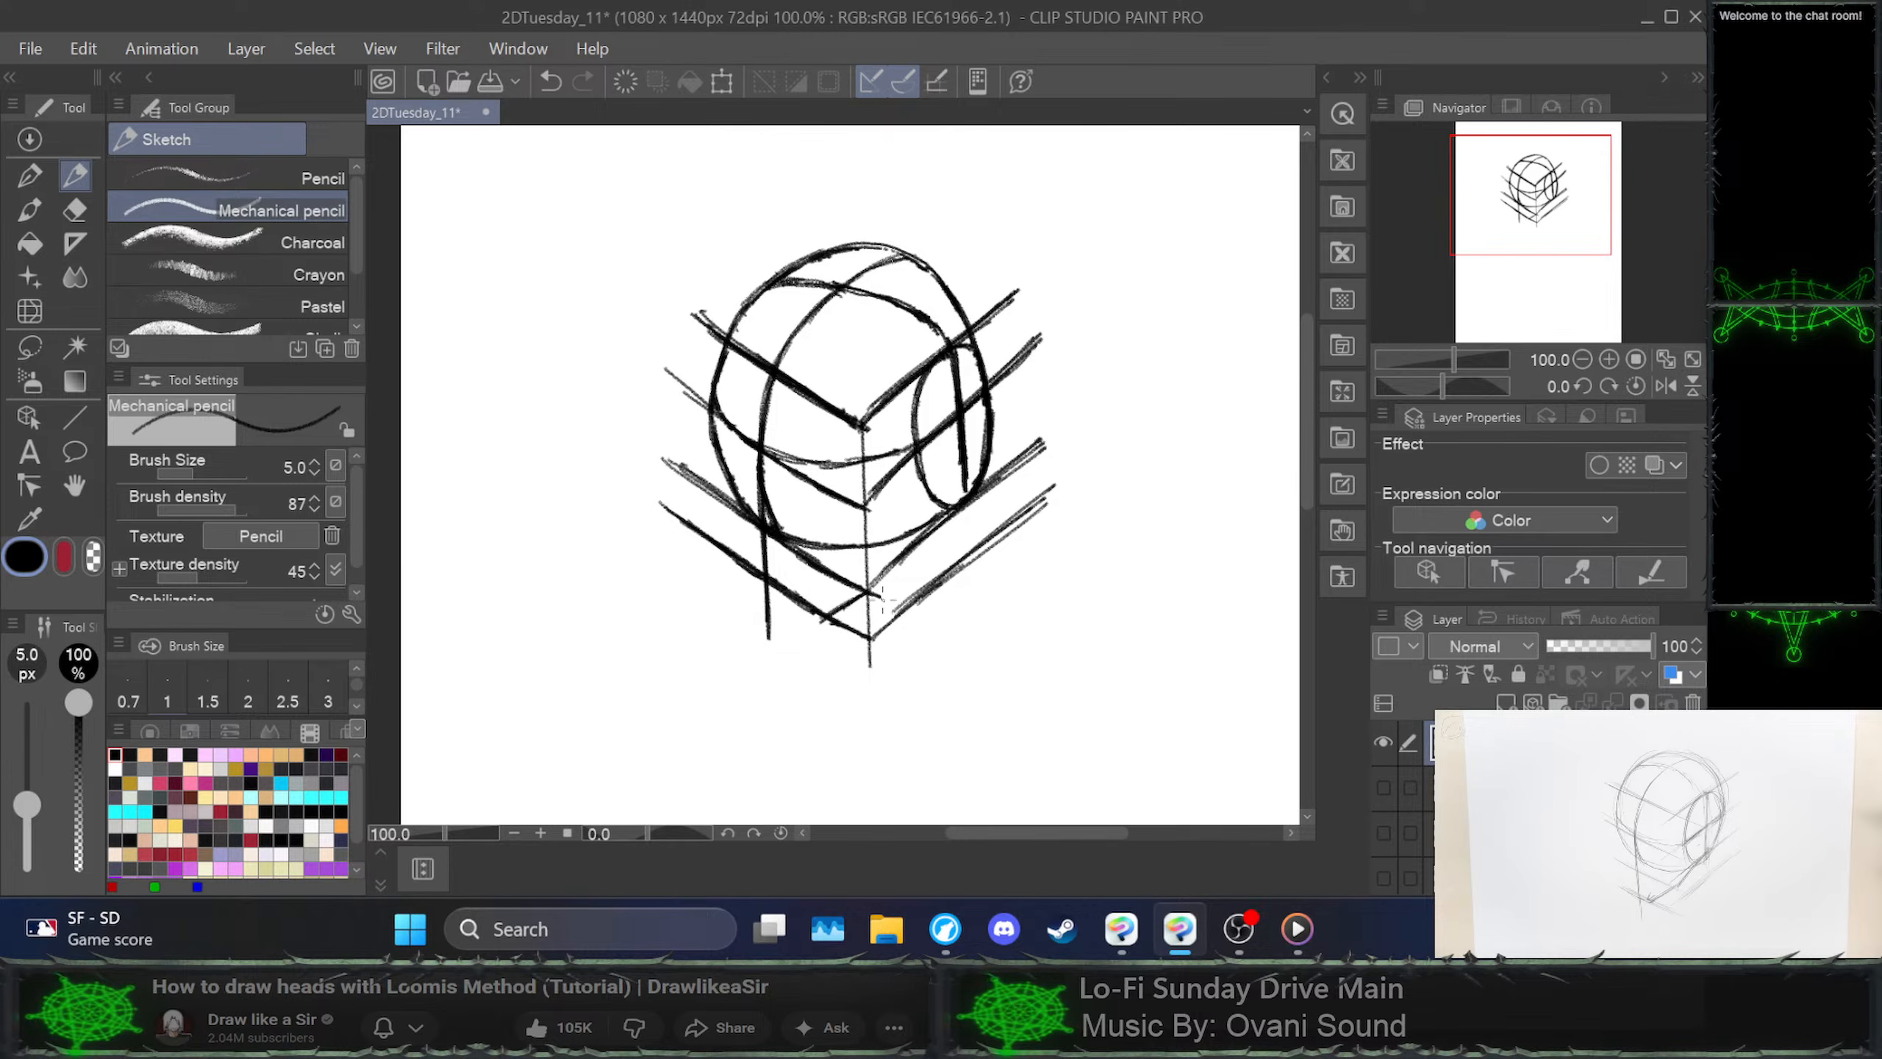
pyautogui.hotkey('ctrl', 'z')
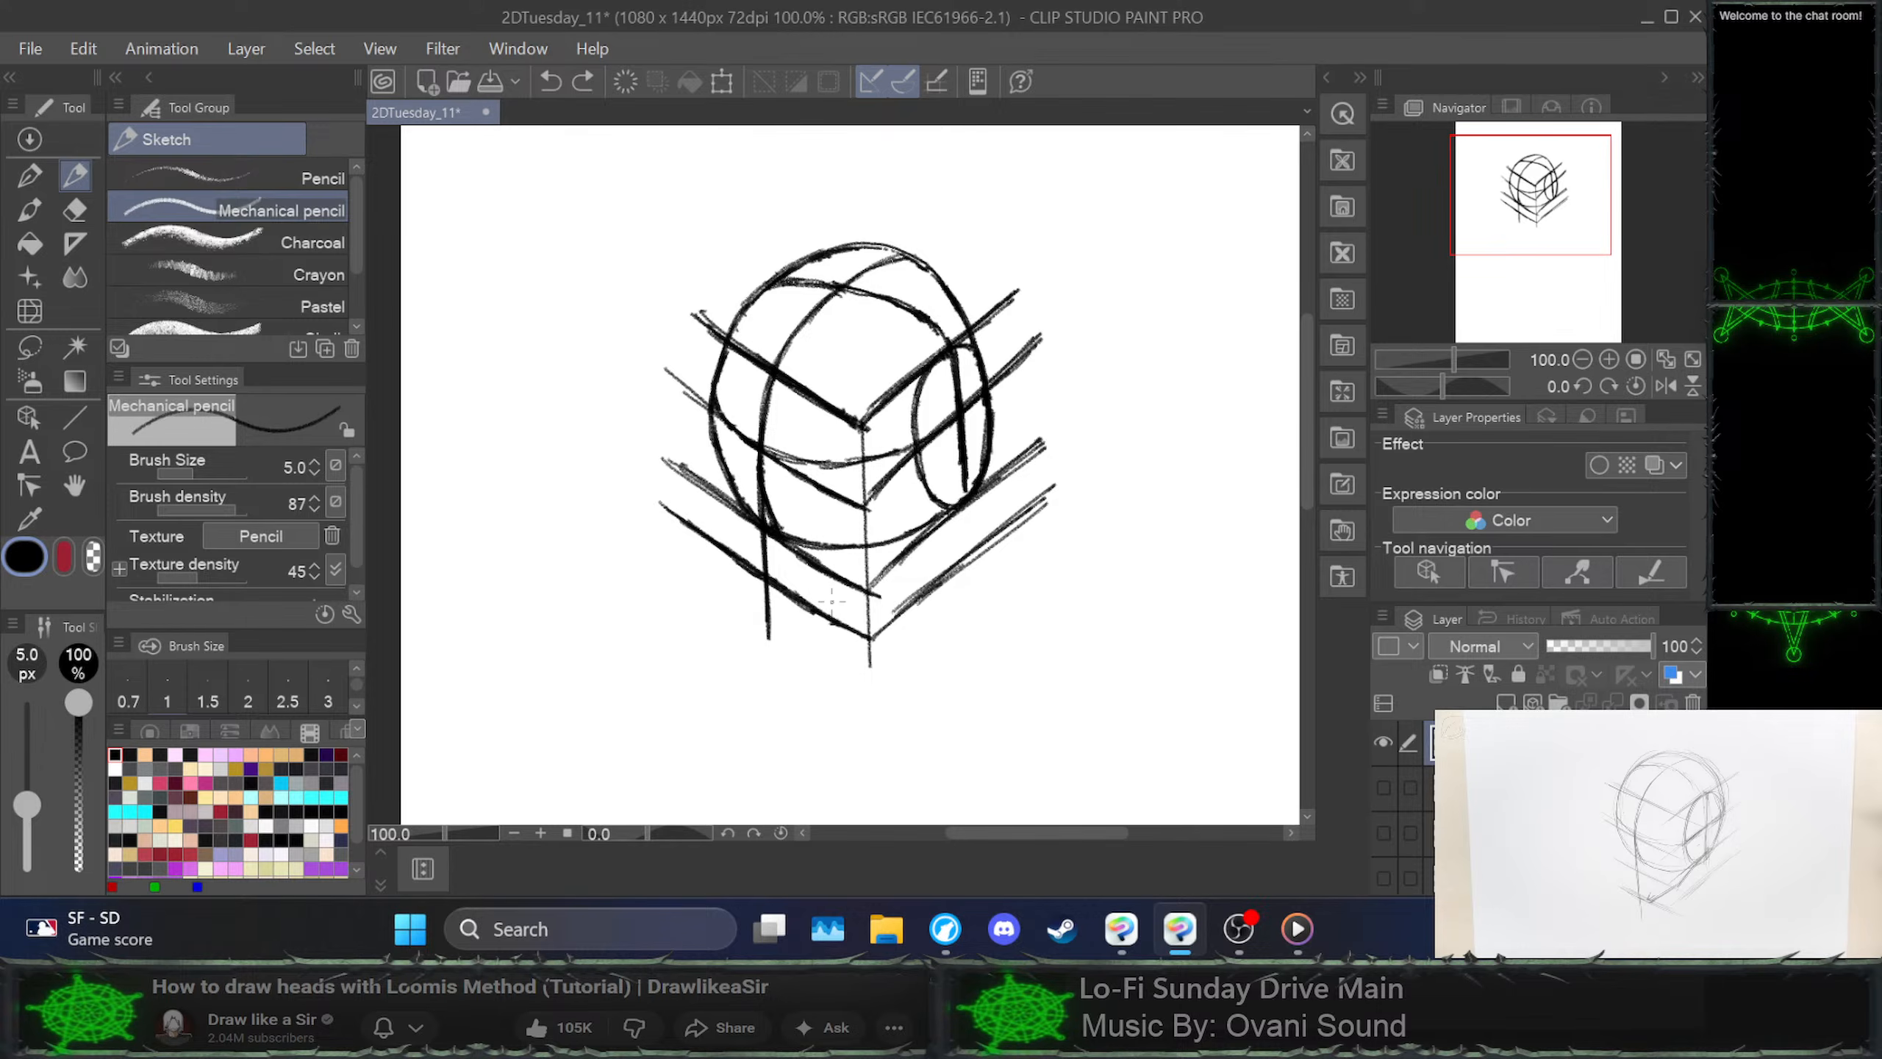
# Undo the centre-line extension and the third and fourth left-hand guide lines
pyautogui.hotkey('ctrl', 'z')
pyautogui.hotkey('ctrl', 'z')
pyautogui.hotkey('ctrl', 'z')
pyautogui.hotkey('ctrl', 'z')
pyautogui.hotkey('ctrl', 'z')
pyautogui.hotkey('ctrl', 'z')
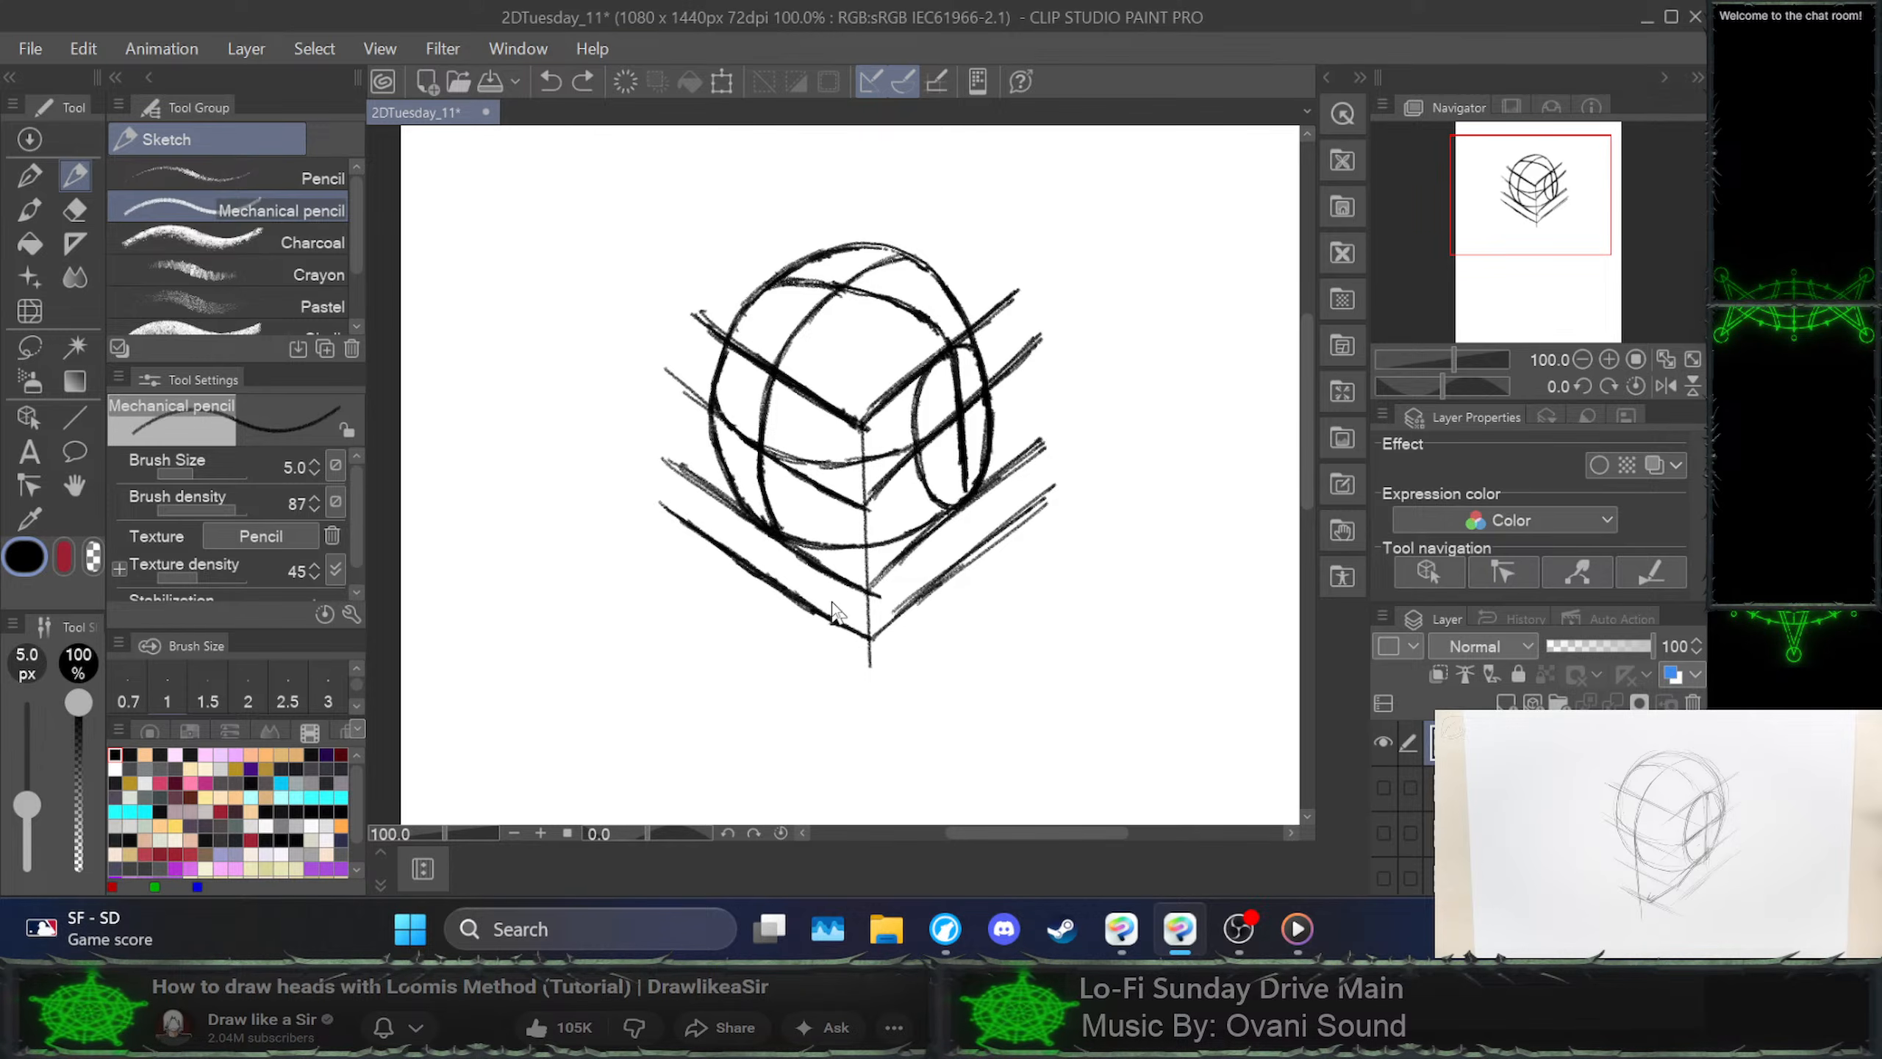
pyautogui.hotkey('ctrl', 'z')
pyautogui.hotkey('ctrl', 'z')
pyautogui.hotkey('ctrl', 'z')
pyautogui.hotkey('ctrl', 'z')
pyautogui.hotkey('ctrl', 'z')
pyautogui.hotkey('ctrl', 'z')
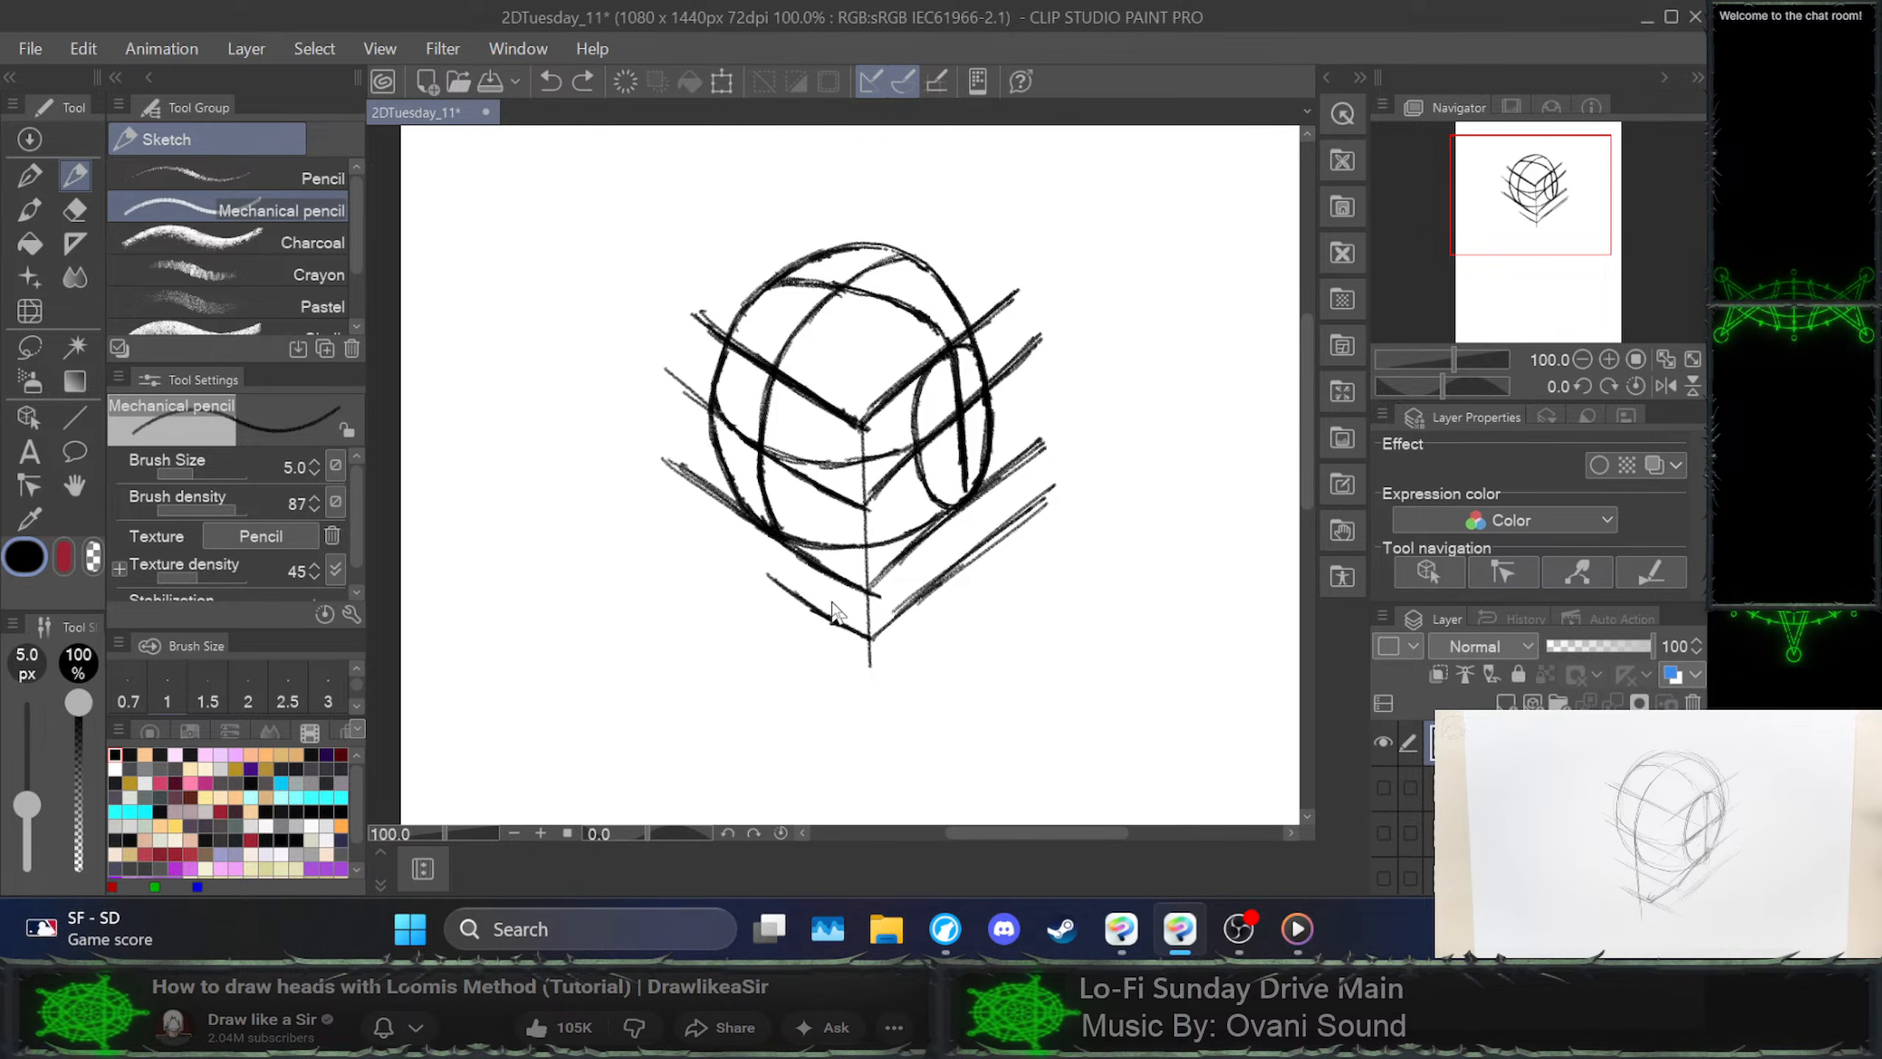
pyautogui.hotkey('ctrl', 'z')
pyautogui.hotkey('ctrl', 'z')
pyautogui.hotkey('ctrl', 'z')
pyautogui.hotkey('ctrl', 'z')
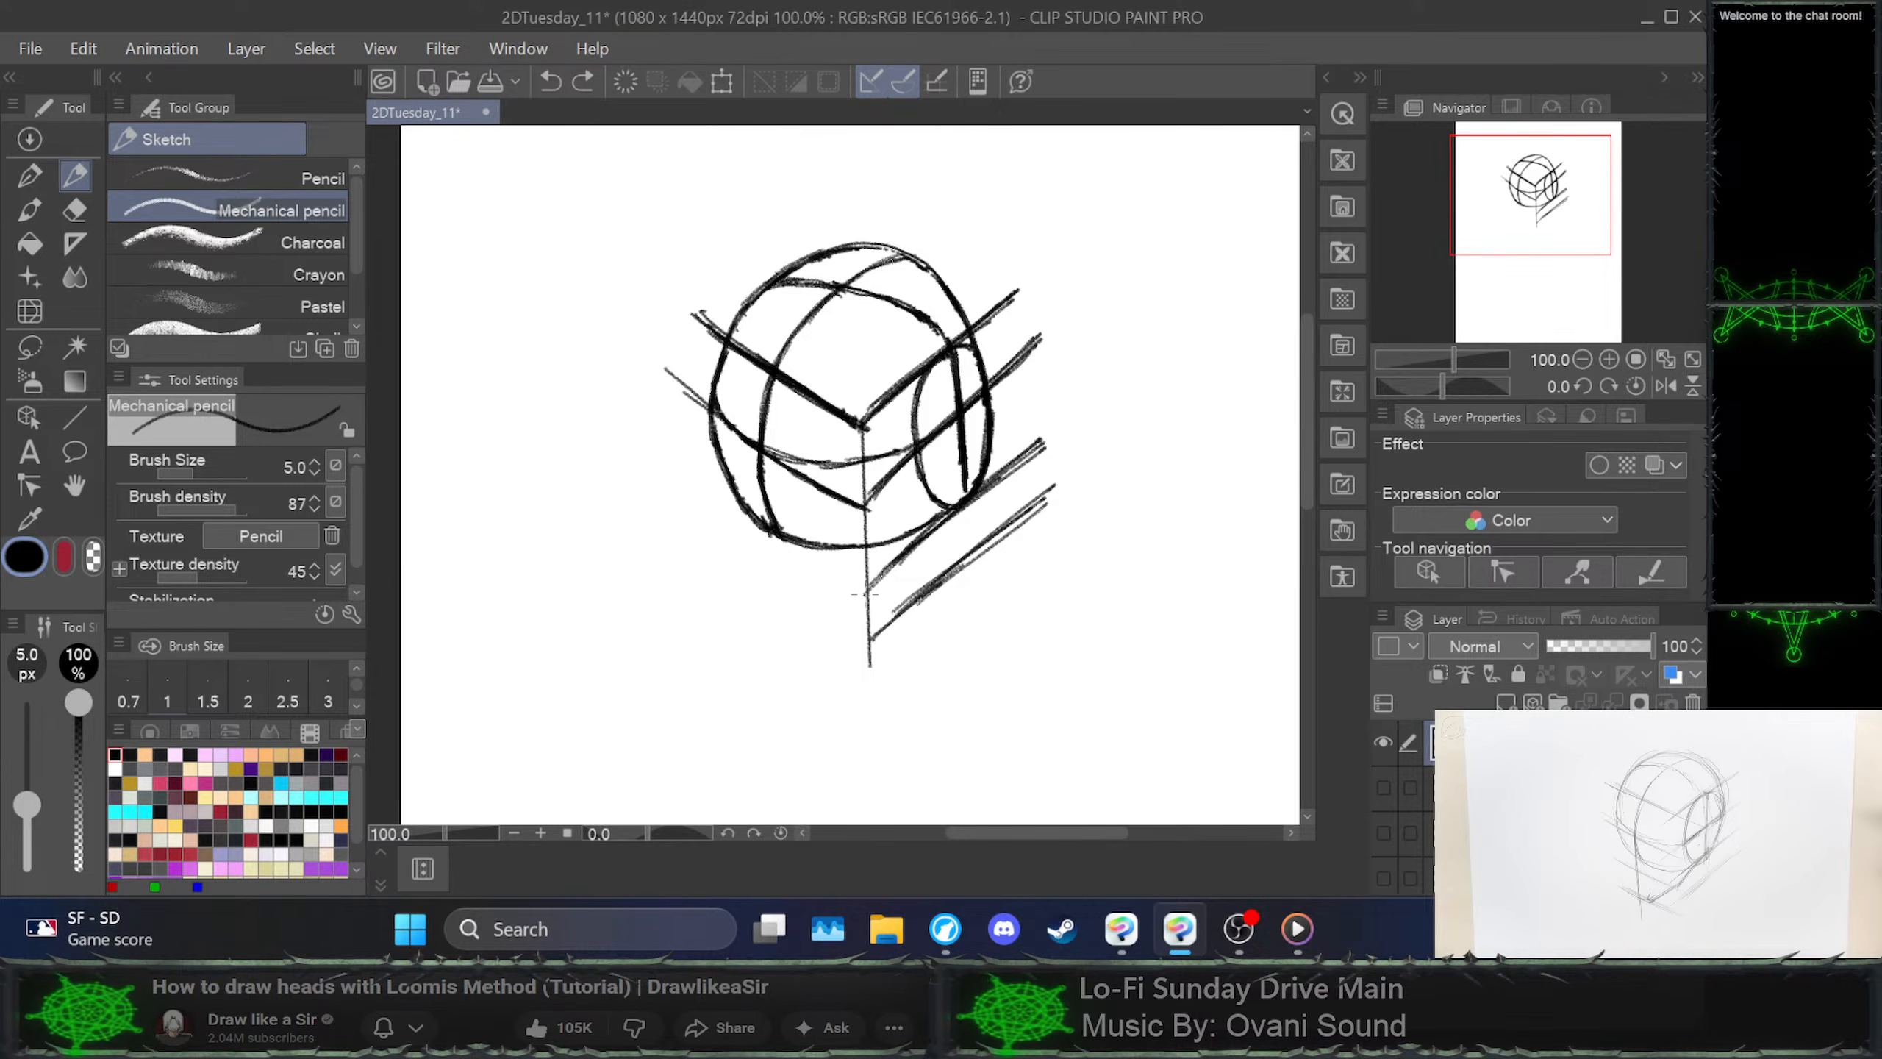
# Try to redraw the third left-hand guide line below the head, aiming for the third right-hand line's end on the vertical line
pyautogui.moveTo(864, 594); pyautogui.dragTo(865, 593)
pyautogui.moveTo(745, 509); pyautogui.dragTo(777, 538)
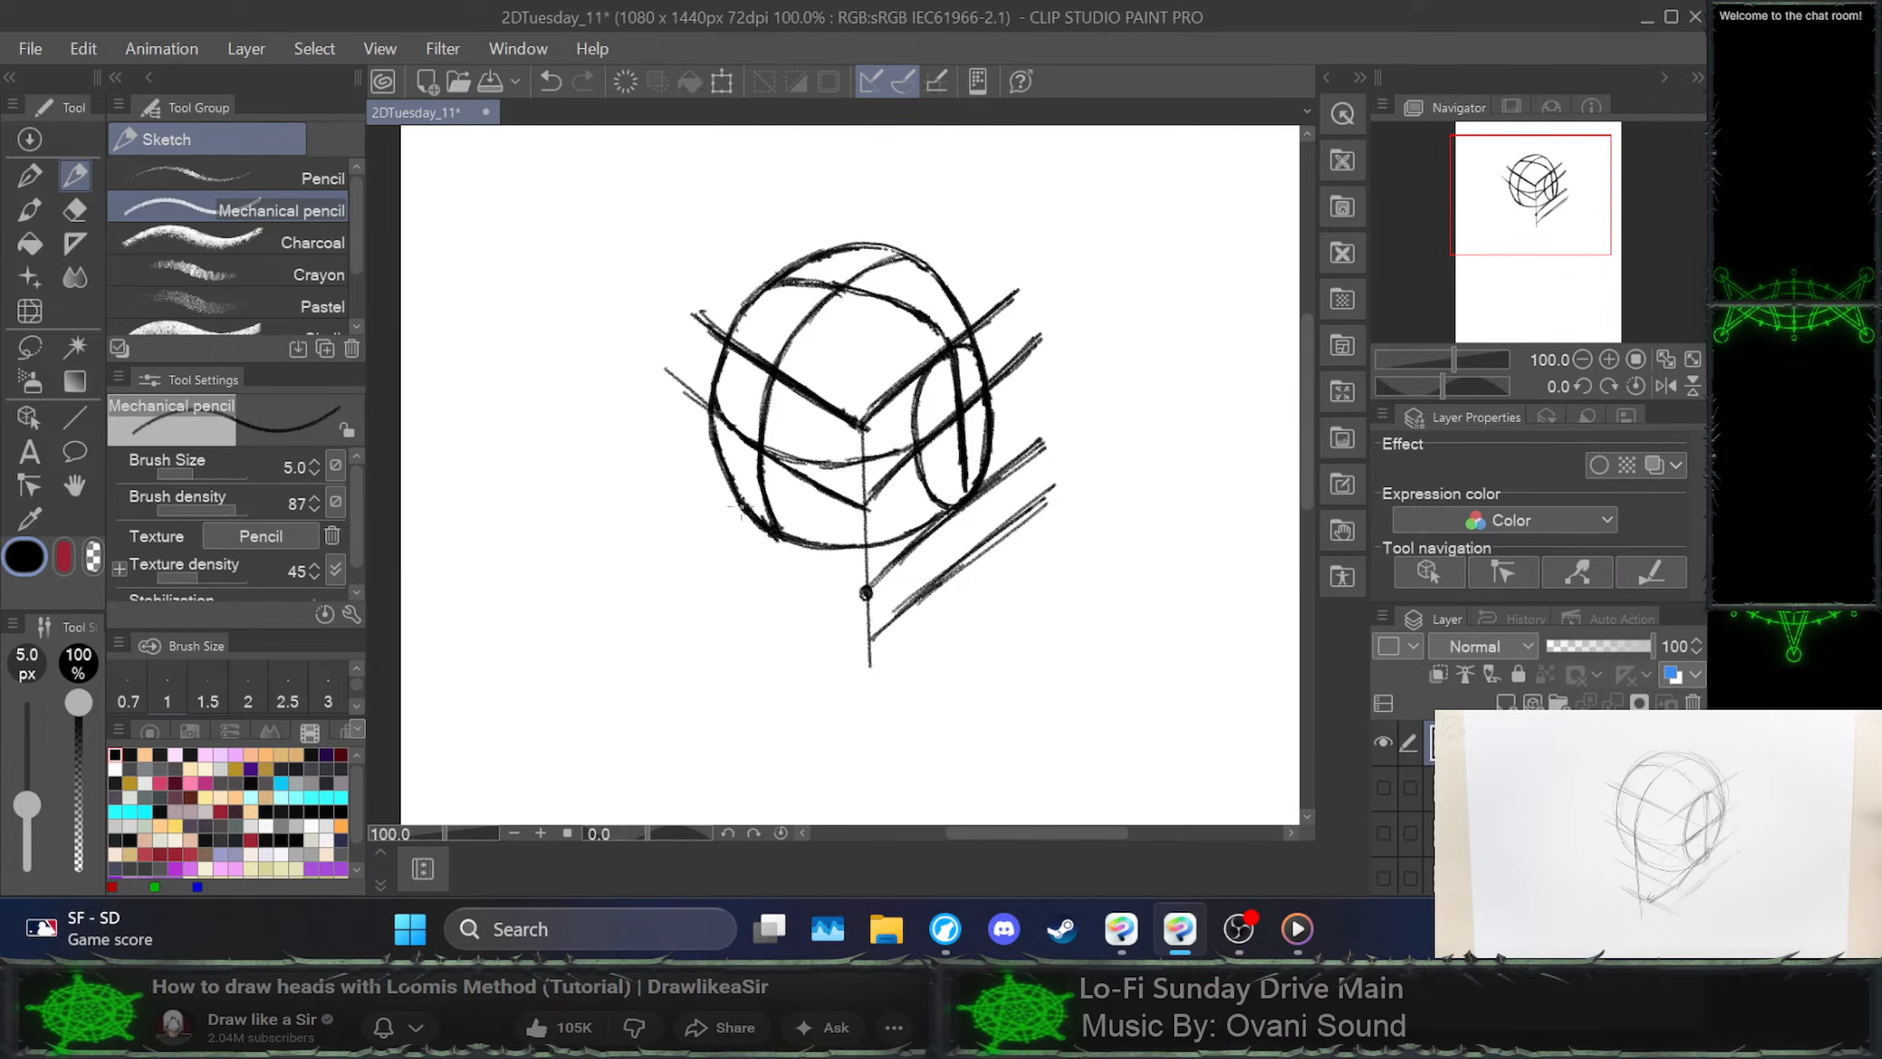
pyautogui.hotkey('ctrl', 'z')
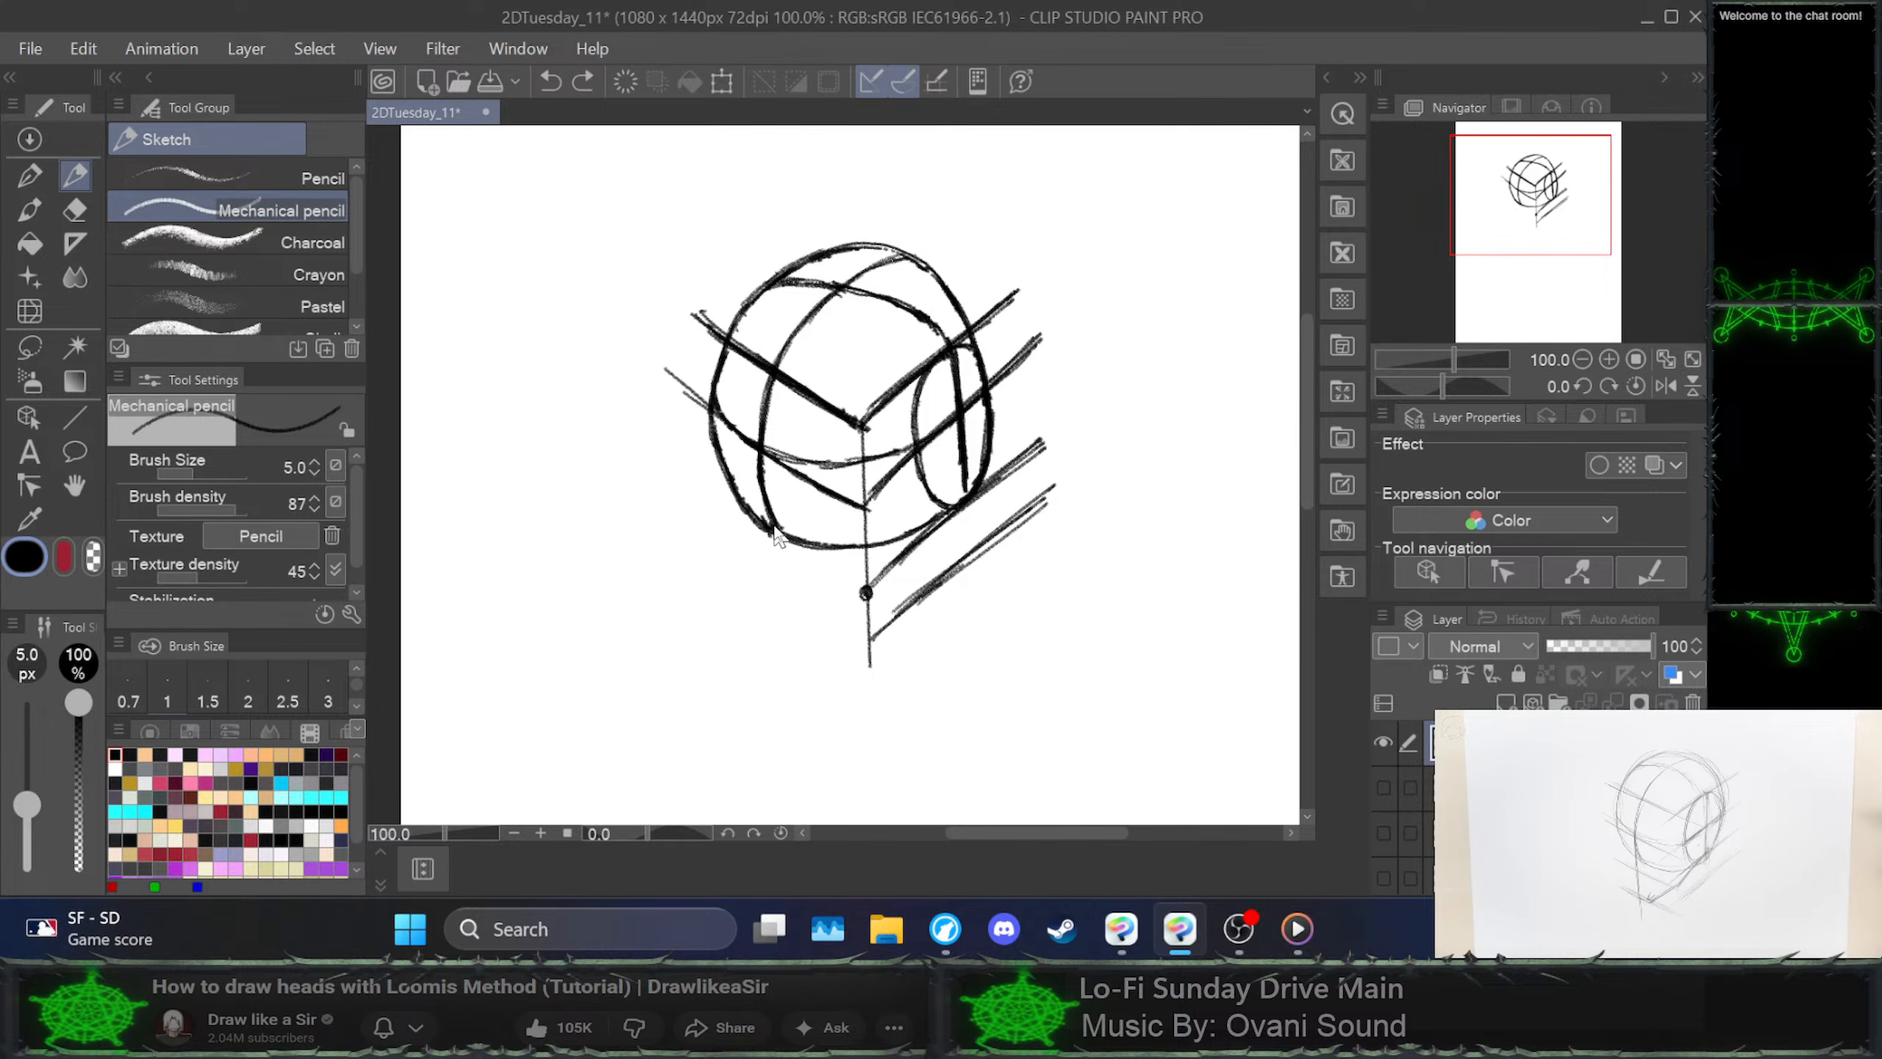
pyautogui.hotkey('ctrl', 'z')
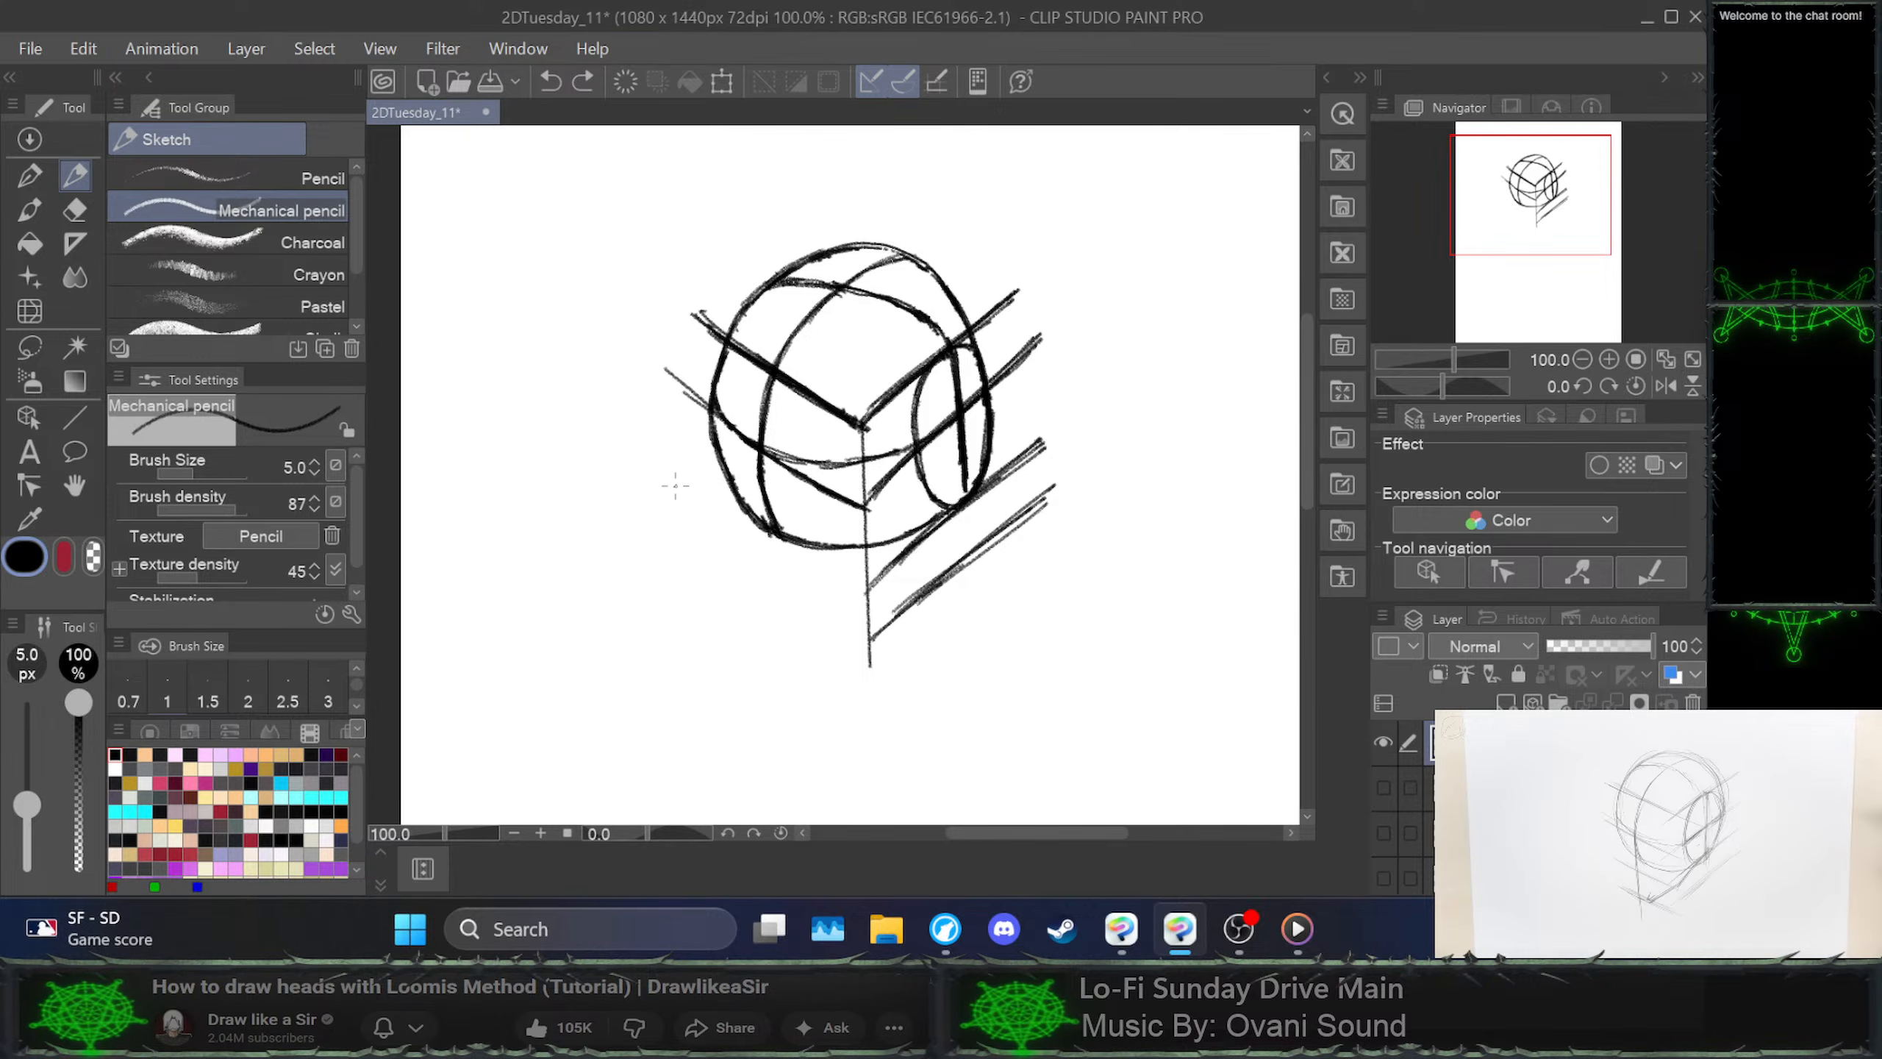
pyautogui.moveTo(679, 489); pyautogui.dragTo(770, 555)
pyautogui.moveTo(674, 484); pyautogui.dragTo(801, 577)
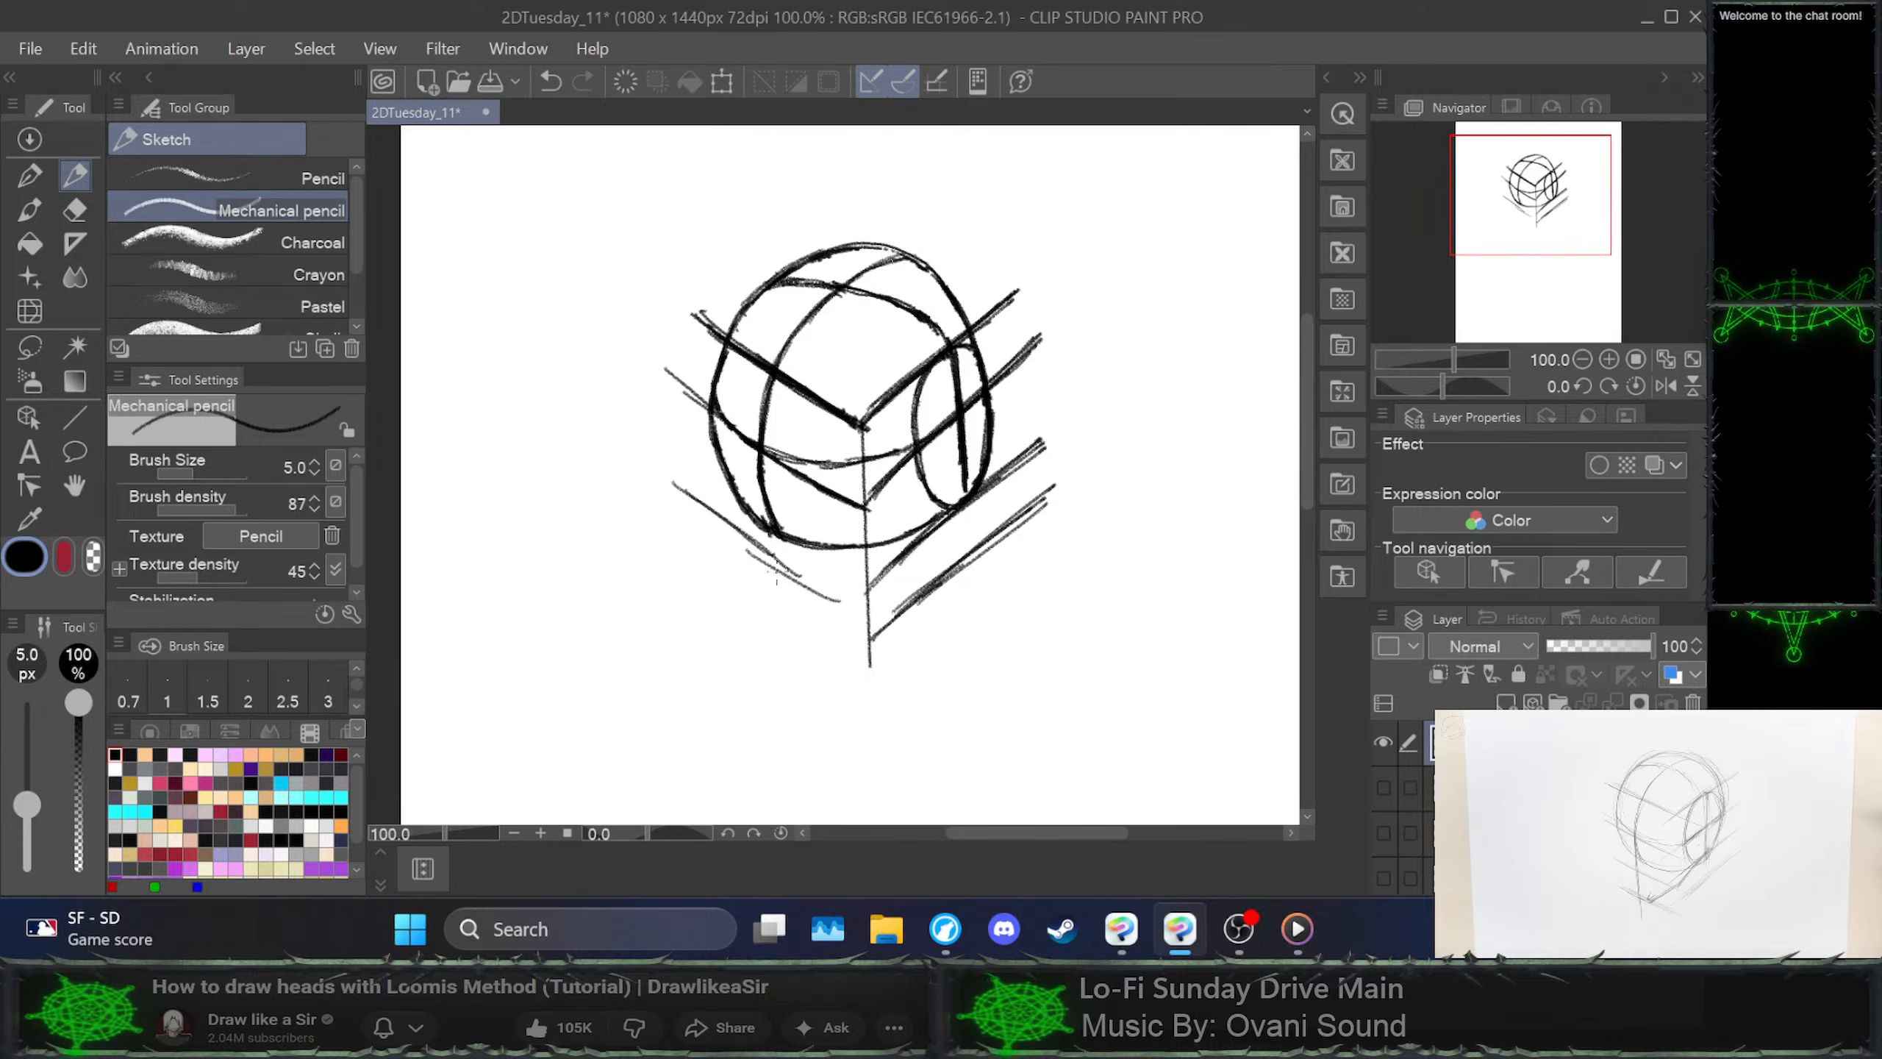
pyautogui.hotkey('ctrl', 'space')
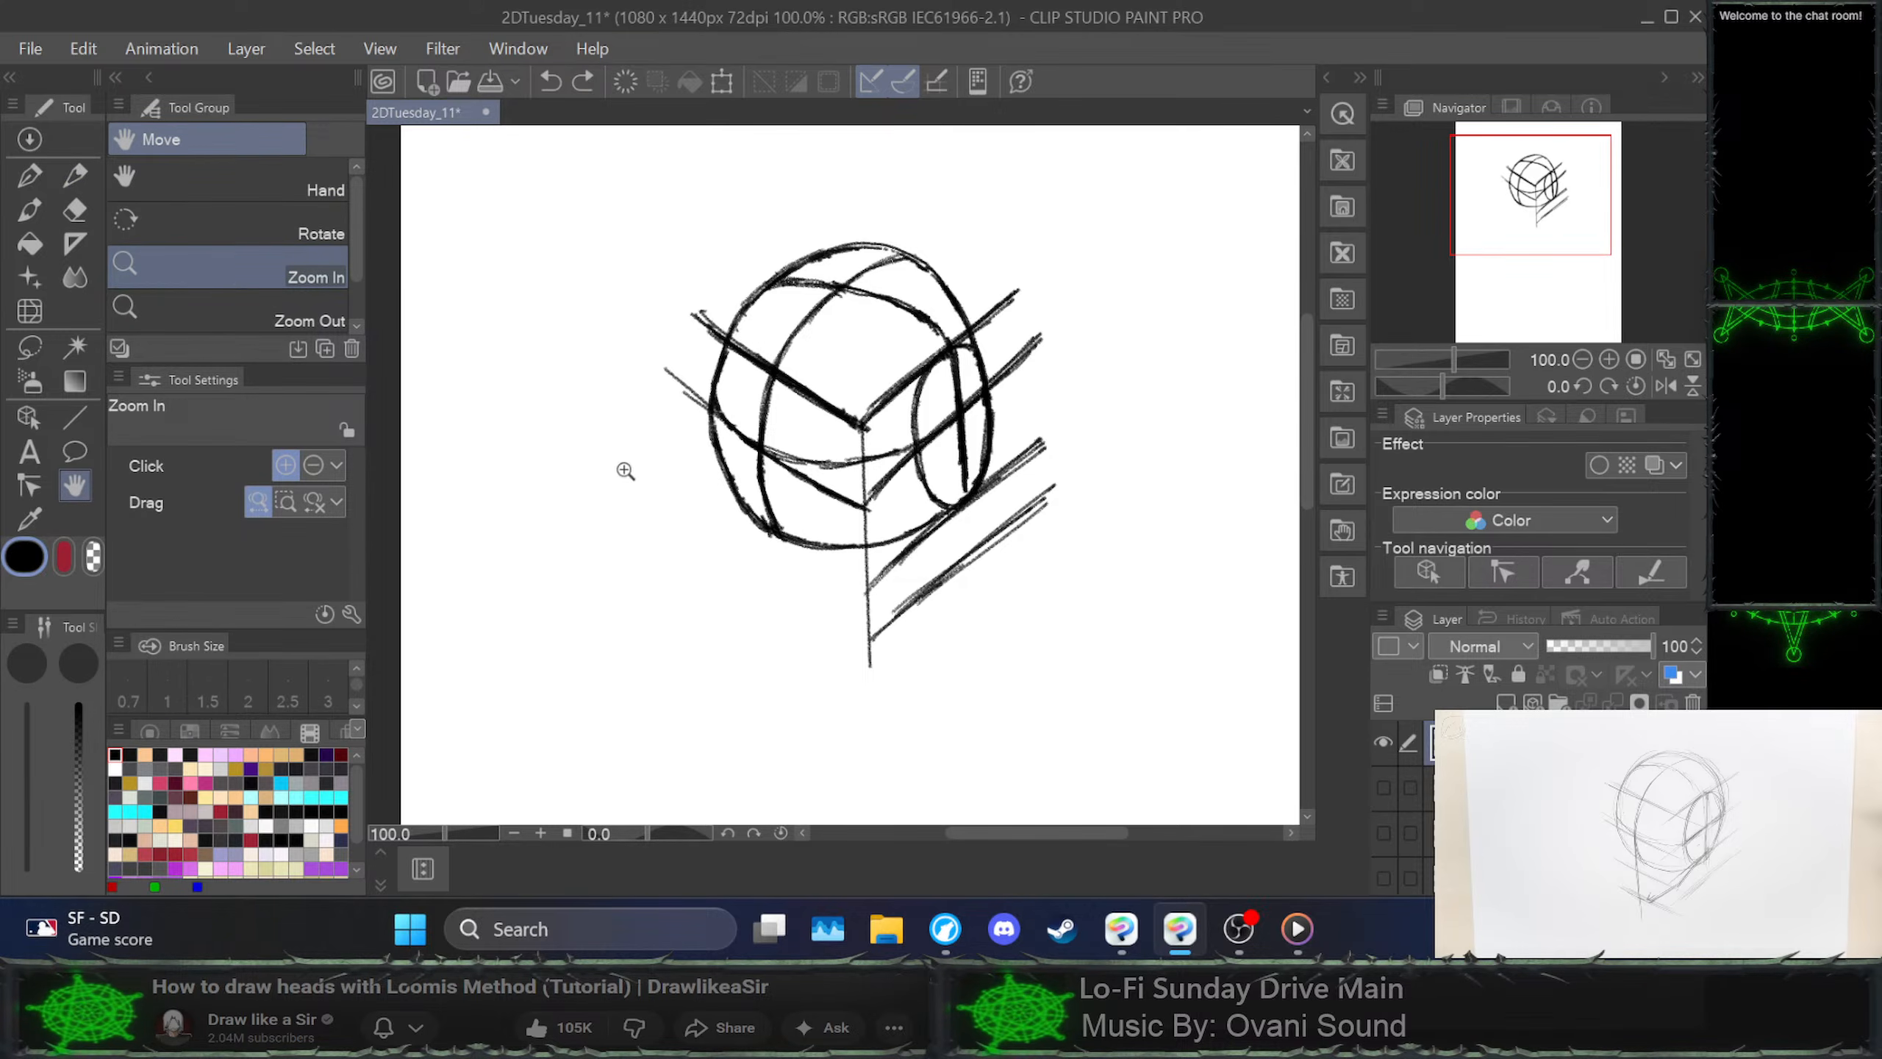
pyautogui.click(87, 187)
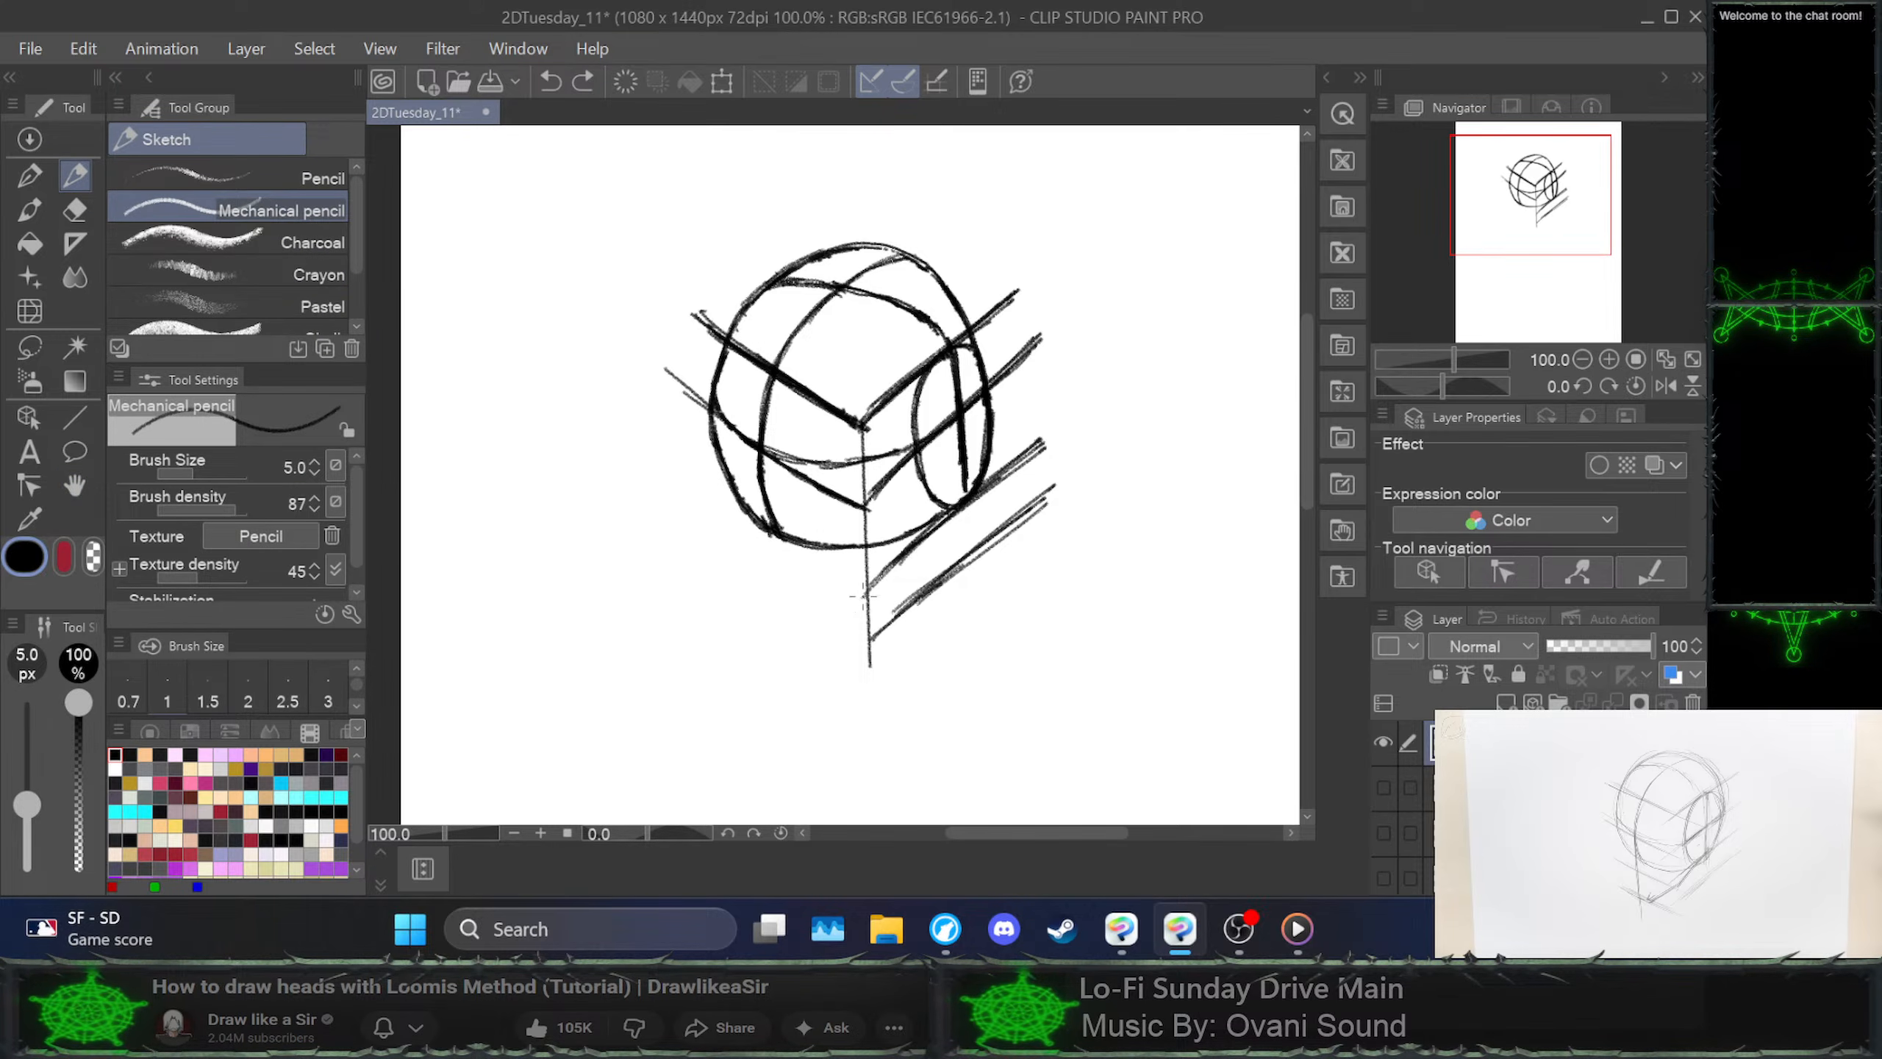
pyautogui.moveTo(863, 597); pyautogui.dragTo(810, 568)
pyautogui.hotkey('ctrl', 'z')
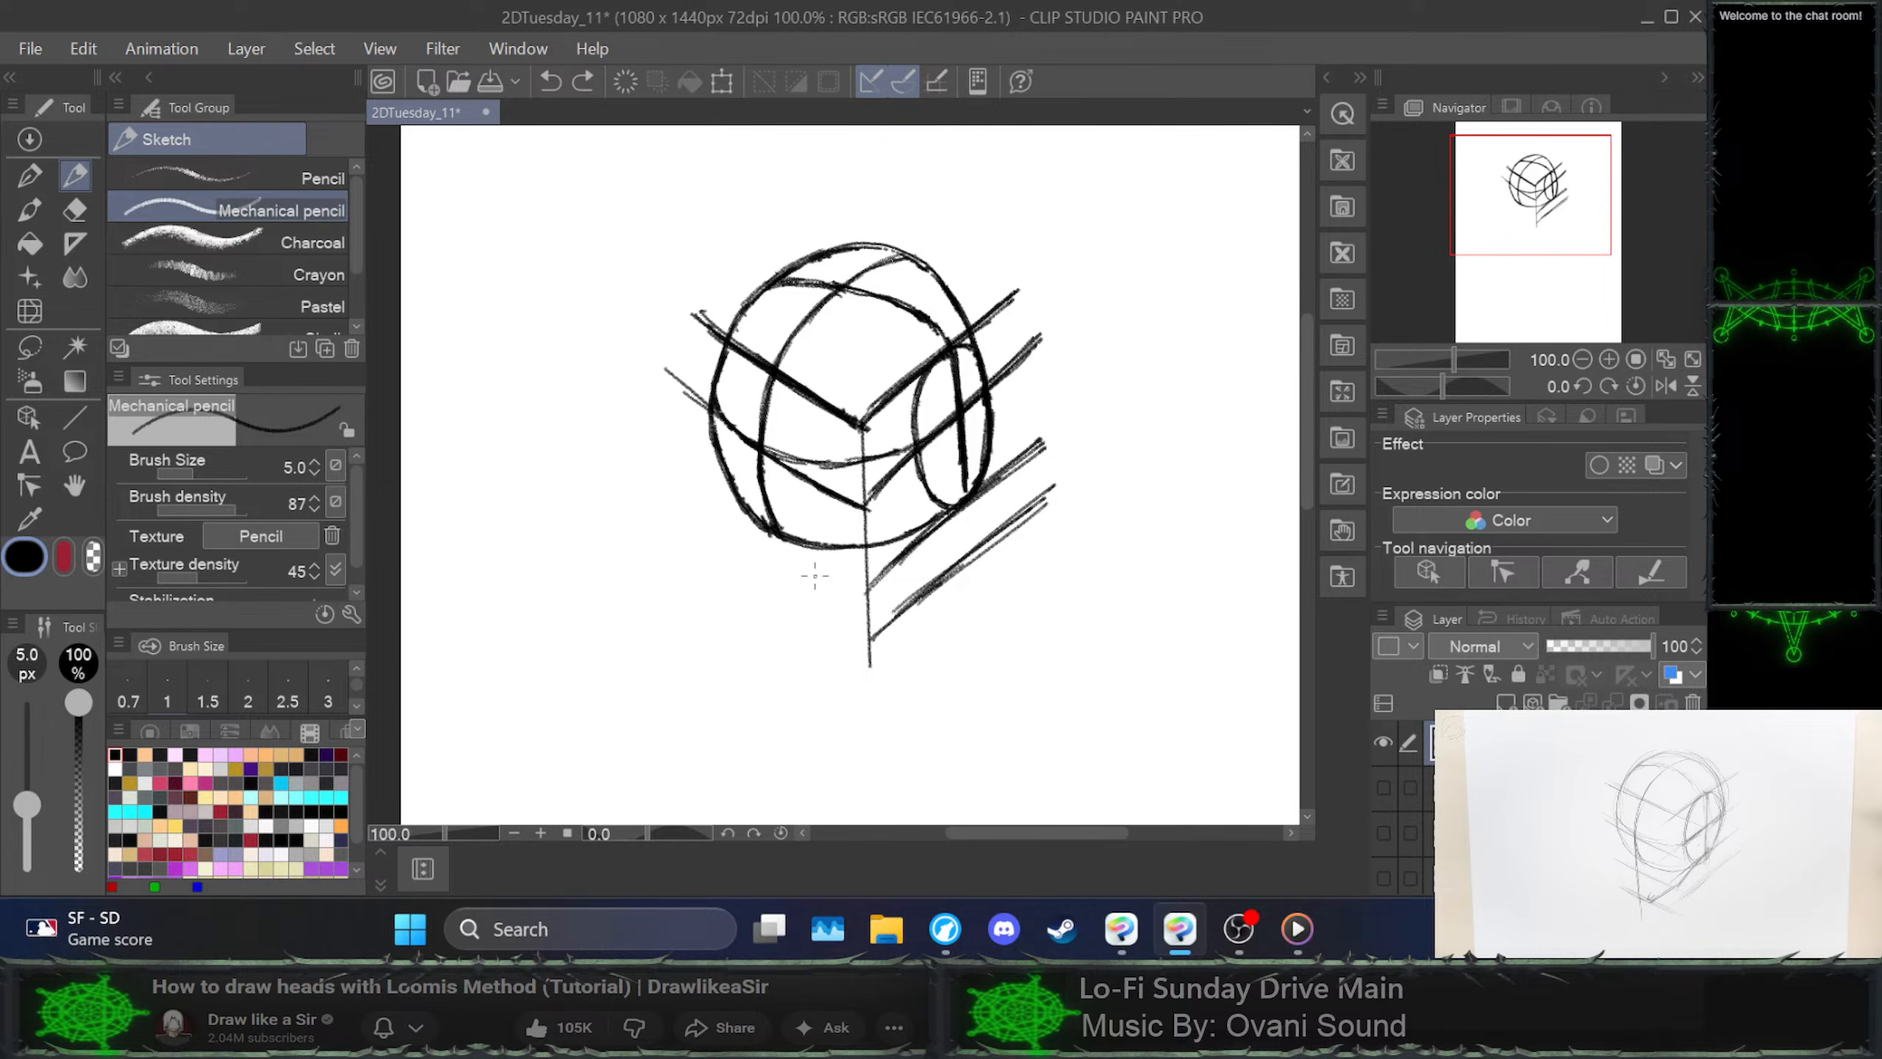
# Undo the vertical line and all remaining guide lines, back to the head ball with its curves and side oval
pyautogui.hotkey('ctrl', 'z')
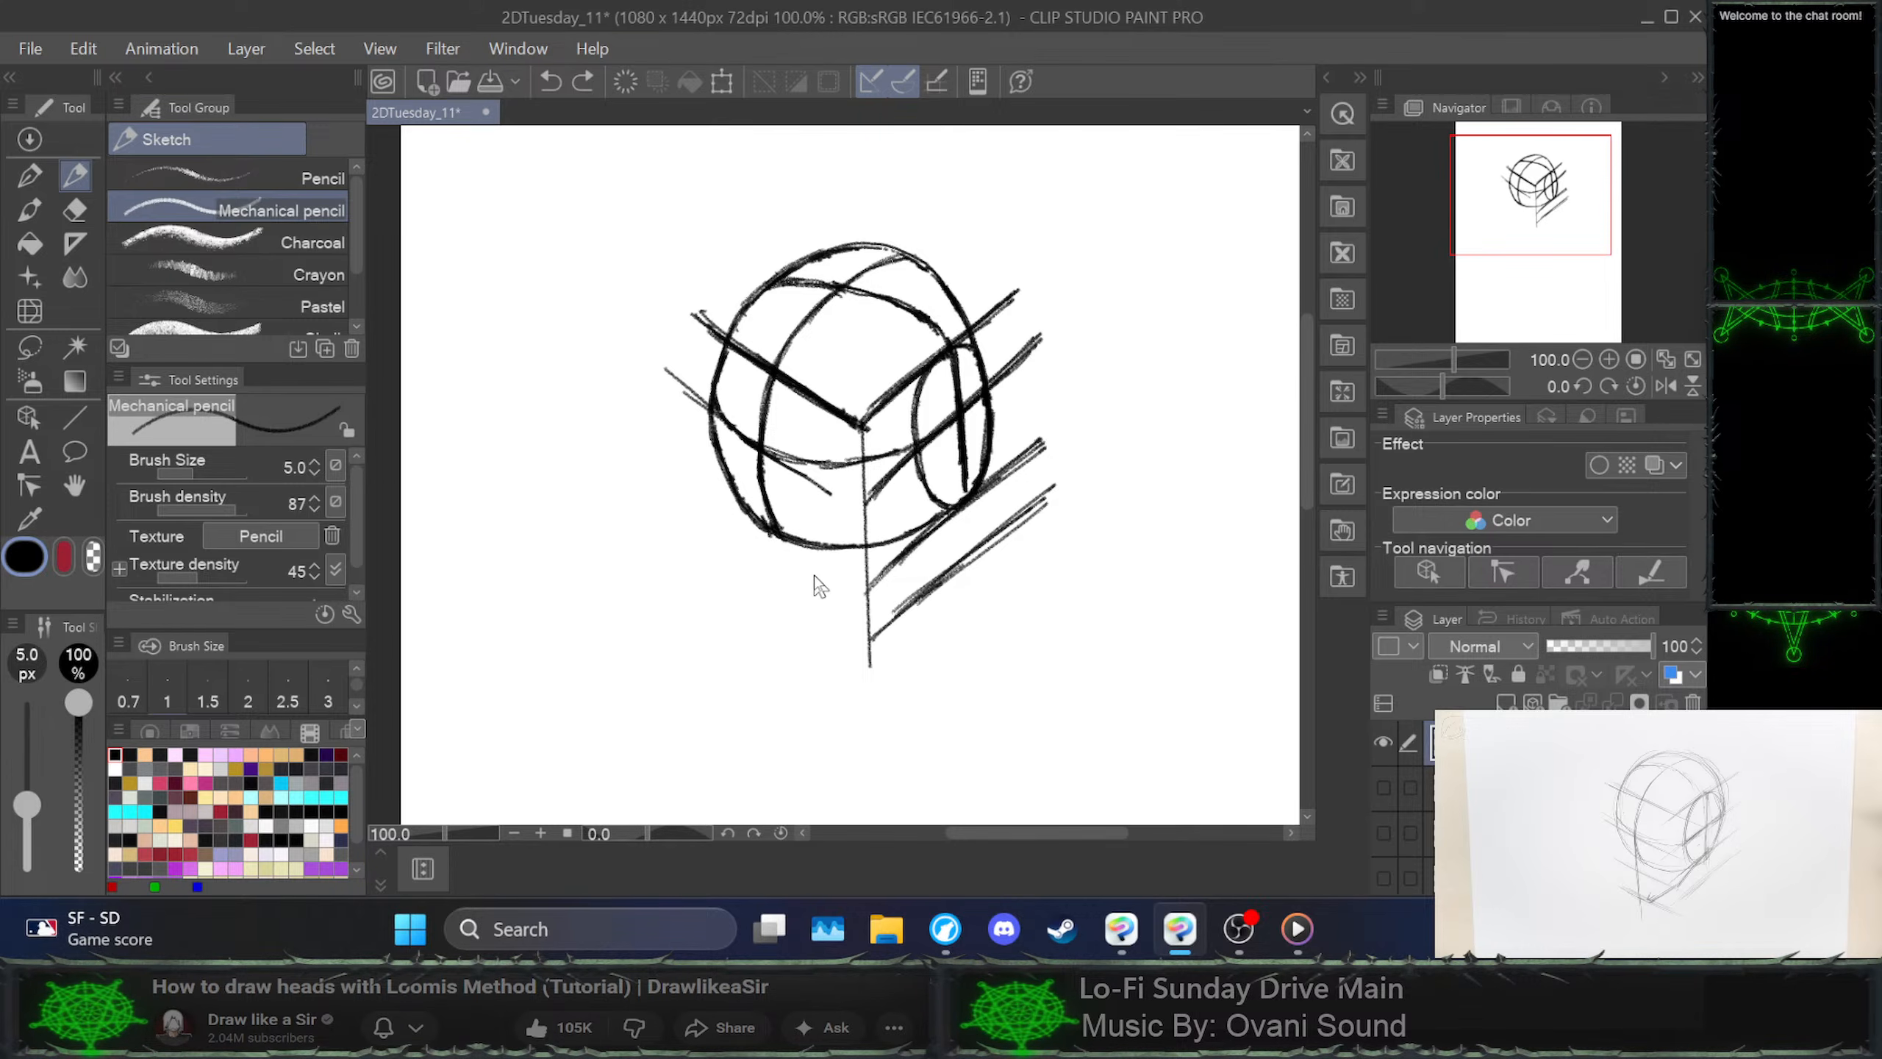
pyautogui.hotkey('ctrl', 'z')
pyautogui.hotkey('ctrl', 'z')
pyautogui.hotkey('ctrl', 'z')
pyautogui.hotkey('ctrl', 'z')
pyautogui.hotkey('ctrl', 'z')
pyautogui.hotkey('ctrl', 'z')
pyautogui.hotkey('ctrl', 'z')
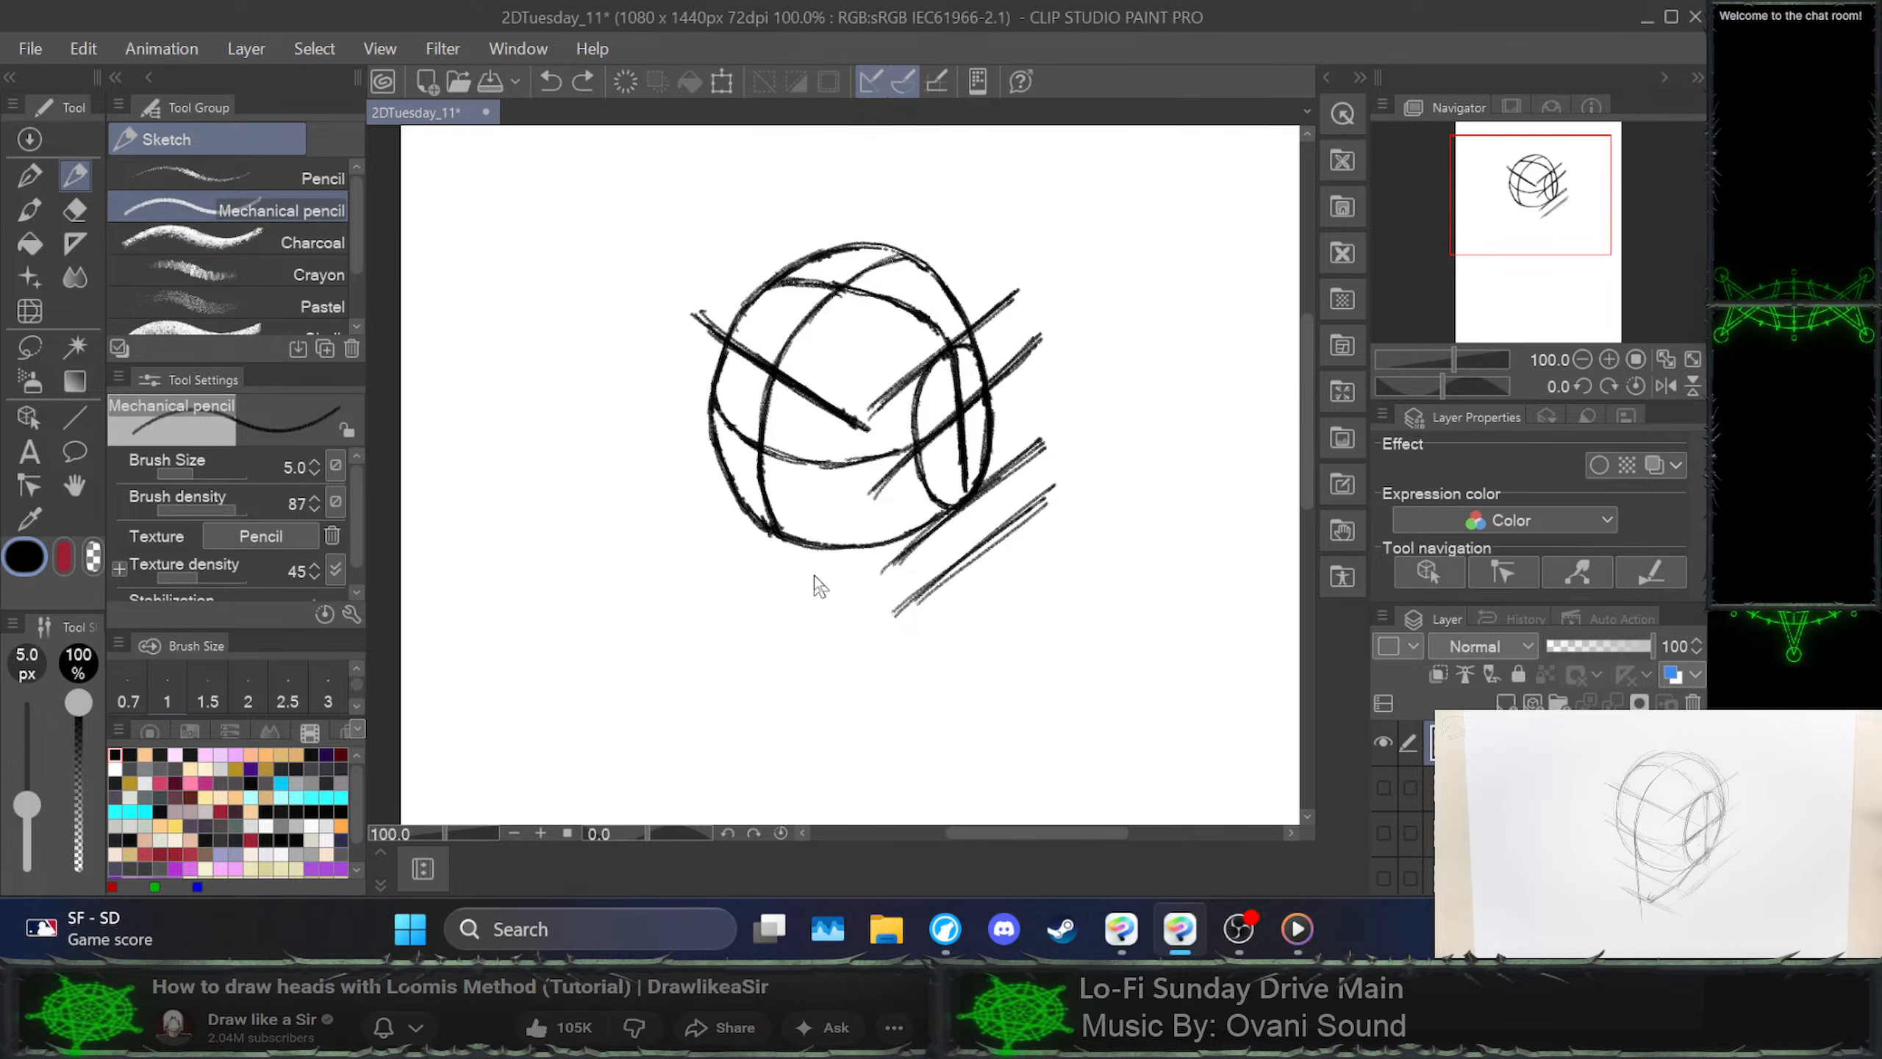
pyautogui.hotkey('ctrl', 'z')
pyautogui.hotkey('ctrl', 'z')
pyautogui.hotkey('ctrl', 'z')
pyautogui.hotkey('ctrl', 'z')
pyautogui.hotkey('ctrl', 'z')
pyautogui.hotkey('ctrl', 'z')
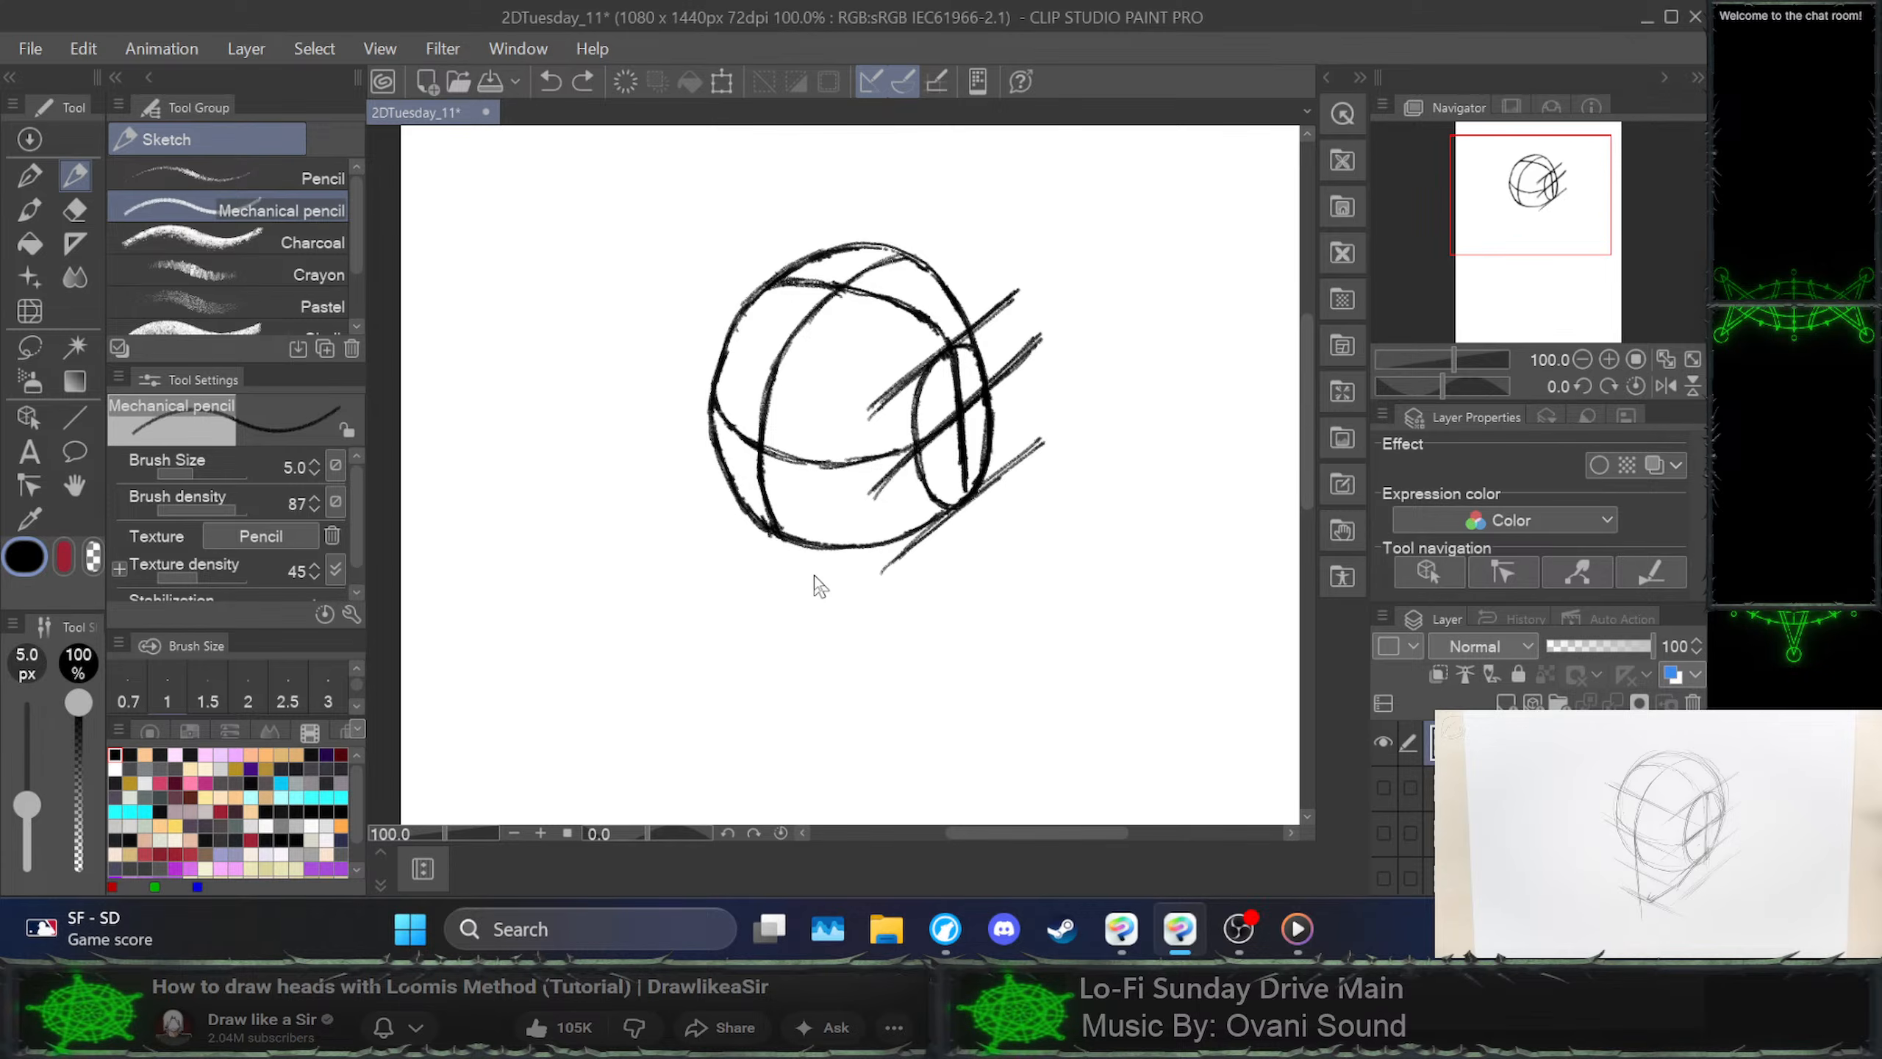
pyautogui.hotkey('ctrl', 'z')
pyautogui.hotkey('ctrl', 'z')
pyautogui.hotkey('ctrl', 'z')
pyautogui.hotkey('ctrl', 'z')
pyautogui.hotkey('ctrl', 'z')
pyautogui.hotkey('ctrl', 'z')
pyautogui.hotkey('ctrl', 'z')
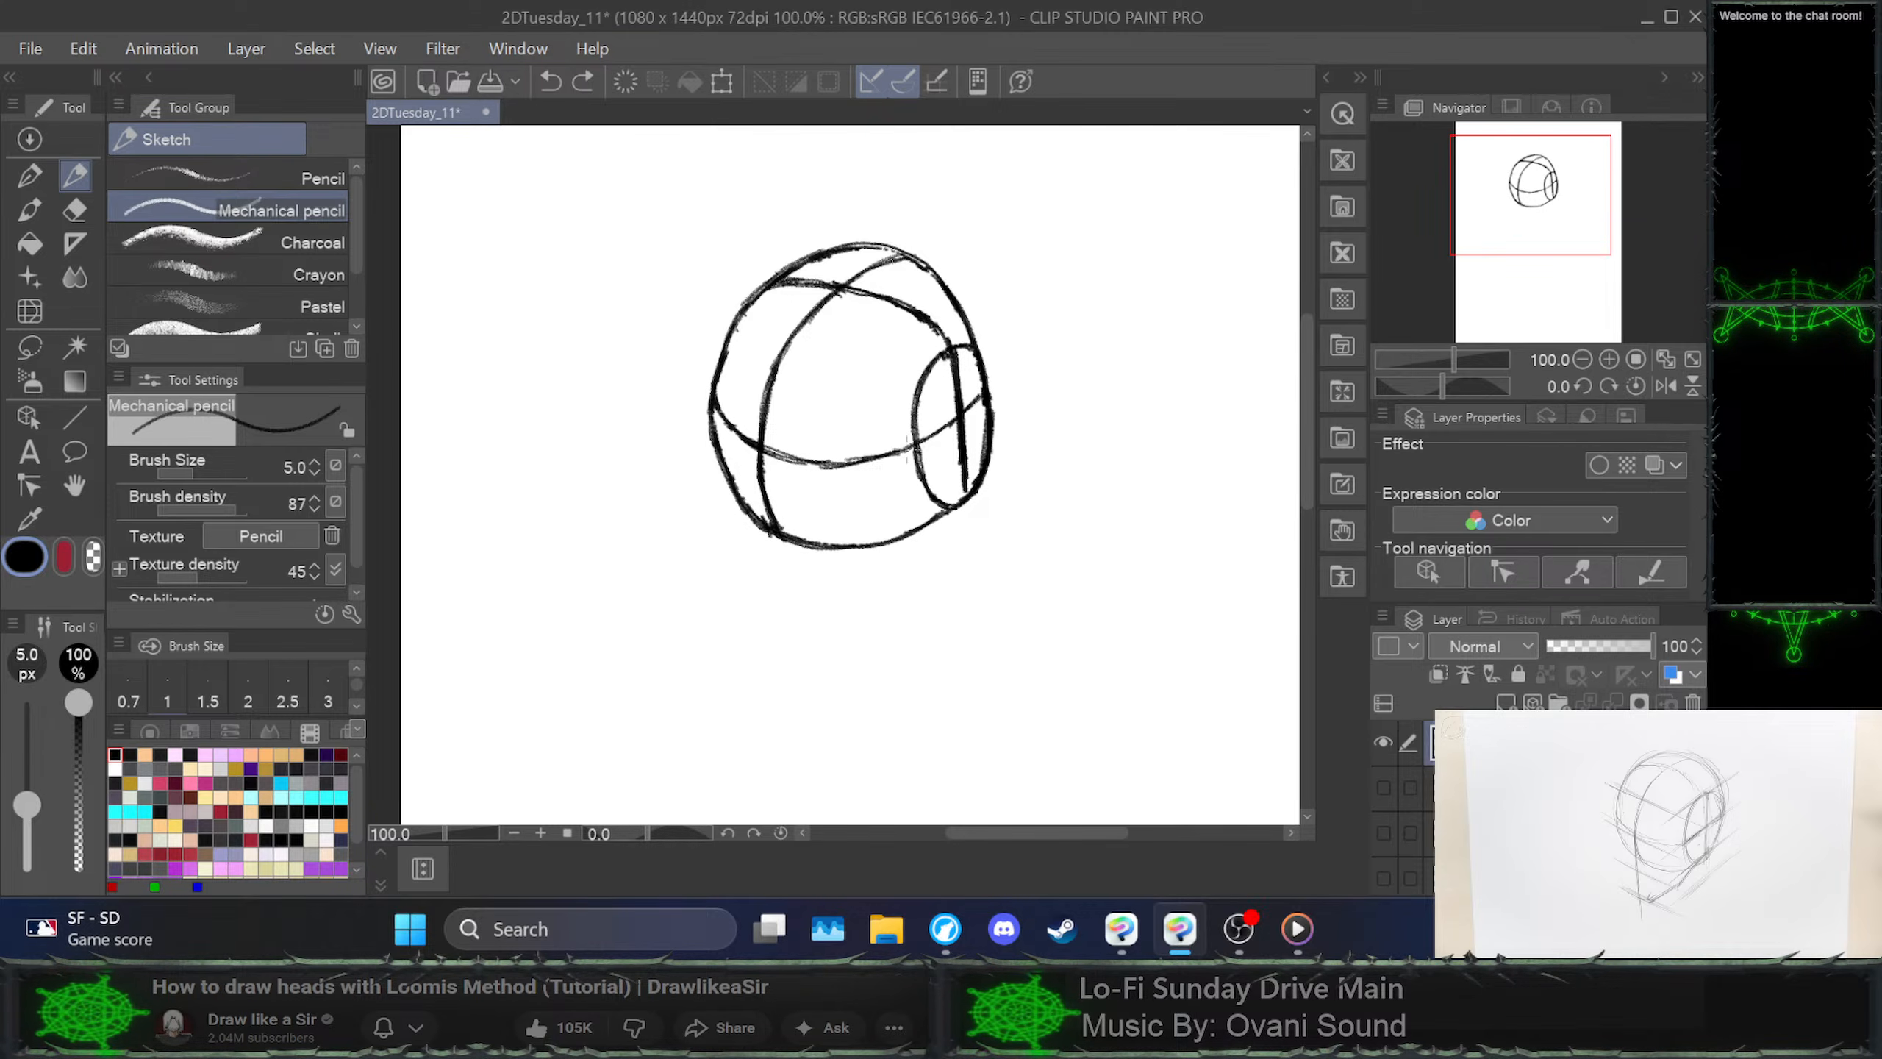
# Redraw the slanted brow guide line through the middle of the side oval, extending past it at both ends
pyautogui.moveTo(908, 449); pyautogui.dragTo(1008, 391)
pyautogui.moveTo(919, 445); pyautogui.dragTo(1023, 385)
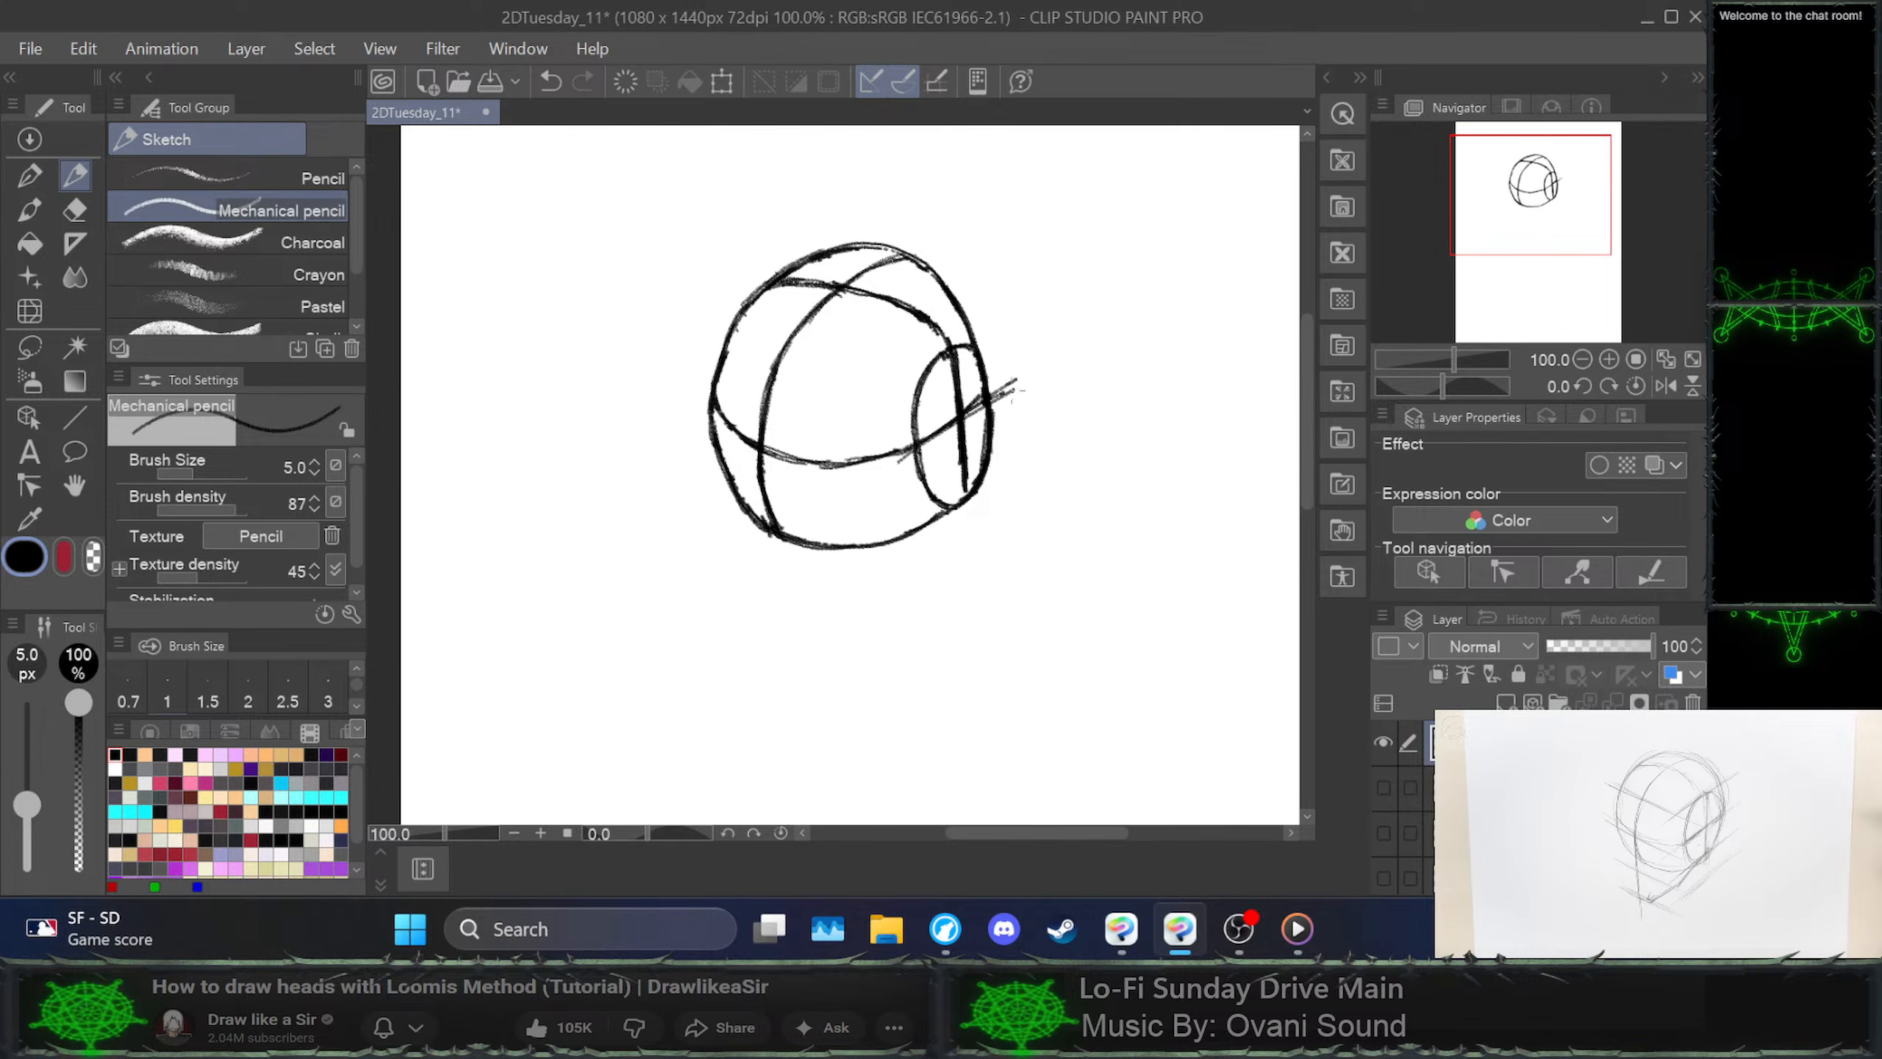
pyautogui.moveTo(863, 481); pyautogui.dragTo(1035, 372)
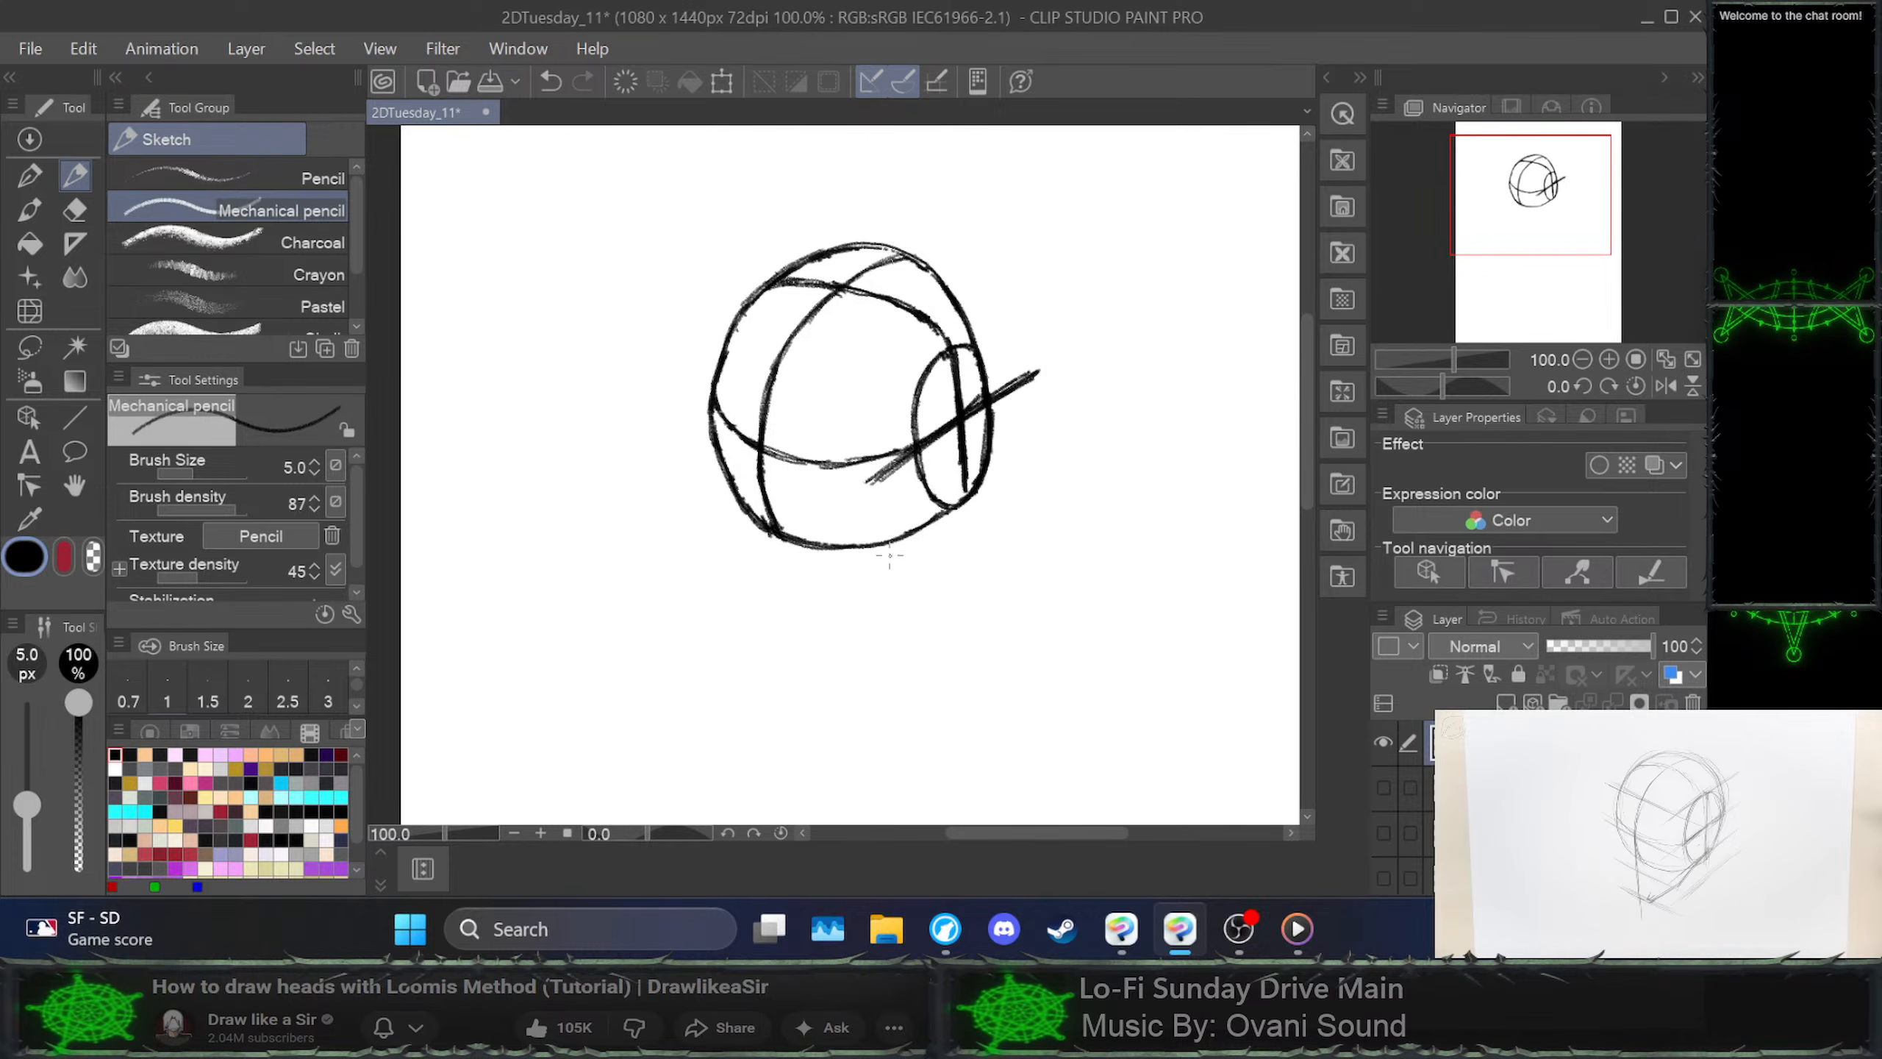
# Try to draw a slanted guide line along the bottom of the side oval, then undo it
pyautogui.moveTo(864, 570); pyautogui.dragTo(1064, 456)
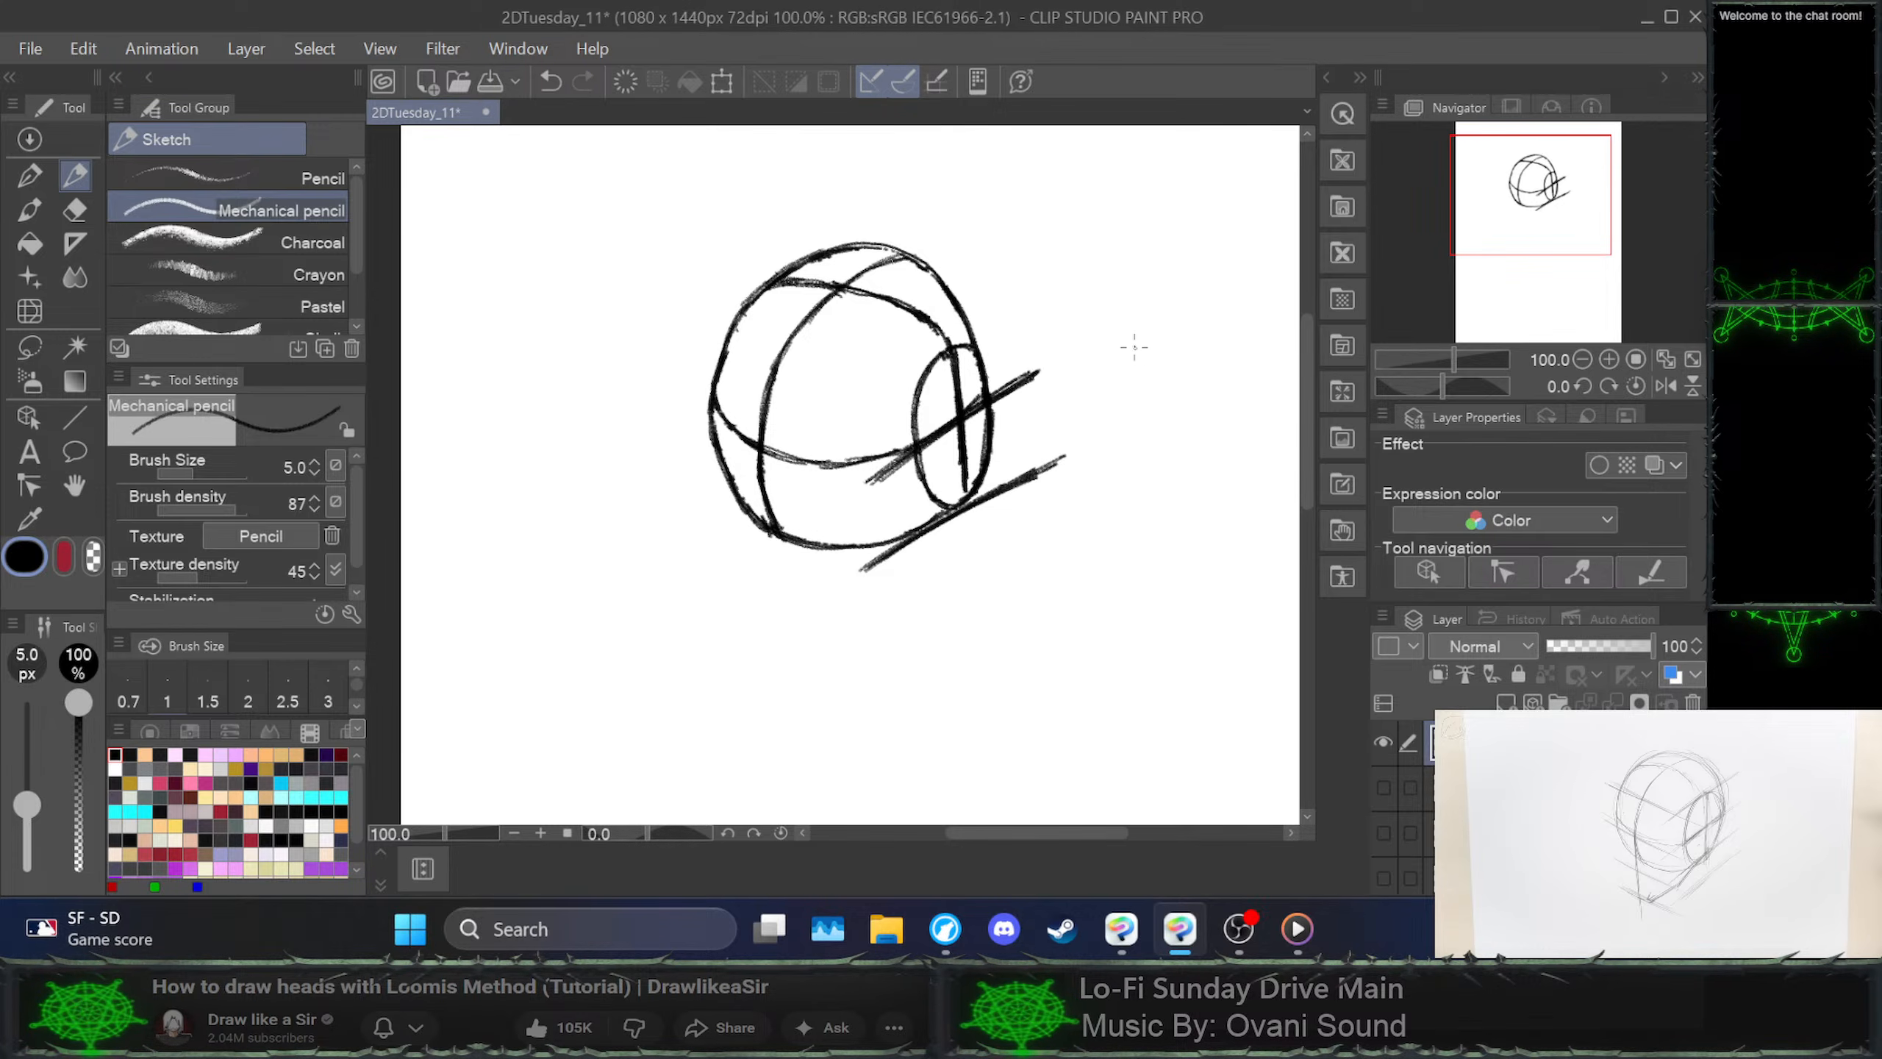
pyautogui.hotkey('ctrl', 'z')
pyautogui.hotkey('ctrl', 'z')
pyautogui.hotkey('ctrl', 'z')
pyautogui.hotkey('ctrl', 'z')
pyautogui.hotkey('ctrl', 'z')
pyautogui.hotkey('ctrl', 'z')
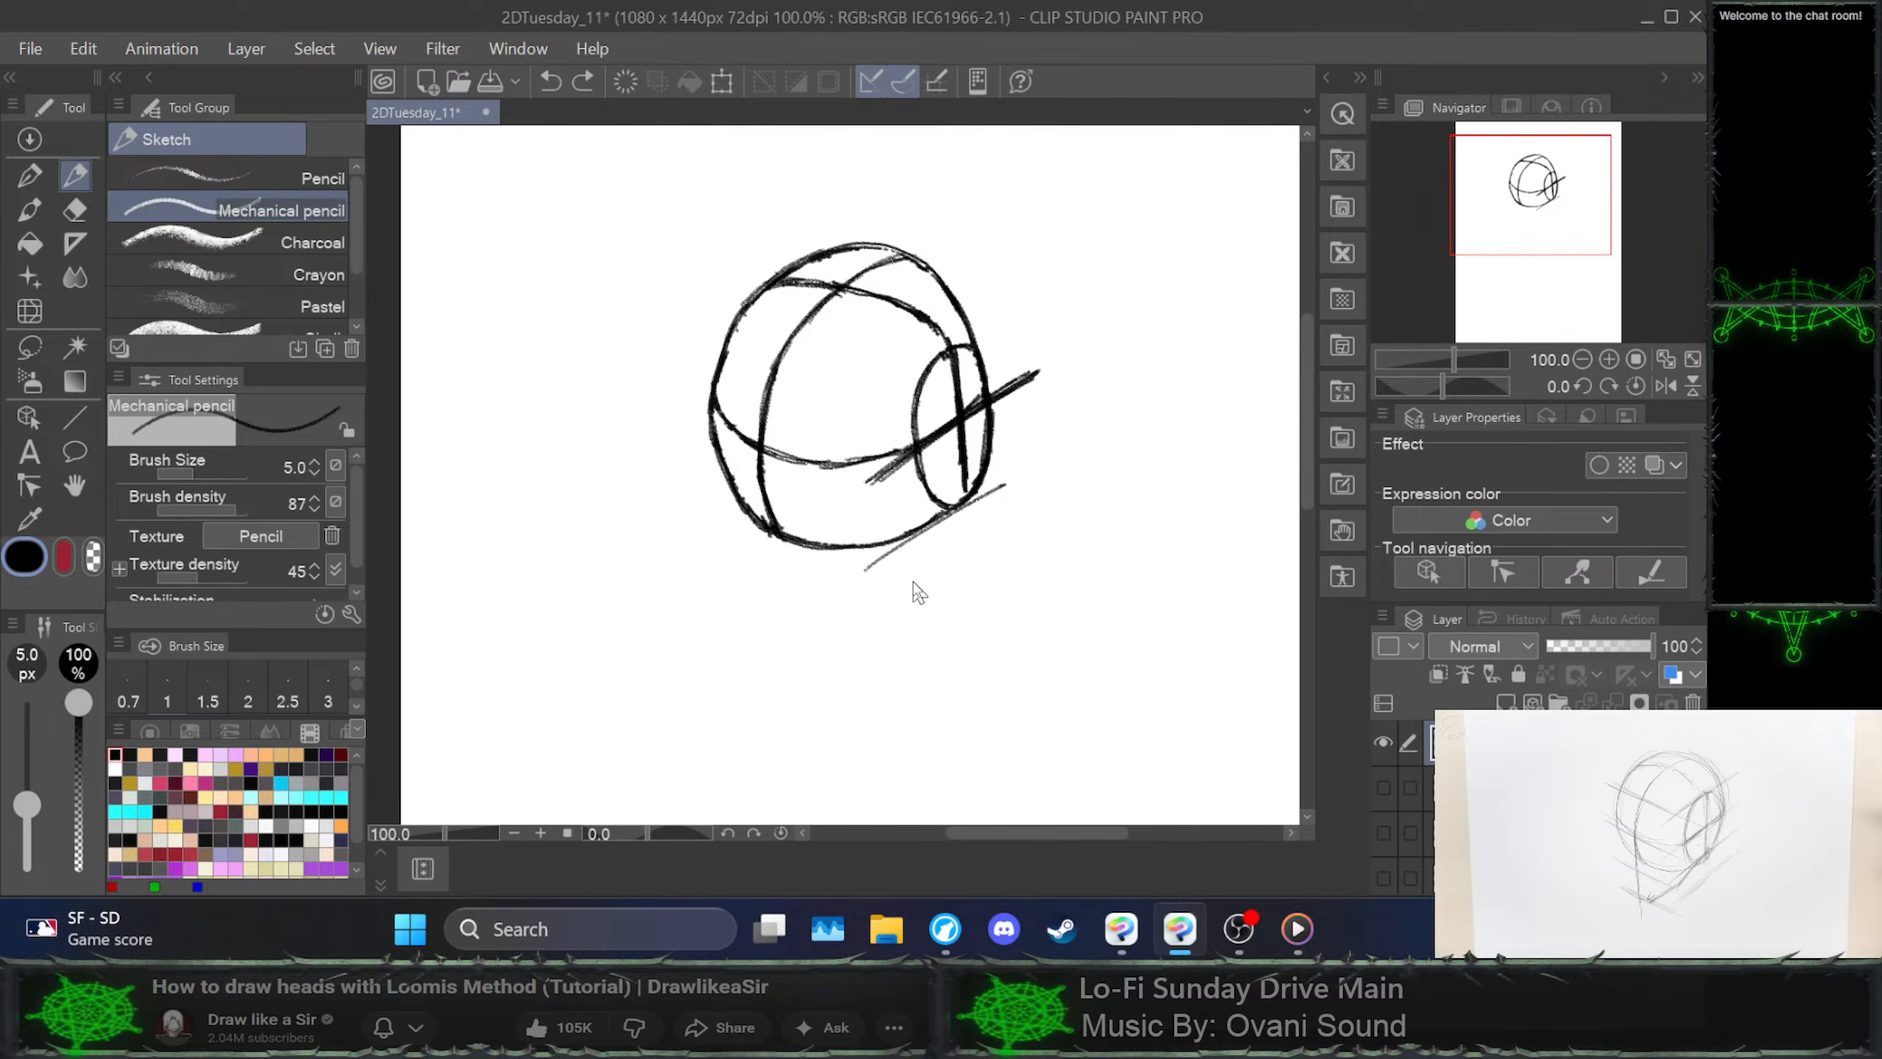
pyautogui.hotkey('ctrl', 'z')
# Sketch slanted guide lines along the bottom and top of the side oval, extending the bottom one toward the face's front
pyautogui.moveTo(871, 578)
pyautogui.mouseDown()
pyautogui.moveTo(1002, 478)
pyautogui.moveTo(884, 569)
pyautogui.moveTo(1062, 446)
pyautogui.moveTo(895, 571)
pyautogui.moveTo(1049, 447)
pyautogui.mouseUp()
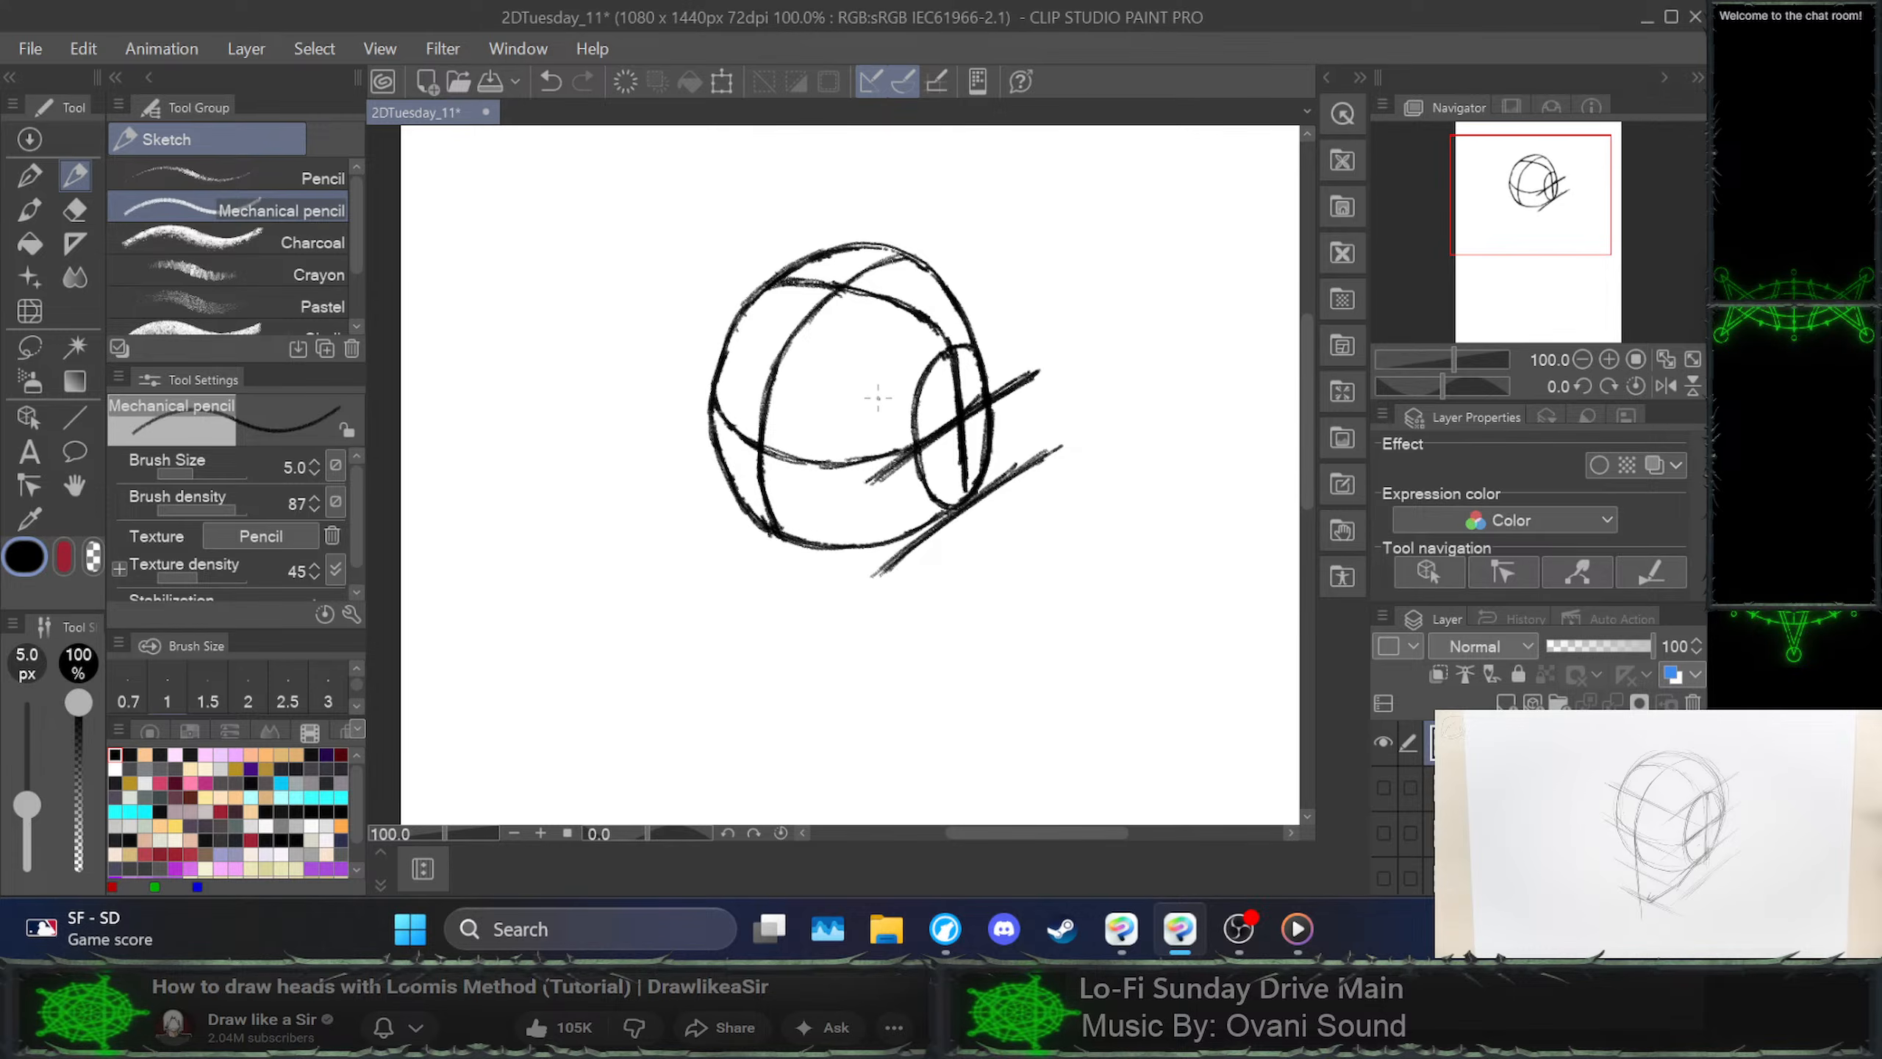
pyautogui.moveTo(878, 399)
pyautogui.mouseDown()
pyautogui.moveTo(1020, 300)
pyautogui.moveTo(982, 327)
pyautogui.moveTo(1008, 310)
pyautogui.moveTo(994, 322)
pyautogui.moveTo(996, 299)
pyautogui.mouseUp()
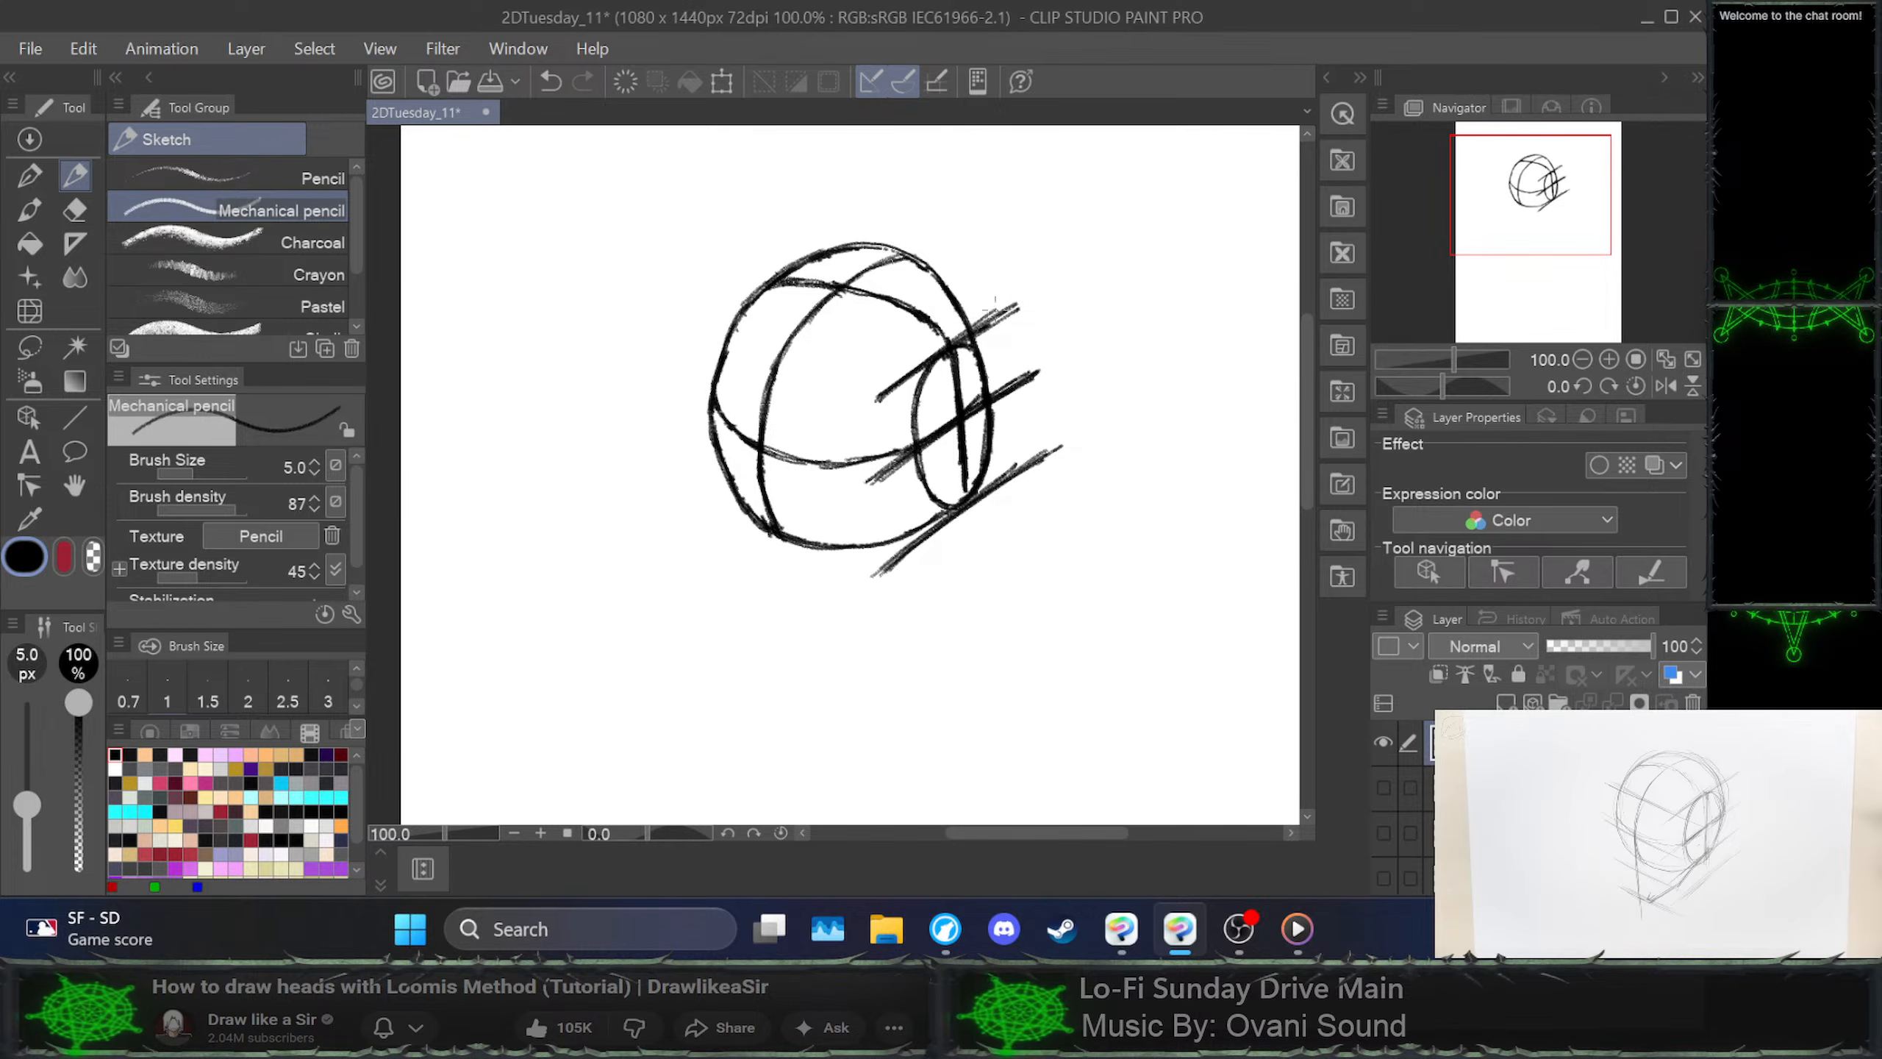
pyautogui.moveTo(854, 602); pyautogui.dragTo(951, 527)
pyautogui.hotkey('ctrl', 'z')
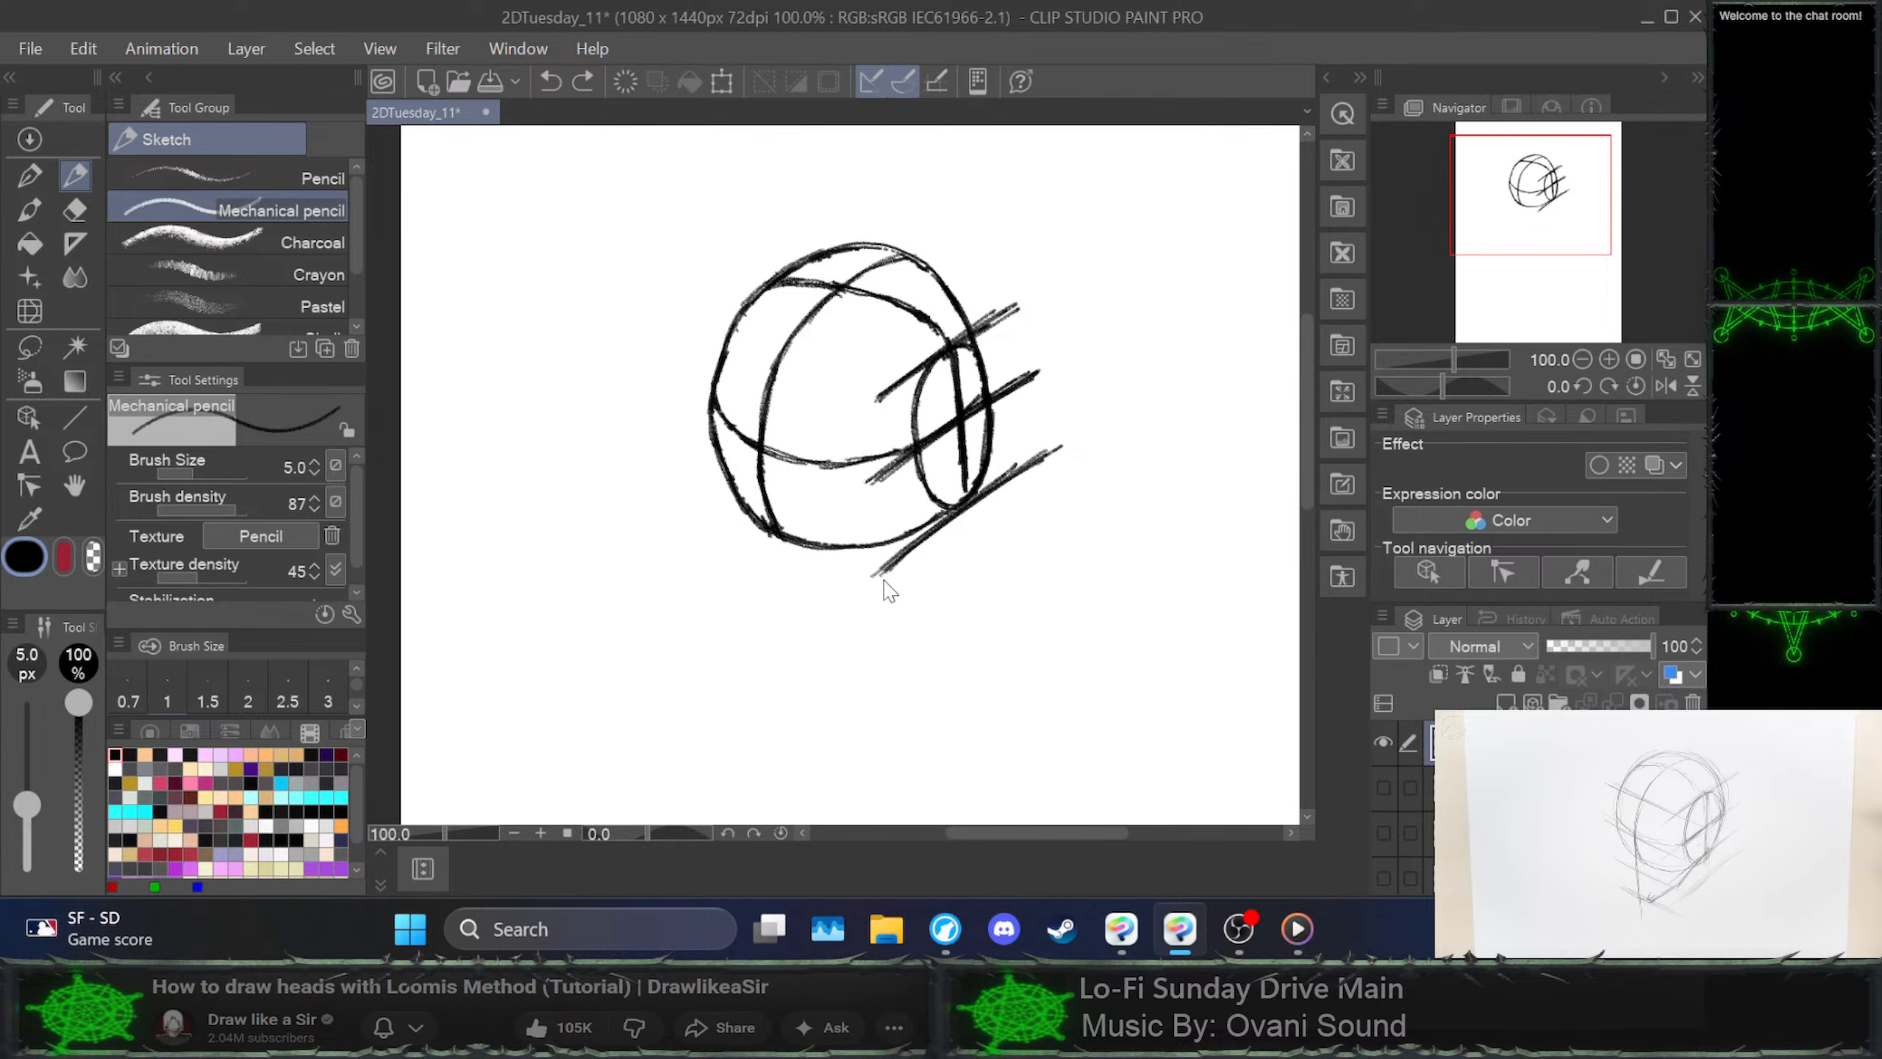
pyautogui.moveTo(868, 591); pyautogui.dragTo(1020, 469)
pyautogui.hotkey('ctrl', 'z')
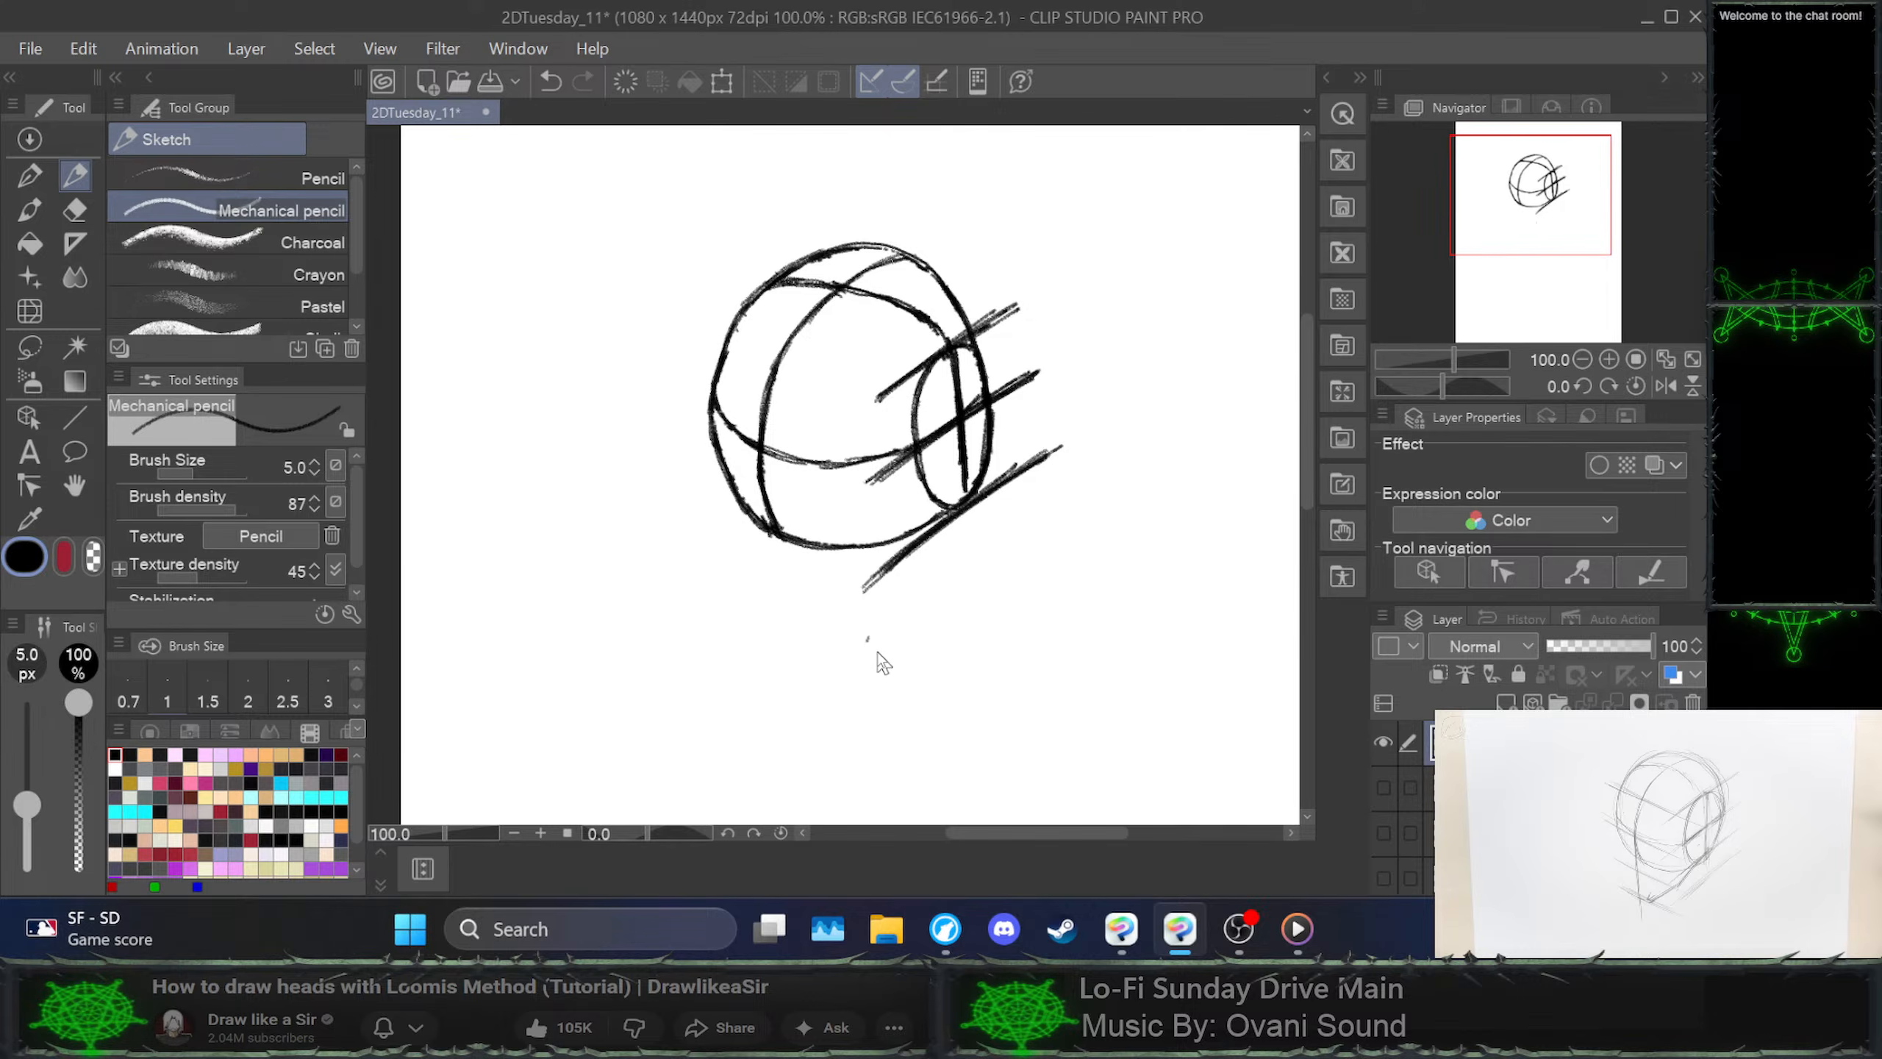
# Sketch the fourth right-hand guide line below the head, parallel to the lines above, with overlapping strokes
pyautogui.moveTo(864, 653); pyautogui.dragTo(963, 577)
pyautogui.moveTo(879, 636)
pyautogui.mouseDown()
pyautogui.moveTo(985, 550)
pyautogui.moveTo(896, 626)
pyautogui.moveTo(1038, 534)
pyautogui.moveTo(870, 641)
pyautogui.moveTo(1038, 539)
pyautogui.mouseUp()
pyautogui.moveTo(882, 649); pyautogui.dragTo(1045, 536)
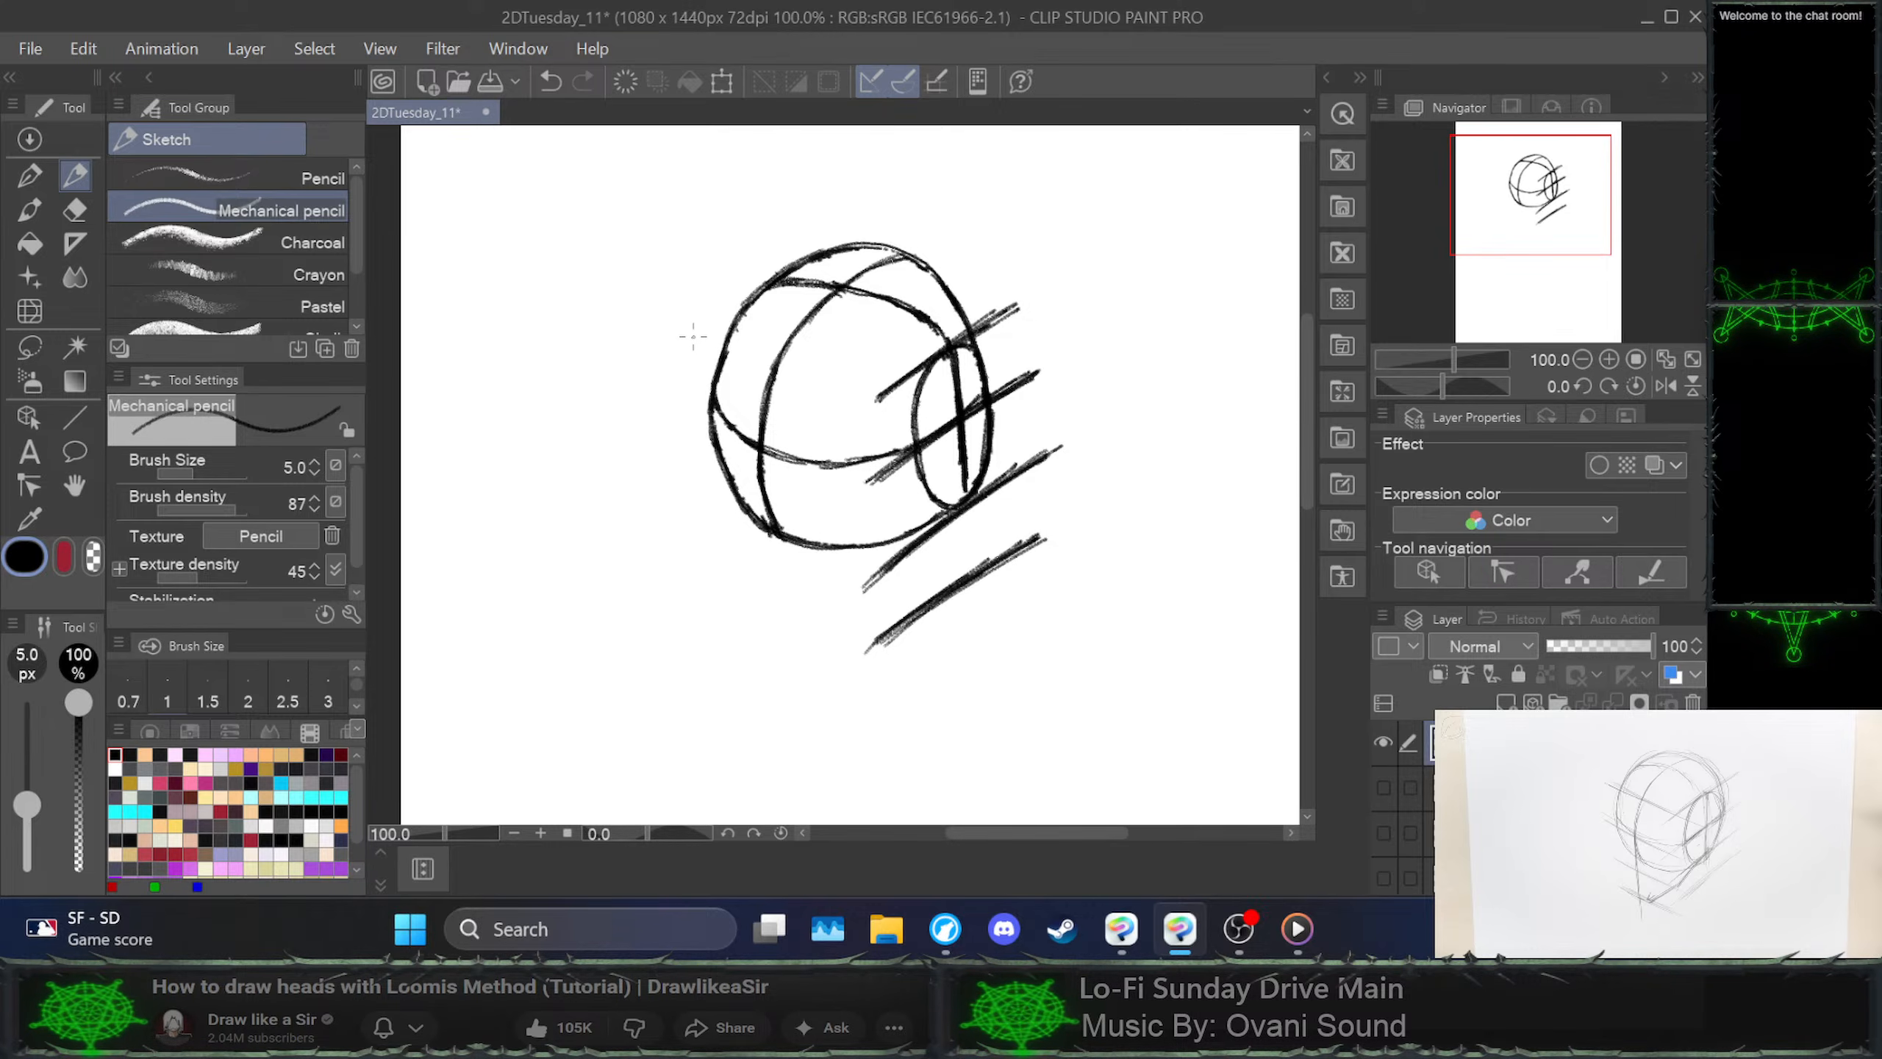
# Draw the top left-hand guide line and a long vertical line from its end, then extend the right-hand lines to meet them
pyautogui.moveTo(689, 333)
pyautogui.mouseDown()
pyautogui.moveTo(784, 380)
pyautogui.moveTo(692, 330)
pyautogui.moveTo(848, 409)
pyautogui.moveTo(699, 319)
pyautogui.moveTo(829, 406)
pyautogui.moveTo(794, 373)
pyautogui.moveTo(846, 408)
pyautogui.moveTo(900, 397)
pyautogui.moveTo(860, 545)
pyautogui.moveTo(860, 746)
pyautogui.mouseUp()
pyautogui.moveTo(858, 665)
pyautogui.mouseDown()
pyautogui.moveTo(908, 616)
pyautogui.moveTo(906, 458)
pyautogui.moveTo(949, 417)
pyautogui.mouseUp()
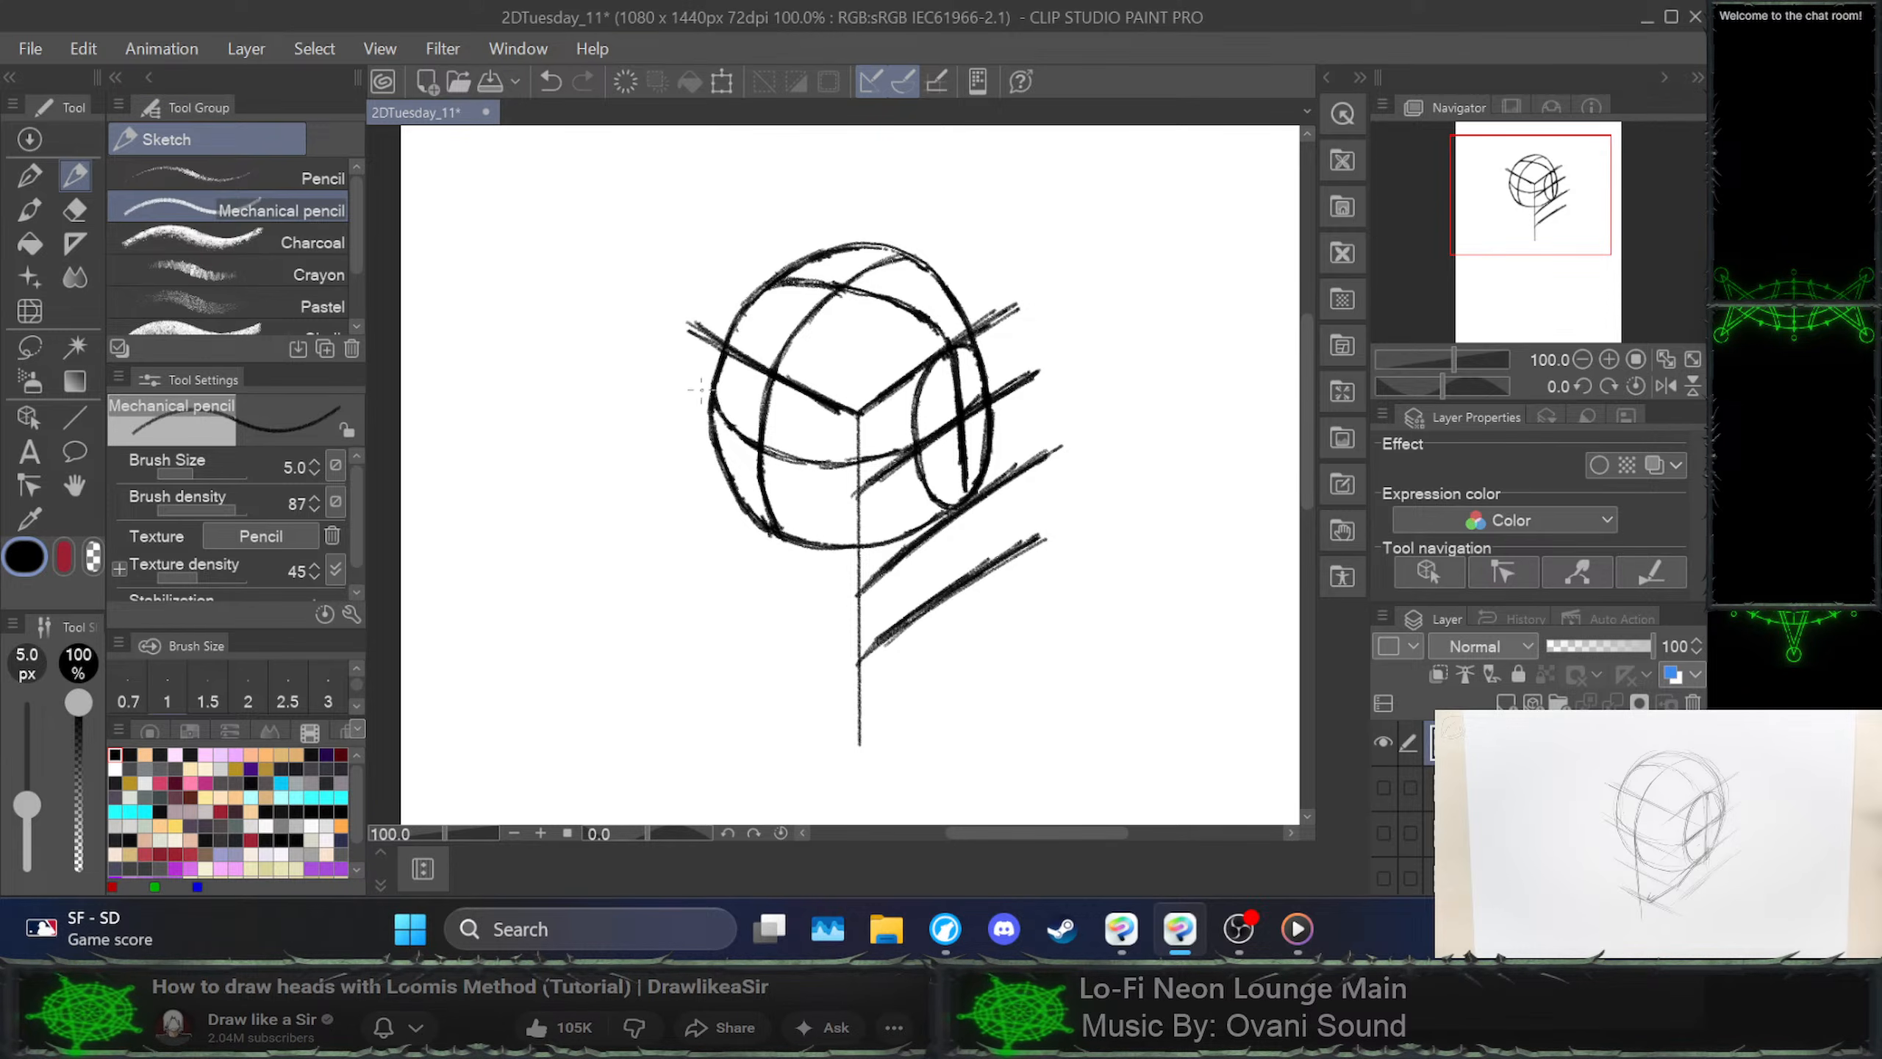
# Sketch the second left-hand guide line sloping down to meet the second right-hand line at the vertical line
pyautogui.moveTo(682, 383); pyautogui.dragTo(776, 456)
pyautogui.moveTo(685, 384)
pyautogui.mouseDown()
pyautogui.moveTo(855, 502)
pyautogui.moveTo(682, 385)
pyautogui.moveTo(796, 476)
pyautogui.mouseUp()
pyautogui.moveTo(845, 498); pyautogui.dragTo(830, 477)
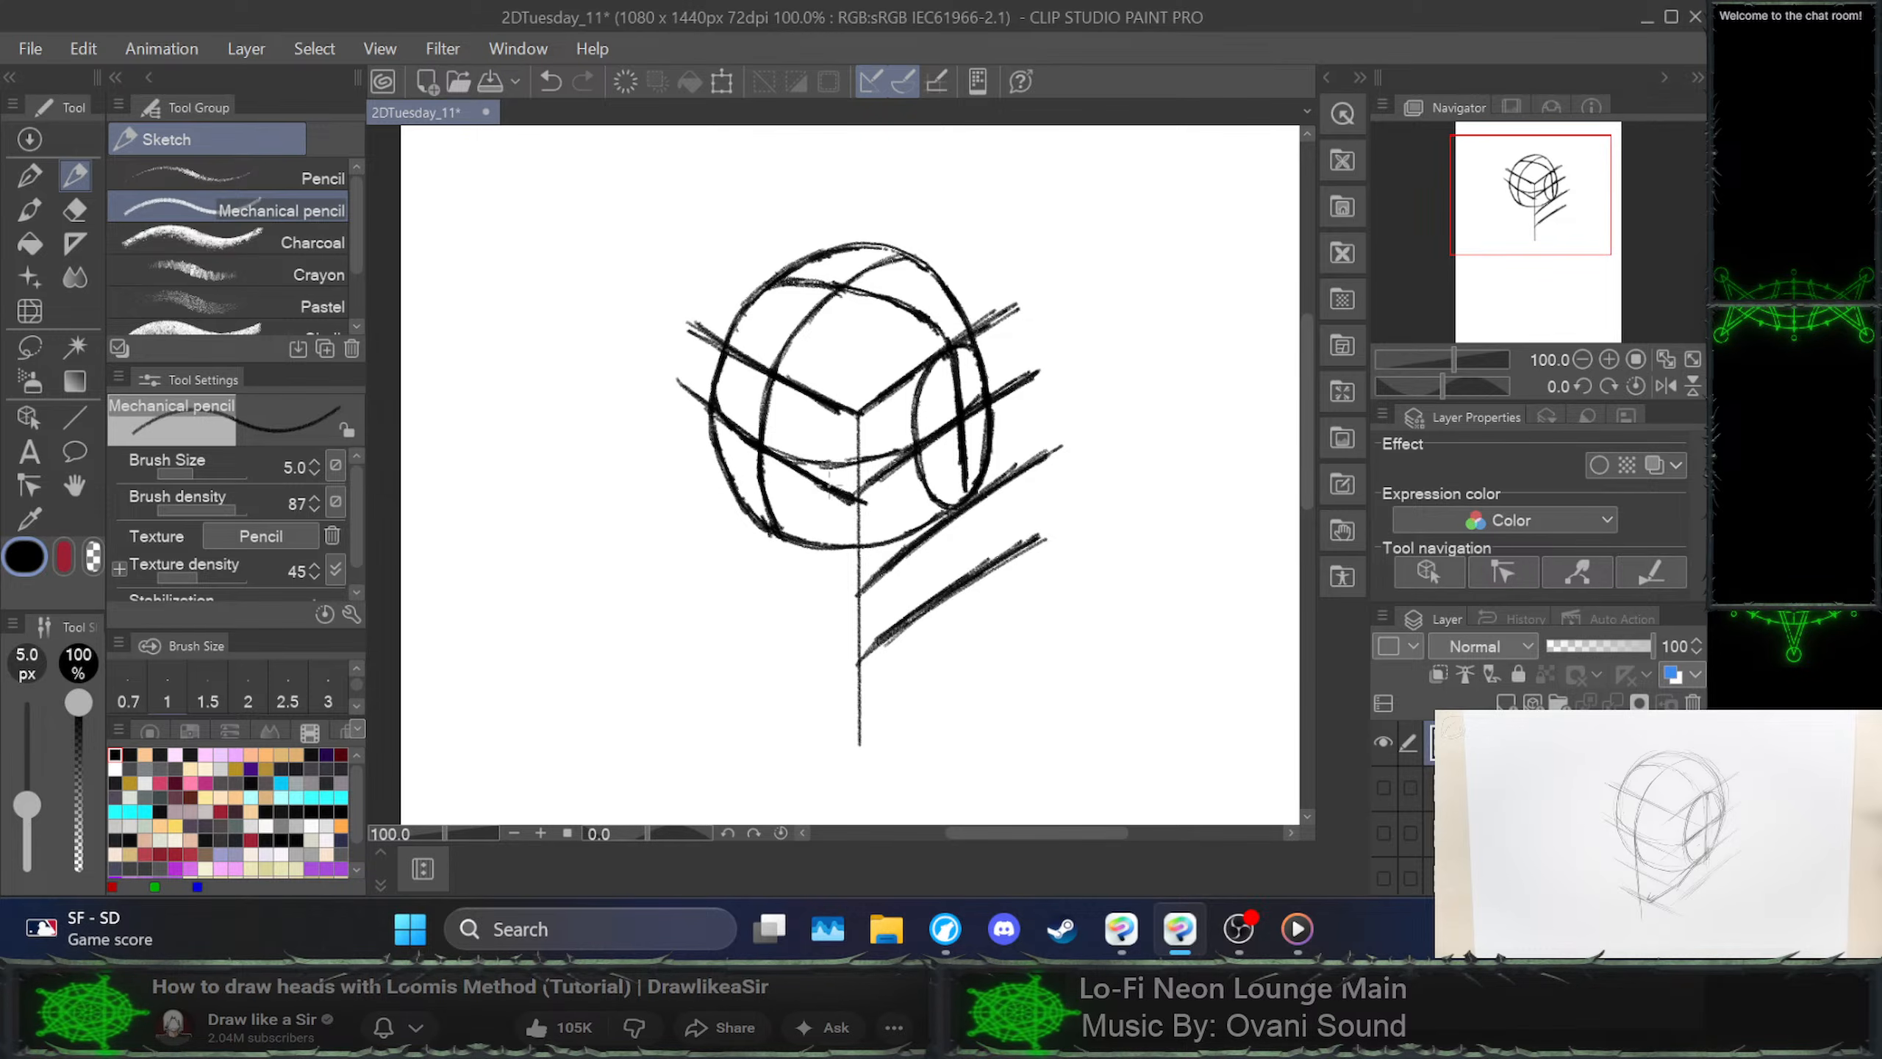
# Sketch the third and fourth left-hand guide lines so they meet the matching right-hand lines at the vertical line
pyautogui.moveTo(675, 486); pyautogui.dragTo(818, 598)
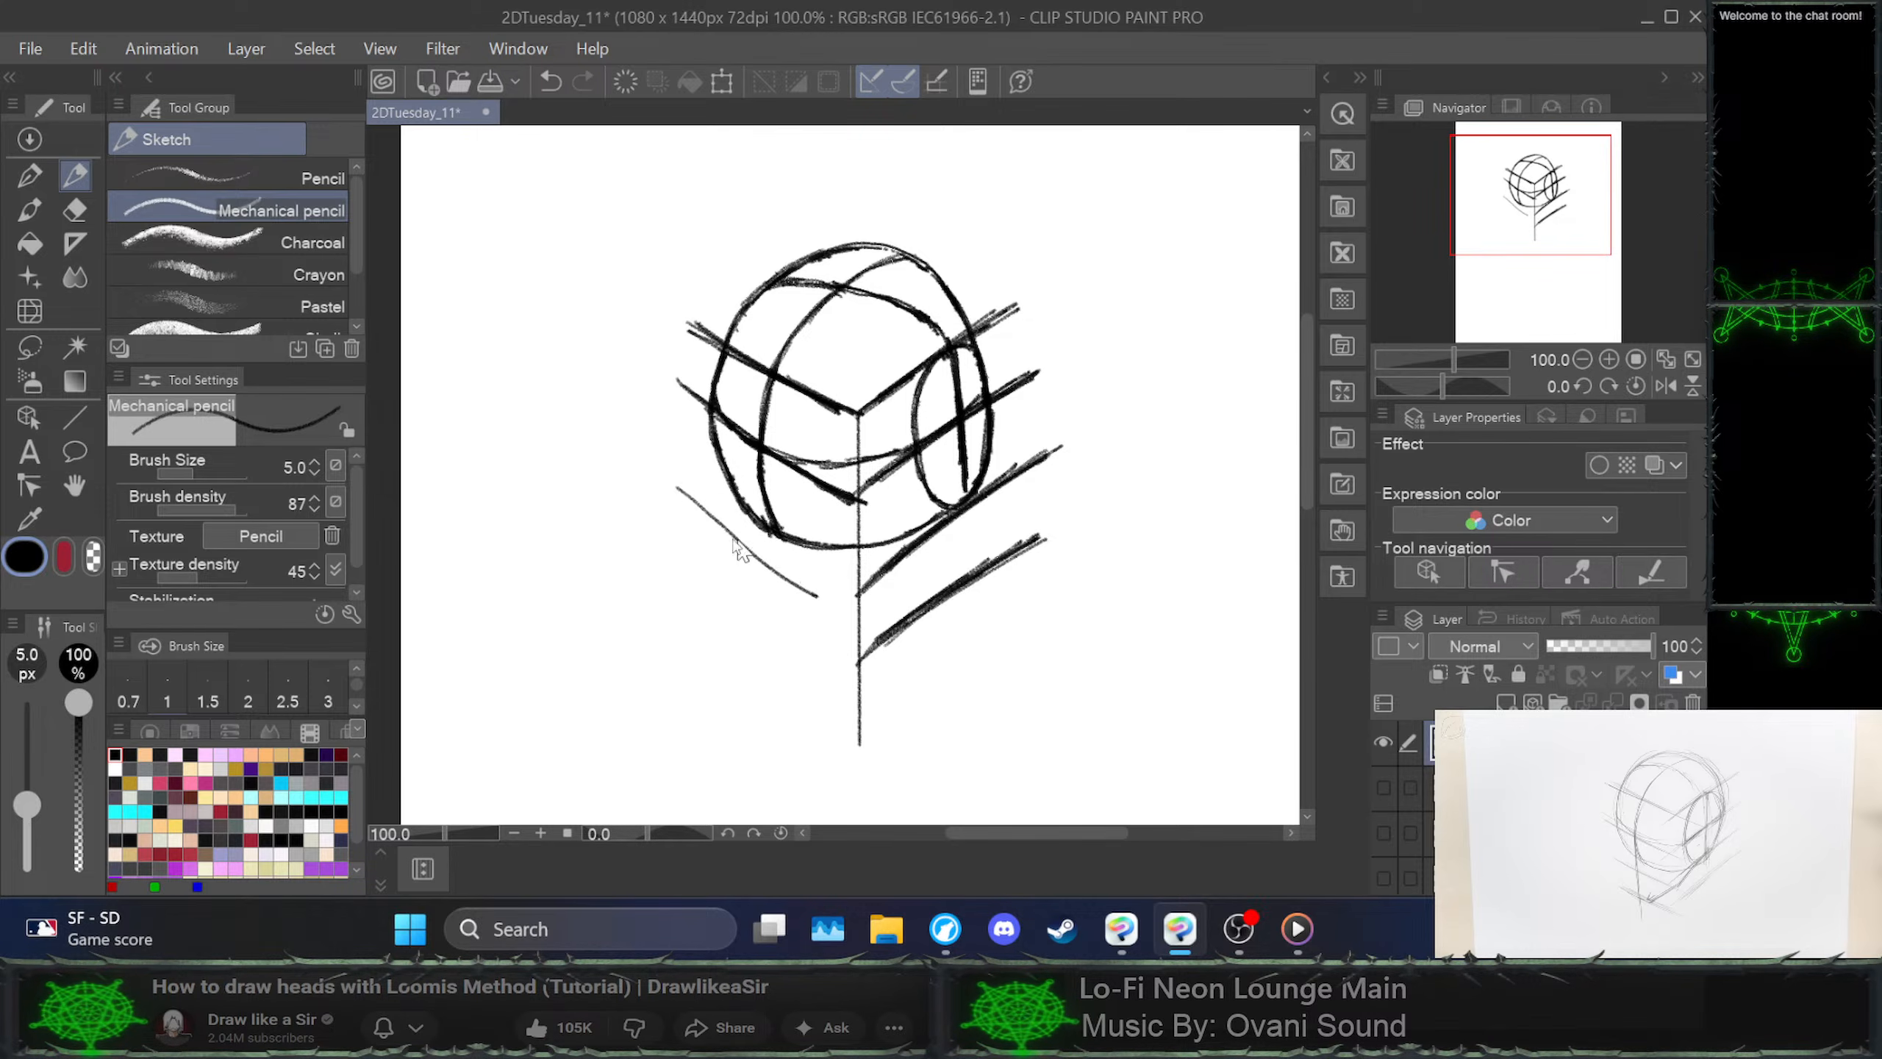
pyautogui.hotkey('ctrl', 'z')
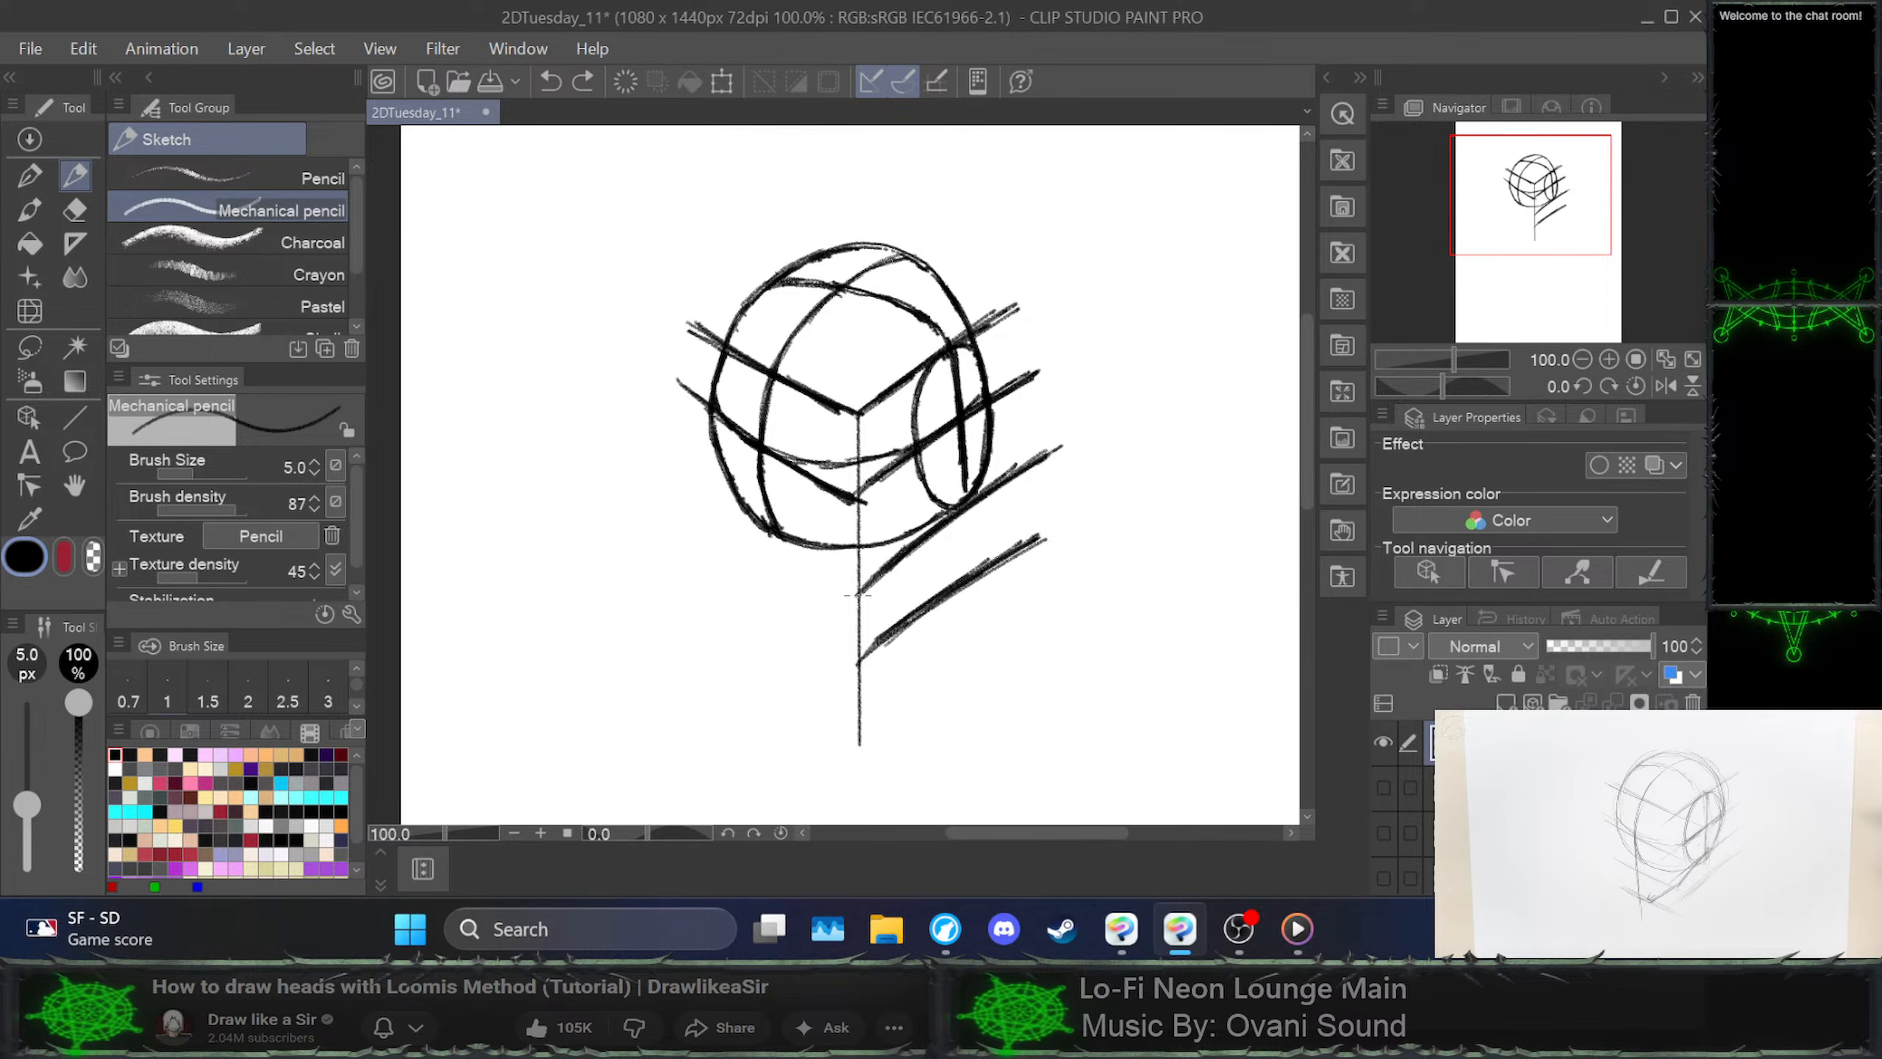
pyautogui.moveTo(859, 596); pyautogui.dragTo(674, 494)
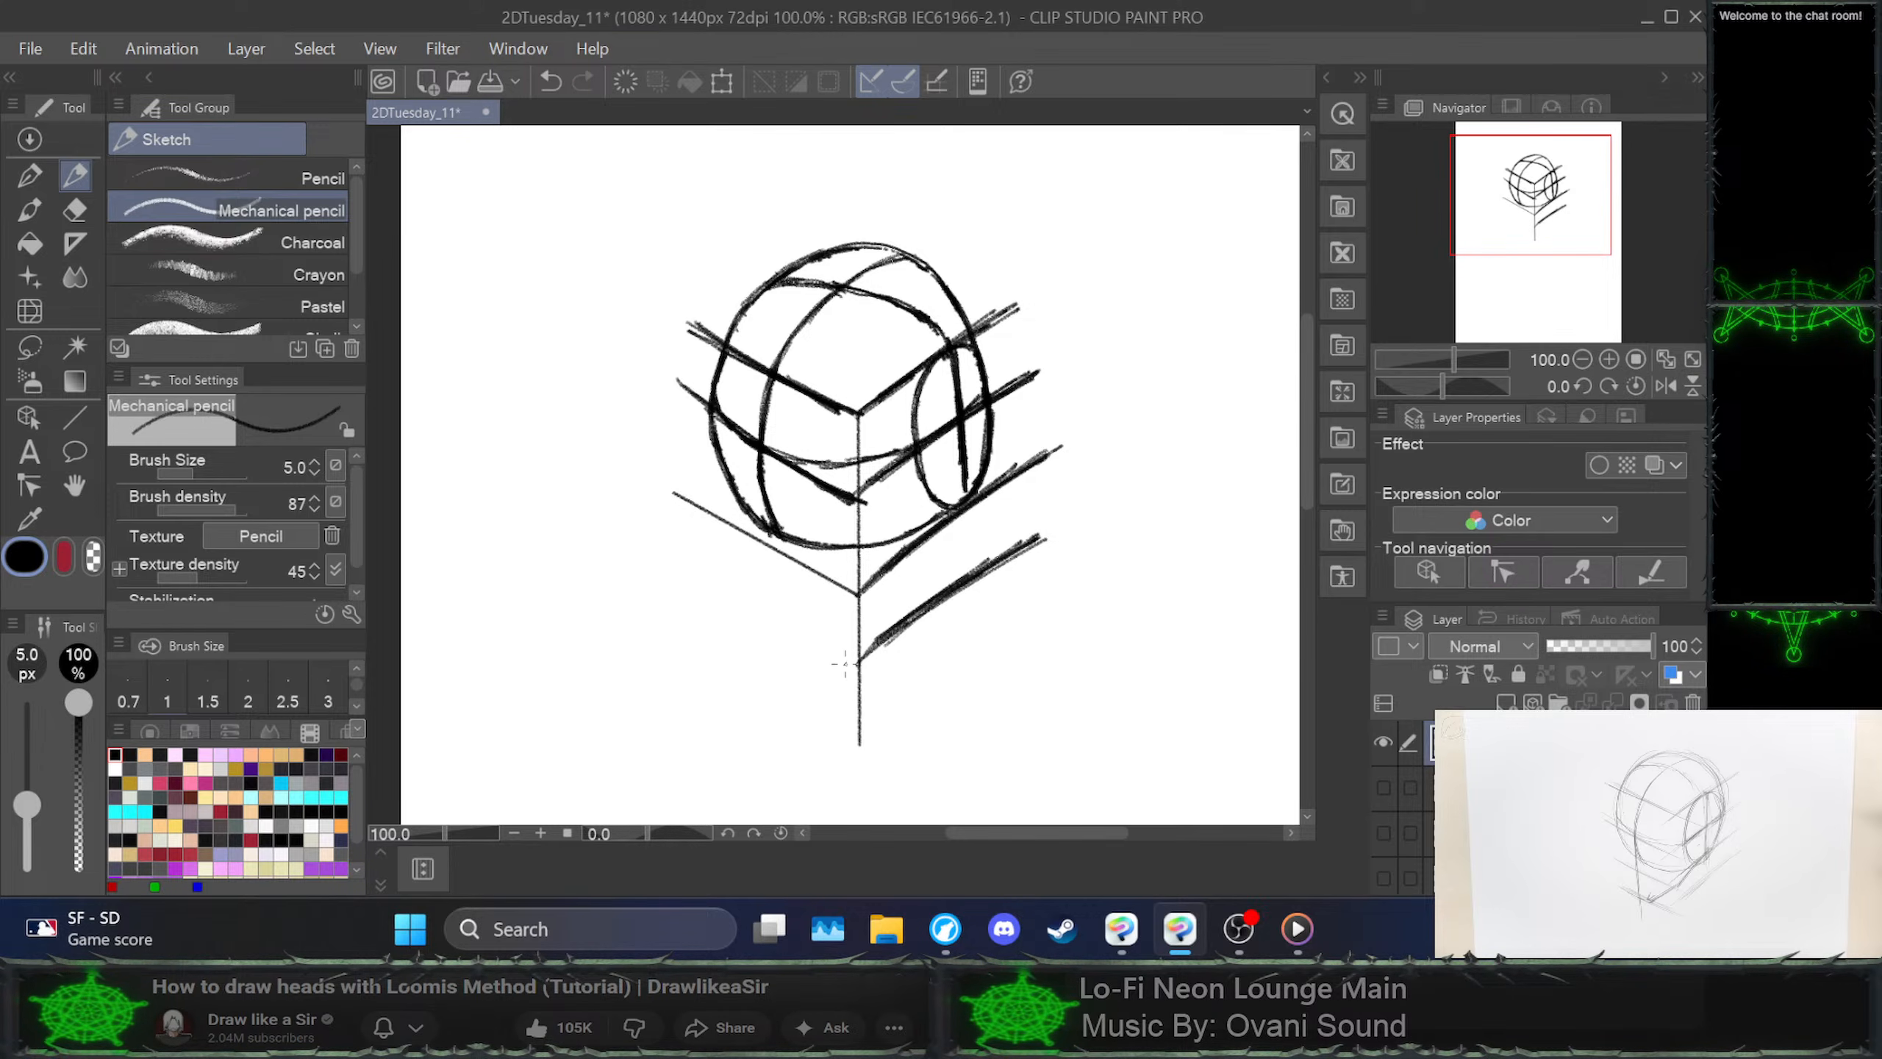
pyautogui.moveTo(860, 665); pyautogui.dragTo(667, 558)
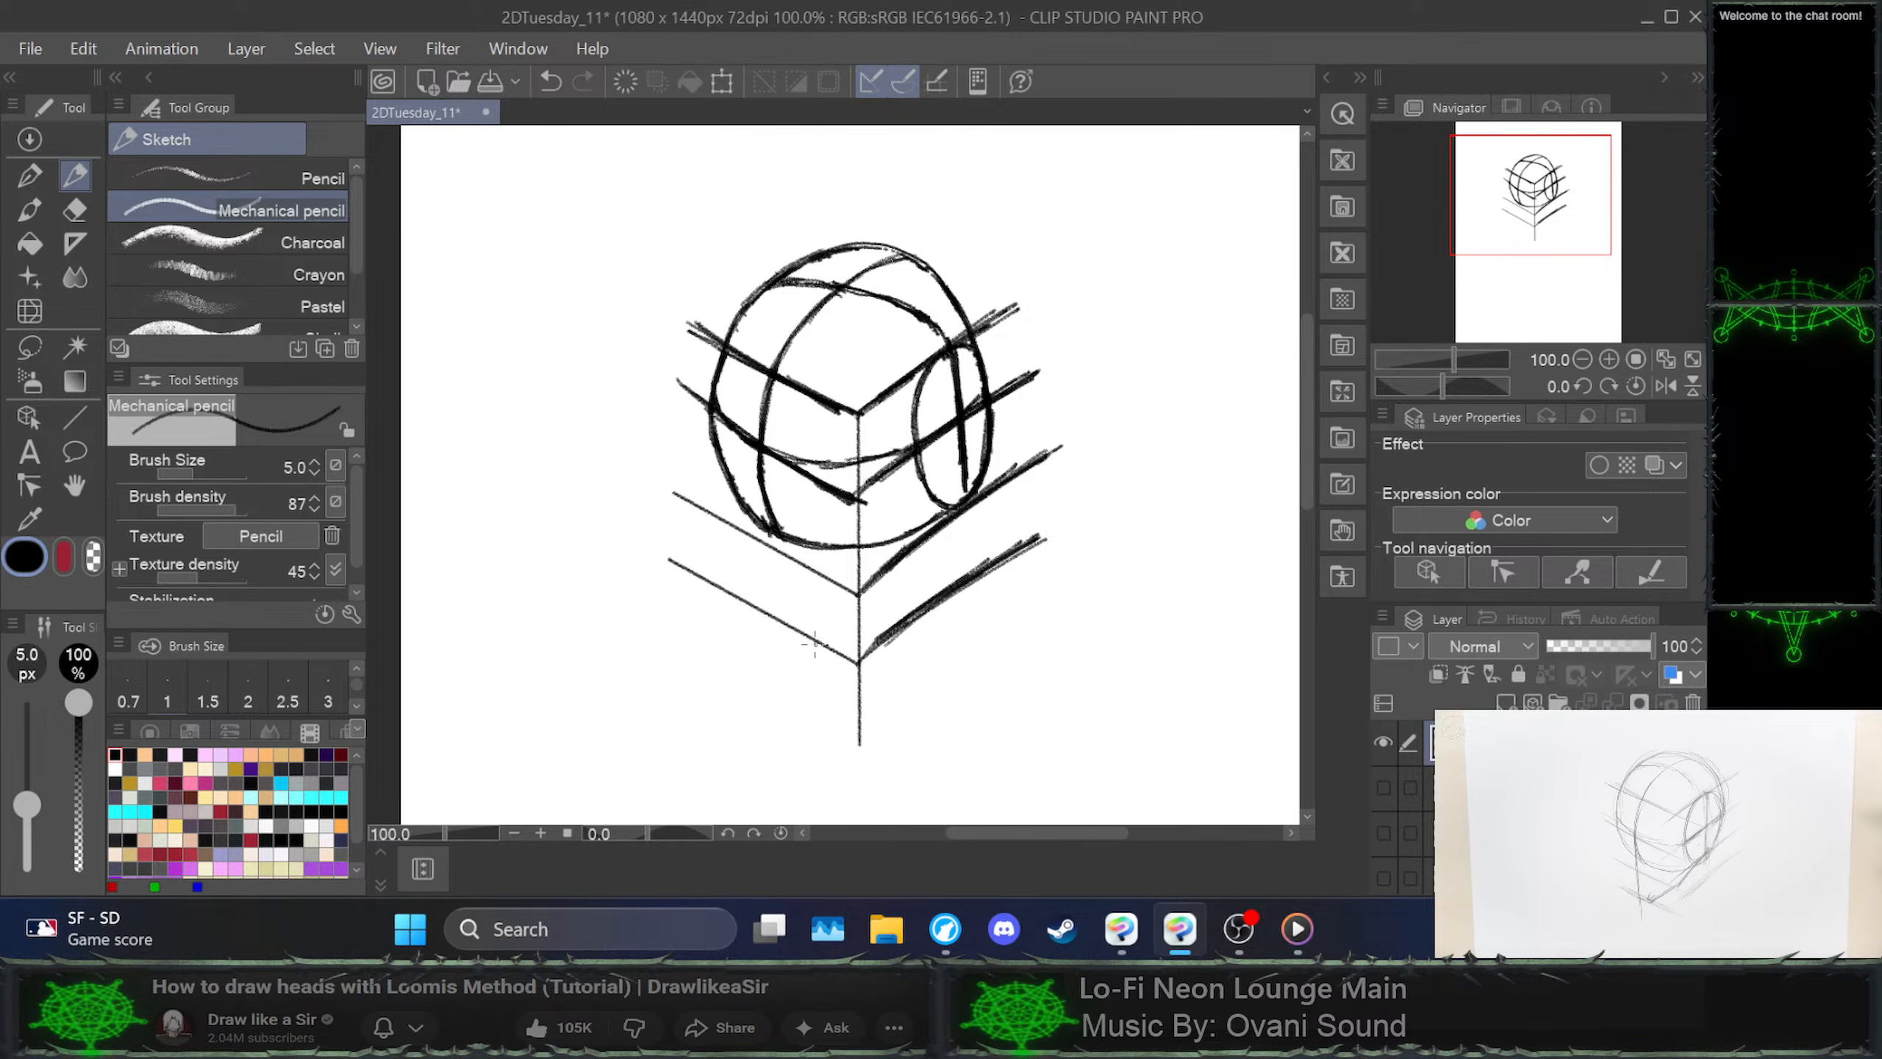
# Sketch the chin along the lowest left-hand guide line and the jaw line from it up to the side oval's bottom
pyautogui.moveTo(815, 642); pyautogui.dragTo(886, 597)
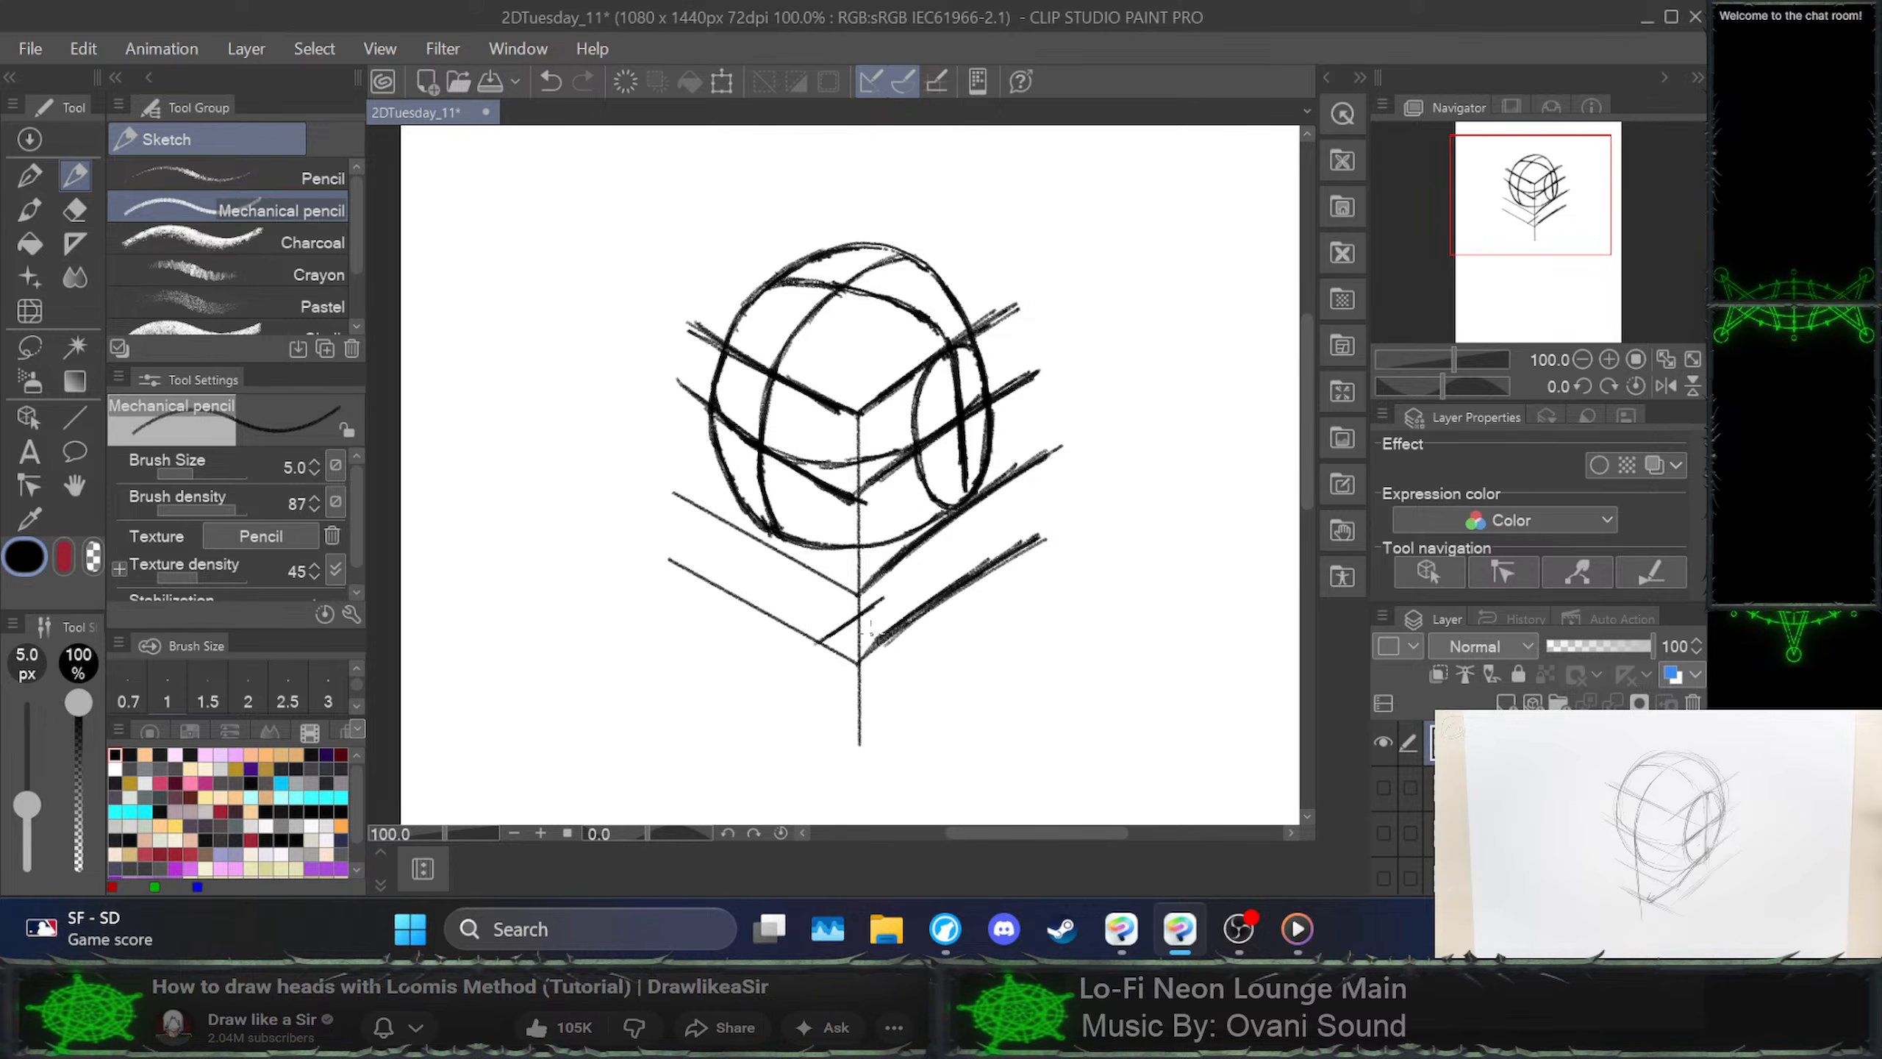
pyautogui.moveTo(815, 647); pyautogui.dragTo(886, 604)
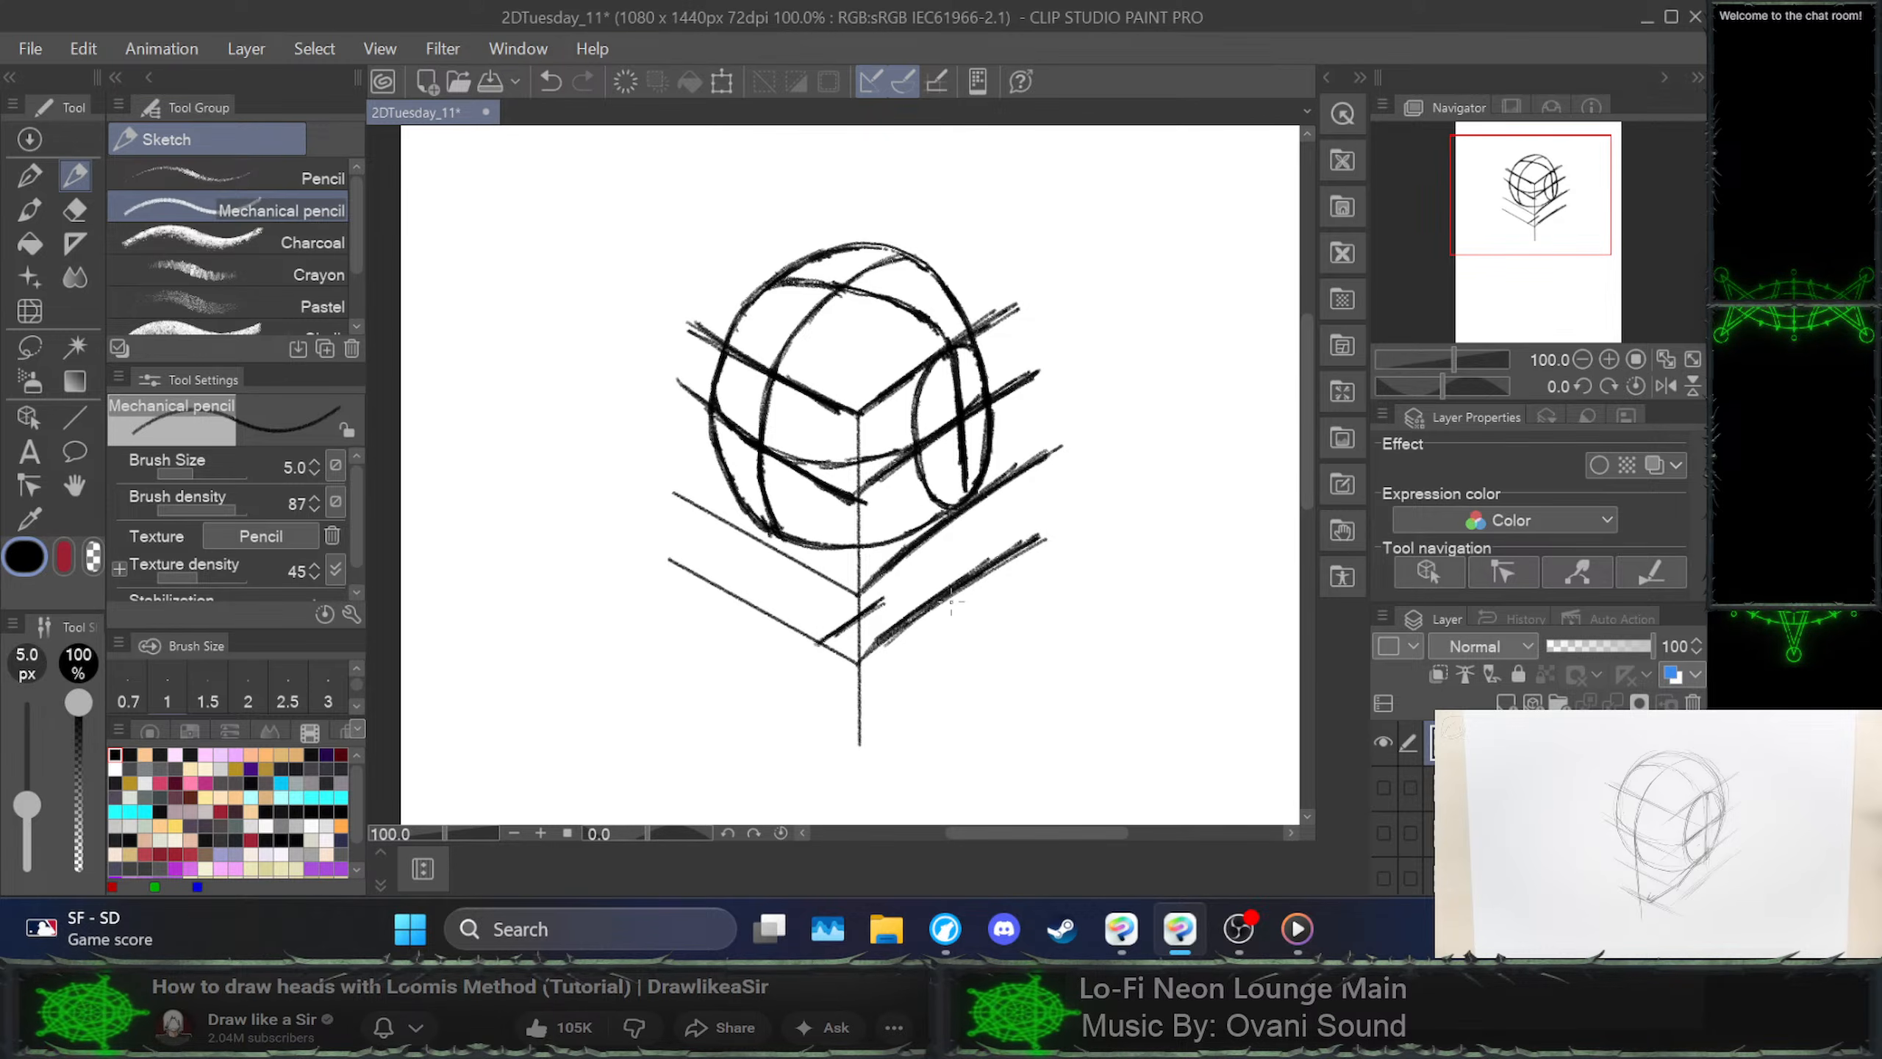
pyautogui.moveTo(763, 616)
pyautogui.mouseDown()
pyautogui.moveTo(823, 649)
pyautogui.moveTo(768, 617)
pyautogui.moveTo(806, 639)
pyautogui.moveTo(944, 517)
pyautogui.mouseUp()
pyautogui.moveTo(889, 599)
pyautogui.mouseDown()
pyautogui.moveTo(934, 533)
pyautogui.moveTo(883, 608)
pyautogui.mouseUp()
pyautogui.moveTo(904, 579)
pyautogui.mouseDown()
pyautogui.moveTo(940, 525)
pyautogui.moveTo(929, 540)
pyautogui.mouseUp()
pyautogui.moveTo(879, 613); pyautogui.dragTo(942, 525)
pyautogui.moveTo(887, 604)
pyautogui.mouseDown()
pyautogui.moveTo(900, 591)
pyautogui.moveTo(888, 604)
pyautogui.mouseUp()
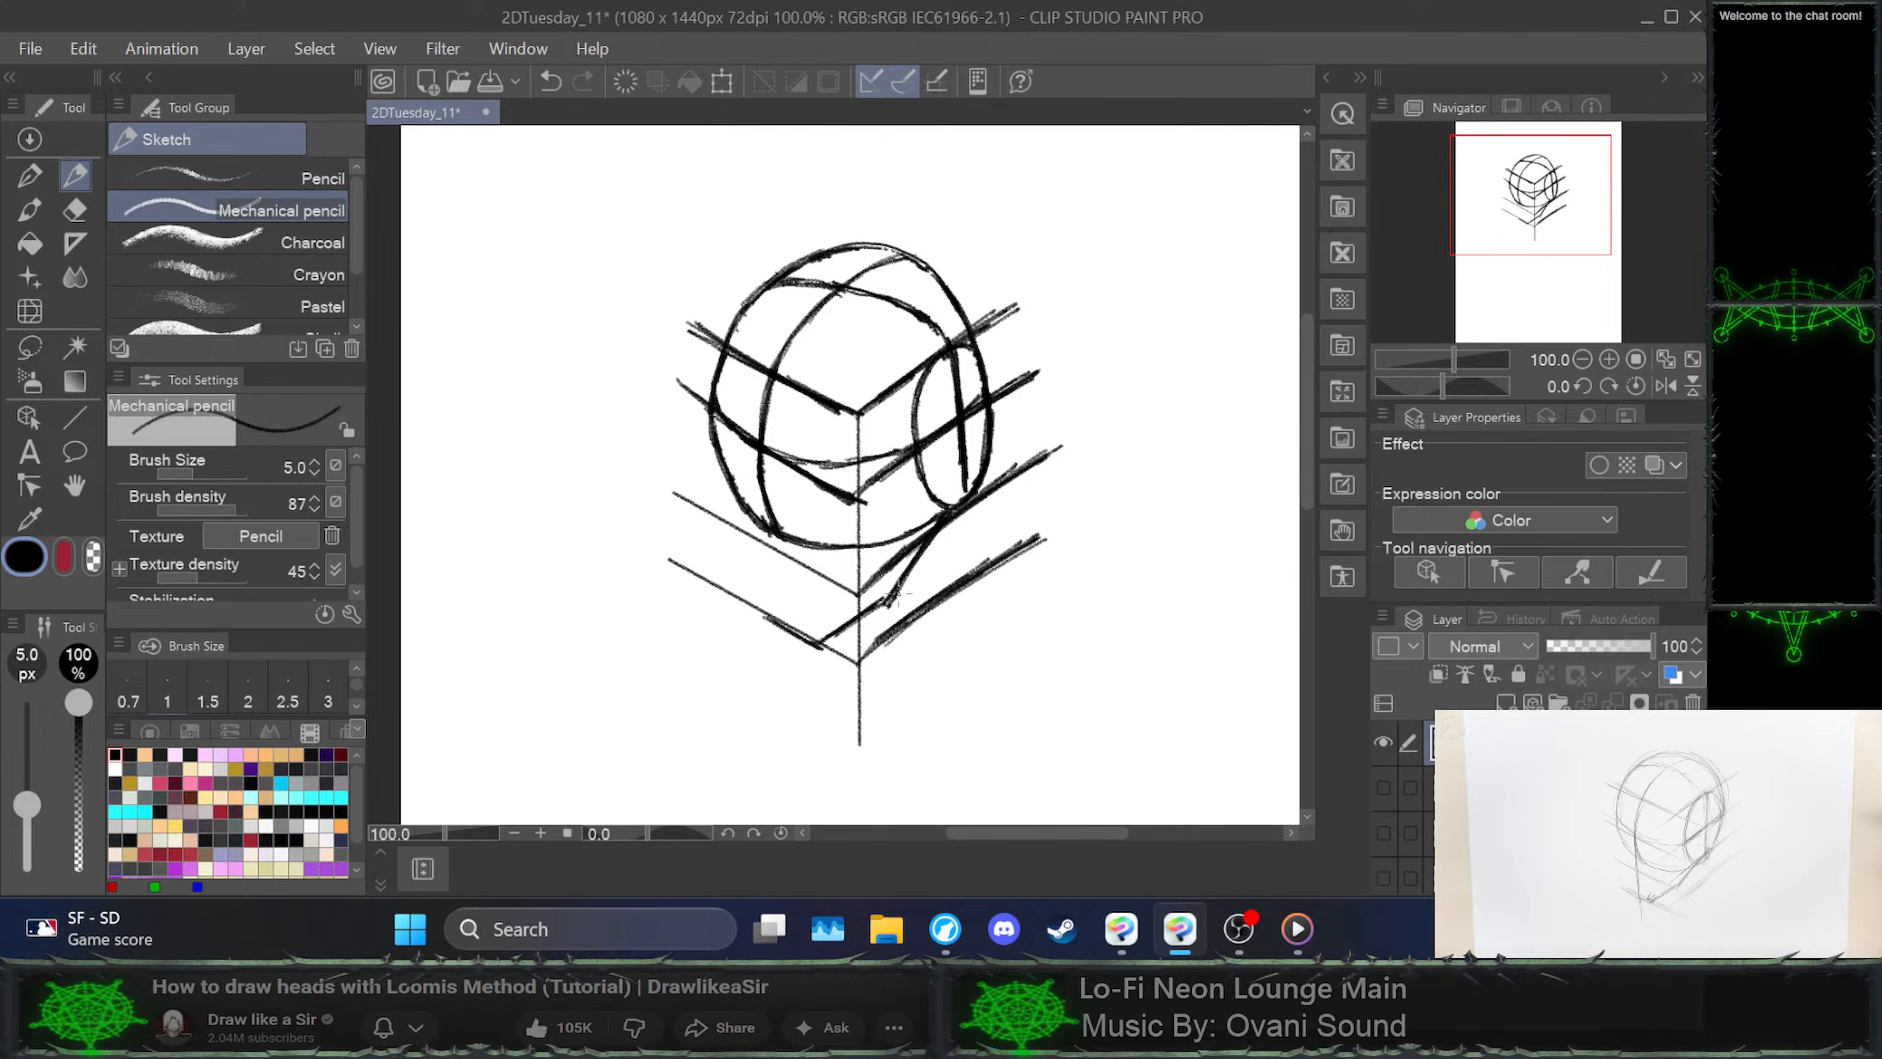
pyautogui.moveTo(819, 655); pyautogui.dragTo(886, 599)
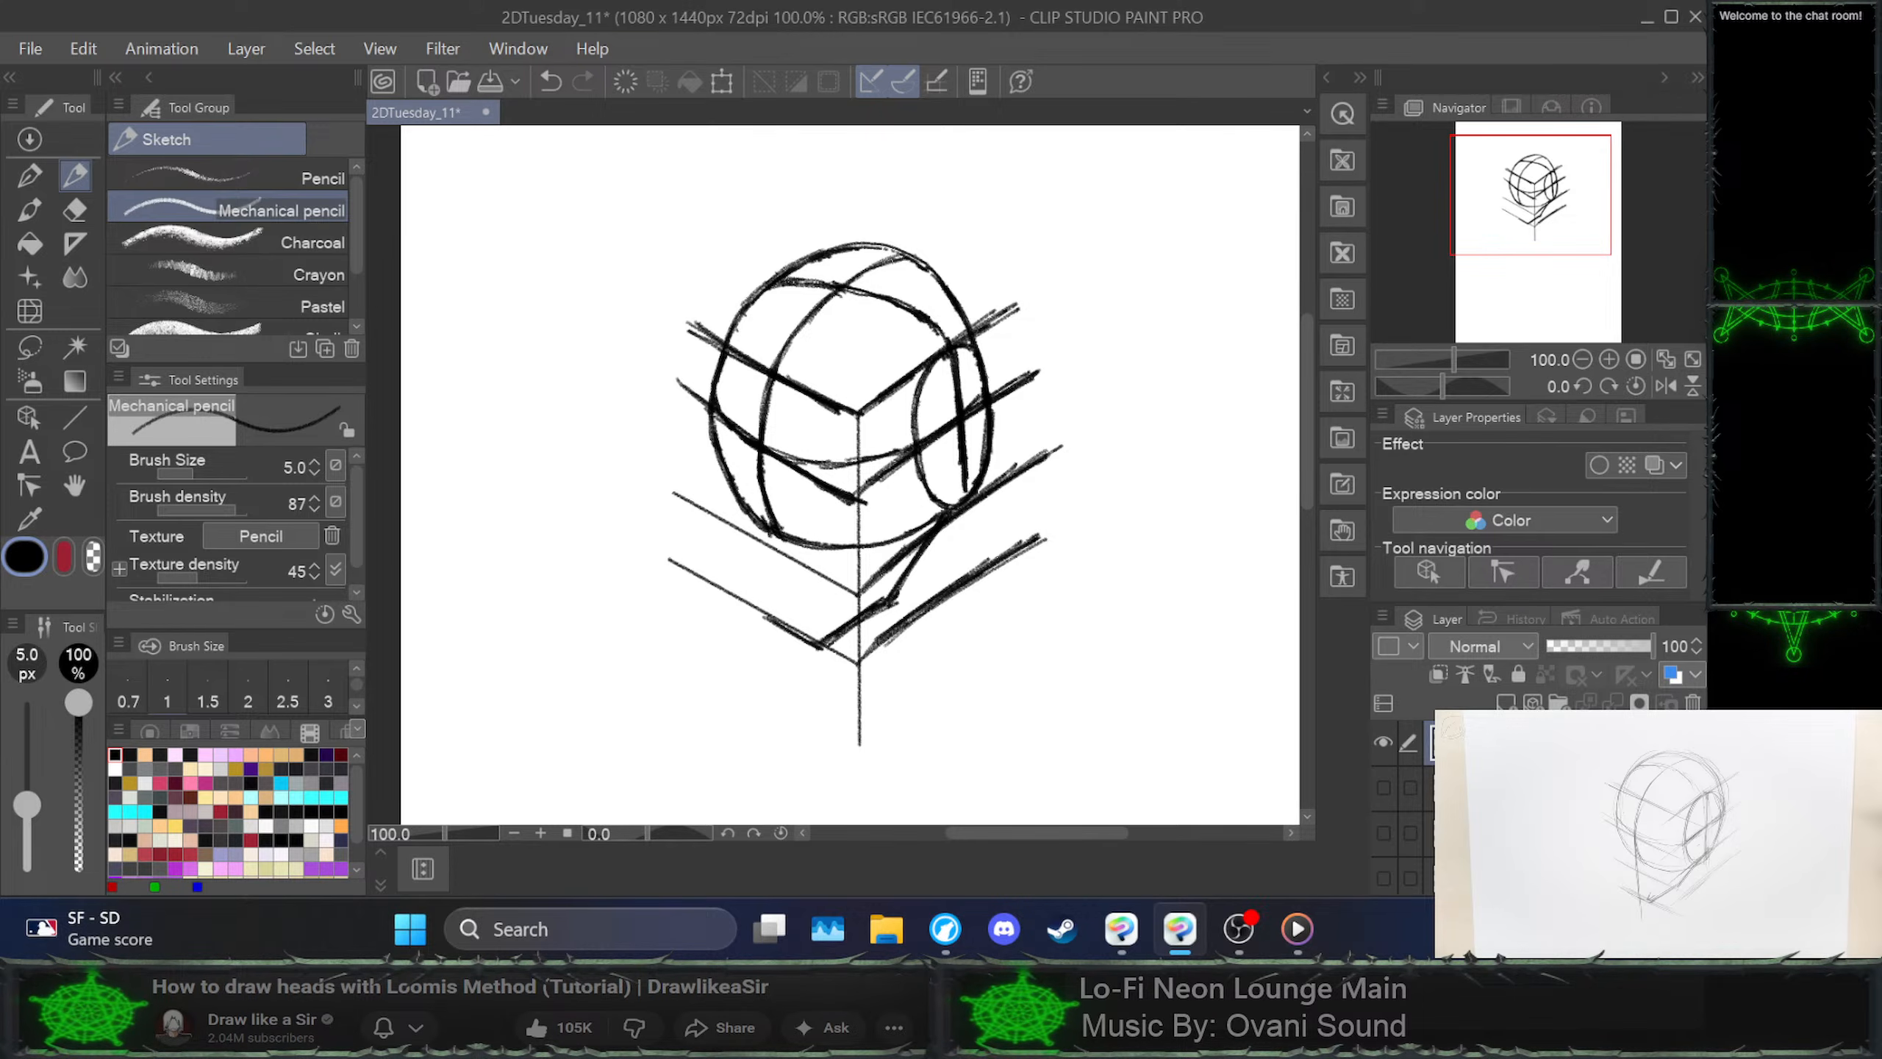
# Watch the tutorial's next segment and rewind to the frame showing the line from the chin up to the side oval
pyautogui.click(1657, 832)
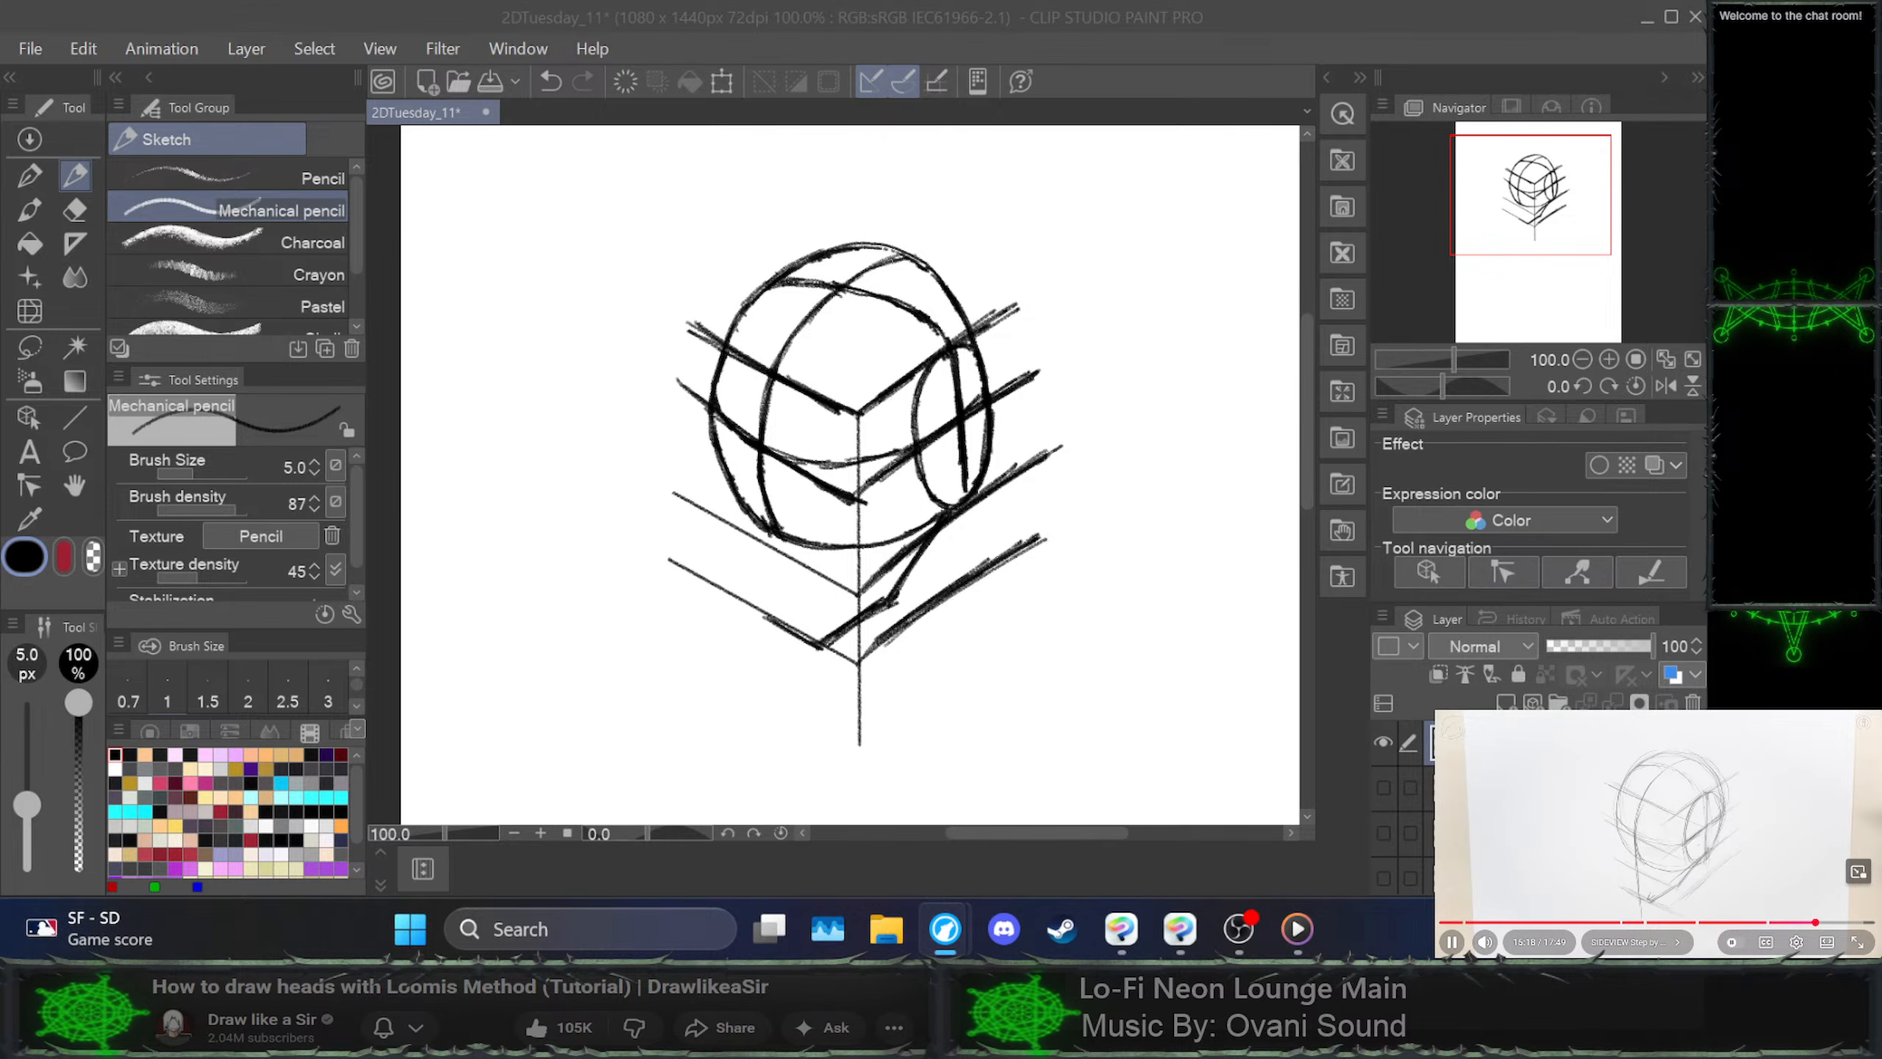
pyautogui.press('space')
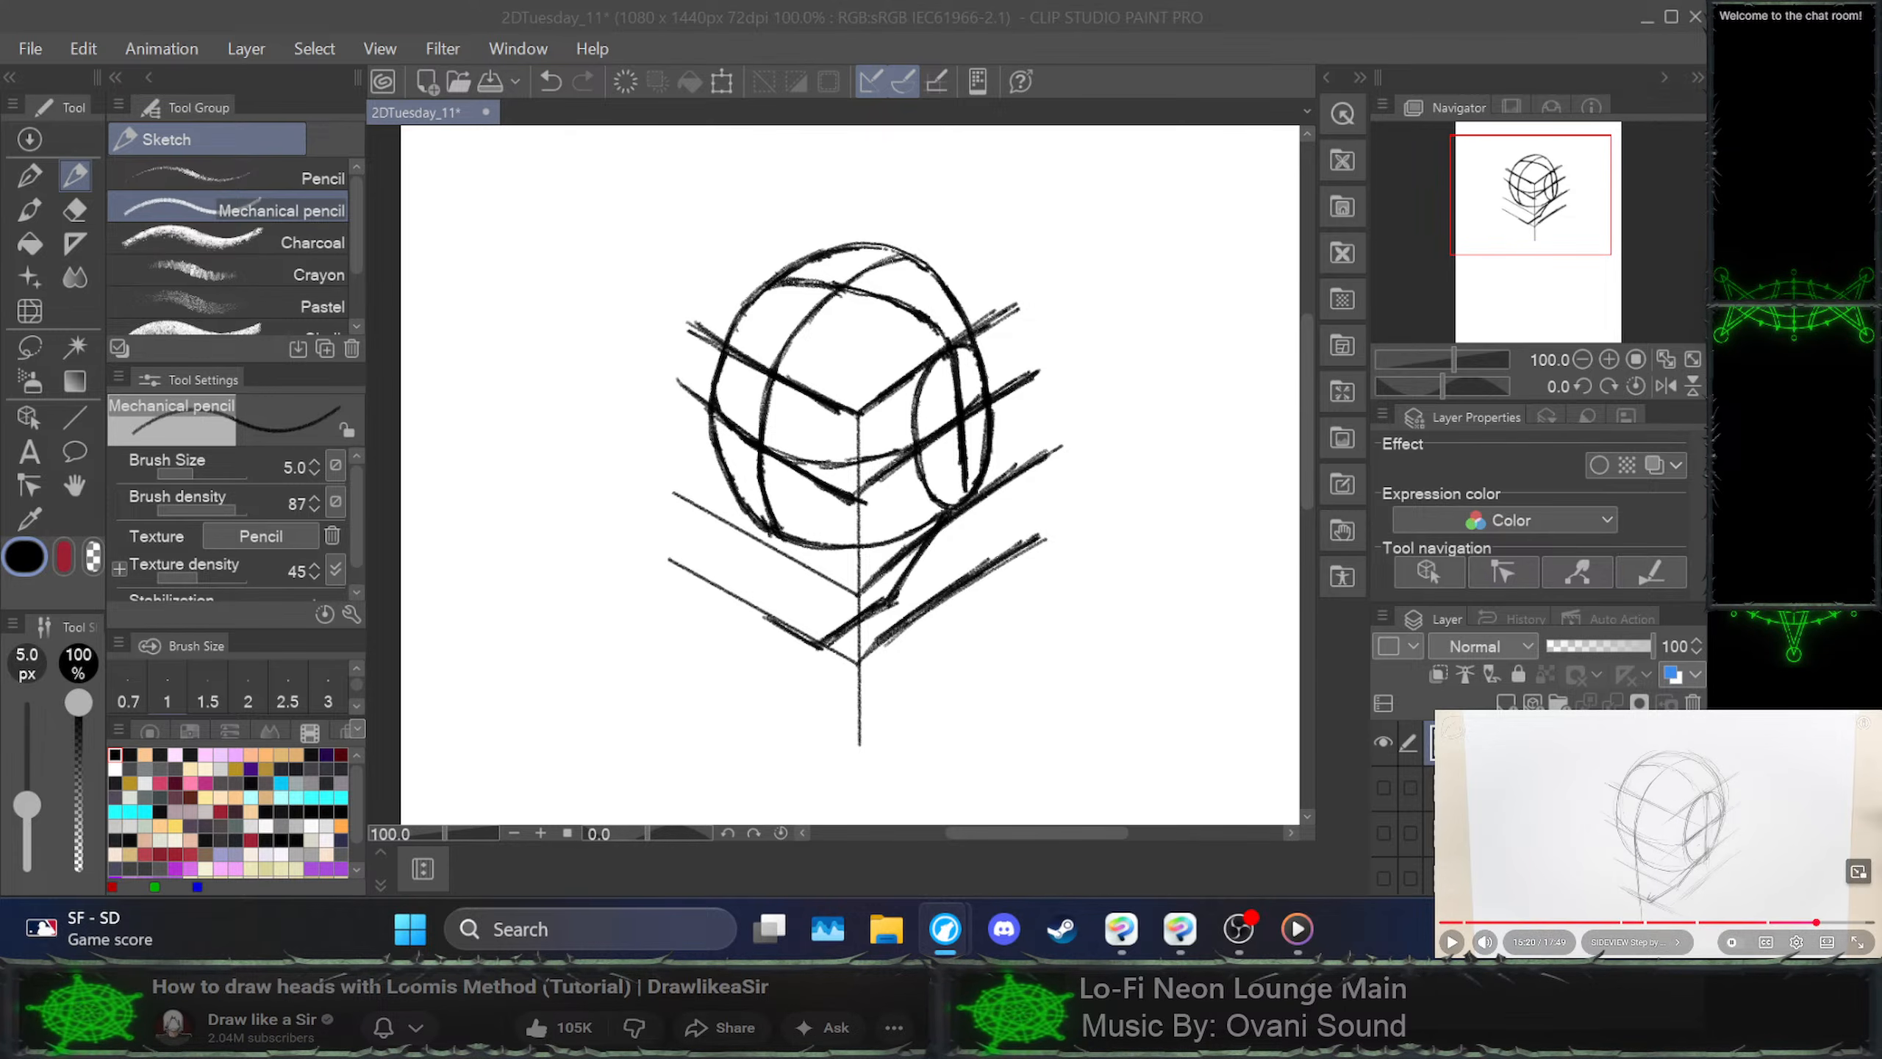
pyautogui.press('space')
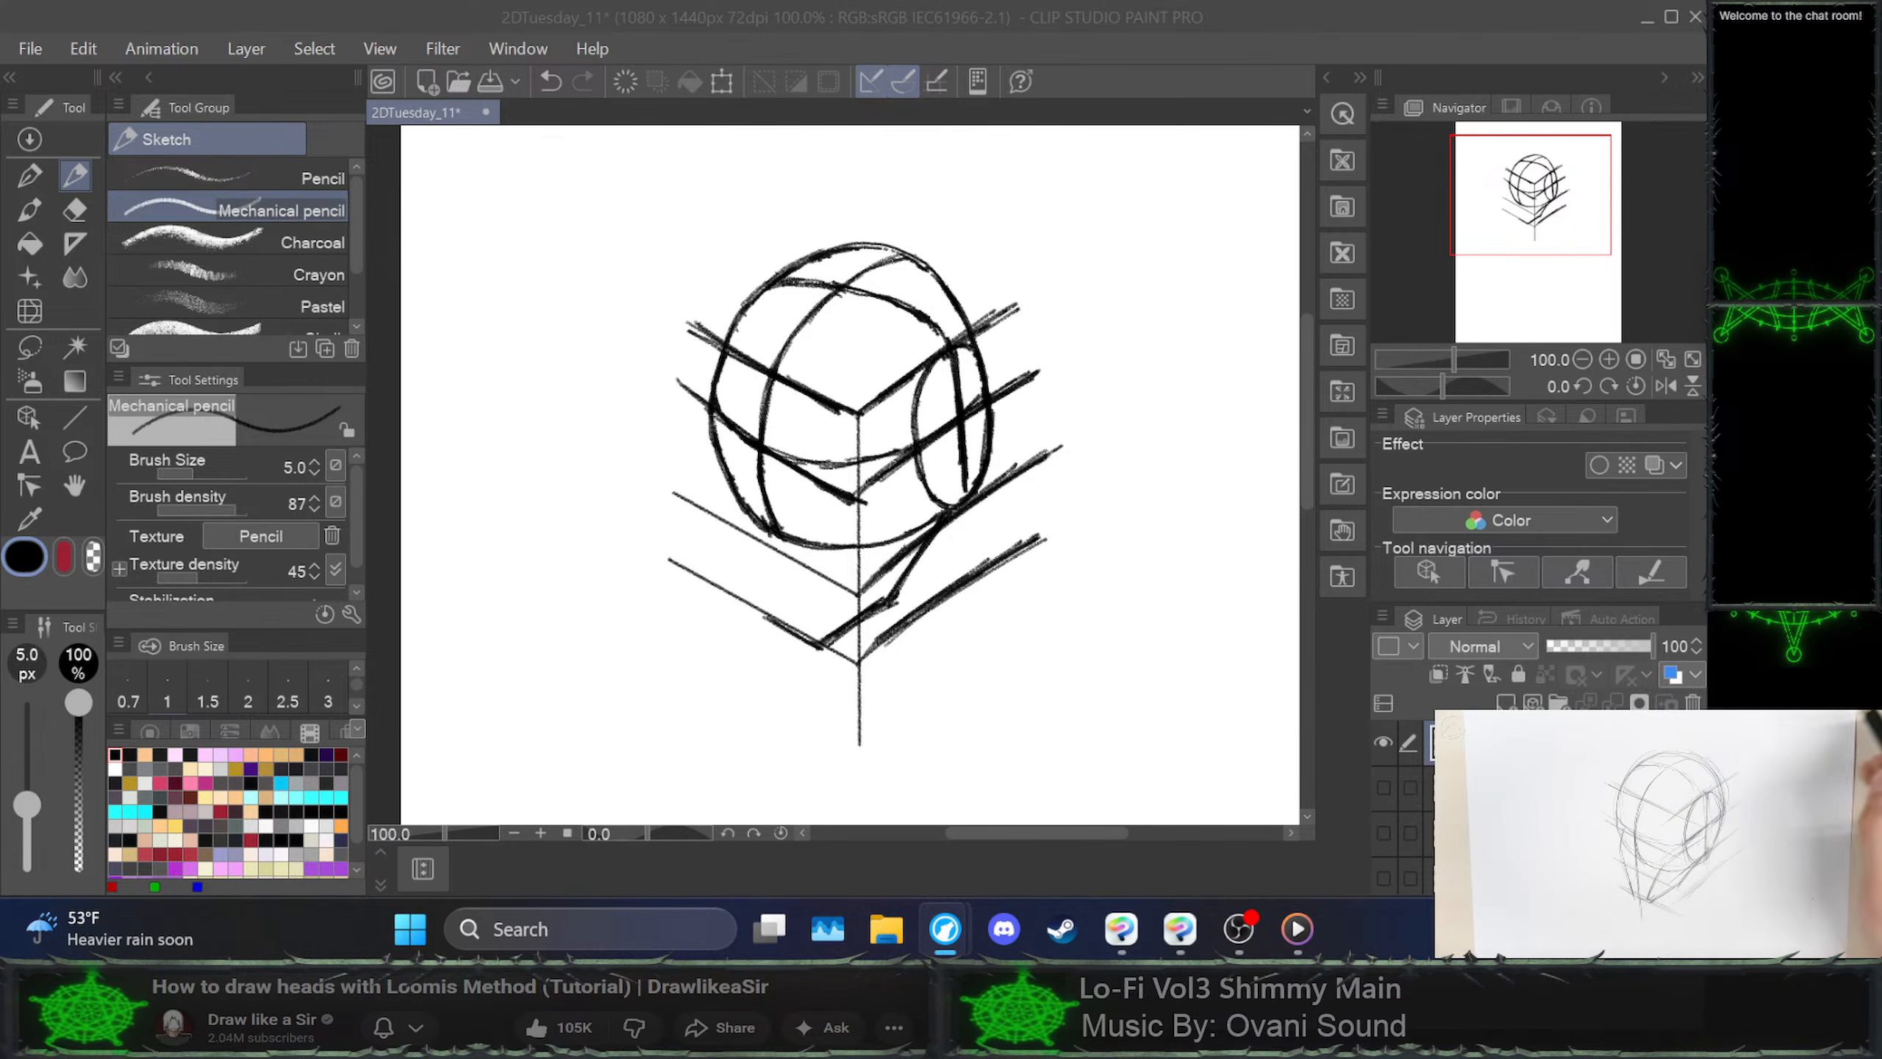
pyautogui.click(1660, 828)
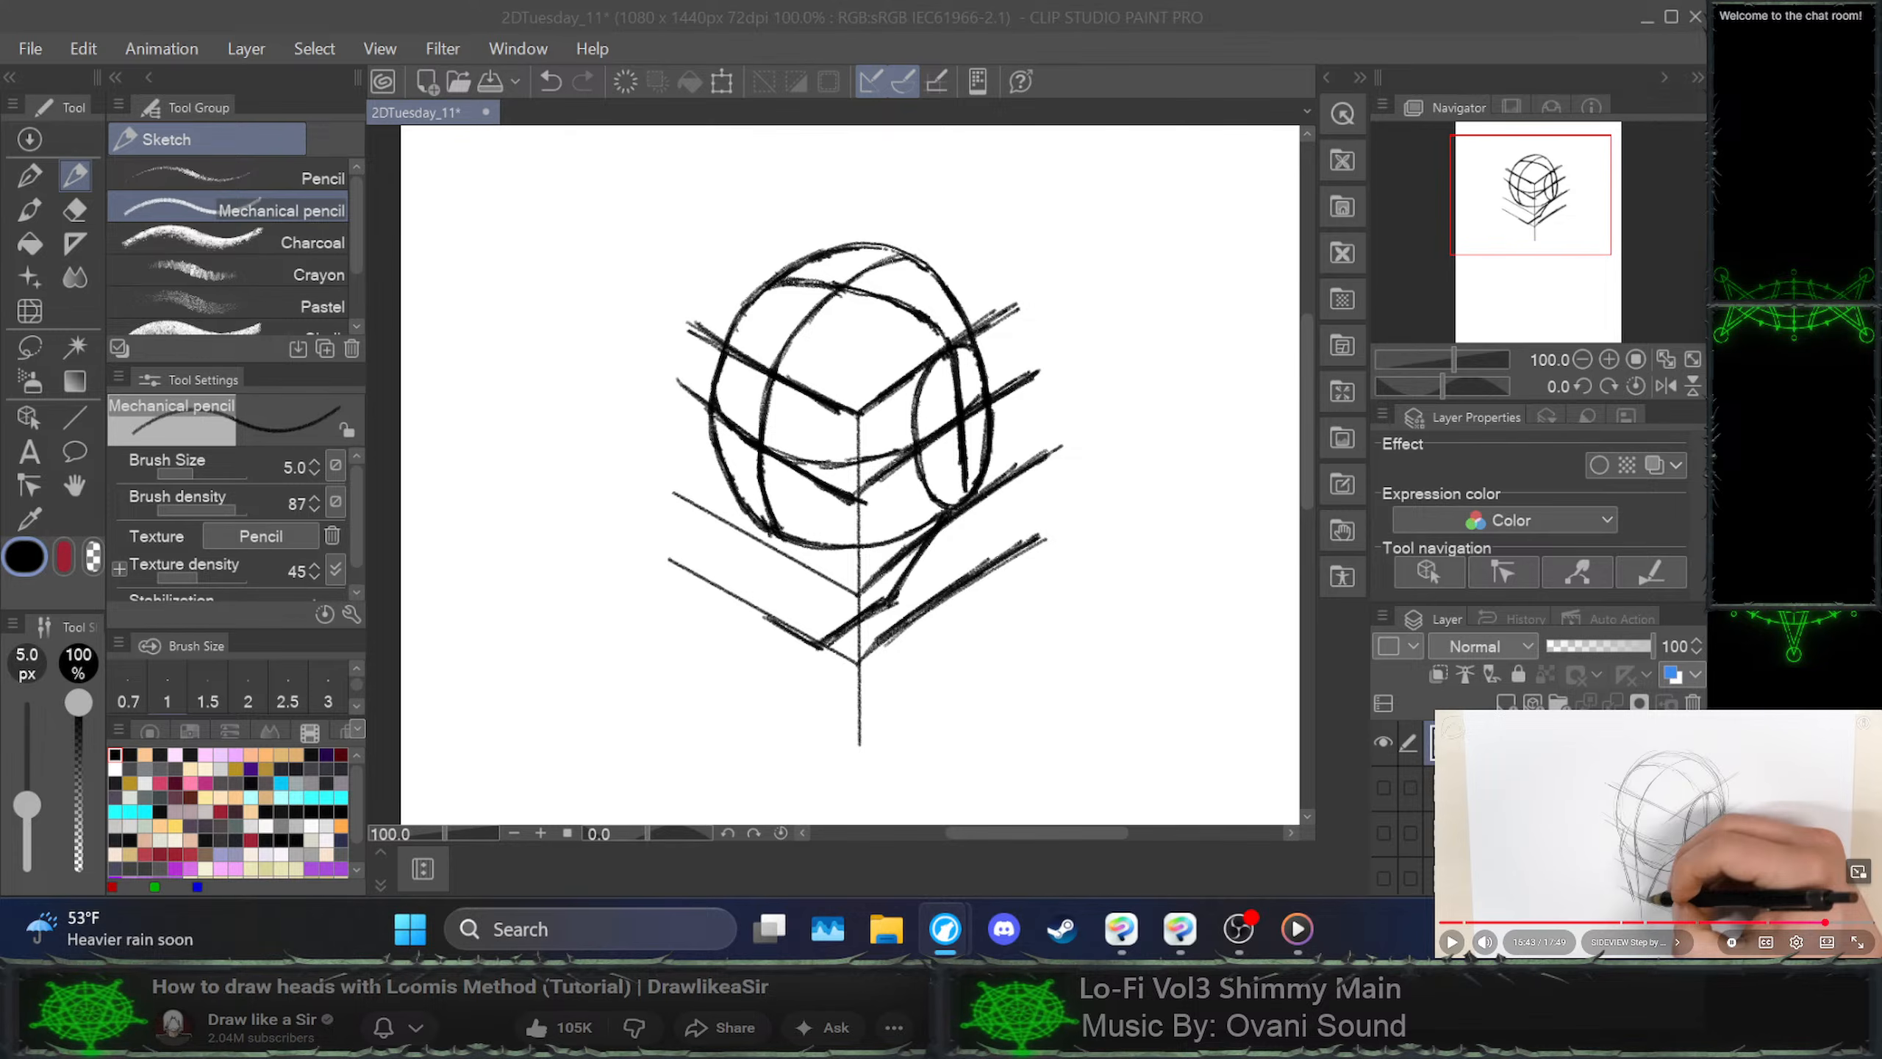
pyautogui.press('Left')
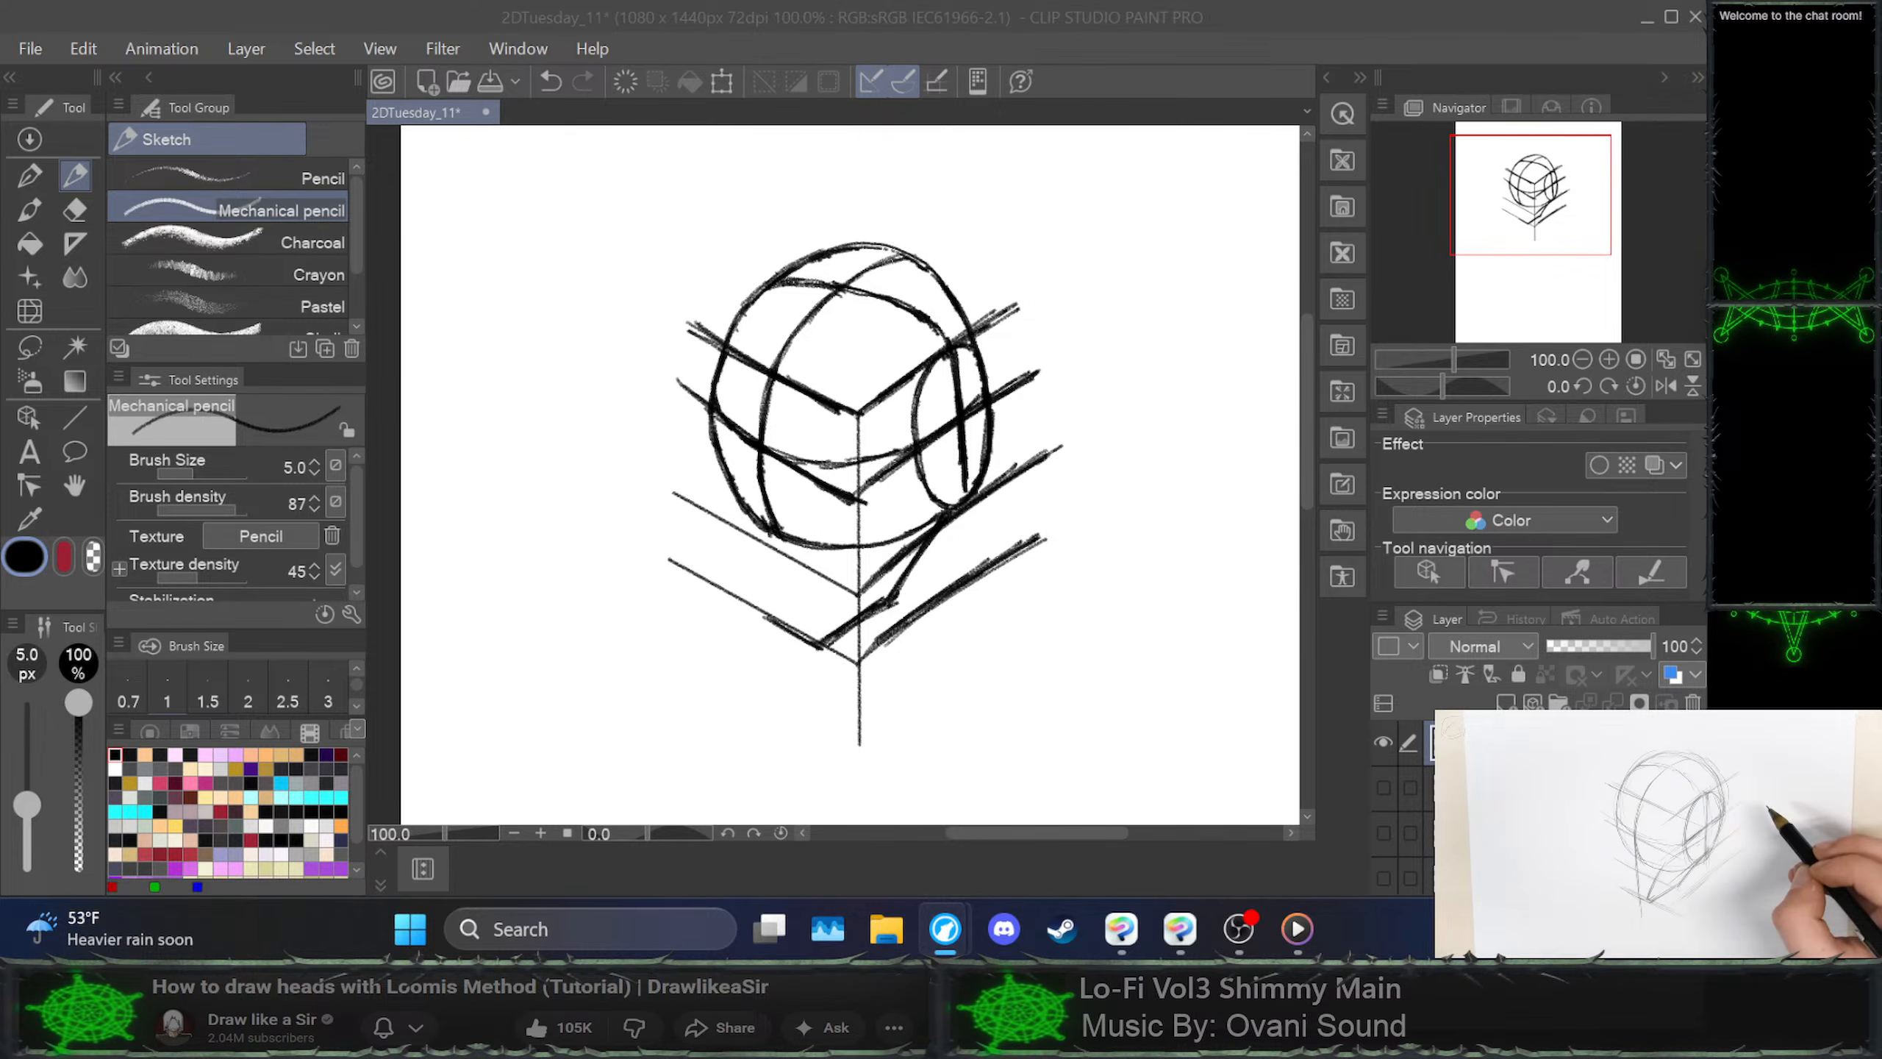
pyautogui.click(819, 643)
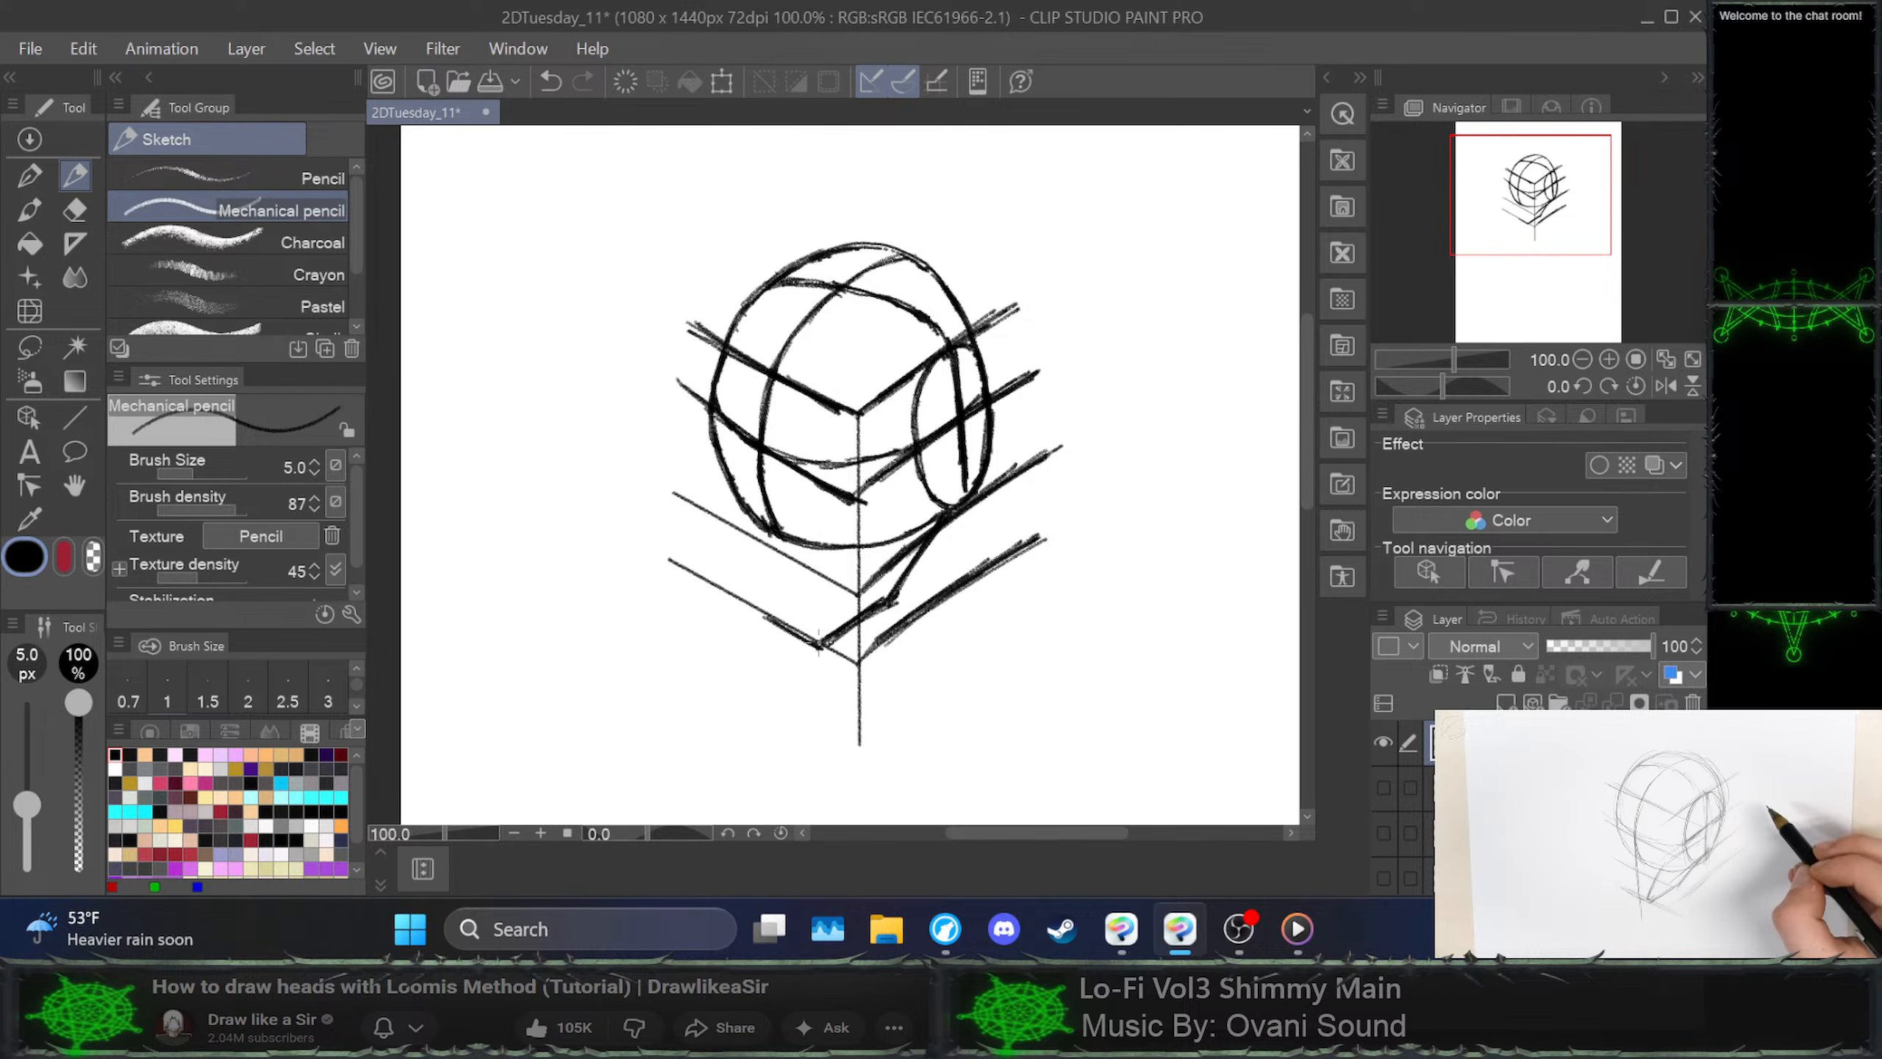
pyautogui.moveTo(820, 638)
pyautogui.mouseDown()
pyautogui.moveTo(844, 548)
pyautogui.moveTo(930, 438)
pyautogui.moveTo(875, 498)
pyautogui.moveTo(824, 642)
pyautogui.moveTo(923, 456)
pyautogui.moveTo(834, 586)
pyautogui.moveTo(823, 642)
pyautogui.mouseUp()
pyautogui.moveTo(823, 639)
pyautogui.mouseDown()
pyautogui.moveTo(854, 538)
pyautogui.moveTo(926, 442)
pyautogui.mouseUp()
pyautogui.moveTo(906, 467)
pyautogui.mouseDown()
pyautogui.moveTo(821, 650)
pyautogui.moveTo(850, 533)
pyautogui.moveTo(903, 471)
pyautogui.mouseUp()
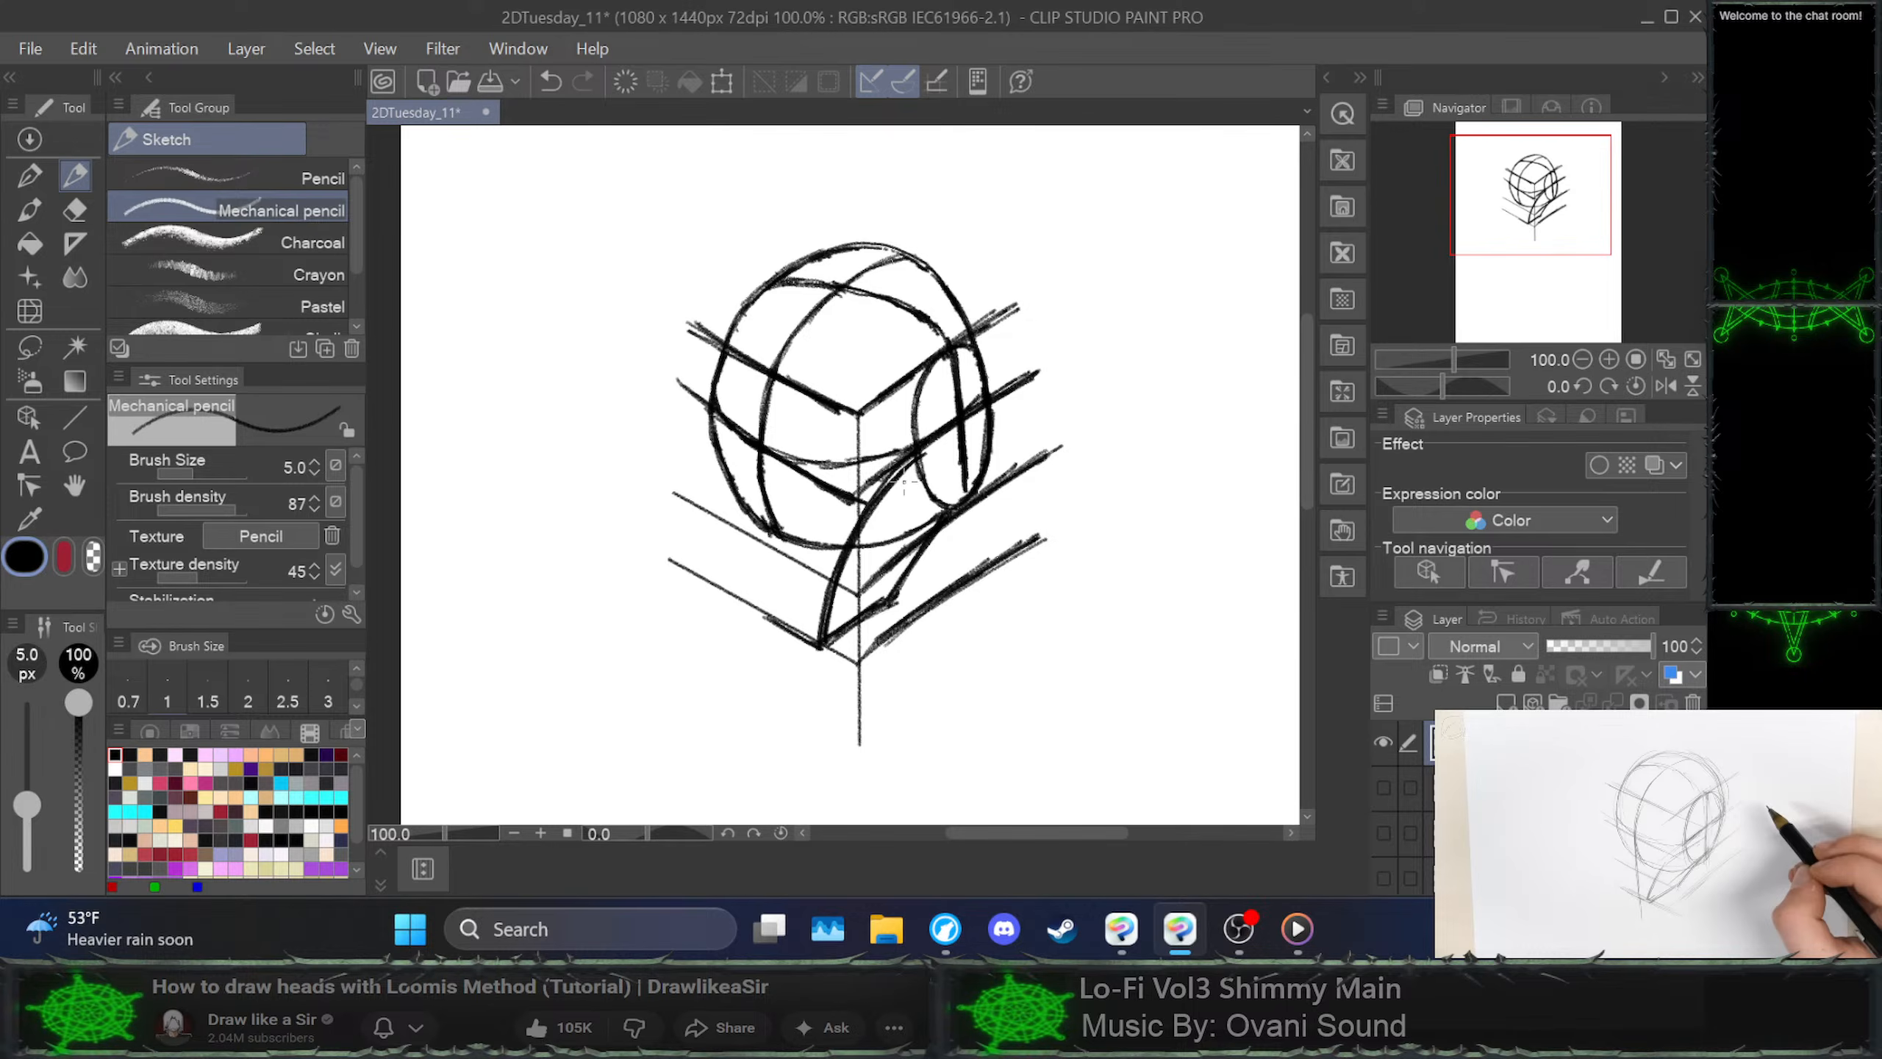
pyautogui.hotkey('ctrl', 'z')
pyautogui.hotkey('ctrl', 'z')
pyautogui.hotkey('ctrl', 'z')
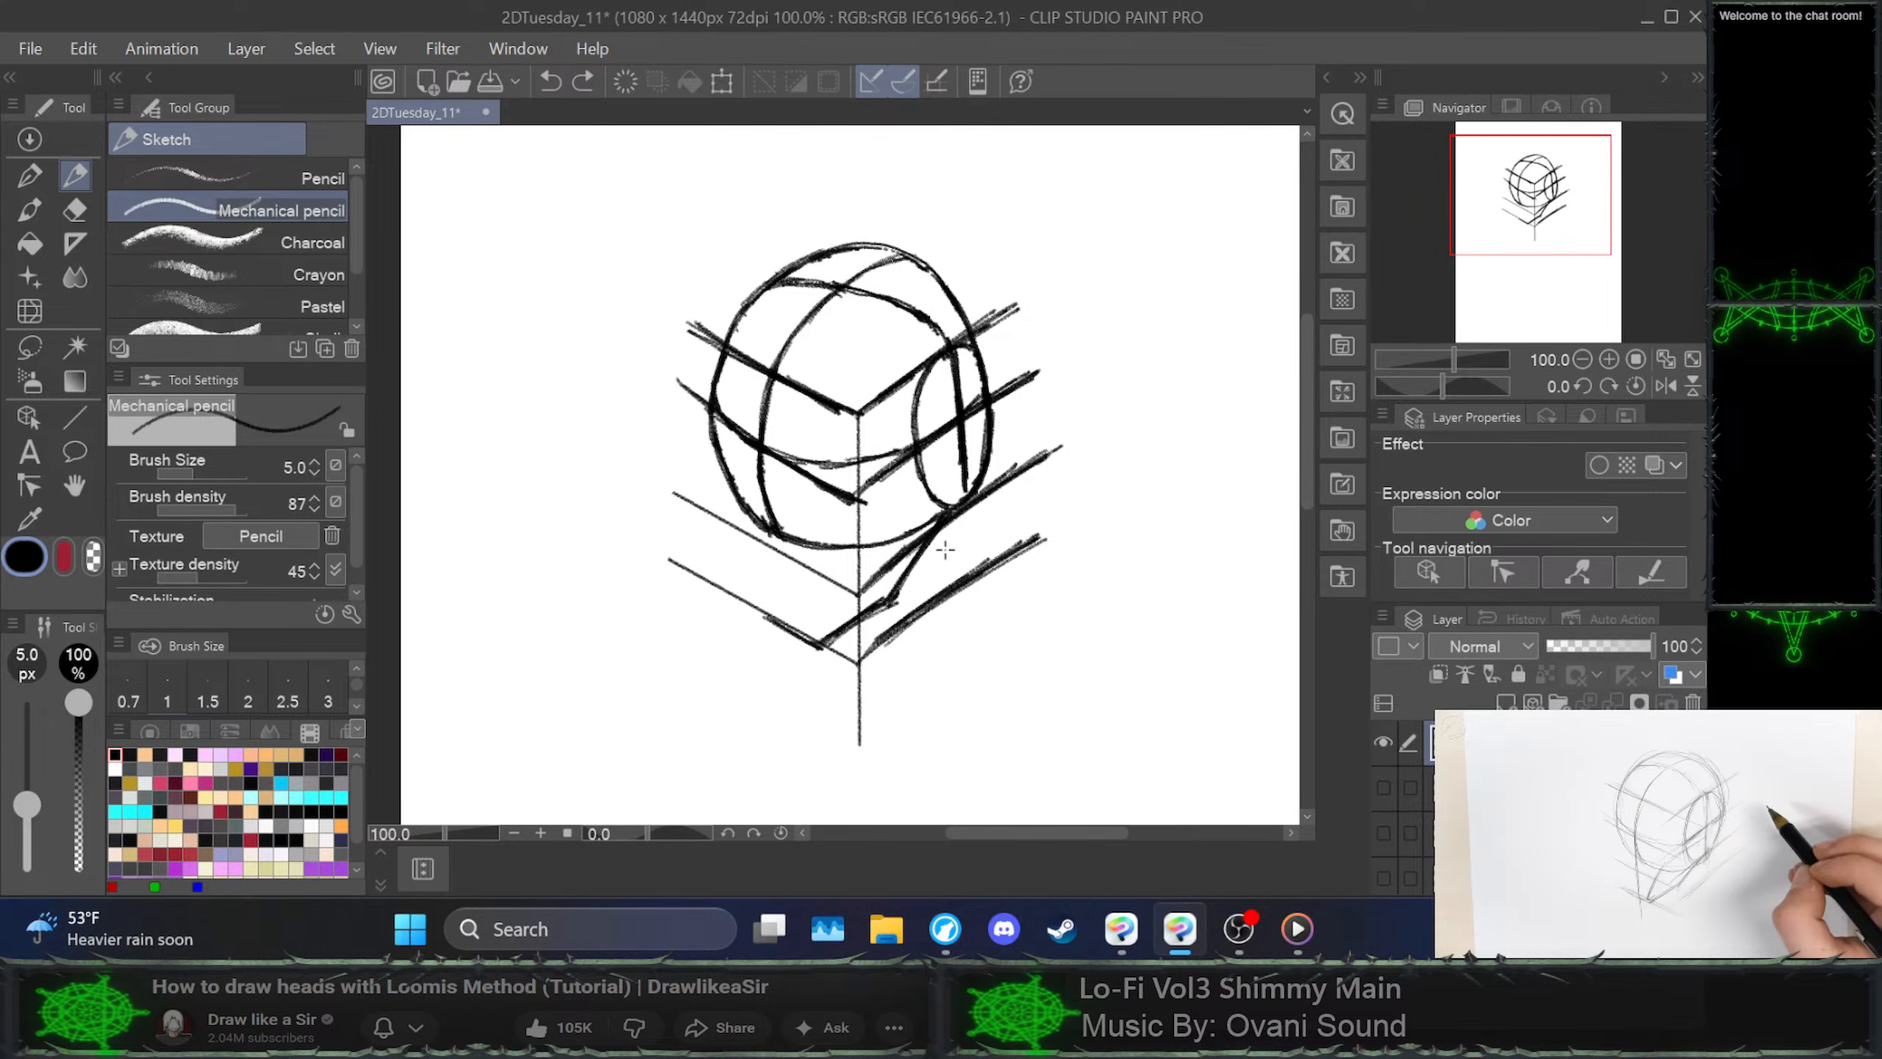
# Sketch a light curved line from the chin's front corner up to the lower part of the side oval
pyautogui.moveTo(820, 643)
pyautogui.mouseDown()
pyautogui.moveTo(833, 566)
pyautogui.moveTo(822, 645)
pyautogui.moveTo(870, 511)
pyautogui.moveTo(932, 474)
pyautogui.moveTo(827, 594)
pyautogui.moveTo(853, 535)
pyautogui.moveTo(818, 646)
pyautogui.moveTo(861, 526)
pyautogui.mouseUp()
pyautogui.hotkey('ctrl', 'z')
pyautogui.hotkey('ctrl', 'z')
pyautogui.hotkey('ctrl', 'z')
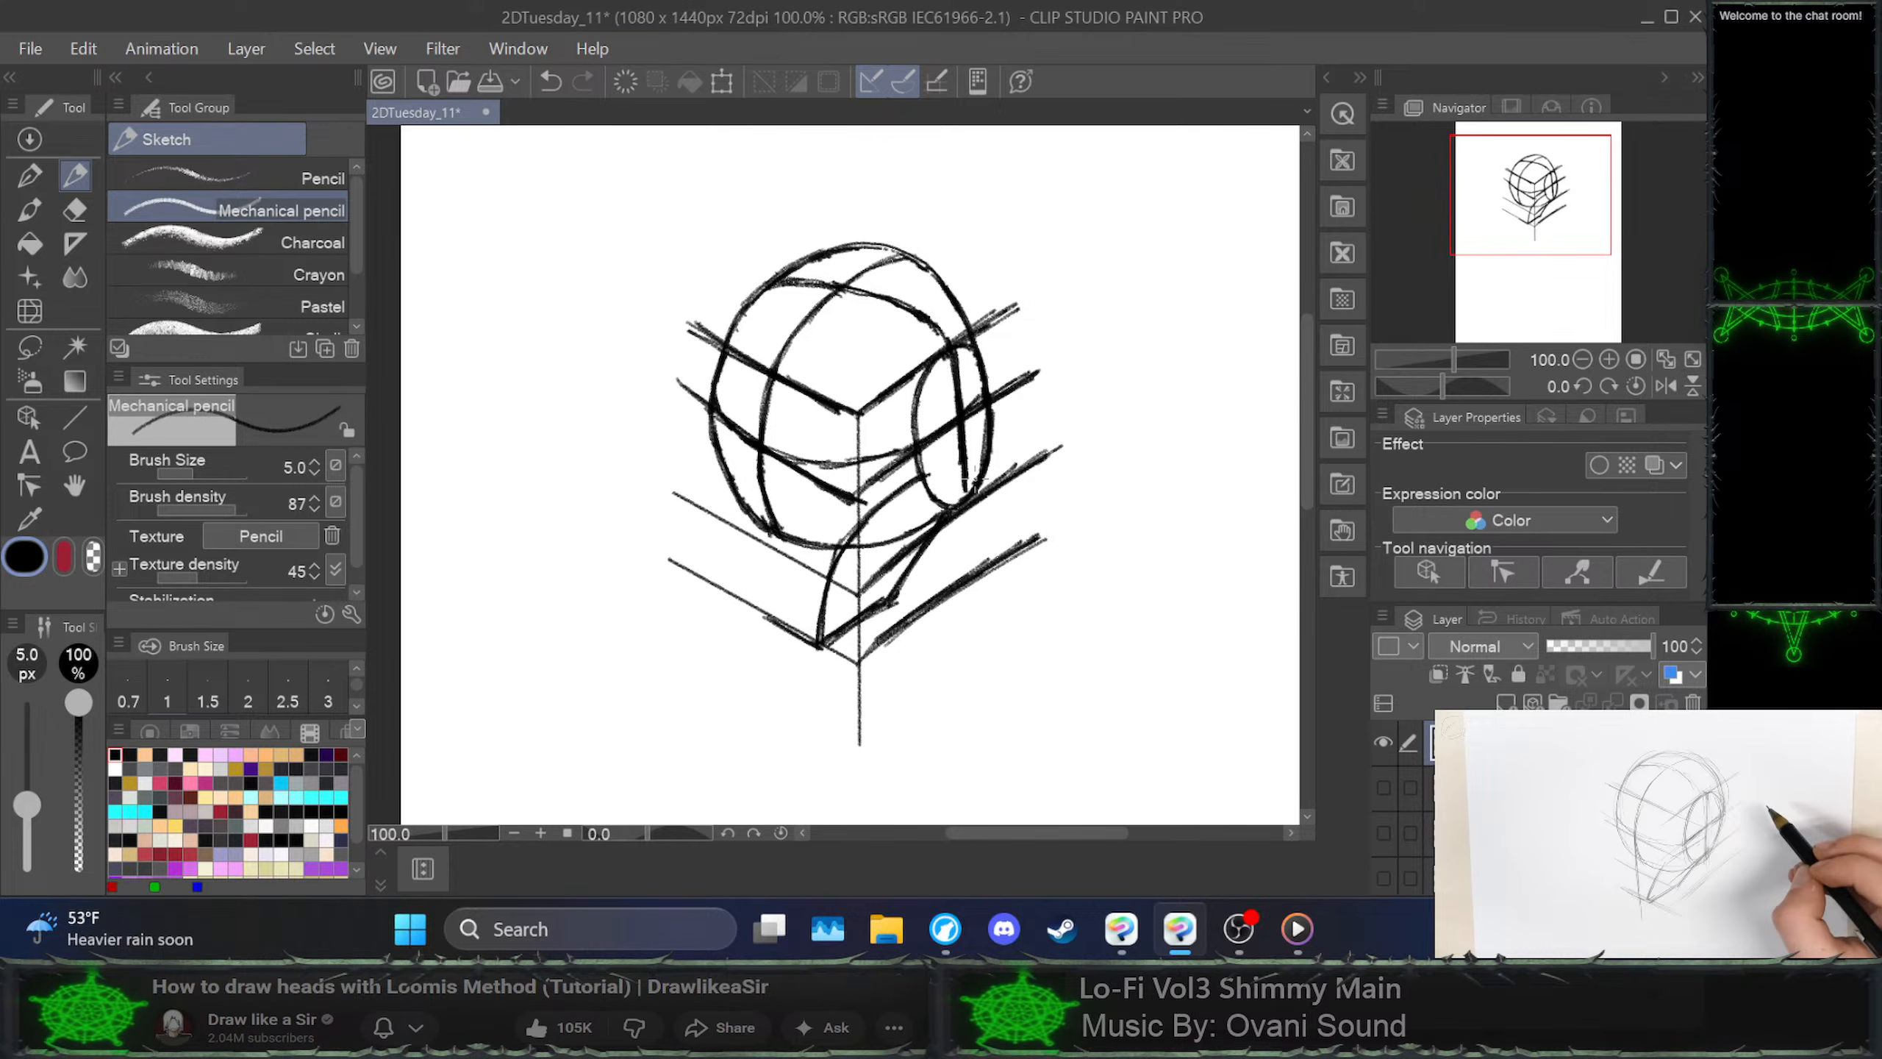
# Following the tutorial, sketch the far side of the face from the second left-hand guide line down past the cheekbone to the chin
pyautogui.click(1658, 834)
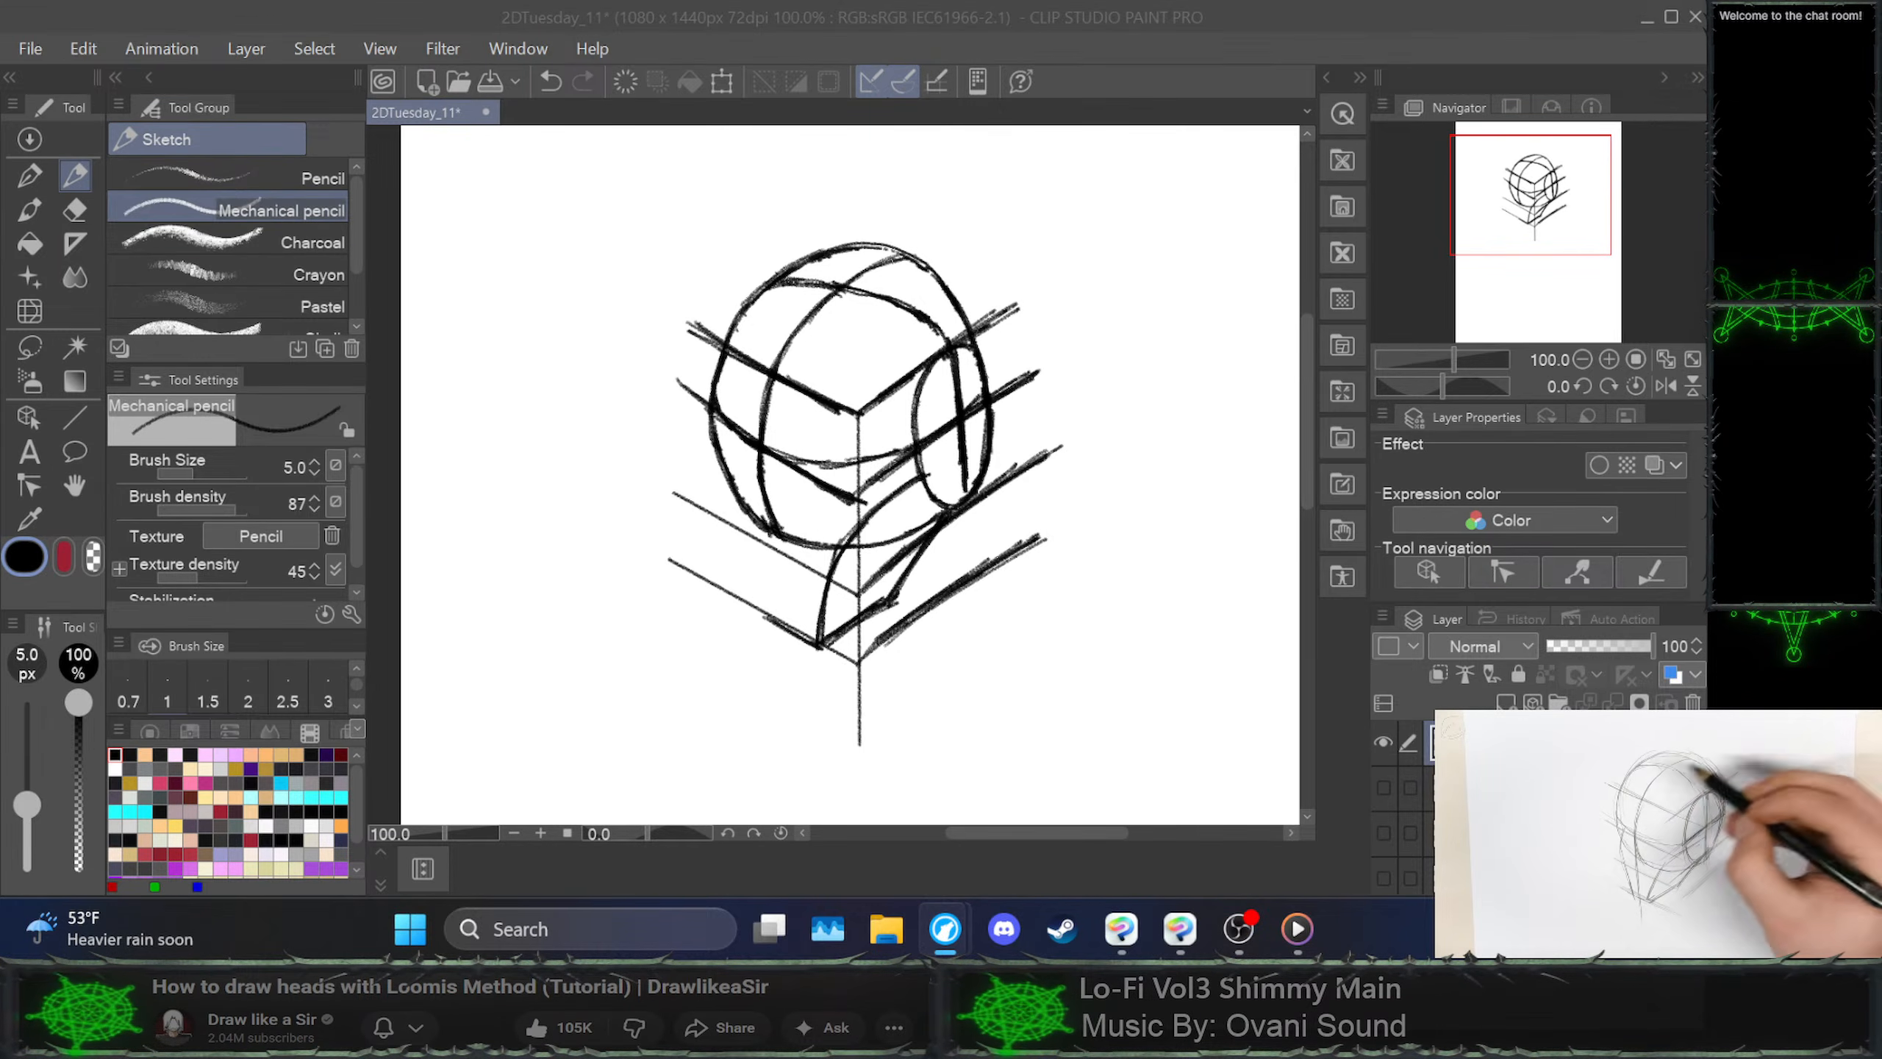
pyautogui.press('space')
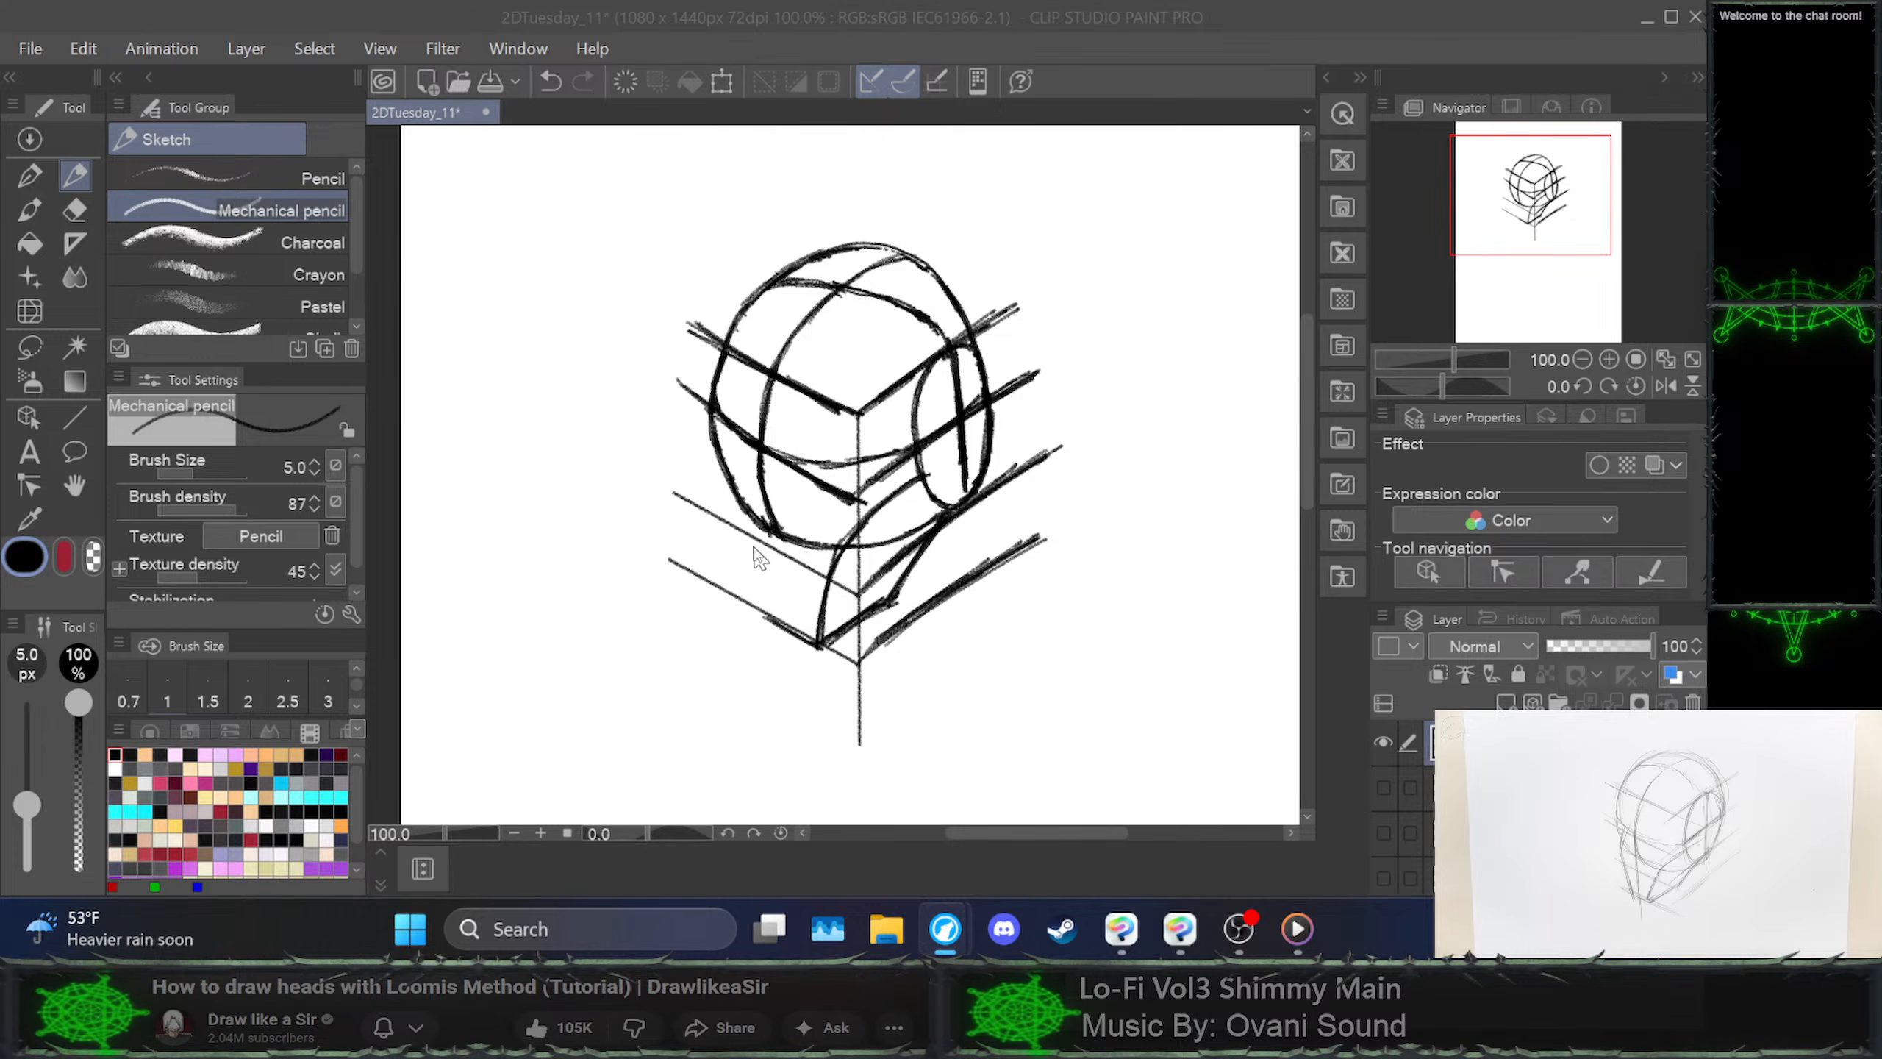
pyautogui.click(741, 508)
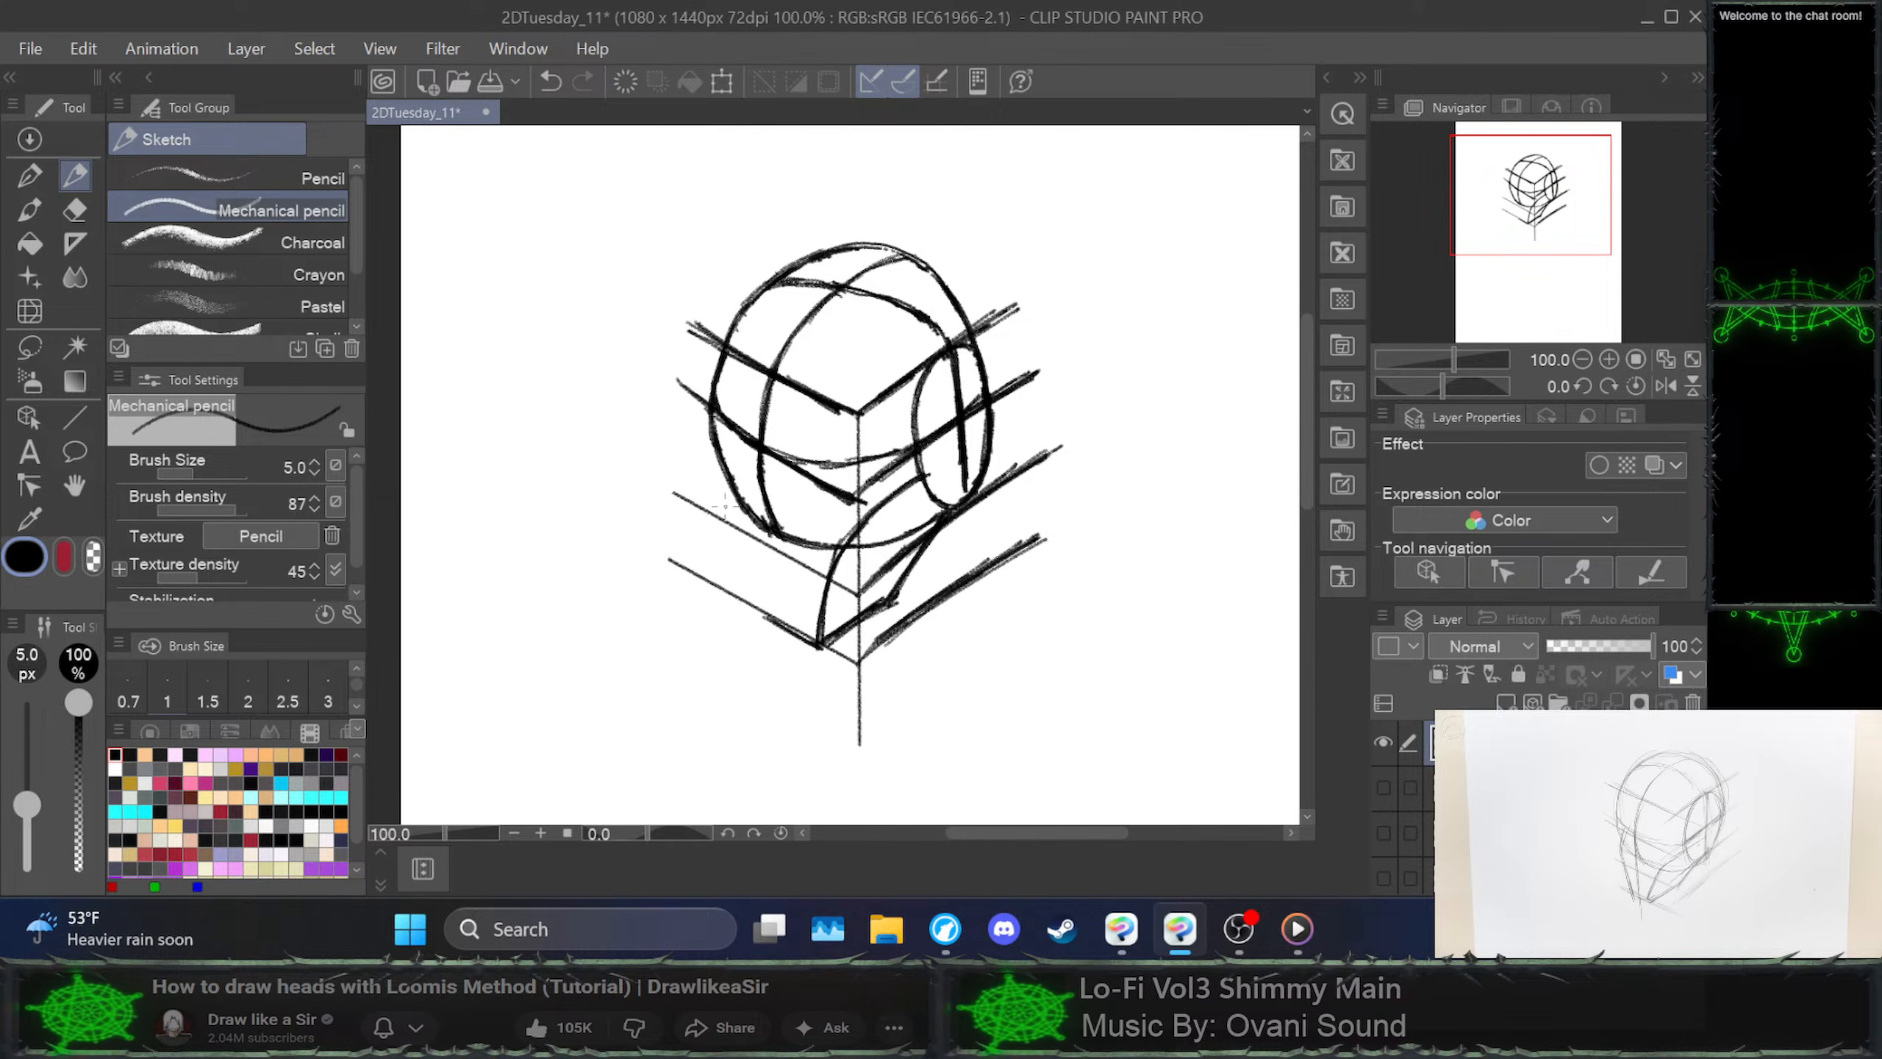
pyautogui.moveTo(729, 509)
pyautogui.mouseDown()
pyautogui.moveTo(765, 612)
pyautogui.moveTo(753, 578)
pyautogui.mouseUp()
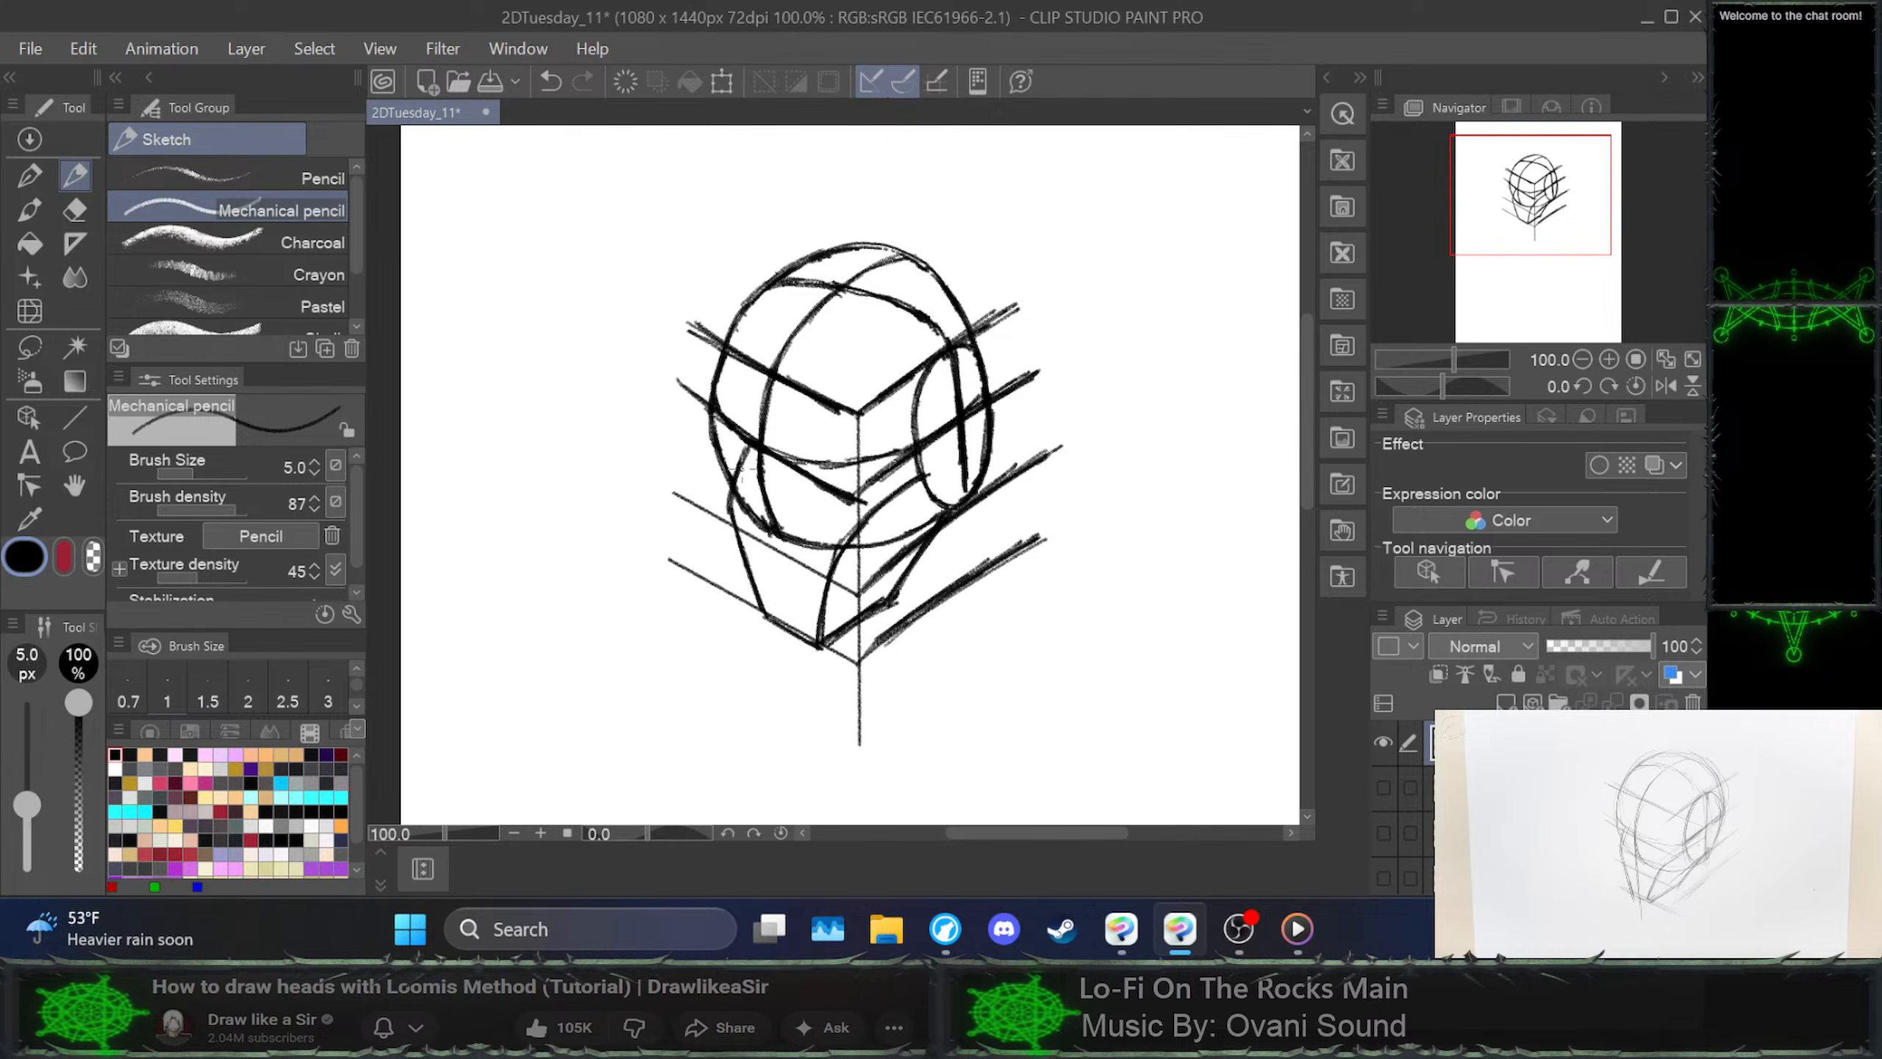
pyautogui.hotkey('ctrl', 'z')
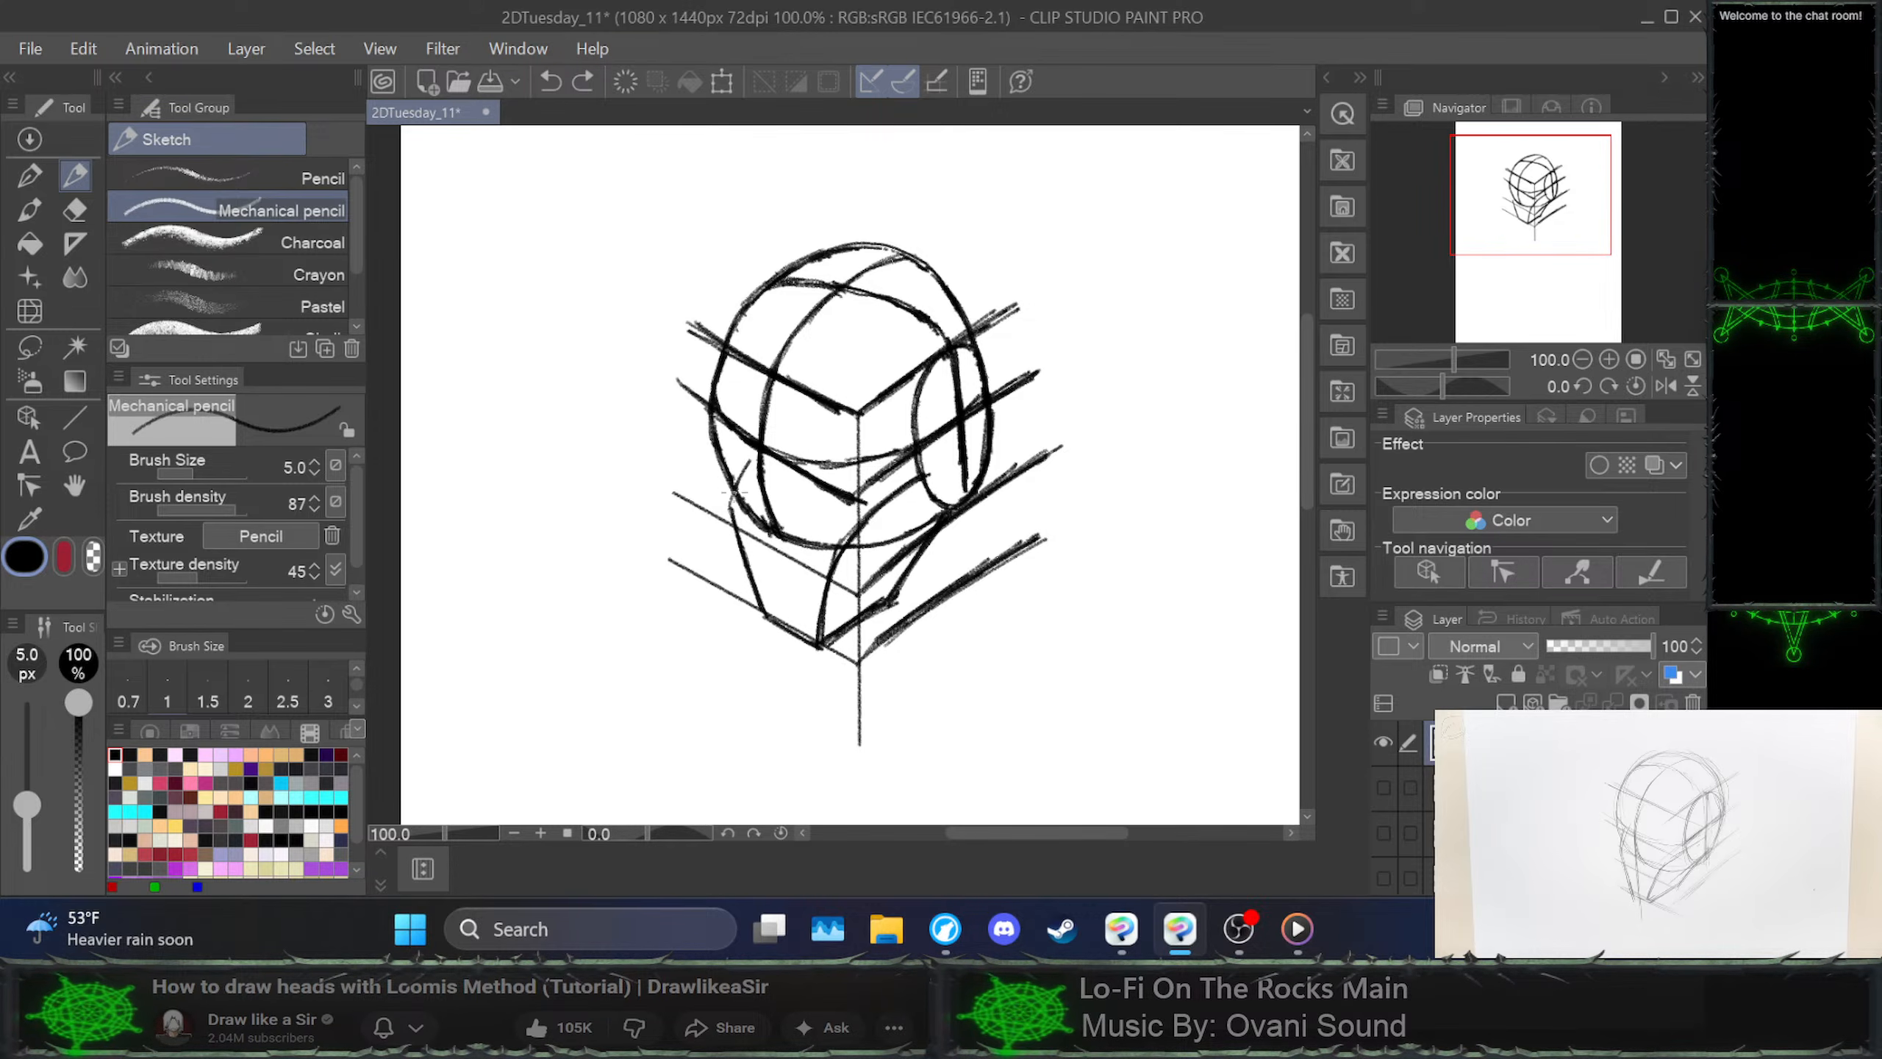
pyautogui.moveTo(754, 458); pyautogui.dragTo(731, 505)
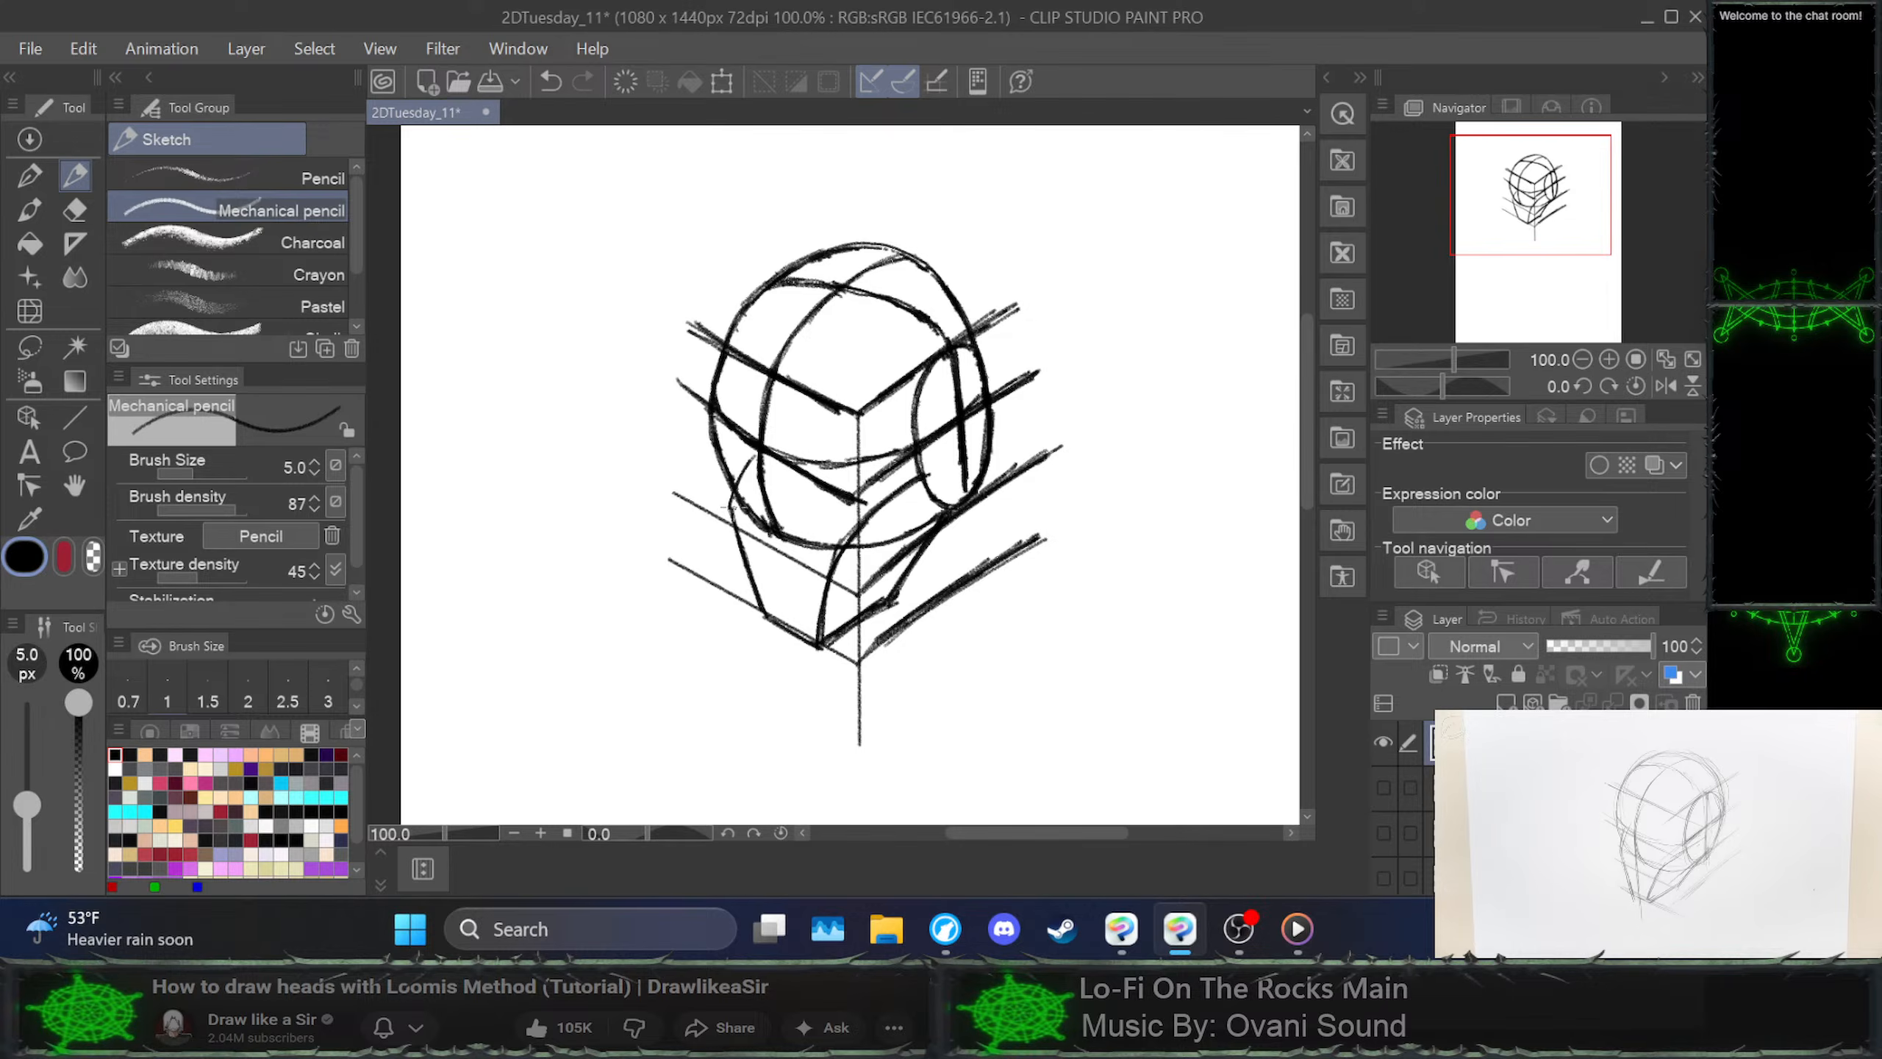
pyautogui.hotkey('ctrl', 'z')
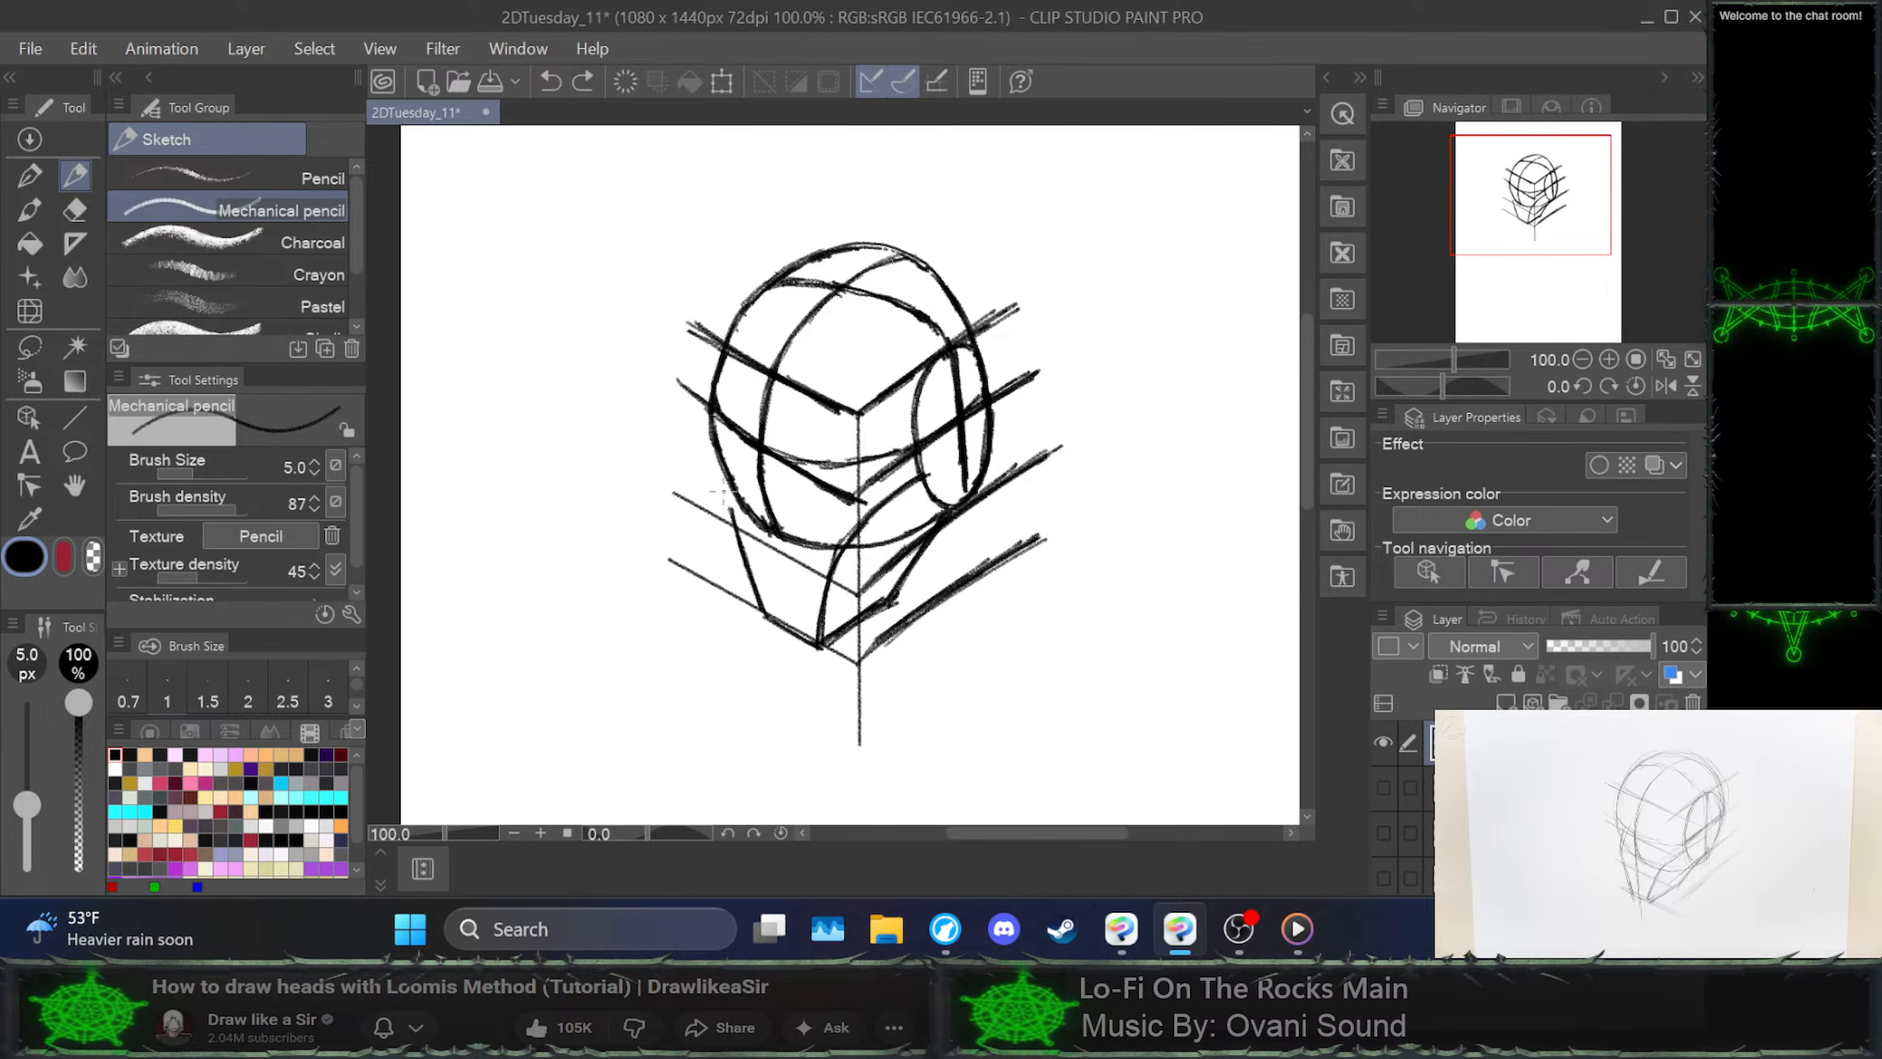
pyautogui.moveTo(724, 491)
pyautogui.mouseDown()
pyautogui.moveTo(734, 538)
pyautogui.moveTo(750, 450)
pyautogui.moveTo(725, 500)
pyautogui.moveTo(731, 481)
pyautogui.moveTo(761, 602)
pyautogui.mouseUp()
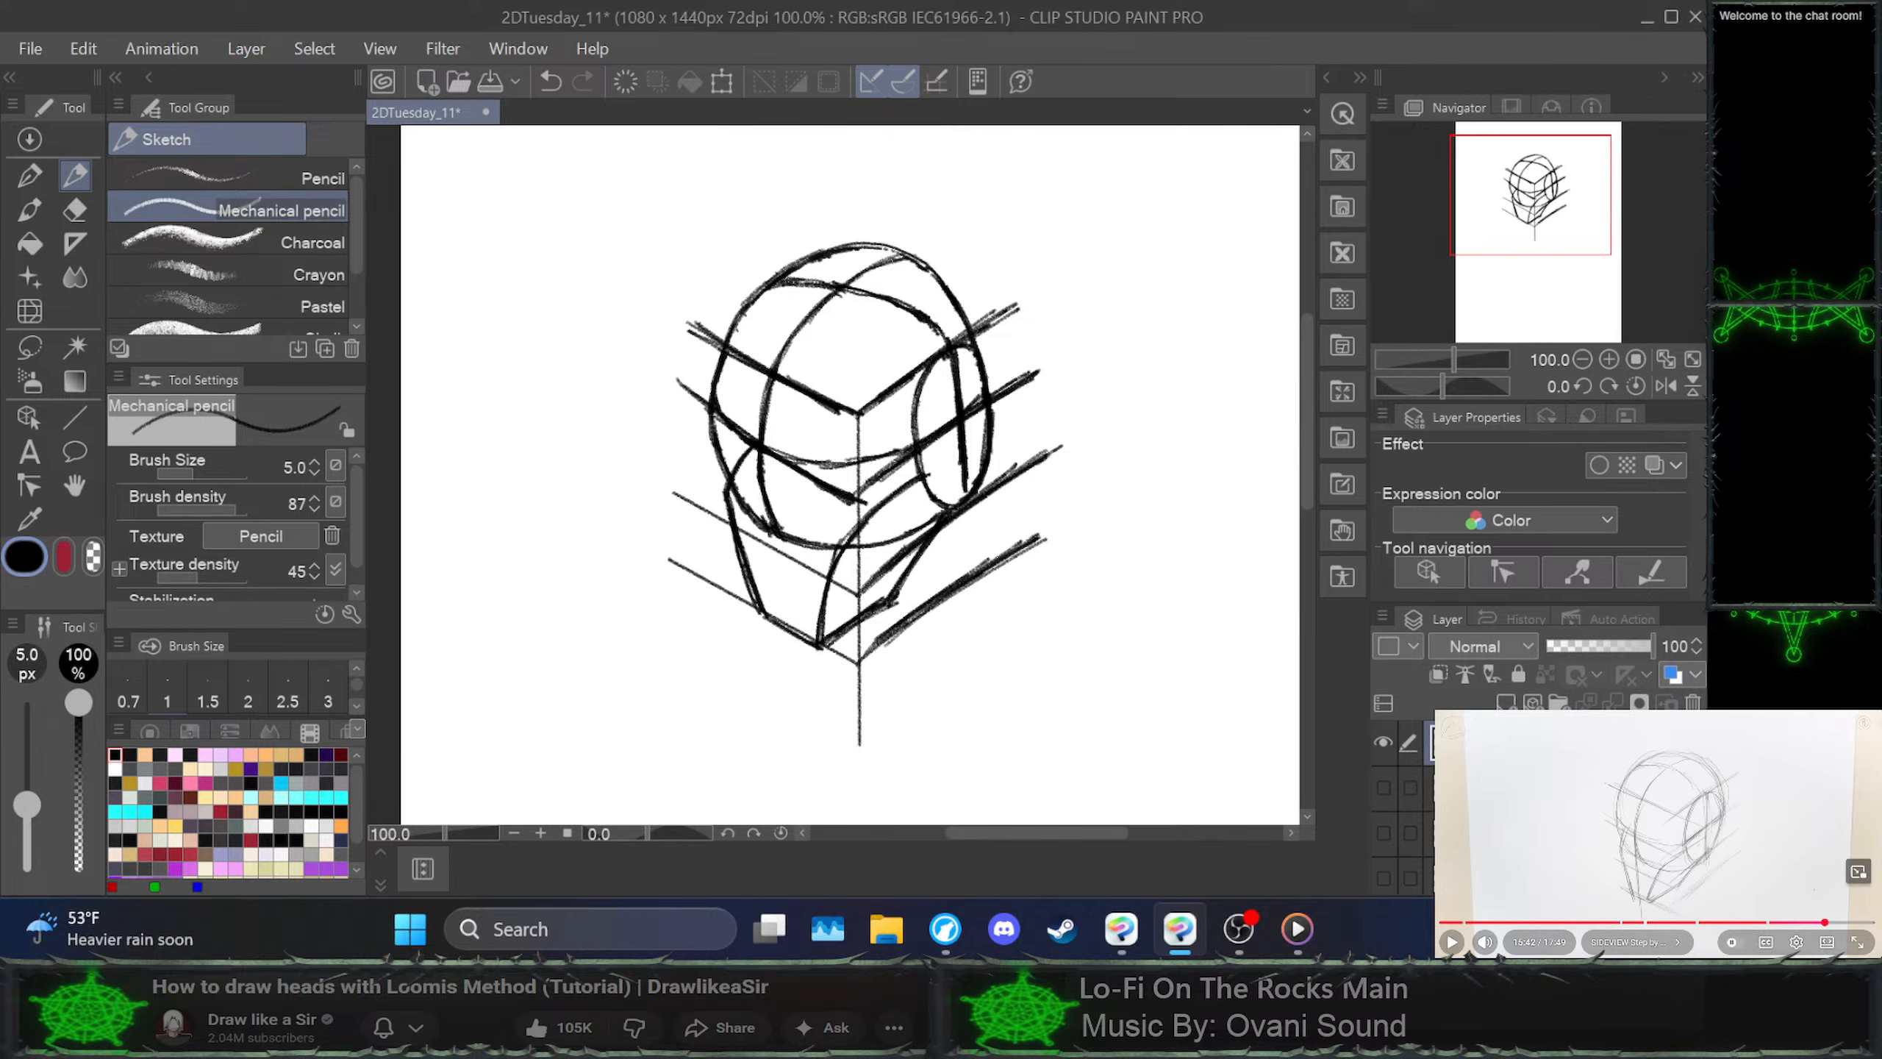
# Following the tutorial, round off the chin's far corner with a curved stroke
pyautogui.click(1658, 830)
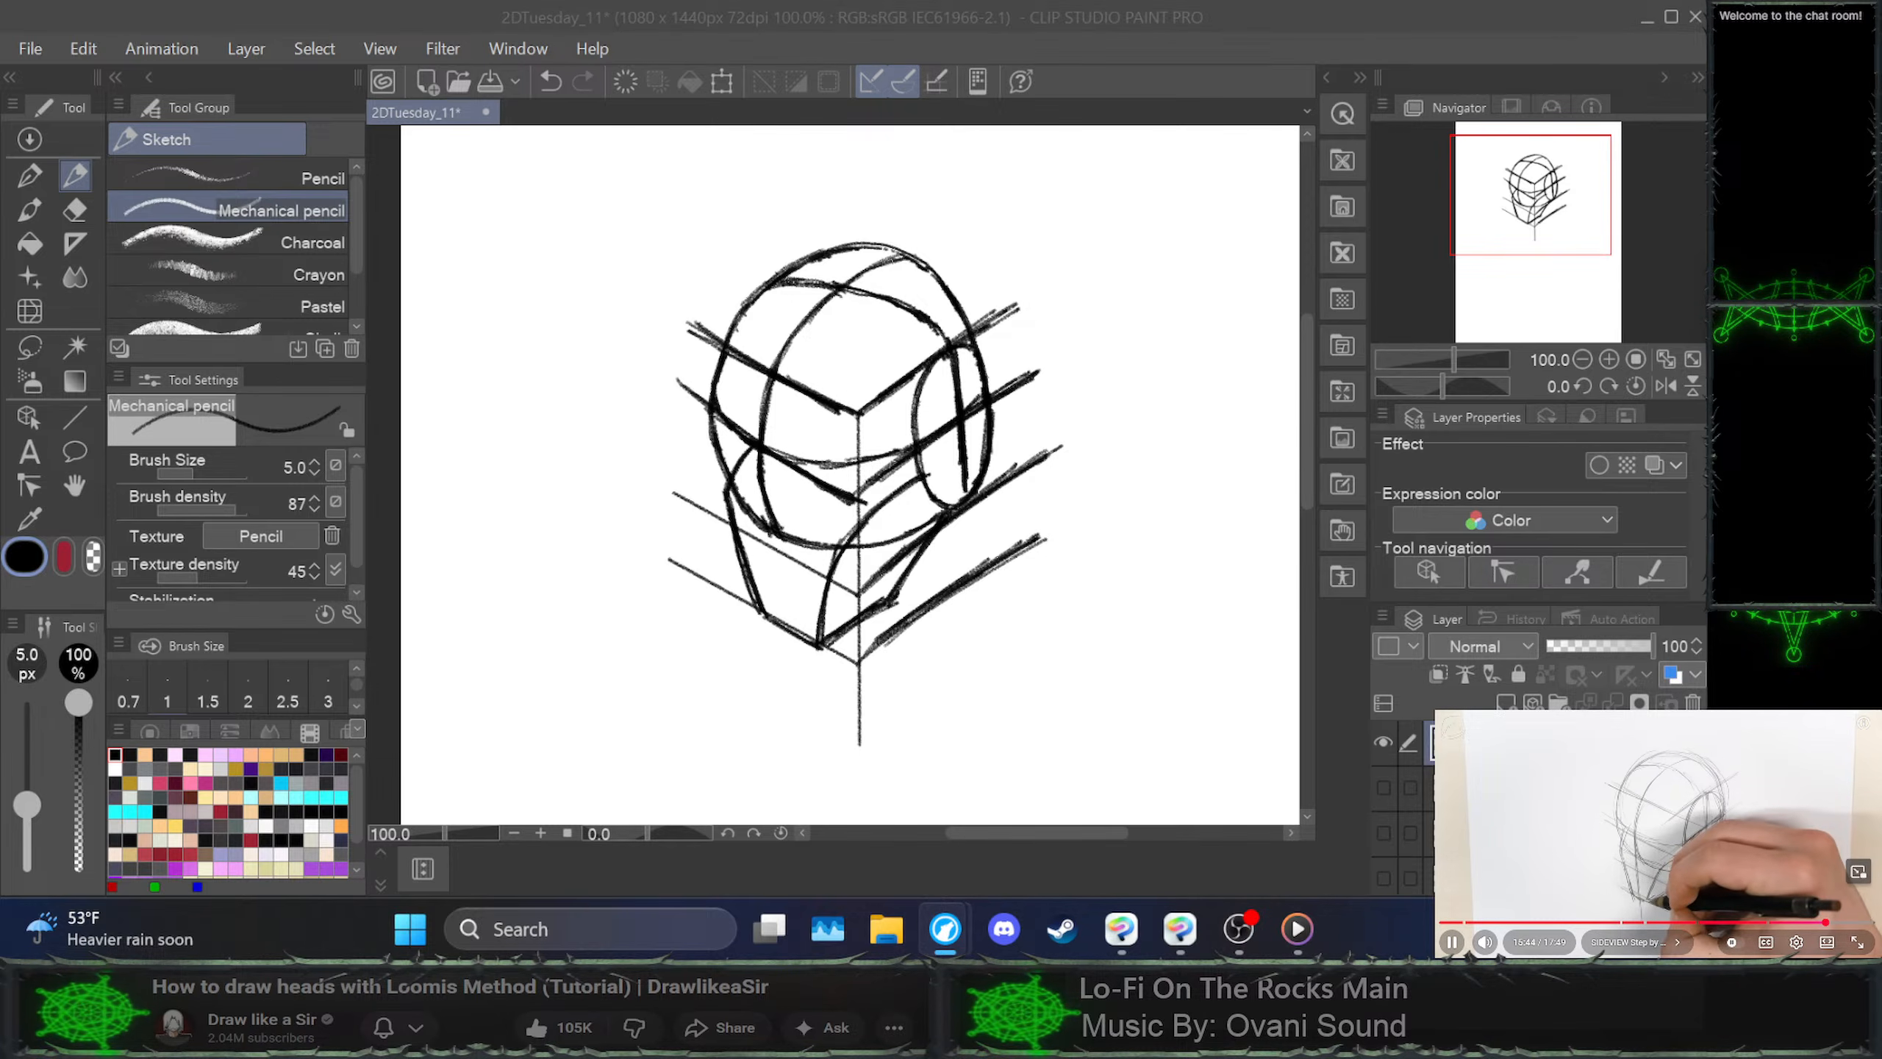
pyautogui.press('space')
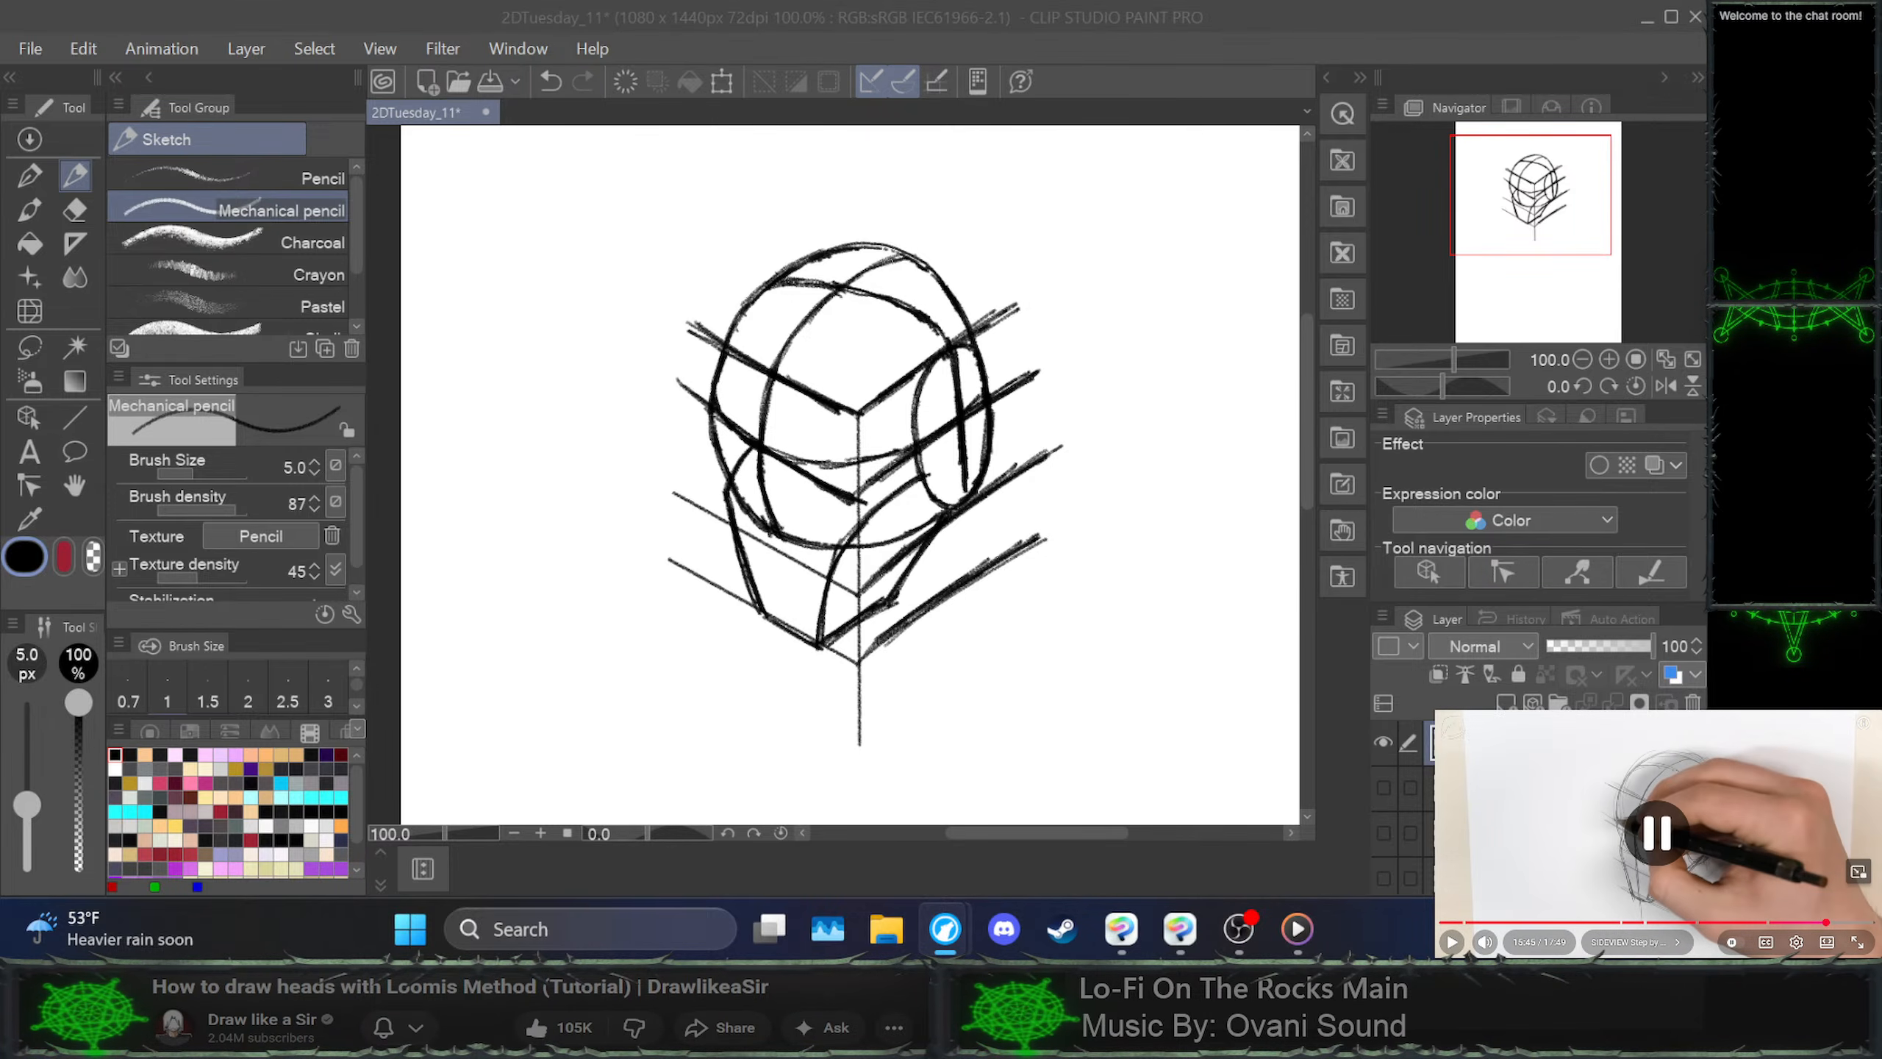
pyautogui.click(773, 625)
pyautogui.moveTo(772, 625); pyautogui.dragTo(818, 646)
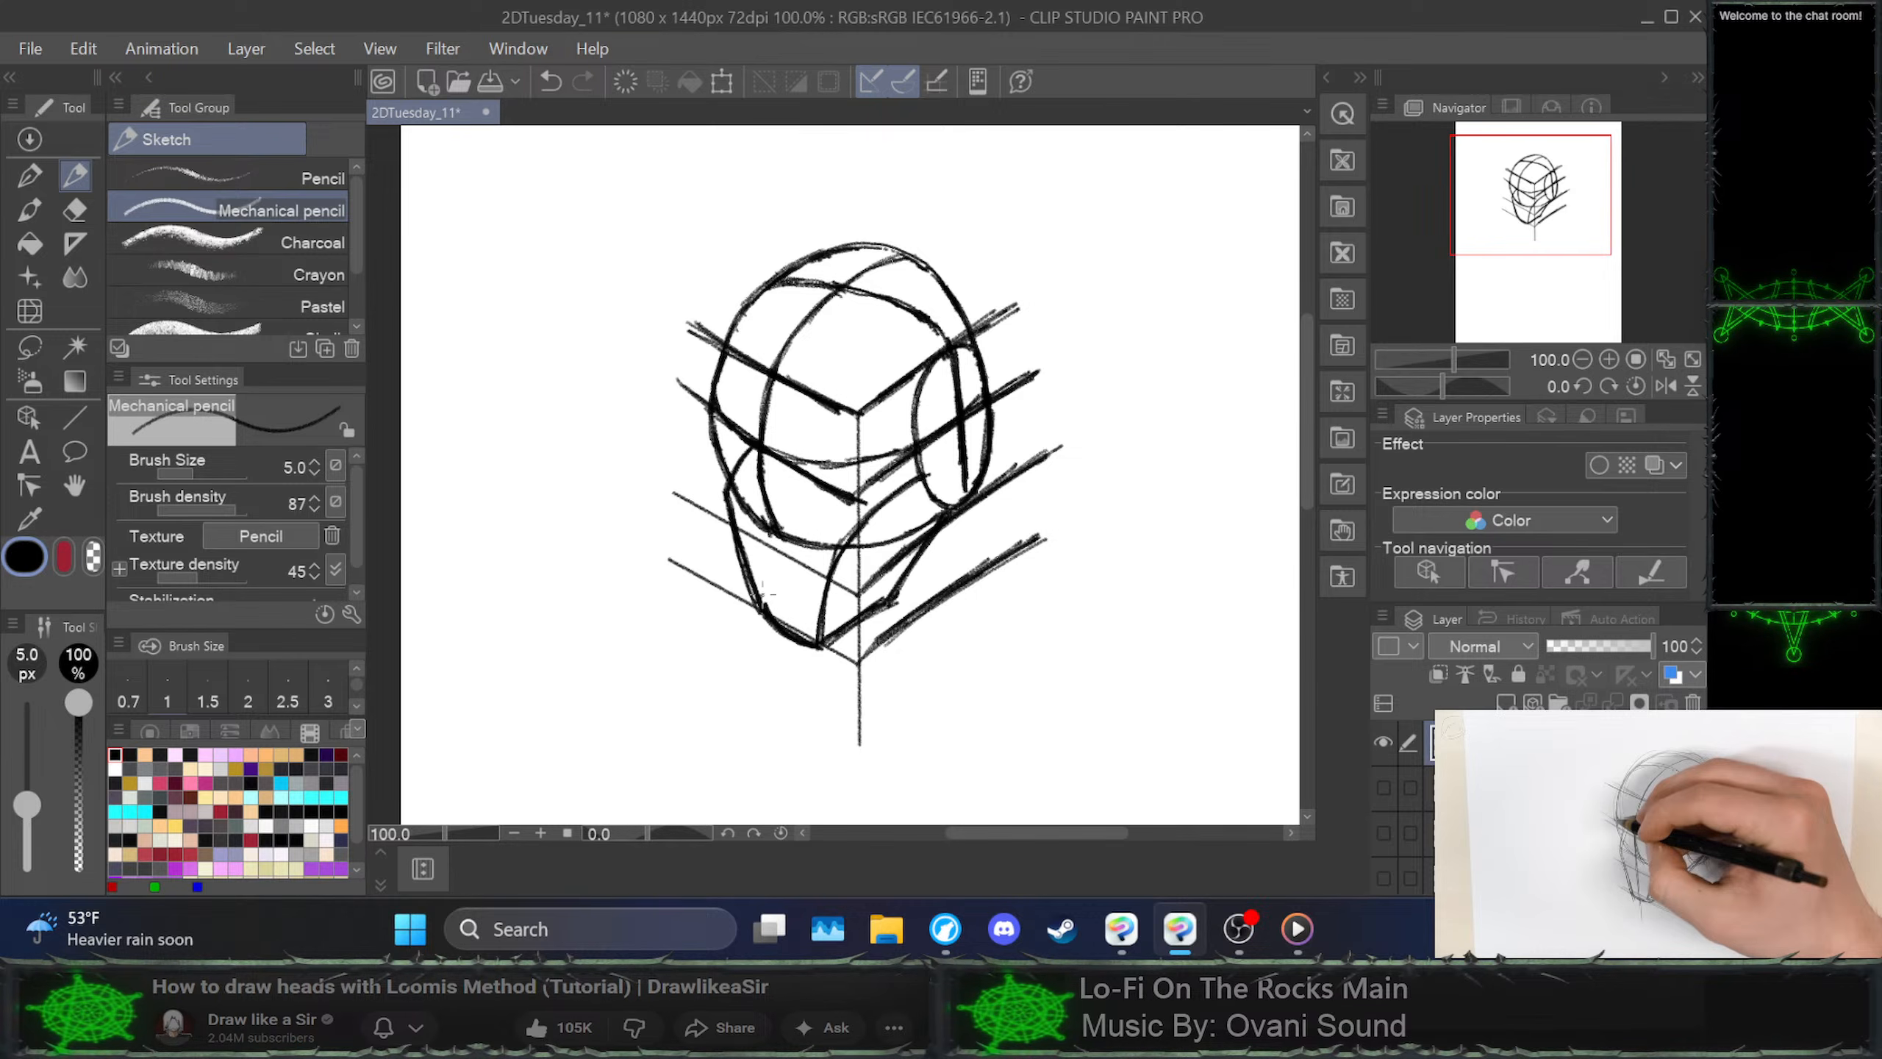
# Replay the tutorial's last few seconds to examine how the chin and the far side of the face are drawn
pyautogui.press('space')
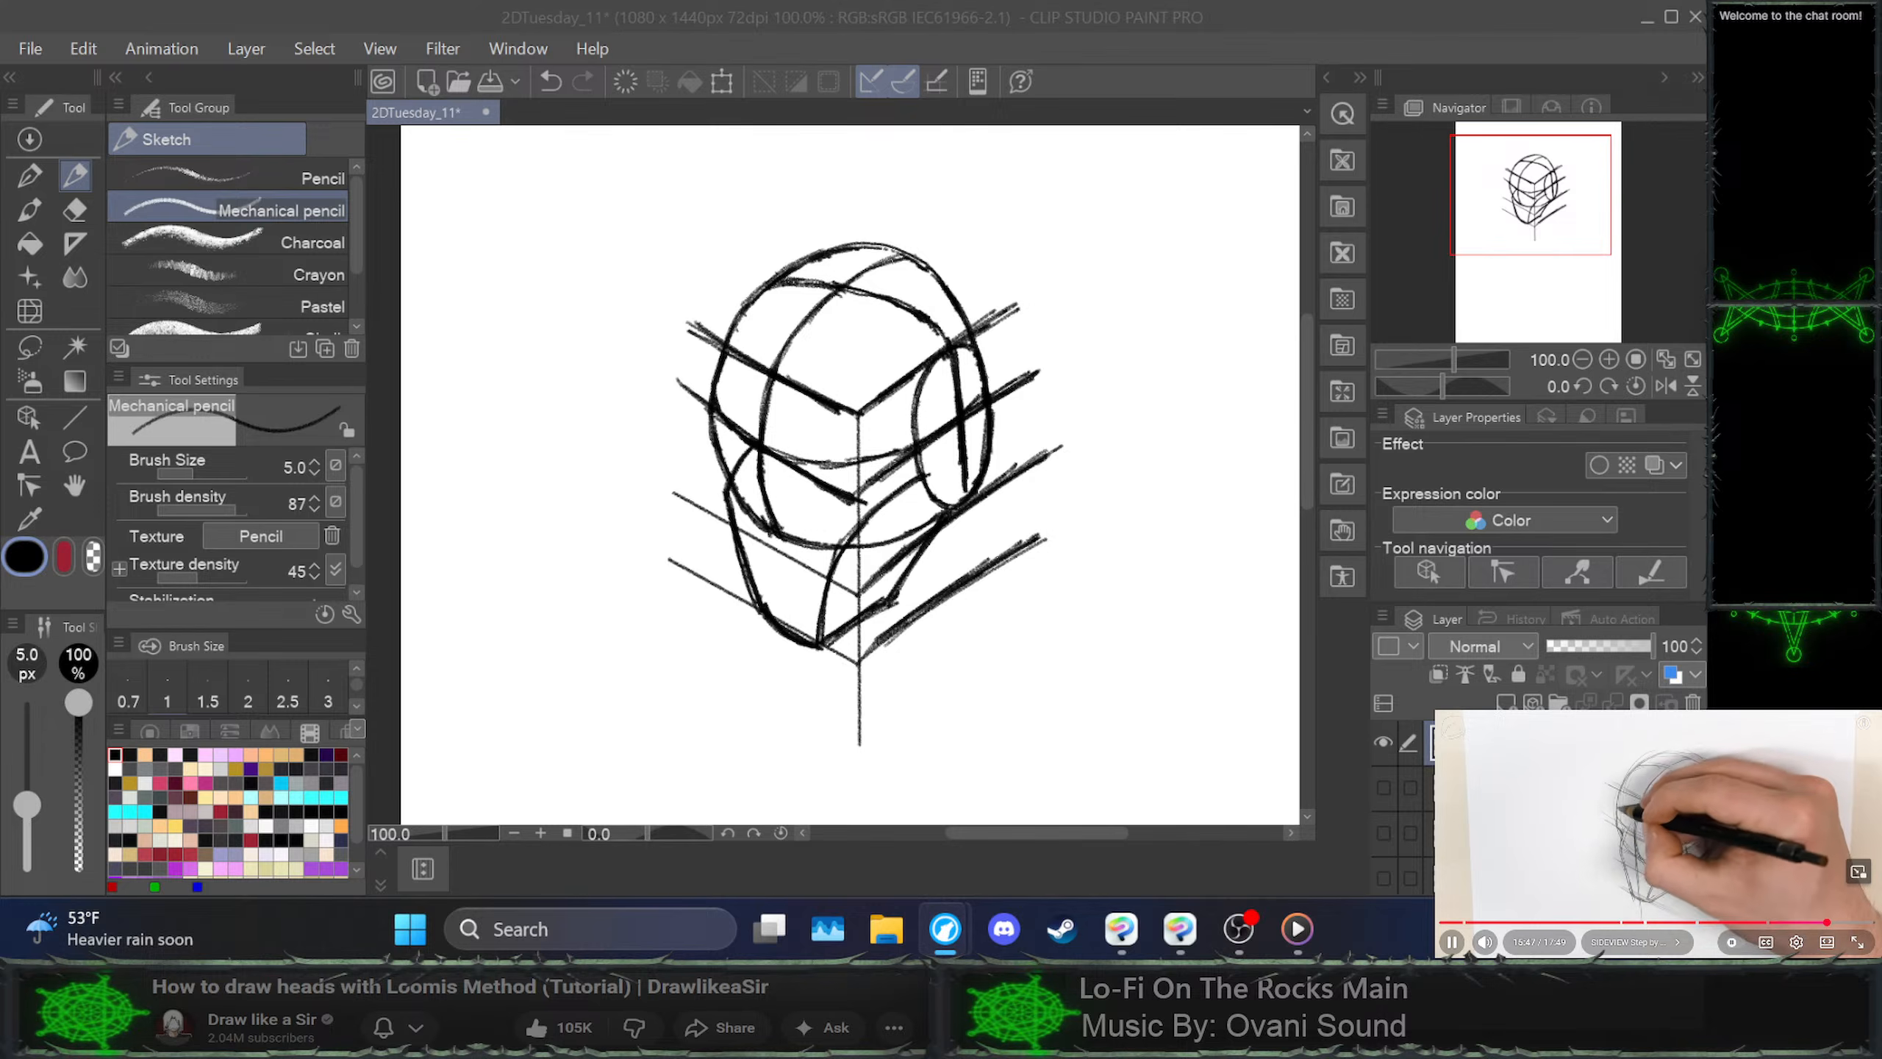
pyautogui.press('space')
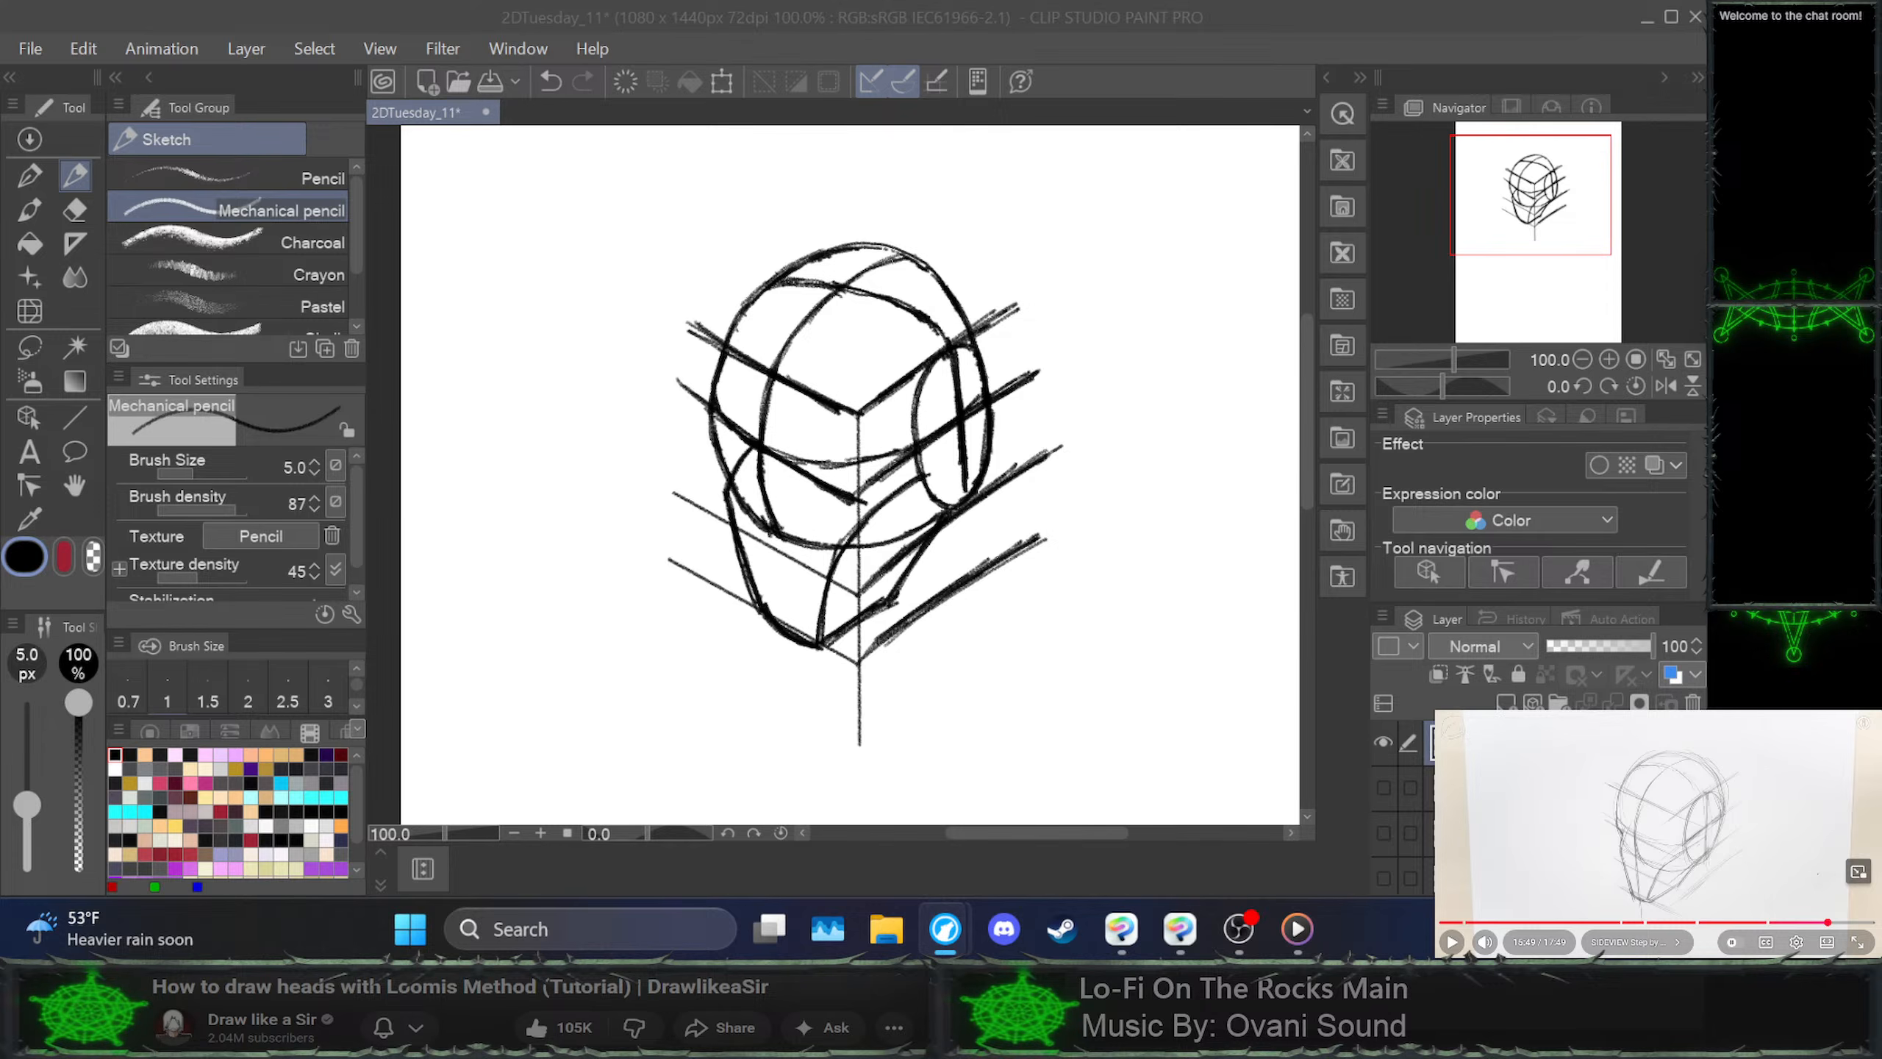
pyautogui.press('Left')
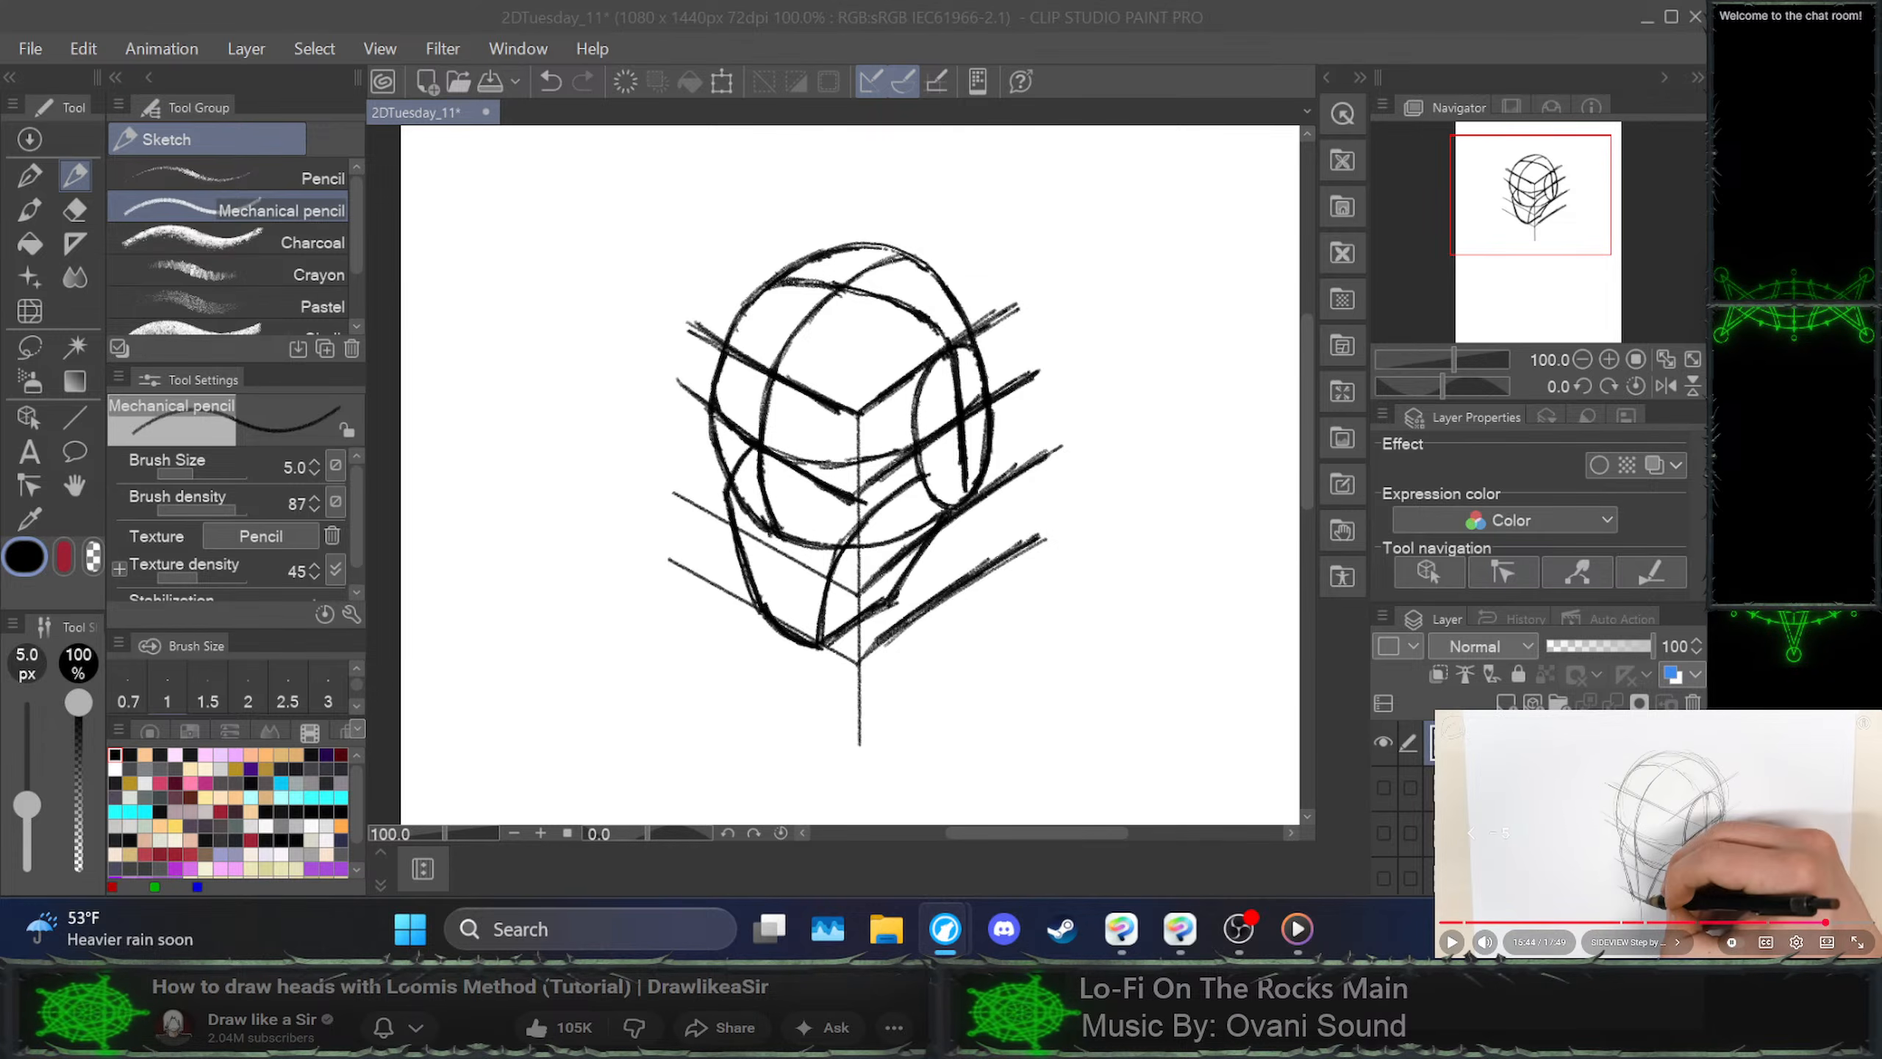
pyautogui.press('Left')
pyautogui.press('k')
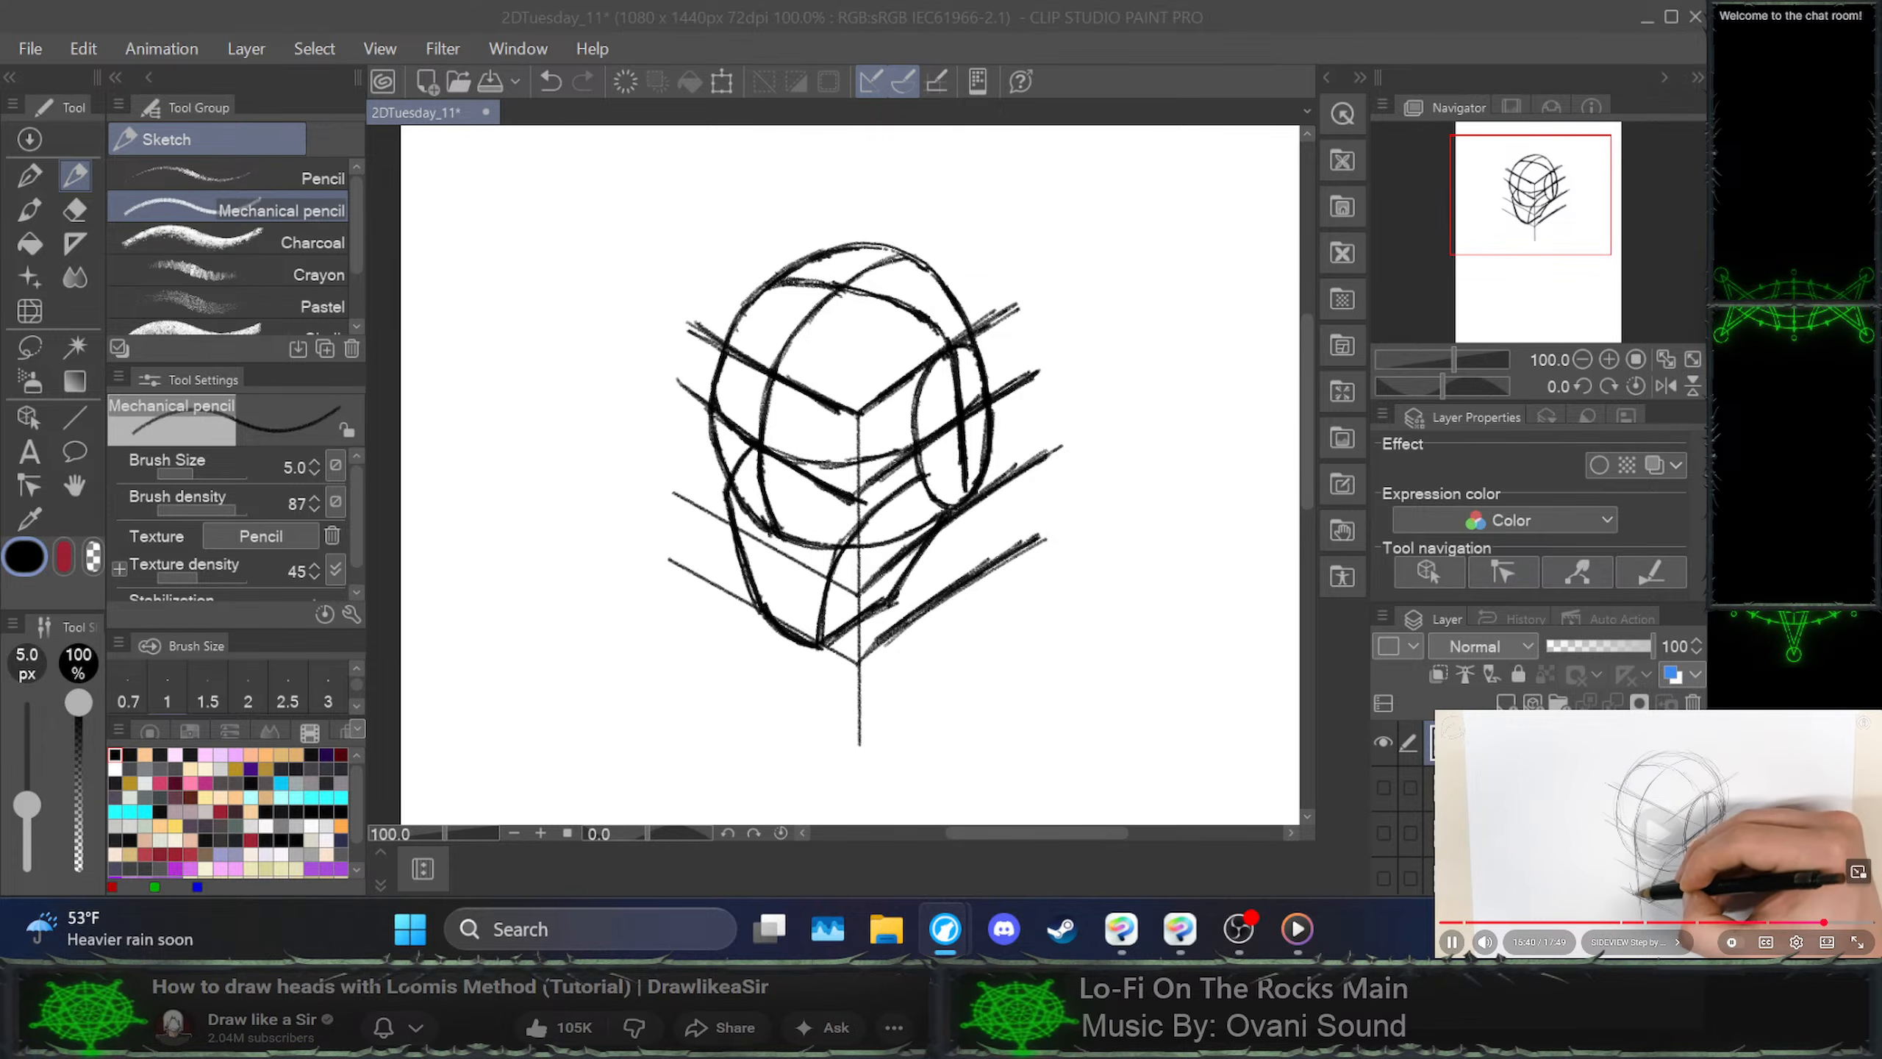
pyautogui.press('k')
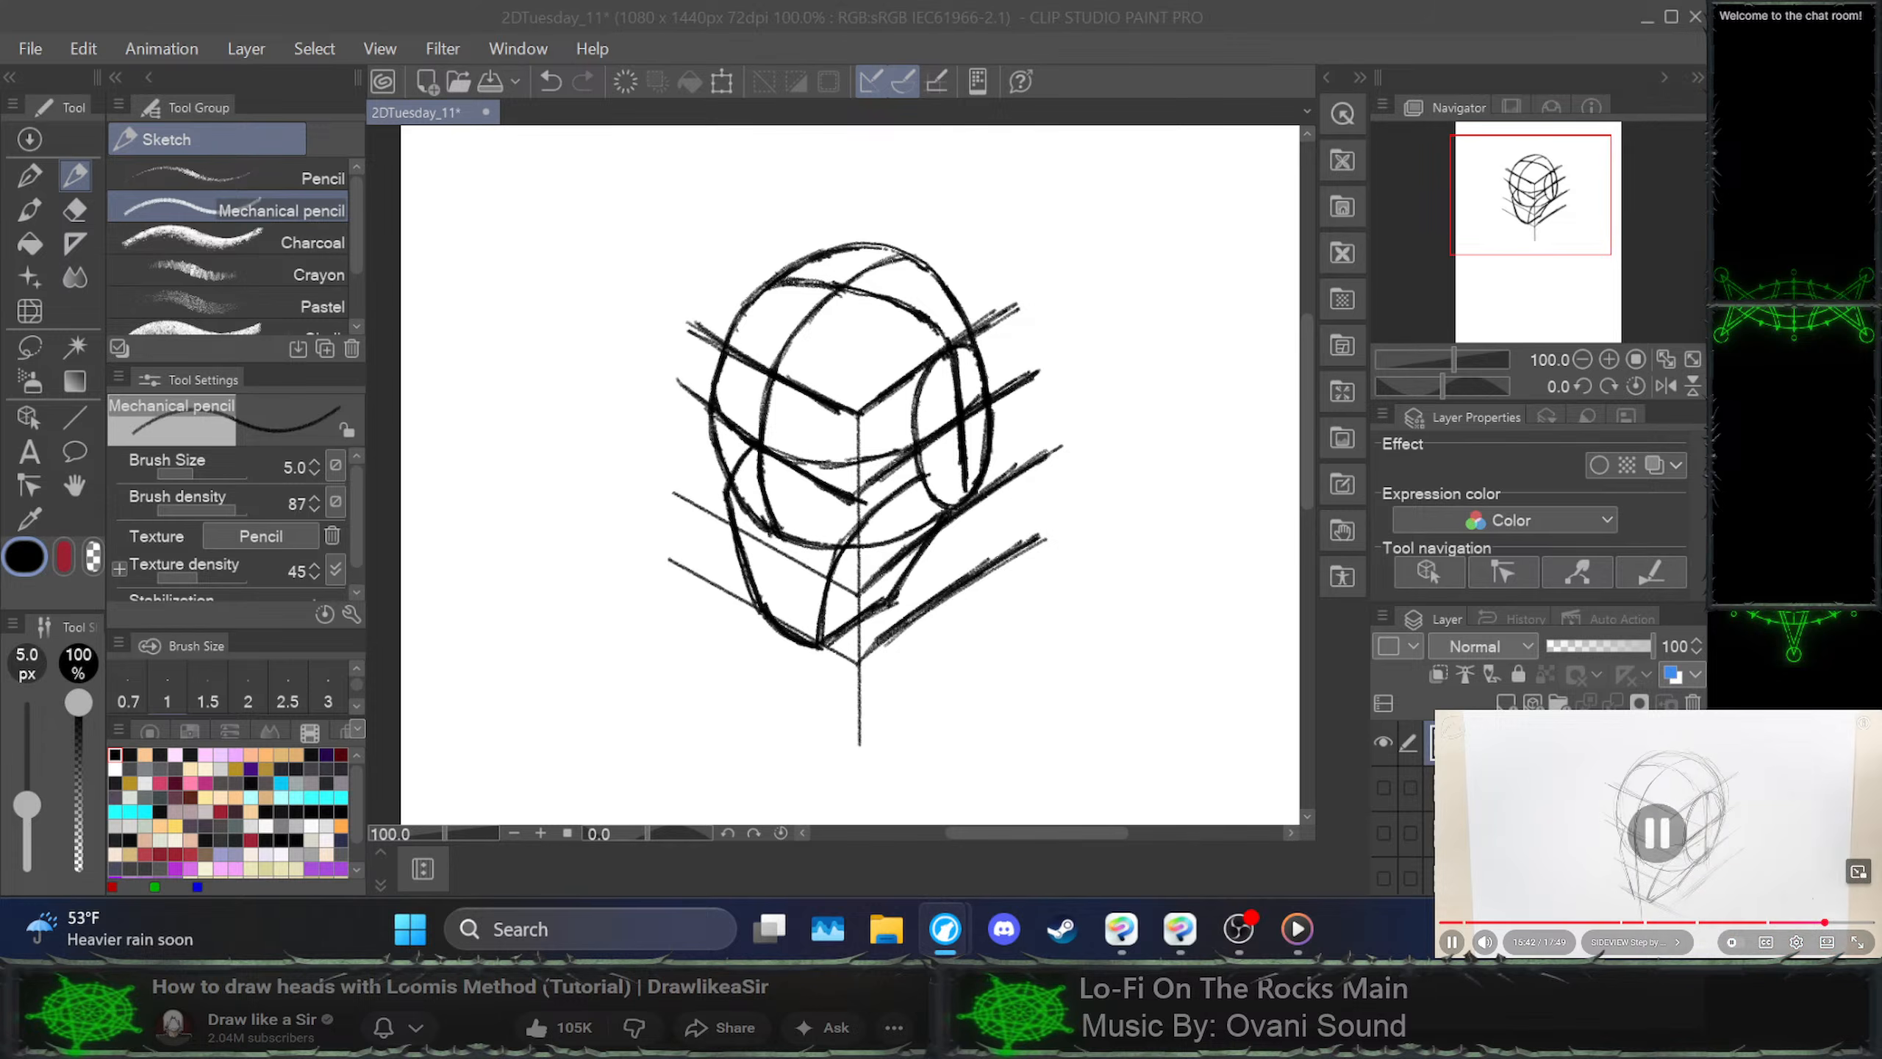
pyautogui.click(1013, 702)
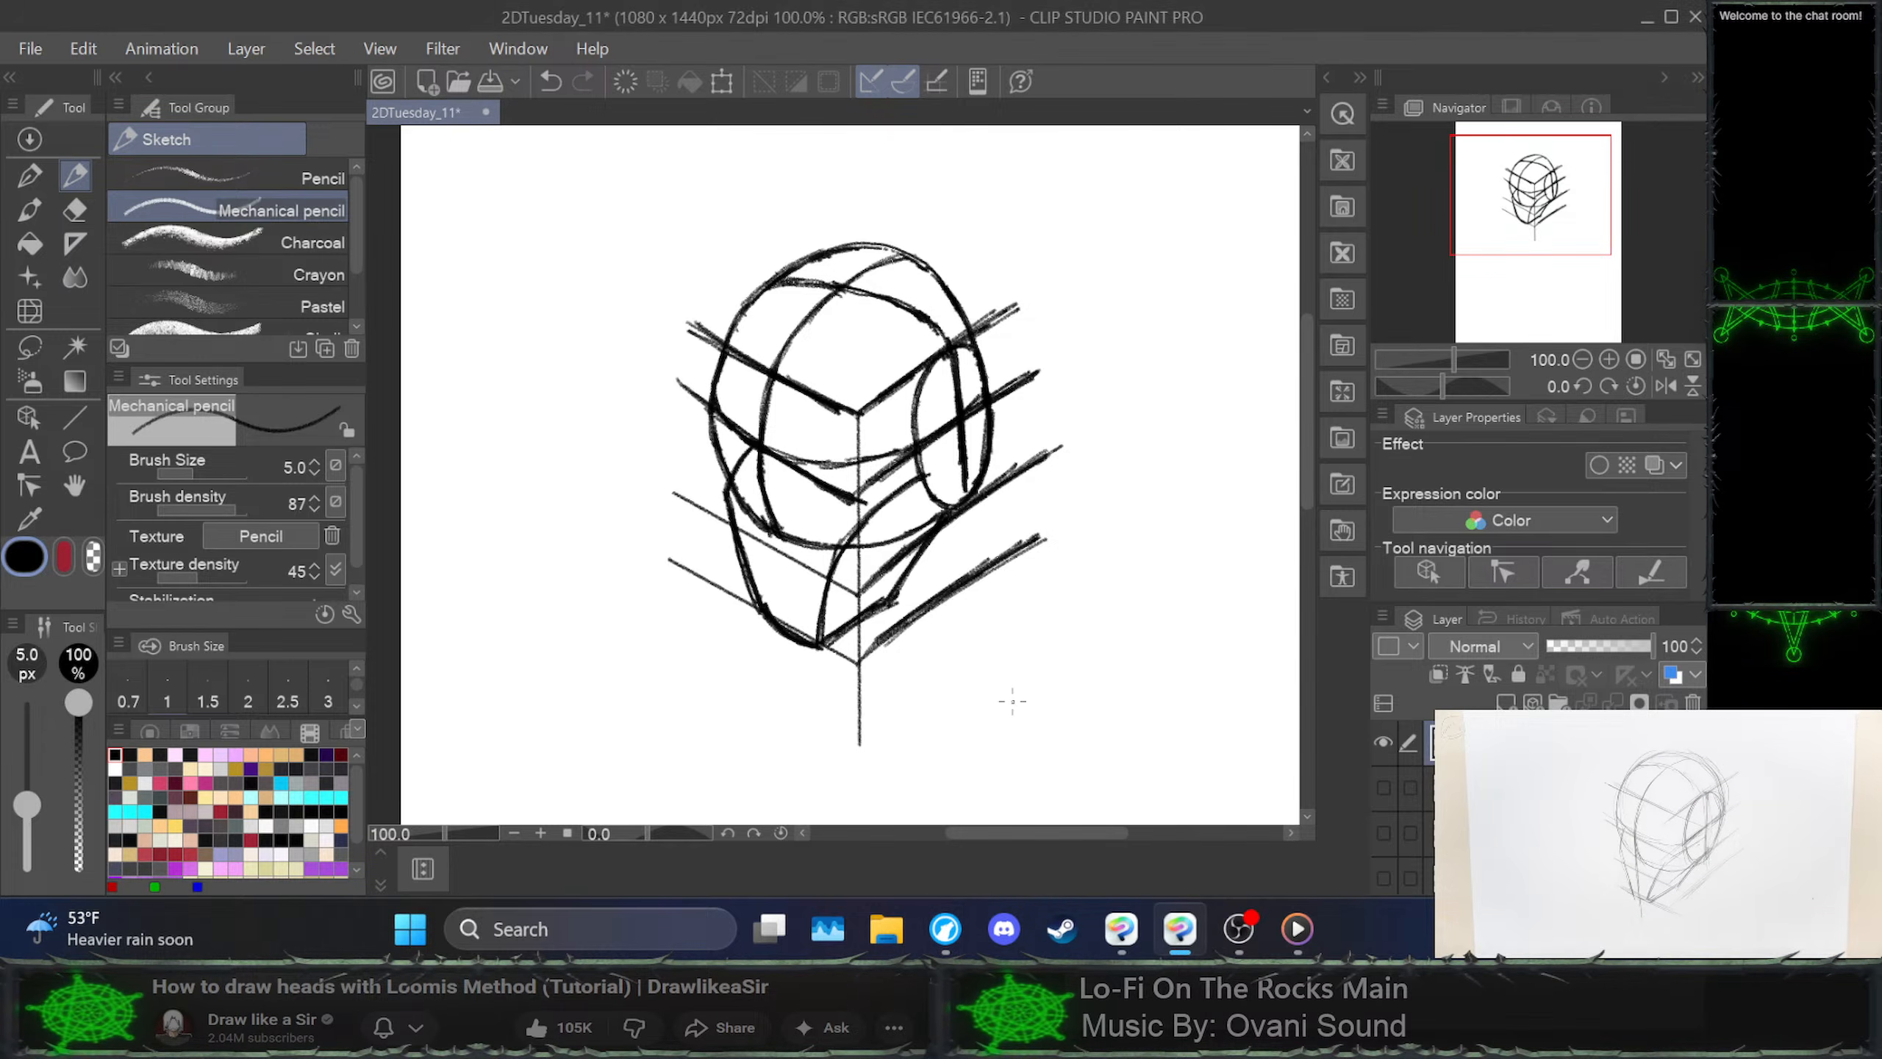
# Undo the latest strokes that round off the chin's far corner
pyautogui.hotkey('ctrl', 'z')
pyautogui.hotkey('ctrl', 'z')
pyautogui.hotkey('ctrl', 'z')
pyautogui.hotkey('ctrl', 'z')
pyautogui.hotkey('ctrl', 'z')
pyautogui.hotkey('ctrl', 'z')
pyautogui.hotkey('ctrl', 'z')
pyautogui.hotkey('ctrl', 'z')
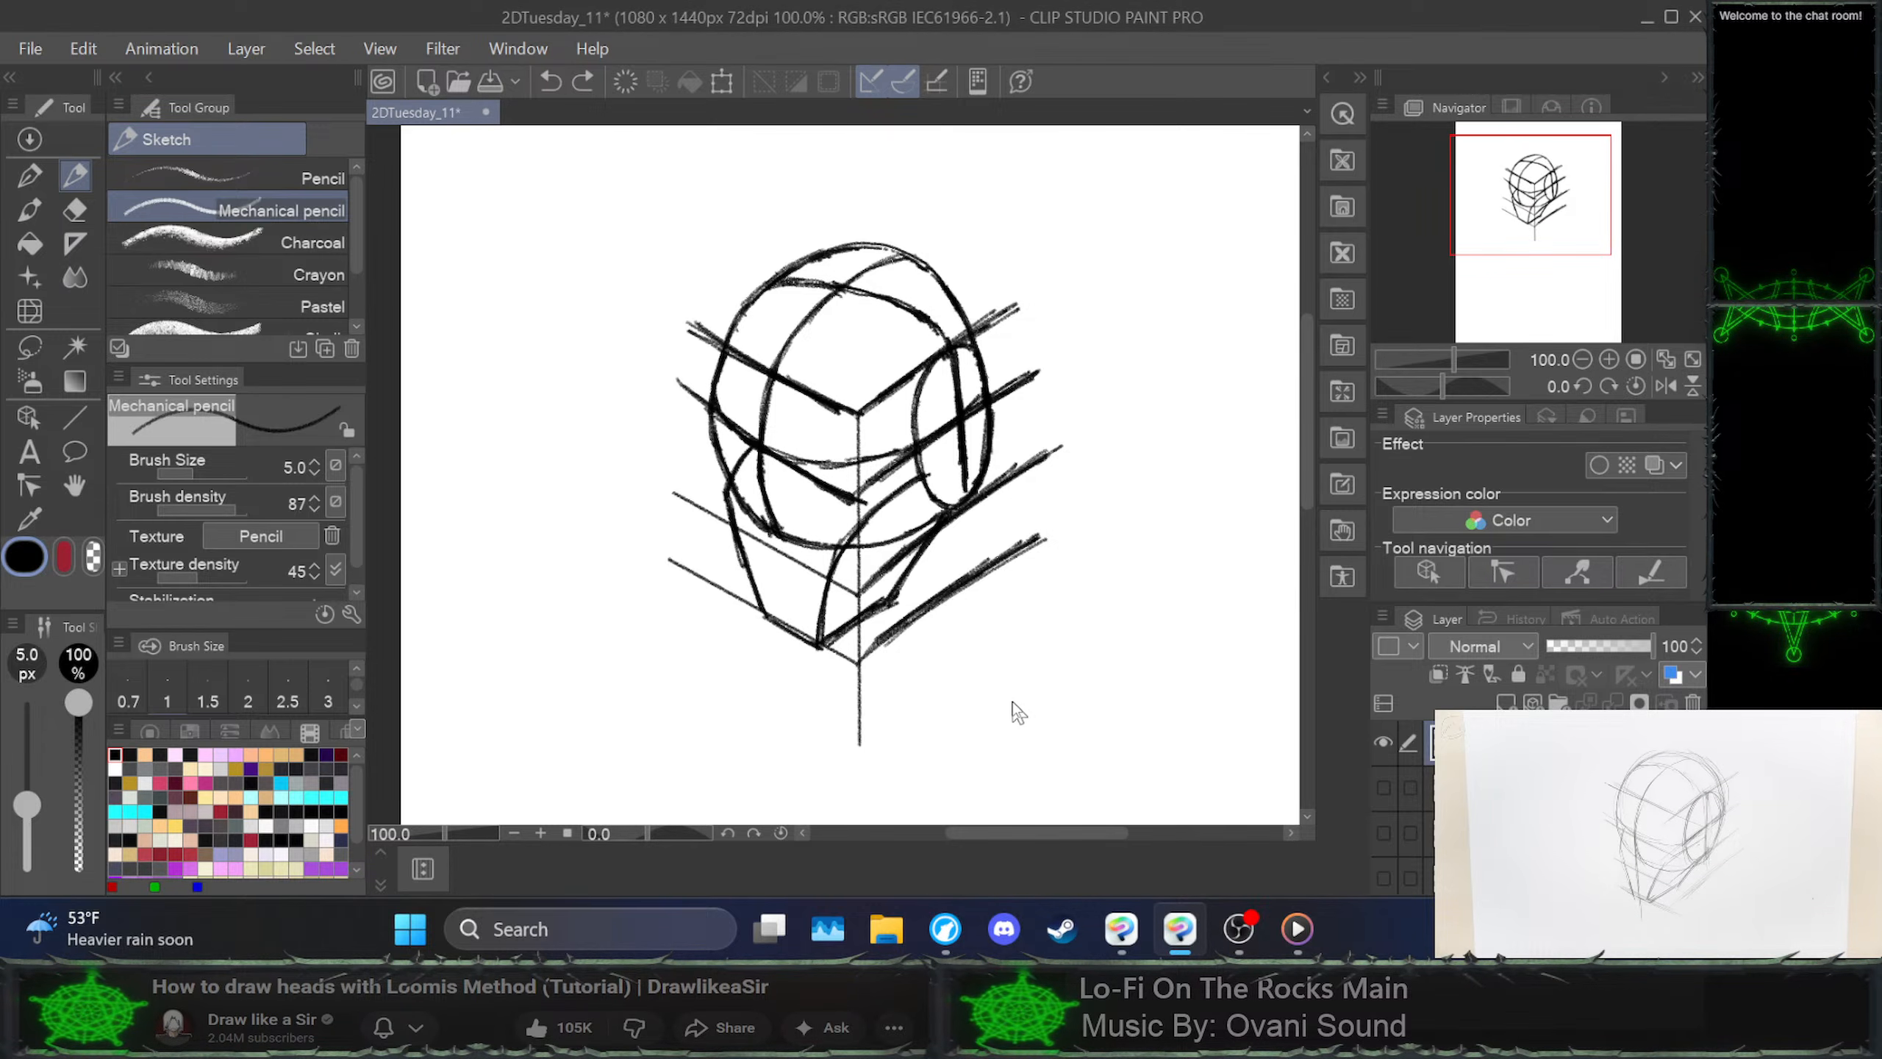
# Undo the far cheek line and redraw the far side of the face from the brow guide line past the cheekbone to the chin
pyautogui.hotkey('ctrl', 'z')
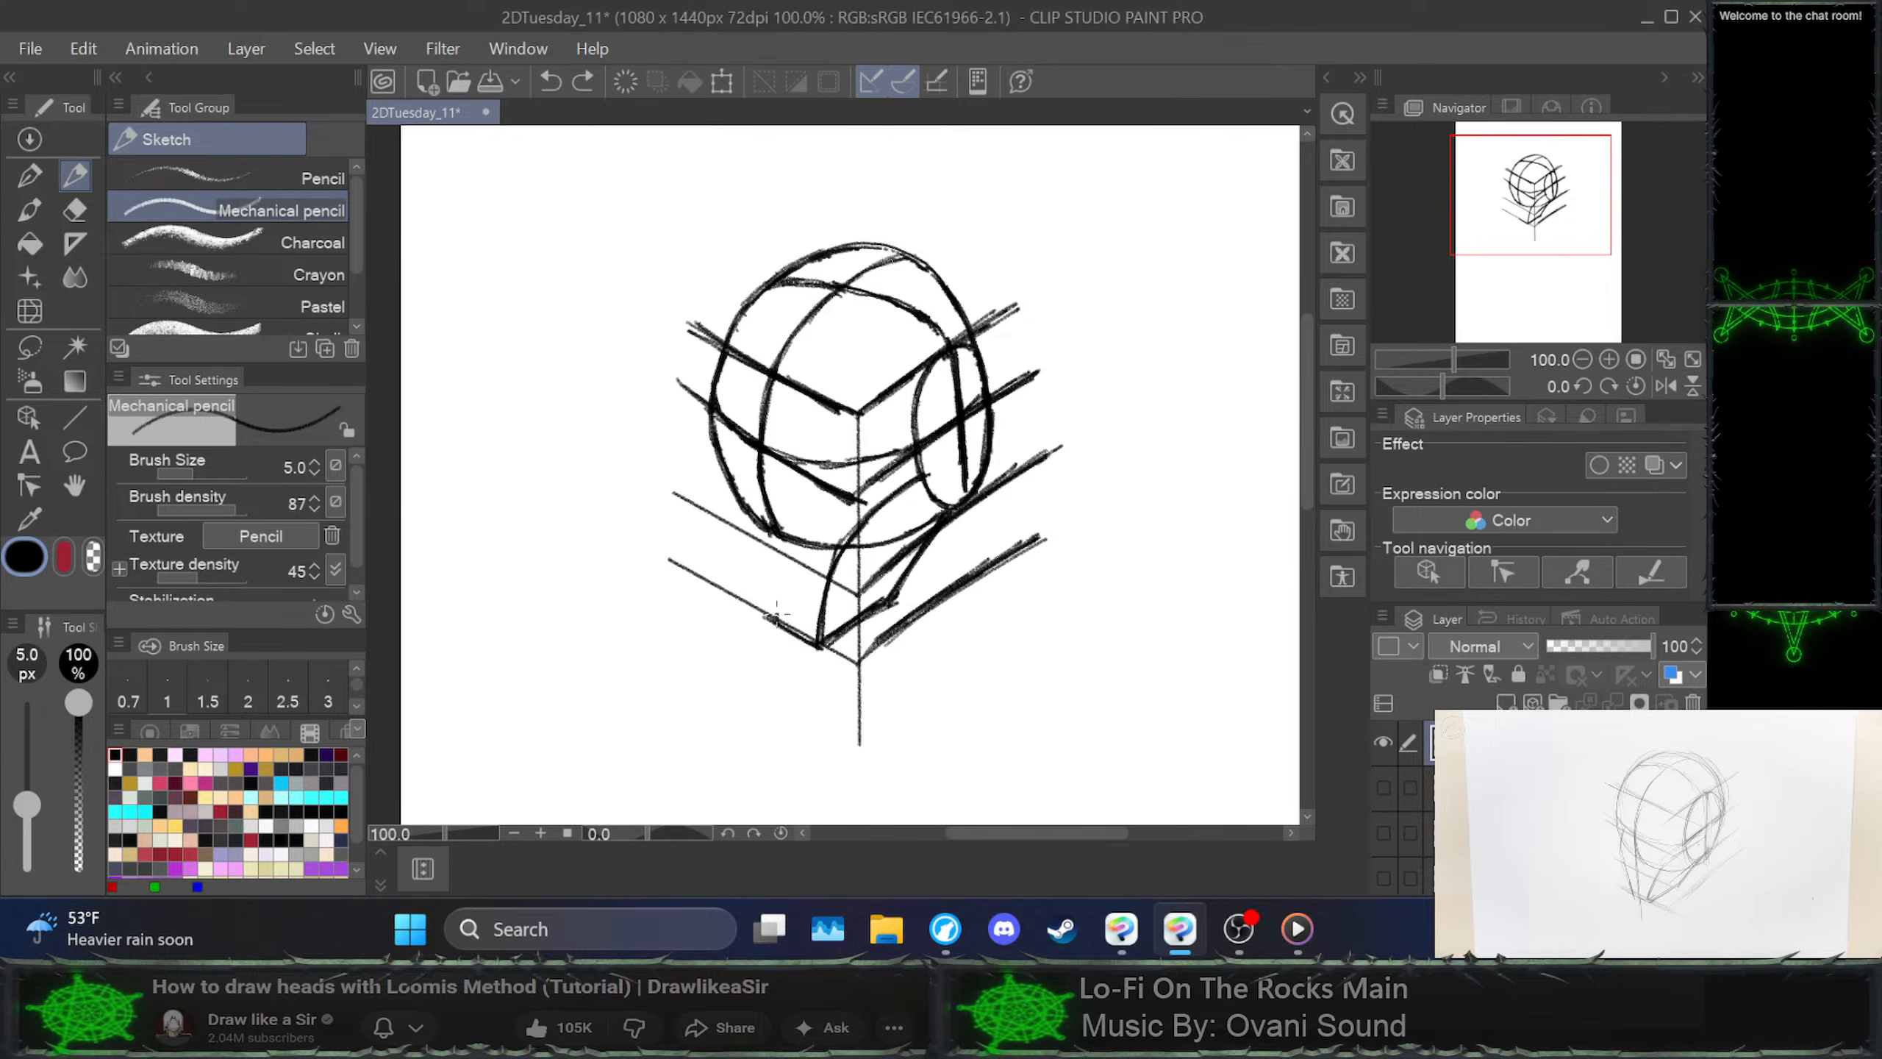
pyautogui.moveTo(776, 615); pyautogui.dragTo(765, 586)
pyautogui.hotkey('ctrl', 'z')
pyautogui.moveTo(720, 470); pyautogui.dragTo(780, 620)
pyautogui.moveTo(734, 511)
pyautogui.mouseDown()
pyautogui.moveTo(776, 619)
pyautogui.moveTo(757, 579)
pyautogui.mouseUp()
pyautogui.moveTo(725, 469); pyautogui.dragTo(784, 624)
pyautogui.moveTo(753, 556); pyautogui.dragTo(774, 612)
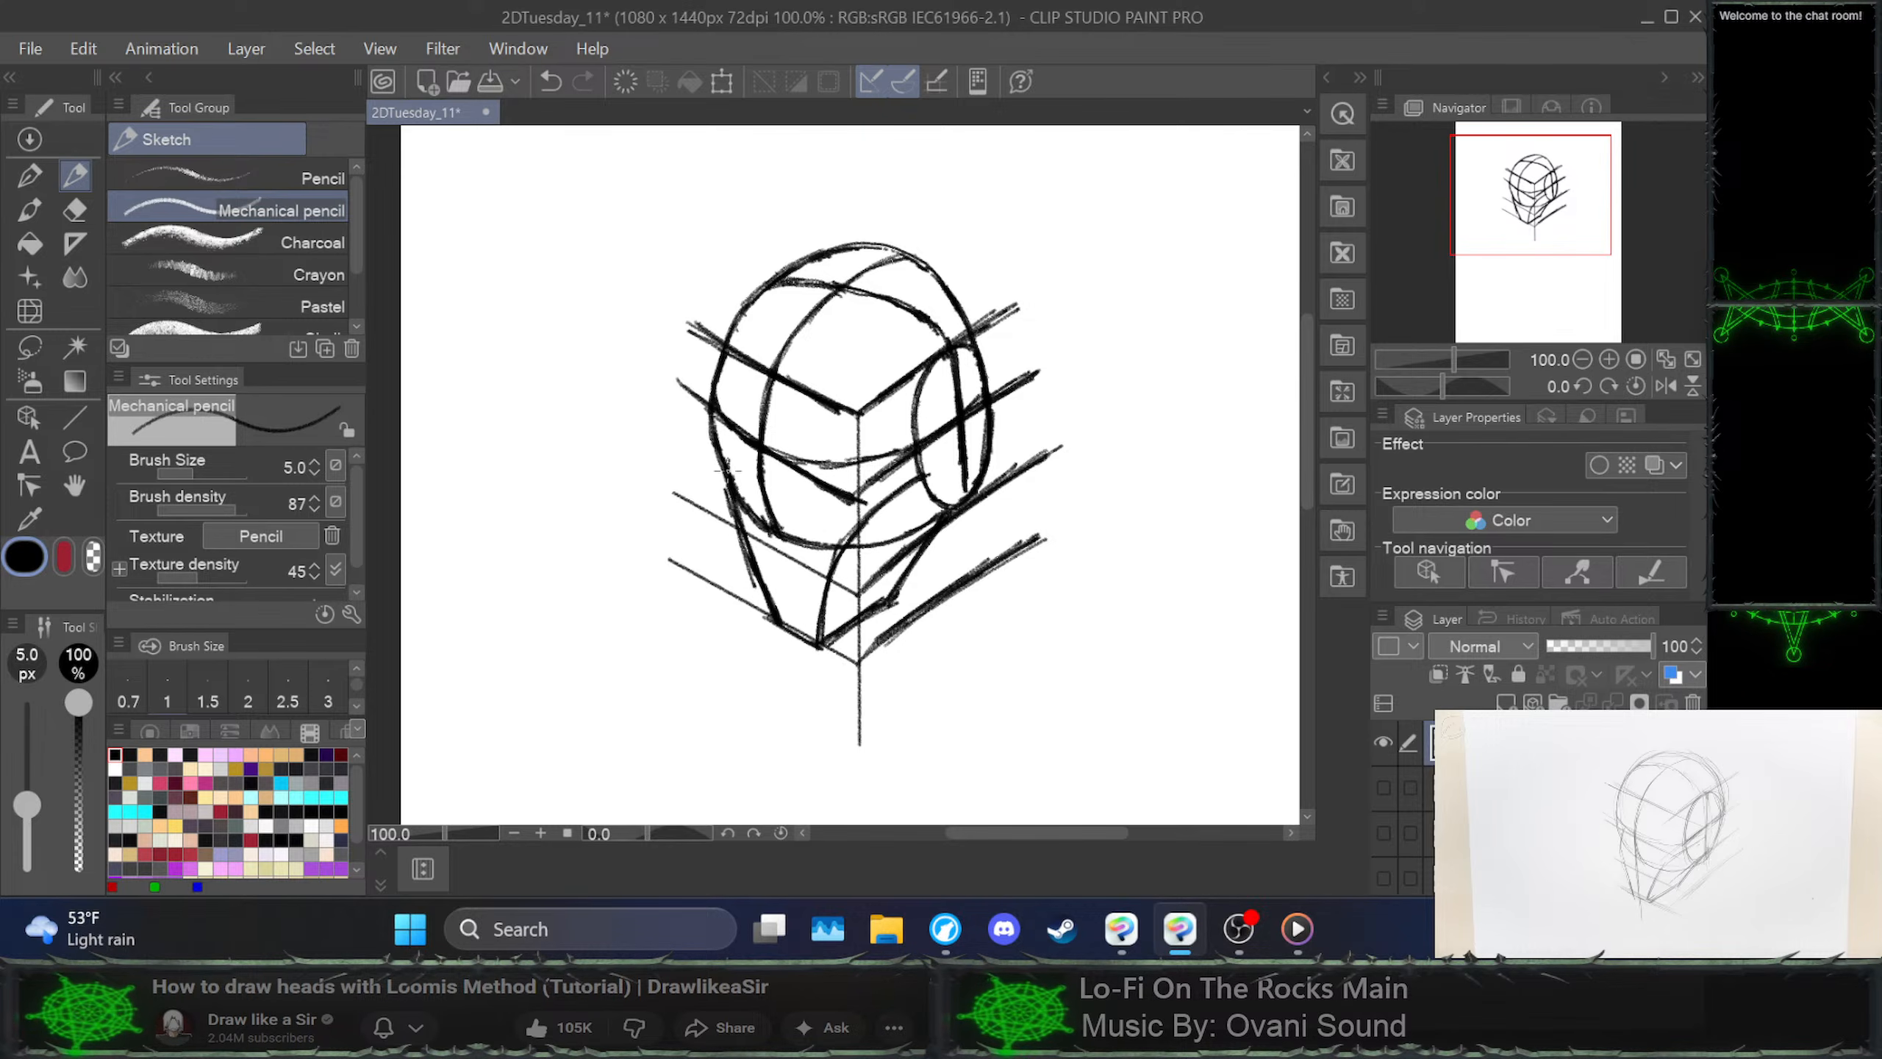
pyautogui.moveTo(726, 469)
pyautogui.mouseDown()
pyautogui.moveTo(738, 430)
pyautogui.moveTo(726, 504)
pyautogui.mouseUp()
pyautogui.moveTo(735, 435)
pyautogui.mouseDown()
pyautogui.moveTo(740, 547)
pyautogui.moveTo(772, 611)
pyautogui.mouseUp()
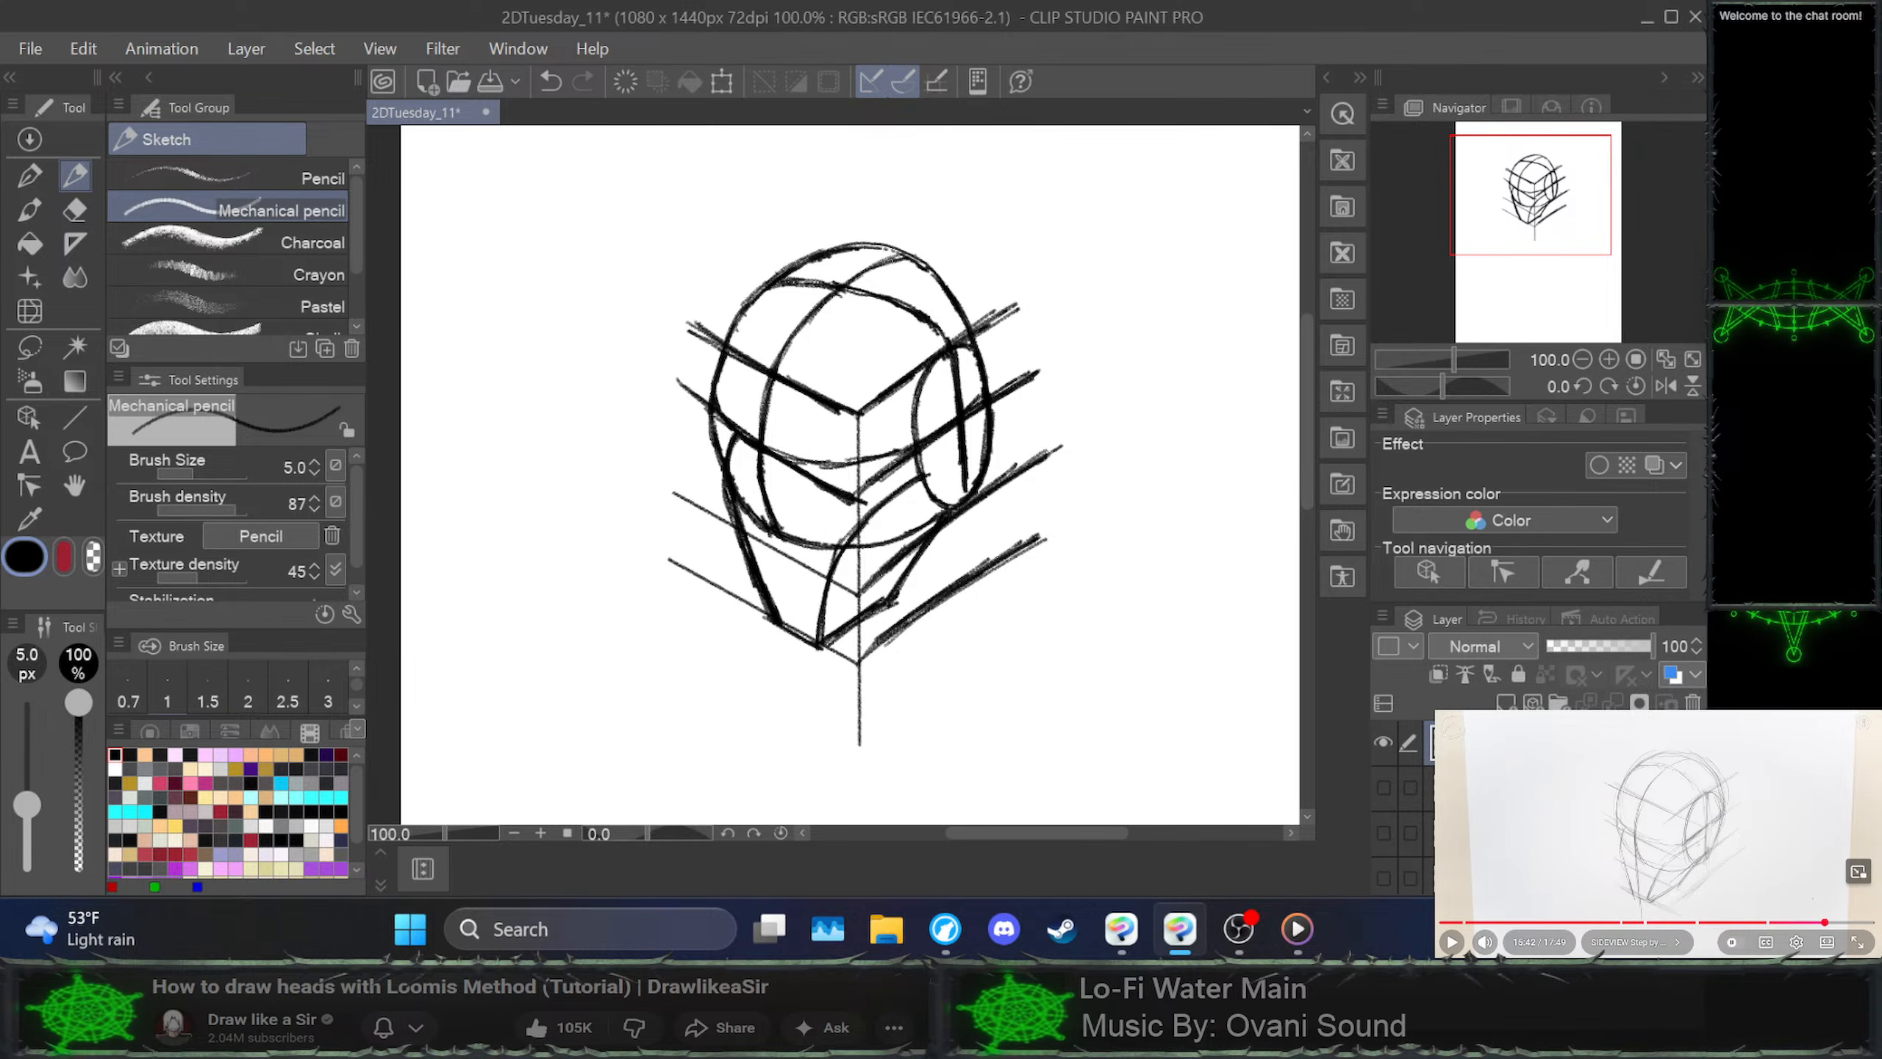
# Following the tutorial, sketch the wedge-shaped nose beside the far cheek, from below the brow line to the next guide line
pyautogui.click(1657, 833)
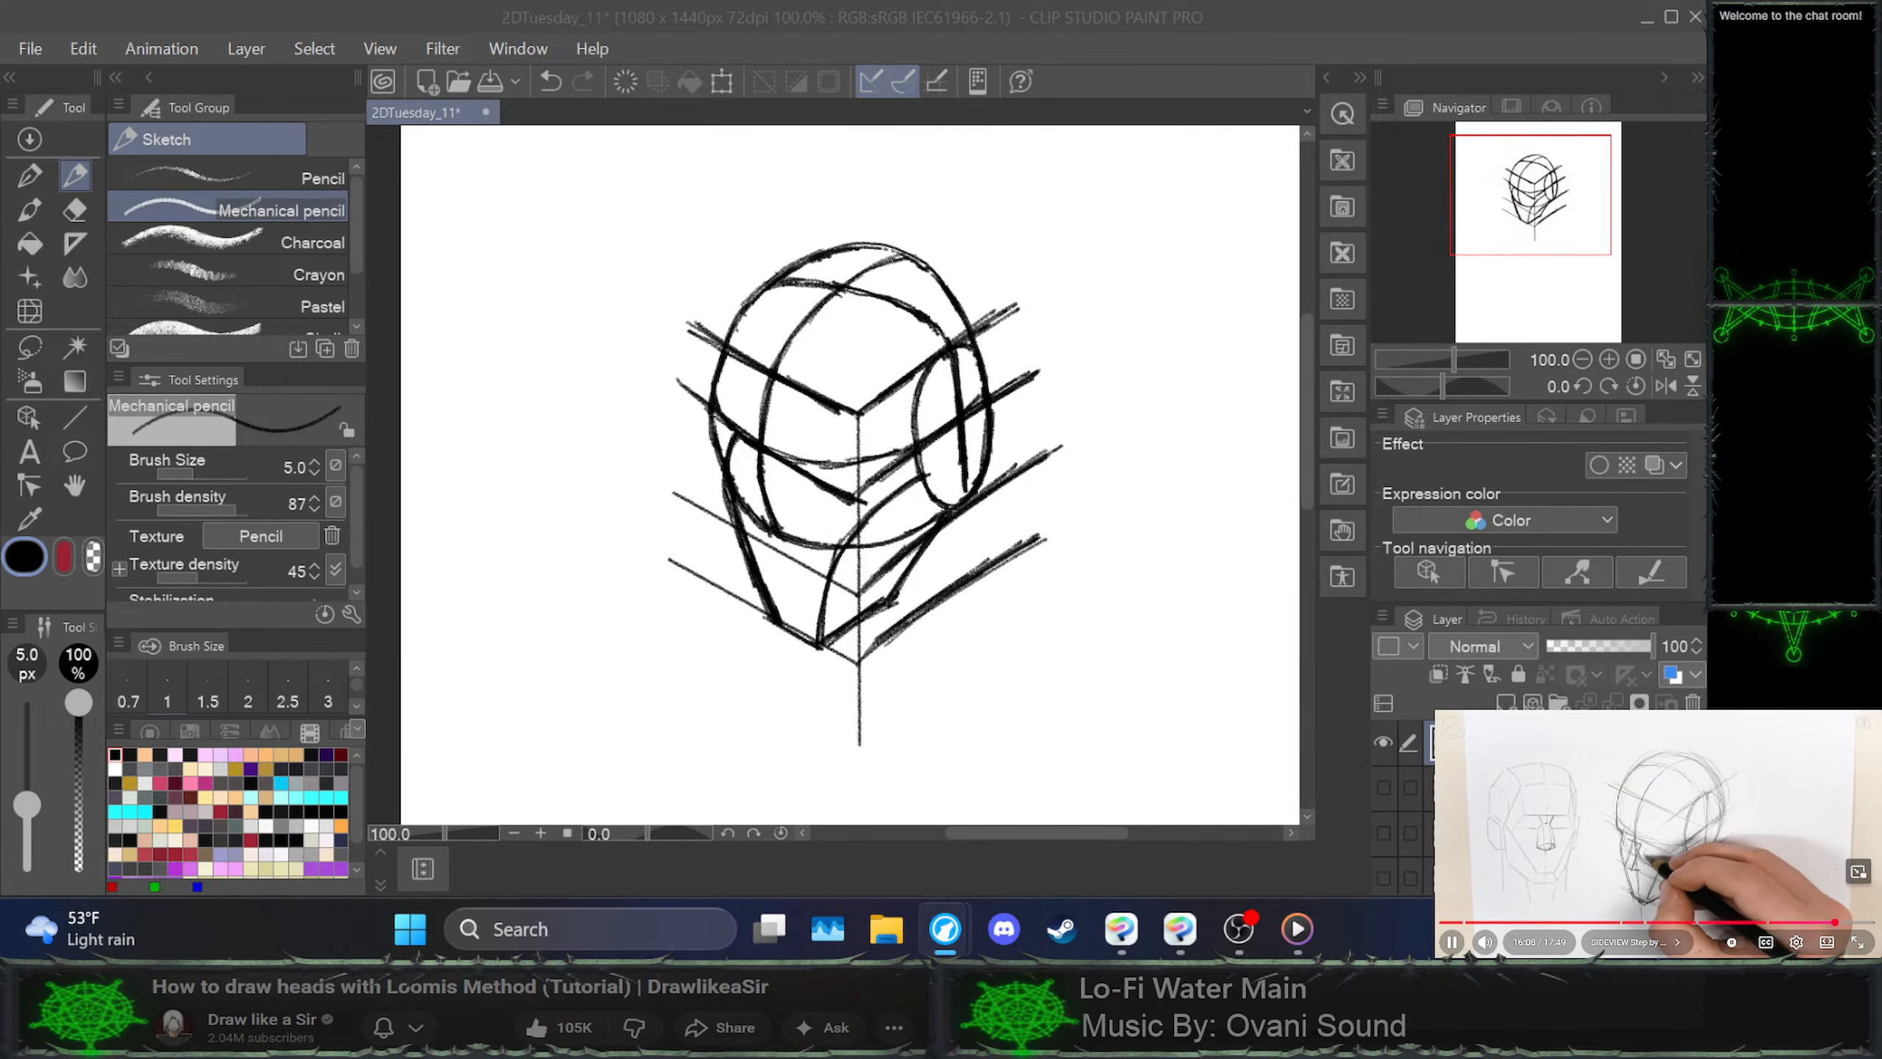
pyautogui.press('space')
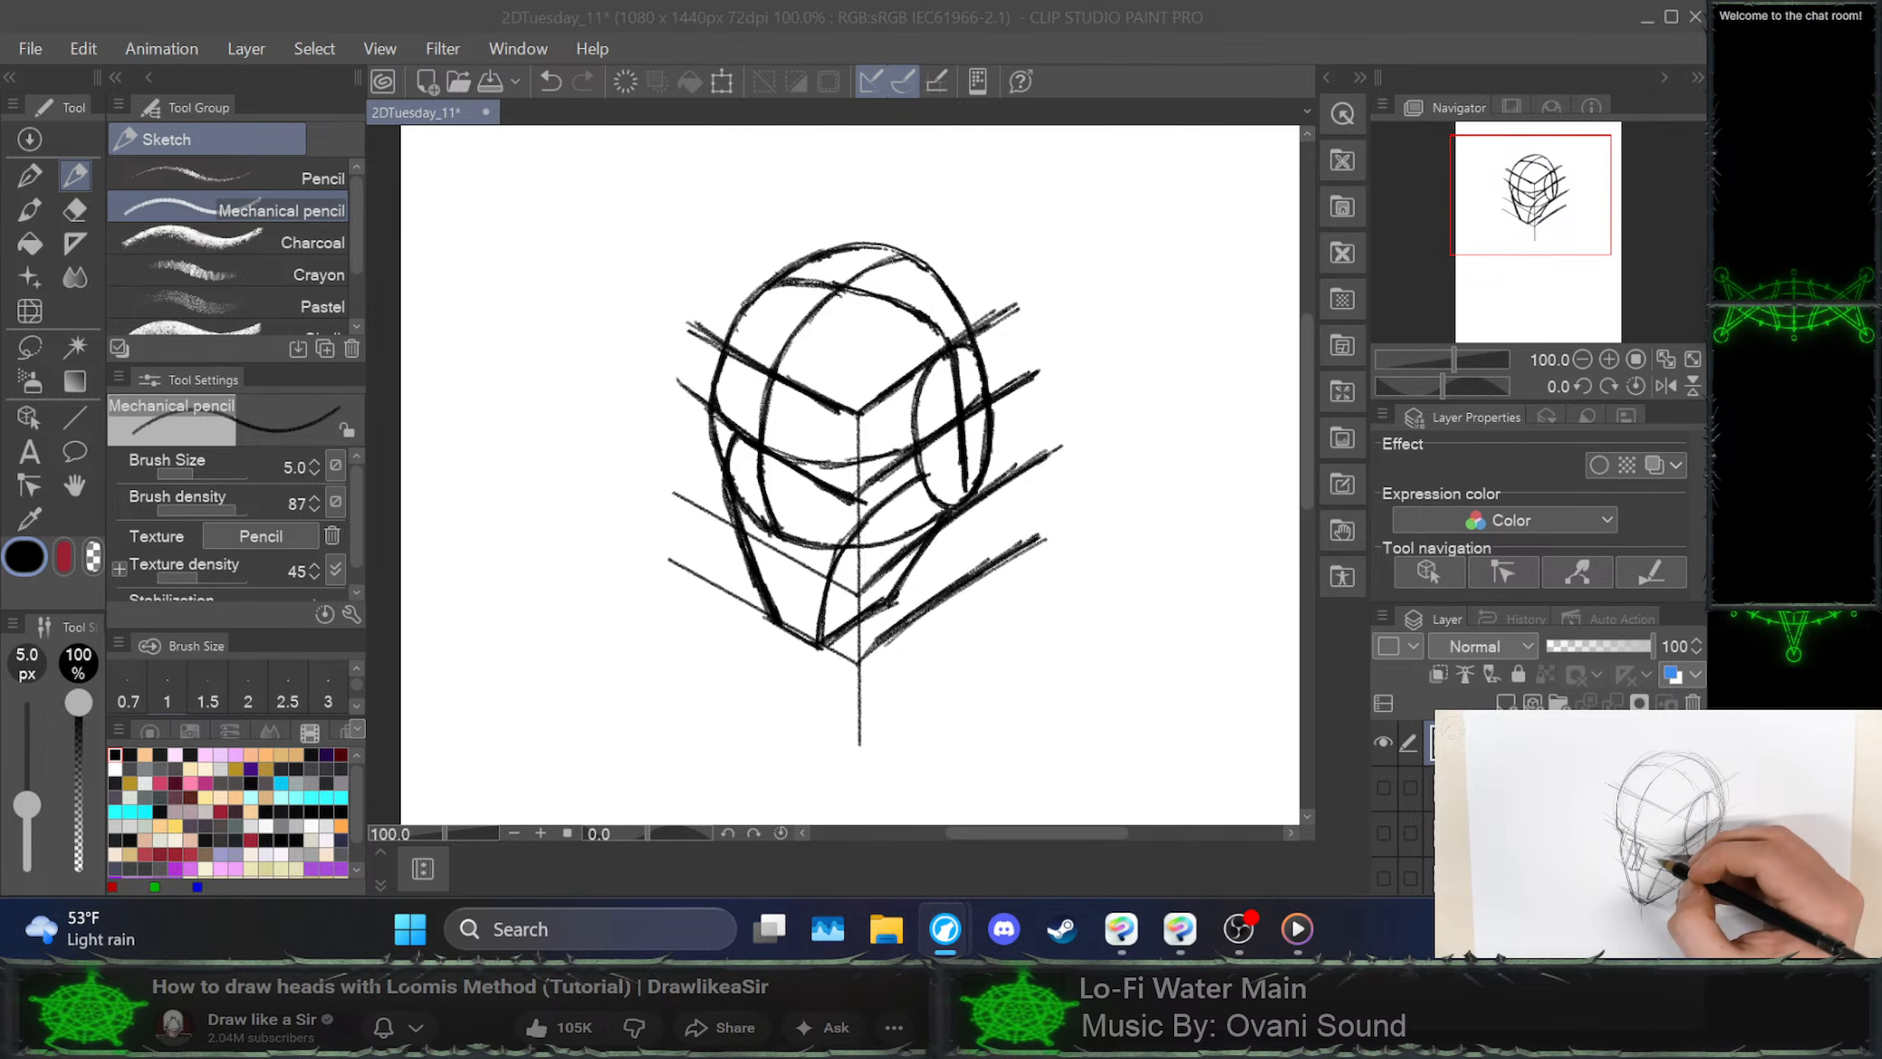
pyautogui.click(752, 461)
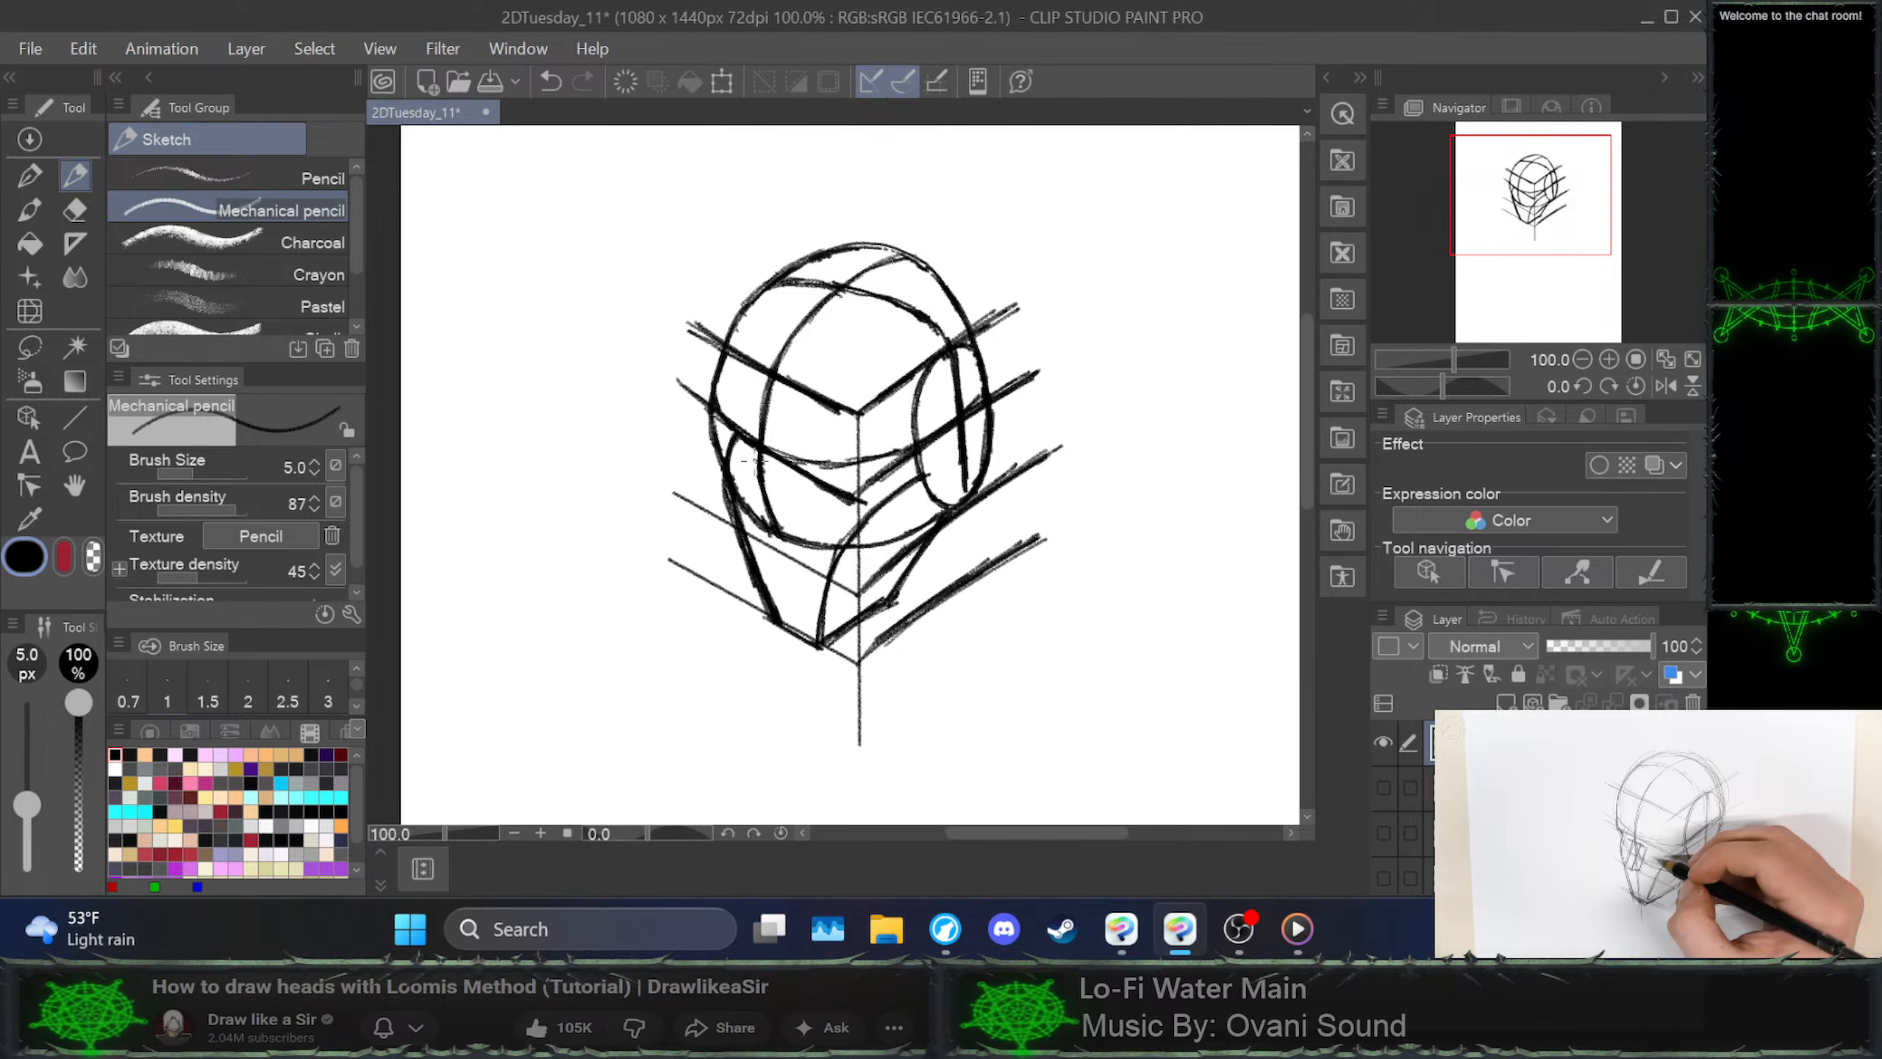
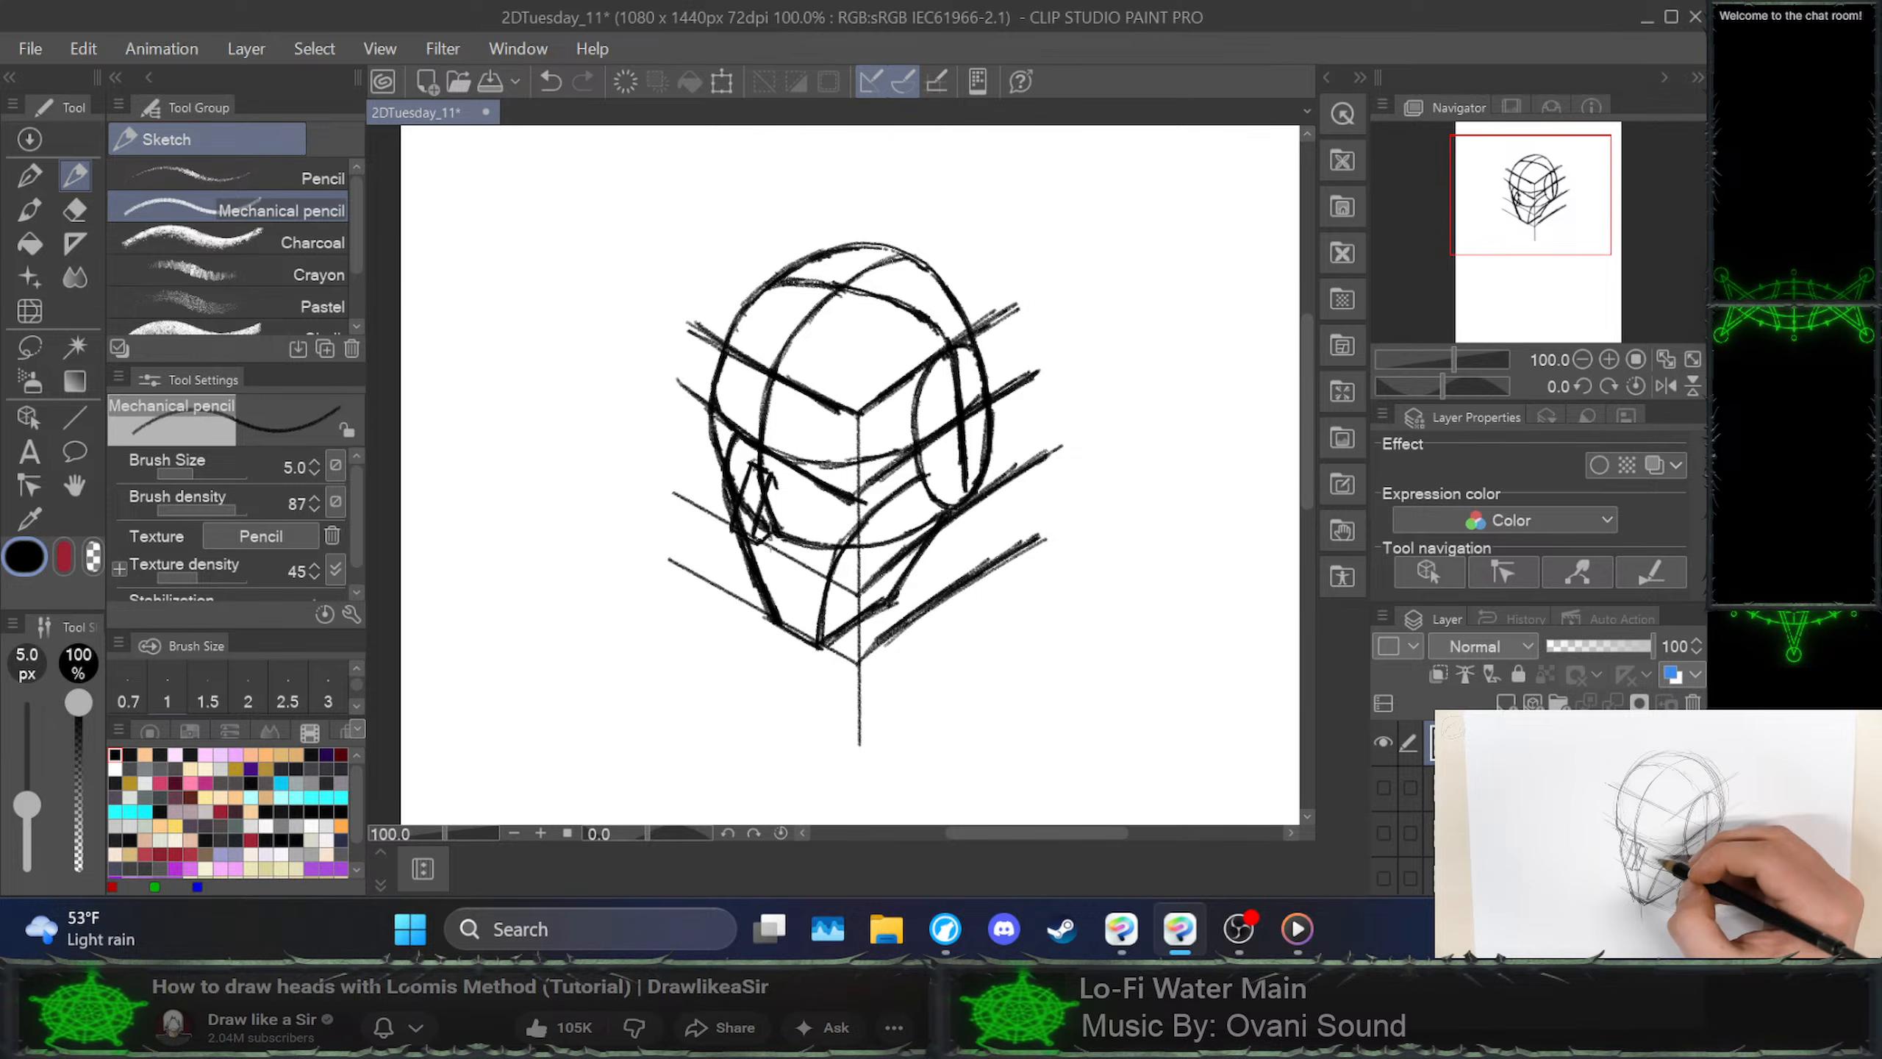
pyautogui.hotkey('ctrl', 'z')
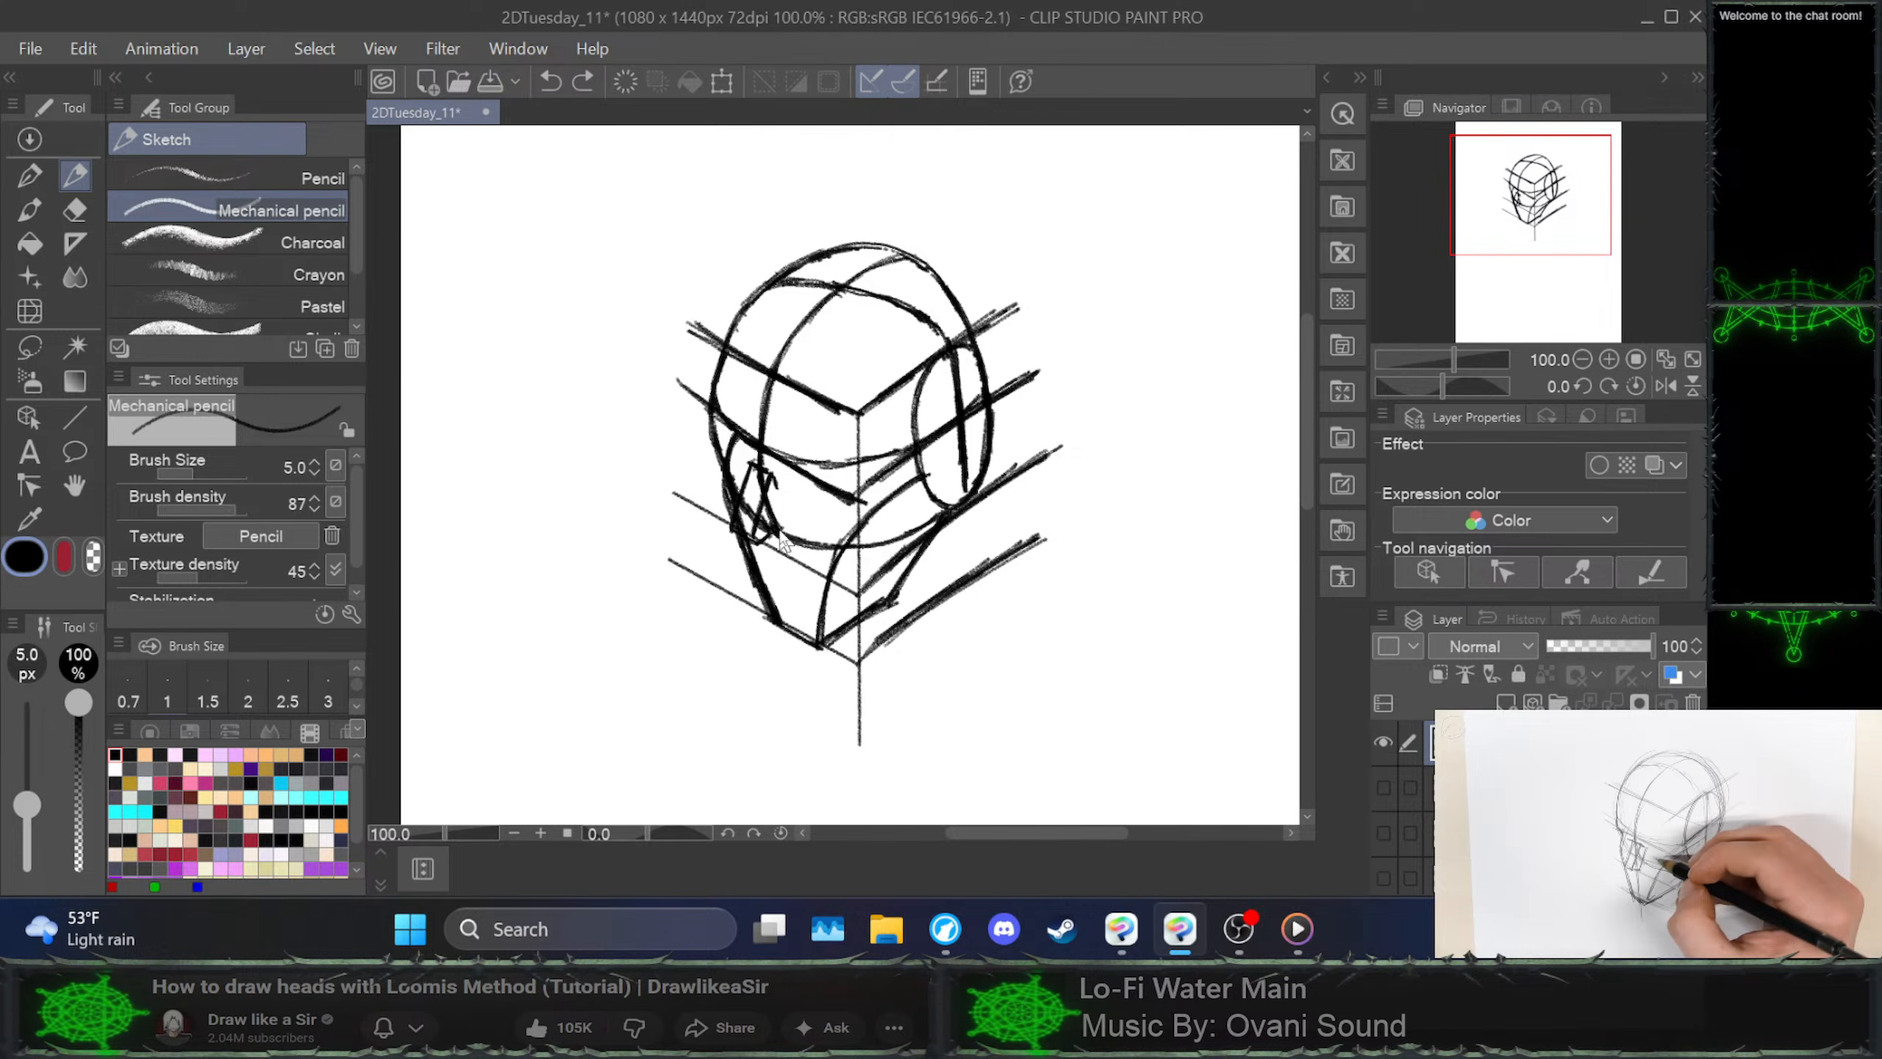
pyautogui.moveTo(765, 531); pyautogui.dragTo(780, 475)
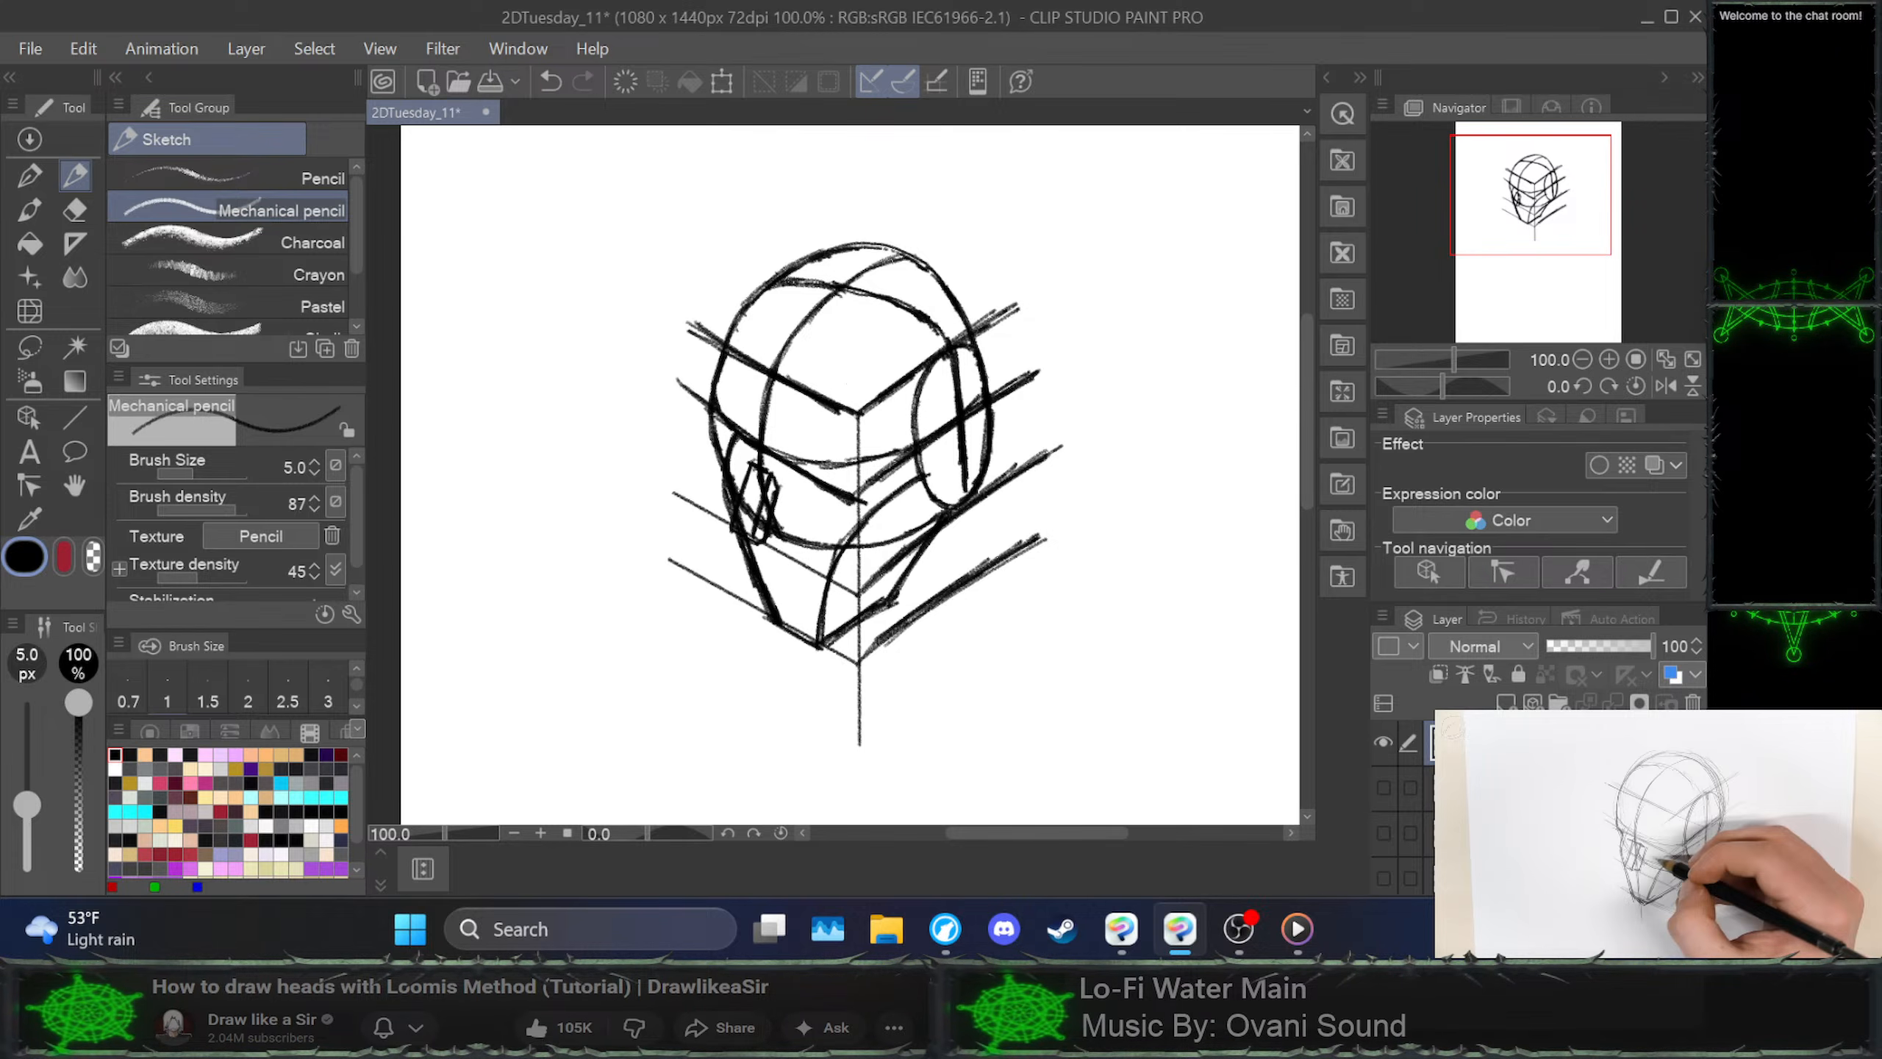
# Following the tutorial, add the bridge of the nose where it meets the brow line
pyautogui.click(1657, 833)
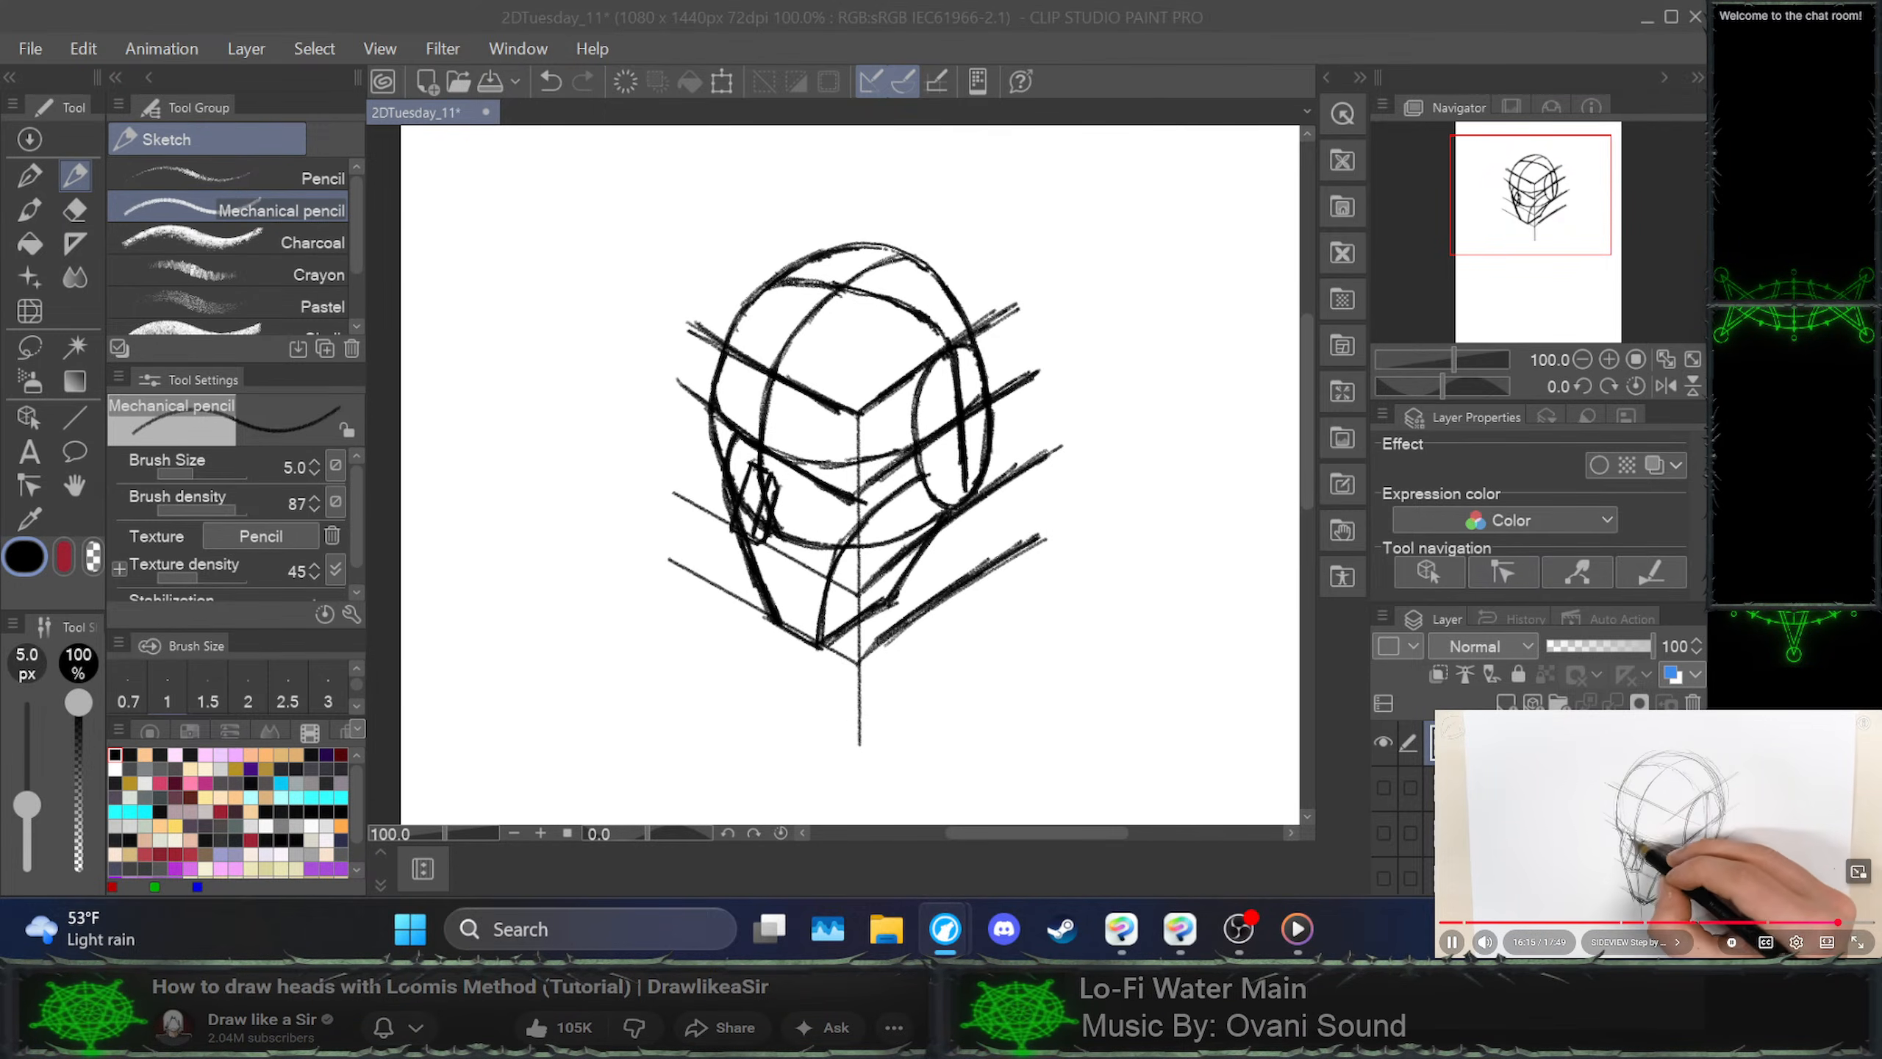
pyautogui.press('space')
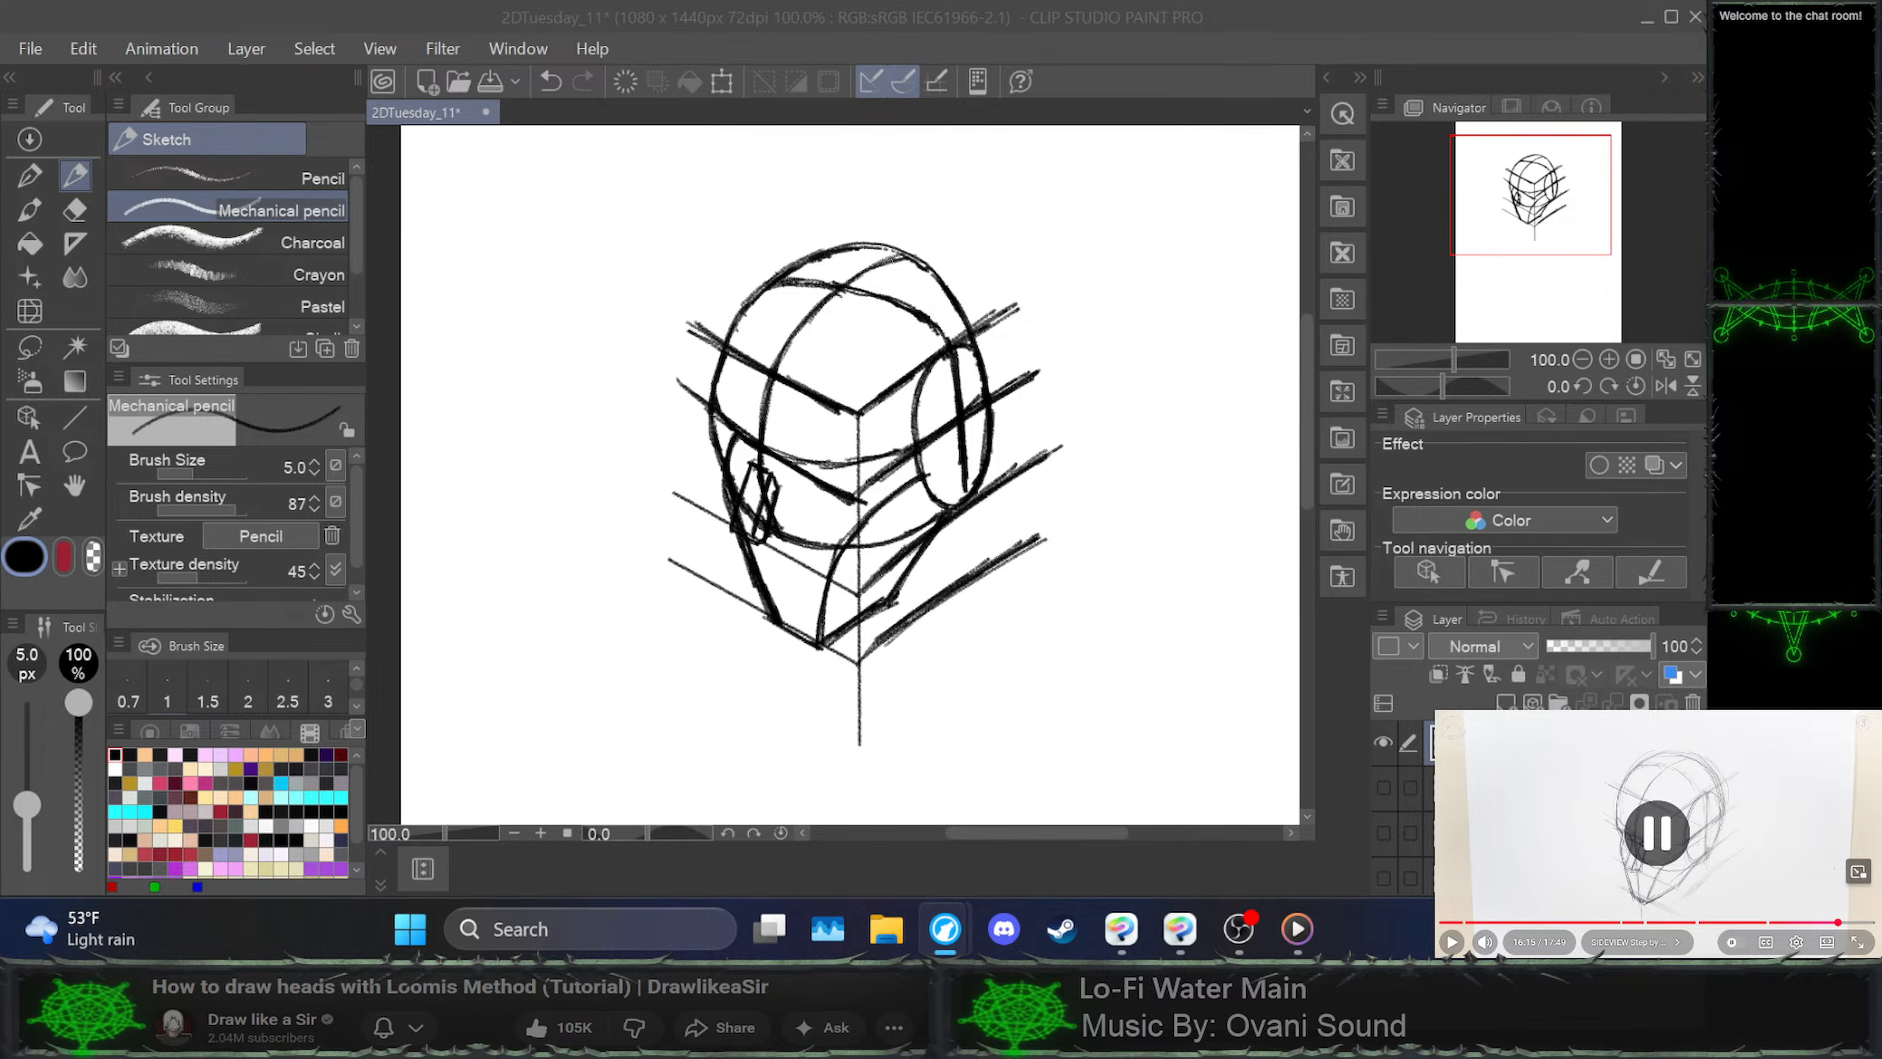
pyautogui.click(771, 468)
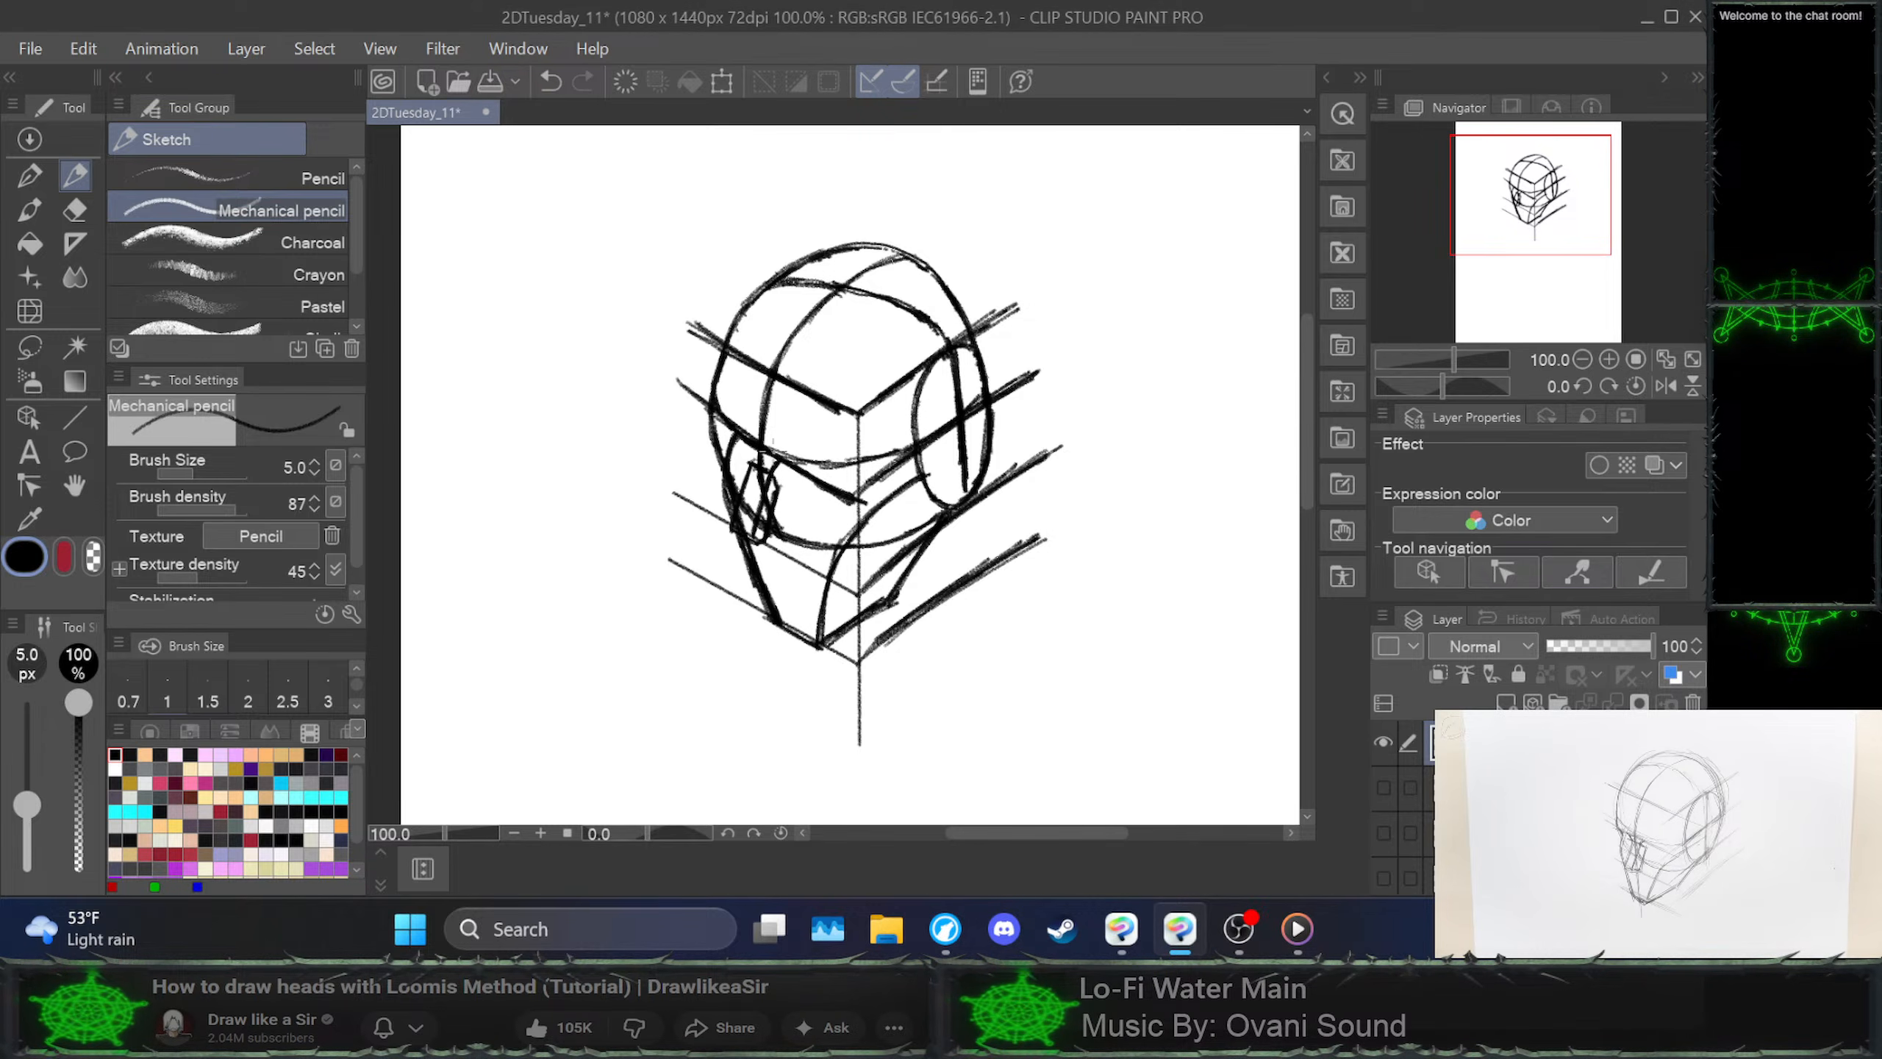
pyautogui.moveTo(747, 448); pyautogui.dragTo(775, 461)
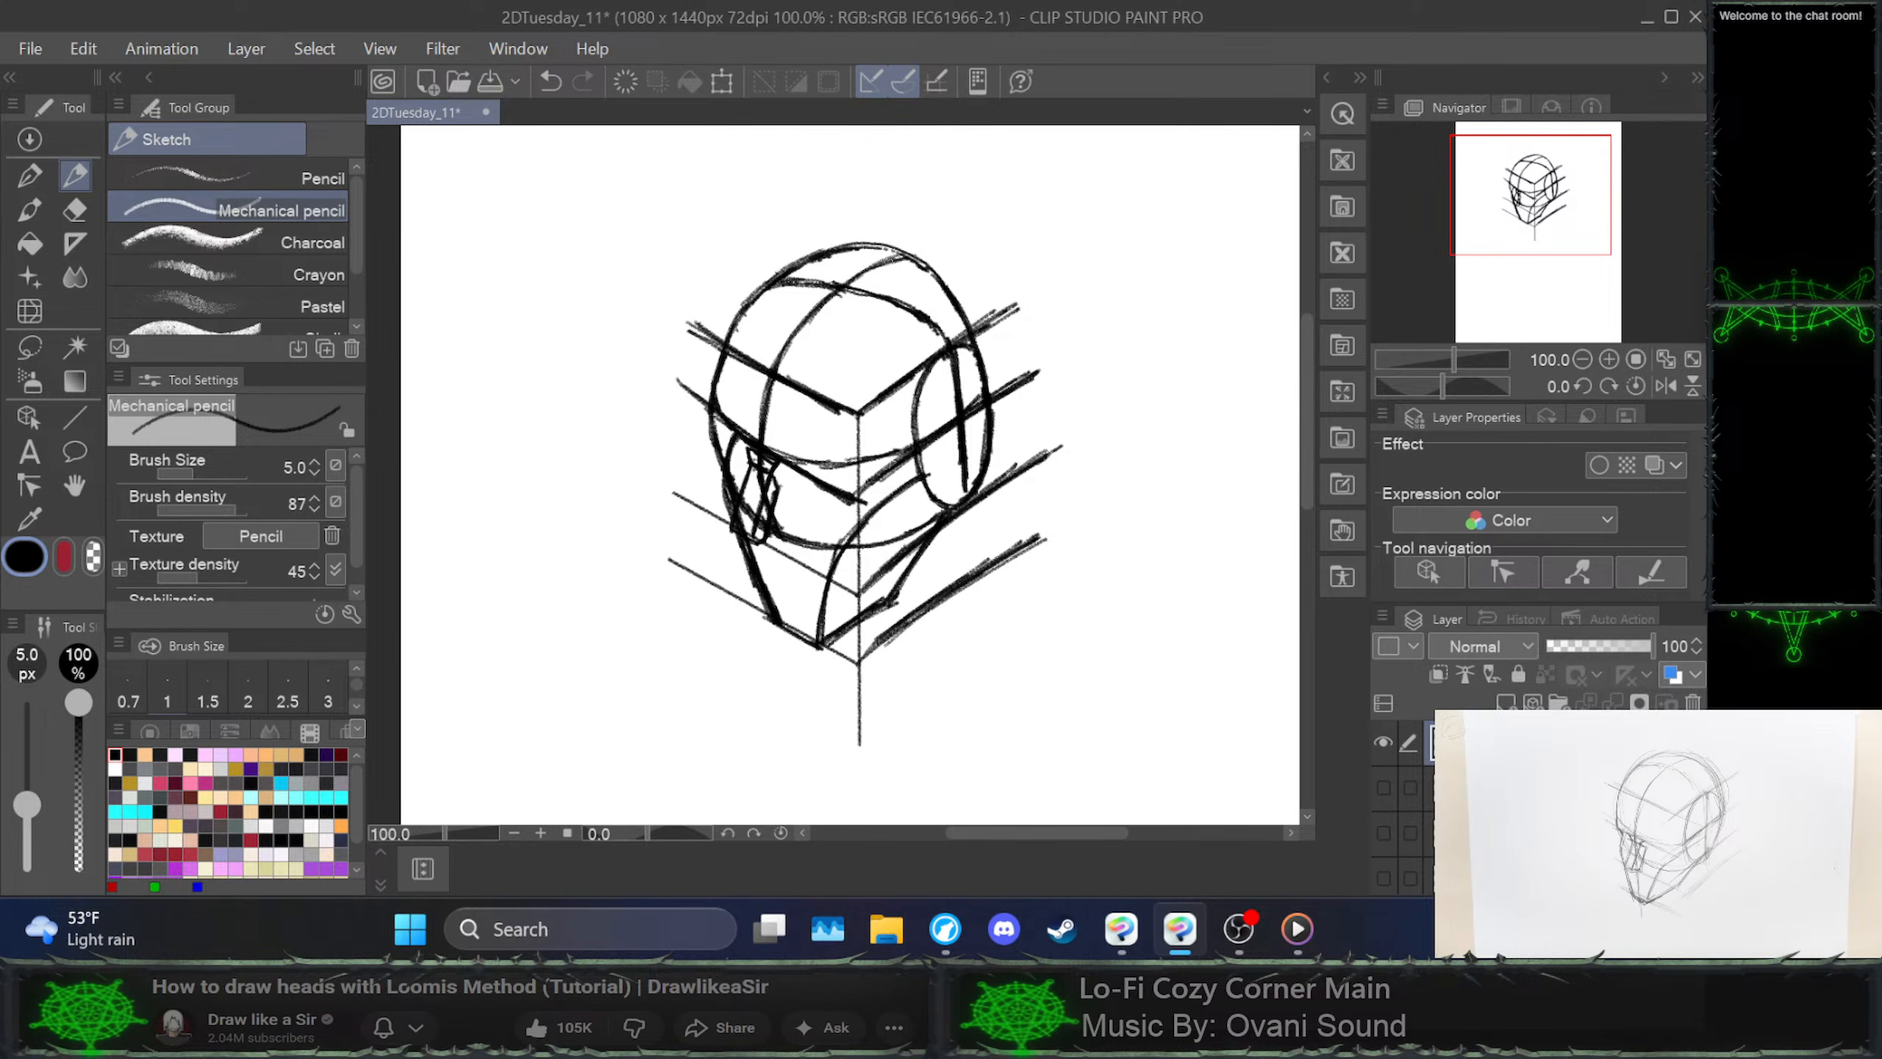
# Following the tutorial, sketch the near and far eyes on either side of the nose bridge and darken the brow line above them
pyautogui.click(1657, 832)
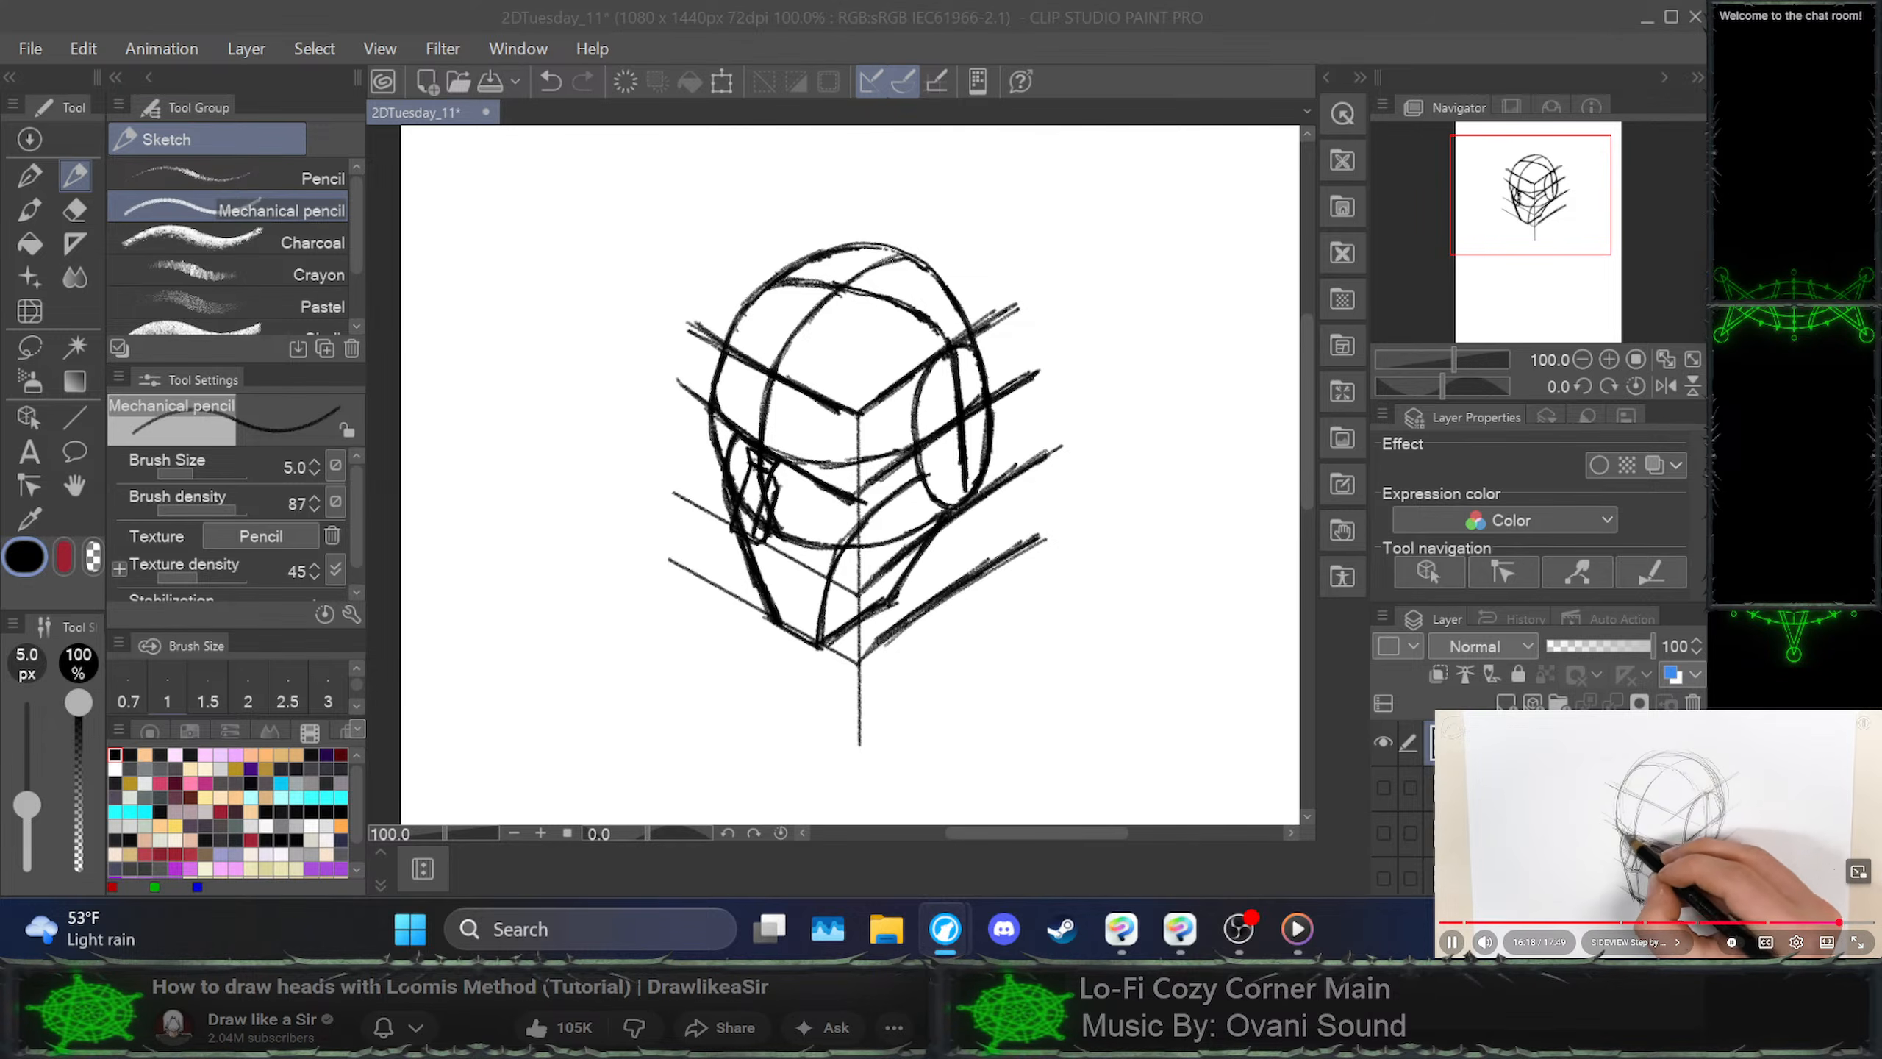
pyautogui.press('space')
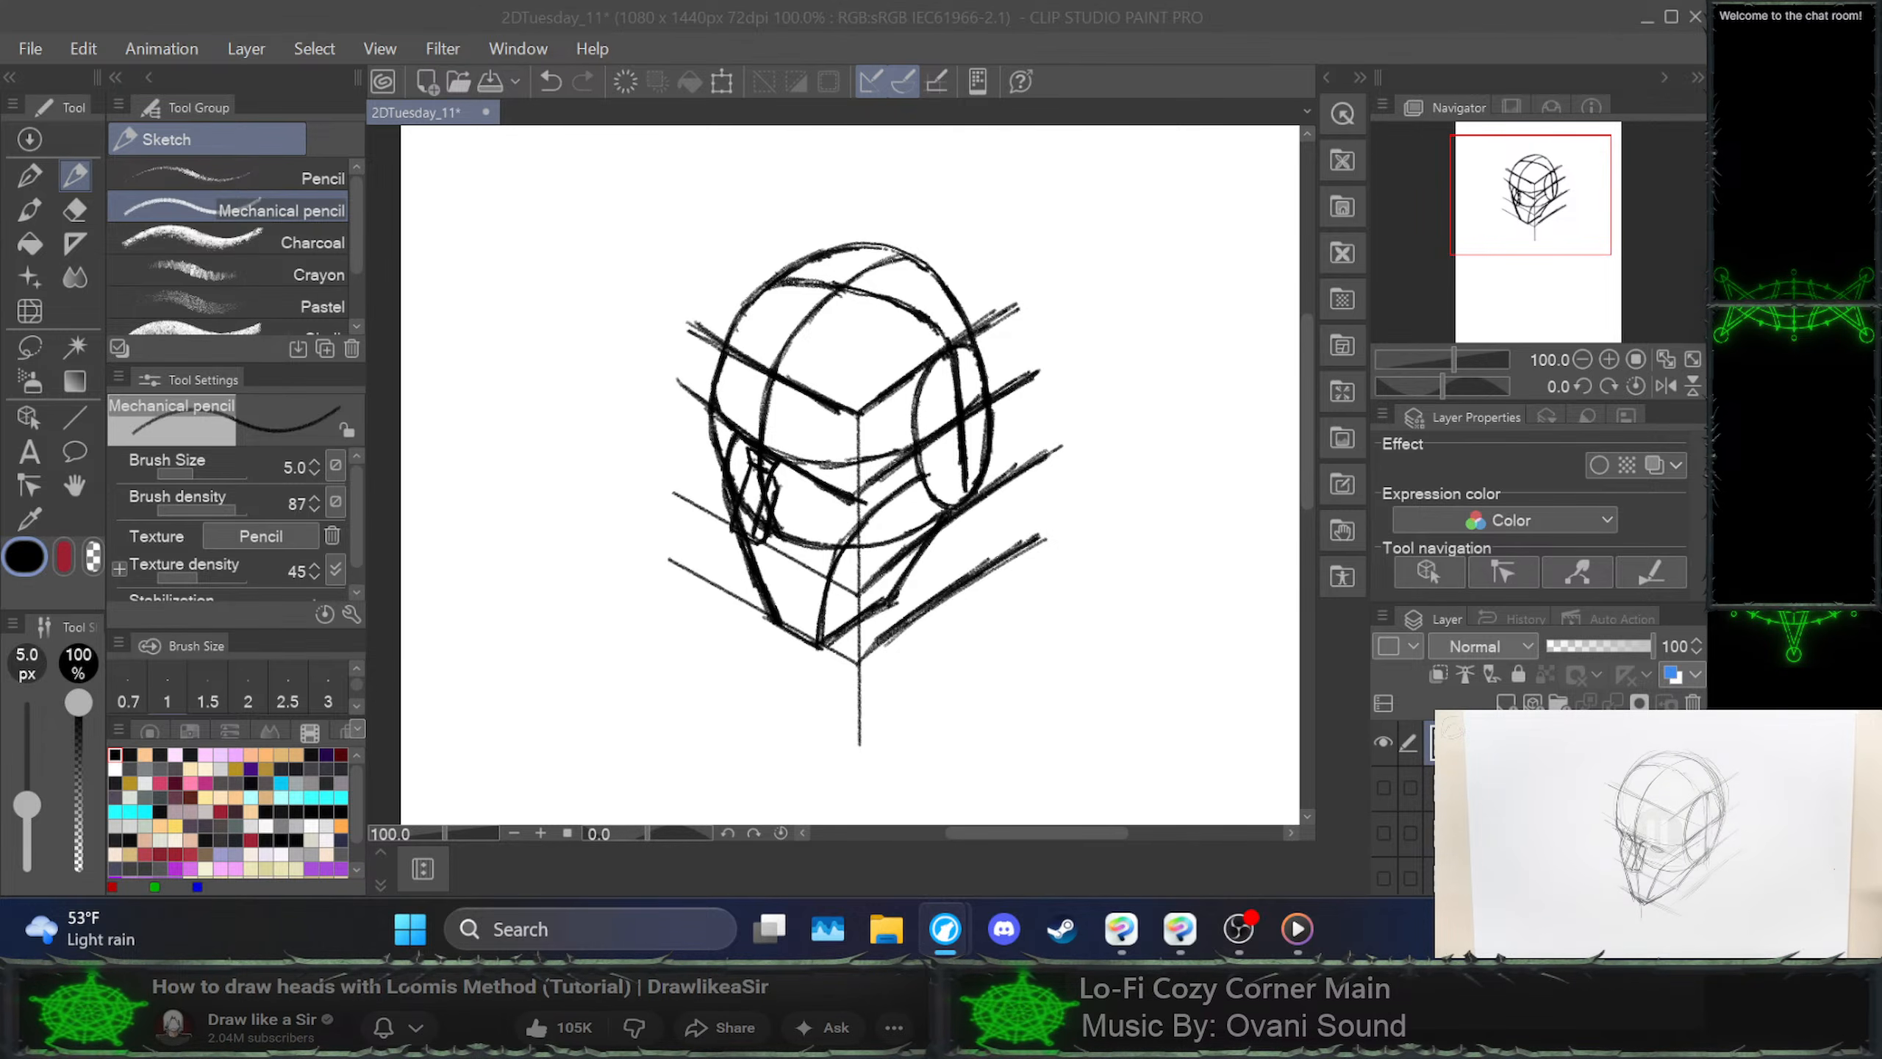
pyautogui.click(811, 489)
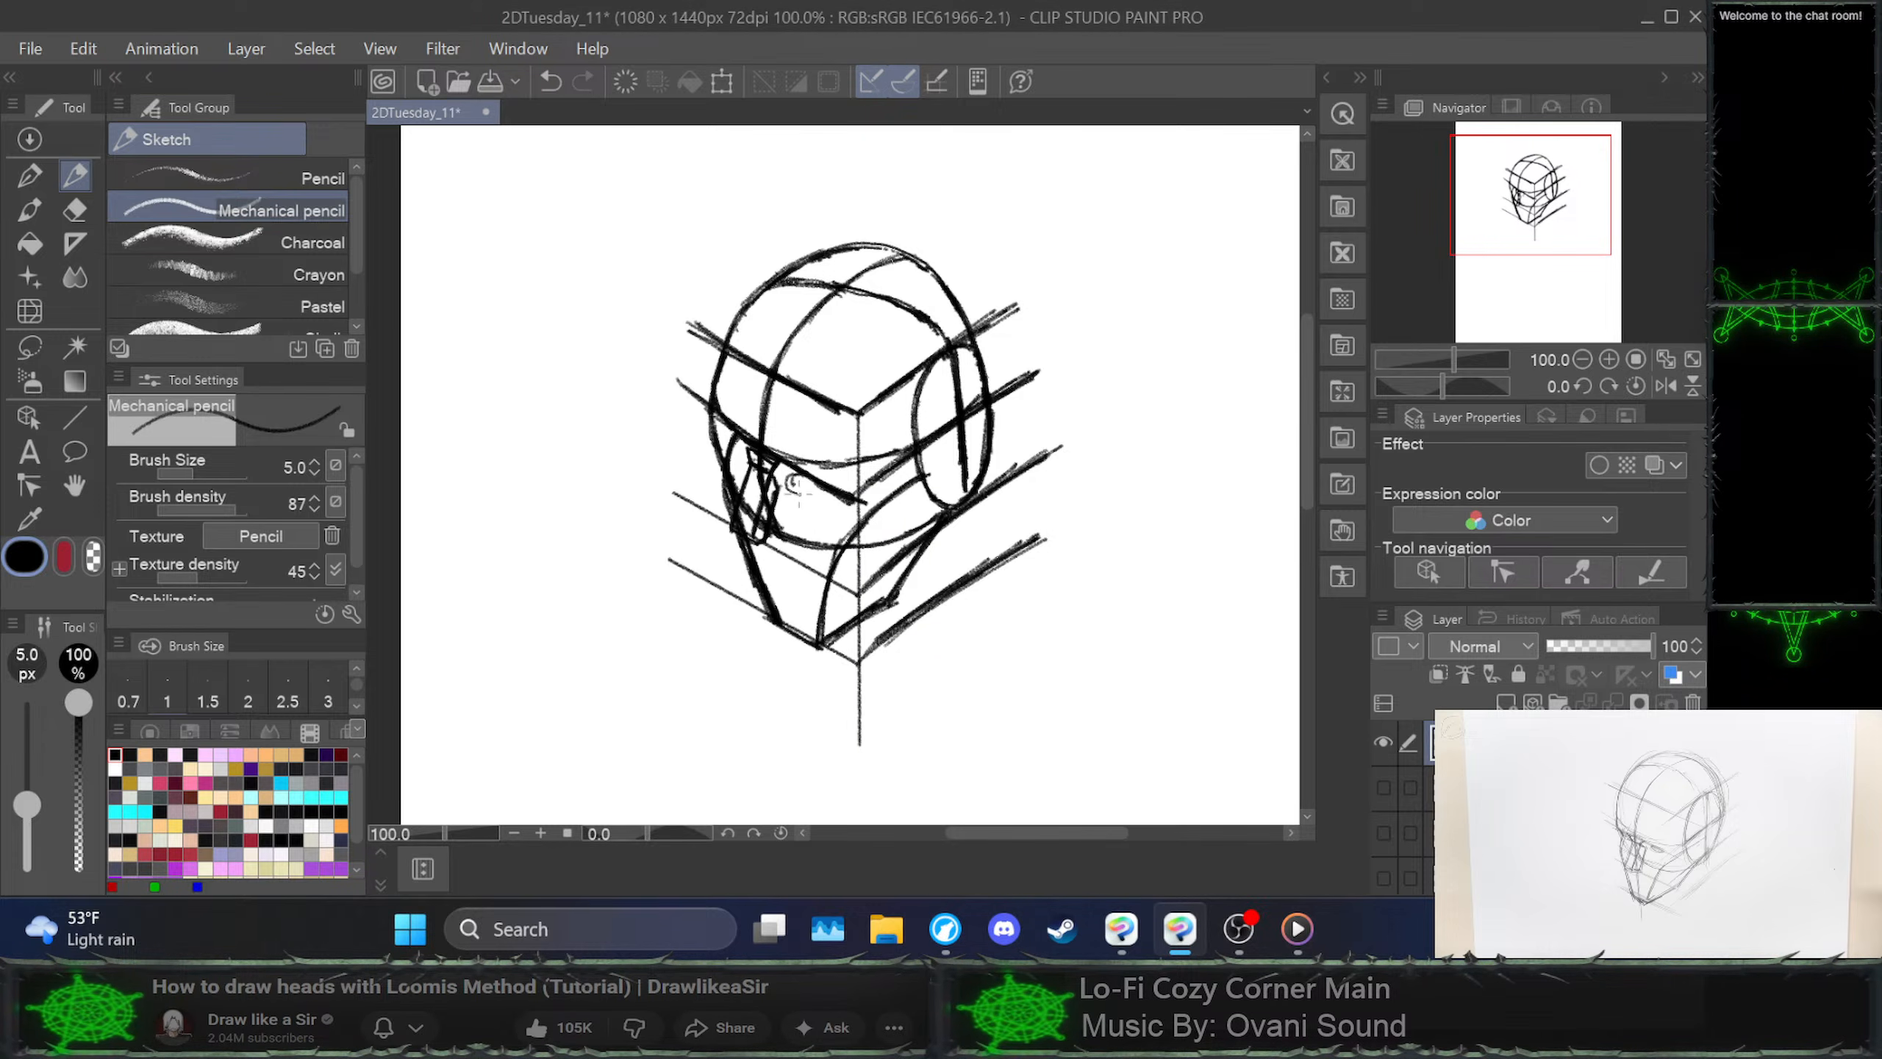
pyautogui.hotkey('ctrl', 'z')
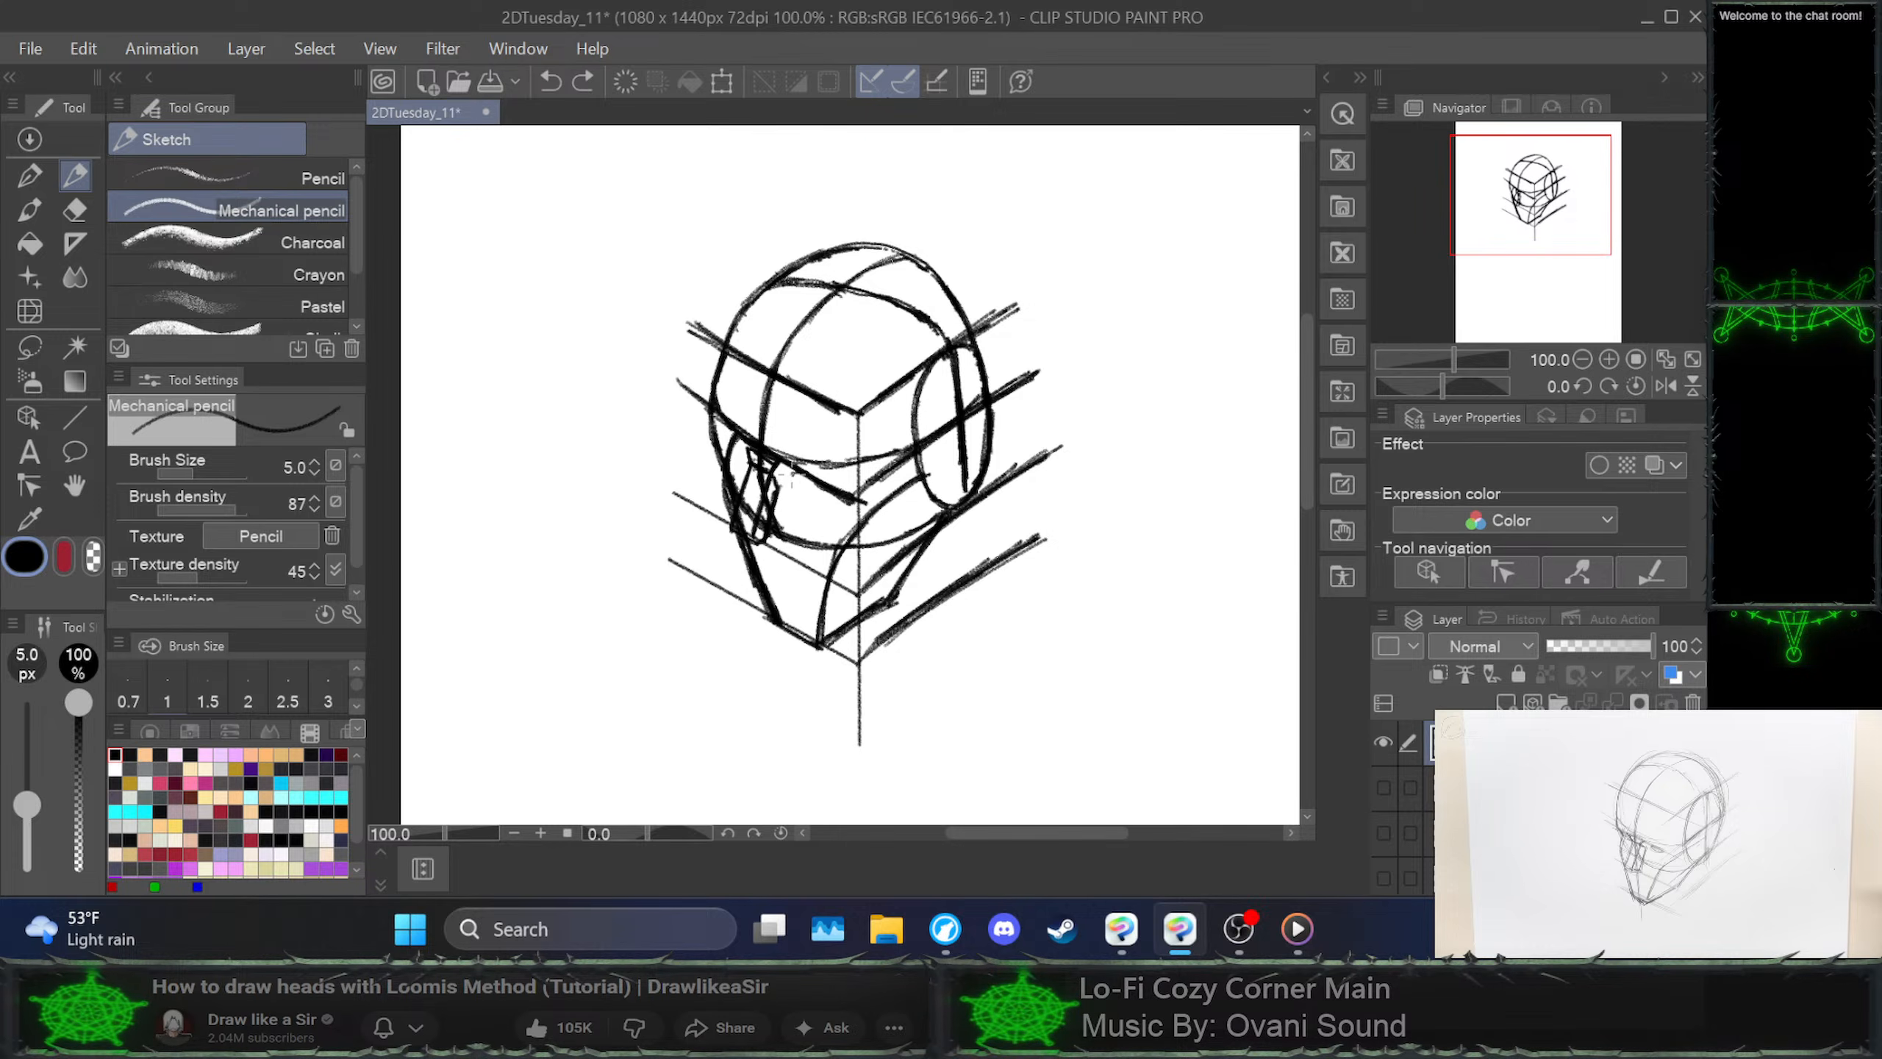
pyautogui.moveTo(791, 475)
pyautogui.mouseDown()
pyautogui.moveTo(808, 498)
pyautogui.moveTo(785, 490)
pyautogui.moveTo(823, 477)
pyautogui.mouseUp()
pyautogui.moveTo(750, 430)
pyautogui.mouseDown()
pyautogui.moveTo(729, 452)
pyautogui.moveTo(744, 457)
pyautogui.moveTo(718, 448)
pyautogui.moveTo(746, 463)
pyautogui.mouseUp()
pyautogui.moveTo(739, 449)
pyautogui.mouseDown()
pyautogui.moveTo(718, 430)
pyautogui.moveTo(834, 510)
pyautogui.moveTo(775, 468)
pyautogui.moveTo(827, 500)
pyautogui.moveTo(799, 479)
pyautogui.mouseUp()
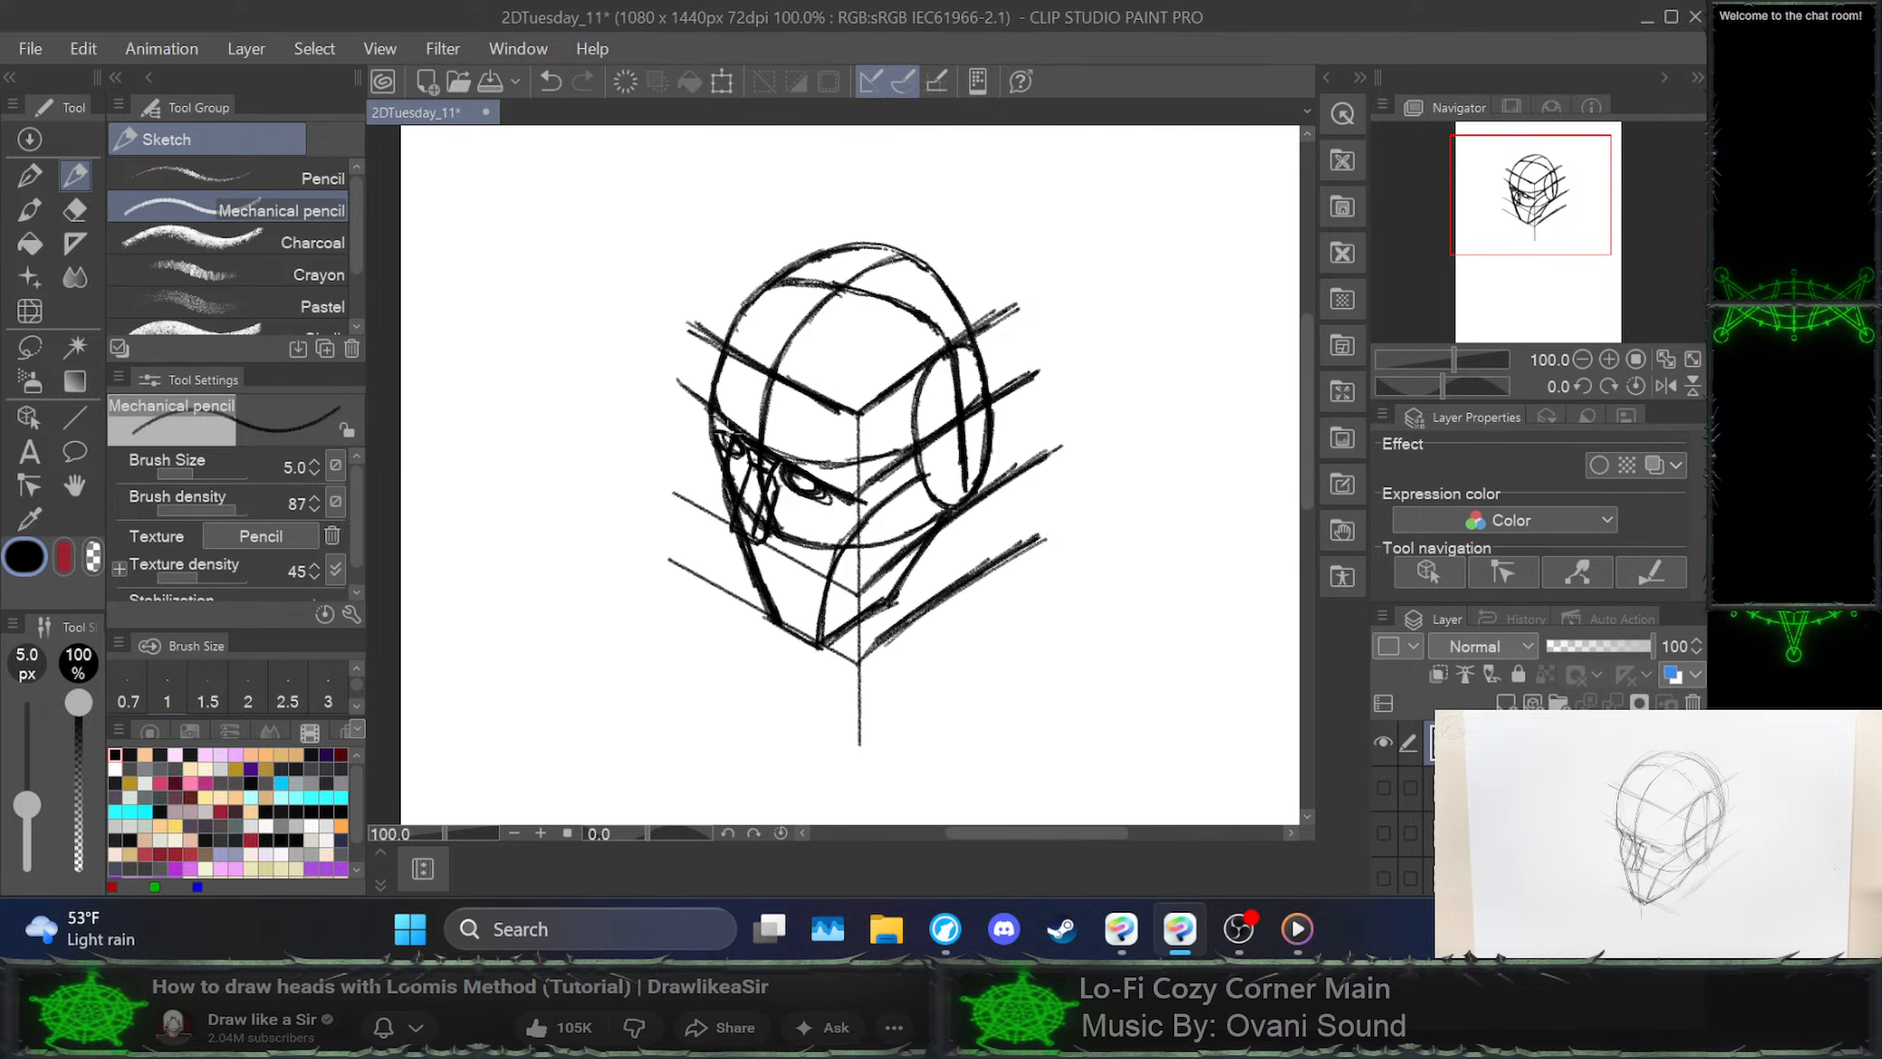
pyautogui.moveTo(723, 420); pyautogui.dragTo(744, 444)
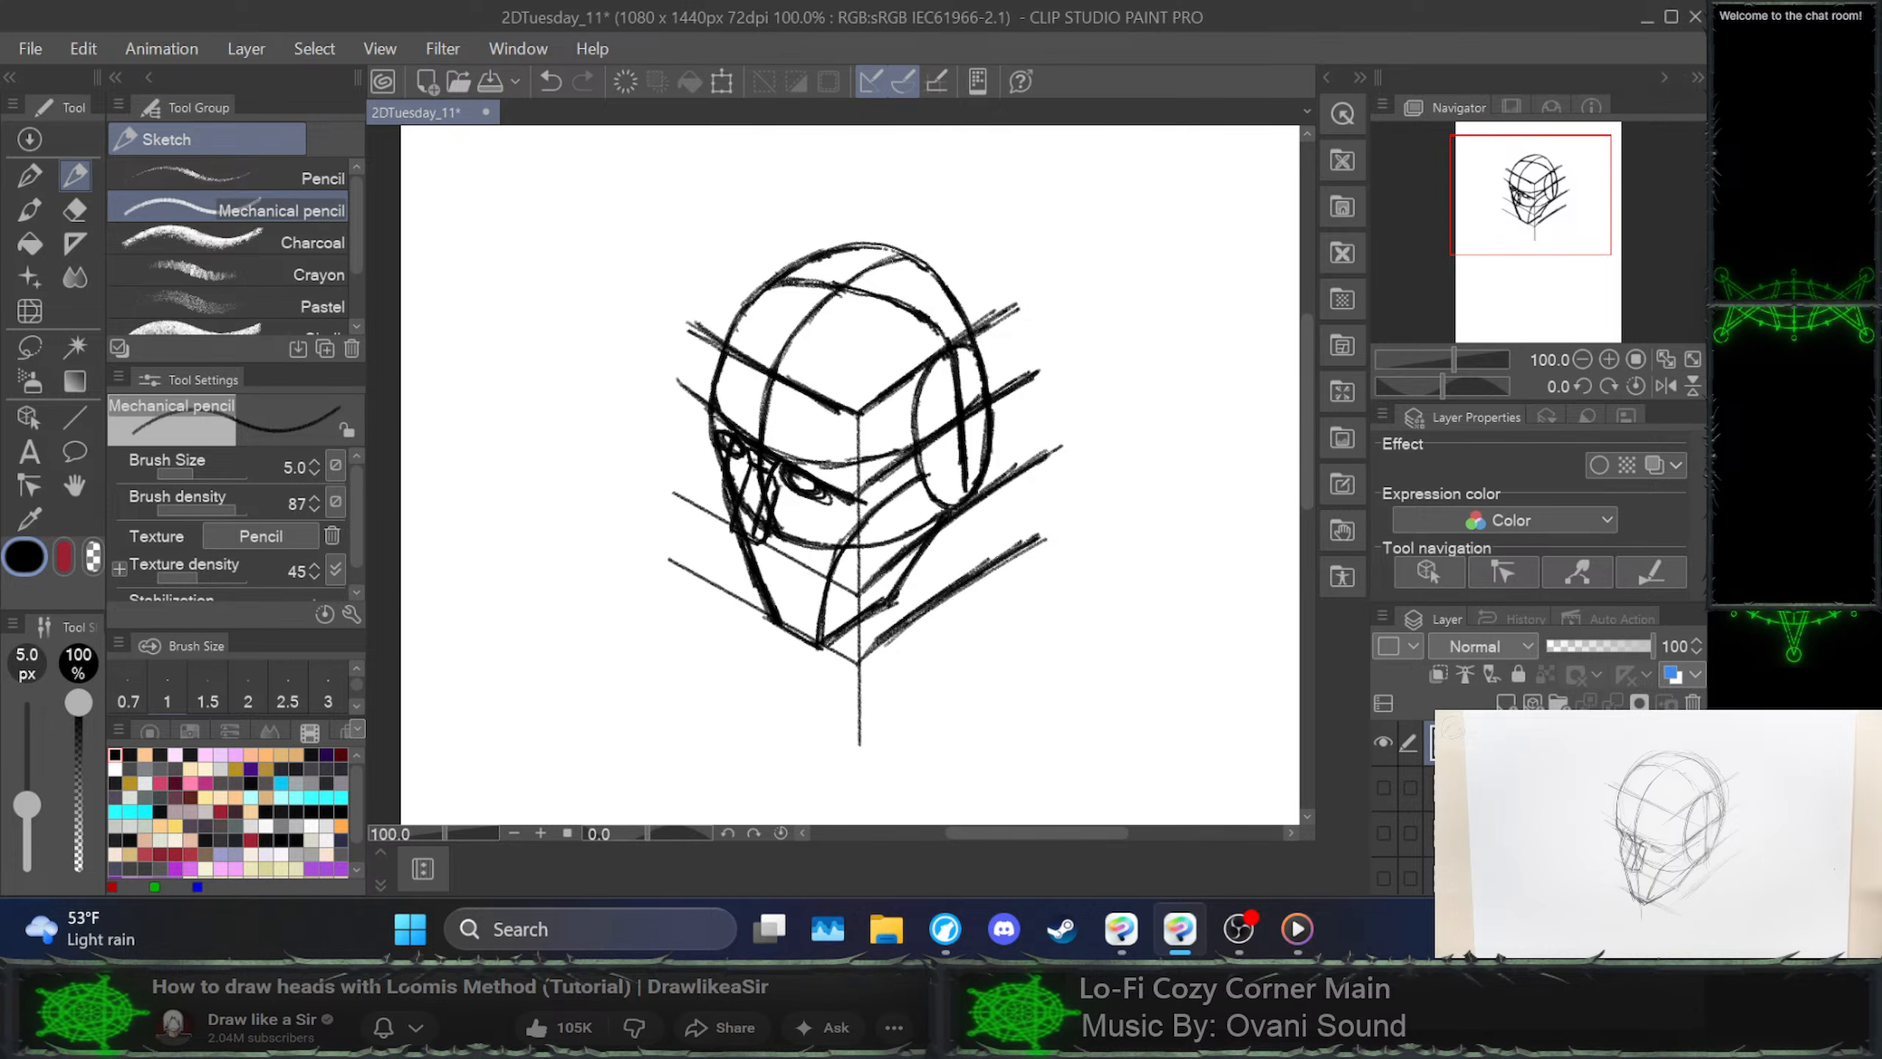
# Following the tutorial, sketch the small mouth and lips between the nose and the chin, redrawing the lip strokes
pyautogui.click(1657, 832)
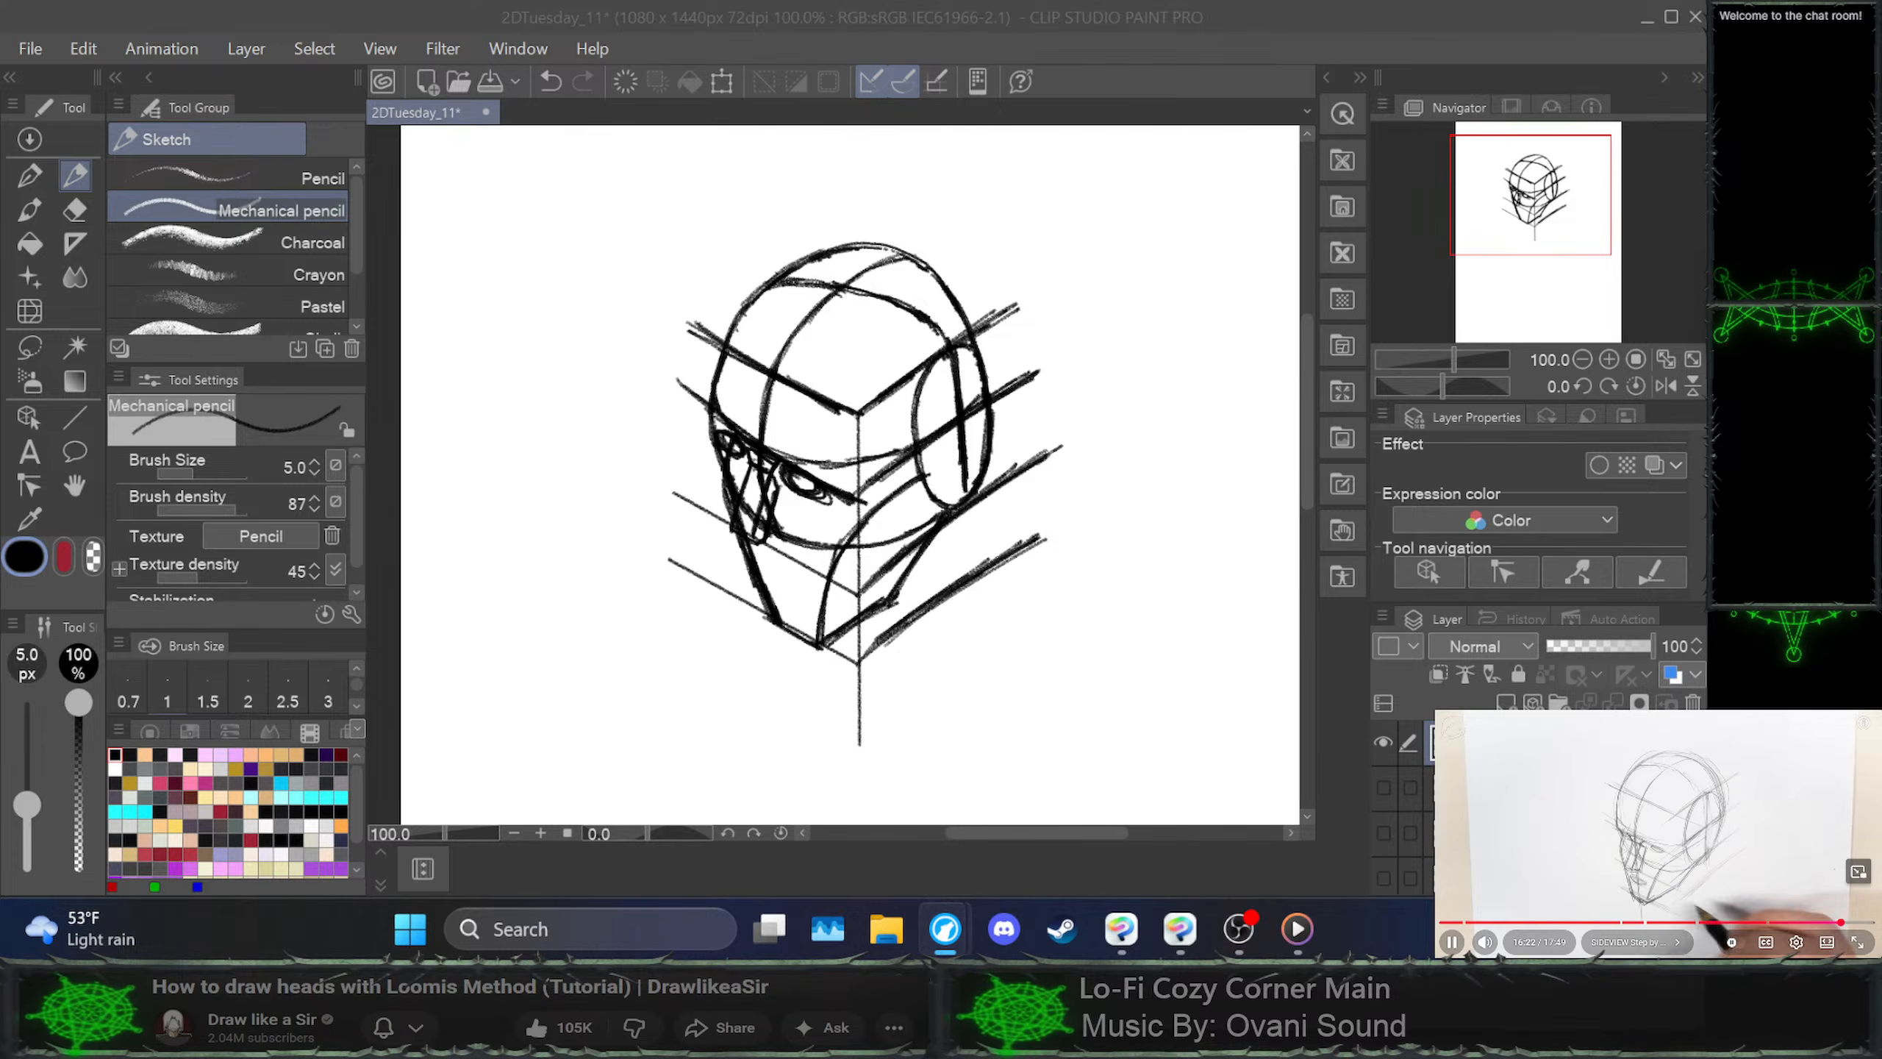
pyautogui.press('space')
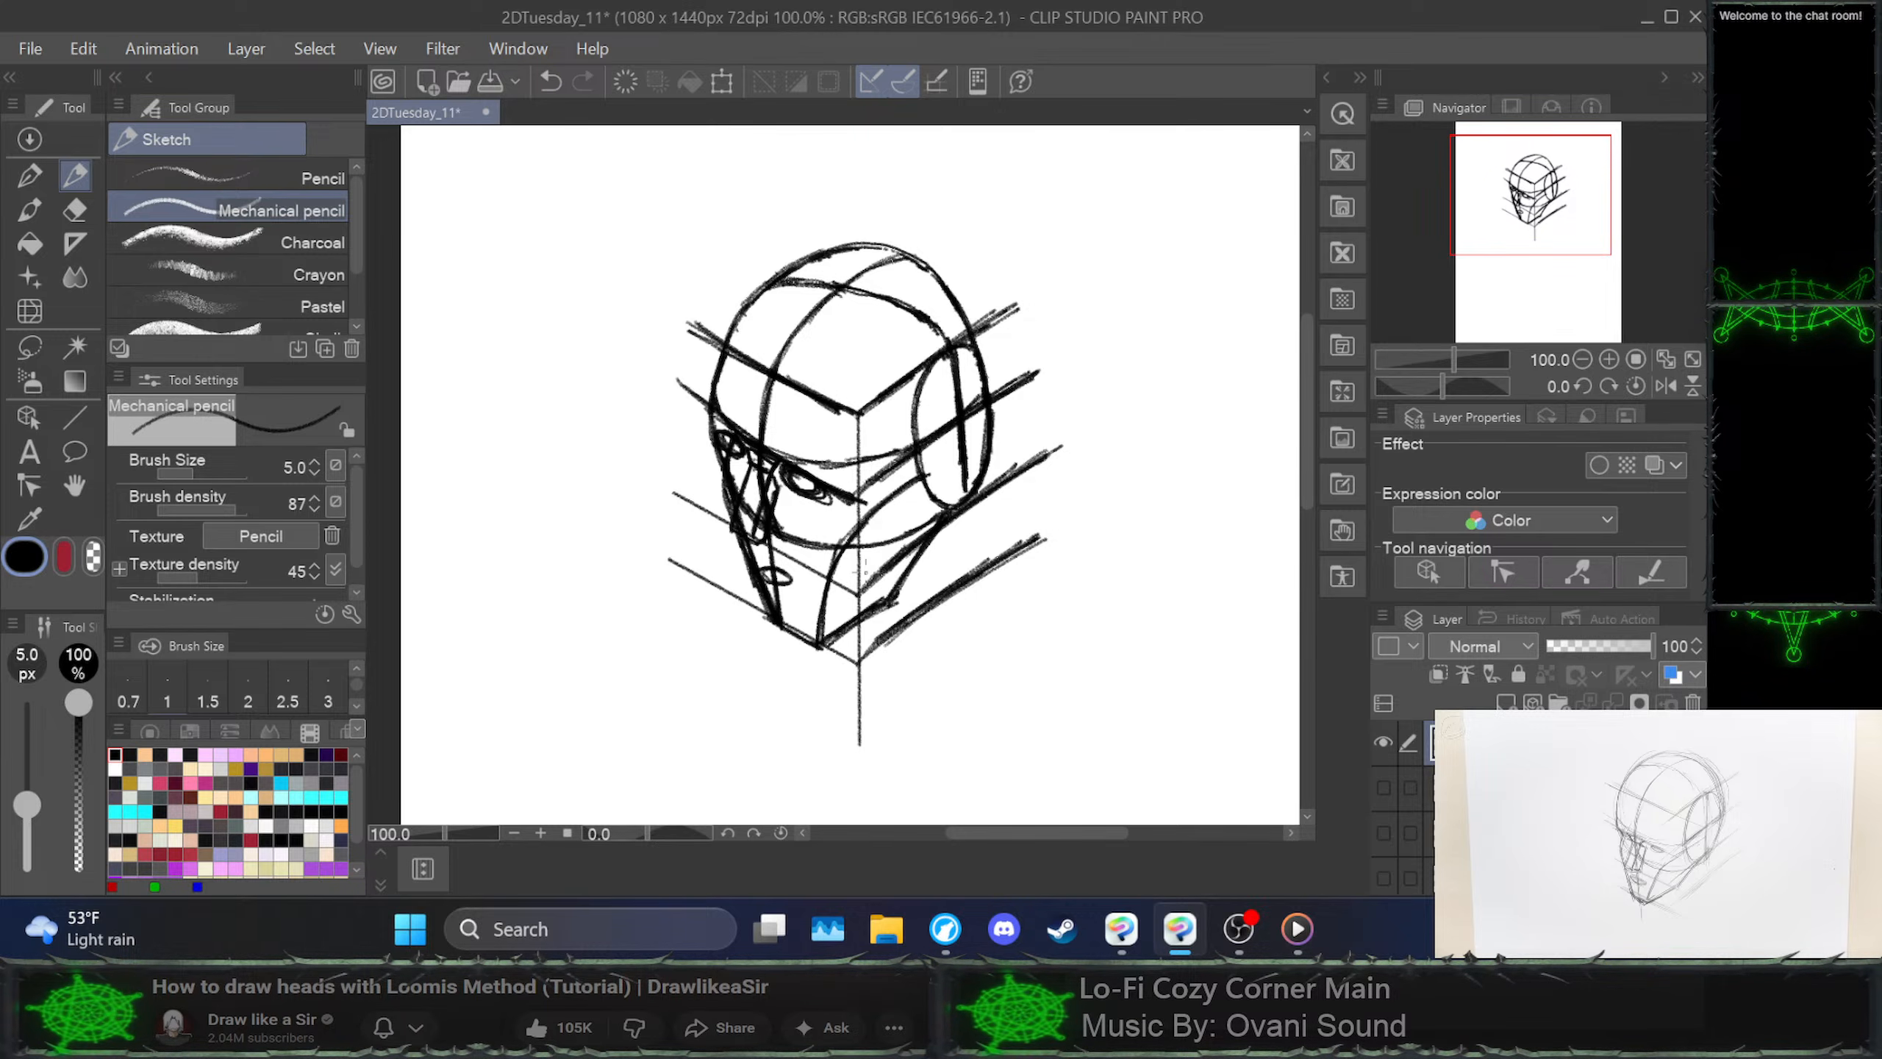
pyautogui.hotkey('ctrl', 'z')
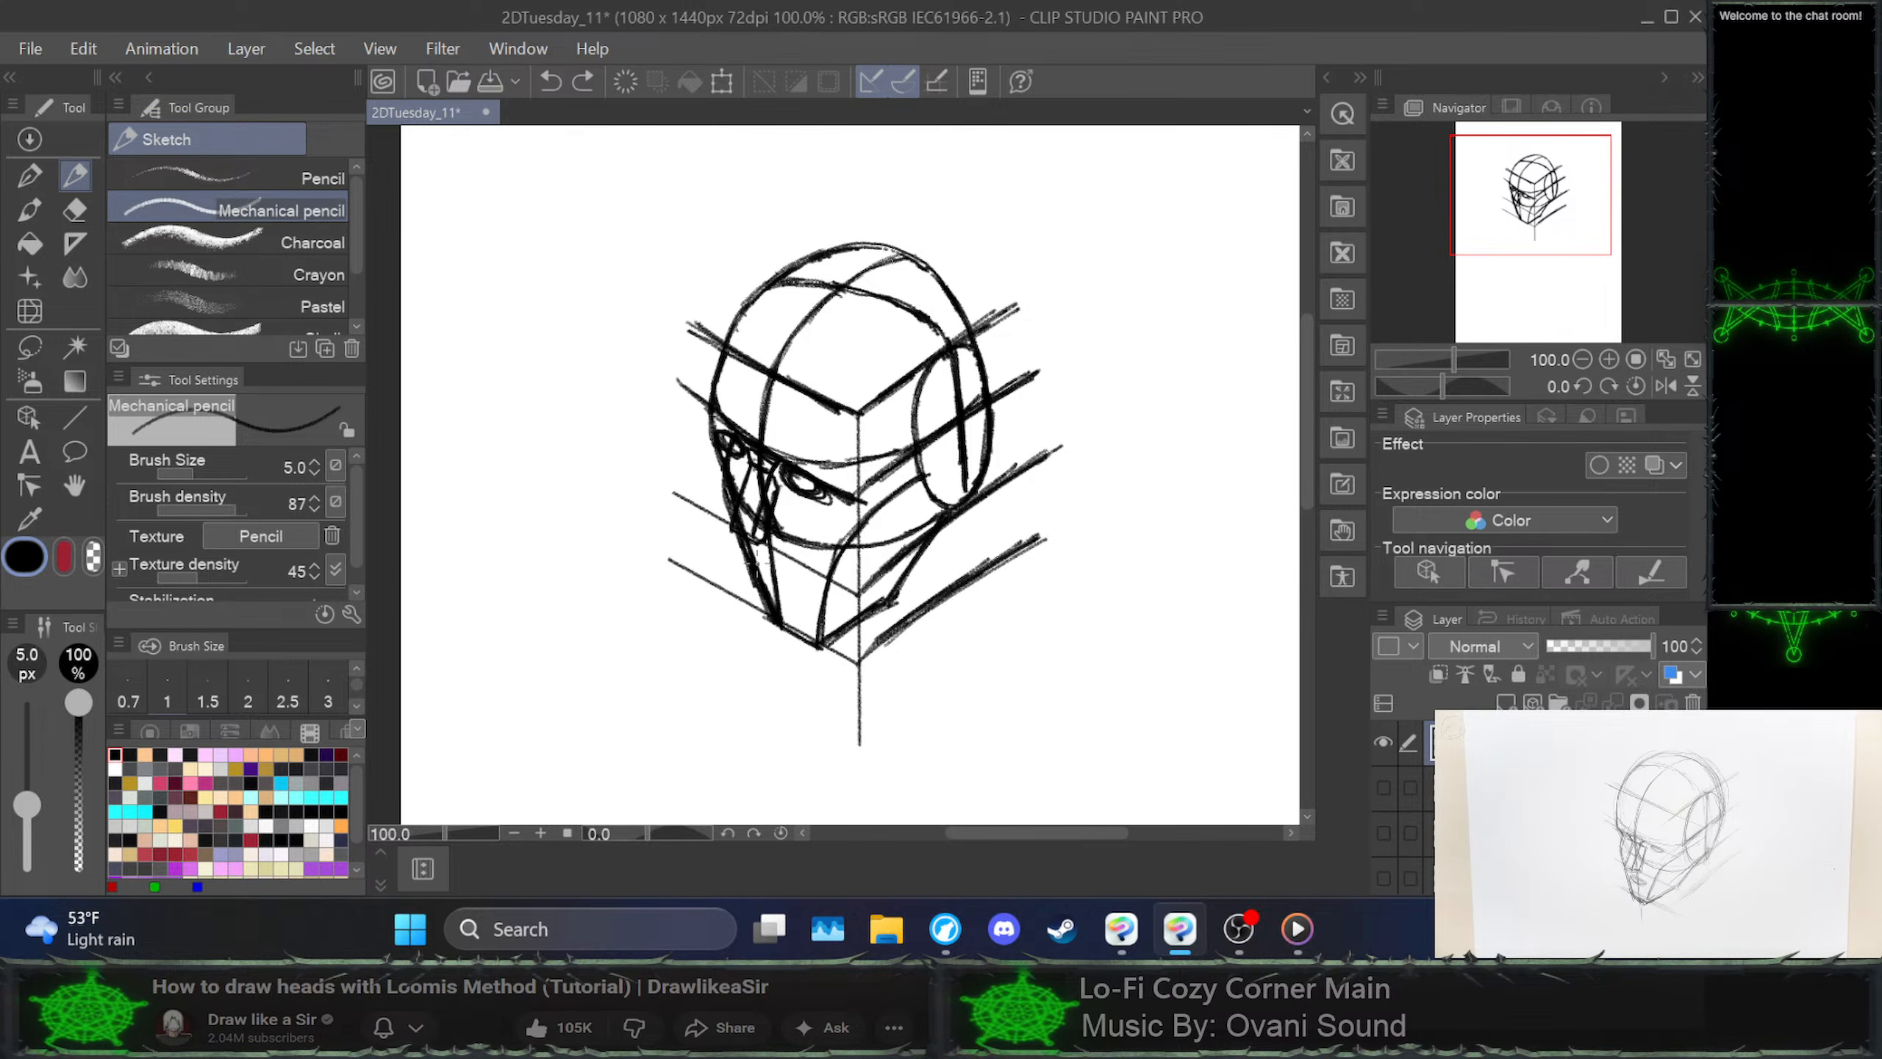
pyautogui.moveTo(763, 549); pyautogui.dragTo(750, 566)
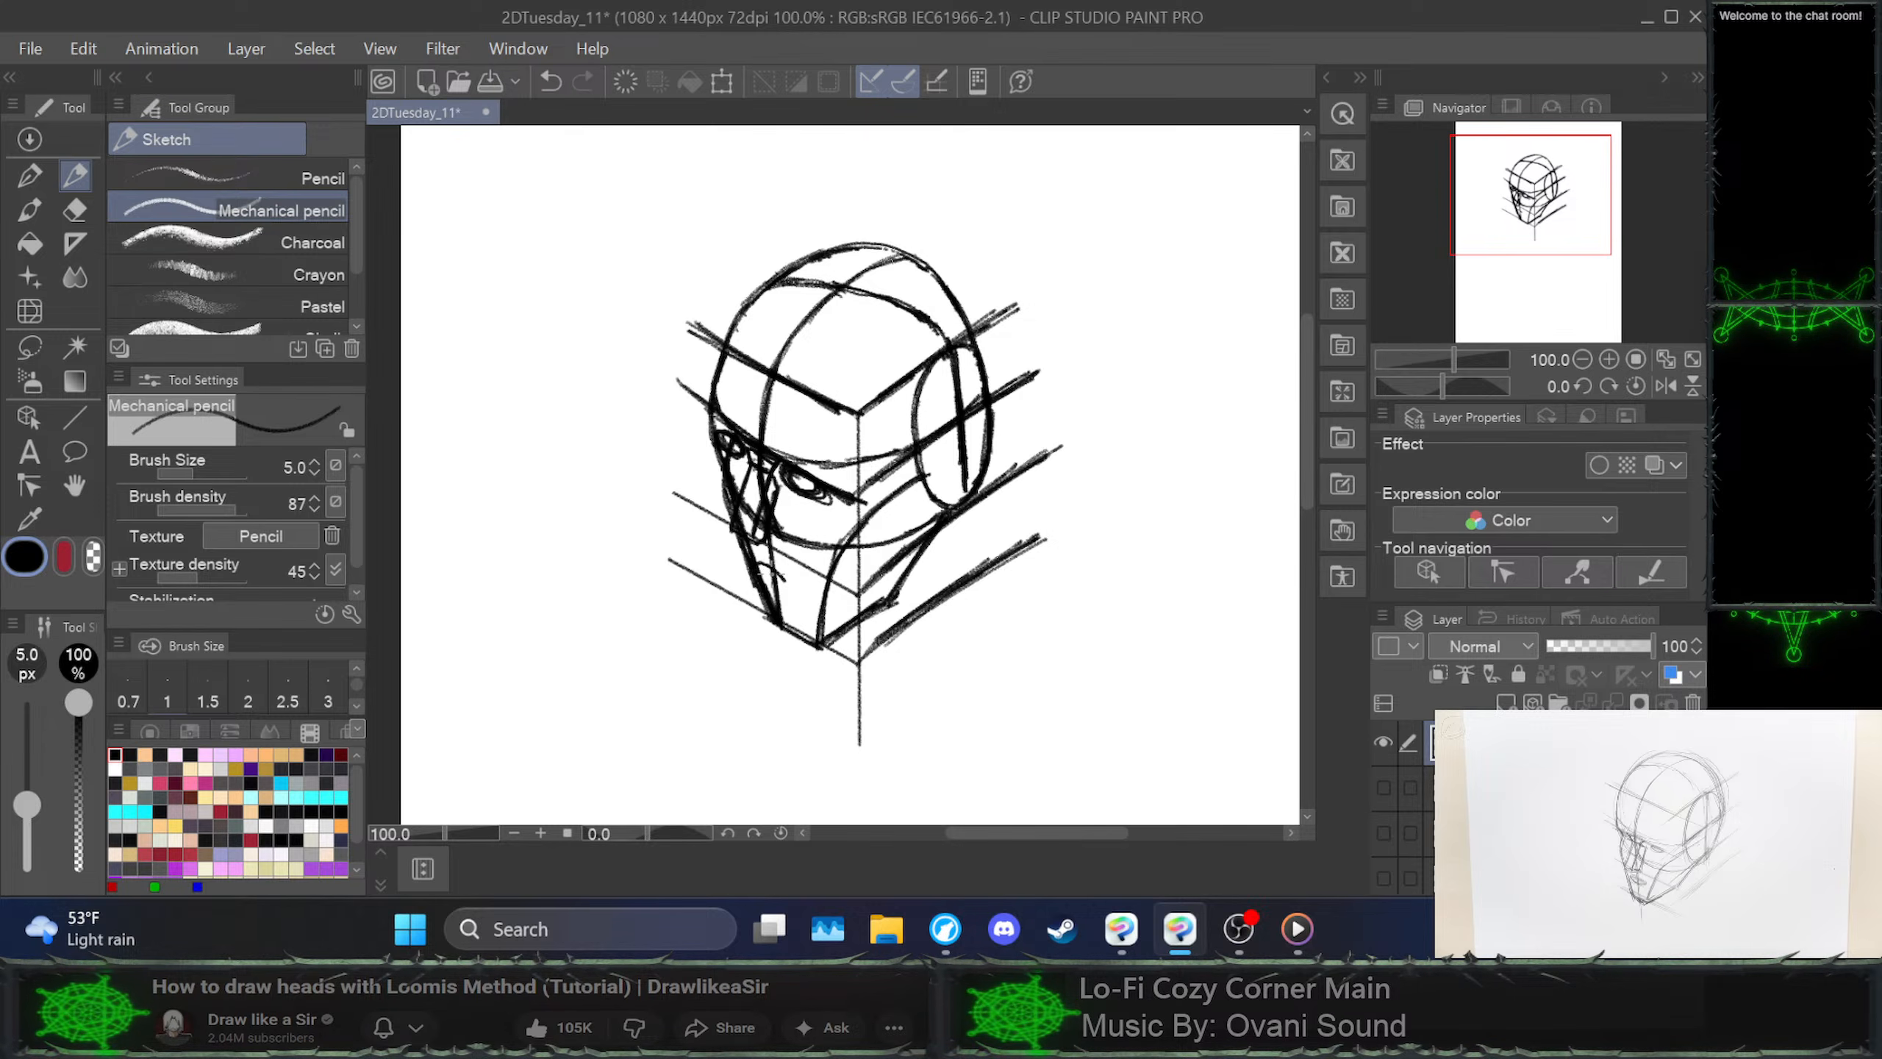
pyautogui.hotkey('ctrl', 'z')
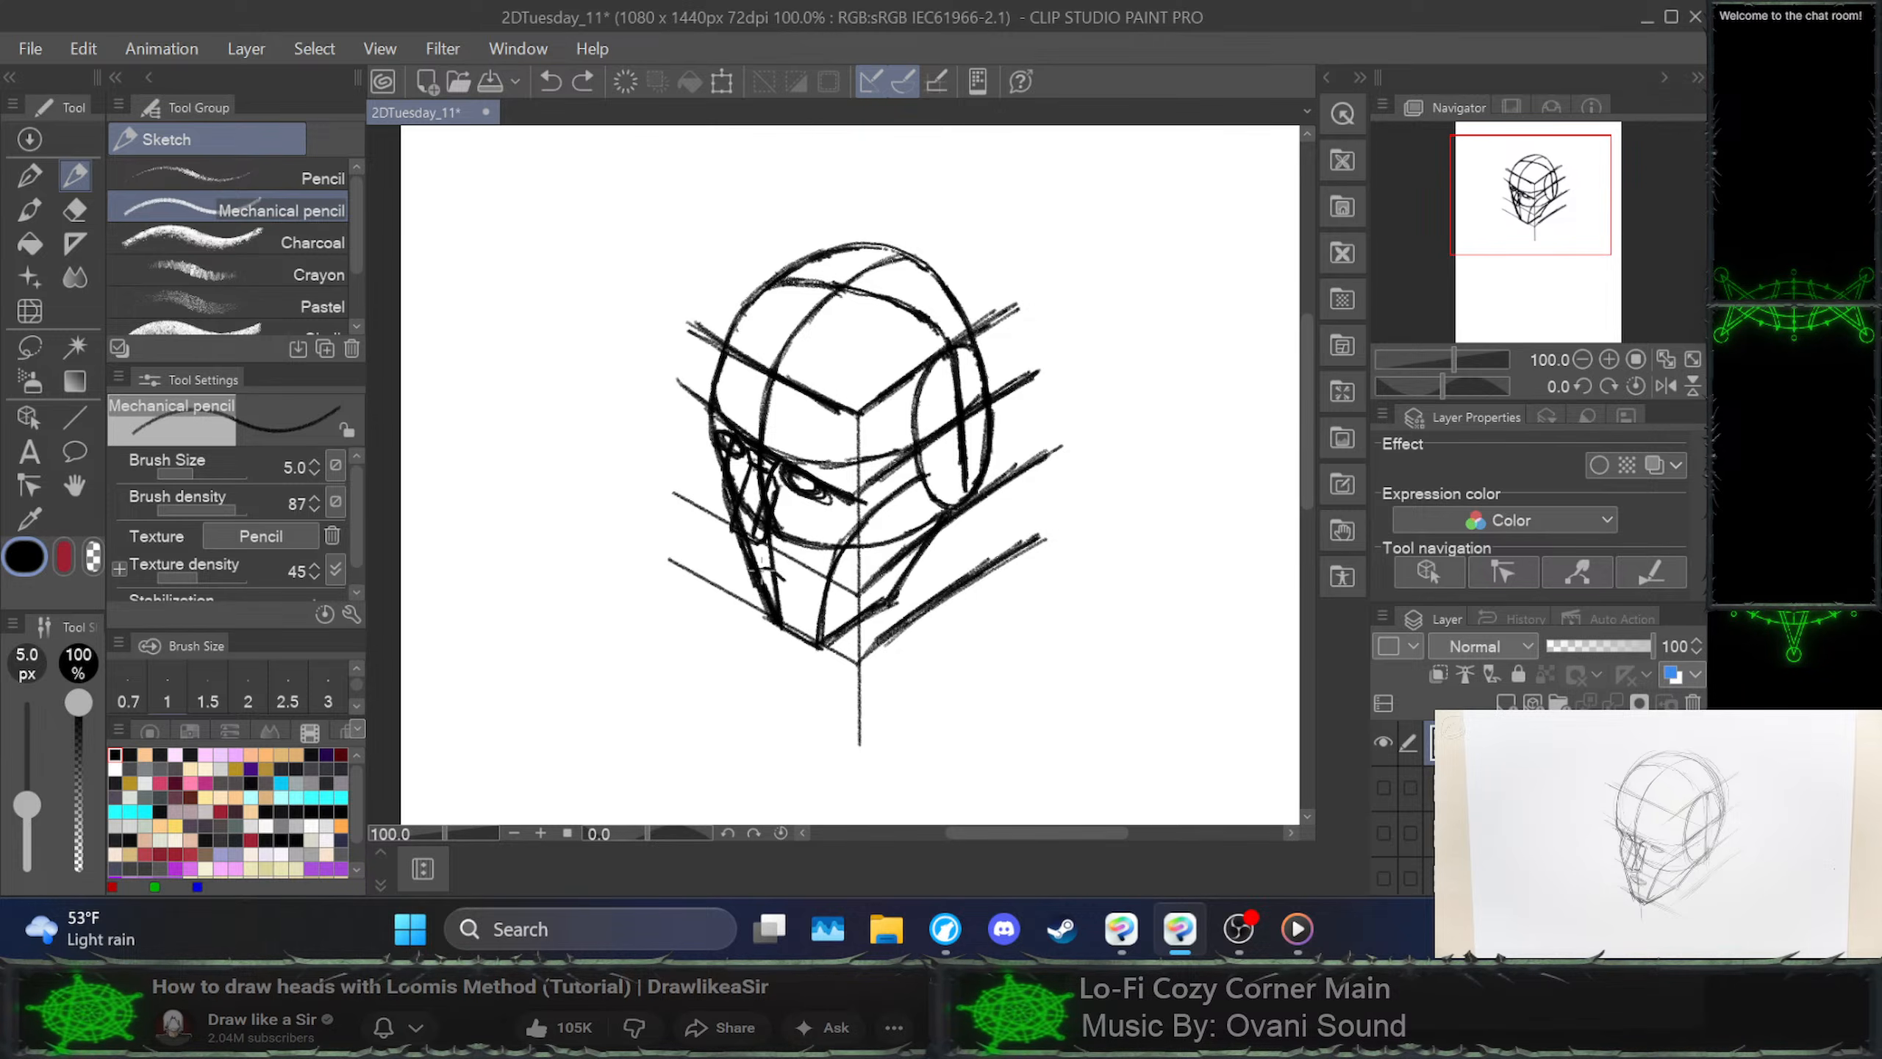
pyautogui.moveTo(771, 571); pyautogui.dragTo(788, 585)
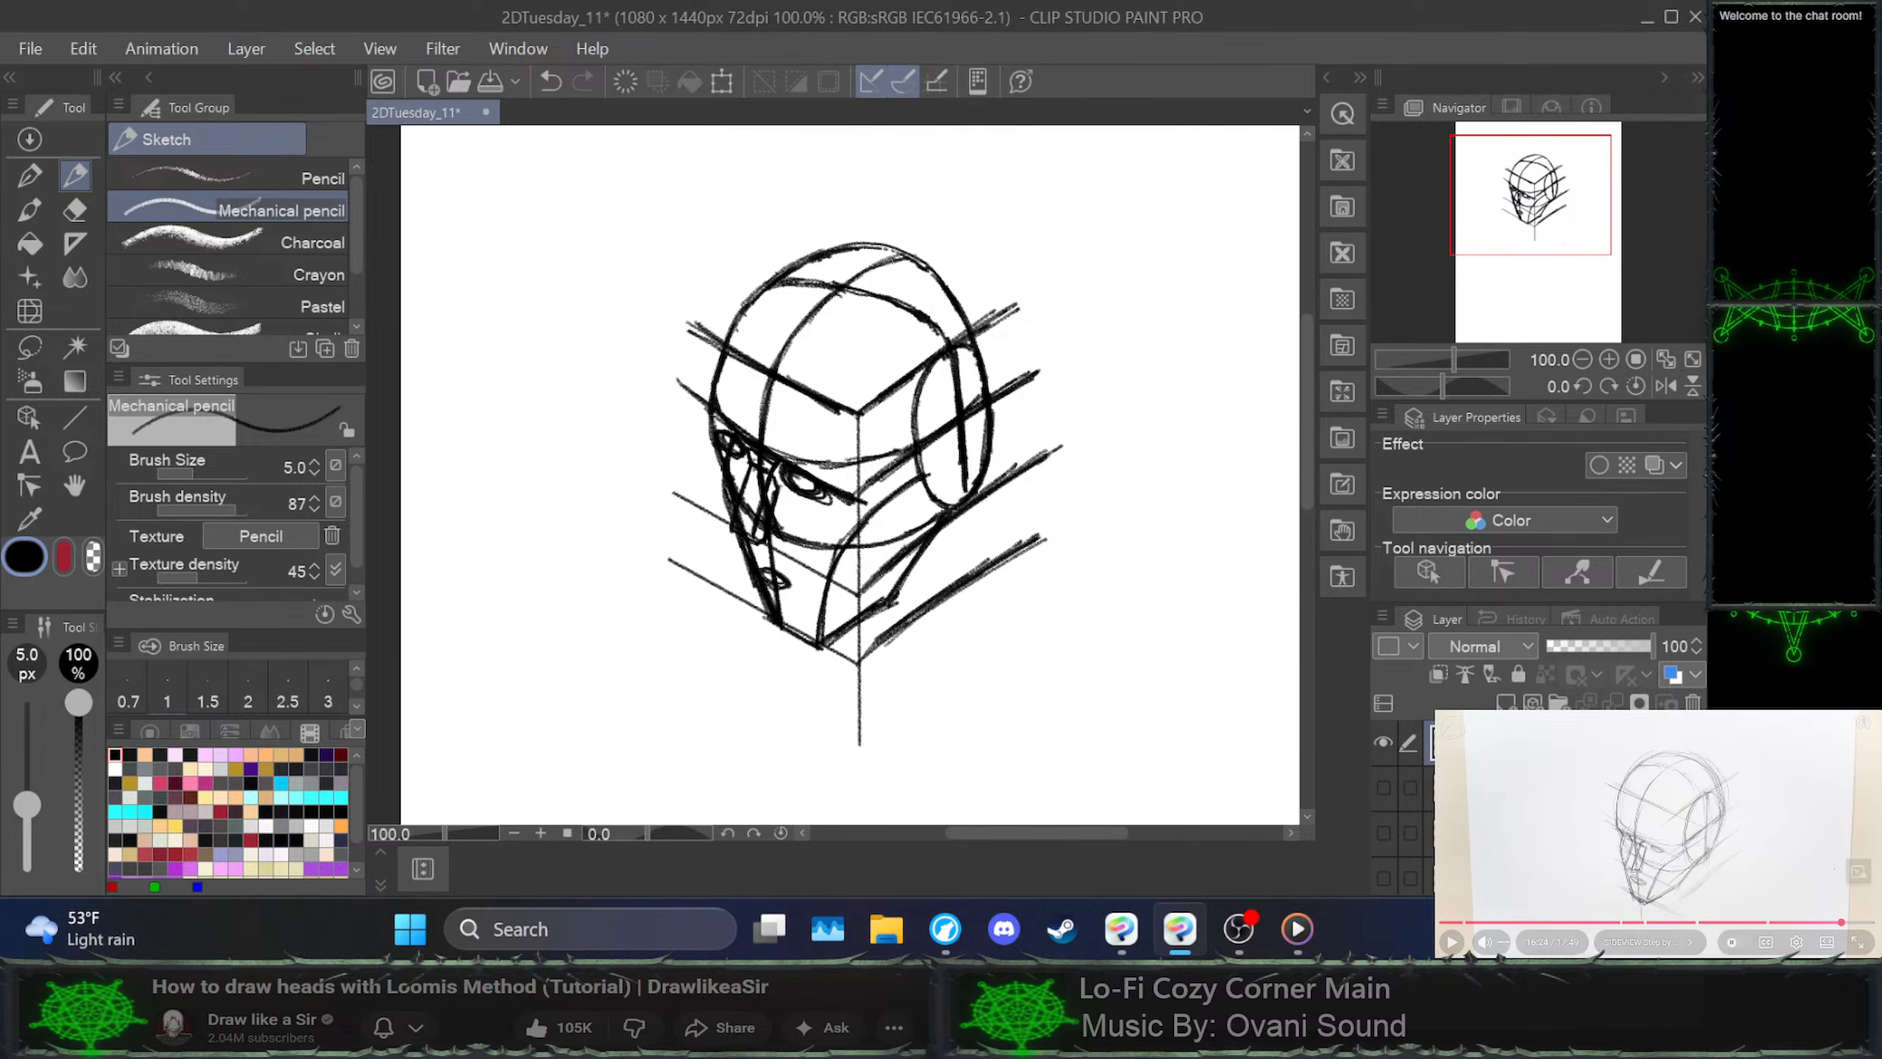
# Play the tutorial on to its cleaned-up head to examine how the final lines are drawn over the sketch
pyautogui.click(1657, 832)
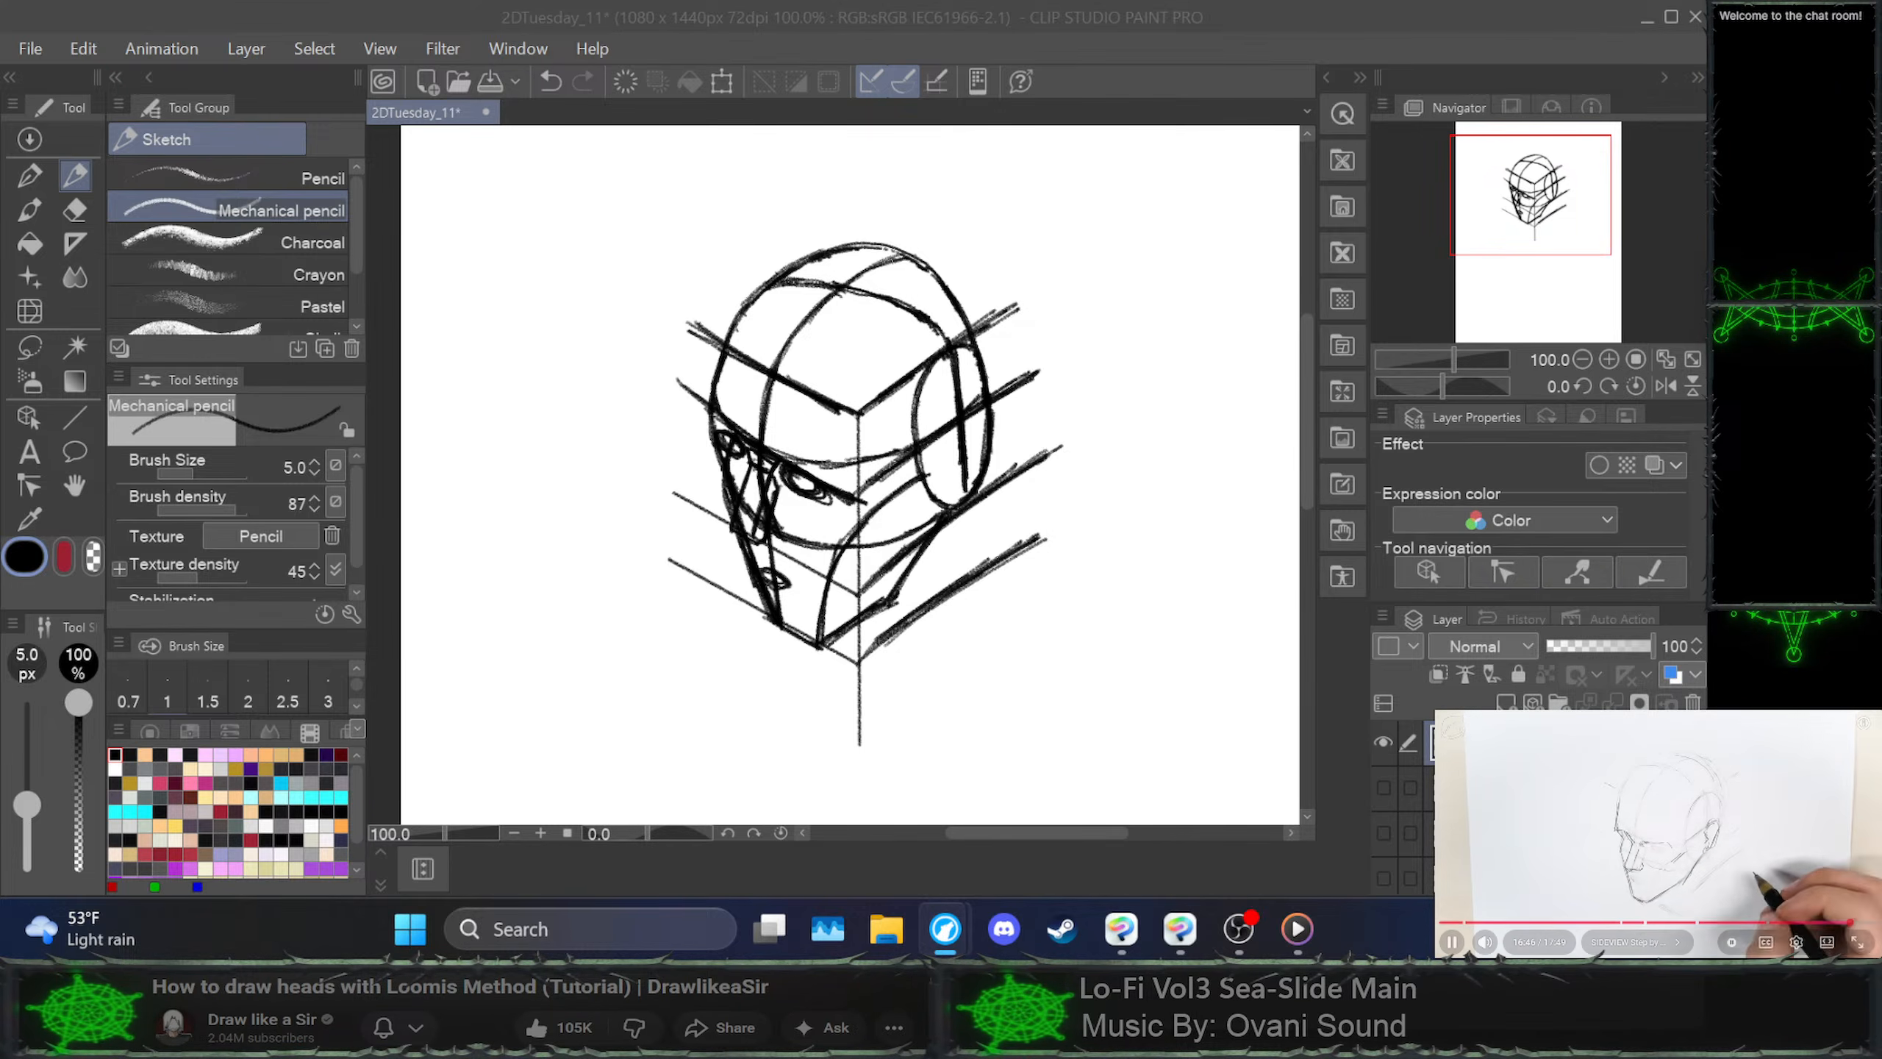
pyautogui.press('space')
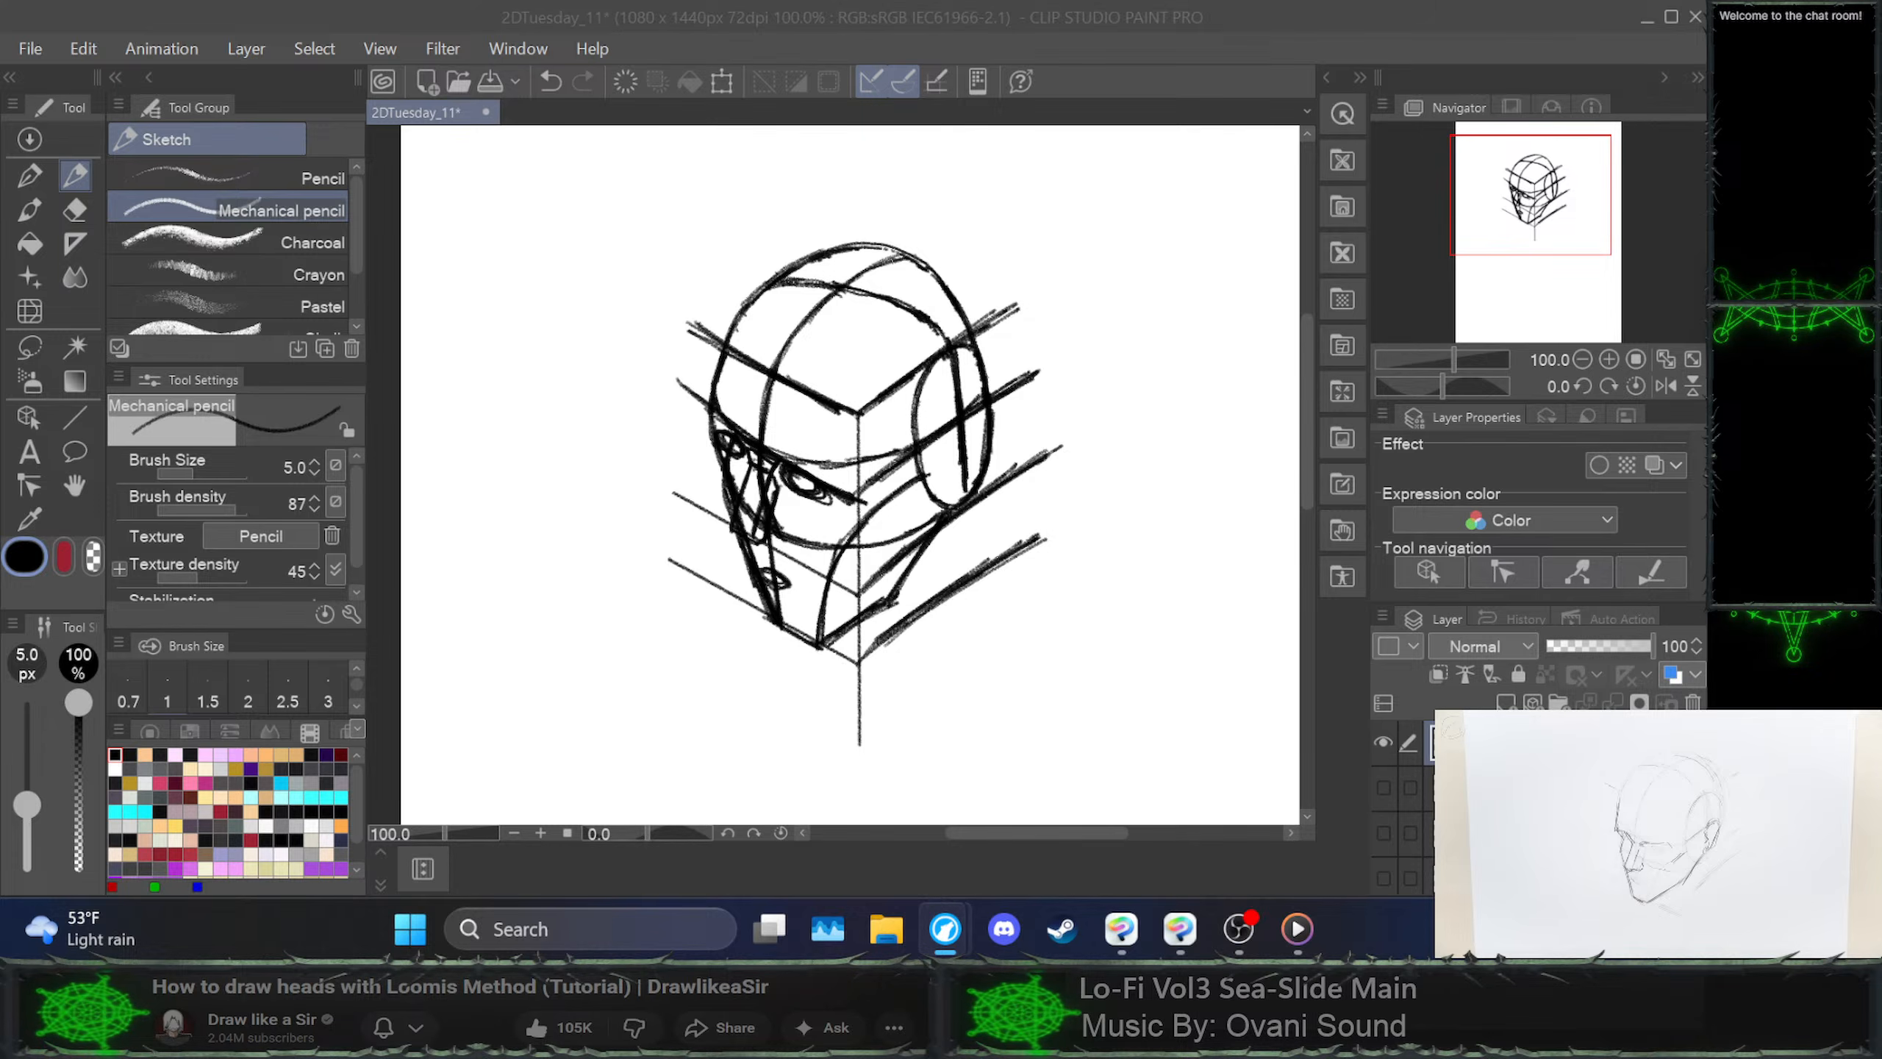
pyautogui.rightClick(1556, 741)
pyautogui.click(1312, 27)
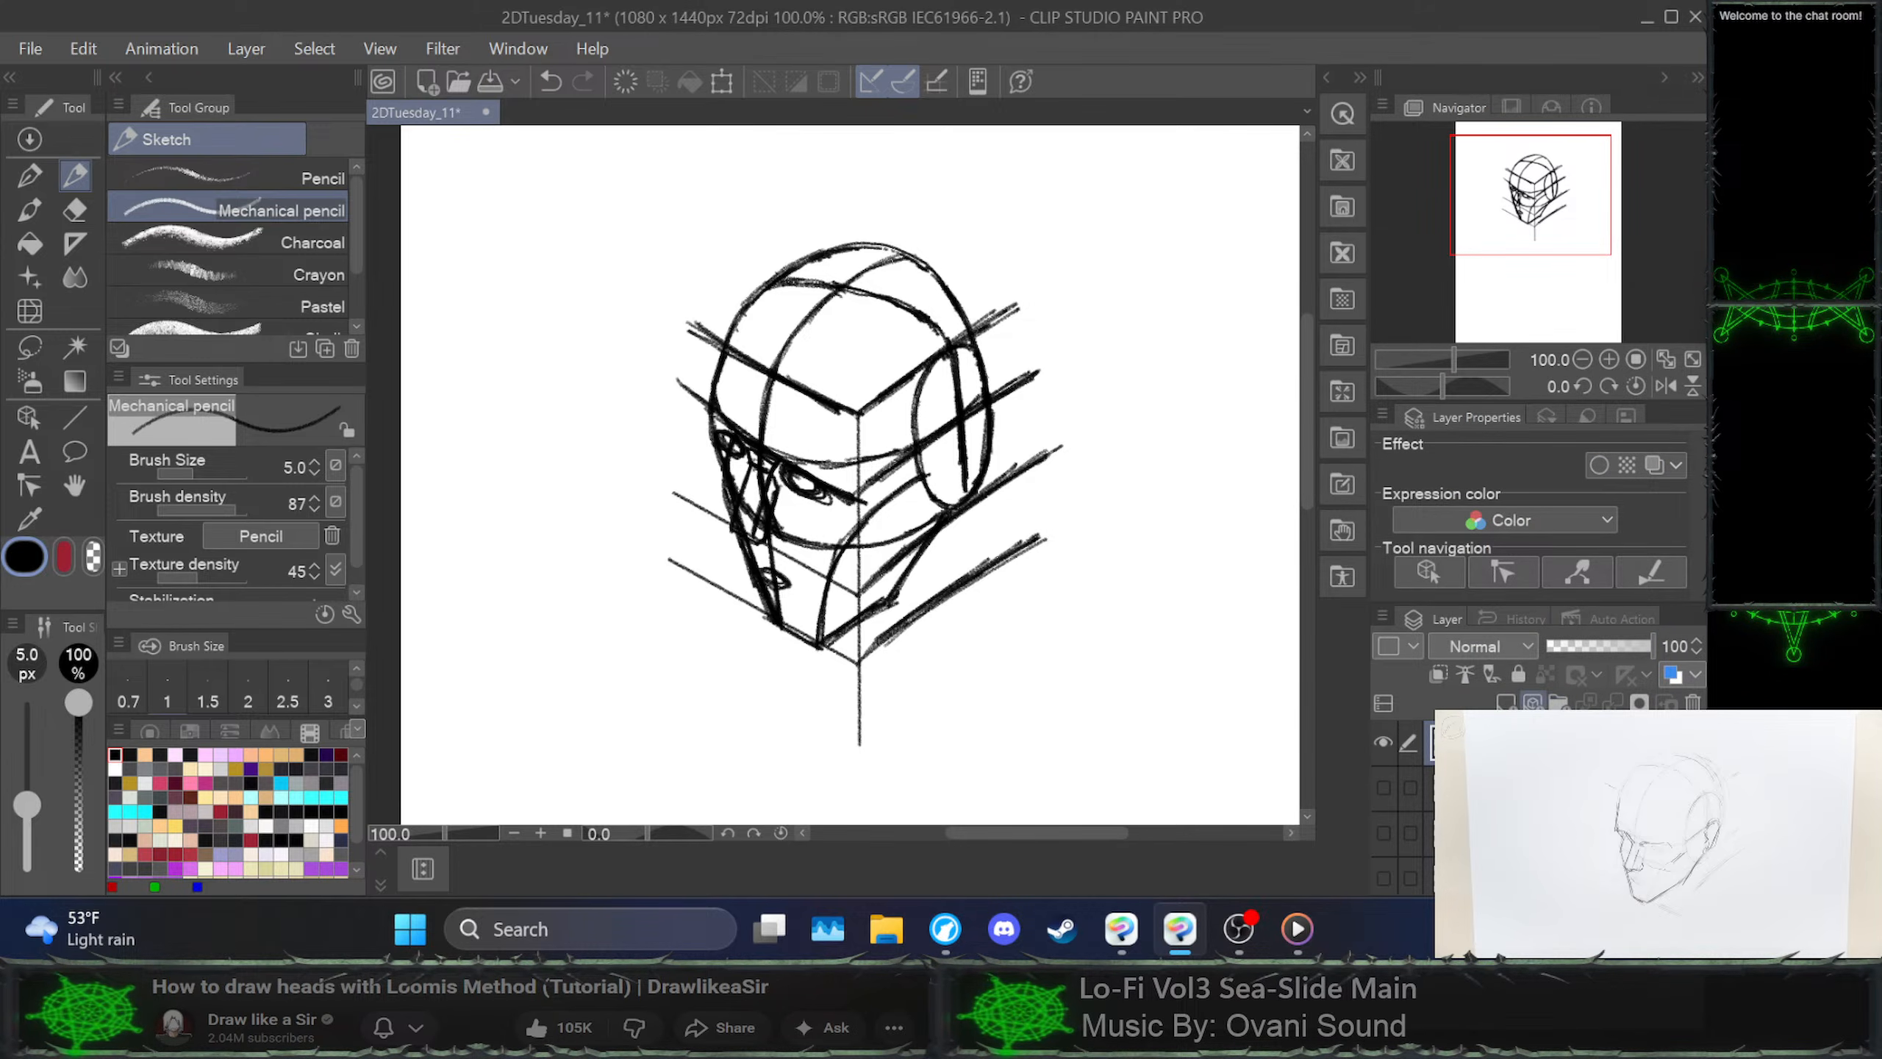
# Add a new layer above the head sketch, lower the sketch layer's opacity to 26, and make the new layer active
pyautogui.click(1532, 702)
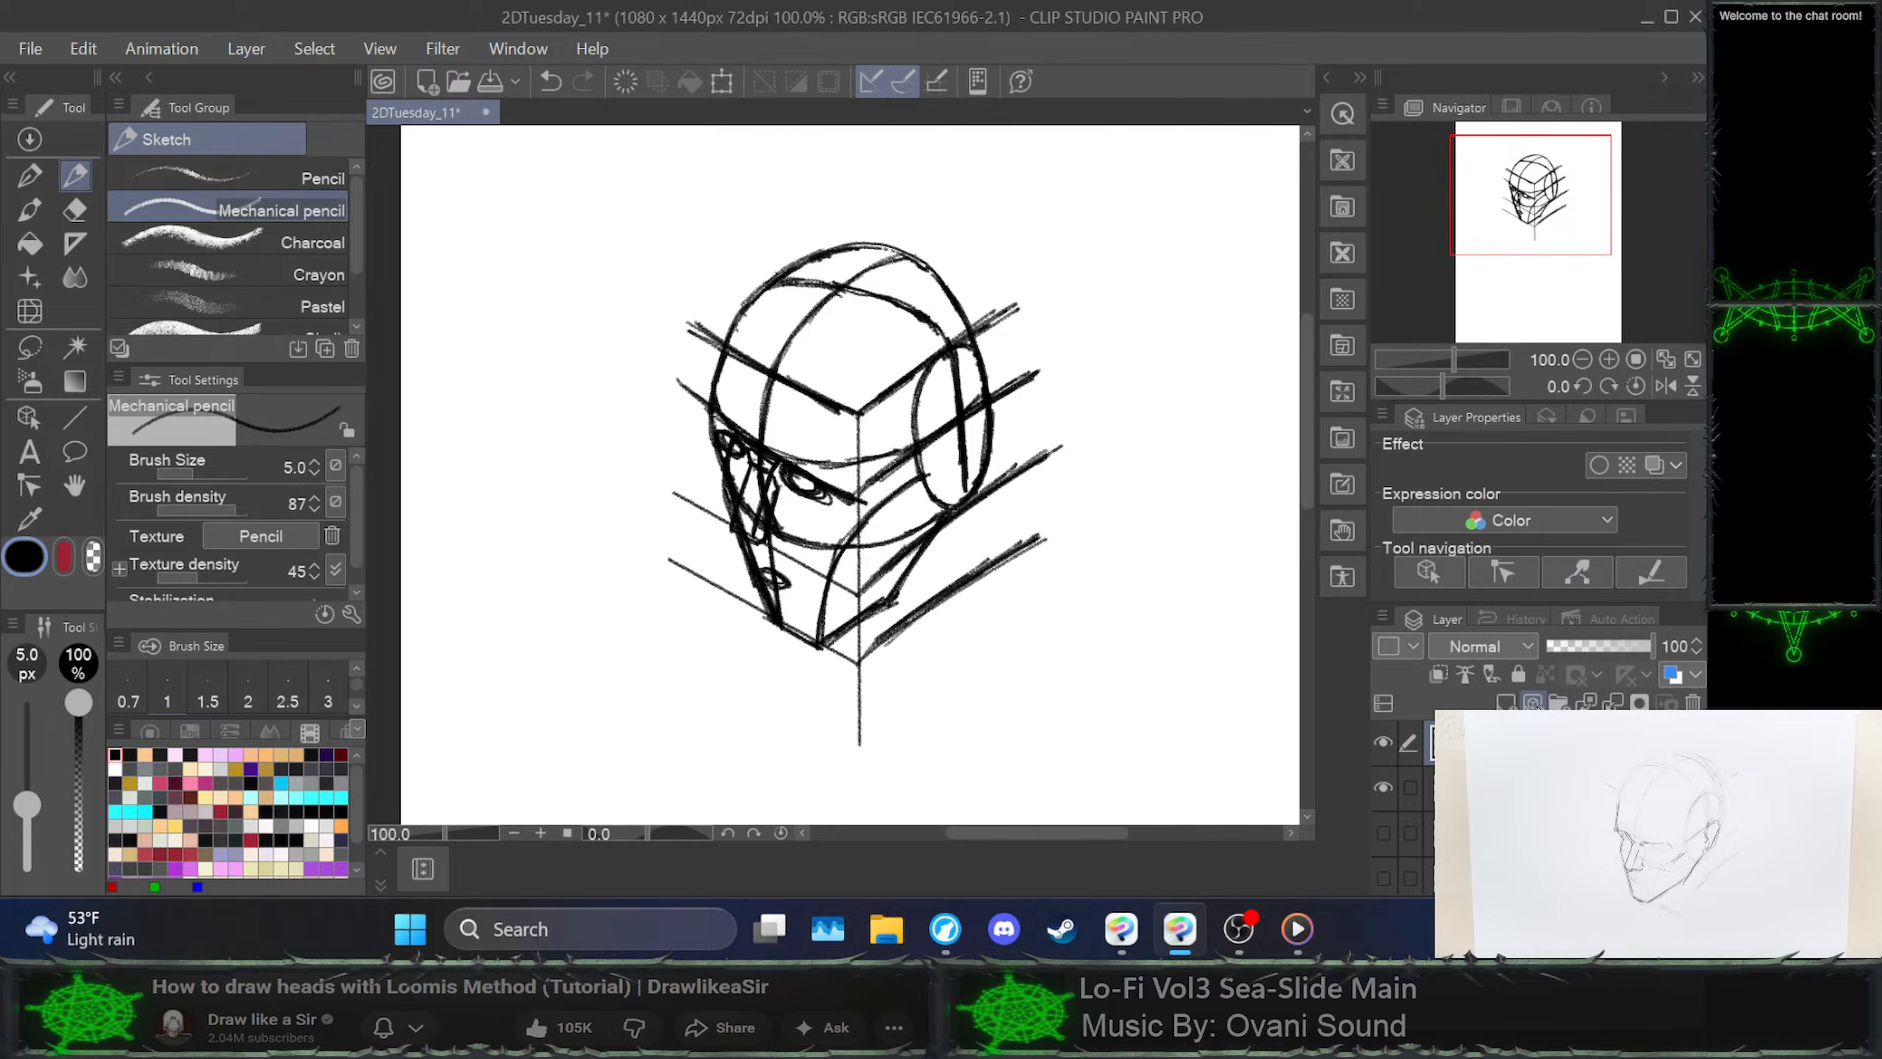
pyautogui.click(1380, 786)
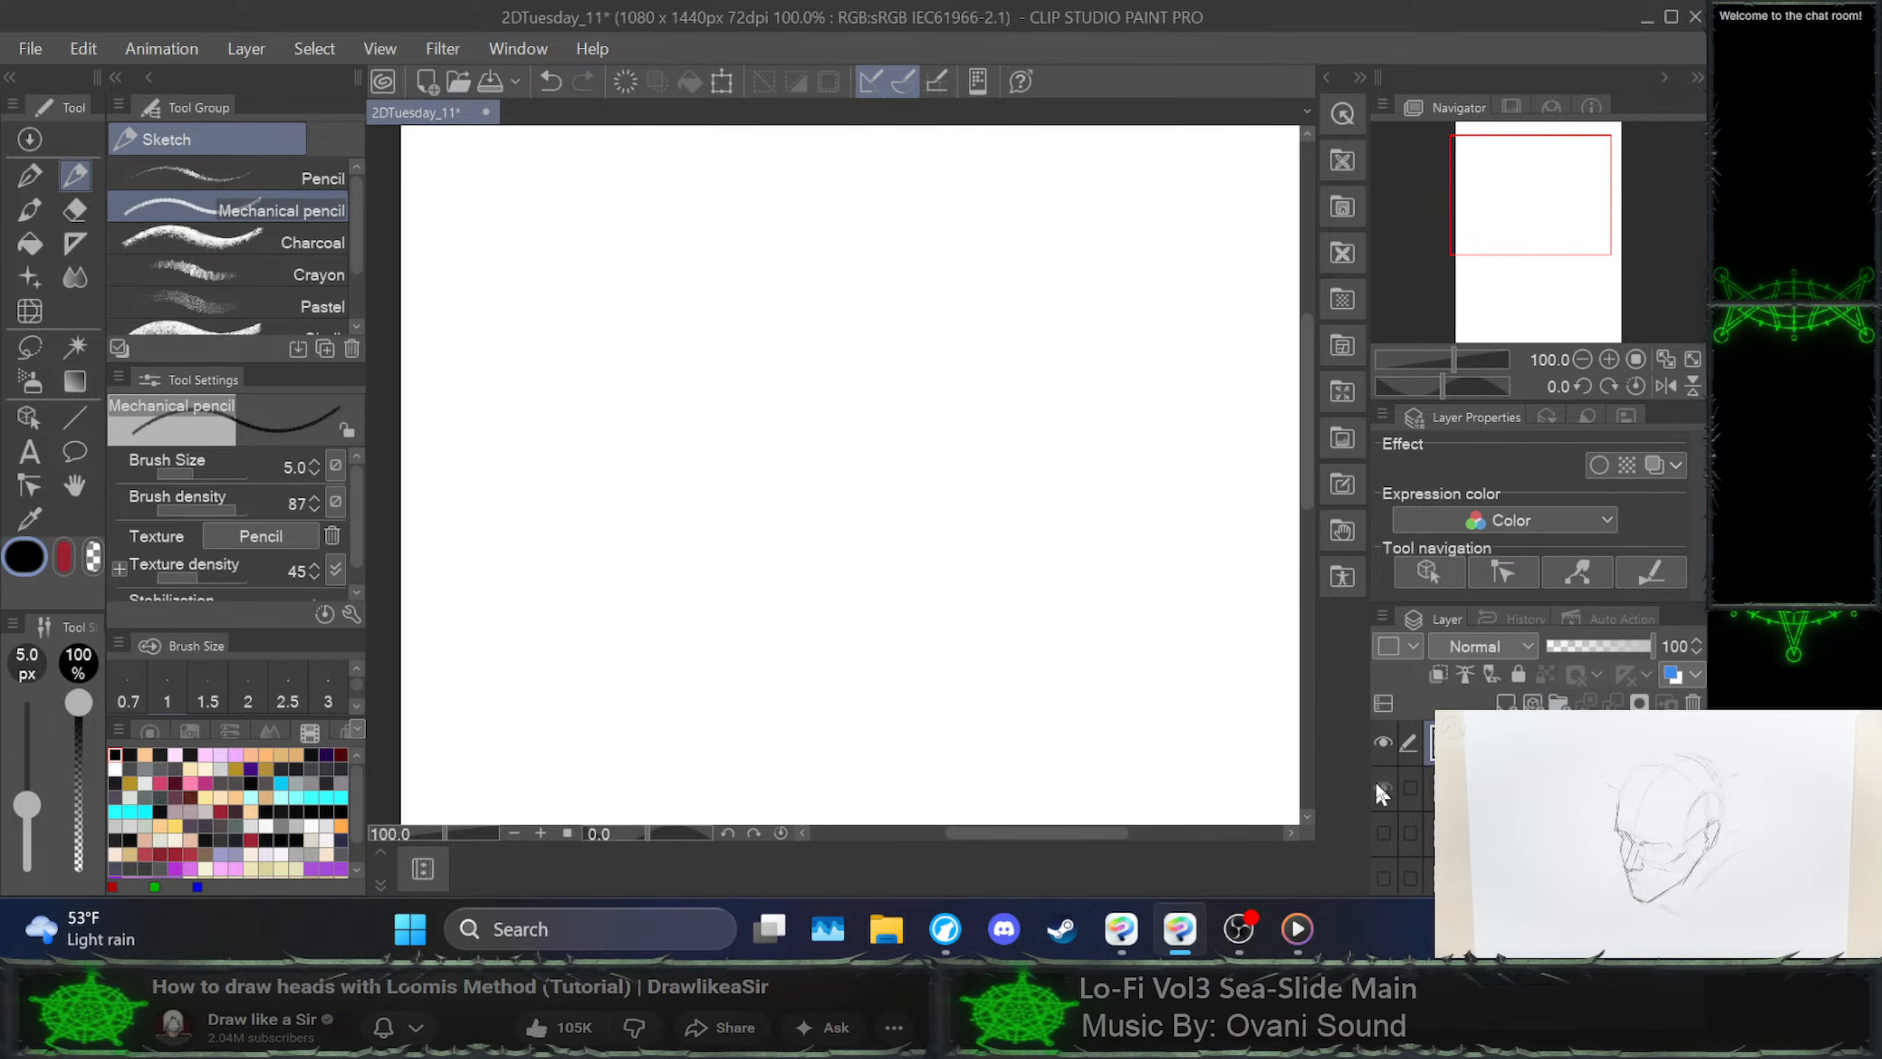
pyautogui.click(1380, 786)
pyautogui.click(1519, 787)
pyautogui.click(1573, 645)
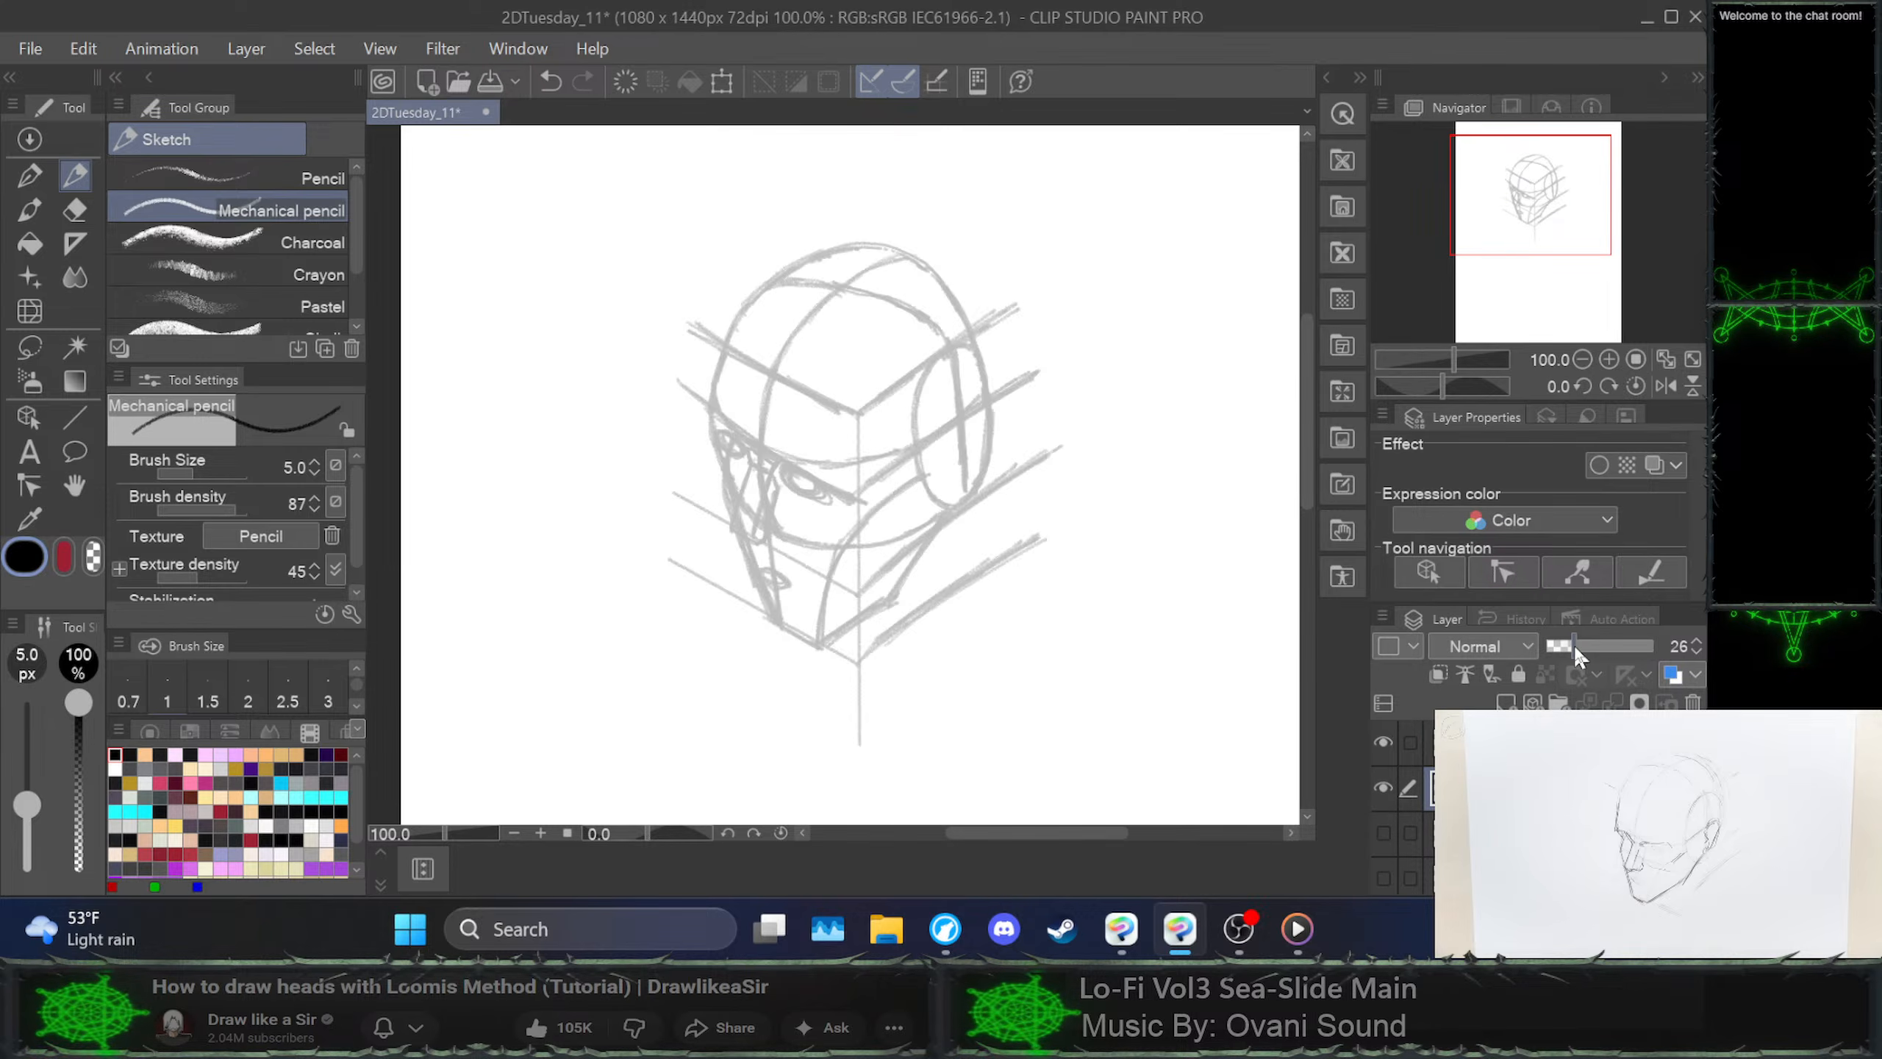
pyautogui.click(1519, 742)
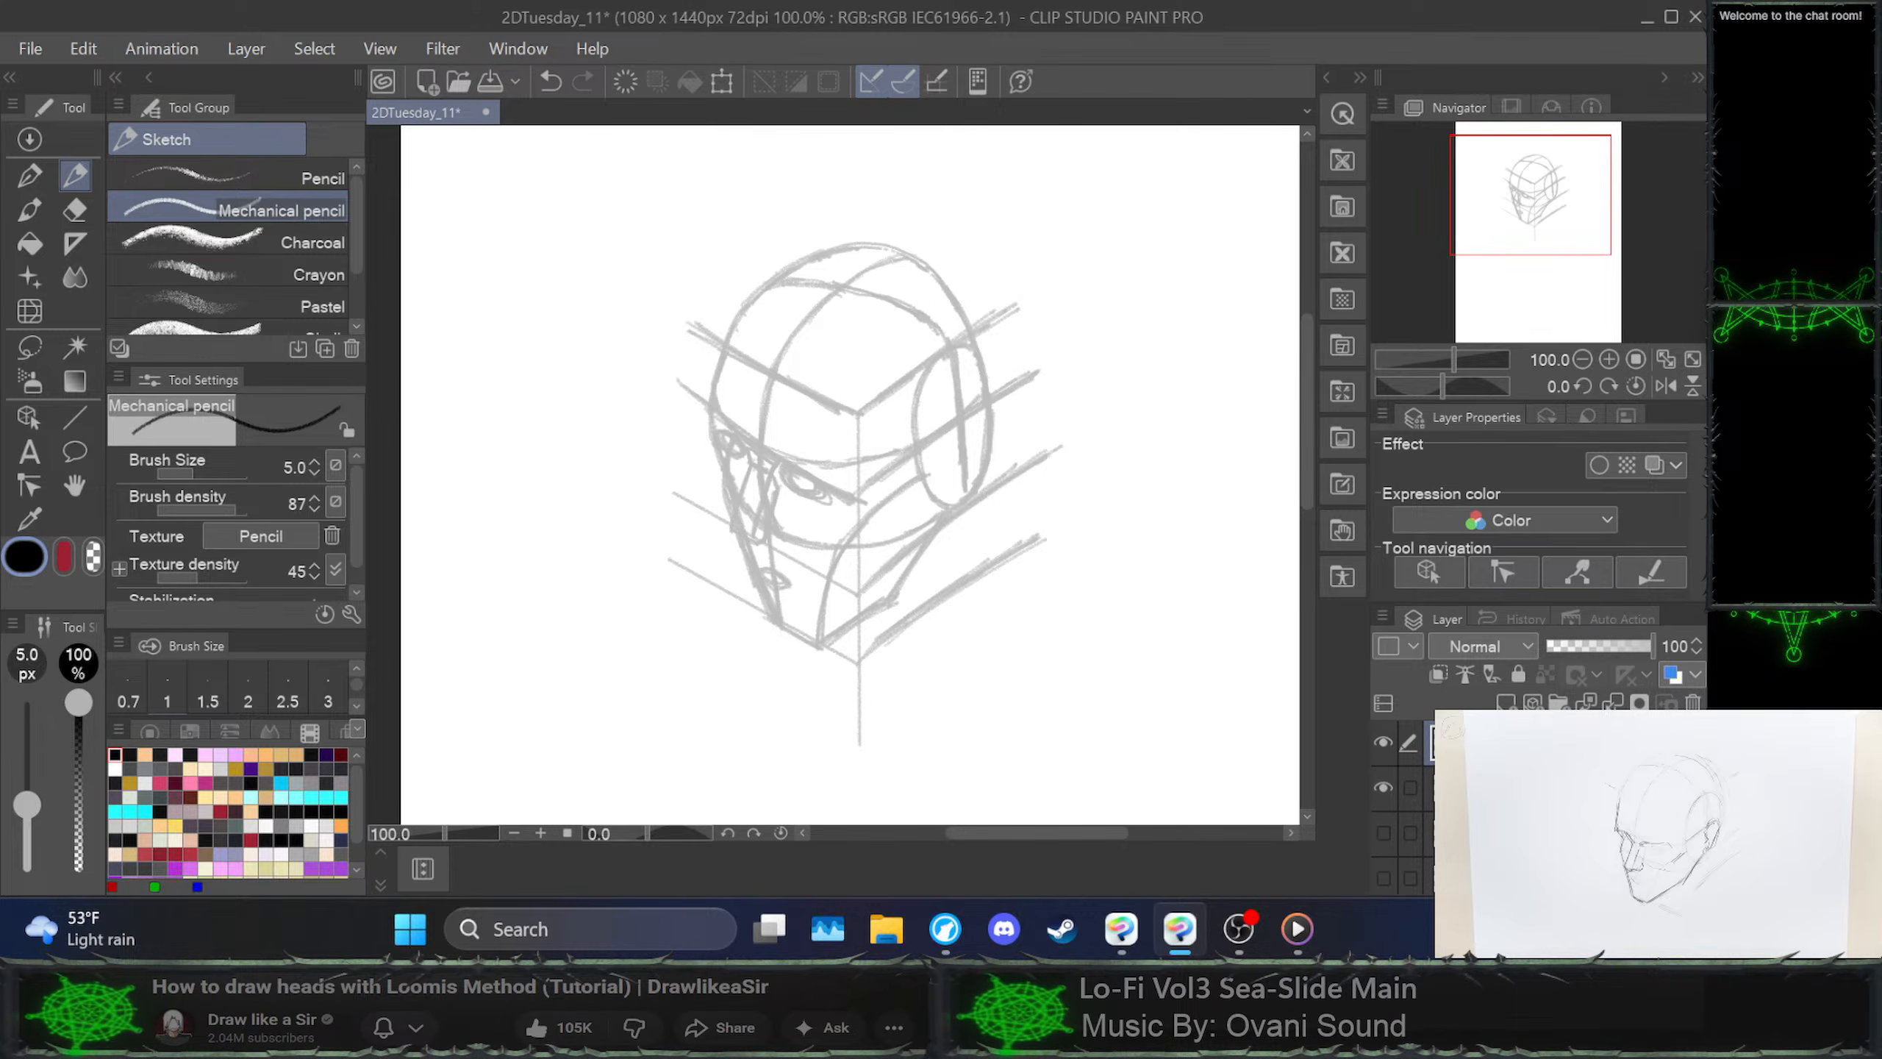
# Ink the lower edge of the chin with a curved stroke on the new layer, using the G-pen at size 4.0
pyautogui.click(29, 175)
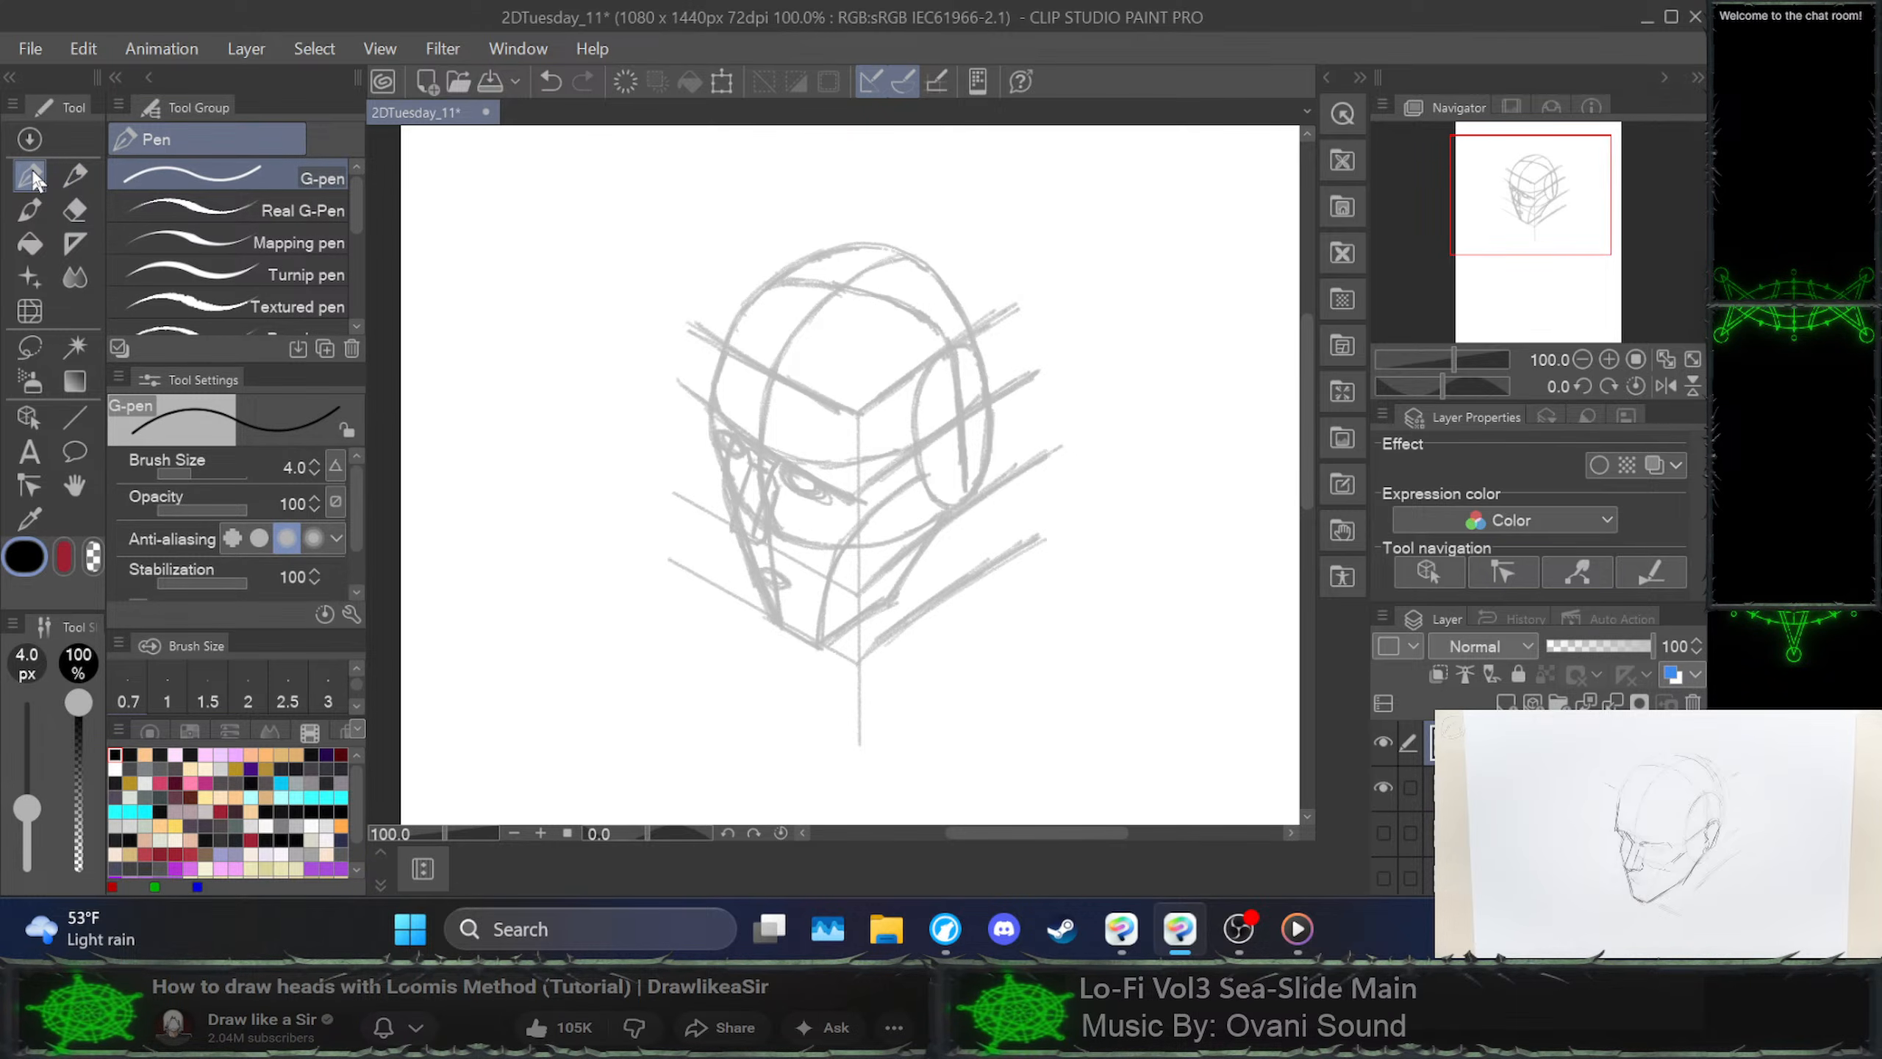
pyautogui.moveTo(773, 617); pyautogui.dragTo(812, 642)
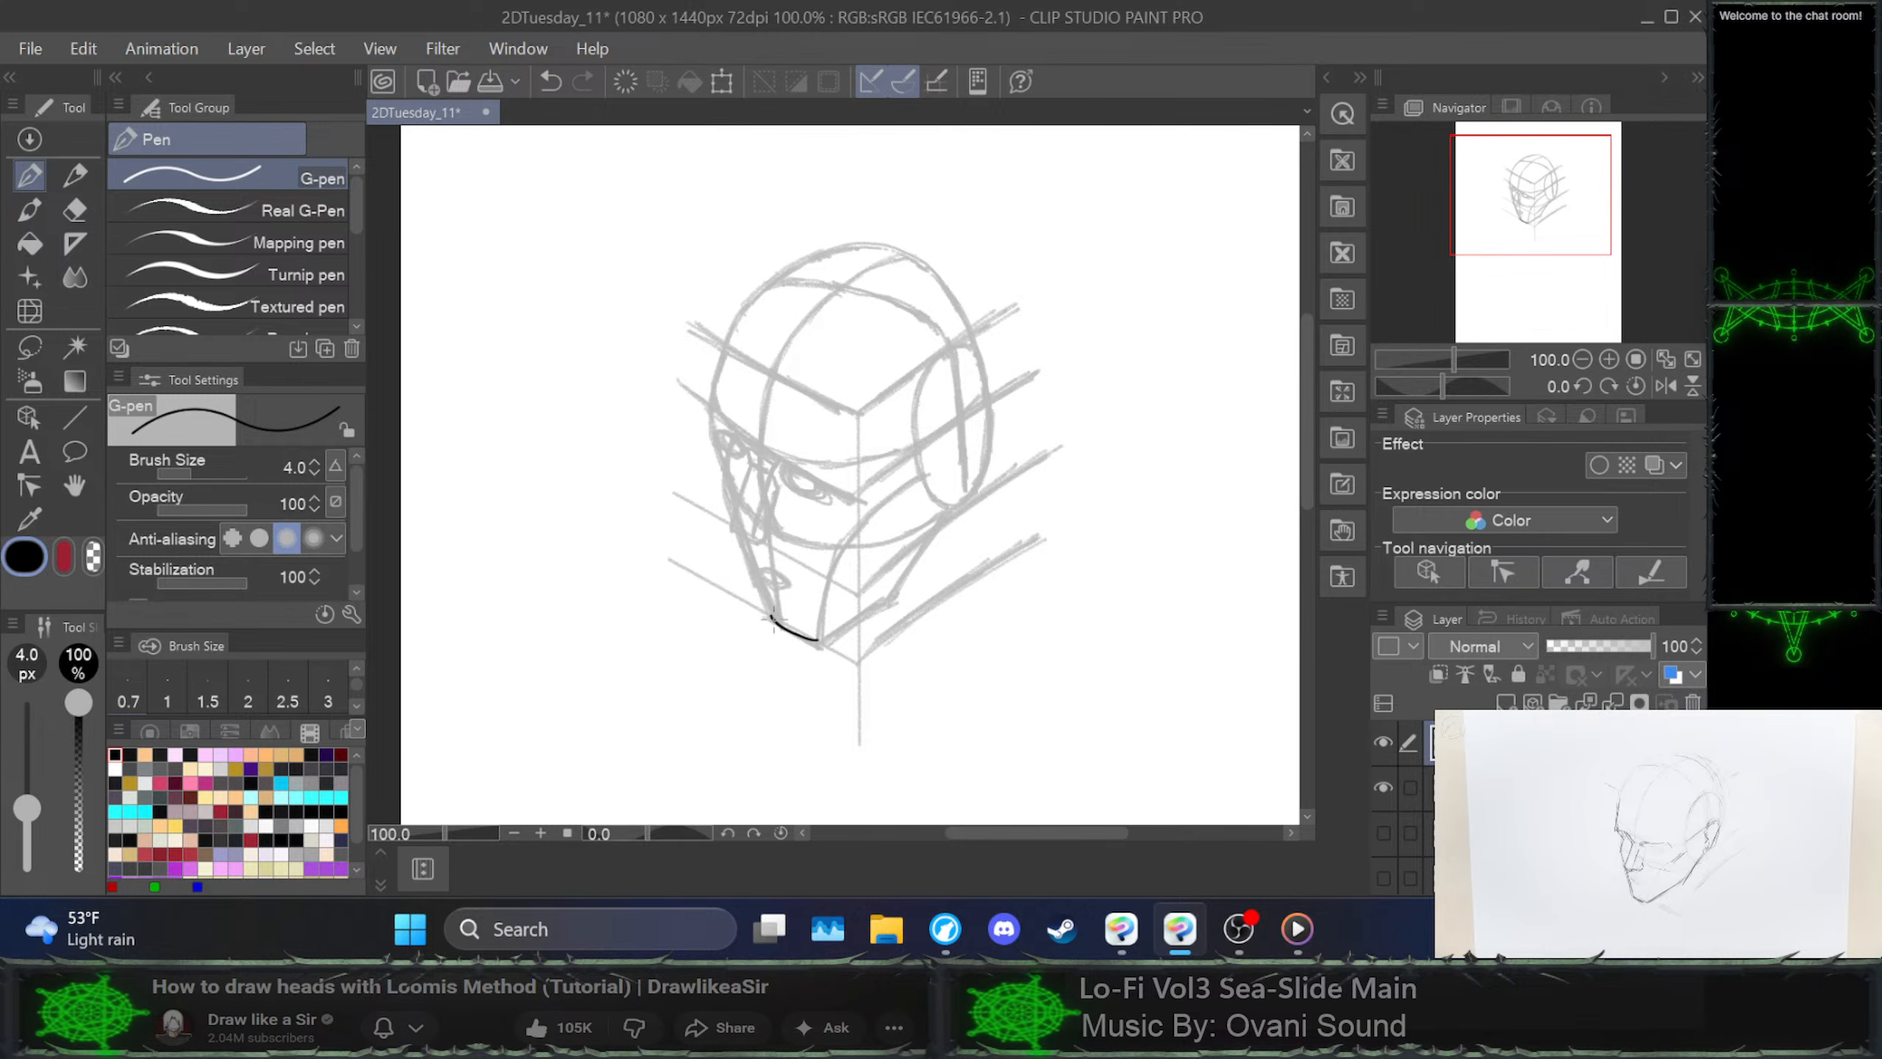
pyautogui.hotkey('ctrl', 'z')
pyautogui.moveTo(768, 623); pyautogui.dragTo(820, 644)
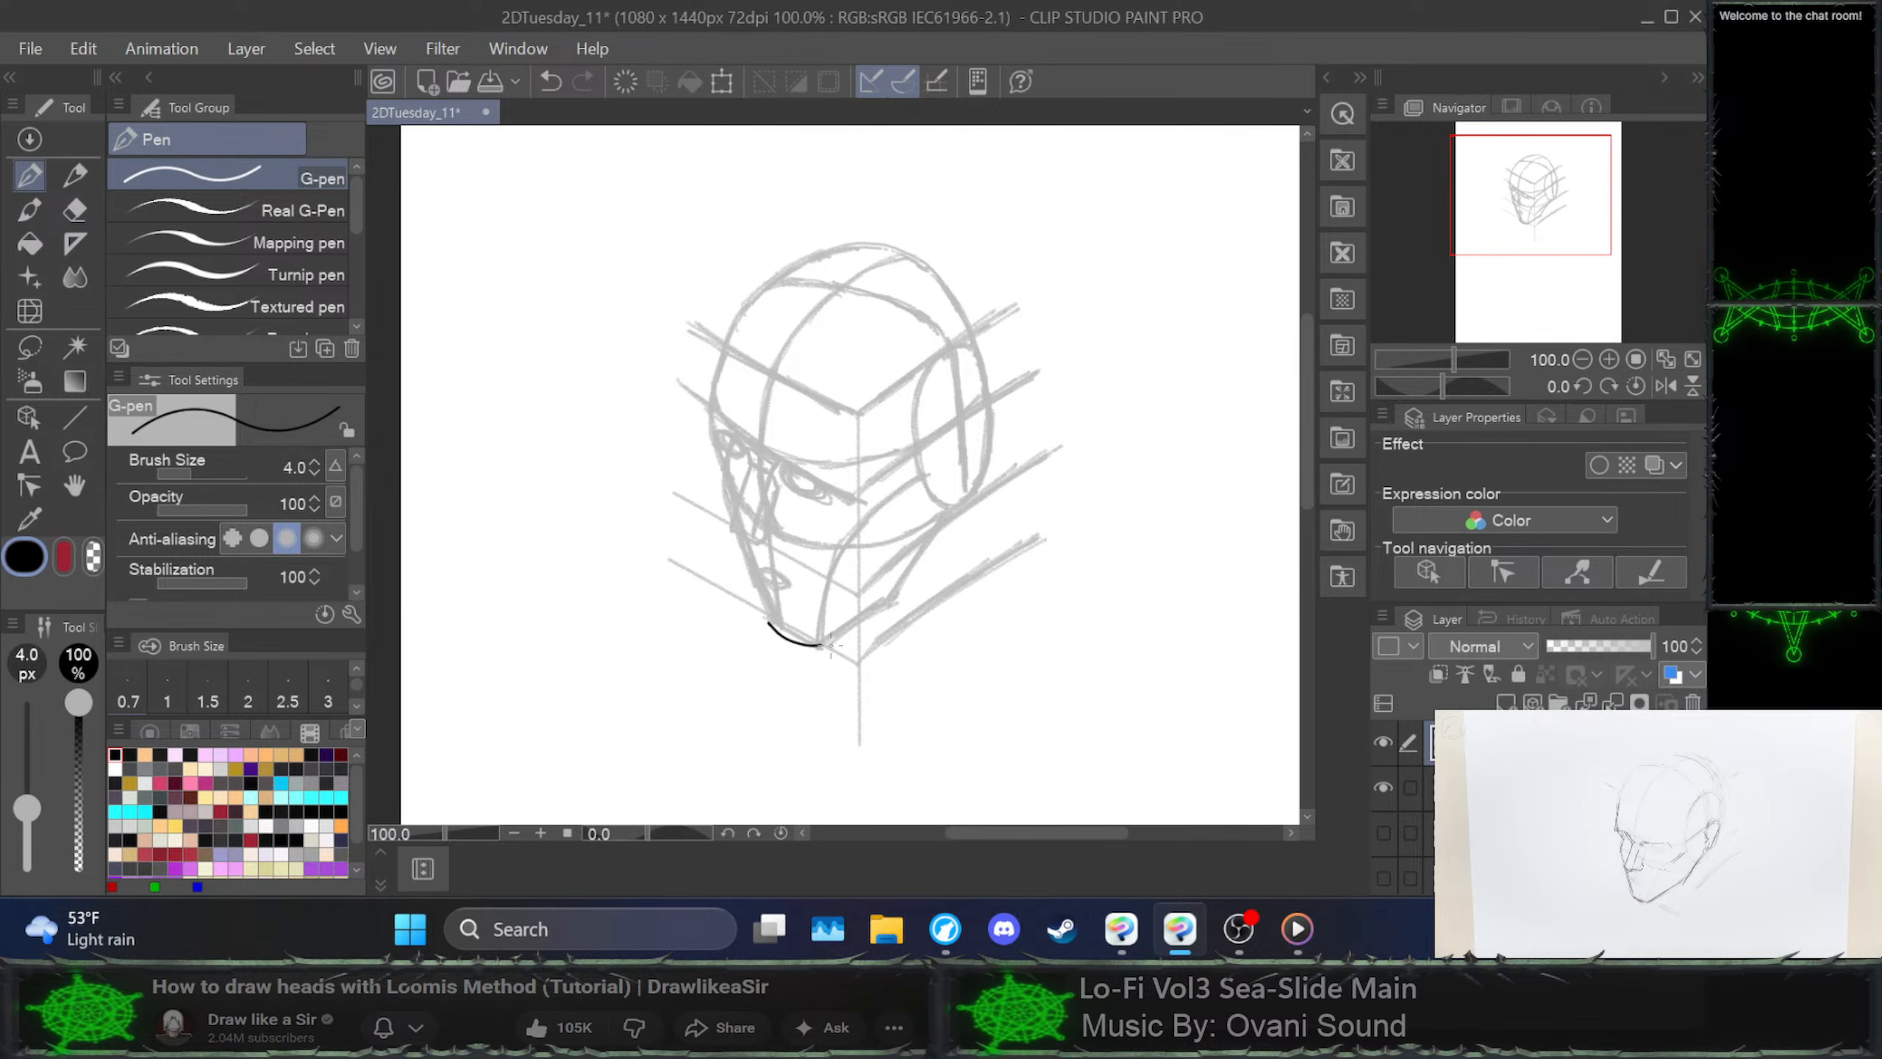
# Ink the near jawline from the chin up to the base of the ear, redrawing it until it follows the sketch
pyautogui.moveTo(821, 646); pyautogui.dragTo(897, 602)
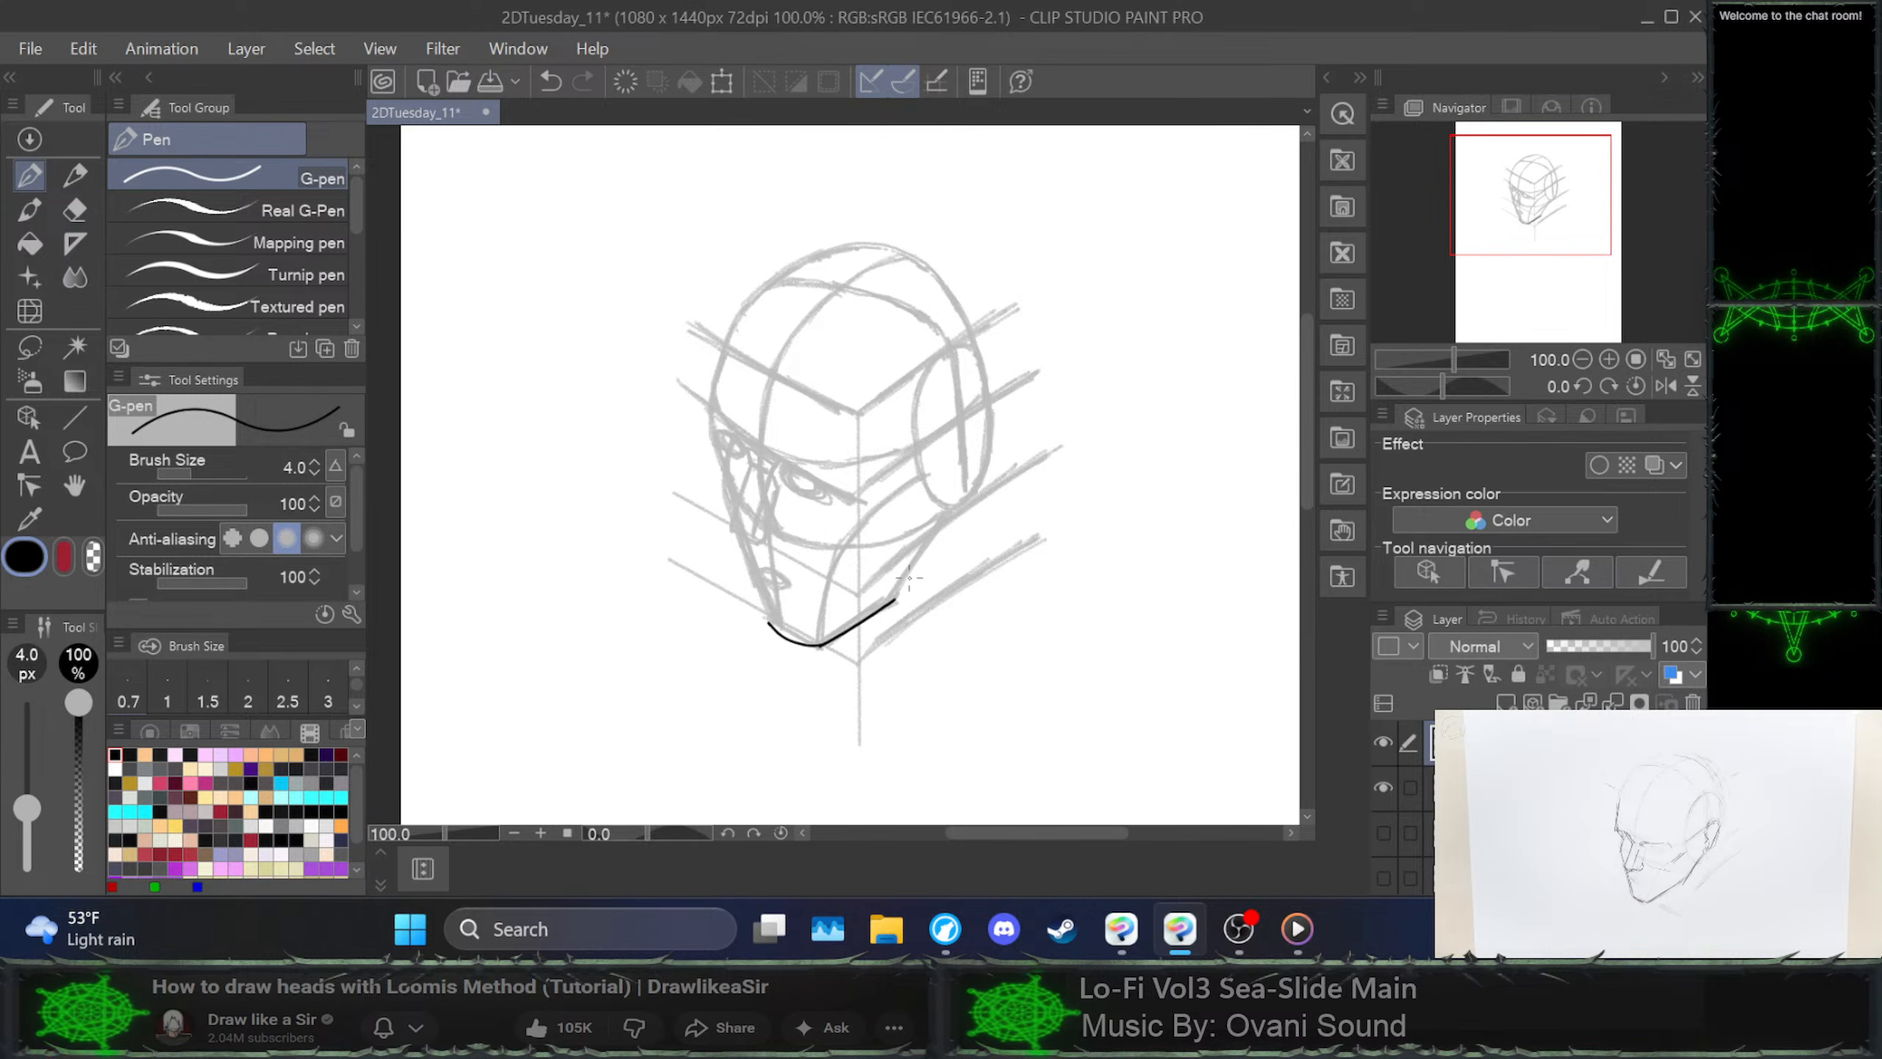
pyautogui.hotkey('ctrl', 'z')
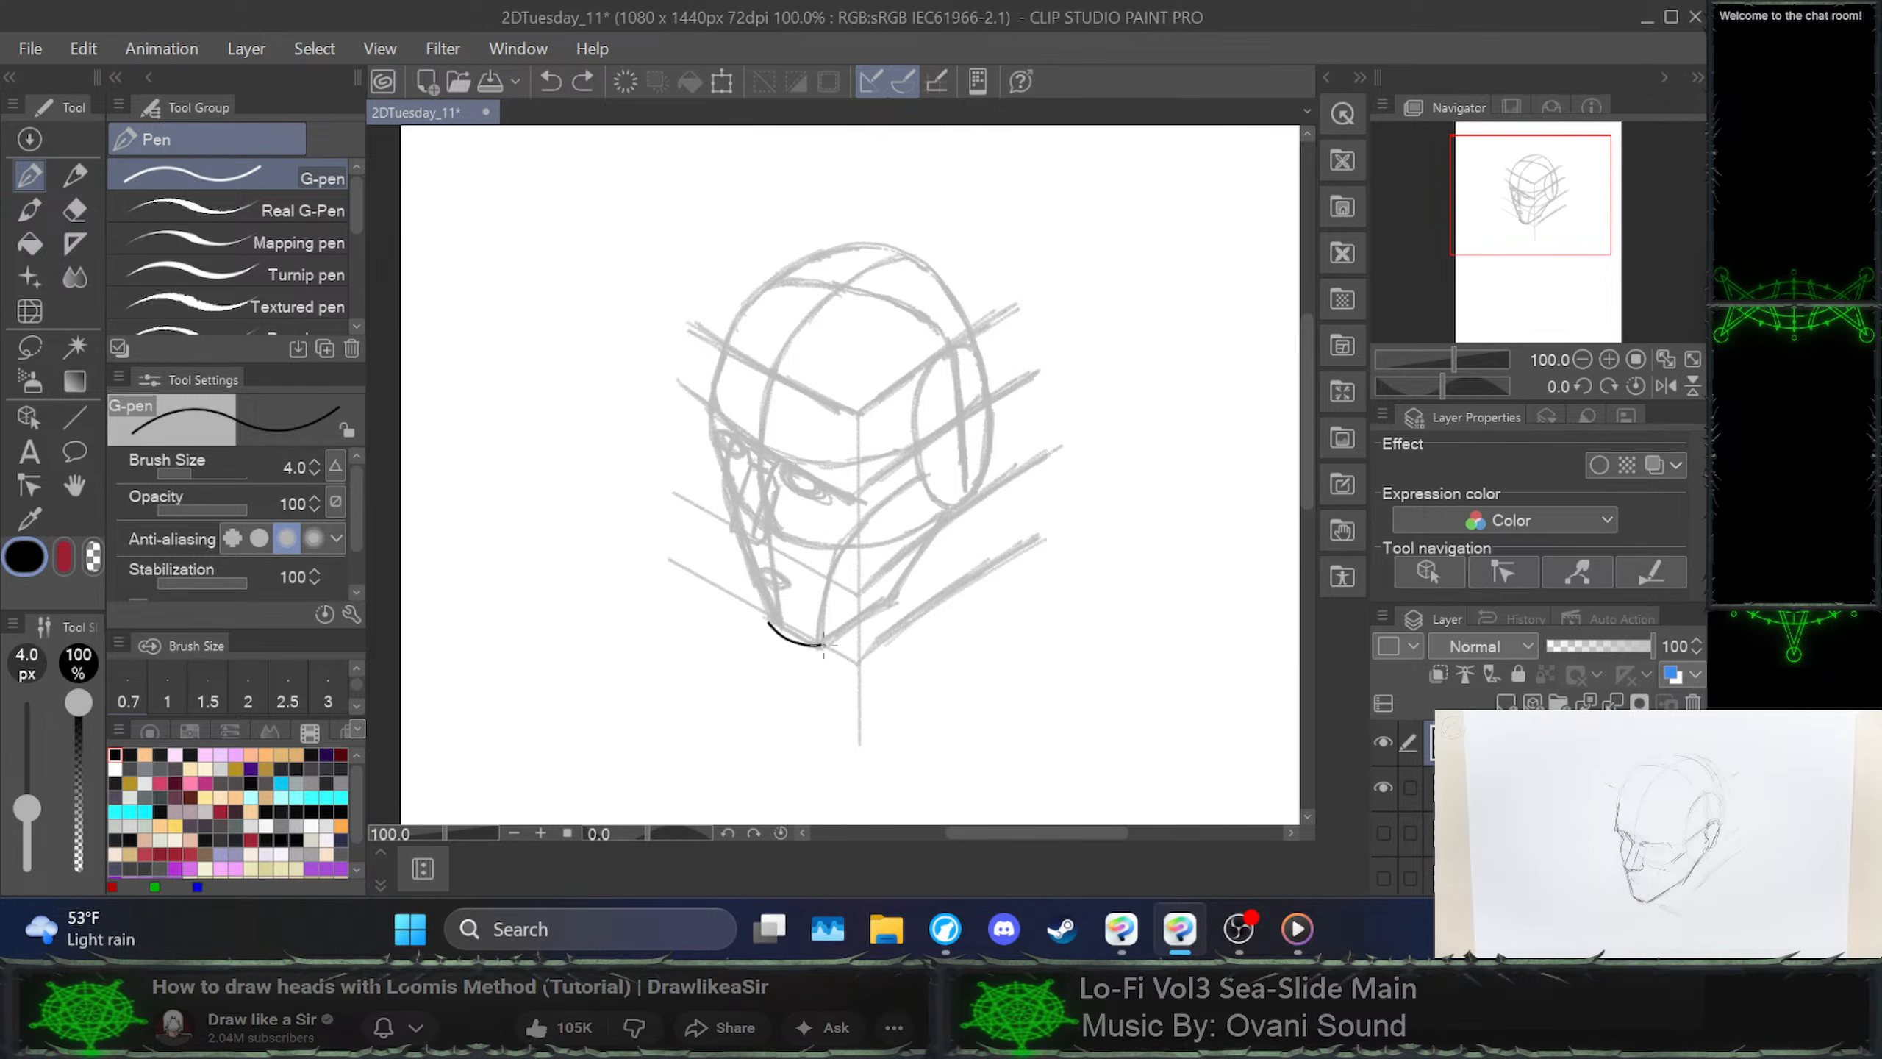
pyautogui.moveTo(820, 646)
pyautogui.mouseDown()
pyautogui.moveTo(900, 590)
pyautogui.moveTo(952, 505)
pyautogui.mouseUp()
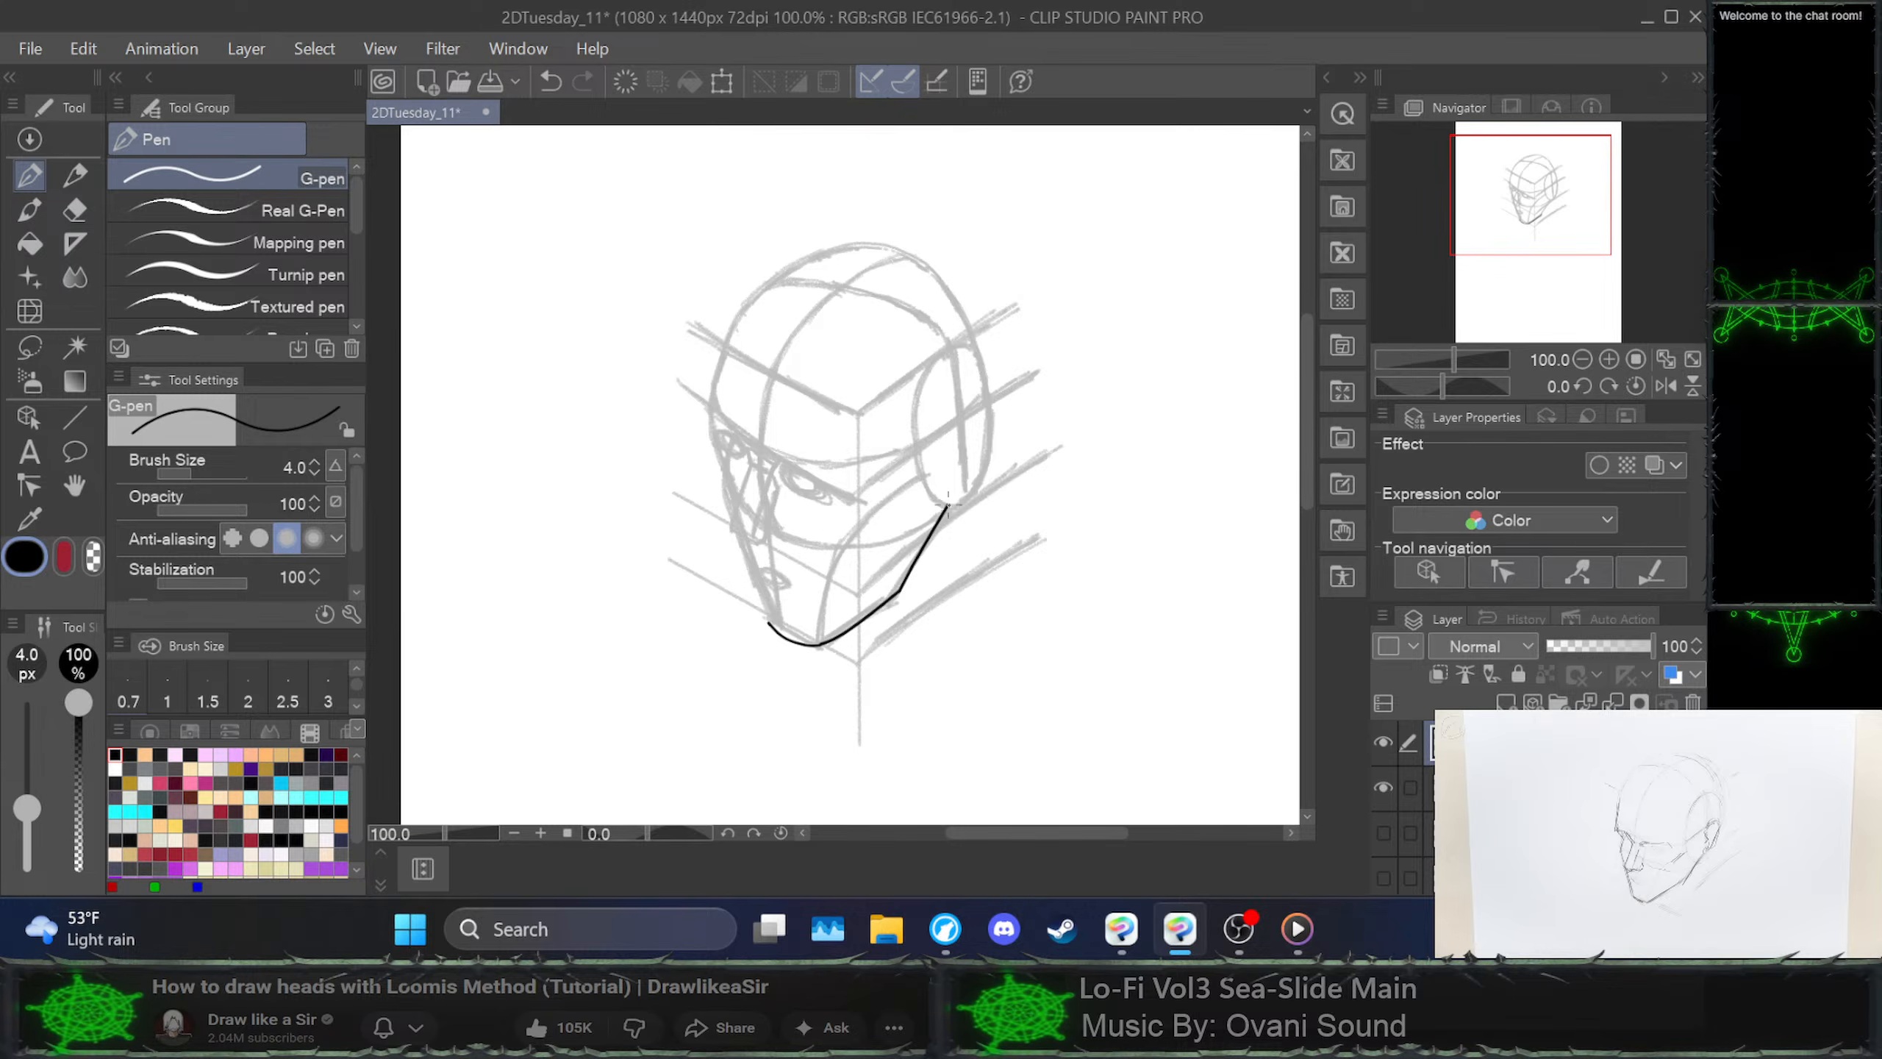
pyautogui.hotkey('ctrl', 'z')
pyautogui.moveTo(904, 593); pyautogui.dragTo(952, 505)
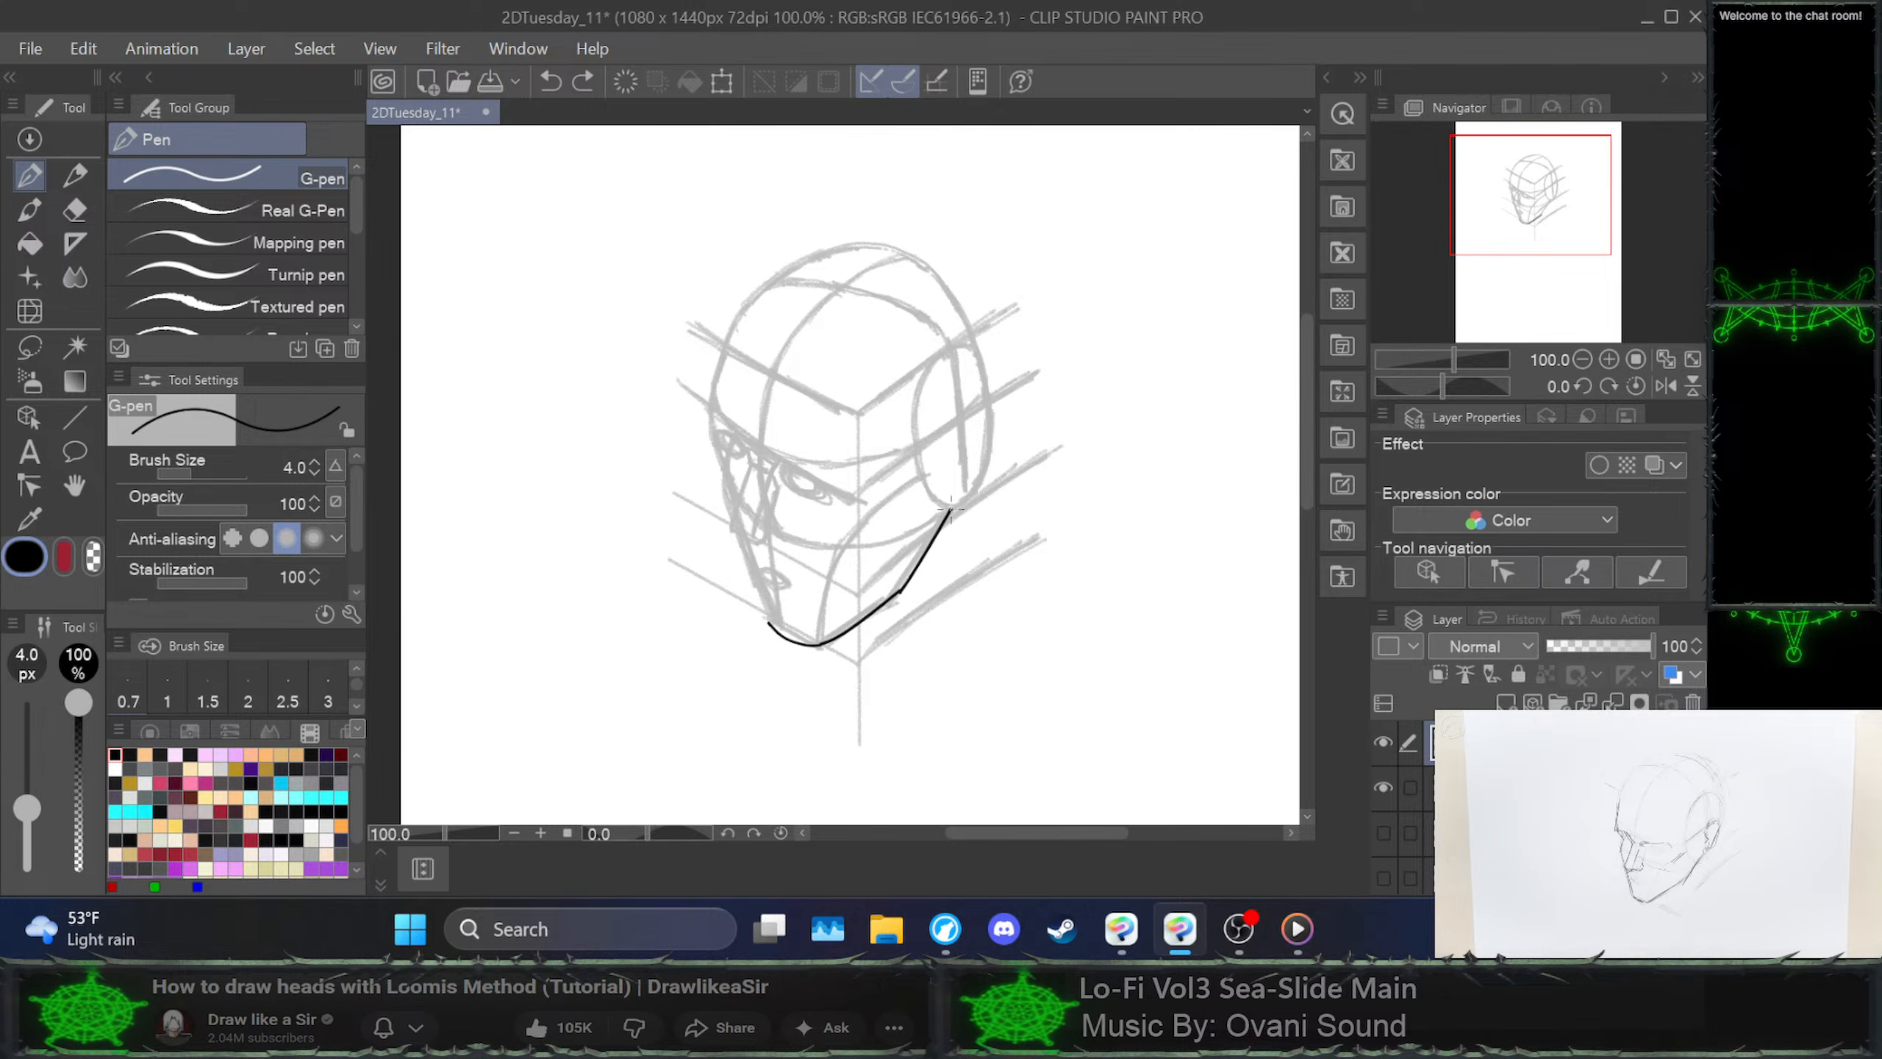
pyautogui.hotkey('ctrl', 'z')
pyautogui.moveTo(903, 593); pyautogui.dragTo(951, 509)
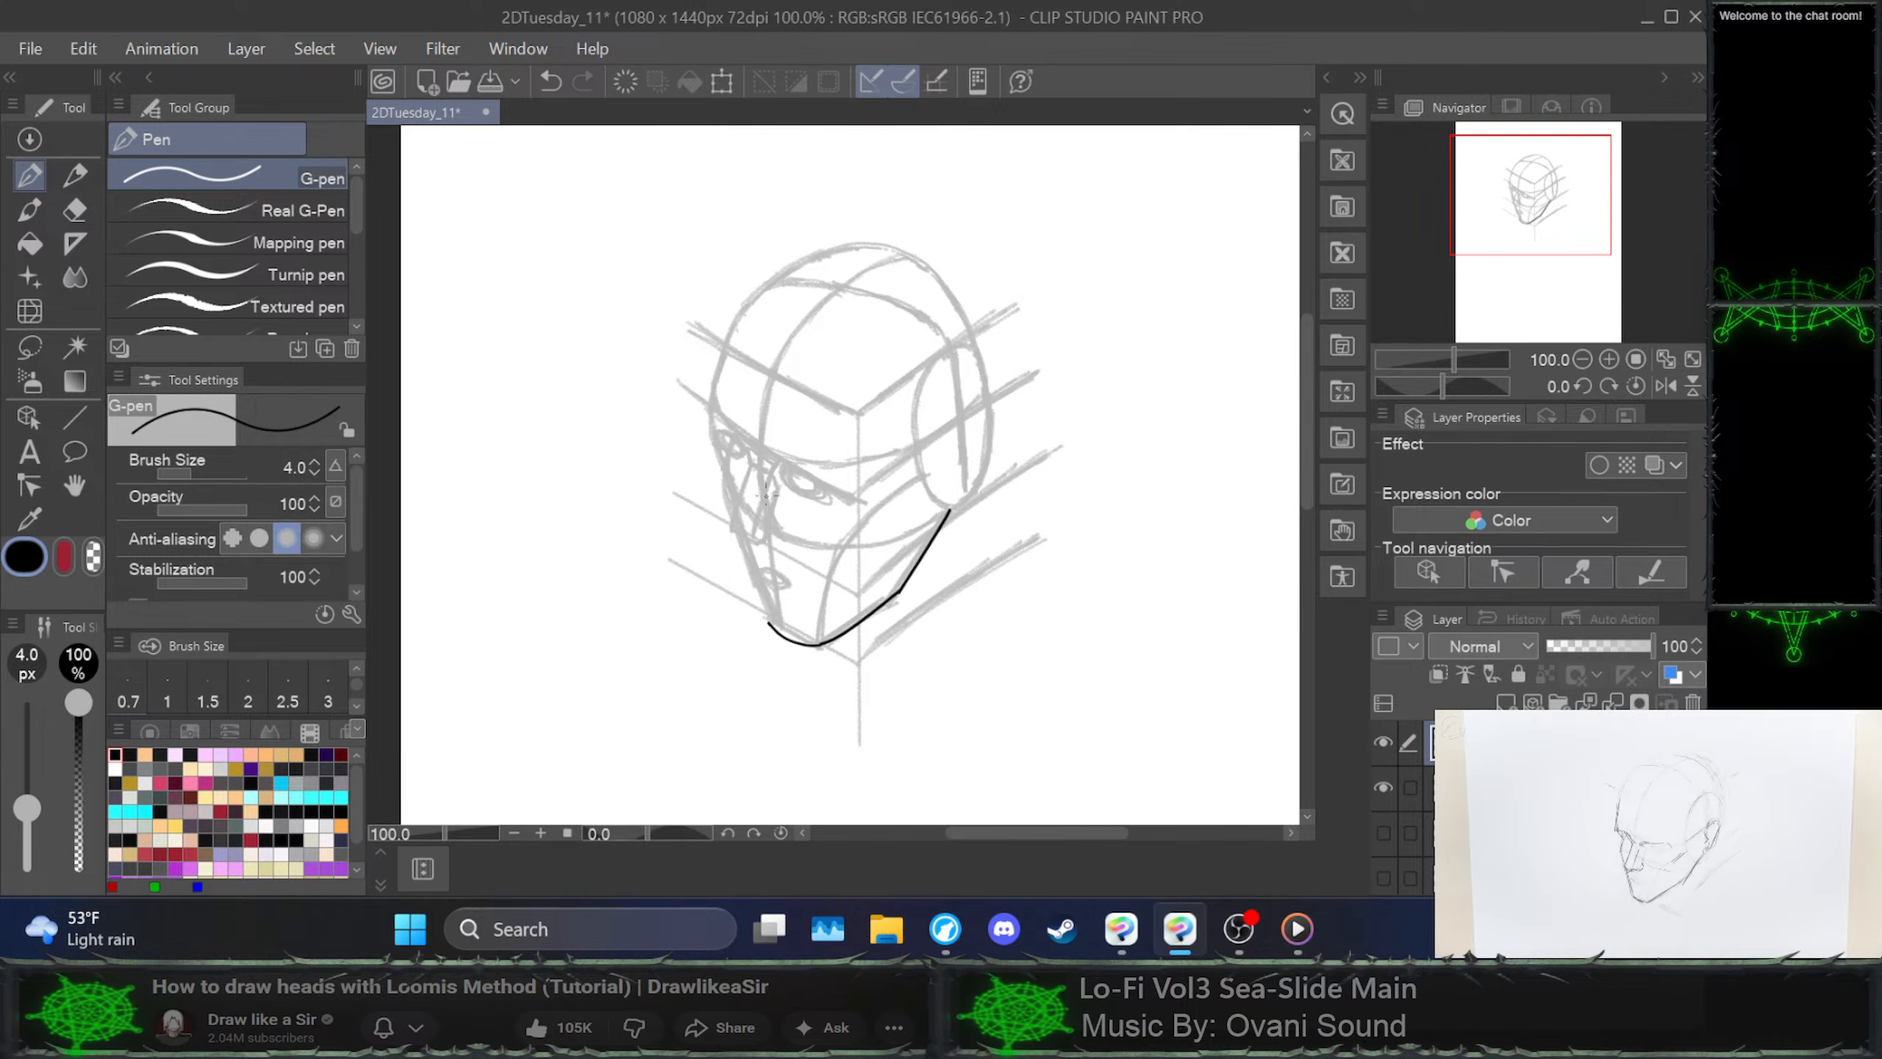
# Ink the far side of the mouth and chin, from beneath the nose down to the inked chin
pyautogui.moveTo(742, 528); pyautogui.dragTo(771, 639)
pyautogui.hotkey('ctrl', 'z')
pyautogui.moveTo(745, 546); pyautogui.dragTo(771, 632)
pyautogui.hotkey('ctrl', 'z')
# Ink the nose with its bridge line, the tip and nostril along its base, and the near side line
pyautogui.moveTo(750, 452); pyautogui.dragTo(731, 539)
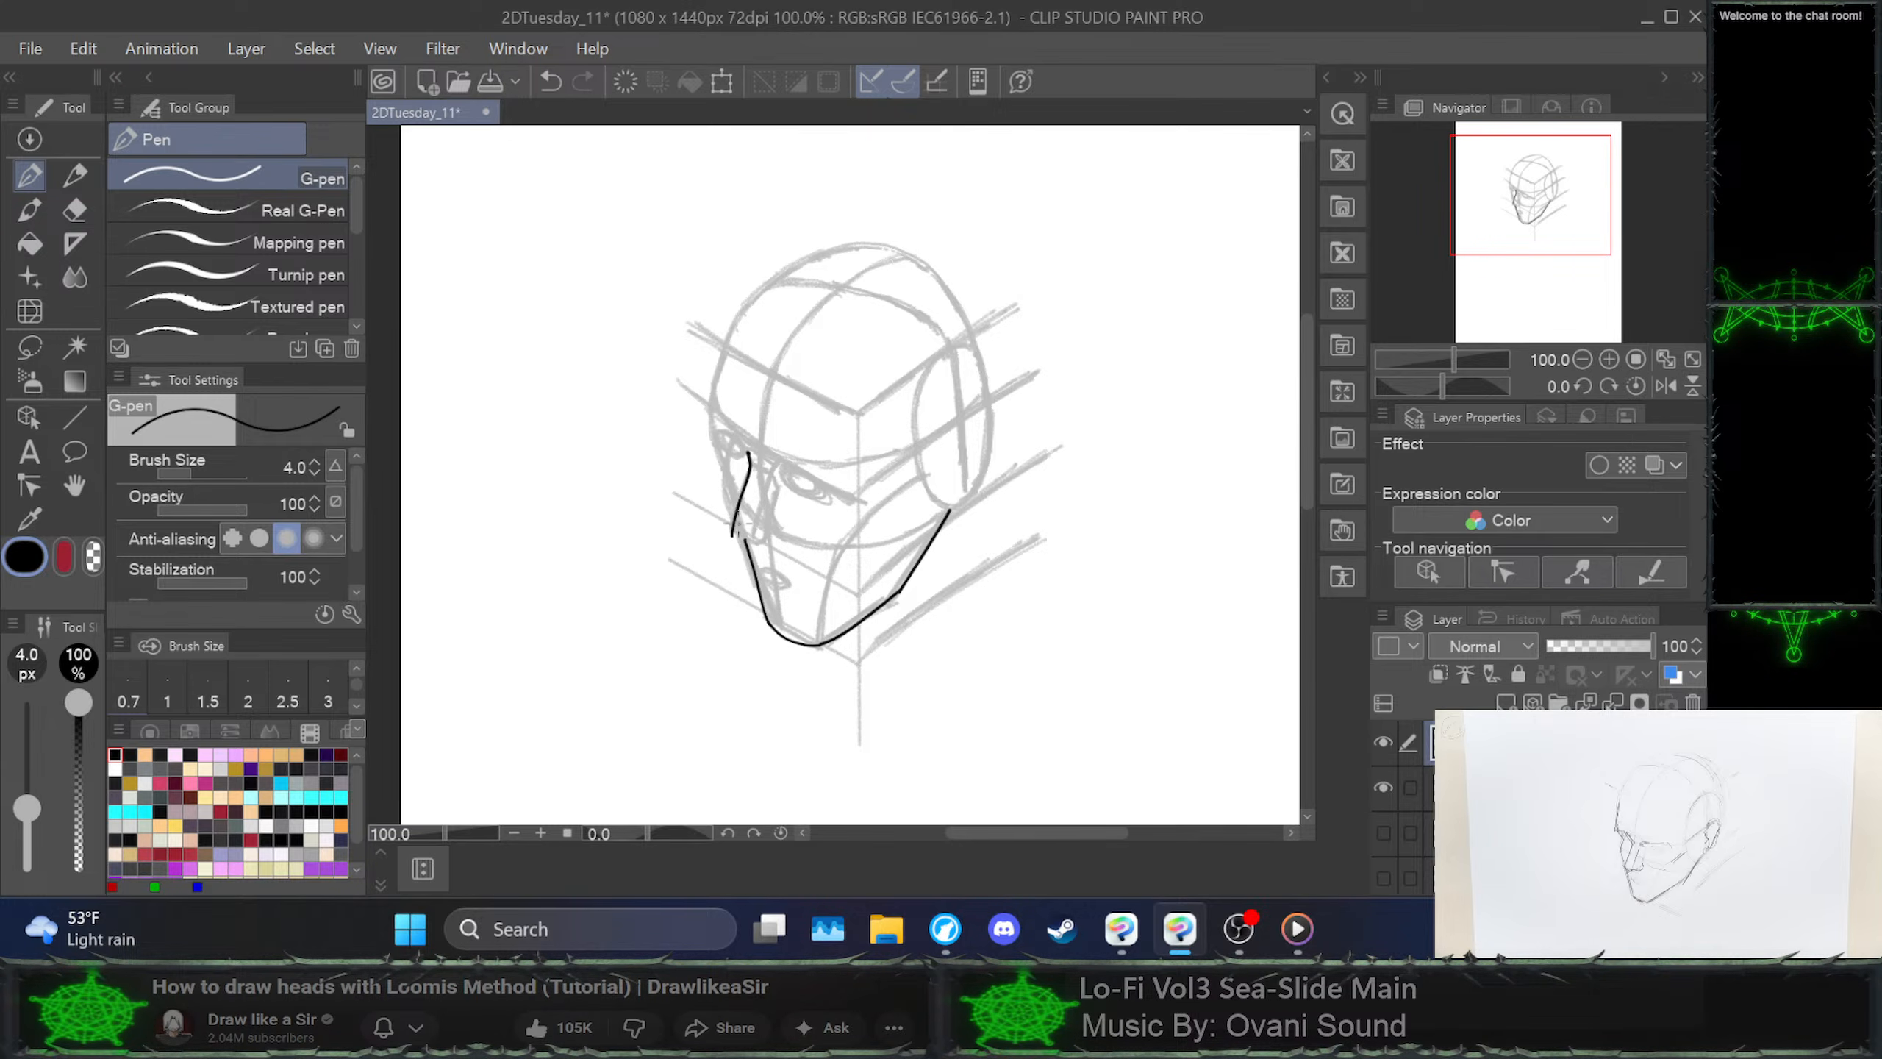
pyautogui.moveTo(732, 534)
pyautogui.mouseDown()
pyautogui.moveTo(784, 550)
pyautogui.moveTo(774, 528)
pyautogui.mouseUp()
pyautogui.moveTo(756, 530); pyautogui.dragTo(775, 473)
pyautogui.hotkey('ctrl', 'z')
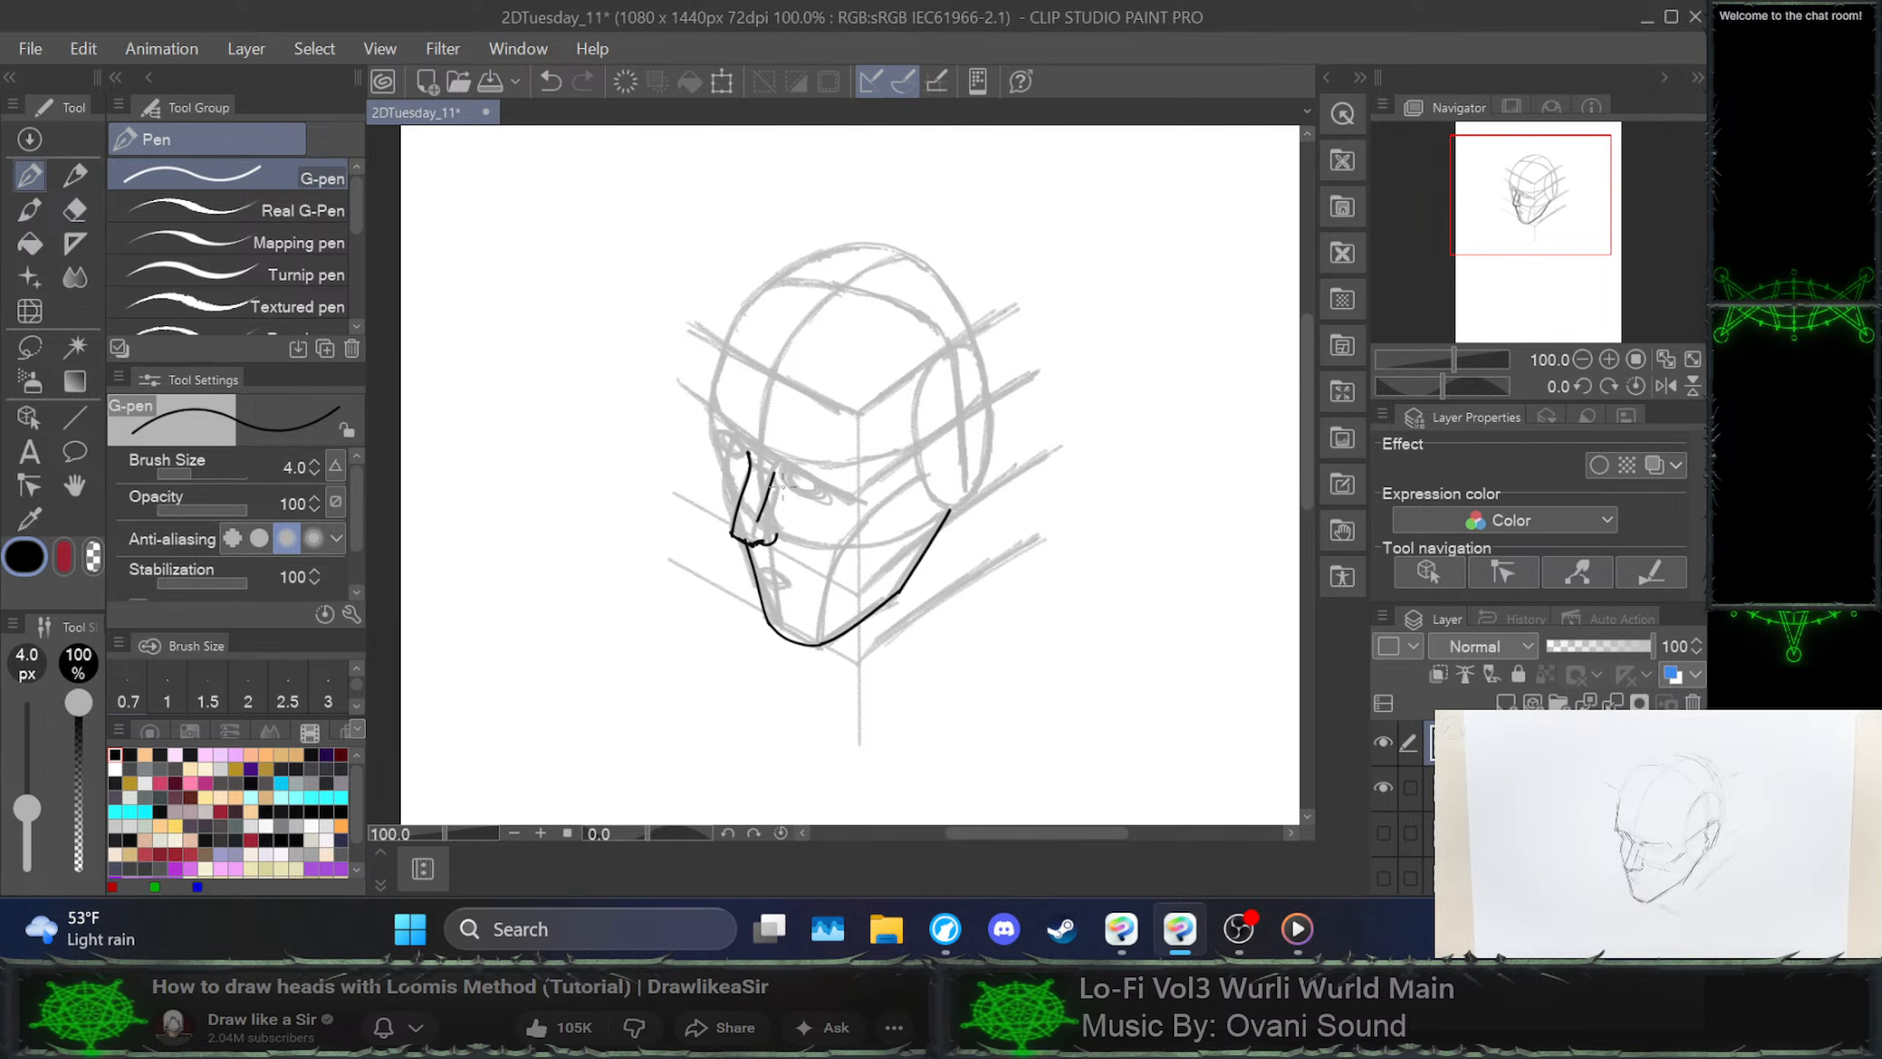
pyautogui.moveTo(774, 471); pyautogui.dragTo(799, 465)
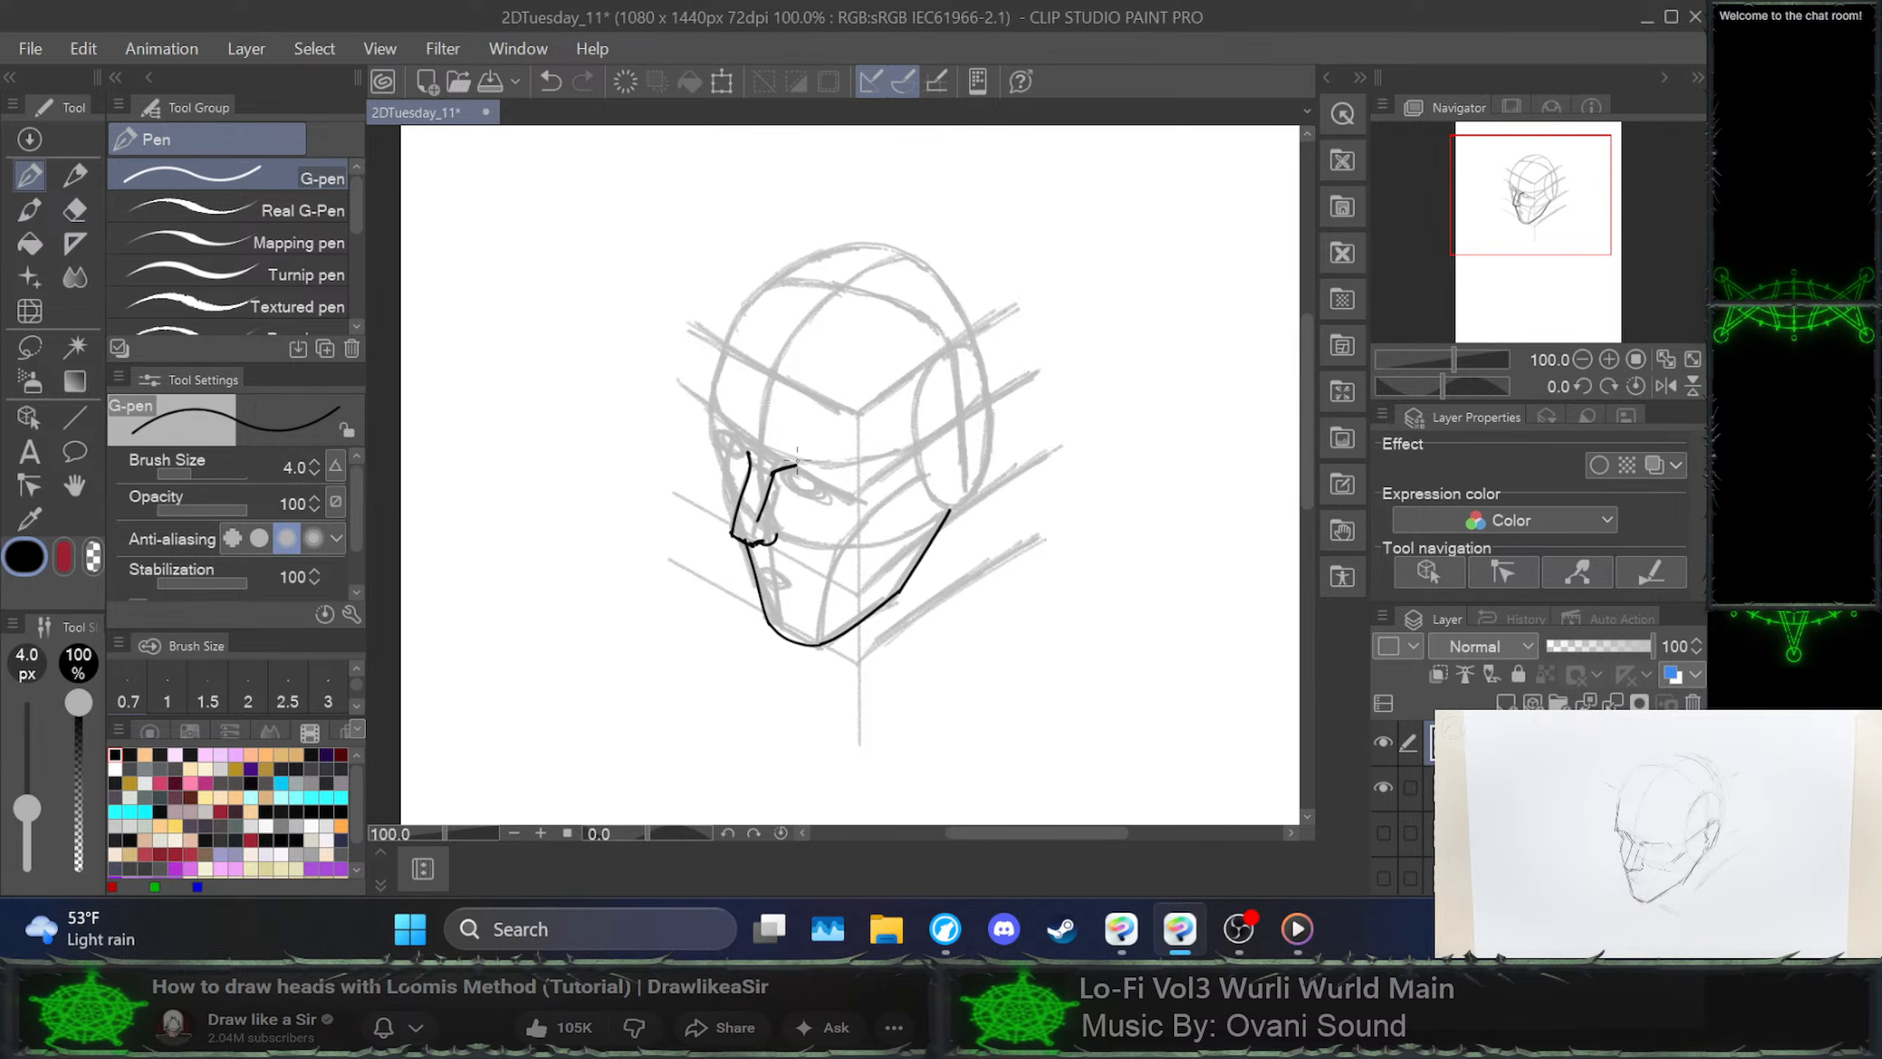
pyautogui.moveTo(797, 464); pyautogui.dragTo(832, 477)
pyautogui.hotkey('ctrl', 'z')
pyautogui.hotkey('ctrl', 'z')
pyautogui.hotkey('ctrl', 'z')
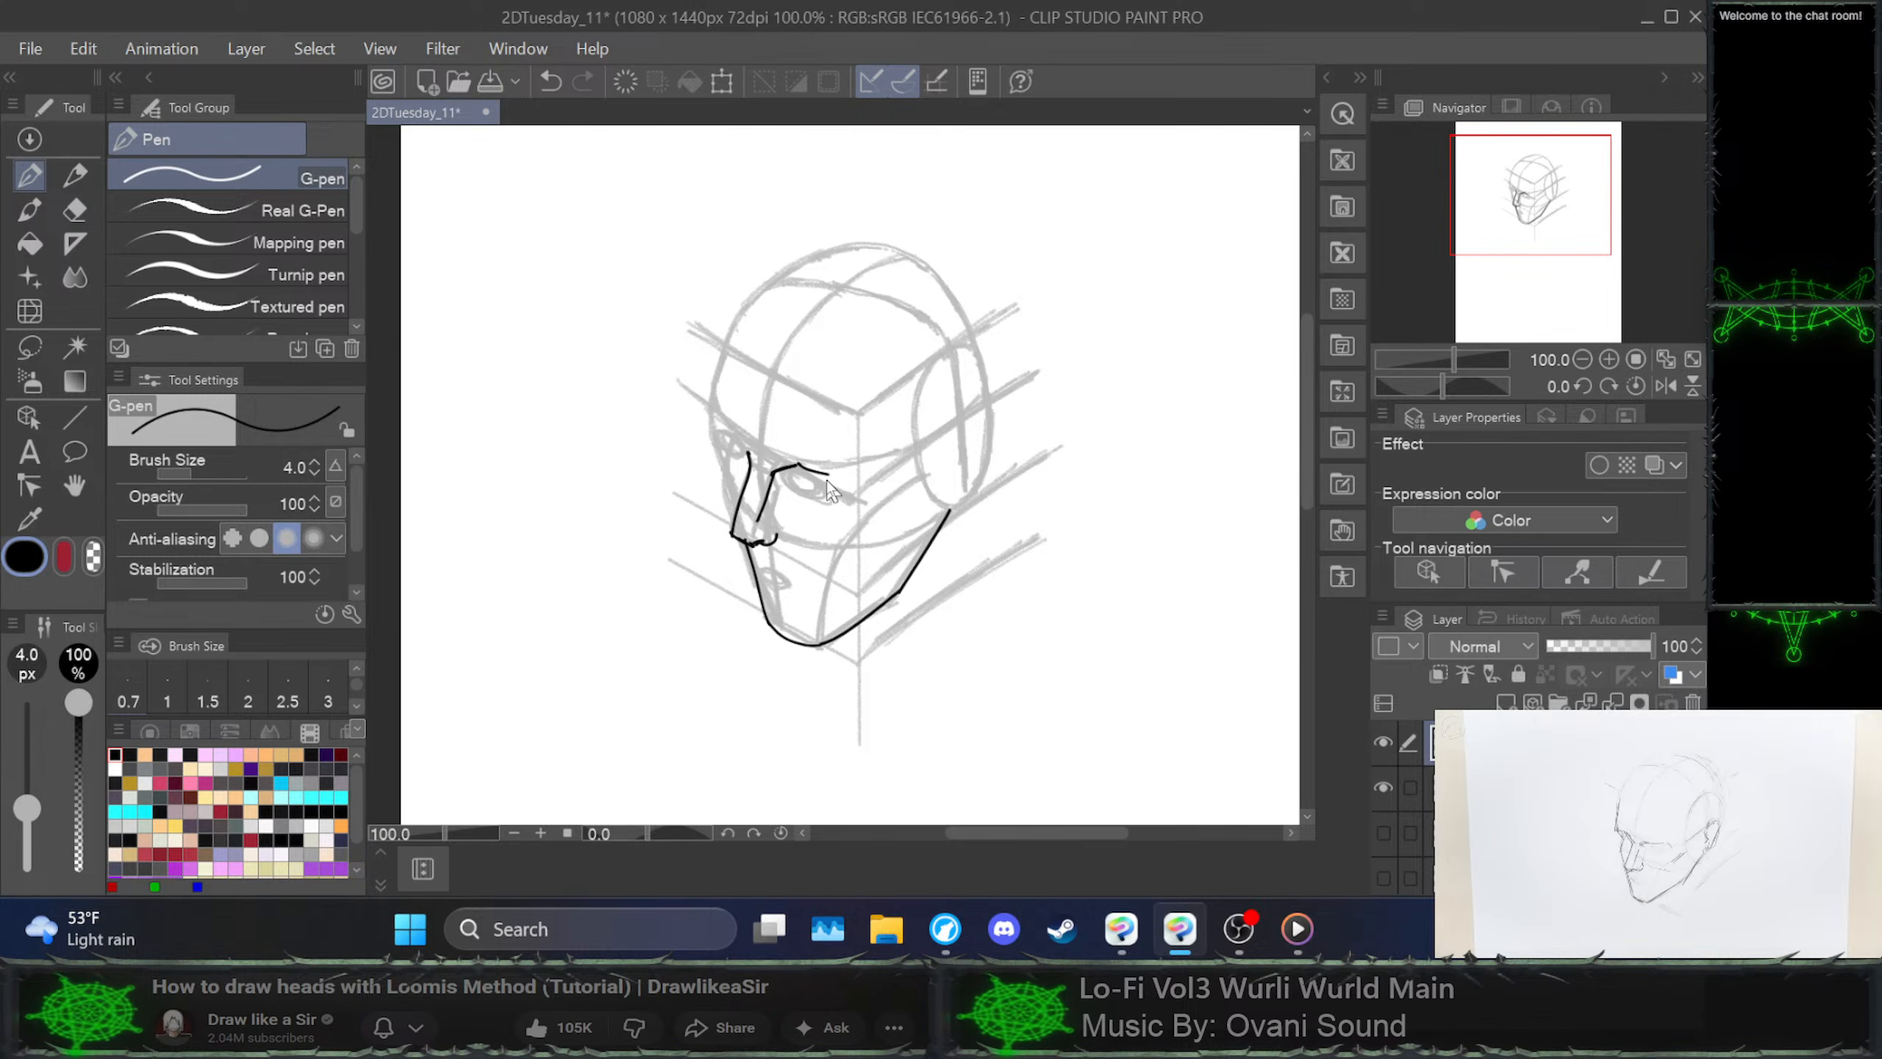
pyautogui.hotkey('ctrl', 'z')
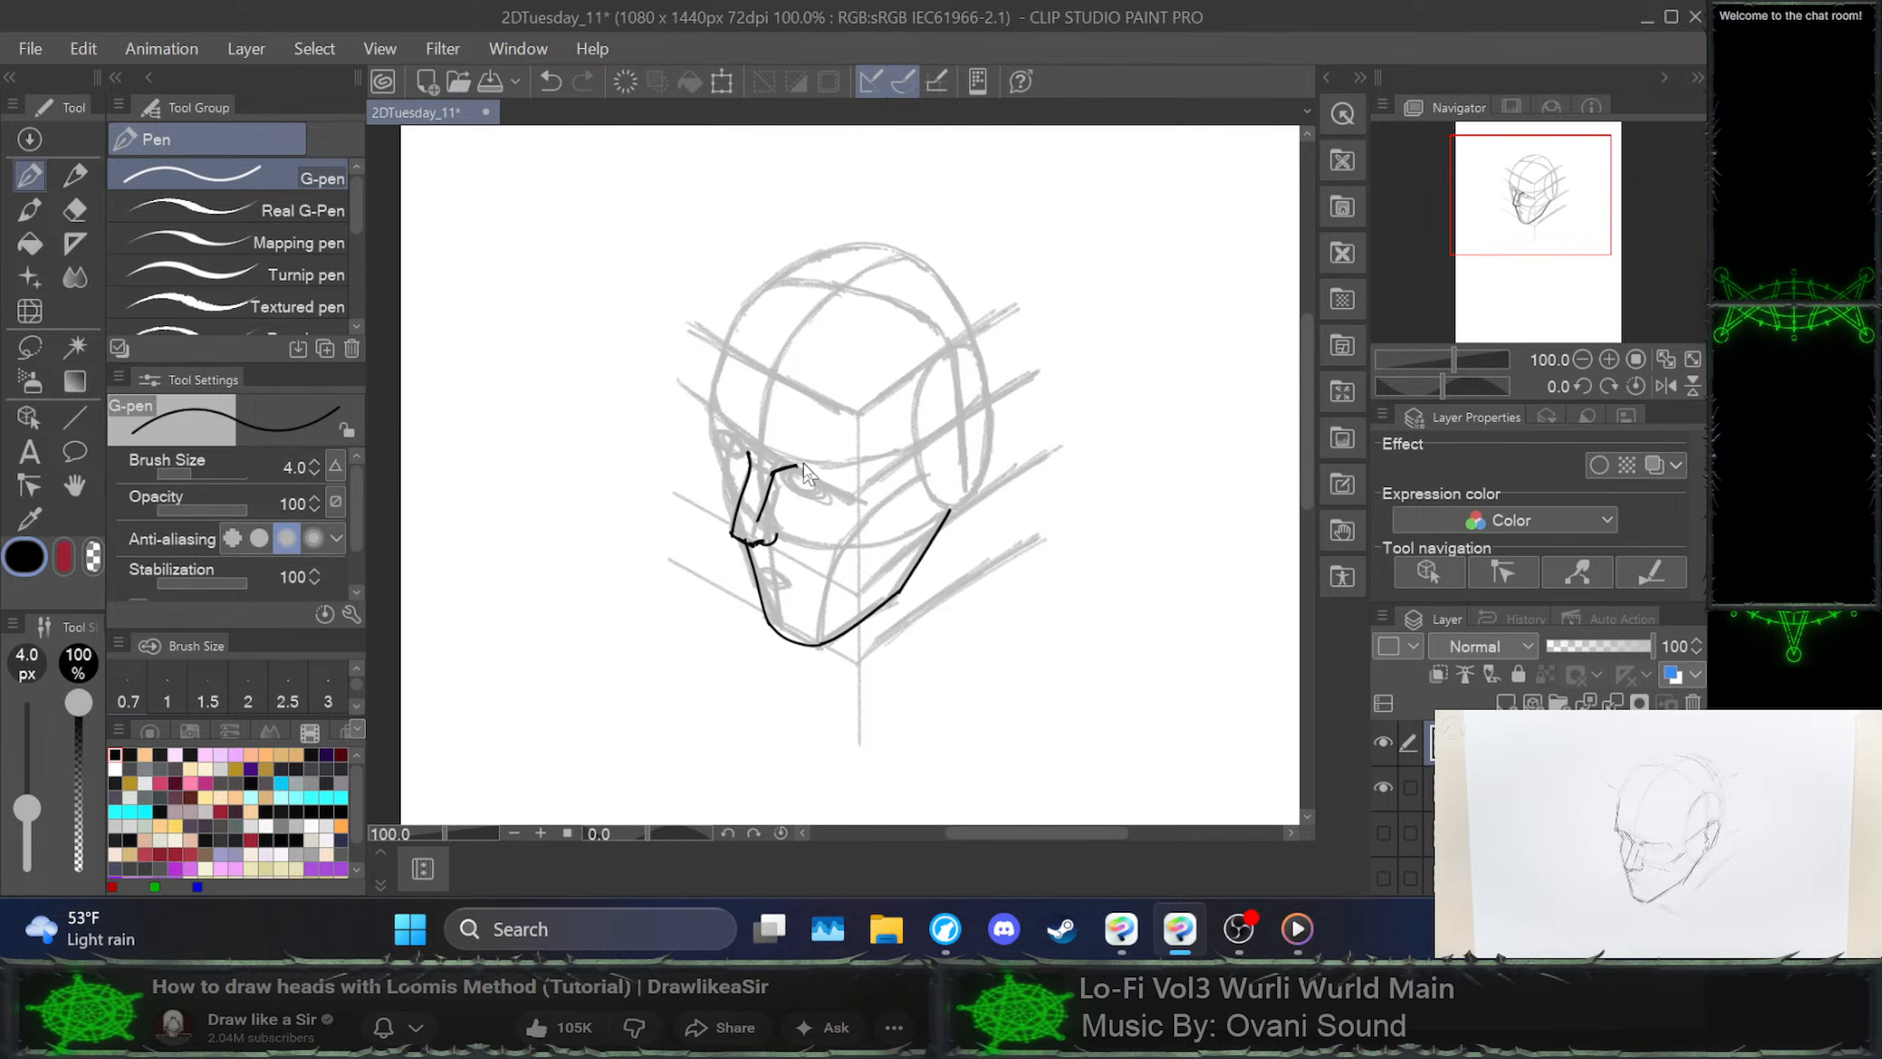
pyautogui.hotkey('ctrl', 'z')
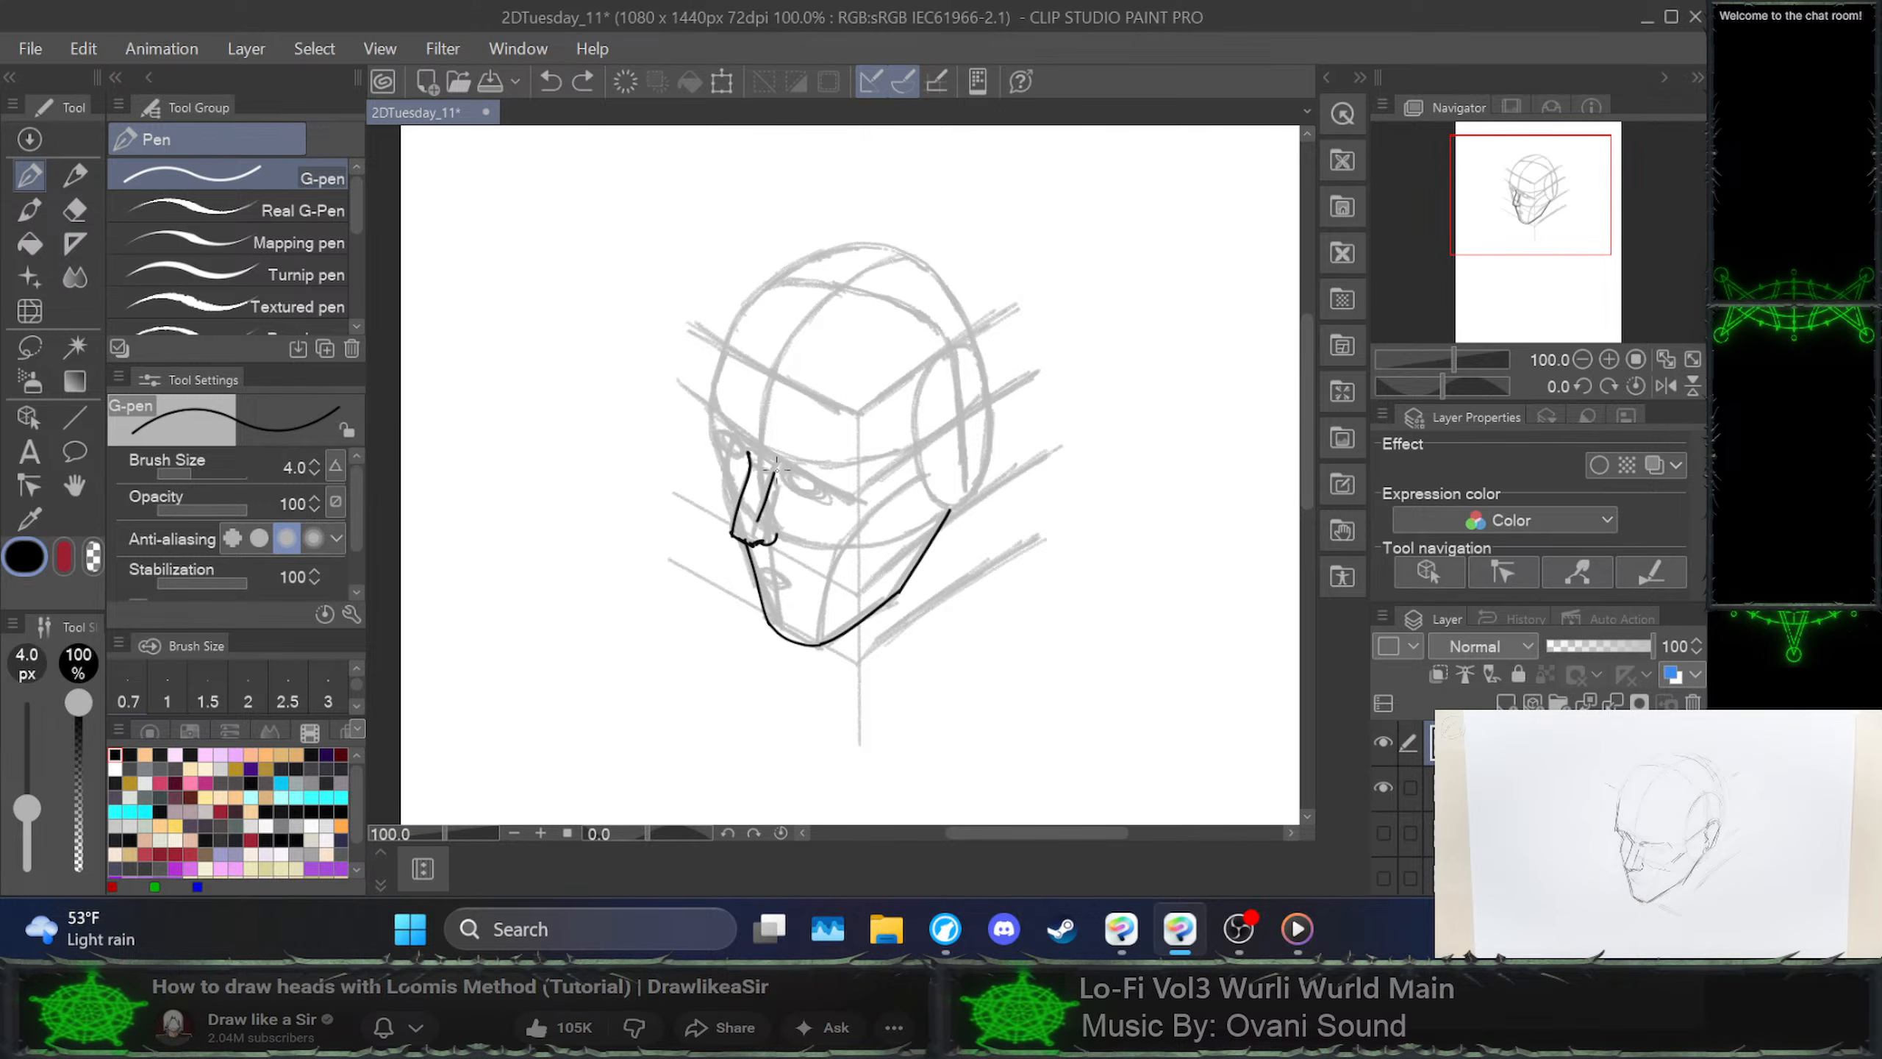
# Ink the near brow line from the top of the nose's side outward above the eye, with a short downturned end
pyautogui.click(774, 464)
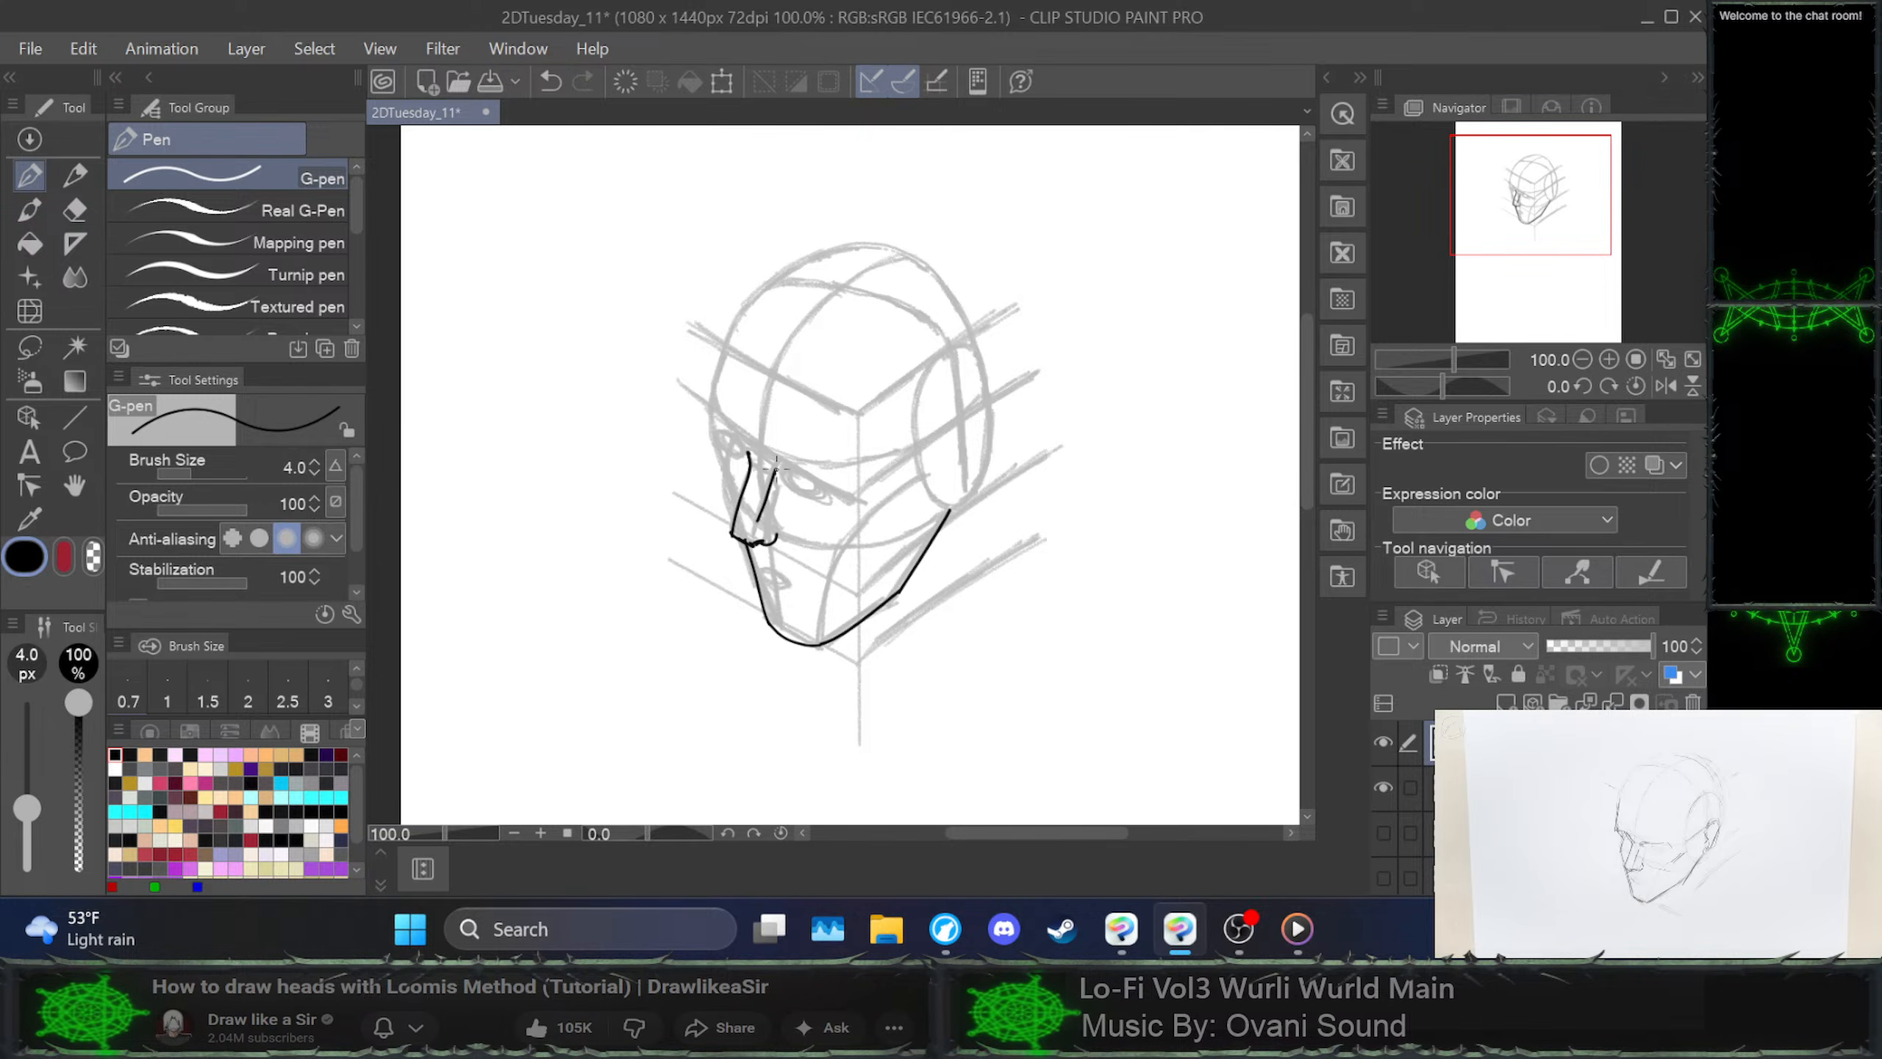
pyautogui.moveTo(774, 465); pyautogui.dragTo(843, 481)
pyautogui.hotkey('ctrl', 'z')
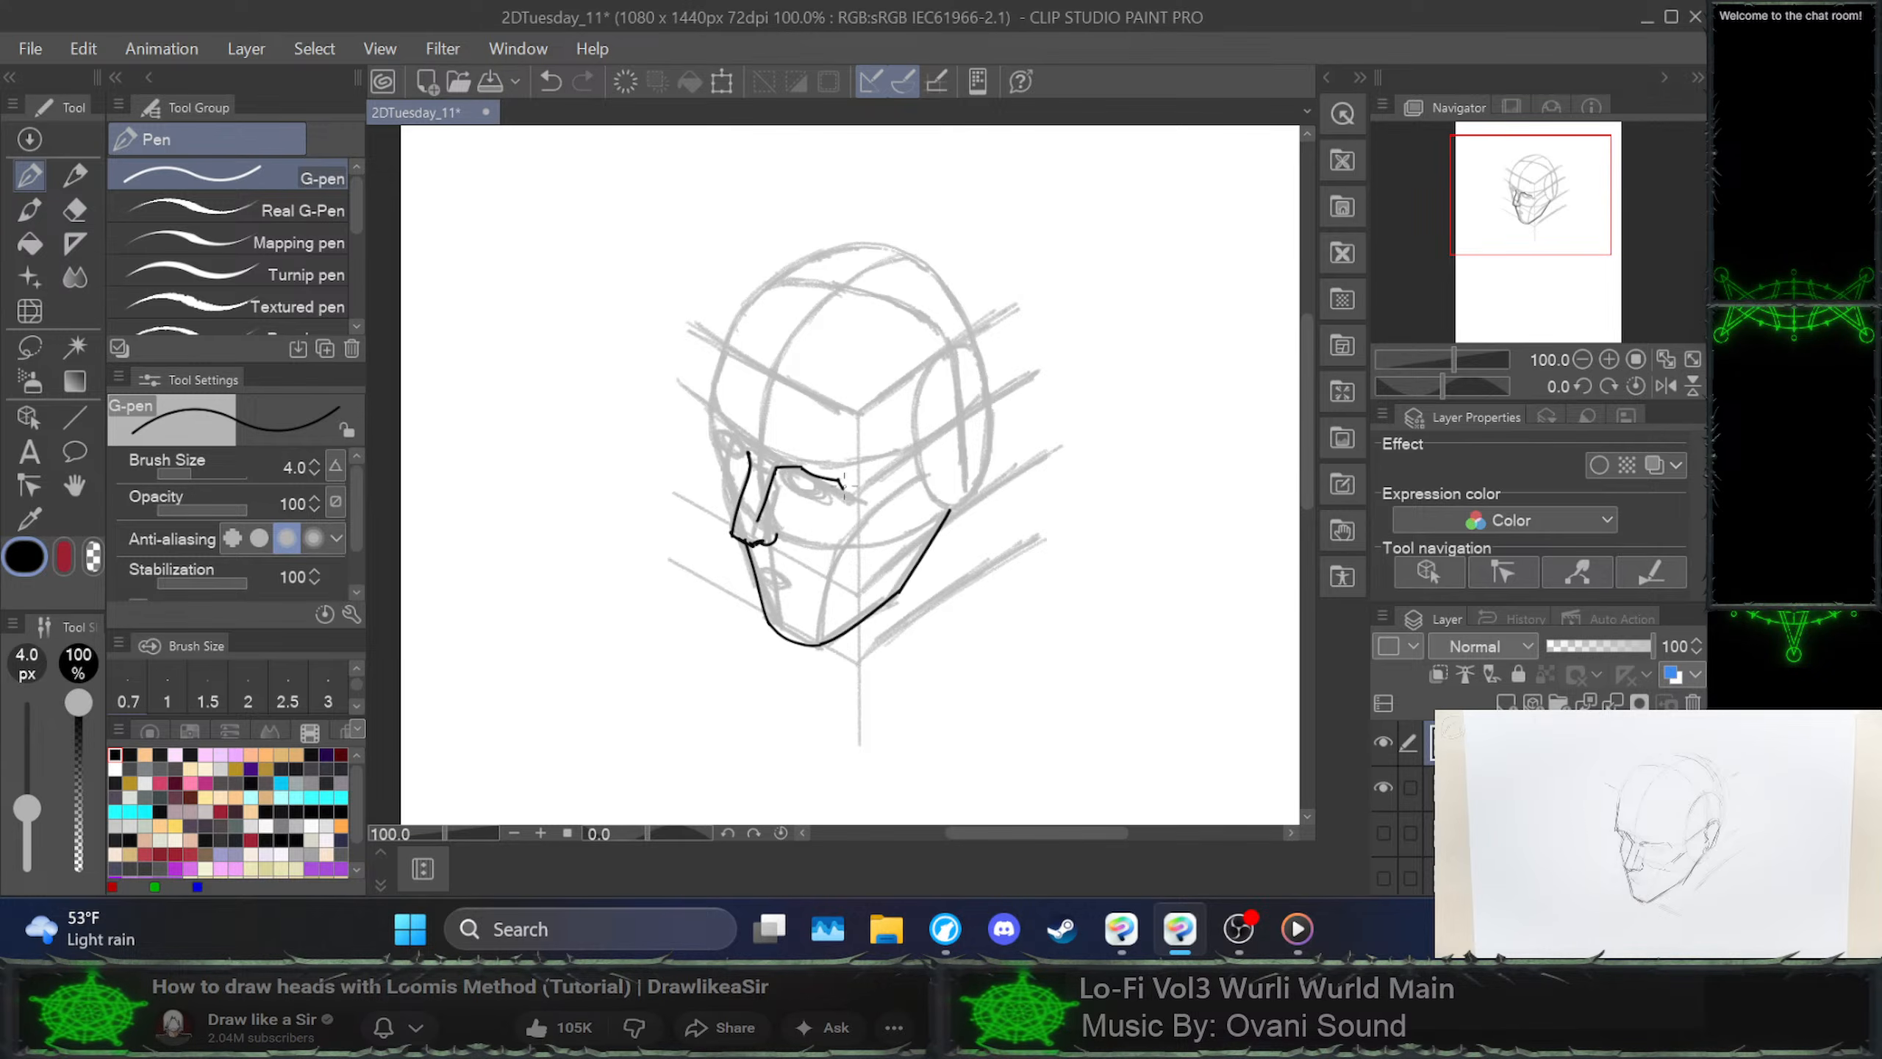
pyautogui.hotkey('ctrl', 'z')
pyautogui.hotkey('ctrl', 'z')
pyautogui.moveTo(802, 467); pyautogui.dragTo(840, 476)
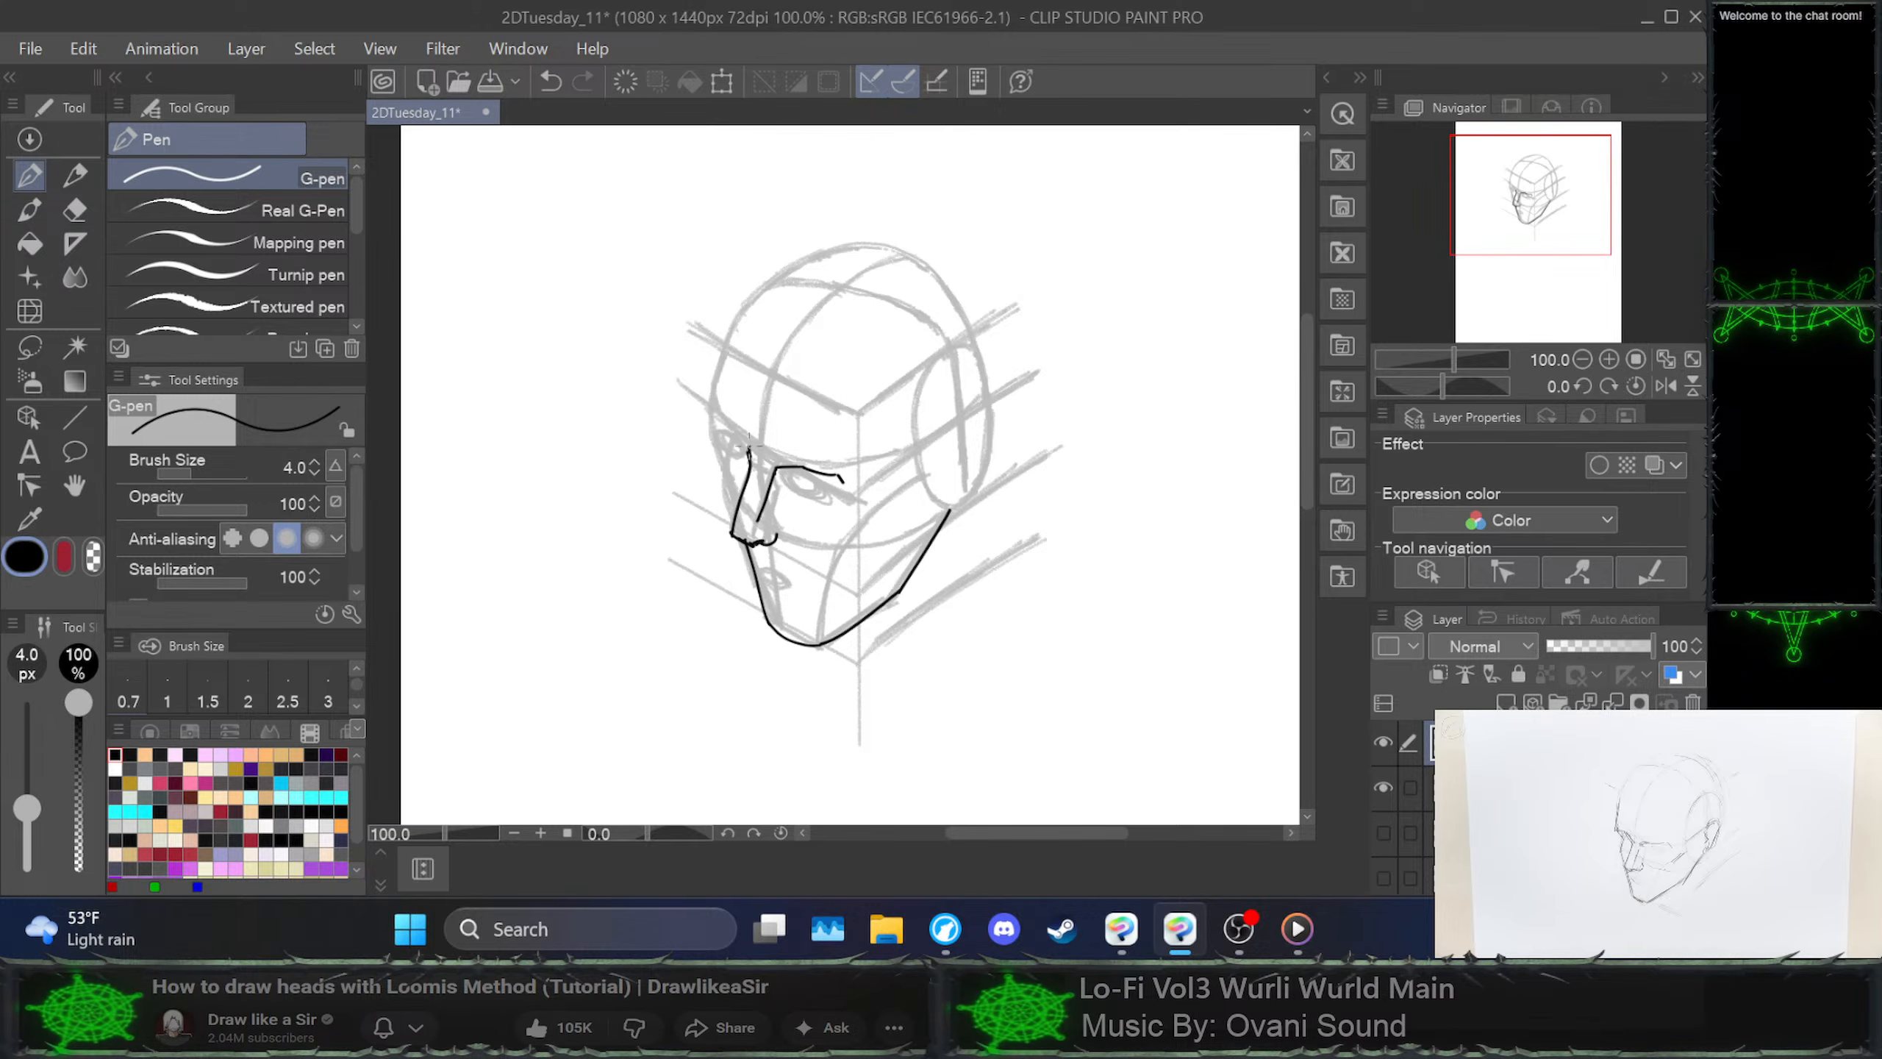
# Ink the far brow curve above the nose bridge and the face's far contour from the cheek up over the forehead
pyautogui.moveTo(749, 445)
pyautogui.mouseDown()
pyautogui.moveTo(710, 414)
pyautogui.moveTo(752, 465)
pyautogui.mouseUp()
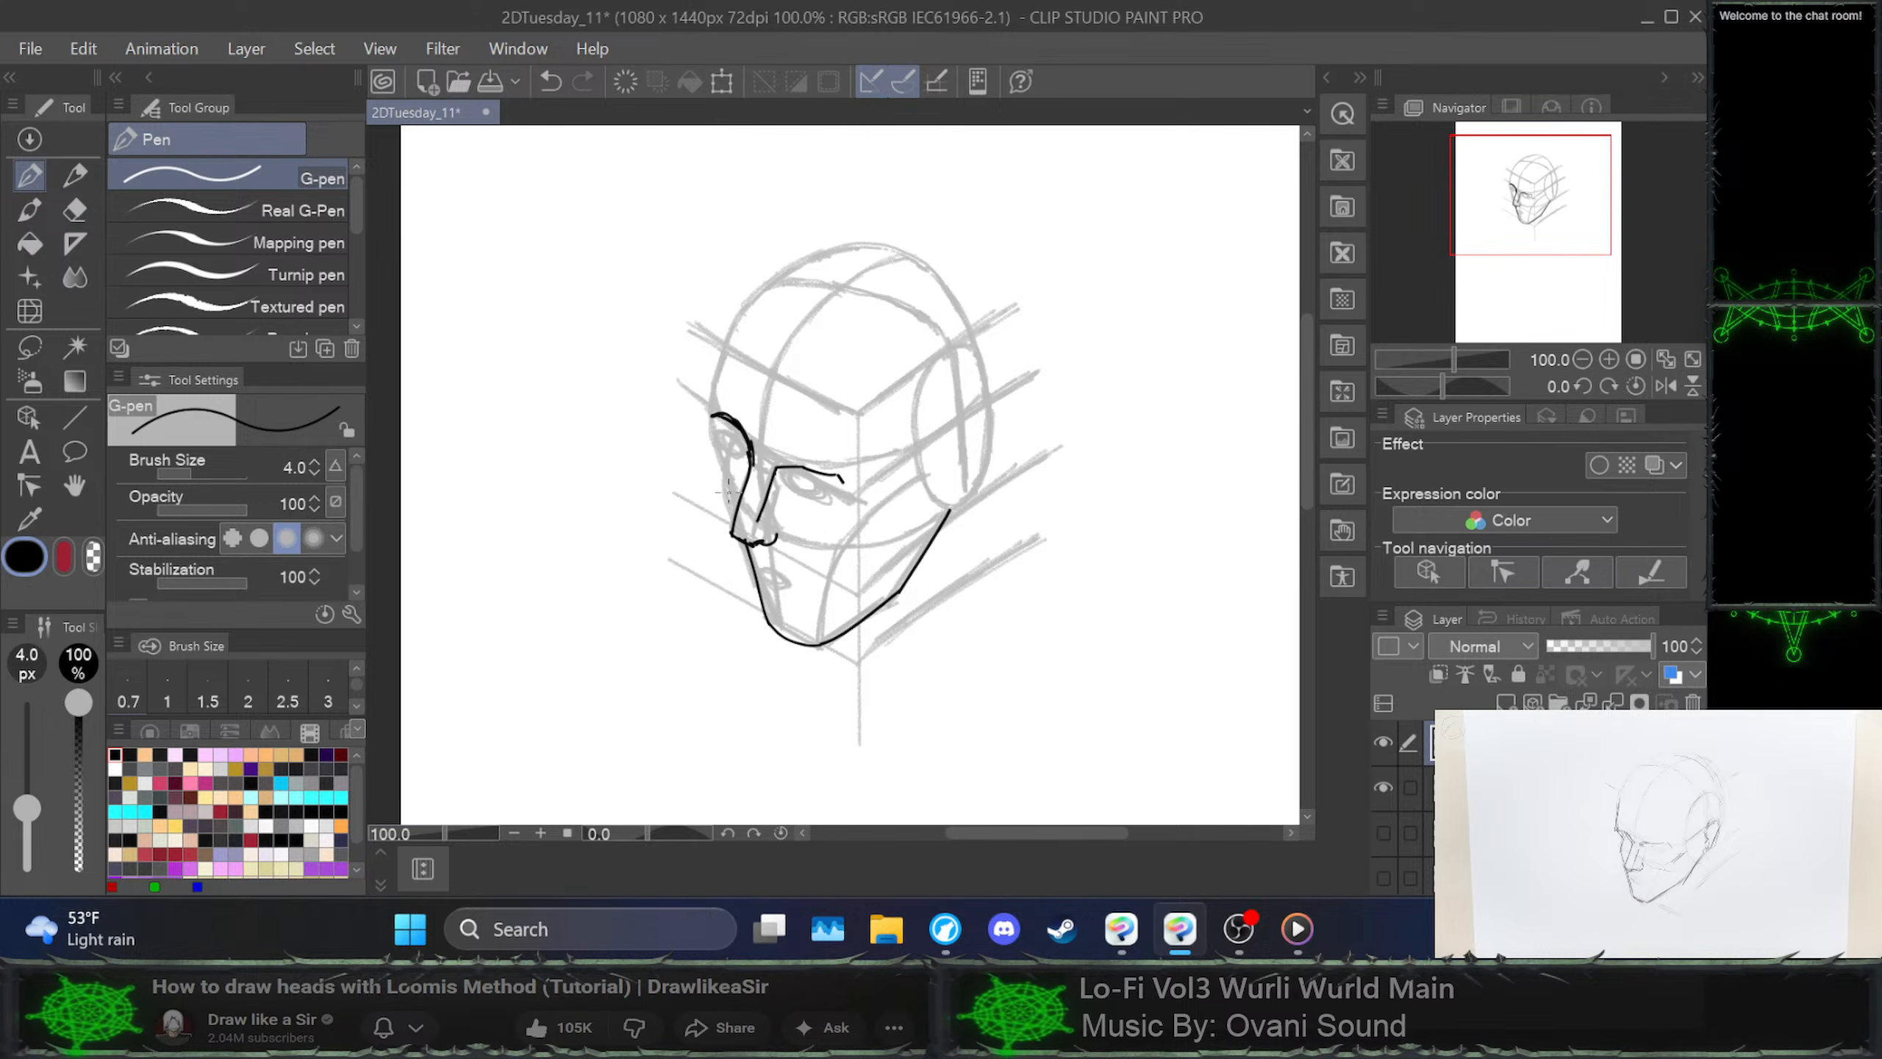
pyautogui.moveTo(725, 514)
pyautogui.mouseDown()
pyautogui.moveTo(719, 377)
pyautogui.moveTo(804, 261)
pyautogui.mouseUp()
pyautogui.scroll(5, 726, 426)
pyautogui.hotkey('ctrl', 'z')
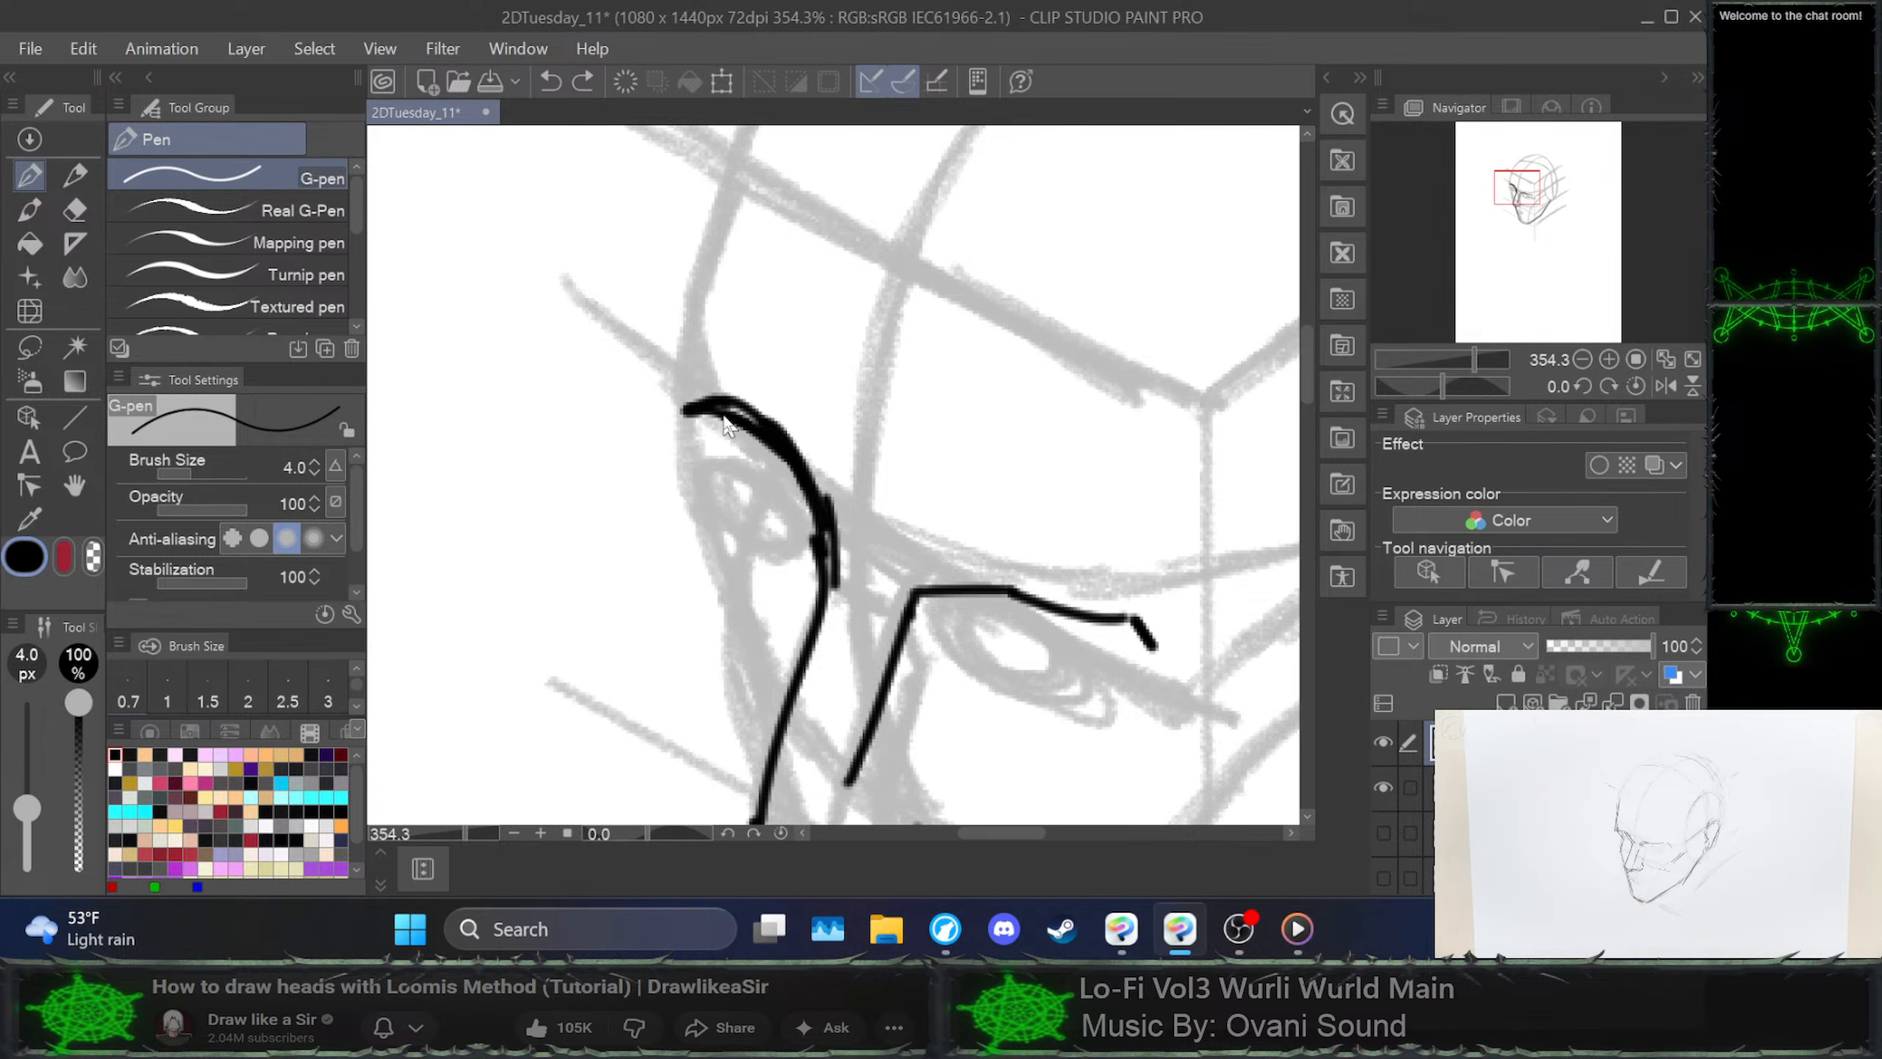
pyautogui.hotkey('ctrl', 'z')
pyautogui.hotkey('ctrl', 'z')
pyautogui.hotkey('ctrl', 'z')
pyautogui.hotkey('ctrl', 'z')
pyautogui.hotkey('ctrl', 'z')
pyautogui.hotkey('ctrl', 'z')
pyautogui.hotkey('ctrl', 'z')
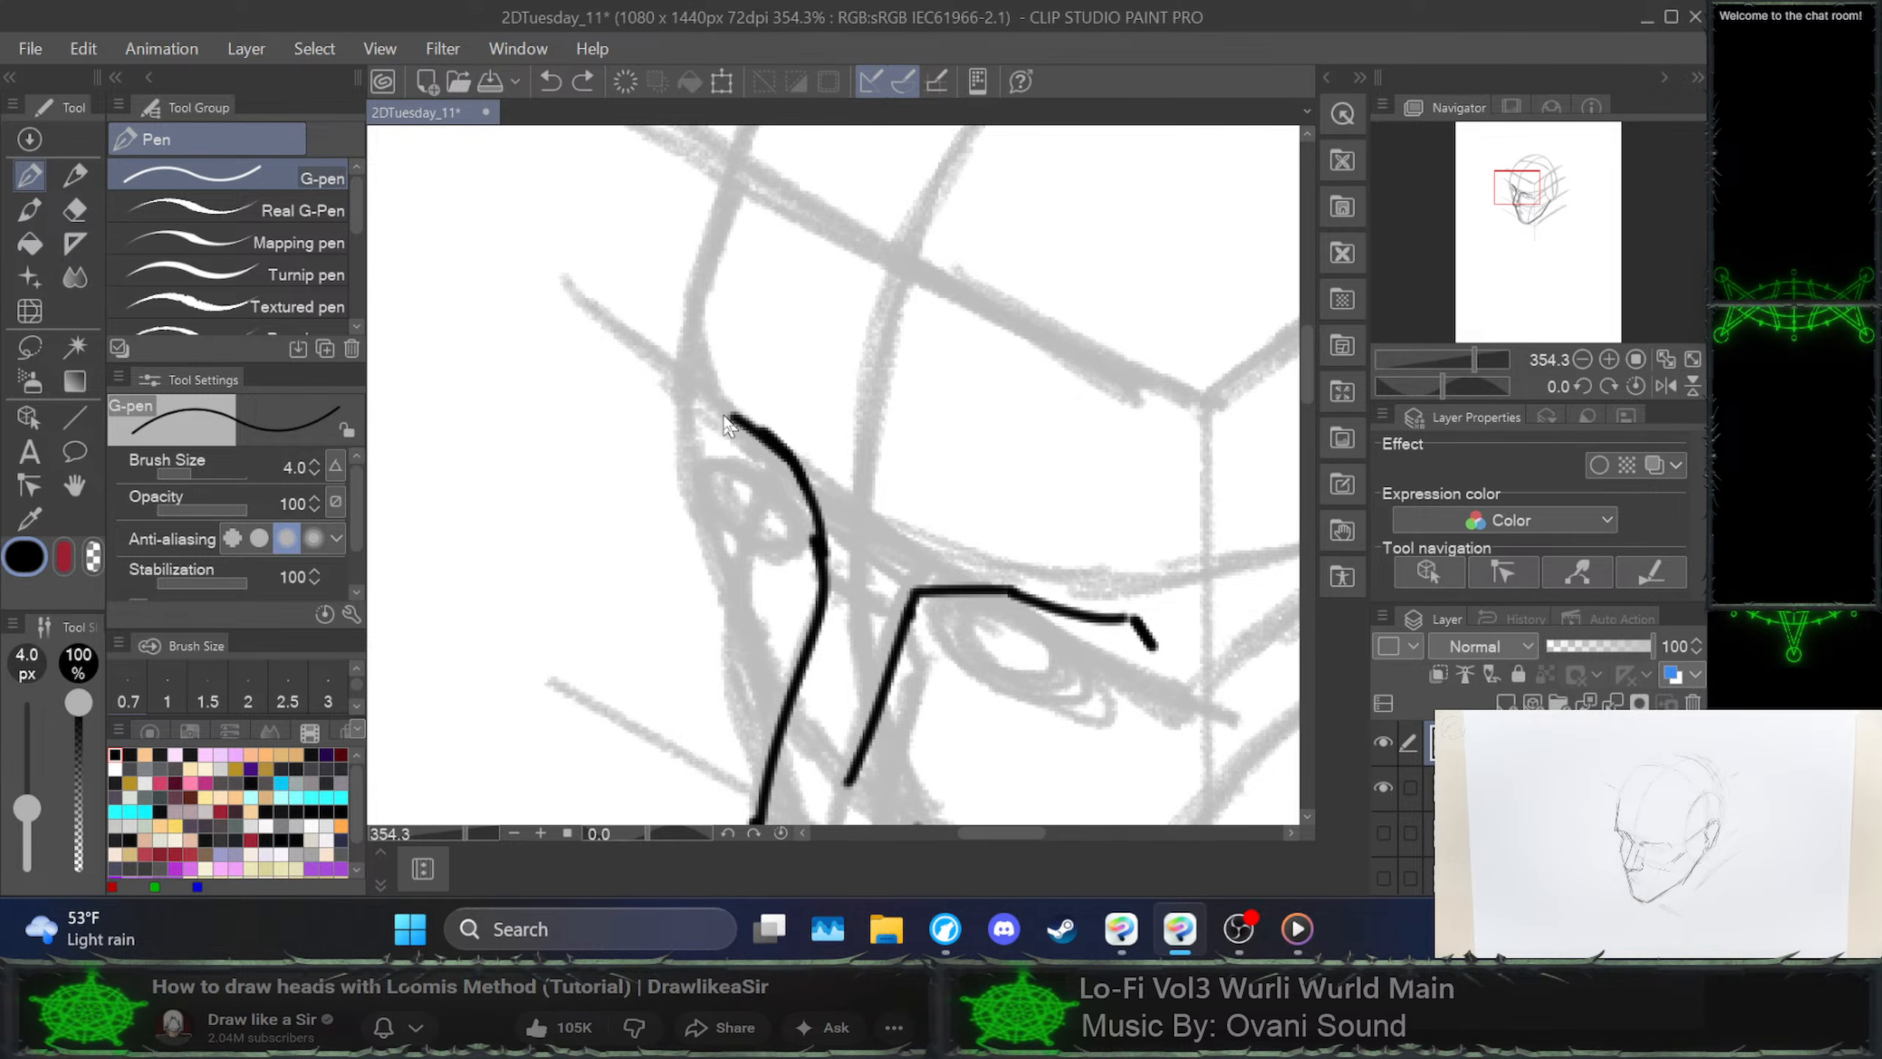
pyautogui.hotkey('ctrl', 'z')
pyautogui.hotkey('ctrl', 'z')
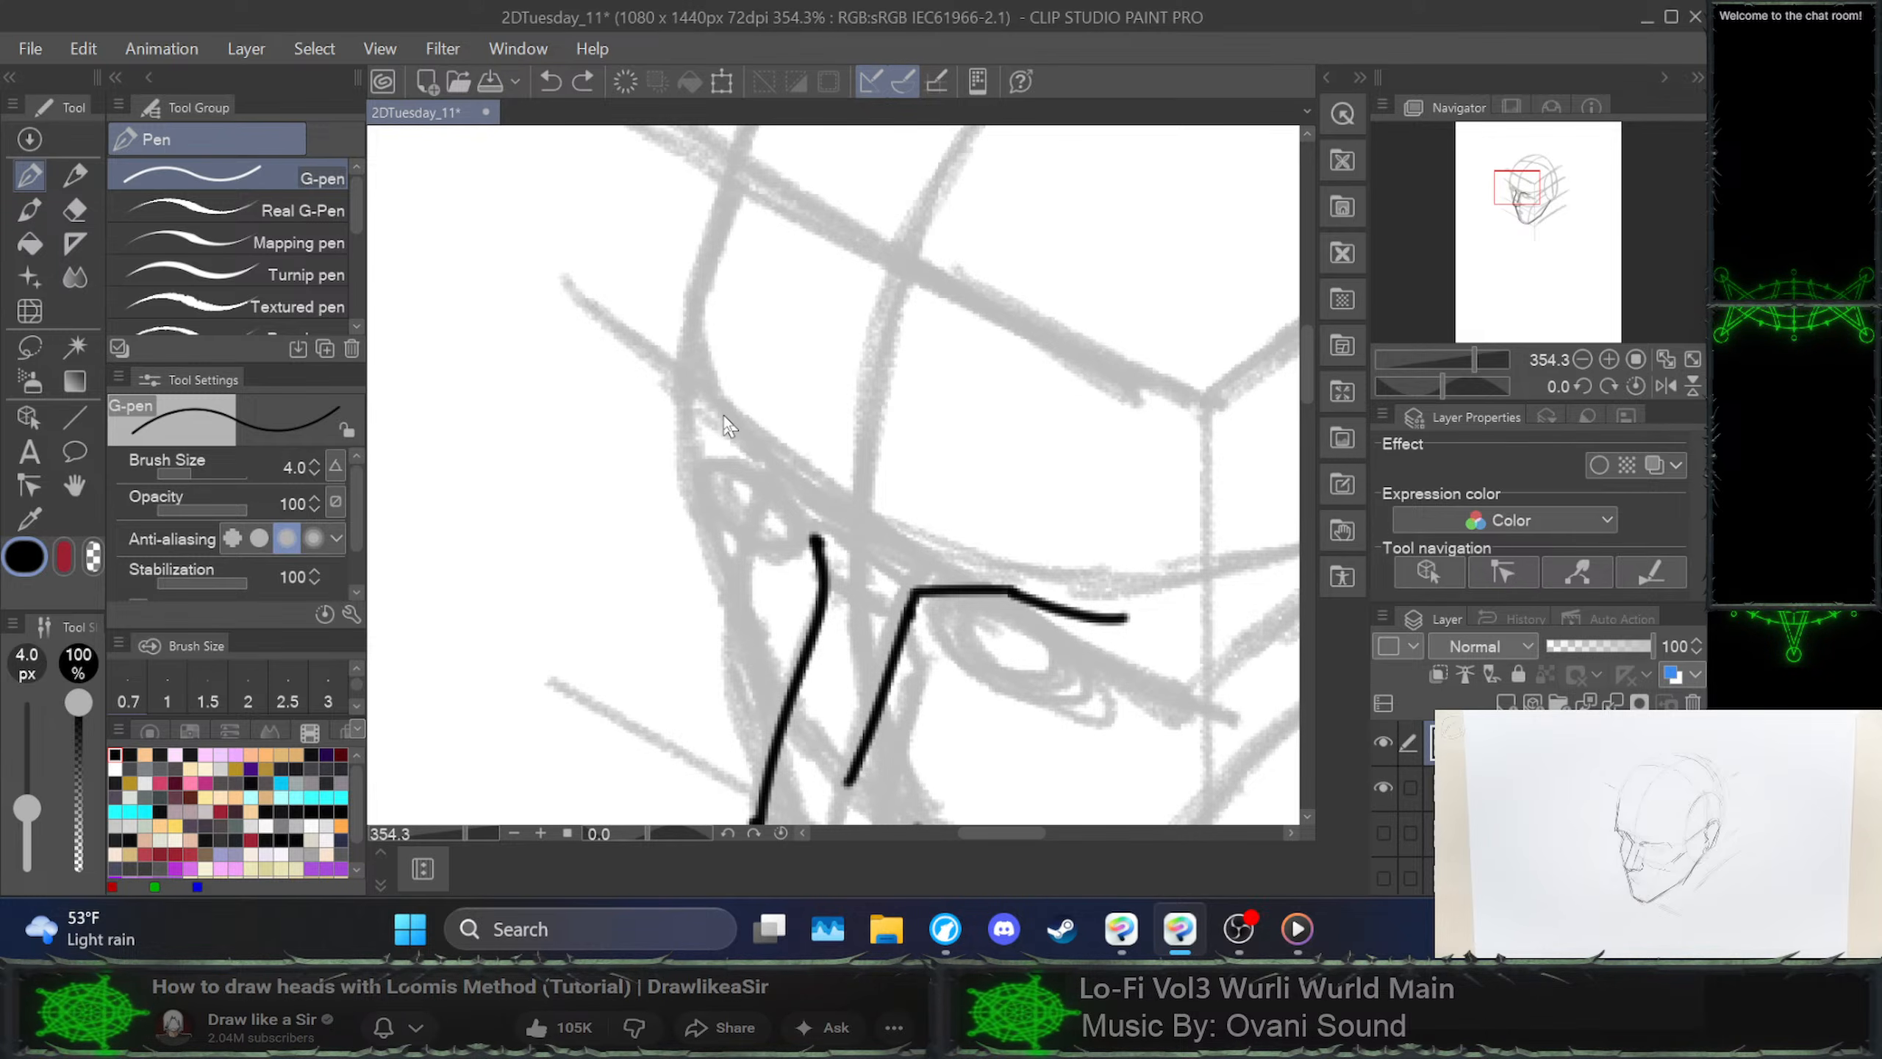
pyautogui.hotkey('ctrl', 'y')
pyautogui.hotkey('ctrl', 'y')
pyautogui.hotkey('ctrl', 'y')
pyautogui.hotkey('ctrl', 'y')
pyautogui.hotkey('ctrl', 'y')
pyautogui.hotkey('ctrl', 'y')
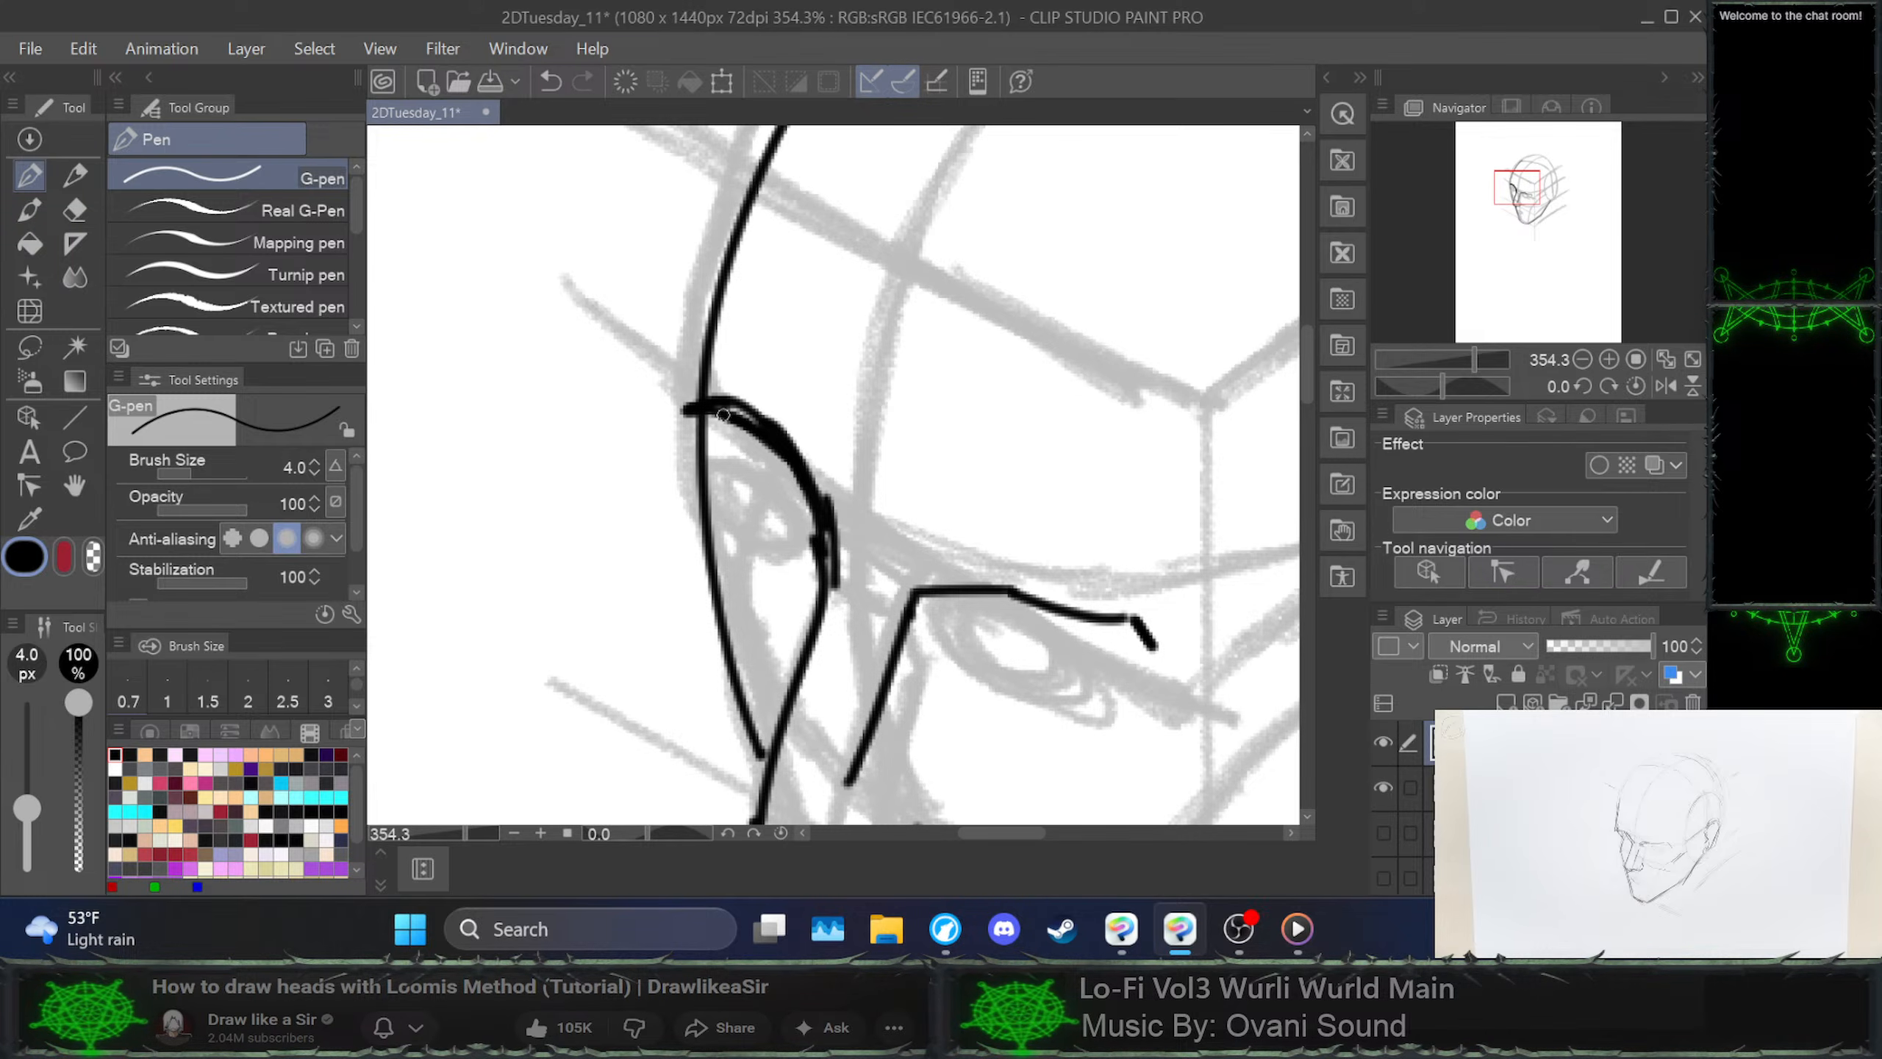
# Erase the thick, overlapping far brow strokes and re-ink a short line at the top of the nose bridge
pyautogui.moveTo(836, 582)
pyautogui.mouseDown()
pyautogui.moveTo(825, 503)
pyautogui.moveTo(761, 400)
pyautogui.moveTo(738, 425)
pyautogui.moveTo(692, 398)
pyautogui.mouseUp()
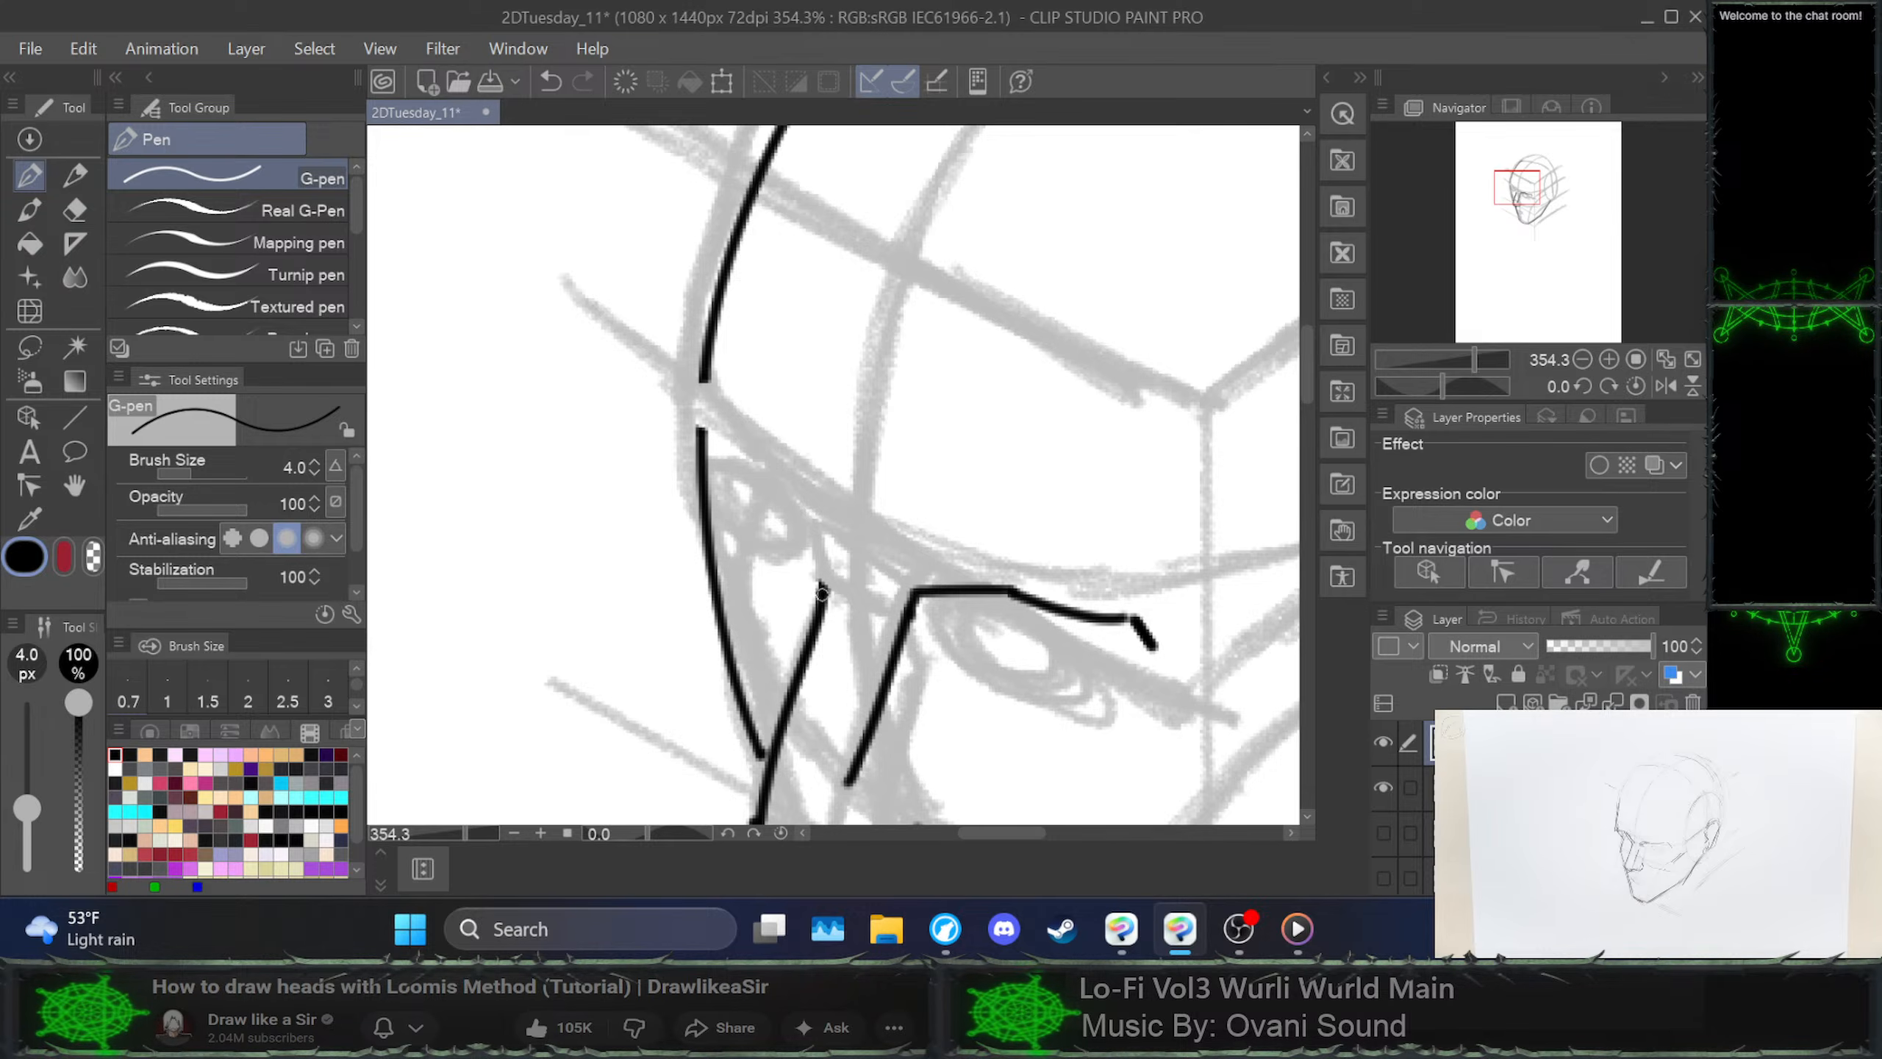
pyautogui.moveTo(823, 593)
pyautogui.mouseDown()
pyautogui.moveTo(828, 519)
pyautogui.moveTo(800, 478)
pyautogui.moveTo(703, 424)
pyautogui.mouseUp()
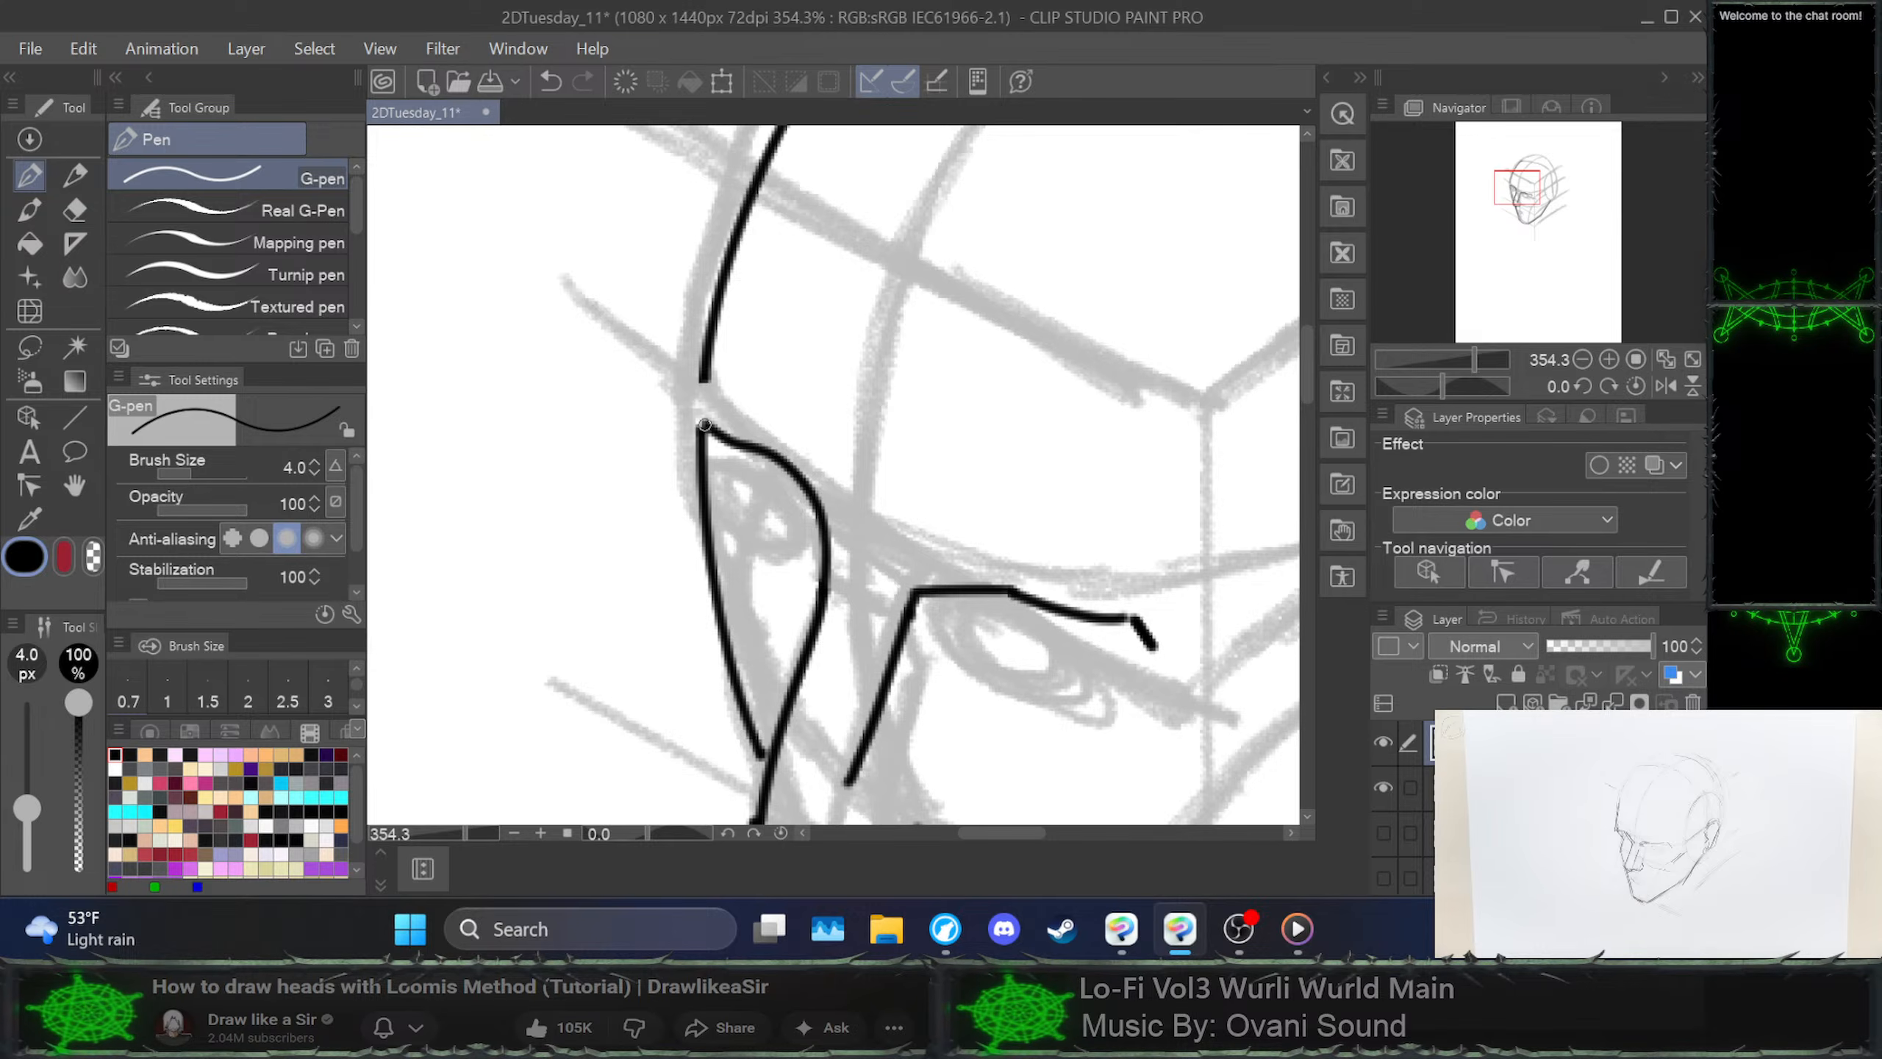
pyautogui.hotkey('ctrl', 'z')
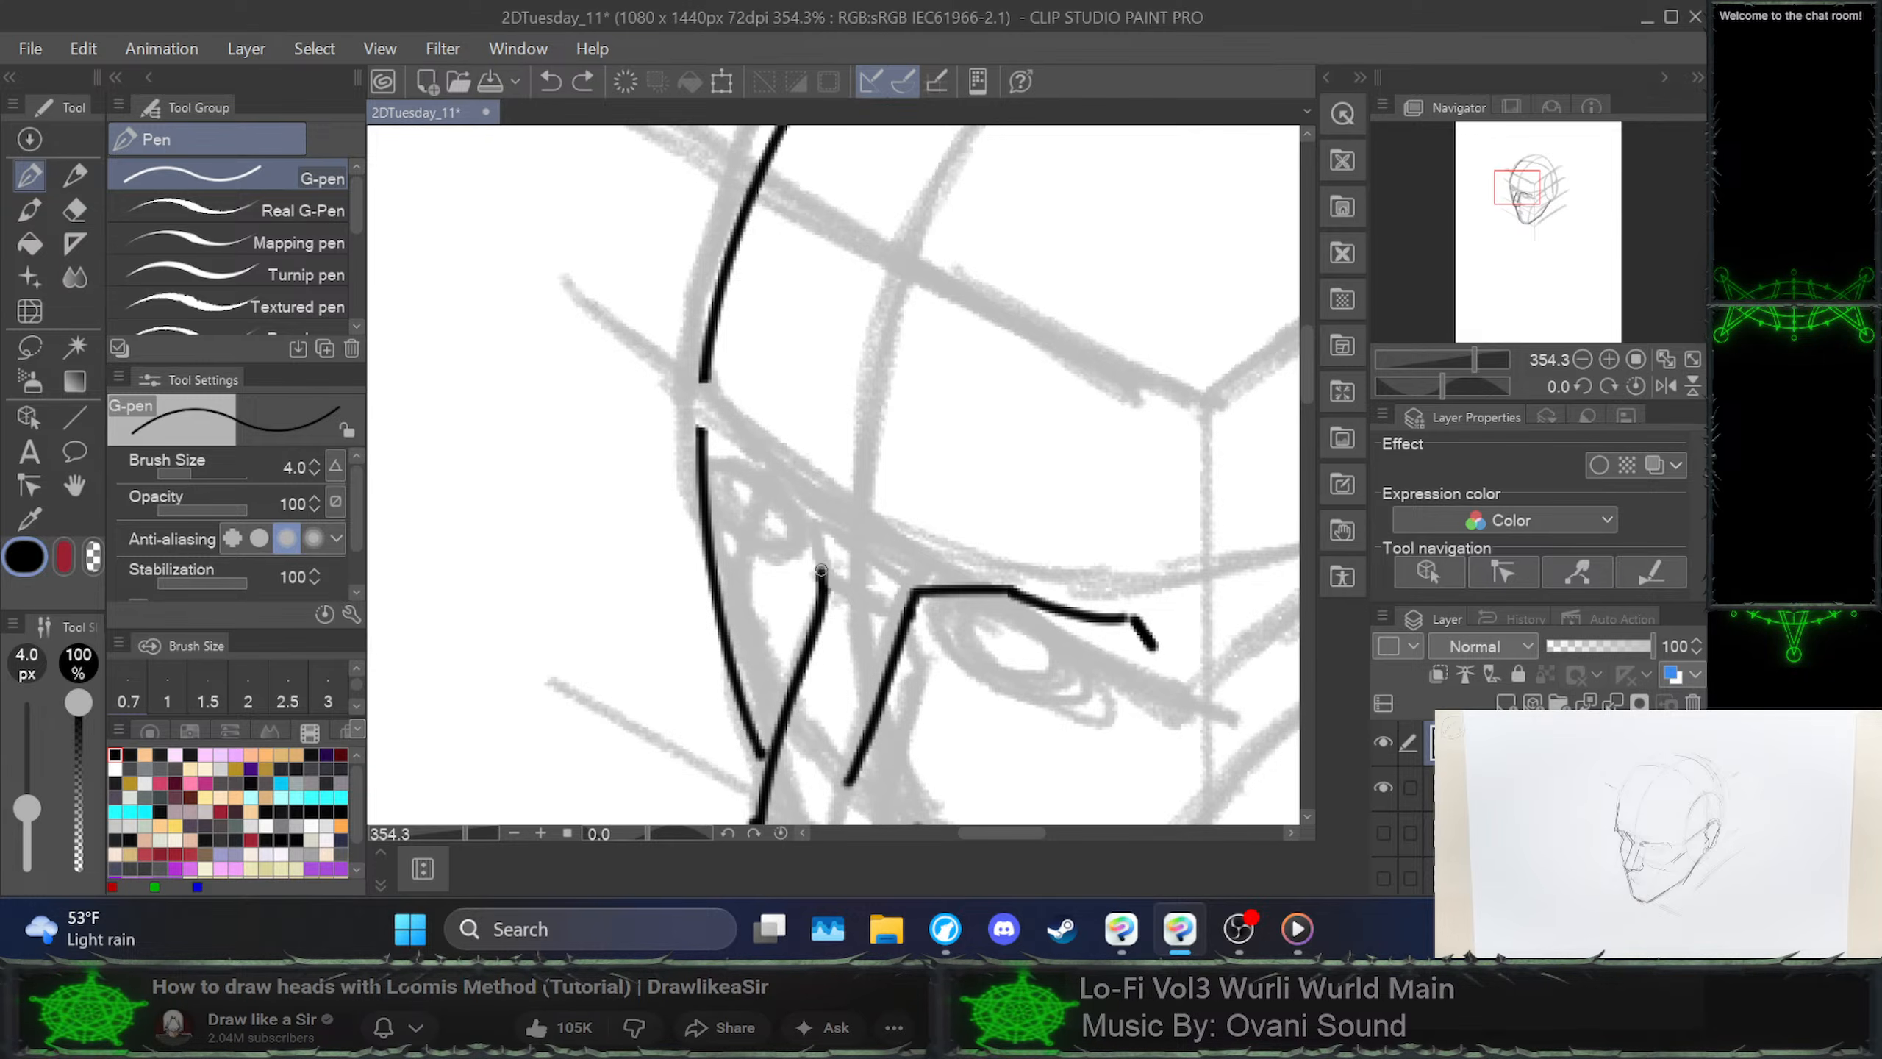
pyautogui.moveTo(822, 571); pyautogui.dragTo(816, 533)
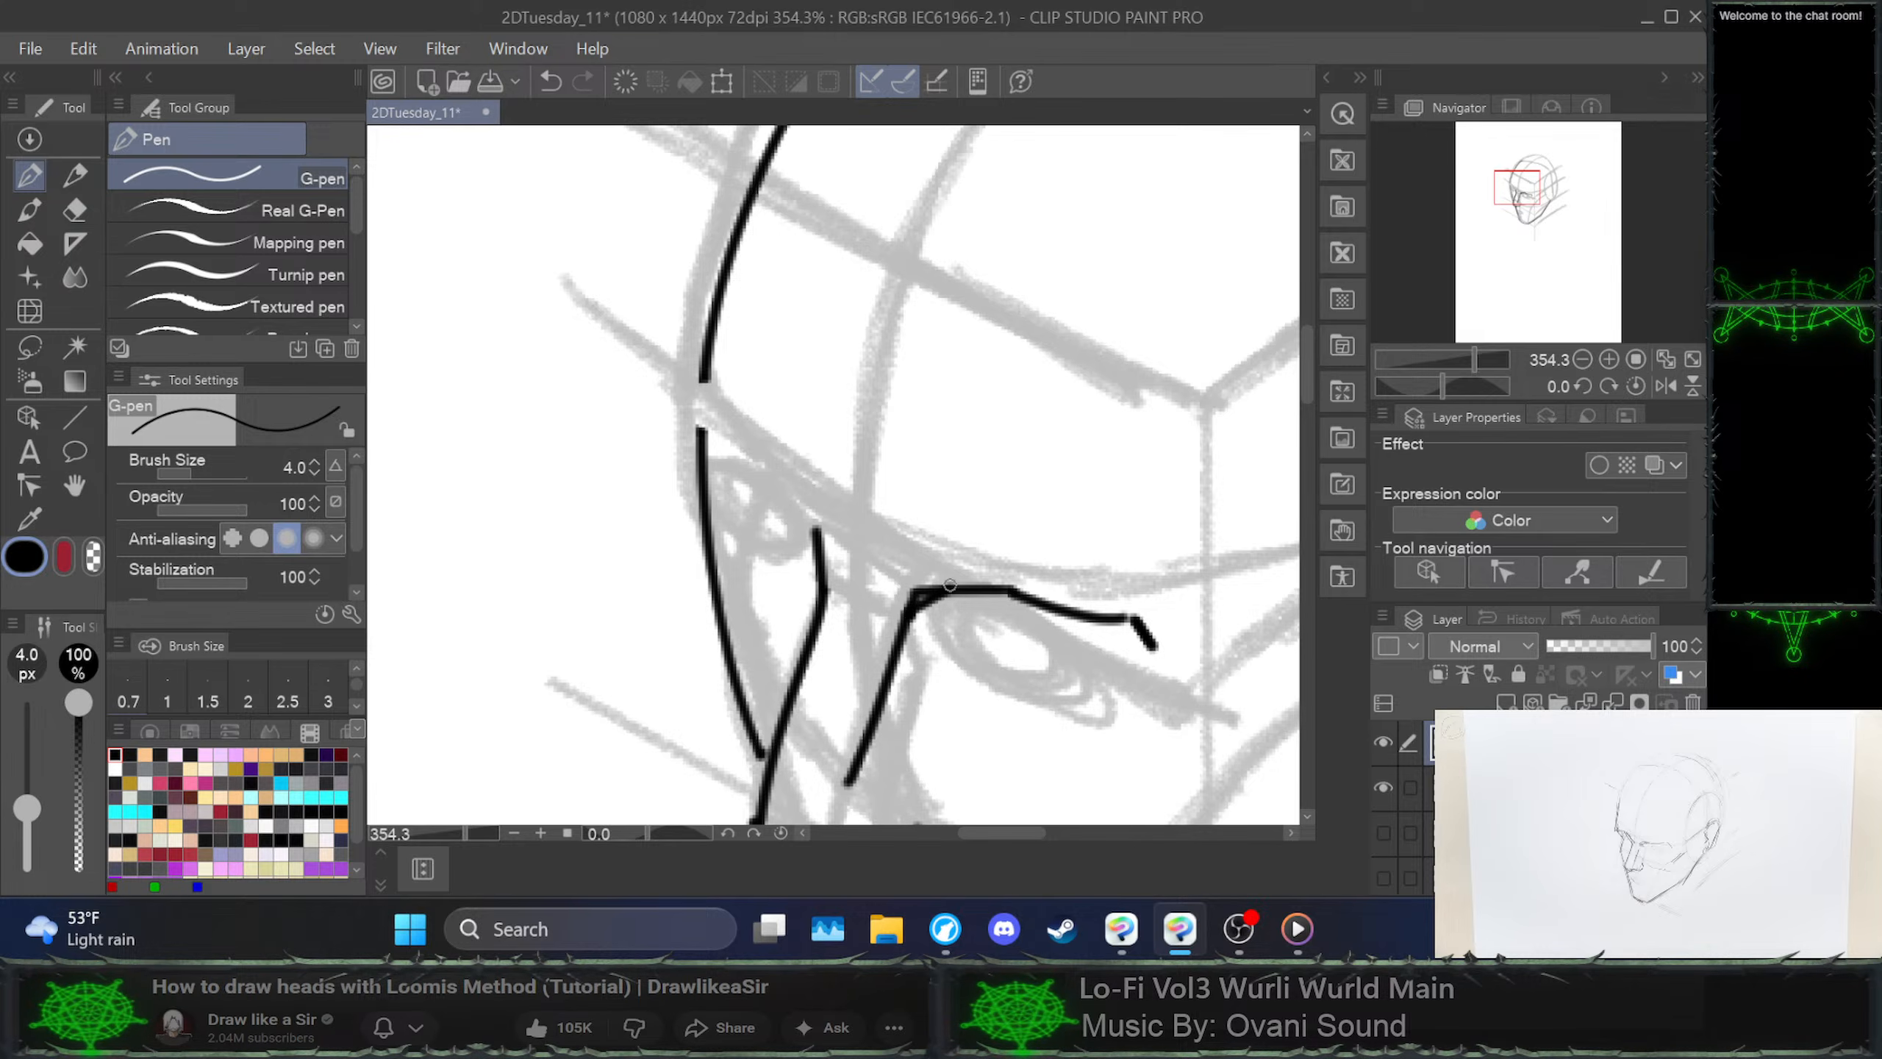
# Soften the near brow's inner corner into a tapered slope beside the nose and join its outer tip
pyautogui.moveTo(921, 595)
pyautogui.mouseDown()
pyautogui.moveTo(902, 598)
pyautogui.moveTo(935, 577)
pyautogui.mouseUp()
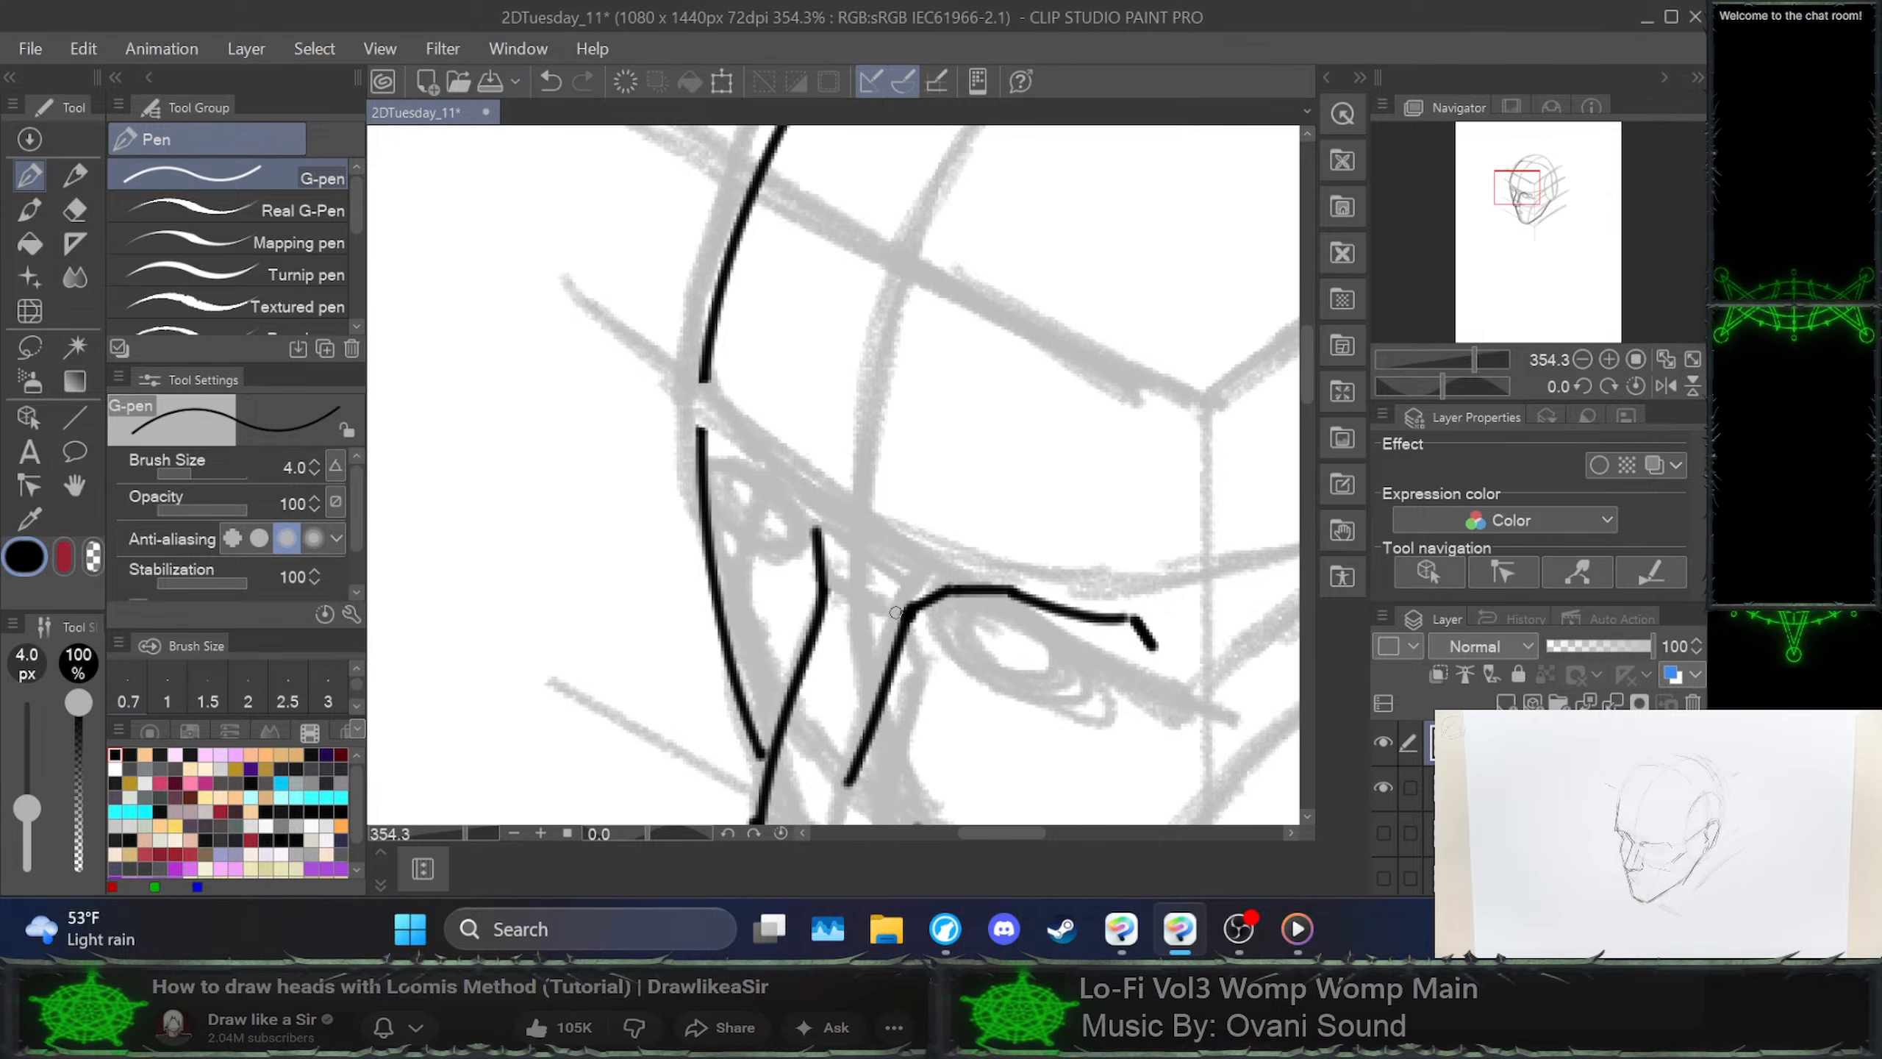
pyautogui.moveTo(931, 634)
pyautogui.mouseDown()
pyautogui.moveTo(879, 707)
pyautogui.moveTo(957, 588)
pyautogui.moveTo(902, 577)
pyautogui.moveTo(887, 604)
pyautogui.moveTo(966, 560)
pyautogui.mouseUp()
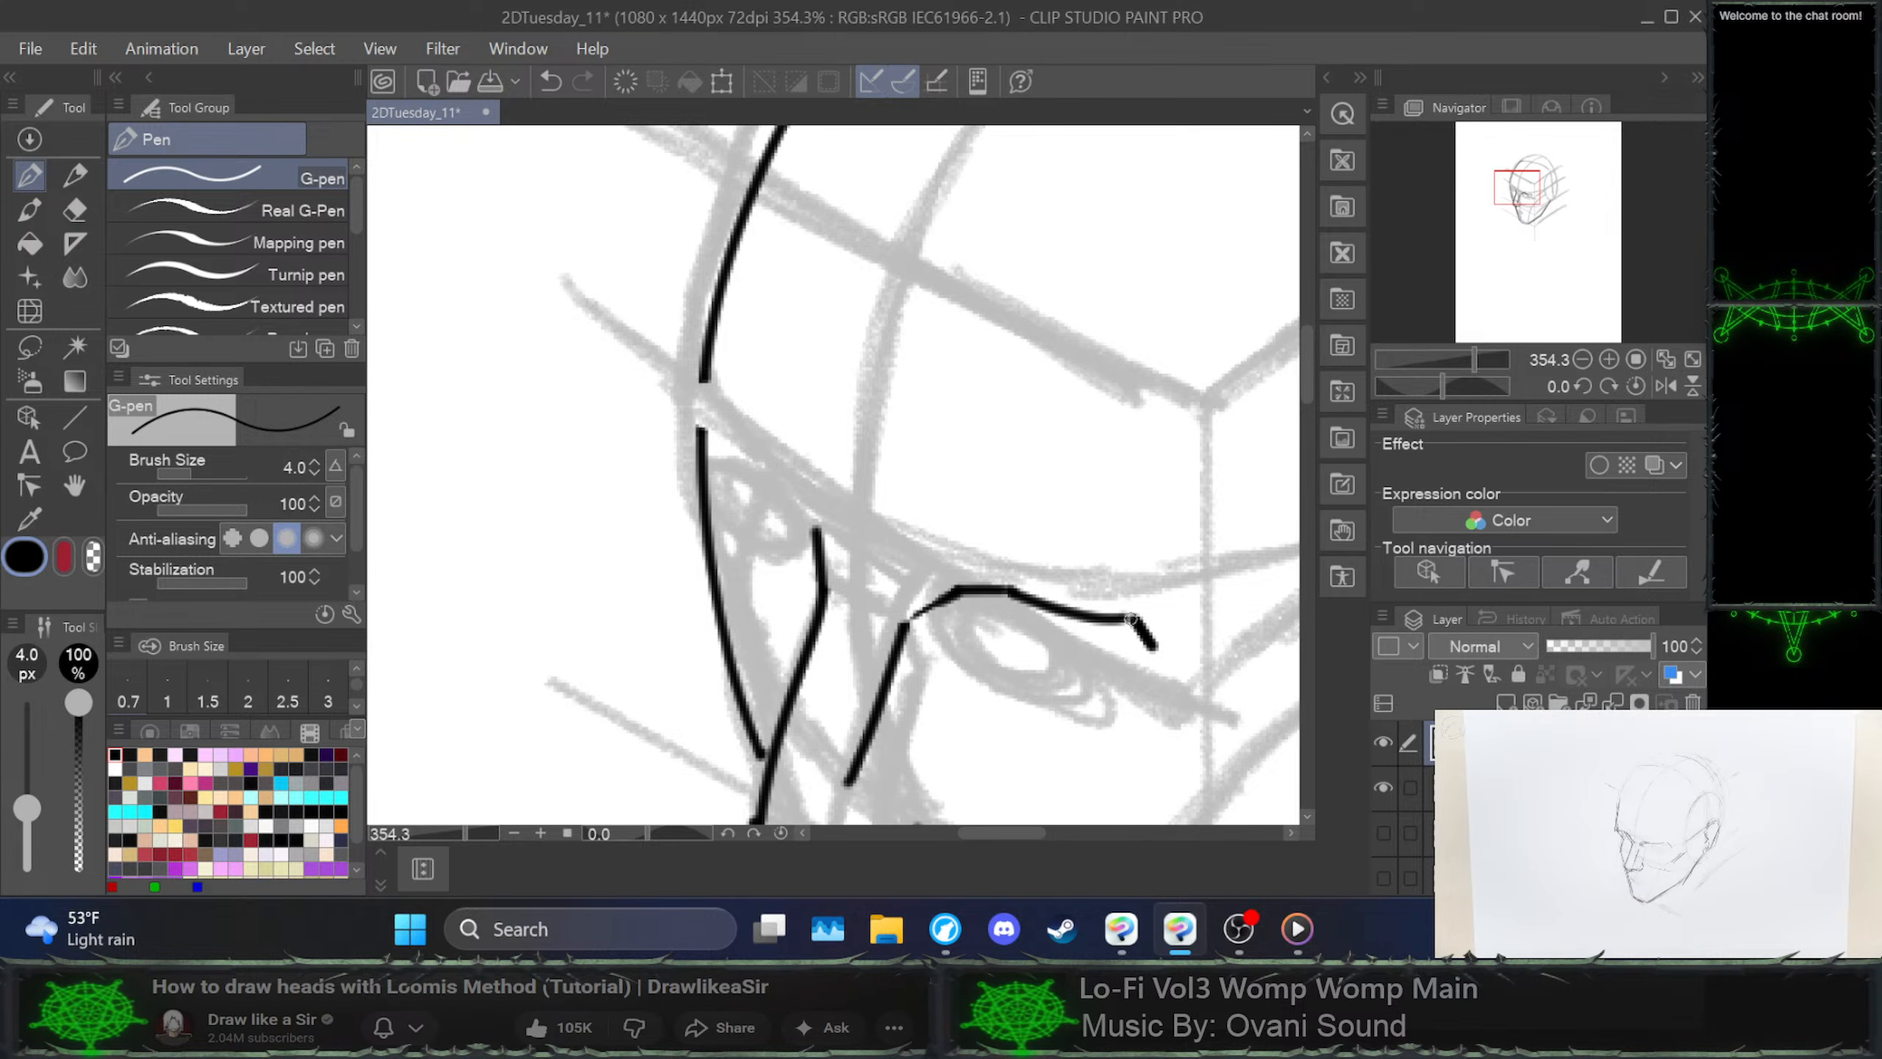
pyautogui.moveTo(1124, 617); pyautogui.dragTo(1154, 648)
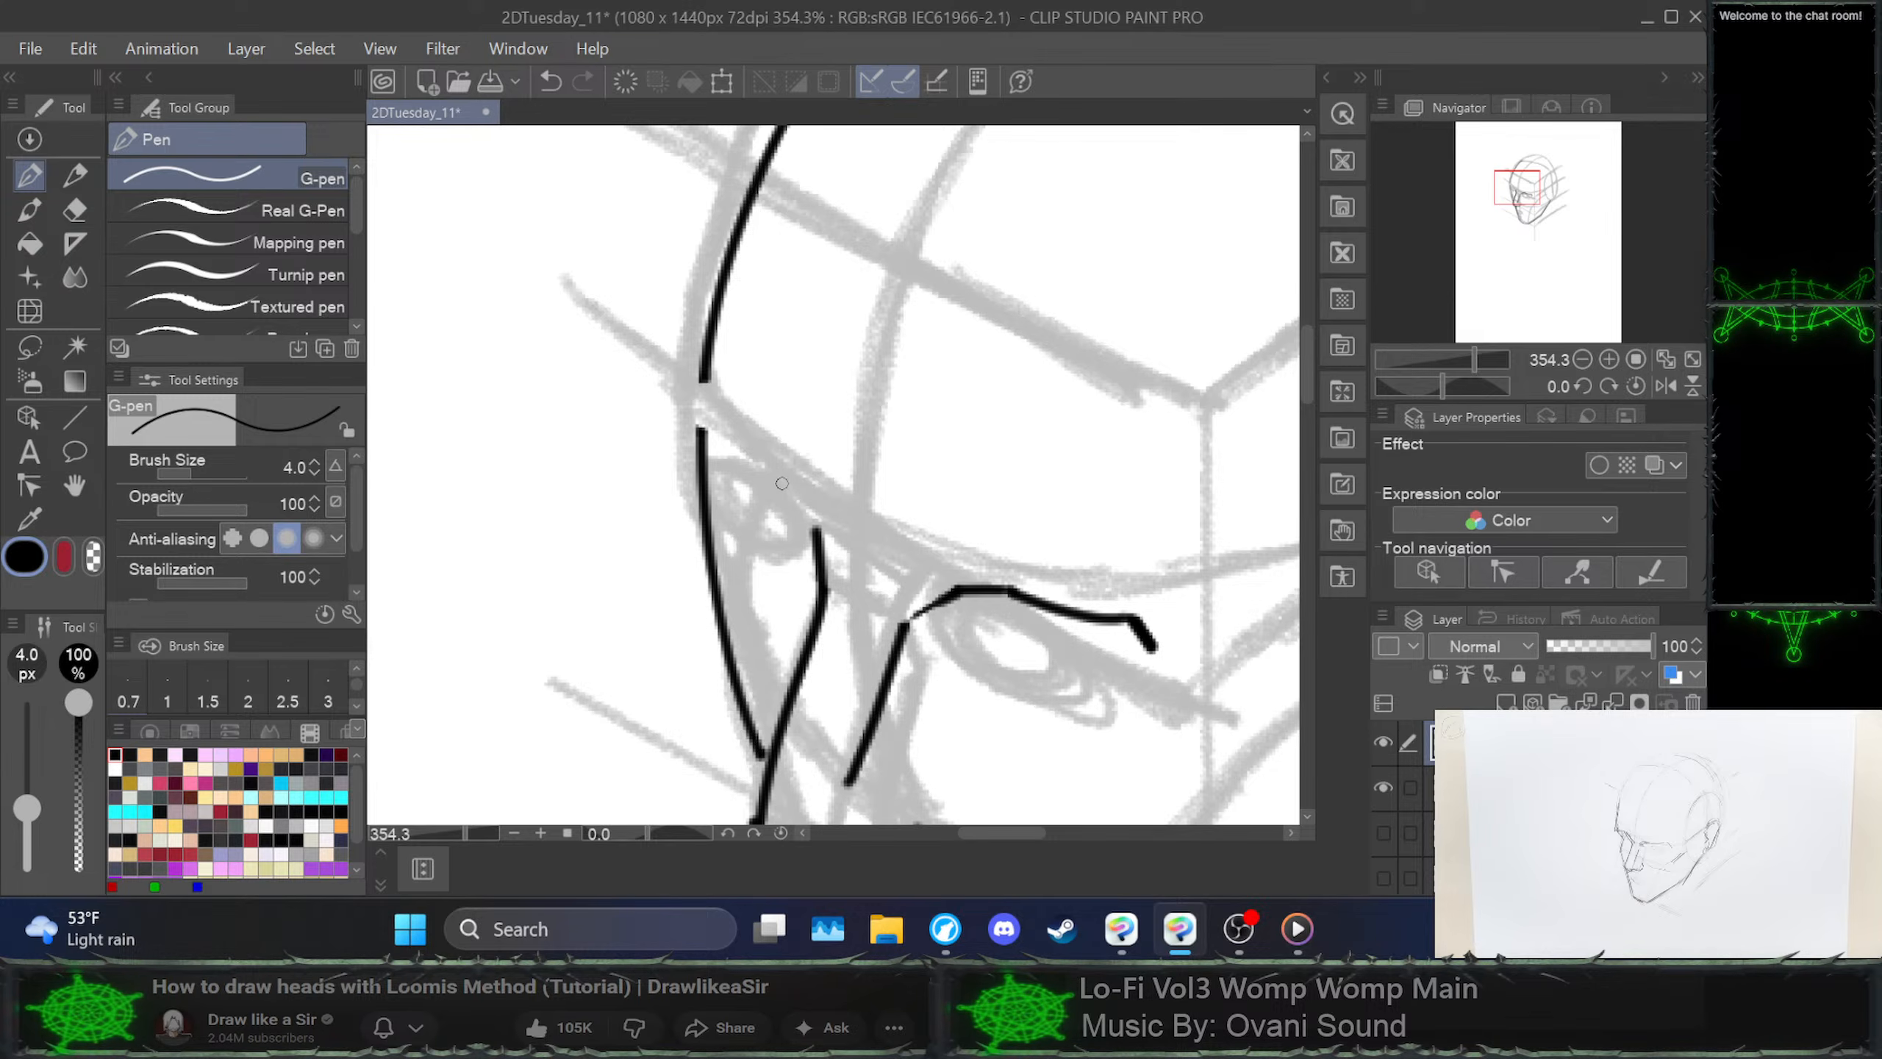
# Re-ink the far brow as an angular line from the nose bridge to the face contour, and close the contour's gap
pyautogui.moveTo(776, 459); pyautogui.dragTo(820, 530)
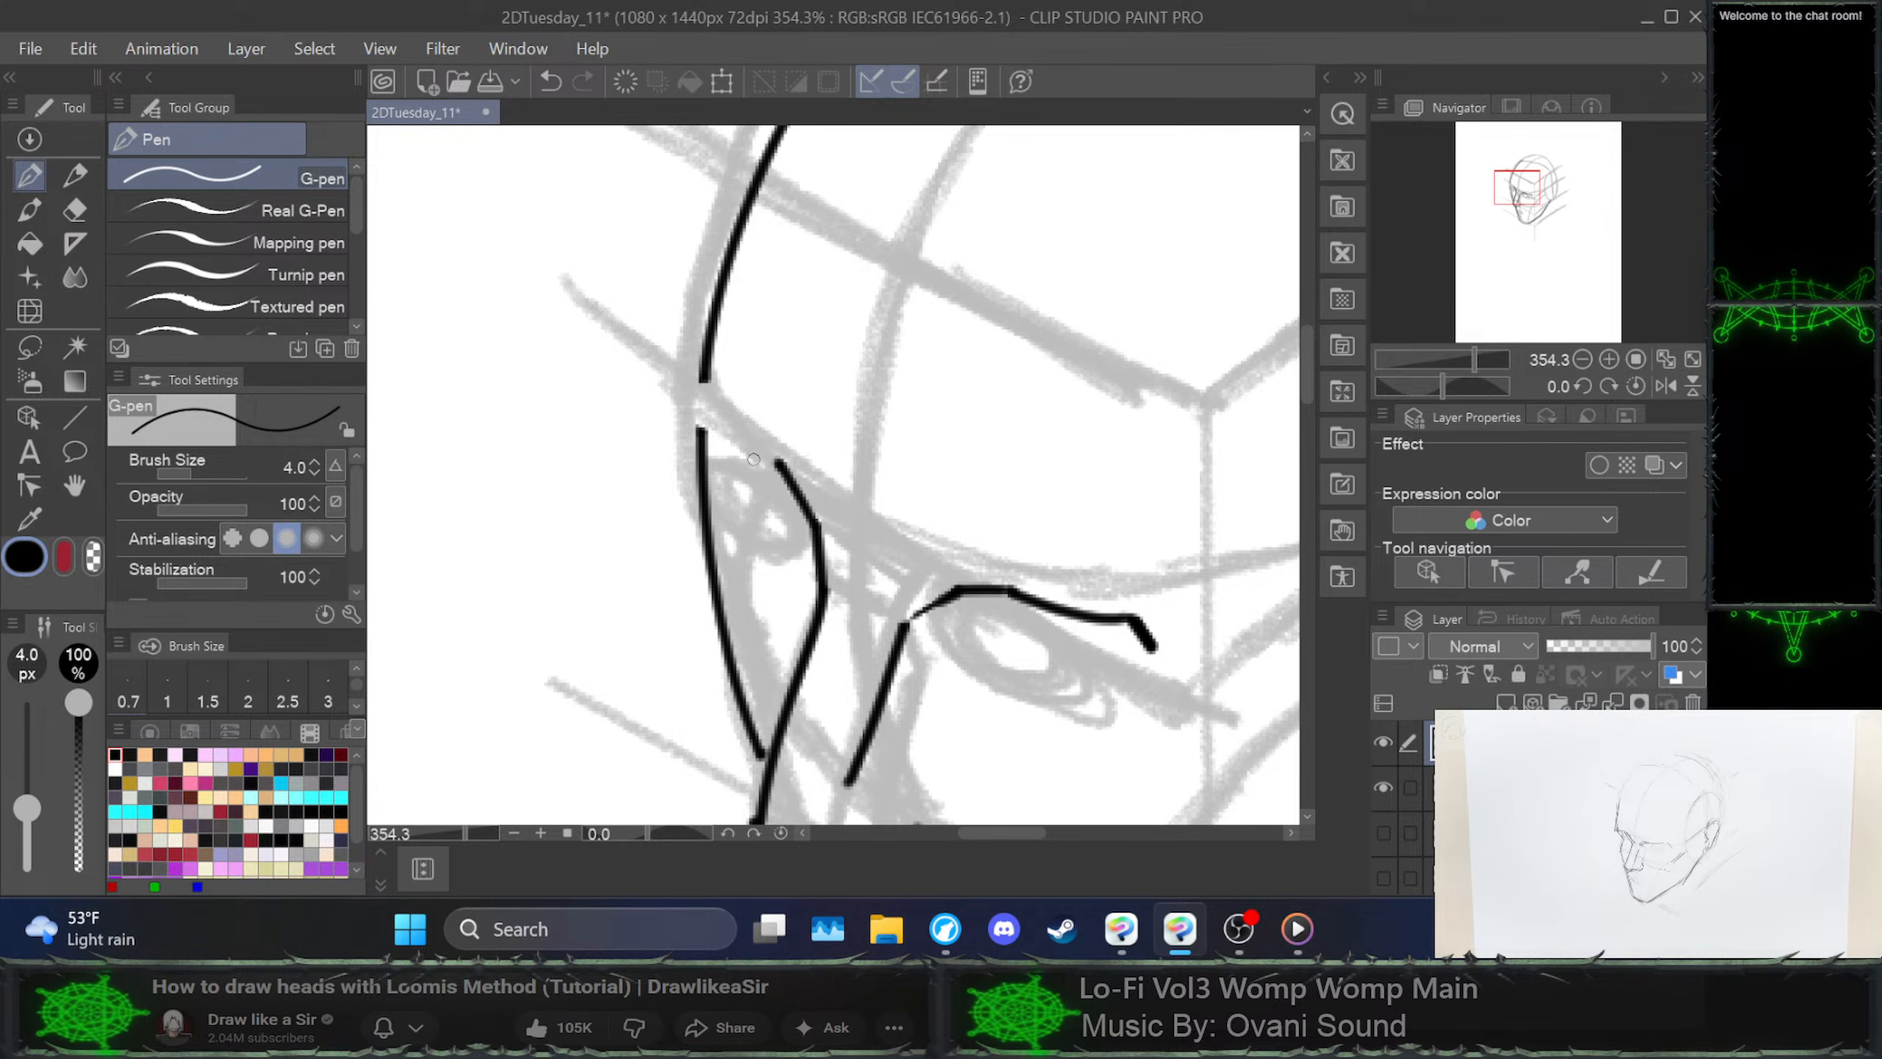
pyautogui.moveTo(766, 445); pyautogui.dragTo(822, 532)
pyautogui.hotkey('ctrl', 'z')
pyautogui.hotkey('ctrl', 'z')
pyautogui.hotkey('ctrl', 'z')
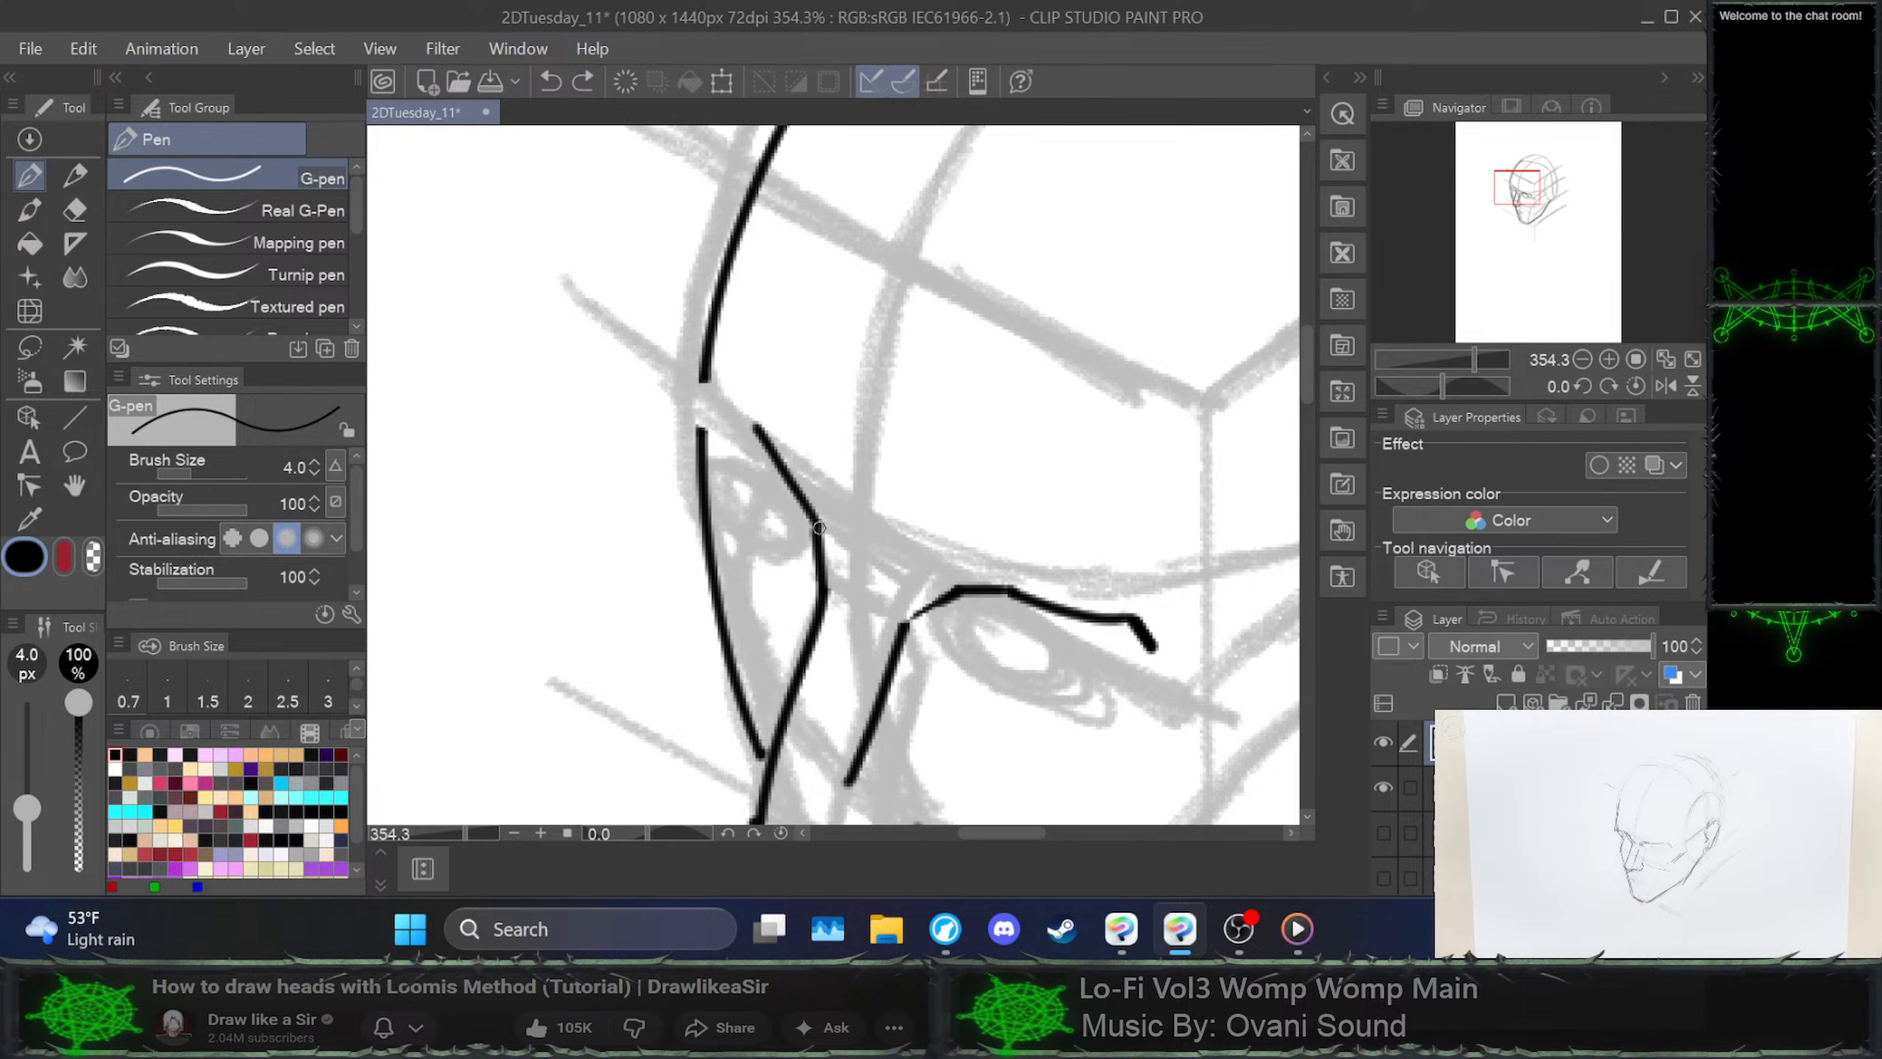
pyautogui.hotkey('ctrl', 'z')
pyautogui.moveTo(750, 422); pyautogui.dragTo(821, 535)
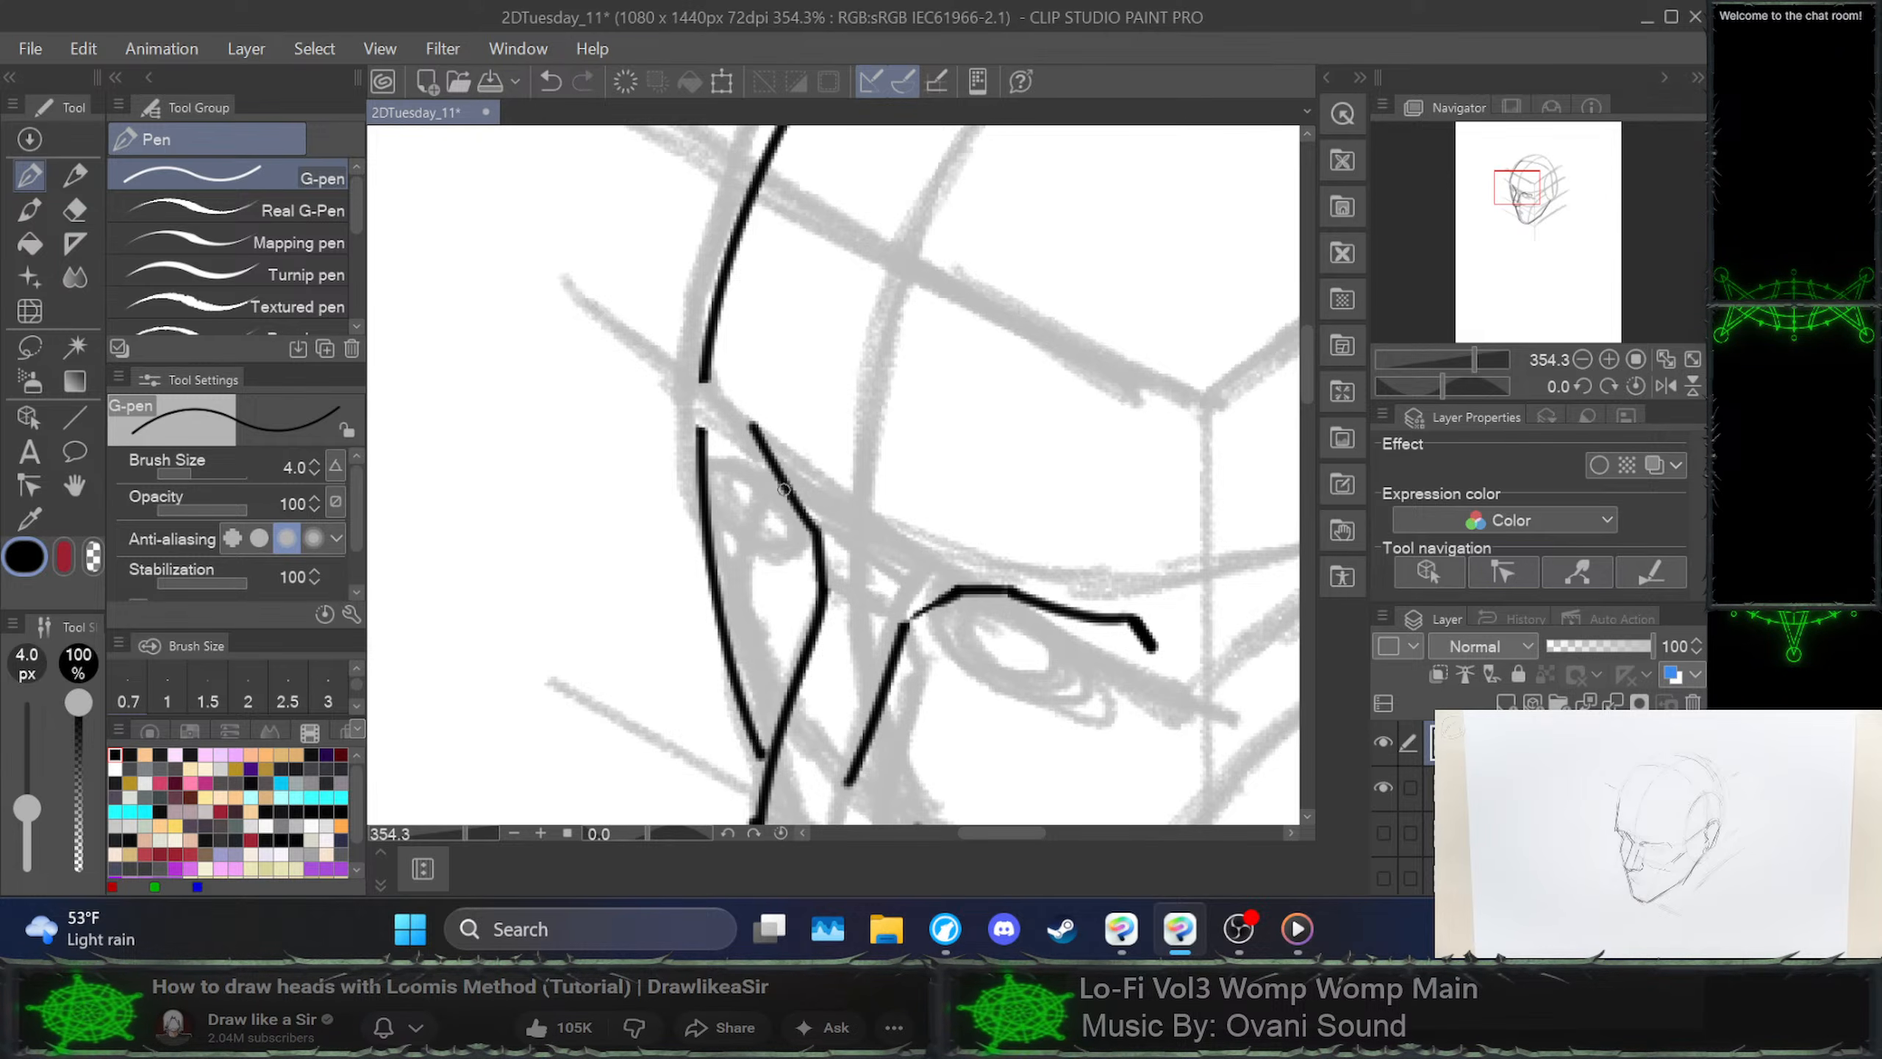
pyautogui.moveTo(752, 423)
pyautogui.mouseDown()
pyautogui.moveTo(706, 410)
pyautogui.moveTo(702, 379)
pyautogui.moveTo(704, 448)
pyautogui.moveTo(712, 366)
pyautogui.mouseUp()
pyautogui.hotkey('ctrl', 'z')
pyautogui.hotkey('ctrl', 'z')
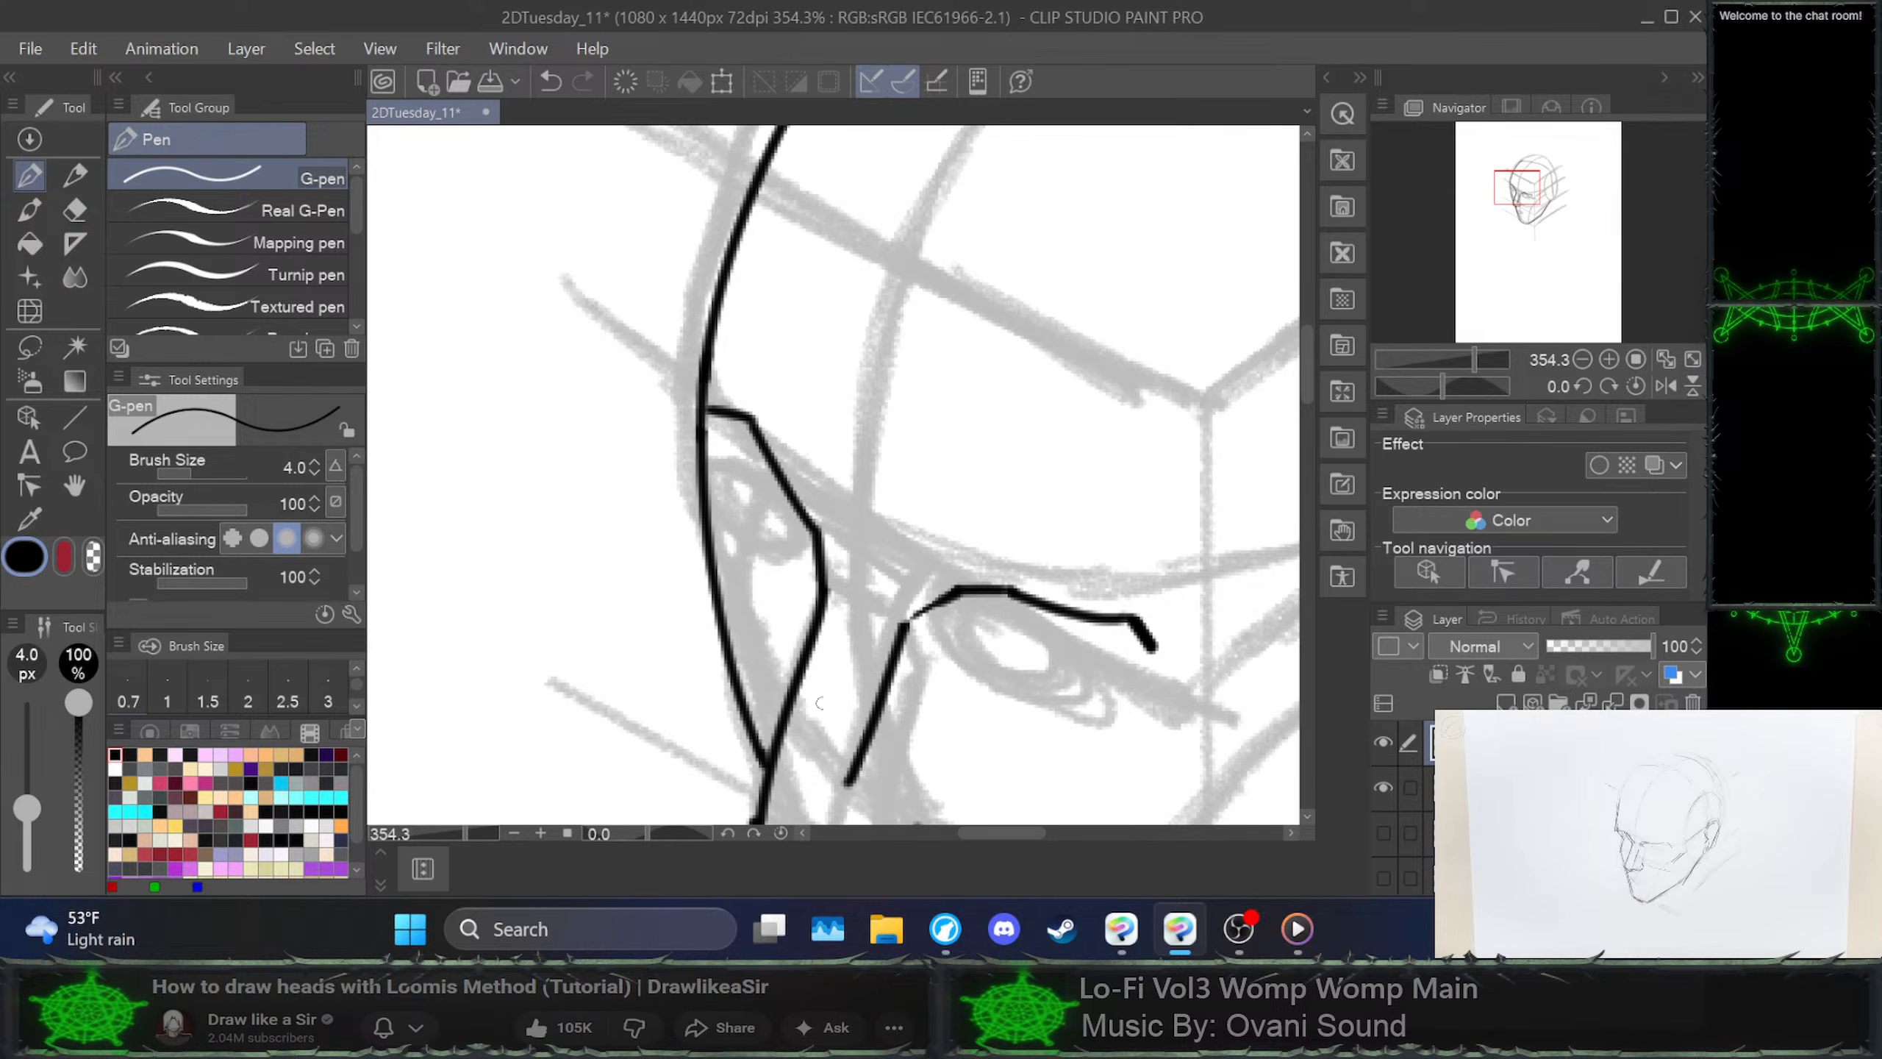
# Erase the rough strokes under the nose, re-ink its tip and nostril cleanly, and shorten the near side line
pyautogui.press('ctrl')
pyautogui.press('ctrl')
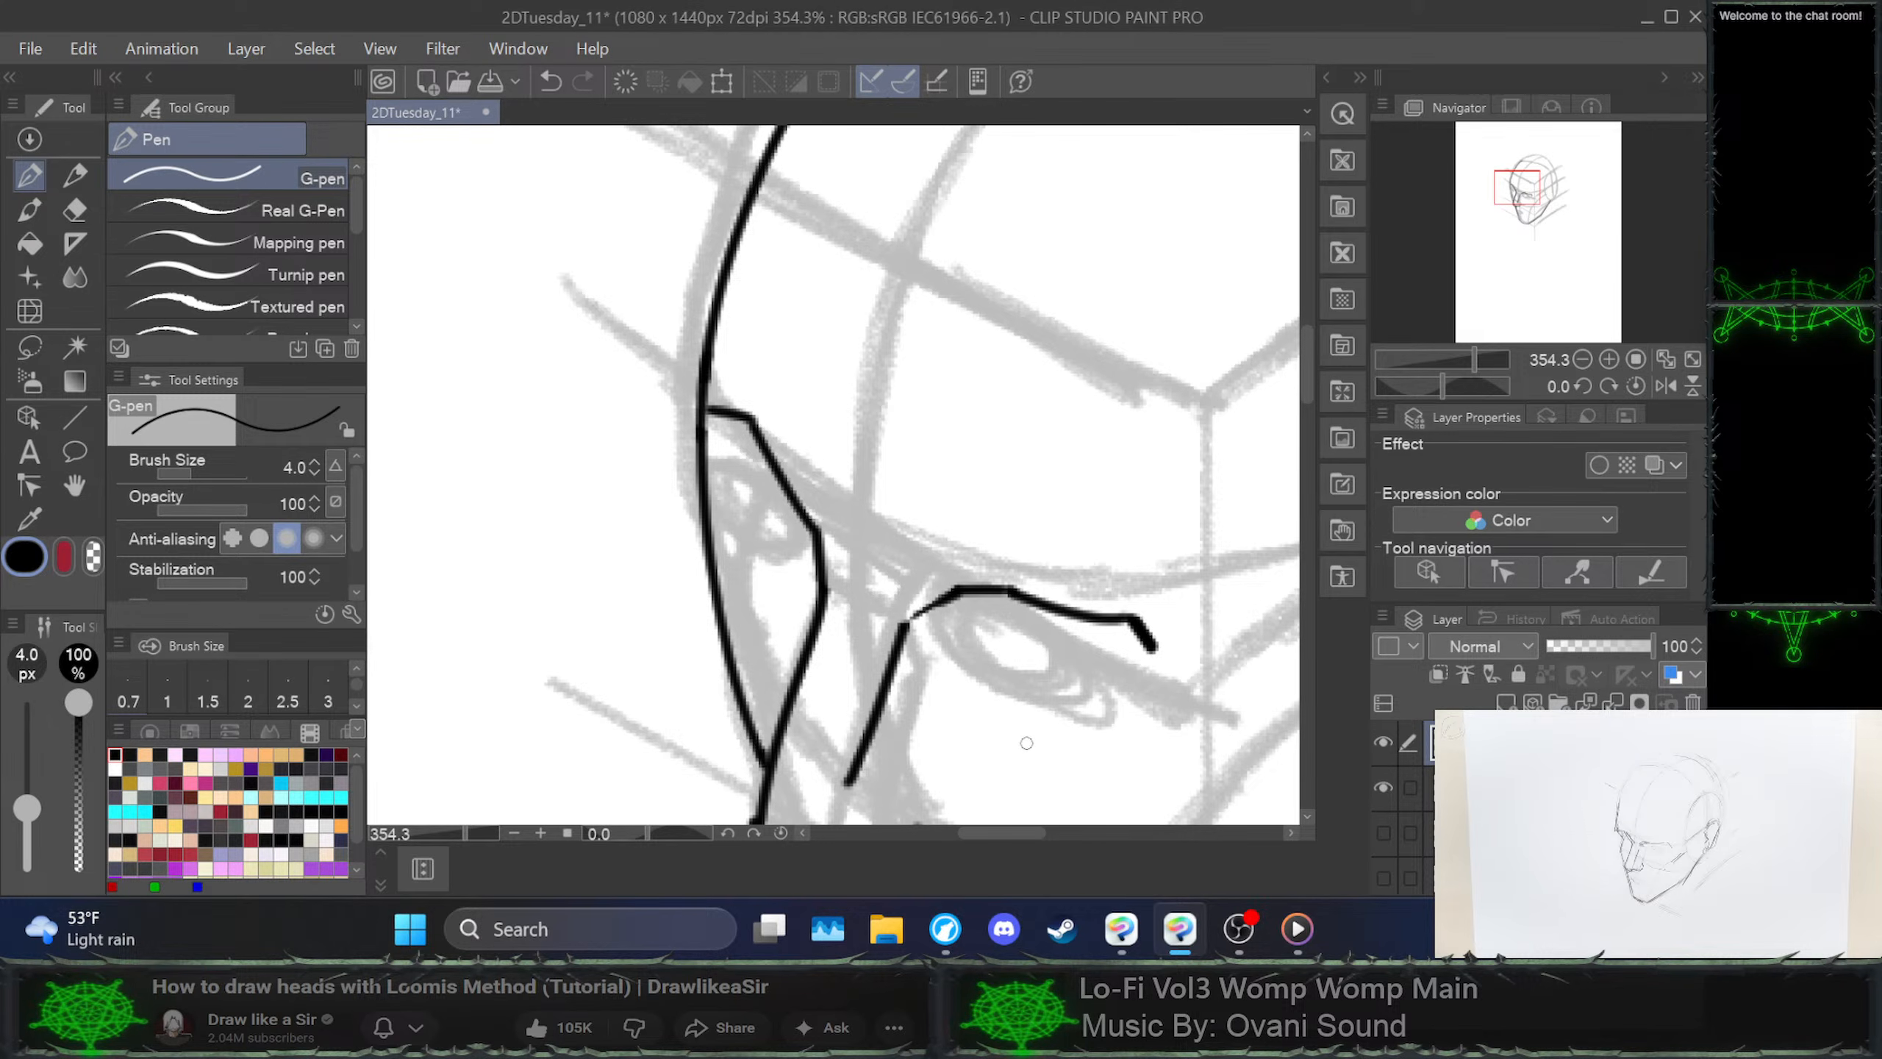
pyautogui.moveTo(1017, 739); pyautogui.dragTo(962, 462)
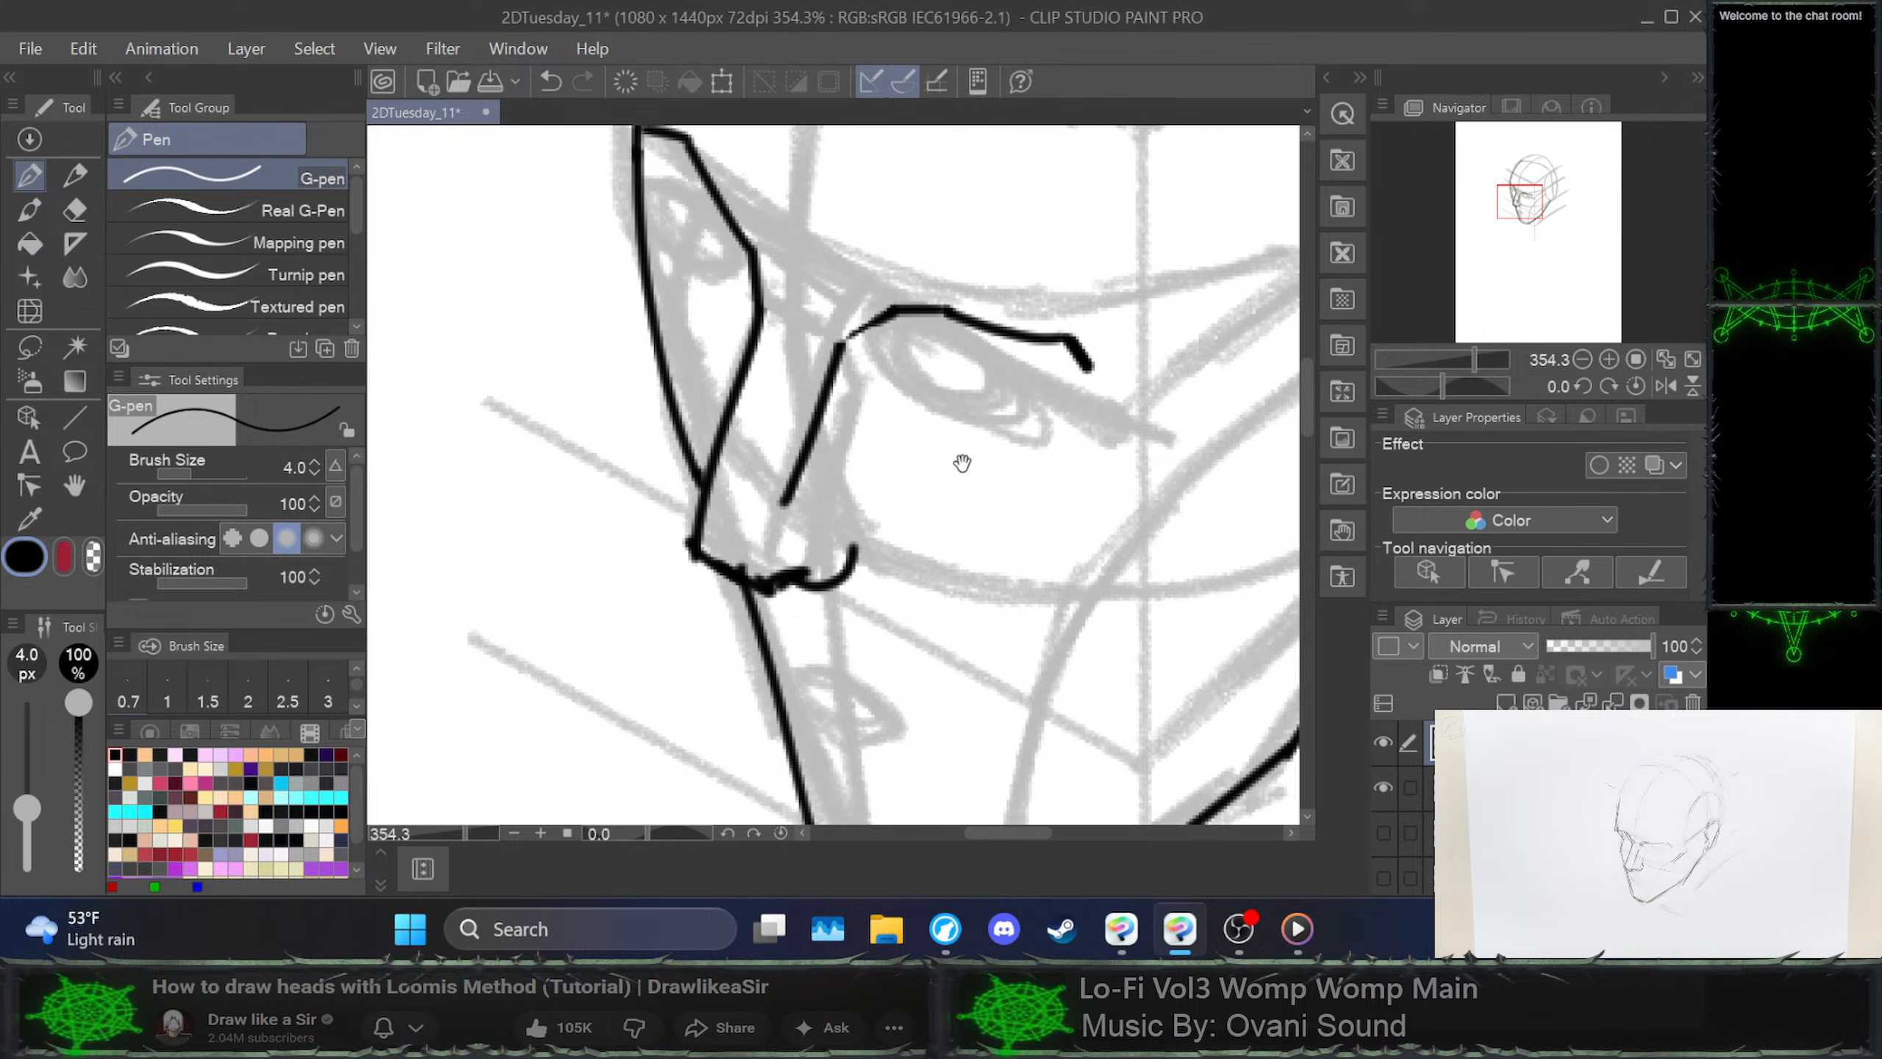
pyautogui.moveTo(735, 565)
pyautogui.mouseDown()
pyautogui.moveTo(772, 546)
pyautogui.moveTo(770, 601)
pyautogui.moveTo(797, 599)
pyautogui.moveTo(784, 560)
pyautogui.moveTo(809, 562)
pyautogui.moveTo(771, 560)
pyautogui.moveTo(790, 578)
pyautogui.moveTo(782, 606)
pyautogui.mouseUp()
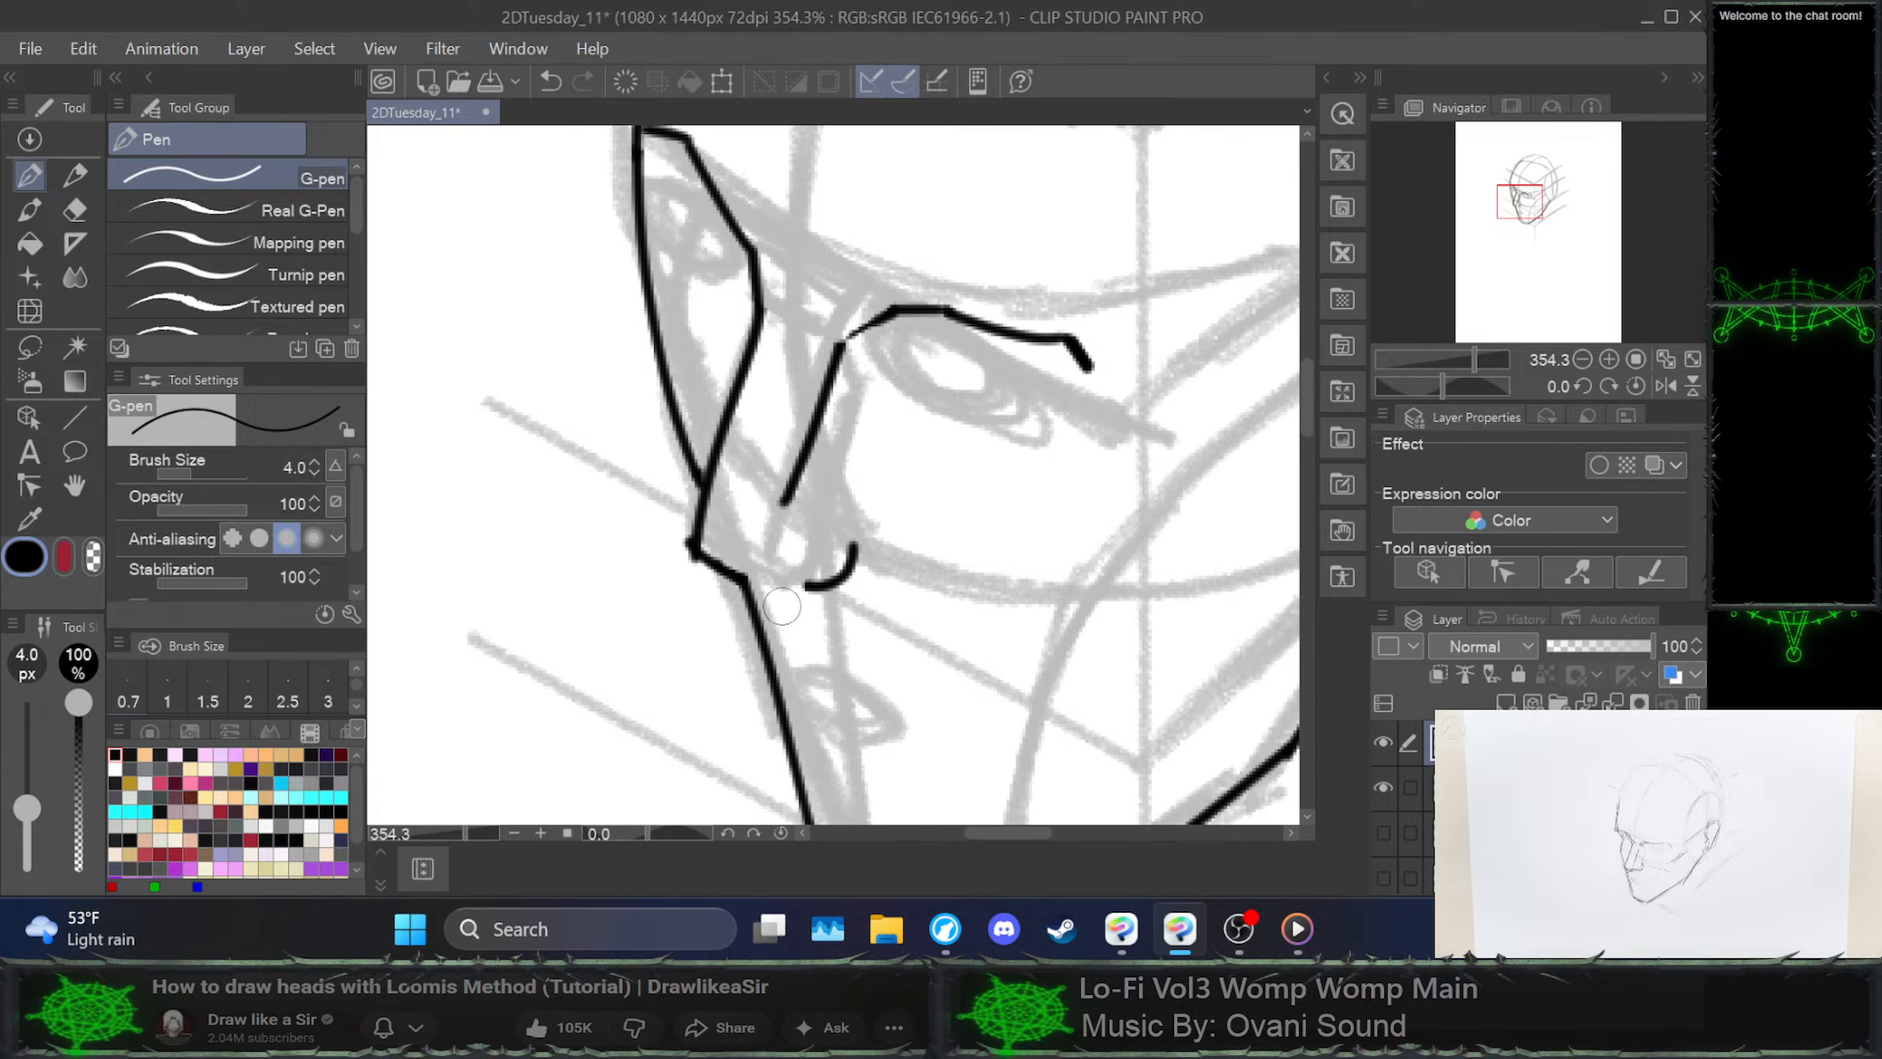
pyautogui.moveTo(678, 533)
pyautogui.mouseDown()
pyautogui.moveTo(720, 566)
pyautogui.moveTo(770, 575)
pyautogui.moveTo(778, 553)
pyautogui.moveTo(790, 583)
pyautogui.moveTo(815, 580)
pyautogui.mouseUp()
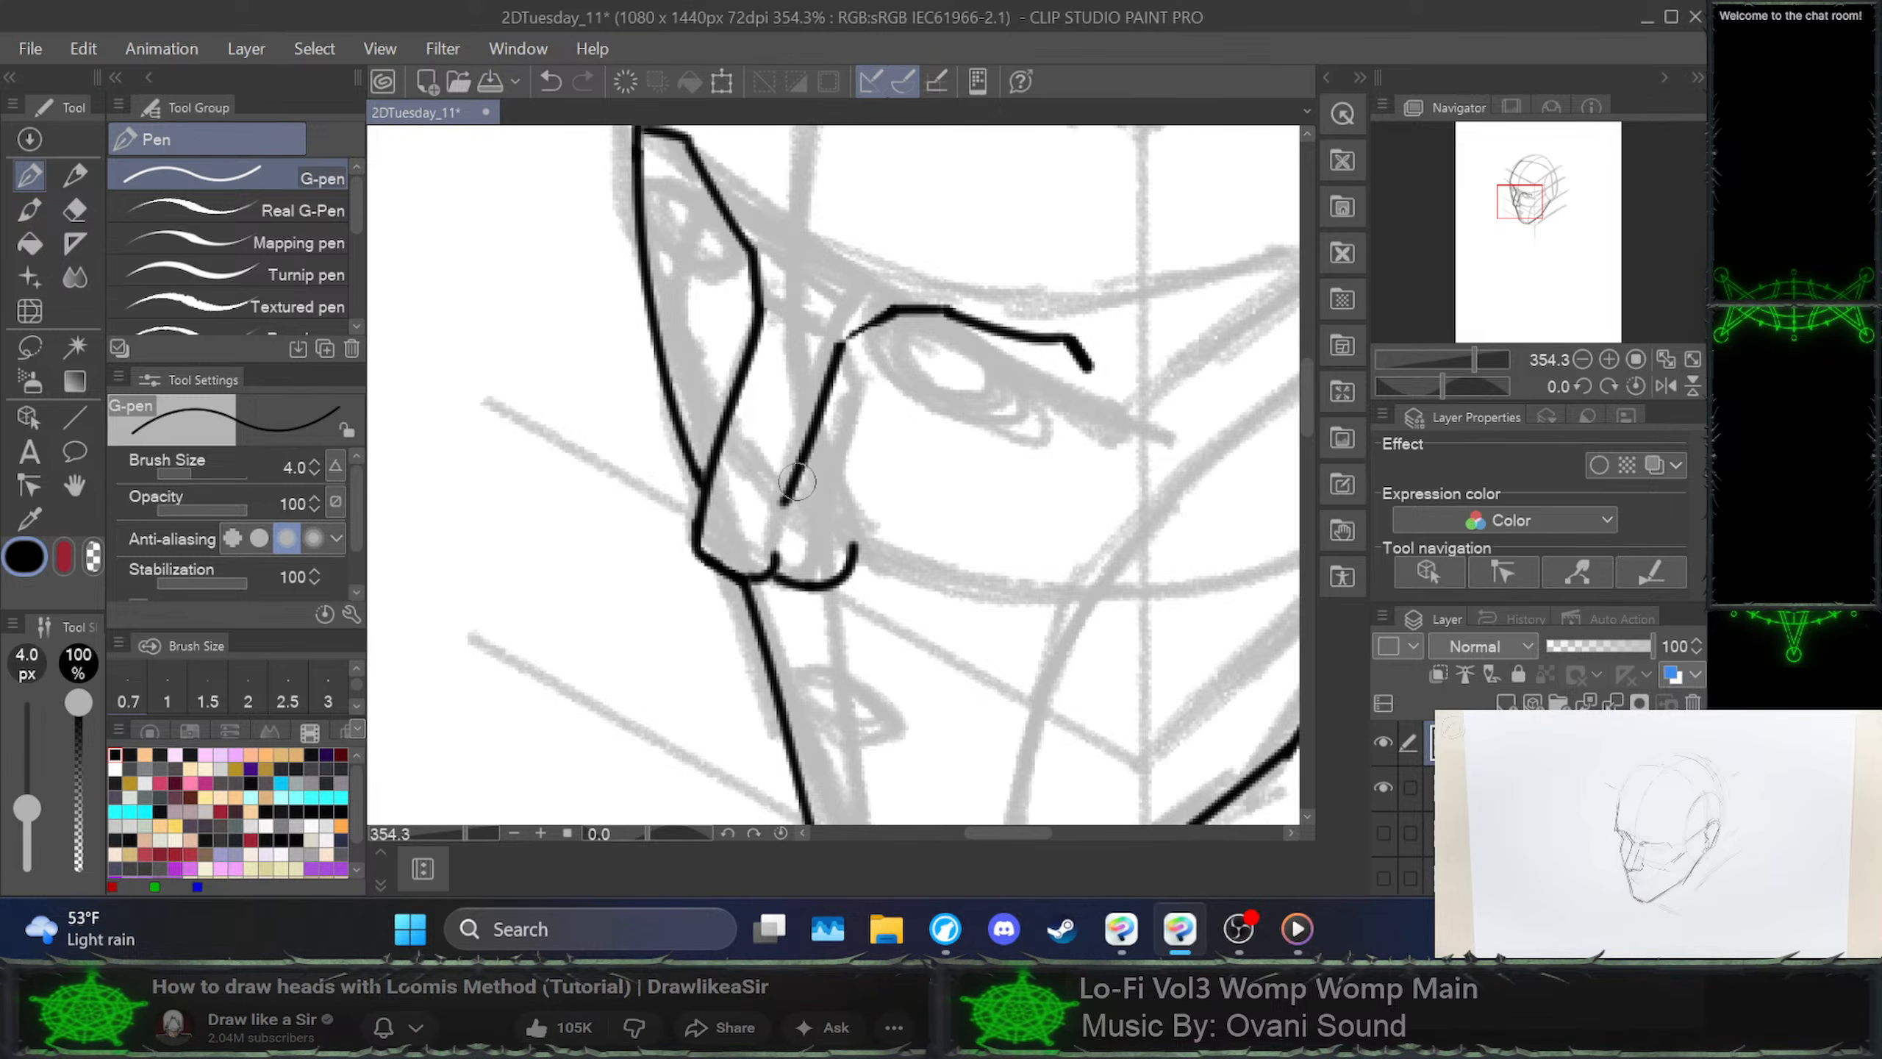
pyautogui.hotkey('ctrl', 'z')
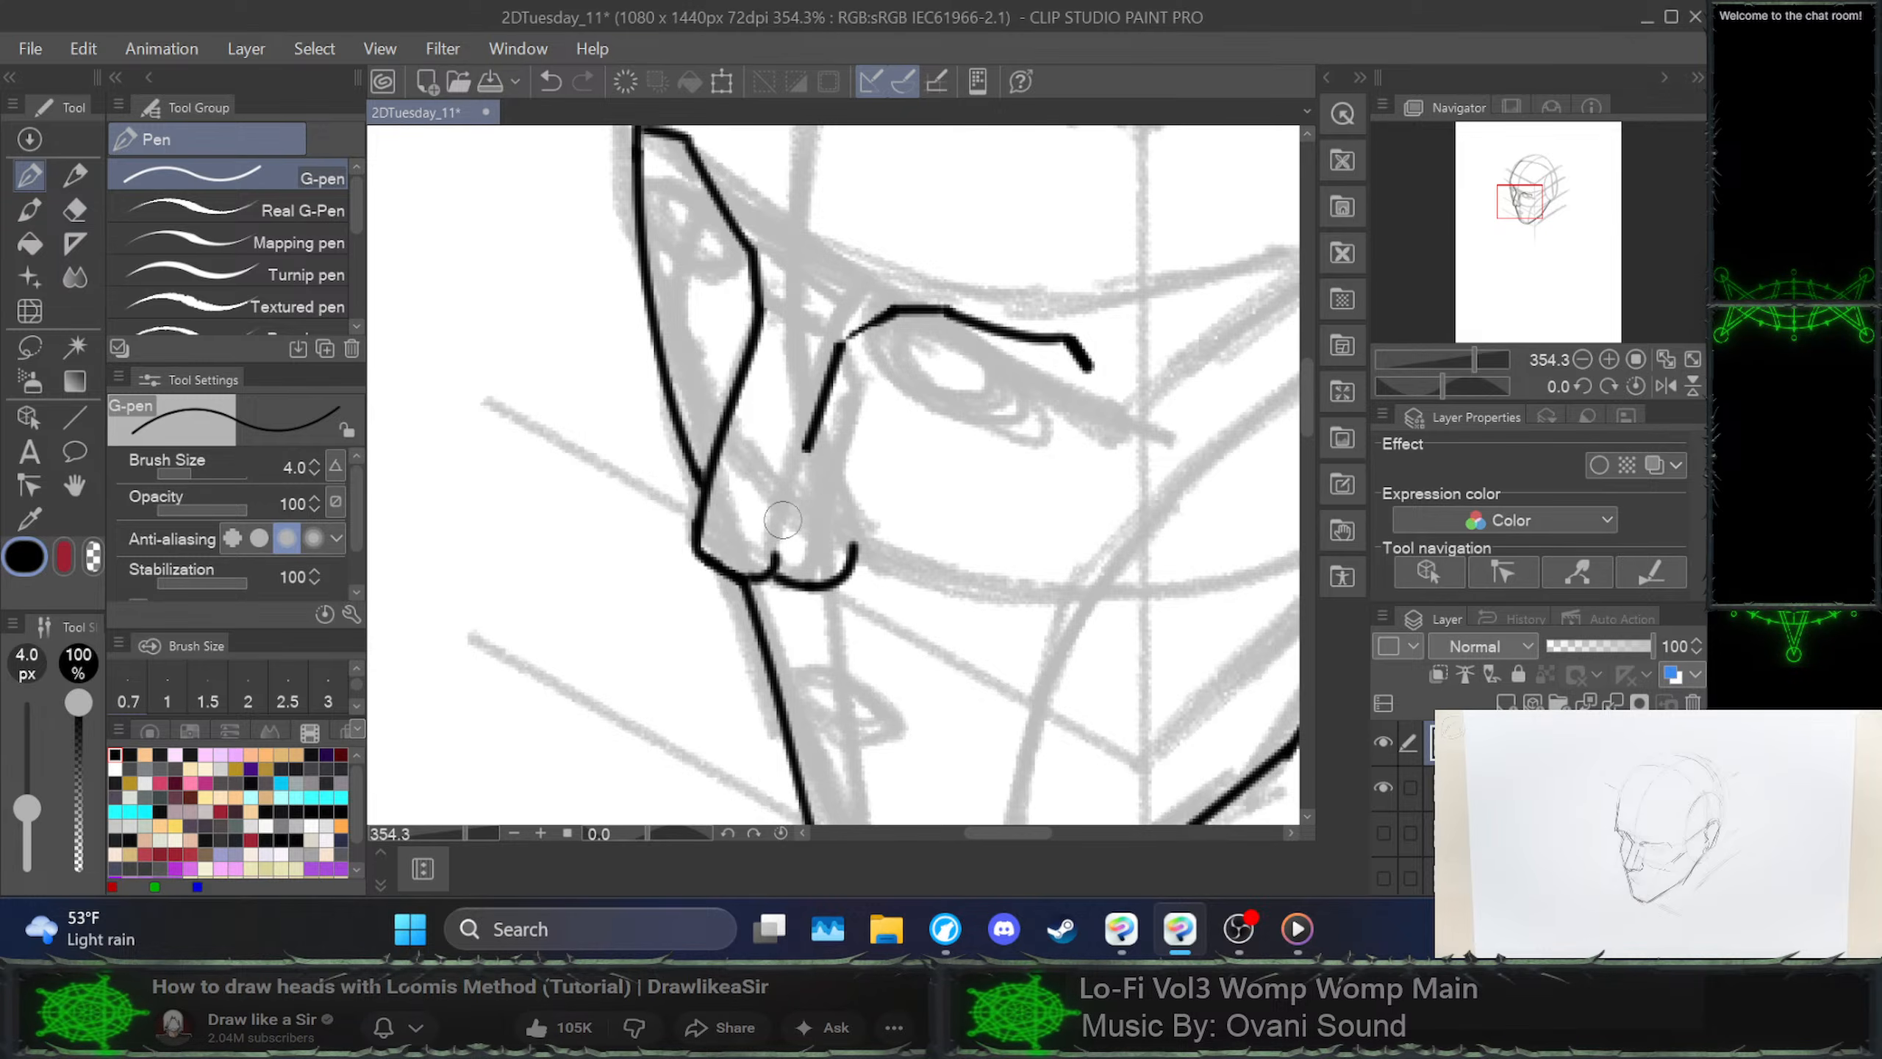
# Shorten the nose's near side line to a brief stroke below the brow and ink a separate slanted dash above the nostril
pyautogui.moveTo(809, 440); pyautogui.dragTo(782, 506)
pyautogui.hotkey('ctrl', 'z')
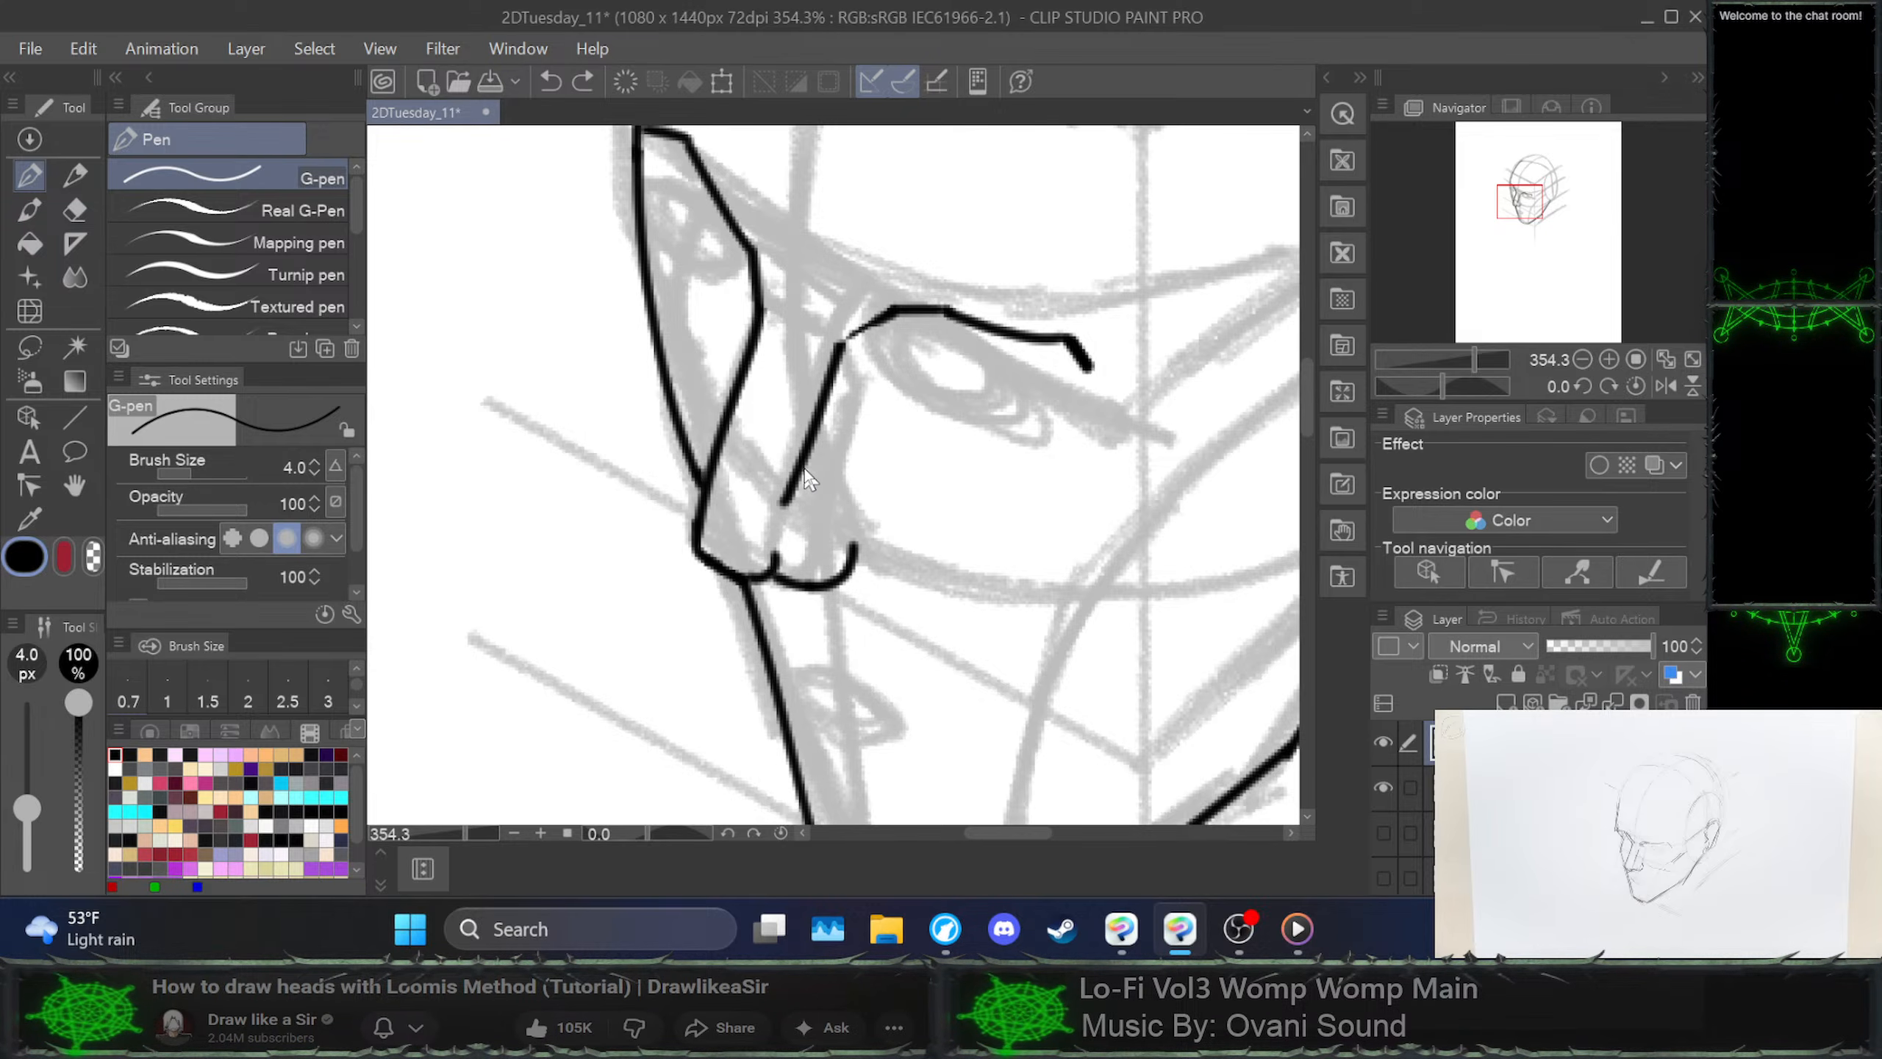
pyautogui.hotkey('ctrl', 'z')
pyautogui.hotkey('ctrl', 'z')
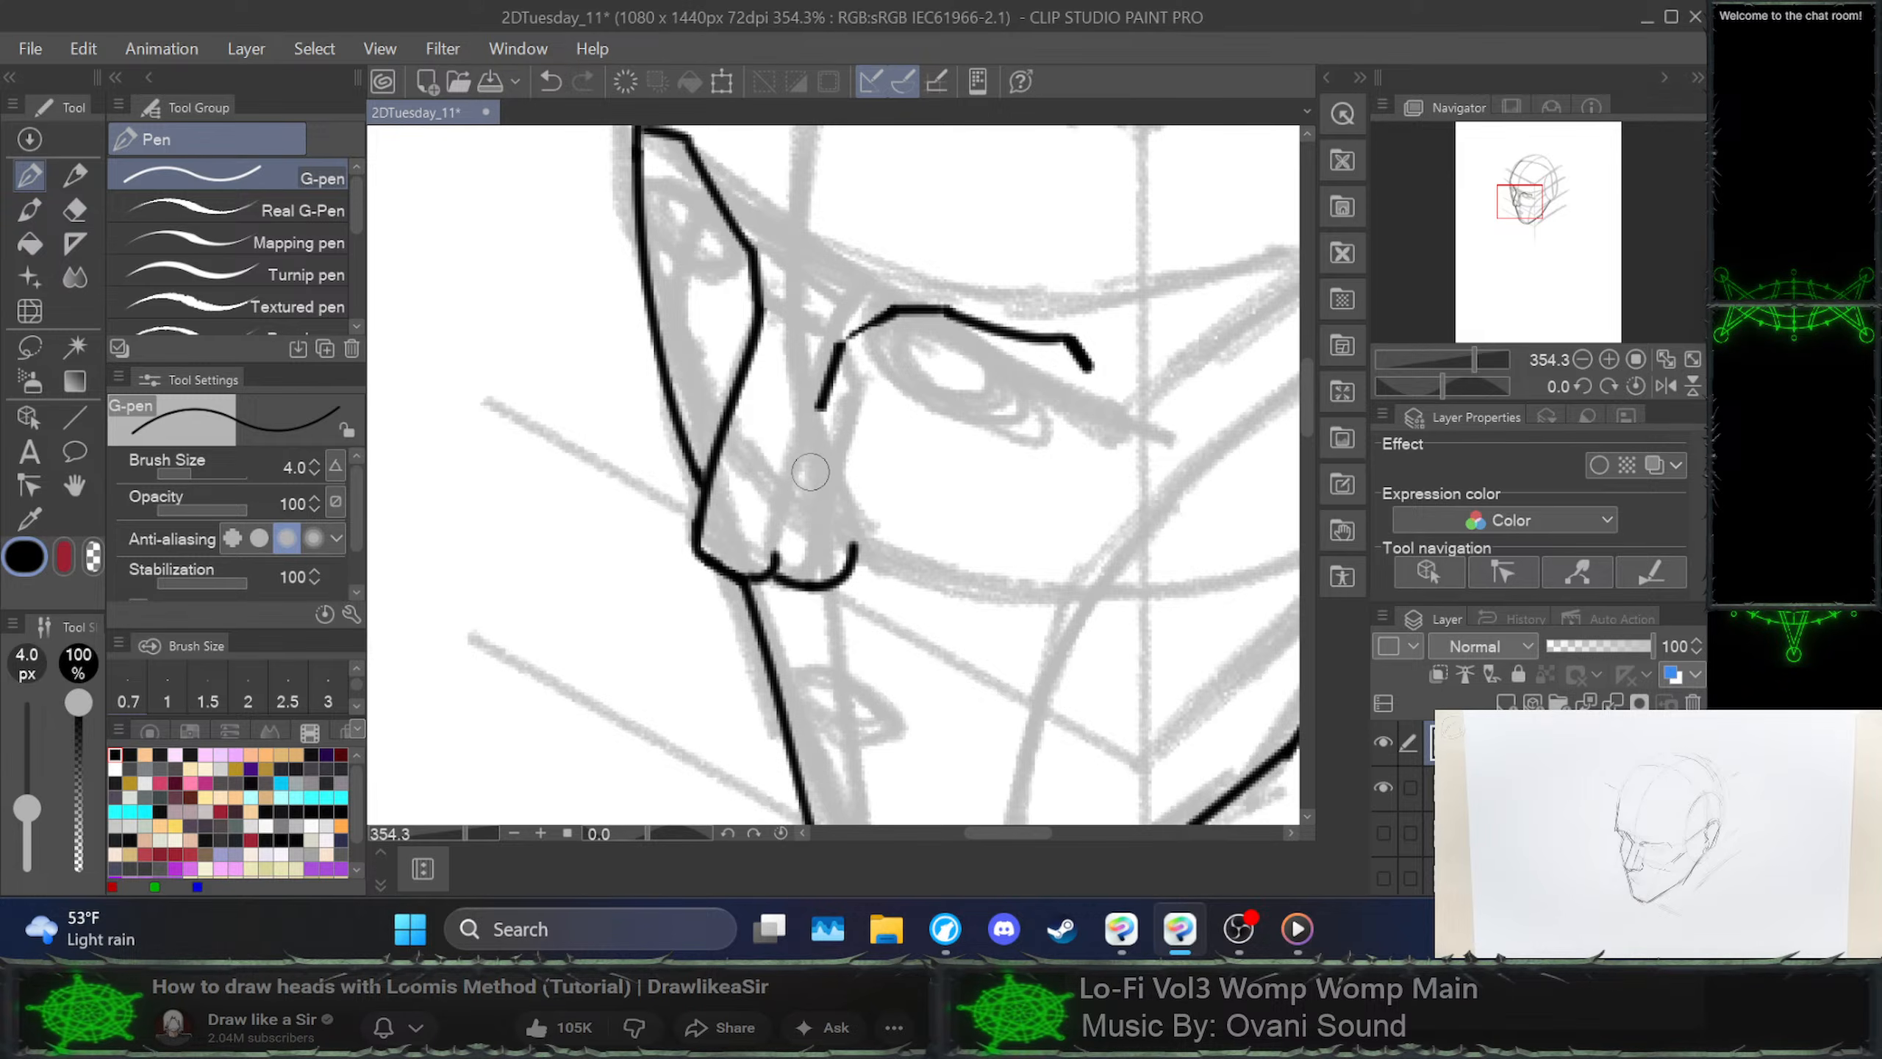
pyautogui.moveTo(832, 501); pyautogui.dragTo(853, 428)
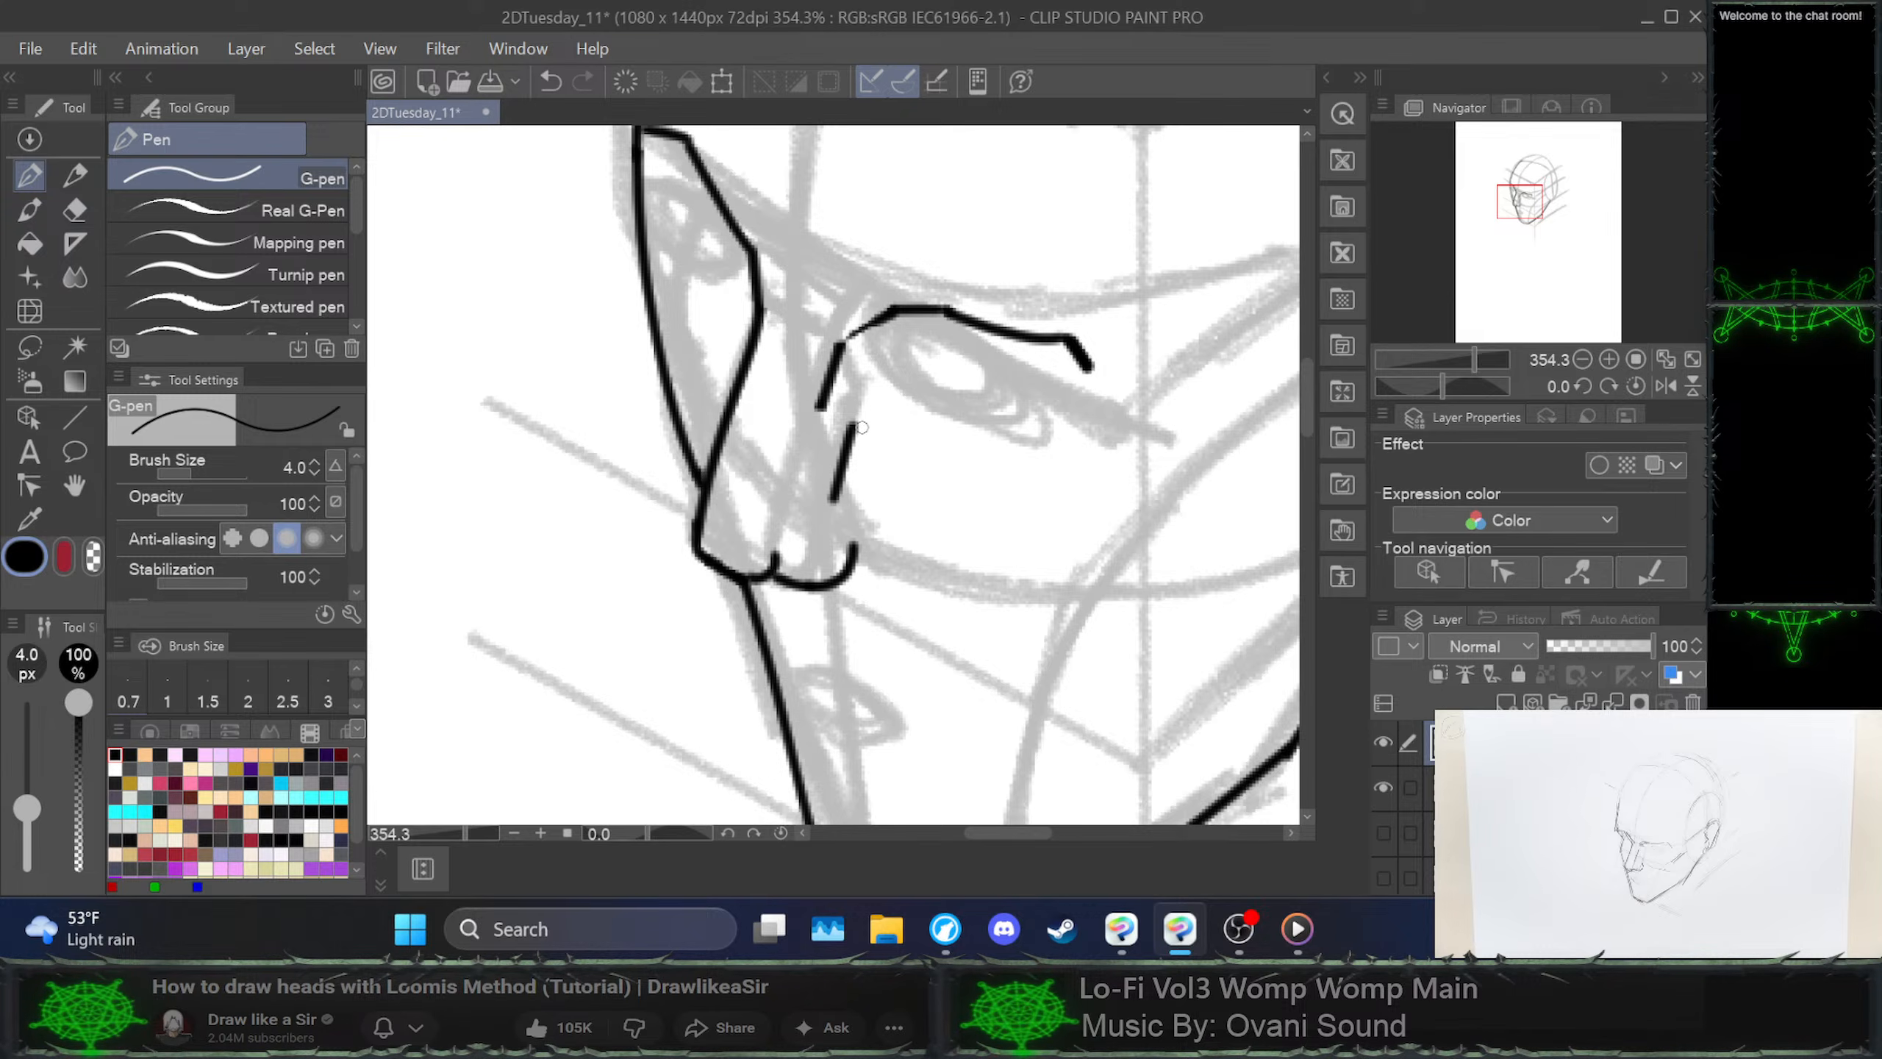
# Erase the nose's pointed tip, re-ink it as a rounder curve from the bridge, and extend the underside into the nostril with a short slanted stroke
pyautogui.moveTo(693, 523); pyautogui.dragTo(702, 572)
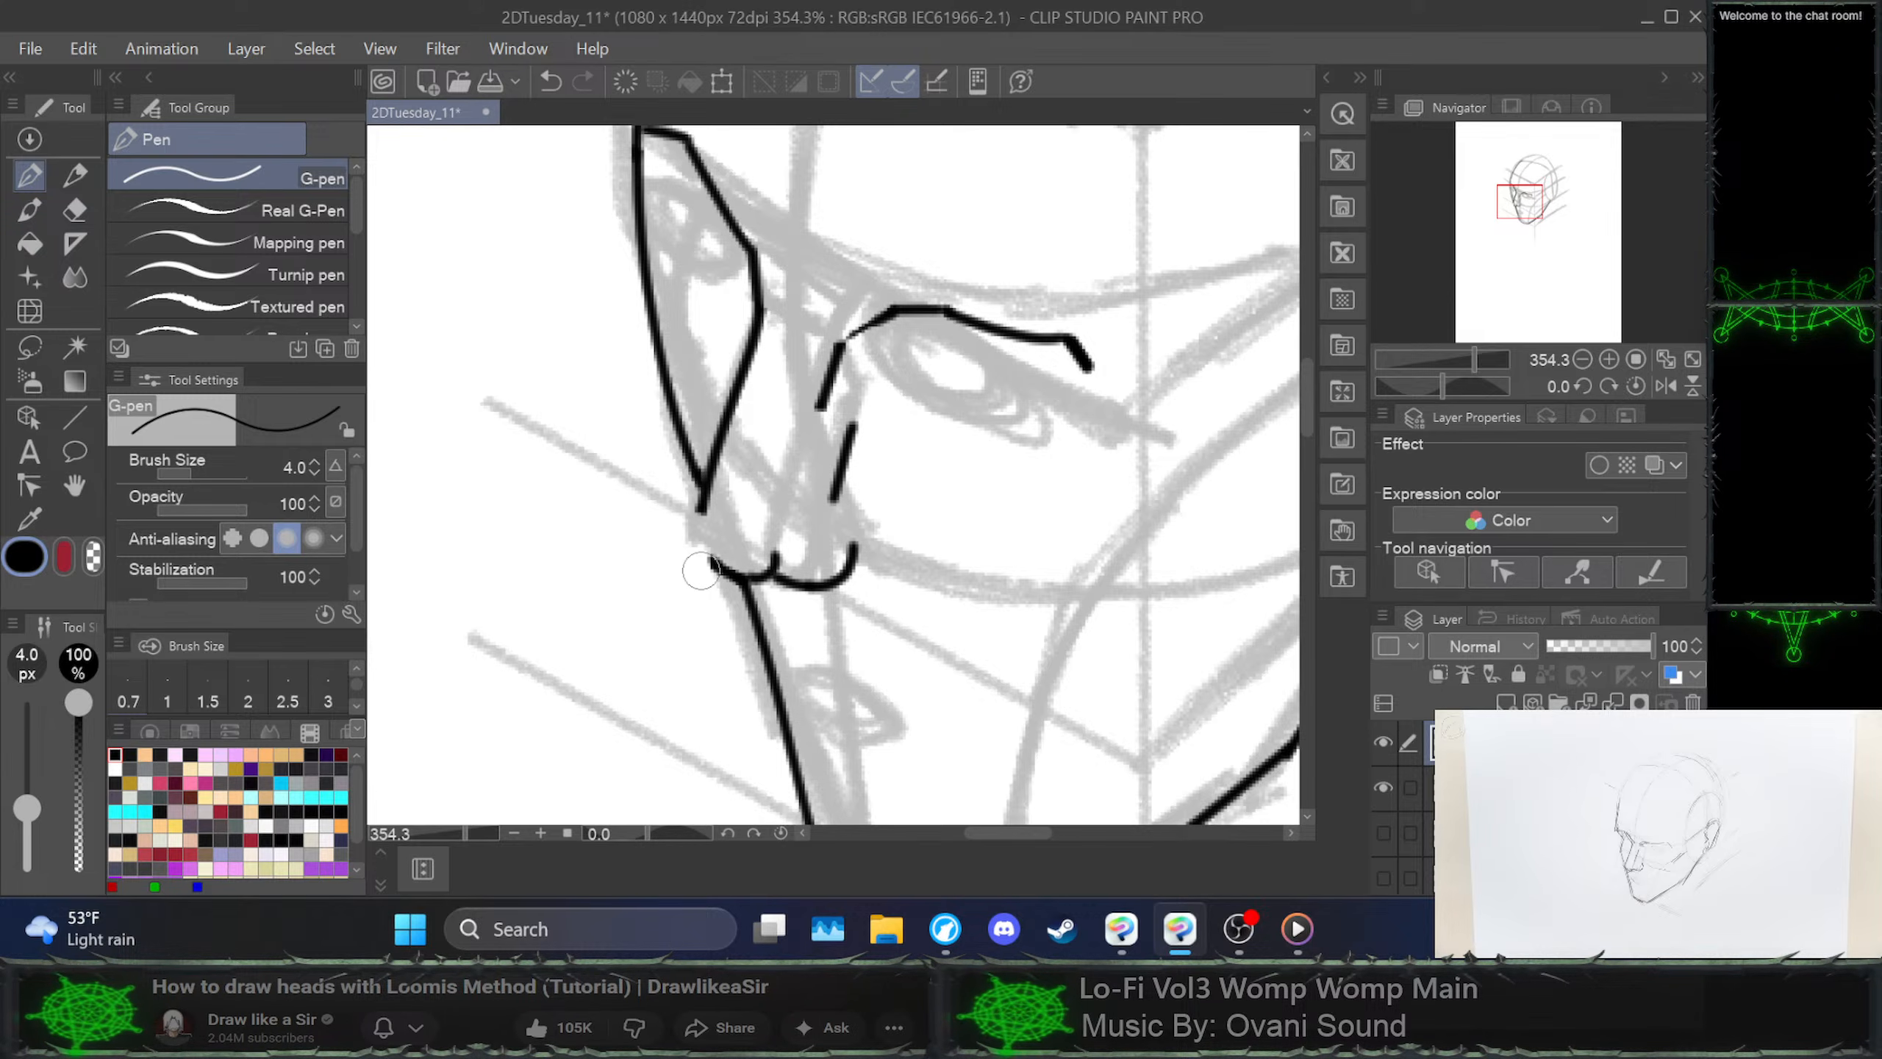
pyautogui.moveTo(702, 504); pyautogui.dragTo(689, 545)
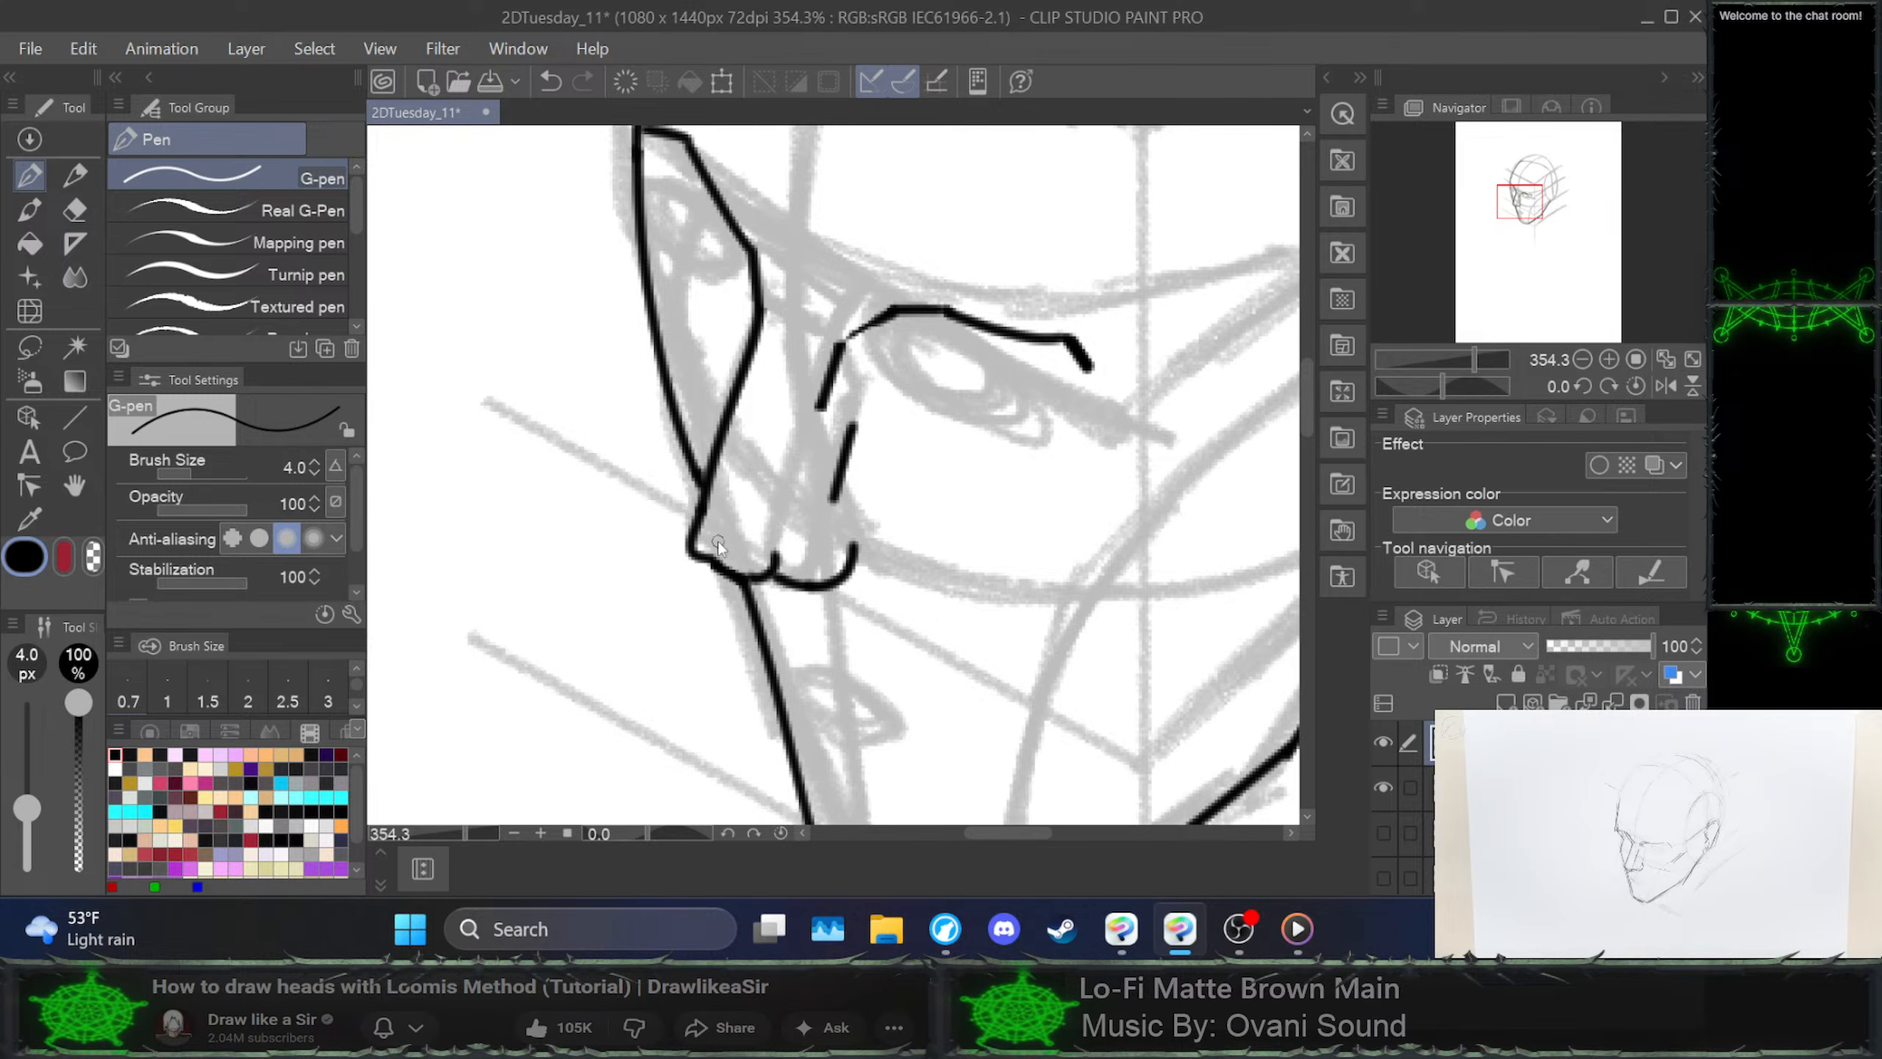
pyautogui.hotkey('ctrl', 'z')
pyautogui.moveTo(713, 557); pyautogui.dragTo(707, 492)
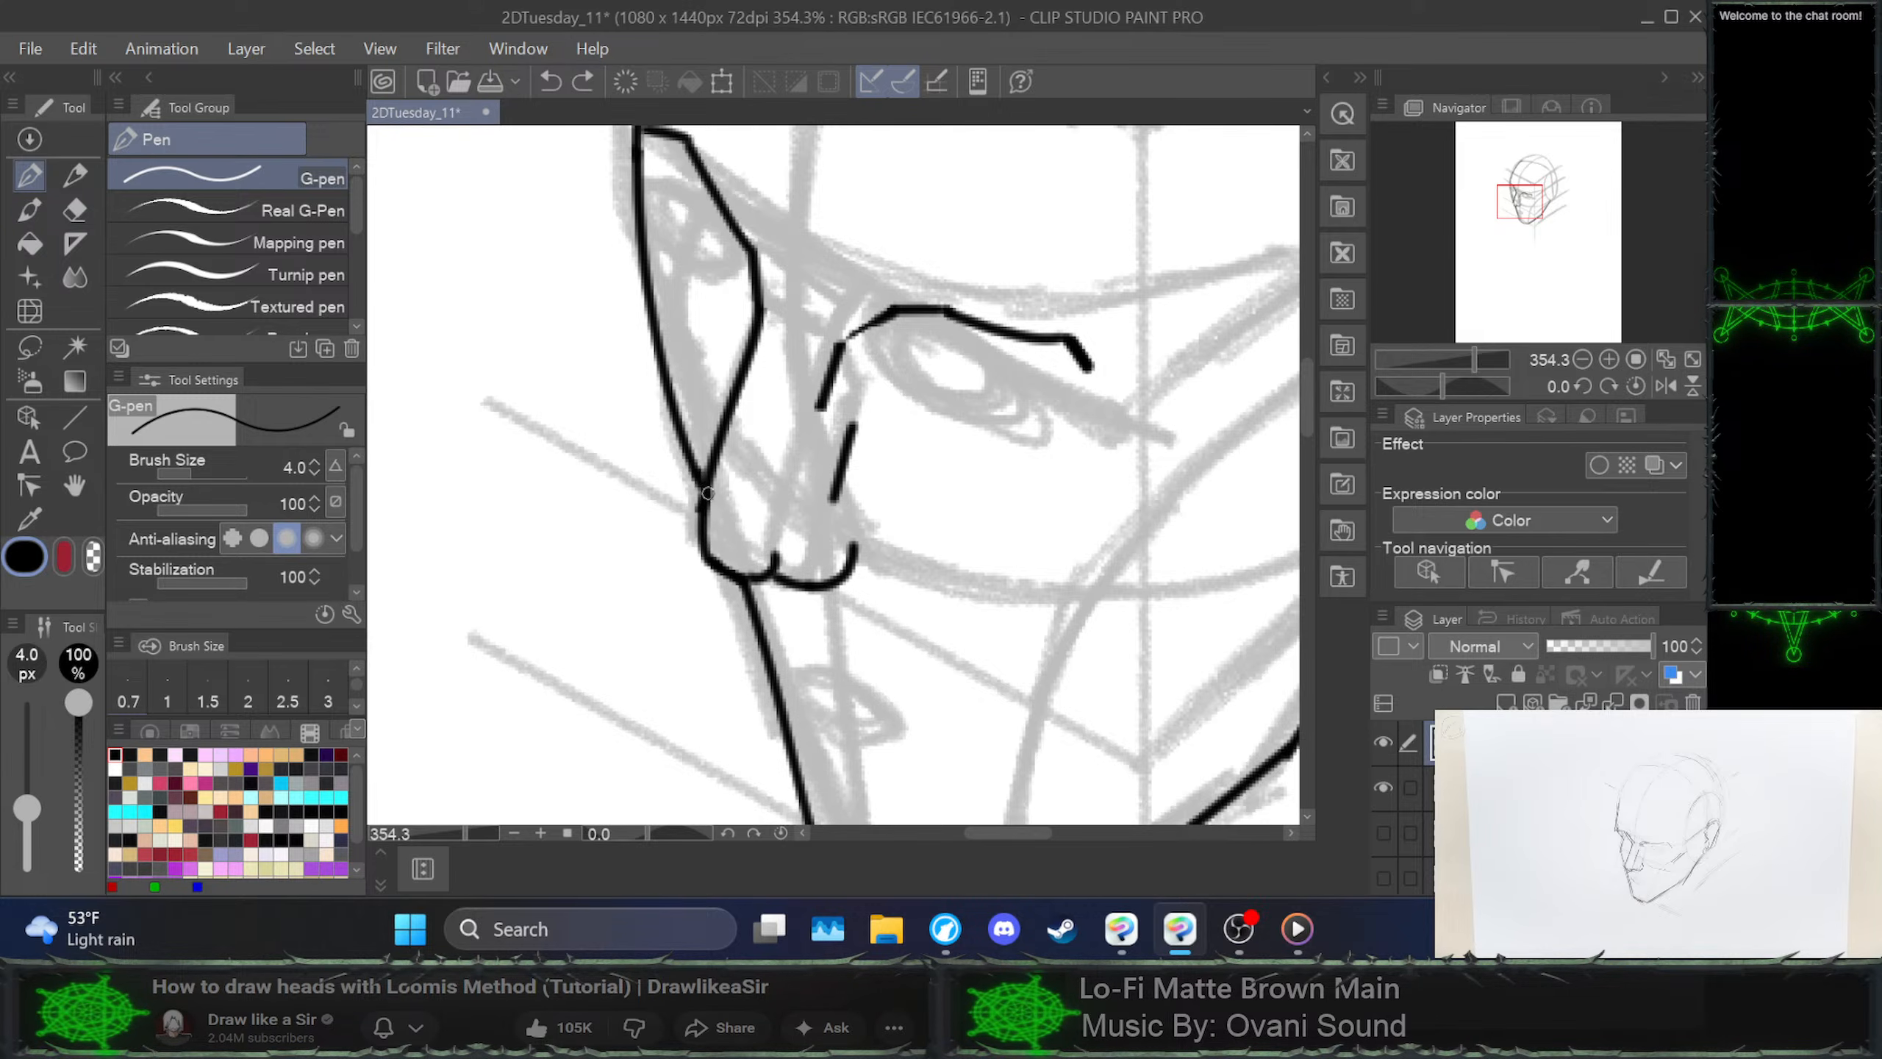
pyautogui.hotkey('ctrl', 'z')
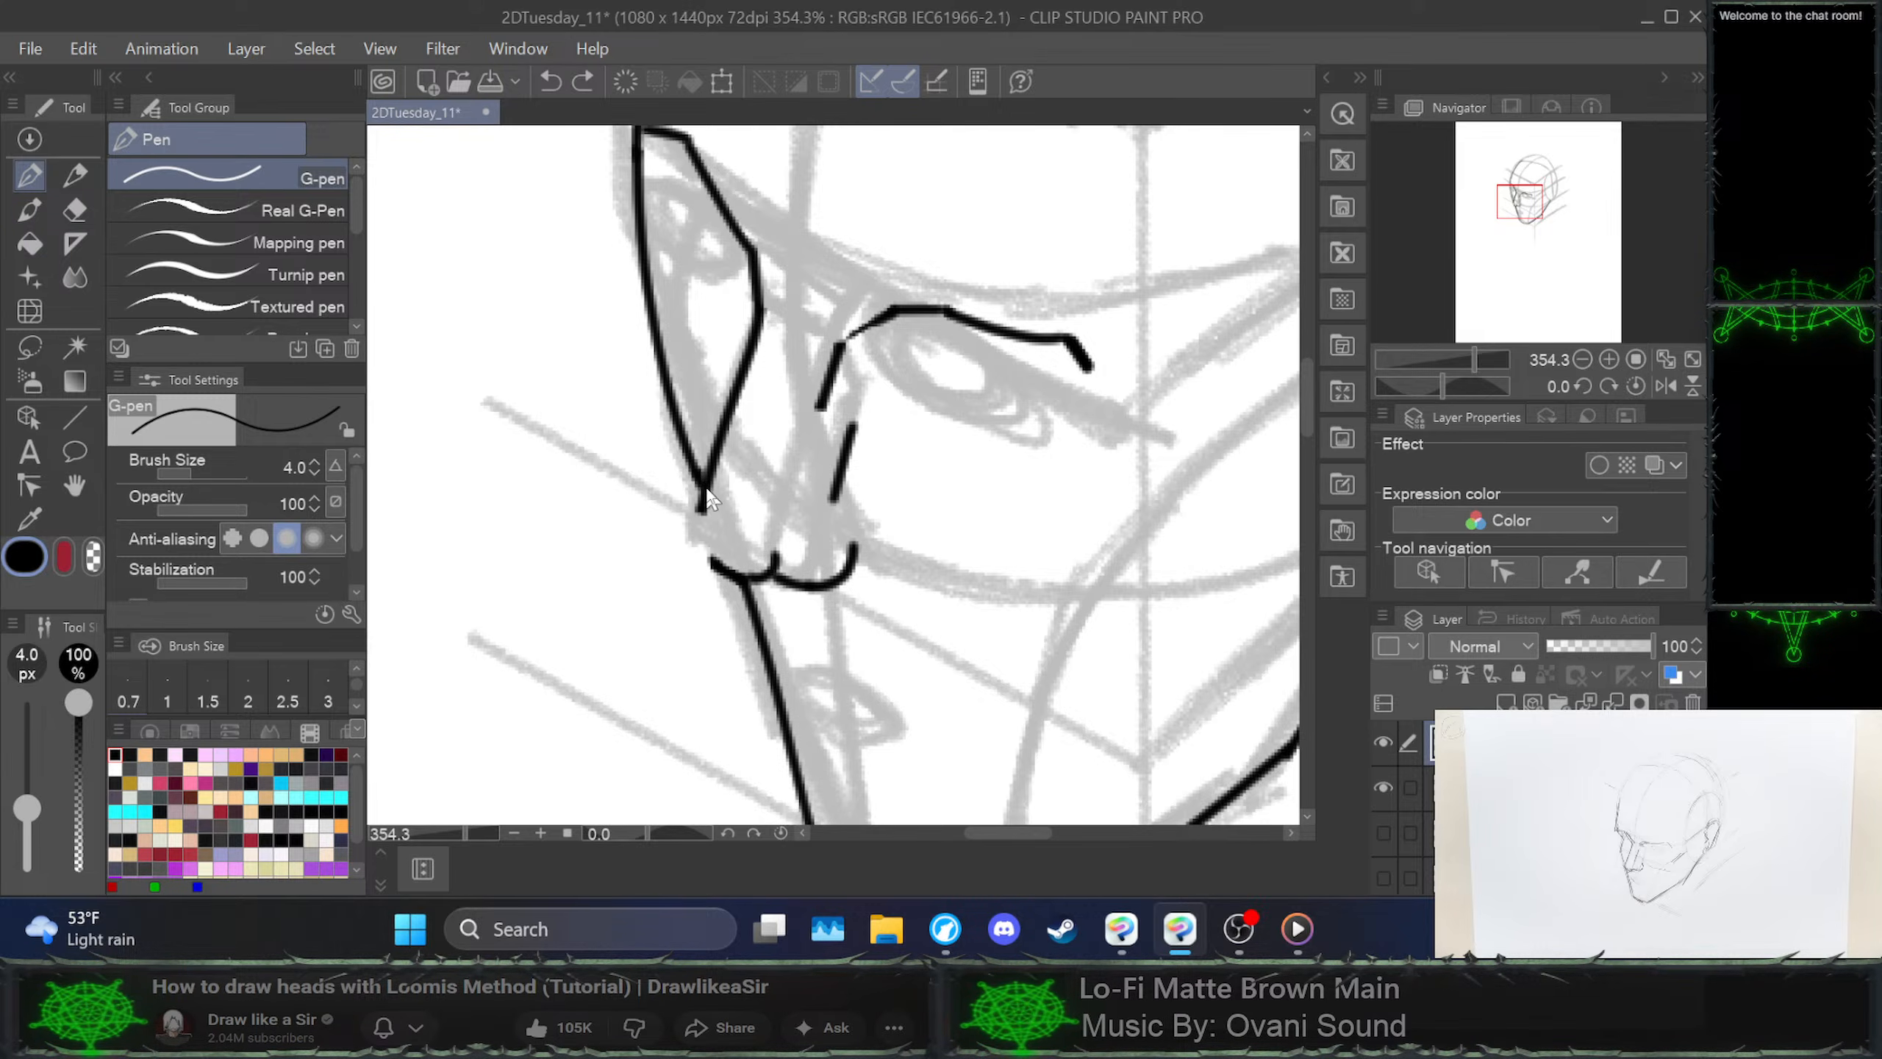
pyautogui.moveTo(704, 506)
pyautogui.mouseDown()
pyautogui.moveTo(730, 572)
pyautogui.moveTo(712, 561)
pyautogui.moveTo(774, 570)
pyautogui.moveTo(699, 588)
pyautogui.moveTo(708, 492)
pyautogui.mouseUp()
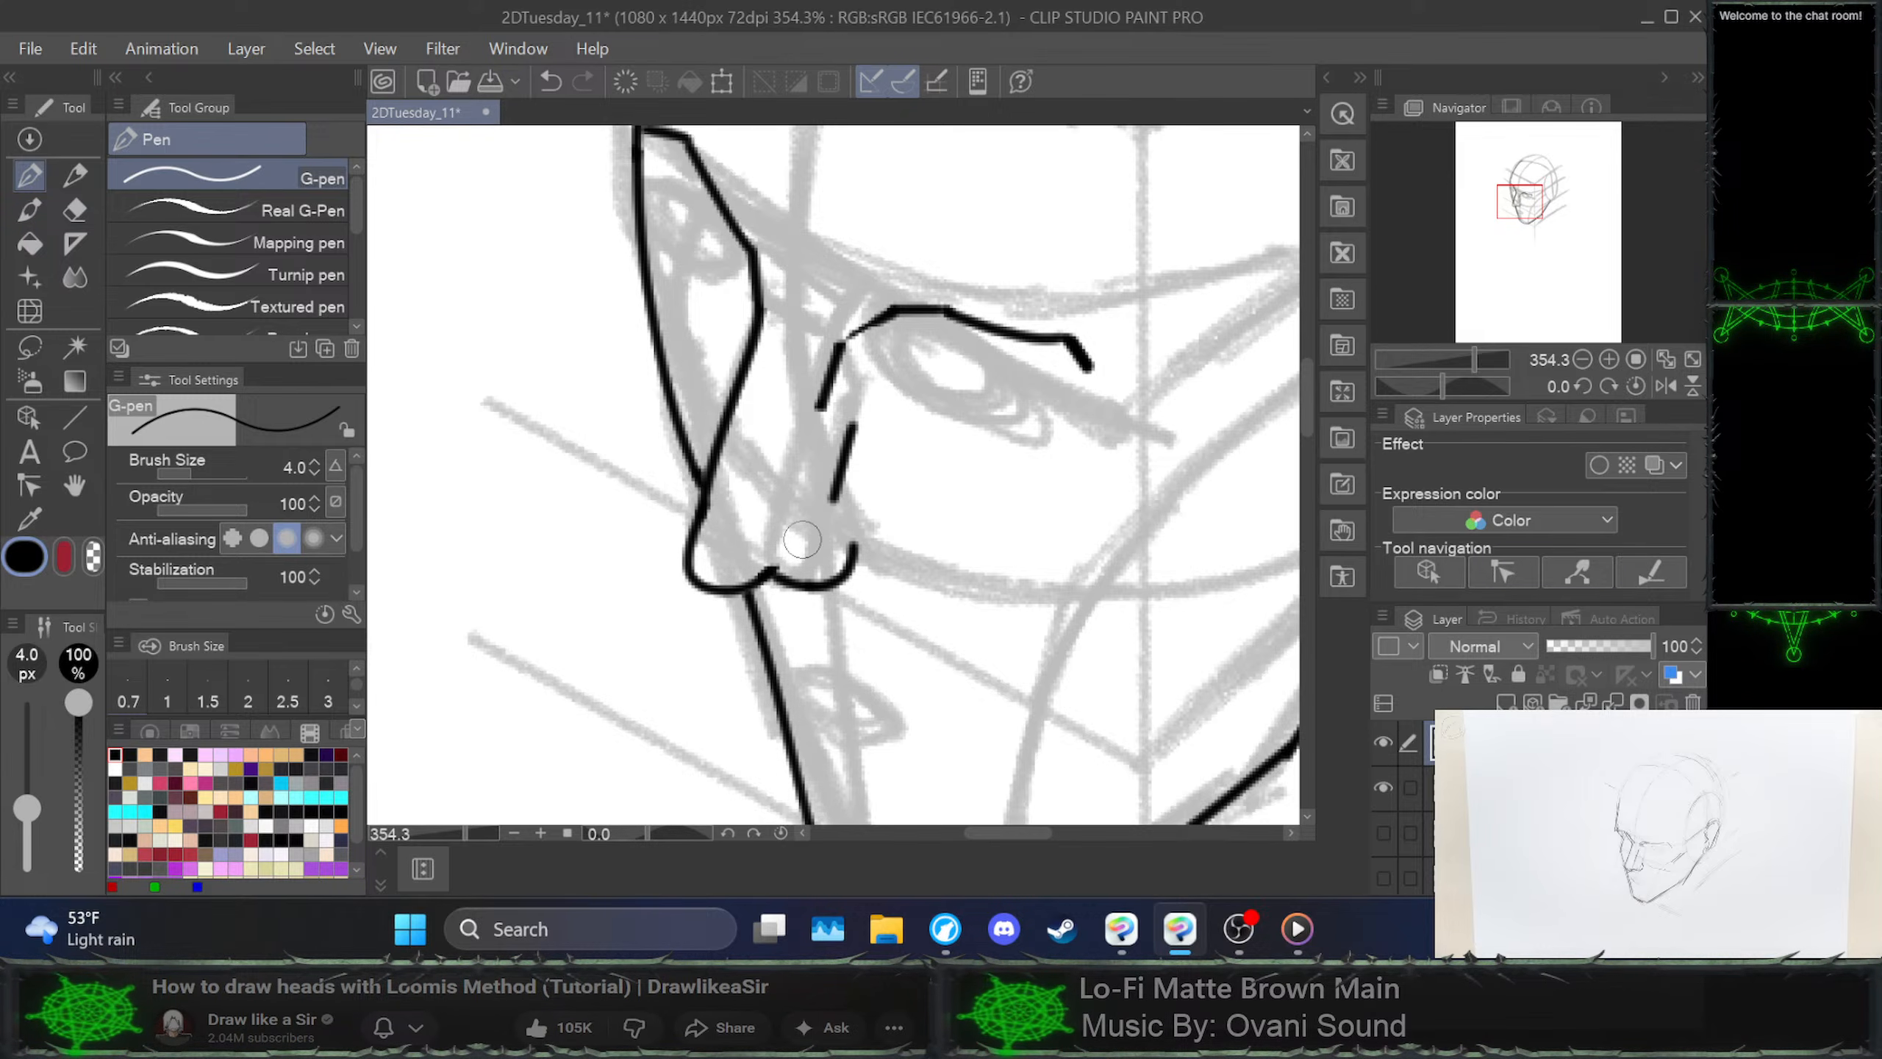
pyautogui.moveTo(766, 576); pyautogui.dragTo(798, 546)
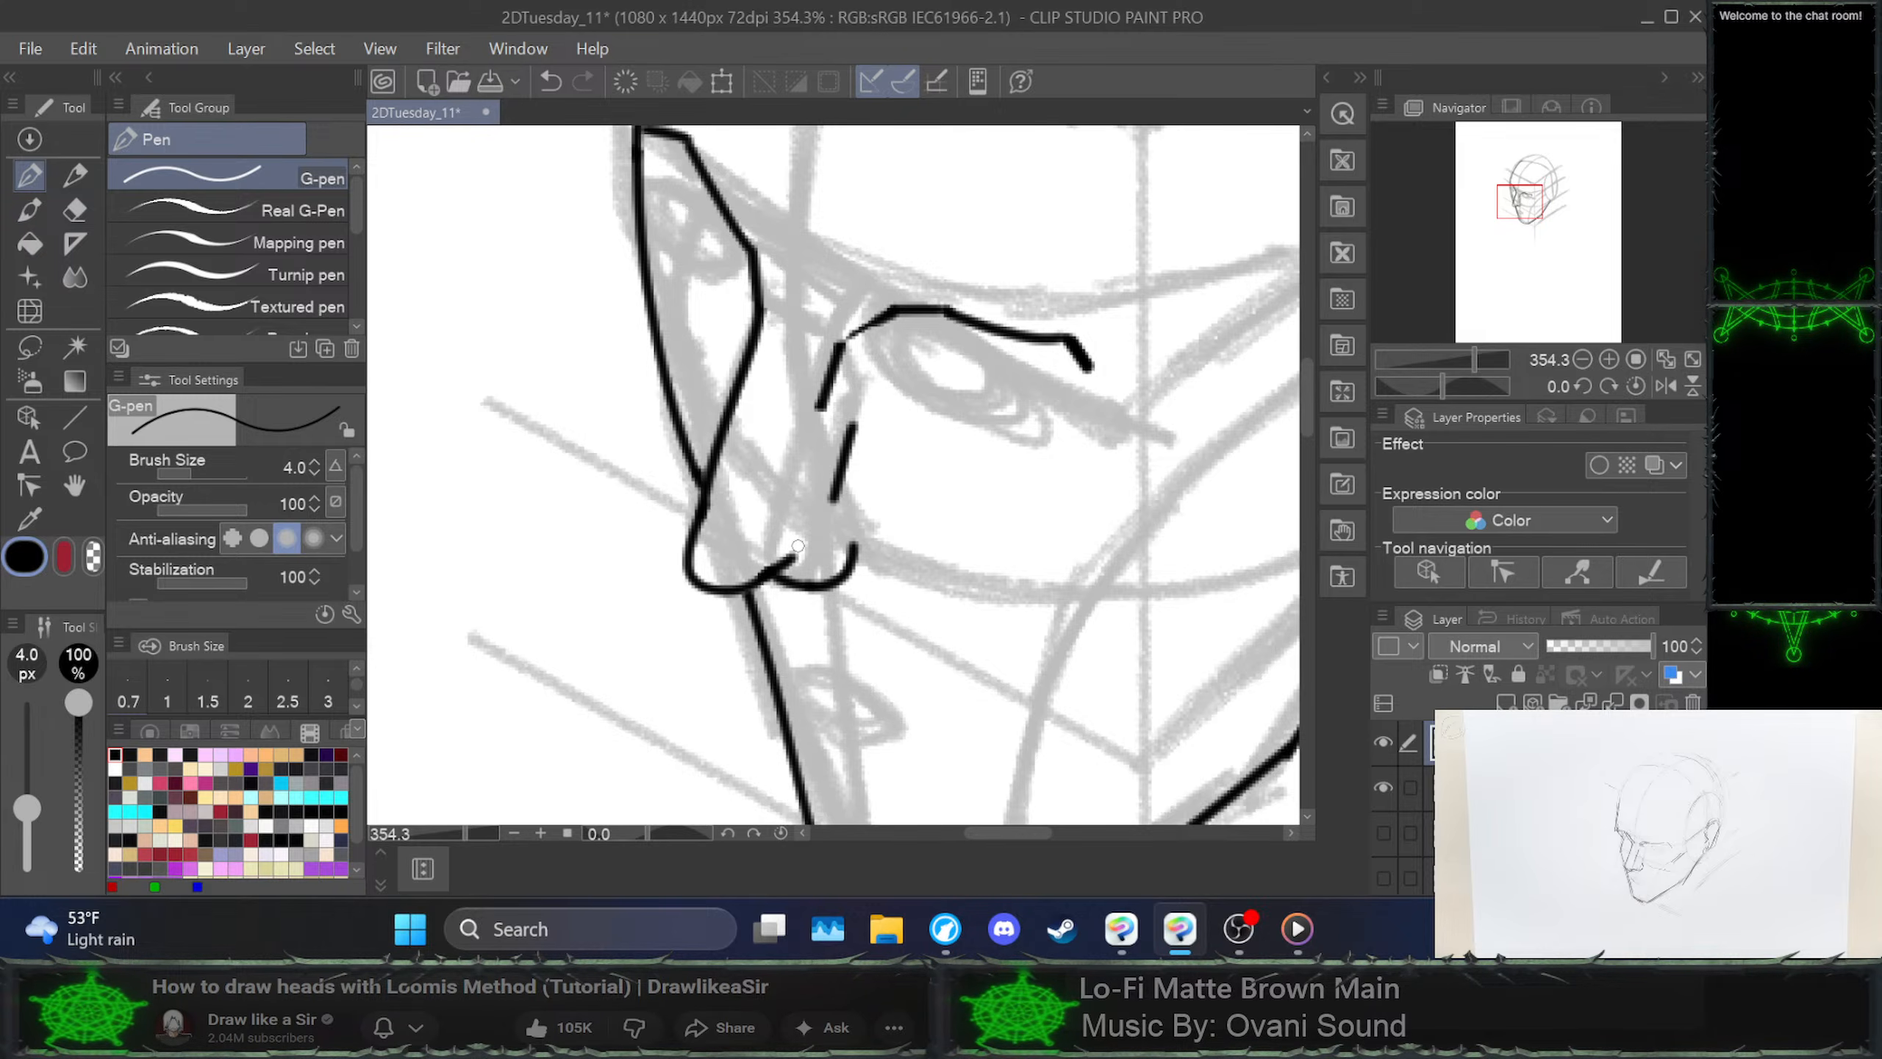
# Ink the near ear with an outer curve rising from the jaw's upper end to a peak and an inner edge curving back down
pyautogui.scroll(-3, 978, 516)
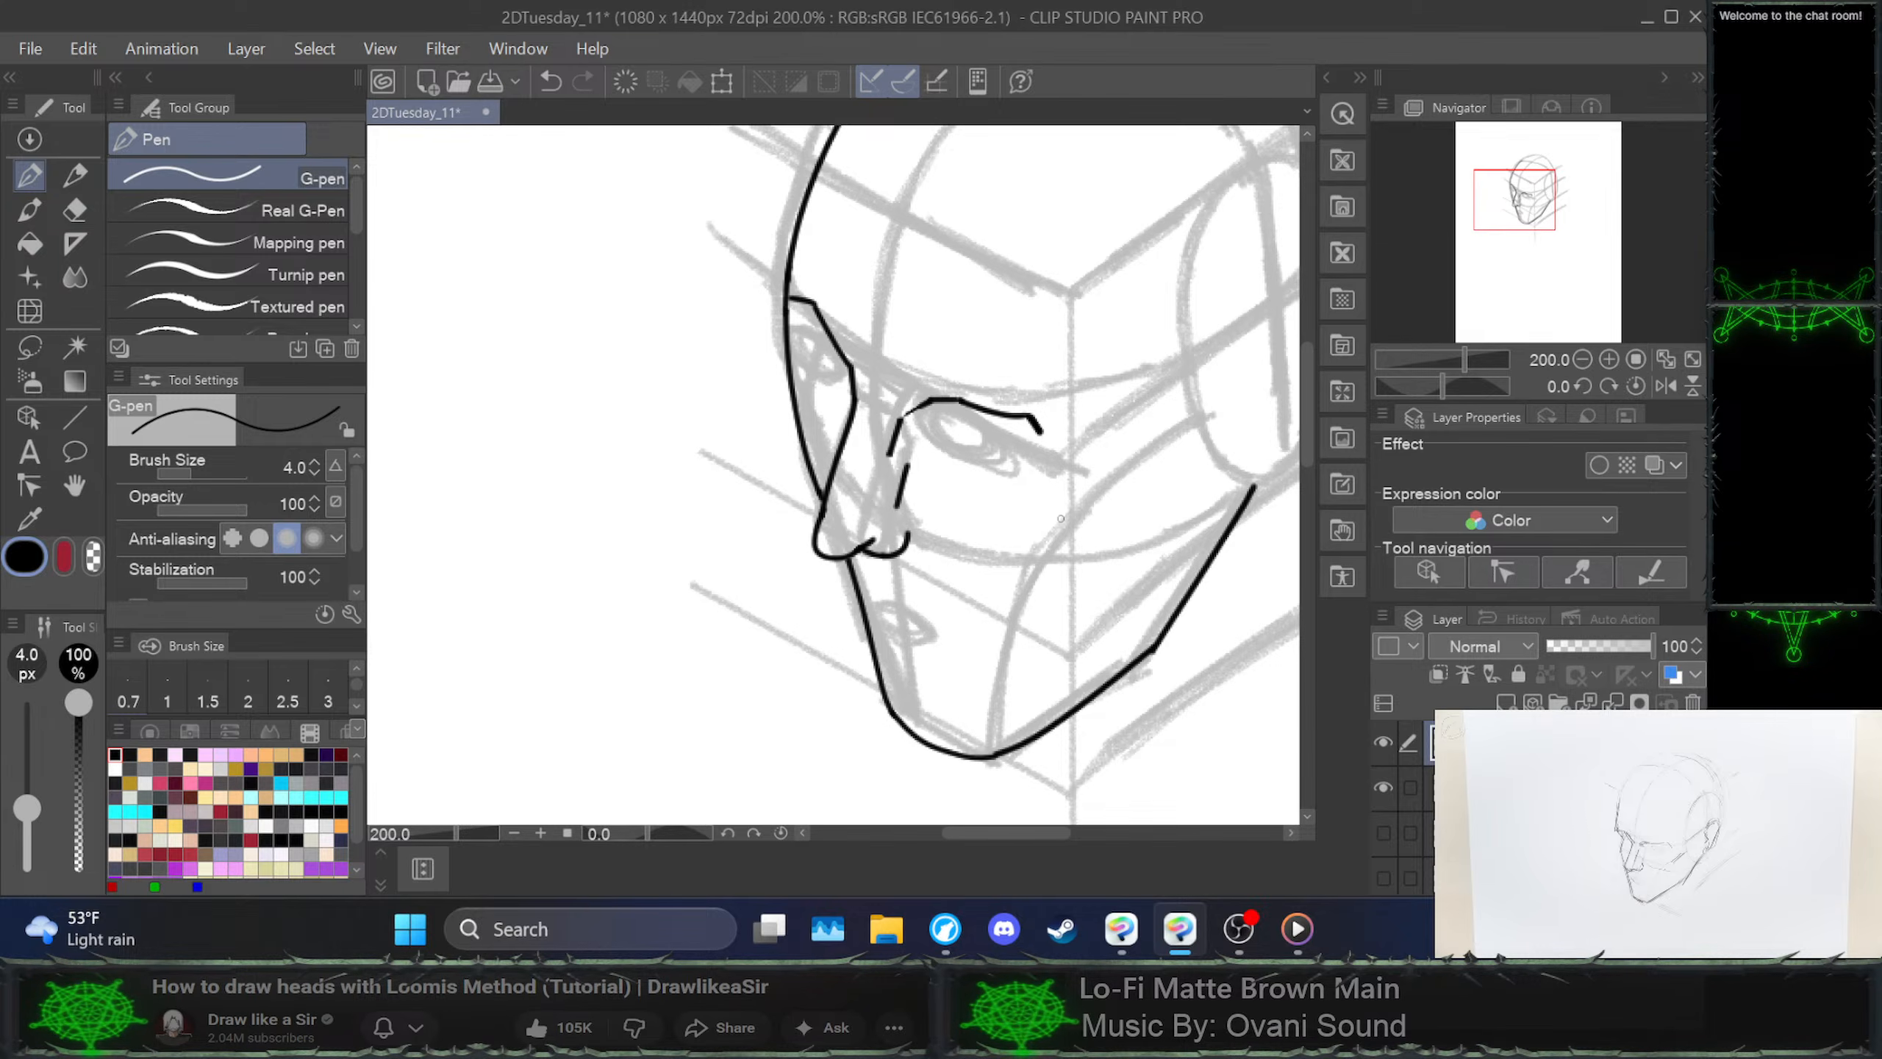
pyautogui.moveTo(1060, 518); pyautogui.dragTo(953, 559)
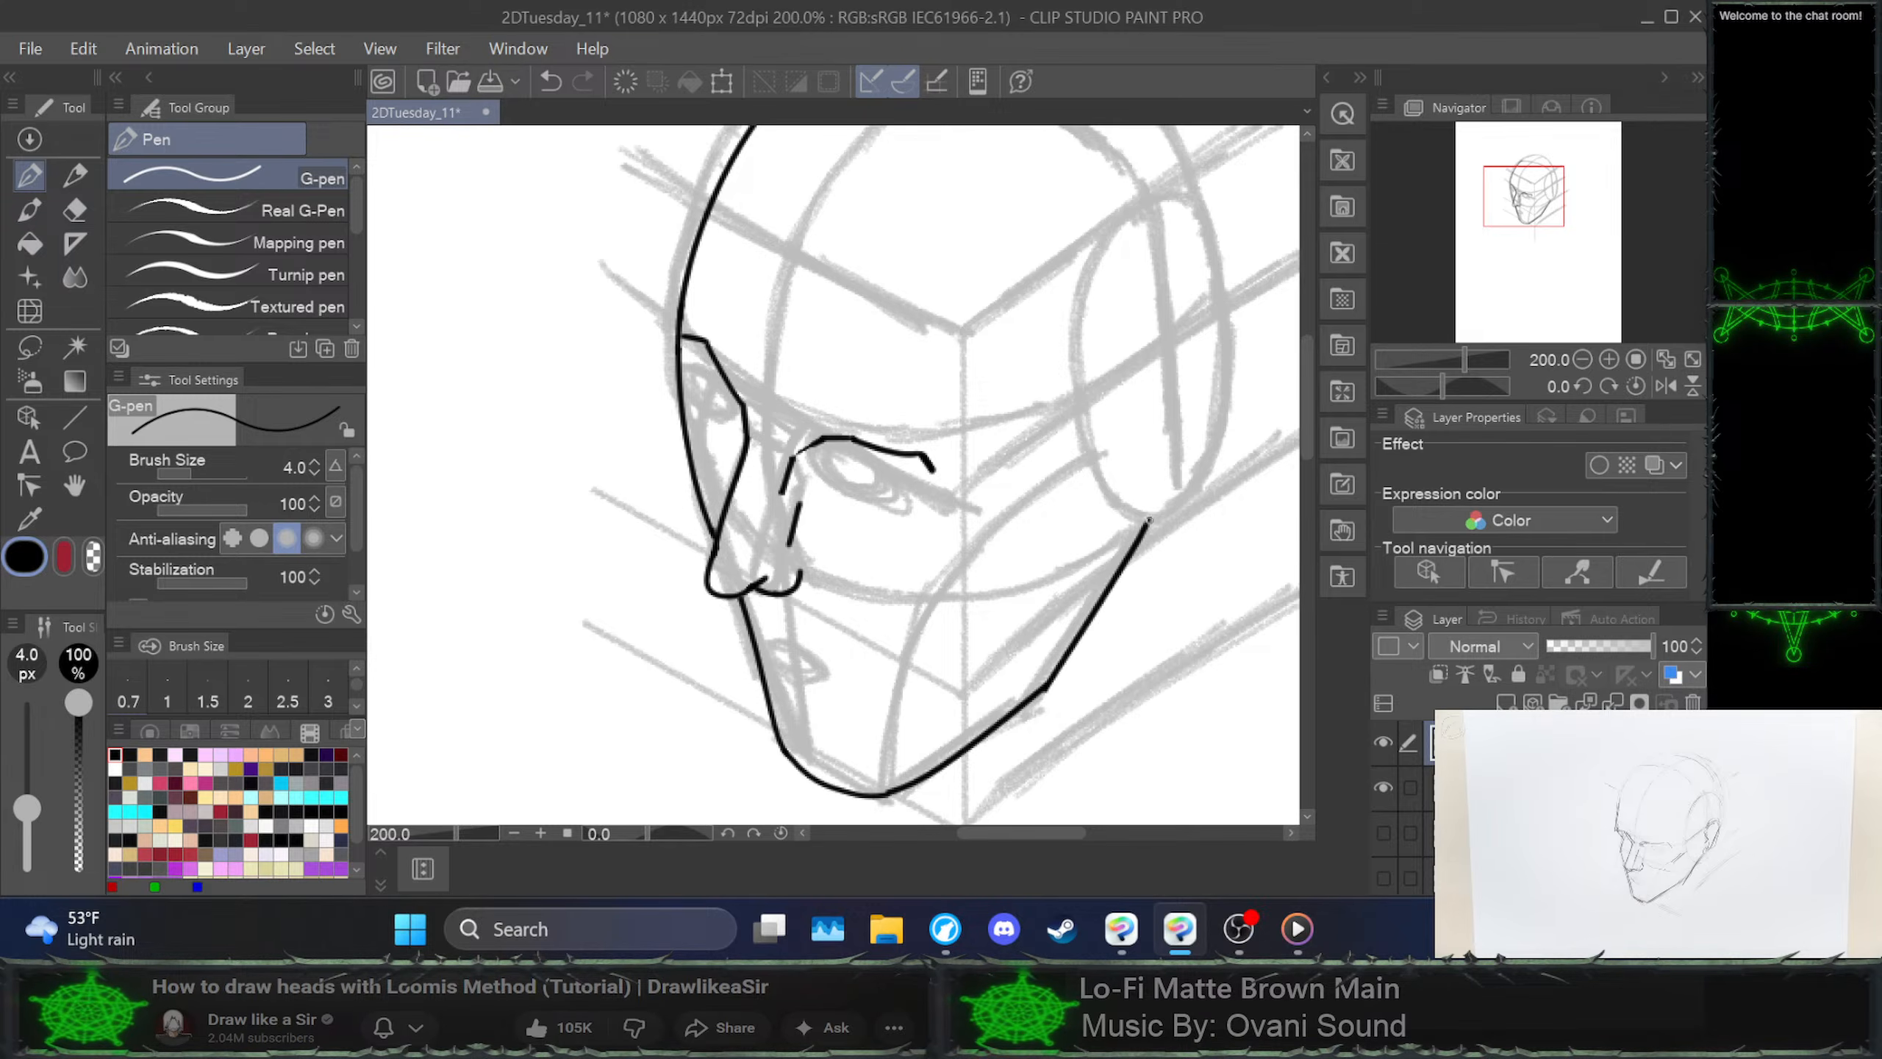
pyautogui.moveTo(1149, 522)
pyautogui.mouseDown()
pyautogui.moveTo(1230, 377)
pyautogui.moveTo(1227, 301)
pyautogui.mouseUp()
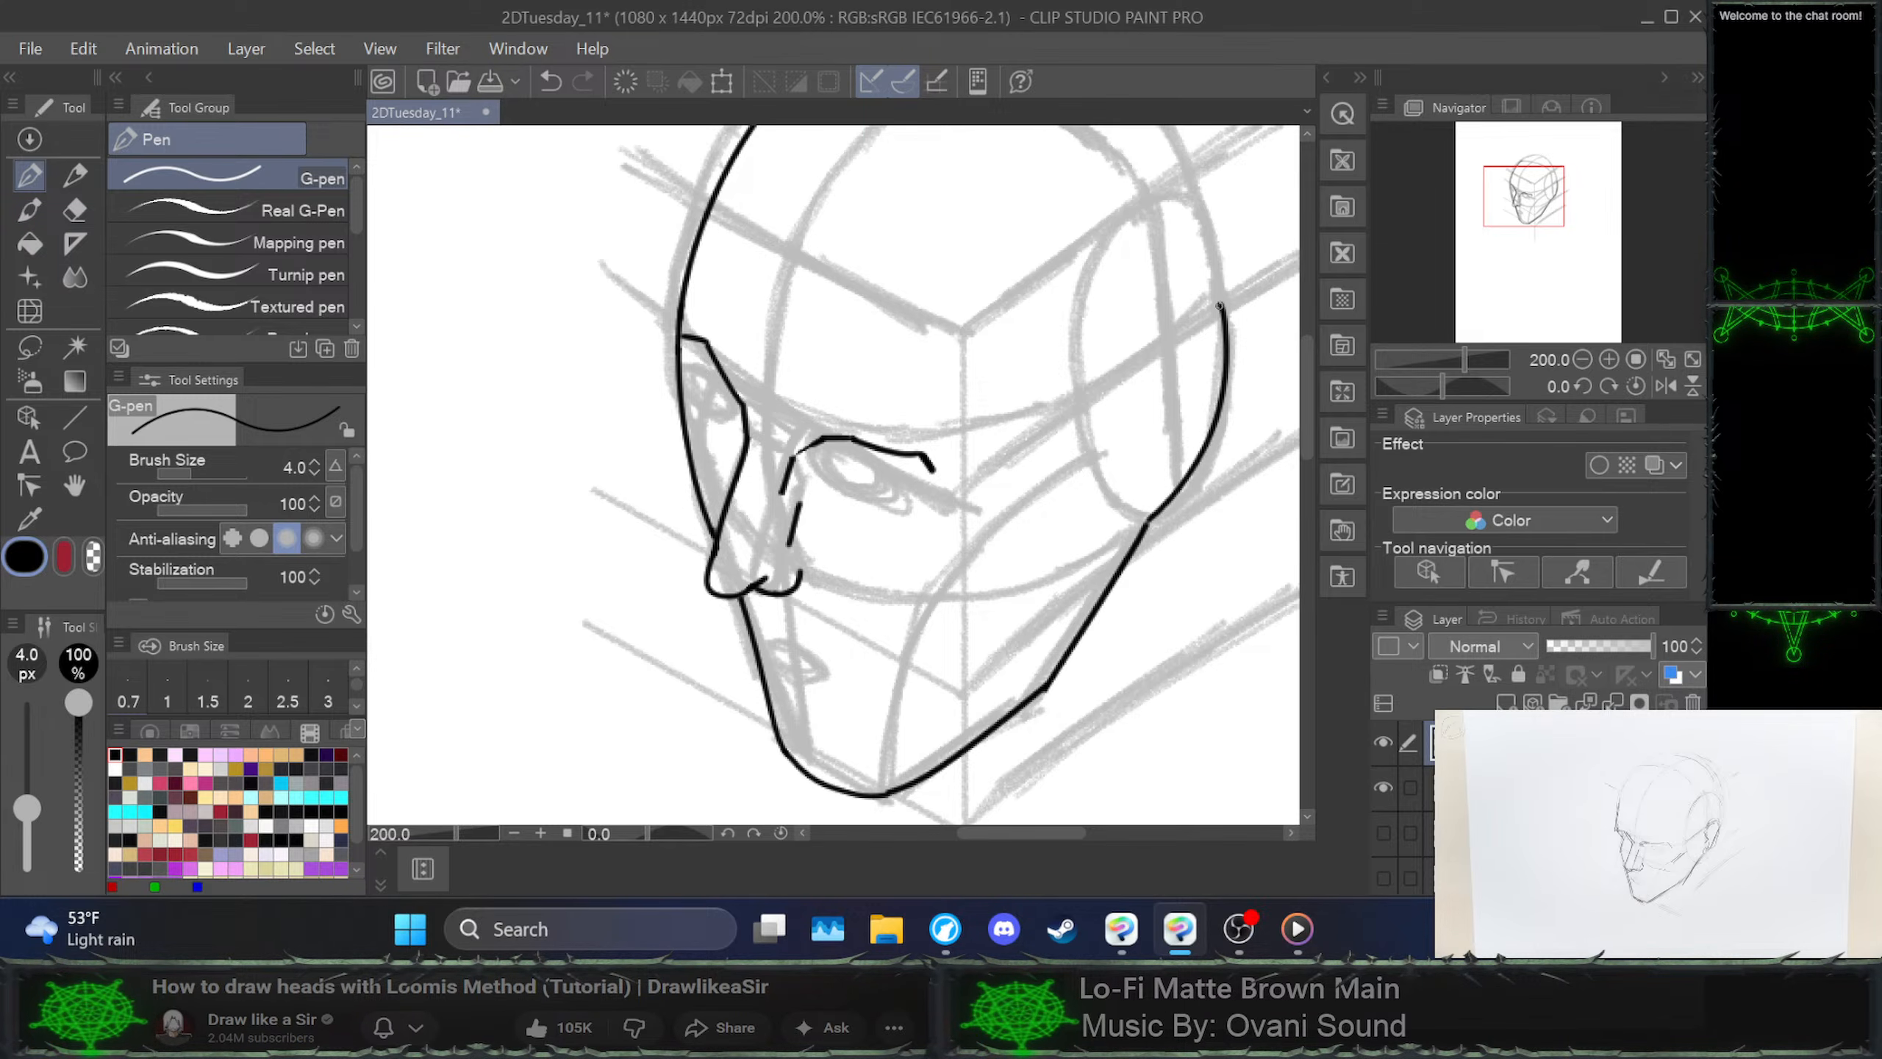
pyautogui.moveTo(1219, 304)
pyautogui.mouseDown()
pyautogui.moveTo(1154, 370)
pyautogui.moveTo(1138, 478)
pyautogui.mouseUp()
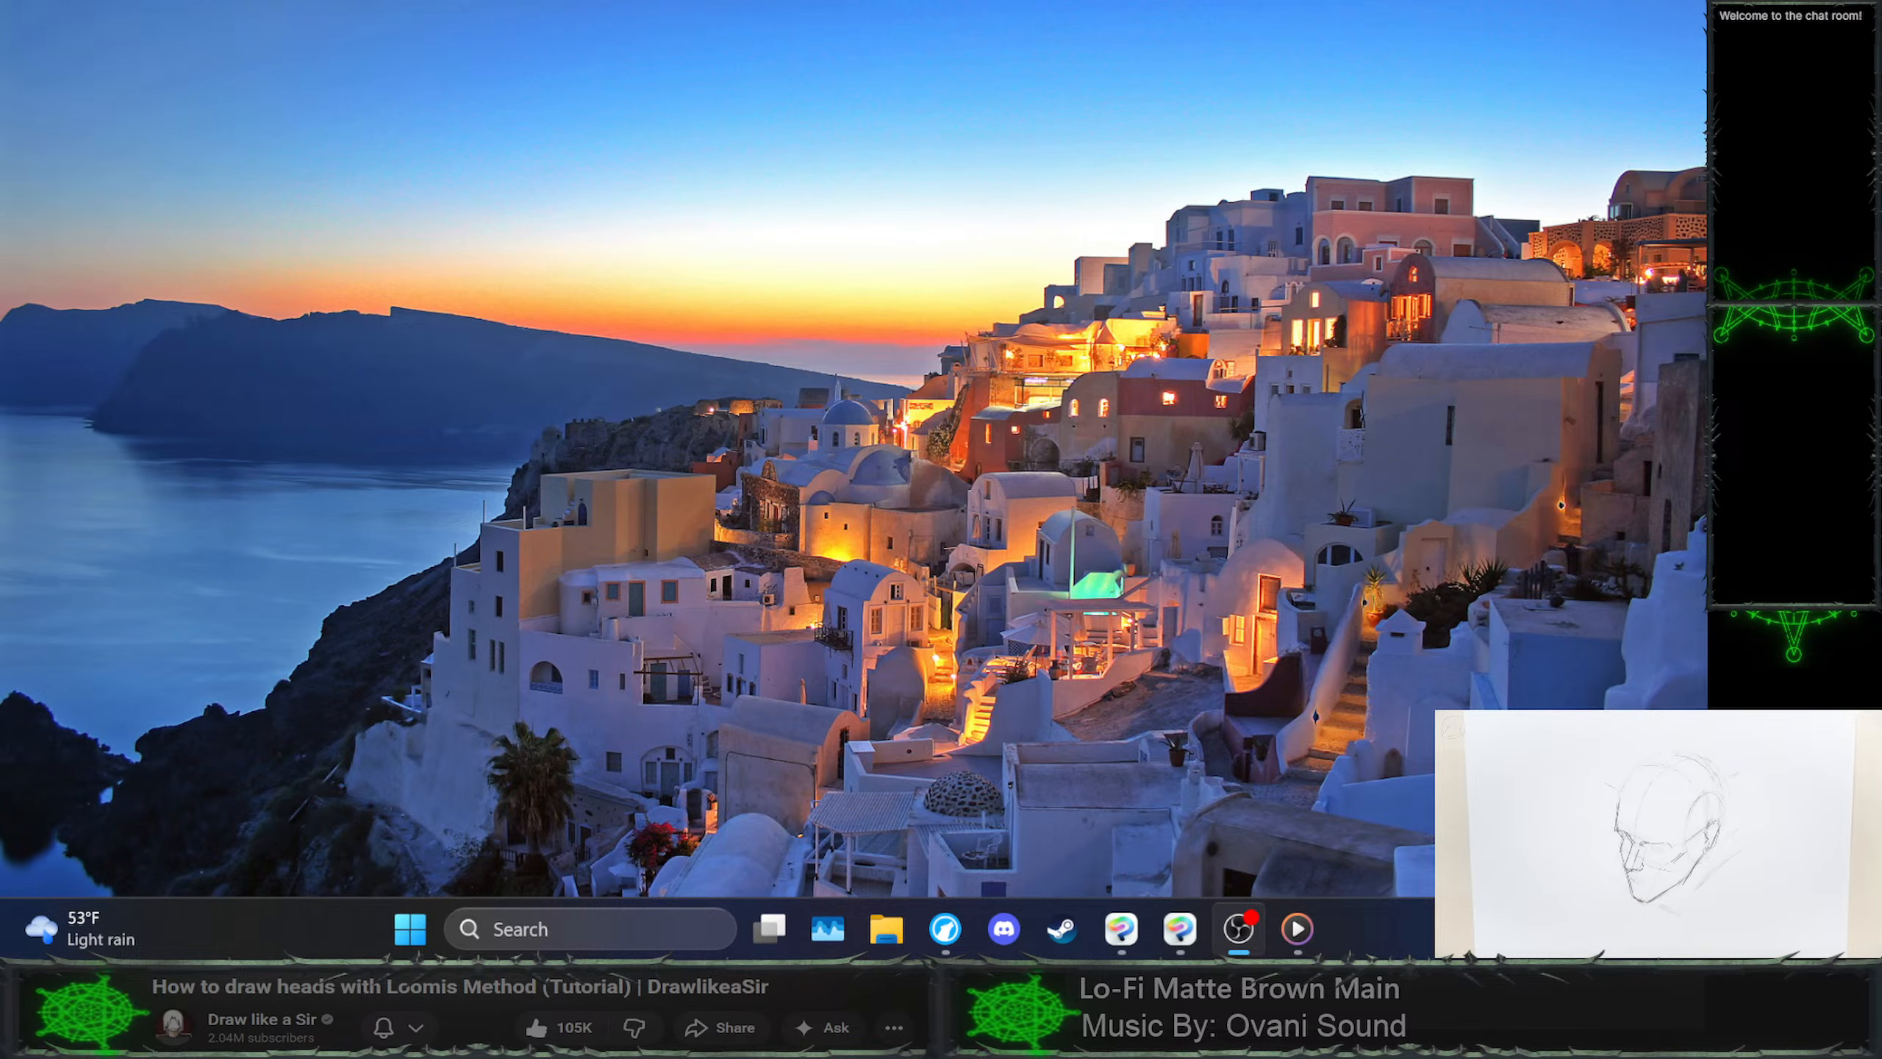
pyautogui.hotkey('alt', 'Tab')
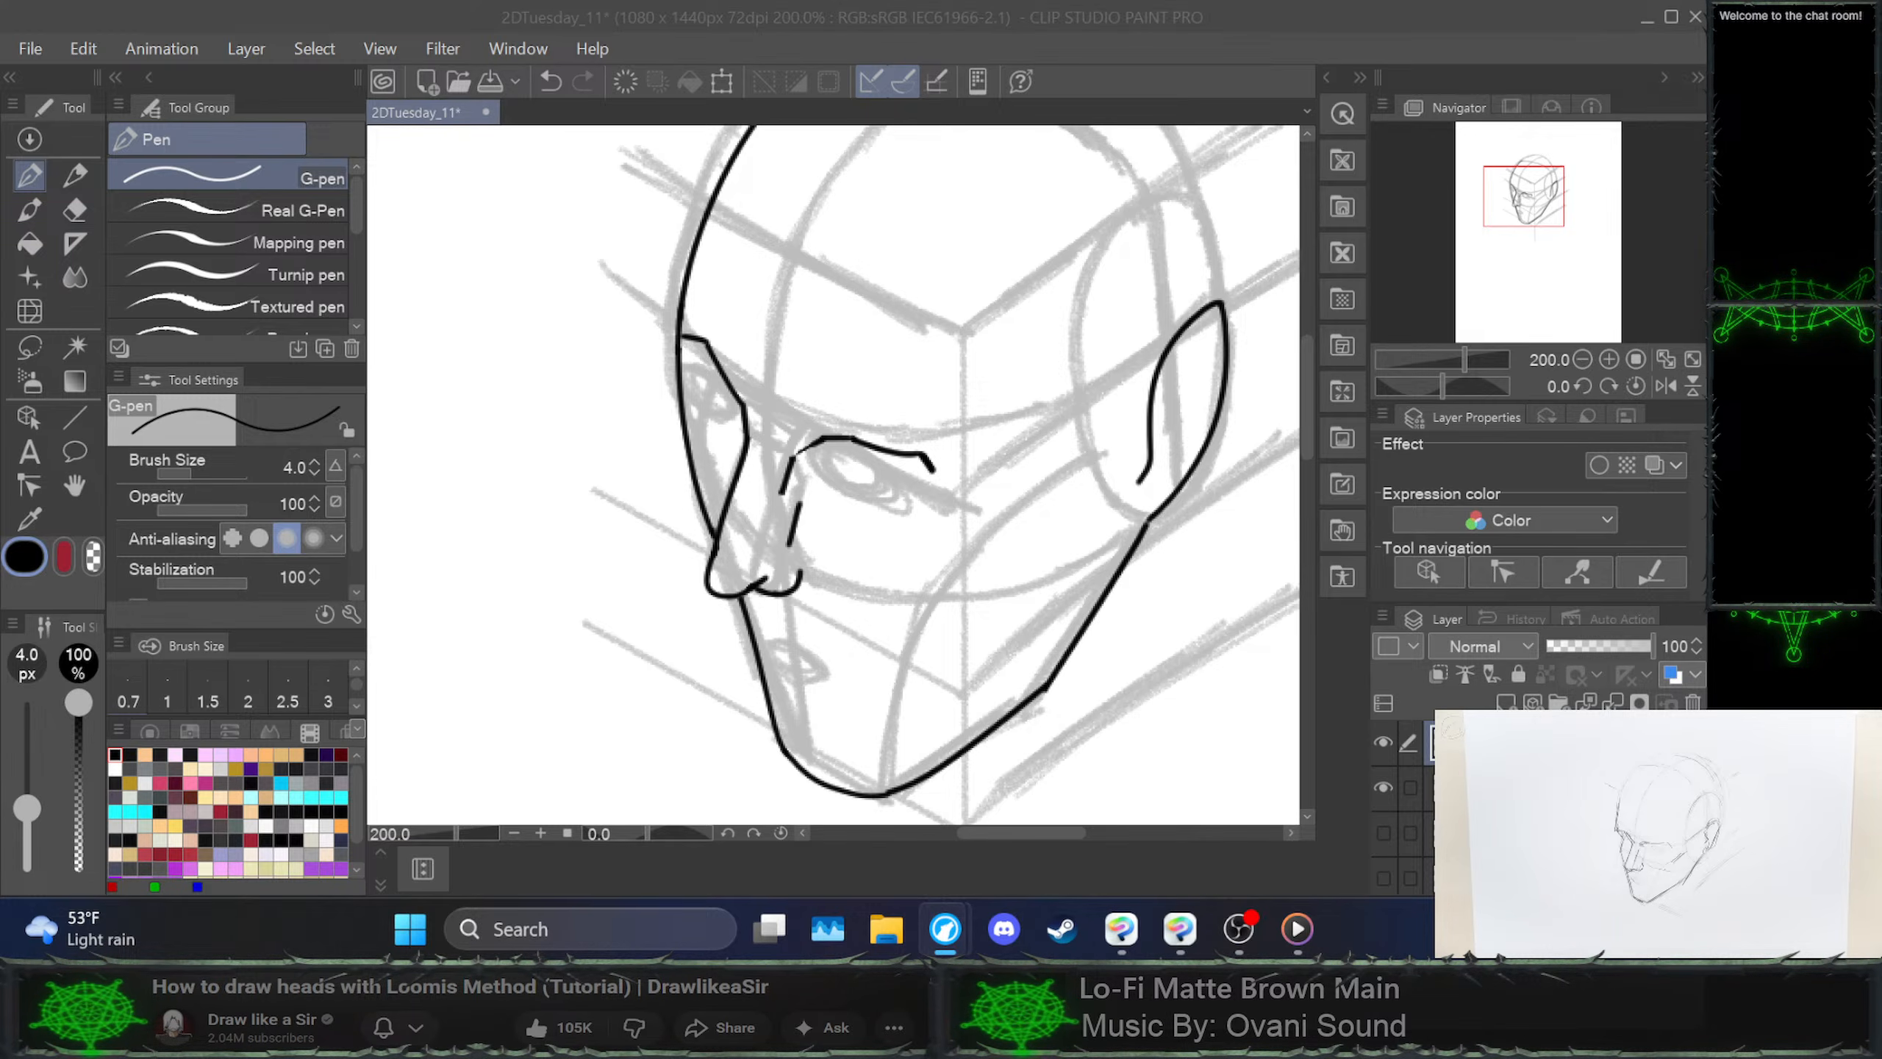
pyautogui.click(716, 537)
pyautogui.moveTo(721, 541); pyautogui.dragTo(702, 595)
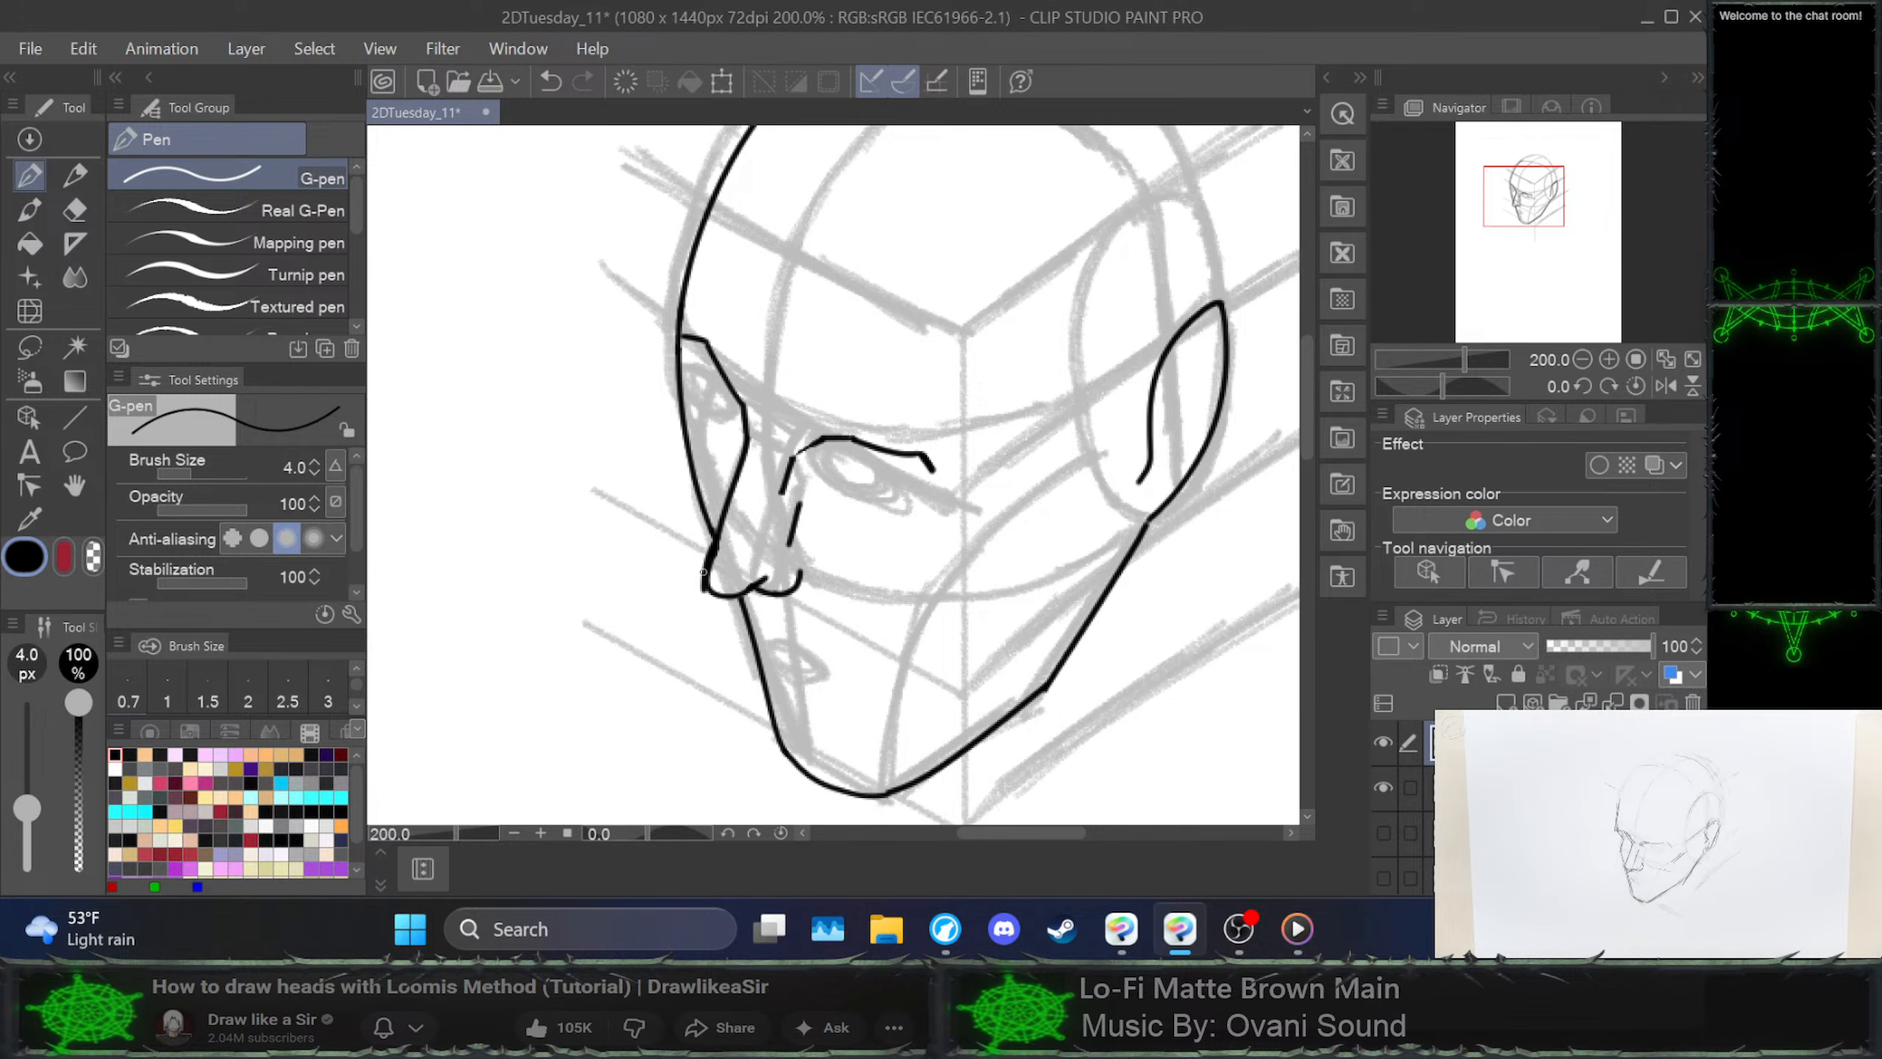
pyautogui.hotkey('ctrl', 'z')
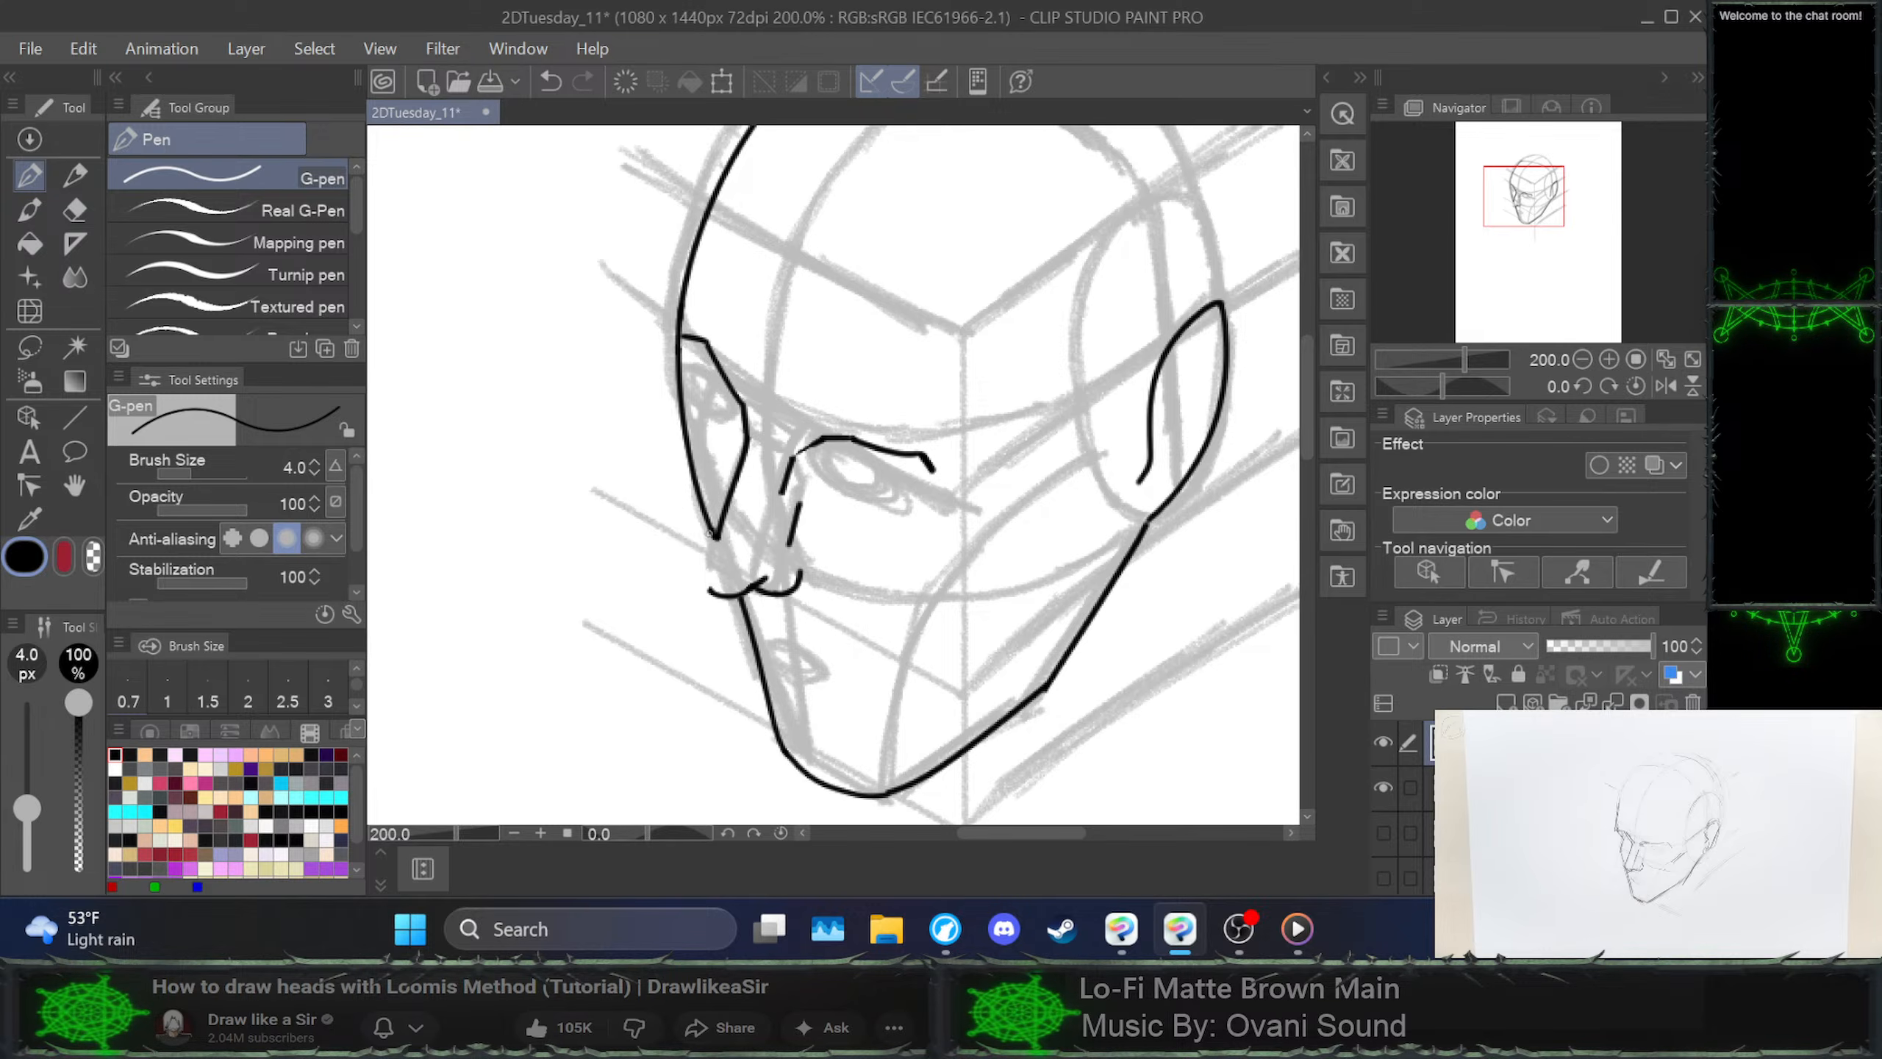
pyautogui.moveTo(717, 539)
pyautogui.mouseDown()
pyautogui.moveTo(697, 583)
pyautogui.moveTo(720, 596)
pyautogui.moveTo(711, 560)
pyautogui.moveTo(701, 576)
pyautogui.mouseUp()
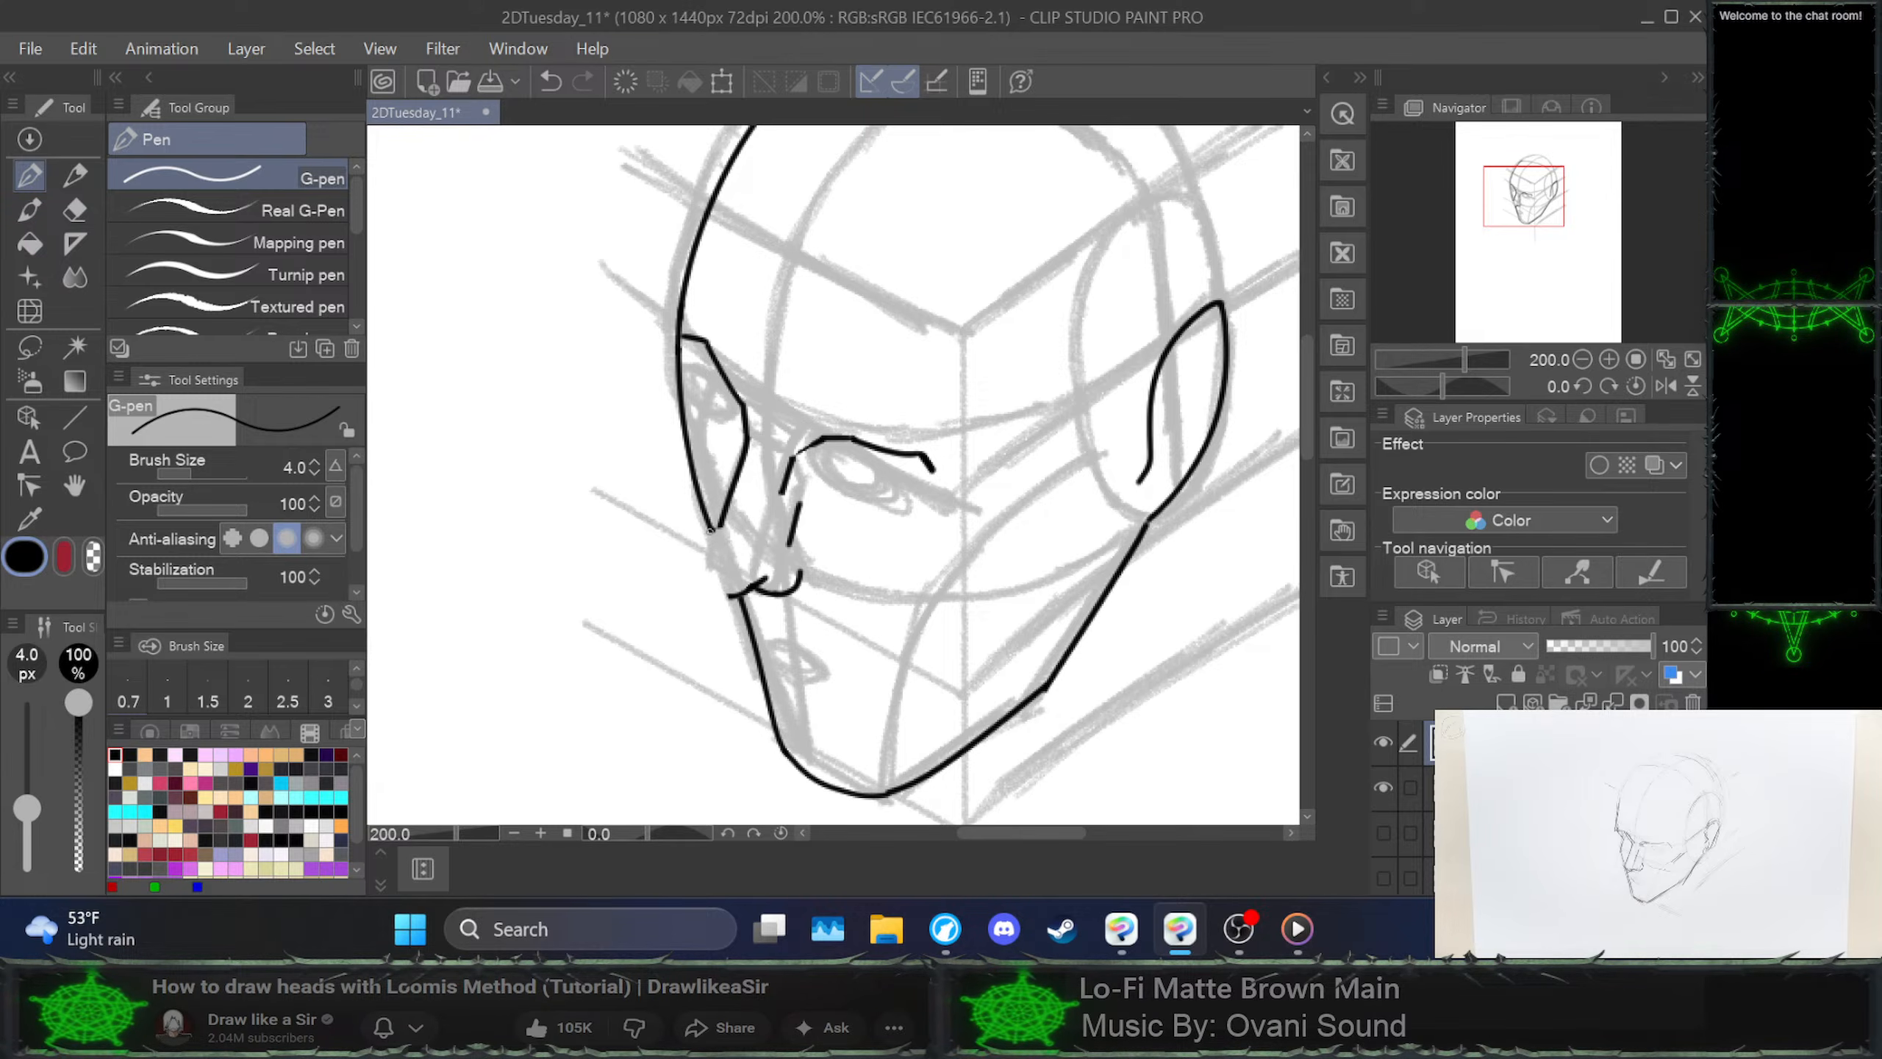
pyautogui.moveTo(723, 524)
pyautogui.mouseDown()
pyautogui.moveTo(706, 599)
pyautogui.moveTo(757, 578)
pyautogui.mouseUp()
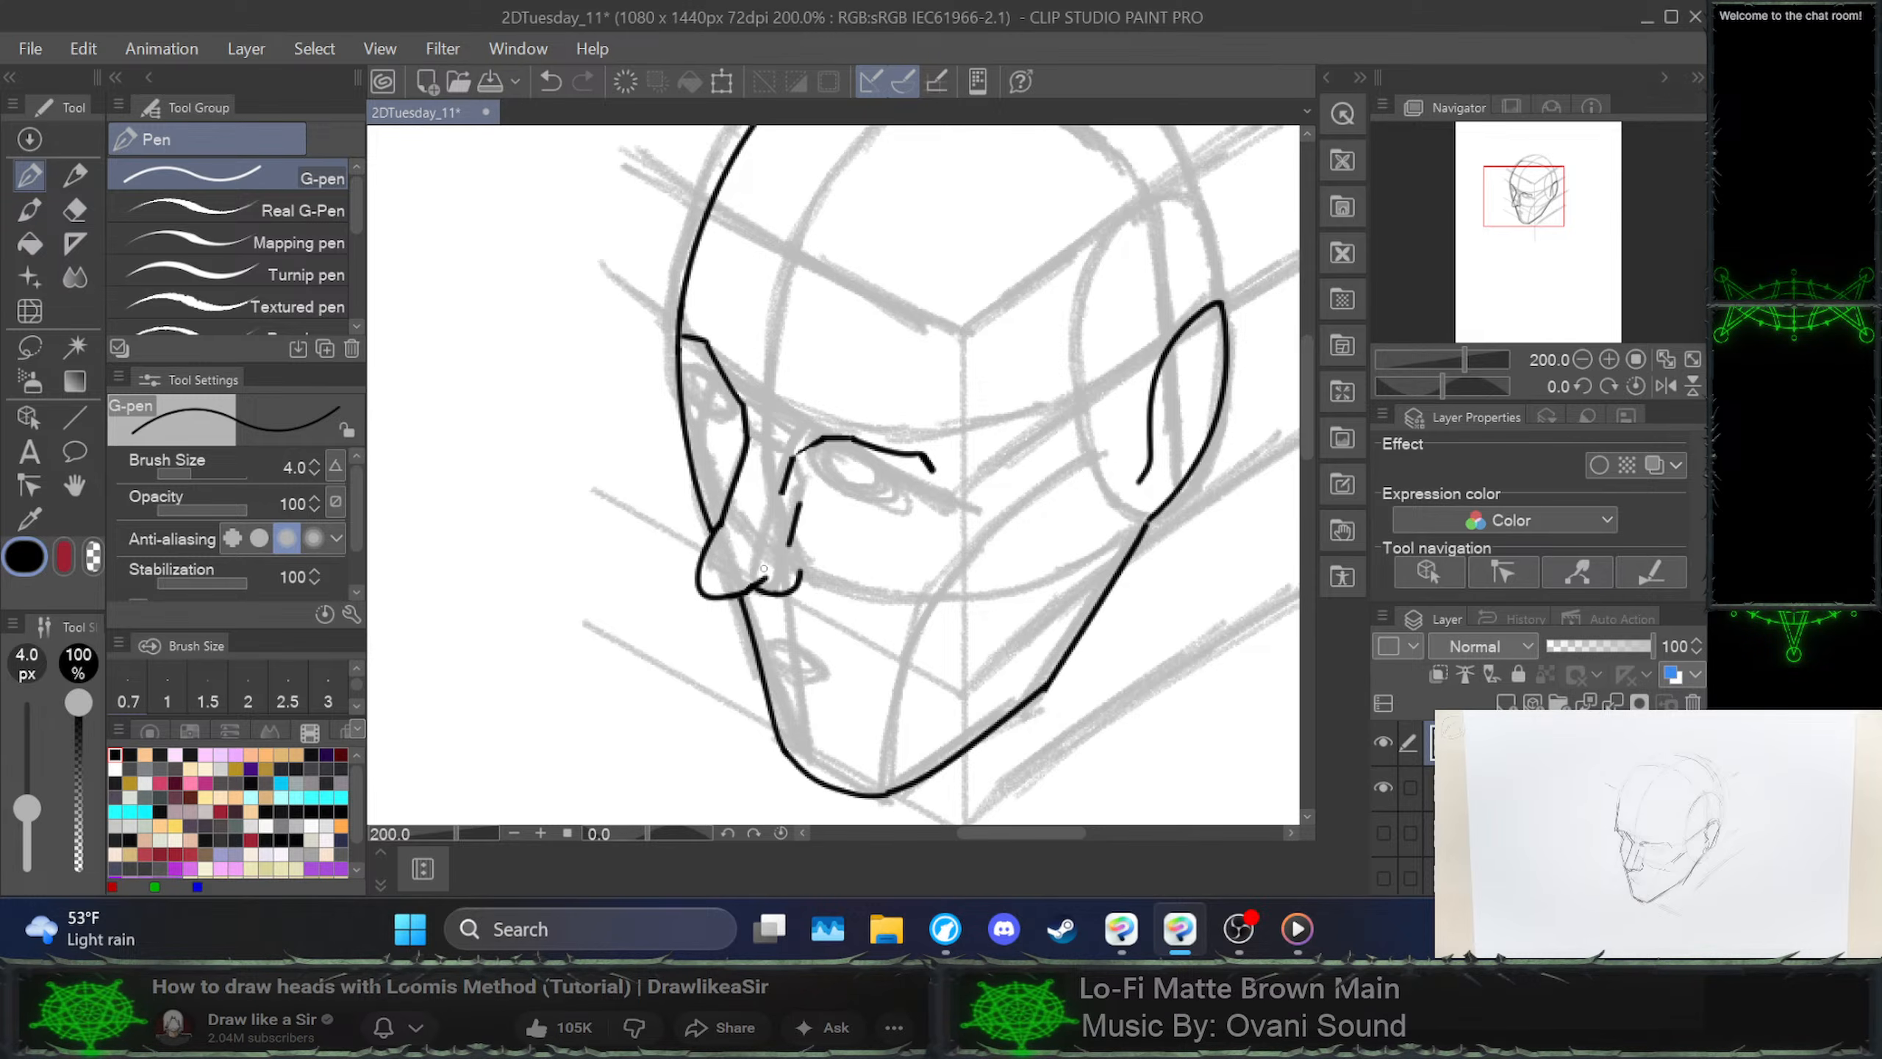
pyautogui.hotkey('ctrl', 'z')
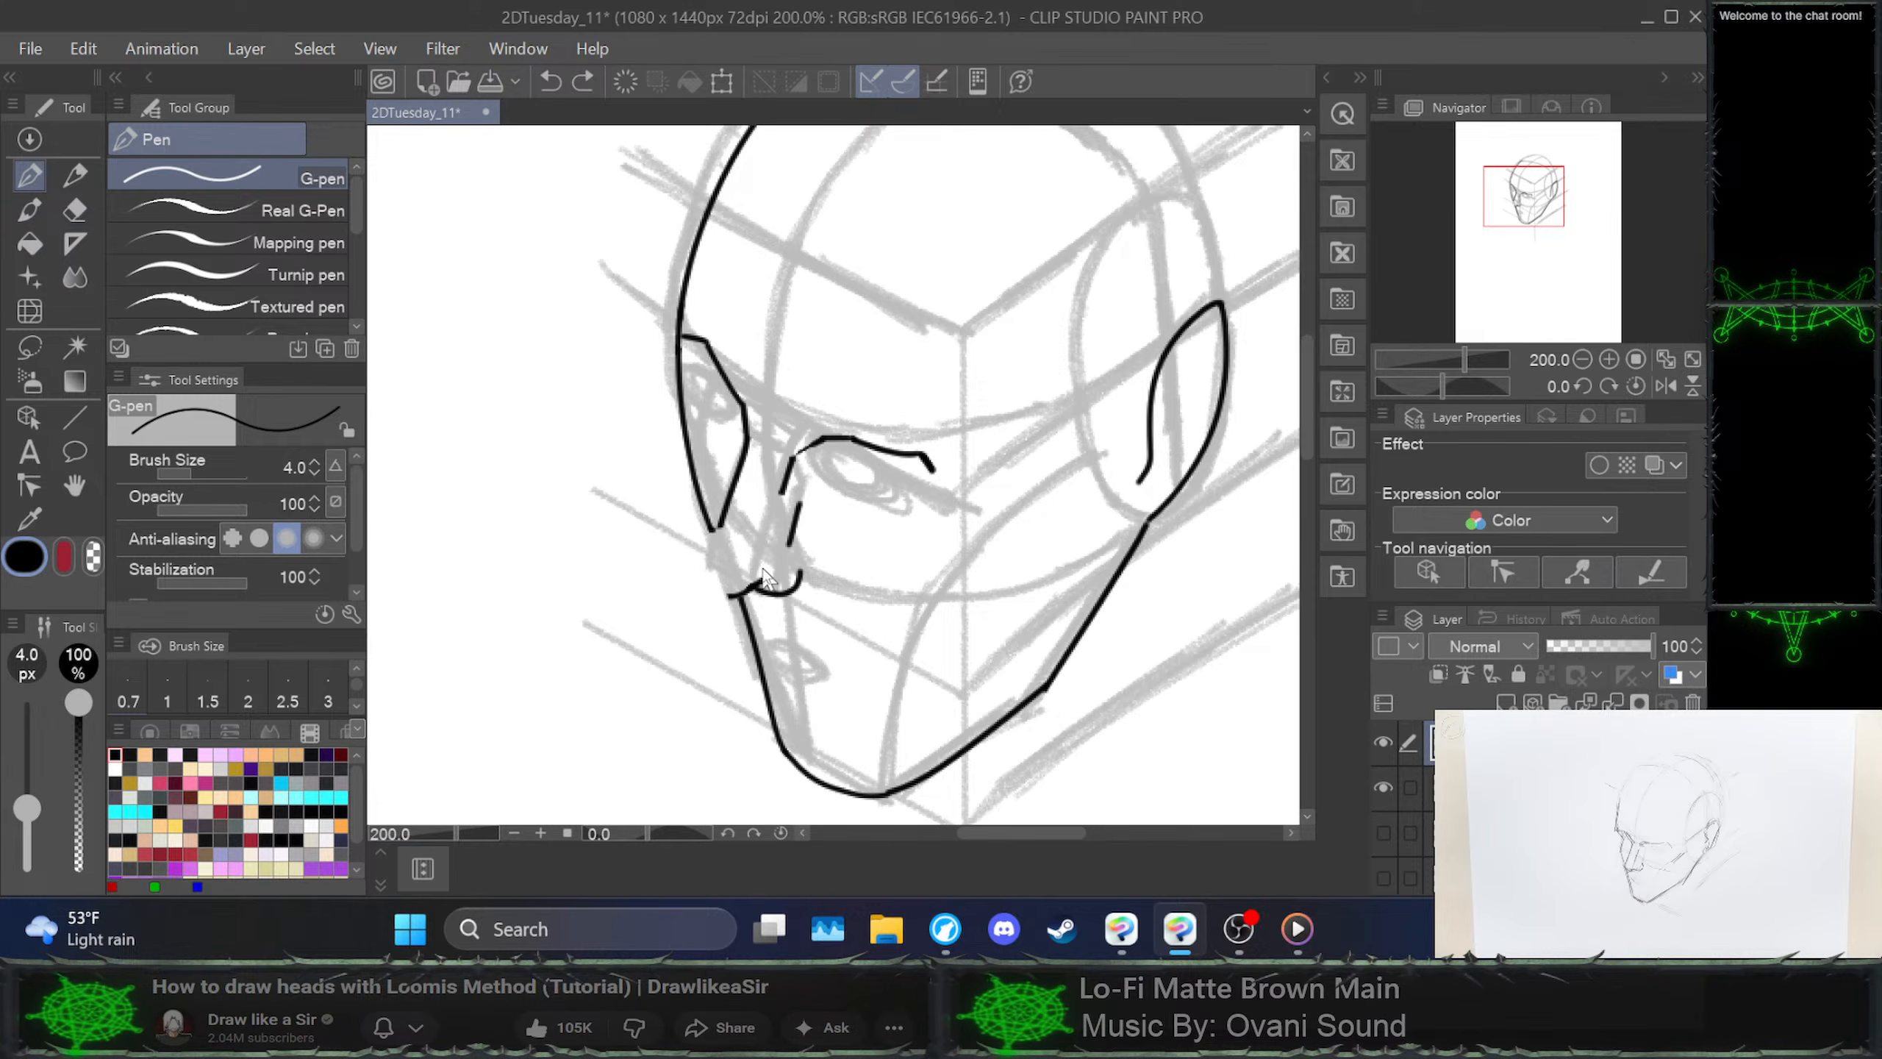
pyautogui.moveTo(721, 521)
pyautogui.mouseDown()
pyautogui.moveTo(723, 601)
pyautogui.moveTo(771, 562)
pyautogui.moveTo(716, 545)
pyautogui.moveTo(705, 594)
pyautogui.moveTo(725, 602)
pyautogui.moveTo(763, 569)
pyautogui.moveTo(703, 556)
pyautogui.moveTo(698, 604)
pyautogui.moveTo(735, 588)
pyautogui.mouseUp()
pyautogui.hotkey('ctrl', 'z')
pyautogui.hotkey('ctrl', 'z')
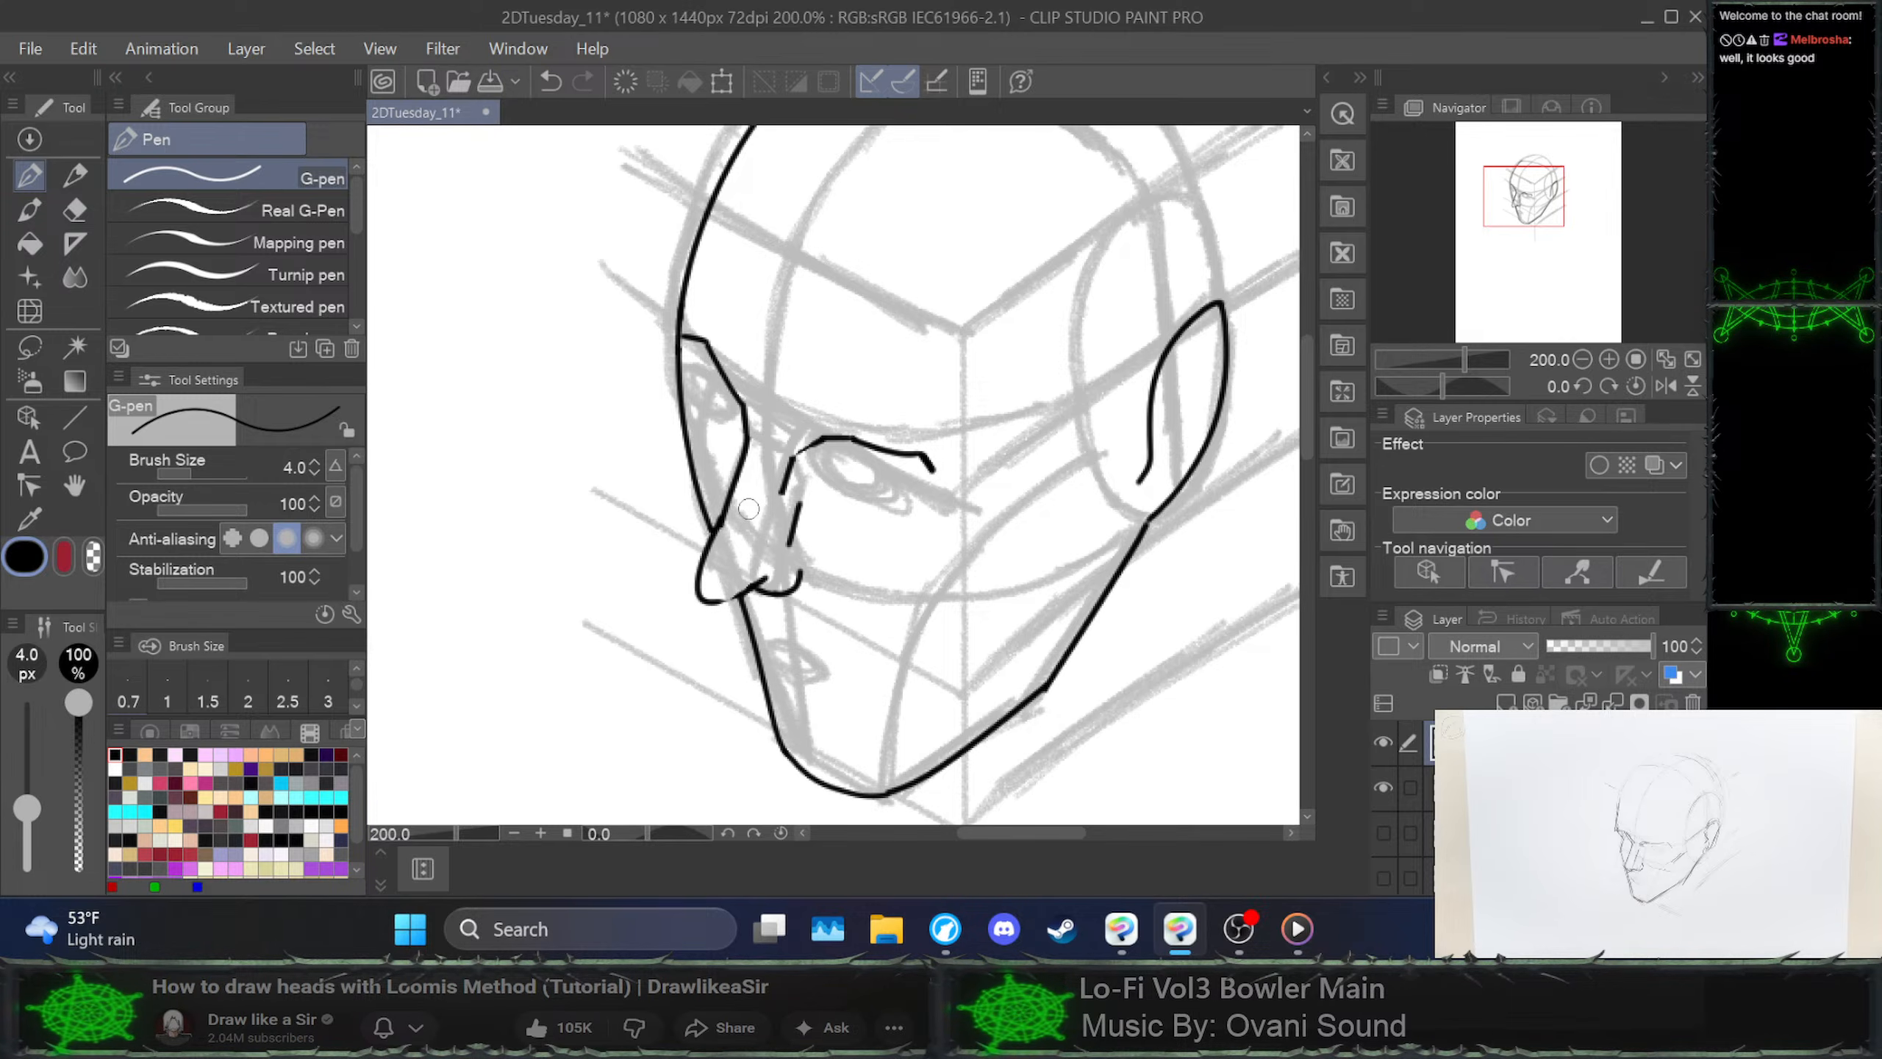
pyautogui.hotkey('ctrl', 'z')
pyautogui.hotkey('ctrl', 'z')
pyautogui.hotkey('ctrl', 'z')
pyautogui.hotkey('ctrl', 'z')
pyautogui.hotkey('ctrl', 'z')
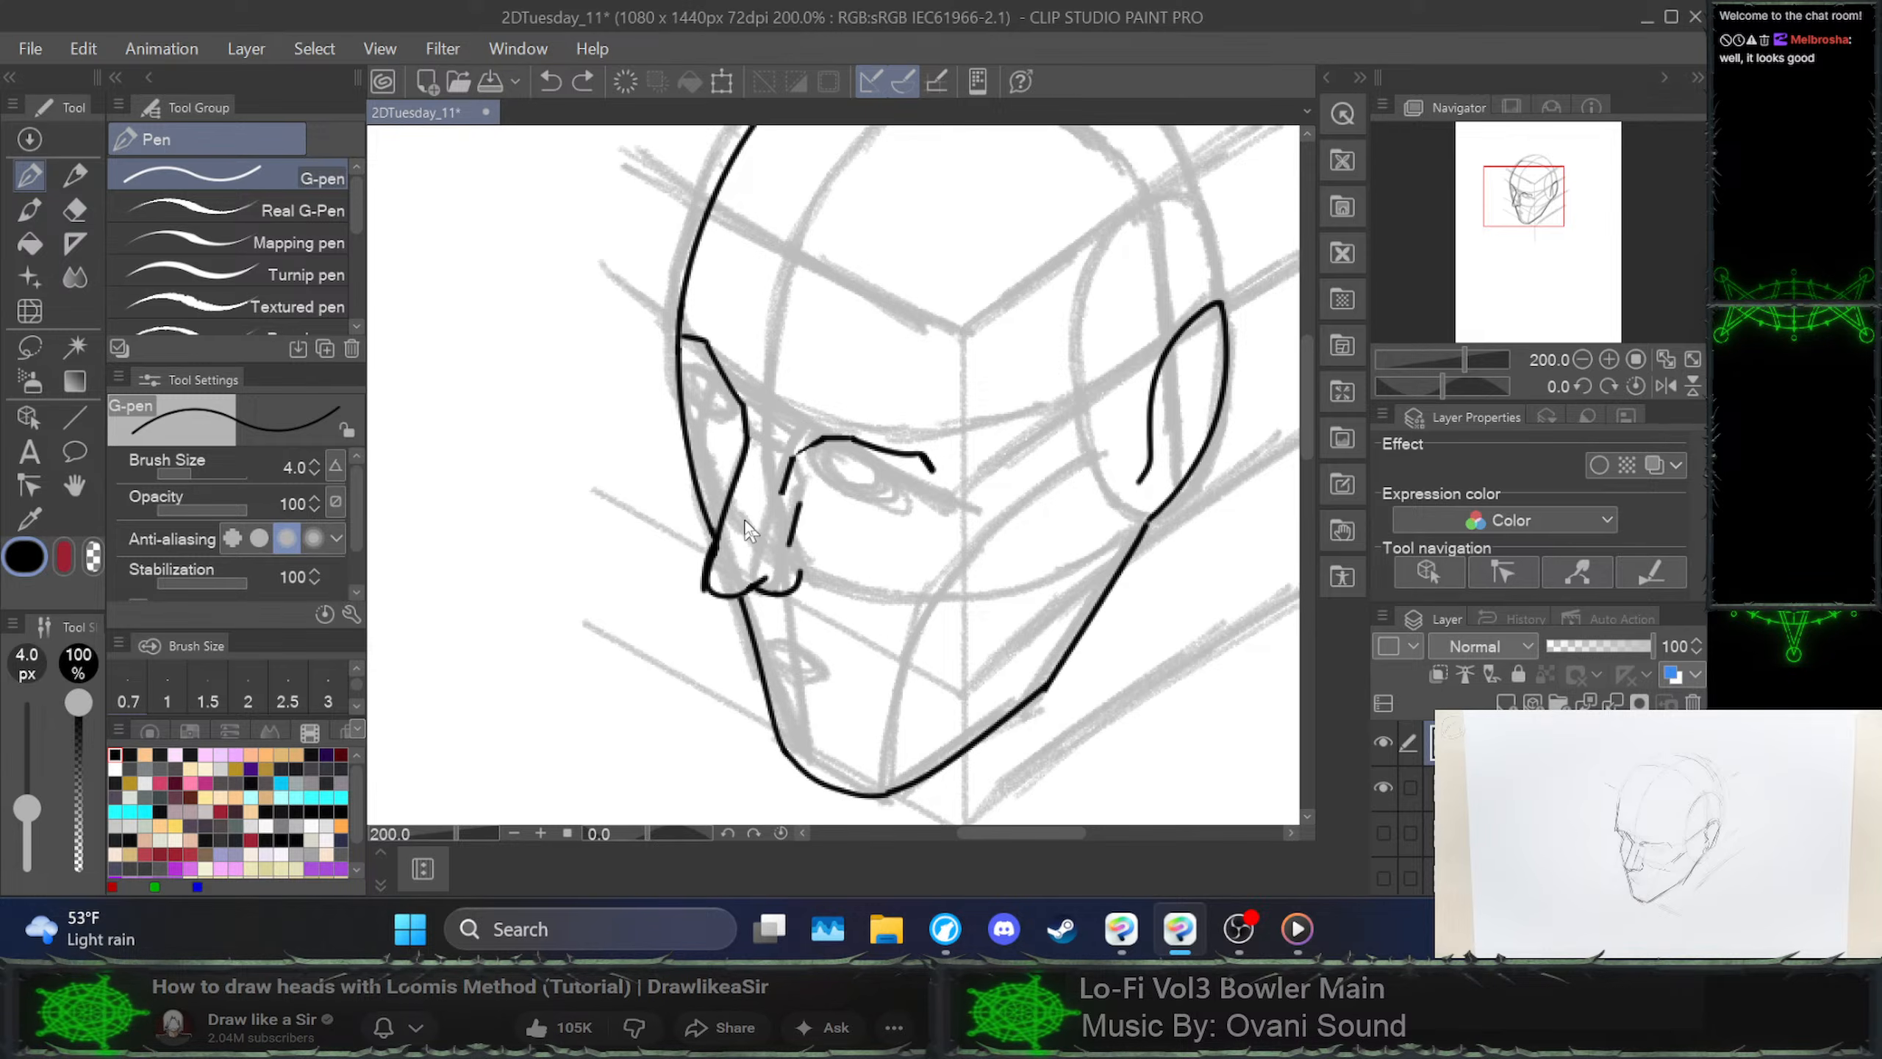
pyautogui.hotkey('ctrl', 'z')
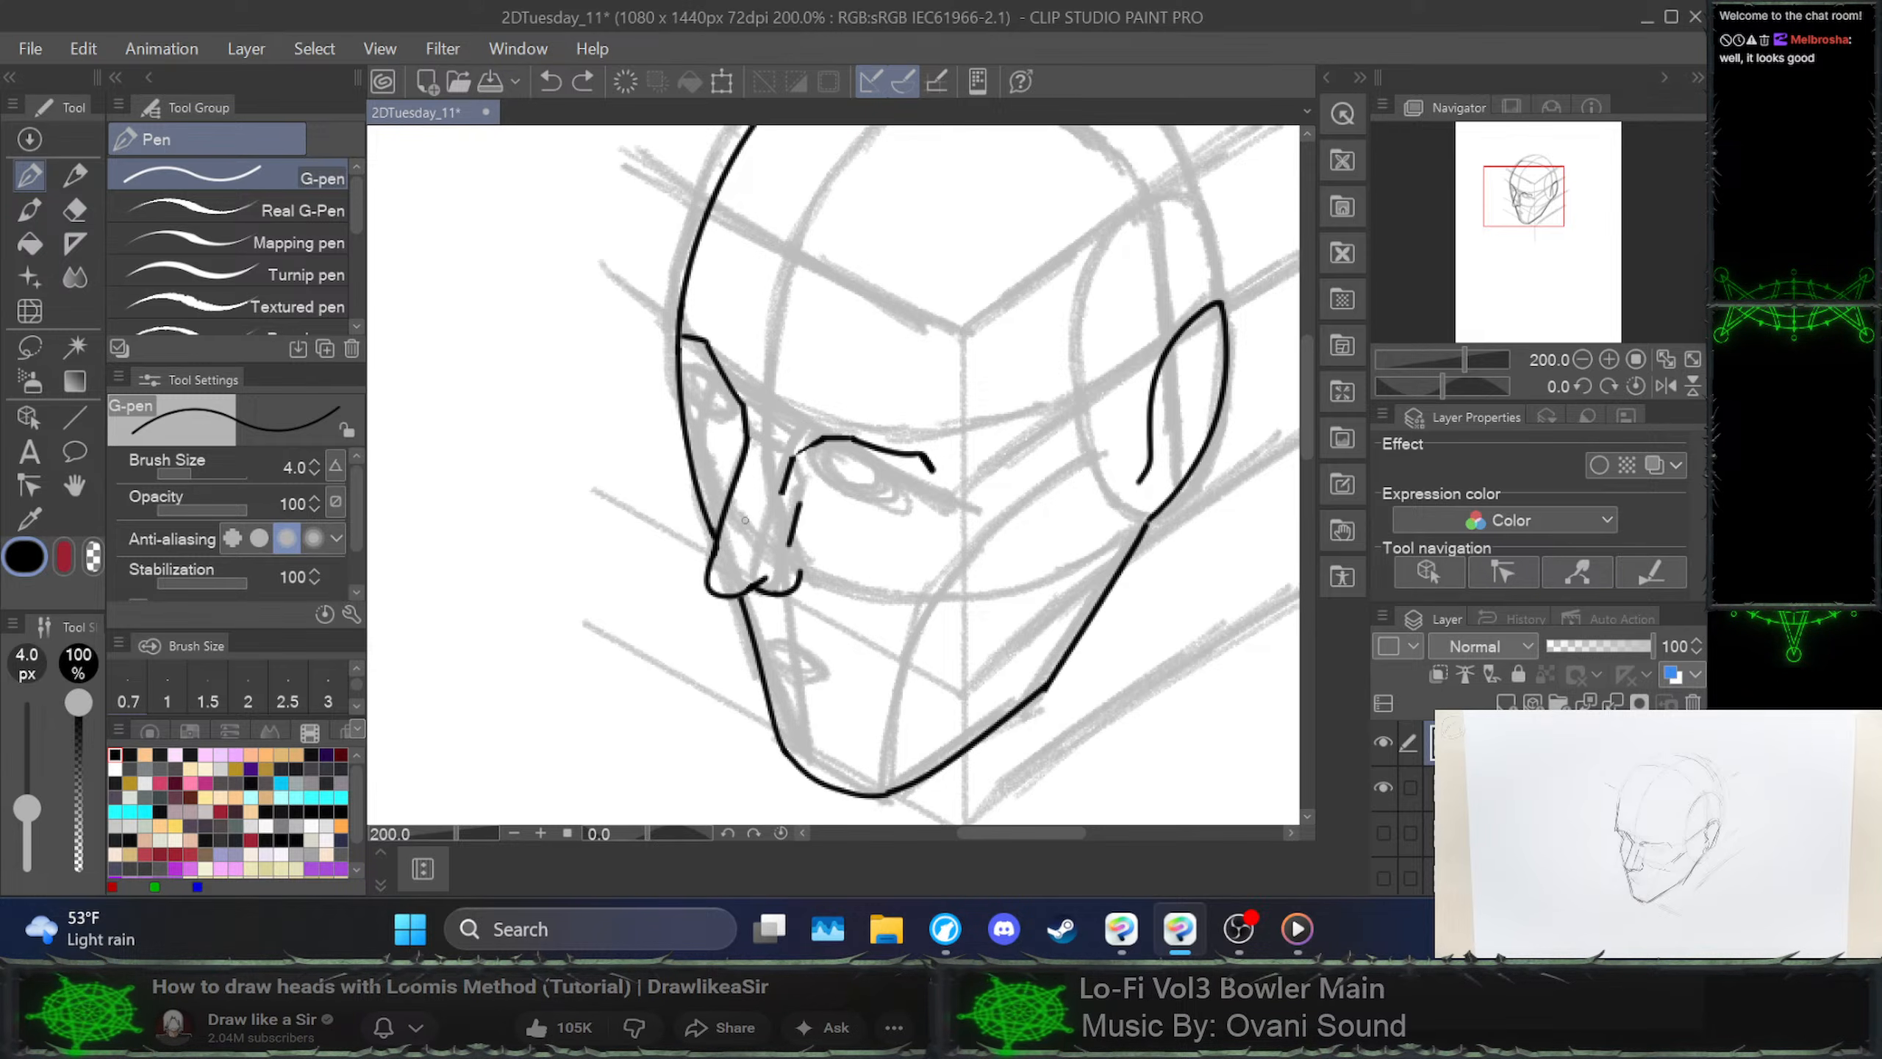
# Watch the tutorial's eye-drawing part, pause it, and ink the near eye as a small slanted oval just under the brow
pyautogui.click(1657, 834)
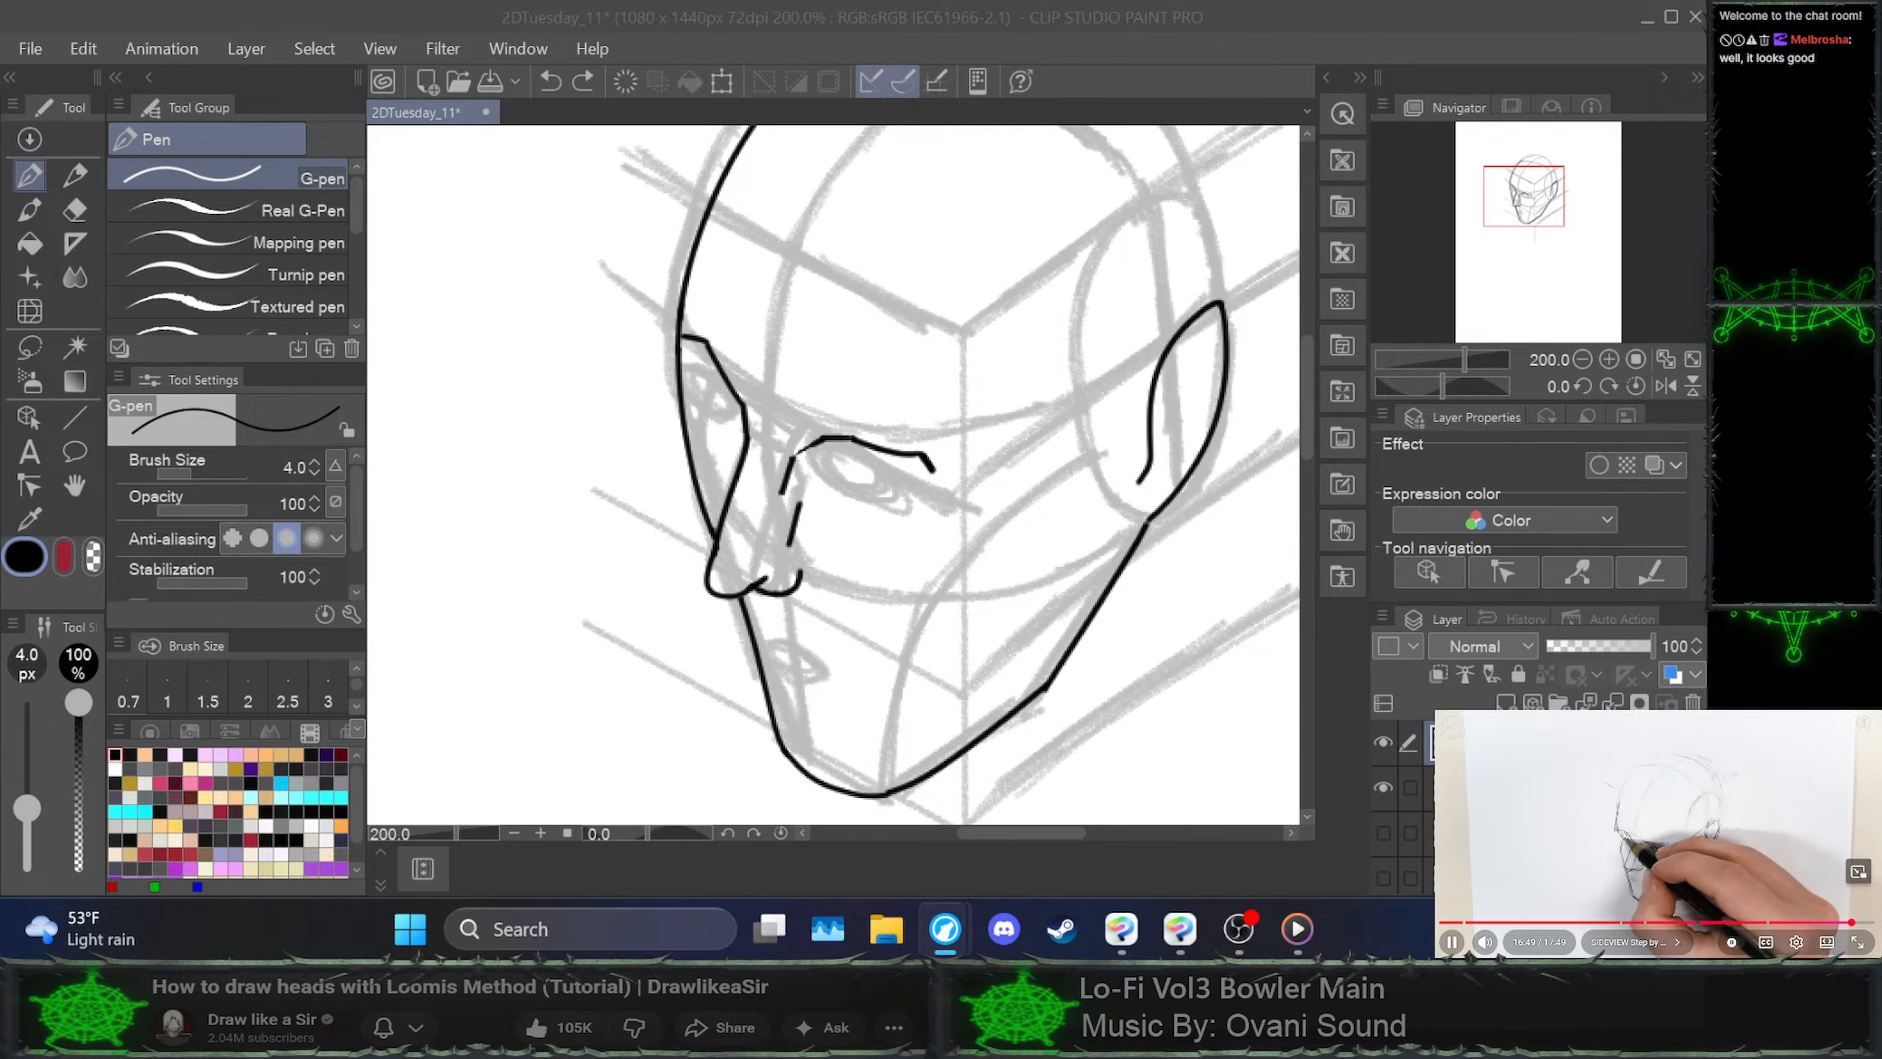
pyautogui.press('space')
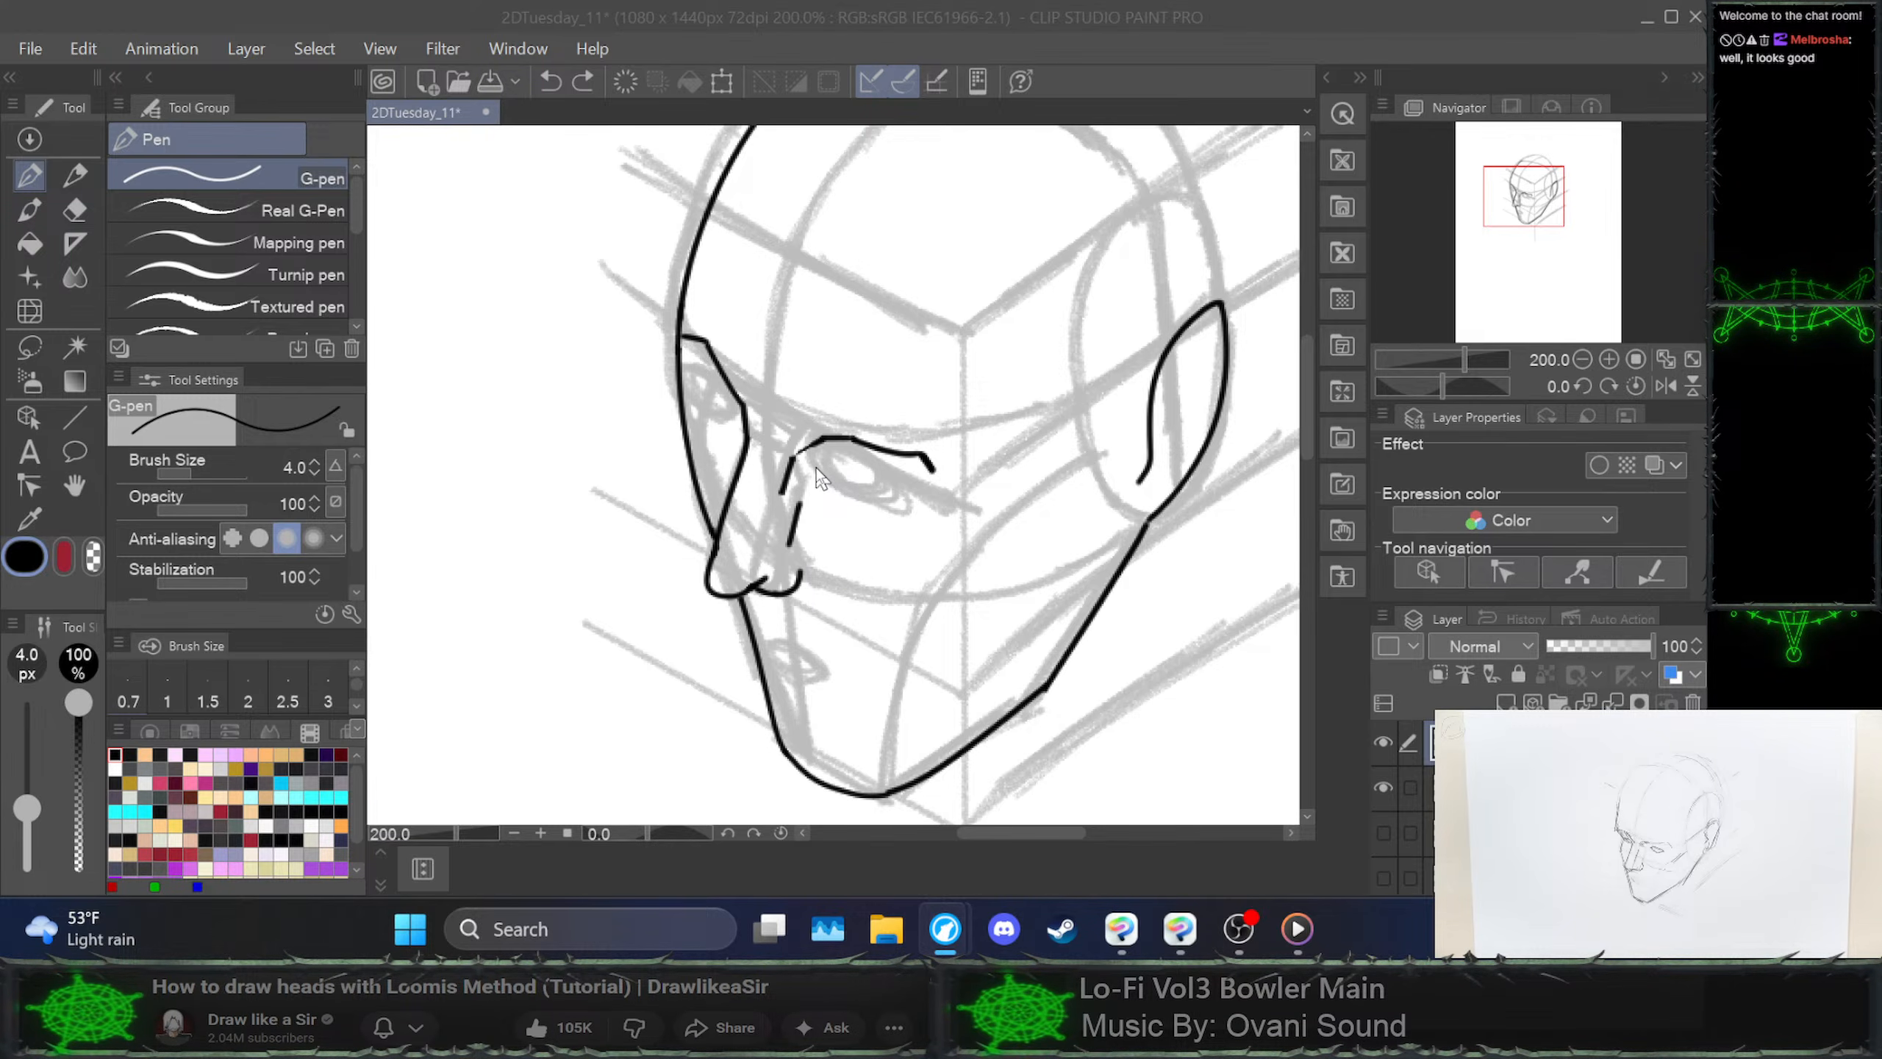
pyautogui.moveTo(813, 465)
pyautogui.mouseDown()
pyautogui.moveTo(863, 469)
pyautogui.moveTo(889, 486)
pyautogui.moveTo(821, 479)
pyautogui.moveTo(893, 503)
pyautogui.mouseUp()
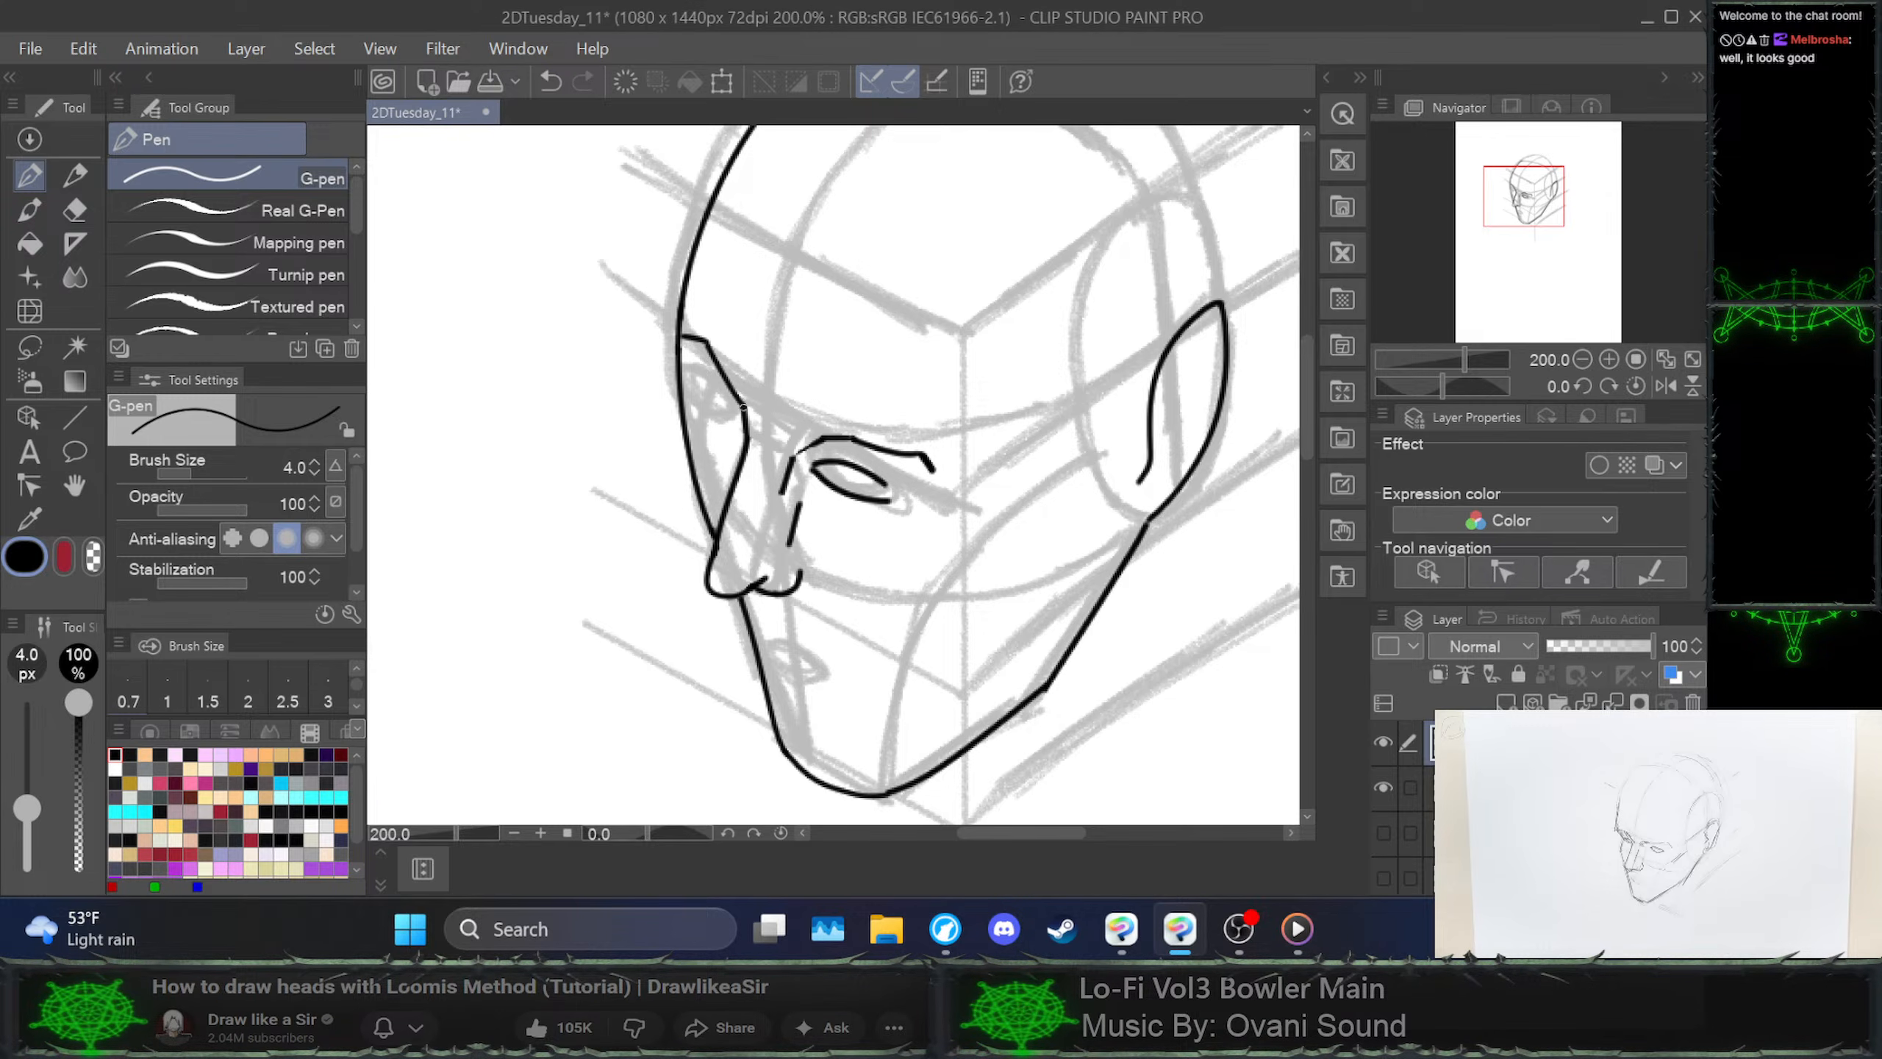
pyautogui.hotkey('ctrl', 'z')
pyautogui.hotkey('ctrl', 'z')
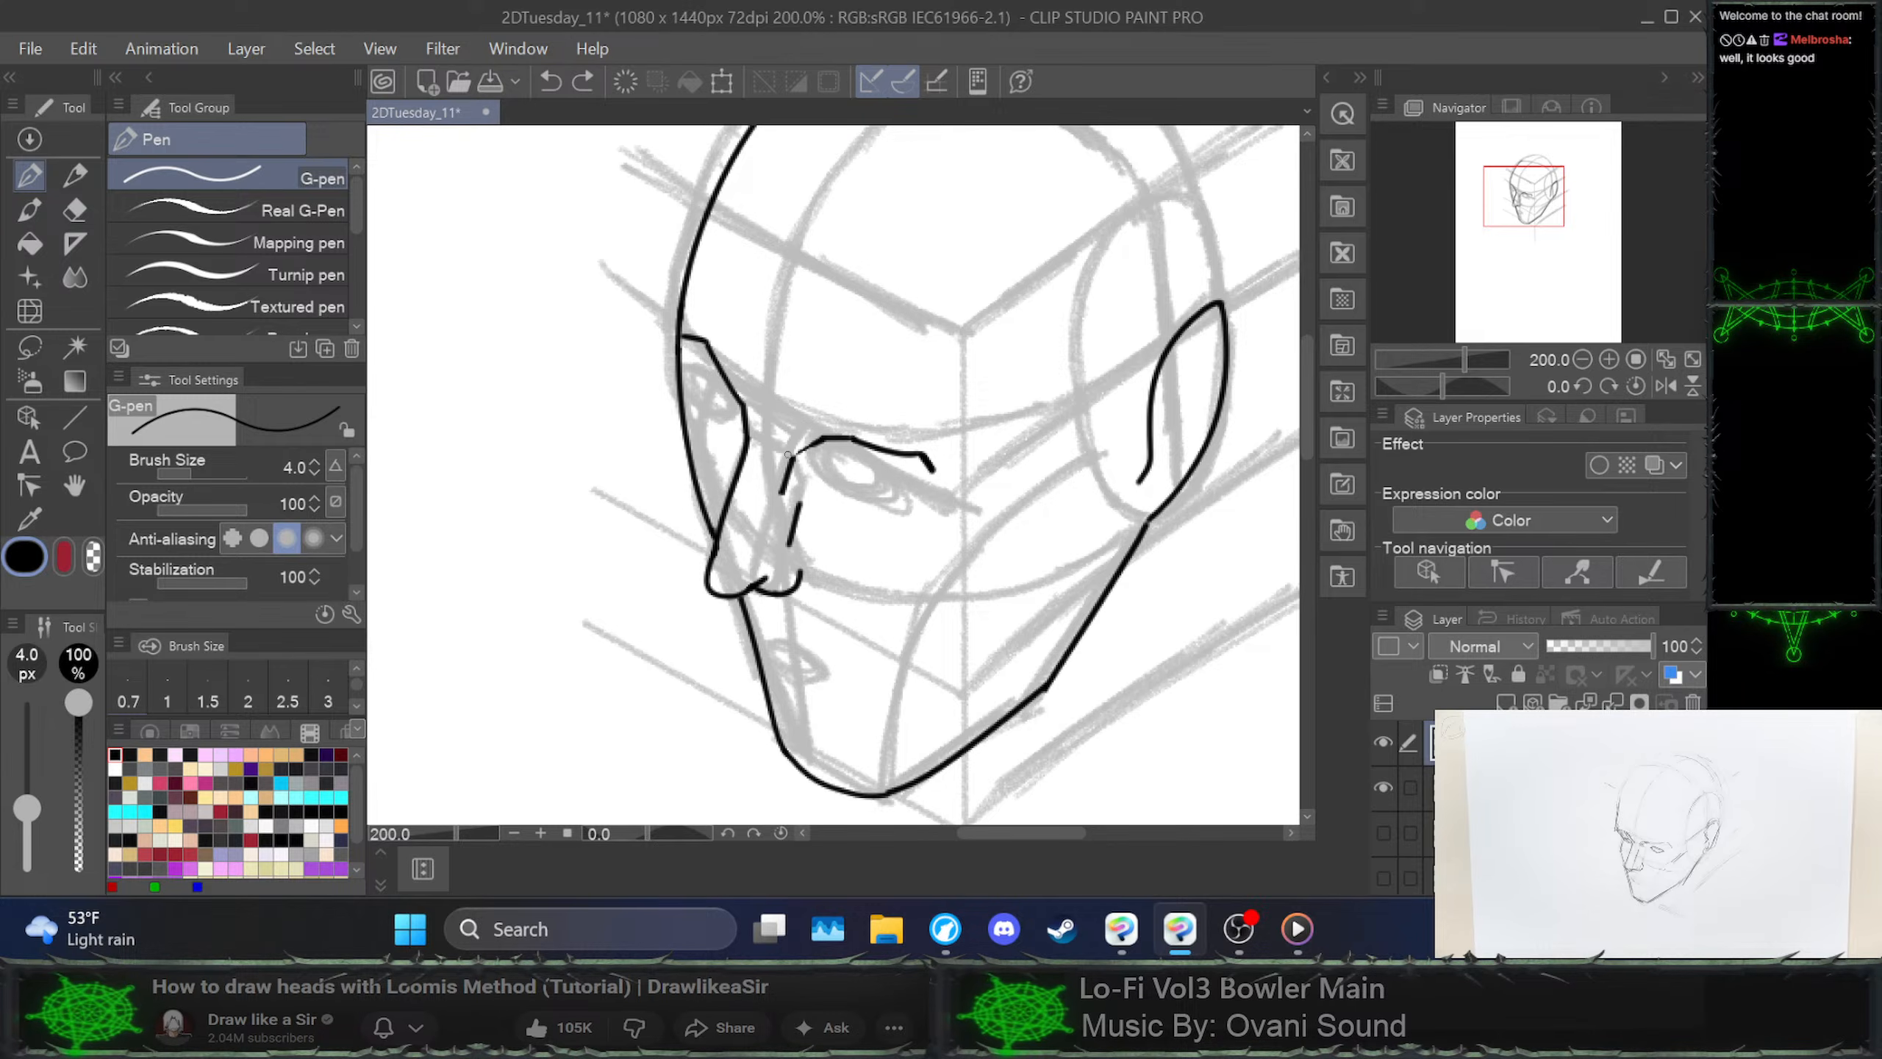
pyautogui.moveTo(815, 459)
pyautogui.mouseDown()
pyautogui.moveTo(851, 460)
pyautogui.moveTo(879, 481)
pyautogui.moveTo(819, 473)
pyautogui.moveTo(878, 492)
pyautogui.mouseUp()
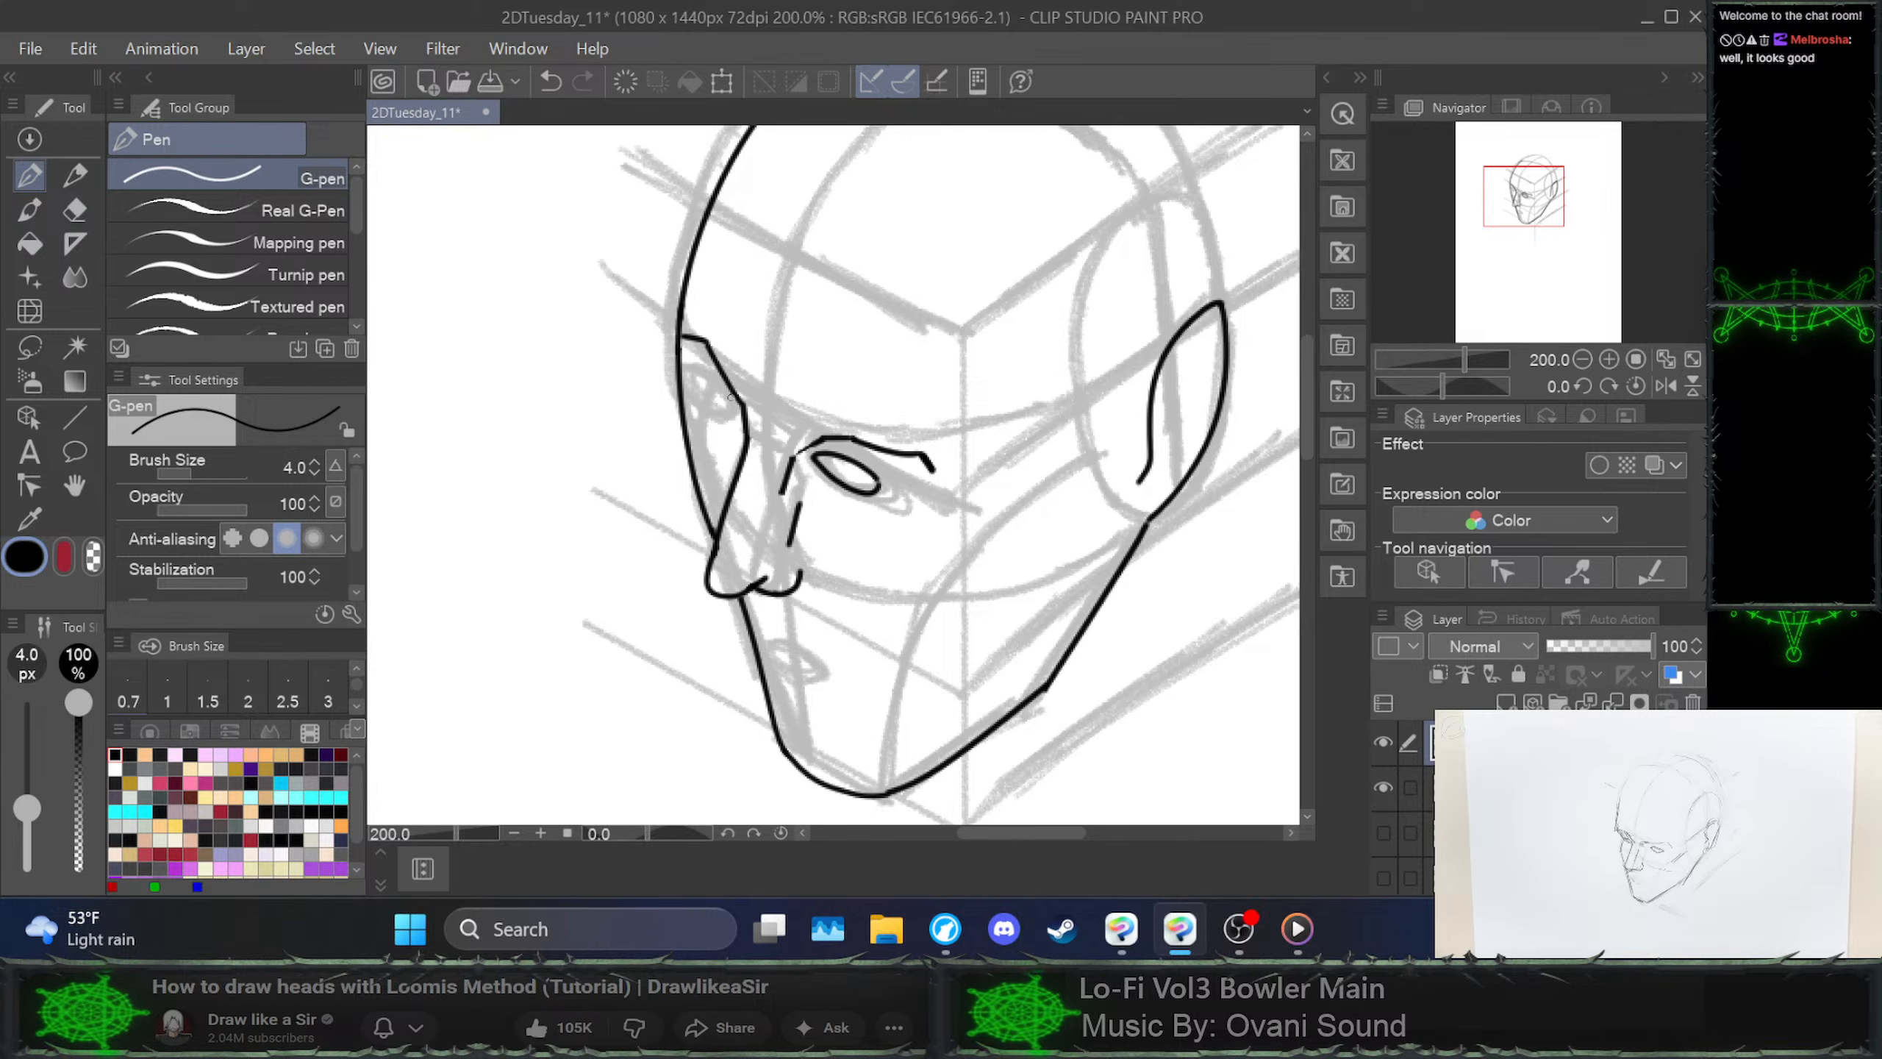
# Ink the far eye as a small slanted oval under the far brow and erase the face contour beside it
pyautogui.hotkey('ctrl', 'z')
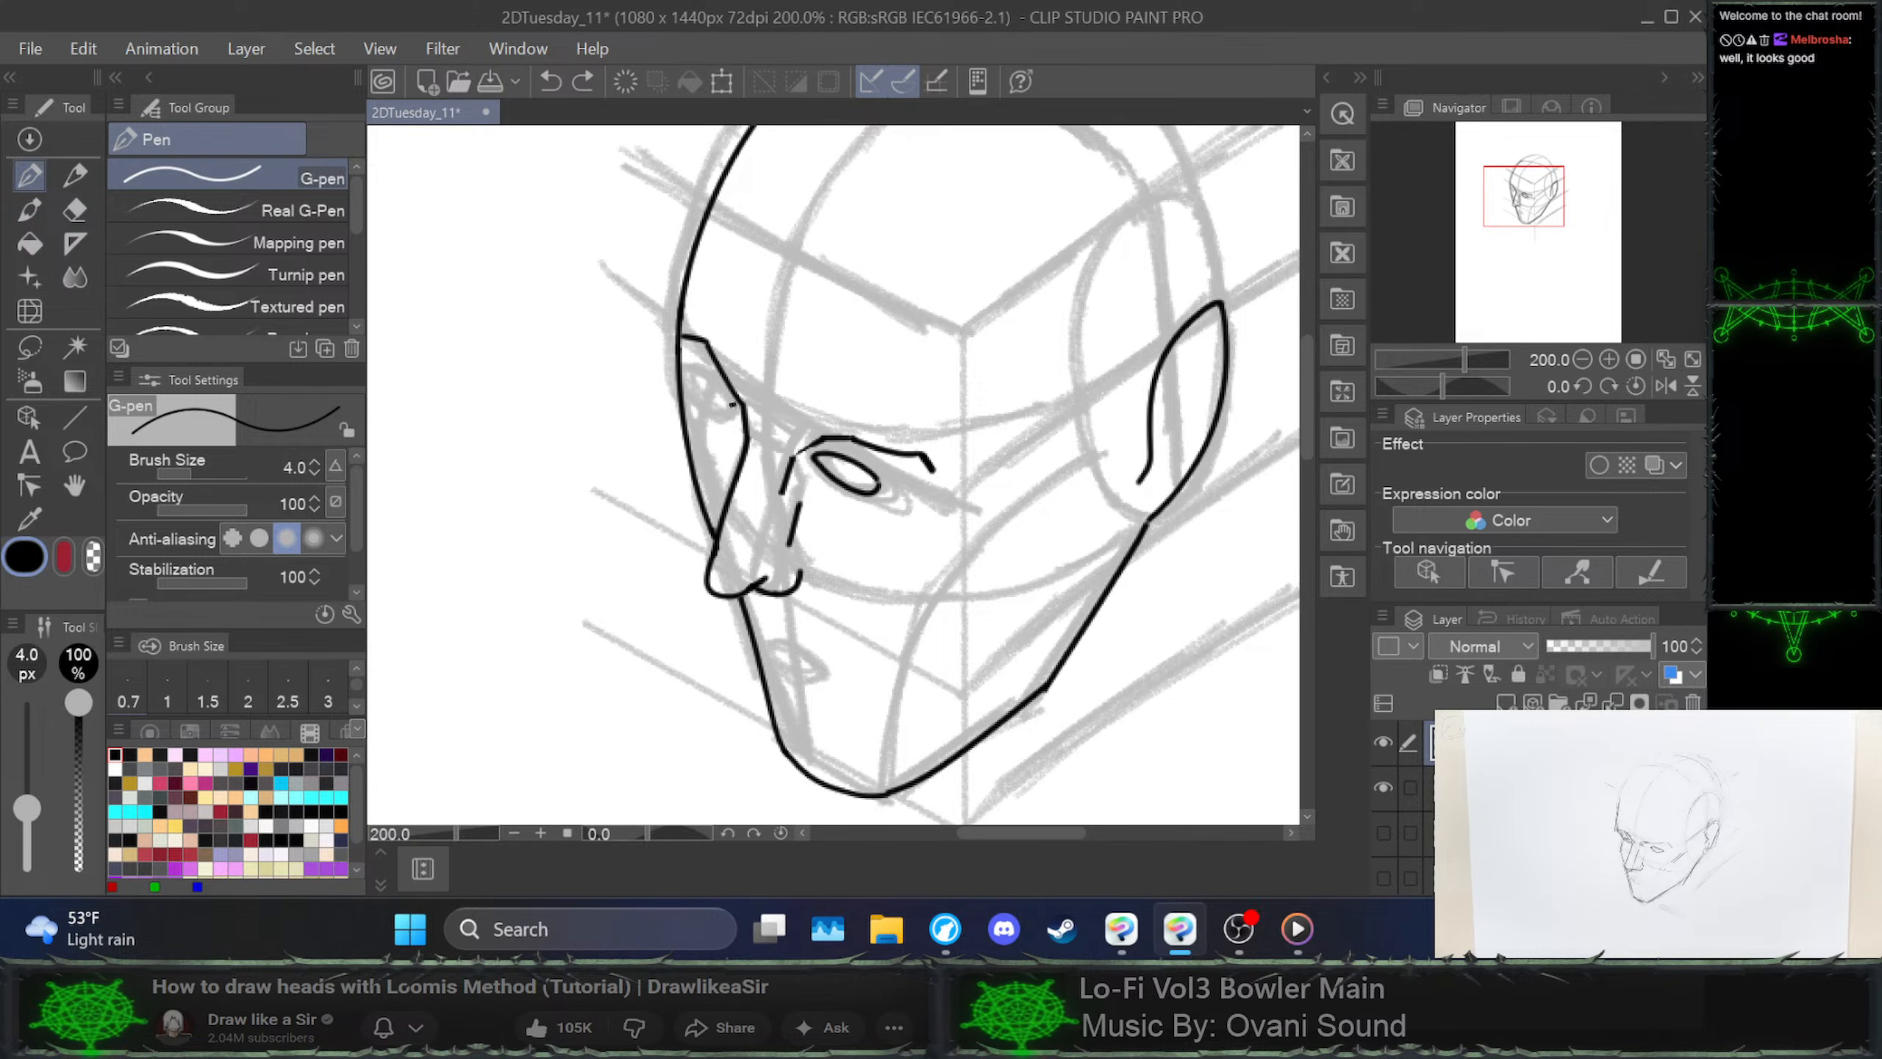
pyautogui.moveTo(718, 382)
pyautogui.mouseDown()
pyautogui.moveTo(687, 365)
pyautogui.moveTo(731, 412)
pyautogui.mouseUp()
pyautogui.hotkey('ctrl', 'z')
pyautogui.moveTo(681, 412); pyautogui.dragTo(675, 324)
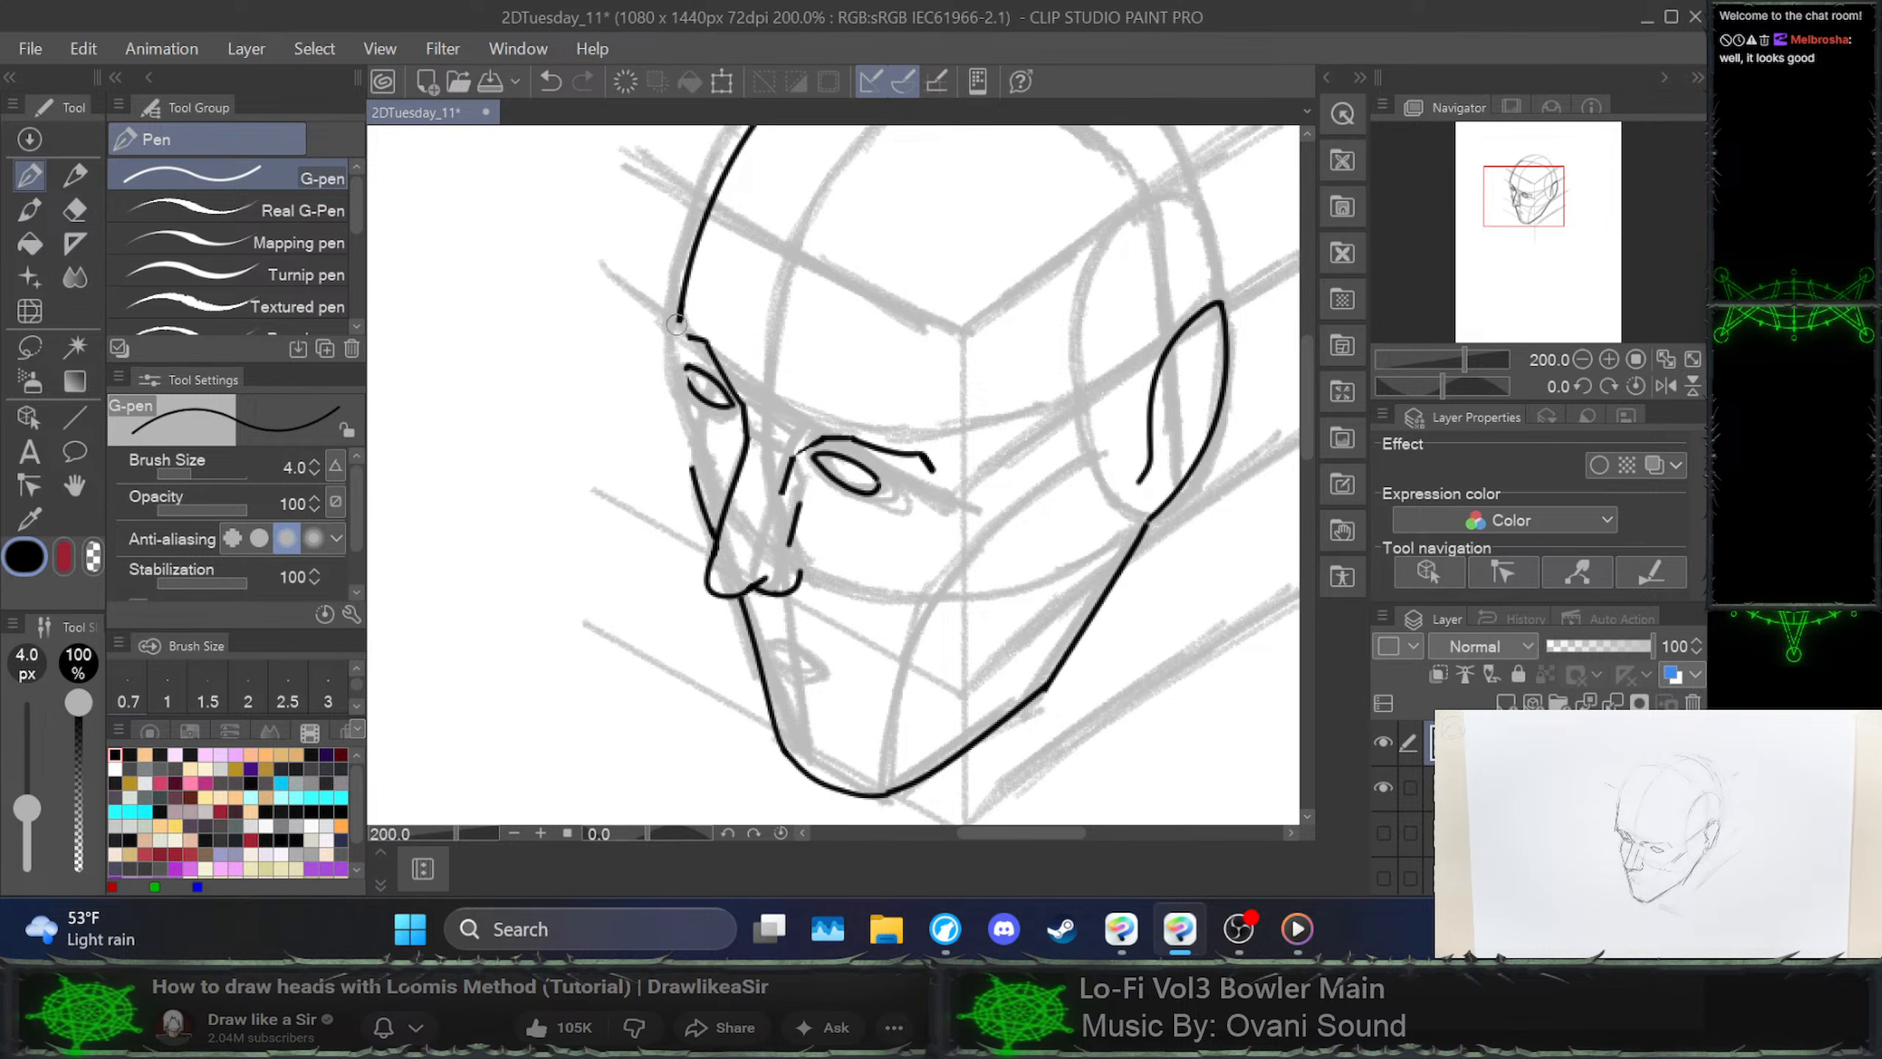
# Re-ink the far face contour from the forehead in to the far eye's outer corner and back out down the cheek
pyautogui.moveTo(682, 429)
pyautogui.mouseDown()
pyautogui.moveTo(694, 474)
pyautogui.moveTo(686, 401)
pyautogui.mouseUp()
pyautogui.hotkey('ctrl', 'z')
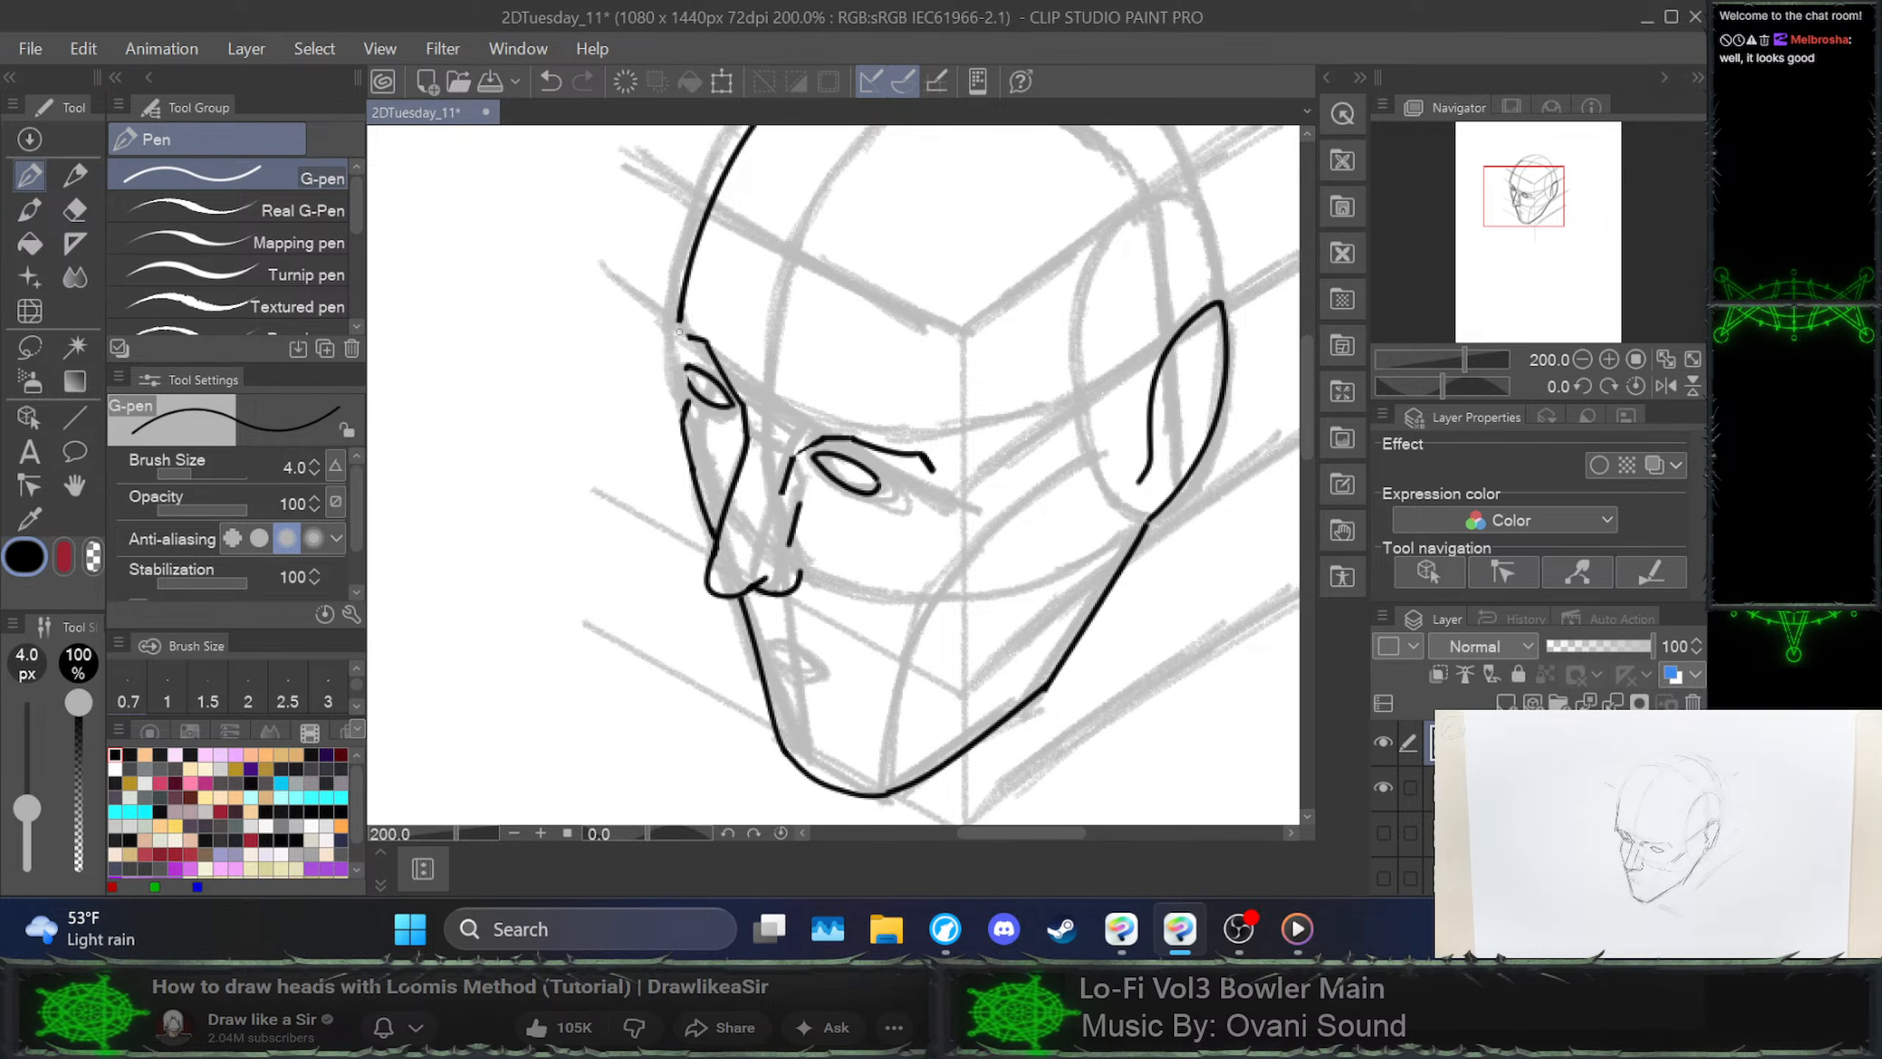
pyautogui.moveTo(678, 304); pyautogui.dragTo(687, 370)
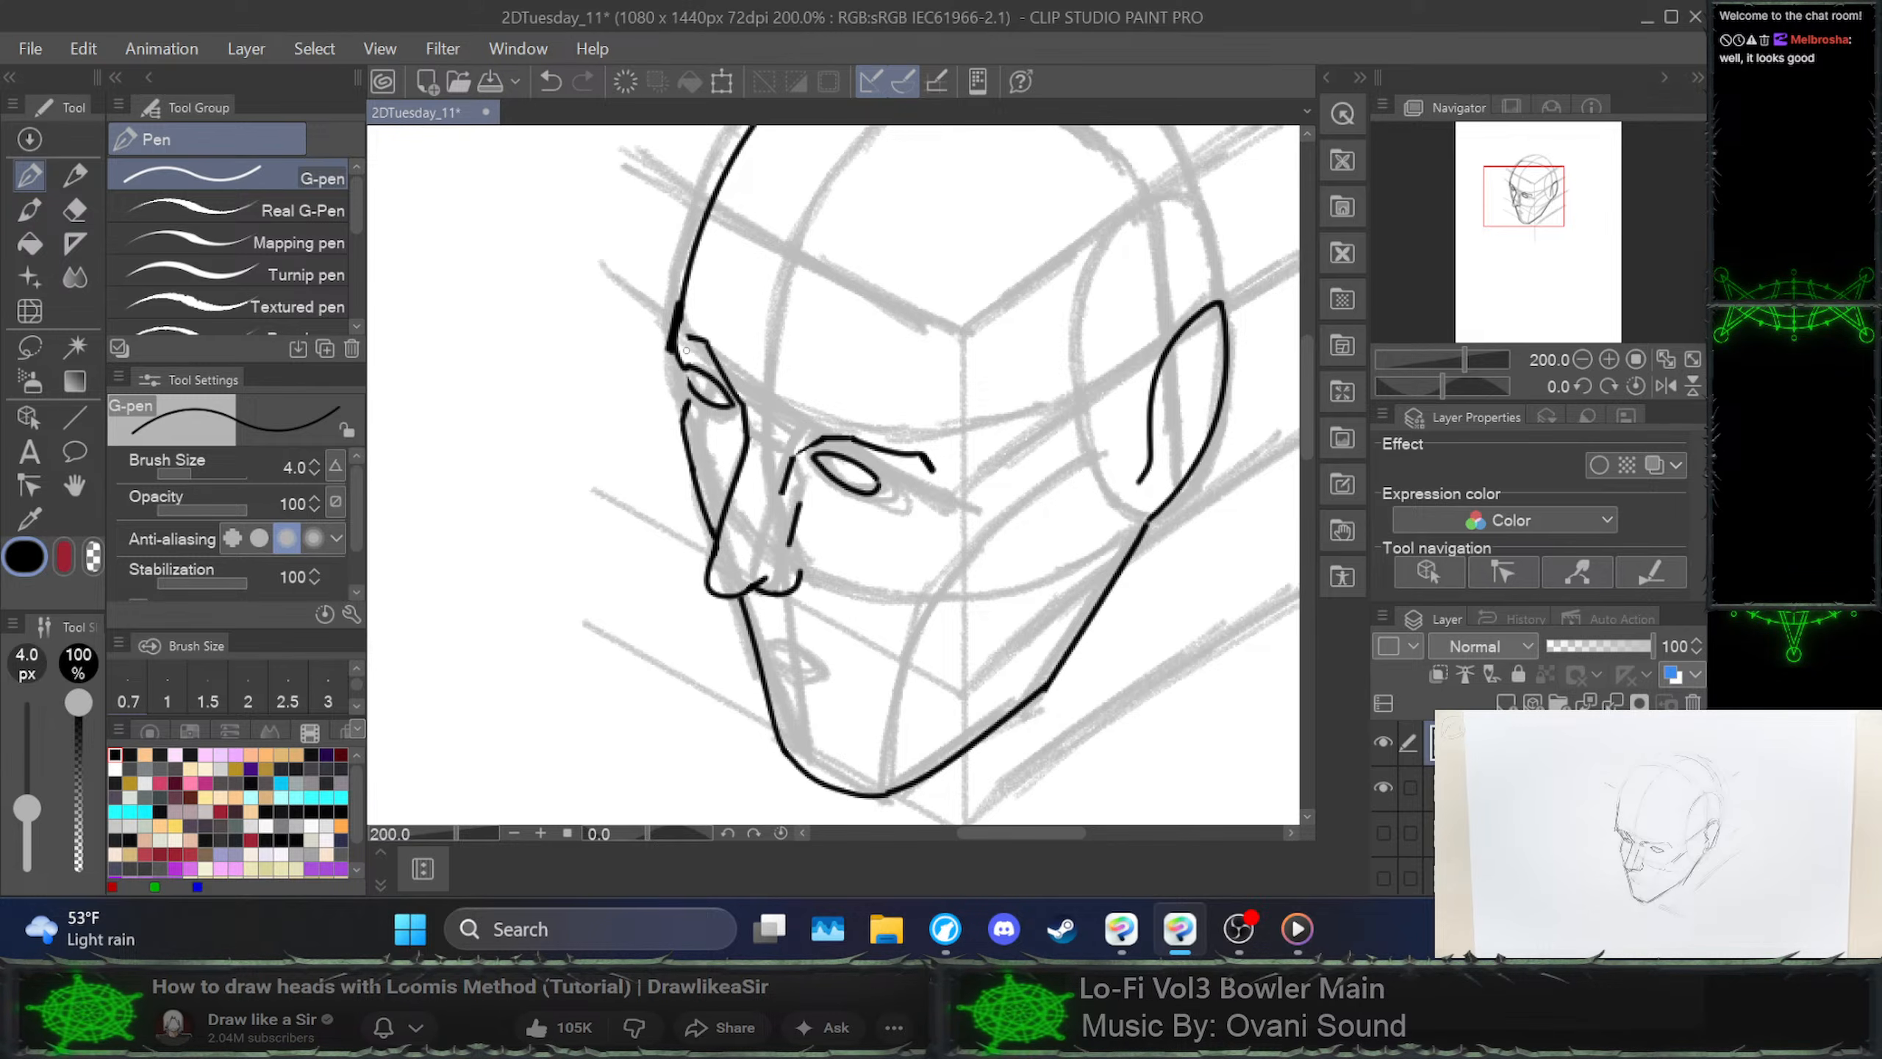
pyautogui.hotkey('ctrl', 'z')
pyautogui.hotkey('ctrl', 'z')
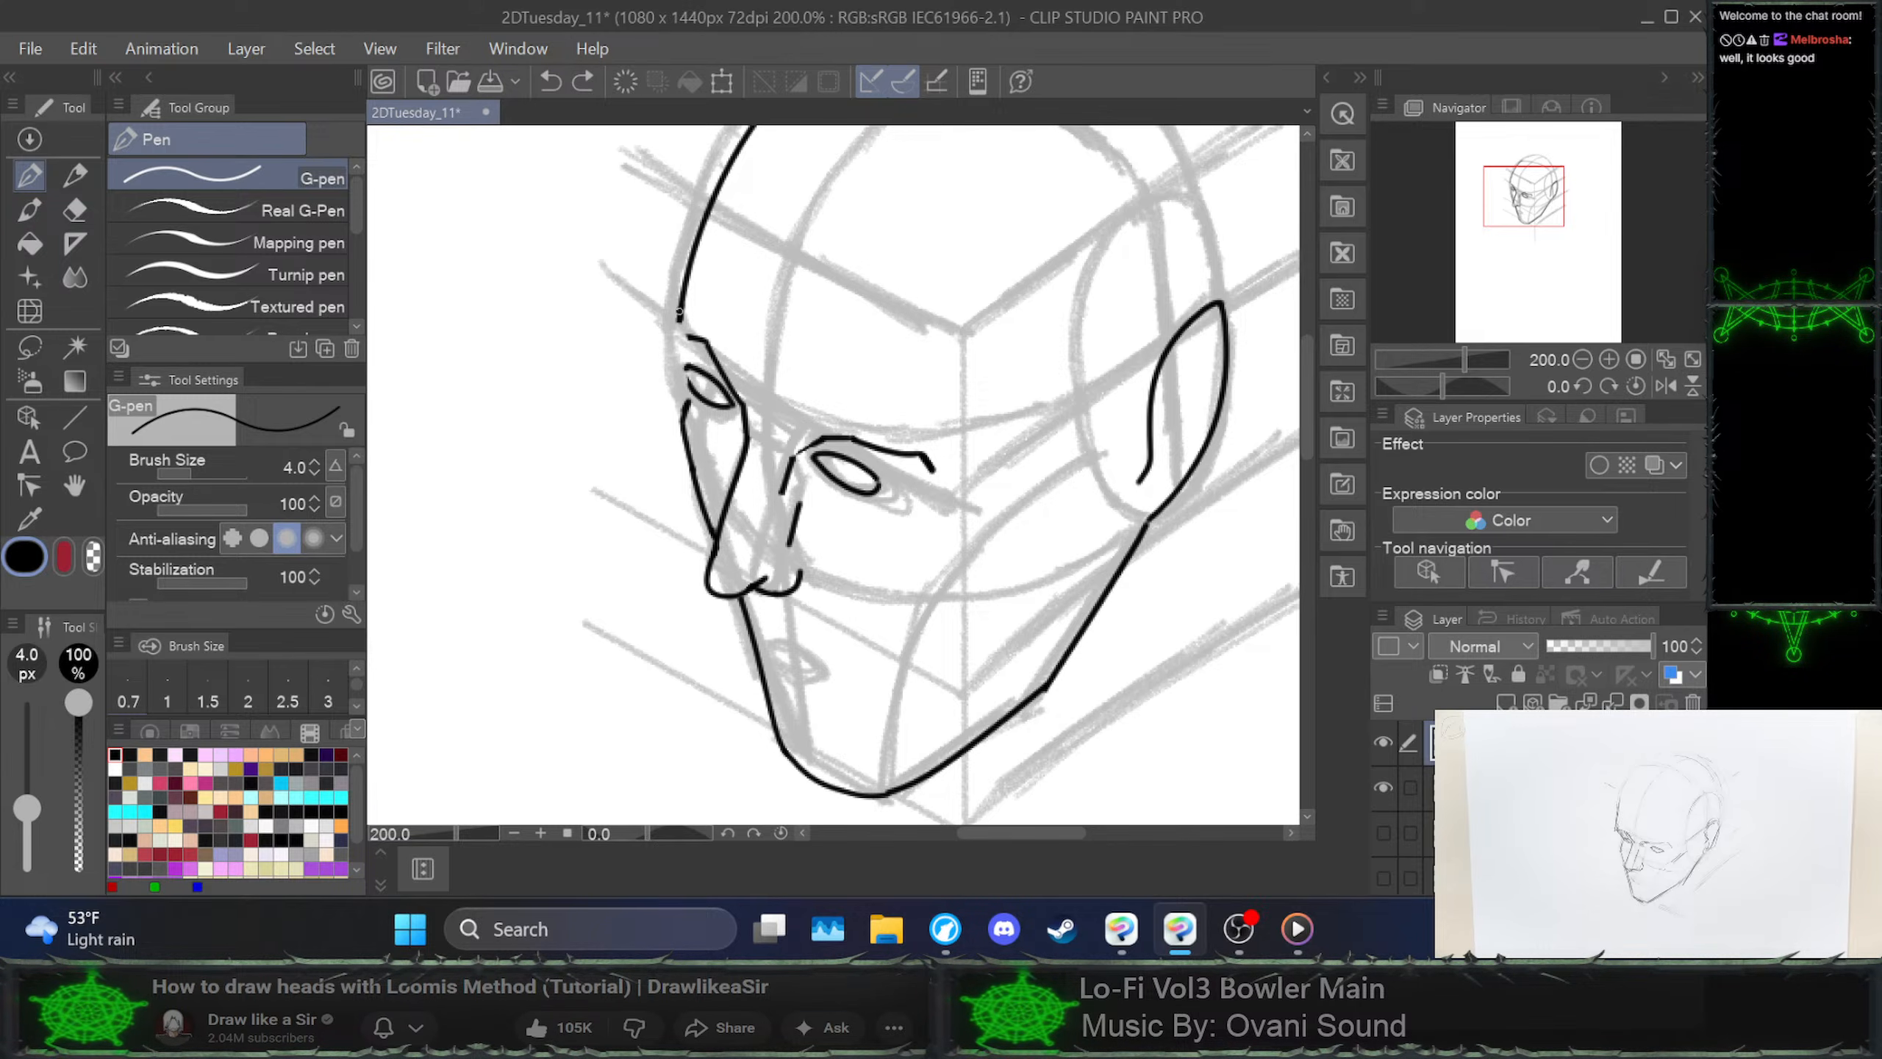
pyautogui.moveTo(679, 303); pyautogui.dragTo(693, 387)
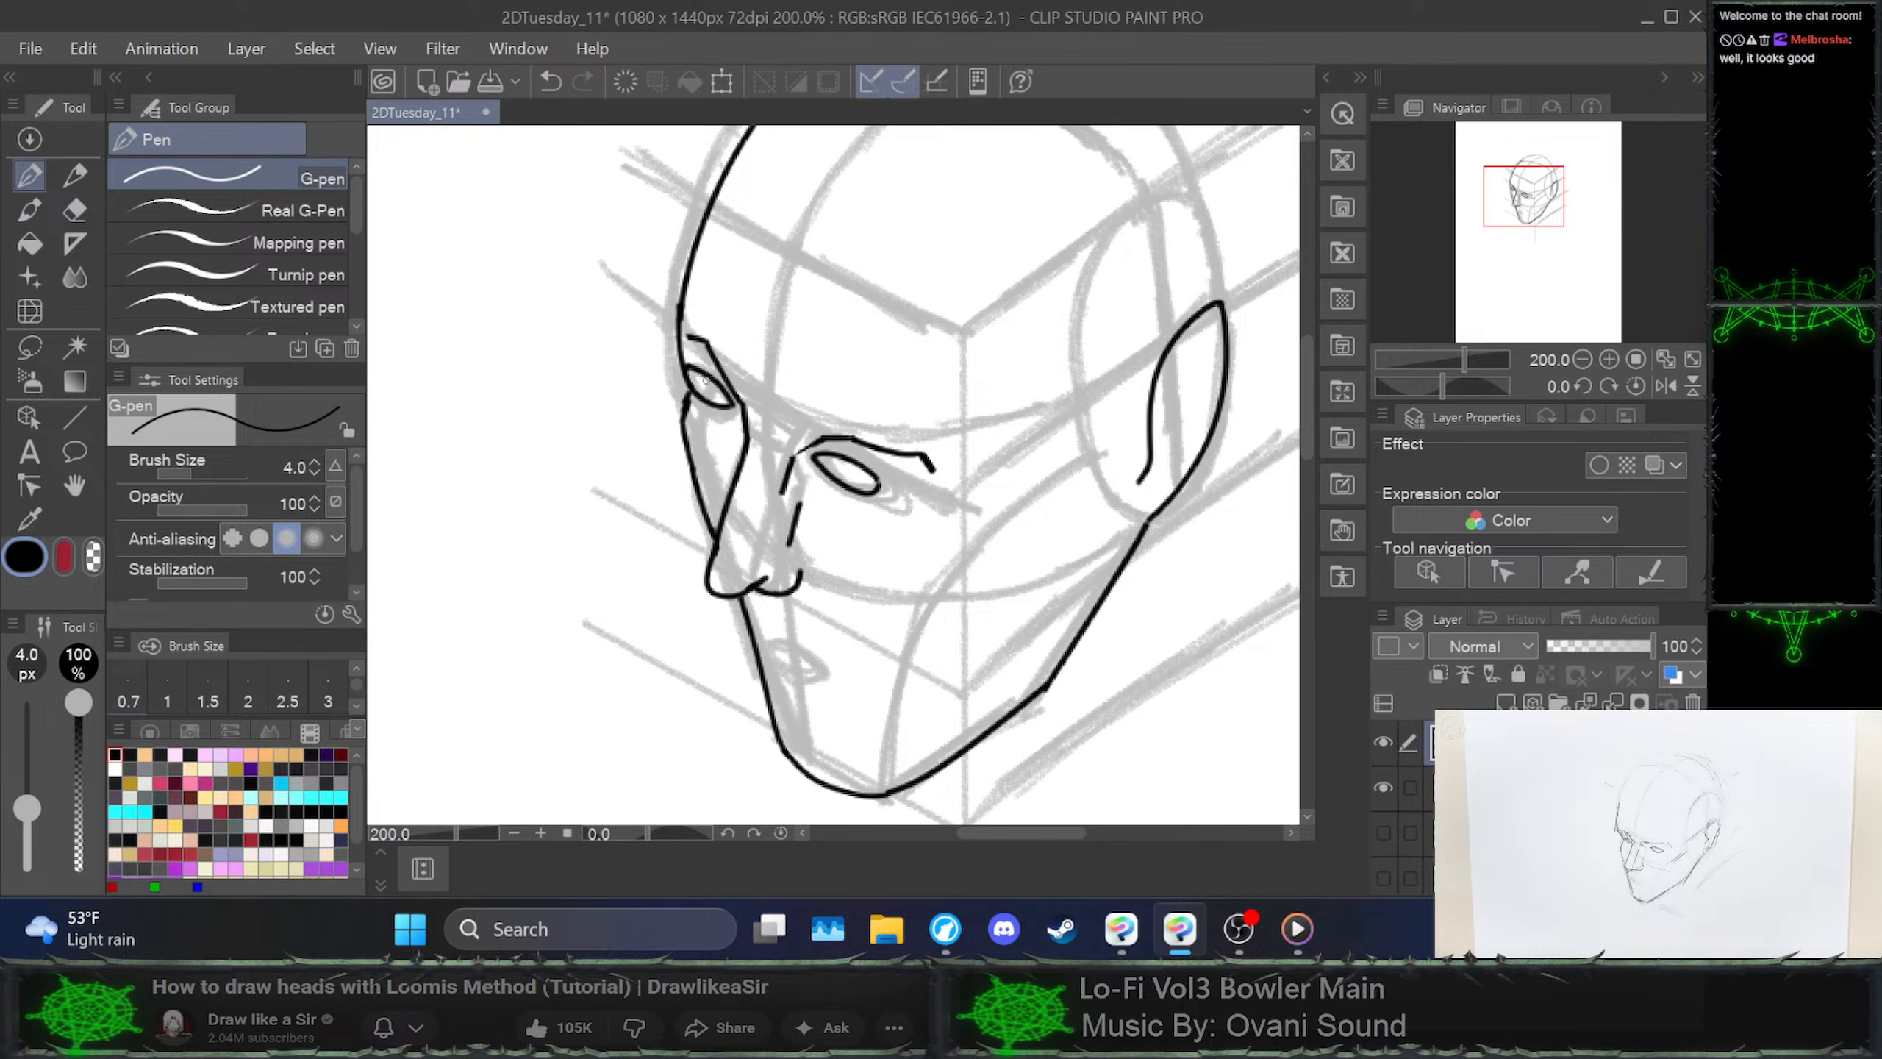
pyautogui.moveTo(696, 390); pyautogui.dragTo(685, 422)
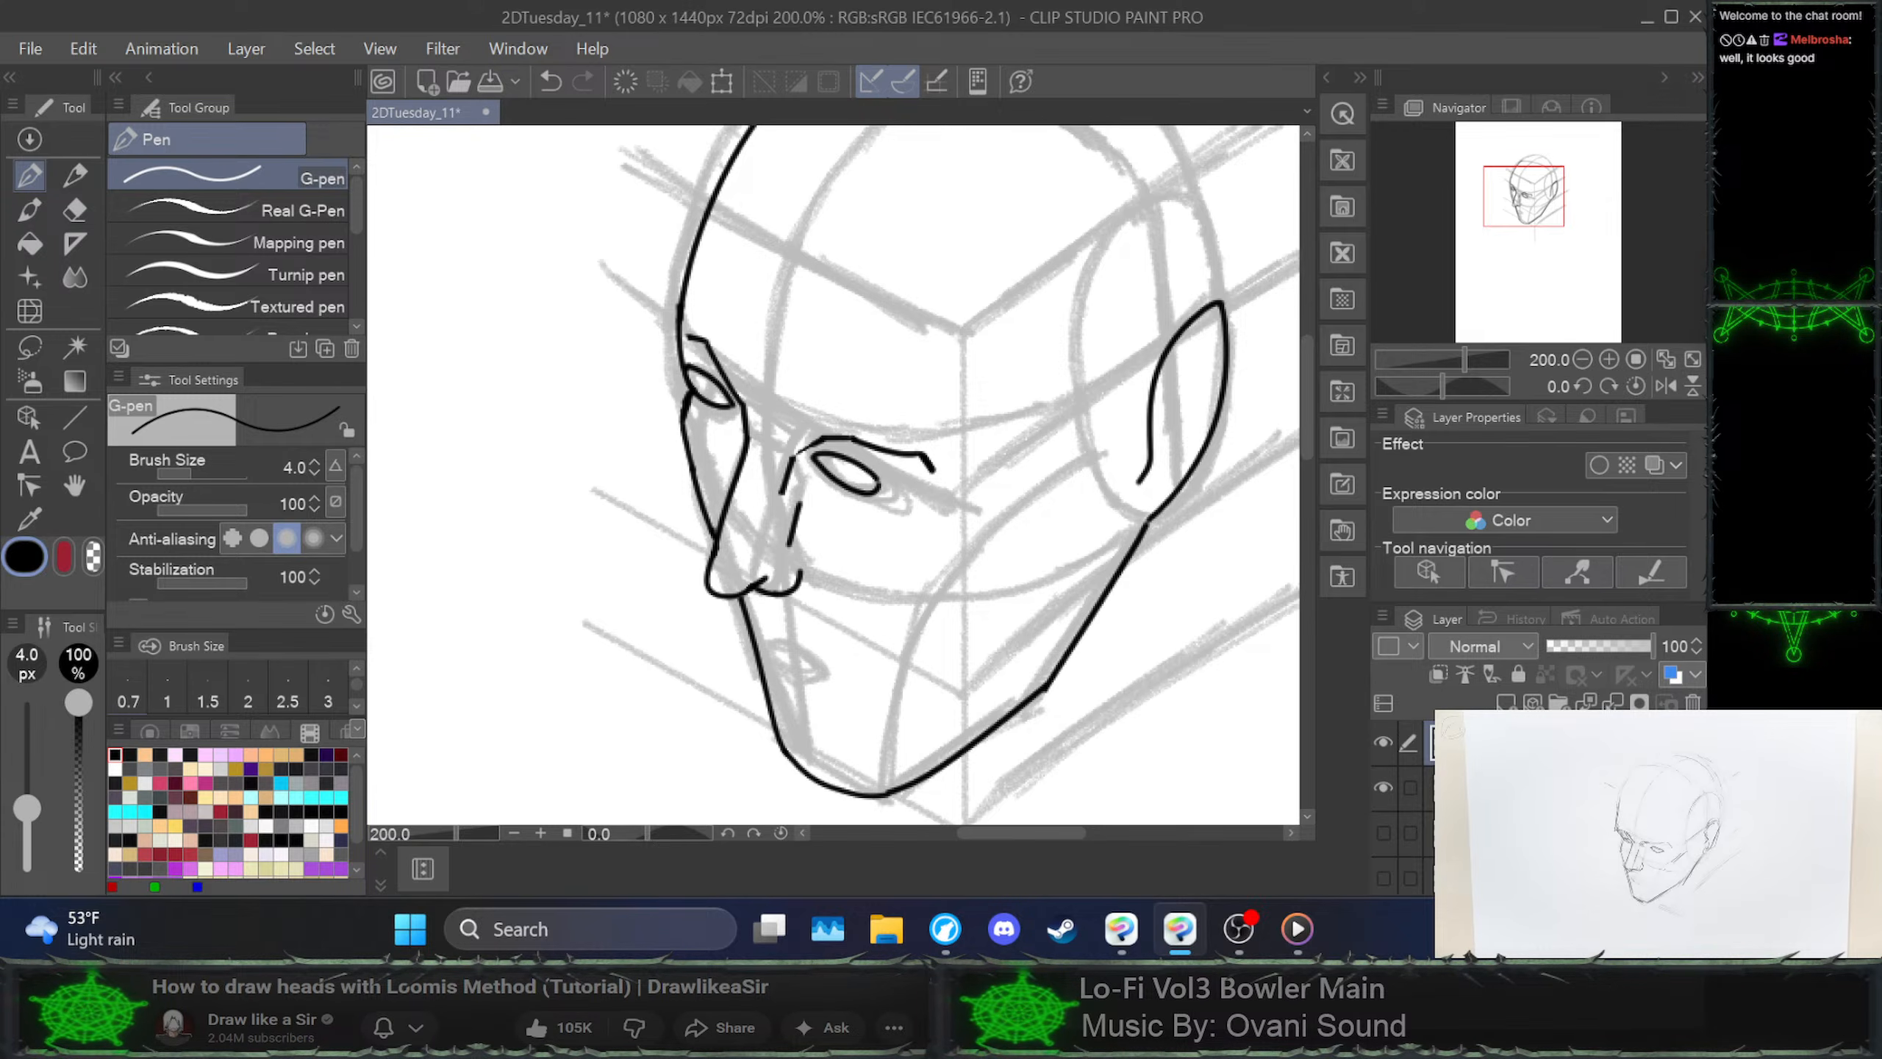
# Play a bit of the tutorial, pause it, and ink the mouth as two short slanted lines below the nose
pyautogui.click(1657, 833)
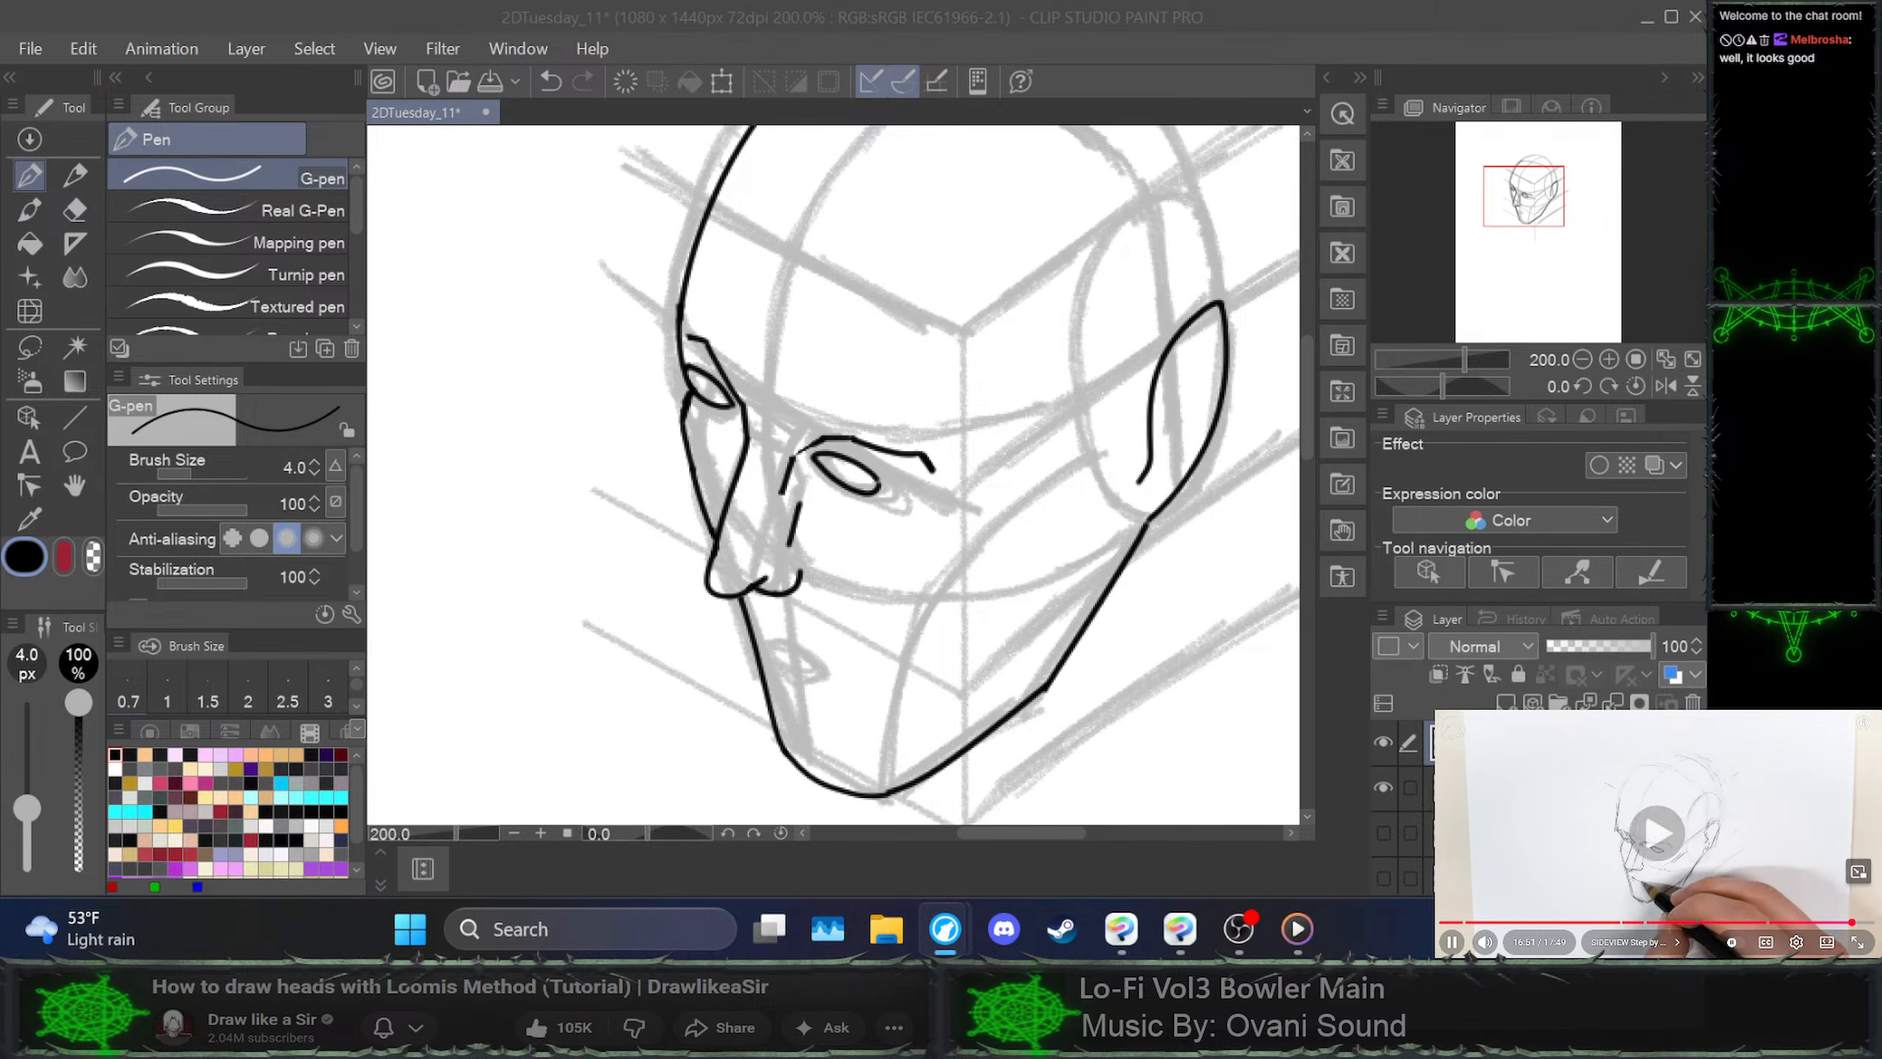
pyautogui.click(1657, 833)
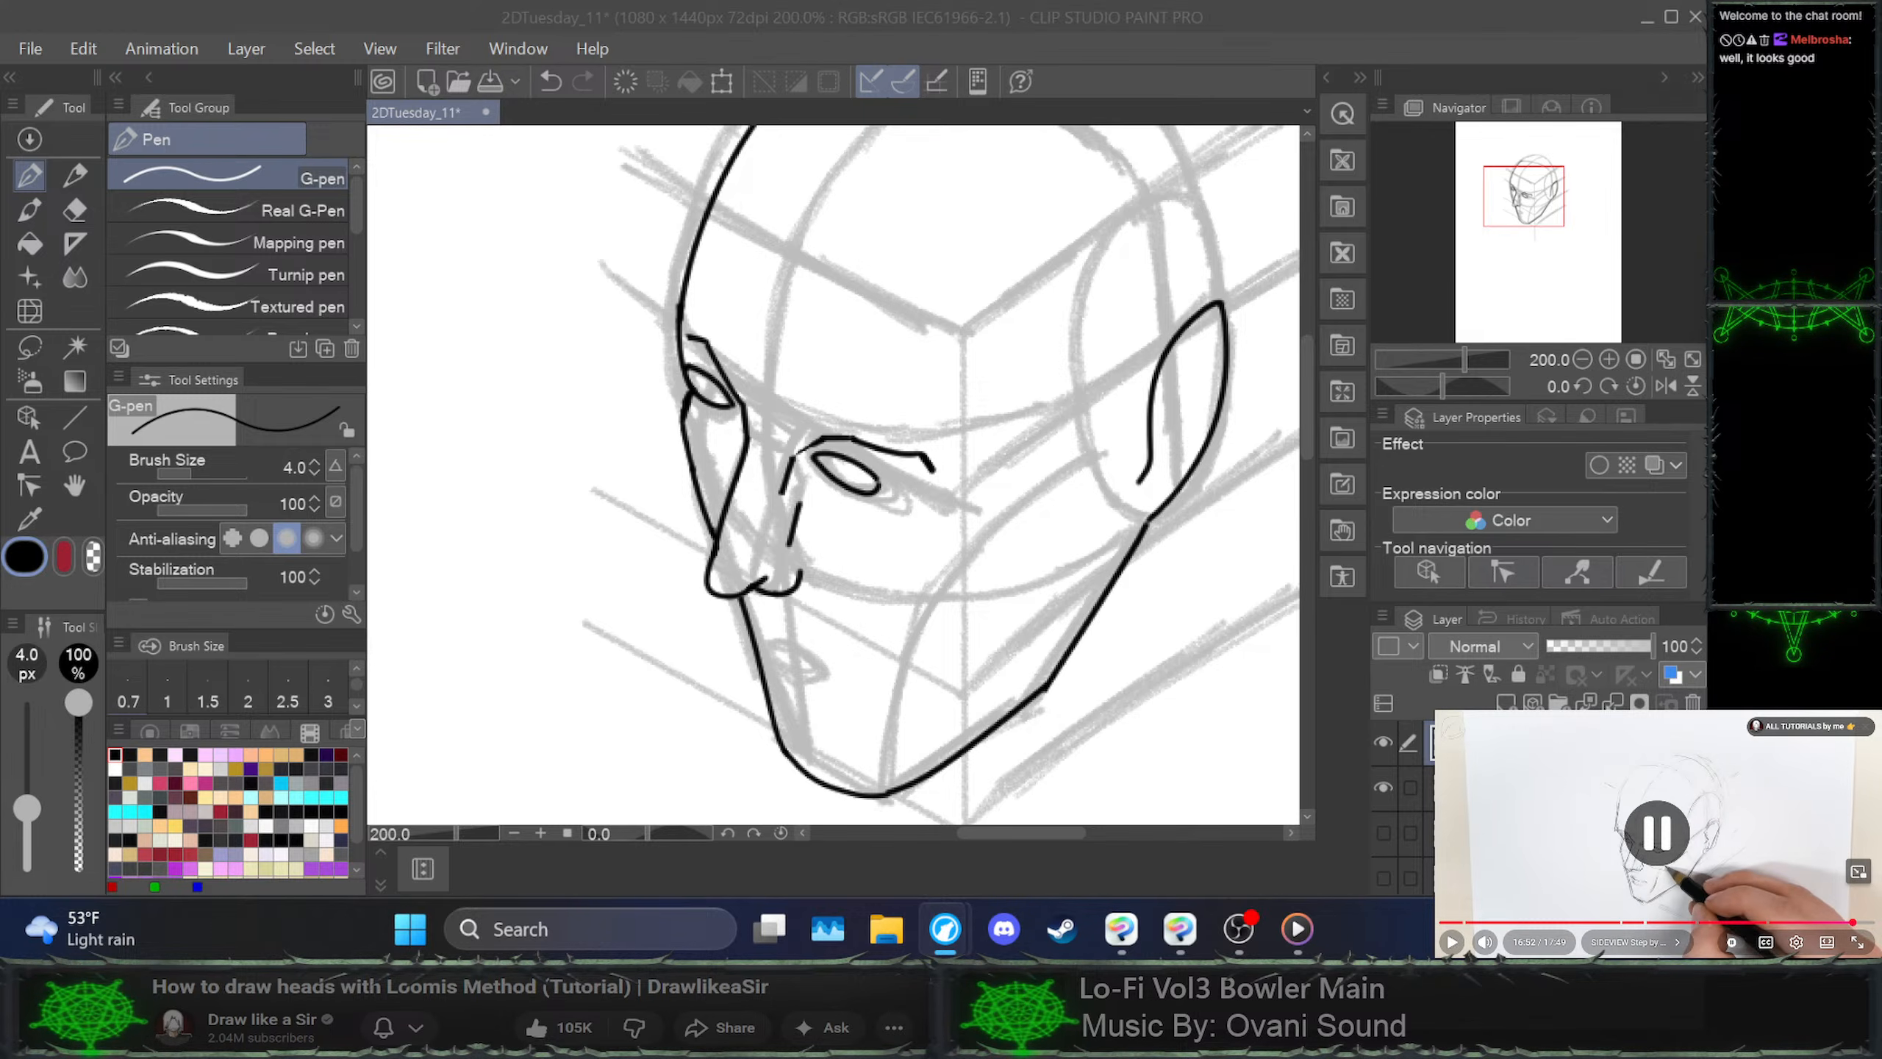
pyautogui.click(763, 641)
pyautogui.moveTo(755, 636); pyautogui.dragTo(801, 643)
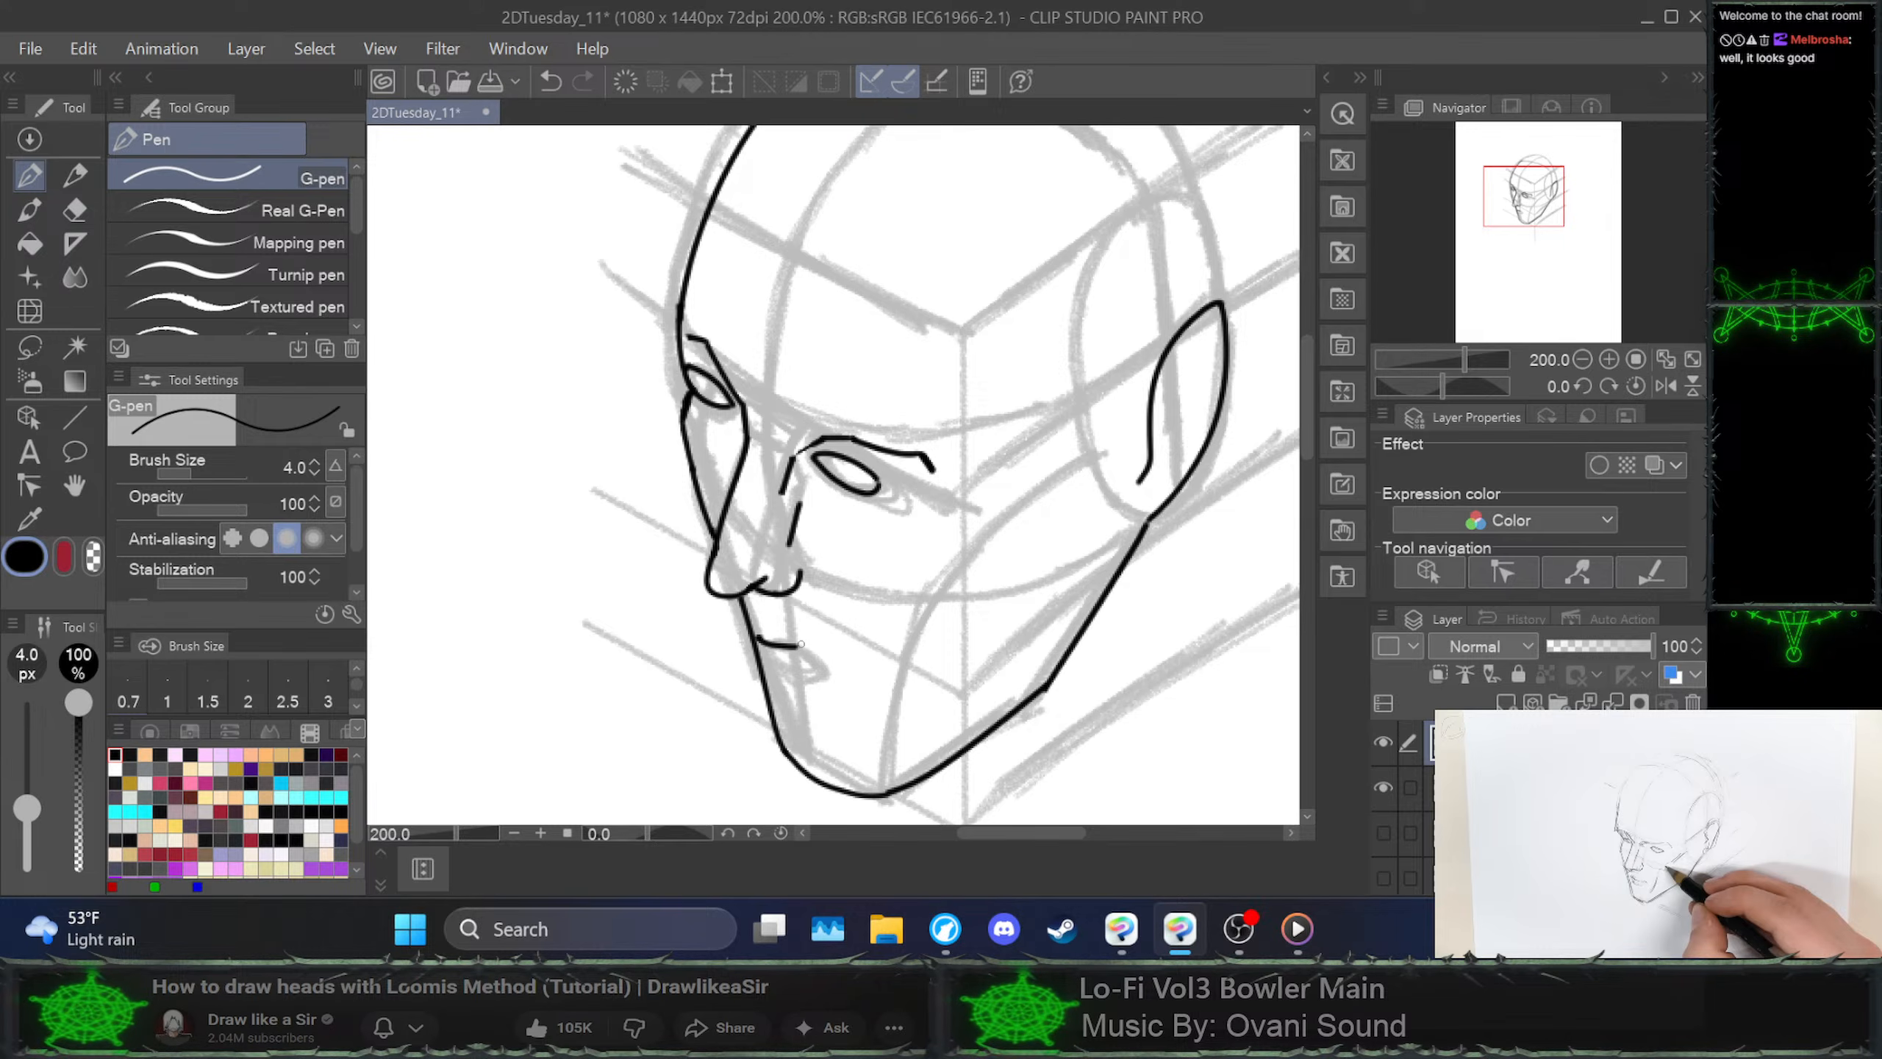
pyautogui.hotkey('ctrl', 'z')
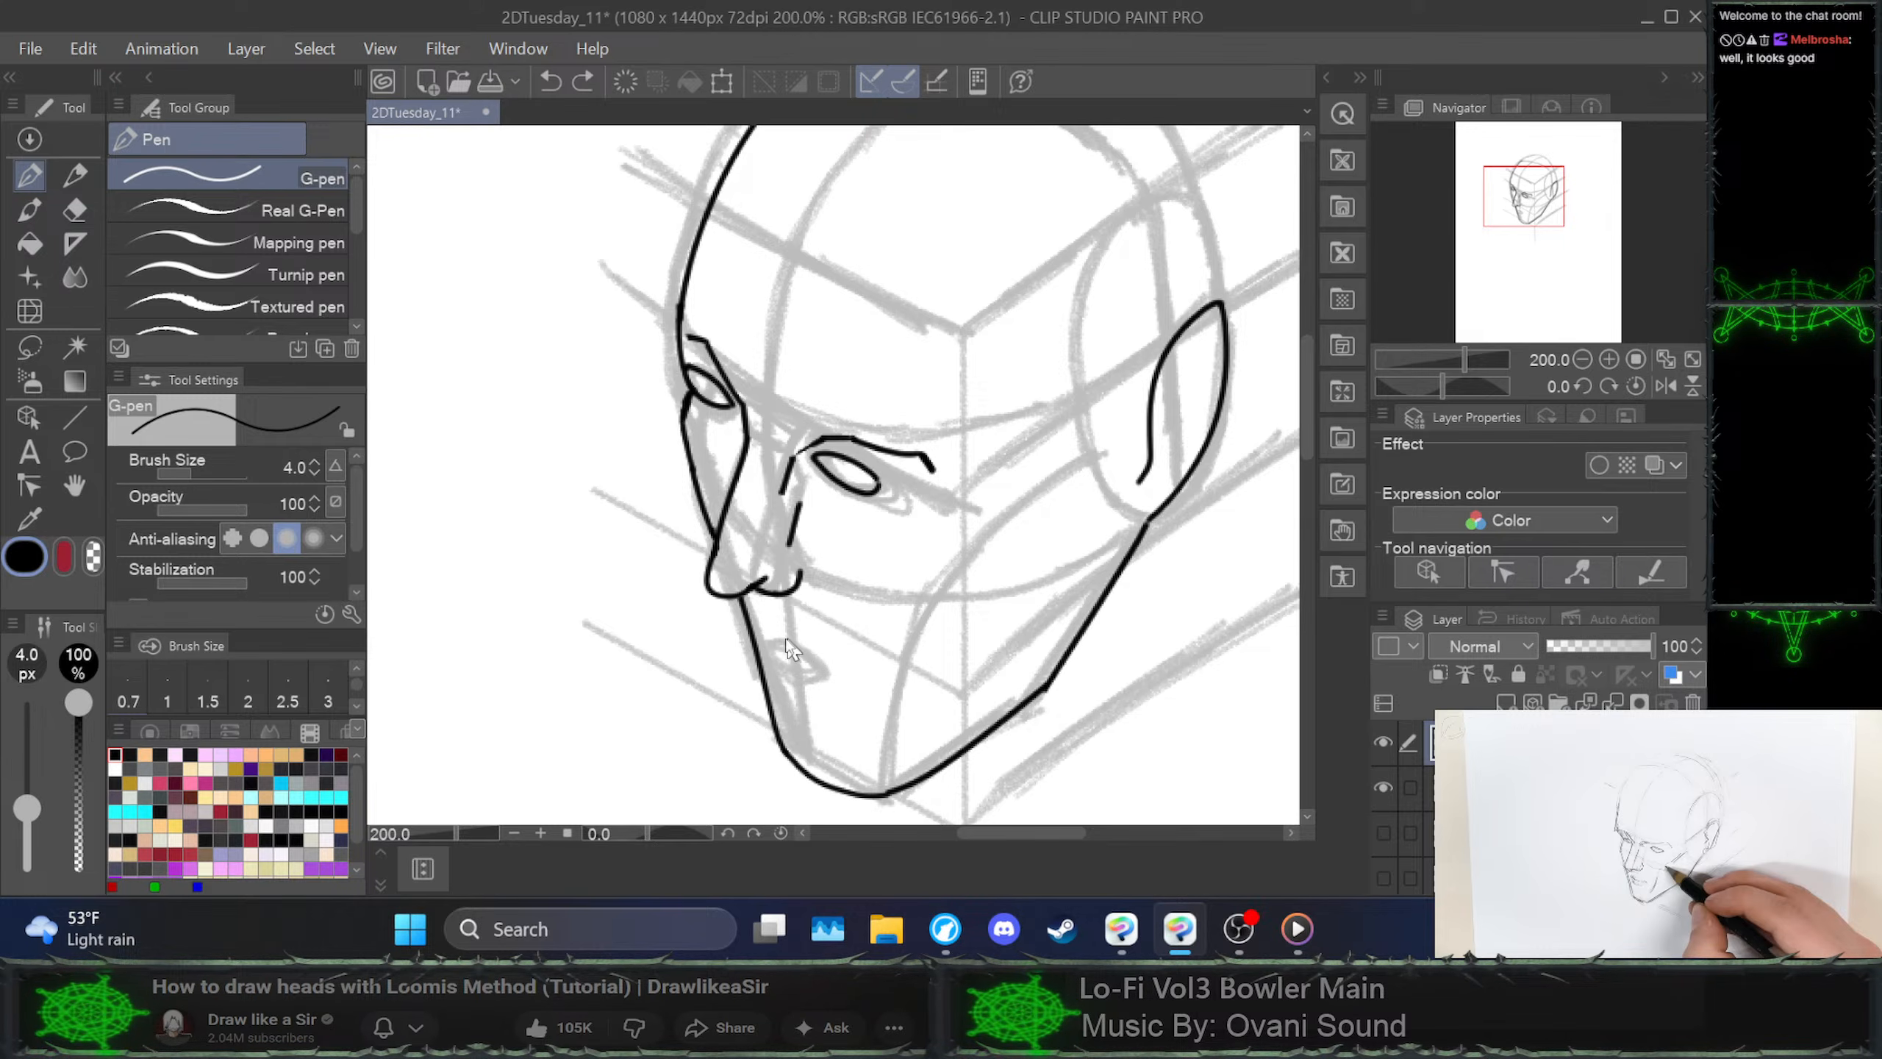
pyautogui.moveTo(767, 637)
pyautogui.mouseDown()
pyautogui.moveTo(822, 671)
pyautogui.moveTo(775, 667)
pyautogui.moveTo(792, 675)
pyautogui.mouseUp()
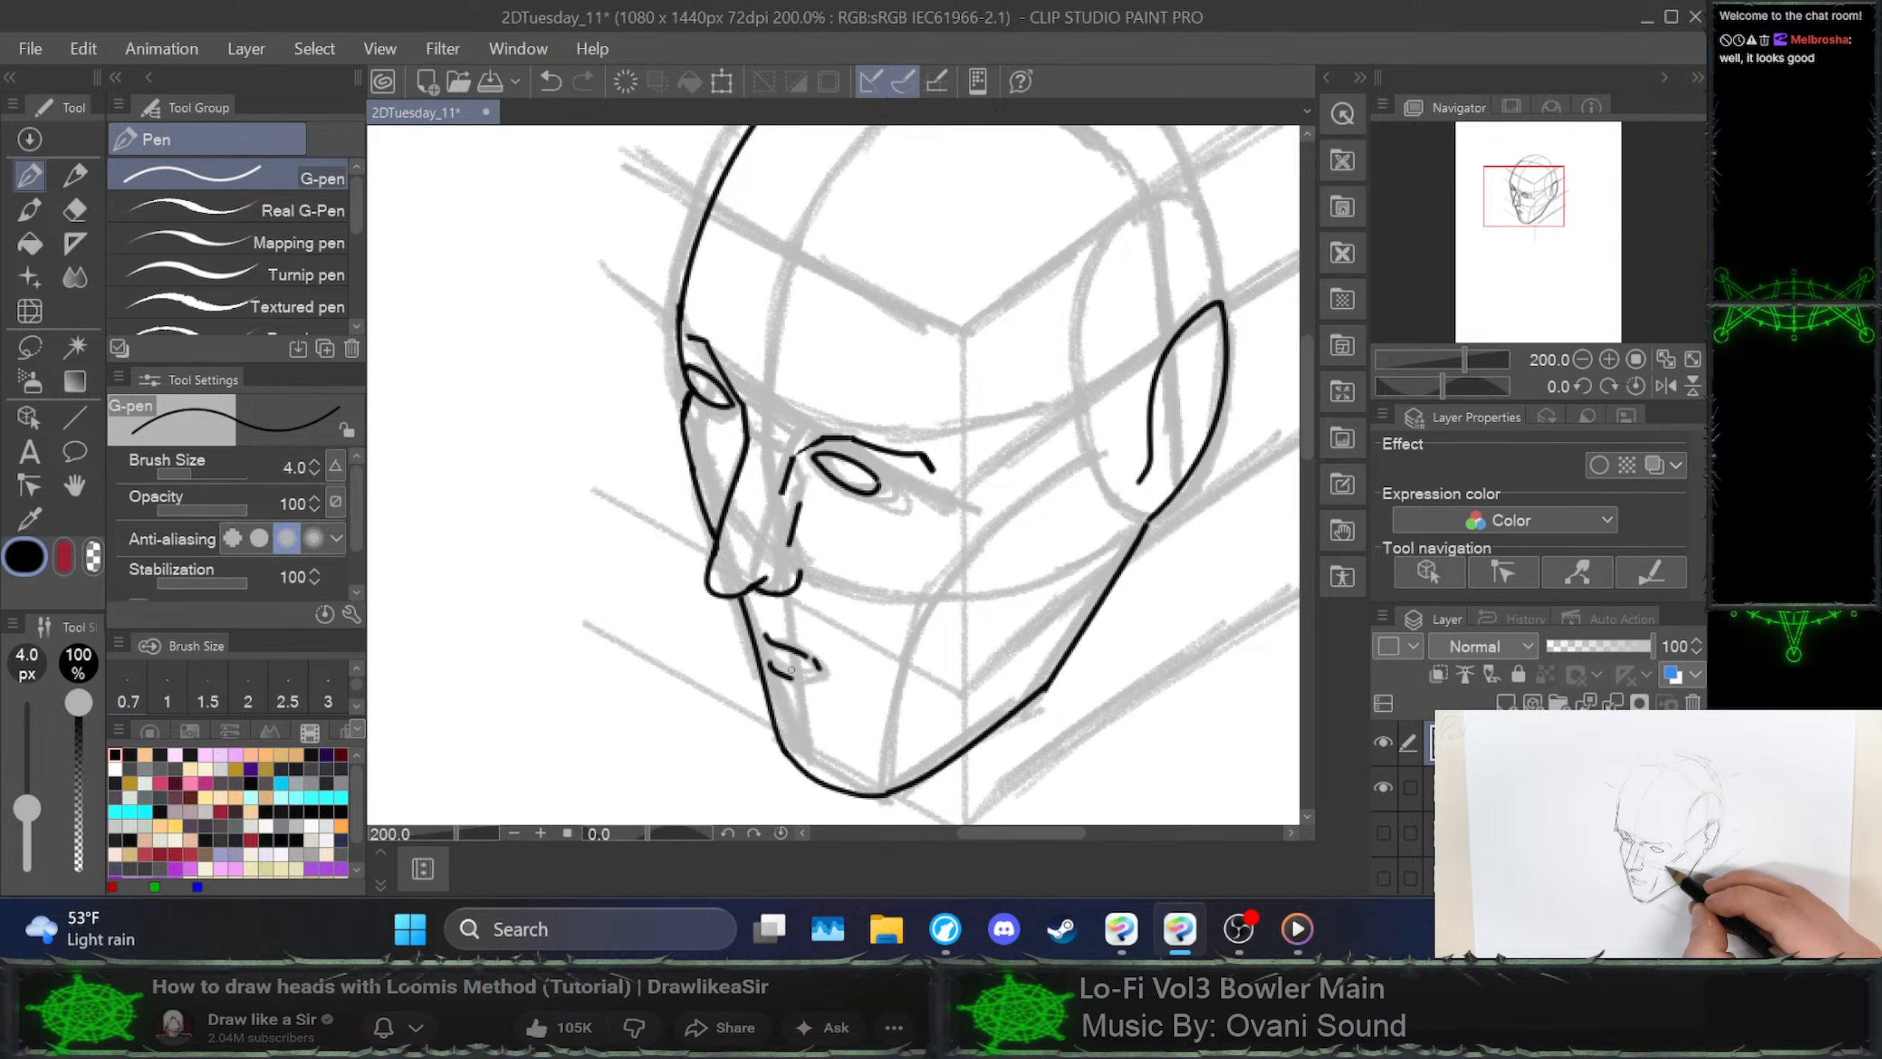
pyautogui.hotkey('ctrl', 'z')
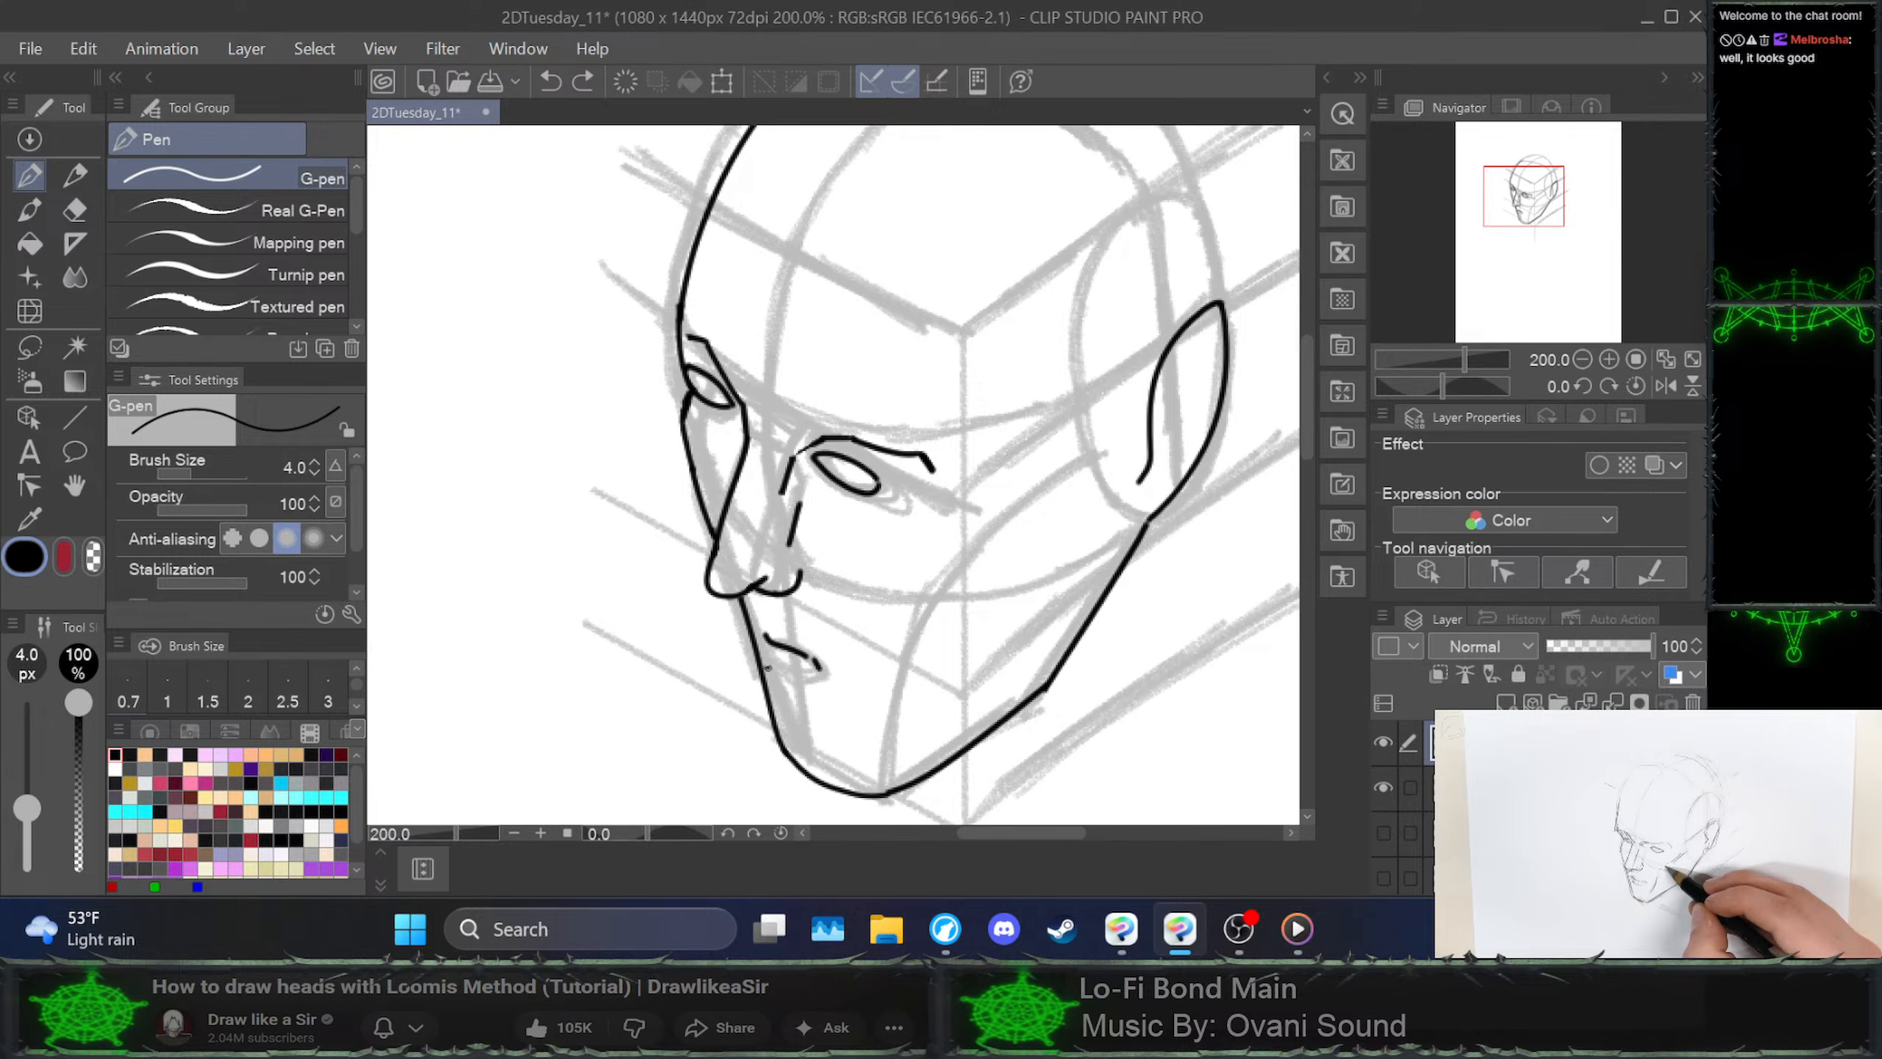
pyautogui.moveTo(764, 666); pyautogui.dragTo(798, 680)
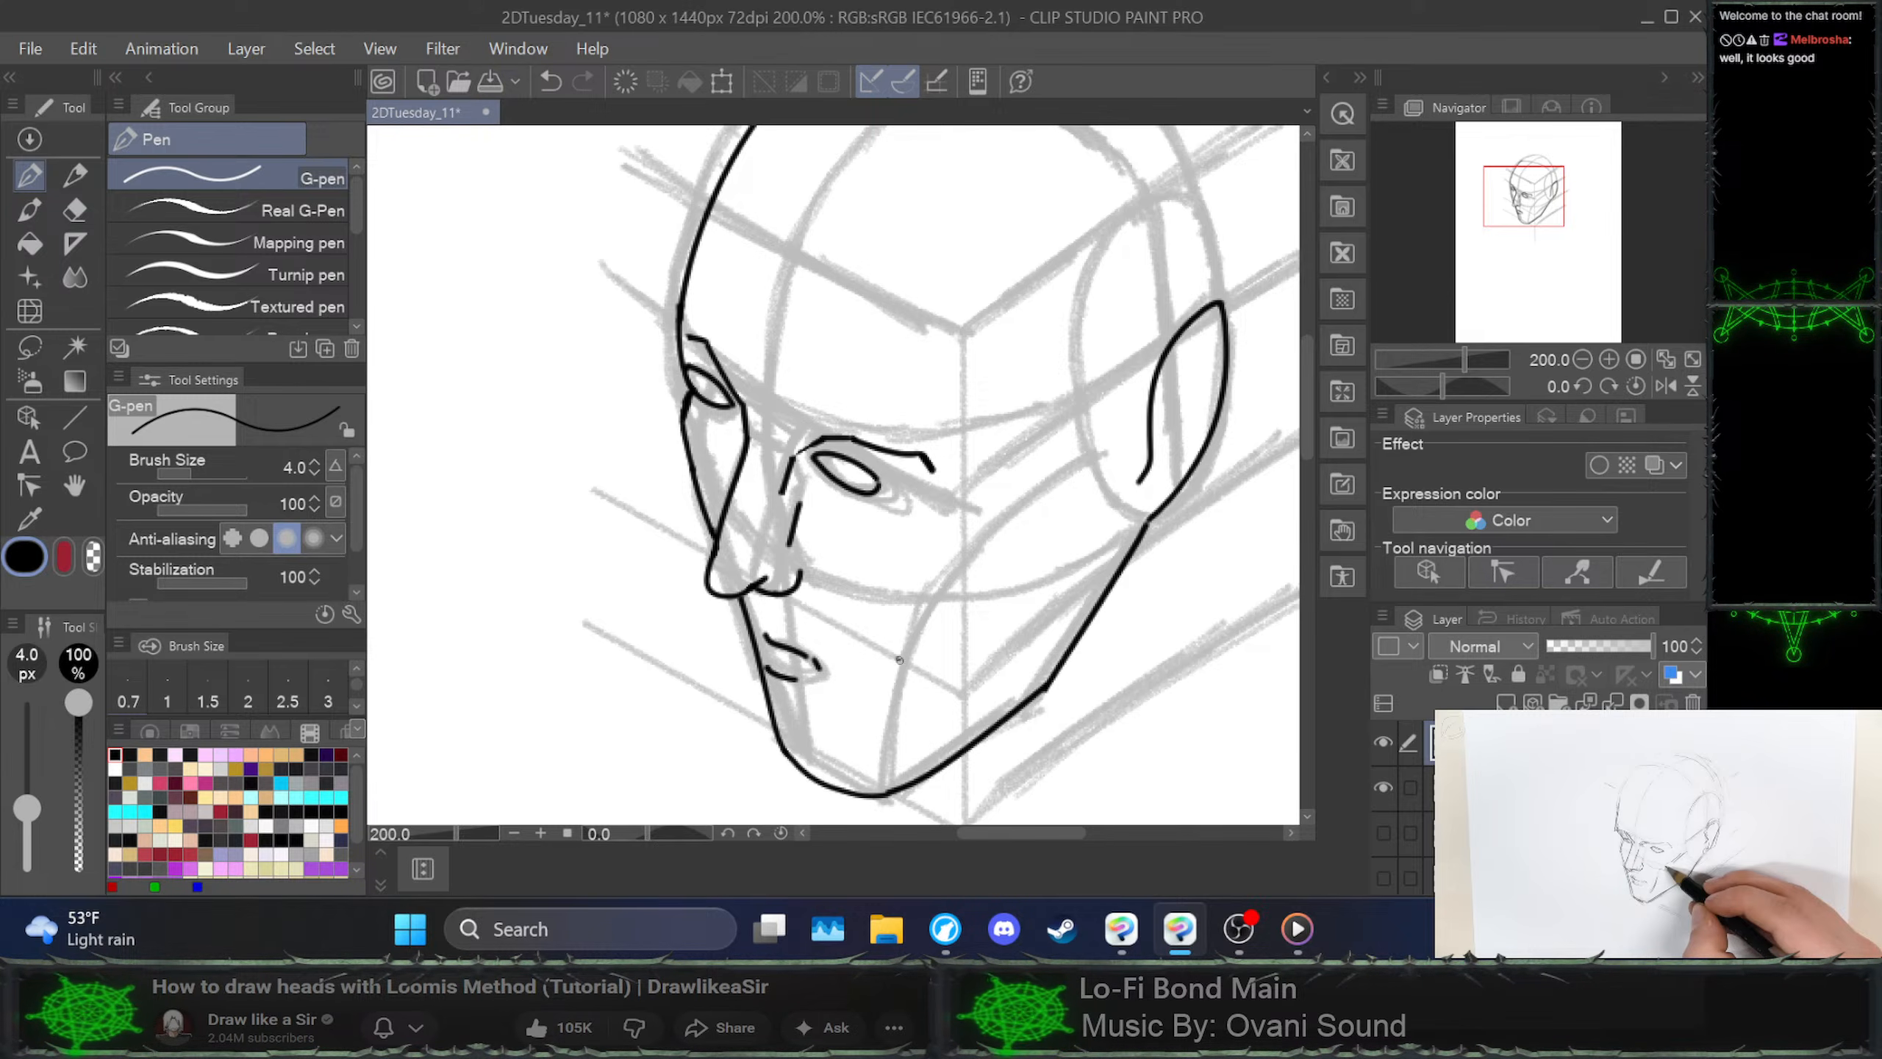
# Ink the near cheek plane with a short vertical line beside the mouth and a short slanted cheekbone line above it, following the tutorial
pyautogui.moveTo(901, 658); pyautogui.dragTo(887, 713)
pyautogui.hotkey('ctrl', 'z')
pyautogui.hotkey('ctrl', 'z')
pyautogui.moveTo(905, 643); pyautogui.dragTo(894, 706)
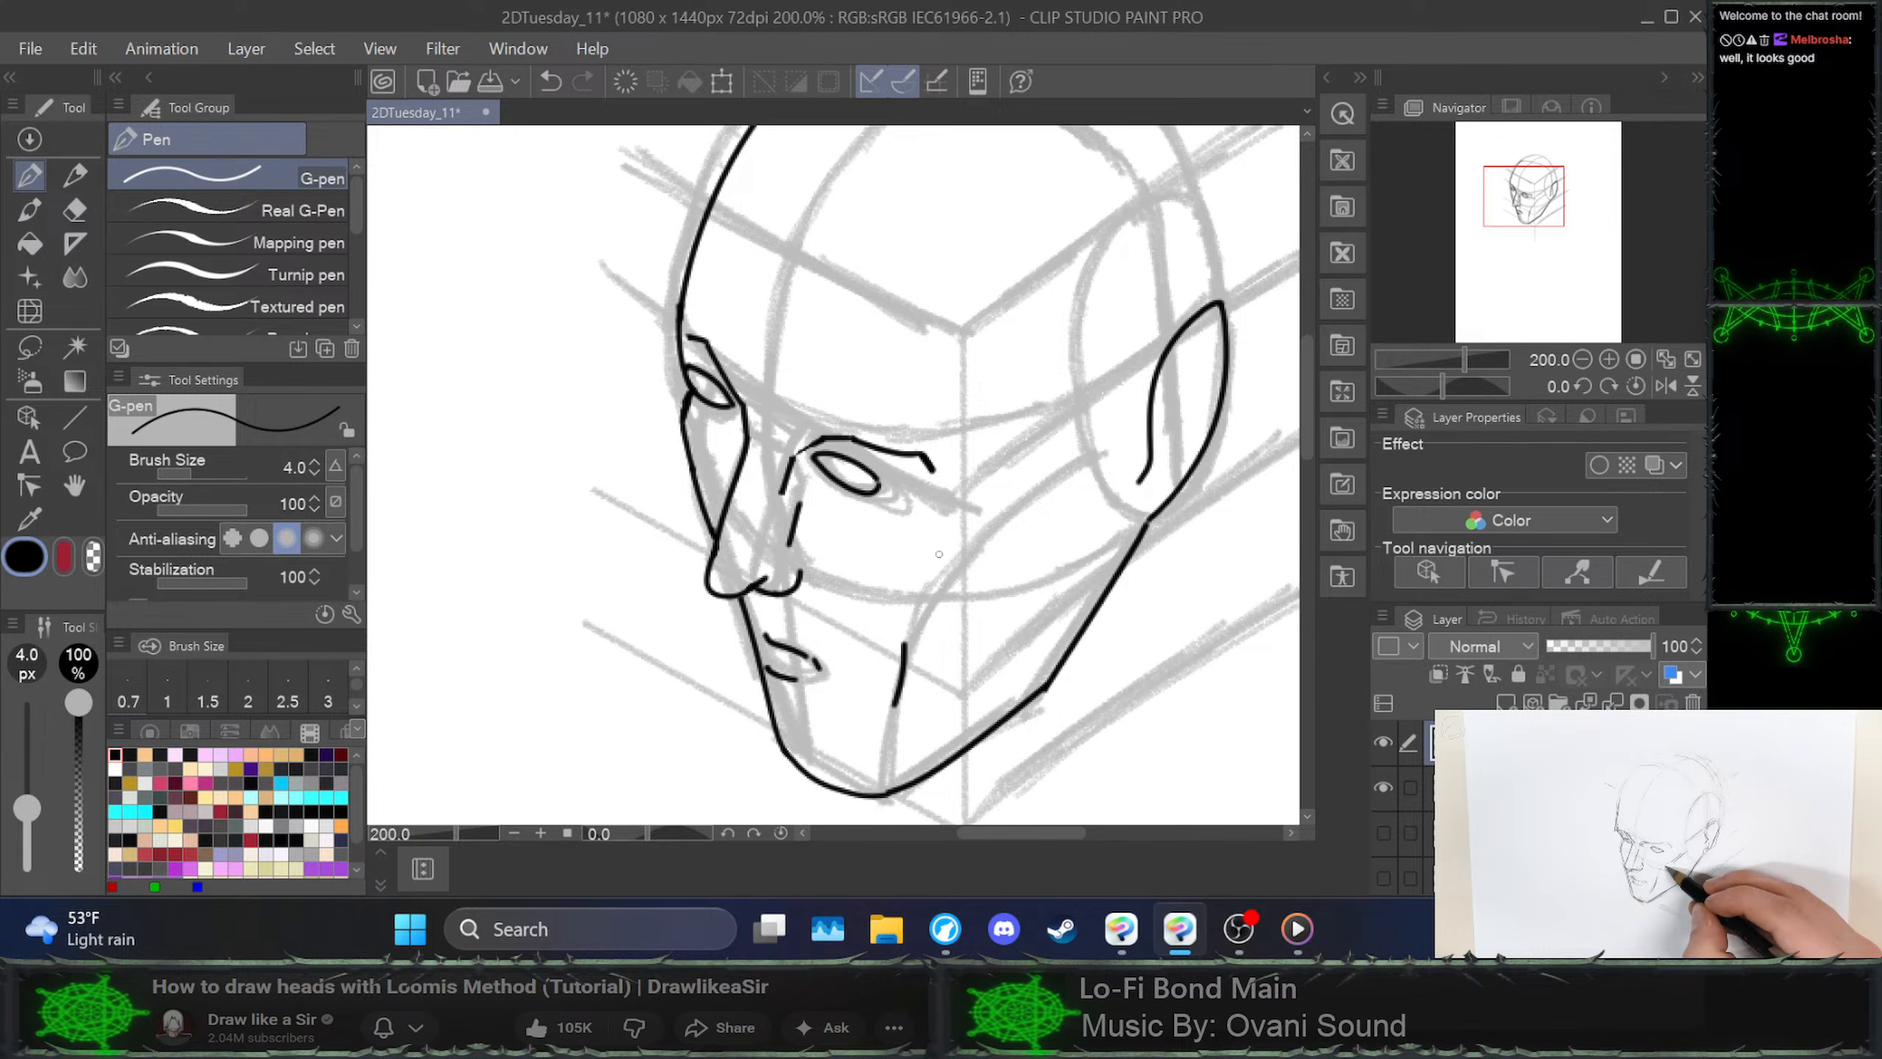
pyautogui.moveTo(944, 565); pyautogui.dragTo(991, 528)
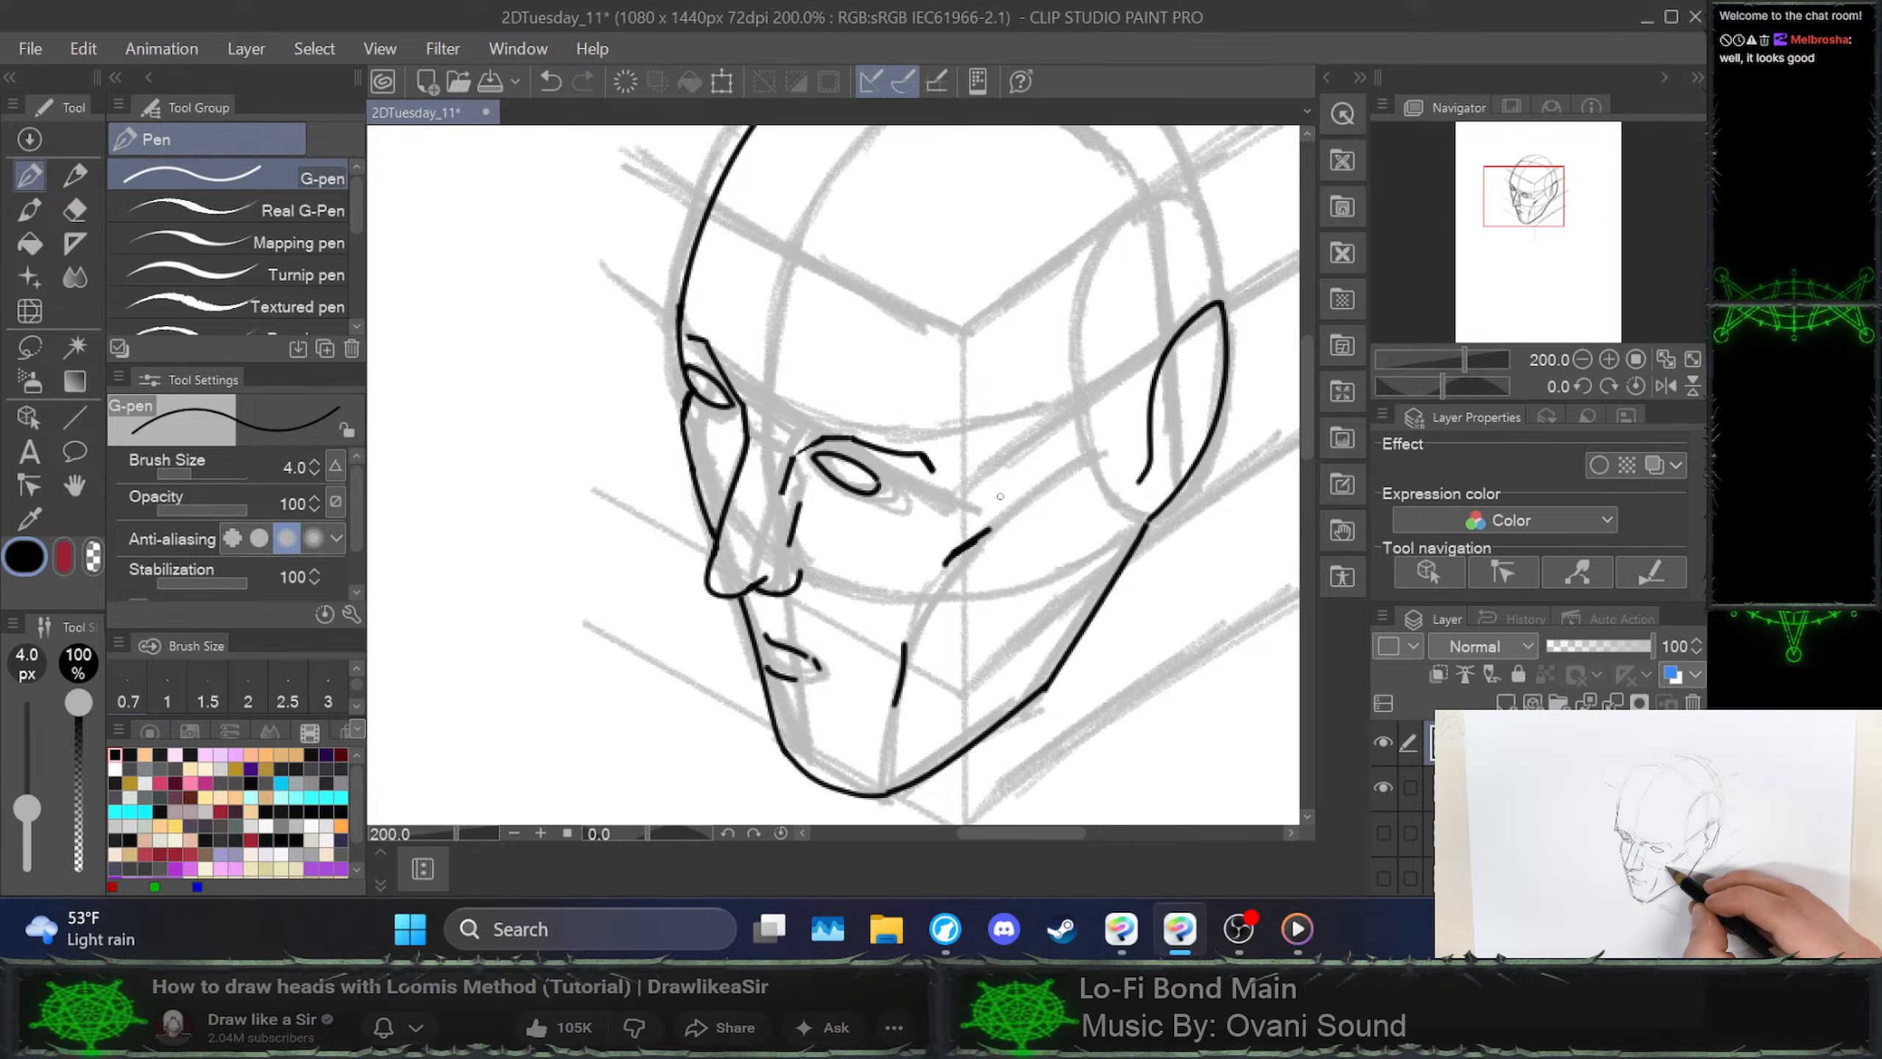
pyautogui.click(1657, 834)
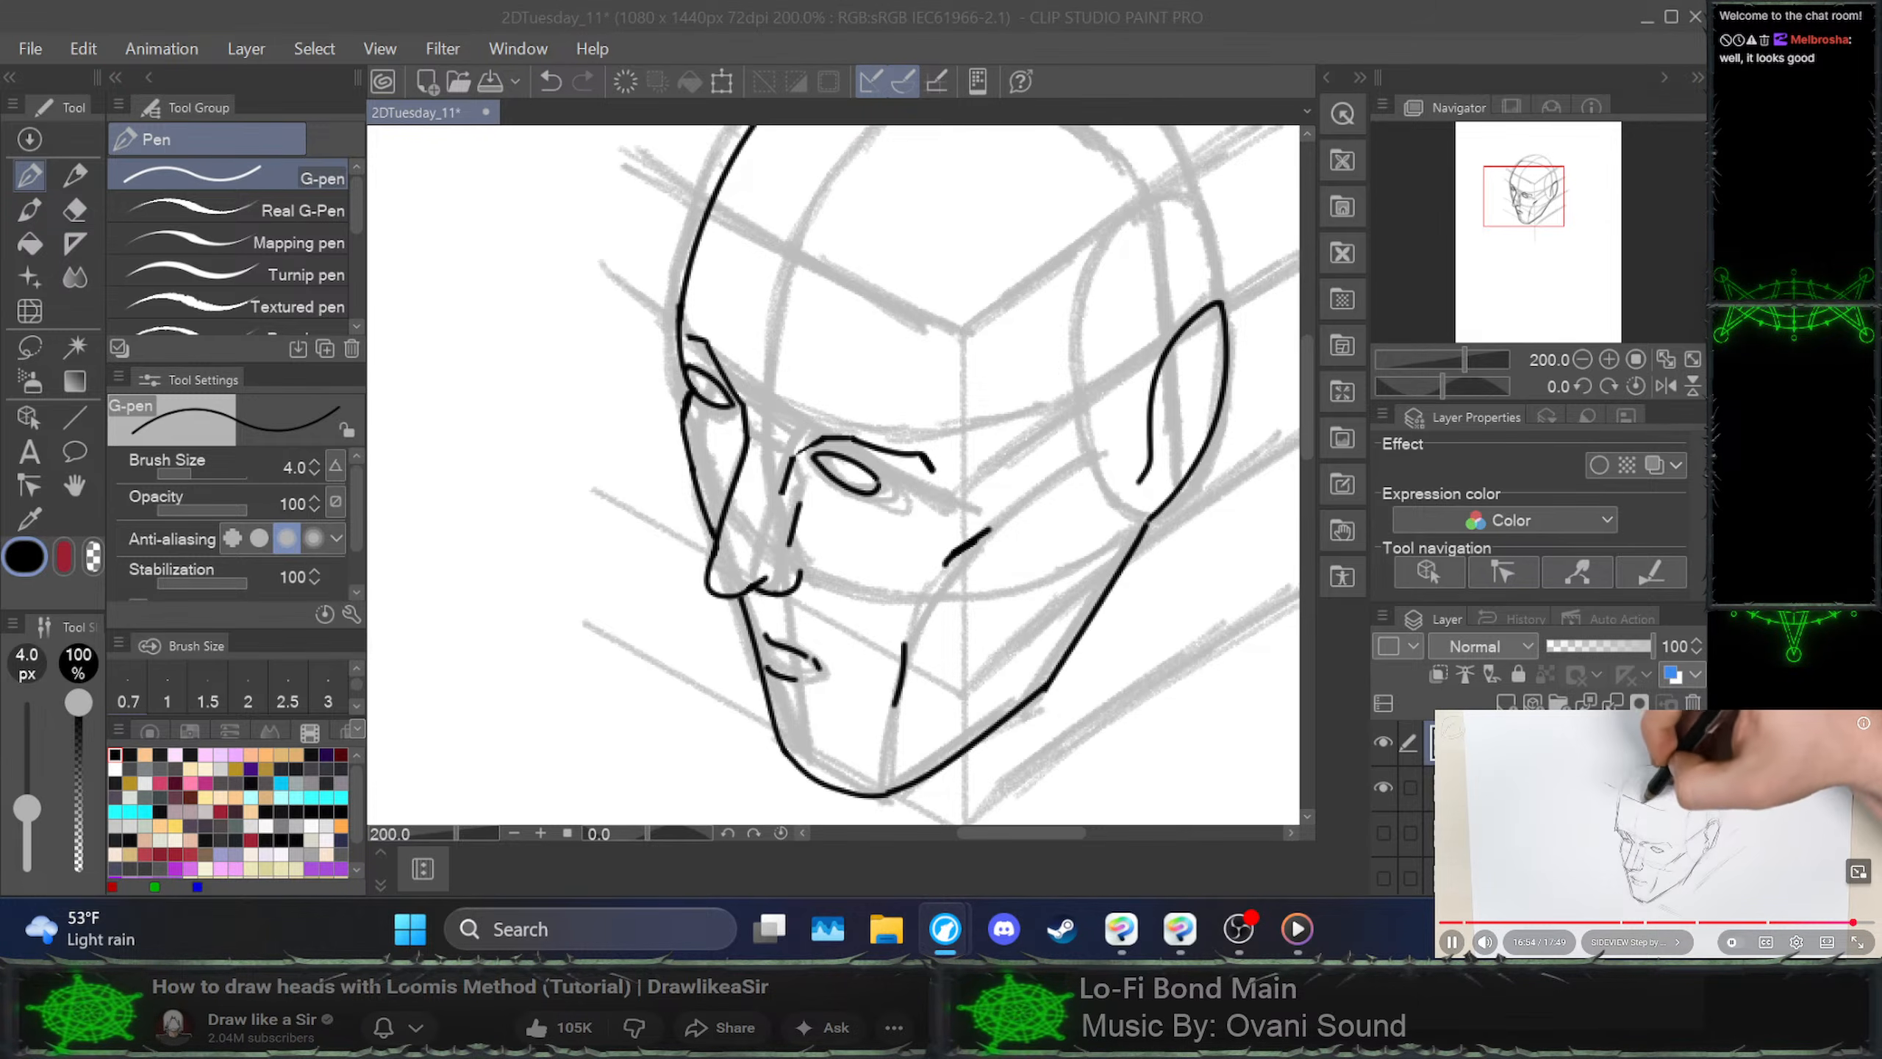
pyautogui.press('space')
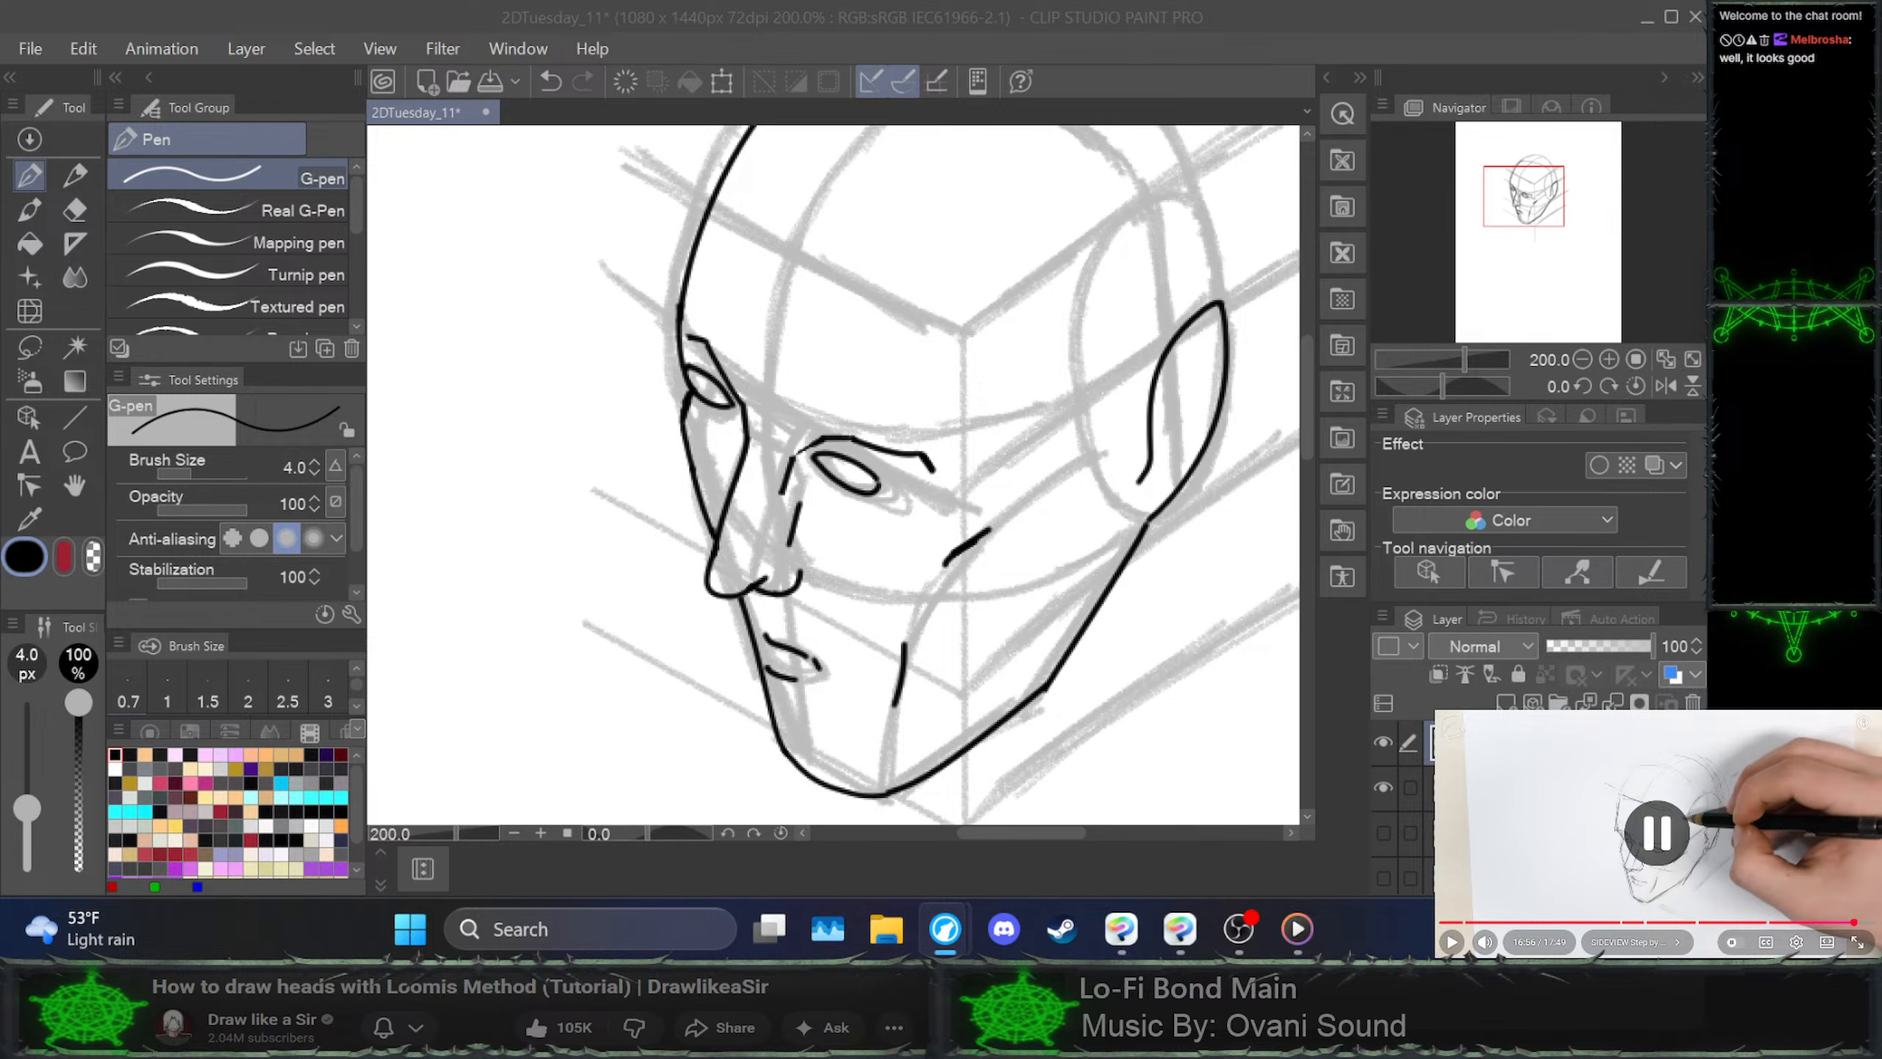
pyautogui.moveTo(975, 540)
pyautogui.mouseDown()
pyautogui.moveTo(960, 551)
pyautogui.moveTo(991, 528)
pyautogui.mouseUp()
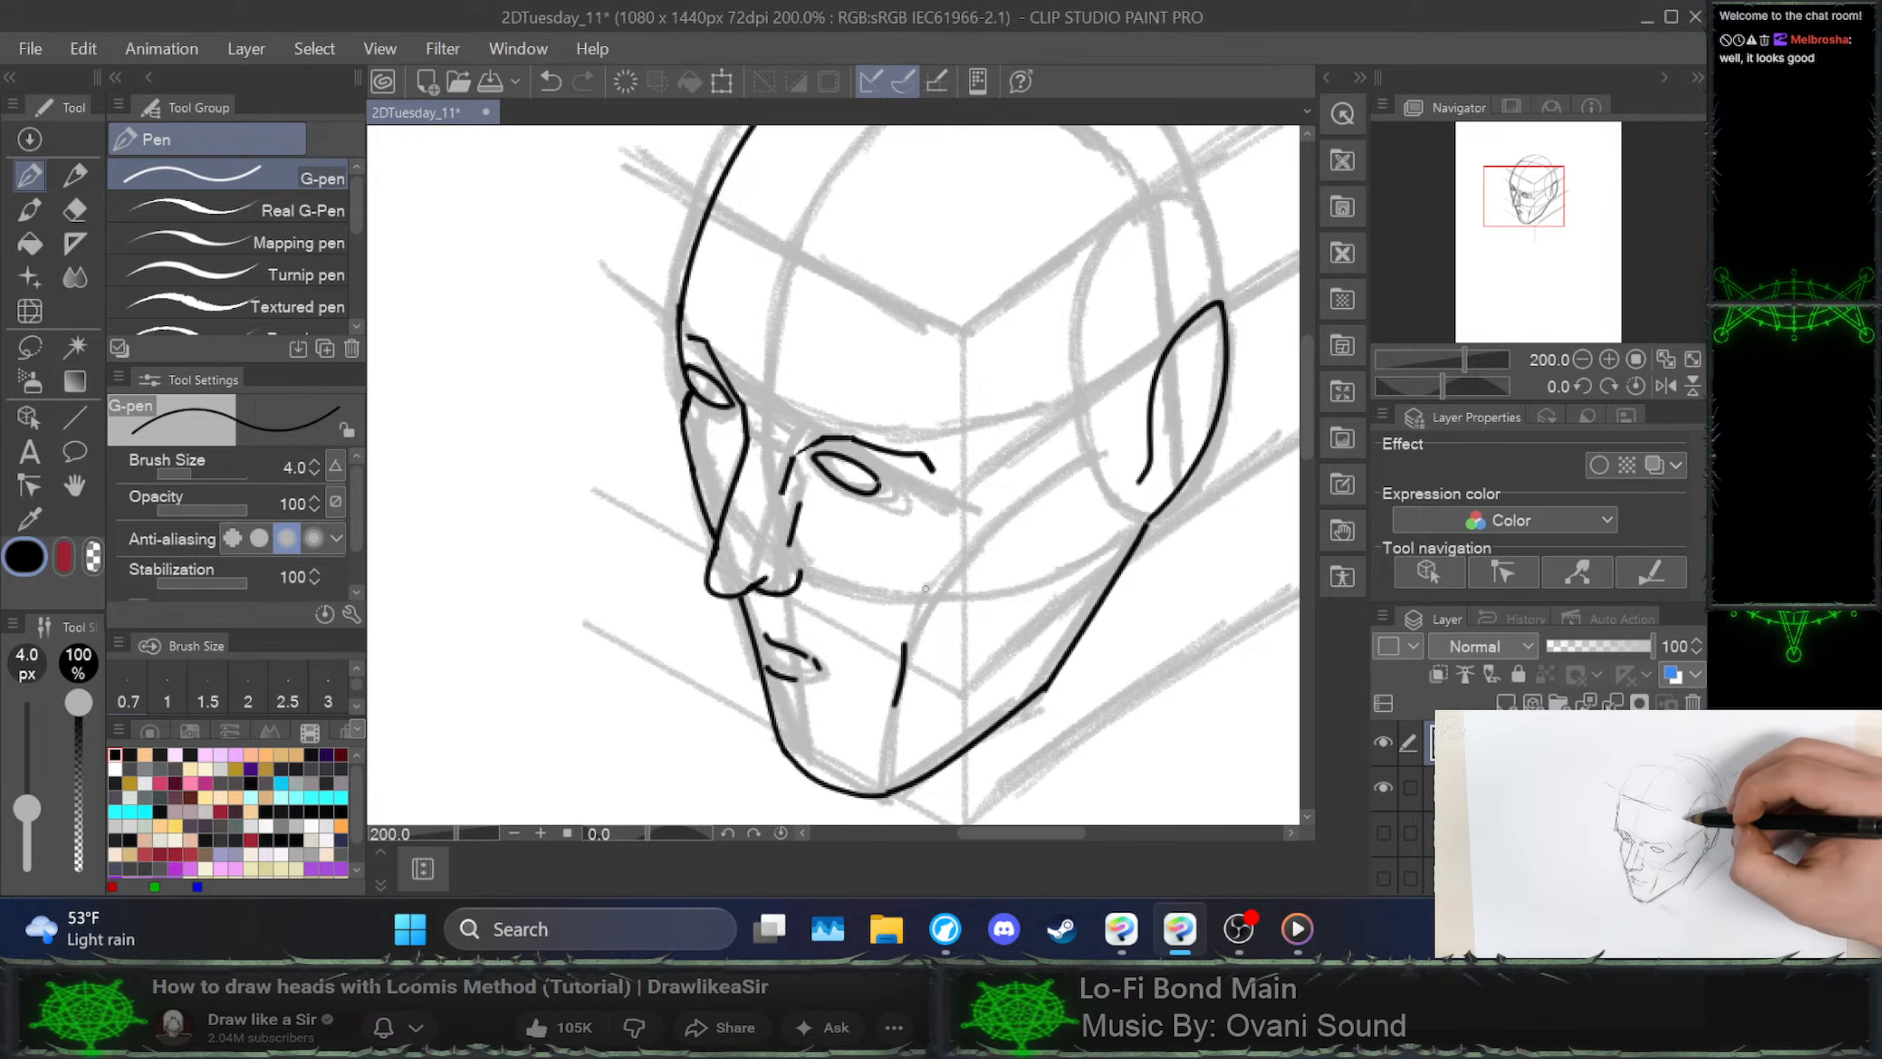
pyautogui.moveTo(922, 588); pyautogui.dragTo(963, 546)
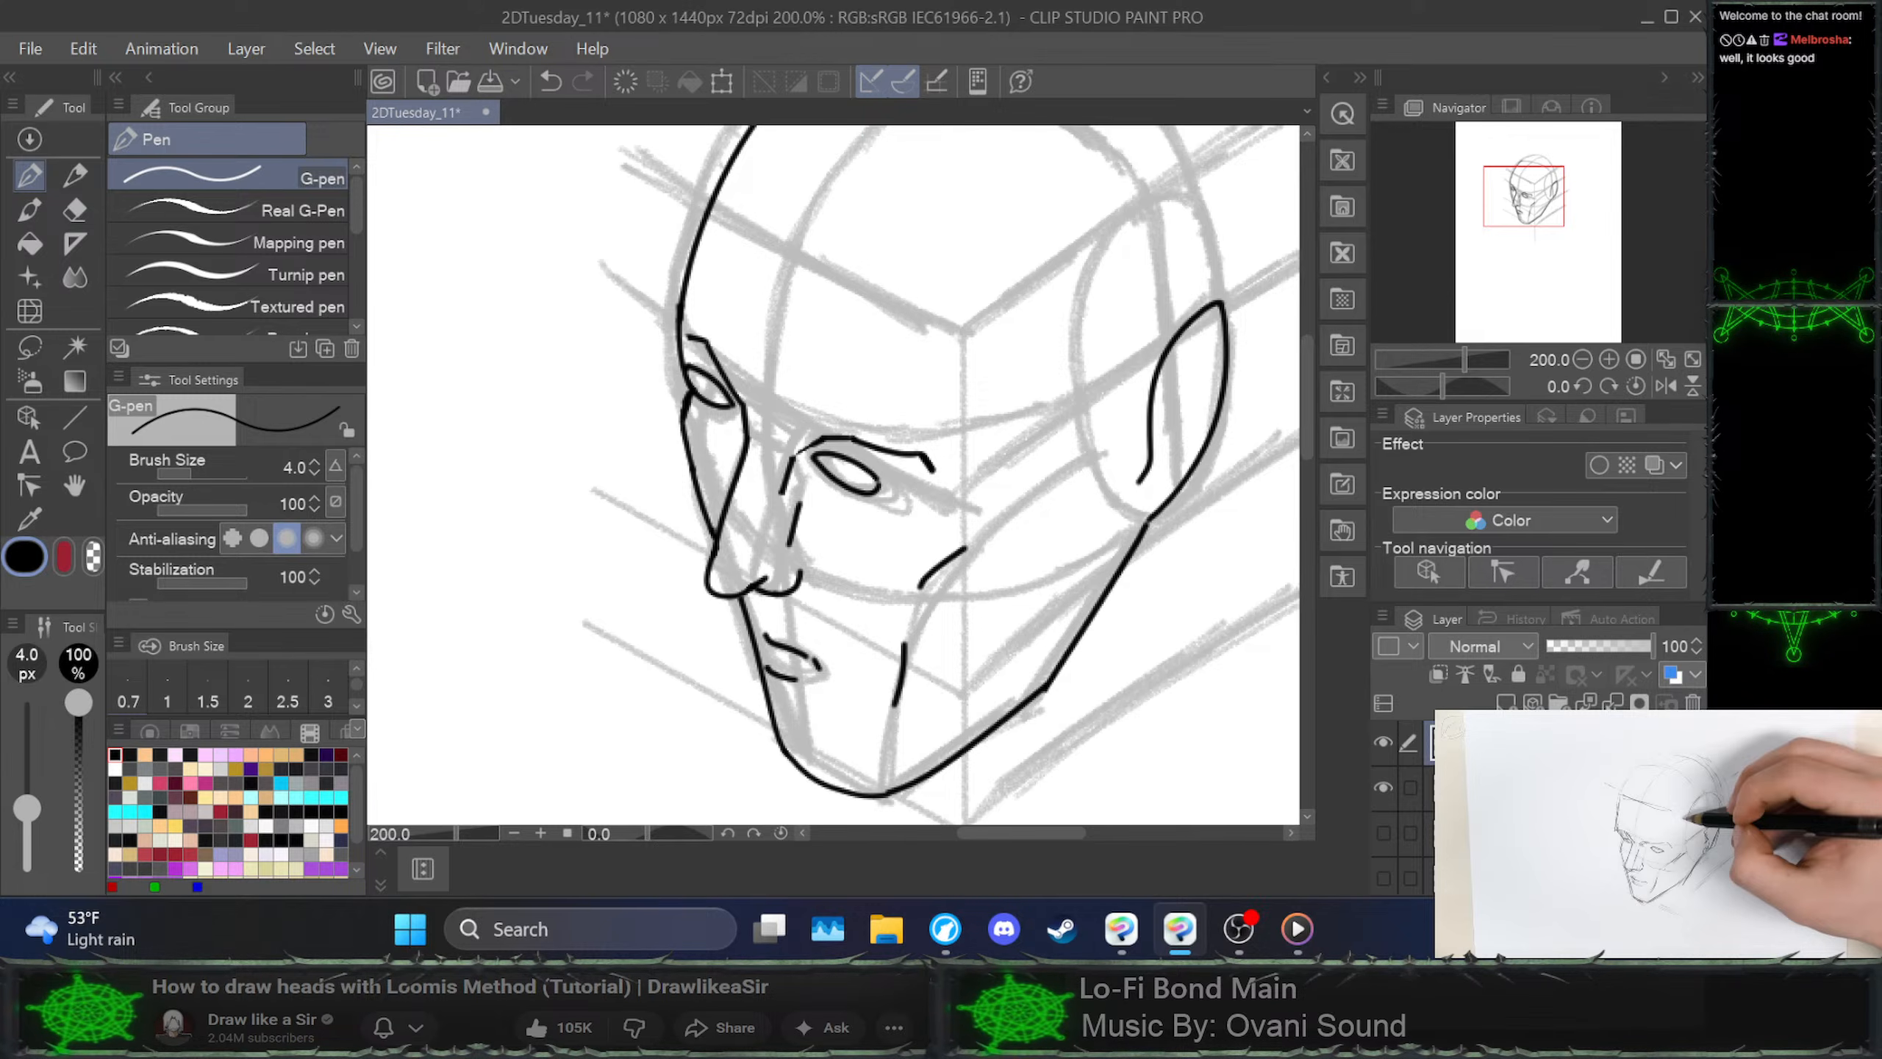
# Watch the tutorial's hairline part and pause it once the hairline is drawn
pyautogui.hotkey('alt', 'Tab')
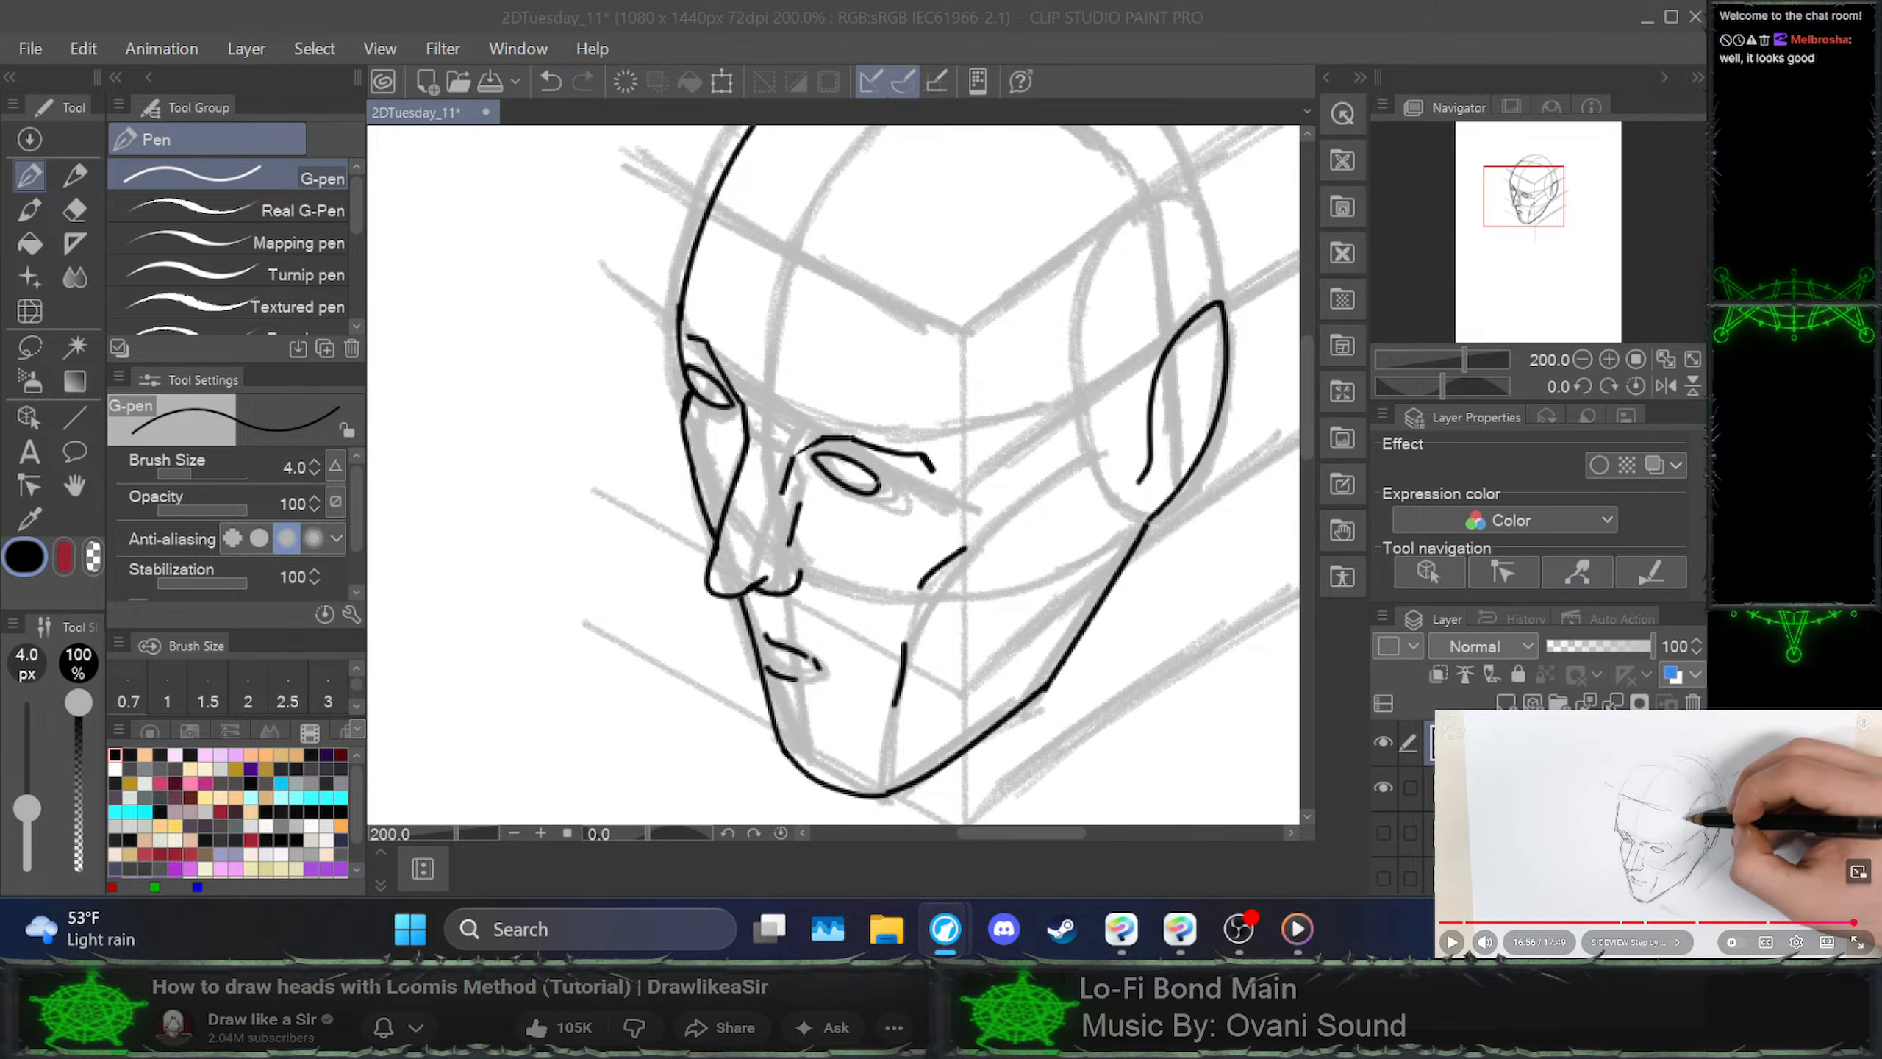
pyautogui.press('space')
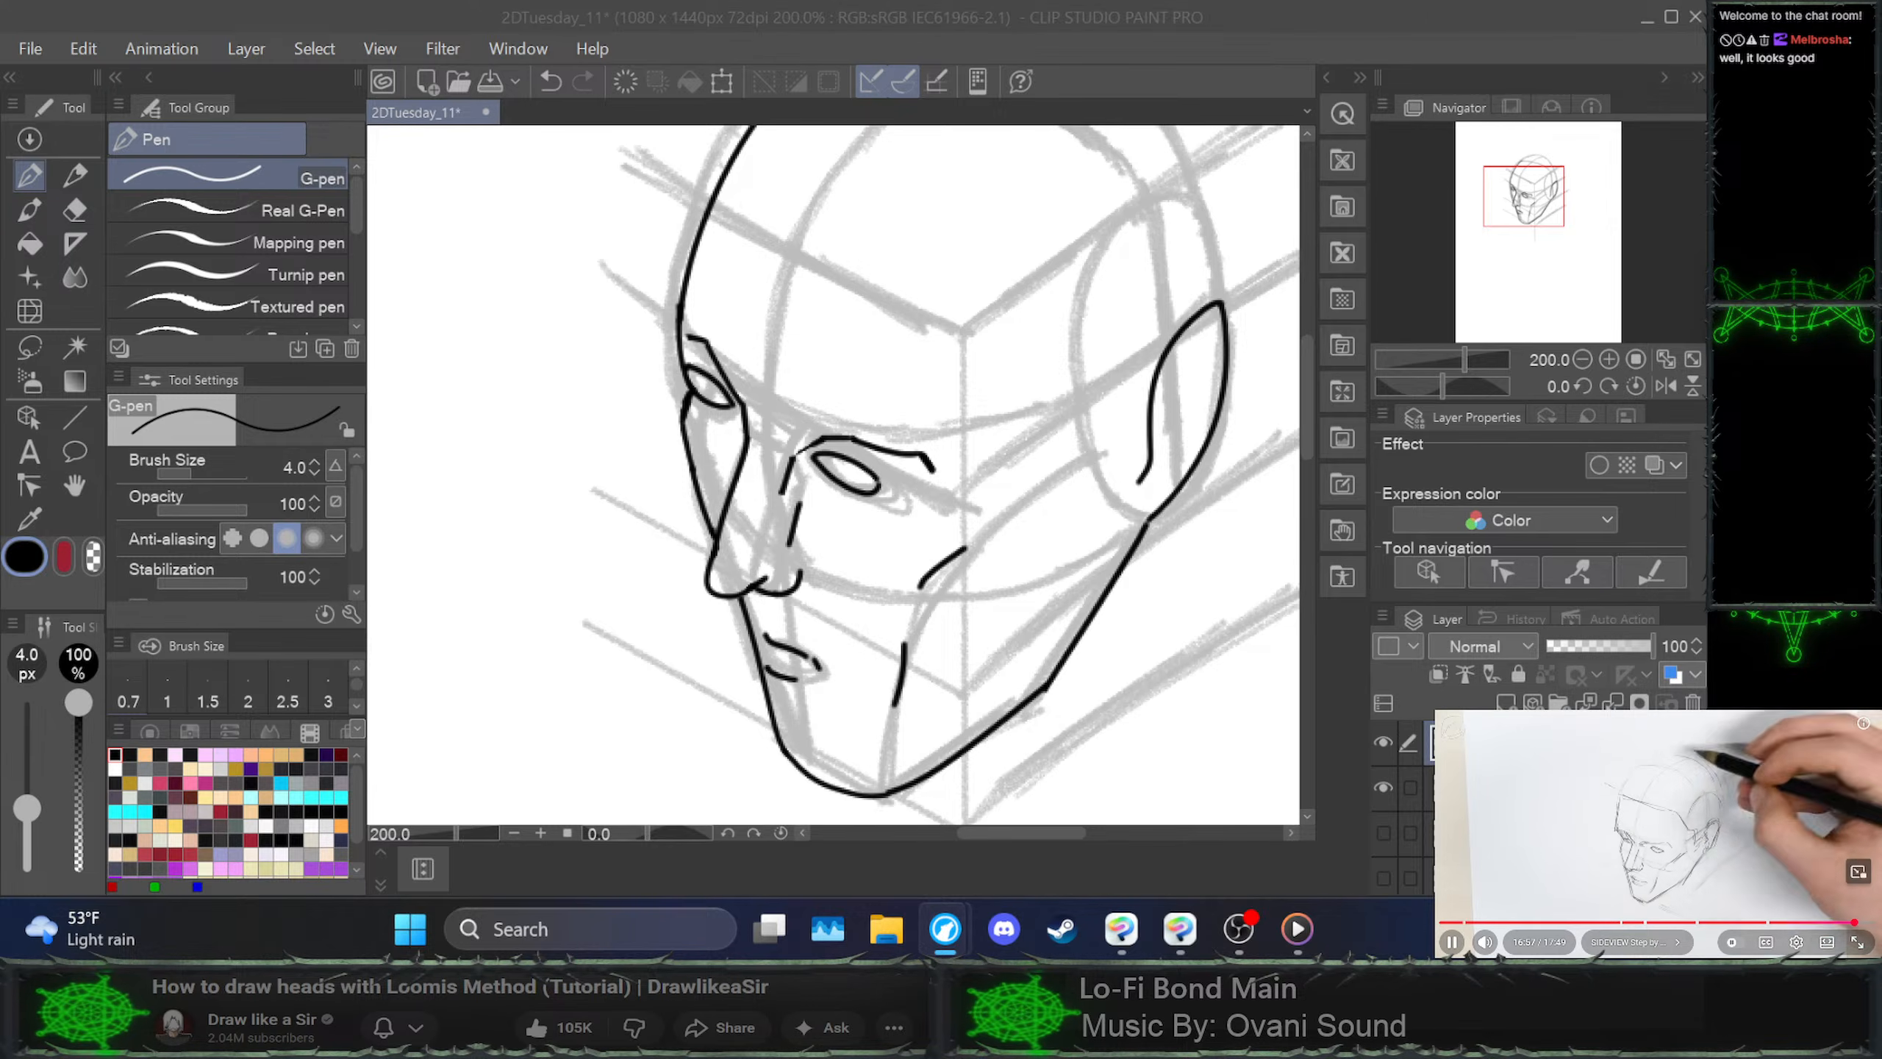
pyautogui.press('space')
pyautogui.press('space')
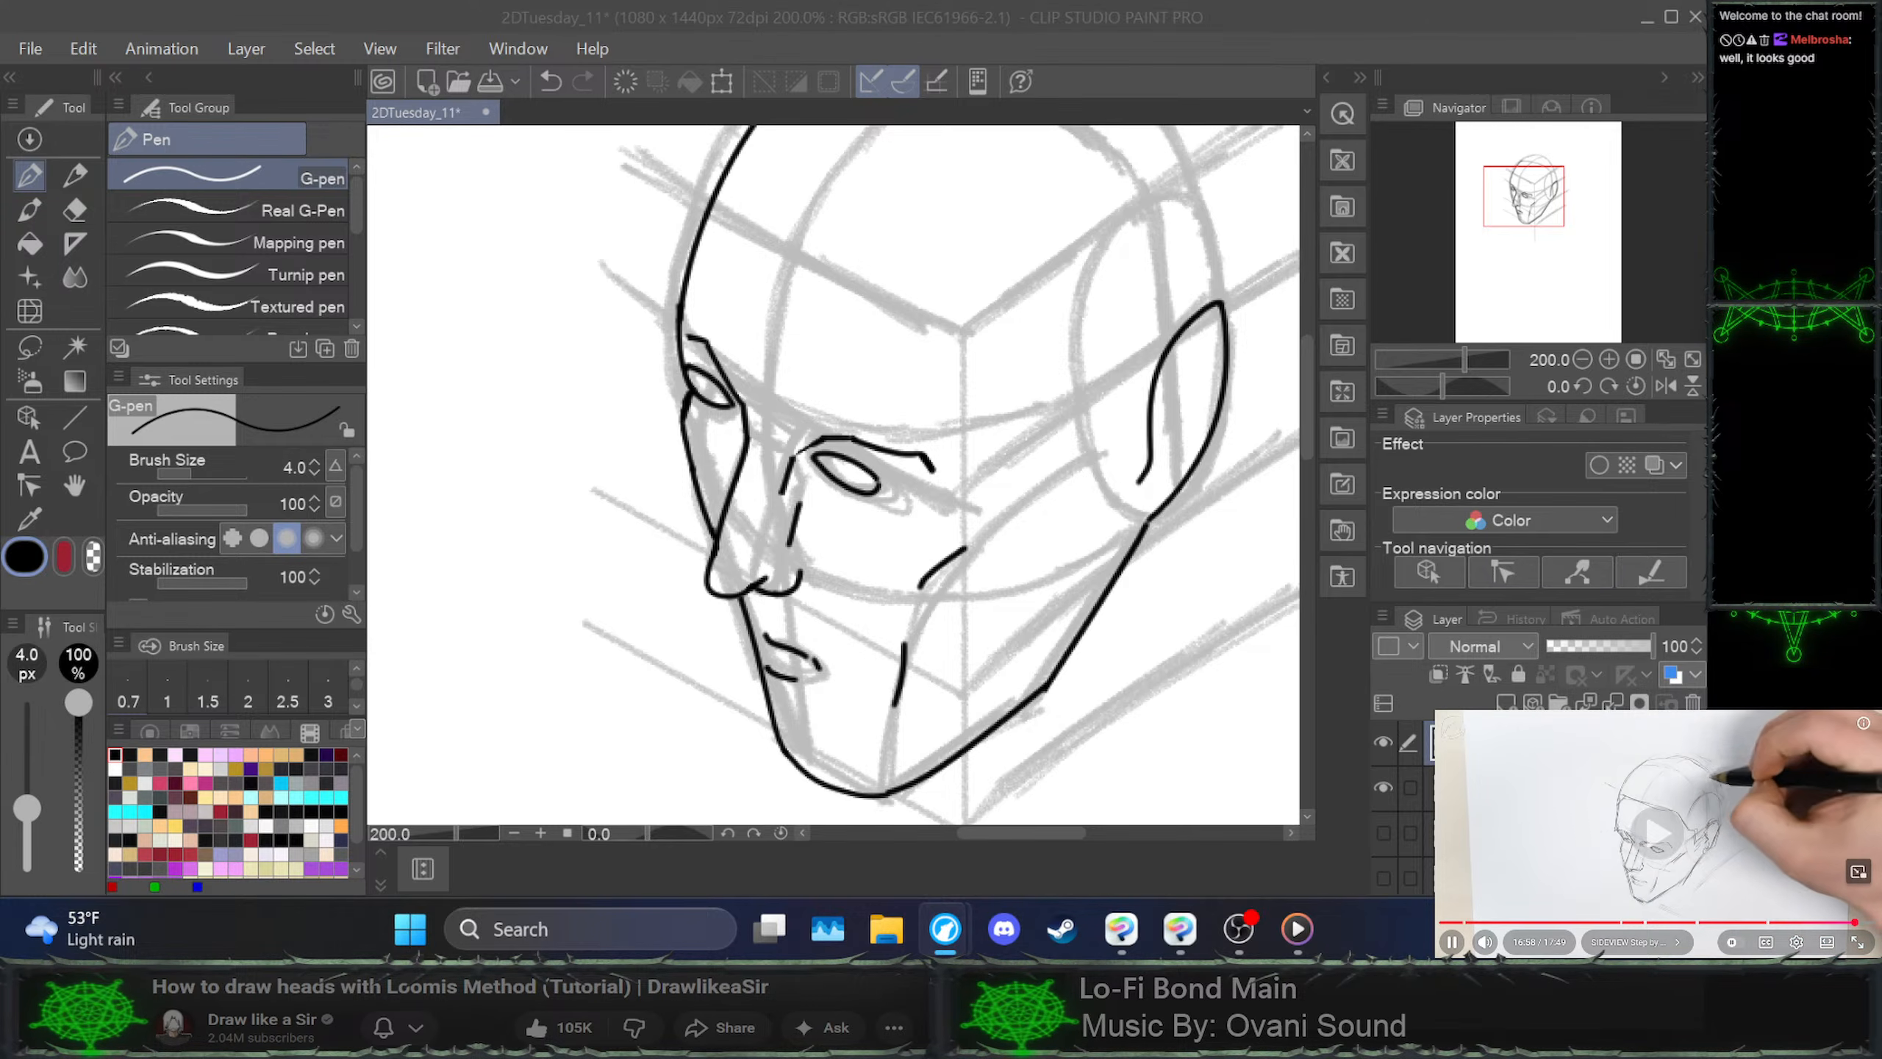
pyautogui.press('space')
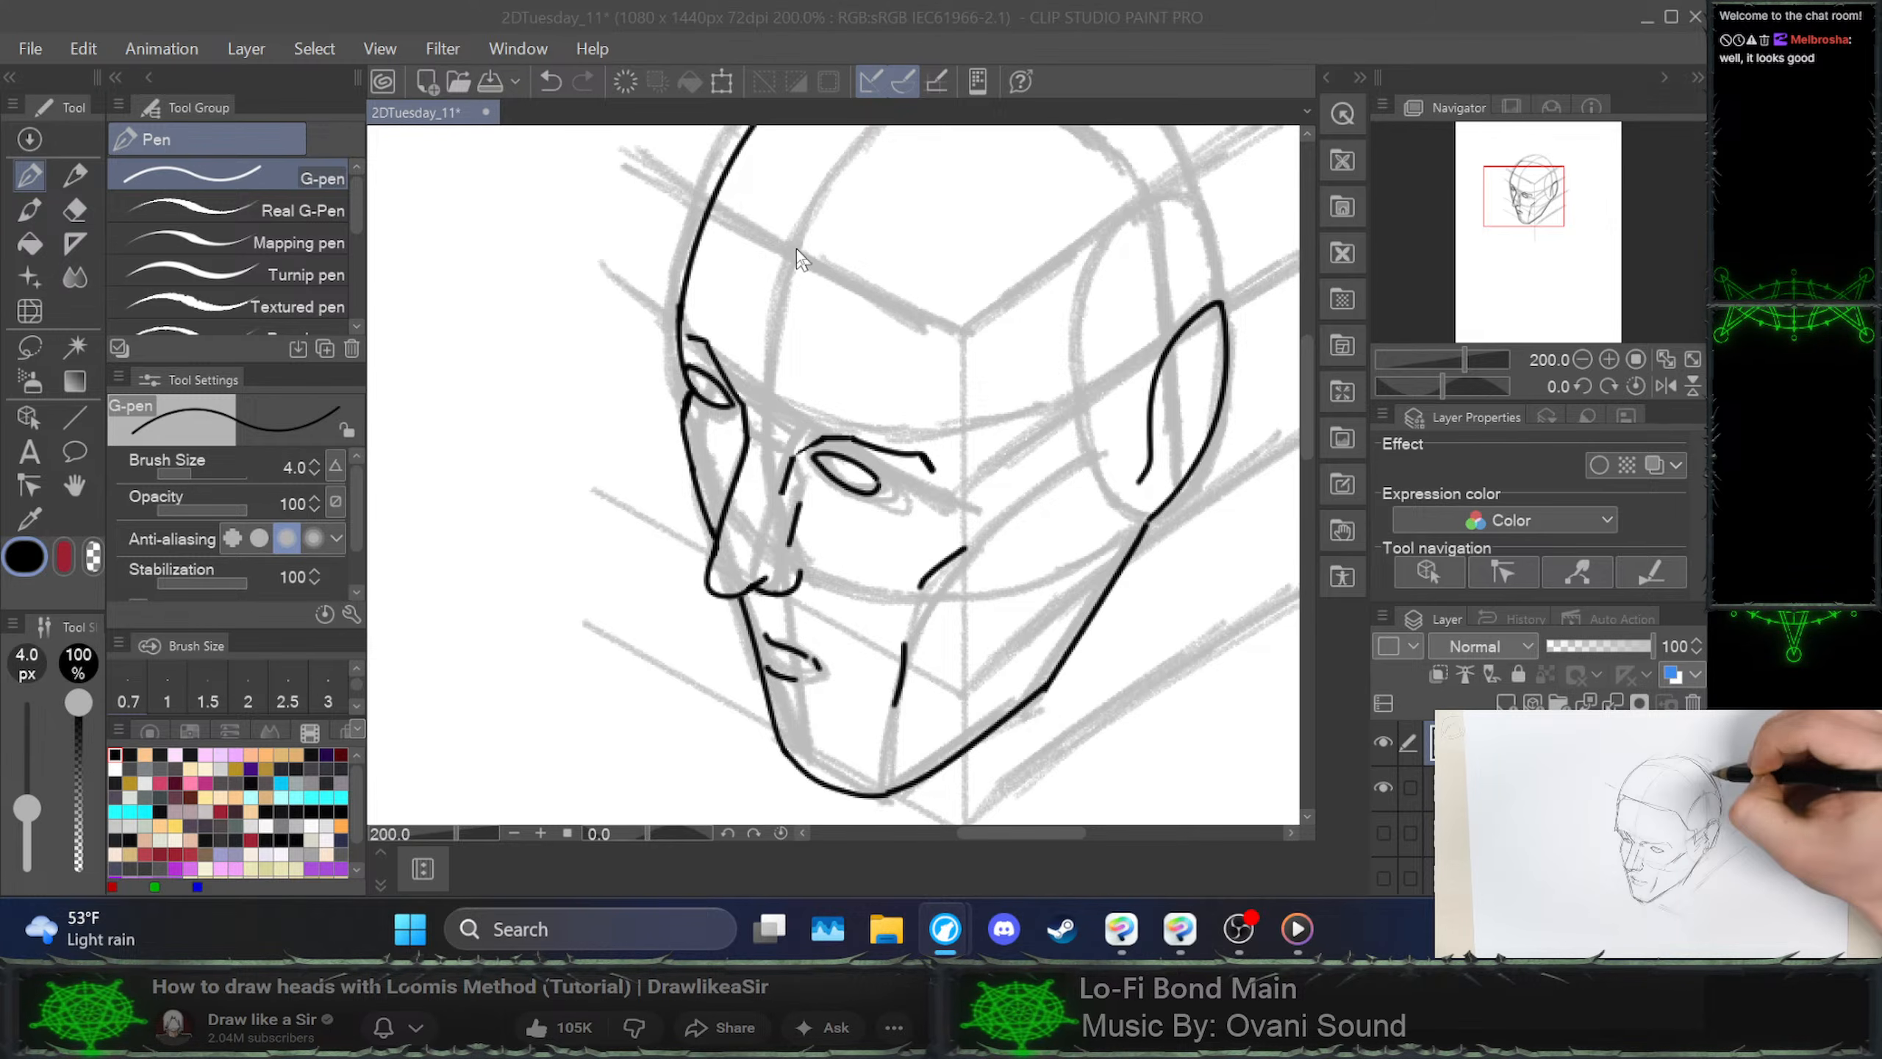
pyautogui.moveTo(726, 212); pyautogui.dragTo(832, 269)
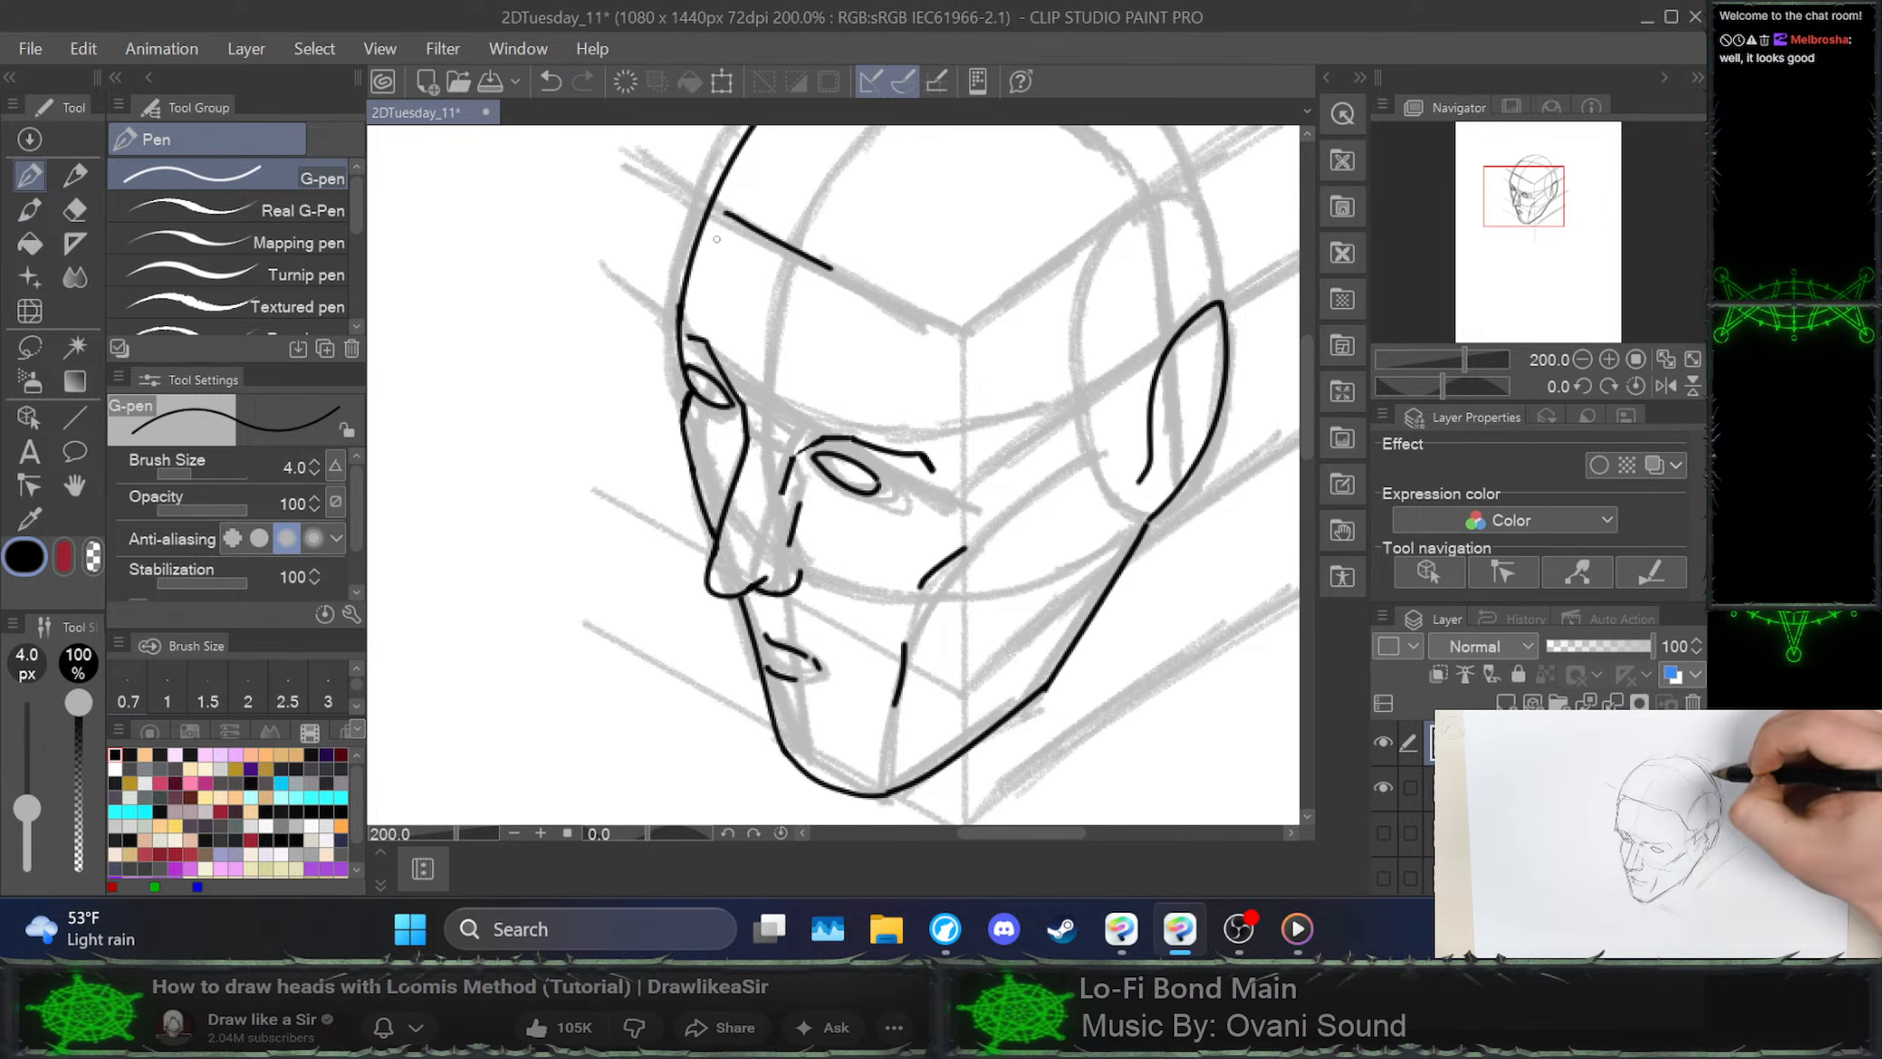
pyautogui.moveTo(701, 236); pyautogui.dragTo(728, 210)
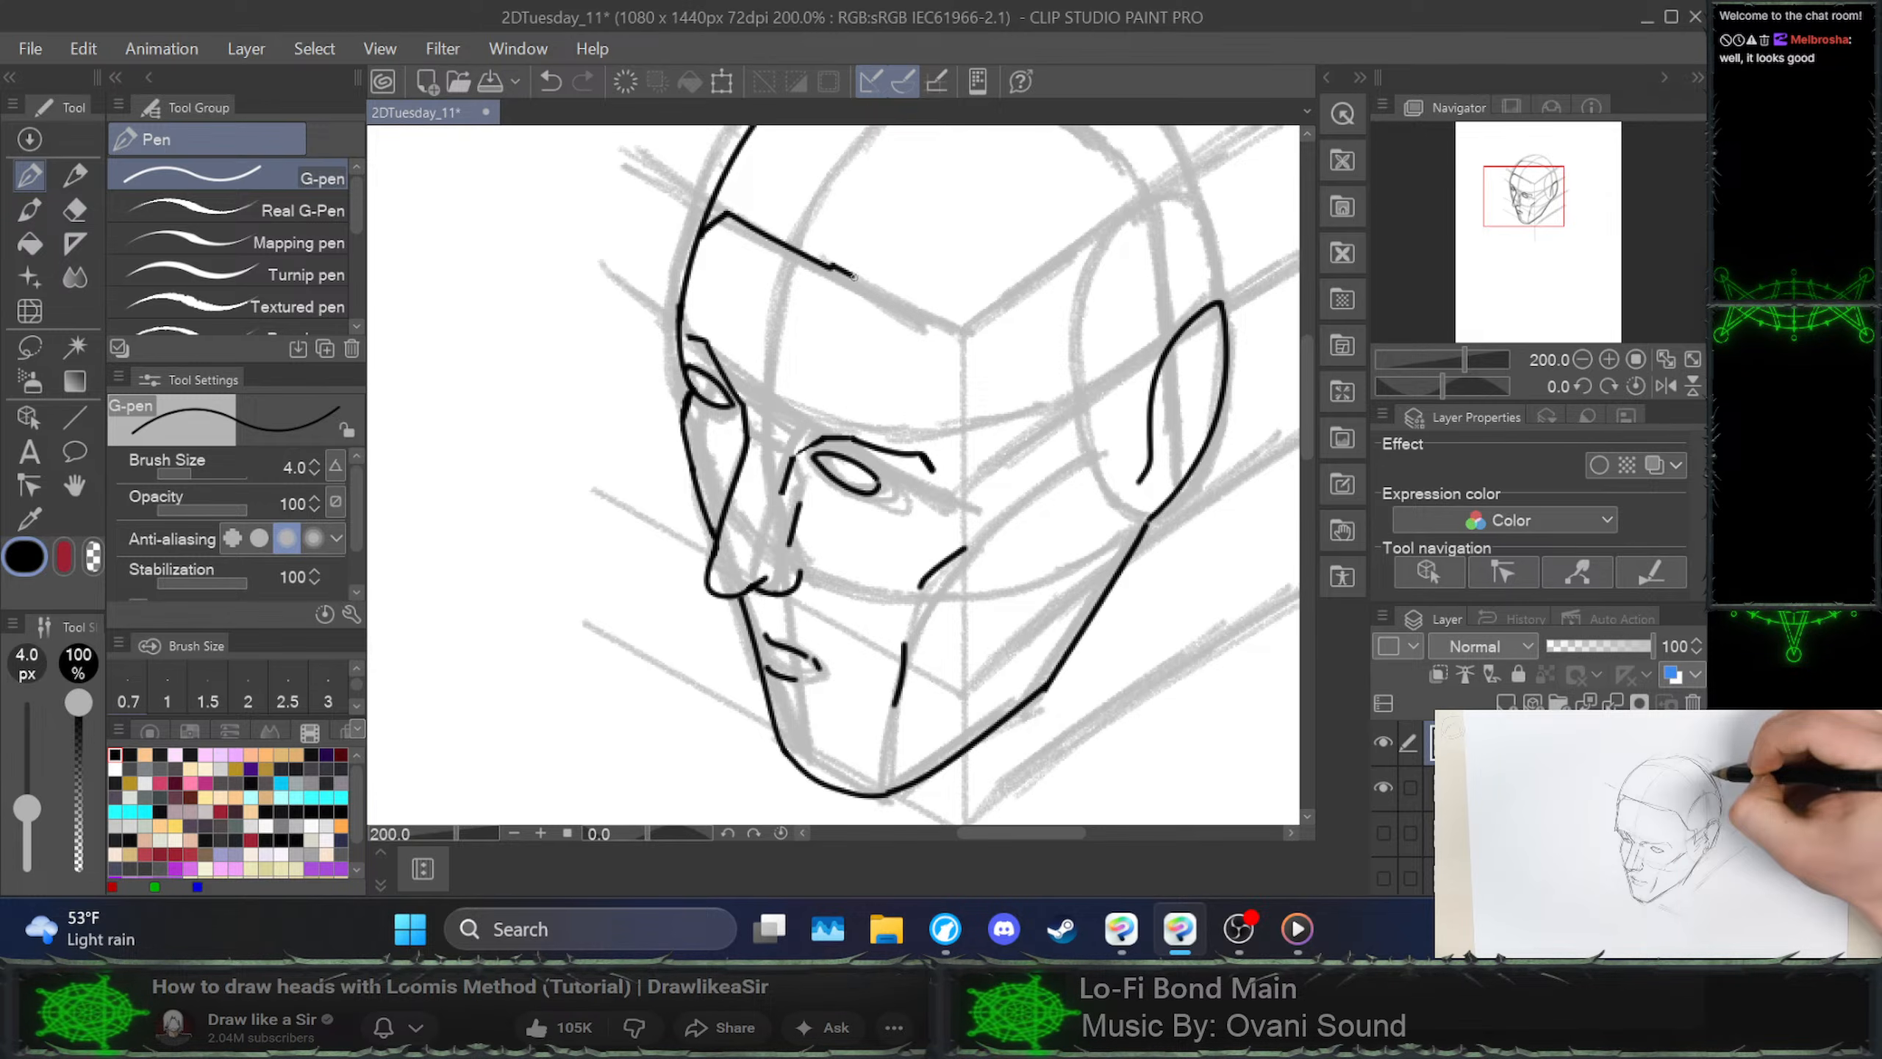
pyautogui.hotkey('ctrl', 'z')
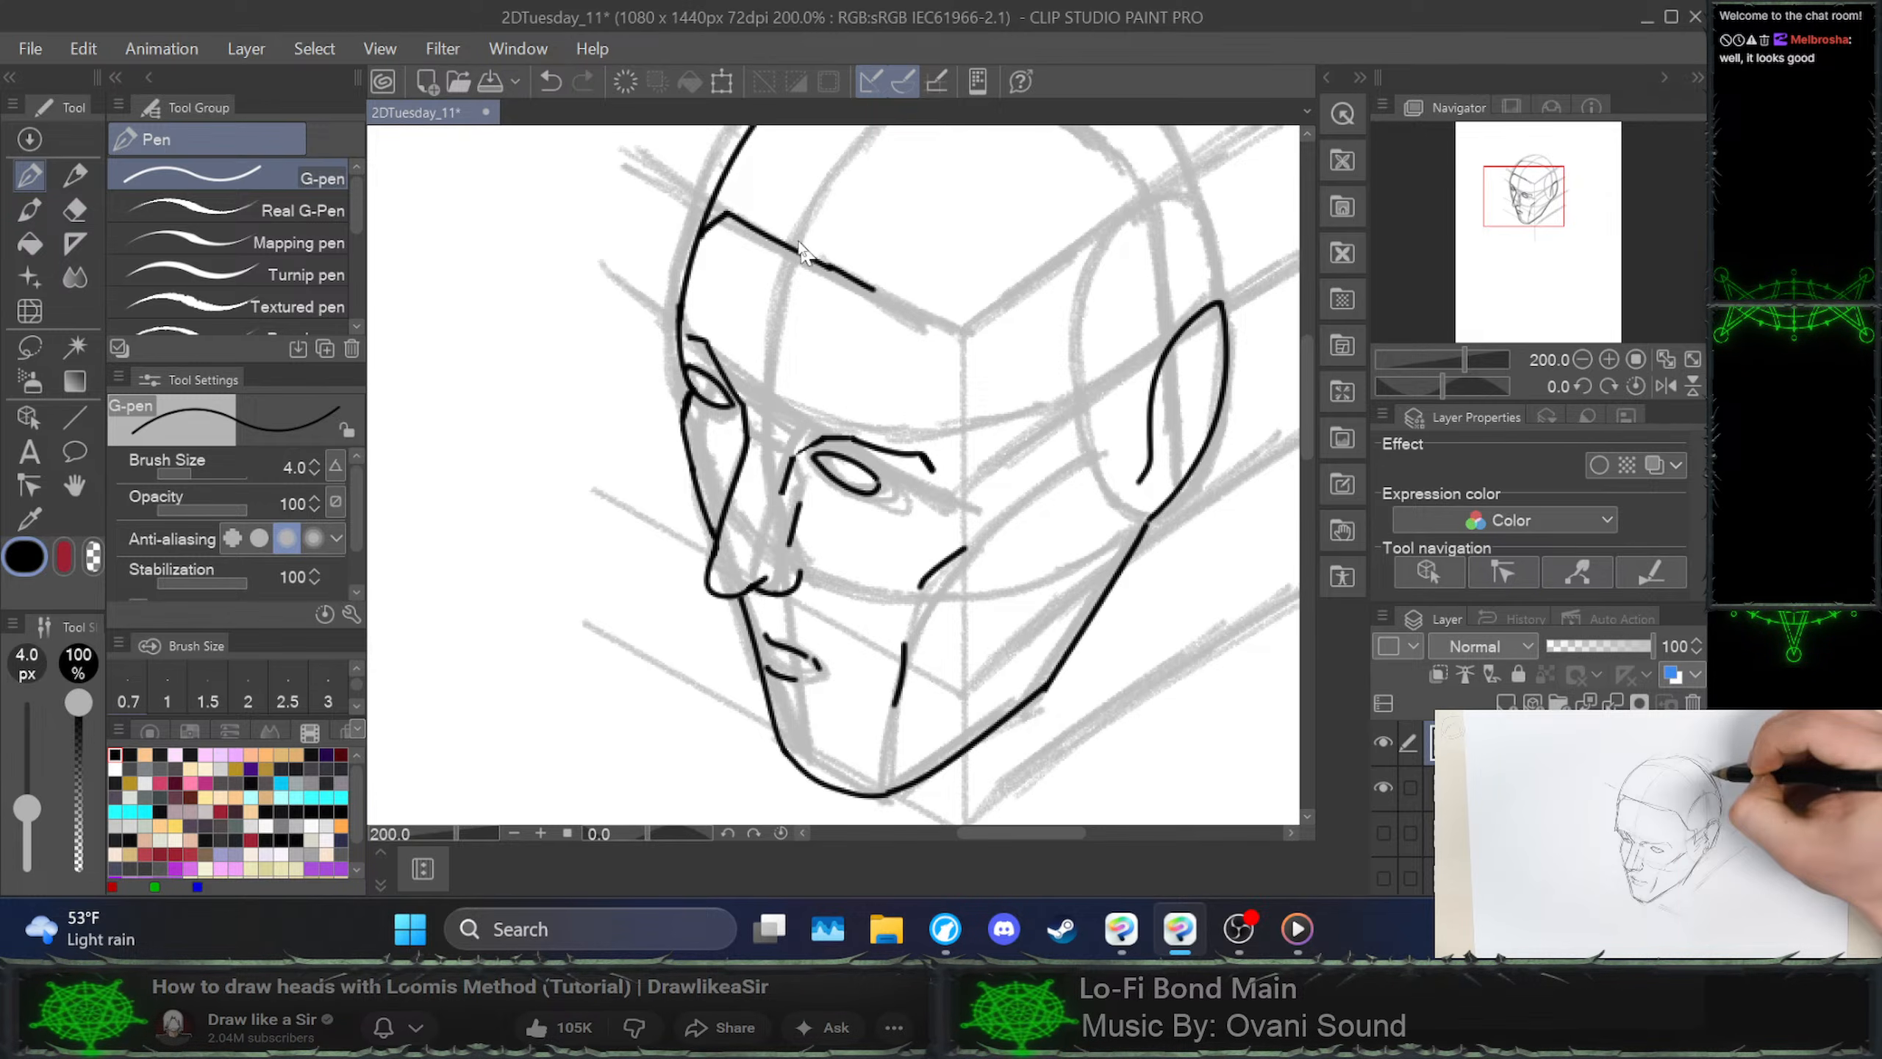
pyautogui.hotkey('ctrl', 'z')
pyautogui.hotkey('ctrl', 'z')
# Ink the hairline from the far forehead contour across to the near temple, down and back toward the ear in an angular sideburn
pyautogui.moveTo(734, 215); pyautogui.dragTo(945, 333)
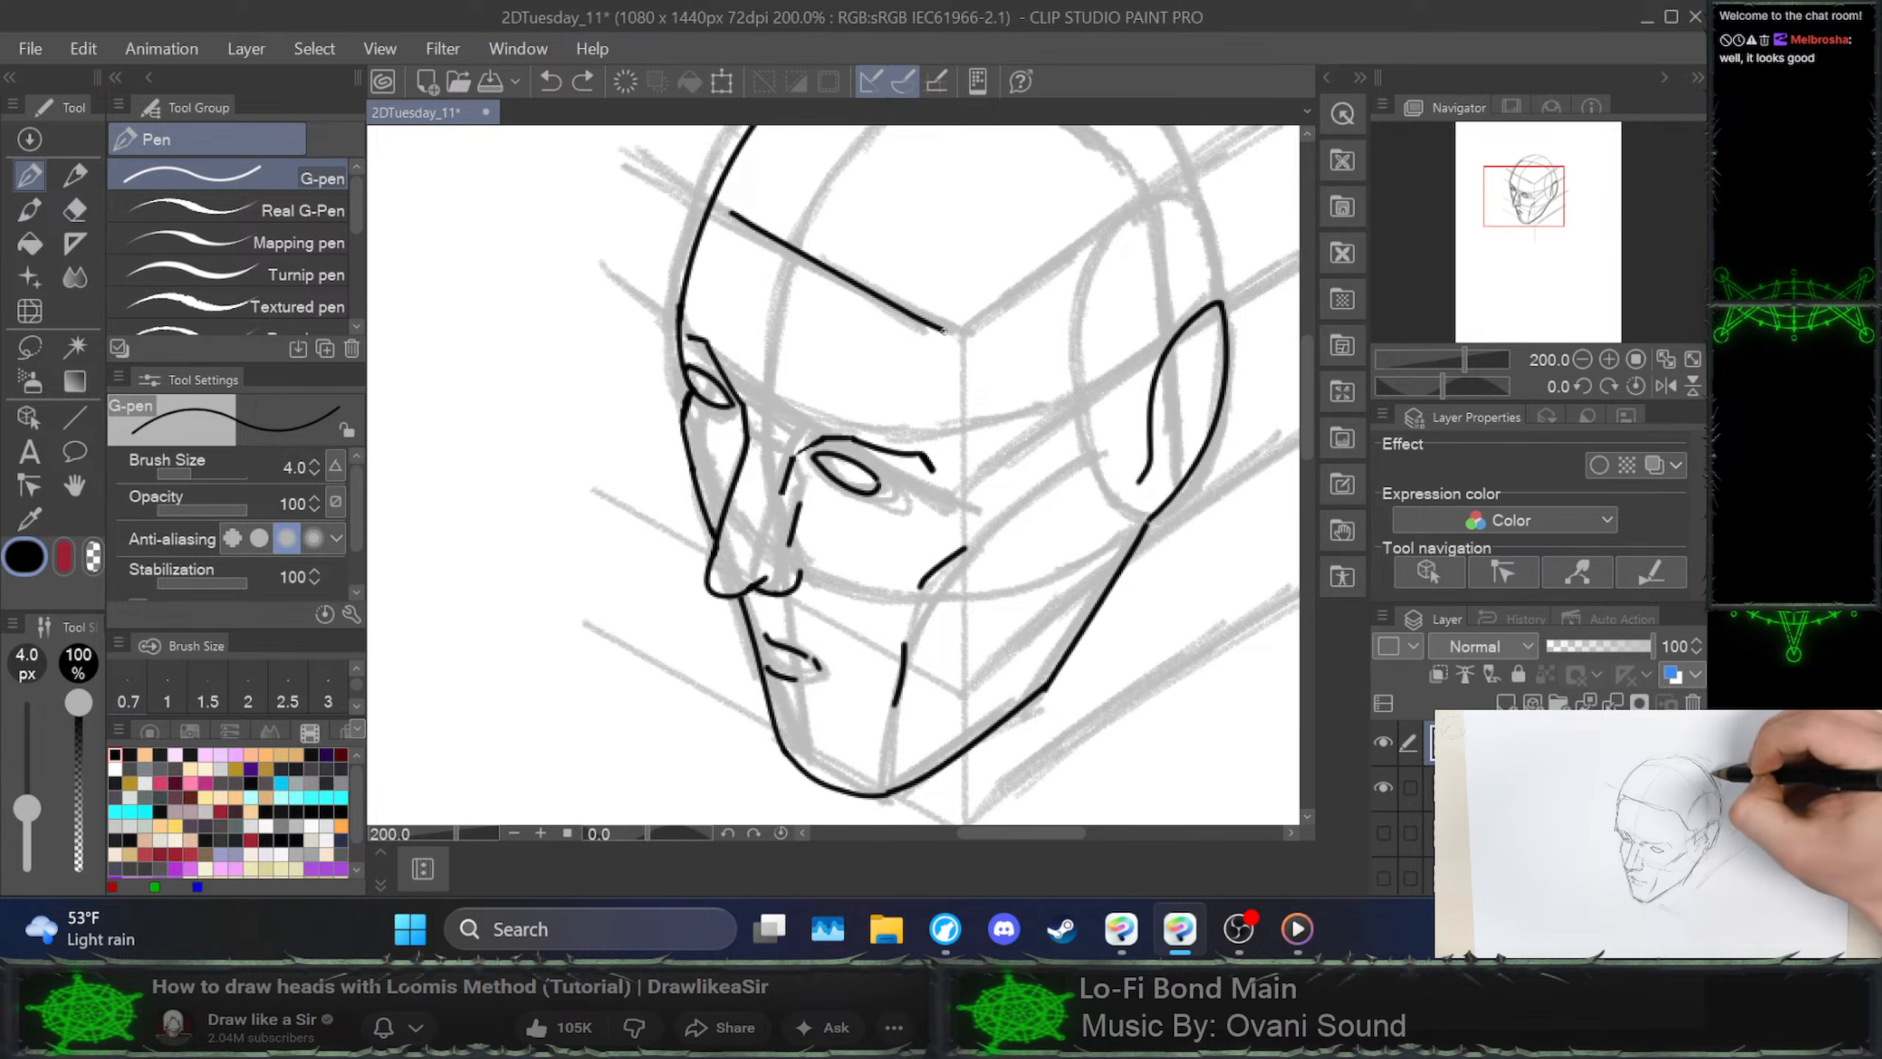
pyautogui.moveTo(694, 241); pyautogui.dragTo(731, 214)
pyautogui.hotkey('ctrl', 'z')
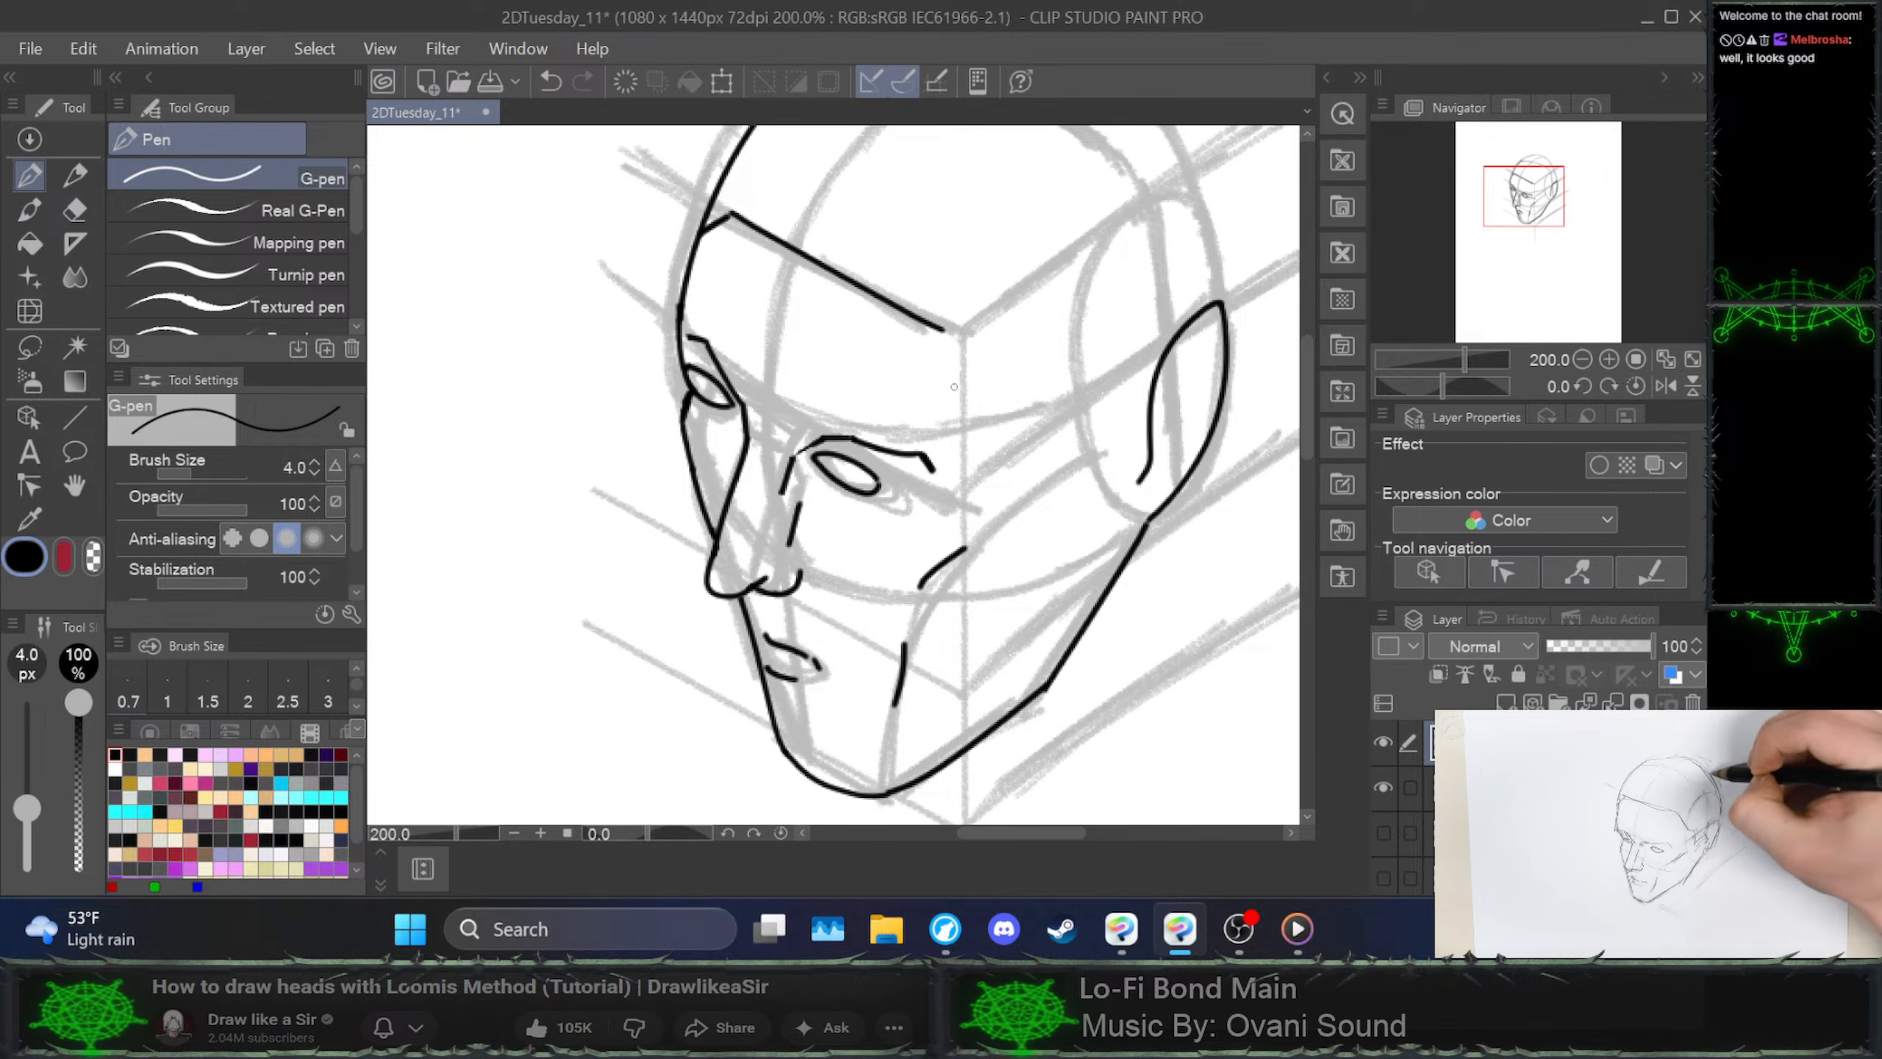
pyautogui.moveTo(946, 332)
pyautogui.mouseDown()
pyautogui.moveTo(971, 430)
pyautogui.moveTo(1007, 440)
pyautogui.mouseUp()
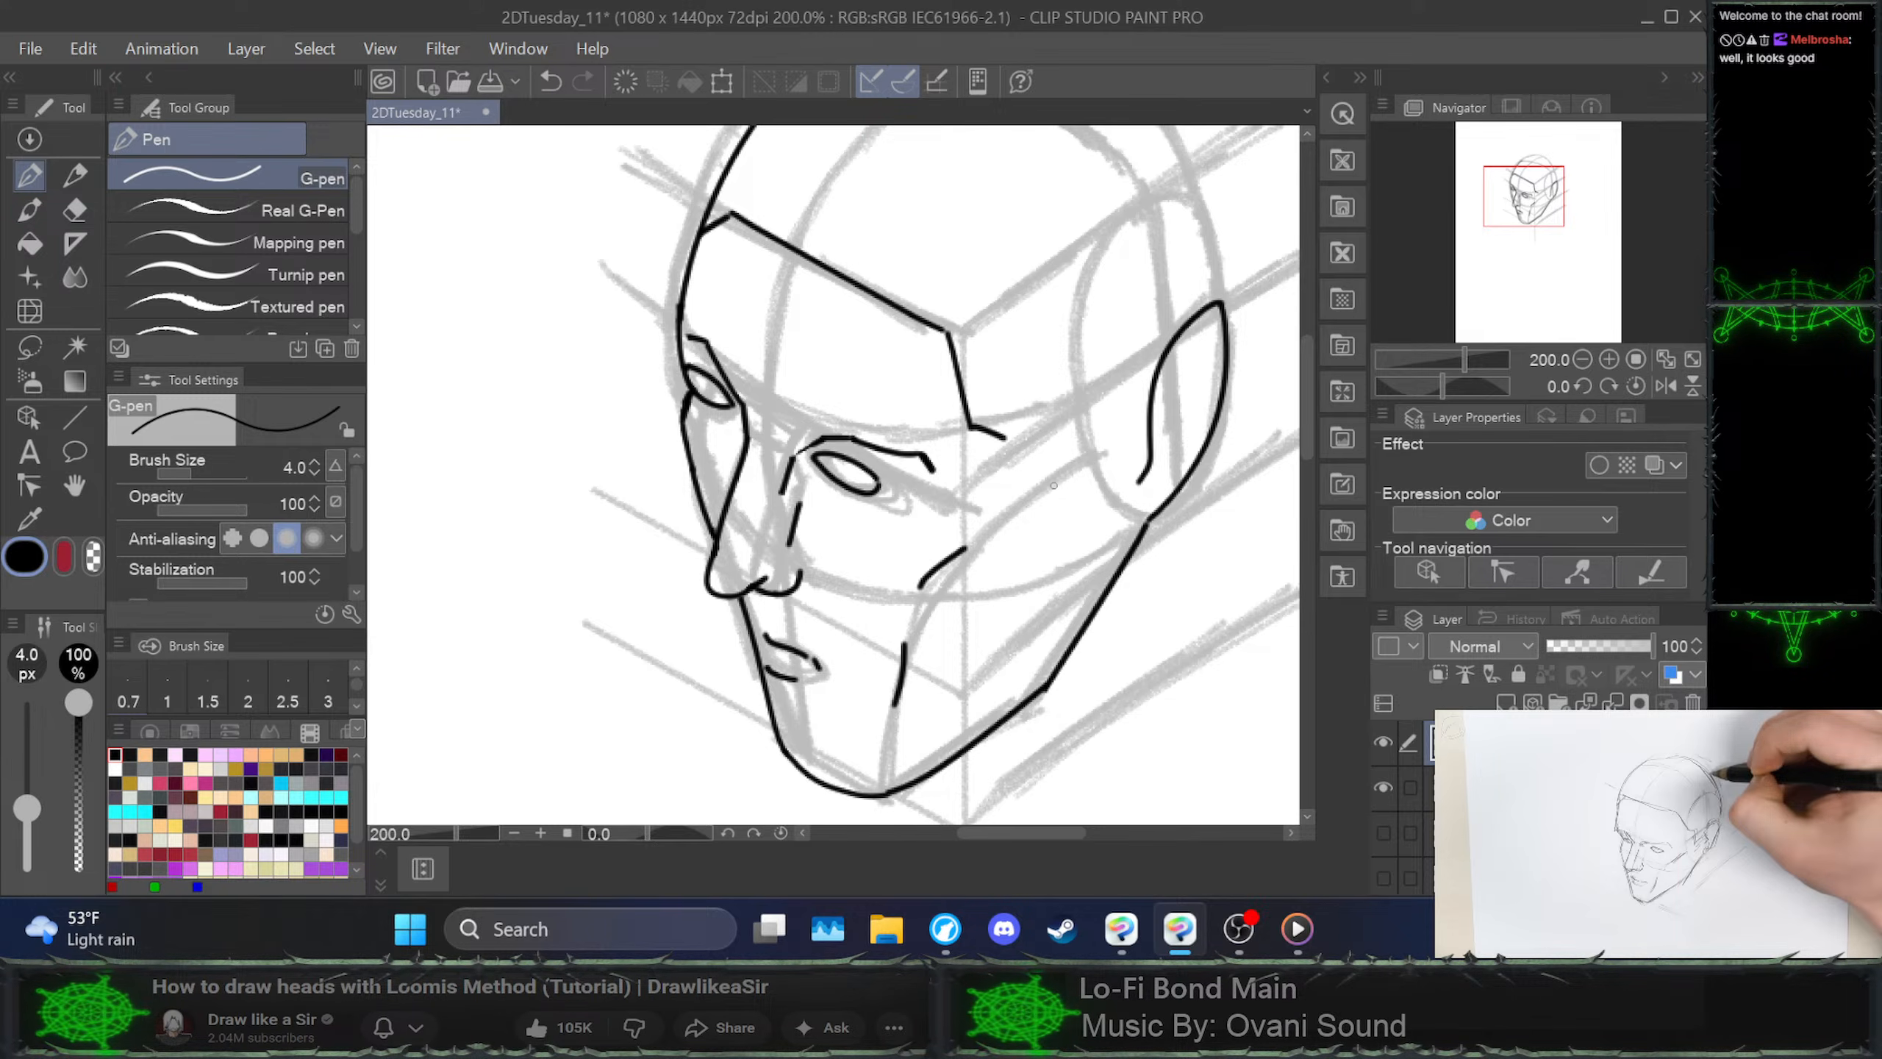
pyautogui.moveTo(1006, 443)
pyautogui.mouseDown()
pyautogui.moveTo(1011, 485)
pyautogui.moveTo(1009, 439)
pyautogui.moveTo(1022, 491)
pyautogui.moveTo(1088, 448)
pyautogui.mouseUp()
pyautogui.hotkey('ctrl', 'z')
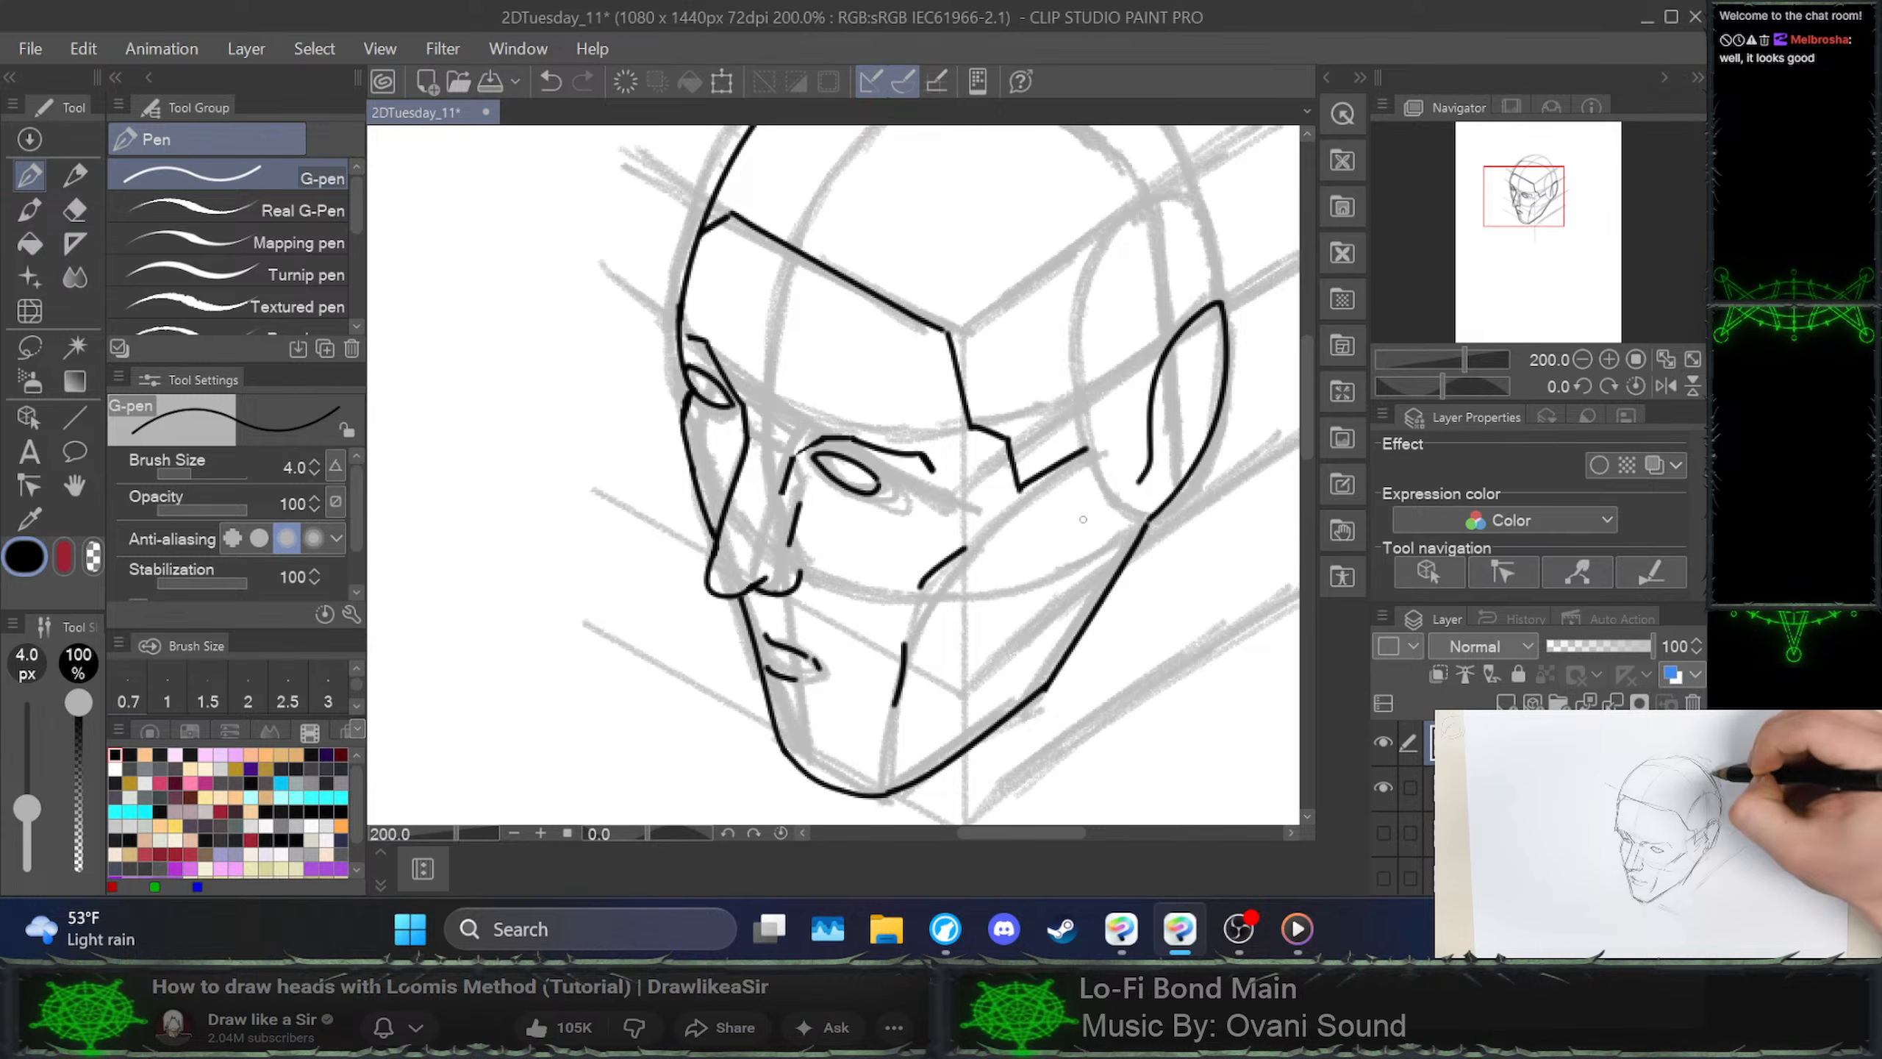
# Widen the near ear by inking a rounder front edge and erasing its old inner curve, checking the shape against the tutorial
pyautogui.moveTo(1222, 293)
pyautogui.mouseDown()
pyautogui.moveTo(1168, 311)
pyautogui.moveTo(1123, 387)
pyautogui.moveTo(1120, 453)
pyautogui.mouseUp()
pyautogui.click(1657, 833)
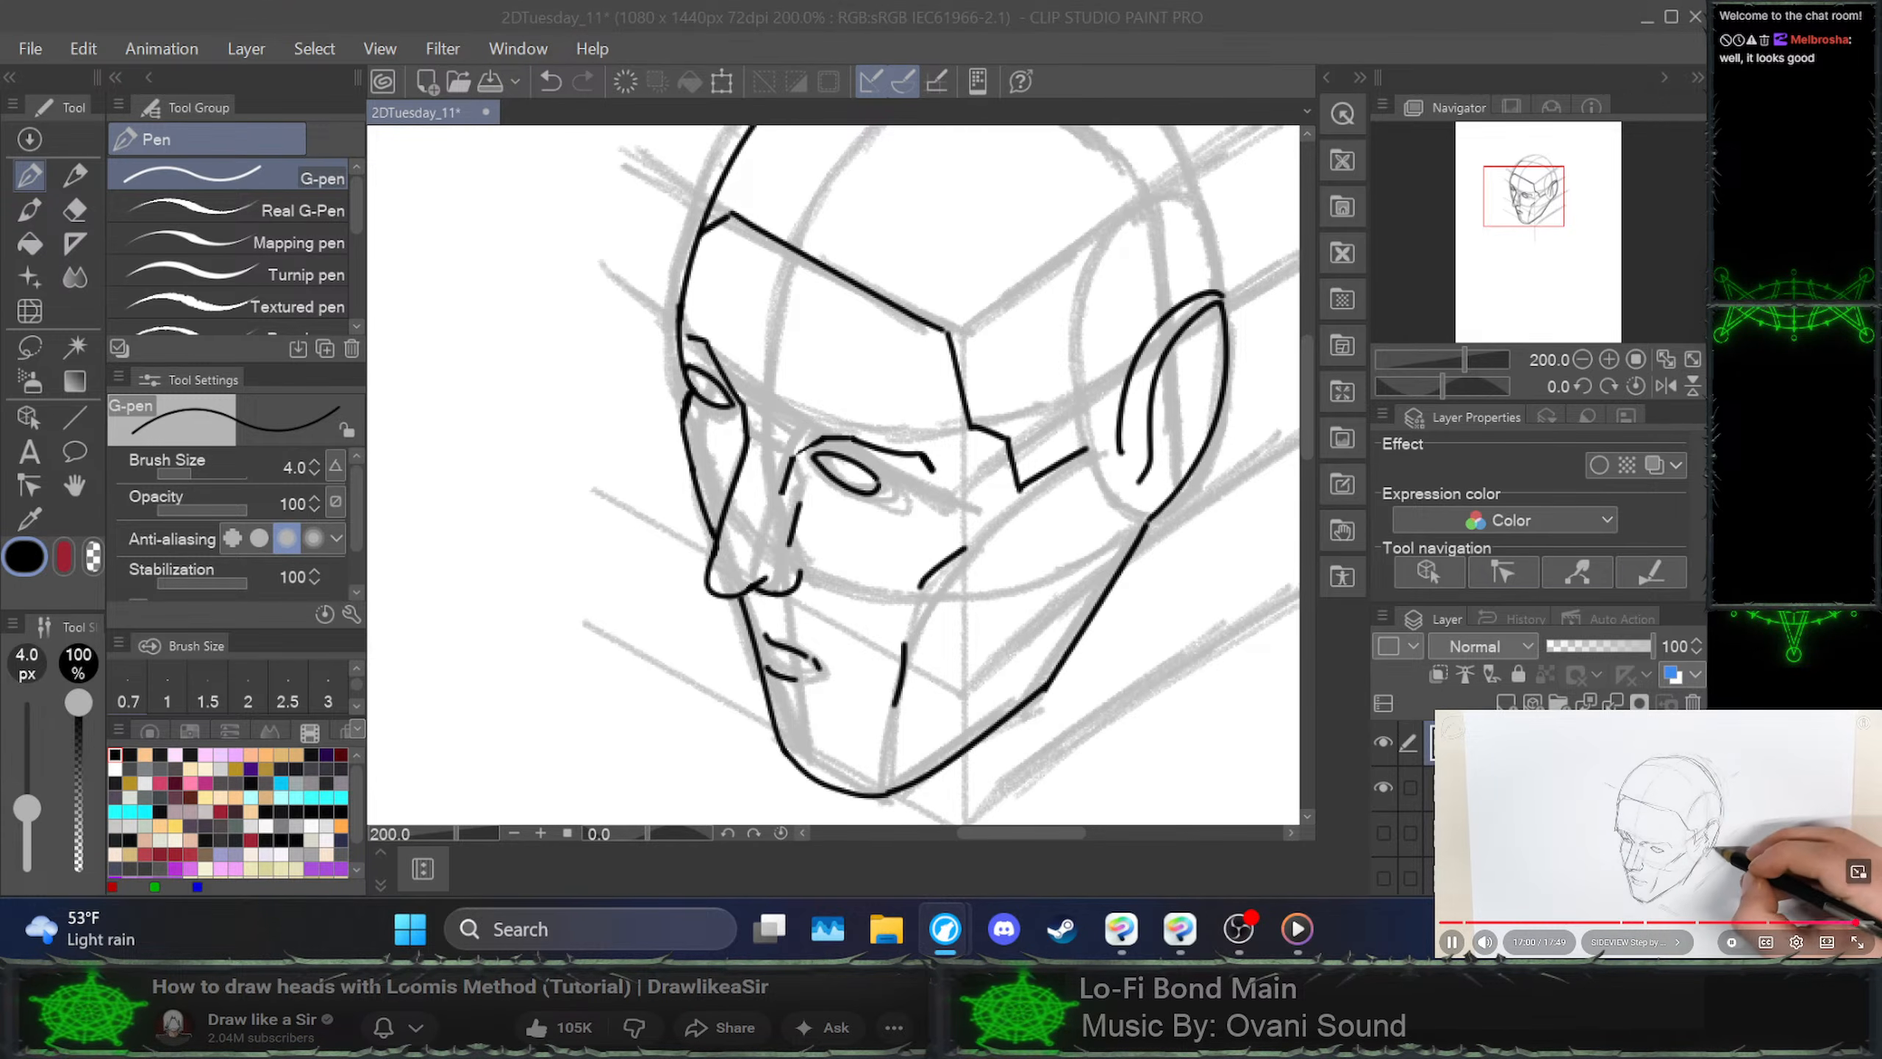
pyautogui.press('space')
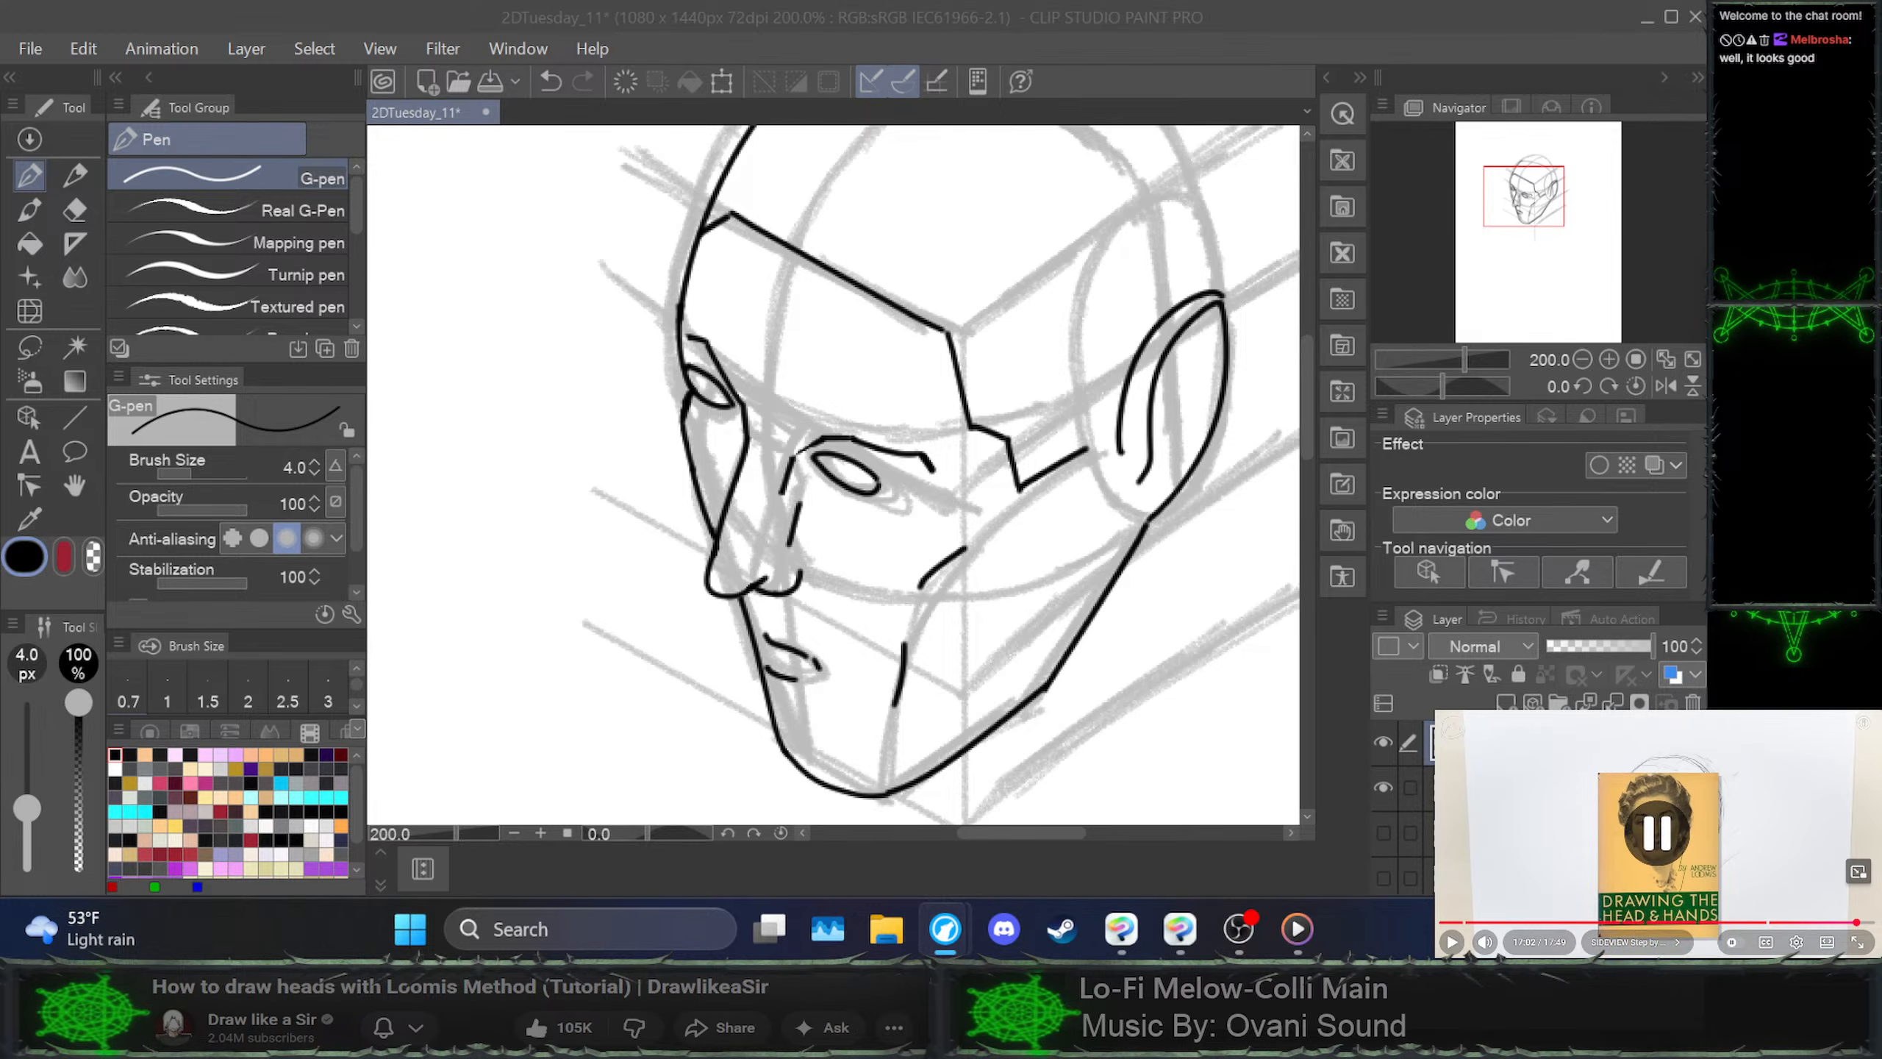
pyautogui.press('Left')
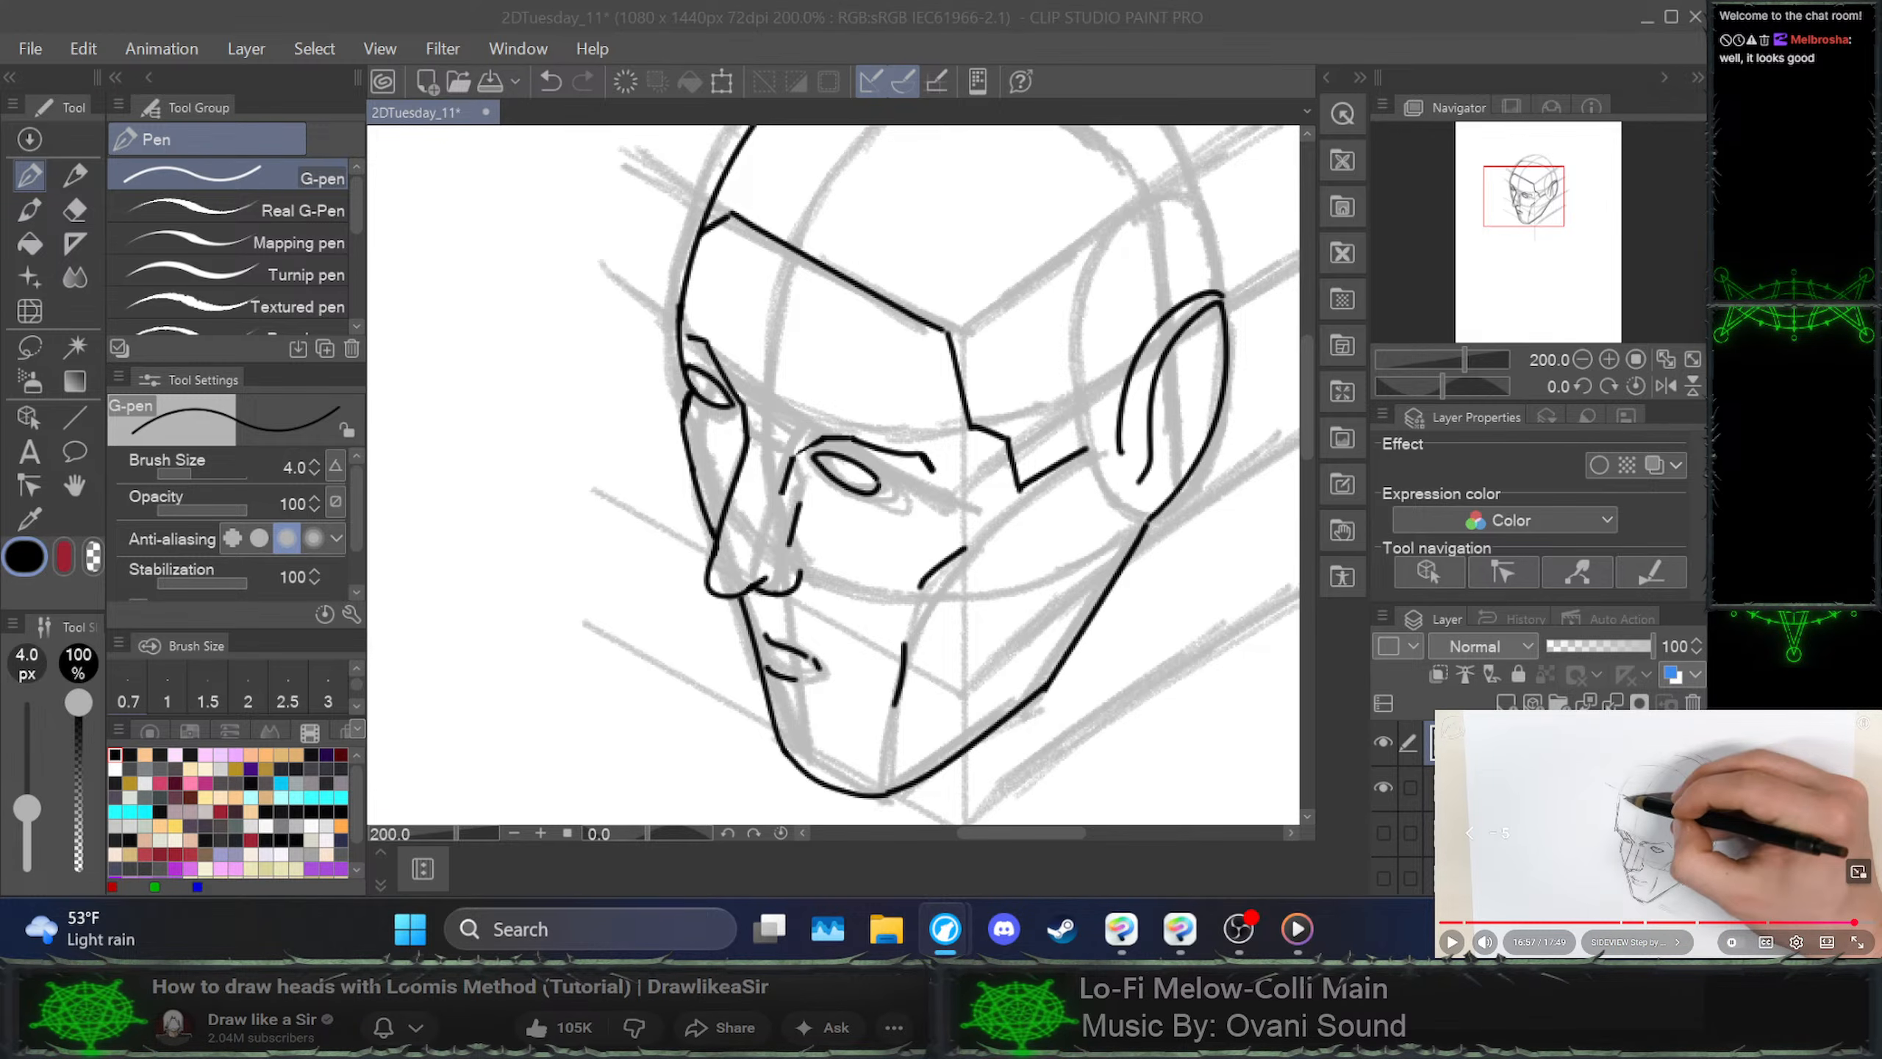
pyautogui.press('space')
pyautogui.press('space')
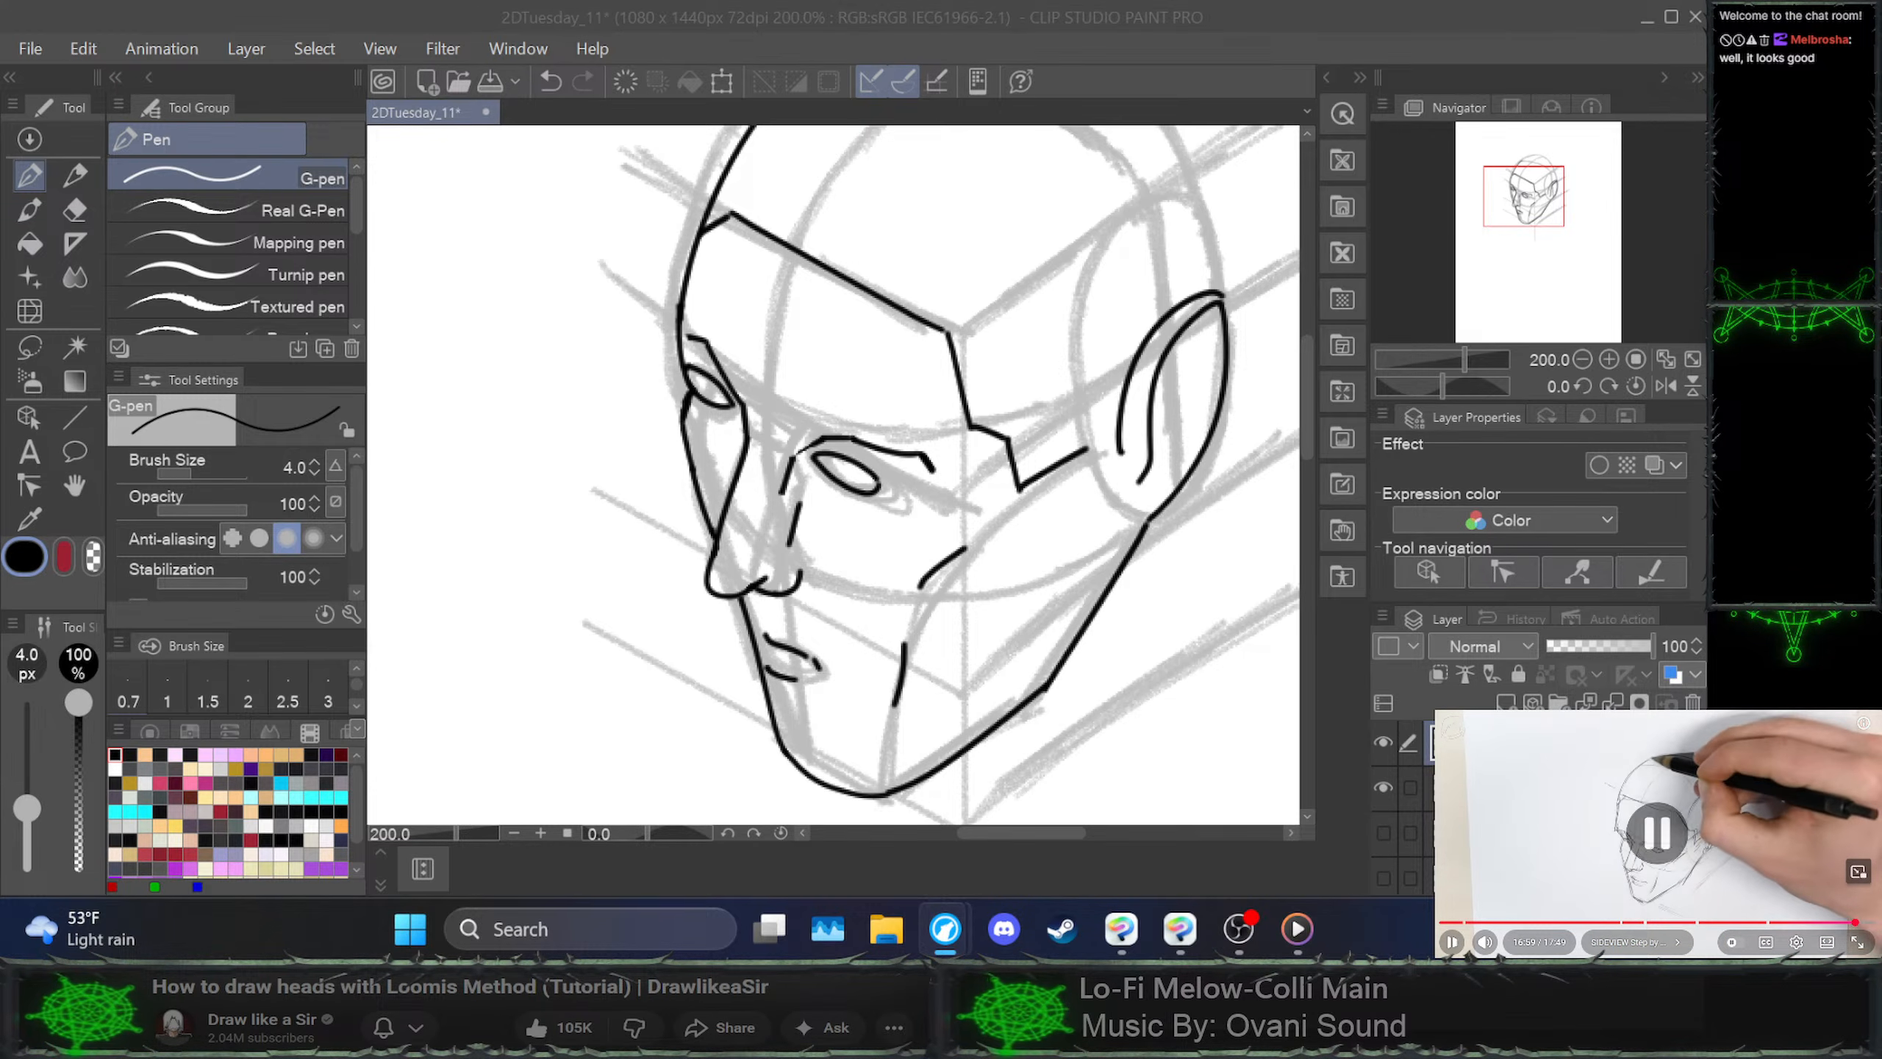
pyautogui.press('space')
pyautogui.press('space')
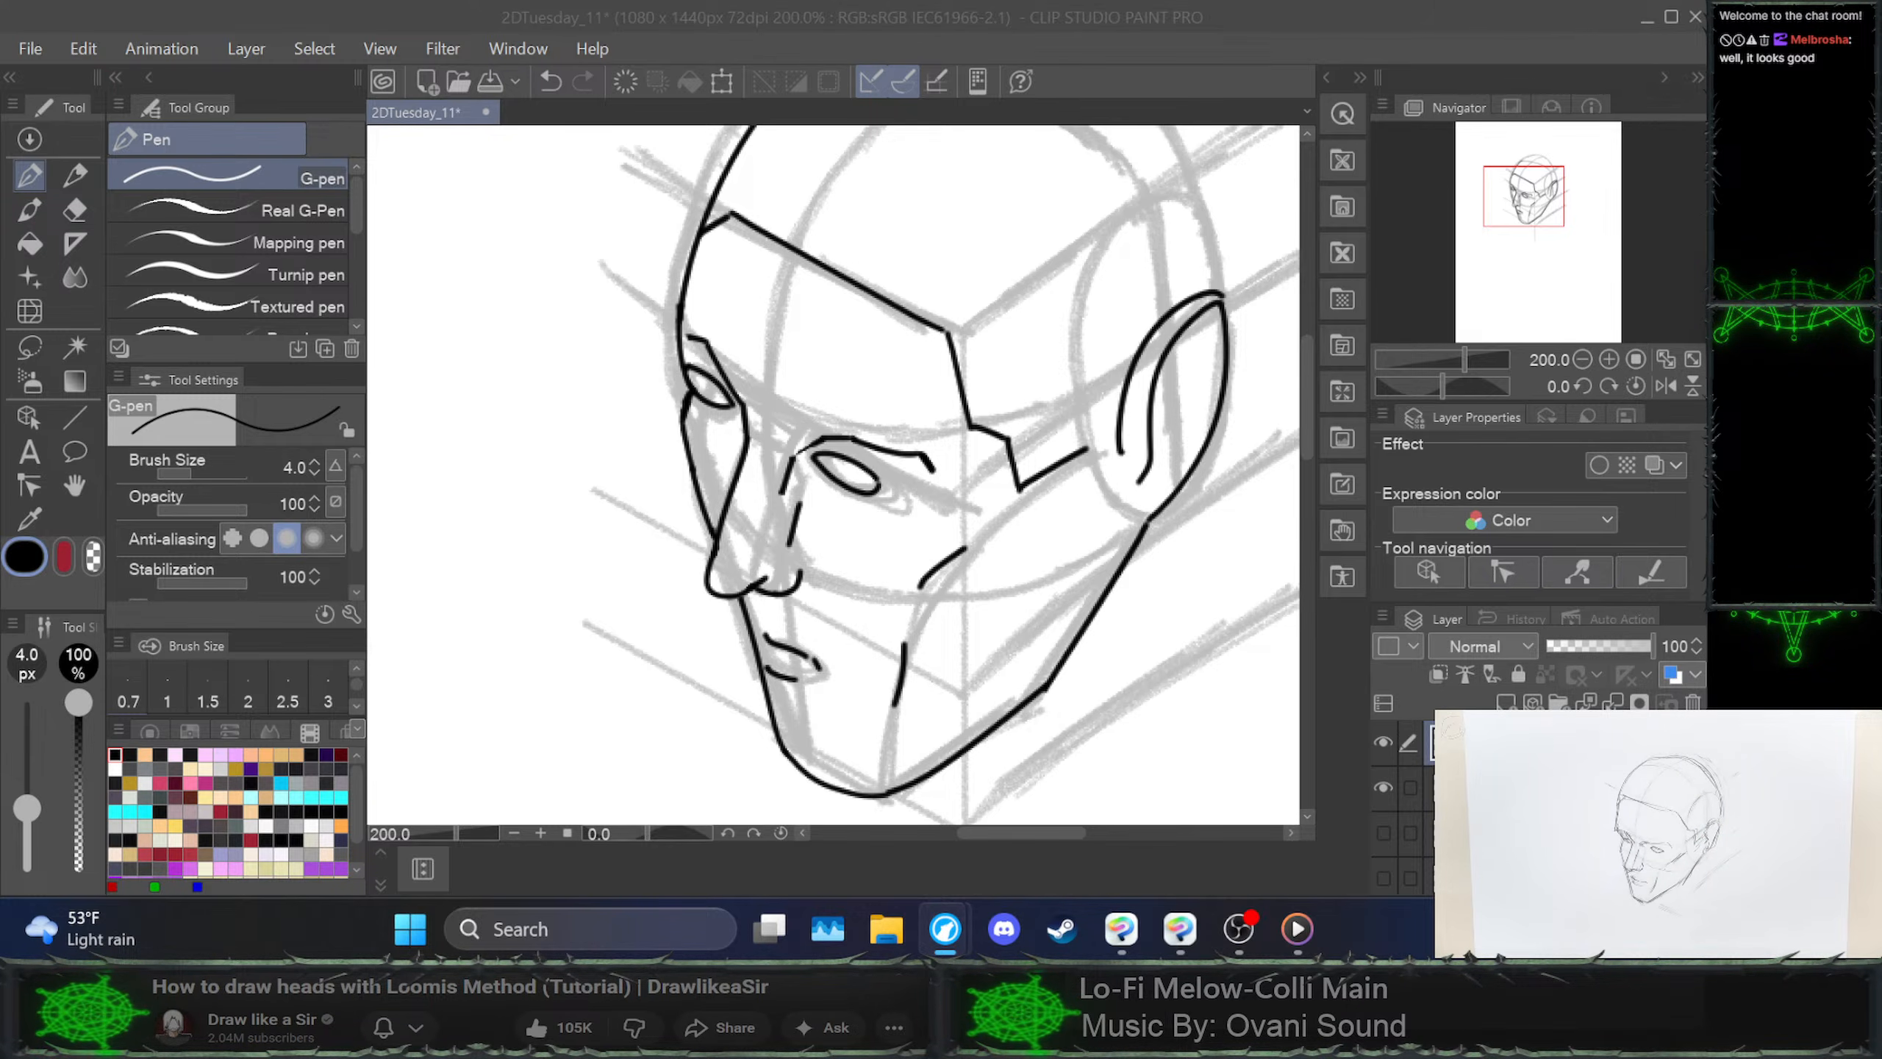
pyautogui.moveTo(1140, 482)
pyautogui.mouseDown()
pyautogui.moveTo(1154, 389)
pyautogui.moveTo(1235, 306)
pyautogui.mouseUp()
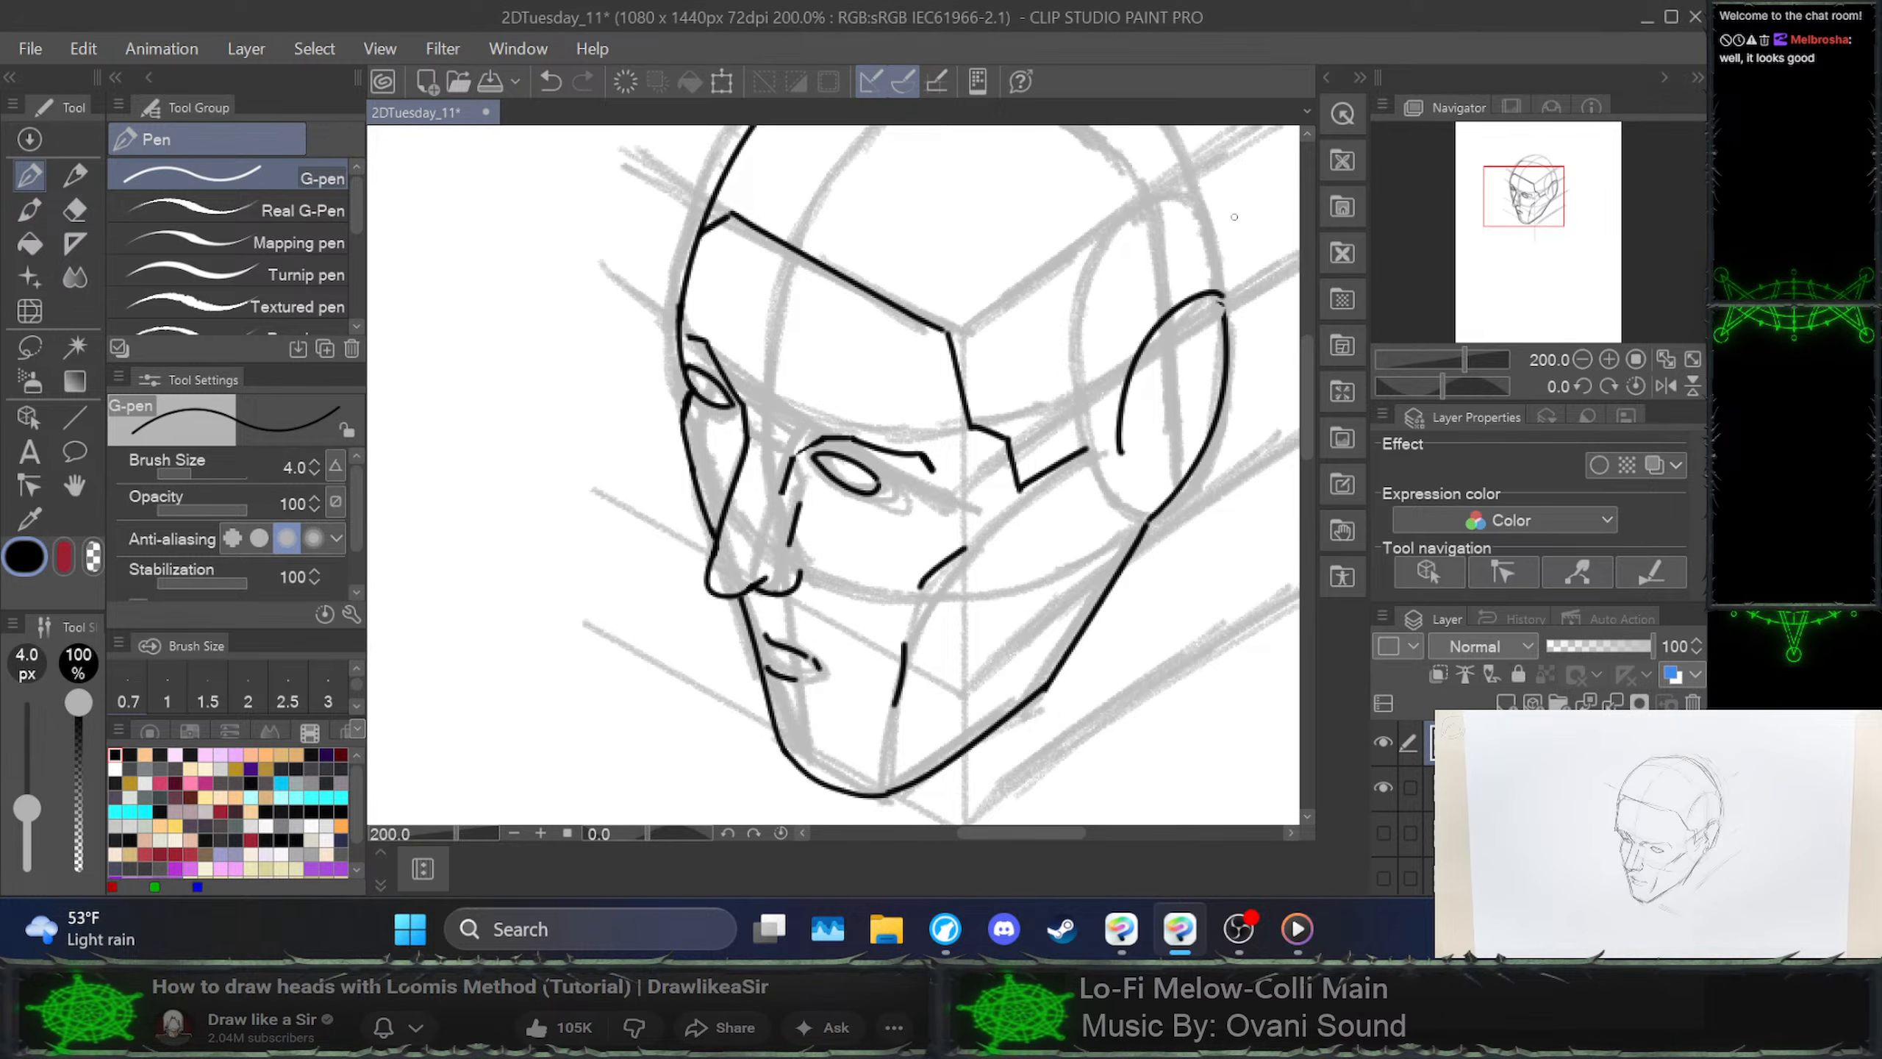
# Ink the top of the skull as one smooth arc from the forehead contour over to the near ear's top
pyautogui.moveTo(967, 242); pyautogui.dragTo(873, 400)
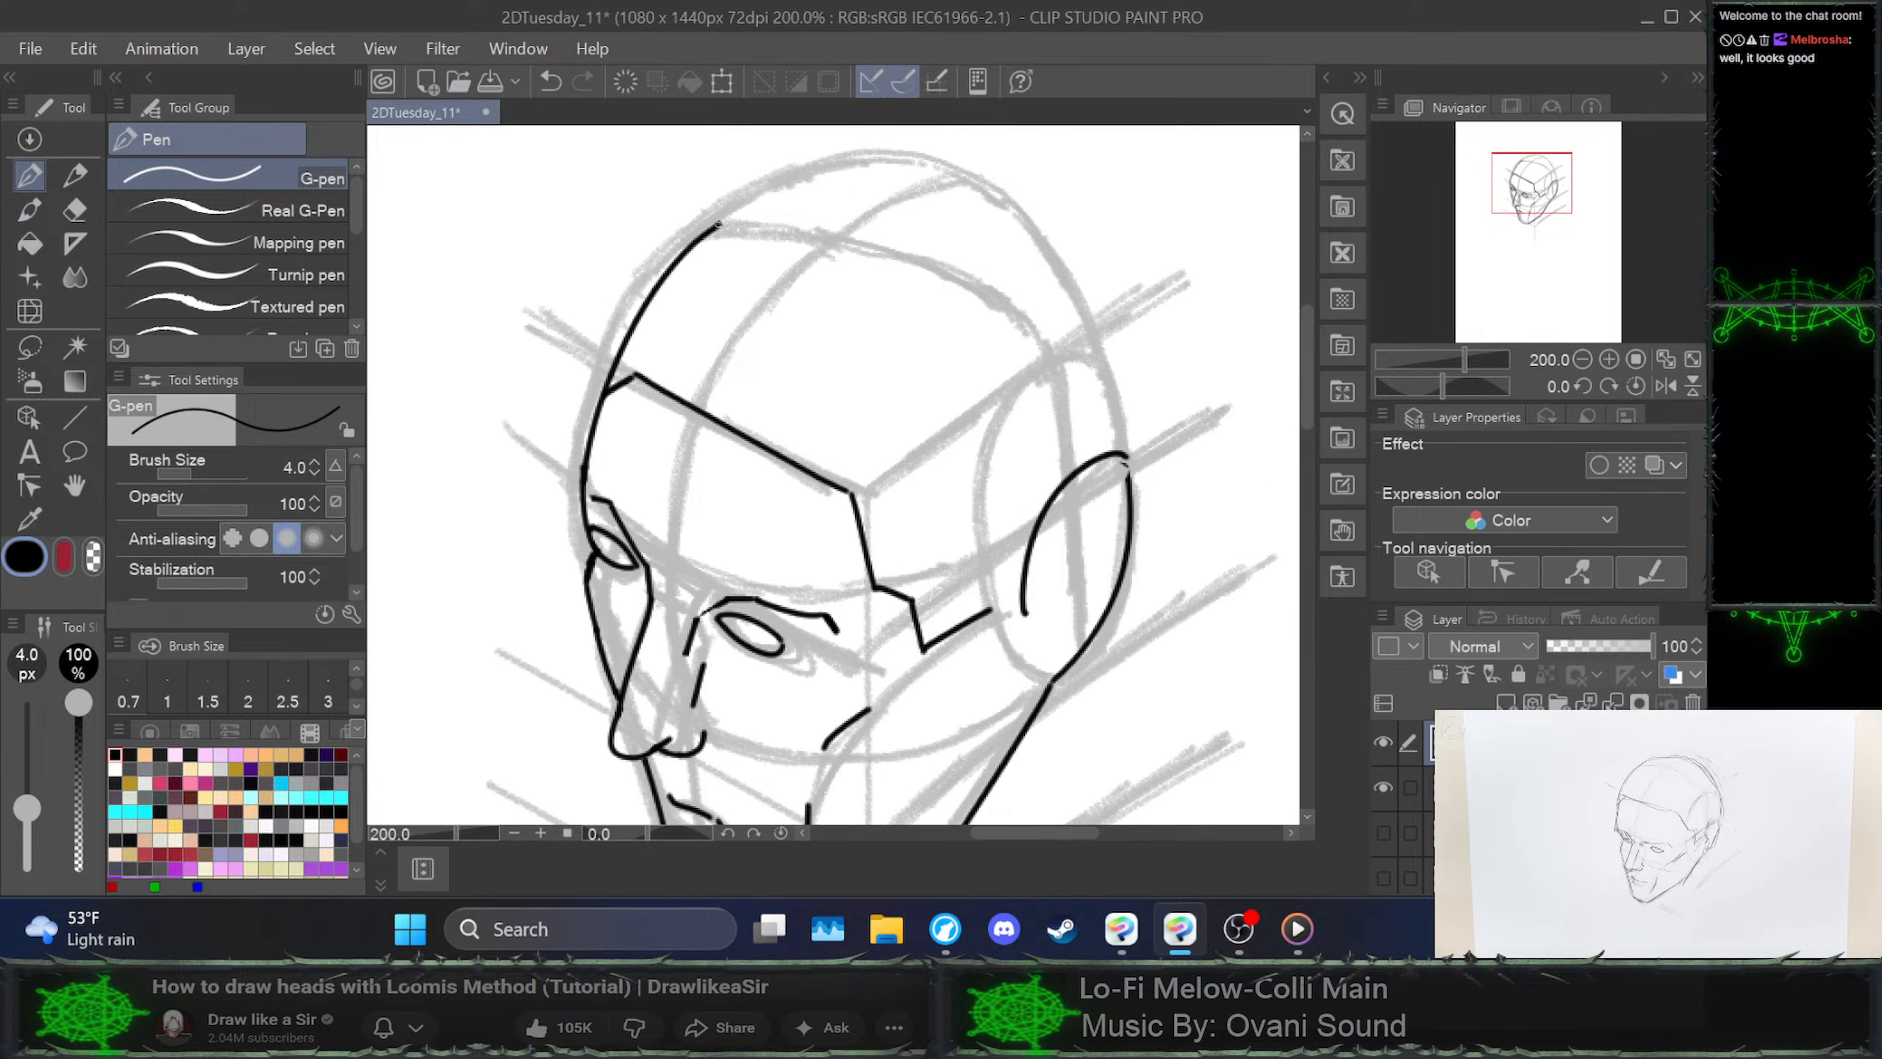
pyautogui.moveTo(718, 225); pyautogui.dragTo(855, 193)
pyautogui.hotkey('ctrl', 'z')
pyautogui.hotkey('ctrl', 'z')
pyautogui.hotkey('ctrl', 'z')
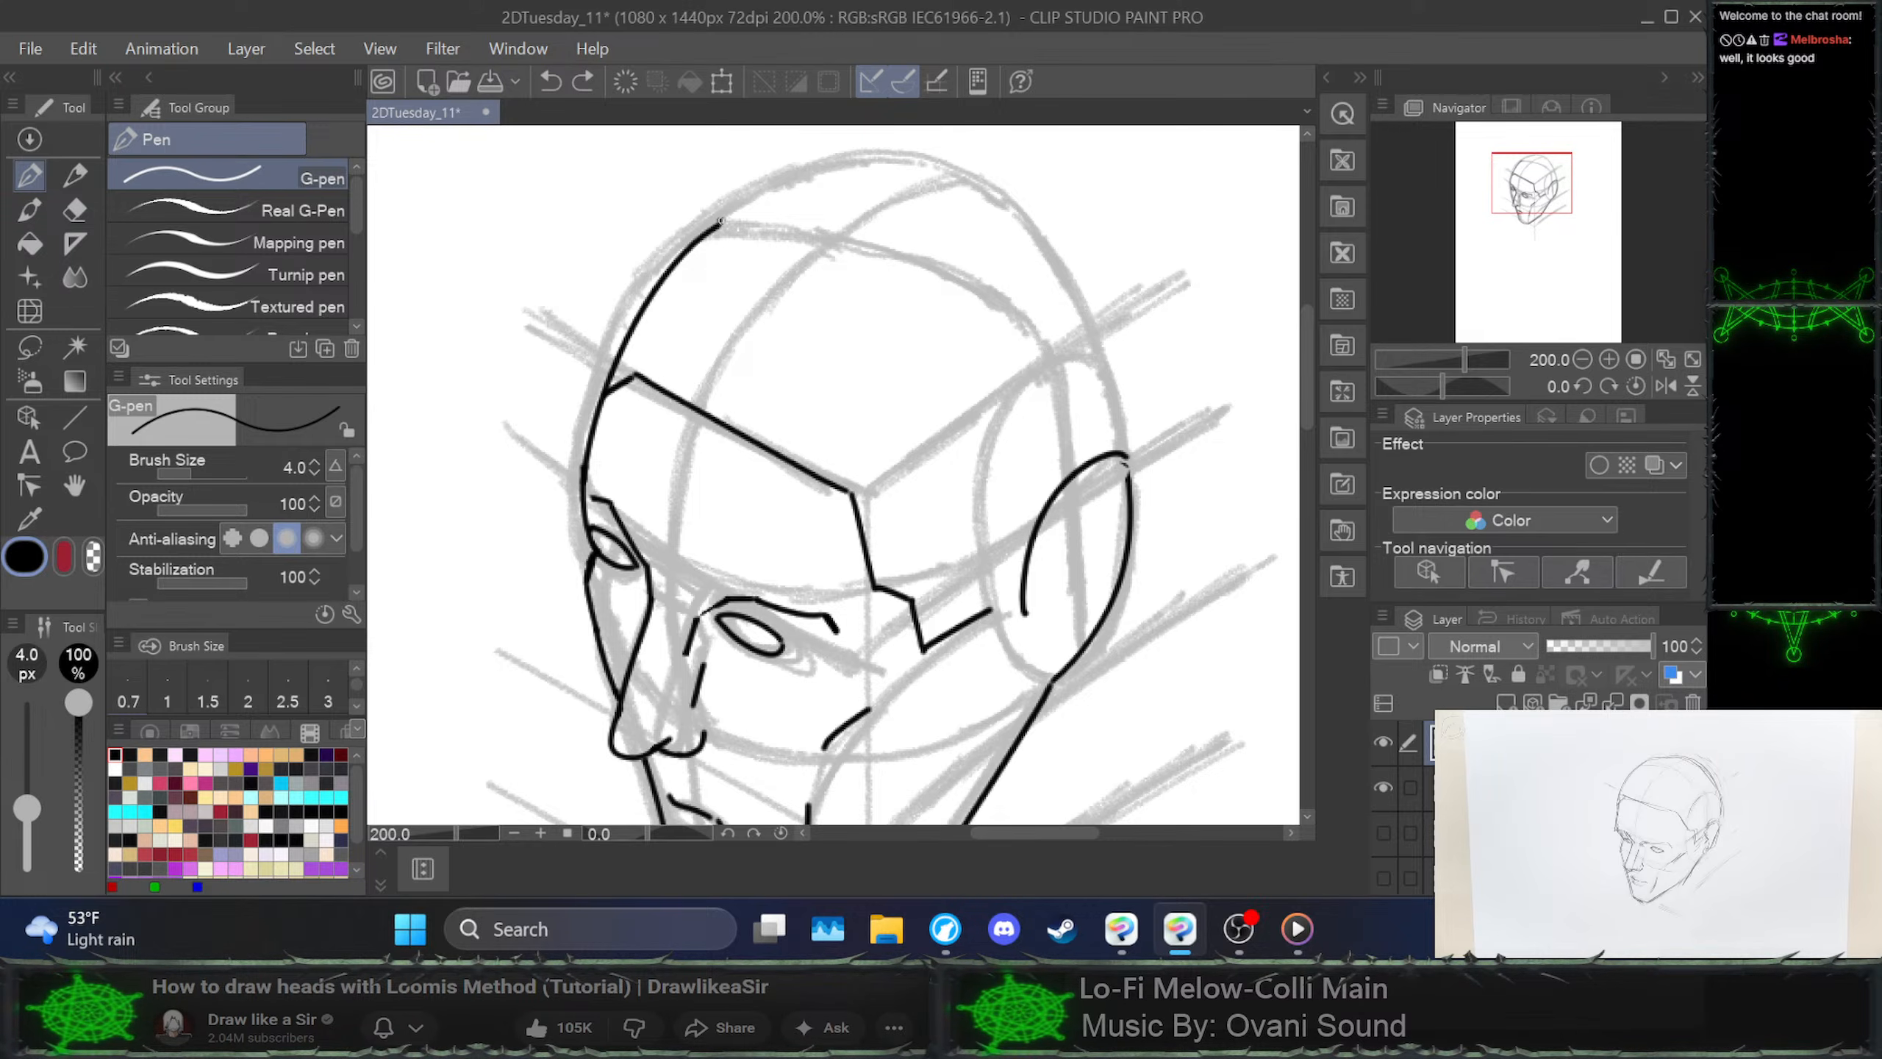
pyautogui.moveTo(719, 223)
pyautogui.mouseDown()
pyautogui.moveTo(725, 219)
pyautogui.moveTo(785, 196)
pyautogui.moveTo(715, 227)
pyautogui.moveTo(850, 191)
pyautogui.moveTo(996, 232)
pyautogui.moveTo(1077, 306)
pyautogui.moveTo(1133, 472)
pyautogui.mouseUp()
pyautogui.hotkey('ctrl', 'z')
pyautogui.hotkey('ctrl', 'z')
pyautogui.hotkey('ctrl', 'z')
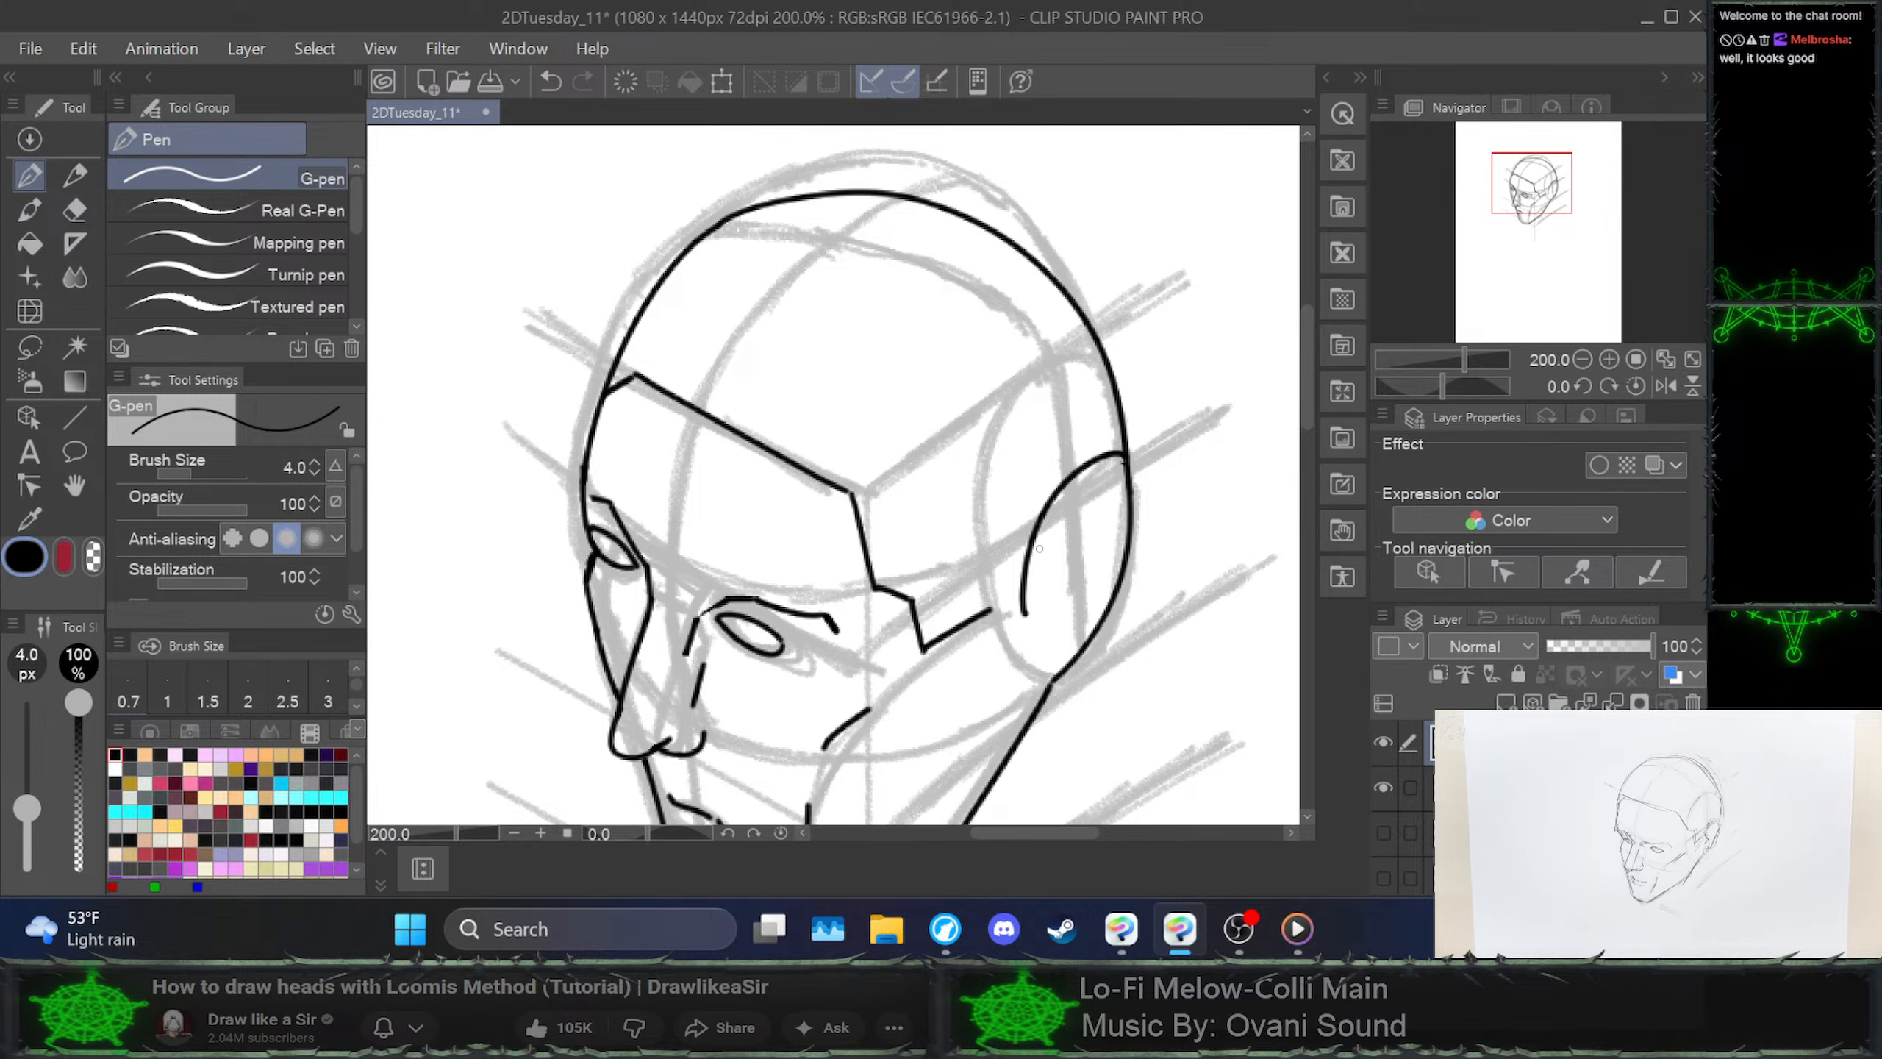
# Try adding a small notch at the near ear's lower front and a second curve in front of its front edge
pyautogui.moveTo(1036, 546); pyautogui.dragTo(1049, 574)
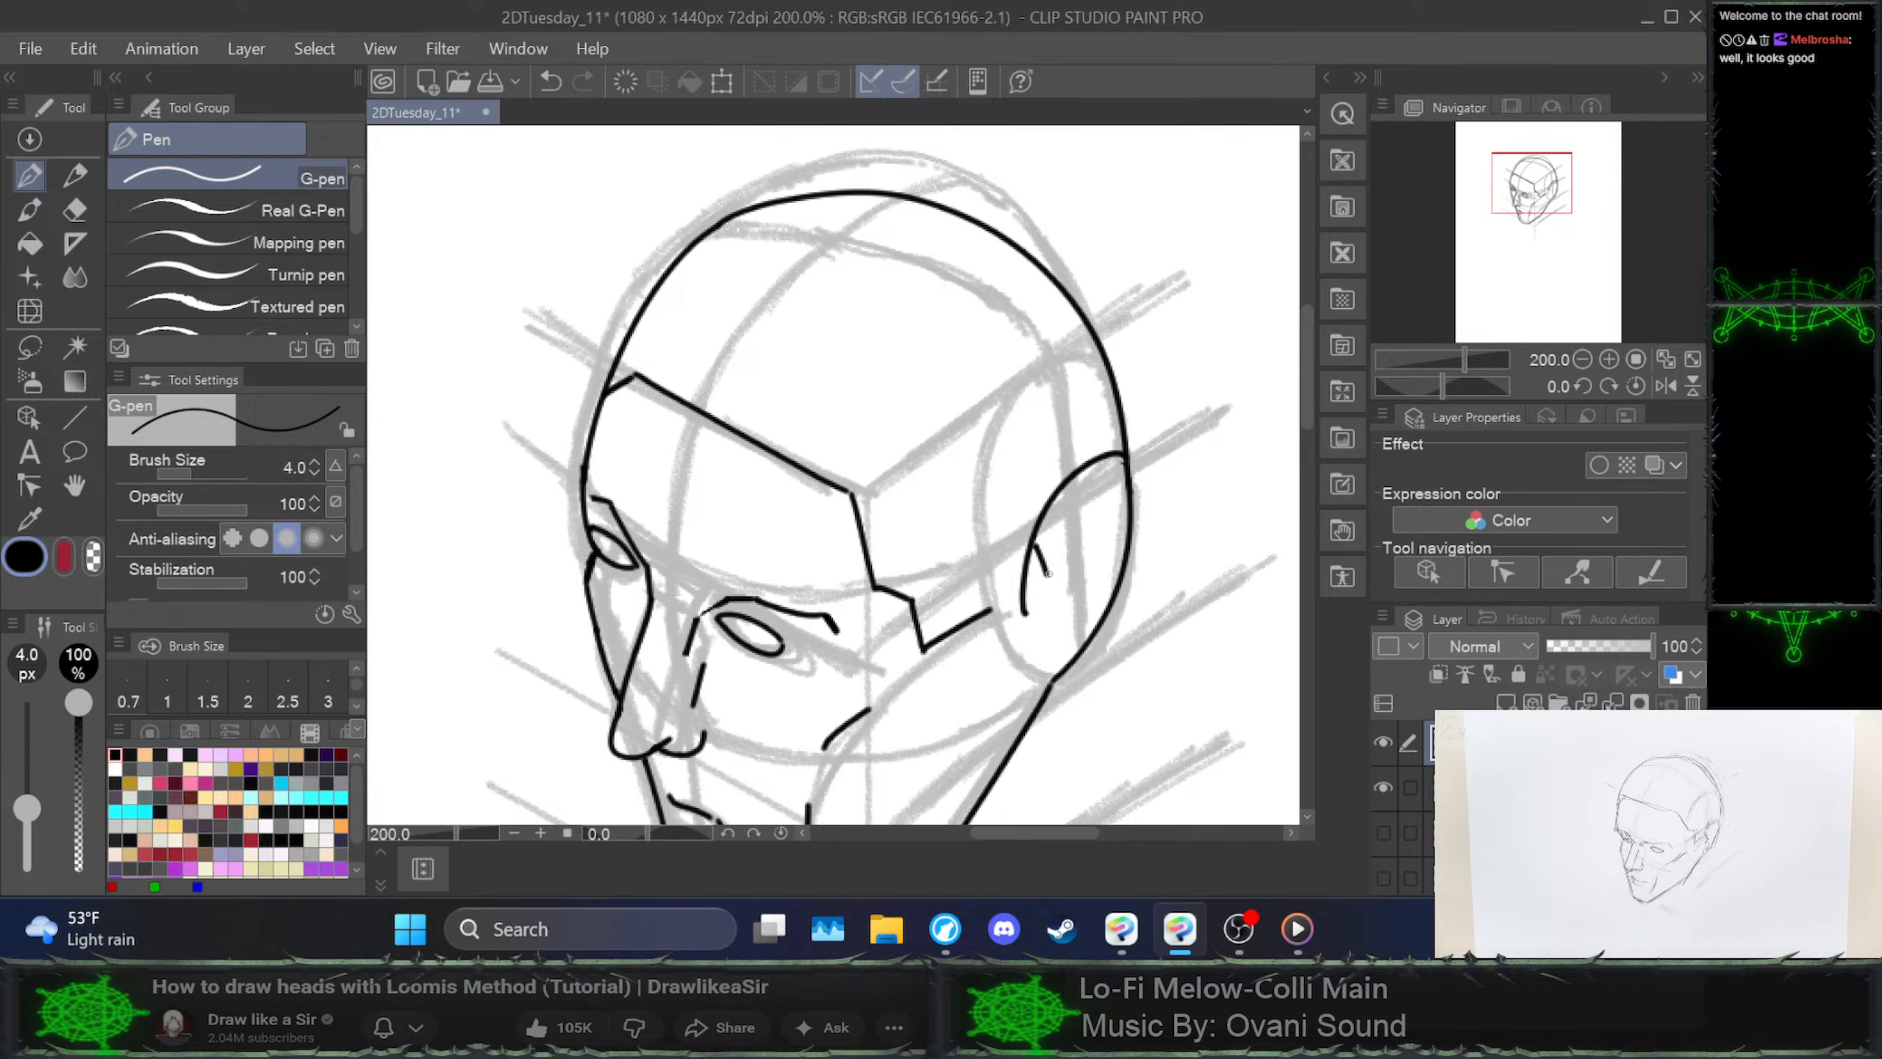
pyautogui.hotkey('ctrl', 'z')
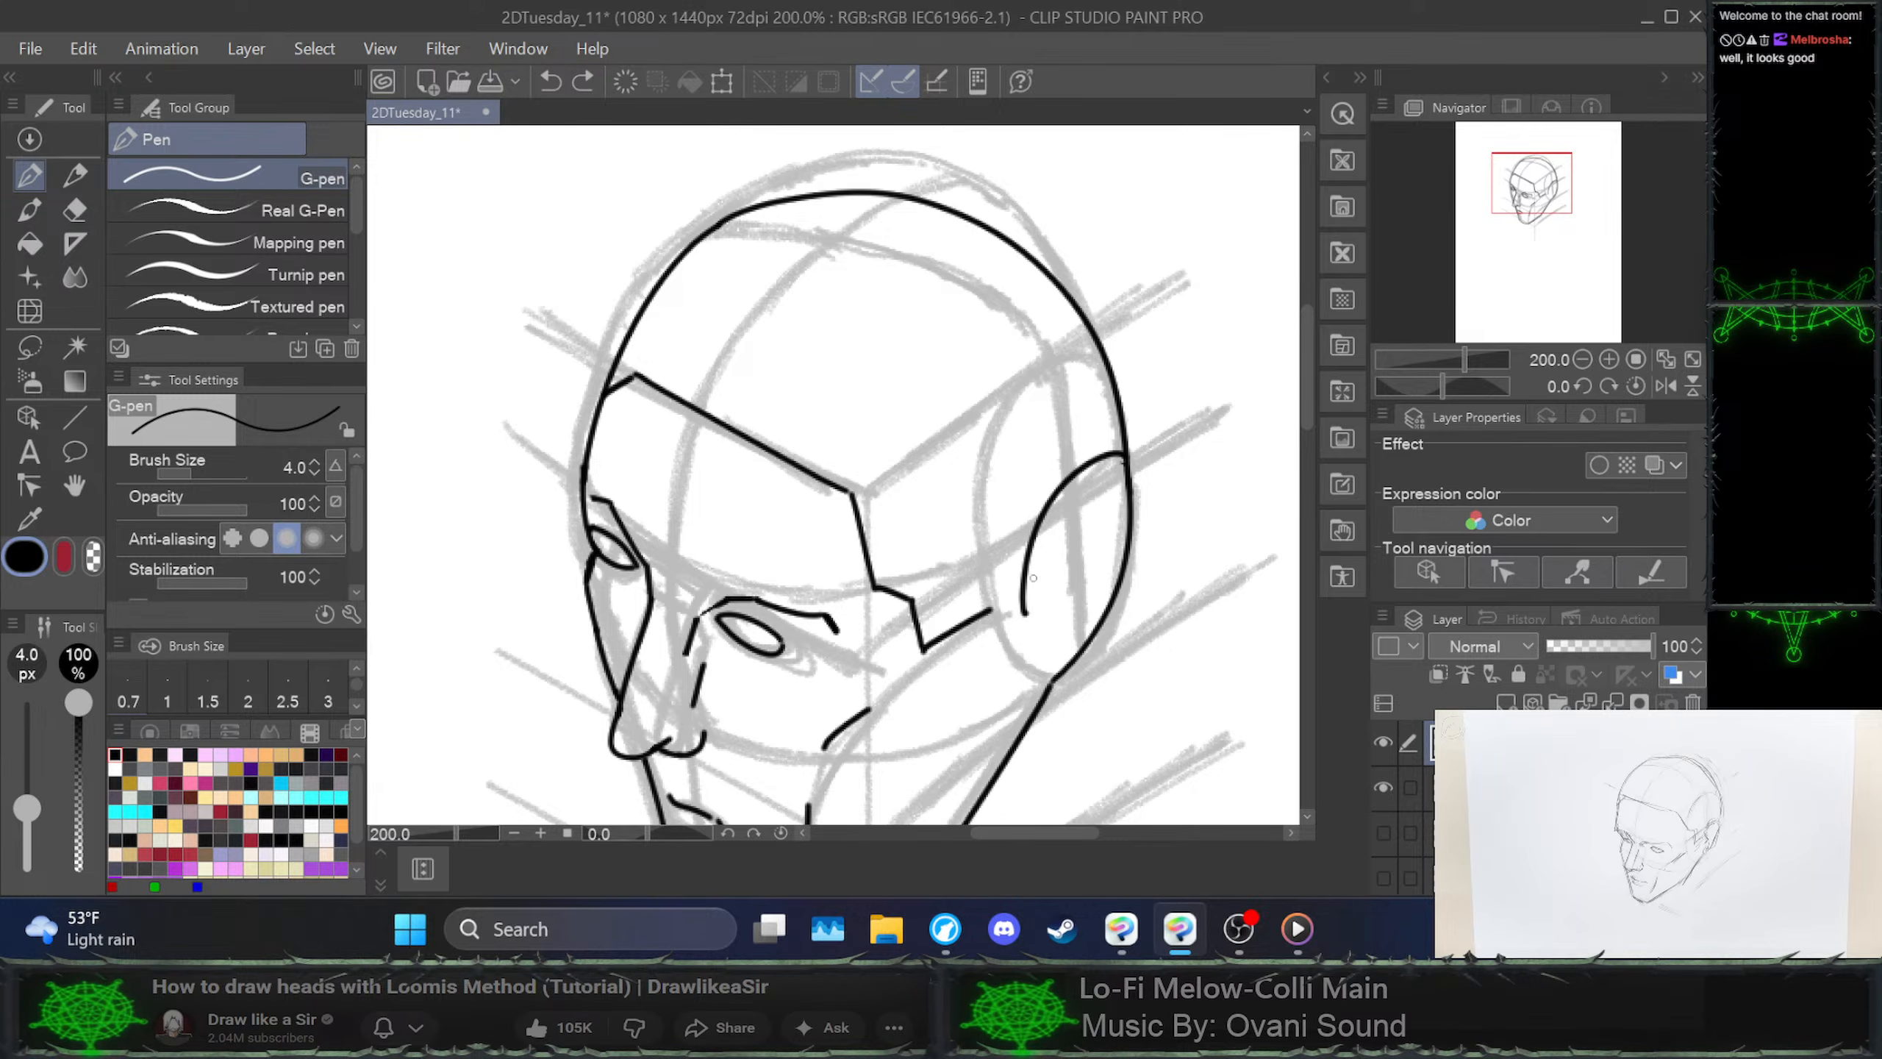
pyautogui.moveTo(1024, 611); pyautogui.dragTo(1044, 622)
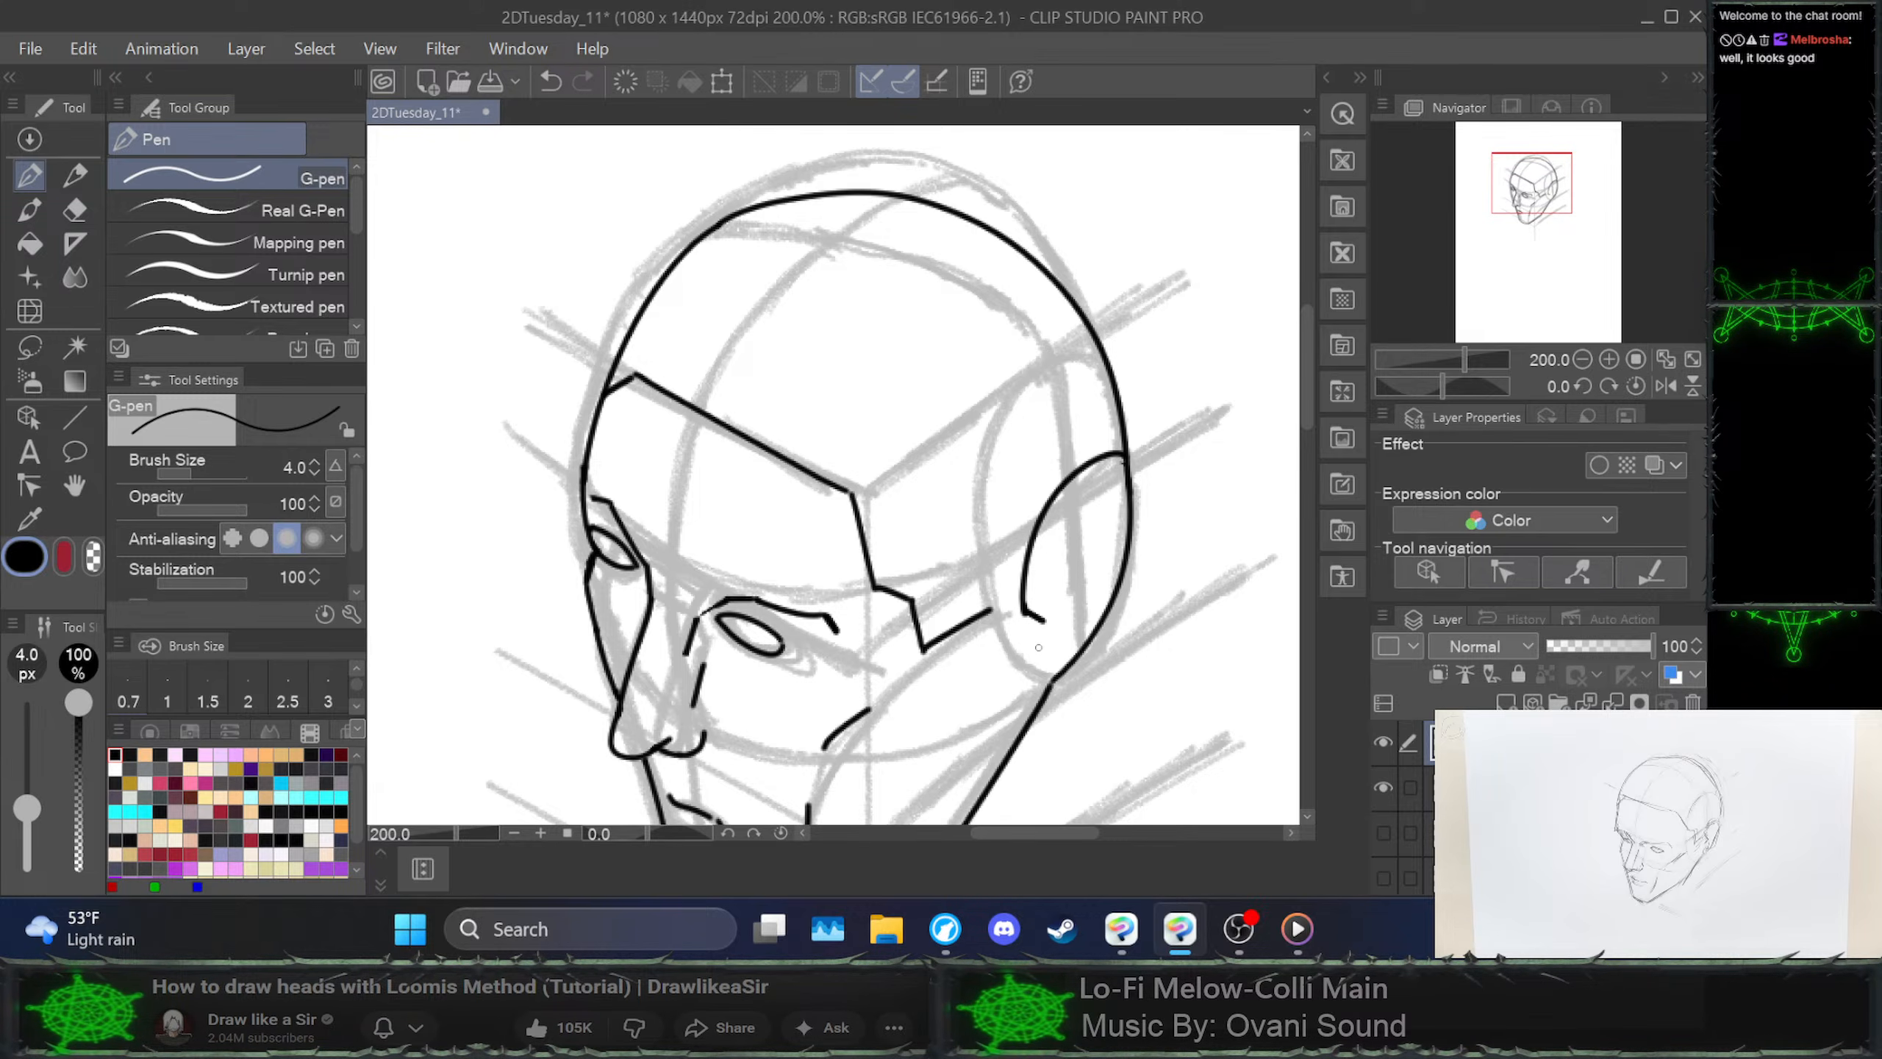
pyautogui.moveTo(1026, 652); pyautogui.dragTo(1042, 624)
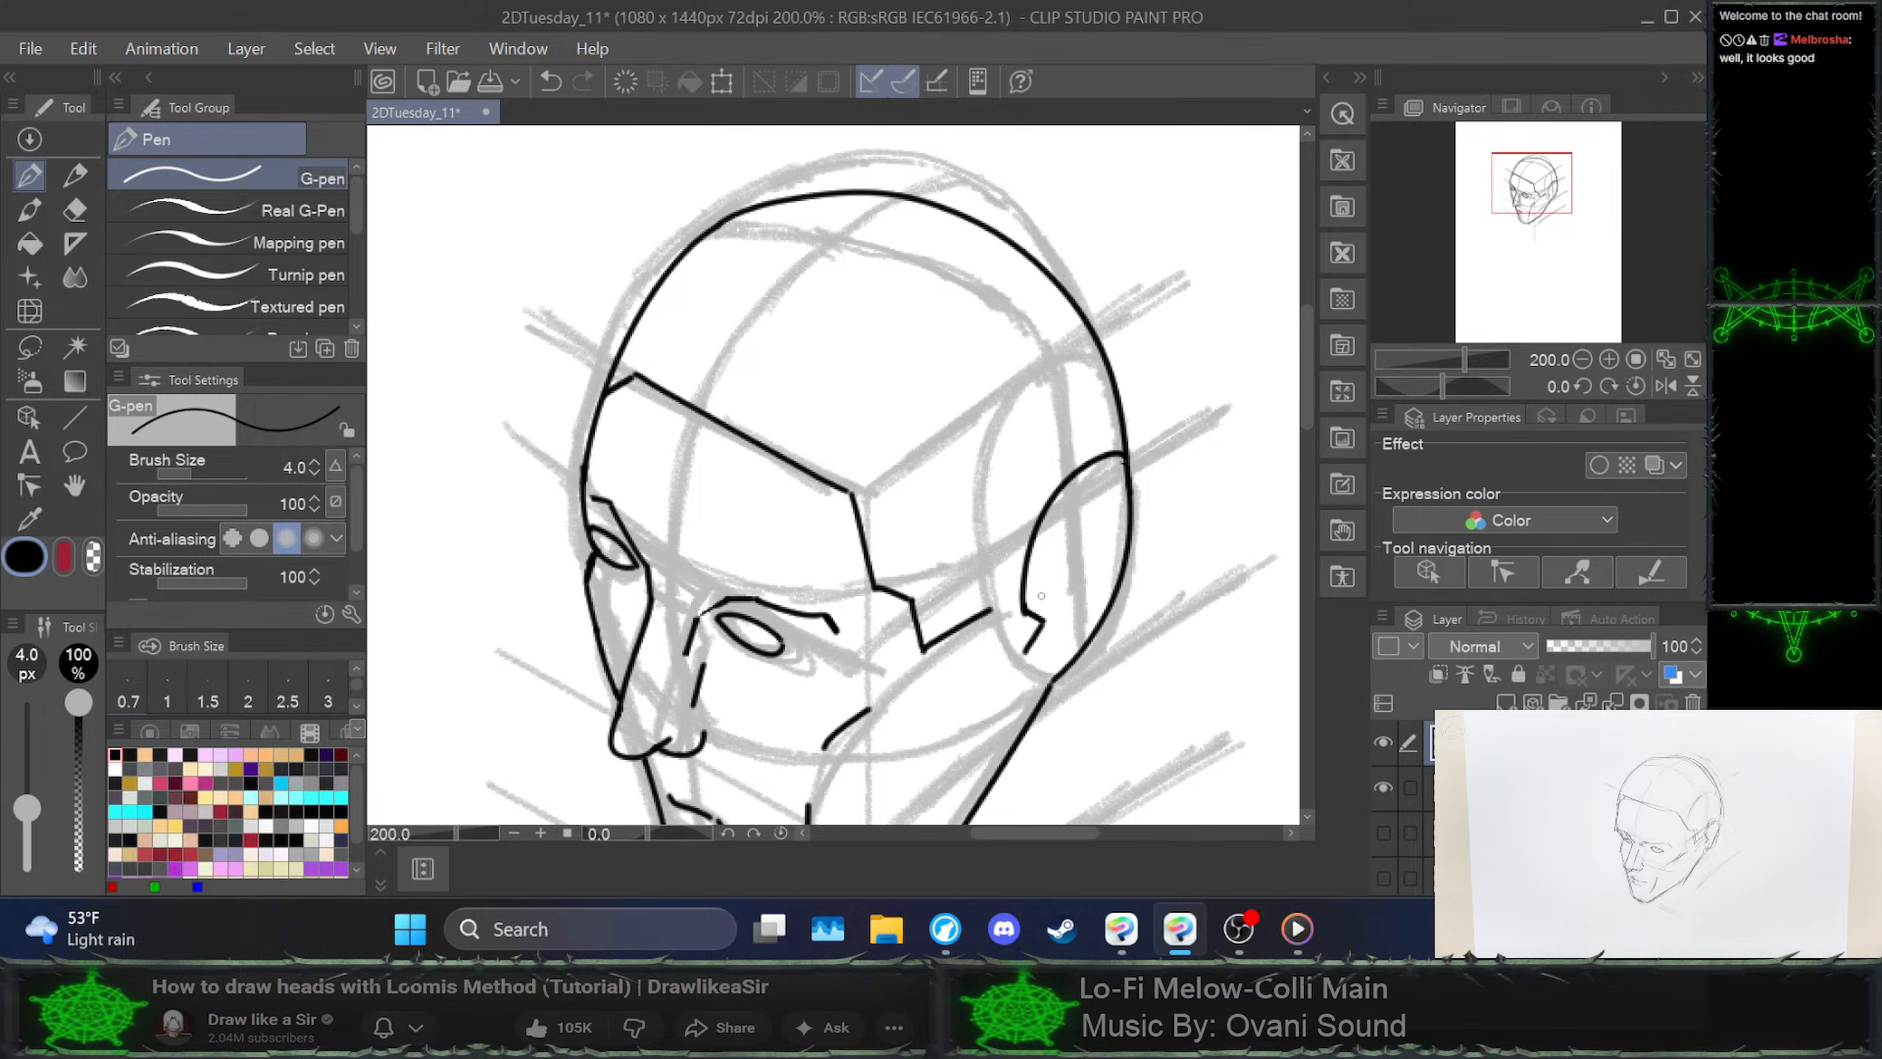
pyautogui.moveTo(1021, 647)
pyautogui.mouseDown()
pyautogui.moveTo(1010, 522)
pyautogui.moveTo(1120, 410)
pyautogui.mouseUp()
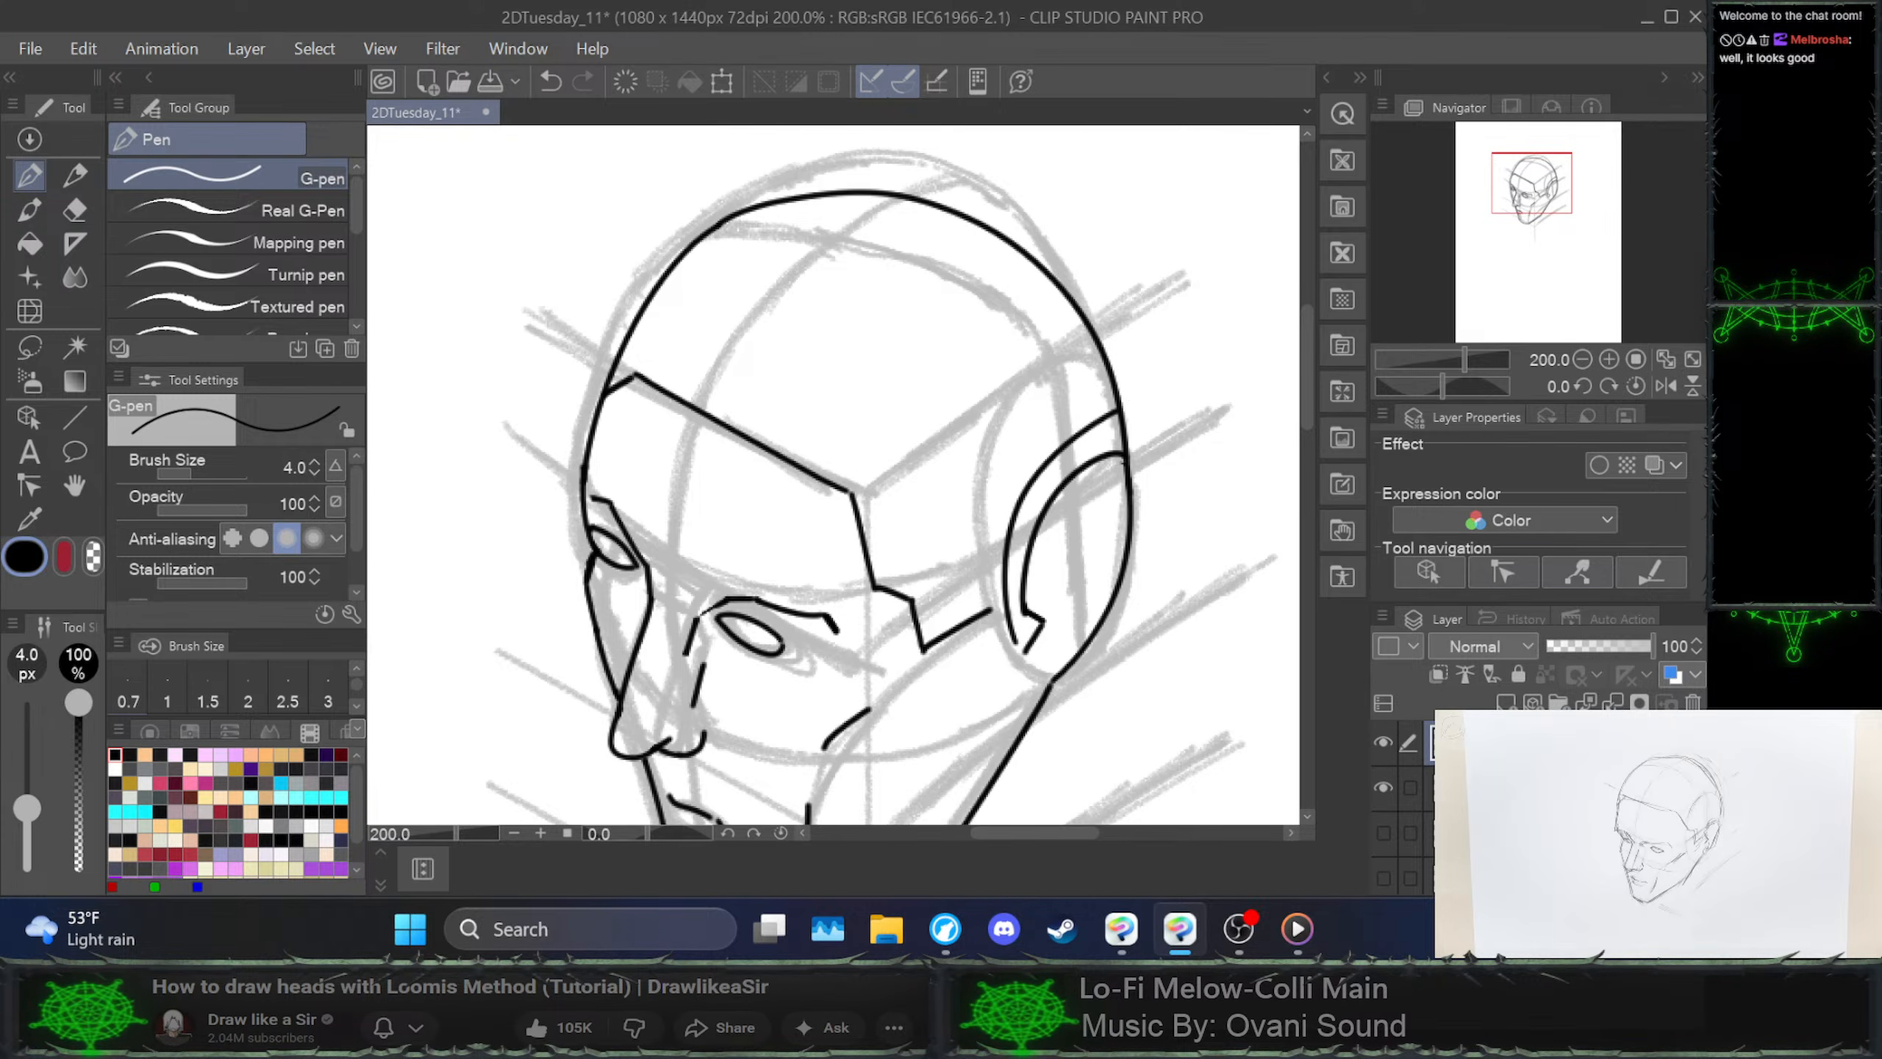
pyautogui.click(1861, 942)
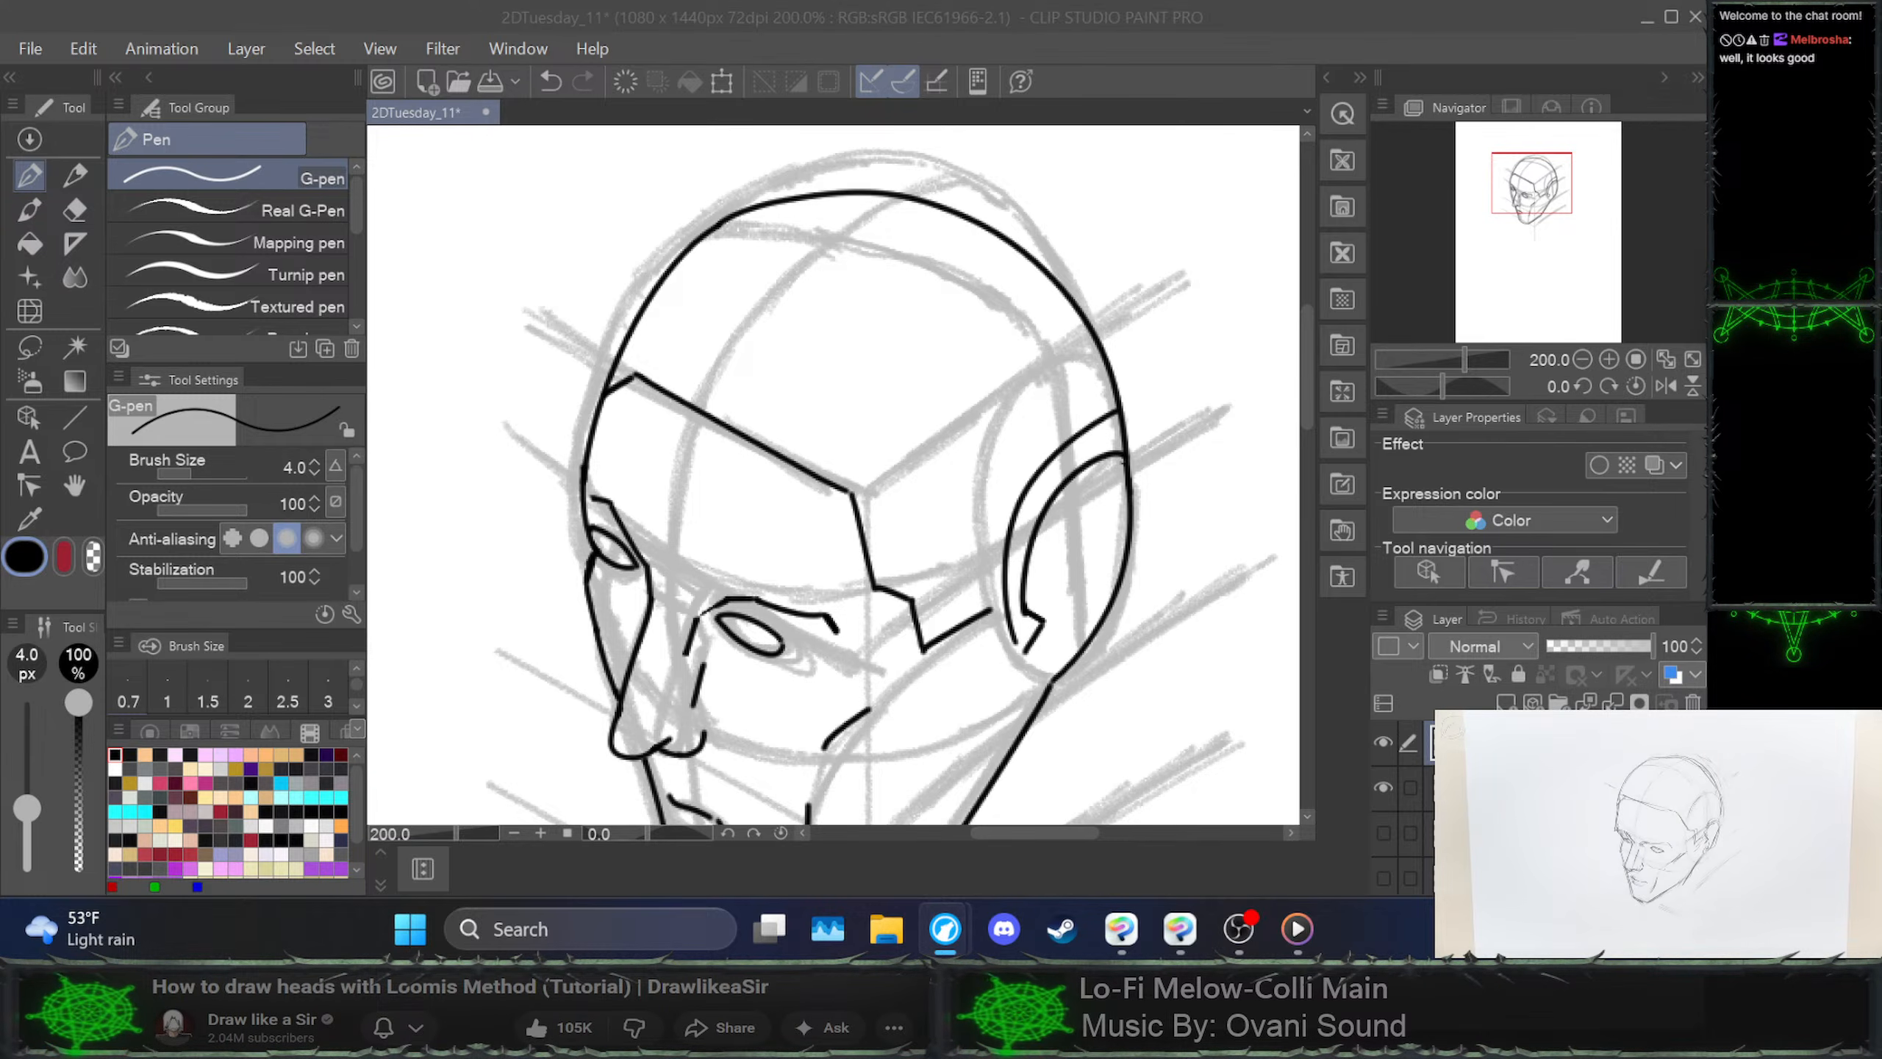
pyautogui.click(1251, 90)
pyautogui.hotkey('ctrl', 'z')
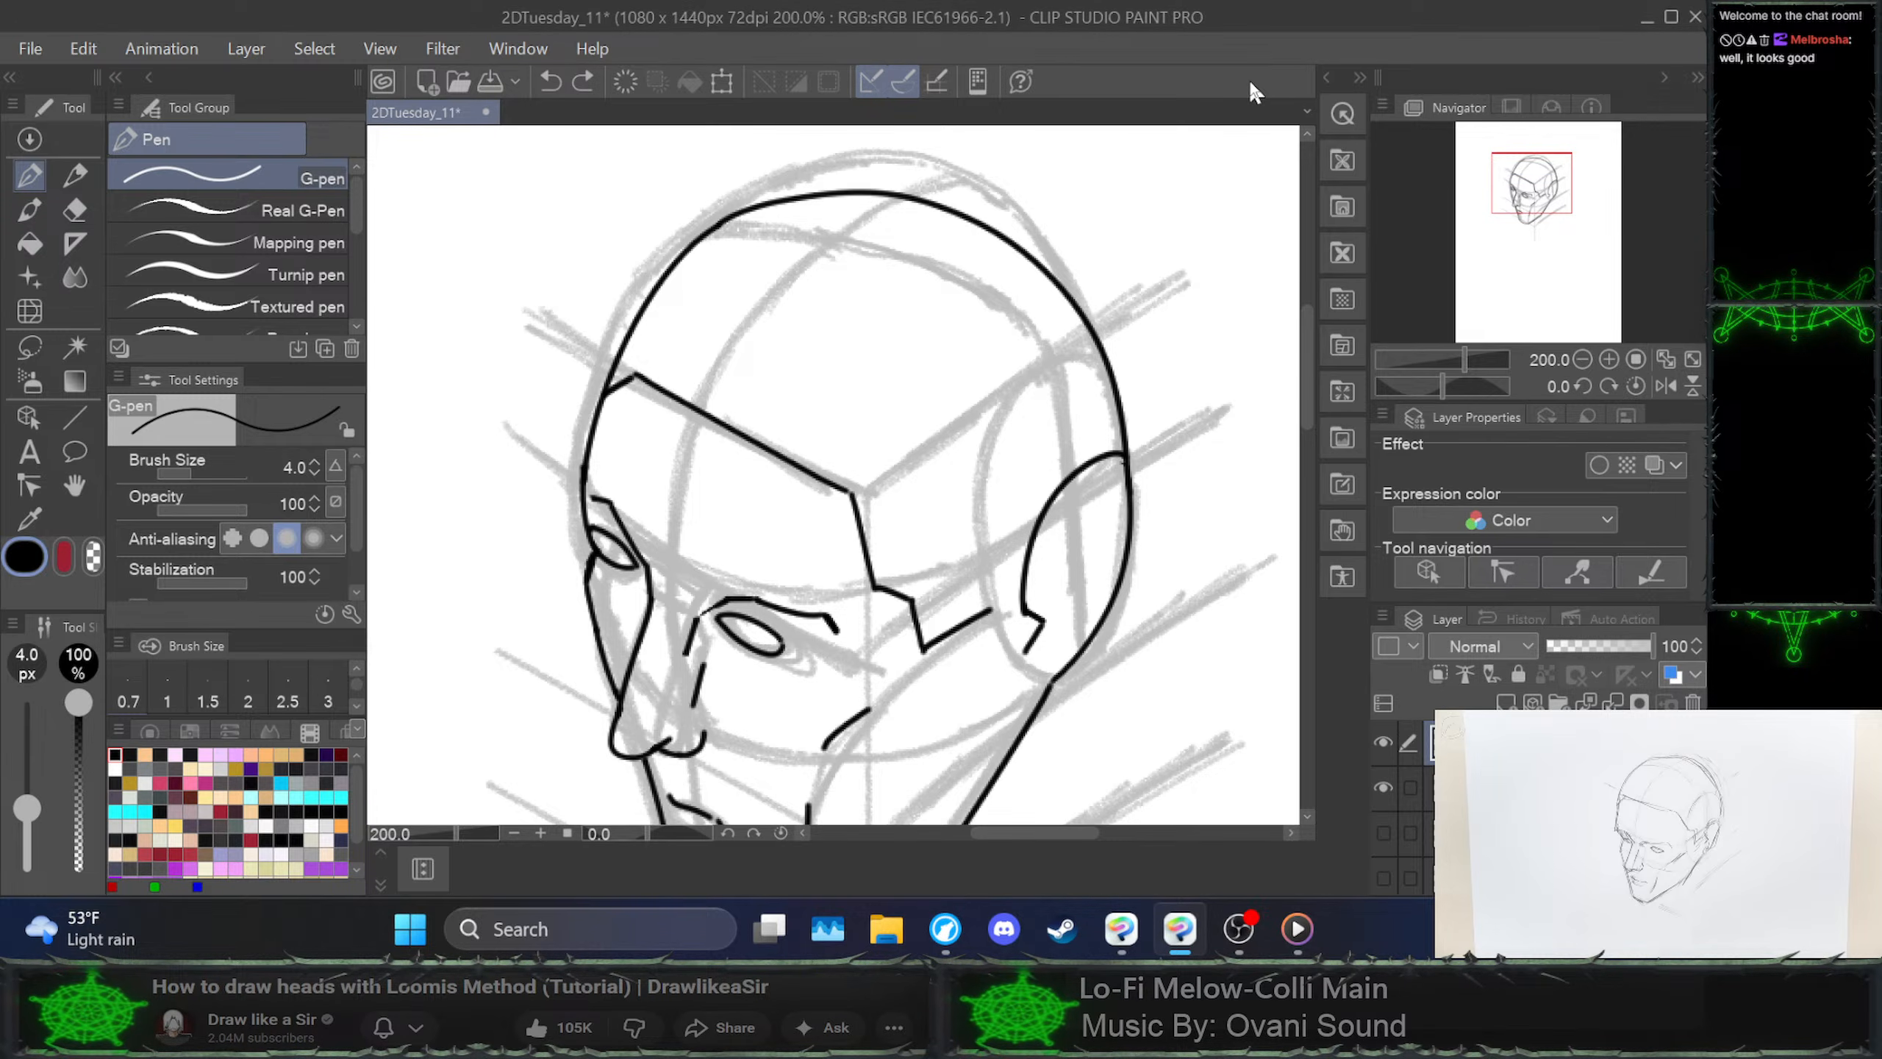
# Try widening the near ear with a rounder back edge, erasing the old one and reworking the join with the skull
pyautogui.moveTo(1051, 685)
pyautogui.mouseDown()
pyautogui.moveTo(1094, 674)
pyautogui.moveTo(1147, 602)
pyautogui.moveTo(1153, 508)
pyautogui.moveTo(1126, 460)
pyautogui.mouseUp()
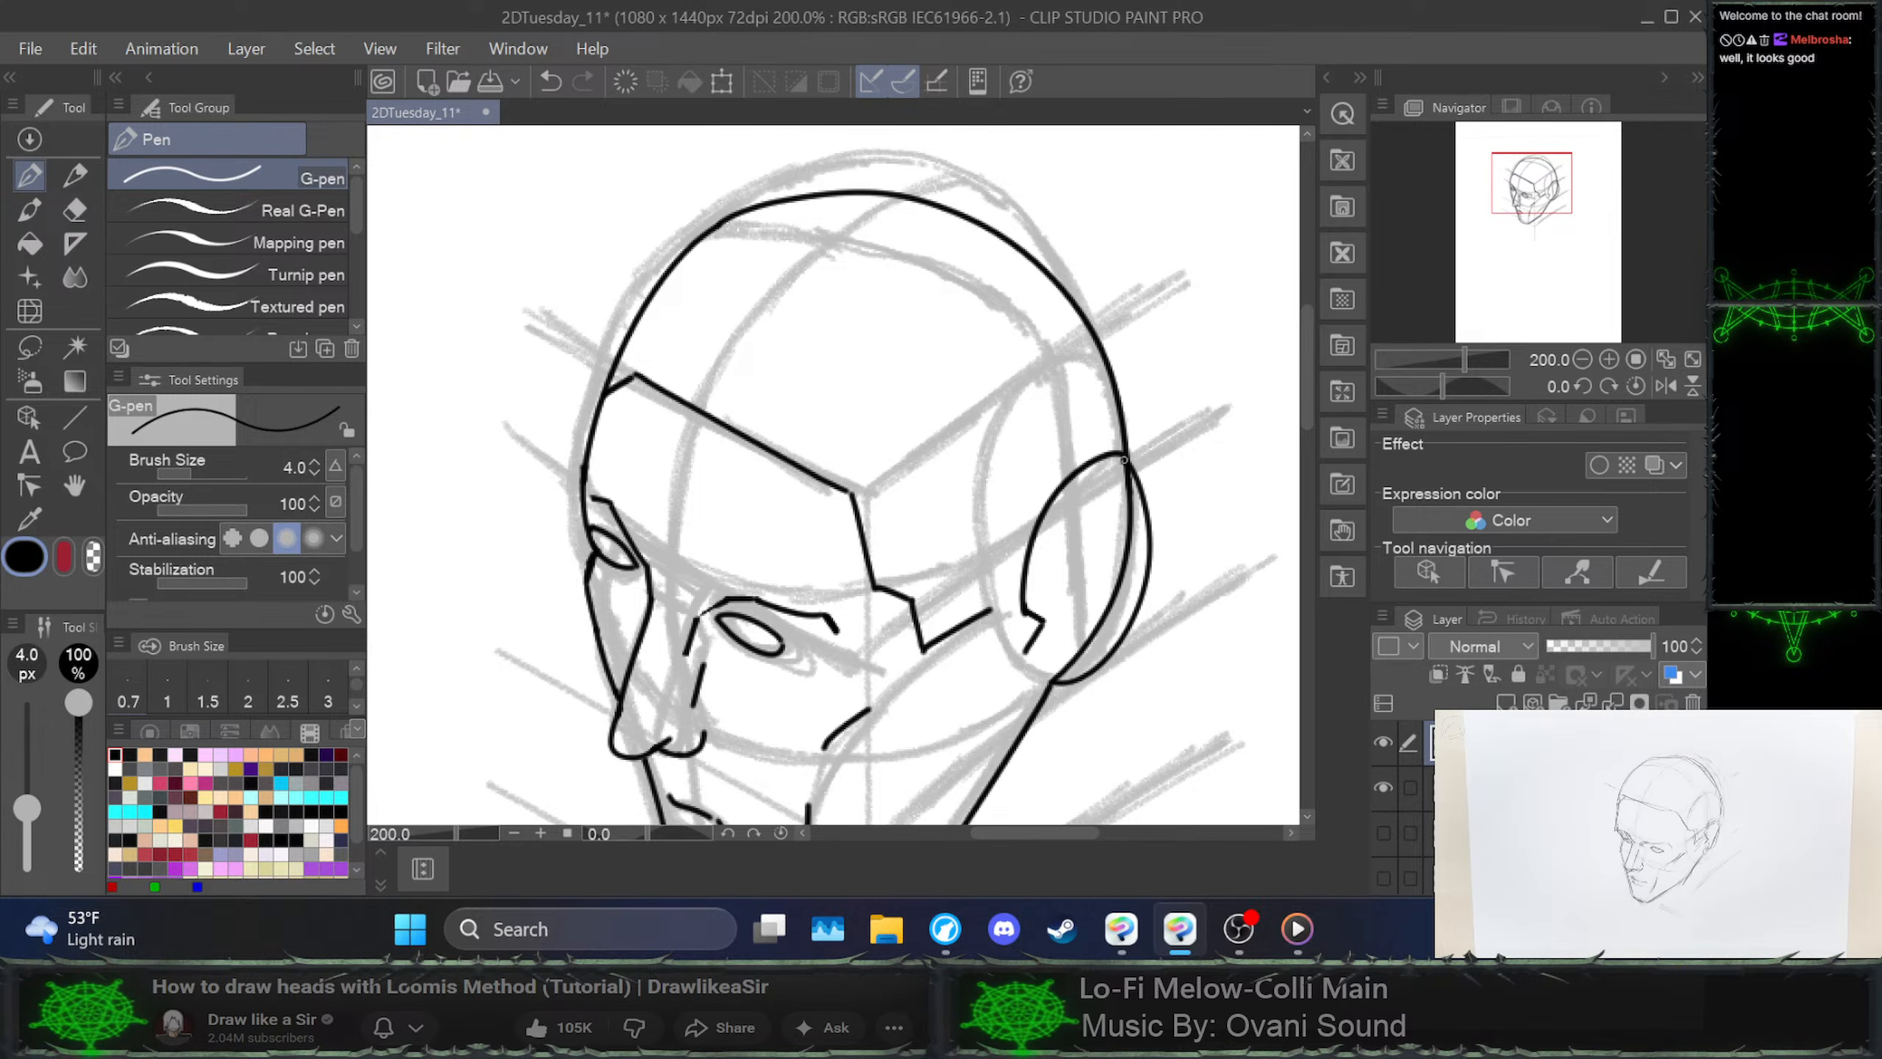
pyautogui.moveTo(1065, 660)
pyautogui.mouseDown()
pyautogui.moveTo(1120, 577)
pyautogui.moveTo(1127, 476)
pyautogui.mouseUp()
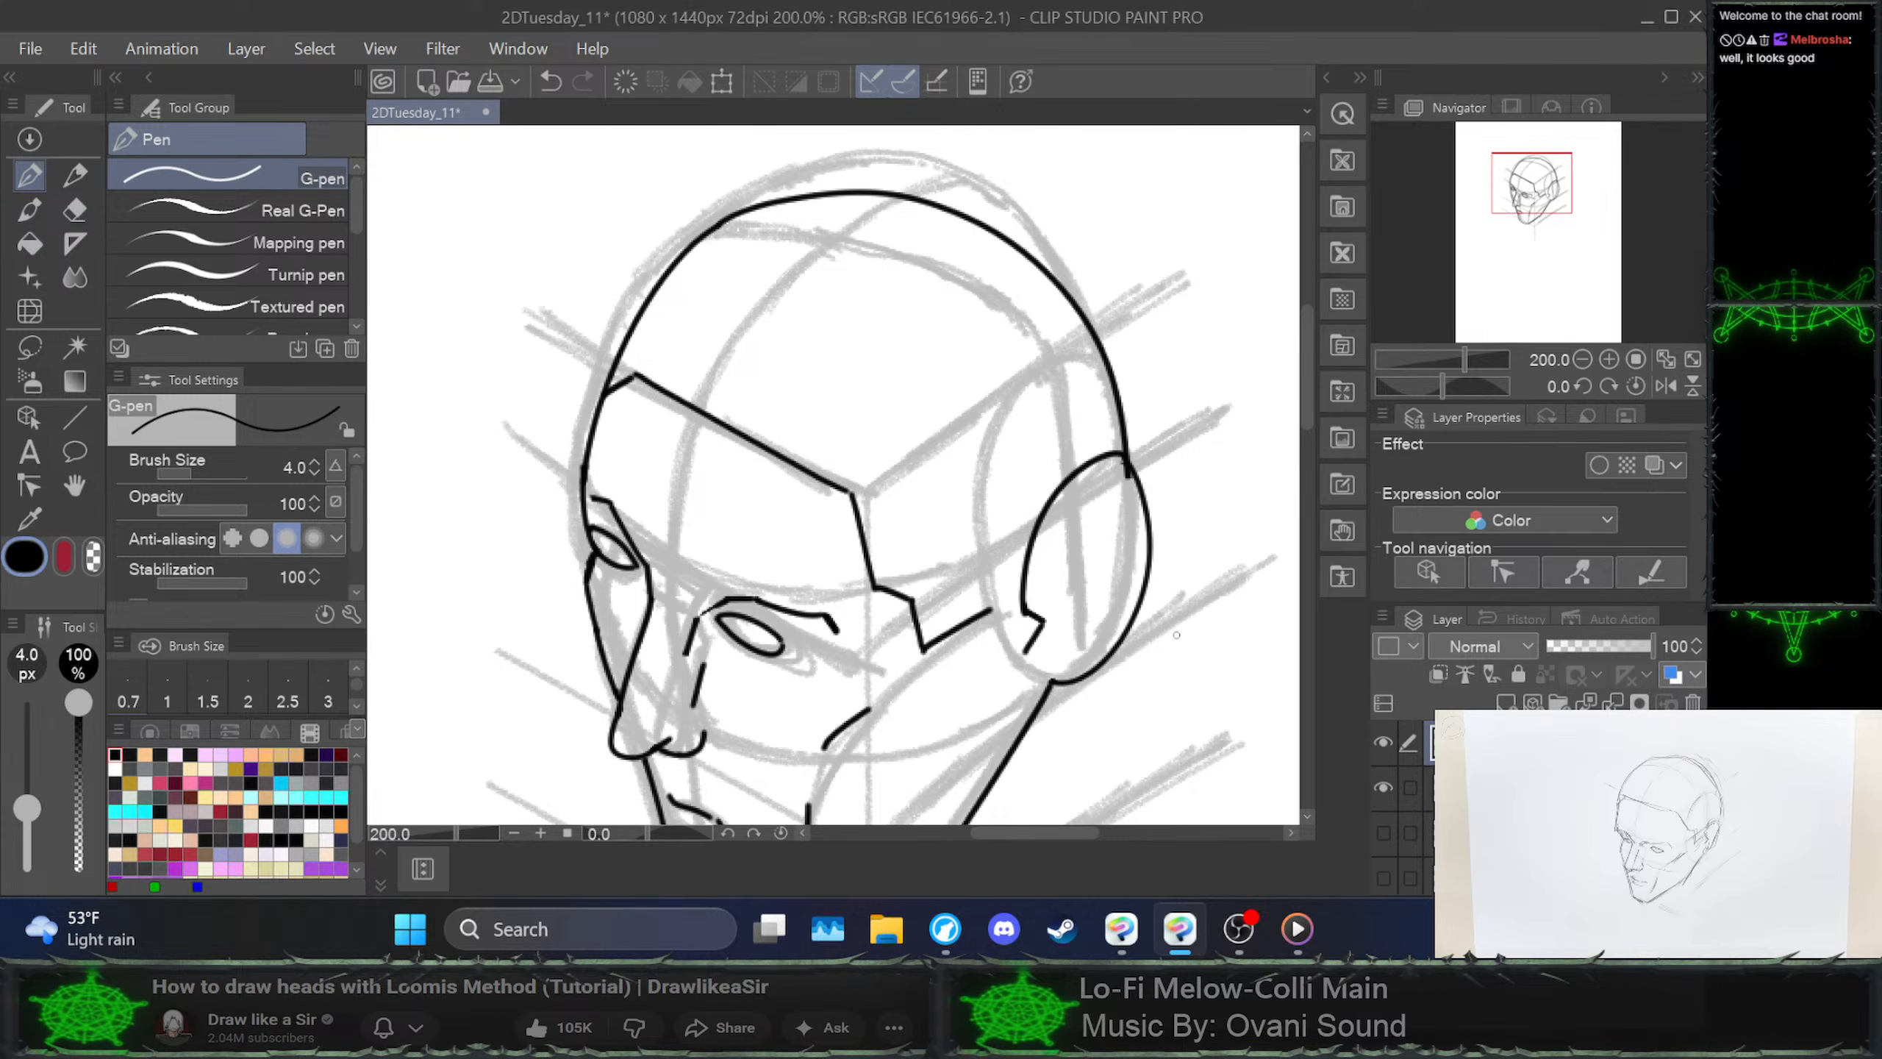
pyautogui.moveTo(1123, 467); pyautogui.dragTo(1149, 498)
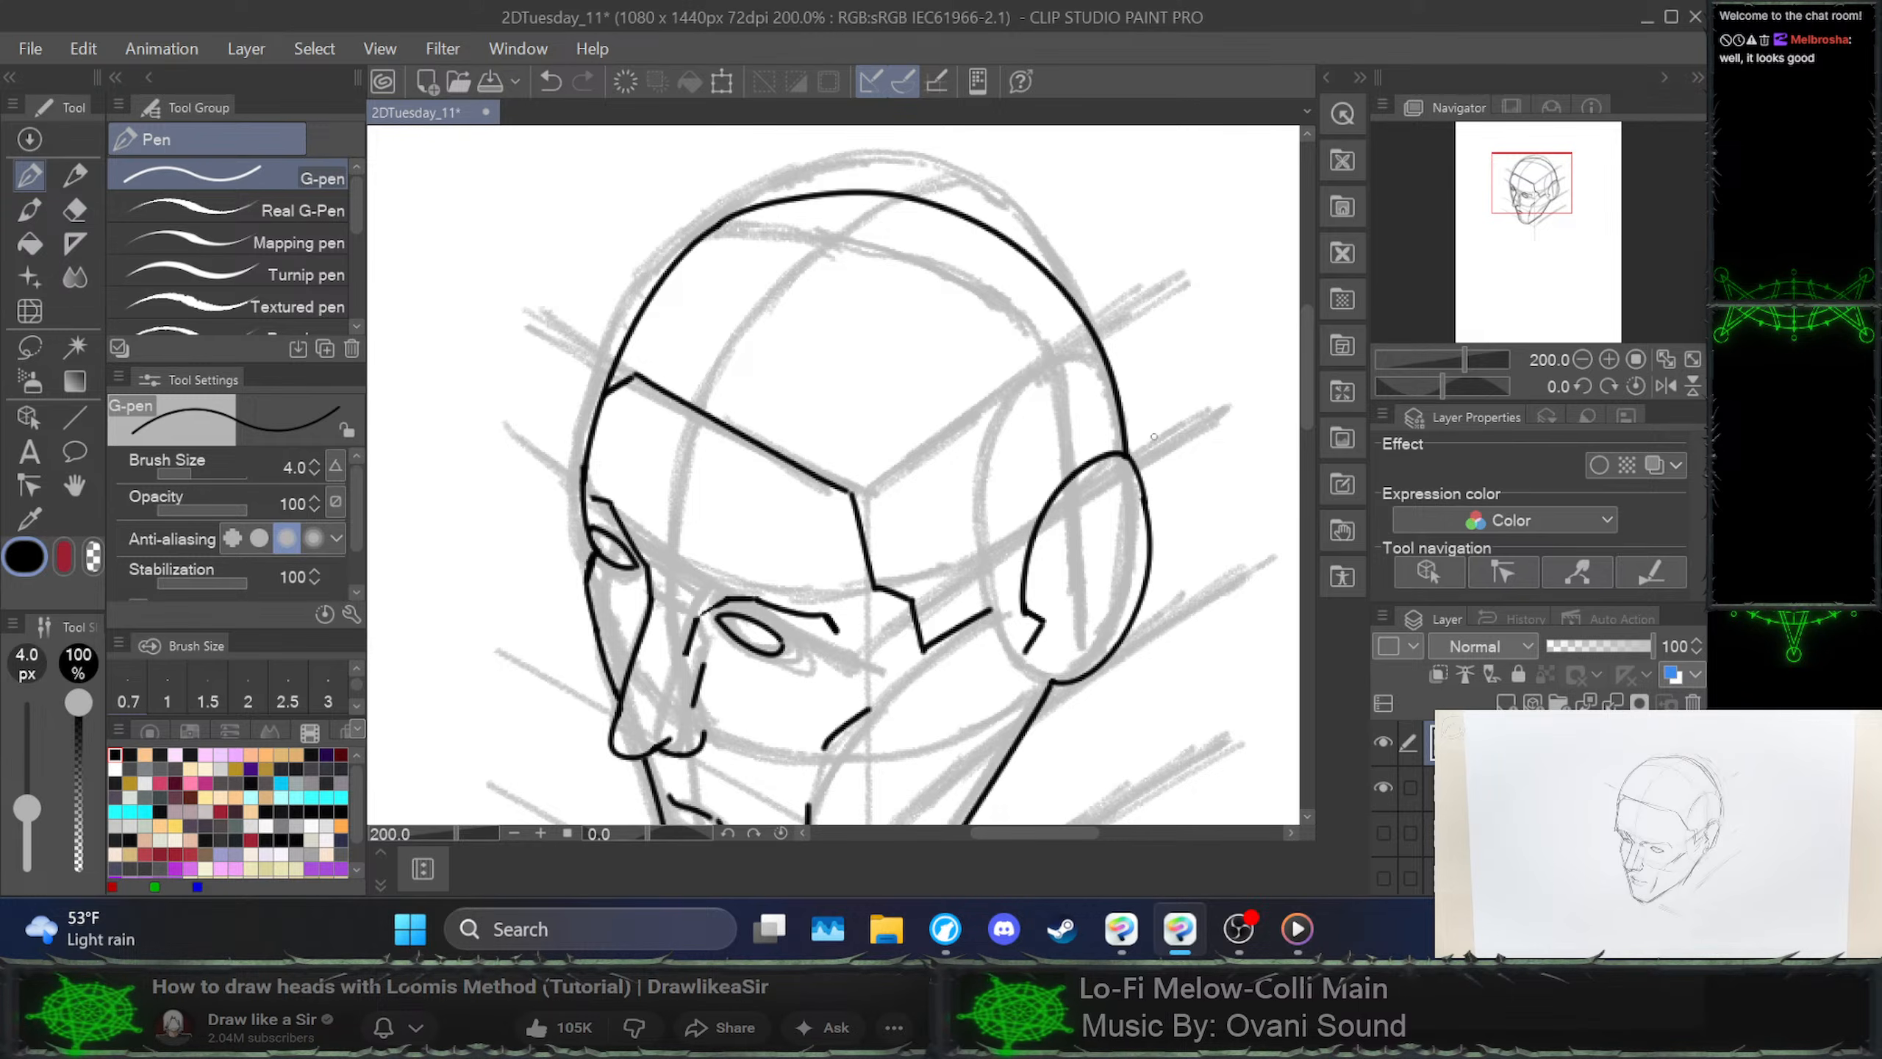
# Undo the recent ear strokes, the skull arc and the widened front edge, going back to the narrow near ear
pyautogui.hotkey('ctrl', 'z')
pyautogui.hotkey('ctrl', 'z')
pyautogui.hotkey('ctrl', 'z')
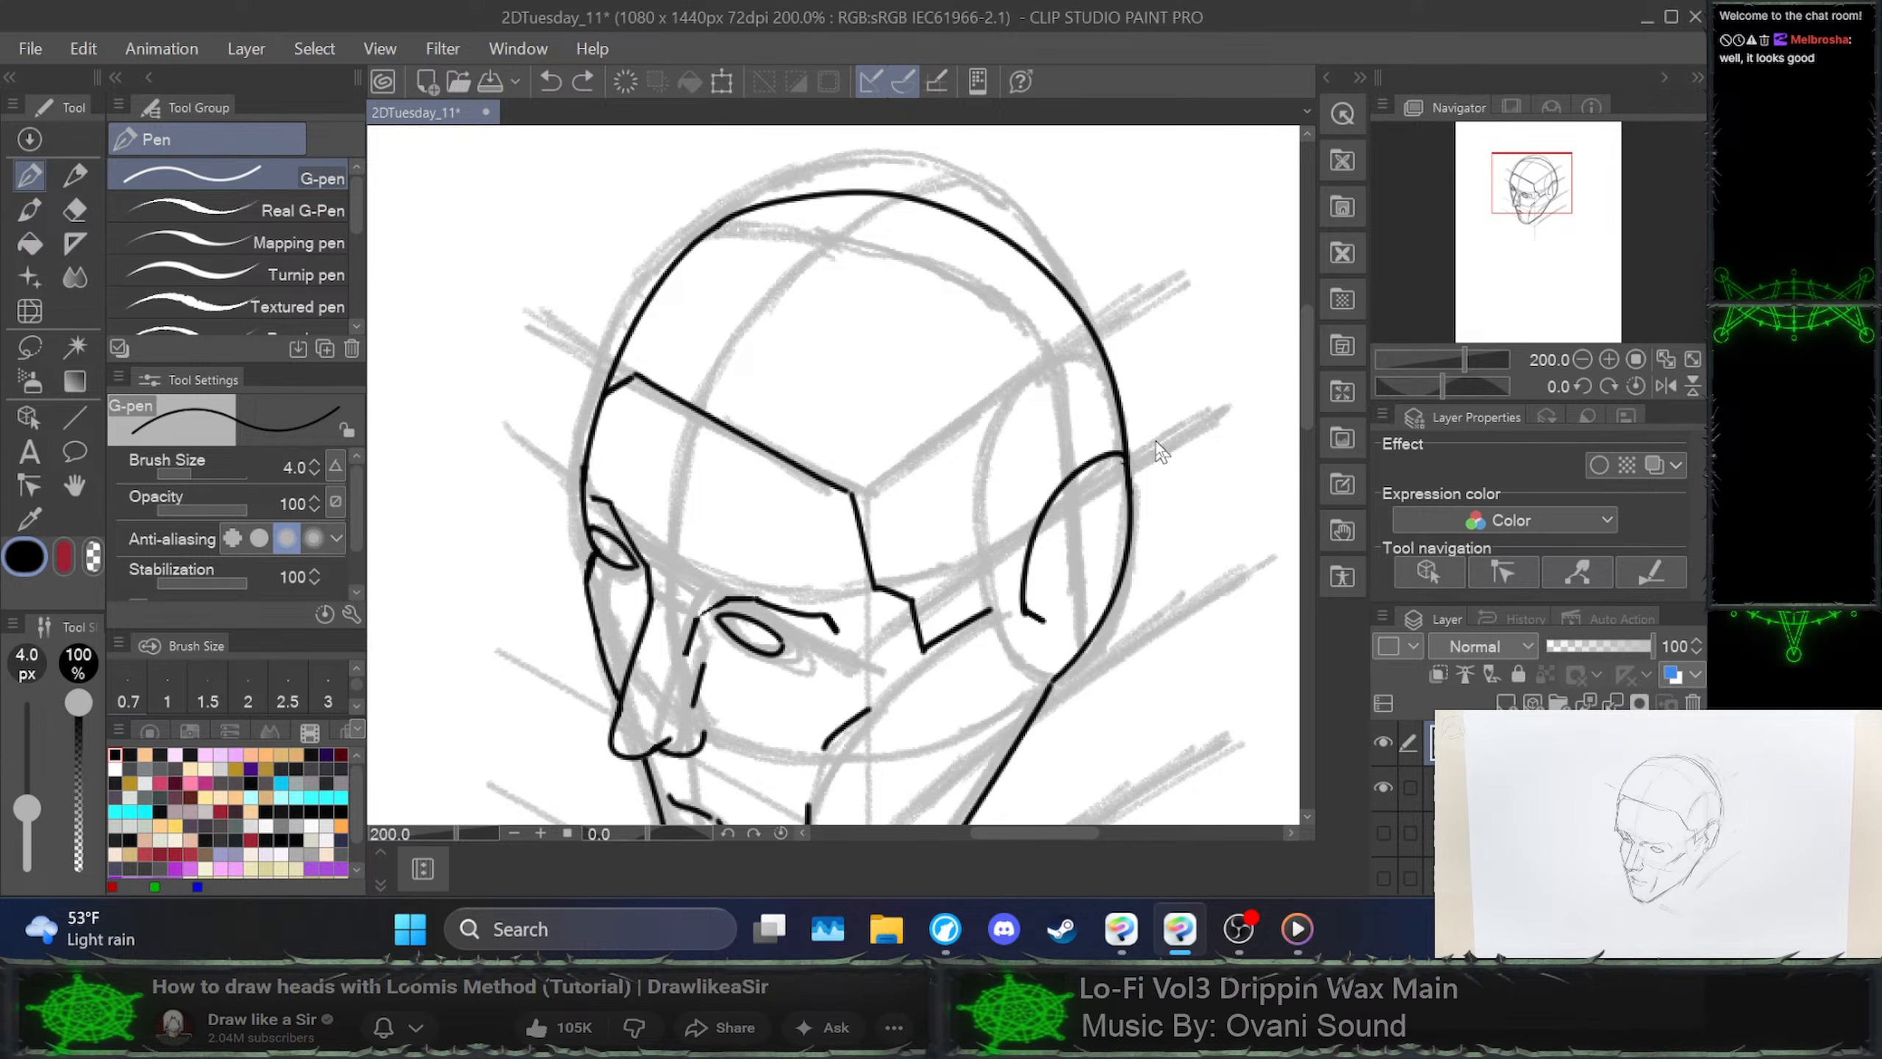
pyautogui.hotkey('ctrl', 'z')
pyautogui.hotkey('ctrl', 'z')
pyautogui.hotkey('ctrl', 'z')
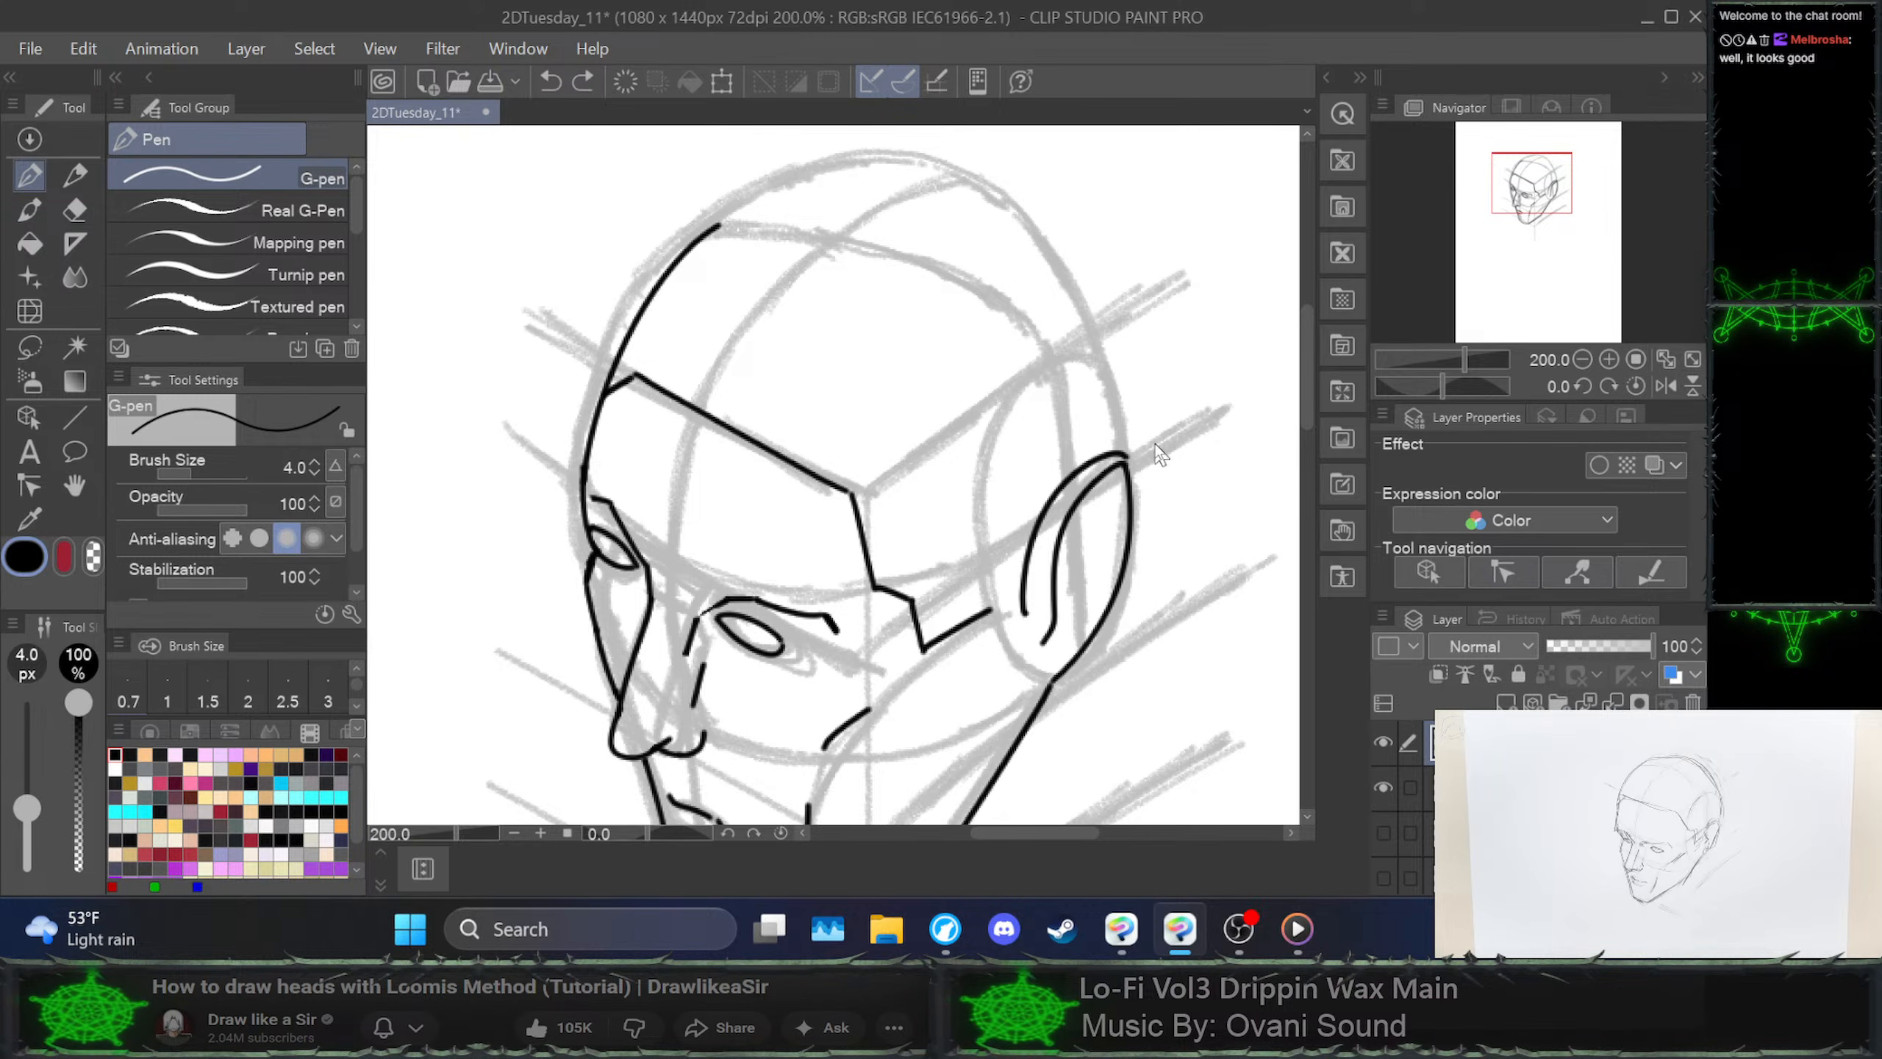
pyautogui.hotkey('ctrl', 'z')
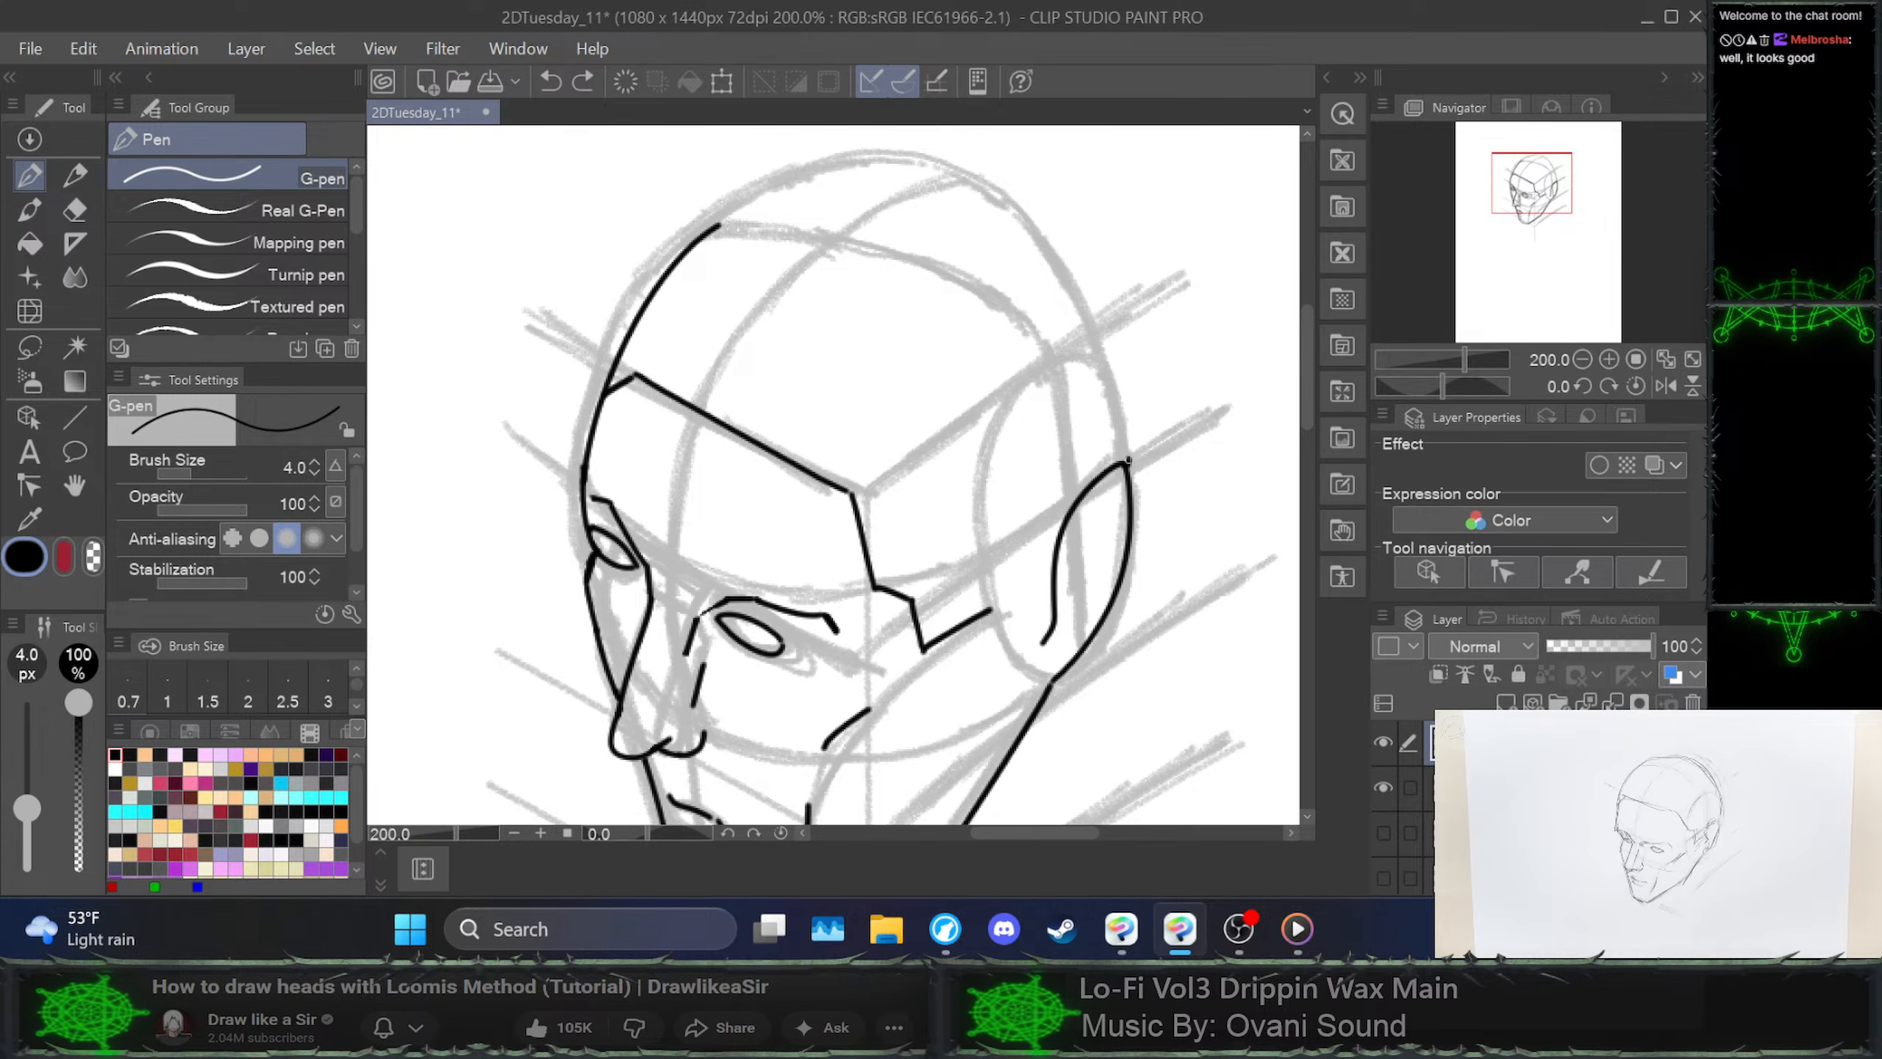
# Try inking the back of the skull in a short stroke upward from the top of the near ear
pyautogui.moveTo(1129, 460)
pyautogui.mouseDown()
pyautogui.moveTo(1141, 480)
pyautogui.moveTo(1098, 398)
pyautogui.mouseUp()
pyautogui.hotkey('ctrl', 'z')
pyautogui.hotkey('ctrl', 'z')
pyautogui.hotkey('ctrl', 'z')
pyautogui.hotkey('ctrl', 'z')
pyautogui.moveTo(1127, 469); pyautogui.dragTo(1118, 429)
pyautogui.hotkey('ctrl', 'z')
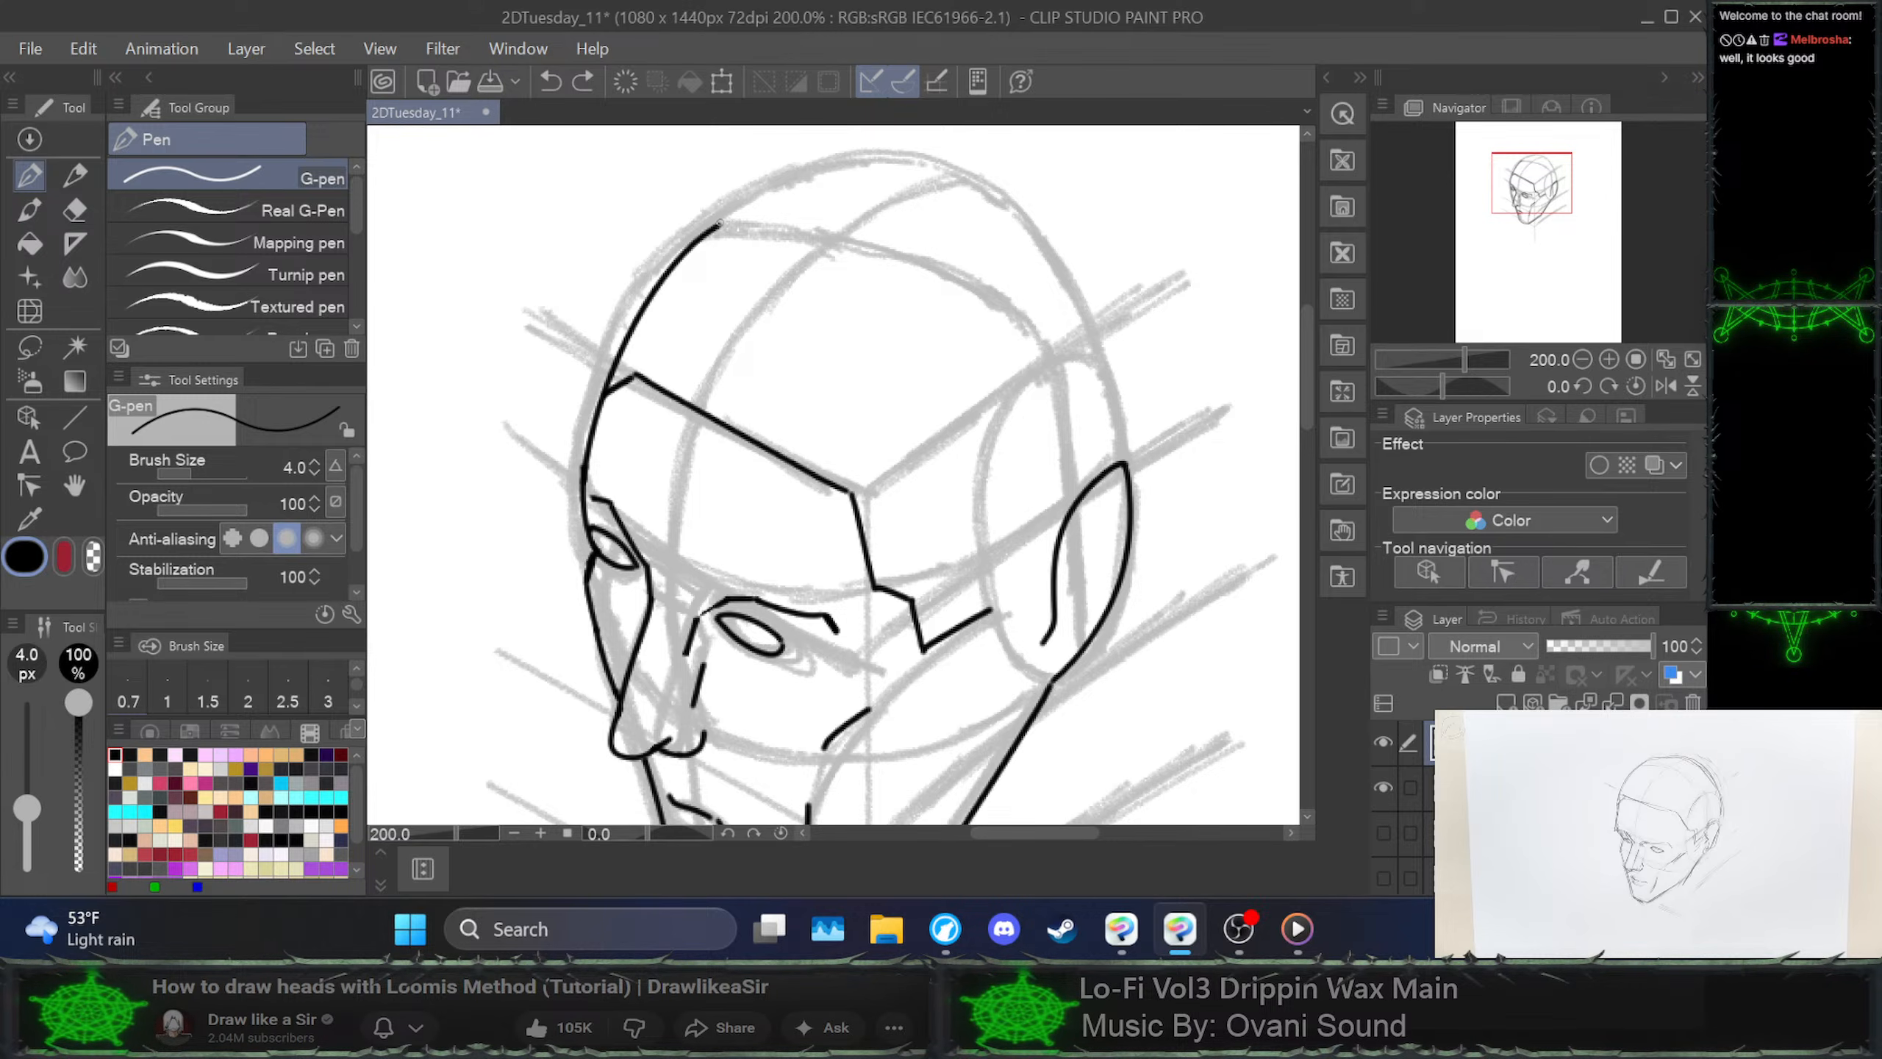
# Re-ink the top of the skull as one smooth arc from the forehead contour over to the near ear's back edge
pyautogui.moveTo(719, 222)
pyautogui.mouseDown()
pyautogui.moveTo(734, 237)
pyautogui.moveTo(731, 217)
pyautogui.moveTo(775, 196)
pyautogui.moveTo(865, 178)
pyautogui.mouseUp()
pyautogui.hotkey('ctrl', 'z')
pyautogui.hotkey('ctrl', 'z')
pyautogui.hotkey('ctrl', 'z')
pyautogui.moveTo(718, 225)
pyautogui.mouseDown()
pyautogui.moveTo(732, 237)
pyautogui.moveTo(728, 218)
pyautogui.moveTo(812, 185)
pyautogui.mouseUp()
pyautogui.hotkey('ctrl', 'z')
pyautogui.hotkey('ctrl', 'z')
pyautogui.moveTo(714, 227)
pyautogui.mouseDown()
pyautogui.moveTo(883, 190)
pyautogui.moveTo(1035, 251)
pyautogui.moveTo(1116, 384)
pyautogui.moveTo(1141, 541)
pyautogui.moveTo(1133, 483)
pyautogui.moveTo(1127, 557)
pyautogui.mouseUp()
pyautogui.hotkey('ctrl', 'z')
pyautogui.hotkey('ctrl', 'z')
pyautogui.moveTo(1135, 491); pyautogui.dragTo(1126, 564)
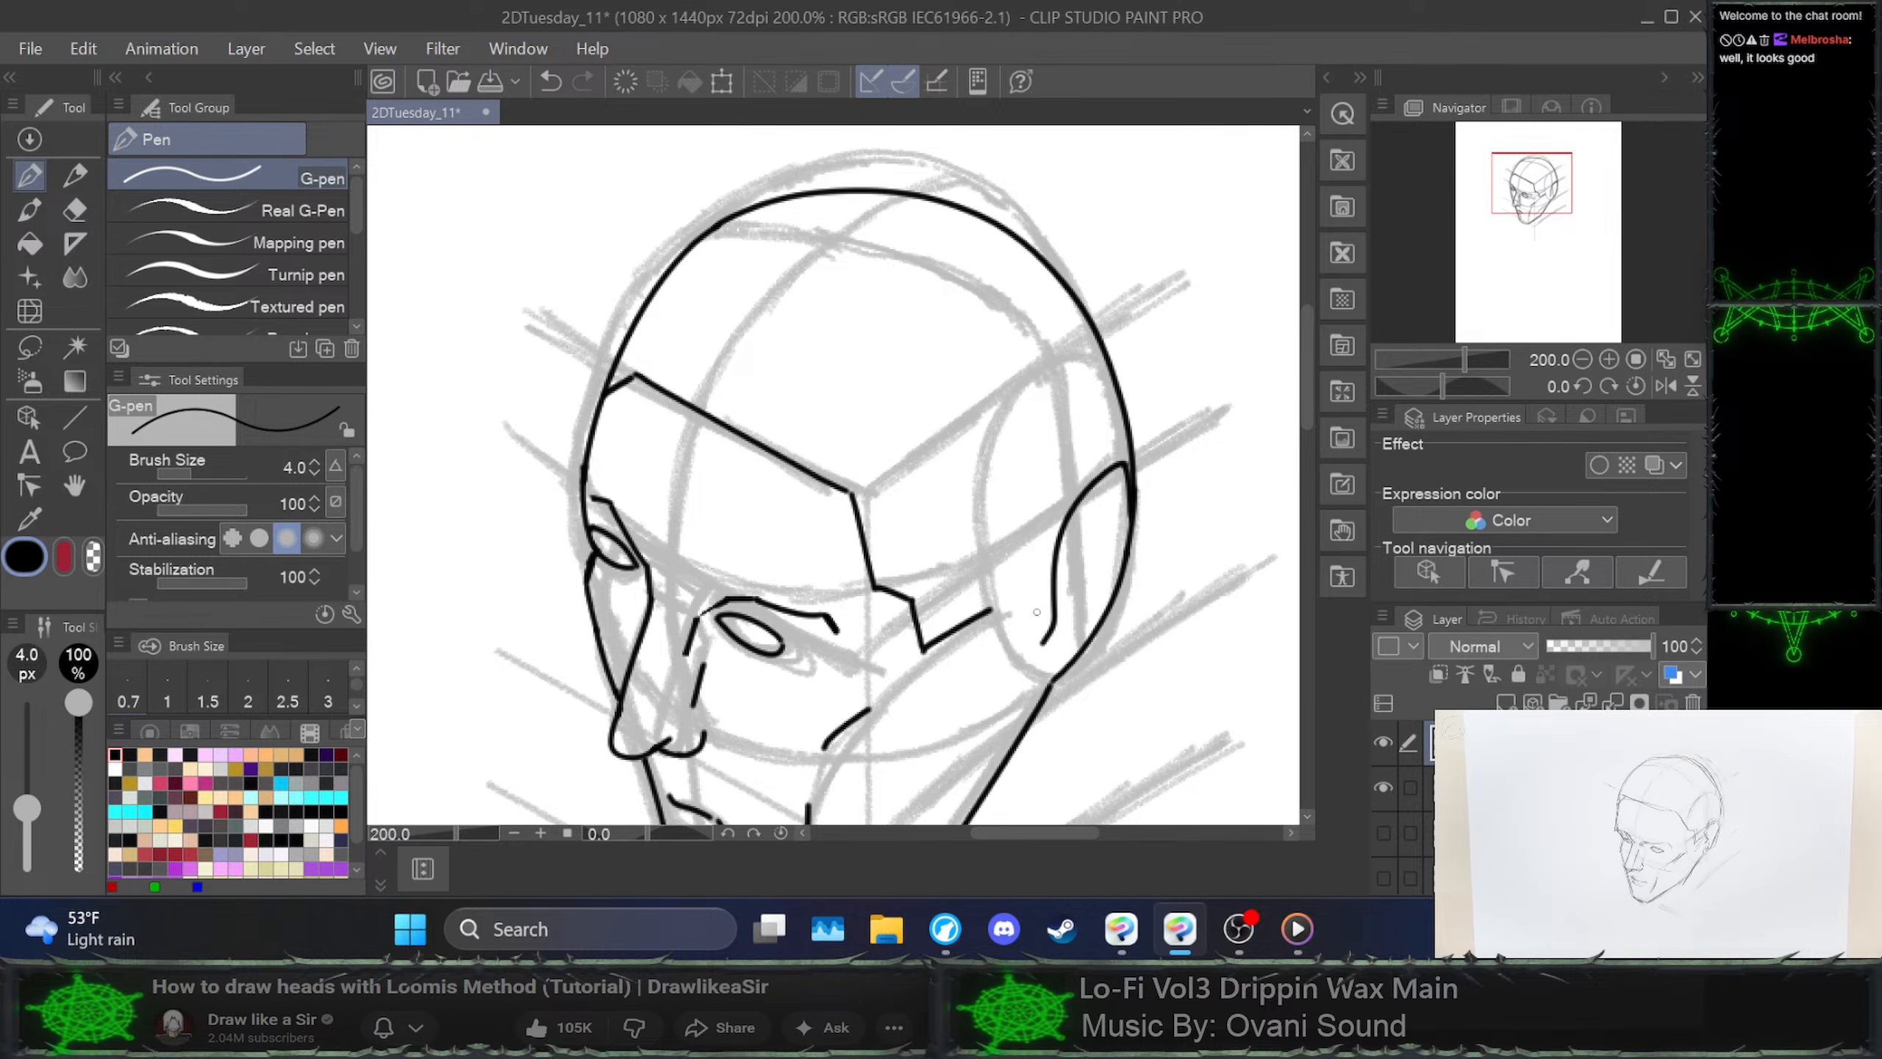
pyautogui.hotkey('ctrl', 'z')
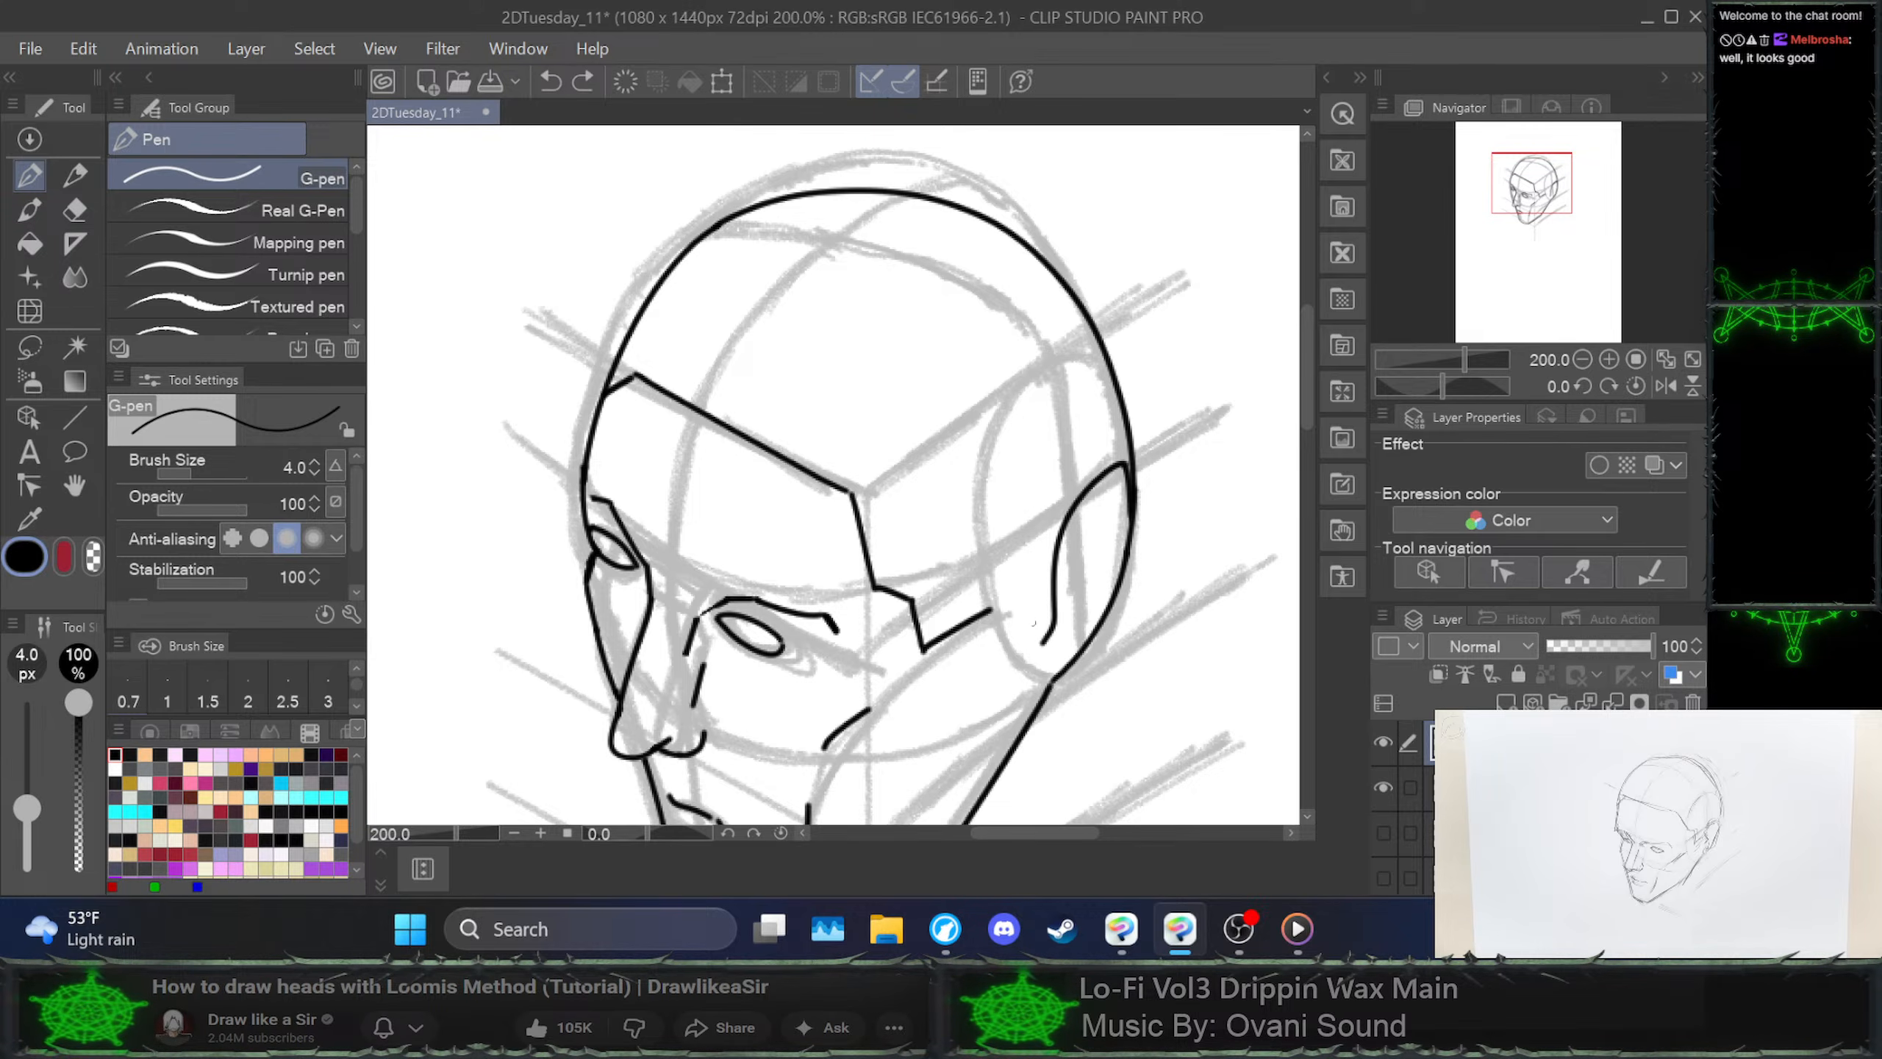
# Ink a second curve around the near ear's front and top, and erase the oversized back edge and part of the old one
pyautogui.moveTo(1033, 623)
pyautogui.mouseDown()
pyautogui.moveTo(1037, 546)
pyautogui.moveTo(1089, 459)
pyautogui.moveTo(1166, 448)
pyautogui.moveTo(1140, 605)
pyautogui.moveTo(1104, 658)
pyautogui.moveTo(1055, 679)
pyautogui.mouseUp()
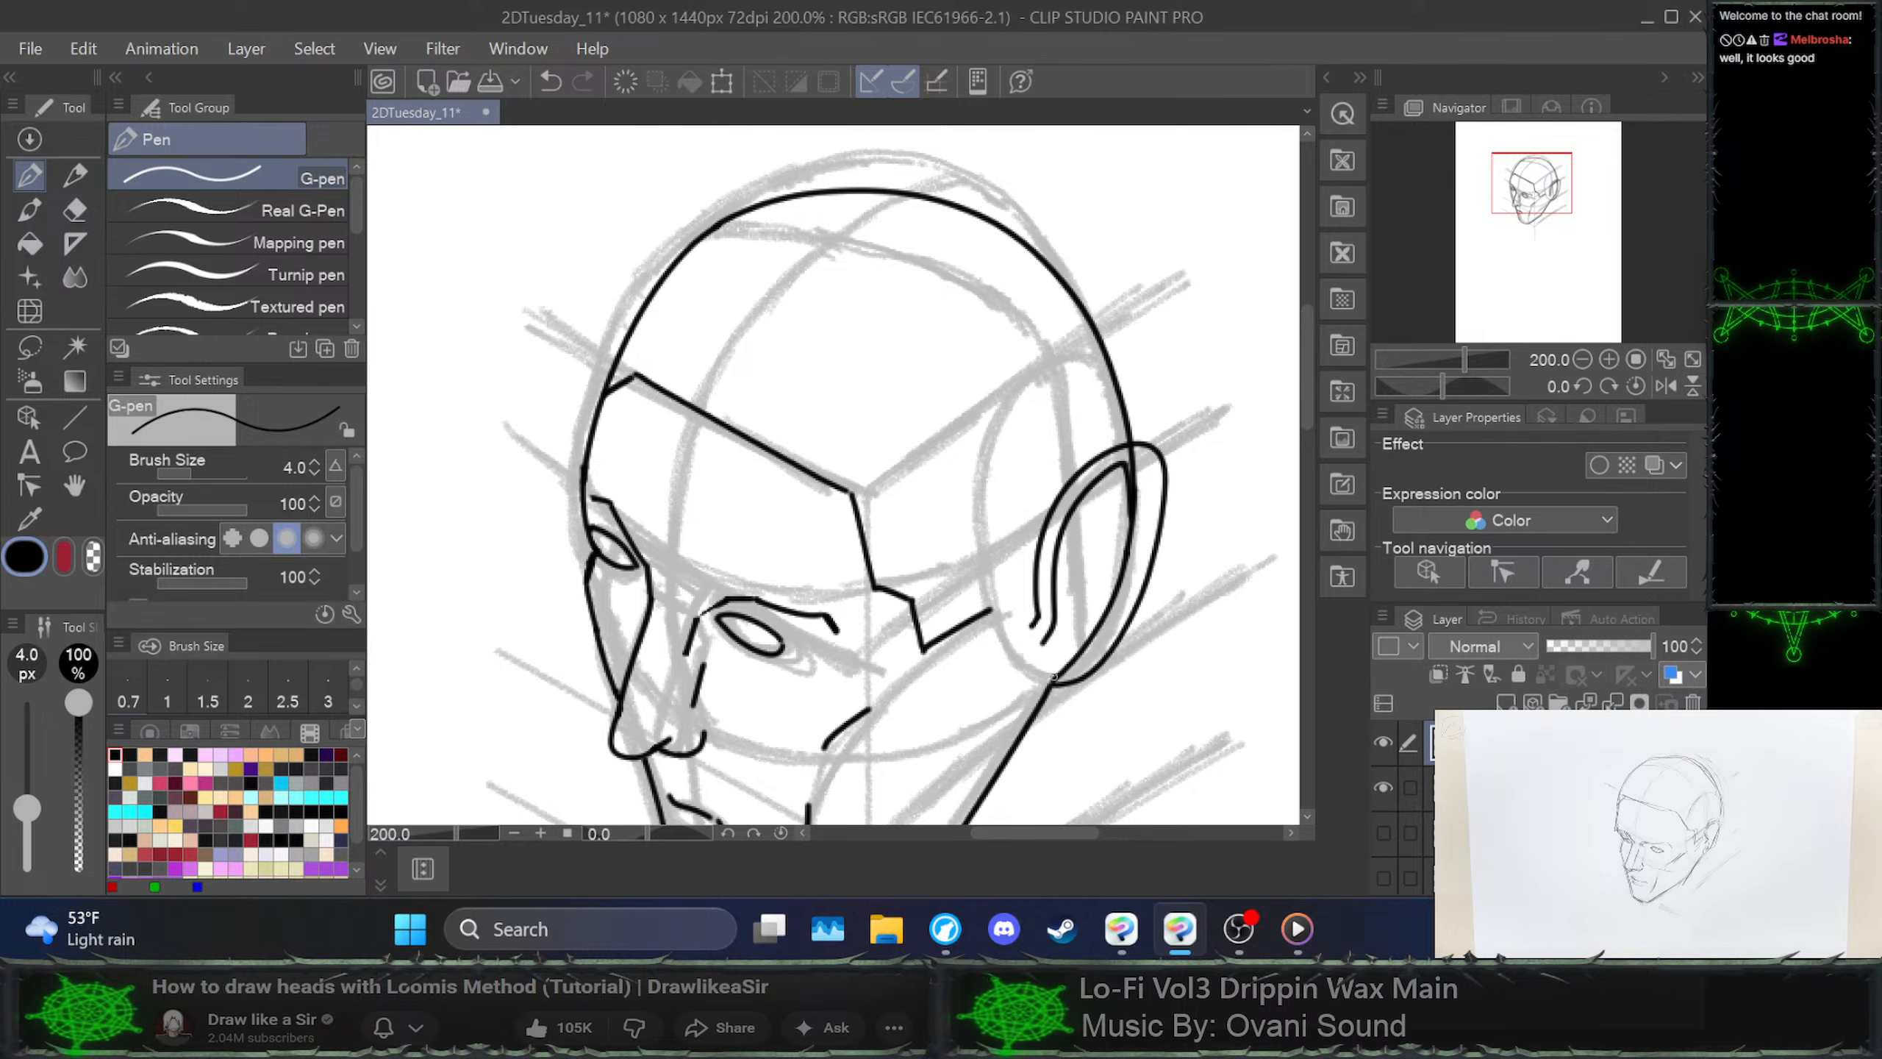
pyautogui.moveTo(1125, 457)
pyautogui.mouseDown()
pyautogui.moveTo(1141, 492)
pyautogui.moveTo(1132, 455)
pyautogui.moveTo(1172, 480)
pyautogui.moveTo(1152, 438)
pyautogui.moveTo(1151, 541)
pyautogui.mouseUp()
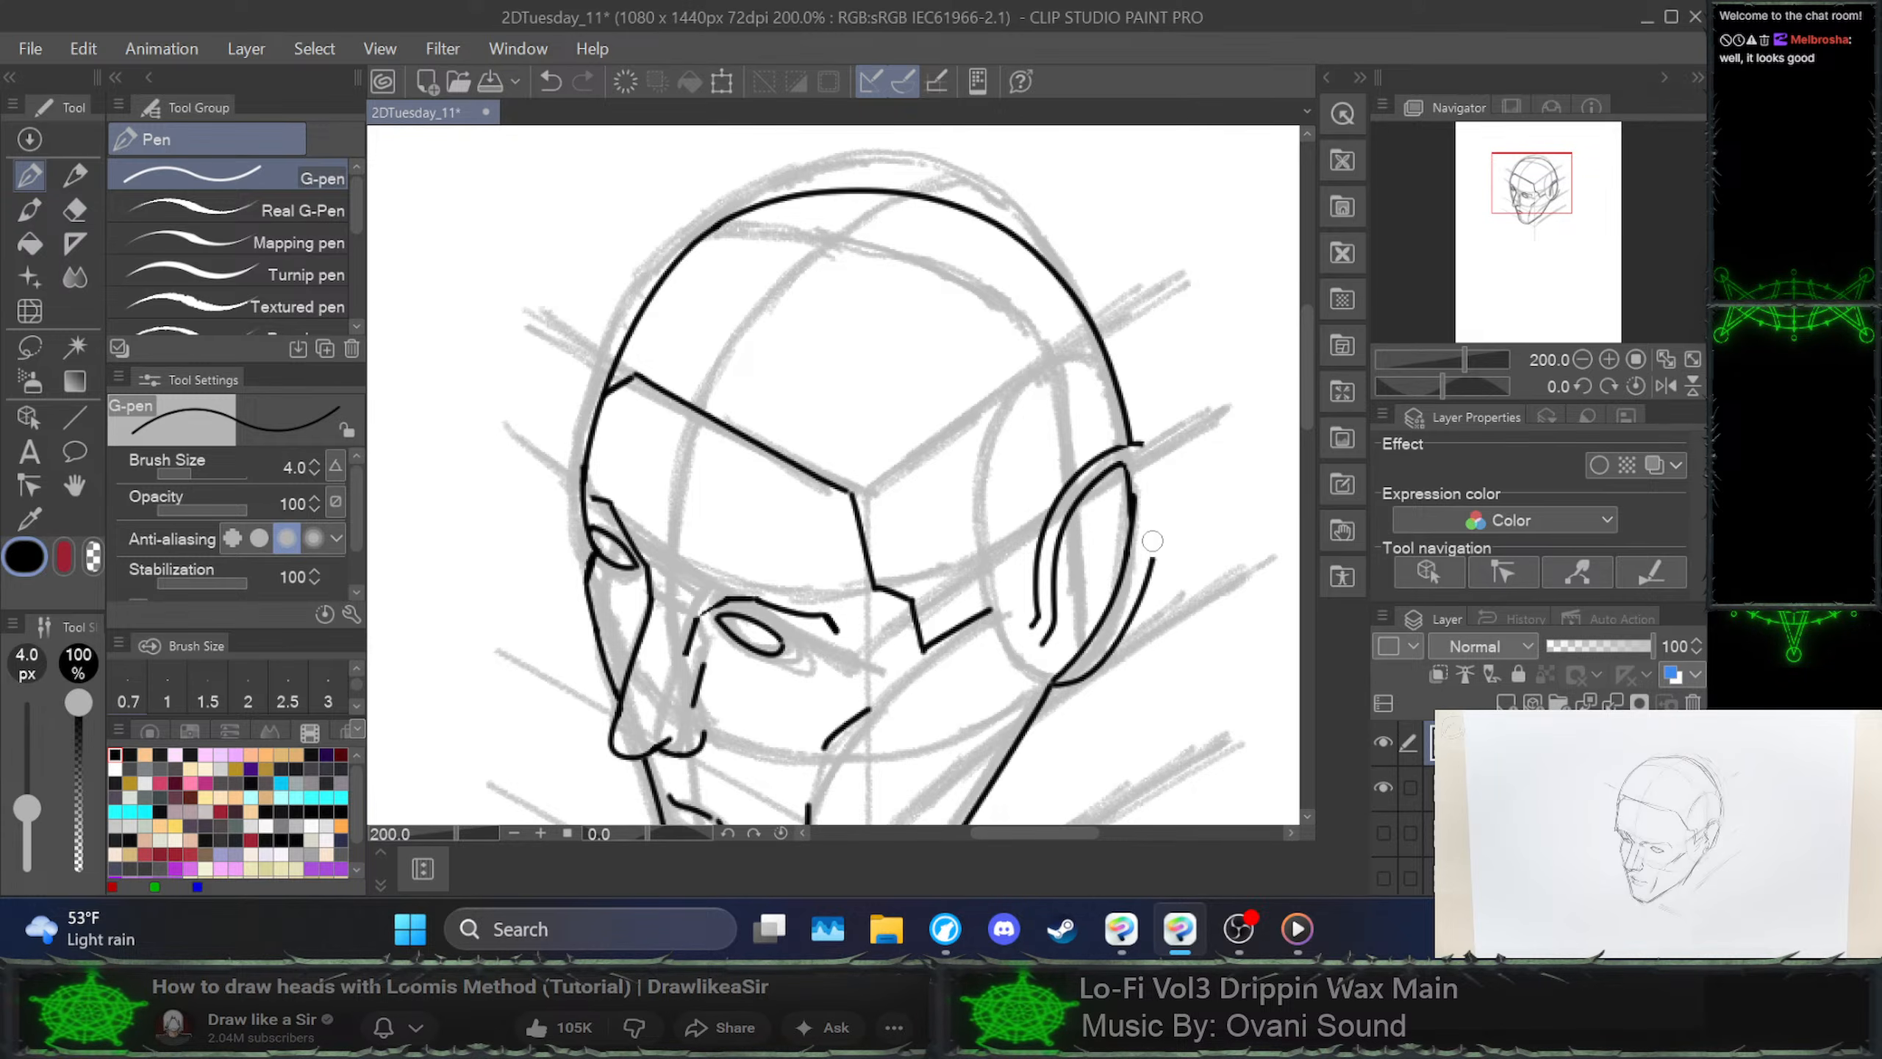
pyautogui.moveTo(1120, 449)
pyautogui.mouseDown()
pyautogui.moveTo(1138, 443)
pyautogui.moveTo(1148, 476)
pyautogui.moveTo(1145, 452)
pyautogui.moveTo(1150, 489)
pyautogui.moveTo(1122, 629)
pyautogui.mouseUp()
pyautogui.hotkey('ctrl', 'z')
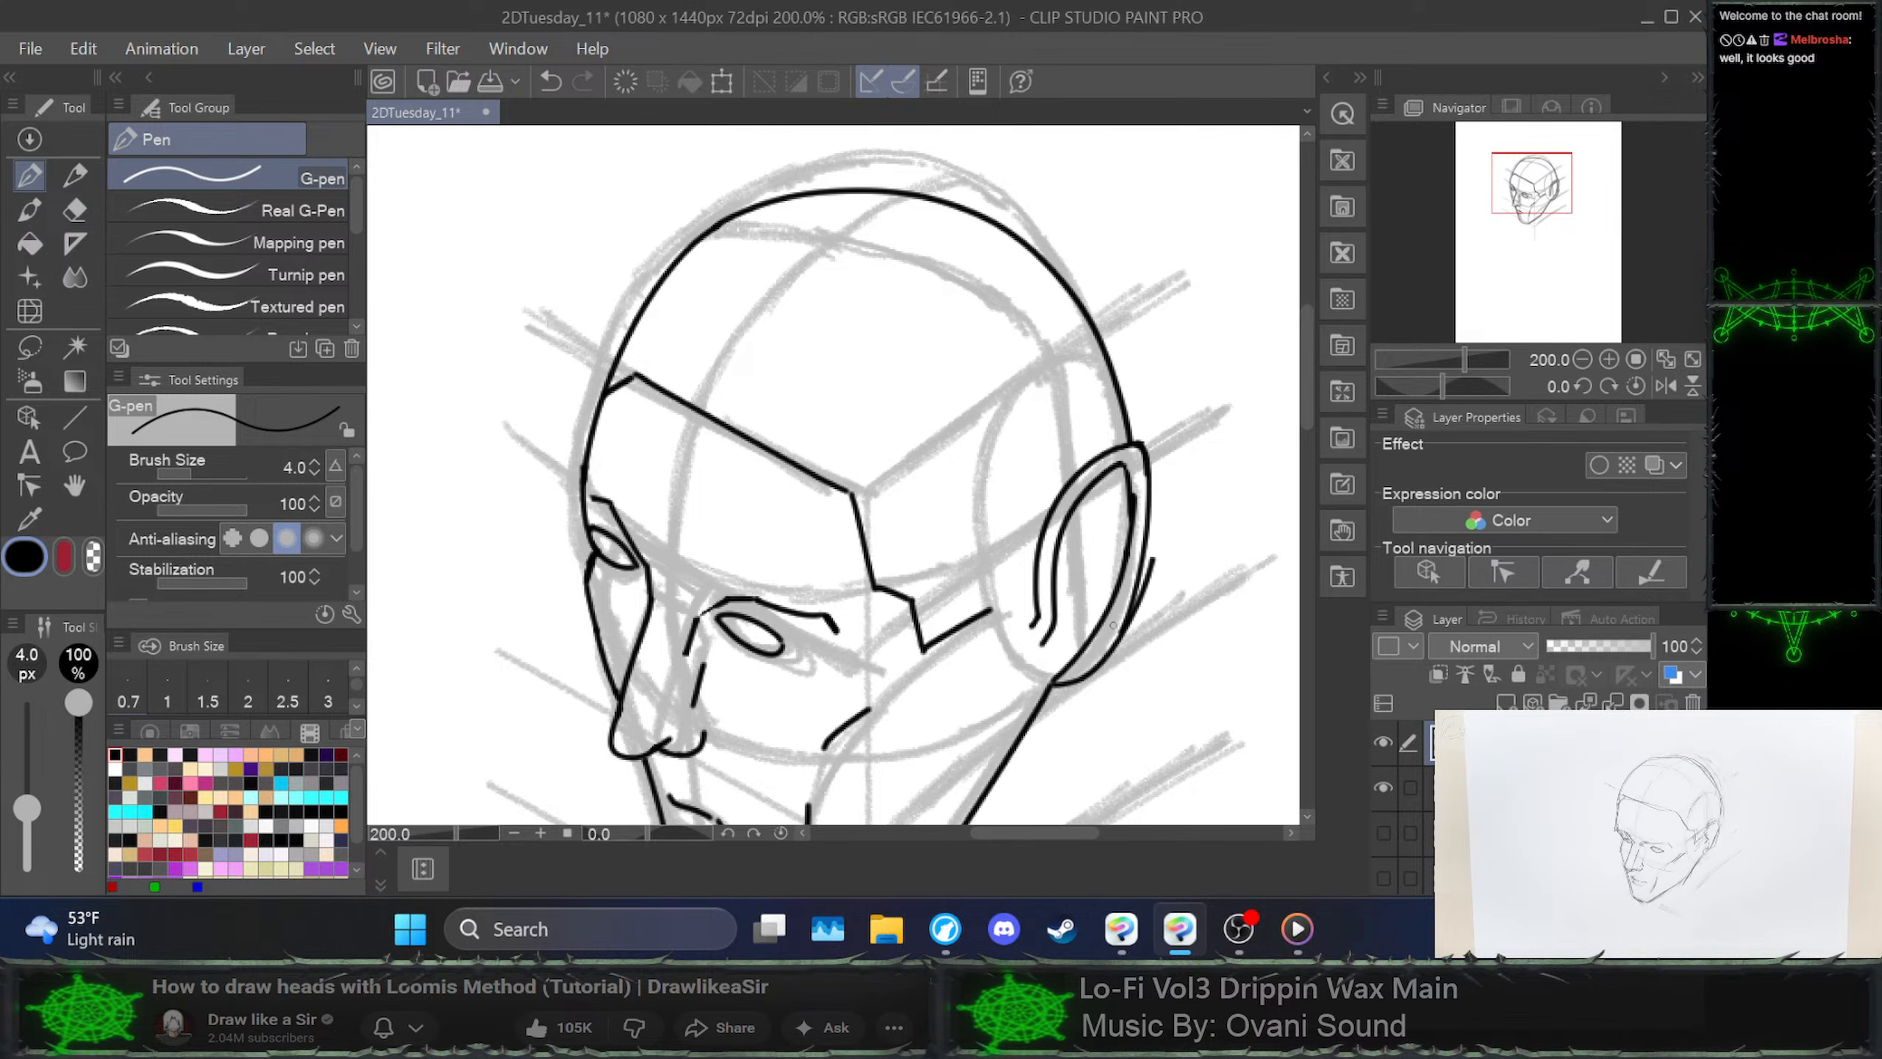
pyautogui.moveTo(1157, 563)
pyautogui.mouseDown()
pyautogui.moveTo(1121, 662)
pyautogui.moveTo(1138, 580)
pyautogui.moveTo(1121, 617)
pyautogui.mouseUp()
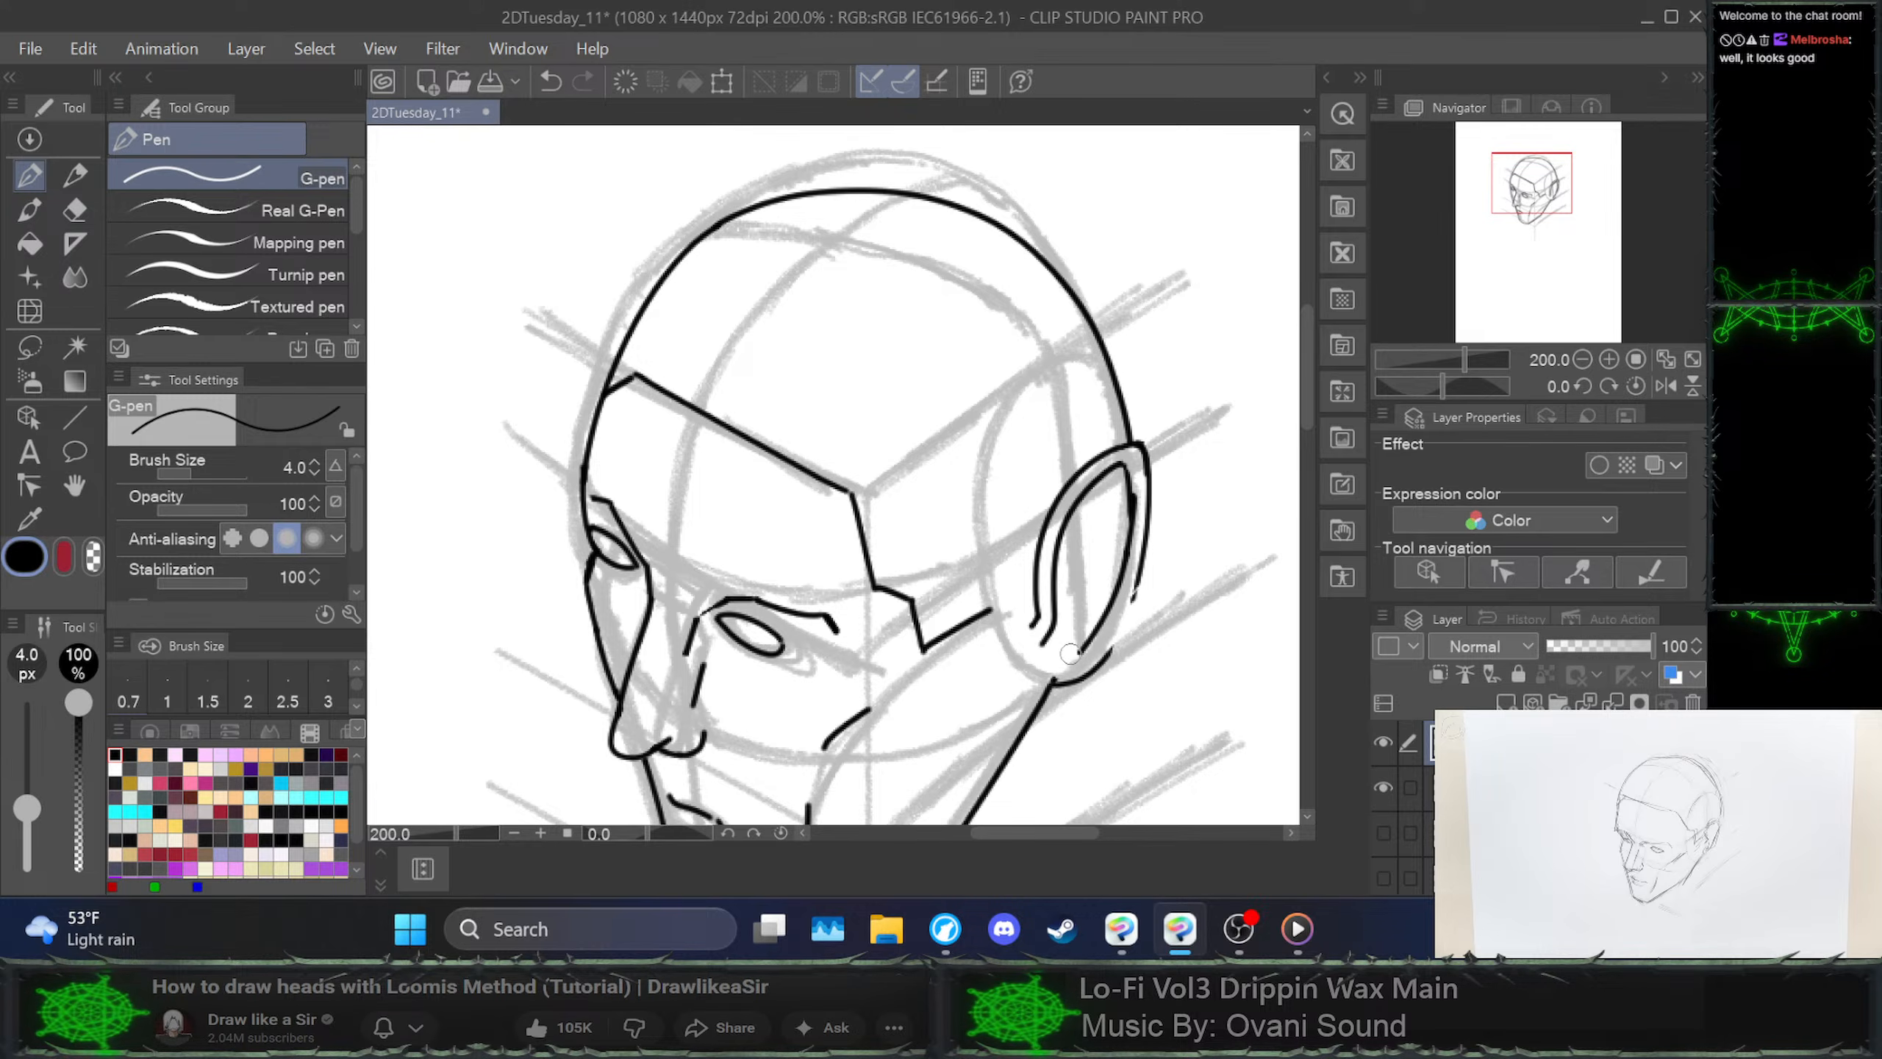
pyautogui.moveTo(1133, 481)
pyautogui.mouseDown()
pyautogui.moveTo(1140, 522)
pyautogui.moveTo(1114, 464)
pyautogui.moveTo(1134, 525)
pyautogui.moveTo(1136, 500)
pyautogui.moveTo(1129, 614)
pyautogui.moveTo(1069, 680)
pyautogui.moveTo(1048, 669)
pyautogui.moveTo(1080, 686)
pyautogui.moveTo(1103, 655)
pyautogui.moveTo(1041, 680)
pyautogui.moveTo(1057, 688)
pyautogui.moveTo(1094, 669)
pyautogui.moveTo(1132, 595)
pyautogui.moveTo(1151, 428)
pyautogui.mouseUp()
pyautogui.hotkey('ctrl', 'z')
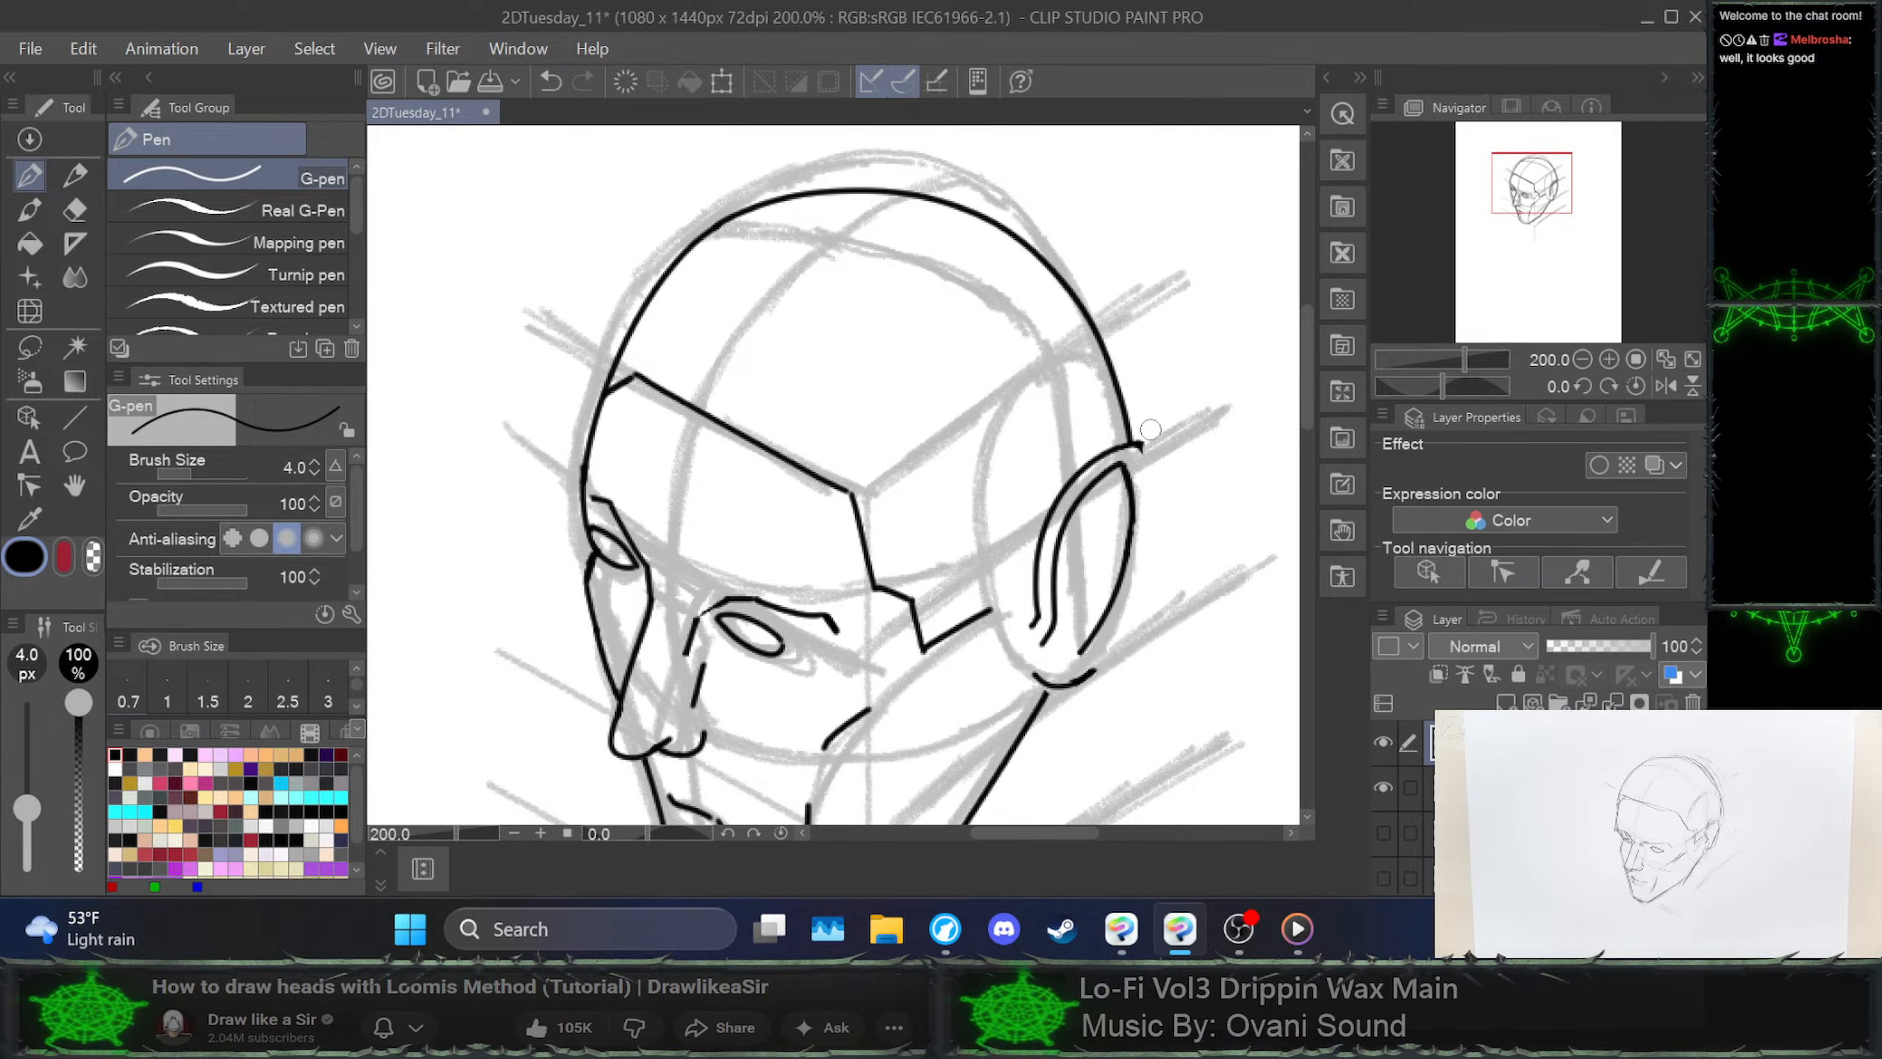
# Ink the near ear's outer back edge from lobe to top, erase the old back edge and add a short inner rim hook
pyautogui.moveTo(1035, 671)
pyautogui.mouseDown()
pyautogui.moveTo(1052, 689)
pyautogui.moveTo(1090, 679)
pyautogui.moveTo(1135, 609)
pyautogui.moveTo(1156, 523)
pyautogui.moveTo(1138, 452)
pyautogui.mouseUp()
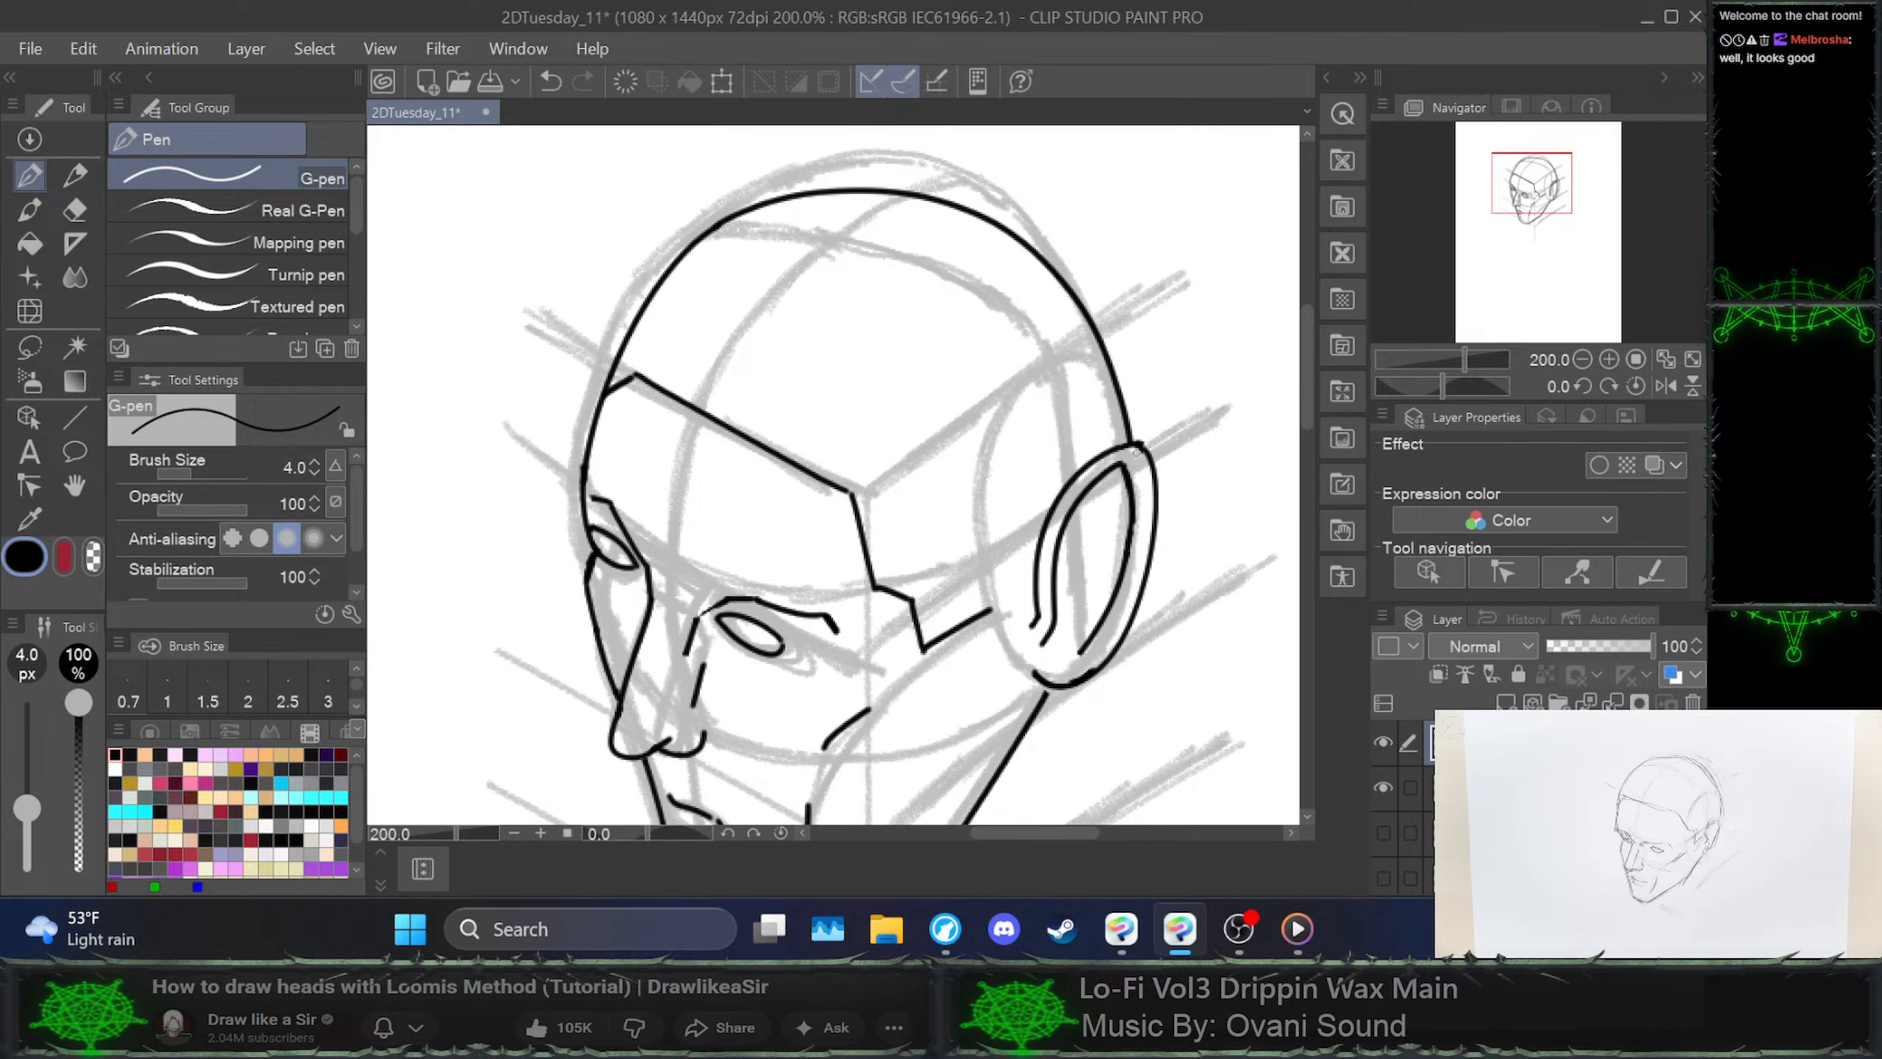
pyautogui.moveTo(1079, 651); pyautogui.dragTo(1127, 561)
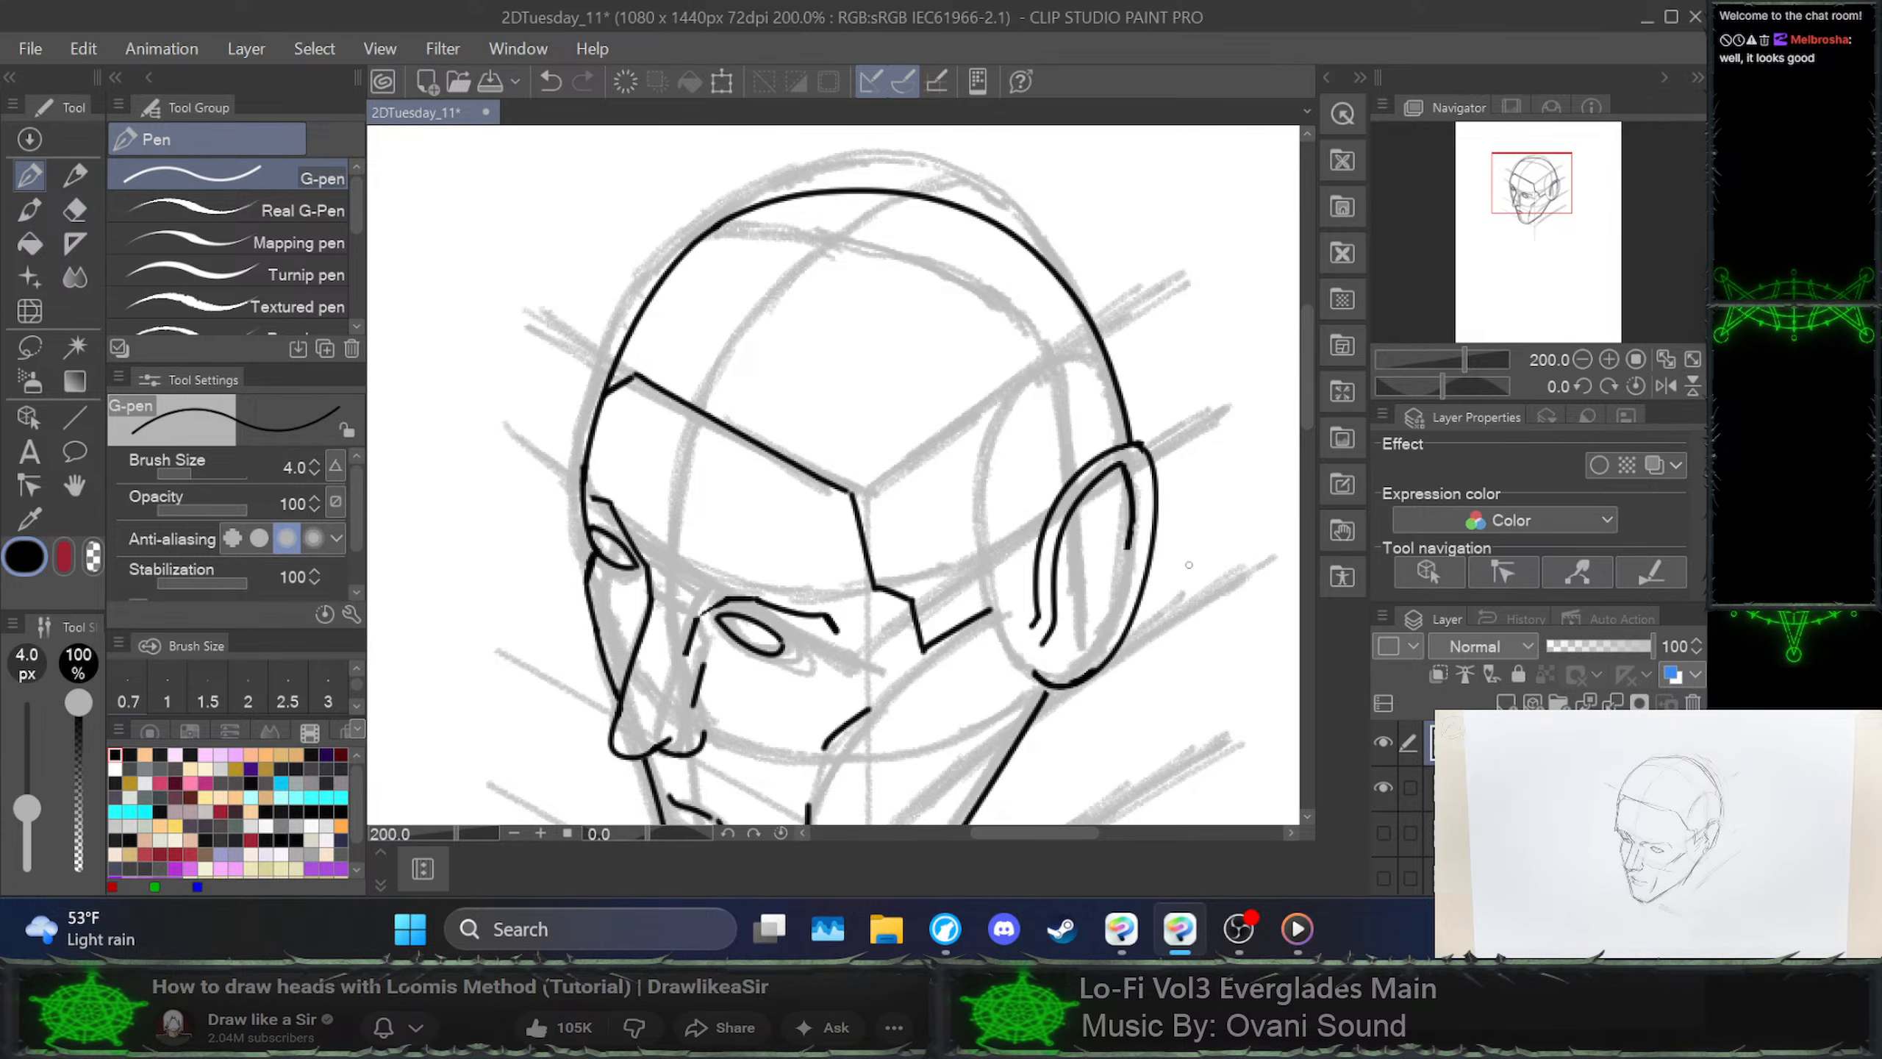
pyautogui.moveTo(1127, 552); pyautogui.dragTo(1126, 478)
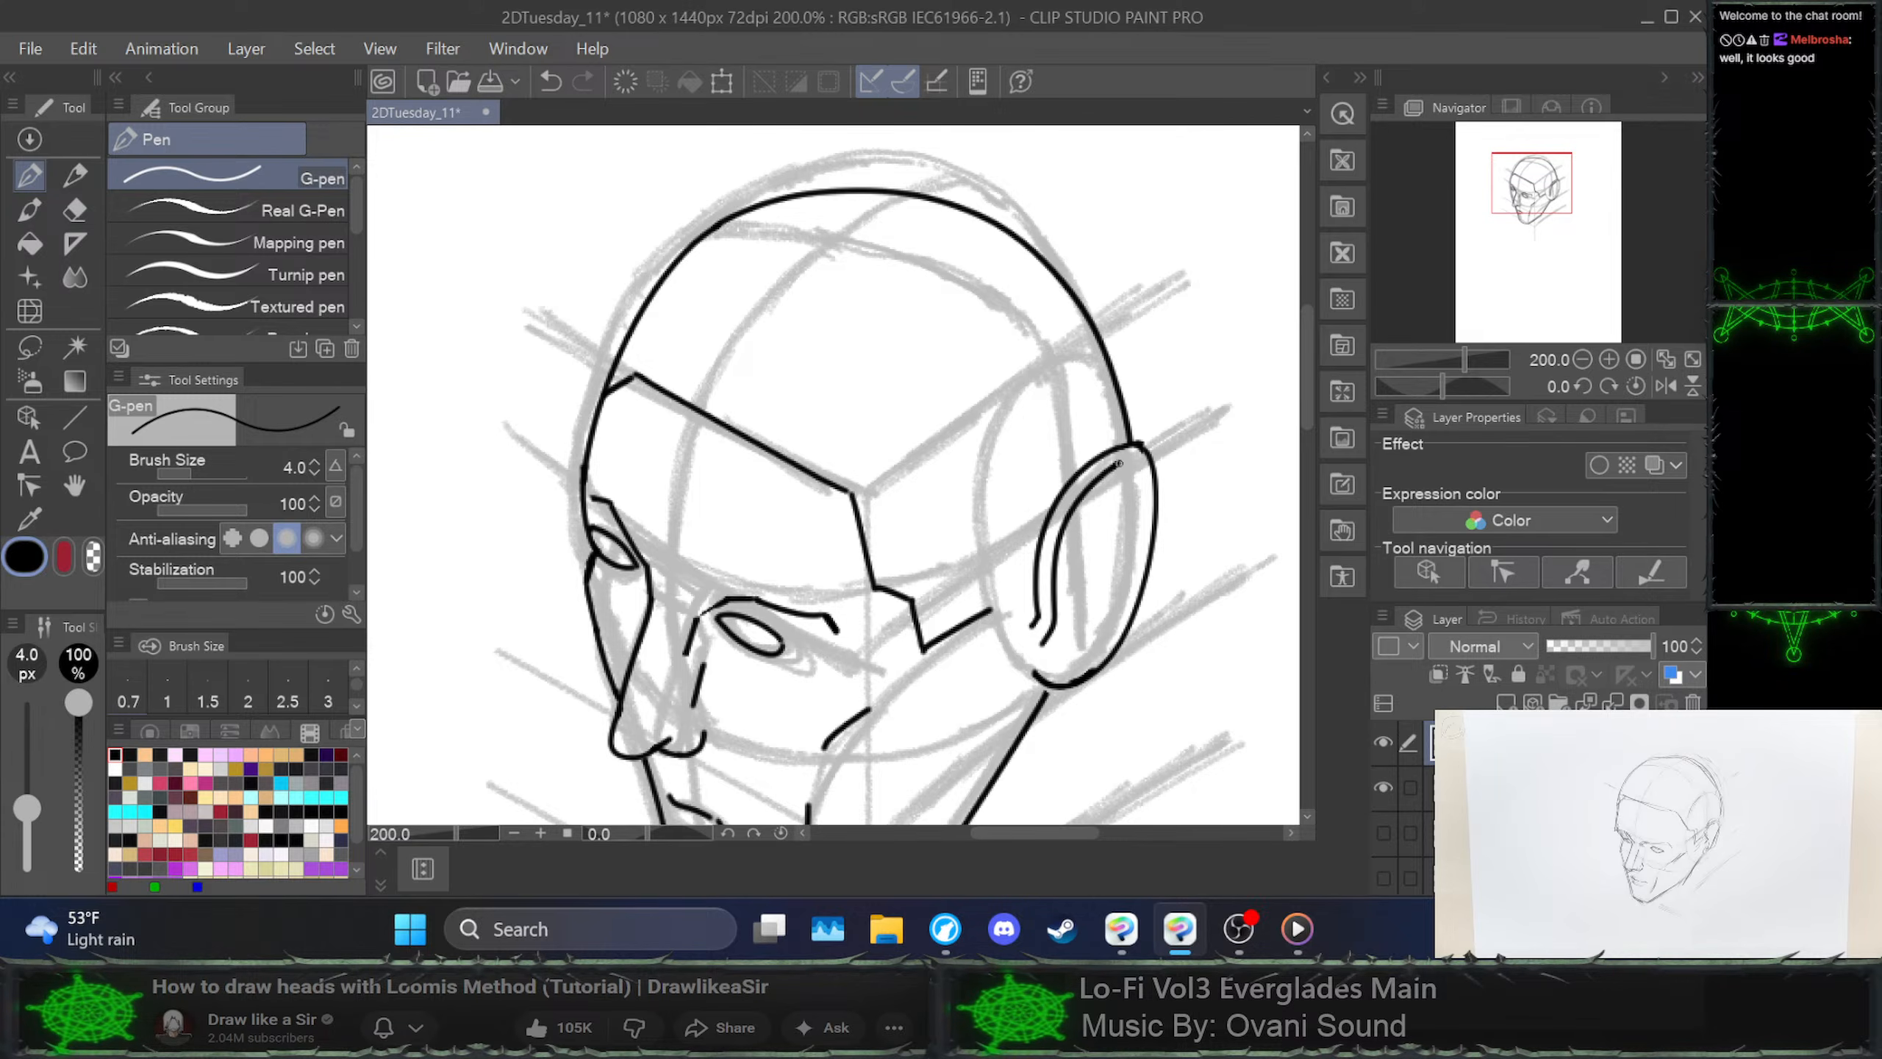
pyautogui.moveTo(1119, 464); pyautogui.dragTo(1140, 497)
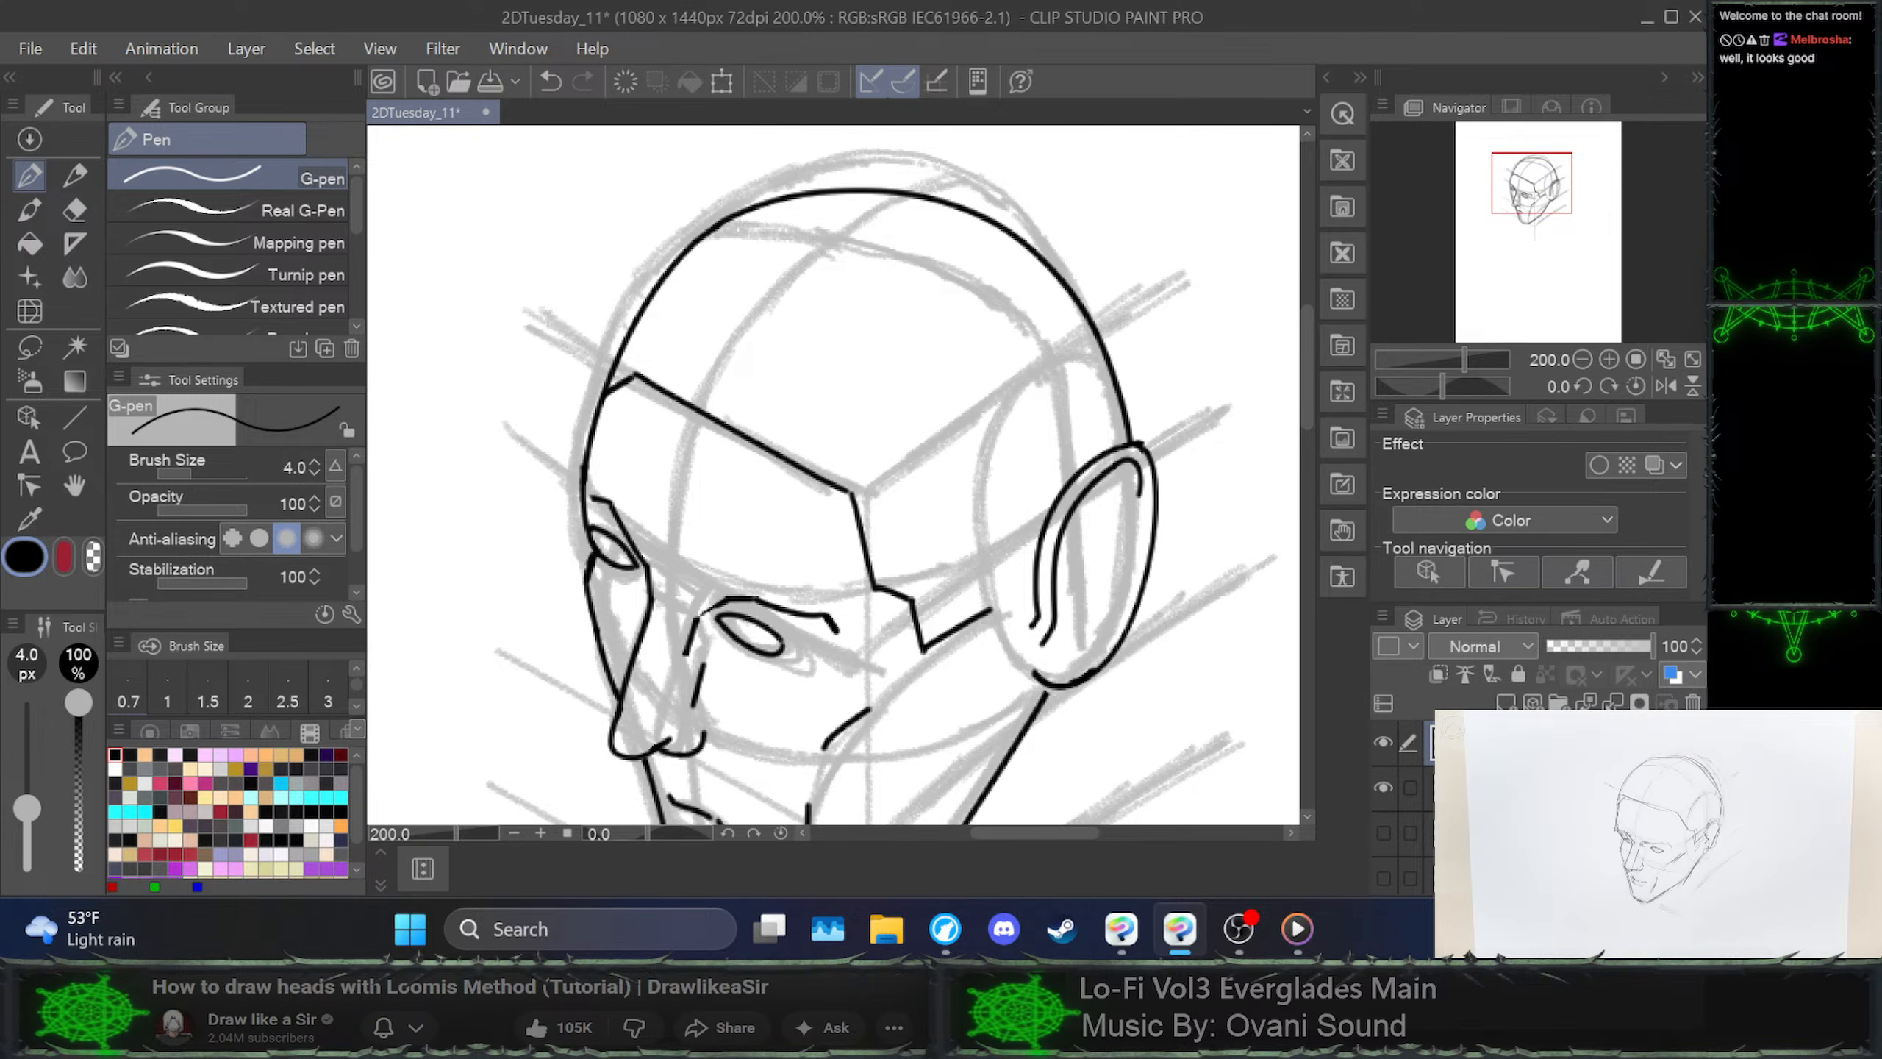
# Hide the rough sketch layer and view the whole head as clean line art
pyautogui.click(1385, 789)
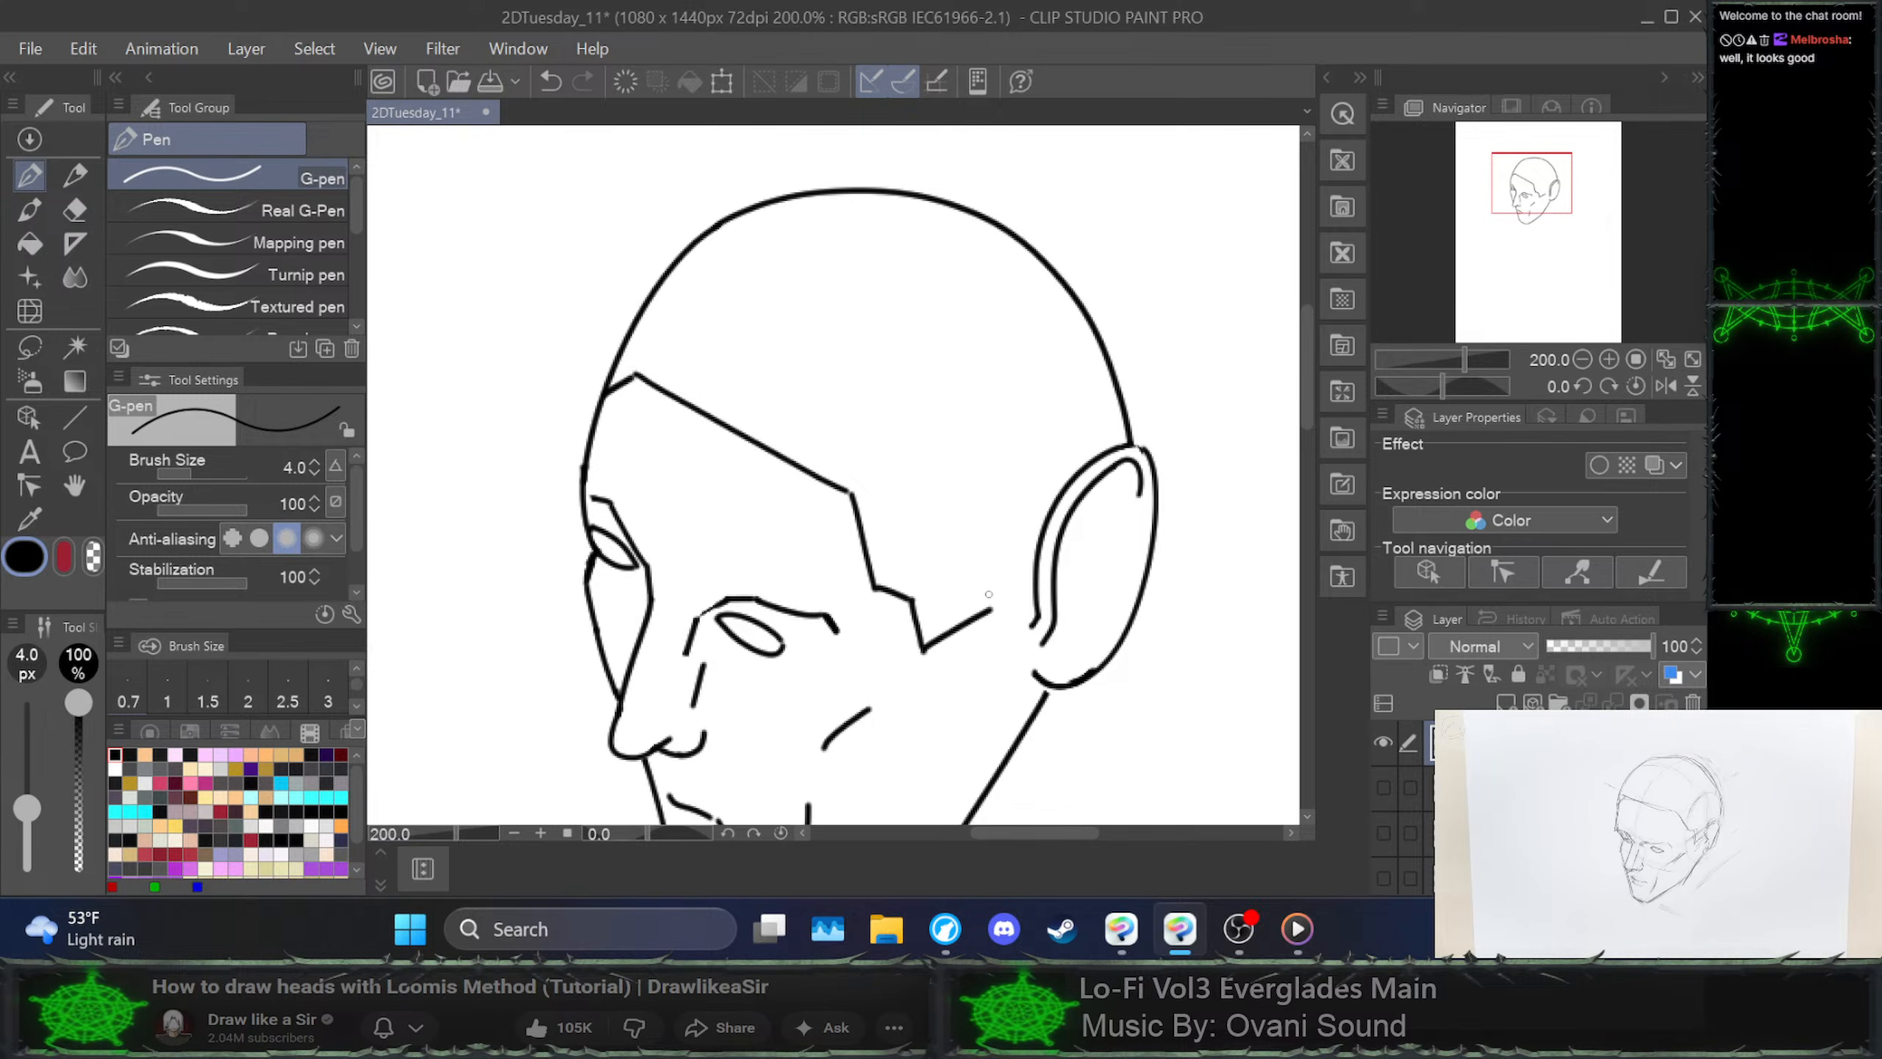
pyautogui.moveTo(989, 593); pyautogui.dragTo(993, 471)
pyautogui.scroll(-2, 996, 465)
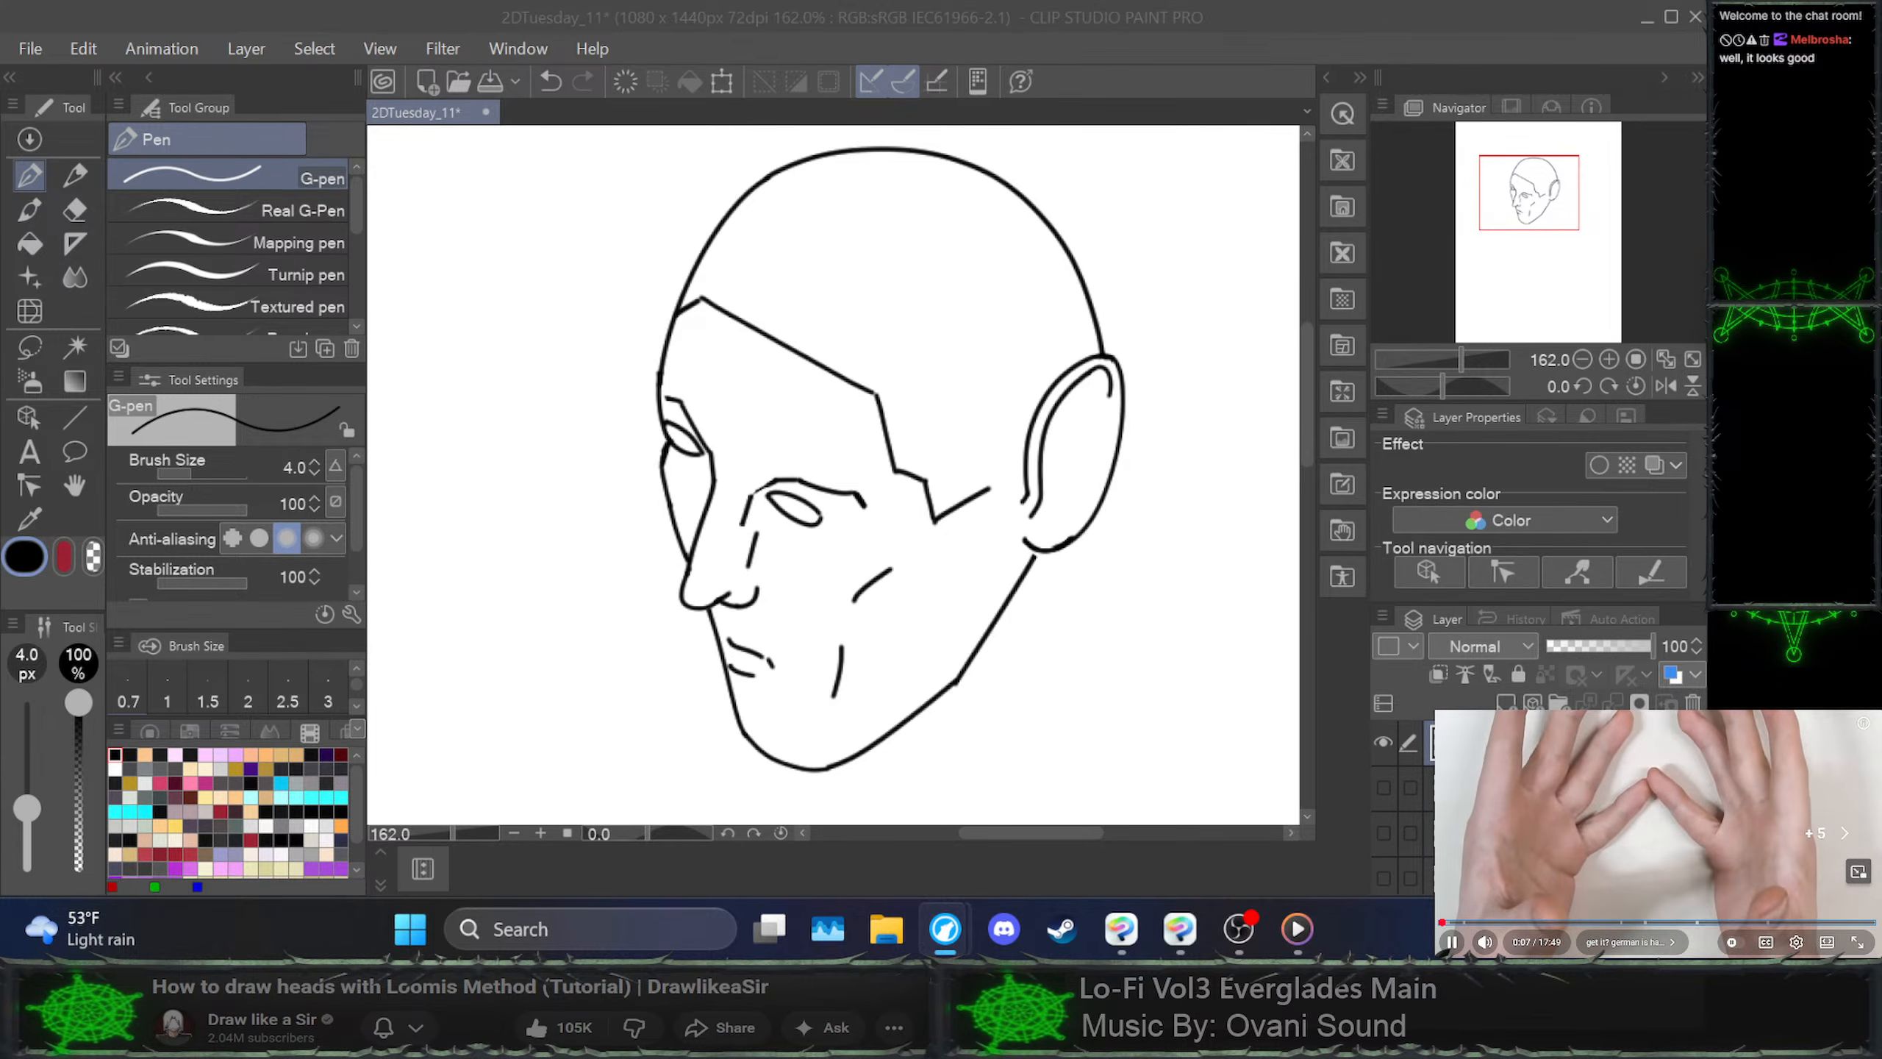
# Switch to the tutorial video and watch its introduction from the beginning
pyautogui.press('Right')
pyautogui.press('Left')
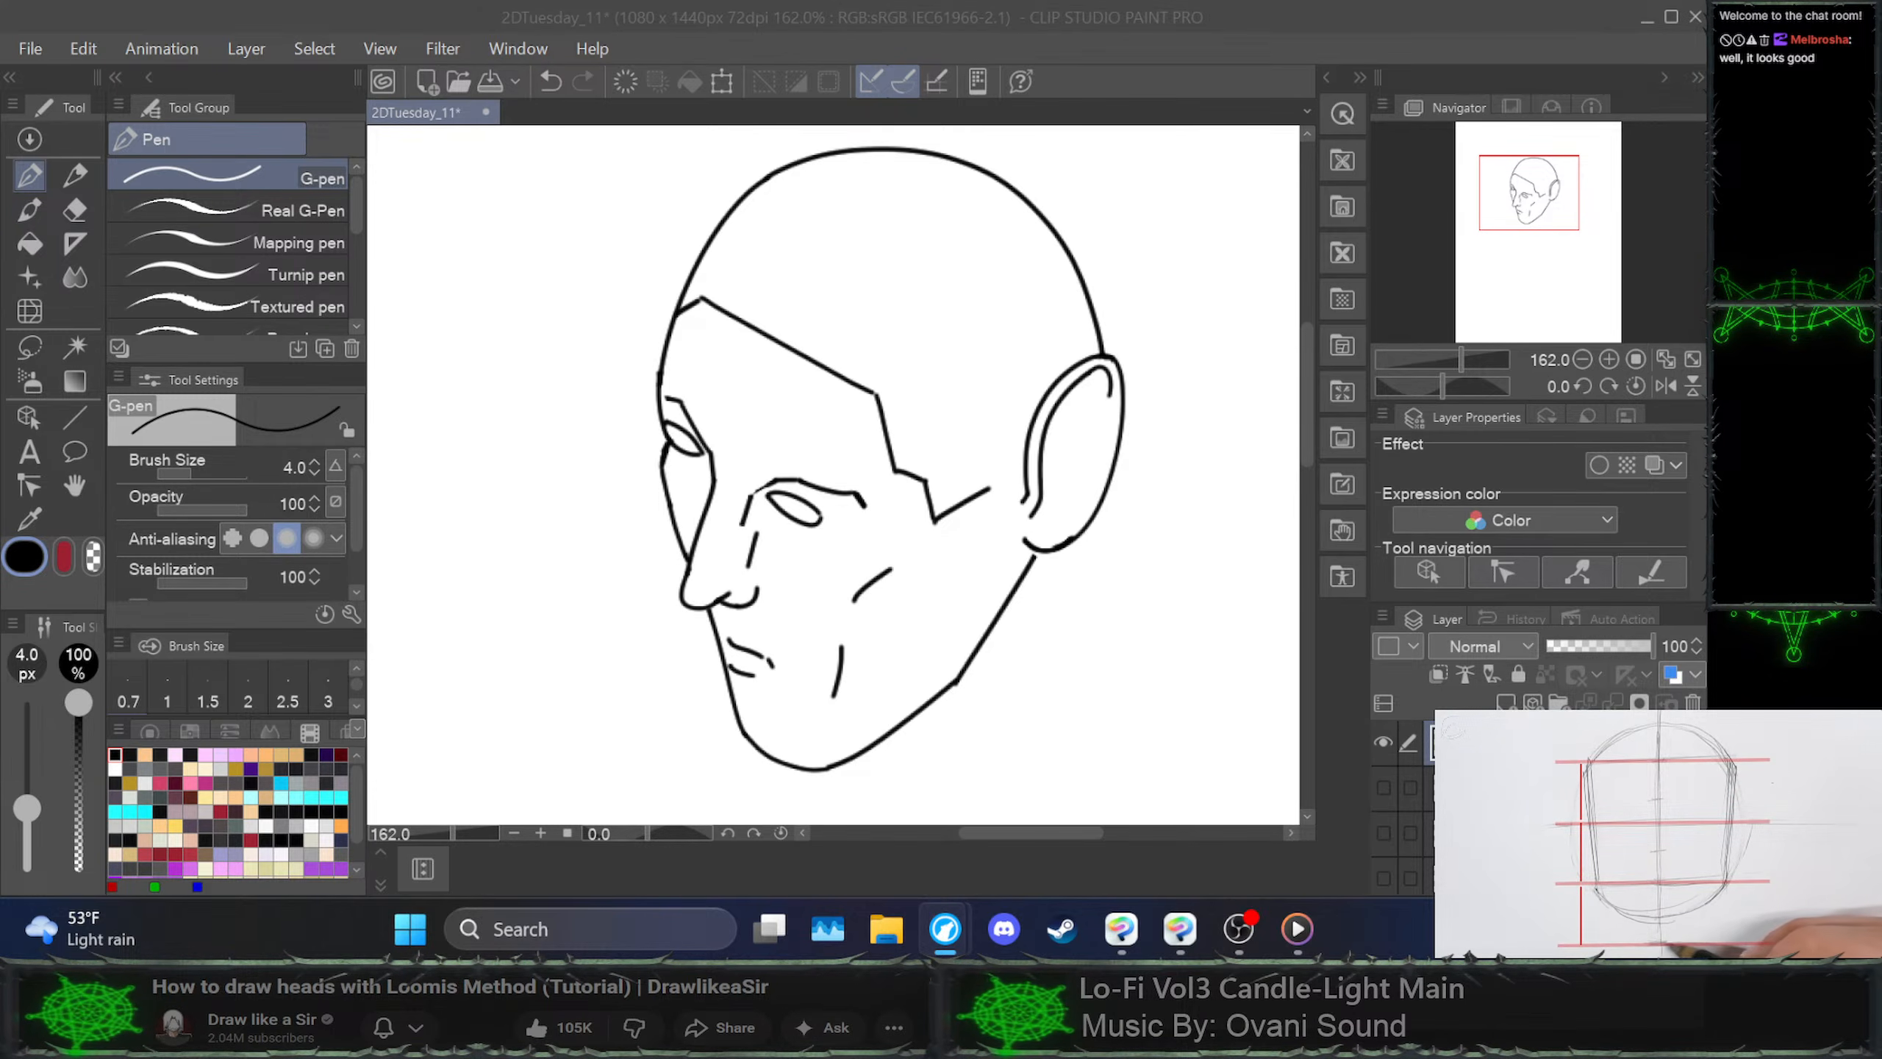
pyautogui.press('space')
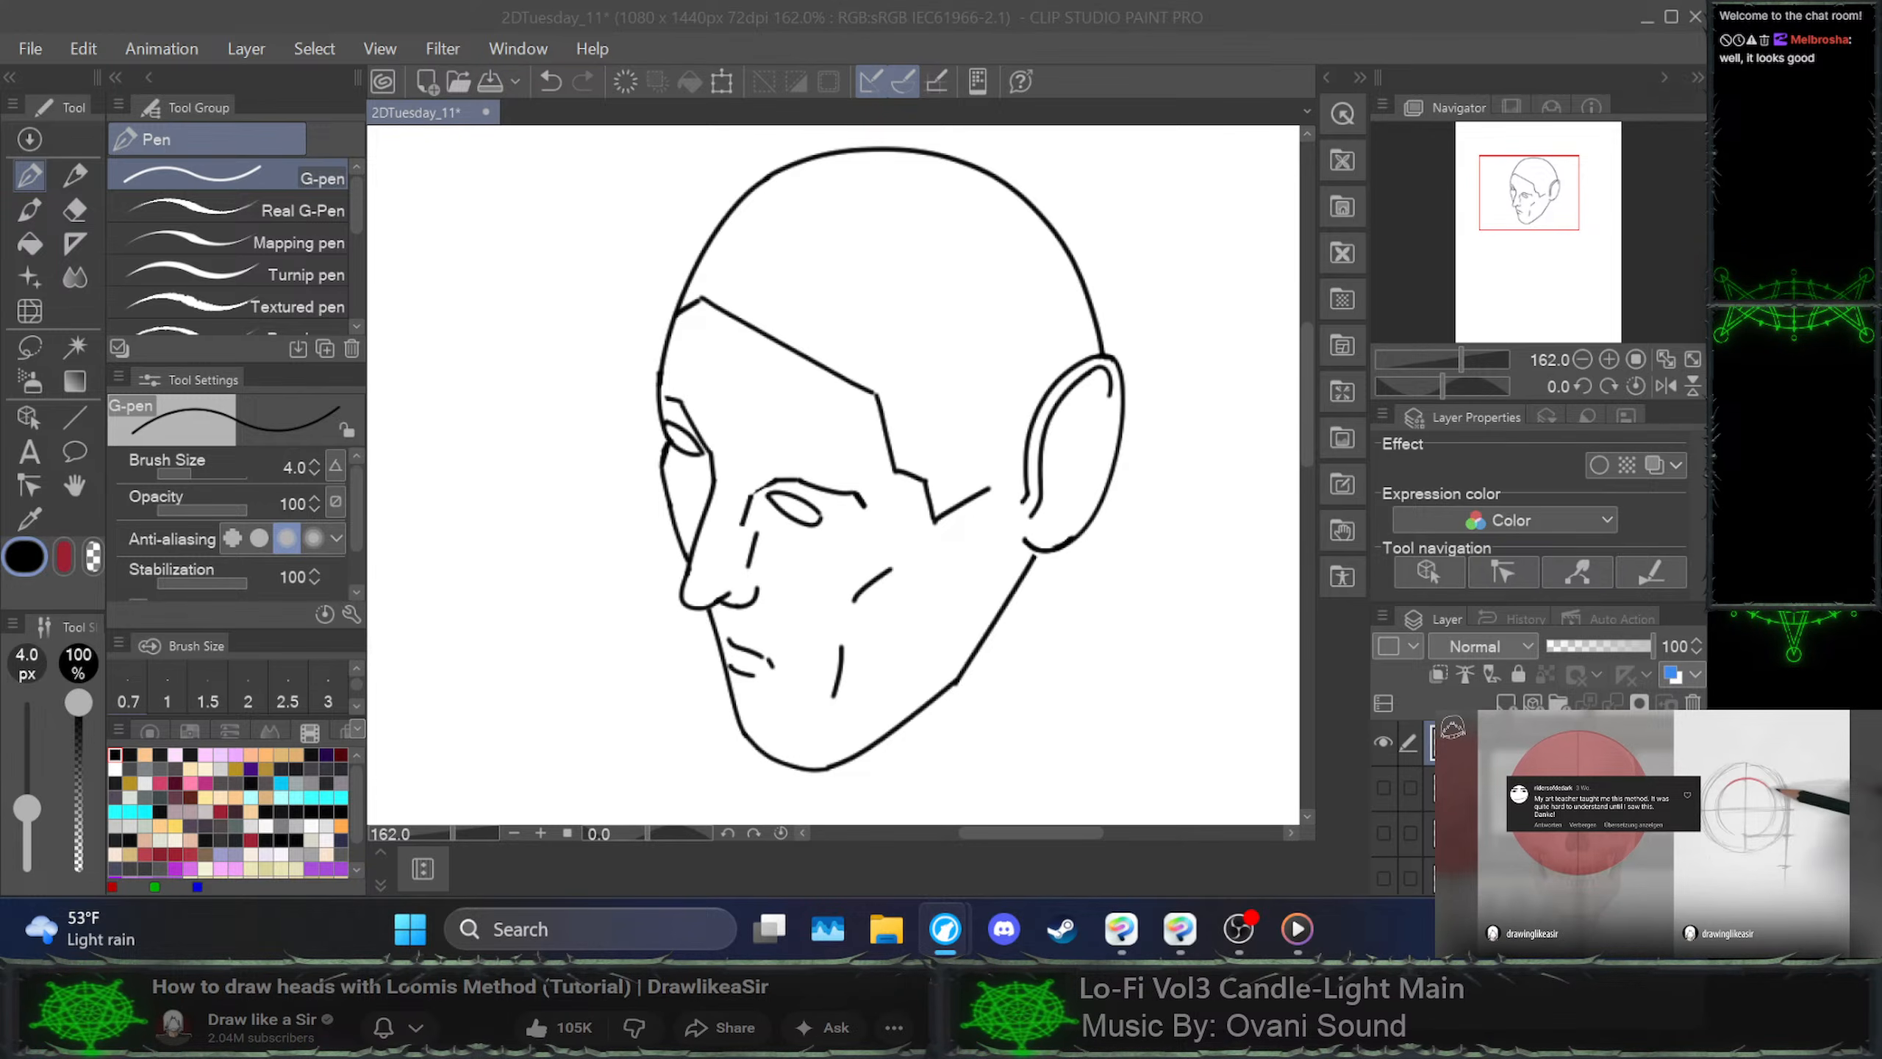
pyautogui.press('space')
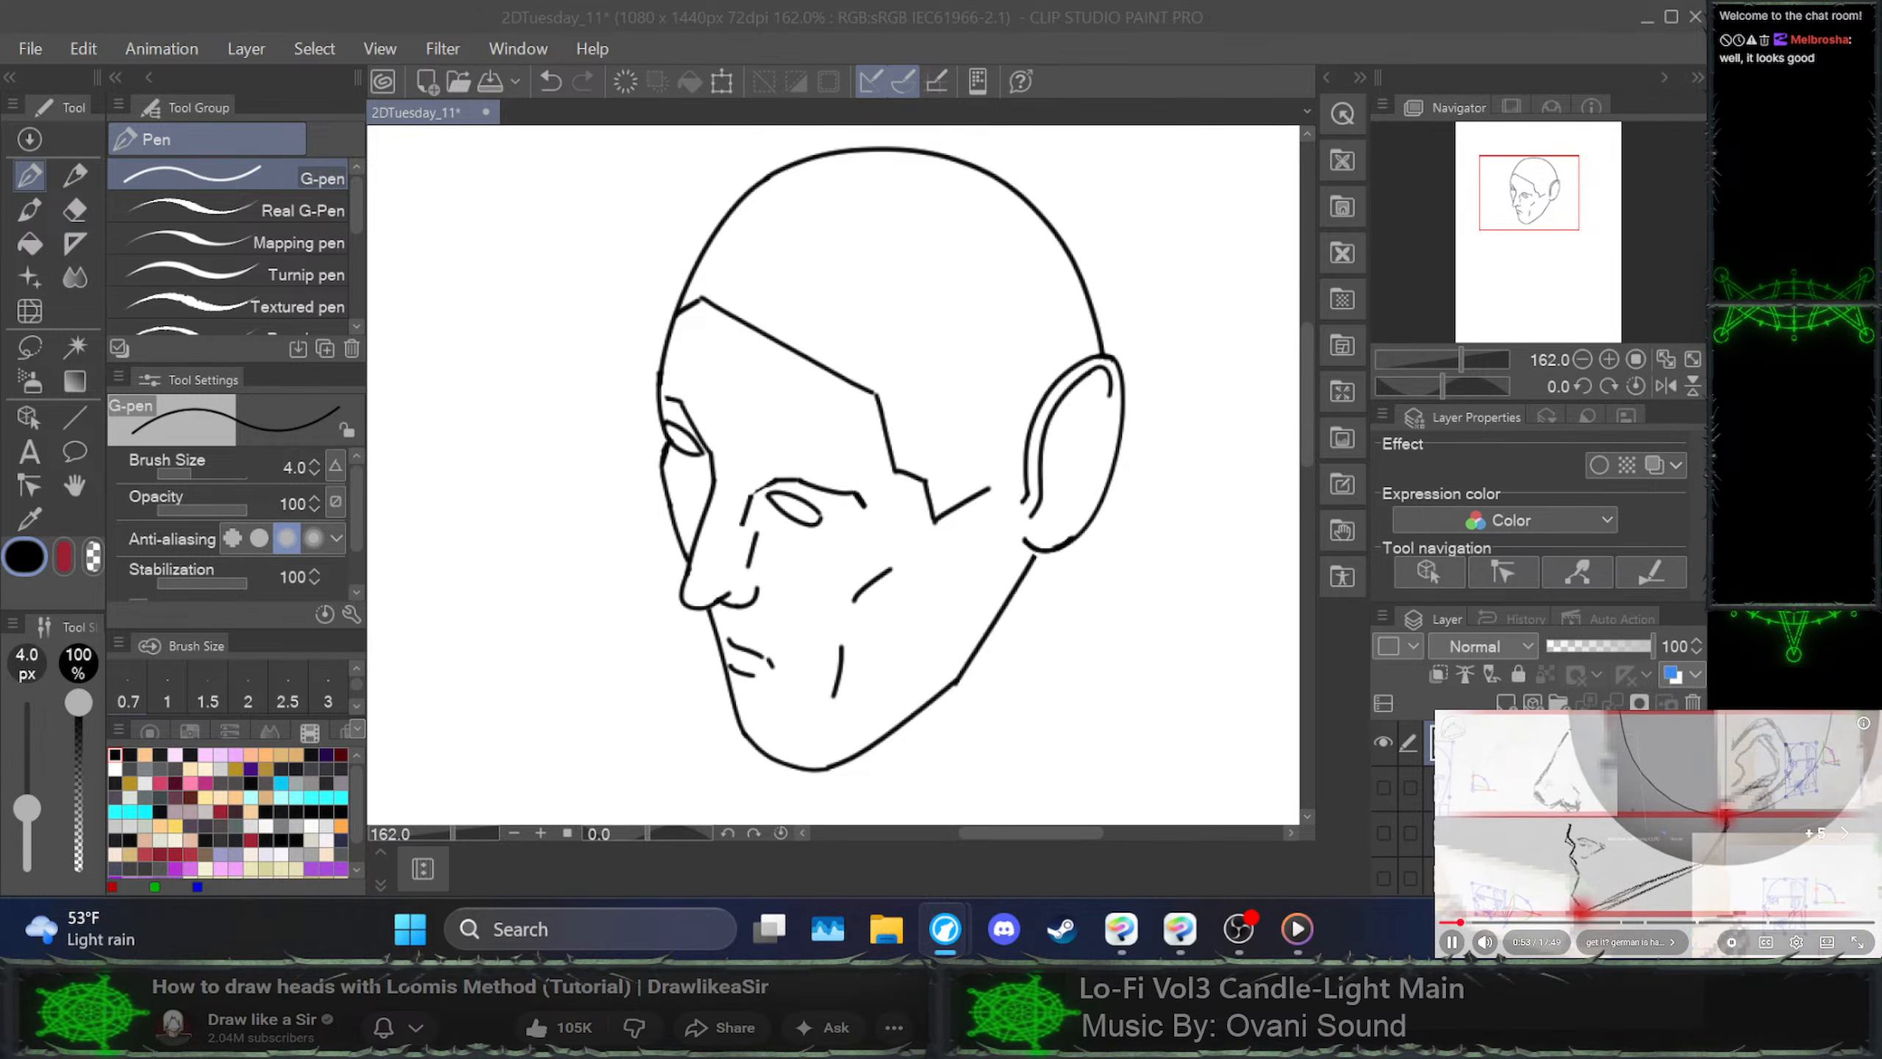
# Skip ahead in the tutorial video through the explanation of the skull as a ball with its sides sliced off
pyautogui.press('Right')
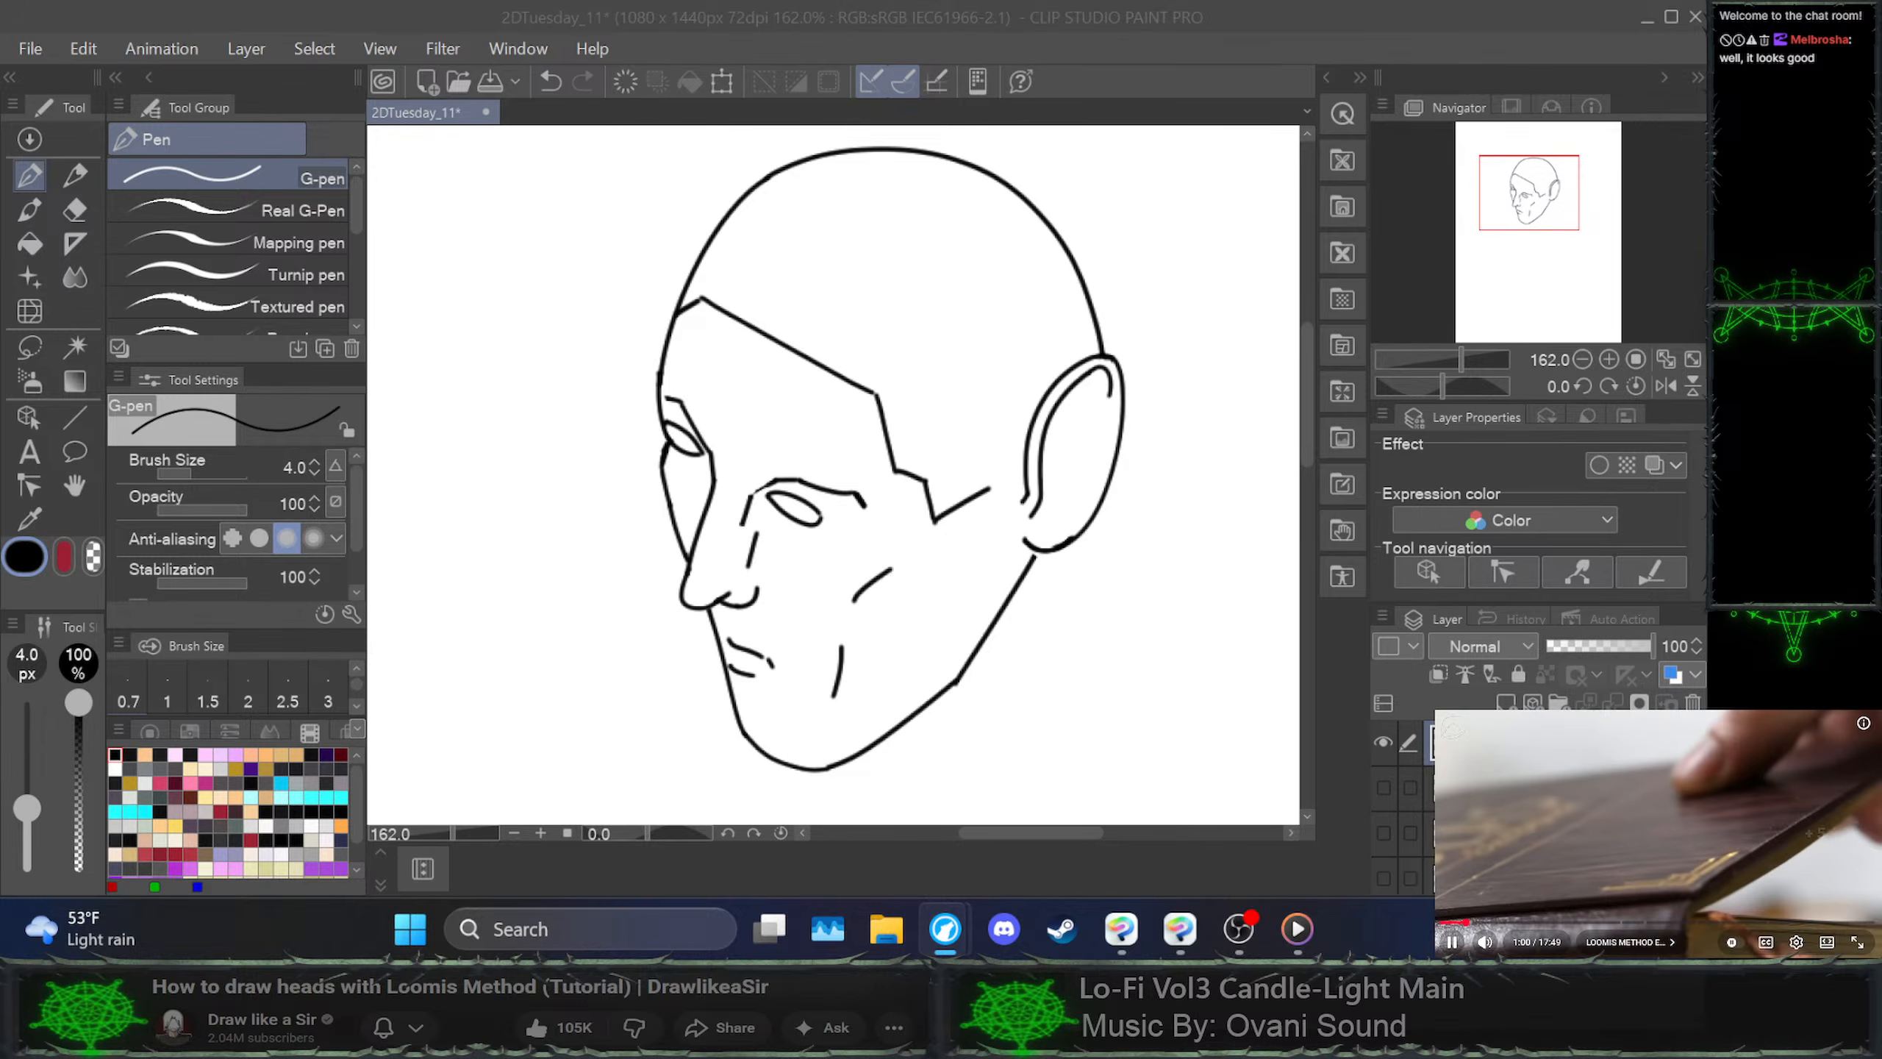
pyautogui.press('Right')
pyautogui.press('Right')
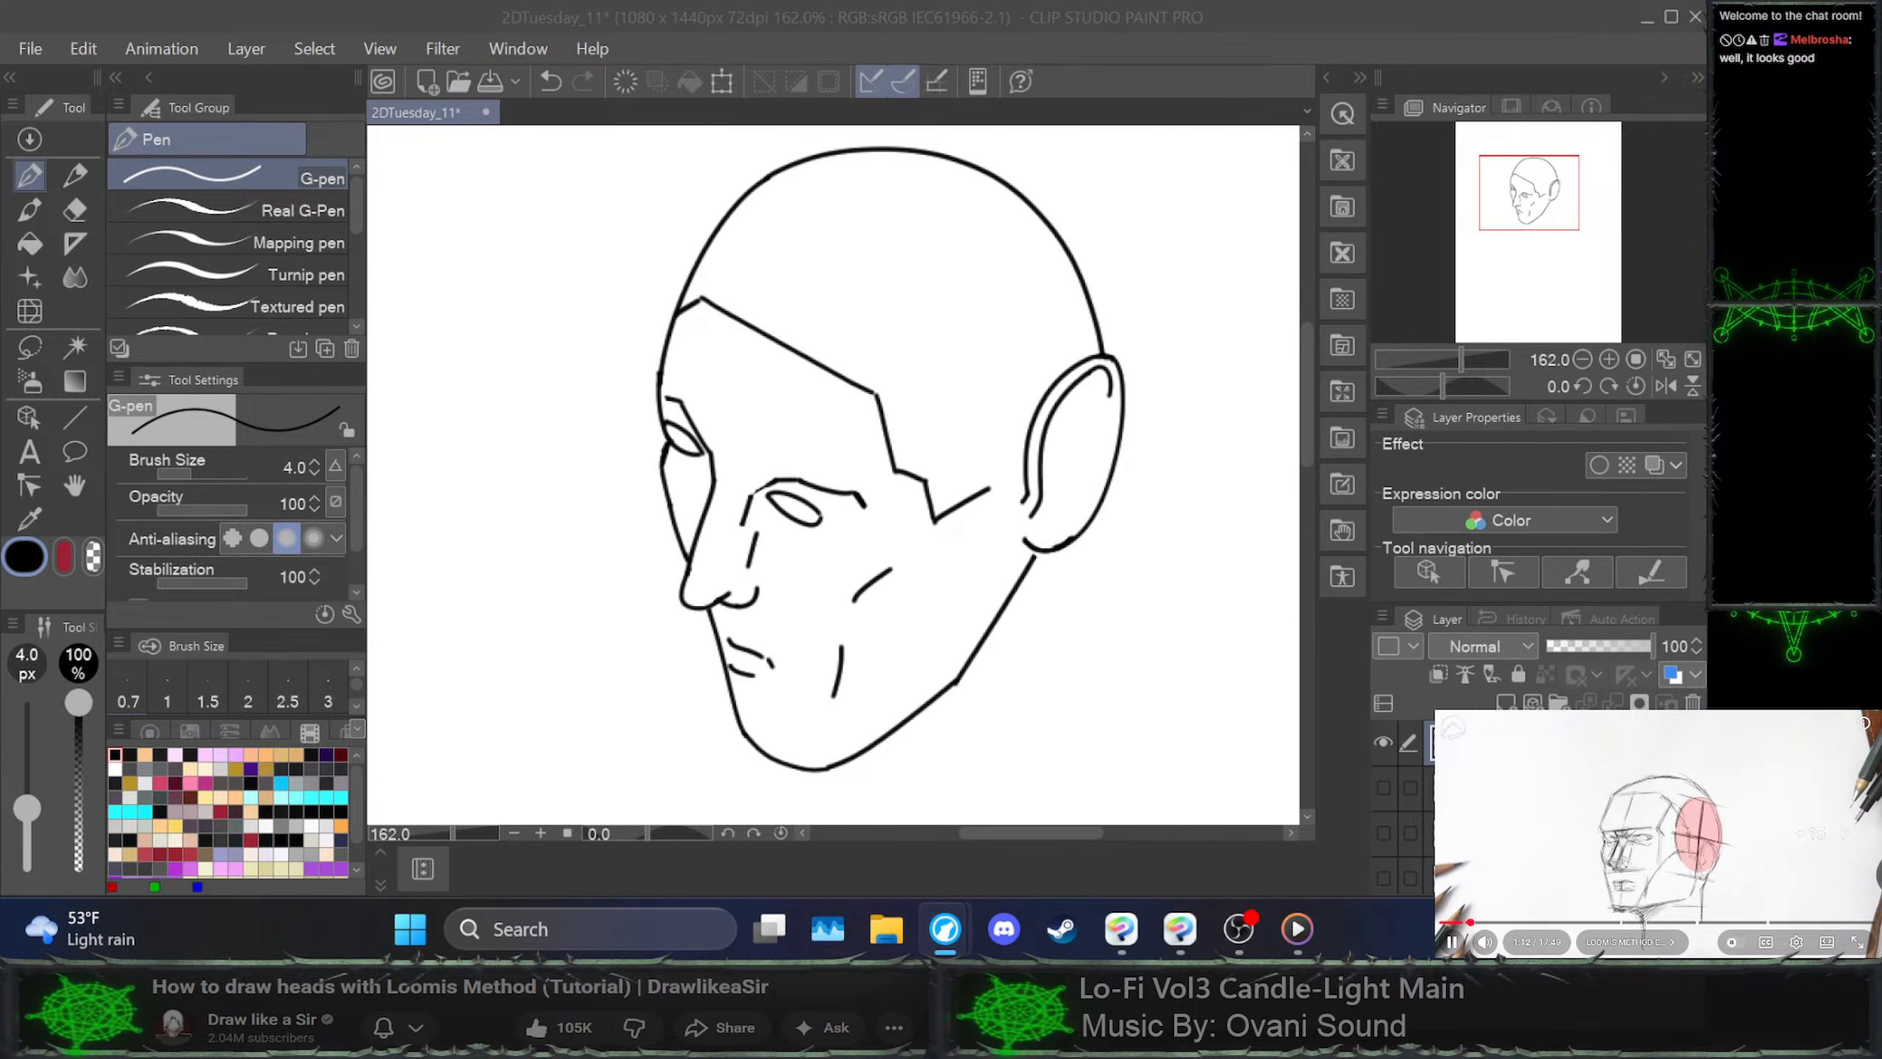
pyautogui.press('Right')
pyautogui.press('Right')
pyautogui.press('Right')
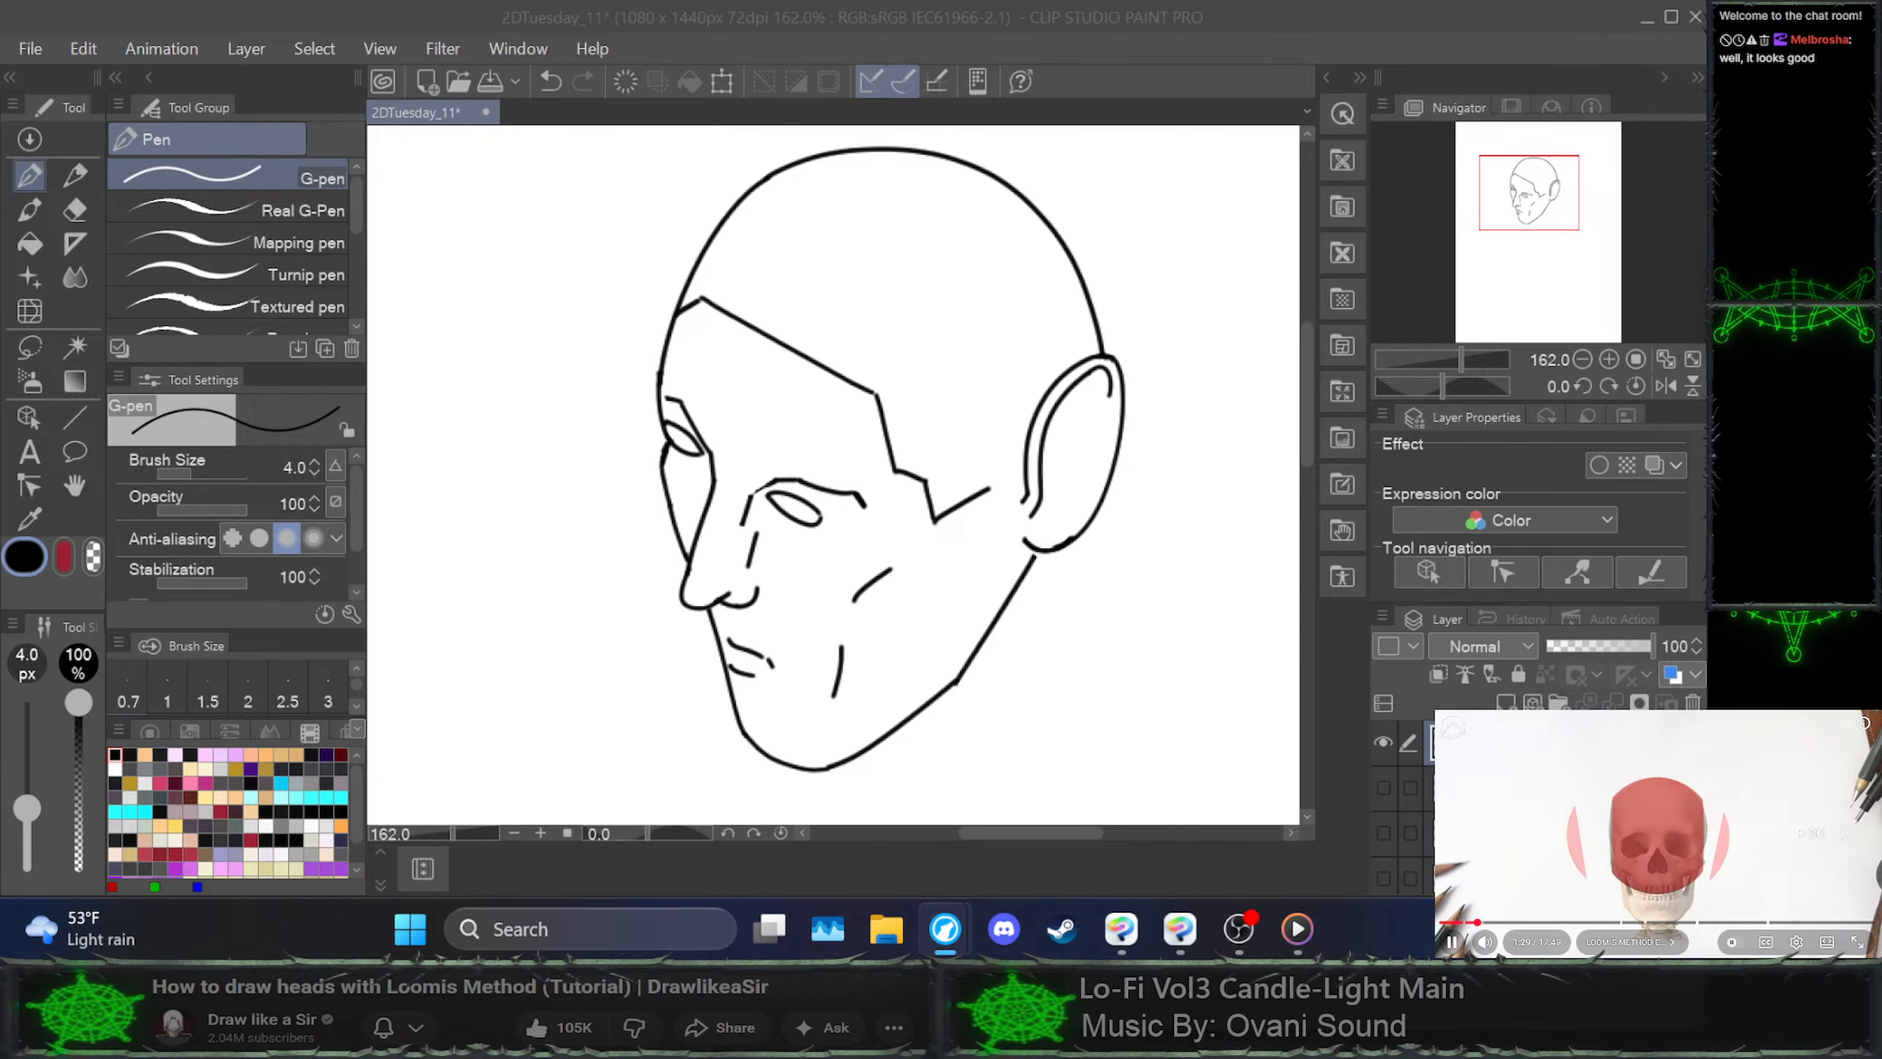
pyautogui.press('Right')
pyautogui.press('Right')
pyautogui.press('Right')
pyautogui.press('Right')
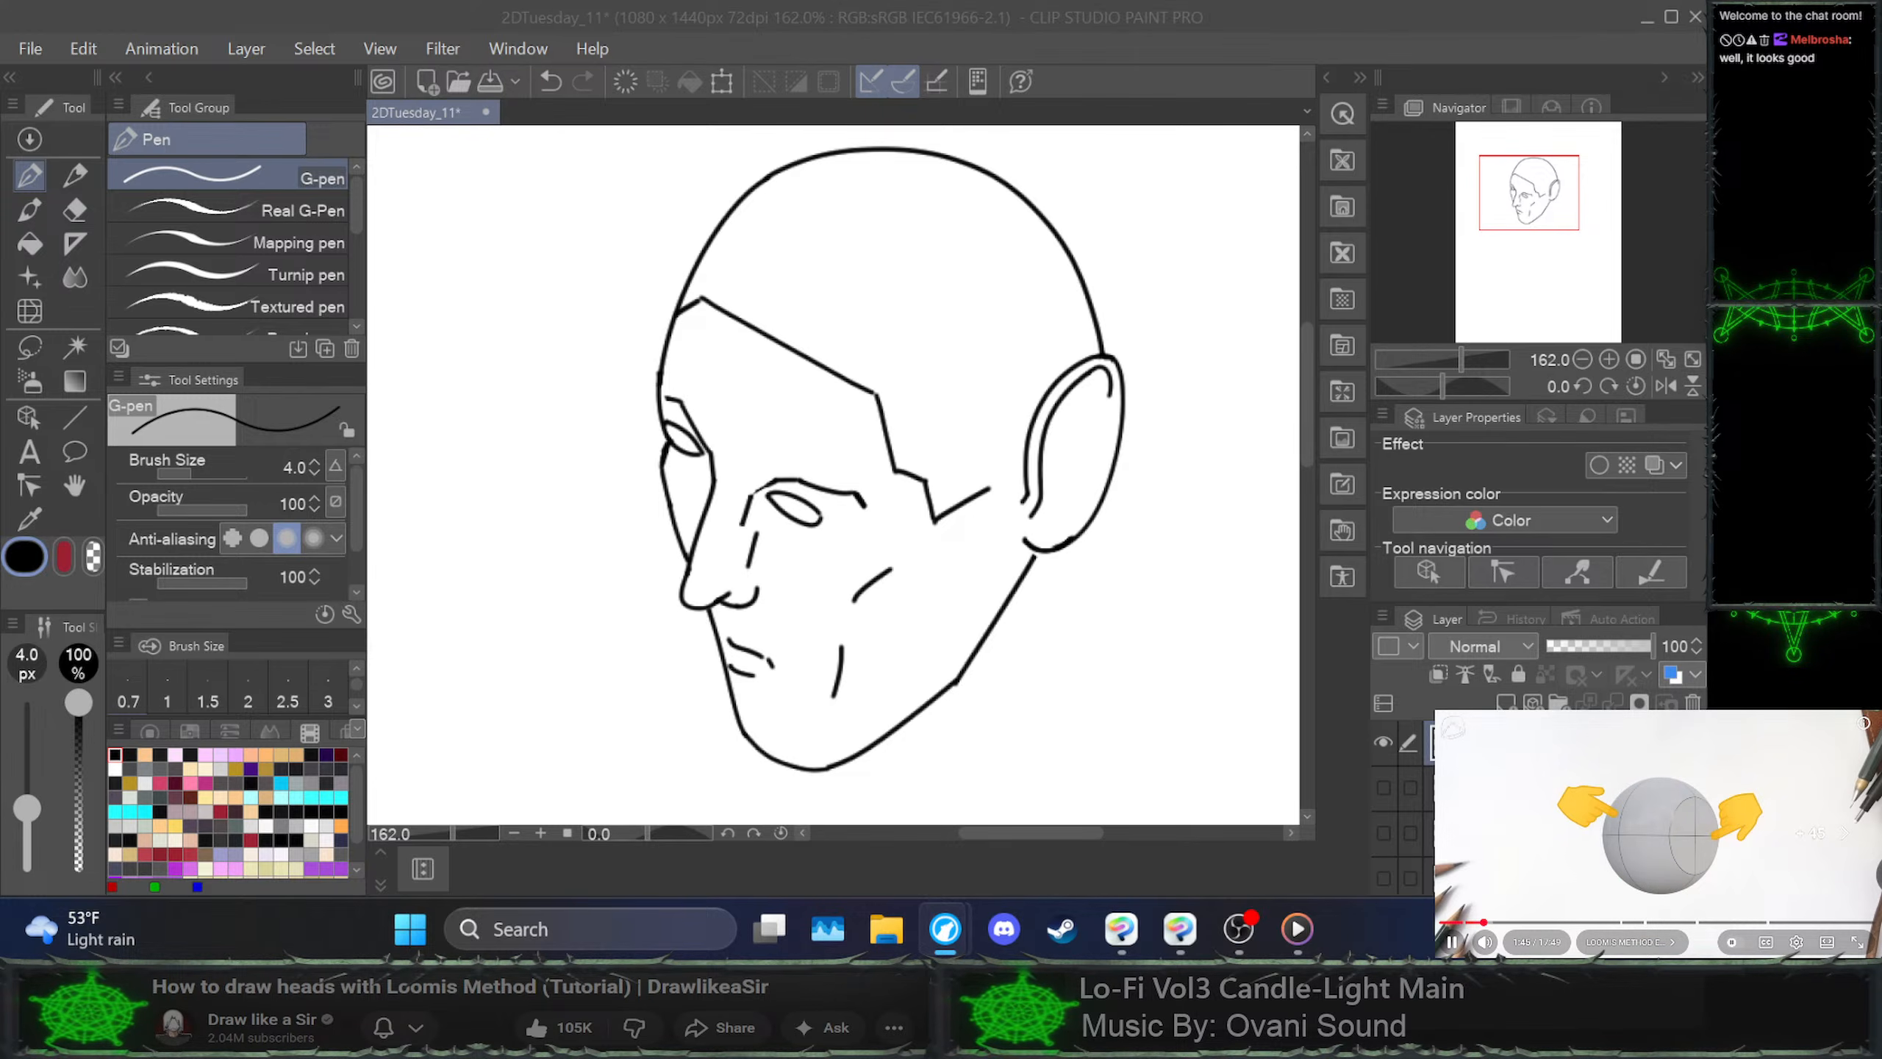
pyautogui.press('Right')
pyautogui.press('Right')
pyautogui.press('Right')
pyautogui.press('Right')
pyautogui.press('Right')
pyautogui.press('Right')
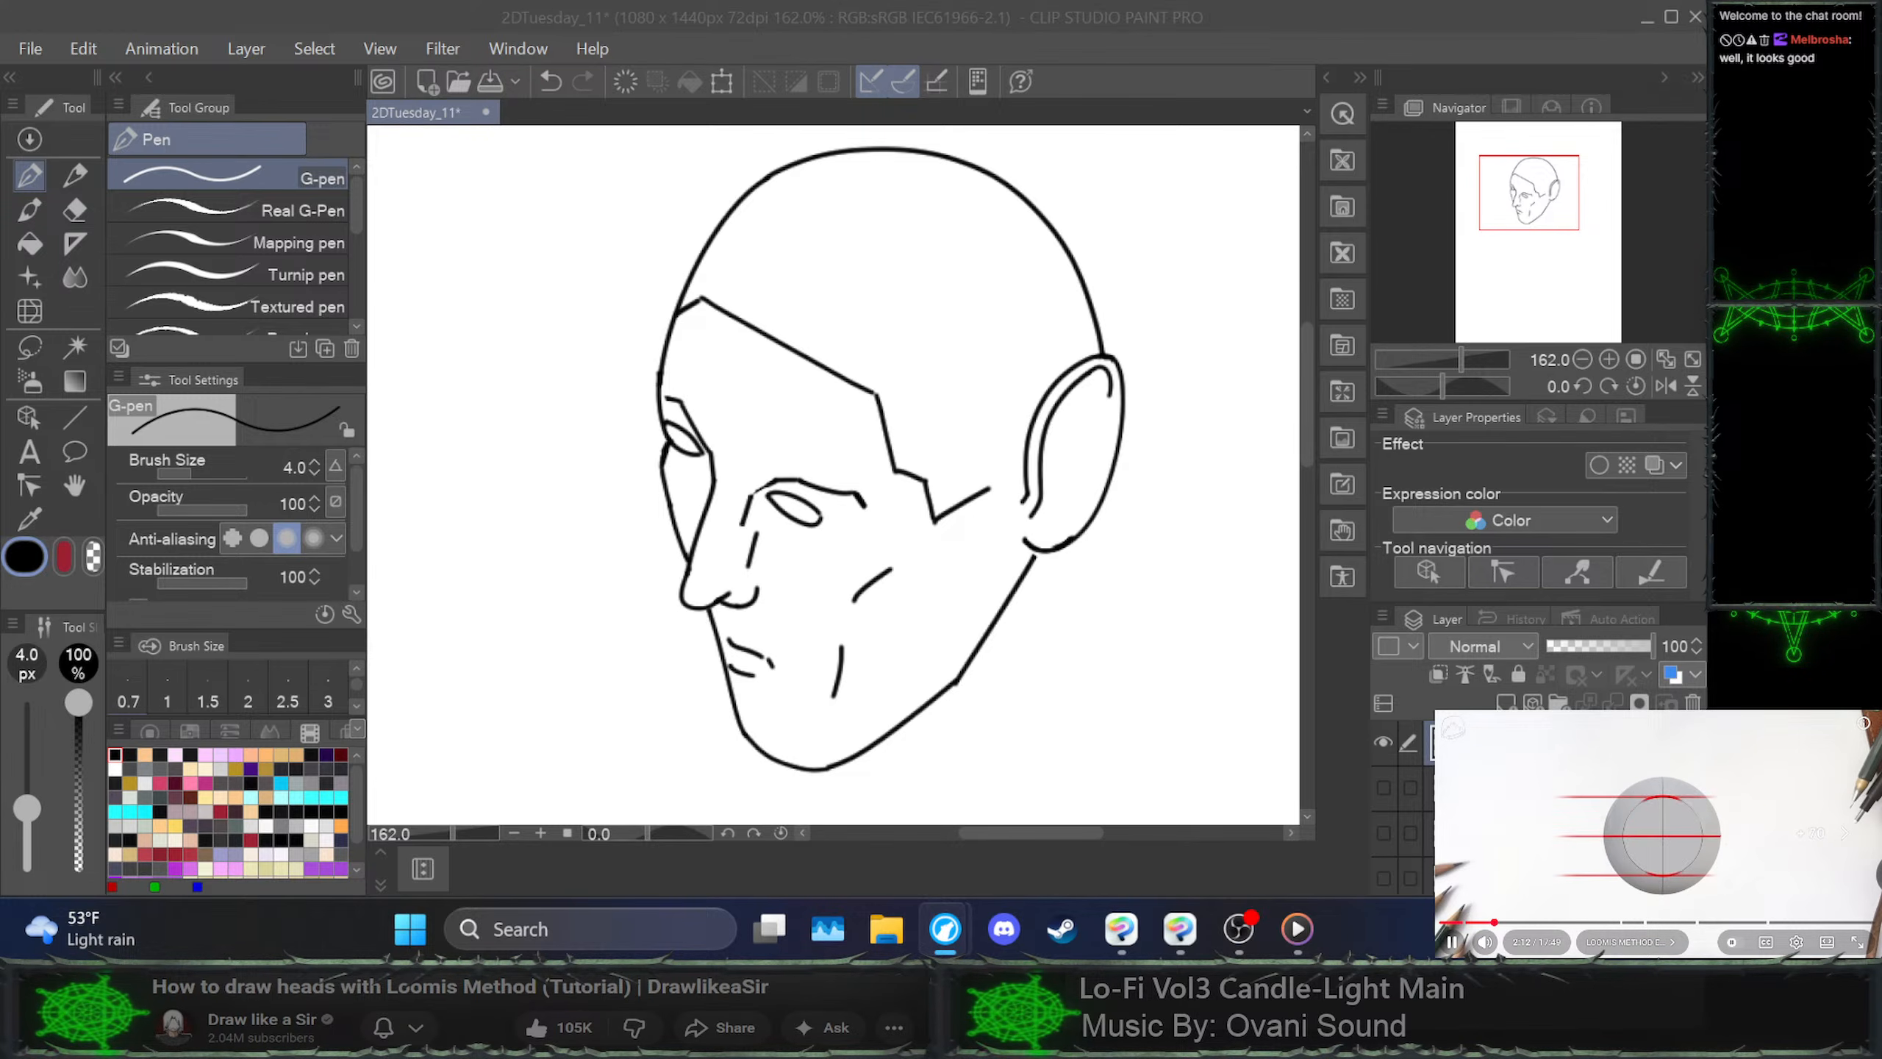
# Pause the tutorial and step through how the horizontal guide lines place the facial features in the side view
pyautogui.press('space')
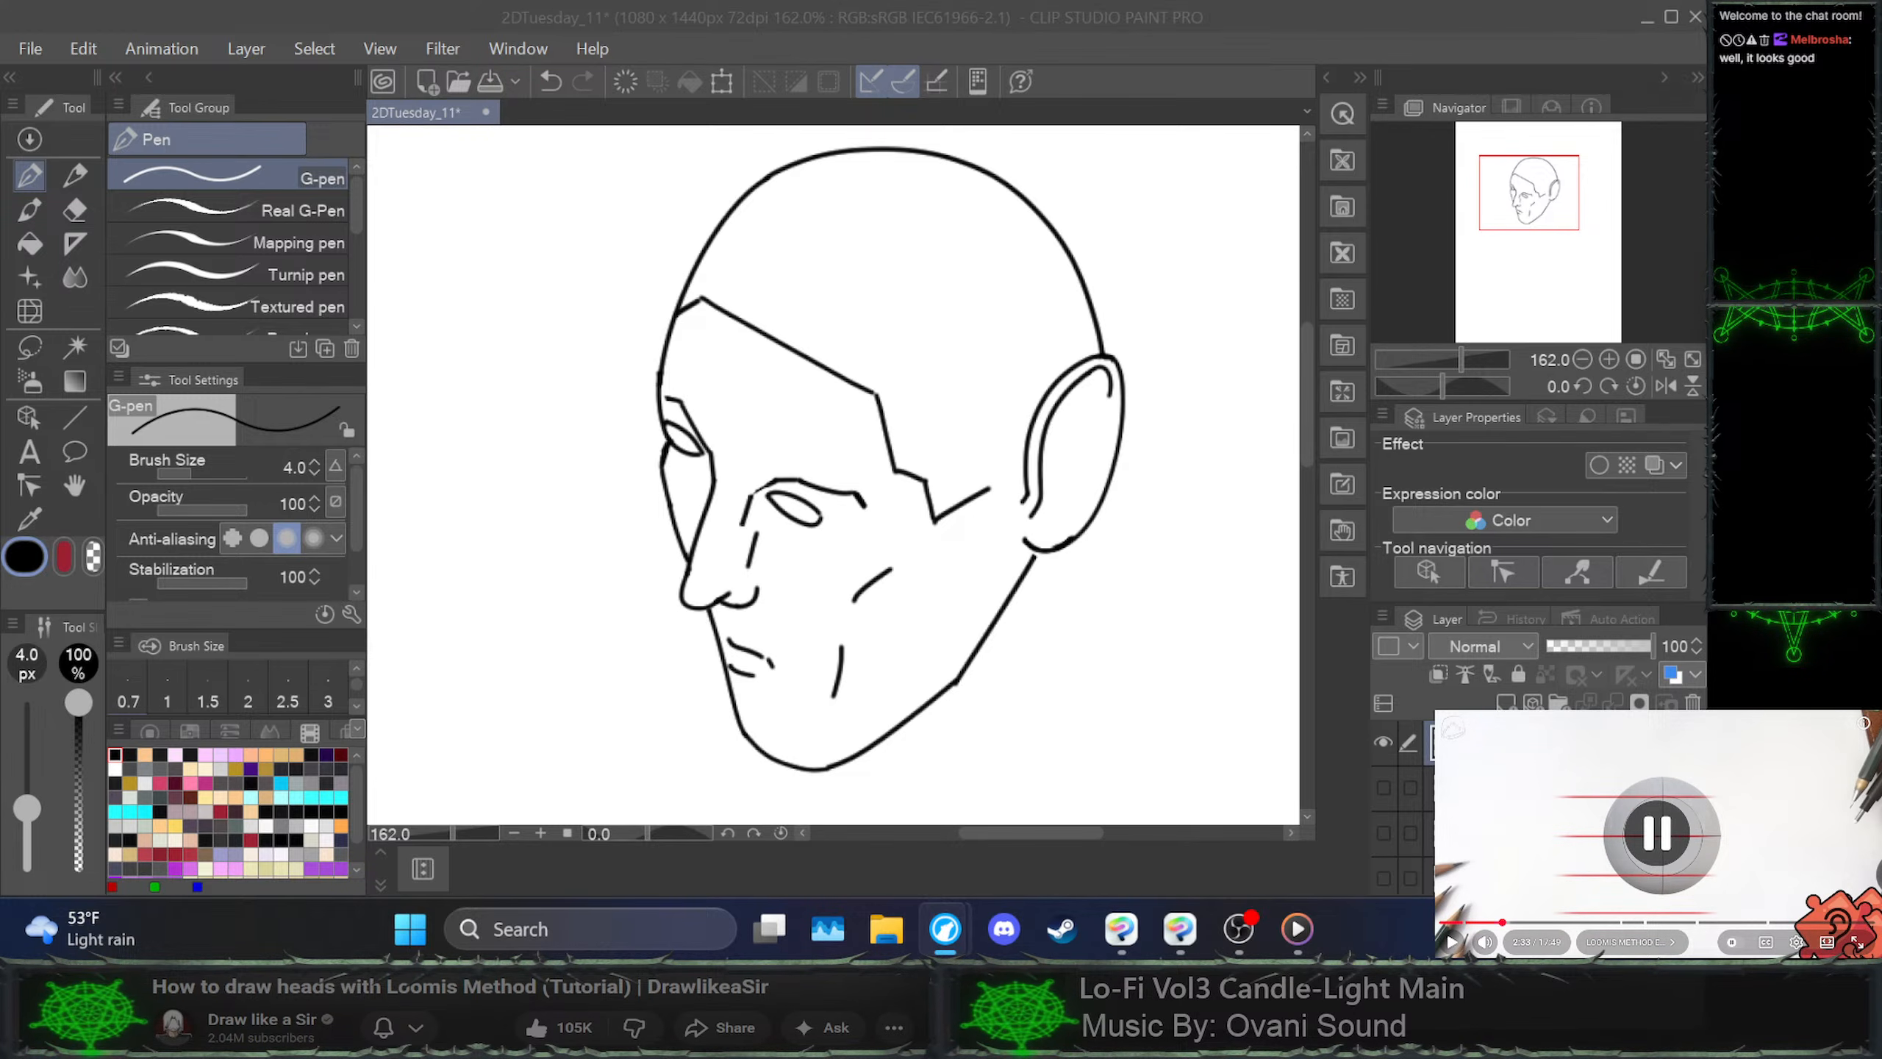
pyautogui.press('Right')
pyautogui.press('Right')
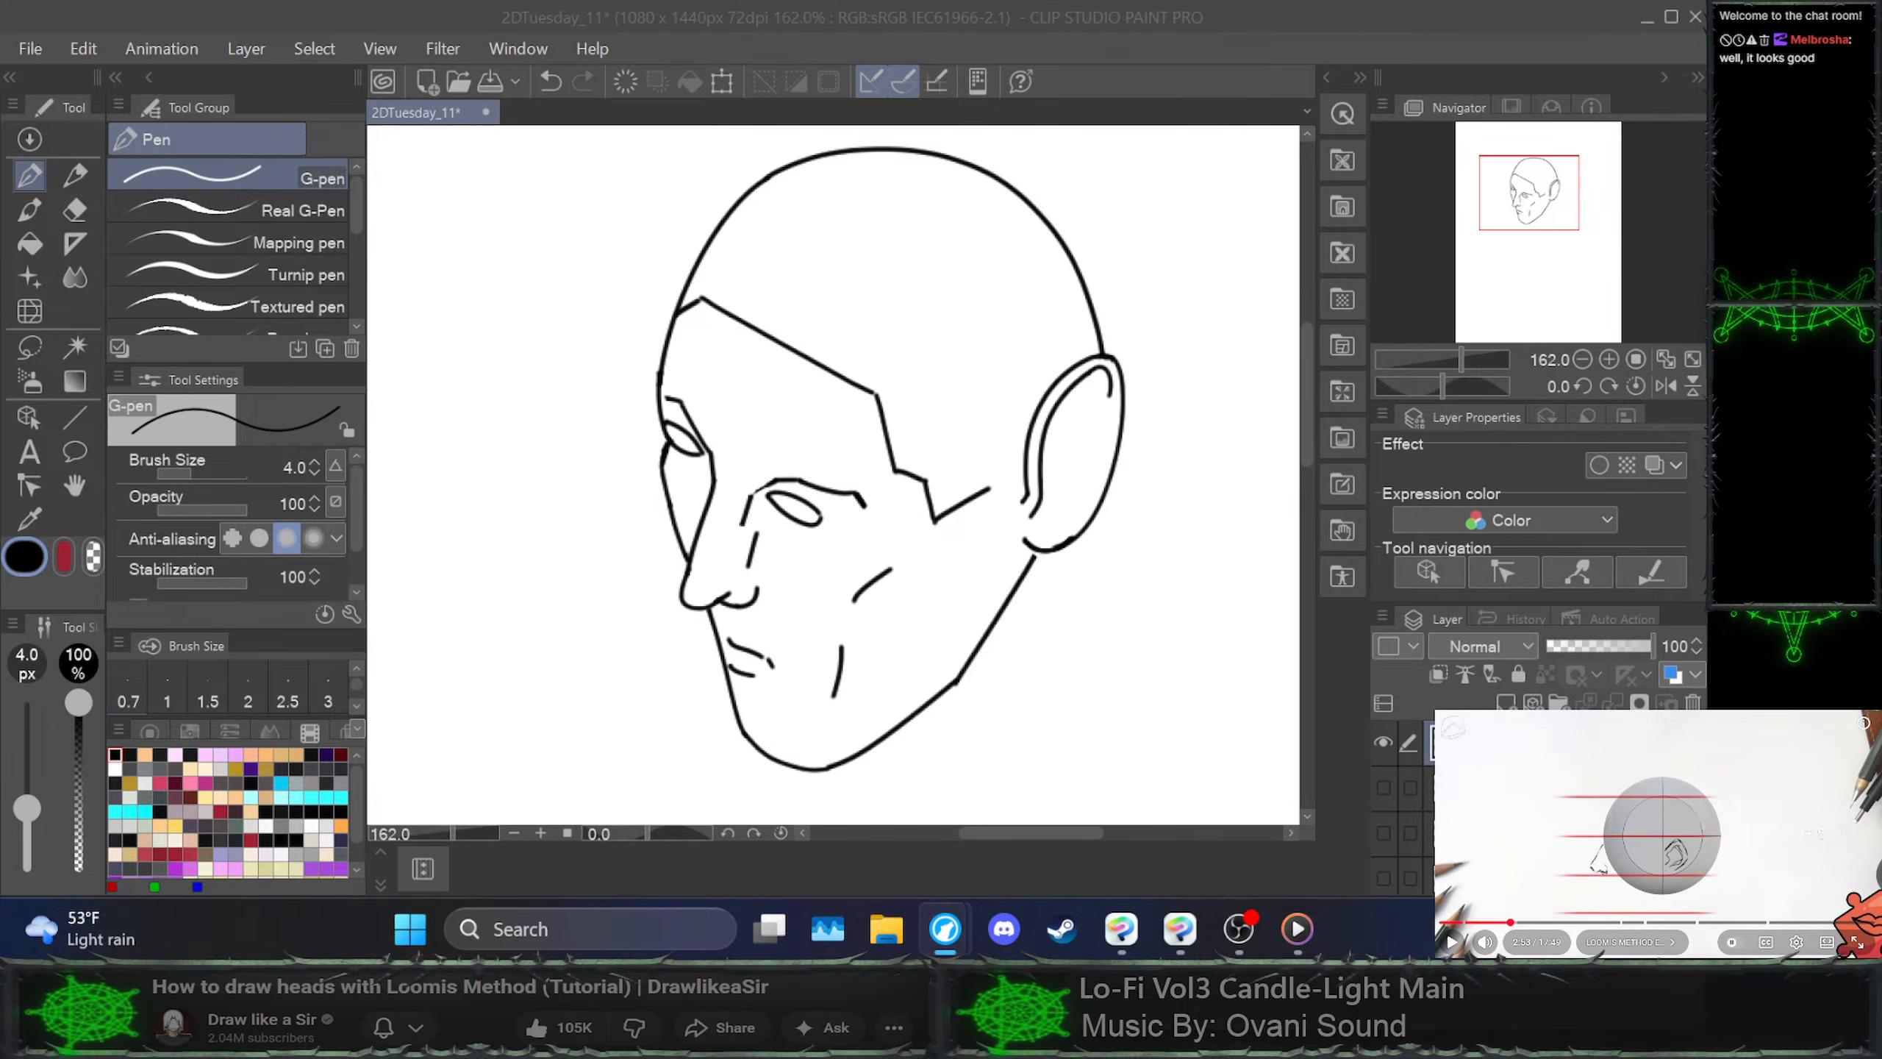
pyautogui.press('Right')
pyautogui.press('Right')
pyautogui.press('Right')
pyautogui.press('Right')
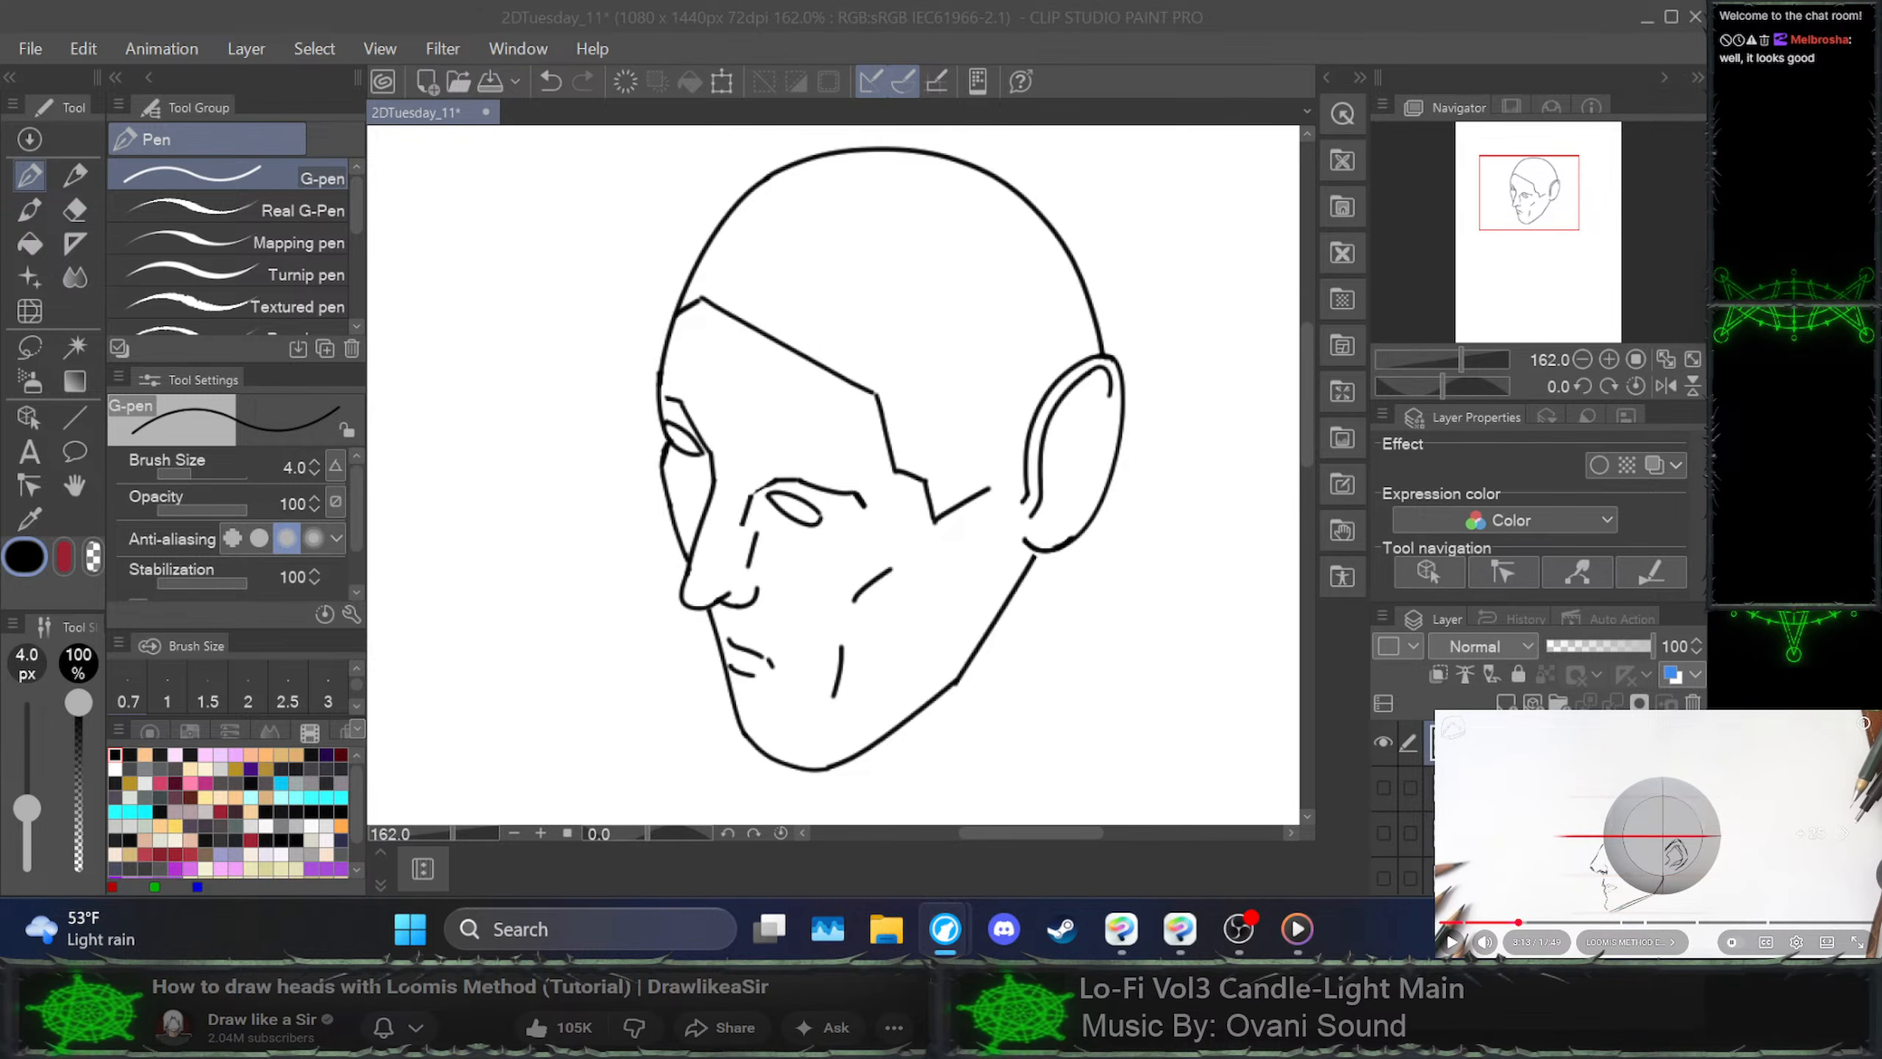
pyautogui.press('Right')
pyautogui.press('Right')
pyautogui.press('Right')
pyautogui.press('Right')
pyautogui.press('Right')
pyautogui.press('Right')
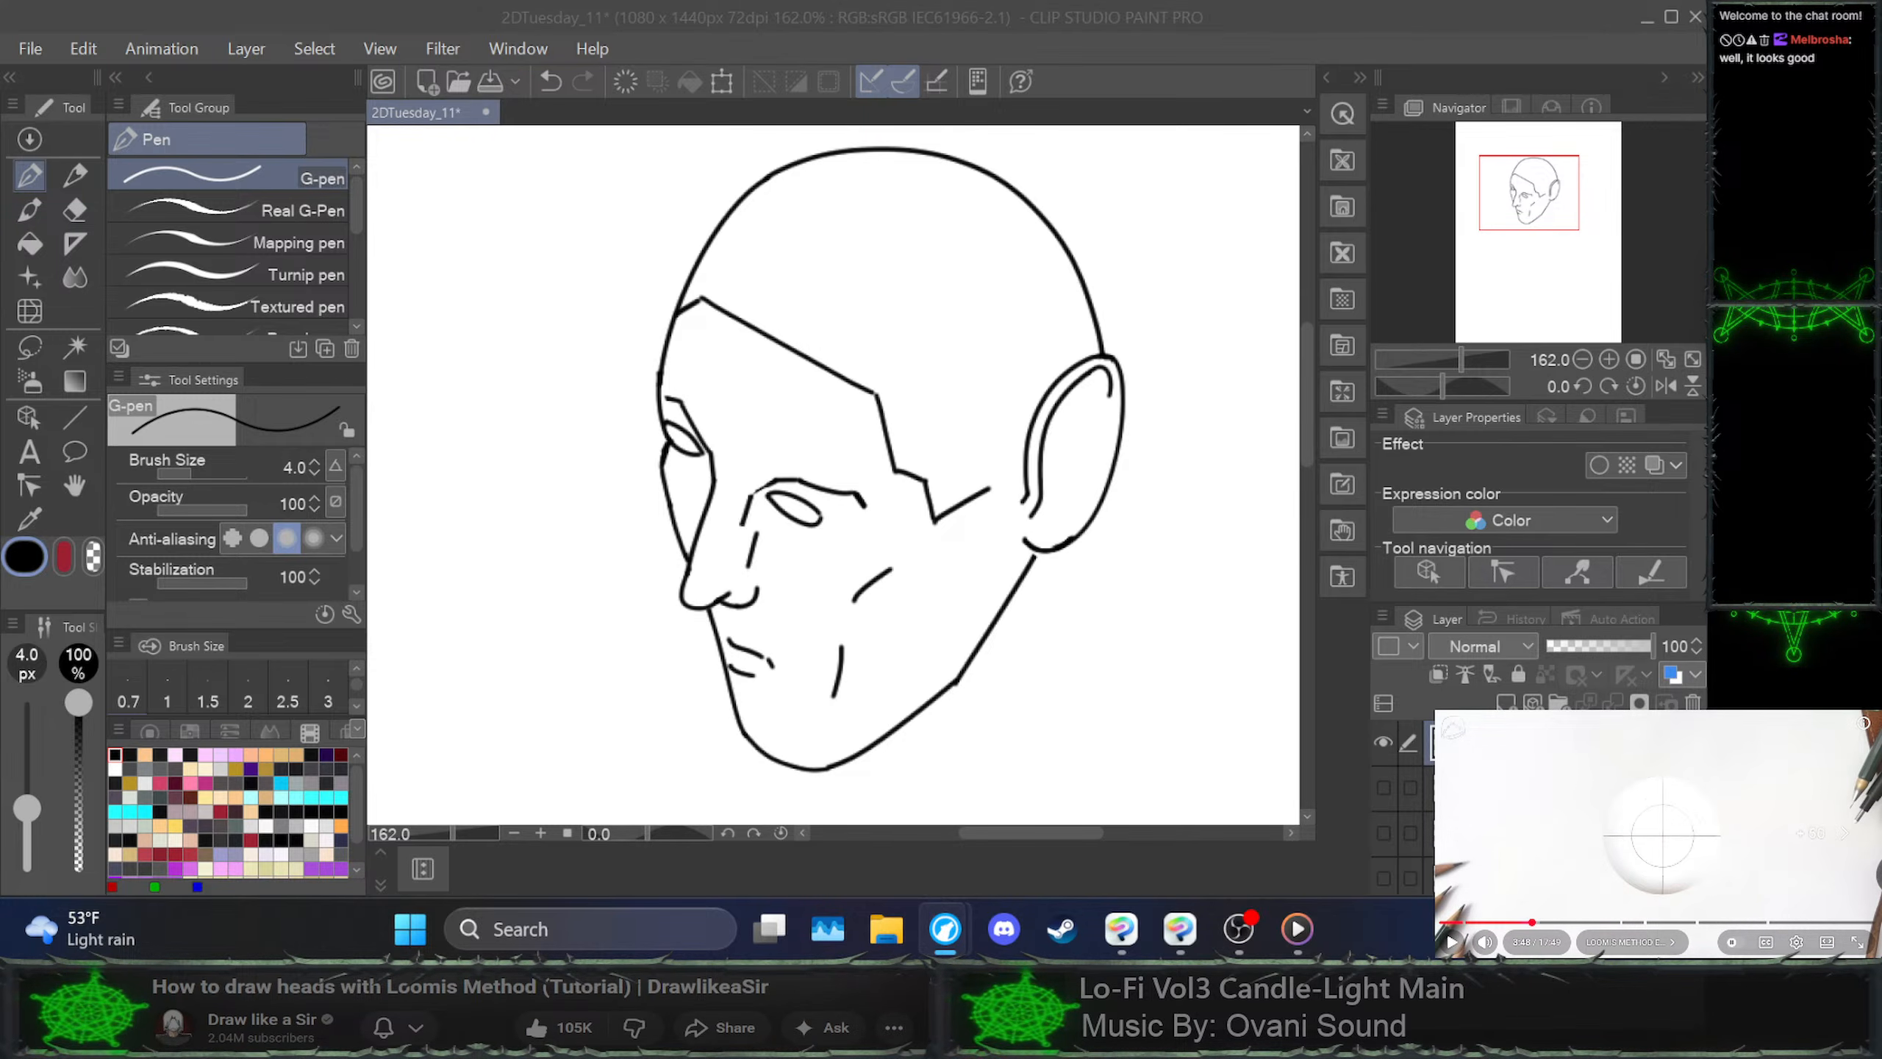
# Step through the tutorial's front-view construction from the sliced ball and guide lines to the face
pyautogui.press('Right')
pyautogui.press('Right')
pyautogui.press('Right')
pyautogui.press('Right')
pyautogui.press('Right')
pyautogui.press('Right')
pyautogui.press('Right')
pyautogui.press('Right')
pyautogui.press('Right')
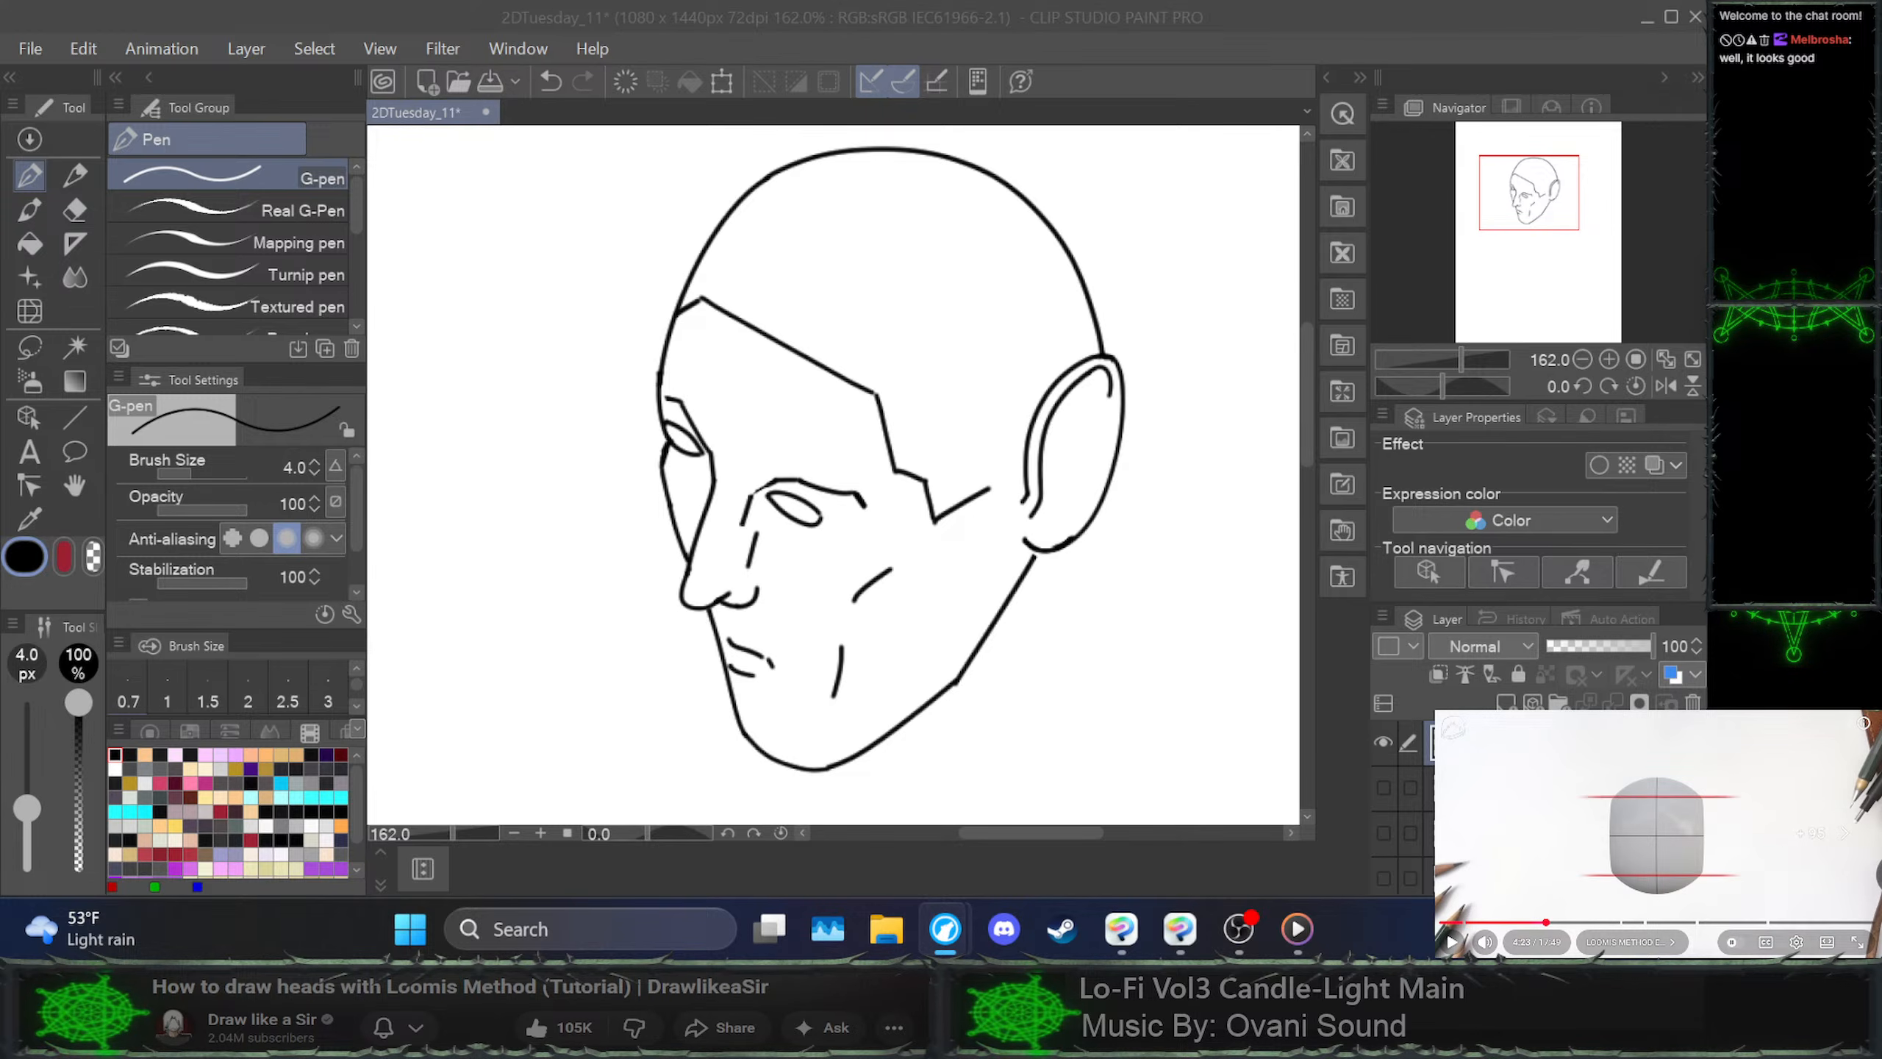
pyautogui.press('Right')
pyautogui.press('Right')
pyautogui.press('Right')
pyautogui.press('Right')
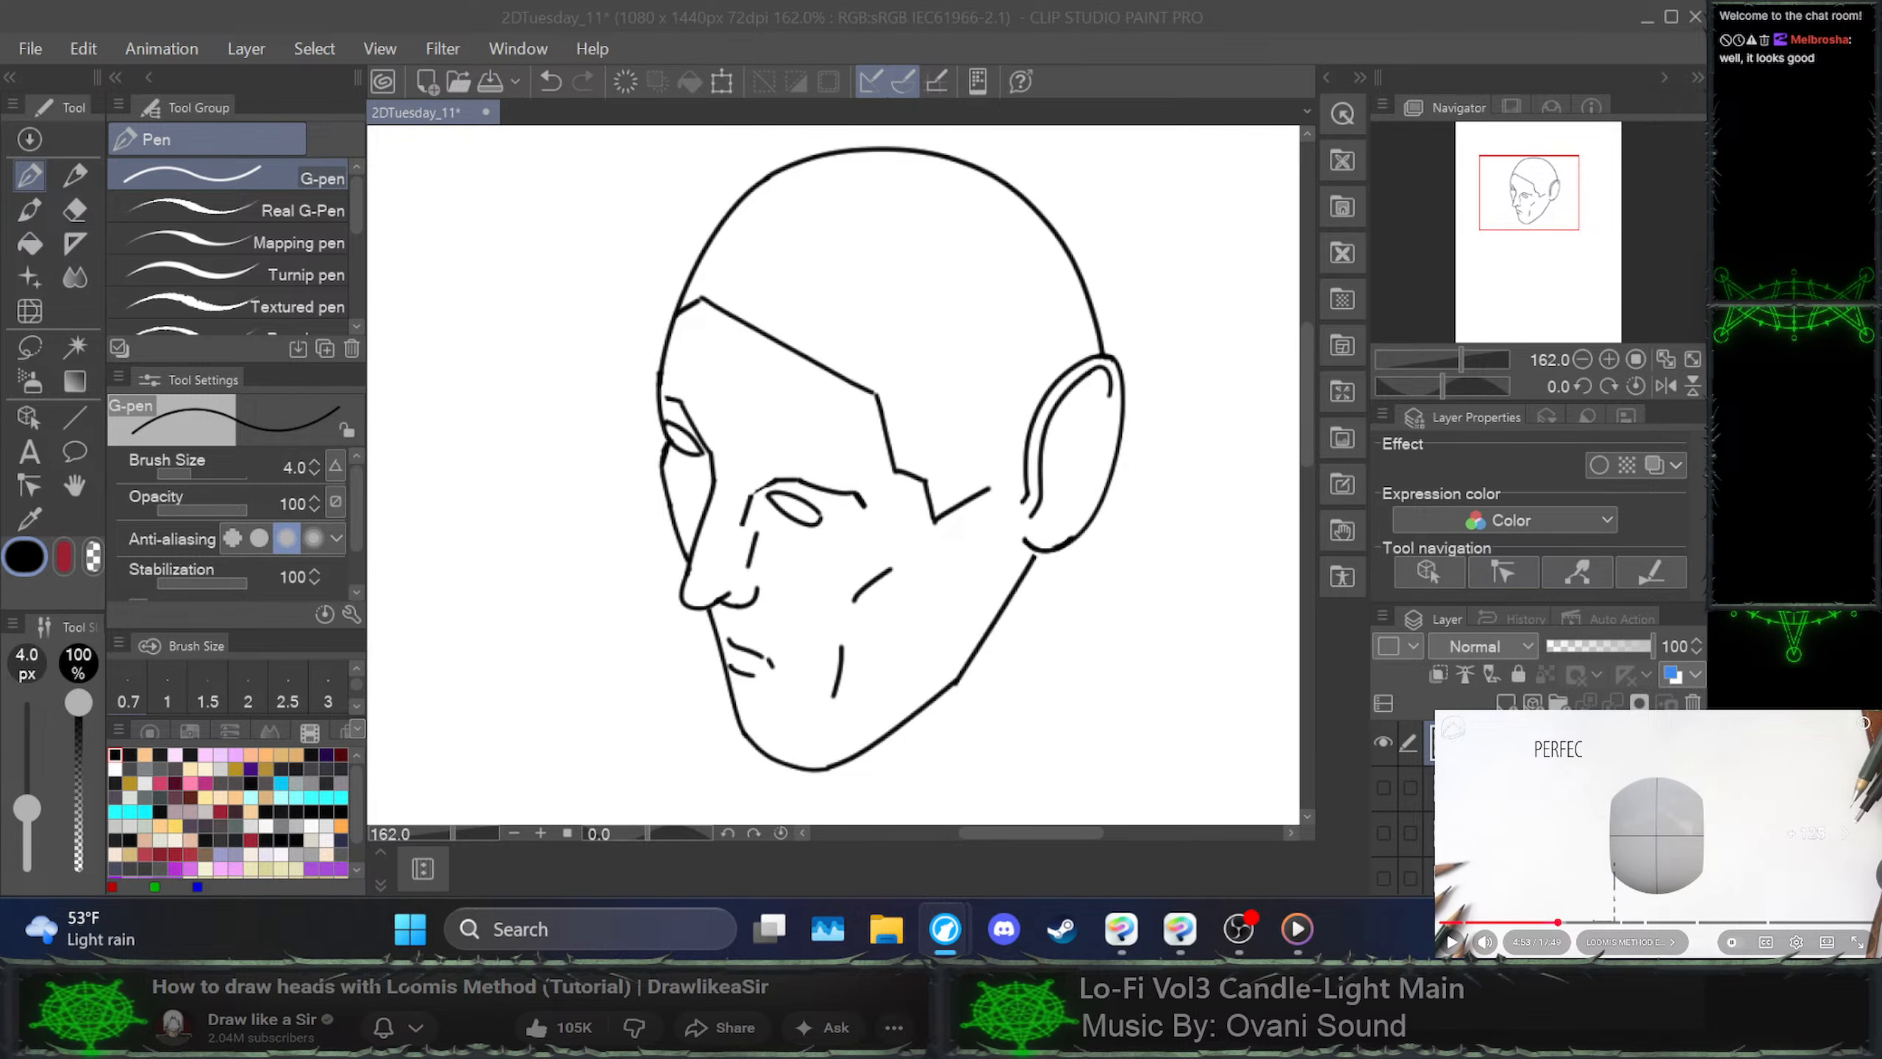
pyautogui.press('Left')
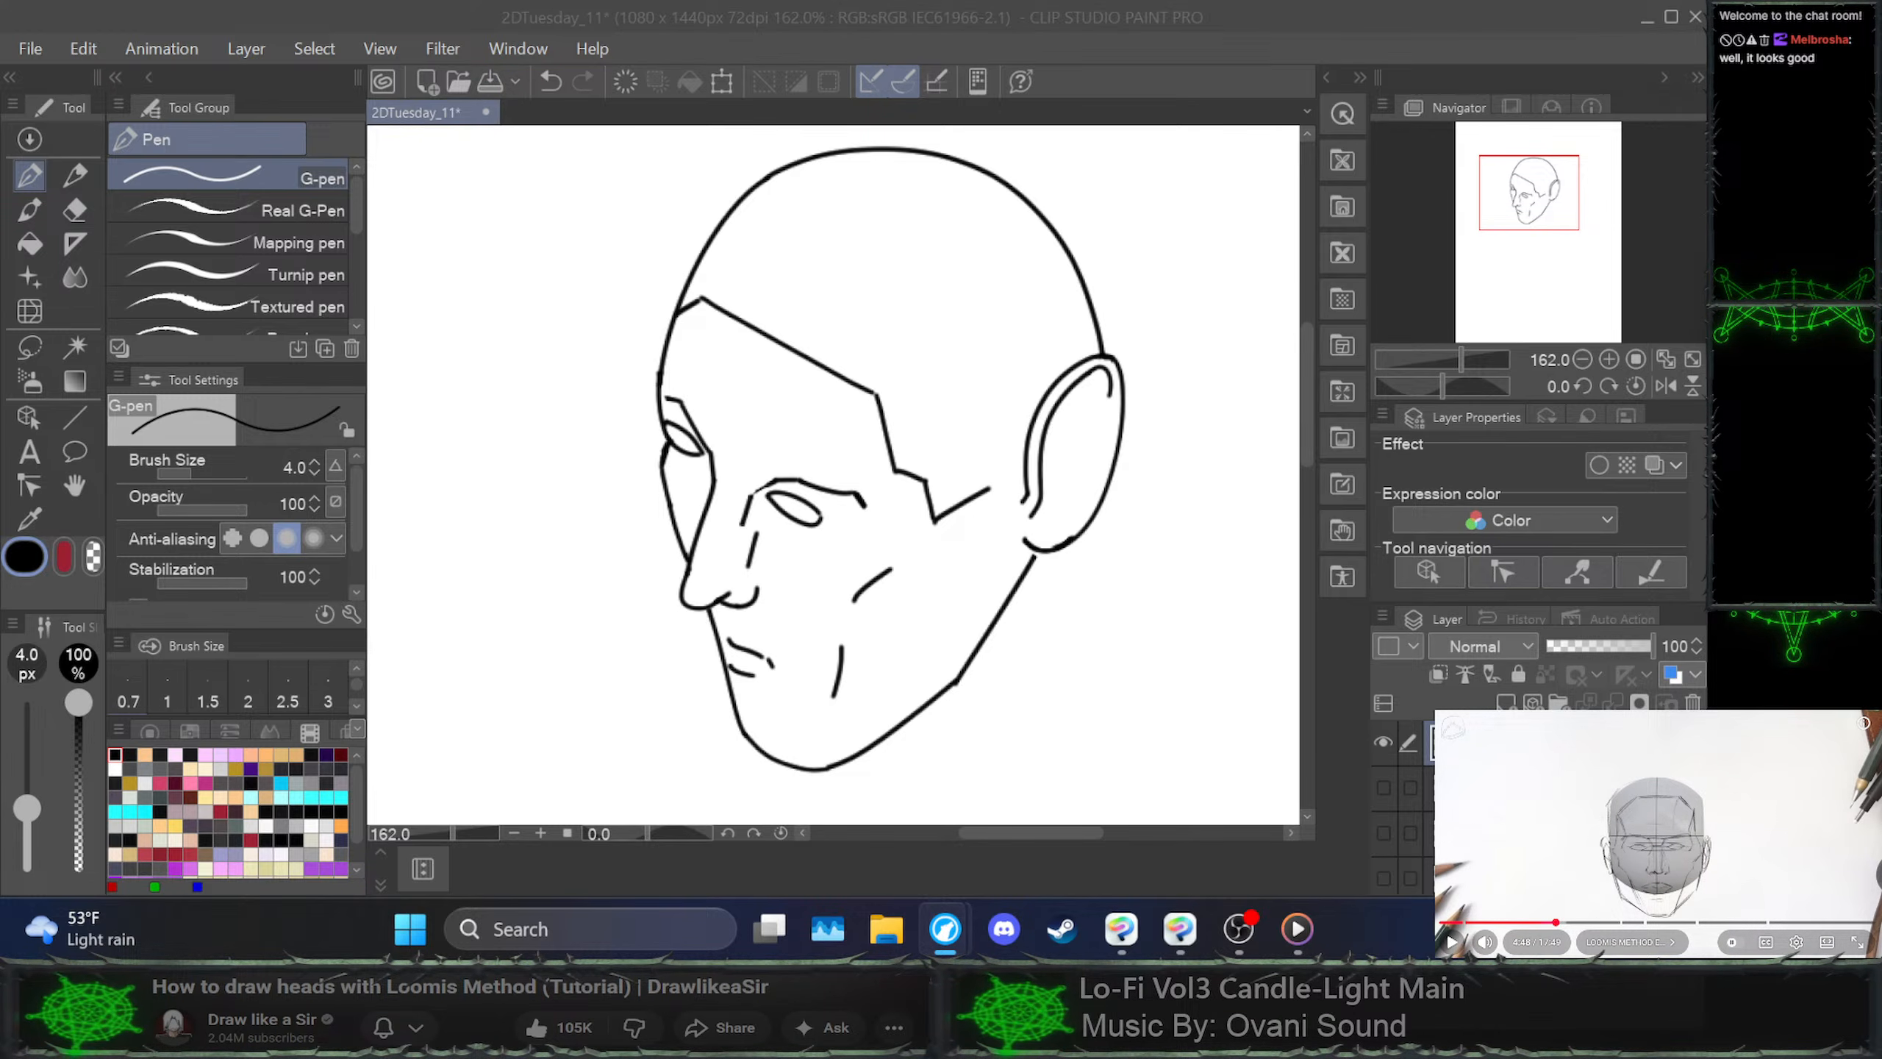
pyautogui.press('Right')
pyautogui.press('Right')
pyautogui.press('Right')
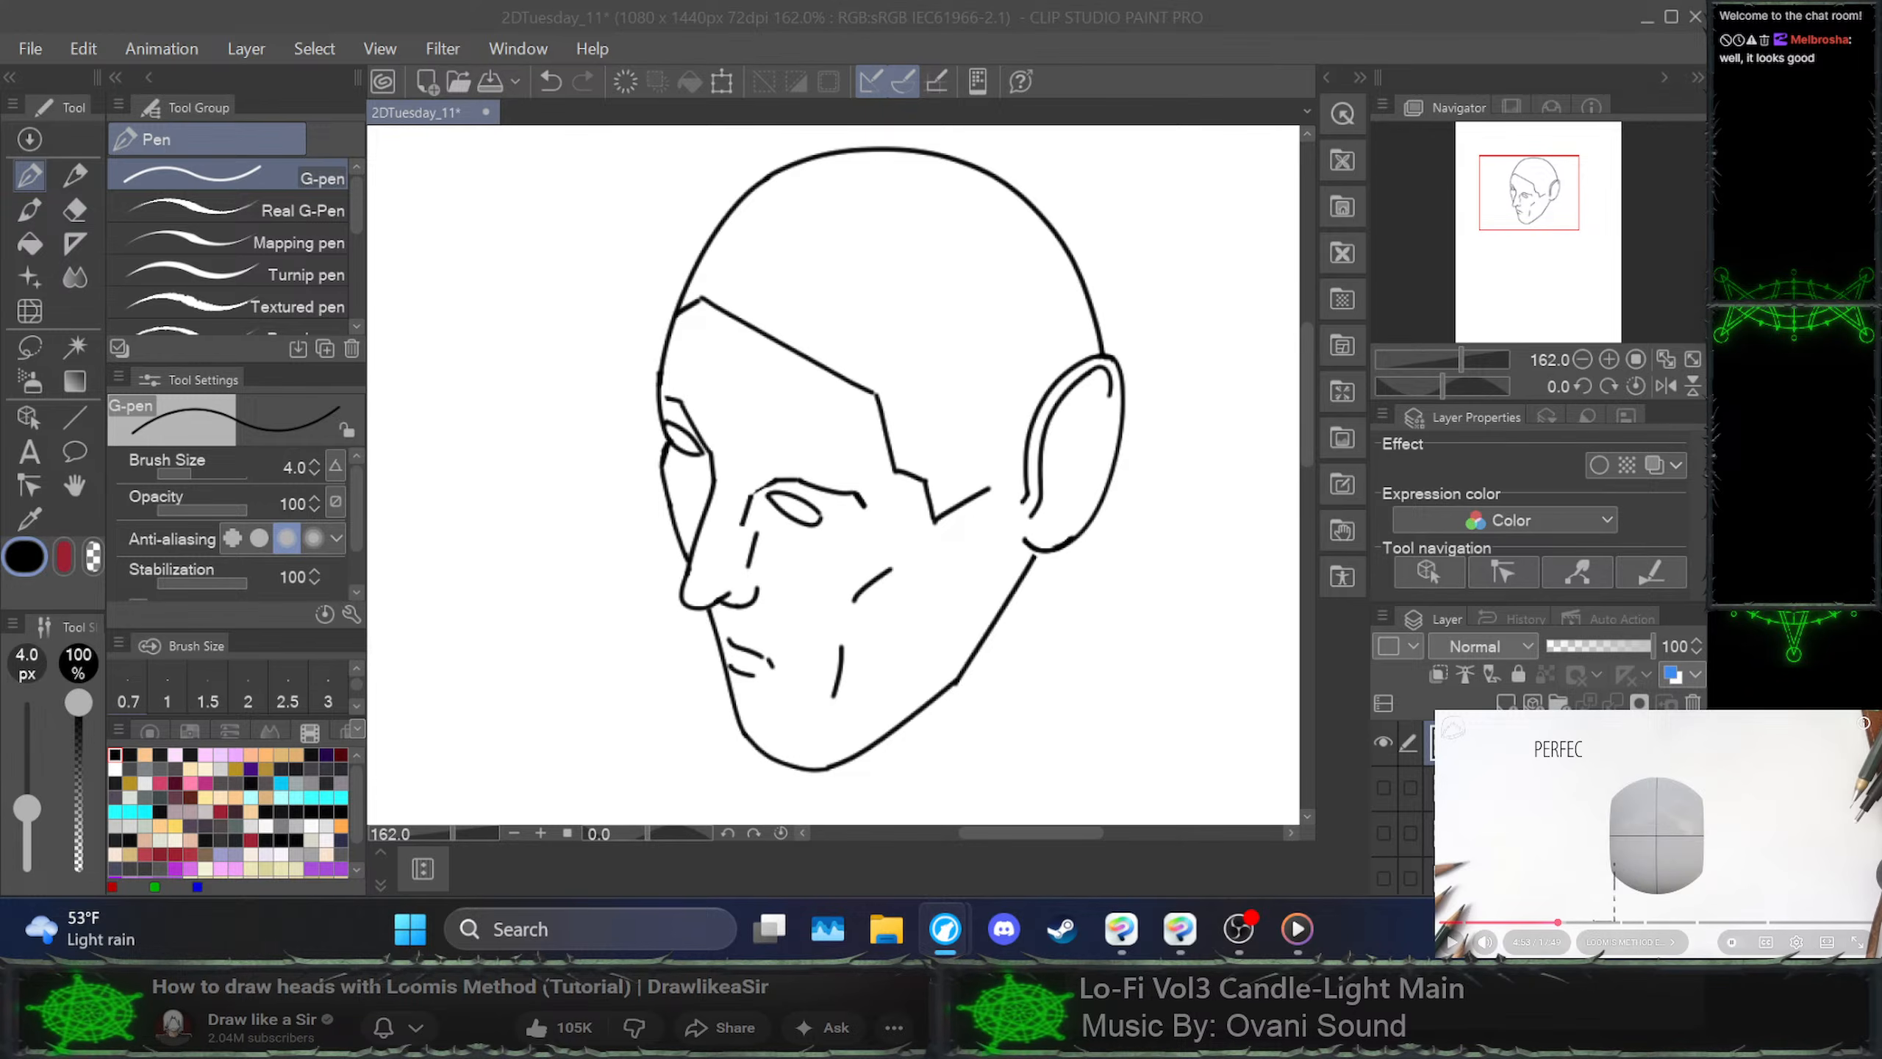
# Skip through the tutorial's perfectly measured Loomis head section to the angled ball and three-quarter head
pyautogui.press('Right')
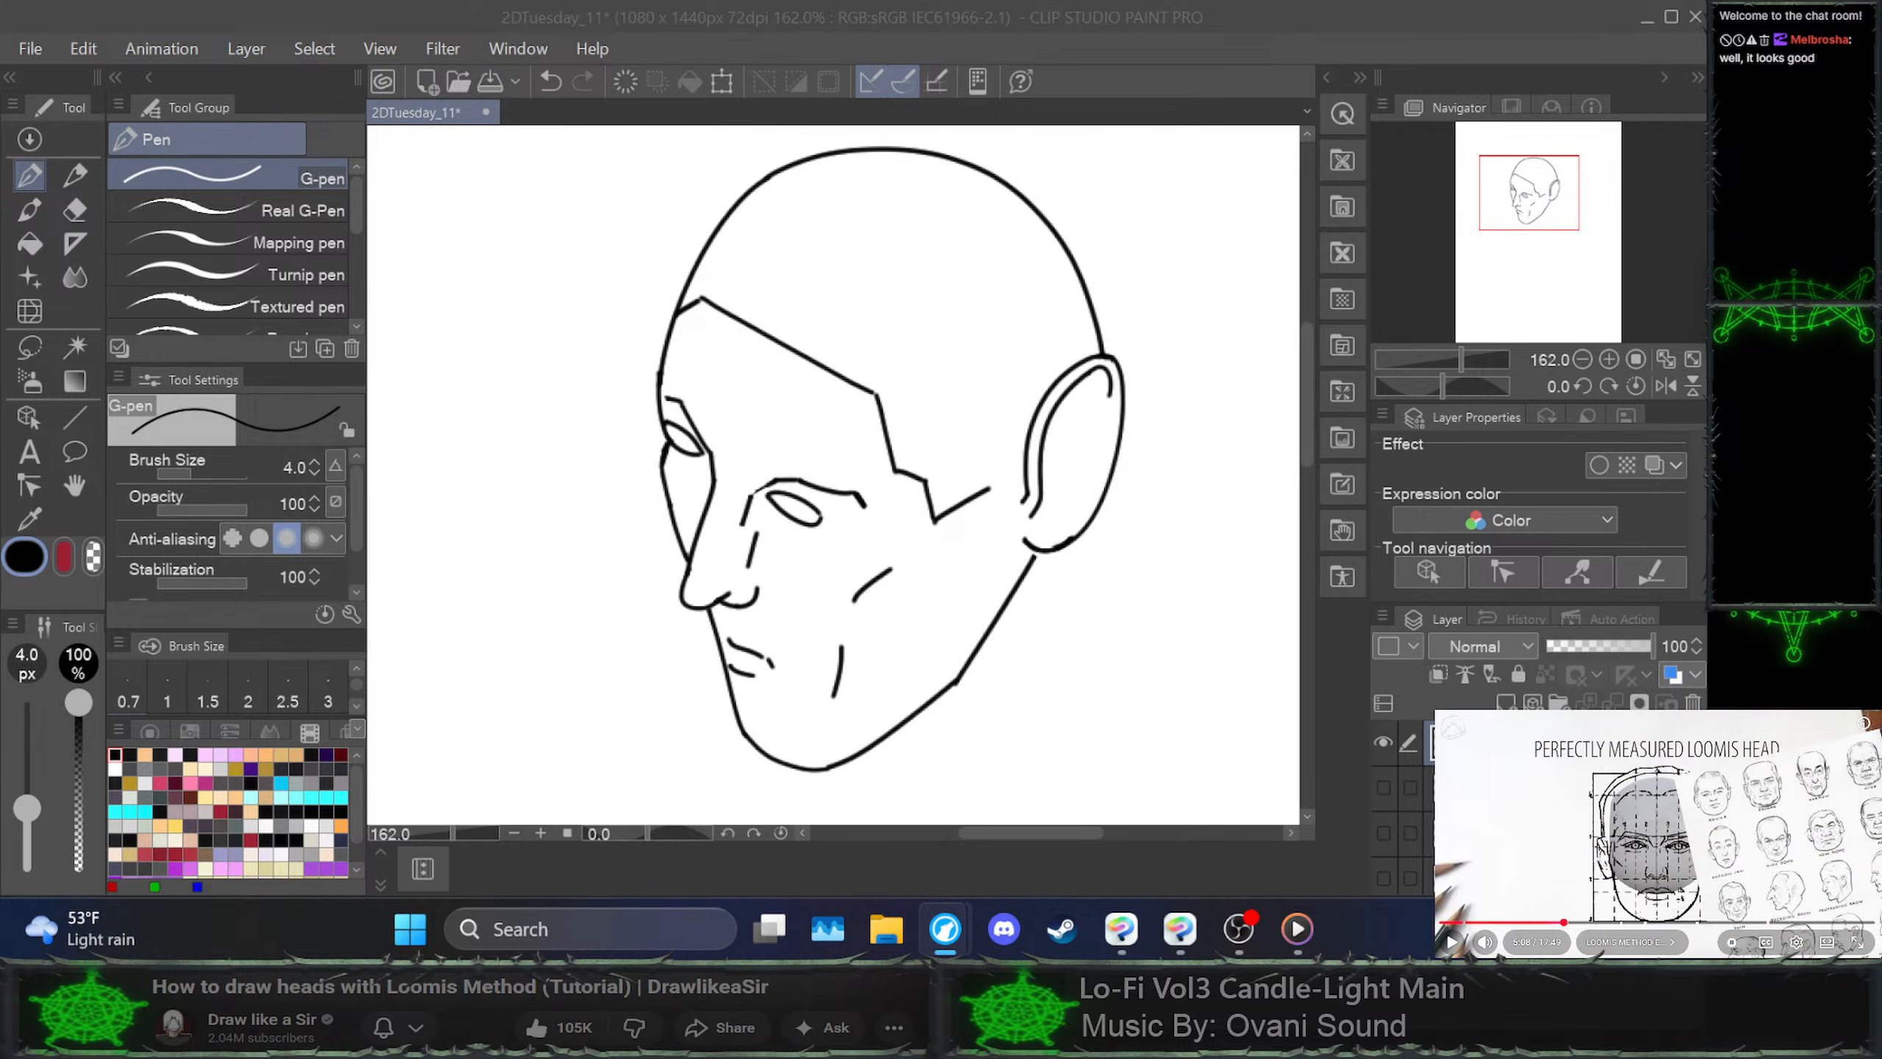
pyautogui.press('Right')
pyautogui.press('Right')
pyautogui.press('Right')
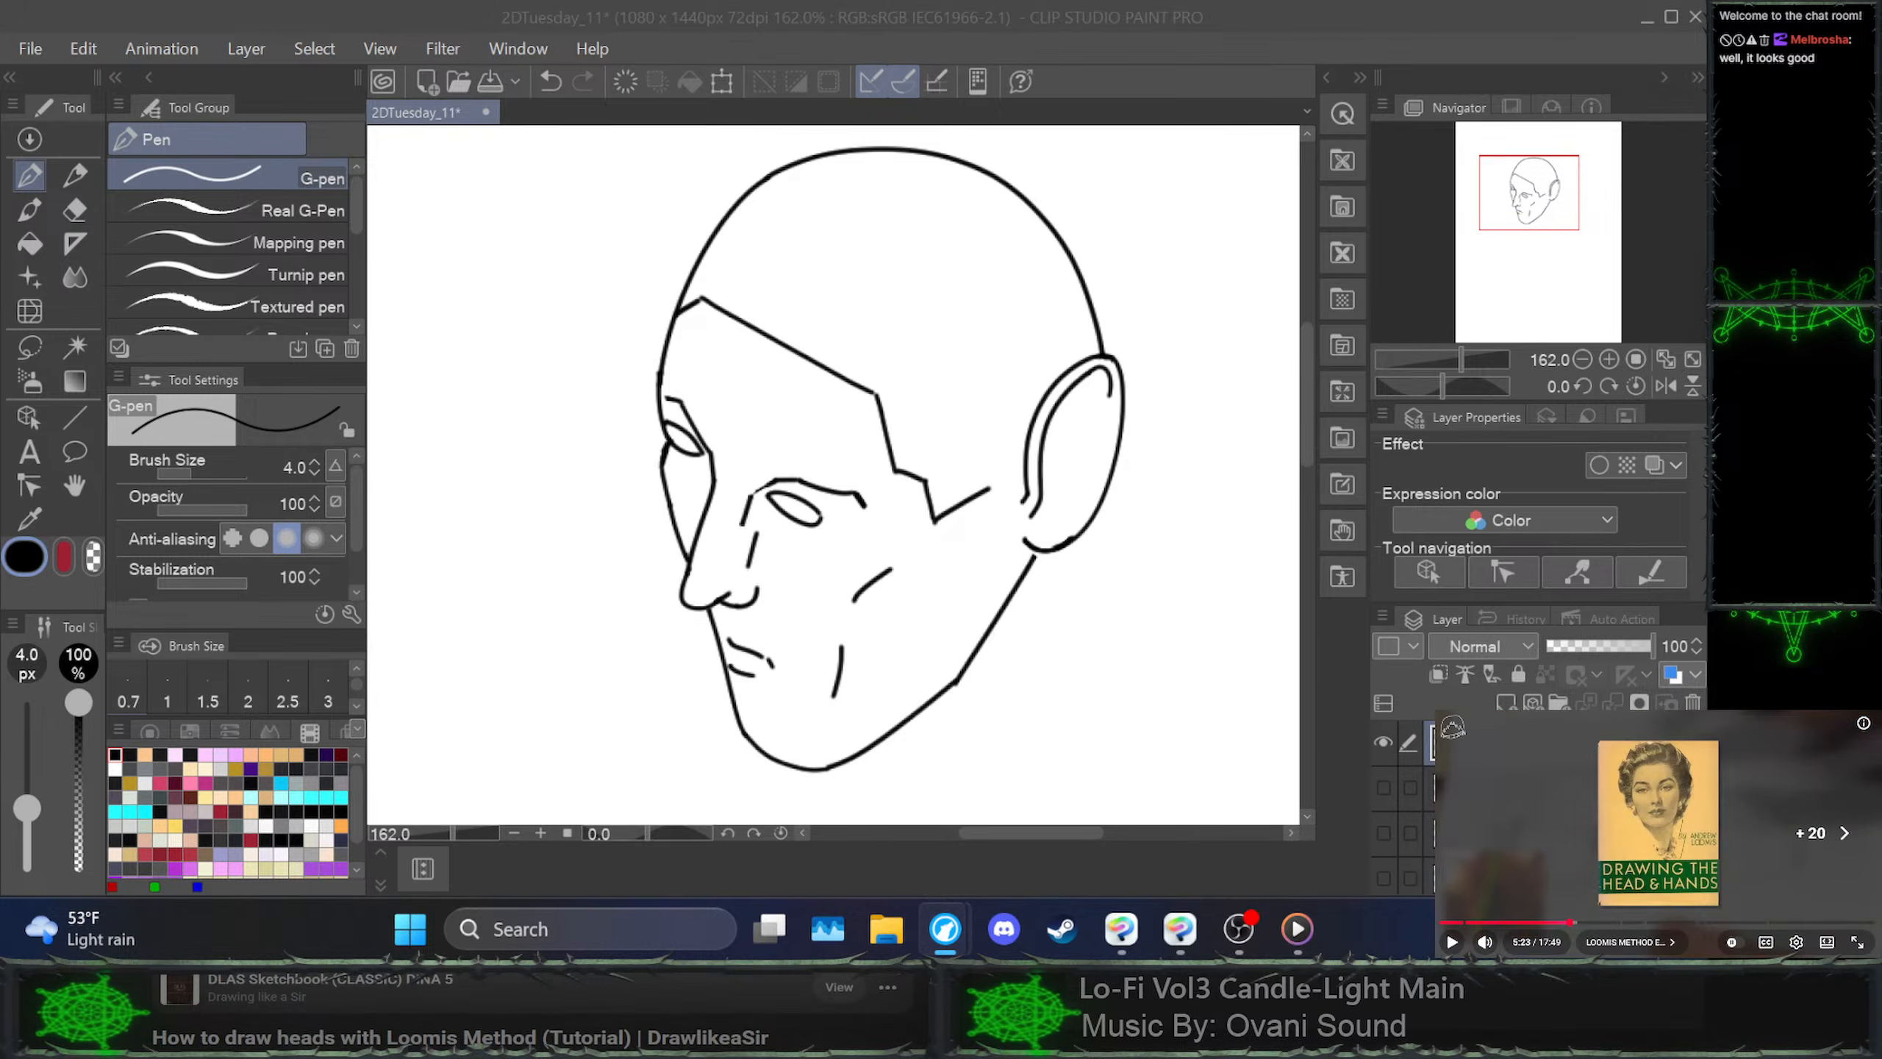
pyautogui.press('Right')
pyautogui.press('Right')
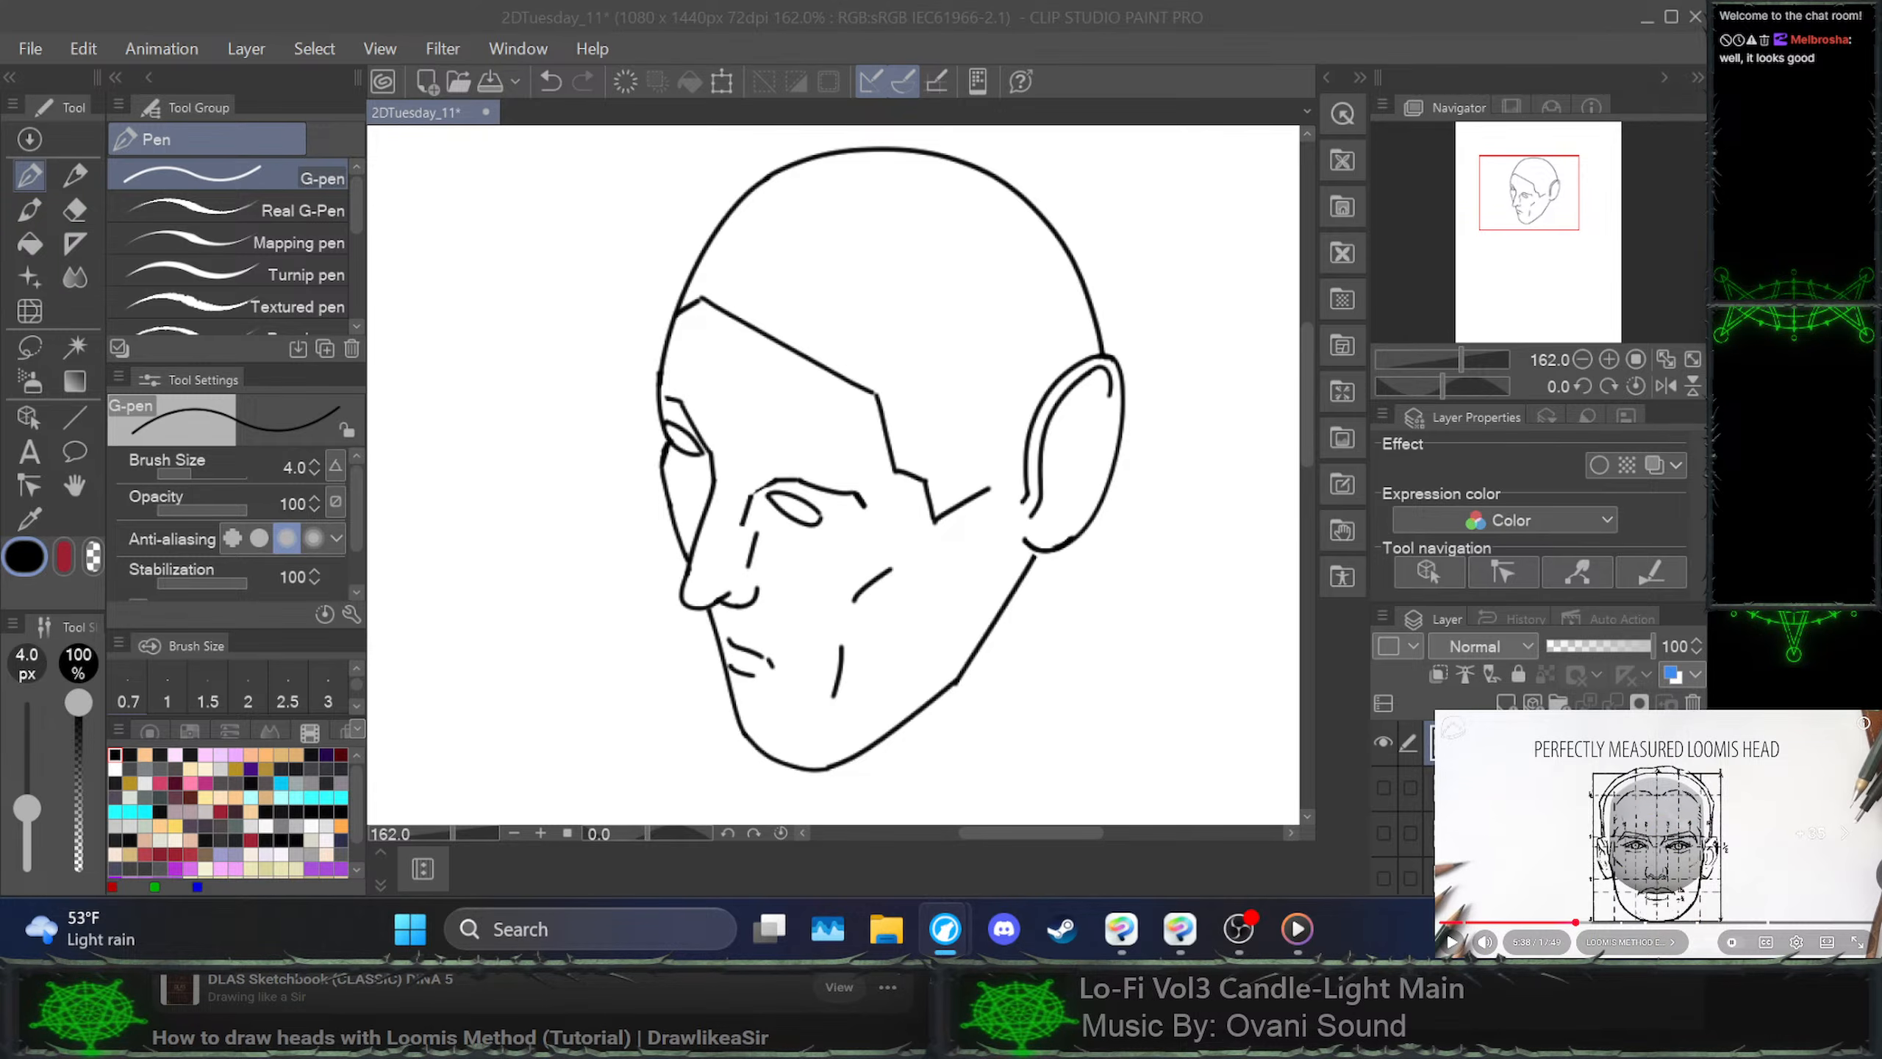
pyautogui.press('Right')
pyautogui.press('Right')
pyautogui.press('Right')
pyautogui.press('Right')
pyautogui.press('Right')
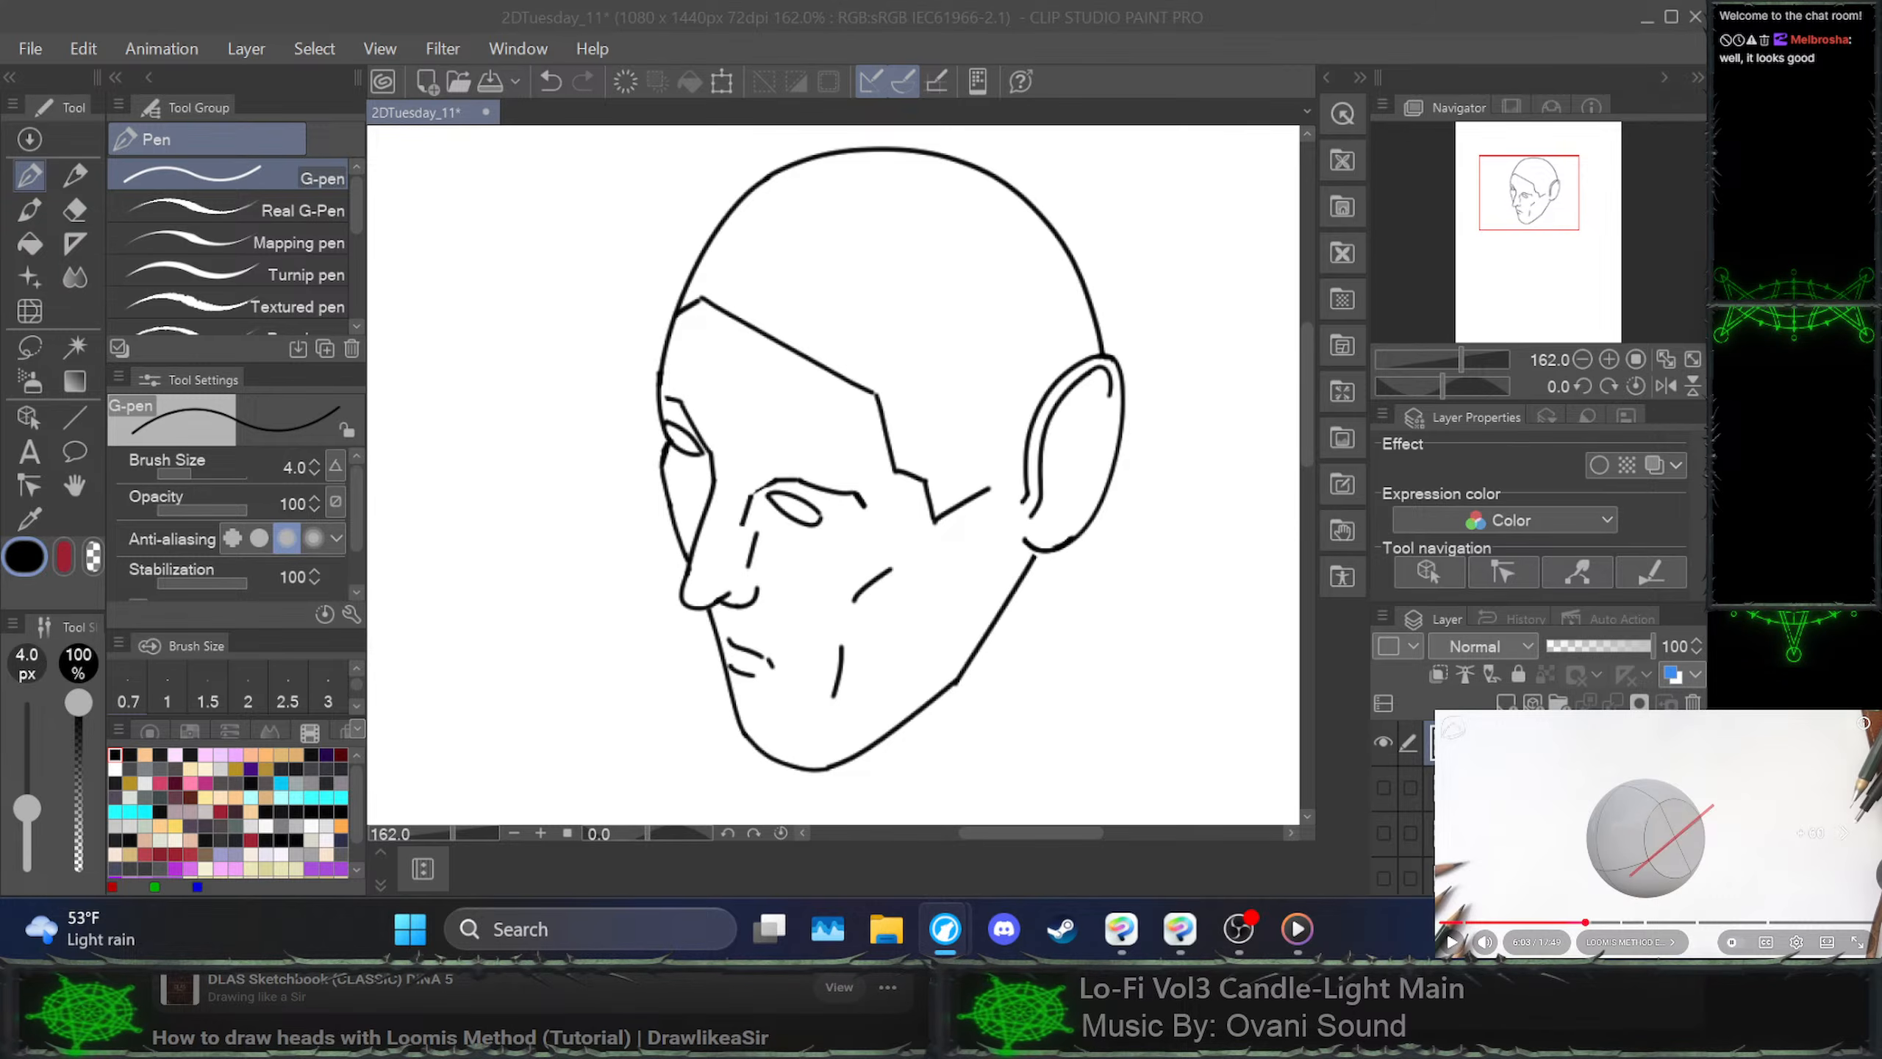
pyautogui.press('Right')
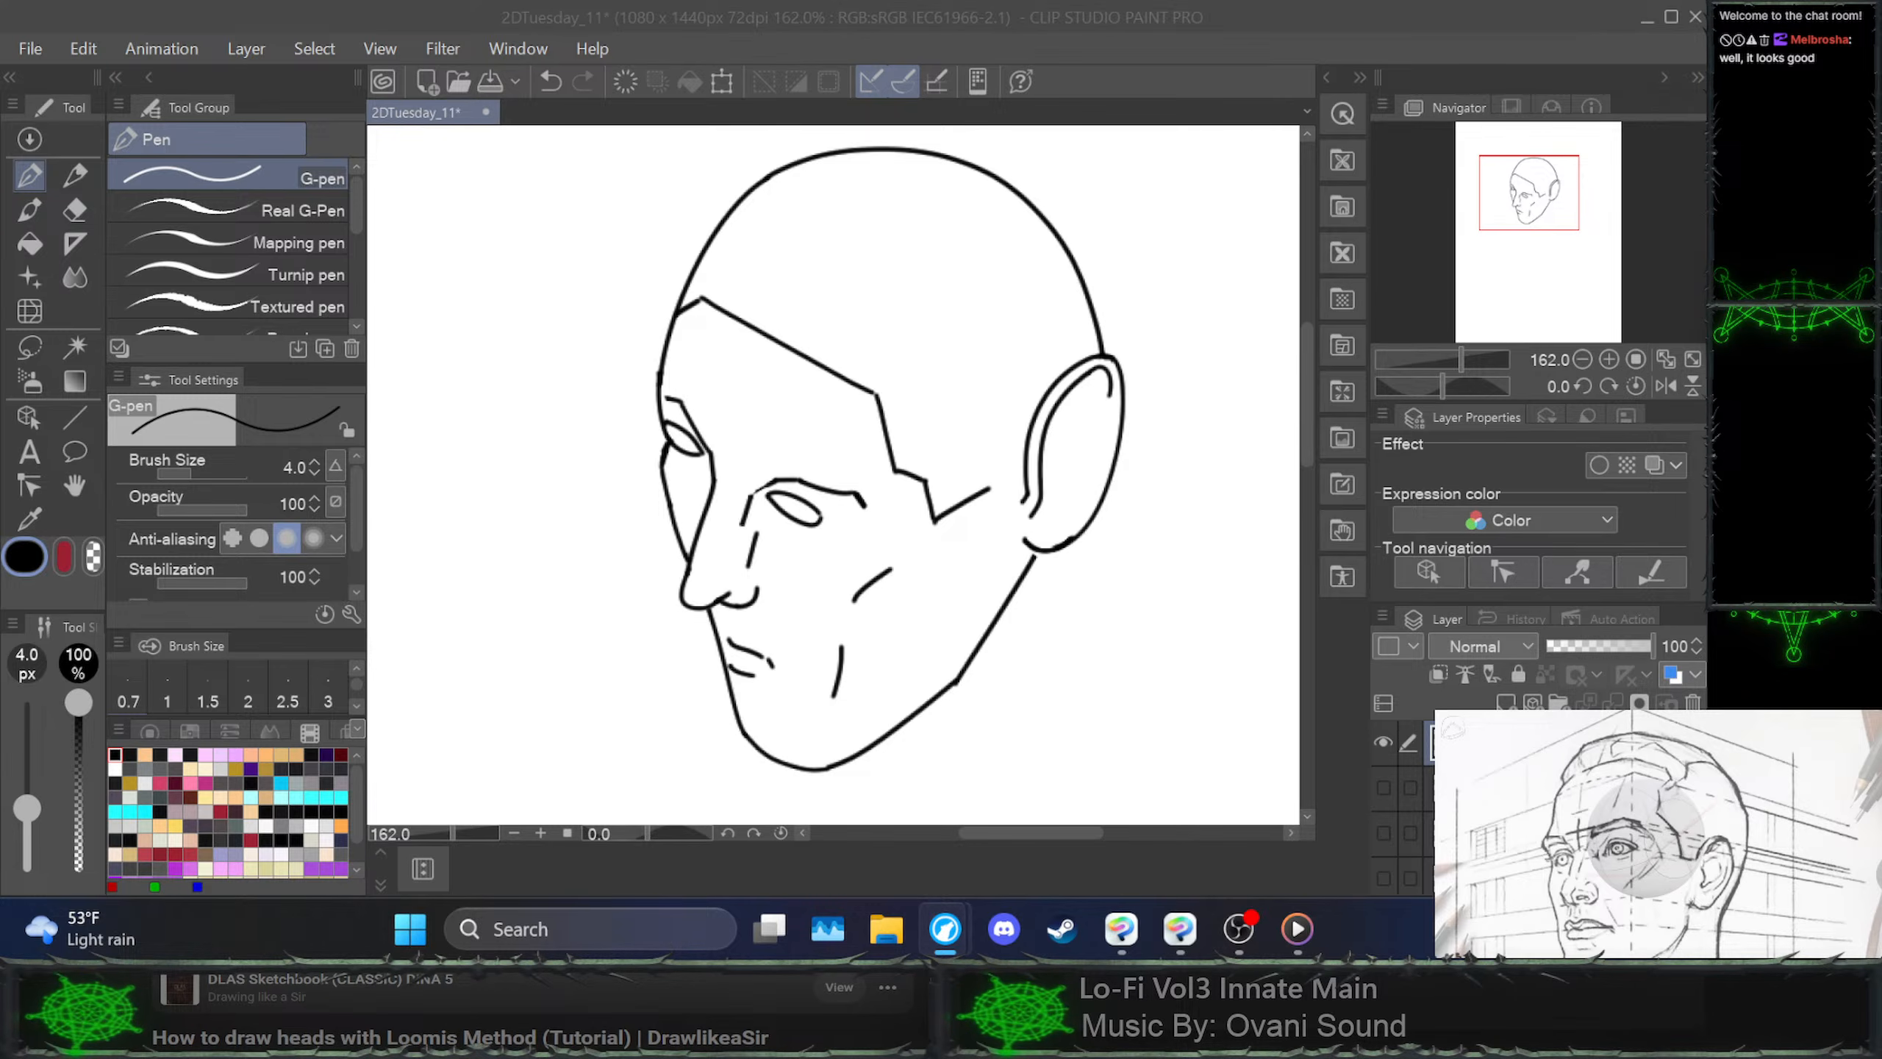
pyautogui.click(1017, 252)
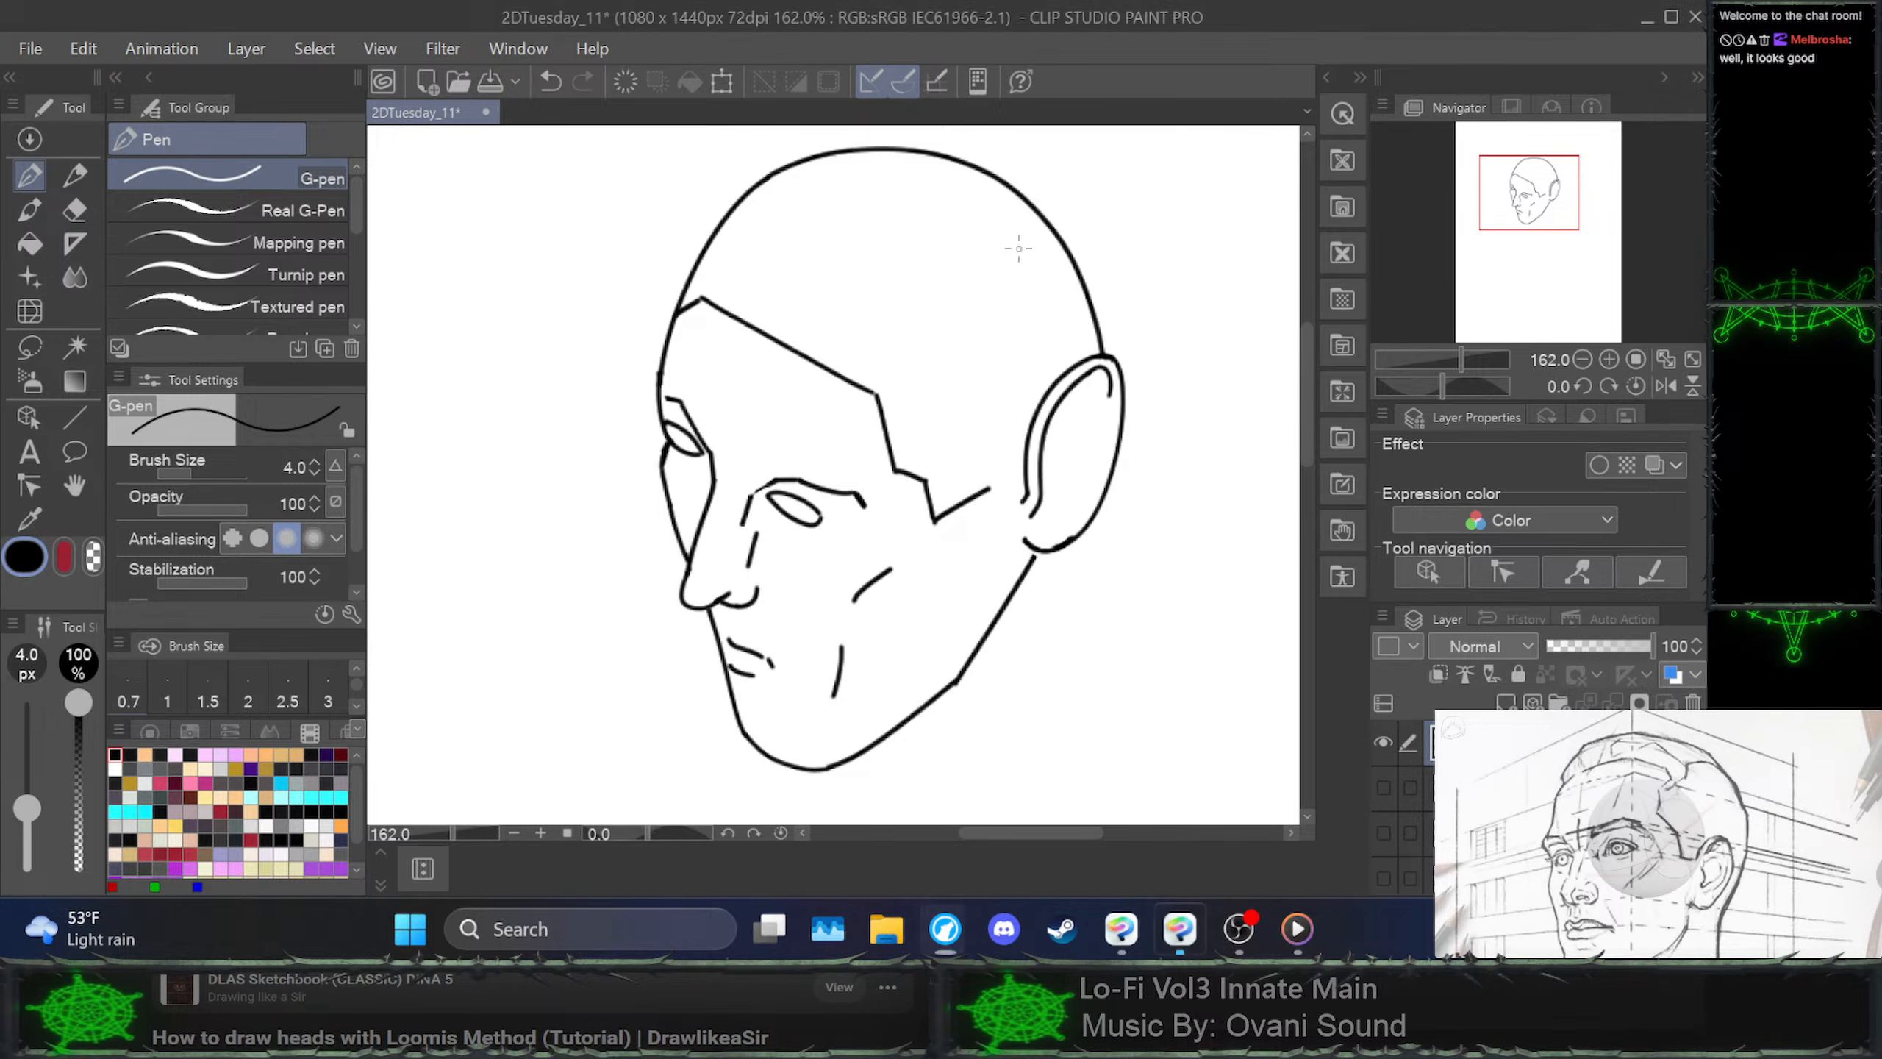
pyautogui.moveTo(1009, 243)
pyautogui.mouseDown()
pyautogui.moveTo(985, 563)
pyautogui.moveTo(981, 198)
pyautogui.mouseUp()
pyautogui.hotkey('ctrl', 'z')
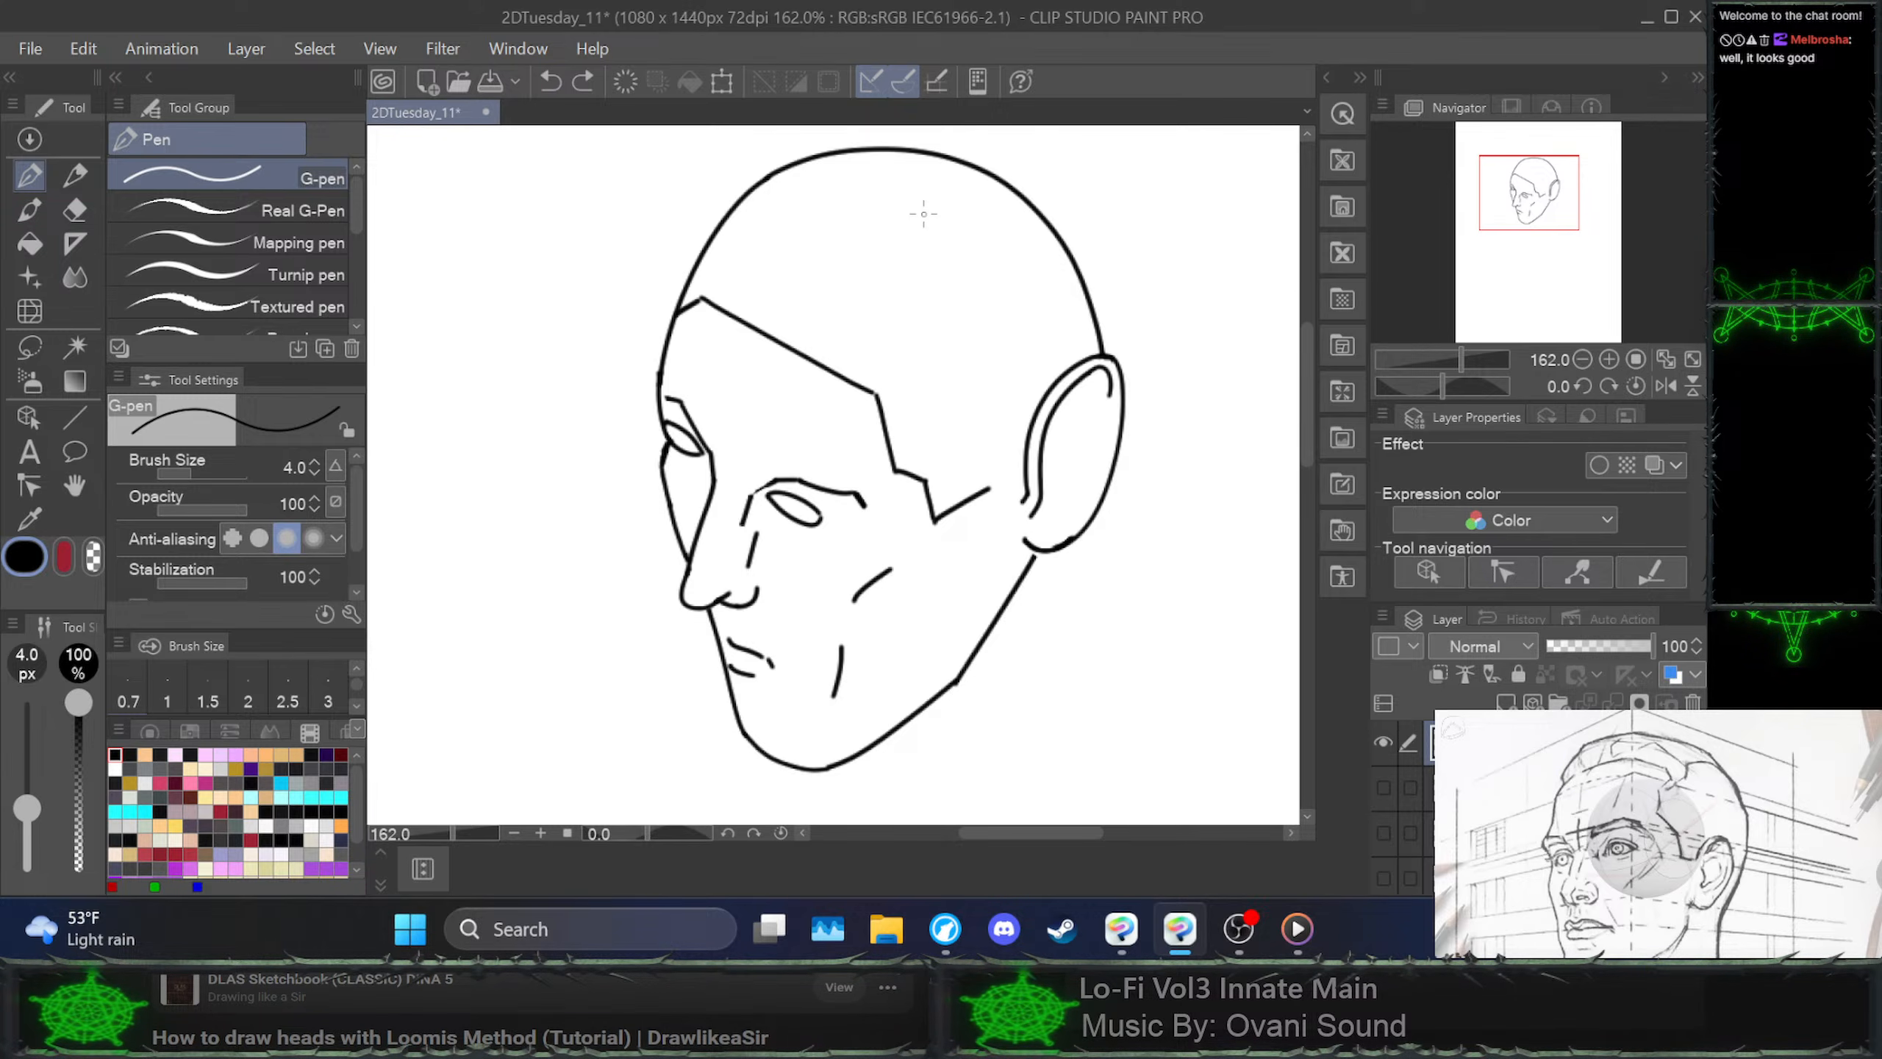
pyautogui.click(794, 505)
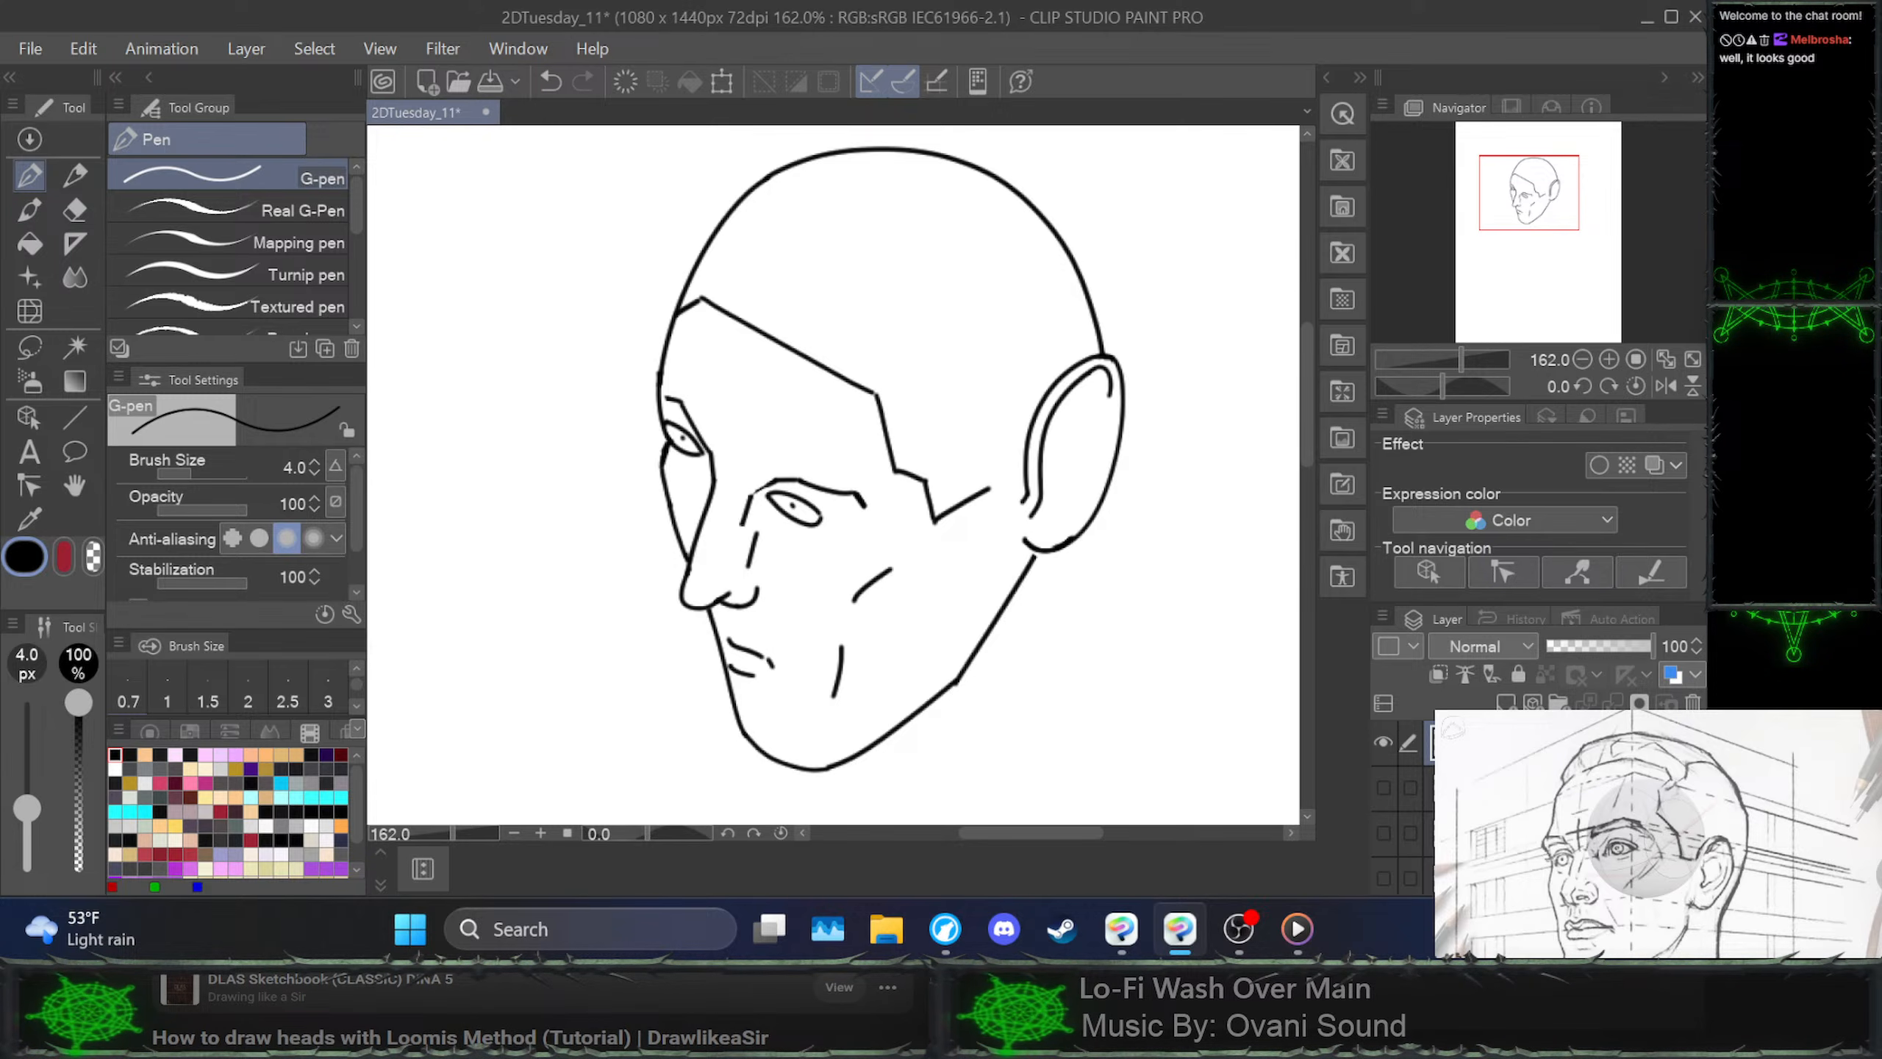
pyautogui.hotkey('ctrl', 'z')
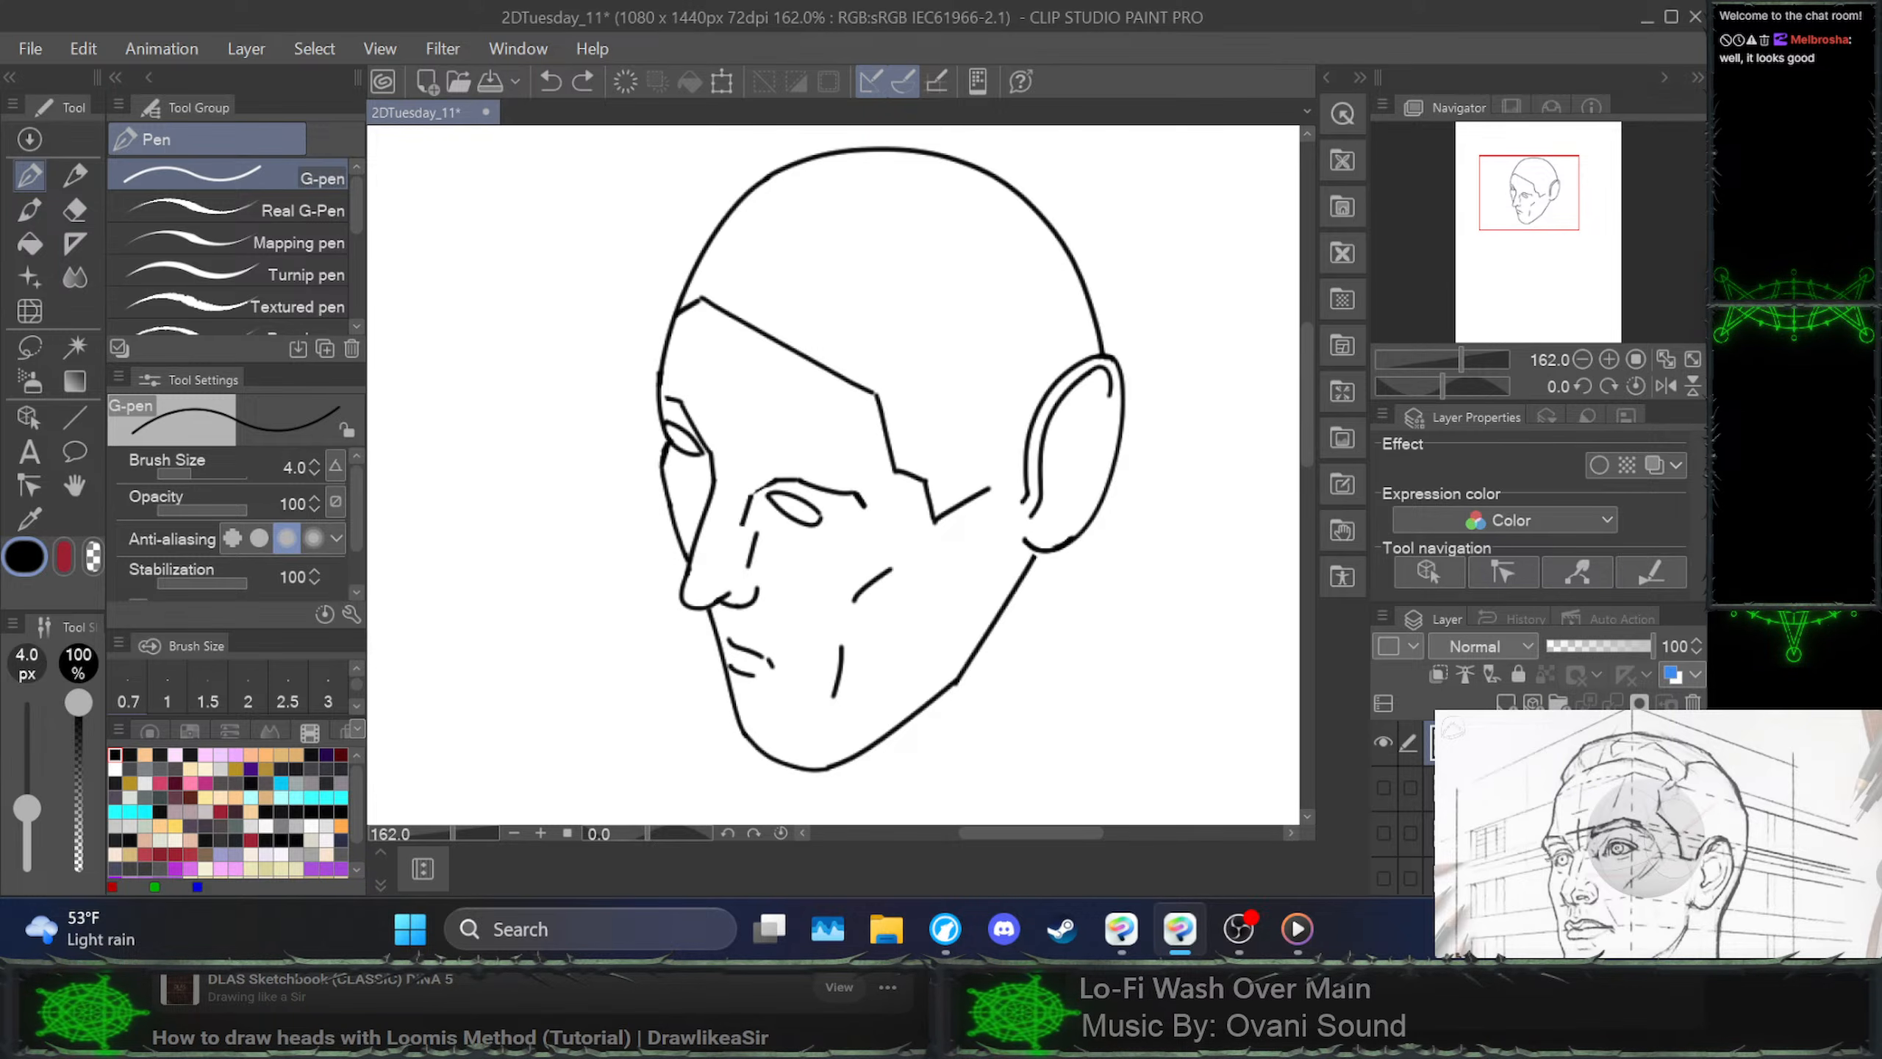
pyautogui.hotkey('ctrl', 'y')
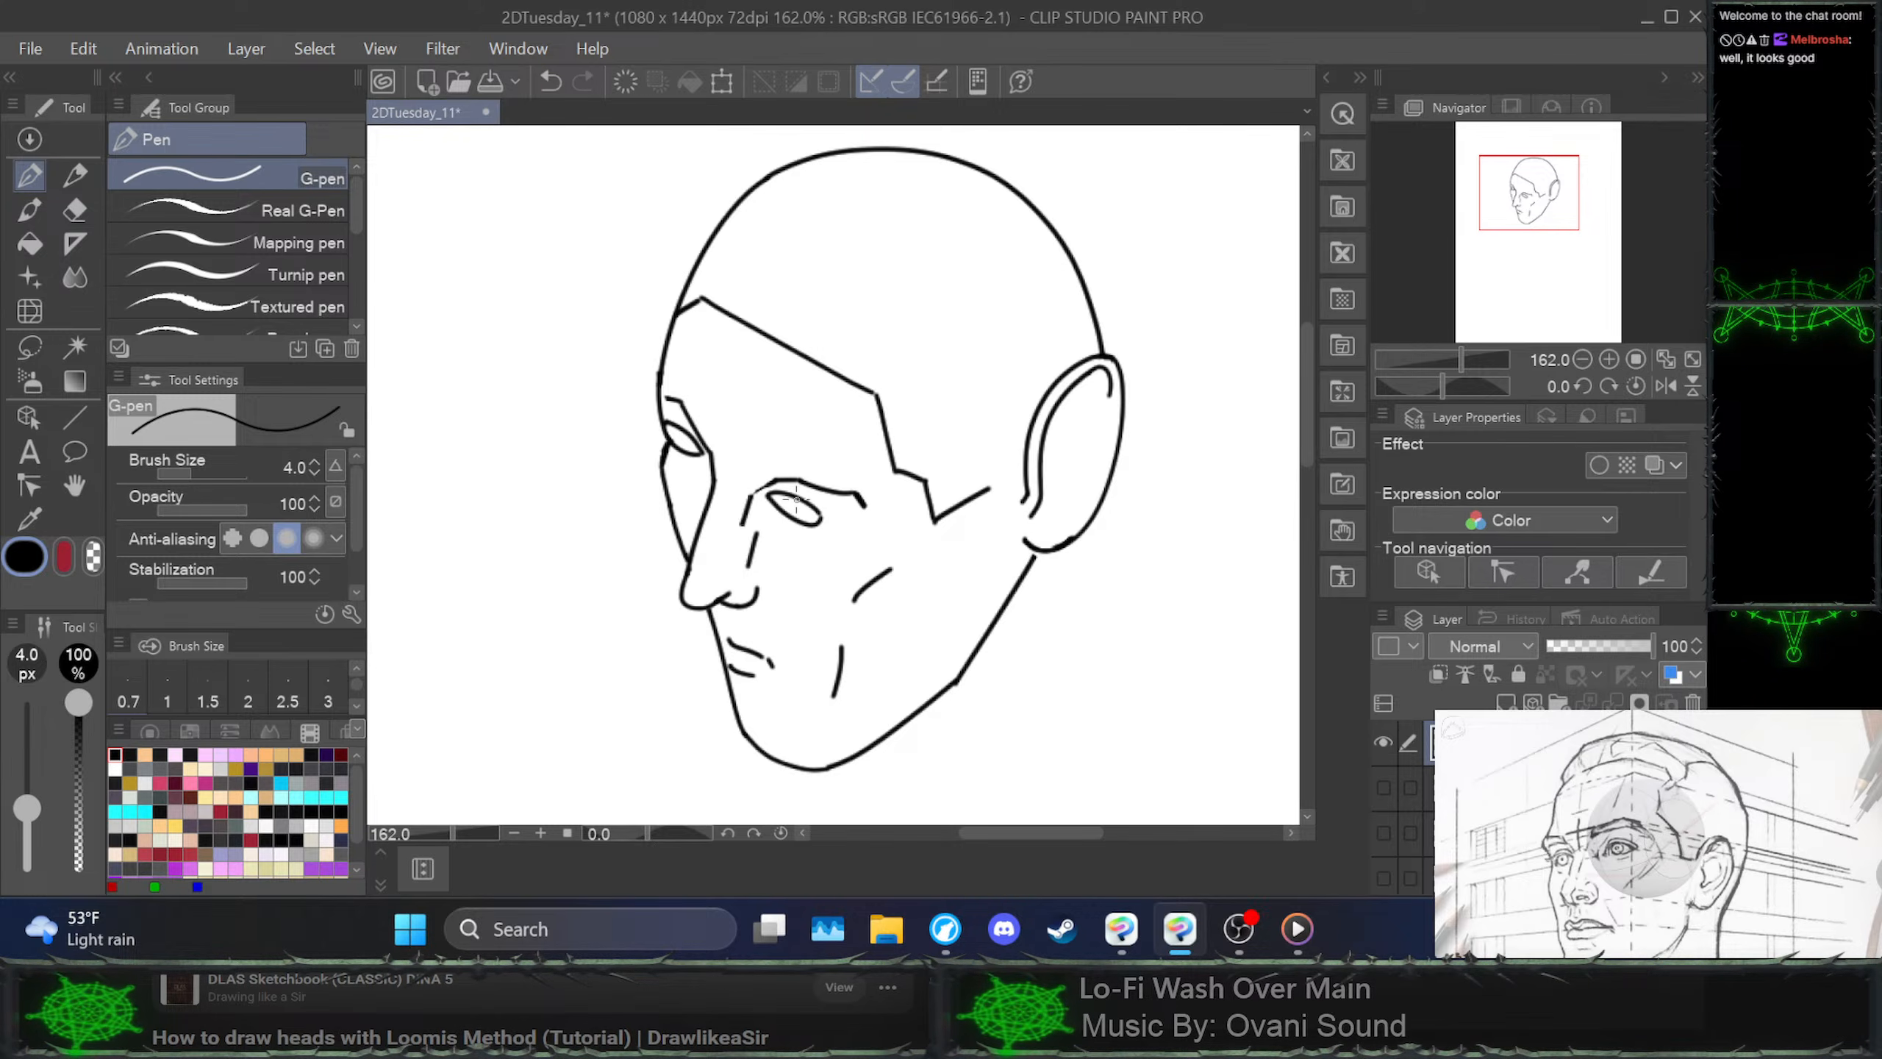
# Ink a short, near-vertical pupil line inside the near eye and the far eye, and save the drawing
pyautogui.moveTo(797, 498); pyautogui.dragTo(791, 517)
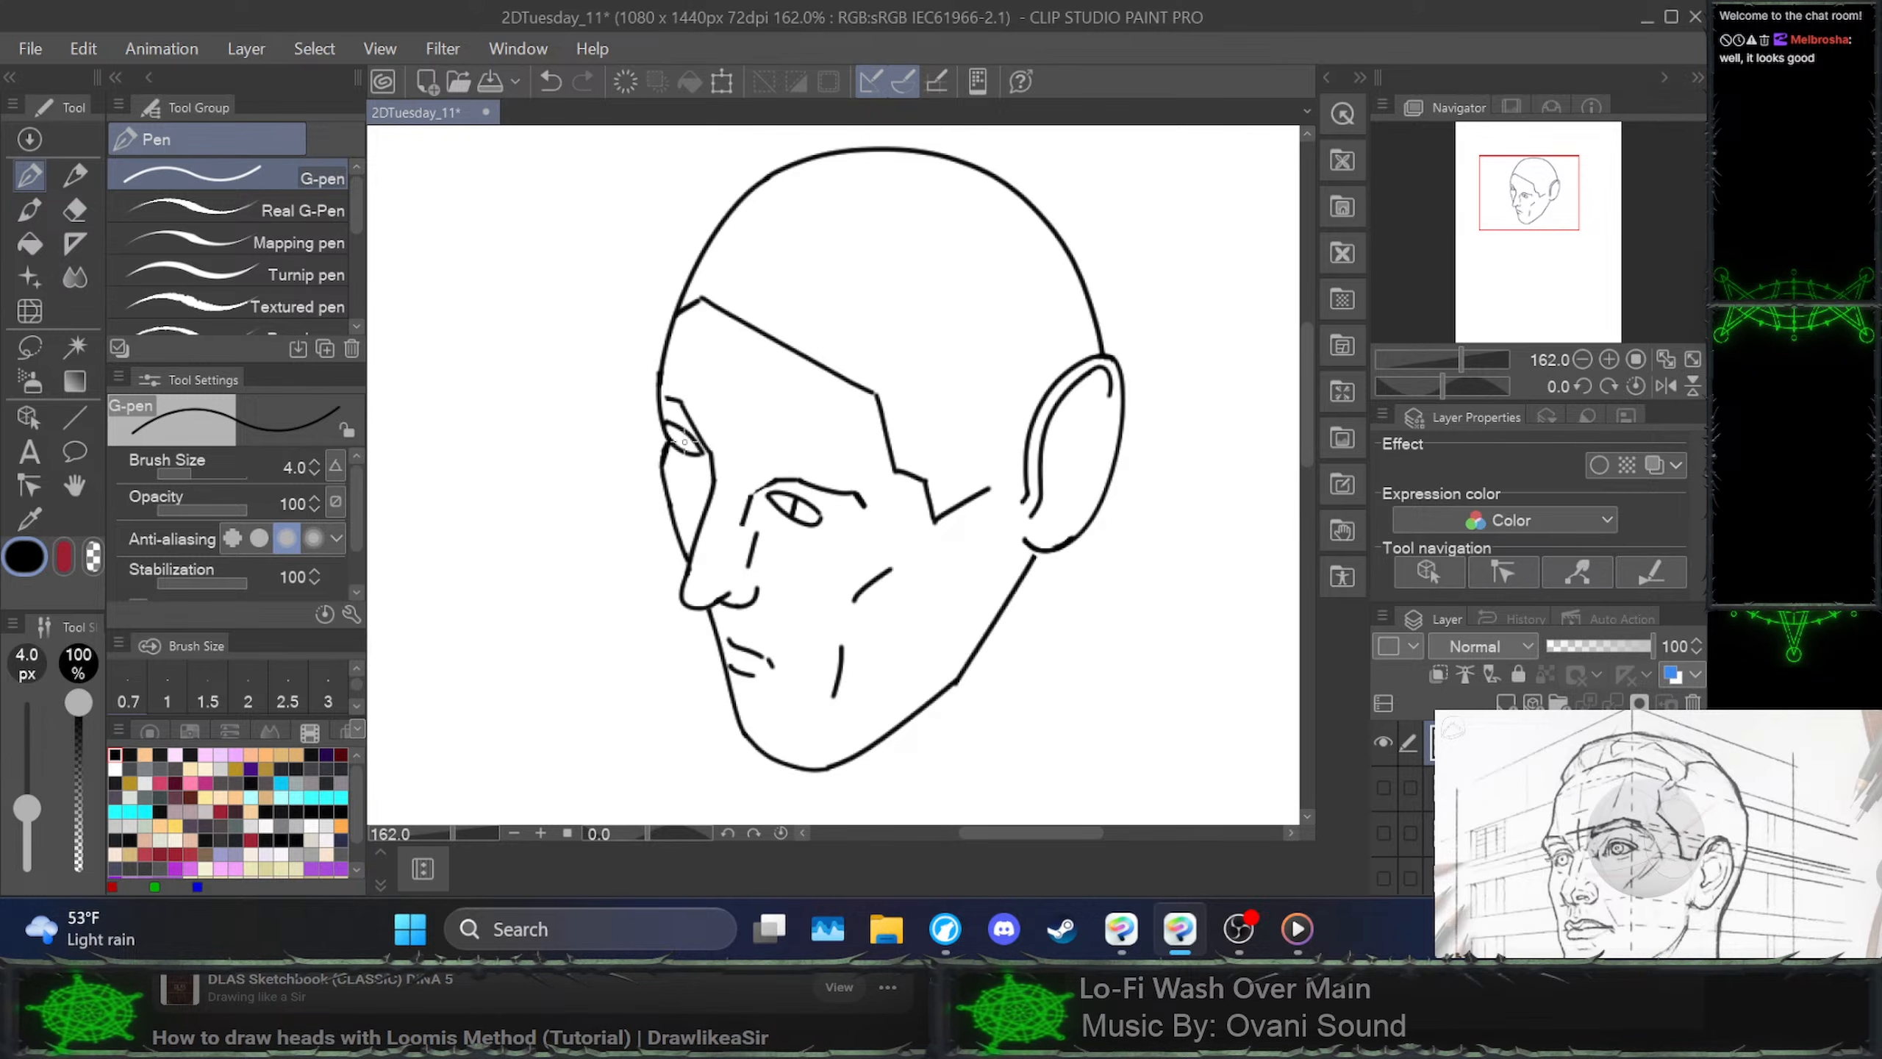
pyautogui.moveTo(682, 430); pyautogui.dragTo(678, 445)
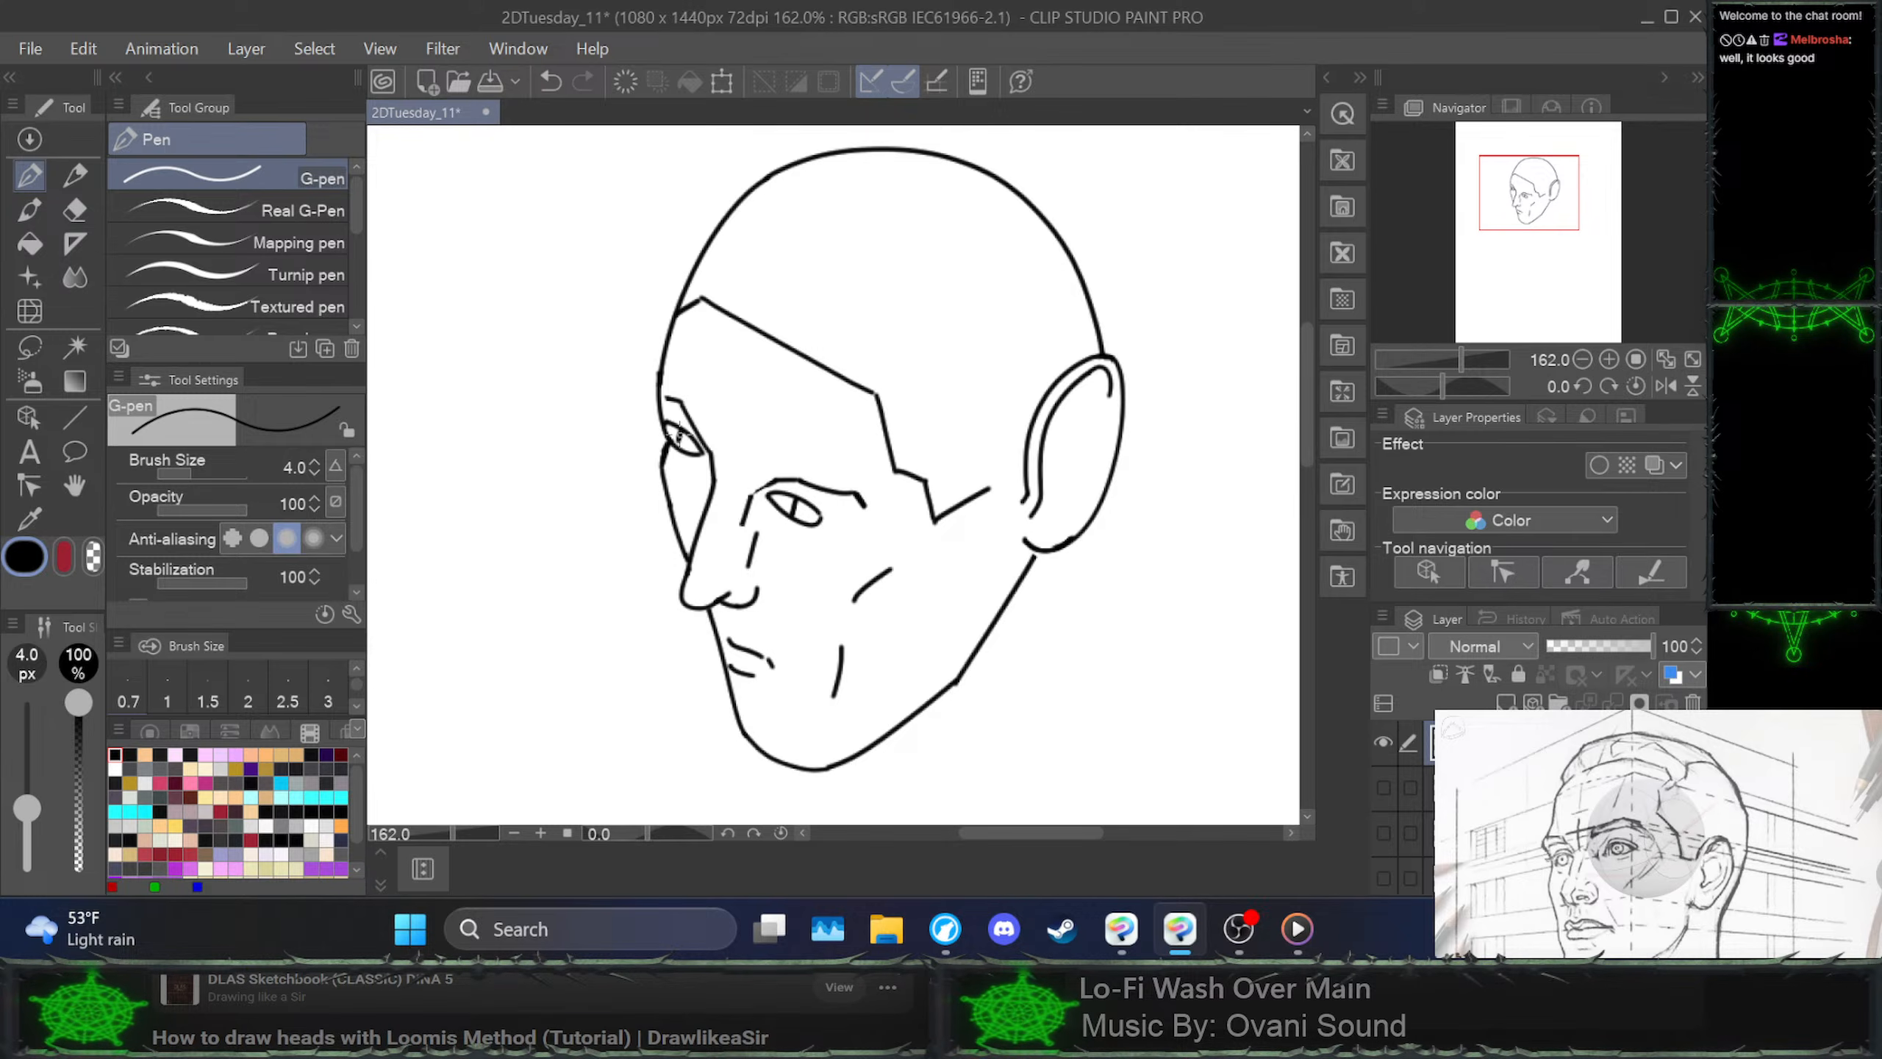
pyautogui.hotkey('ctrl', 's')
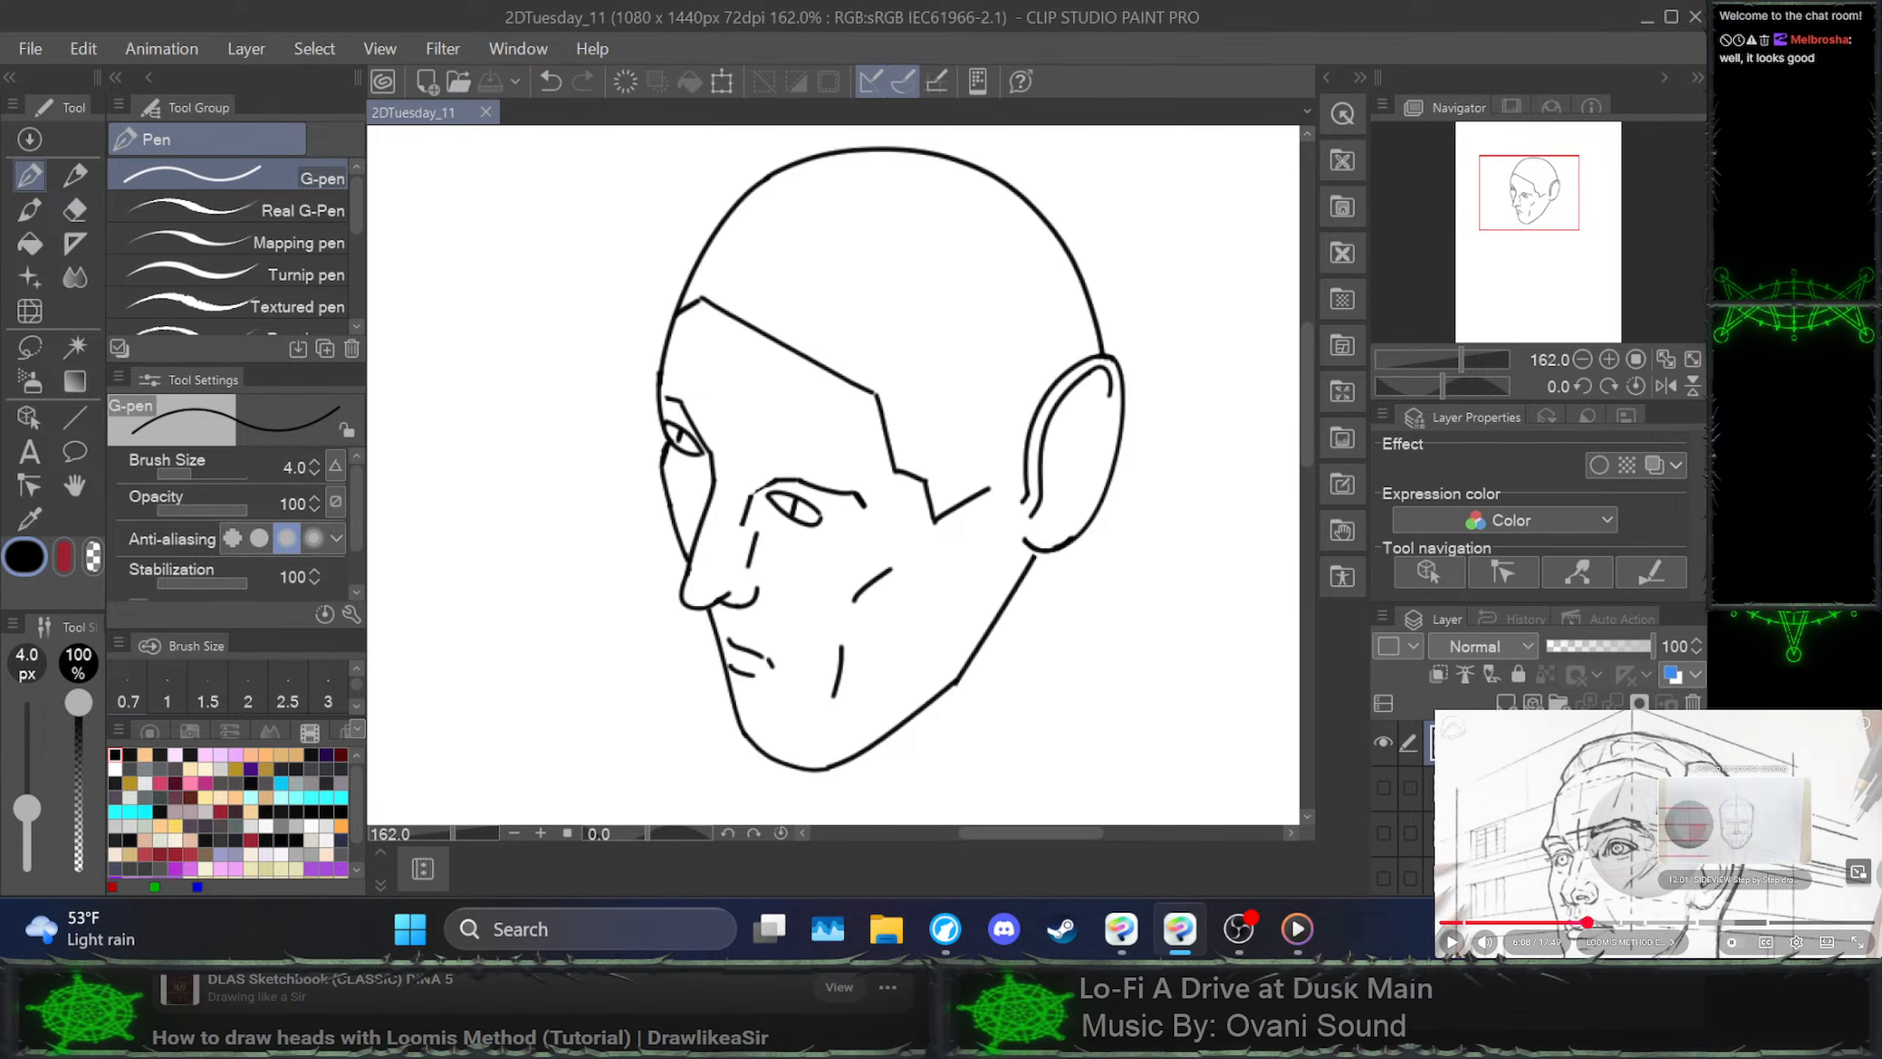
# Jump the tutorial video to about 14:33, play it briefly and pause on the angled ball sketch at 14:41
pyautogui.click(1797, 922)
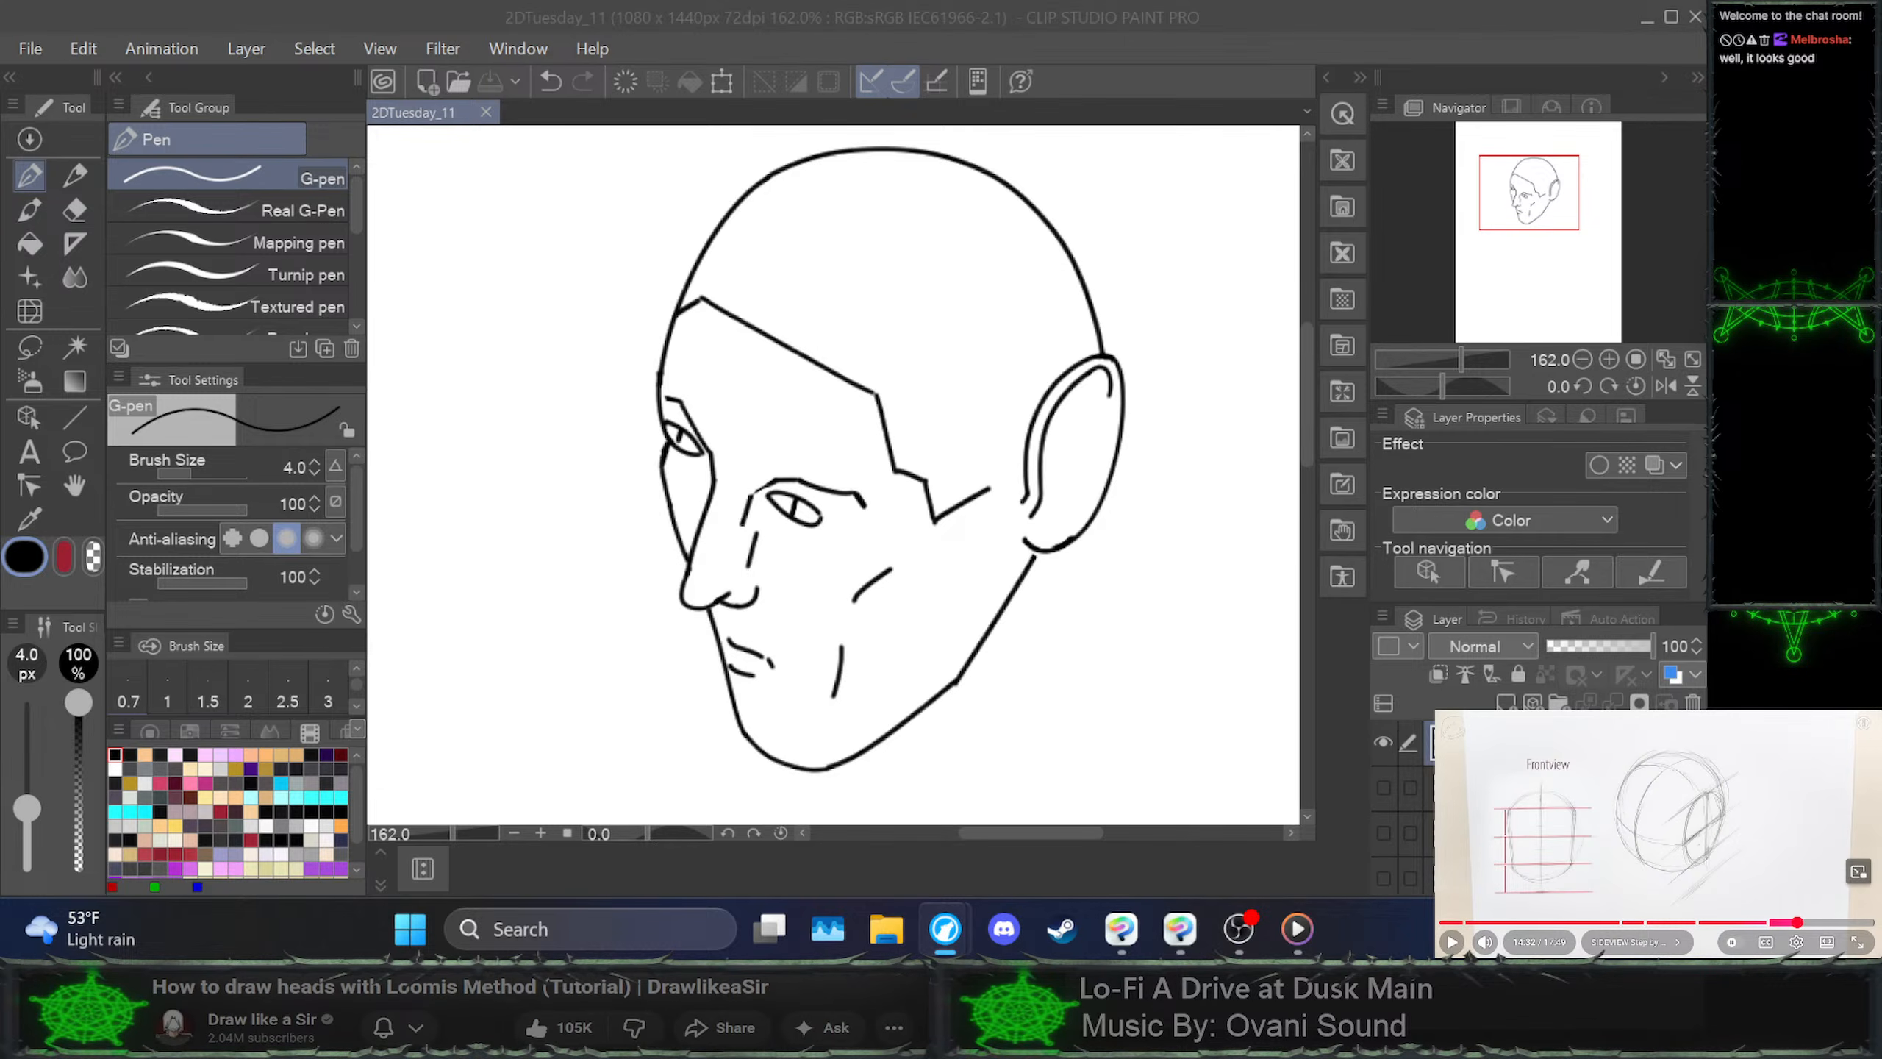
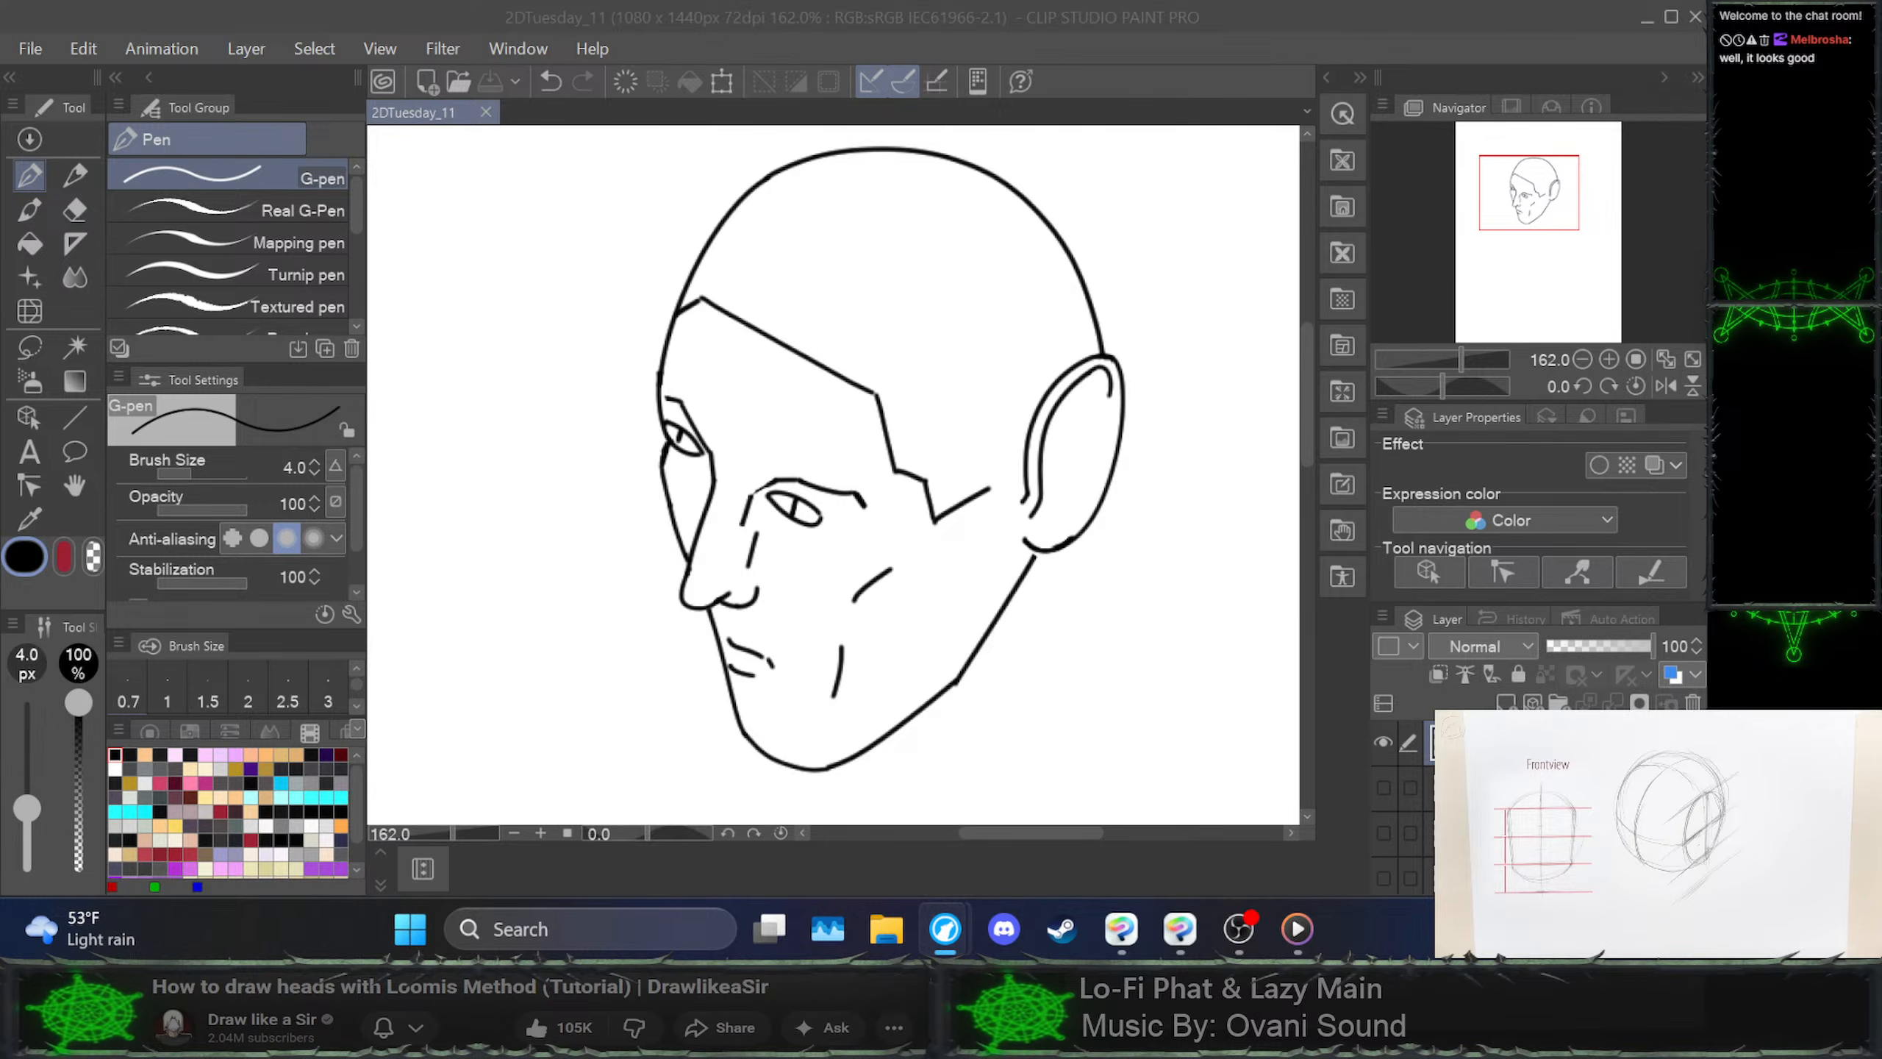
pyautogui.scroll(-3, 1009, 612)
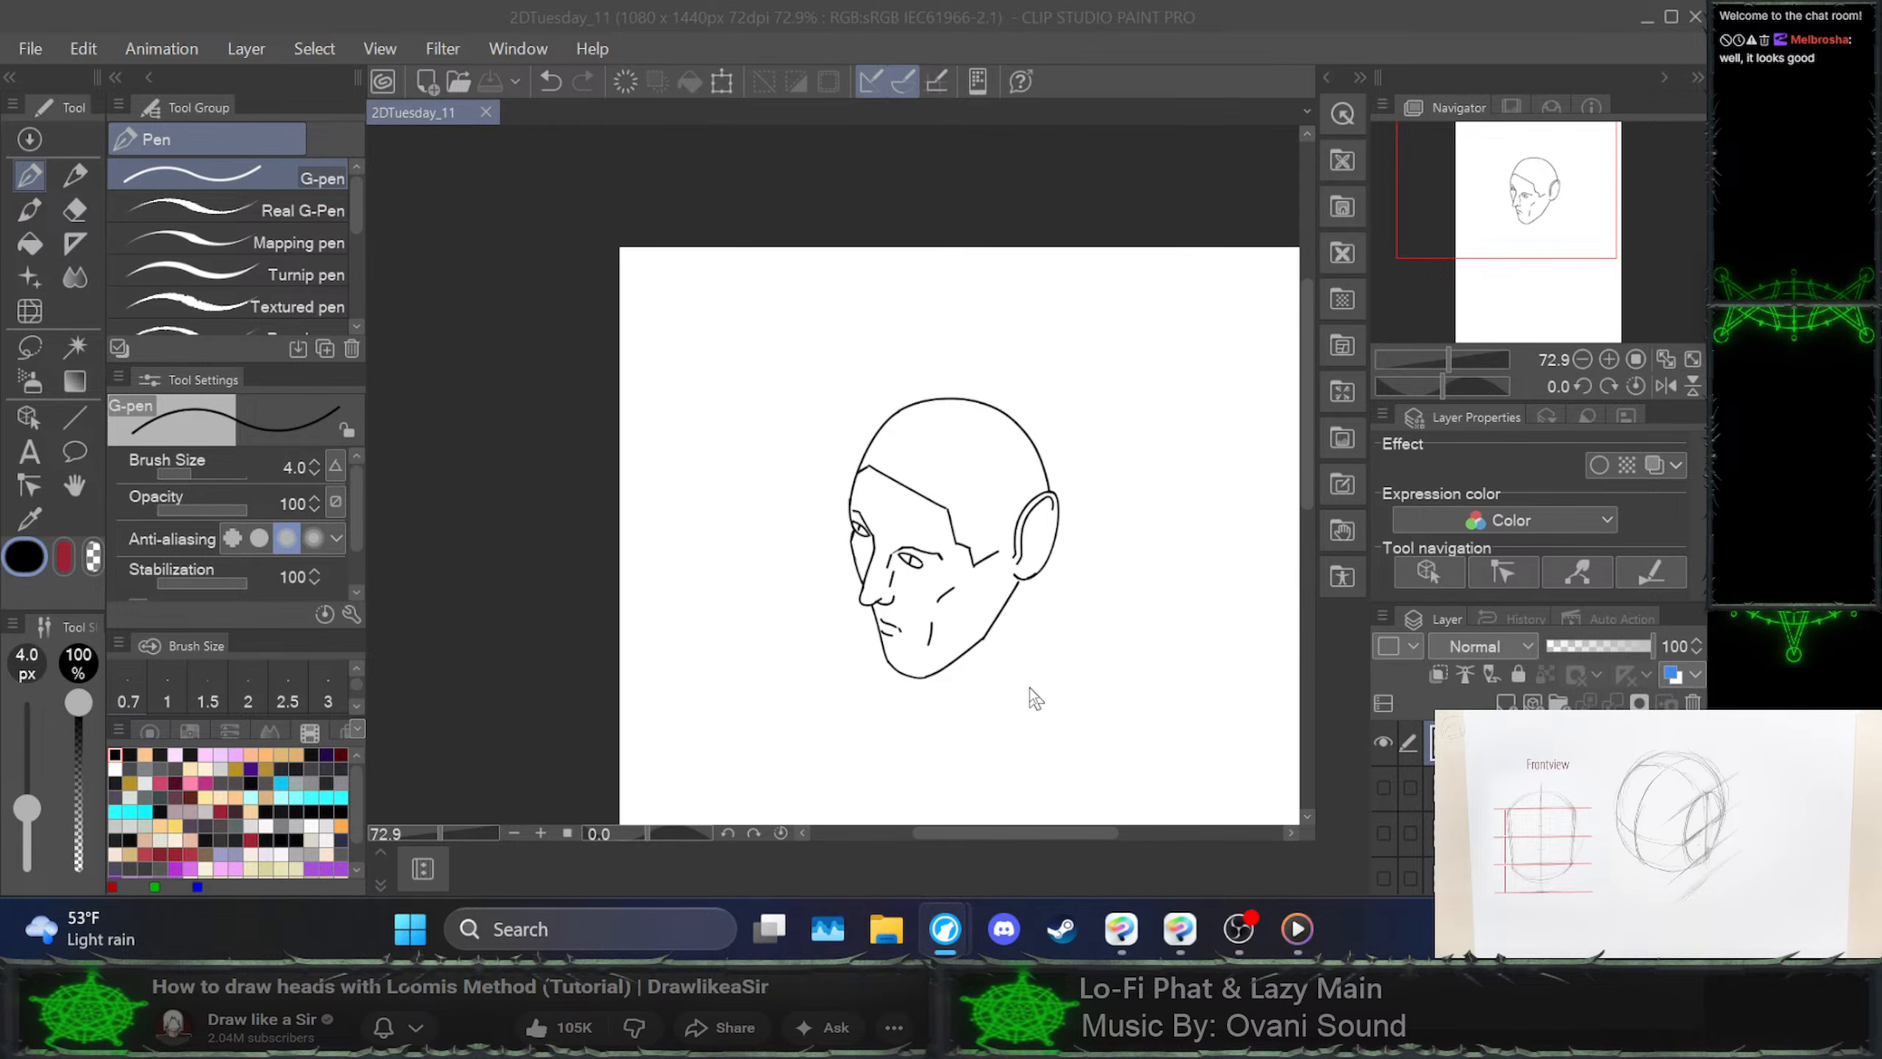
pyautogui.press('space')
pyautogui.click(941, 461)
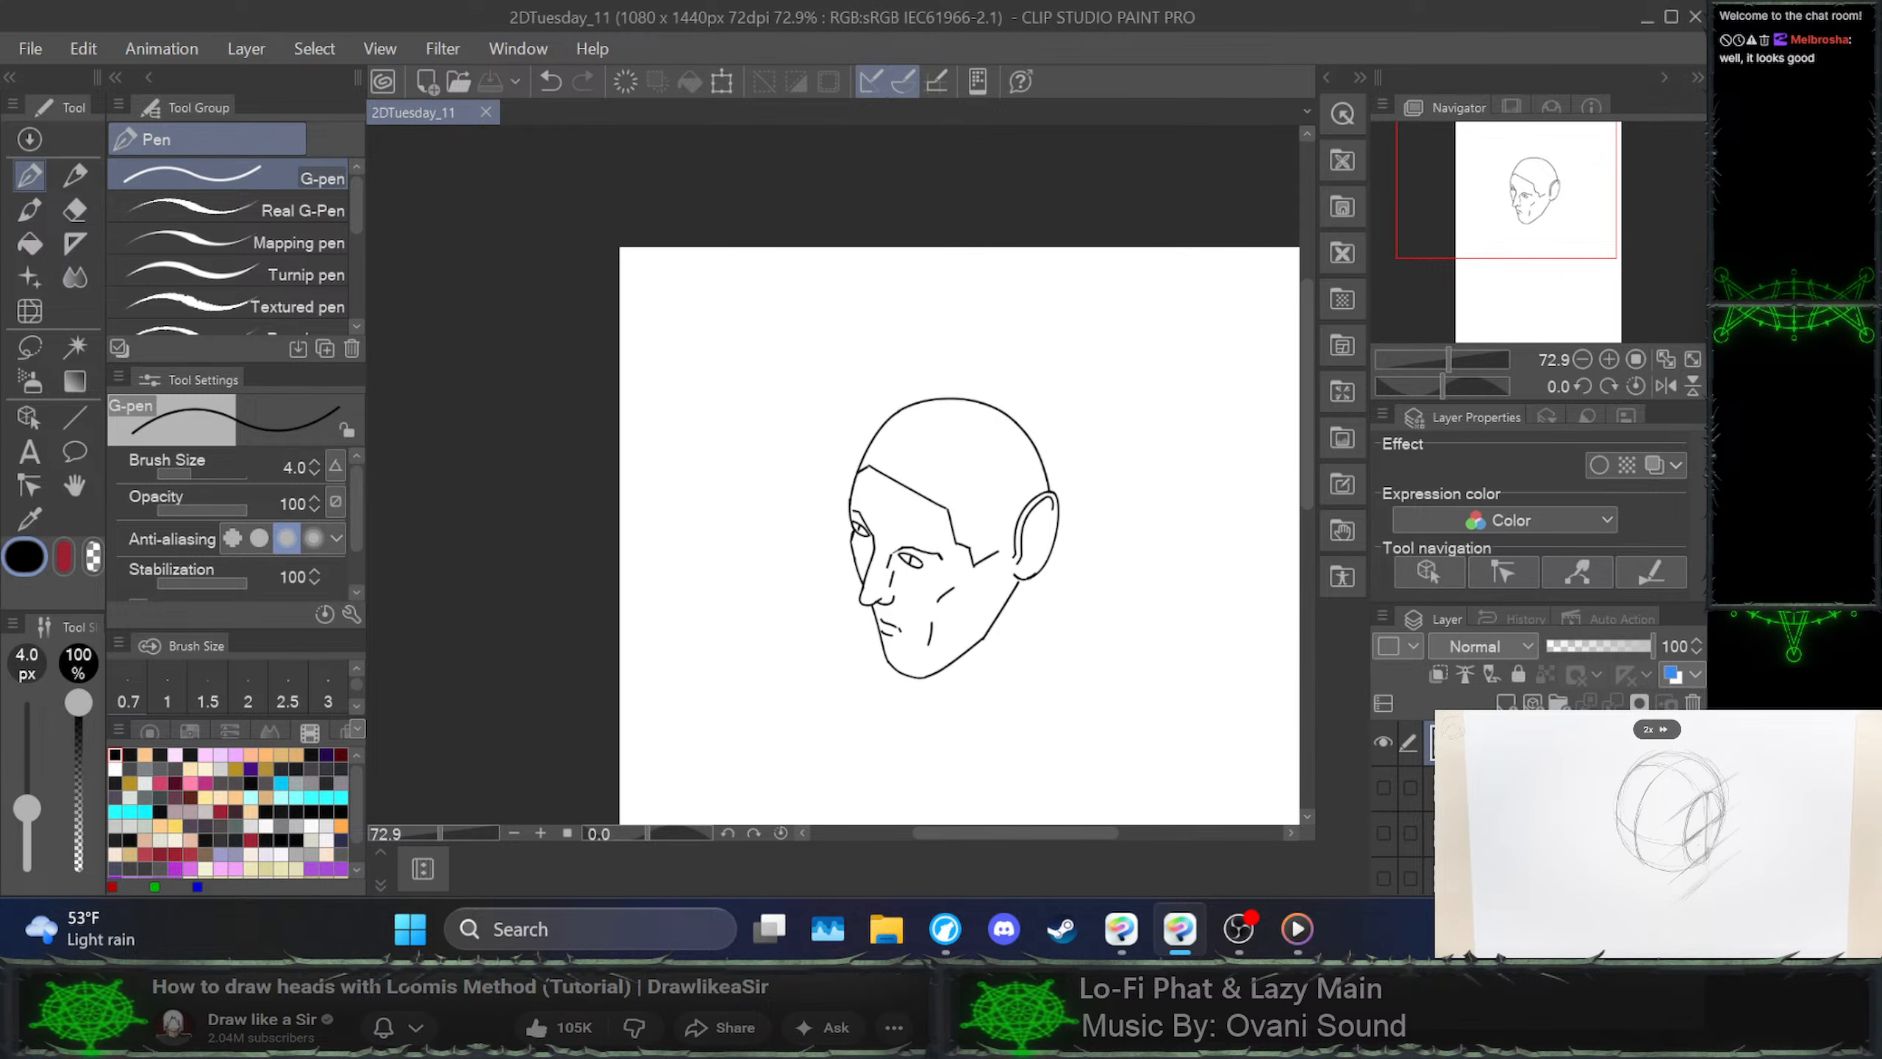
pyautogui.click(1657, 832)
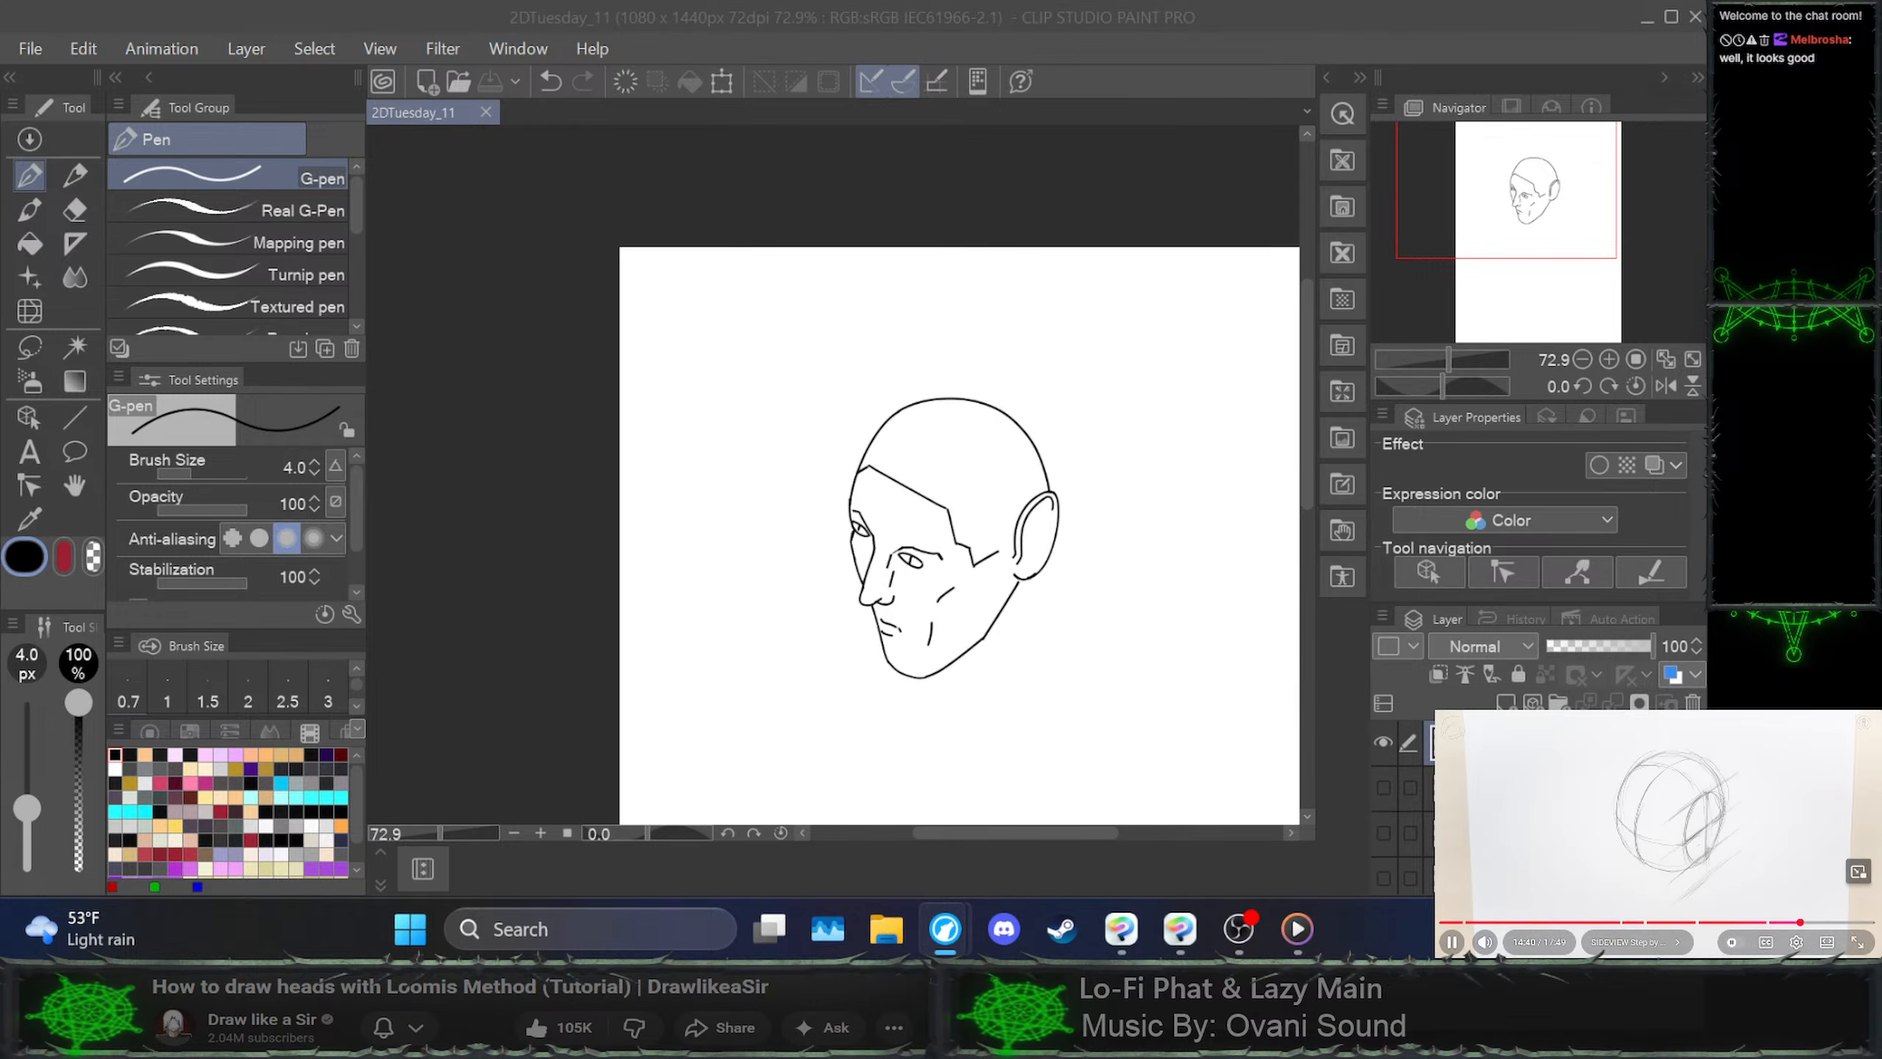
pyautogui.press('space')
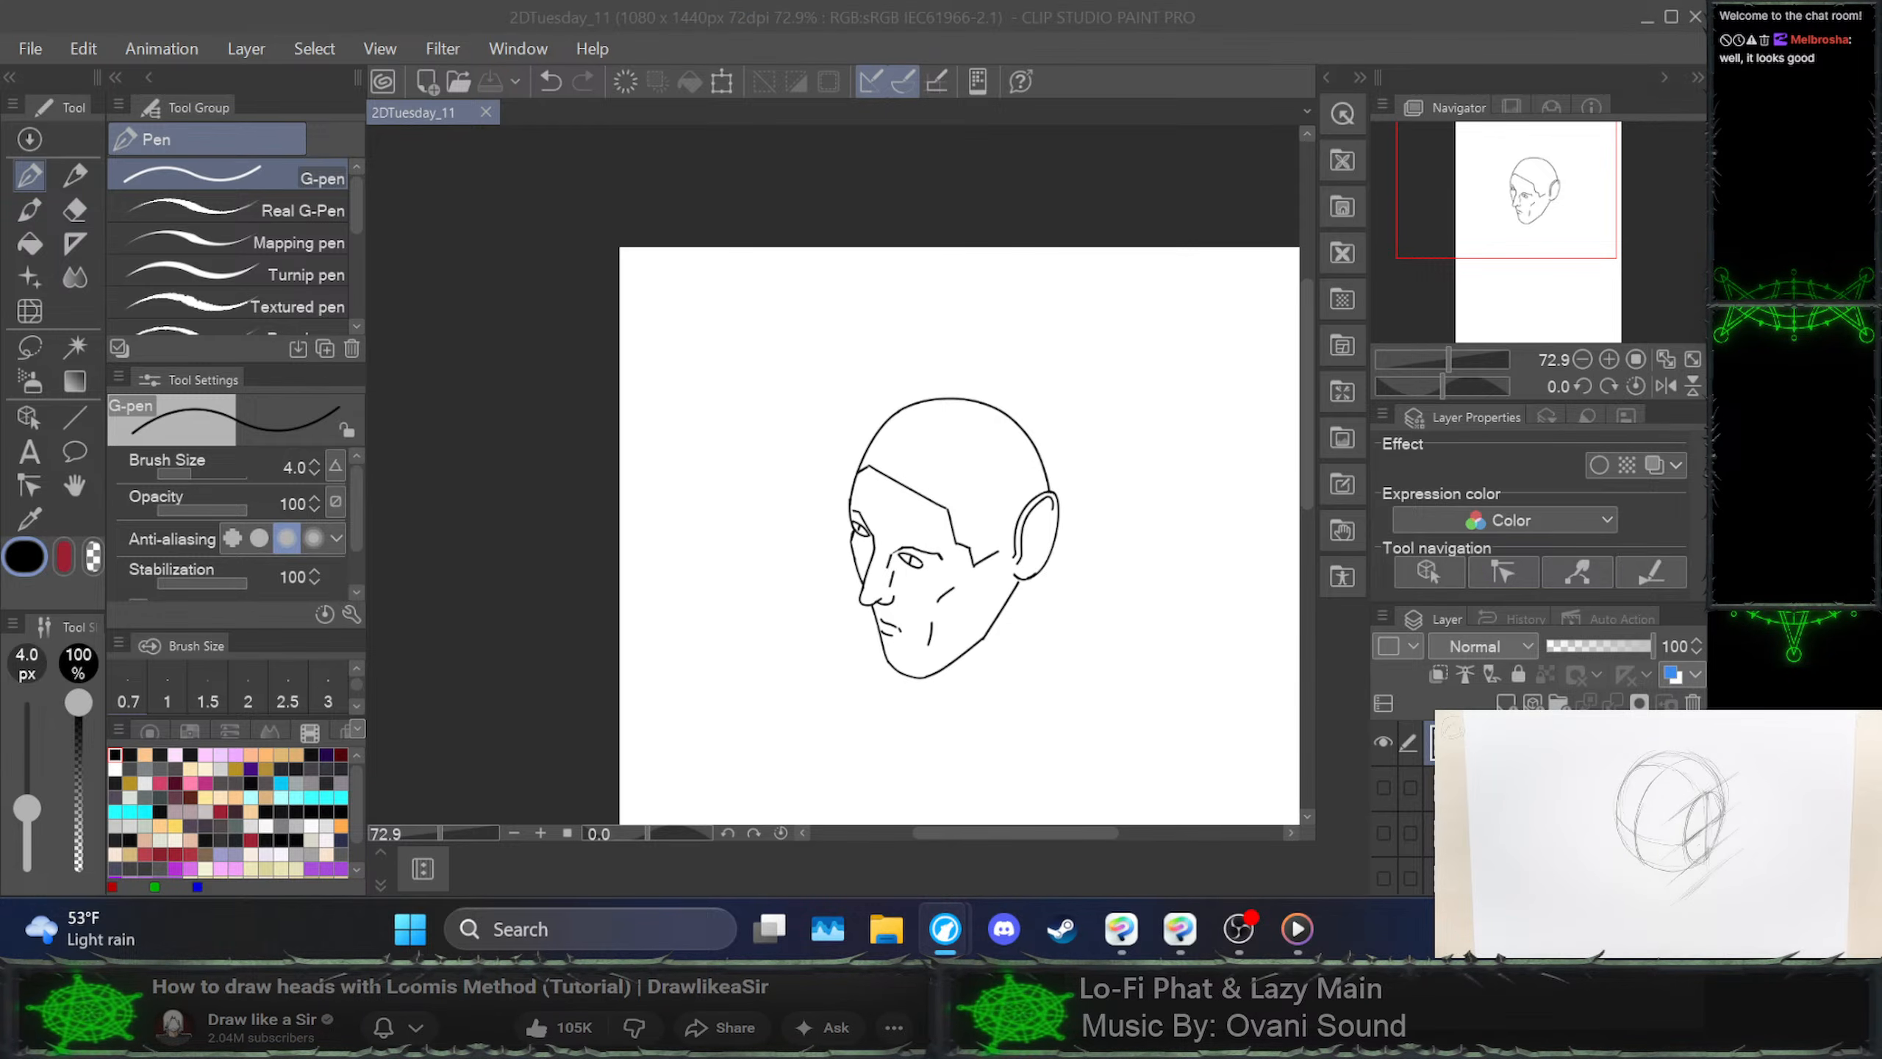
pyautogui.press('space')
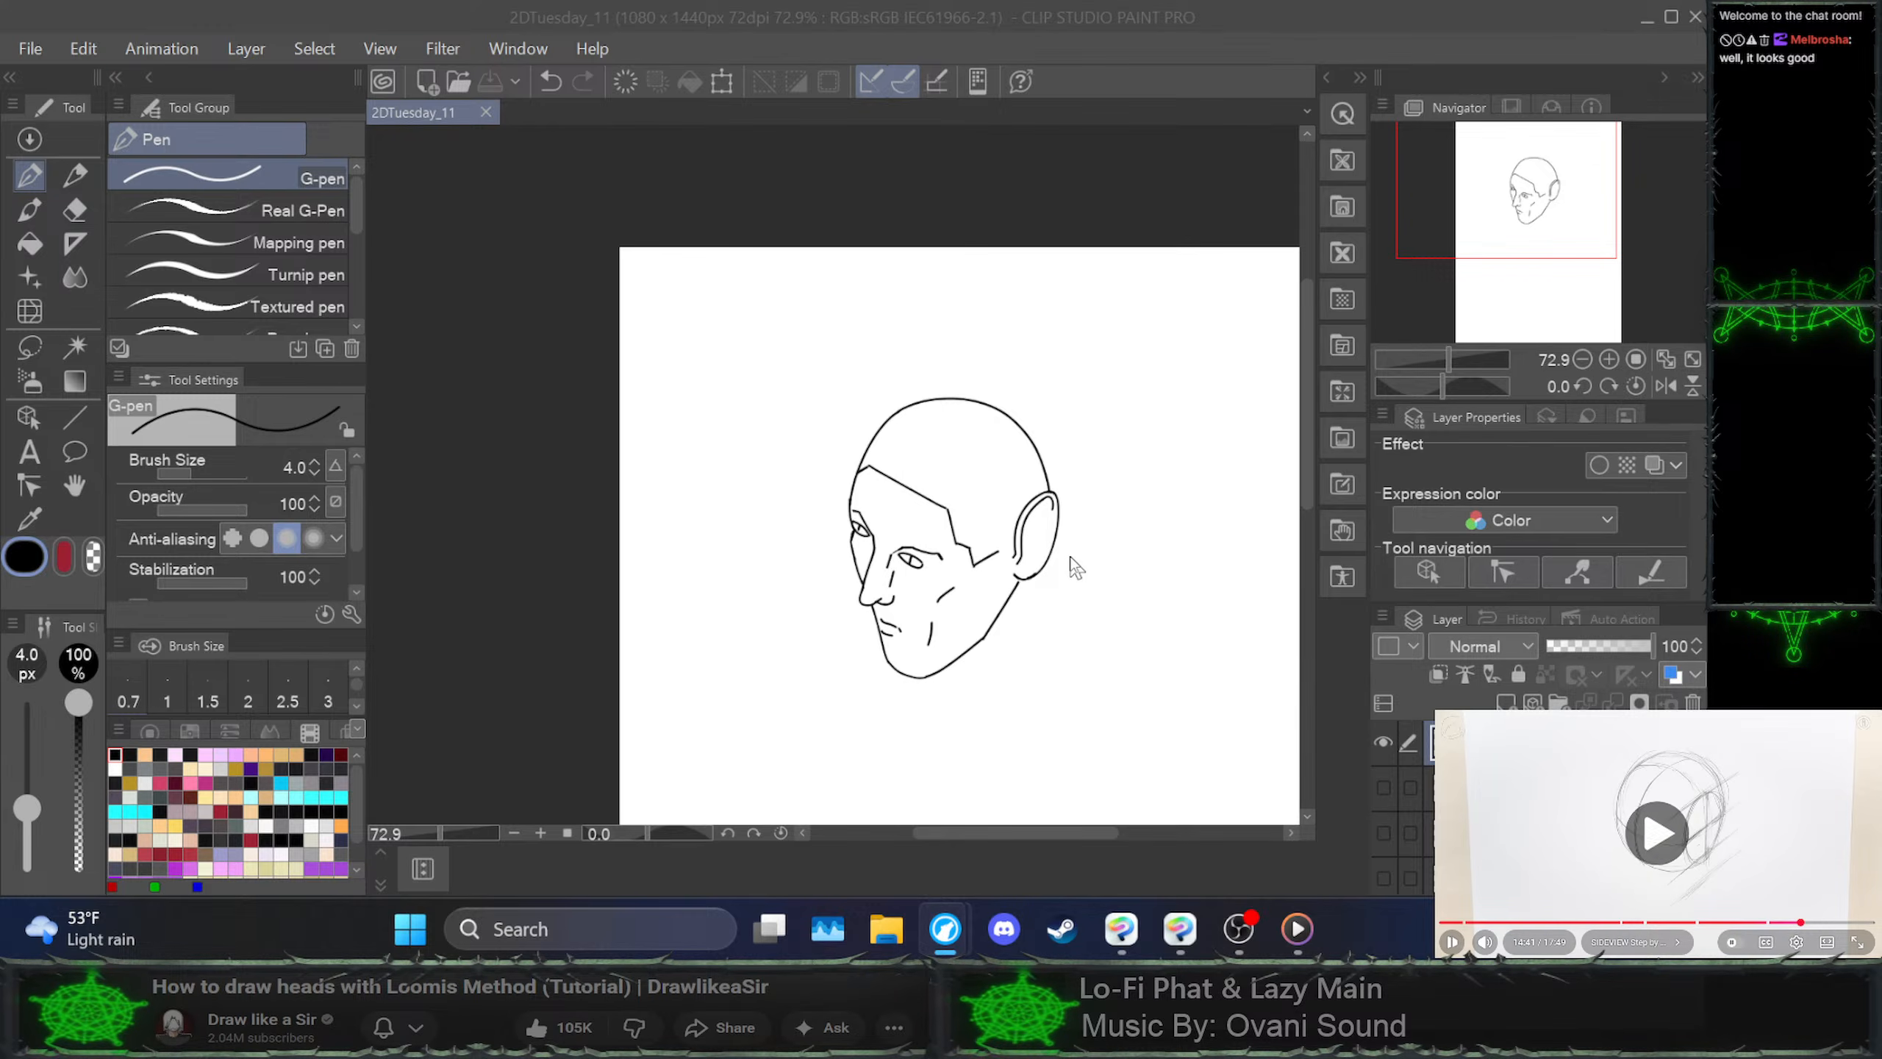
pyautogui.click(1086, 552)
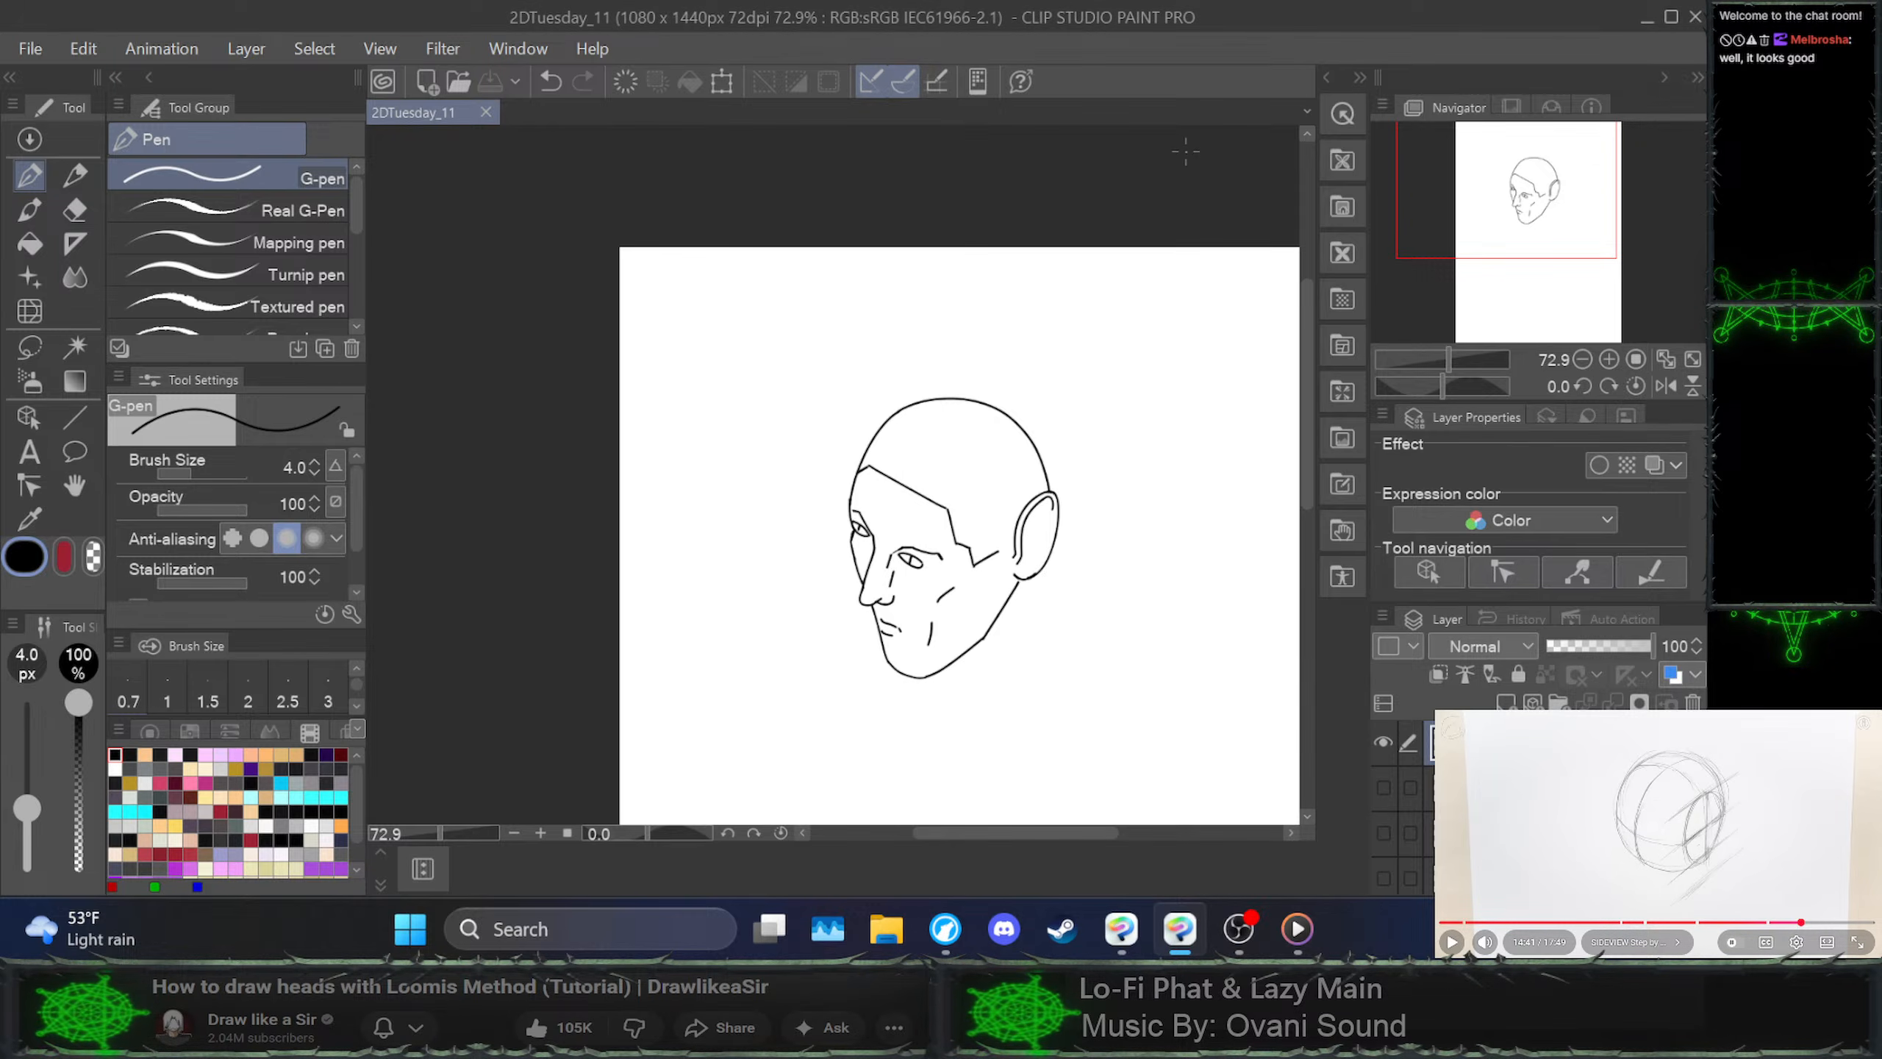
pyautogui.moveTo(1157, 430); pyautogui.dragTo(1017, 282)
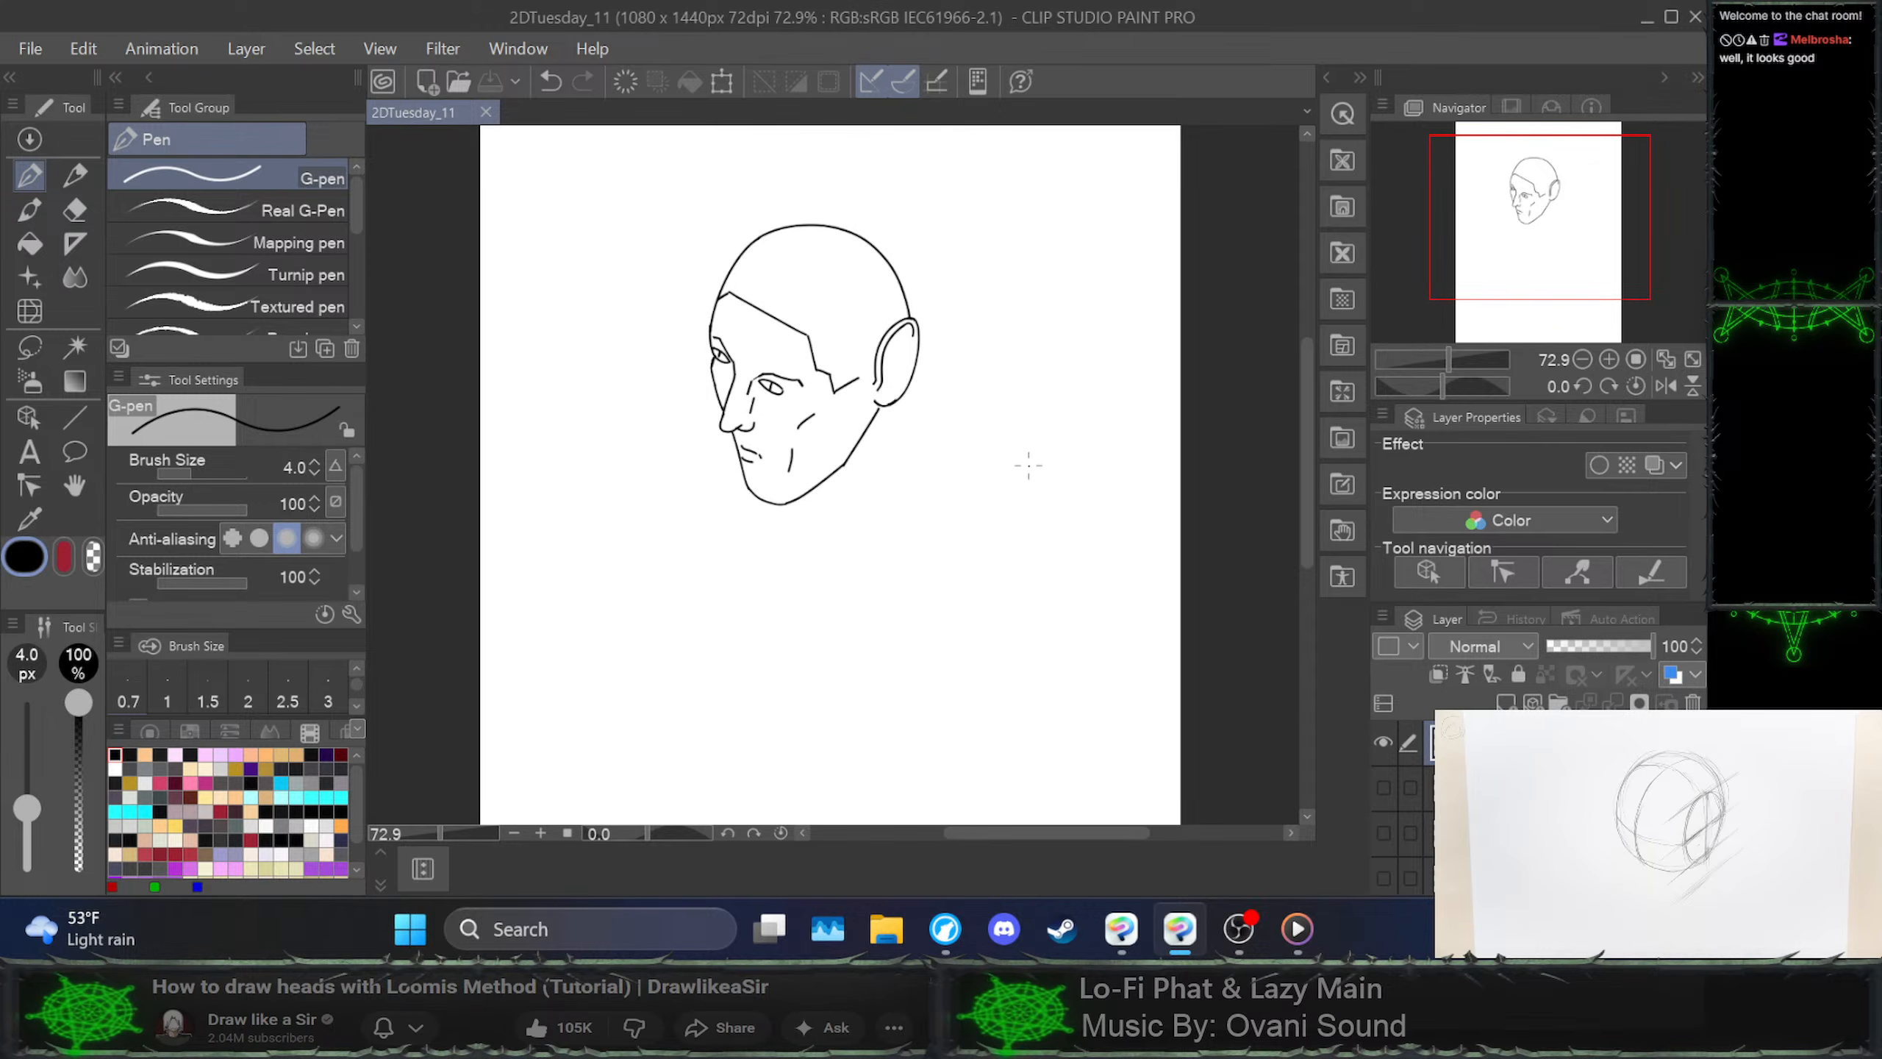
# Sketch a small mannequin's tilted oval head with crossed facial guide lines and a short neck, to the lower right of the large head
pyautogui.moveTo(1095, 437)
pyautogui.mouseDown()
pyautogui.moveTo(1108, 490)
pyautogui.moveTo(1093, 429)
pyautogui.moveTo(1057, 492)
pyautogui.moveTo(1102, 512)
pyautogui.moveTo(1125, 460)
pyautogui.moveTo(1113, 428)
pyautogui.moveTo(1080, 504)
pyautogui.moveTo(1128, 487)
pyautogui.mouseUp()
pyautogui.hotkey('ctrl', 'z')
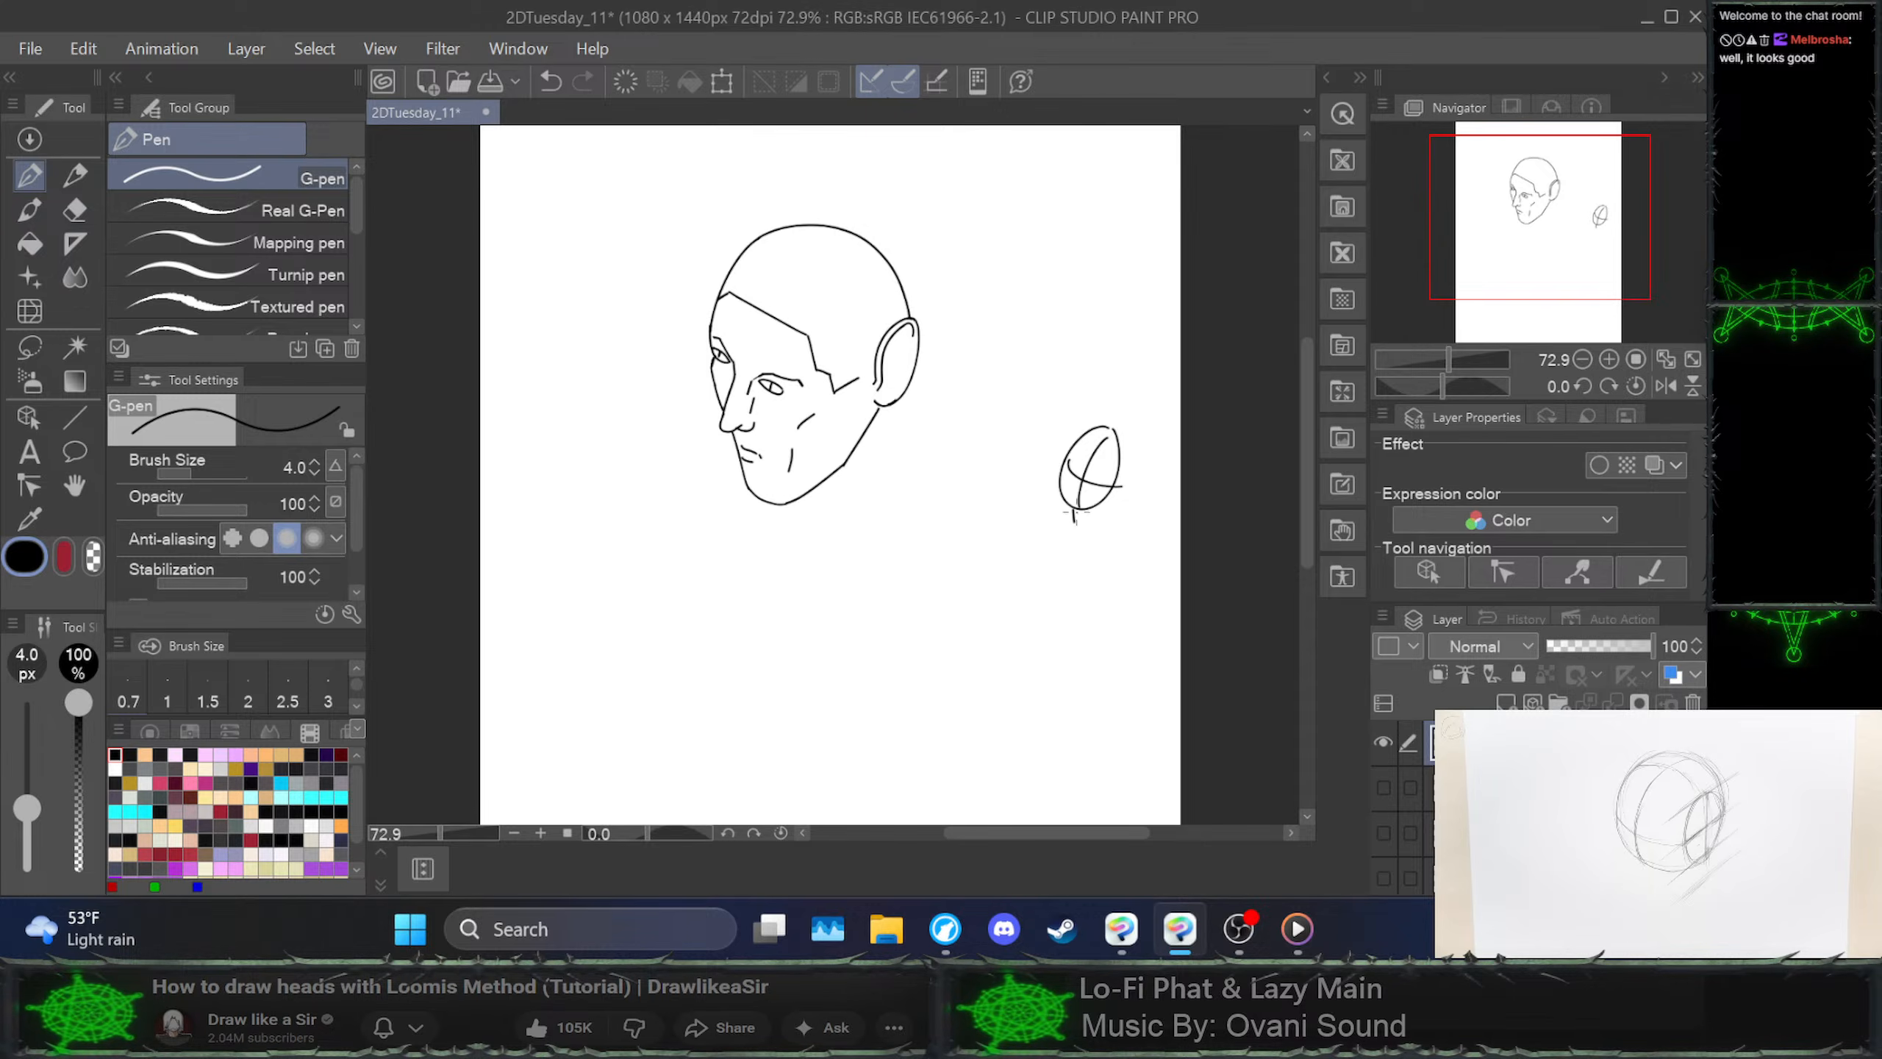
pyautogui.moveTo(1074, 511); pyautogui.dragTo(1092, 524)
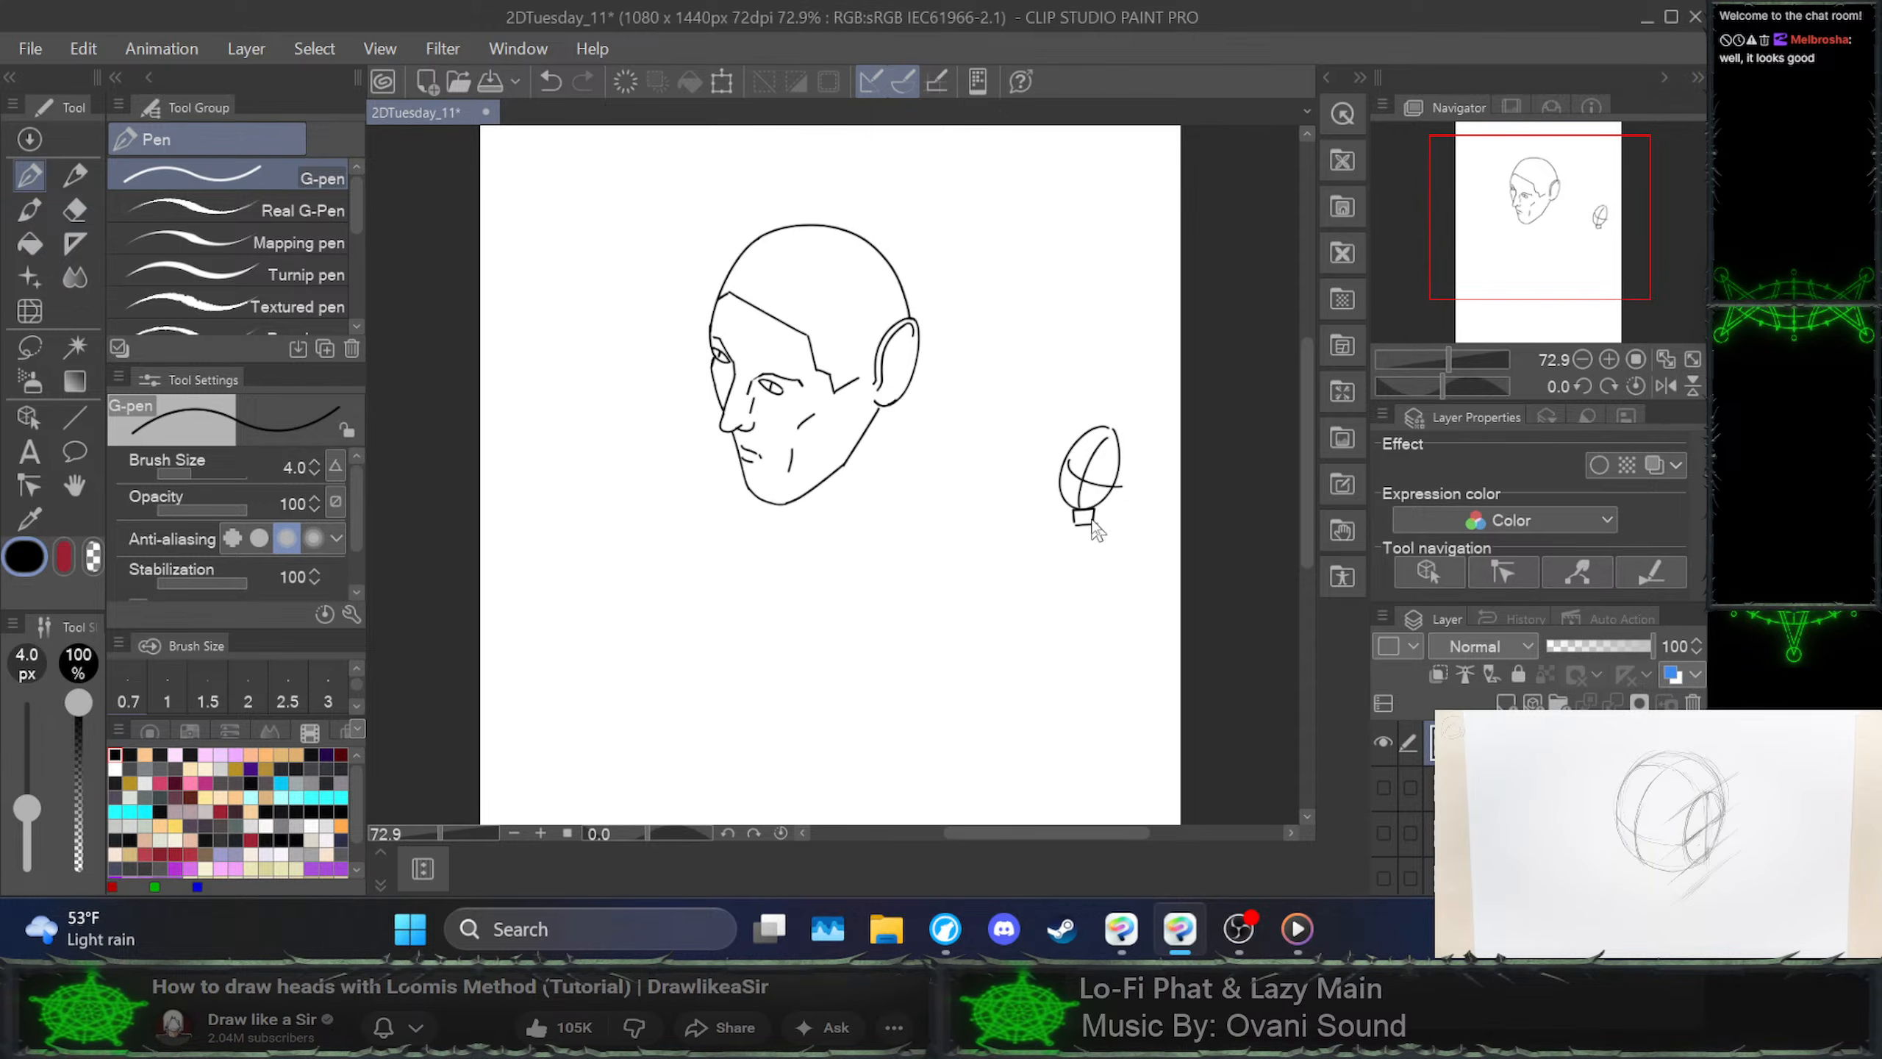
pyautogui.hotkey('ctrl', 'z')
pyautogui.hotkey('ctrl', 'z')
pyautogui.hotkey('ctrl', 'z')
pyautogui.hotkey('ctrl', 'z')
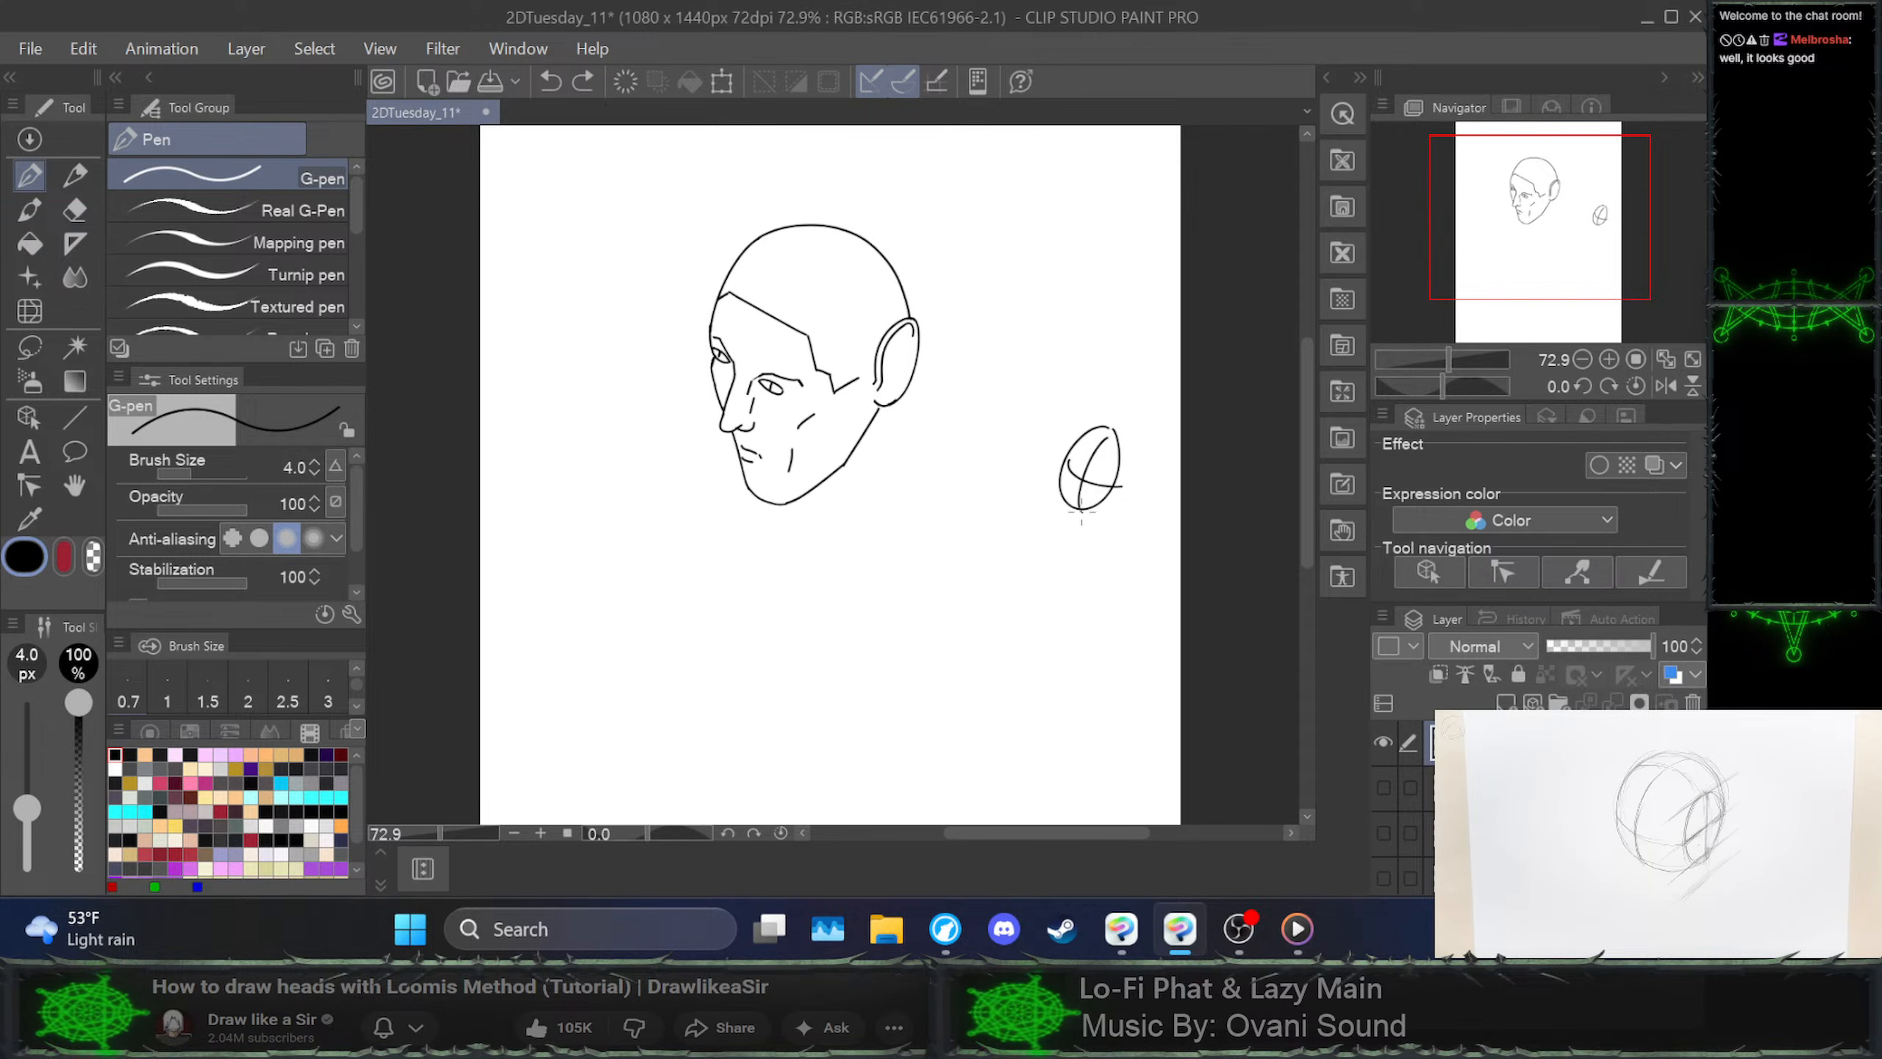
pyautogui.moveTo(1081, 501); pyautogui.dragTo(1099, 520)
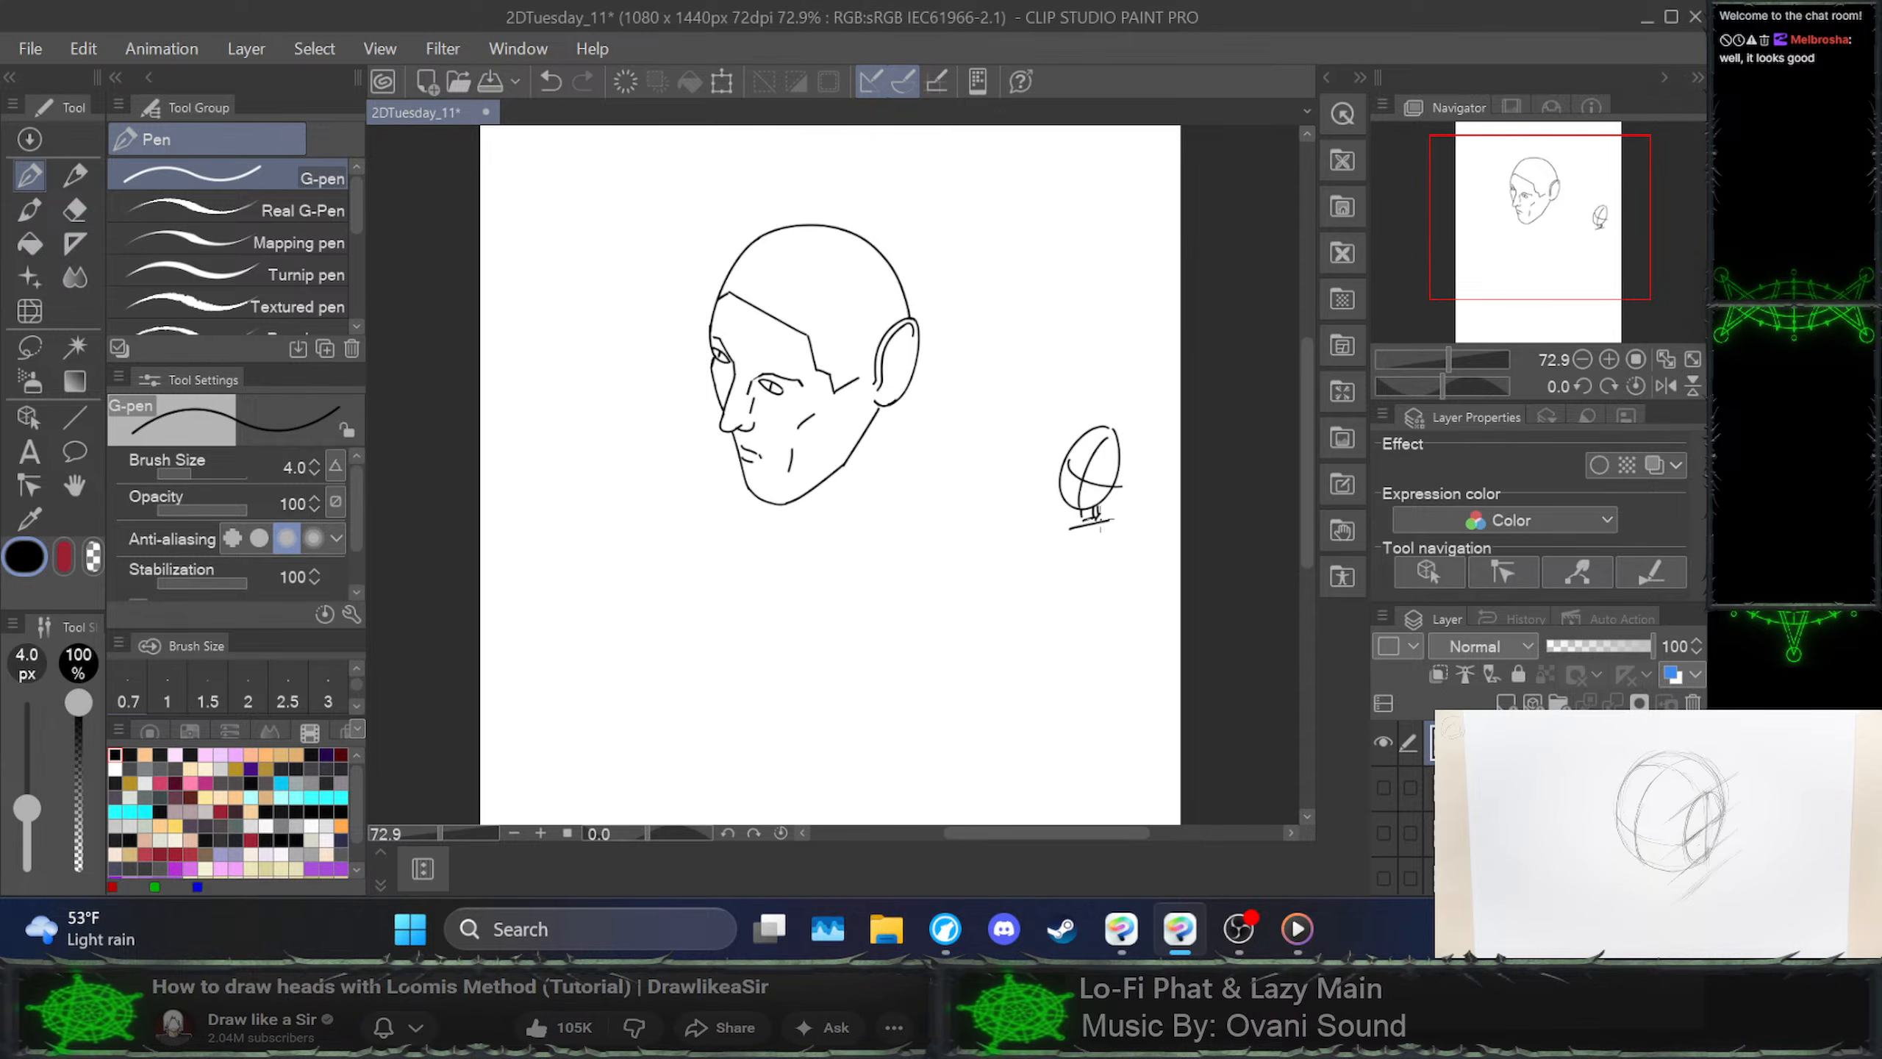
# Draw a tapered box for the mannequin's chest below the neck and a separate flared block for the pelvis
pyautogui.hotkey('ctrl', 'z')
pyautogui.moveTo(1078, 529)
pyautogui.mouseDown()
pyautogui.moveTo(1116, 515)
pyautogui.moveTo(1073, 577)
pyautogui.moveTo(1113, 566)
pyautogui.moveTo(1122, 519)
pyautogui.moveTo(1119, 560)
pyautogui.mouseUp()
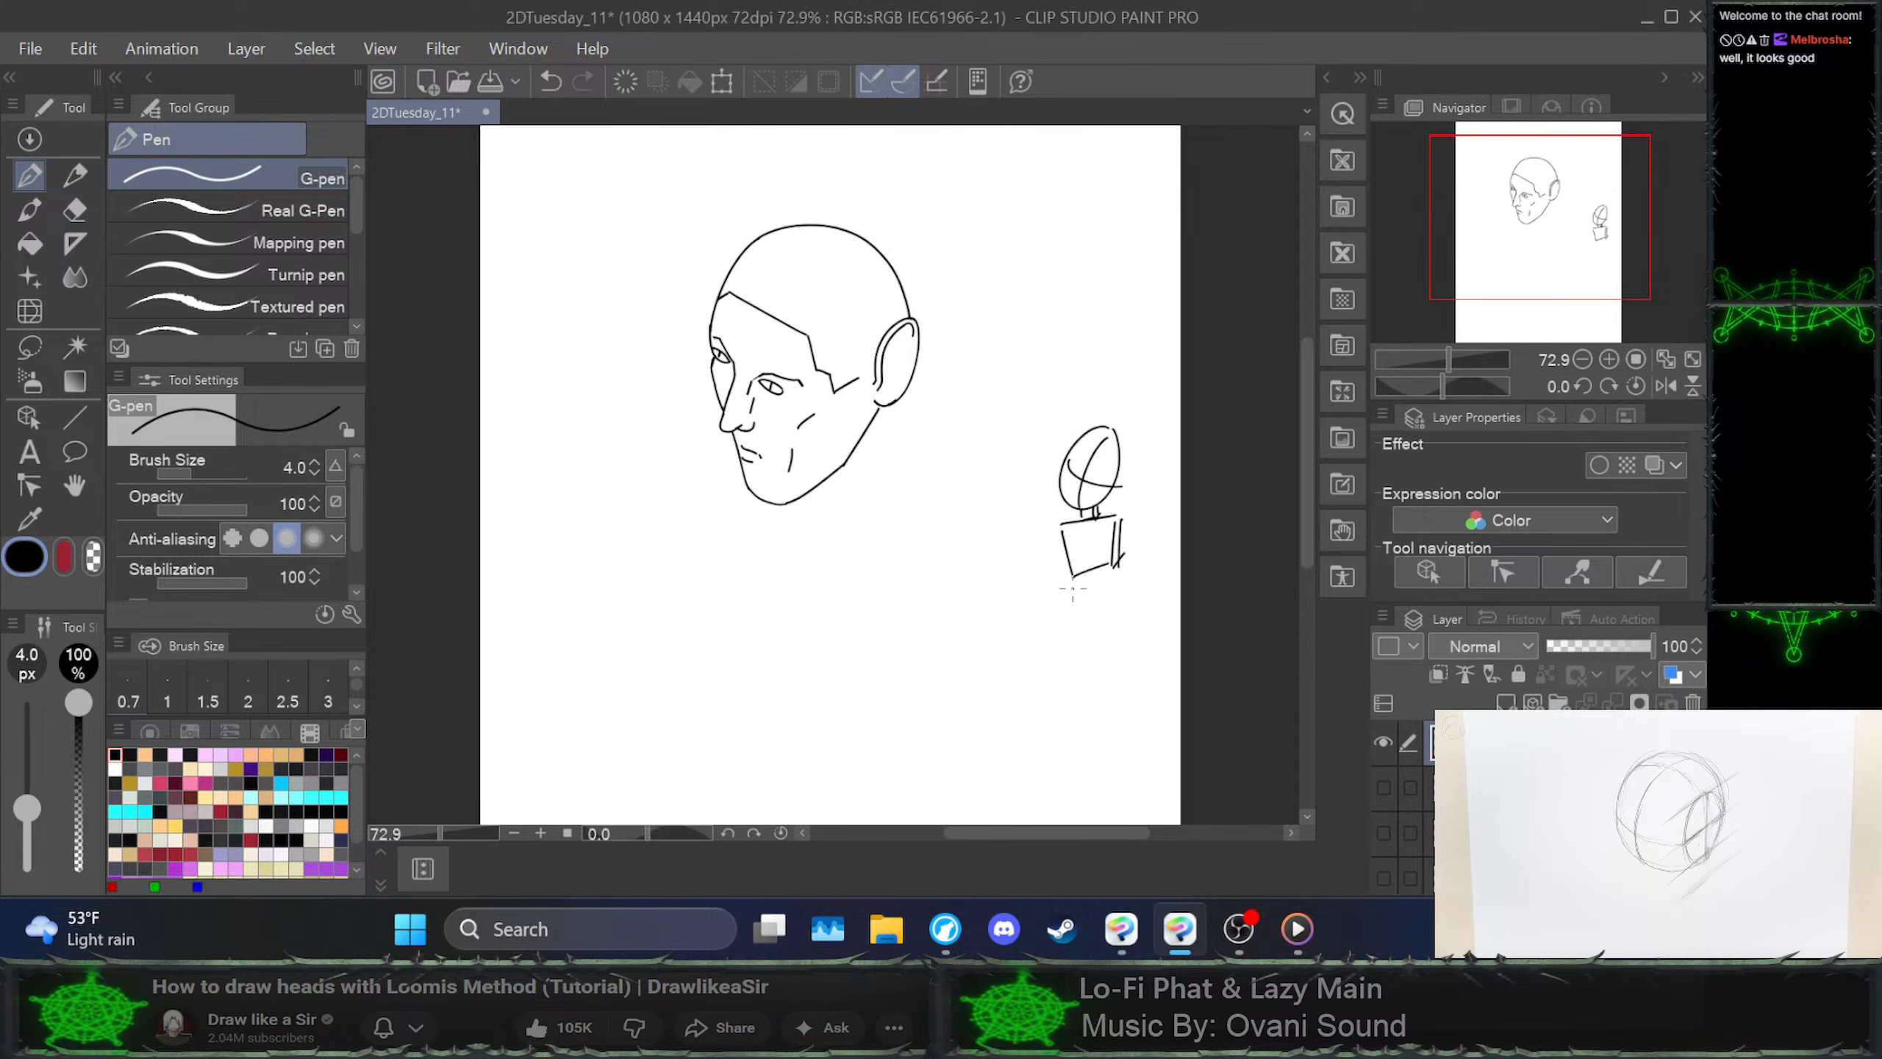
pyautogui.moveTo(1072, 589)
pyautogui.mouseDown()
pyautogui.moveTo(1111, 582)
pyautogui.moveTo(1060, 626)
pyautogui.moveTo(1119, 616)
pyautogui.mouseUp()
# Draw the mannequin's arm nearest the large head, with a narrow upper arm, a round elbow joint and a boxy forearm
pyautogui.moveTo(1062, 519)
pyautogui.mouseDown()
pyautogui.moveTo(1039, 567)
pyautogui.moveTo(1061, 526)
pyautogui.mouseUp()
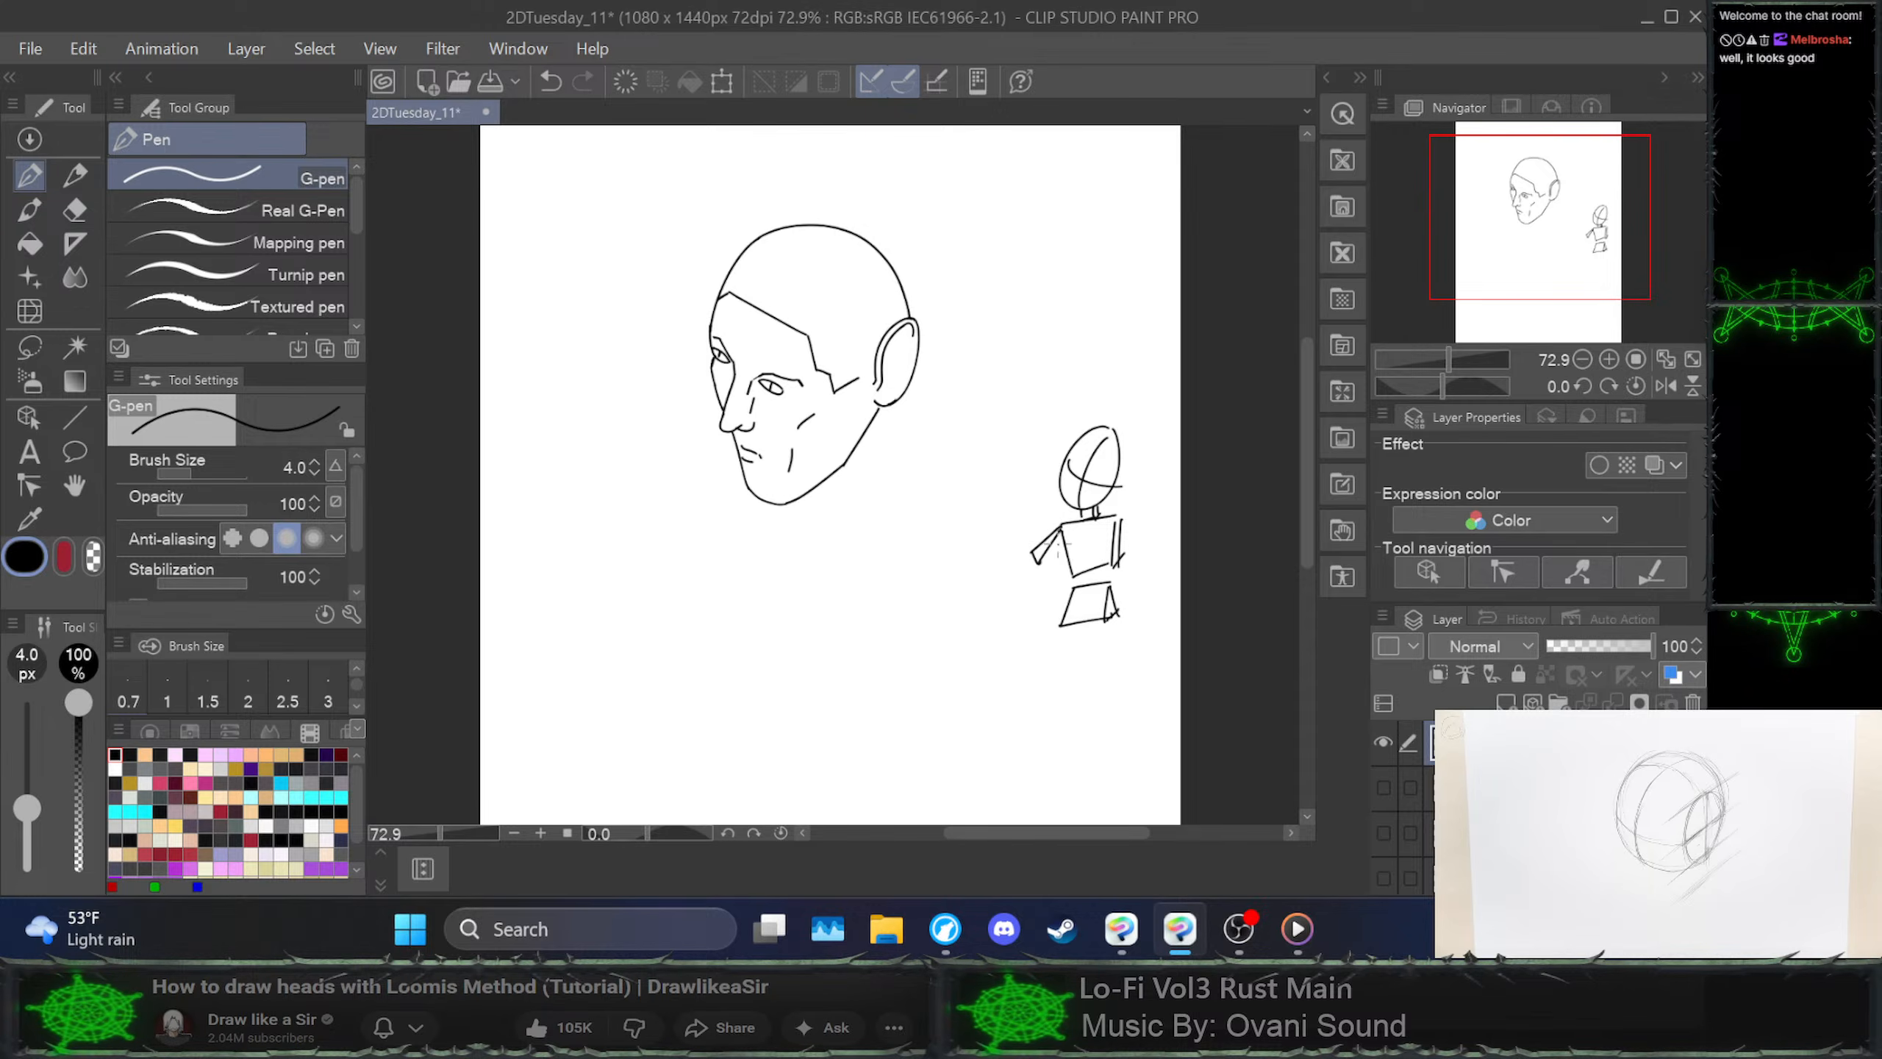
pyautogui.hotkey('ctrl', 'z')
pyautogui.hotkey('ctrl', 'z')
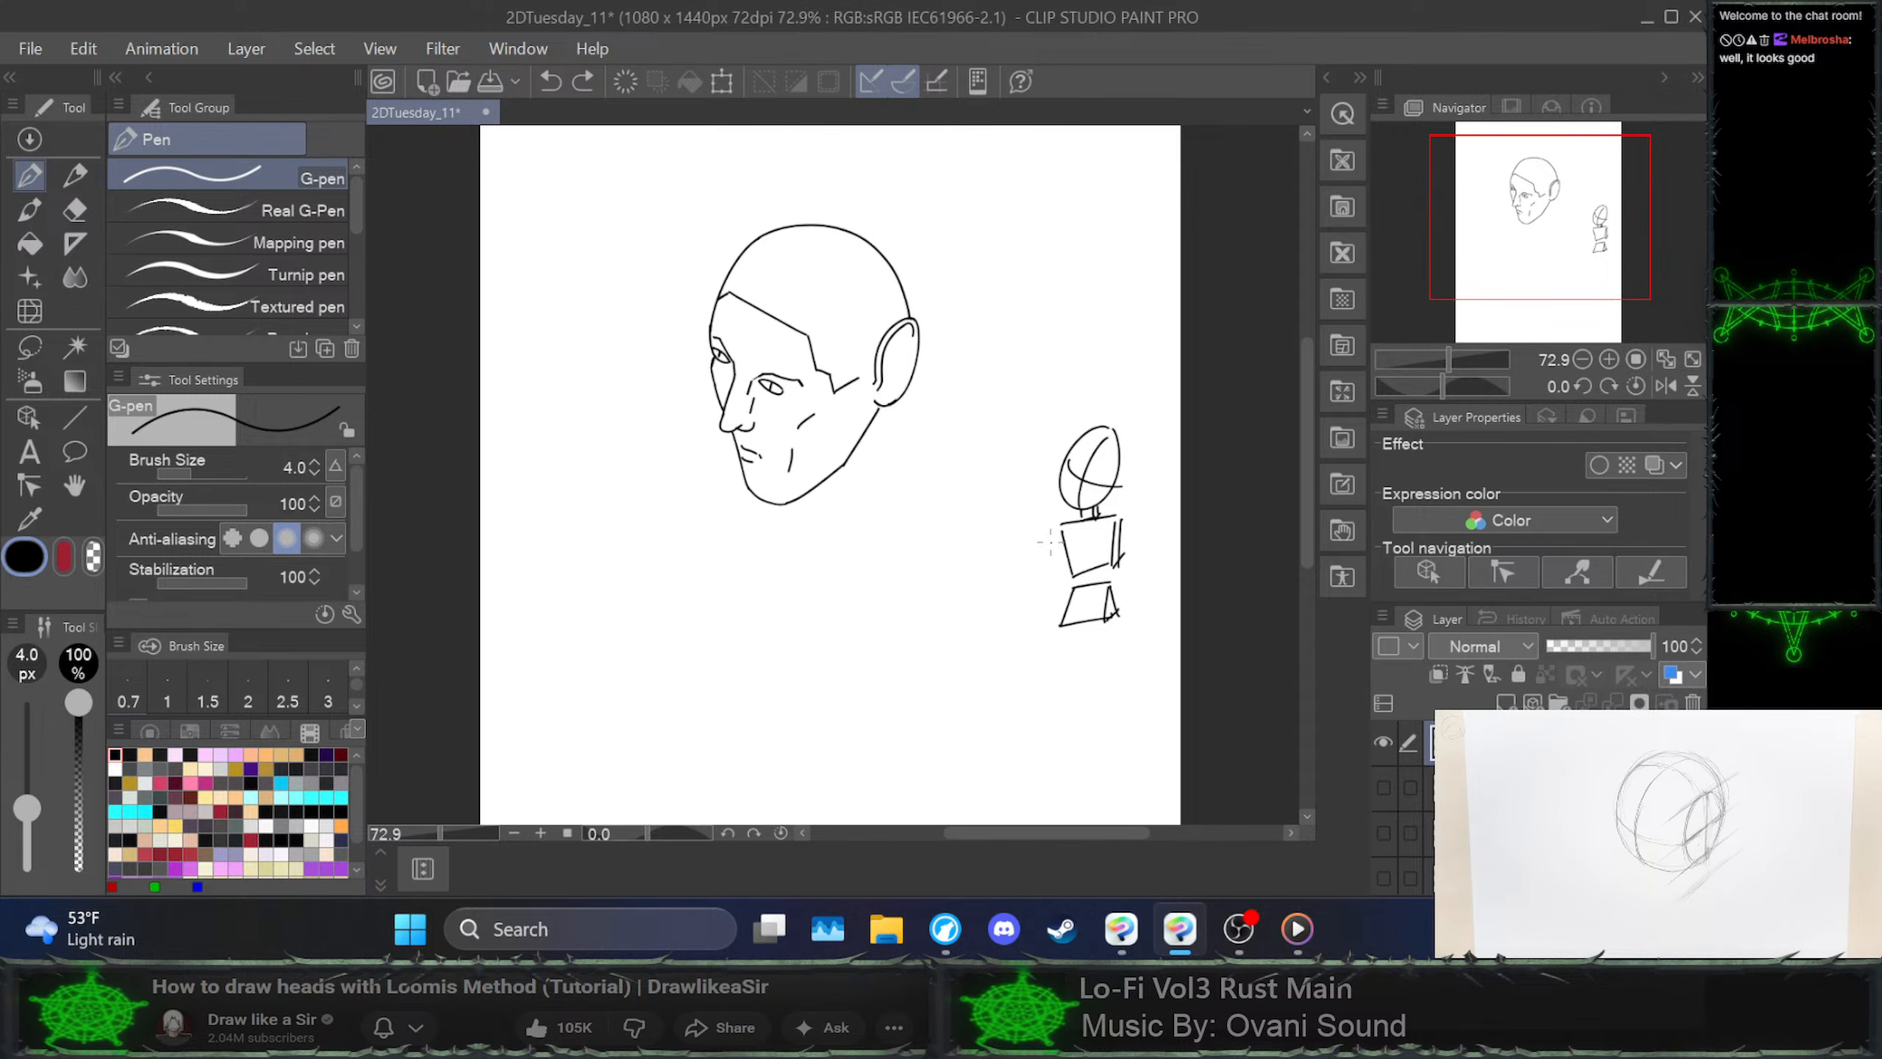
pyautogui.moveTo(1032, 552)
pyautogui.mouseDown()
pyautogui.moveTo(1041, 566)
pyautogui.moveTo(1066, 545)
pyautogui.moveTo(1032, 558)
pyautogui.moveTo(1020, 605)
pyautogui.moveTo(1037, 585)
pyautogui.mouseUp()
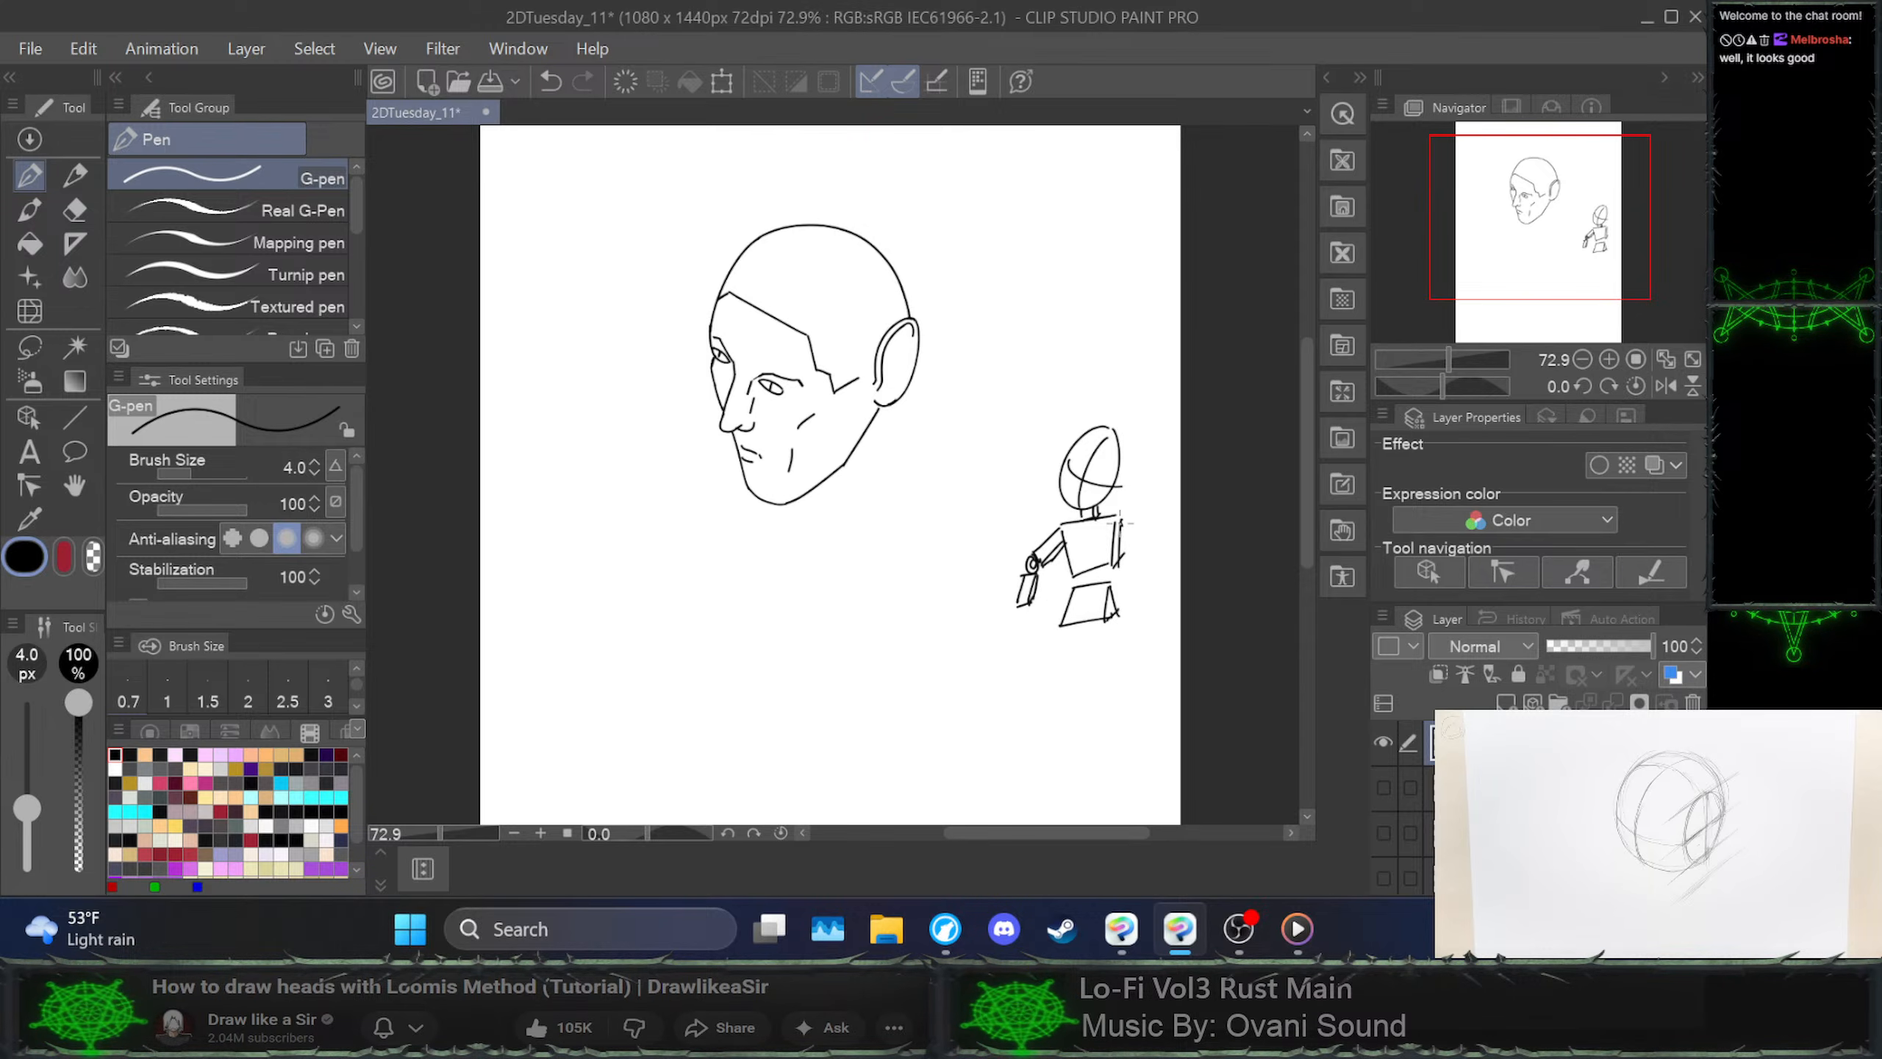
# Draw the mannequin's opposite upper arm with a round elbow joint, and add a small oval waist between chest and pelvis
pyautogui.moveTo(1118, 521); pyautogui.dragTo(1135, 553)
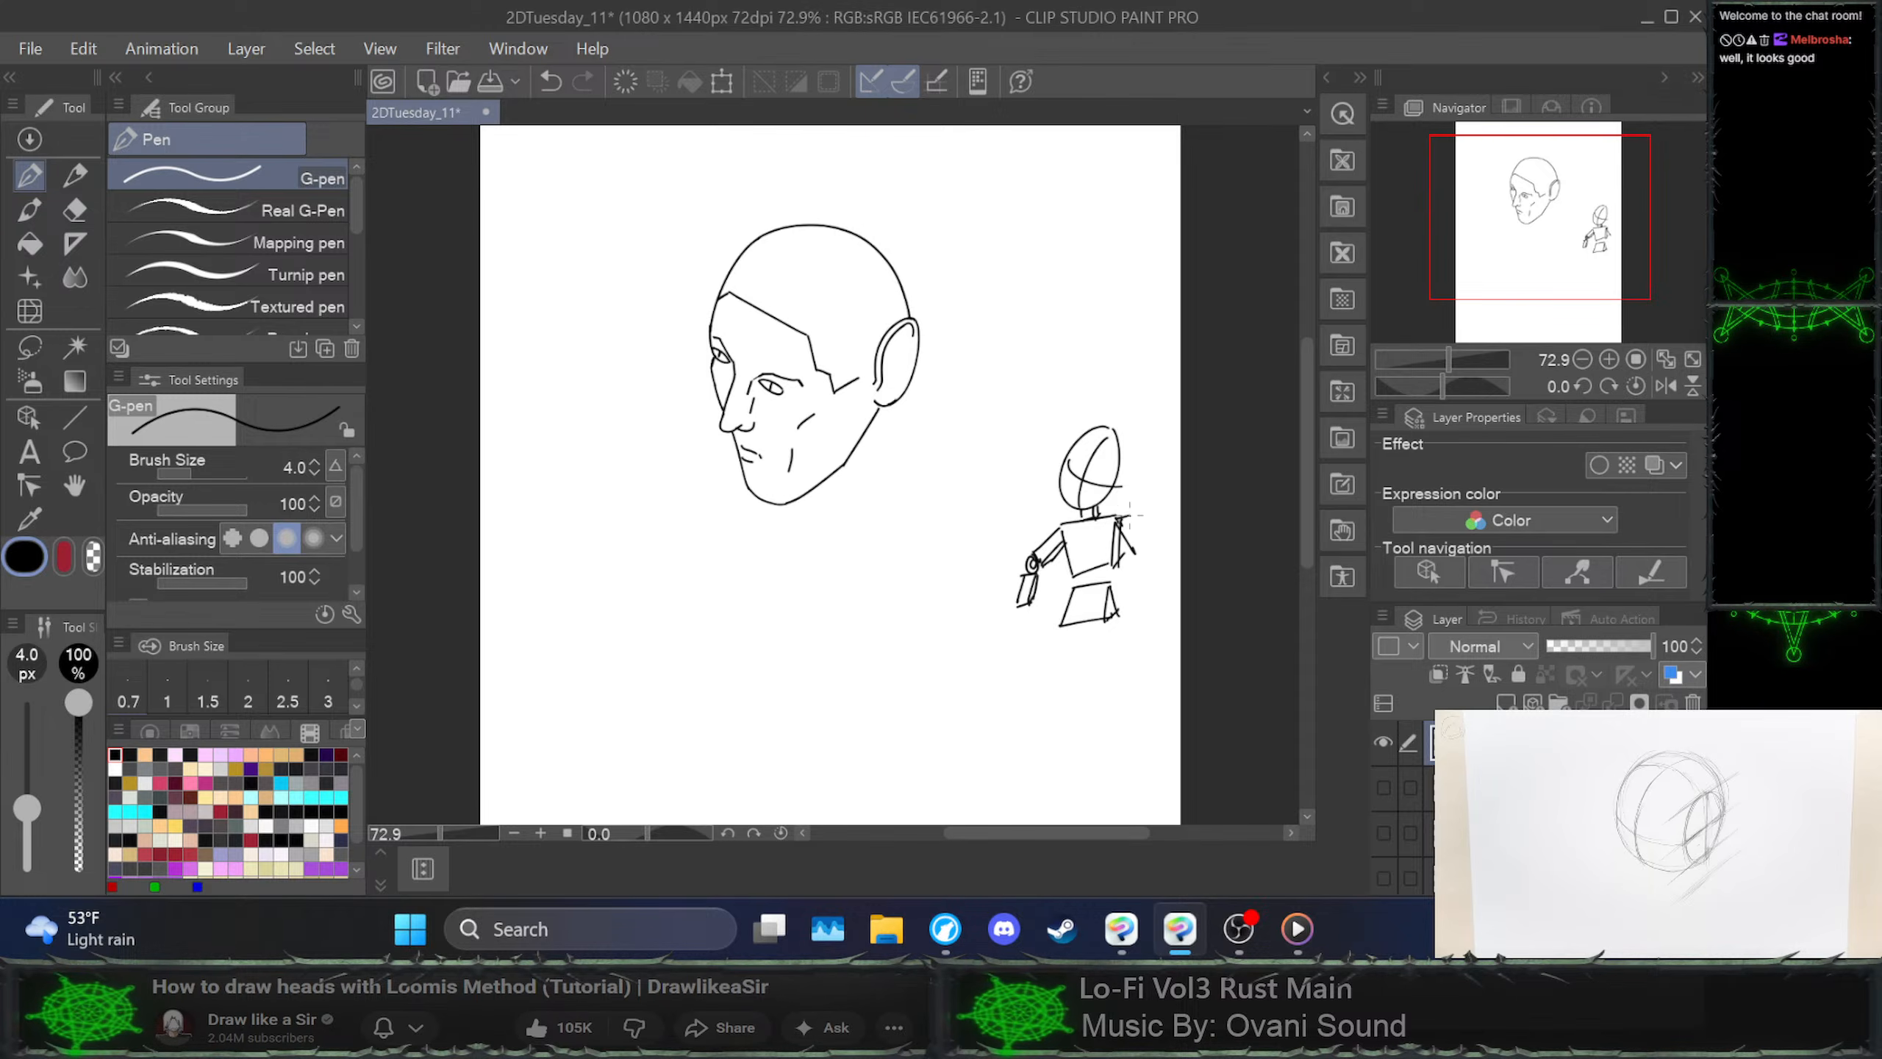
pyautogui.hotkey('ctrl', 'z')
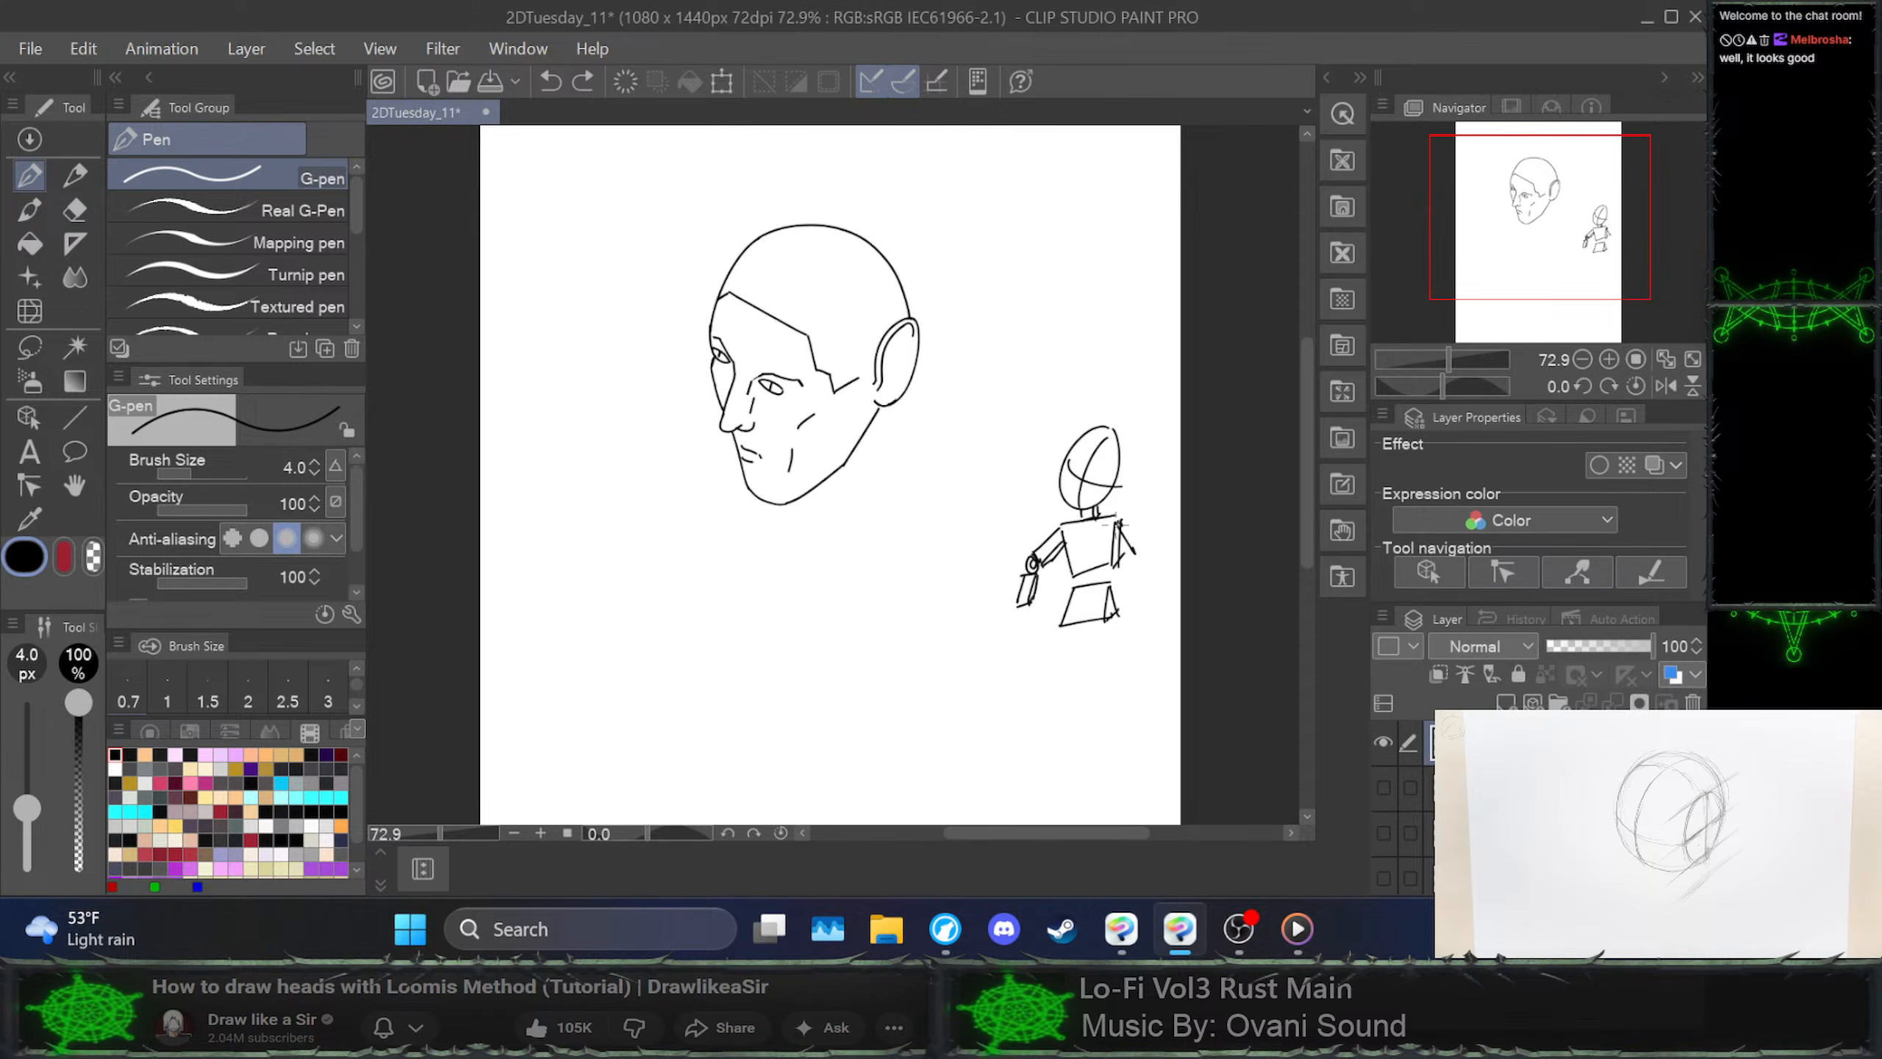
pyautogui.moveTo(1118, 519); pyautogui.dragTo(1136, 554)
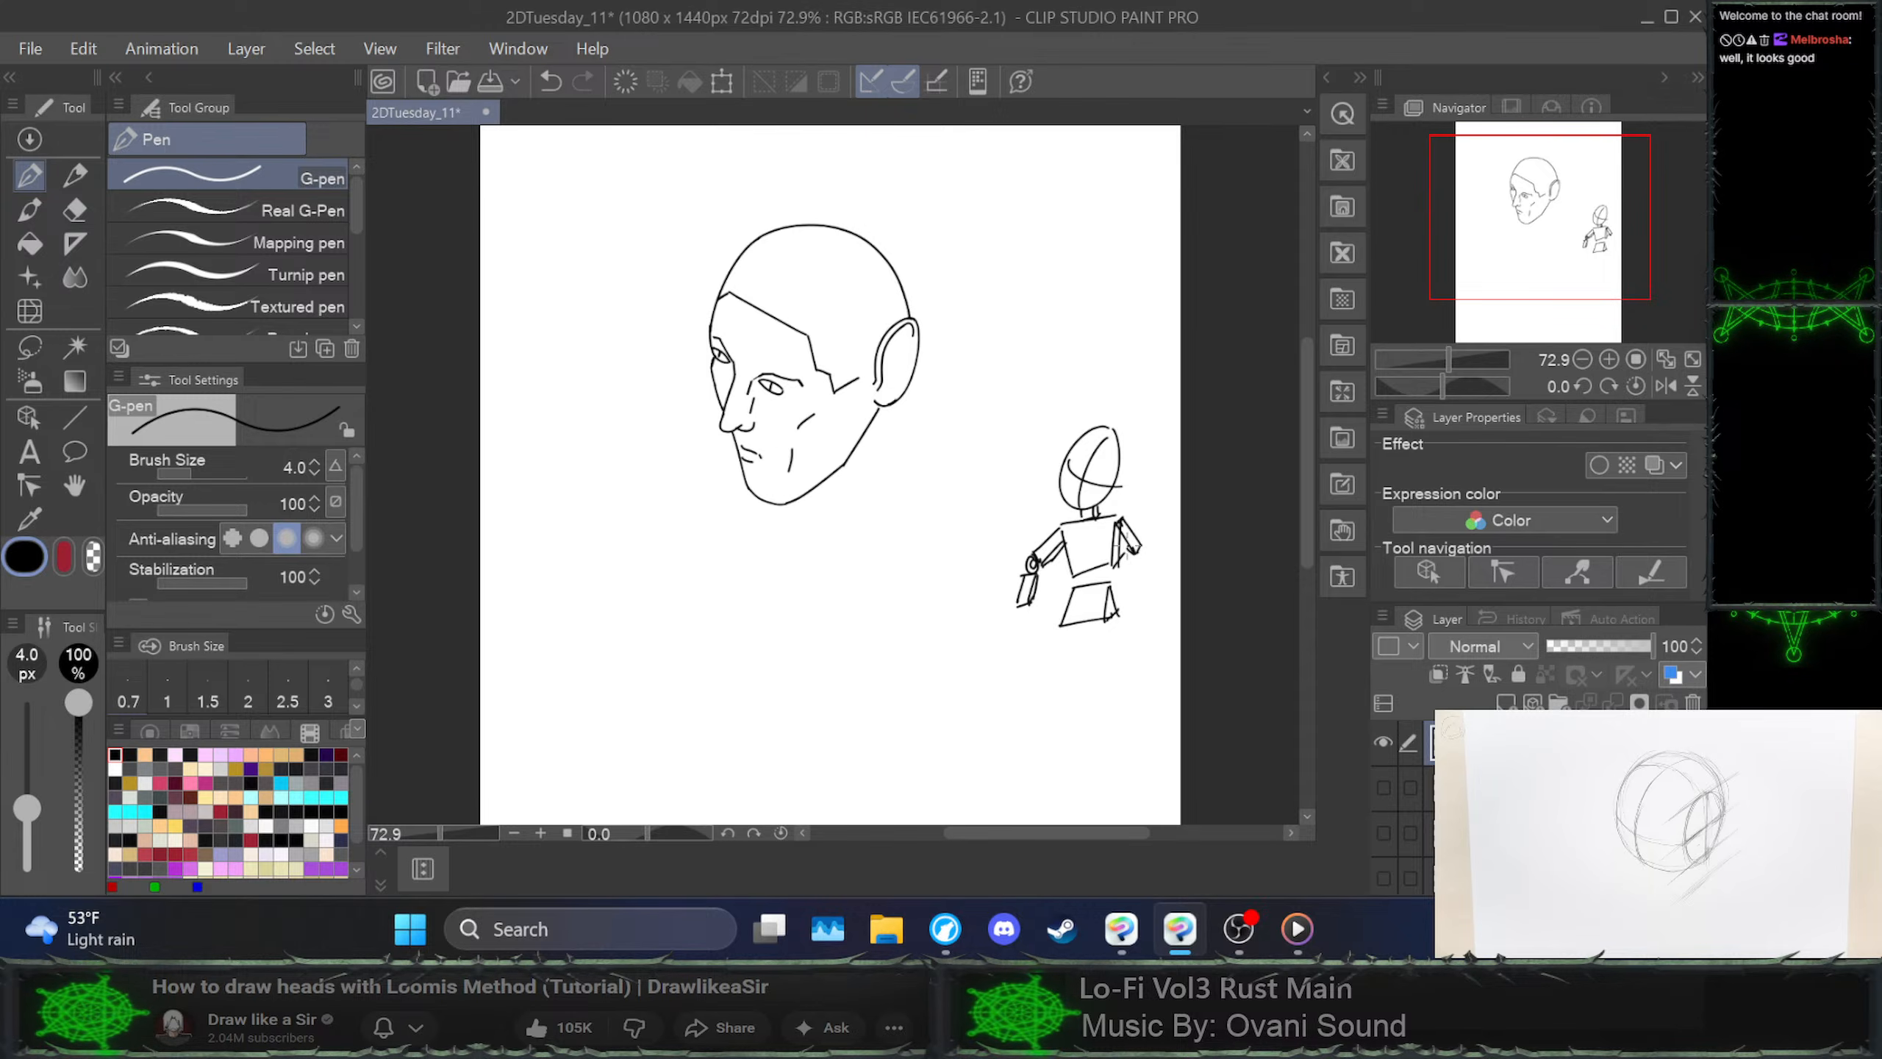
pyautogui.moveTo(1144, 550); pyautogui.dragTo(1152, 550)
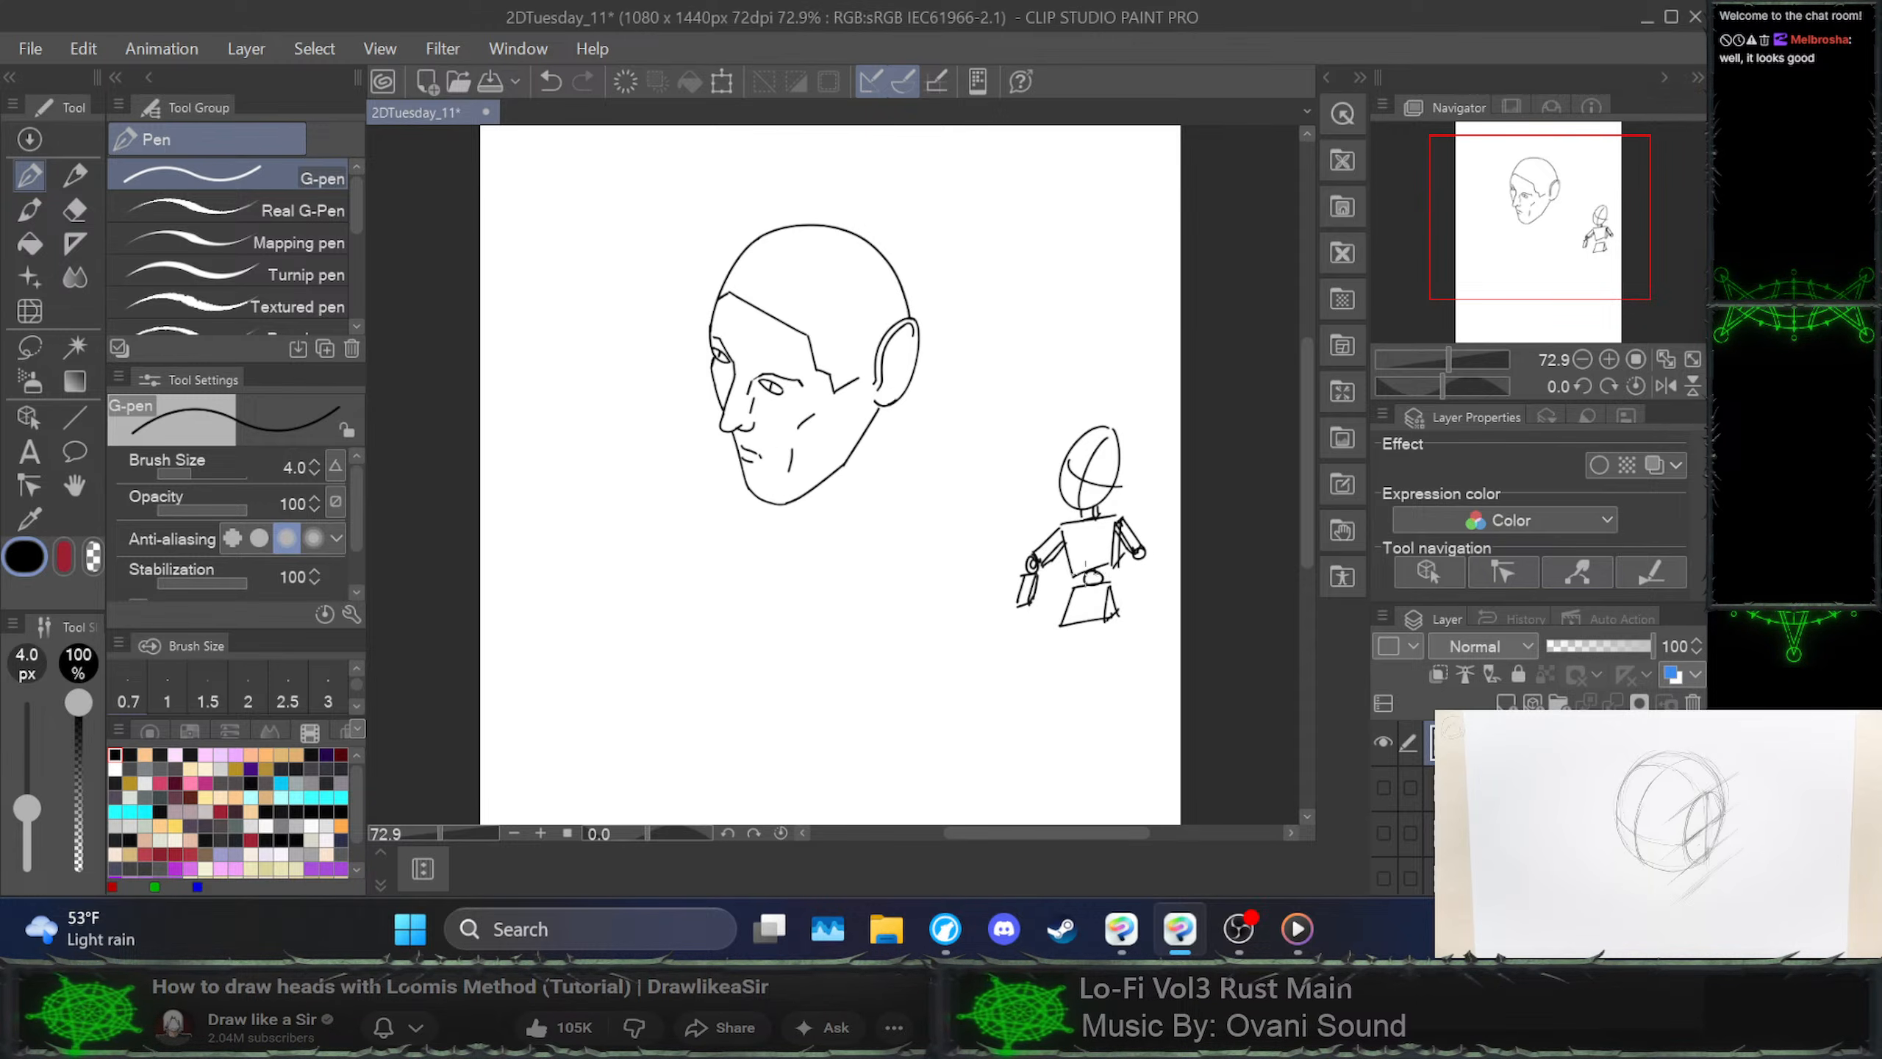
pyautogui.moveTo(1100, 566)
pyautogui.mouseDown()
pyautogui.moveTo(1075, 574)
pyautogui.moveTo(1112, 587)
pyautogui.moveTo(1107, 566)
pyautogui.mouseUp()
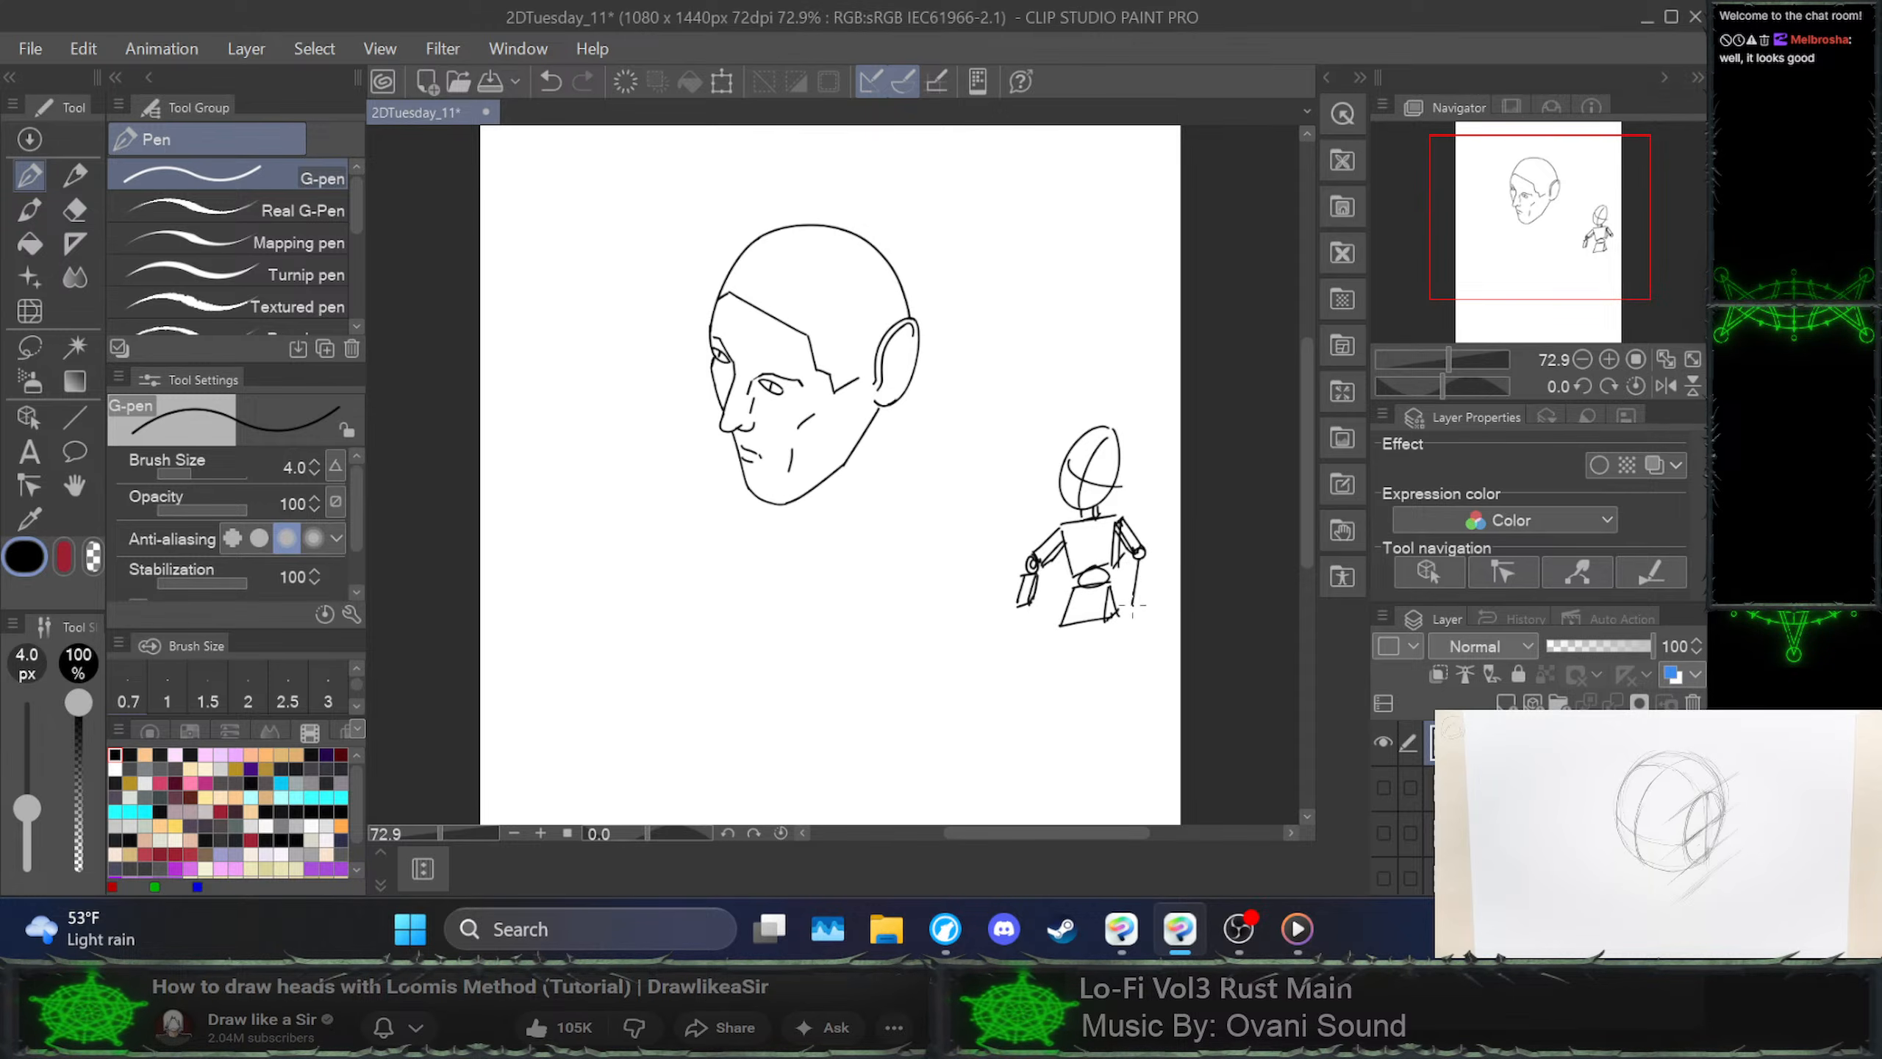
# Complete the mannequin's second arm with a boxy forearm and add a small round hand to each arm
pyautogui.moveTo(1135, 559)
pyautogui.mouseDown()
pyautogui.moveTo(1133, 595)
pyautogui.moveTo(1149, 561)
pyautogui.mouseUp()
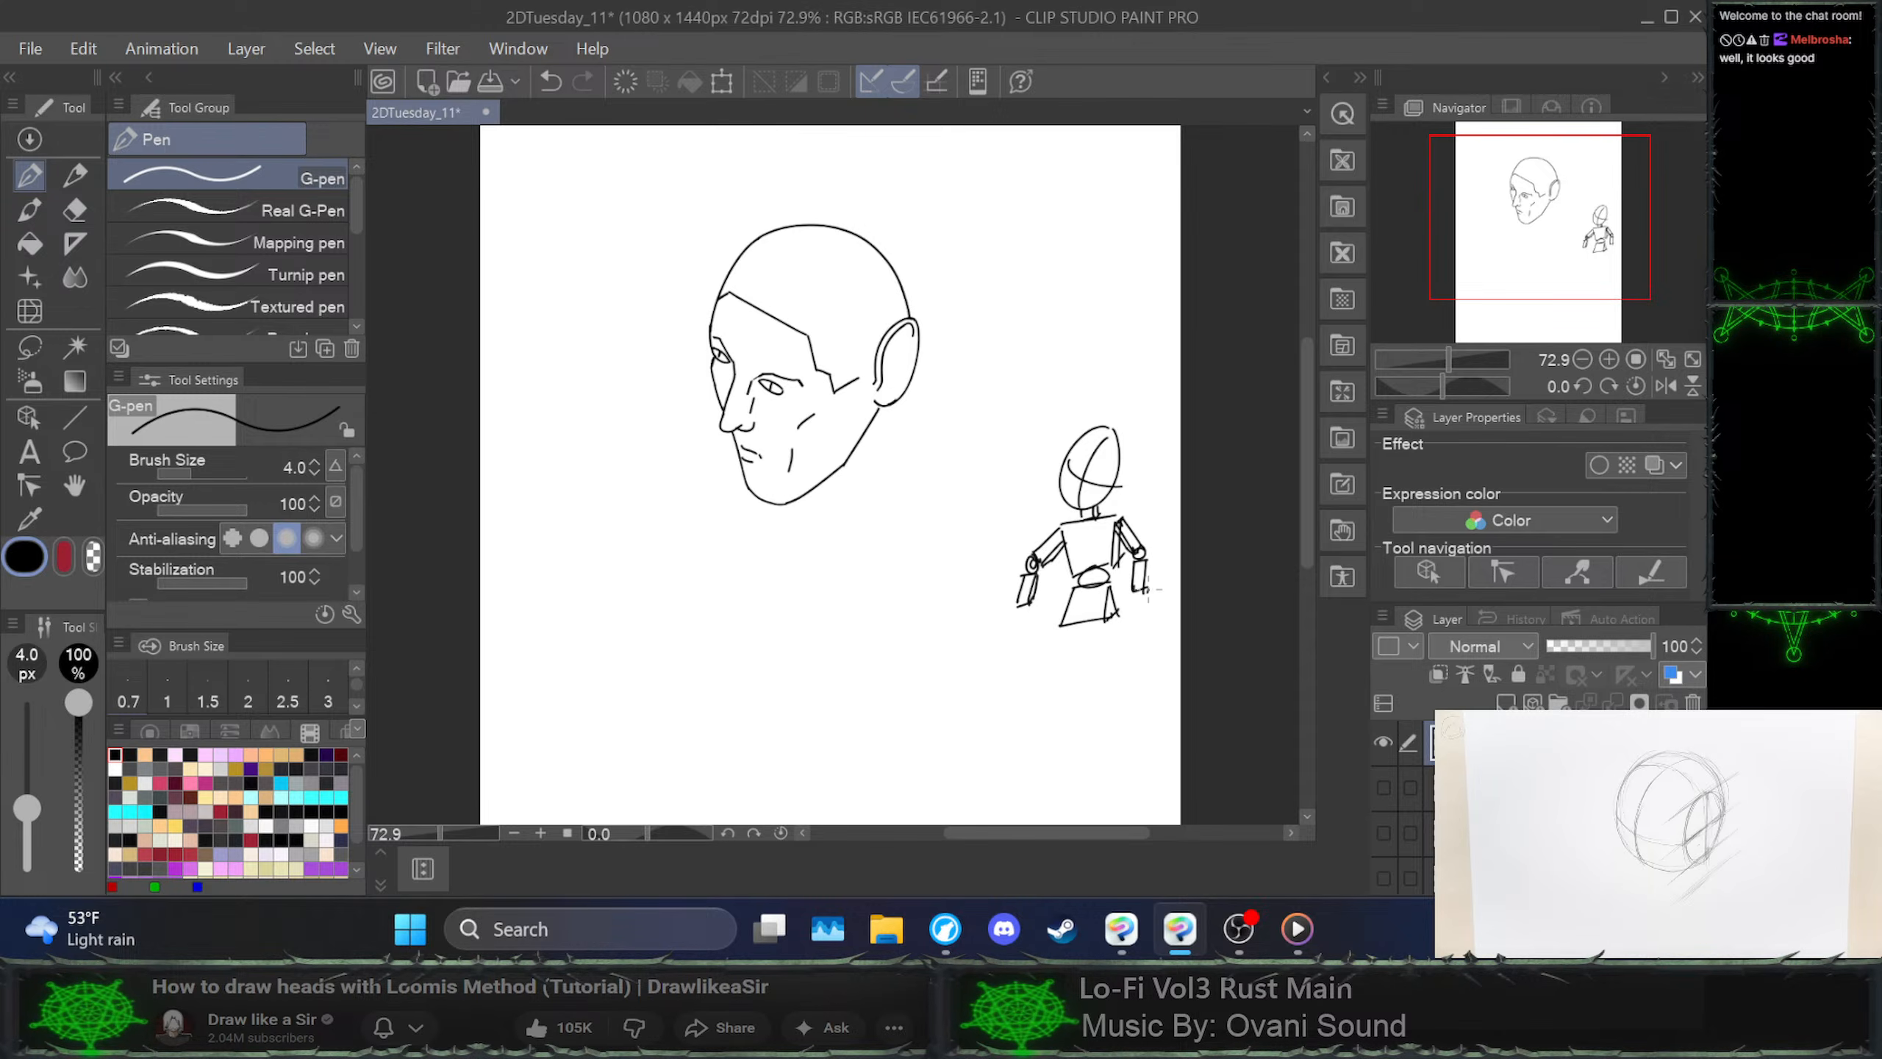
pyautogui.hotkey('ctrl', 'z')
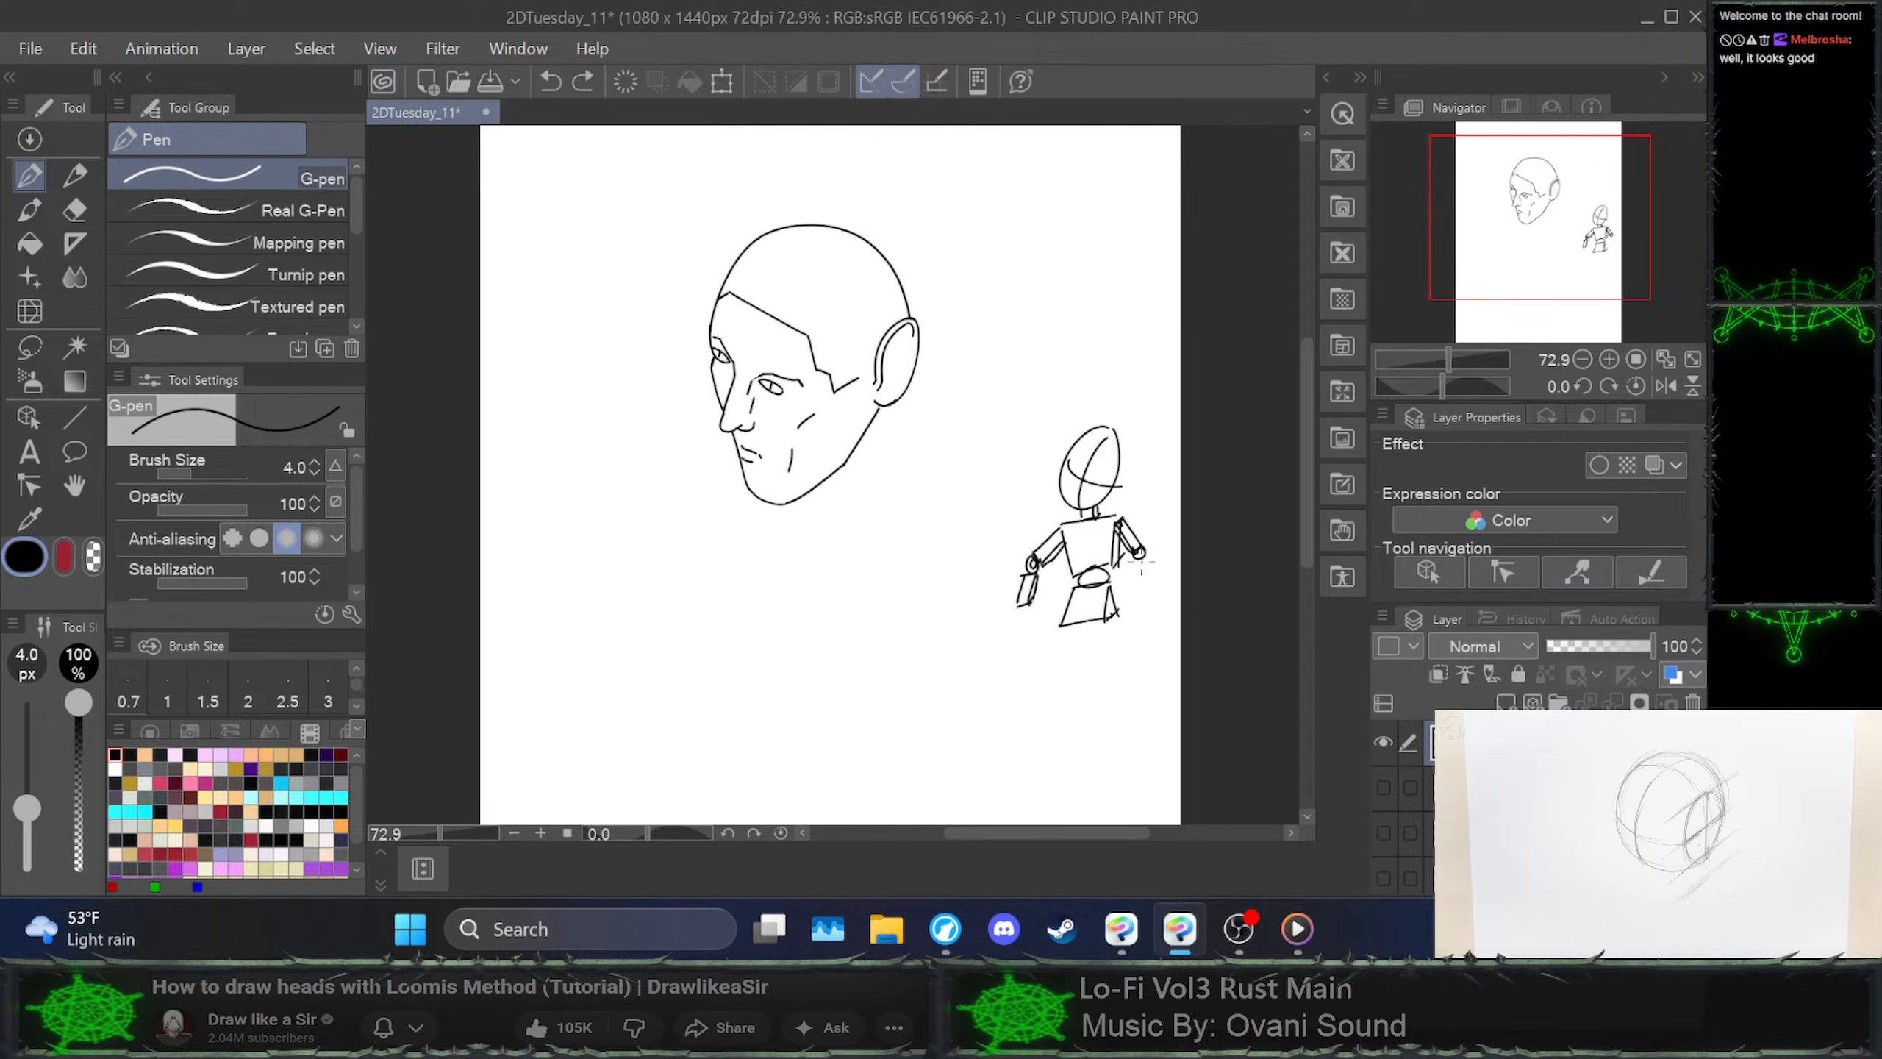
pyautogui.moveTo(1135, 564); pyautogui.dragTo(1145, 590)
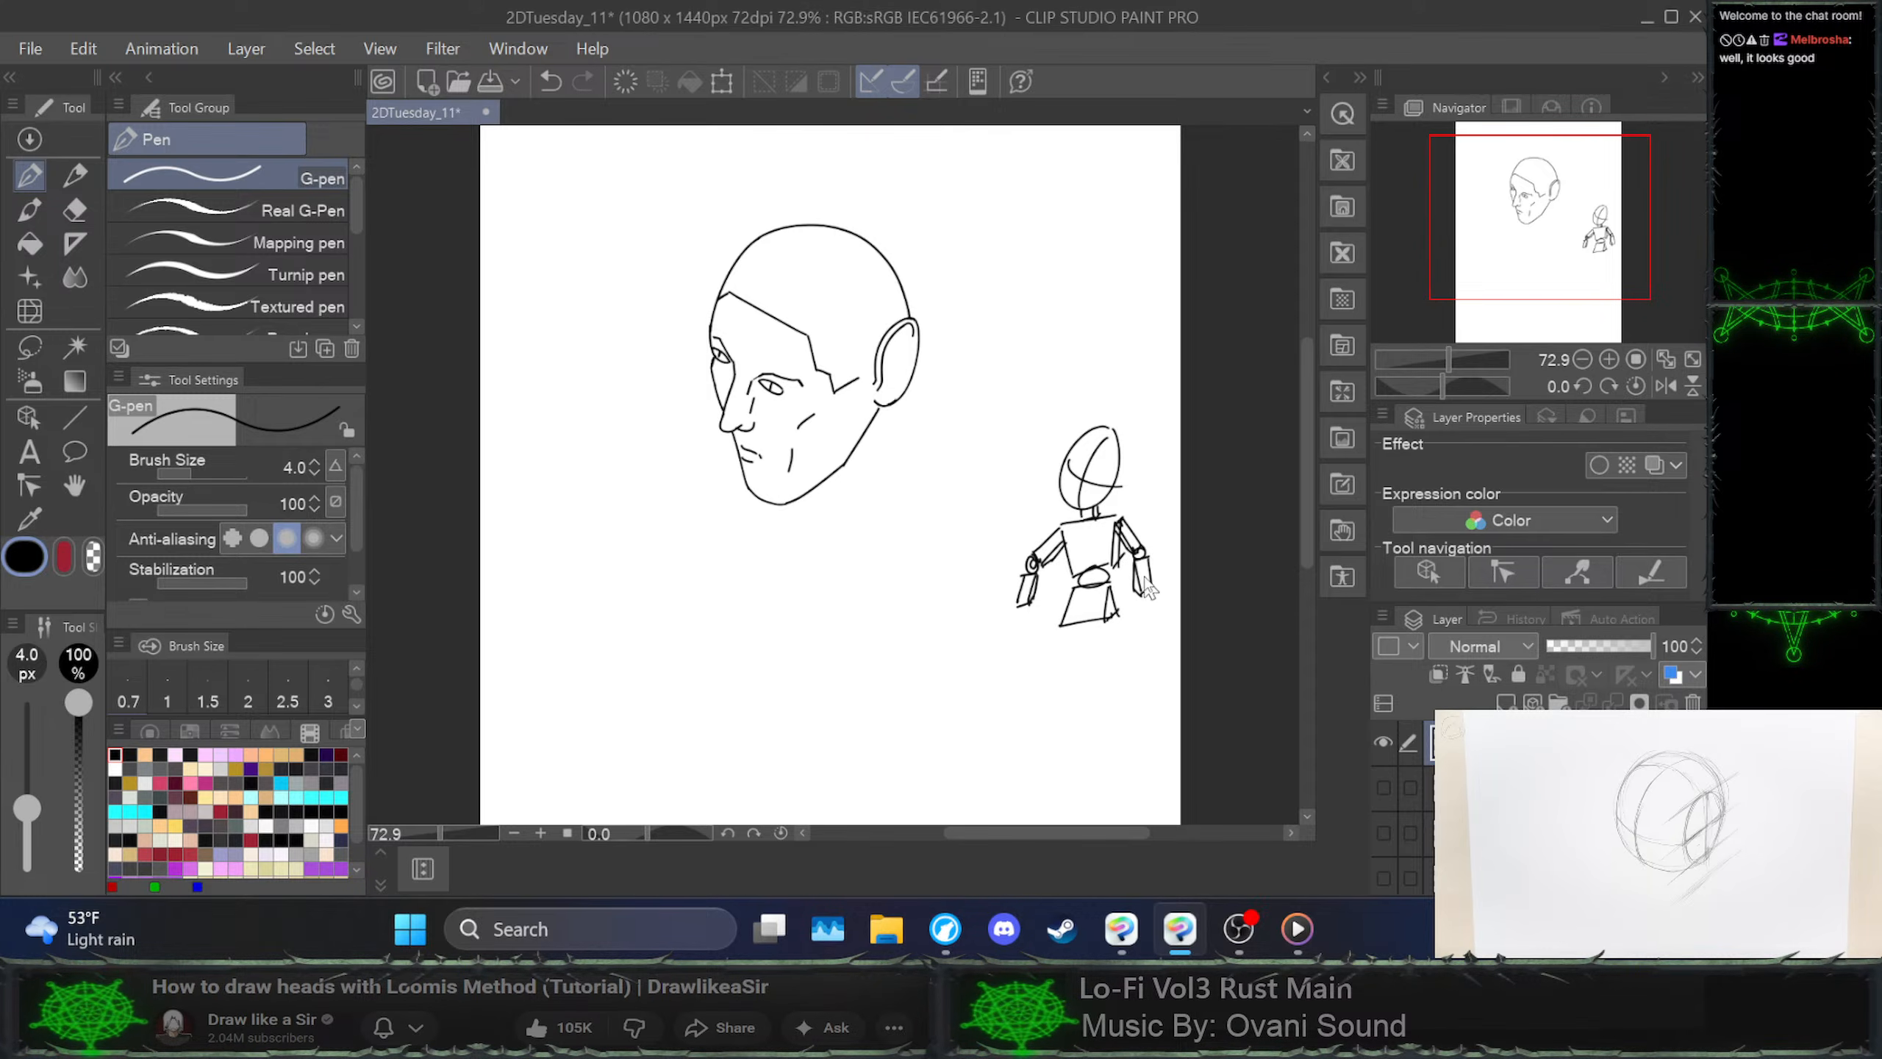
pyautogui.hotkey('ctrl', 'z')
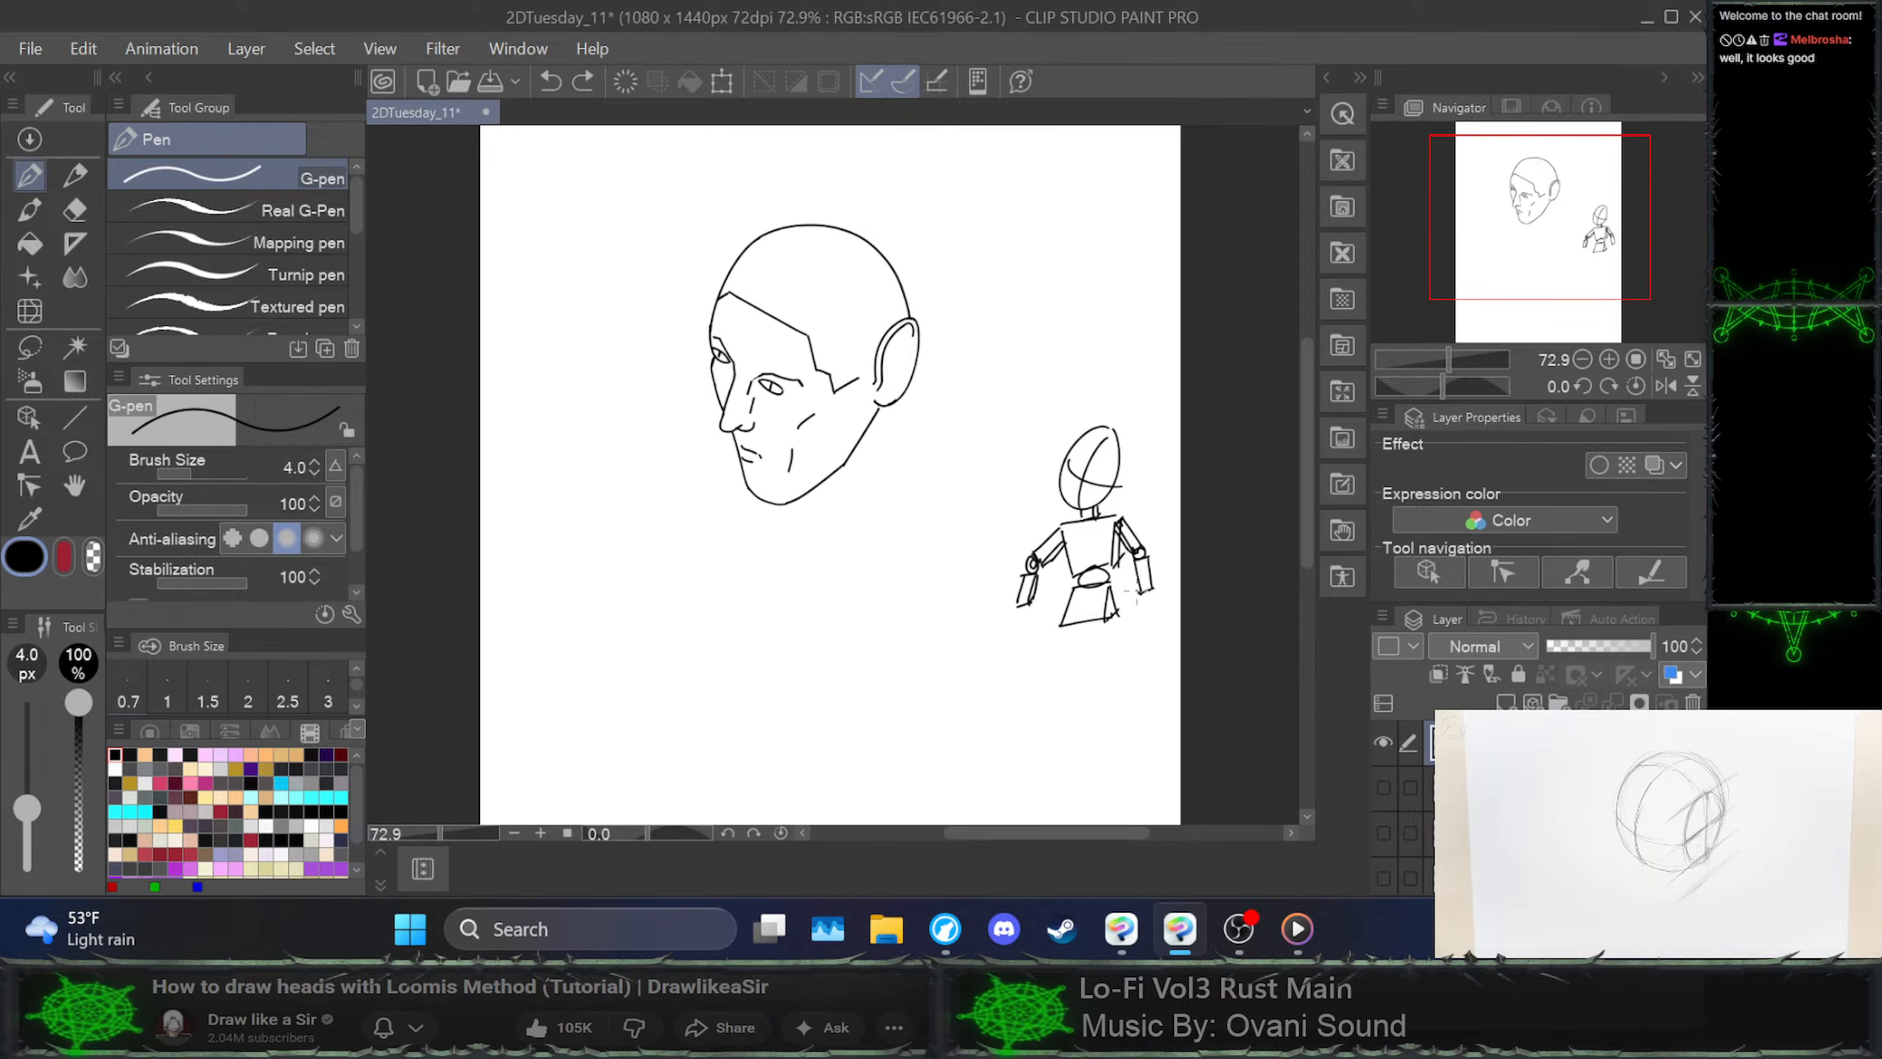
pyautogui.moveTo(1136, 591); pyautogui.dragTo(1135, 583)
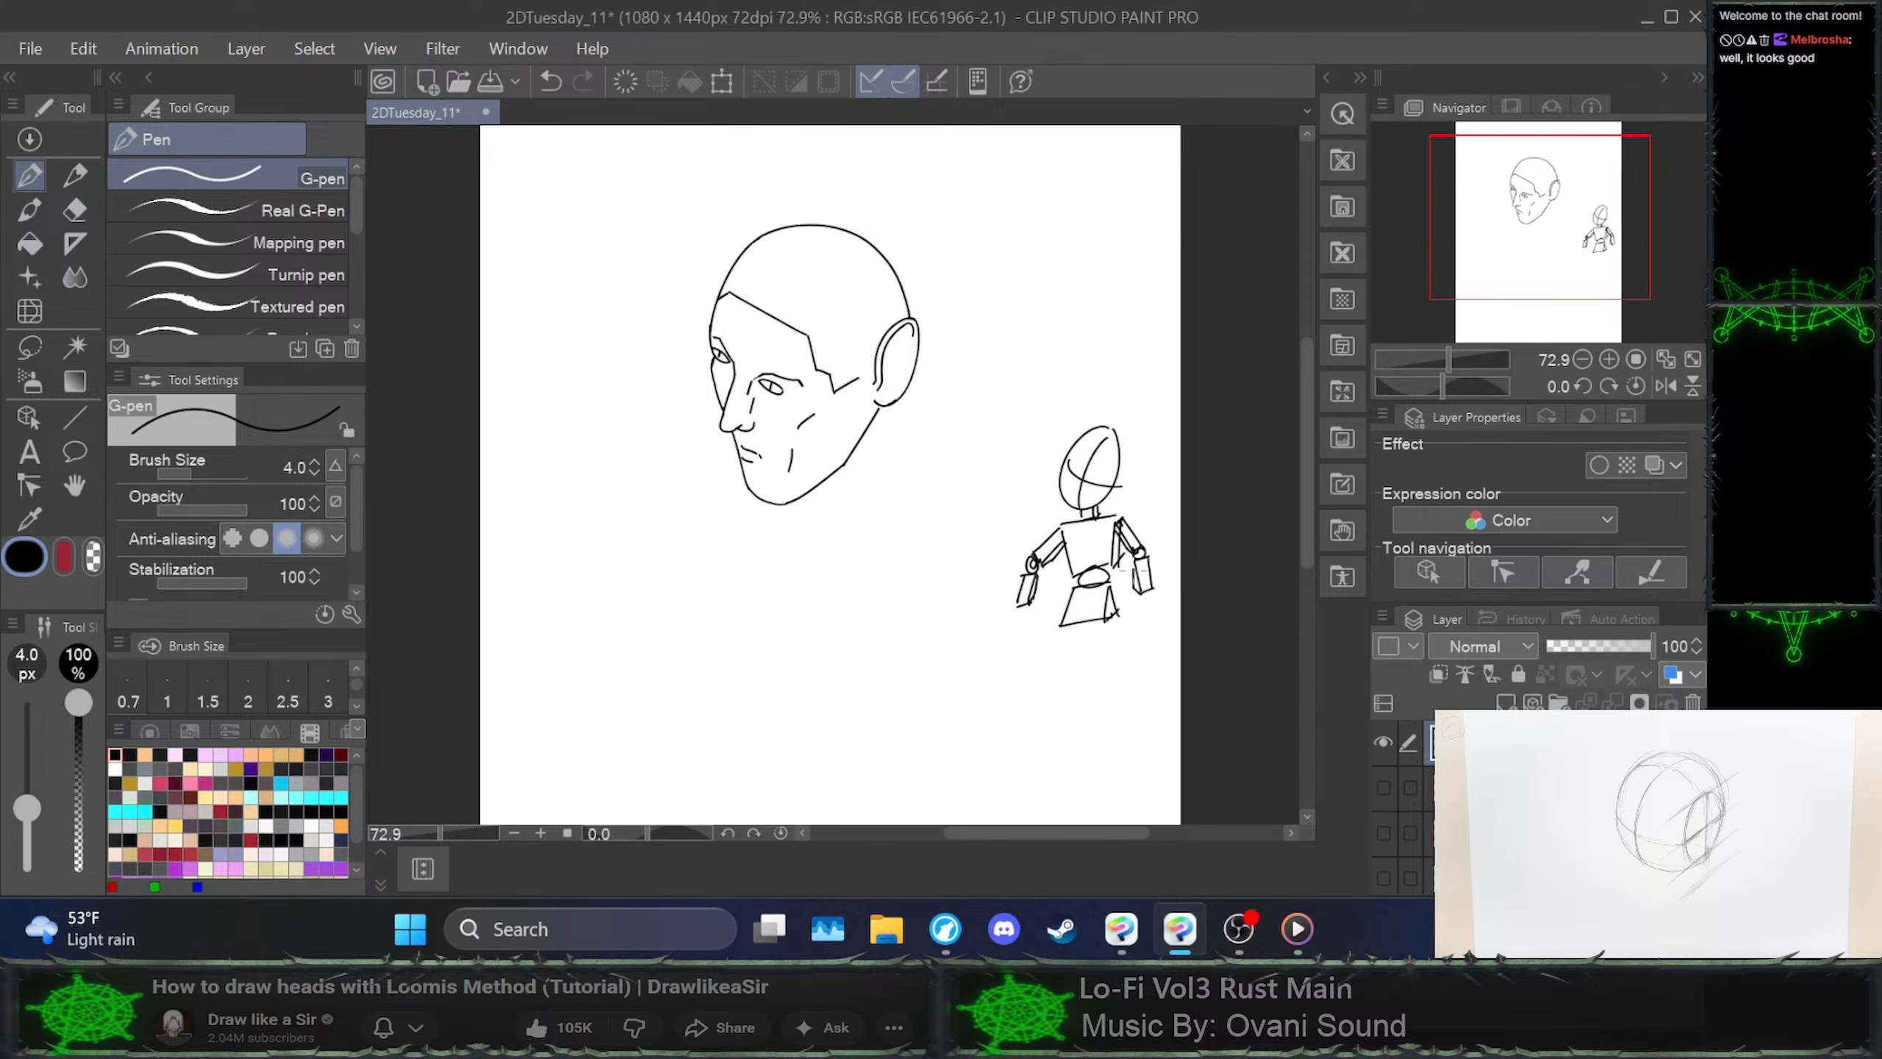
pyautogui.hotkey('ctrl', 'z')
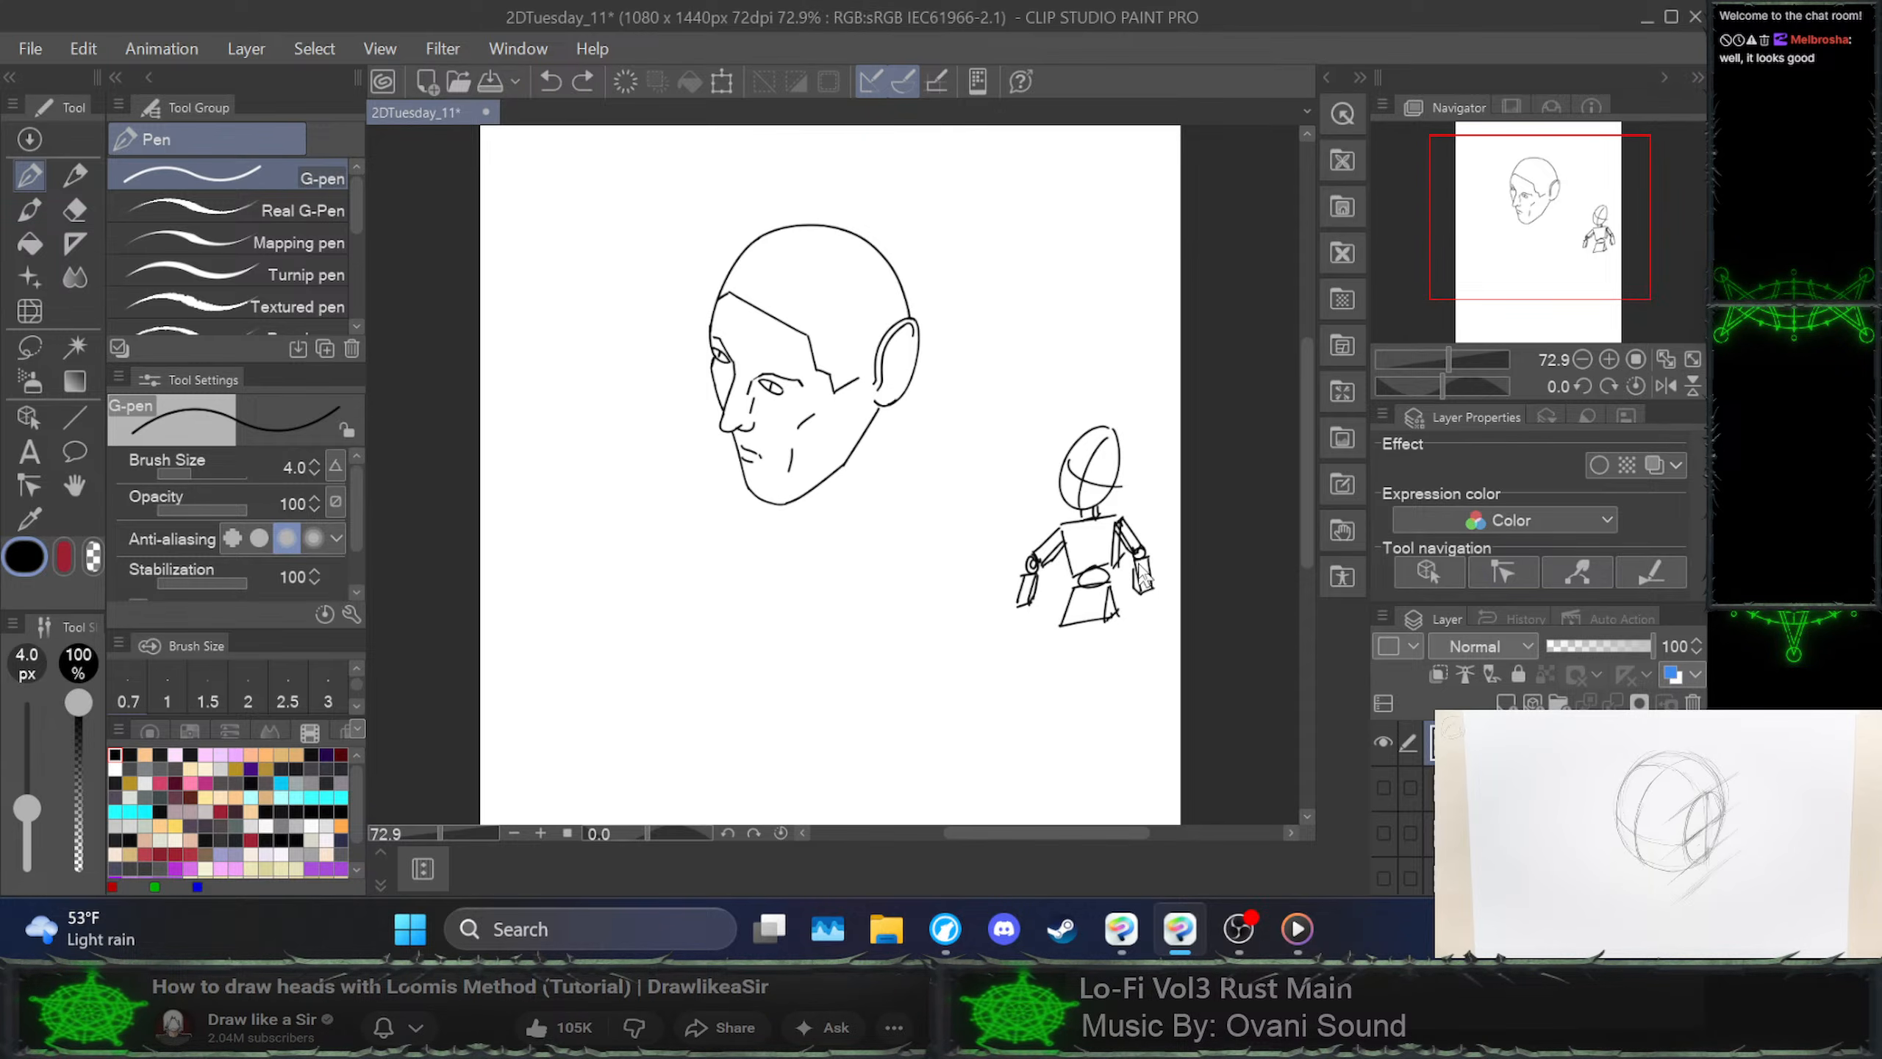
pyautogui.moveTo(1138, 563); pyautogui.dragTo(1140, 563)
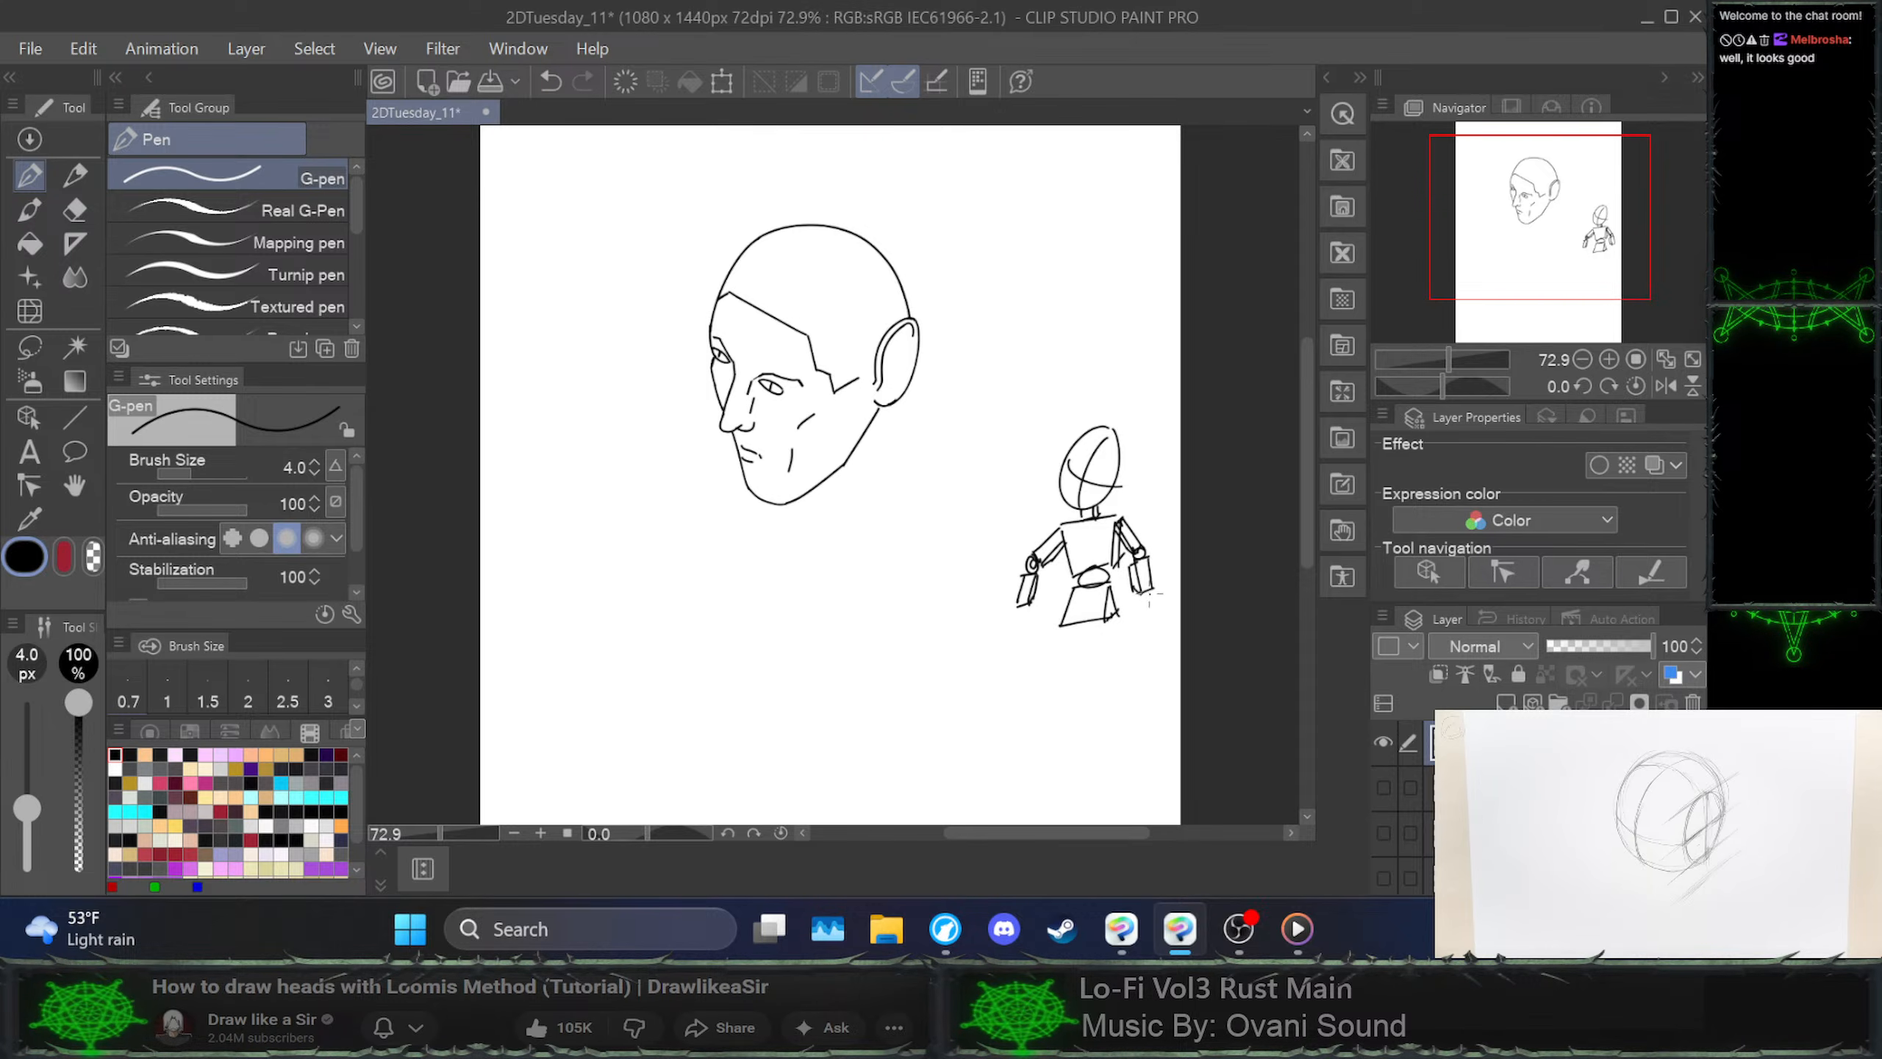
pyautogui.moveTo(1137, 590); pyautogui.dragTo(1150, 600)
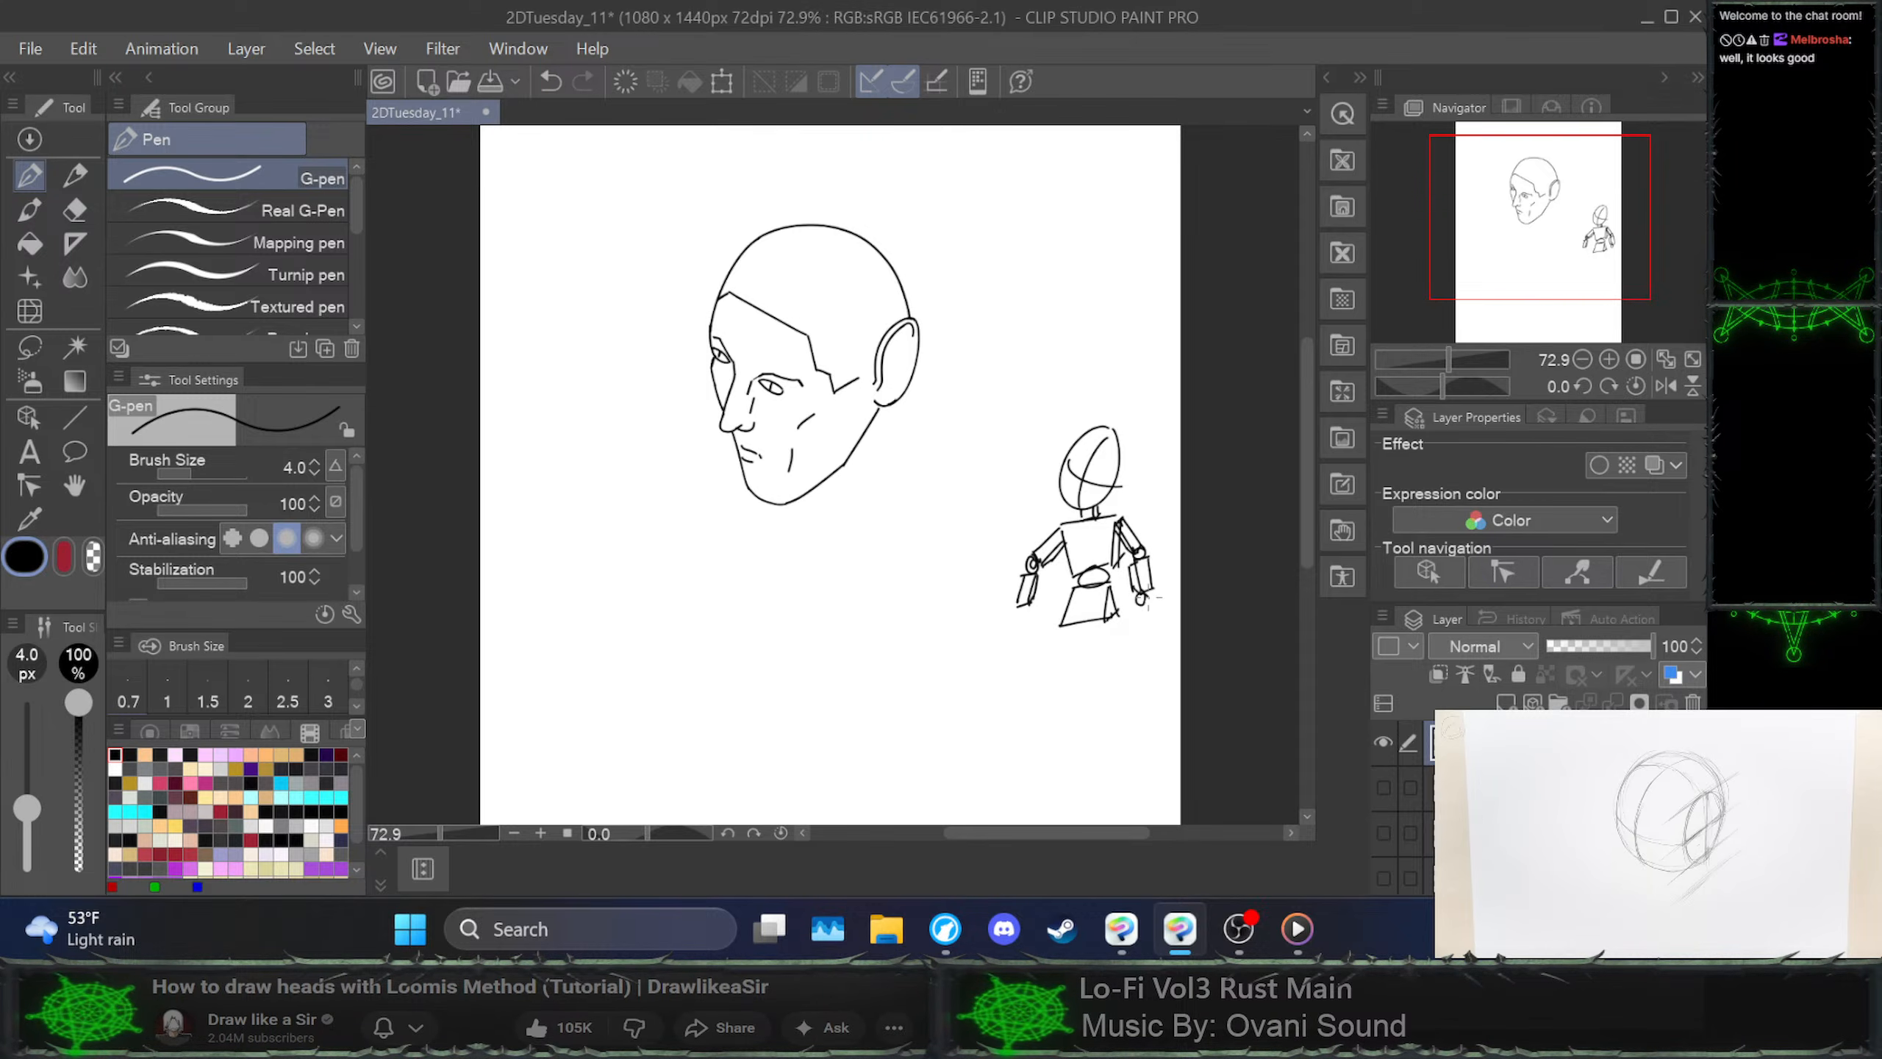
pyautogui.moveTo(1029, 608); pyautogui.dragTo(1030, 605)
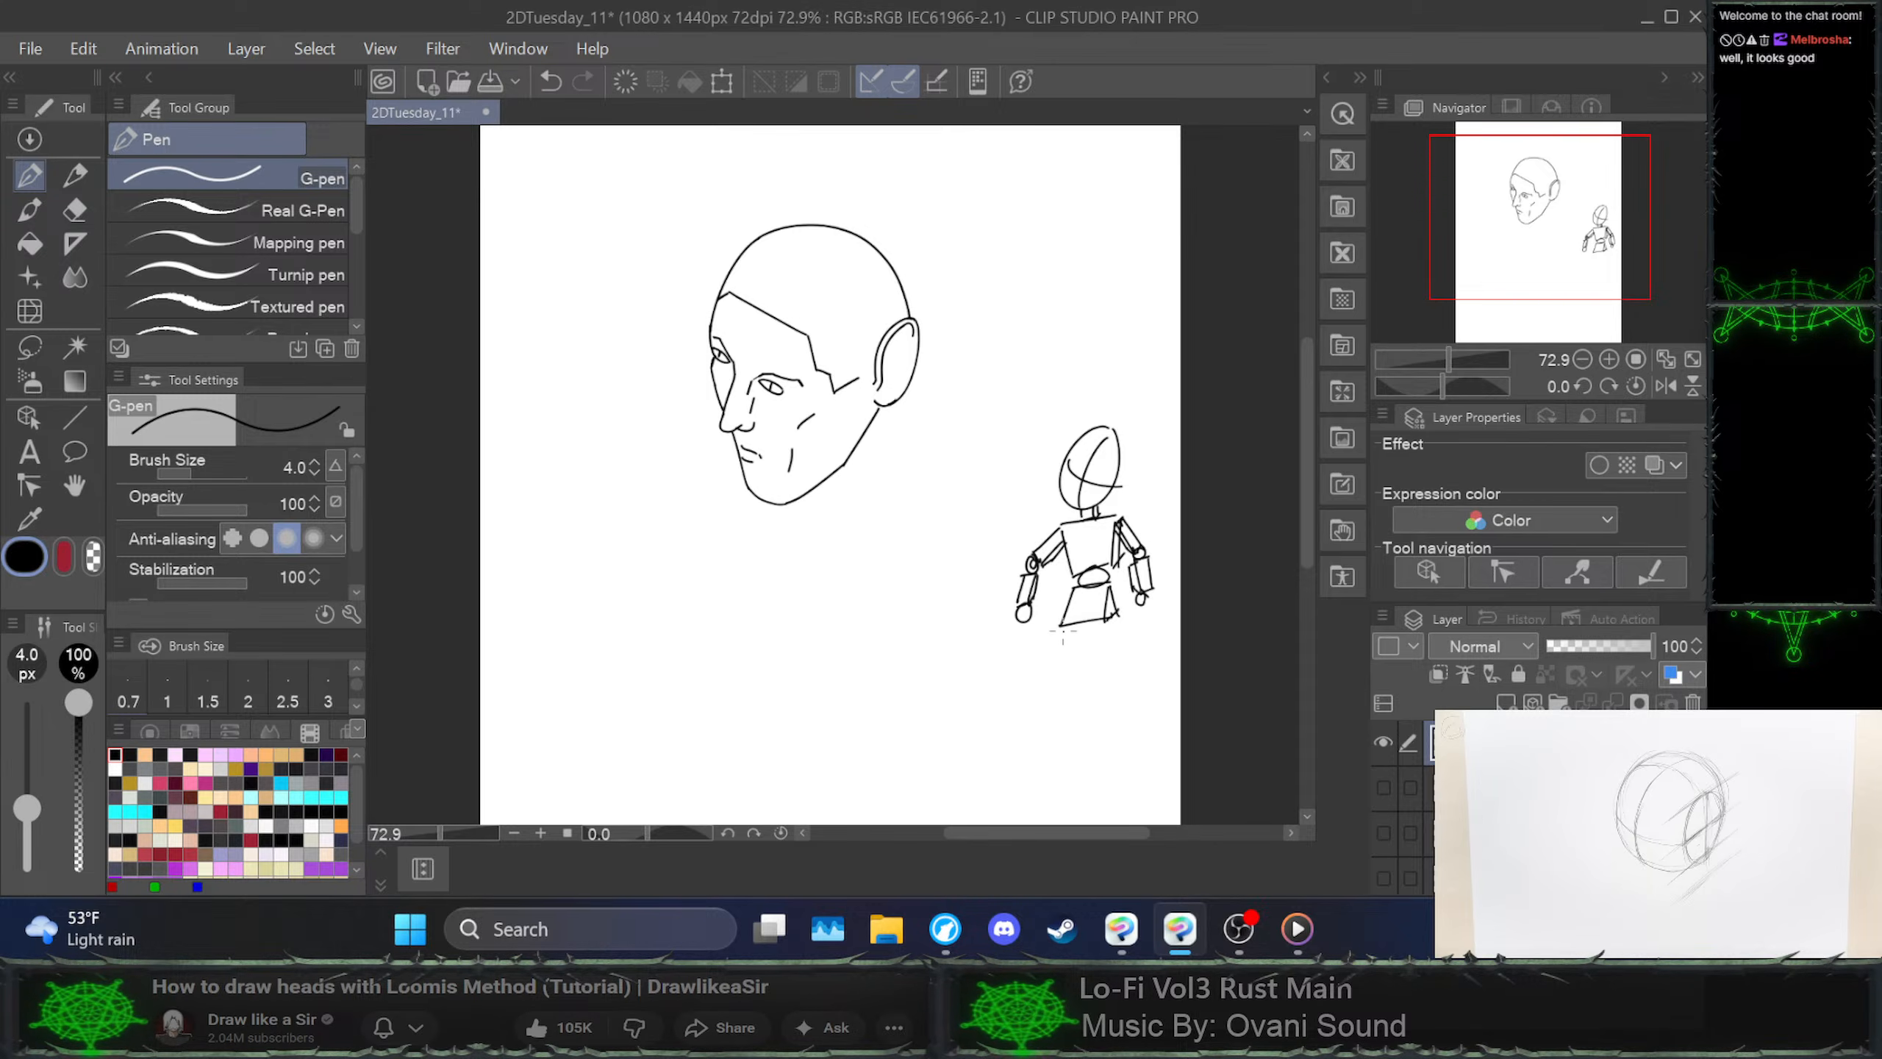
# Draw two boxy thighs below the mannequin's pelvis with round knee joints at their lower ends
pyautogui.moveTo(1062, 615)
pyautogui.mouseDown()
pyautogui.moveTo(1057, 668)
pyautogui.moveTo(1084, 652)
pyautogui.moveTo(1073, 668)
pyautogui.mouseUp()
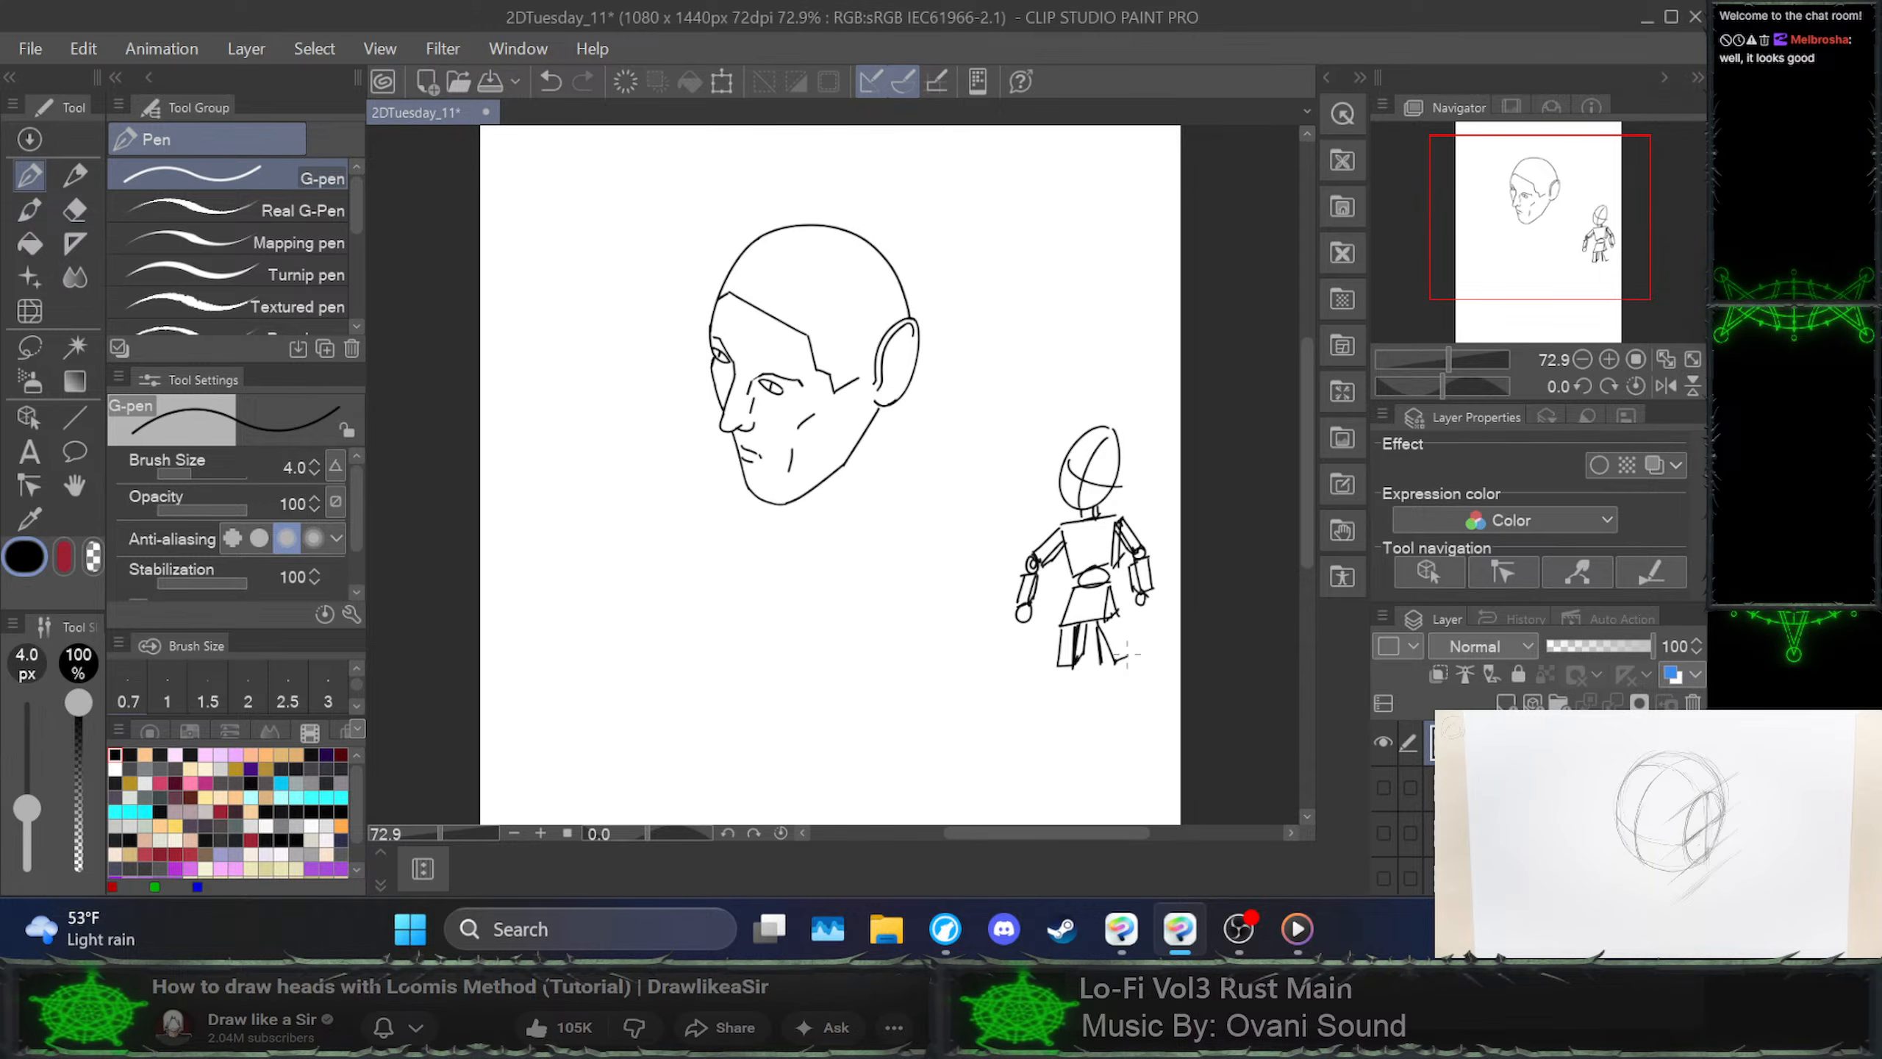
pyautogui.moveTo(1127, 653)
pyautogui.mouseDown()
pyautogui.moveTo(1113, 629)
pyautogui.moveTo(1127, 678)
pyautogui.mouseUp()
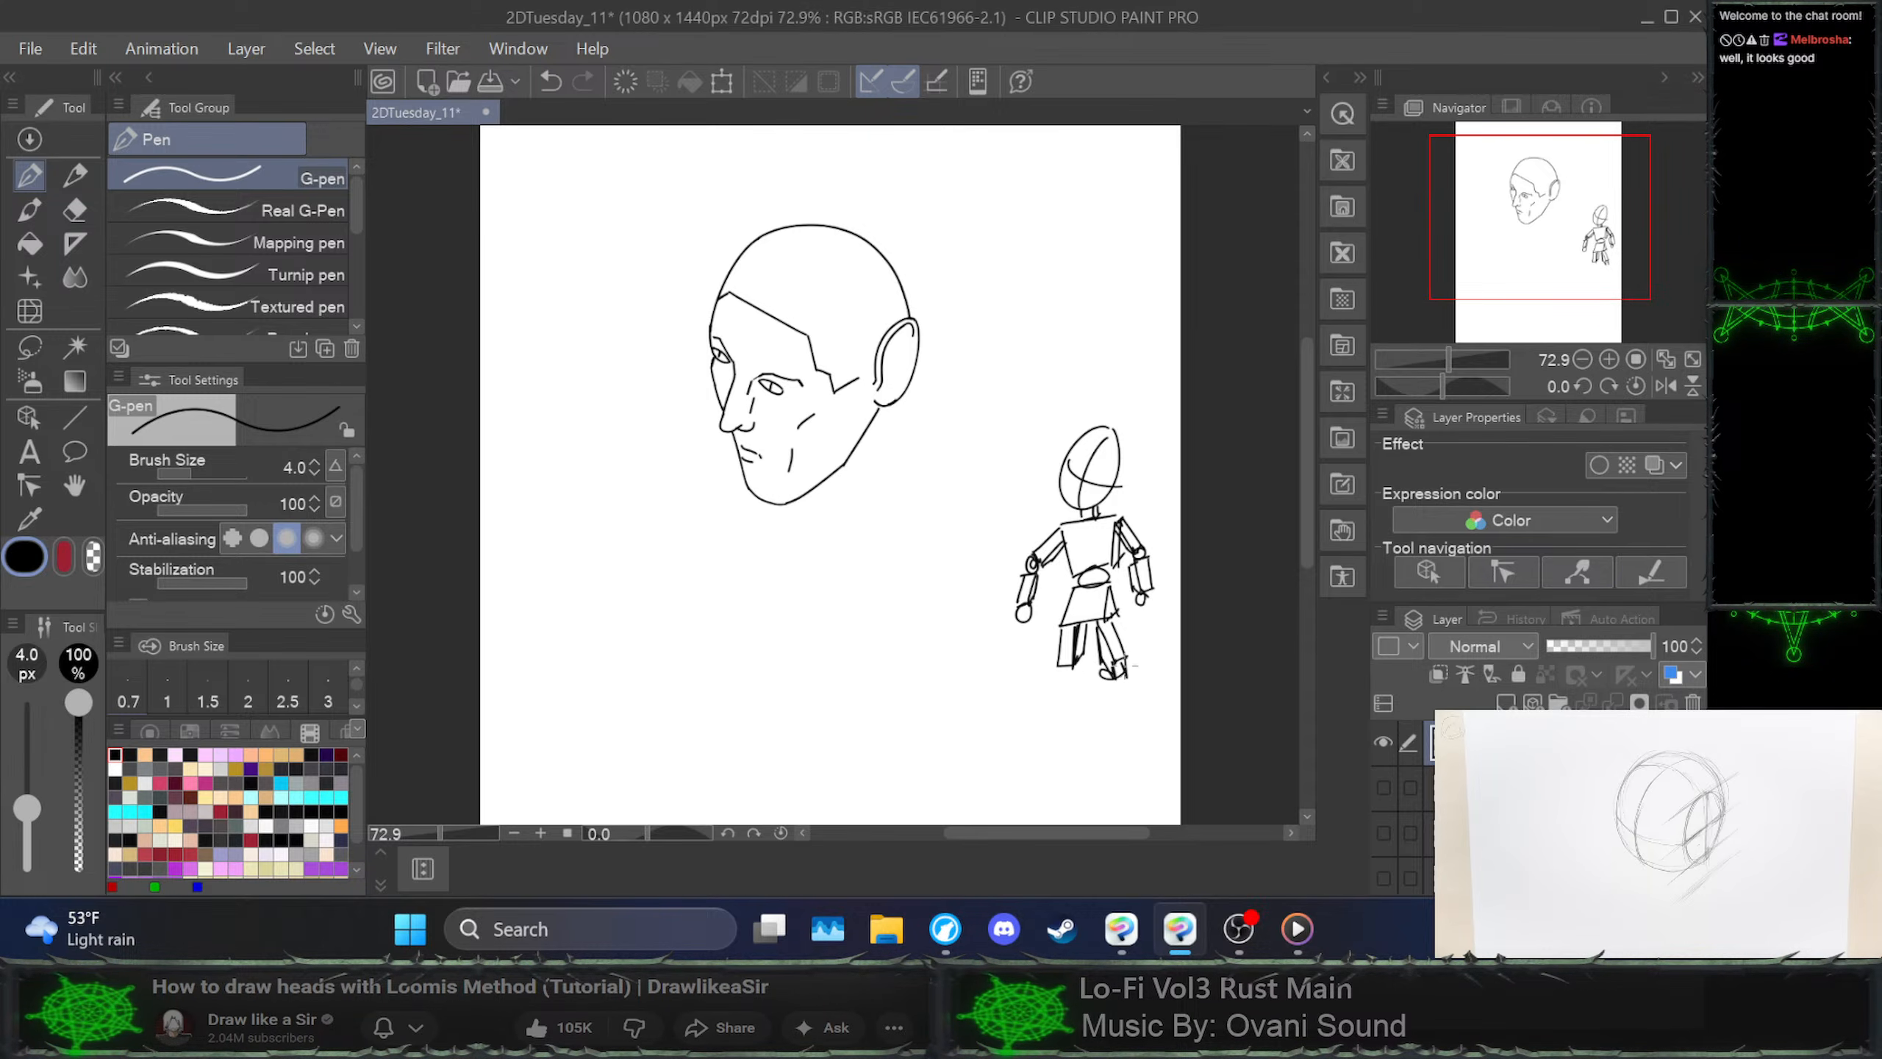
pyautogui.moveTo(1064, 666); pyautogui.dragTo(1069, 667)
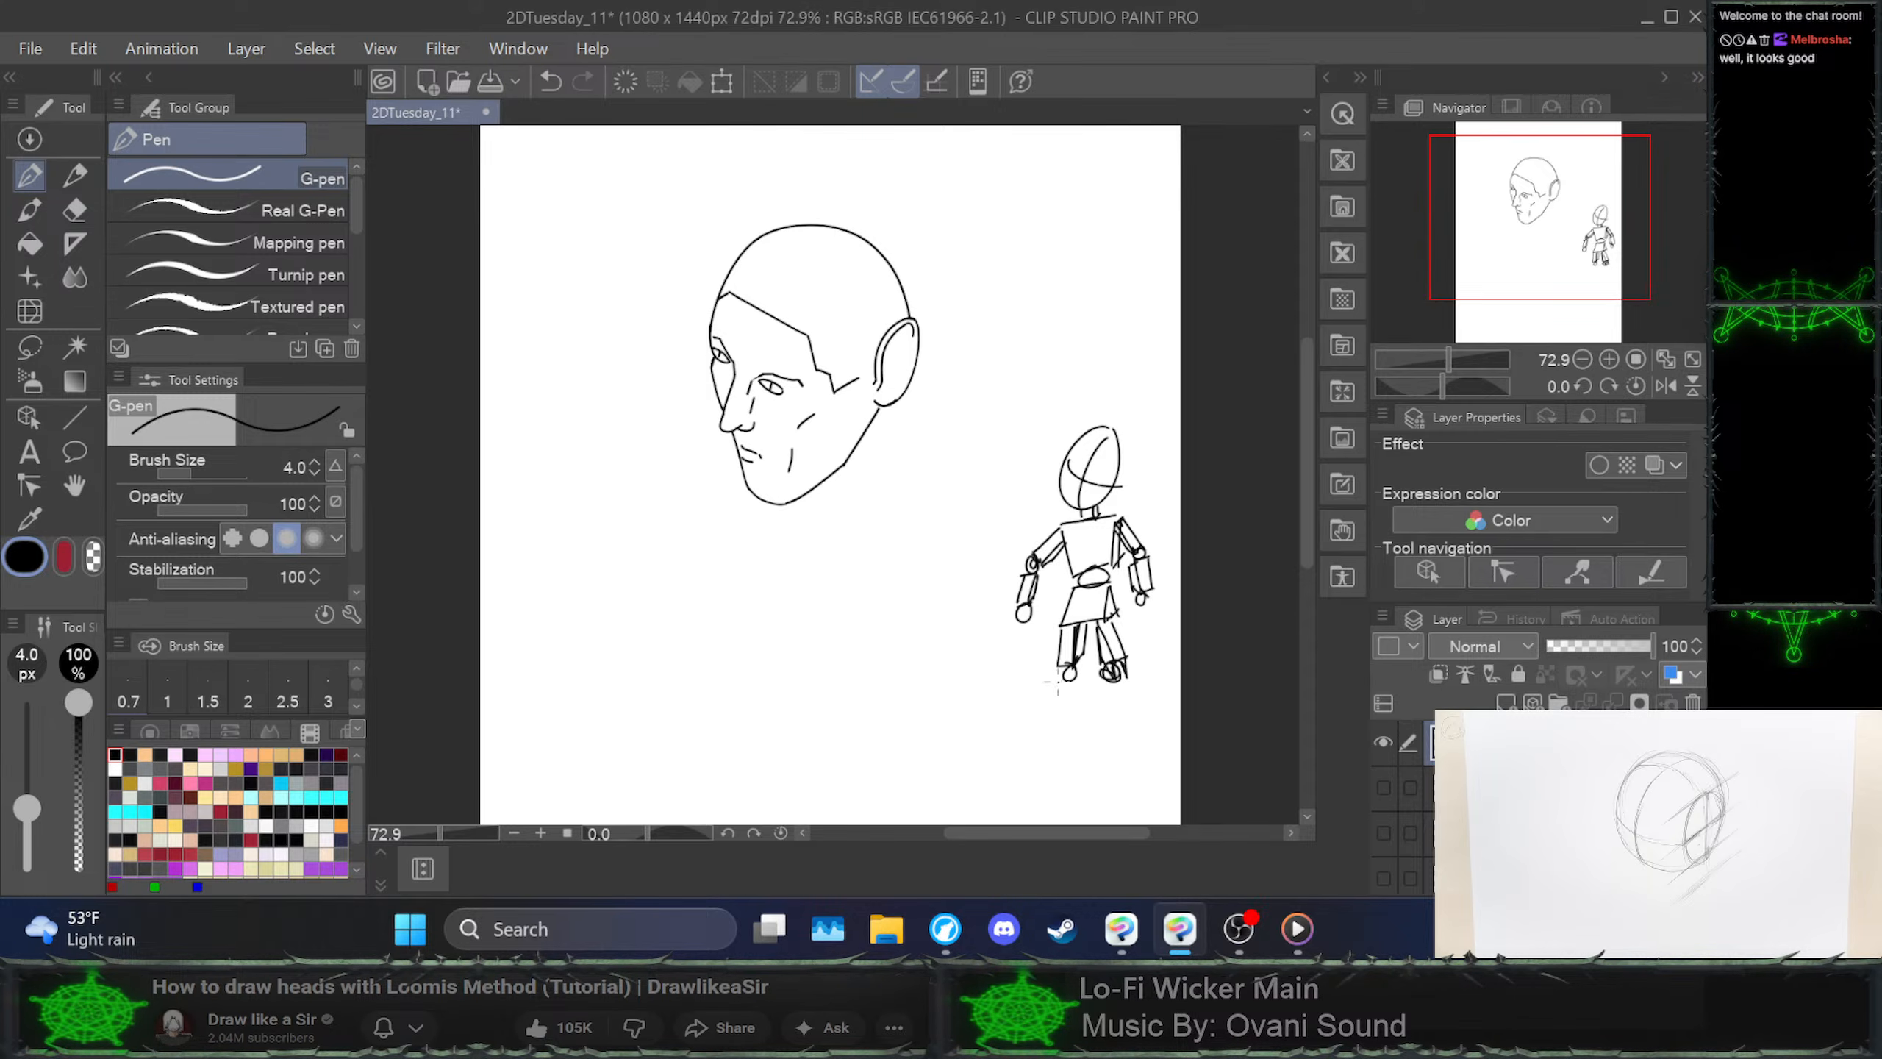
pyautogui.hotkey('ctrl', 'z')
# Add boxy lower legs beneath the mannequin's knees and finish each with a small wedge-shaped foot
pyautogui.moveTo(1058, 672)
pyautogui.mouseDown()
pyautogui.moveTo(1077, 667)
pyautogui.moveTo(1056, 704)
pyautogui.moveTo(1078, 714)
pyautogui.moveTo(1080, 684)
pyautogui.moveTo(1069, 721)
pyautogui.mouseUp()
pyautogui.moveTo(1103, 683)
pyautogui.mouseDown()
pyautogui.moveTo(1127, 682)
pyautogui.moveTo(1109, 701)
pyautogui.moveTo(1133, 716)
pyautogui.moveTo(1104, 714)
pyautogui.moveTo(1120, 726)
pyautogui.mouseUp()
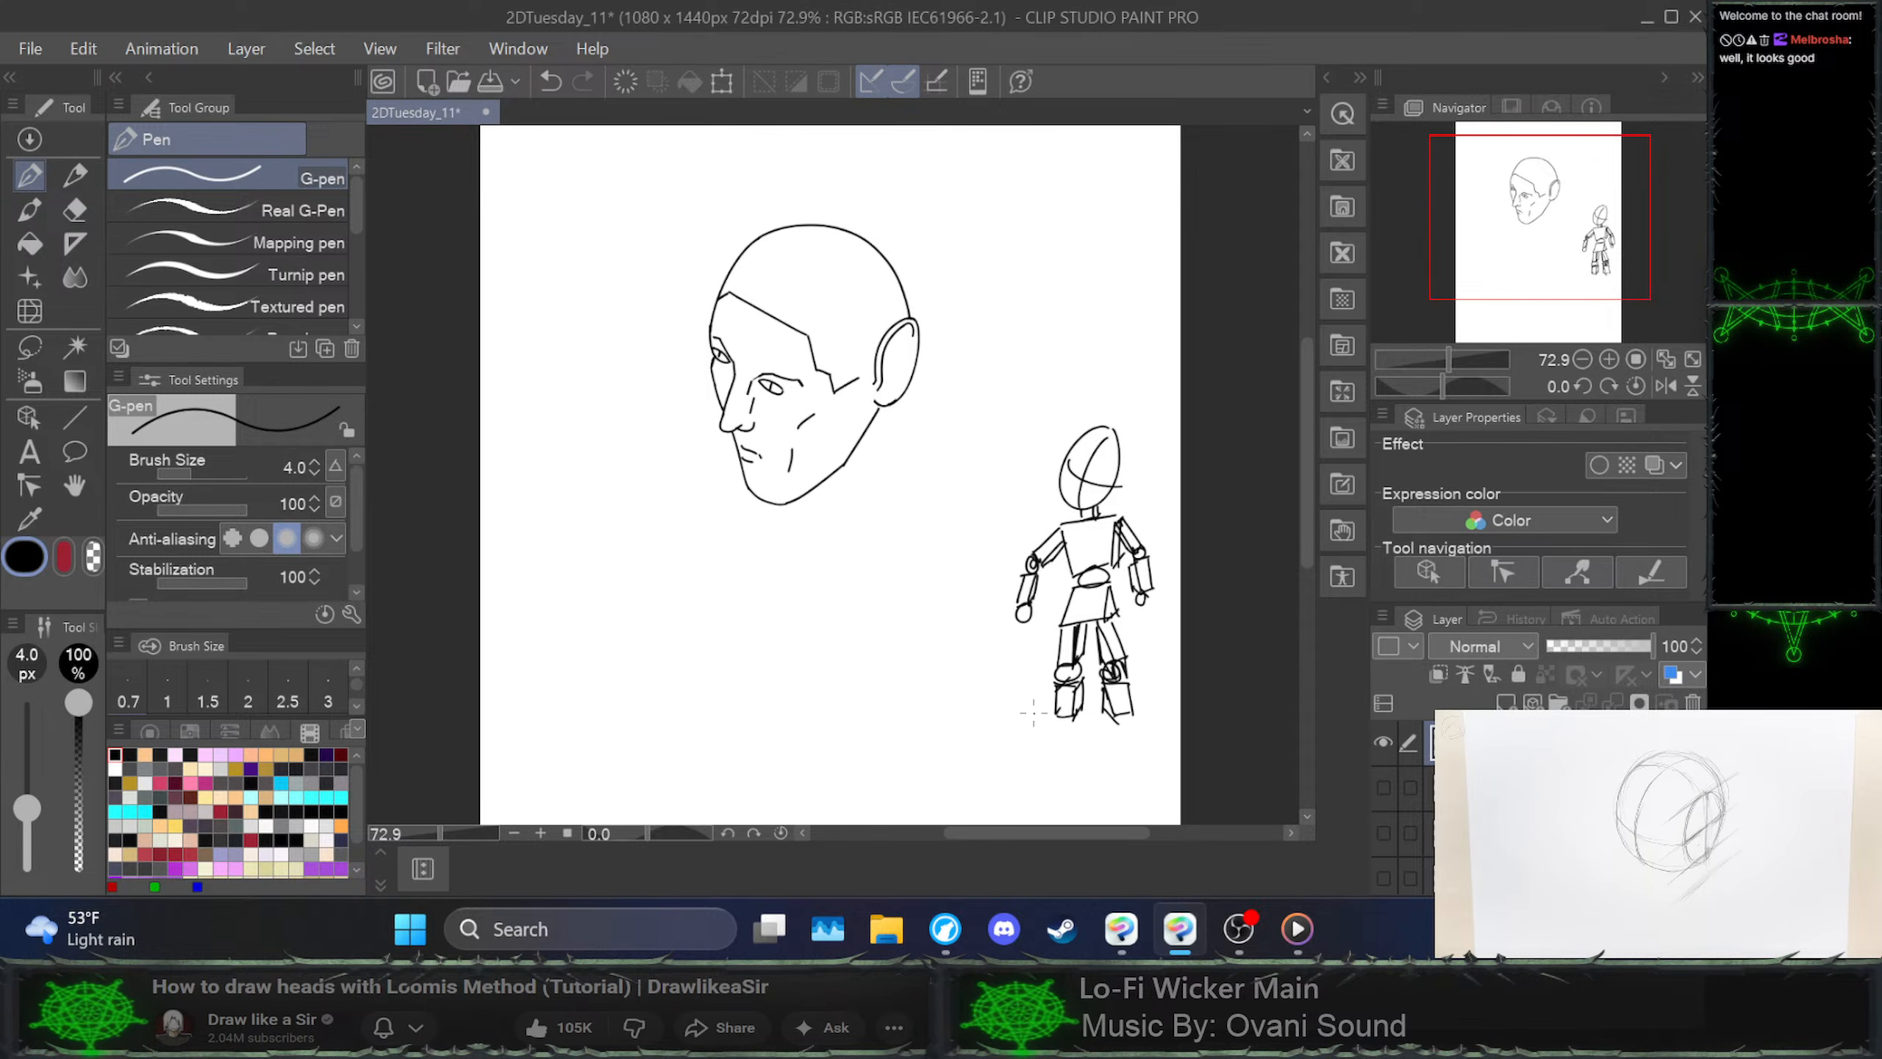
pyautogui.moveTo(1053, 721)
pyautogui.mouseDown()
pyautogui.moveTo(1070, 733)
pyautogui.moveTo(1083, 706)
pyautogui.moveTo(1079, 740)
pyautogui.moveTo(1145, 725)
pyautogui.mouseUp()
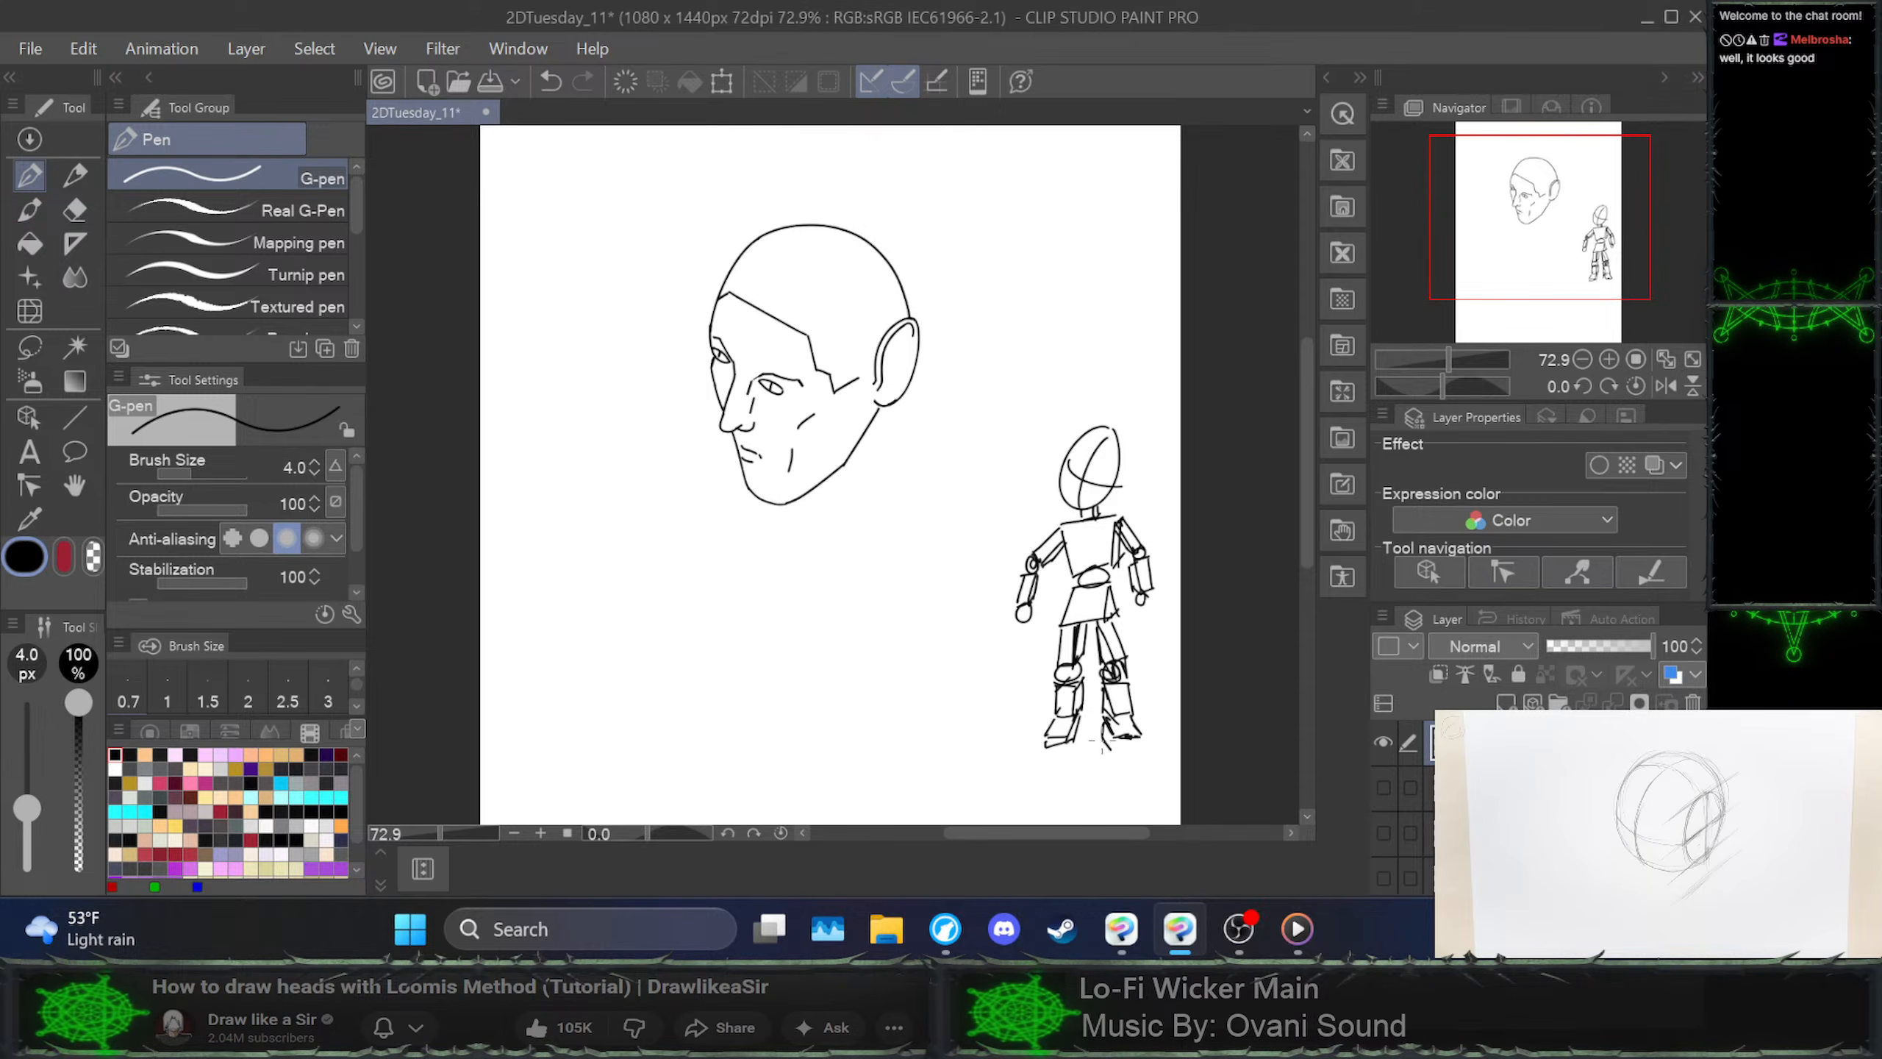
pyautogui.moveTo(1116, 752); pyautogui.dragTo(1142, 751)
# Draw an arrow above the mannequin pointing diagonally down at its head, and thicken the arrow with repeated strokes
pyautogui.moveTo(1034, 331); pyautogui.dragTo(1068, 403)
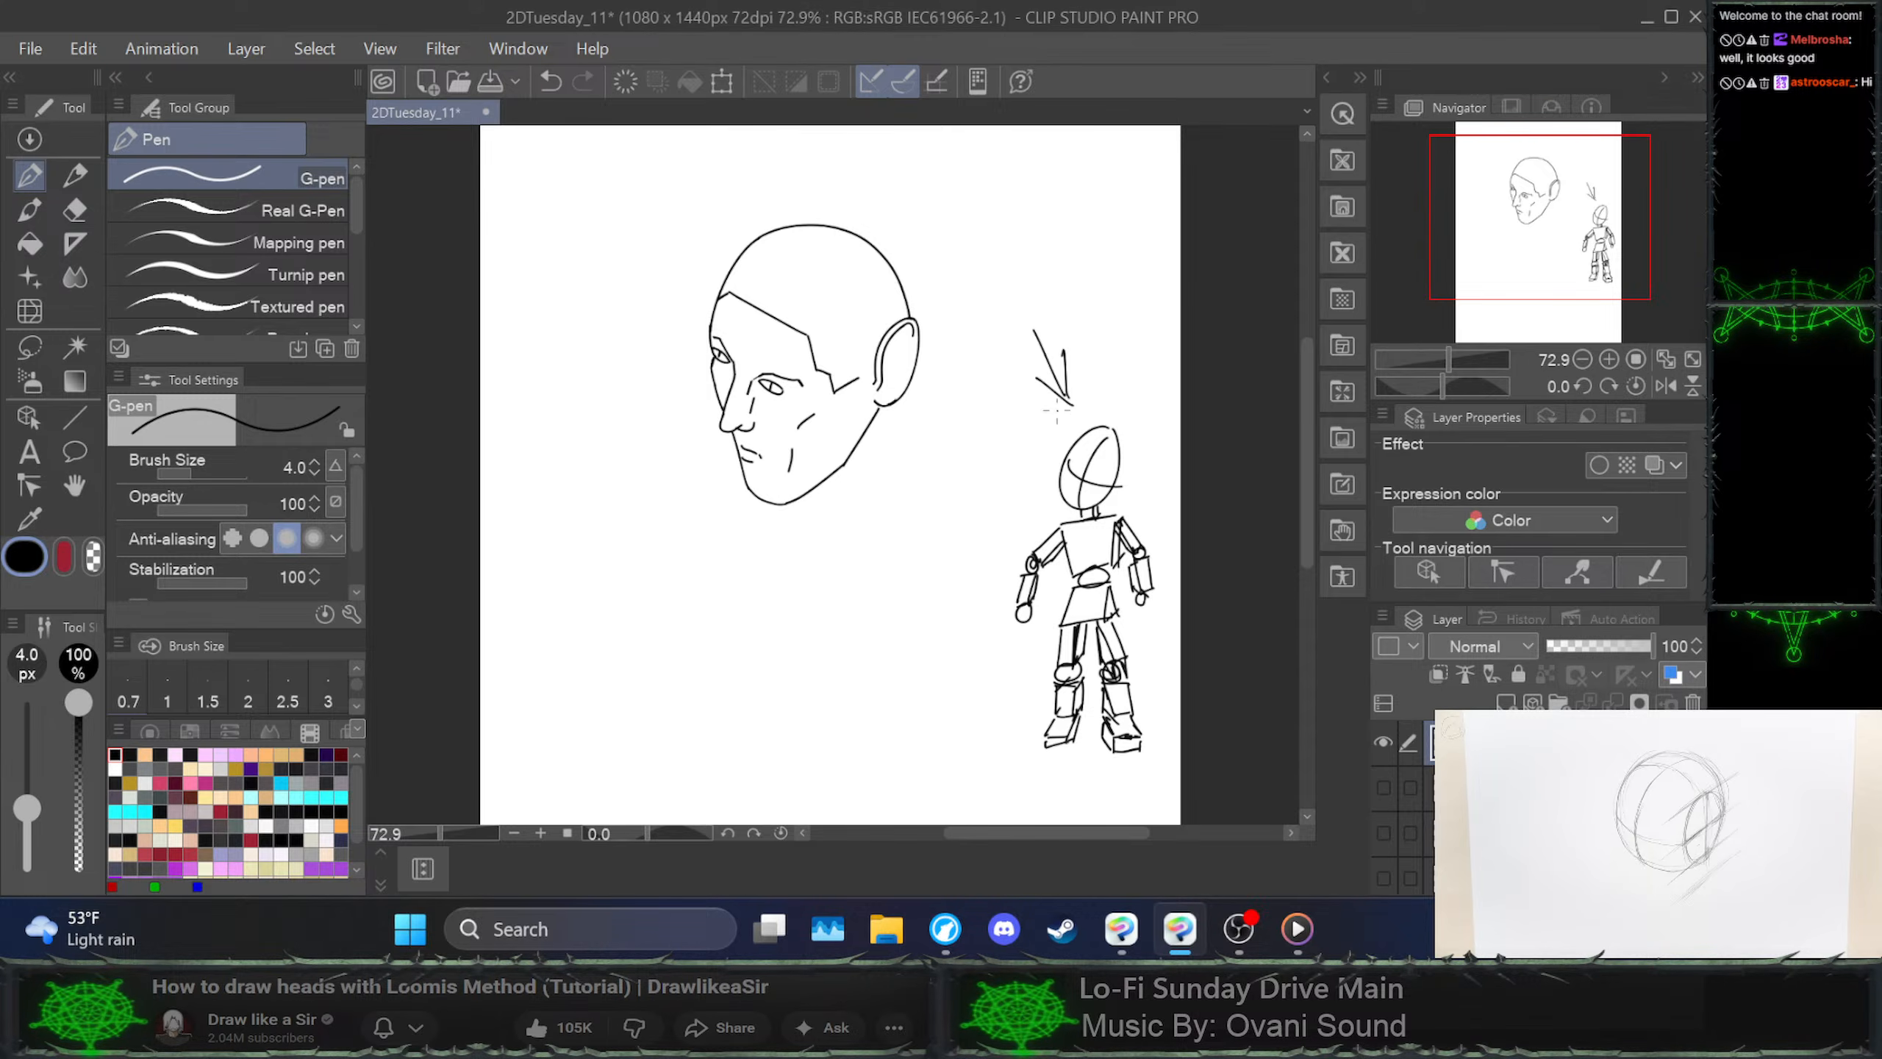
pyautogui.moveTo(1032, 375)
pyautogui.mouseDown()
pyautogui.moveTo(1066, 399)
pyautogui.moveTo(1066, 382)
pyautogui.moveTo(1069, 403)
pyautogui.moveTo(1040, 331)
pyautogui.moveTo(1065, 401)
pyautogui.mouseUp()
pyautogui.moveTo(1036, 333)
pyautogui.mouseDown()
pyautogui.moveTo(1074, 417)
pyautogui.moveTo(1066, 342)
pyautogui.moveTo(1071, 404)
pyautogui.moveTo(1061, 359)
pyautogui.moveTo(1044, 397)
pyautogui.moveTo(1066, 415)
pyautogui.moveTo(1034, 378)
pyautogui.moveTo(1075, 416)
pyautogui.mouseUp()
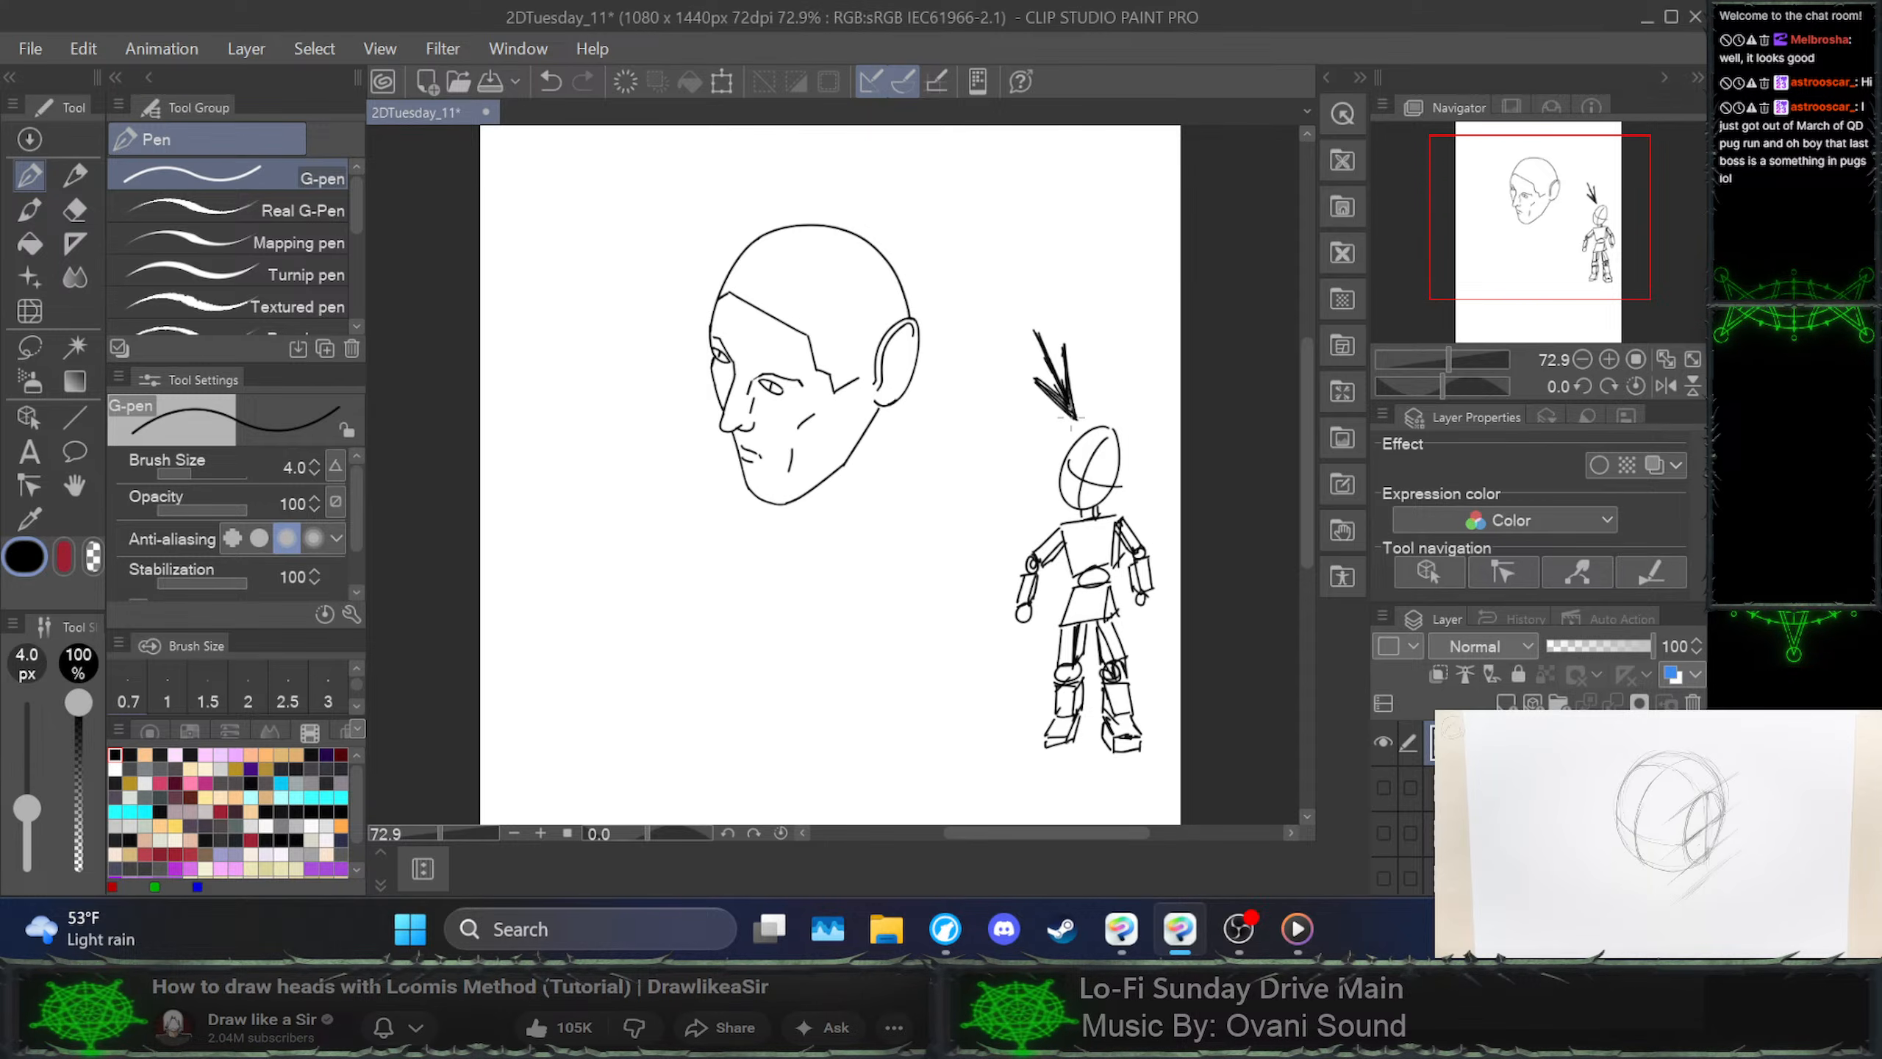
pyautogui.moveTo(1050, 351); pyautogui.dragTo(1056, 385)
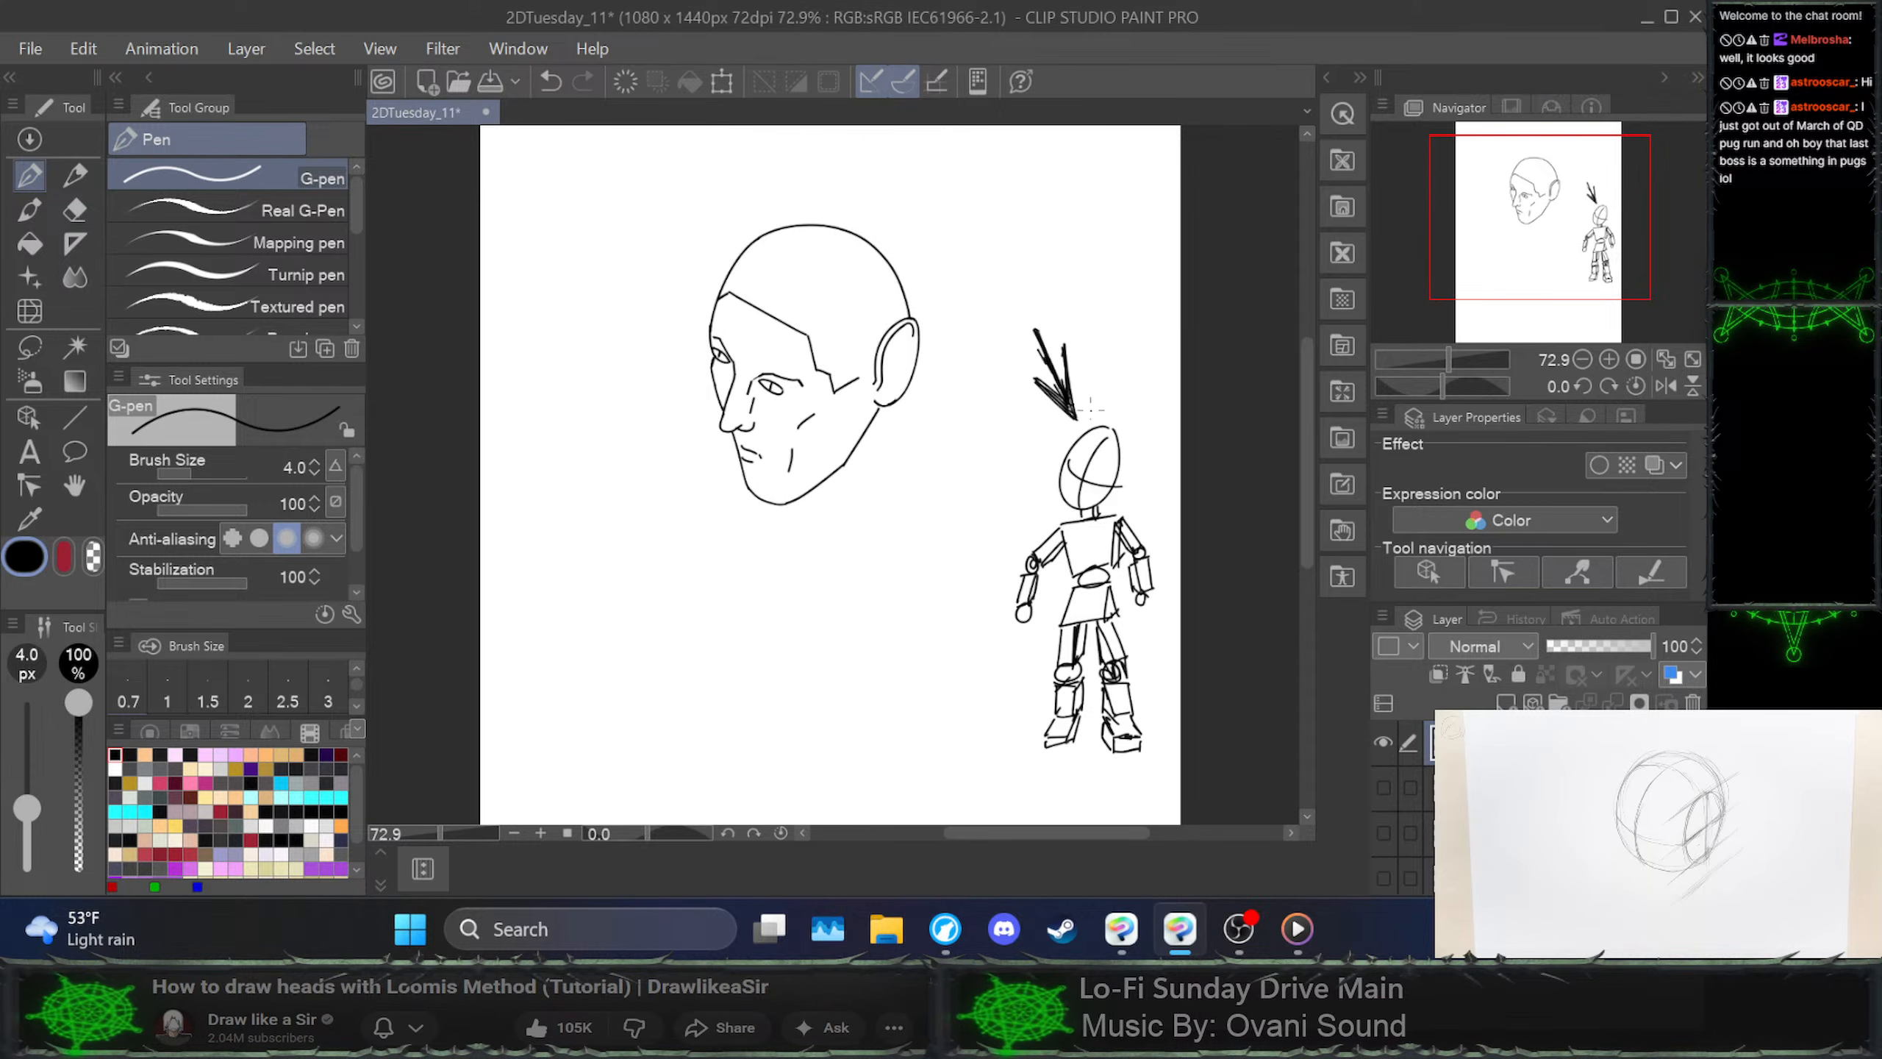
pyautogui.moveTo(1090, 407)
pyautogui.mouseDown()
pyautogui.moveTo(1047, 423)
pyautogui.moveTo(986, 571)
pyautogui.moveTo(1034, 723)
pyautogui.moveTo(1116, 769)
pyautogui.moveTo(1178, 636)
pyautogui.moveTo(1140, 445)
pyautogui.moveTo(1077, 404)
pyautogui.mouseUp()
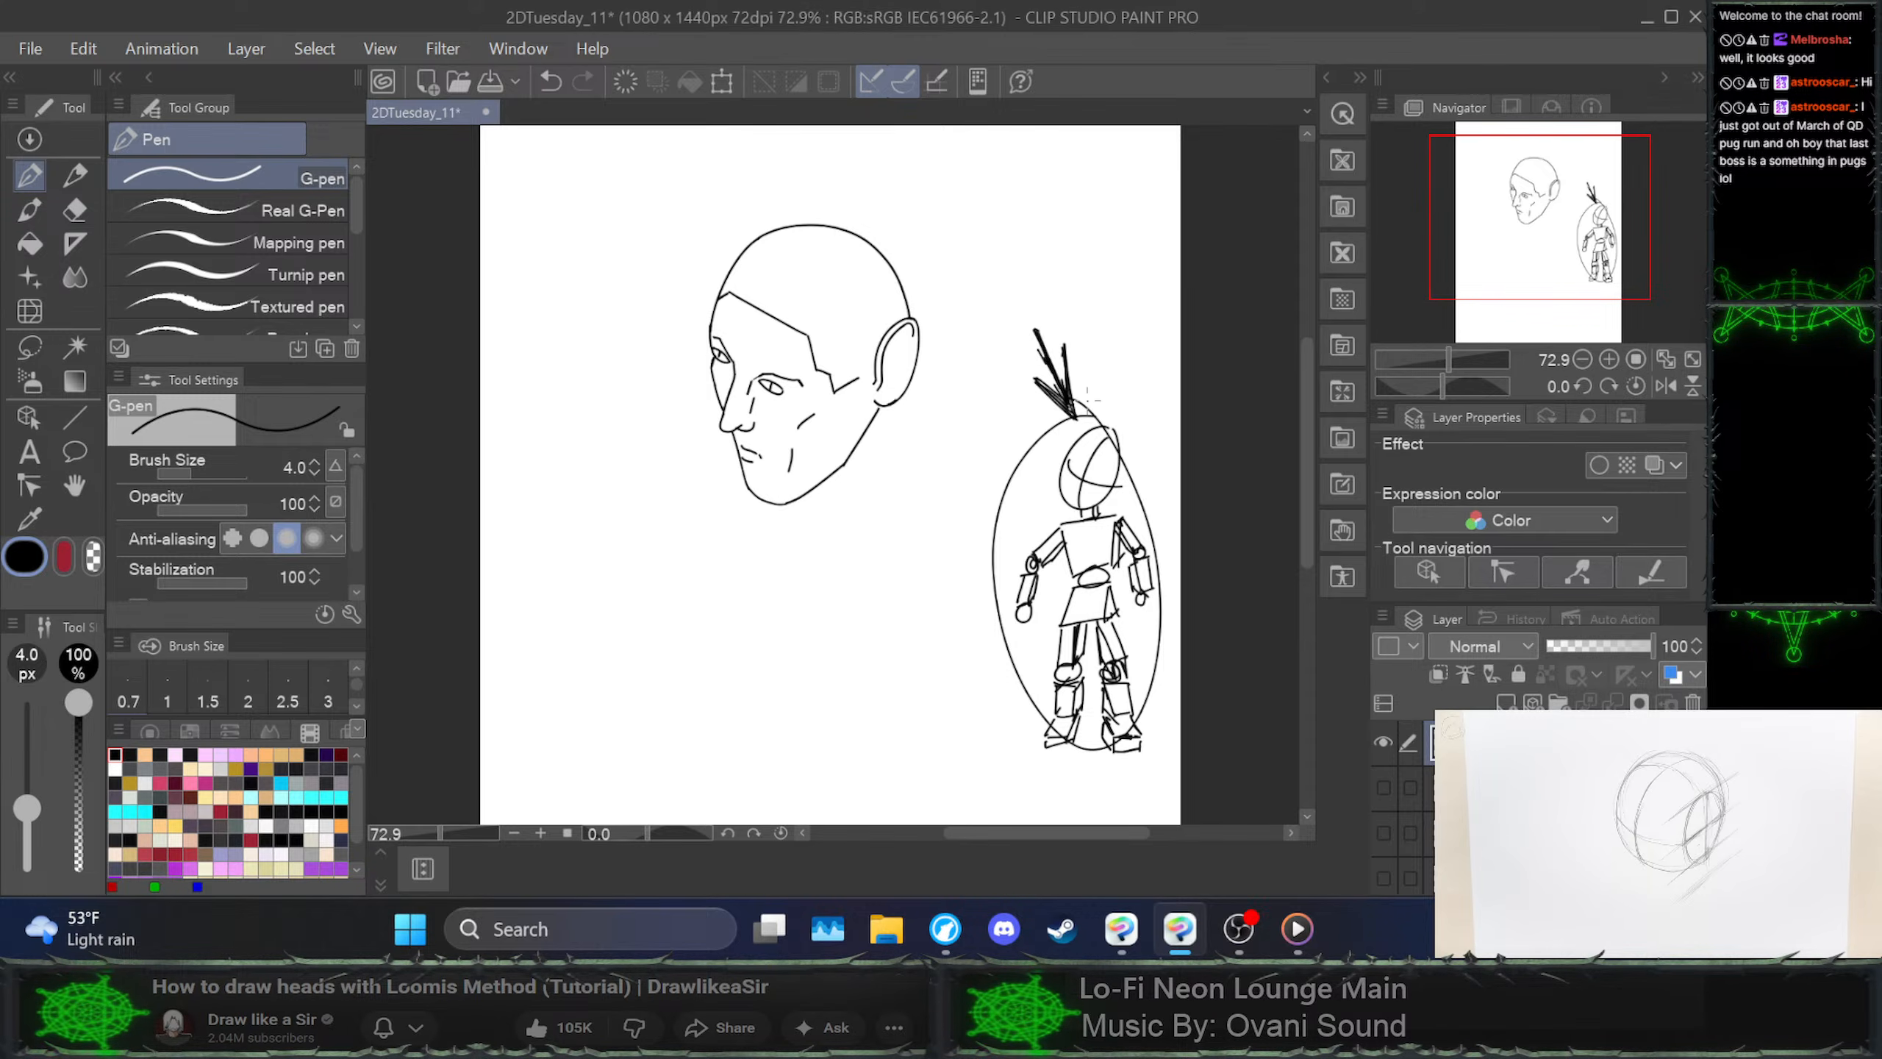
pyautogui.hotkey('ctrl', 'z')
pyautogui.moveTo(1074, 417)
pyautogui.mouseDown()
pyautogui.moveTo(1026, 430)
pyautogui.moveTo(912, 616)
pyautogui.moveTo(1021, 787)
pyautogui.moveTo(1191, 743)
pyautogui.moveTo(1188, 557)
pyautogui.moveTo(1092, 407)
pyautogui.moveTo(999, 467)
pyautogui.moveTo(948, 677)
pyautogui.moveTo(1091, 780)
pyautogui.moveTo(1217, 617)
pyautogui.moveTo(1096, 414)
pyautogui.moveTo(951, 505)
pyautogui.mouseUp()
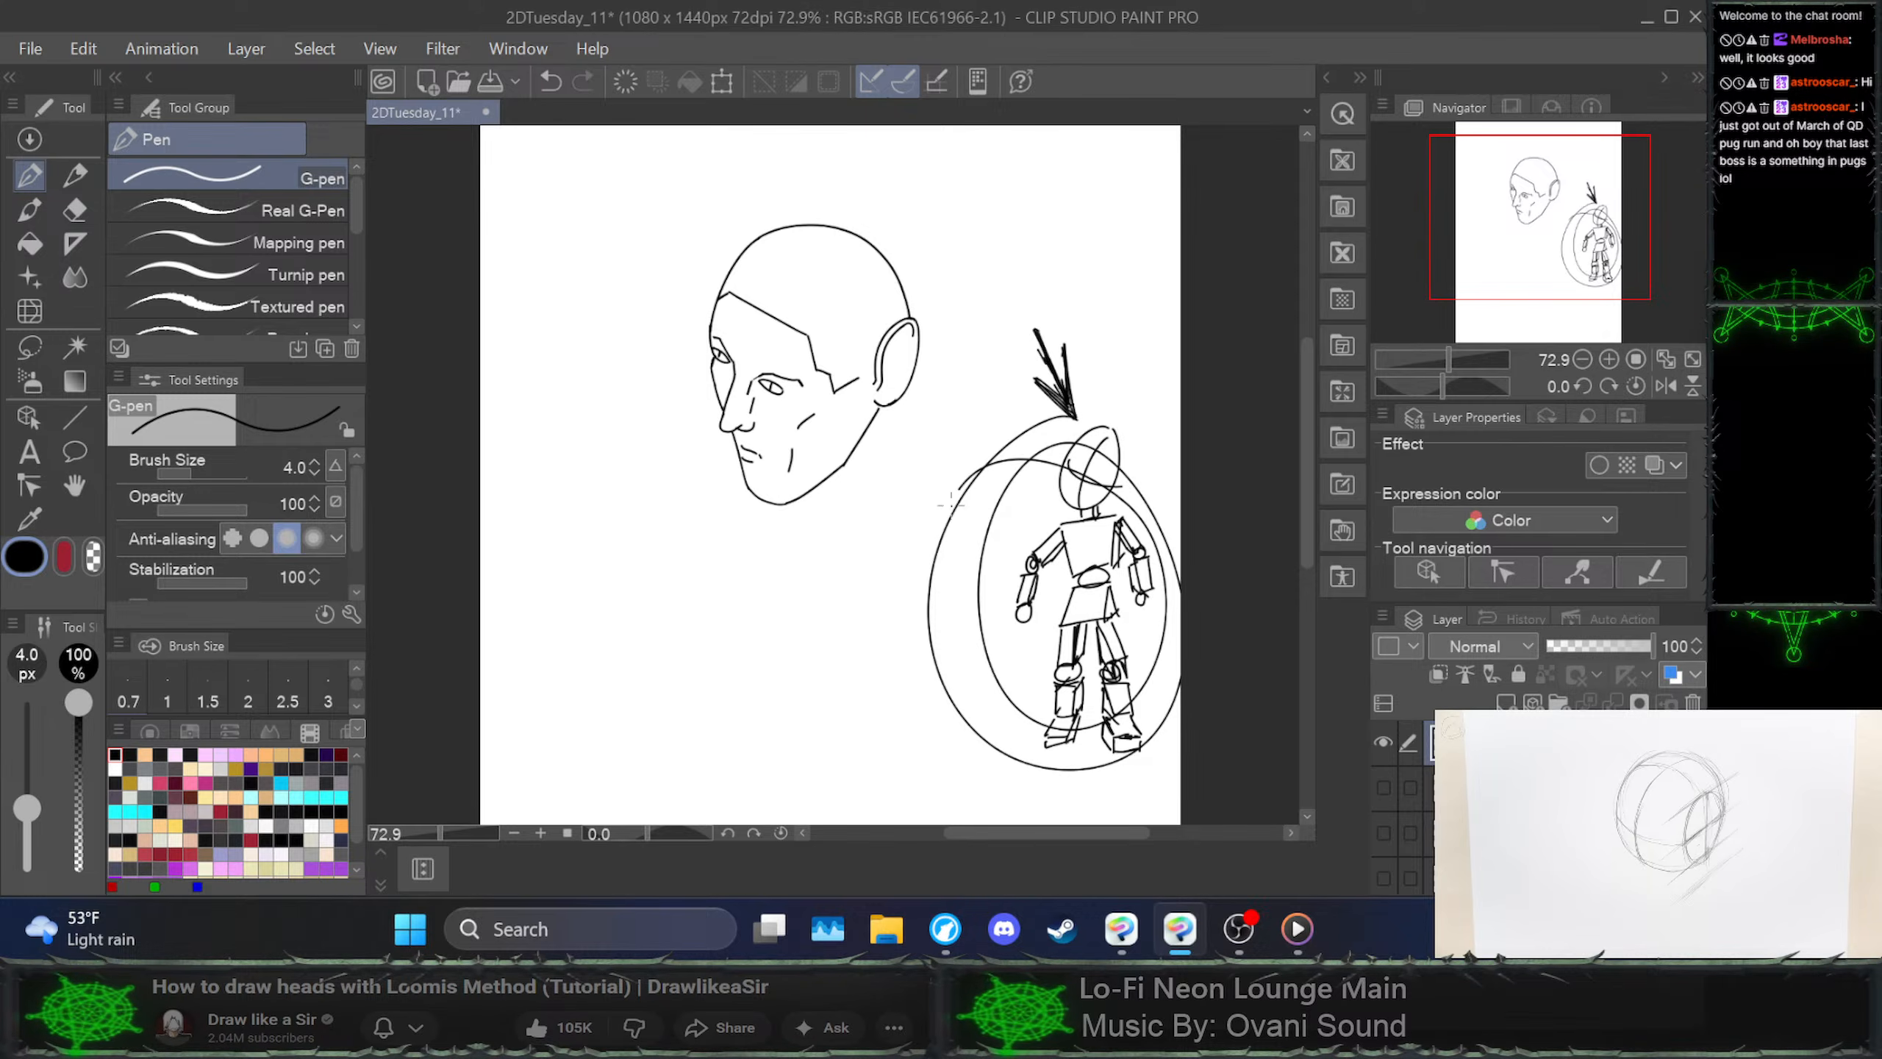
pyautogui.hotkey('ctrl', 'z')
pyautogui.hotkey('ctrl', 'z')
# Circle the whole mannequin with several loose ovals using the Mechanical pencil, and darken the arrow above its head
pyautogui.click(77, 178)
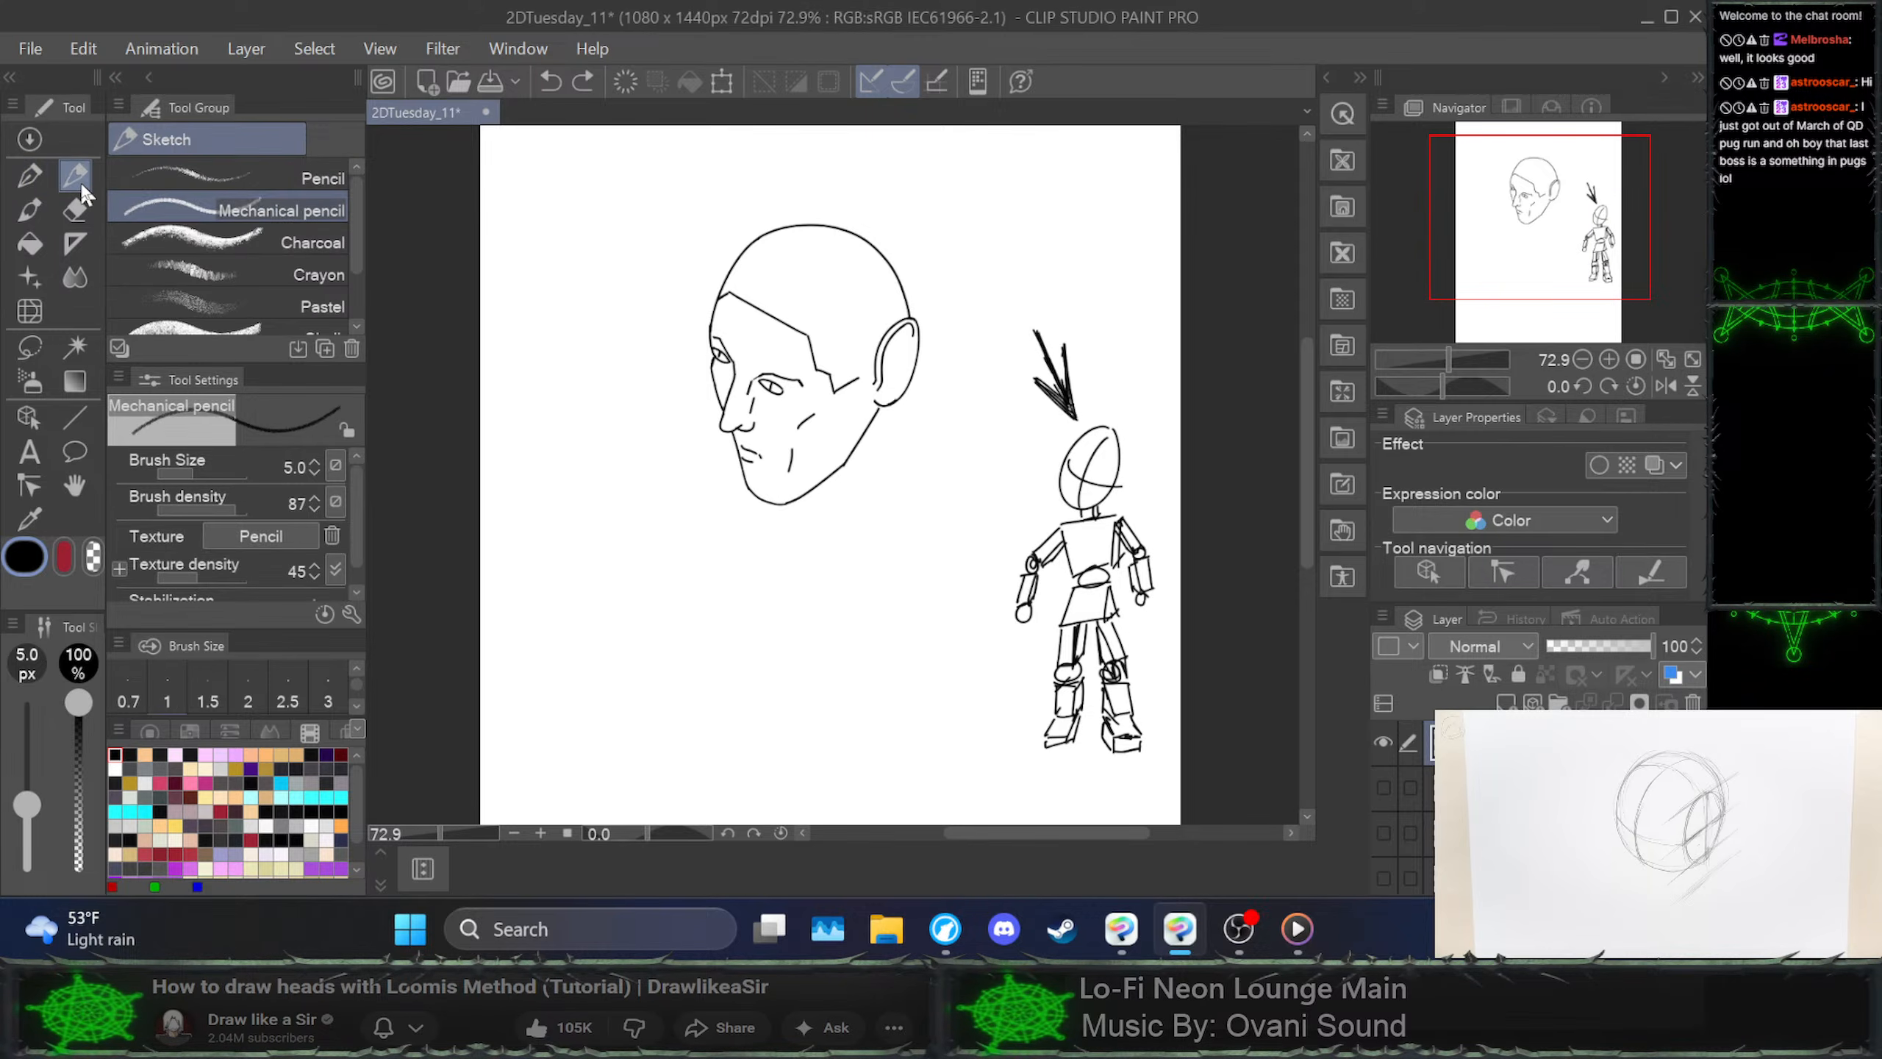
pyautogui.moveTo(1074, 416)
pyautogui.mouseDown()
pyautogui.moveTo(963, 652)
pyautogui.moveTo(1082, 405)
pyautogui.moveTo(1115, 762)
pyautogui.moveTo(955, 667)
pyautogui.moveTo(1161, 722)
pyautogui.mouseUp()
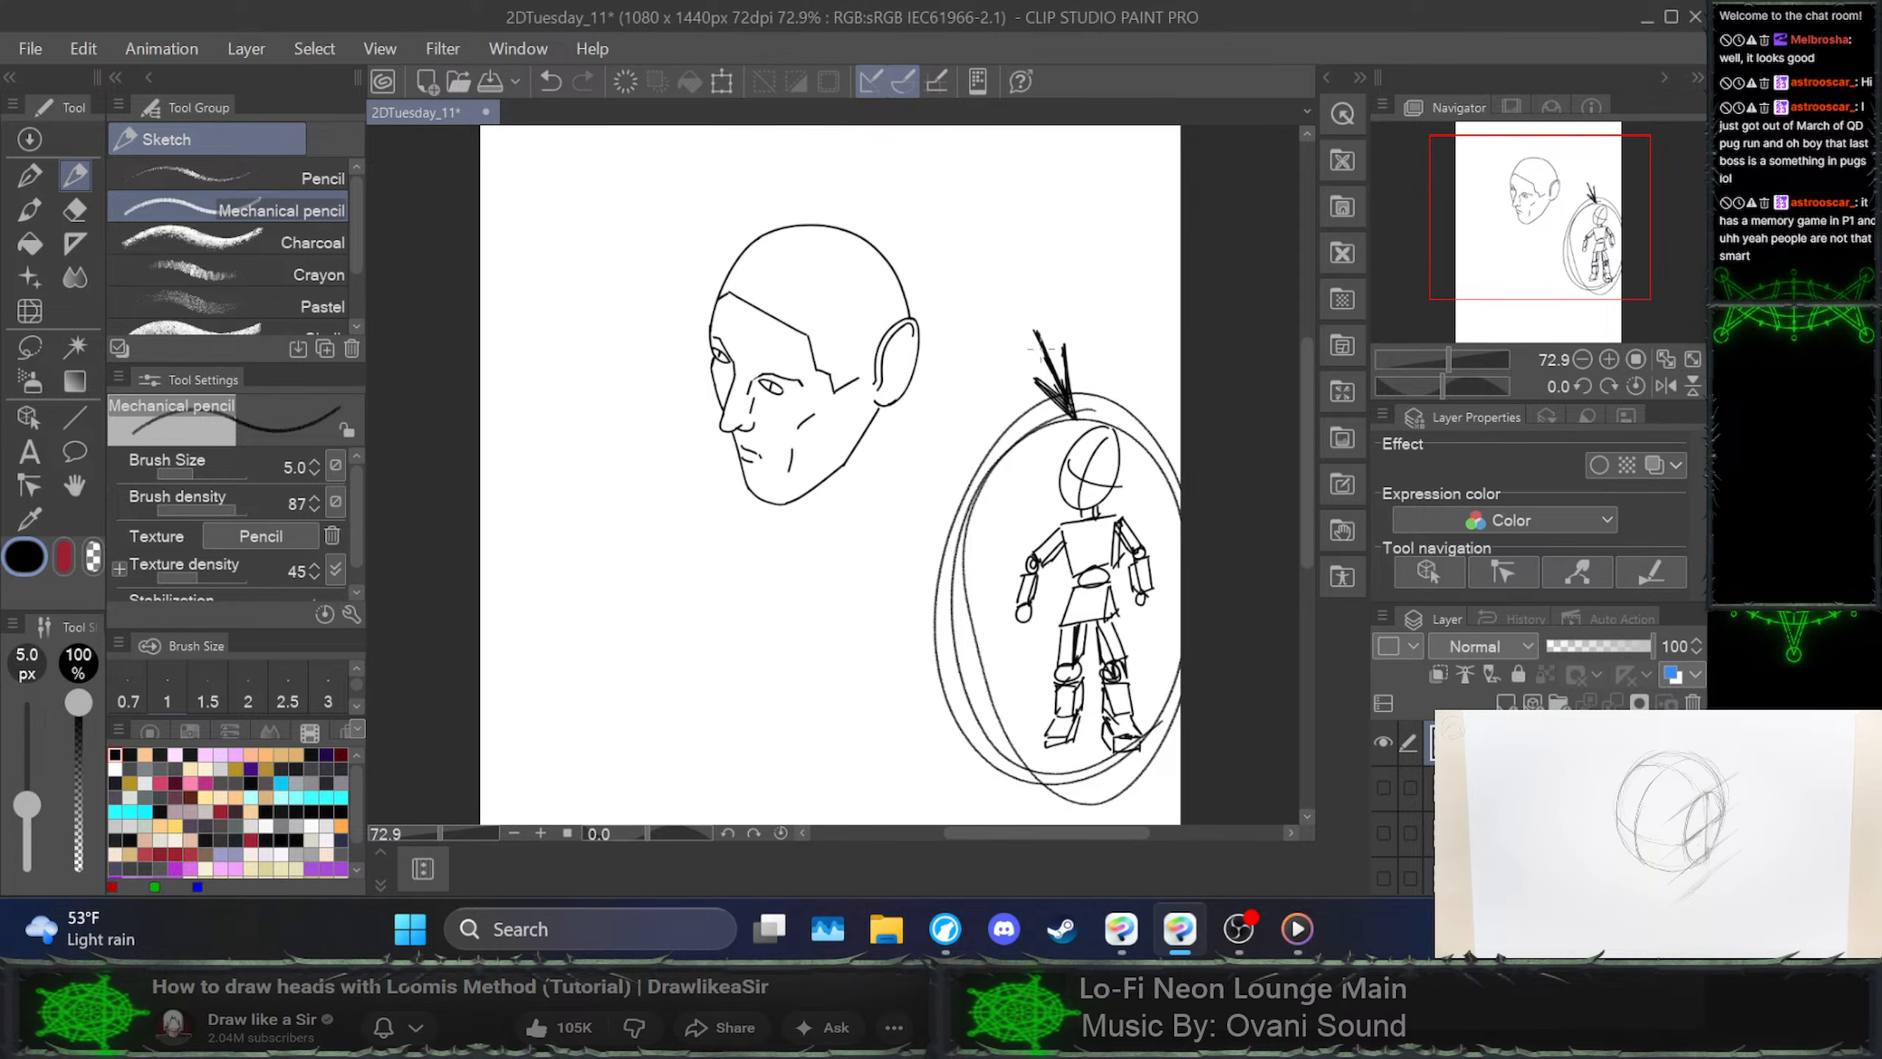
pyautogui.moveTo(1035, 334)
pyautogui.mouseDown()
pyautogui.moveTo(1076, 410)
pyautogui.moveTo(1058, 394)
pyautogui.mouseUp()
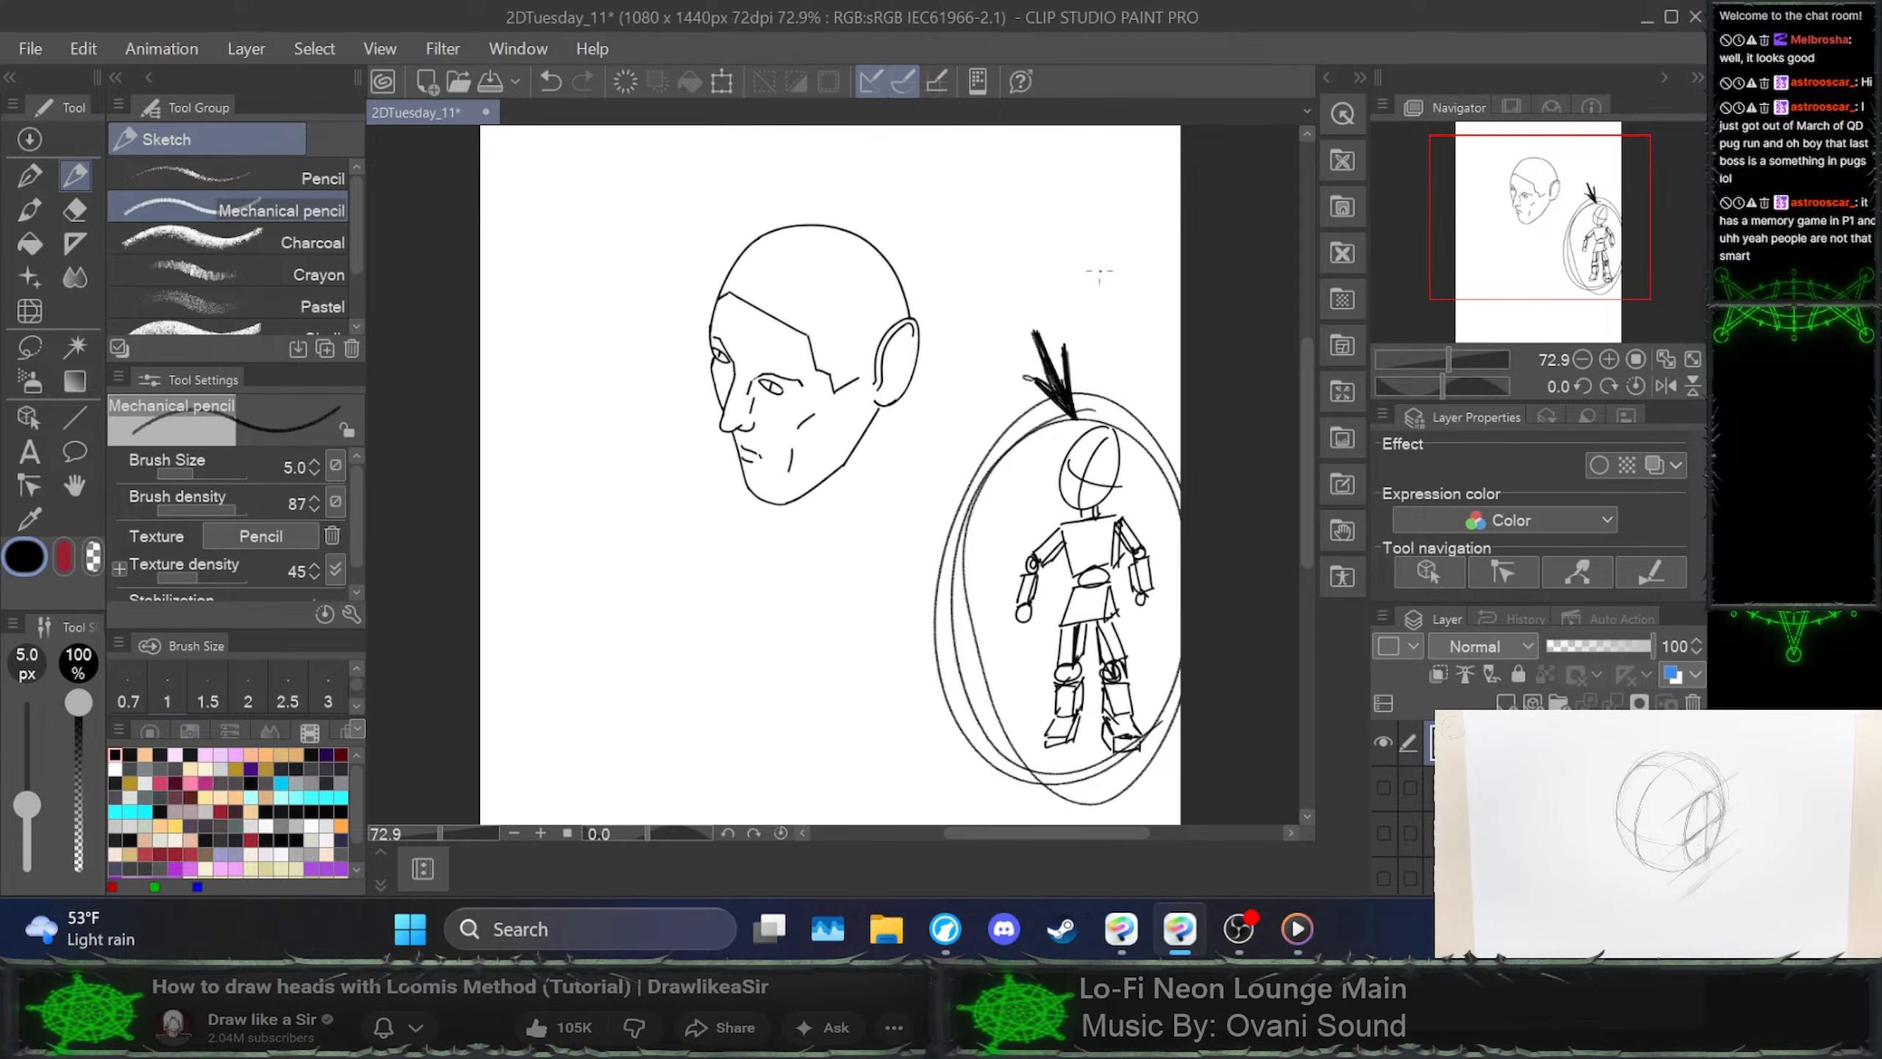
# Sketch a second, smaller mannequin above the arrow, with an oval head crossed by guidelines, an angular torso and a short bent arm
pyautogui.moveTo(1124, 239)
pyautogui.mouseDown()
pyautogui.moveTo(1103, 276)
pyautogui.moveTo(1131, 242)
pyautogui.moveTo(1100, 252)
pyautogui.moveTo(1120, 245)
pyautogui.moveTo(1126, 267)
pyautogui.moveTo(1108, 295)
pyautogui.mouseUp()
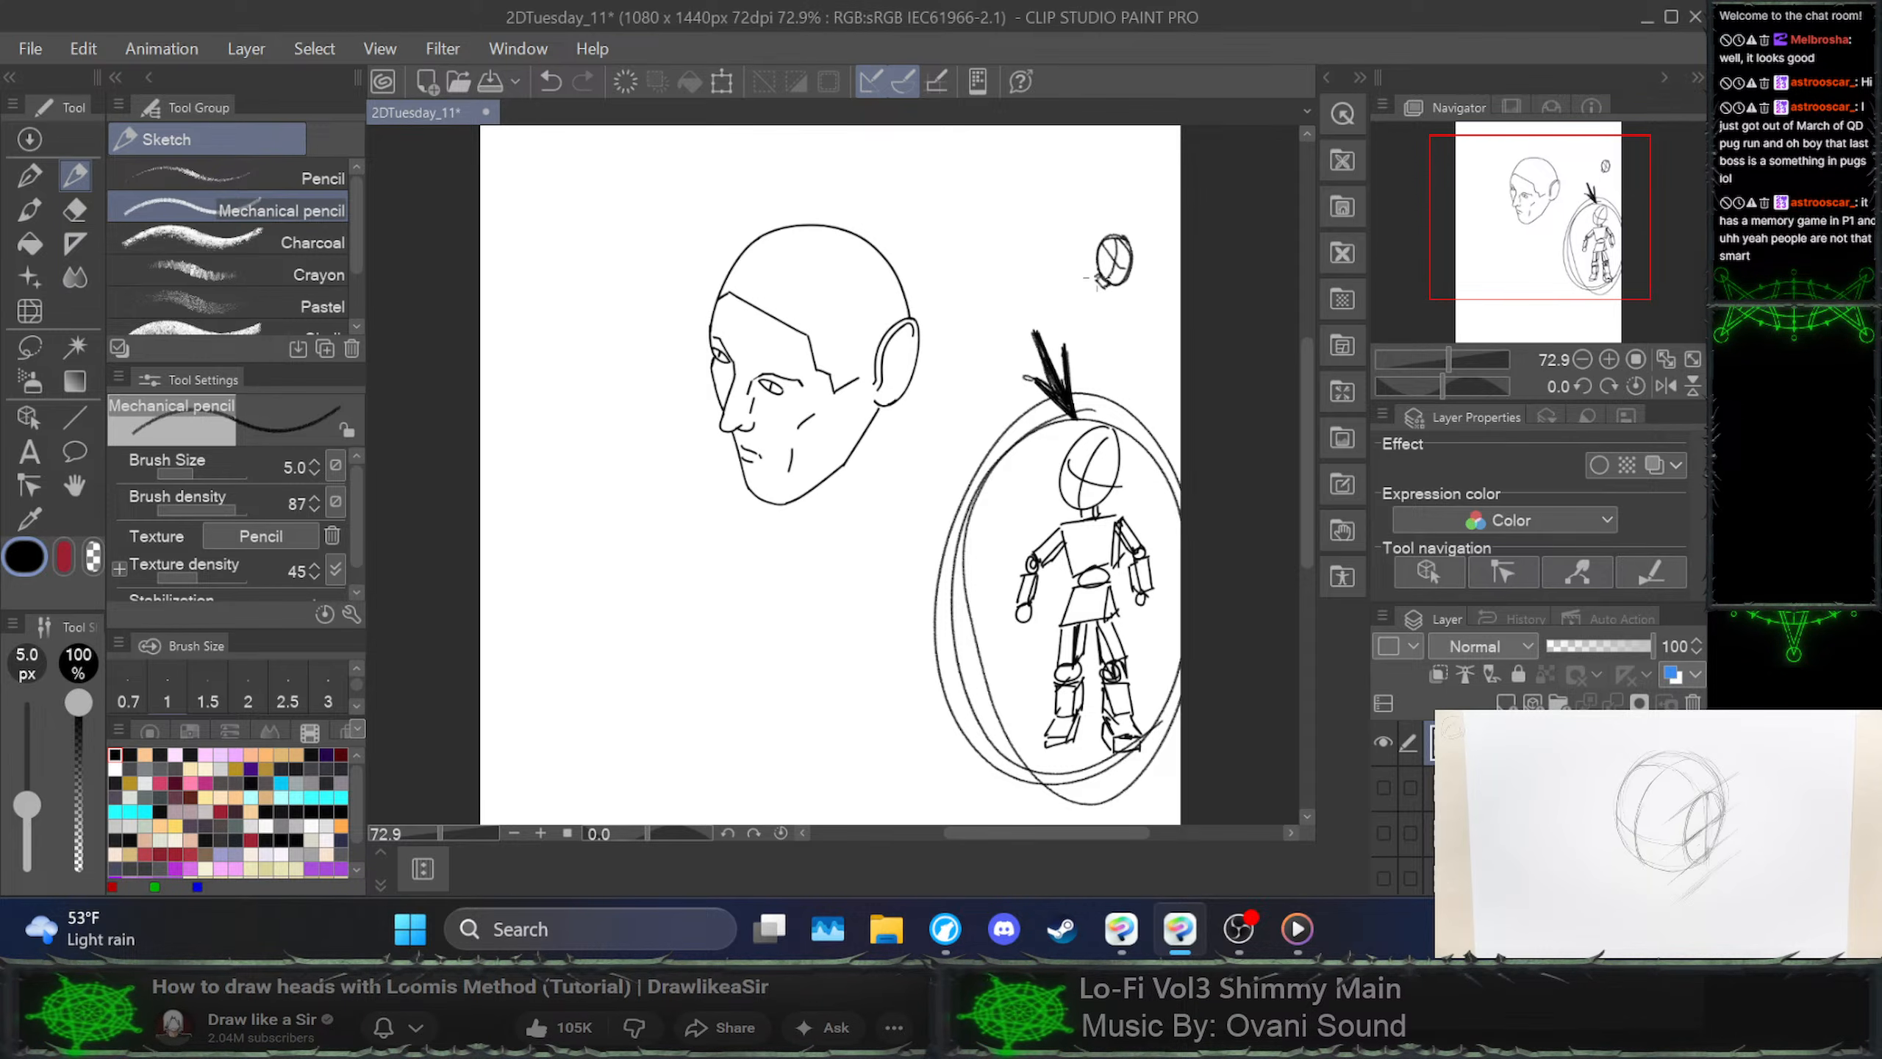
pyautogui.moveTo(1105, 288); pyautogui.dragTo(1091, 269)
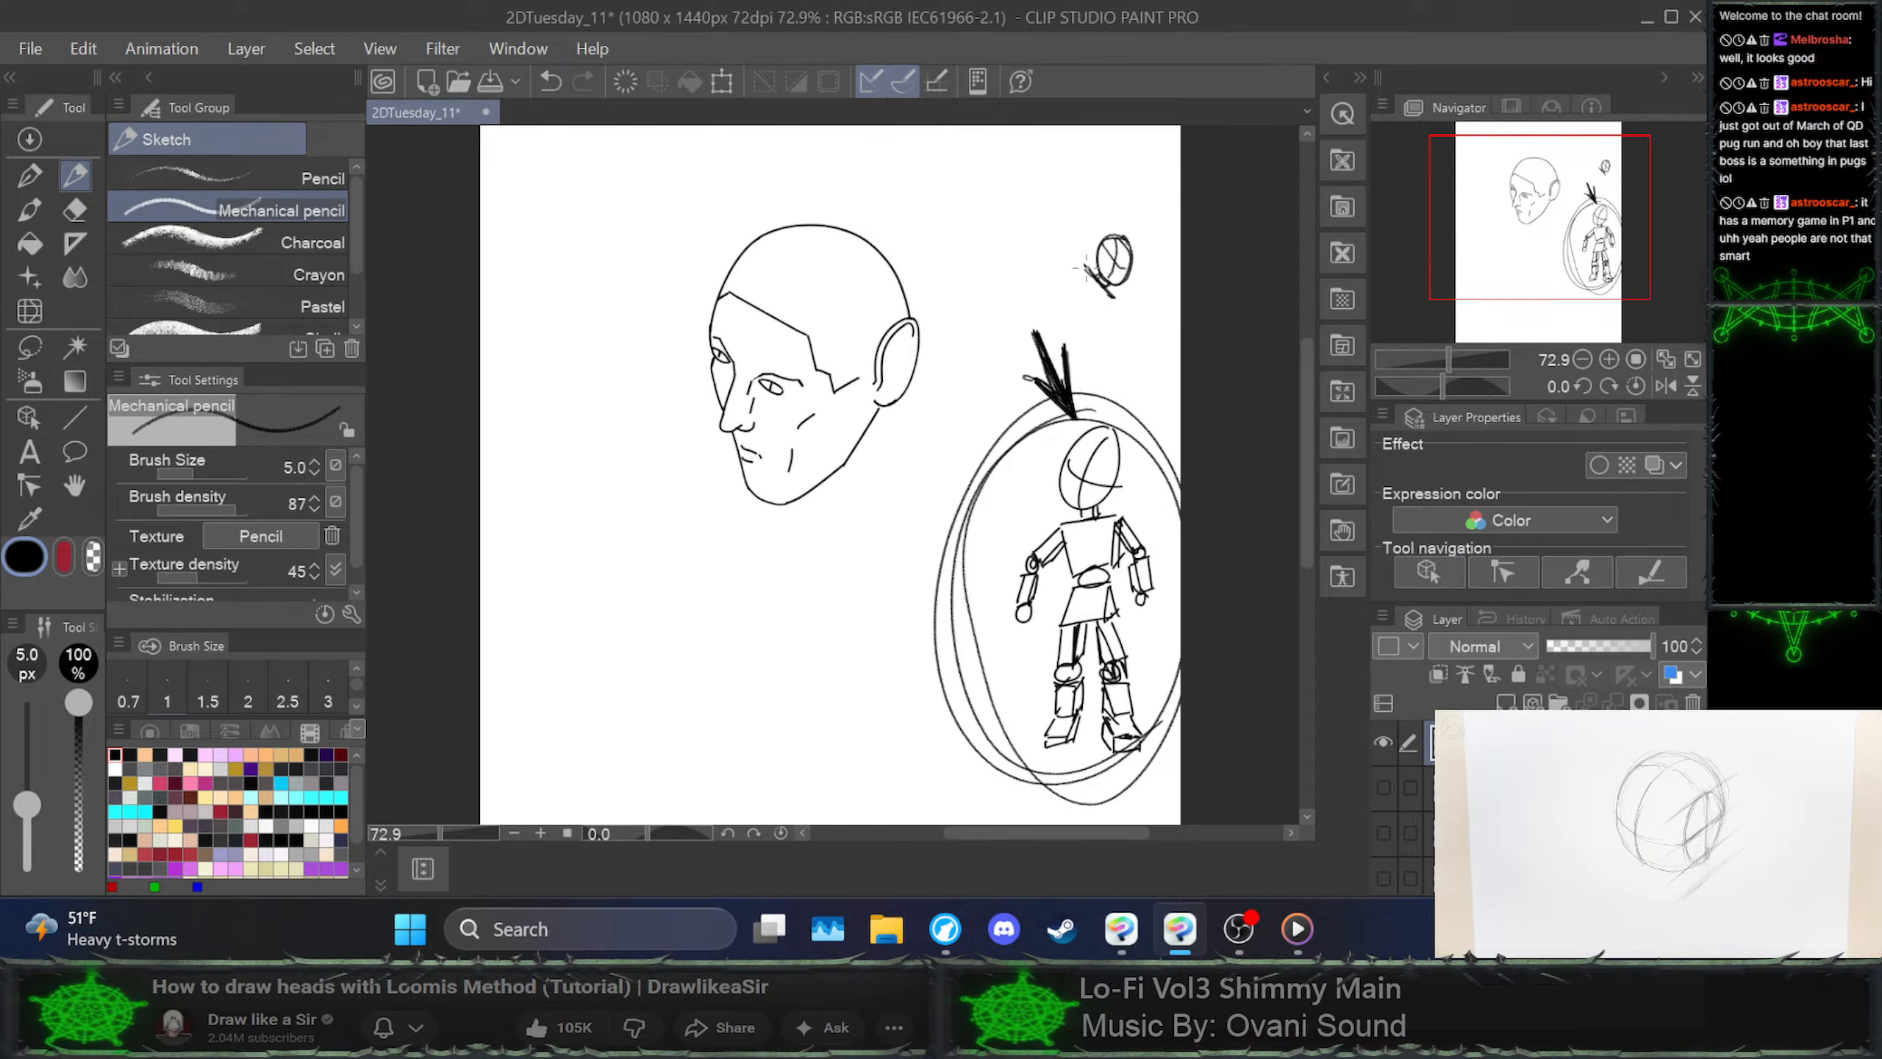
pyautogui.moveTo(1094, 266)
pyautogui.mouseDown()
pyautogui.moveTo(1068, 289)
pyautogui.moveTo(1080, 300)
pyautogui.mouseUp()
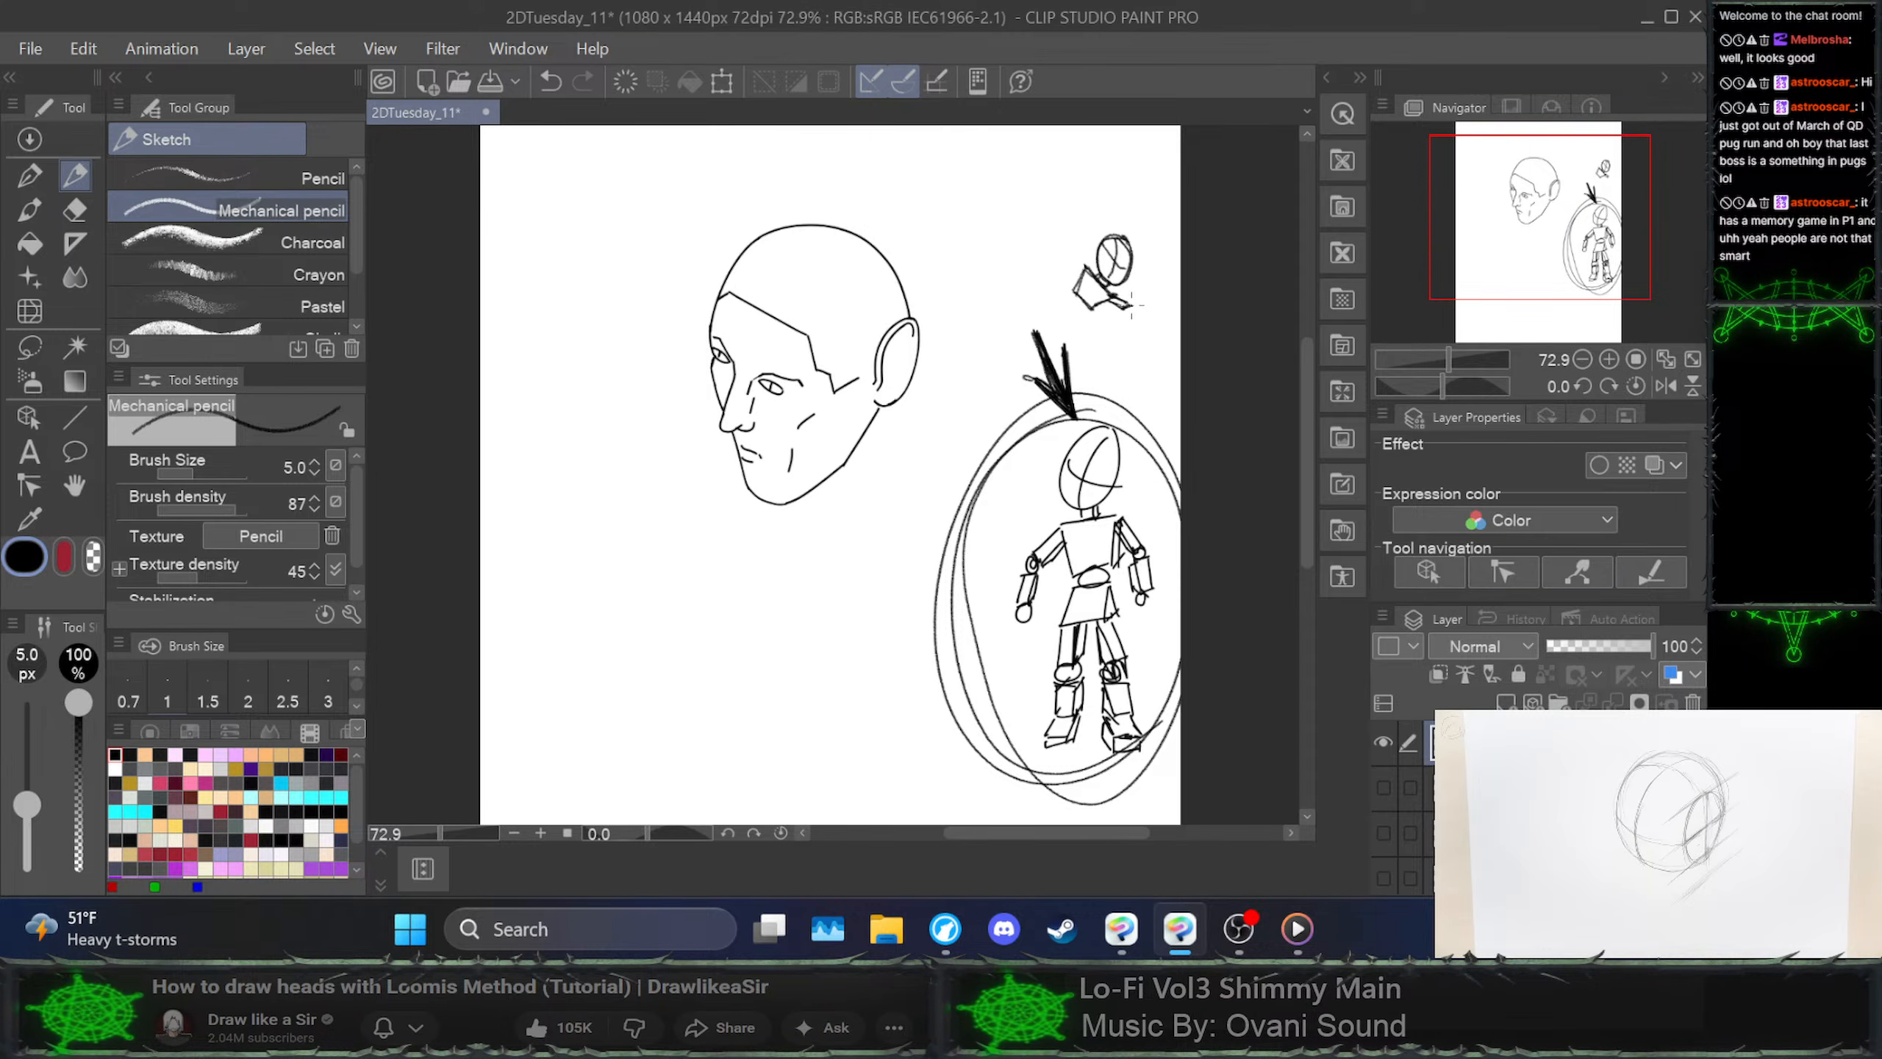
pyautogui.moveTo(1132, 305); pyautogui.dragTo(1143, 290)
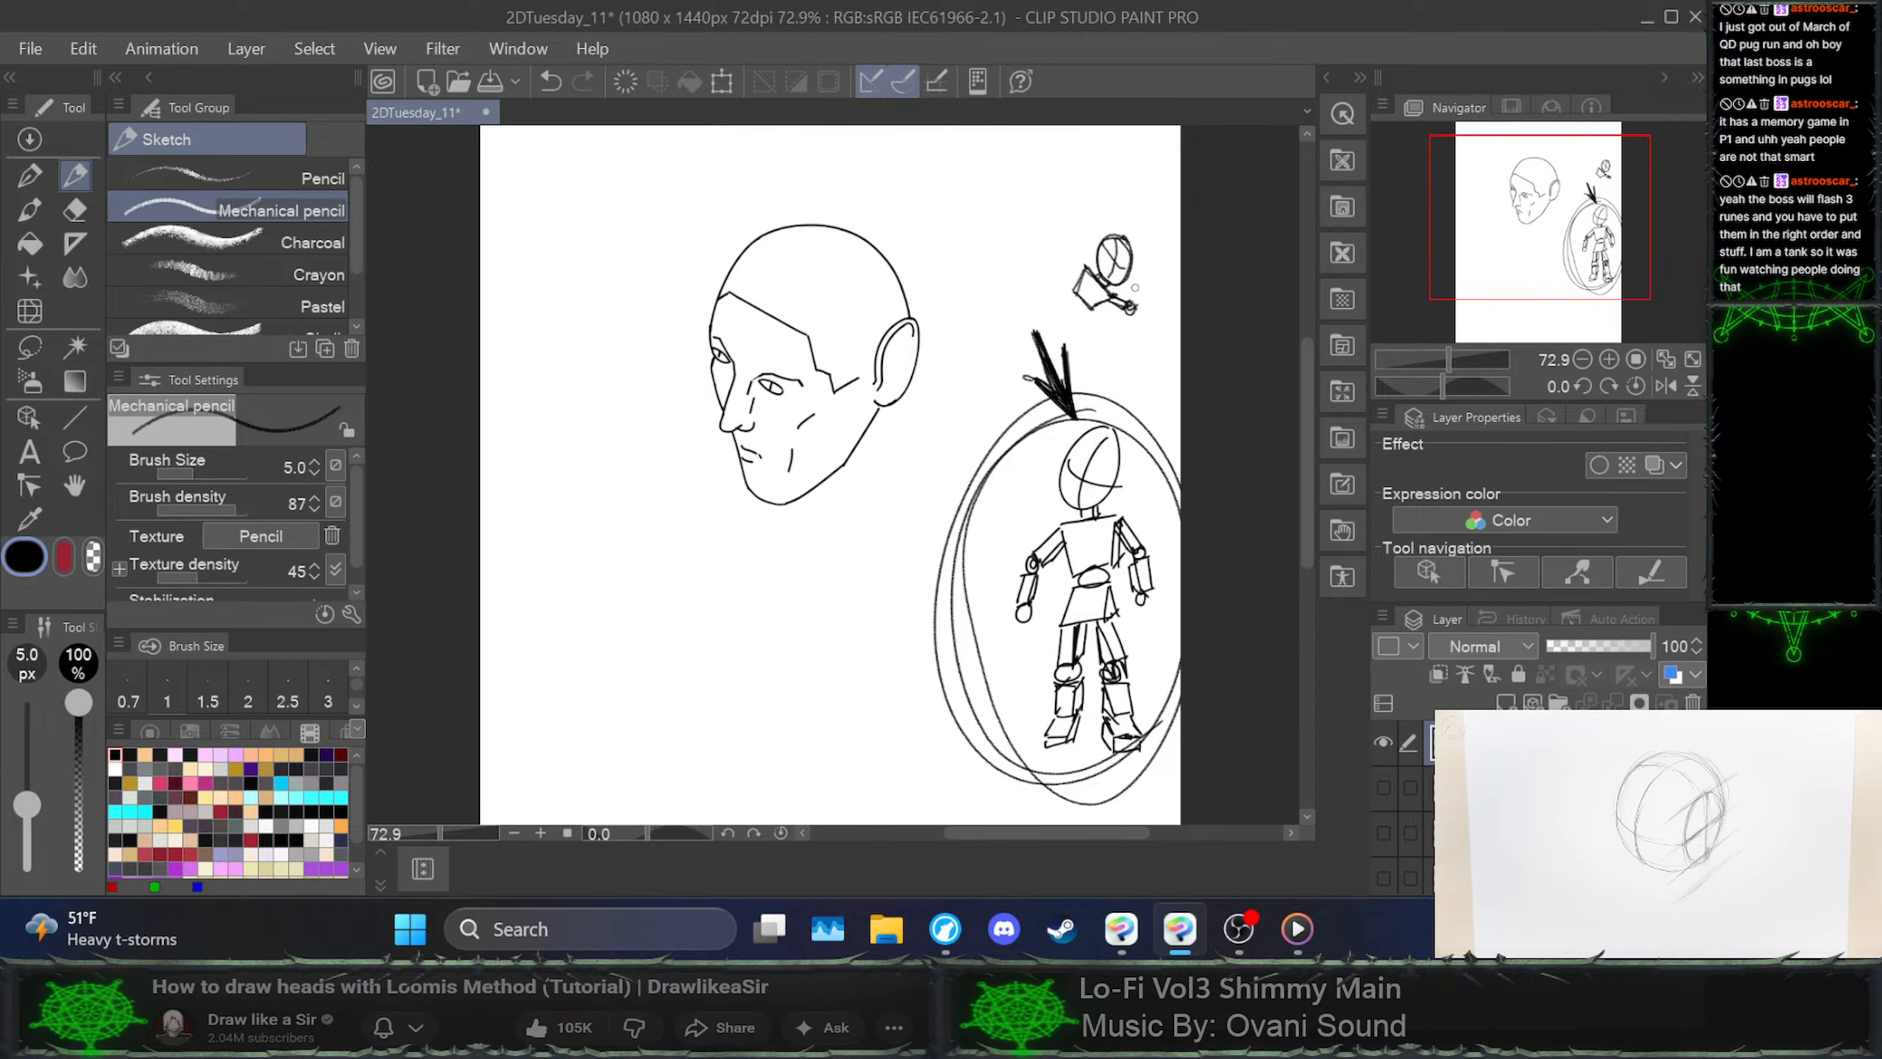
pyautogui.moveTo(1132, 273)
pyautogui.mouseDown()
pyautogui.moveTo(1137, 311)
pyautogui.moveTo(1134, 286)
pyautogui.mouseUp()
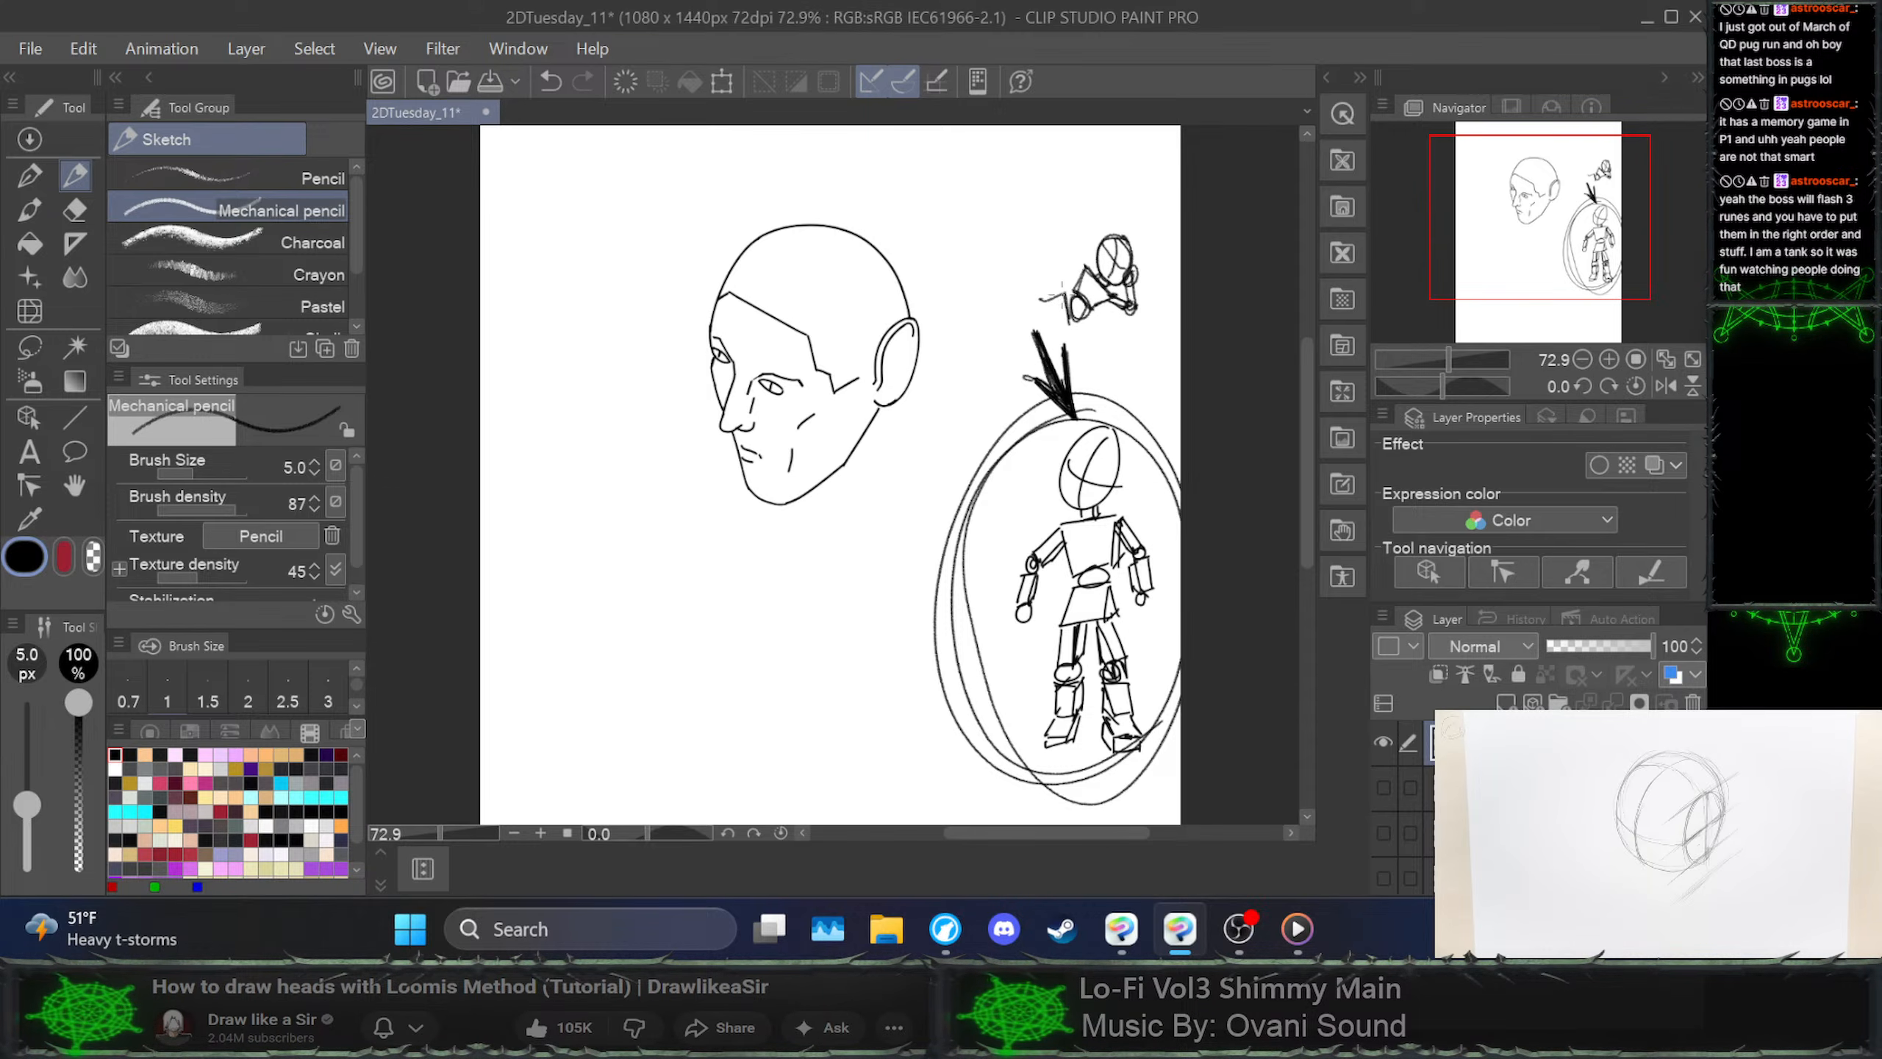
# Undo the last stroke and redraw the small mannequin's hips as boxy segments extending sideways from its torso
pyautogui.hotkey('ctrl', 'z')
pyautogui.click(1059, 291)
pyautogui.moveTo(1025, 294)
pyautogui.mouseDown()
pyautogui.moveTo(1027, 323)
pyautogui.moveTo(1050, 317)
pyautogui.mouseUp()
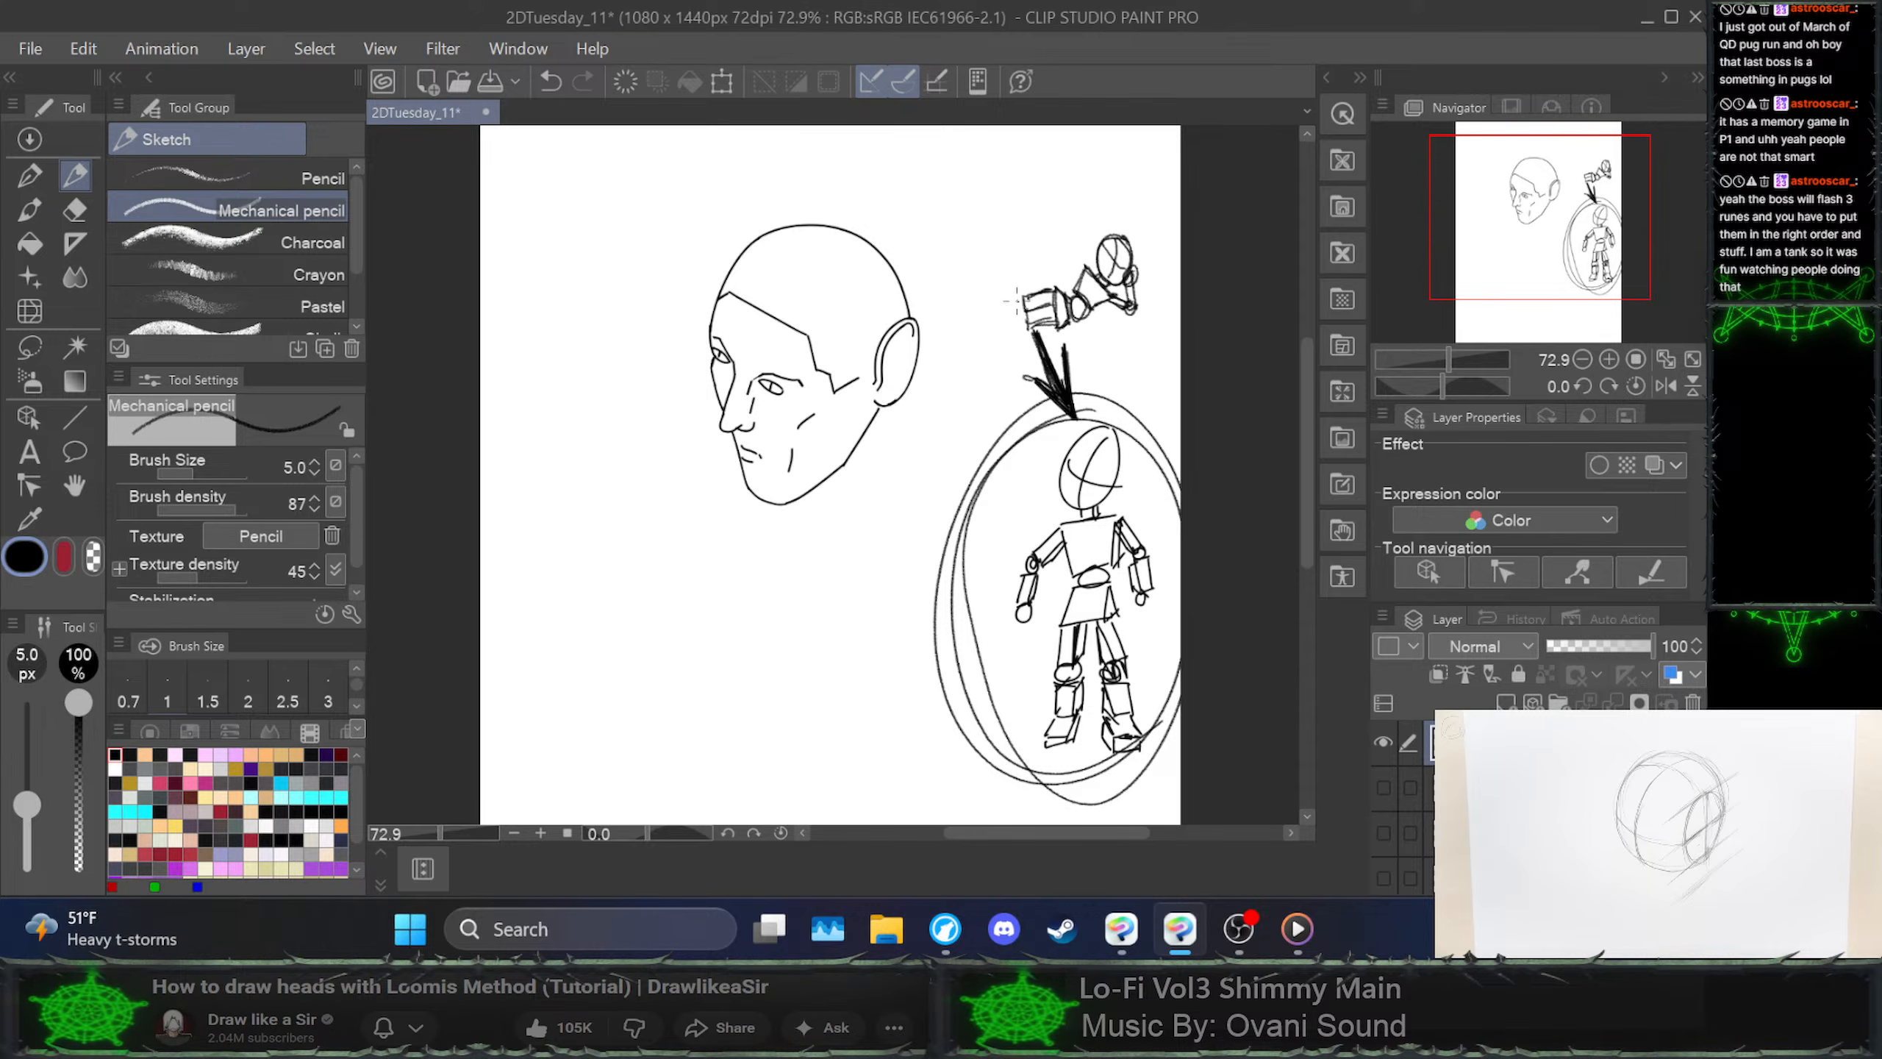
pyautogui.moveTo(1016, 299); pyautogui.dragTo(1024, 329)
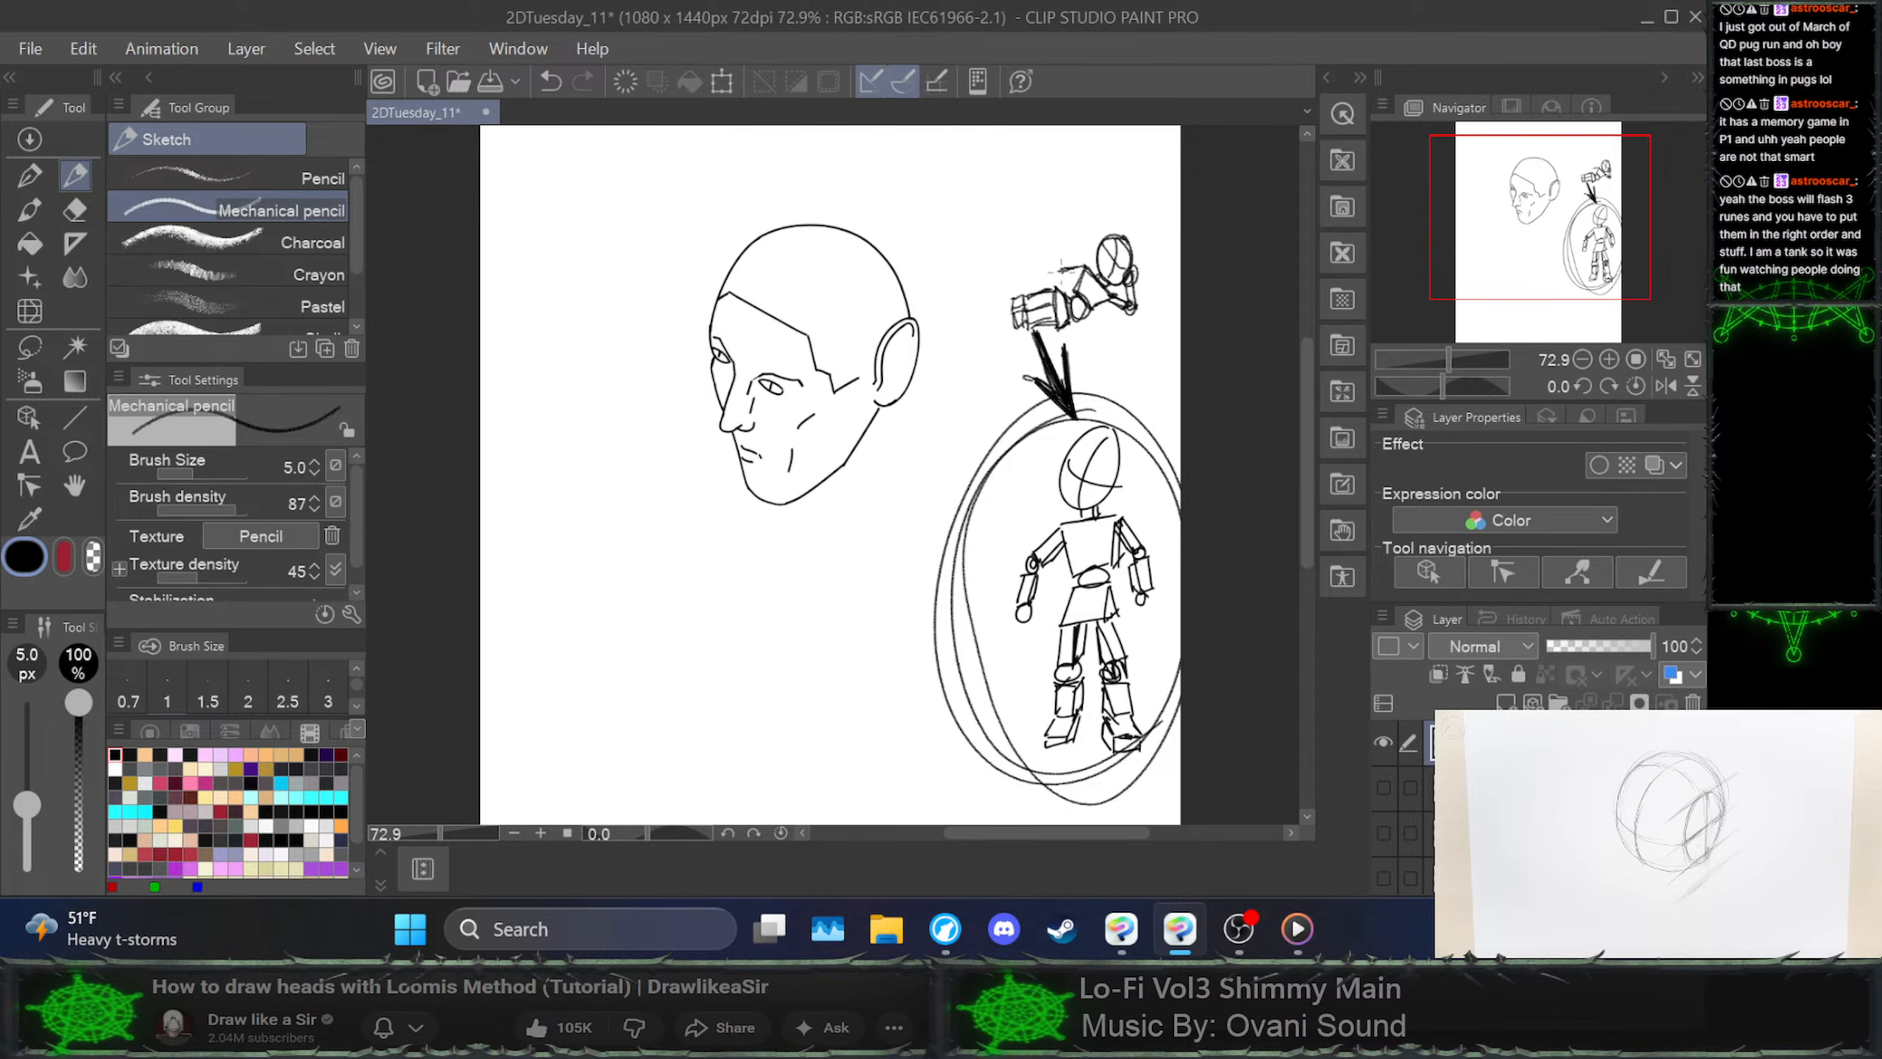
# Add the small mannequin's other arm, extend its boxy legs sideways beyond the hips, and touch up the arrow below it
pyautogui.moveTo(1061, 270); pyautogui.dragTo(1046, 300)
pyautogui.moveTo(1049, 294)
pyautogui.mouseDown()
pyautogui.moveTo(1003, 308)
pyautogui.moveTo(1030, 313)
pyautogui.moveTo(1004, 333)
pyautogui.mouseUp()
pyautogui.moveTo(1042, 323)
pyautogui.mouseDown()
pyautogui.moveTo(995, 334)
pyautogui.moveTo(980, 305)
pyautogui.moveTo(987, 331)
pyautogui.mouseUp()
pyautogui.moveTo(985, 331); pyautogui.dragTo(994, 326)
pyautogui.moveTo(1002, 321); pyautogui.dragTo(996, 332)
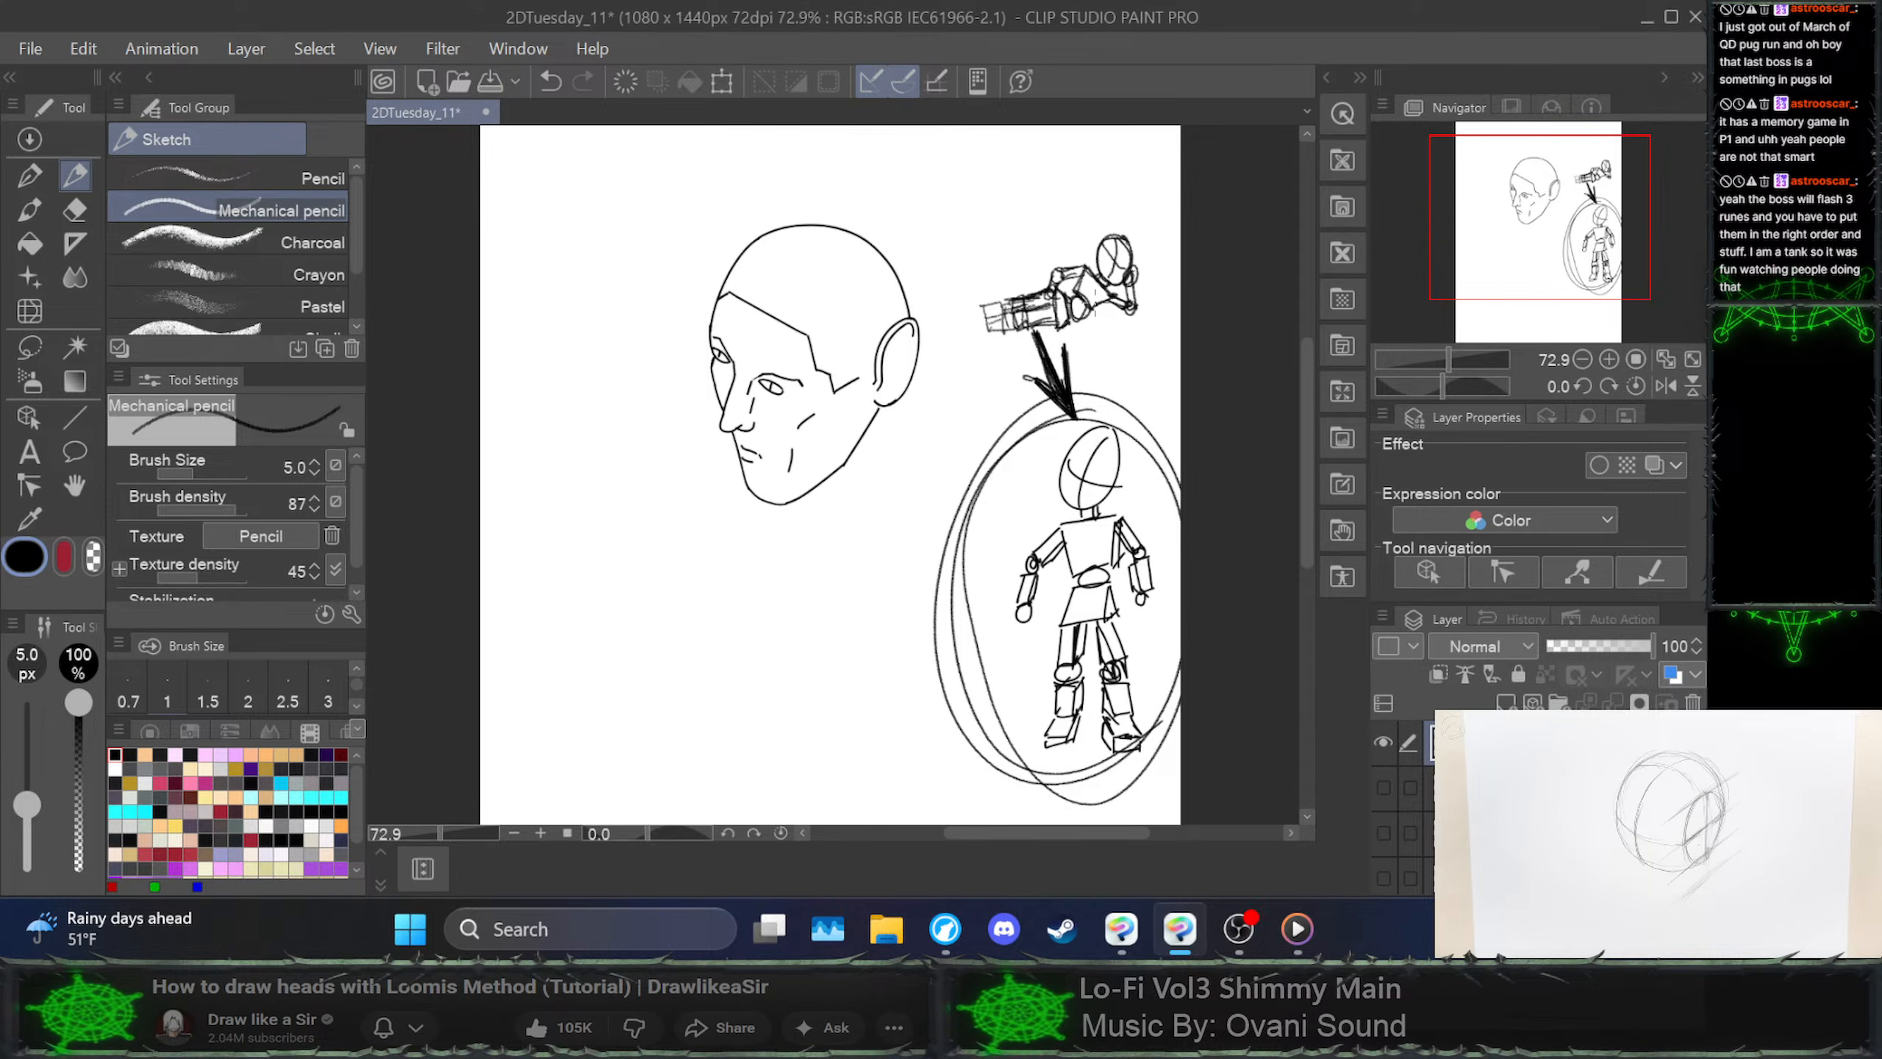
pyautogui.moveTo(1029, 375); pyautogui.dragTo(1067, 355)
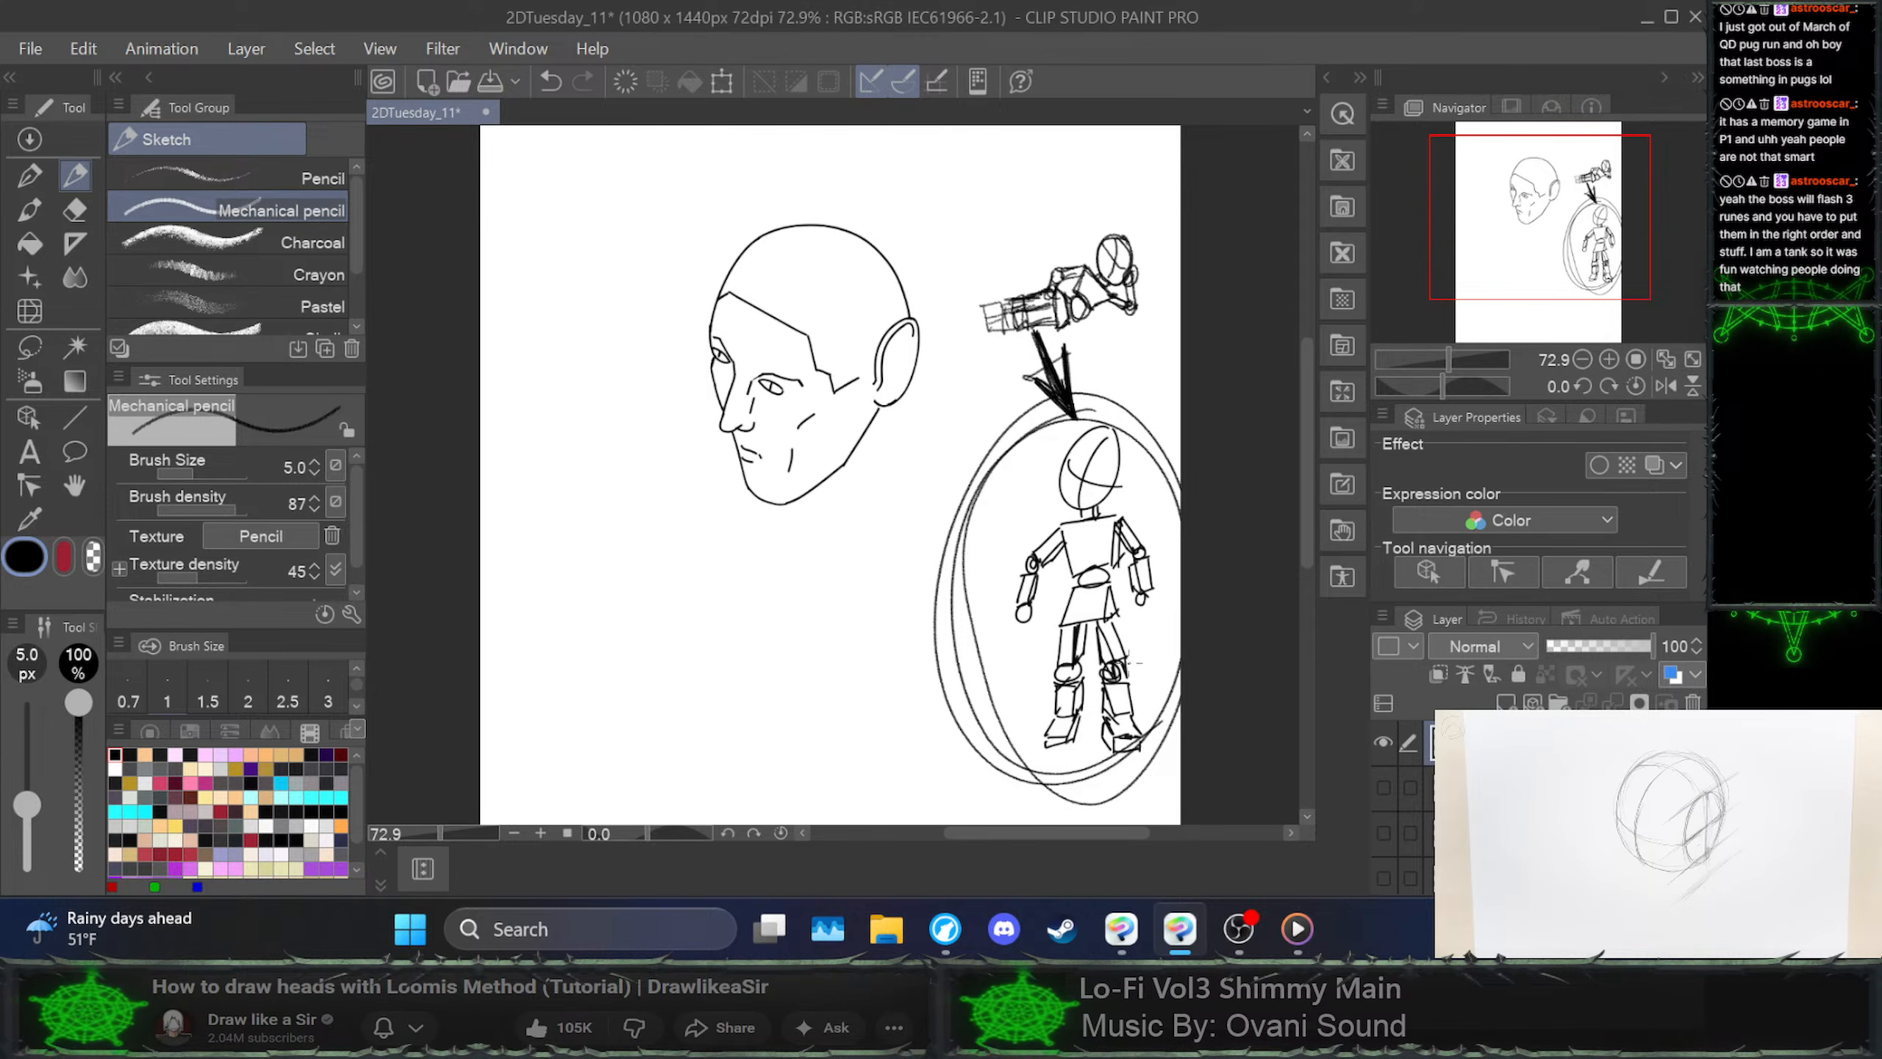
pyautogui.moveTo(1006, 299)
pyautogui.mouseDown()
pyautogui.moveTo(1001, 337)
pyautogui.moveTo(969, 311)
pyautogui.moveTo(979, 345)
pyautogui.moveTo(1014, 325)
pyautogui.moveTo(996, 314)
pyautogui.mouseUp()
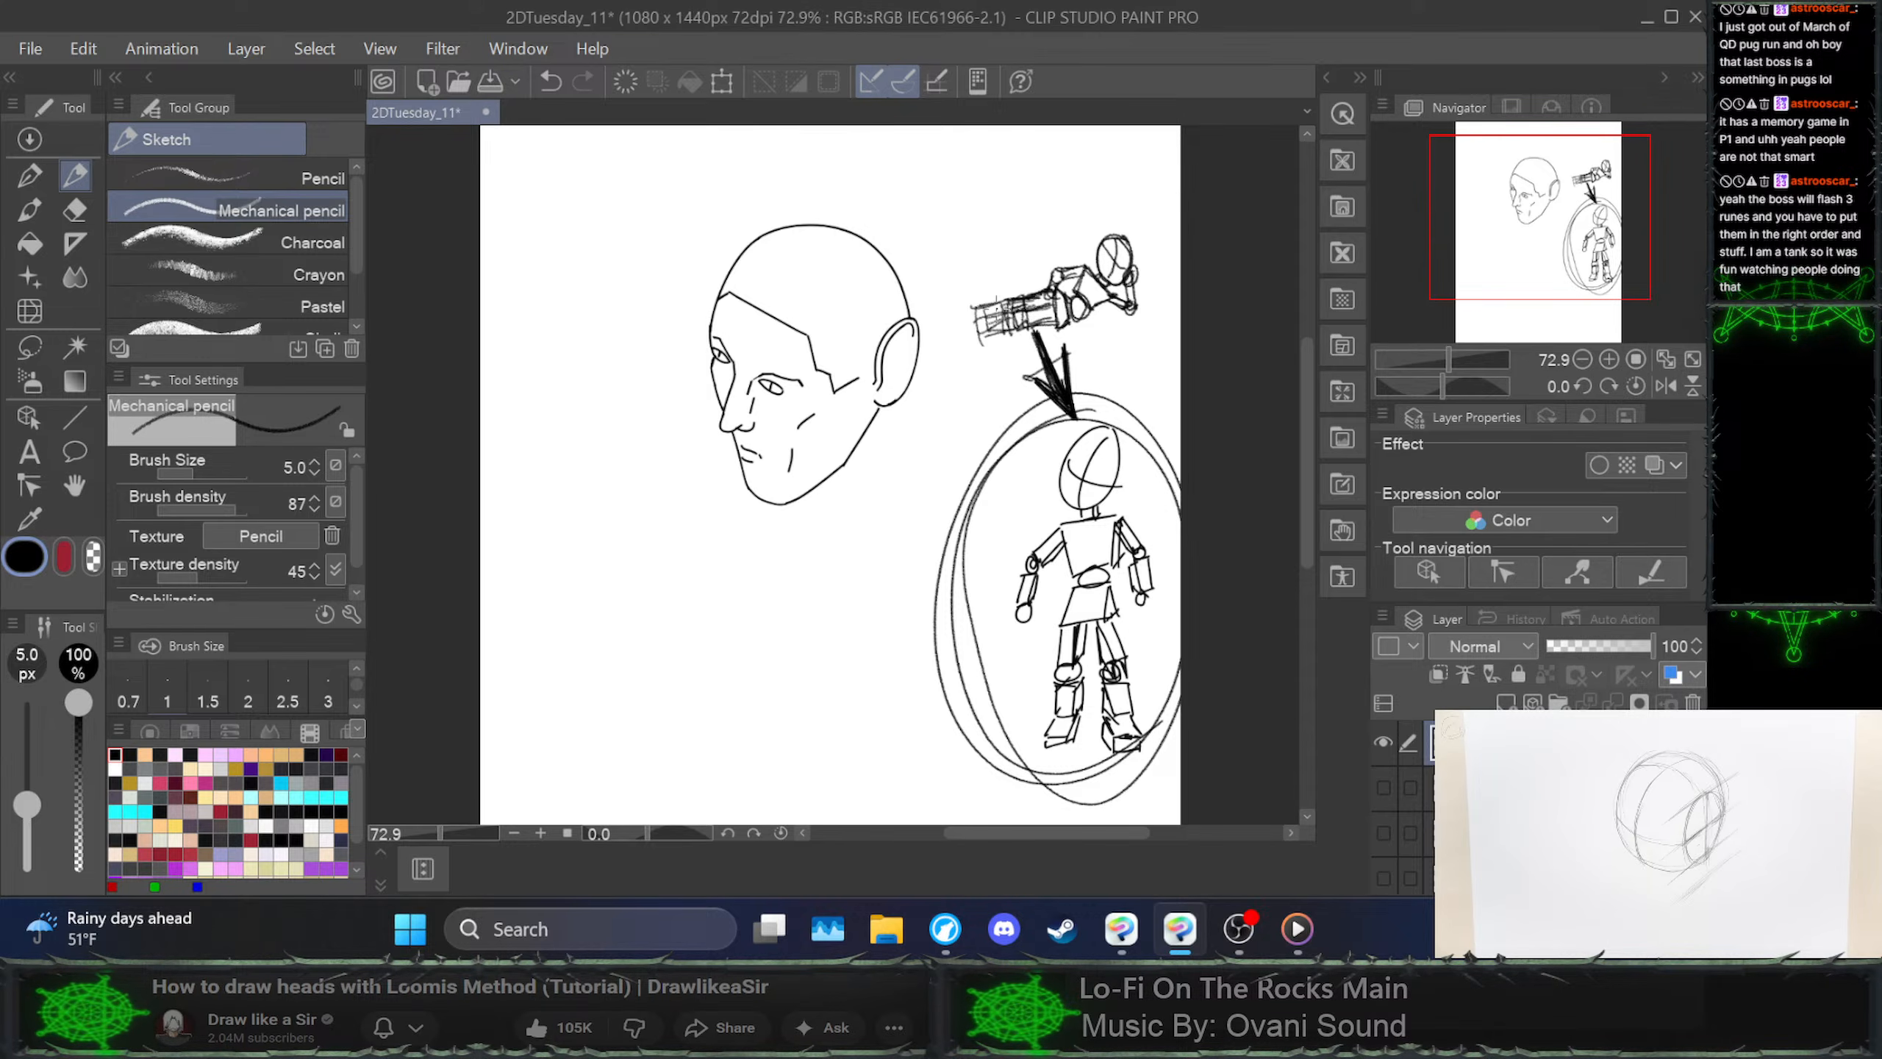
# Draw one arrow pointing down at the small reclining mannequin and another pointing sideways at the circled standing mannequin
pyautogui.moveTo(998, 197); pyautogui.dragTo(1022, 269)
pyautogui.moveTo(995, 240); pyautogui.dragTo(1030, 274)
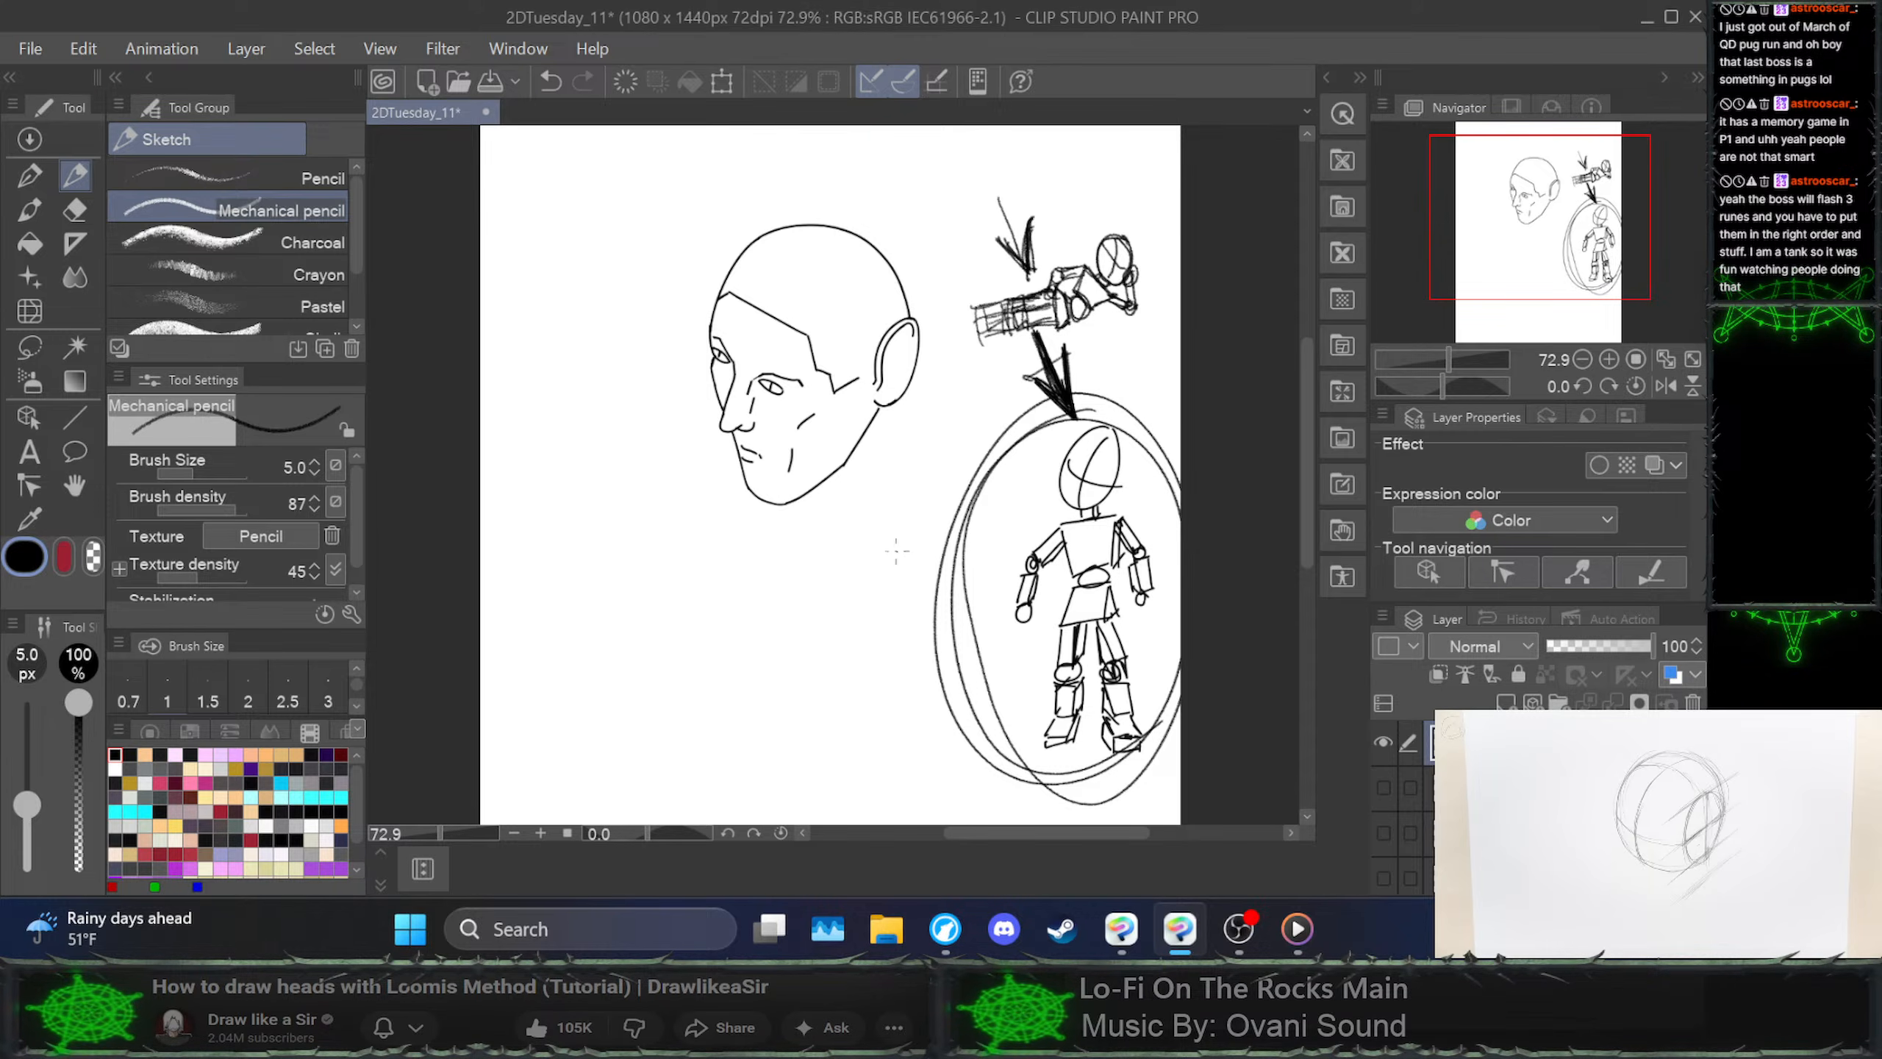
pyautogui.moveTo(886, 553)
pyautogui.mouseDown()
pyautogui.moveTo(947, 535)
pyautogui.moveTo(911, 573)
pyautogui.moveTo(943, 526)
pyautogui.moveTo(913, 524)
pyautogui.moveTo(881, 558)
pyautogui.moveTo(932, 528)
pyautogui.moveTo(891, 534)
pyautogui.moveTo(917, 526)
pyautogui.moveTo(908, 586)
pyautogui.mouseUp()
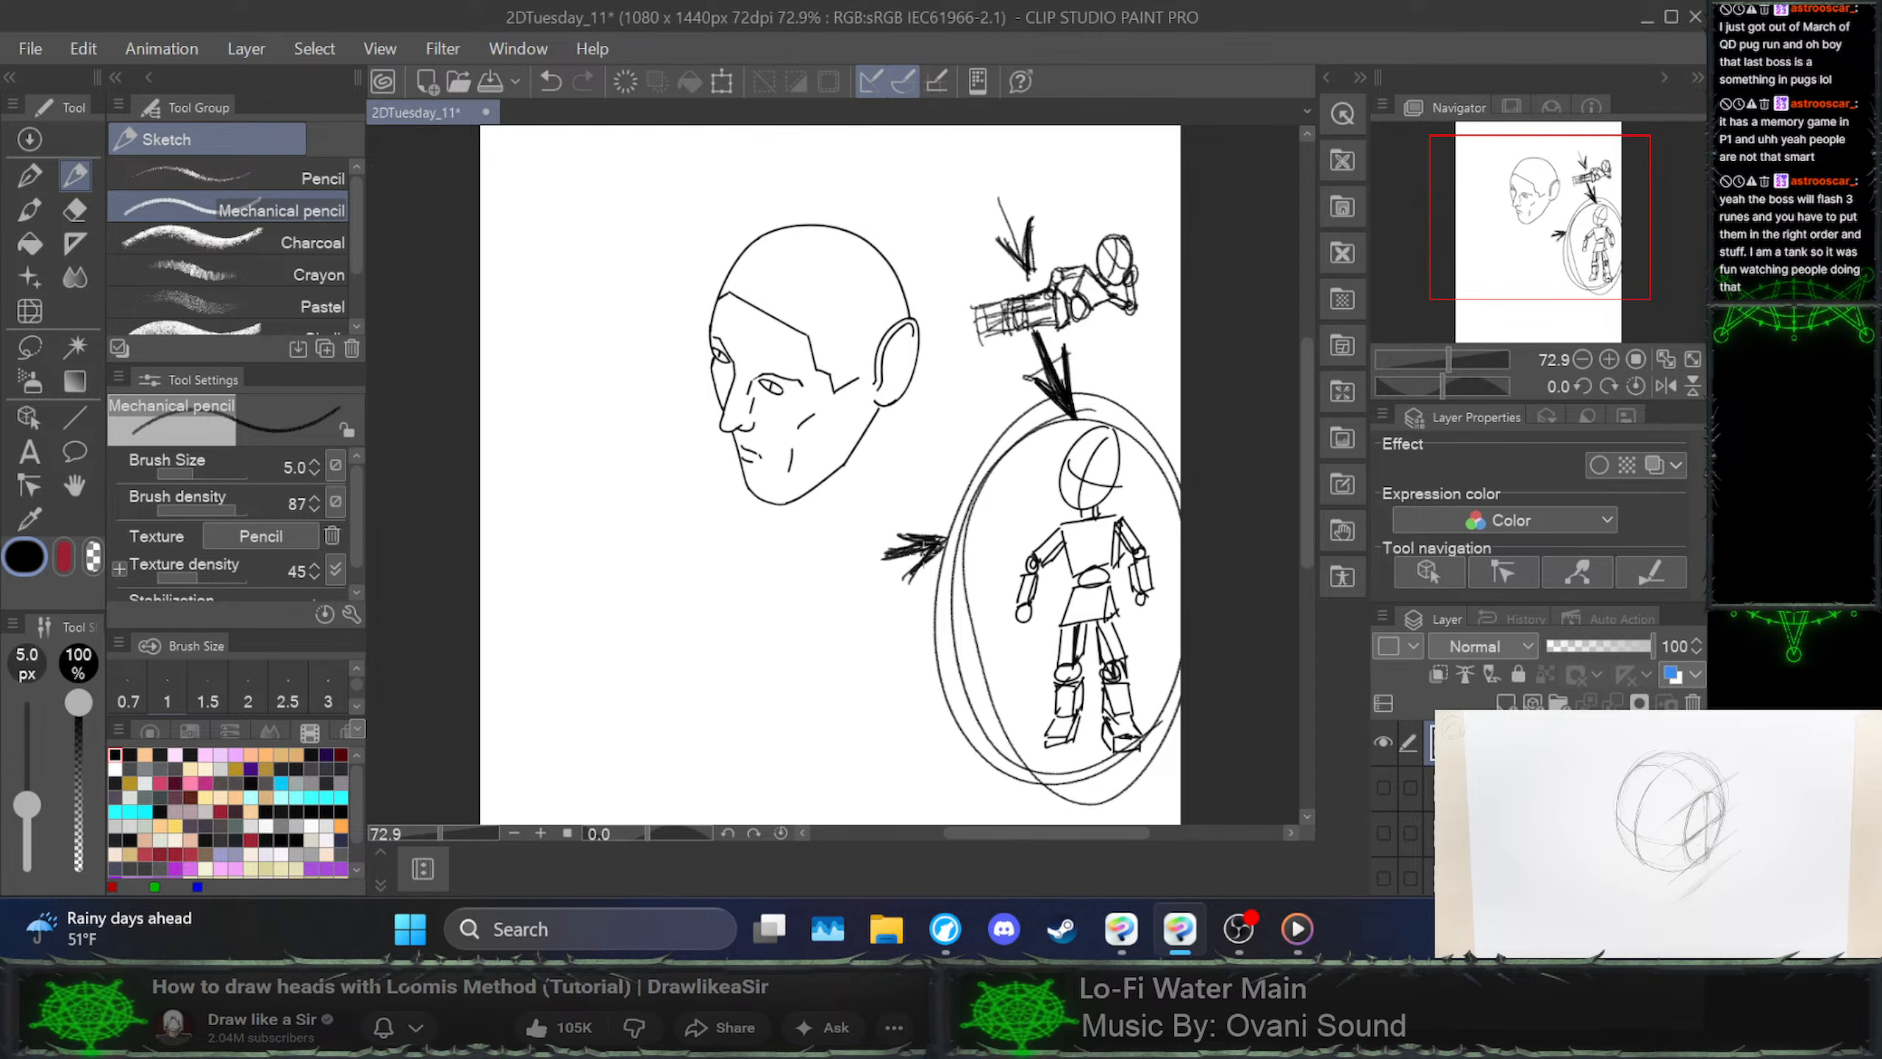
# Fill the heads of all three arrows solid black with dense scribbled strokes
pyautogui.moveTo(1033, 286)
pyautogui.mouseDown()
pyautogui.moveTo(1030, 223)
pyautogui.moveTo(1036, 258)
pyautogui.moveTo(1000, 239)
pyautogui.moveTo(1019, 273)
pyautogui.moveTo(1001, 246)
pyautogui.moveTo(1028, 274)
pyautogui.moveTo(1002, 244)
pyautogui.moveTo(1031, 217)
pyautogui.moveTo(1030, 269)
pyautogui.mouseUp()
pyautogui.moveTo(1025, 375)
pyautogui.mouseDown()
pyautogui.moveTo(1075, 347)
pyautogui.moveTo(1071, 383)
pyautogui.moveTo(1065, 351)
pyautogui.mouseUp()
pyautogui.moveTo(910, 545)
pyautogui.mouseDown()
pyautogui.moveTo(946, 535)
pyautogui.moveTo(875, 554)
pyautogui.moveTo(922, 531)
pyautogui.moveTo(904, 571)
pyautogui.moveTo(902, 536)
pyautogui.moveTo(950, 530)
pyautogui.moveTo(909, 556)
pyautogui.mouseUp()
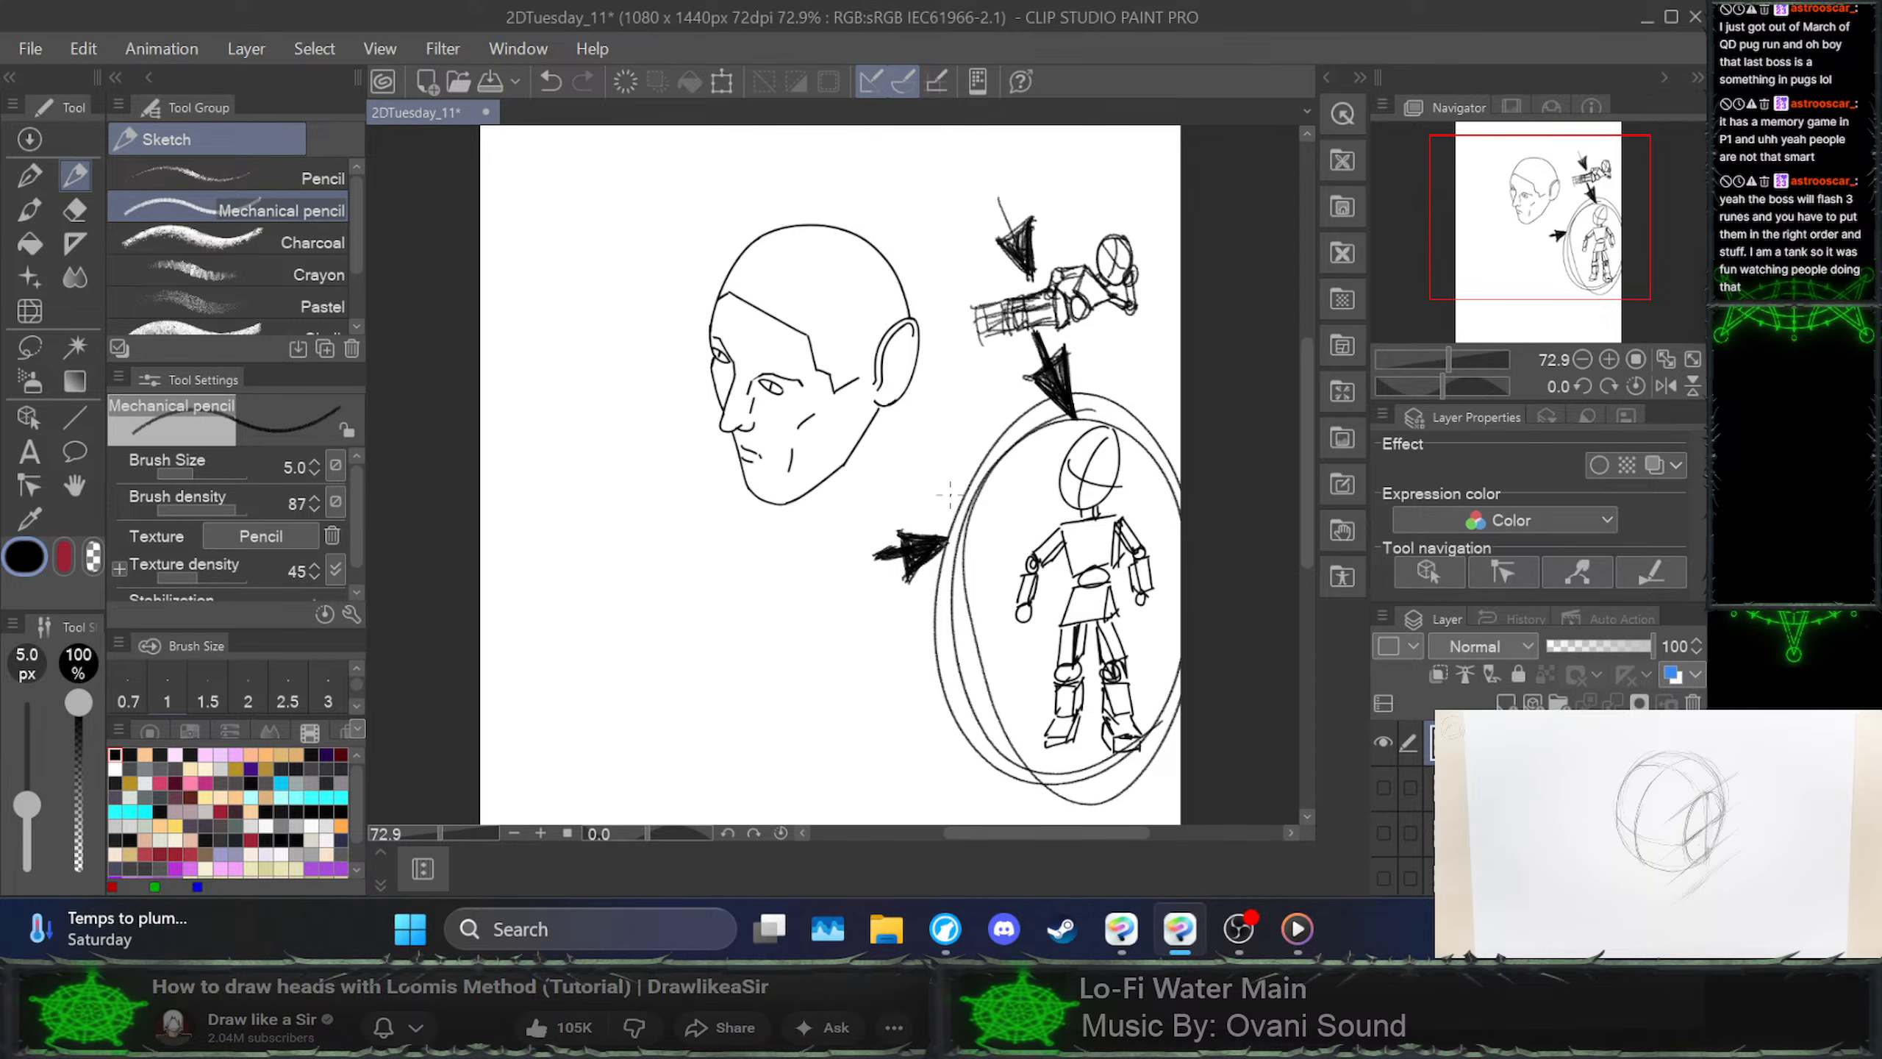